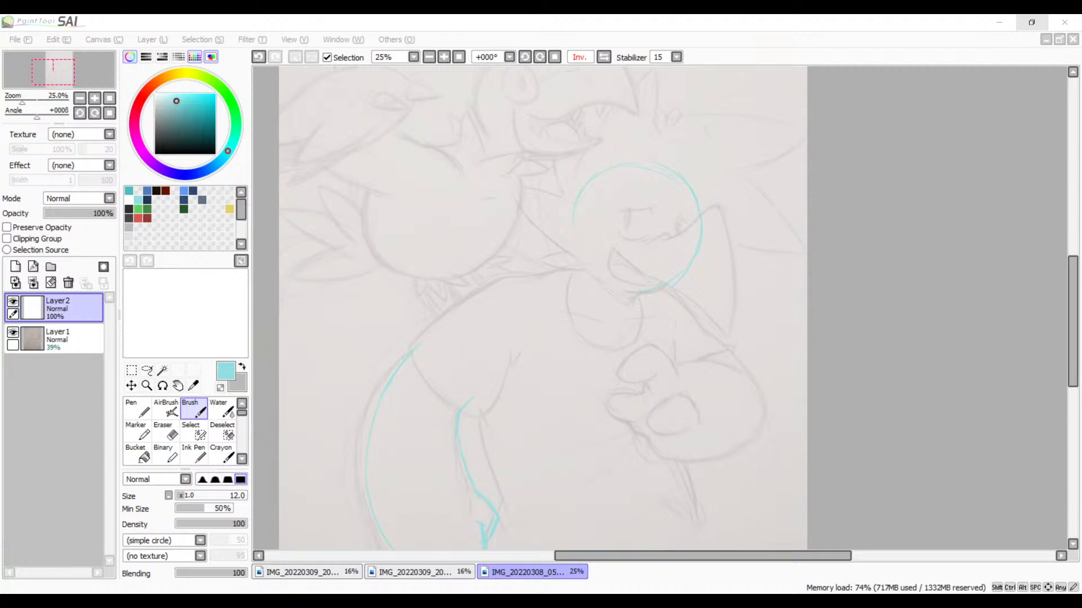
Step: Reinforce the smirking character's head circle with additional cyan brush strokes at 50% zoom
click(658, 20)
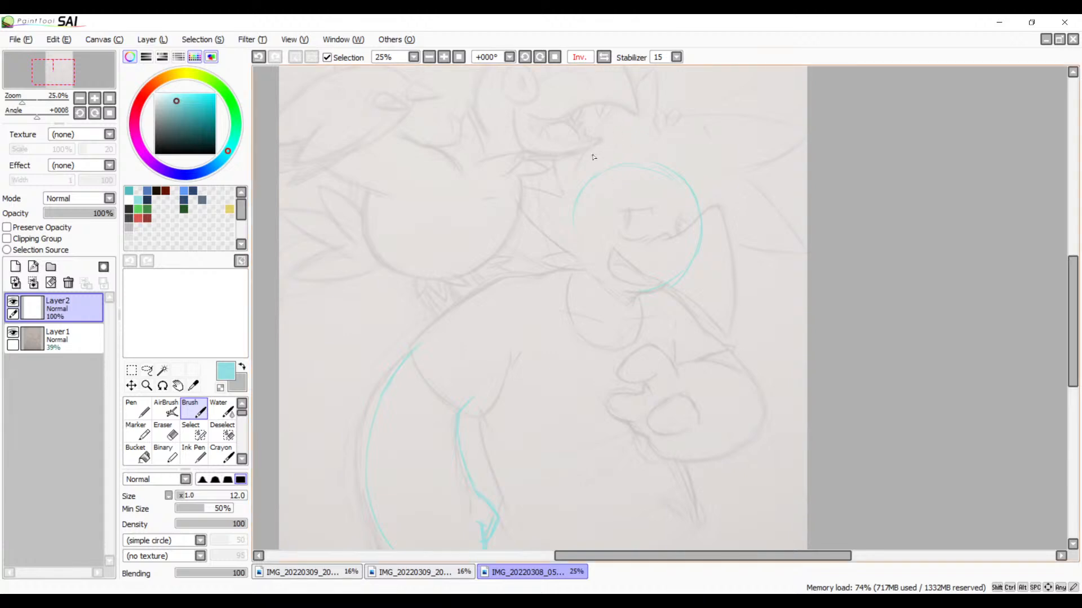
key(space)
drag(657, 225, 627, 353)
click(444, 59)
click(444, 59)
key(space)
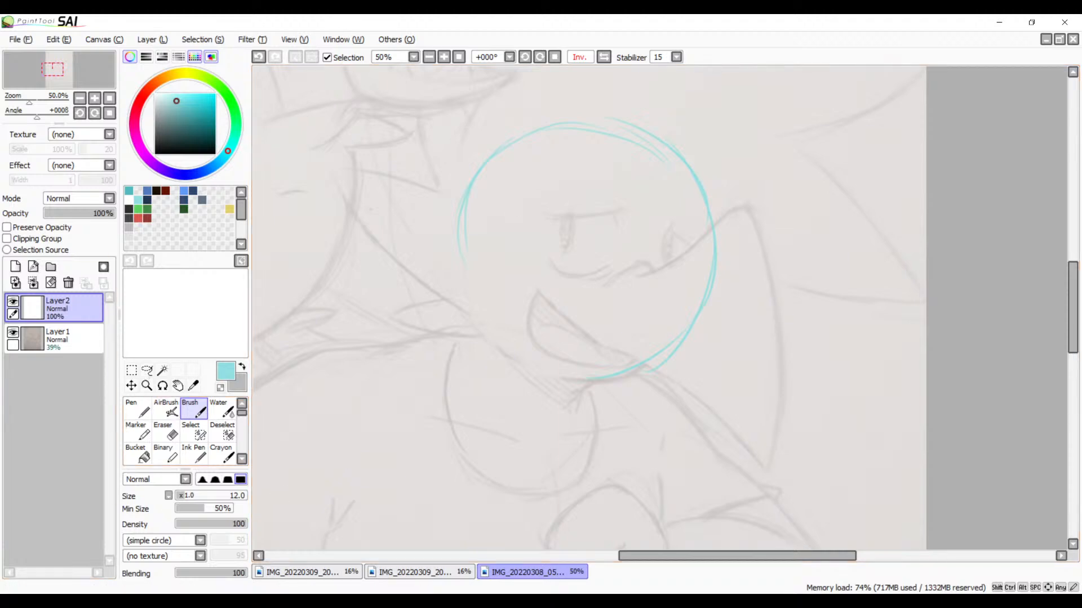
key(alt+Tab)
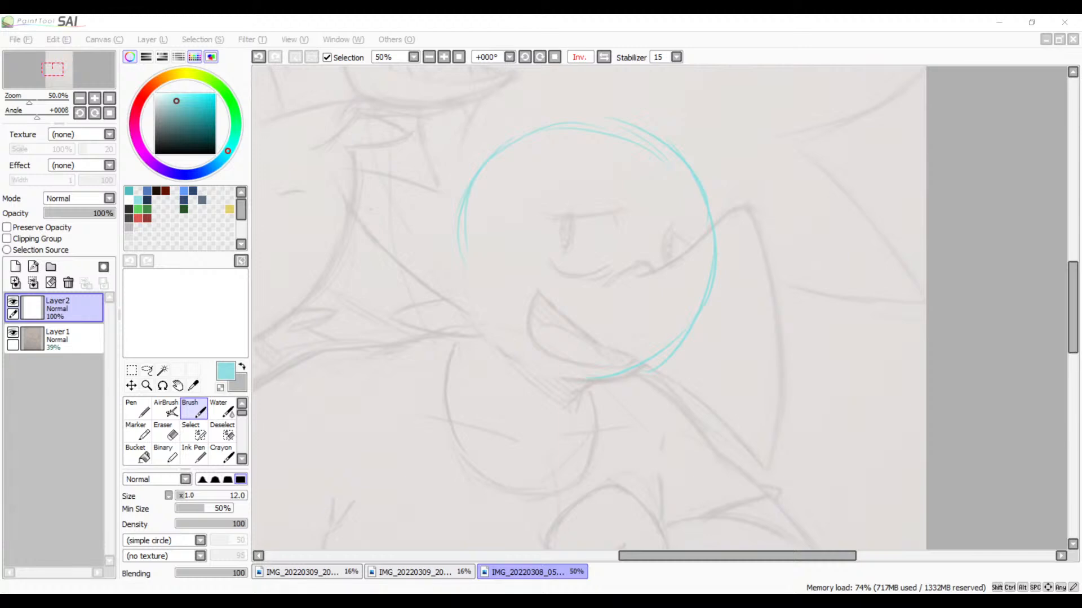
click(394, 19)
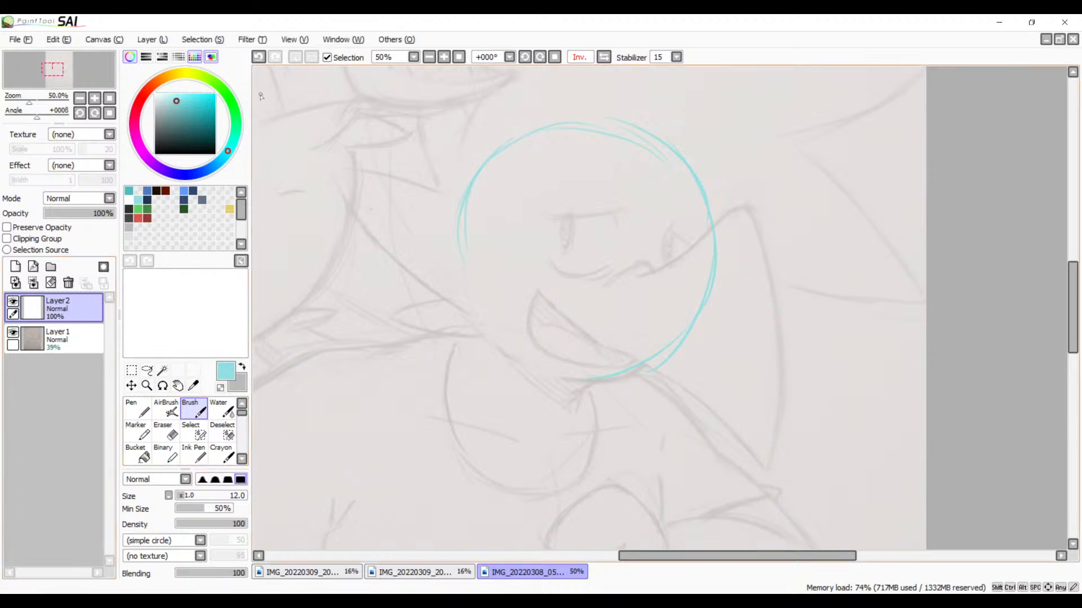
Step: Mirror the canvas view horizontally and close the smirking character's head circle with overlapping cyan brush strokes
click(603, 57)
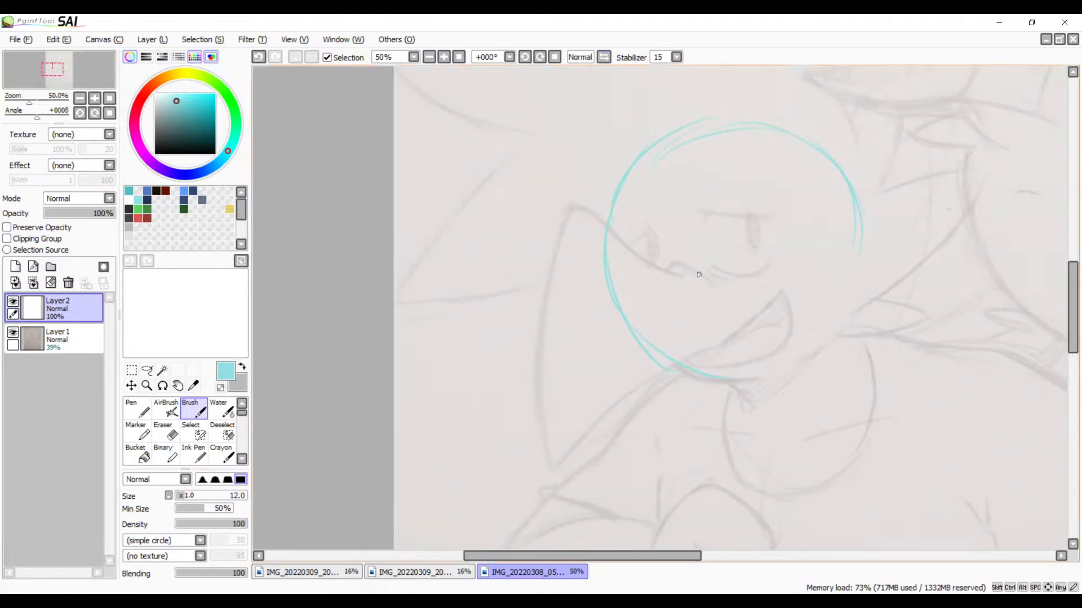
key(space)
drag(756, 288, 599, 304)
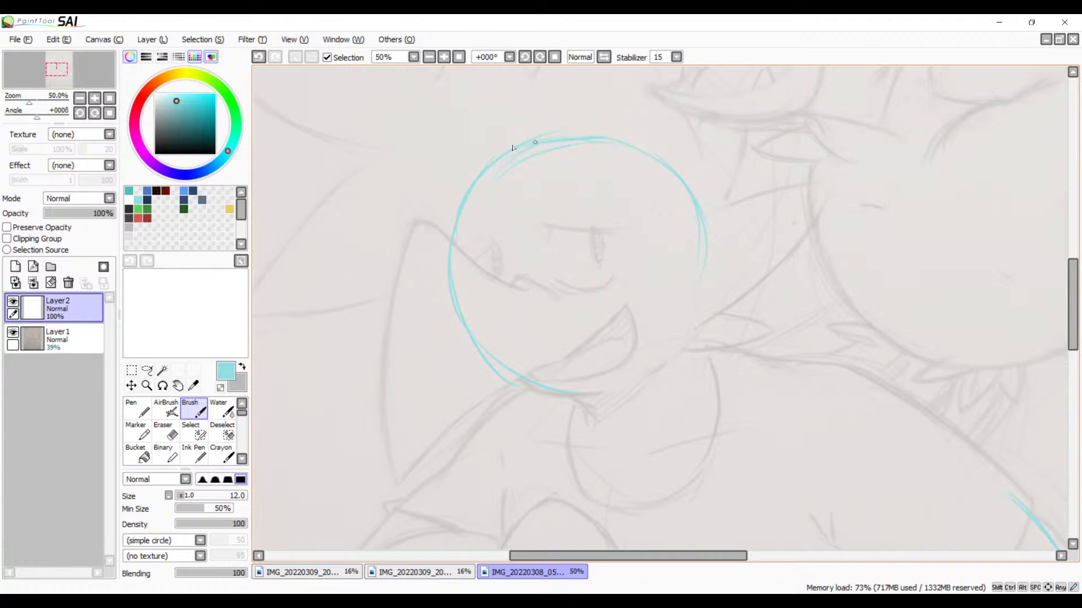
mouse_move(513, 148)
mouse_down()
mouse_move(647, 152)
mouse_move(599, 136)
mouse_move(708, 186)
mouse_up()
mouse_move(690, 228)
mouse_down()
mouse_move(677, 347)
mouse_move(707, 285)
mouse_move(708, 240)
mouse_move(664, 353)
mouse_up()
mouse_move(698, 307)
mouse_down()
mouse_move(645, 364)
mouse_move(622, 370)
mouse_up()
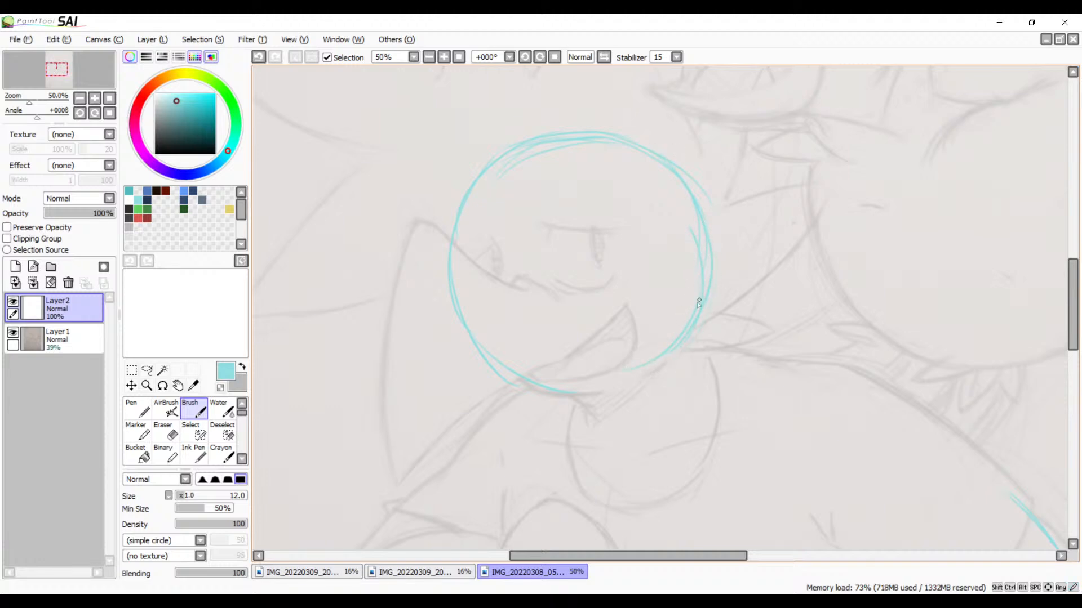
mouse_move(710, 260)
mouse_down()
mouse_move(712, 286)
mouse_move(610, 373)
mouse_up()
mouse_move(697, 325)
mouse_down()
mouse_move(629, 370)
mouse_move(700, 333)
mouse_move(714, 312)
mouse_move(583, 392)
mouse_move(664, 356)
mouse_move(596, 394)
mouse_move(488, 352)
mouse_up()
drag(702, 329, 599, 367)
Step: Raise the opacity of Layer1 with the pencil sketch to 72% and make Layer2 active again
click(429, 57)
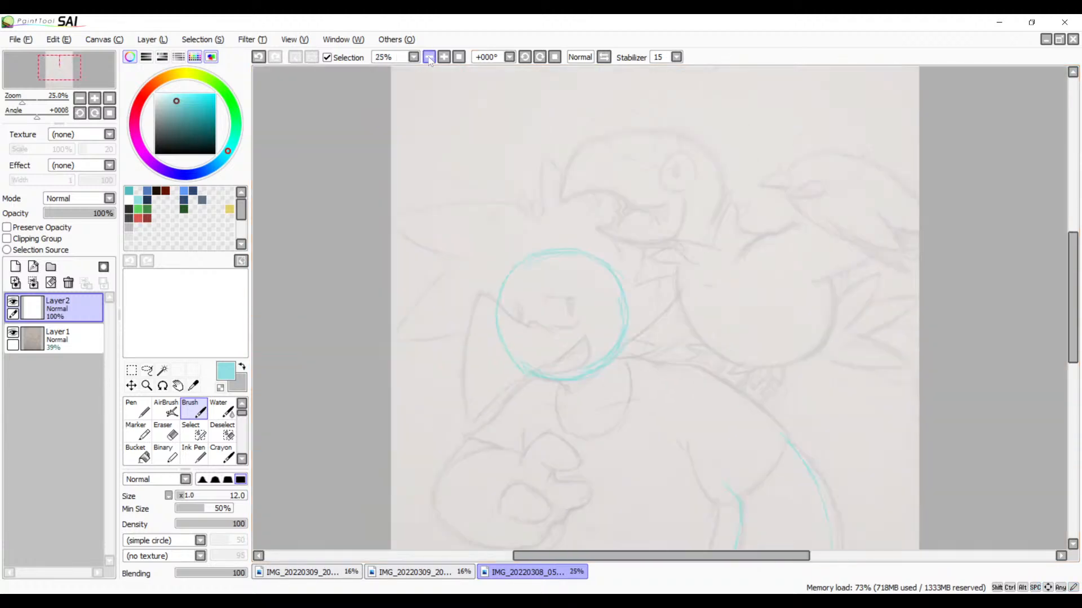
drag(691, 357, 611, 300)
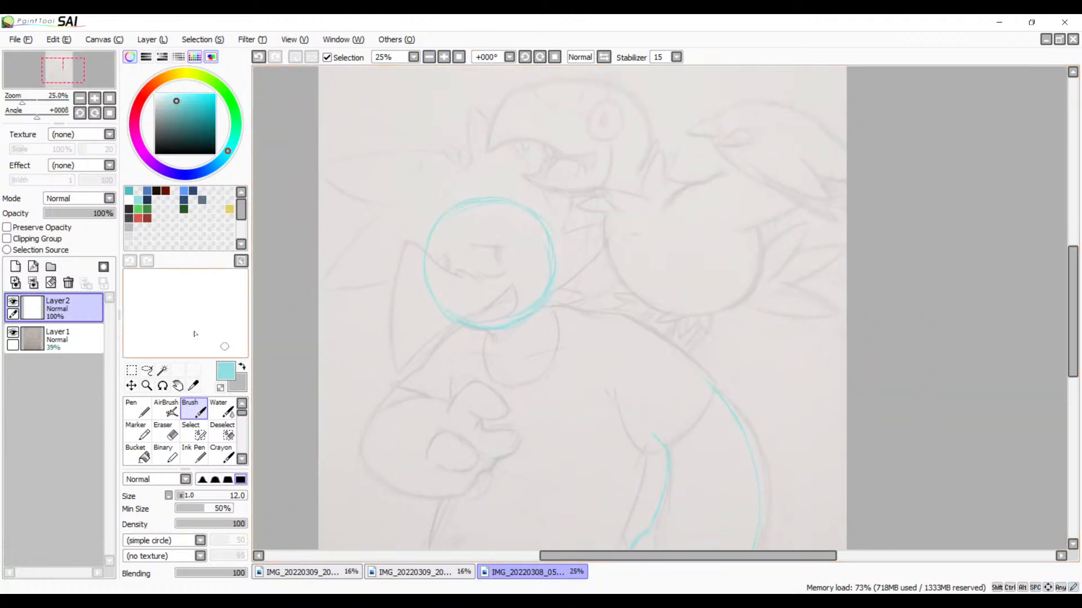
click(67, 338)
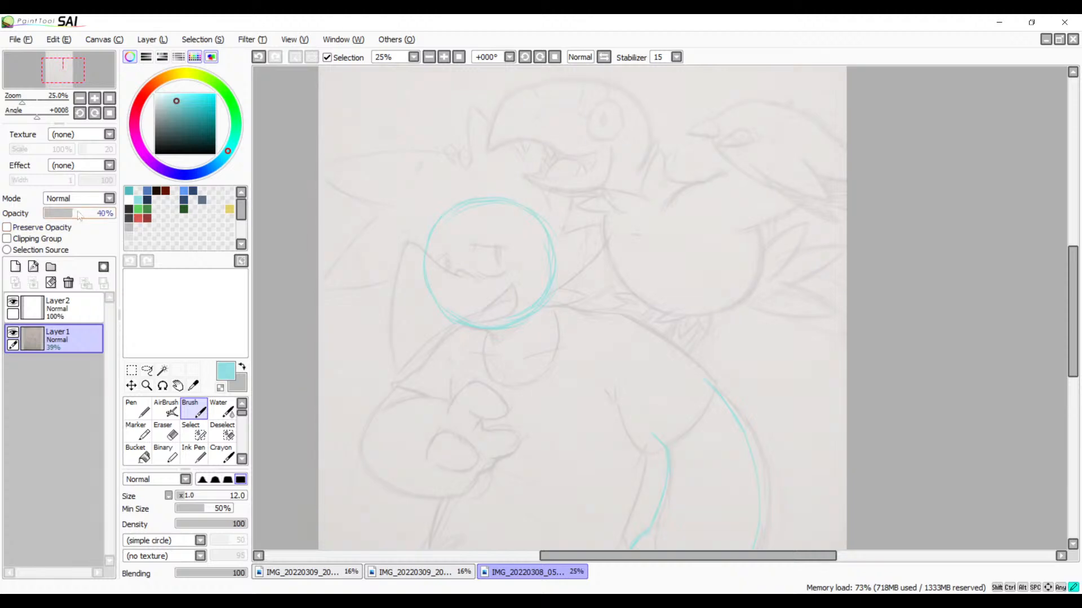
mouse_move(73, 213)
mouse_down()
mouse_move(105, 212)
mouse_move(95, 213)
mouse_up()
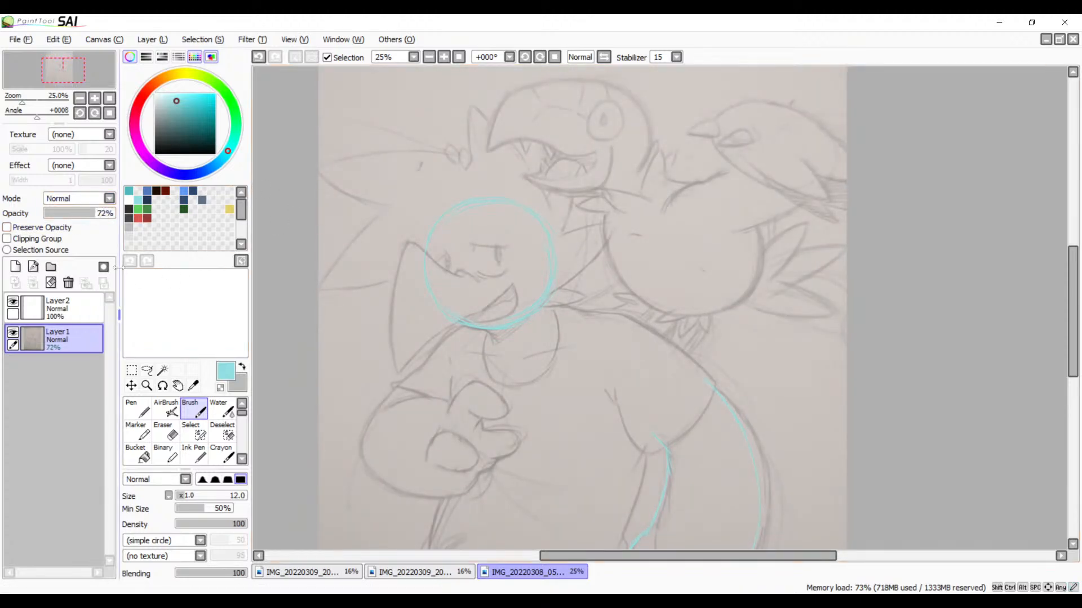
click(79, 301)
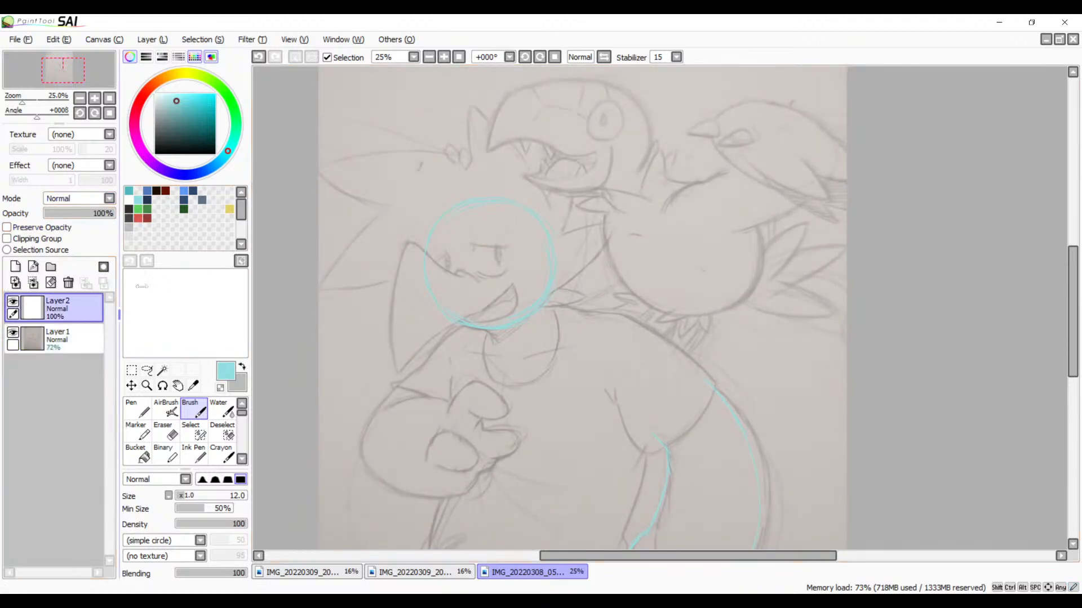
Step: Compare the sketch's proportions in the normal and mirrored canvas views
click(580, 57)
mouse_move(712, 285)
mouse_down()
mouse_move(542, 293)
mouse_move(531, 400)
mouse_move(500, 277)
mouse_move(541, 321)
mouse_move(531, 363)
mouse_move(559, 458)
mouse_move(556, 359)
mouse_up()
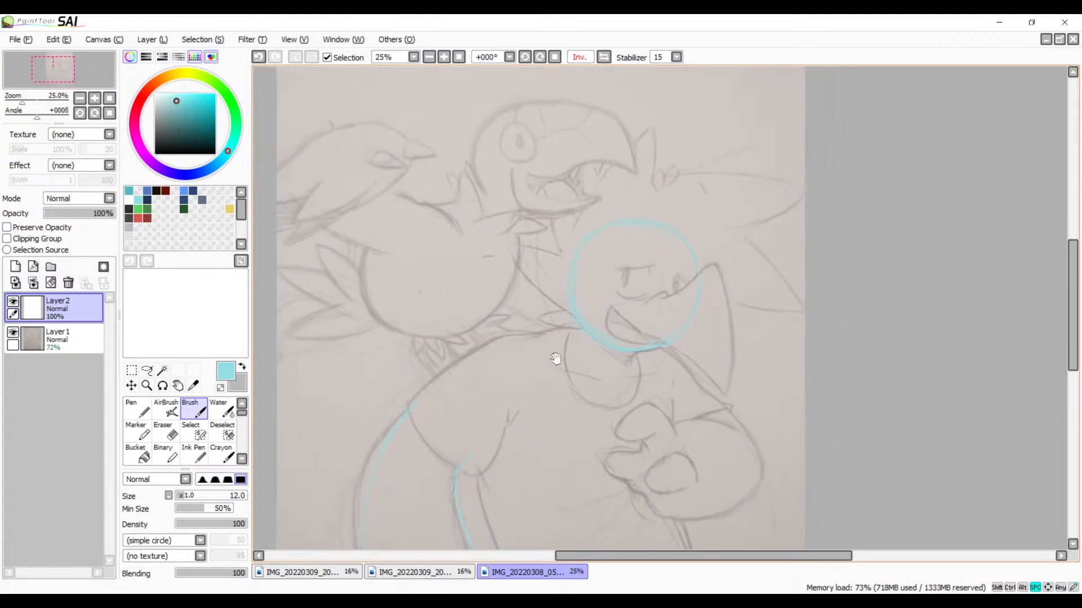
click(604, 56)
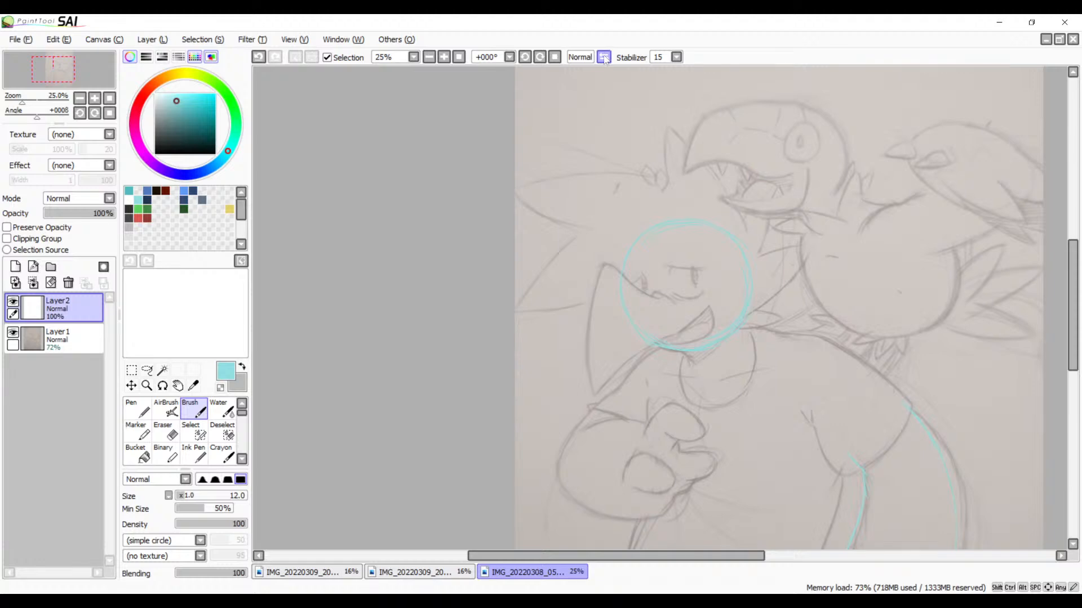
click(604, 57)
click(604, 57)
mouse_move(702, 329)
mouse_down()
mouse_move(512, 210)
mouse_move(523, 230)
mouse_up()
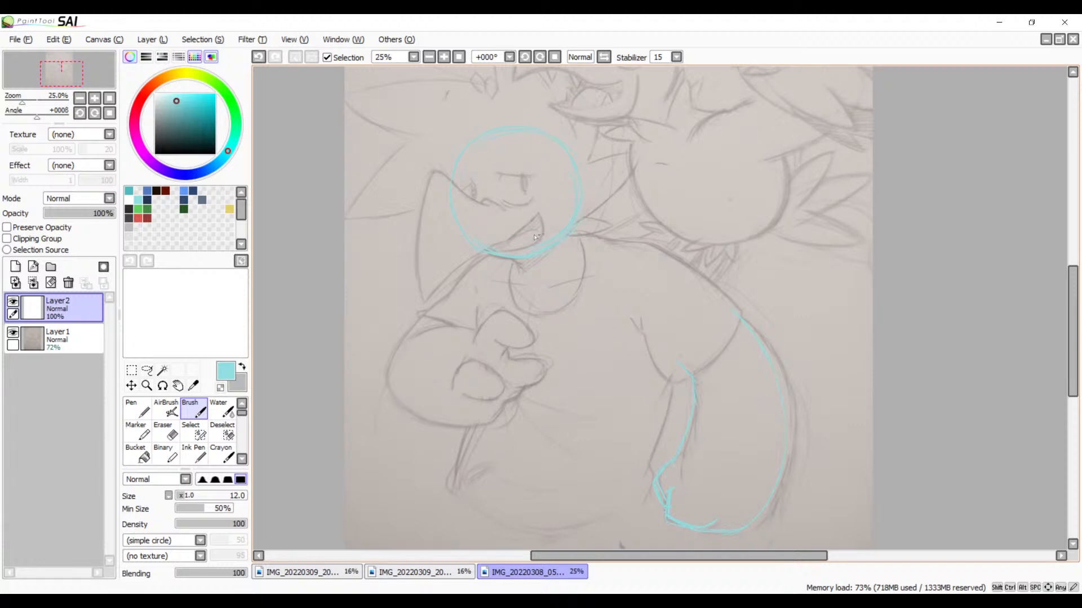
Step: Sketch in cyan the round-bodied creature's two feet gripping the large figure's shoulder
mouse_move(643, 294)
mouse_down()
mouse_move(646, 241)
mouse_move(637, 275)
mouse_move(720, 357)
mouse_up()
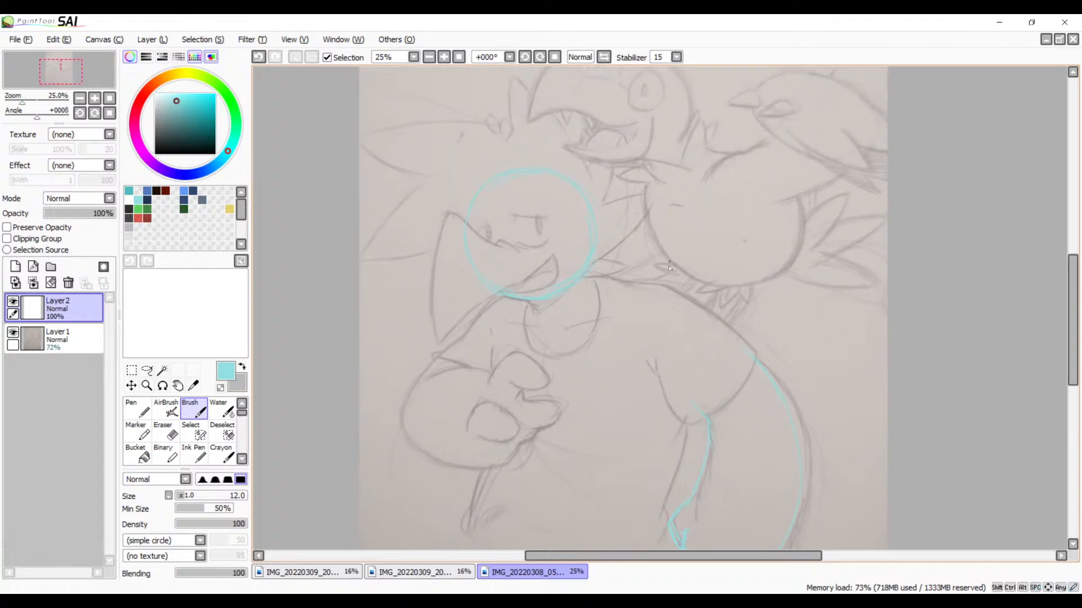
mouse_move(670, 267)
mouse_down()
mouse_move(641, 263)
mouse_move(651, 257)
mouse_up()
mouse_move(626, 282)
mouse_down()
mouse_move(651, 255)
mouse_move(672, 263)
mouse_move(640, 257)
mouse_move(649, 255)
mouse_move(628, 276)
mouse_move(652, 257)
mouse_move(676, 268)
mouse_move(602, 284)
mouse_move(630, 277)
mouse_move(620, 296)
mouse_move(638, 283)
mouse_move(623, 291)
mouse_move(630, 271)
mouse_move(623, 292)
mouse_up()
mouse_move(622, 290)
mouse_down()
mouse_move(611, 271)
mouse_move(637, 281)
mouse_up()
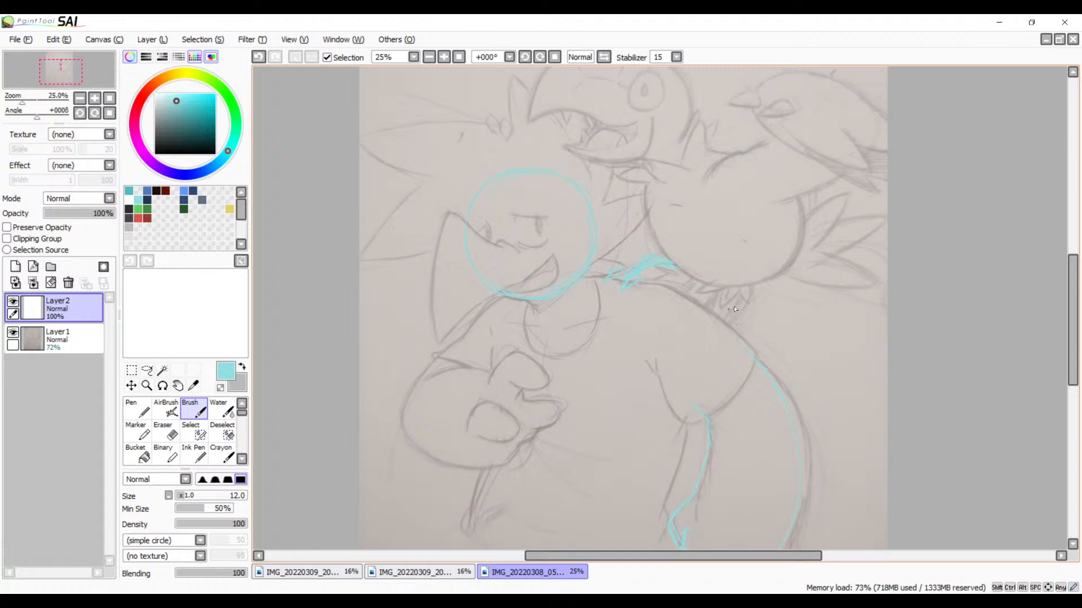
drag(739, 286, 703, 310)
drag(731, 288, 711, 309)
Step: Add more cyan toe and claw strokes to both of the round-bodied creature's feet
key(space)
drag(763, 326, 749, 295)
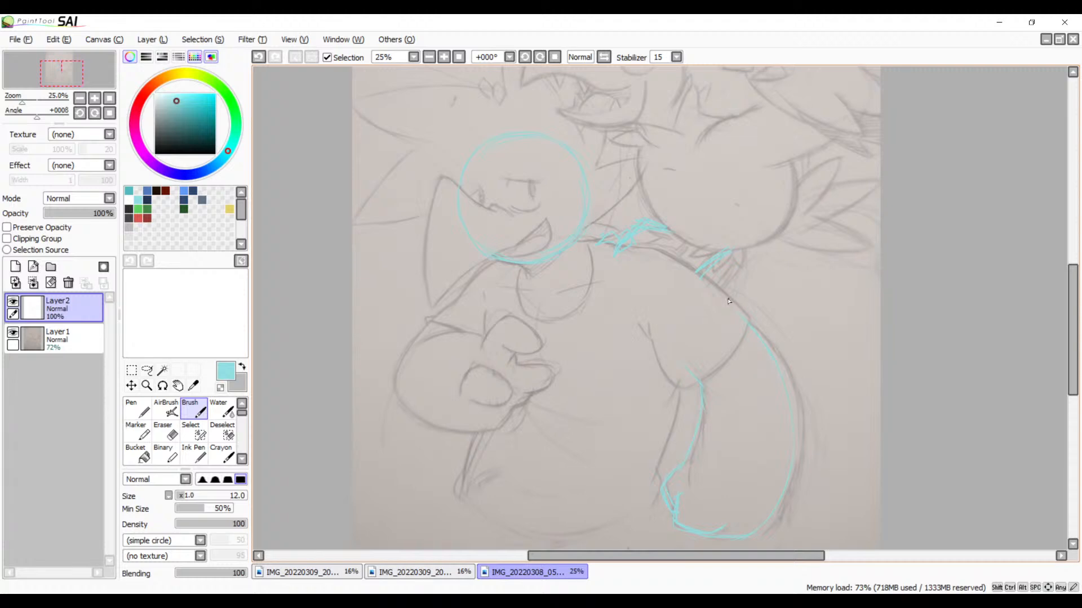
key(space)
mouse_move(746, 372)
mouse_down()
mouse_move(739, 385)
mouse_move(750, 354)
mouse_up()
mouse_move(647, 325)
mouse_down()
mouse_move(615, 352)
mouse_move(636, 342)
mouse_move(623, 350)
mouse_move(612, 328)
mouse_move(593, 348)
mouse_move(620, 346)
mouse_up()
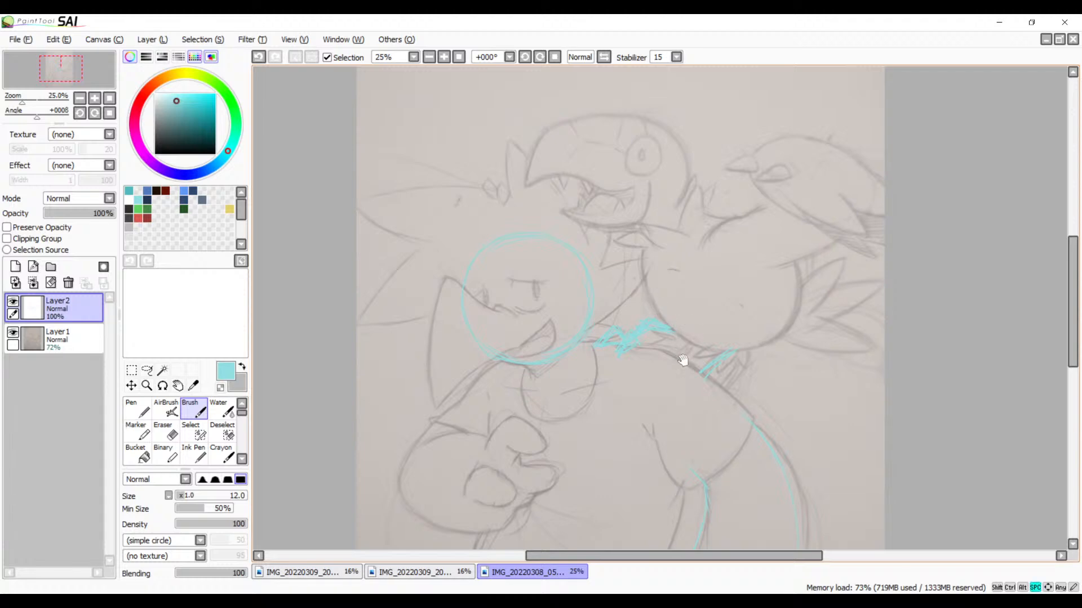
mouse_move(703, 379)
mouse_down()
mouse_move(647, 322)
mouse_move(659, 294)
mouse_move(658, 312)
mouse_move(693, 297)
mouse_move(680, 307)
mouse_up()
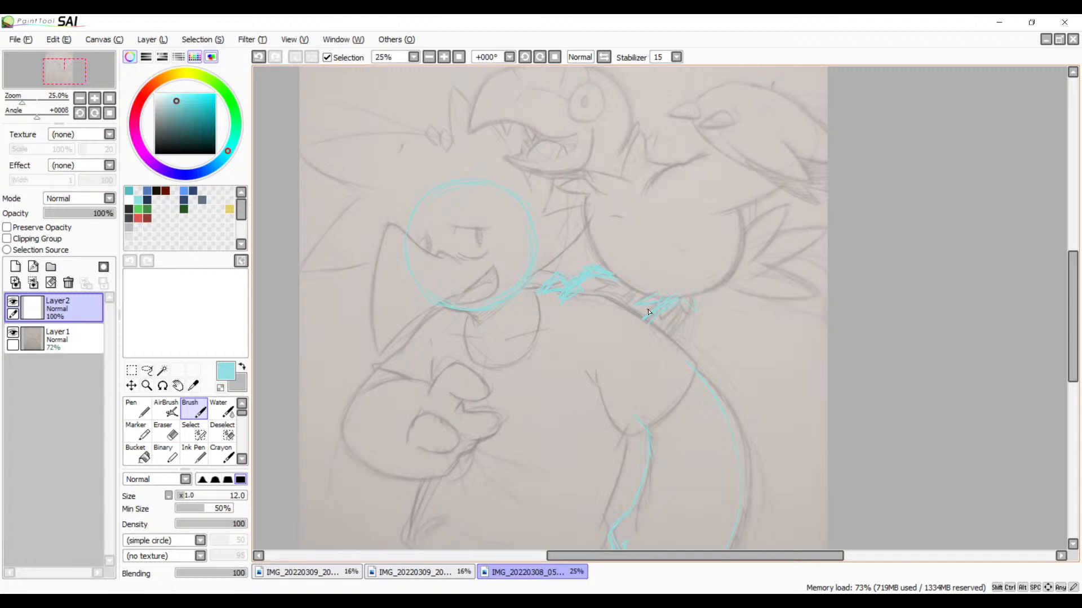
Step: Trace the round-bodied creature's belly curve above its feet and up both sides with layered cyan strokes
mouse_move(586, 197)
mouse_down()
mouse_move(590, 244)
mouse_move(624, 289)
mouse_up()
mouse_move(589, 242)
mouse_down()
mouse_move(611, 281)
mouse_move(664, 290)
mouse_up()
mouse_move(585, 222)
mouse_down()
mouse_move(599, 259)
mouse_move(656, 291)
mouse_move(725, 281)
mouse_move(743, 253)
mouse_up()
drag(740, 215, 744, 262)
mouse_move(736, 208)
mouse_down()
mouse_move(739, 251)
mouse_move(722, 279)
mouse_move(744, 257)
mouse_up()
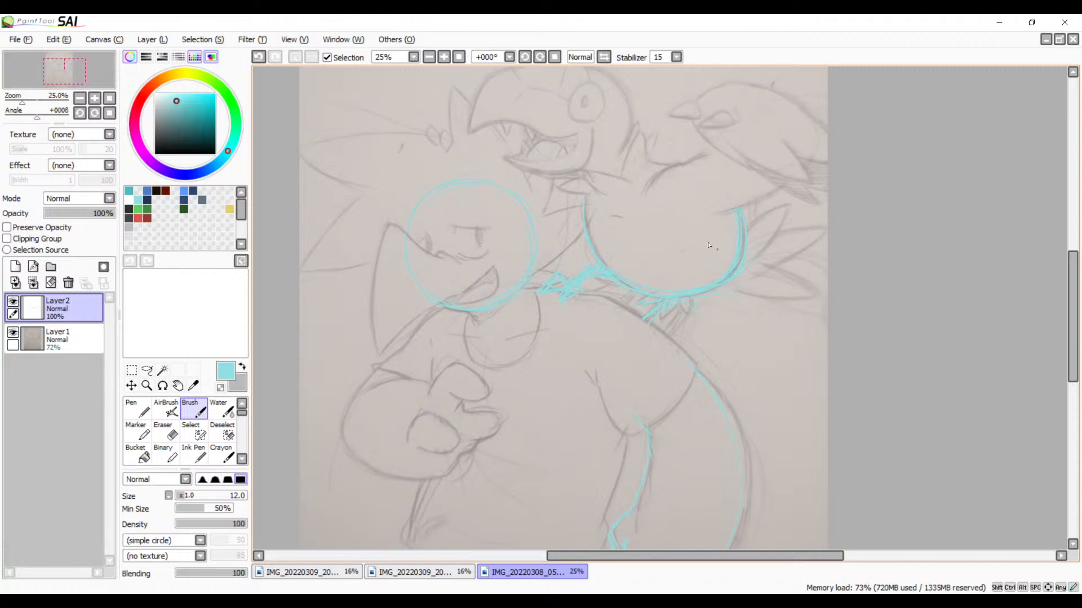
drag(678, 253, 732, 285)
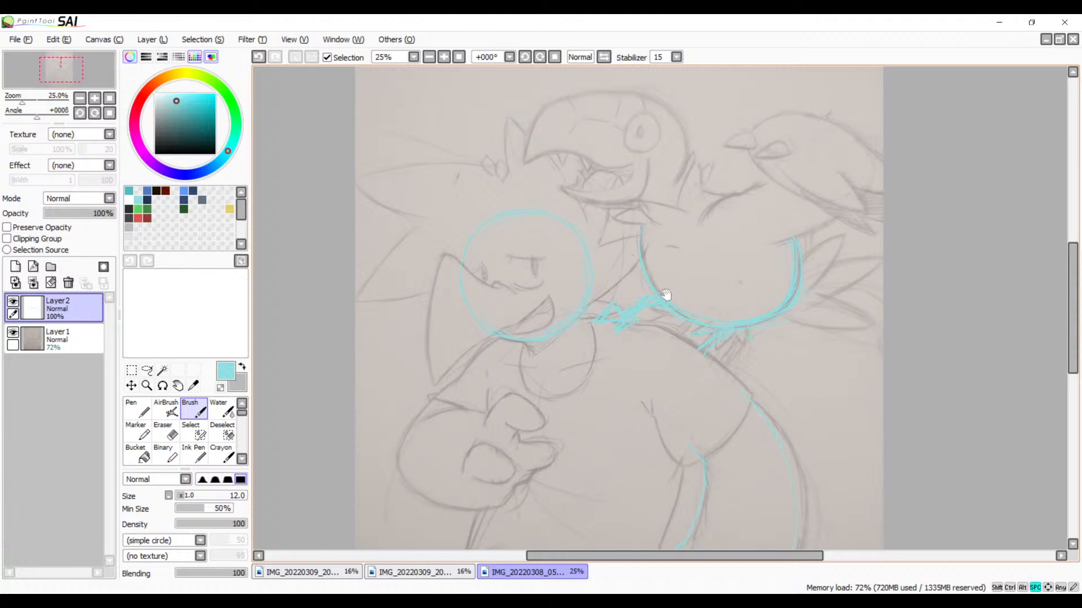
drag(661, 295, 627, 297)
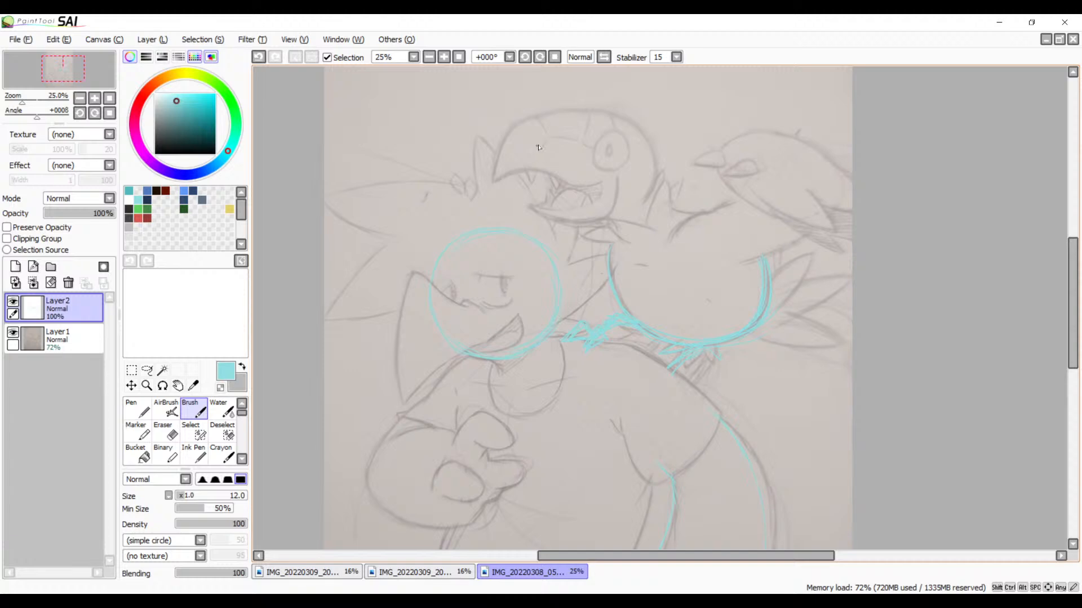
key(space)
key(space)
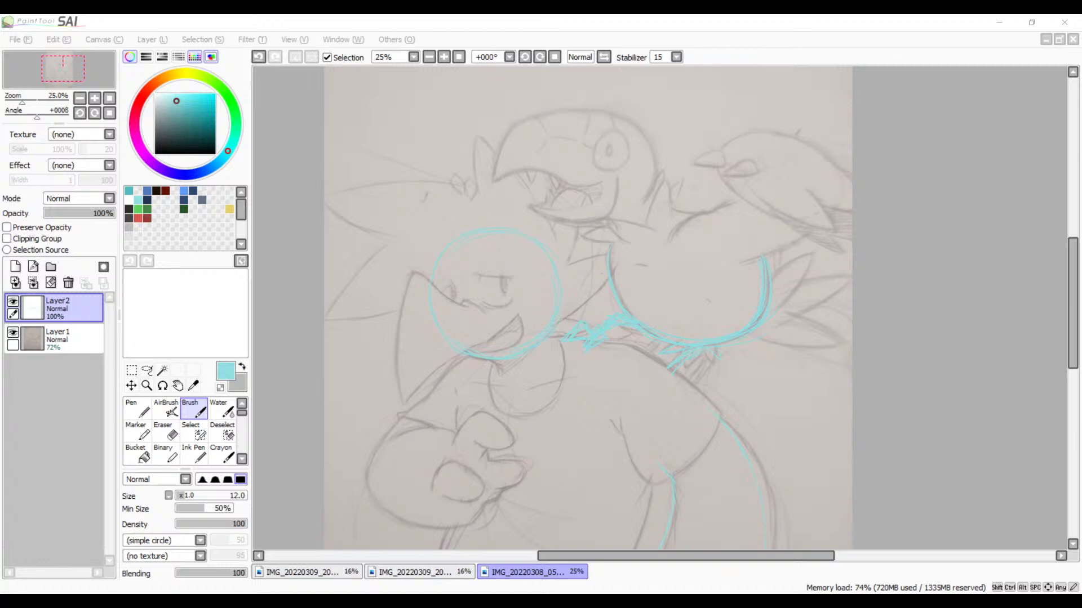
Step: Draw the tall pointed spike behind the beaked creature's head at 75% zoom, redrawing unsatisfactory strokes
click(280, 20)
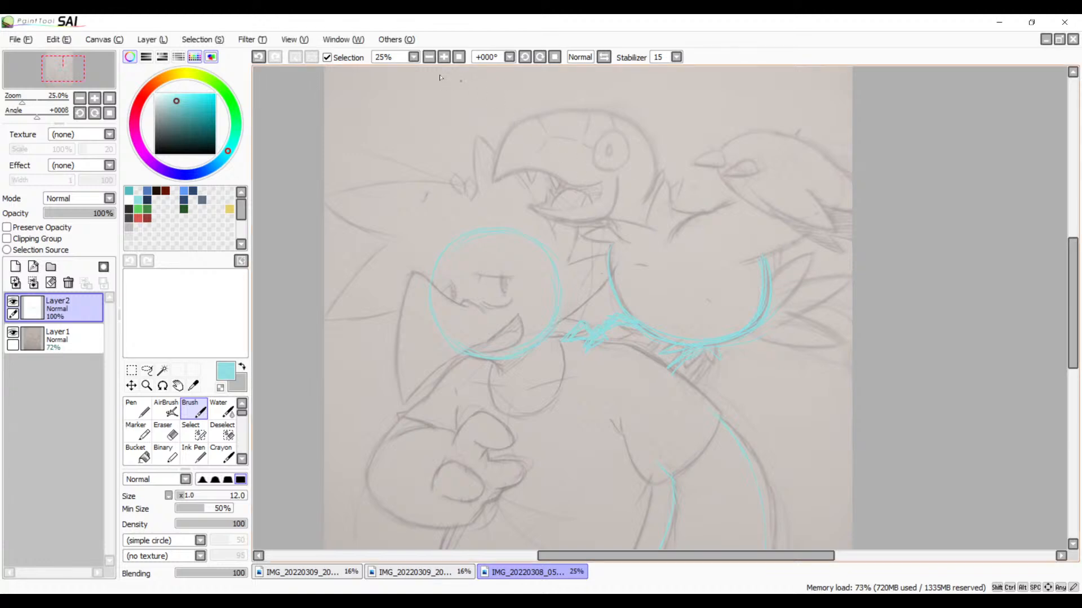
click(444, 57)
click(445, 57)
drag(614, 215, 623, 390)
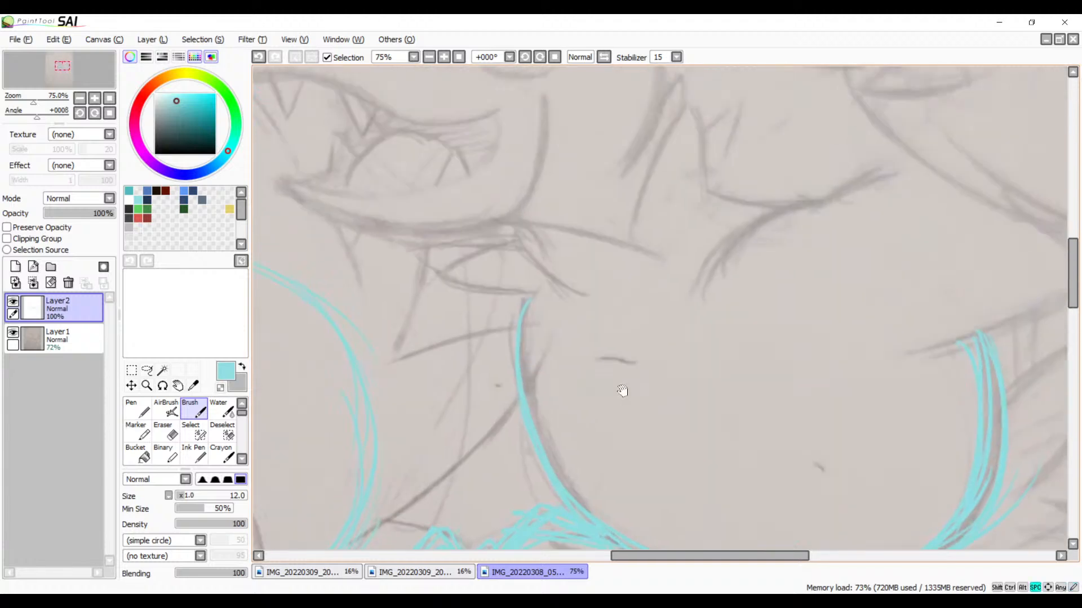
drag(621, 297, 635, 393)
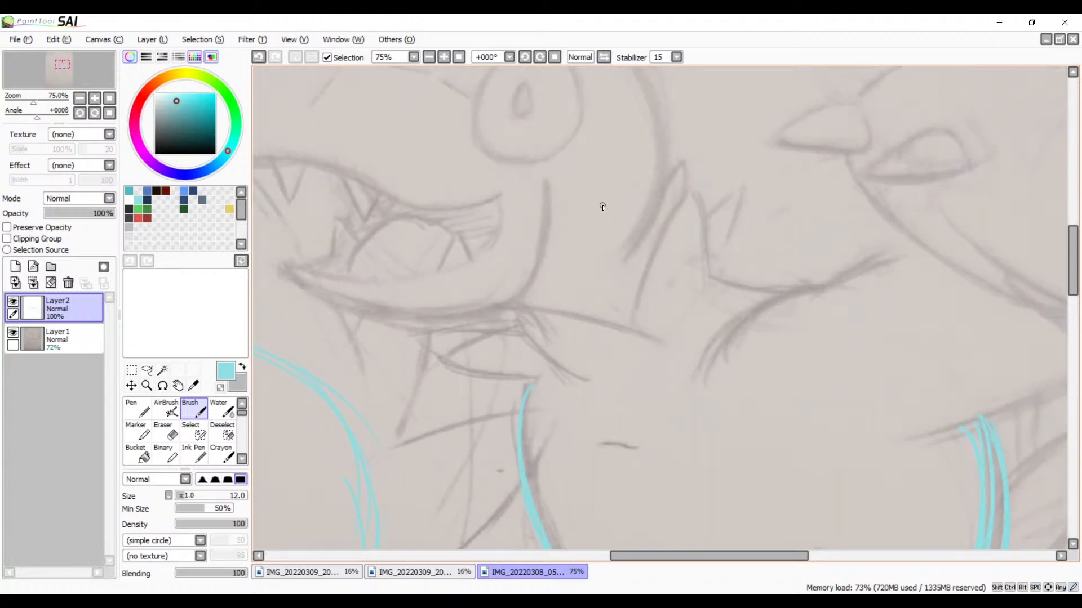
drag(645, 251, 587, 258)
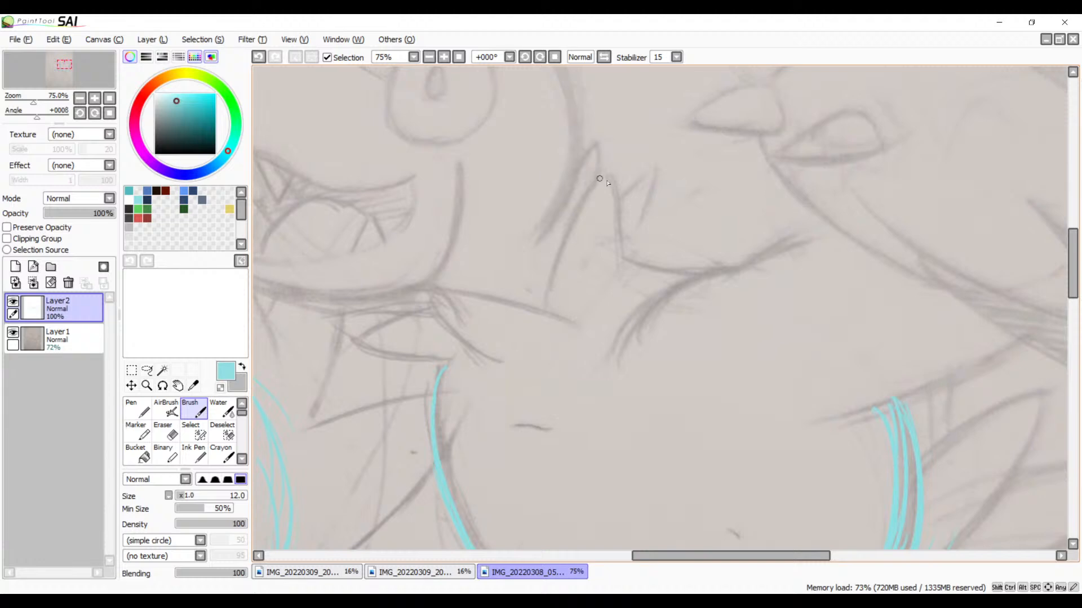
drag(605, 175, 541, 303)
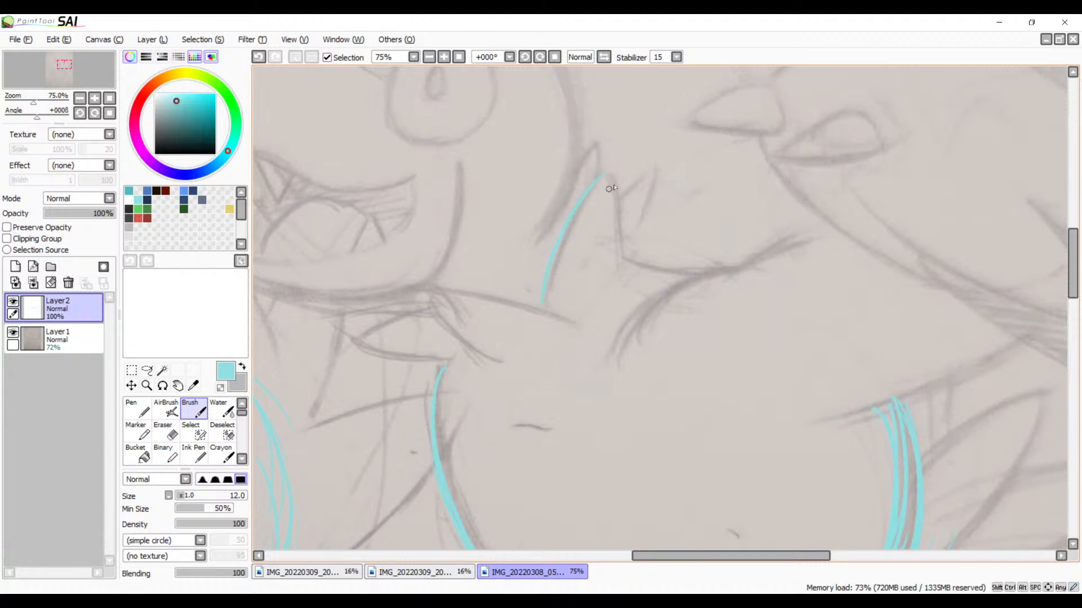
key(ctrl+z)
drag(616, 157, 551, 288)
drag(614, 177, 615, 260)
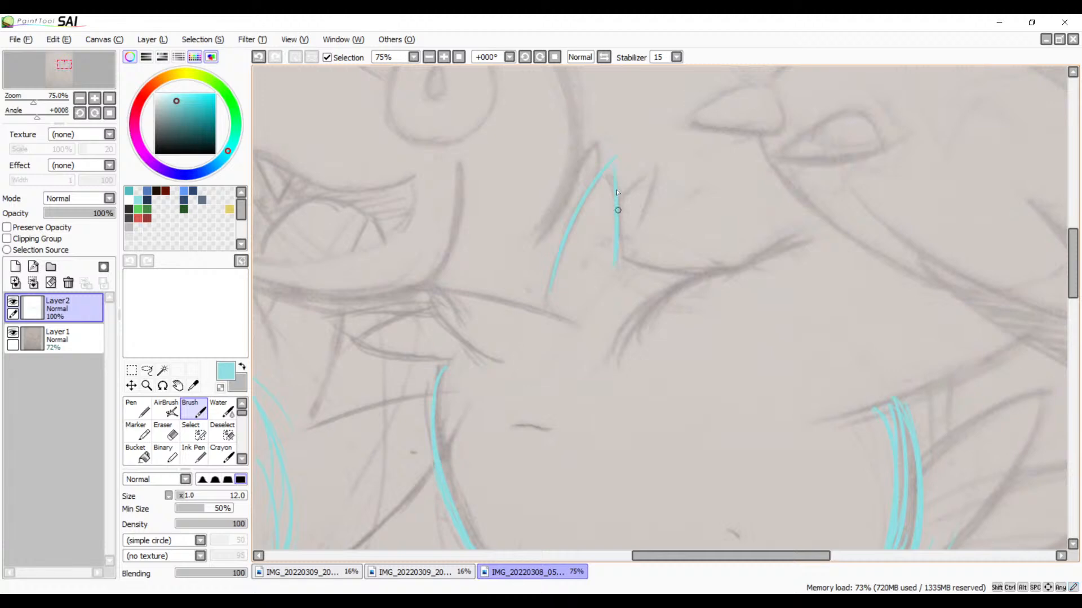
key(ctrl+z)
drag(615, 159, 617, 258)
Step: Trace the two pointed tufts under the beaked creature's jaw and join them to its belly outline
drag(406, 295, 565, 314)
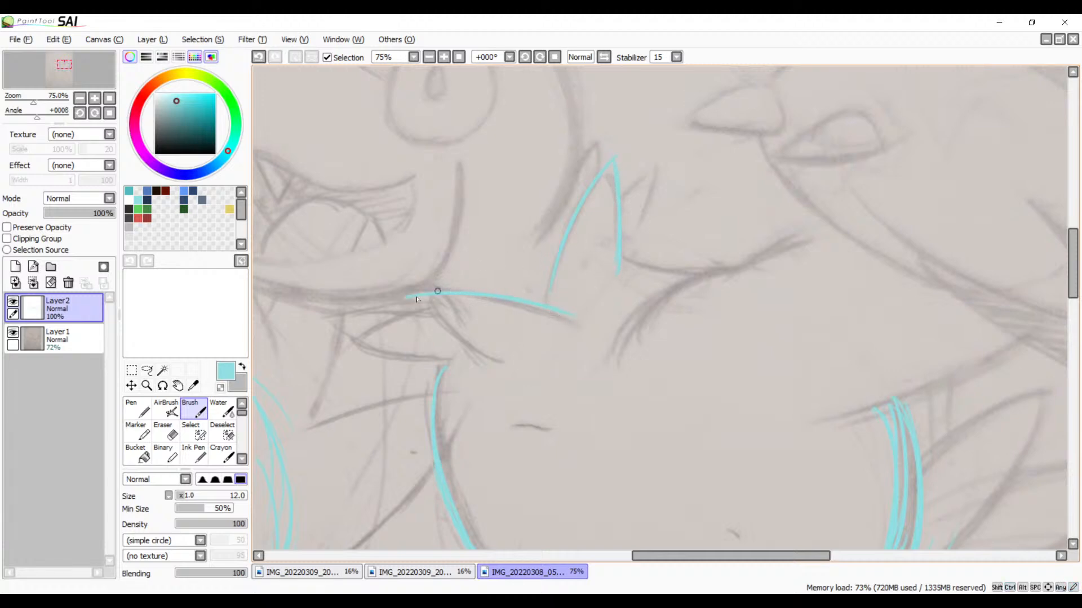
drag(407, 296, 504, 354)
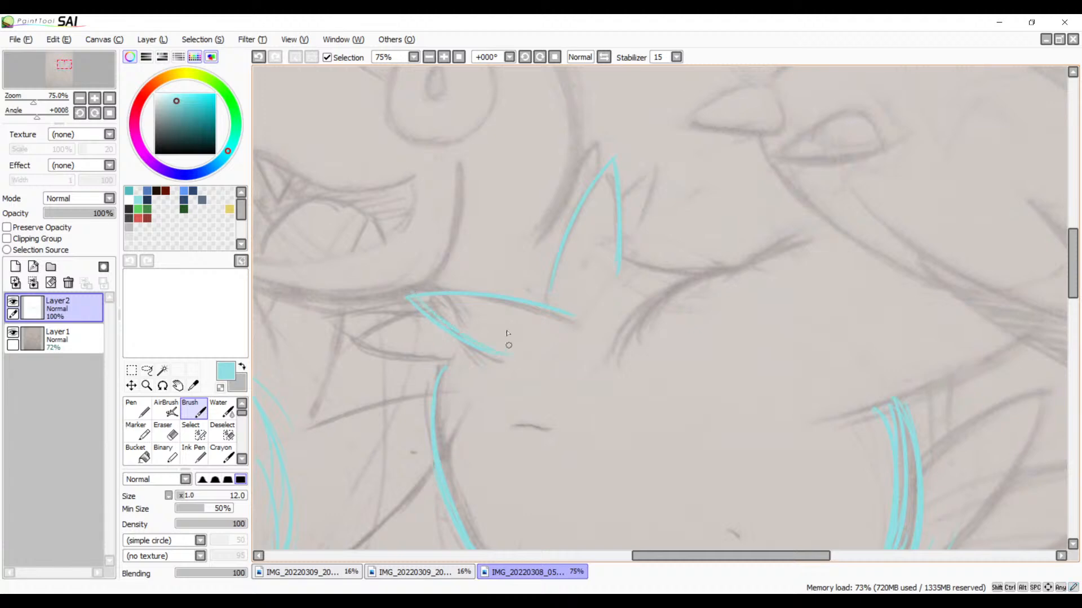
drag(430, 316, 359, 336)
mouse_move(359, 336)
mouse_down()
mouse_move(434, 363)
mouse_move(358, 343)
mouse_move(450, 372)
mouse_move(449, 353)
mouse_move(434, 433)
mouse_move(447, 346)
mouse_move(443, 449)
mouse_up()
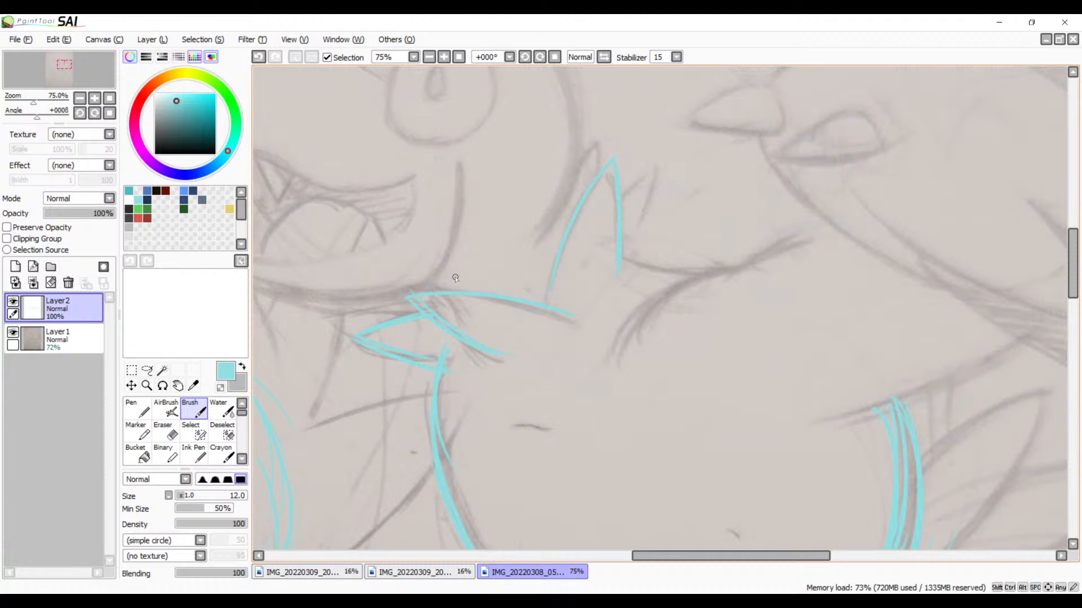
Step: Trace the beaked creature's upper and lower wing contours leading to the small bird's body
drag(775, 282, 672, 268)
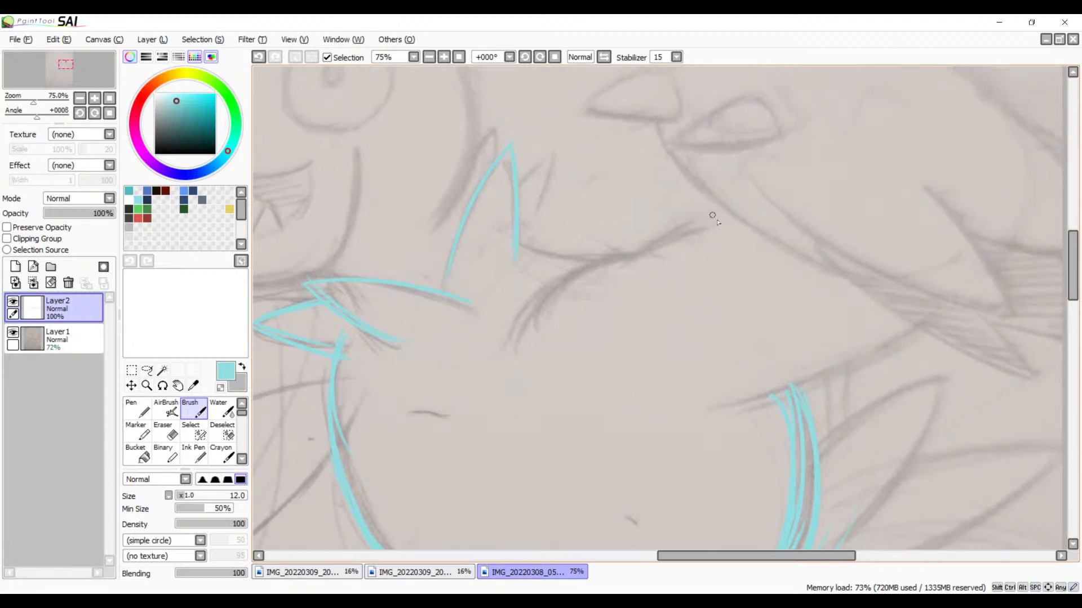
mouse_move(719, 223)
mouse_down()
mouse_move(616, 270)
mouse_move(731, 221)
mouse_move(567, 266)
mouse_move(518, 304)
mouse_up()
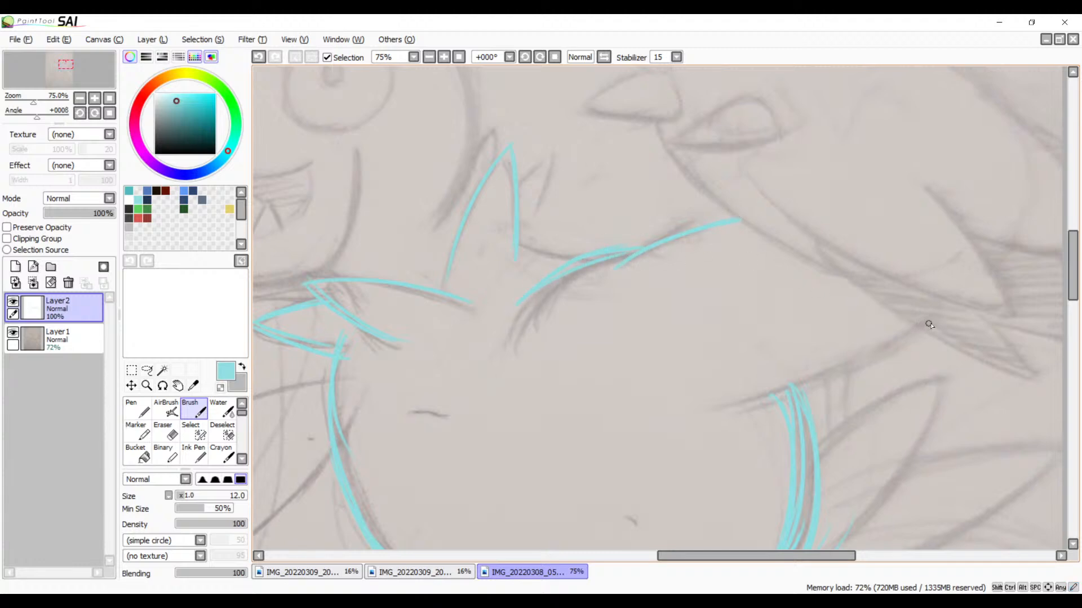
drag(928, 325, 691, 414)
drag(847, 366, 707, 402)
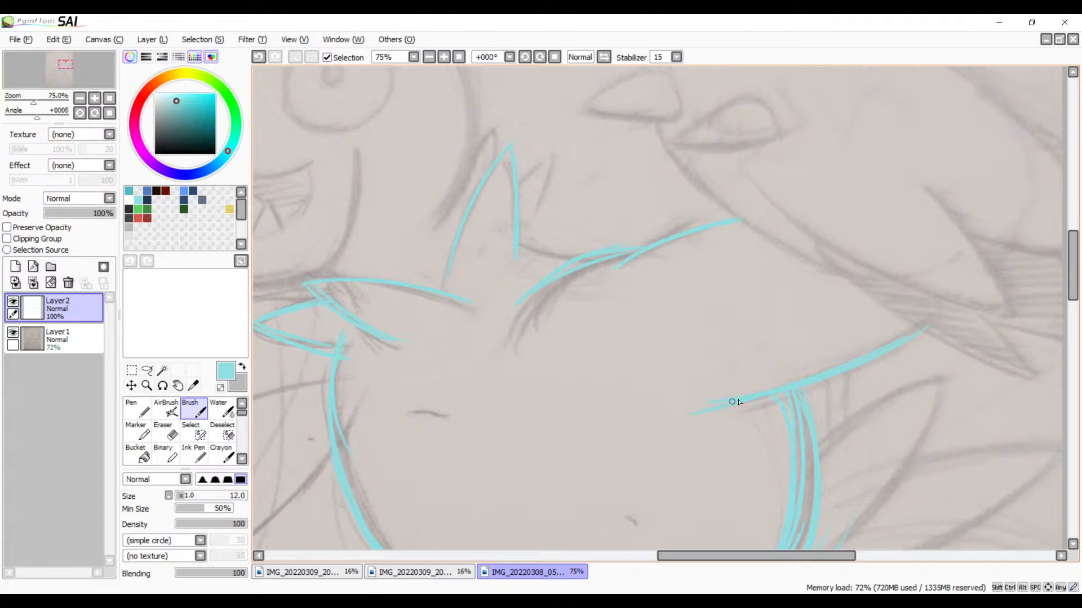
Step: Outline the small bird's beak in cyan, including its rounded base and the line of the mouth
scroll(787, 369, up, 3)
scroll(702, 365, right, 1)
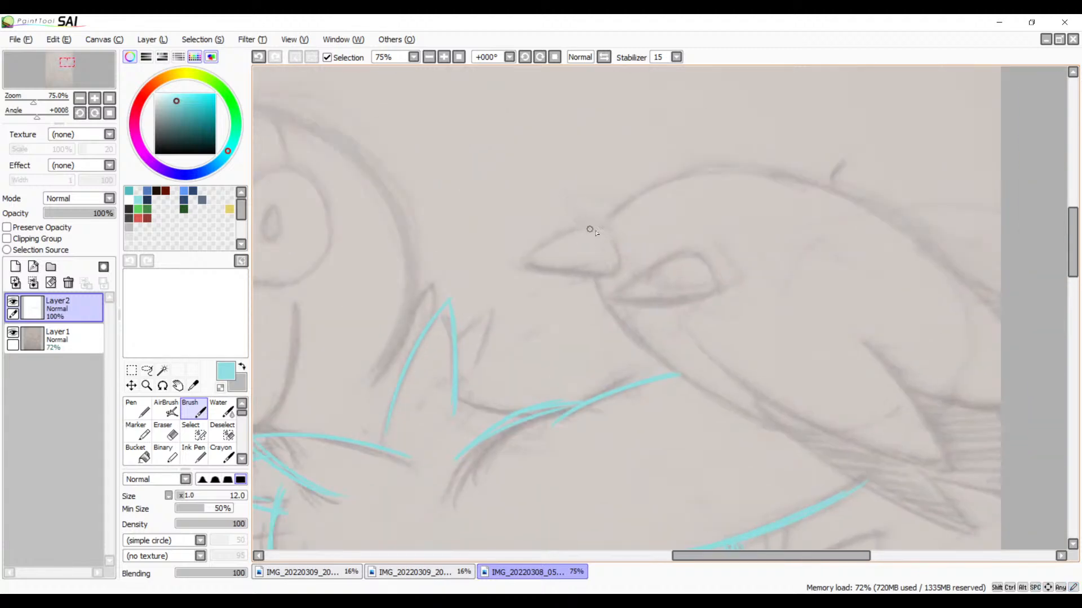
mouse_move(603, 225)
mouse_down()
mouse_move(515, 261)
mouse_move(610, 258)
mouse_up()
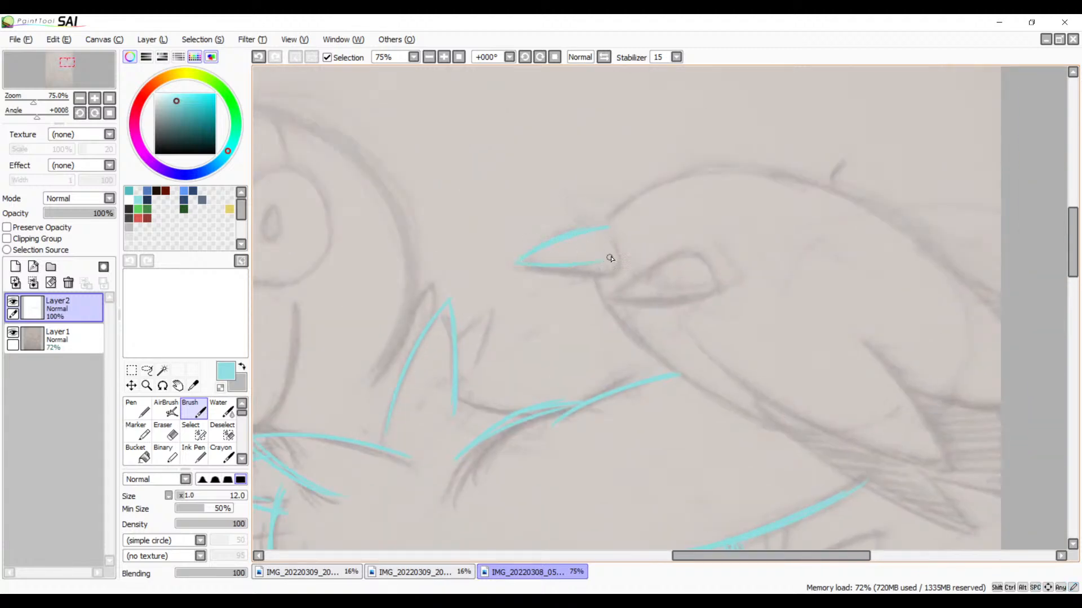
drag(514, 266, 602, 283)
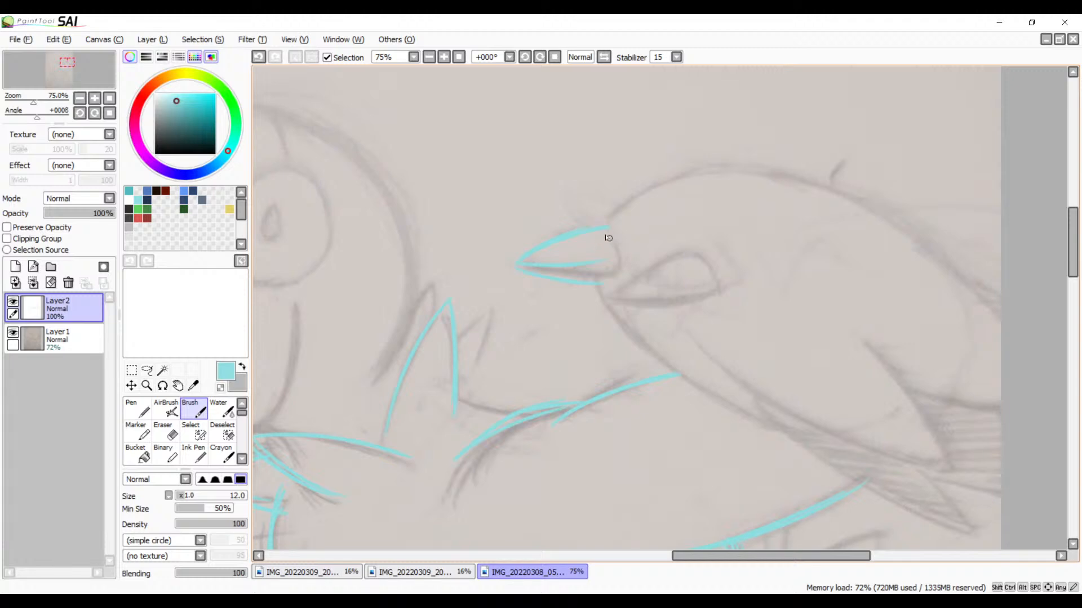
mouse_move(607, 228)
mouse_down()
mouse_move(620, 253)
mouse_move(603, 282)
mouse_up()
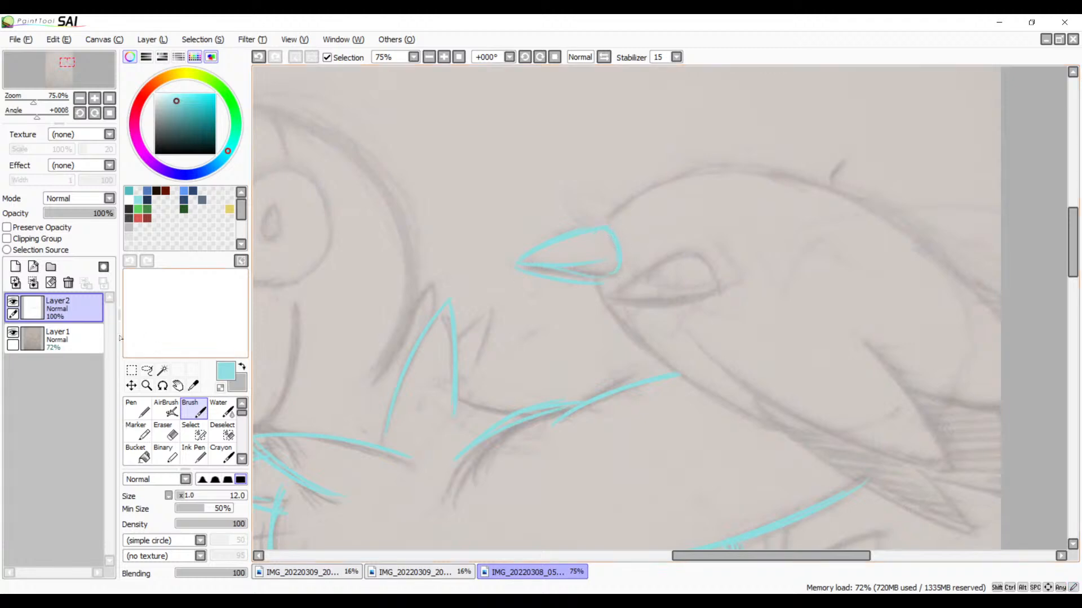
Step: Lower the opacity of Layer1 with the pencil sketch to 45% and return to Layer2
click(57, 338)
mouse_move(84, 214)
mouse_down()
mouse_move(68, 217)
mouse_move(76, 217)
mouse_up()
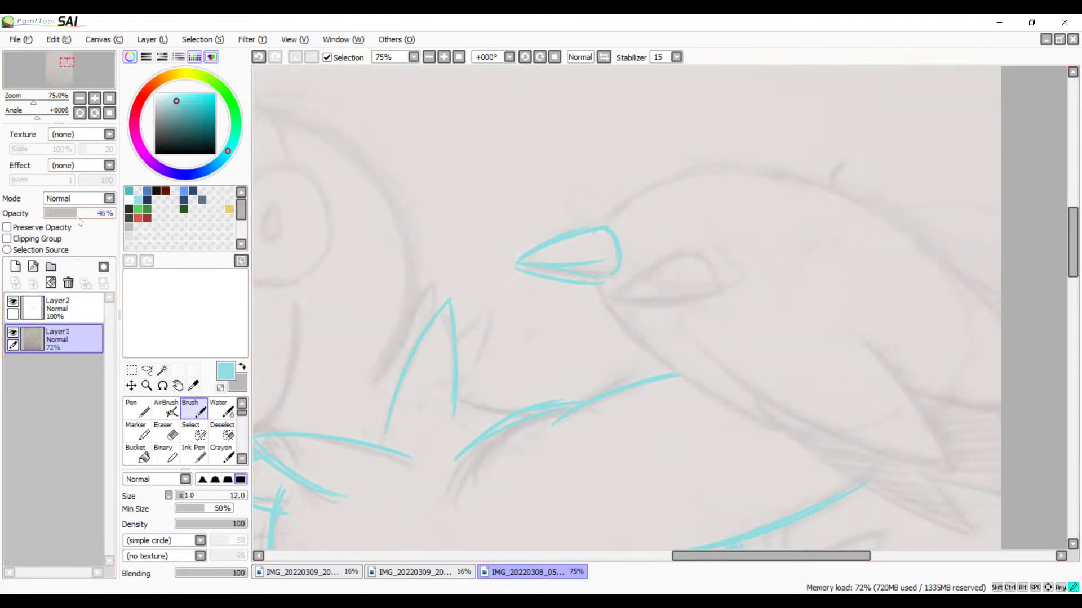
click(52, 319)
Step: Outline the small teardrop shape beside the large creature's open beak, above the smirking character's head
mouse_move(562, 460)
mouse_down()
mouse_move(736, 275)
mouse_move(654, 313)
mouse_move(823, 299)
mouse_up()
drag(646, 243, 721, 370)
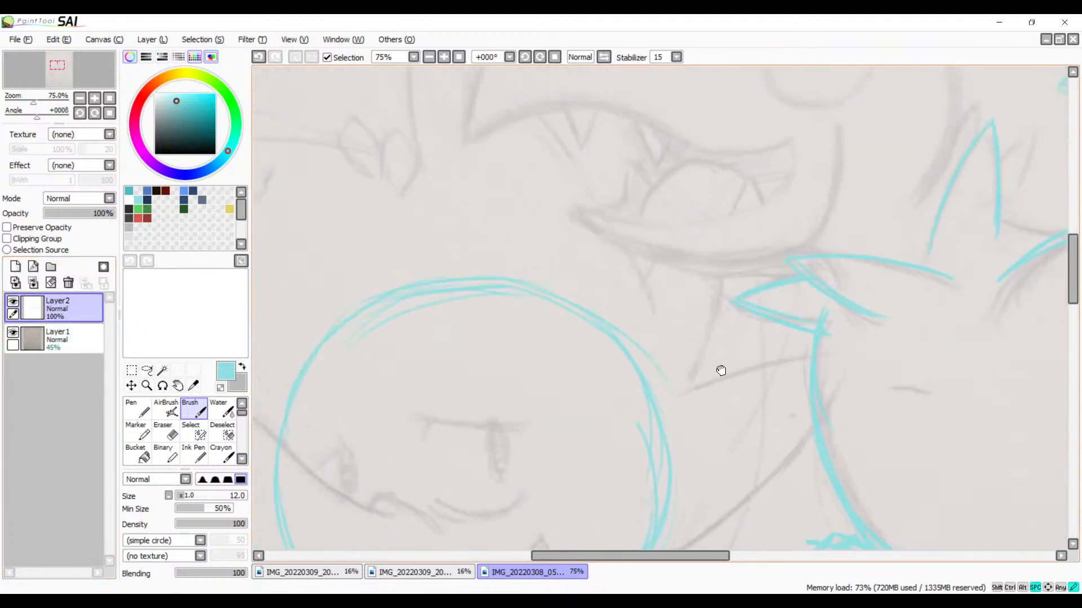
mouse_move(610, 210)
mouse_down()
mouse_move(266, 334)
mouse_move(611, 295)
mouse_up()
mouse_move(420, 255)
mouse_down()
mouse_move(461, 244)
mouse_move(432, 240)
mouse_move(423, 260)
mouse_up()
mouse_move(434, 242)
mouse_down()
mouse_move(426, 251)
mouse_move(455, 308)
mouse_move(419, 260)
mouse_move(452, 308)
mouse_up()
drag(470, 248, 454, 309)
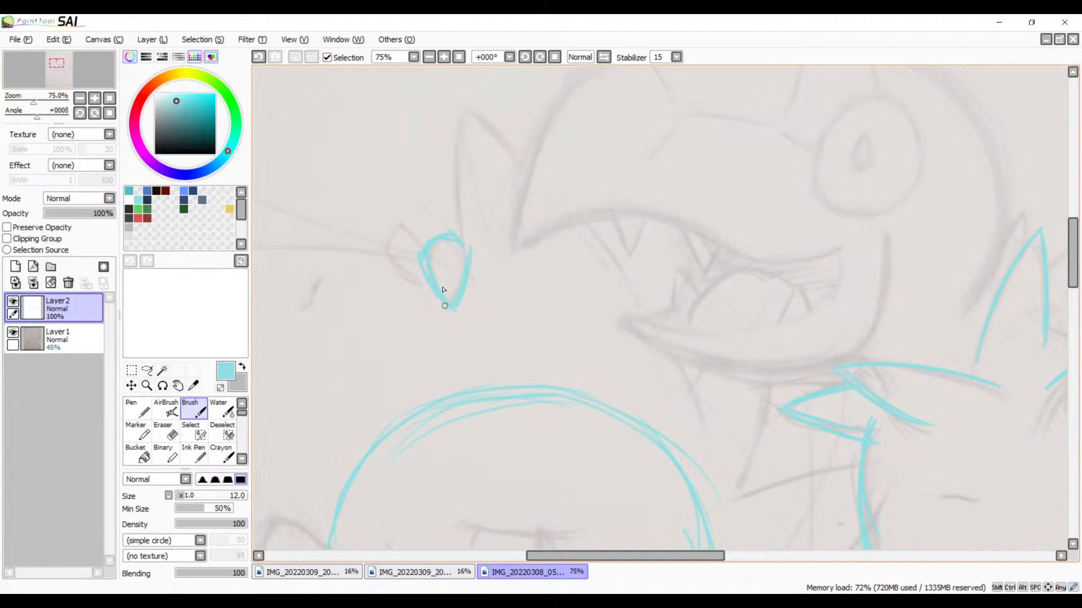
Step: Outline a second teardrop beside the first one and trace the upright edge of the tall spike rising above them
mouse_move(419, 244)
mouse_down()
mouse_move(377, 237)
mouse_move(416, 244)
mouse_move(389, 237)
mouse_move(385, 269)
mouse_move(385, 244)
mouse_move(402, 303)
mouse_move(393, 310)
mouse_move(423, 263)
mouse_move(394, 307)
mouse_move(411, 293)
mouse_move(382, 283)
mouse_move(383, 240)
mouse_move(420, 246)
mouse_up()
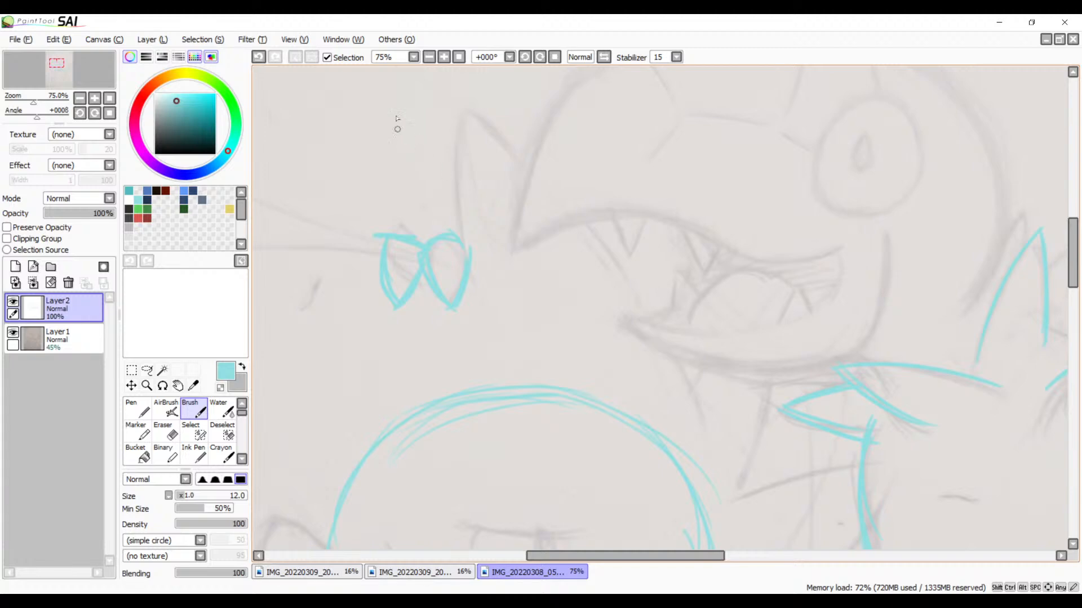
mouse_move(463, 111)
mouse_down()
mouse_move(453, 156)
mouse_move(469, 248)
mouse_up()
key(ctrl+z)
drag(471, 111, 454, 232)
key(ctrl+z)
mouse_move(471, 107)
mouse_down()
mouse_move(459, 191)
mouse_move(483, 271)
mouse_up()
key(ctrl+z)
drag(470, 102, 473, 280)
Step: Trace a long diagonal line from the tall spike's tip across the large creature's open mouth to below its jaw
mouse_move(472, 112)
mouse_down()
mouse_move(651, 377)
mouse_move(661, 412)
mouse_up()
key(ctrl+z)
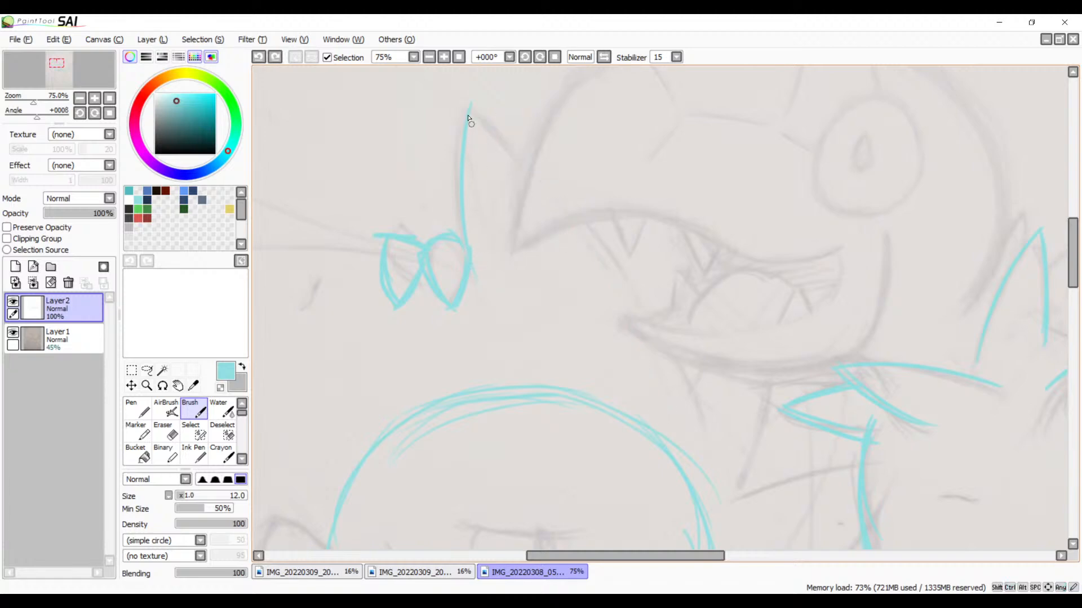
mouse_move(469, 116)
mouse_down()
mouse_move(665, 304)
mouse_move(738, 461)
mouse_up()
key(ctrl+z)
mouse_move(454, 99)
mouse_down()
mouse_move(575, 220)
mouse_move(698, 496)
mouse_up()
key(ctrl+z)
drag(468, 106, 730, 487)
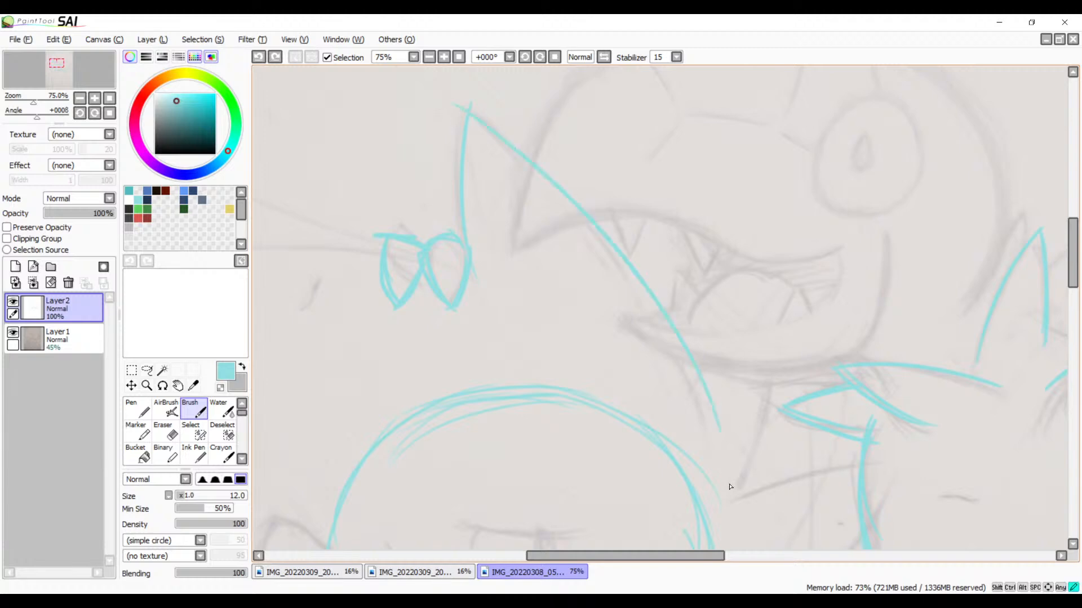
key(ctrl+z)
drag(463, 106, 737, 460)
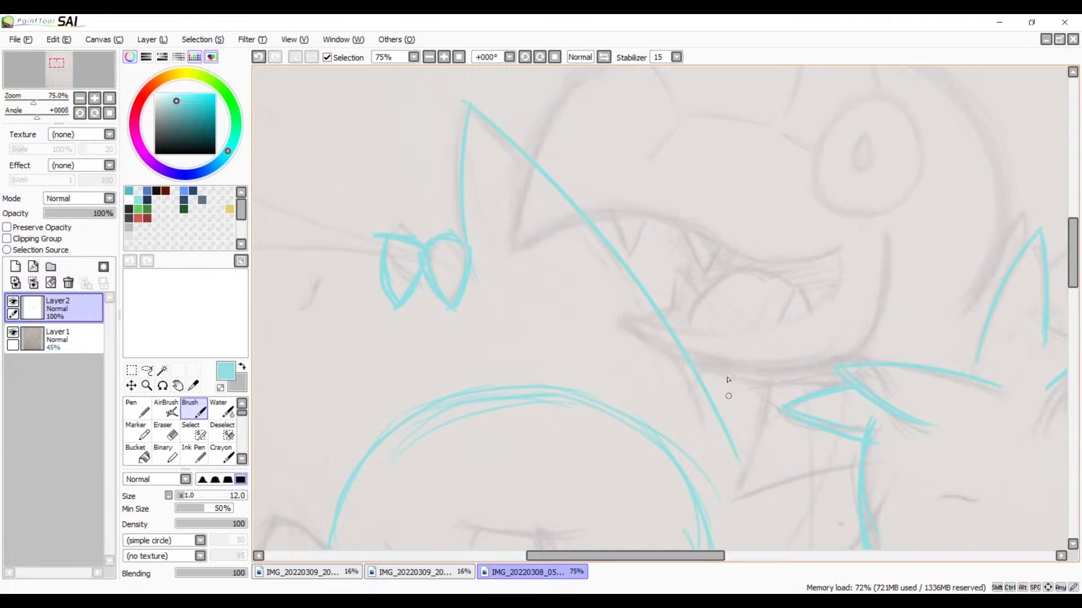
Step: Trace the short crossing stroke under the creature's lower jaw and the pointed spike between the smirking head and the beaked creature's body
mouse_move(740, 424)
mouse_down()
mouse_move(656, 248)
mouse_move(632, 281)
mouse_up()
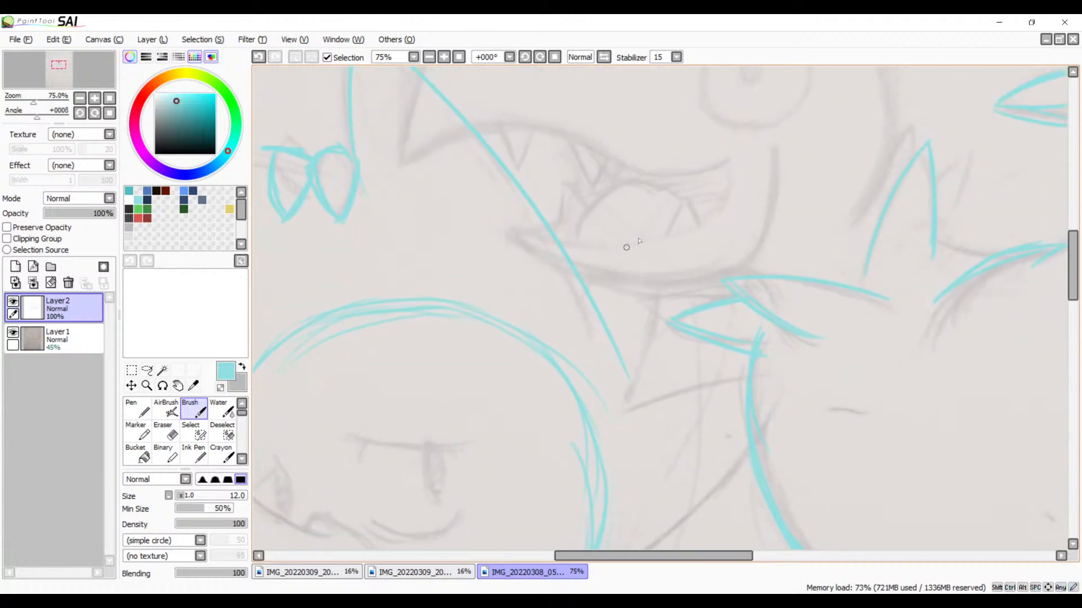
drag(636, 242, 563, 348)
drag(679, 248, 605, 449)
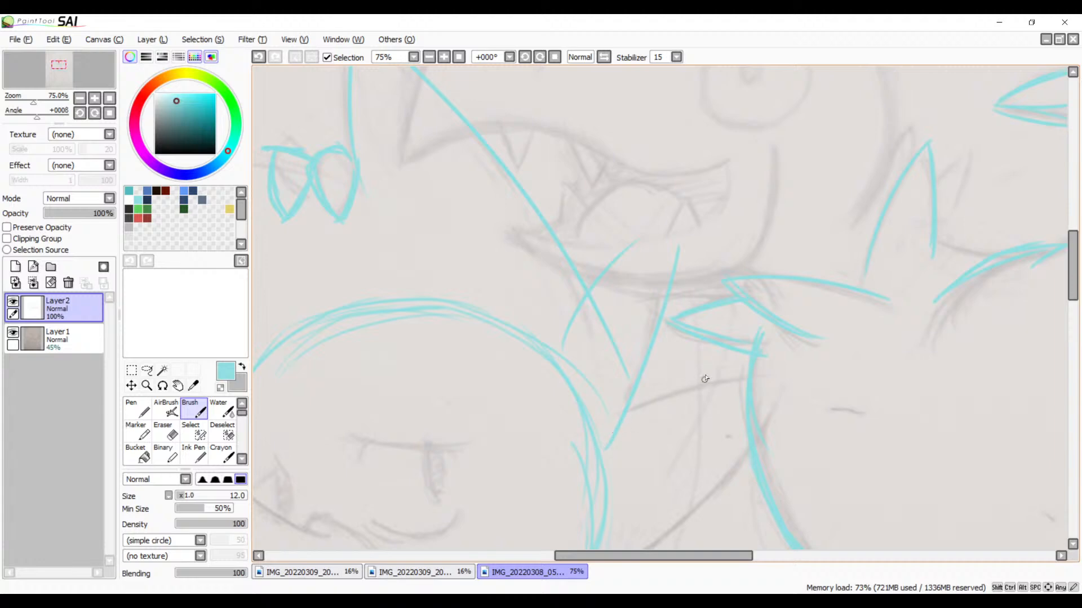
key(ctrl+z)
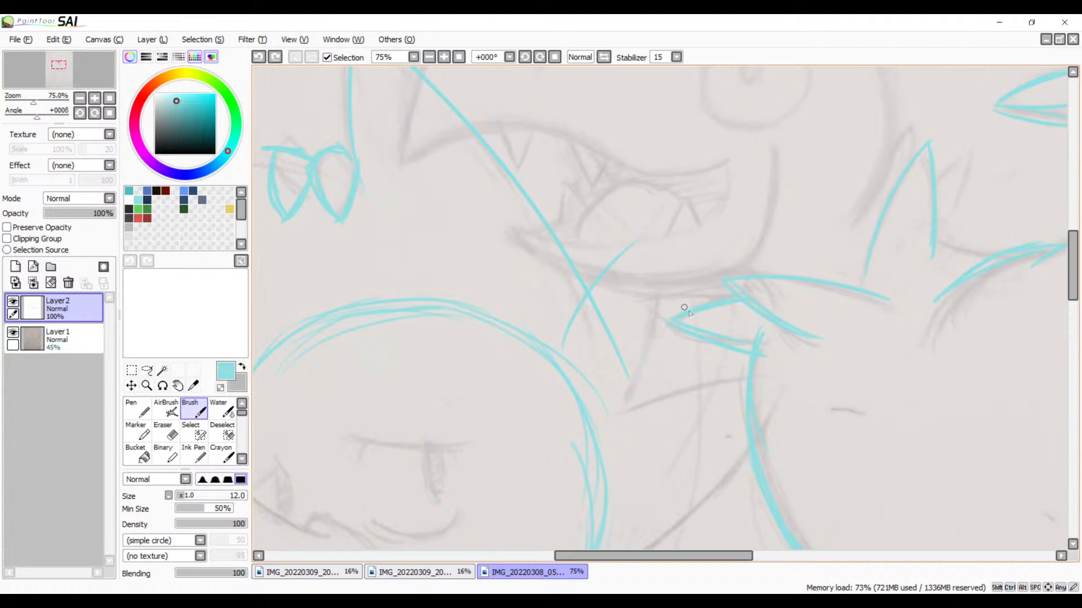
key(space)
drag(701, 345, 663, 319)
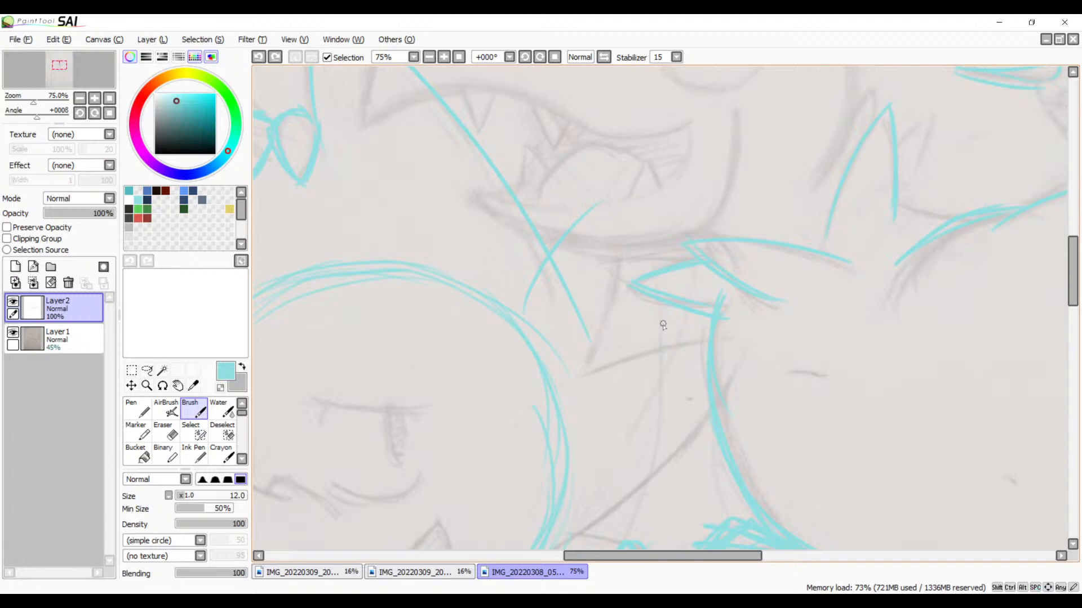
mouse_move(620, 237)
mouse_down()
mouse_move(586, 363)
mouse_move(782, 324)
mouse_up()
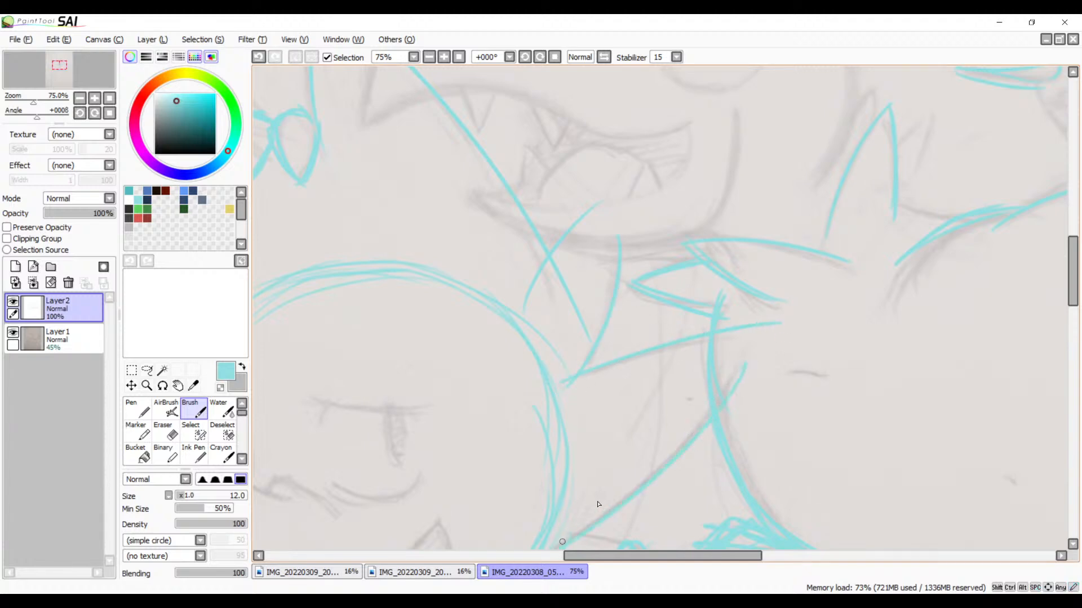
Step: Trace the short connecting lines between the smirking character's head circle and the beaked creature's scribbled foot
key(space)
mouse_move(736, 433)
mouse_down()
mouse_move(767, 321)
mouse_move(755, 326)
mouse_up()
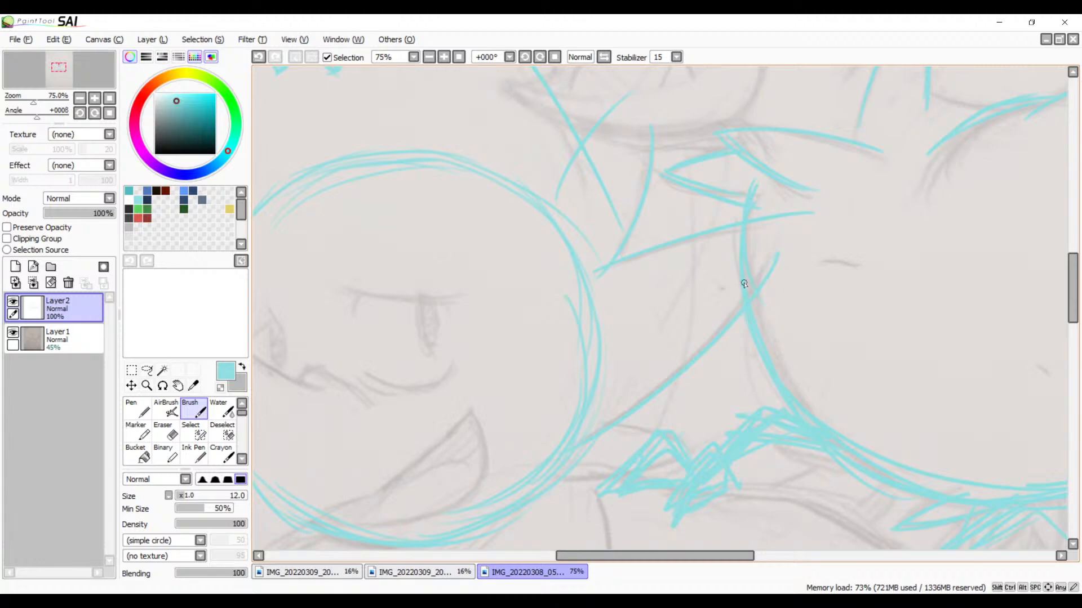
key(space)
drag(756, 321, 830, 229)
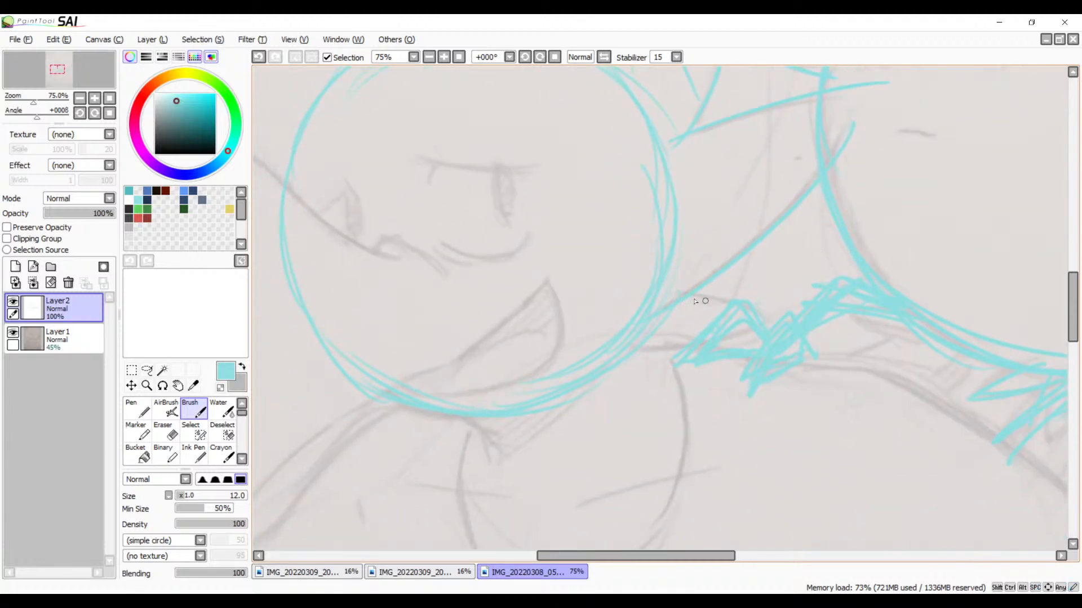
mouse_move(746, 333)
mouse_down()
mouse_move(616, 347)
mouse_move(937, 258)
mouse_up()
key(space)
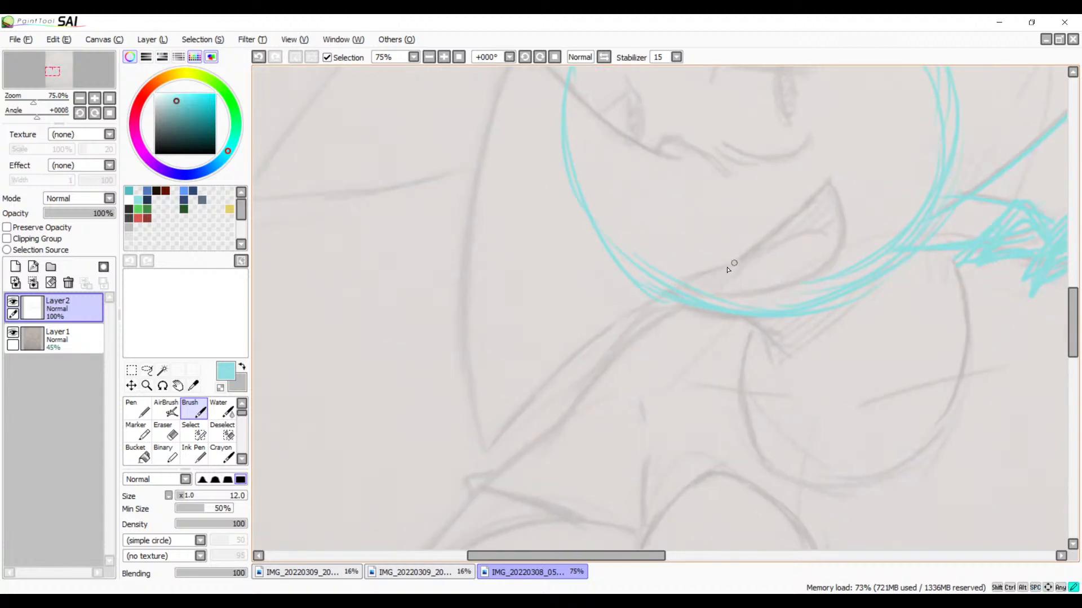
Step: Trace the large pointed shape beside the smirking head, with its lower edge from the chin and its bowed outer edge
mouse_move(727, 265)
mouse_down()
mouse_move(555, 376)
mouse_move(477, 452)
mouse_up()
key(ctrl+z)
mouse_move(726, 267)
mouse_down()
mouse_move(500, 440)
mouse_move(483, 468)
mouse_up()
key(space)
drag(543, 210, 587, 255)
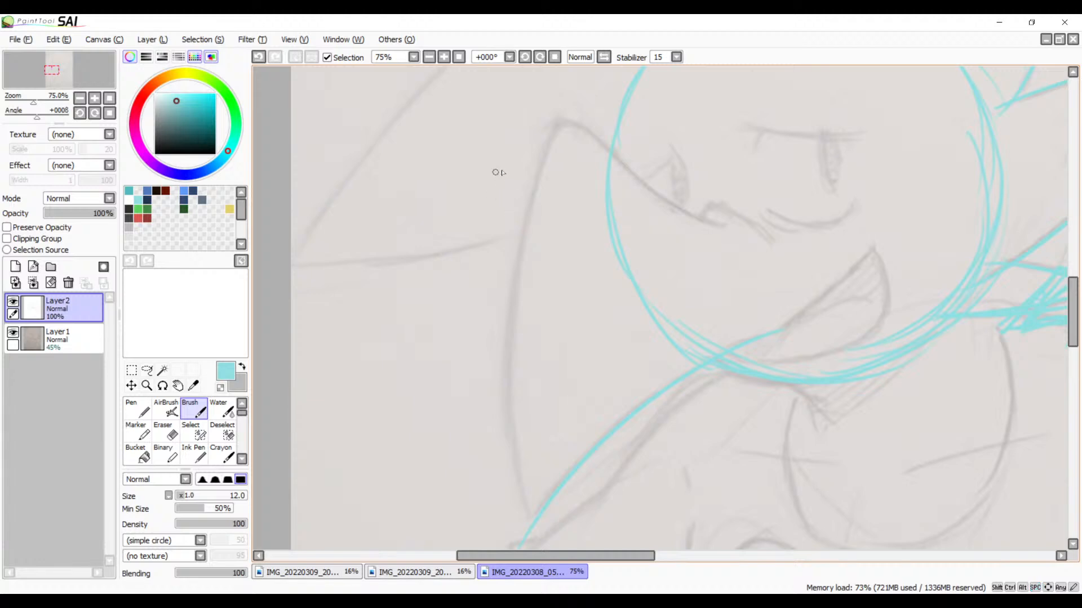
drag(557, 122, 493, 369)
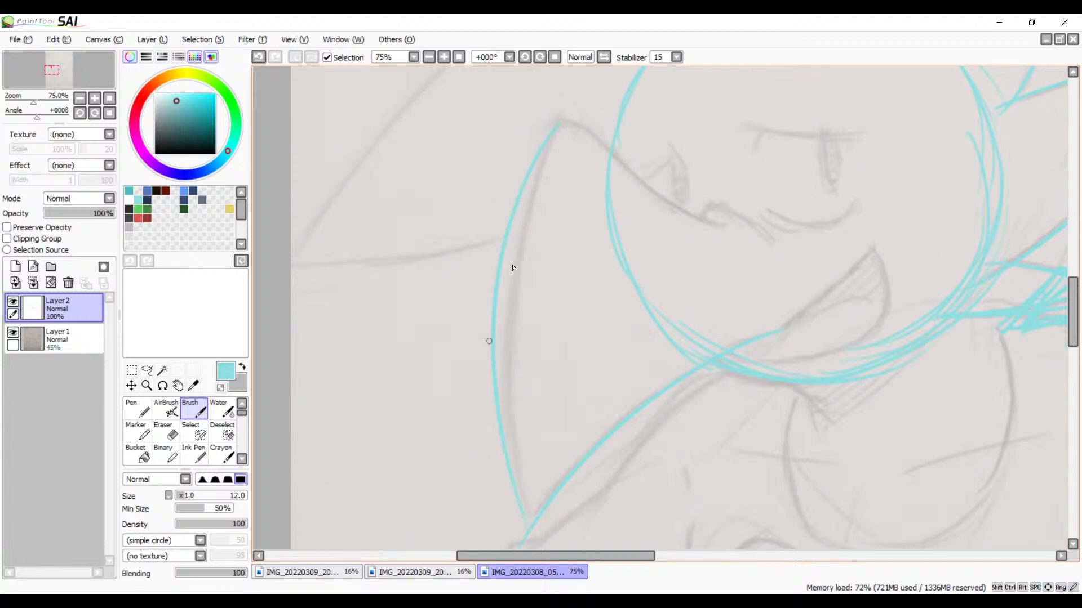
key(ctrl+z)
mouse_move(559, 124)
mouse_down()
mouse_move(518, 224)
mouse_move(525, 537)
mouse_up()
Step: Trace the line from the pointed shape's rounded peak across the smirking face and outline the small nose at its end
key(space)
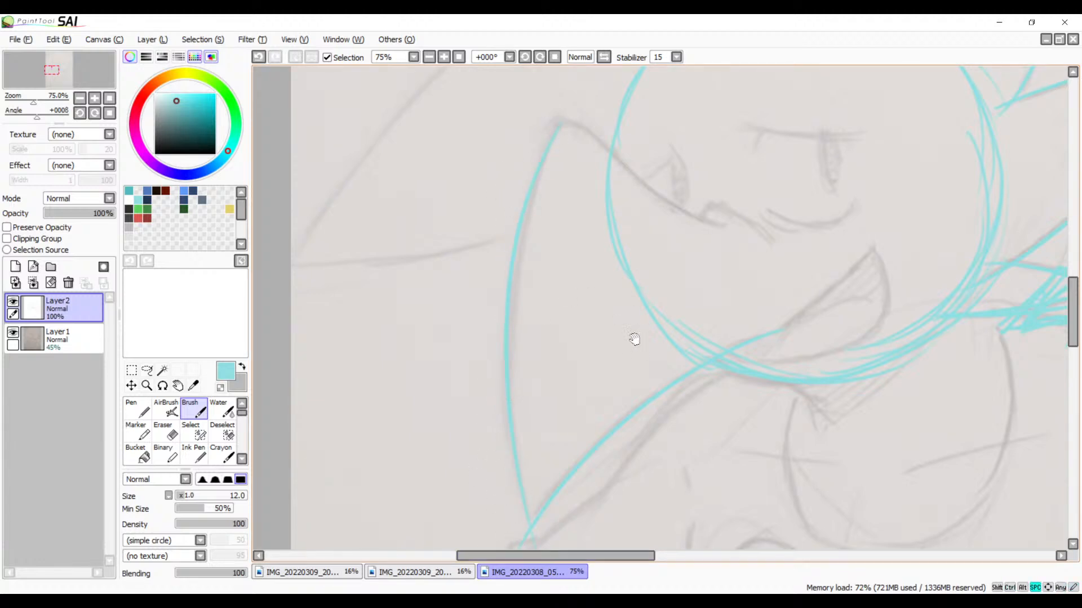
drag(634, 340, 622, 374)
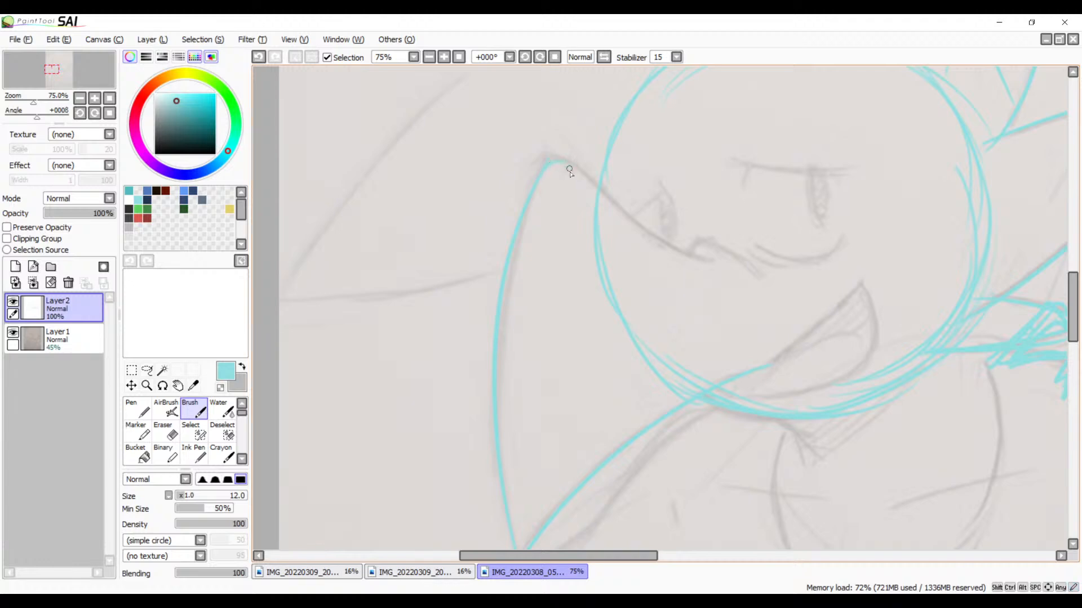
mouse_move(549, 163)
mouse_down()
mouse_move(584, 164)
mouse_move(592, 178)
mouse_move(567, 162)
mouse_move(538, 175)
mouse_move(574, 158)
mouse_move(699, 249)
mouse_up()
key(ctrl+z)
key(ctrl+z)
drag(565, 160, 732, 257)
key(ctrl+z)
drag(567, 162, 750, 258)
key(ctrl+z)
mouse_move(574, 166)
mouse_down()
mouse_move(729, 274)
mouse_move(701, 262)
mouse_move(766, 280)
mouse_move(665, 235)
mouse_up()
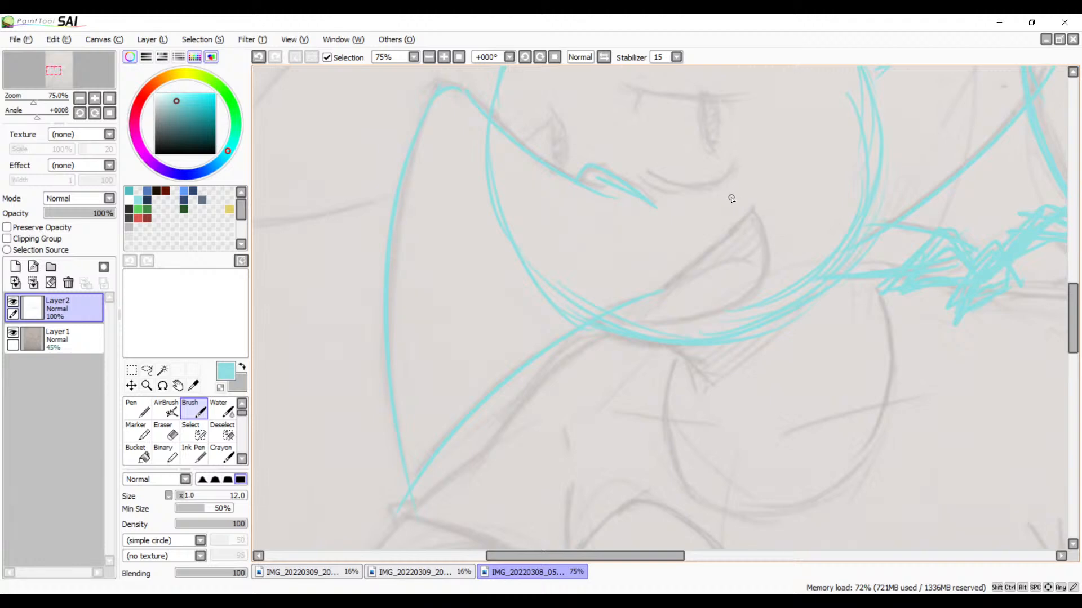
key(ctrl+z)
mouse_move(587, 171)
mouse_down()
mouse_move(620, 174)
mouse_move(646, 194)
mouse_move(605, 170)
mouse_move(655, 201)
mouse_move(601, 182)
mouse_move(633, 191)
mouse_move(621, 182)
mouse_move(628, 176)
mouse_move(593, 177)
mouse_up()
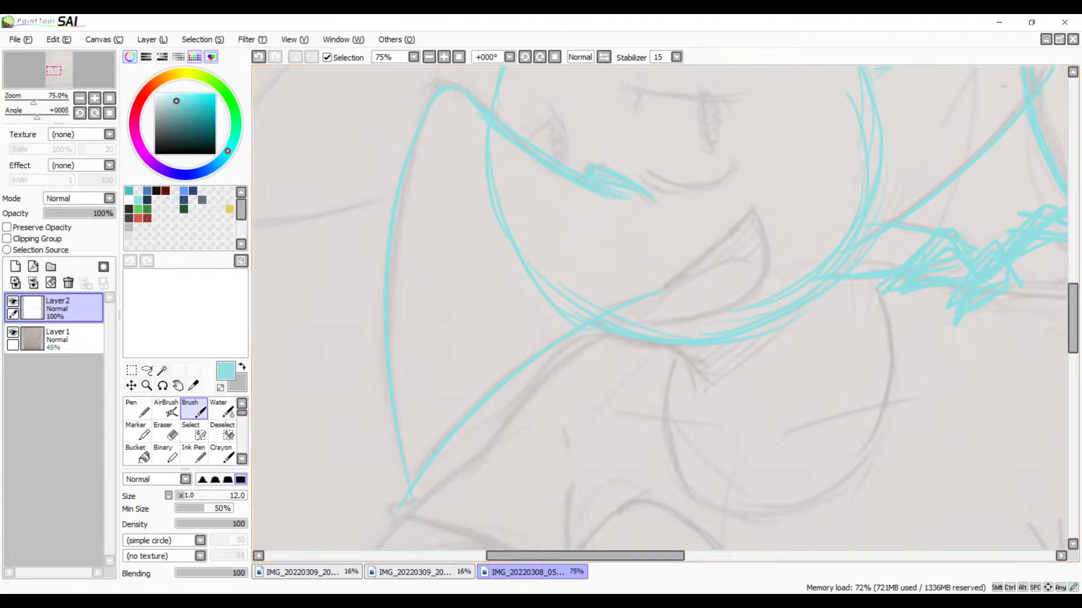
key(alt+Tab)
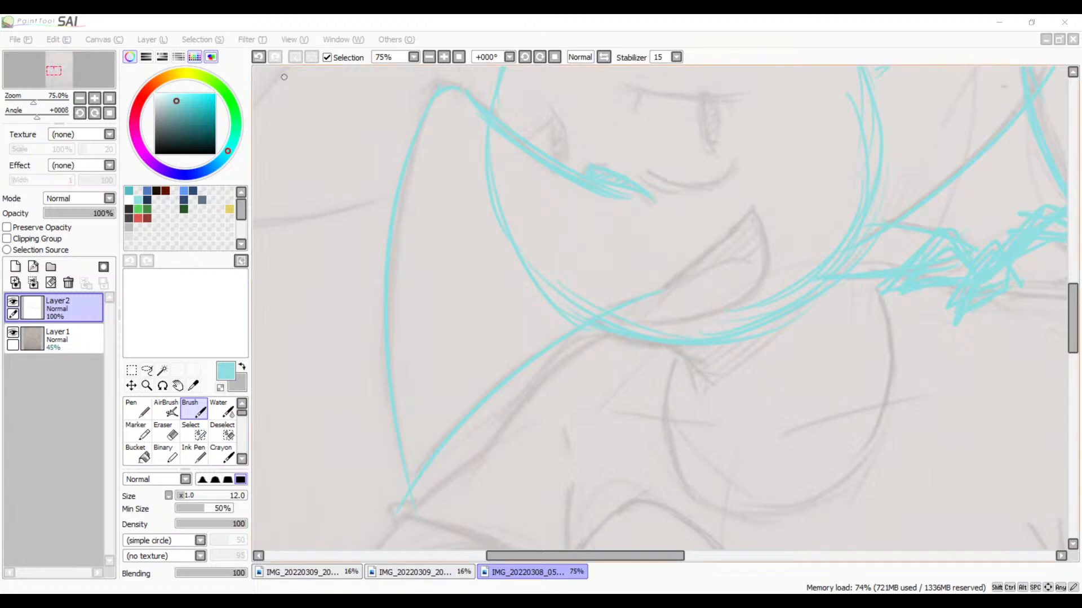
click(406, 19)
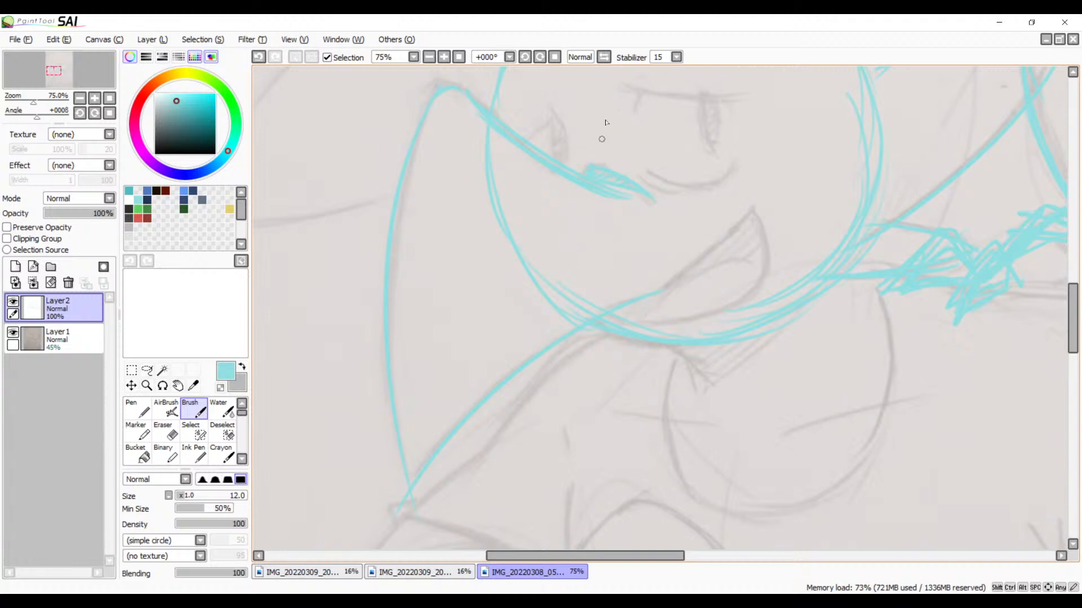
Step: Trace the flat upper lid line of the near eye on the smirking face, with a short downward tick
scroll(651, 158, up, 1)
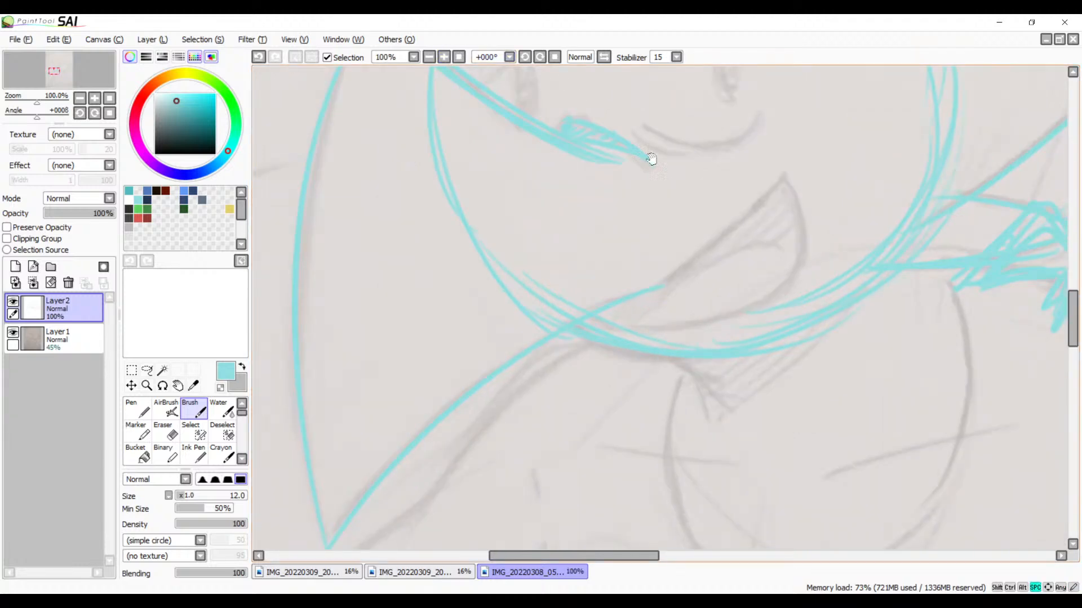
drag(652, 161, 700, 285)
drag(671, 242, 589, 259)
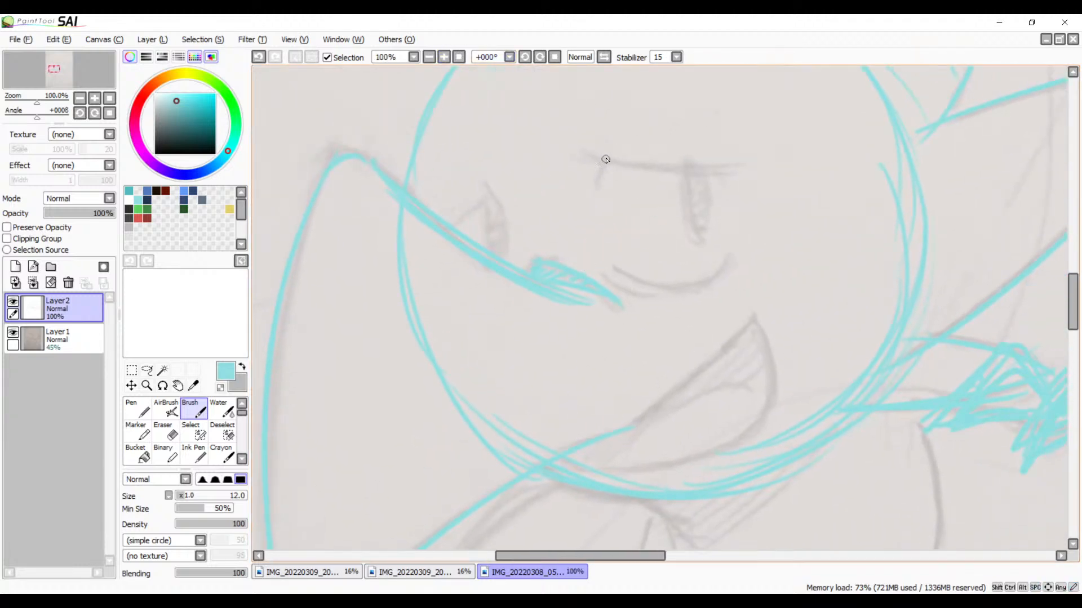
mouse_move(605, 162)
mouse_down()
mouse_move(599, 188)
mouse_move(749, 186)
mouse_up()
key(ctrl+z)
drag(577, 153, 782, 161)
Step: Trace the curved line below the near eye, adding a short tick at its end beside the nose
mouse_move(702, 248)
mouse_down()
mouse_move(674, 188)
mouse_move(679, 169)
mouse_up()
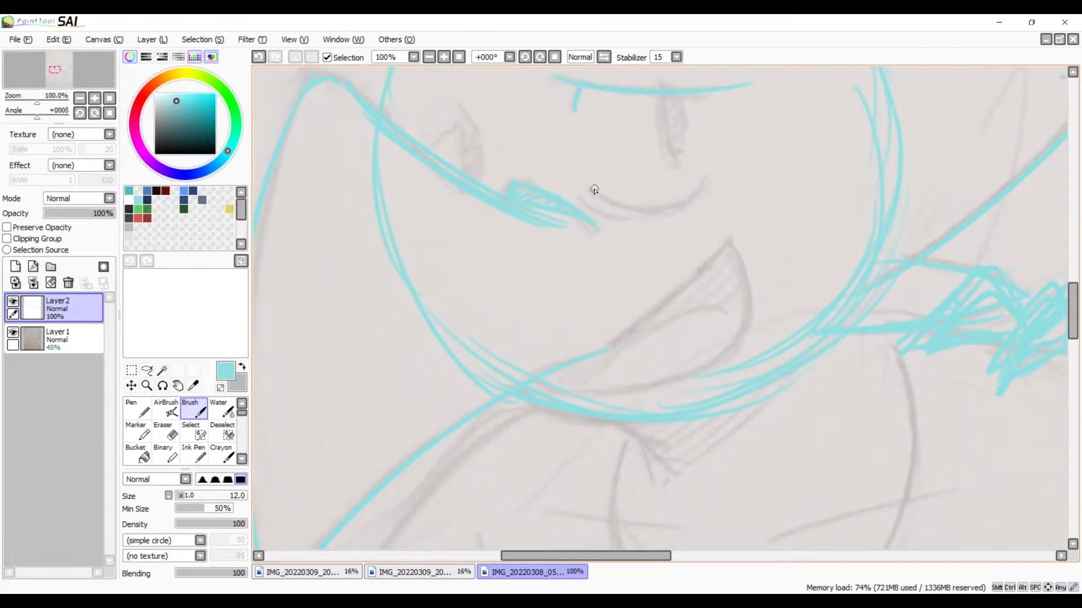
drag(594, 189, 712, 179)
key(ctrl+z)
mouse_move(596, 188)
mouse_down()
mouse_move(717, 180)
mouse_move(724, 162)
mouse_up()
key(ctrl+z)
drag(596, 193, 717, 167)
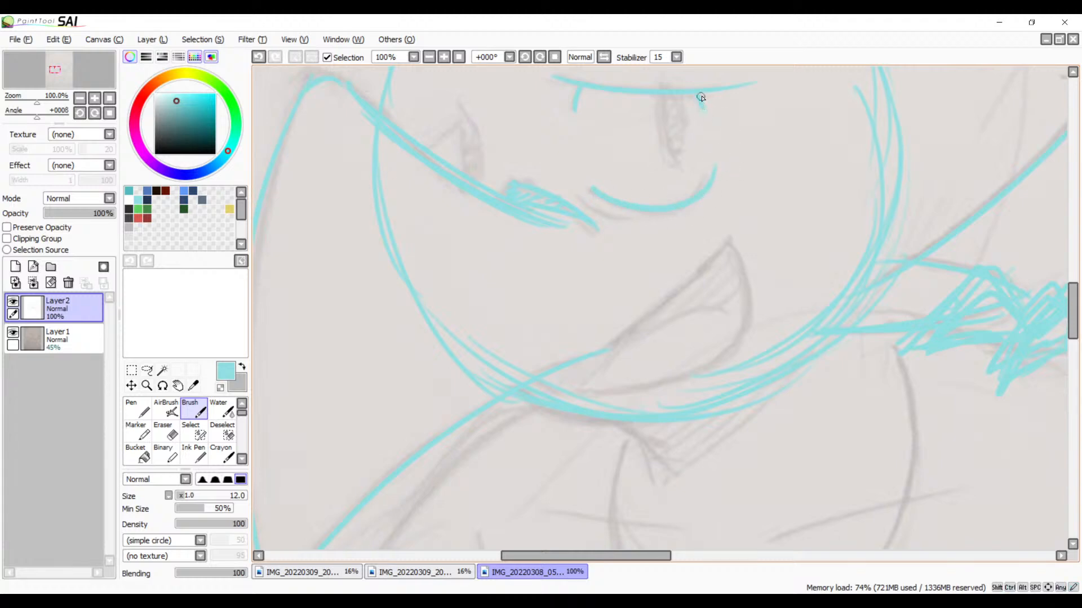
drag(589, 198, 610, 215)
Step: Trace the smirking character's far eye as a pointed shape with a narrow pupil above the face line
mouse_move(417, 148)
mouse_down()
mouse_move(456, 122)
mouse_move(457, 108)
mouse_move(477, 171)
mouse_up()
key(ctrl+z)
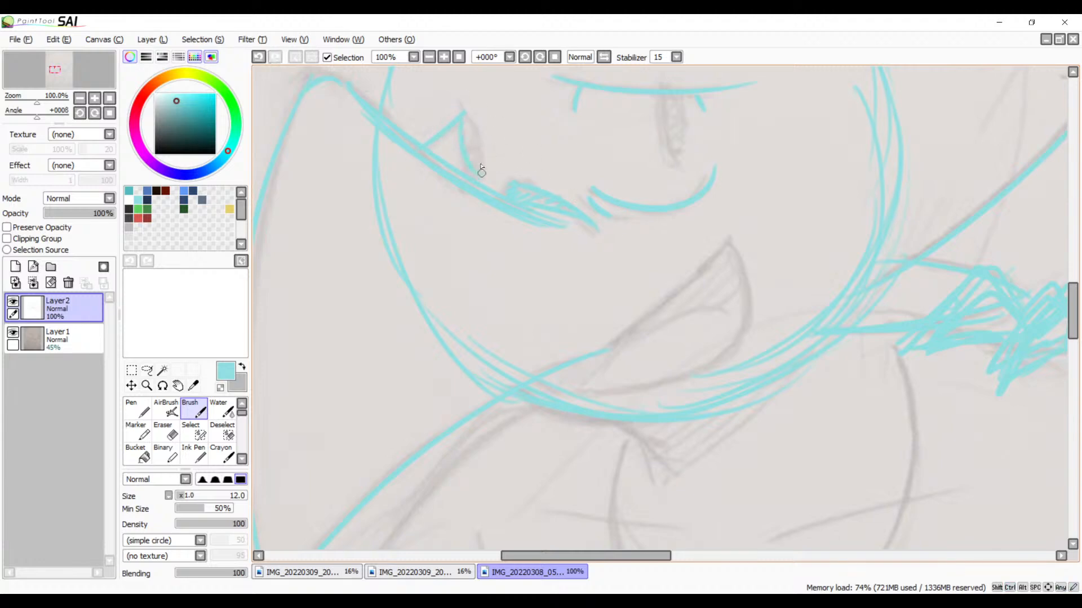
key(ctrl+z)
drag(461, 122, 472, 163)
drag(466, 120, 480, 146)
drag(460, 105, 474, 119)
Step: Try to trace the narrow upright pupil beneath the near eye's lid line
key(space)
drag(618, 178, 562, 243)
drag(602, 162, 614, 229)
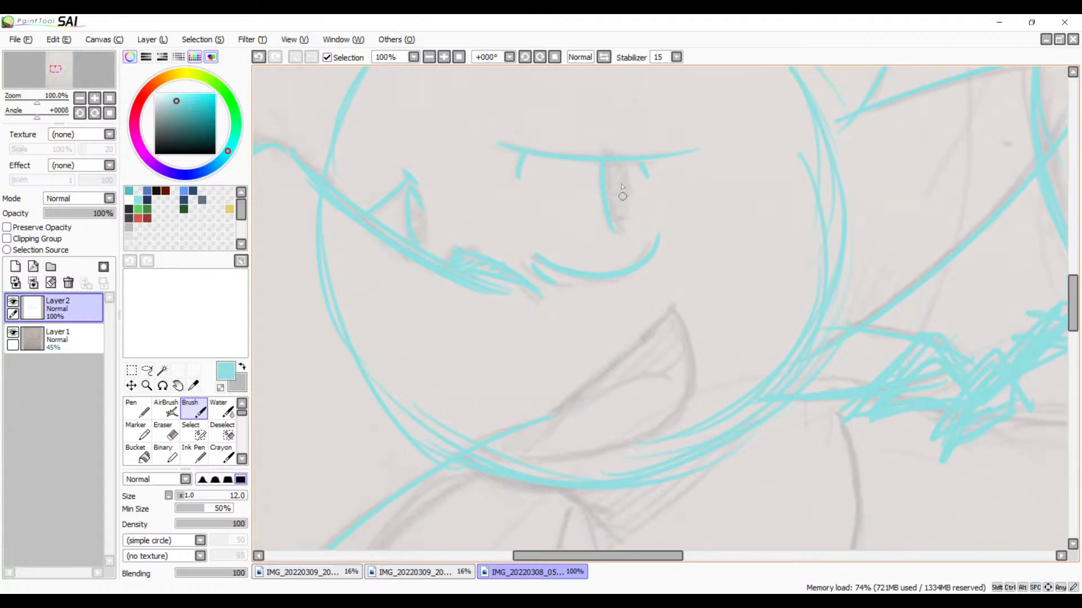
key(ctrl+z)
drag(606, 164, 621, 225)
key(ctrl+z)
key(ctrl+z)
Step: Trace the long upper edge of the big spike that extends from the teardrops to the canvas edge
click(431, 57)
click(431, 58)
click(431, 58)
click(431, 57)
click(431, 58)
drag(630, 226, 512, 218)
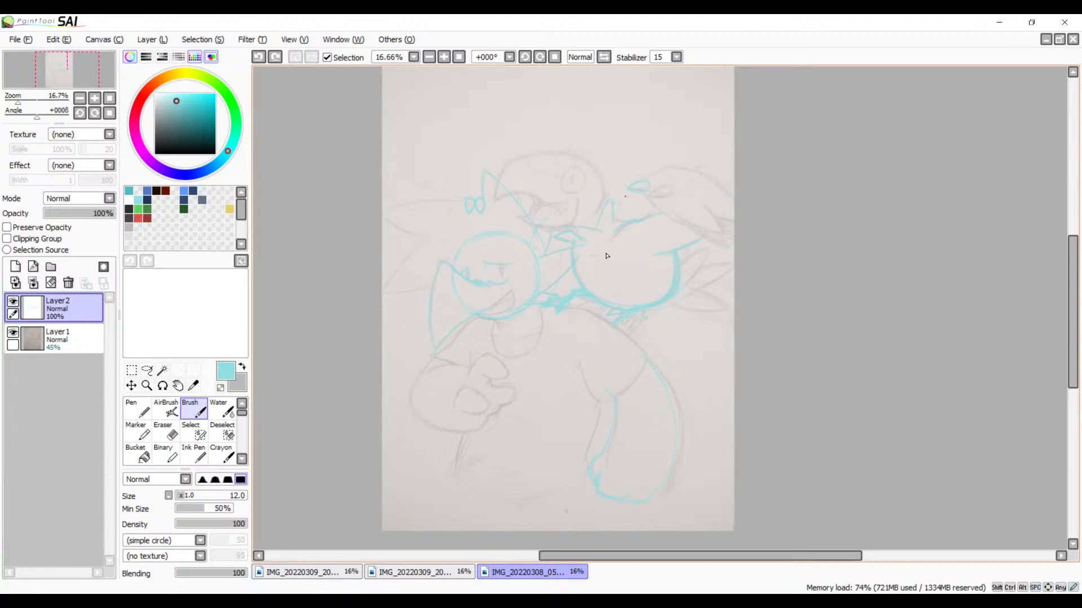
click(443, 57)
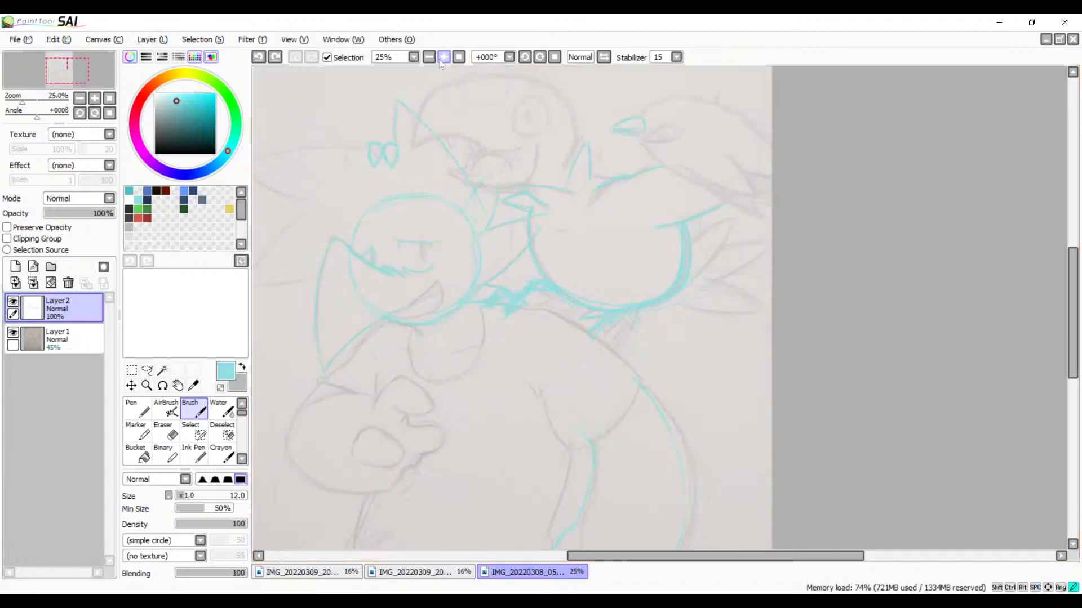
click(444, 57)
click(443, 57)
drag(396, 243, 913, 344)
drag(572, 217, 587, 221)
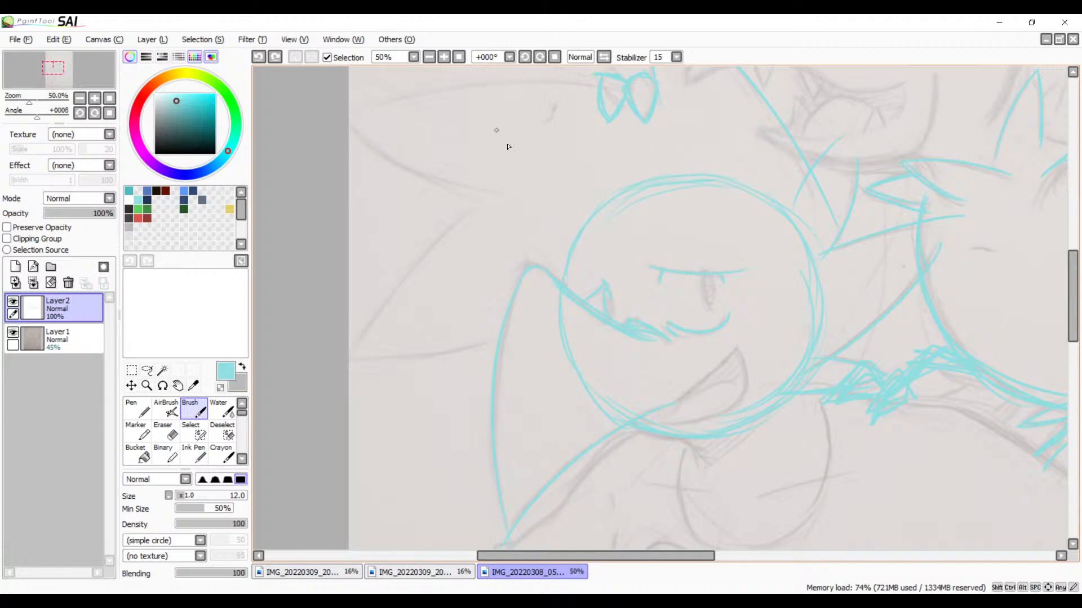
mouse_move(535, 84)
mouse_down()
mouse_move(569, 147)
mouse_move(389, 181)
mouse_move(501, 244)
mouse_up()
key(ctrl+z)
Step: Trace the big spike's lower edge and outline the second spike below it, ending at the smirking head's pointed shape
drag(385, 182, 525, 261)
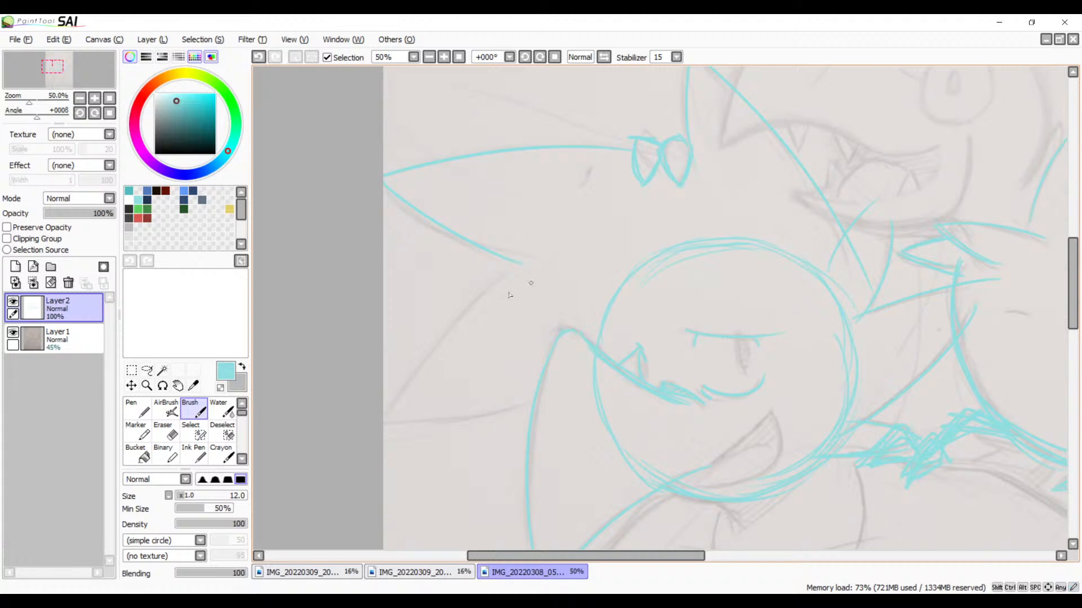
key(ctrl+z)
mouse_move(386, 190)
mouse_down()
mouse_move(435, 232)
mouse_move(549, 248)
mouse_up()
key(ctrl+z)
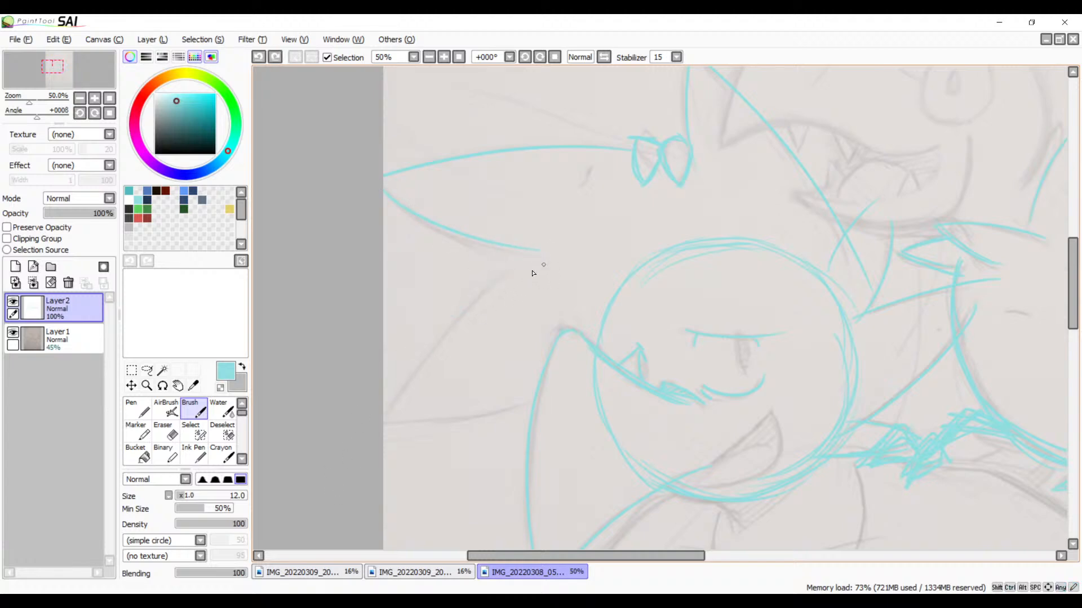
drag(533, 257, 396, 425)
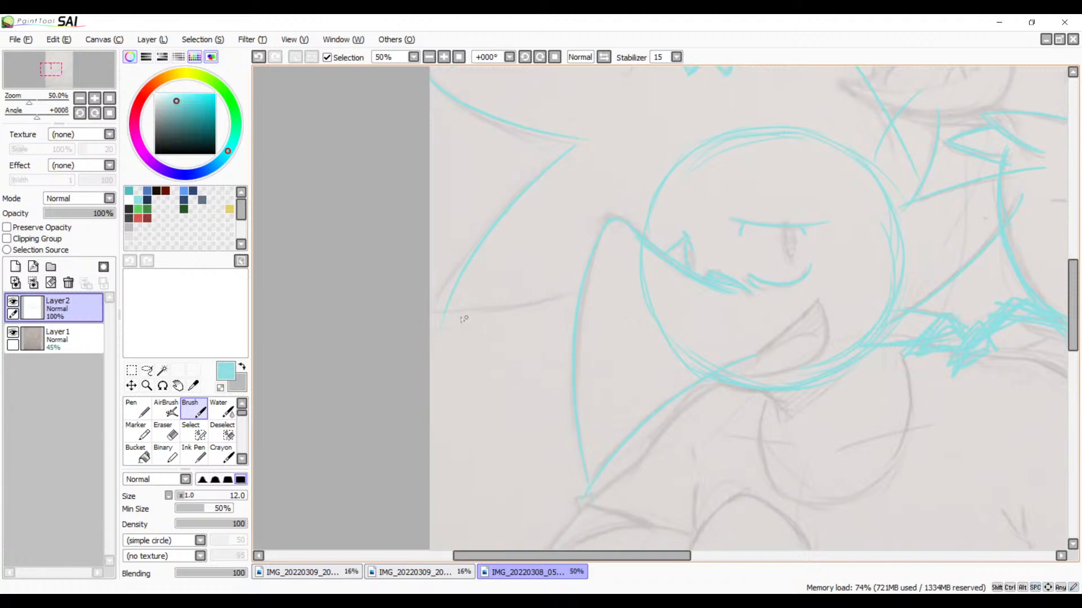
drag(701, 398, 612, 226)
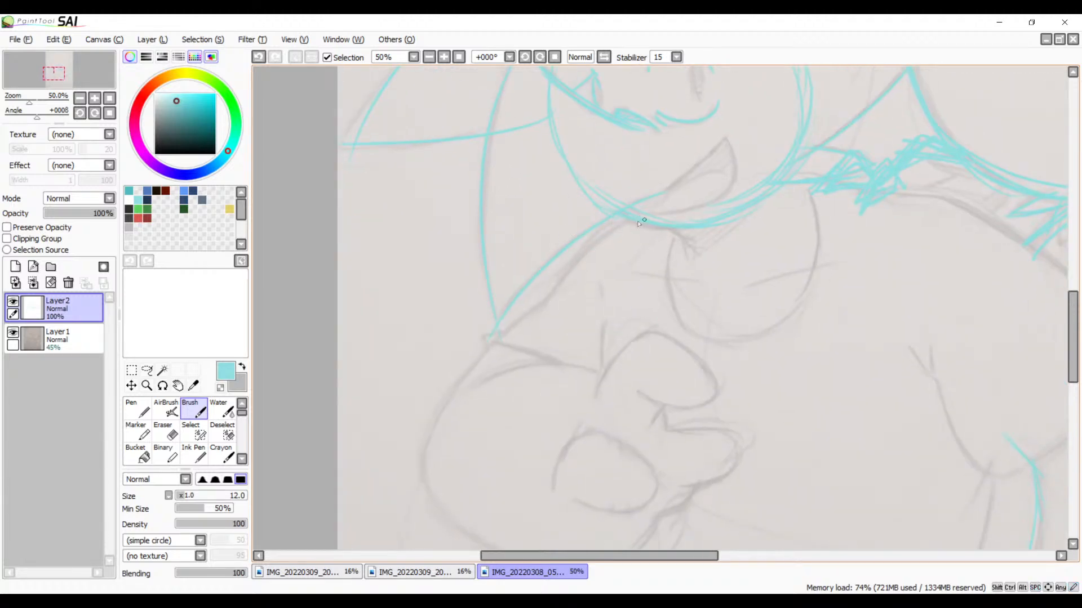
Step: Trace the shoulder line and cuff below the pointed shape and the rounded outer contour of the raised hand
mouse_move(542, 306)
mouse_down()
mouse_move(490, 347)
mouse_move(510, 342)
mouse_move(493, 346)
mouse_move(567, 363)
mouse_up()
mouse_move(489, 348)
mouse_down()
mouse_move(420, 467)
mouse_move(439, 494)
mouse_up()
drag(501, 440, 538, 282)
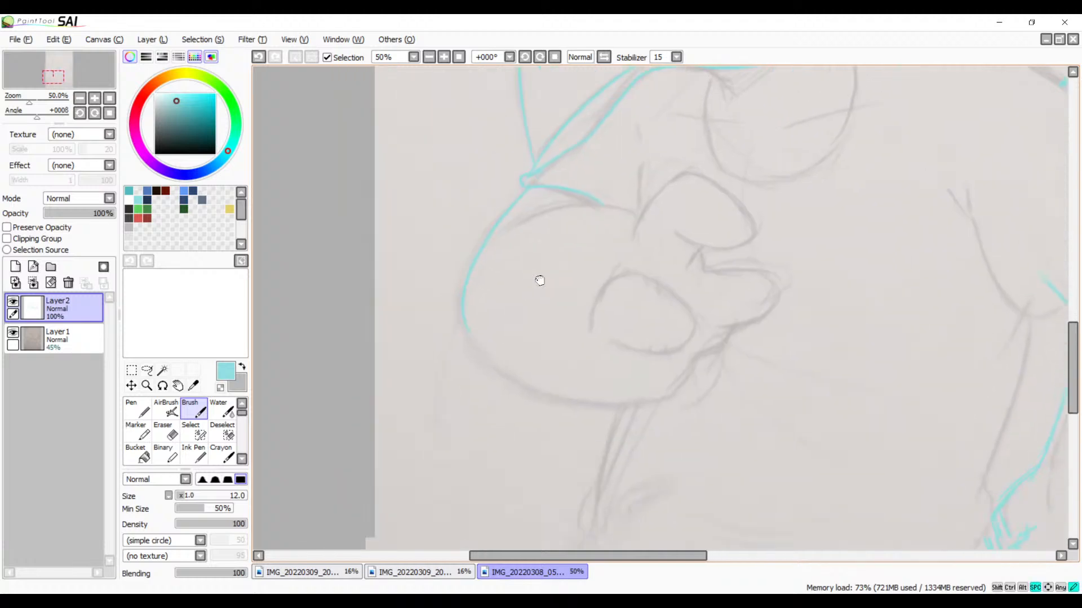
drag(462, 316, 704, 348)
key(ctrl+z)
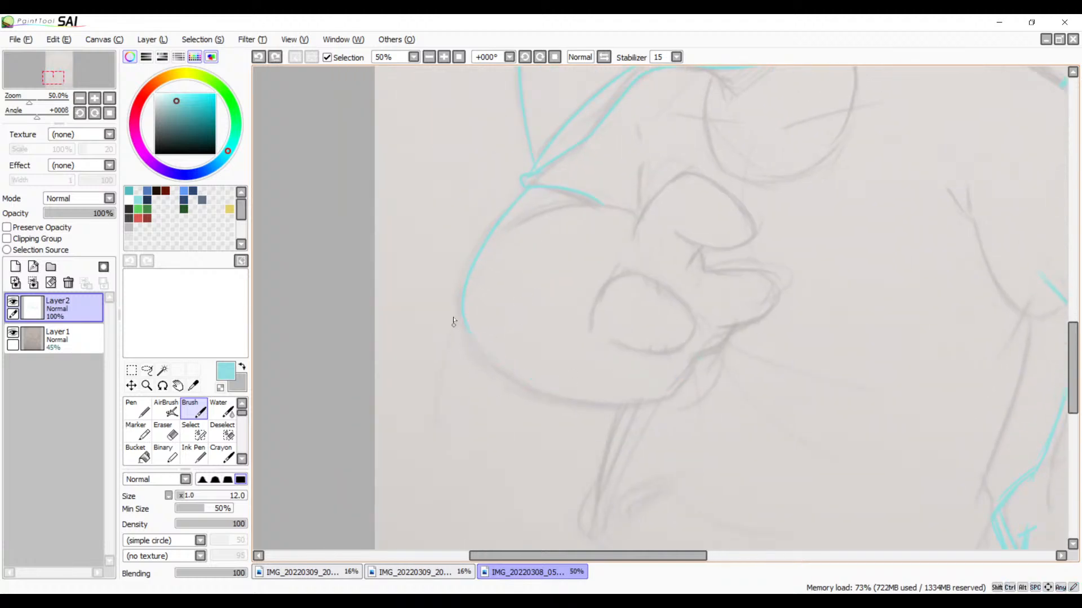
mouse_move(461, 313)
mouse_down()
mouse_move(618, 412)
mouse_move(723, 359)
mouse_up()
key(ctrl+z)
mouse_move(461, 327)
mouse_down()
mouse_move(494, 358)
mouse_move(683, 374)
mouse_up()
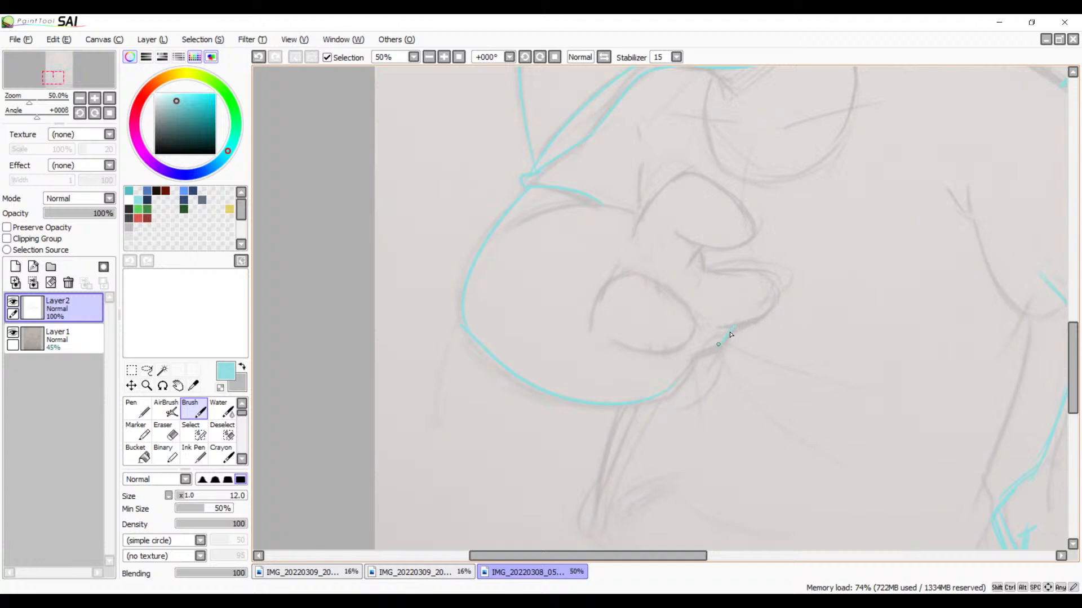
Step: Trace the hand's protruding finger with its lower edge and the upper arc of the oval finger inside the hand
mouse_move(735, 326)
mouse_down()
mouse_move(688, 383)
mouse_move(710, 358)
mouse_move(665, 390)
mouse_up()
drag(702, 357, 725, 340)
mouse_move(713, 269)
mouse_down()
mouse_move(775, 274)
mouse_move(763, 275)
mouse_move(777, 290)
mouse_move(770, 282)
mouse_move(754, 321)
mouse_move(709, 331)
mouse_move(764, 313)
mouse_move(721, 326)
mouse_up()
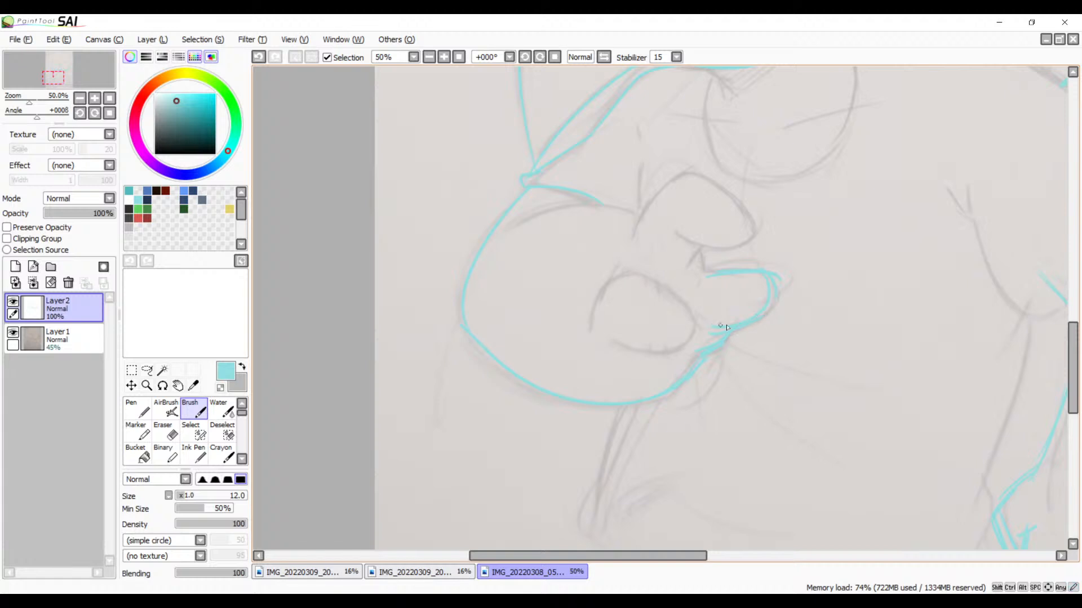
mouse_move(620, 270)
mouse_down()
mouse_move(592, 330)
mouse_move(650, 282)
mouse_move(684, 314)
mouse_up()
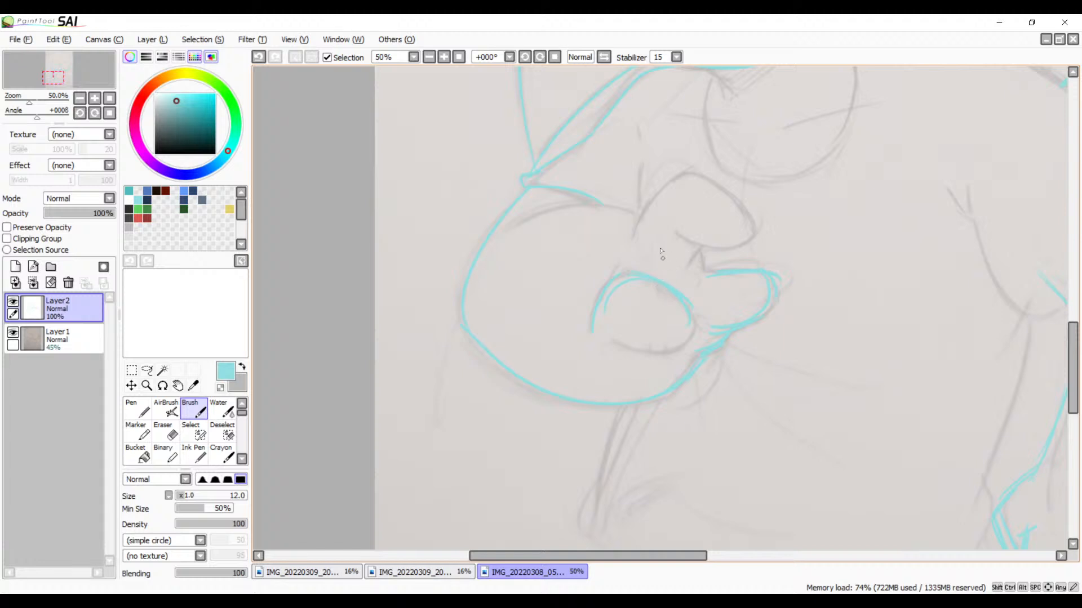
Step: Trace the lower edge of the oval finger and the full outline of the pointed finger above it
mouse_move(681, 297)
mouse_down()
mouse_move(674, 339)
mouse_move(692, 310)
mouse_move(646, 348)
mouse_move(692, 326)
mouse_move(640, 346)
mouse_move(655, 339)
mouse_move(673, 352)
mouse_move(615, 341)
mouse_up()
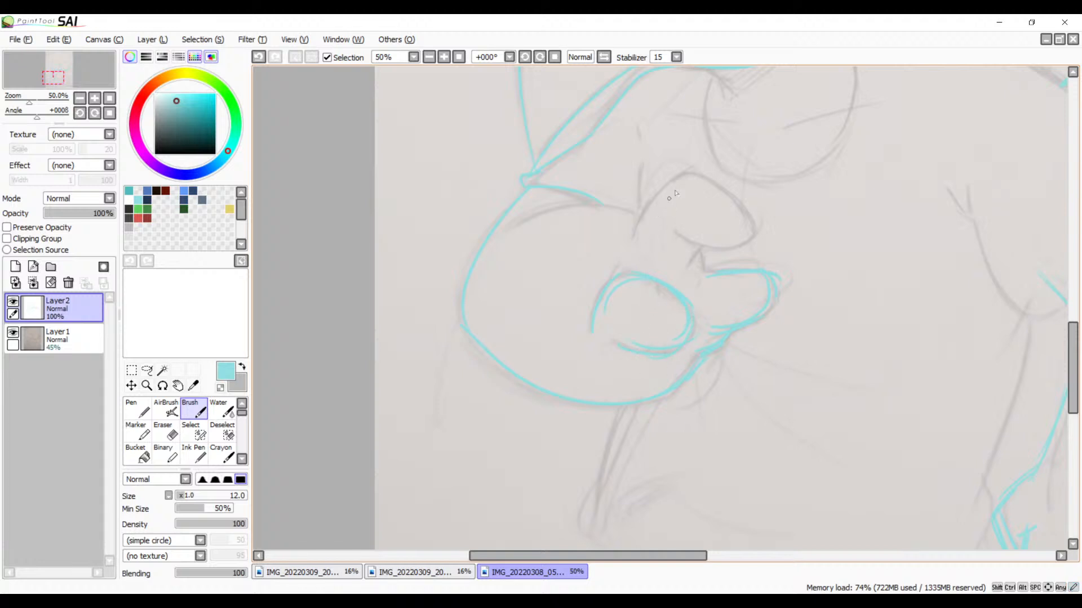
mouse_move(687, 179)
mouse_down()
mouse_move(645, 209)
mouse_move(628, 242)
mouse_up()
drag(689, 178, 706, 181)
drag(742, 214, 744, 218)
mouse_move(709, 180)
mouse_down()
mouse_move(754, 227)
mouse_move(749, 216)
mouse_move(703, 243)
mouse_move(757, 225)
mouse_move(703, 247)
mouse_up()
mouse_move(758, 226)
mouse_down()
mouse_move(700, 258)
mouse_move(681, 232)
mouse_move(684, 262)
mouse_move(719, 271)
mouse_move(824, 261)
mouse_up()
key(ctrl+z)
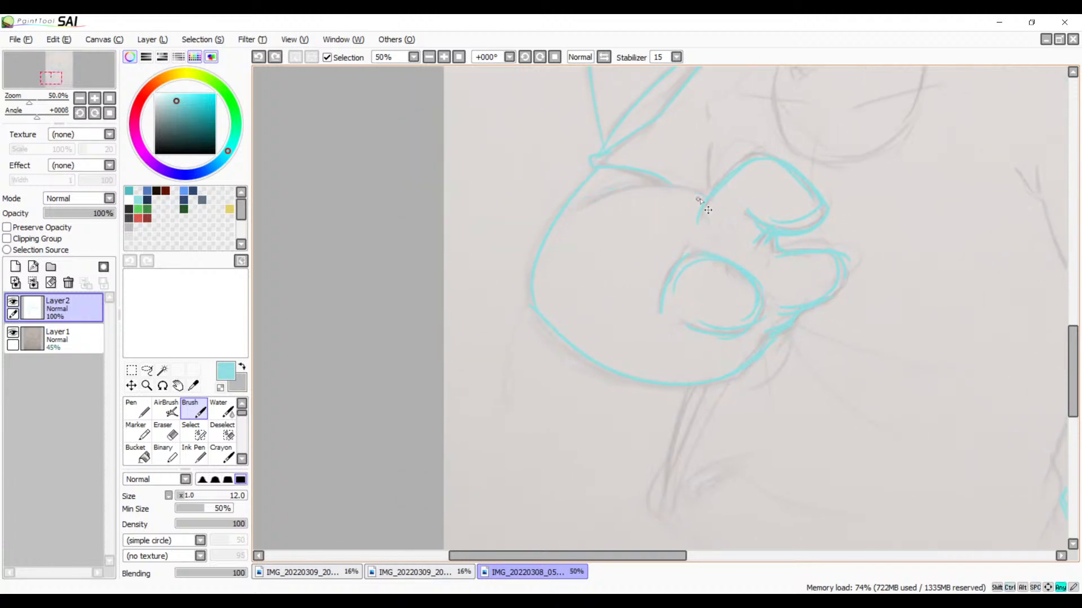
key(ctrl+y)
Step: Trace the U-shaped sleeve opening to the right of the hand and the long shoulder line sloping down to its rear end
drag(765, 282, 629, 159)
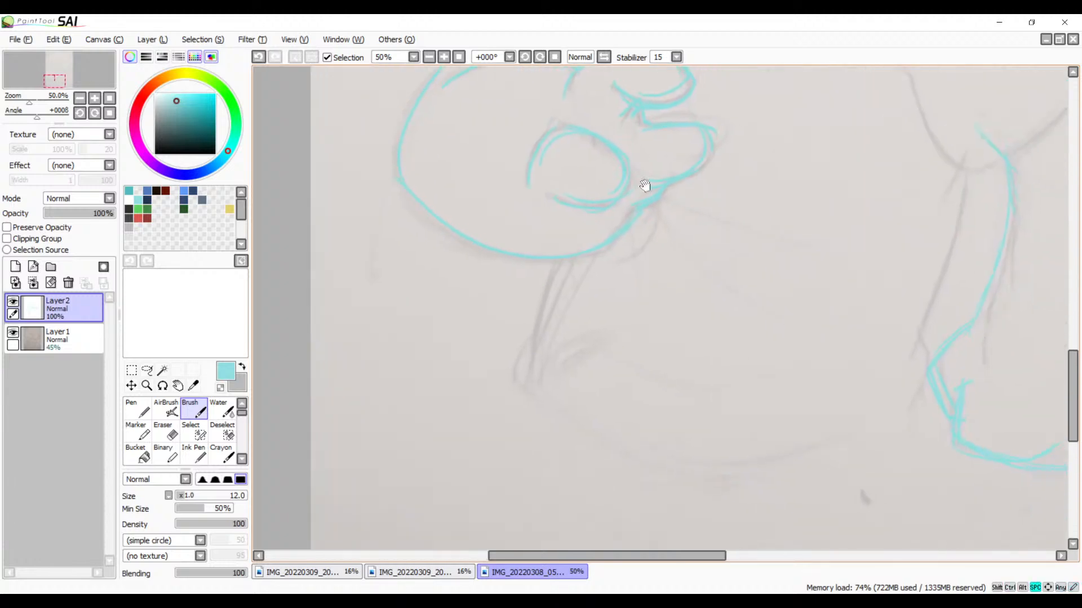
drag(688, 297, 647, 244)
drag(818, 140, 627, 382)
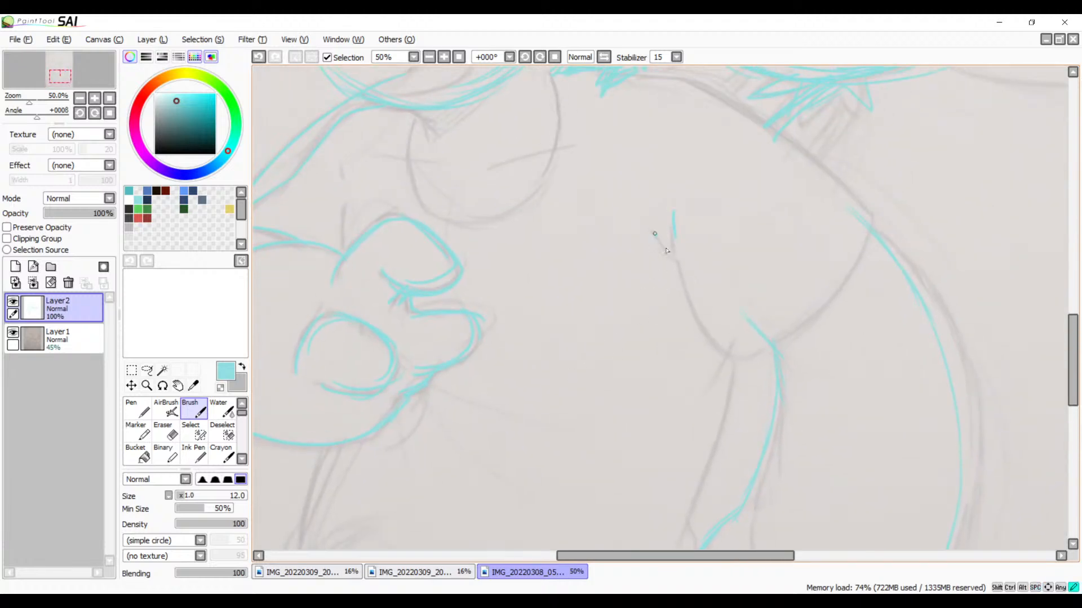
mouse_move(680, 260)
mouse_down()
mouse_move(712, 322)
mouse_move(754, 333)
mouse_up()
mouse_move(680, 259)
mouse_down()
mouse_move(703, 319)
mouse_move(748, 325)
mouse_up()
key(ctrl+z)
mouse_move(678, 255)
mouse_down()
mouse_move(725, 363)
mouse_move(765, 338)
mouse_move(710, 339)
mouse_move(825, 311)
mouse_move(875, 248)
mouse_move(881, 218)
mouse_move(823, 310)
mouse_up()
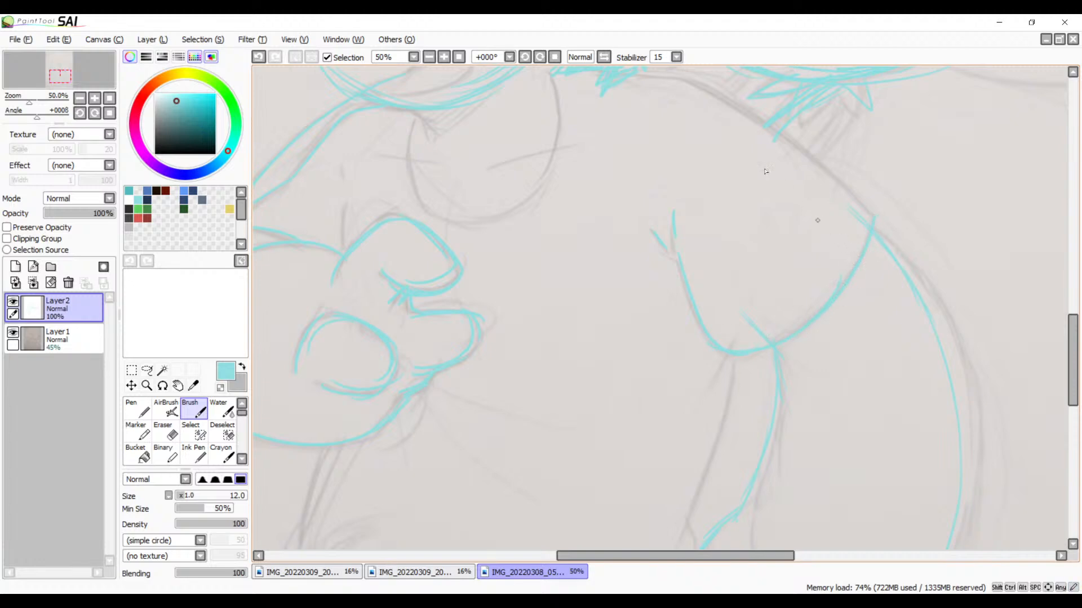
drag(710, 179, 745, 292)
mouse_move(665, 185)
mouse_down()
mouse_move(731, 191)
mouse_move(778, 230)
mouse_up()
mouse_move(735, 195)
mouse_down()
mouse_move(885, 331)
mouse_move(712, 242)
mouse_move(719, 161)
mouse_up()
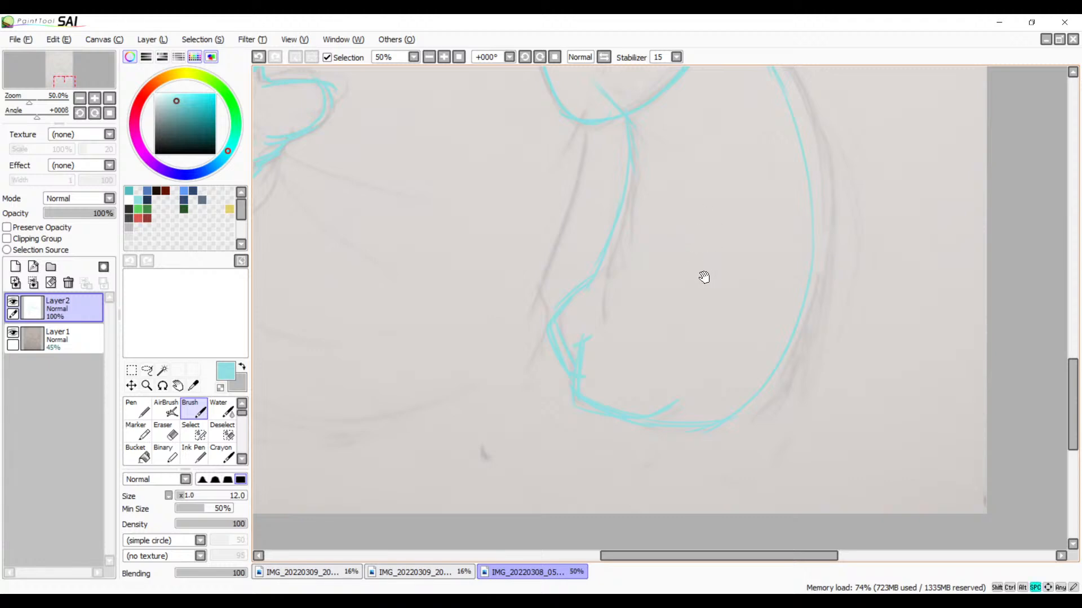
Step: Trace the inner edge of the lowered arm from the bottom of the U-shaped curve down to the wrist
mouse_move(559, 275)
mouse_down()
mouse_move(729, 352)
mouse_move(732, 394)
mouse_up()
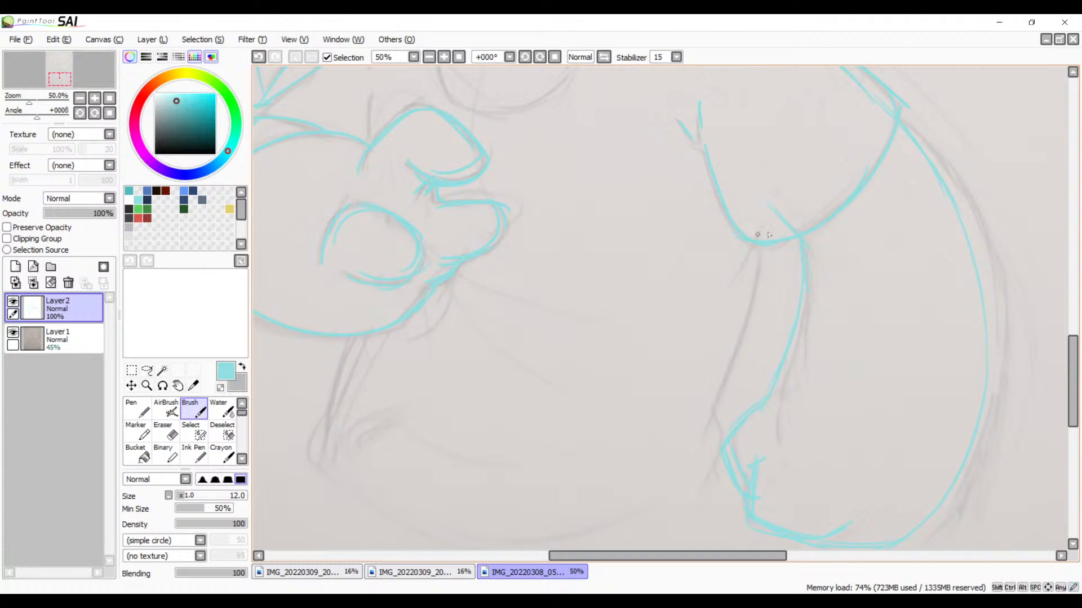
mouse_move(768, 224)
mouse_down()
mouse_move(724, 289)
mouse_move(696, 434)
mouse_up()
key(ctrl+z)
drag(757, 244, 700, 460)
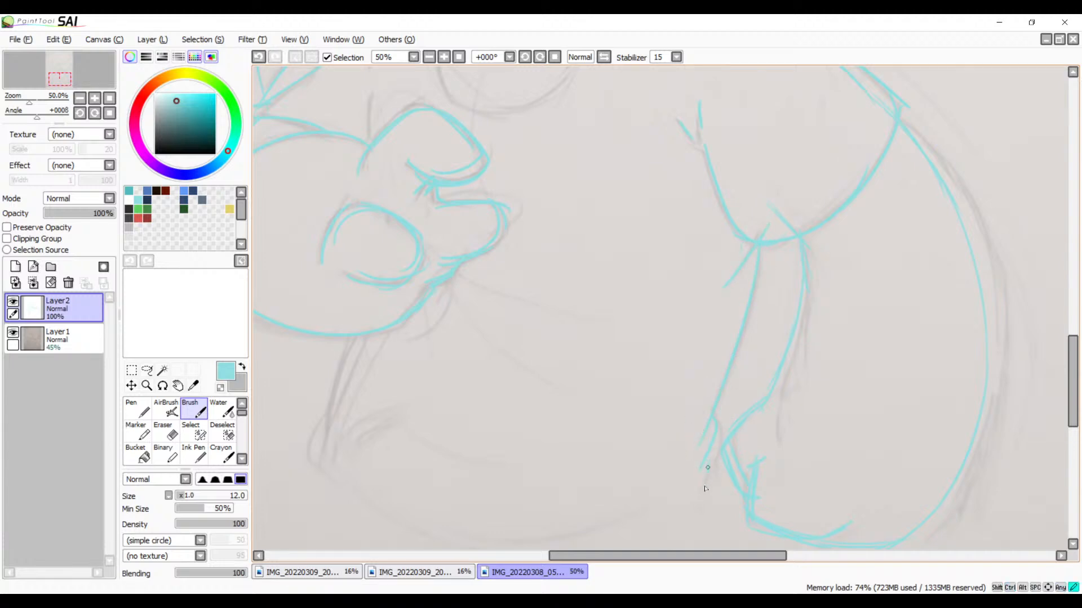
Step: Trace the thin stem beneath the raised hand and the fold lines running out from the hand across the body
mouse_move(357, 331)
mouse_down()
mouse_move(332, 441)
mouse_move(328, 412)
mouse_move(319, 437)
mouse_move(329, 459)
mouse_move(337, 432)
mouse_move(475, 502)
mouse_up()
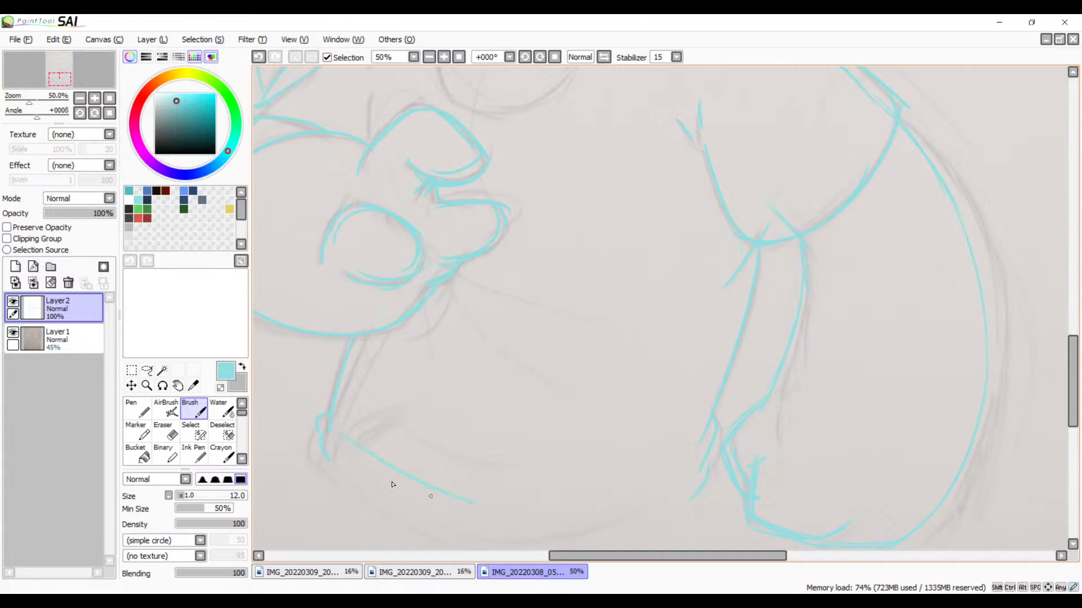
drag(454, 278, 545, 313)
drag(393, 250, 532, 391)
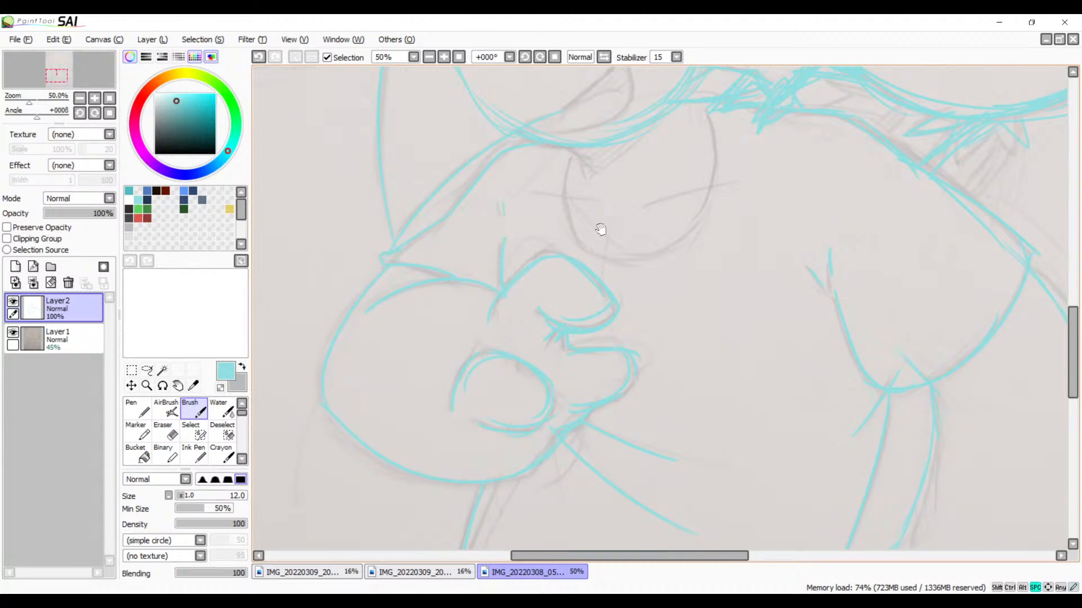
Step: Trace both sides and the bottom of the rounded bowl shape hanging below the smirking character's head
scroll(599, 229, up, 2)
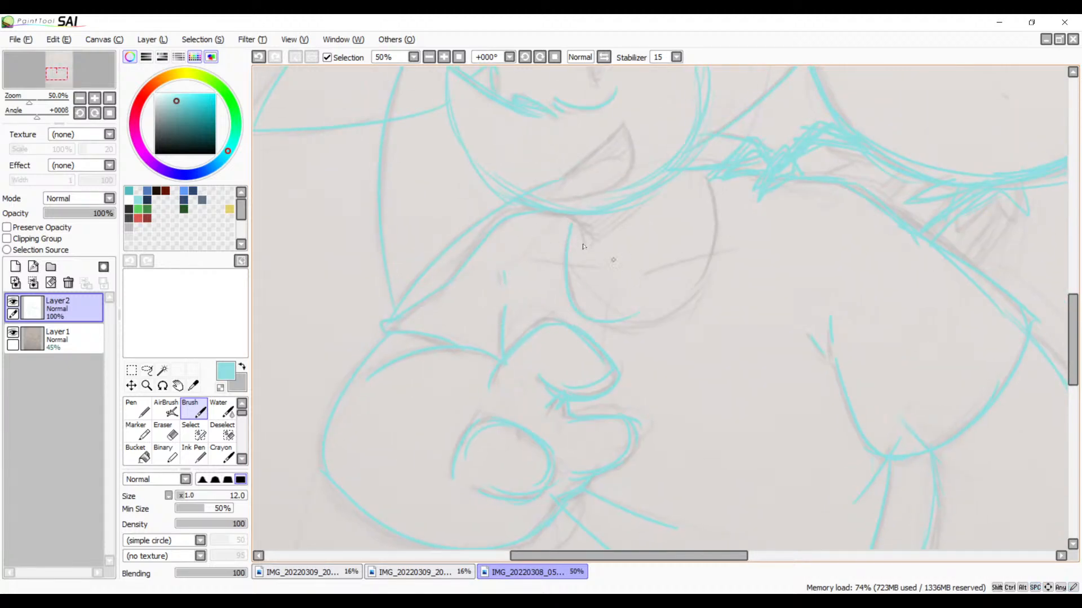
key(ctrl+z)
key(ctrl+y)
key(ctrl+z)
mouse_move(573, 226)
mouse_down()
mouse_move(555, 292)
mouse_move(634, 319)
mouse_up()
drag(704, 181, 674, 293)
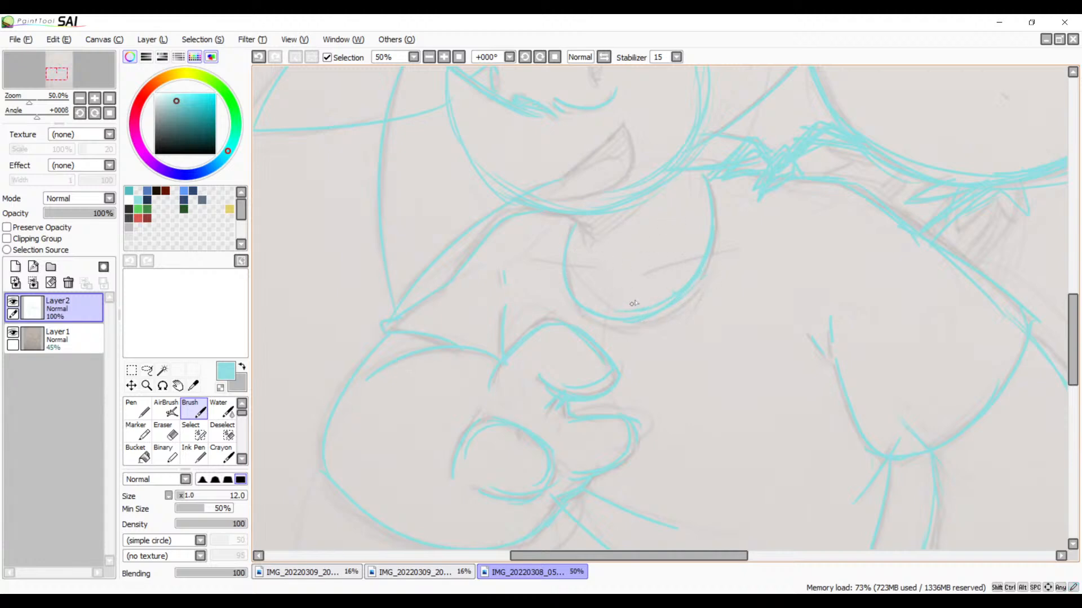
scroll(648, 256, up, 3)
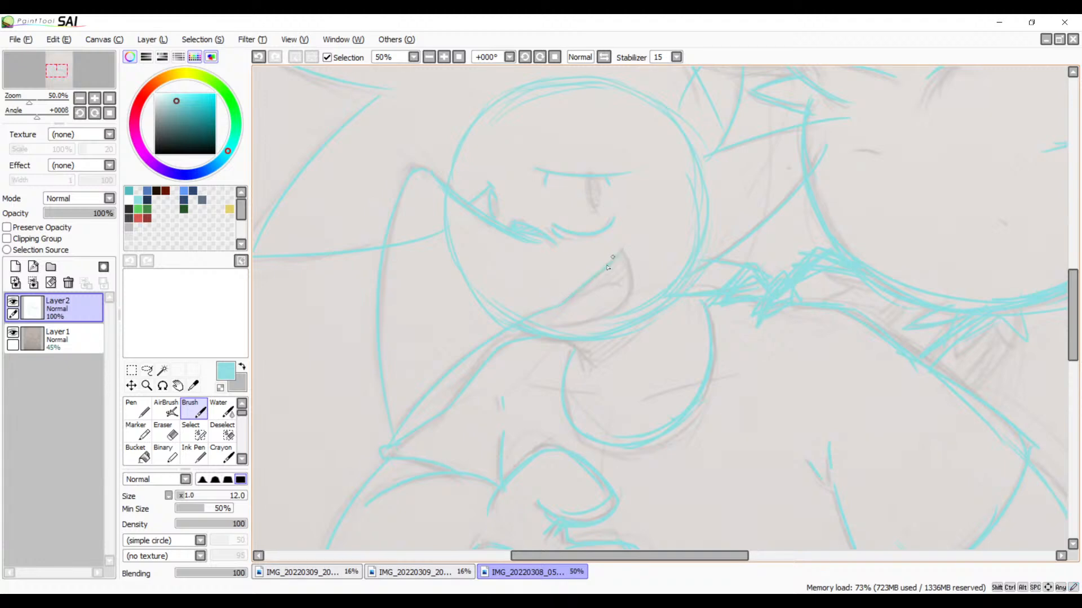
key(ctrl+z)
drag(611, 263, 622, 251)
key(ctrl+z)
mouse_move(559, 304)
mouse_down()
mouse_move(624, 246)
mouse_move(567, 293)
mouse_up()
key(ctrl+z)
Step: Trace the slanted upper edge of the smirking mouth from its pointed corner down to the chin, working at 100% zoom
click(444, 56)
drag(670, 205, 717, 211)
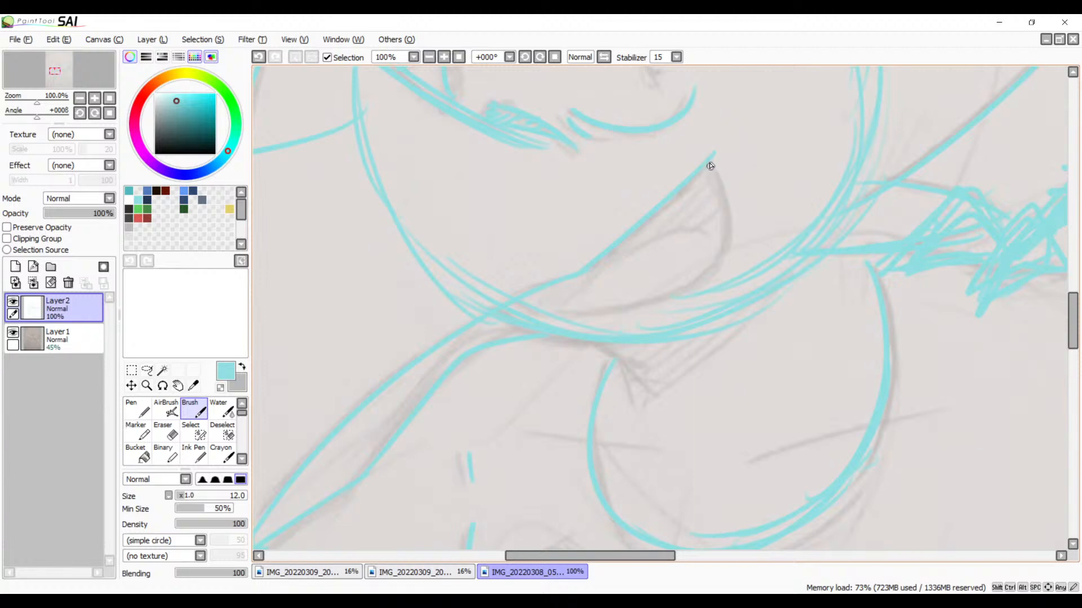
drag(711, 166, 724, 240)
key(ctrl+z)
key(ctrl+z)
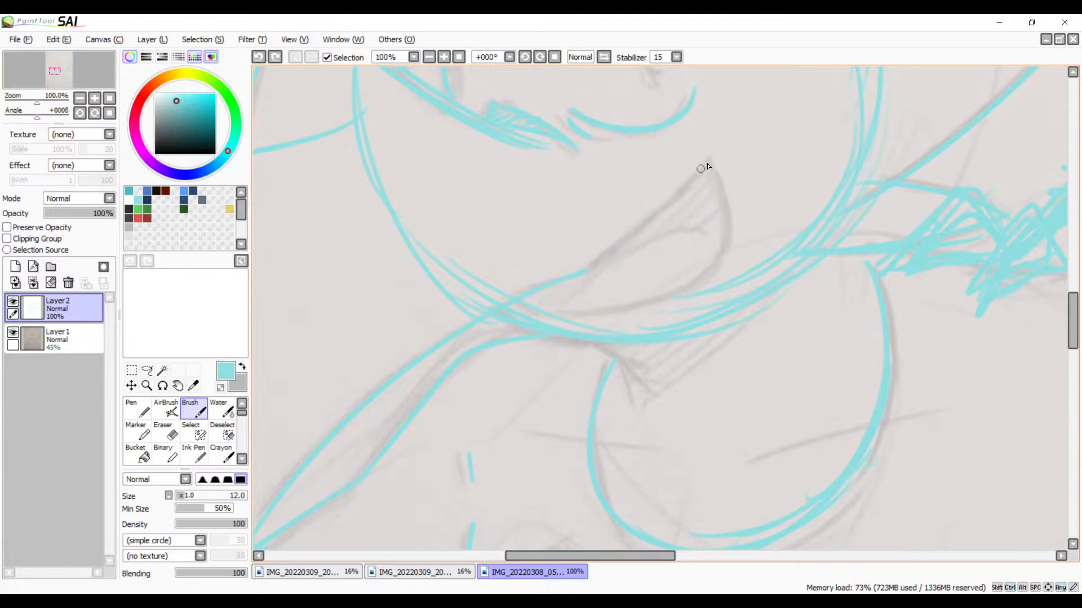
drag(709, 164, 565, 273)
Step: Close the smirking mouth with a curved outer side and a lower edge running back along the chin
key(ctrl+z)
mouse_move(708, 164)
mouse_down()
mouse_move(632, 238)
mouse_move(553, 290)
mouse_up()
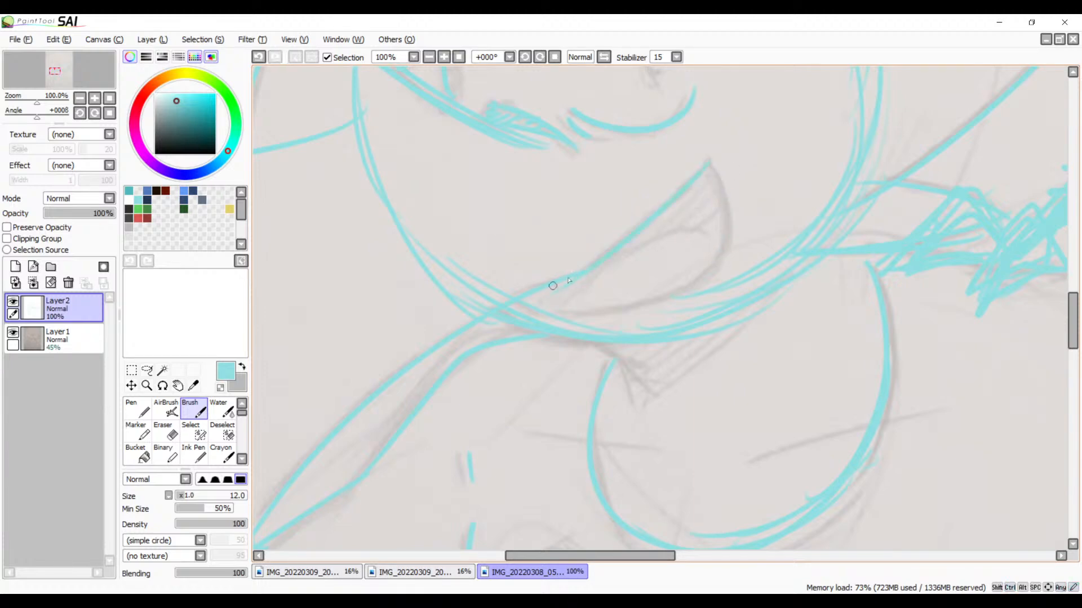
mouse_move(711, 167)
mouse_down()
mouse_move(732, 218)
mouse_move(722, 265)
mouse_up()
key(ctrl+z)
mouse_move(710, 164)
mouse_down()
mouse_move(730, 245)
mouse_move(683, 290)
mouse_up()
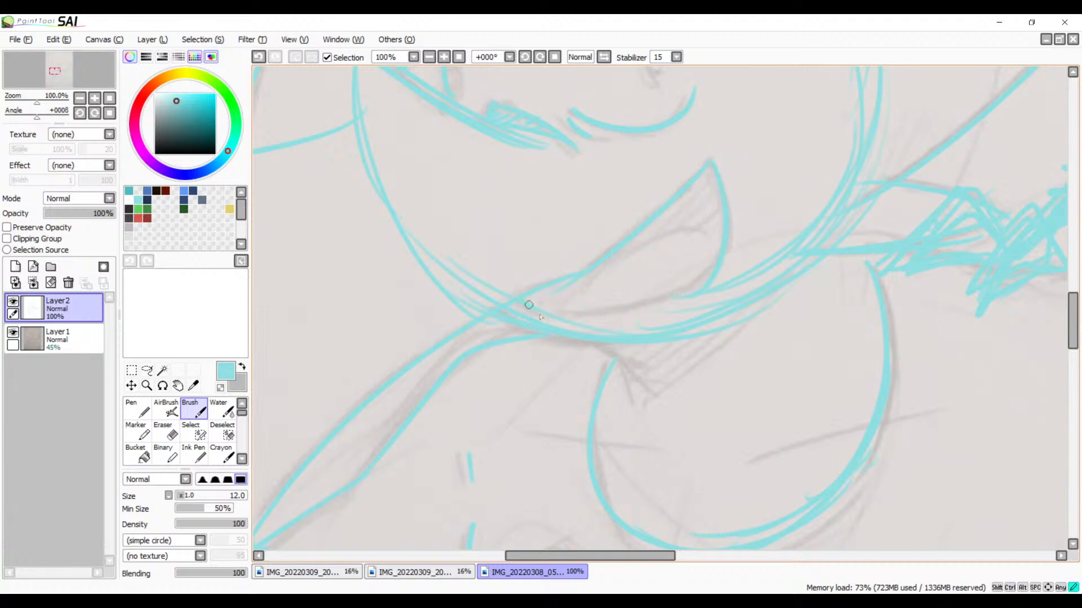
drag(720, 255, 681, 296)
key(ctrl+z)
mouse_move(723, 253)
mouse_down()
mouse_move(712, 277)
mouse_move(667, 293)
mouse_up()
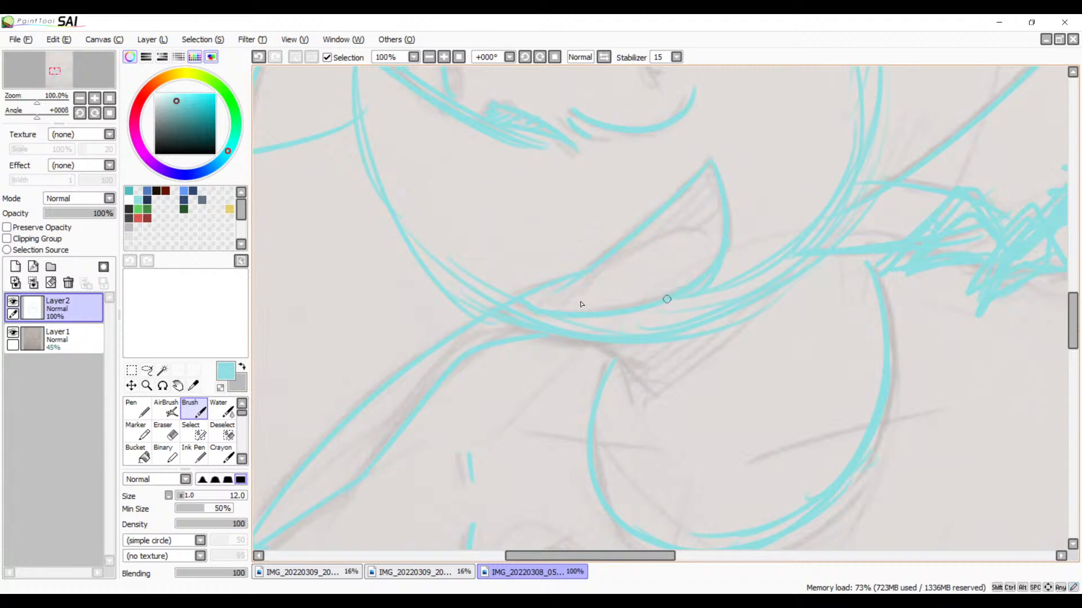
Step: Trace the contour below the chin and the short pointed strokes where it meets the rounded bowl shape
key(space)
mouse_move(586, 303)
mouse_down()
mouse_move(590, 246)
mouse_move(606, 243)
mouse_up()
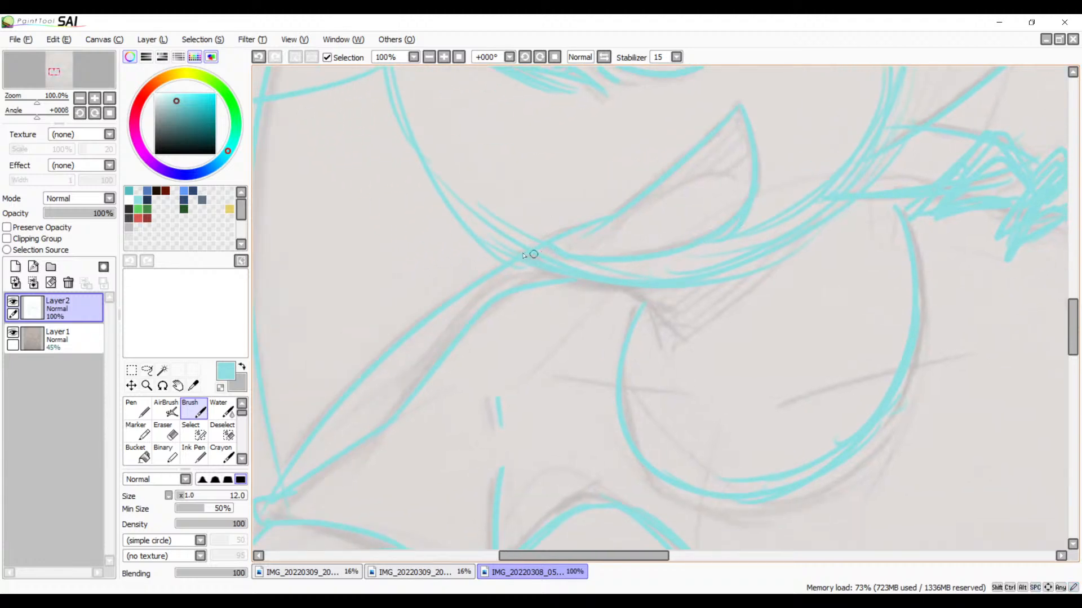
drag(531, 254, 684, 291)
key(ctrl+z)
drag(558, 265, 714, 251)
key(ctrl+z)
mouse_move(538, 256)
mouse_down()
mouse_move(601, 279)
mouse_move(679, 269)
mouse_up()
mouse_move(620, 286)
mouse_down()
mouse_move(683, 336)
mouse_move(654, 344)
mouse_up()
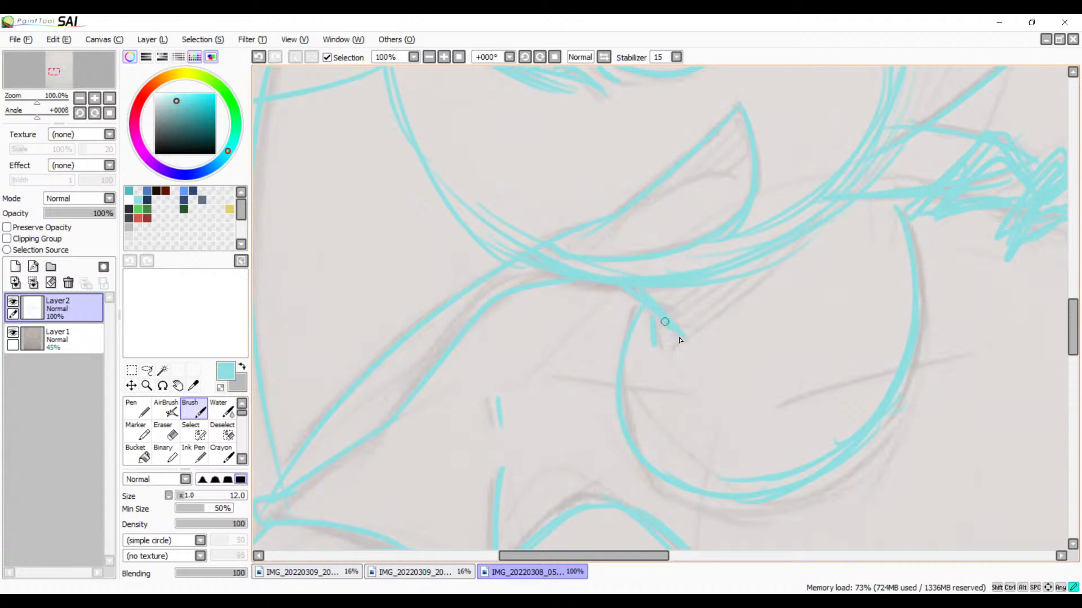
Step: Trace the tongue arc inside the smirking mouth and the narrow vertical pupil below the flat eyelid line
mouse_move(777, 283)
mouse_down()
mouse_move(664, 417)
mouse_move(672, 456)
mouse_up()
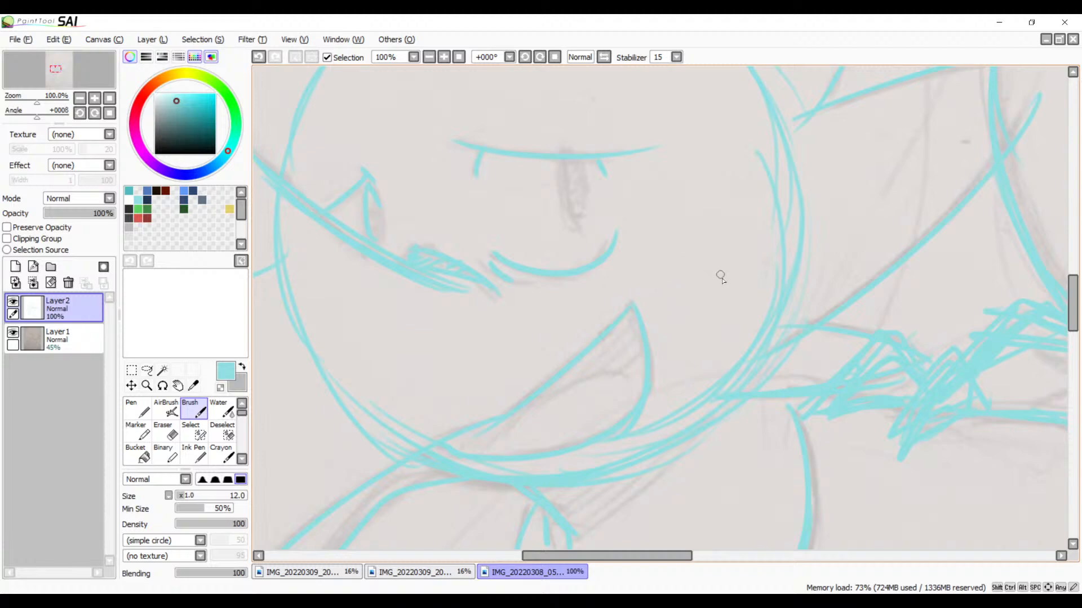
drag(632, 378, 501, 453)
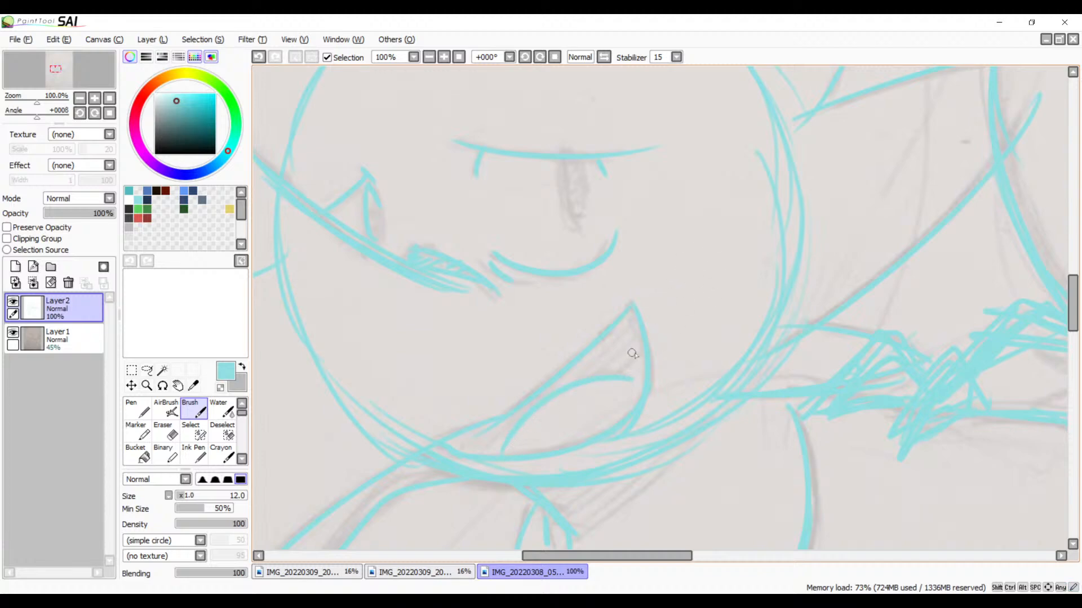
key(space)
drag(621, 319, 638, 430)
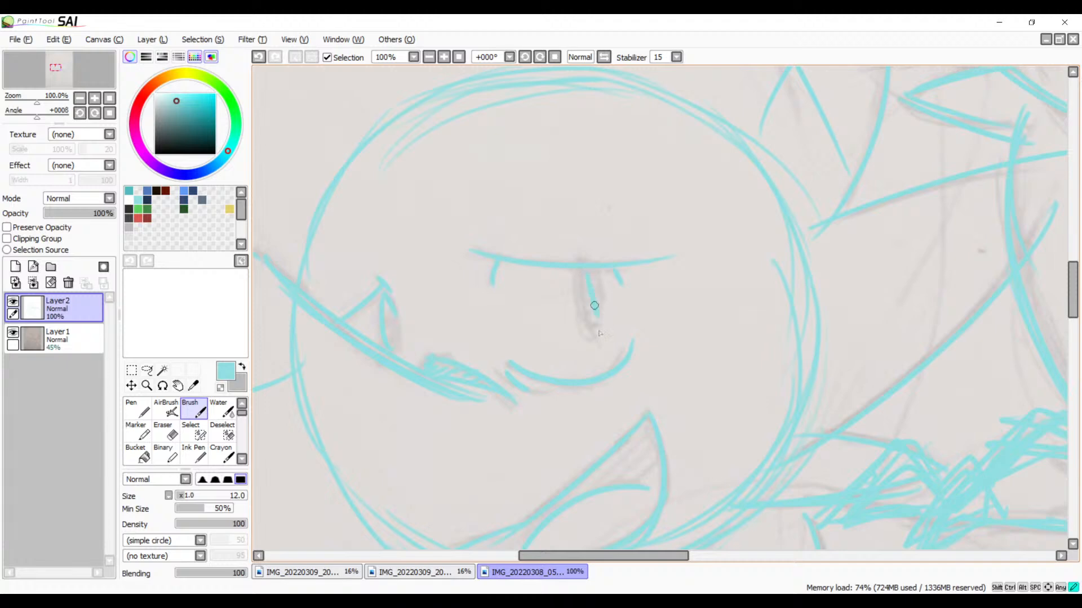
key(ctrl+z)
drag(579, 272, 589, 328)
key(ctrl+z)
mouse_move(577, 274)
mouse_down()
mouse_move(588, 328)
mouse_move(616, 331)
mouse_move(623, 287)
mouse_move(538, 428)
mouse_move(618, 203)
mouse_move(482, 306)
mouse_move(597, 311)
mouse_move(570, 304)
mouse_move(632, 338)
mouse_up()
Step: With the canvas rotated to -33°, trace the toothed creature's upper mouth line from its rear corner to the snout tip
key(space)
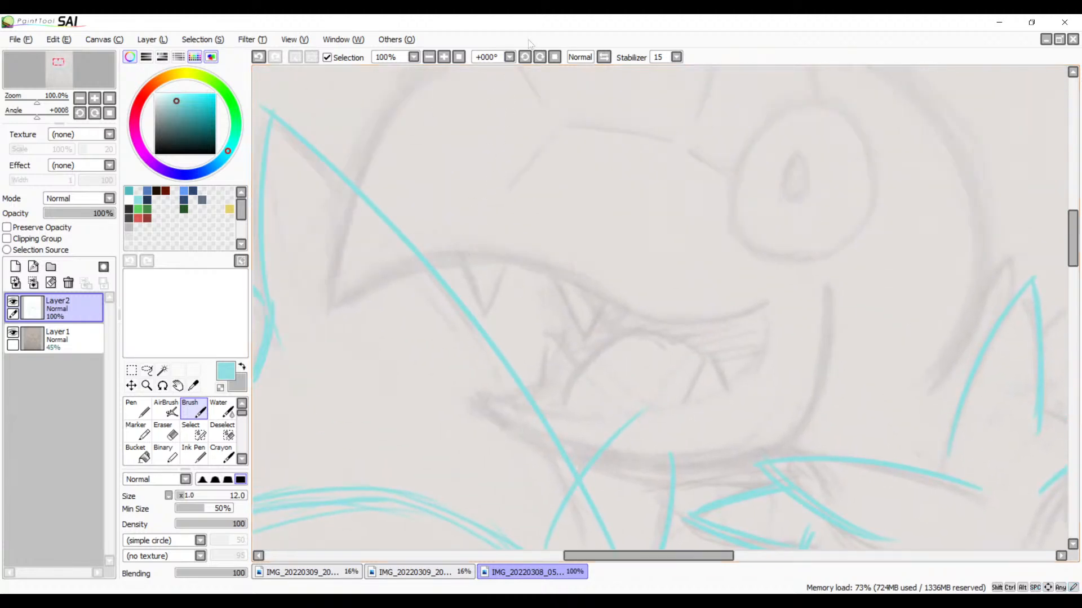
click(530, 60)
click(530, 60)
click(529, 59)
key(space)
mouse_move(746, 267)
mouse_down()
mouse_move(768, 178)
mouse_move(647, 232)
mouse_move(515, 249)
mouse_up()
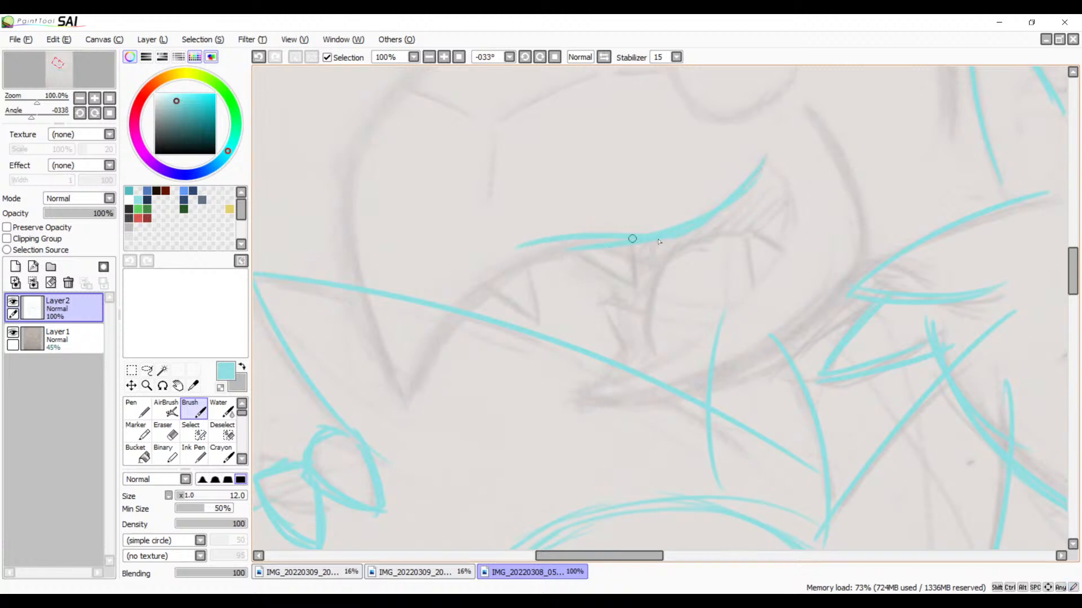
mouse_move(664, 235)
mouse_down()
mouse_move(612, 238)
mouse_move(497, 275)
mouse_move(421, 365)
mouse_up()
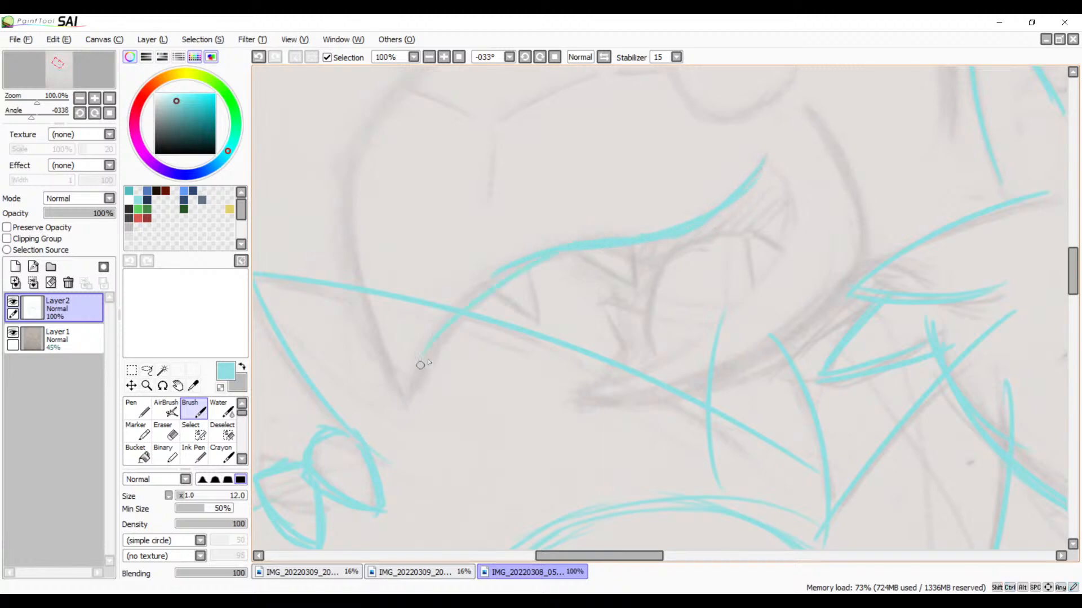
drag(525, 259, 406, 401)
Step: Trace the toothed creature's upper fangs, the lower front tooth and the tooth at the back of the mouth
key(space)
drag(671, 323, 553, 289)
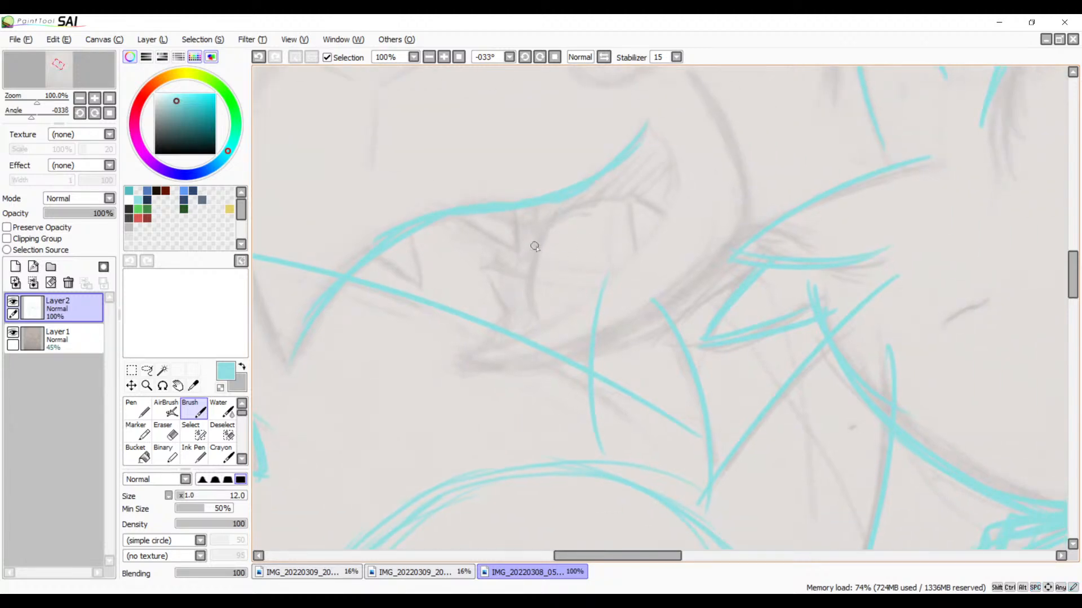
drag(453, 218, 513, 248)
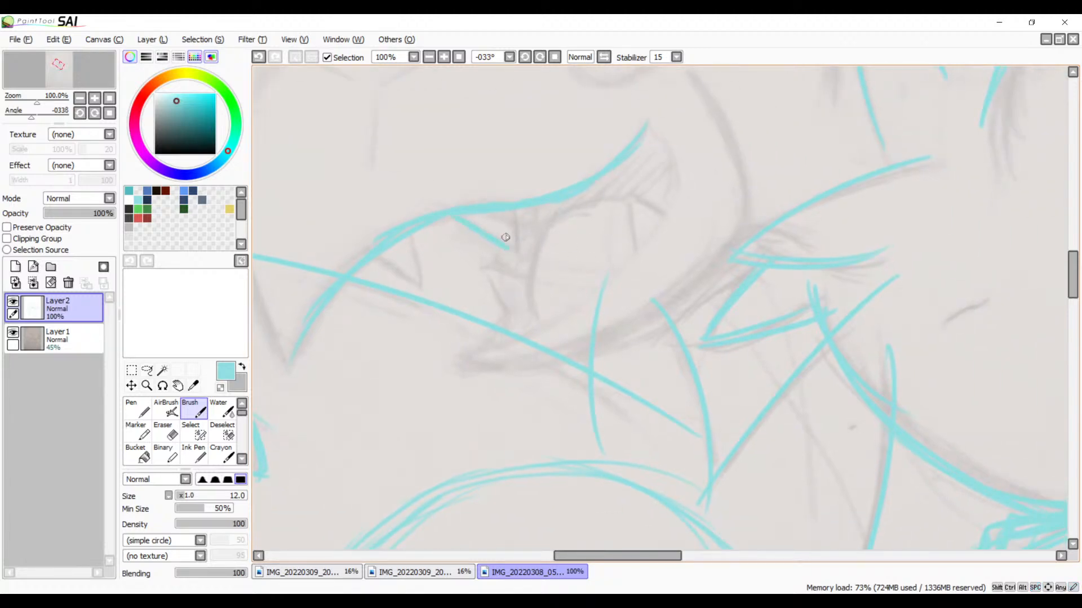
drag(507, 207, 511, 248)
drag(403, 243, 439, 270)
mouse_move(437, 220)
mouse_down()
mouse_move(439, 269)
mouse_move(502, 303)
mouse_up()
drag(494, 260, 526, 286)
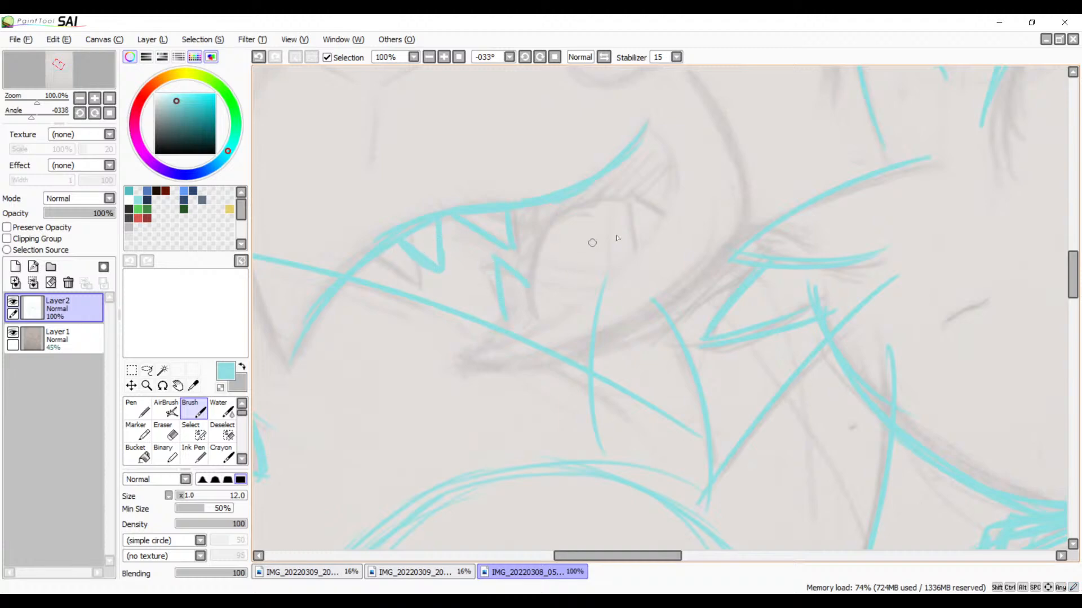
drag(612, 201, 622, 262)
drag(613, 200, 655, 230)
Step: Trace the rear corner and lower jaw of the toothed creature's mouth, plus the tongue arc inside it
drag(647, 125, 675, 193)
mouse_move(646, 126)
mouse_down()
mouse_move(657, 241)
mouse_move(597, 282)
mouse_up()
mouse_move(669, 231)
mouse_down()
mouse_move(555, 327)
mouse_move(597, 287)
mouse_move(478, 341)
mouse_move(531, 349)
mouse_up()
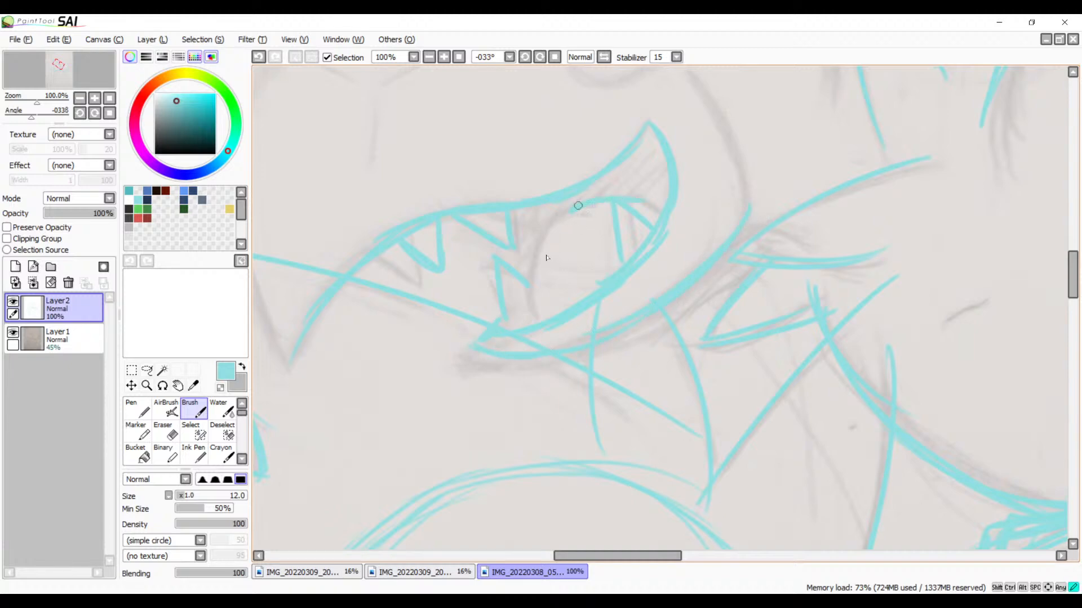
drag(578, 205, 542, 288)
Step: Trace the toothed creature's cheek line from below the round eye down to the jaw
scroll(656, 281, up, 5)
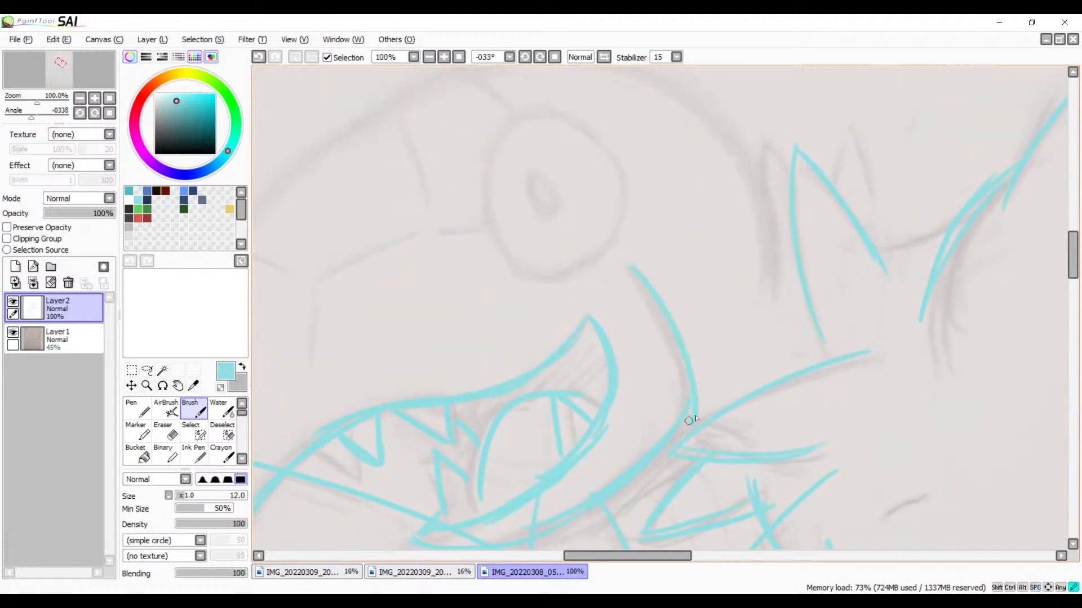
key(ctrl+z)
mouse_move(626, 253)
mouse_down()
mouse_move(653, 295)
mouse_move(684, 426)
mouse_up()
Step: Trace the toothed creature's forehead and the front of its snout down to the pointed tip
drag(517, 193, 731, 297)
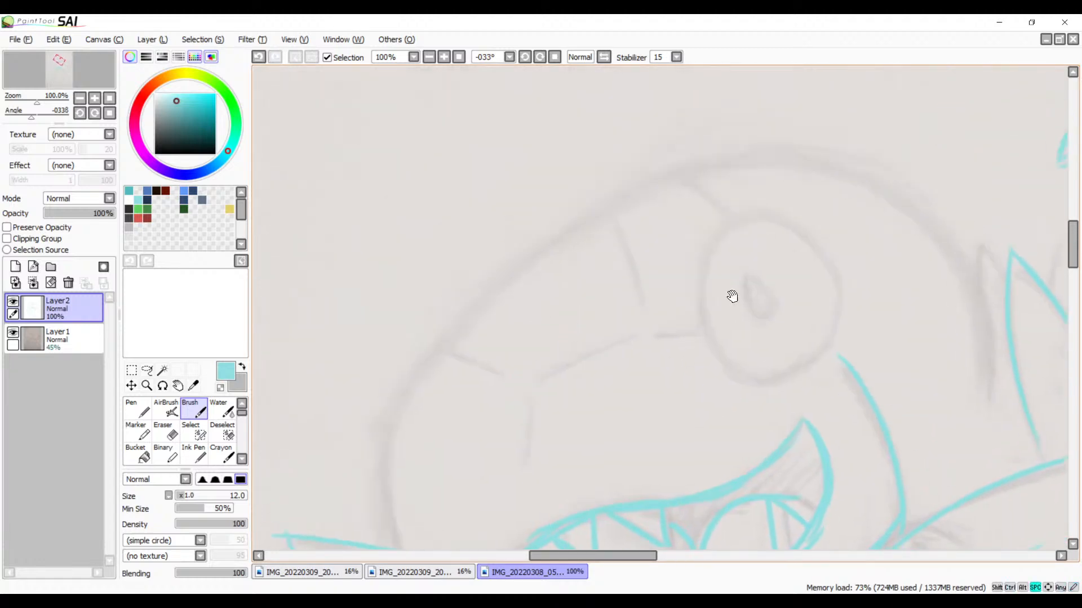
drag(767, 168, 405, 401)
key(ctrl+z)
drag(754, 152, 341, 520)
scroll(715, 273, down, 3)
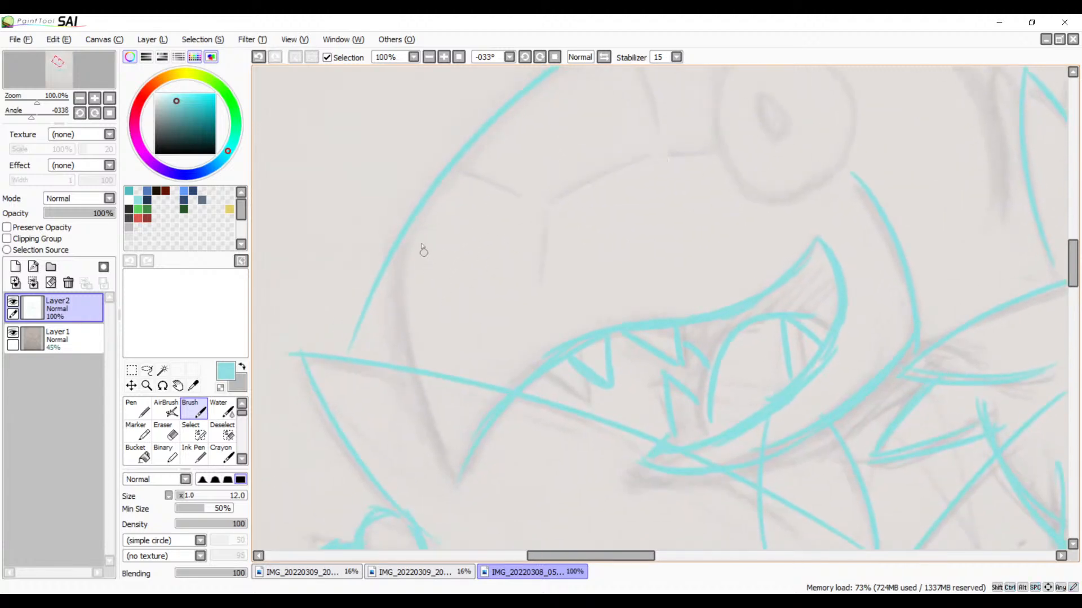
drag(413, 221, 480, 503)
Step: Trace the crown of the toothed creature's head above the eye and continue down the back of the head
scroll(628, 260, up, 5)
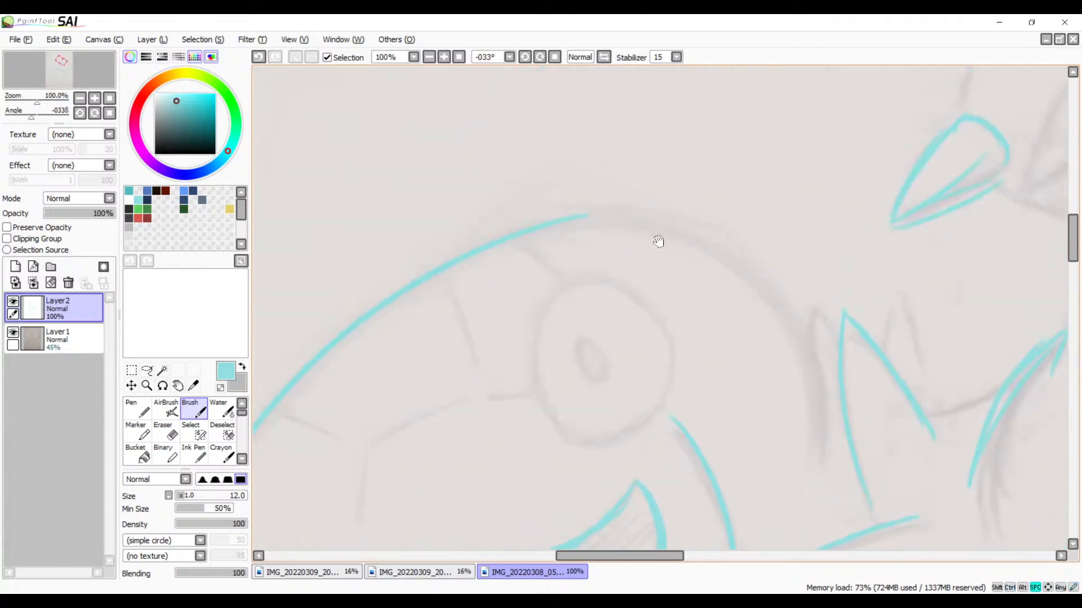
drag(610, 231, 748, 298)
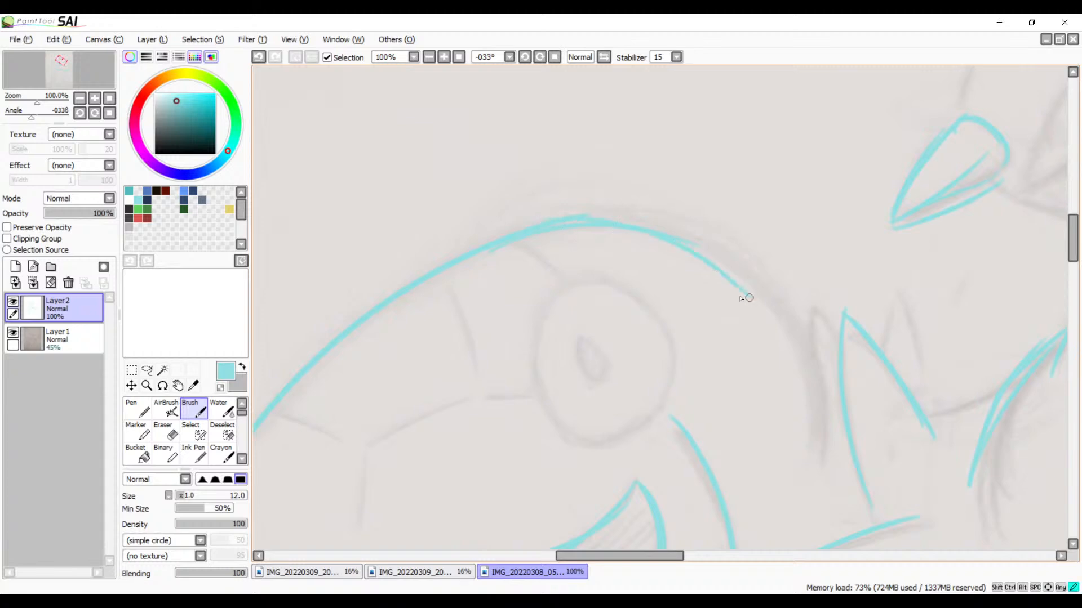
key(ctrl+z)
mouse_move(623, 225)
mouse_down()
mouse_move(764, 273)
mouse_move(668, 225)
mouse_move(779, 320)
mouse_move(674, 242)
mouse_move(805, 334)
mouse_up()
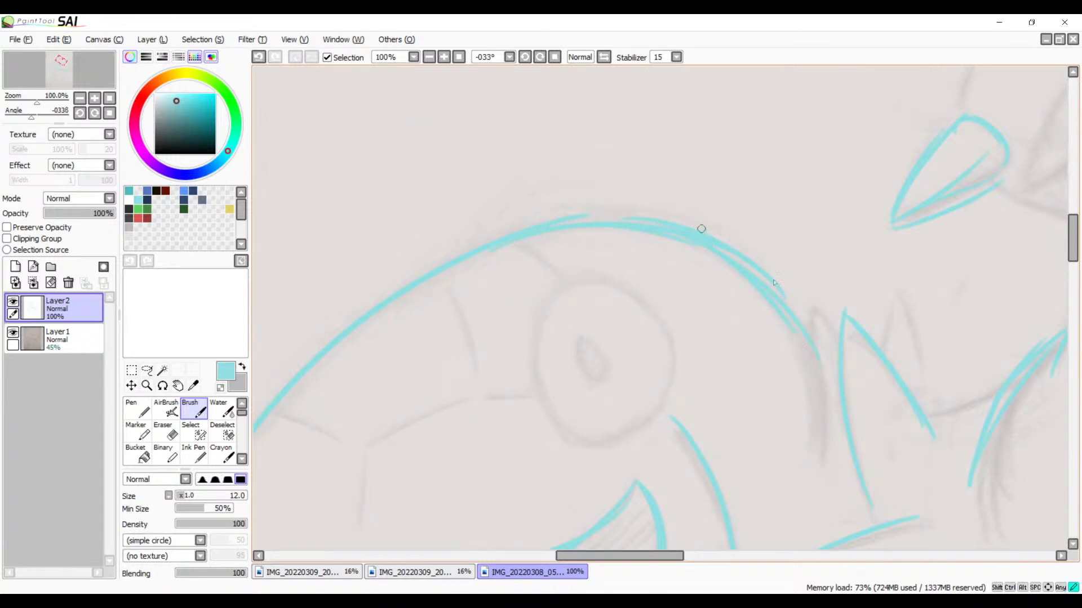
mouse_move(701, 229)
mouse_down()
mouse_move(814, 414)
mouse_move(825, 478)
mouse_move(824, 411)
mouse_move(815, 487)
mouse_move(787, 220)
mouse_up()
drag(807, 138, 763, 309)
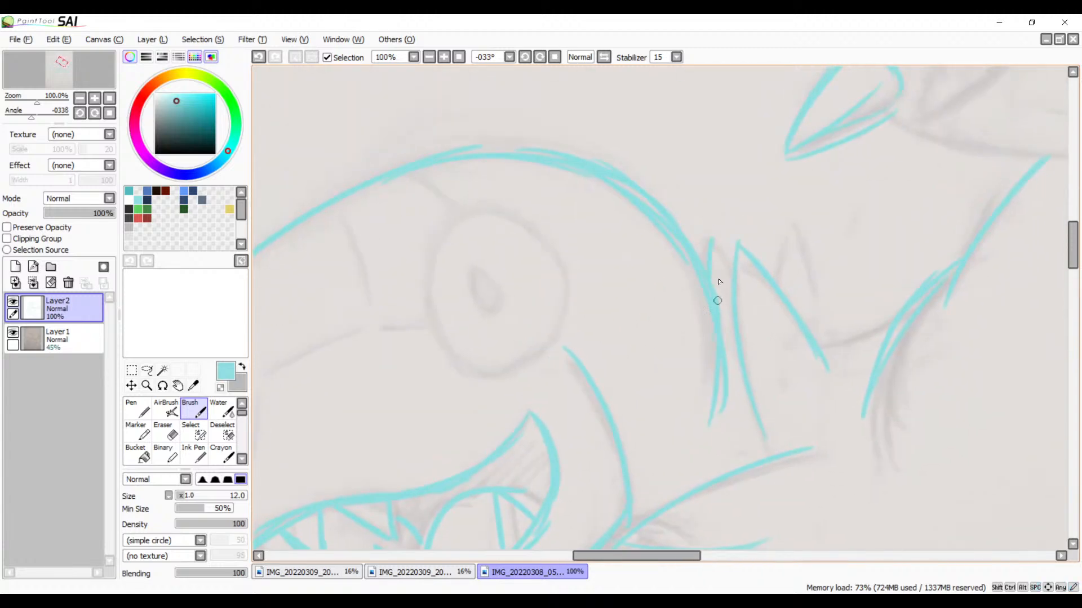
Step: Trace the small spikes on either side of the tall spike behind the toothed creature's head
drag(707, 248, 737, 277)
mouse_move(795, 222)
mouse_down()
mouse_move(784, 275)
mouse_move(794, 227)
mouse_move(826, 354)
mouse_up()
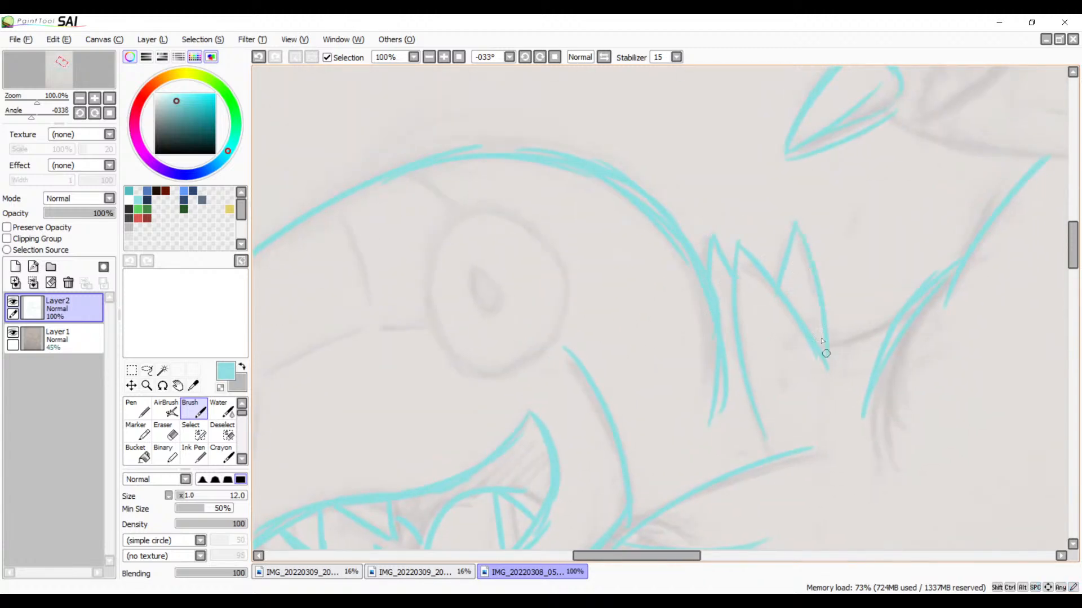
mouse_move(901, 322)
mouse_down()
mouse_move(533, 406)
mouse_move(672, 281)
mouse_up()
Step: Trace the bird's belly curve back from its beak and outline its teardrop-shaped eye
mouse_move(530, 195)
mouse_down()
mouse_move(835, 220)
mouse_move(876, 202)
mouse_up()
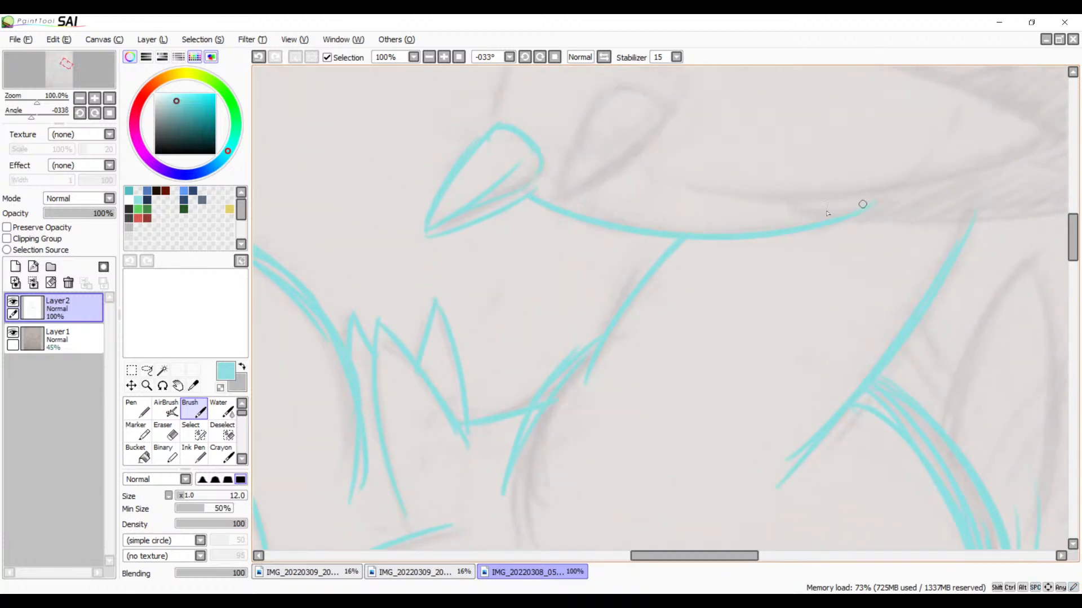
drag(731, 223, 716, 287)
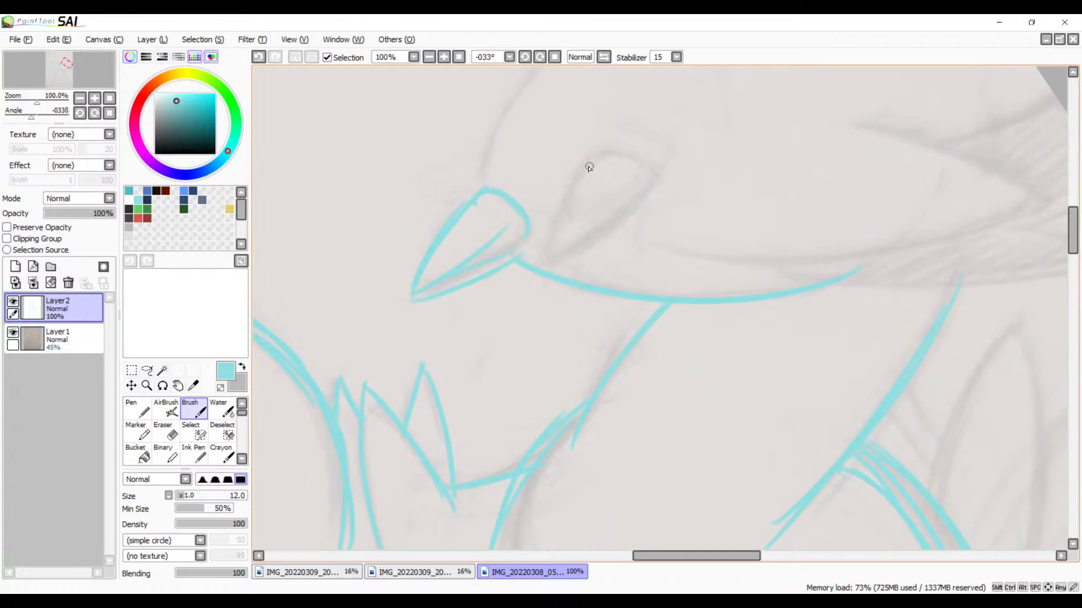
mouse_move(586, 162)
mouse_down()
mouse_move(546, 249)
mouse_move(645, 178)
mouse_move(595, 163)
mouse_move(645, 181)
mouse_up()
key(ctrl+z)
Step: Trace the bird's back from the canvas edge over the head and down to the top of the beak
scroll(623, 229, up, 2)
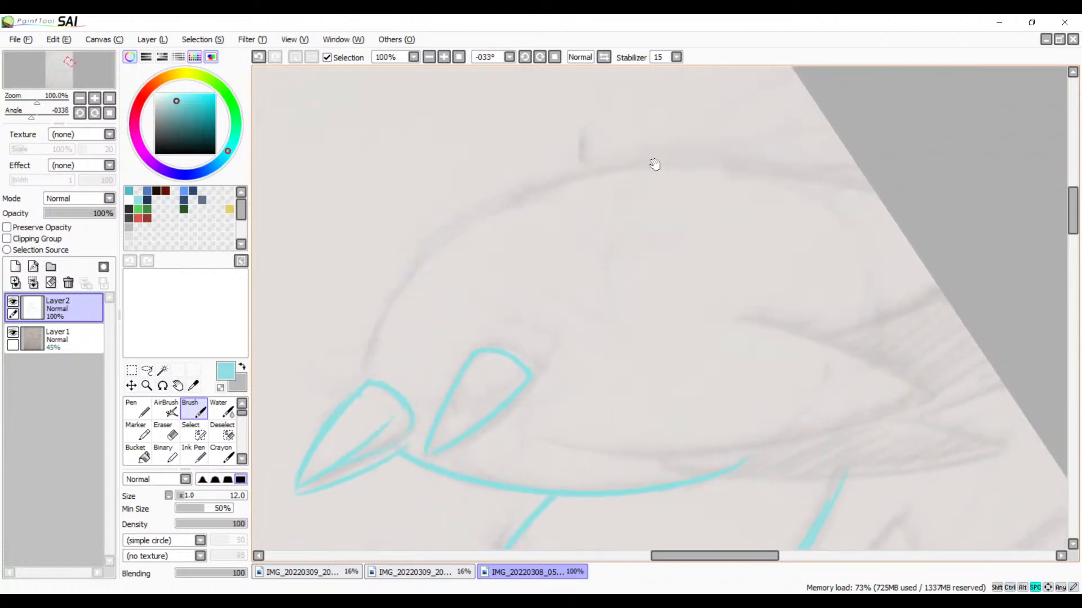
drag(724, 164, 429, 279)
key(ctrl+z)
mouse_move(857, 191)
mouse_down()
mouse_move(616, 169)
mouse_move(394, 374)
mouse_up()
key(ctrl+z)
mouse_move(898, 189)
mouse_down()
mouse_move(498, 203)
mouse_move(394, 299)
mouse_up()
drag(433, 262, 382, 343)
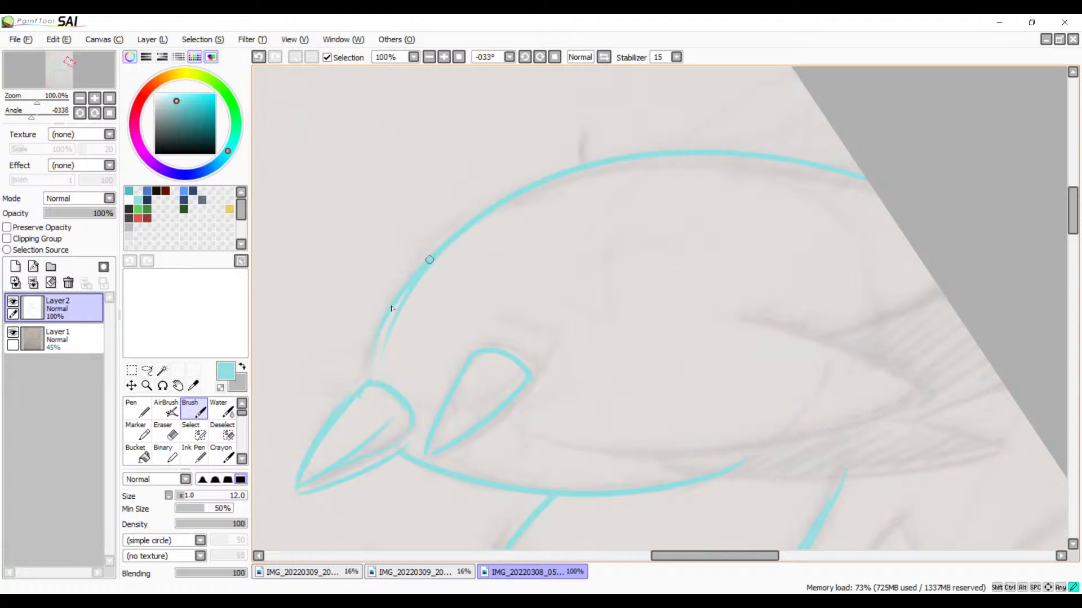
drag(429, 260, 374, 372)
drag(398, 295, 370, 369)
Step: Trace the lower and upper edges of the bird's folded wing and the tail feathers behind it
drag(684, 368, 512, 263)
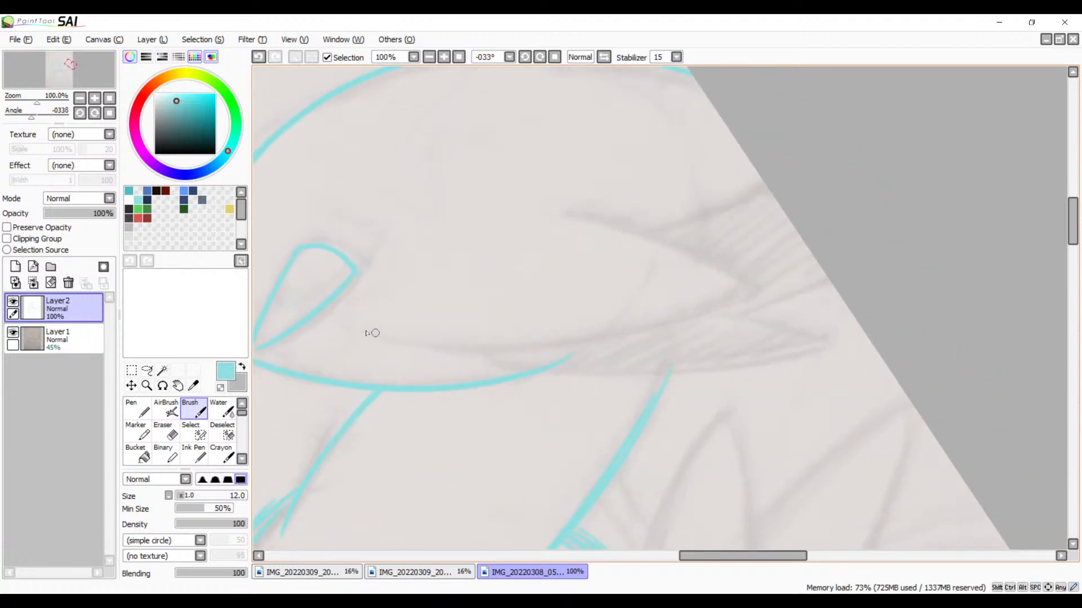
mouse_move(372, 333)
mouse_down()
mouse_move(712, 292)
mouse_move(762, 264)
mouse_move(793, 270)
mouse_up()
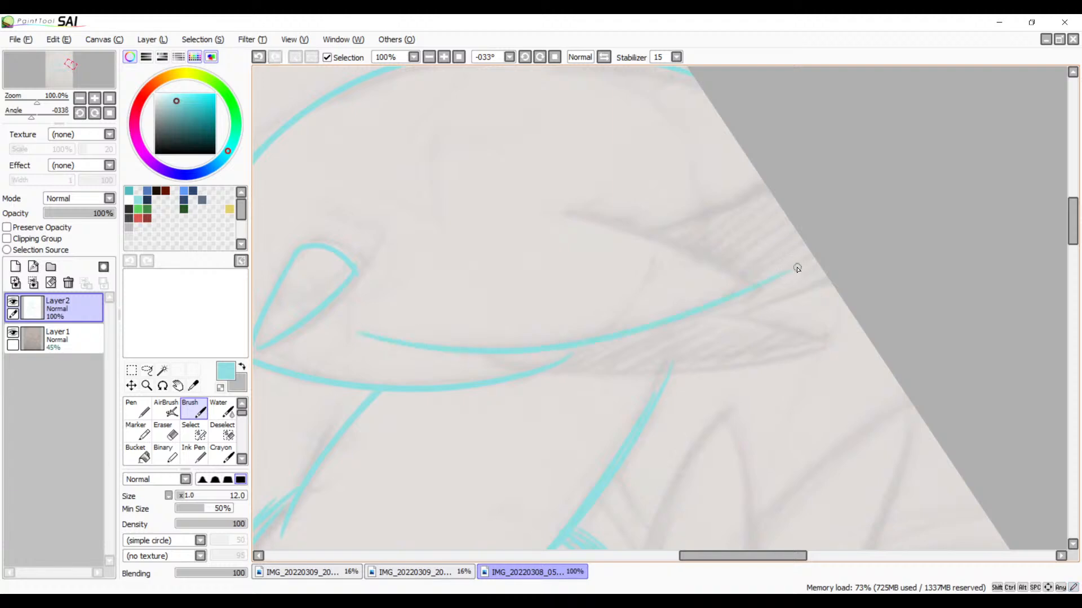
drag(582, 210, 792, 295)
drag(650, 224, 807, 186)
key(ctrl+z)
drag(650, 225, 809, 170)
drag(715, 252, 723, 146)
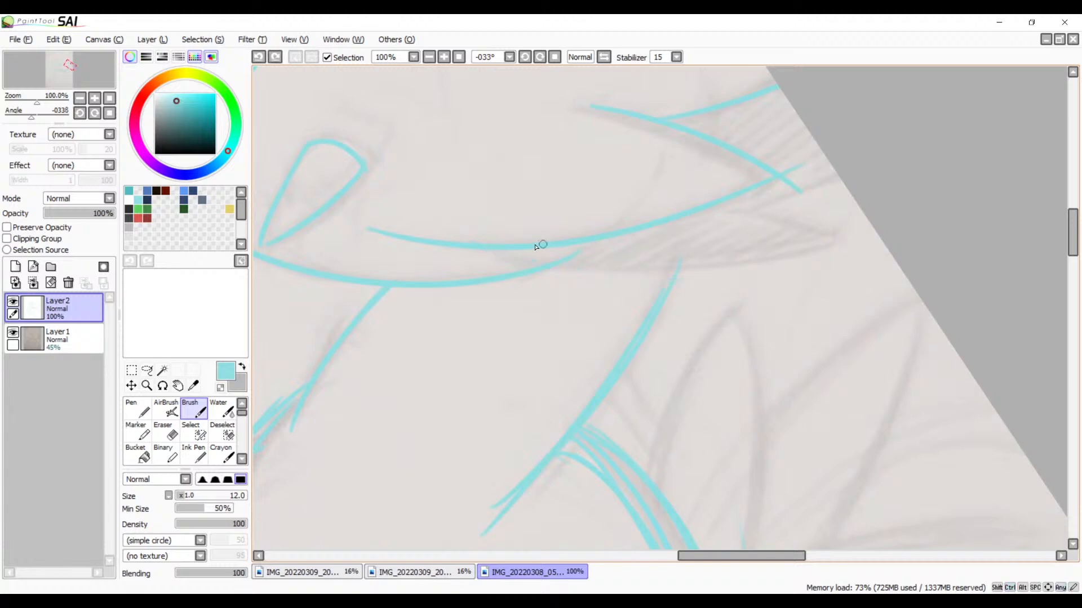
mouse_move(470, 251)
mouse_down()
mouse_move(842, 235)
mouse_move(863, 222)
mouse_up()
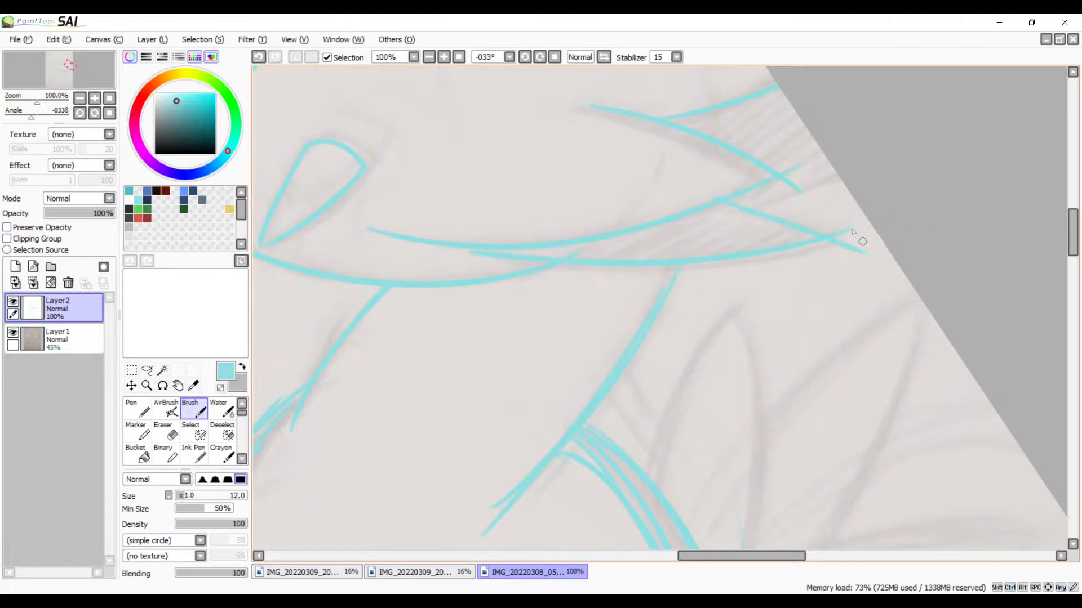
Step: Trace both sides of the tall pointed feather rising from the back of the beaked creature's round body
drag(777, 262, 755, 136)
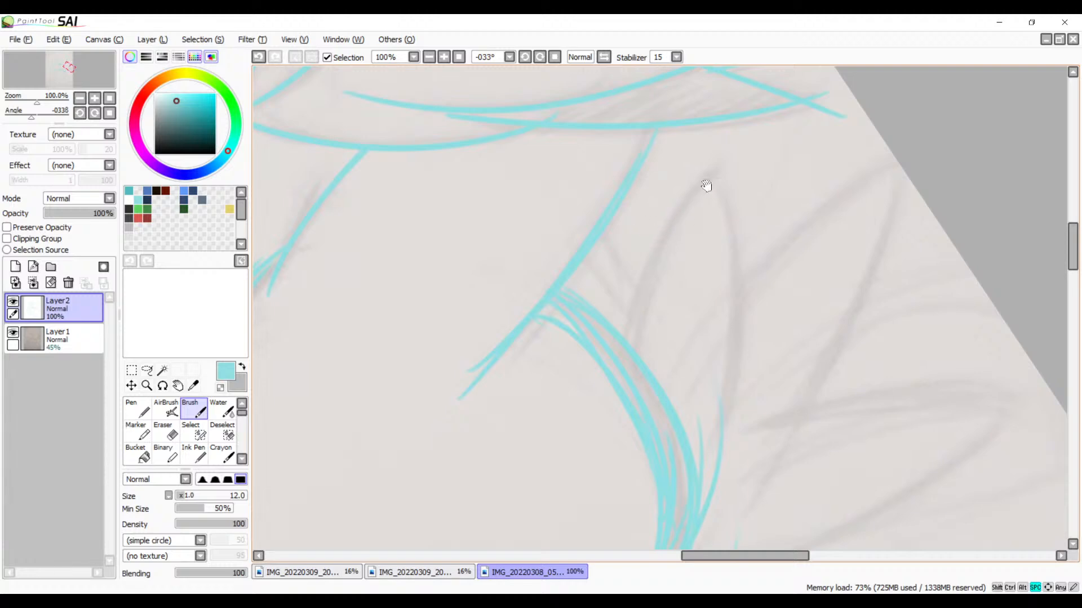
drag(715, 171, 626, 383)
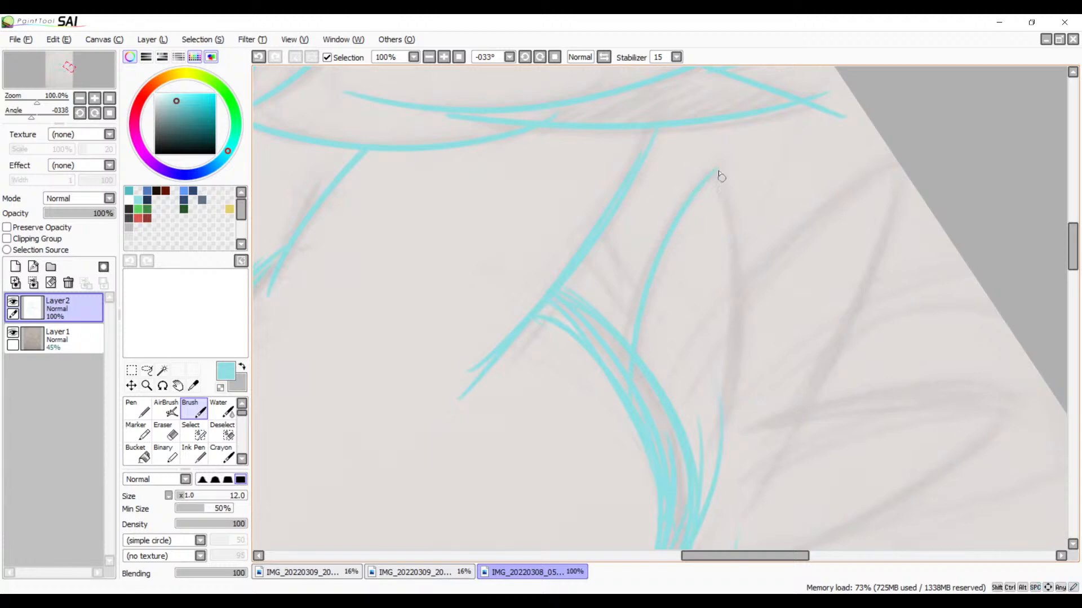
mouse_move(716, 170)
mouse_down()
mouse_move(722, 427)
mouse_move(703, 482)
mouse_up()
key(ctrl+z)
mouse_move(714, 171)
mouse_down()
mouse_move(731, 404)
mouse_move(697, 502)
mouse_up()
Step: Trace the two remaining long feathers behind the round body, one slanting up to the canvas edge and one nearly horizontal
drag(760, 325, 601, 263)
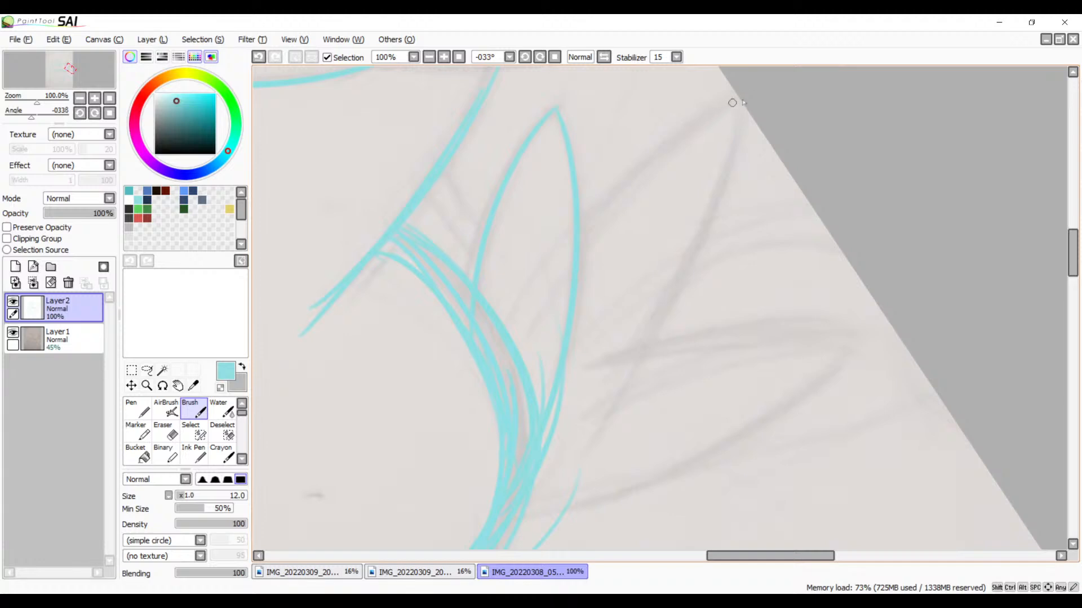
mouse_move(732, 103)
mouse_down()
mouse_move(528, 283)
mouse_move(528, 305)
mouse_up()
drag(741, 109, 569, 462)
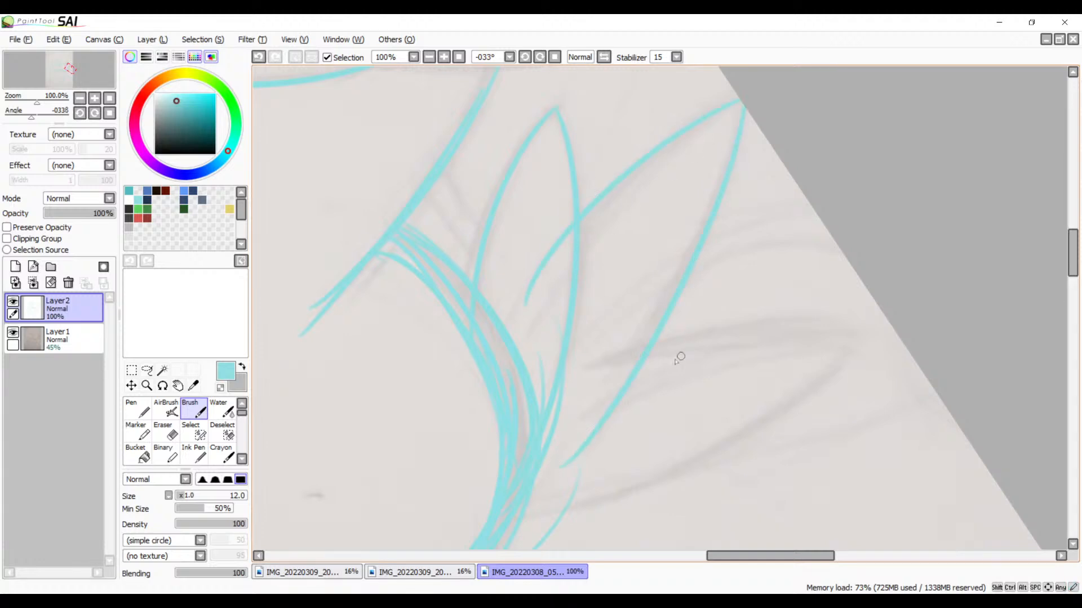
mouse_move(574, 374)
mouse_down()
mouse_move(794, 331)
mouse_move(892, 328)
mouse_up()
drag(787, 388, 790, 259)
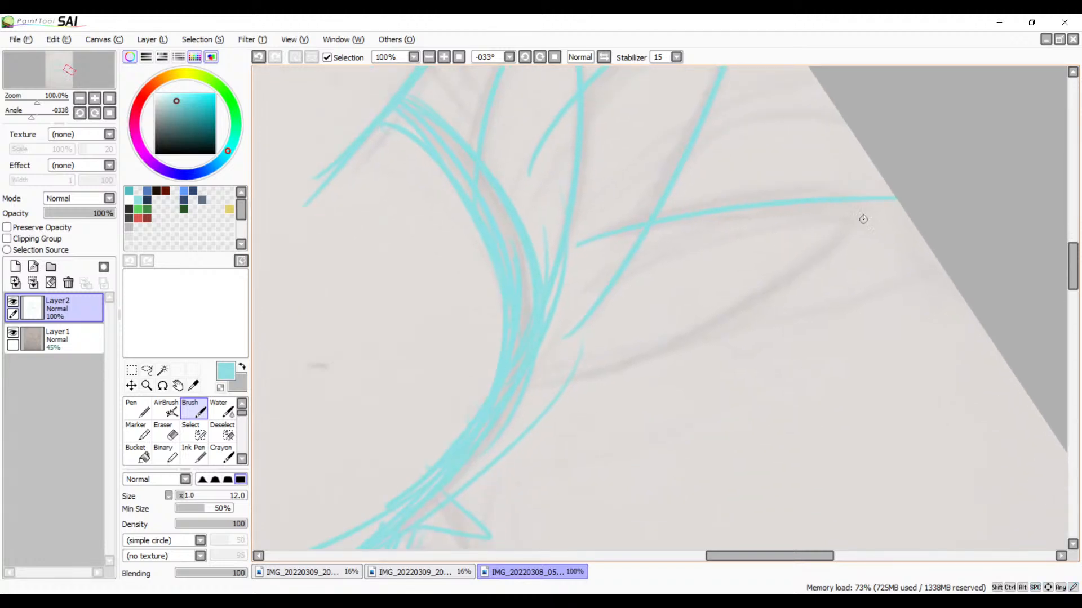
mouse_move(885, 197)
mouse_down()
mouse_move(776, 301)
mouse_move(549, 383)
mouse_up()
key(ctrl+z)
mouse_move(883, 198)
mouse_down()
mouse_move(837, 241)
mouse_move(455, 369)
mouse_up()
Step: Add another pointed line to the small spikes beneath the lower back of the round body
mouse_move(743, 406)
mouse_down()
mouse_move(630, 258)
mouse_move(720, 210)
mouse_up()
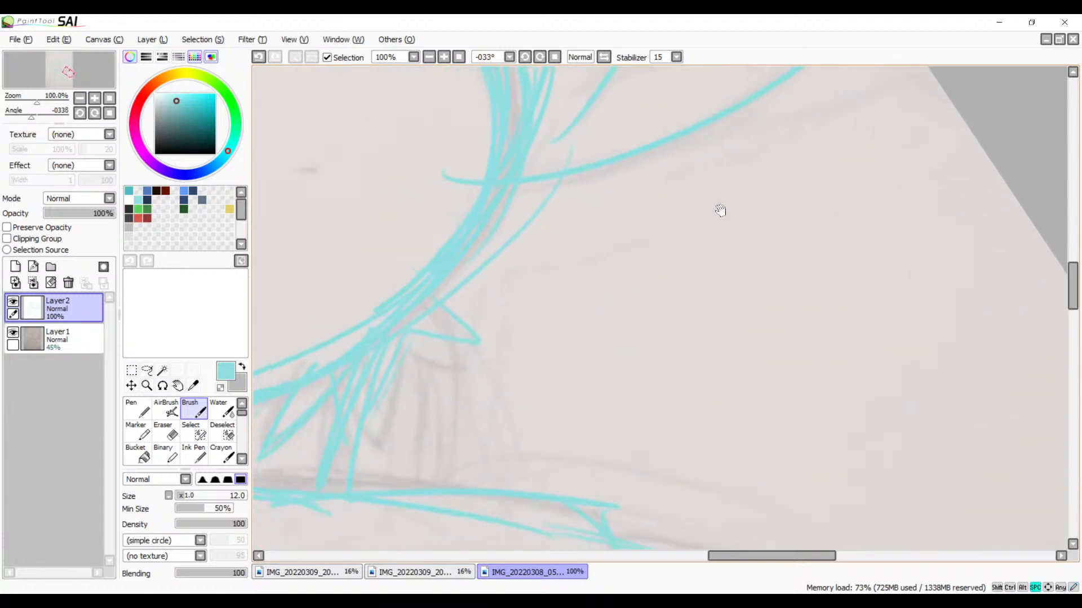
drag(662, 306, 735, 393)
mouse_move(570, 309)
mouse_down()
mouse_move(703, 177)
mouse_move(787, 125)
mouse_up()
drag(721, 231, 771, 296)
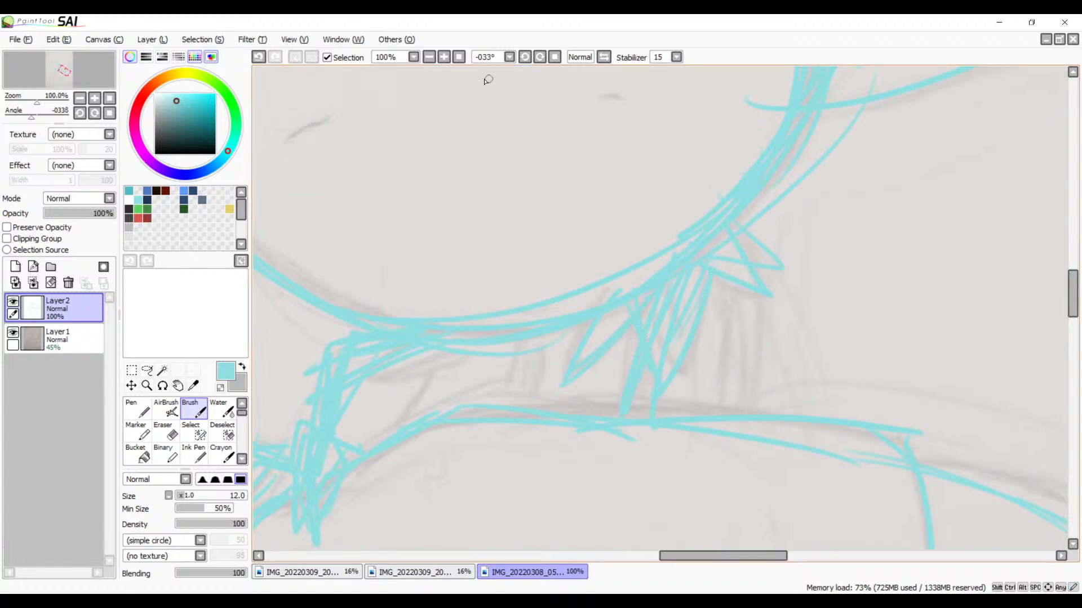
Step: Trace the full outline of the toothed creature's large round eye above its mouth
click(428, 57)
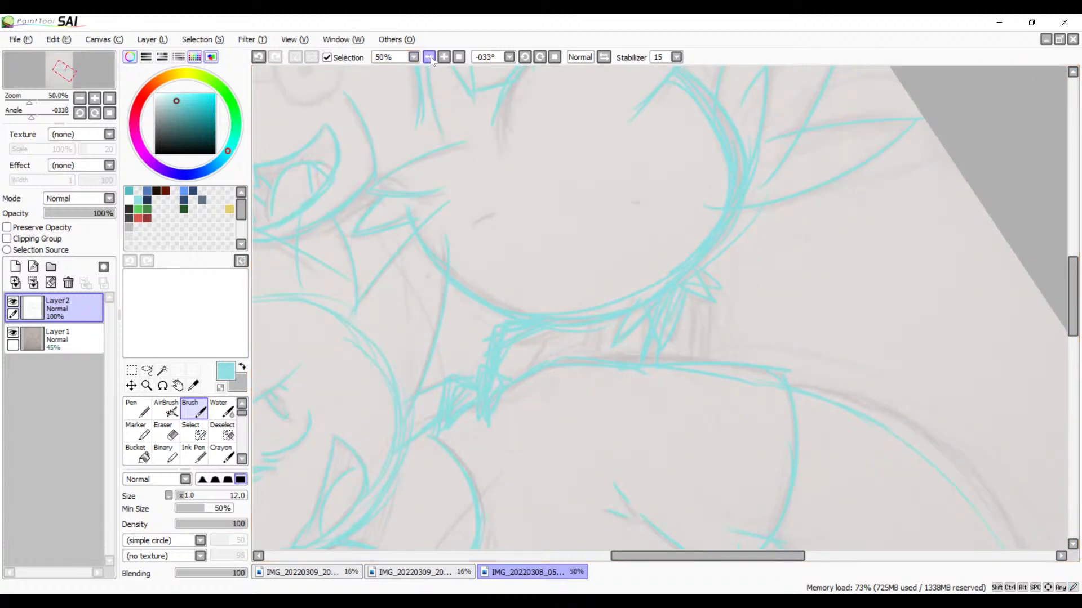
click(428, 58)
click(428, 57)
drag(681, 346, 607, 255)
click(449, 58)
click(448, 59)
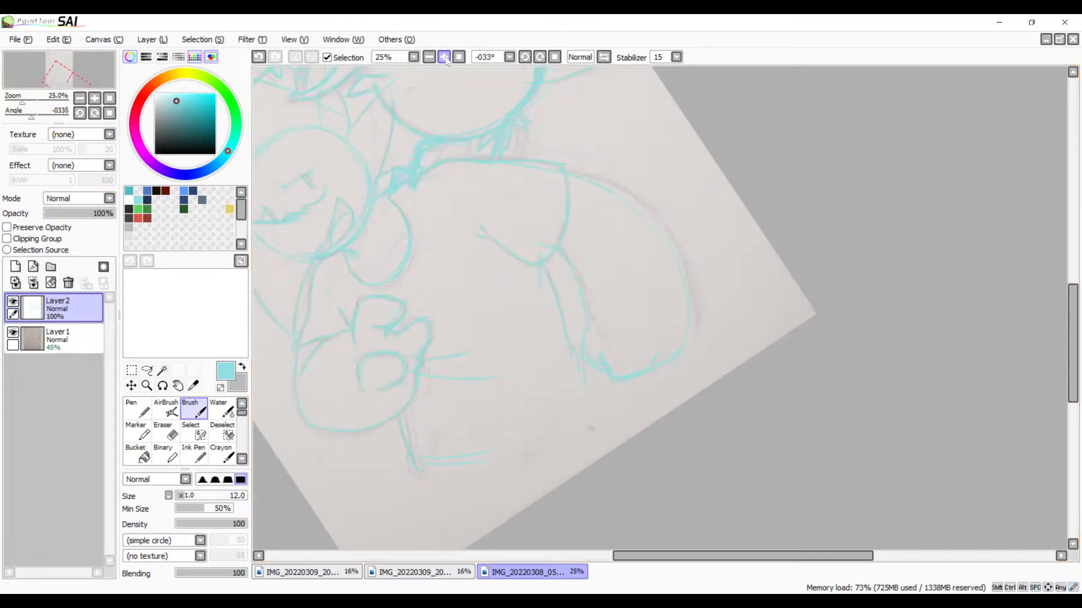
click(449, 59)
click(449, 59)
drag(344, 148, 710, 415)
drag(559, 189, 711, 397)
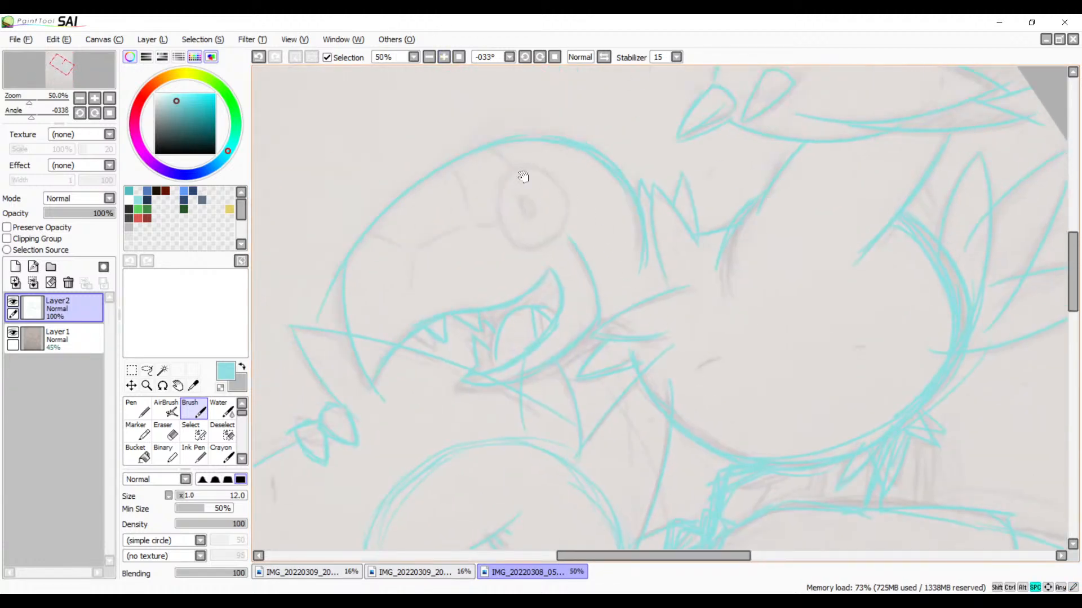
click(444, 57)
click(444, 57)
click(444, 57)
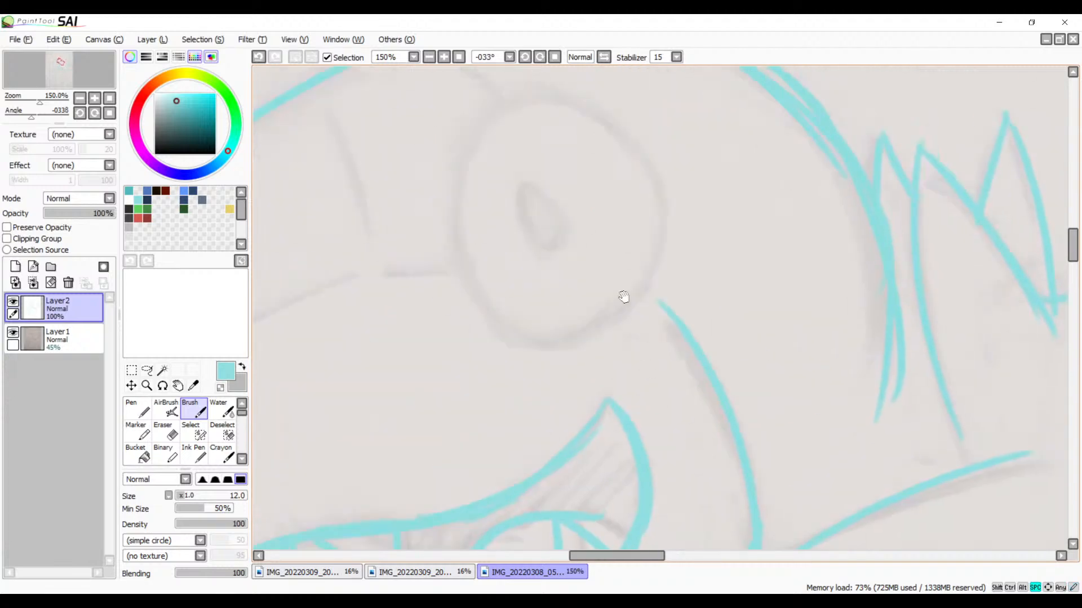
mouse_move(517, 101)
mouse_down()
mouse_move(467, 155)
mouse_move(461, 181)
mouse_up()
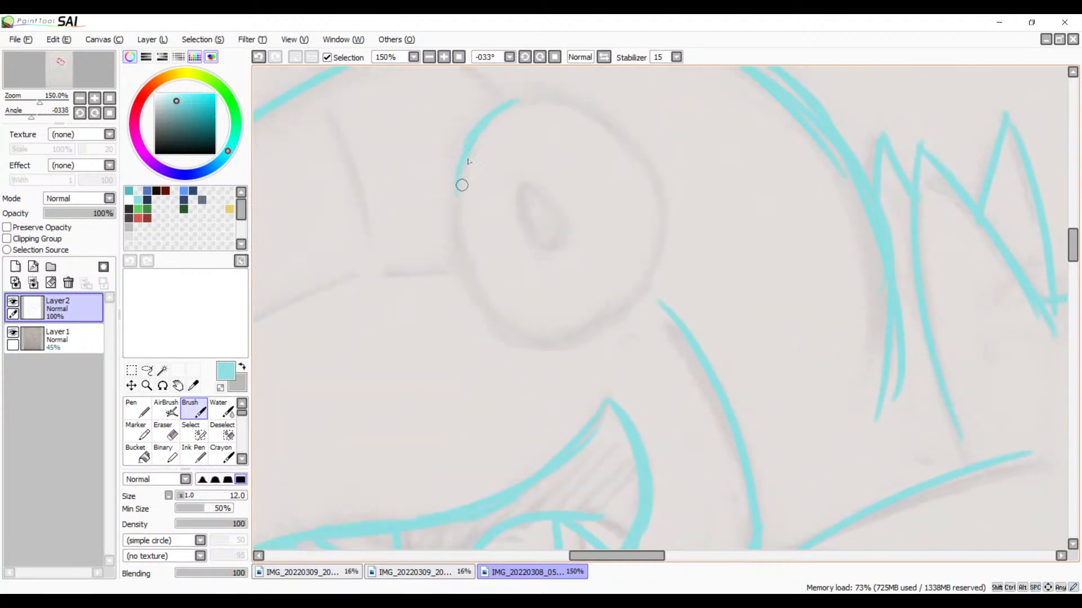
key(ctrl+z)
key(ctrl+z)
mouse_move(497, 113)
mouse_down()
mouse_move(481, 136)
mouse_move(474, 234)
mouse_move(462, 232)
mouse_move(576, 346)
mouse_up()
mouse_move(495, 307)
mouse_down()
mouse_move(614, 332)
mouse_move(640, 305)
mouse_up()
mouse_move(658, 193)
mouse_down()
mouse_move(648, 305)
mouse_move(664, 260)
mouse_up()
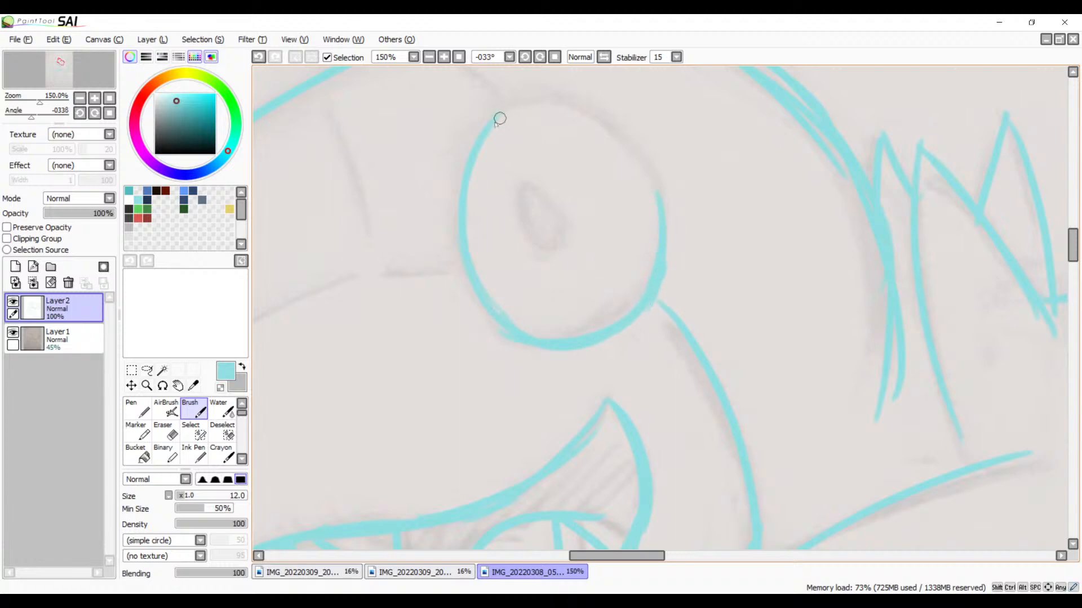
mouse_move(475, 138)
mouse_down()
mouse_move(555, 108)
mouse_move(629, 154)
mouse_move(657, 185)
mouse_up()
drag(632, 148, 654, 184)
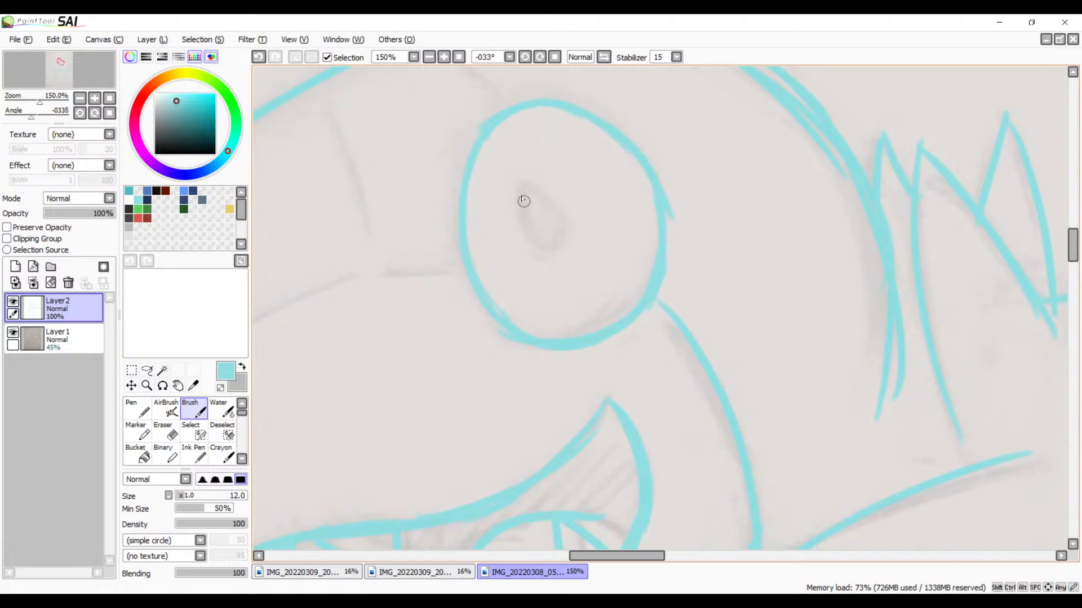
Step: Draw the narrow oval pupil inside the toothed creature's eye and fill it in
key(ctrl+z)
drag(528, 240, 552, 251)
key(ctrl+z)
mouse_move(551, 211)
mouse_down()
mouse_move(530, 184)
mouse_move(547, 251)
mouse_up()
key(ctrl+z)
drag(546, 208, 556, 243)
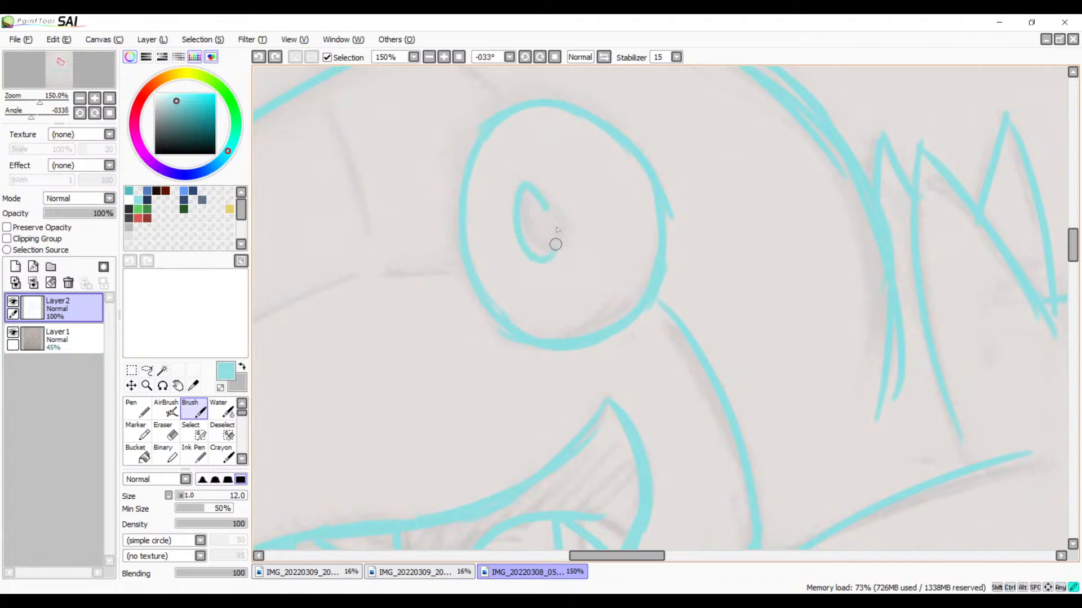
key(ctrl+z)
mouse_move(549, 204)
mouse_down()
mouse_move(524, 210)
mouse_move(552, 219)
mouse_move(554, 240)
mouse_move(535, 208)
mouse_up()
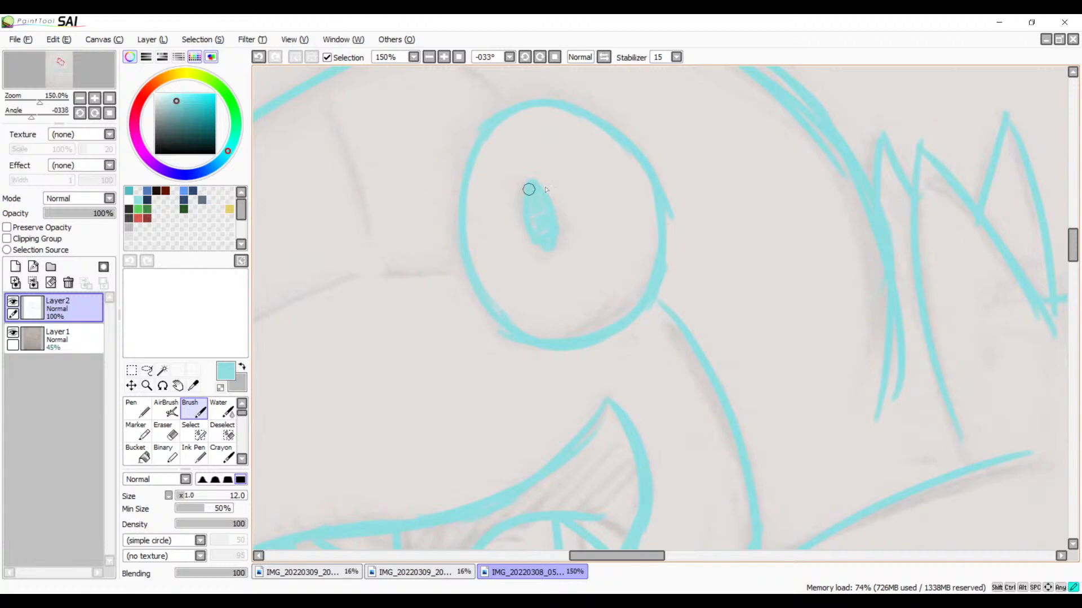
Step: Trace the short dash in front of the toothed creature's eye and the curved marking line along its snout
drag(575, 274, 788, 222)
drag(597, 217, 646, 216)
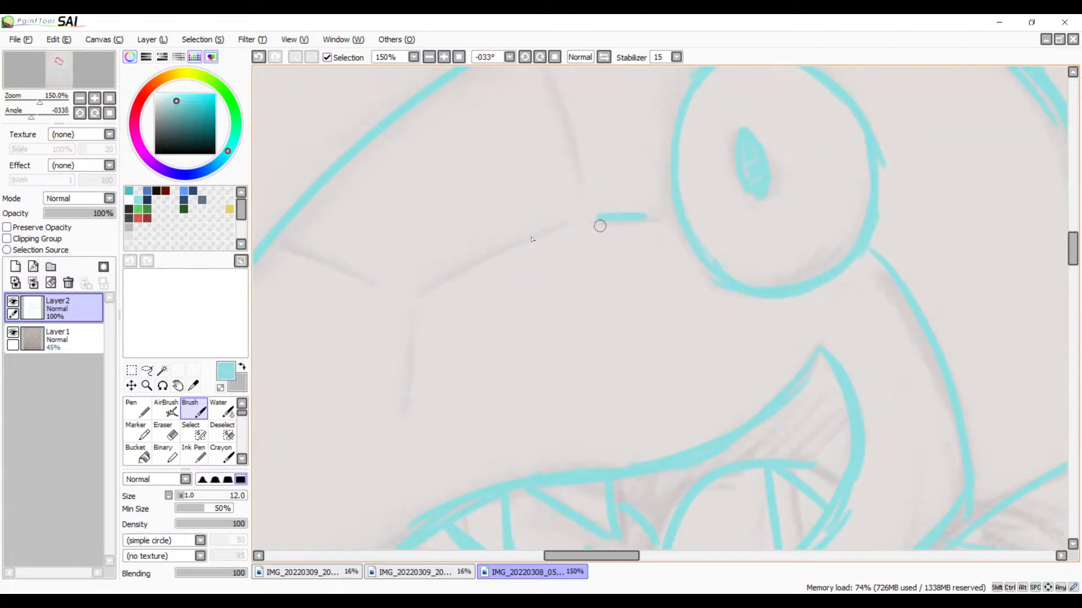
drag(565, 221, 430, 299)
key(ctrl+z)
drag(572, 220, 430, 297)
Step: Trace the marking running inward from the snout outline and the short vertical line above the mouth
drag(273, 249, 384, 283)
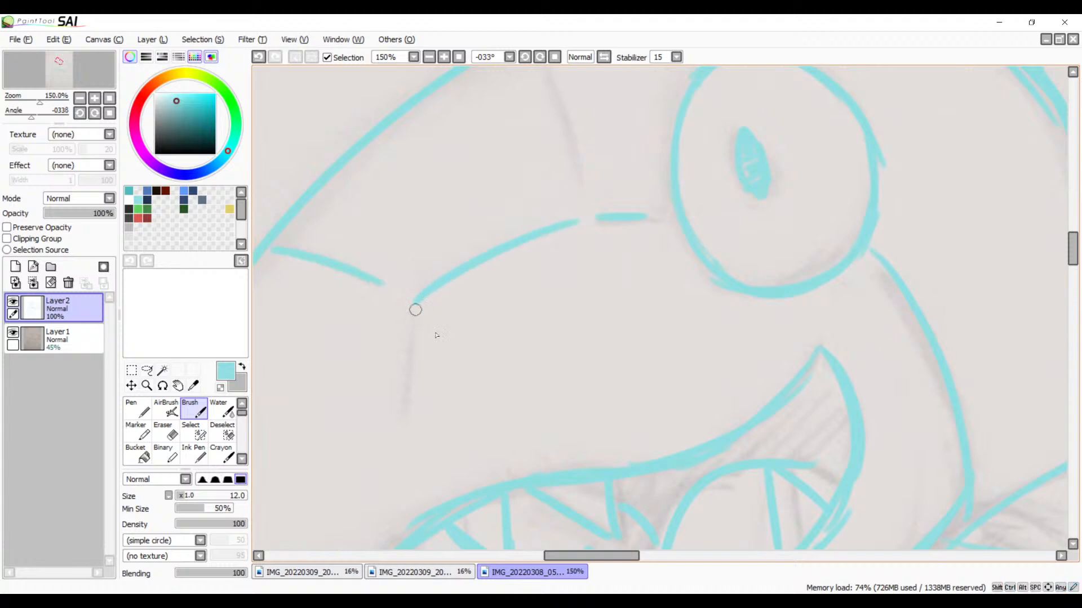
drag(420, 319, 422, 434)
key(ctrl+z)
drag(420, 319, 416, 407)
Step: Trace the slanted marking on the toothed creature's forehead and the line joining the crown to the eye
scroll(563, 197, up, 3)
drag(553, 194, 596, 316)
drag(630, 146, 719, 203)
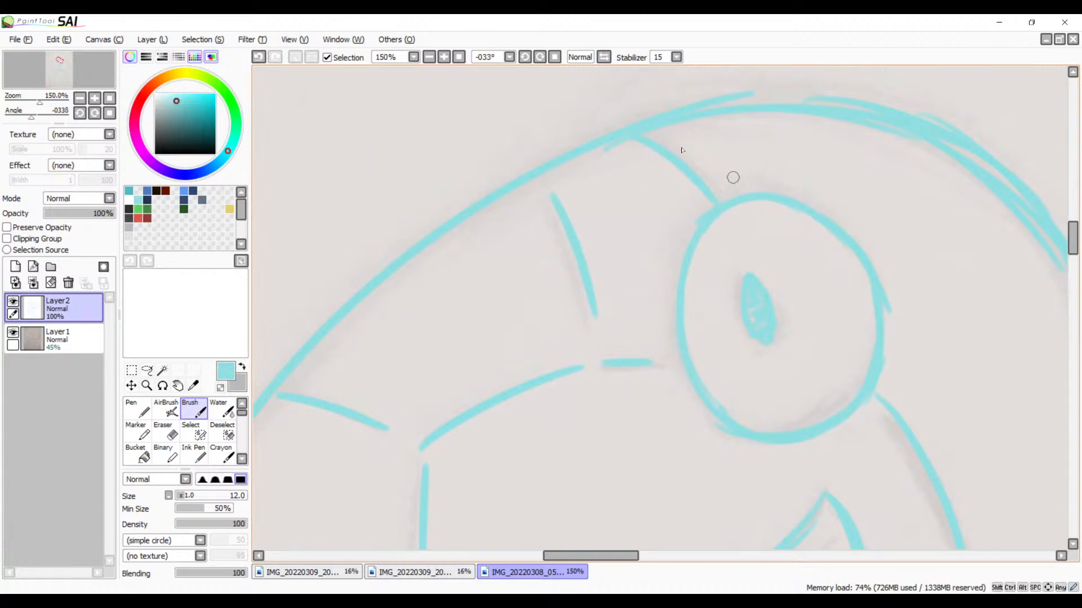
Step: Hide the pencil sketch on Layer1 and reset the canvas view rotation to 0° to show the whole line drawing
click(429, 58)
click(429, 58)
click(429, 58)
click(430, 58)
key(space)
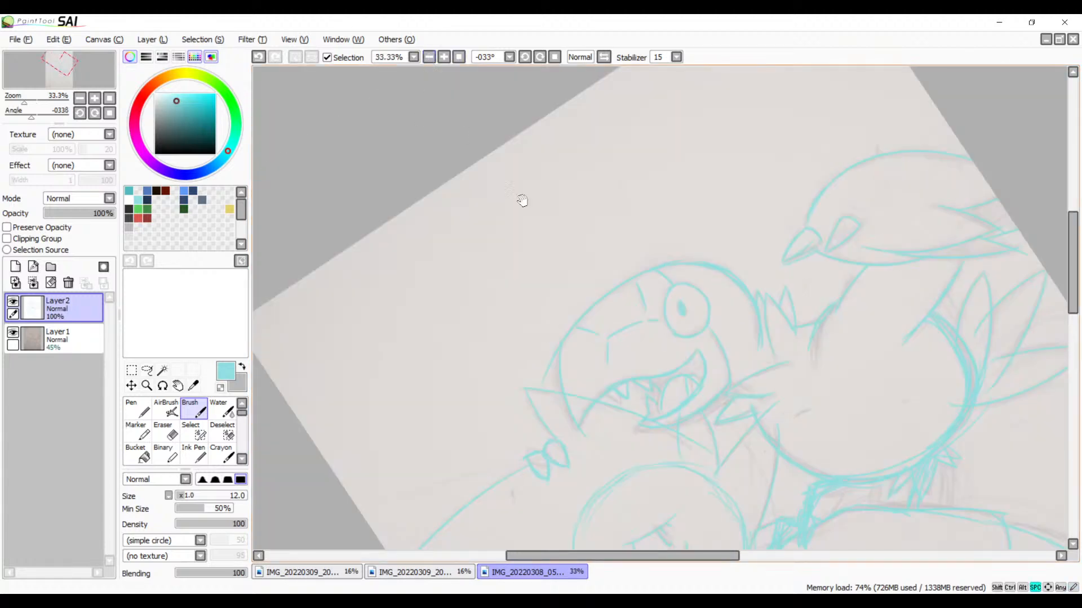
mouse_move(682, 338)
mouse_down()
mouse_move(557, 172)
mouse_move(478, 321)
mouse_move(608, 203)
mouse_move(689, 150)
mouse_up()
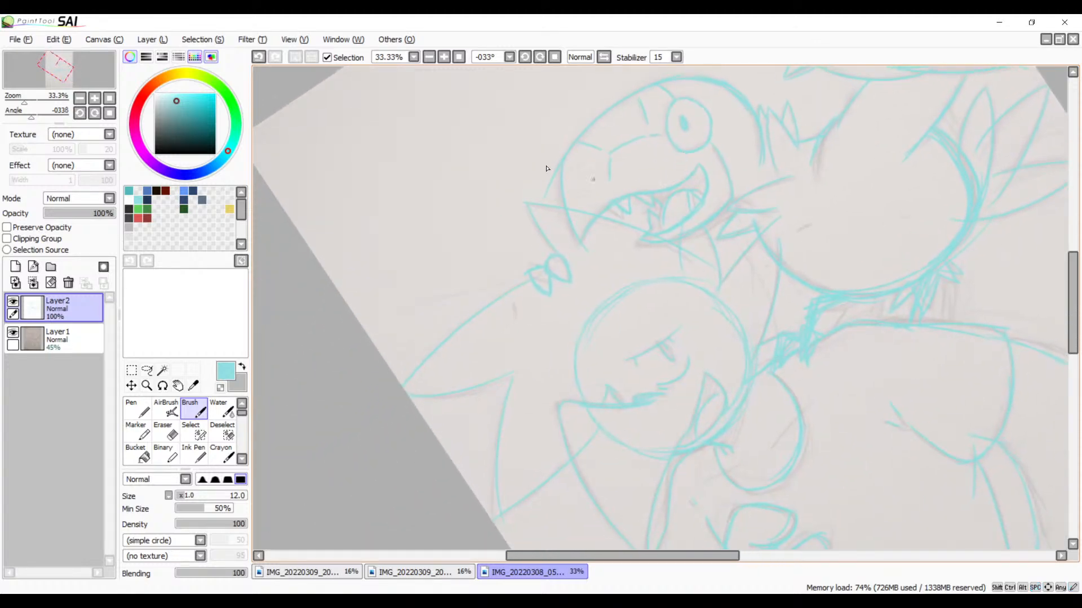
click(12, 333)
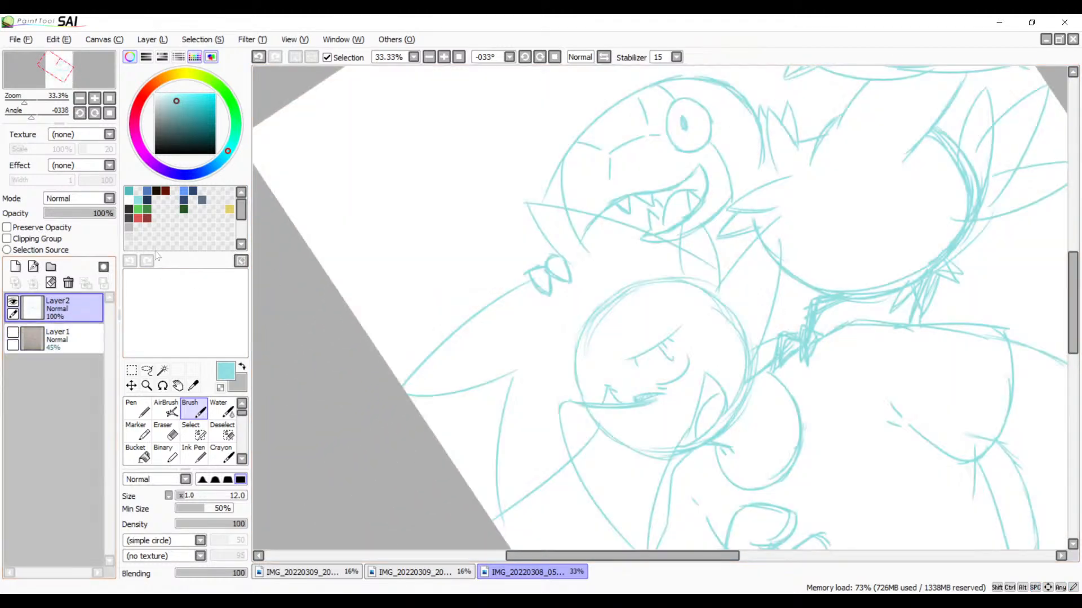
click(541, 58)
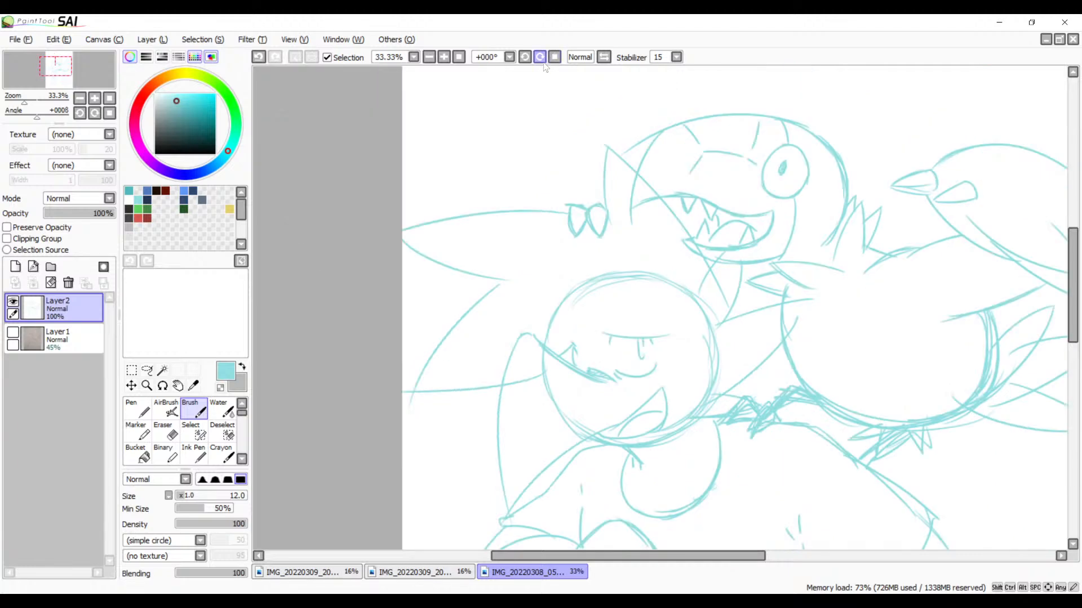
click(429, 58)
click(429, 58)
click(429, 59)
drag(658, 266, 571, 229)
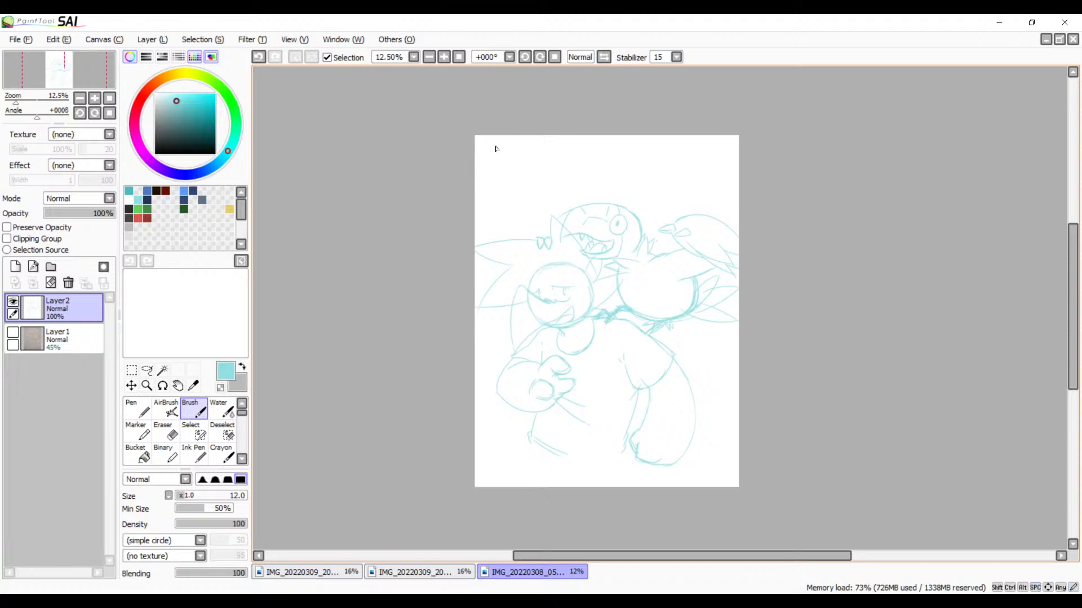
Step: Start a Transform on Layer2's line drawing and rotate it slightly counterclockwise, using the mirrored view to judge the tilt
click(131, 370)
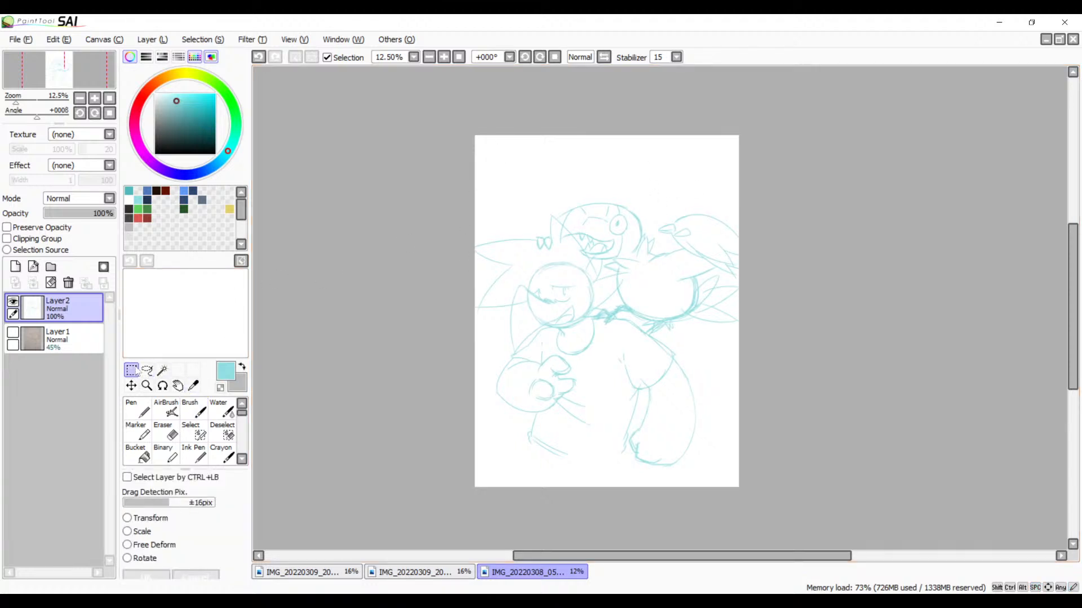
click(151, 517)
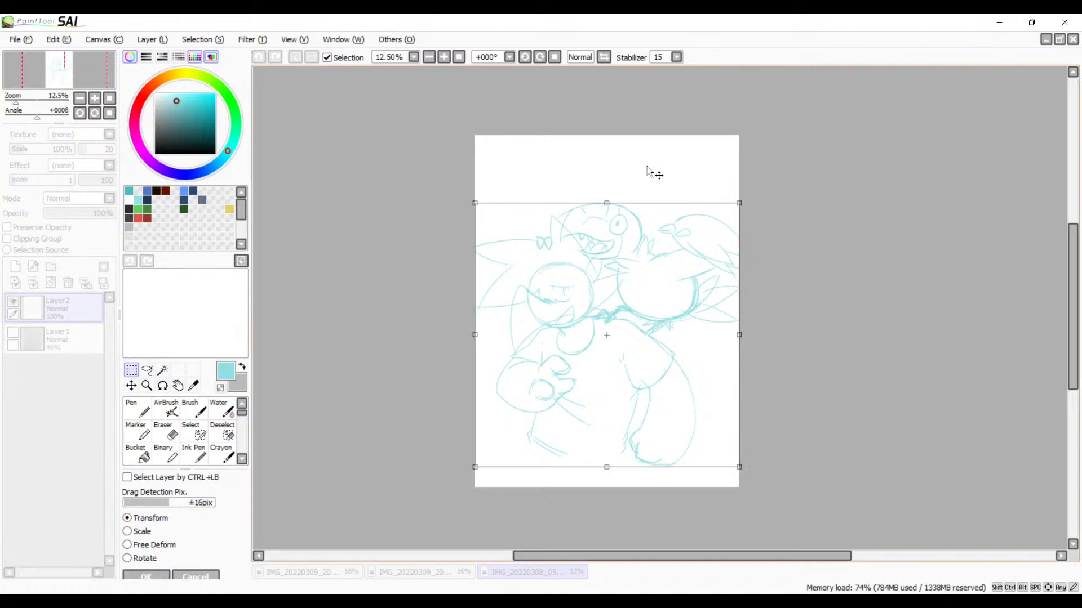
click(604, 58)
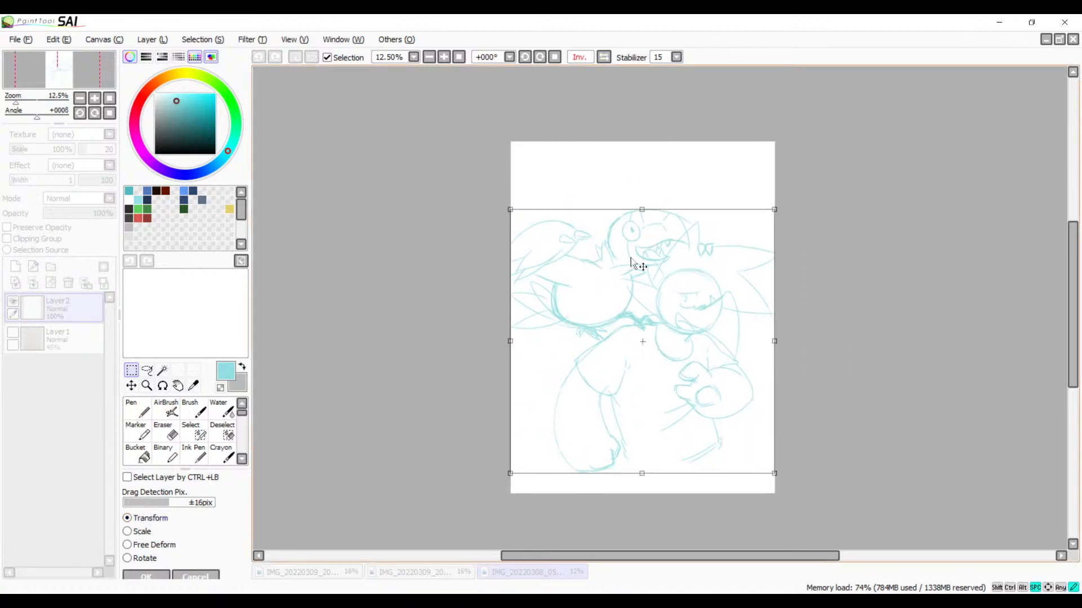
drag(778, 203, 771, 197)
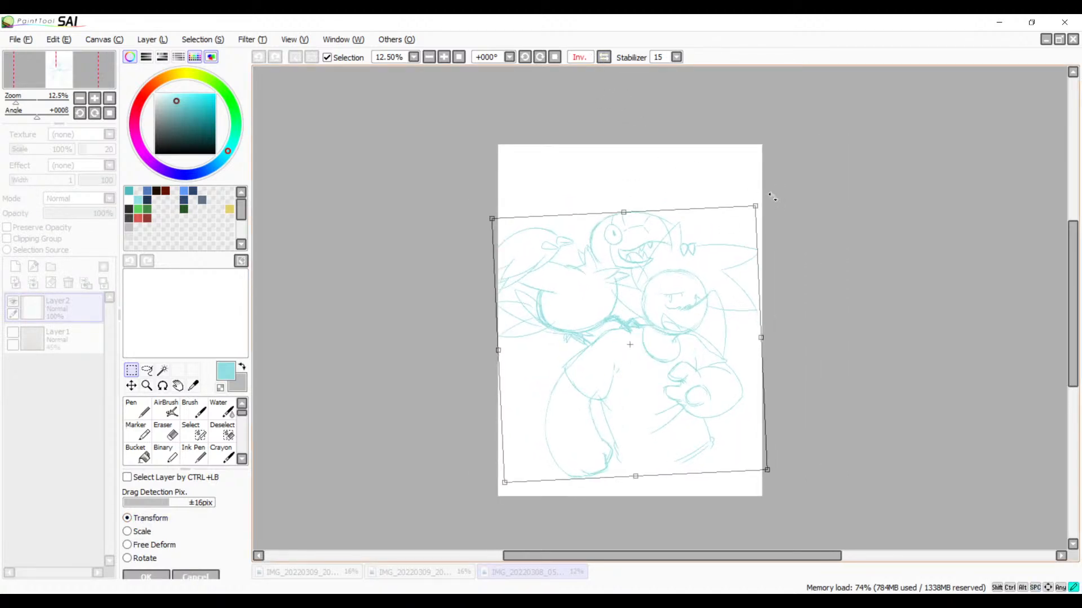
click(605, 58)
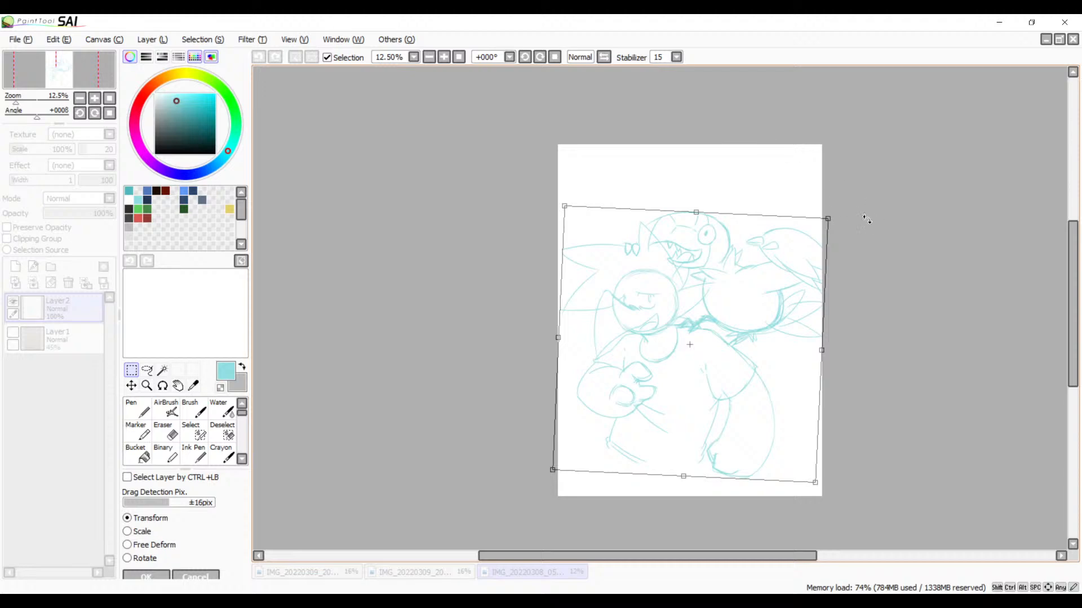
drag(842, 216, 834, 207)
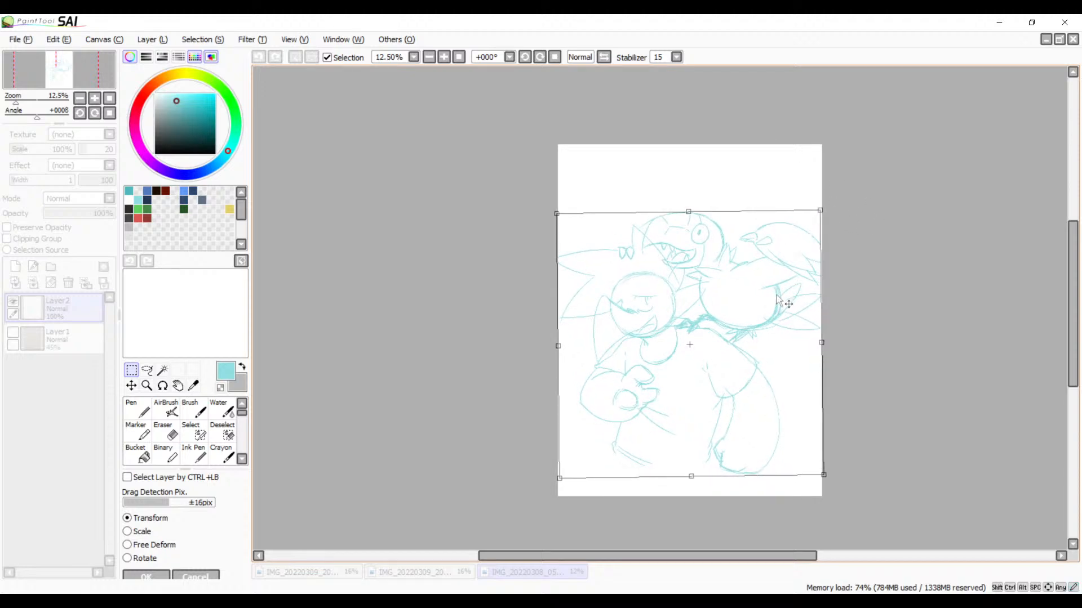
Step: Rotate the drawing a few degrees further counterclockwise and compare its balance in the mirrored and normal views
drag(780, 304, 698, 337)
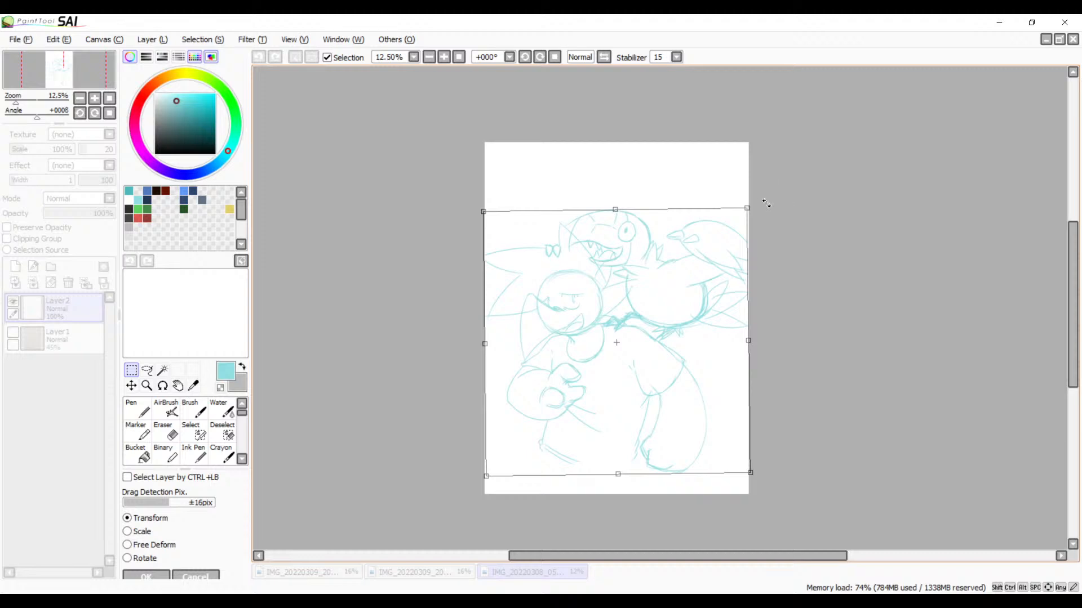
drag(766, 203, 760, 191)
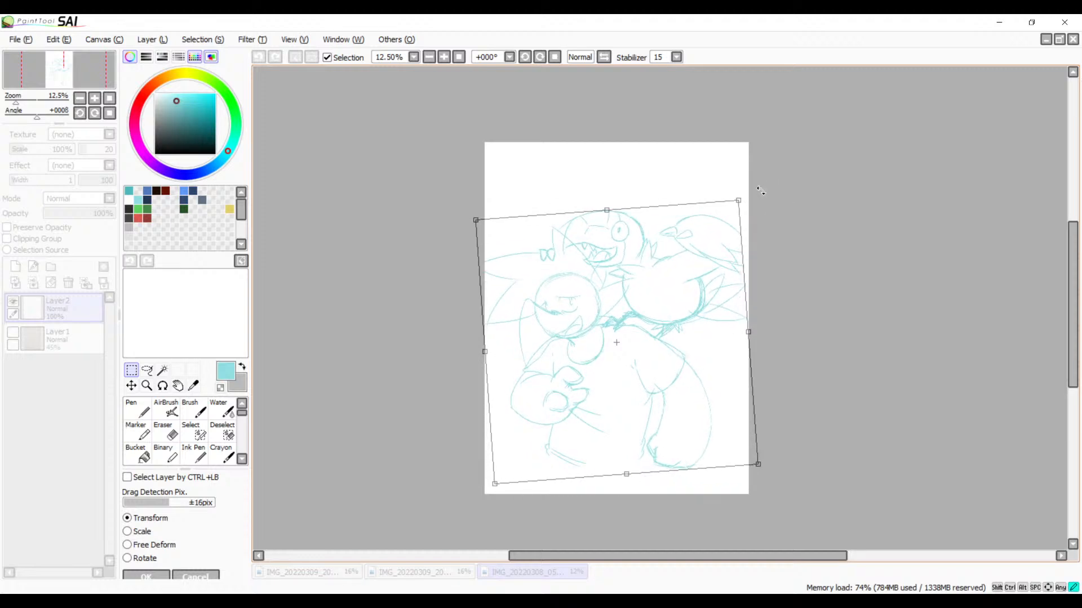
drag(704, 324, 638, 332)
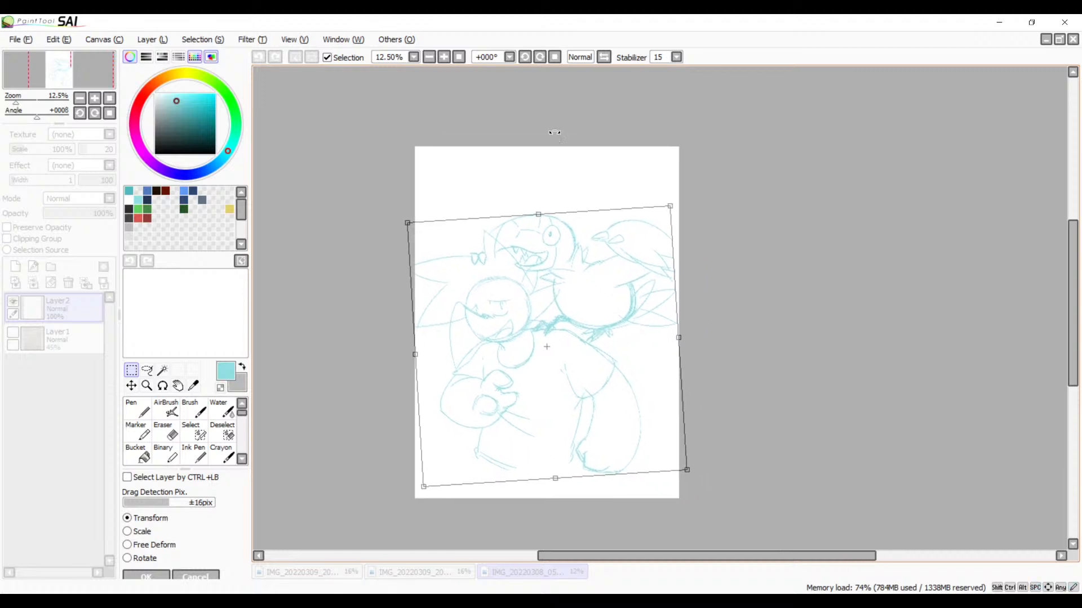
click(603, 57)
click(603, 57)
drag(616, 230, 689, 241)
click(603, 57)
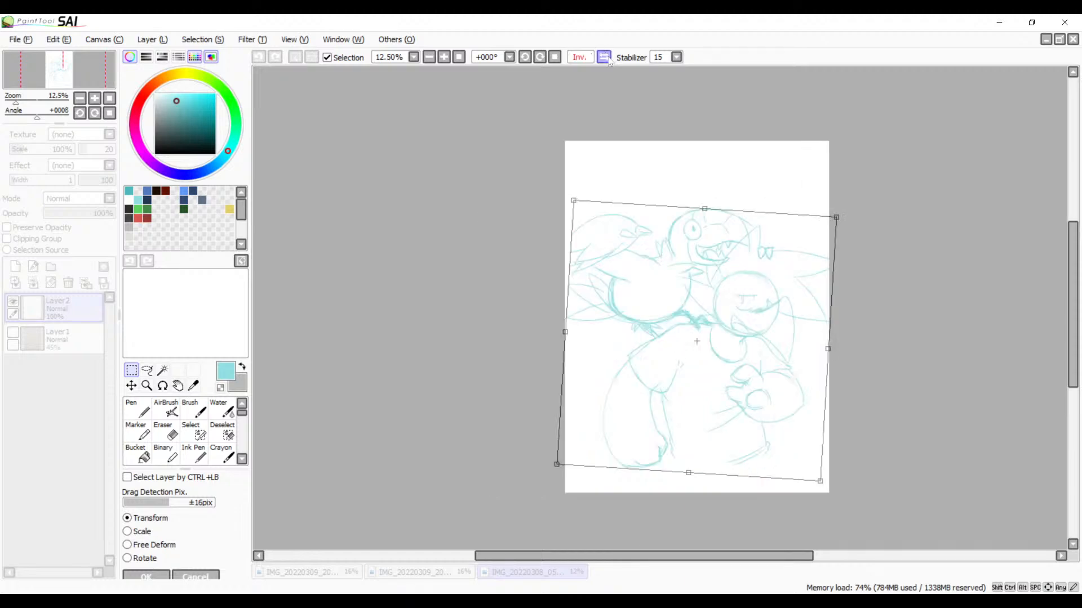
click(603, 57)
click(603, 57)
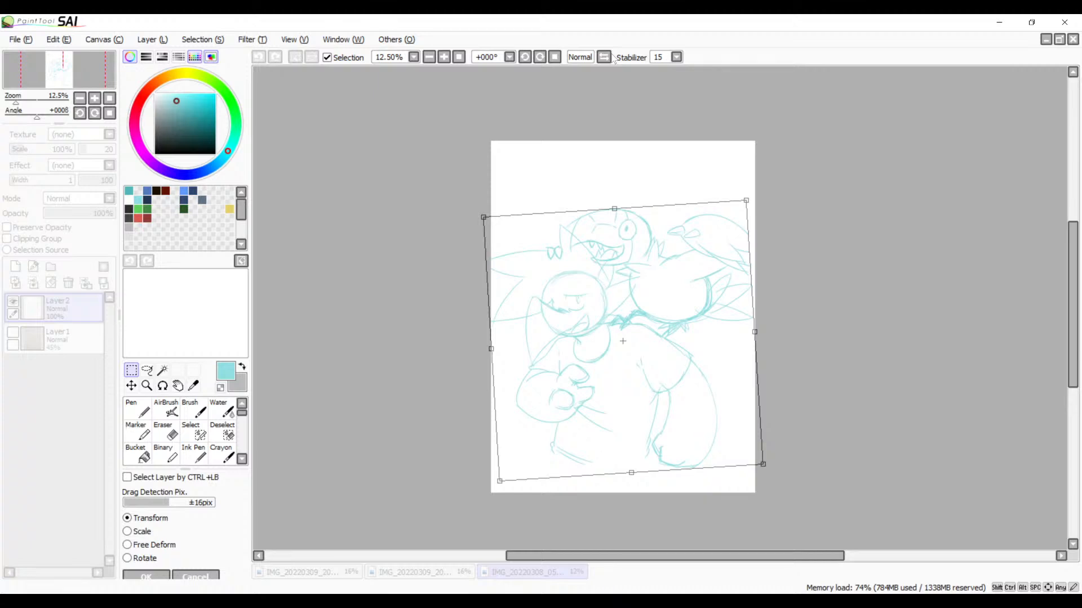
Step: Fine-tune the drawing's counterclockwise tilt on the page and apply the transform
drag(671, 235, 573, 225)
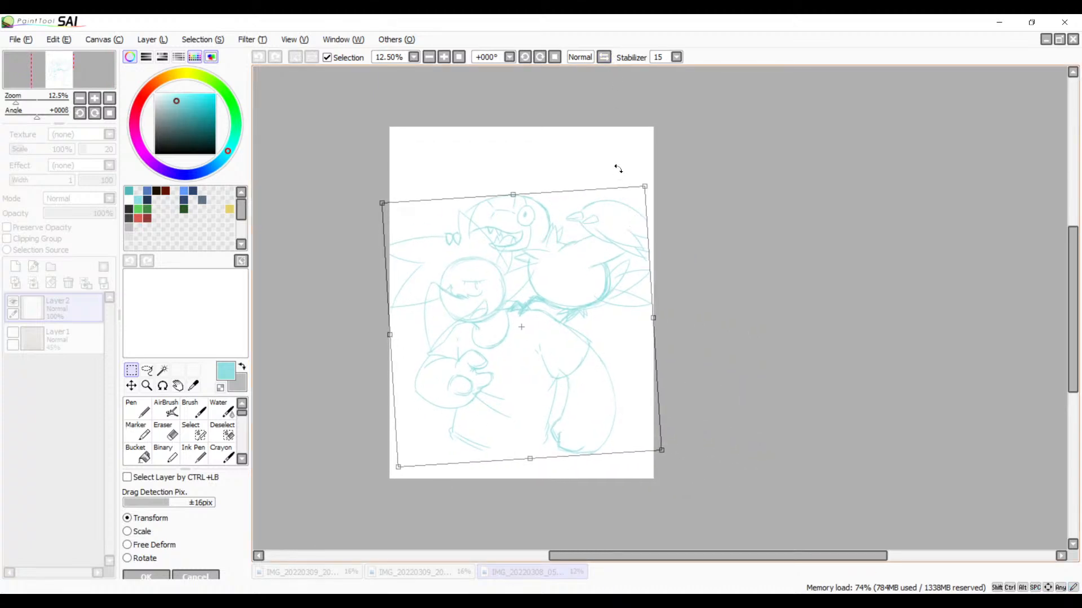
drag(659, 172, 640, 165)
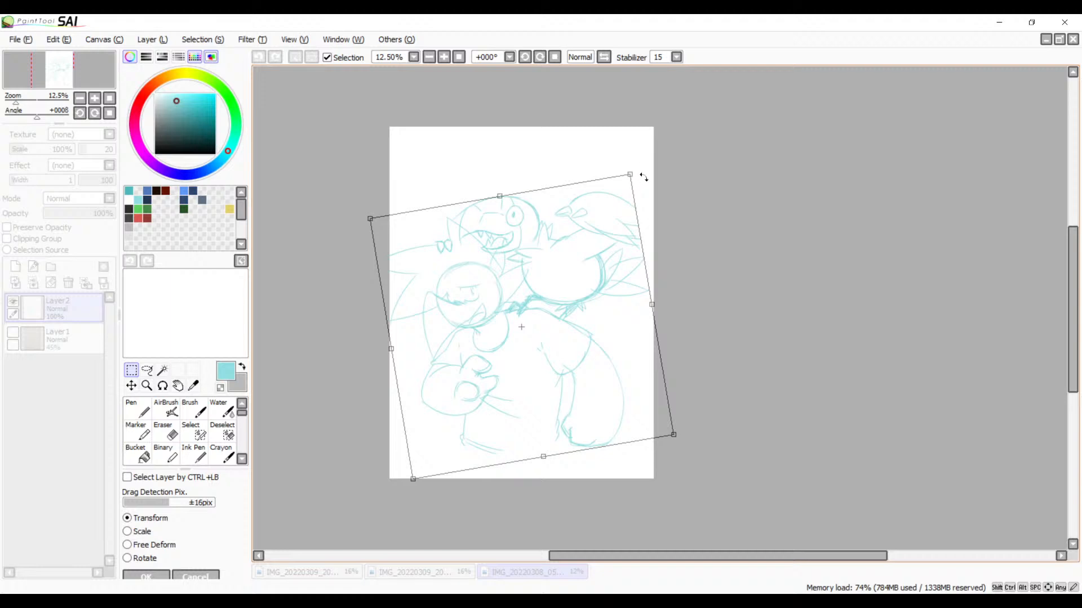
drag(643, 177, 649, 161)
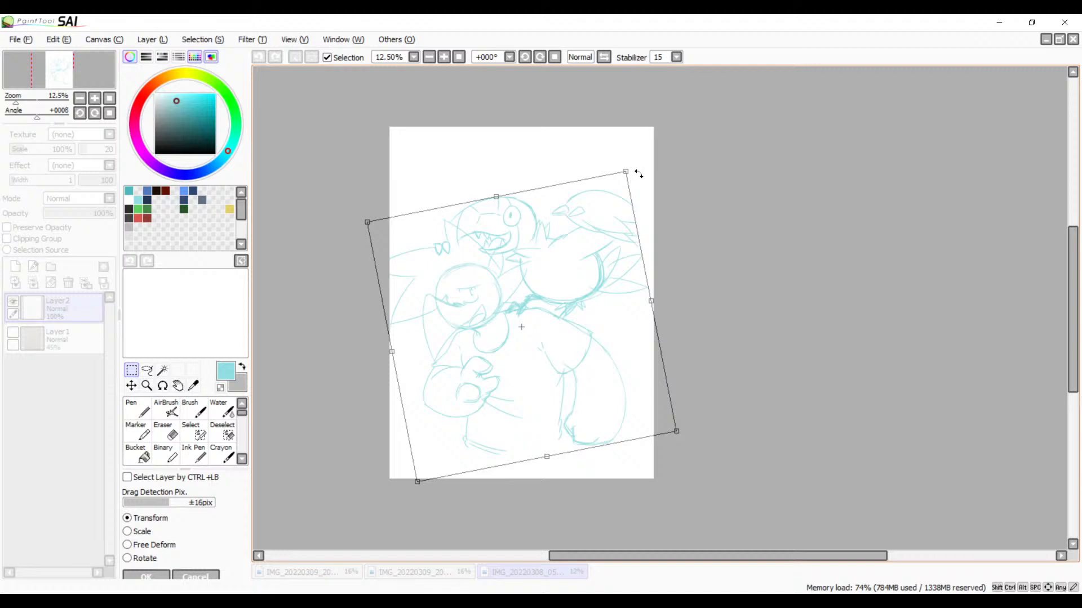
drag(646, 169, 652, 170)
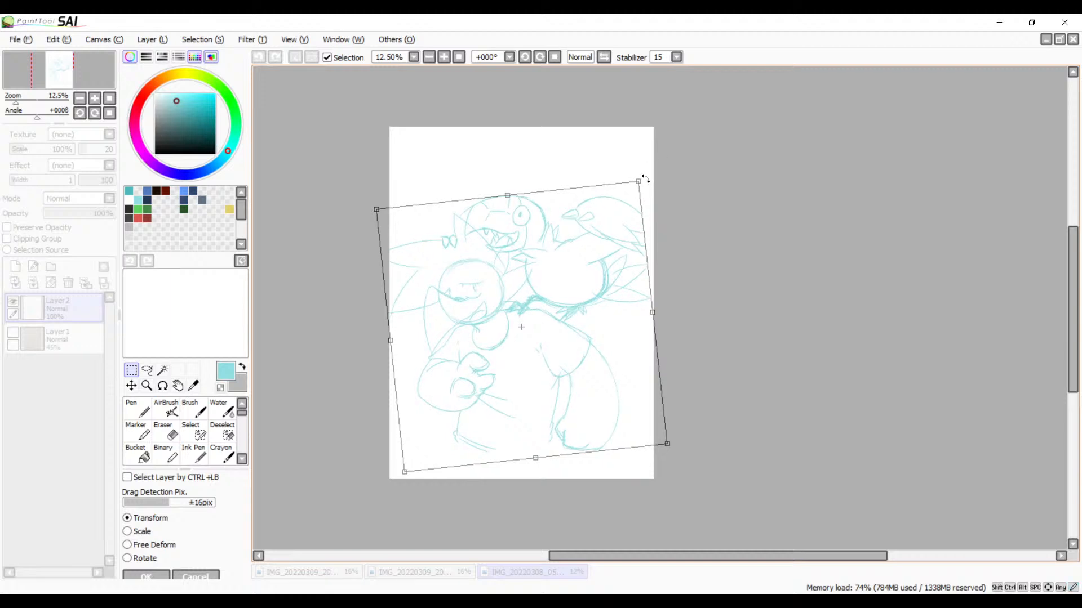
drag(667, 200, 644, 219)
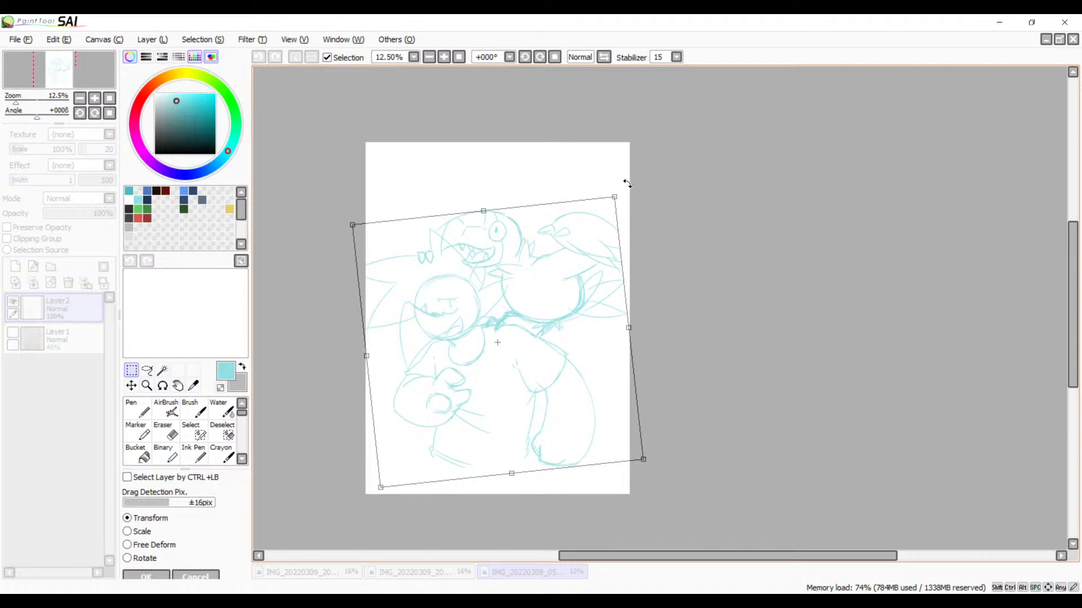
drag(630, 183, 634, 179)
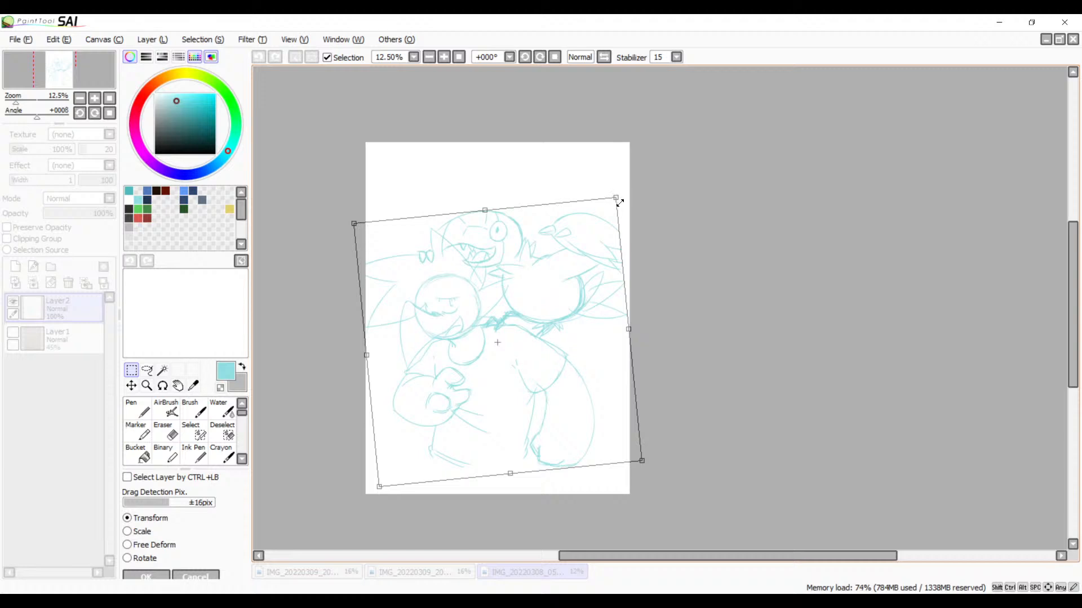
key(Return)
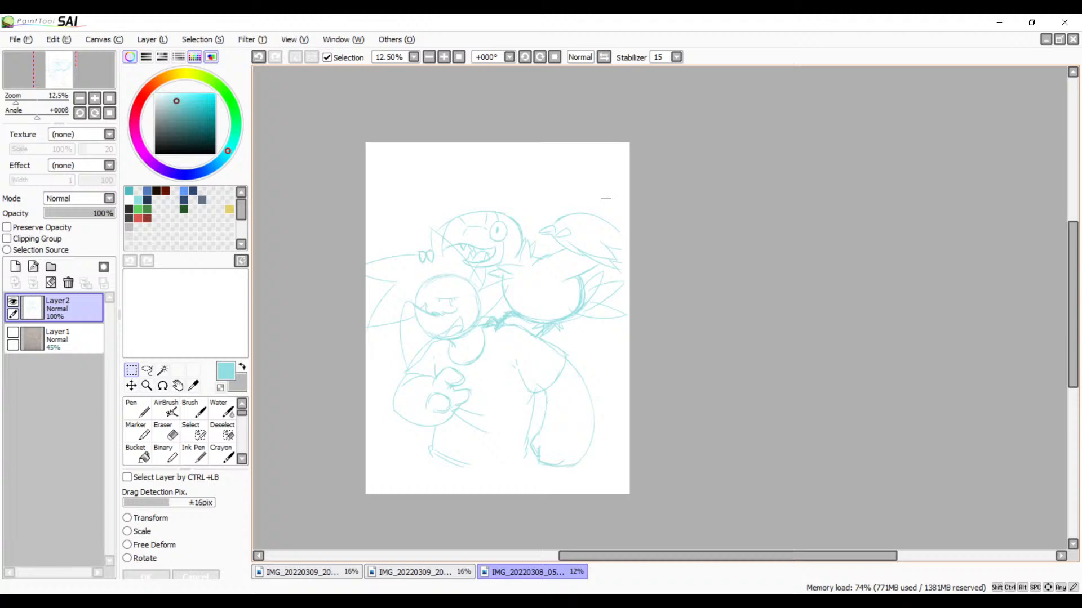
Step: Try a dark navy brush zigzag beside the smirking character's mouth and undo it
click(443, 58)
click(443, 59)
click(443, 59)
key(space)
drag(555, 313, 834, 307)
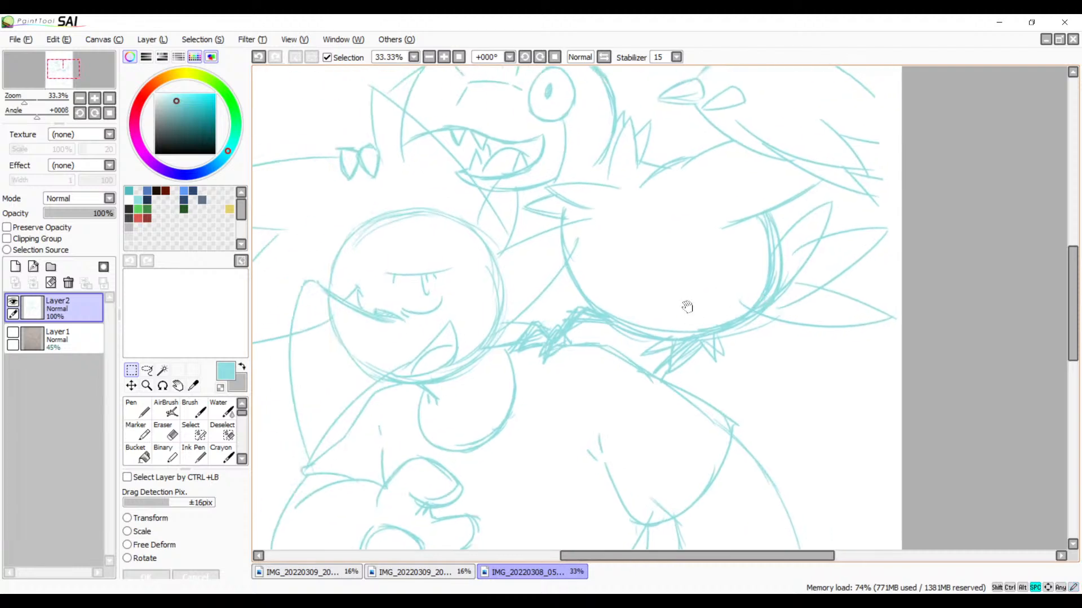
drag(687, 307, 702, 363)
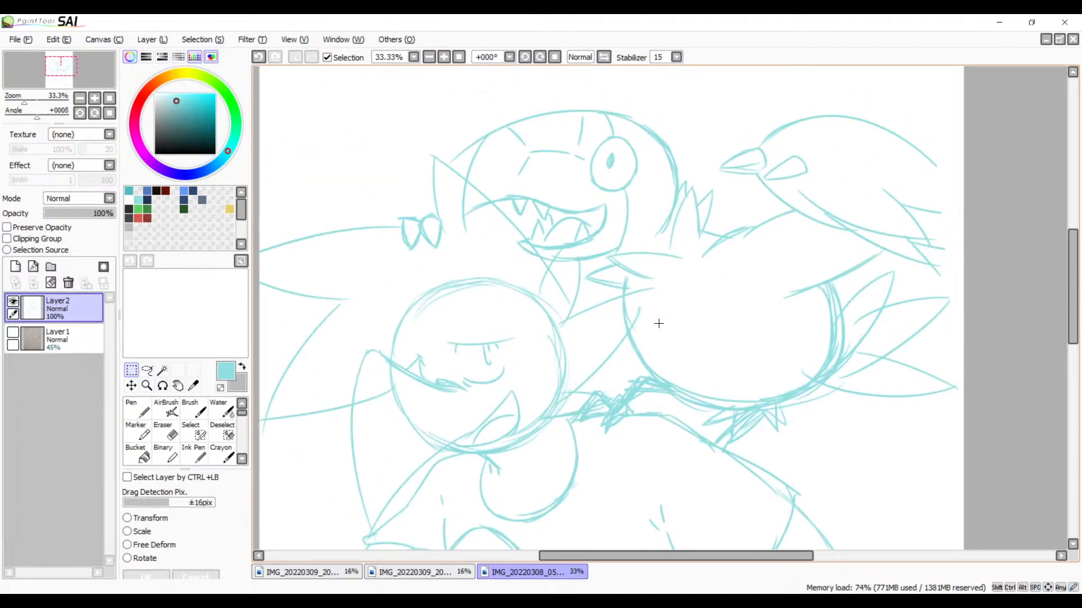
key(b)
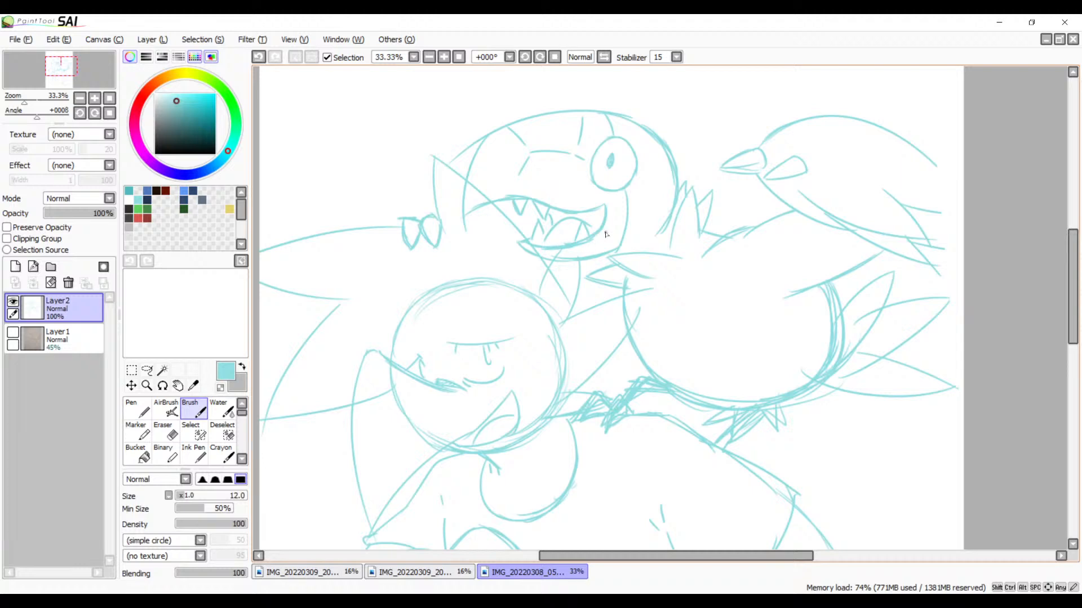
key(space)
drag(555, 305, 618, 273)
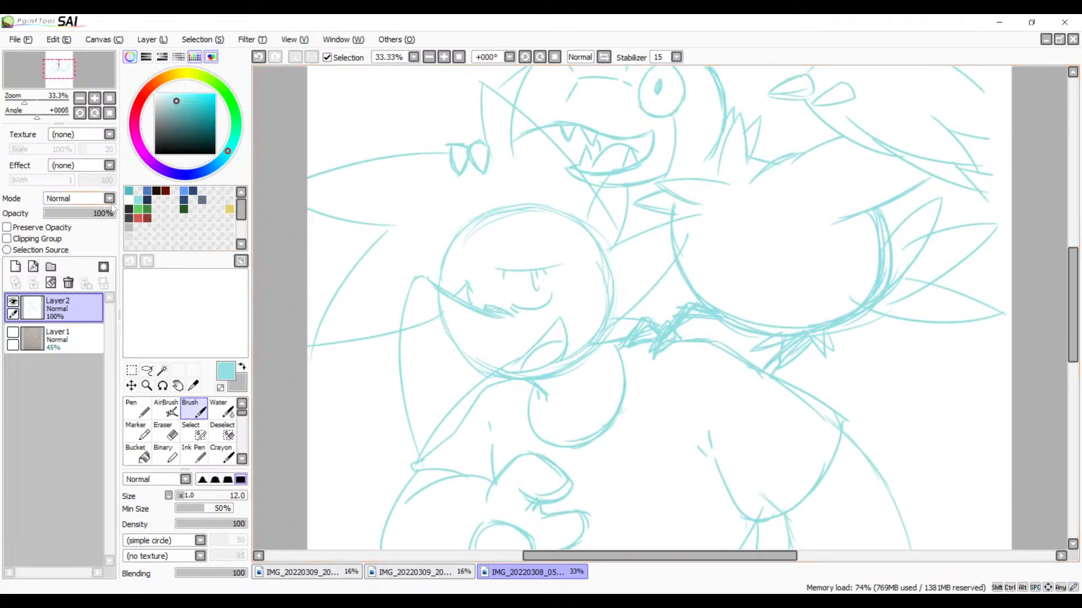
click(185, 200)
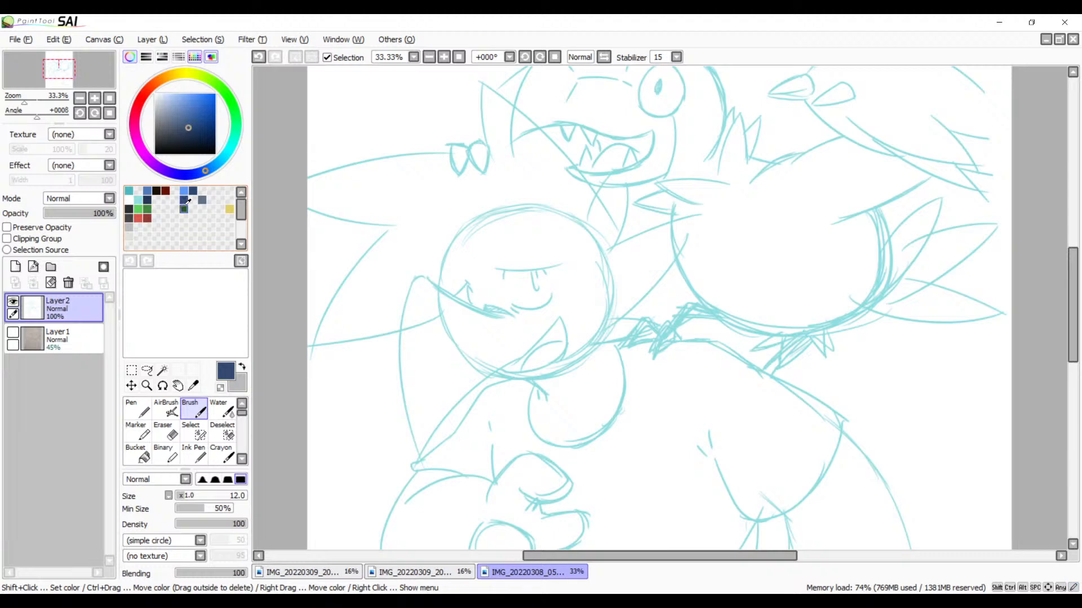
click(148, 199)
drag(585, 316, 623, 350)
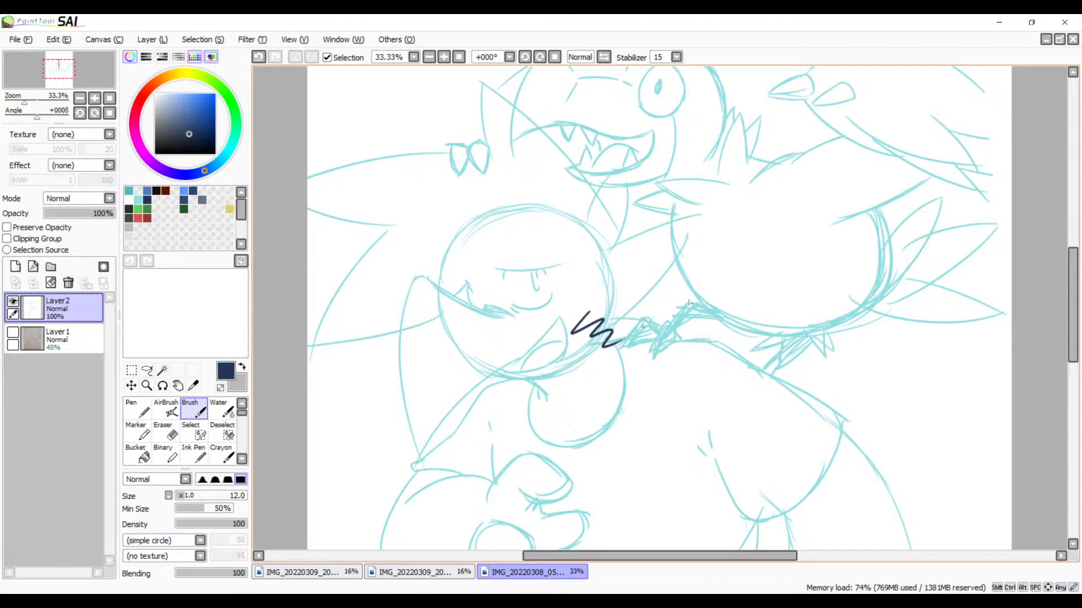
key(ctrl+z)
Step: Widen the canvas on both sides to a roughly square page and check the whole drawing on it
mouse_move(599, 385)
mouse_down()
mouse_move(614, 222)
mouse_move(505, 355)
mouse_move(543, 235)
mouse_move(499, 374)
mouse_move(610, 370)
mouse_move(521, 415)
mouse_move(553, 425)
mouse_up()
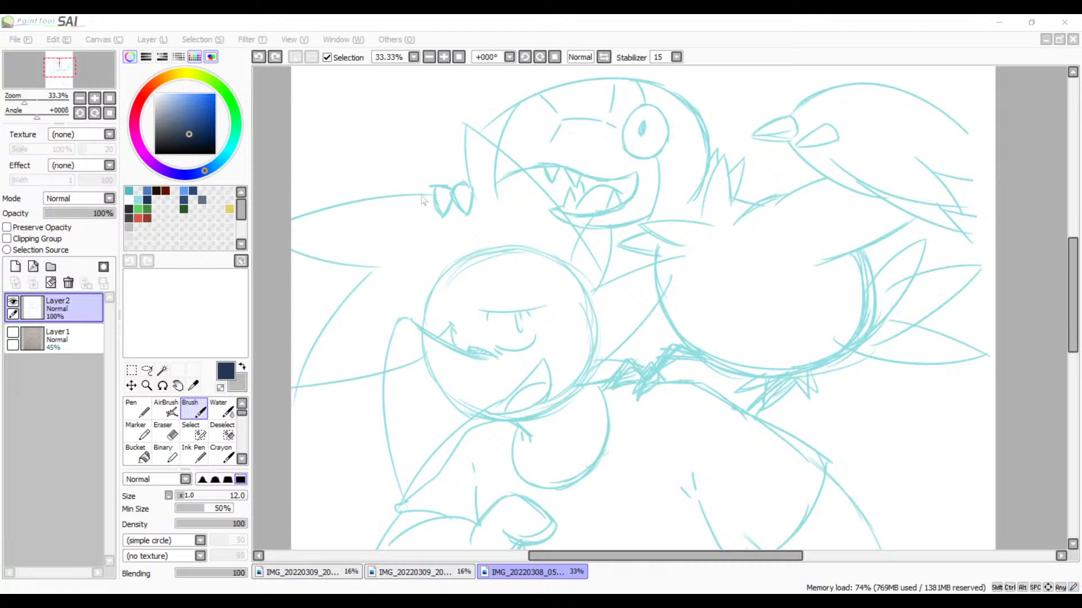
click(294, 327)
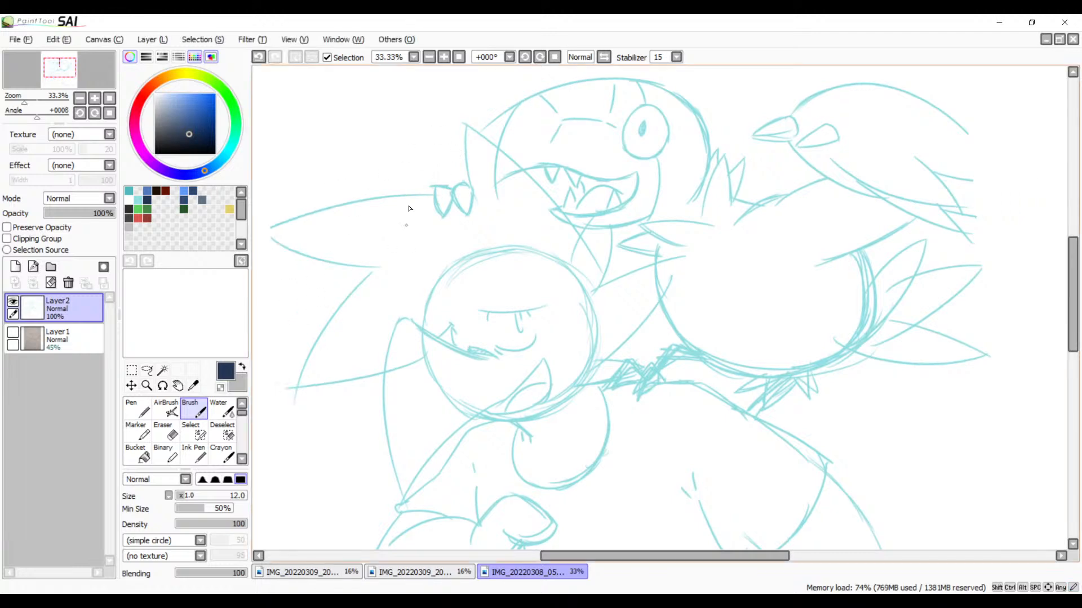
click(429, 57)
click(429, 57)
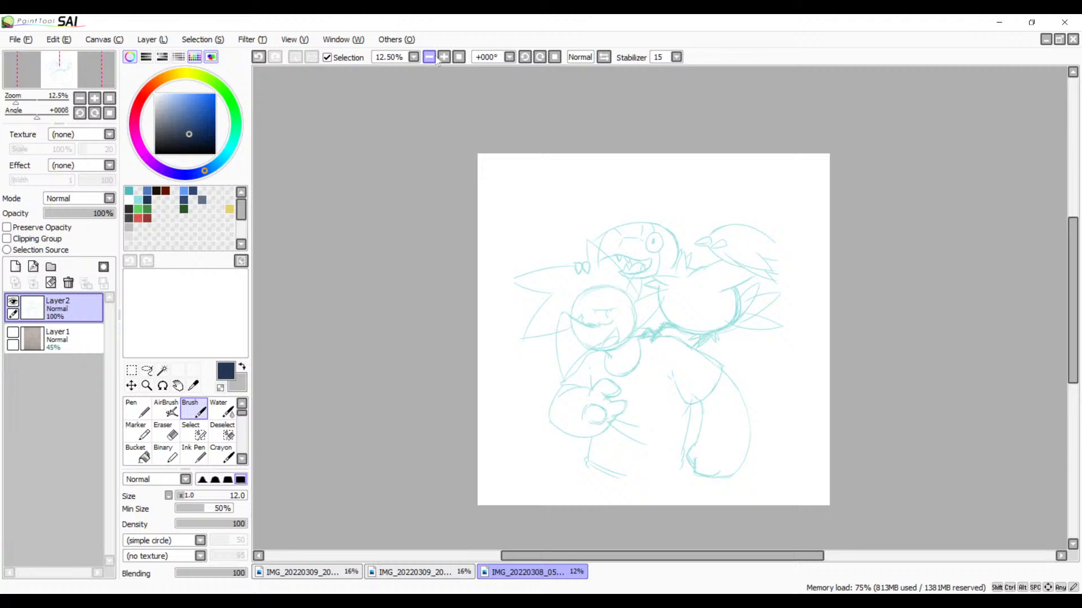
click(430, 56)
click(430, 57)
click(431, 57)
click(445, 57)
click(445, 56)
click(445, 57)
click(445, 57)
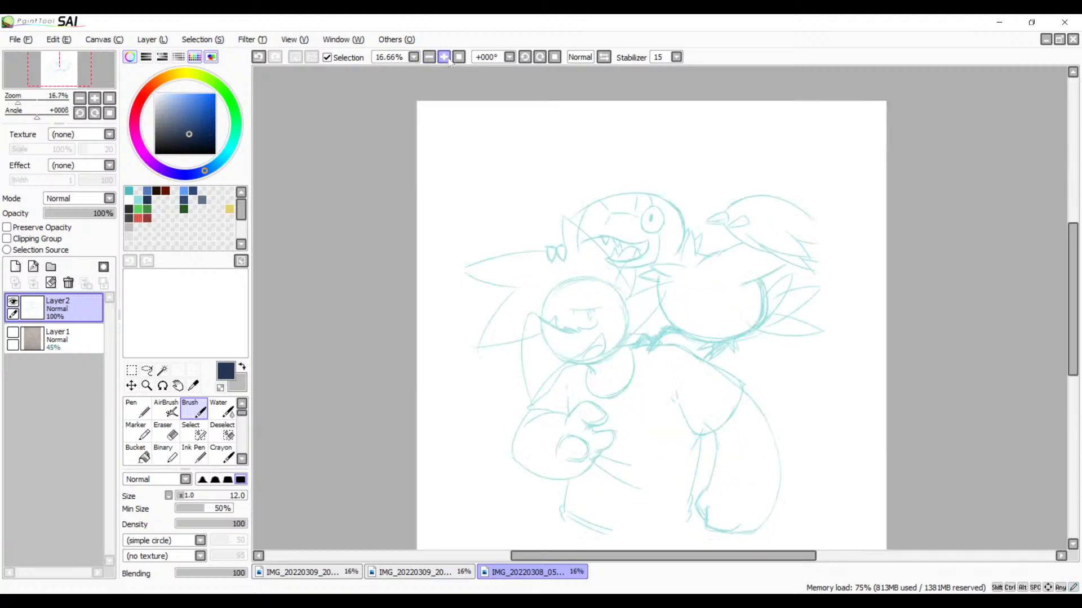
click(444, 57)
click(444, 57)
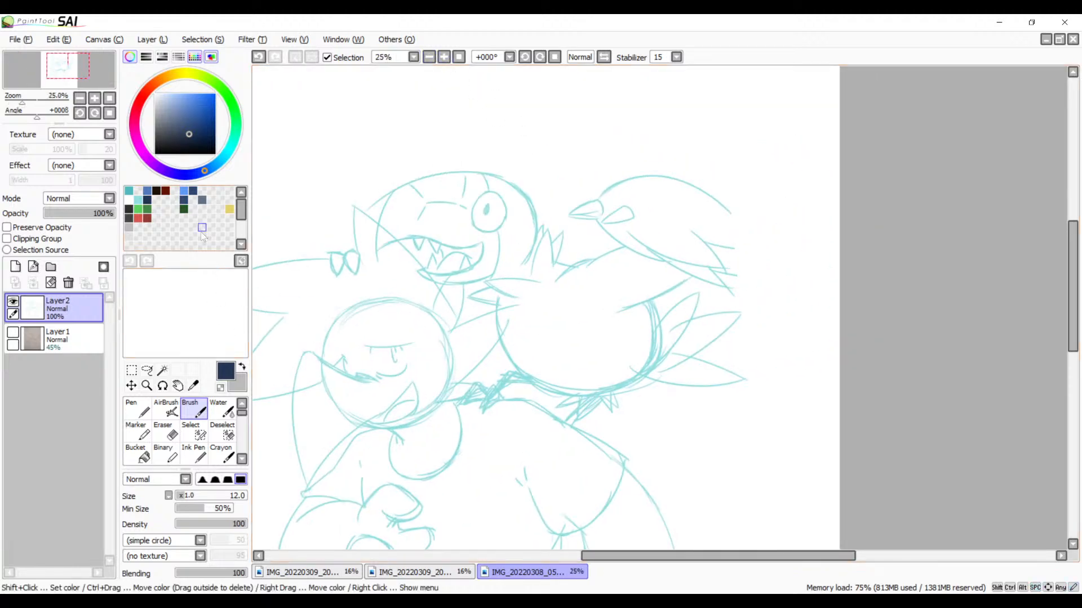
Step: Try extending the bird's back and wing feathers in light cyan beyond the old page edge
key(x)
click(130, 191)
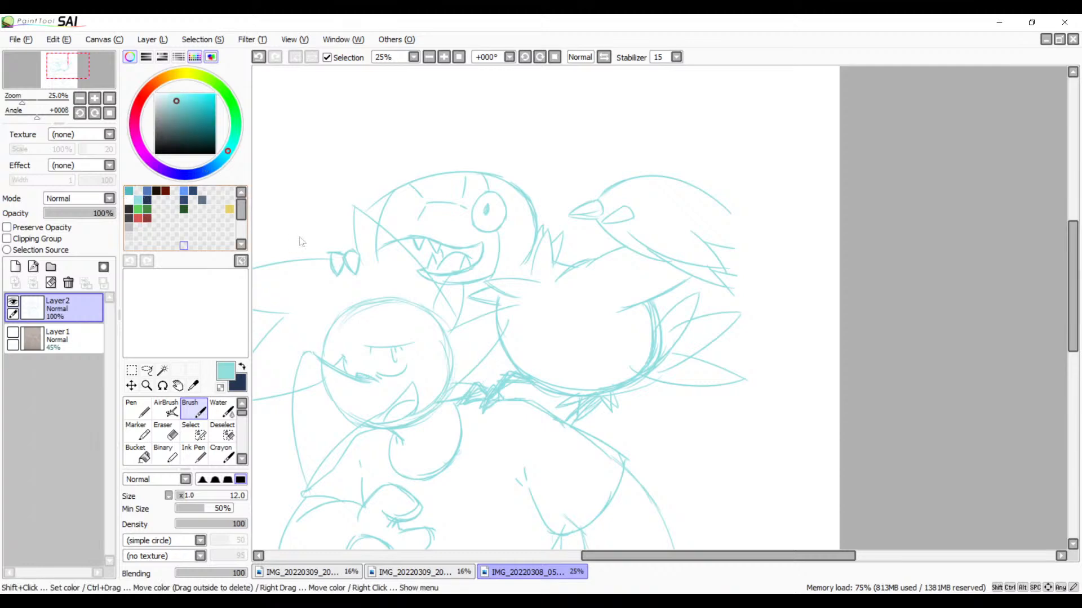
click(445, 58)
click(445, 57)
key(space)
drag(806, 148, 632, 245)
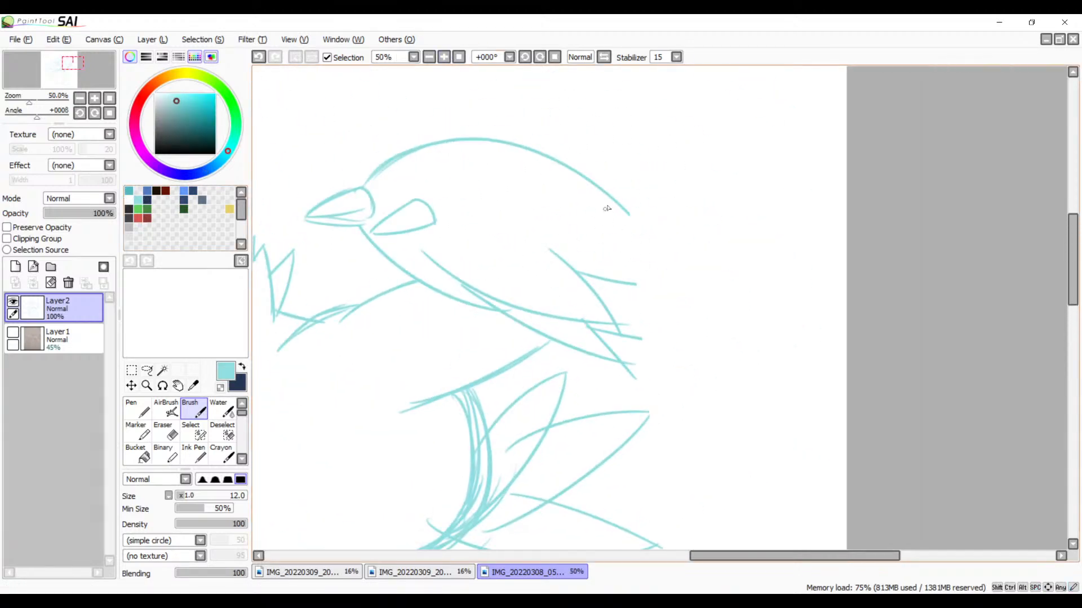
drag(607, 201, 687, 271)
key(ctrl+z)
key(ctrl+z)
drag(622, 206, 685, 274)
drag(620, 204, 704, 266)
drag(587, 228, 658, 285)
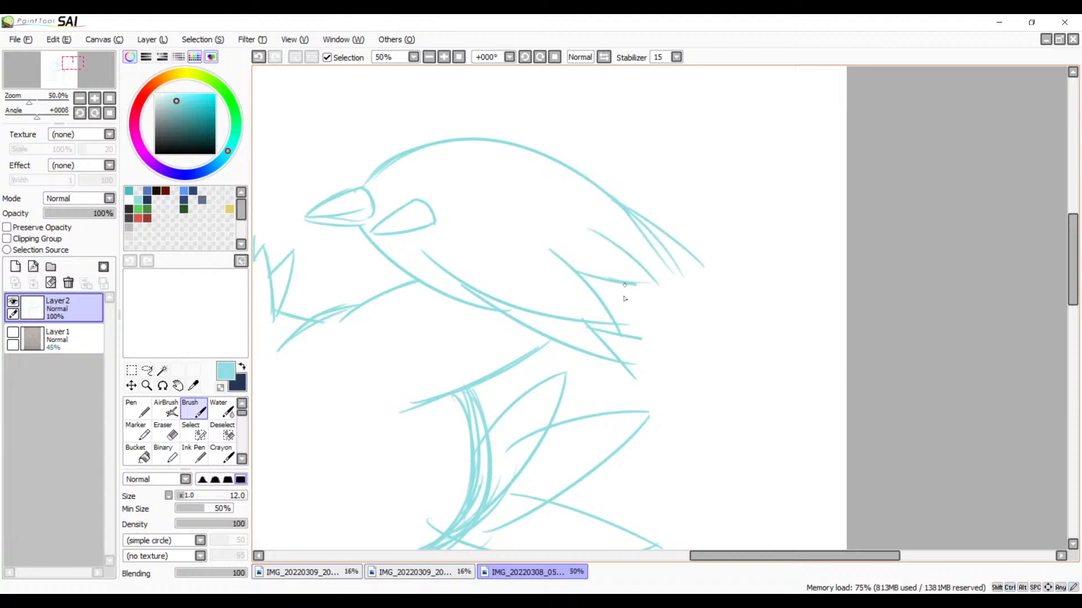
Step: Show the pencil sketch on Layer1 and undo the bird's new feather strokes and the canvas widening
click(13, 332)
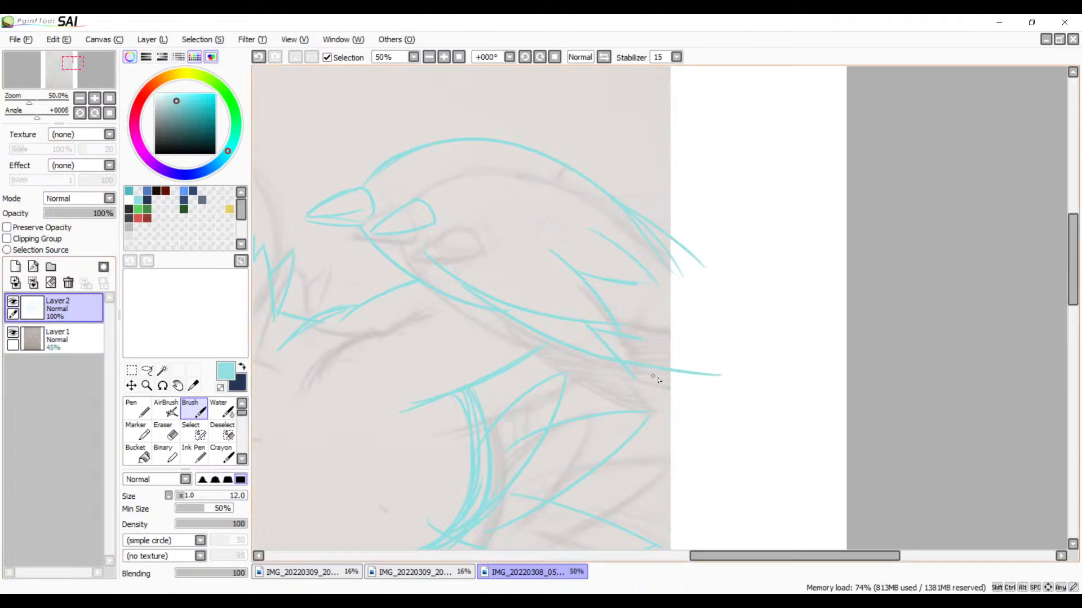
key(ctrl+z)
key(ctrl+z)
key(ctrl+z)
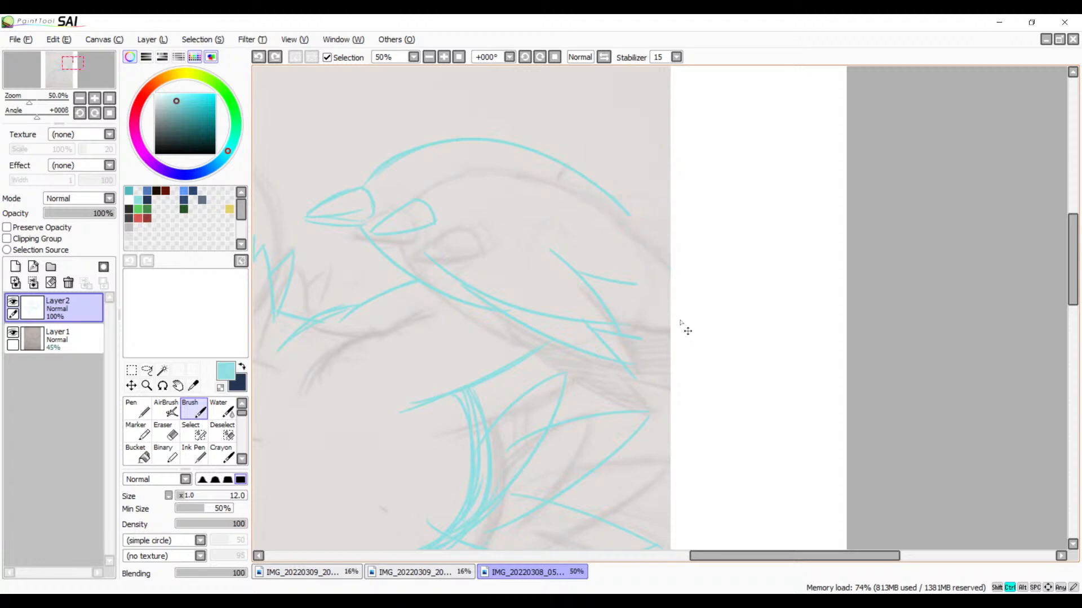
key(ctrl+z)
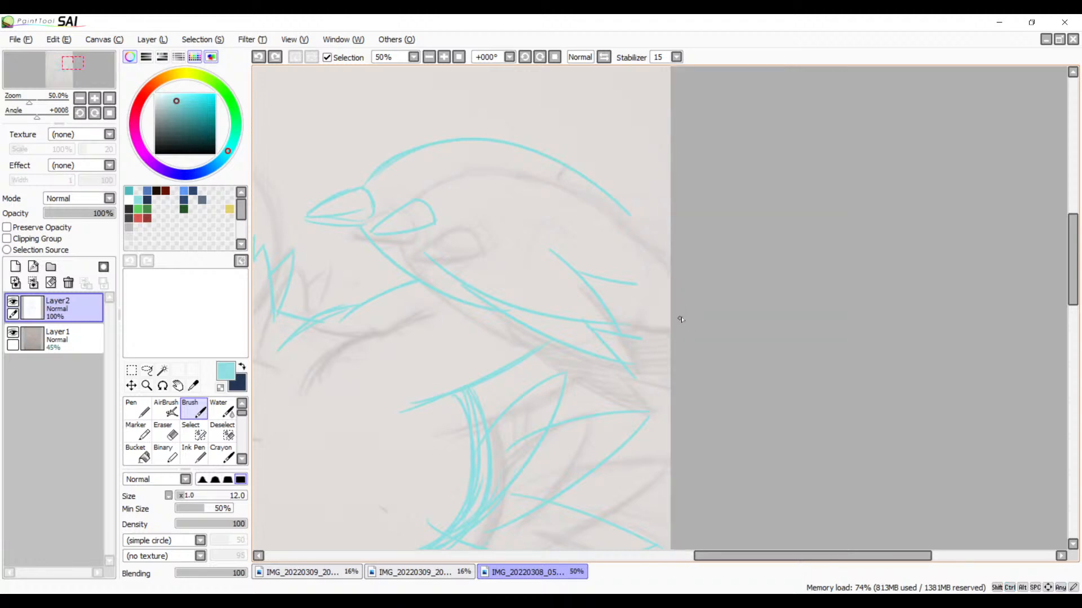
Step: Widen the canvas on both sides again and extend the bird's back, wing and lower body in light cyan past the old page edge
click(128, 73)
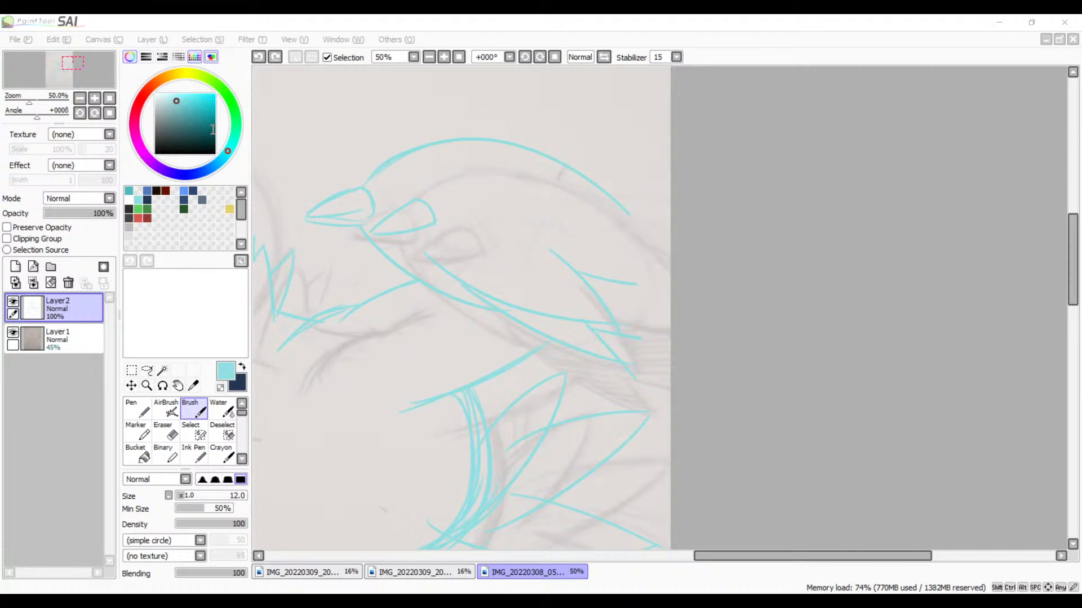
key(Return)
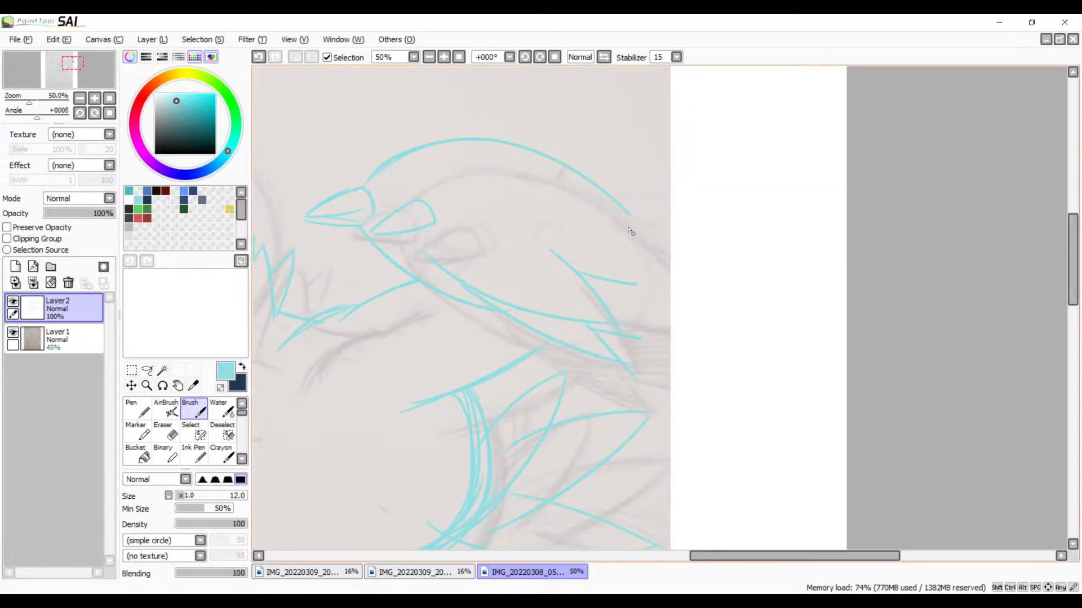
drag(630, 215, 728, 311)
drag(611, 315, 748, 322)
mouse_move(693, 271)
mouse_down()
mouse_move(746, 323)
mouse_move(699, 281)
mouse_move(724, 303)
mouse_up()
drag(451, 305, 647, 400)
mouse_move(622, 365)
mouse_down()
mouse_move(649, 401)
mouse_move(622, 368)
mouse_move(716, 398)
mouse_up()
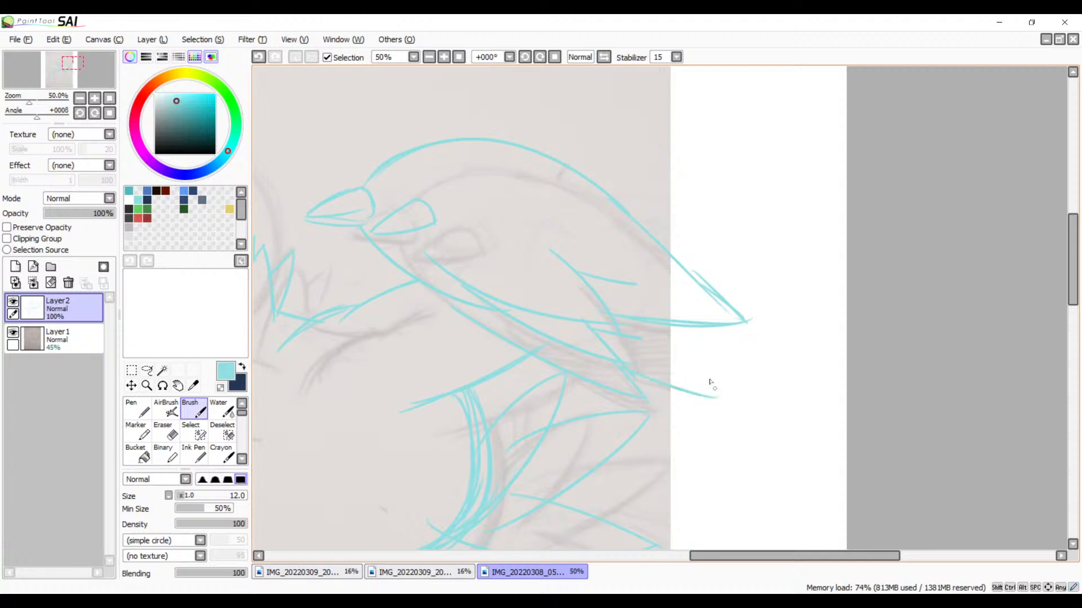
Step: Brush an extra layer of long pointed tail feathers behind the bird's wing tip in the widened area
drag(670, 318, 735, 389)
drag(707, 349, 800, 350)
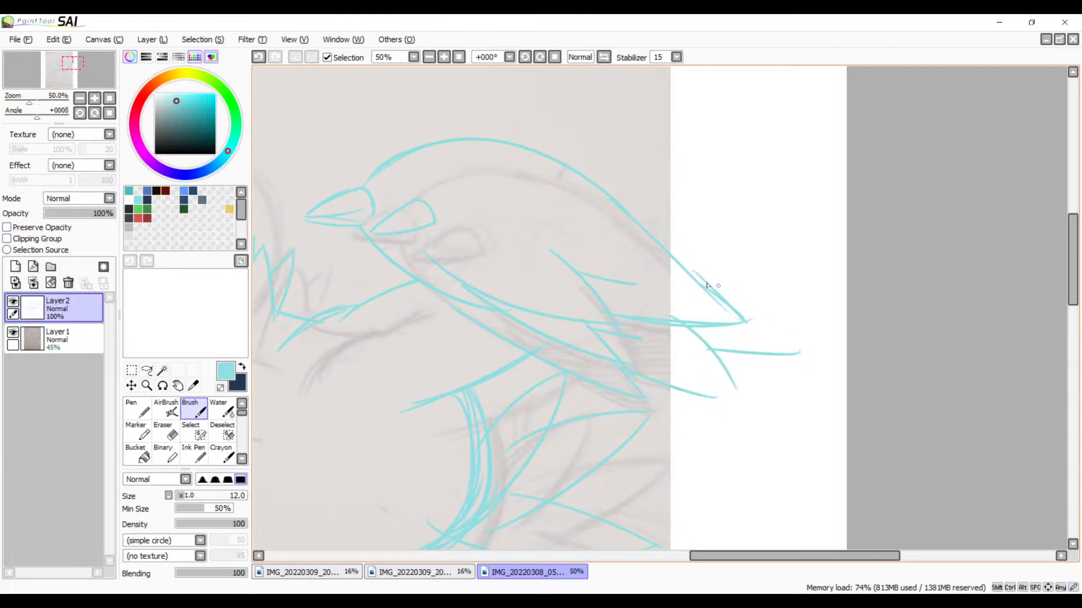
drag(692, 272, 811, 345)
key(ctrl+z)
drag(671, 257, 804, 362)
Step: Erase the overlapping feather lines inside the bird's lower wing, enlarging the eraser to 40
mouse_move(654, 343)
mouse_down()
mouse_move(857, 278)
mouse_move(857, 288)
mouse_up()
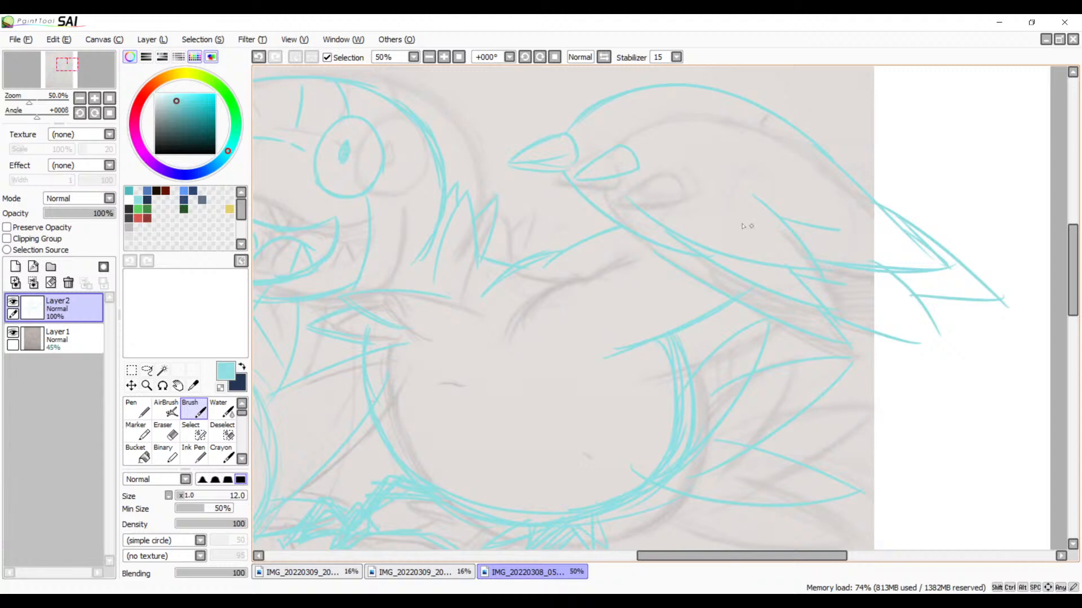
key(e)
mouse_move(785, 266)
mouse_down()
mouse_move(713, 248)
mouse_move(814, 293)
mouse_up()
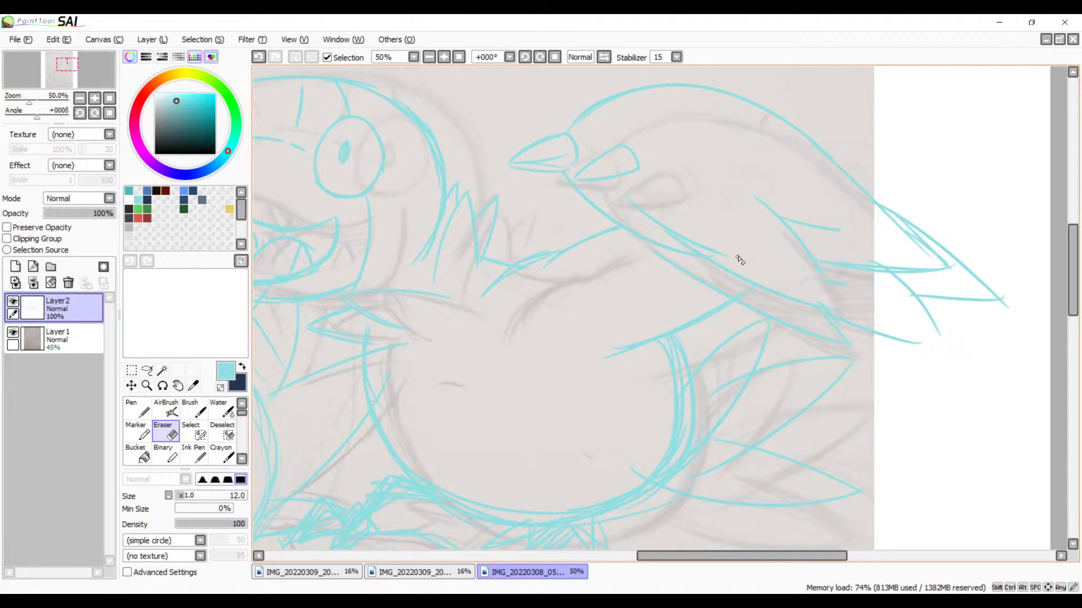
key(])
key(])
key(])
key(])
key(])
key(])
key(])
Step: Redraw the bird's folded wing tip in light cyan, undoing the first strokes to close it into a cleaner point
key(b)
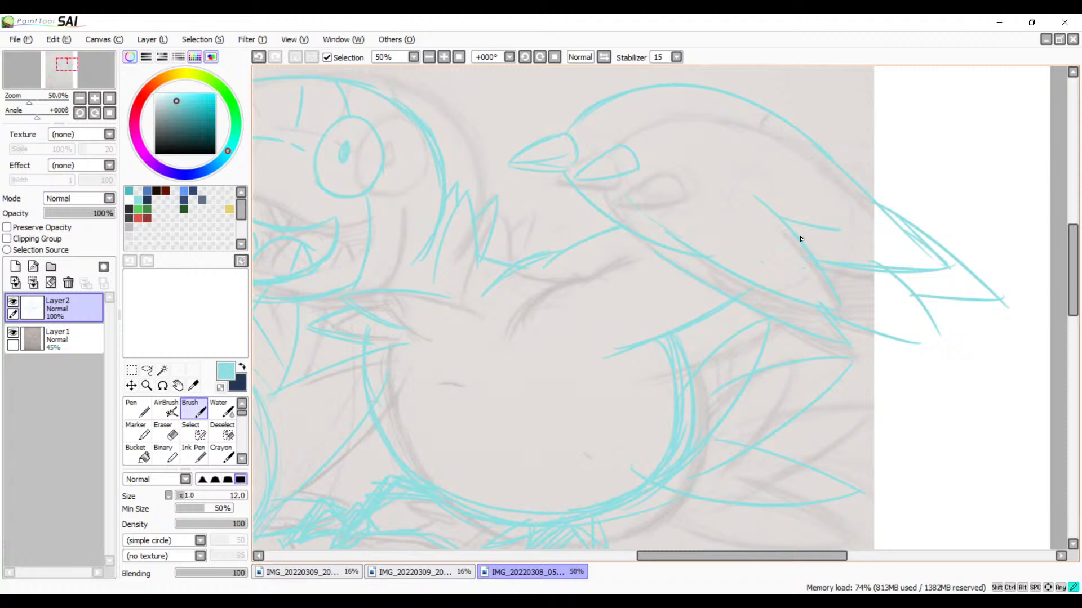
drag(783, 288, 834, 309)
key(ctrl+z)
key(ctrl+z)
mouse_move(834, 290)
mouse_down()
mouse_move(840, 301)
mouse_move(822, 308)
mouse_up()
Step: Erase the short stray feather line branching off the upper part of the bird's wing
drag(758, 270, 644, 280)
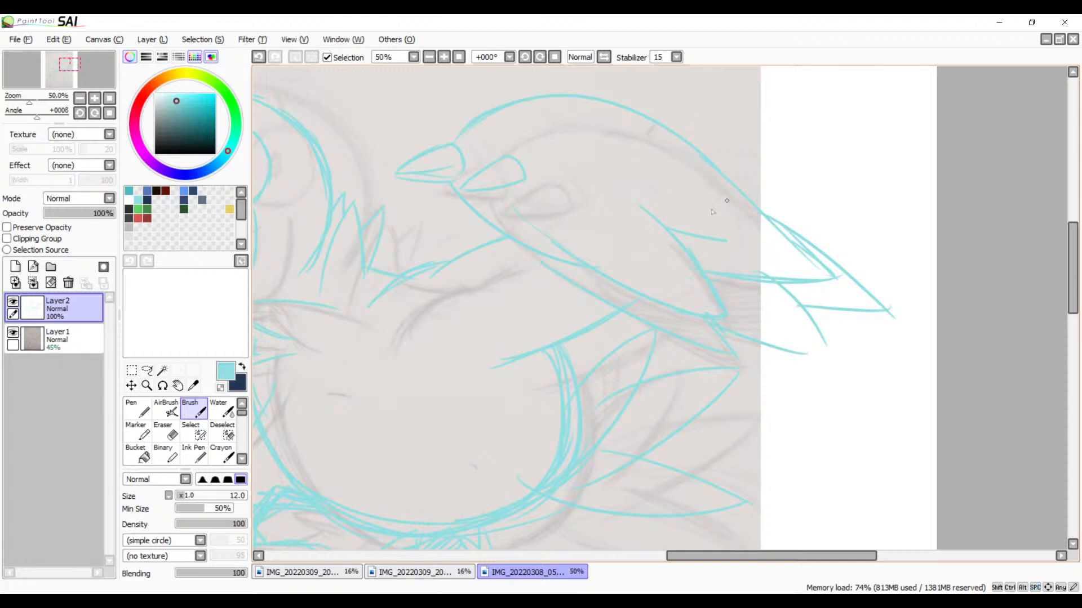
key(e)
drag(725, 243, 676, 226)
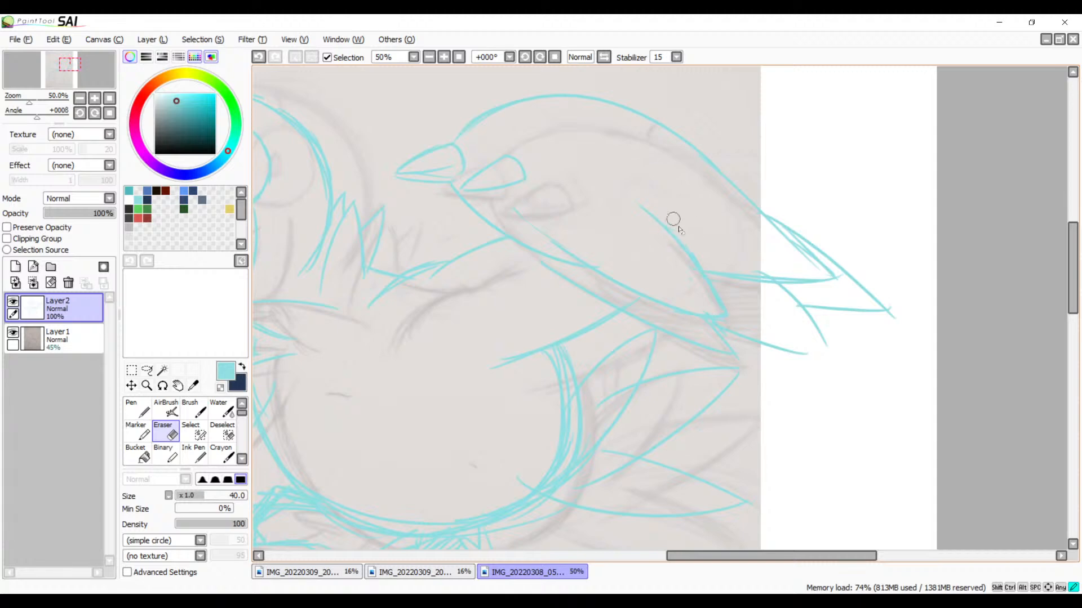
Step: Hide the pencil sketch on Layer1 and brush a large curving feather shape in light cyan below the tail feathers beside the round belly
key(b)
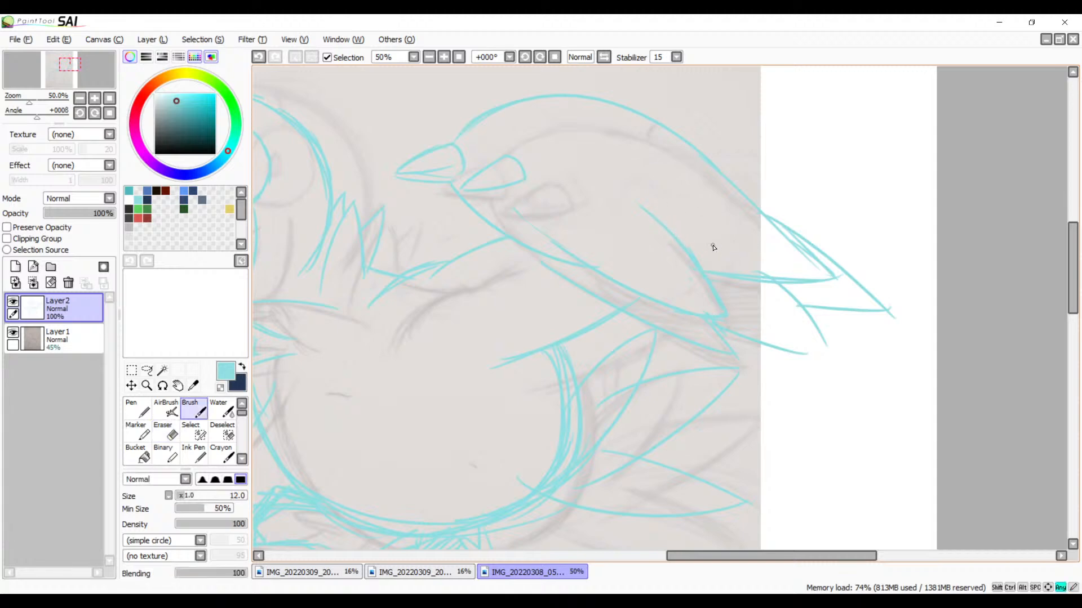
key(space)
drag(730, 314, 693, 270)
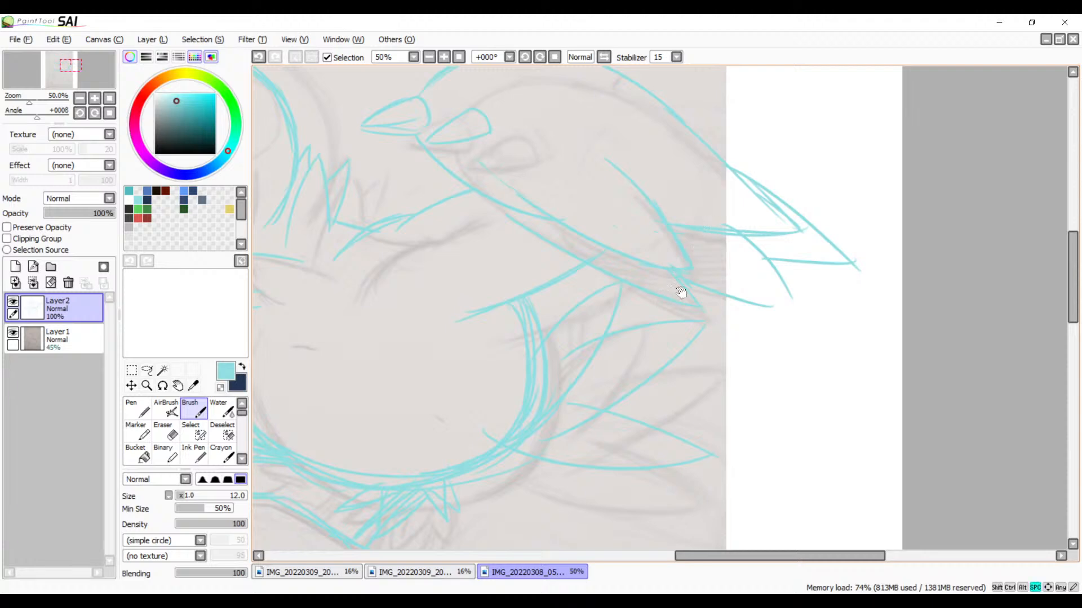
drag(681, 295, 710, 299)
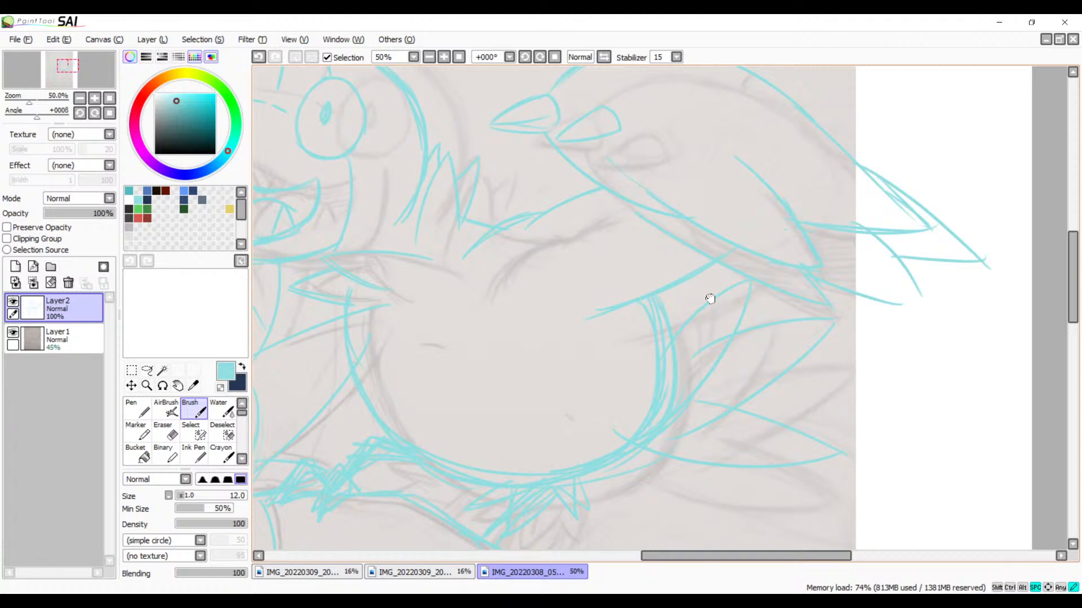
mouse_move(709, 298)
mouse_down()
mouse_move(741, 289)
mouse_move(732, 369)
mouse_up()
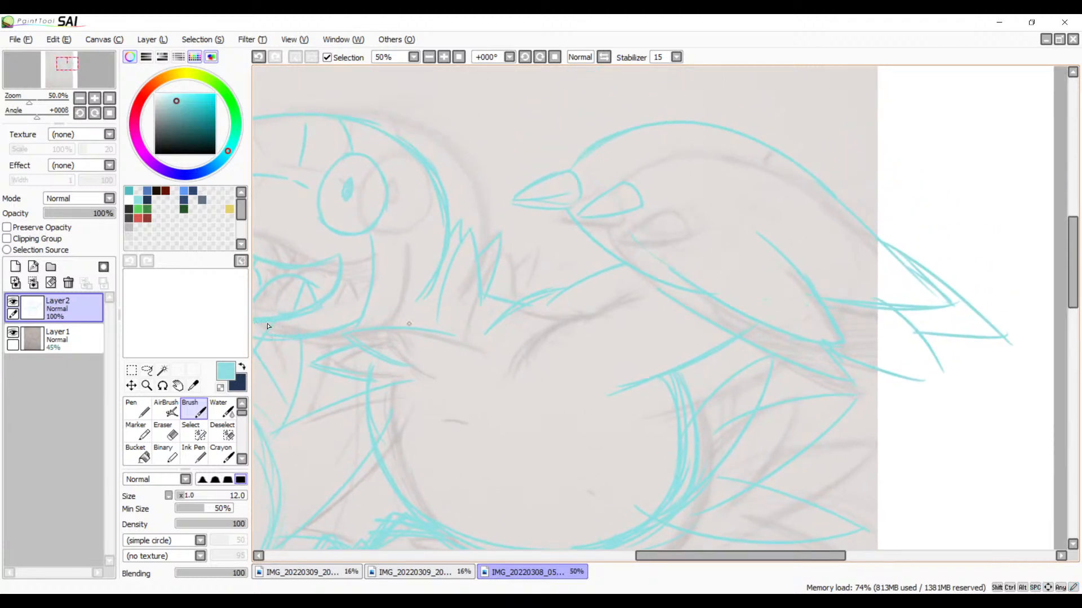
click(13, 332)
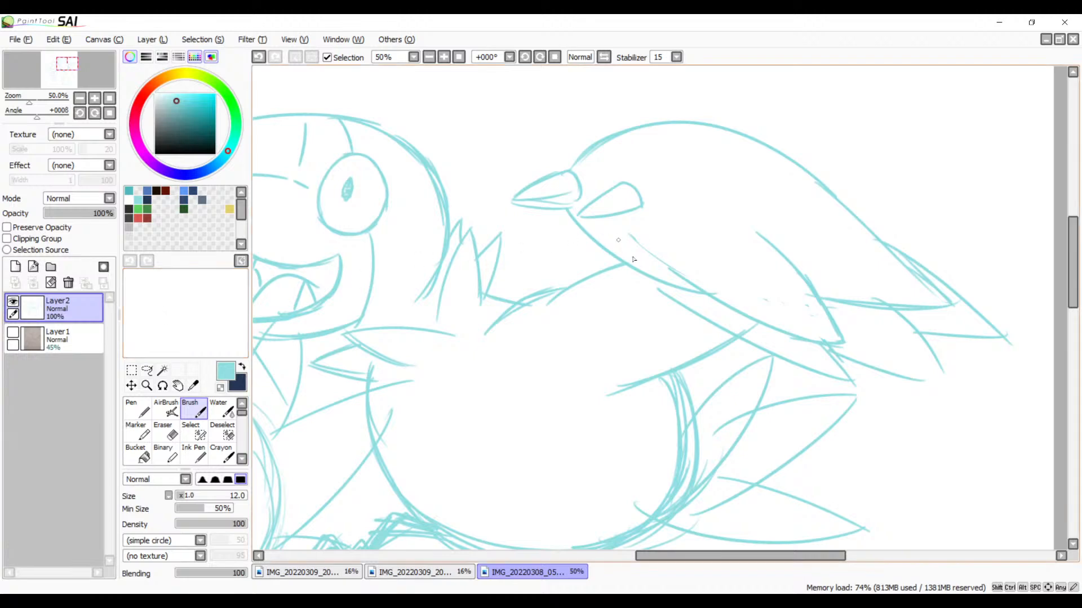
mouse_move(633, 259)
mouse_down()
mouse_move(832, 285)
mouse_move(958, 201)
mouse_up()
mouse_move(843, 251)
mouse_down()
mouse_move(780, 296)
mouse_move(596, 357)
mouse_up()
drag(576, 401, 630, 319)
drag(843, 233, 679, 314)
drag(741, 363, 805, 203)
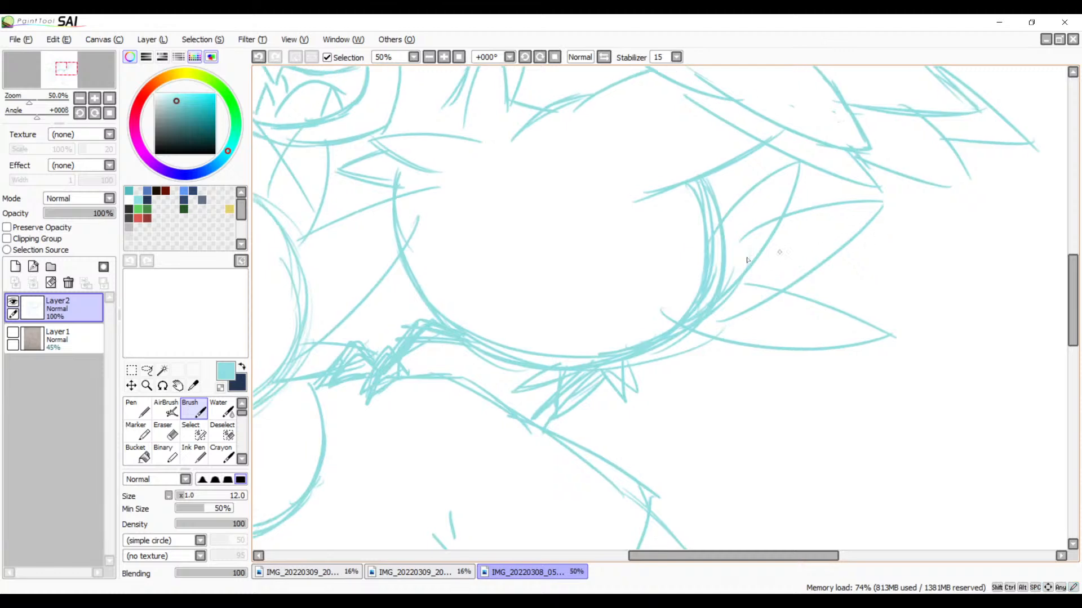
mouse_move(744, 271)
mouse_down()
mouse_move(902, 276)
mouse_move(936, 307)
mouse_move(916, 376)
mouse_move(745, 440)
mouse_move(729, 458)
mouse_move(961, 383)
mouse_move(742, 463)
mouse_up()
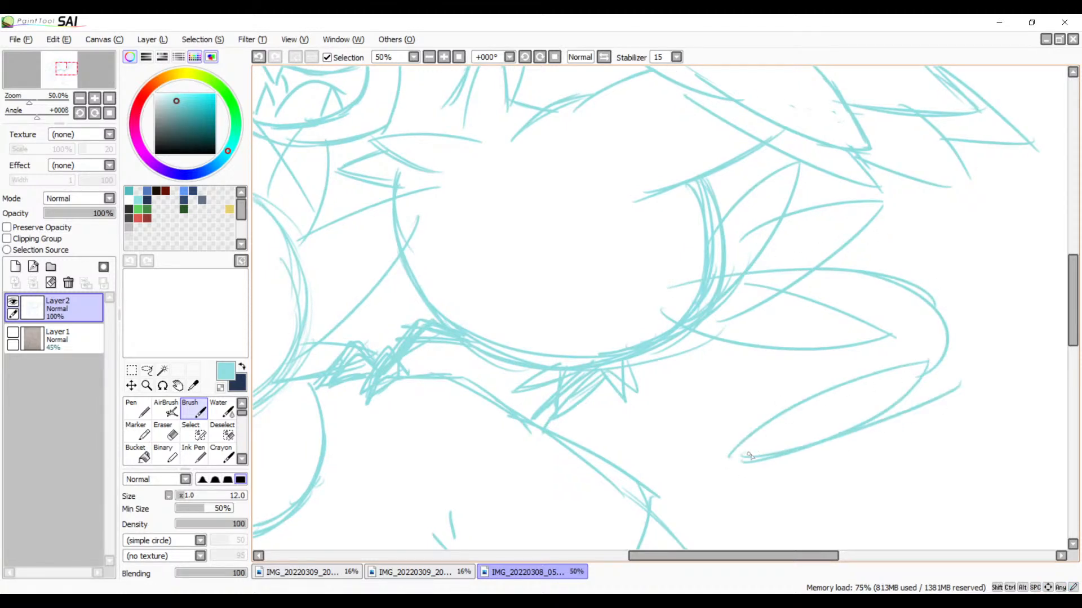
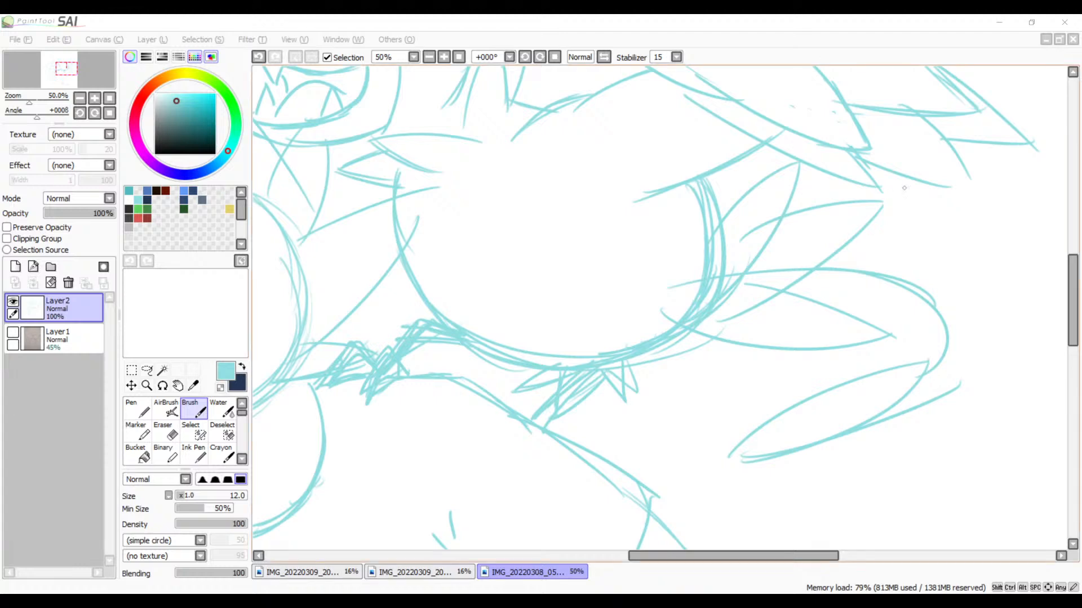
Step: Brush overlapping light cyan strokes along the upper edge of the lowest tail feather, from the round belly to its bend
click(670, 278)
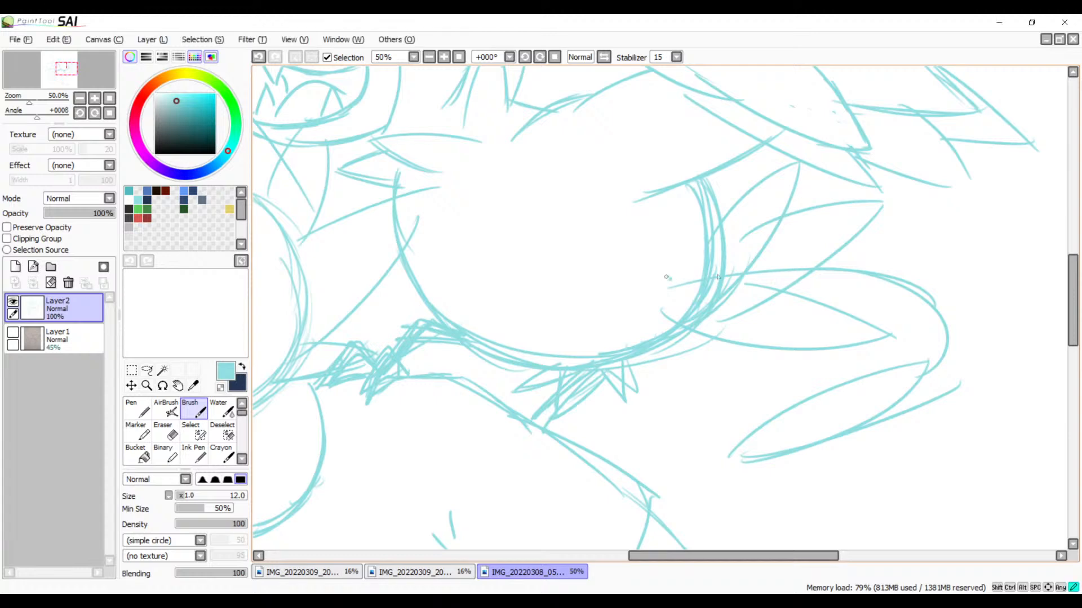
drag(665, 277, 824, 266)
mouse_move(700, 272)
mouse_down()
mouse_move(846, 258)
mouse_move(900, 276)
mouse_up()
drag(815, 251, 908, 286)
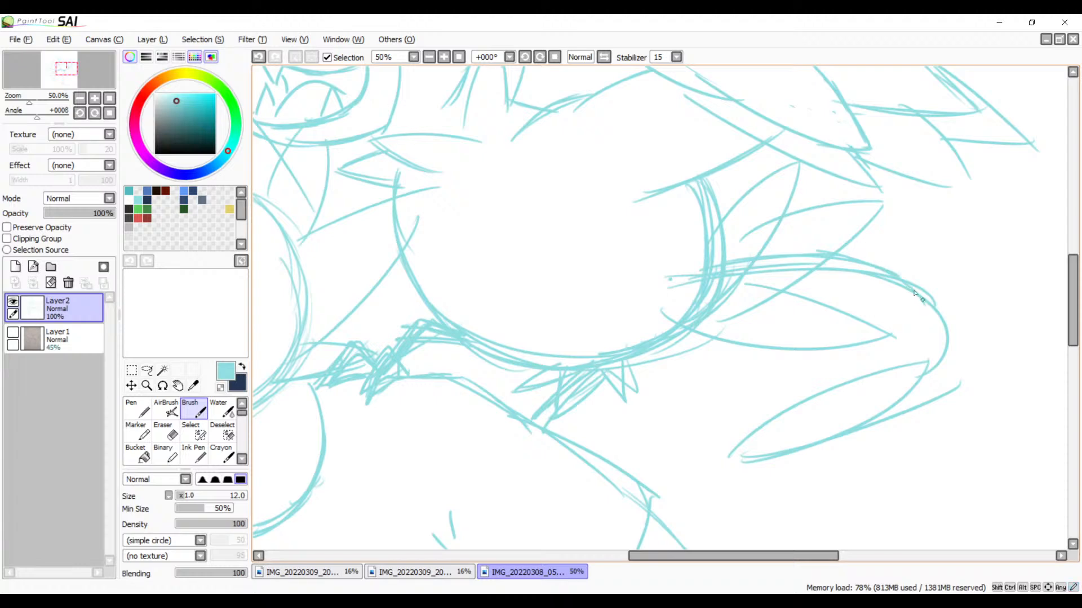
Step: Reshape the lowest tail feather's end into a bent, downward-curving point and erase the old loop beneath it
mouse_move(838, 271)
mouse_down()
mouse_move(918, 296)
mouse_move(872, 314)
mouse_up()
mouse_move(878, 302)
mouse_down()
mouse_move(878, 317)
mouse_move(966, 403)
mouse_up()
drag(902, 336, 960, 428)
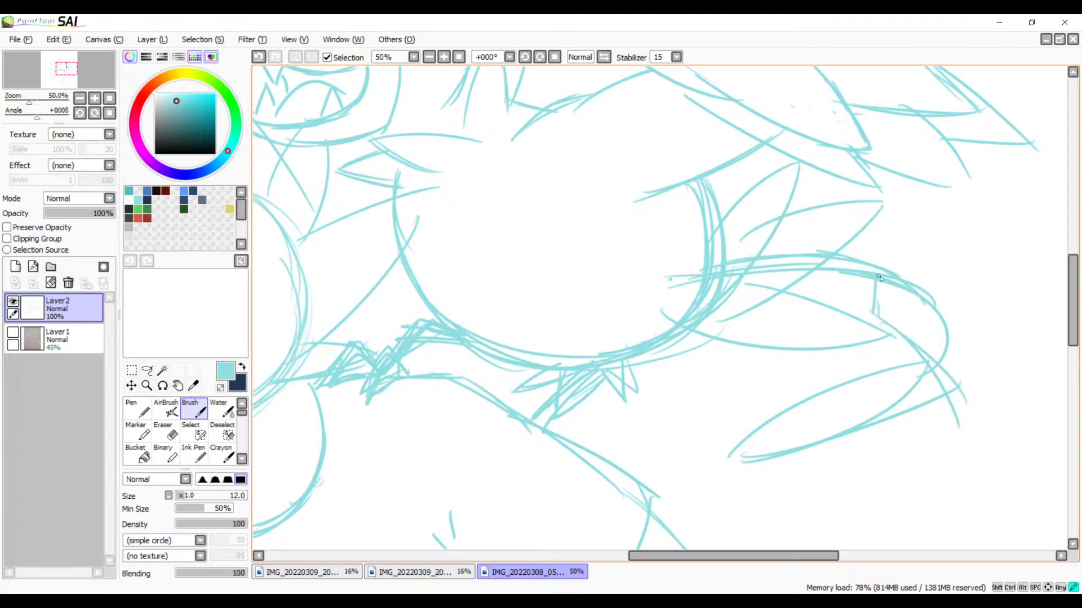
drag(908, 278, 945, 297)
mouse_move(889, 271)
mouse_down()
mouse_move(930, 278)
mouse_move(962, 390)
mouse_move(959, 427)
mouse_up()
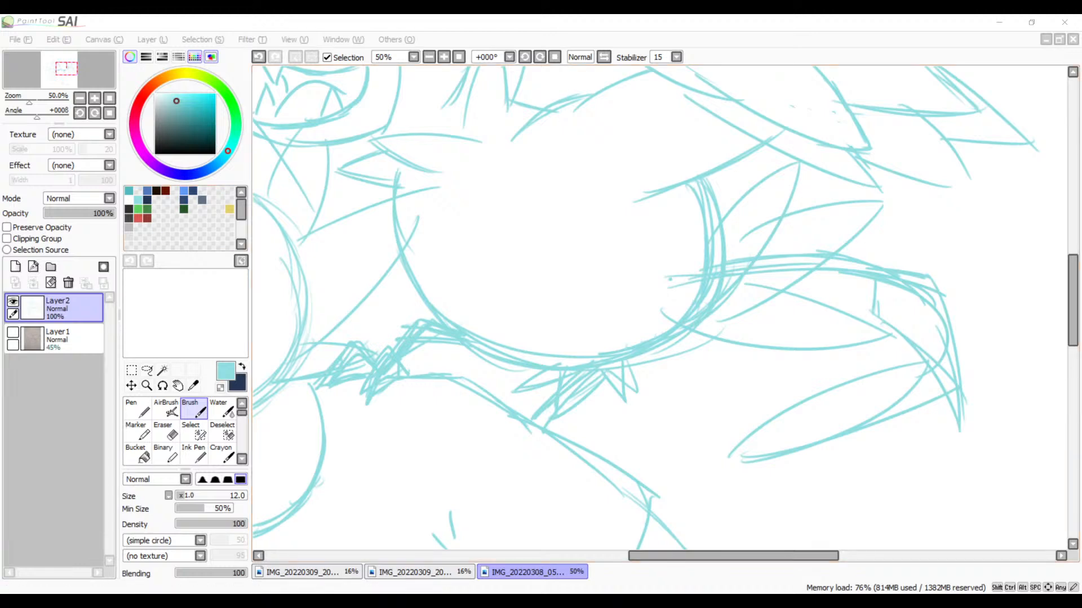
key(e)
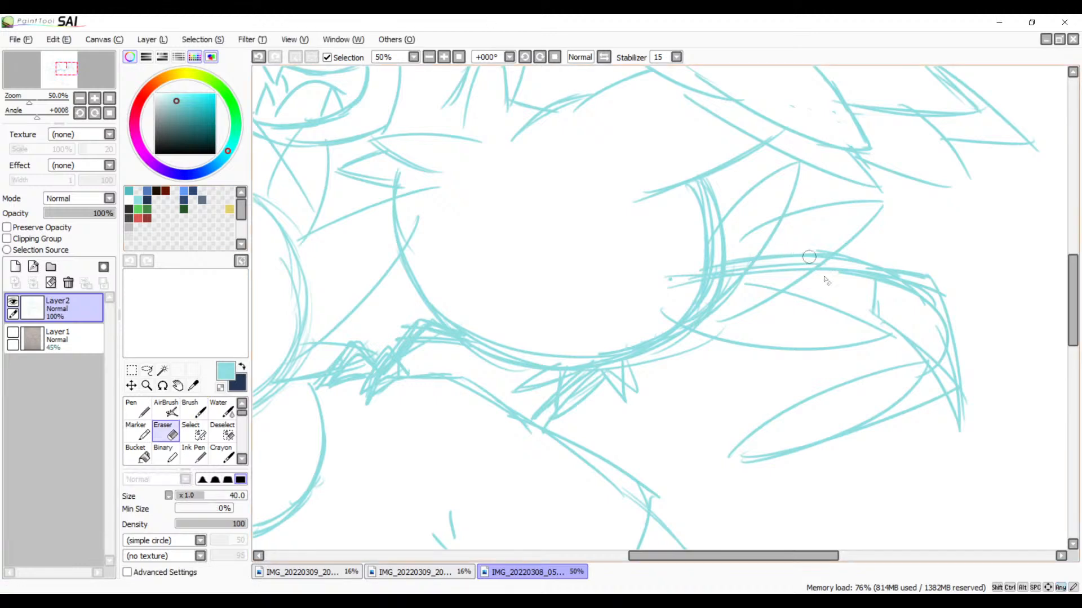
mouse_move(914, 355)
mouse_down()
mouse_move(915, 383)
mouse_move(915, 364)
mouse_move(893, 367)
mouse_move(807, 395)
mouse_move(722, 450)
mouse_move(708, 464)
mouse_move(784, 411)
mouse_move(707, 476)
mouse_move(933, 394)
mouse_move(891, 416)
mouse_move(919, 378)
mouse_move(863, 438)
mouse_up()
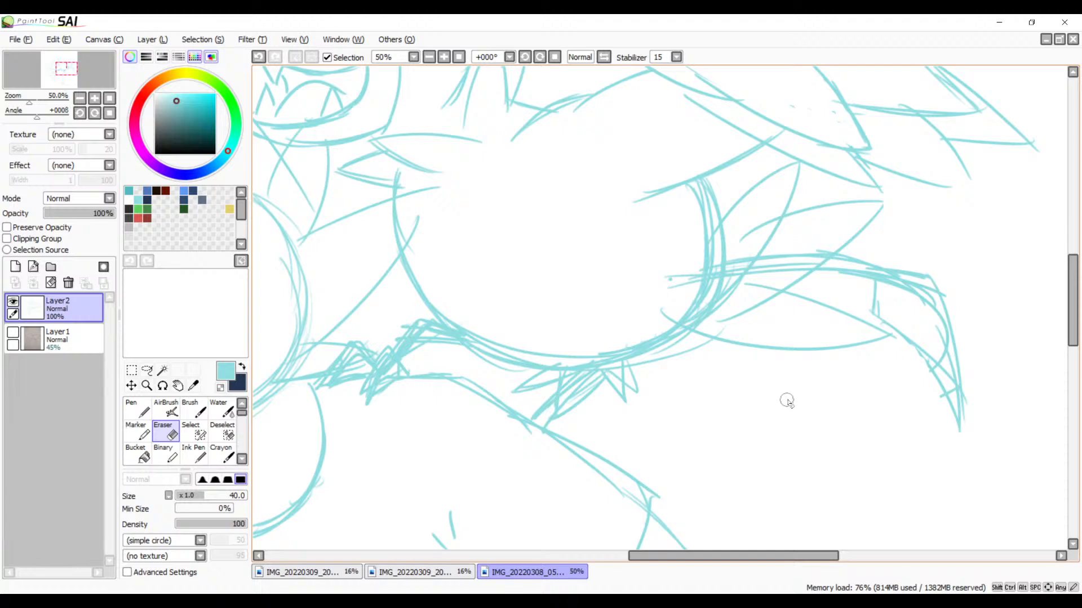
Step: Reinforce the outlines of the middle and lower tail feathers in light cyan, undoing the stroke made over the uppermost feather
key(b)
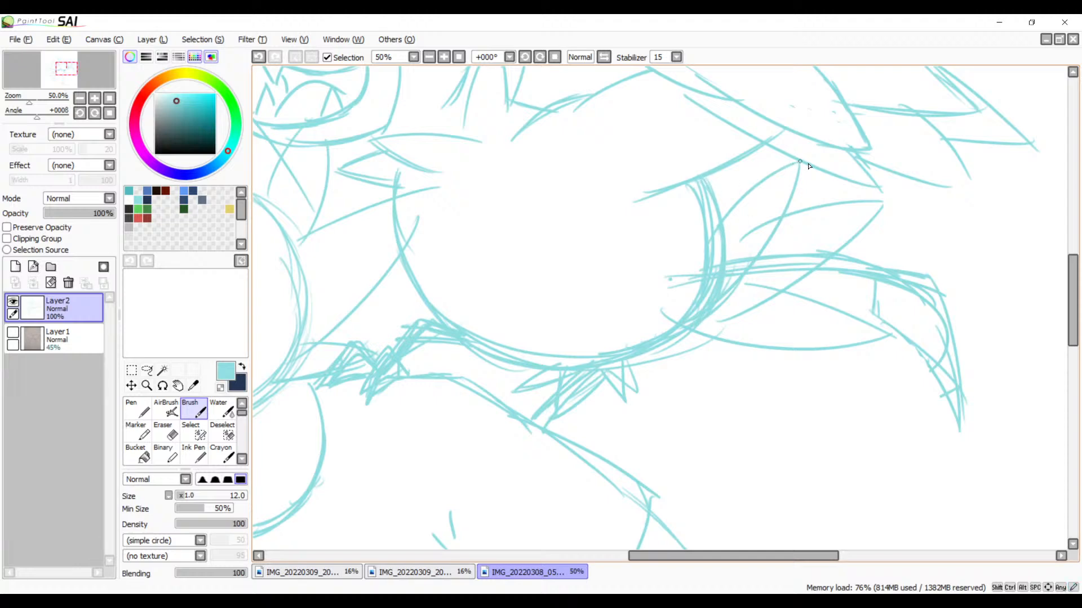
drag(800, 168, 757, 274)
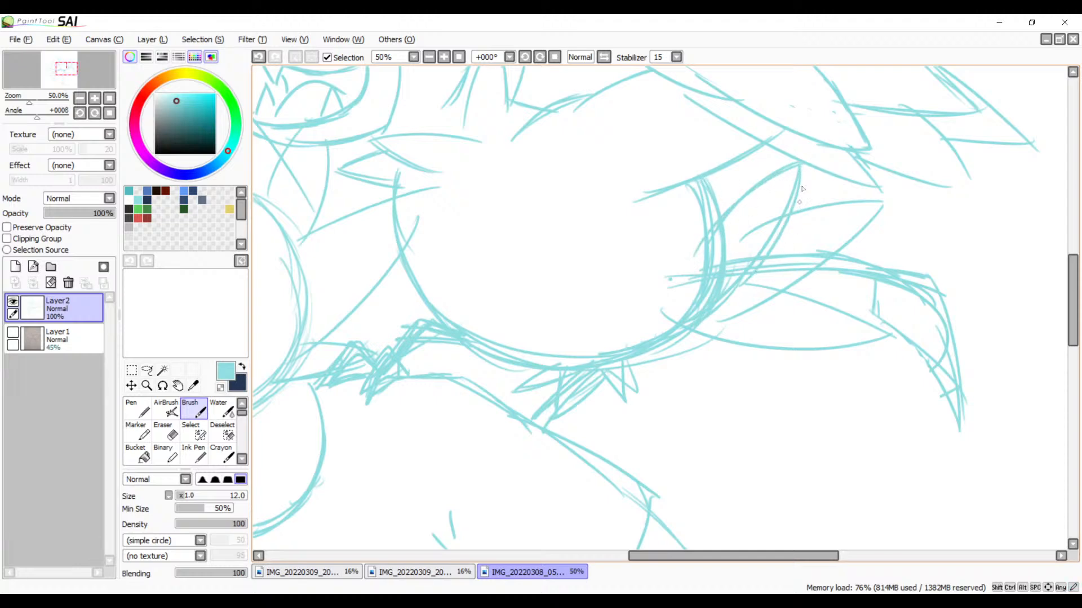
key(ctrl+z)
mouse_move(739, 237)
mouse_down()
mouse_move(884, 206)
mouse_move(766, 224)
mouse_move(881, 208)
mouse_move(749, 305)
mouse_up()
drag(811, 271, 713, 313)
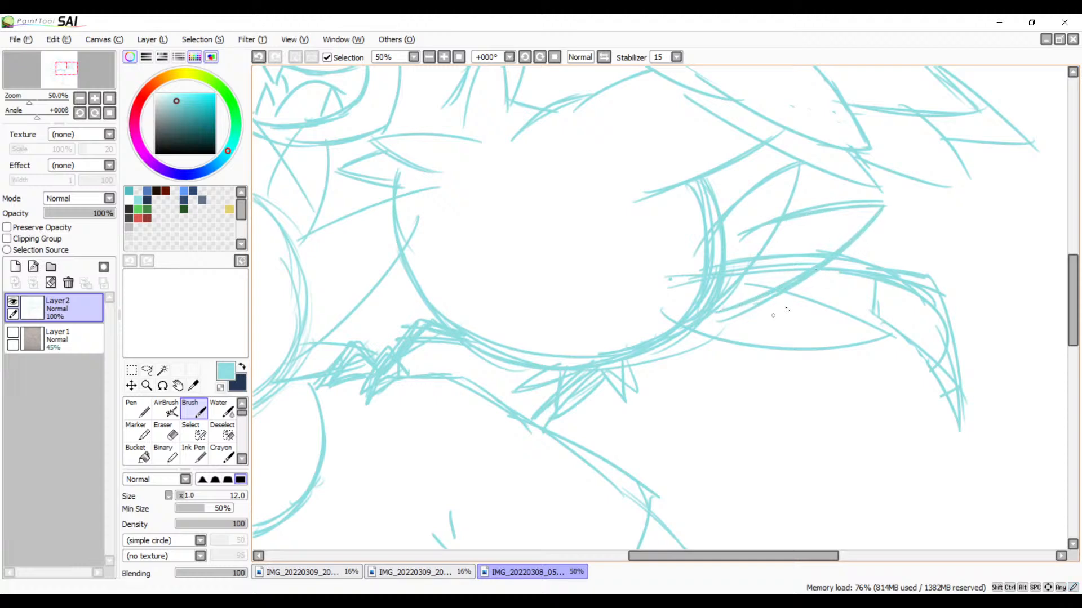
drag(777, 289, 876, 331)
mouse_move(875, 333)
mouse_down()
mouse_move(704, 347)
mouse_move(860, 338)
mouse_move(679, 337)
mouse_up()
mouse_move(665, 323)
mouse_down()
mouse_move(704, 338)
mouse_move(862, 327)
mouse_up()
mouse_move(780, 343)
mouse_down()
mouse_move(870, 323)
mouse_move(828, 338)
mouse_move(710, 339)
mouse_up()
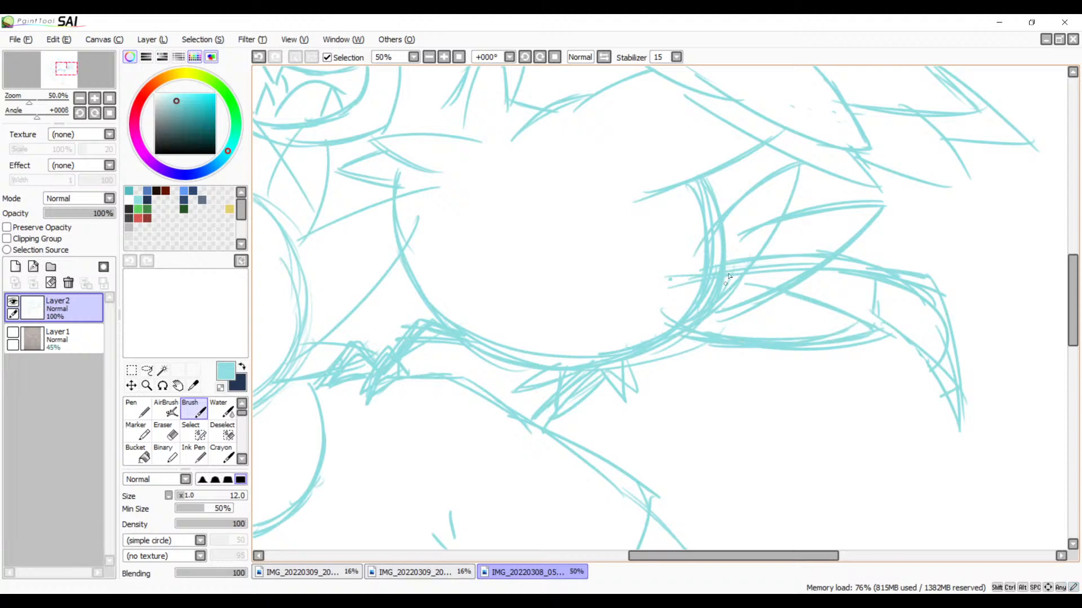
Step: Erase the overlapping lines between the tail feathers and the doubled strokes on the belly's tail-side edge
key(e)
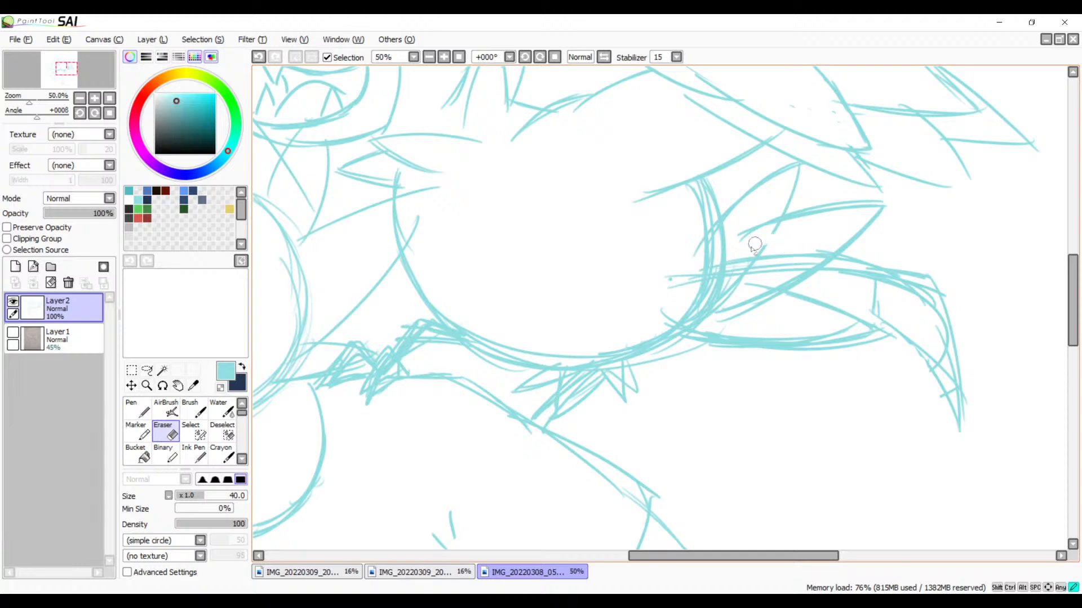
mouse_move(766, 249)
mouse_down()
mouse_move(728, 298)
mouse_move(729, 259)
mouse_move(720, 295)
mouse_move(744, 271)
mouse_move(732, 293)
mouse_move(802, 250)
mouse_move(752, 293)
mouse_move(834, 242)
mouse_move(808, 264)
mouse_move(741, 253)
mouse_up()
mouse_move(692, 191)
mouse_down()
mouse_move(701, 317)
mouse_move(697, 220)
mouse_move(677, 325)
mouse_move(709, 262)
mouse_move(662, 298)
mouse_move(675, 272)
mouse_up()
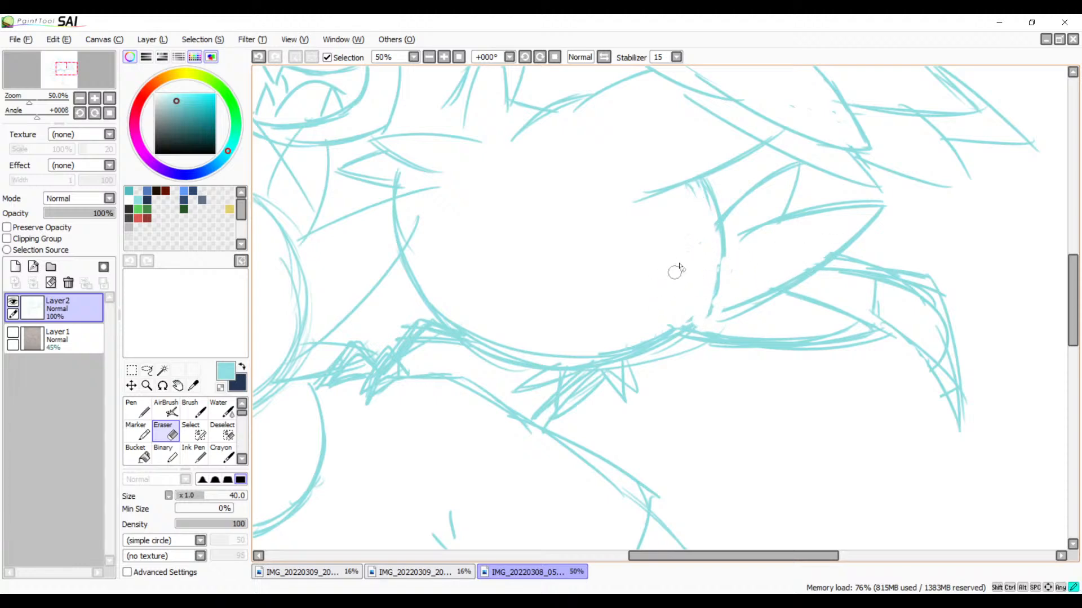
Step: Redraw the belly's tail-side edge as a clean curve running into its underside, undoing the first stroke
key(b)
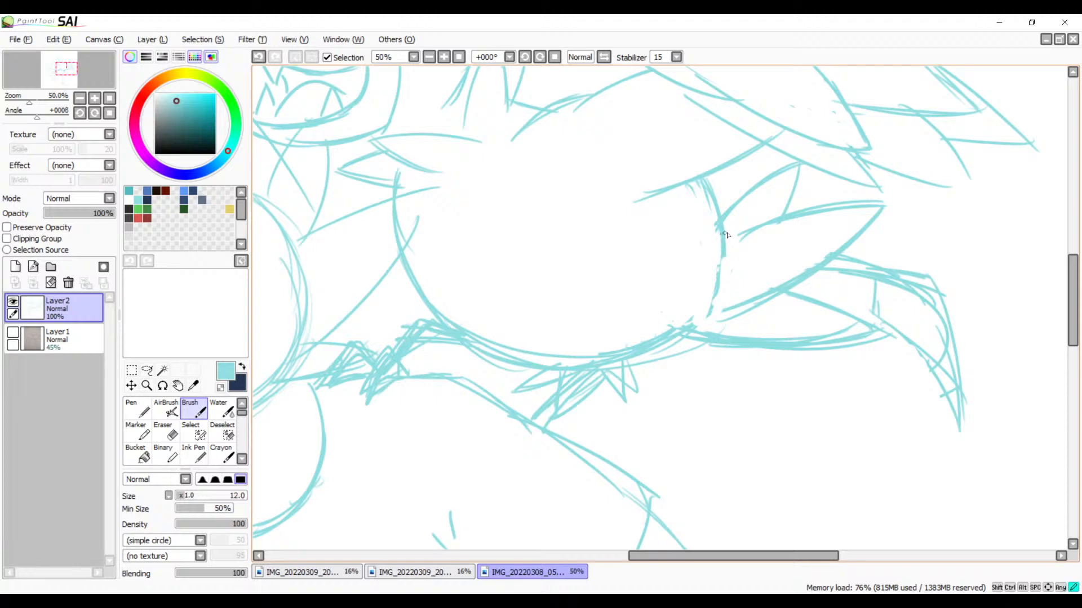
drag(725, 233, 698, 319)
key(ctrl+z)
drag(724, 251, 692, 322)
mouse_move(722, 253)
mouse_down()
mouse_move(683, 323)
mouse_move(696, 317)
mouse_move(665, 342)
mouse_up()
mouse_move(711, 288)
mouse_down()
mouse_move(657, 347)
mouse_move(525, 372)
mouse_up()
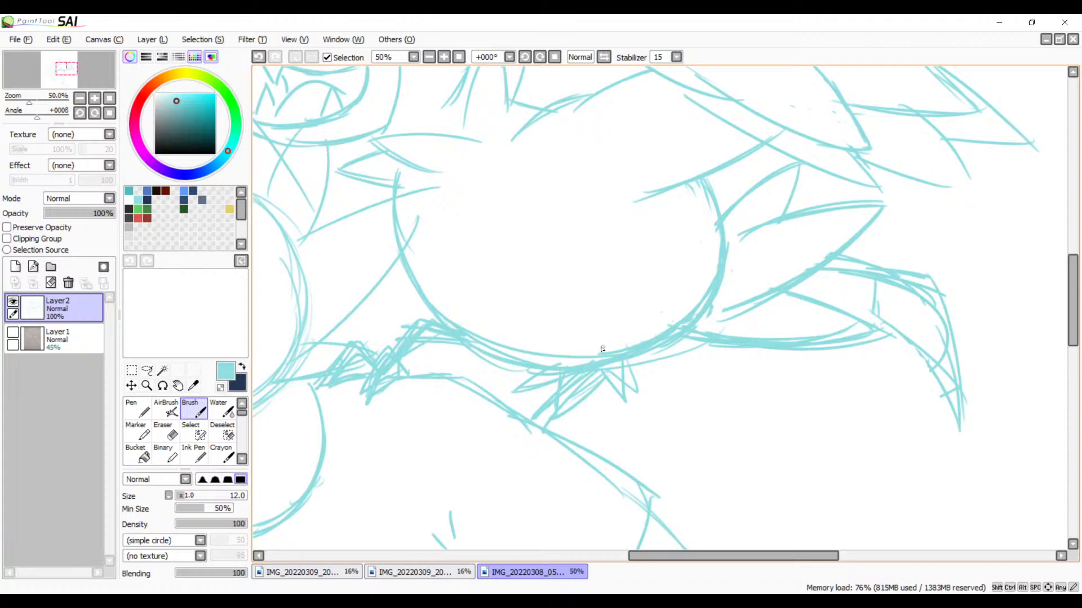
Step: Brush a long diagonal line below the toothed creature's jaw and a doubled curve from the round head to the bird's belly
mouse_move(591, 348)
mouse_down()
mouse_move(900, 302)
mouse_move(707, 208)
mouse_move(725, 208)
mouse_move(587, 215)
mouse_move(637, 282)
mouse_move(717, 221)
mouse_move(678, 346)
mouse_move(684, 333)
mouse_move(697, 385)
mouse_move(678, 357)
mouse_move(618, 406)
mouse_move(678, 397)
mouse_up()
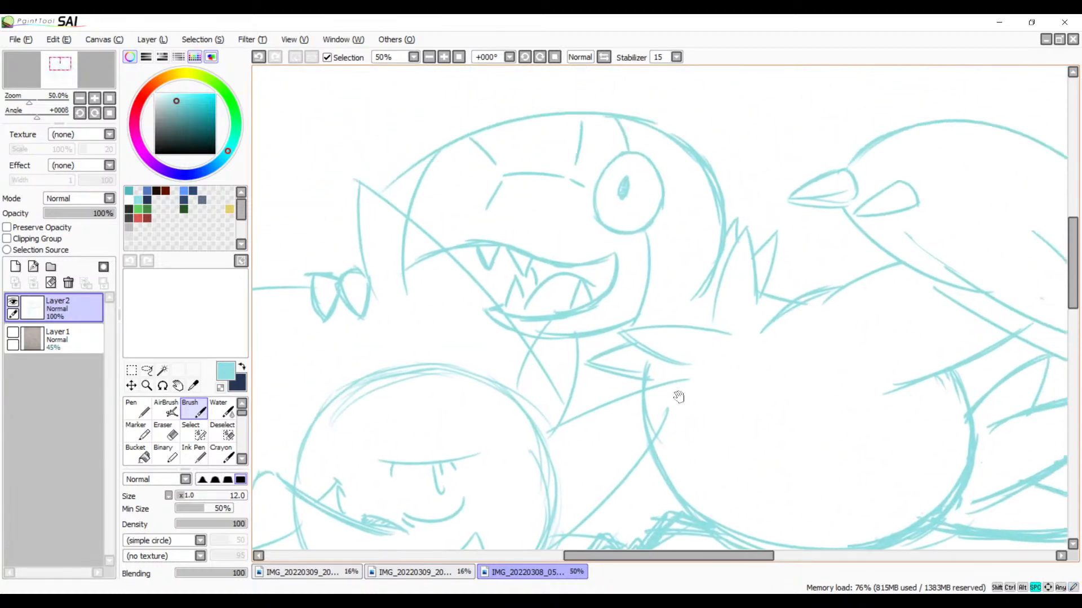
mouse_move(668, 316)
mouse_down()
mouse_move(732, 276)
mouse_move(749, 280)
mouse_up()
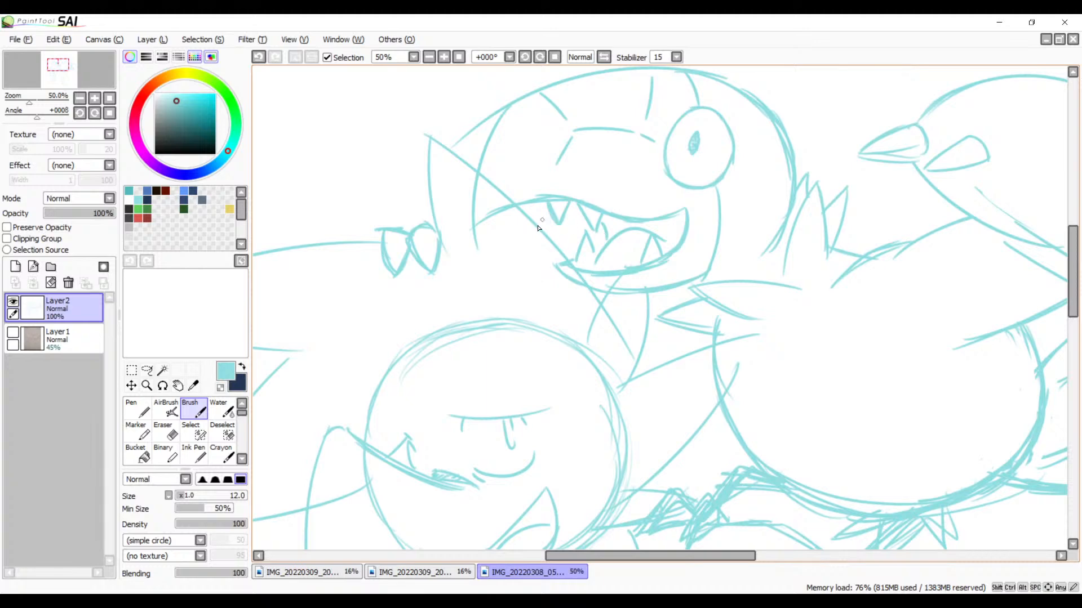
key(ctrl+z)
mouse_move(501, 235)
mouse_down()
mouse_move(701, 301)
mouse_move(569, 261)
mouse_move(684, 331)
mouse_up()
key(ctrl+z)
drag(560, 367, 738, 362)
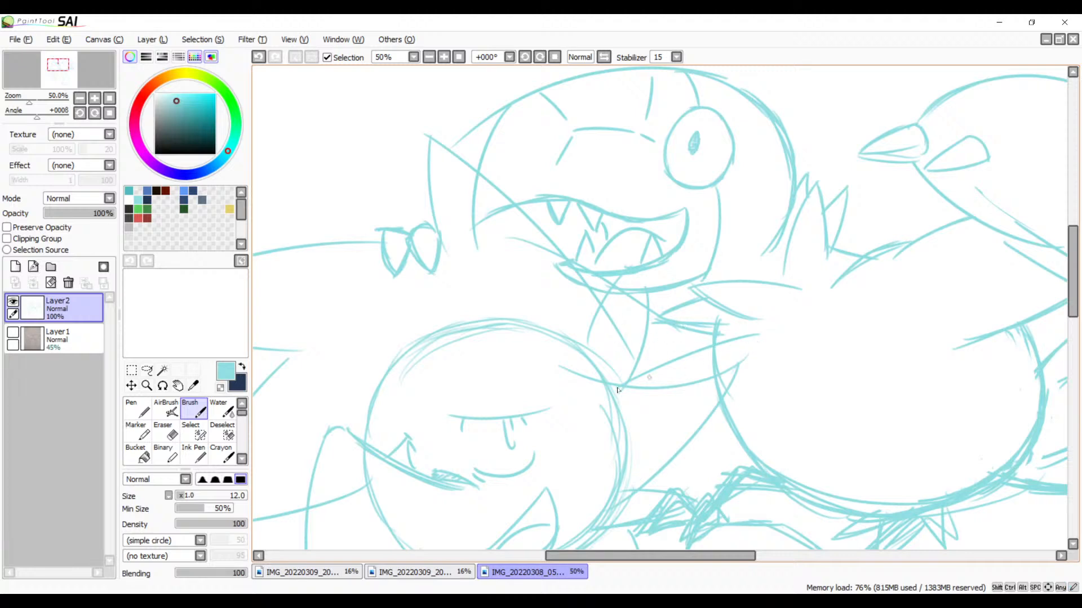
mouse_move(560, 370)
mouse_down()
mouse_move(739, 371)
mouse_move(756, 356)
mouse_up()
drag(766, 362, 697, 388)
Step: Sketch the remaining neck strokes under the toothed creature's jaw and a small pointed shape beside the round head
drag(723, 309, 597, 319)
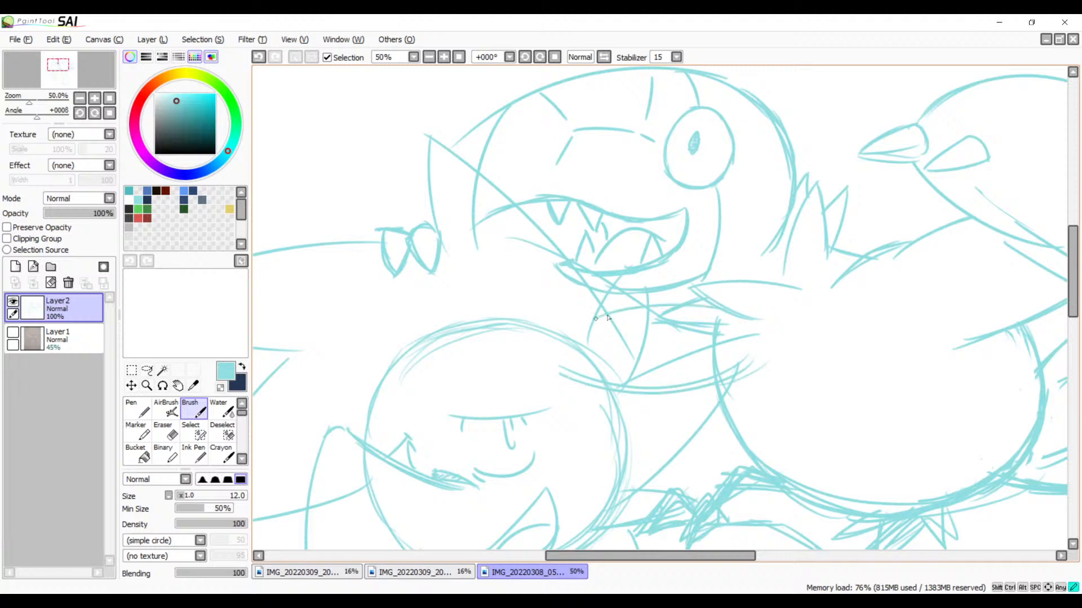
drag(699, 289, 629, 298)
drag(738, 285, 614, 304)
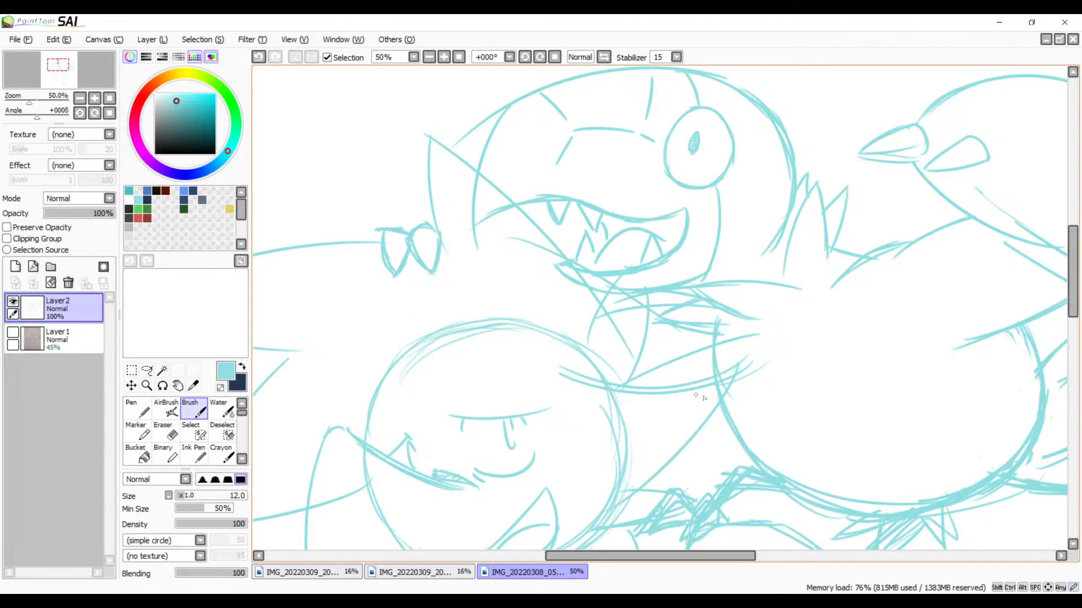
mouse_move(637, 394)
mouse_down()
mouse_move(657, 454)
mouse_move(608, 416)
mouse_up()
key(space)
drag(706, 468, 623, 323)
drag(632, 252, 692, 333)
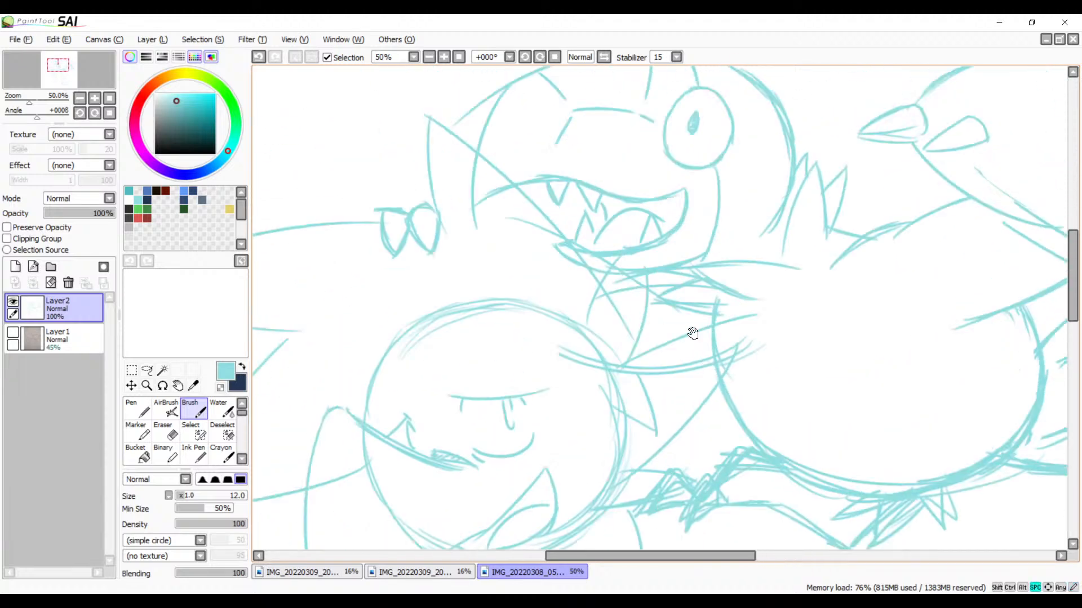
drag(658, 275, 652, 369)
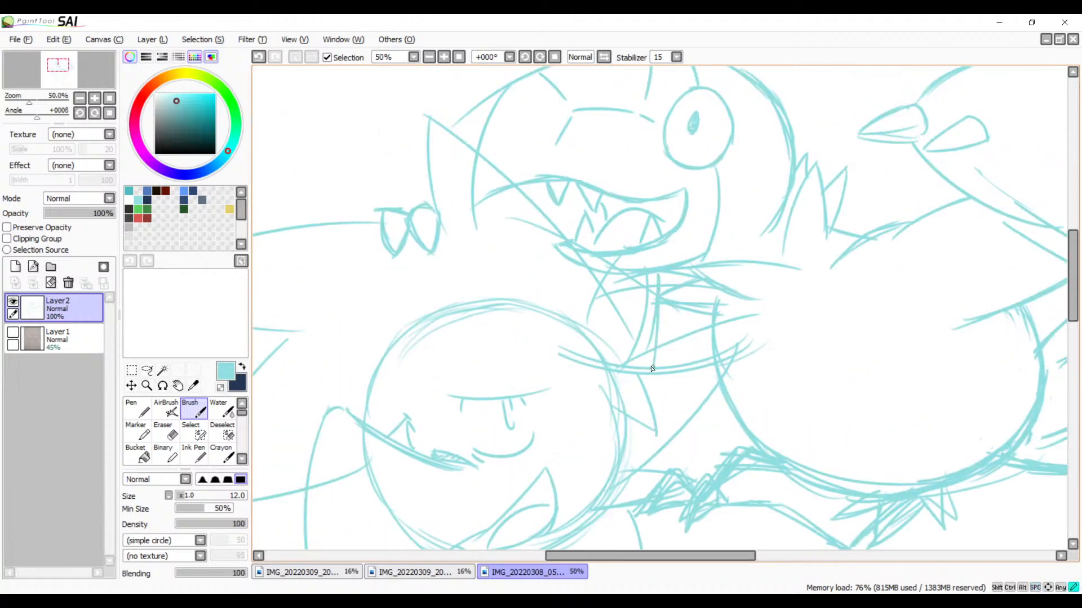
mouse_move(615, 275)
mouse_down()
mouse_move(589, 331)
mouse_move(634, 307)
mouse_up()
Step: Lower Layer2's opacity to 50%, add a new layer above it and switch the brush colour to dark navy
key(space)
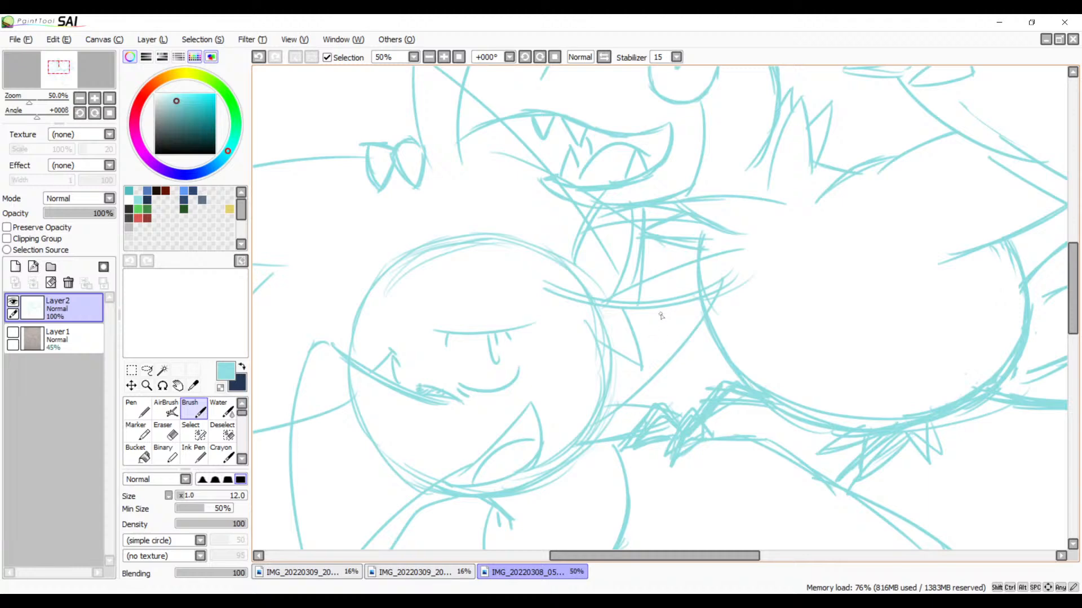
drag(710, 325, 823, 296)
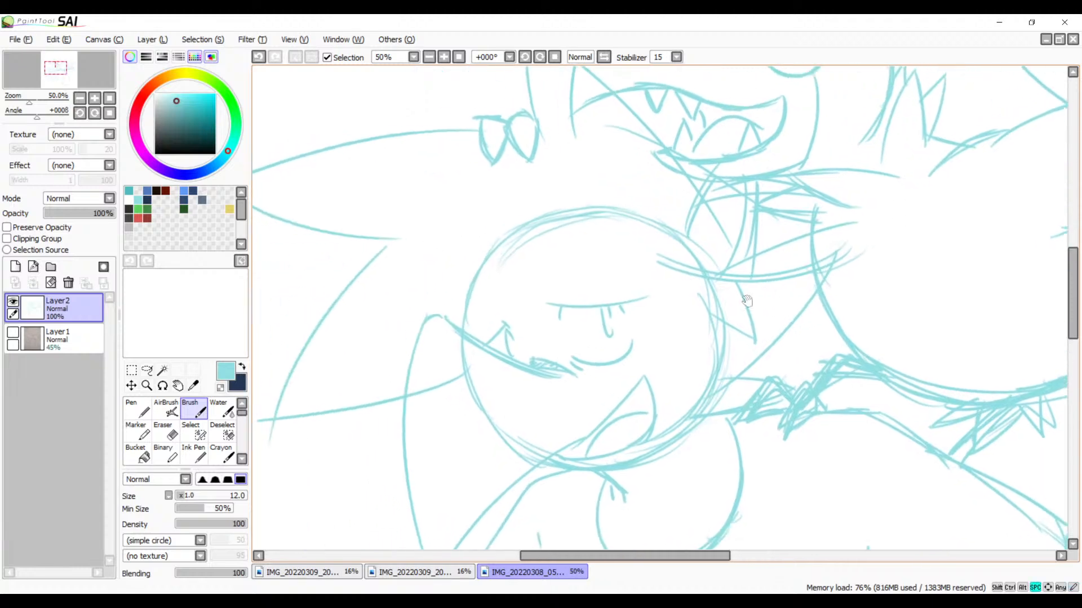
click(88, 216)
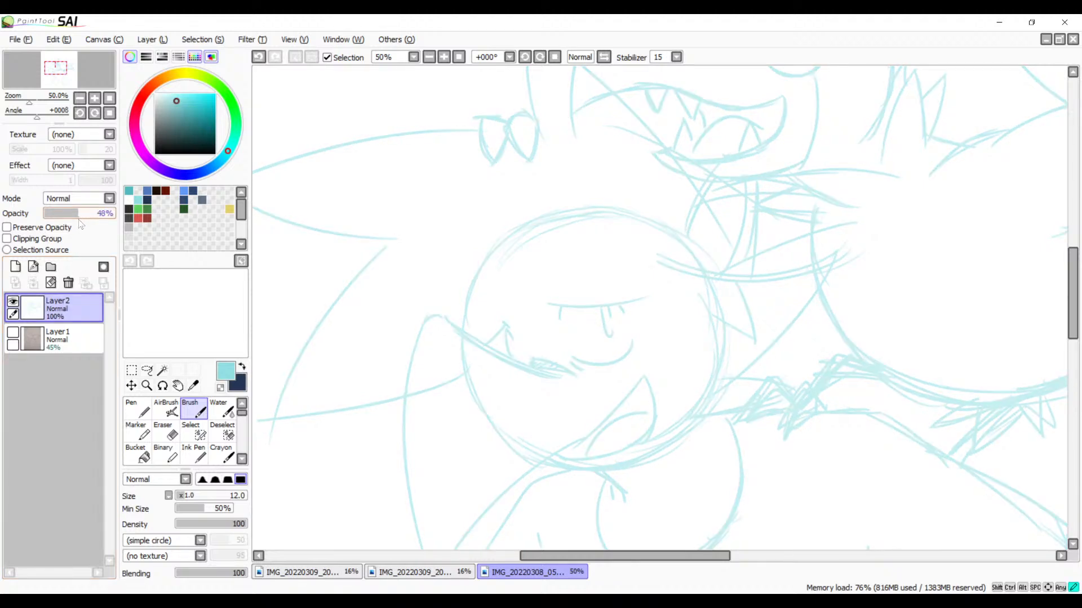
click(16, 266)
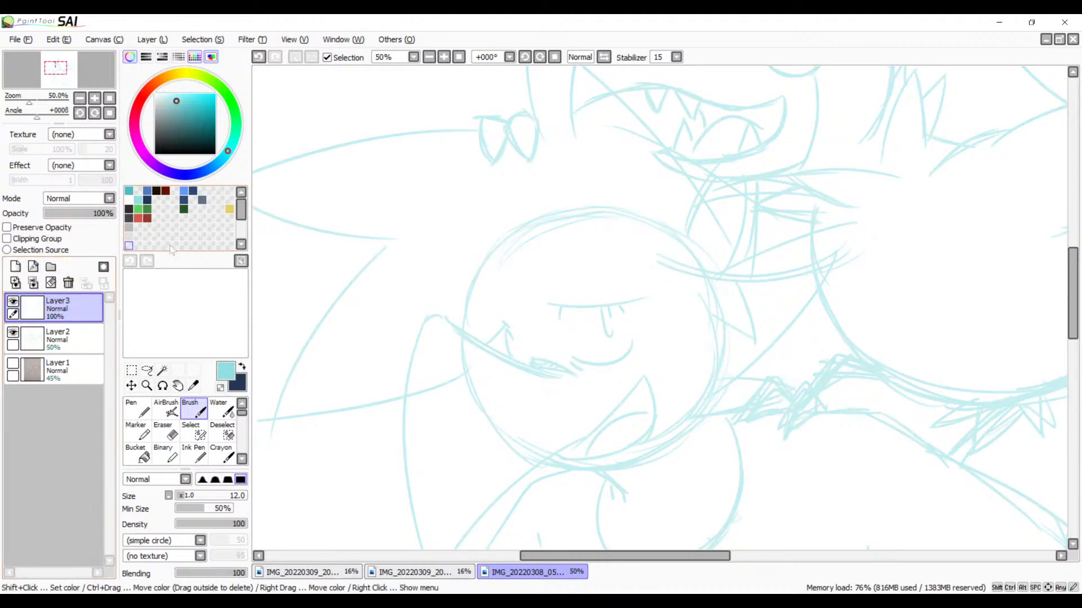
key(x)
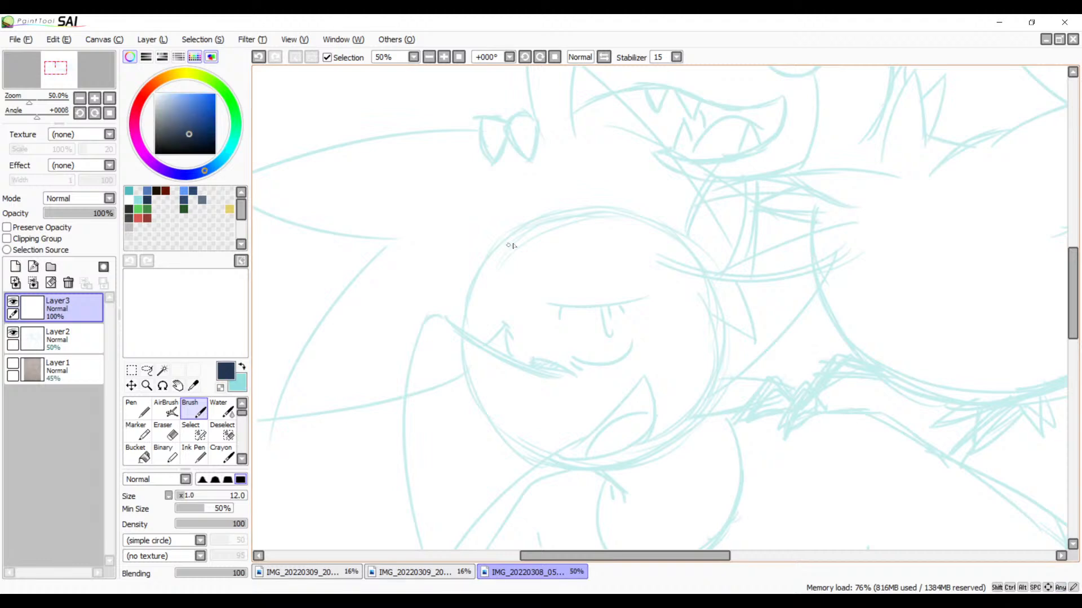
drag(662, 281, 535, 252)
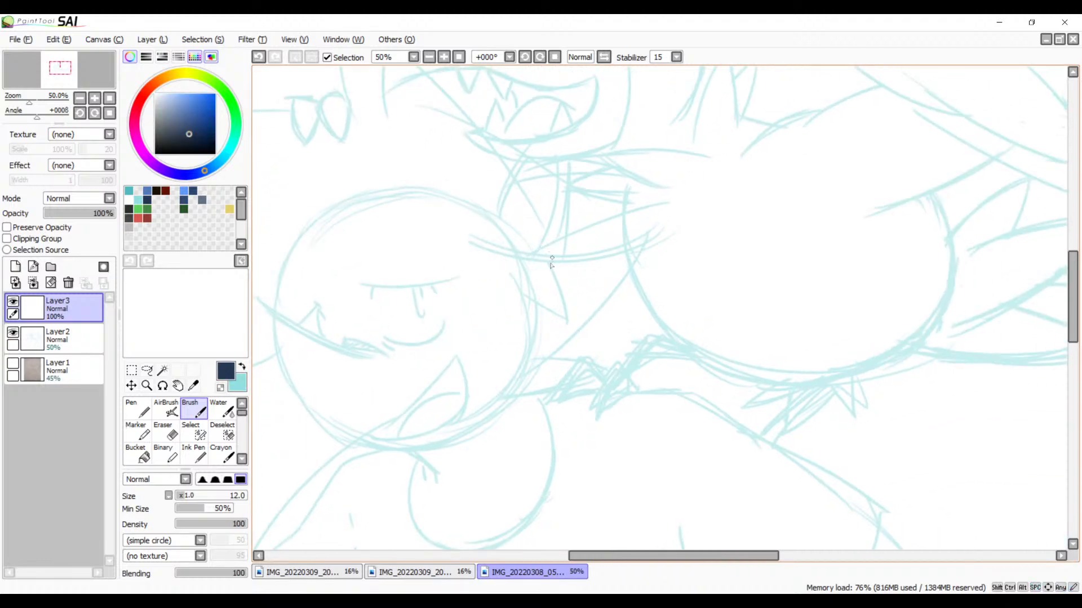
mouse_move(627, 312)
mouse_down()
mouse_move(768, 256)
mouse_move(733, 257)
mouse_move(670, 314)
mouse_move(587, 347)
mouse_move(669, 372)
mouse_up()
key(ctrl+z)
key(ctrl+z)
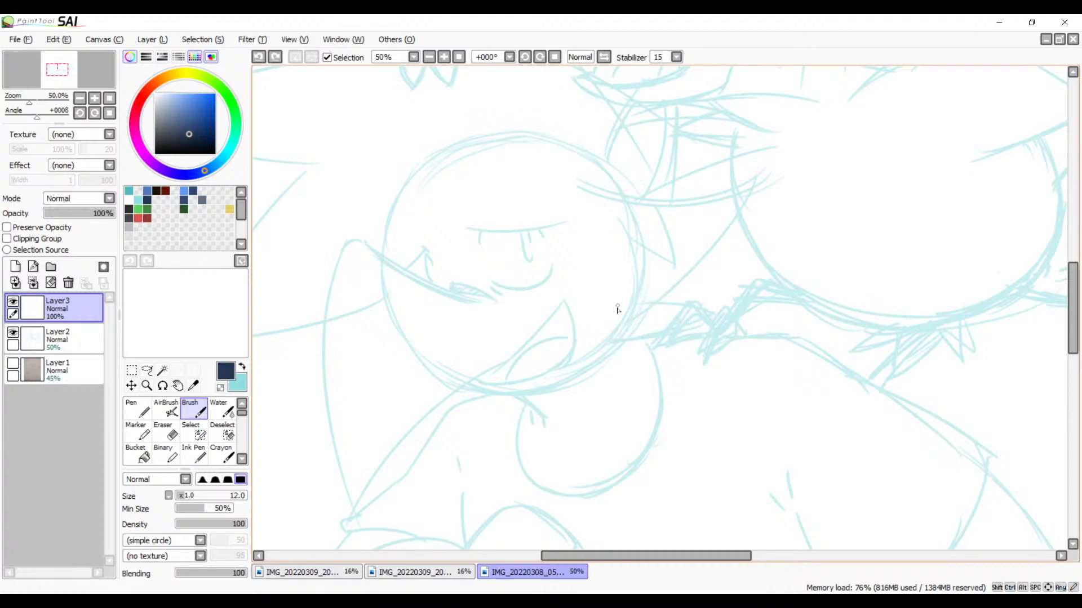
mouse_move(633, 294)
mouse_down()
mouse_move(572, 367)
mouse_move(665, 411)
mouse_up()
key(ctrl+z)
Step: Ink the long curved line descending from beneath the smirking face in dark navy at brush size 14, undoing and redrawing it until smooth
mouse_move(697, 314)
mouse_down()
mouse_move(732, 286)
mouse_move(740, 228)
mouse_up()
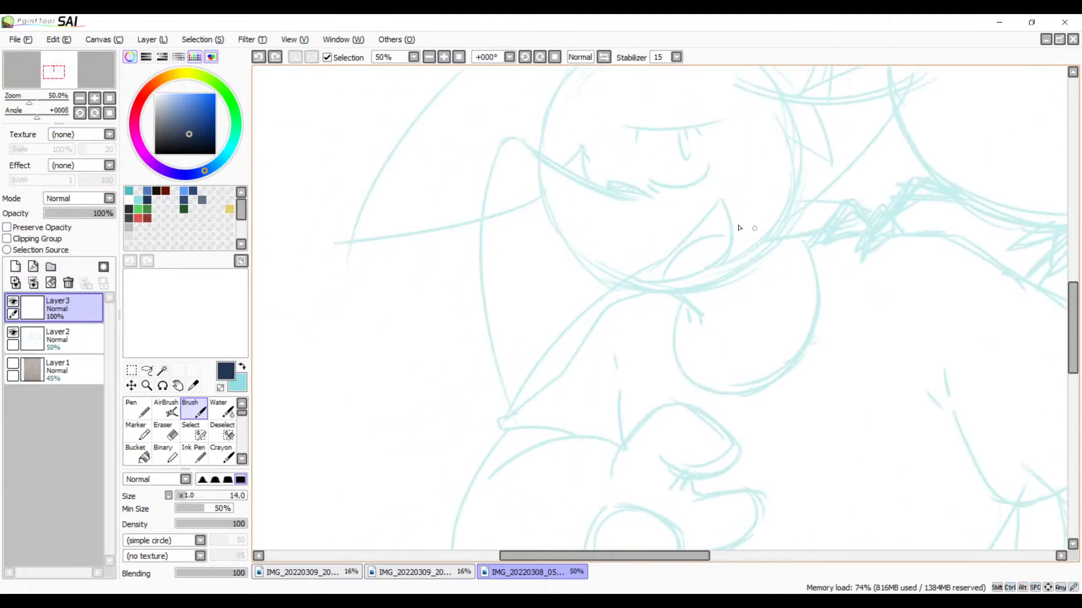
click(442, 58)
click(442, 58)
click(442, 58)
drag(541, 213, 761, 126)
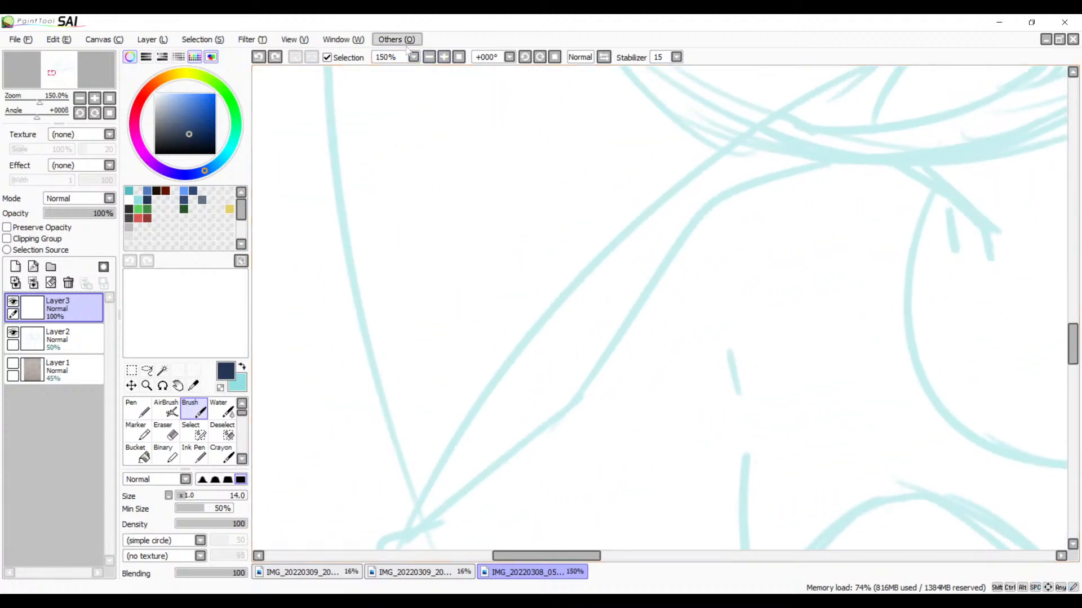
click(429, 57)
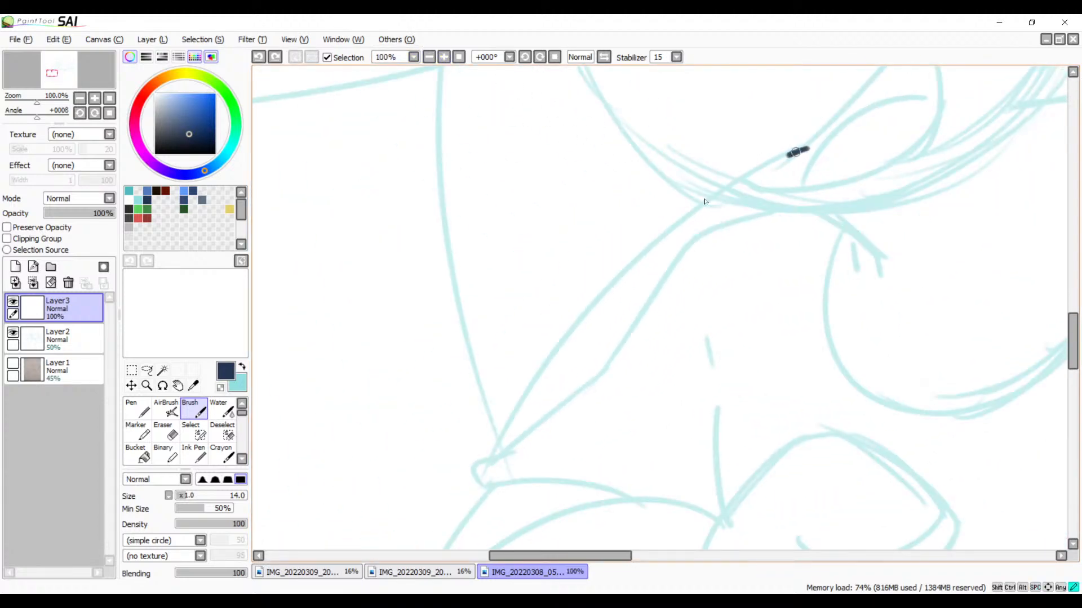
drag(797, 151, 486, 495)
key(ctrl+z)
drag(818, 145, 441, 549)
key(ctrl+z)
mouse_move(818, 145)
mouse_down()
mouse_move(464, 519)
mouse_move(451, 551)
mouse_up()
Step: Ink the long outer curve from beside the smirking face down across the first inked line in dark navy
mouse_move(718, 231)
mouse_down()
mouse_move(772, 145)
mouse_move(674, 369)
mouse_up()
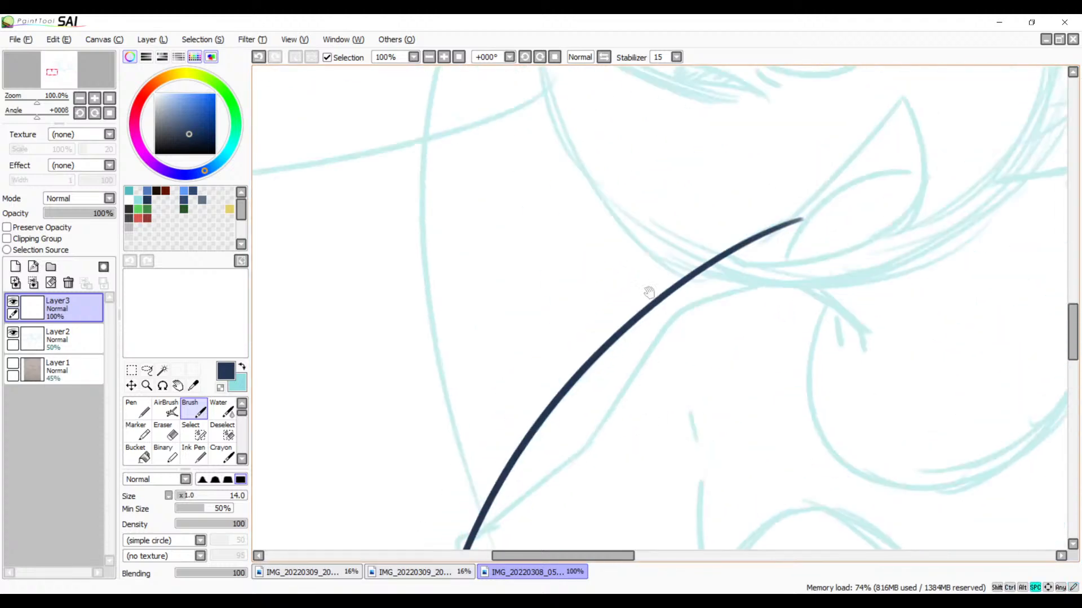
mouse_move(585, 161)
mouse_down()
mouse_move(635, 306)
mouse_move(645, 279)
mouse_up()
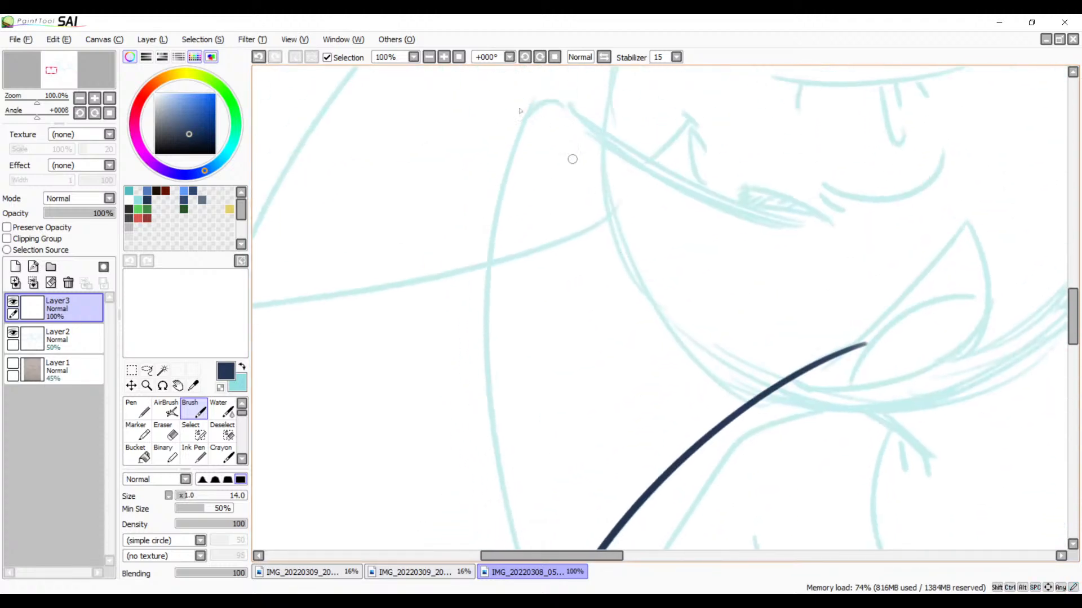
click(541, 57)
click(541, 57)
click(541, 57)
click(540, 56)
click(541, 57)
click(541, 56)
drag(835, 168, 888, 194)
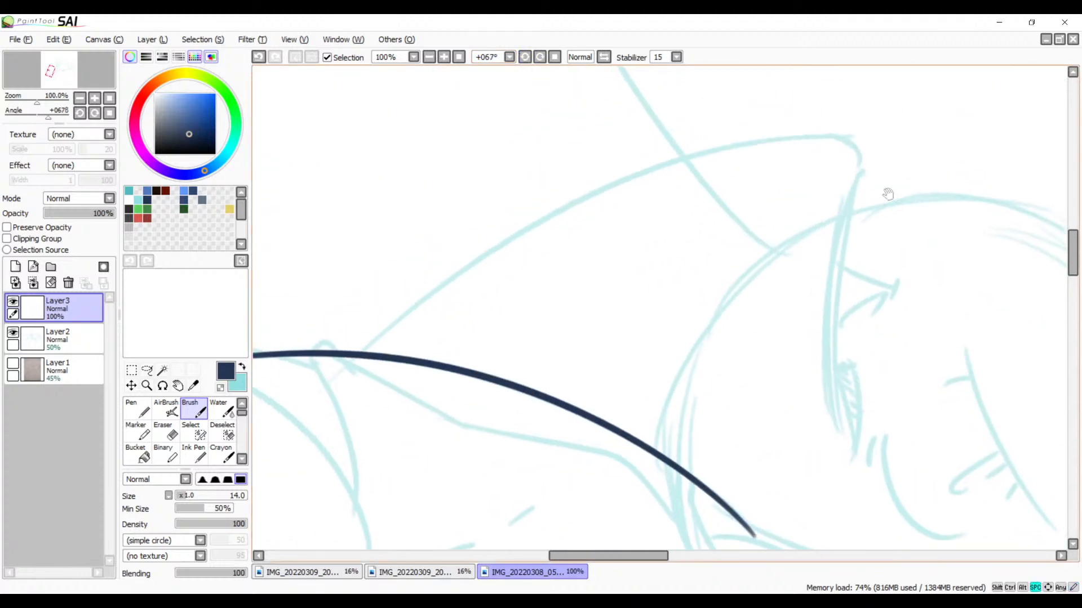
mouse_move(872, 143)
mouse_down()
mouse_move(825, 138)
mouse_move(268, 461)
mouse_up()
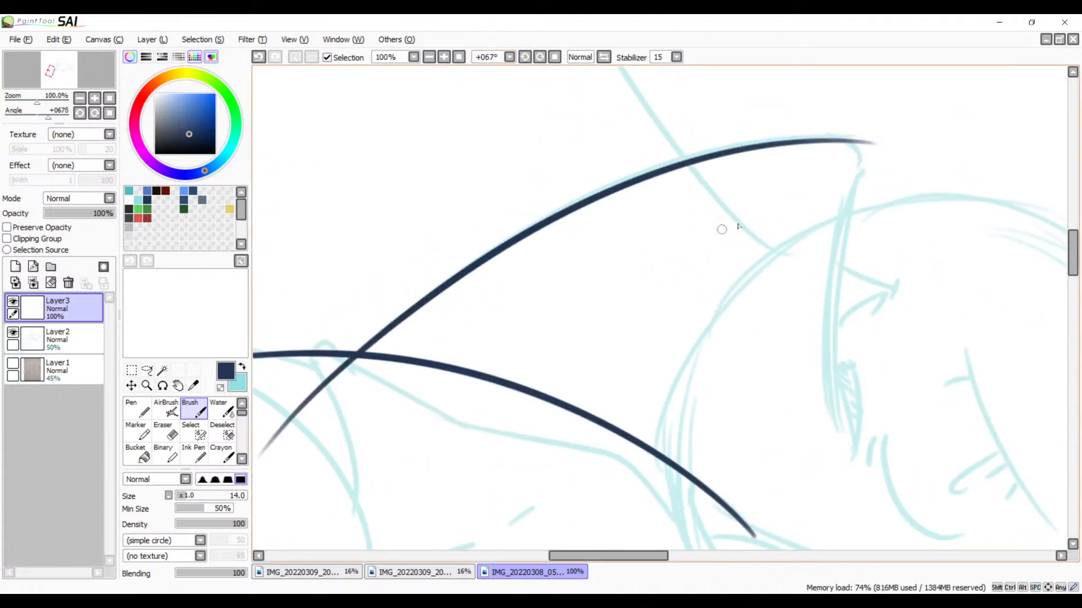
Step: Ink the curved line from the outer curve's tip across the round head, undoing and redrawing it along the sketch with the canvas rotated
drag(659, 291, 531, 283)
drag(690, 216, 667, 222)
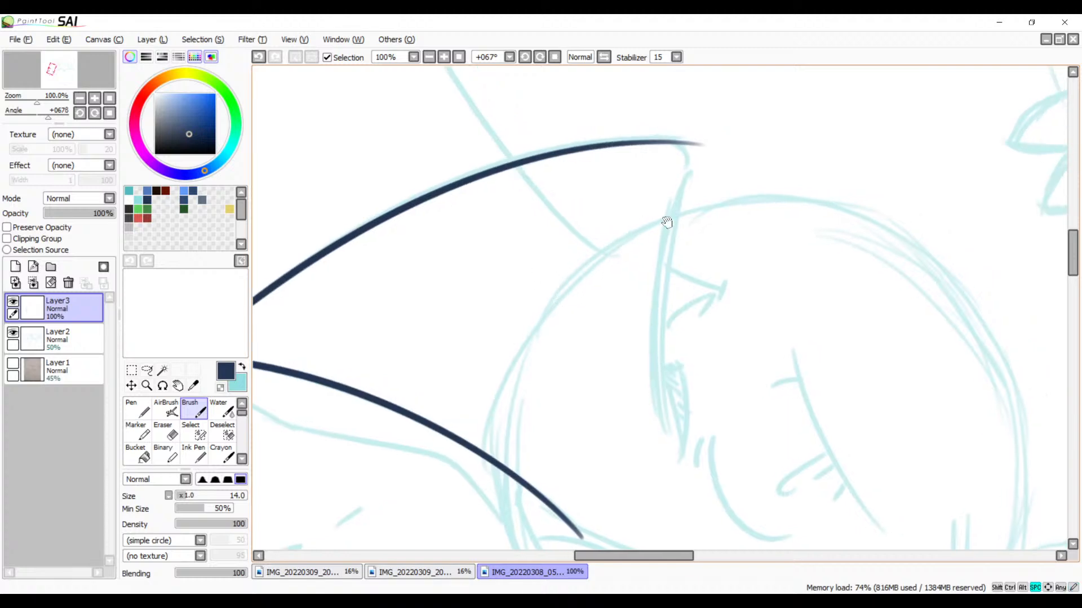
mouse_move(702, 144)
mouse_down()
mouse_move(681, 409)
mouse_move(697, 482)
mouse_up()
key(ctrl+z)
mouse_move(703, 145)
mouse_down()
mouse_move(672, 228)
mouse_move(660, 435)
mouse_up()
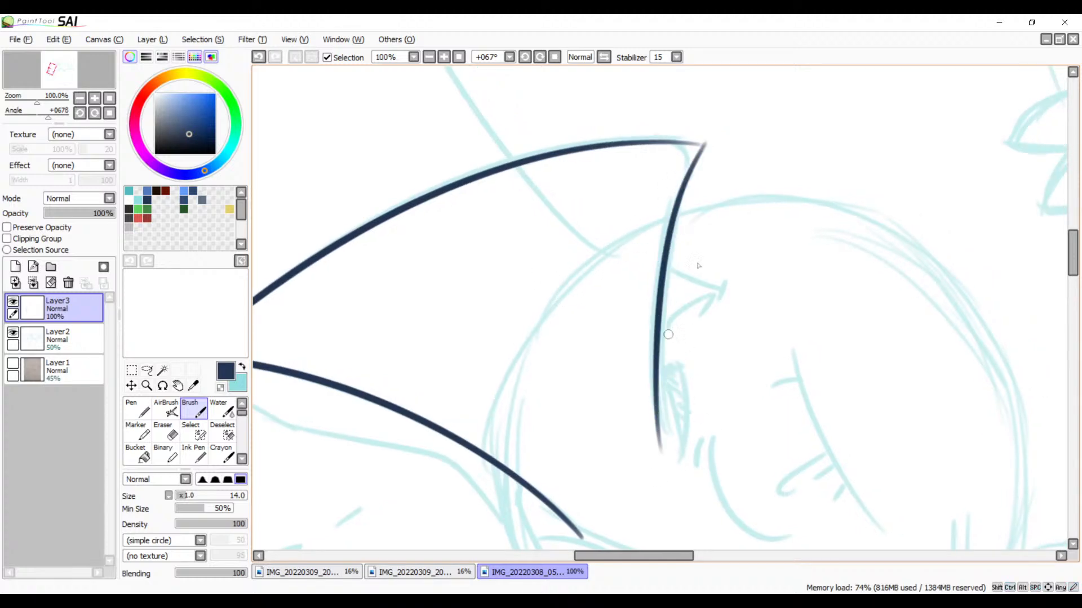
key(ctrl+z)
click(540, 60)
click(540, 59)
click(540, 60)
click(541, 60)
click(541, 60)
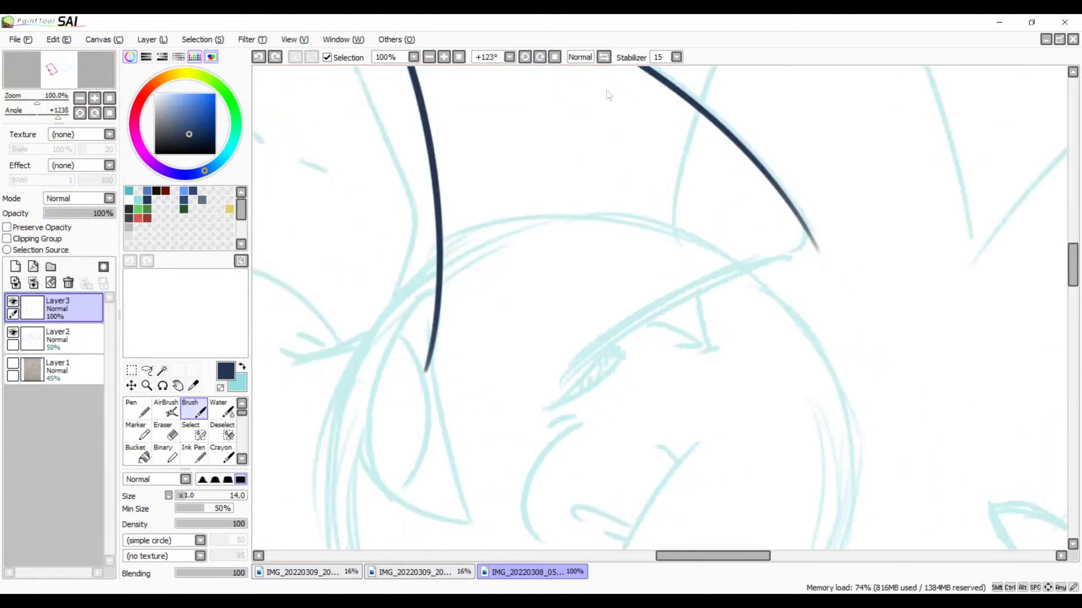
drag(733, 295, 722, 169)
drag(800, 125, 492, 326)
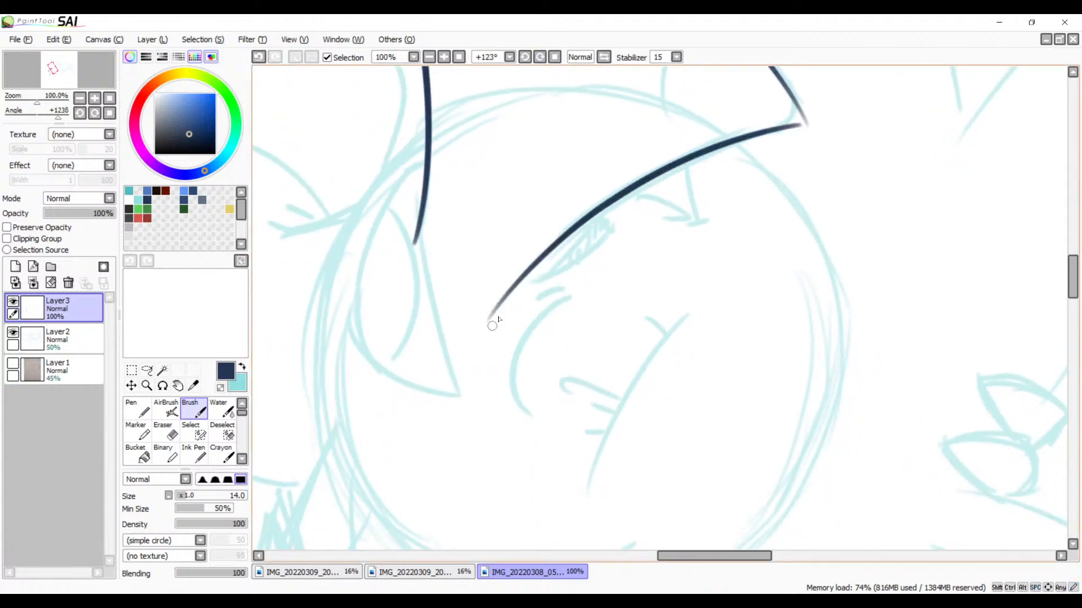
Step: Ink a rounded corner joining the outer curve's tip to the line crossing the round head, redrawing it until it follows the sketch
drag(744, 225, 676, 368)
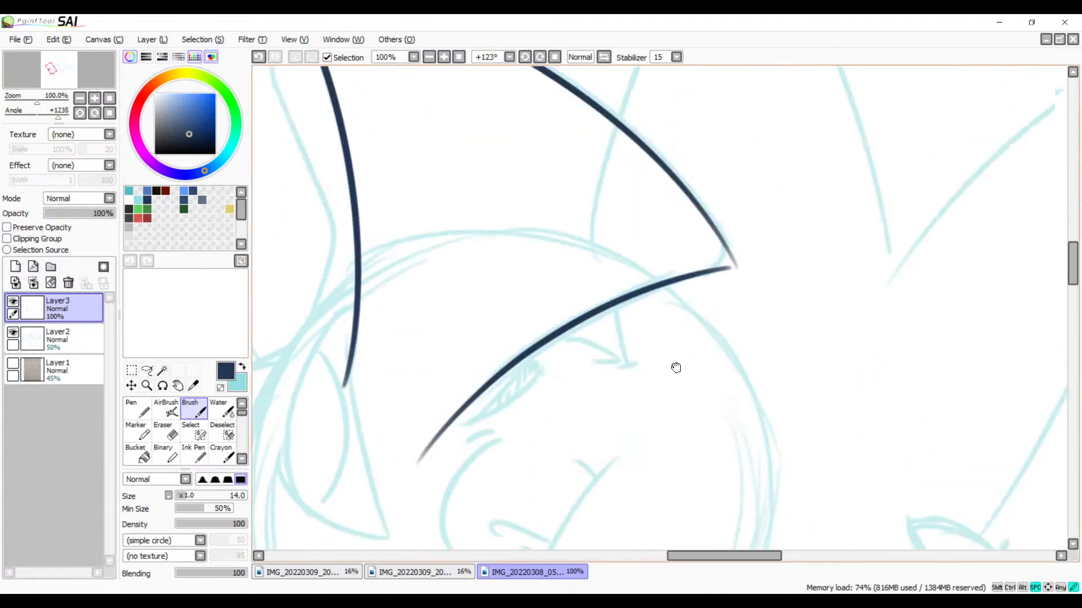
click(443, 58)
click(443, 58)
scroll(700, 287, up, 2)
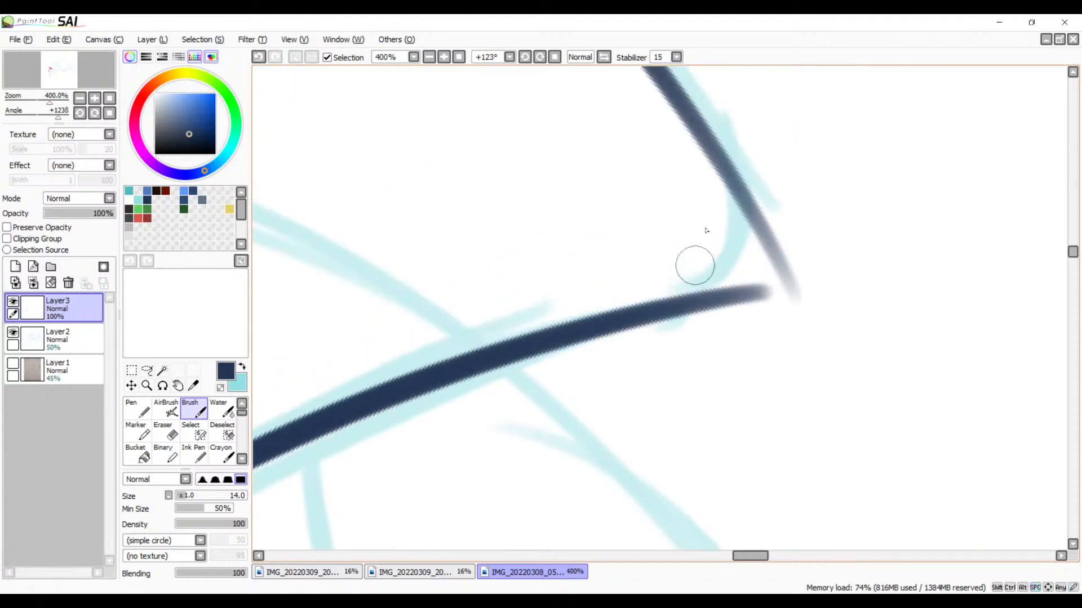
mouse_move(705, 150)
mouse_down()
mouse_move(759, 258)
mouse_move(669, 316)
mouse_up()
key(ctrl+z)
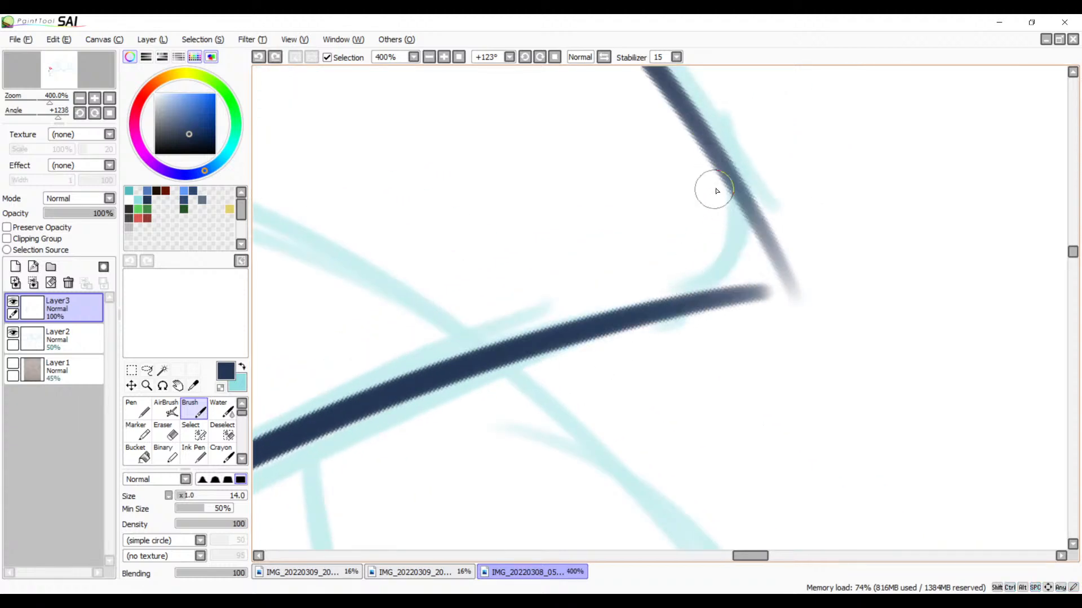
drag(725, 181, 647, 294)
key(ctrl+z)
mouse_move(725, 180)
mouse_down()
mouse_move(746, 238)
mouse_move(591, 333)
mouse_up()
Step: Try to thicken the faded stretch of the outer curve leading into the rounded corner
scroll(648, 309, up, 2)
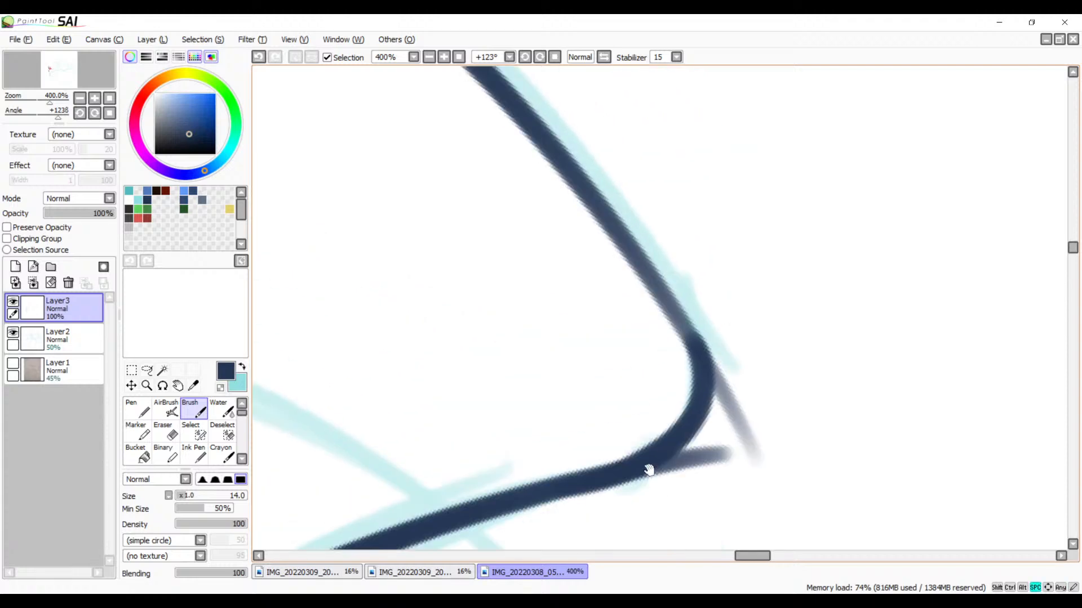
drag(633, 249, 717, 371)
key(ctrl+z)
drag(557, 154, 726, 394)
key(ctrl+z)
click(524, 57)
click(524, 57)
click(523, 57)
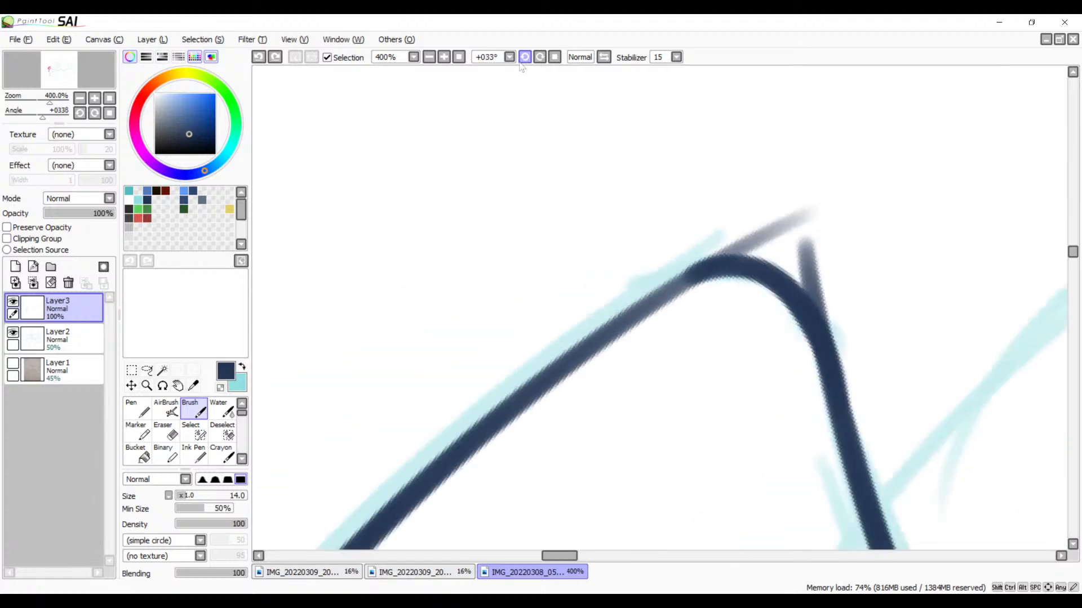
mouse_move(700, 288)
mouse_down()
mouse_move(655, 168)
mouse_move(449, 306)
mouse_up()
key(ctrl+z)
Step: Darken and thicken the outer curve's faded stretch beside the rounded corner with a smaller brush, redrawing the stroke at up to size 12
key(bracketleft)
key(bracketleft)
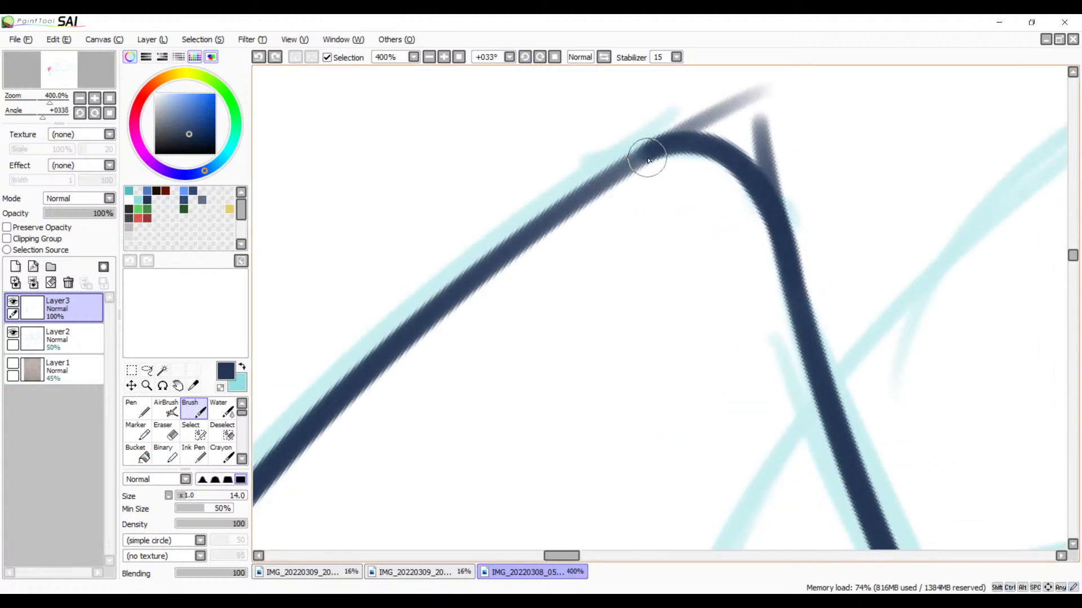
drag(654, 152, 471, 294)
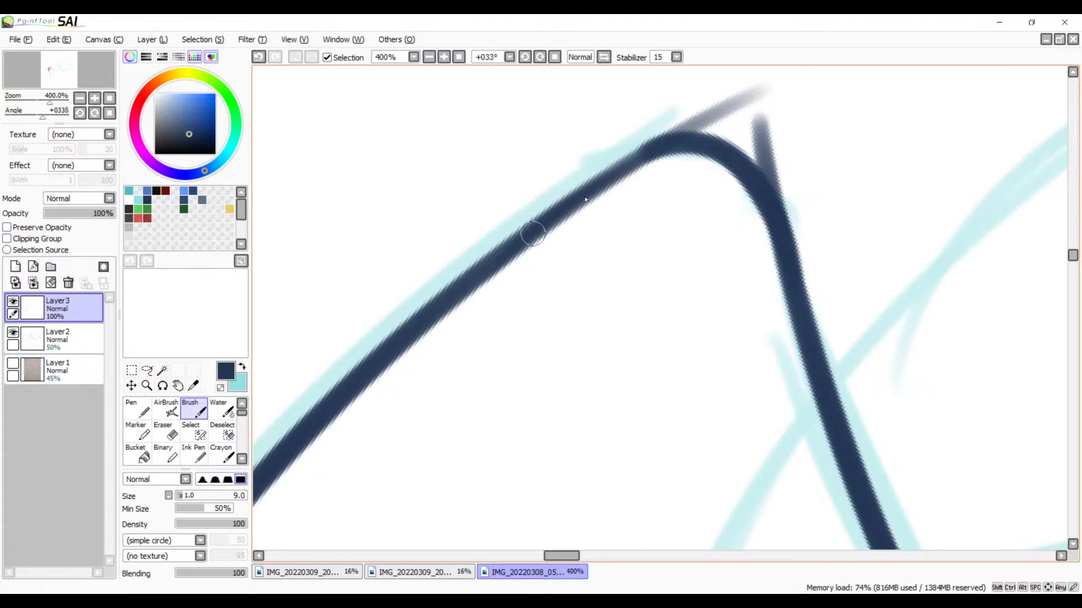
key(ctrl+z)
mouse_move(666, 143)
mouse_down()
mouse_move(611, 175)
mouse_move(471, 294)
mouse_up()
key(ctrl+z)
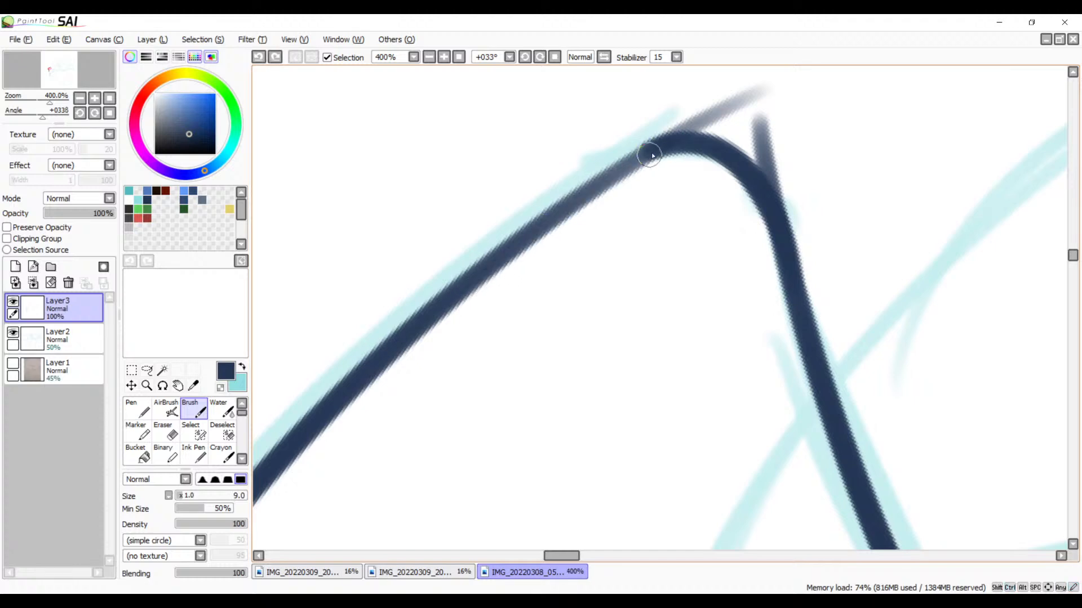
drag(647, 152, 471, 284)
key(ctrl+z)
drag(649, 150, 469, 272)
key(ctrl+z)
drag(676, 144, 401, 330)
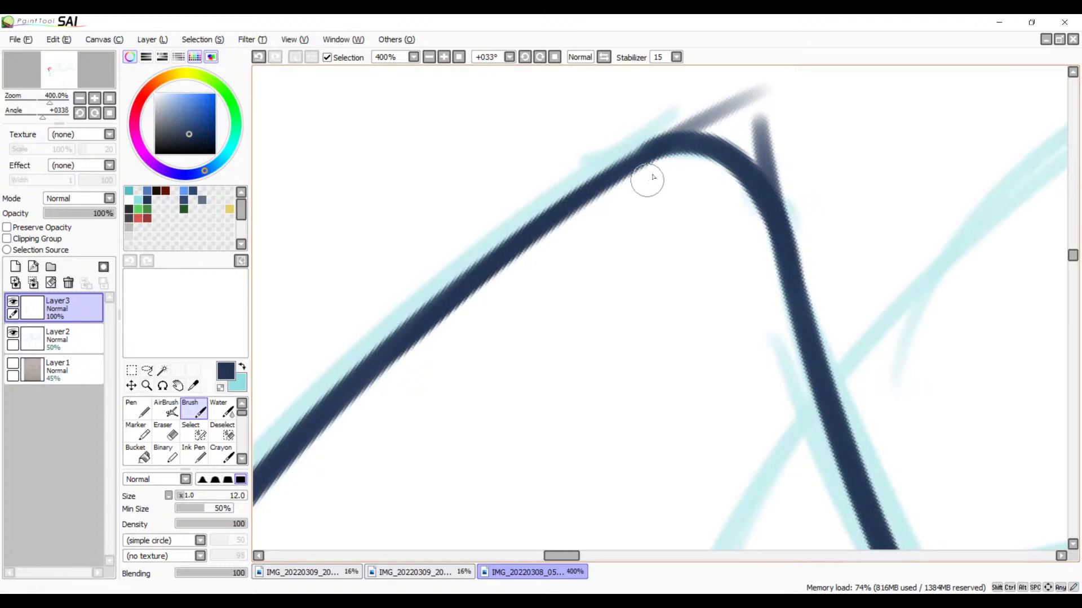
Step: Try to erase the two stray line ends outside the rounded corner with the eraser at size 40
drag(637, 226, 577, 286)
drag(617, 206, 696, 228)
key(e)
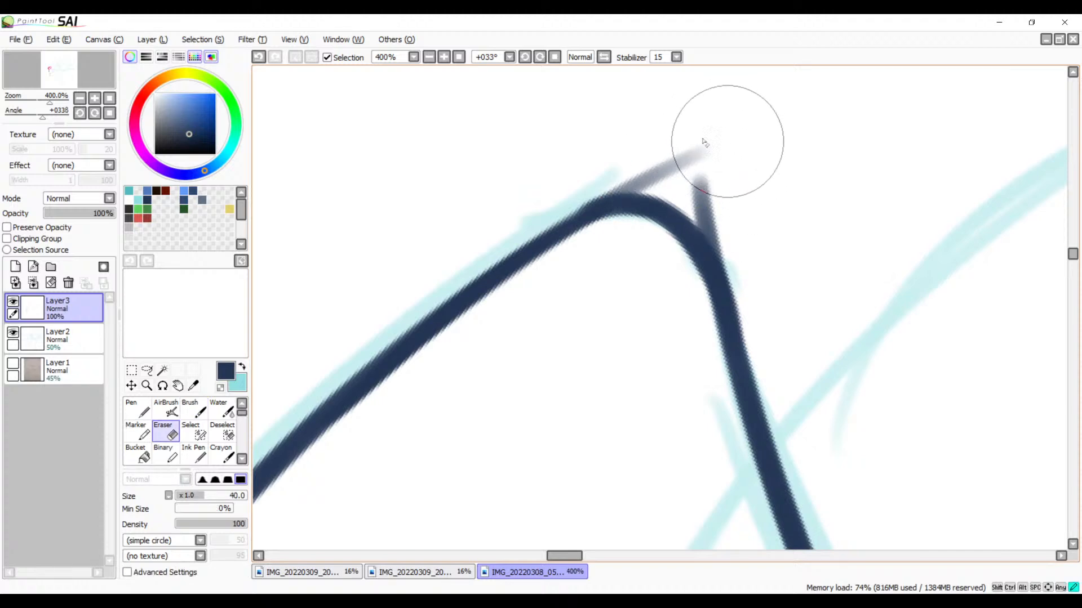
mouse_move(706, 144)
mouse_down()
mouse_move(658, 148)
mouse_move(637, 161)
mouse_up()
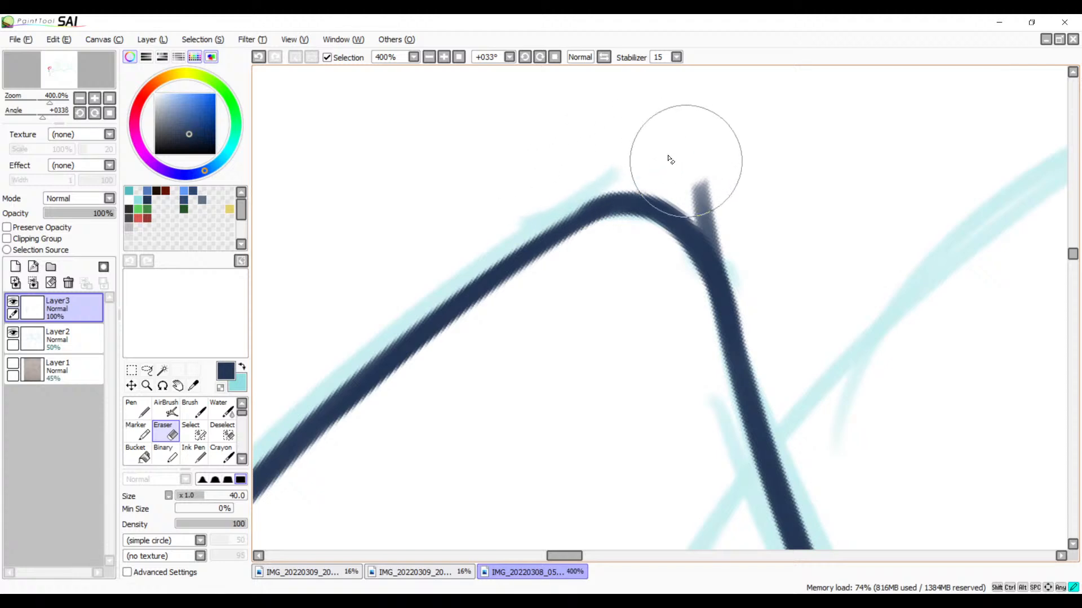
mouse_move(673, 161)
mouse_down()
mouse_move(715, 201)
mouse_move(719, 189)
mouse_move(734, 222)
mouse_move(724, 198)
mouse_up()
key(ctrl+z)
key(ctrl+z)
key(ctrl+z)
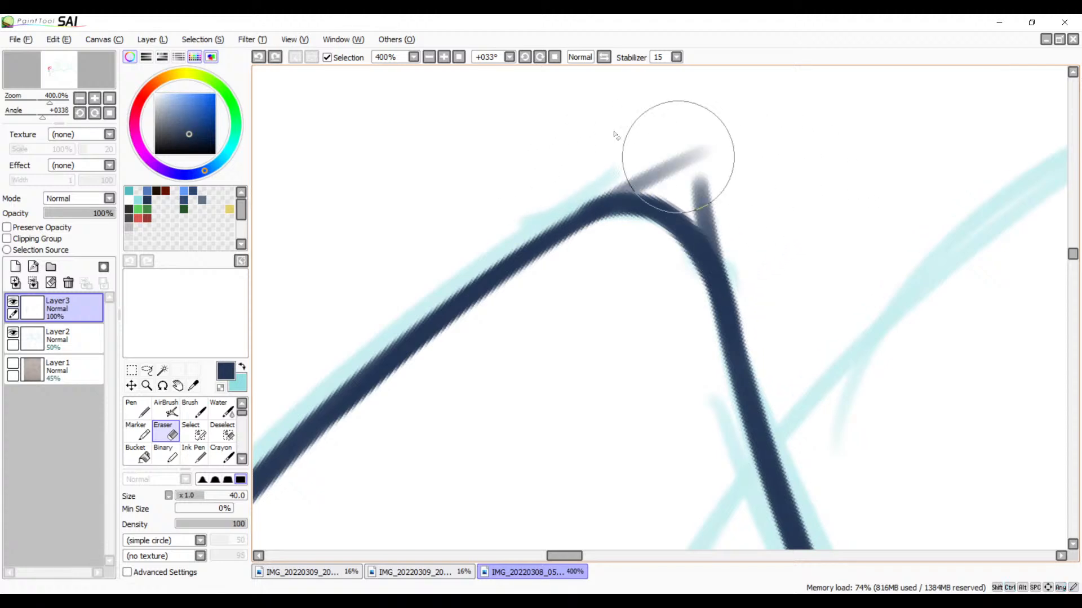
Step: Reduce the eraser to size 10 and erase the stray end of the head-crossing line outside the rounded corner
click(524, 57)
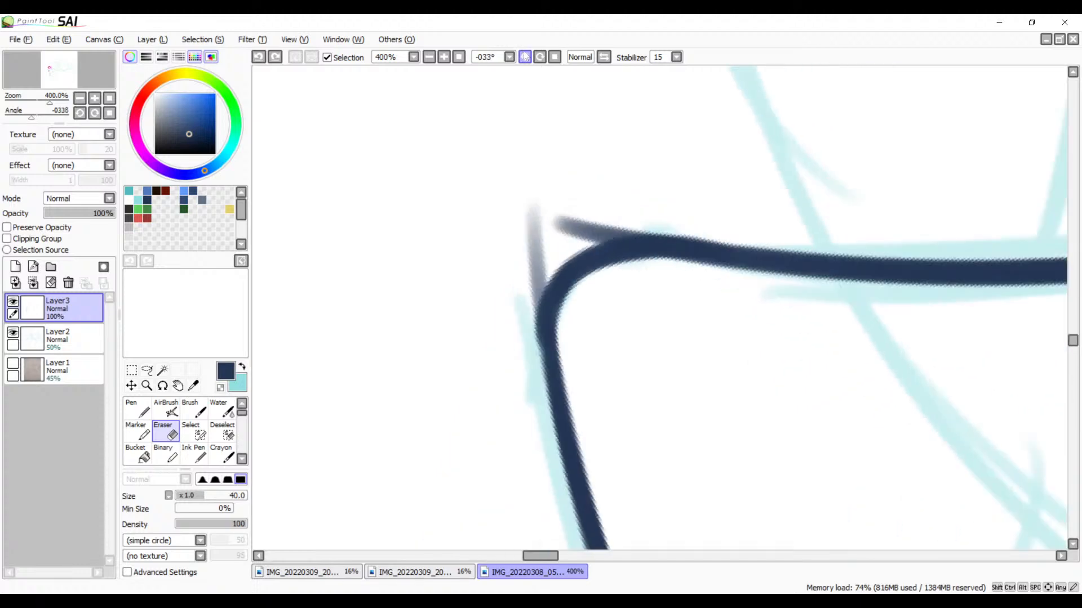
drag(704, 224, 668, 160)
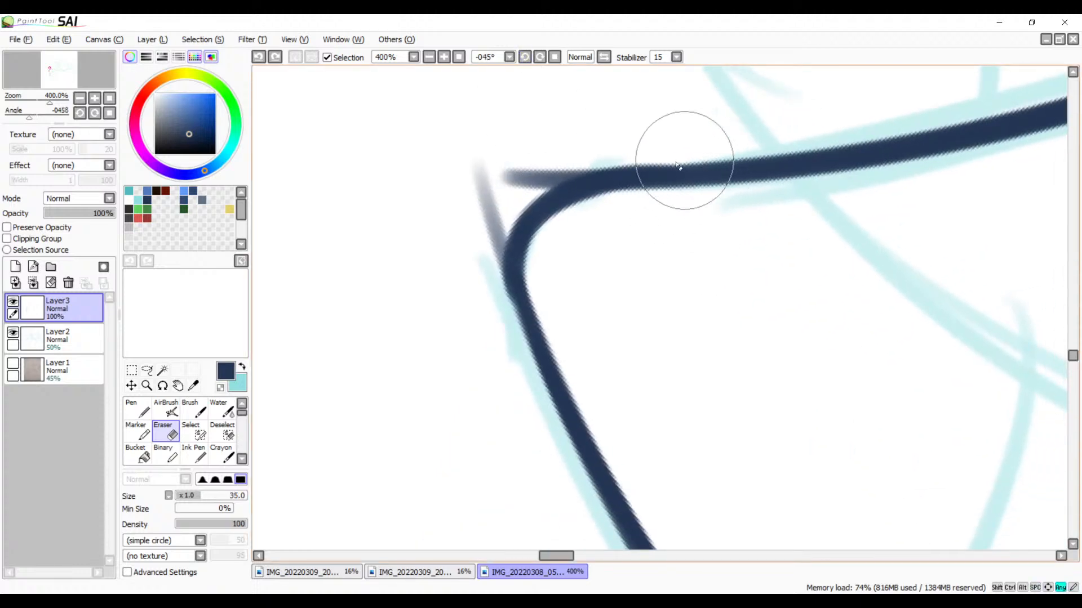
key(bracketleft)
key(bracketleft)
key(bracketleft)
key(bracketleft)
key(bracketleft)
key(bracketleft)
key(bracketleft)
key(bracketleft)
mouse_move(598, 151)
mouse_down()
mouse_move(538, 176)
mouse_move(516, 189)
mouse_move(597, 160)
mouse_move(510, 202)
mouse_move(547, 178)
mouse_move(612, 161)
mouse_move(522, 191)
mouse_up()
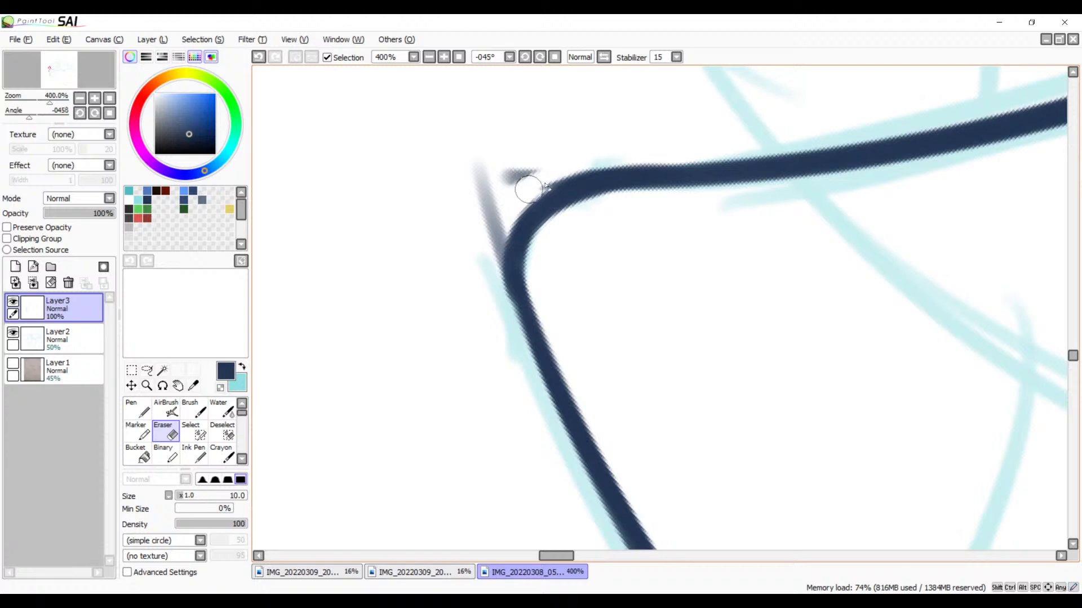
drag(607, 165, 551, 183)
mouse_move(607, 164)
mouse_down()
mouse_move(528, 191)
mouse_move(639, 160)
mouse_up()
drag(534, 190, 644, 158)
drag(583, 172, 526, 198)
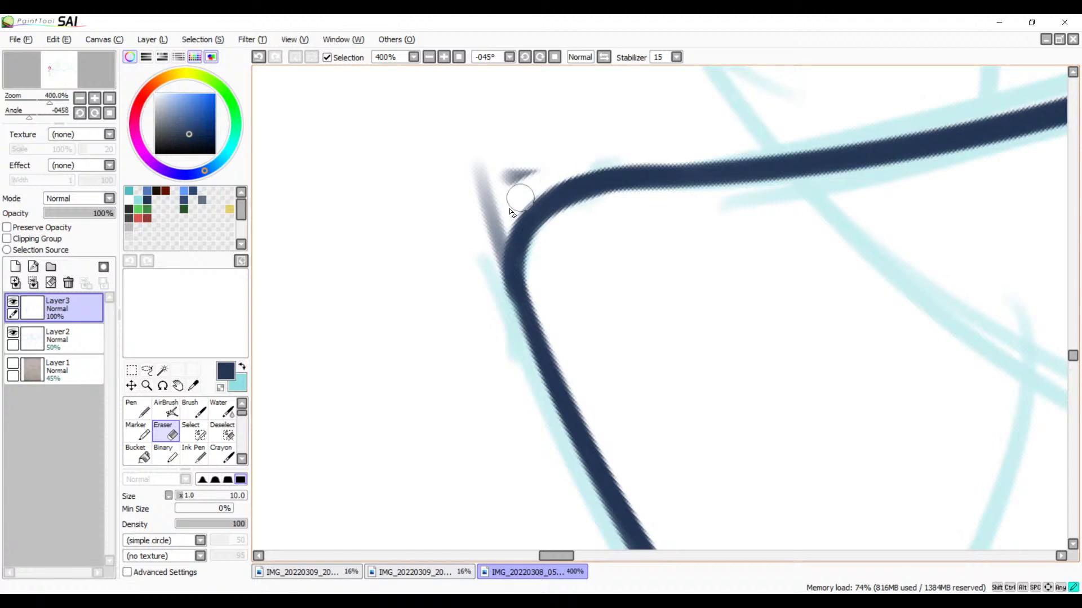
mouse_move(563, 150)
mouse_down()
mouse_move(512, 178)
mouse_move(527, 165)
mouse_move(497, 163)
mouse_move(520, 149)
mouse_up()
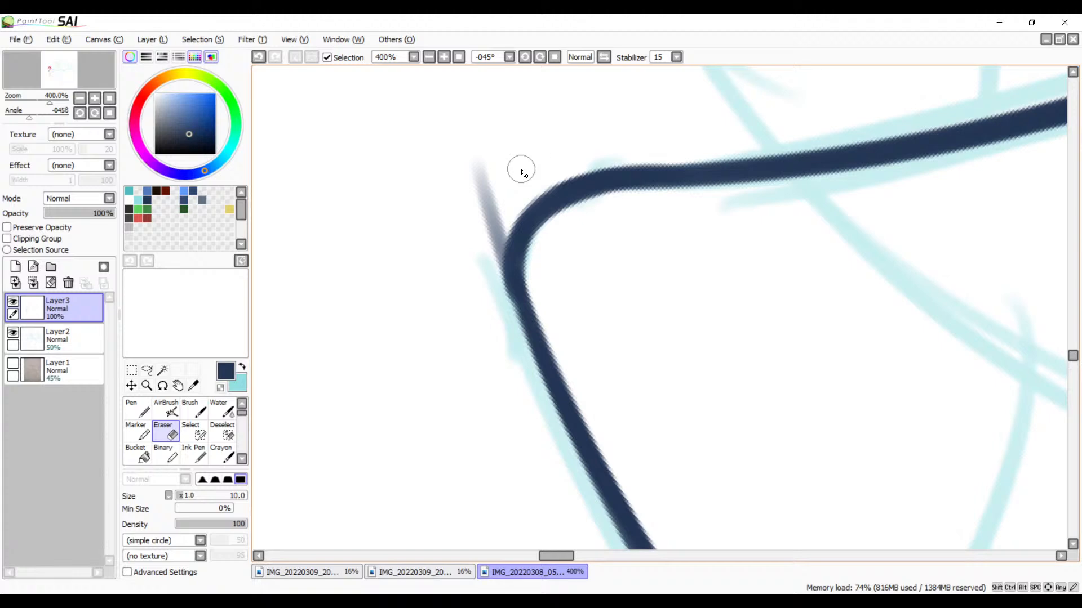
Step: Erase the outer curve's stray faded end and trim the bump along the outer edge of the rounded corner
mouse_move(486, 165)
mouse_down()
mouse_move(472, 238)
mouse_move(476, 248)
mouse_move(504, 211)
mouse_move(484, 264)
mouse_move(502, 216)
mouse_move(493, 299)
mouse_up()
drag(502, 220, 497, 305)
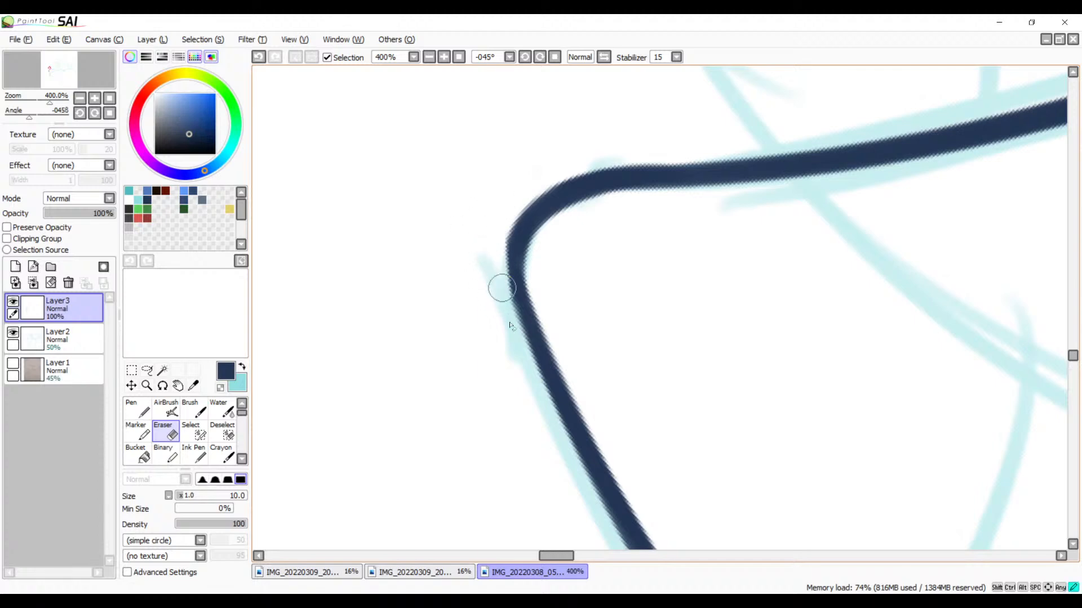
key(ctrl+z)
drag(491, 262, 496, 321)
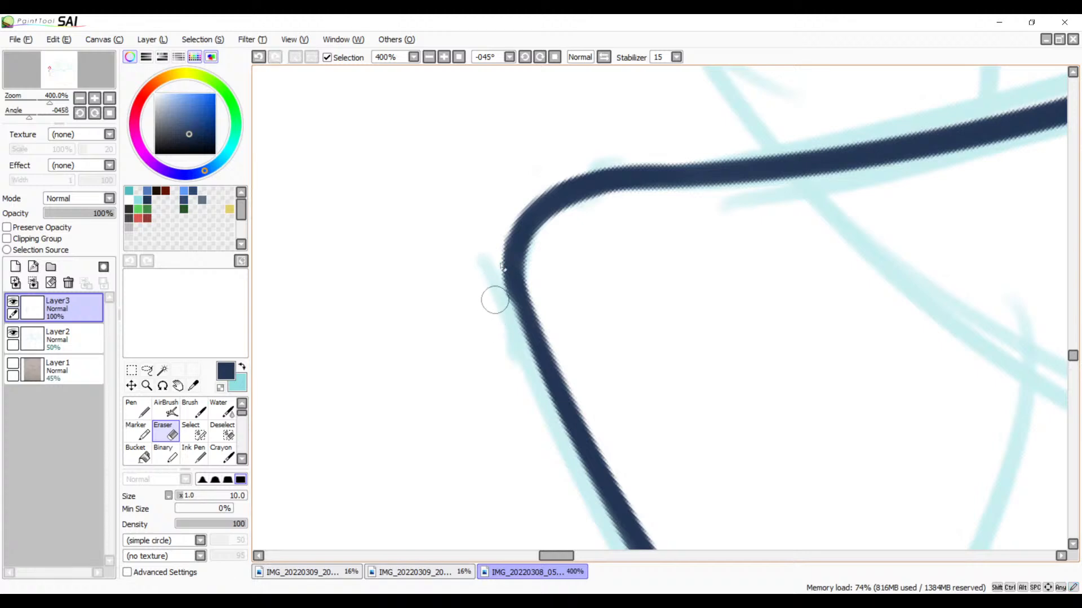
drag(501, 221, 500, 319)
key(ctrl+z)
drag(498, 239, 499, 319)
Step: Smooth the joint between the rounded corner and the outer curve with a short navy brush stroke at size 12, redrawing it until even
key(space)
mouse_move(636, 349)
mouse_down()
mouse_move(605, 312)
mouse_move(619, 307)
mouse_up()
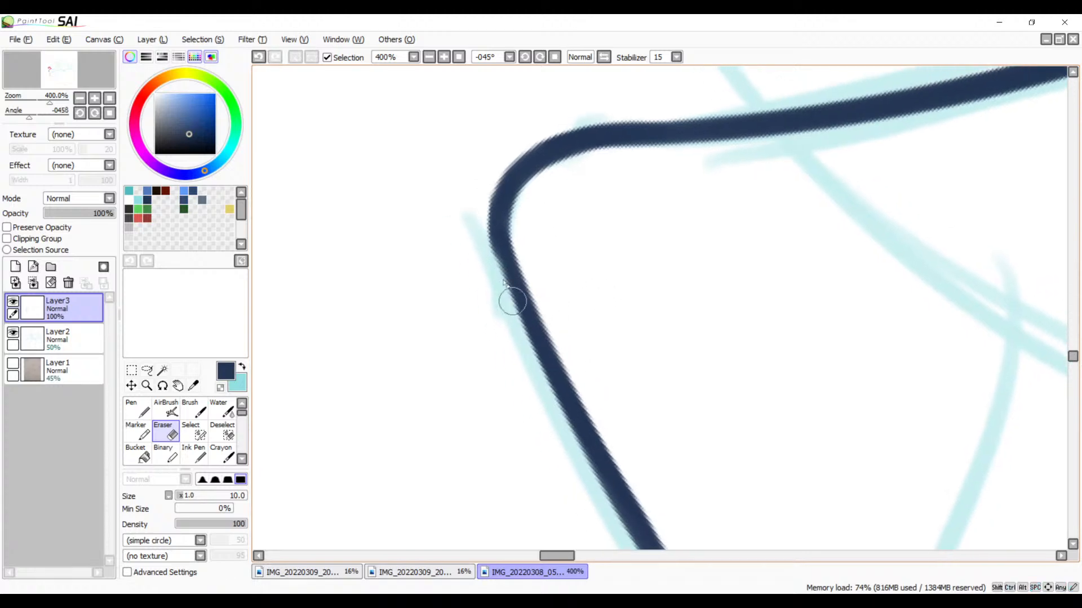
key(b)
drag(497, 229, 524, 331)
key(ctrl+z)
drag(498, 230, 528, 309)
key(ctrl+z)
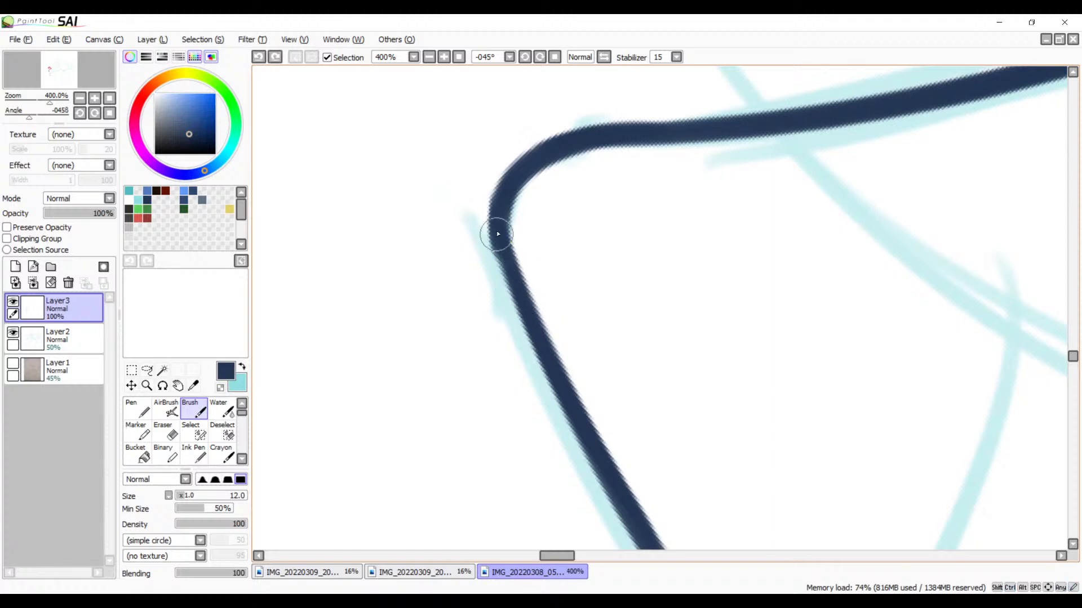
drag(497, 232, 516, 311)
key(ctrl+z)
drag(496, 235, 531, 314)
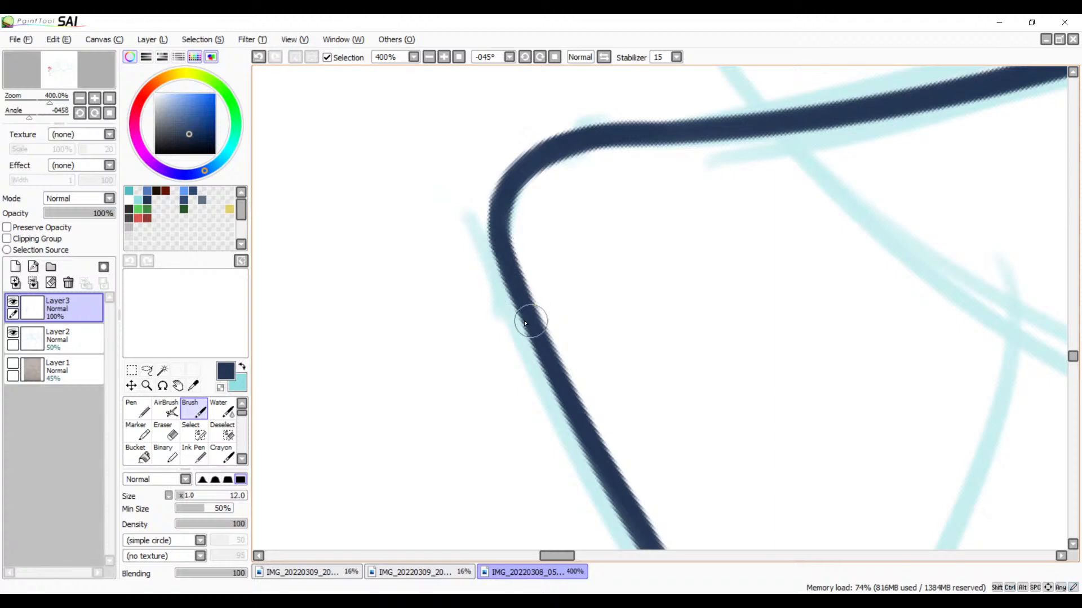
Step: Ink the inner curve of the hatched sketch shape, running from its pointed tip to the line crossing the round head
mouse_move(601, 258)
mouse_down()
mouse_move(624, 295)
mouse_move(638, 285)
mouse_up()
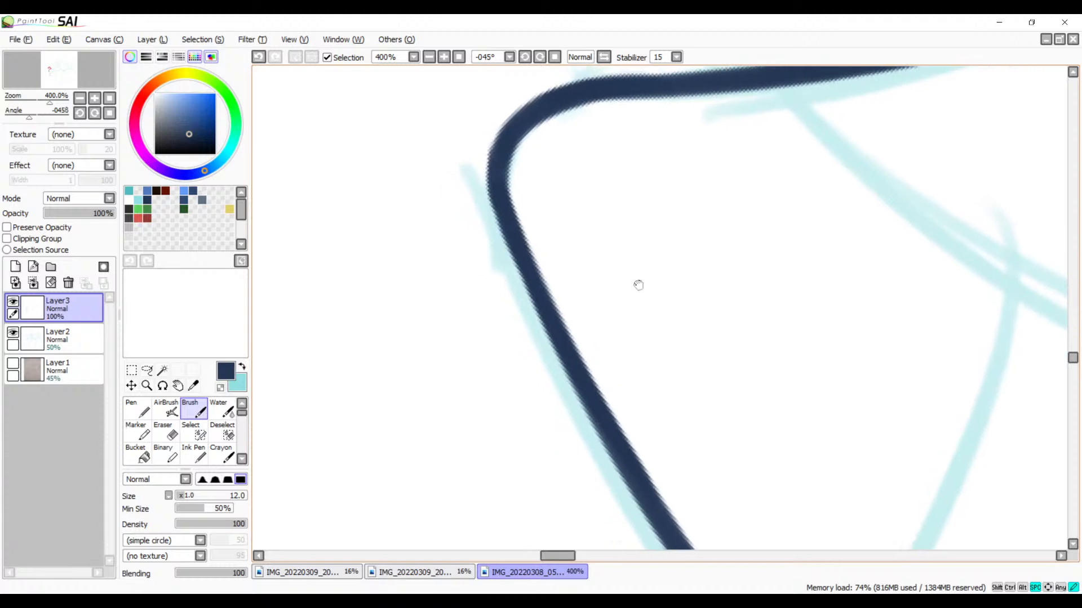
drag(714, 285, 711, 303)
mouse_move(988, 213)
mouse_down()
mouse_move(736, 289)
mouse_move(739, 272)
mouse_move(584, 347)
mouse_move(775, 294)
mouse_up()
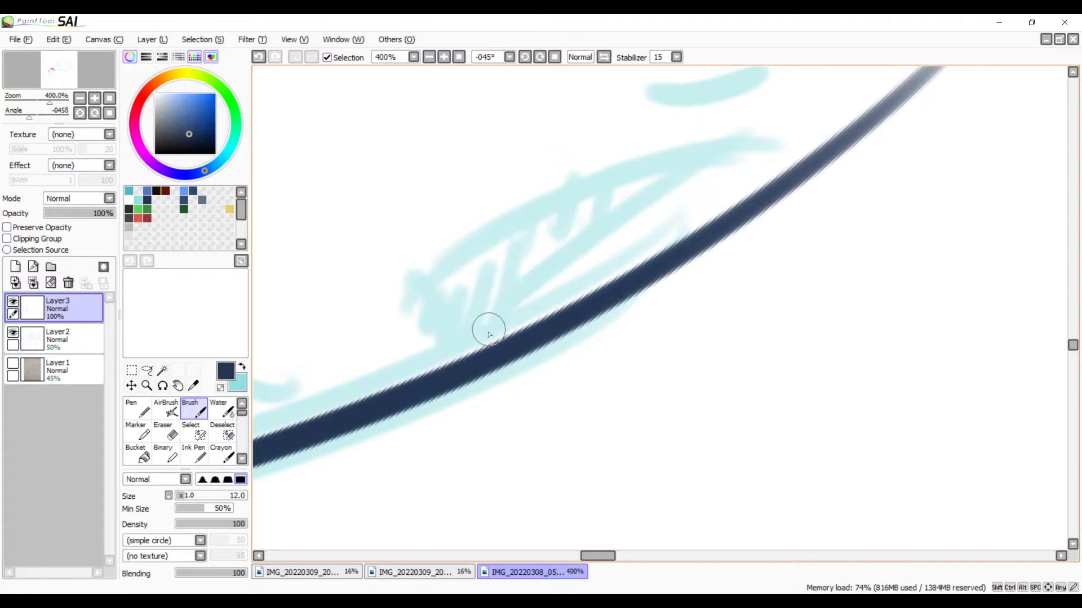
drag(483, 355, 823, 151)
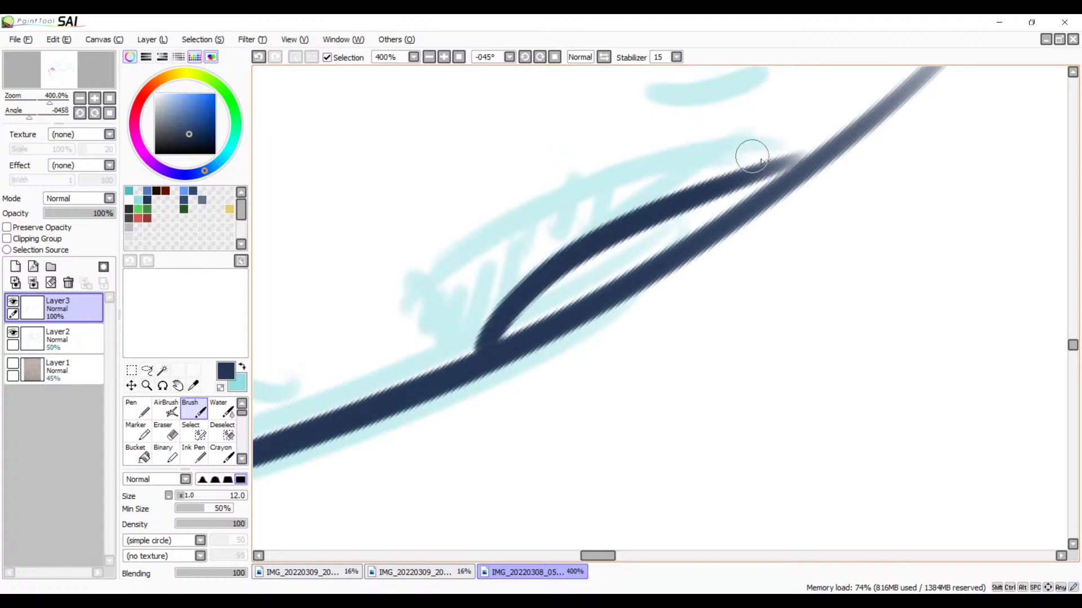
key(ctrl+z)
drag(749, 147, 497, 339)
key(ctrl+z)
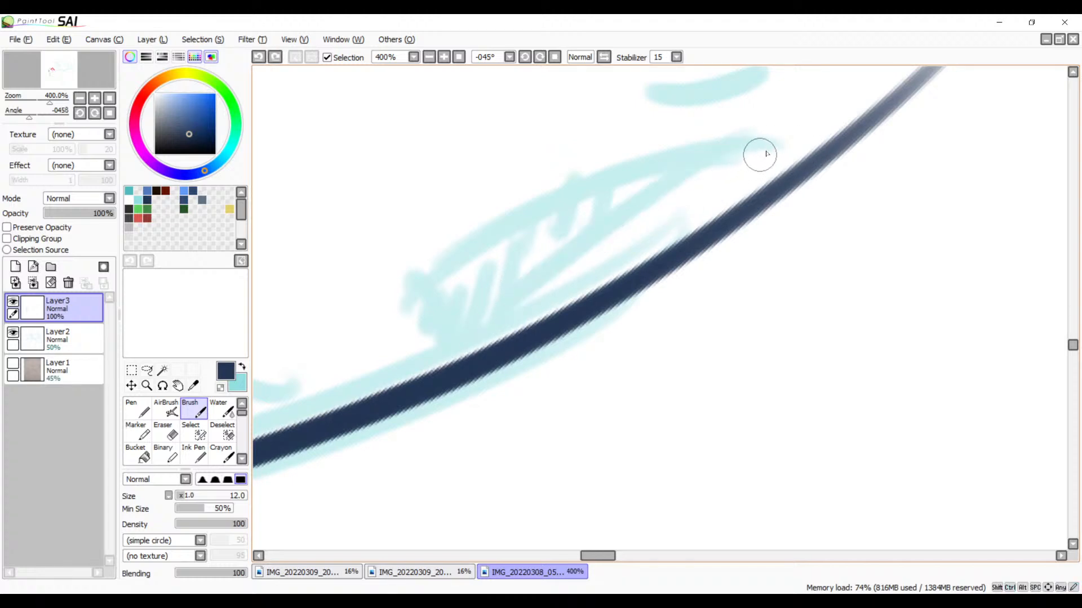
drag(759, 154, 493, 347)
Step: Ink the long upper curve of the hatched shape and a short stroke connecting it to the line crossing the round head
mouse_move(749, 145)
mouse_down()
mouse_move(575, 191)
mouse_move(360, 322)
mouse_up()
key(ctrl+z)
drag(765, 150, 343, 367)
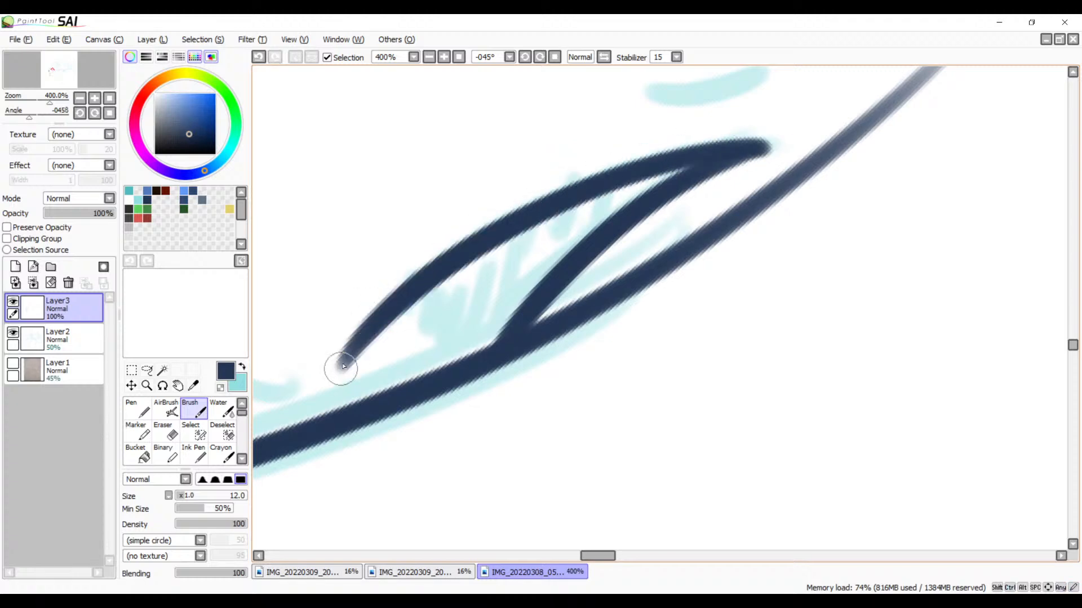
drag(422, 294, 451, 338)
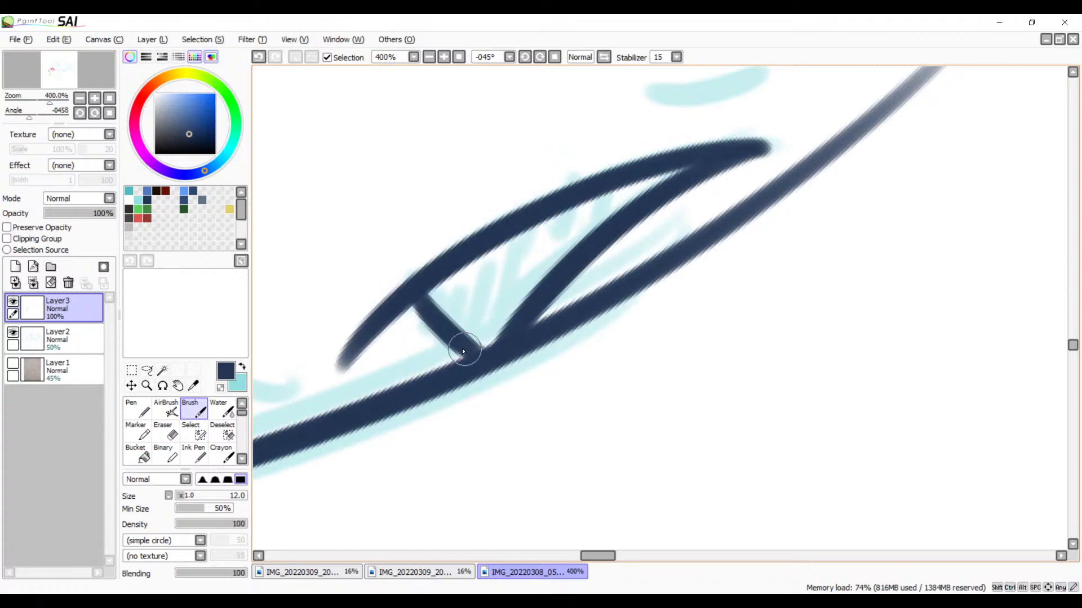
key(ctrl+z)
drag(417, 296, 452, 371)
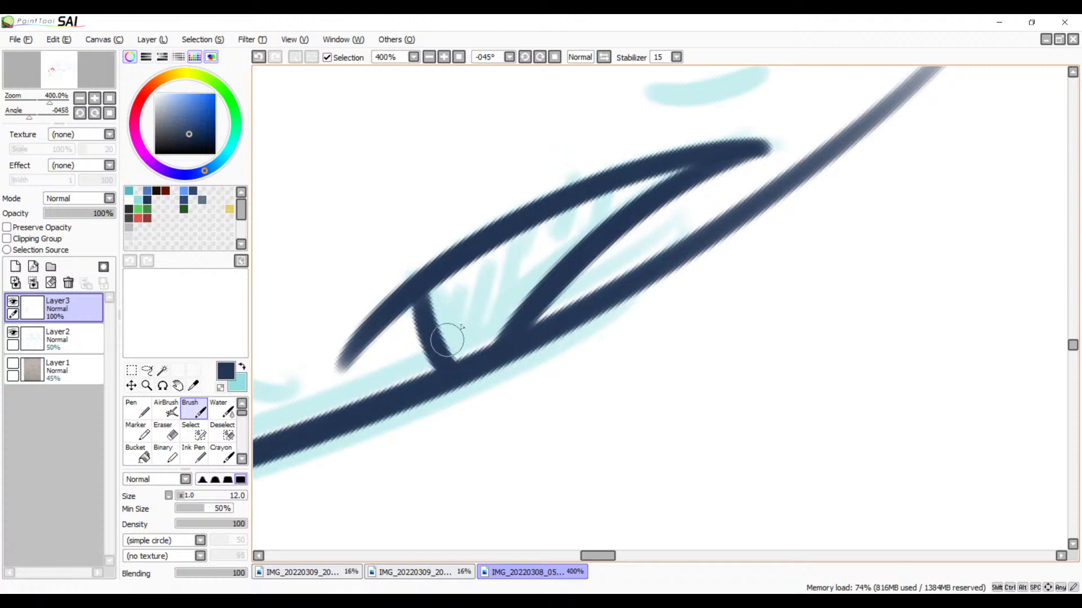
Step: Erase the excess length of the line crossing the round head where it continues past the hatched shape's inner curve
drag(624, 288, 498, 384)
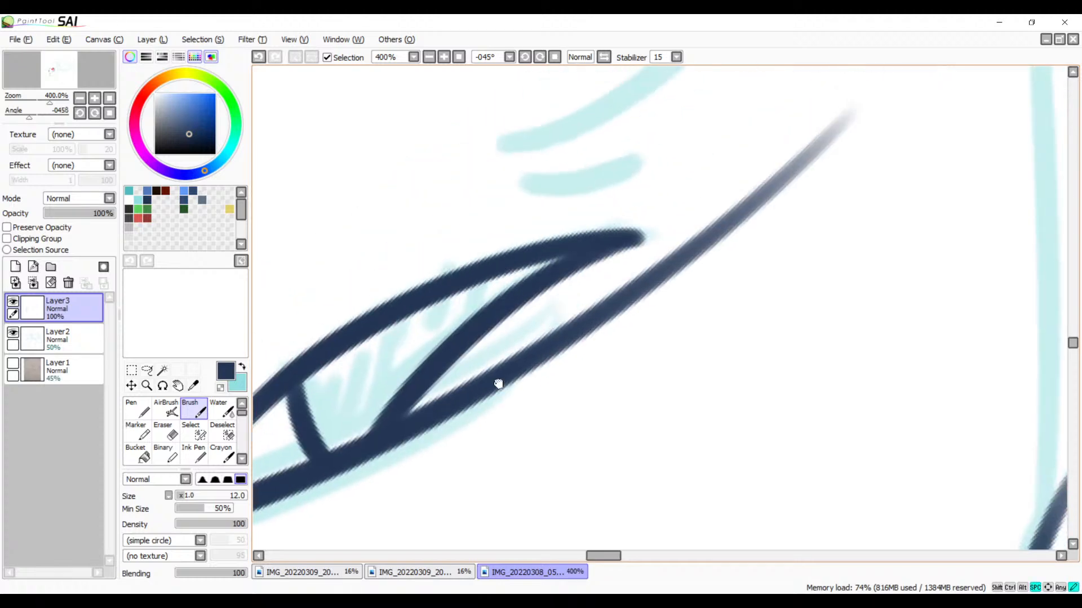
key(e)
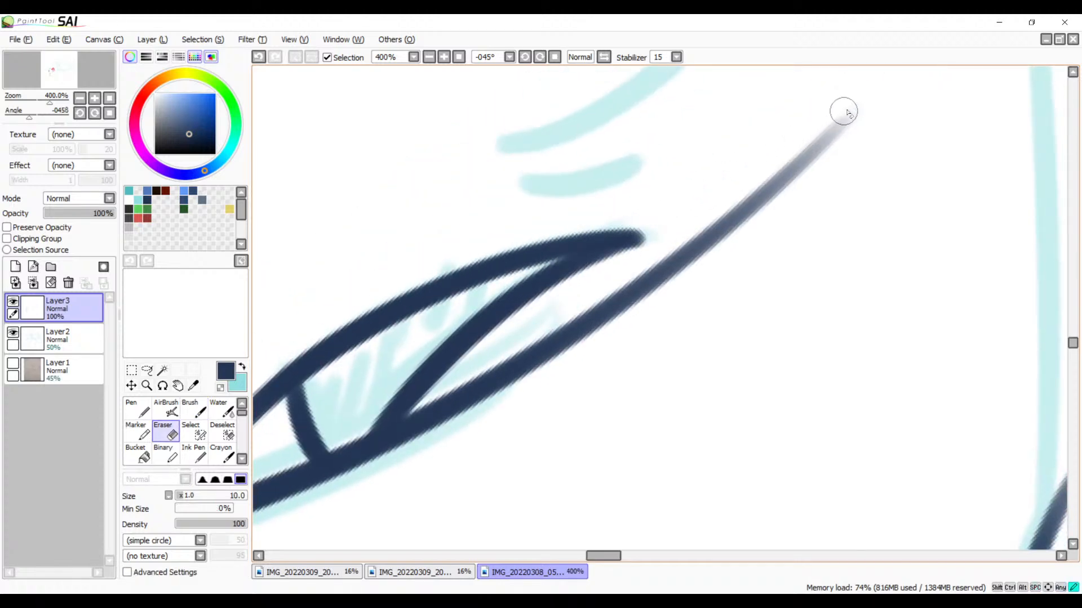
mouse_move(843, 109)
mouse_down()
mouse_move(753, 188)
mouse_move(723, 244)
mouse_move(605, 312)
mouse_move(544, 365)
mouse_move(561, 326)
mouse_move(439, 417)
mouse_move(456, 395)
mouse_move(374, 485)
mouse_move(451, 386)
mouse_move(374, 483)
mouse_move(442, 390)
mouse_move(379, 479)
mouse_move(444, 392)
mouse_move(380, 478)
mouse_move(430, 399)
mouse_move(381, 473)
mouse_move(397, 447)
mouse_move(410, 454)
mouse_move(378, 462)
mouse_up()
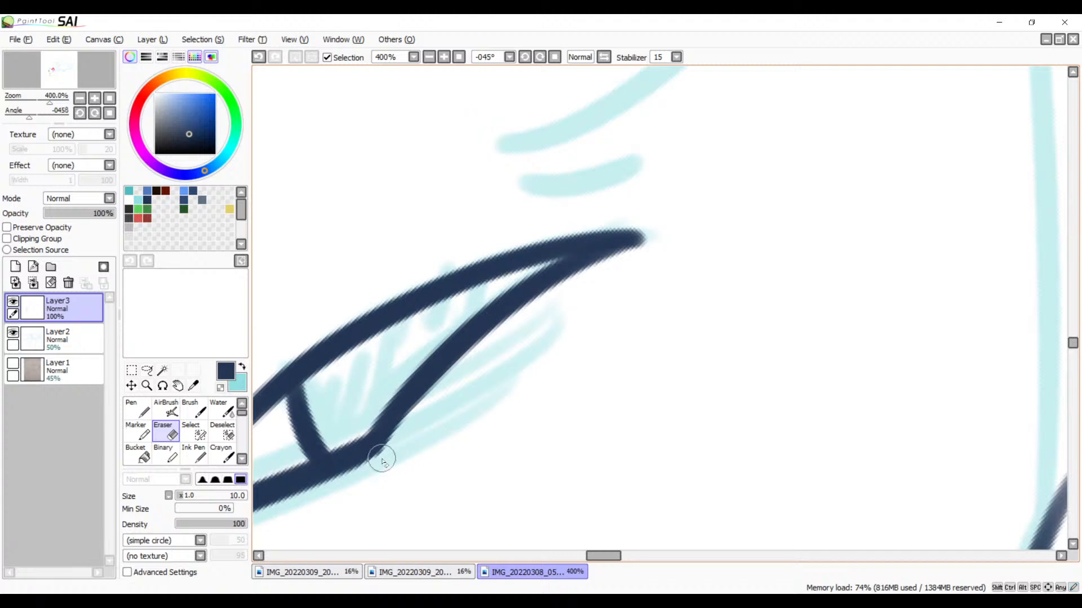
Step: Erase the hatched shape's upper curve where it overshoots the short connecting stroke, and re-ink that connecting stroke
drag(514, 410, 733, 330)
drag(492, 288, 490, 332)
key(b)
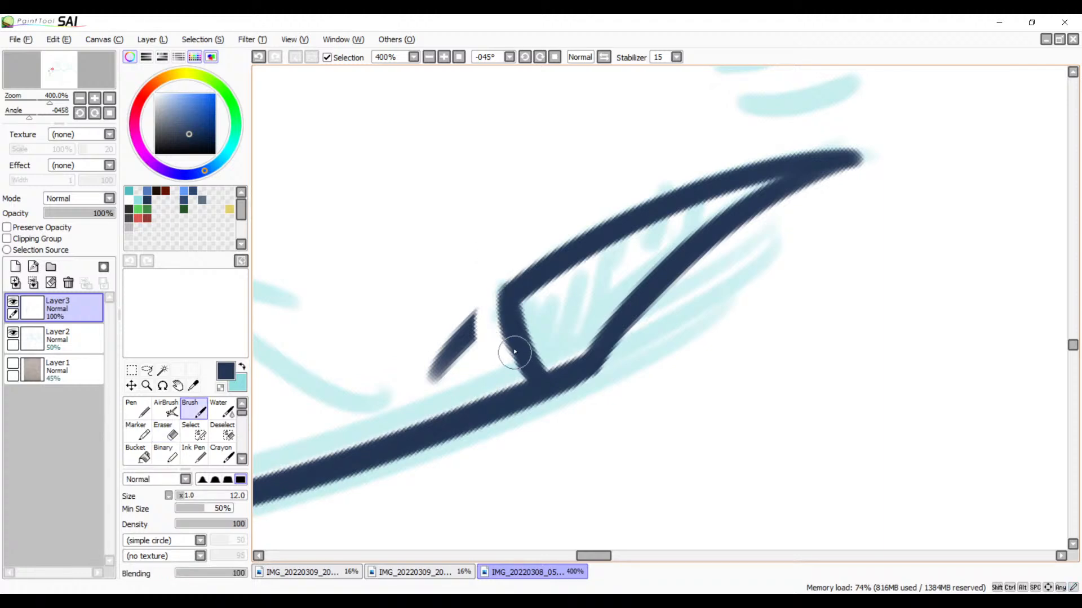
drag(512, 296, 527, 366)
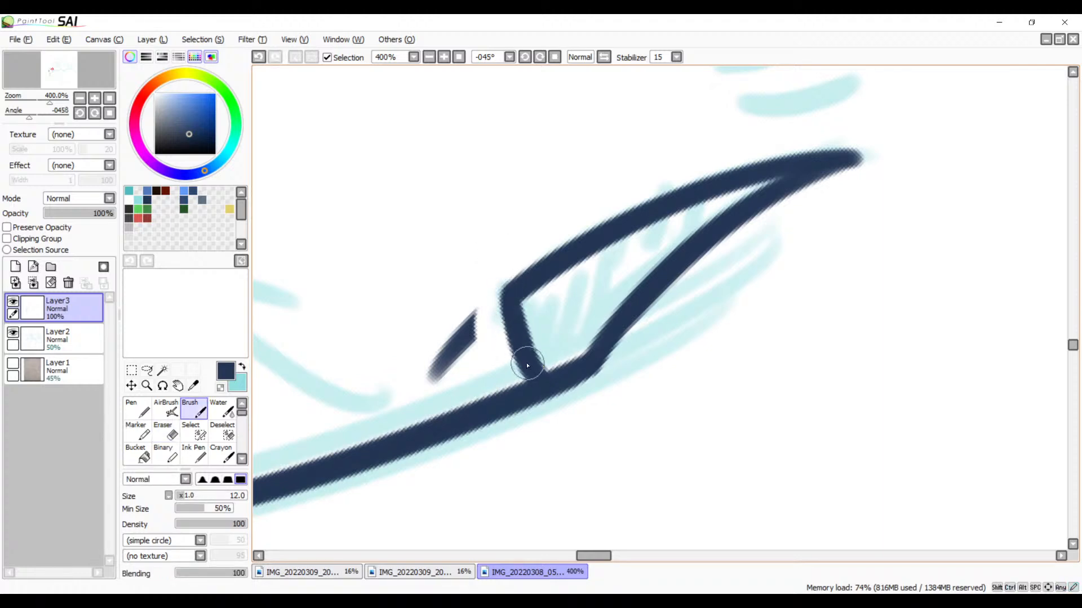
key(e)
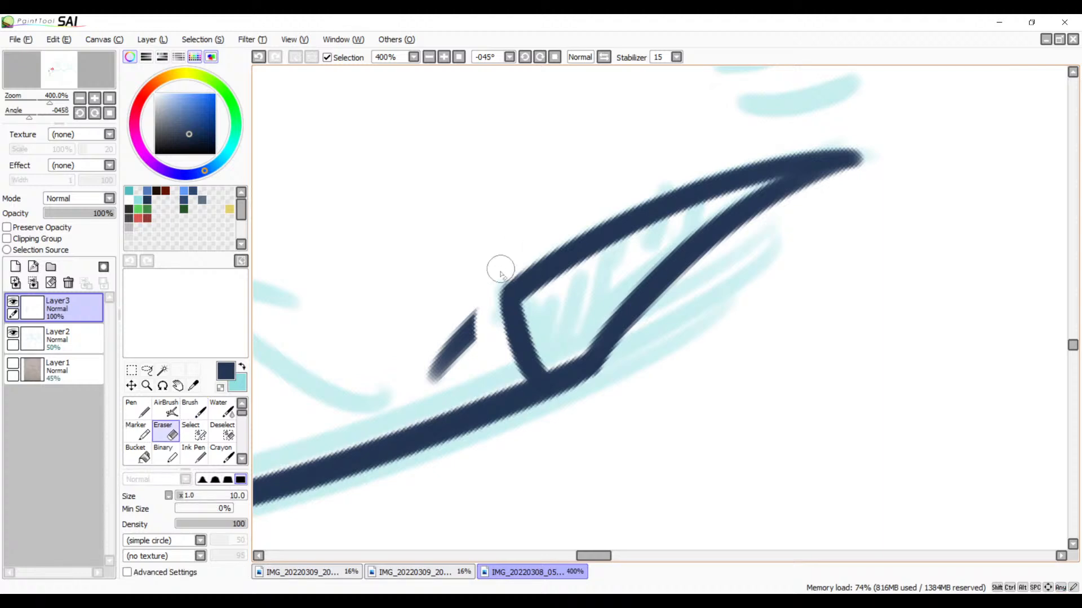
drag(498, 274, 431, 375)
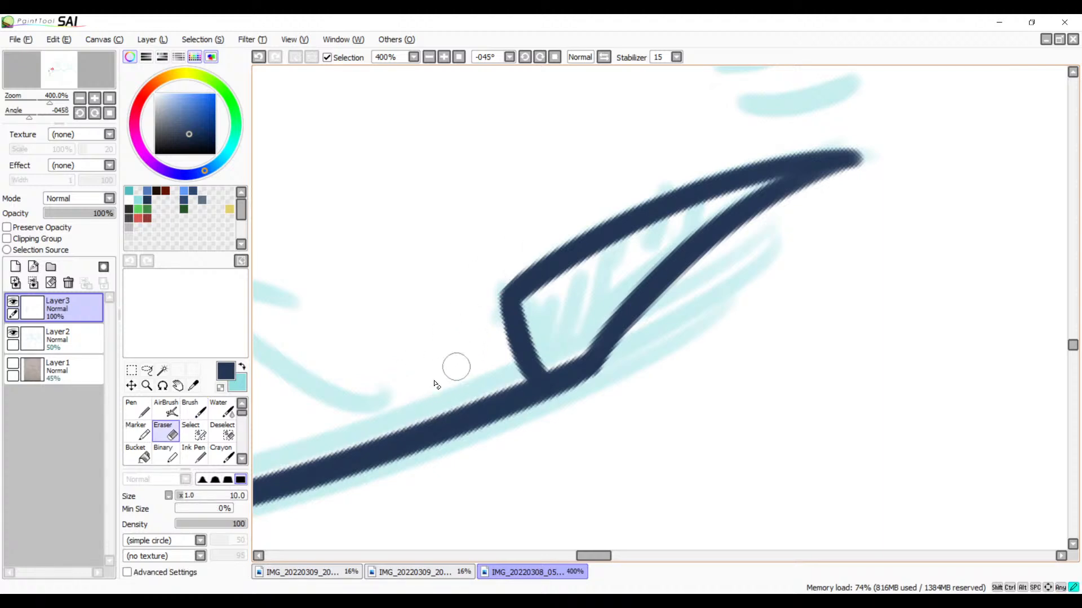
Step: Reset the canvas rotation to 0° and examine the inked lines, from the whole drawing down to the rounded corner
click(429, 57)
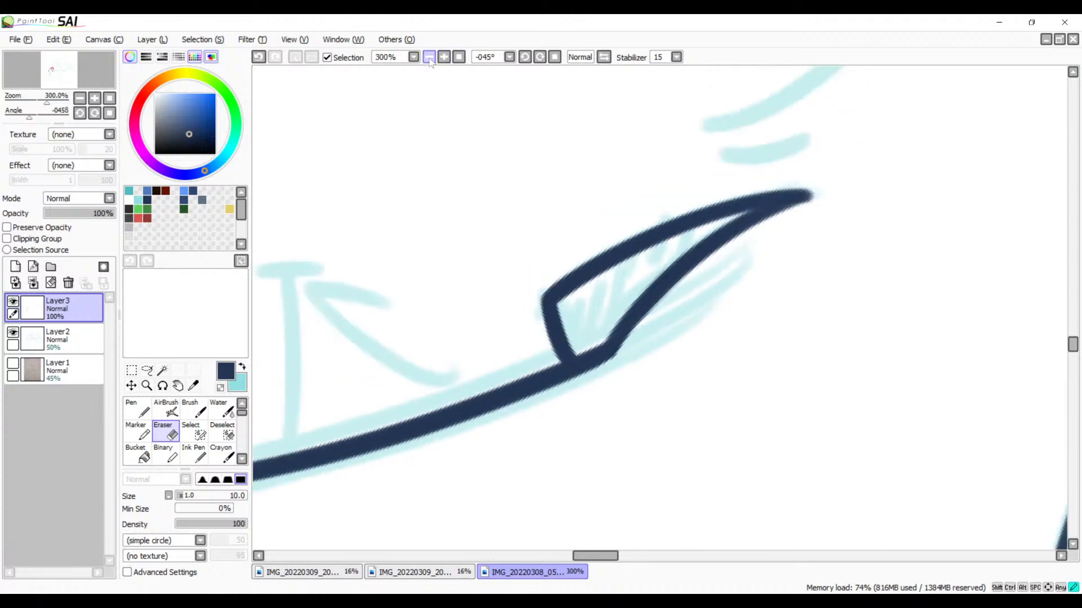
click(429, 58)
click(429, 58)
click(429, 58)
click(429, 58)
click(429, 58)
key(space)
mouse_move(574, 322)
mouse_down()
mouse_move(483, 224)
mouse_move(496, 205)
mouse_up()
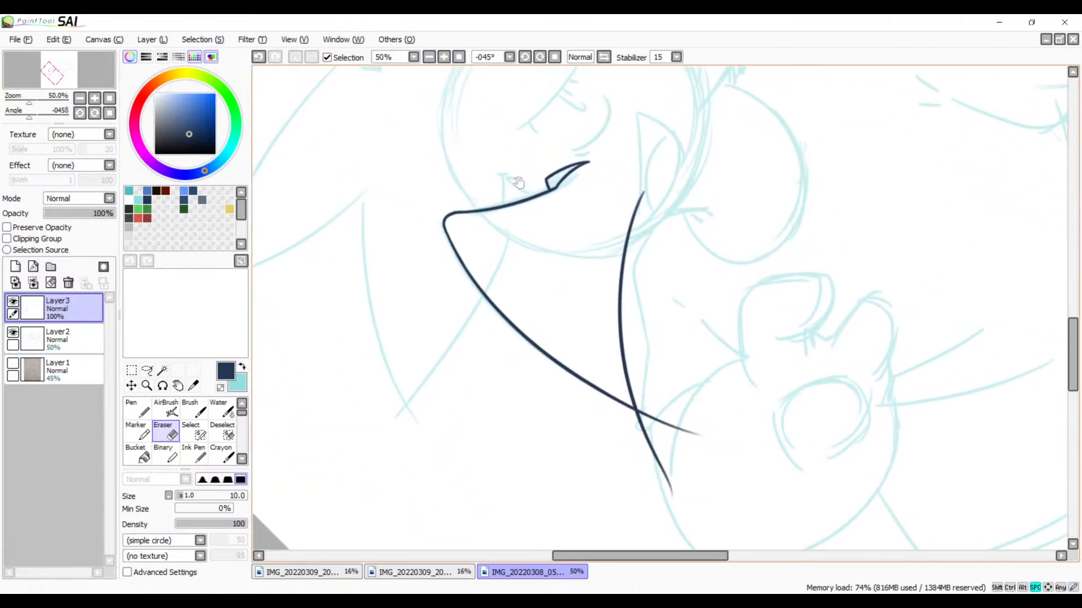
click(555, 57)
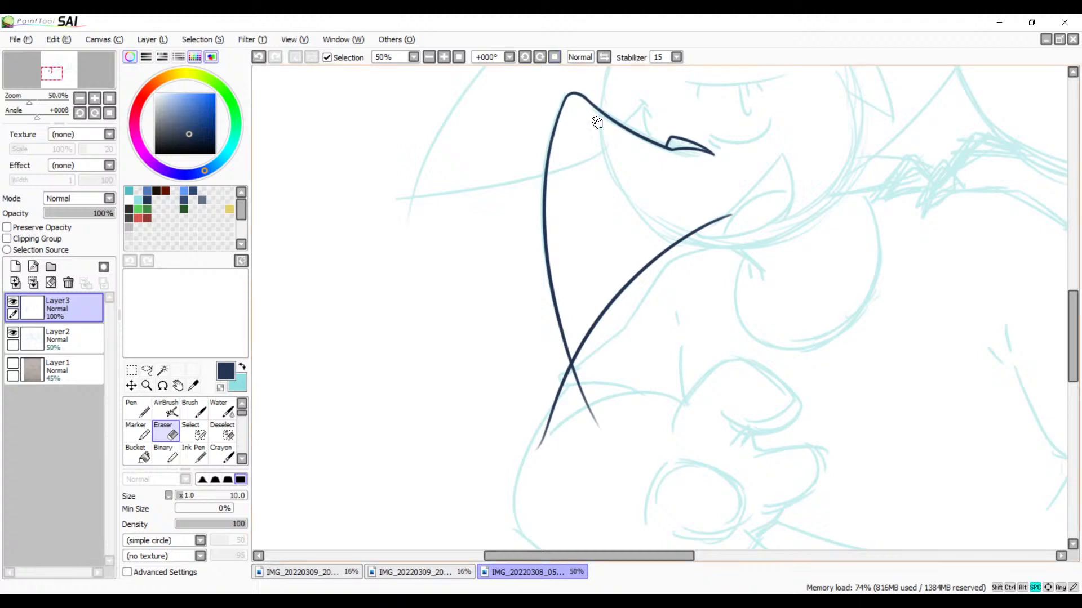
drag(597, 121, 583, 230)
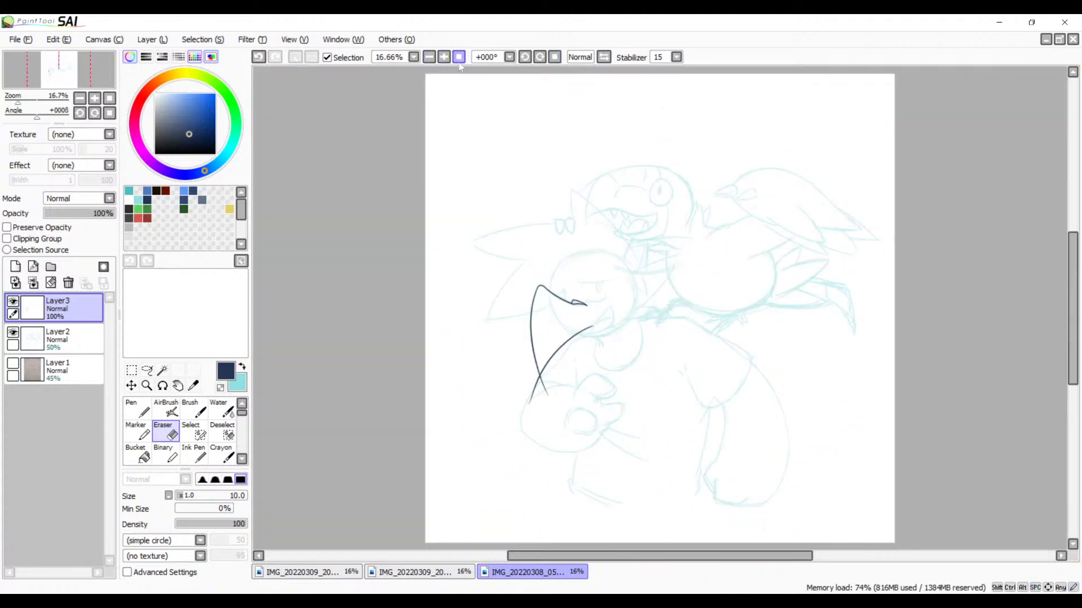
click(444, 58)
click(444, 58)
click(444, 58)
click(443, 58)
click(443, 58)
click(444, 58)
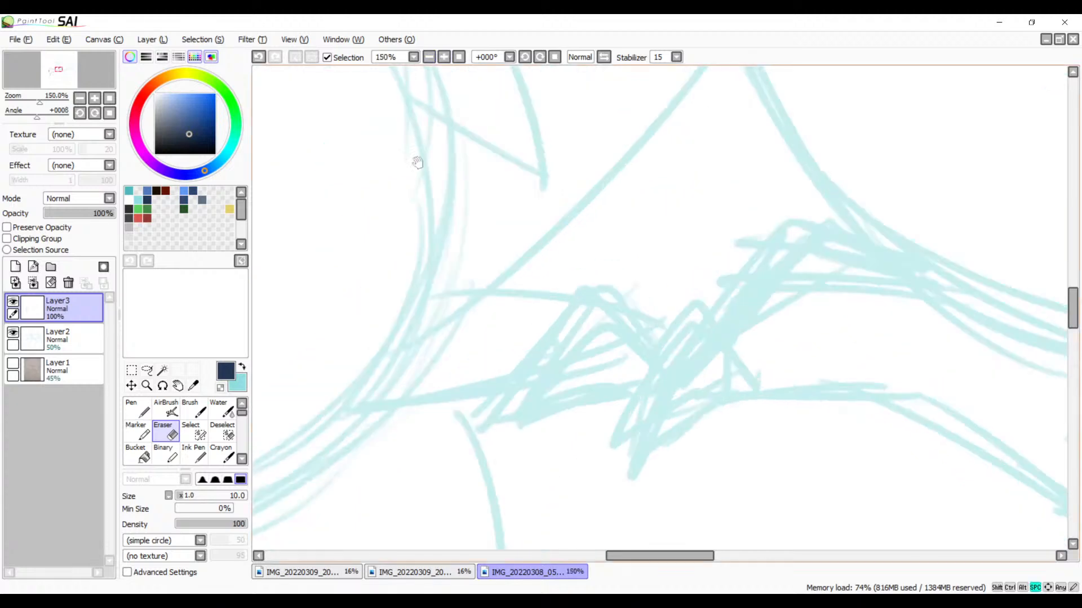
drag(417, 161, 599, 312)
drag(290, 343, 698, 313)
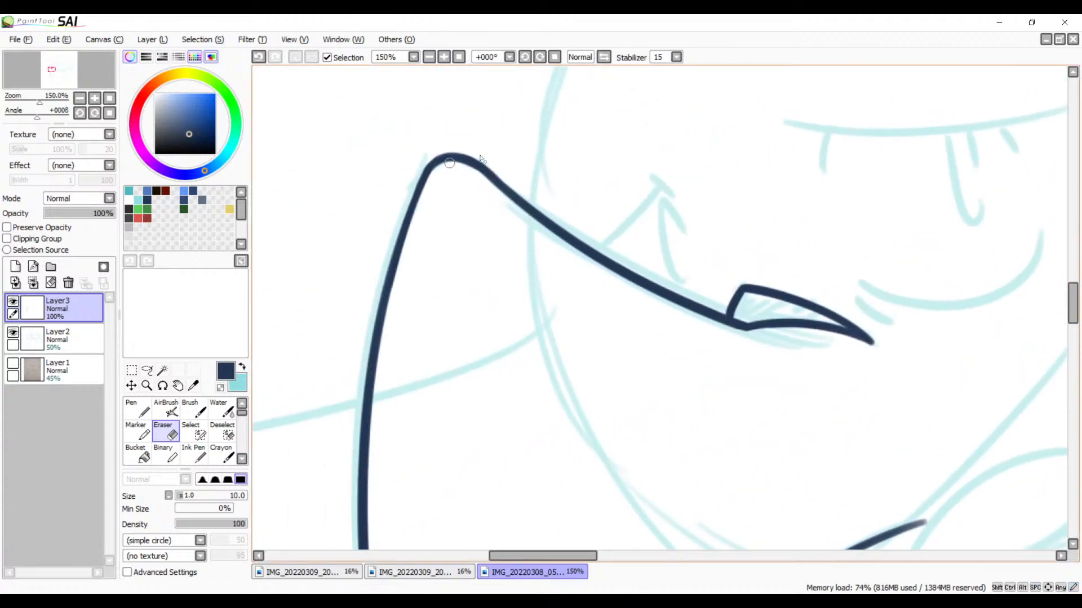
click(444, 58)
click(444, 57)
click(444, 58)
drag(404, 171, 759, 428)
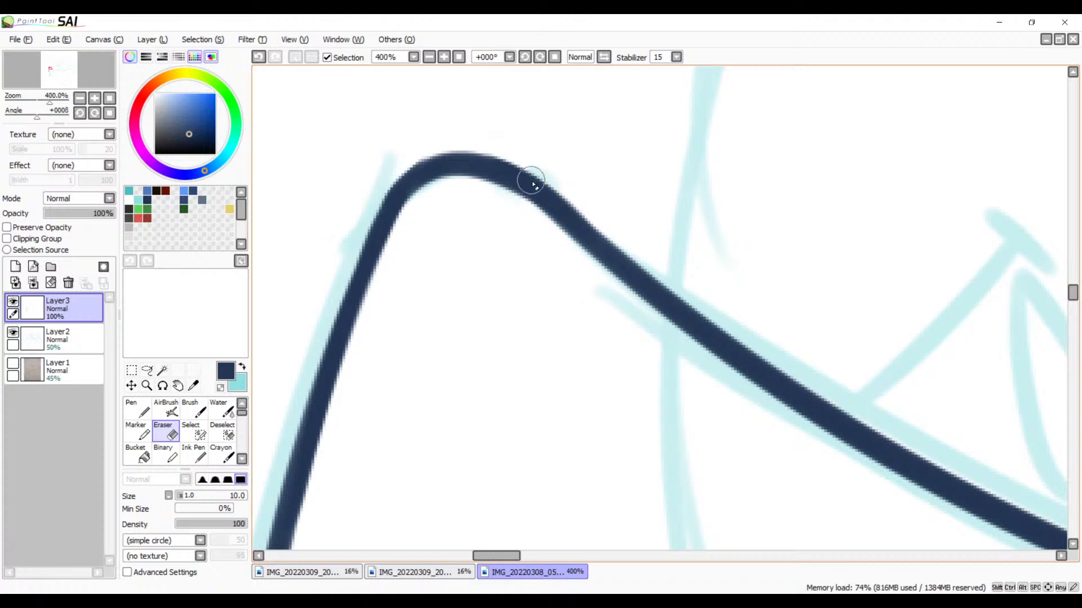
key(b)
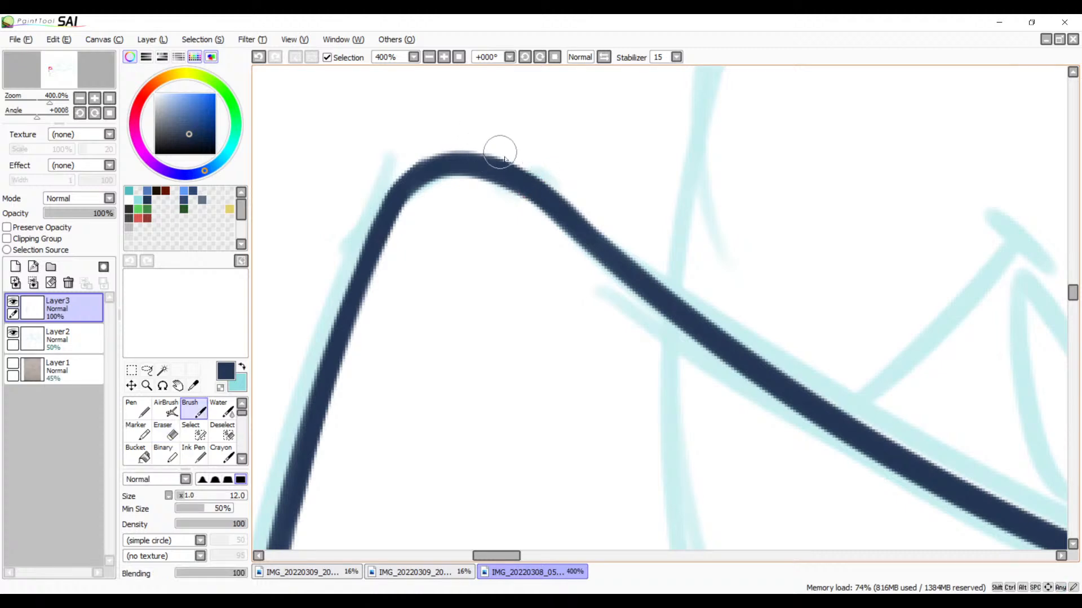
mouse_move(479, 139)
mouse_down()
mouse_move(591, 244)
mouse_move(623, 261)
mouse_up()
key(ctrl+z)
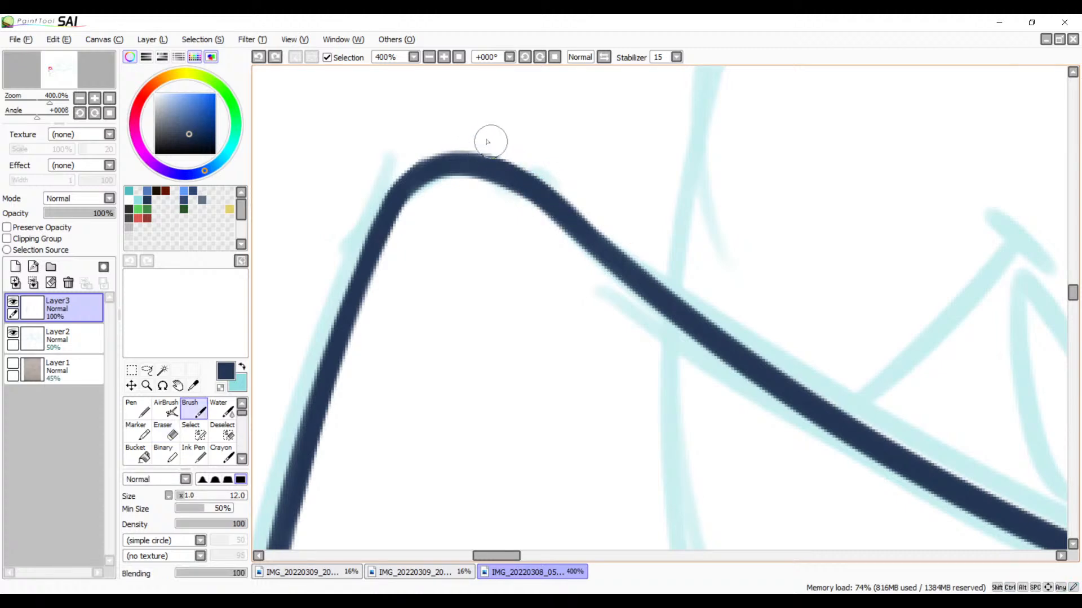
drag(489, 141, 645, 274)
key(ctrl+z)
drag(483, 145, 633, 277)
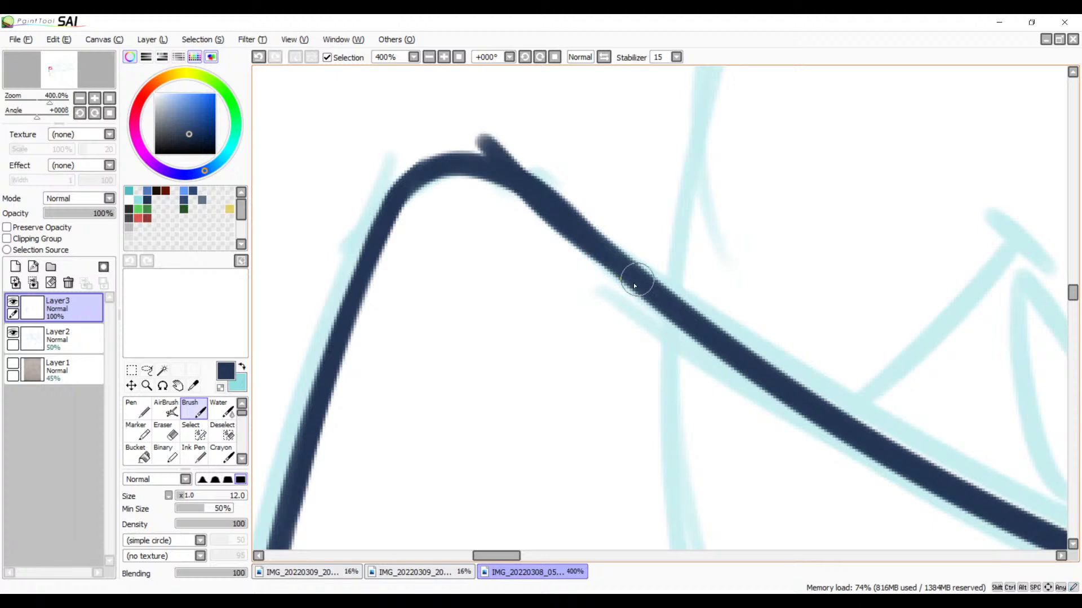
key(ctrl+z)
drag(482, 140, 640, 277)
key(ctrl+z)
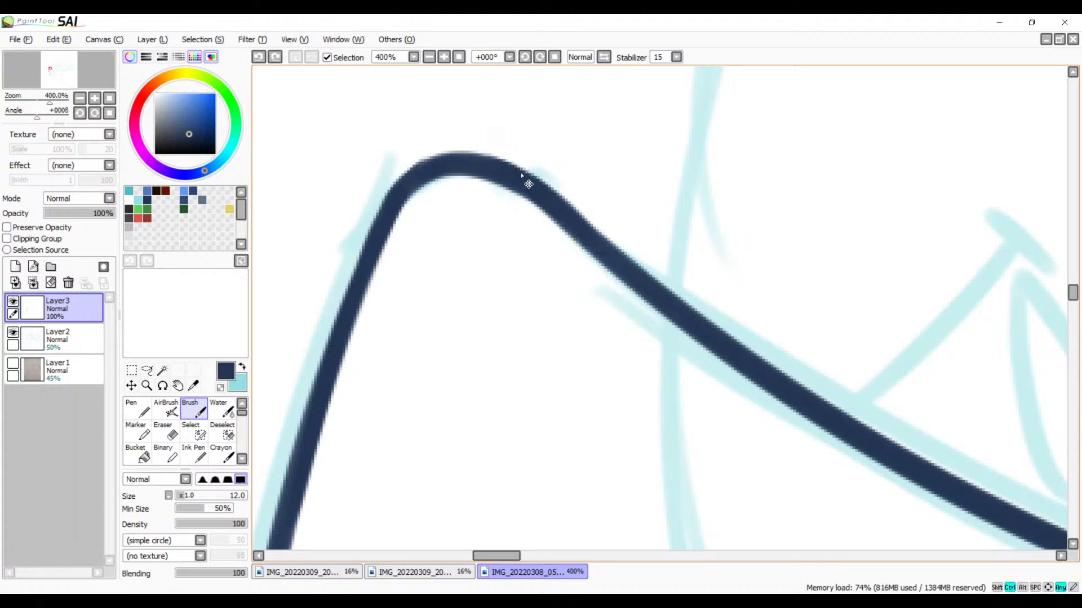
mouse_move(488, 135)
mouse_down()
mouse_move(641, 275)
mouse_move(664, 278)
mouse_up()
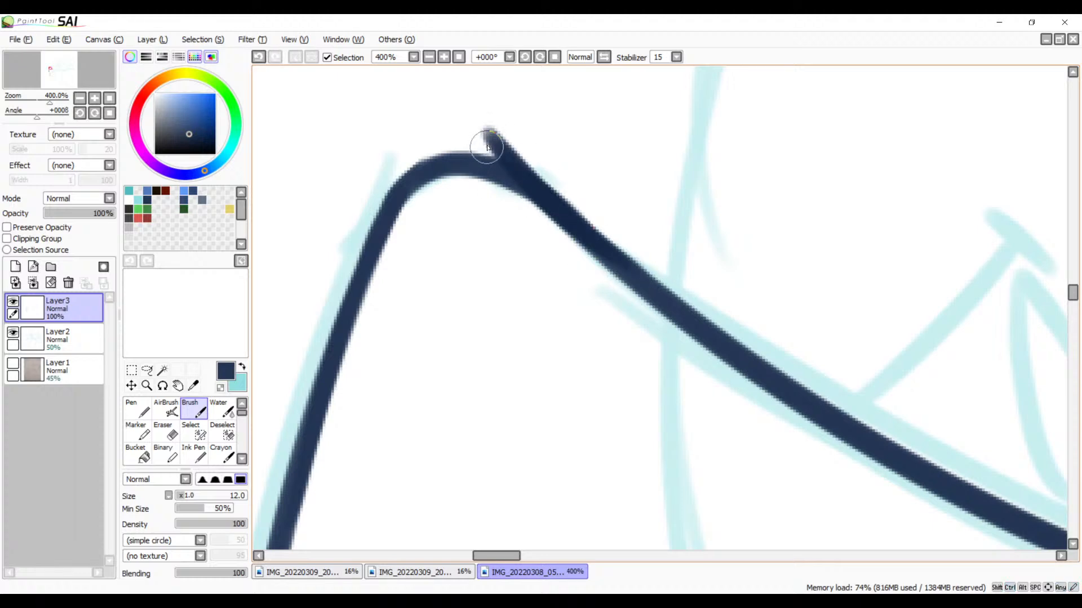
mouse_move(500, 154)
mouse_down()
mouse_move(440, 154)
mouse_move(391, 225)
mouse_up()
key(ctrl+z)
mouse_move(498, 147)
mouse_down()
mouse_move(401, 204)
mouse_move(372, 266)
mouse_up()
key(ctrl+z)
mouse_move(496, 146)
mouse_down()
mouse_move(395, 224)
mouse_move(386, 269)
mouse_up()
key(ctrl+z)
mouse_move(510, 152)
mouse_down()
mouse_move(461, 129)
mouse_move(369, 292)
mouse_up()
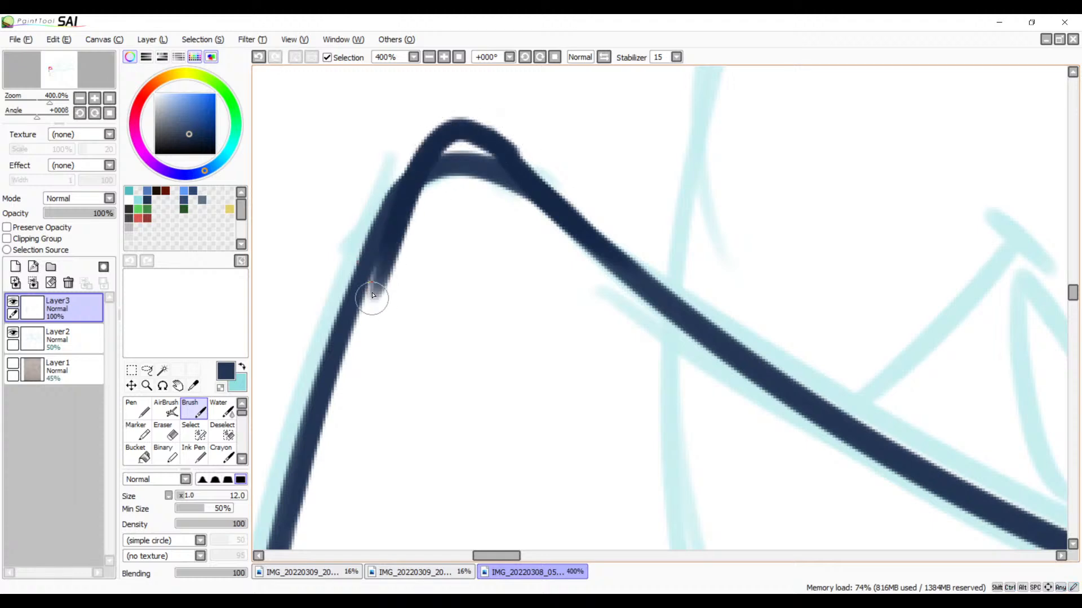
key(ctrl+z)
mouse_move(512, 164)
mouse_down()
mouse_move(453, 148)
mouse_move(366, 259)
mouse_up()
key(ctrl+z)
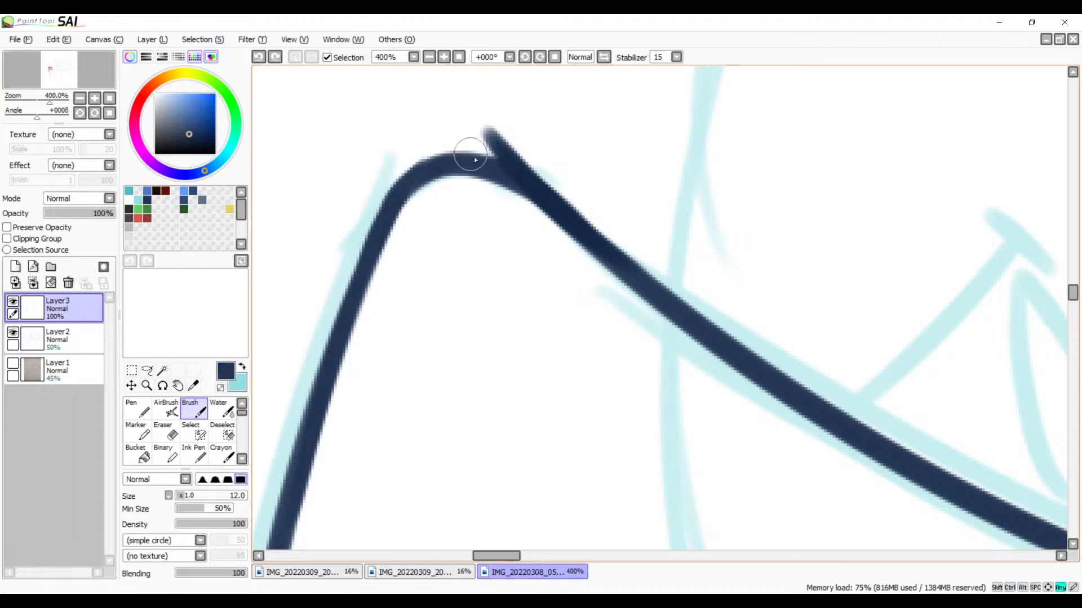
mouse_move(514, 160)
mouse_down()
mouse_move(467, 128)
mouse_move(355, 302)
mouse_up()
key(ctrl+z)
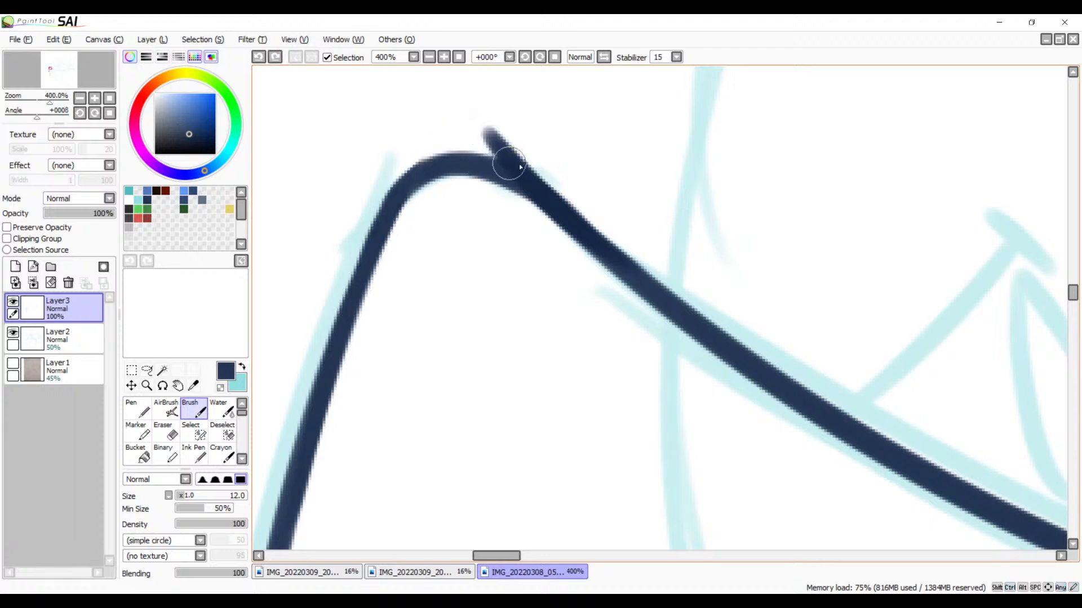
drag(522, 169, 383, 186)
key(ctrl+z)
key(ctrl+z)
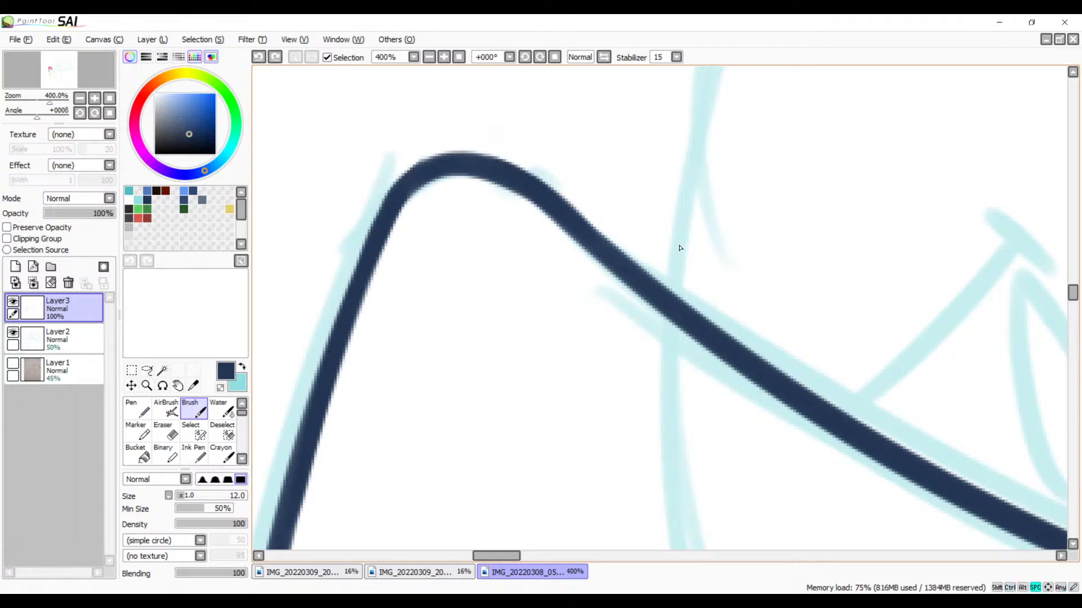
Step: Trim the outer edge of the rounded corner with the eraser at size 10
mouse_move(680, 248)
mouse_down()
mouse_move(719, 169)
mouse_move(654, 326)
mouse_move(668, 325)
mouse_move(668, 314)
mouse_up()
key(e)
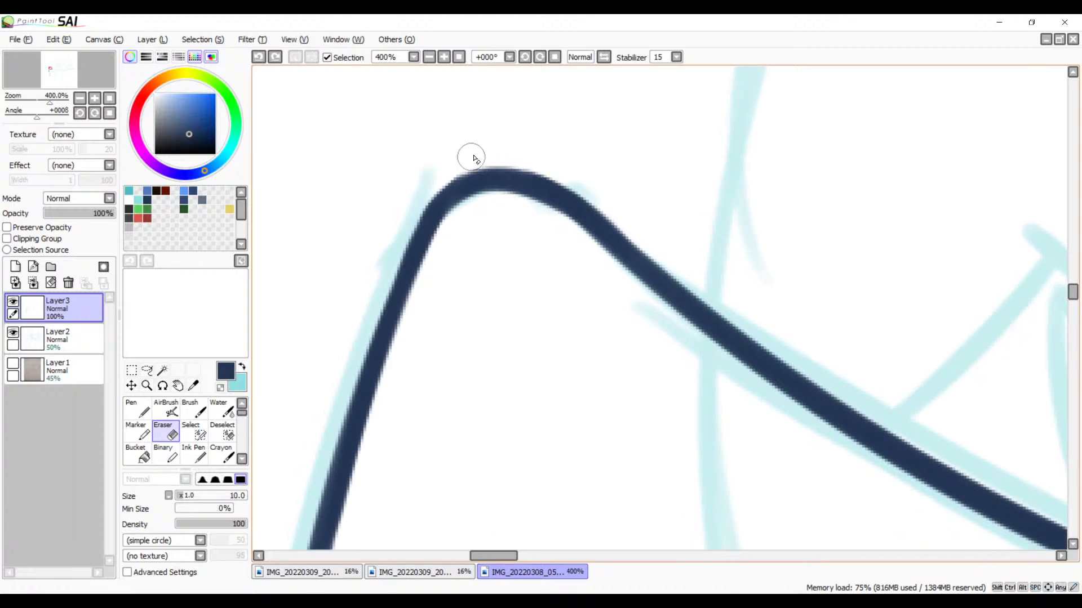
drag(422, 198, 407, 236)
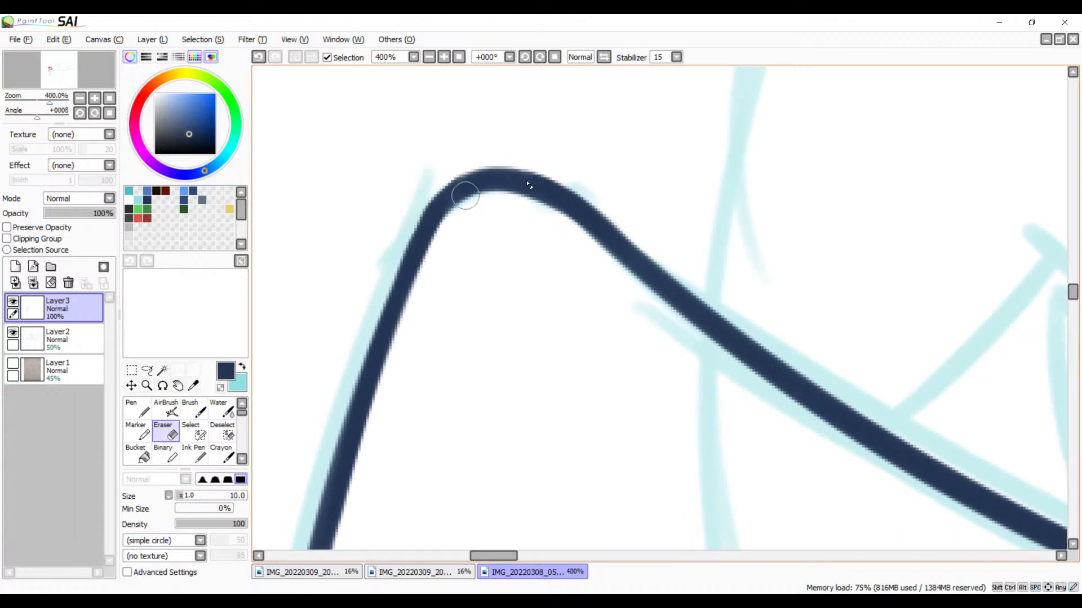
Step: Erase both curves just below their crossing point so that they meet in a clean point
drag(508, 319, 449, 199)
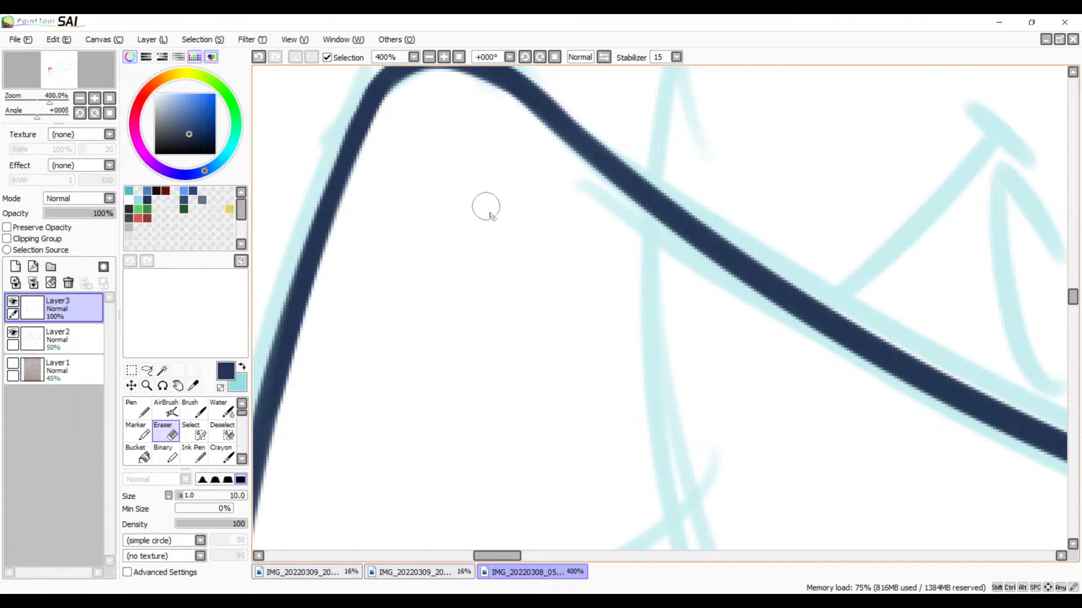
key(b)
key(space)
mouse_move(459, 291)
mouse_down()
mouse_move(558, 219)
mouse_move(629, 198)
mouse_move(569, 232)
mouse_move(611, 302)
mouse_move(676, 265)
mouse_move(629, 156)
mouse_move(558, 157)
mouse_move(586, 234)
mouse_move(656, 294)
mouse_move(694, 215)
mouse_up()
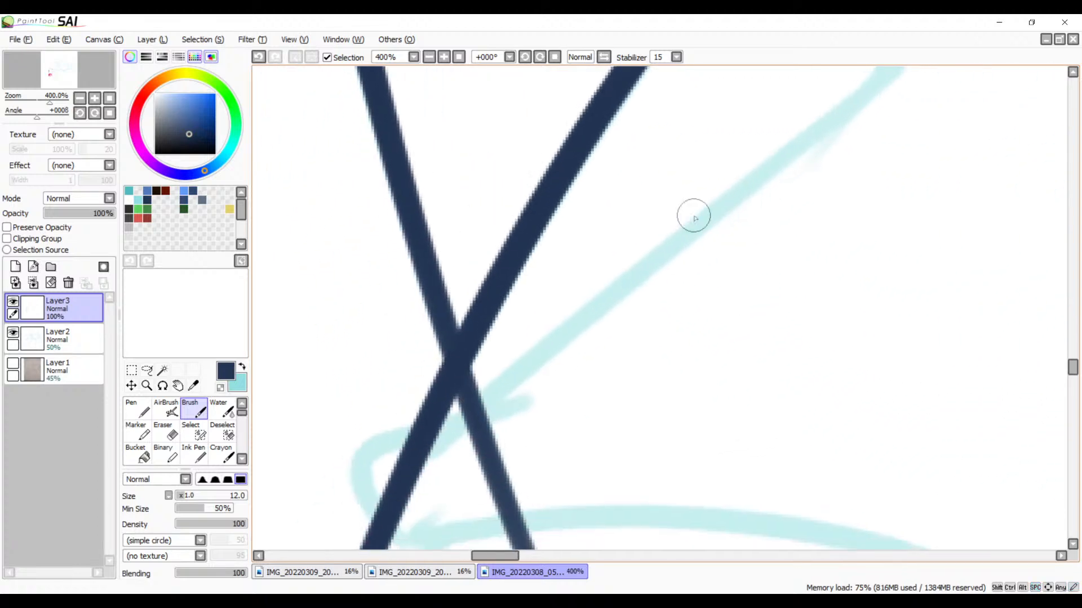
key(e)
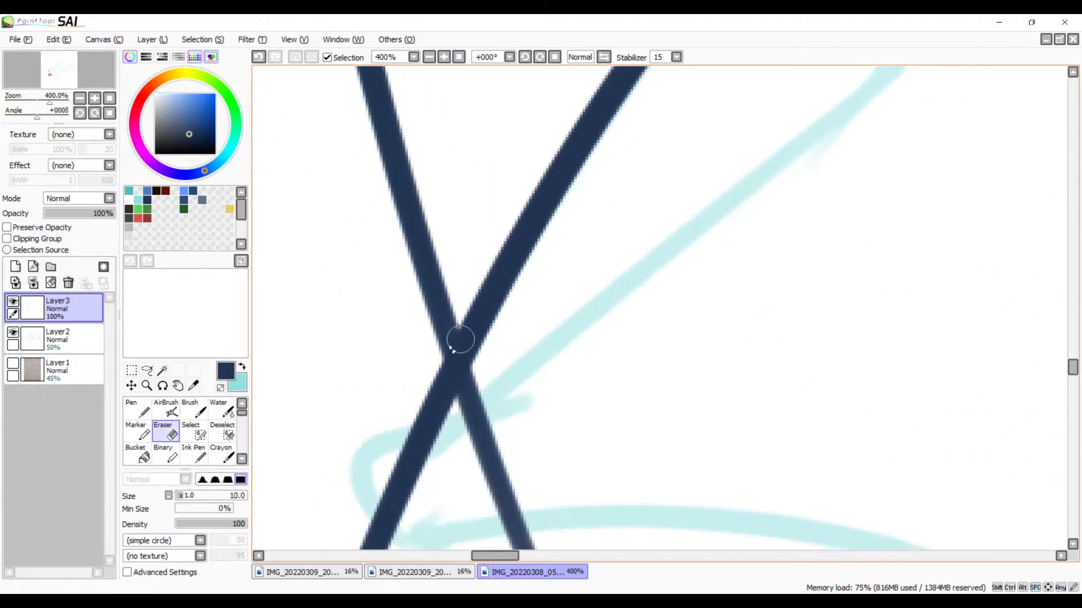
click(445, 59)
click(445, 58)
drag(451, 323, 527, 215)
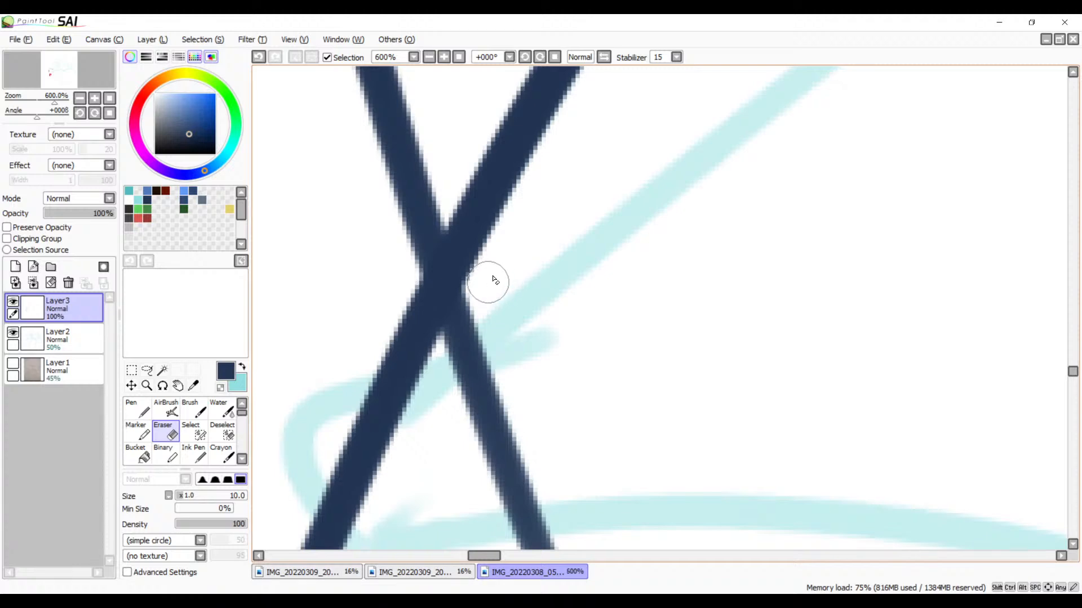
drag(493, 280, 434, 440)
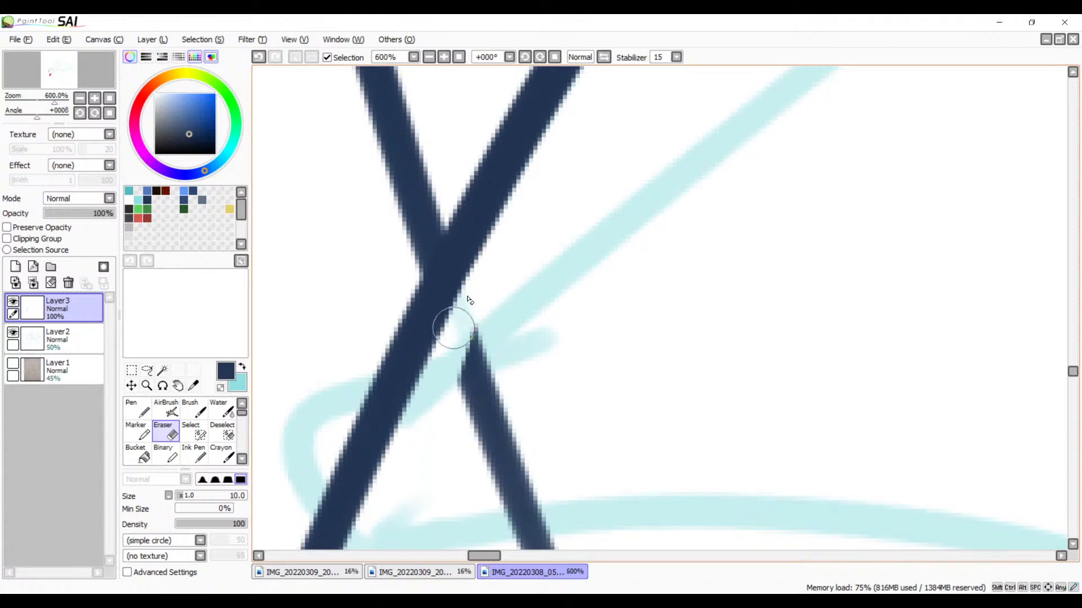
mouse_move(467, 299)
mouse_down()
mouse_move(444, 330)
mouse_move(398, 265)
mouse_move(447, 356)
mouse_move(397, 265)
mouse_move(432, 342)
mouse_up()
mouse_move(402, 272)
mouse_down()
mouse_move(427, 321)
mouse_move(408, 294)
mouse_move(445, 321)
mouse_move(422, 317)
mouse_move(468, 306)
mouse_move(452, 325)
mouse_move(462, 307)
mouse_move(455, 320)
mouse_move(427, 309)
mouse_move(450, 313)
mouse_up()
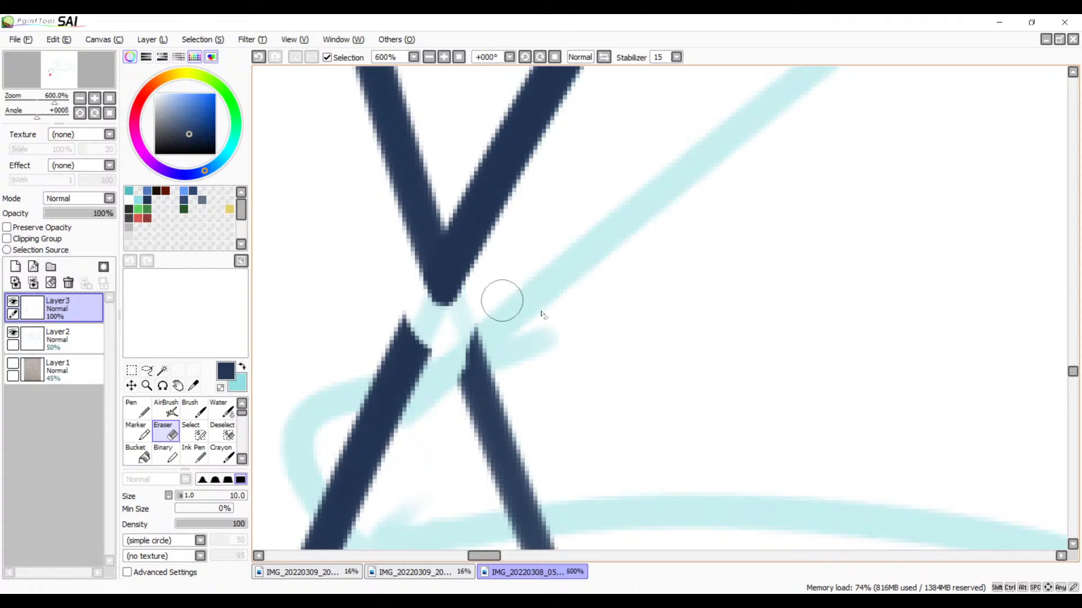
Step: Erase the right-hand leftover line below the point where the two curves meet
mouse_move(606, 389)
mouse_down()
mouse_move(667, 230)
mouse_move(695, 210)
mouse_up()
mouse_move(565, 128)
mouse_down()
mouse_move(525, 241)
mouse_move(593, 156)
mouse_move(608, 181)
mouse_move(557, 285)
mouse_move(551, 344)
mouse_move(558, 352)
mouse_move(613, 305)
mouse_move(582, 335)
mouse_move(579, 358)
mouse_move(629, 338)
mouse_move(641, 345)
mouse_move(628, 381)
mouse_move(639, 396)
mouse_move(606, 448)
mouse_move(613, 463)
mouse_move(640, 476)
mouse_up()
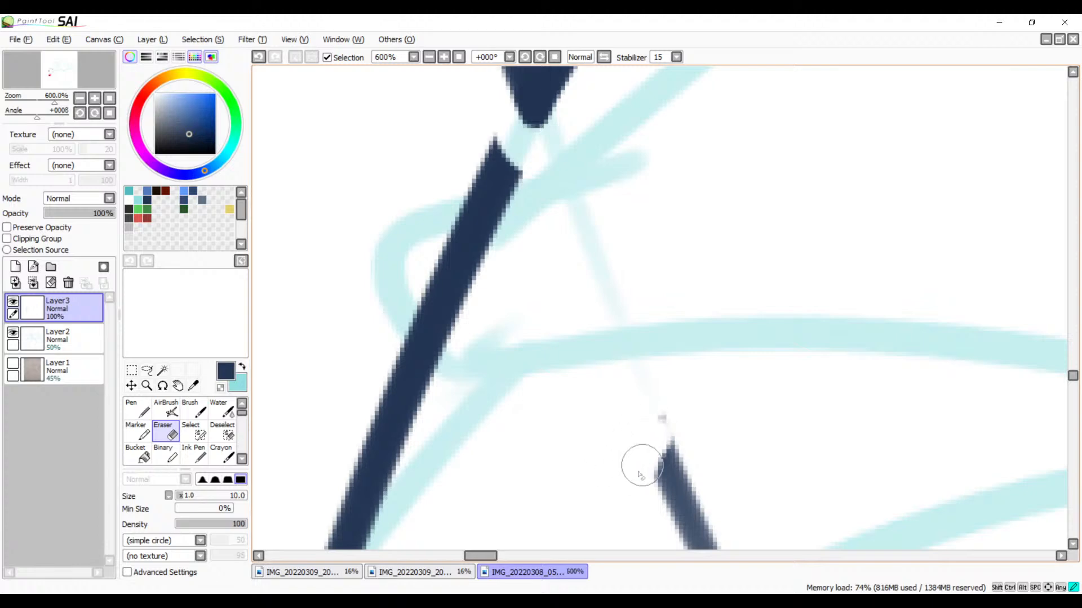
drag(708, 481, 650, 265)
mouse_move(614, 183)
mouse_down()
mouse_move(652, 194)
mouse_move(637, 264)
mouse_move(663, 274)
mouse_move(690, 350)
mouse_move(626, 421)
mouse_move(679, 468)
mouse_move(759, 488)
mouse_move(765, 549)
mouse_up()
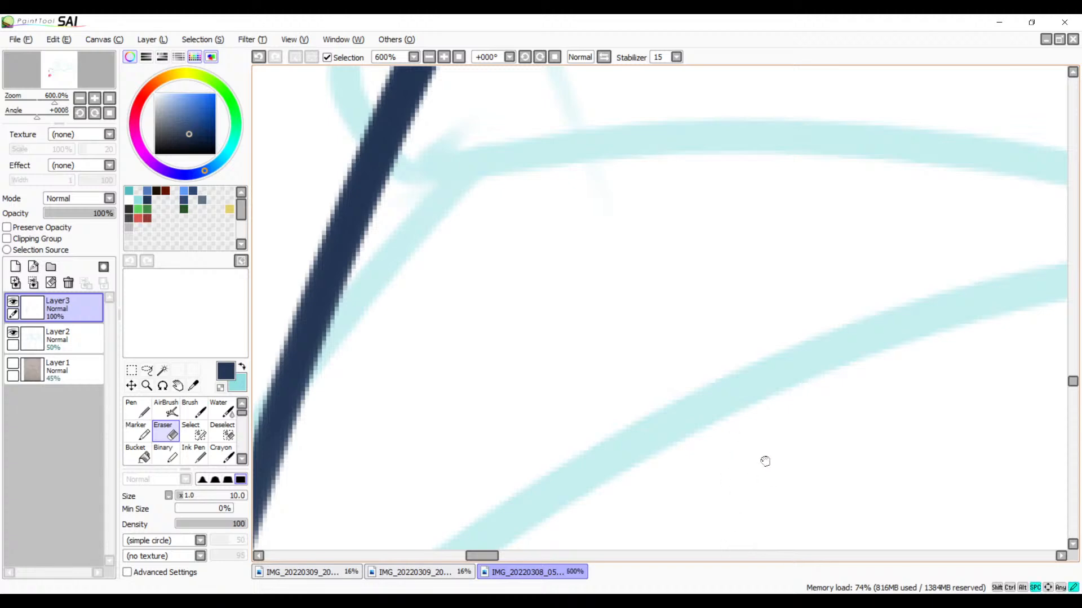
drag(764, 461, 686, 235)
mouse_move(663, 318)
mouse_down()
mouse_move(614, 367)
mouse_move(741, 355)
mouse_move(680, 455)
mouse_move(729, 507)
mouse_up()
Step: Erase the left-hand leftover line from its tapered lower end up to the clean point
mouse_move(623, 470)
mouse_down()
mouse_move(773, 376)
mouse_move(862, 295)
mouse_move(893, 204)
mouse_up()
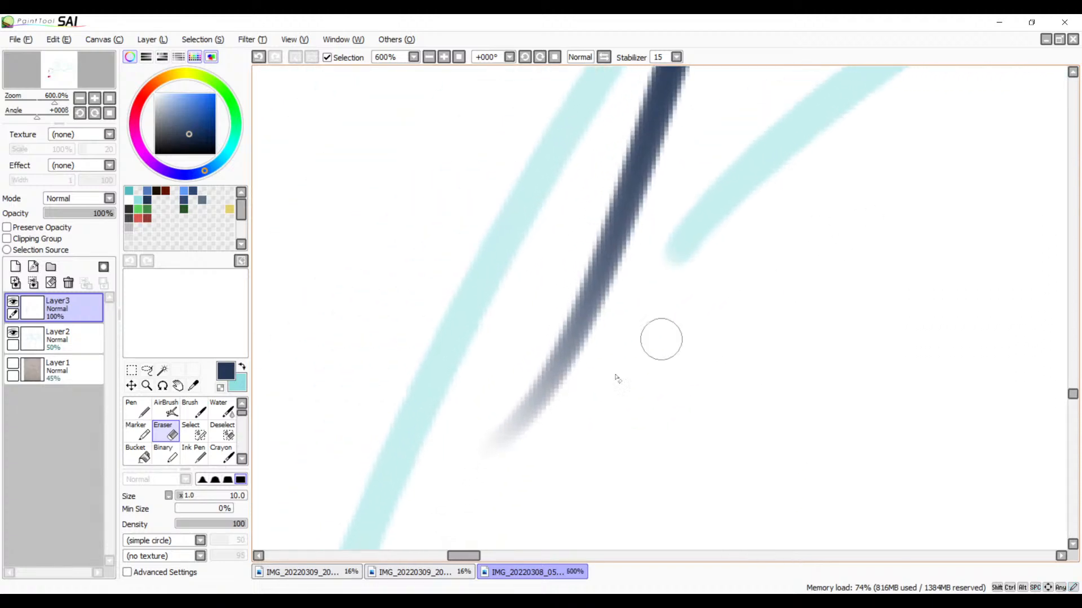
mouse_move(587, 387)
mouse_down()
mouse_move(521, 411)
mouse_move(651, 276)
mouse_move(603, 248)
mouse_move(676, 140)
mouse_move(641, 105)
mouse_up()
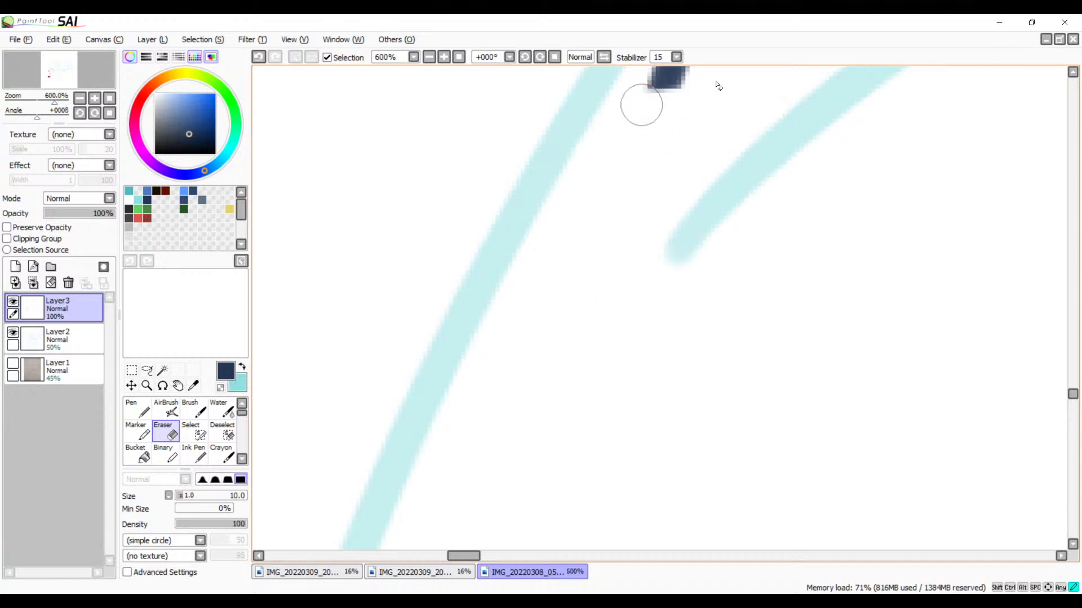
drag(719, 145, 681, 459)
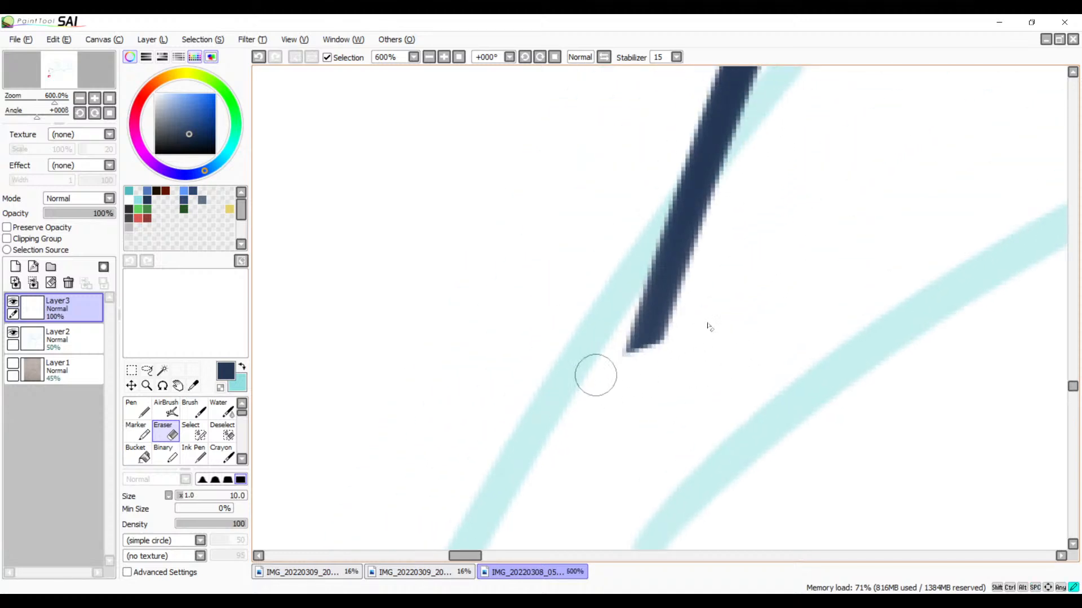
mouse_move(595, 375)
mouse_down()
mouse_move(695, 282)
mouse_move(684, 225)
mouse_move(608, 324)
mouse_up()
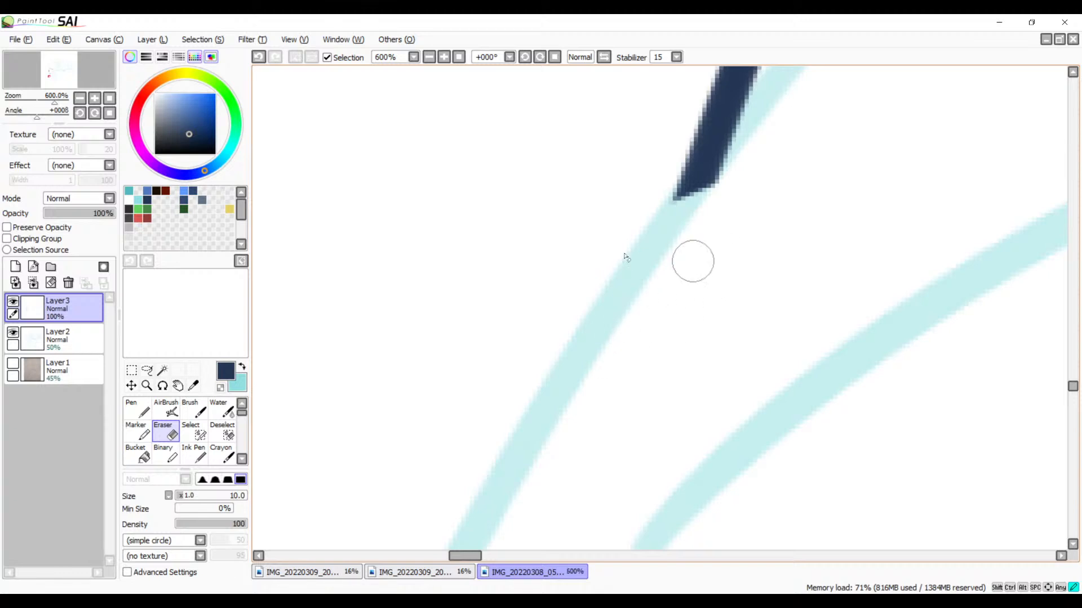
mouse_move(626, 257)
mouse_down()
mouse_move(685, 164)
mouse_move(637, 118)
mouse_move(672, 72)
mouse_up()
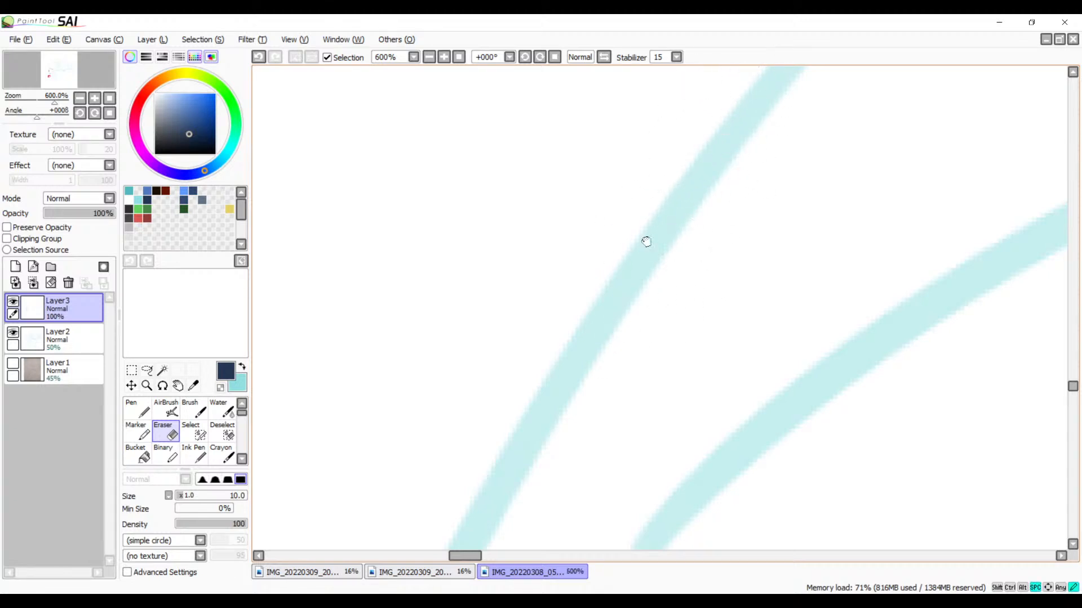
drag(646, 241, 627, 379)
mouse_move(705, 299)
mouse_down()
mouse_move(623, 293)
mouse_move(741, 143)
mouse_move(699, 70)
mouse_up()
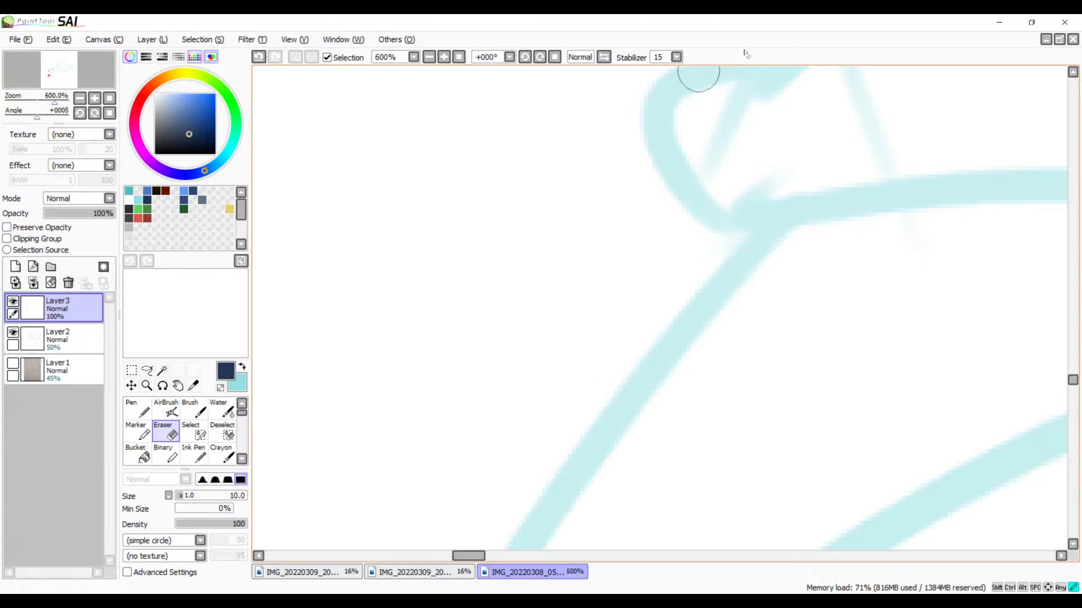
drag(717, 244, 640, 372)
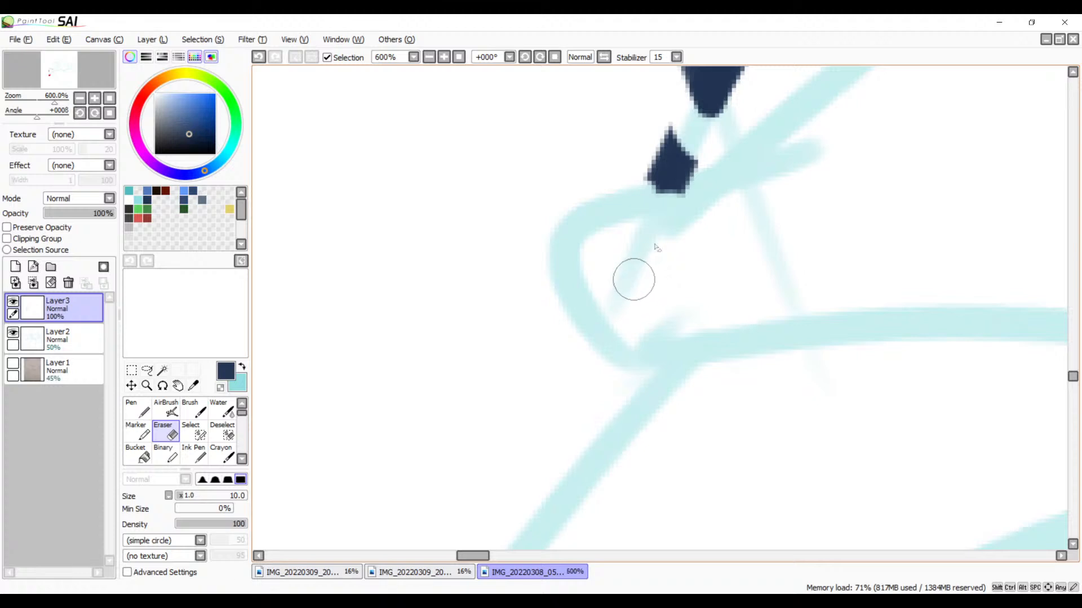
mouse_move(654, 119)
mouse_down()
mouse_move(683, 154)
mouse_move(659, 174)
mouse_move(640, 167)
mouse_up()
mouse_move(655, 207)
mouse_down()
mouse_move(691, 208)
mouse_move(573, 116)
mouse_up()
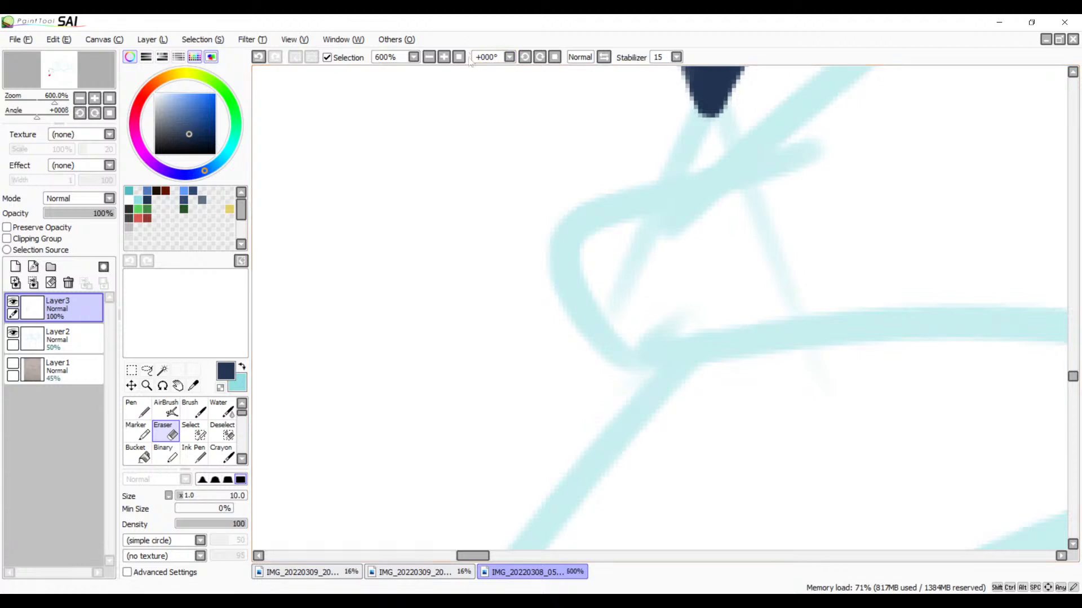
Step: Check the pointed shape's whole outline at 50%, and get the Brush ready at 200% by its lower curve's free end
click(429, 57)
click(430, 57)
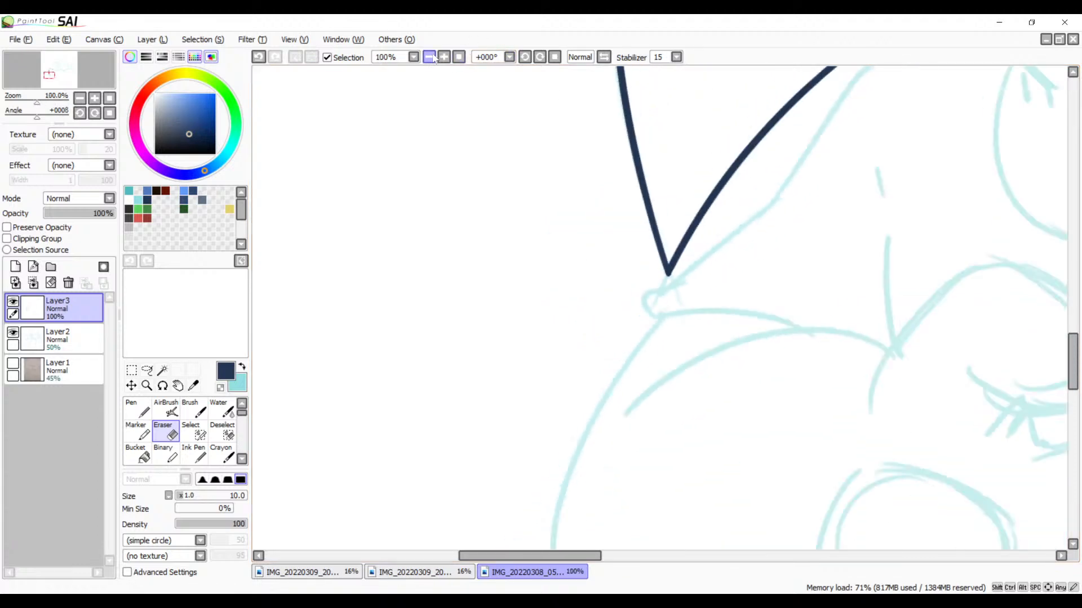
click(429, 57)
click(430, 57)
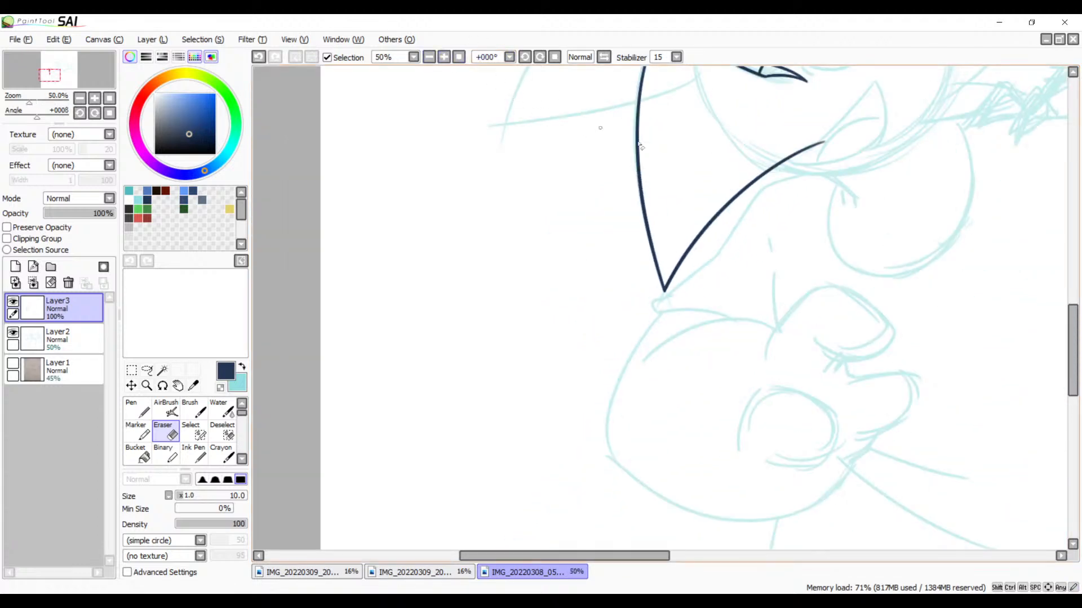
drag(688, 226, 654, 264)
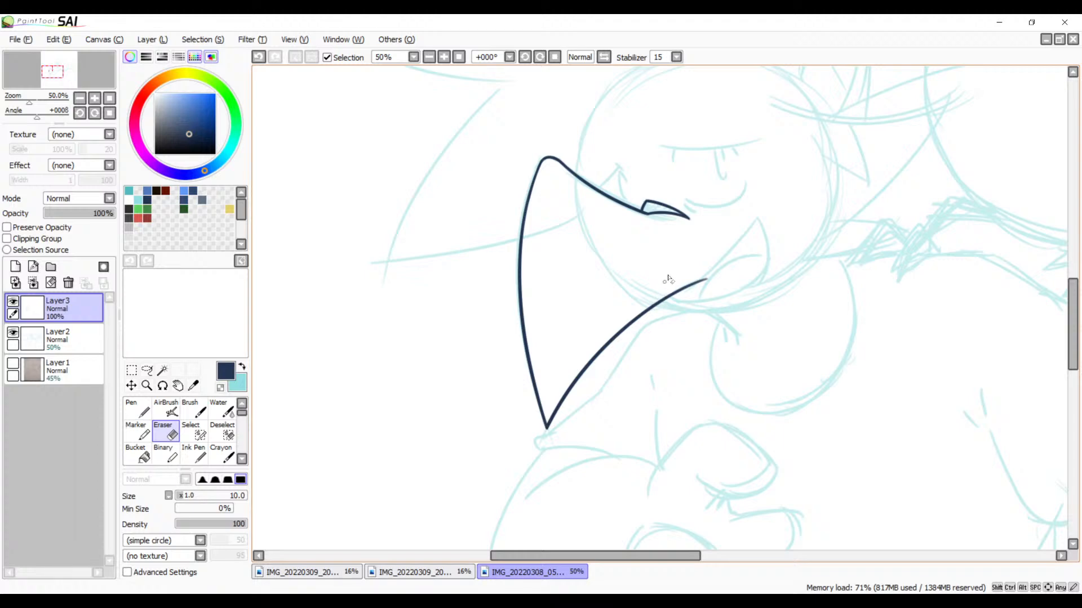
drag(740, 295, 641, 321)
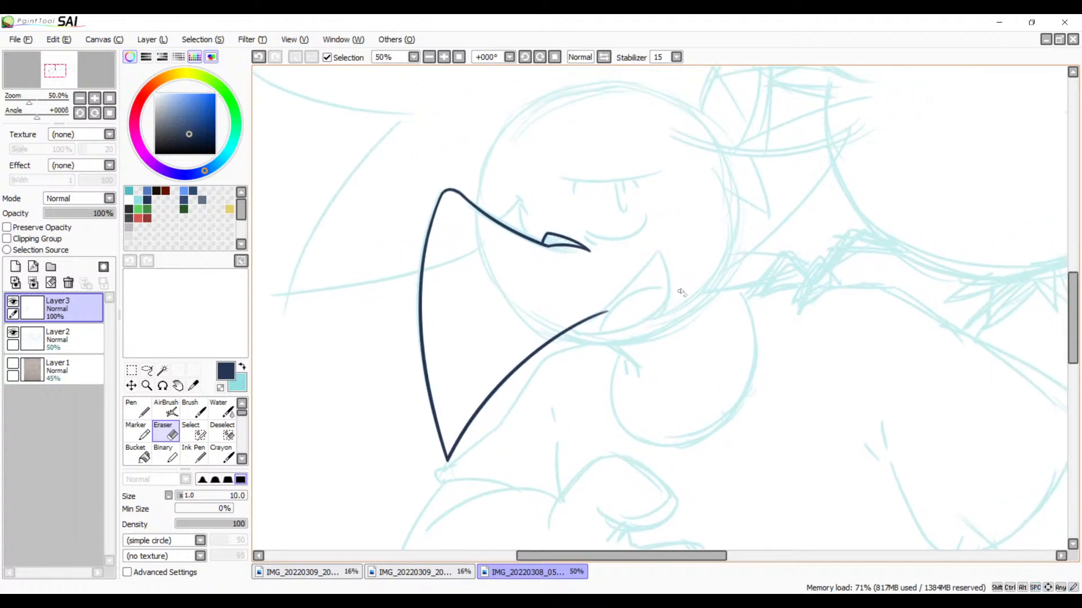
click(444, 57)
click(444, 56)
mouse_move(551, 150)
mouse_down()
mouse_move(757, 228)
mouse_move(737, 183)
mouse_move(470, 425)
mouse_up()
key(b)
key(ctrl+z)
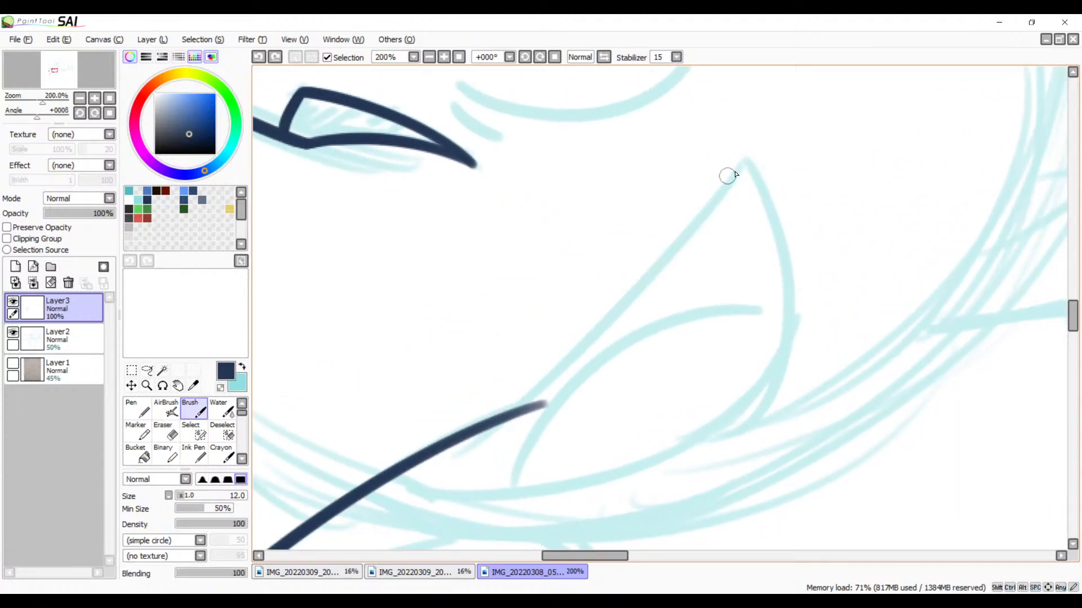
drag(745, 163, 422, 483)
key(ctrl+z)
mouse_move(737, 166)
mouse_down()
mouse_move(513, 391)
mouse_move(388, 479)
mouse_up()
key(ctrl+z)
drag(742, 157, 356, 514)
key(ctrl+z)
Step: Rotate the canvas to -146° and ink the long edge of the pointed flap, crossing the lower curve's free end
click(524, 57)
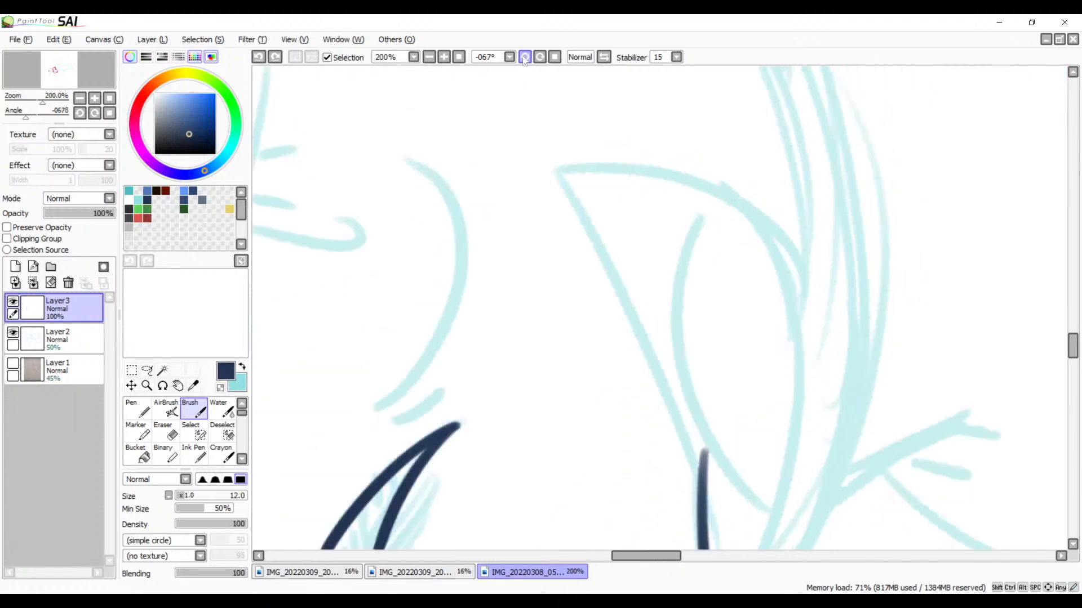
scroll(733, 180, down, 3)
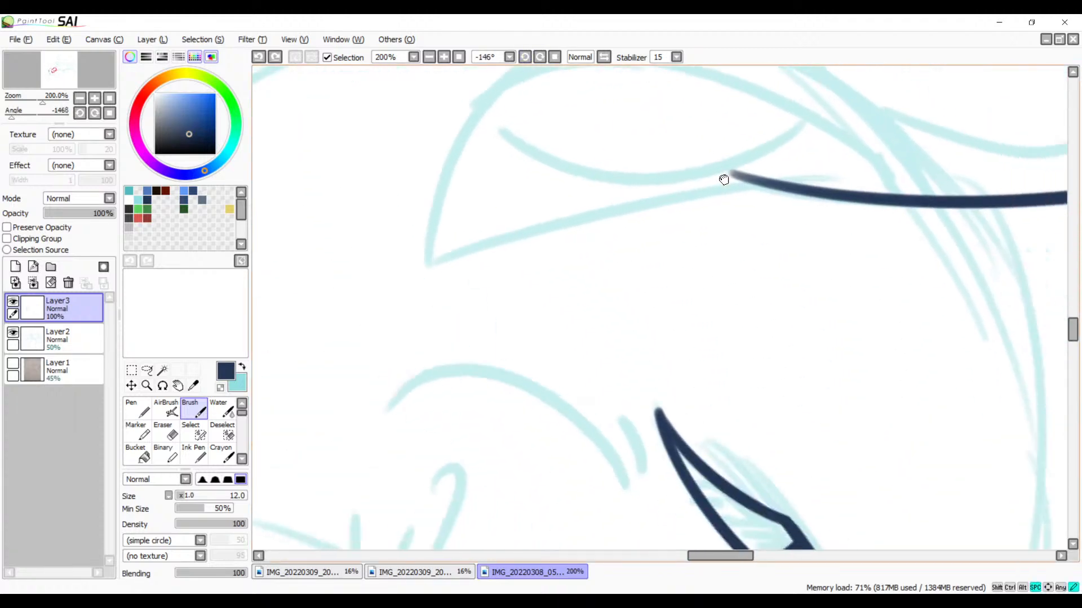
drag(827, 173, 278, 371)
key(ctrl+z)
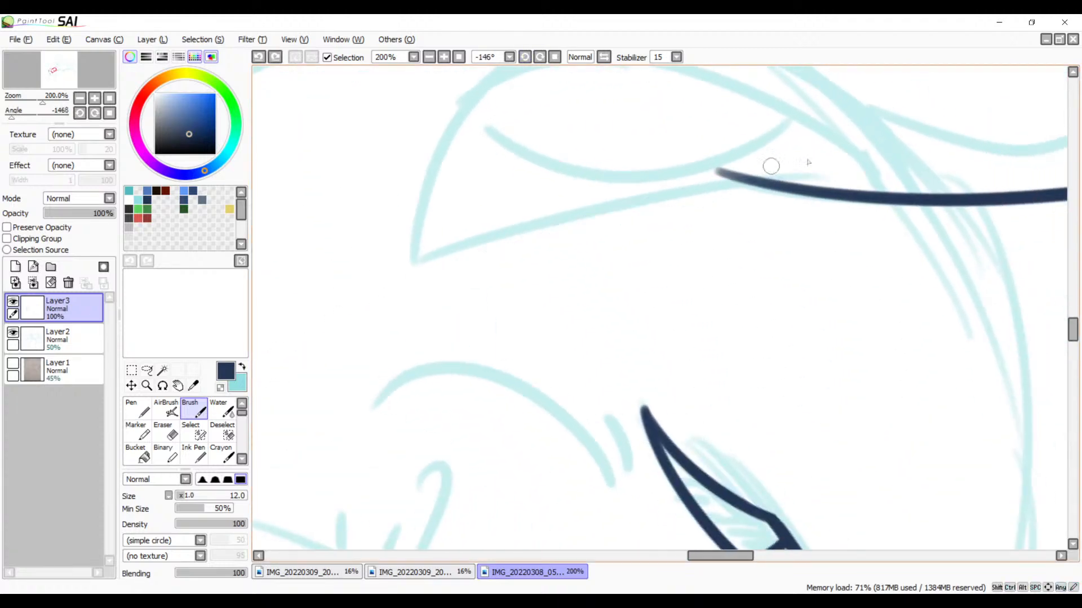
drag(836, 172, 294, 314)
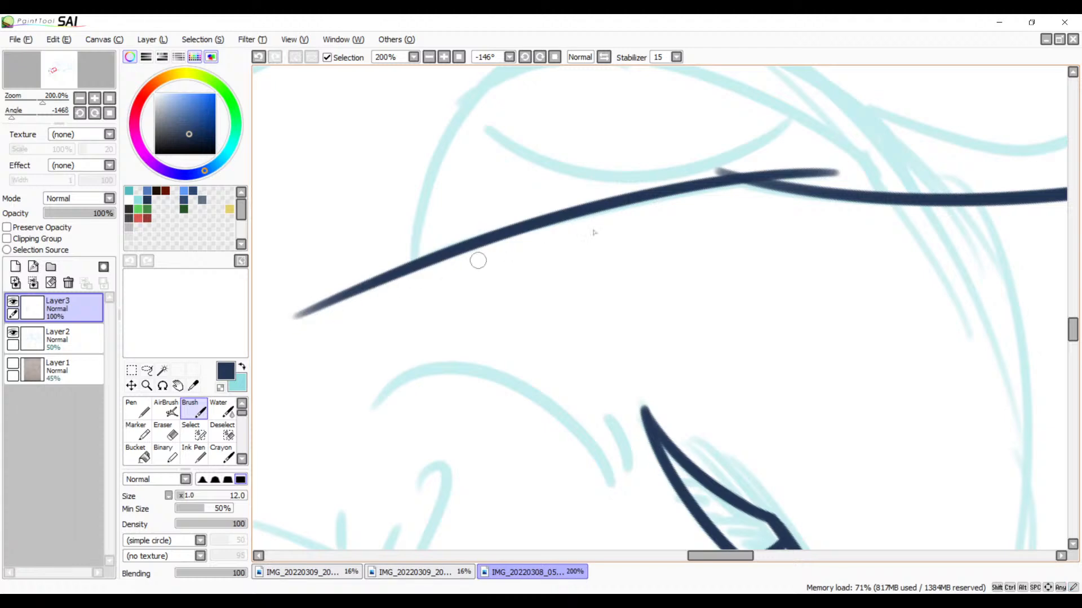
Step: Reinforce the junction between the flap's long edge and the lower curve with a short size 12 Brush stroke
mouse_move(725, 263)
mouse_down()
mouse_move(830, 191)
mouse_move(623, 309)
mouse_move(646, 303)
mouse_up()
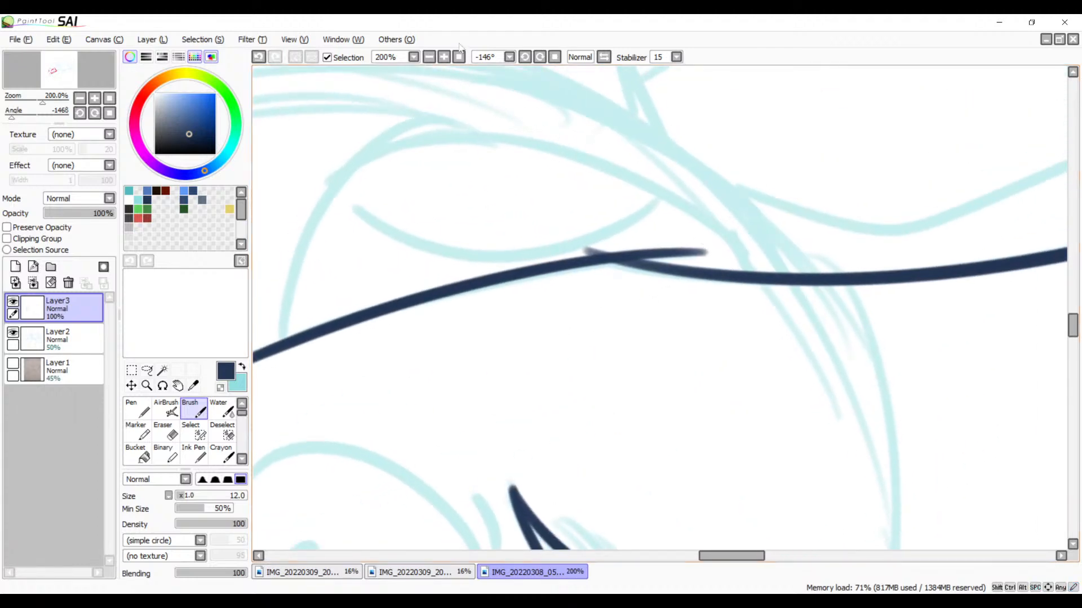
click(444, 57)
click(444, 57)
drag(545, 145, 585, 229)
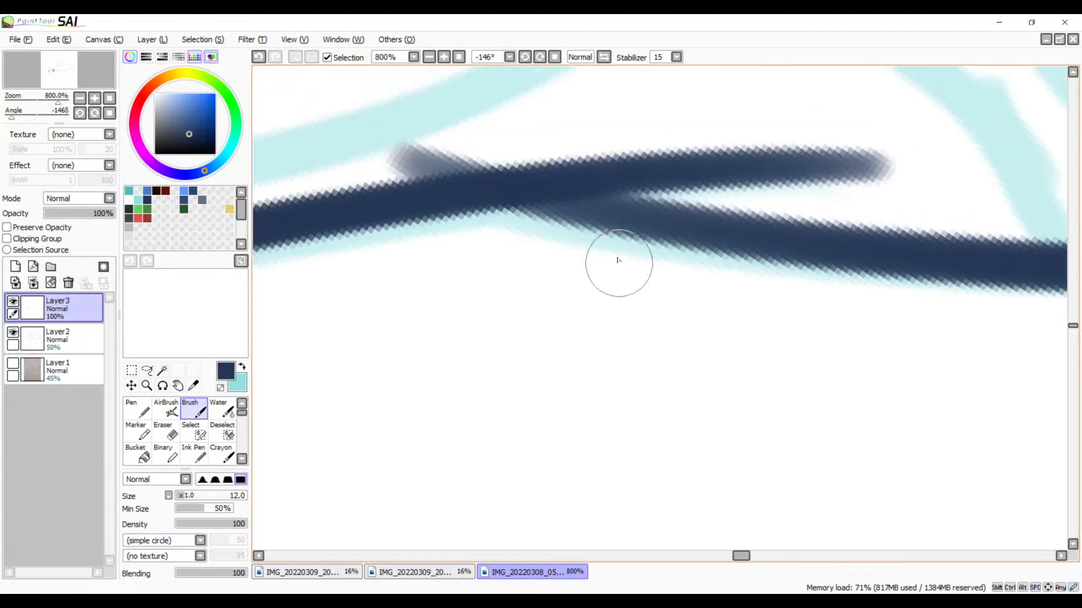
drag(520, 197, 685, 228)
key(ctrl+d)
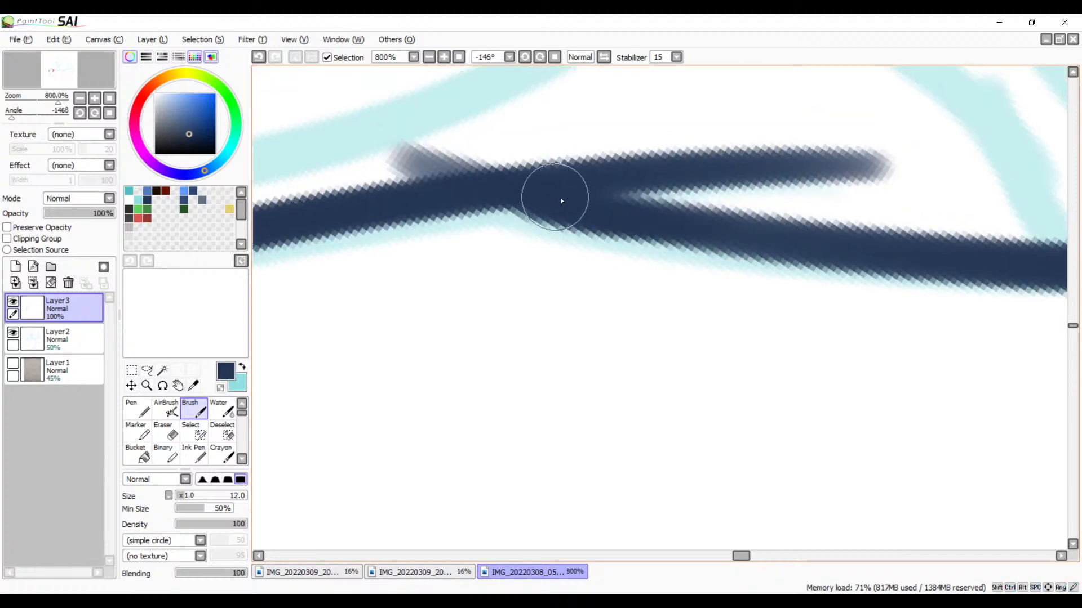
key(ctrl+z)
drag(542, 198, 859, 235)
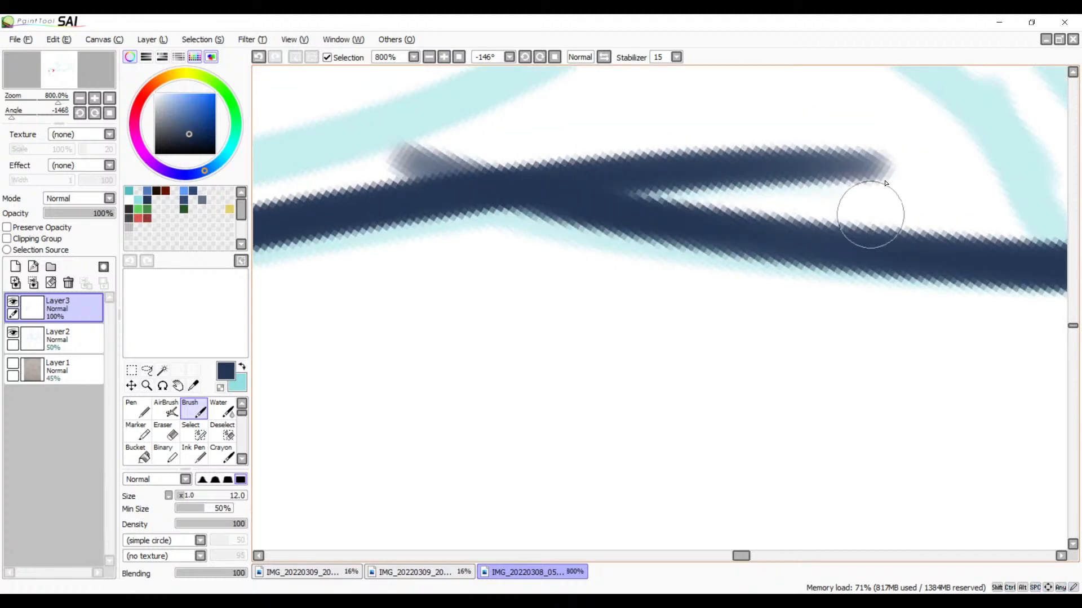
Step: Erase the overshooting ends of both lines at their junction, and trim the flap's long edge at the sketched tip
key(e)
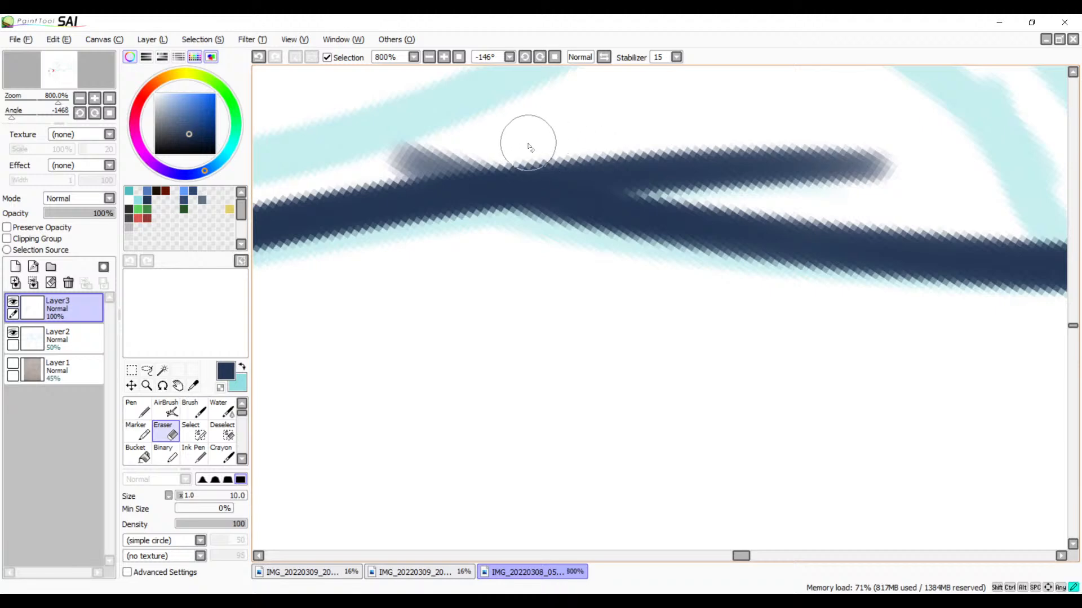
drag(526, 145, 755, 169)
mouse_move(507, 144)
mouse_down()
mouse_move(574, 168)
mouse_move(812, 202)
mouse_move(692, 172)
mouse_move(649, 142)
mouse_move(724, 171)
mouse_move(718, 159)
mouse_move(801, 174)
mouse_move(620, 157)
mouse_move(622, 143)
mouse_move(880, 174)
mouse_move(723, 138)
mouse_move(922, 169)
mouse_up()
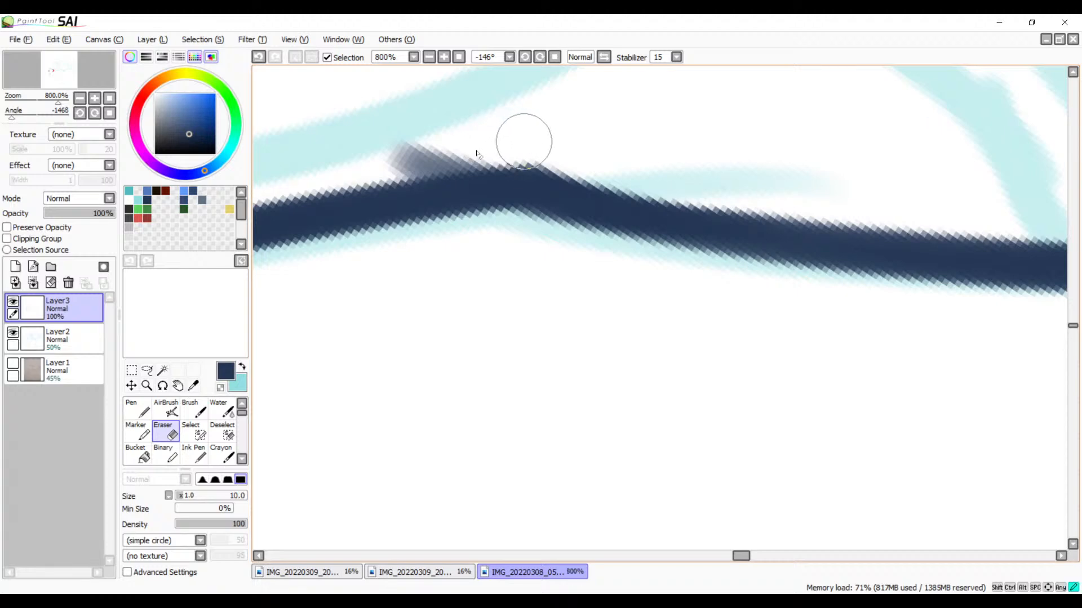
drag(524, 138, 442, 145)
key(space)
mouse_move(653, 329)
mouse_down()
mouse_move(668, 272)
mouse_move(784, 239)
mouse_move(669, 259)
mouse_move(637, 341)
mouse_move(1028, 188)
mouse_move(338, 437)
mouse_move(507, 367)
mouse_move(498, 252)
mouse_move(565, 292)
mouse_move(525, 306)
mouse_move(490, 280)
mouse_move(415, 350)
mouse_move(291, 370)
mouse_move(263, 409)
mouse_up()
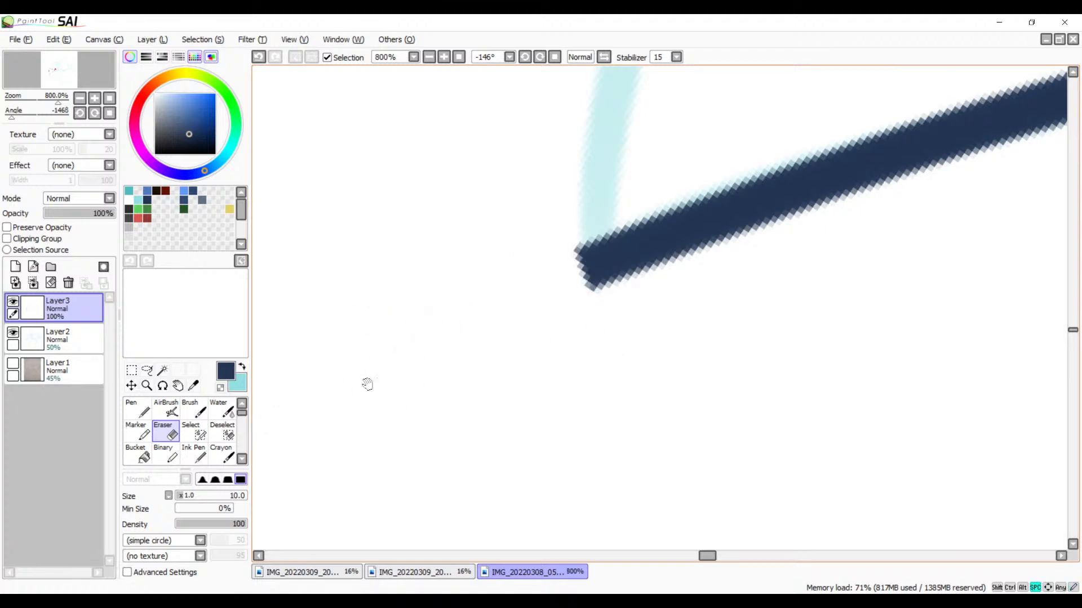
mouse_move(398, 418)
mouse_down()
mouse_move(734, 244)
mouse_move(725, 251)
mouse_up()
mouse_move(568, 218)
mouse_down()
mouse_move(522, 260)
mouse_move(466, 265)
mouse_move(443, 284)
mouse_up()
Step: Reset the canvas rotation to 0° and examine the uninked sketch lines on the side of the face beyond the flap
click(555, 57)
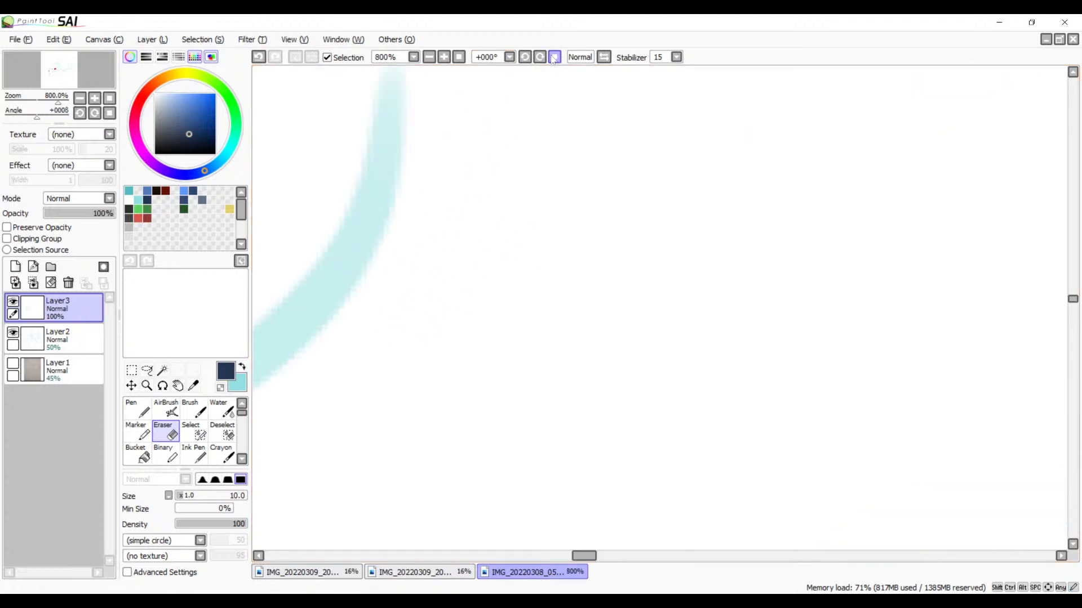
click(432, 57)
click(431, 57)
click(432, 57)
click(431, 57)
click(432, 57)
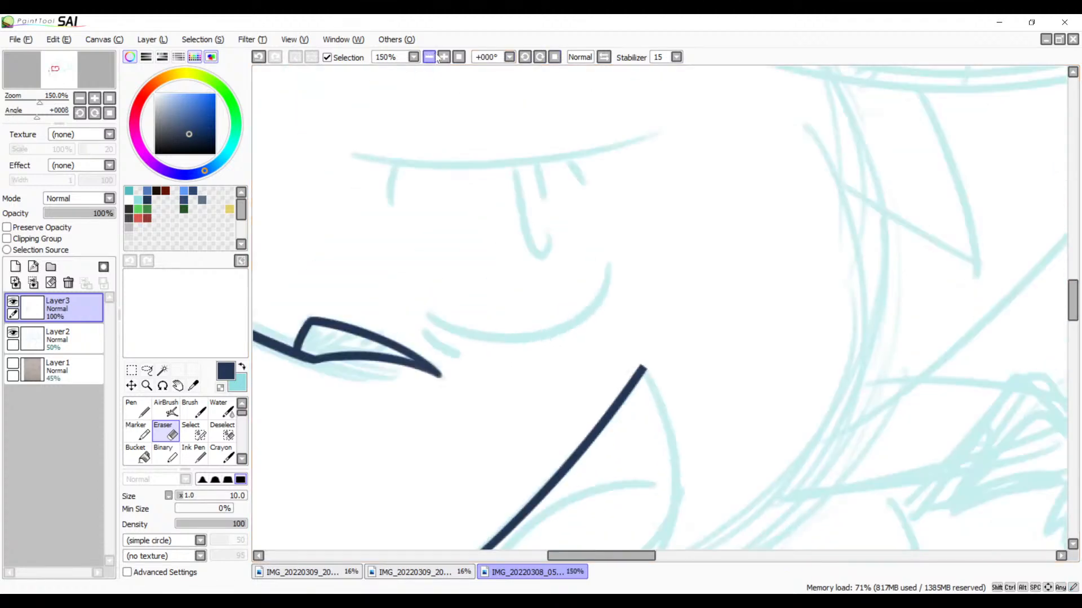
drag(618, 363, 961, 181)
mouse_move(753, 314)
mouse_down()
mouse_move(918, 217)
mouse_move(437, 252)
mouse_move(495, 417)
mouse_move(514, 362)
mouse_move(447, 431)
mouse_up()
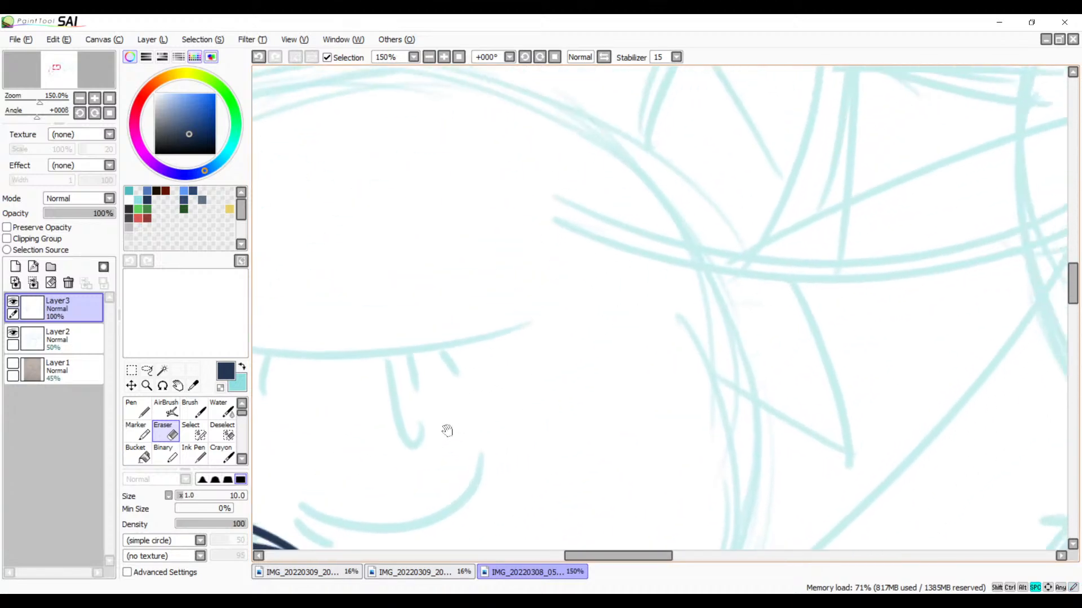
drag(471, 340, 560, 270)
drag(643, 302, 381, 236)
mouse_move(583, 293)
mouse_down()
mouse_move(529, 285)
mouse_move(459, 437)
mouse_up()
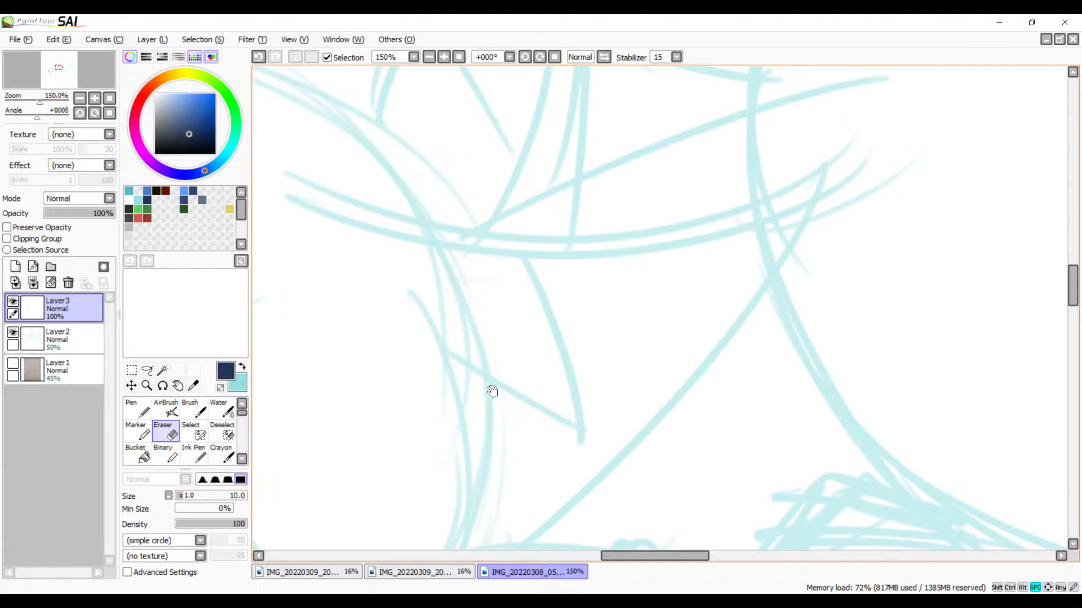
drag(490, 389, 655, 257)
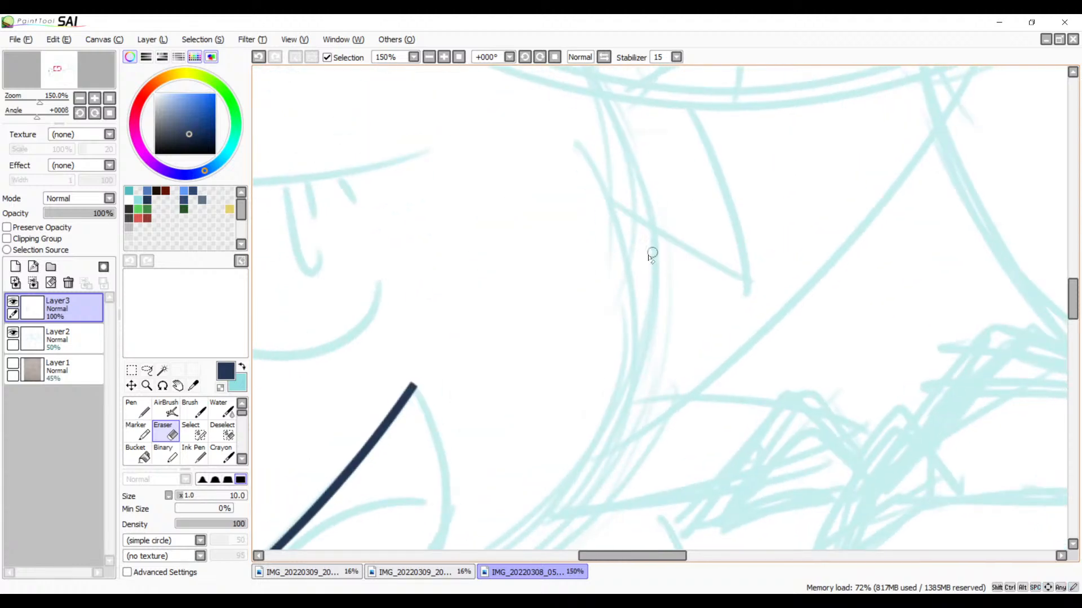
Step: Switch to the size 12 Brush and try inking the long diagonal sketch line between the toothed creature's neck and the face
key(b)
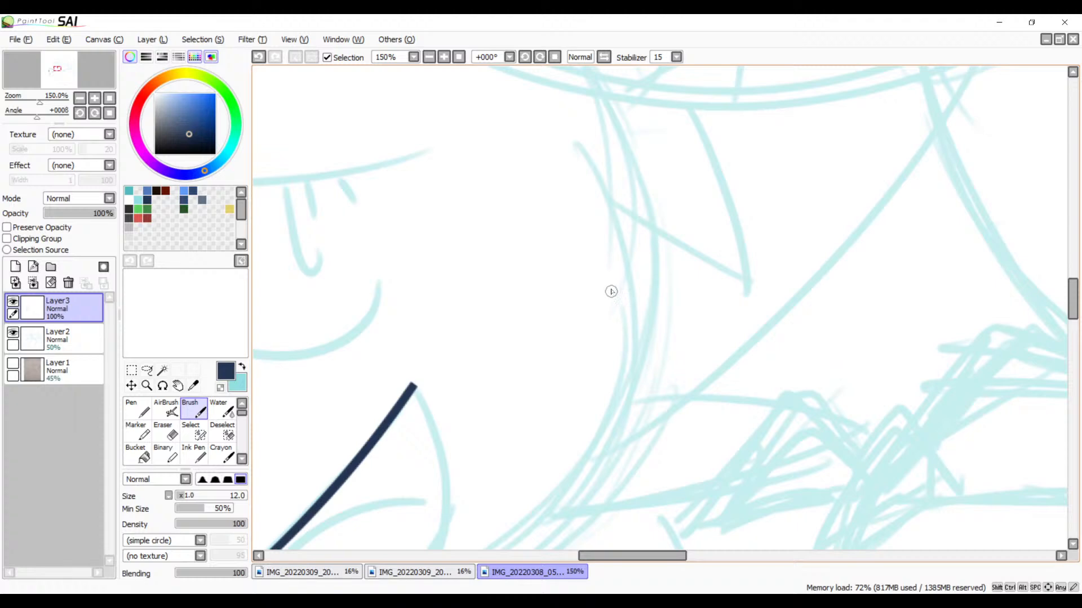
drag(656, 353, 550, 261)
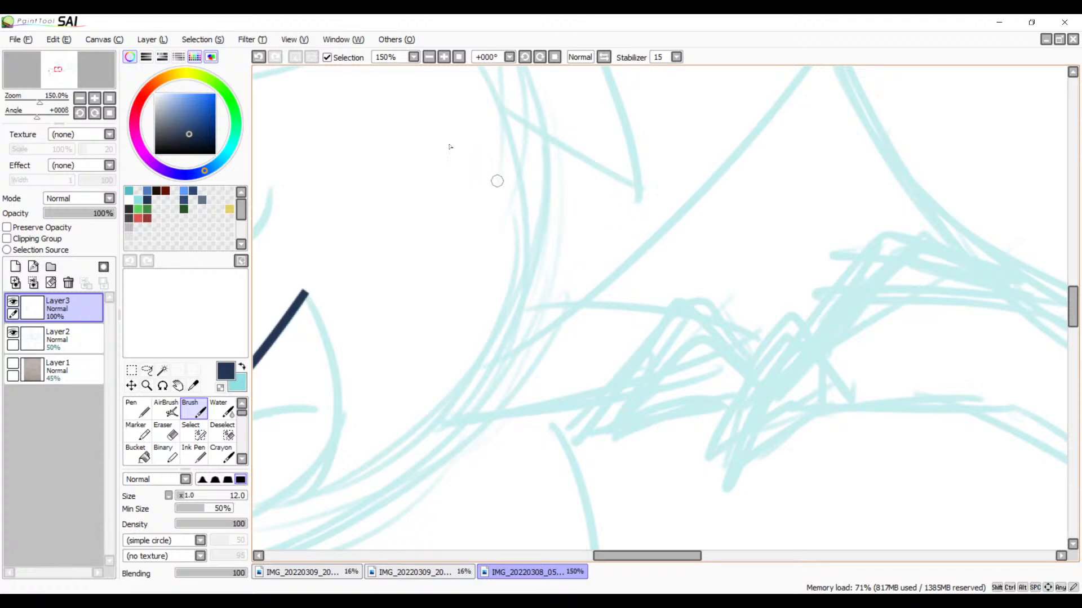
click(431, 57)
click(431, 57)
key(space)
drag(596, 180, 548, 231)
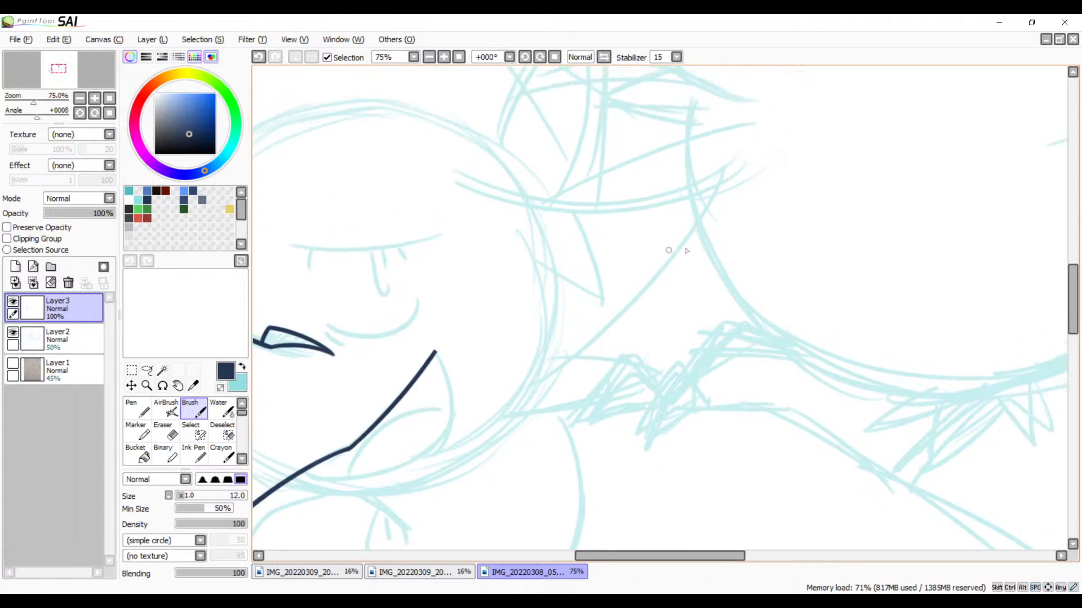
mouse_move(746, 125)
mouse_down()
mouse_move(569, 340)
mouse_move(457, 408)
mouse_up()
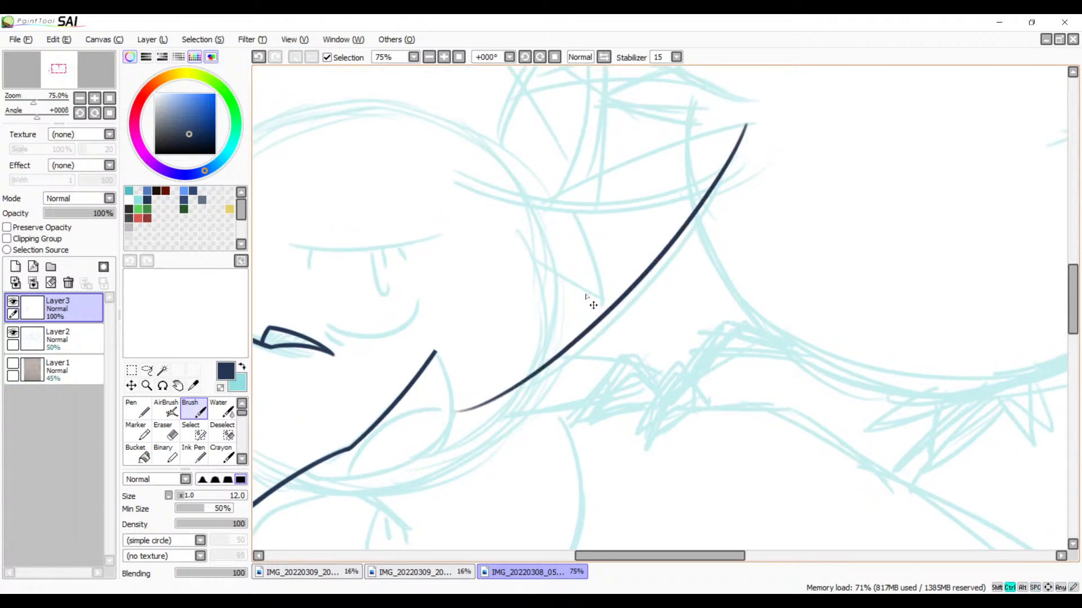
key(ctrl+z)
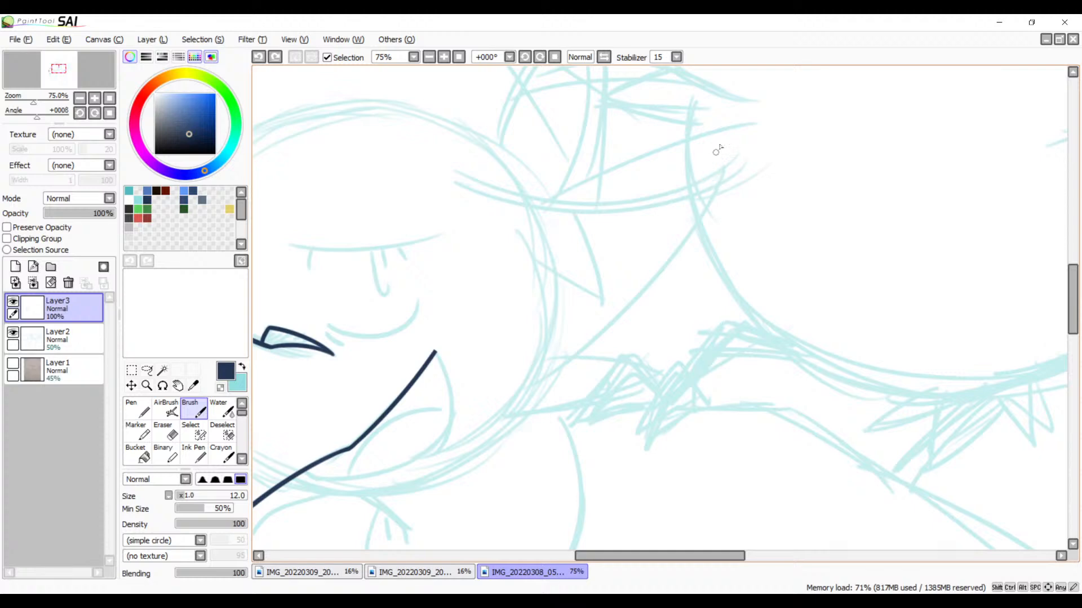
drag(735, 130, 467, 403)
key(ctrl+z)
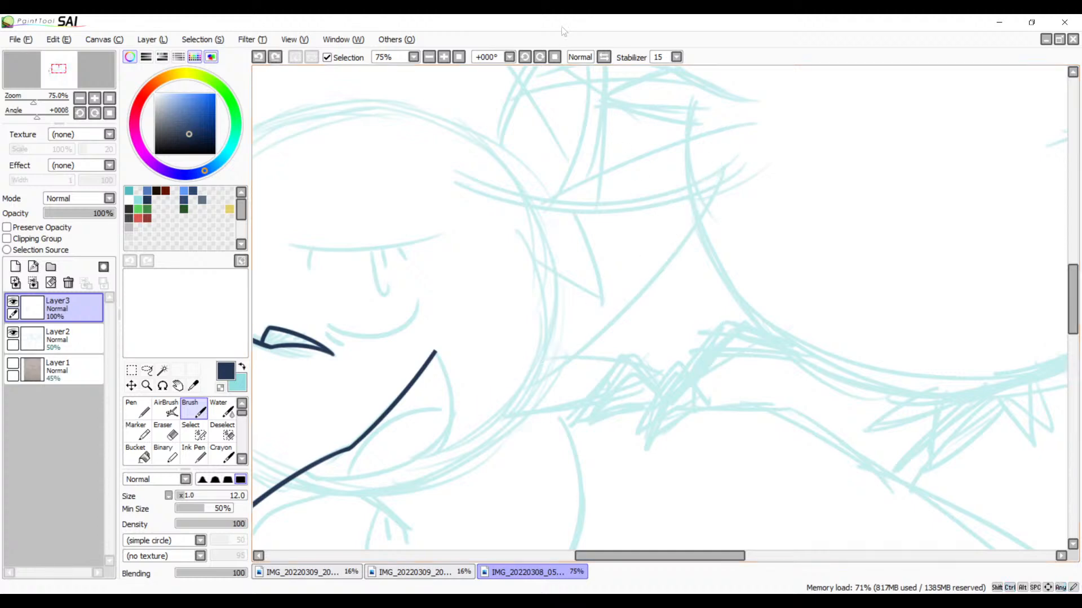
Step: Flip the view horizontally, rotate it to 78°, and ink the long diagonal line beside the face, overshooting both sketched ends
click(604, 57)
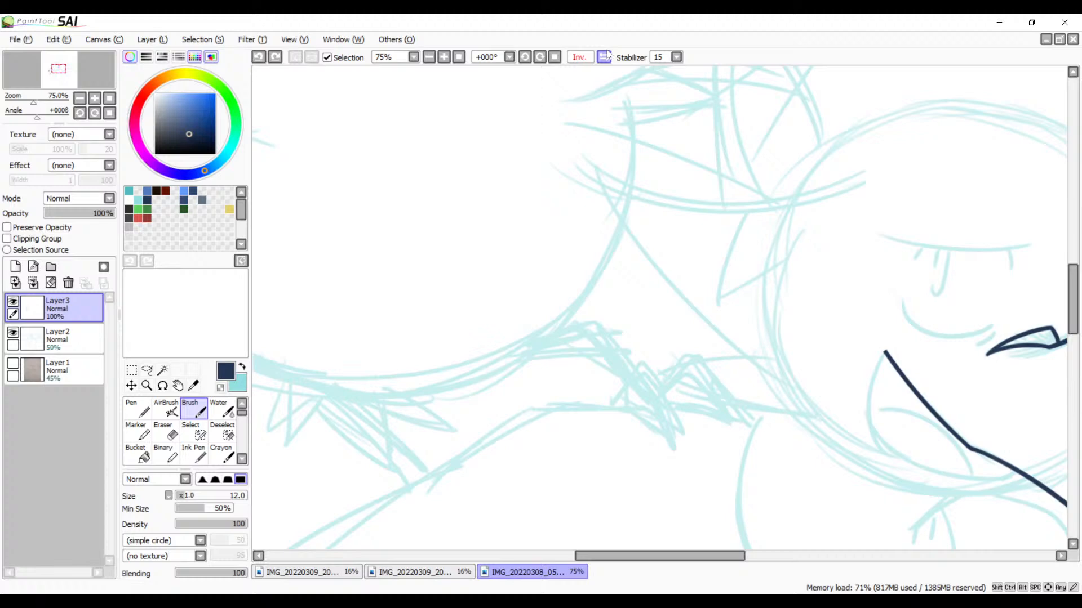
click(544, 58)
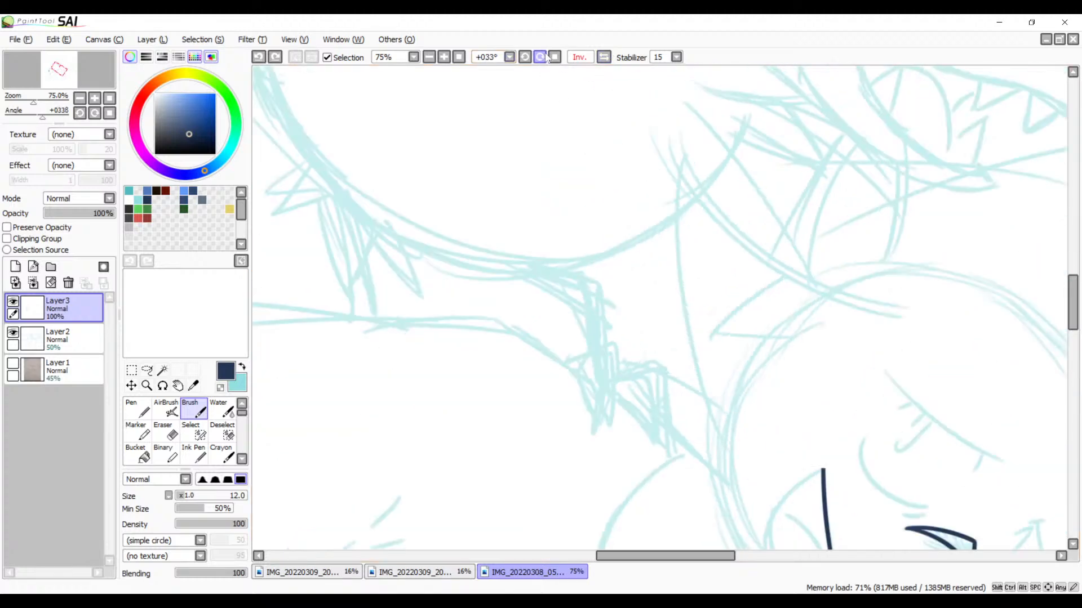
drag(731, 216, 587, 204)
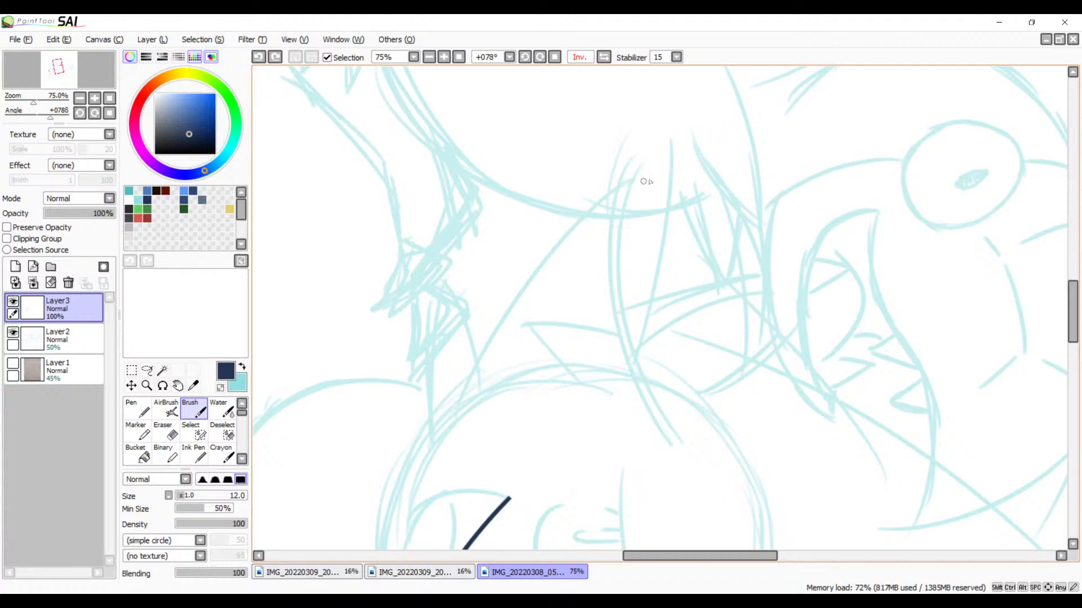
drag(679, 154, 476, 393)
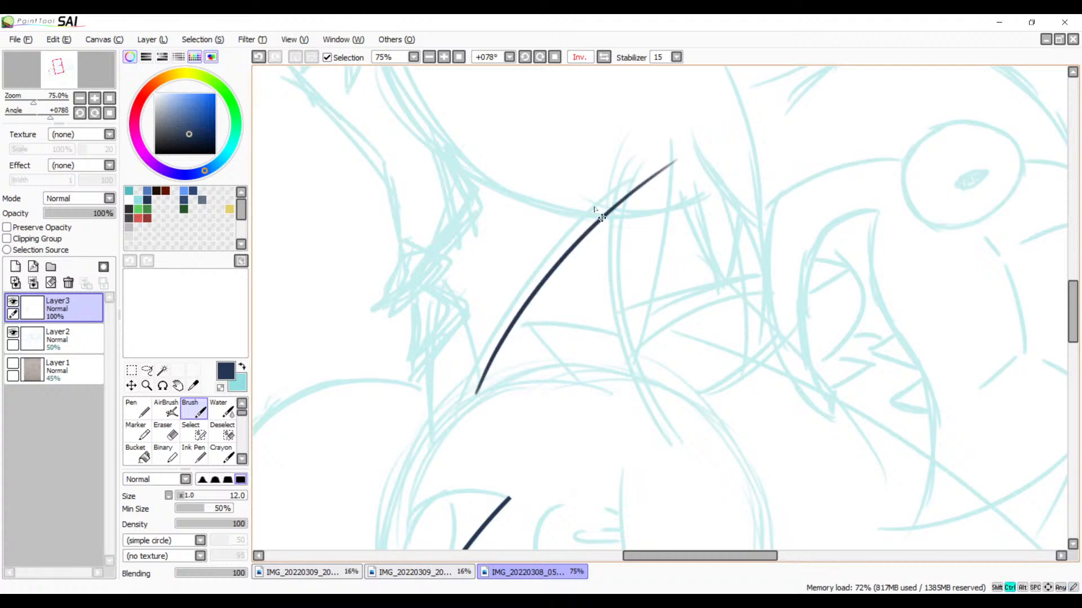
key(ctrl+z)
drag(677, 157, 450, 407)
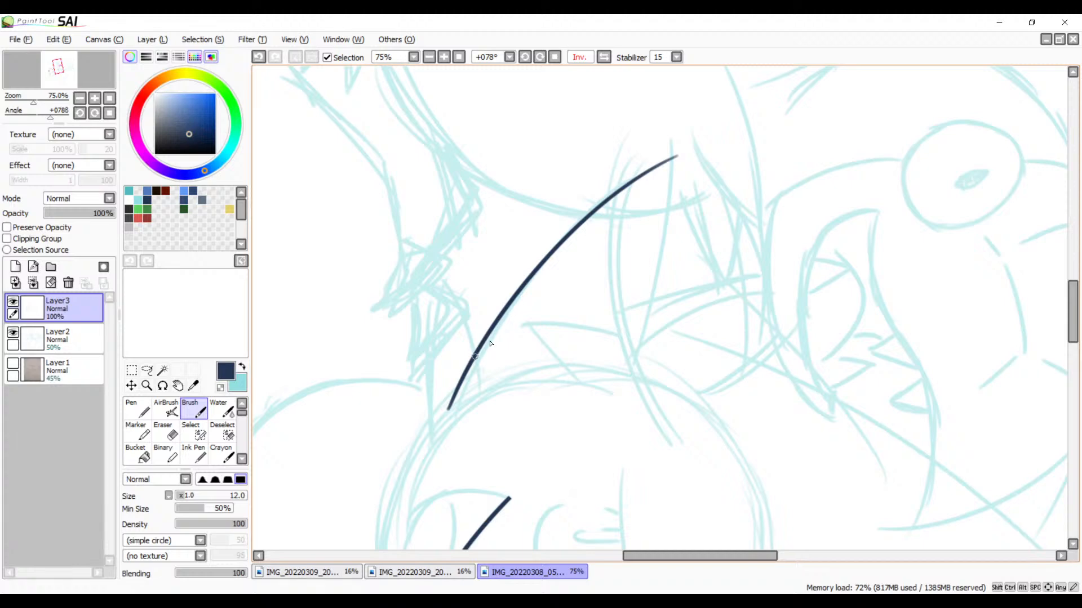
Step: Try to ink the sketched line running from below the toothed creature's mouth through its neck toward the face outline
drag(760, 286, 712, 215)
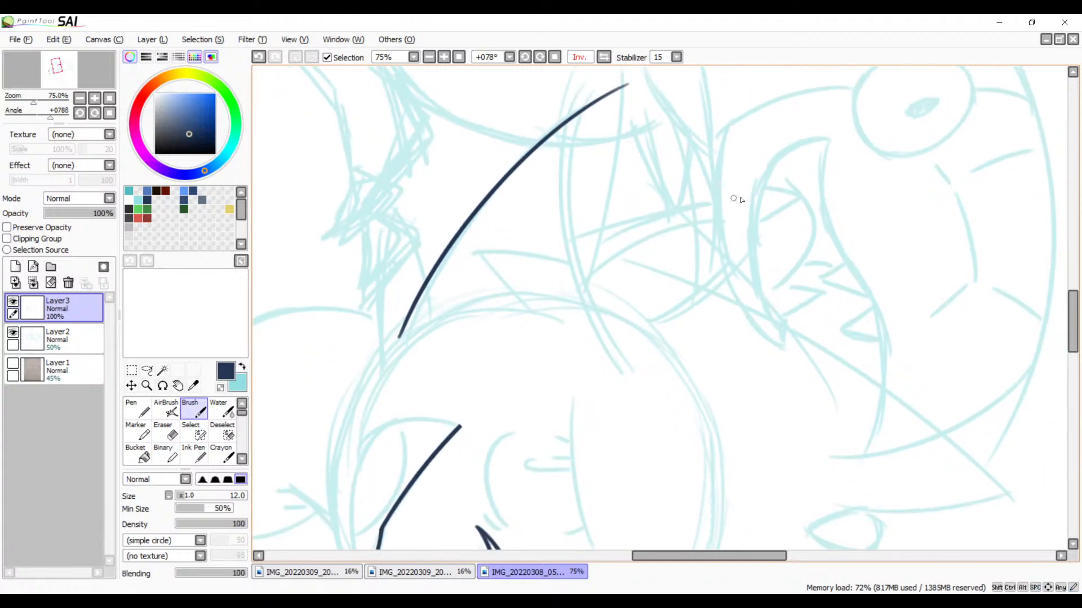
drag(776, 193, 471, 315)
mouse_move(763, 263)
mouse_down()
mouse_move(638, 240)
mouse_move(681, 234)
mouse_move(674, 228)
mouse_up()
key(ctrl+z)
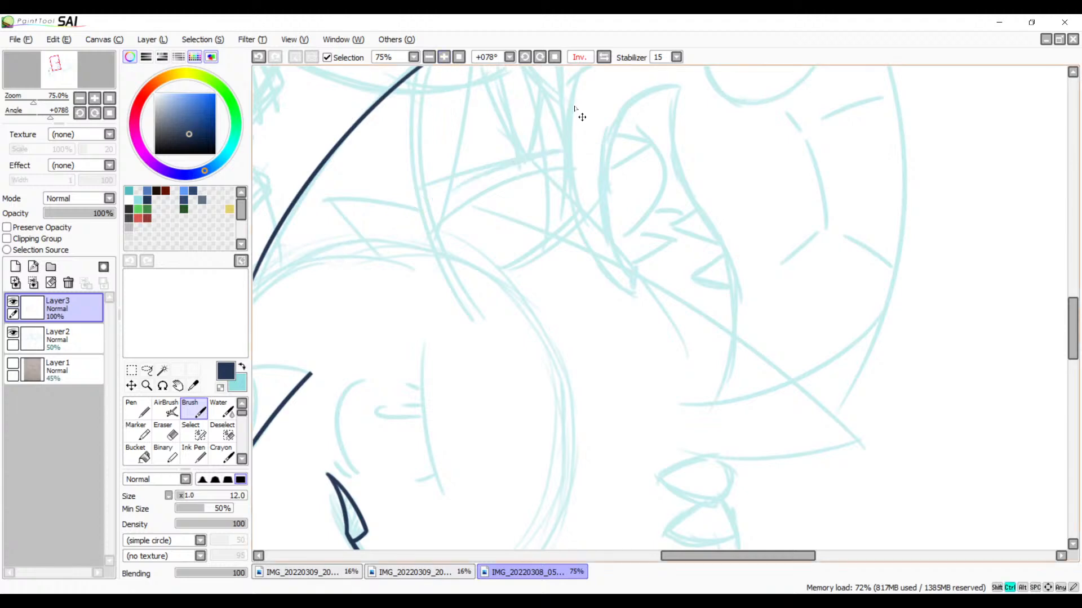
drag(690, 128, 302, 302)
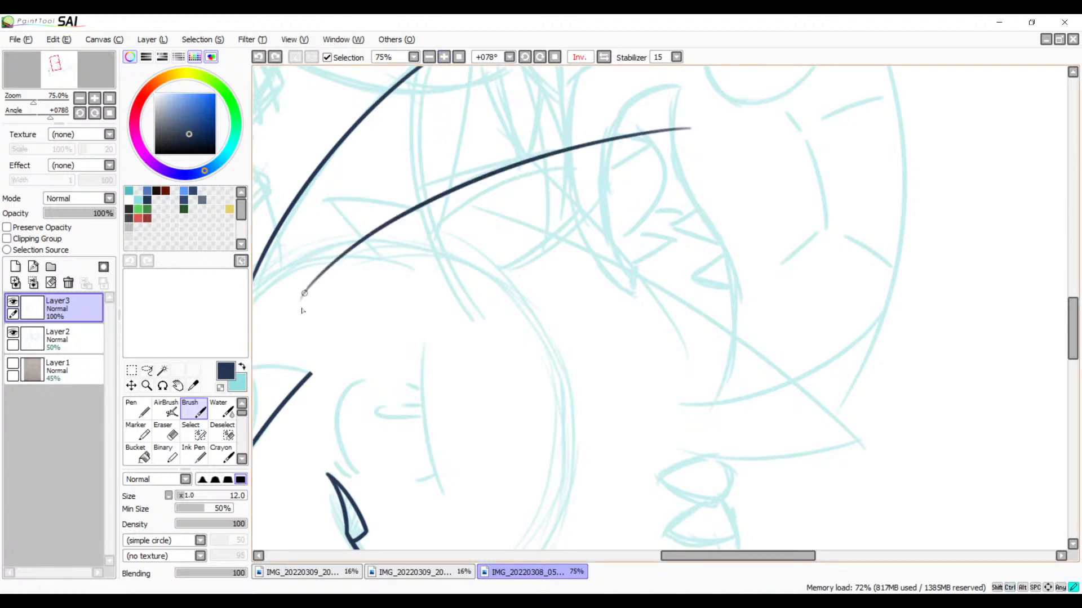
key(ctrl+z)
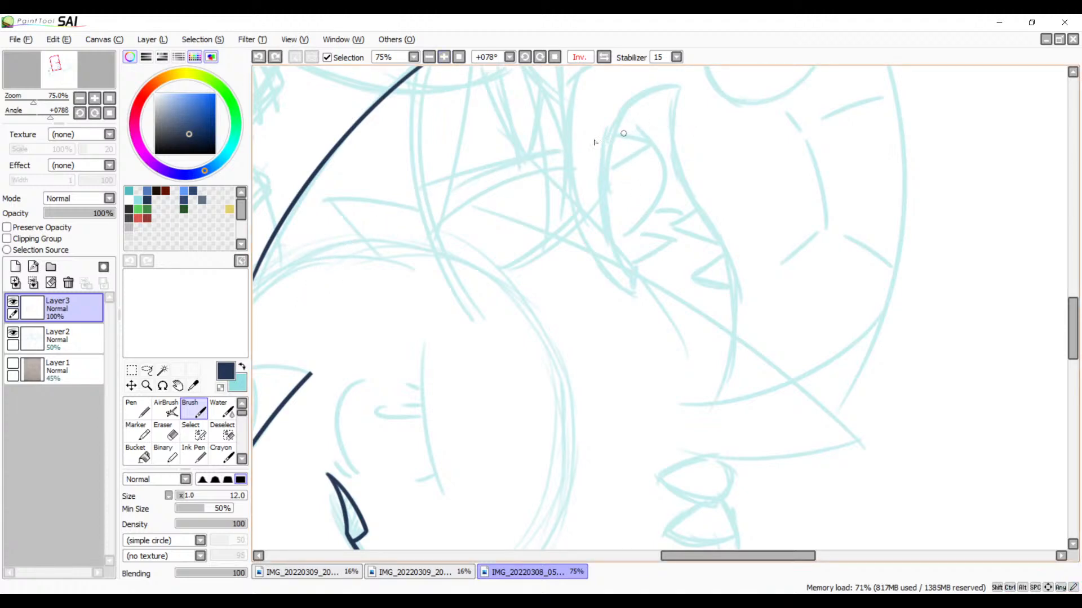
mouse_move(607, 135)
mouse_down()
mouse_move(420, 197)
mouse_move(333, 267)
mouse_up()
key(ctrl+z)
mouse_move(611, 134)
mouse_down()
mouse_move(386, 209)
mouse_move(333, 267)
mouse_up()
key(ctrl+z)
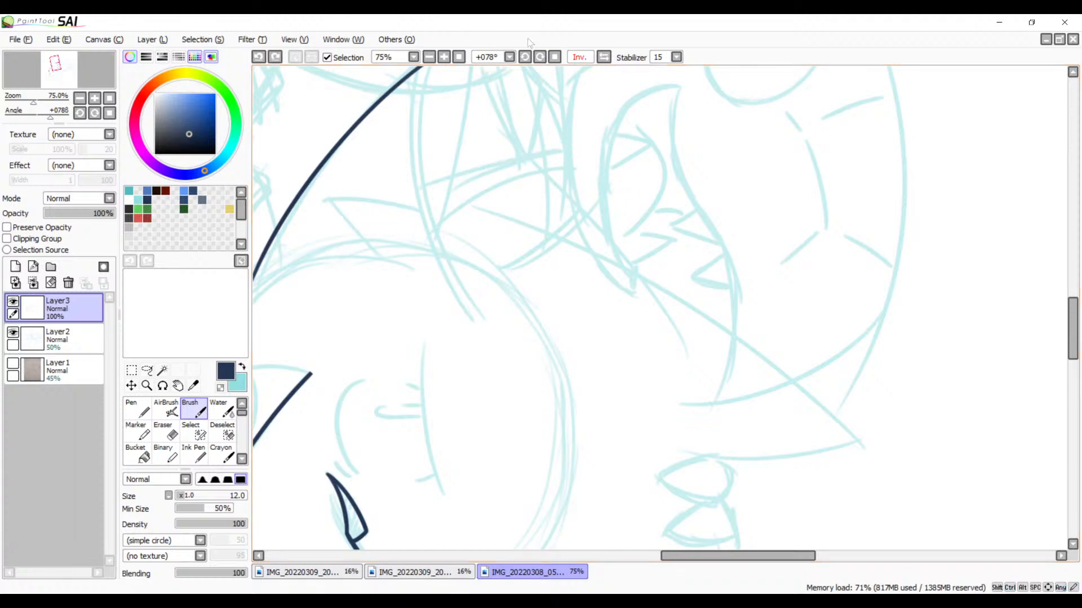
Step: Reset the canvas rotation to 0° and ink the long curve from the sketched pointed tip past the toothed mouth toward the face
click(524, 57)
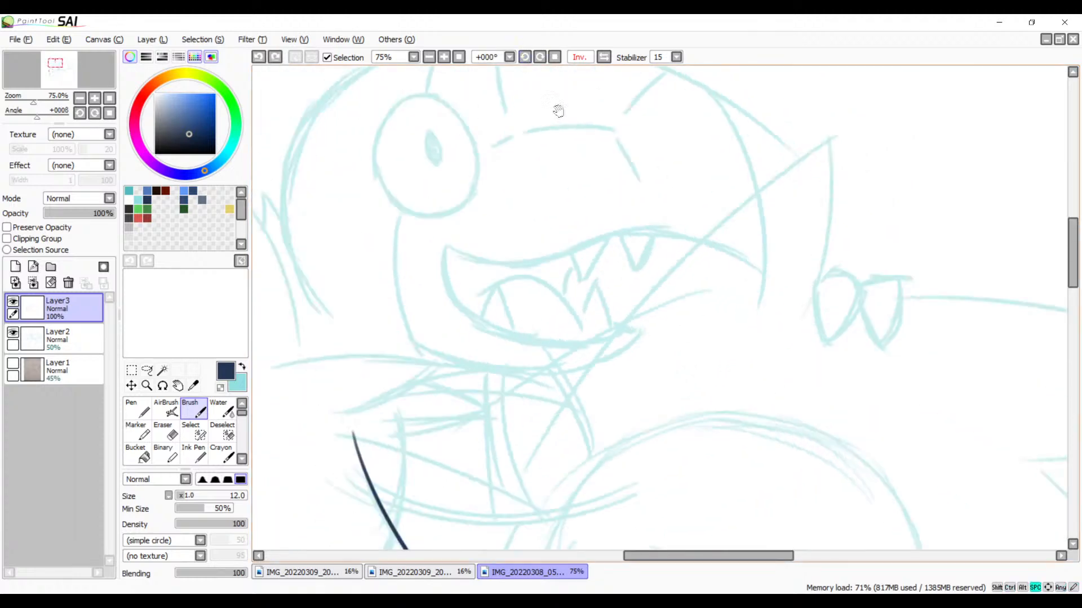
drag(557, 112, 607, 161)
drag(716, 157, 718, 191)
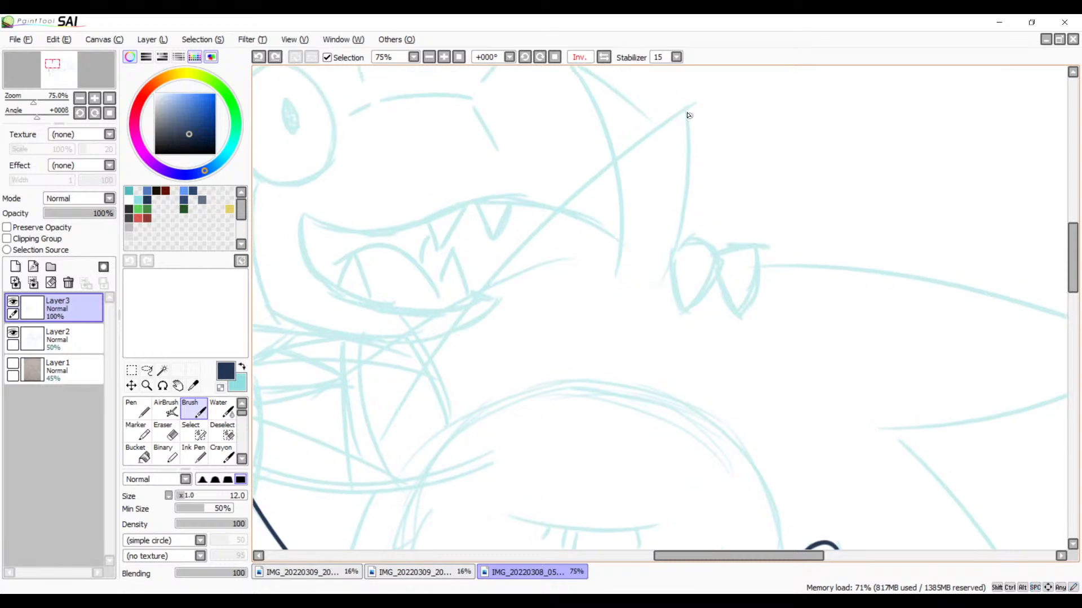
drag(727, 90, 363, 478)
key(ctrl+z)
drag(731, 88, 344, 534)
drag(594, 278, 704, 118)
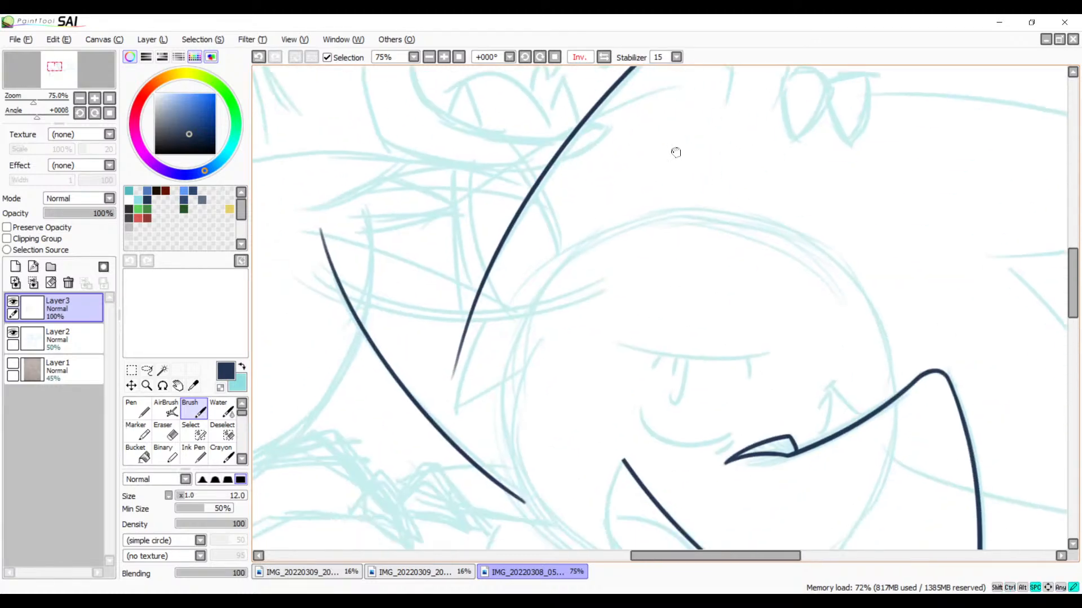
Step: Unflip the view, rotate it to 78°, ink the pointed tip's second edge past the paired ovals, and compare it with the sketch
drag(663, 190, 492, 384)
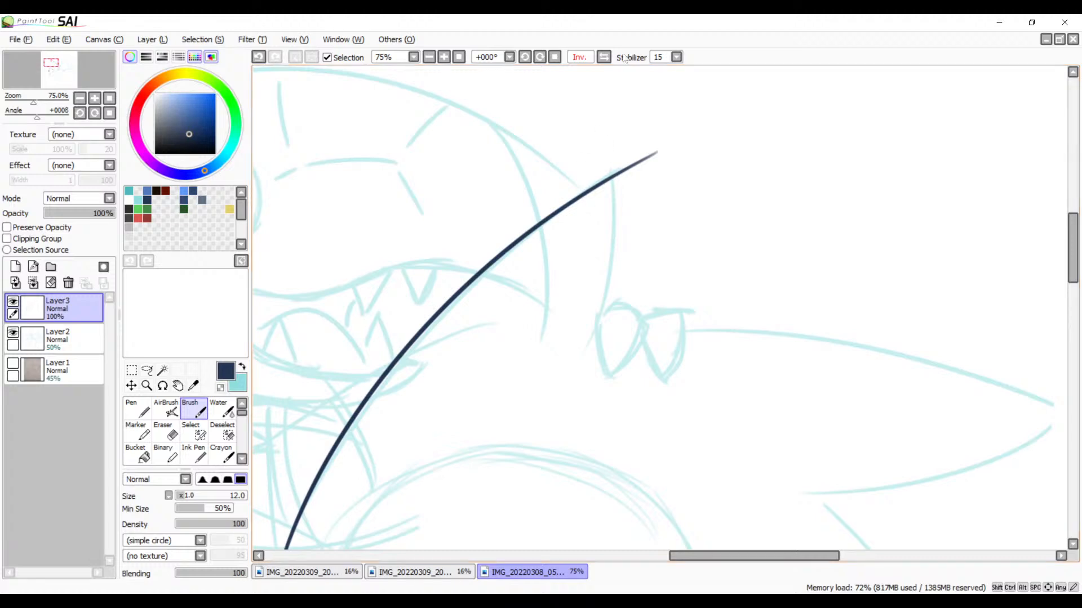
click(605, 58)
drag(565, 269, 451, 278)
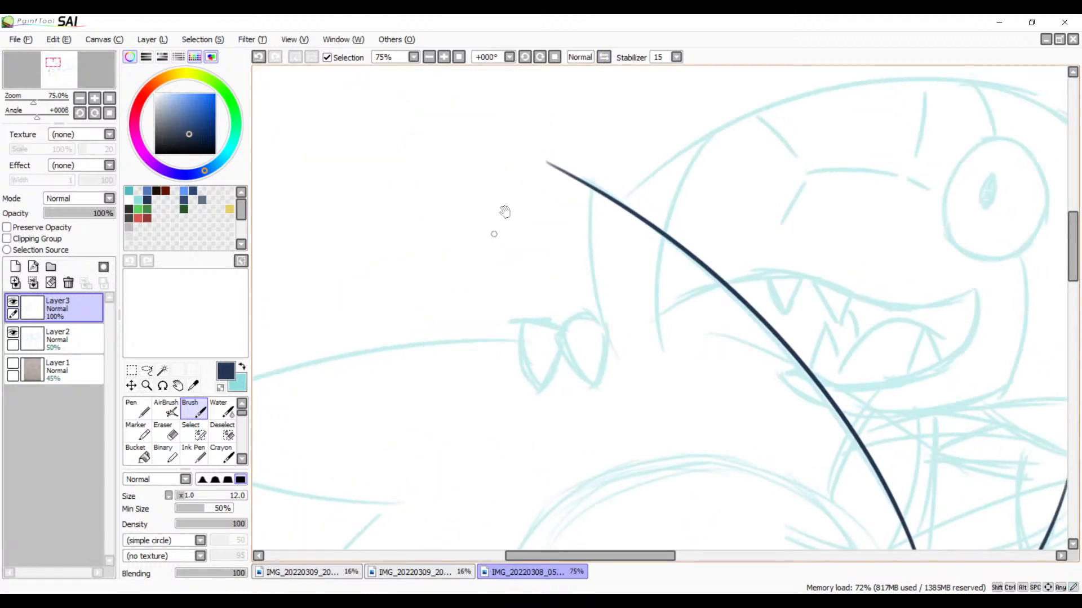
click(540, 57)
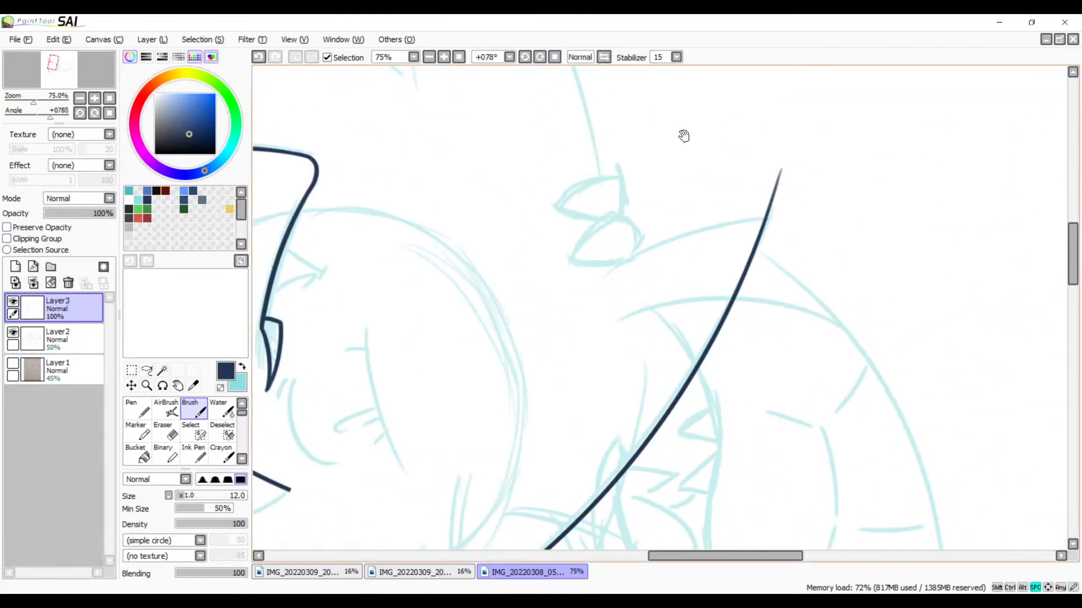
drag(683, 136, 661, 108)
mouse_move(779, 180)
mouse_down()
mouse_move(730, 187)
mouse_move(475, 318)
mouse_up()
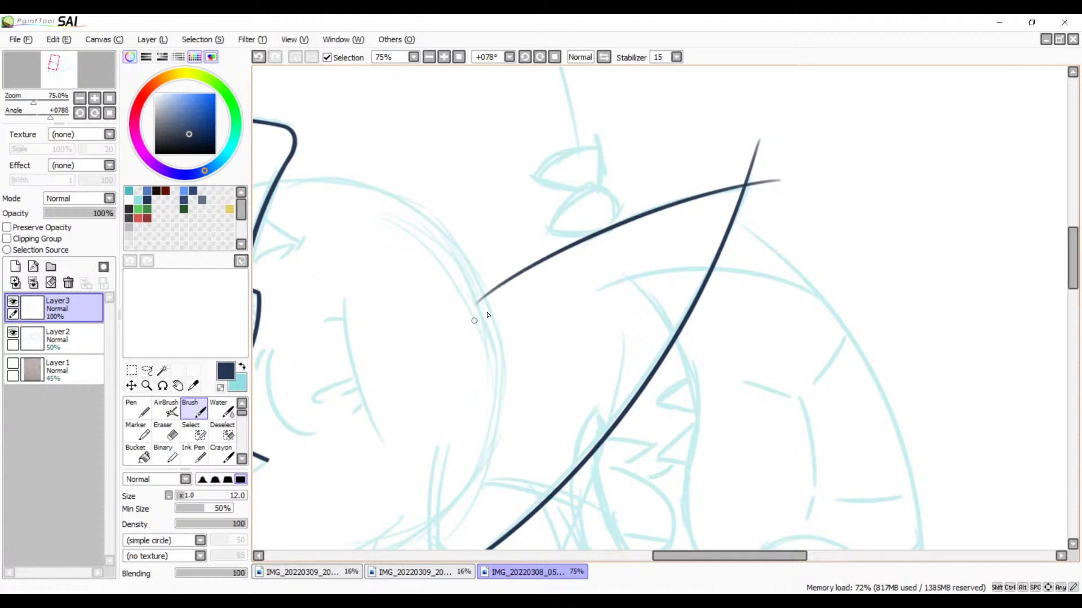
key(ctrl+z)
mouse_move(776, 187)
mouse_down()
mouse_move(498, 307)
mouse_move(484, 327)
mouse_up()
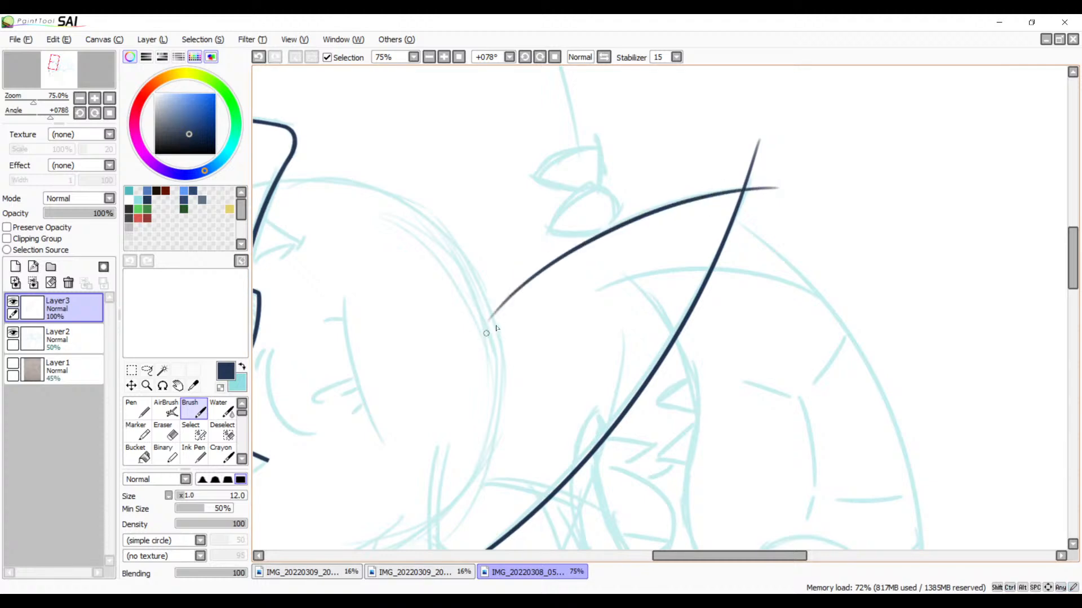
mouse_move(603, 330)
mouse_down()
mouse_move(728, 175)
mouse_move(719, 355)
mouse_move(734, 287)
mouse_move(797, 195)
mouse_move(511, 344)
mouse_move(530, 335)
mouse_up()
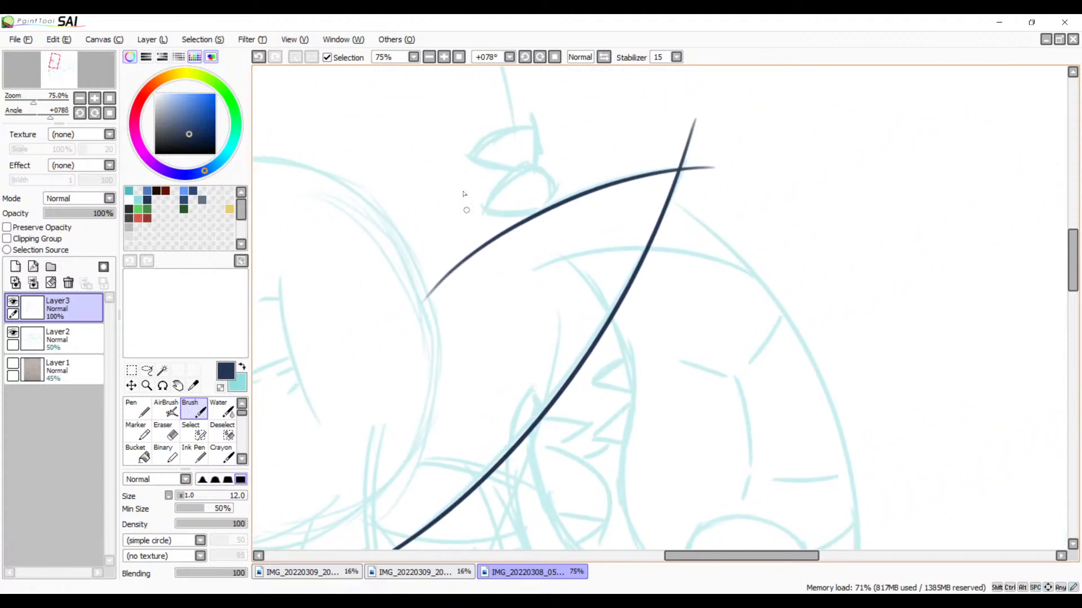
click(13, 303)
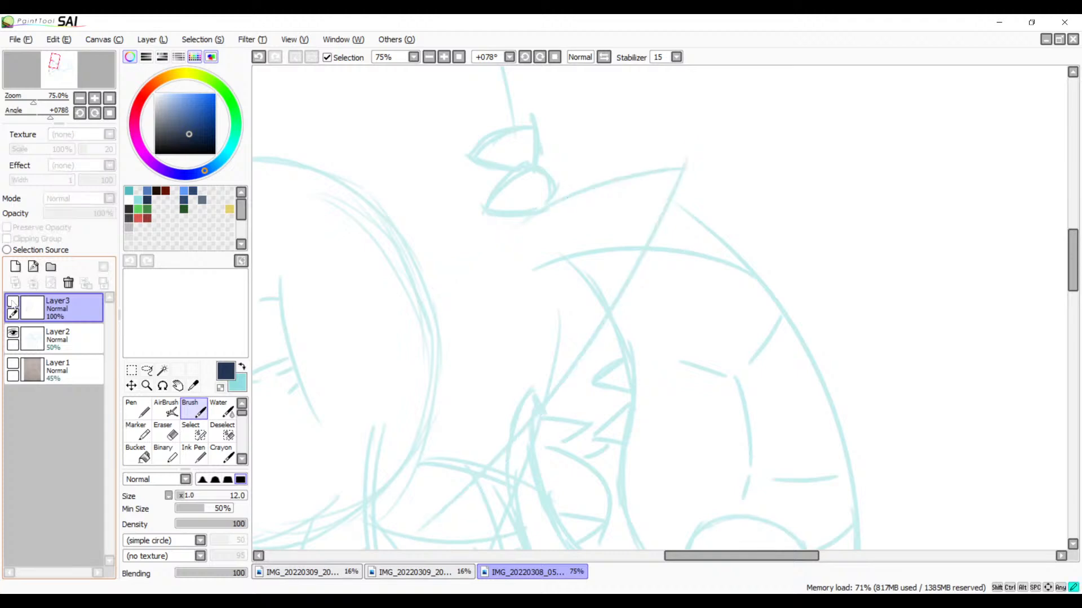
click(13, 302)
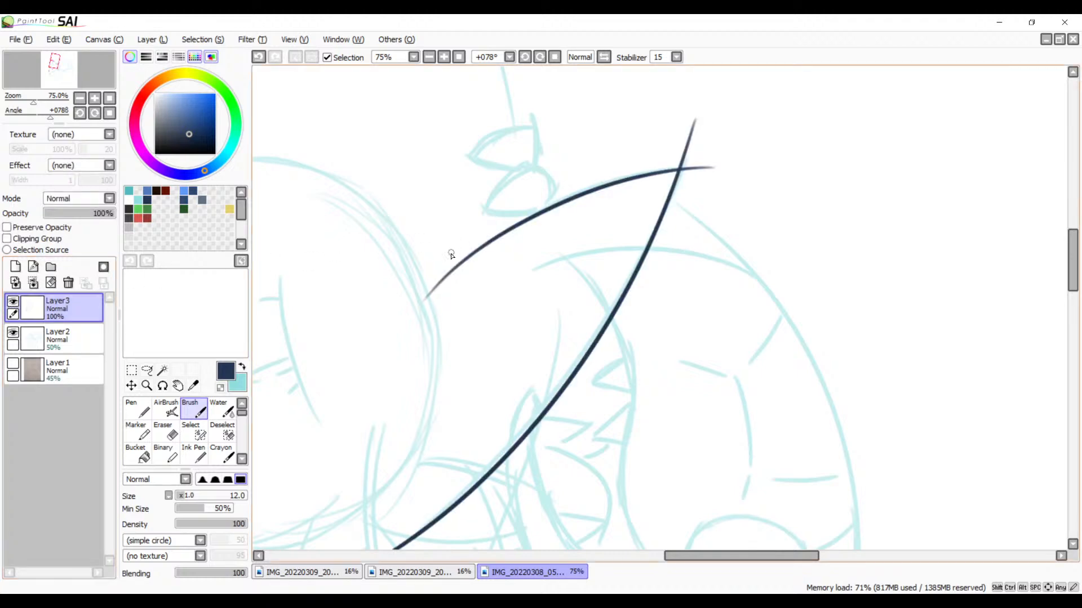
Step: Cut the tip's second edge just beyond the paired ovals with the size 10 Eraser and erase its excess toward the face
key(e)
click(444, 57)
click(443, 57)
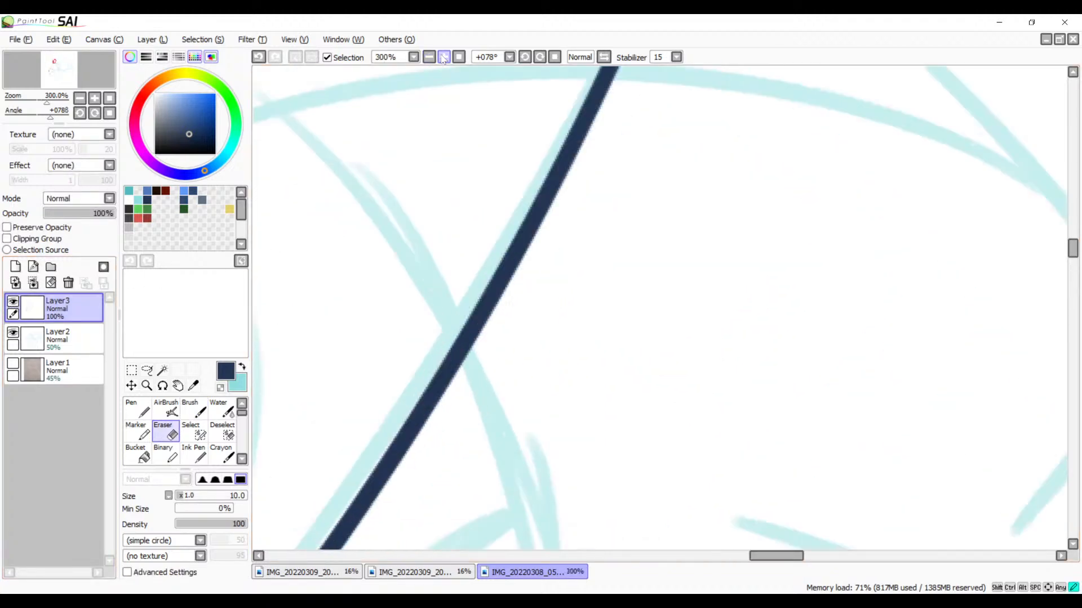
drag(366, 229, 616, 338)
drag(519, 186, 554, 265)
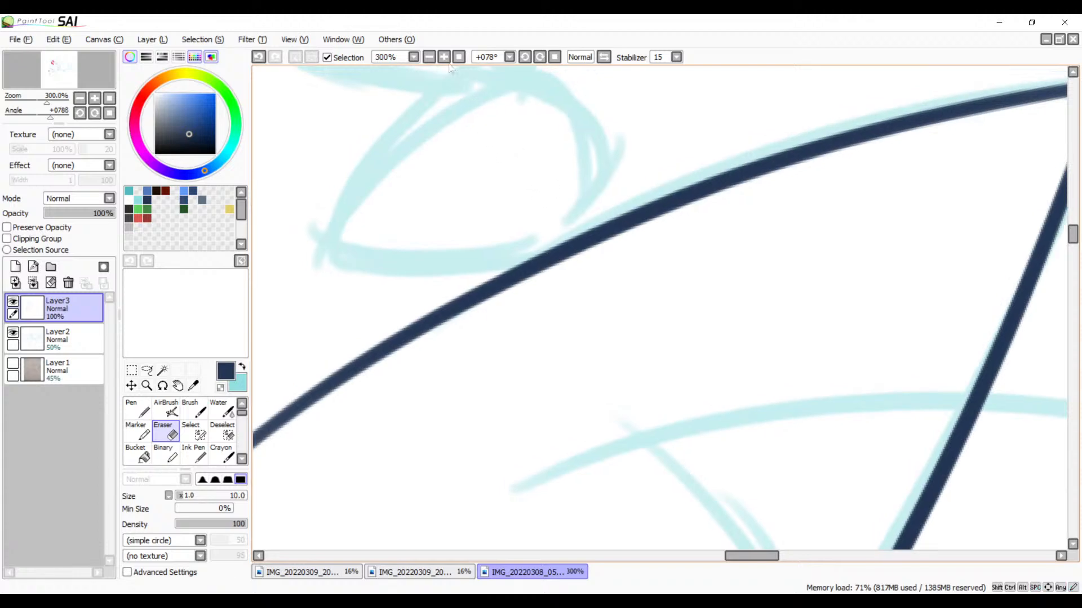
click(443, 57)
click(443, 57)
click(443, 56)
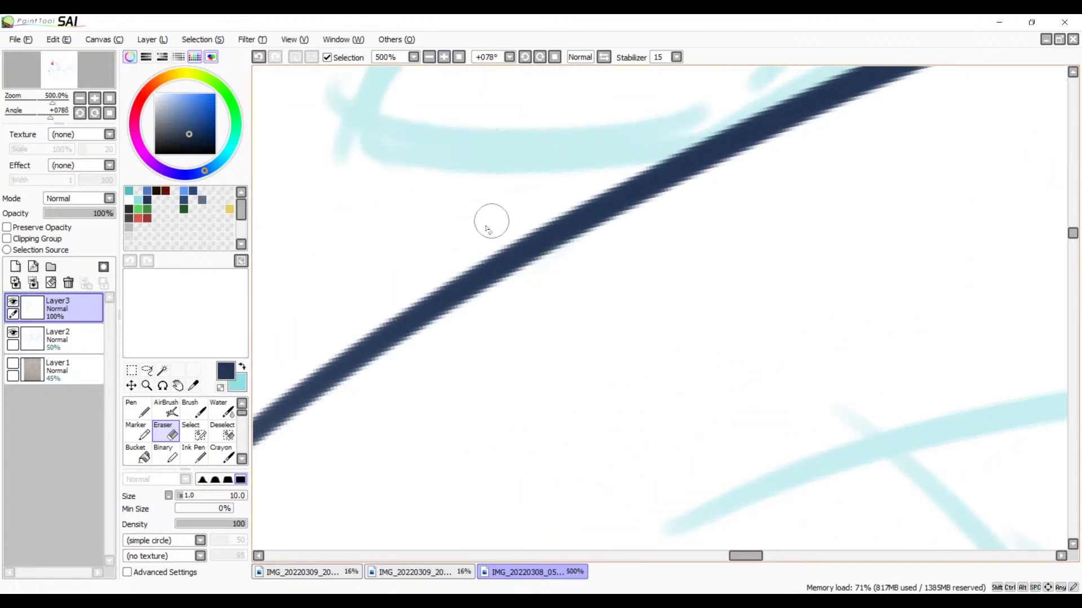
click(477, 276)
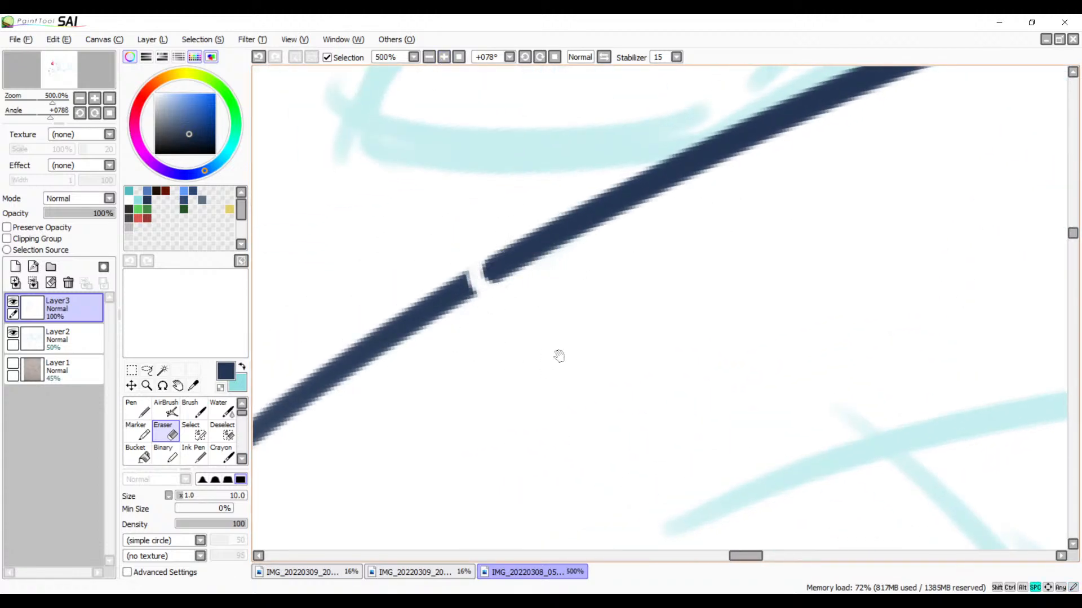
drag(559, 356, 669, 302)
mouse_move(575, 210)
mouse_down()
mouse_move(587, 249)
mouse_move(559, 207)
mouse_move(530, 252)
mouse_move(509, 257)
mouse_move(494, 295)
mouse_move(335, 418)
mouse_move(260, 459)
mouse_up()
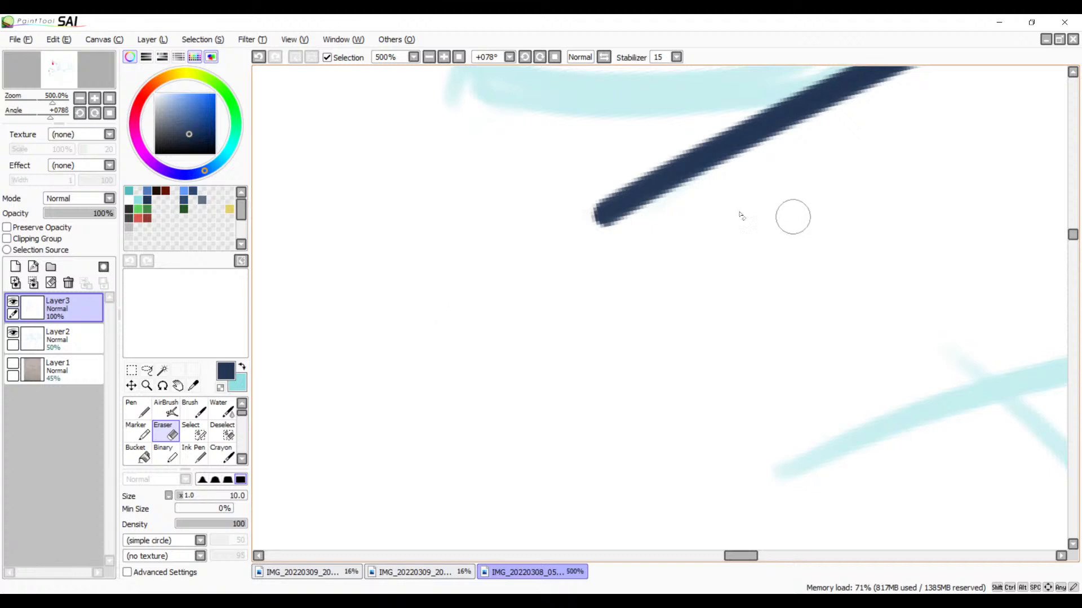
Step: Erase the leftover faded fragment of the second edge beside the face outline
click(428, 59)
click(428, 59)
click(428, 59)
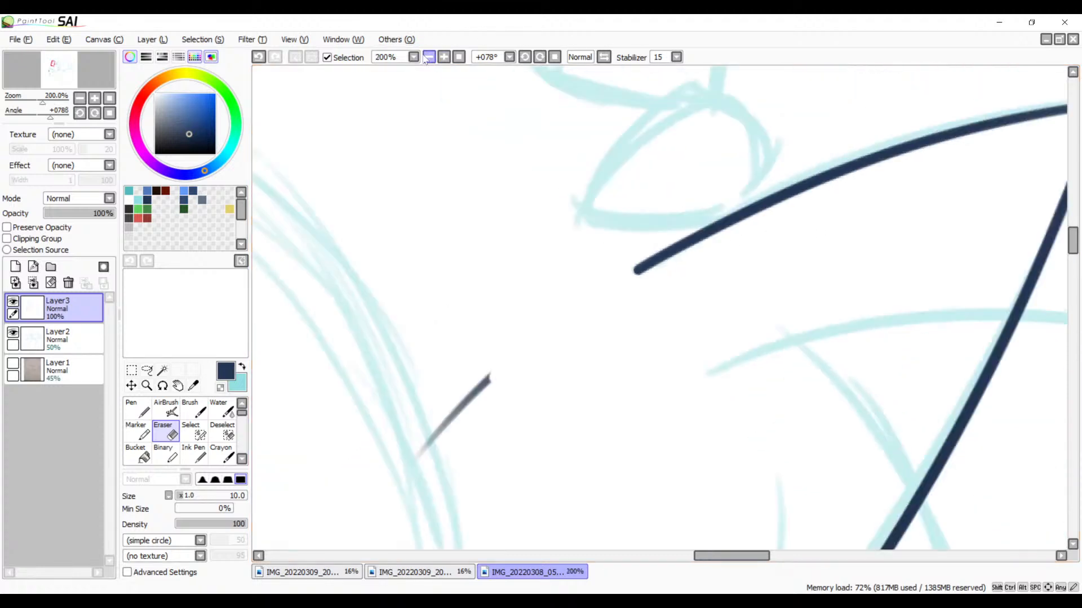
click(429, 58)
drag(680, 286, 669, 239)
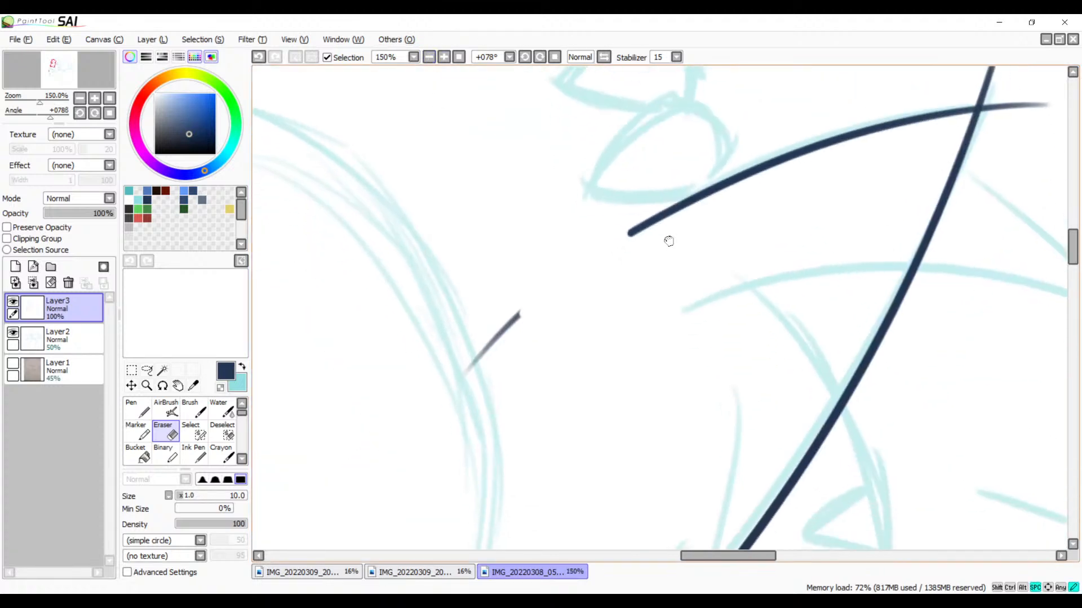
click(444, 58)
click(445, 57)
click(444, 58)
click(445, 58)
drag(519, 236, 774, 114)
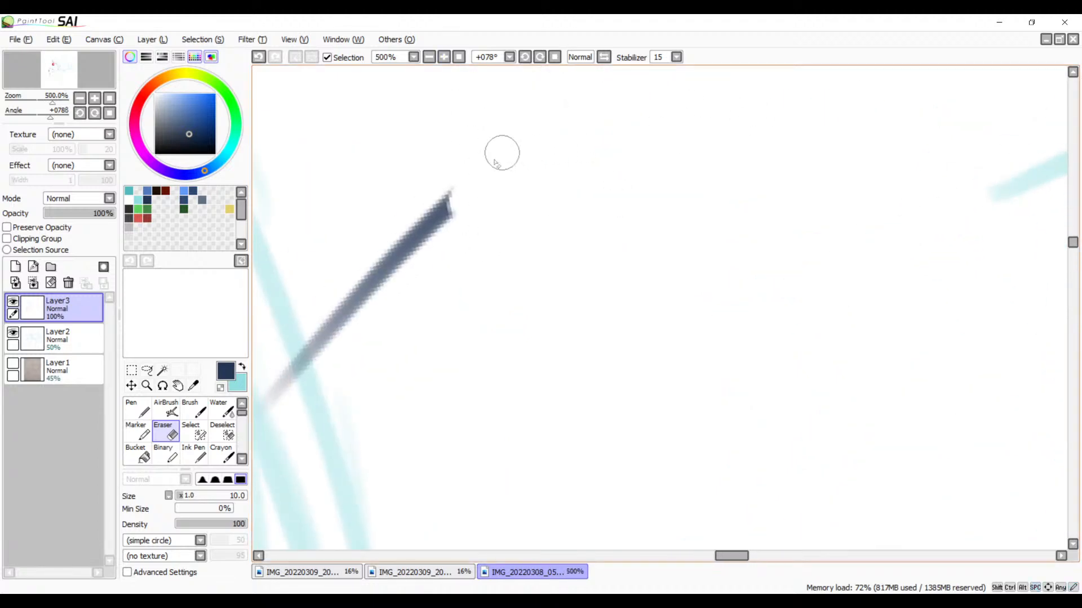
mouse_move(478, 174)
mouse_down()
mouse_move(298, 372)
mouse_move(463, 200)
mouse_move(300, 361)
mouse_move(322, 343)
mouse_up()
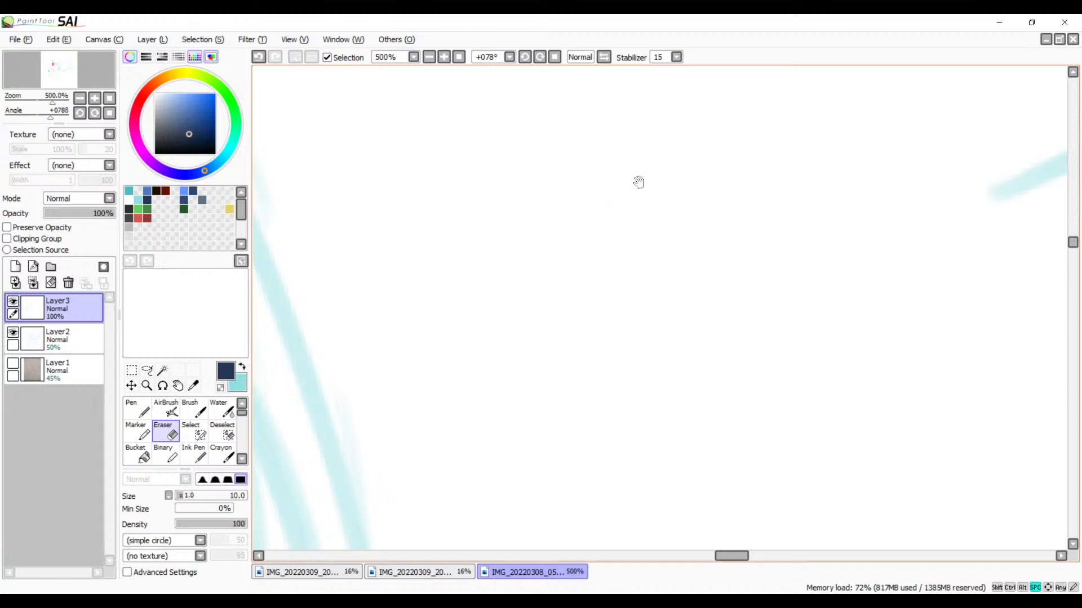
Step: Go over the second edge with the size 12 Brush where it meets the long curve at the pointed tip
mouse_move(640, 180)
mouse_down()
mouse_move(717, 167)
mouse_move(514, 228)
mouse_up()
drag(670, 198, 499, 237)
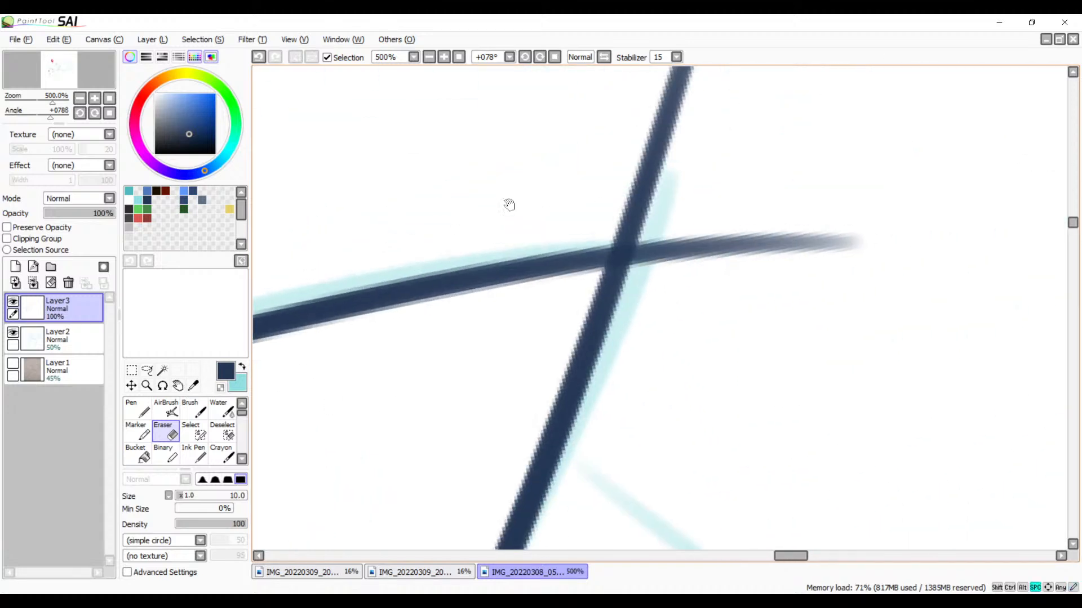
click(445, 57)
click(444, 57)
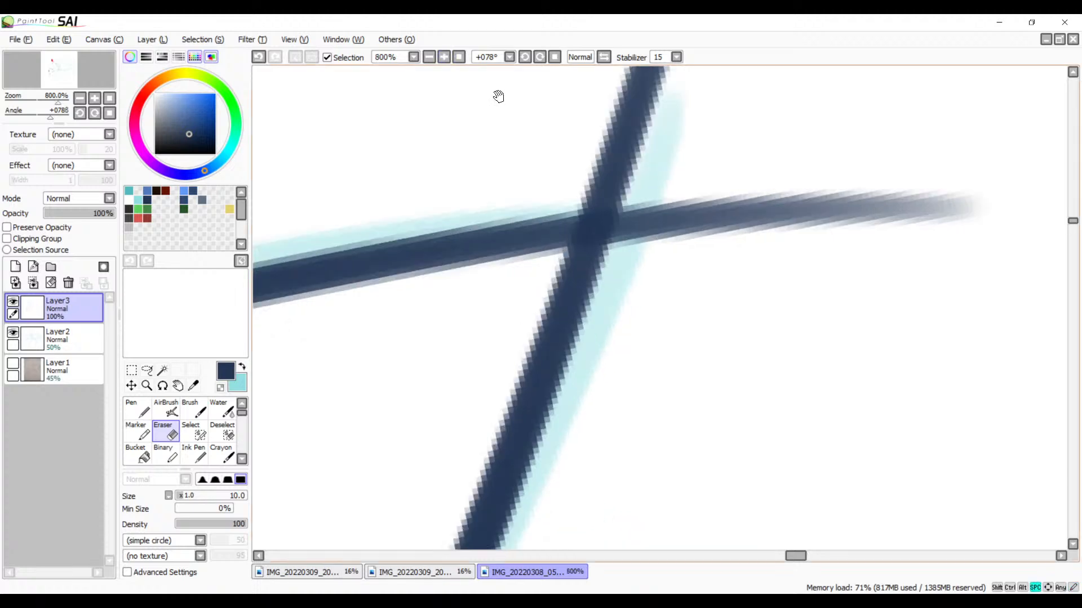
drag(497, 97, 554, 87)
key(b)
mouse_move(620, 220)
mouse_down()
mouse_move(783, 129)
mouse_move(536, 180)
mouse_up()
key(ctrl+z)
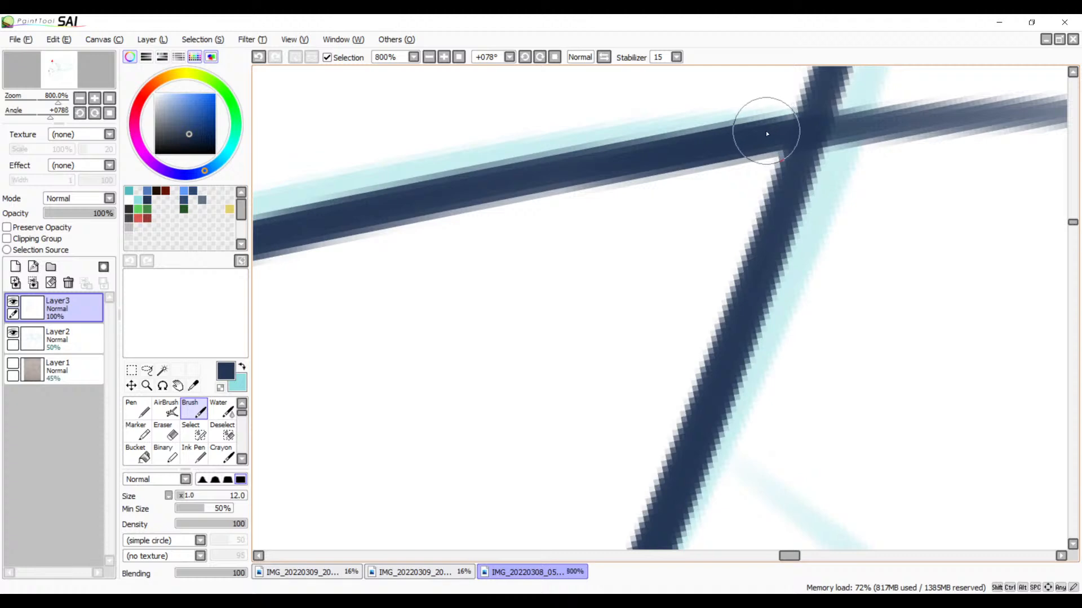
drag(812, 127, 600, 173)
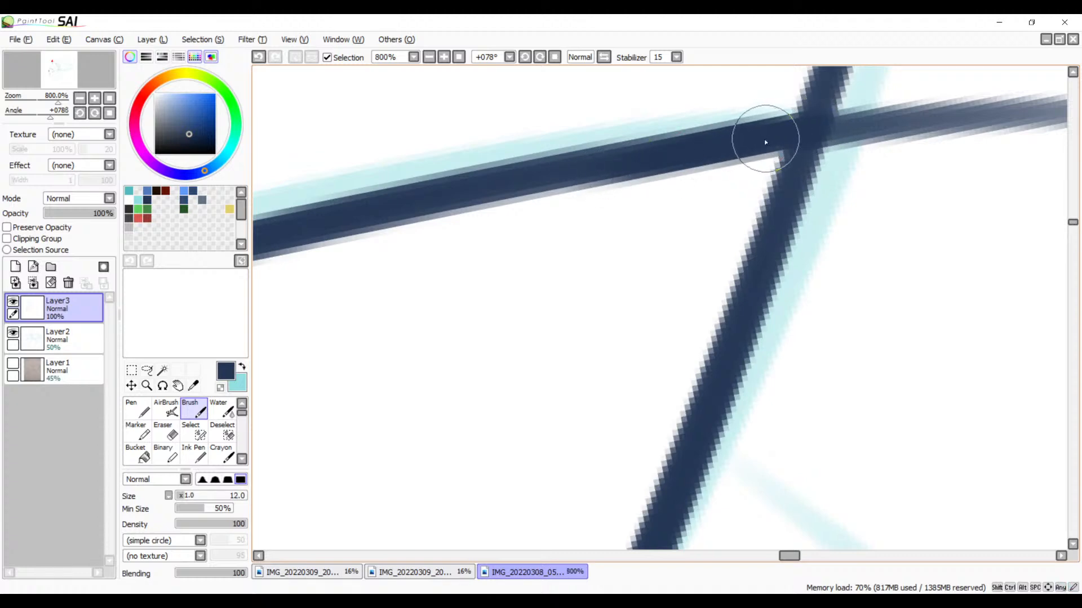
Step: Cut both edges just beyond their crossing with the size 10 Eraser and erase the second edge's overshoot
key(e)
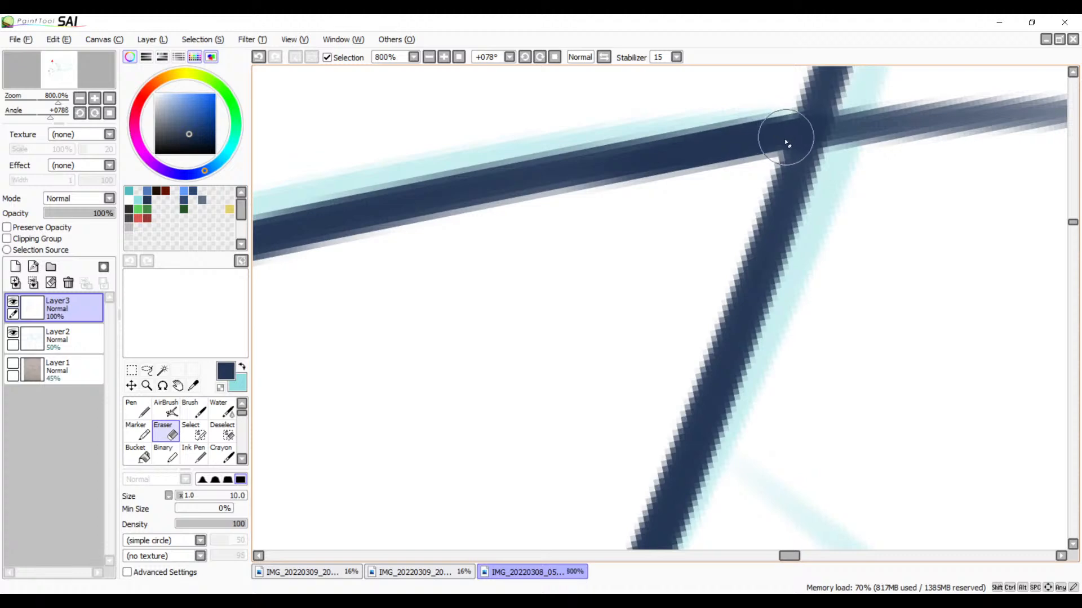
drag(815, 193, 669, 277)
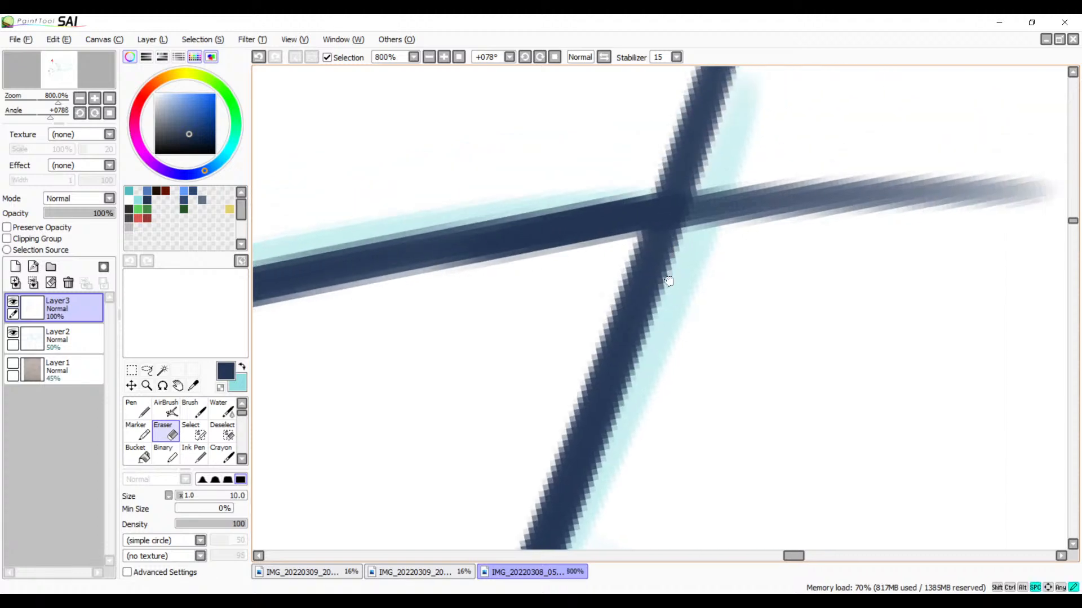
mouse_move(739, 156)
mouse_down()
mouse_move(699, 156)
mouse_move(705, 170)
mouse_move(726, 168)
mouse_move(618, 182)
mouse_move(724, 174)
mouse_move(626, 183)
mouse_move(727, 182)
mouse_move(701, 175)
mouse_move(702, 230)
mouse_move(711, 179)
mouse_move(693, 257)
mouse_move(714, 211)
mouse_move(710, 180)
mouse_move(701, 239)
mouse_move(712, 234)
mouse_move(693, 185)
mouse_move(705, 204)
mouse_move(686, 181)
mouse_move(708, 203)
mouse_move(698, 185)
mouse_move(723, 185)
mouse_move(720, 245)
mouse_move(745, 200)
mouse_move(691, 182)
mouse_move(694, 238)
mouse_move(699, 199)
mouse_move(708, 235)
mouse_move(704, 202)
mouse_move(673, 179)
mouse_move(702, 193)
mouse_move(672, 182)
mouse_up()
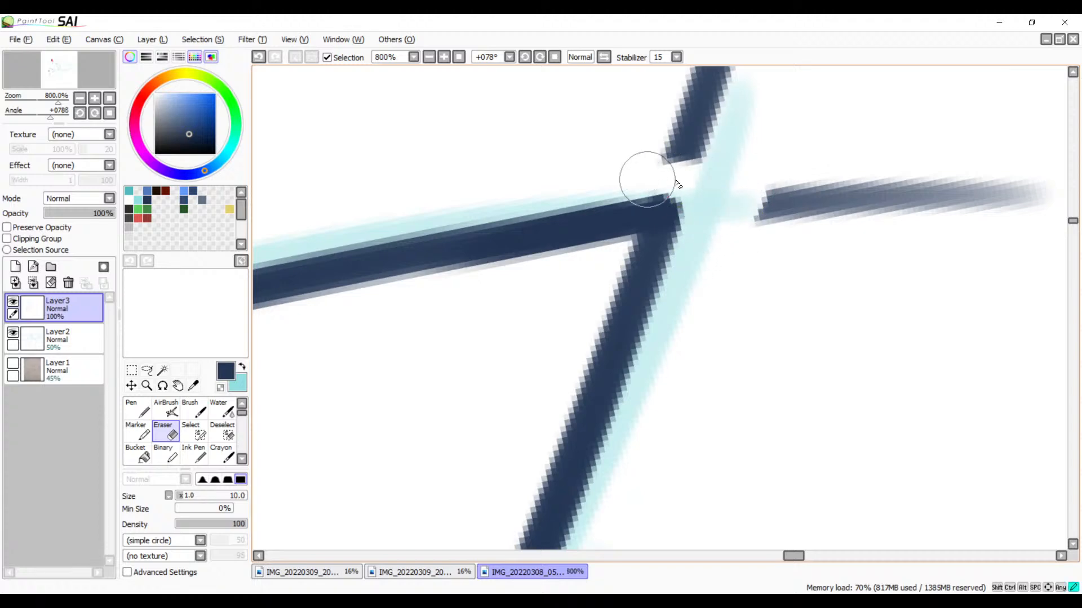
mouse_move(803, 179)
mouse_down()
mouse_move(879, 175)
mouse_move(1025, 188)
mouse_move(1059, 203)
mouse_up()
drag(814, 242, 786, 310)
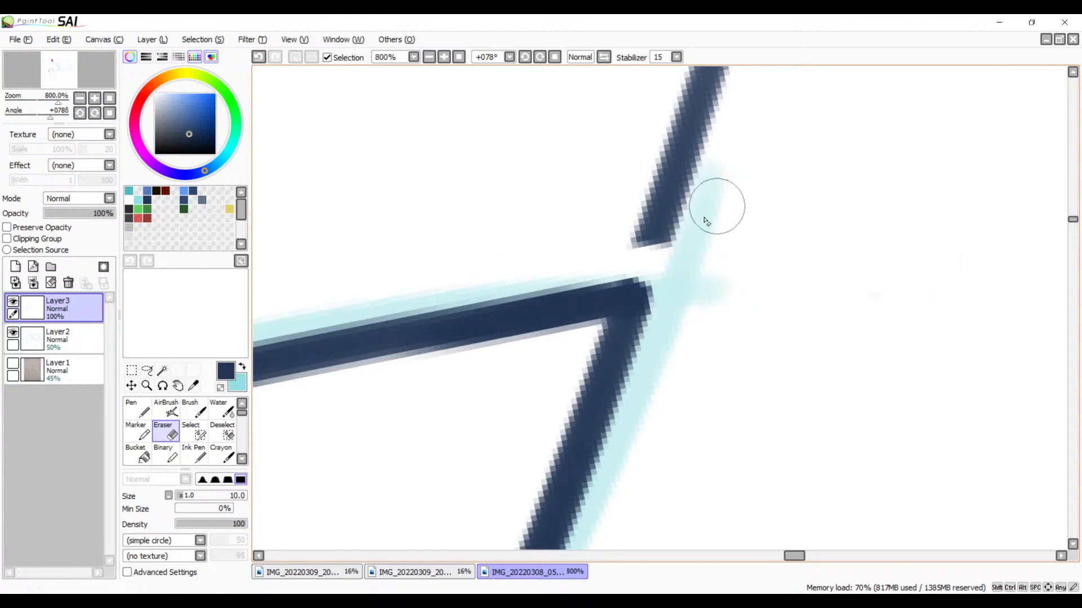
Step: Erase the long curve's overshoot beyond the pointed tip and clean up the tip's inner corner
mouse_move(698, 229)
mouse_down()
mouse_move(725, 231)
mouse_move(605, 227)
mouse_move(601, 211)
mouse_move(660, 141)
mouse_move(764, 93)
mouse_move(684, 114)
mouse_move(676, 103)
mouse_move(734, 67)
mouse_up()
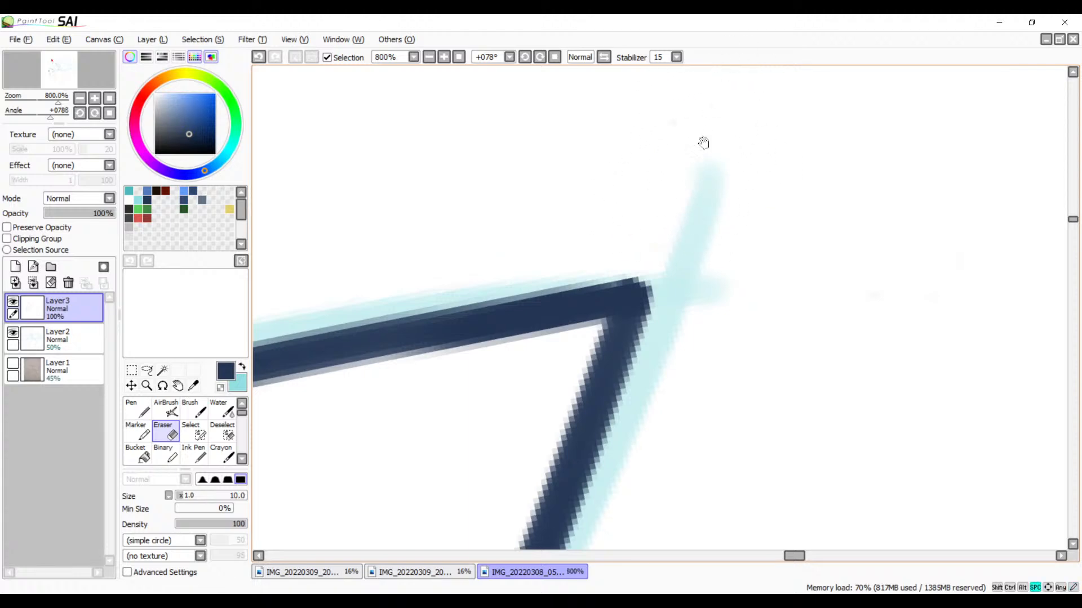
mouse_move(684, 198)
mouse_down()
mouse_move(575, 391)
mouse_move(567, 448)
mouse_up()
mouse_move(605, 277)
mouse_down()
mouse_move(642, 275)
mouse_move(596, 298)
mouse_move(580, 260)
mouse_move(642, 193)
mouse_move(649, 75)
mouse_up()
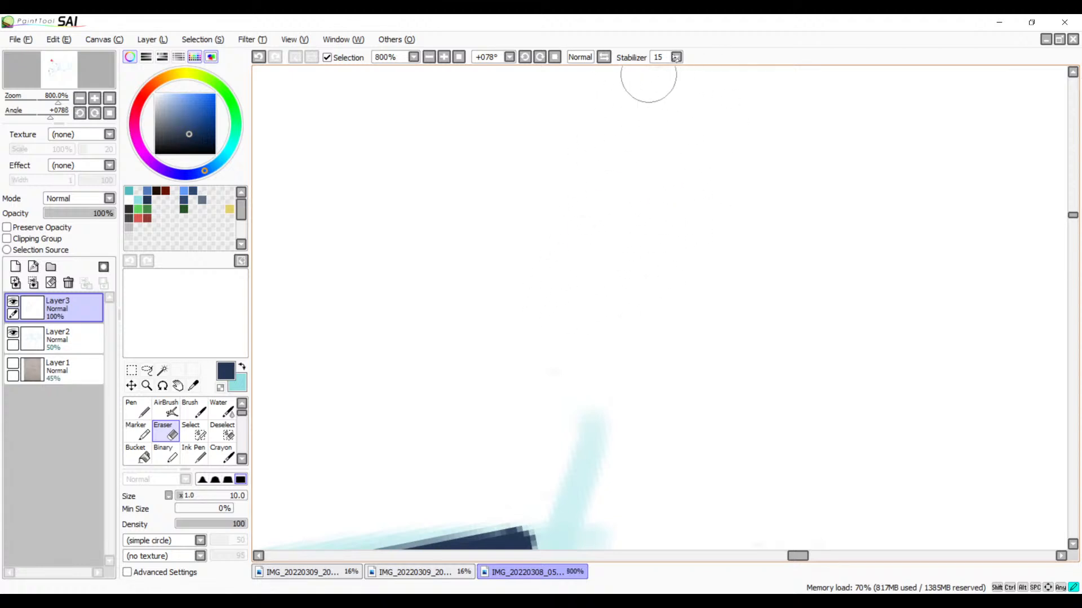
drag(657, 165, 509, 415)
drag(620, 268, 580, 244)
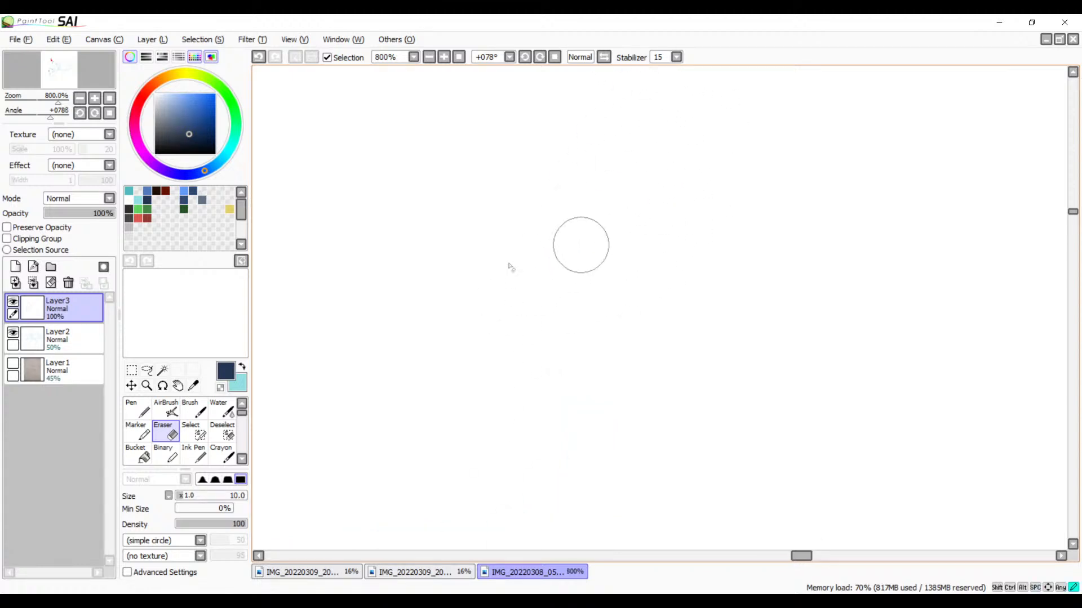
drag(457, 395, 688, 167)
mouse_move(543, 346)
mouse_down()
mouse_move(580, 321)
mouse_move(441, 166)
mouse_up()
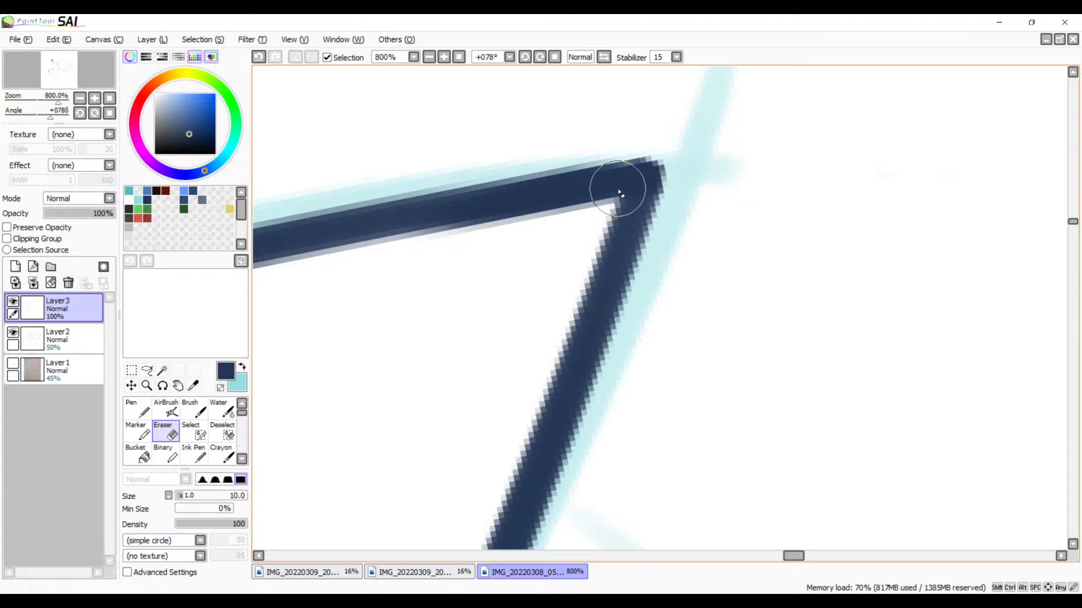
drag(619, 193, 604, 199)
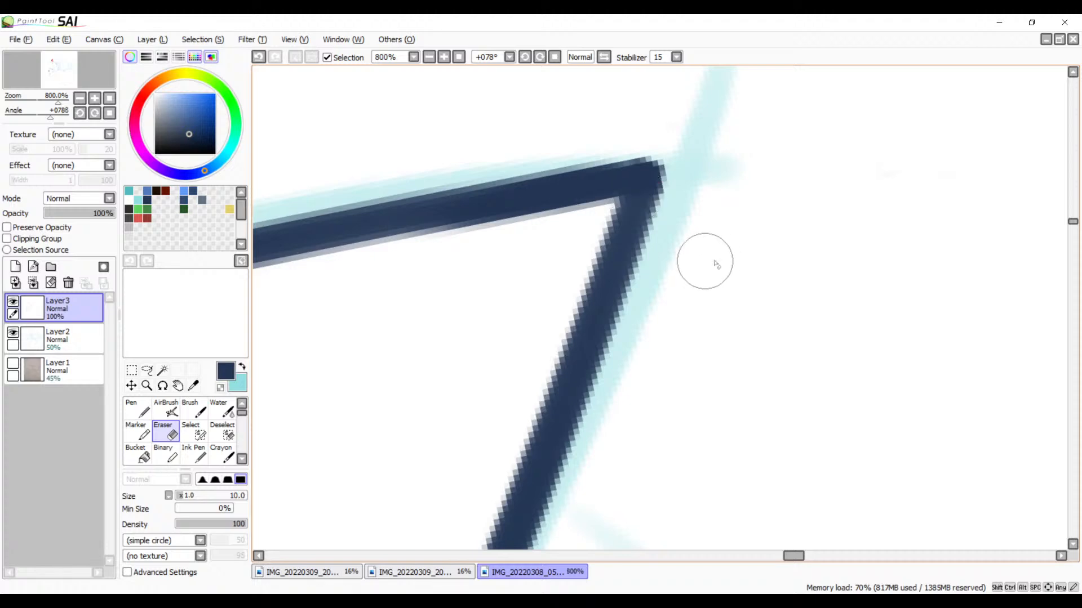
Step: Reinforce the long curve just below the pointed tip with the size 12 Brush, redoing the first stroke
click(430, 59)
click(430, 59)
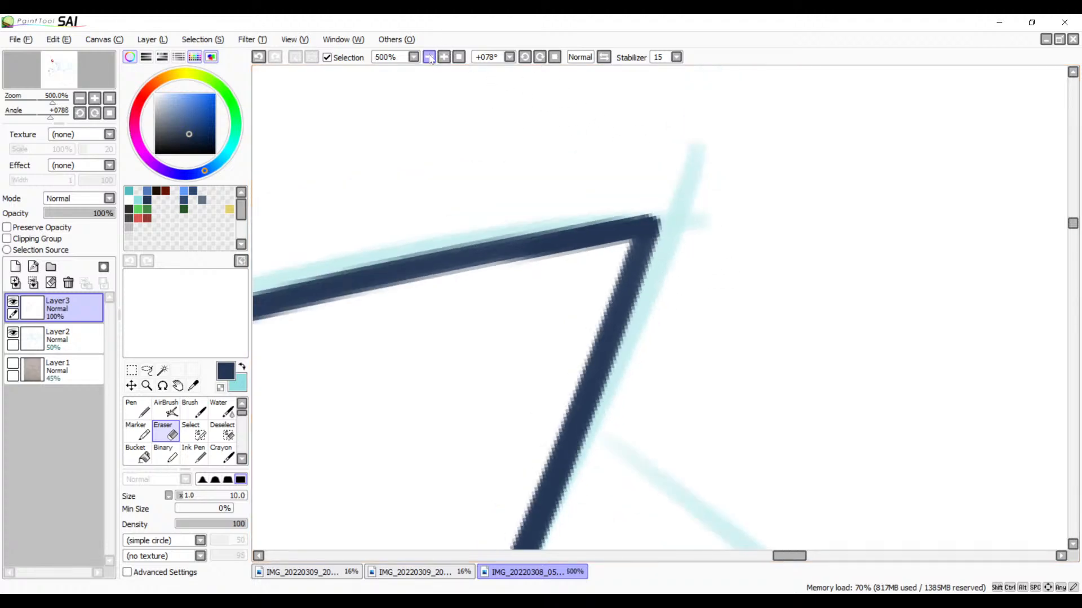
click(430, 58)
click(430, 58)
click(430, 58)
click(431, 58)
click(432, 58)
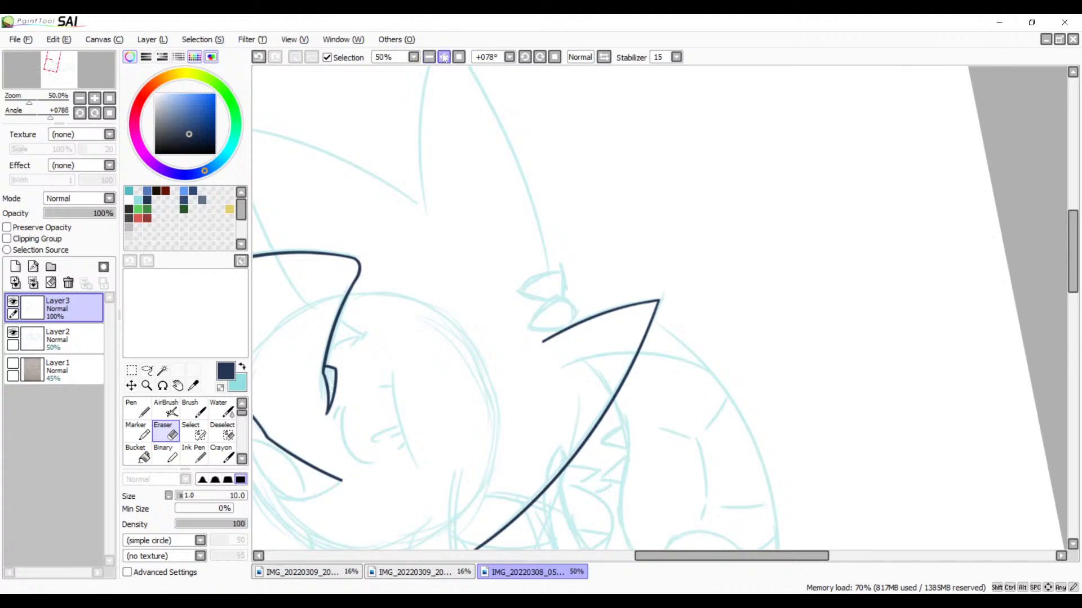
click(443, 58)
click(444, 58)
click(444, 58)
click(444, 58)
click(443, 58)
click(444, 58)
click(444, 58)
click(444, 58)
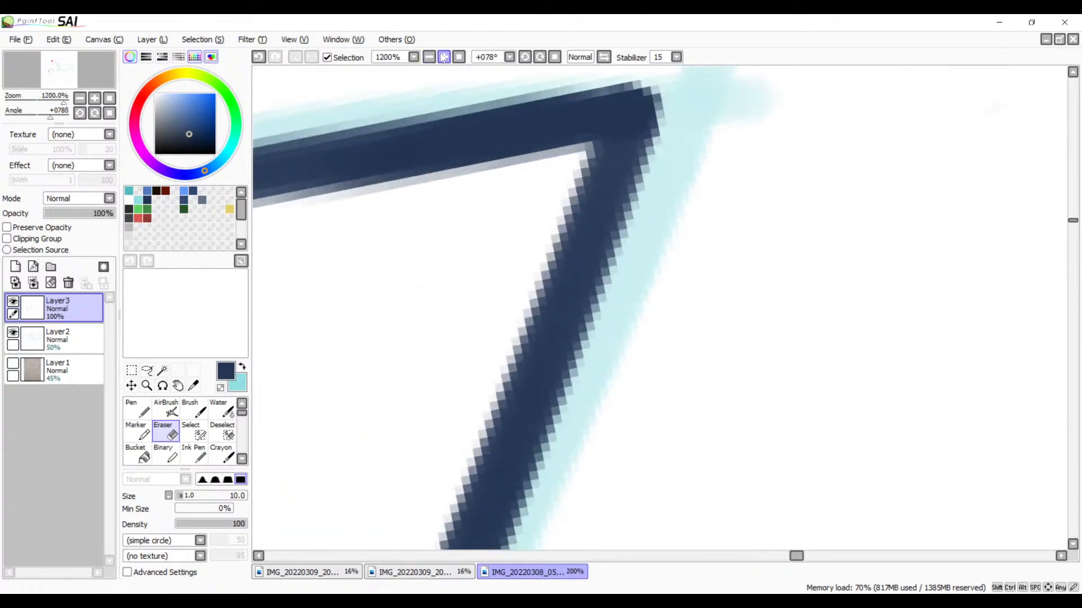
drag(627, 101, 676, 242)
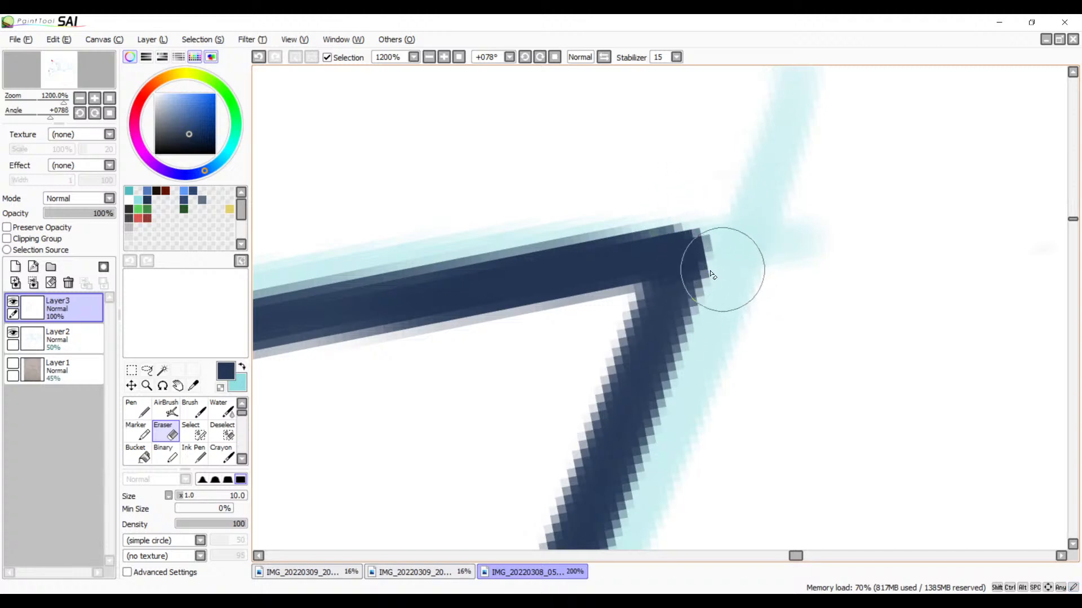
key(b)
drag(665, 292, 612, 410)
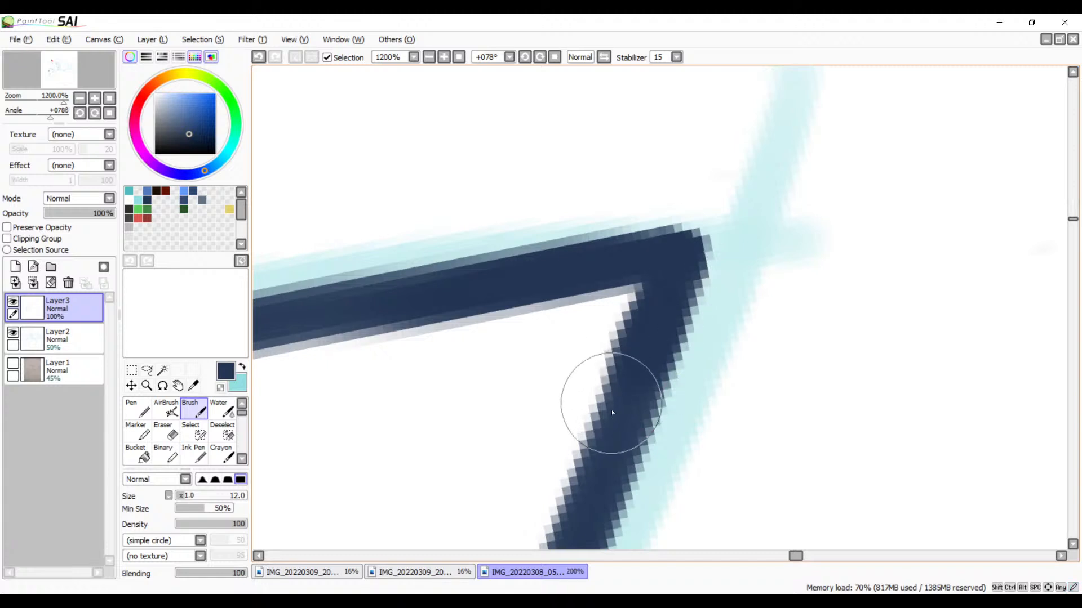
key(ctrl+z)
drag(668, 307, 601, 496)
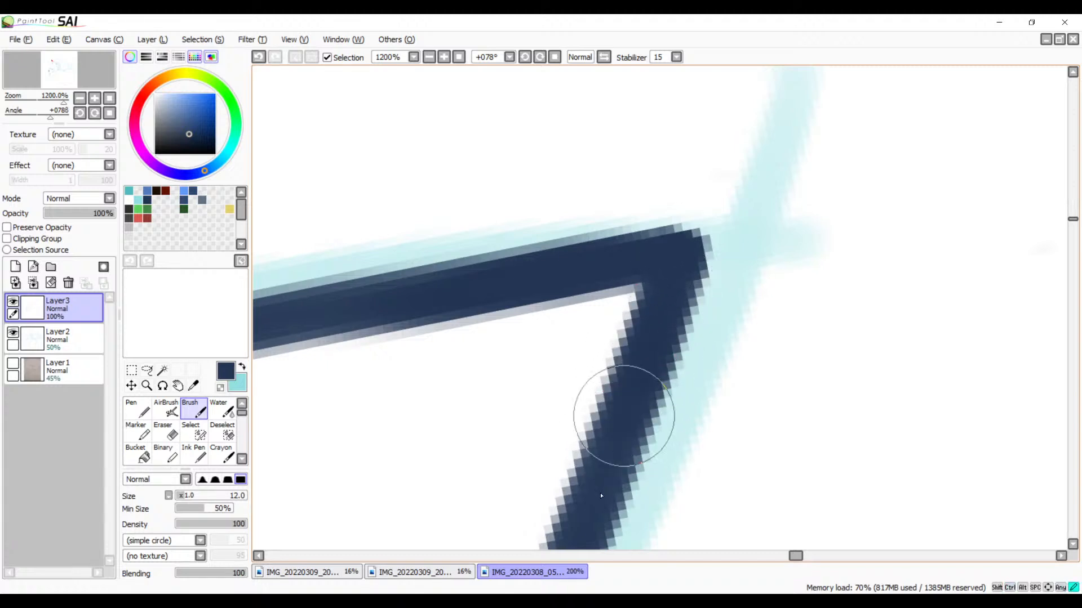
Step: Examine the cleaned pointed tip and the other inked lines against the whole sketch
click(430, 58)
click(430, 57)
click(431, 57)
click(431, 57)
click(430, 57)
click(430, 58)
click(431, 58)
click(431, 57)
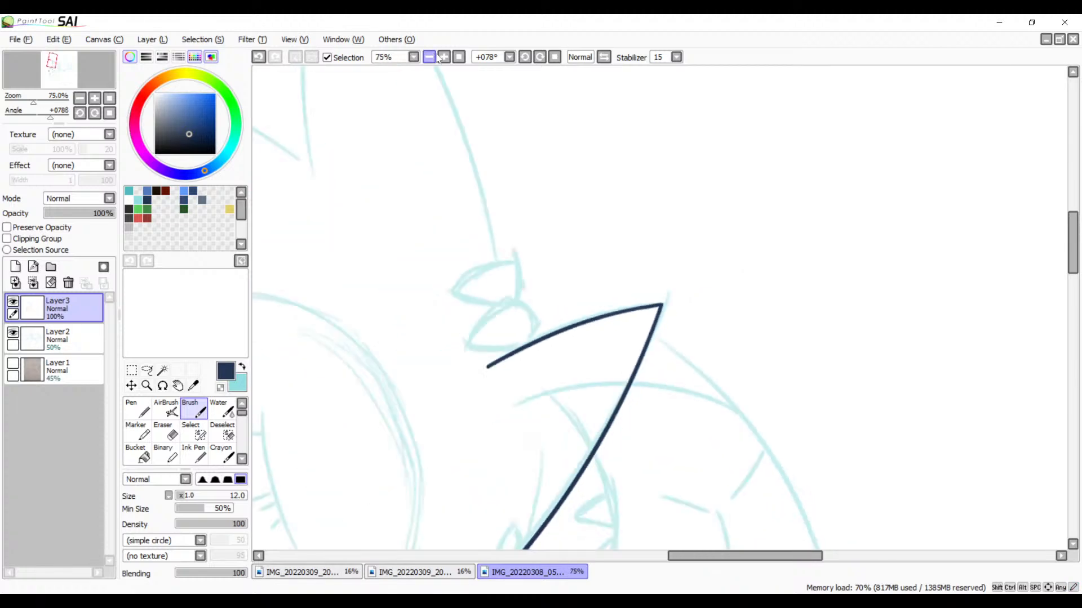
click(430, 58)
click(431, 58)
click(431, 57)
mouse_move(529, 283)
mouse_down()
mouse_move(719, 212)
mouse_move(550, 234)
mouse_move(643, 210)
mouse_up()
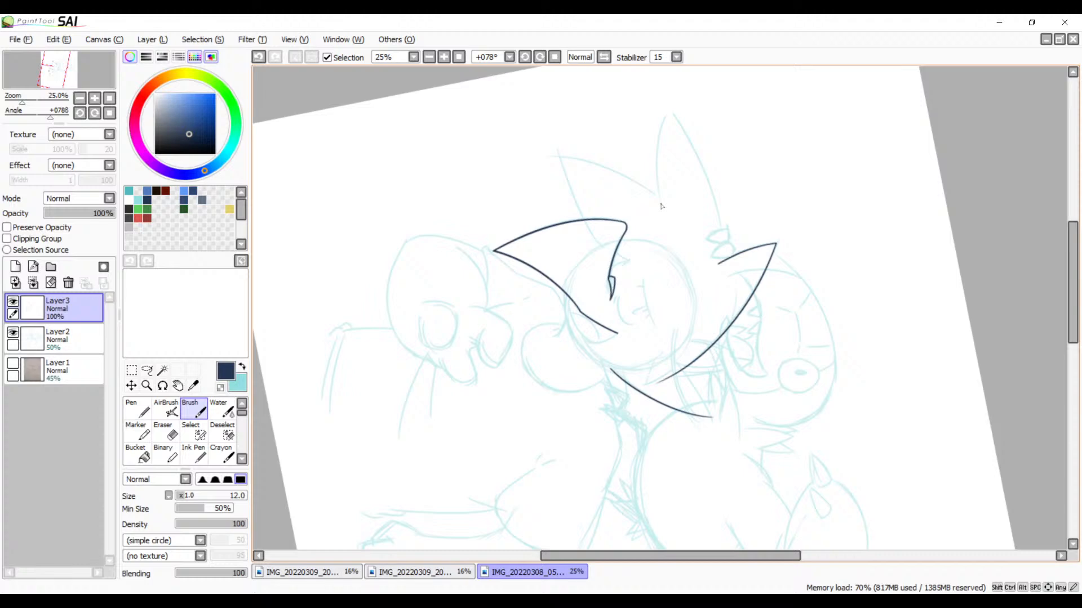
click(444, 57)
click(444, 57)
click(444, 57)
click(444, 57)
click(444, 57)
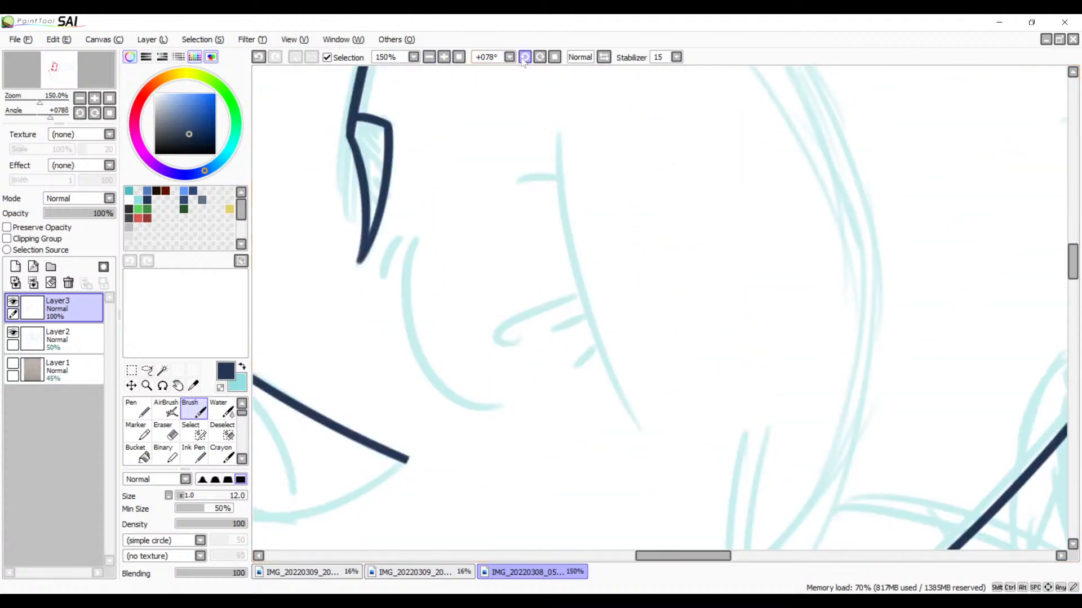
Step: Rotate the canvas to -11° and ink a long curve from the neighbouring line's open end across the sketched double band into the face
double_click(524, 59)
click(523, 60)
click(524, 59)
click(523, 59)
click(523, 60)
click(524, 60)
click(524, 59)
mouse_move(772, 215)
mouse_down()
mouse_move(327, 153)
mouse_move(357, 198)
mouse_move(434, 181)
mouse_move(741, 381)
mouse_move(677, 330)
mouse_up()
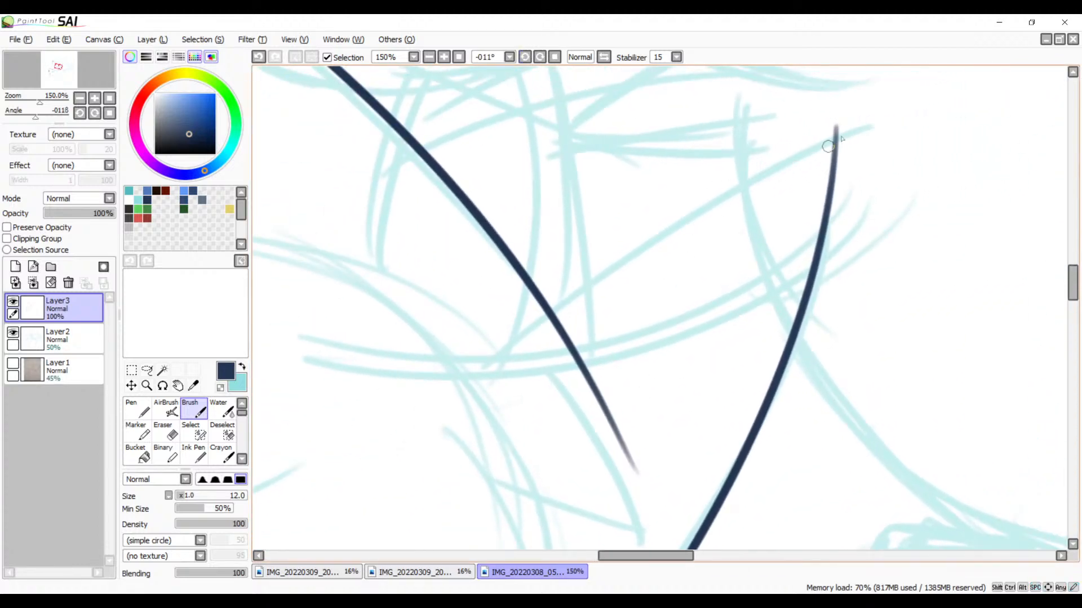
mouse_move(876, 126)
mouse_down()
mouse_move(607, 235)
mouse_move(389, 406)
mouse_up()
key(ctrl+z)
drag(889, 125, 313, 509)
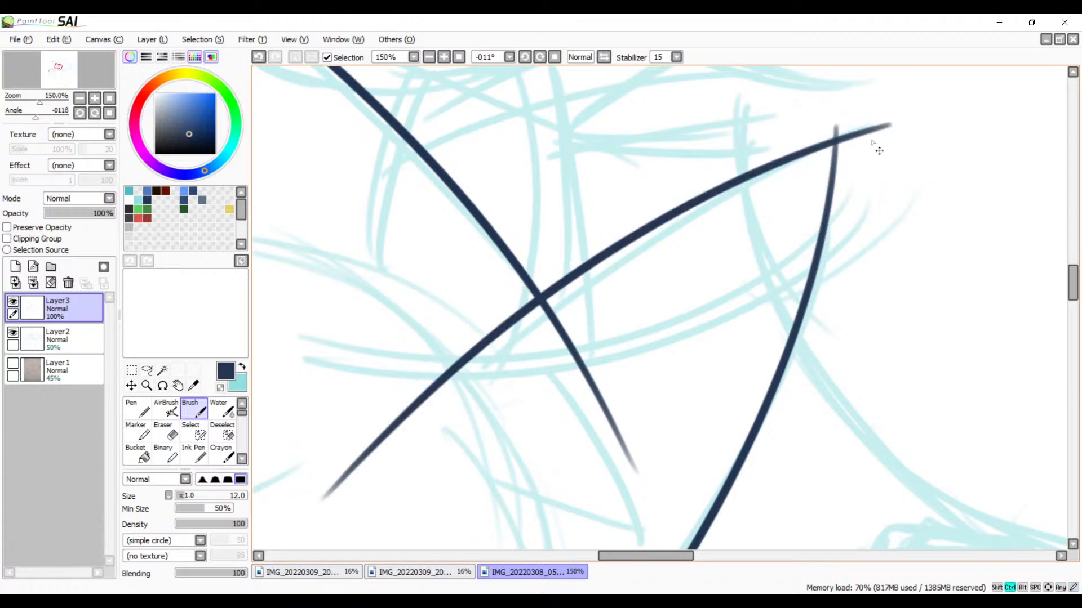
key(ctrl+z)
drag(892, 124, 331, 520)
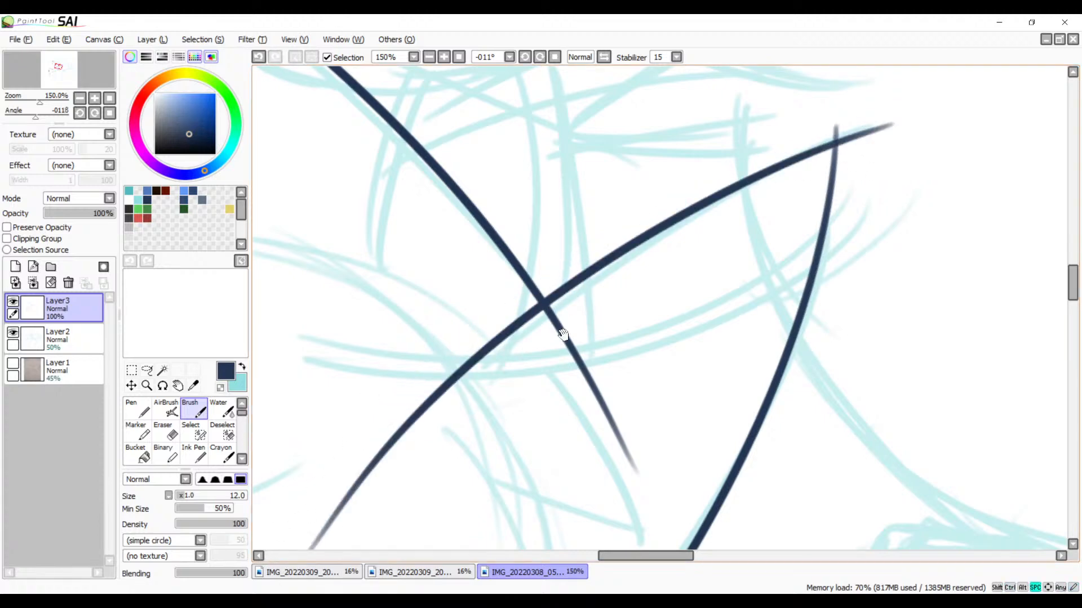
Step: Hide and reshow Layer3 to compare the new curve with the sketch where it crosses the double band
mouse_move(563, 335)
mouse_down()
mouse_move(695, 145)
mouse_move(653, 172)
mouse_move(675, 195)
mouse_move(619, 303)
mouse_move(735, 214)
mouse_up()
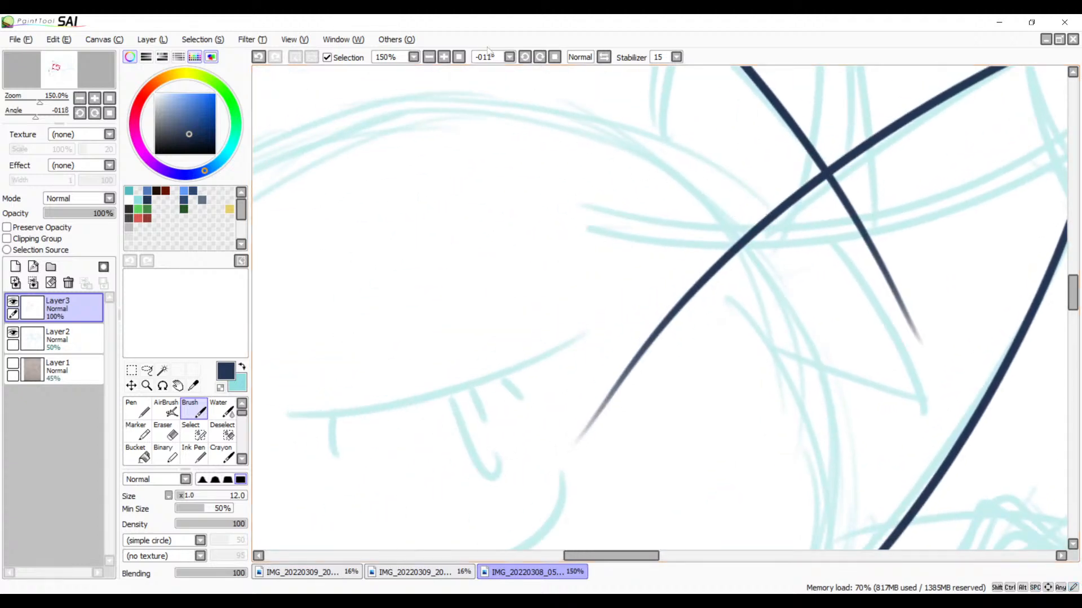
click(444, 57)
click(444, 57)
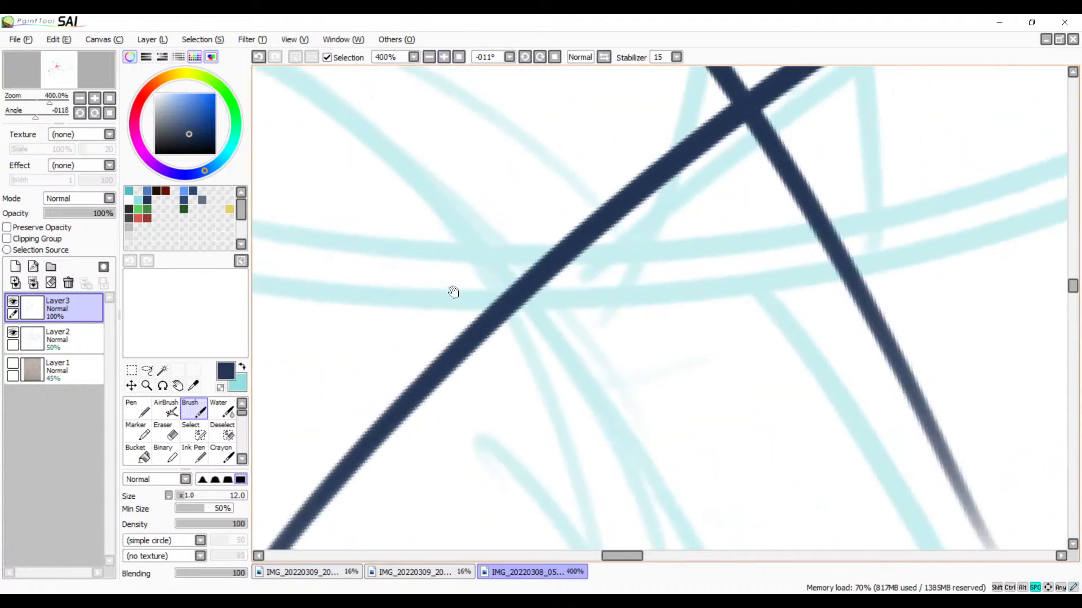
click(14, 303)
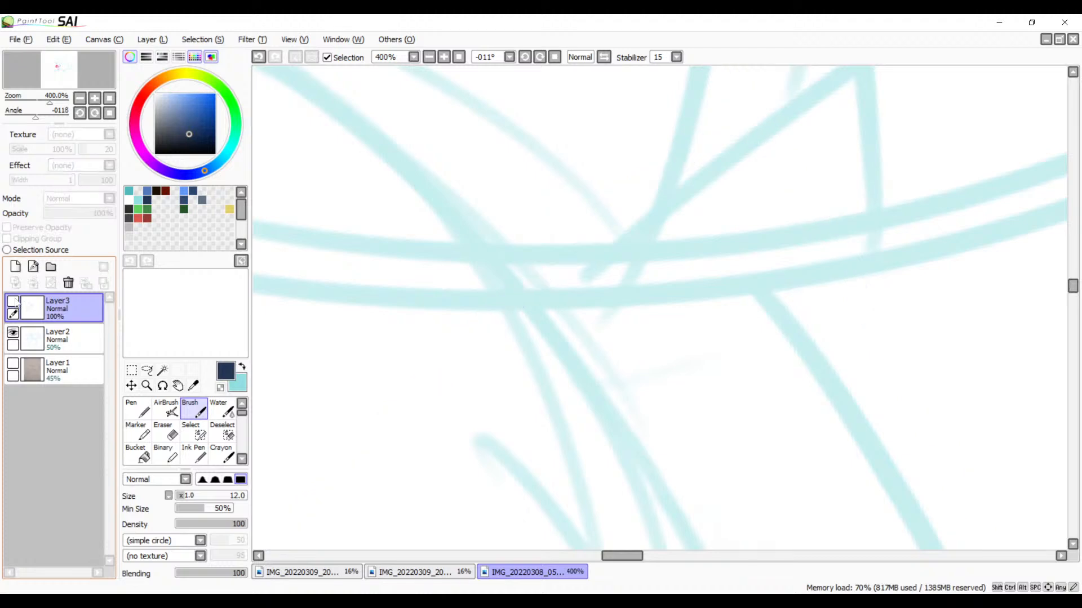
click(14, 303)
Step: Cut the new curve at the sketched double band with the size 10 Eraser, redoing the cut until it fits
drag(536, 258, 490, 339)
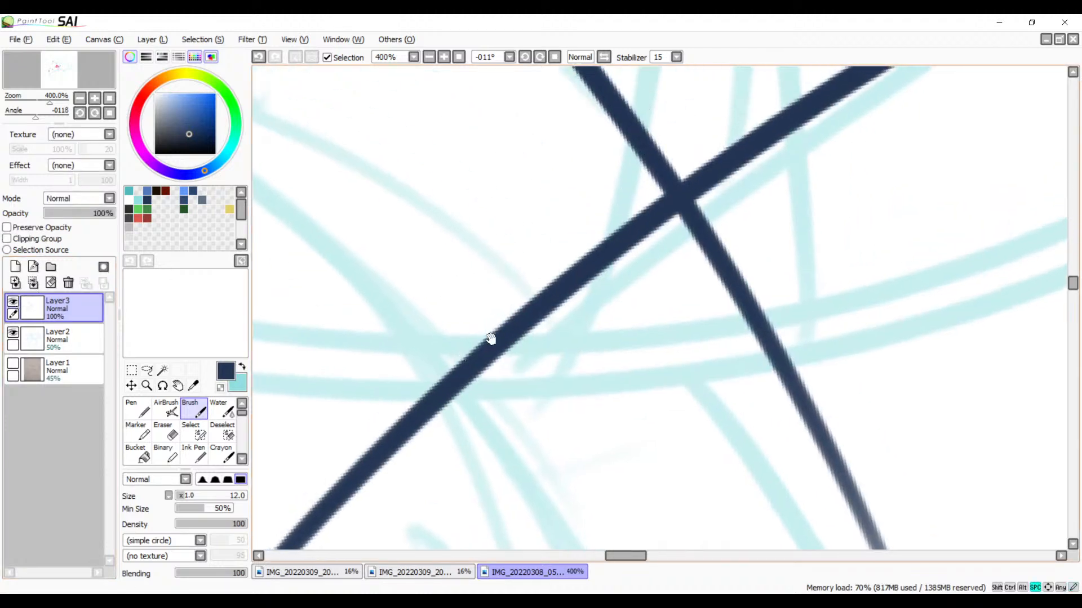
key(e)
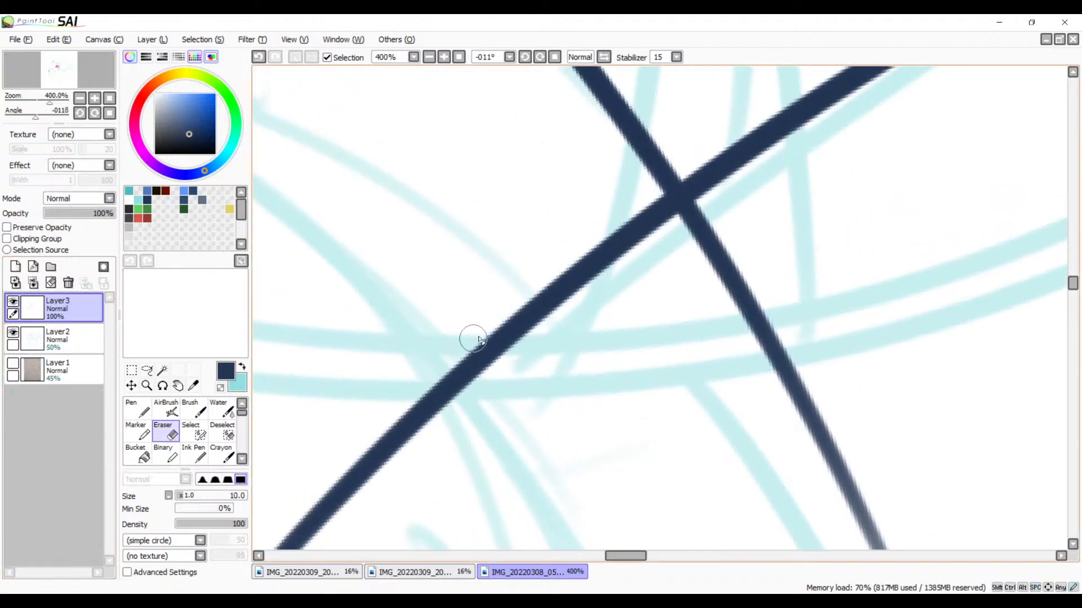
drag(489, 325, 539, 364)
key(ctrl+z)
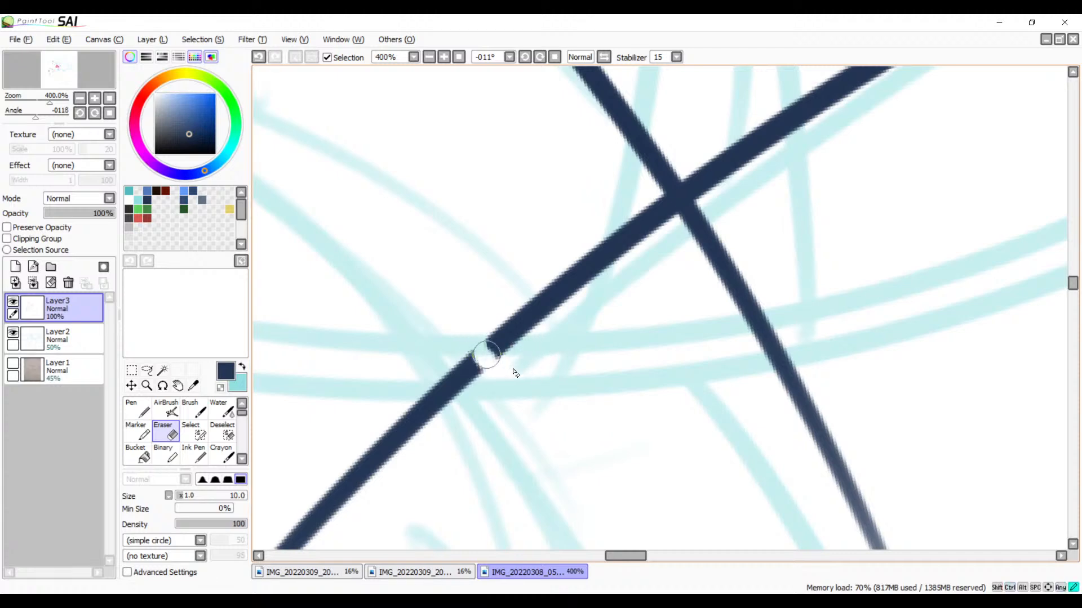
key(ctrl+z)
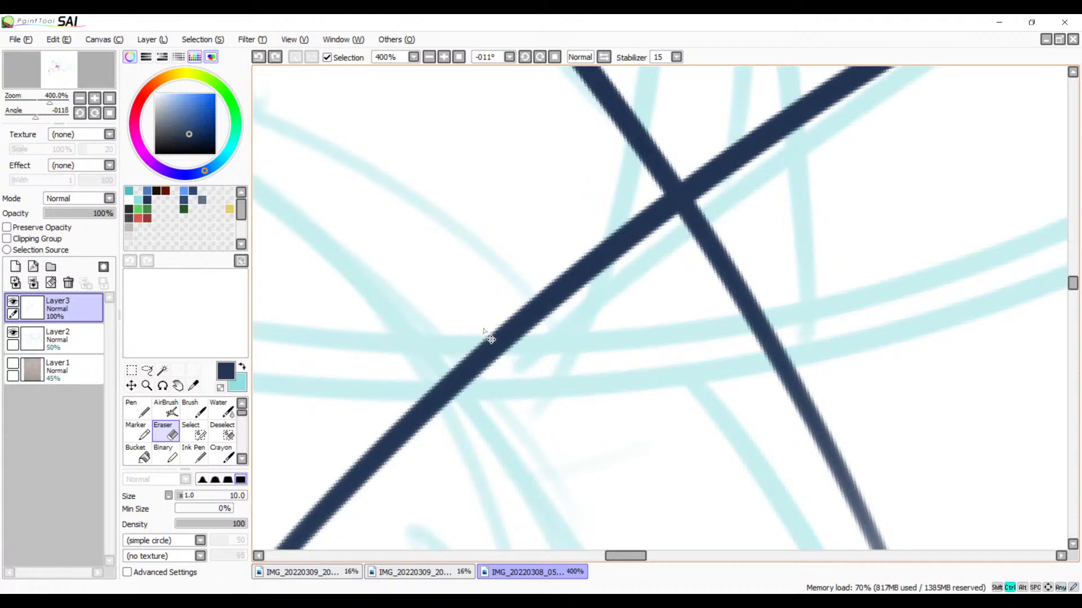
mouse_move(497, 313)
mouse_down()
mouse_move(483, 335)
mouse_move(557, 335)
mouse_move(489, 335)
mouse_move(548, 345)
mouse_up()
key(ctrl+z)
mouse_move(493, 318)
mouse_down()
mouse_move(488, 349)
mouse_move(560, 341)
mouse_move(668, 280)
mouse_up()
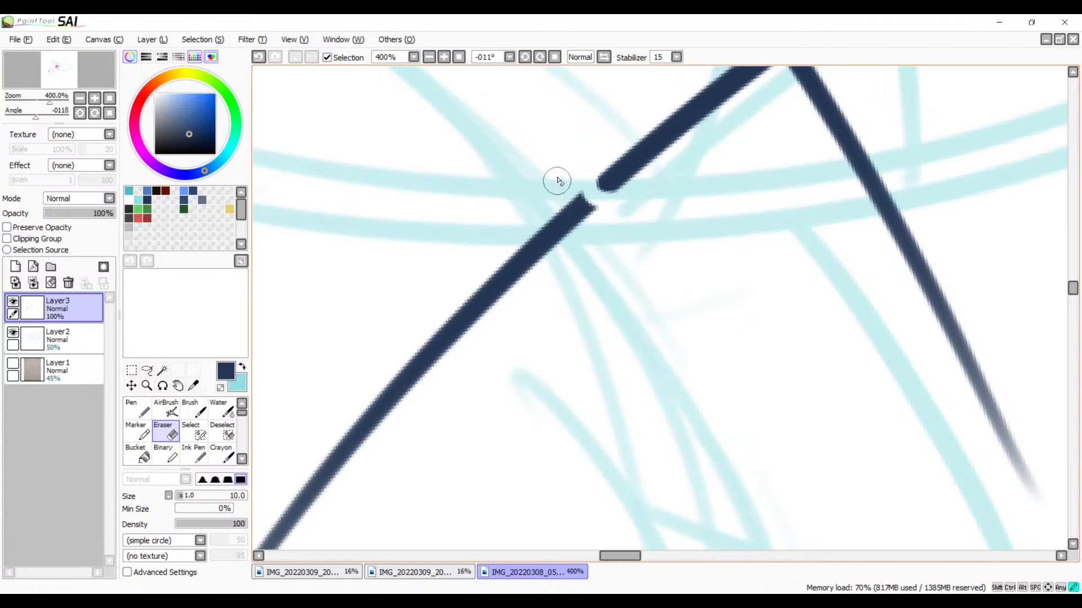
Step: Erase the leftover tail of the new curve beyond the sketched double band with the size 10 Eraser
mouse_move(556, 180)
mouse_down()
mouse_move(576, 199)
mouse_move(535, 226)
mouse_move(498, 281)
mouse_move(472, 287)
mouse_move(416, 352)
mouse_up()
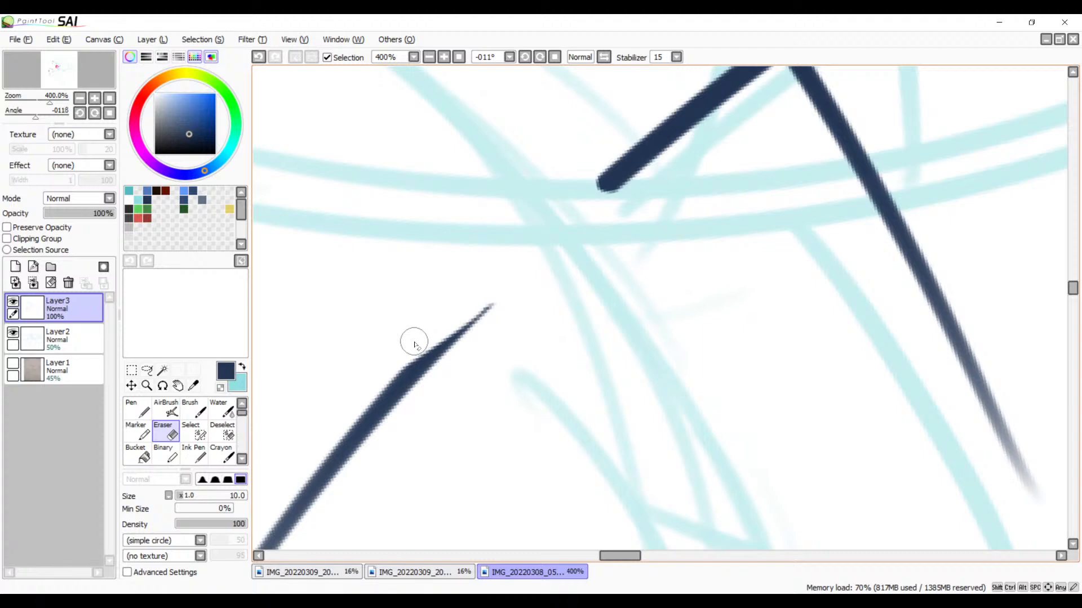
mouse_move(492, 305)
mouse_down()
mouse_move(658, 195)
mouse_move(523, 345)
mouse_up()
drag(671, 184, 423, 398)
drag(618, 231, 430, 383)
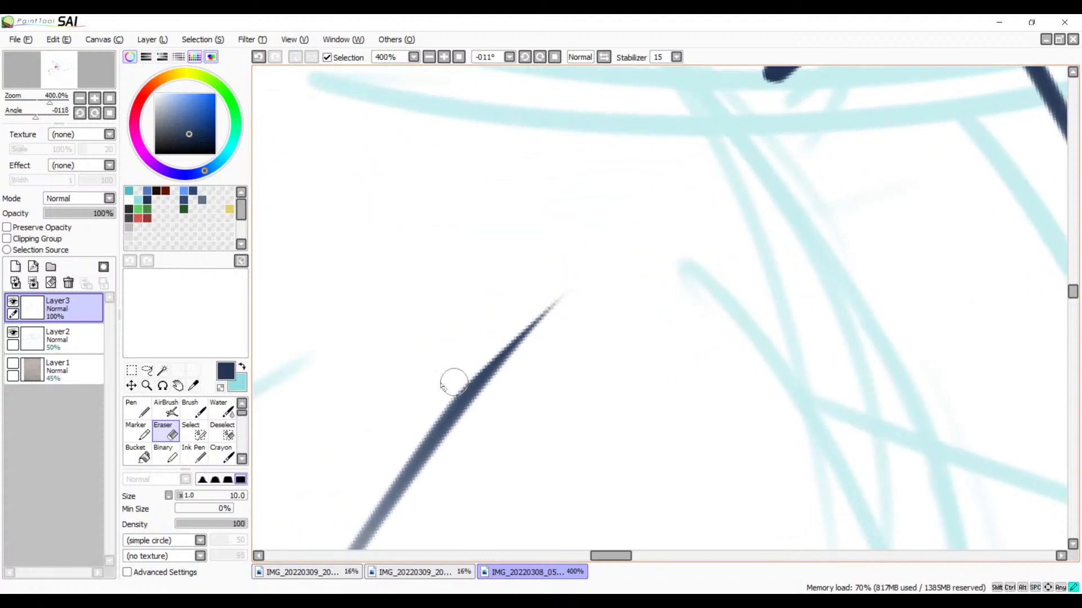
drag(585, 275, 442, 417)
drag(560, 306, 431, 434)
drag(514, 355, 418, 459)
drag(488, 382, 384, 511)
mouse_move(432, 450)
mouse_down()
mouse_move(379, 501)
mouse_move(385, 525)
mouse_move(361, 536)
mouse_up()
drag(501, 473, 611, 255)
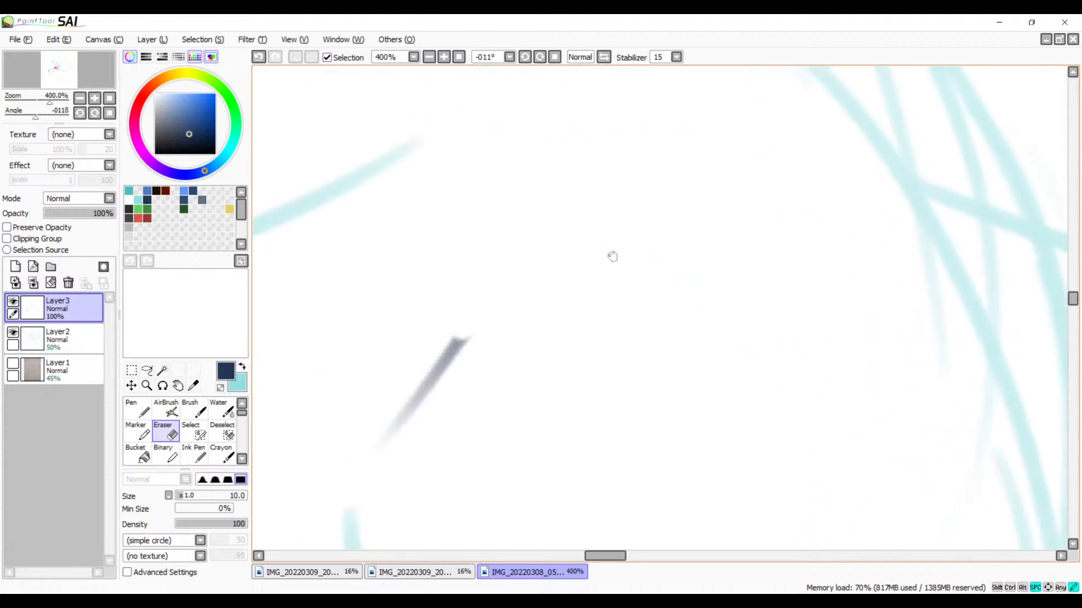
mouse_move(485, 324)
mouse_down()
mouse_move(353, 500)
mouse_move(351, 467)
mouse_up()
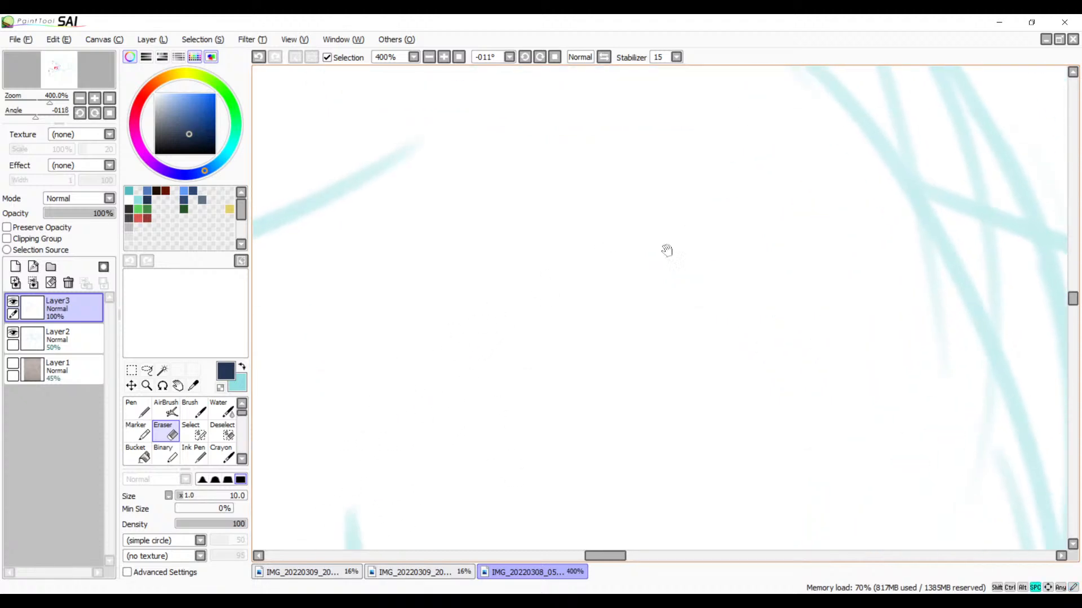
Step: Erase the other inked line's tail beyond its crossing with the long curve, leaving a clean junction
mouse_move(667, 250)
mouse_down()
mouse_move(627, 278)
mouse_move(556, 299)
mouse_move(451, 378)
mouse_up()
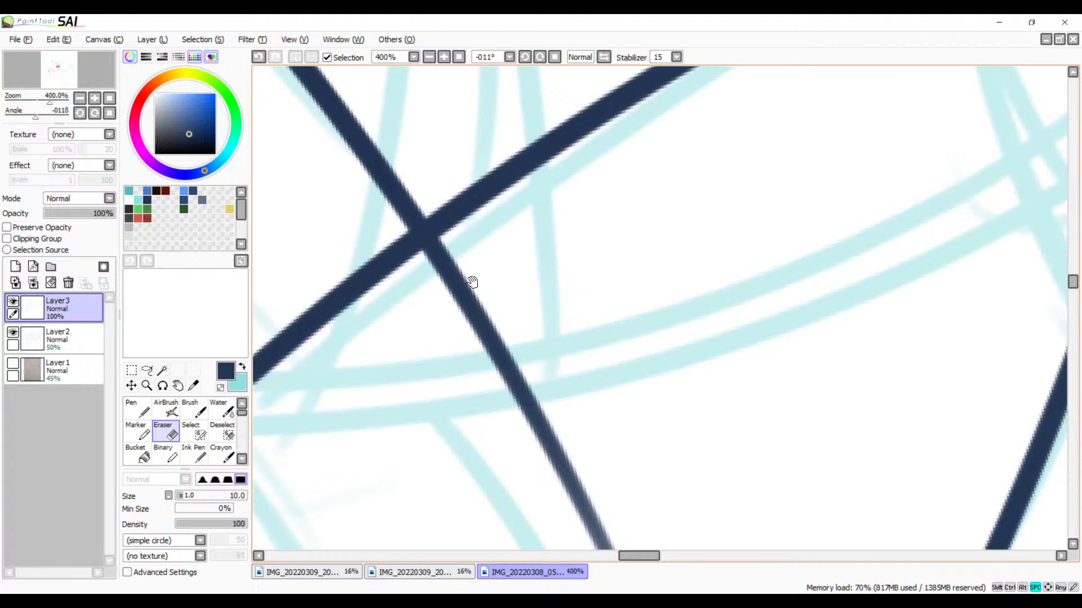
click(444, 57)
click(443, 57)
drag(445, 189, 557, 204)
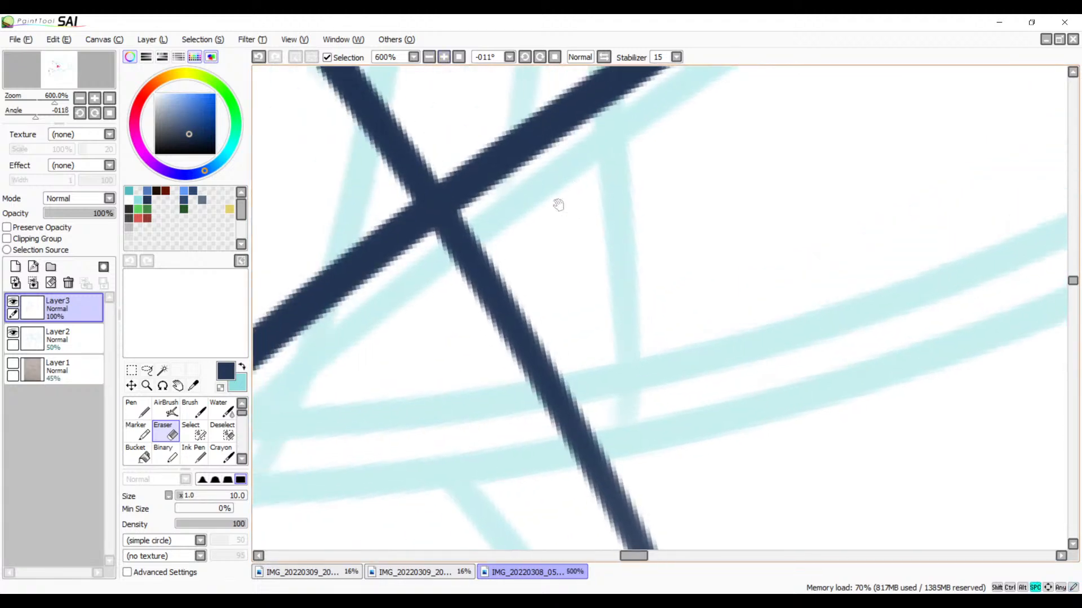
mouse_move(459, 242)
mouse_down()
mouse_move(479, 261)
mouse_move(438, 247)
mouse_up()
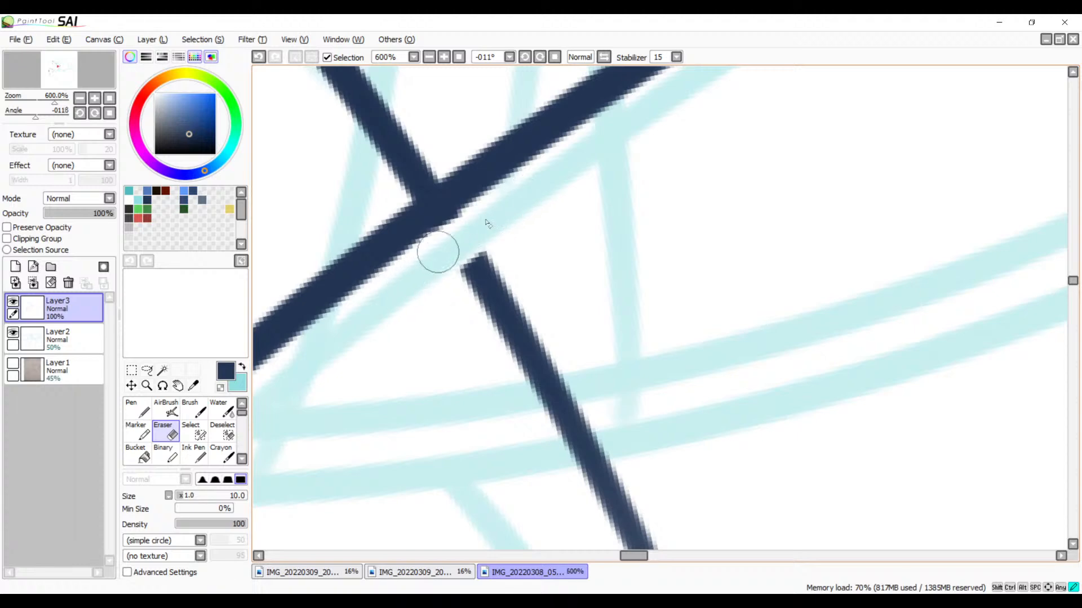
mouse_move(478, 218)
mouse_down()
mouse_move(538, 189)
mouse_move(521, 206)
mouse_move(531, 219)
mouse_move(525, 265)
mouse_move(485, 333)
mouse_move(493, 387)
mouse_move(540, 417)
mouse_move(531, 451)
mouse_up()
drag(609, 386, 557, 465)
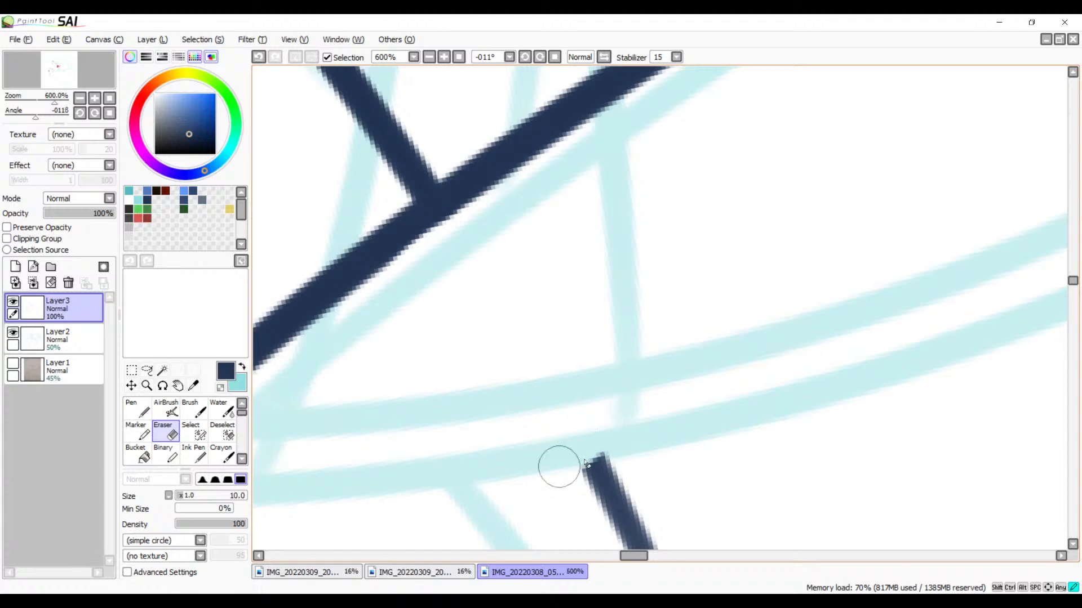
mouse_move(681, 416)
mouse_down()
mouse_move(661, 400)
mouse_move(579, 230)
mouse_move(463, 308)
mouse_move(536, 307)
mouse_move(550, 355)
mouse_move(527, 401)
mouse_move(590, 393)
mouse_move(555, 466)
mouse_move(609, 466)
mouse_move(591, 524)
mouse_up()
key(space)
mouse_move(636, 471)
mouse_down()
mouse_move(567, 244)
mouse_move(524, 314)
mouse_move(648, 411)
mouse_move(633, 478)
mouse_move(620, 435)
mouse_up()
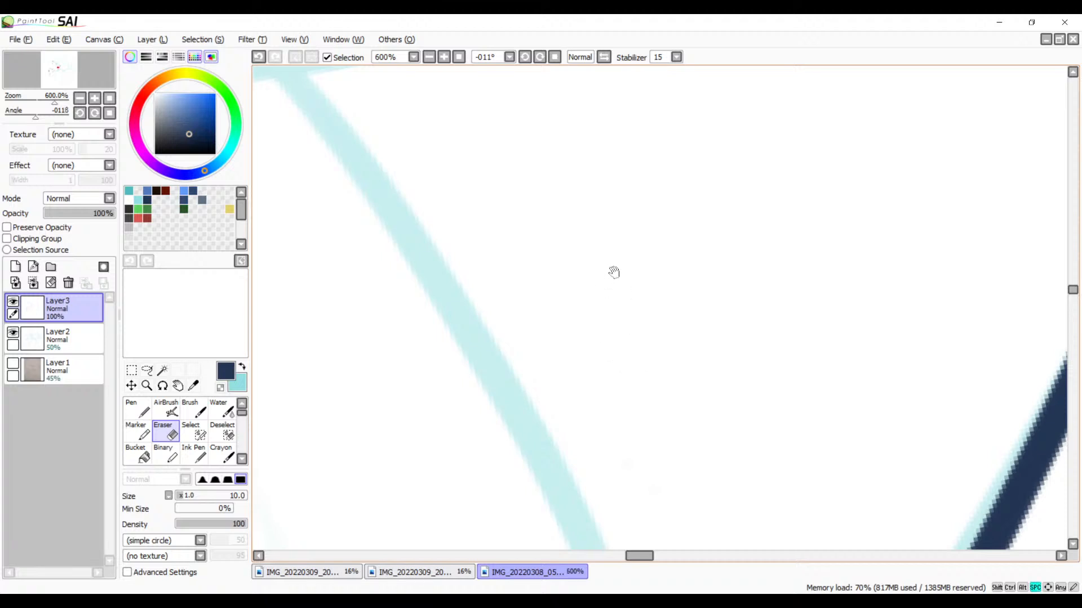
Step: Erase both lines' overshooting ends at the tip of the neighbouring spike so they meet in a corner
mouse_move(613, 273)
mouse_down()
mouse_move(603, 336)
mouse_move(514, 403)
mouse_move(488, 447)
mouse_up()
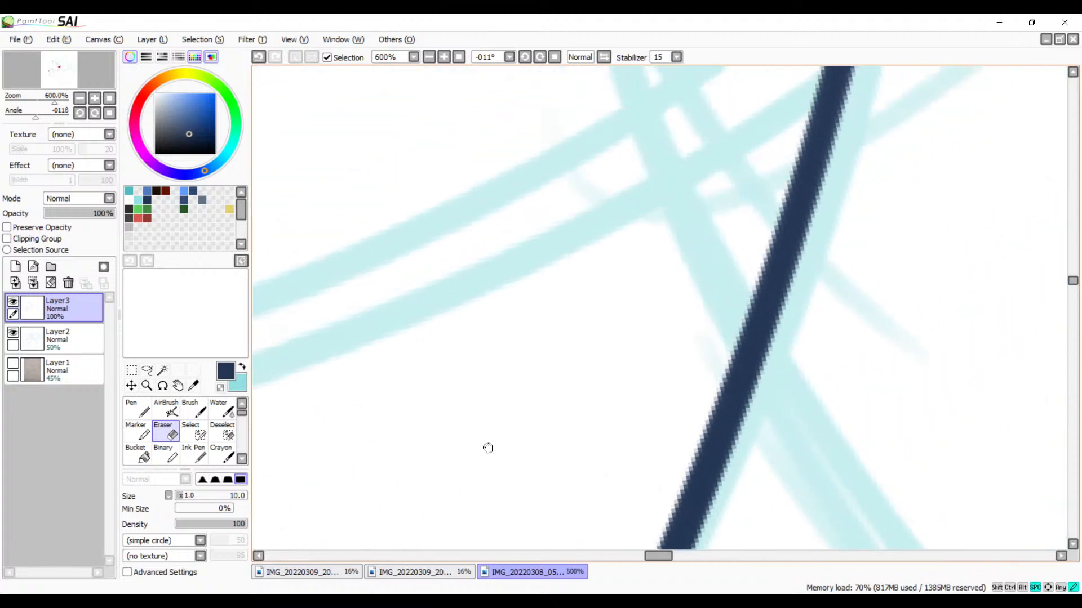
mouse_move(595, 343)
mouse_down()
mouse_move(535, 383)
mouse_move(601, 490)
mouse_move(592, 389)
mouse_move(637, 330)
mouse_up()
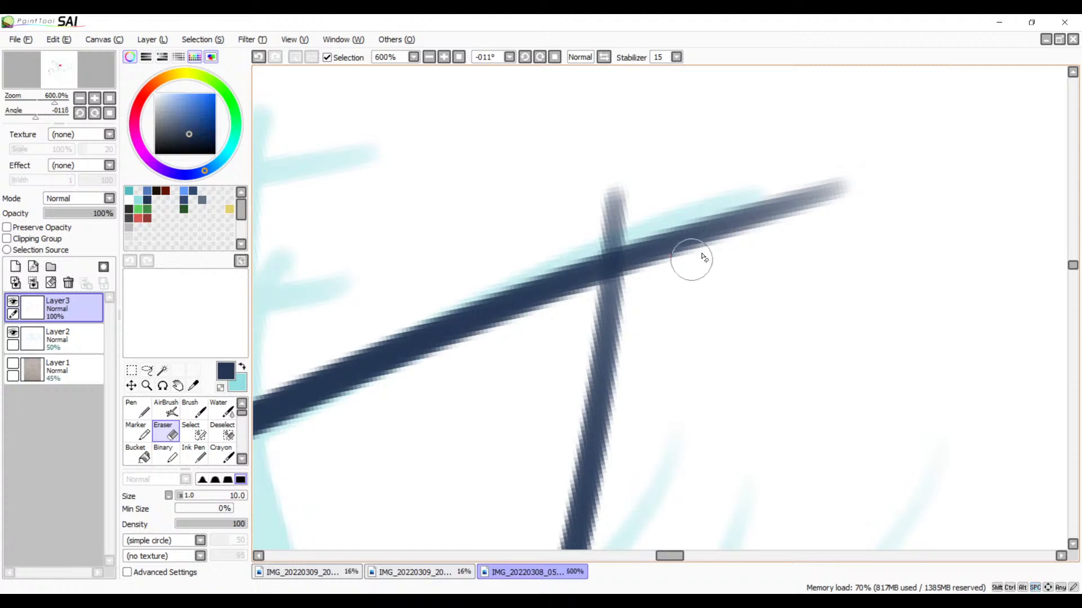
mouse_move(636, 228)
mouse_down()
mouse_move(573, 251)
mouse_move(595, 243)
mouse_up()
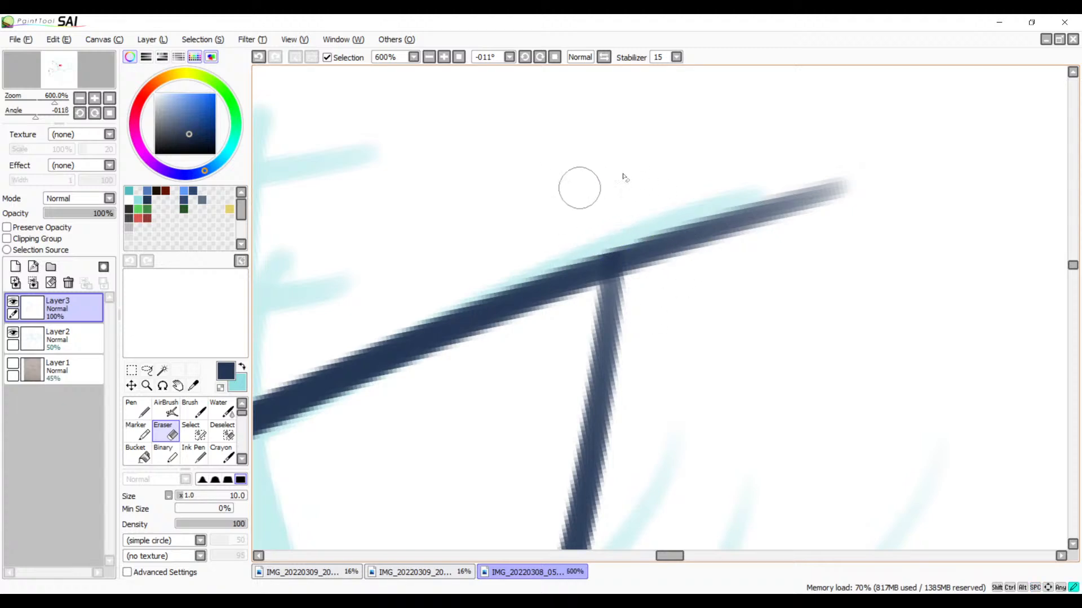
mouse_move(627, 223)
mouse_down()
mouse_move(648, 280)
mouse_move(635, 286)
mouse_up()
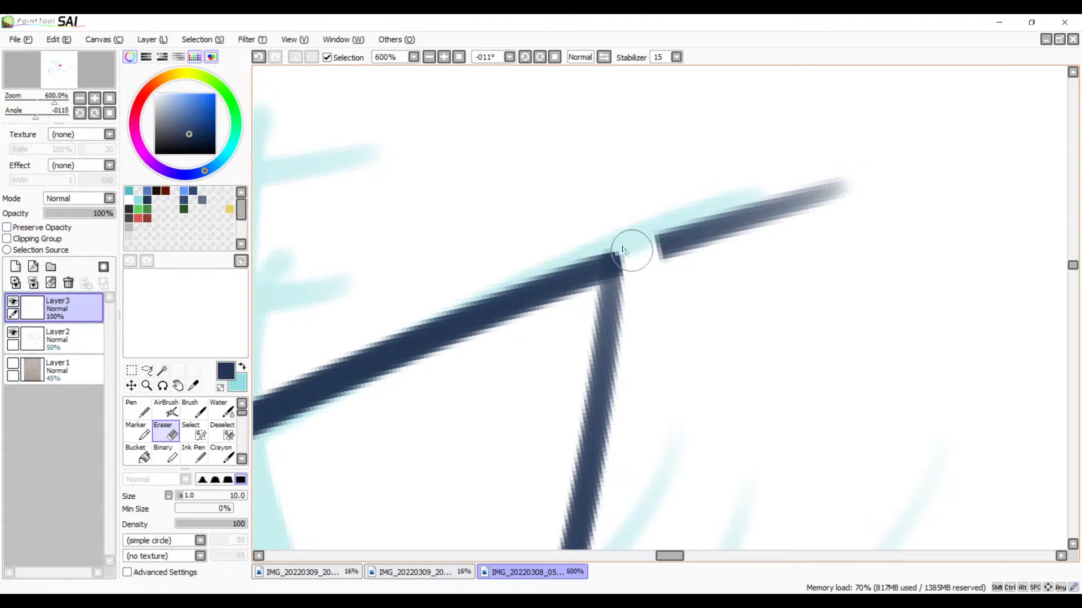
mouse_move(648, 222)
mouse_down()
mouse_move(729, 237)
mouse_move(821, 196)
mouse_up()
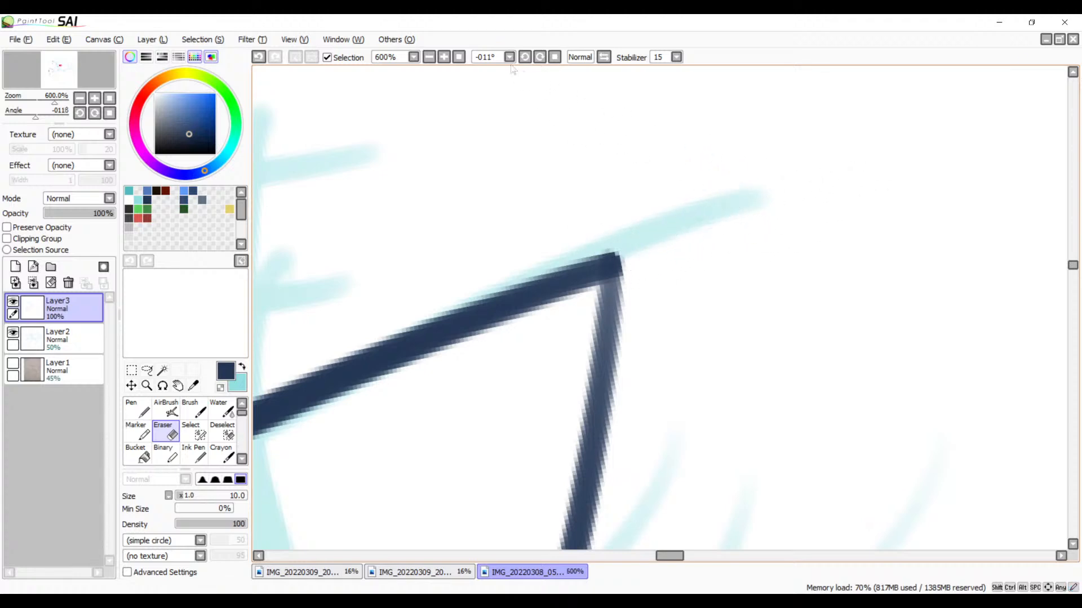
Step: Try to darken the faded line running down from the spike's tip with the size 9 Brush
click(444, 57)
click(443, 57)
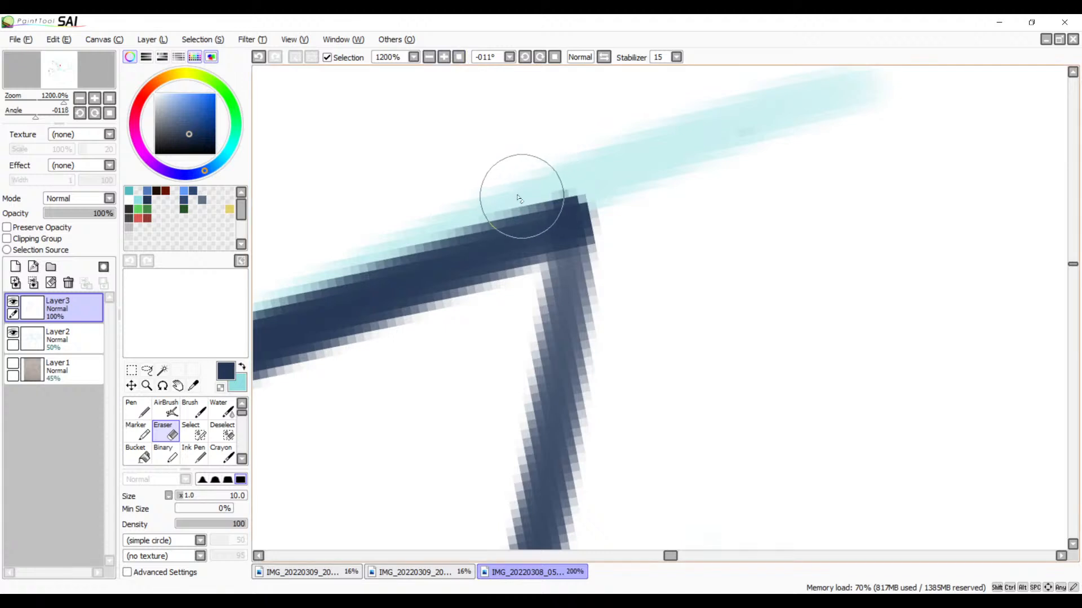
key(b)
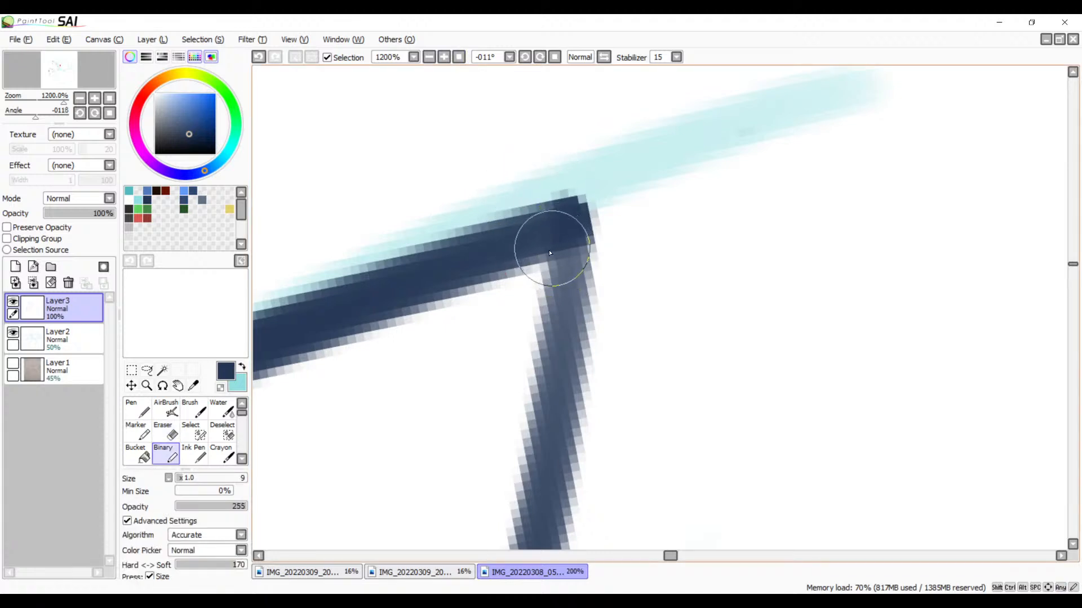
key(b)
drag(564, 244, 544, 350)
key(ctrl+z)
key(bracketleft)
key(bracketleft)
mouse_move(563, 259)
mouse_down()
mouse_move(560, 225)
mouse_move(531, 483)
mouse_up()
drag(635, 410, 672, 253)
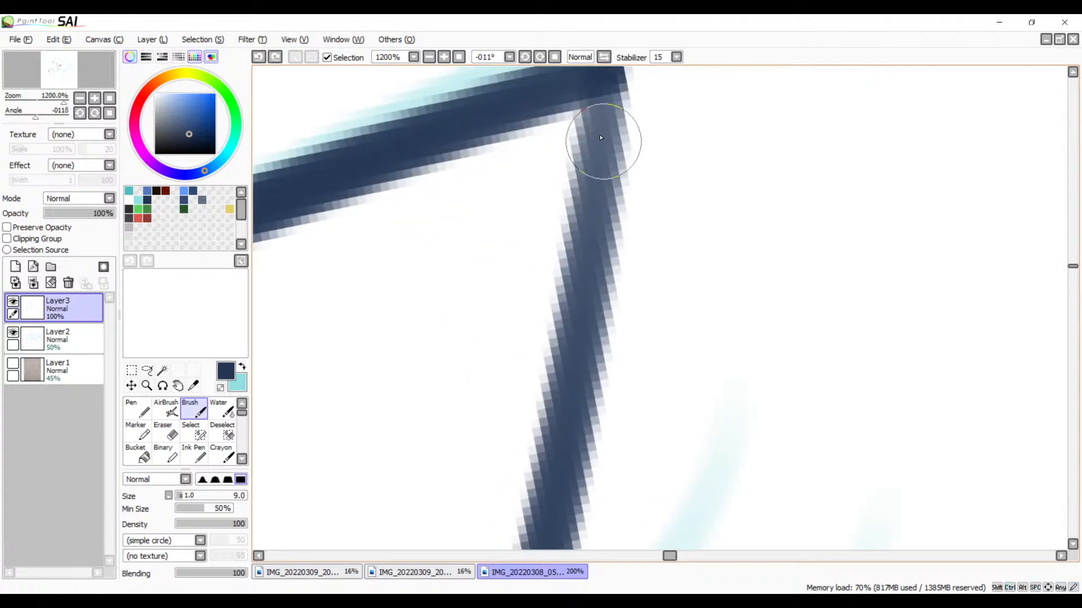
drag(596, 90, 541, 502)
mouse_move(677, 375)
mouse_down()
mouse_move(706, 296)
mouse_move(717, 321)
mouse_up()
key(ctrl+z)
drag(683, 135, 579, 244)
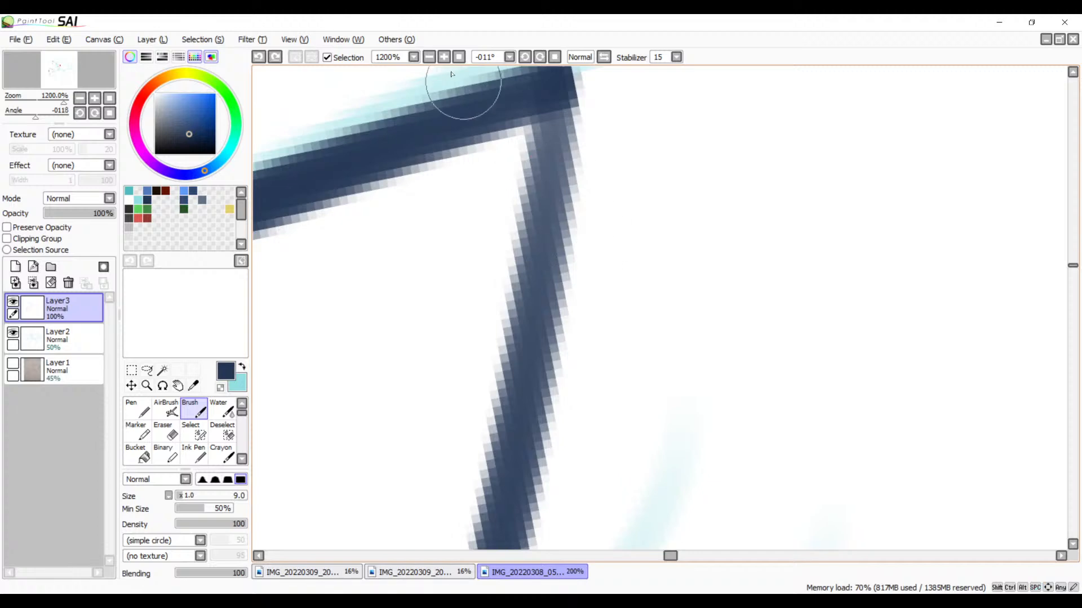
Step: Rotate the canvas to -157° and darken the faded line into the spike's tip with repeated size 9 Brush strokes
click(527, 60)
click(528, 60)
click(528, 60)
click(527, 60)
click(528, 60)
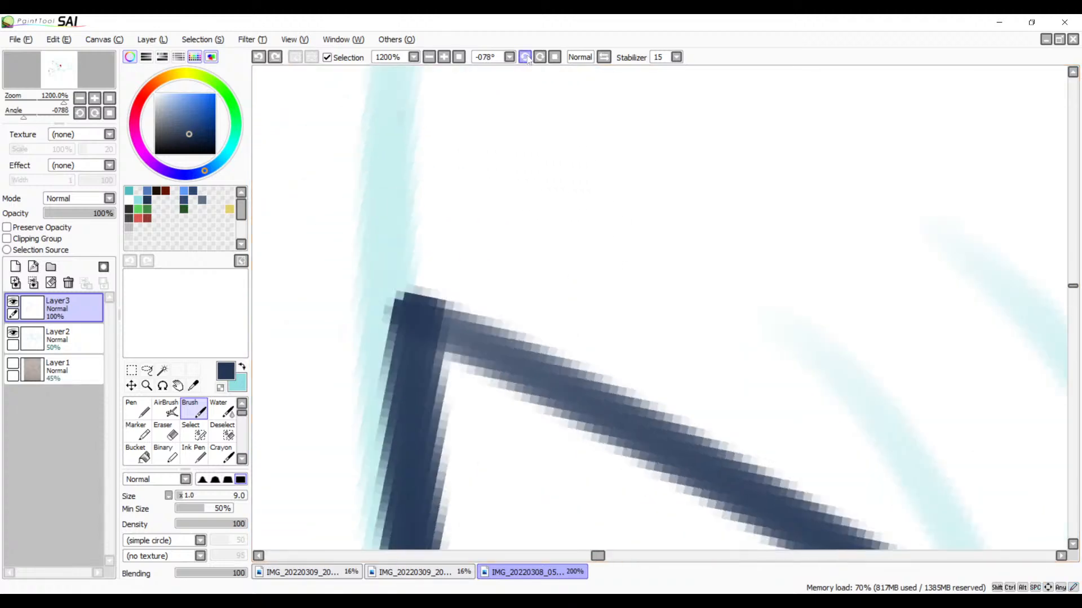
click(528, 60)
click(528, 60)
click(528, 60)
click(528, 60)
click(527, 61)
drag(679, 218, 456, 132)
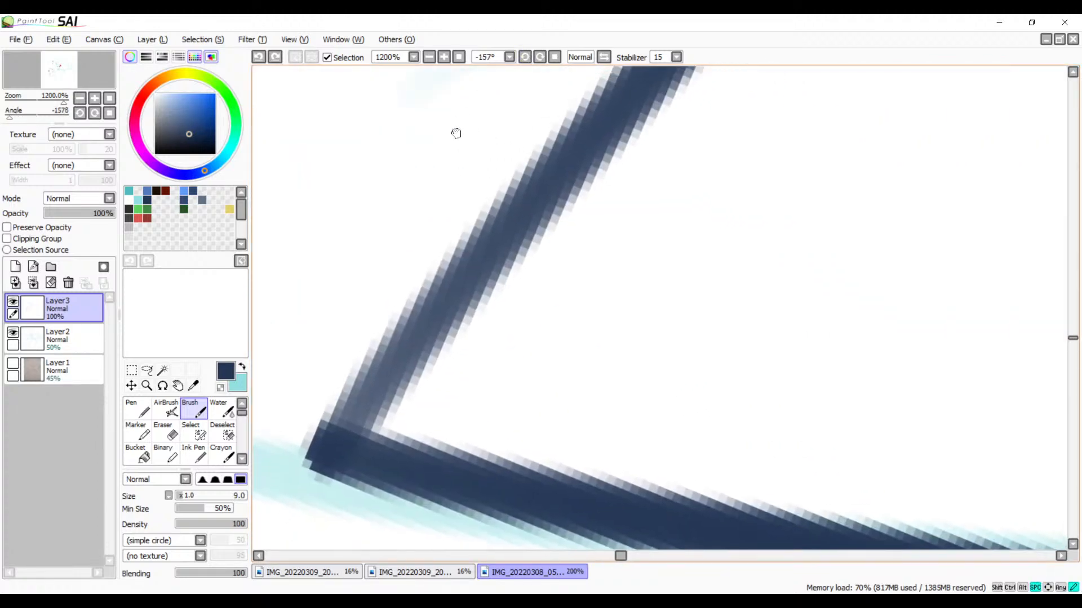
drag(642, 90, 290, 477)
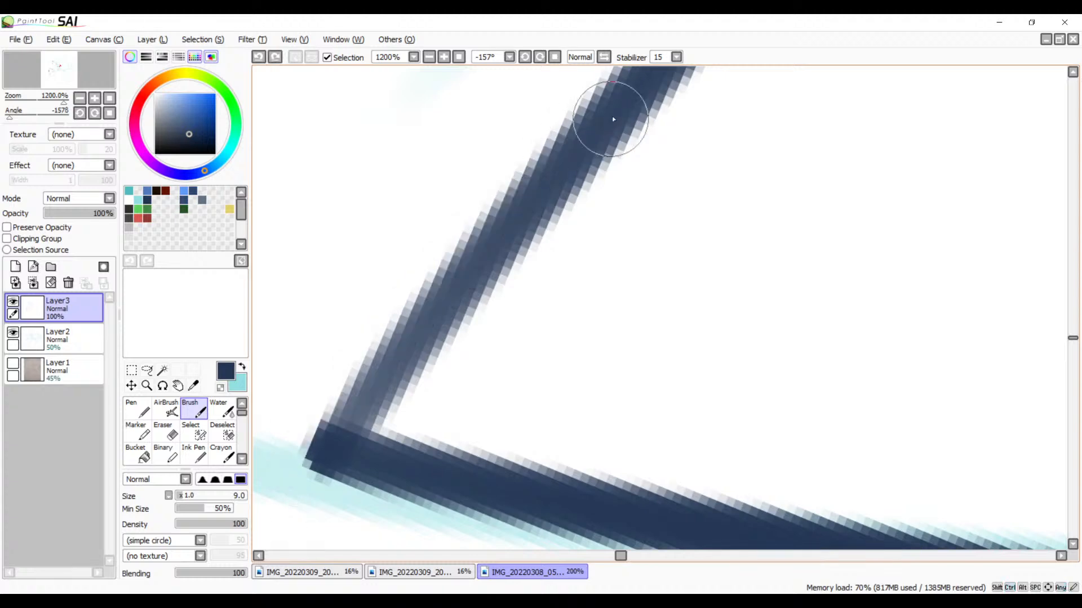
mouse_move(631, 96)
mouse_down()
mouse_move(319, 460)
mouse_move(322, 442)
mouse_up()
drag(585, 150, 328, 444)
drag(400, 341, 342, 440)
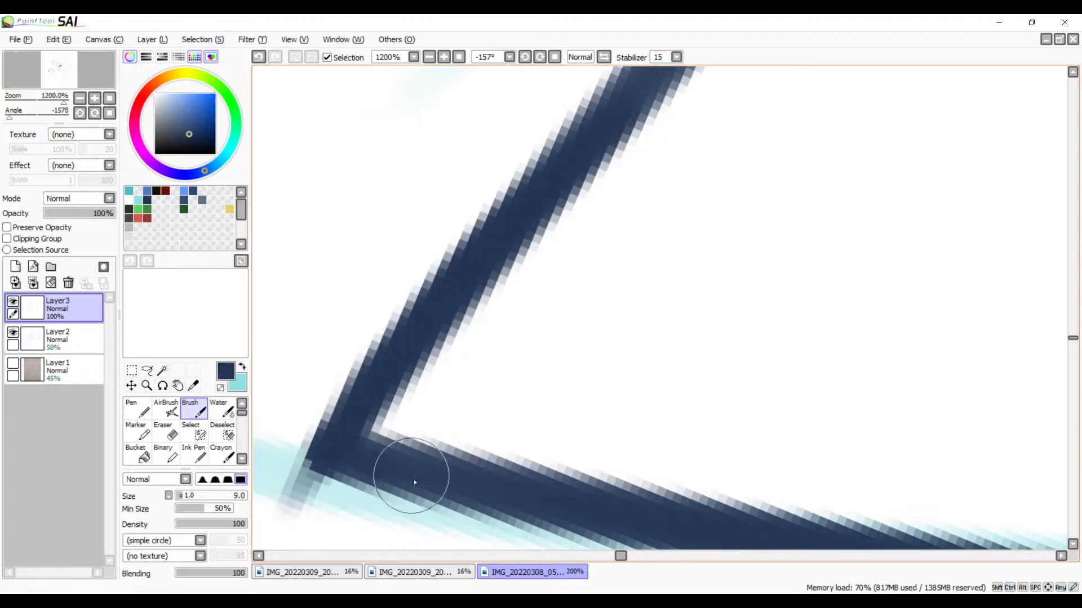
Step: Erase the brush overshoot beyond the spike's tip with the size 10 Eraser to sharpen the corner
scroll(414, 479, down, 3)
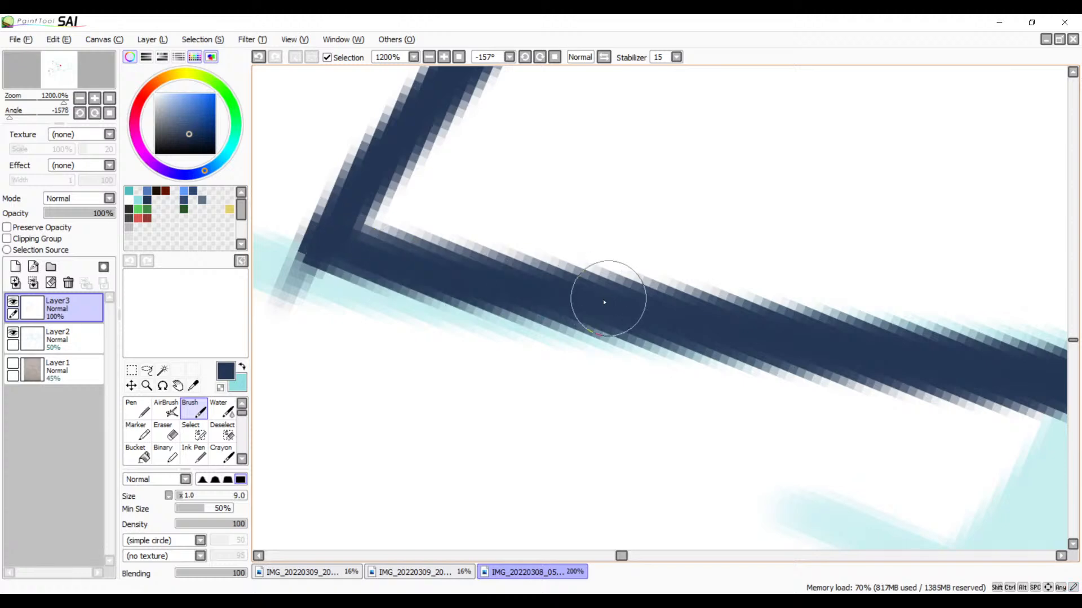
scroll(462, 304, up, 3)
key(e)
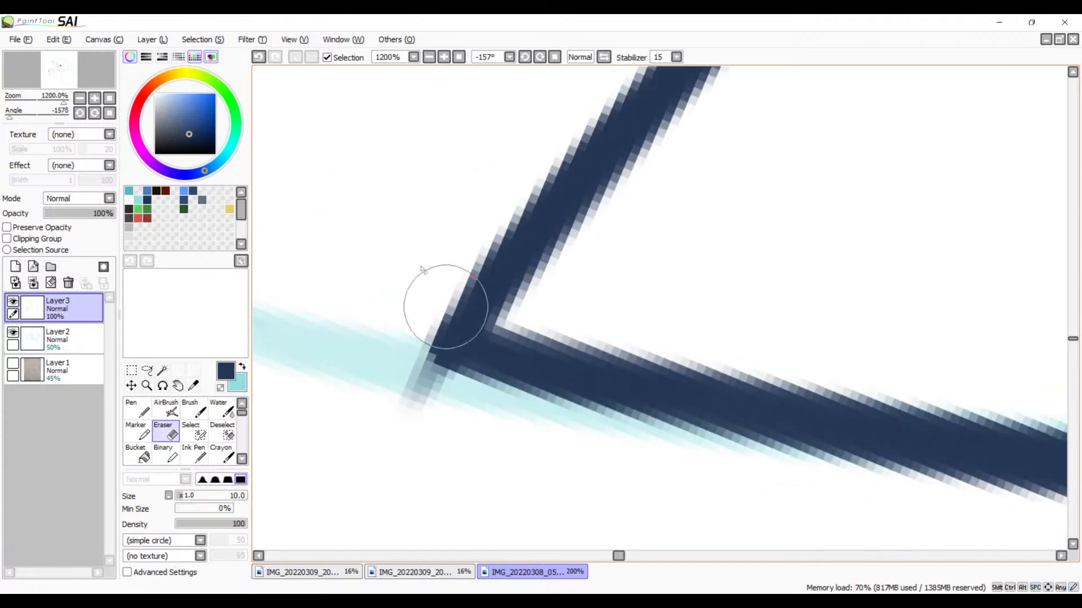
drag(399, 389, 392, 384)
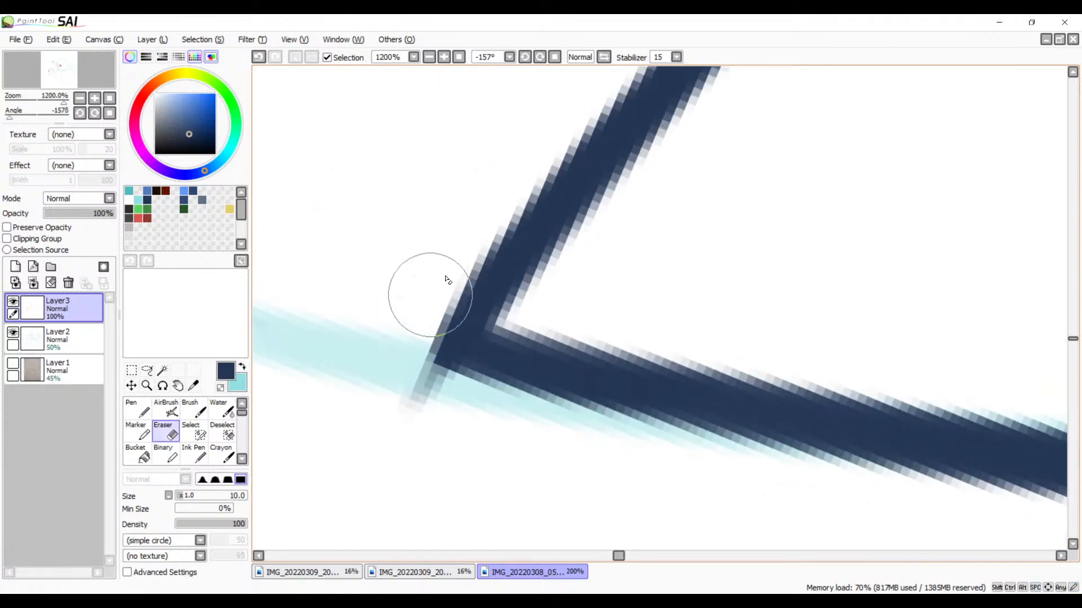
mouse_move(414, 344)
mouse_down()
mouse_move(416, 413)
mouse_move(453, 422)
mouse_move(479, 411)
mouse_up()
mouse_move(424, 367)
mouse_down()
mouse_move(502, 416)
mouse_move(549, 425)
mouse_up()
drag(585, 371, 380, 549)
Step: Try to darken the paler stretch farther along the same line with the size 9 Brush
mouse_move(789, 107)
mouse_down()
mouse_move(605, 293)
mouse_move(738, 251)
mouse_up()
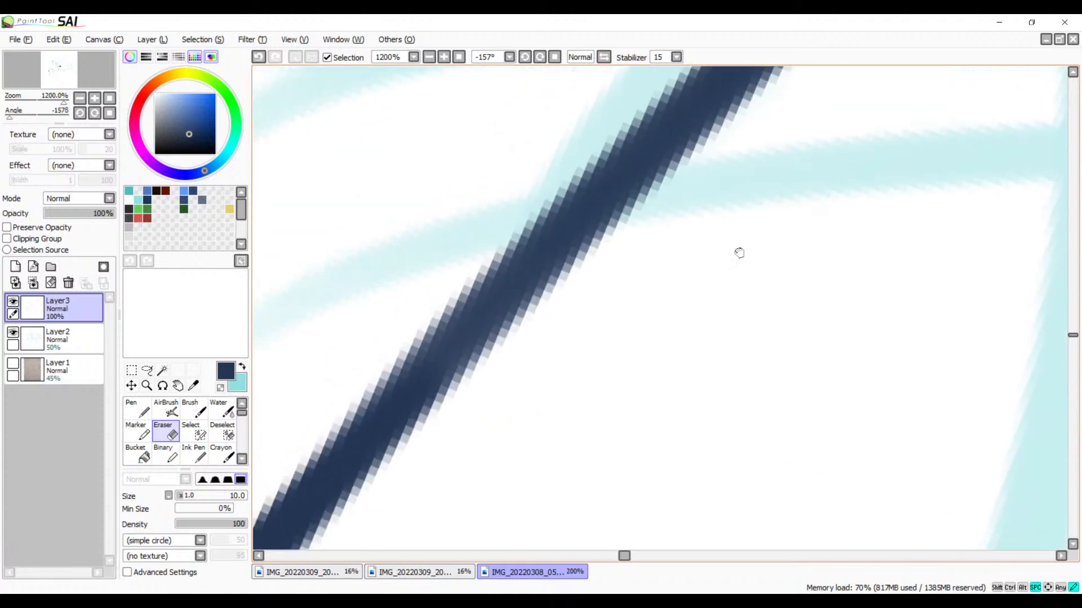
key(b)
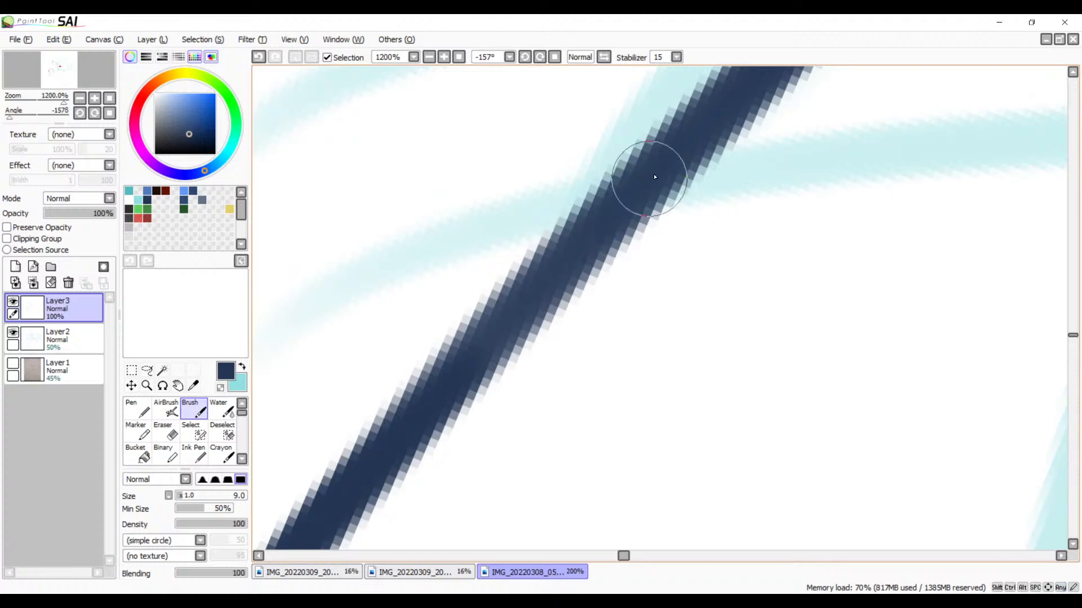
drag(647, 174, 387, 434)
key(ctrl+z)
drag(684, 164, 387, 459)
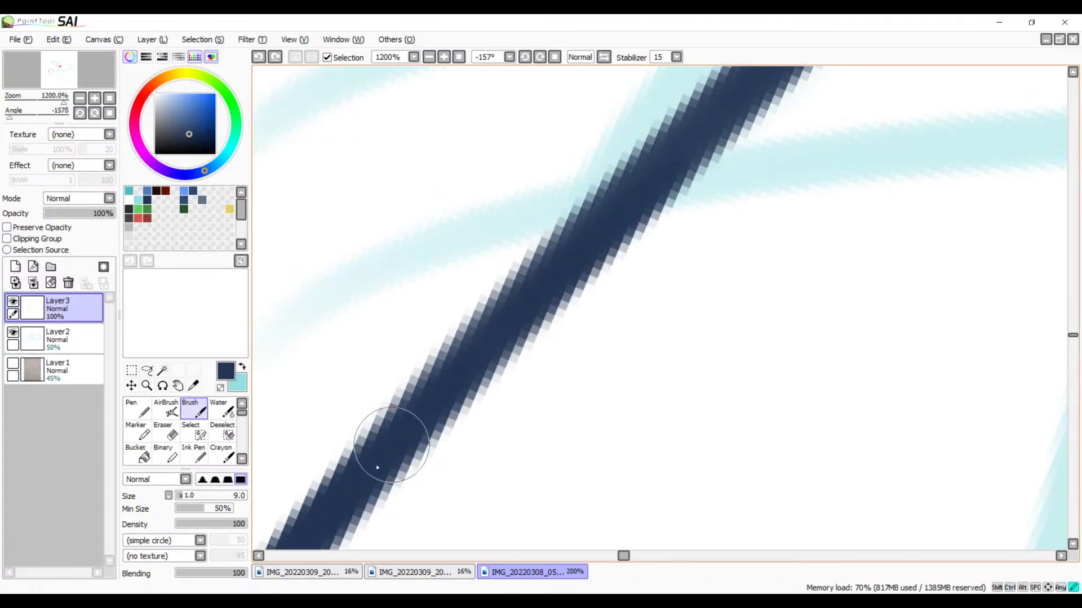
key(ctrl+z)
mouse_move(693, 133)
mouse_down()
mouse_move(388, 450)
mouse_move(550, 355)
mouse_move(478, 406)
mouse_move(530, 348)
mouse_move(802, 203)
mouse_up()
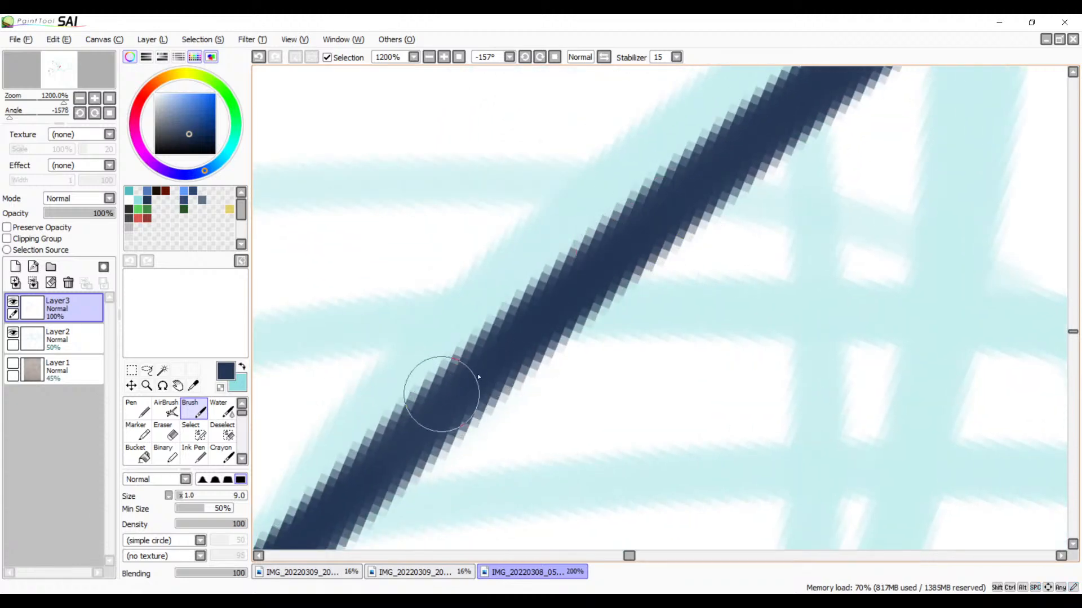
mouse_move(692, 242)
mouse_down()
mouse_move(509, 355)
mouse_move(659, 261)
mouse_move(609, 214)
mouse_up()
Step: Reset the canvas rotation to 0° and examine the inked lines against the whole sketch and around the toothed creature's head
click(555, 57)
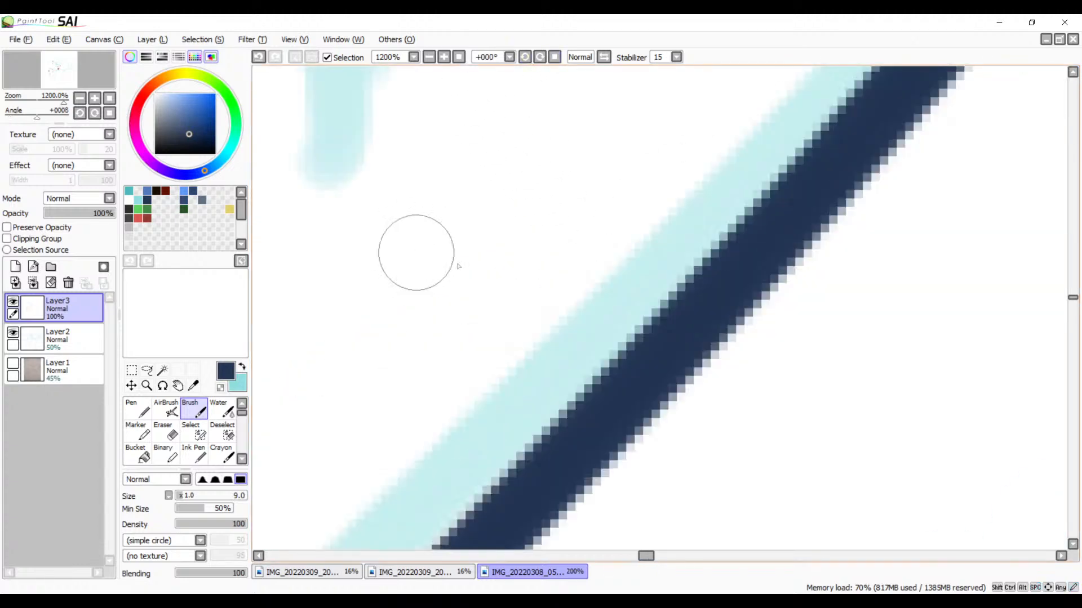
click(461, 57)
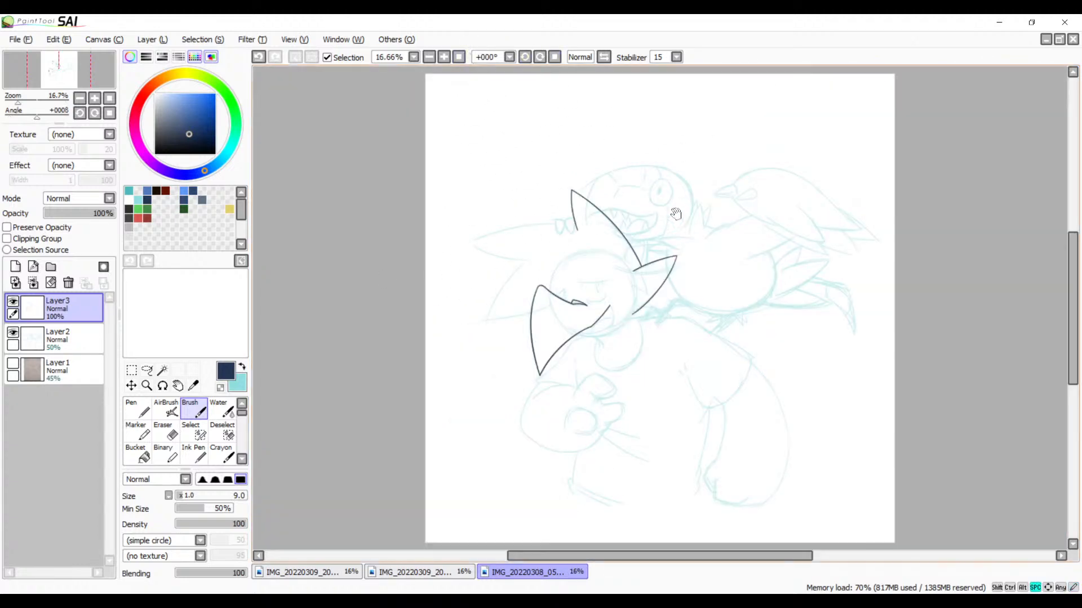
mouse_move(549, 401)
mouse_down()
mouse_move(640, 259)
mouse_move(501, 351)
mouse_up()
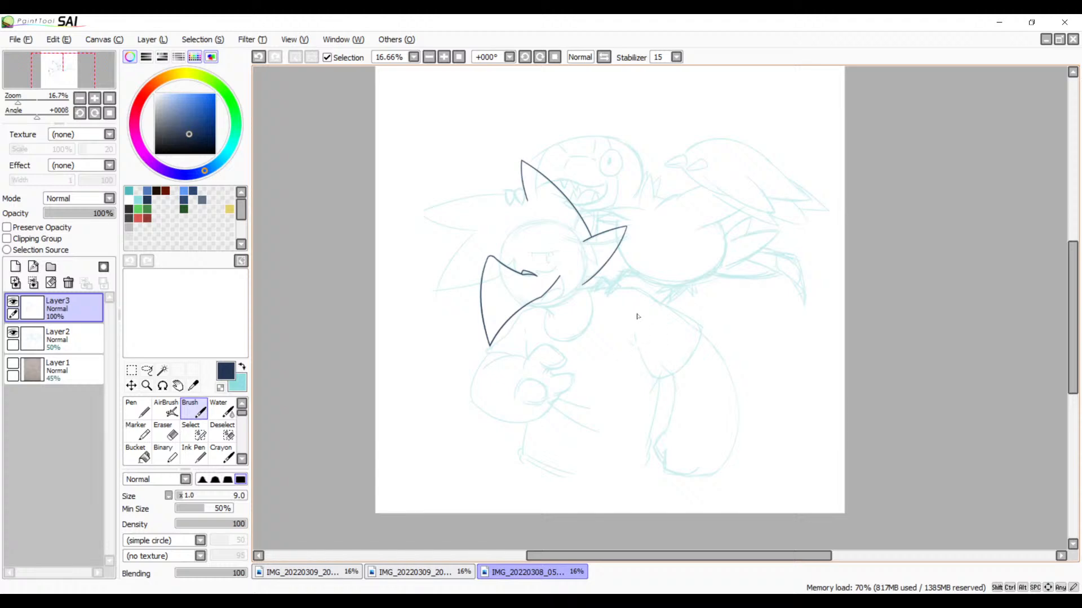
click(444, 57)
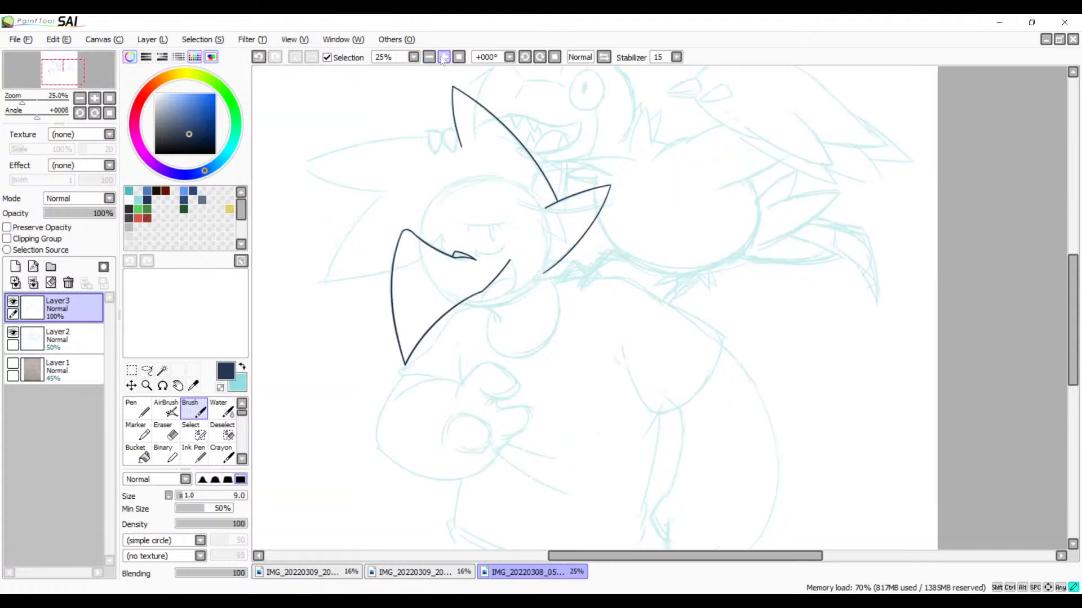
click(444, 56)
click(444, 57)
click(444, 57)
key(space)
drag(421, 146, 629, 490)
drag(601, 285, 682, 438)
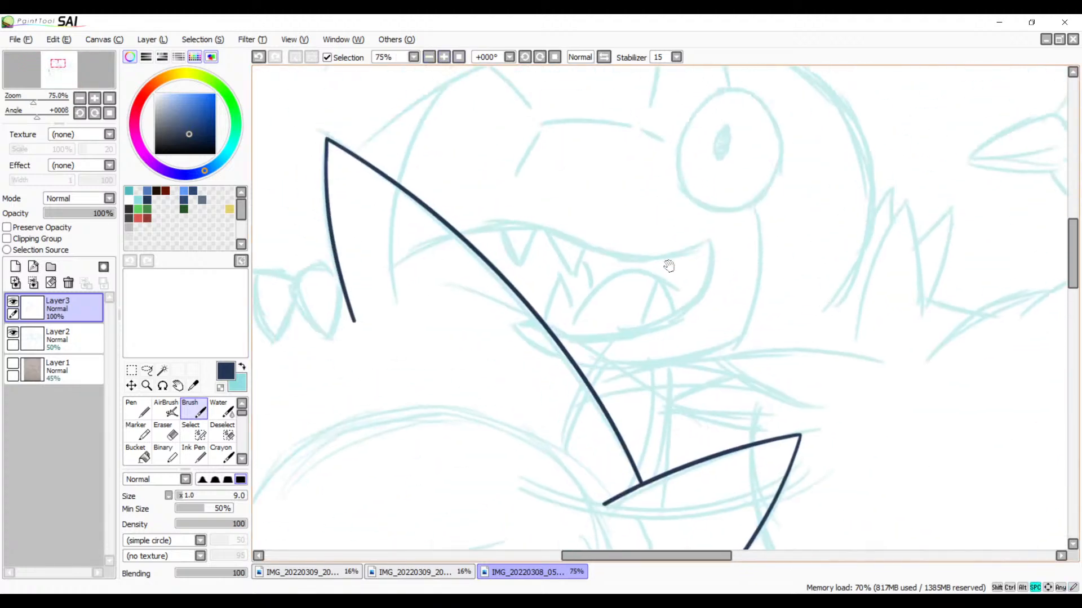
drag(670, 283, 603, 342)
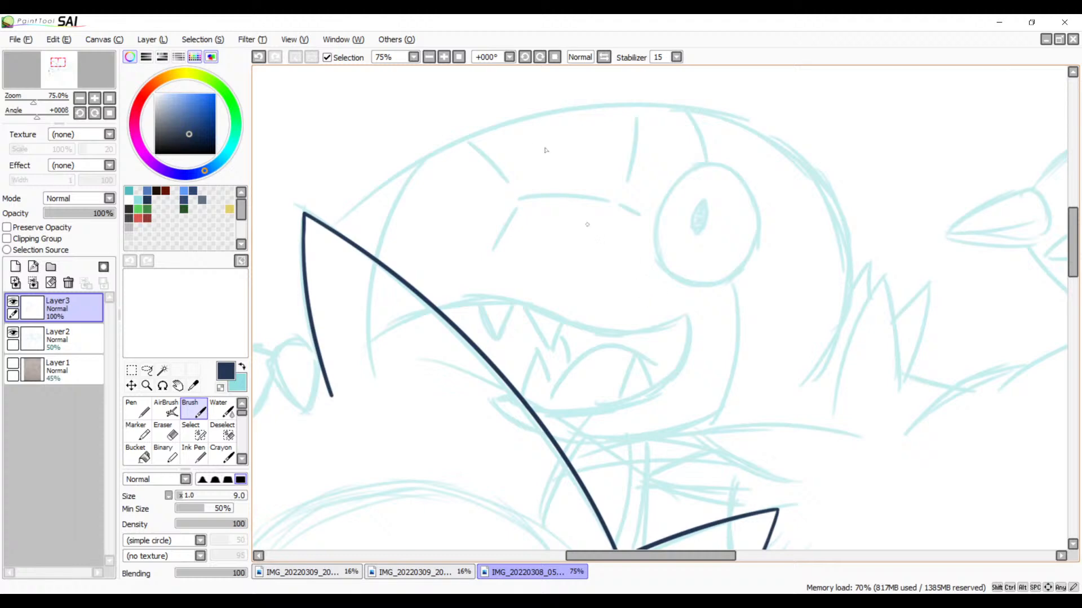
Step: Rotate the canvas to -45° and ink the toothed creature's upper mouth line from the mouth corner past the long spike line with the size 9 Brush
click(524, 58)
click(524, 58)
click(525, 58)
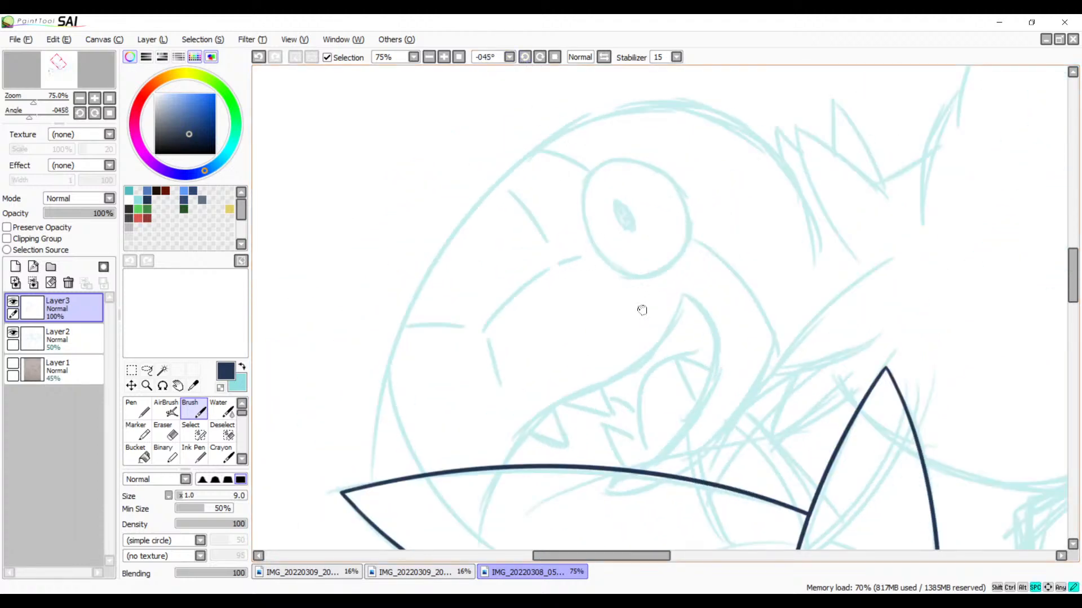
mouse_move(641, 308)
mouse_down()
mouse_move(659, 231)
mouse_move(566, 325)
mouse_move(462, 470)
mouse_up()
key(ctrl+z)
mouse_move(704, 223)
mouse_down()
mouse_move(586, 329)
mouse_move(476, 506)
mouse_up()
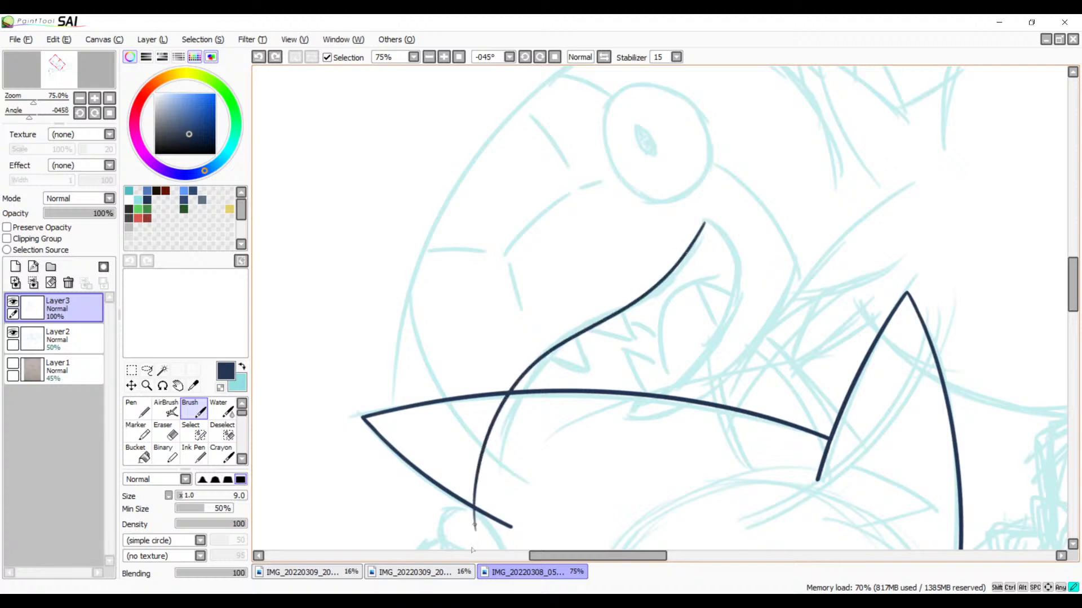
key(ctrl+z)
mouse_move(707, 220)
mouse_down()
mouse_move(593, 341)
mouse_move(511, 504)
mouse_up()
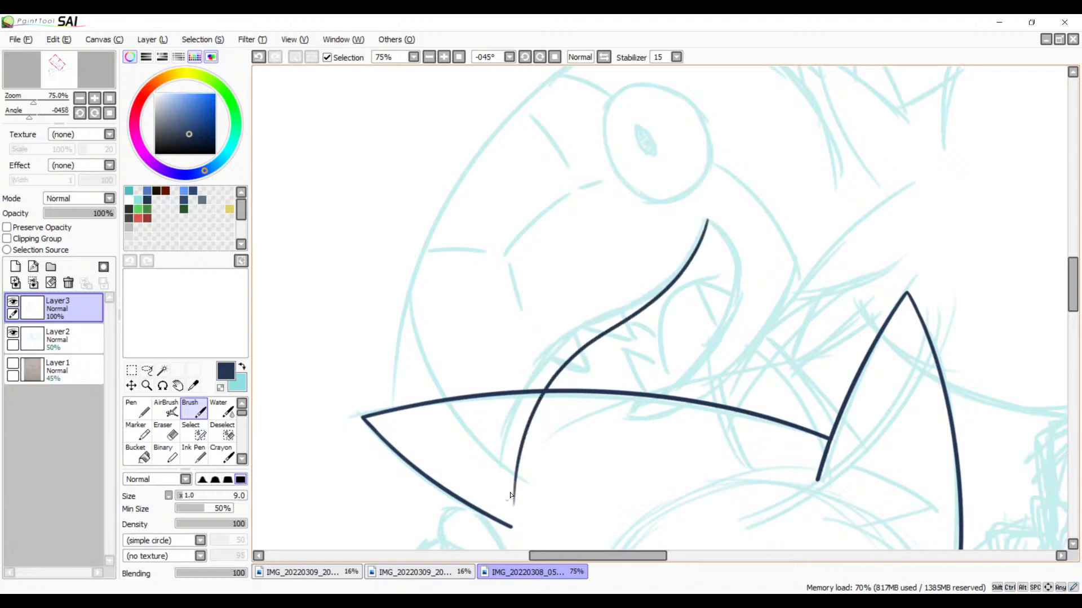
key(ctrl+z)
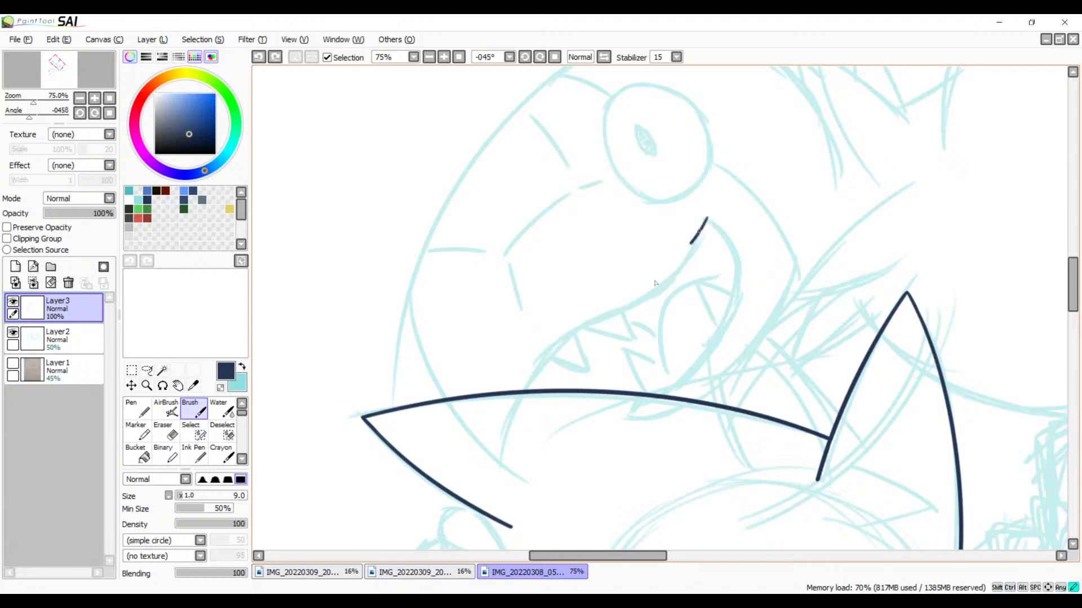
mouse_move(655, 282)
mouse_down()
mouse_move(506, 382)
mouse_move(495, 474)
mouse_up()
key(ctrl+z)
mouse_move(707, 225)
mouse_down()
mouse_move(646, 310)
mouse_move(516, 437)
mouse_move(508, 487)
mouse_up()
key(ctrl+z)
mouse_move(704, 221)
mouse_down()
mouse_move(631, 307)
mouse_move(474, 448)
mouse_move(473, 482)
mouse_up()
key(ctrl+z)
drag(705, 221, 630, 309)
drag(569, 346, 484, 497)
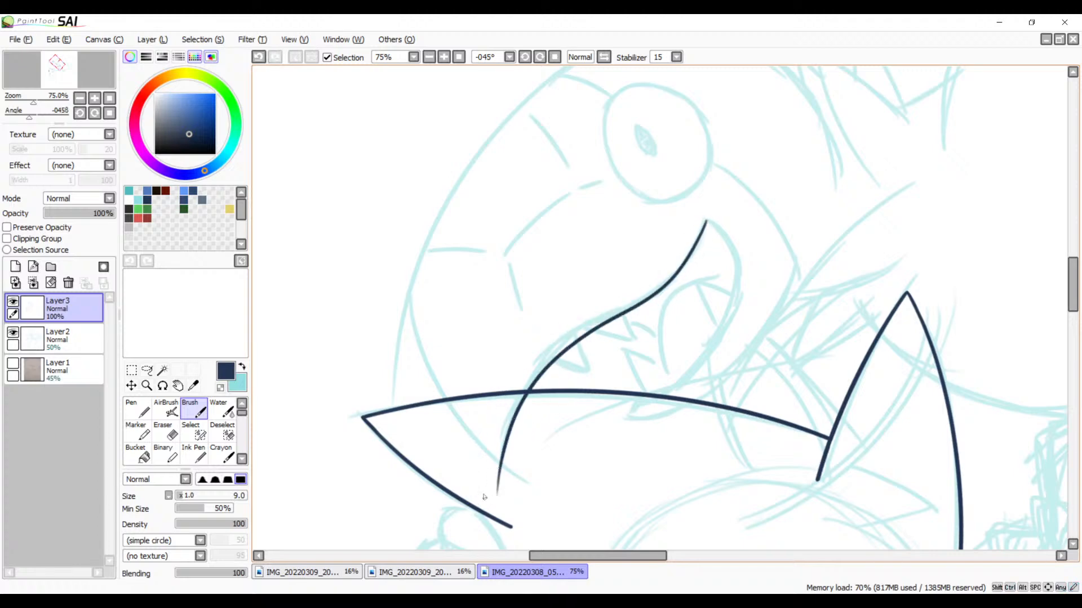
mouse_move(603, 333)
mouse_down()
mouse_move(659, 297)
mouse_move(586, 361)
mouse_up()
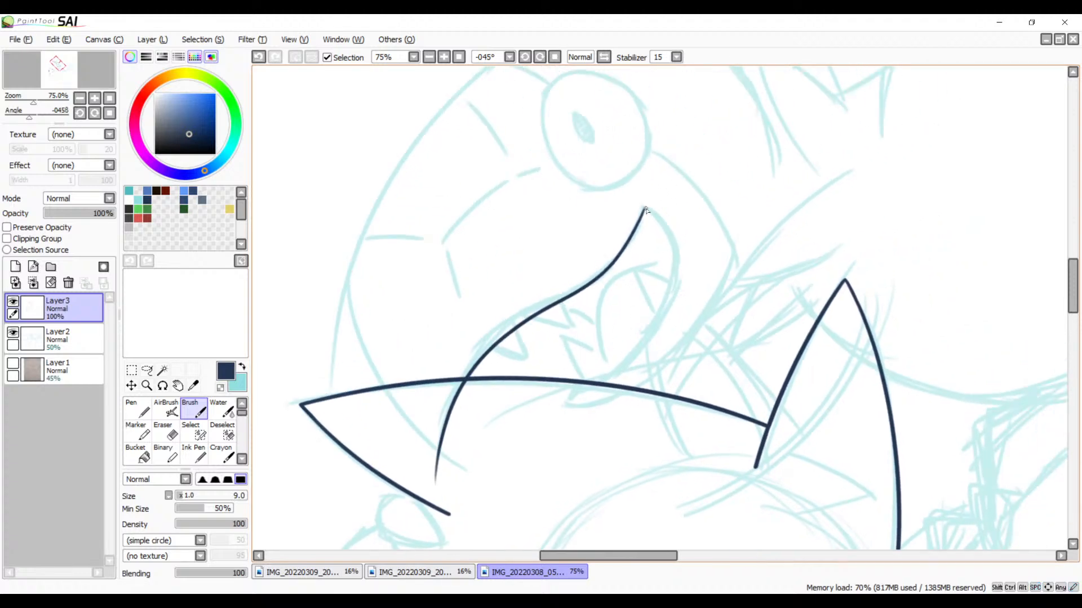
Step: Try to ink the lower mouth curve from the mouth corner down to the long spike line at 75% zoom
mouse_move(646, 210)
mouse_down()
mouse_move(661, 336)
mouse_move(603, 398)
mouse_up()
key(ctrl+z)
mouse_move(643, 210)
mouse_down()
mouse_move(622, 380)
mouse_move(605, 395)
mouse_up()
key(ctrl+z)
mouse_move(643, 208)
mouse_down()
mouse_move(681, 267)
mouse_move(584, 386)
mouse_up()
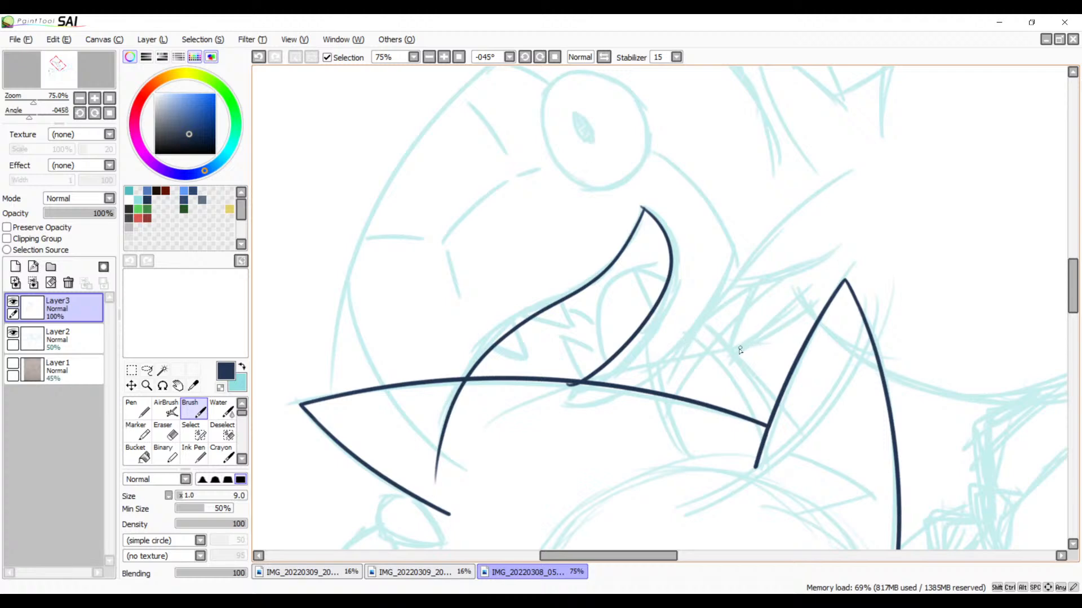
key(ctrl+z)
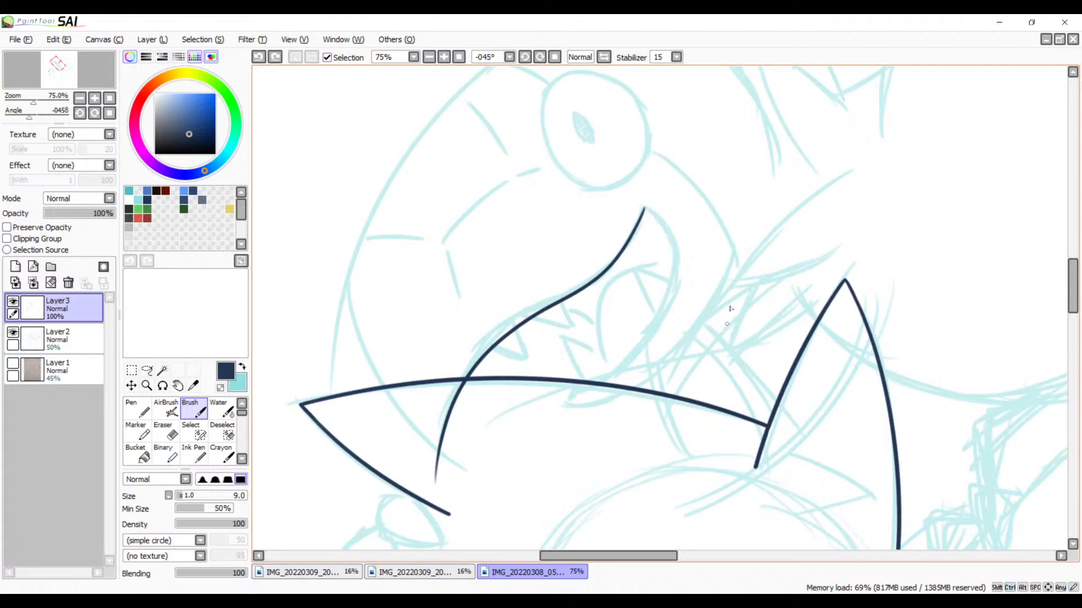
Step: Zoom to 100% and ink the toothed creature's lower mouth curve from the mouth corner to just past the long spike line
mouse_move(653, 298)
mouse_down()
mouse_move(648, 202)
mouse_move(698, 294)
mouse_move(685, 315)
mouse_up()
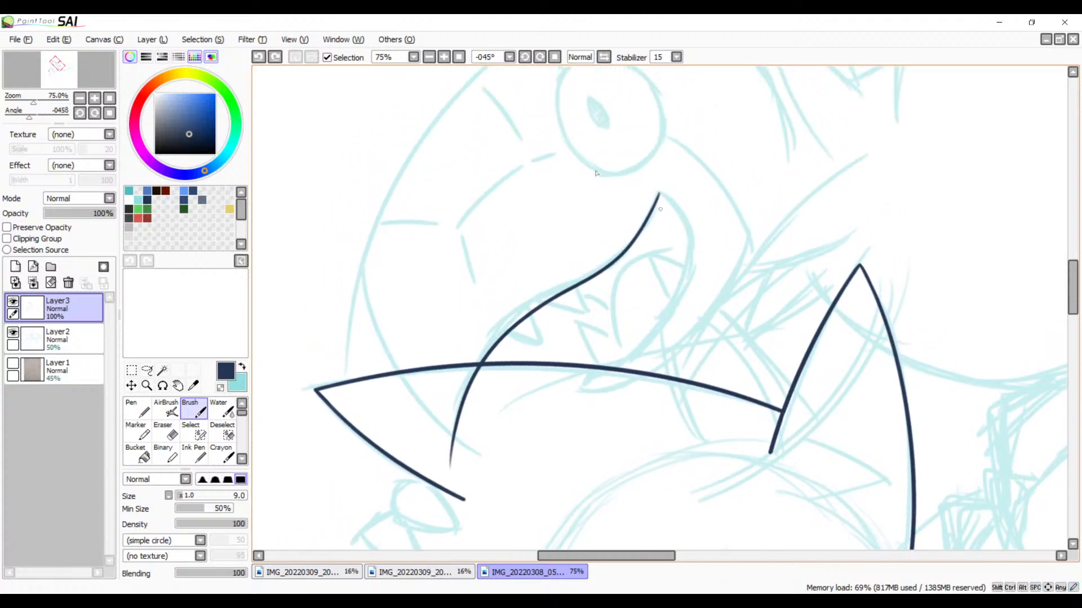
click(444, 56)
drag(563, 195, 533, 258)
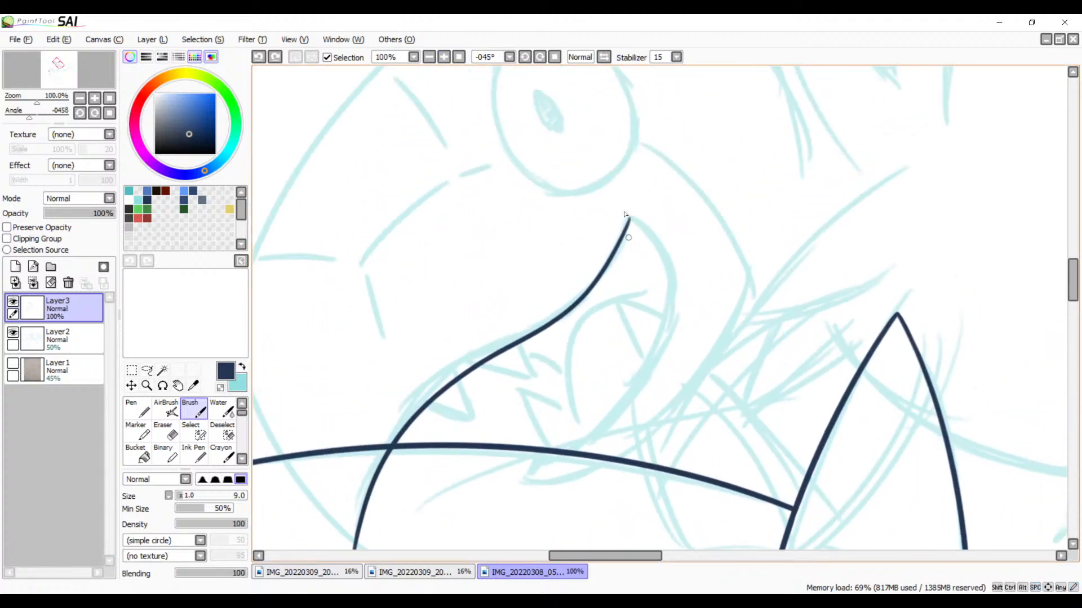
mouse_move(633, 224)
mouse_down()
mouse_move(673, 313)
mouse_move(540, 472)
mouse_up()
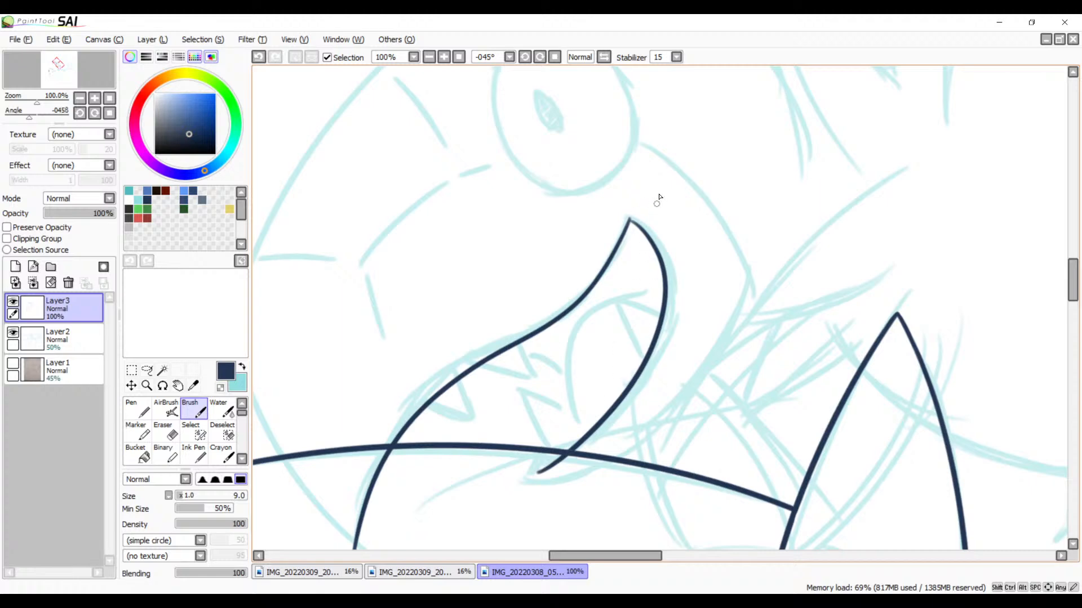
key(ctrl+z)
mouse_move(631, 220)
mouse_down()
mouse_move(672, 352)
mouse_move(589, 423)
mouse_up()
key(ctrl+z)
drag(631, 220, 565, 440)
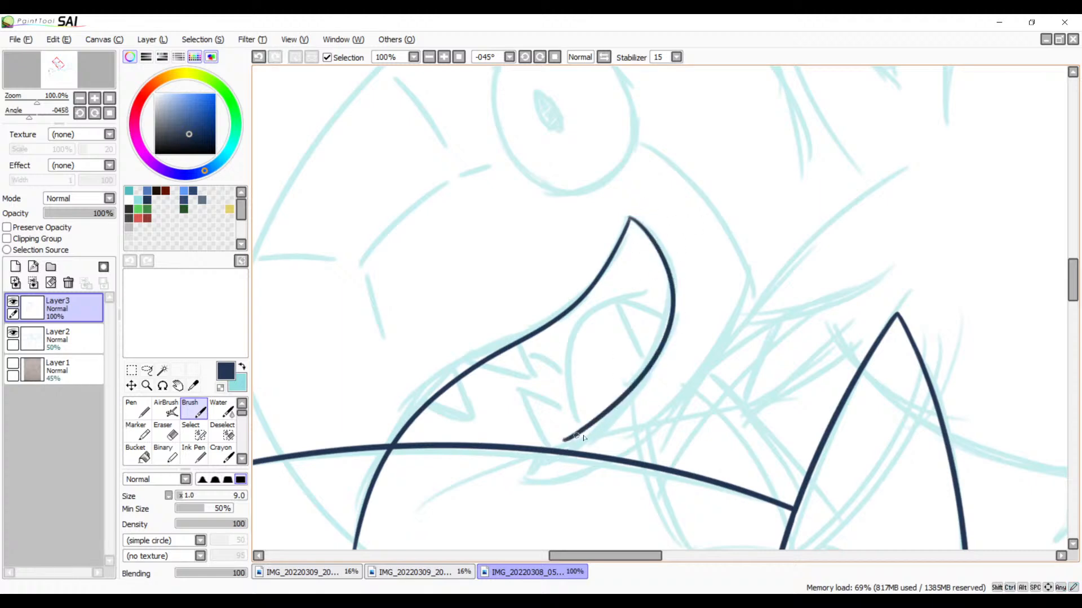
key(ctrl+z)
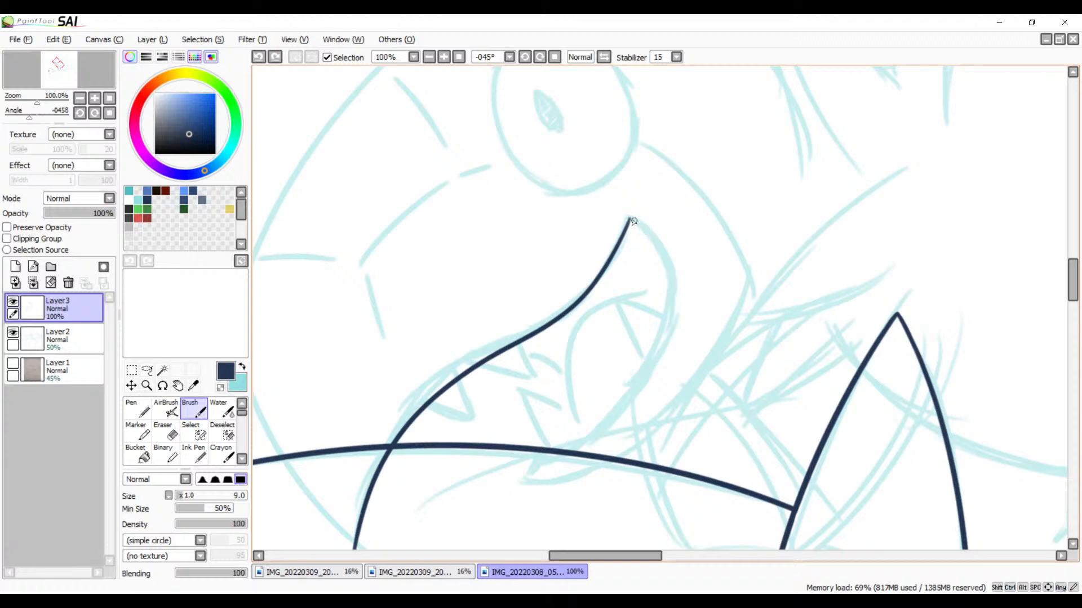
mouse_move(632, 220)
mouse_down()
mouse_move(664, 252)
mouse_move(537, 480)
mouse_up()
key(ctrl+z)
mouse_move(632, 220)
mouse_down()
mouse_move(601, 409)
mouse_move(549, 457)
mouse_up()
key(ctrl+z)
mouse_move(632, 220)
mouse_down()
mouse_move(553, 475)
mouse_move(736, 305)
mouse_move(630, 354)
mouse_up()
key(space)
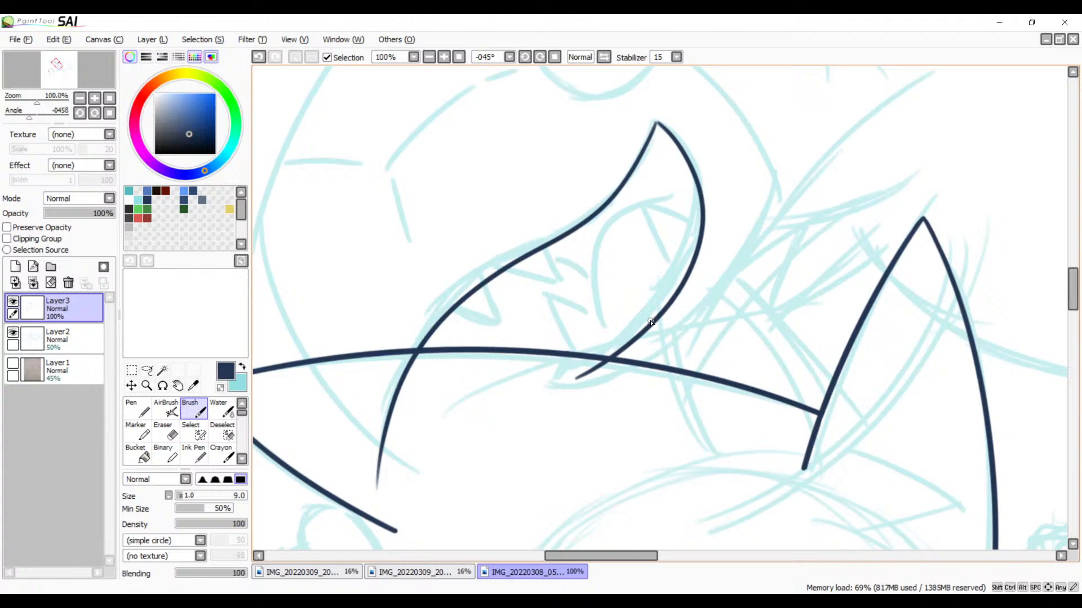
key(space)
mouse_move(680, 326)
mouse_down()
mouse_move(664, 245)
mouse_move(674, 333)
mouse_move(703, 304)
mouse_up()
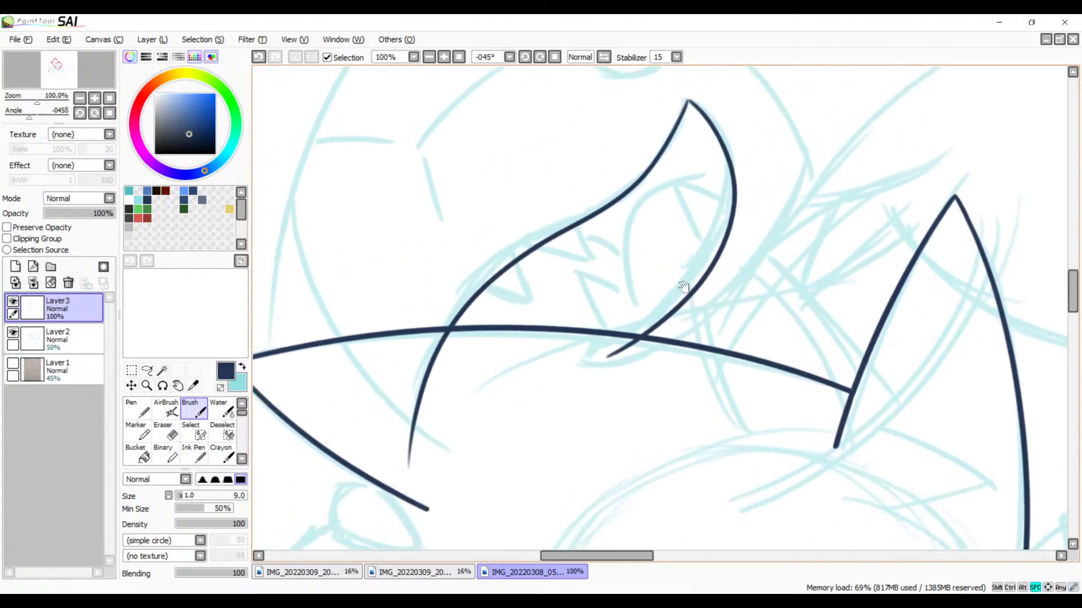
Step: Magnify the crossing of the lower mouth curve and the long spike line to 300%
click(448, 59)
click(448, 59)
click(448, 59)
key(space)
mouse_move(599, 325)
mouse_down()
mouse_move(715, 208)
mouse_move(546, 256)
mouse_up()
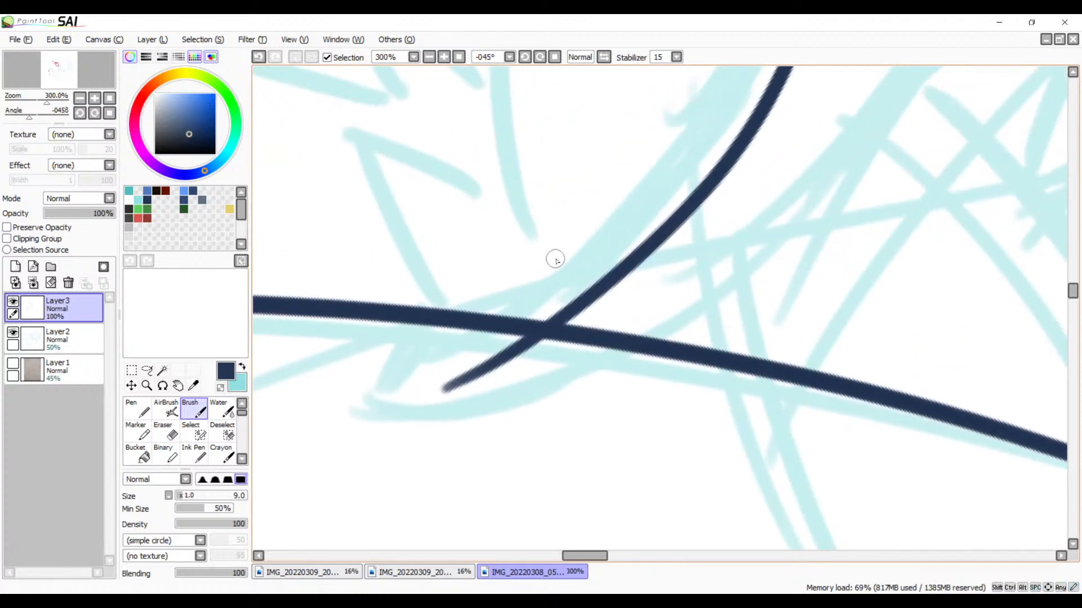
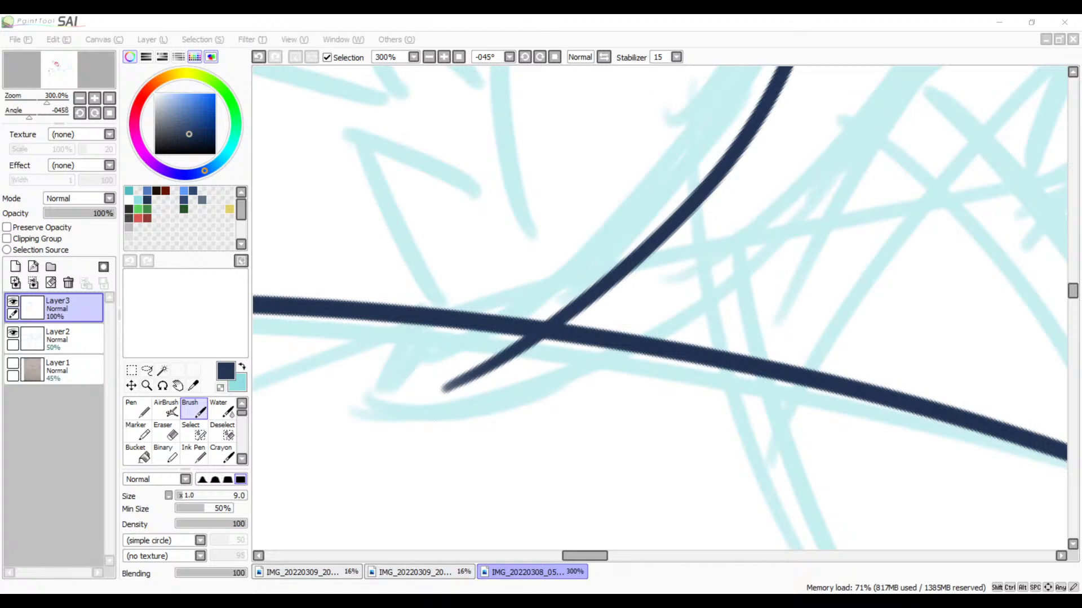
Step: Extend the toothed creature's lower mouth curve farther past the long spike line with the size 9 Brush at 300% zoom
click(433, 59)
click(433, 58)
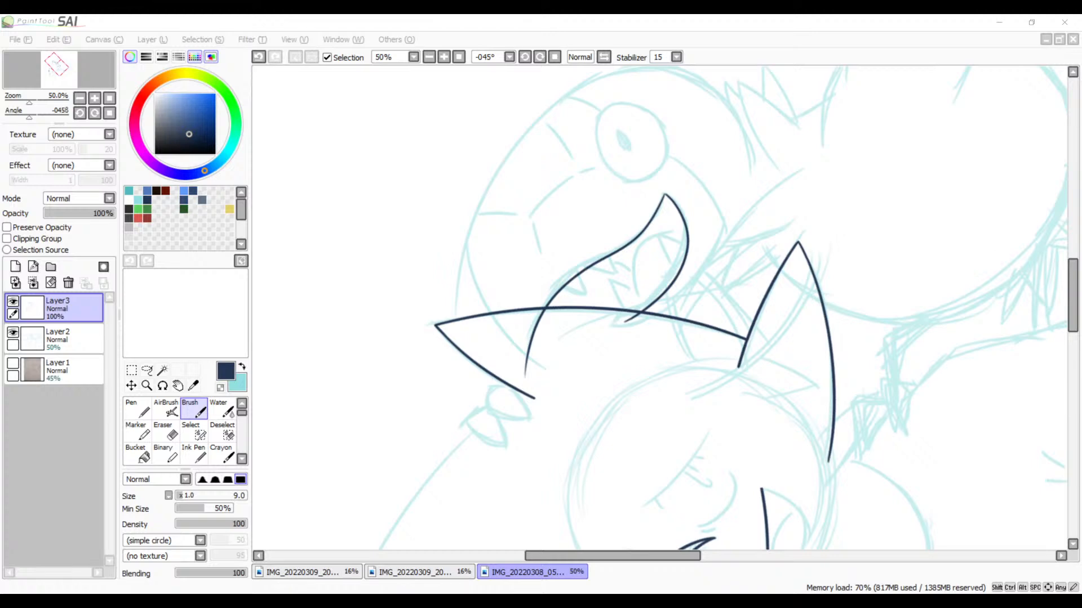
click(261, 19)
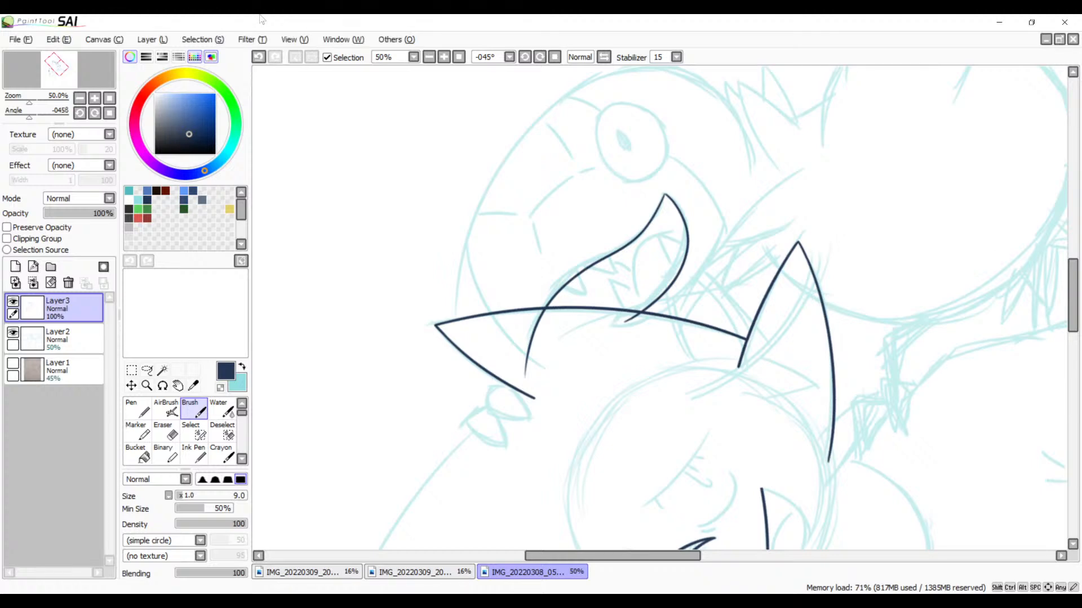
click(442, 59)
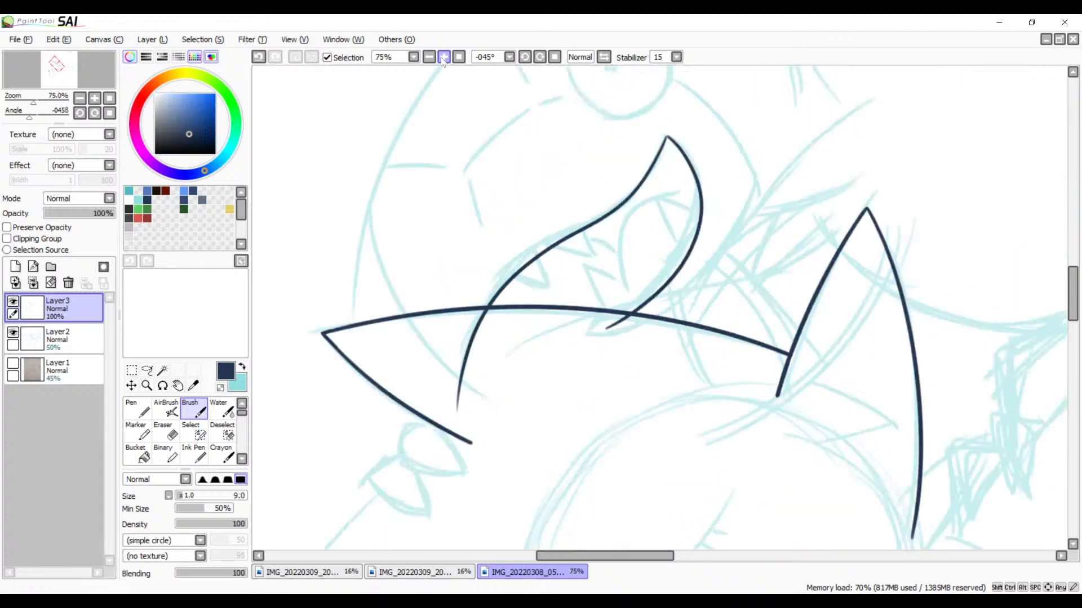
click(442, 59)
click(441, 59)
click(442, 59)
click(442, 59)
mouse_move(574, 213)
mouse_down()
mouse_move(514, 207)
mouse_move(480, 248)
mouse_up()
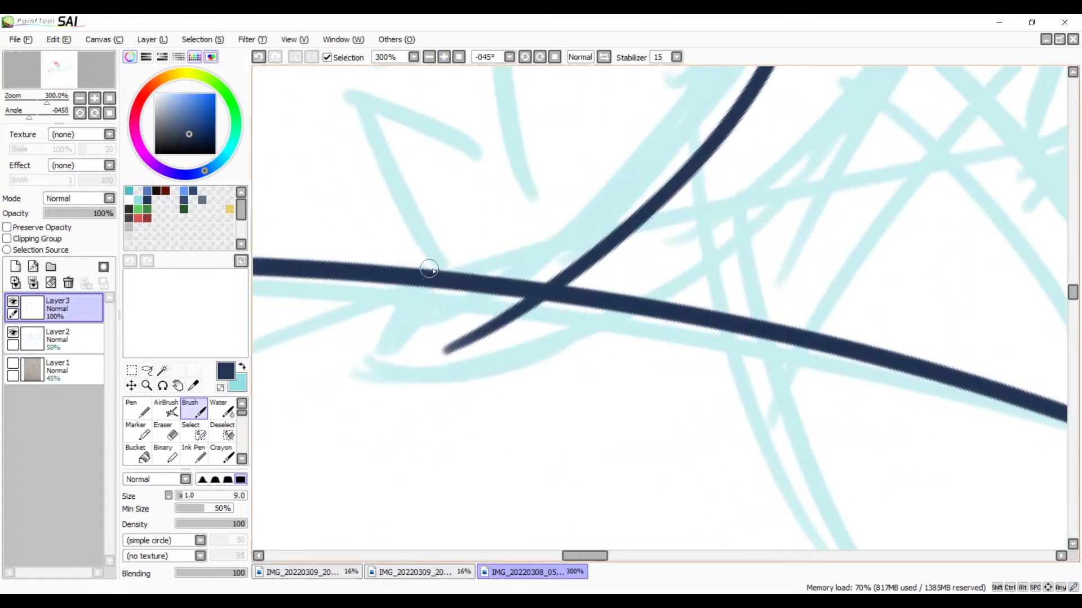
mouse_move(552, 266)
mouse_down()
mouse_move(525, 228)
mouse_move(433, 307)
mouse_up()
key(ctrl+z)
drag(570, 207, 384, 325)
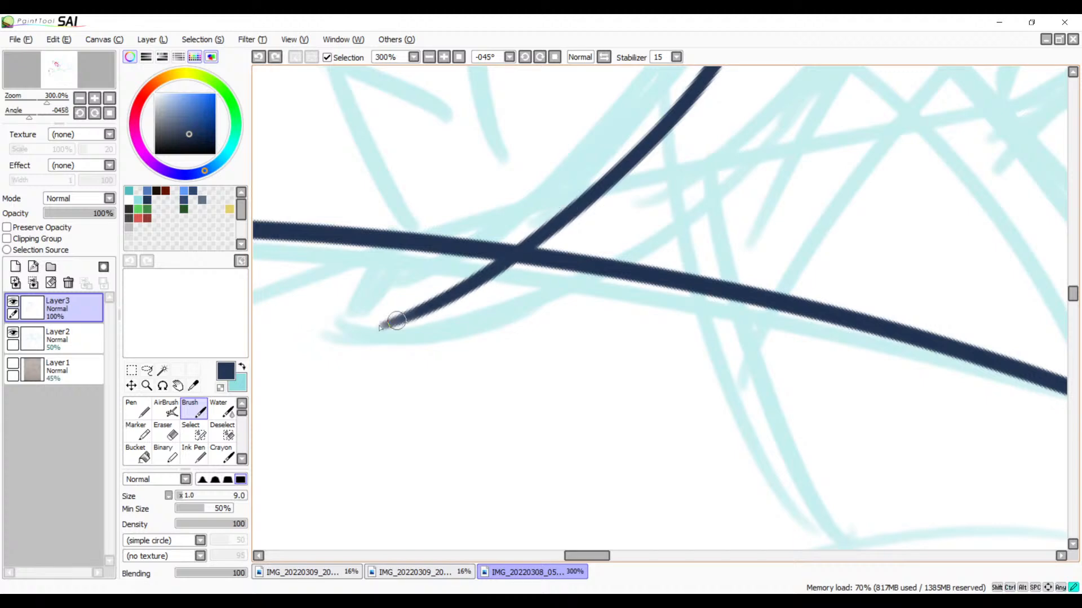
key(ctrl+z)
drag(544, 228, 389, 330)
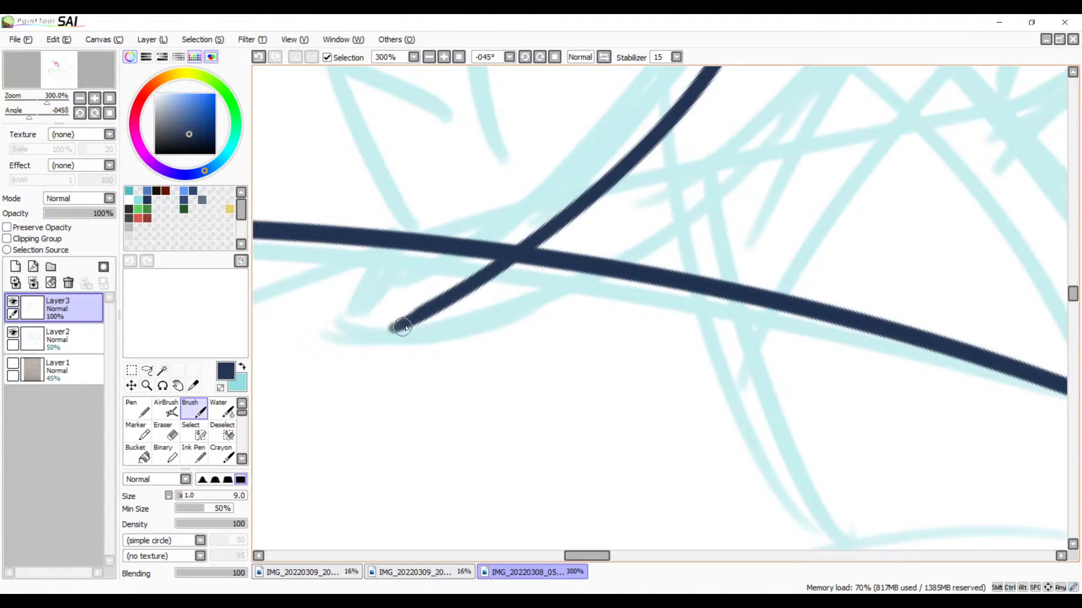
key(ctrl+z)
drag(545, 230, 381, 326)
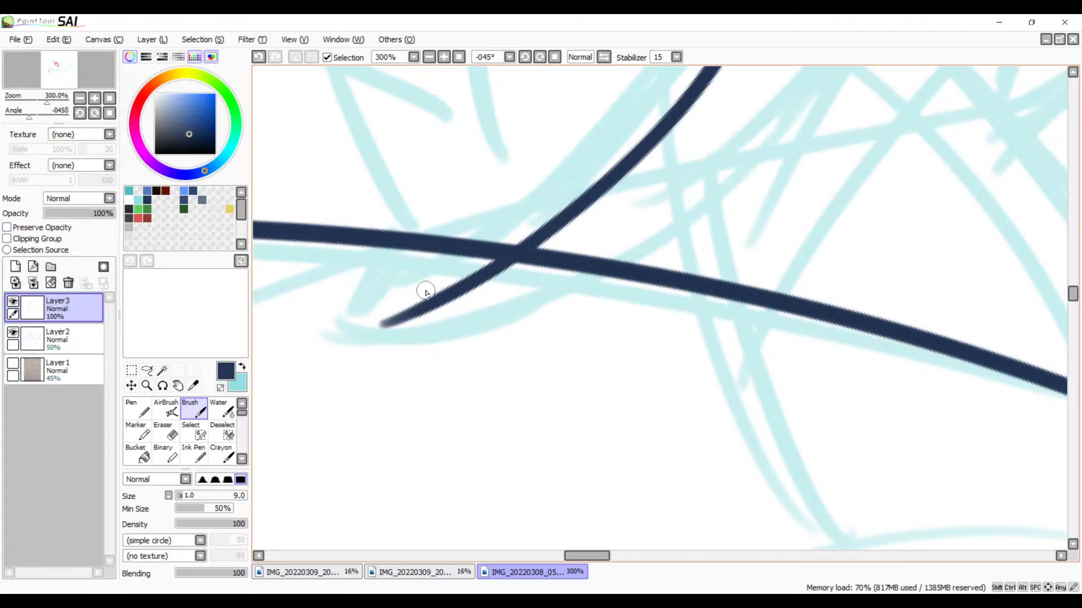
Step: Try a short slanted stroke from the long spike line toward the lower mouth curve's tip with the Brush at size 9, then 12
key(alt+Tab)
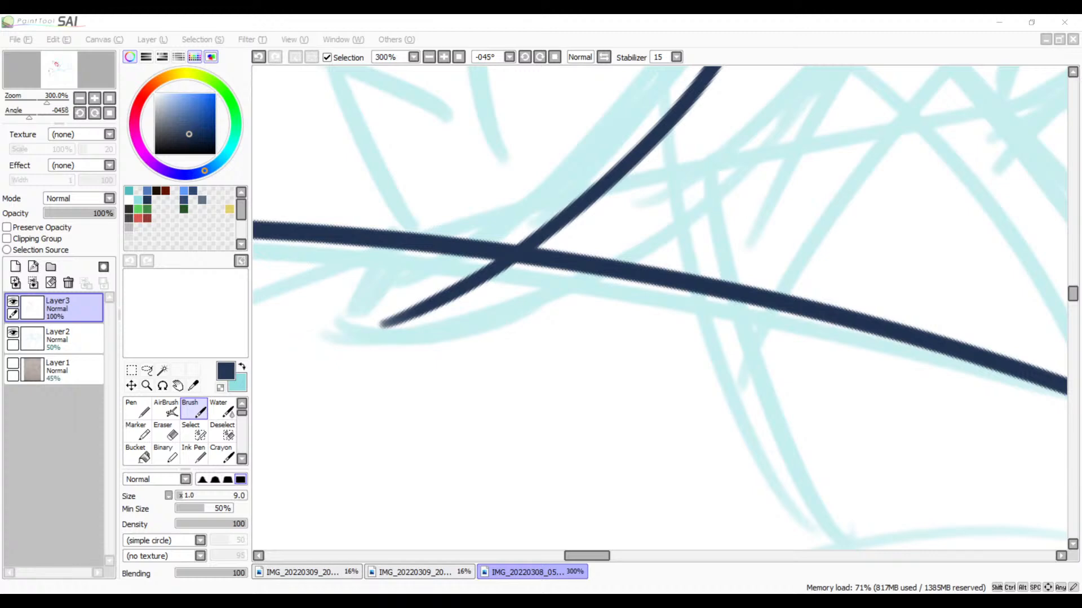
key(alt+Tab)
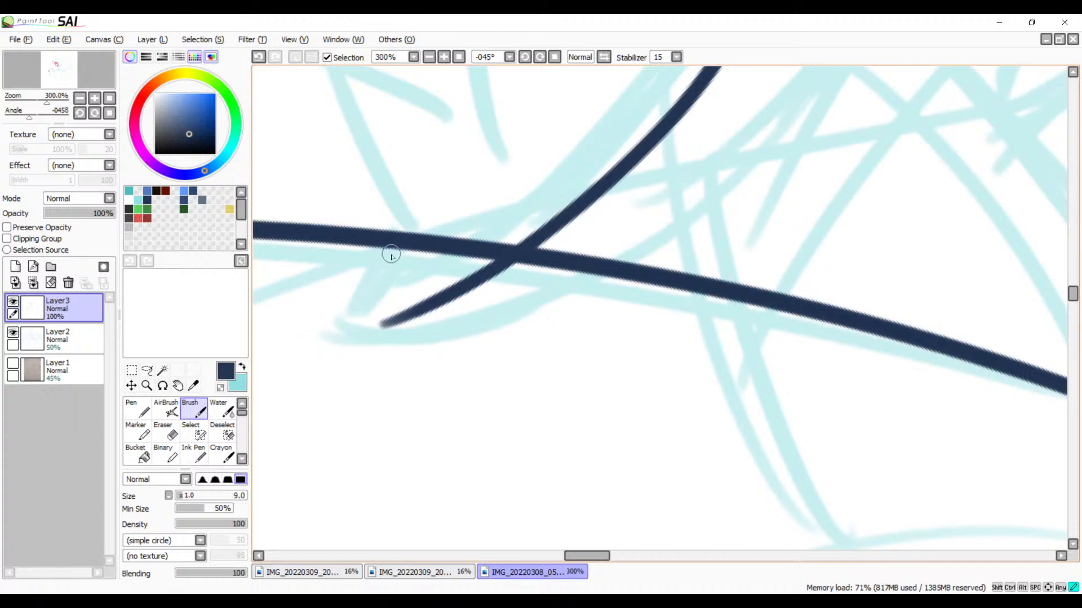
drag(400, 229, 364, 322)
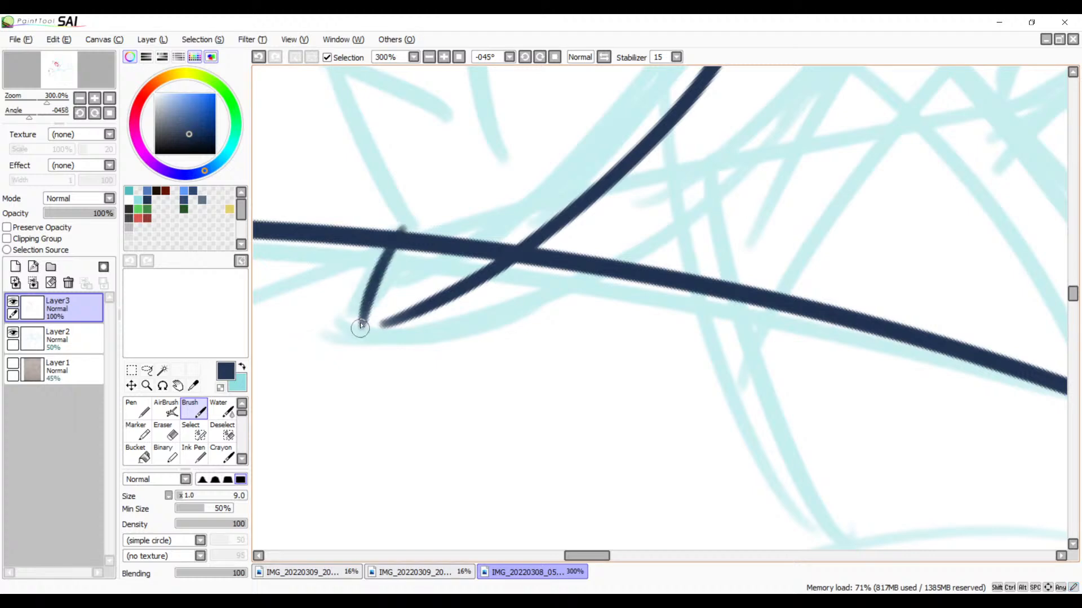
key(ctrl+z)
key(bracketright)
key(bracketright)
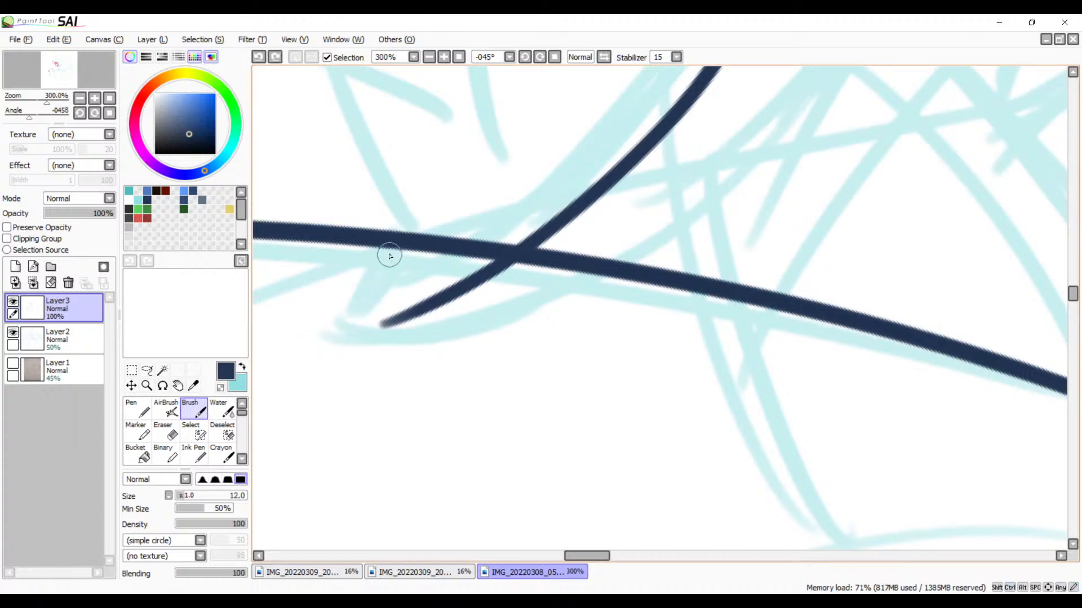
drag(401, 228, 340, 332)
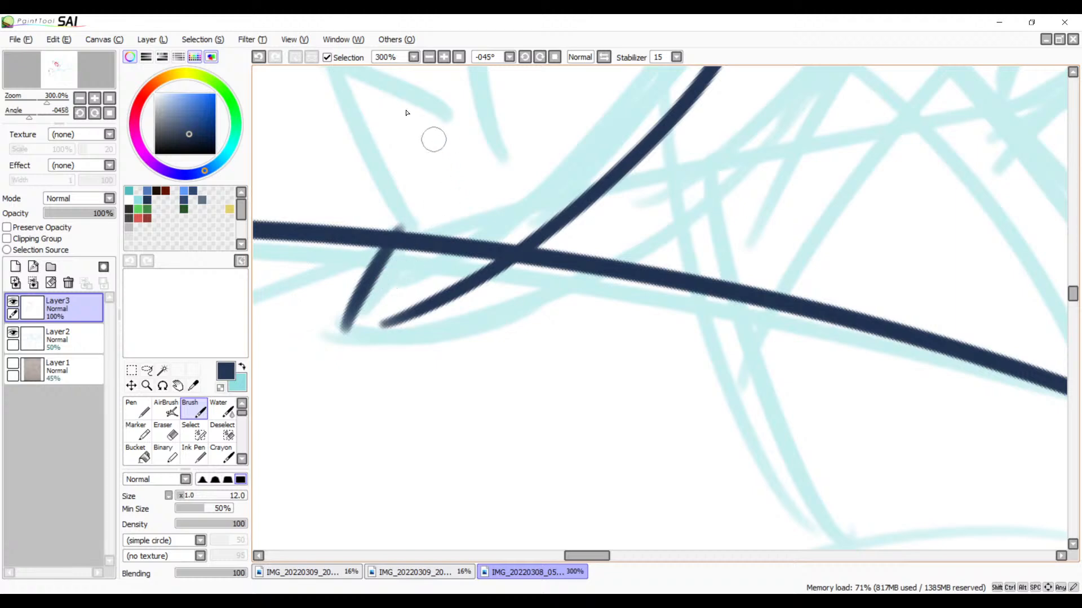
click(428, 59)
click(429, 59)
click(429, 59)
click(429, 60)
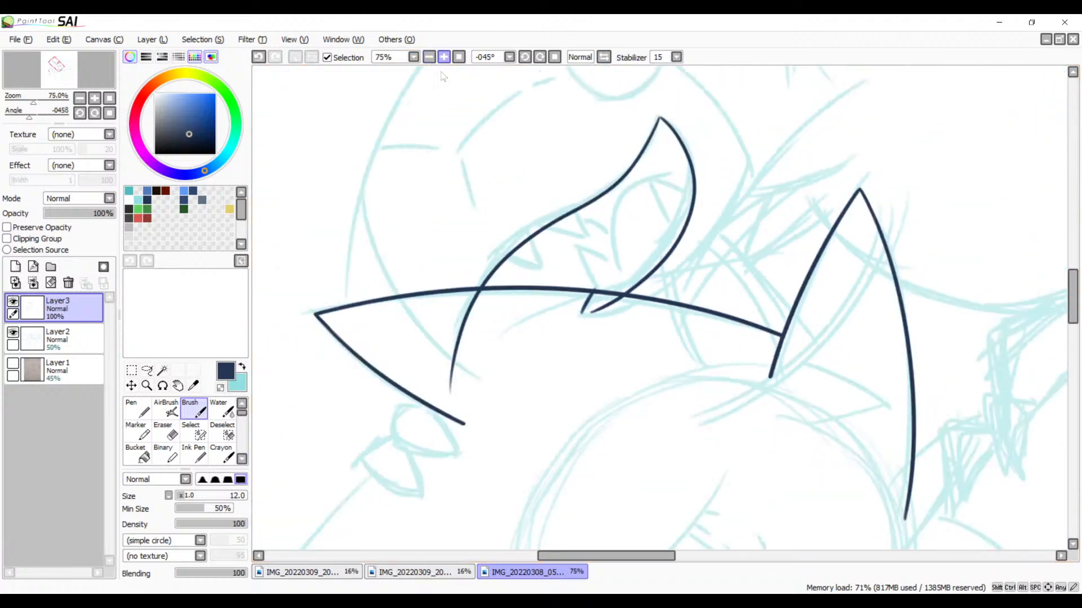
drag(529, 211, 769, 256)
click(444, 56)
click(444, 57)
click(444, 57)
click(444, 56)
Step: Replace the short slanted stroke beside the lower mouth curve's tip with one inked at Brush size 10
key(bracketleft)
key(ctrl+z)
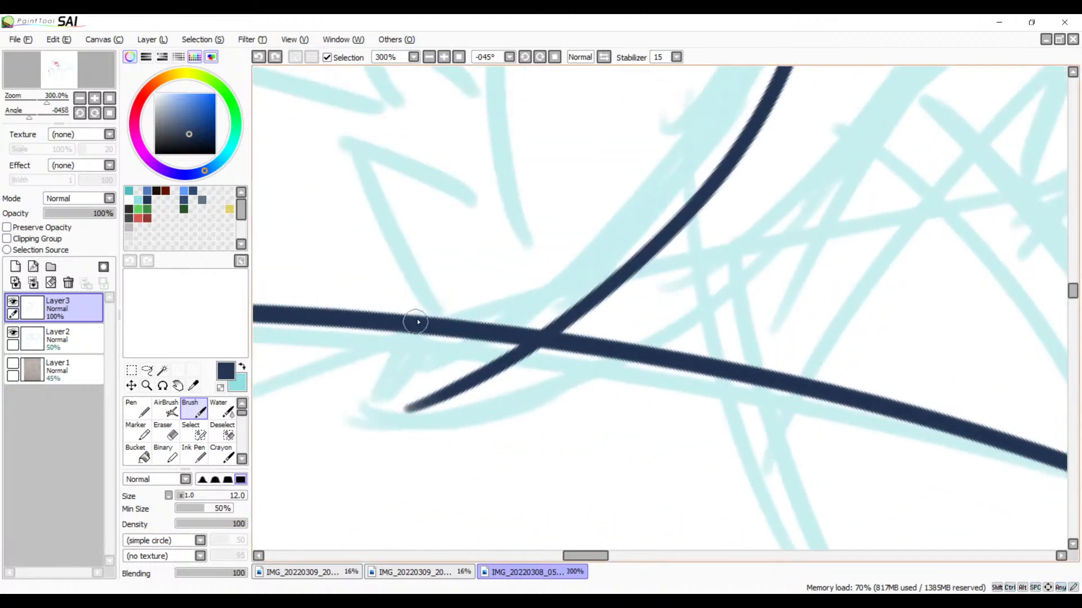
drag(426, 317, 381, 441)
key(ctrl+z)
mouse_move(418, 322)
mouse_down()
mouse_move(388, 361)
mouse_move(369, 417)
mouse_up()
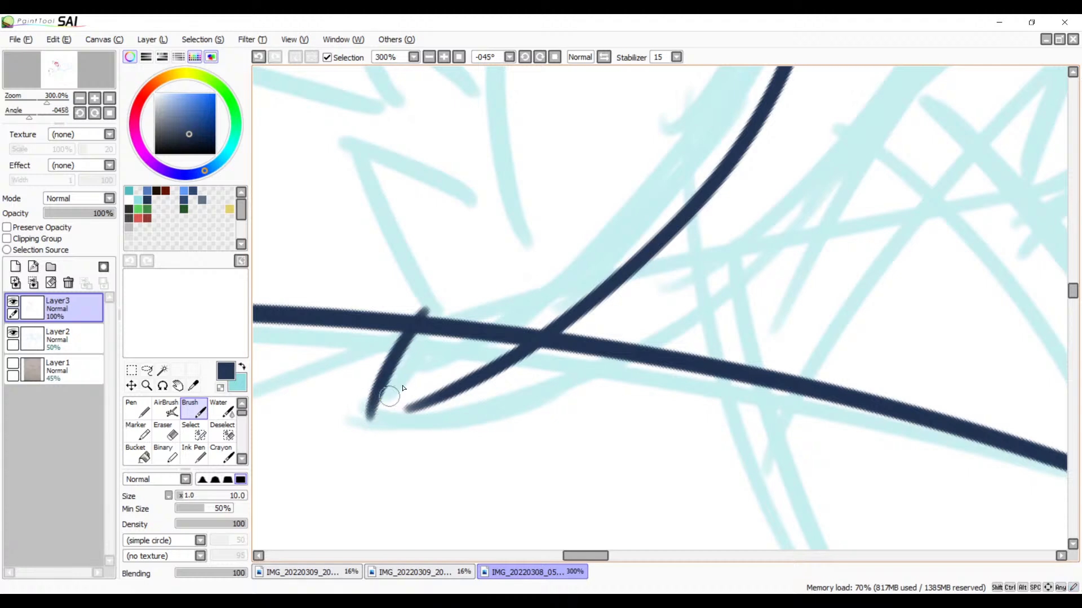
Step: Try to ink the outer jaw line from the short slanted stroke's lower end back toward the long spike line
mouse_move(479, 408)
mouse_down()
mouse_move(377, 383)
mouse_move(490, 345)
mouse_up()
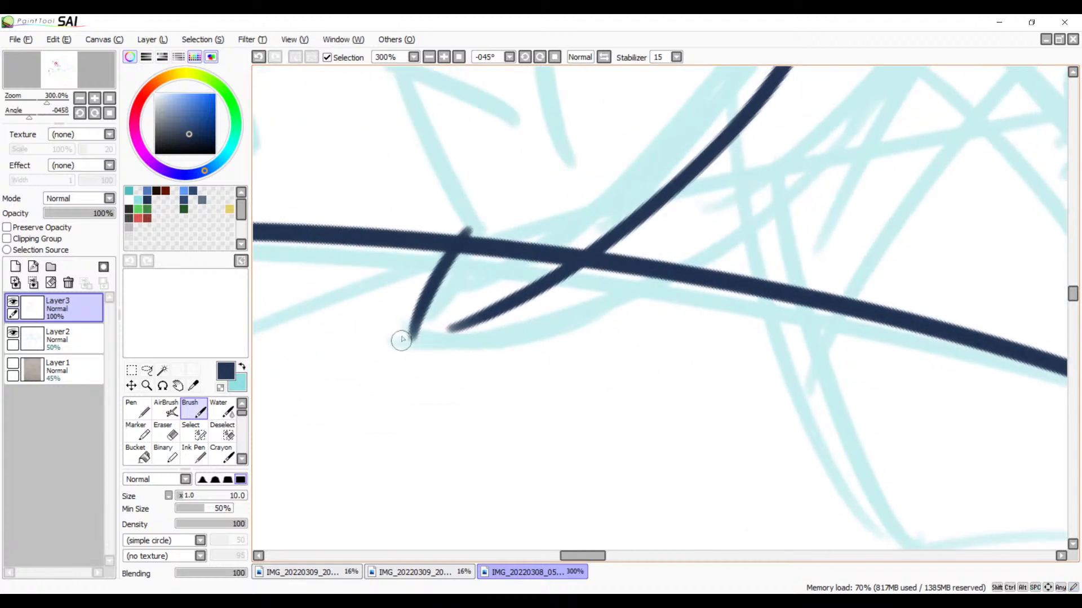
drag(410, 333, 619, 306)
drag(770, 200, 859, 98)
key(ctrl+z)
Step: At 100% zoom, ink the toothed creature's outer jaw curve from the cheek down past the long spike line to the lower mouth tip
click(428, 57)
click(429, 57)
drag(495, 181, 675, 256)
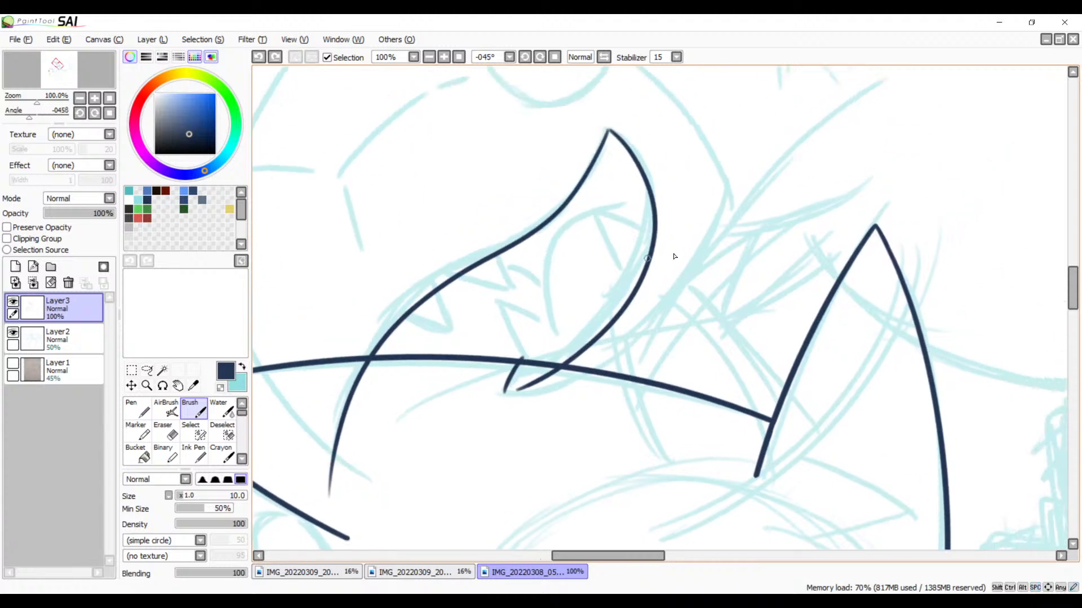
mouse_move(726, 191)
mouse_down()
mouse_move(515, 426)
mouse_move(460, 419)
mouse_up()
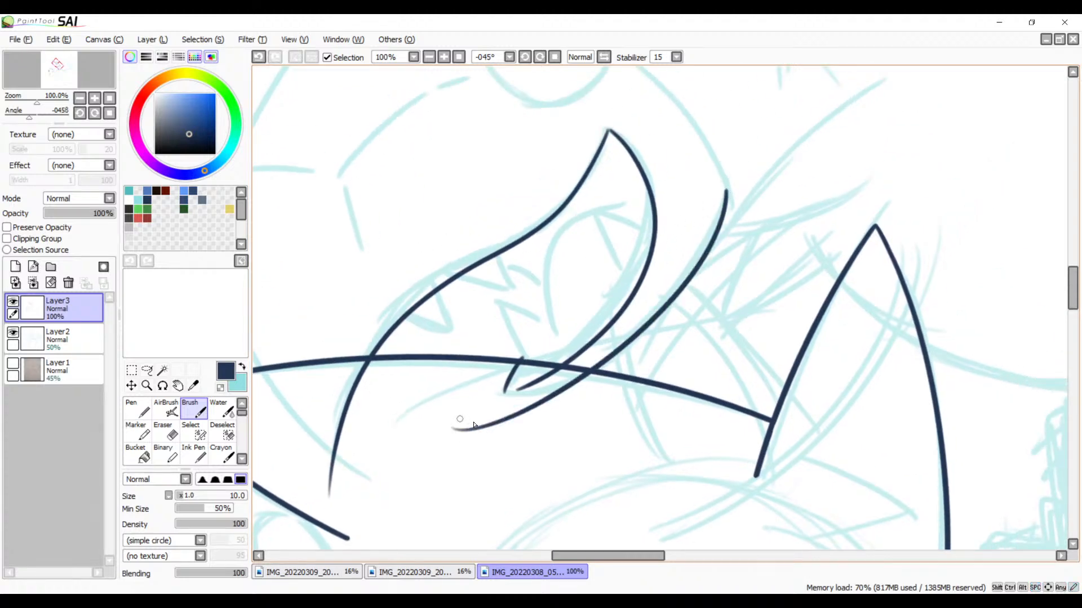
key(ctrl+z)
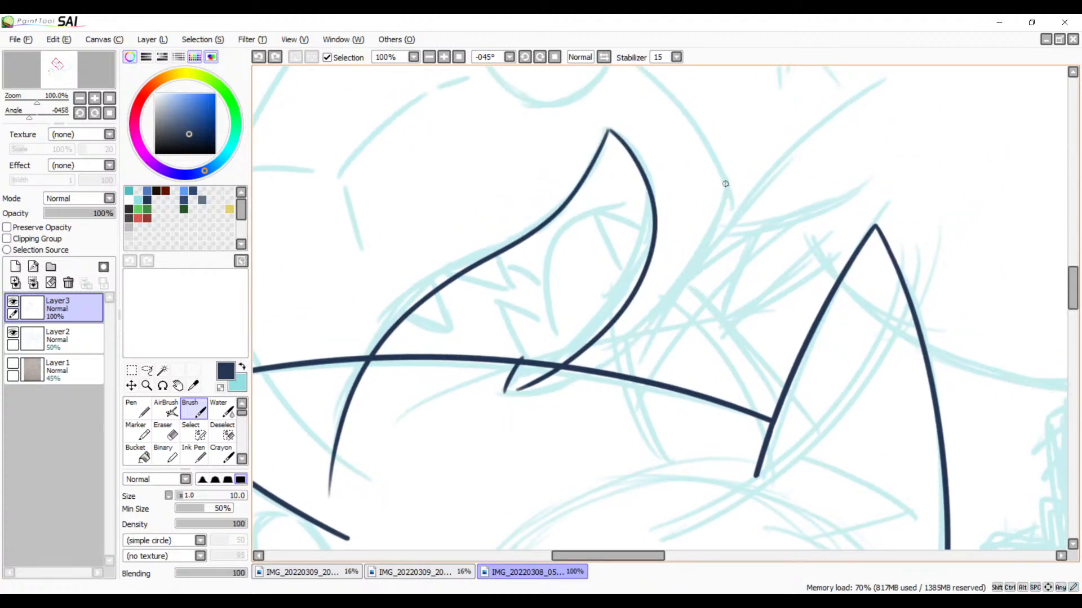
drag(721, 169, 499, 416)
key(ctrl+z)
mouse_move(711, 158)
mouse_down()
mouse_move(510, 428)
mouse_move(456, 437)
mouse_up()
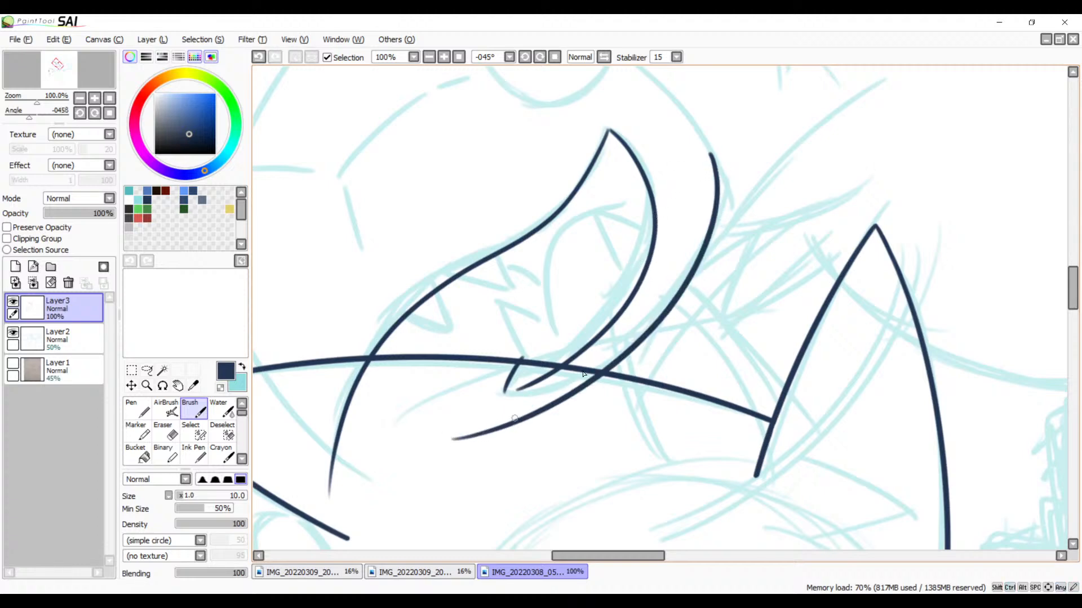
key(ctrl+z)
mouse_move(713, 152)
mouse_down()
mouse_move(536, 413)
mouse_move(479, 420)
mouse_up()
key(ctrl+z)
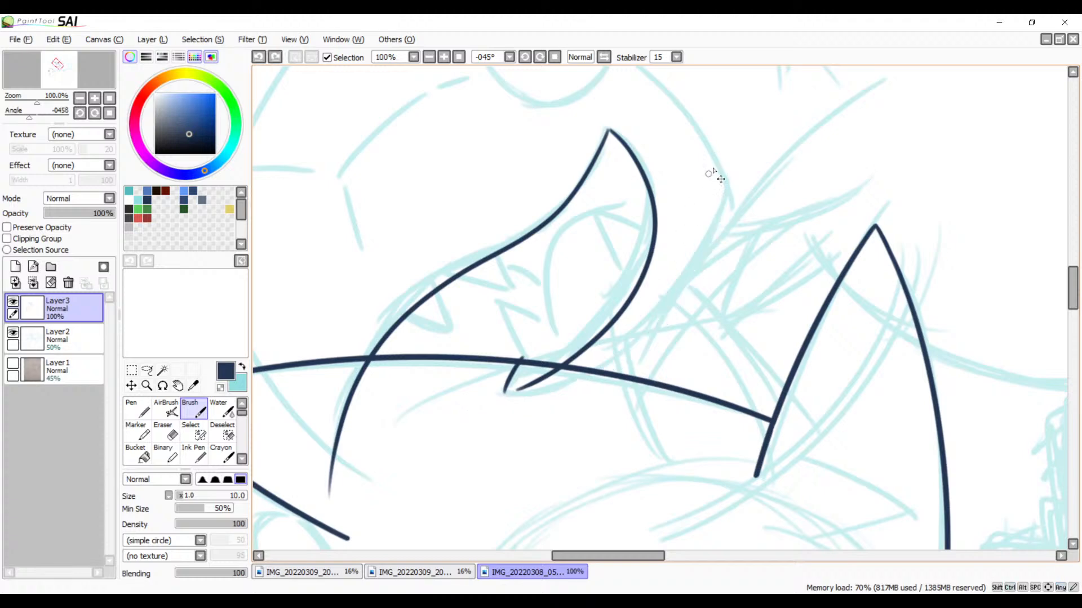
mouse_move(706, 135)
mouse_down()
mouse_move(538, 392)
mouse_move(475, 401)
mouse_up()
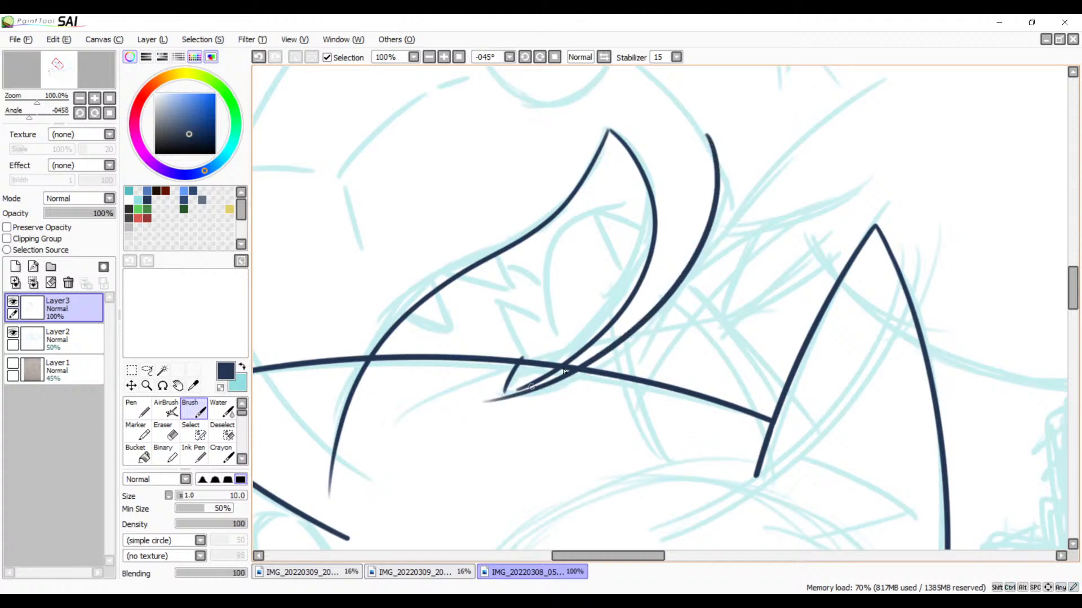
key(ctrl+z)
mouse_move(704, 134)
mouse_down()
mouse_move(479, 425)
mouse_move(445, 432)
mouse_up()
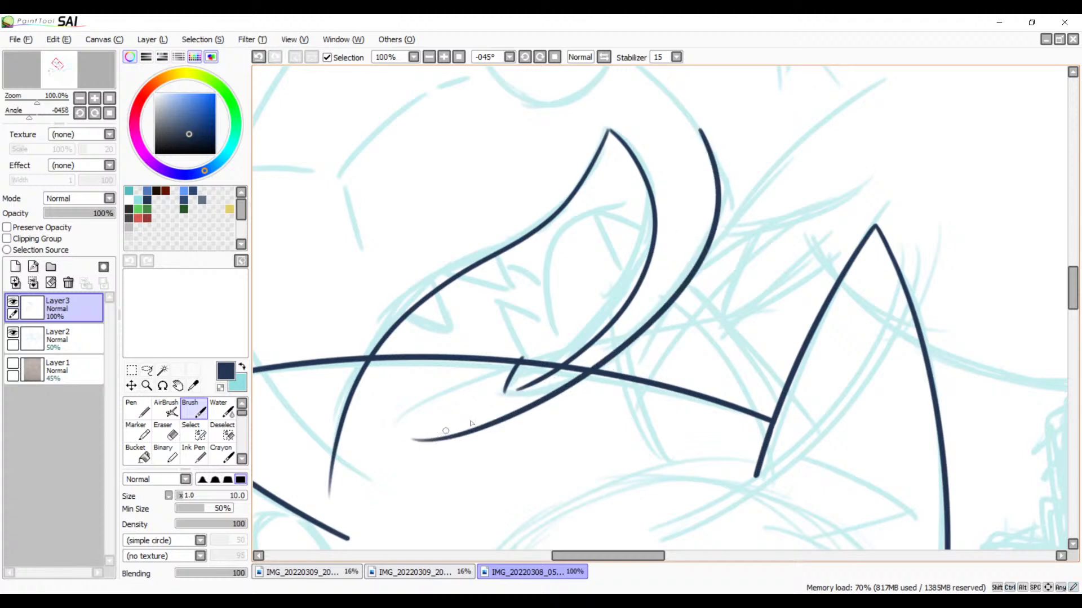
key(ctrl+z)
mouse_move(695, 128)
mouse_down()
mouse_move(535, 410)
mouse_move(475, 410)
mouse_up()
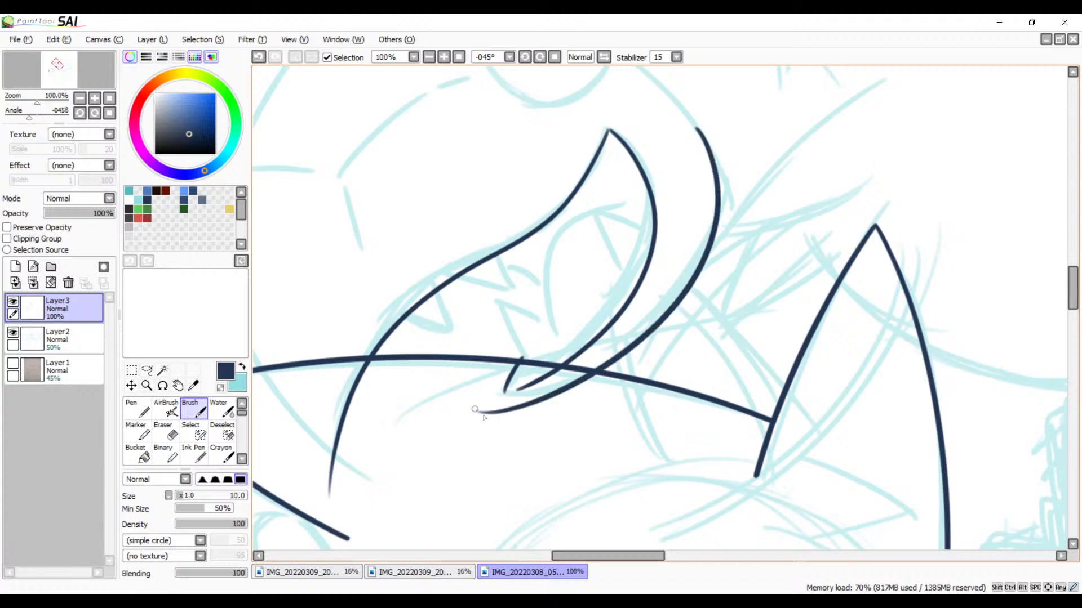
key(ctrl+z)
mouse_move(693, 118)
mouse_down()
mouse_move(723, 187)
mouse_move(525, 396)
mouse_up()
Step: Rotate the canvas to -123° and ink the cheek line from the jaw curve's upper end to just inside the eye circle
mouse_move(644, 306)
mouse_down()
mouse_move(706, 459)
mouse_move(738, 370)
mouse_move(769, 514)
mouse_up()
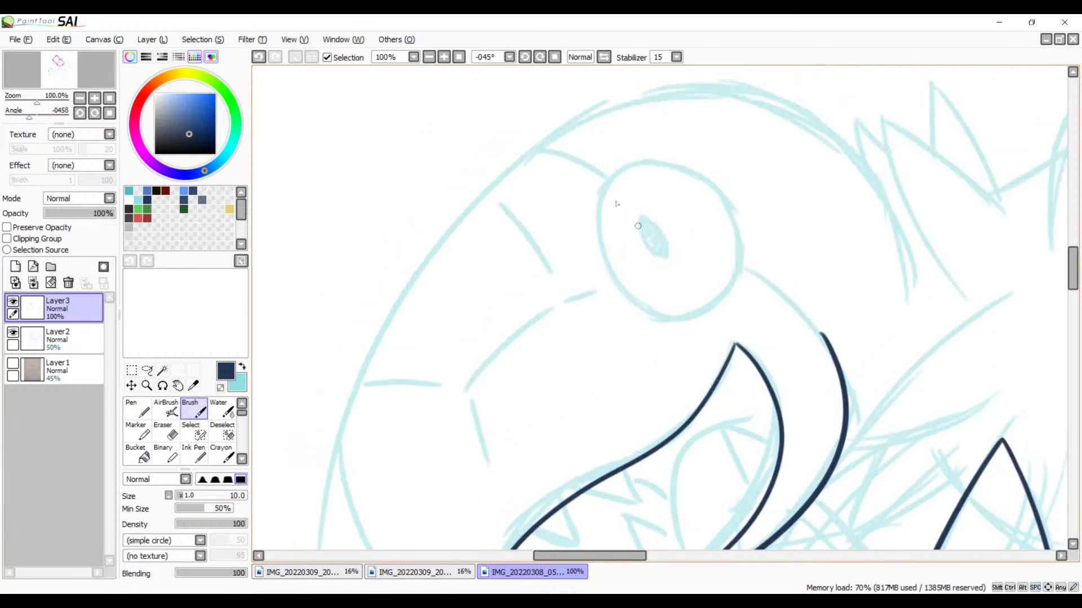
click(525, 57)
click(525, 58)
click(525, 58)
click(525, 58)
click(525, 58)
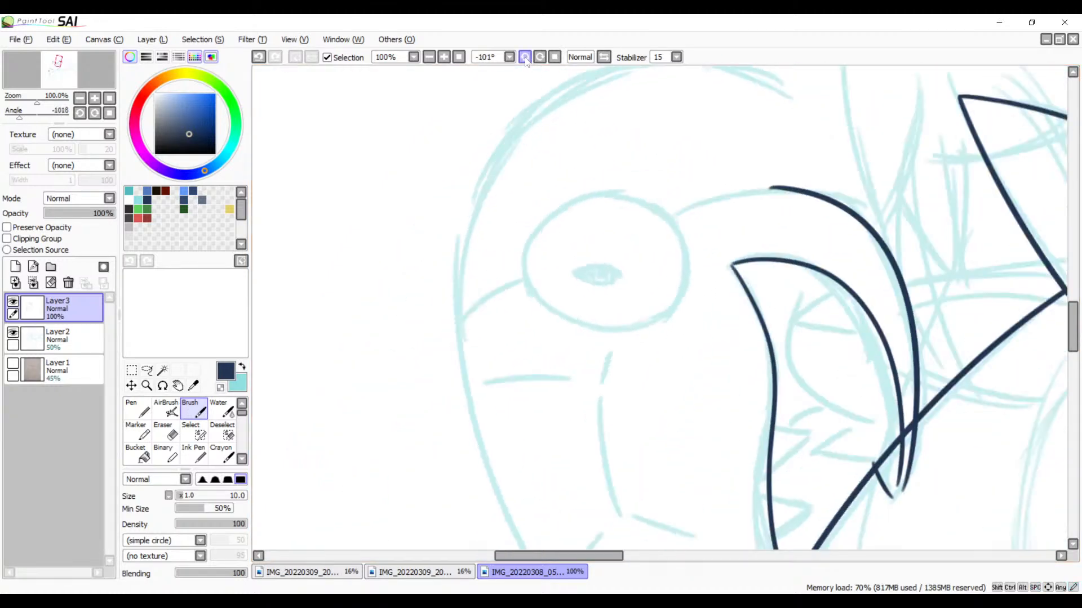
click(525, 58)
click(525, 58)
drag(686, 199, 611, 286)
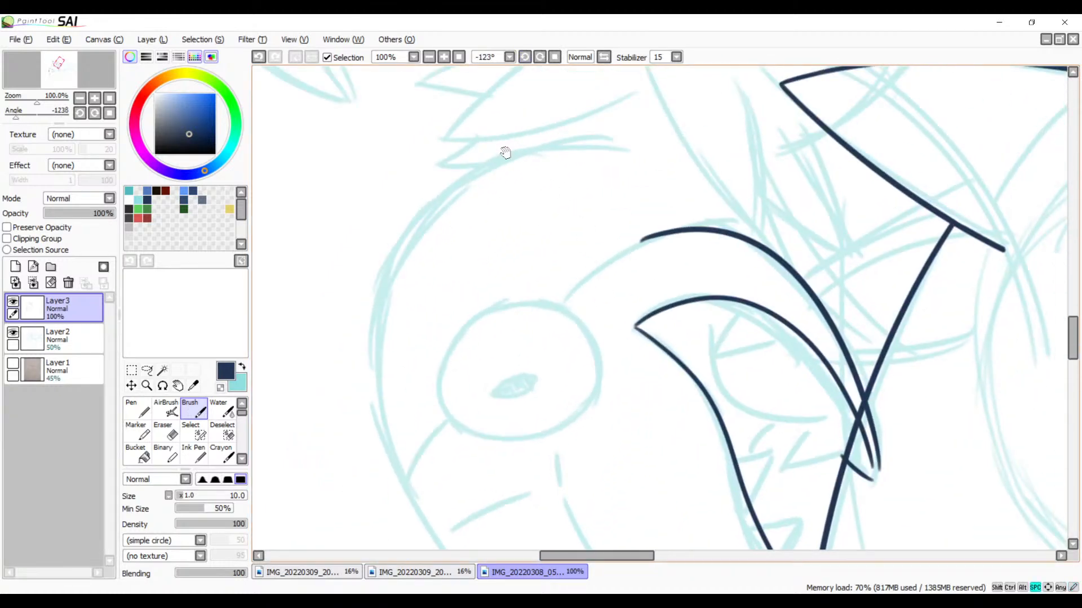
click(447, 55)
click(447, 55)
click(447, 54)
drag(521, 154, 558, 257)
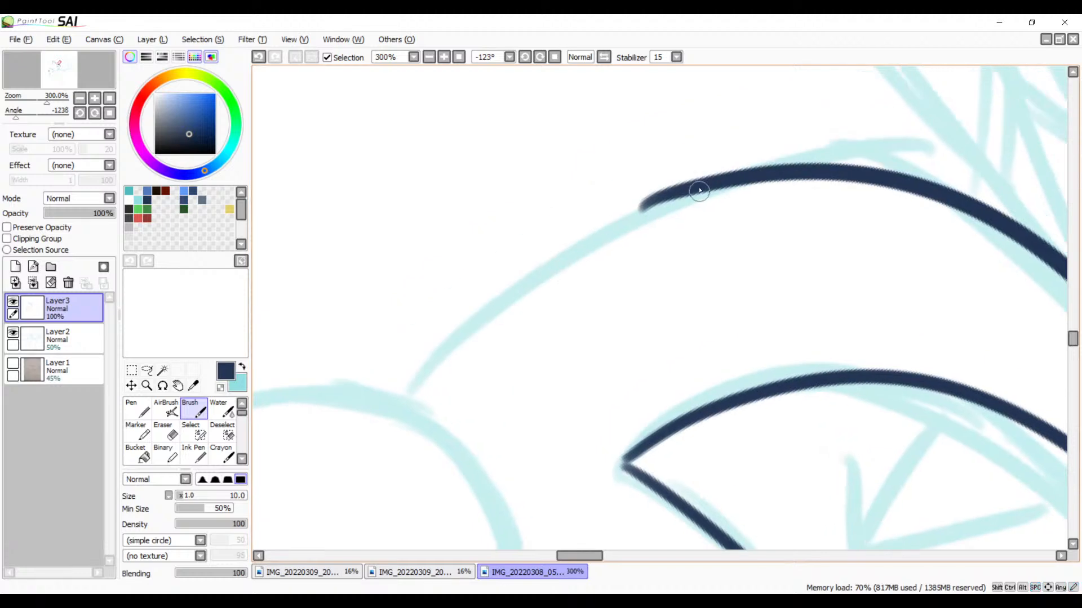
mouse_move(699, 183)
mouse_down()
mouse_move(423, 406)
mouse_move(421, 433)
mouse_up()
key(ctrl+z)
mouse_move(723, 183)
mouse_down()
mouse_move(476, 304)
mouse_move(319, 478)
mouse_up()
key(ctrl+z)
drag(724, 180, 341, 474)
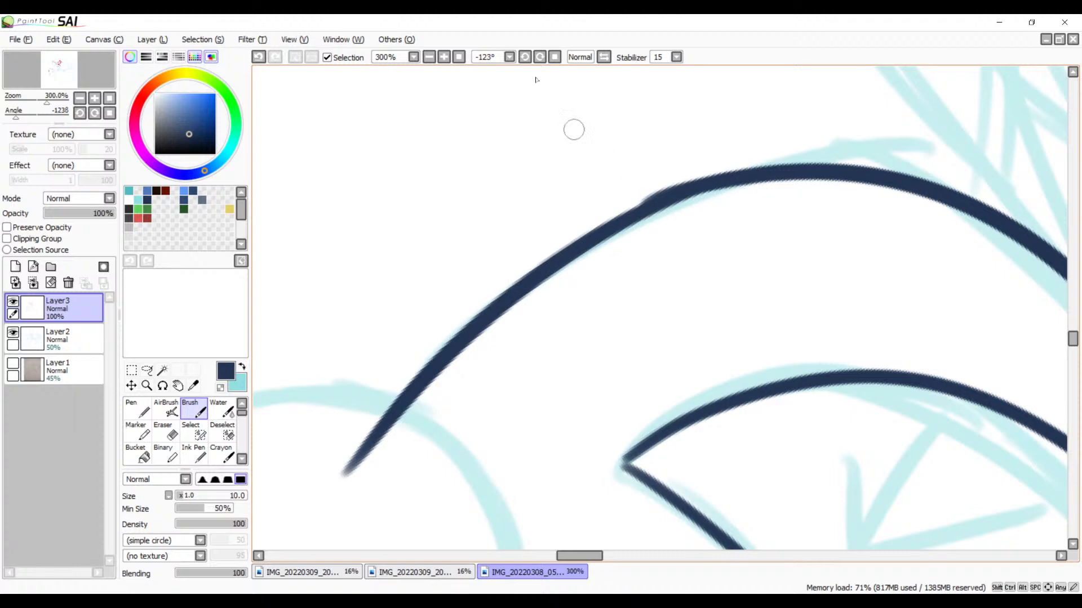
Step: With the size 10 Eraser at 600% zoom, smooth the bump where the cheek strokes join and trim the line's end at the eye outline
click(444, 57)
click(444, 57)
click(444, 57)
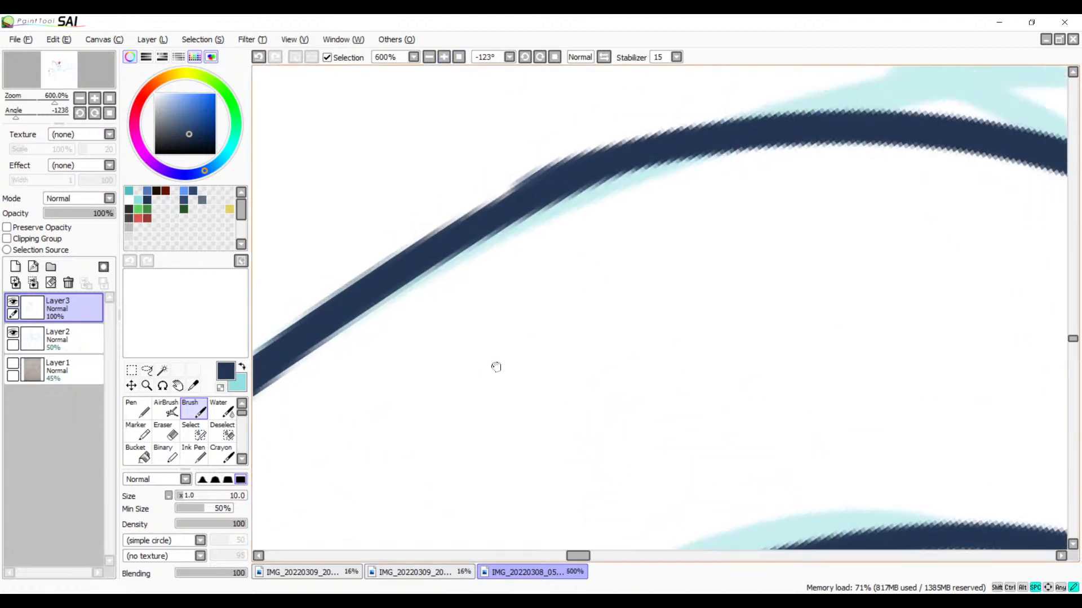
drag(496, 366, 497, 409)
key(e)
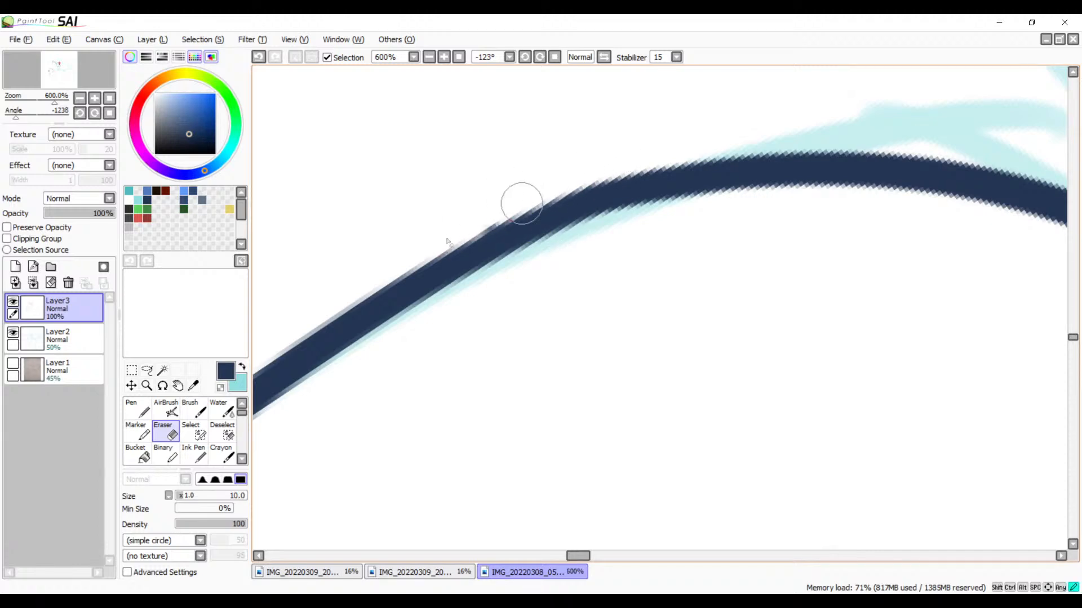
mouse_move(664, 164)
mouse_down()
mouse_move(565, 205)
mouse_move(775, 166)
mouse_move(761, 155)
mouse_up()
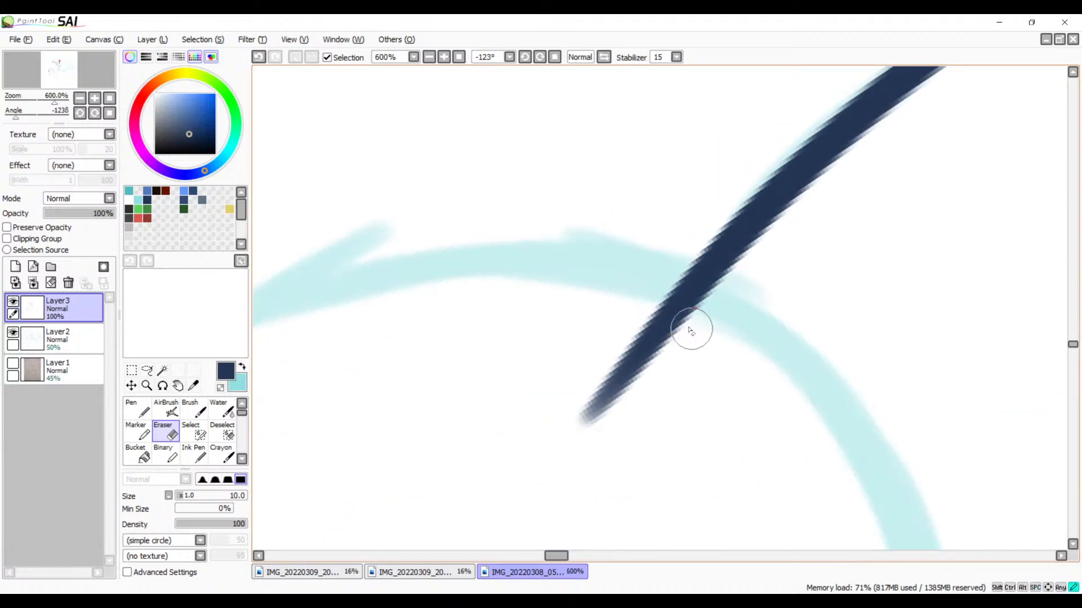
mouse_move(689, 332)
mouse_down()
mouse_move(657, 306)
mouse_move(669, 310)
mouse_move(559, 424)
mouse_move(633, 353)
mouse_move(609, 405)
mouse_move(628, 386)
mouse_up()
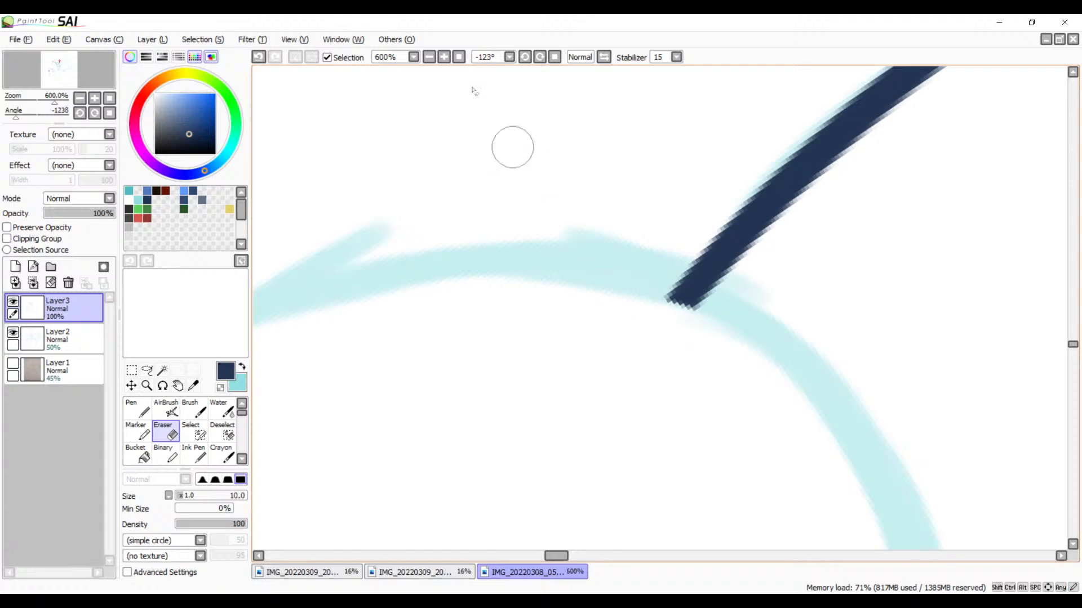
Step: At 500% zoom, try to ink a rounded mouth tip with the Brush, joining the outer jaw line to the short slanted stroke
click(429, 56)
click(430, 57)
click(430, 57)
click(429, 57)
key(space)
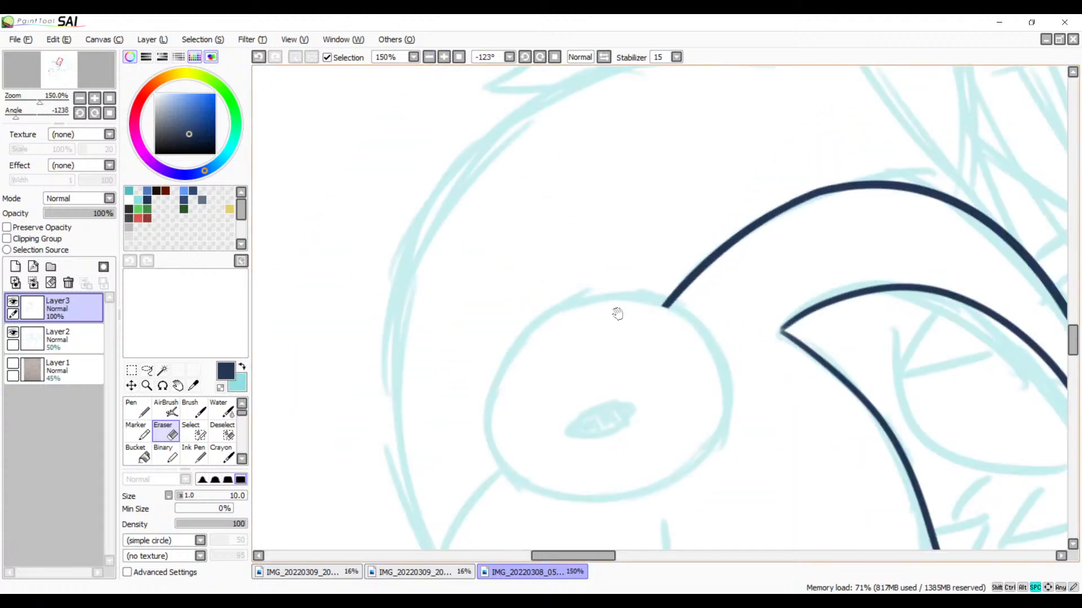
mouse_move(617, 314)
mouse_down()
mouse_move(640, 174)
mouse_move(563, 193)
mouse_move(582, 201)
mouse_up()
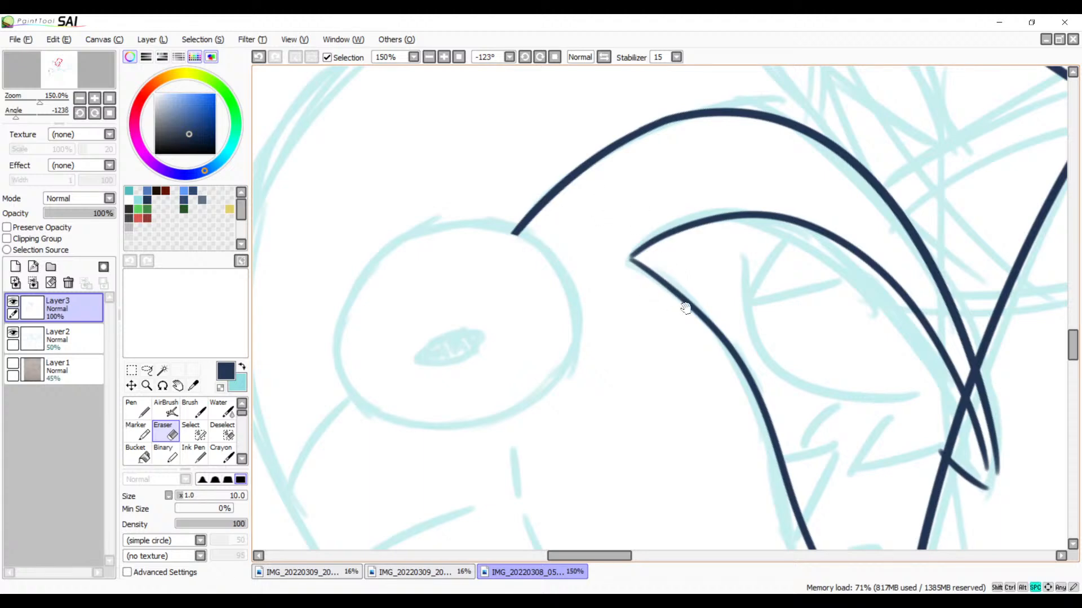
mouse_move(738, 381)
mouse_down()
mouse_move(558, 314)
mouse_move(536, 266)
mouse_up()
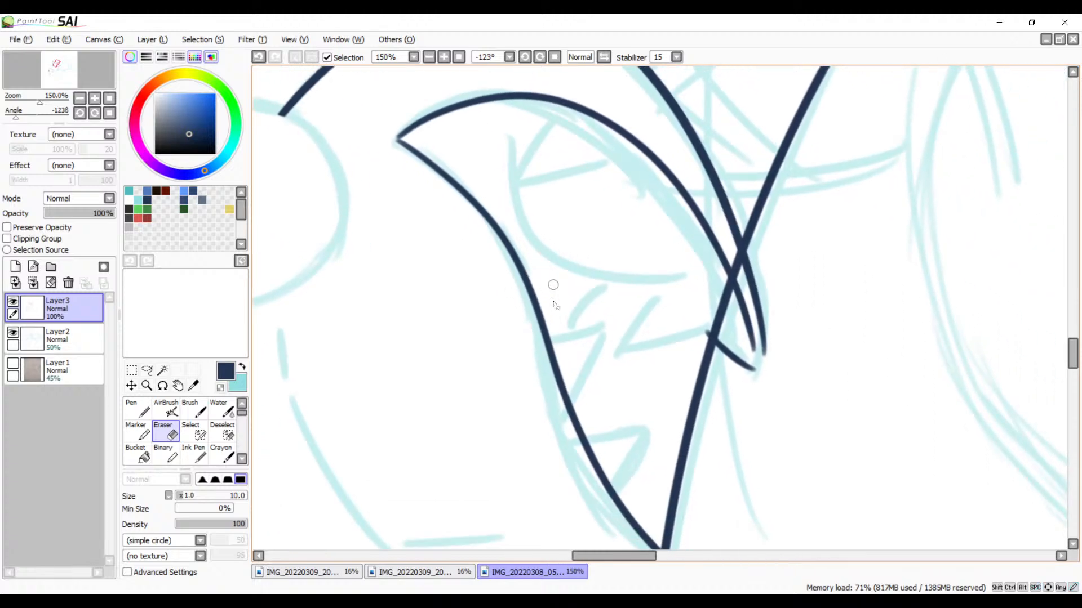
click(444, 58)
click(444, 59)
click(444, 58)
click(444, 58)
drag(801, 418, 297, 277)
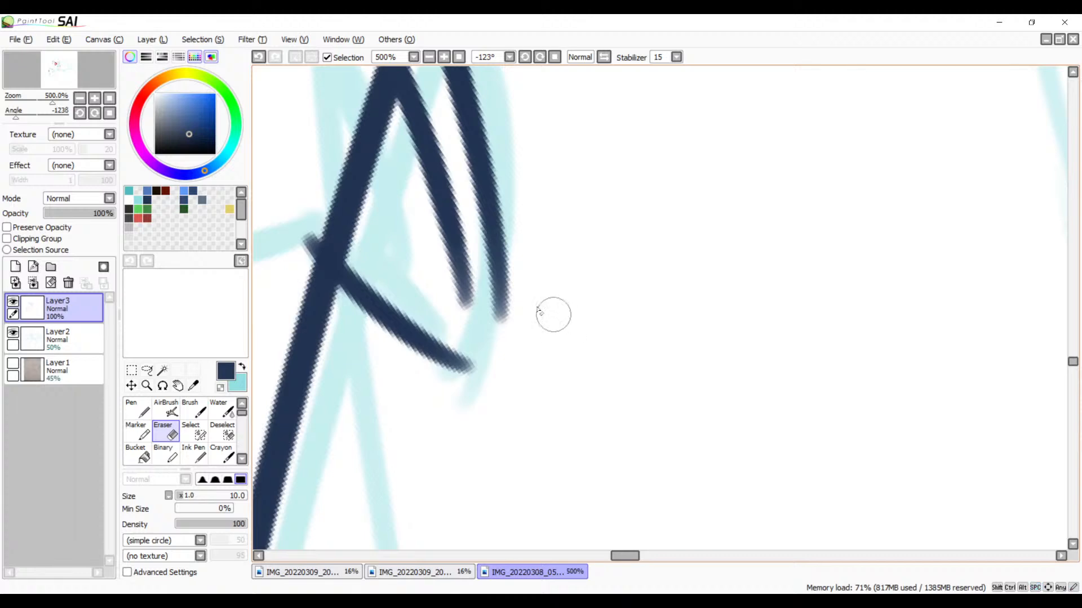
key(b)
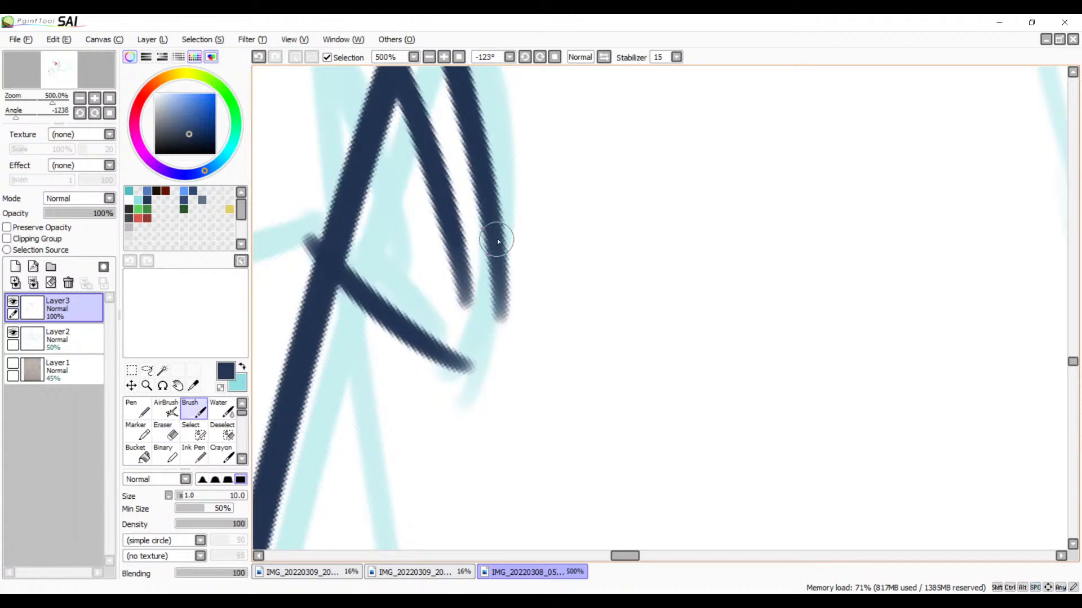
mouse_move(497, 241)
mouse_down()
mouse_move(496, 328)
mouse_move(448, 388)
mouse_up()
key(ctrl+z)
drag(493, 234, 442, 361)
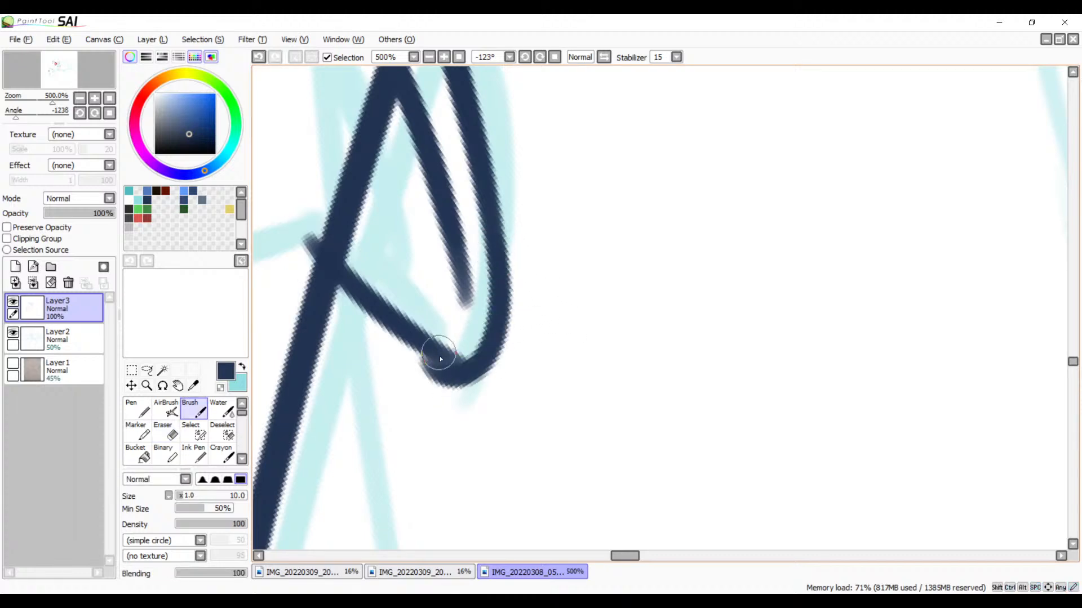
key(ctrl+z)
drag(495, 256, 428, 383)
key(ctrl+z)
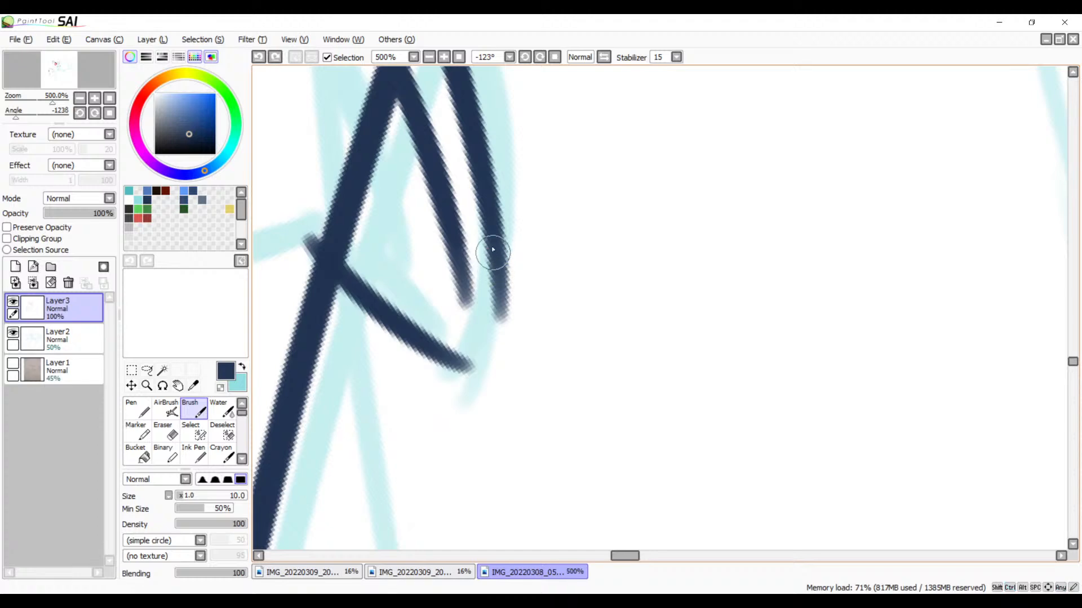
drag(492, 248, 434, 364)
key(ctrl+z)
mouse_move(496, 250)
mouse_down()
mouse_move(454, 361)
mouse_move(436, 369)
mouse_up()
key(ctrl+z)
mouse_move(498, 254)
mouse_down()
mouse_move(499, 350)
mouse_move(448, 355)
mouse_up()
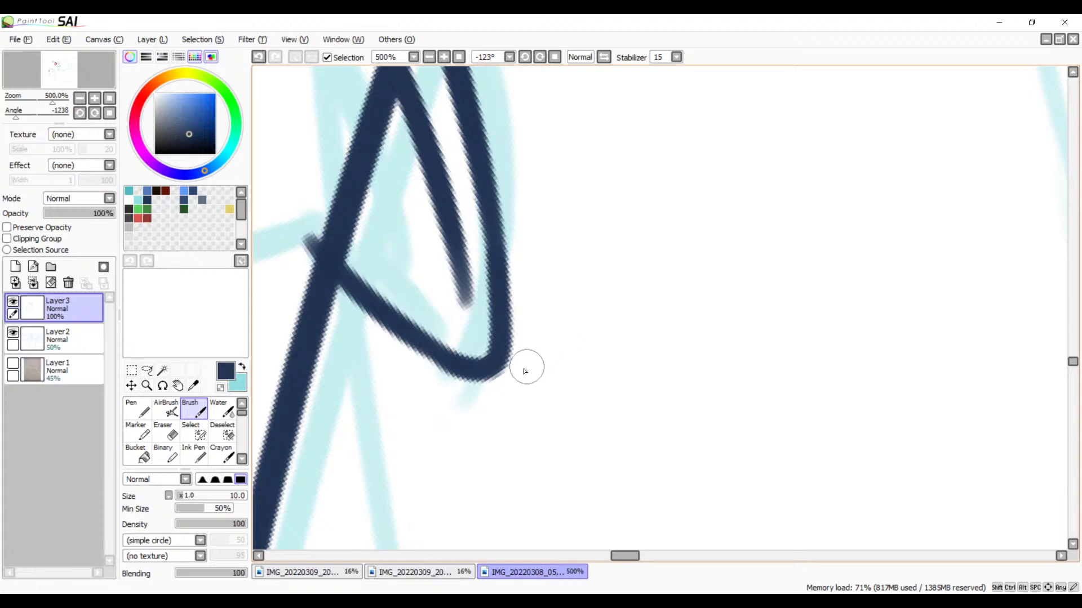
key(ctrl+z)
drag(501, 319, 446, 356)
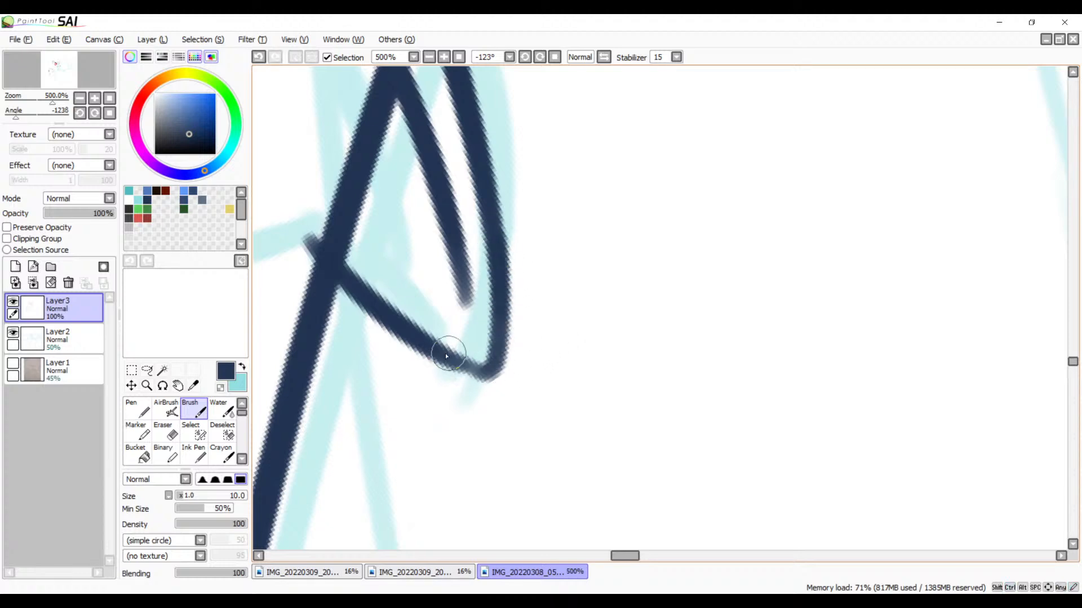
key(ctrl+z)
mouse_move(494, 256)
mouse_down()
mouse_move(498, 316)
mouse_move(449, 363)
mouse_up()
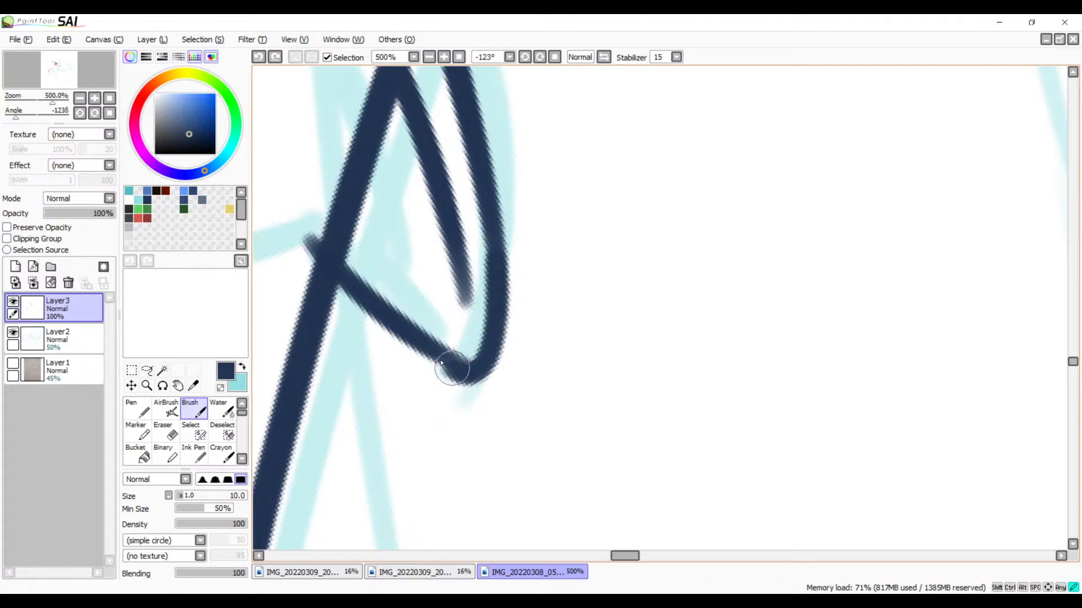
key(ctrl+z)
mouse_move(495, 248)
mouse_down()
mouse_move(484, 379)
mouse_move(447, 363)
mouse_up()
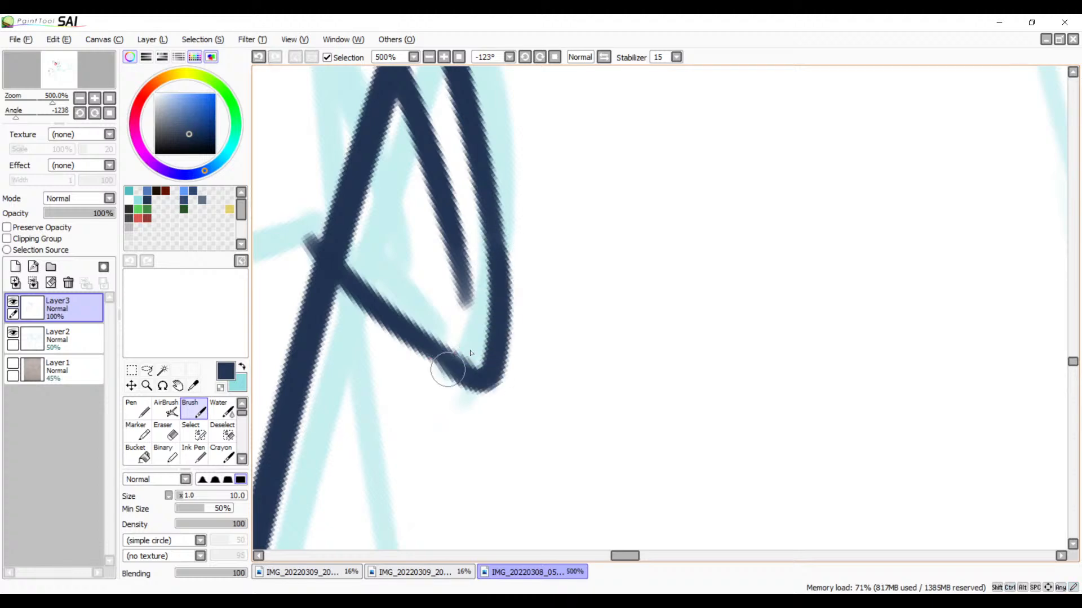
key(ctrl+z)
mouse_move(495, 251)
mouse_down()
mouse_move(447, 362)
mouse_move(459, 369)
mouse_up()
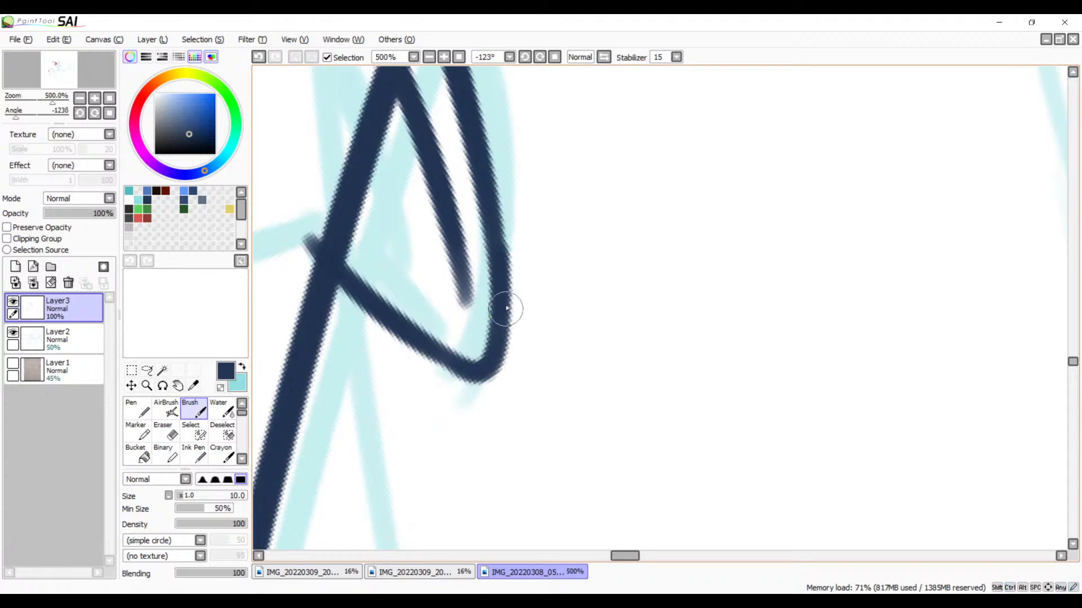
key(ctrl+z)
mouse_move(495, 235)
mouse_down()
mouse_move(495, 347)
mouse_move(437, 364)
mouse_move(468, 363)
mouse_up()
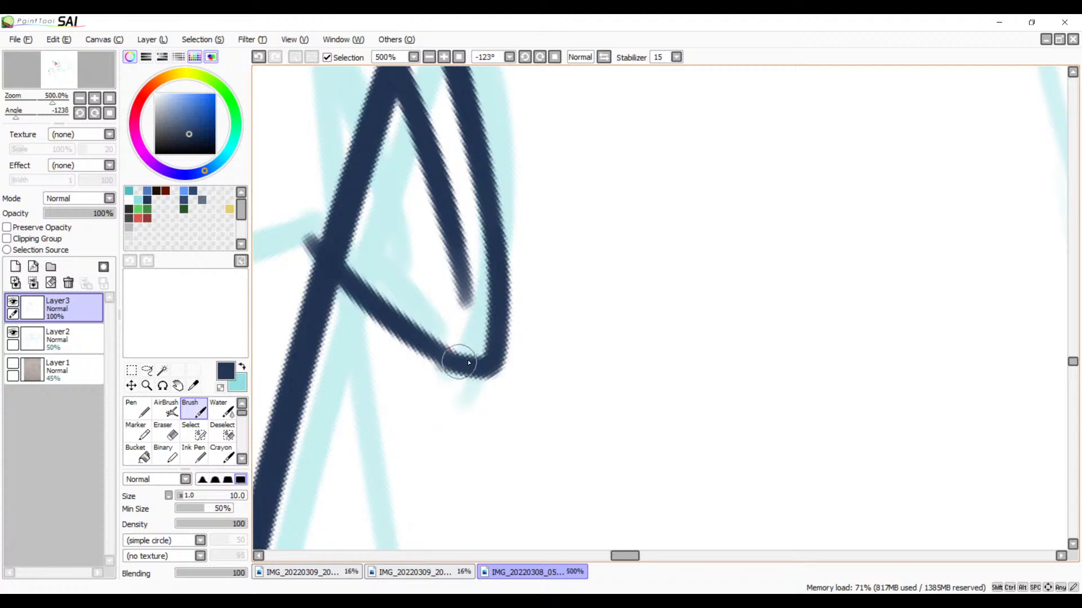
key(ctrl+z)
mouse_move(496, 247)
mouse_down()
mouse_move(469, 352)
mouse_move(437, 338)
mouse_up()
key(ctrl+z)
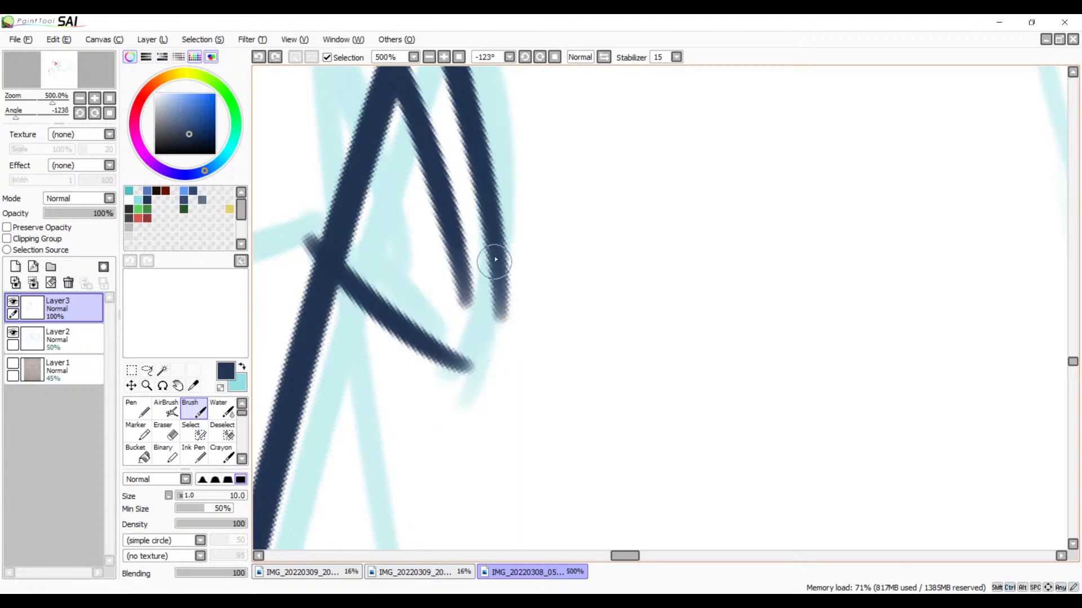
Step: Ink the rounded mouth tip between the outer jaw line and the short slanted stroke, and erase the bump below the join
mouse_move(490, 259)
mouse_down()
mouse_move(495, 285)
mouse_move(428, 354)
mouse_move(476, 343)
mouse_up()
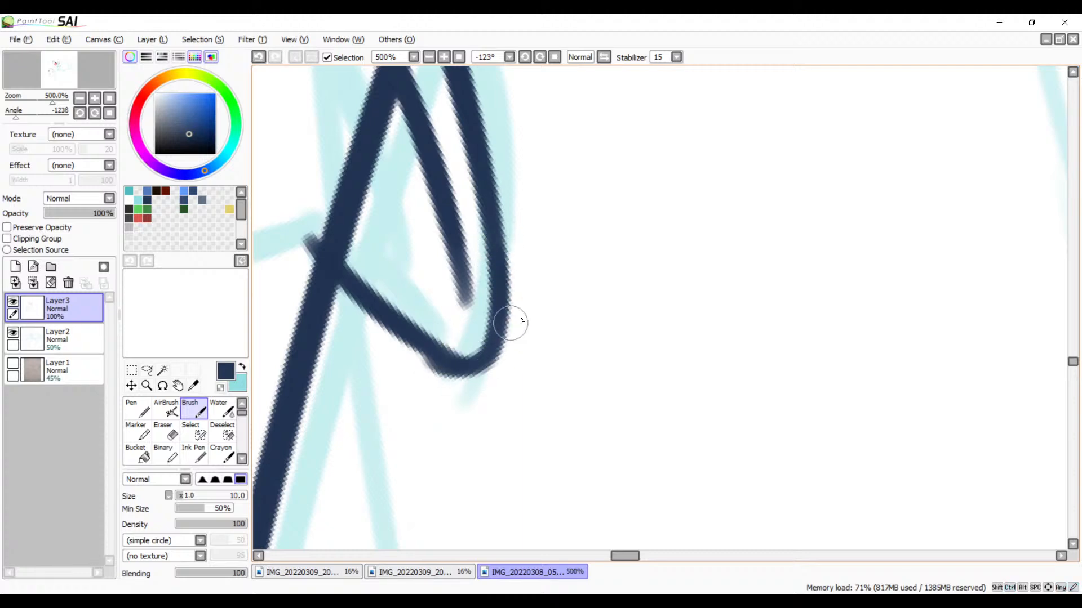
key(e)
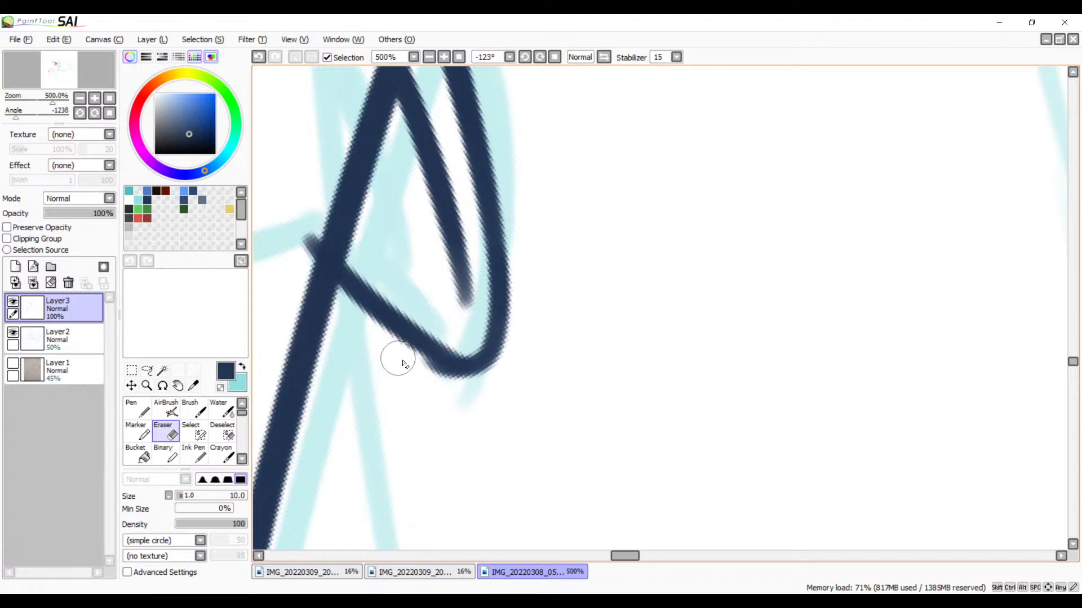
mouse_move(480, 404)
mouse_down()
mouse_move(429, 387)
mouse_move(400, 361)
mouse_up()
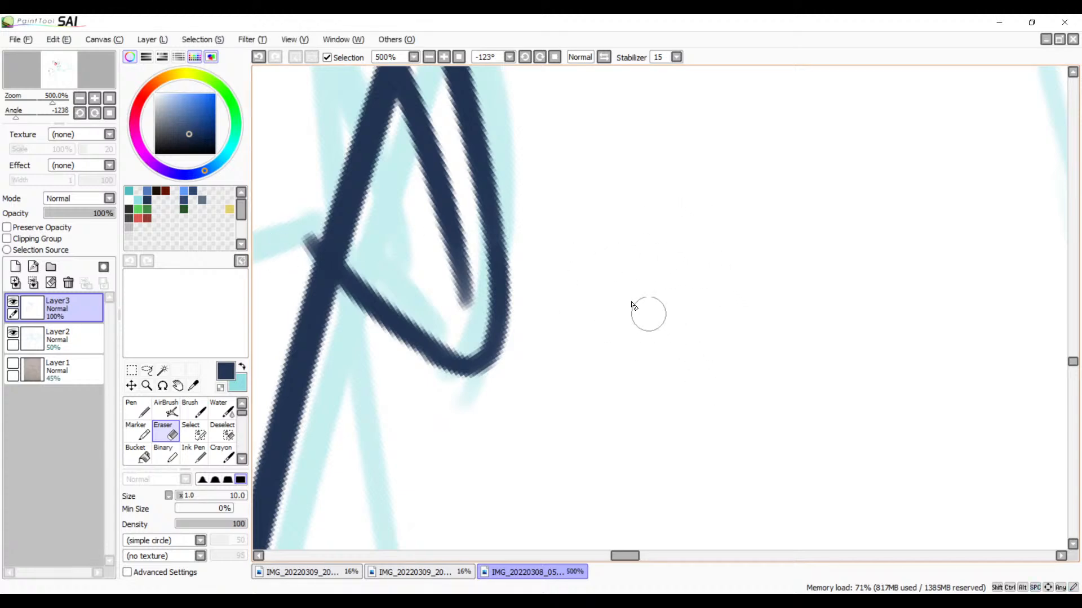
Step: At 600% zoom, erase the long spike line's segment between the two jaw lines and smooth the outer line's inner edge
click(431, 57)
click(431, 57)
click(431, 57)
click(430, 57)
mouse_move(541, 222)
mouse_down()
mouse_move(568, 350)
mouse_move(561, 340)
mouse_move(543, 297)
mouse_move(608, 341)
mouse_up()
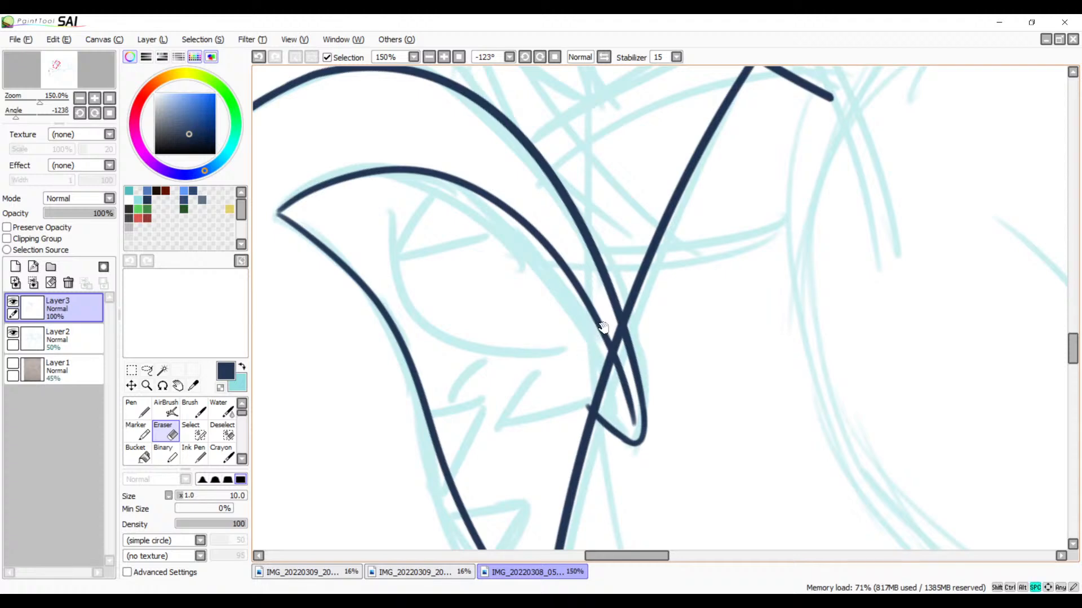
drag(601, 323, 557, 192)
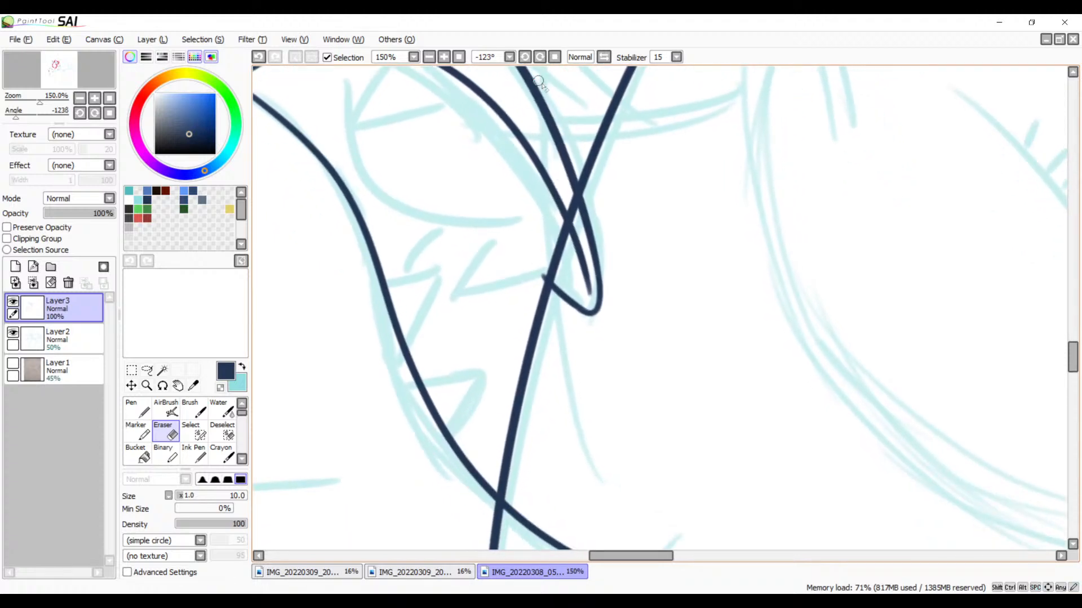
drag(573, 259, 555, 245)
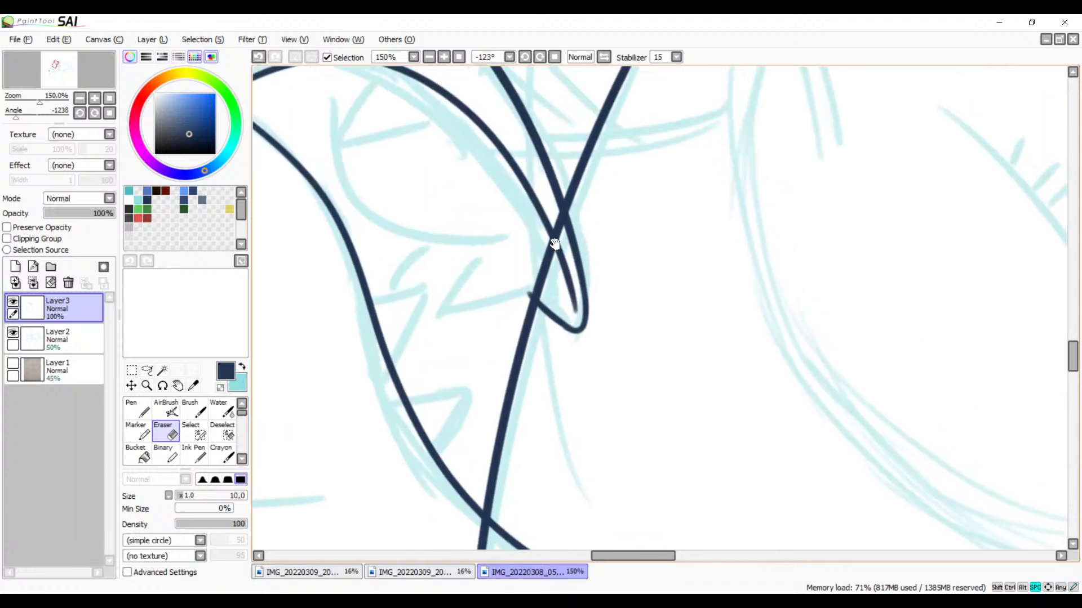
click(443, 59)
click(442, 59)
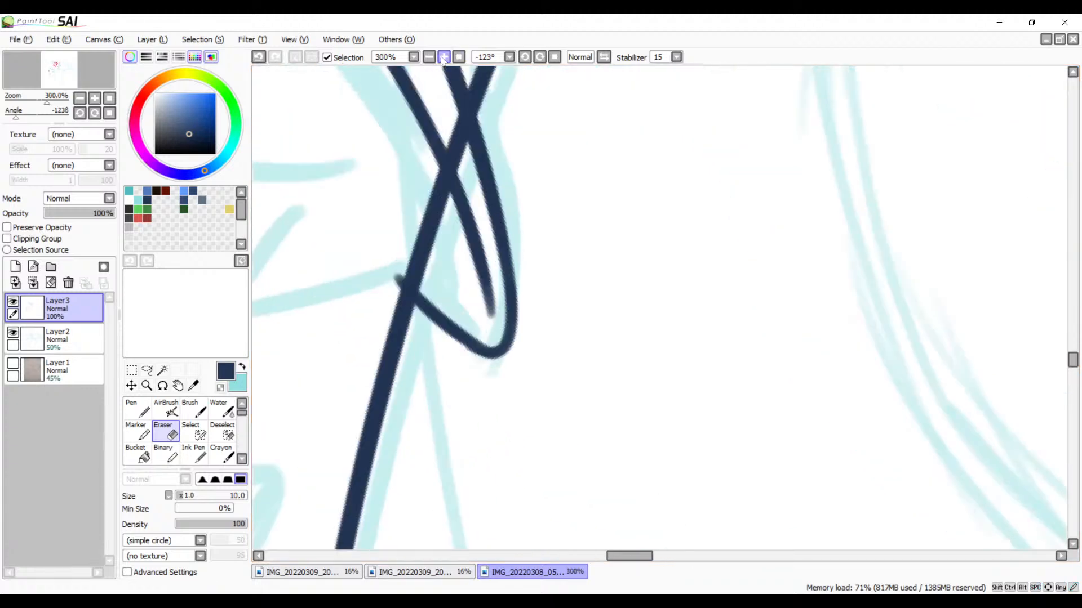
click(442, 59)
click(443, 59)
drag(463, 197, 655, 483)
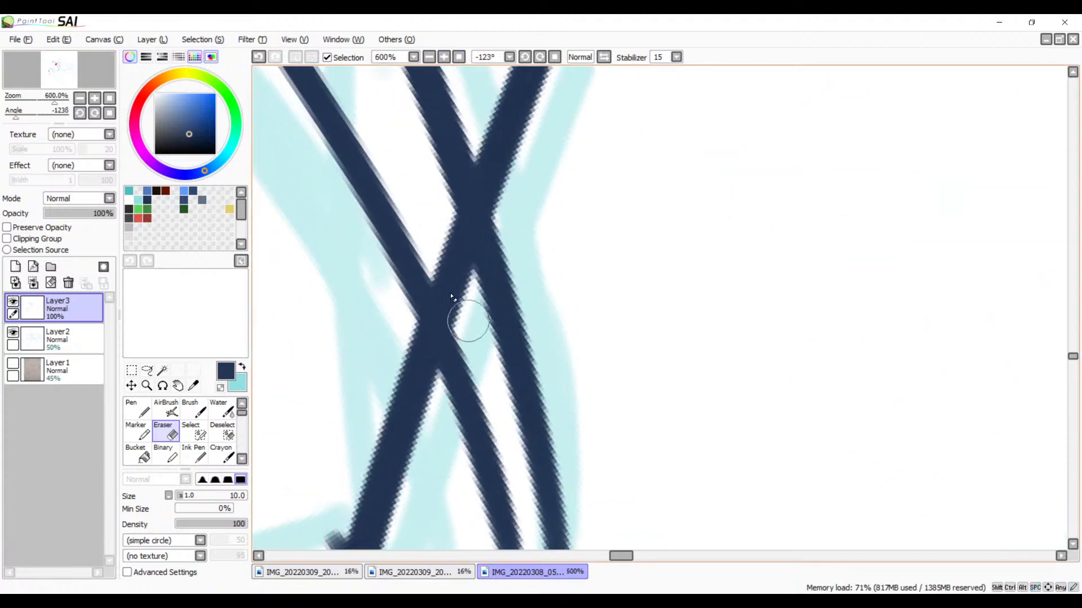
mouse_move(419, 231)
mouse_down()
mouse_move(483, 364)
mouse_move(476, 376)
mouse_up()
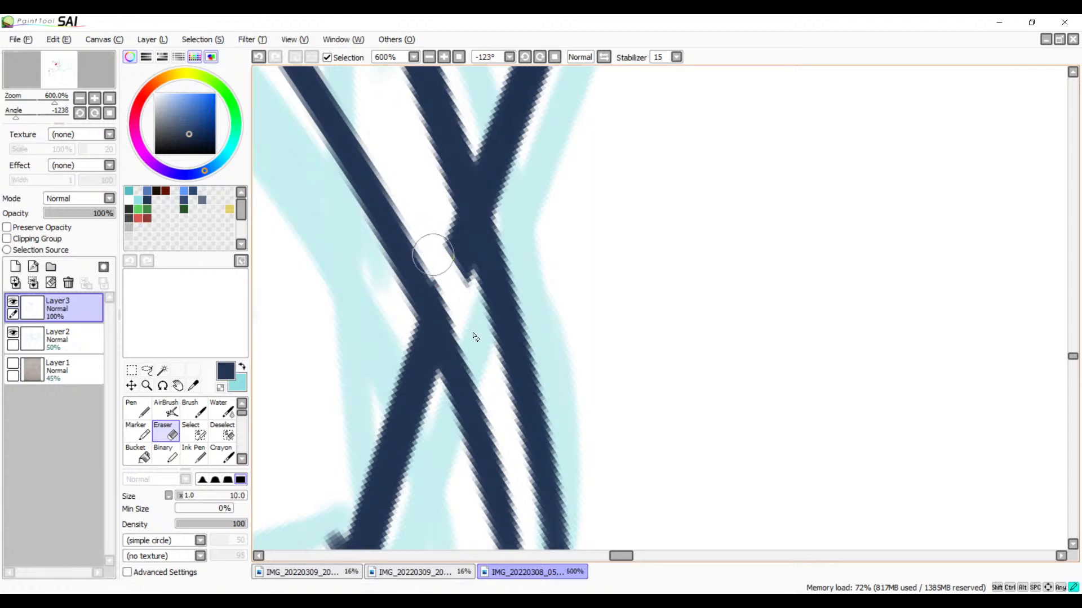
drag(427, 201, 459, 314)
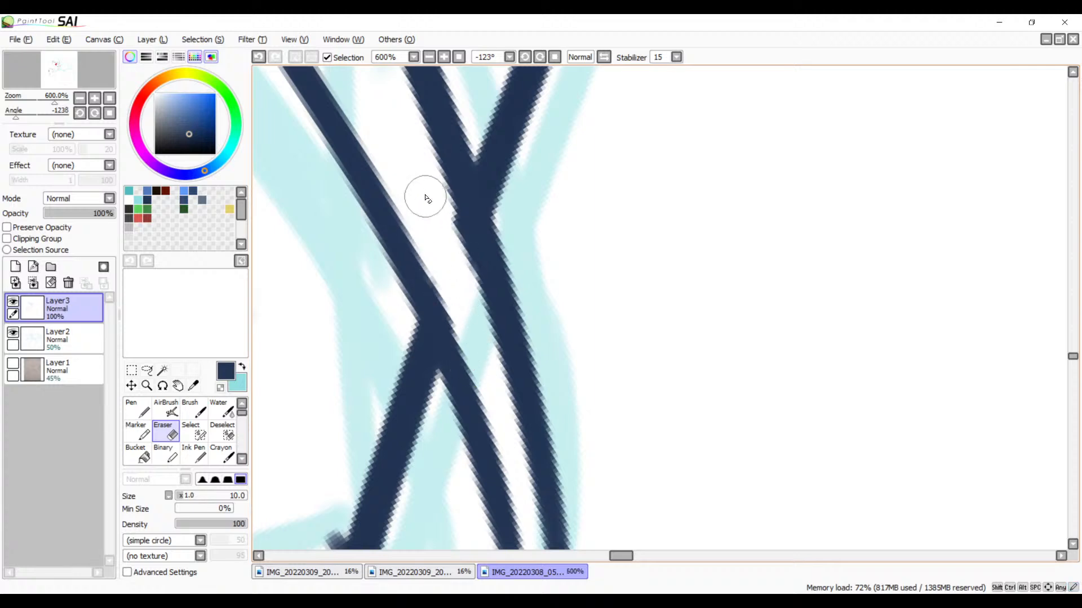
drag(423, 192, 461, 294)
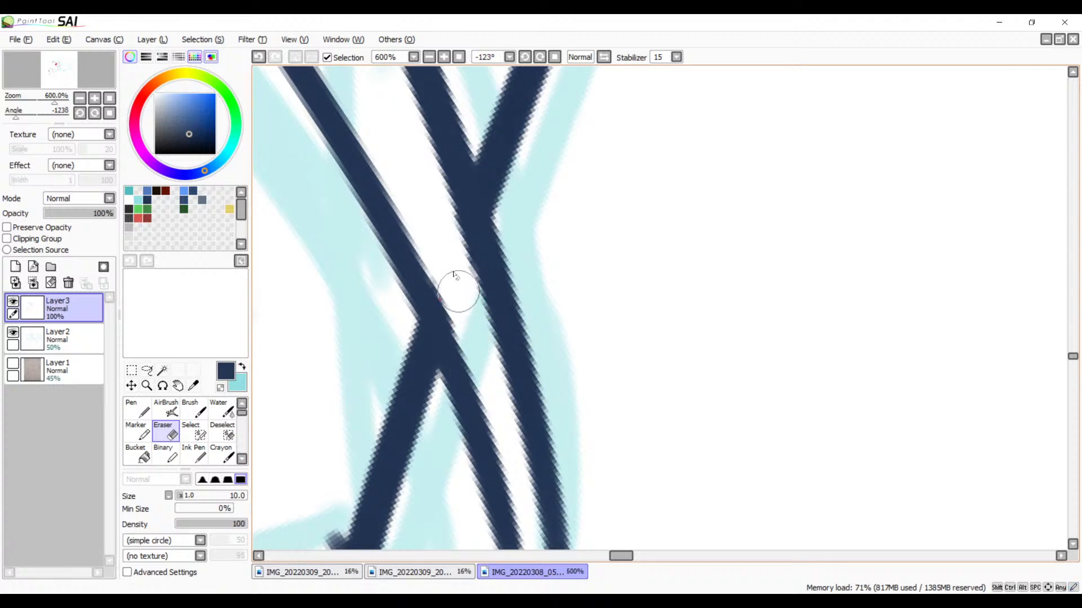
drag(440, 212, 463, 303)
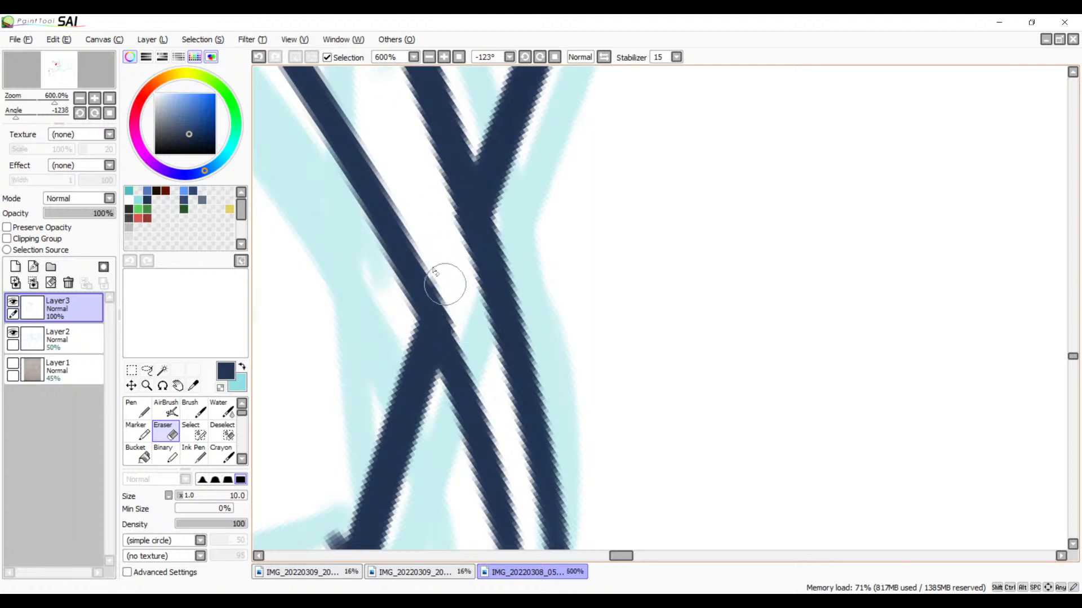
Step: Erase the spike line between the inner jaw line and the short slanted stroke, and clean both edges of the inner jaw line
mouse_move(489, 341)
mouse_down()
mouse_move(545, 163)
mouse_move(596, 213)
mouse_up()
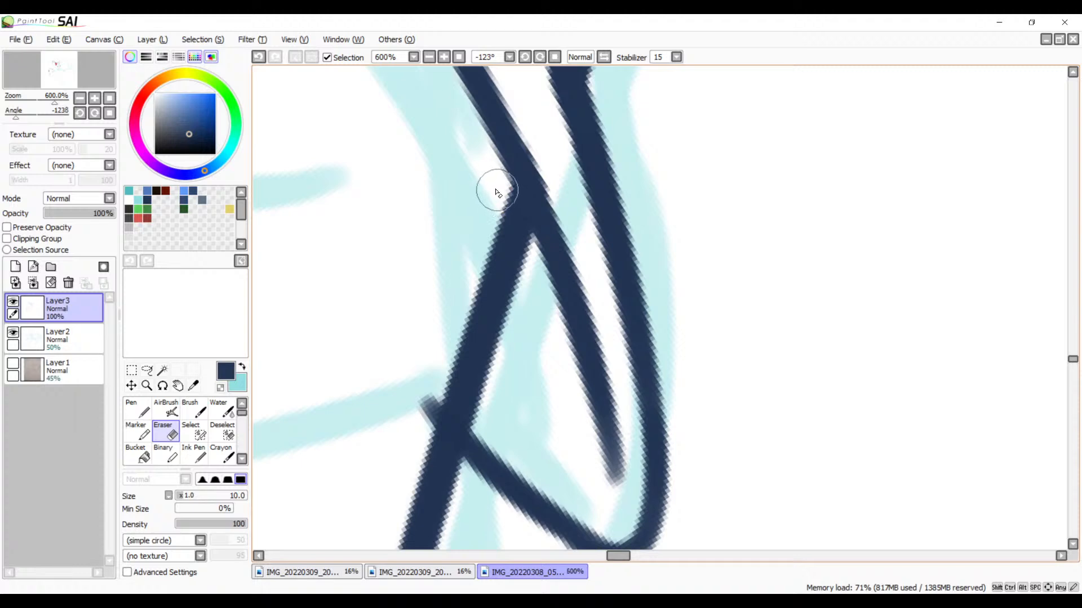
drag(497, 193, 527, 281)
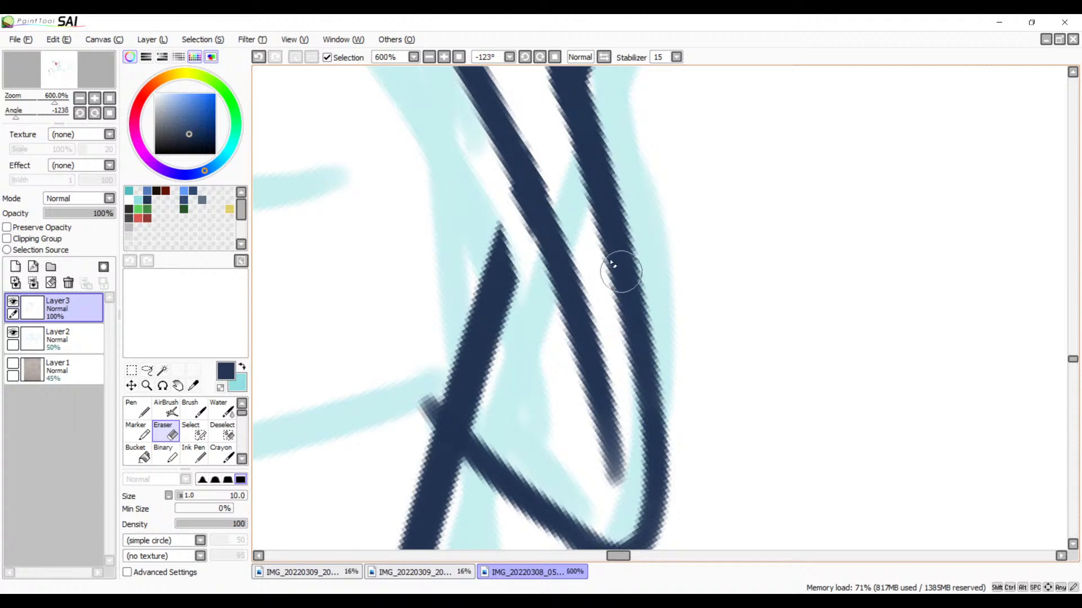
mouse_move(489, 205)
mouse_down()
mouse_move(533, 335)
mouse_move(486, 230)
mouse_move(522, 339)
mouse_move(500, 333)
mouse_move(482, 294)
mouse_move(508, 390)
mouse_move(463, 328)
mouse_move(476, 387)
mouse_move(443, 360)
mouse_move(496, 424)
mouse_up()
mouse_move(488, 178)
mouse_down()
mouse_move(528, 280)
mouse_move(484, 174)
mouse_move(513, 262)
mouse_up()
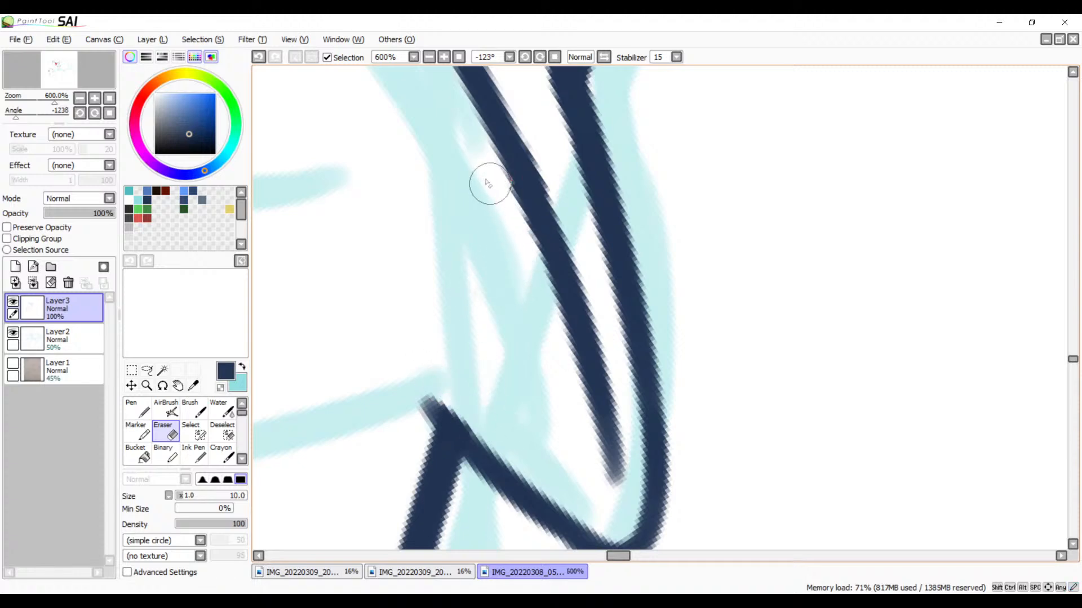
drag(482, 174, 512, 246)
drag(522, 133, 582, 228)
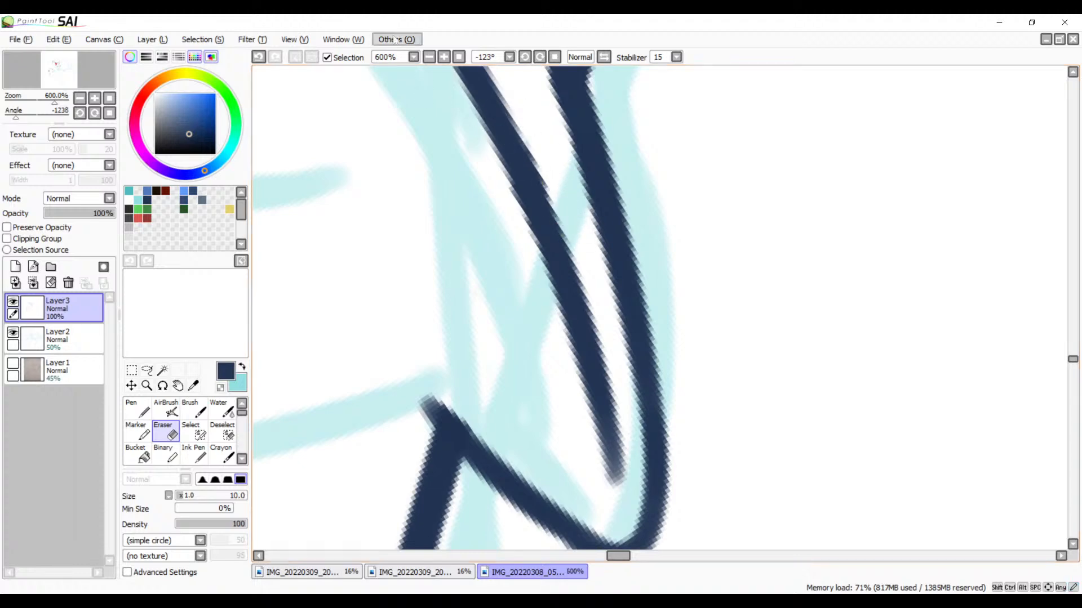
Step: Reset the canvas rotation to 0° and, at 1200% zoom, smooth the slanted stroke's upper edge from the spike corner to the mouth tip with the Brush
click(555, 60)
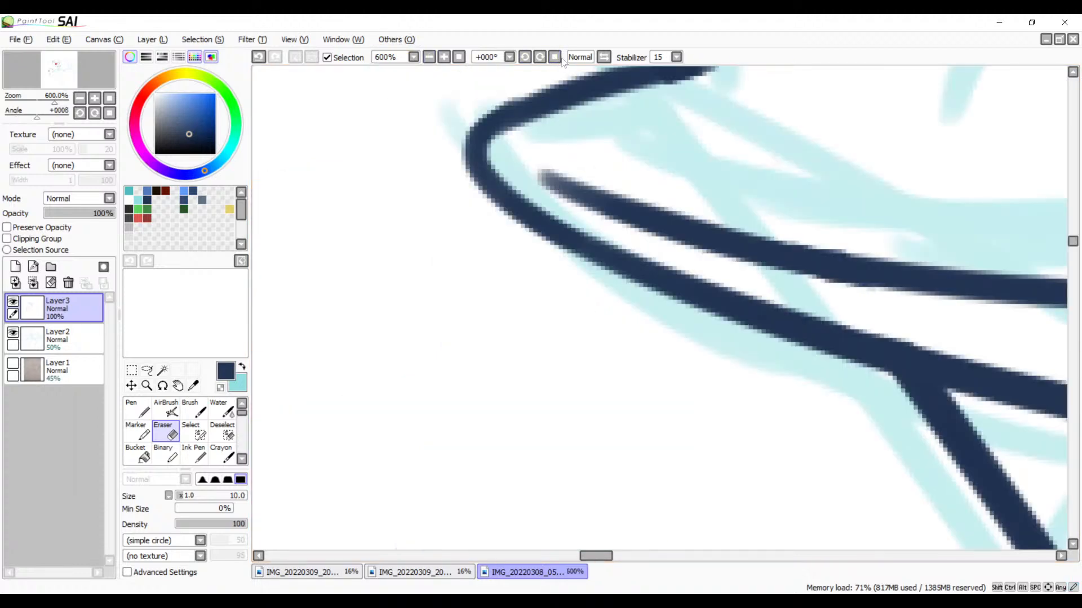
mouse_move(700, 128)
mouse_down()
mouse_move(647, 272)
mouse_move(596, 334)
mouse_move(821, 295)
mouse_move(820, 266)
mouse_up()
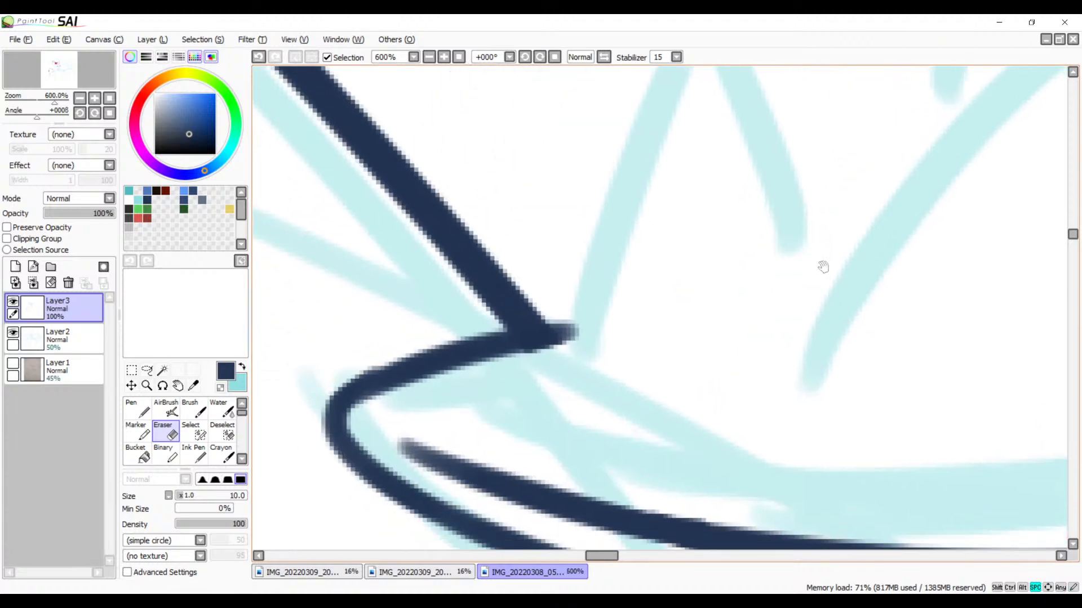
click(443, 58)
click(444, 58)
drag(544, 233, 800, 92)
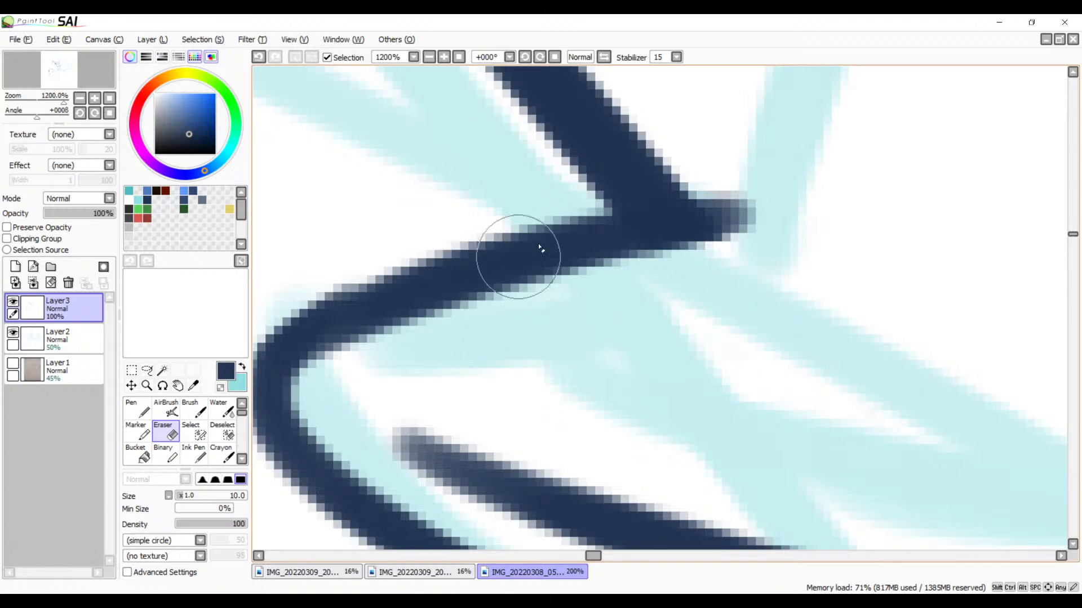
key(b)
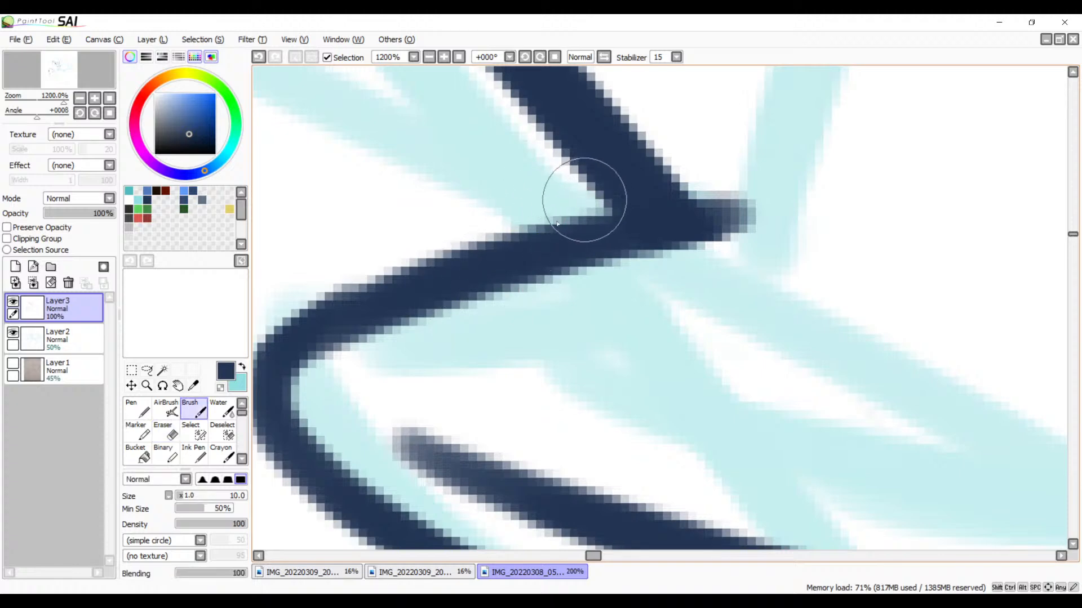
mouse_move(582, 189)
mouse_down()
mouse_move(357, 302)
mouse_move(285, 358)
mouse_up()
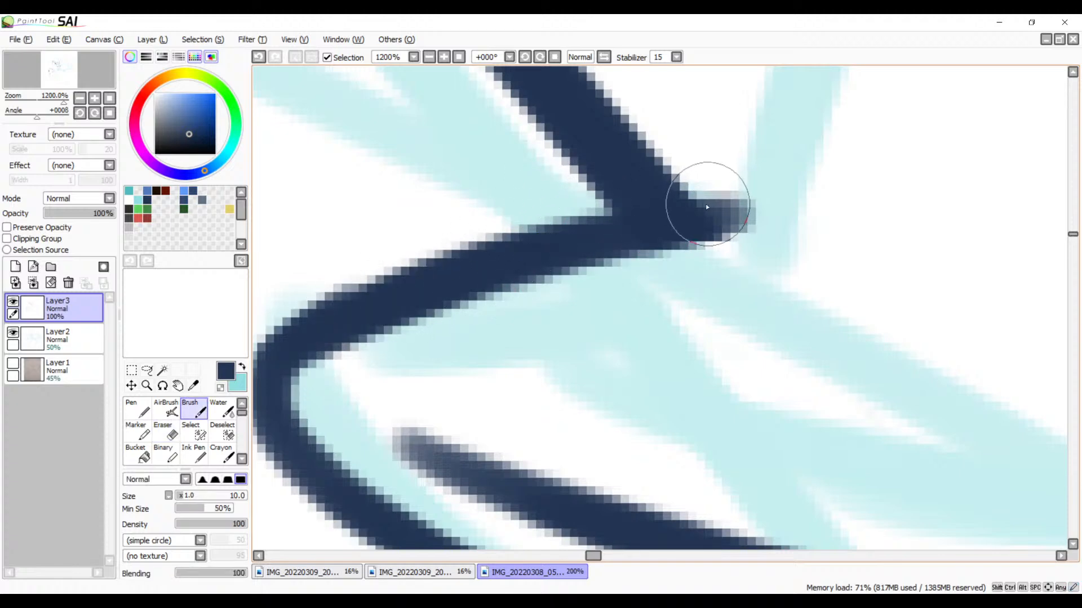
Step: Extend the inner jaw line's faded start toward the rounded mouth tip with a full-strength Brush stroke
drag(561, 347, 613, 235)
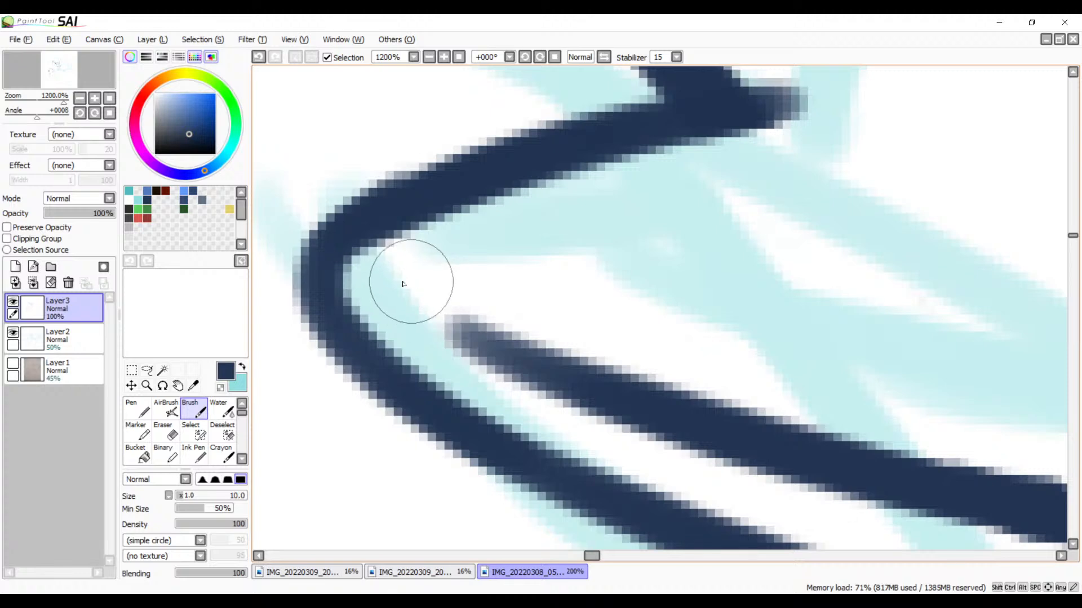
mouse_move(403, 282)
mouse_down()
mouse_move(451, 322)
mouse_move(593, 379)
mouse_up()
key(ctrl+z)
mouse_move(418, 287)
mouse_down()
mouse_move(551, 357)
mouse_move(687, 381)
mouse_up()
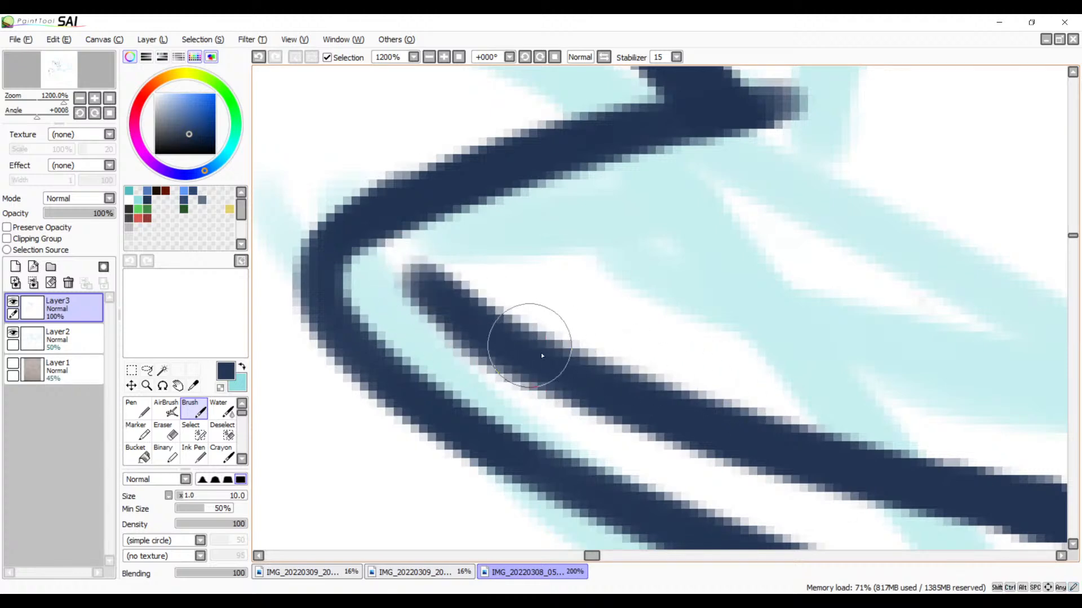
Step: Review the inked jaw and mouth lines against the cyan sketch at reduced zoom, then at 300% over the sketched teeth
mouse_move(560, 313)
mouse_down()
mouse_move(495, 325)
mouse_move(563, 316)
mouse_up()
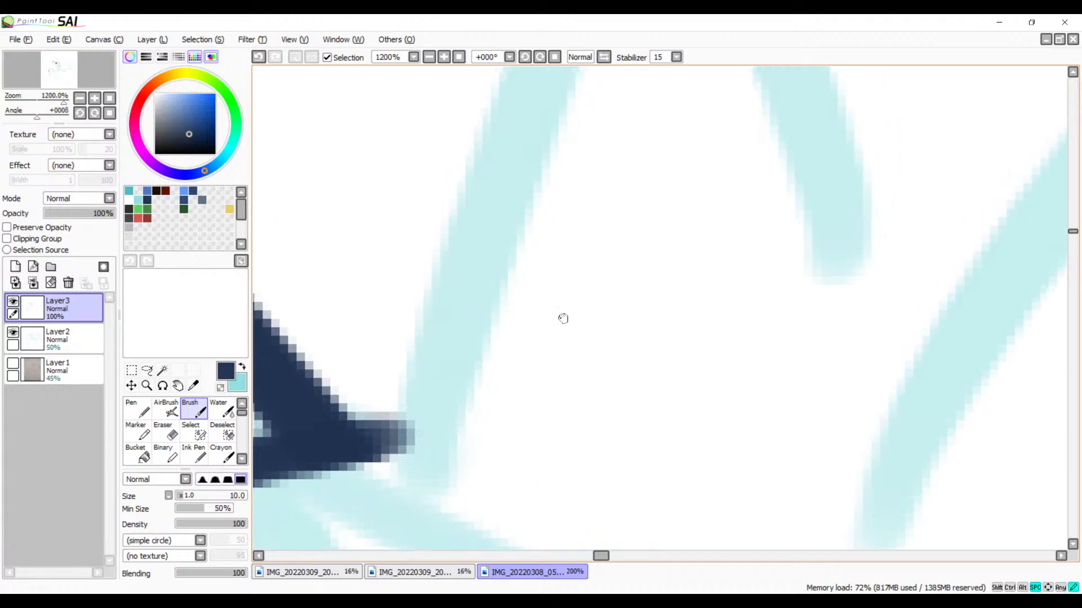
click(429, 57)
click(429, 57)
click(428, 56)
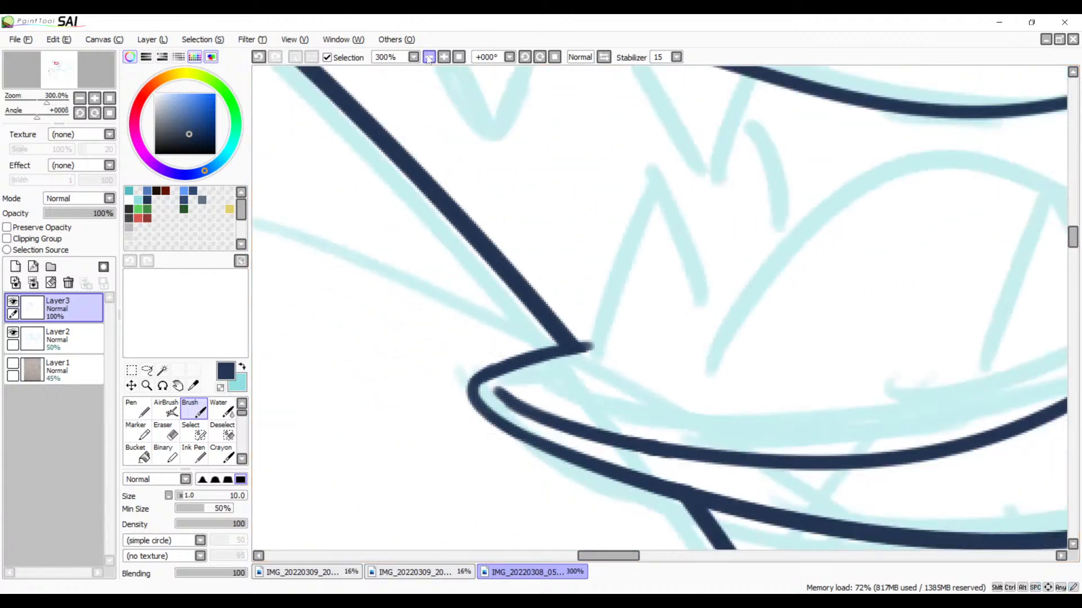
click(429, 57)
drag(515, 155, 509, 282)
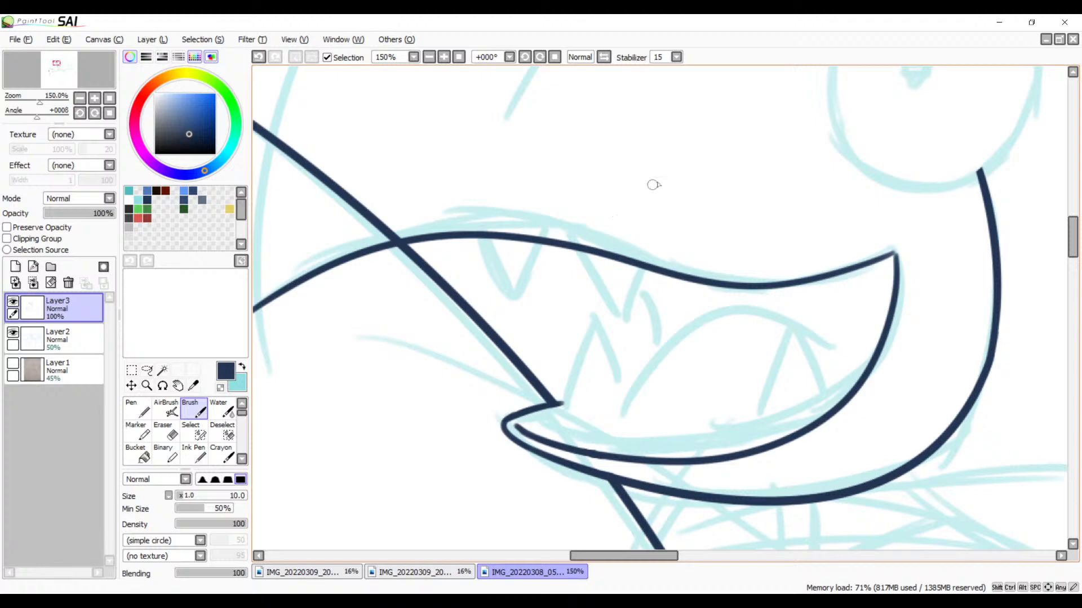
key(space)
key(space)
drag(692, 338, 599, 285)
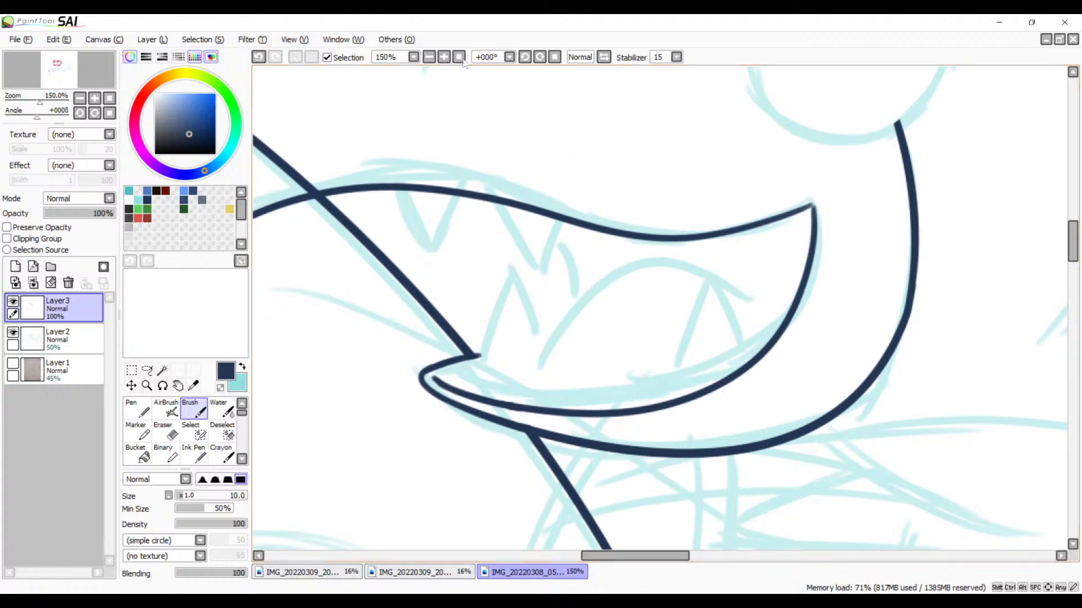
click(429, 57)
click(429, 57)
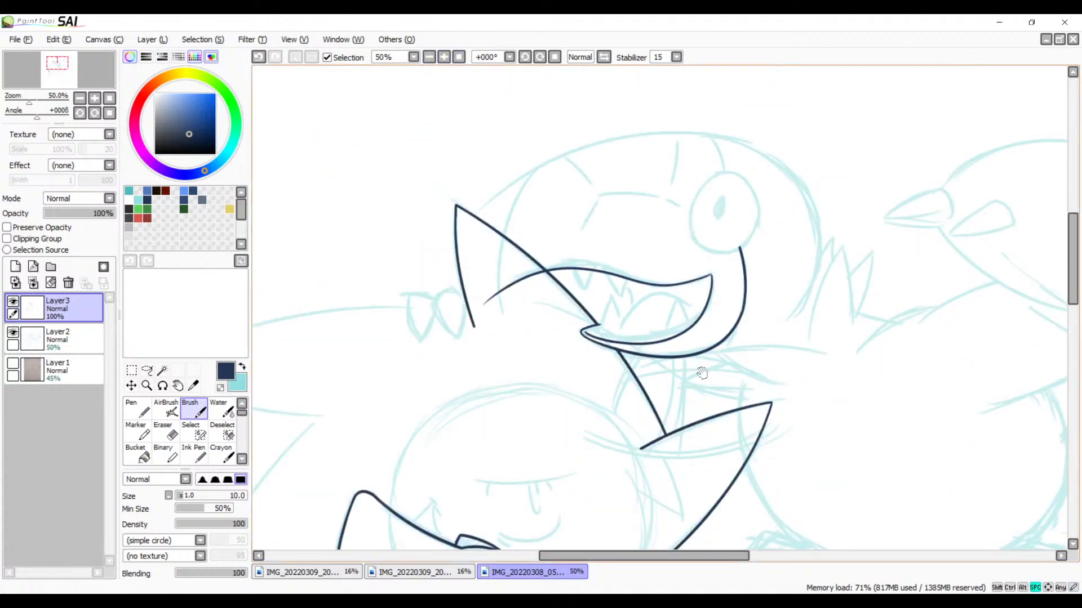
drag(702, 374, 663, 293)
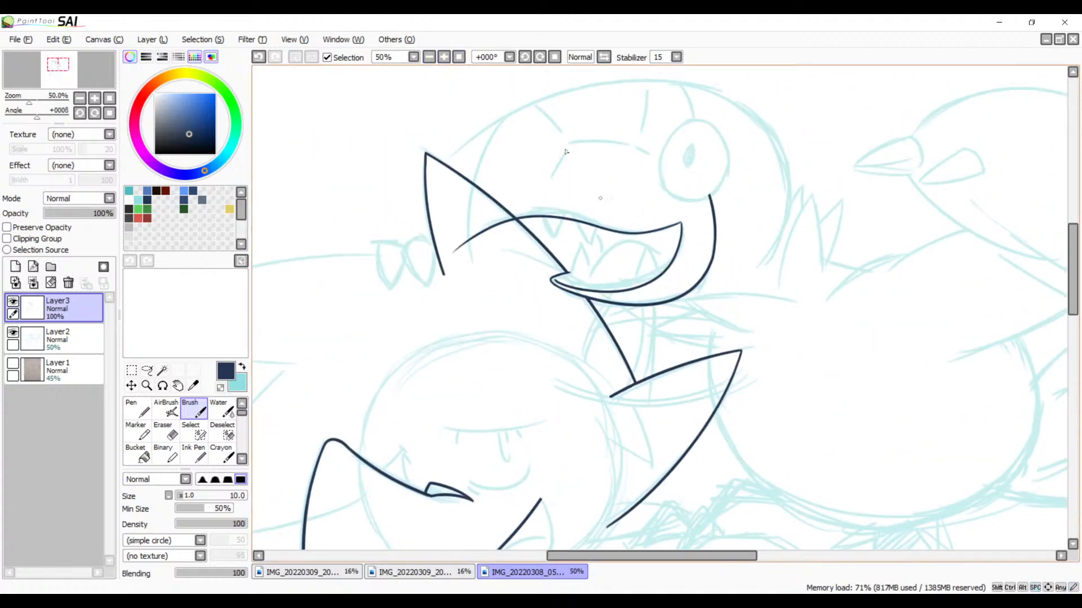
click(447, 57)
click(447, 57)
scroll(575, 230, up, 3)
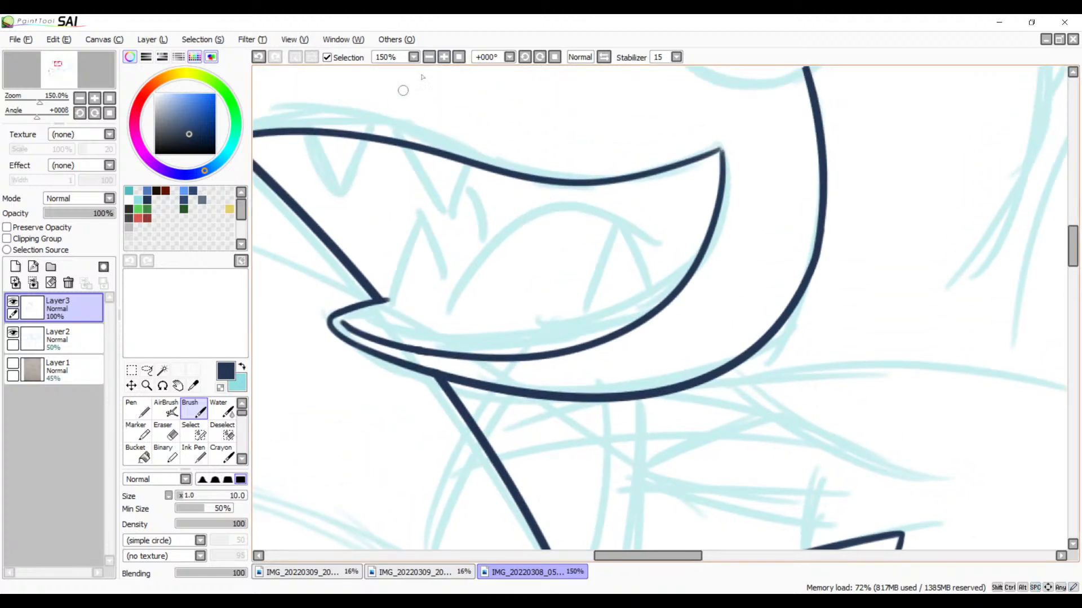
click(444, 58)
mouse_move(489, 185)
mouse_down()
mouse_move(602, 232)
mouse_move(580, 374)
mouse_up()
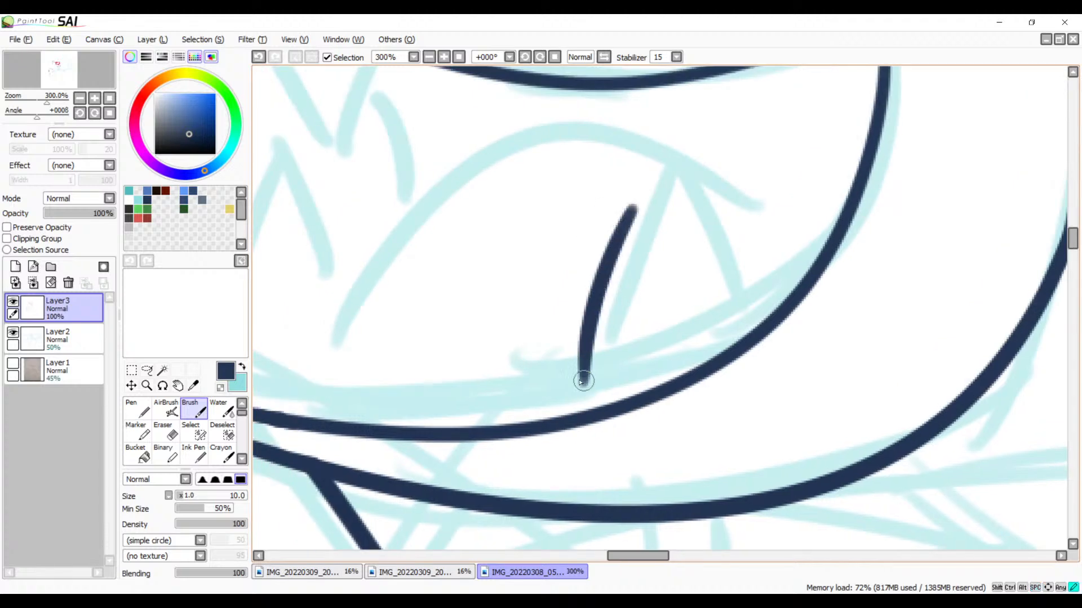
key(ctrl+z)
key(ctrl+z)
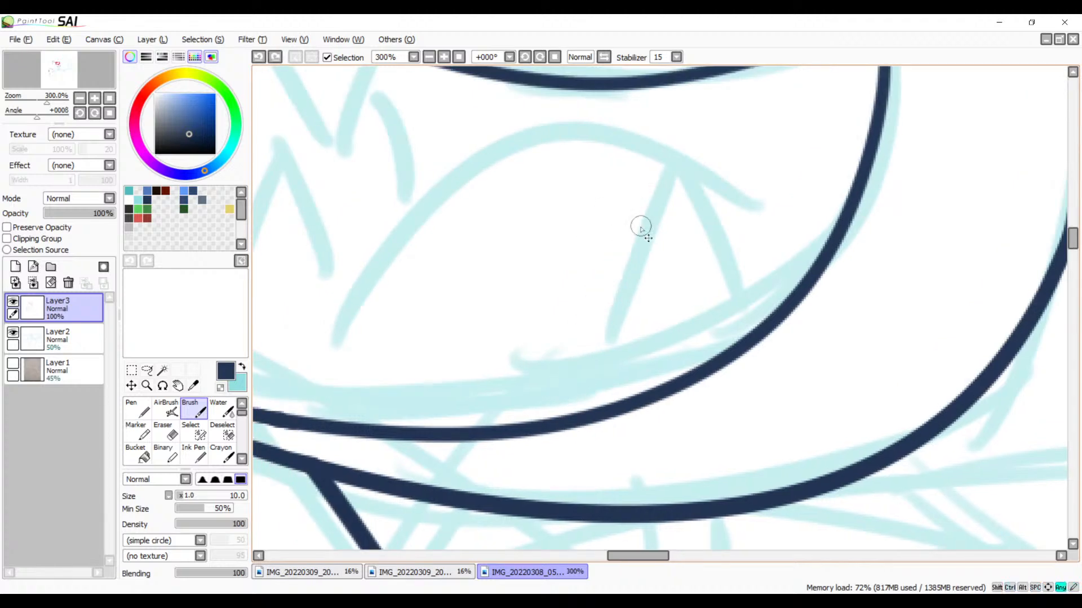
drag(648, 204, 566, 401)
key(ctrl+z)
drag(626, 223, 567, 406)
key(ctrl+z)
drag(624, 224, 565, 410)
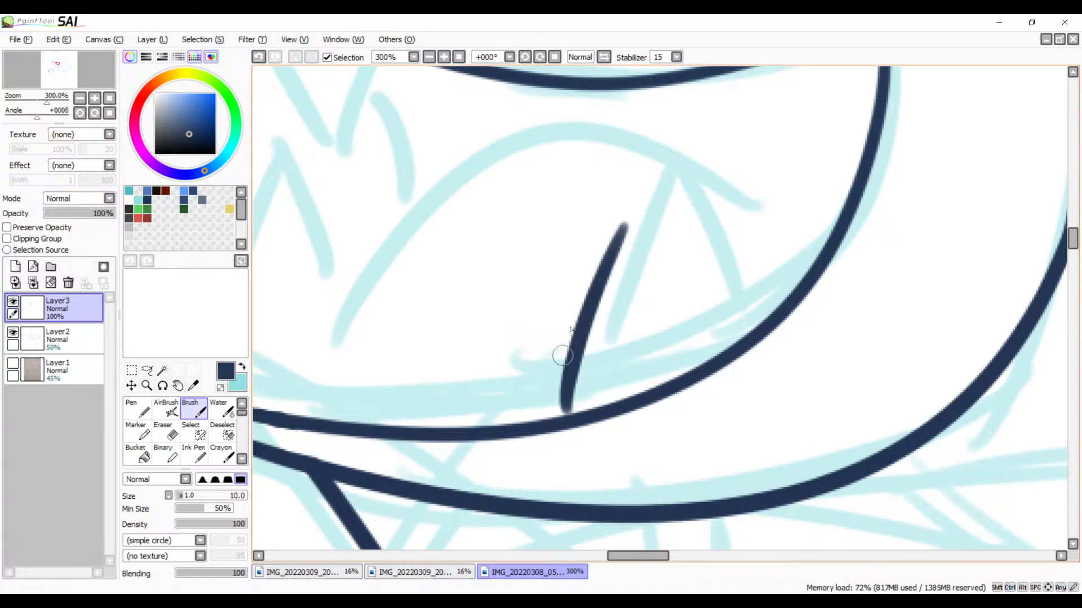
key(ctrl+z)
Step: Ink the pointed lower tooth beneath the sketched tongue arc with two curved strokes meeting at a tip
drag(602, 217, 529, 416)
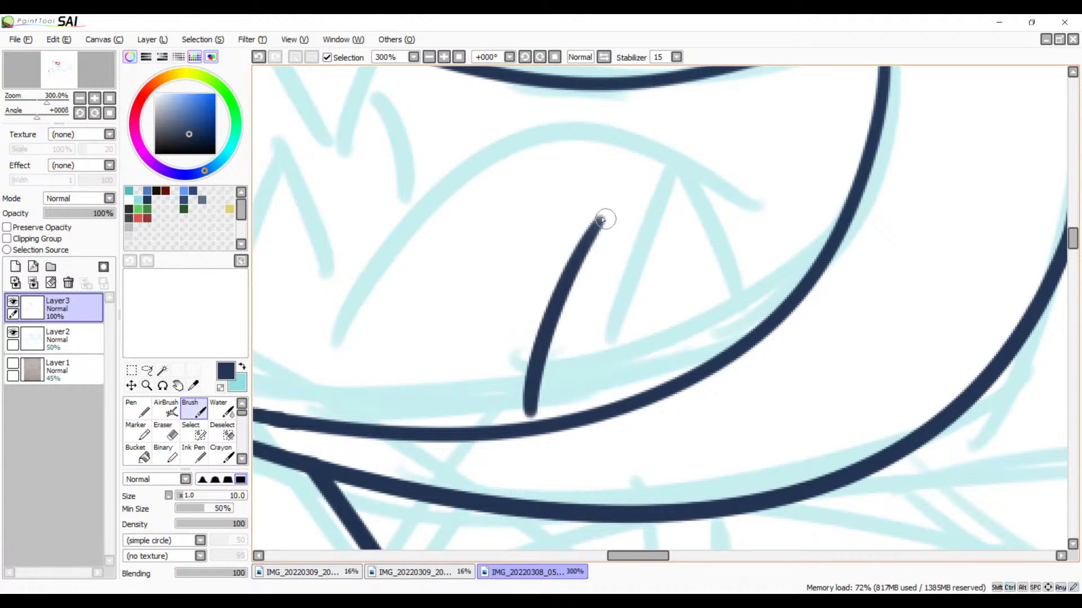
drag(600, 220, 676, 365)
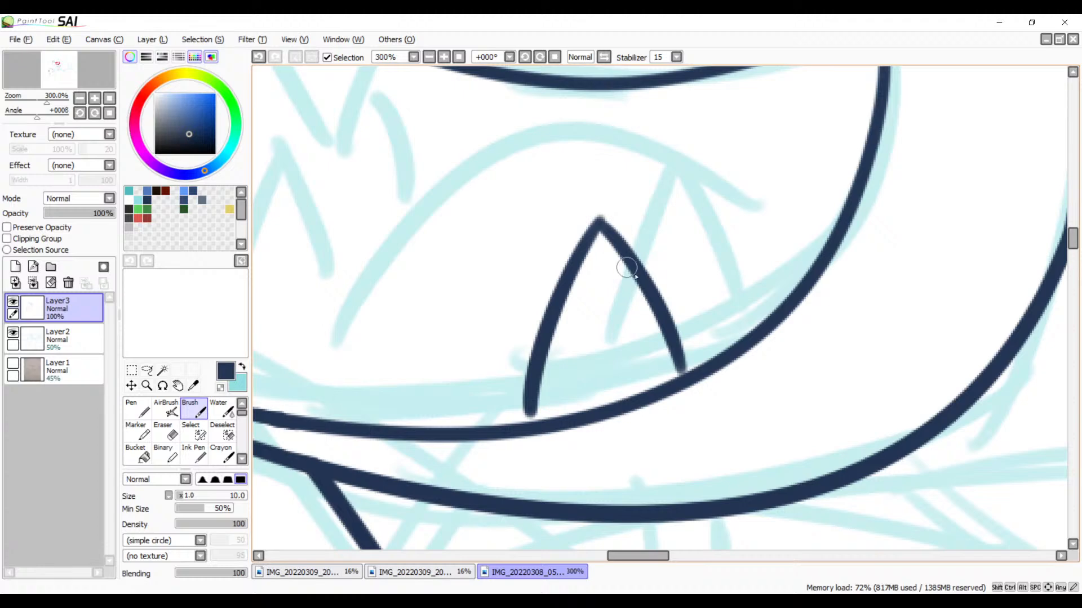
drag(272, 197, 492, 219)
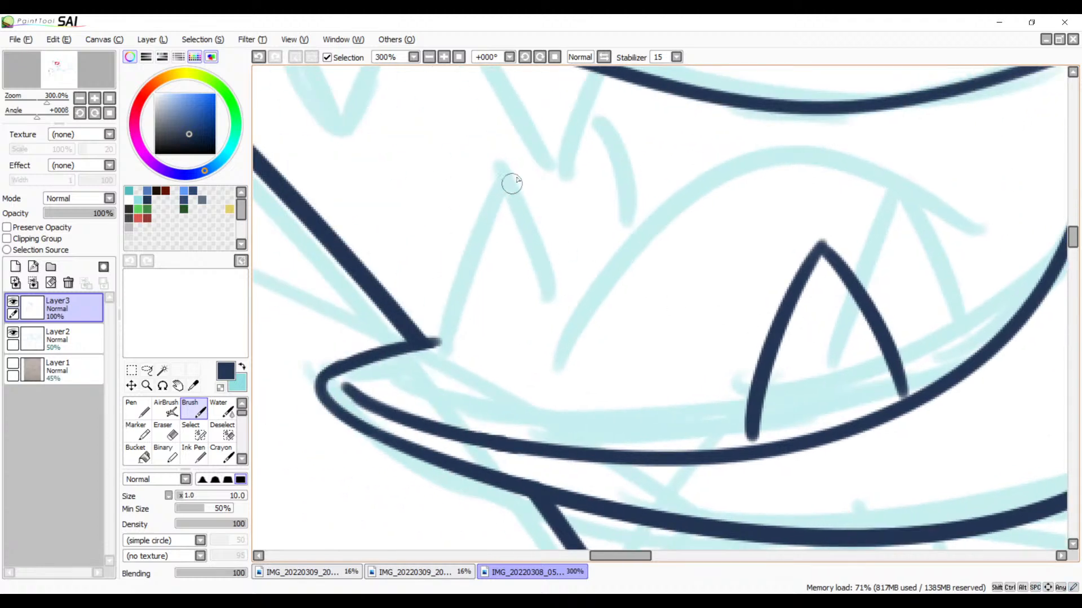
drag(528, 171, 441, 366)
mouse_move(525, 171)
mouse_down()
mouse_move(565, 231)
mouse_move(587, 311)
mouse_up()
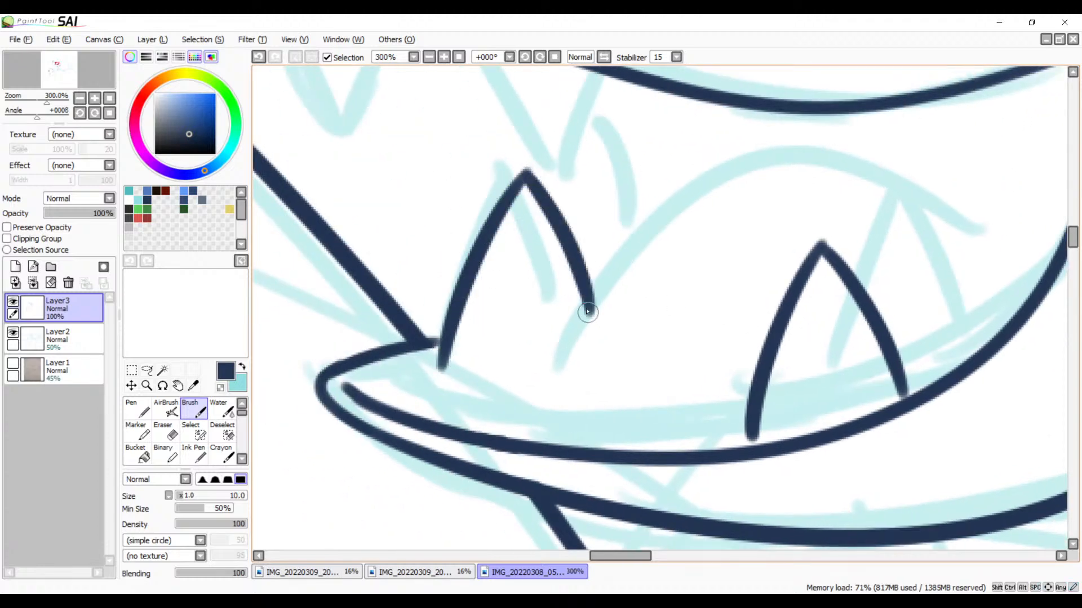
mouse_move(716, 295)
mouse_down()
mouse_move(632, 287)
mouse_move(625, 304)
mouse_up()
key(ctrl+z)
key(ctrl+z)
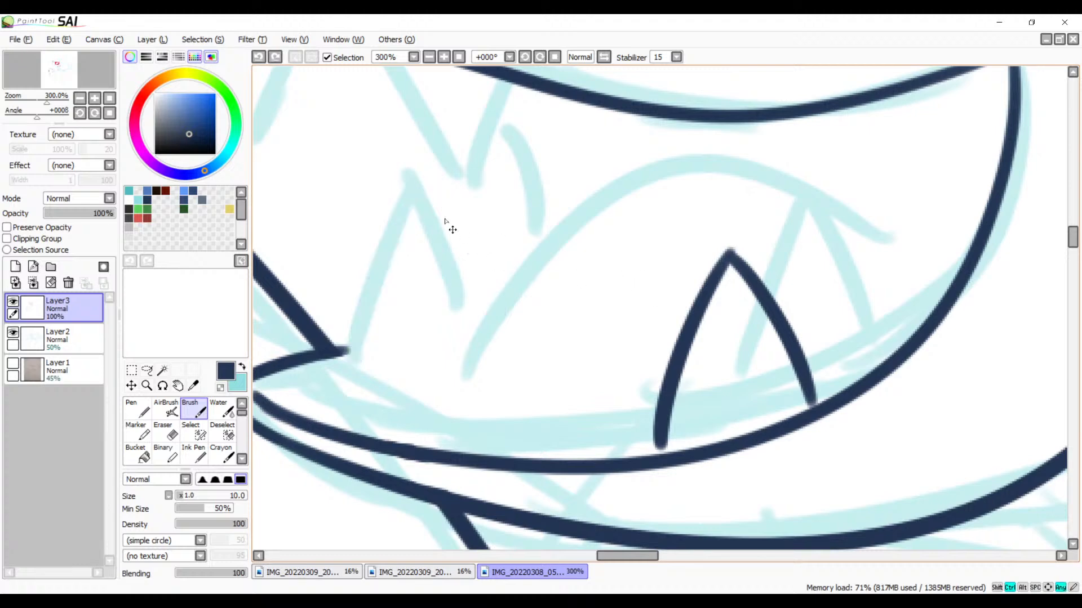
Step: Ink the pointed lower tooth near the mouth corner and the long tongue arc that crosses its inner side
drag(442, 193, 363, 371)
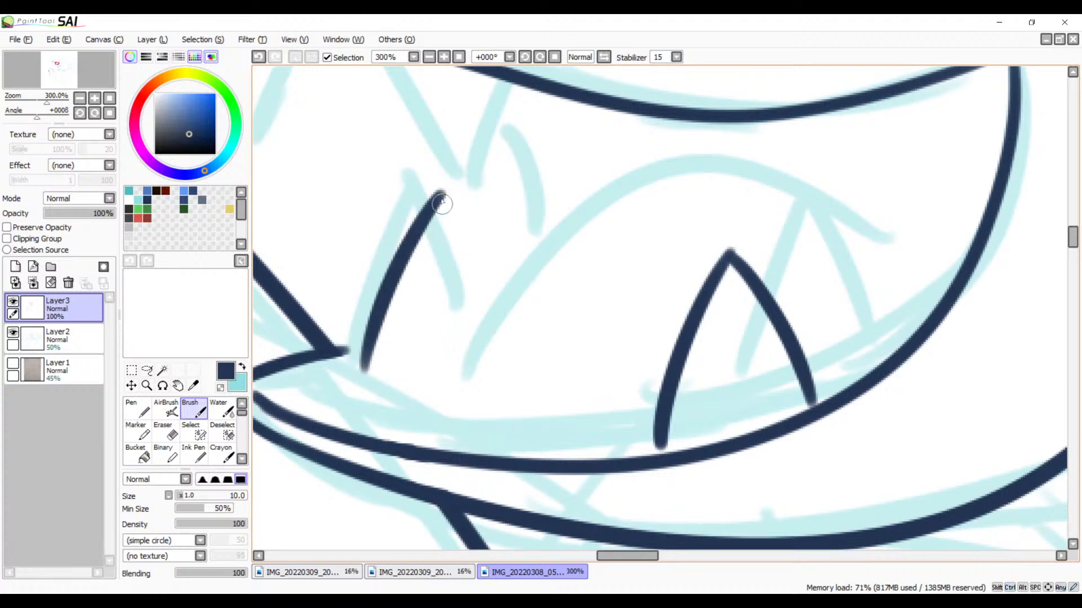
drag(441, 195, 490, 341)
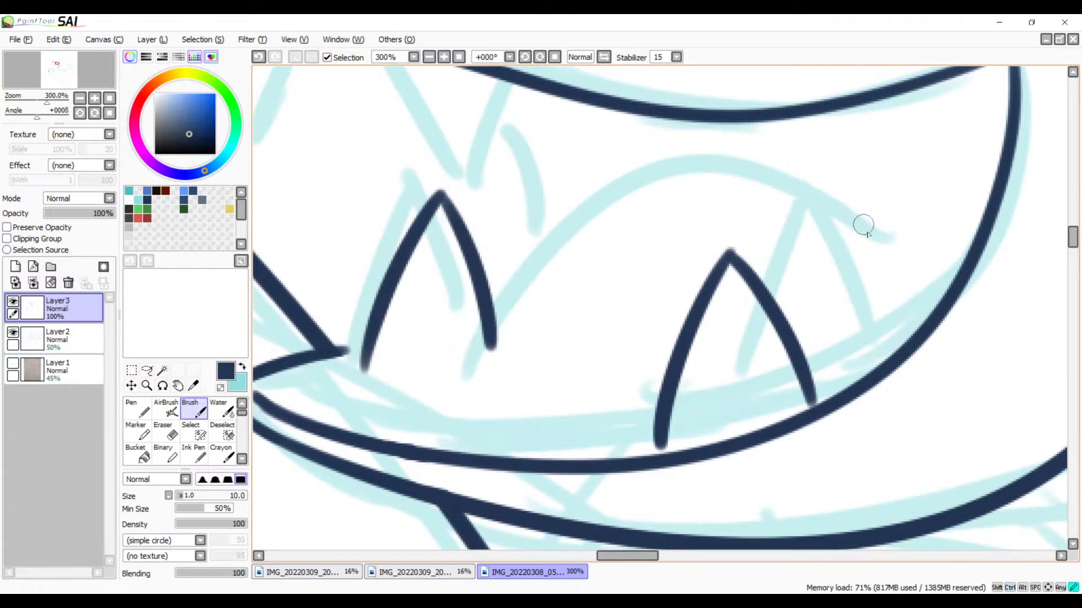
mouse_move(873, 235)
mouse_down()
mouse_move(563, 244)
mouse_move(442, 393)
mouse_up()
key(ctrl+z)
mouse_move(896, 246)
mouse_down()
mouse_move(624, 192)
mouse_move(426, 399)
mouse_up()
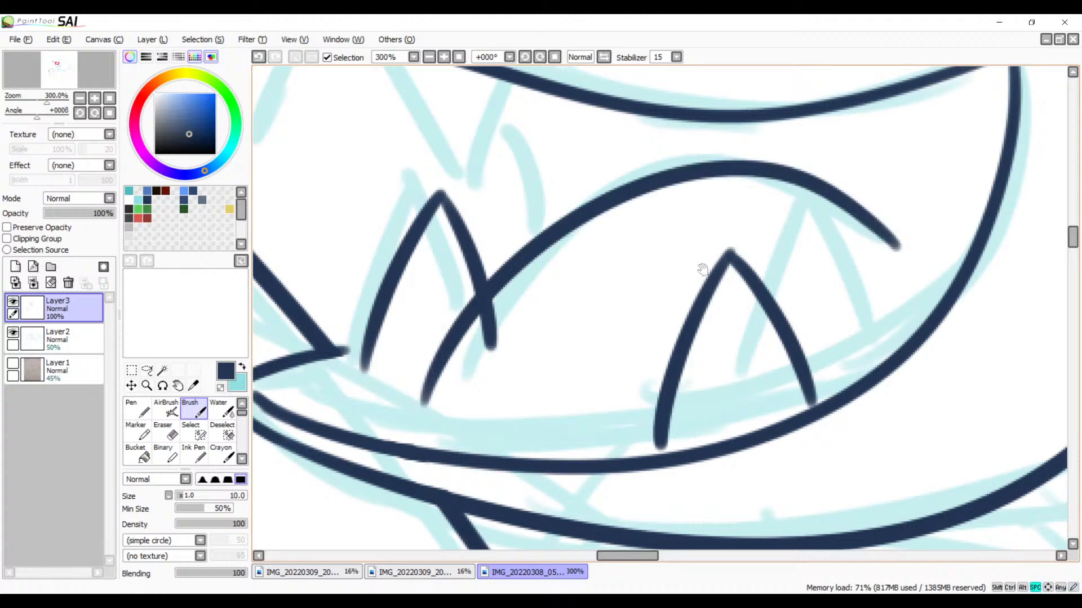
Step: Ink the short curved stroke running down to the tongue arc, and erase the corner tooth's line end below the arc
drag(690, 300, 755, 419)
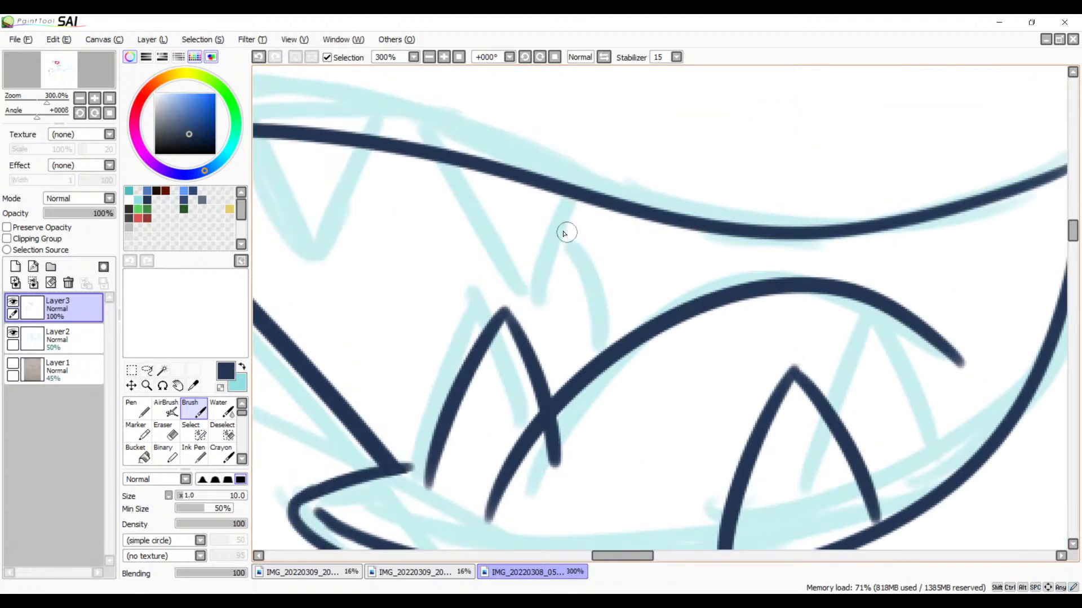
mouse_move(564, 234)
mouse_down()
mouse_move(602, 364)
mouse_move(669, 222)
mouse_up()
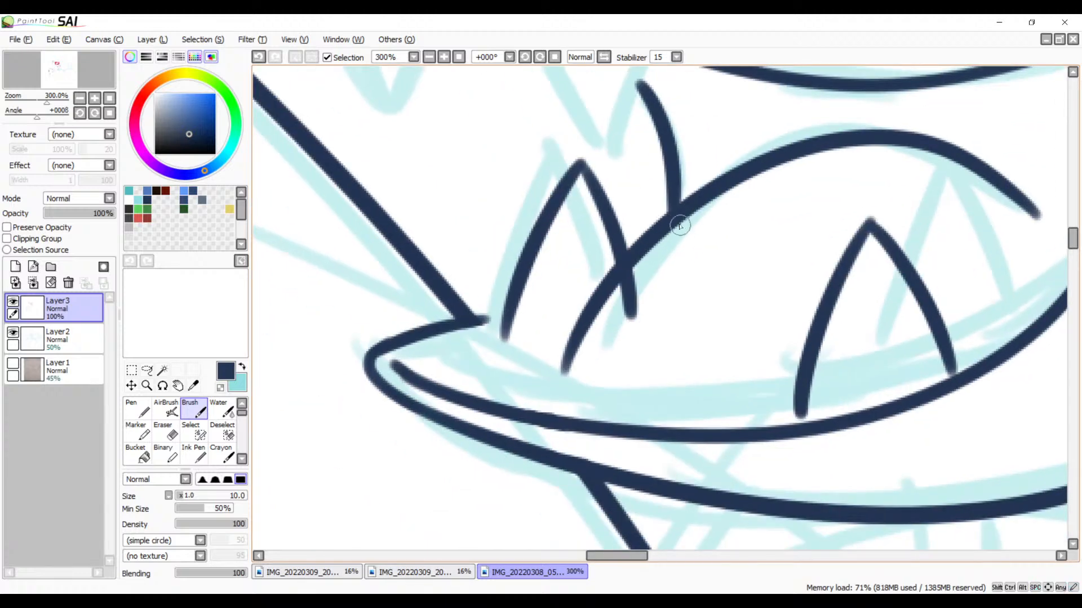
click(444, 57)
click(443, 56)
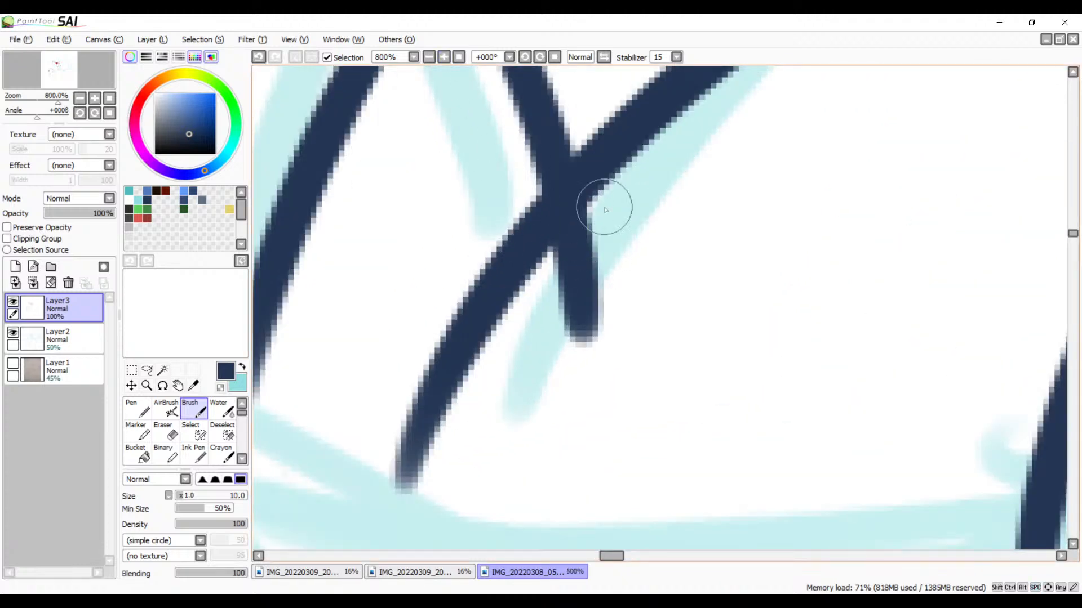
key(e)
mouse_move(643, 206)
mouse_down()
mouse_move(541, 327)
mouse_move(626, 194)
mouse_move(546, 350)
mouse_move(553, 318)
mouse_move(663, 171)
mouse_move(568, 262)
mouse_move(556, 323)
mouse_move(587, 252)
mouse_move(561, 291)
mouse_move(630, 206)
mouse_move(570, 388)
mouse_move(591, 347)
mouse_up()
key(space)
mouse_move(719, 373)
mouse_down()
mouse_move(466, 162)
mouse_move(377, 294)
mouse_move(366, 355)
mouse_move(514, 367)
mouse_up()
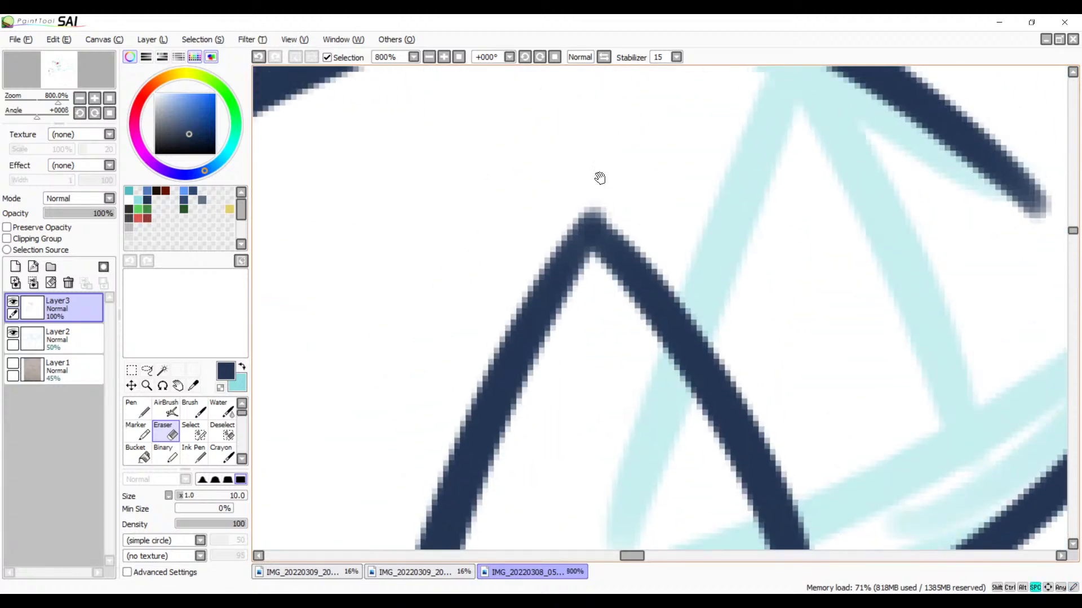
Step: At 1200% zoom, thicken both sides of the tooth tip beneath the tongue arc with the Brush and trim its top with the Eraser
key(b)
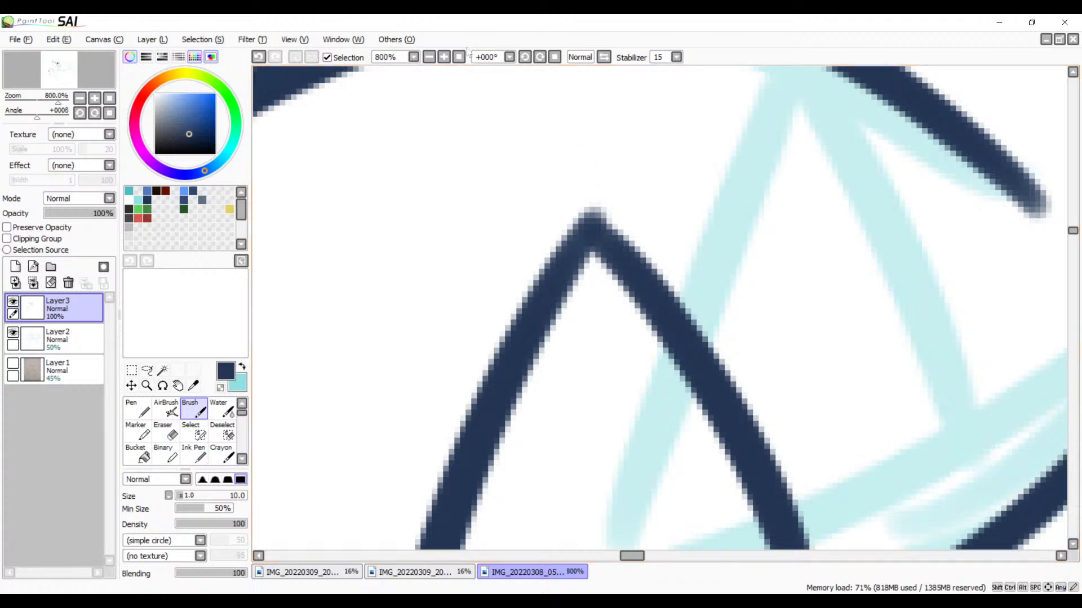
click(444, 57)
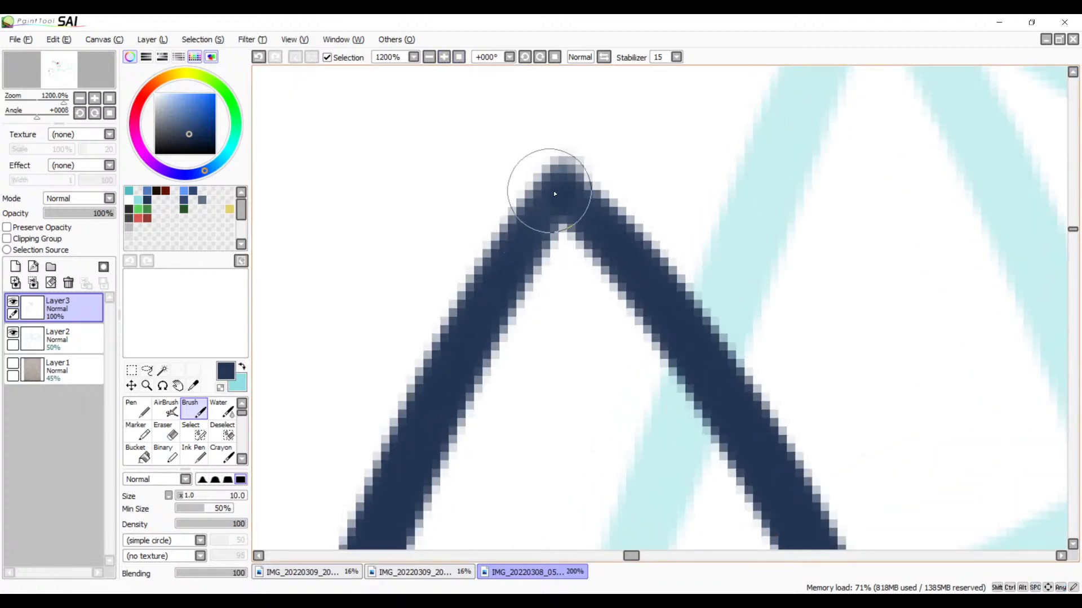
drag(563, 195, 467, 325)
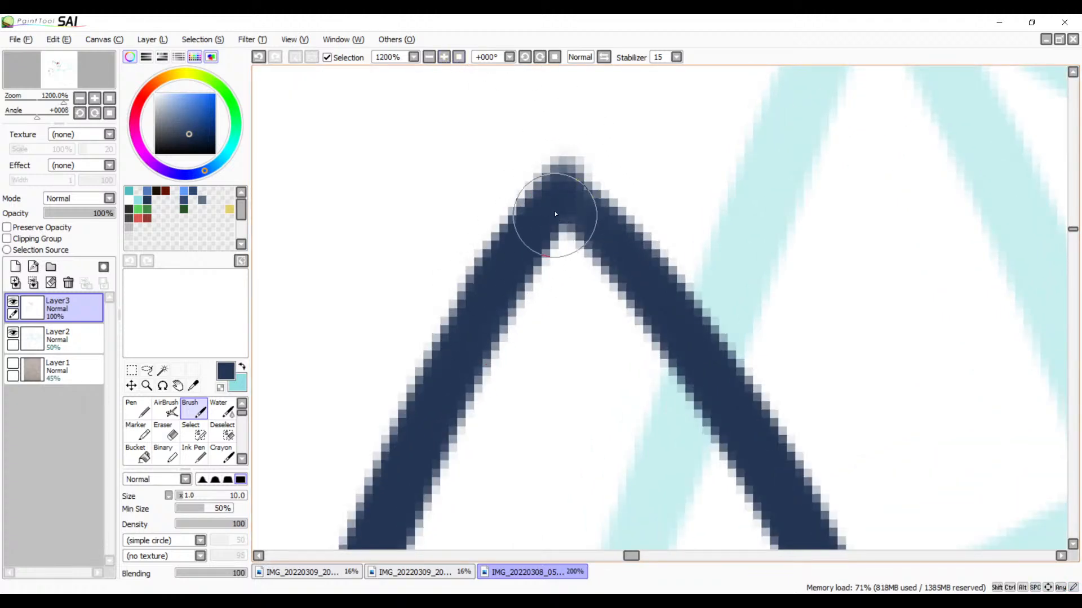
drag(559, 218, 633, 296)
key(ctrl+z)
mouse_move(563, 207)
mouse_down()
mouse_move(637, 290)
mouse_move(638, 307)
mouse_up()
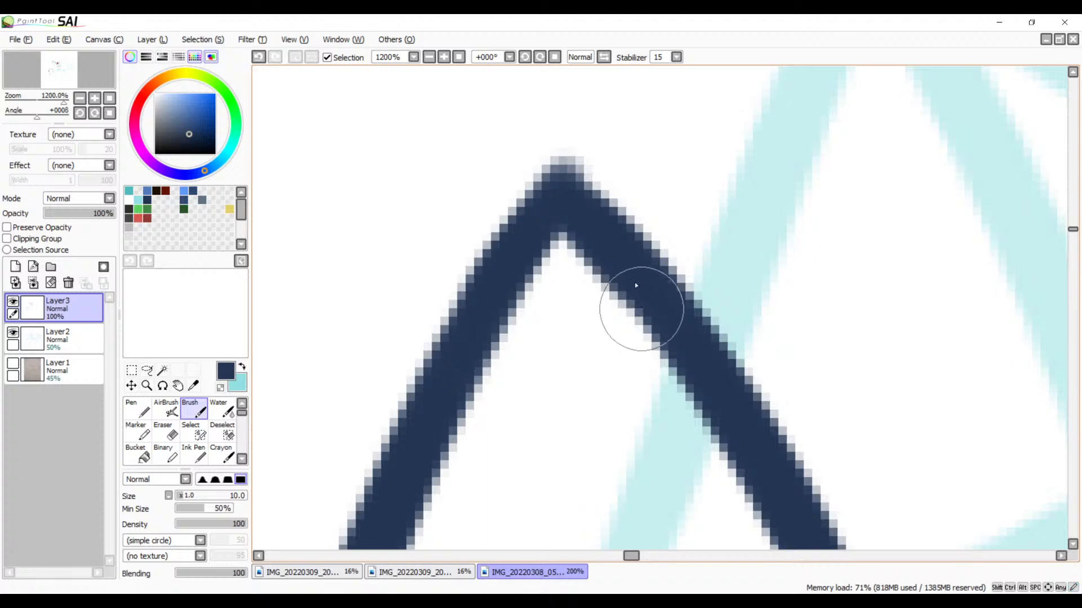
key(ctrl+z)
mouse_move(562, 204)
mouse_down()
mouse_move(602, 232)
mouse_move(640, 289)
mouse_up()
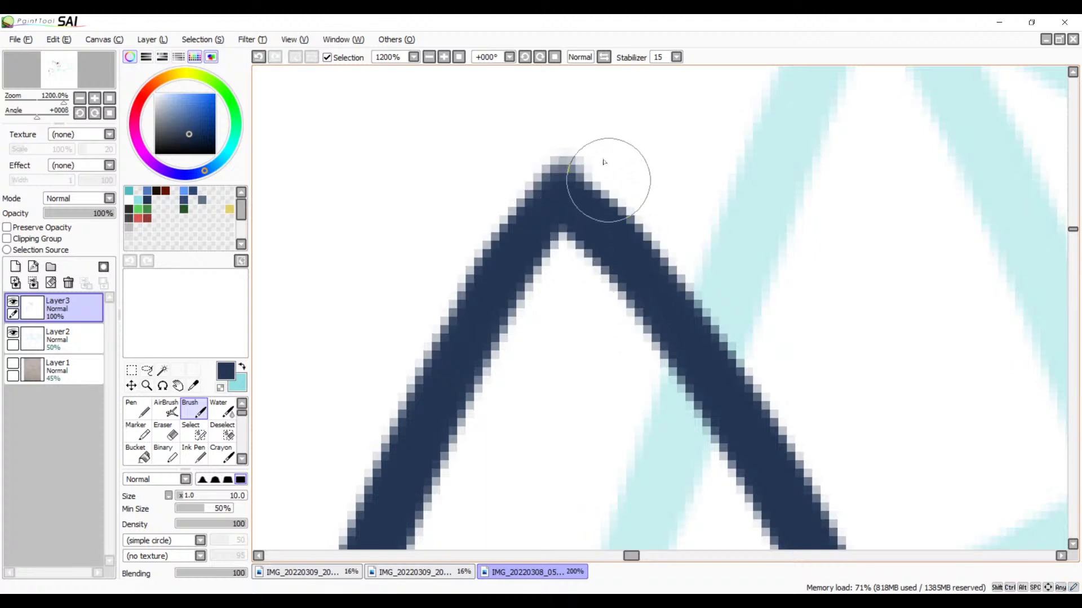
key(e)
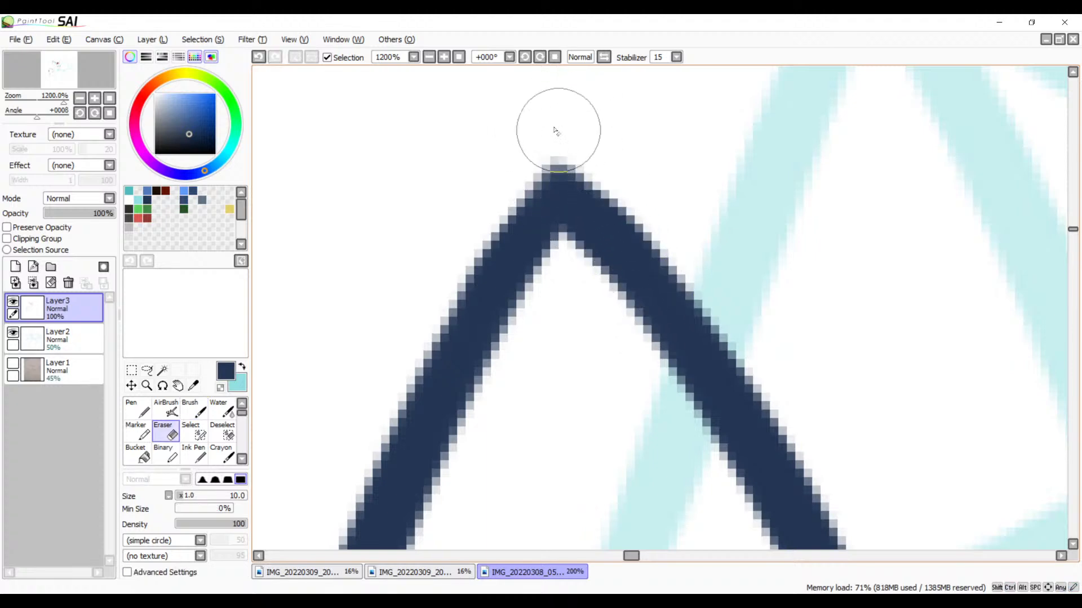
mouse_move(577, 141)
mouse_down()
mouse_move(525, 145)
mouse_move(527, 161)
mouse_move(490, 181)
mouse_up()
Step: With the Brush, extend the mouth corner's upper lip outline past the diagonal line to the corner tooth's outer side
click(445, 56)
click(445, 57)
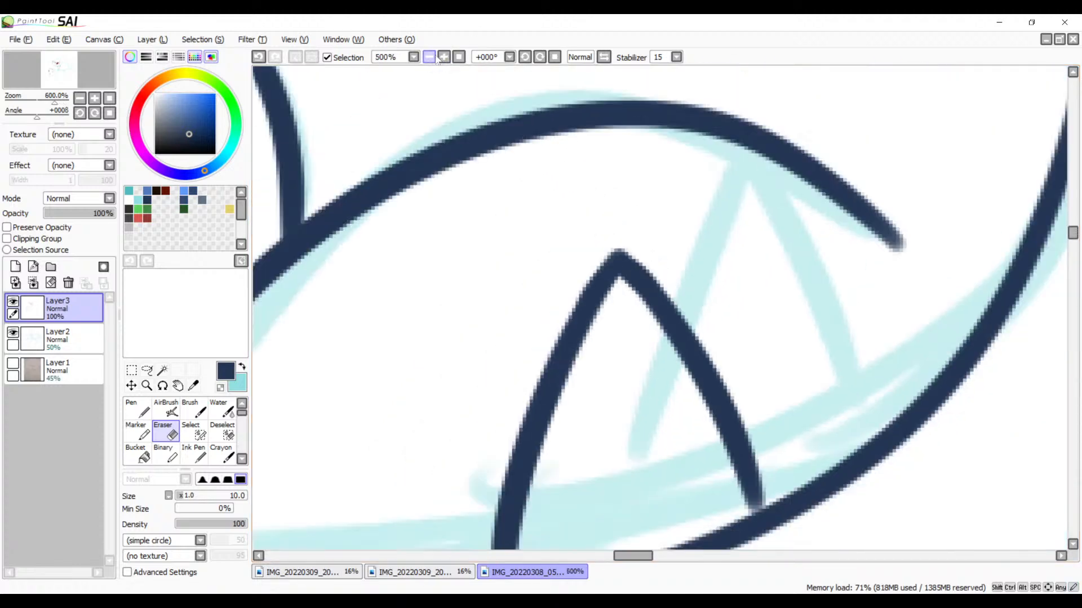
click(444, 57)
click(444, 57)
drag(566, 242, 708, 334)
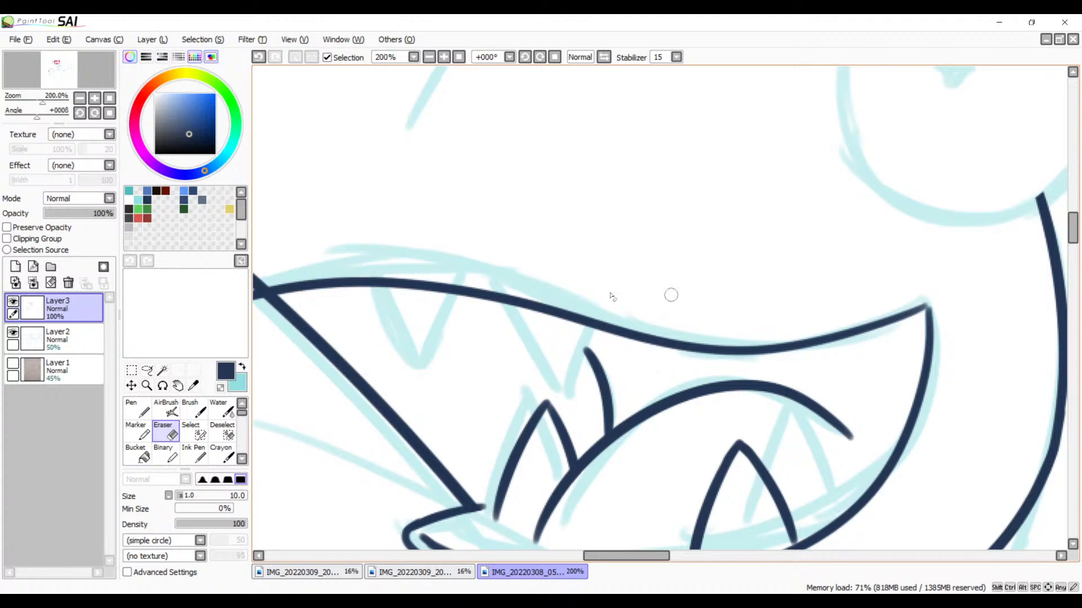
key(b)
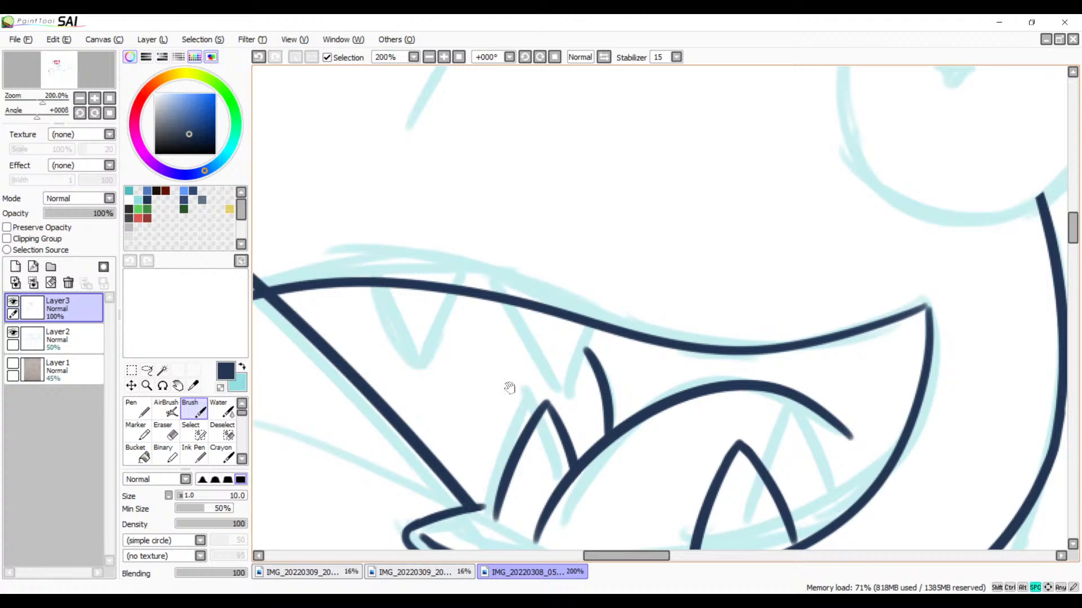
drag(509, 388, 652, 215)
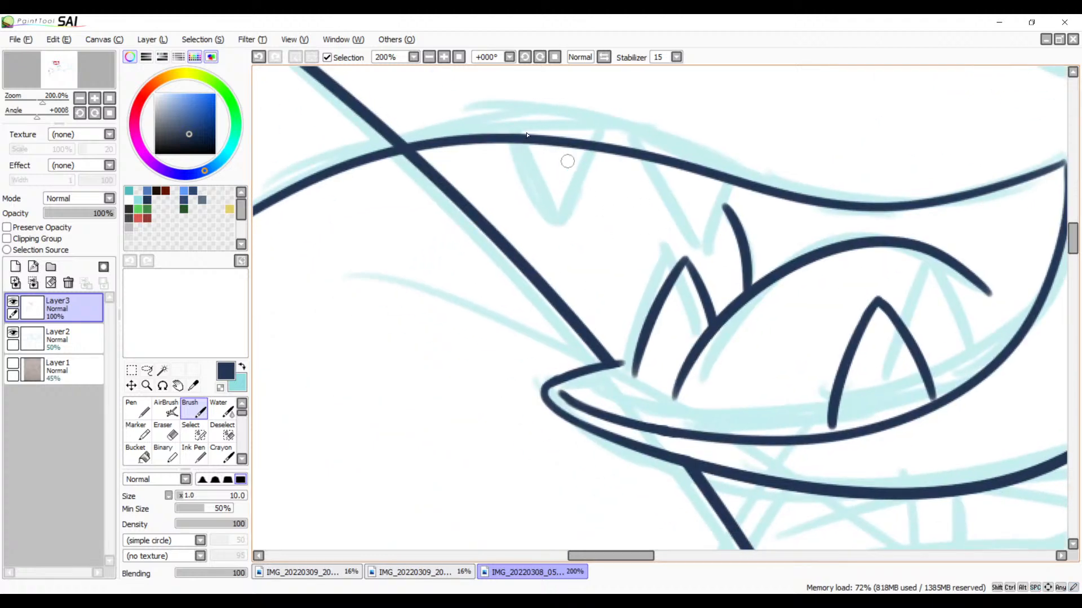
click(443, 60)
click(442, 60)
click(442, 61)
click(443, 61)
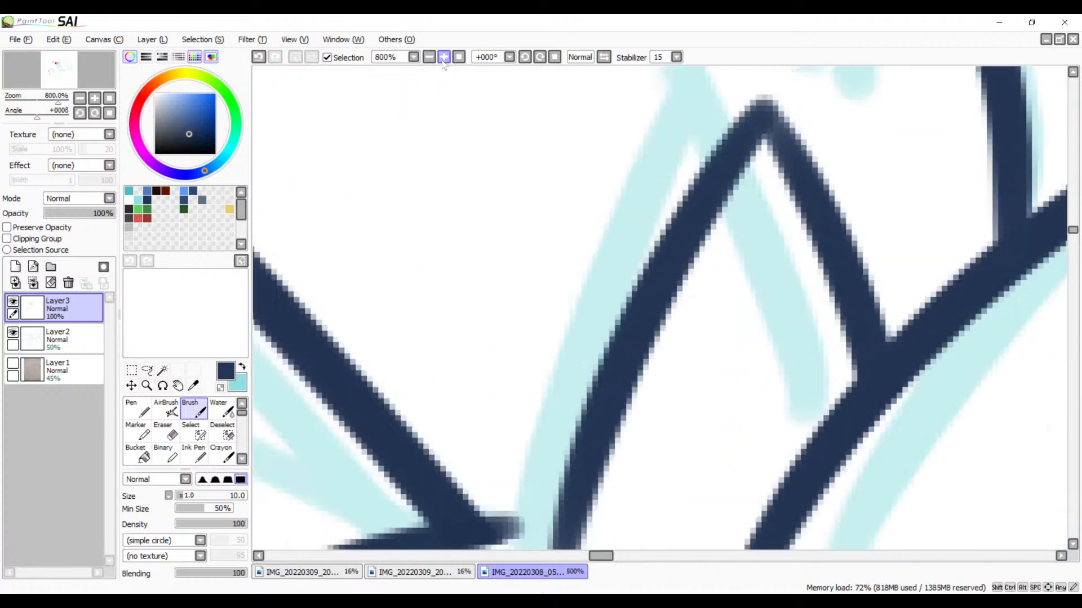
drag(546, 380, 755, 118)
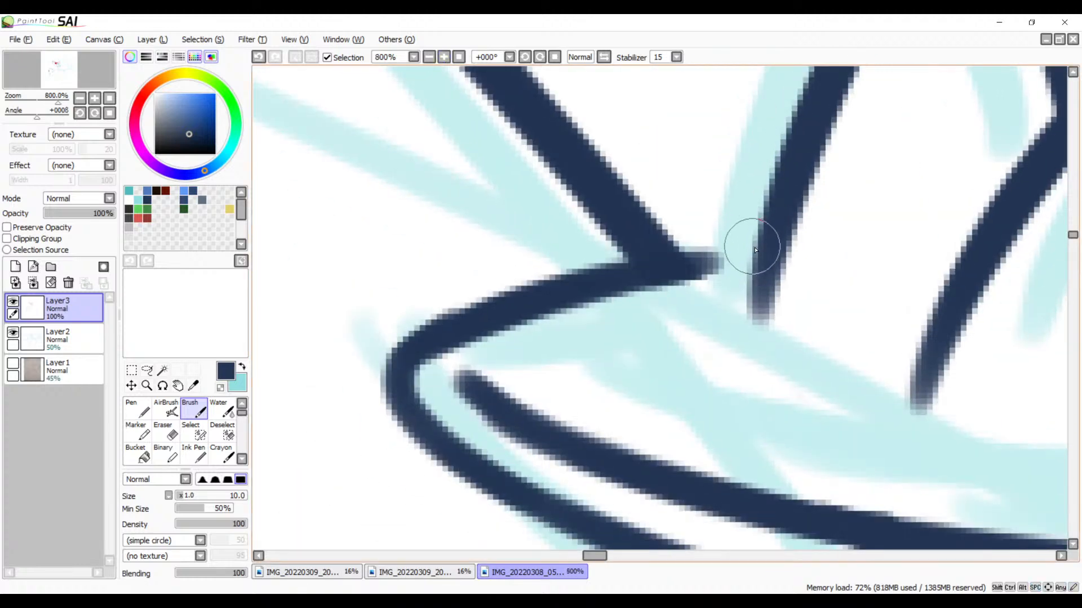
drag(756, 236, 681, 265)
key(ctrl+z)
drag(763, 255, 632, 276)
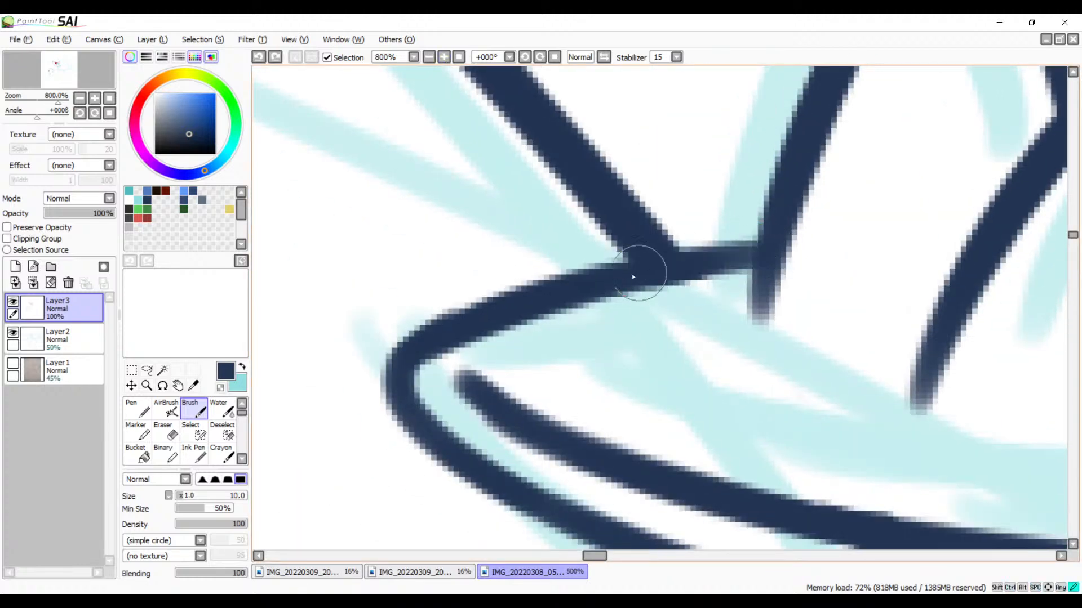
key(ctrl+z)
drag(755, 249, 647, 266)
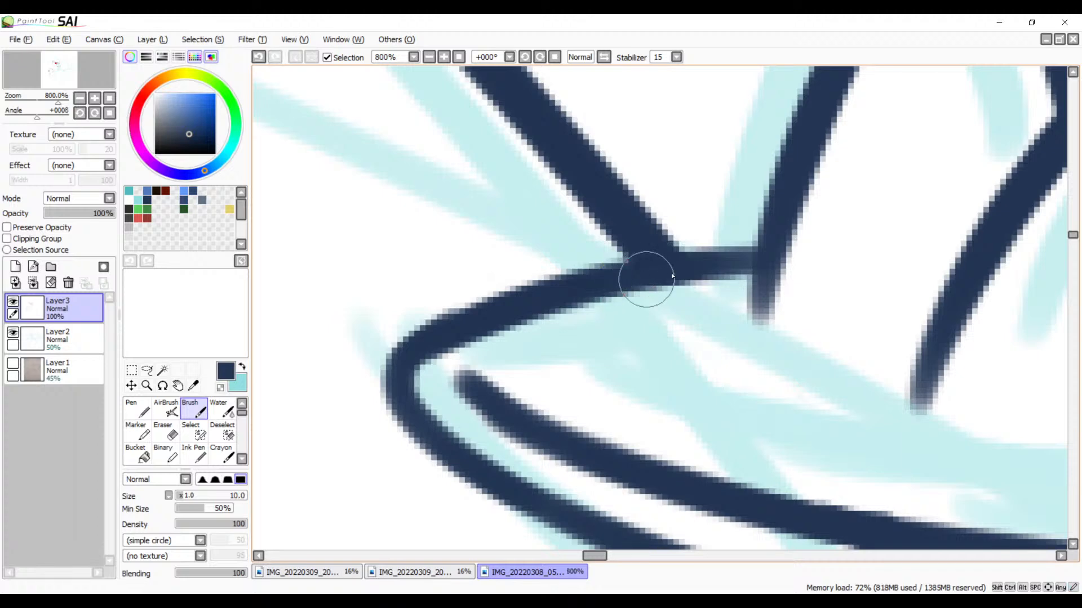
Step: Ink the short, slightly sagging gum line from the corner tooth's base across to the tongue arc
drag(705, 342, 613, 275)
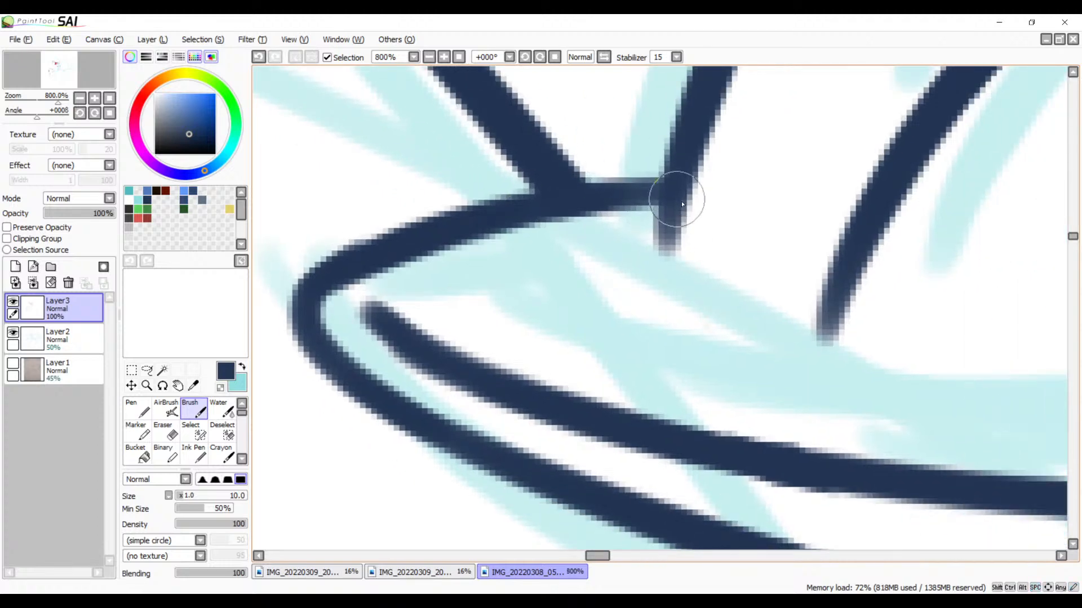
drag(671, 212, 716, 230)
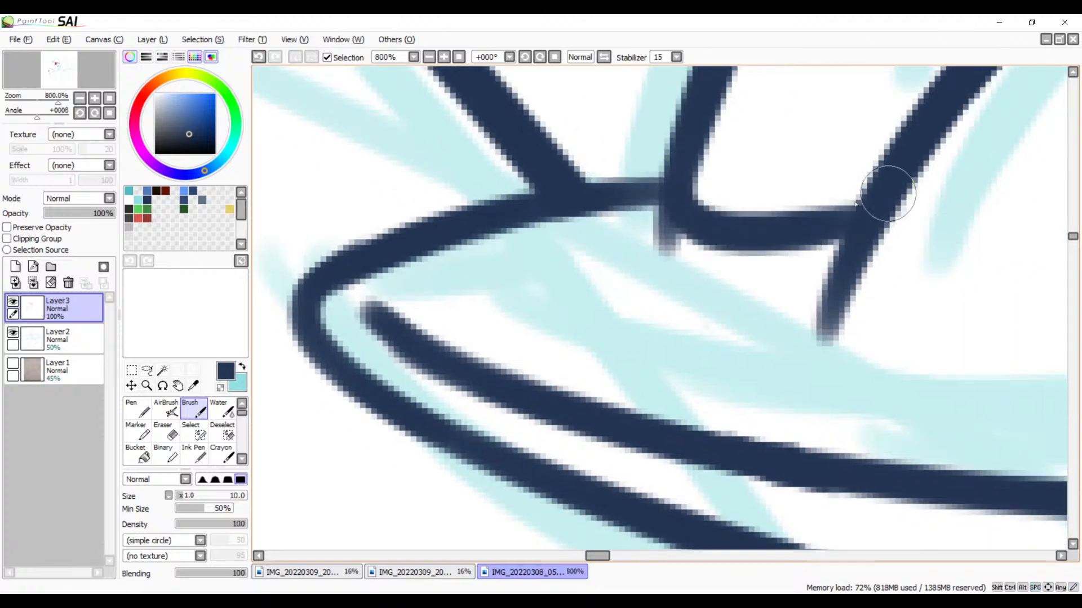
key(ctrl+z)
mouse_move(676, 195)
mouse_down()
mouse_move(729, 213)
mouse_move(939, 204)
mouse_up()
key(ctrl+z)
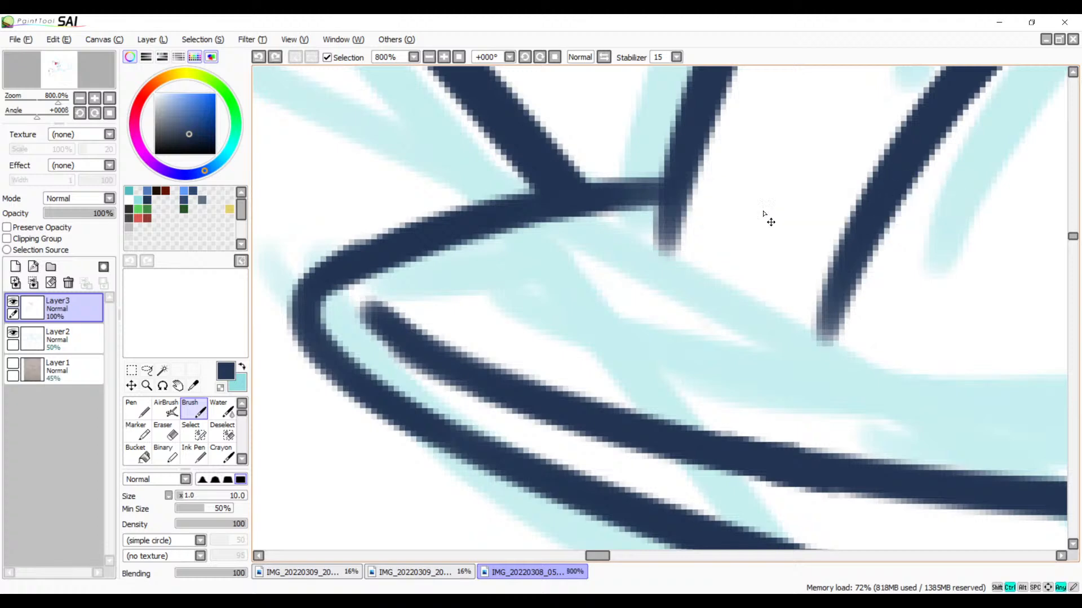
mouse_move(678, 196)
mouse_down()
mouse_move(716, 212)
mouse_move(893, 185)
mouse_up()
key(ctrl+z)
mouse_move(674, 200)
mouse_down()
mouse_move(893, 181)
mouse_move(642, 287)
mouse_move(629, 305)
mouse_move(772, 230)
mouse_move(697, 265)
mouse_up()
key(ctrl+z)
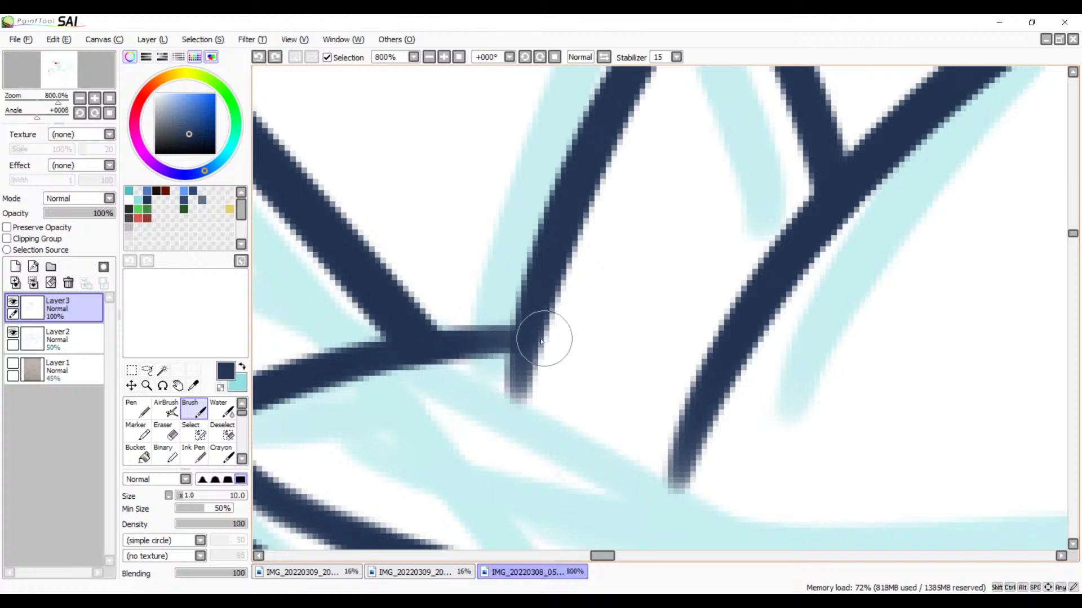
mouse_move(531, 327)
mouse_down()
mouse_move(716, 353)
mouse_move(738, 335)
mouse_up()
key(ctrl+z)
mouse_move(528, 331)
mouse_down()
mouse_move(748, 349)
mouse_move(767, 326)
mouse_up()
Step: Extend the lower end of the tongue arc down in a curve until it joins the lower mouth line
mouse_move(718, 401)
mouse_down()
mouse_move(590, 271)
mouse_move(510, 459)
mouse_up()
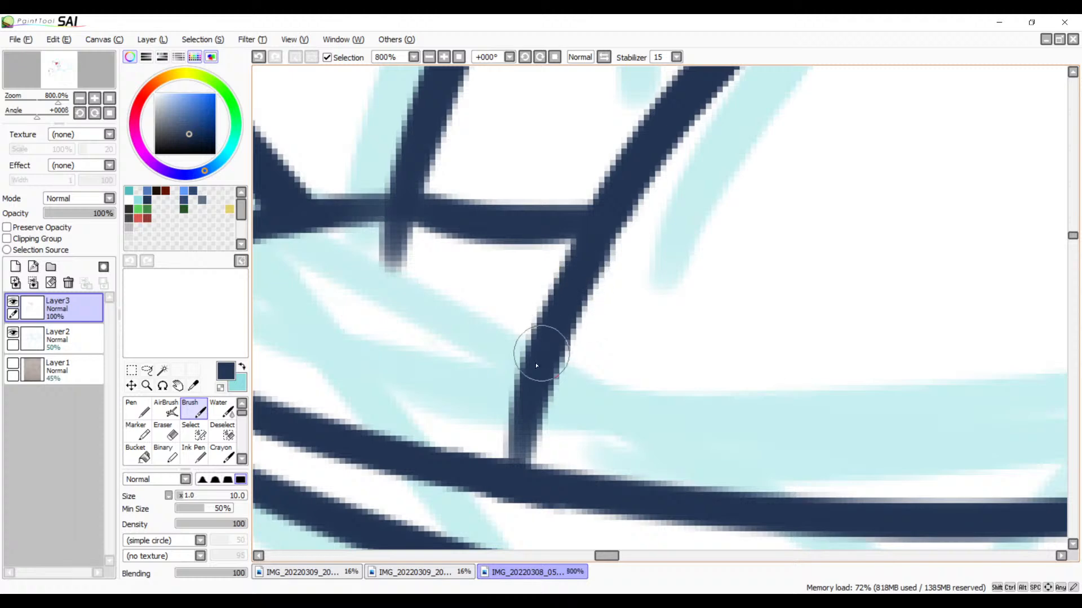
mouse_move(521, 375)
mouse_down()
mouse_move(513, 467)
mouse_move(524, 486)
mouse_up()
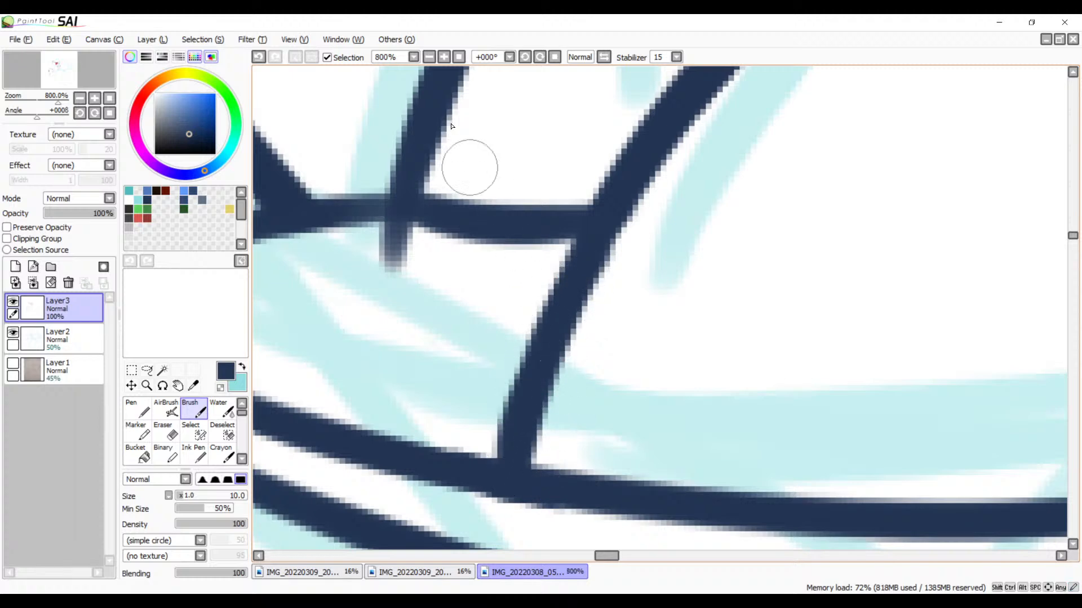
key(ctrl+z)
key(ctrl+z)
mouse_move(587, 237)
mouse_down()
mouse_move(528, 376)
mouse_move(529, 512)
mouse_up()
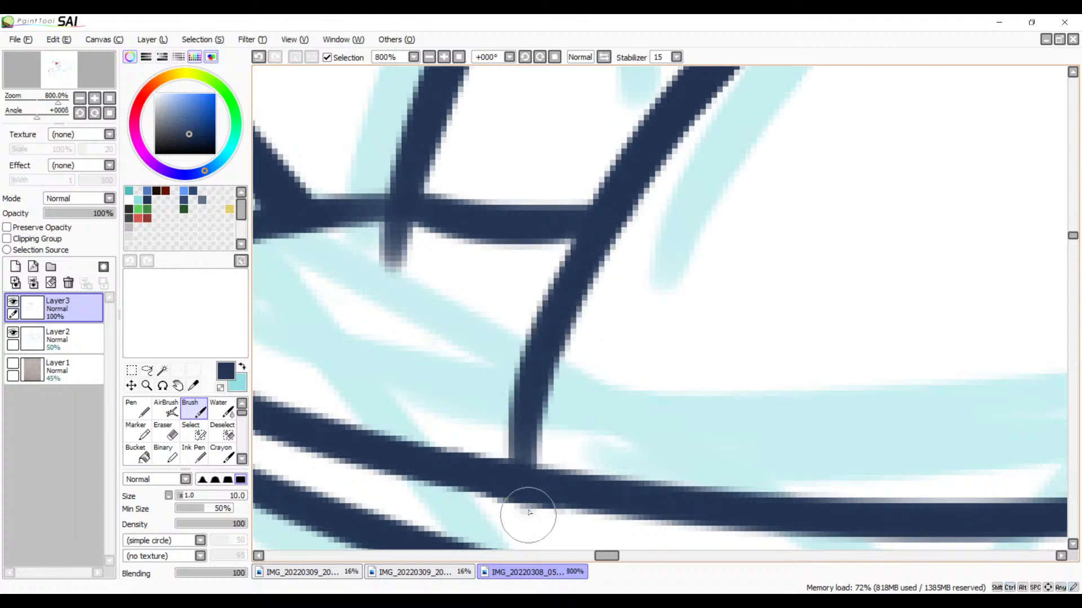
key(ctrl+z)
mouse_move(596, 234)
mouse_down()
mouse_move(539, 427)
mouse_move(536, 500)
mouse_up()
key(ctrl+z)
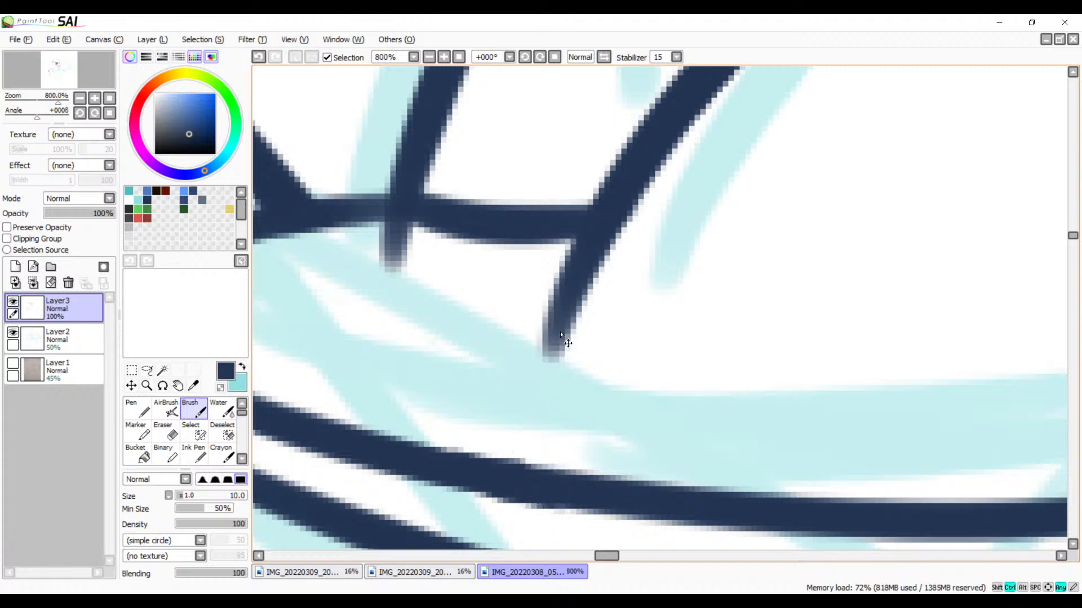
drag(584, 261, 538, 487)
Step: Ink the right side of the sketched upper tooth above the corner tooth, slanting down from the upper mouth line
drag(599, 381, 597, 419)
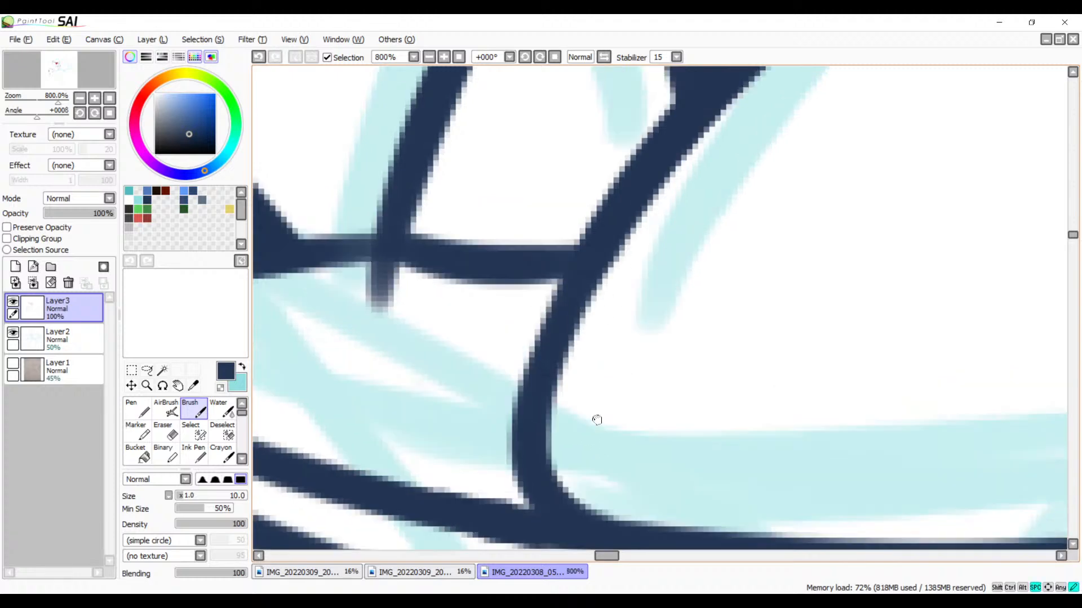
scroll(597, 419, down, 1)
click(428, 57)
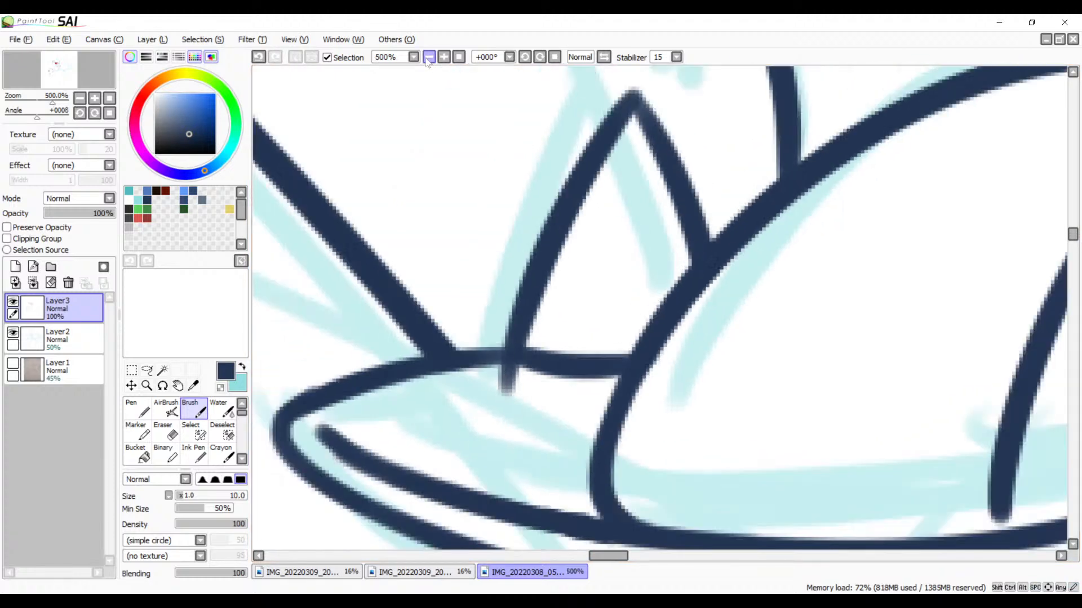
click(428, 58)
click(428, 58)
click(428, 58)
click(428, 58)
drag(519, 203, 486, 347)
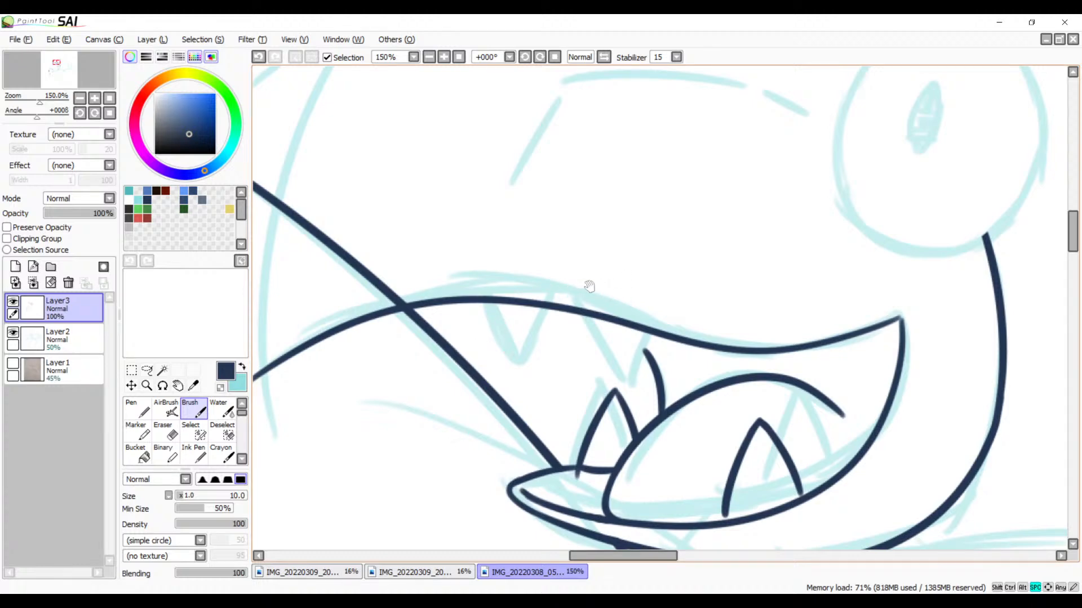
click(445, 58)
click(444, 58)
click(444, 58)
click(445, 58)
drag(546, 424, 555, 259)
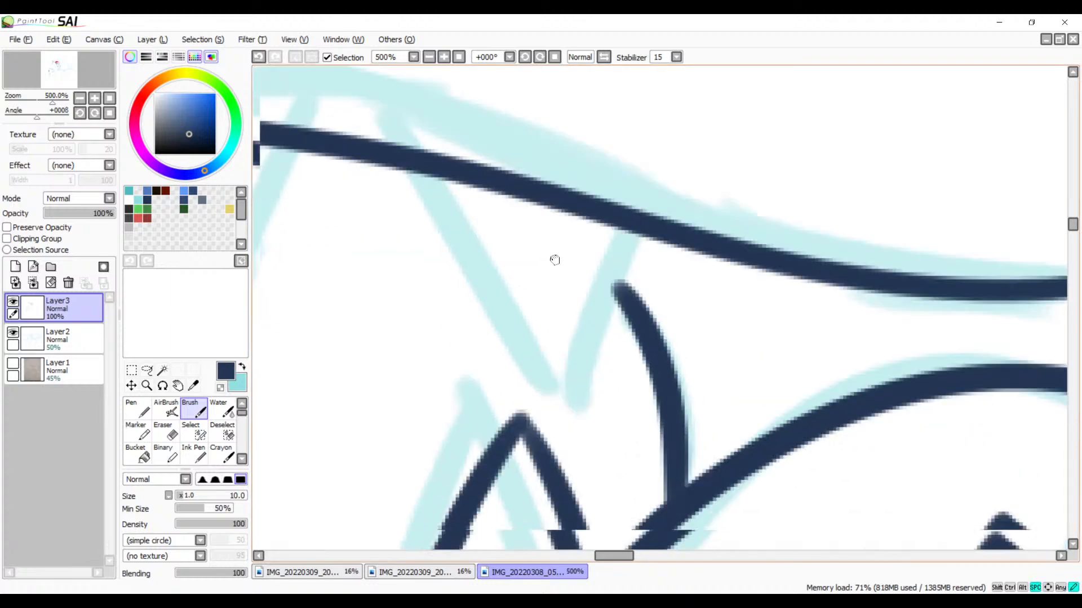
mouse_move(638, 231)
mouse_down()
mouse_move(626, 279)
mouse_move(518, 428)
mouse_up()
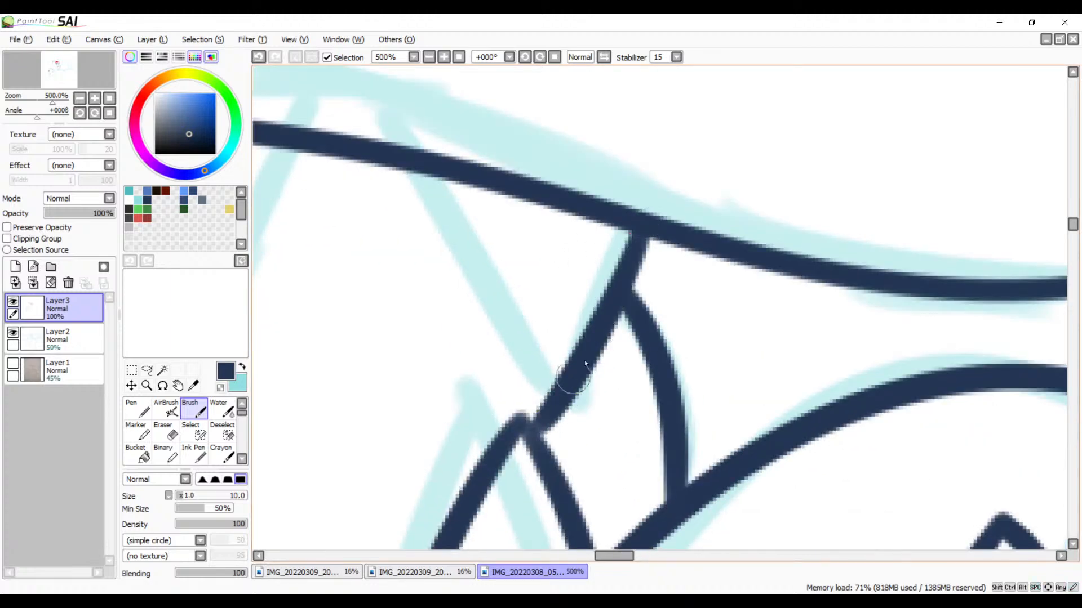
key(ctrl+z)
drag(636, 224, 524, 422)
key(ctrl+z)
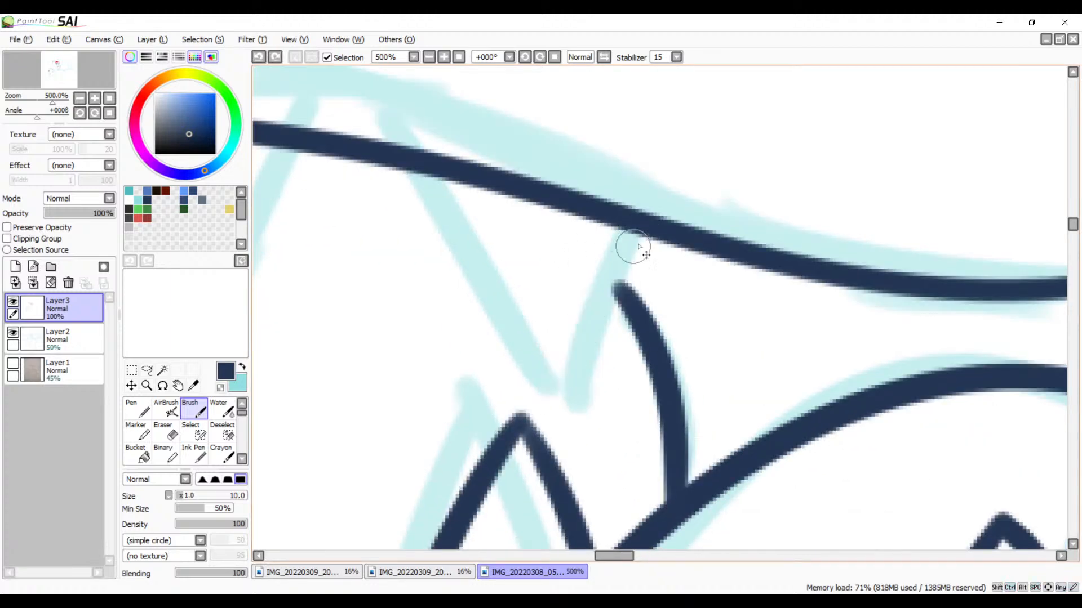
drag(635, 223, 540, 415)
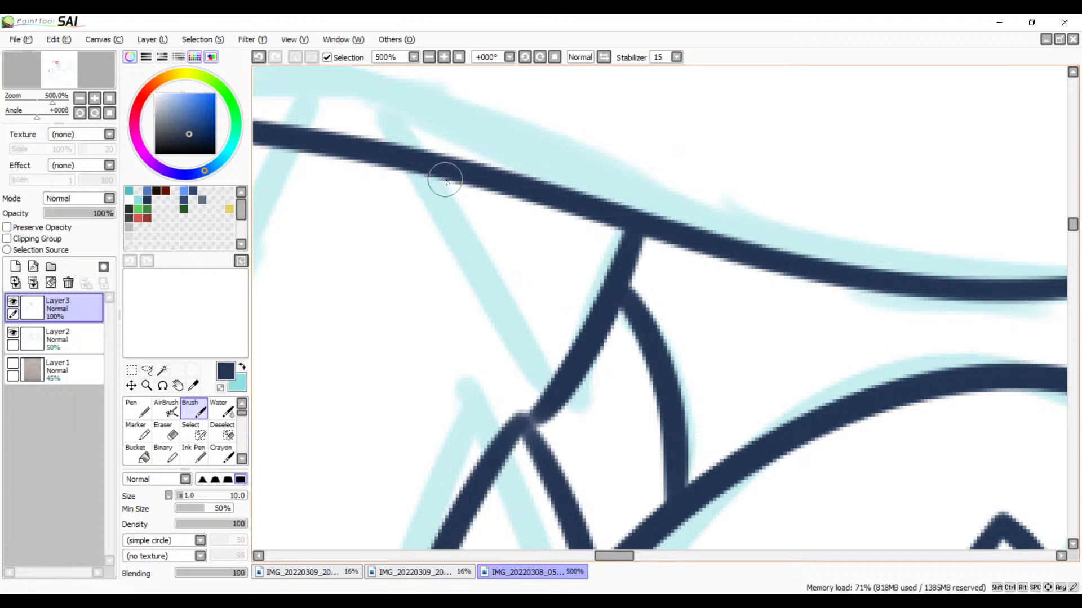
key(ctrl+z)
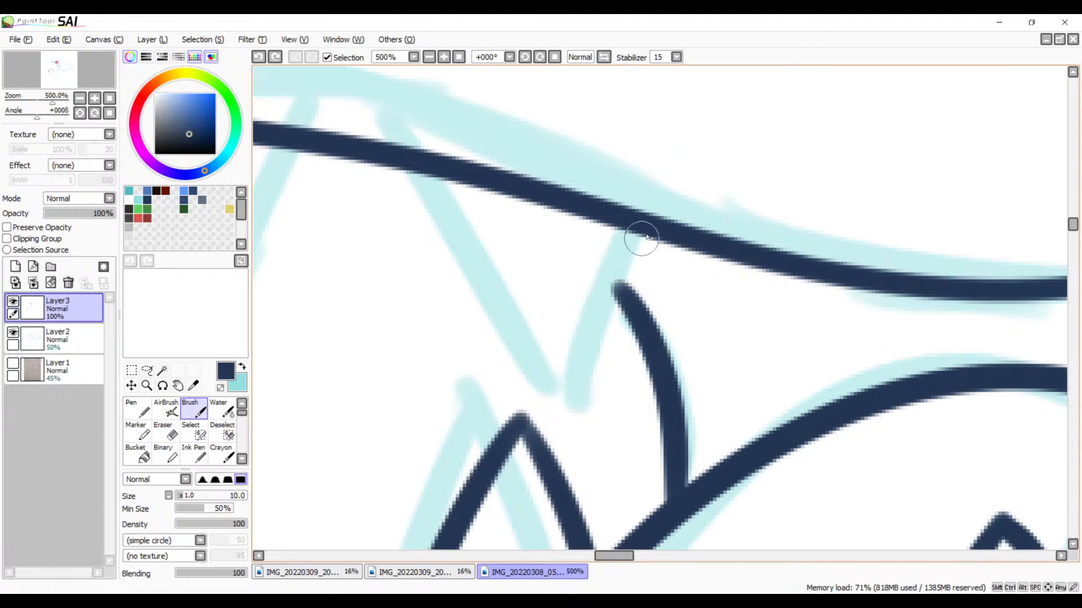
drag(650, 224, 542, 388)
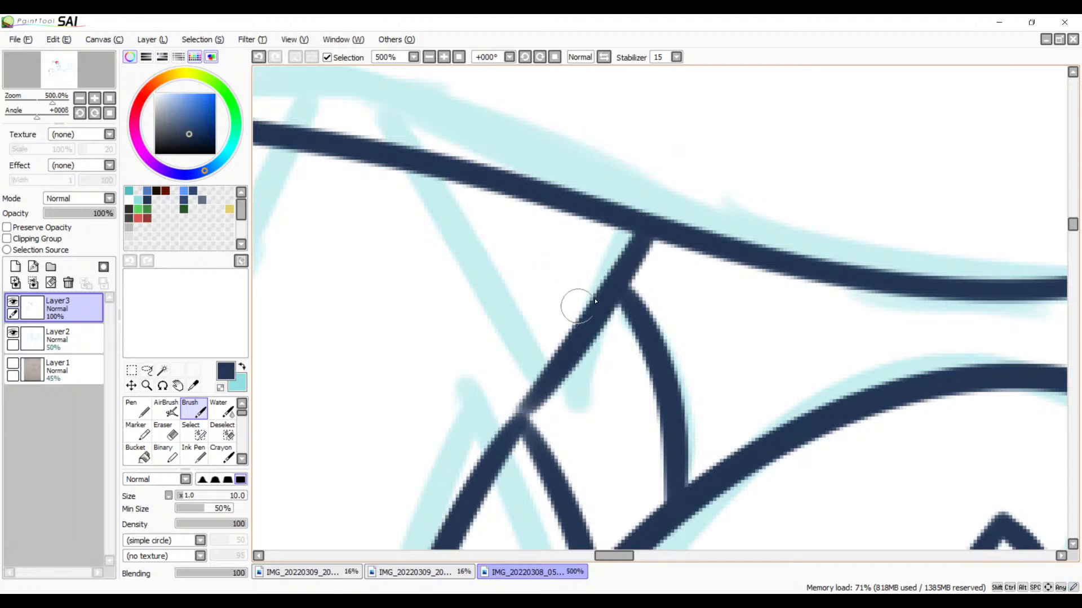
key(ctrl+z)
drag(639, 224, 556, 374)
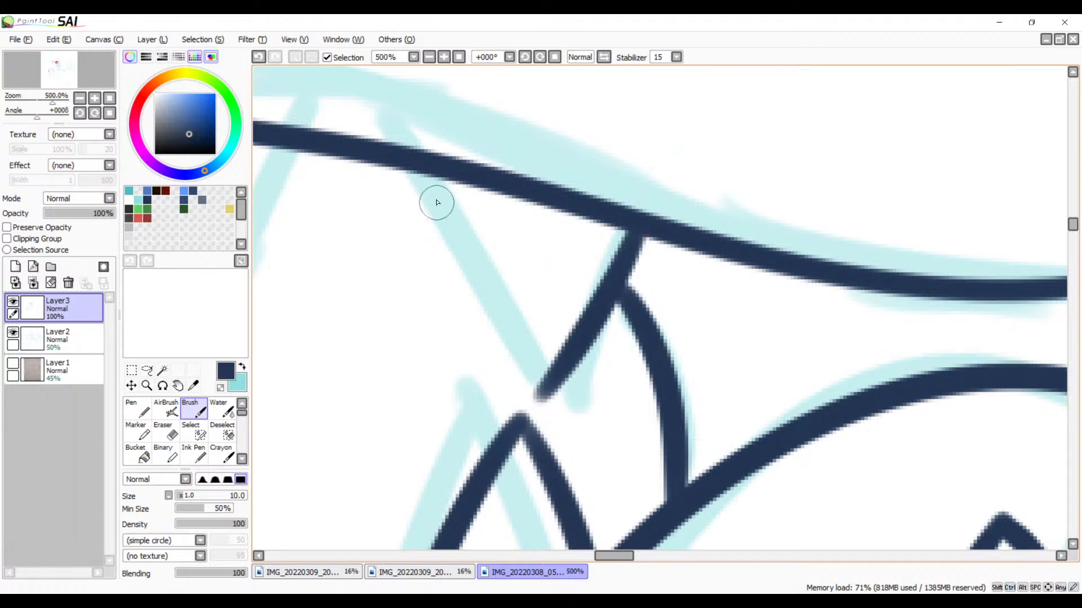
Step: Ink the left side of that upper tooth as a curve from the upper mouth line down to its tip
drag(447, 172, 540, 414)
key(ctrl+z)
drag(458, 192, 549, 407)
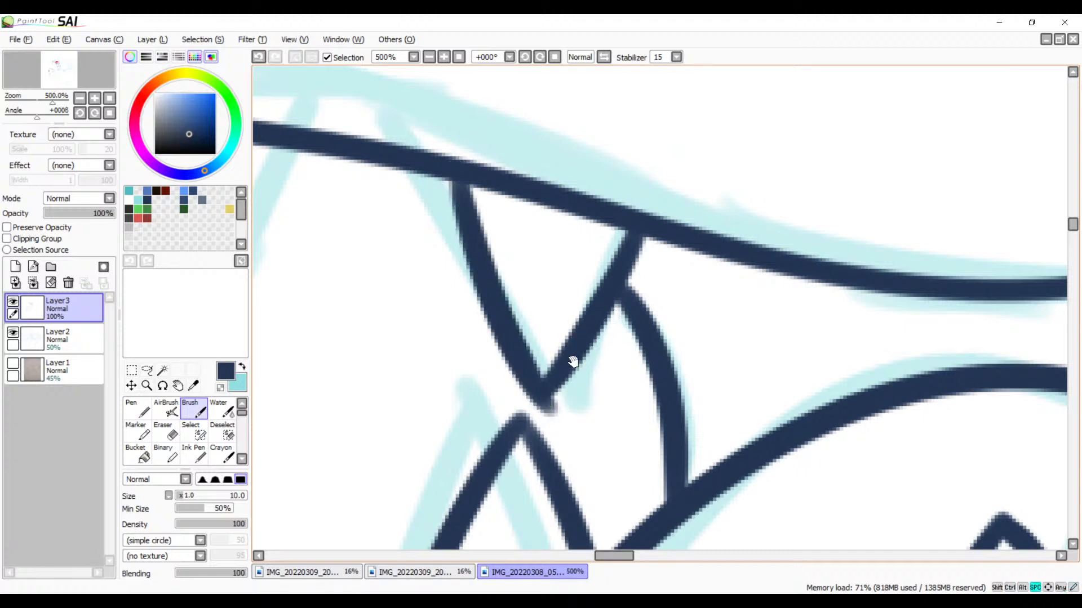
Step: Ink a second pointed upper tooth nearer the diagonal line with two curved strokes meeting at a tip
drag(573, 361, 654, 316)
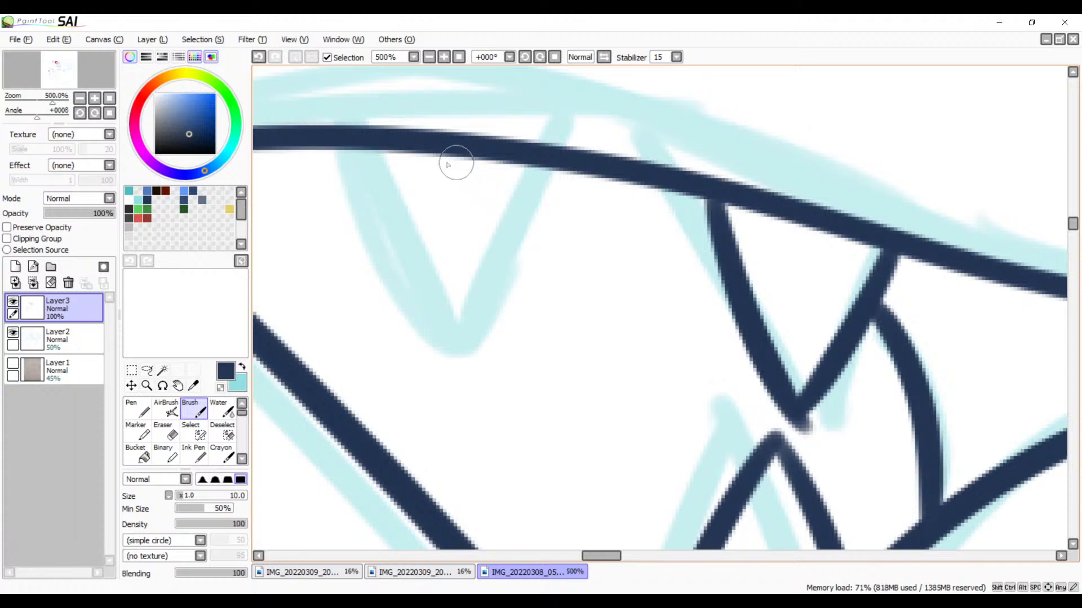
drag(446, 153, 498, 366)
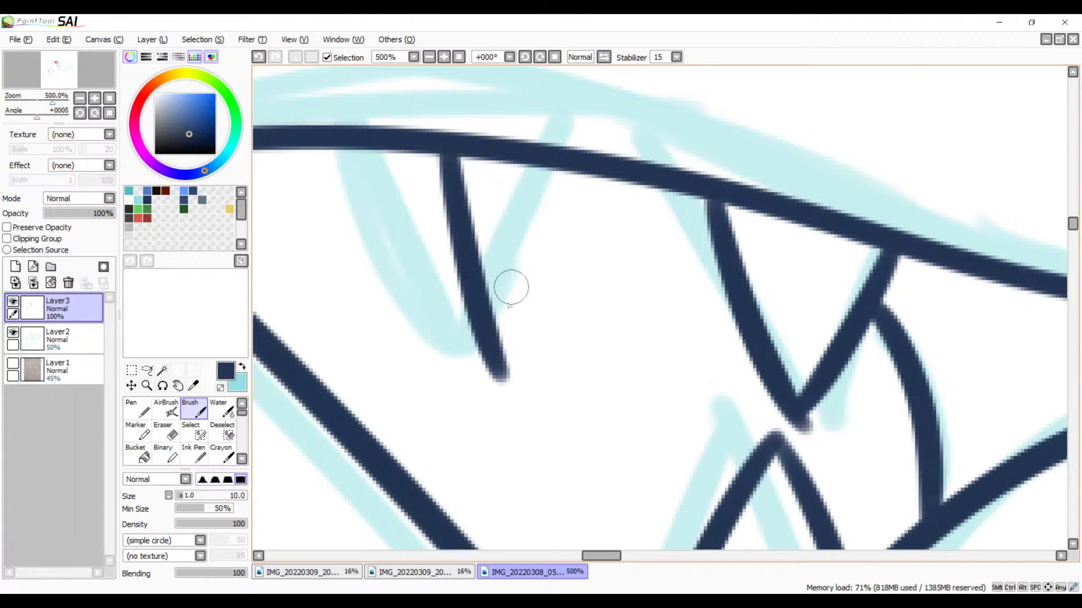
key(ctrl+z)
drag(454, 153, 523, 341)
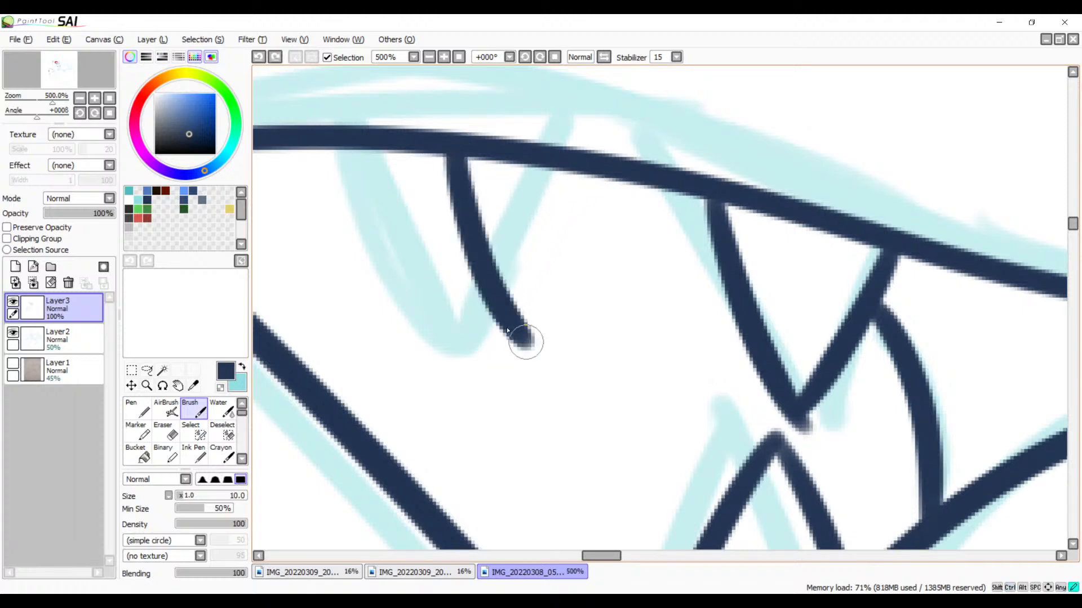
mouse_move(589, 169)
mouse_down()
mouse_move(548, 280)
mouse_move(514, 326)
mouse_up()
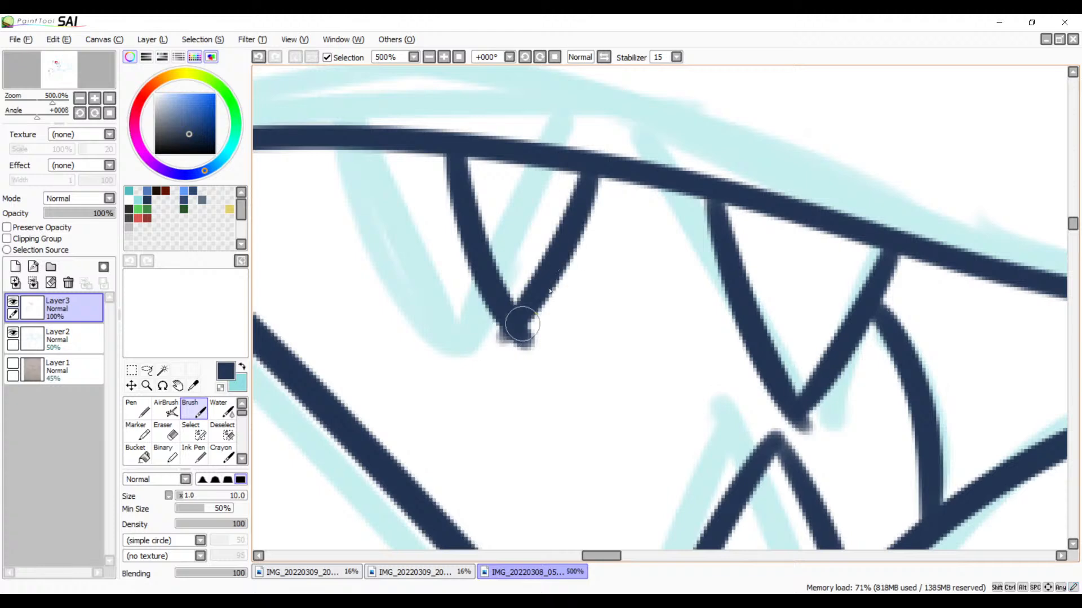
key(ctrl+z)
drag(597, 181, 540, 330)
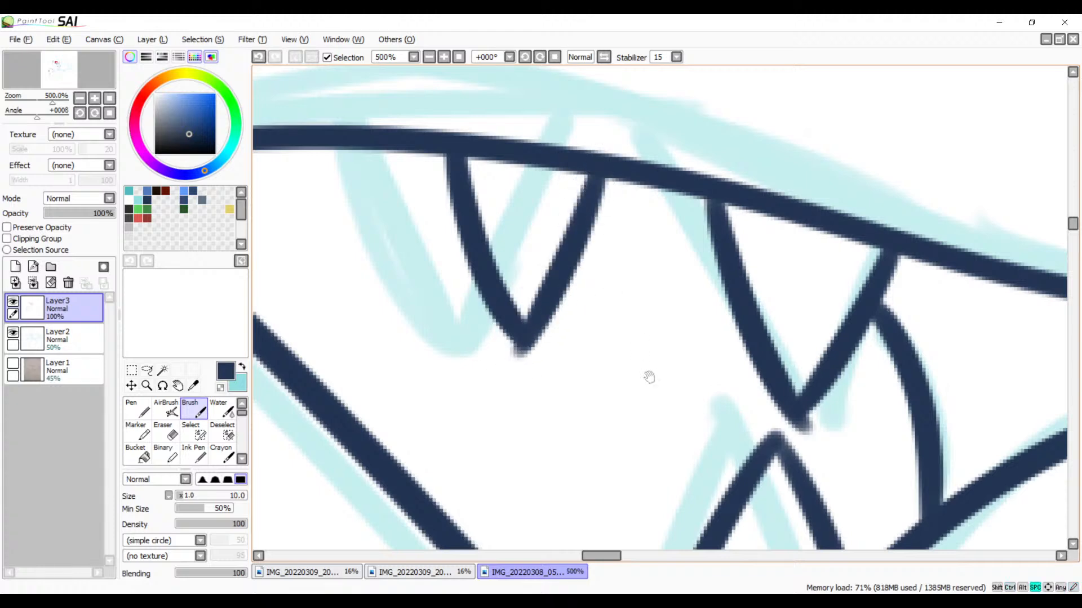
Step: Erase the faint excess ink at the tip of the upper tooth directly above the corner tooth
mouse_move(649, 377)
mouse_down()
mouse_move(599, 444)
mouse_move(669, 261)
mouse_move(657, 261)
mouse_move(669, 203)
mouse_up()
drag(674, 252, 642, 264)
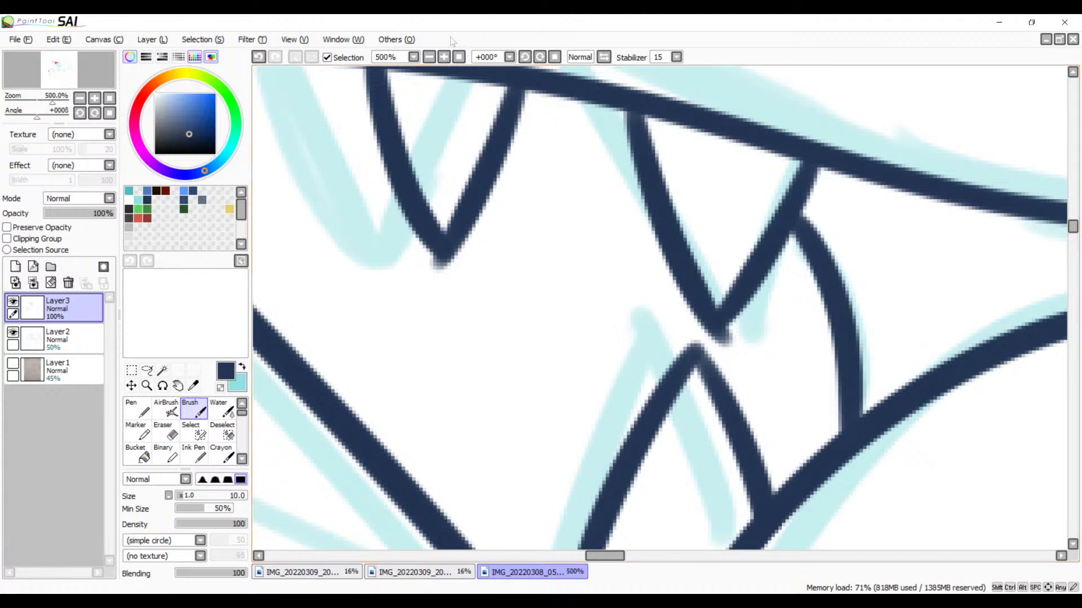
click(445, 58)
drag(556, 296, 339, 325)
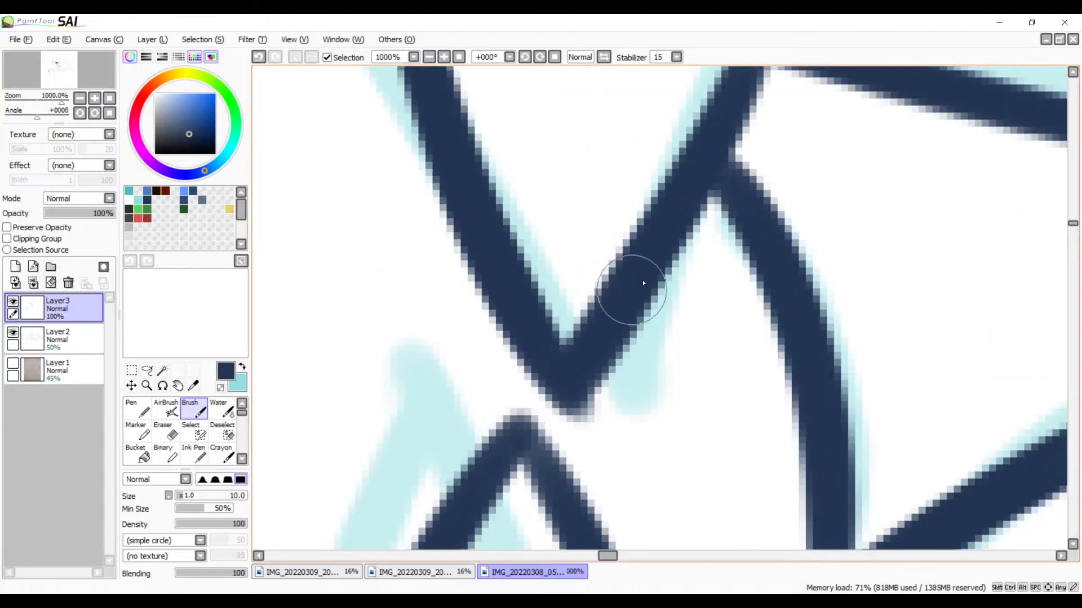
key(e)
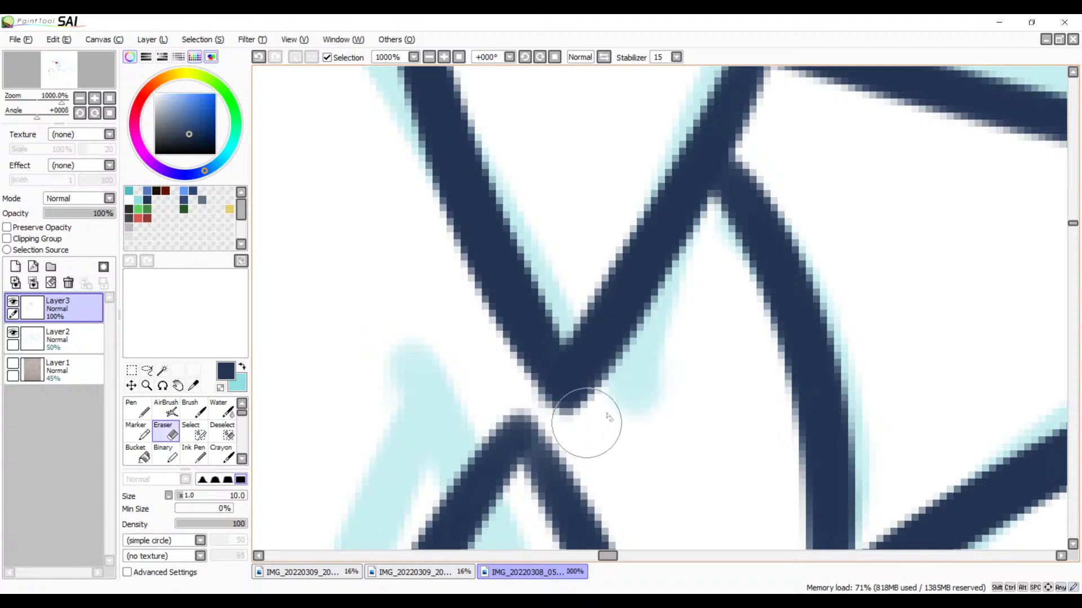
Step: Go over the tip and right side of the lower corner tooth with the Brush to solidify its faded ink
key(b)
scroll(570, 346, down, 3)
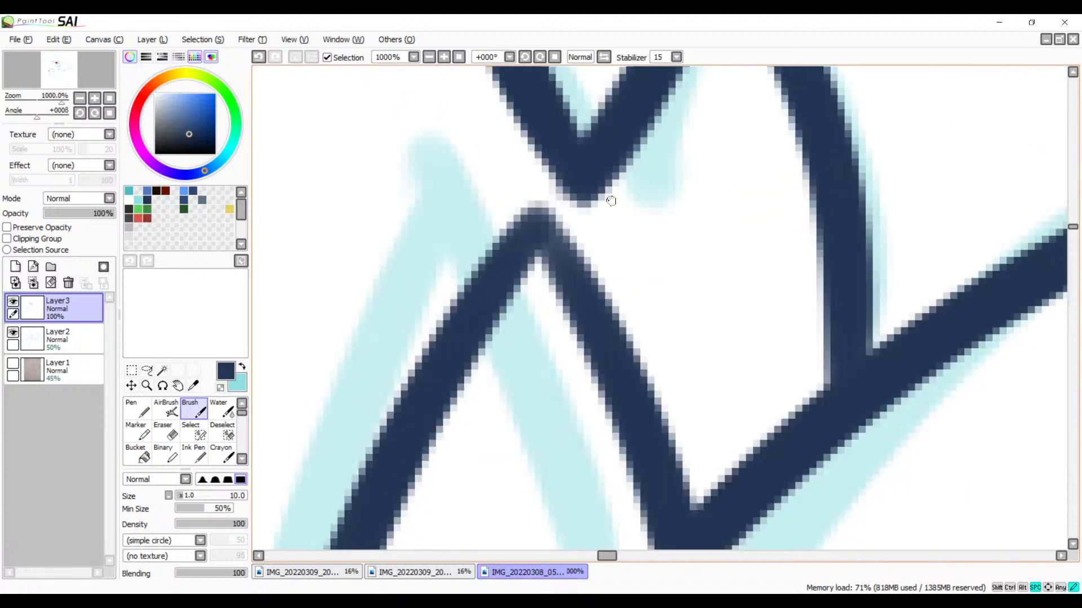
drag(536, 236, 613, 341)
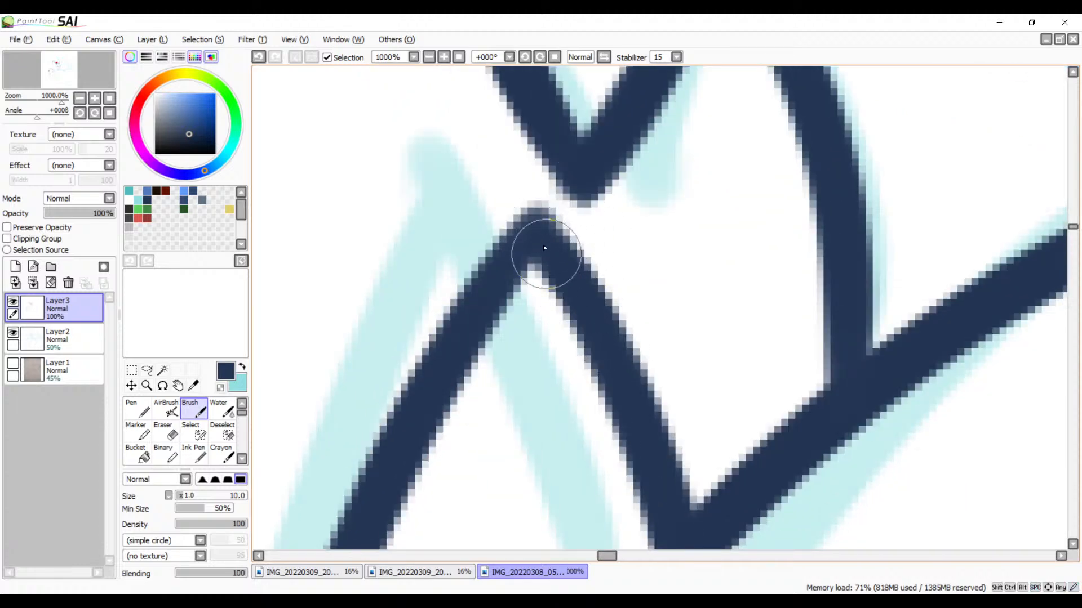
drag(546, 254, 613, 348)
Step: Erase the blurry excess ink below the tip of the upper tooth nearer the diagonal line
drag(485, 217, 617, 531)
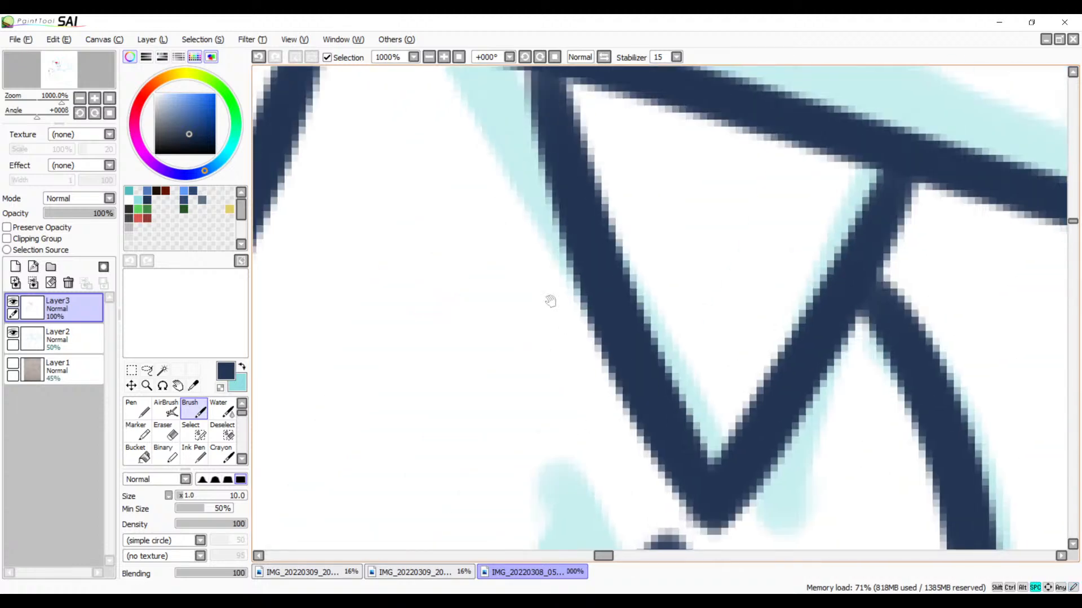
drag(551, 299, 772, 448)
mouse_move(526, 334)
mouse_down()
mouse_move(675, 309)
mouse_move(705, 236)
mouse_up()
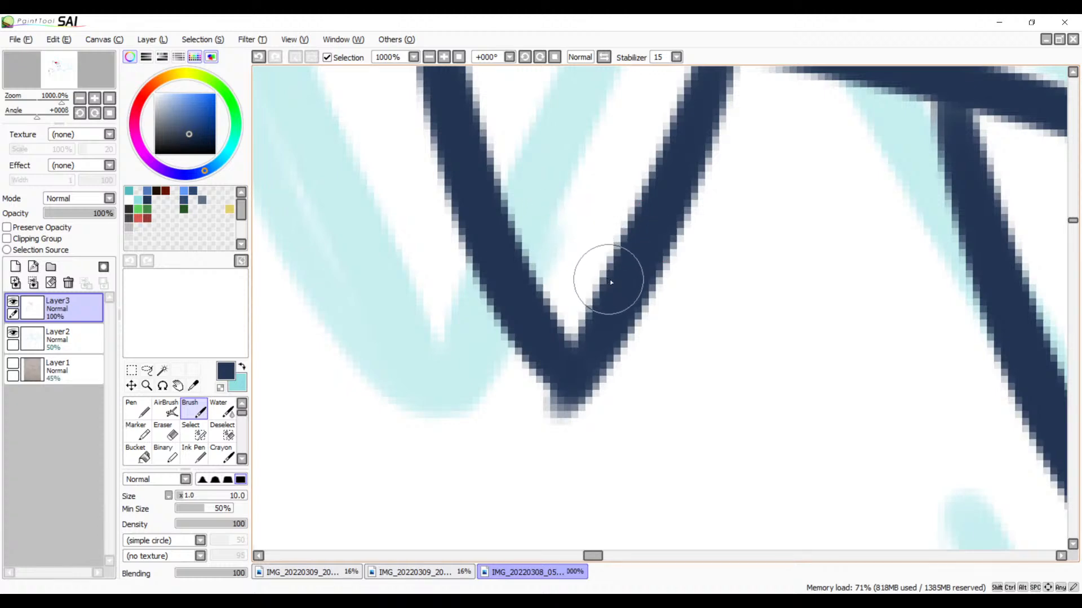
key(e)
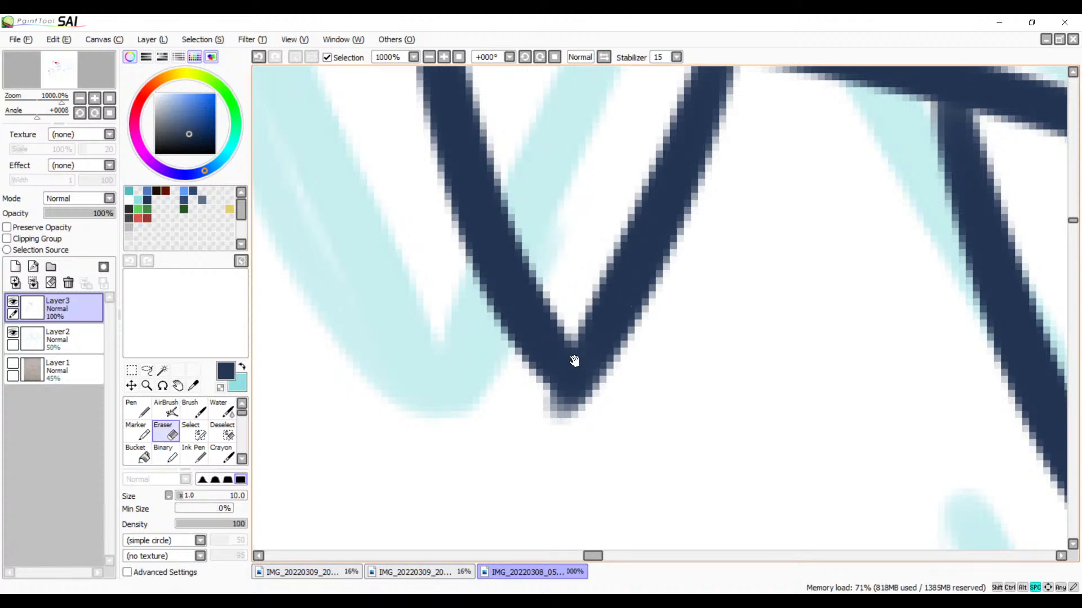
scroll(571, 360, down, 2)
mouse_move(530, 290)
mouse_down()
mouse_move(563, 321)
mouse_move(522, 299)
mouse_move(633, 304)
mouse_move(608, 275)
mouse_up()
key(ctrl+z)
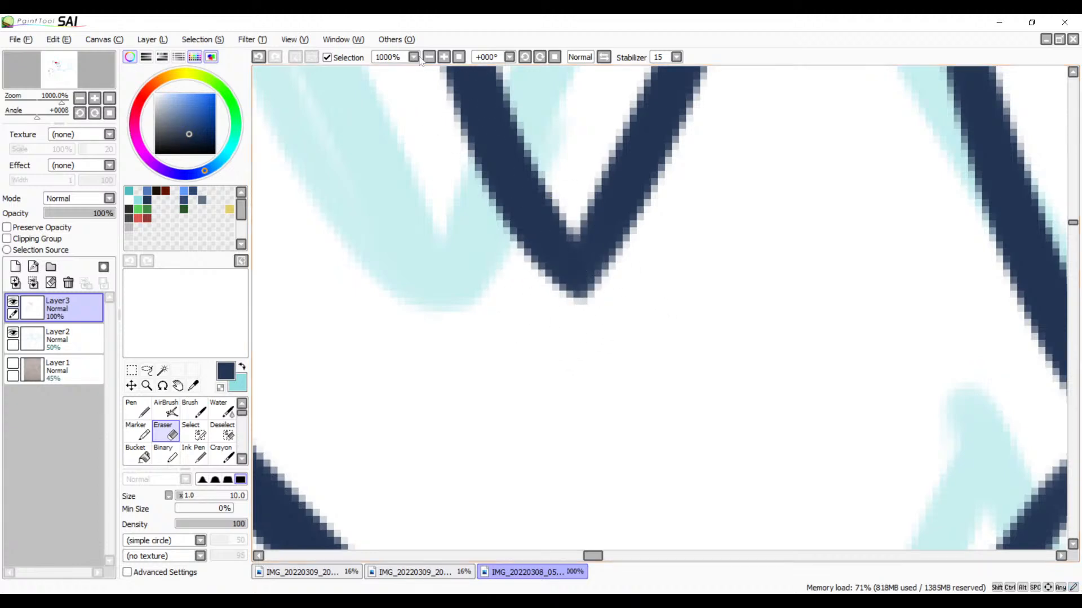
Step: Erase the end of the lower corner tooth's left side that sticks out below the lip line
click(429, 57)
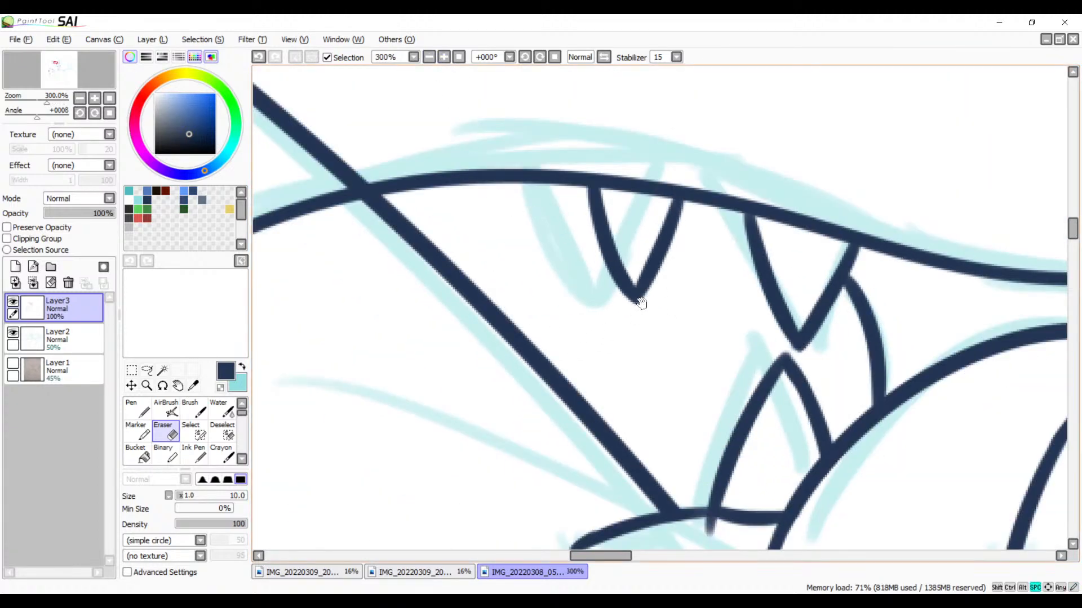
mouse_move(640, 303)
mouse_down()
mouse_move(595, 276)
mouse_move(543, 271)
mouse_up()
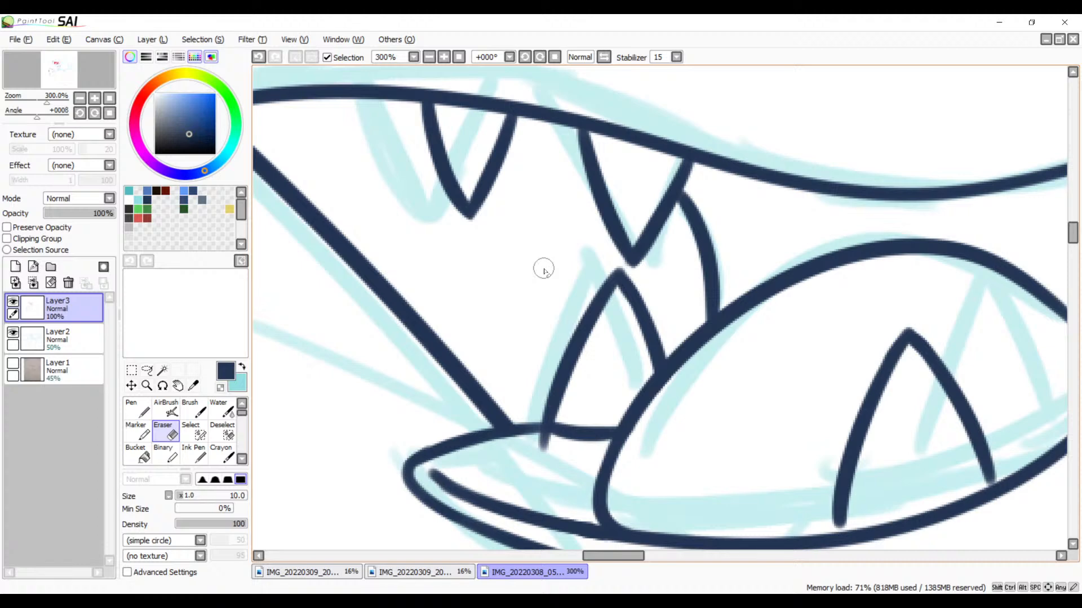
click(444, 57)
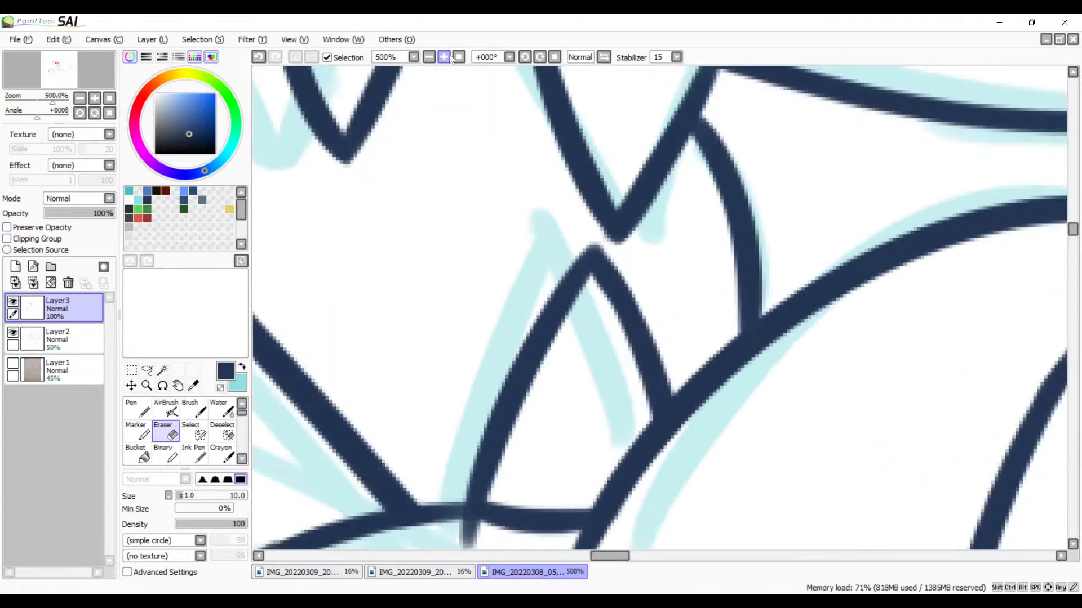
click(444, 57)
drag(555, 212, 548, 282)
drag(427, 493, 698, 149)
mouse_move(669, 289)
mouse_down()
mouse_move(635, 284)
mouse_move(671, 291)
mouse_move(678, 283)
mouse_up()
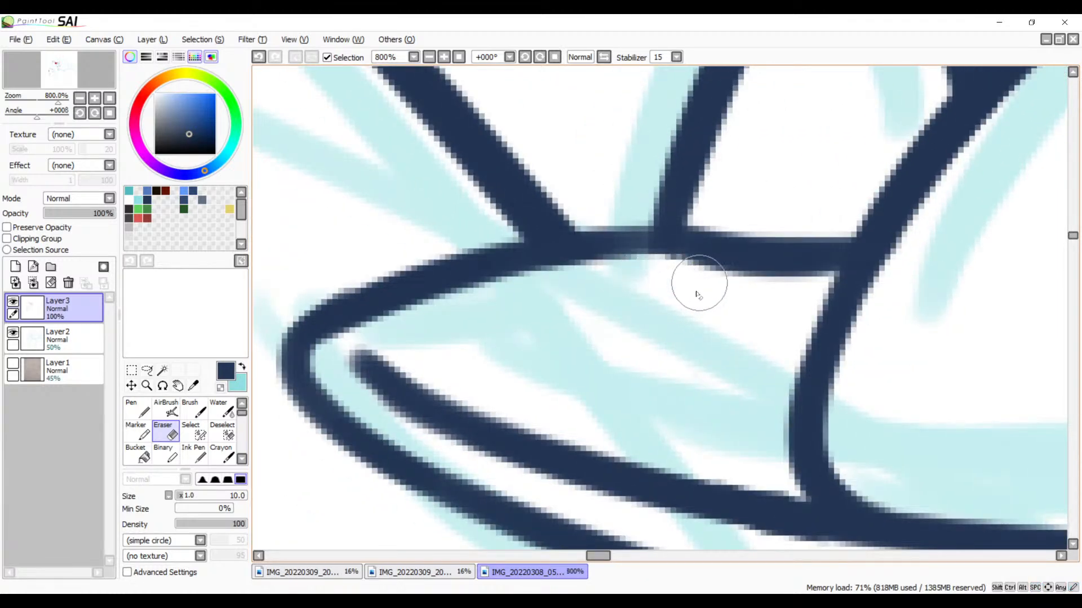
Step: Darken the faded lip line on both sides of the lower corner tooth's base with Brush strokes
key(b)
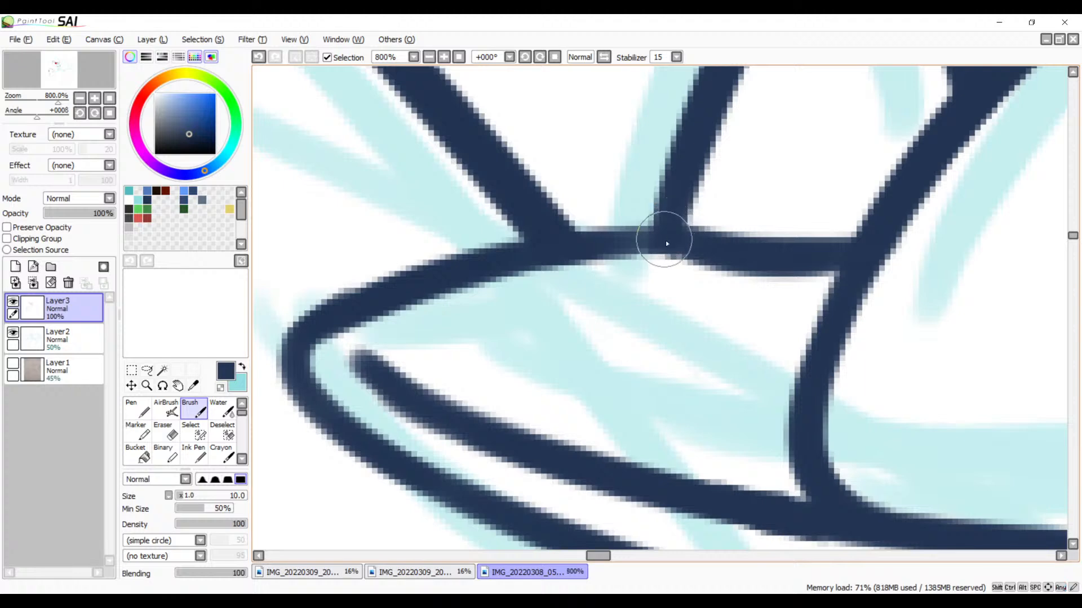
drag(664, 242, 530, 263)
key(ctrl+z)
drag(656, 245, 530, 263)
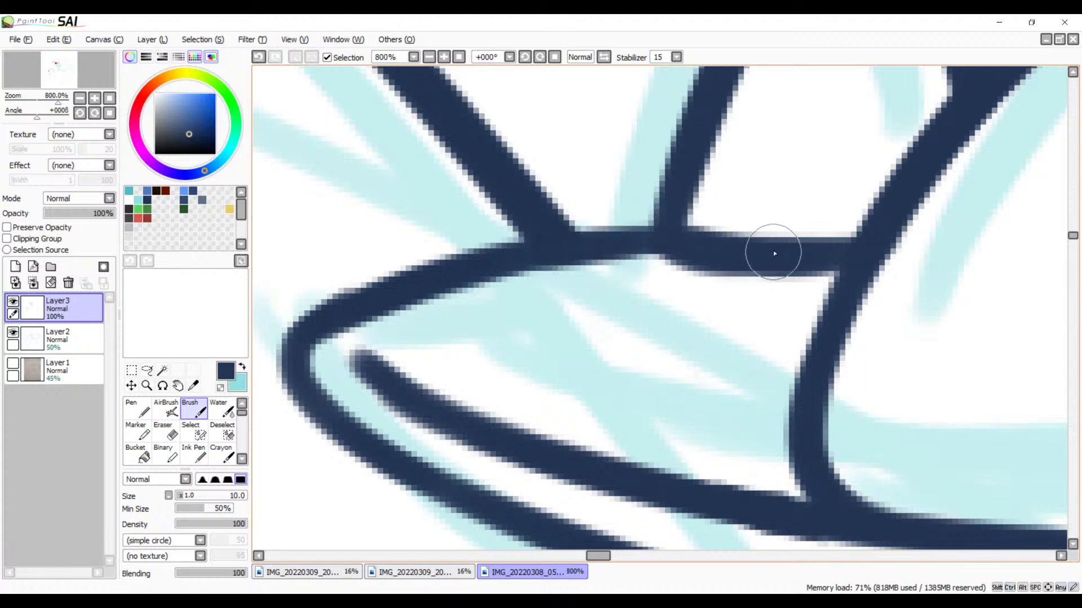
key(ctrl+z)
drag(674, 245, 789, 259)
key(space)
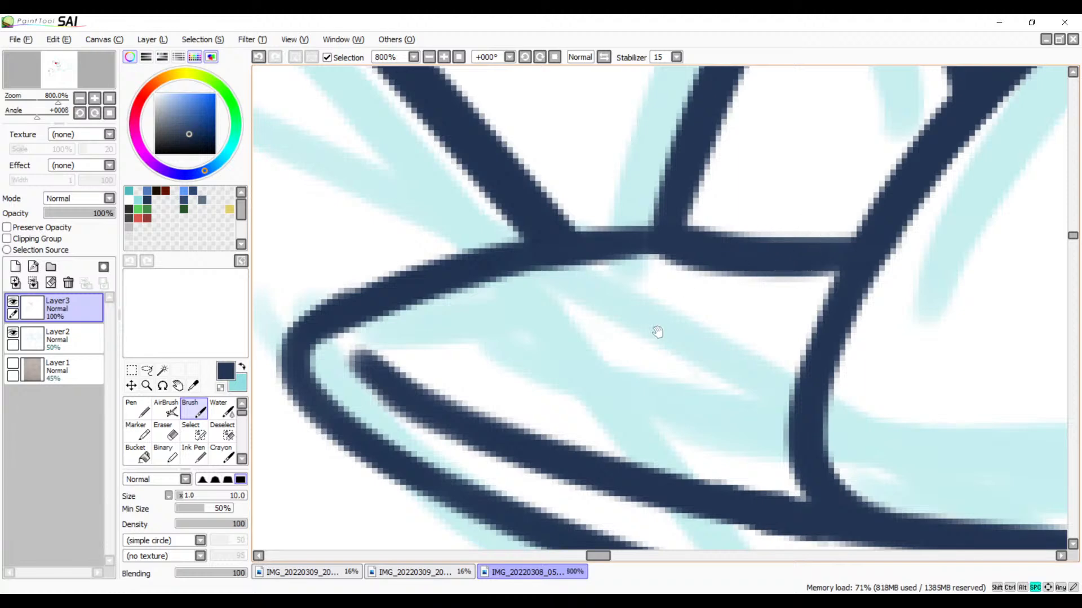
Step: Ink a short rounded hook at the open end of the inner lower lip line, inside the mouth corner
drag(657, 332, 763, 251)
drag(475, 278, 562, 230)
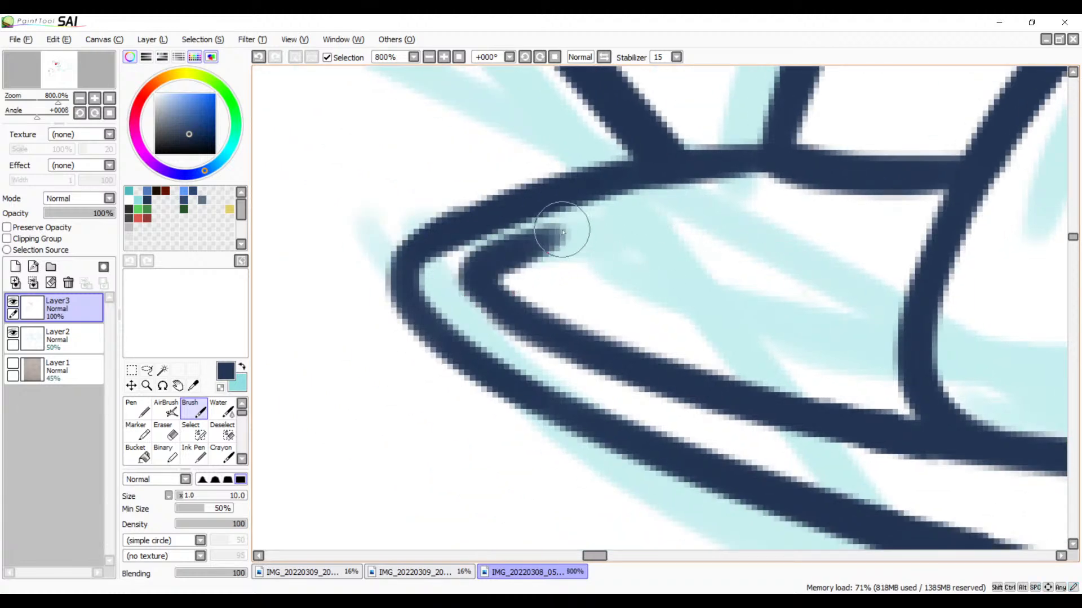
key(ctrl+z)
mouse_move(498, 248)
mouse_down()
mouse_move(477, 284)
mouse_move(507, 286)
mouse_up()
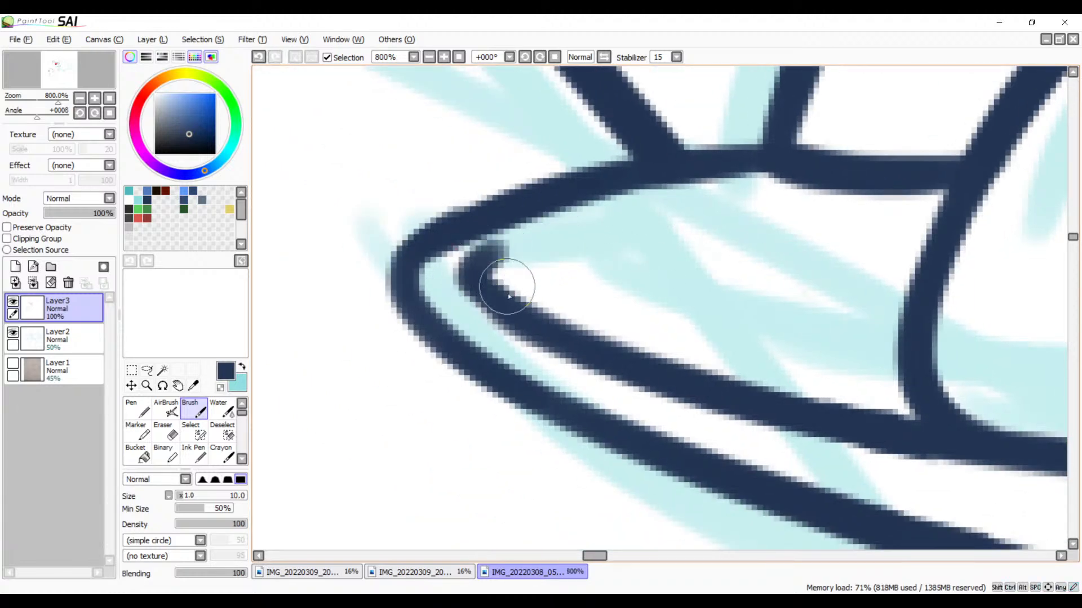
key(ctrl+z)
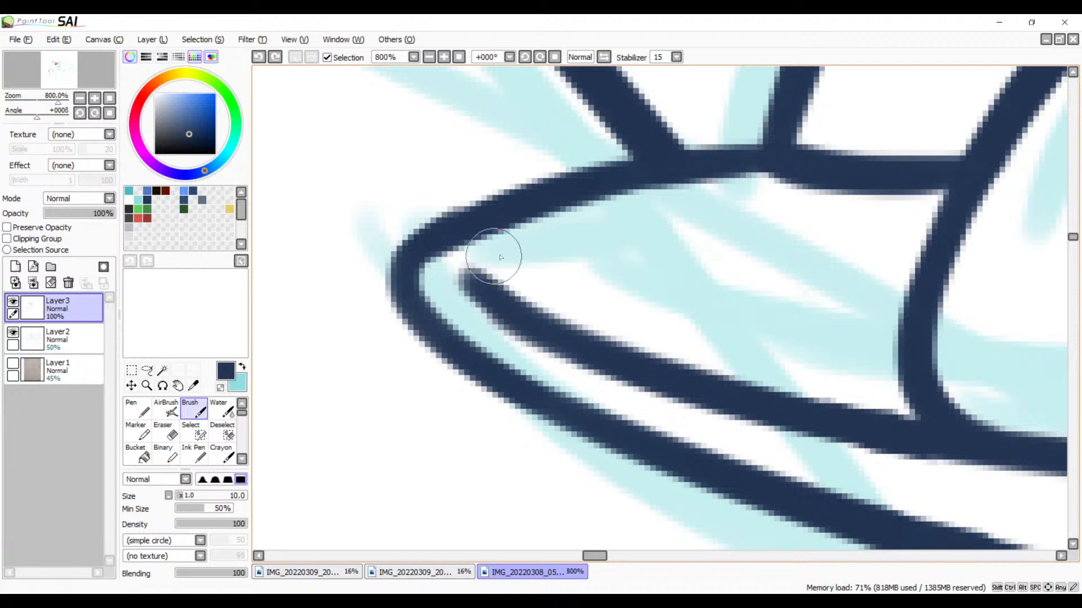
drag(501, 248, 492, 296)
key(ctrl+z)
drag(507, 245, 512, 316)
Step: Review the inked mouth and teeth as a whole, and inspect the open right end of the tongue arc
mouse_move(699, 322)
mouse_down()
mouse_move(570, 282)
mouse_move(461, 396)
mouse_up()
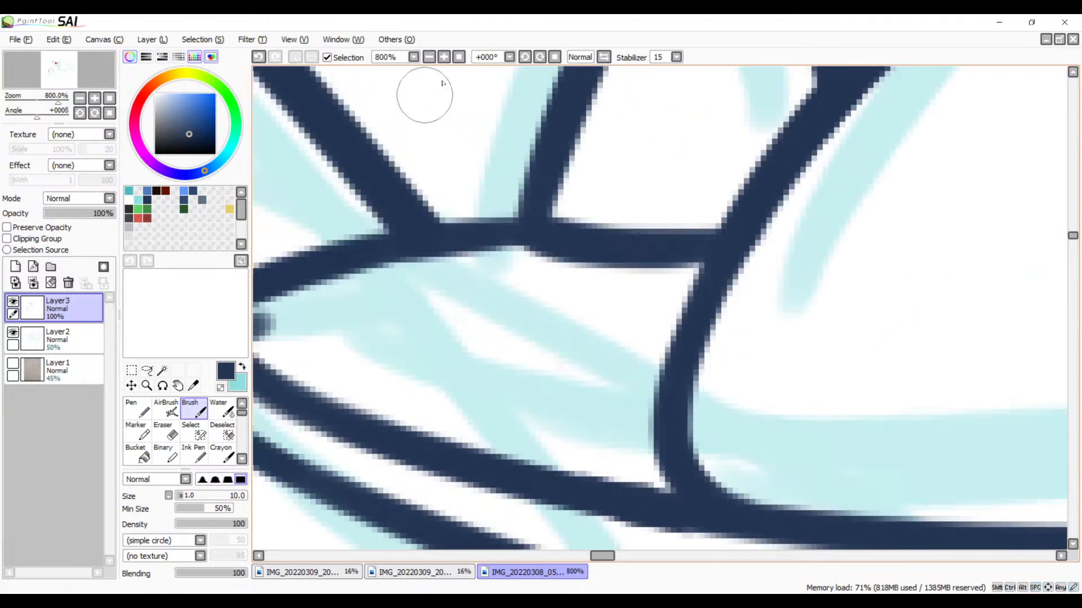
click(429, 59)
click(430, 59)
click(430, 59)
click(430, 58)
click(430, 58)
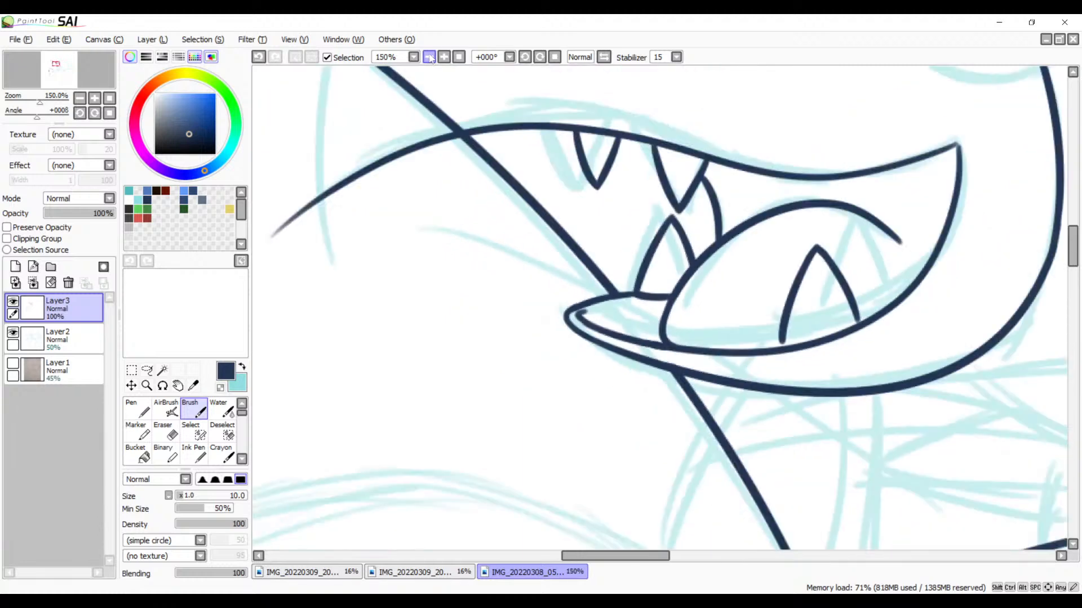
click(430, 59)
drag(569, 269, 516, 422)
drag(731, 367, 679, 279)
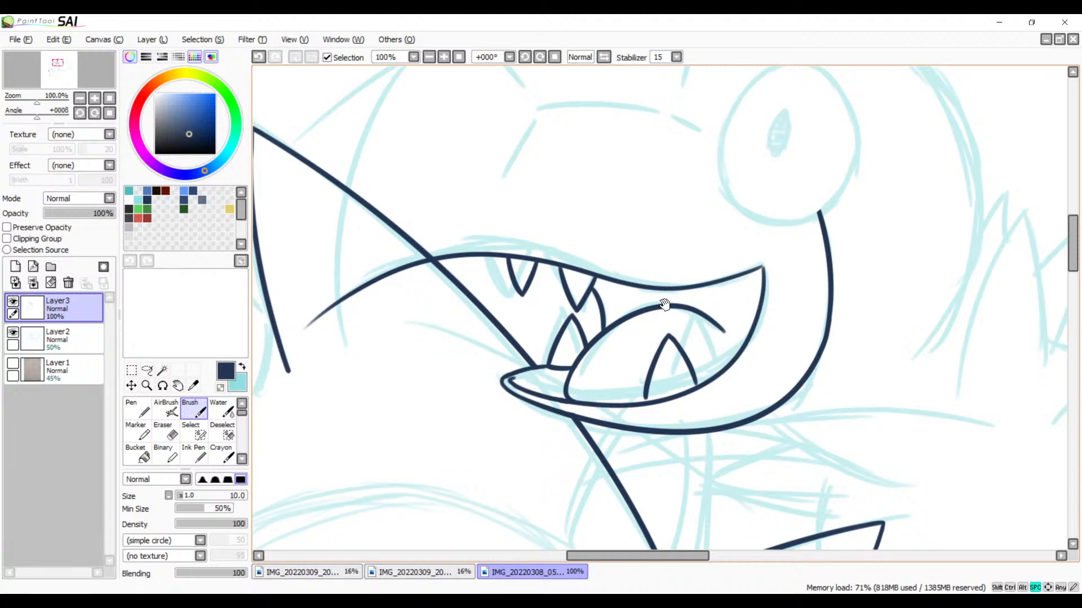
drag(635, 312, 673, 347)
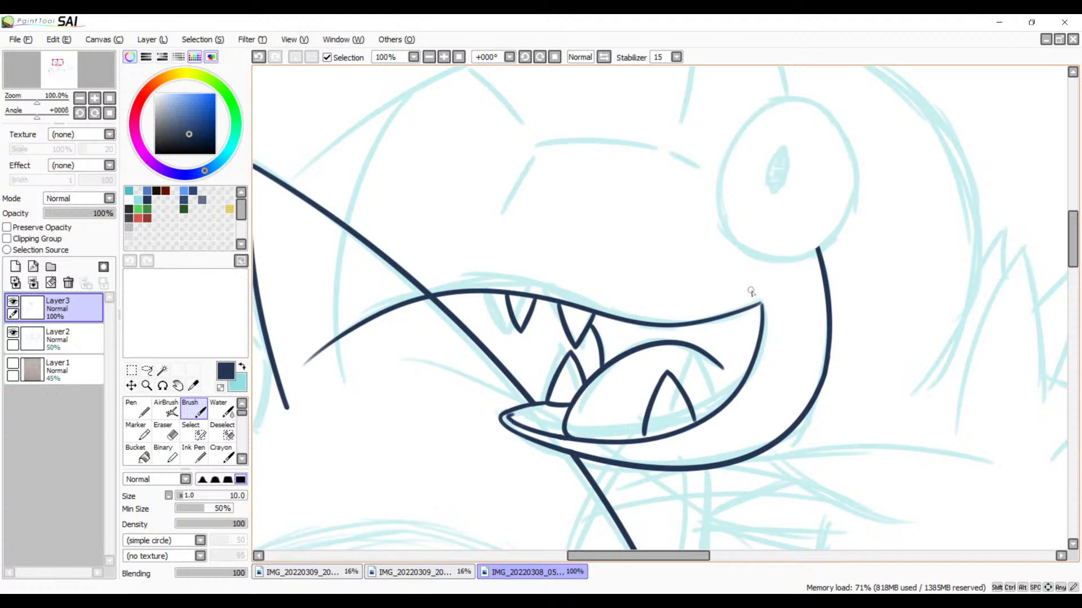
click(446, 59)
click(447, 59)
click(446, 59)
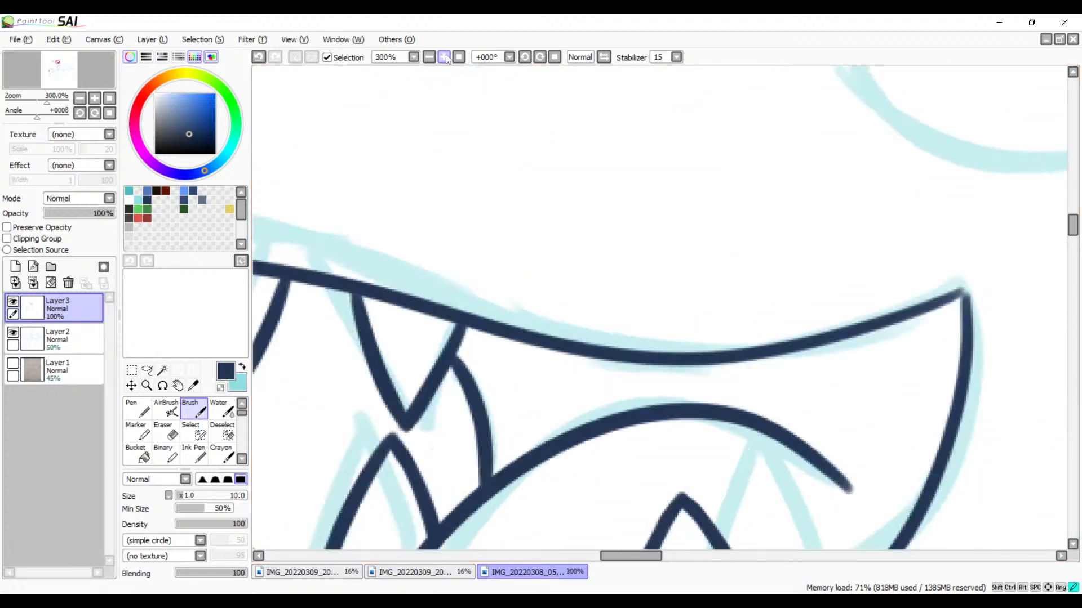
drag(751, 363, 621, 144)
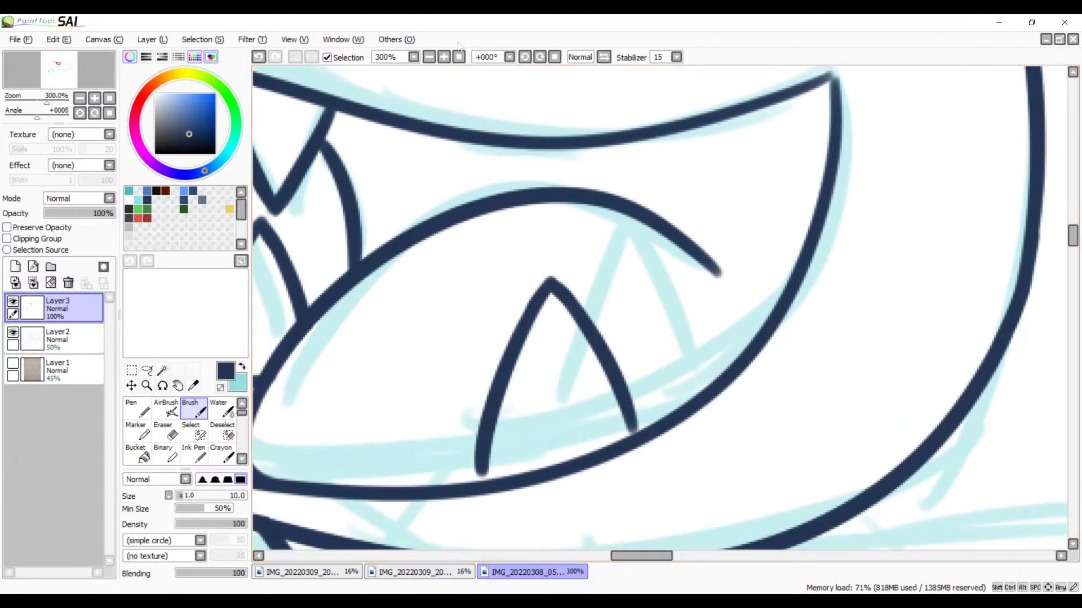
click(445, 58)
click(445, 58)
drag(711, 291, 645, 231)
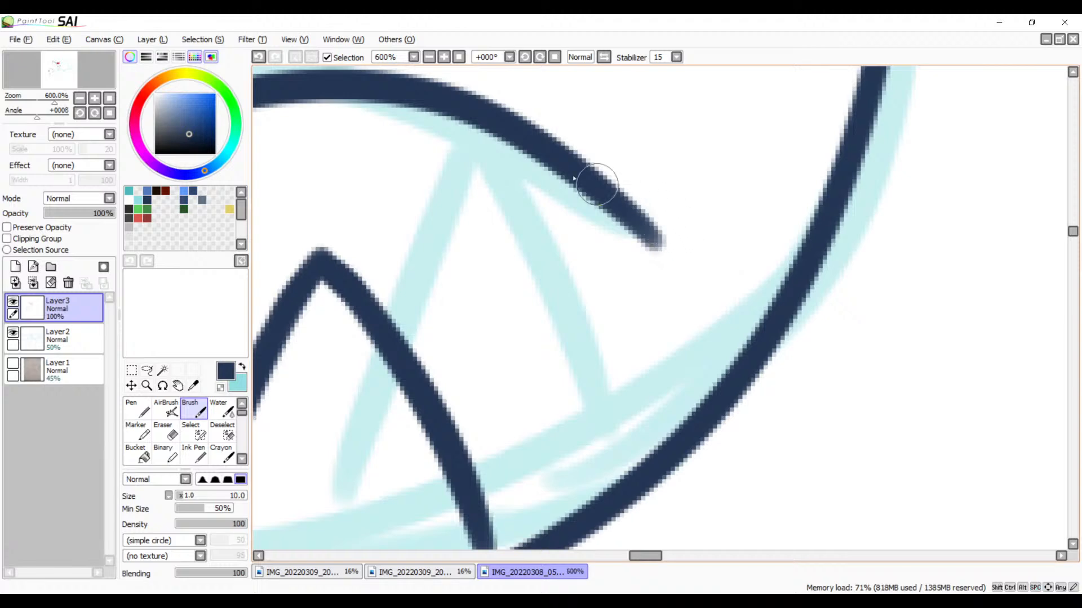
mouse_move(571, 175)
mouse_down()
mouse_move(659, 252)
mouse_move(727, 323)
mouse_up()
key(ctrl+z)
drag(604, 192, 750, 335)
key(ctrl+z)
mouse_move(599, 189)
mouse_down()
mouse_move(751, 373)
mouse_move(735, 356)
mouse_up()
key(ctrl+z)
mouse_move(589, 181)
mouse_down()
mouse_move(634, 209)
mouse_move(750, 356)
mouse_up()
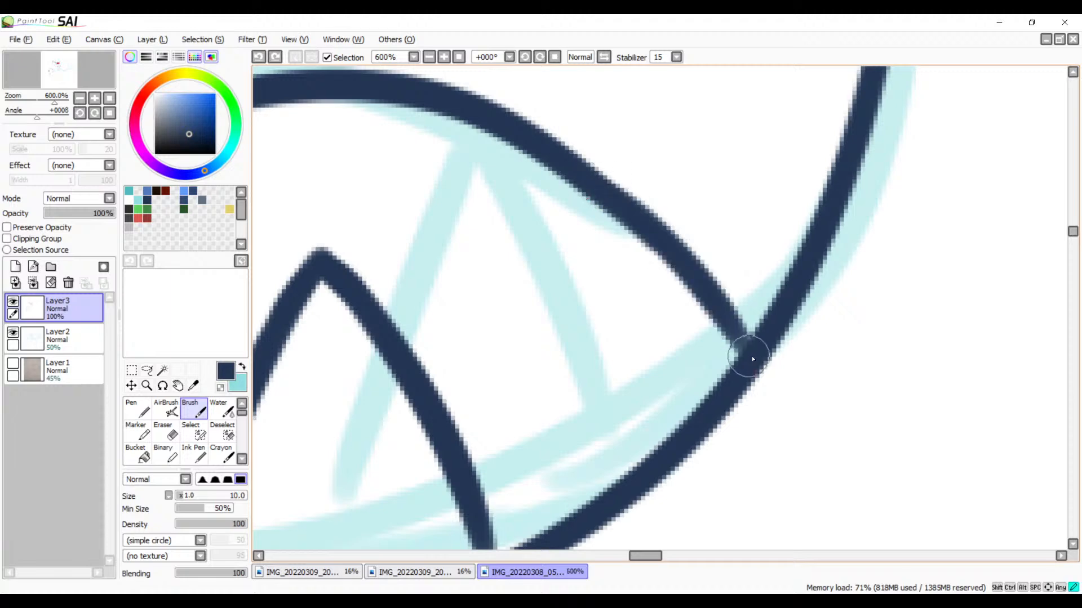
key(ctrl+z)
drag(590, 177, 736, 363)
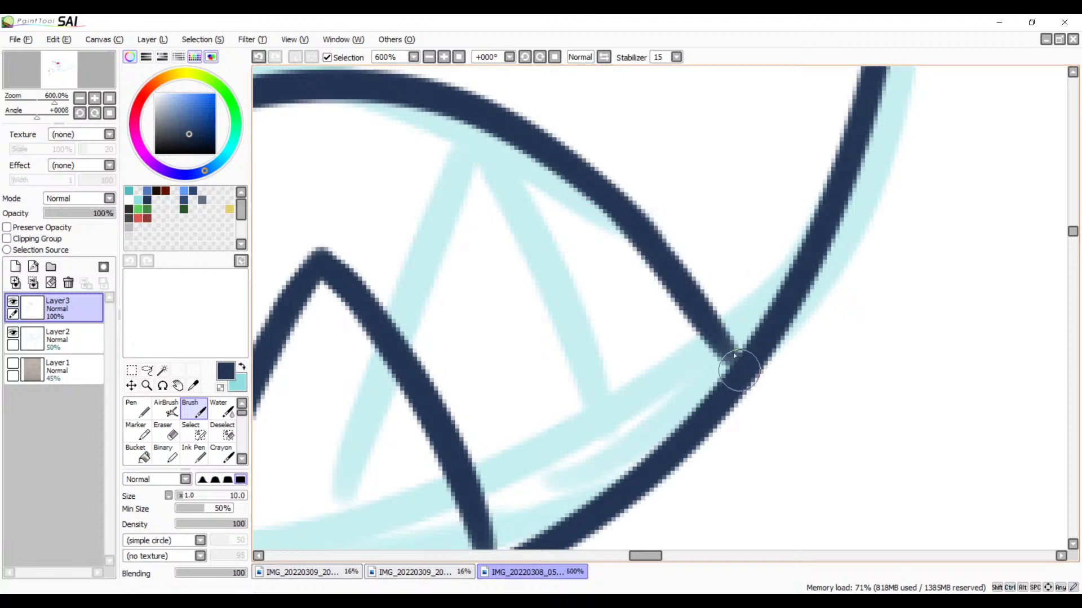
key(ctrl+z)
Step: Extend the right end of the tongue arc in a downward curve until it joins the lower mouth line
drag(646, 231, 738, 356)
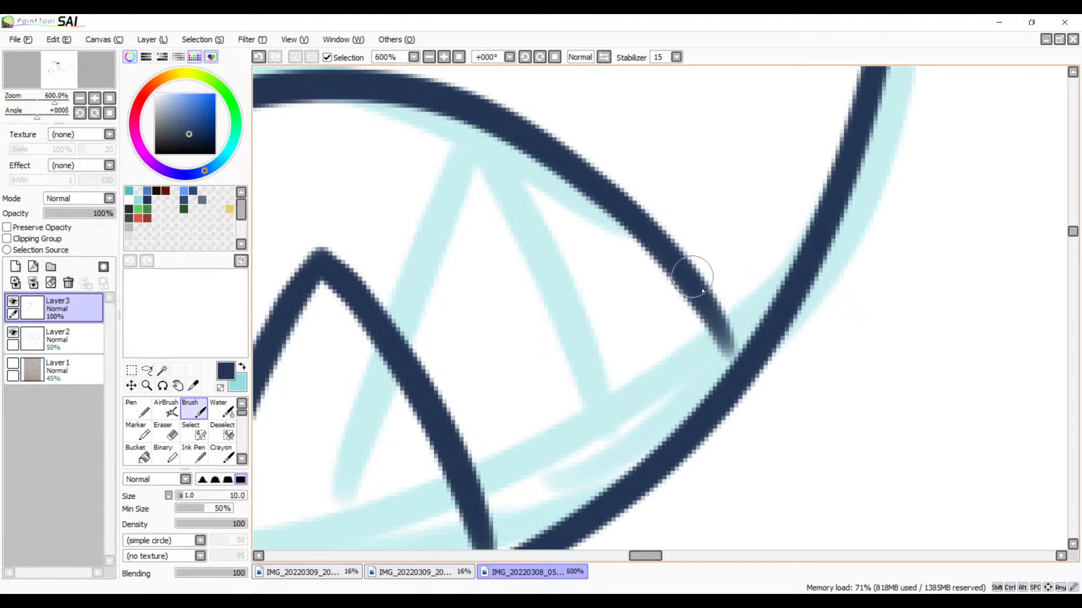
drag(701, 308, 744, 380)
key(ctrl+z)
drag(696, 278, 726, 361)
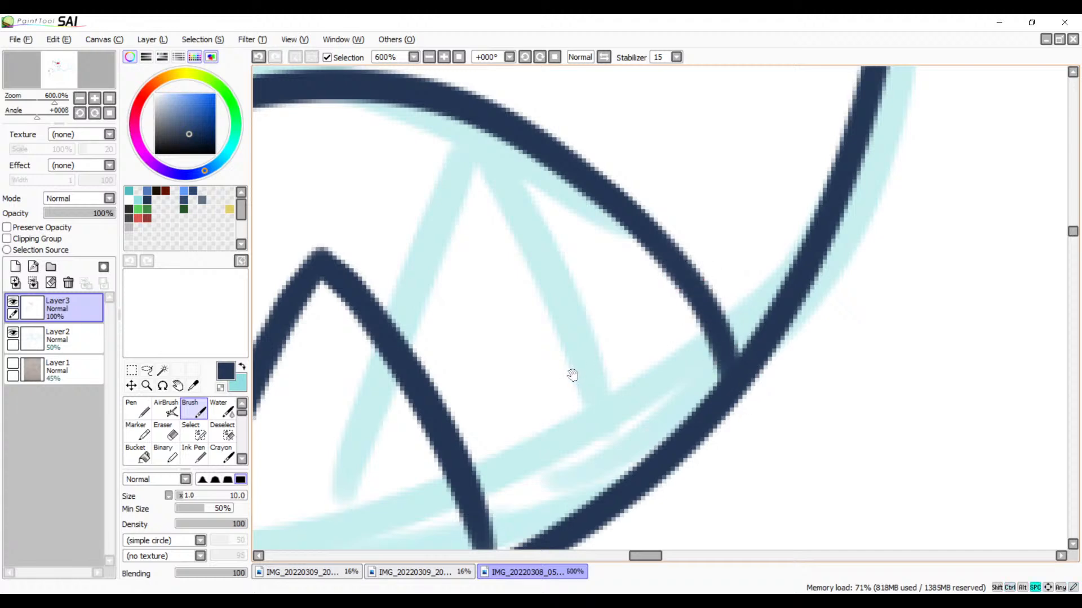
Step: Extend the left side of the large lower tooth inside the tongue shape down to the lower mouth line
drag(572, 374, 712, 317)
drag(577, 395, 785, 309)
drag(726, 385, 650, 300)
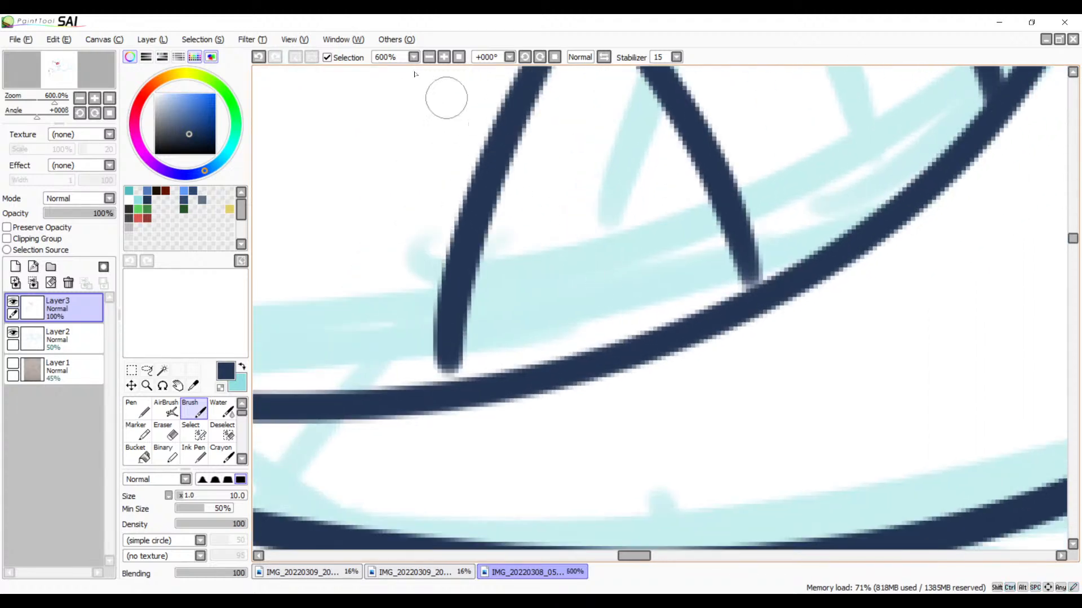
click(444, 57)
click(444, 57)
click(444, 57)
drag(495, 279, 680, 179)
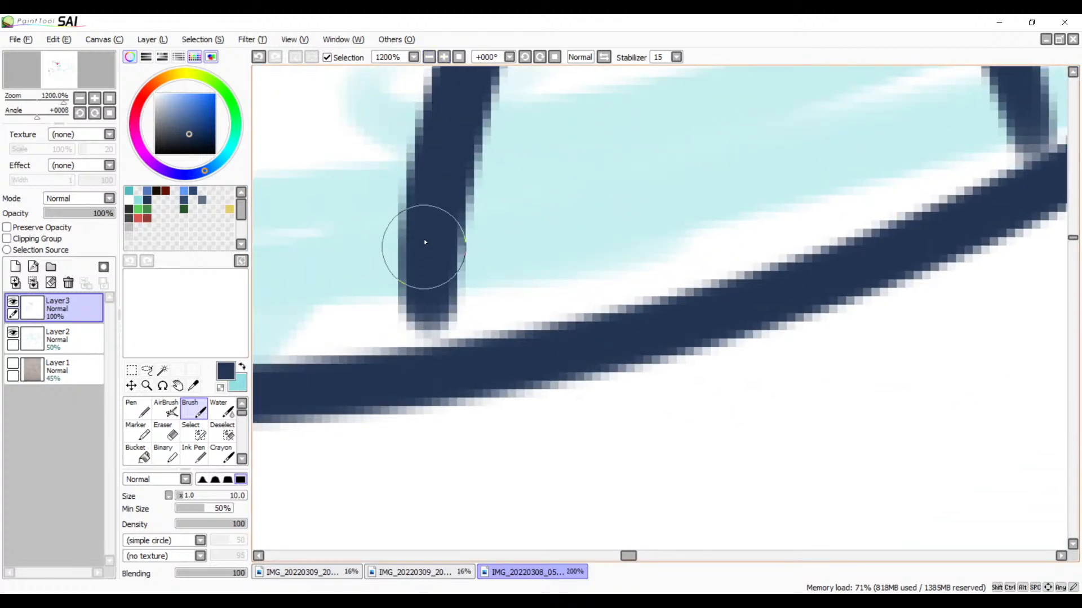
drag(426, 248, 415, 366)
key(ctrl+z)
drag(436, 229, 425, 364)
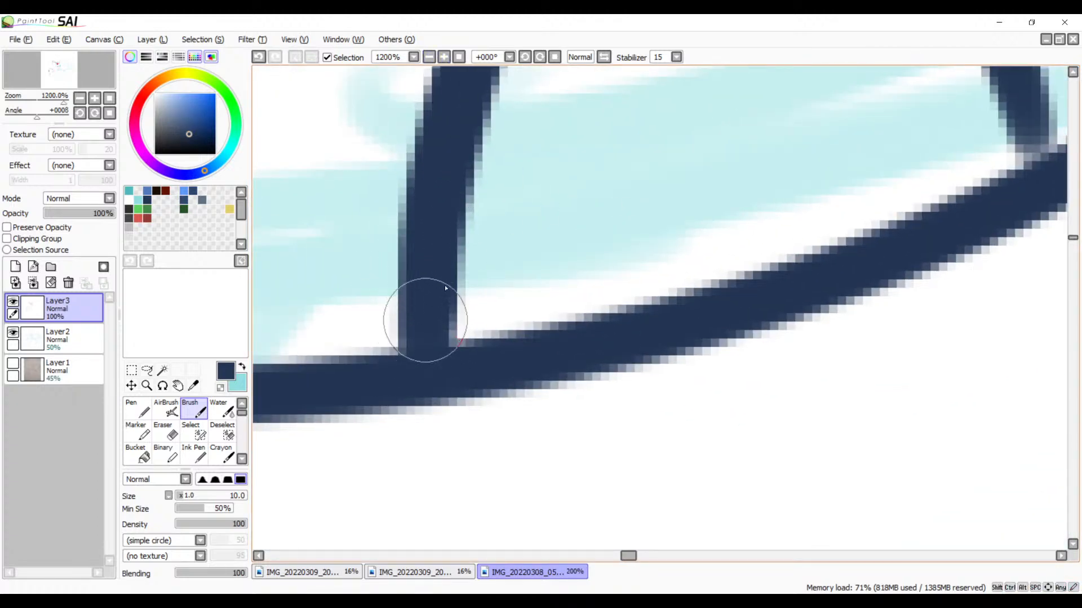
Step: Extend the right side of the large lower tooth so its base joins the lower mouth line
drag(636, 251, 276, 449)
drag(647, 248, 676, 379)
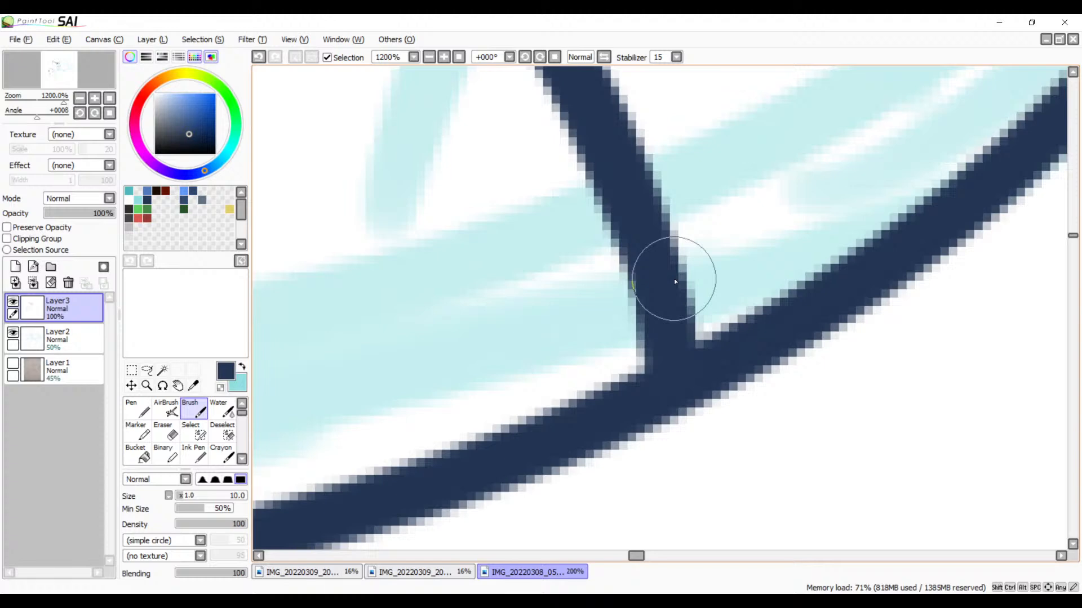
click(429, 58)
click(428, 60)
click(428, 60)
click(429, 60)
click(428, 60)
click(428, 60)
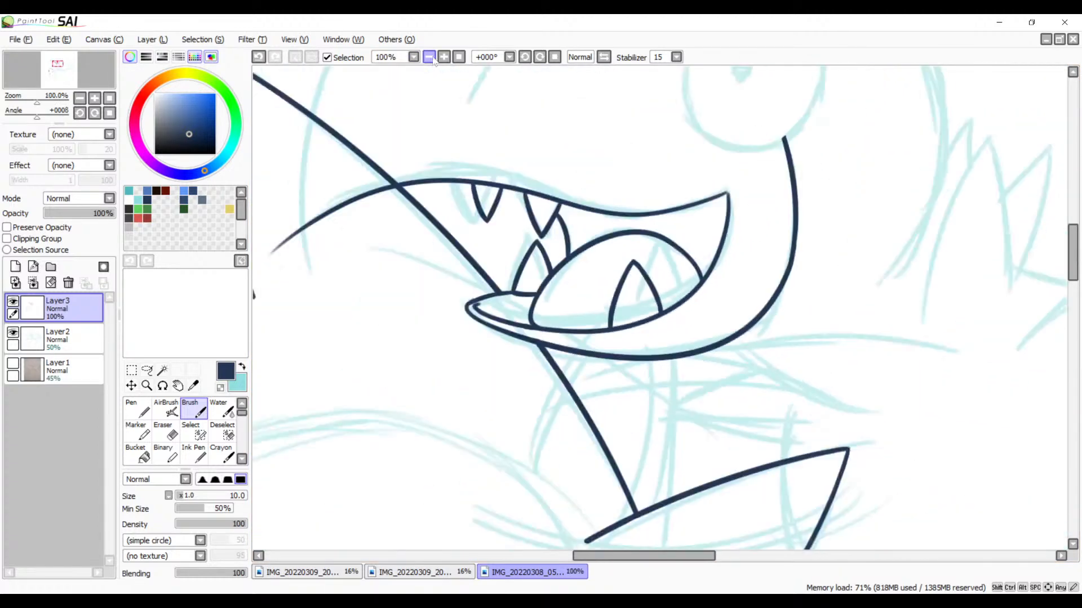
key(space)
drag(555, 243, 601, 395)
mouse_move(629, 331)
mouse_down()
mouse_move(731, 285)
mouse_move(683, 296)
mouse_move(534, 169)
mouse_move(567, 278)
mouse_move(541, 323)
mouse_up()
key(space)
mouse_move(610, 365)
mouse_down()
mouse_move(624, 289)
mouse_move(603, 394)
mouse_move(647, 369)
mouse_move(675, 327)
mouse_move(809, 261)
mouse_up()
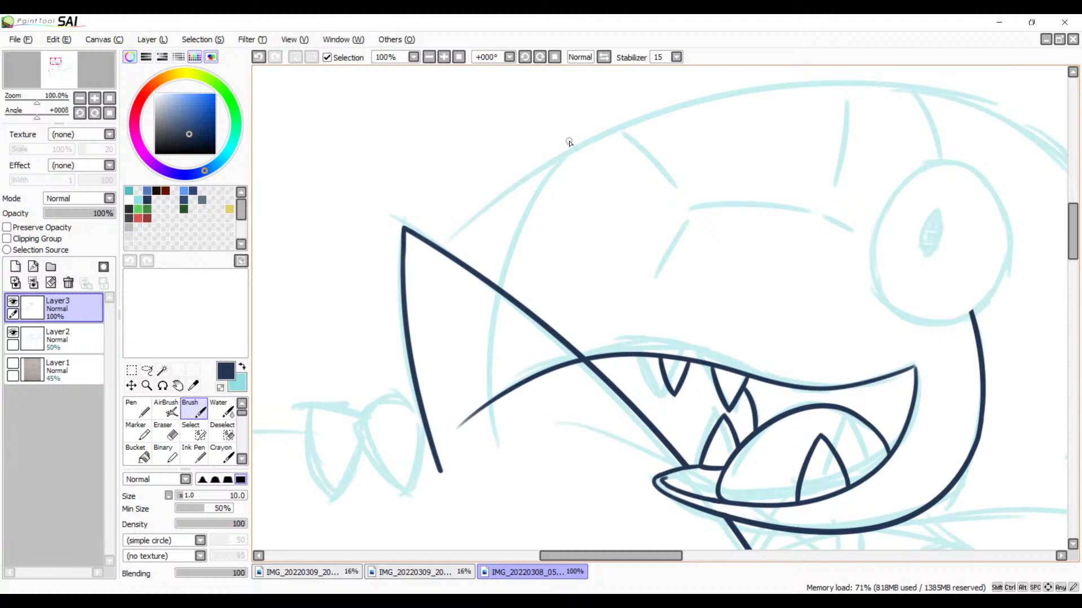
drag(579, 128, 476, 455)
key(ctrl+z)
mouse_move(576, 128)
mouse_down()
mouse_move(498, 427)
mouse_move(501, 496)
mouse_up()
key(ctrl+z)
drag(579, 126, 479, 507)
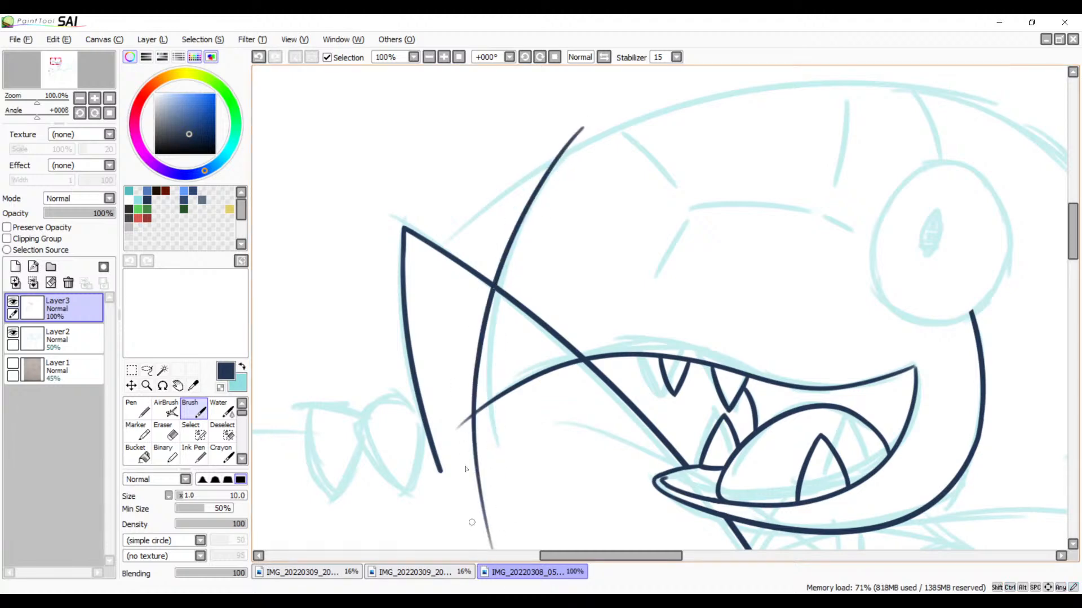
key(ctrl+z)
mouse_move(586, 126)
mouse_down()
mouse_move(494, 360)
mouse_move(488, 514)
mouse_up()
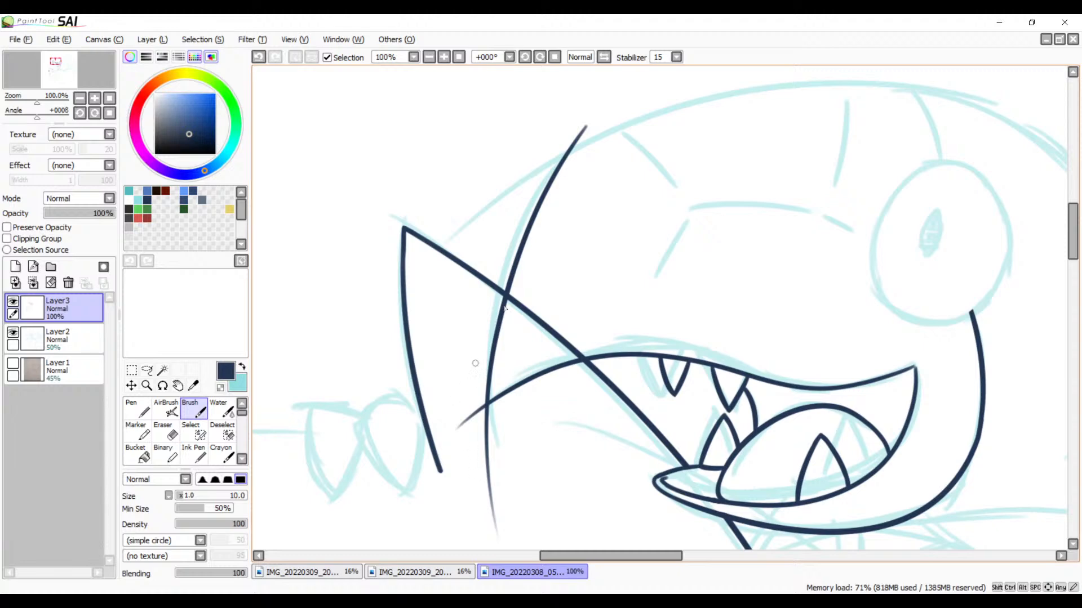
key(ctrl+z)
mouse_move(584, 126)
mouse_down()
mouse_move(501, 239)
mouse_move(488, 522)
mouse_up()
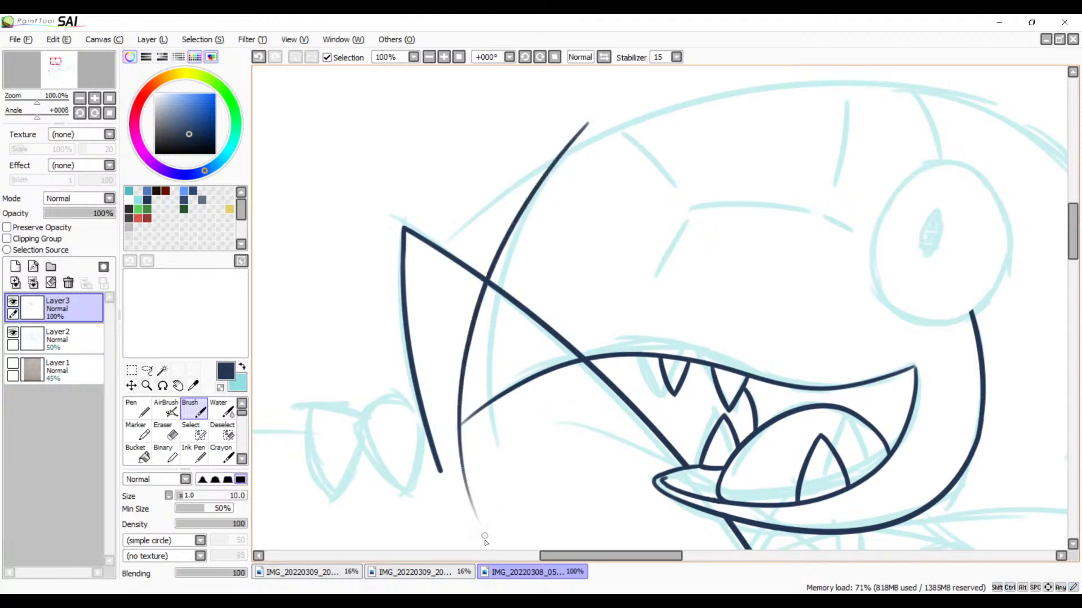
key(ctrl+z)
drag(585, 128, 514, 470)
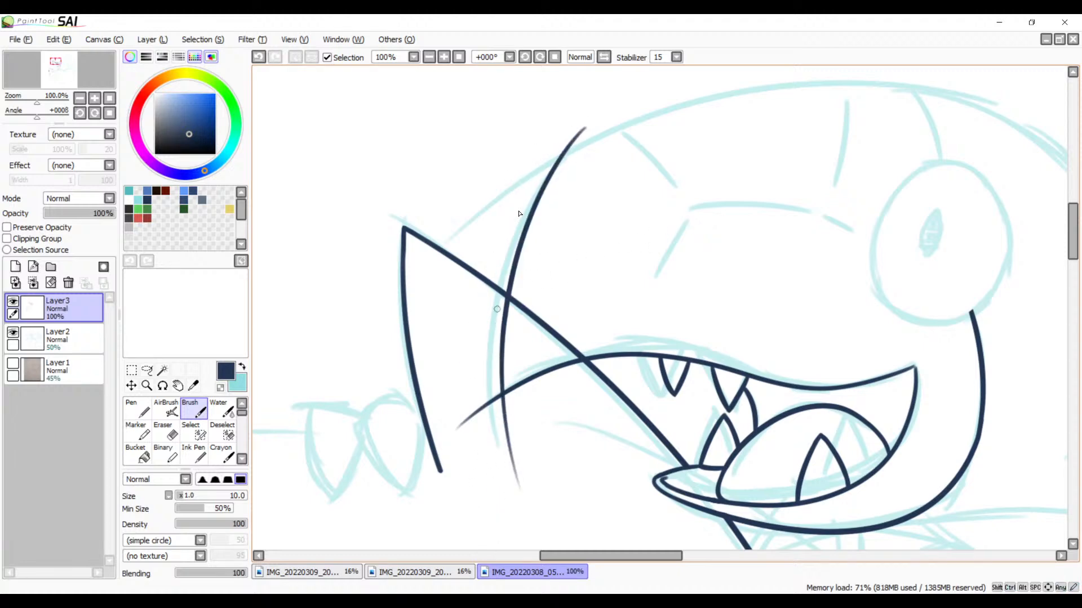
key(ctrl+z)
mouse_move(592, 116)
mouse_down()
mouse_move(474, 369)
mouse_move(501, 535)
mouse_up()
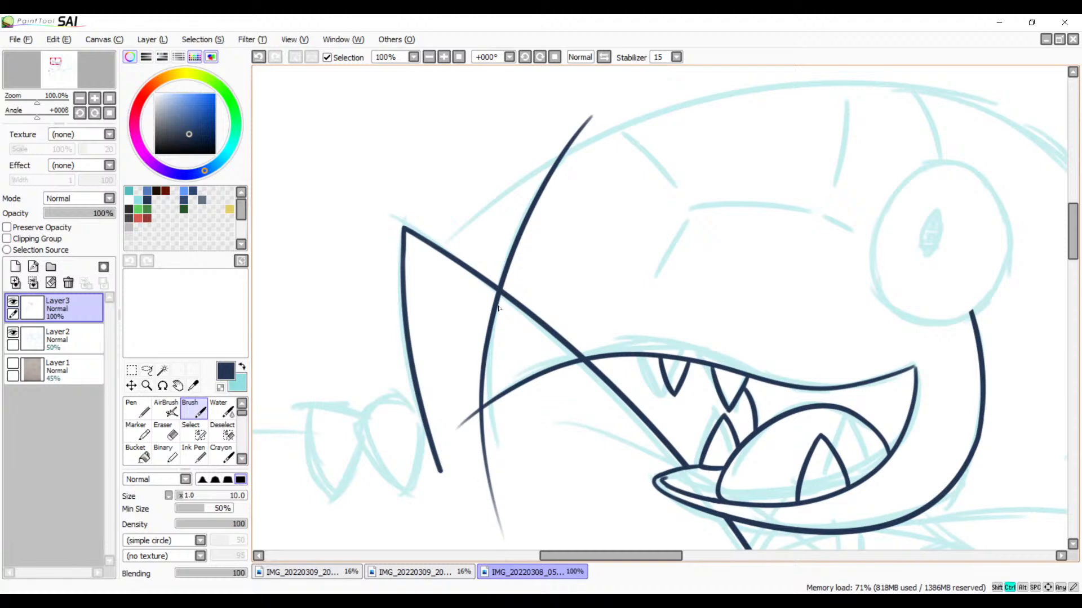
key(ctrl+z)
drag(596, 110, 506, 509)
key(ctrl+z)
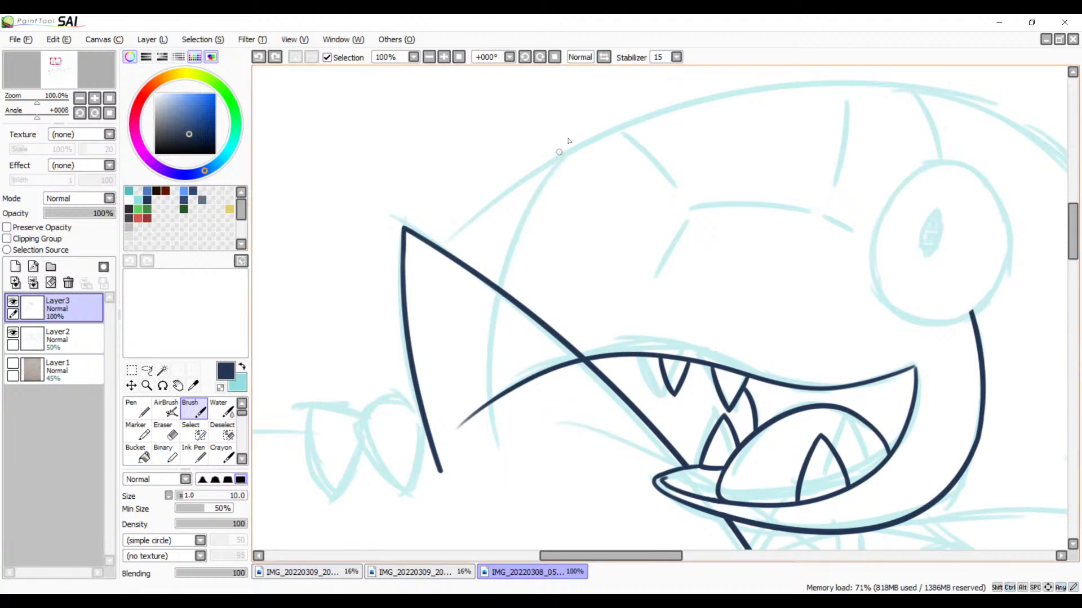
Step: Ink the curved front edge of the toothed creature's face, from the head outline down across the slanted beak line
mouse_move(583, 127)
mouse_down()
mouse_move(486, 409)
mouse_move(501, 538)
mouse_up()
key(ctrl+z)
mouse_move(597, 115)
mouse_down()
mouse_move(489, 434)
mouse_move(521, 534)
mouse_up()
mouse_move(655, 269)
mouse_down()
mouse_move(558, 239)
mouse_move(574, 233)
mouse_up()
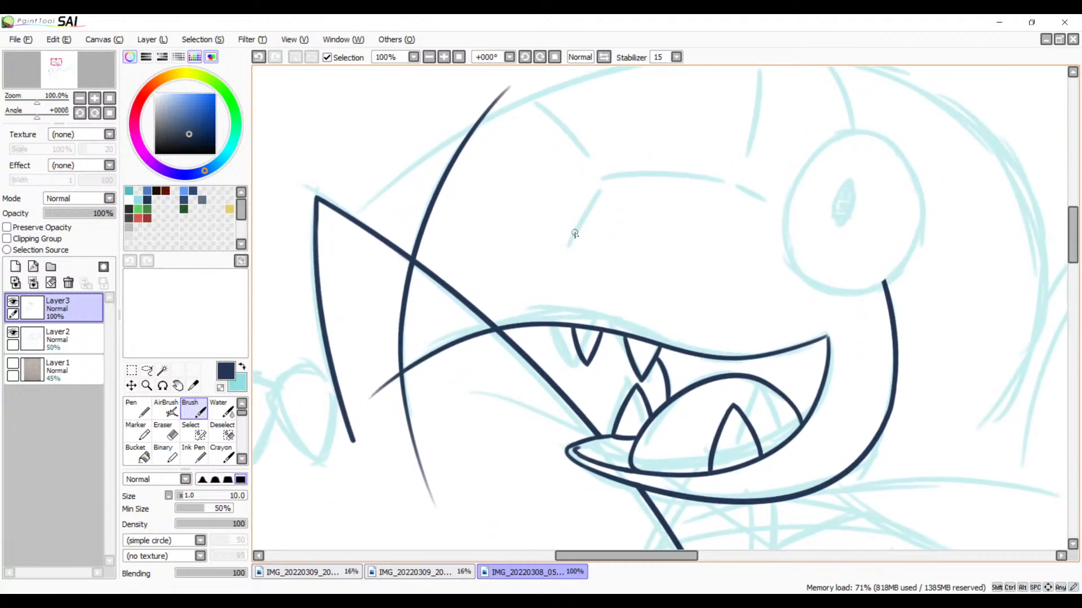
drag(729, 220, 599, 258)
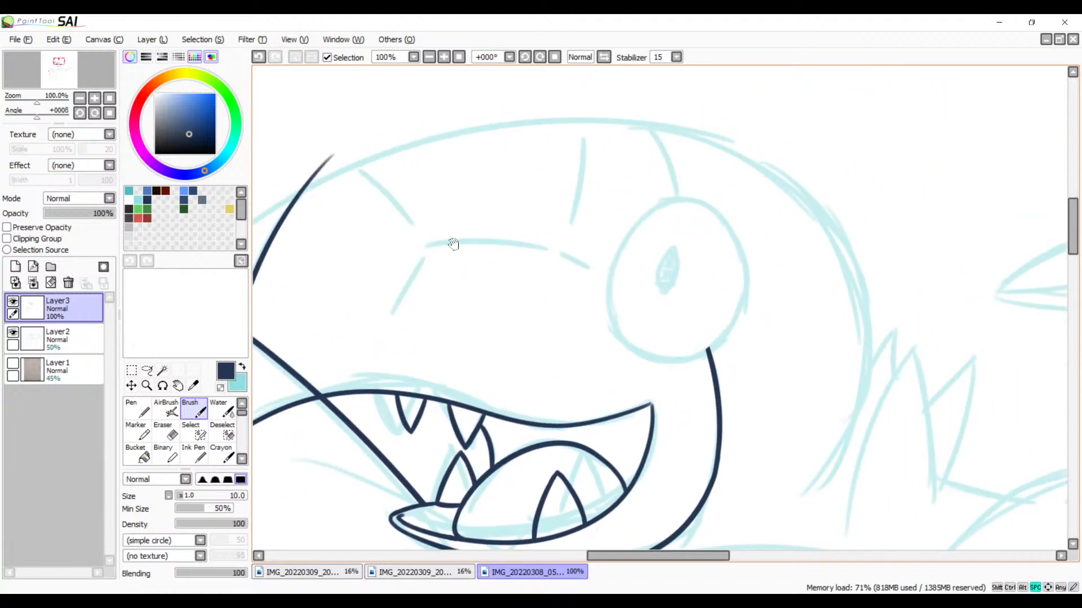
drag(451, 244, 665, 220)
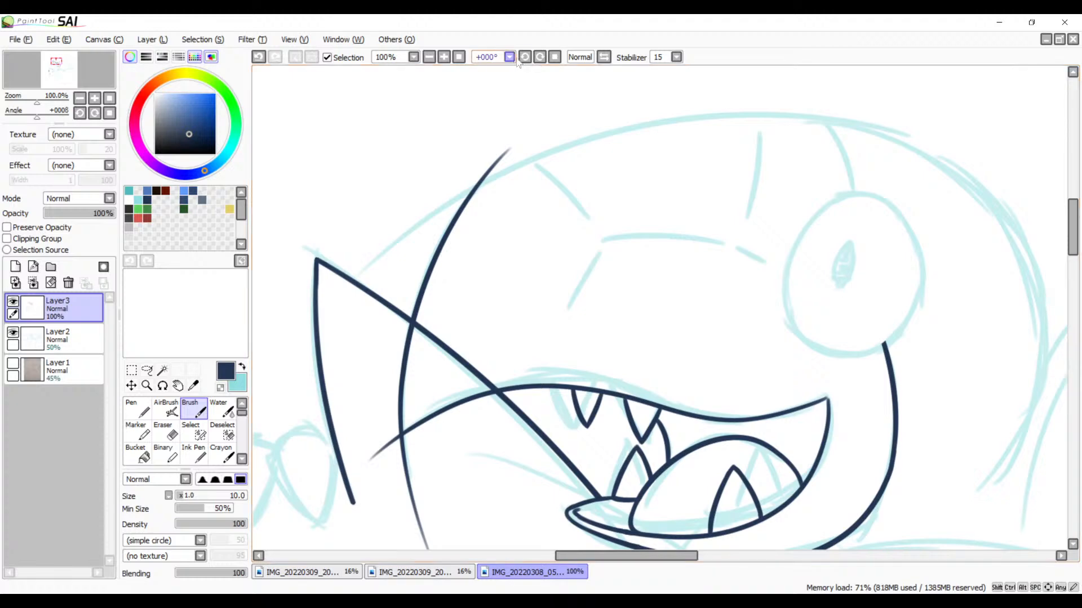
key(Delete)
key(Delete)
key(Delete)
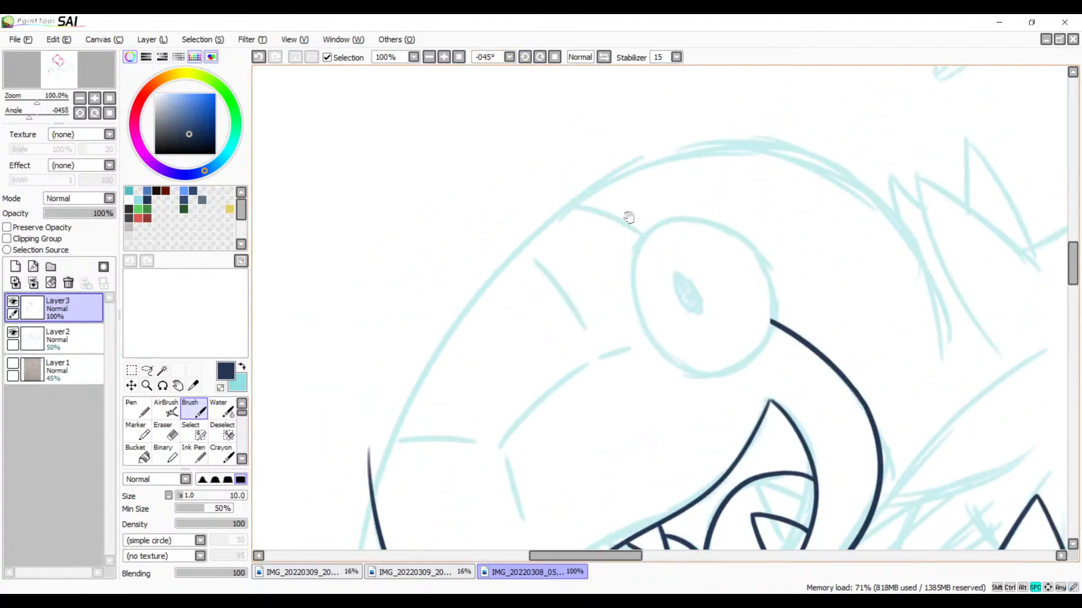
drag(629, 218, 669, 198)
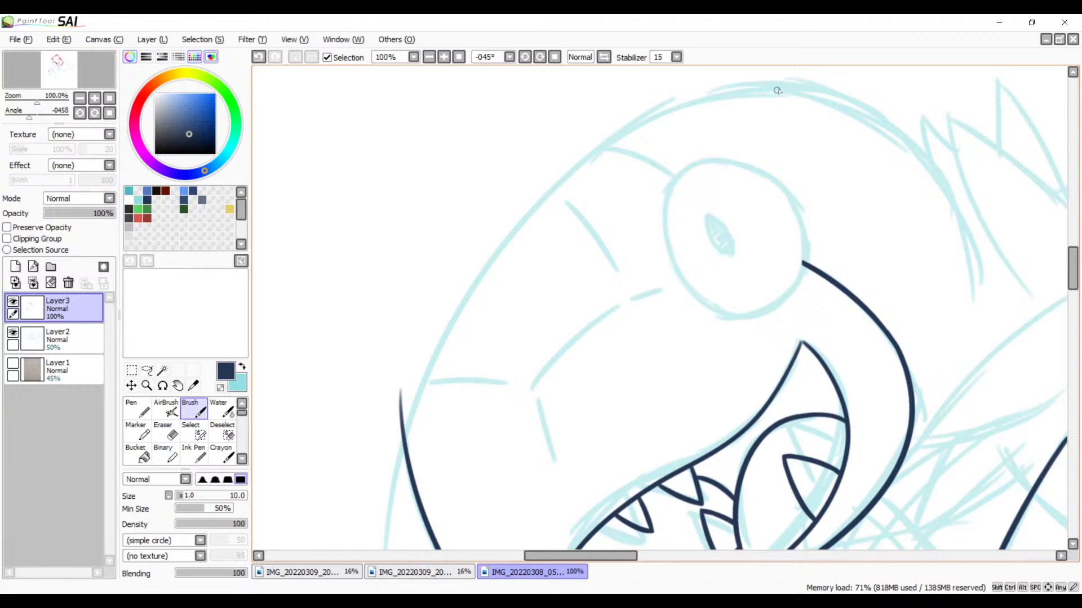
mouse_move(816, 93)
mouse_down()
mouse_move(471, 215)
mouse_move(317, 547)
mouse_up()
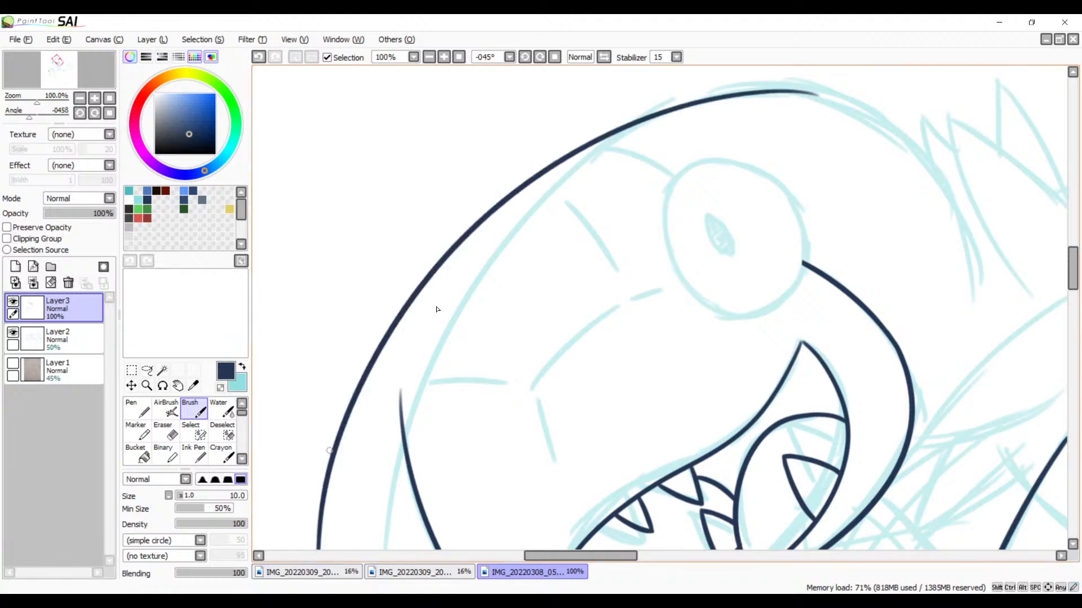
key(ctrl+z)
mouse_move(800, 88)
mouse_down()
mouse_move(730, 94)
mouse_move(394, 549)
mouse_up()
key(ctrl+z)
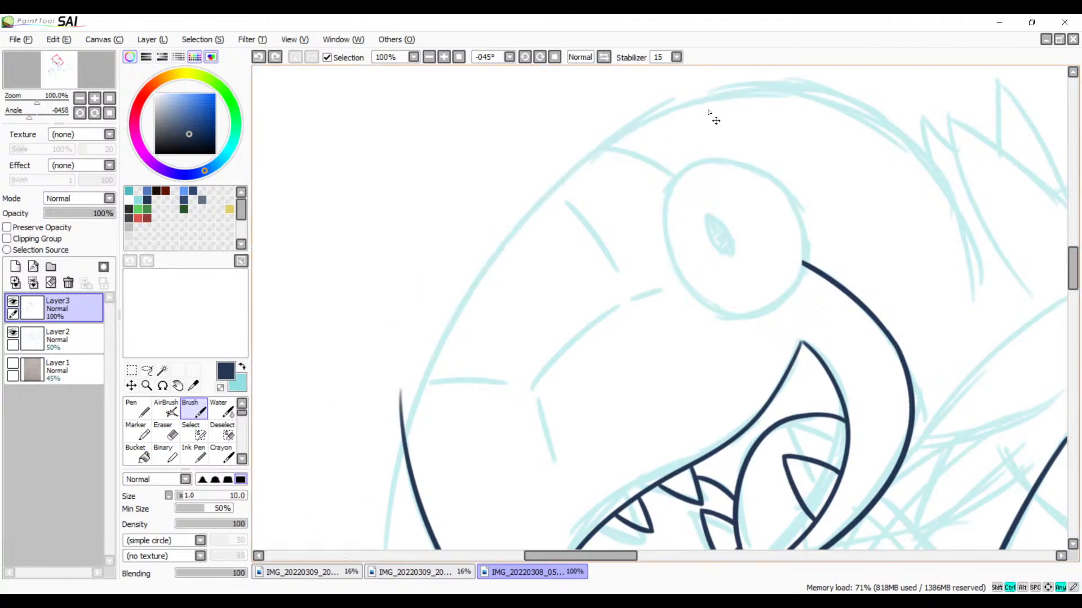
mouse_move(801, 85)
mouse_down()
mouse_move(411, 366)
mouse_move(355, 549)
mouse_up()
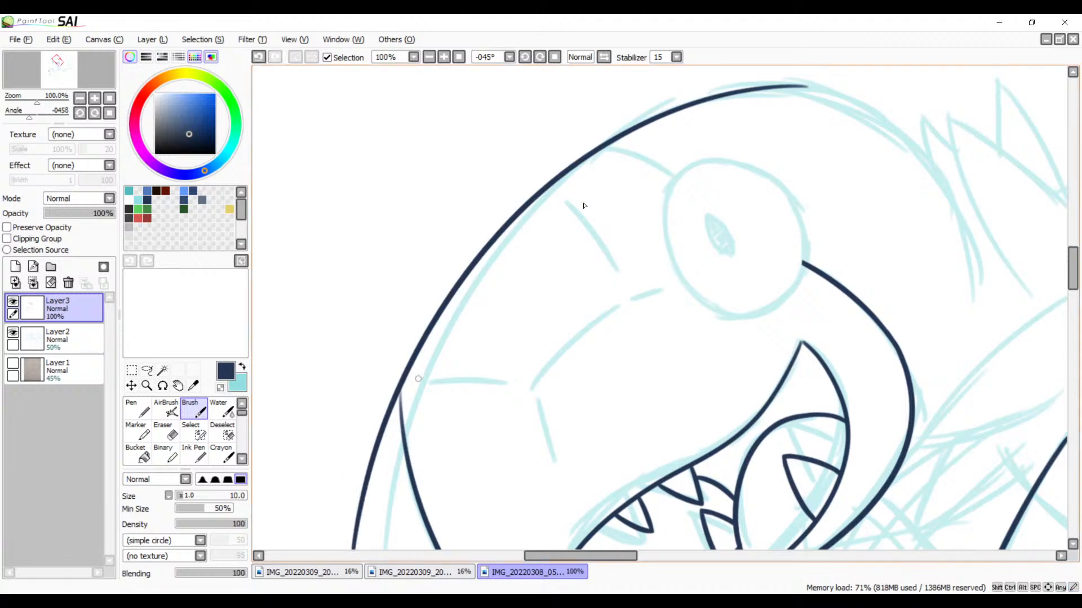
key(ctrl+z)
drag(794, 90, 364, 544)
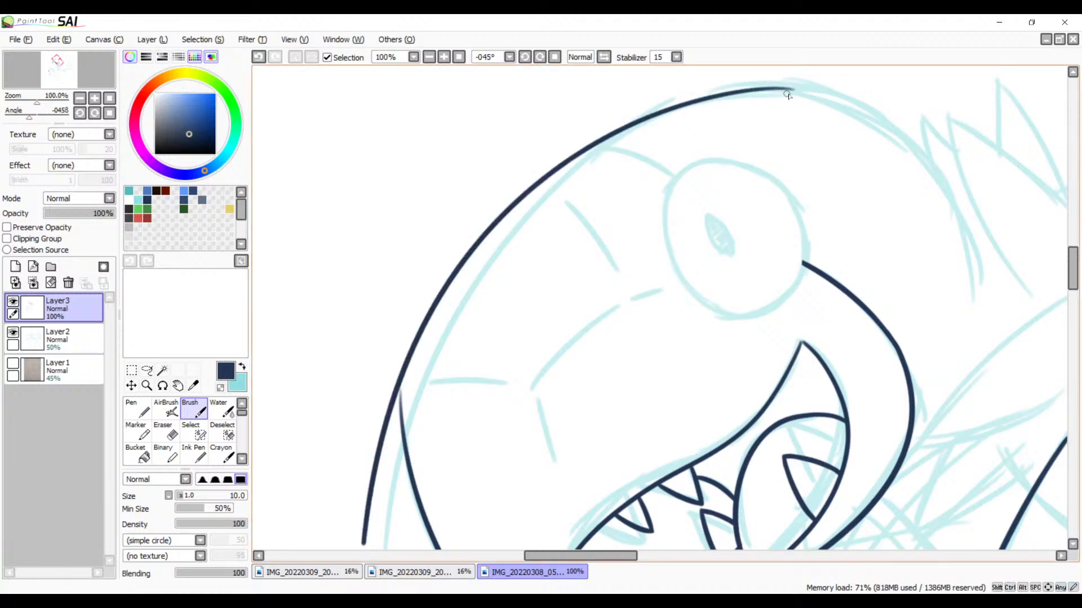
key(ctrl+z)
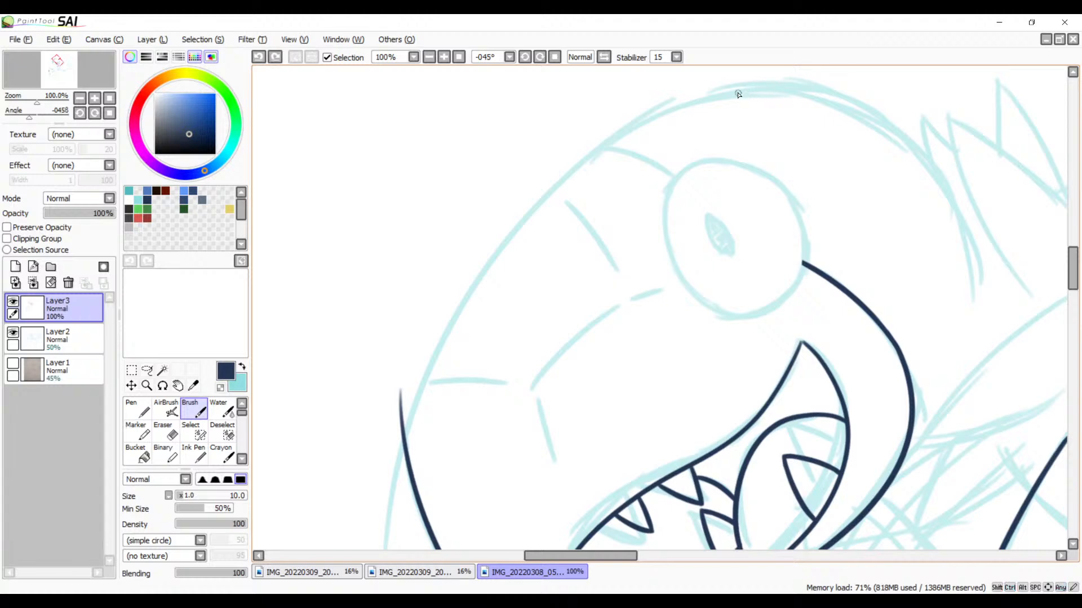
drag(783, 87, 360, 546)
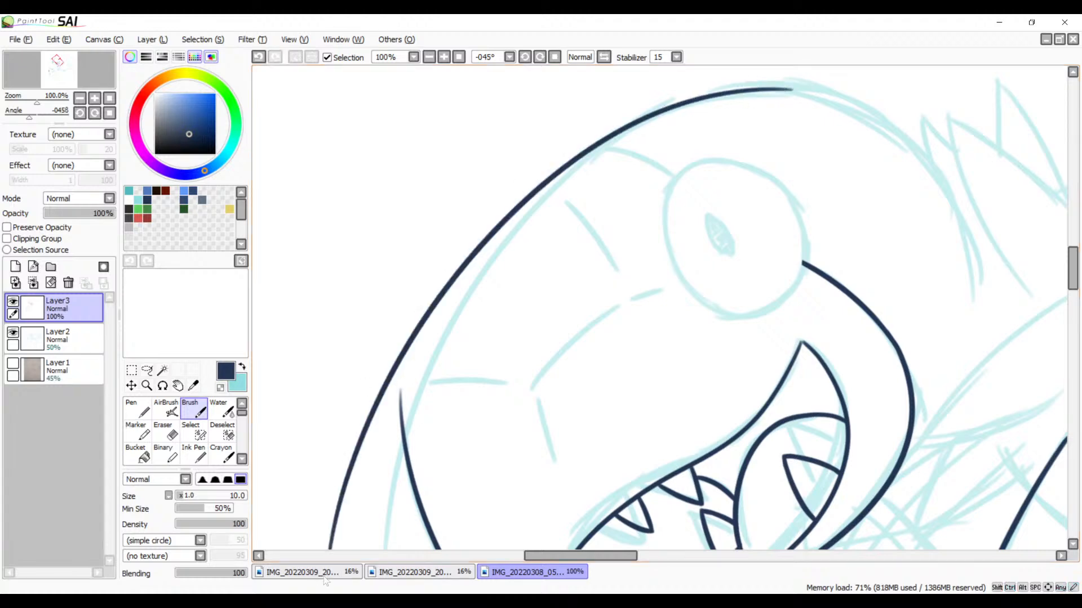
key(ctrl+z)
drag(800, 89, 353, 570)
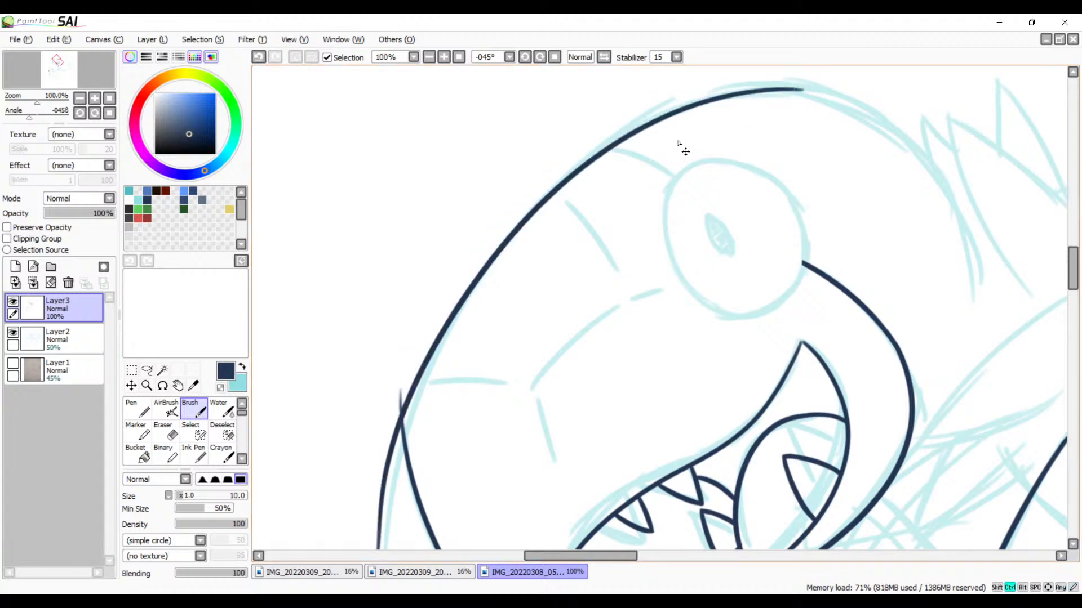
key(ctrl+z)
mouse_move(807, 89)
mouse_down()
mouse_move(420, 388)
mouse_move(367, 564)
mouse_up()
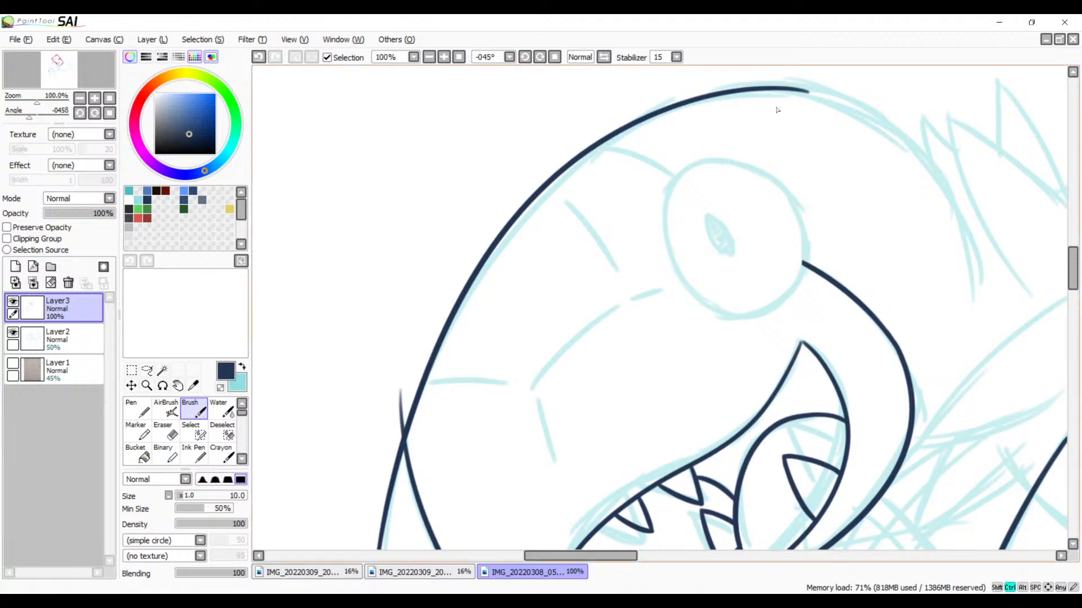
key(ctrl+z)
mouse_move(803, 89)
mouse_down()
mouse_move(457, 280)
mouse_move(365, 549)
mouse_up()
key(ctrl+z)
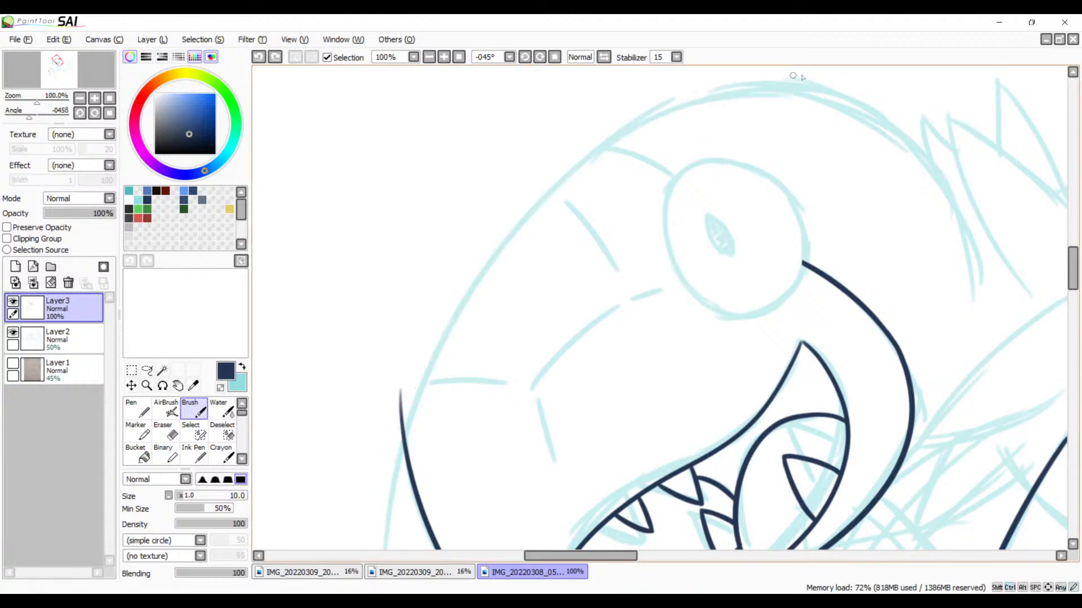
drag(811, 89, 388, 551)
mouse_move(695, 281)
mouse_down()
mouse_move(775, 73)
mouse_move(774, 284)
mouse_up()
key(ctrl+z)
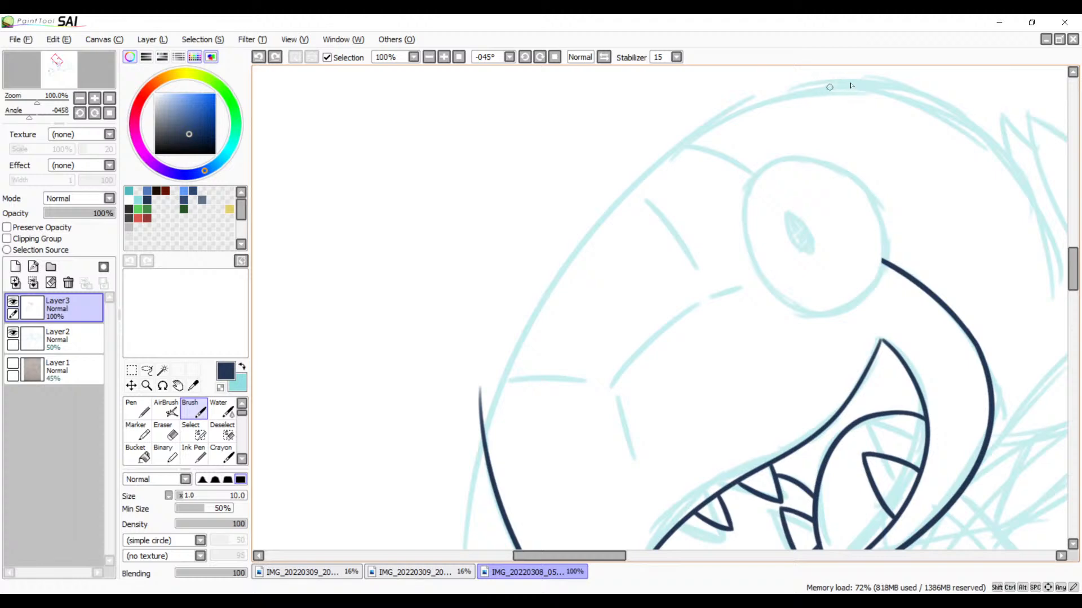
drag(850, 85, 446, 549)
key(ctrl+z)
drag(879, 85, 447, 549)
key(ctrl+z)
drag(879, 85, 728, 120)
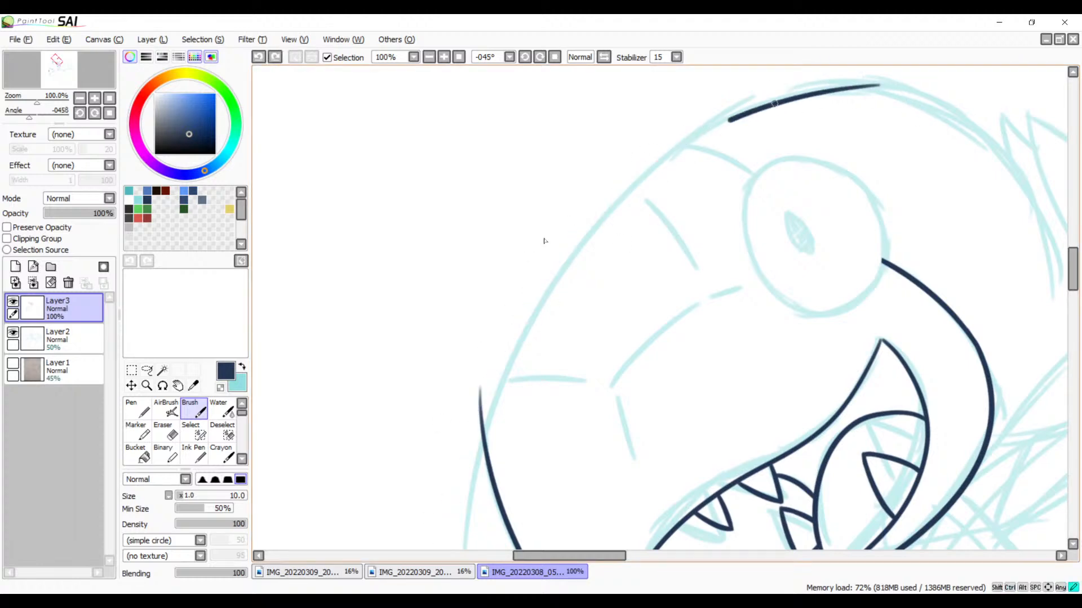
drag(544, 240, 473, 549)
key(ctrl+z)
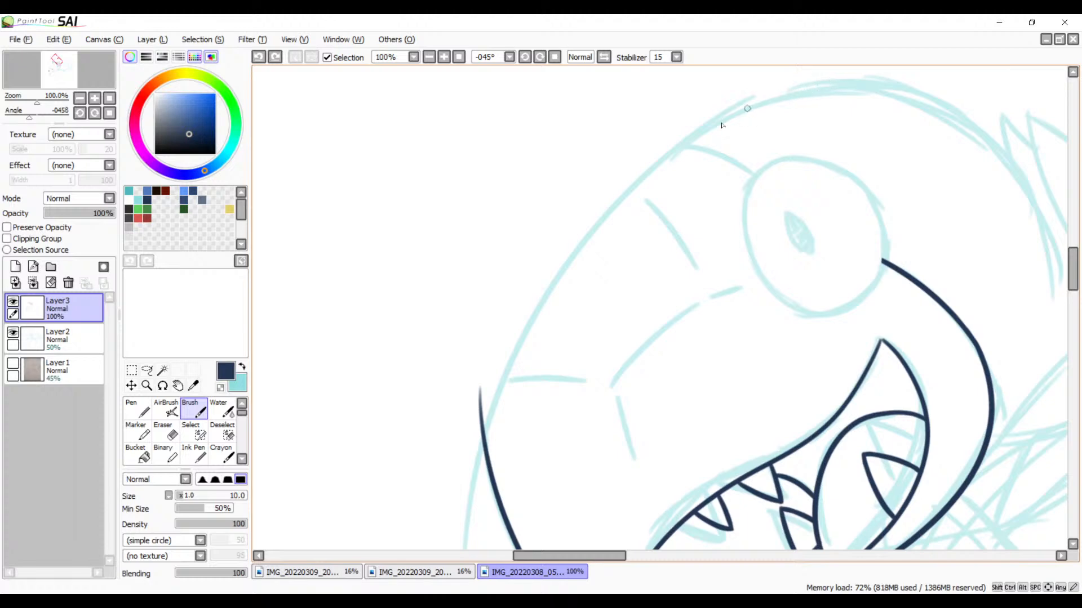
mouse_move(744, 105)
mouse_down()
mouse_move(470, 395)
mouse_move(436, 490)
mouse_up()
key(ctrl+z)
Step: Ink the toothed creature's upper head outline along the sketch, from near the eye down past the face's front curve
drag(657, 245, 517, 215)
mouse_move(589, 88)
mouse_down()
mouse_move(535, 130)
mouse_move(360, 549)
mouse_up()
key(ctrl+z)
mouse_move(589, 88)
mouse_down()
mouse_move(397, 302)
mouse_move(320, 504)
mouse_up()
Step: Erase the tapered tip of the face's front curve that sticks out beyond the head outline
mouse_move(441, 333)
mouse_down()
mouse_move(541, 138)
mouse_move(535, 239)
mouse_up()
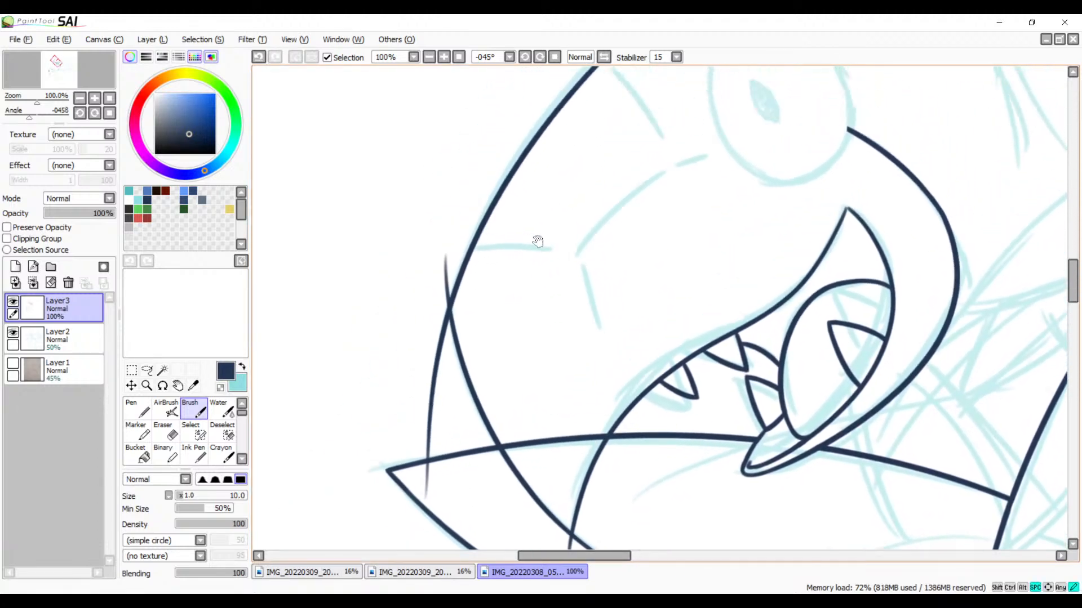
click(444, 57)
click(444, 57)
drag(445, 265, 707, 224)
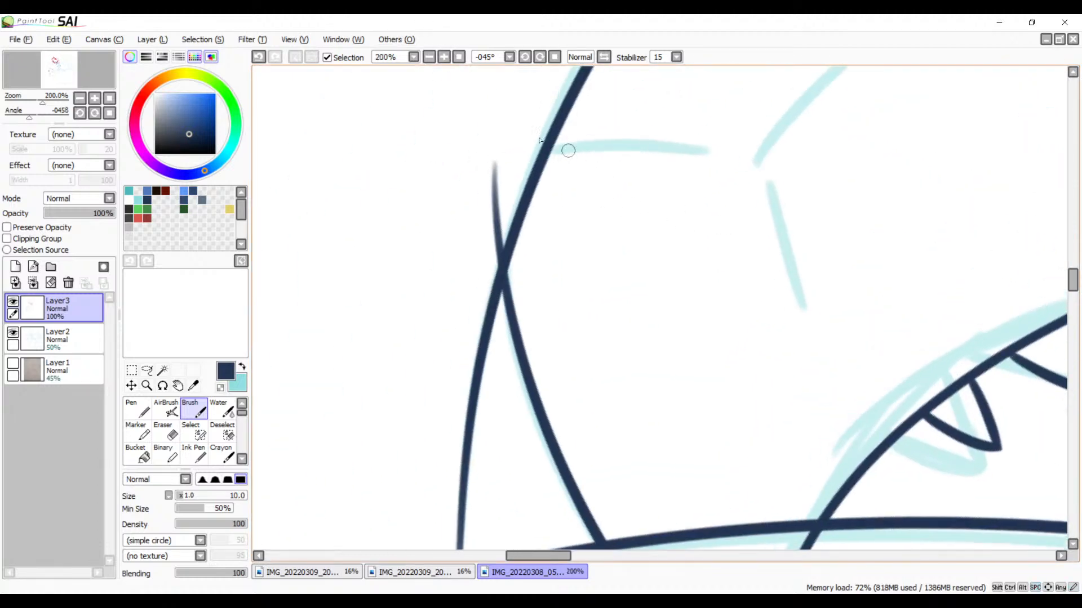
click(443, 57)
click(444, 57)
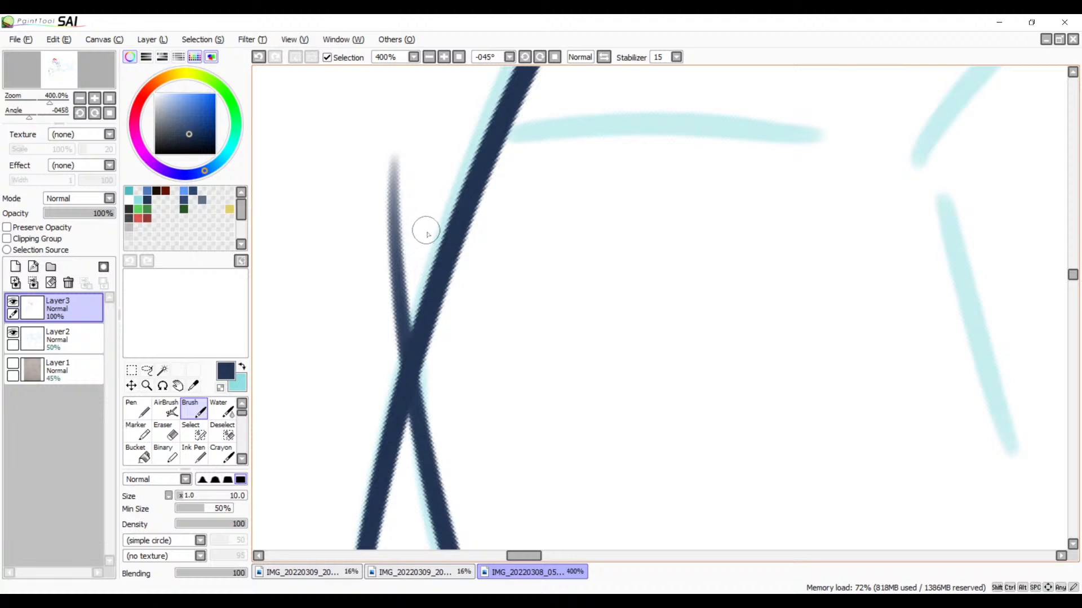
key(e)
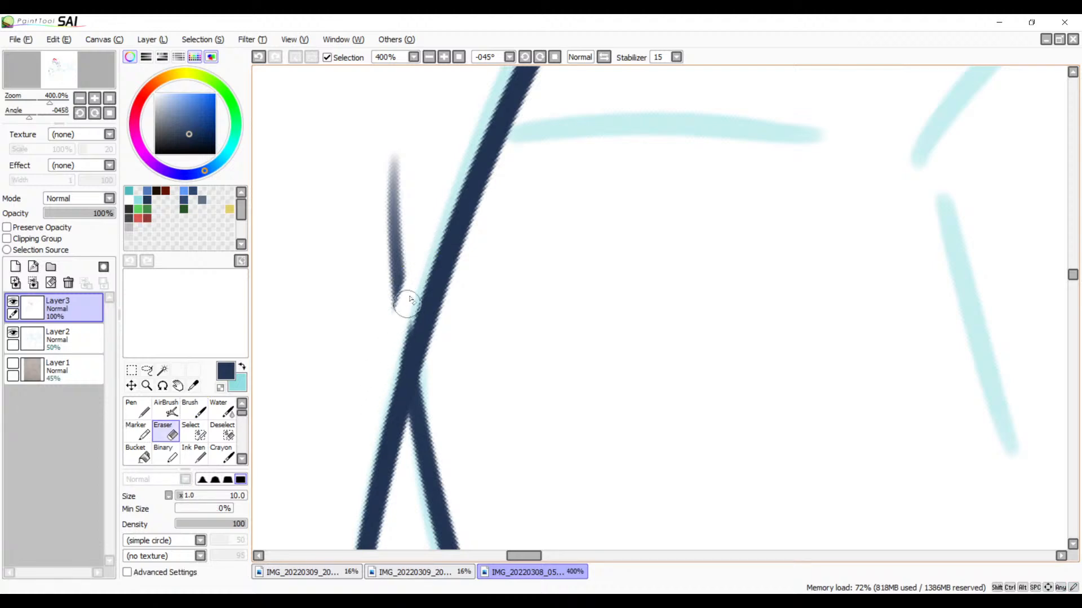
drag(407, 304, 395, 316)
mouse_move(418, 244)
mouse_down()
mouse_move(383, 282)
mouse_move(406, 194)
mouse_move(381, 203)
mouse_up()
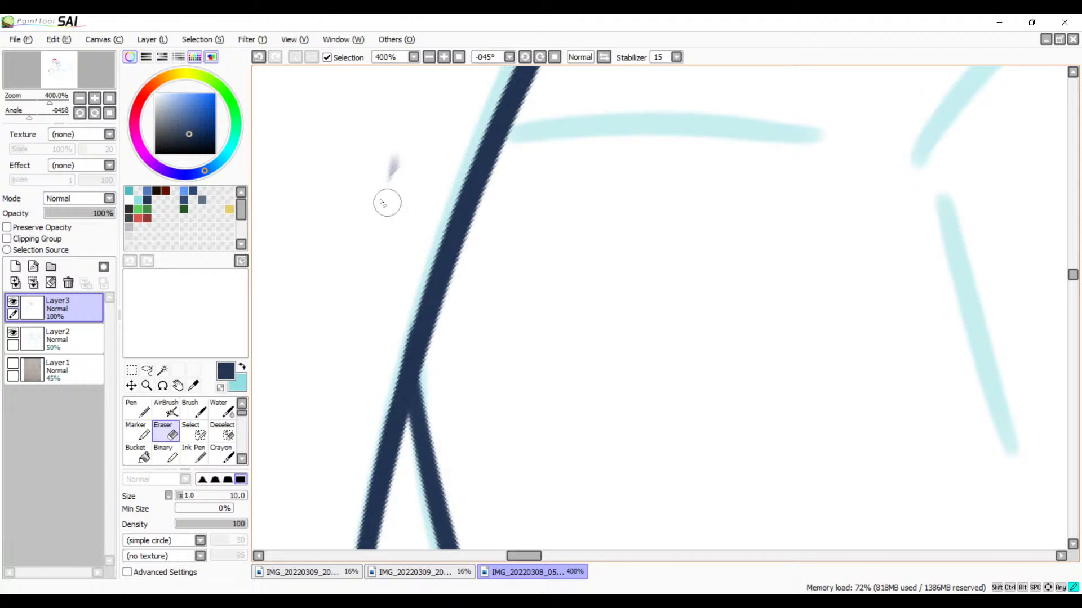
scroll(411, 286, down, 3)
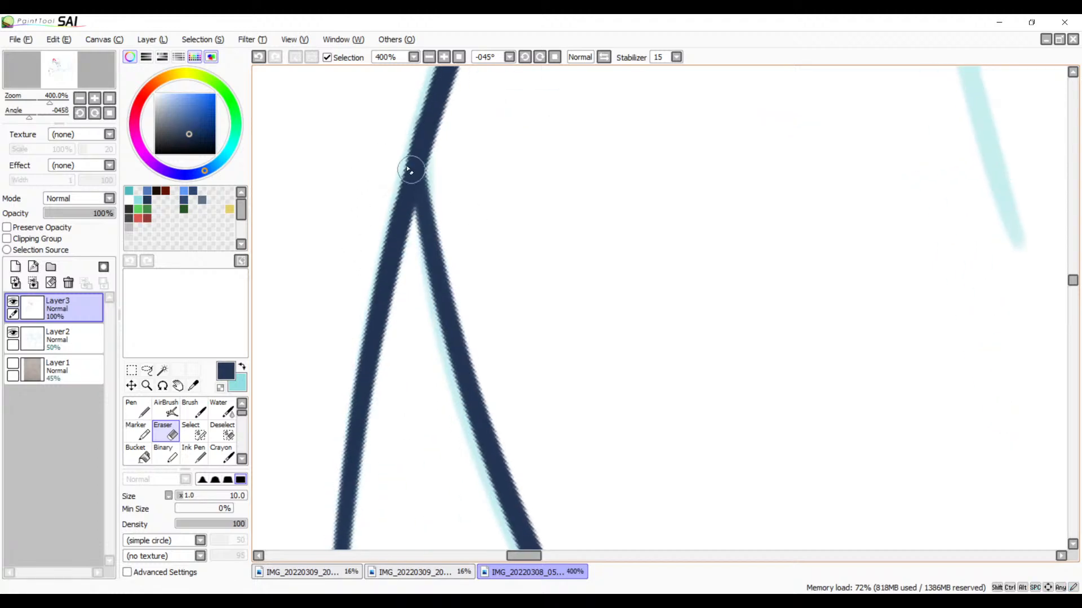
drag(388, 123, 404, 208)
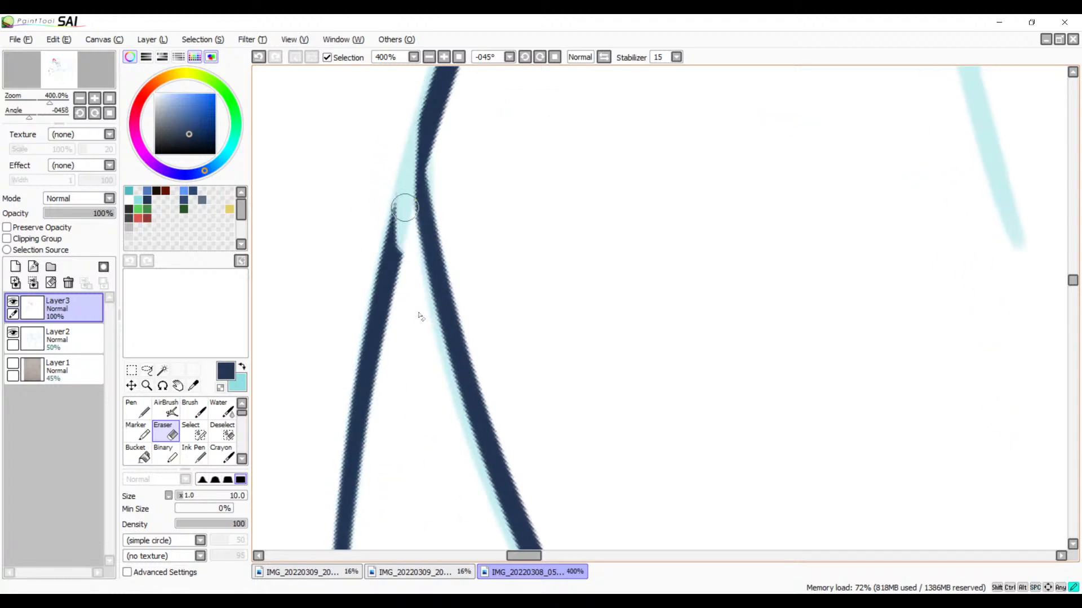
key(ctrl+z)
mouse_move(406, 113)
mouse_down()
mouse_move(408, 257)
mouse_move(426, 311)
mouse_up()
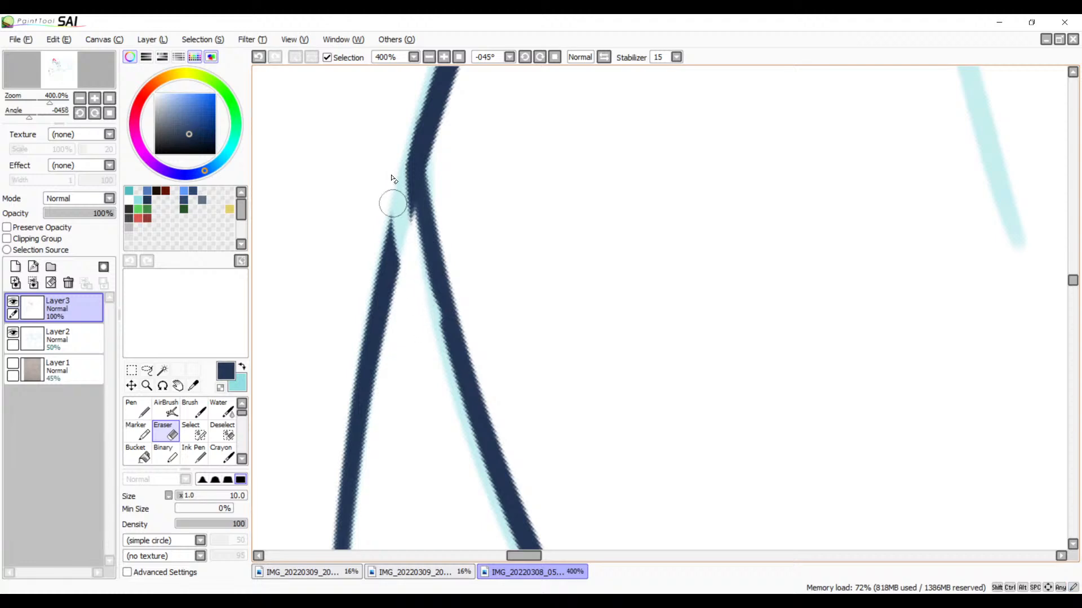
drag(398, 146, 409, 290)
key(ctrl+z)
drag(404, 131, 423, 359)
key(ctrl+z)
key(ctrl+z)
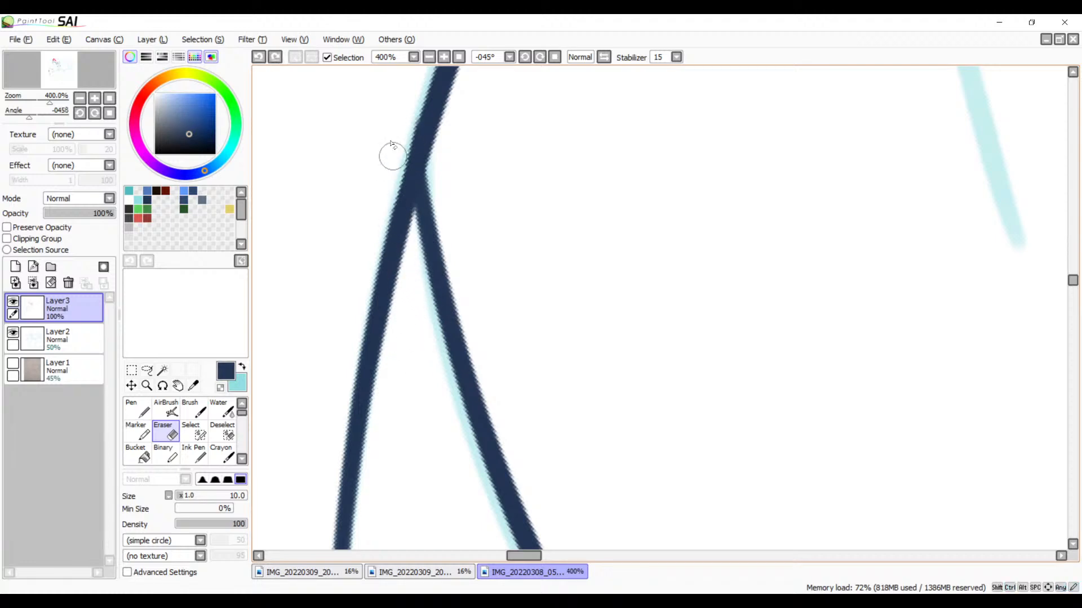
Step: Erase the start of the excess head outline beyond its junction with the face's front curve and trim the corner's upper edge
drag(394, 153, 422, 313)
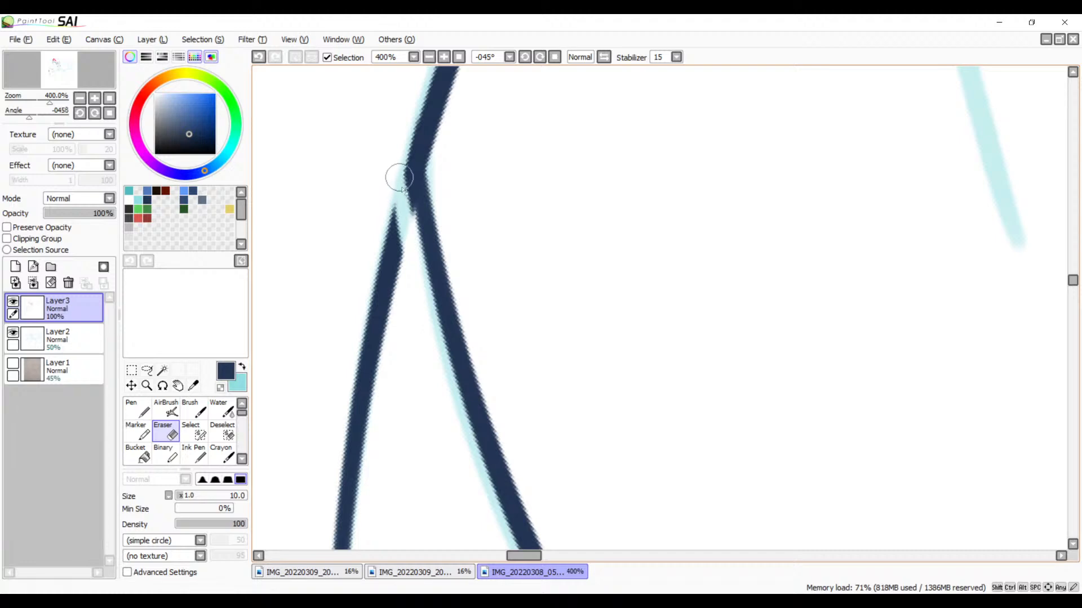
triple_click(540, 57)
triple_click(541, 58)
double_click(541, 57)
key(space)
drag(764, 206, 546, 325)
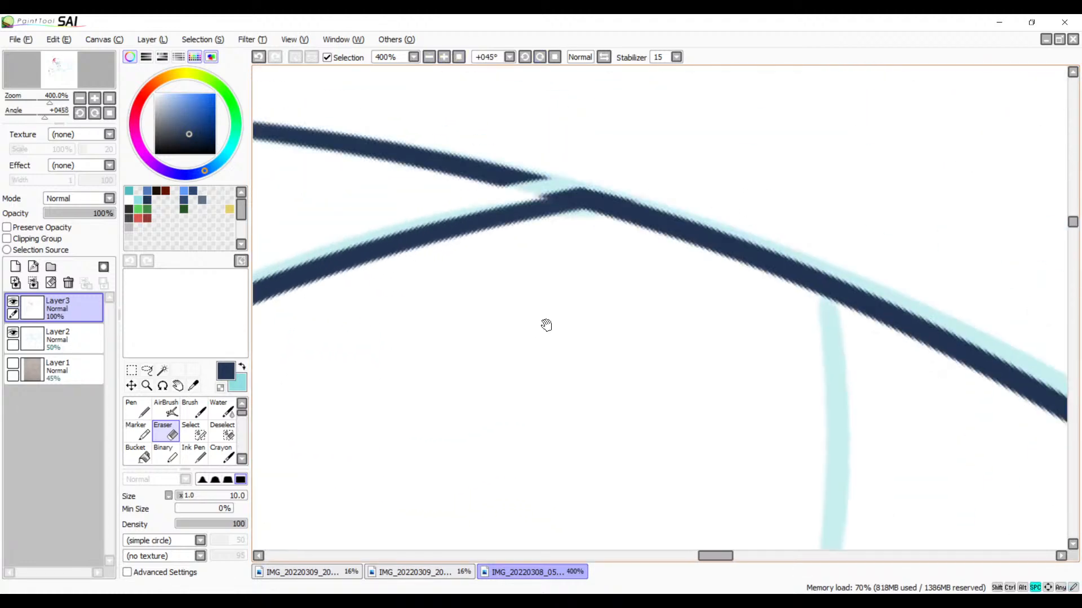
drag(521, 194, 645, 177)
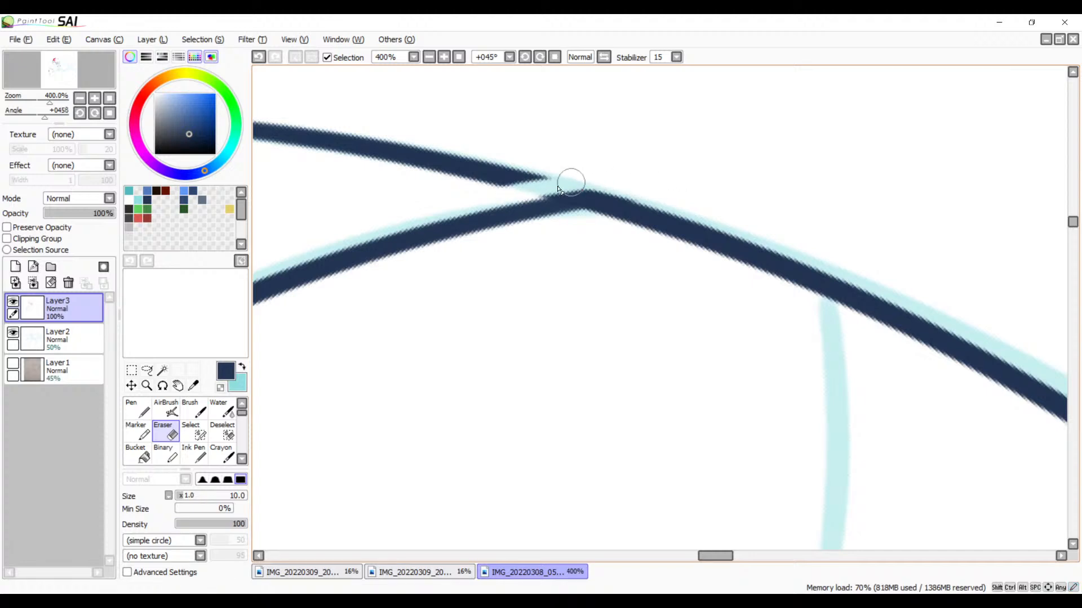
drag(569, 190, 666, 182)
key(ctrl+z)
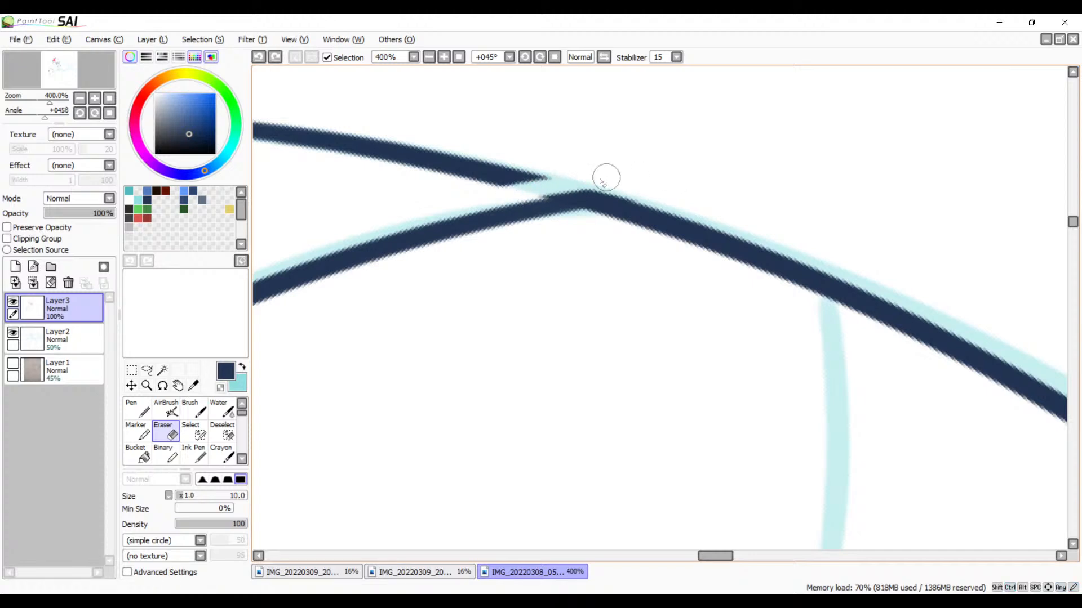
drag(516, 196, 670, 179)
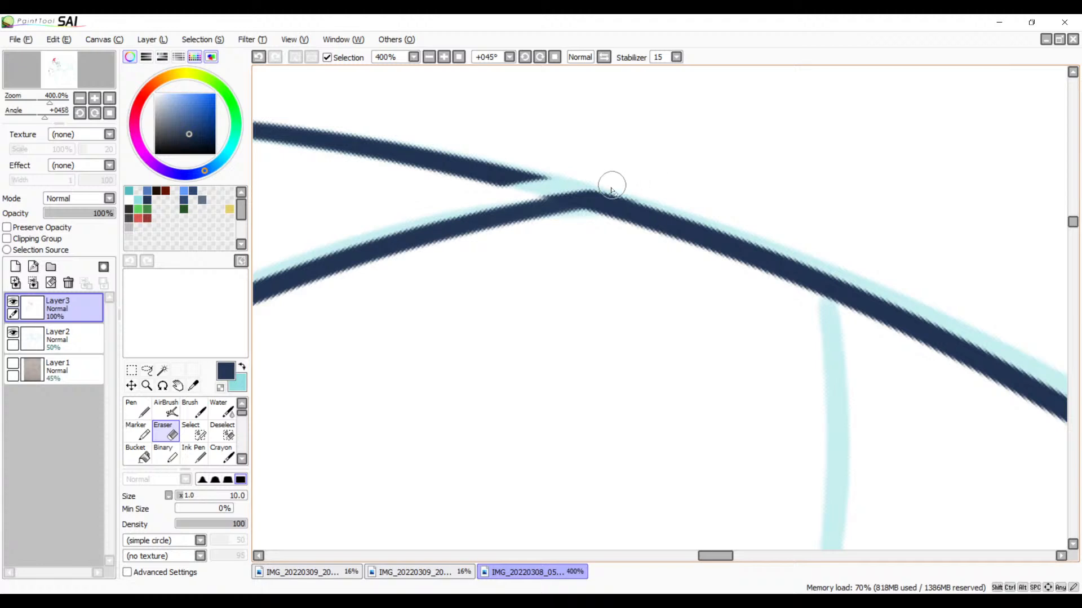
Step: Re-ink the corner between the front curve and head outline, and erase the rough bit beside it
key(b)
drag(581, 198, 406, 249)
key(ctrl+z)
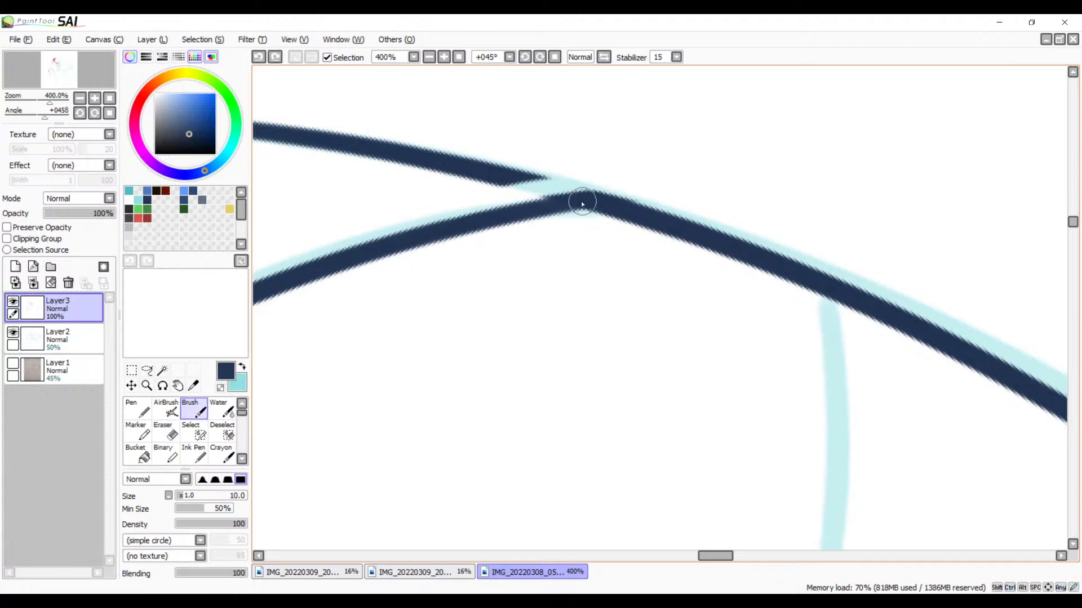
drag(599, 197, 448, 232)
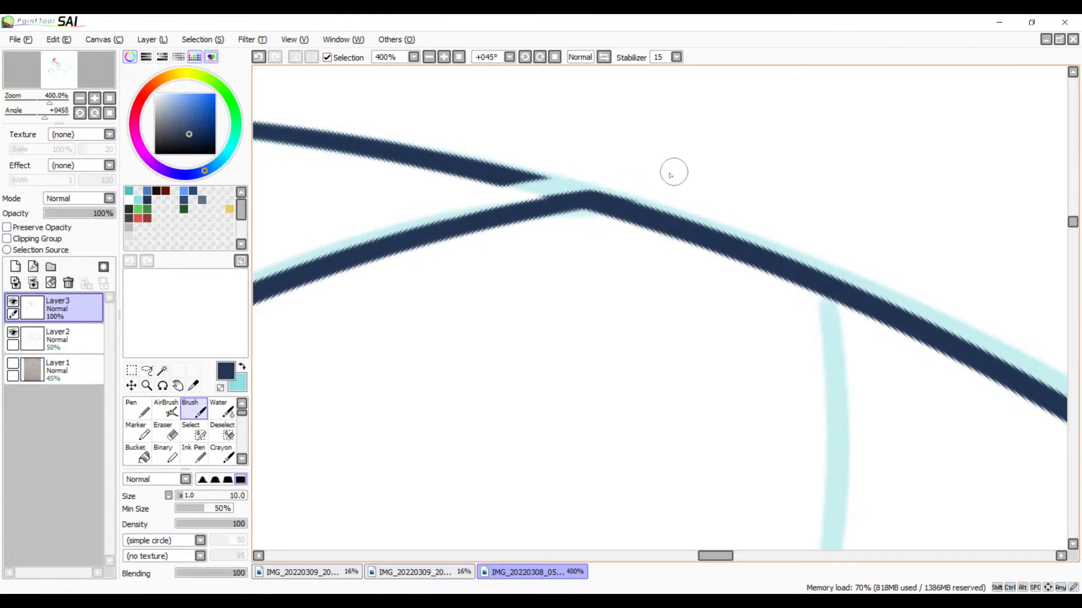
key(e)
drag(518, 198, 559, 193)
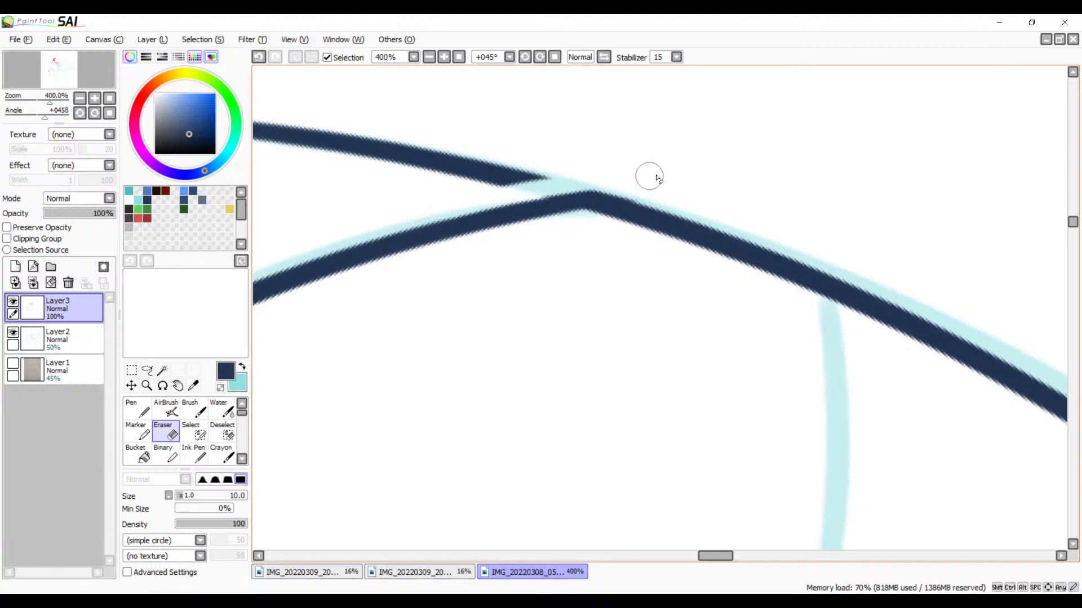
Step: Erase the remaining head outline overshoot on both sides of the slanted beak line, including its tapered end
mouse_move(505, 224)
mouse_down()
mouse_move(775, 196)
mouse_move(729, 198)
mouse_move(712, 176)
mouse_move(485, 188)
mouse_move(536, 139)
mouse_move(326, 189)
mouse_move(359, 129)
mouse_move(230, 164)
mouse_up()
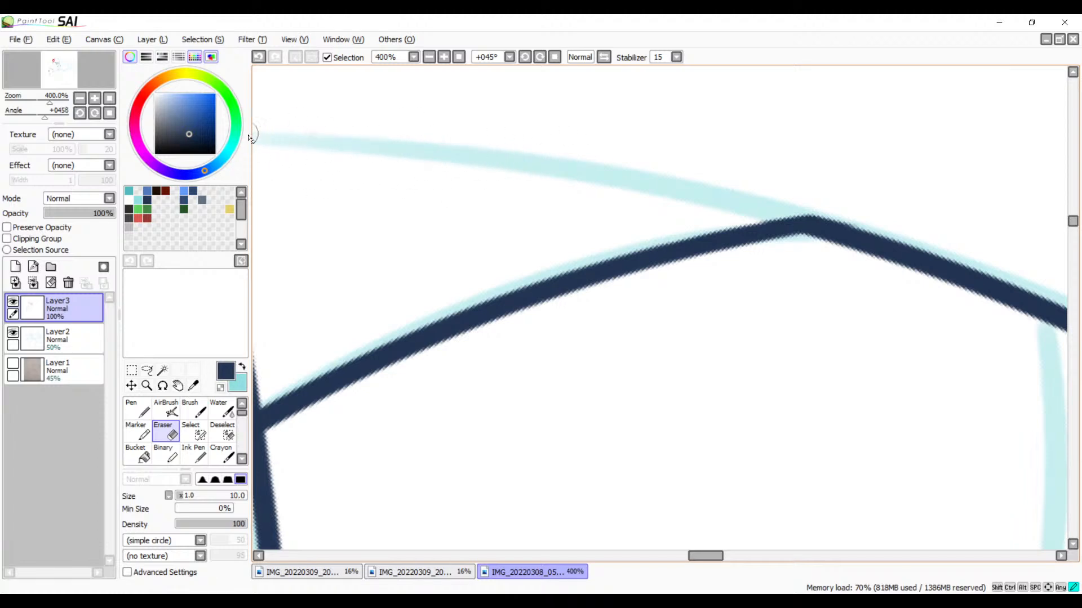
drag(381, 208, 763, 231)
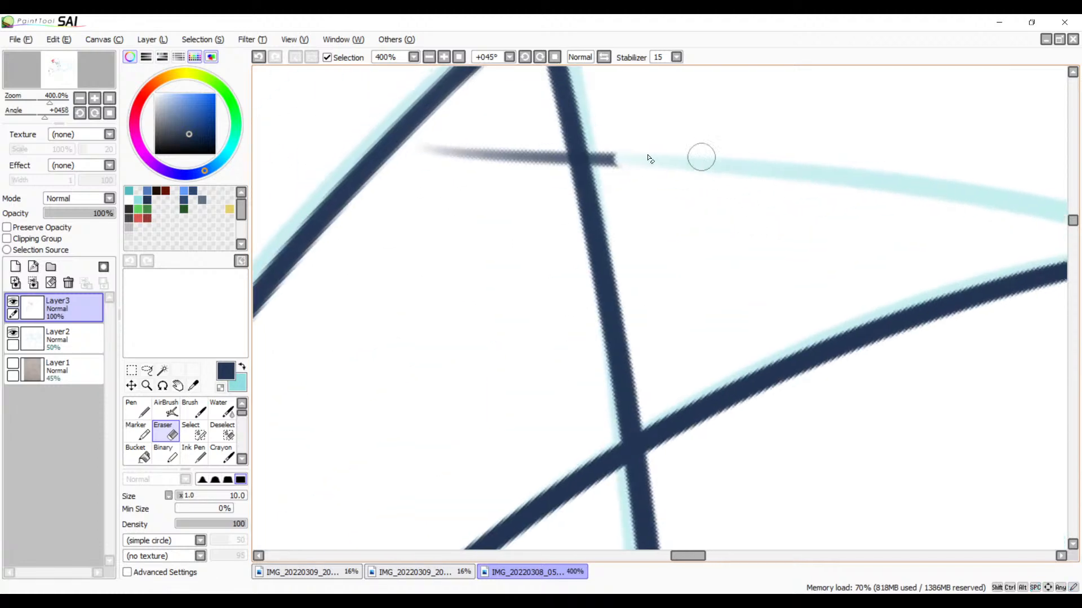
drag(477, 188, 440, 243)
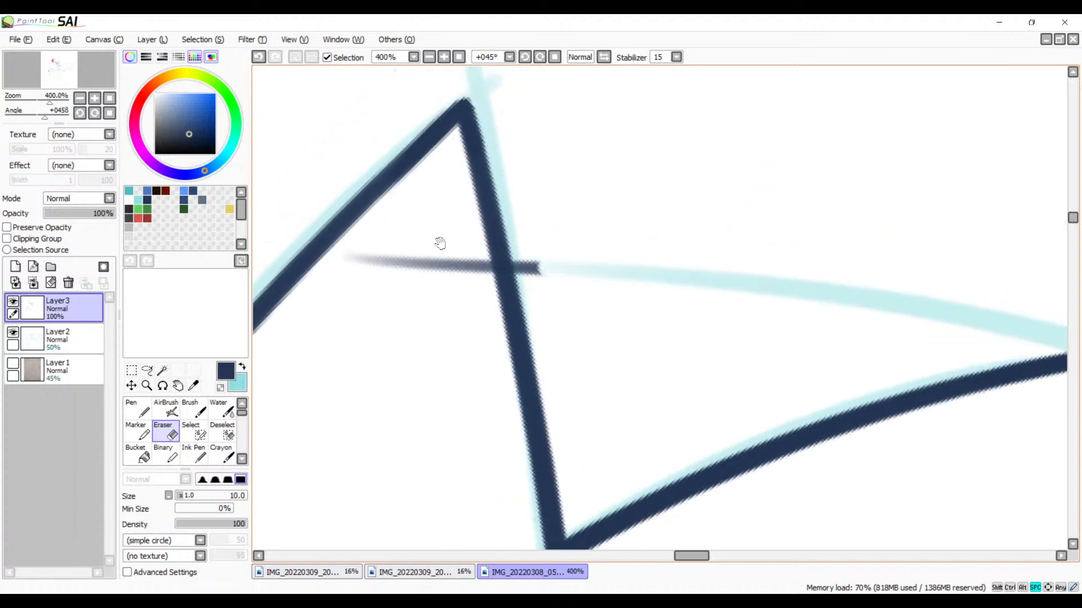
click(444, 56)
click(444, 57)
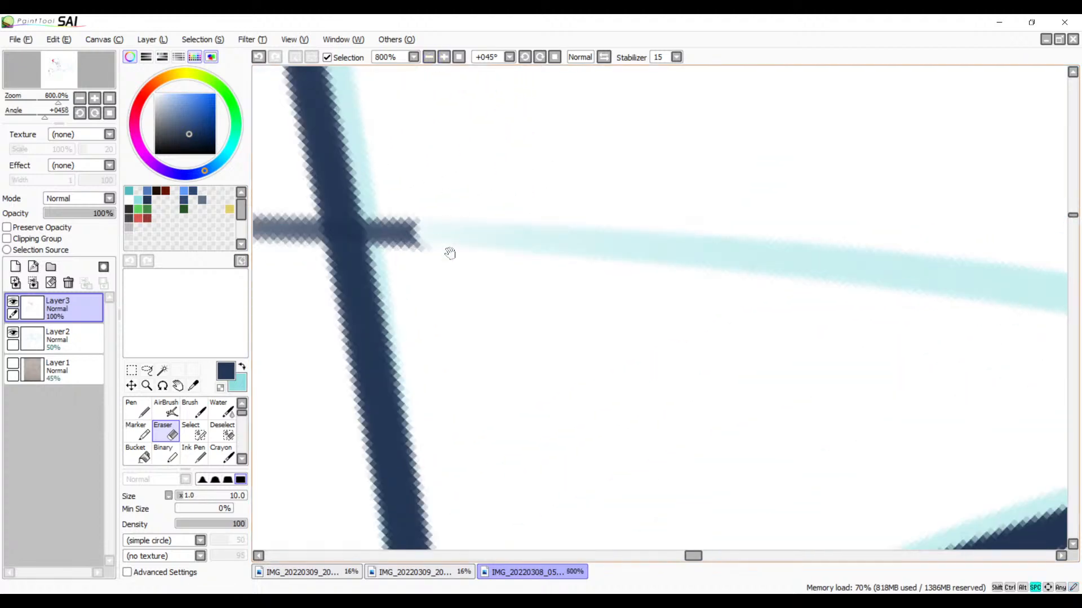
mouse_move(367, 193)
mouse_down()
mouse_move(366, 169)
mouse_move(391, 290)
mouse_move(398, 164)
mouse_move(410, 269)
mouse_move(482, 291)
mouse_up()
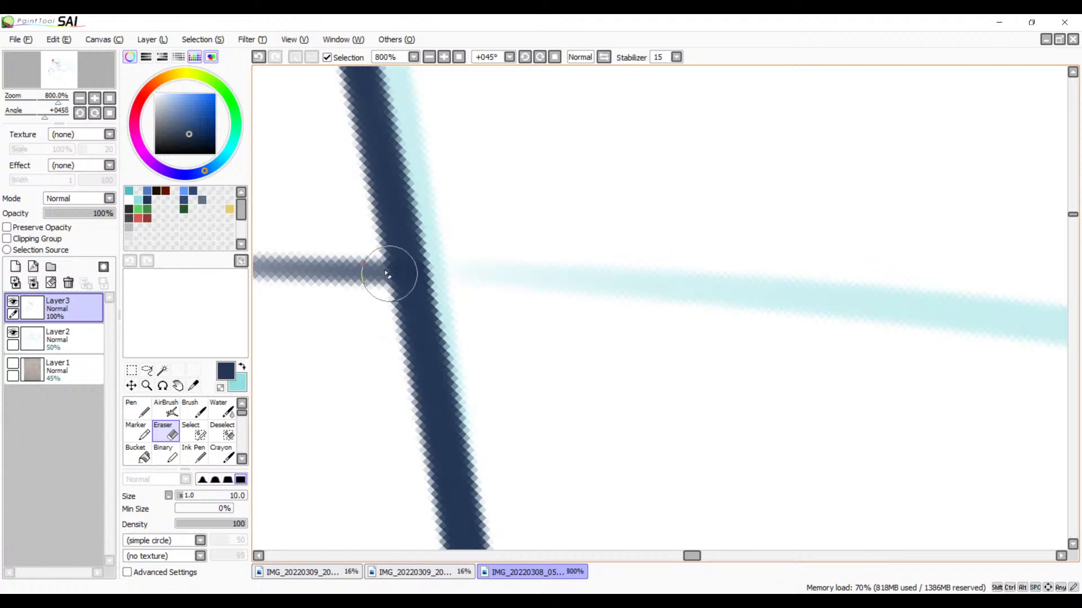
mouse_move(388, 275)
mouse_down()
mouse_move(357, 236)
mouse_move(387, 380)
mouse_move(369, 356)
mouse_move(356, 238)
mouse_move(369, 346)
mouse_up()
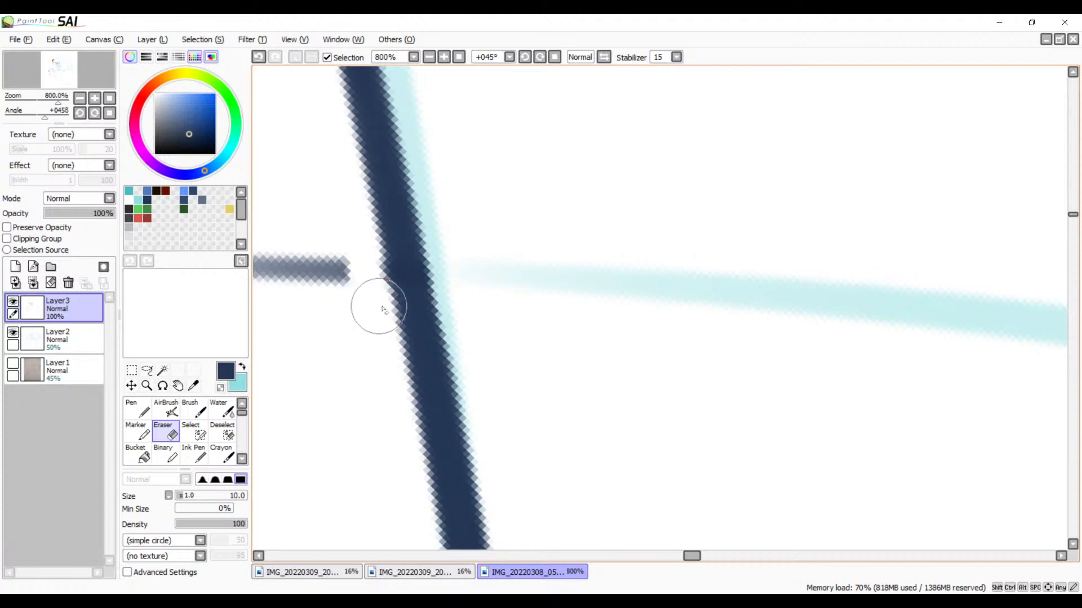
mouse_move(342, 231)
mouse_down()
mouse_move(314, 273)
mouse_move(269, 249)
mouse_up()
key(space)
drag(385, 361, 602, 370)
mouse_move(459, 236)
mouse_down()
mouse_move(437, 278)
mouse_move(395, 300)
mouse_move(396, 258)
mouse_move(375, 246)
mouse_move(336, 245)
mouse_move(285, 268)
mouse_up()
Step: Erase a short piece of the slanted beak line just below its crossing with the face's front curve
key(space)
drag(498, 394, 414, 104)
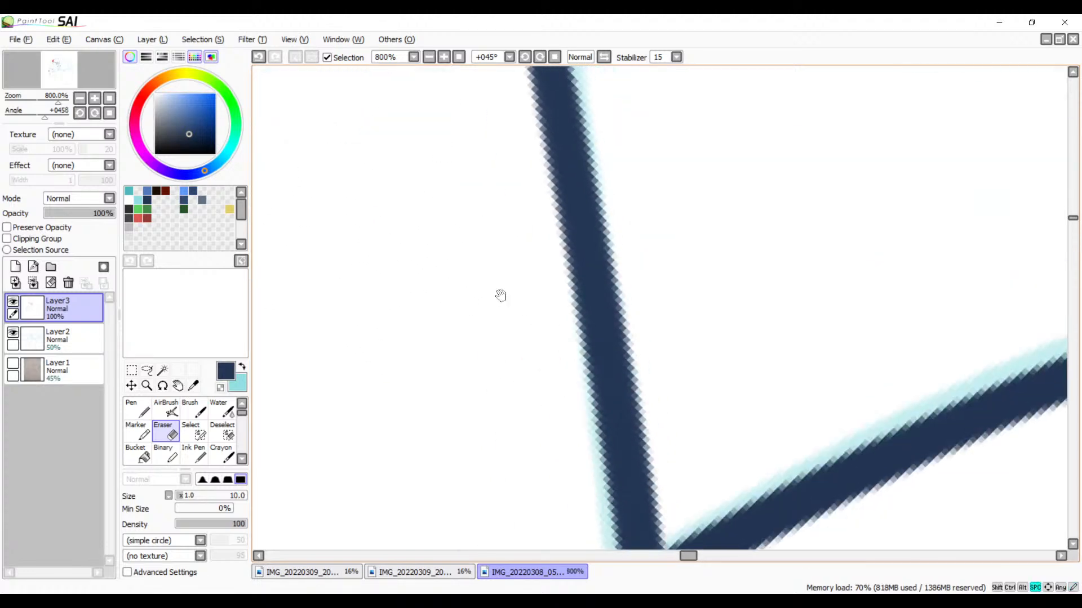
drag(527, 451, 451, 145)
drag(493, 372, 596, 315)
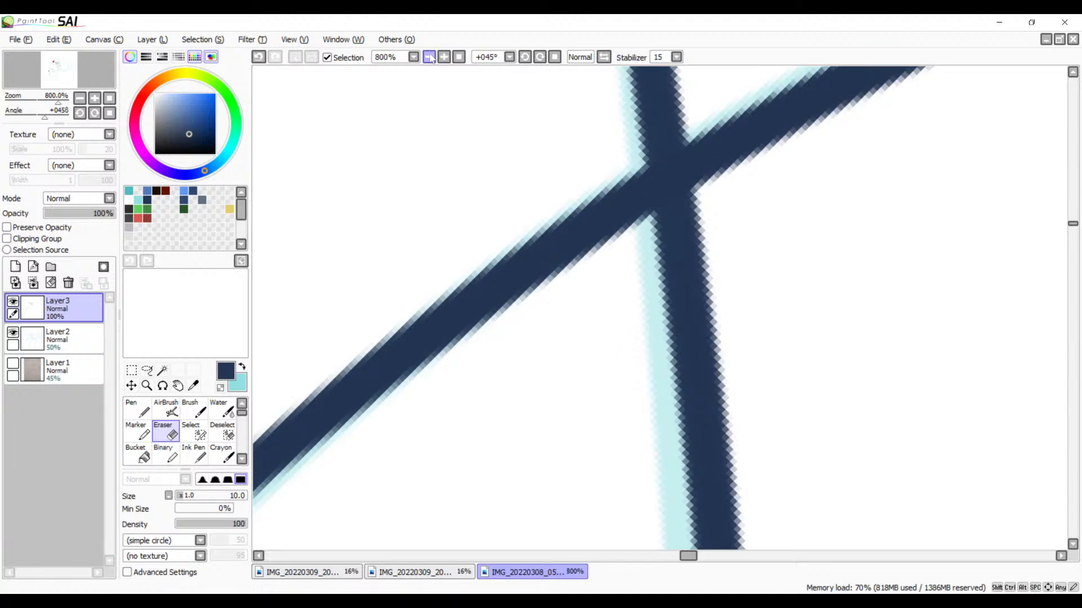
click(428, 57)
click(429, 57)
click(429, 57)
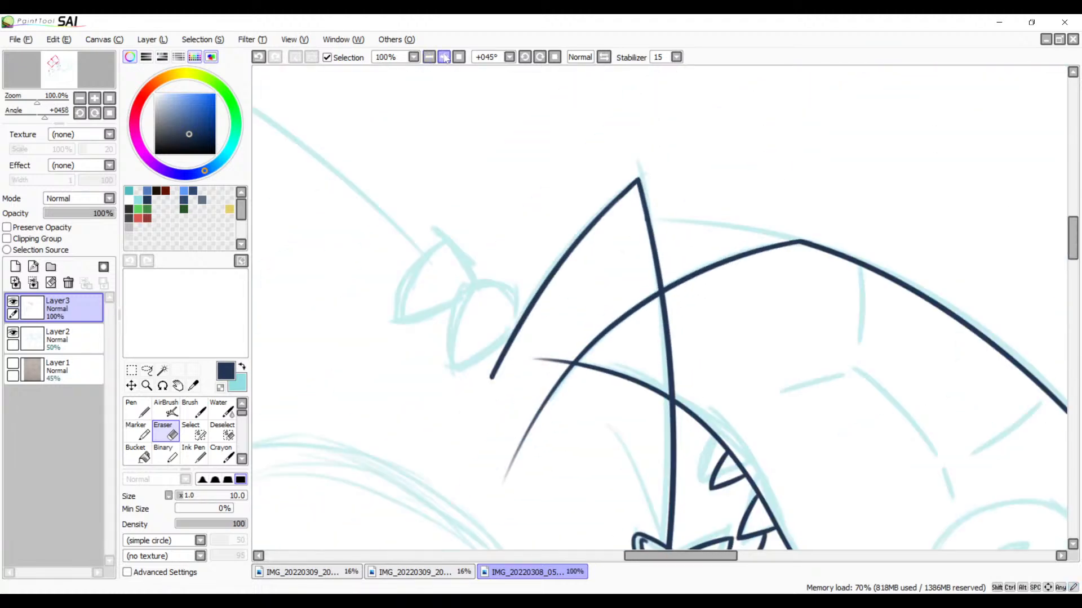
click(444, 57)
click(445, 57)
click(445, 57)
click(444, 57)
click(444, 57)
key(space)
drag(712, 256, 492, 277)
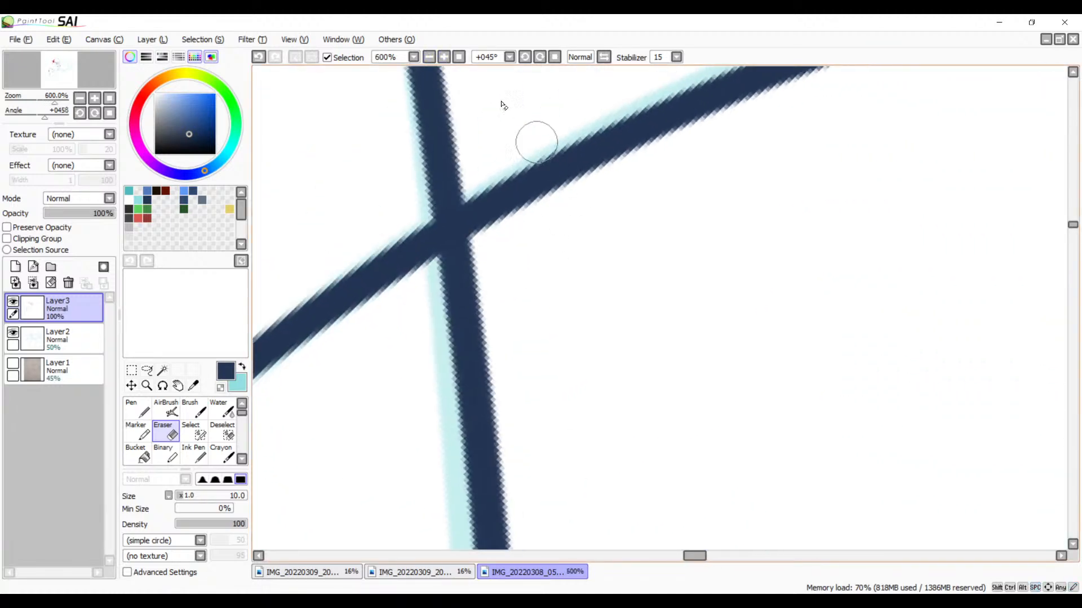
click(445, 58)
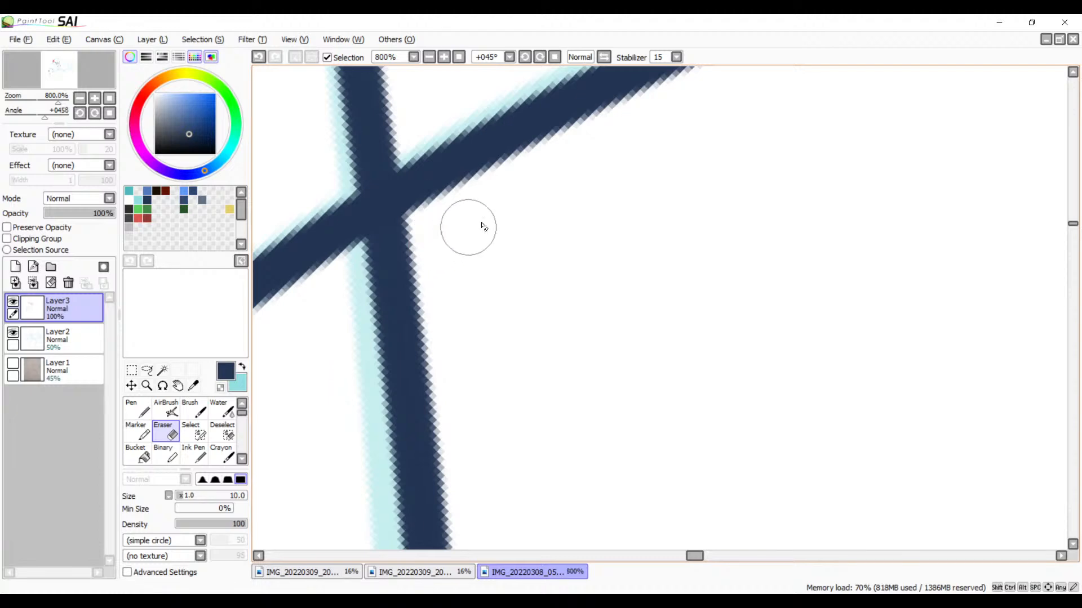
mouse_move(466, 225)
mouse_down()
mouse_move(345, 285)
mouse_move(424, 240)
mouse_move(352, 269)
mouse_up()
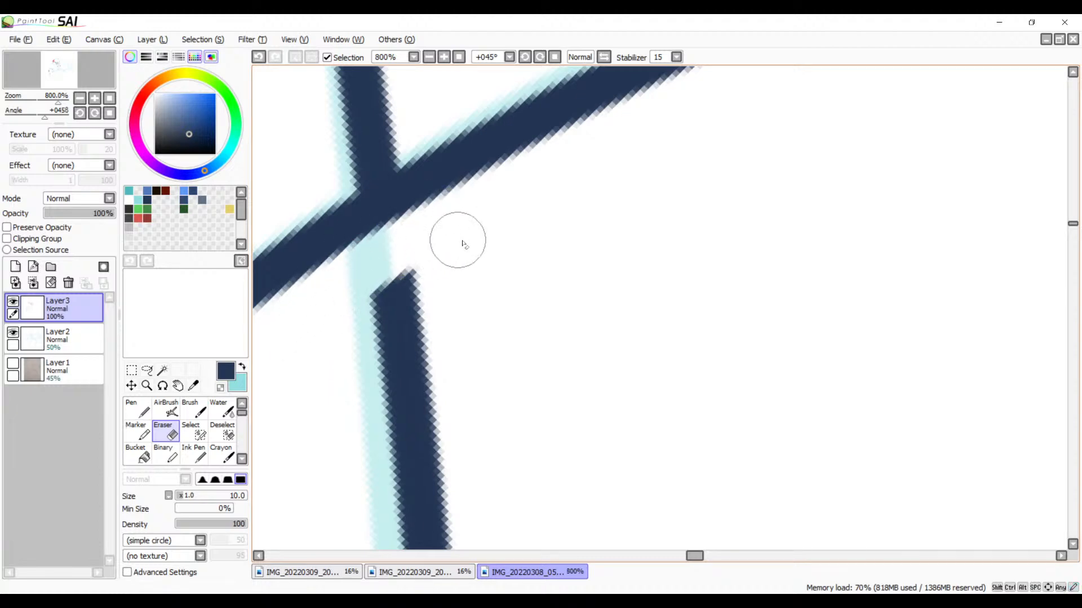
Step: Erase the tapered end of the upper mouth line that sticks out past the face's front curve
key(space)
mouse_move(459, 239)
mouse_down()
mouse_move(650, 211)
mouse_move(872, 53)
mouse_up()
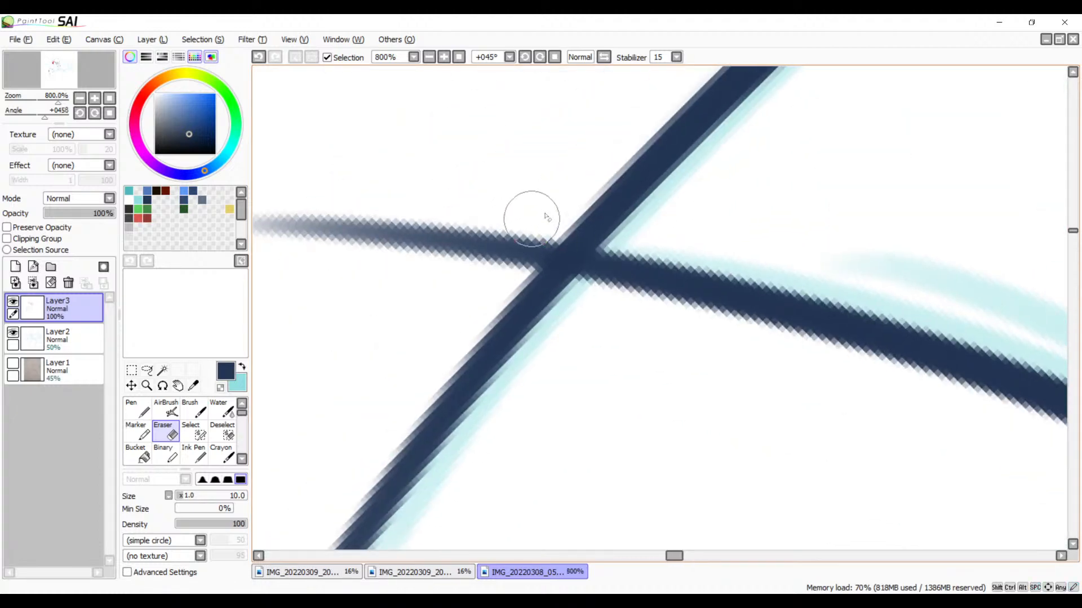
drag(545, 215, 476, 293)
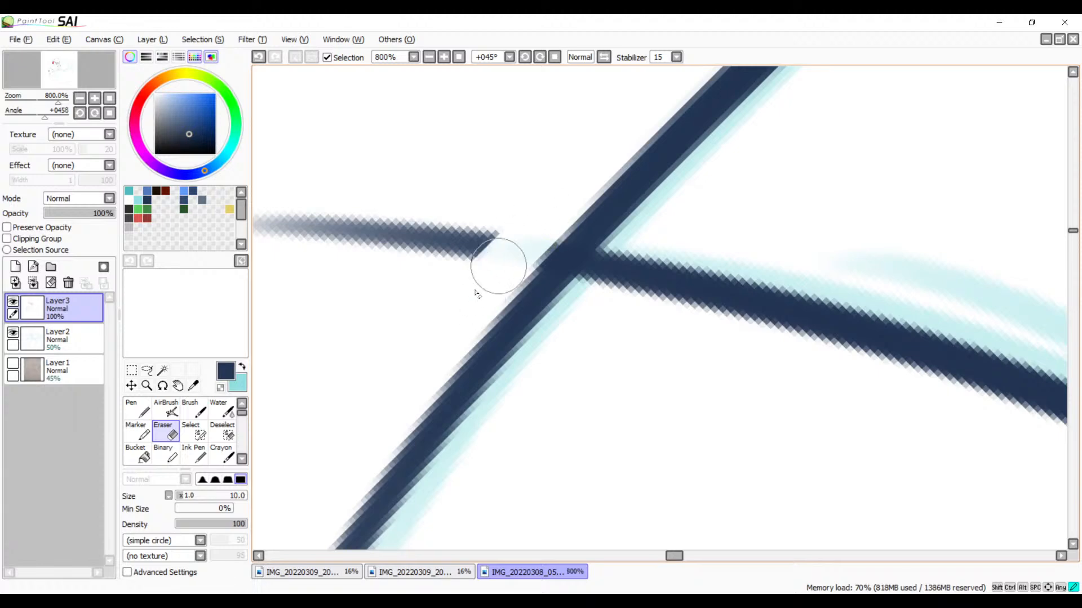
key(ctrl+z)
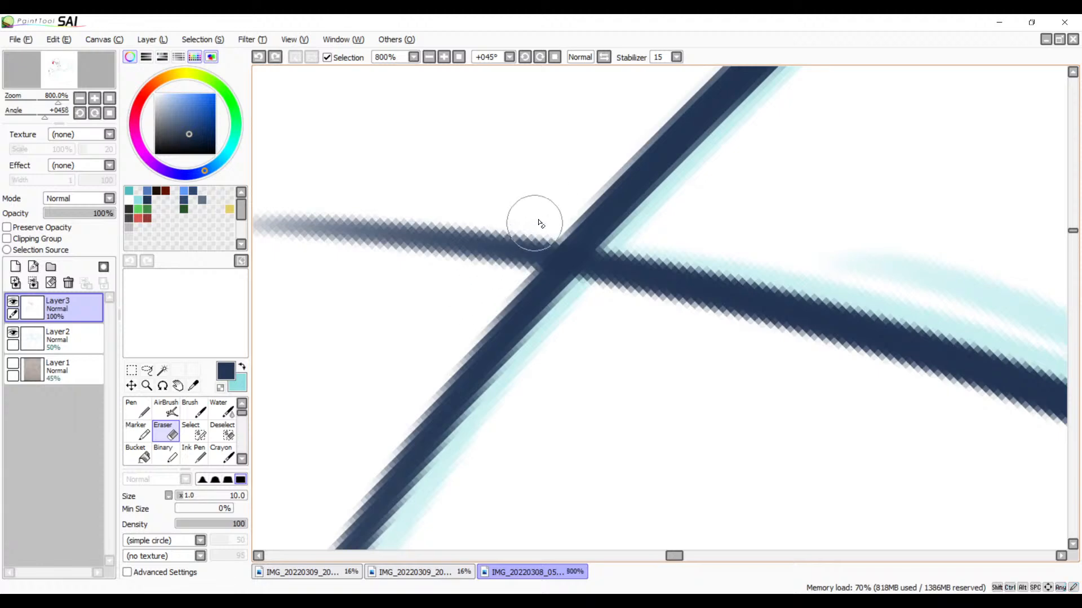
mouse_move(534, 224)
mouse_down()
mouse_move(482, 302)
mouse_move(568, 203)
mouse_move(470, 202)
mouse_move(354, 269)
mouse_move(331, 234)
mouse_move(370, 221)
mouse_move(275, 229)
mouse_move(252, 213)
mouse_up()
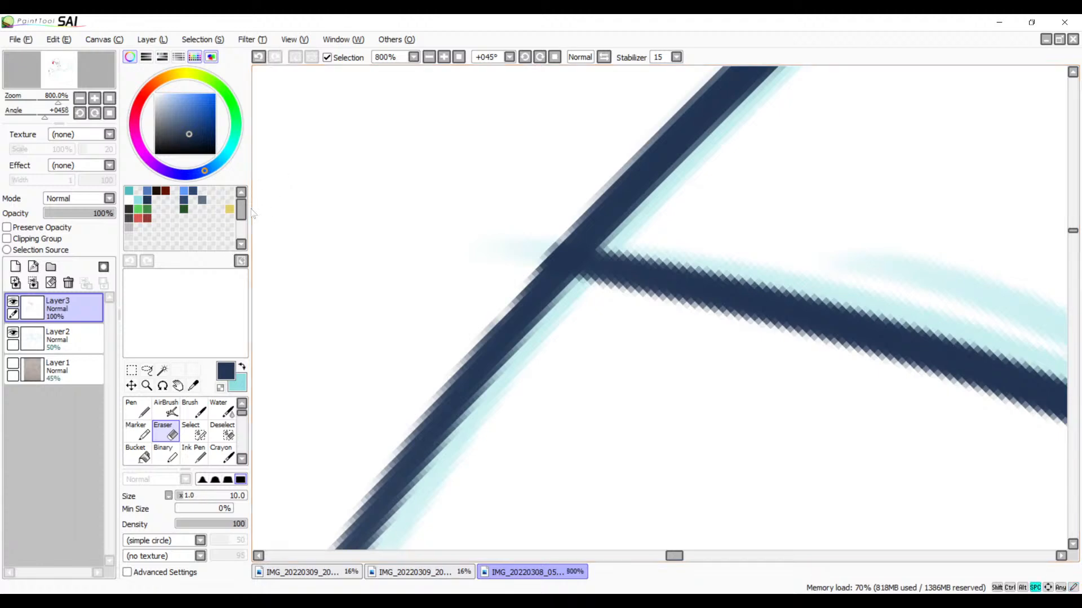
Step: Erase the tail of the face's front curve below the upper mouth line, leaving a pointed corner where they meet
drag(403, 281, 514, 242)
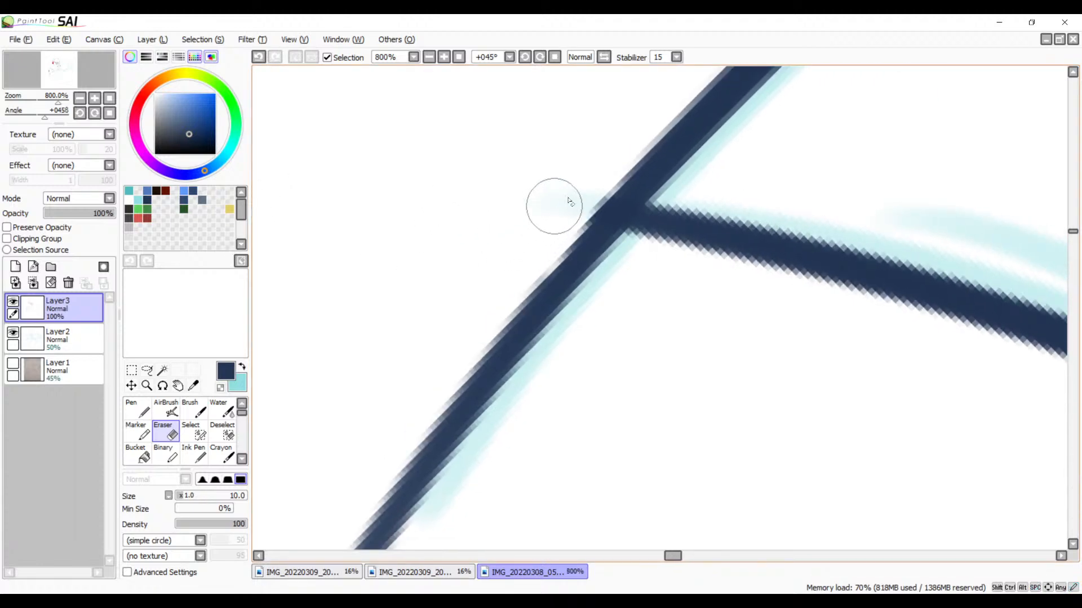
mouse_move(569, 202)
mouse_down()
mouse_move(589, 188)
mouse_move(584, 243)
mouse_move(605, 244)
mouse_move(571, 221)
mouse_move(570, 243)
mouse_move(659, 267)
mouse_move(557, 221)
mouse_move(642, 252)
mouse_up()
key(ctrl+z)
drag(565, 233, 650, 259)
drag(606, 163, 540, 250)
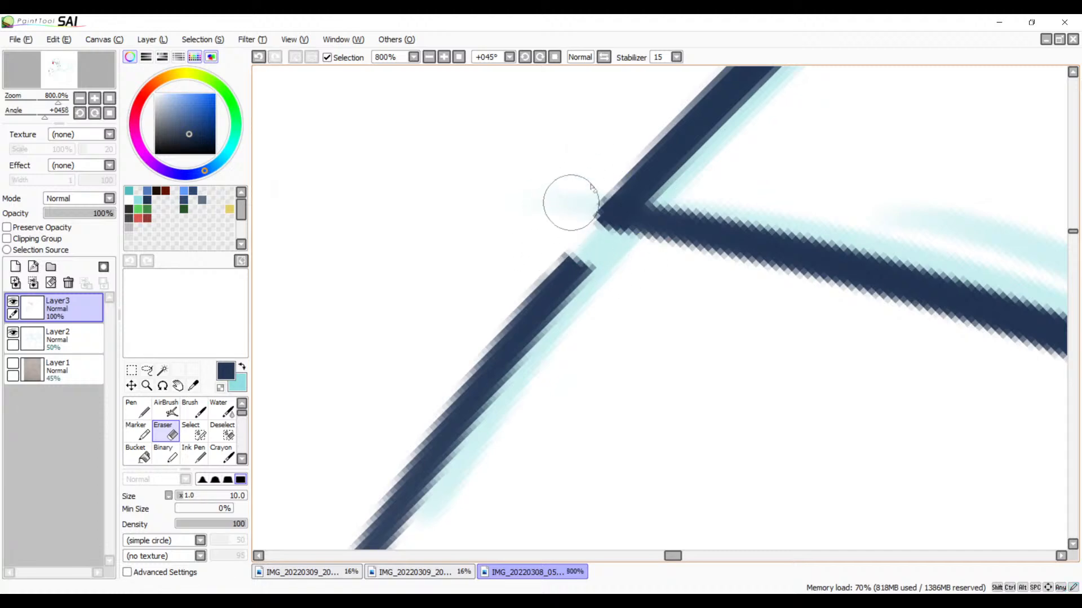
mouse_move(611, 285)
mouse_down()
mouse_move(558, 267)
mouse_move(505, 342)
mouse_move(430, 388)
mouse_move(406, 470)
mouse_move(383, 487)
mouse_move(364, 537)
mouse_move(338, 537)
mouse_up()
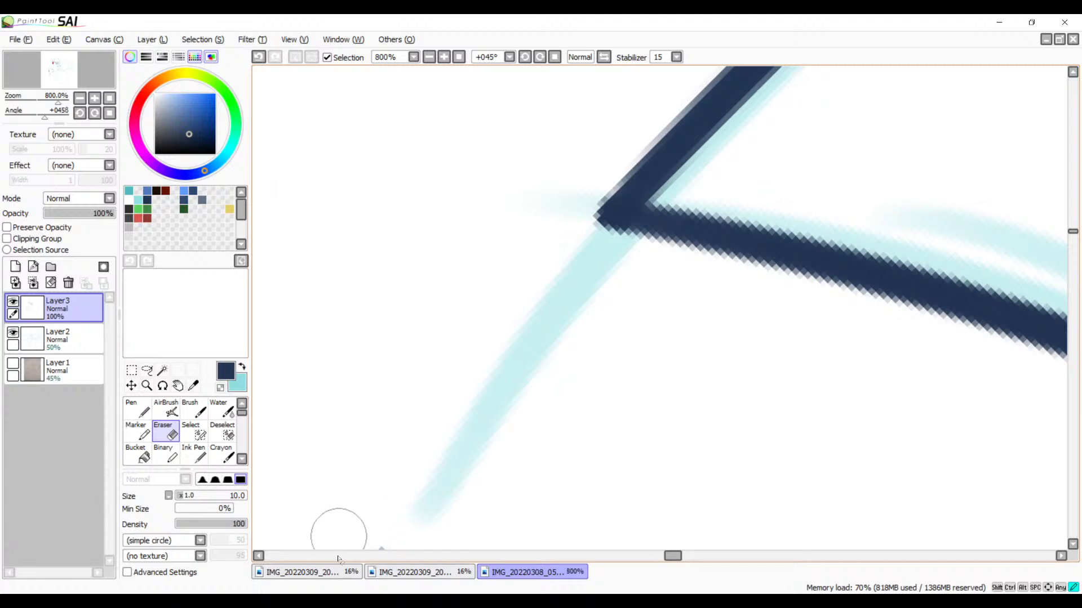
drag(473, 477, 575, 250)
drag(493, 298, 374, 457)
mouse_move(405, 407)
mouse_down()
mouse_move(387, 443)
mouse_move(432, 420)
mouse_move(351, 497)
mouse_move(543, 304)
mouse_move(522, 302)
mouse_move(448, 430)
mouse_up()
Step: Erase the faint leftover fragment of the front curve's tapered tail in the empty area below the corner
key(space)
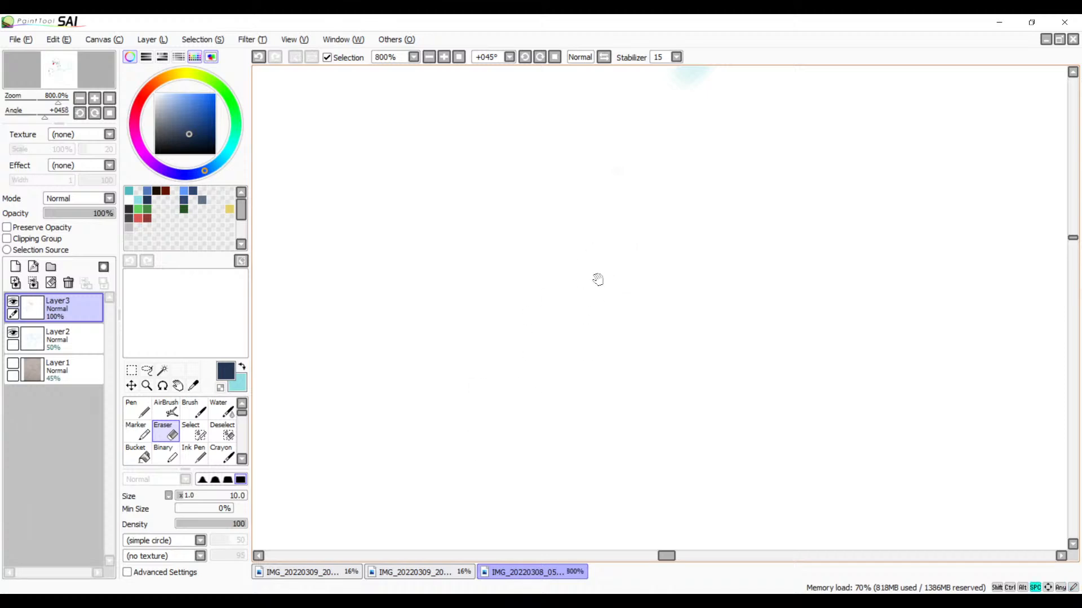
click(430, 60)
click(430, 60)
click(429, 60)
key(space)
drag(559, 329, 518, 256)
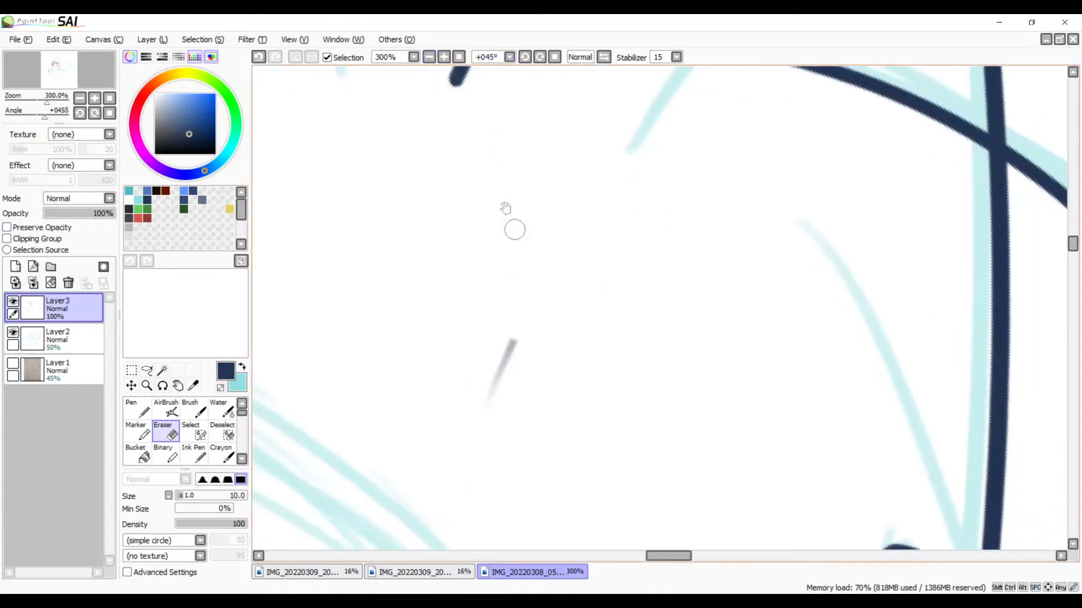
click(444, 56)
click(444, 57)
key(space)
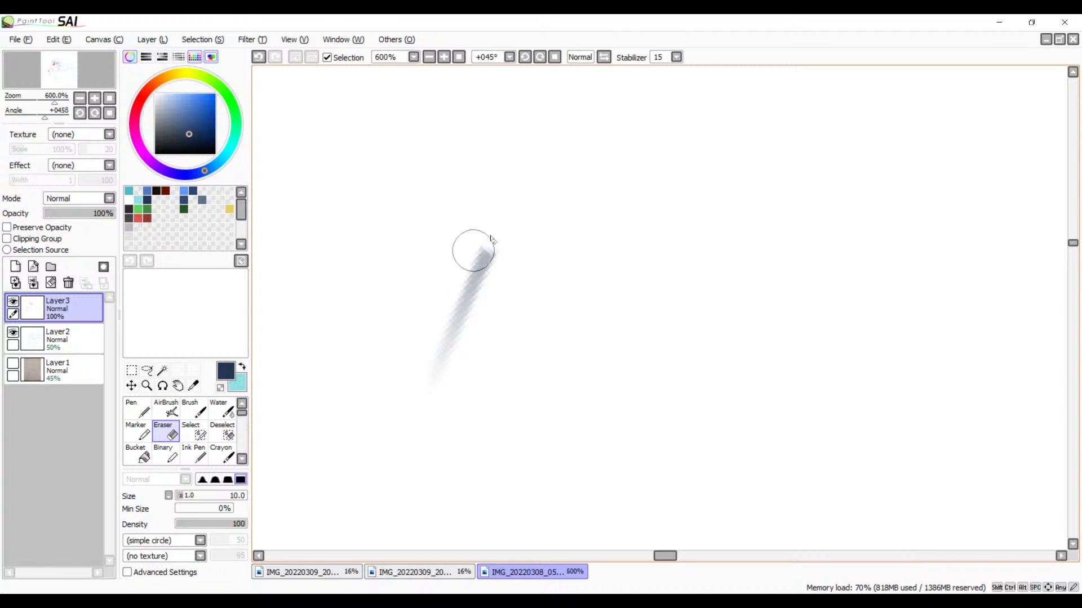
drag(502, 223, 414, 432)
Step: Examine the trimmed tip where the front curve meets the upper mouth line, up close and within the rotated drawing
key(space)
mouse_move(657, 158)
mouse_down()
mouse_move(452, 360)
mouse_move(484, 395)
mouse_up()
click(444, 56)
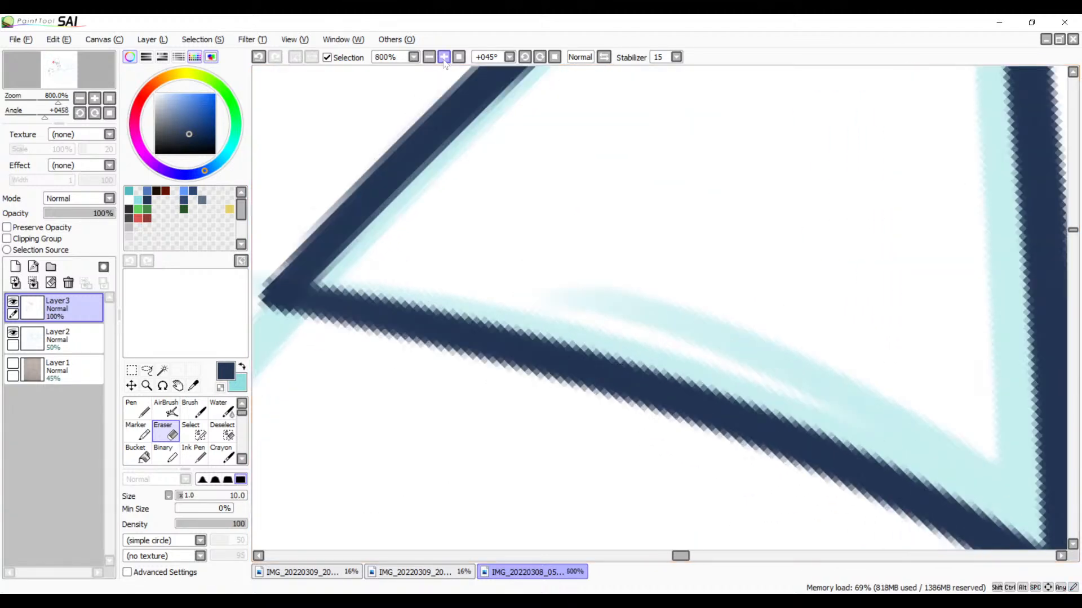
click(444, 57)
key(space)
drag(377, 264, 665, 244)
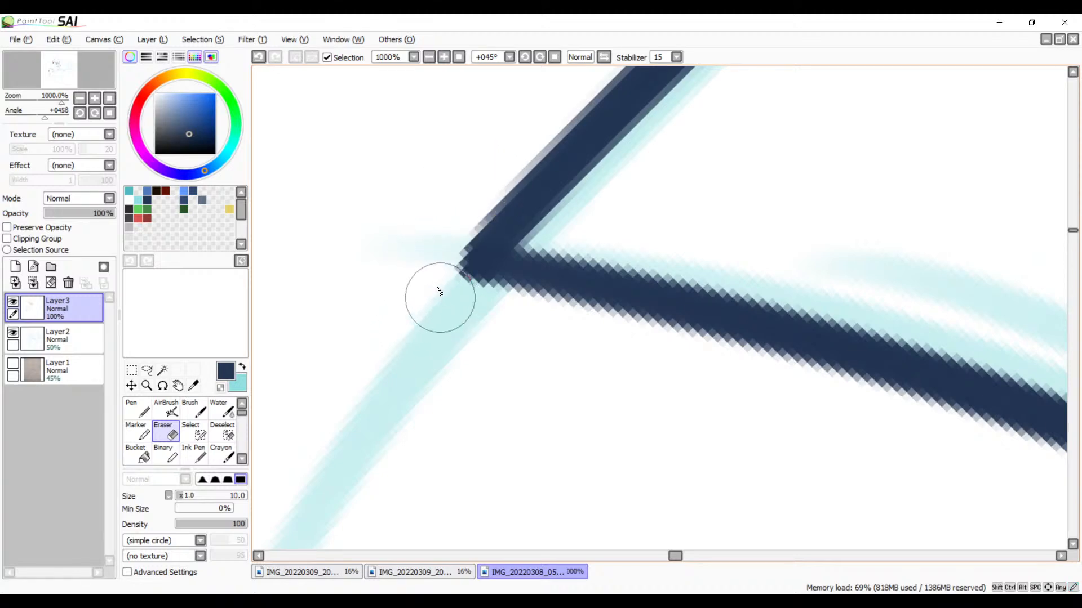
click(429, 57)
click(428, 57)
click(429, 57)
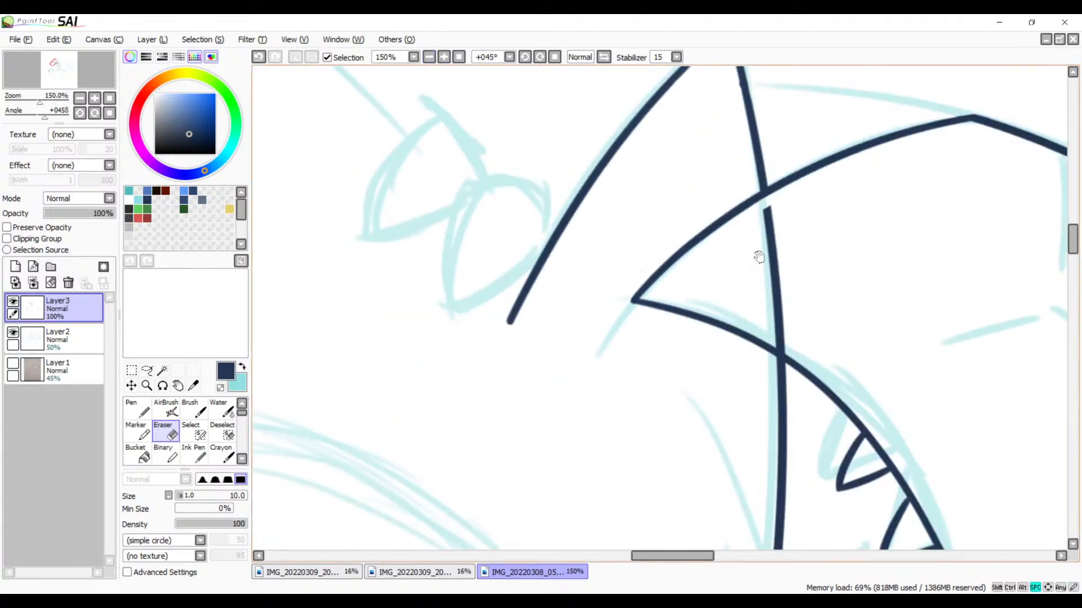
drag(759, 257, 714, 217)
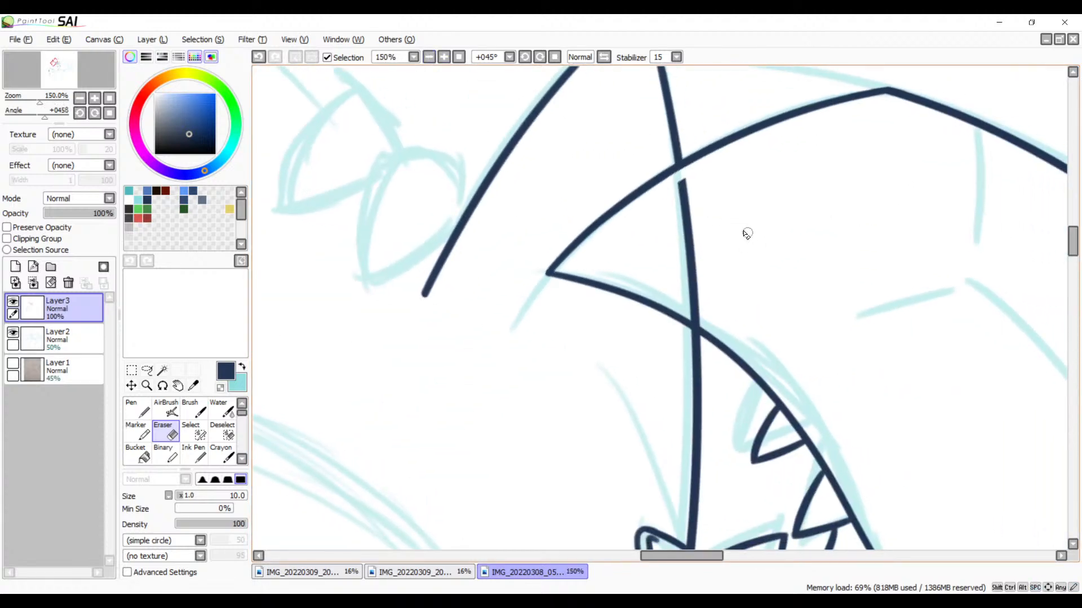
click(524, 57)
click(524, 57)
Step: Erase the straight diagonal line between the face's front curve and the upper mouth line, trimming it flush at both ends
click(523, 57)
click(524, 57)
click(524, 57)
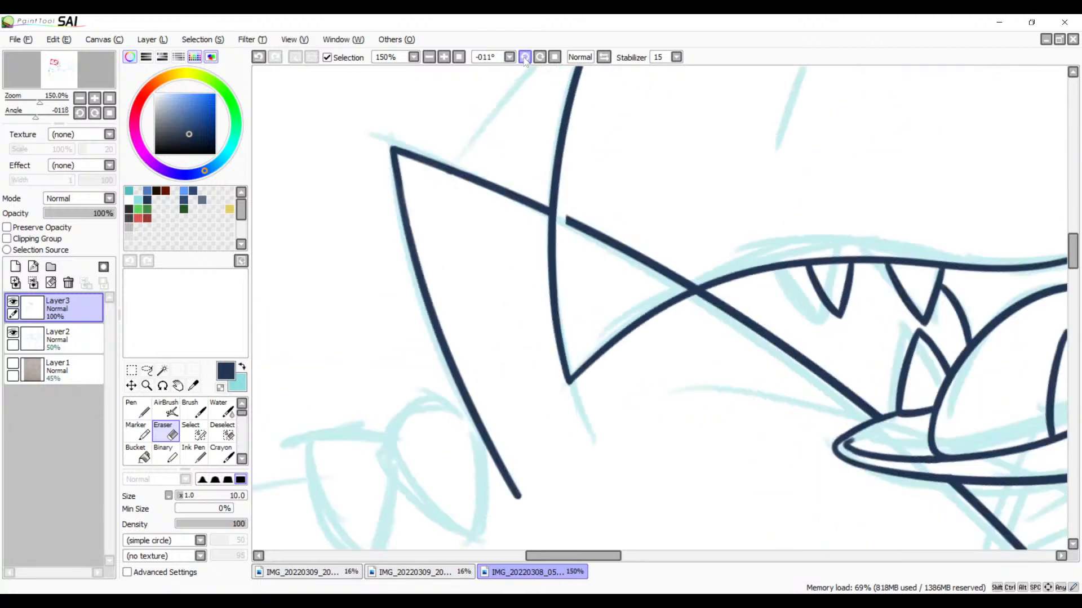
click(524, 57)
click(445, 57)
click(444, 56)
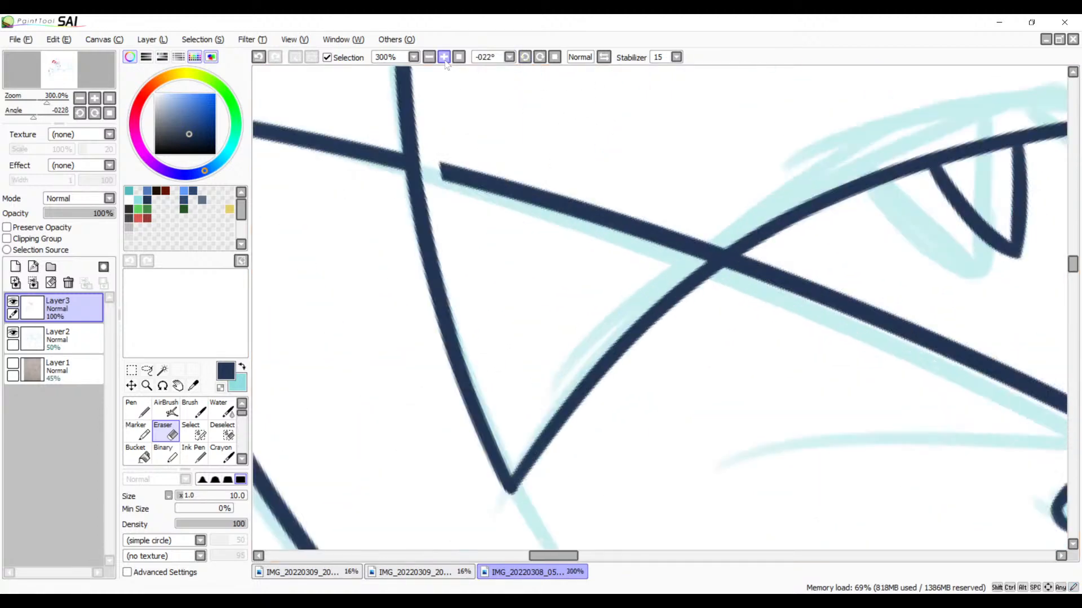
click(445, 57)
click(444, 57)
drag(696, 192, 450, 261)
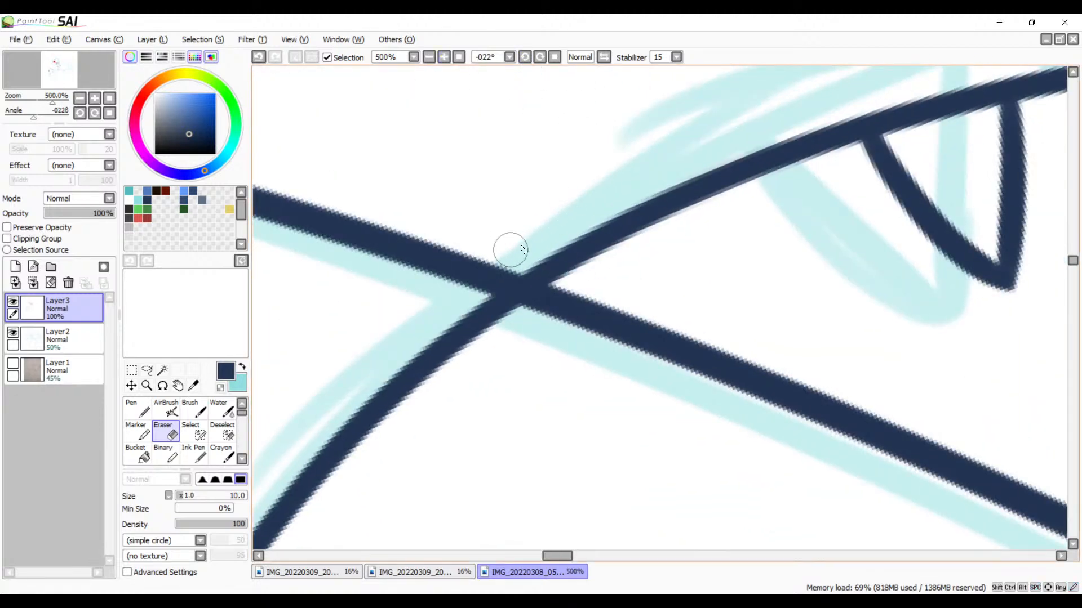
mouse_move(521, 249)
mouse_down()
mouse_move(454, 290)
mouse_move(472, 293)
mouse_up()
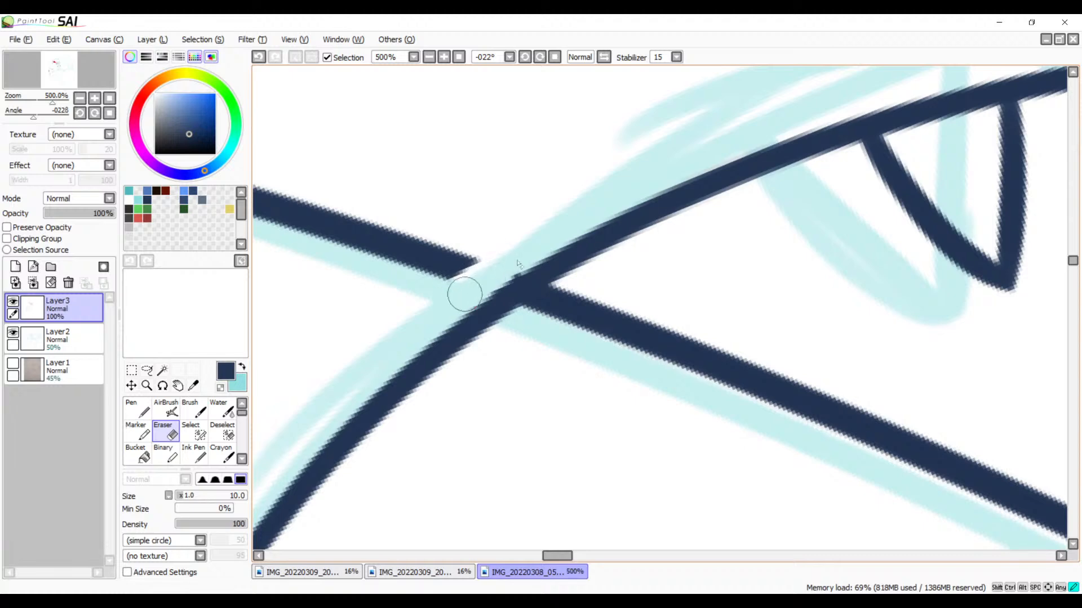
mouse_move(519, 263)
mouse_down()
mouse_move(489, 265)
mouse_move(420, 214)
mouse_move(331, 231)
mouse_move(294, 253)
mouse_up()
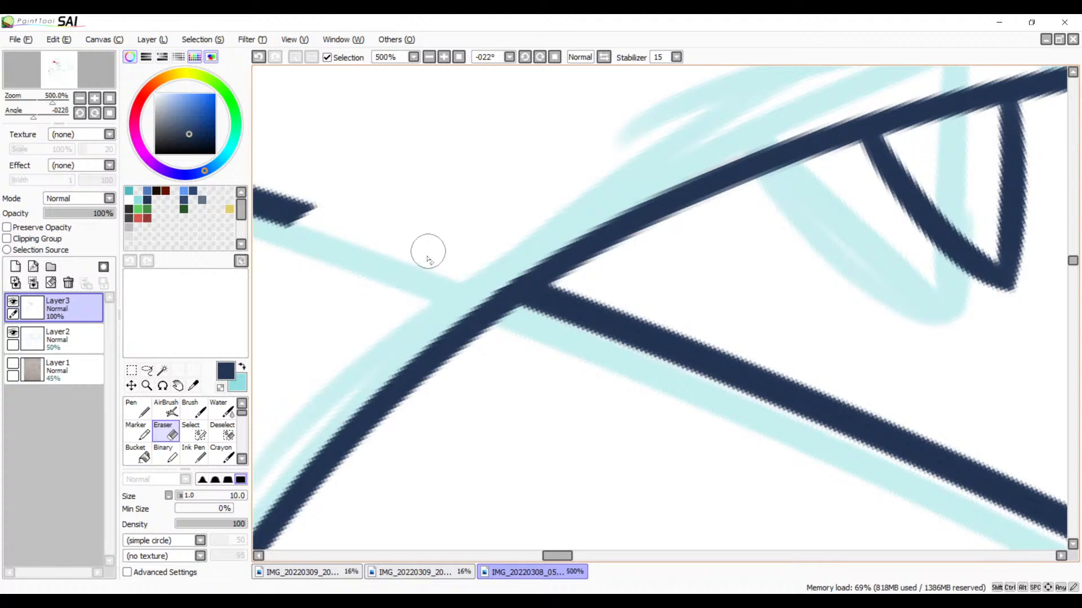
drag(404, 293, 653, 380)
mouse_move(592, 251)
mouse_down()
mouse_move(550, 295)
mouse_move(519, 259)
mouse_move(447, 253)
mouse_move(417, 205)
mouse_move(326, 192)
mouse_up()
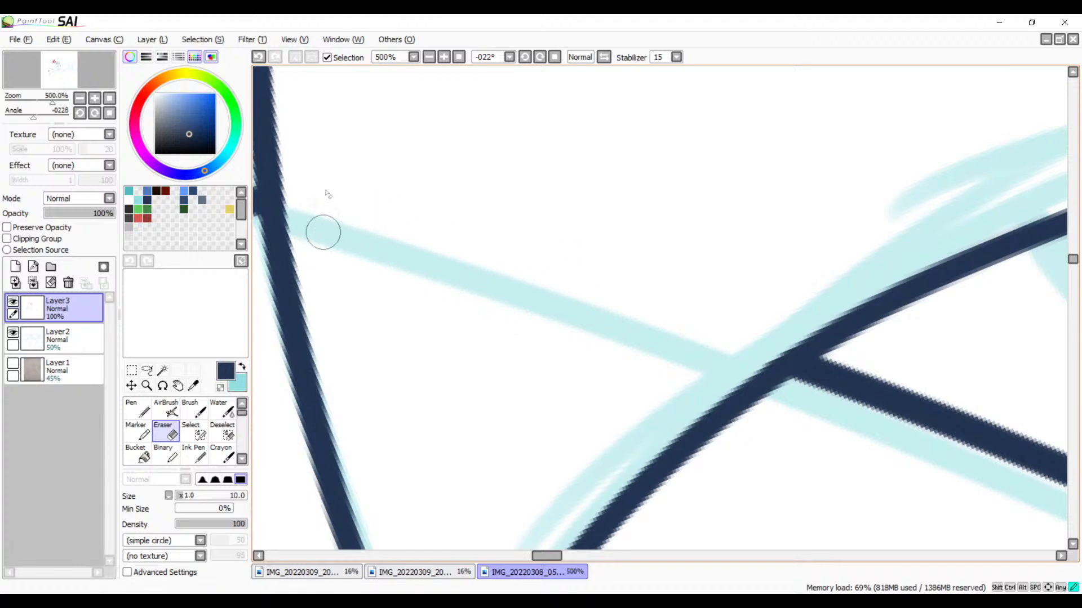
Step: Try to join the hooked end of the inner lip line to the lower jaw's outer line with a brush stroke
mouse_move(463, 312)
mouse_down()
mouse_move(741, 179)
mouse_move(627, 178)
mouse_move(536, 234)
mouse_move(186, 301)
mouse_move(594, 334)
mouse_up()
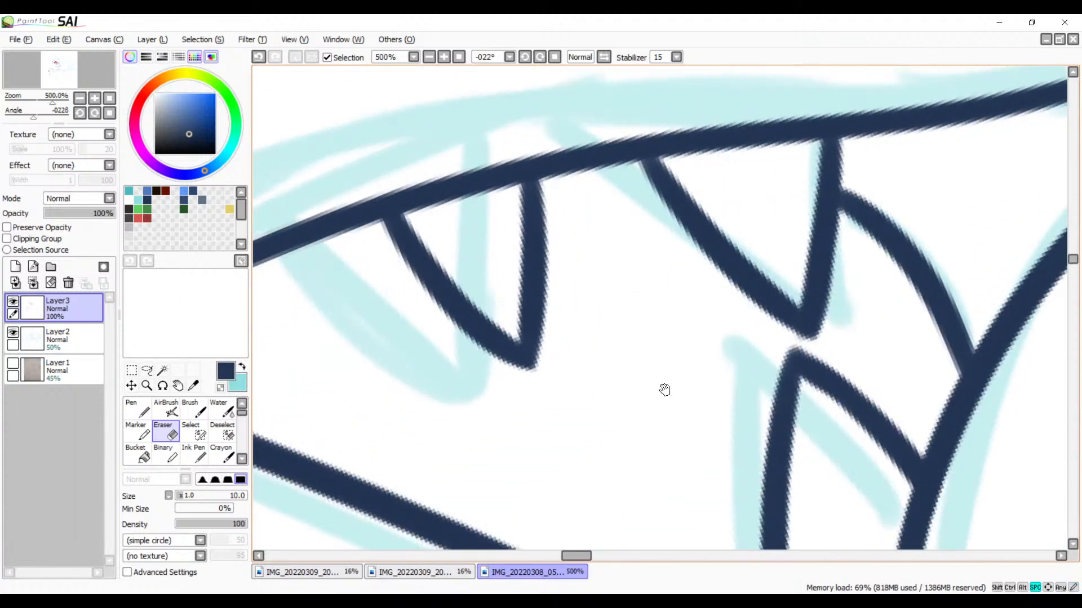
mouse_move(665, 390)
mouse_down()
mouse_move(611, 172)
mouse_move(628, 210)
mouse_up()
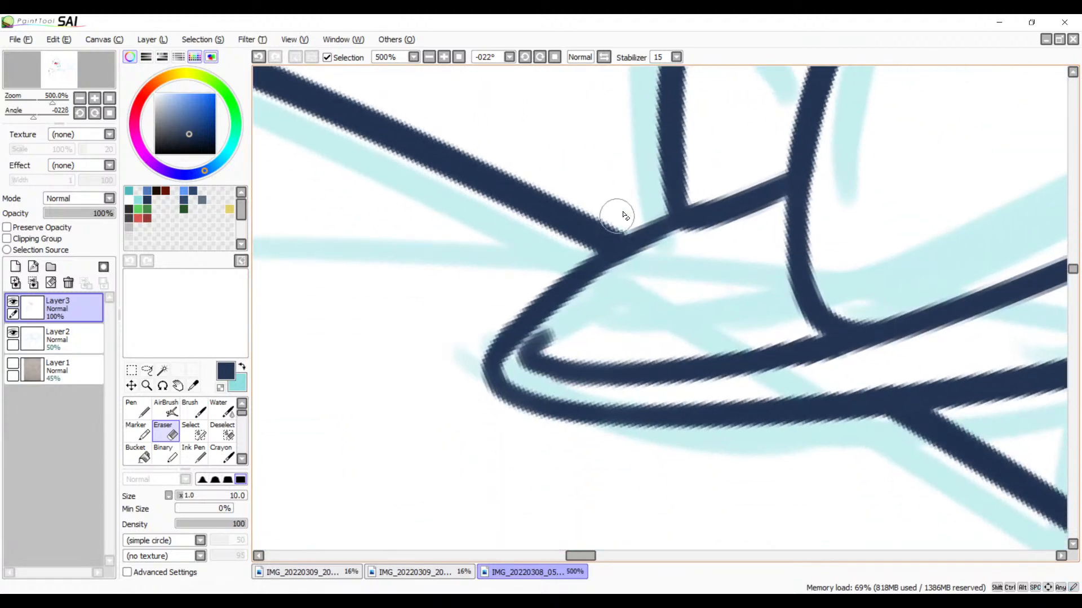
key(b)
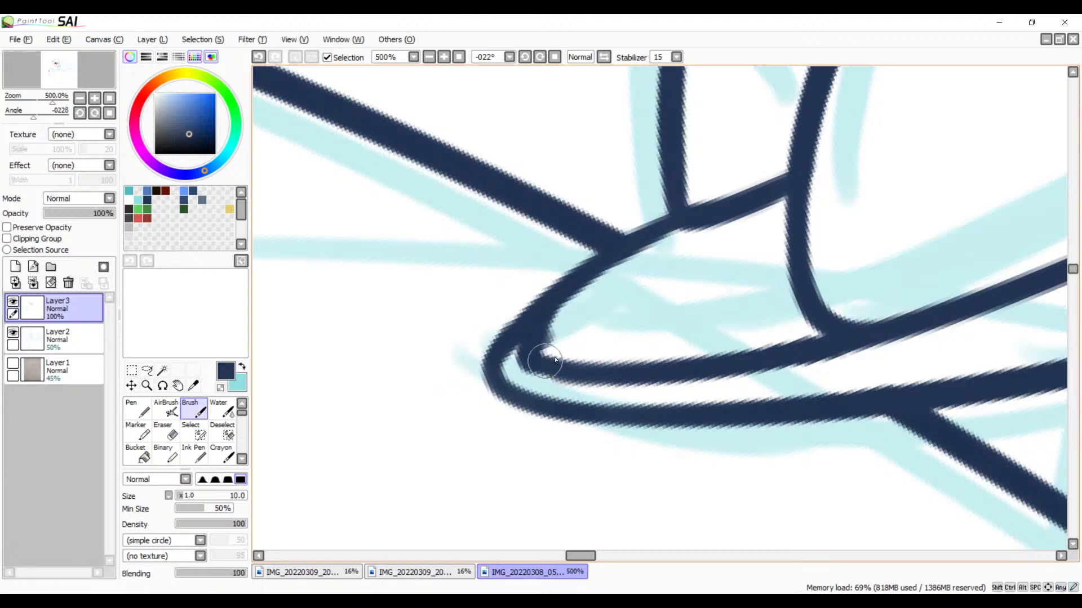
key(ctrl+z)
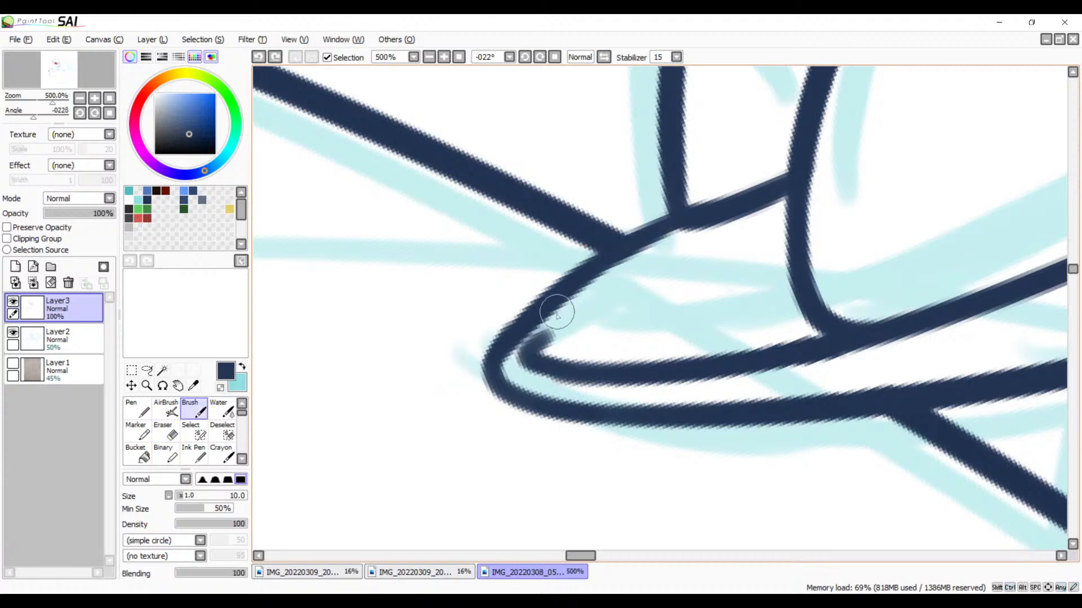
Step: Examine the inked mouth, teeth and tongue up close and within the whole head
mouse_move(564, 269)
mouse_down()
mouse_move(514, 299)
mouse_move(606, 302)
mouse_move(507, 362)
mouse_move(546, 334)
mouse_move(408, 502)
mouse_move(802, 278)
mouse_up()
drag(733, 267, 630, 353)
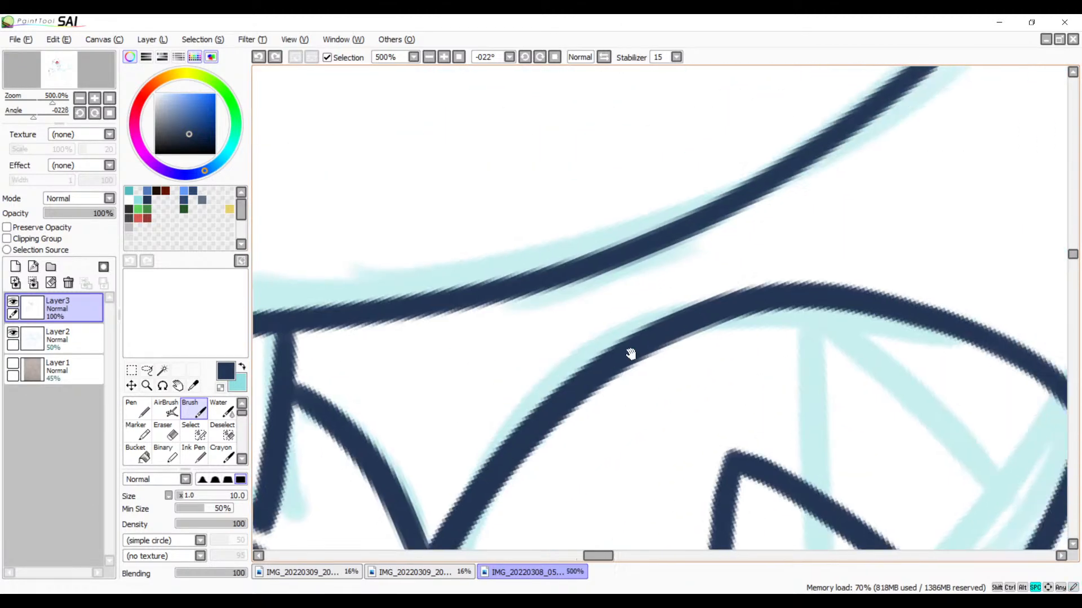
click(429, 57)
click(429, 57)
click(429, 57)
click(429, 56)
click(429, 57)
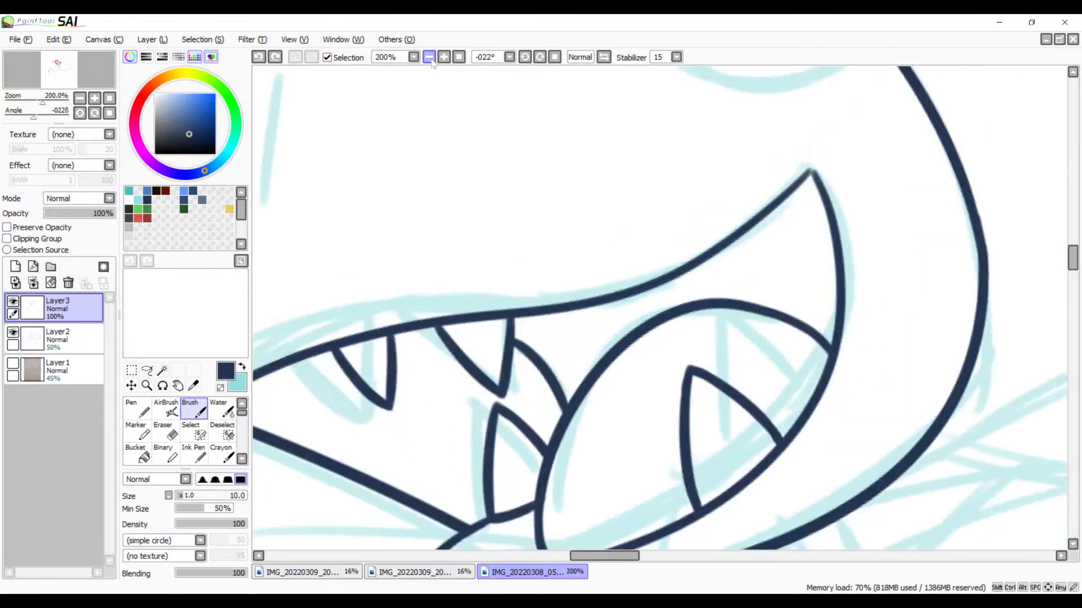
click(429, 57)
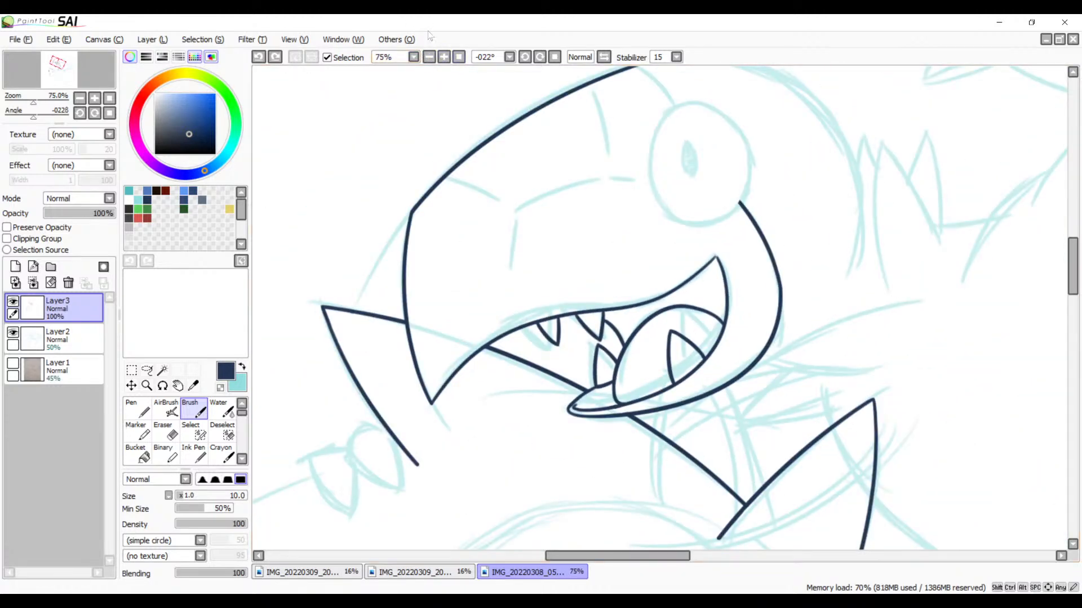
Step: Try to close the open tip at the mouth's back corner with a short brush stroke
click(444, 57)
click(443, 57)
click(444, 57)
click(444, 57)
click(443, 57)
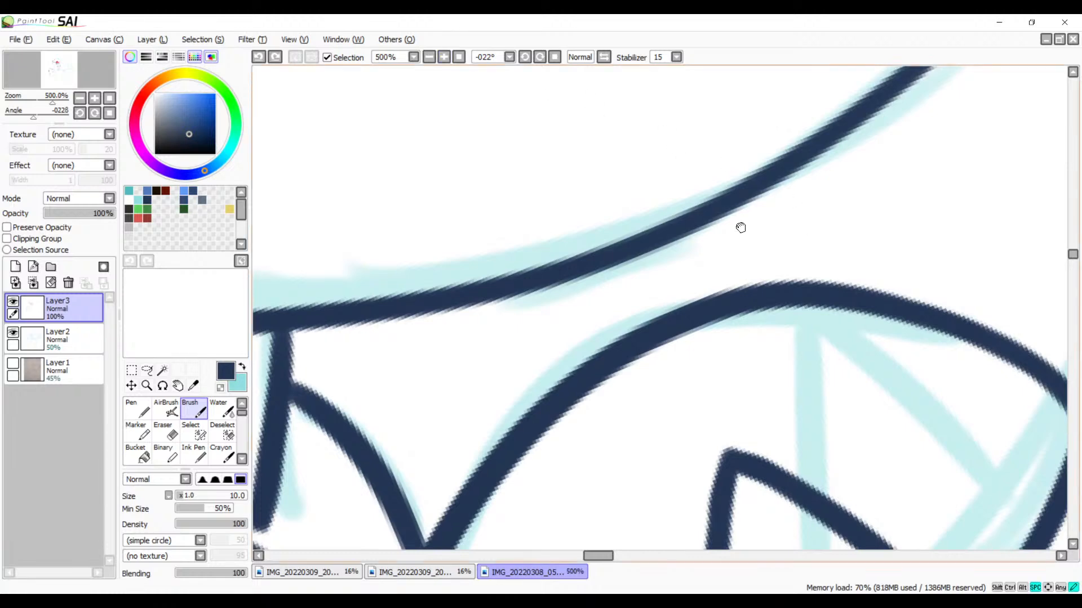
drag(740, 228, 630, 217)
click(444, 57)
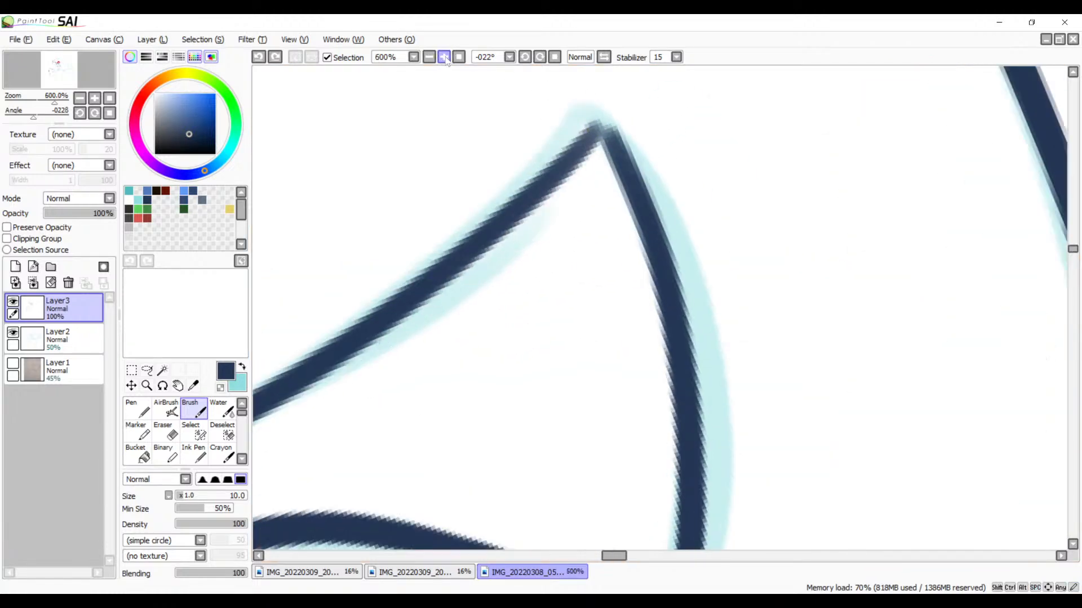
click(444, 57)
mouse_move(615, 167)
mouse_down()
mouse_move(563, 187)
mouse_move(594, 146)
mouse_move(565, 193)
mouse_move(556, 188)
mouse_up()
key(ctrl+z)
key(ctrl+z)
key(ctrl+z)
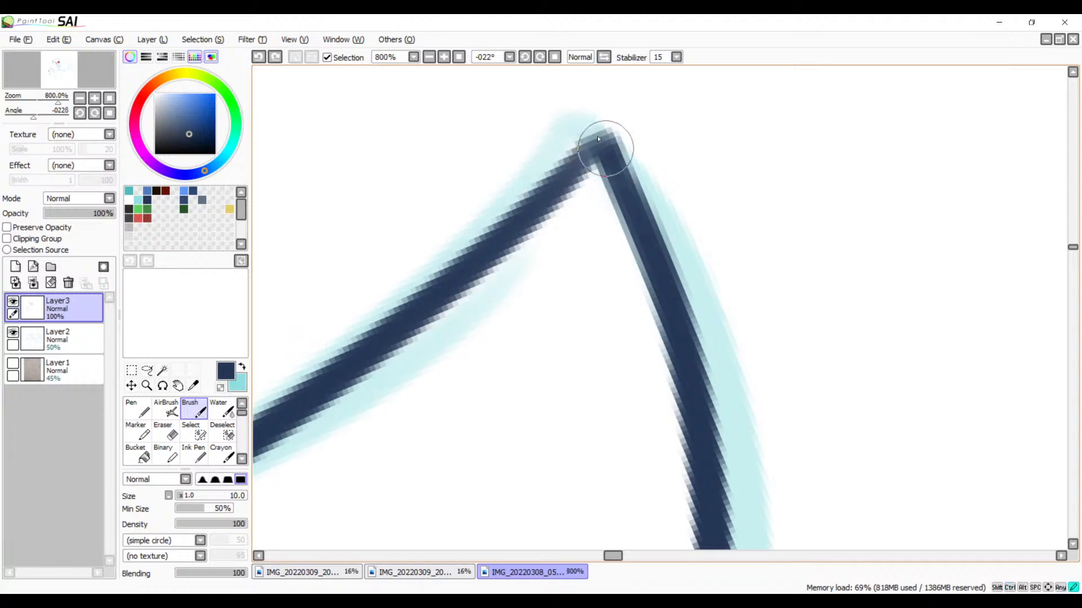
Step: Brush over the tapered end of the upper mouth line at the back corner, thickening it into a solid pointed tip
mouse_move(598, 139)
mouse_down()
mouse_move(577, 179)
mouse_move(475, 259)
mouse_up()
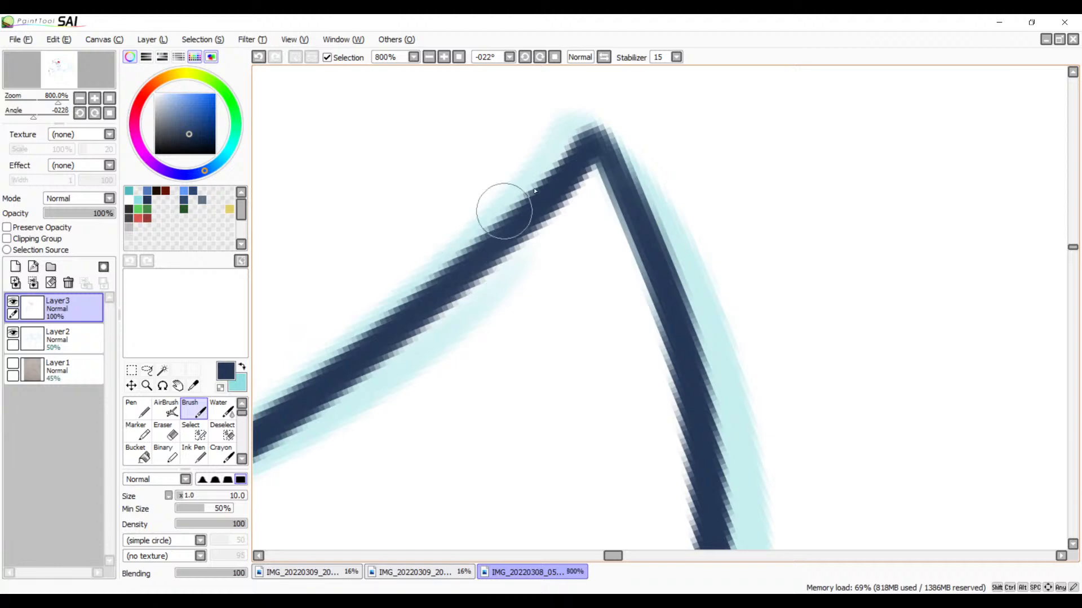
key(ctrl+z)
drag(561, 170, 471, 253)
key(ctrl+z)
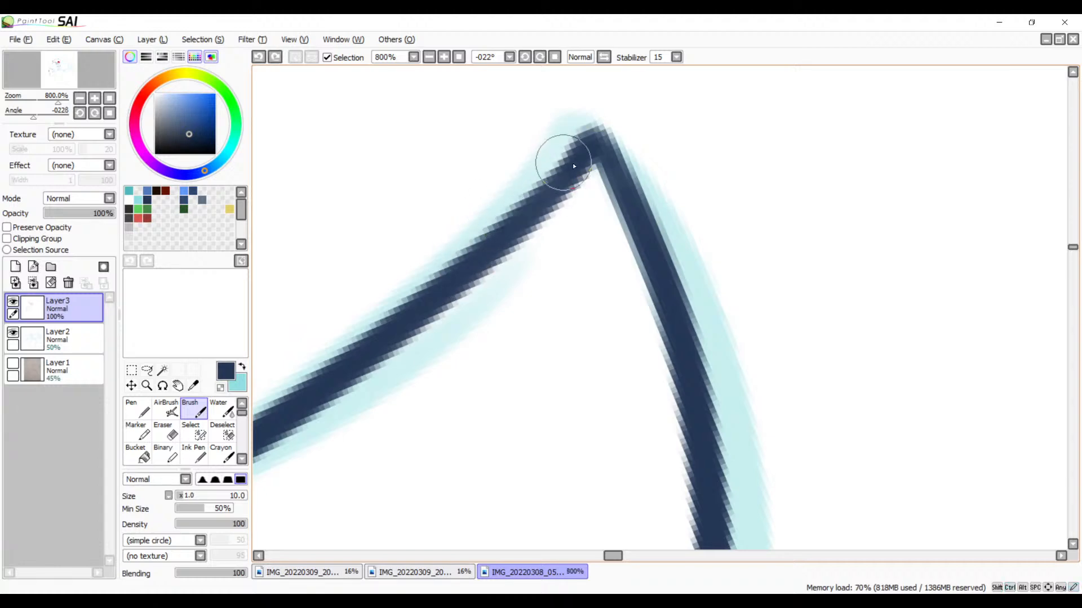
drag(573, 156, 502, 243)
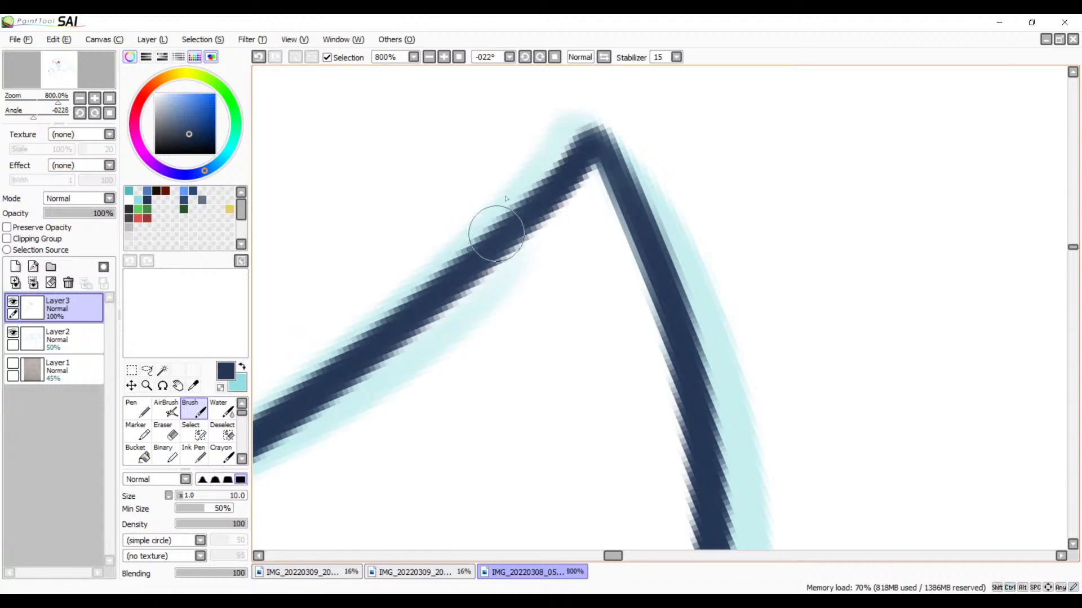
click(429, 57)
click(429, 57)
click(429, 57)
click(428, 57)
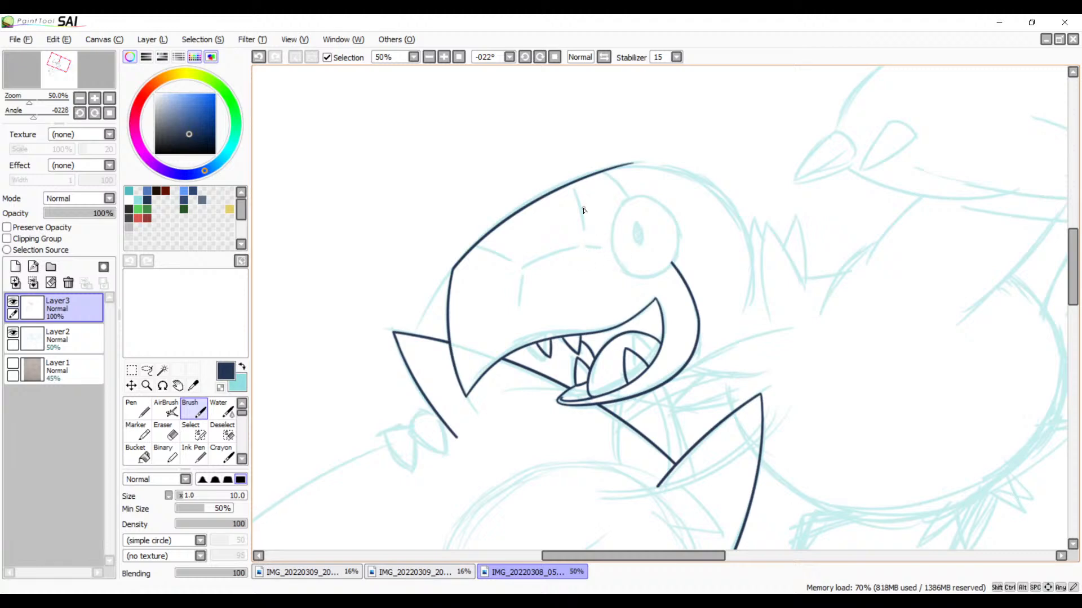
Step: Ink the long curved crease line along the middle of the snout with a single tapered brush stroke over the sketch
scroll(479, 180, up, 2)
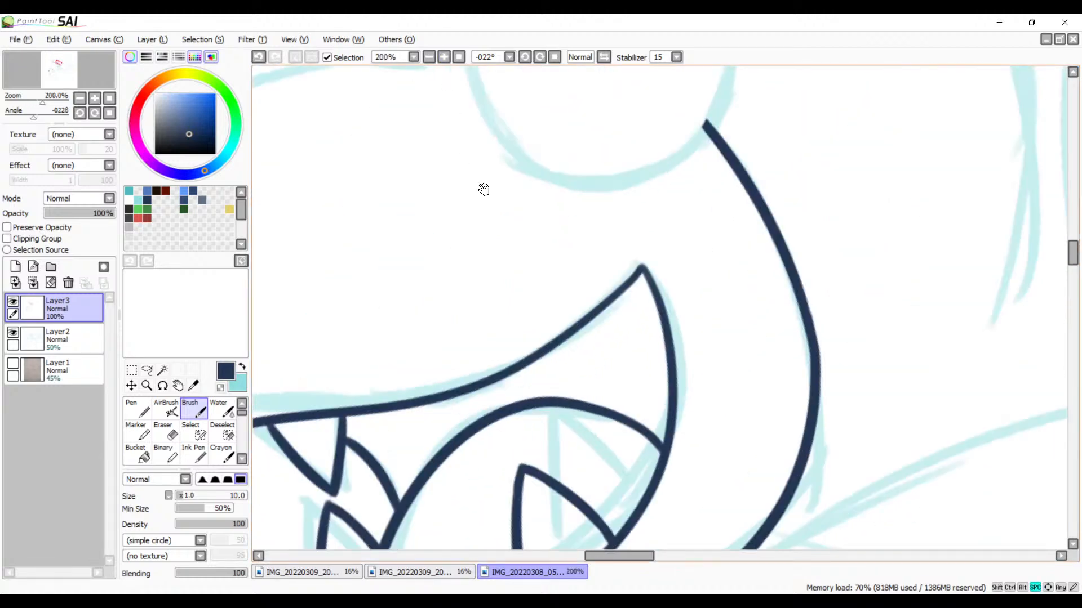
drag(483, 186, 717, 271)
drag(620, 175, 387, 297)
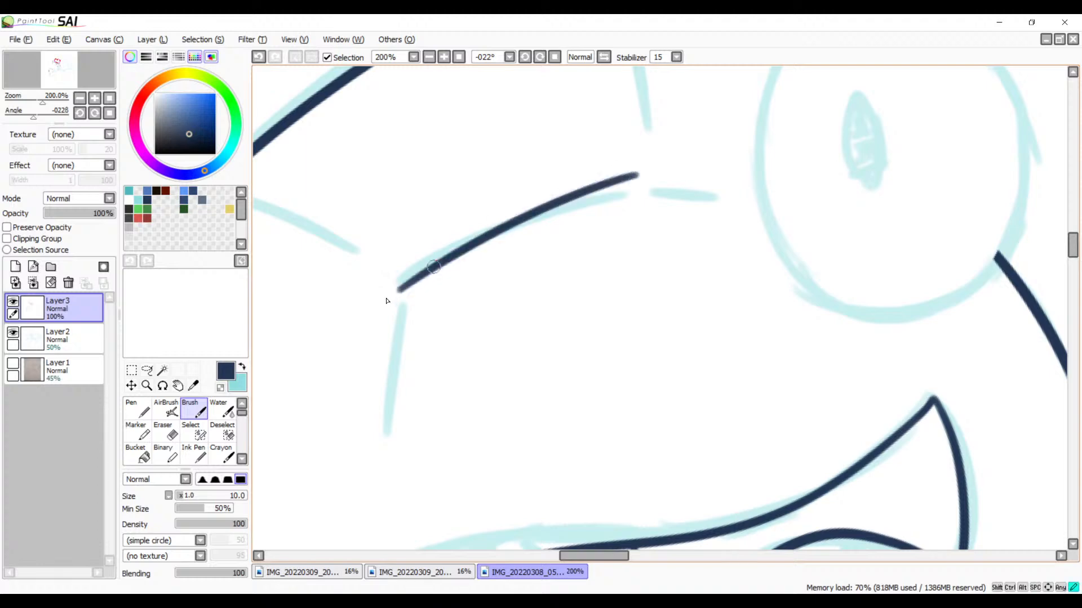
key(ctrl+z)
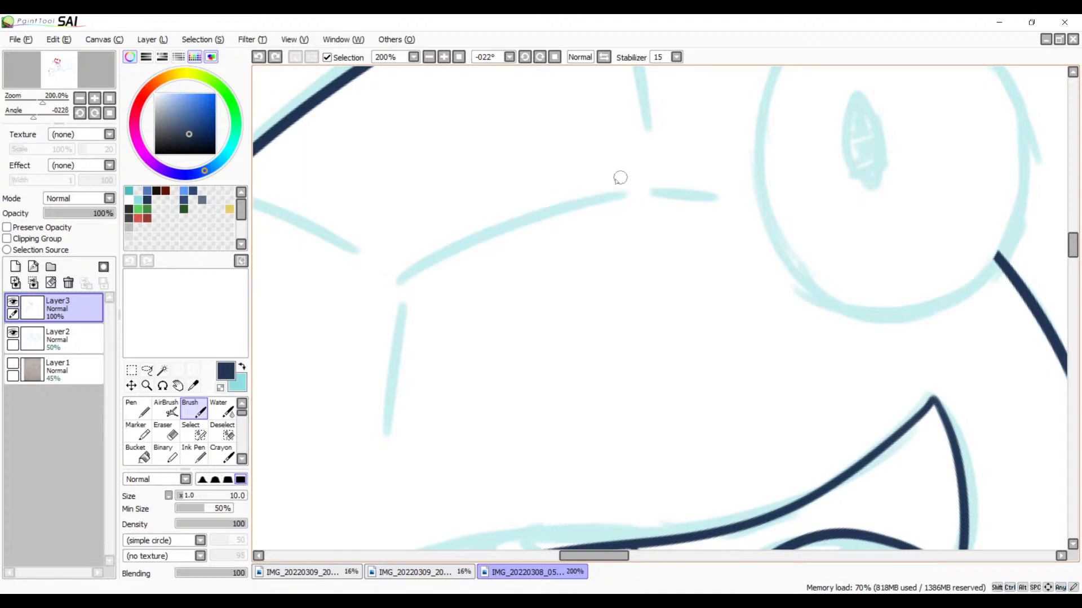
drag(645, 171, 391, 278)
key(ctrl+z)
drag(646, 172, 397, 281)
key(ctrl+z)
mouse_move(652, 176)
mouse_down()
mouse_move(491, 227)
mouse_move(394, 296)
mouse_up()
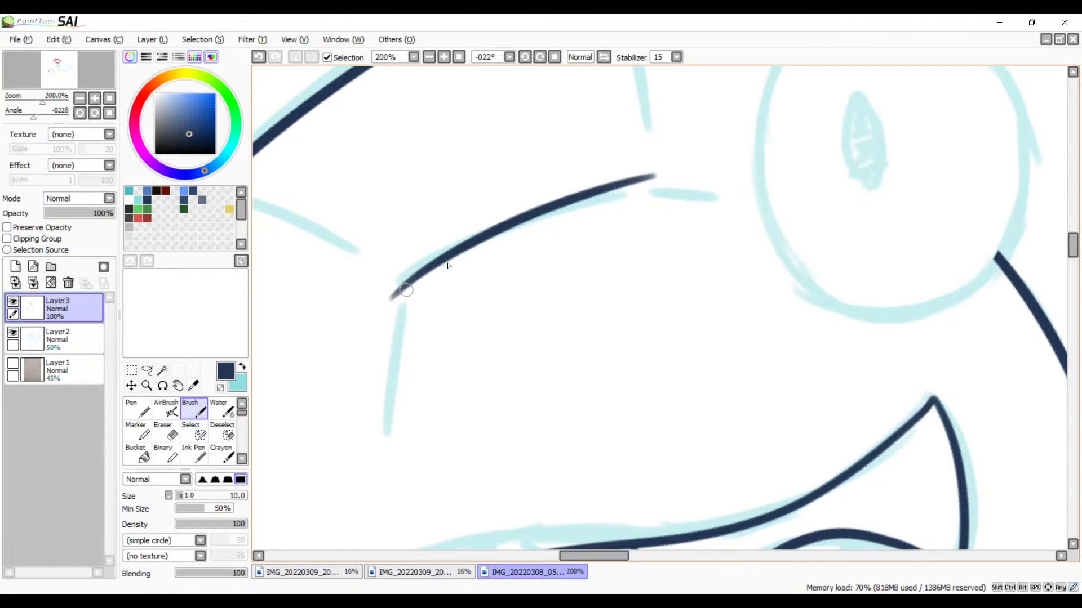
key(ctrl+z)
drag(653, 174, 378, 291)
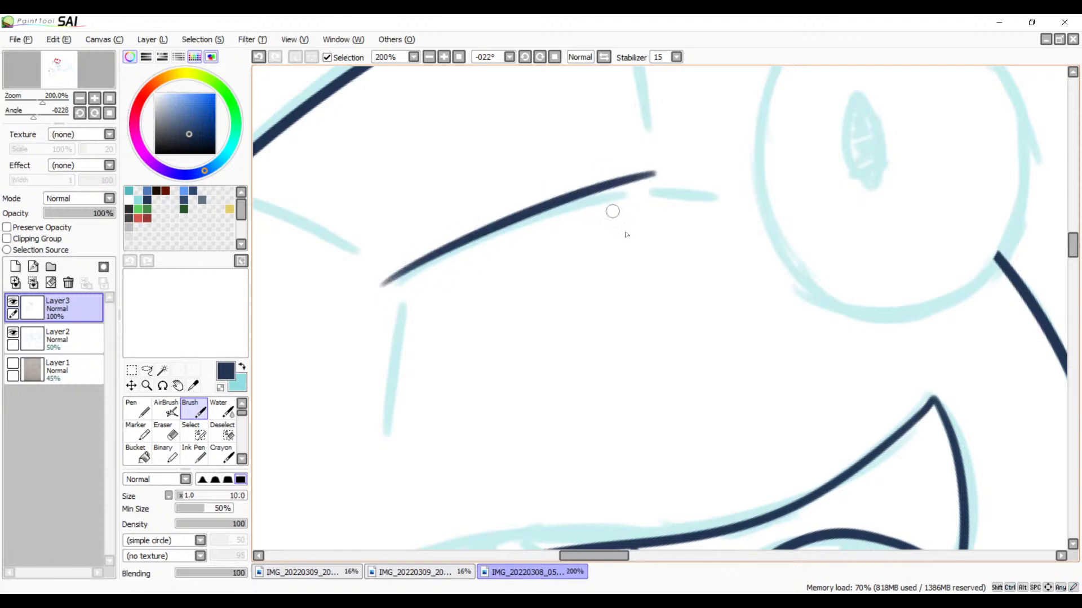
Step: Ink the short, nearly straight crease line running down from the front end of the long snout crease toward the mouth
drag(625, 234, 547, 210)
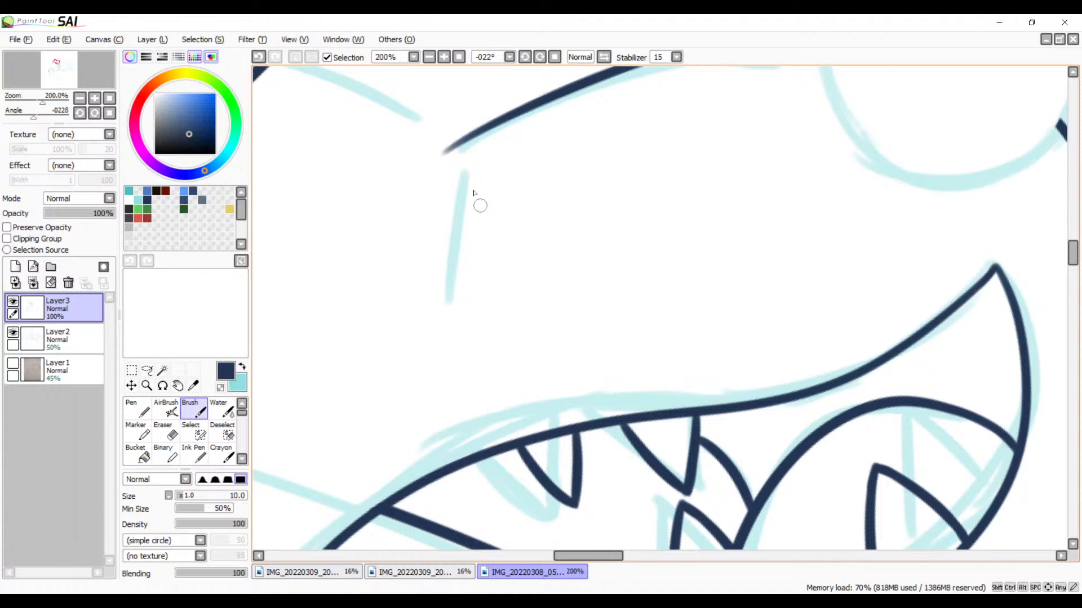
drag(467, 162, 451, 307)
key(ctrl+z)
drag(468, 163, 449, 338)
key(ctrl+z)
drag(465, 160, 452, 311)
key(ctrl+z)
drag(466, 163, 448, 308)
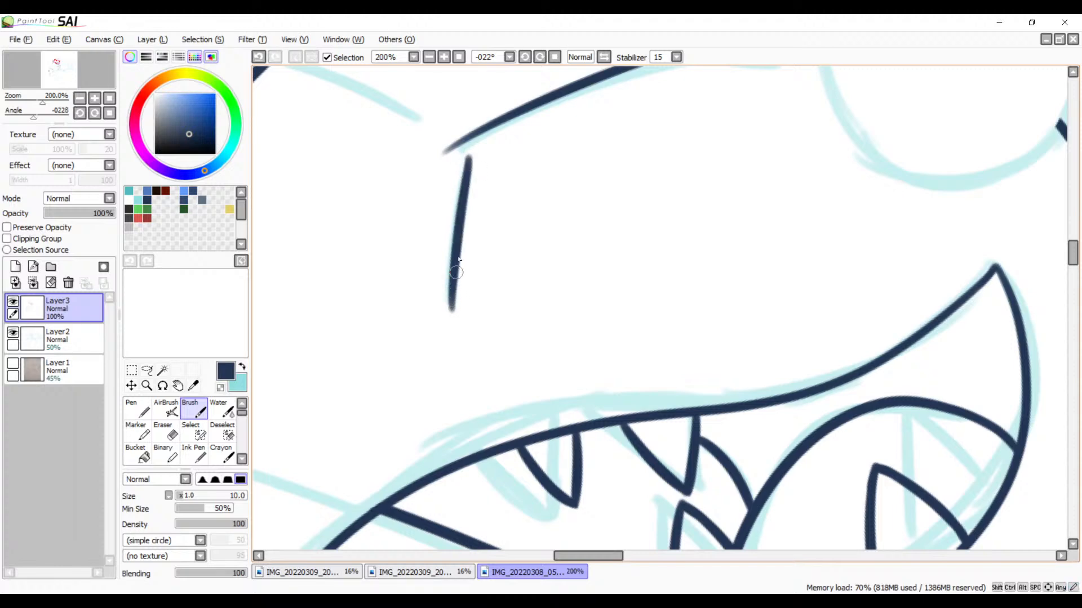
Step: Ink the front crease line connecting the snout's upper outline to the front end of the long crease
drag(483, 234, 564, 331)
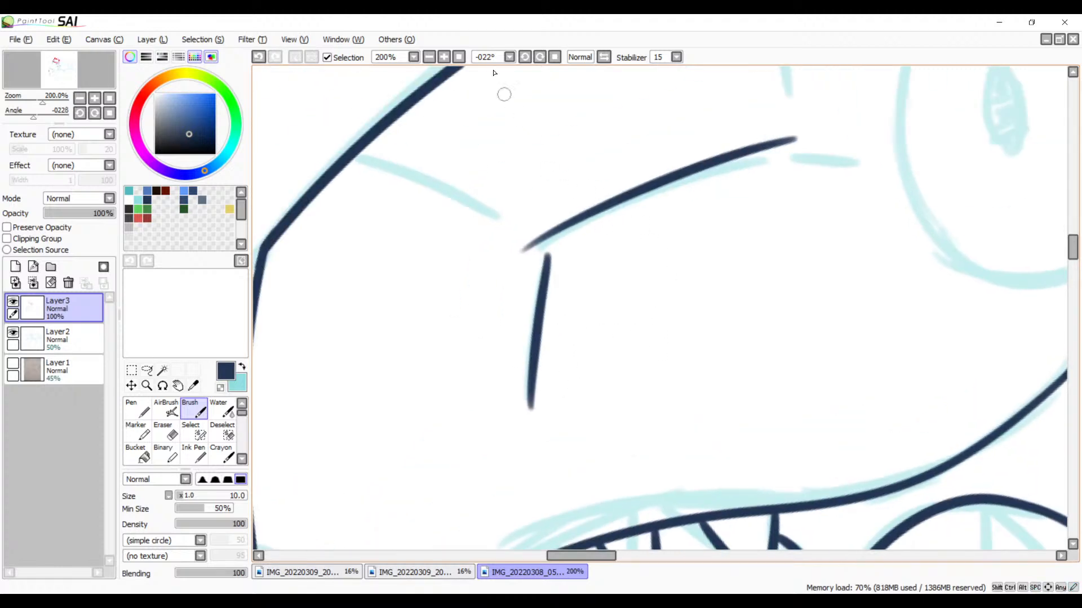
click(525, 56)
click(525, 57)
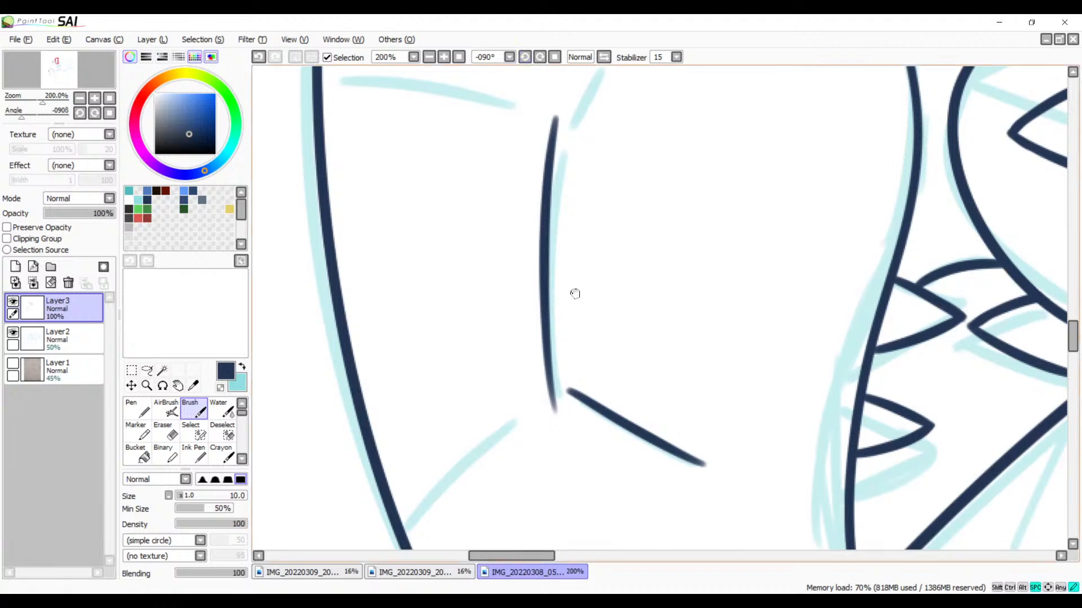
mouse_move(530, 428)
mouse_down()
mouse_move(609, 273)
mouse_move(583, 272)
mouse_move(488, 372)
mouse_up()
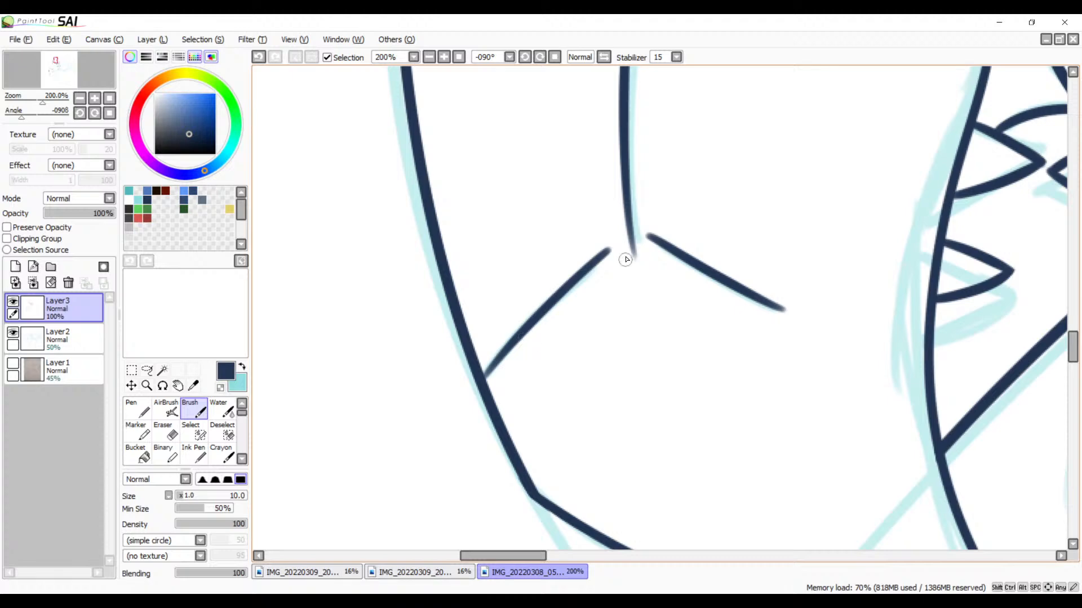
Step: Ink the short crease stroke that leads from the rear end of the long snout crease toward the eye
mouse_move(608, 244)
mouse_down()
mouse_move(647, 420)
mouse_move(612, 552)
mouse_up()
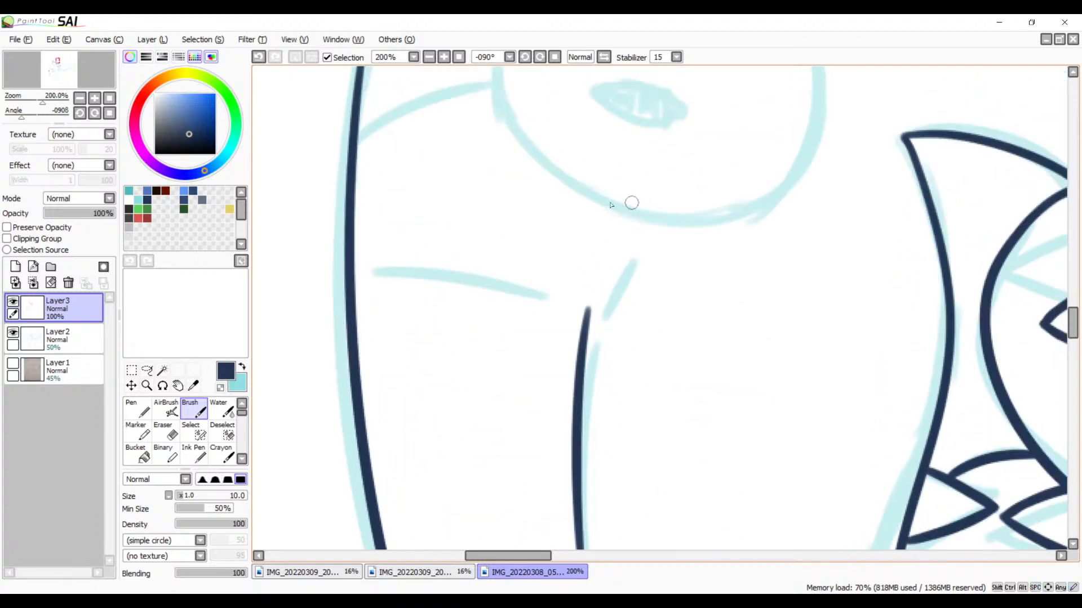
click(443, 57)
click(444, 57)
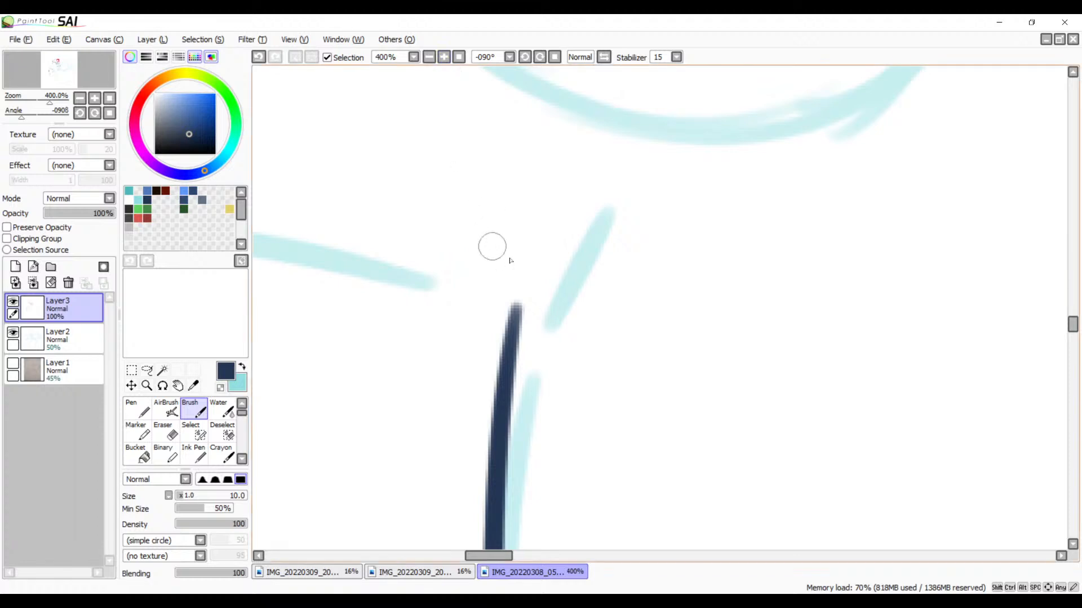
mouse_move(630, 196)
mouse_down()
mouse_move(530, 301)
mouse_move(664, 176)
mouse_up()
key(ctrl+z)
key(ctrl+z)
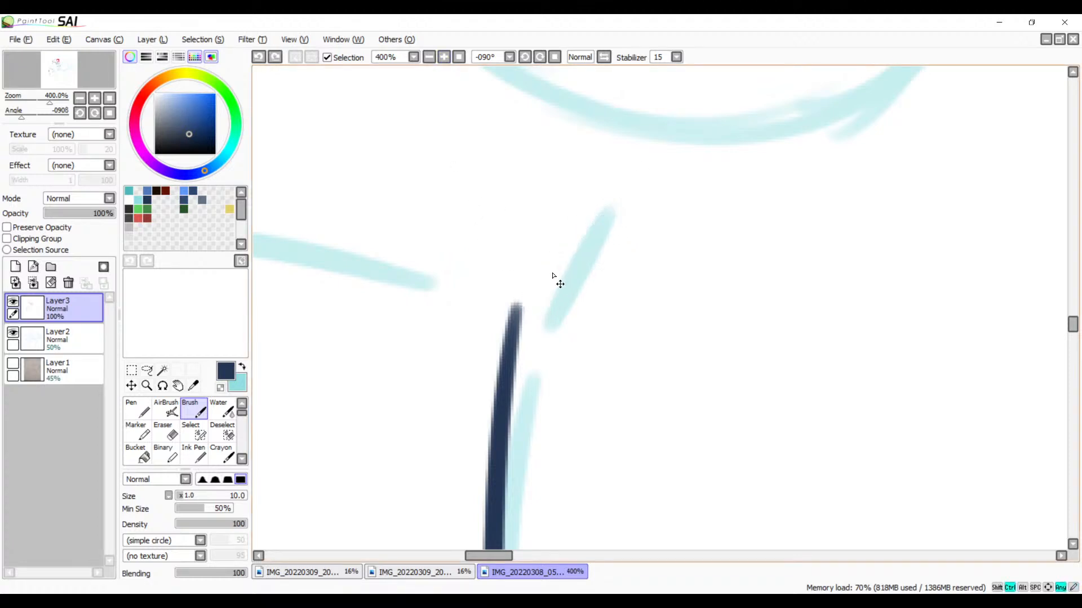
mouse_move(533, 282)
mouse_down()
mouse_move(659, 186)
mouse_move(776, 215)
mouse_up()
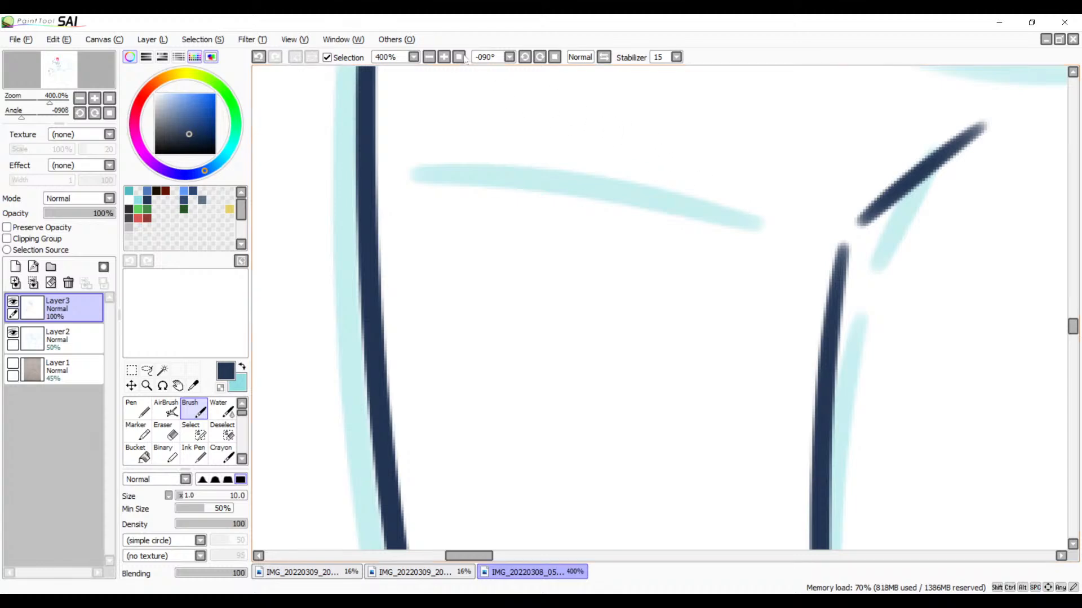
Step: Ink the rear crease line from the long crease's eye-side end toward the head's upper outline, stopping short of the outline
click(524, 58)
click(525, 58)
click(525, 58)
key(space)
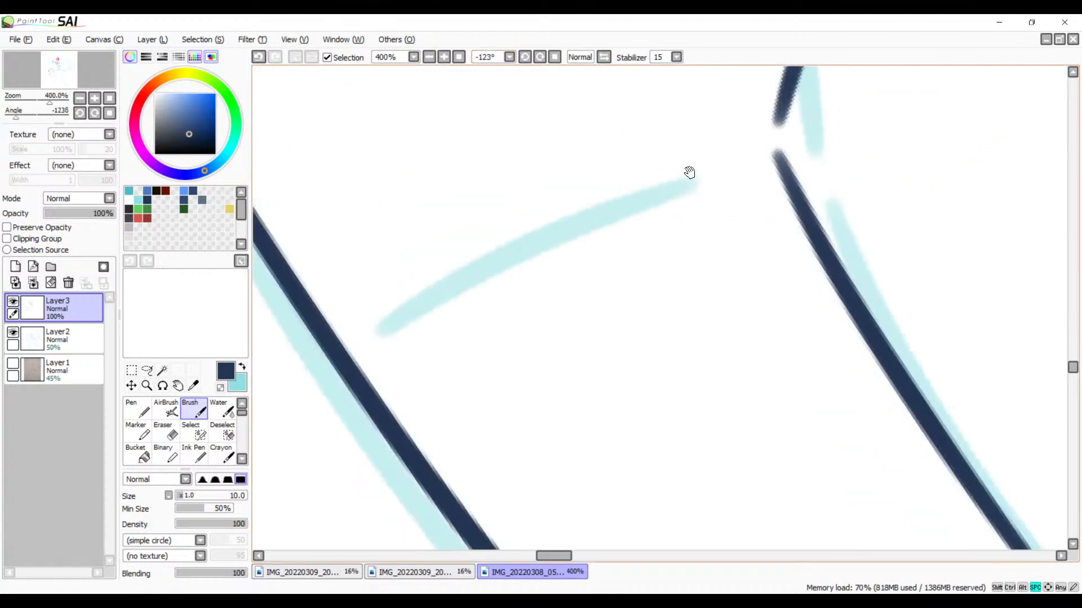
mouse_move(731, 154)
mouse_down()
mouse_move(524, 235)
mouse_move(400, 312)
mouse_up()
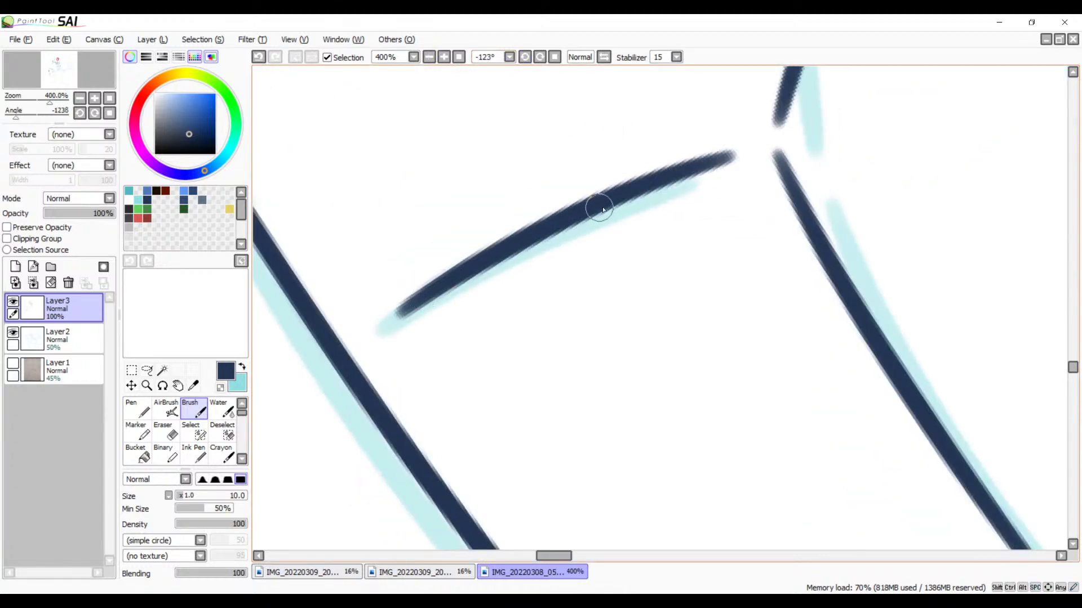
Step: Erase the faded tip of the long snout crease at the front junction, leaving a clean gap between the three crease lines
key(space)
drag(631, 326, 579, 284)
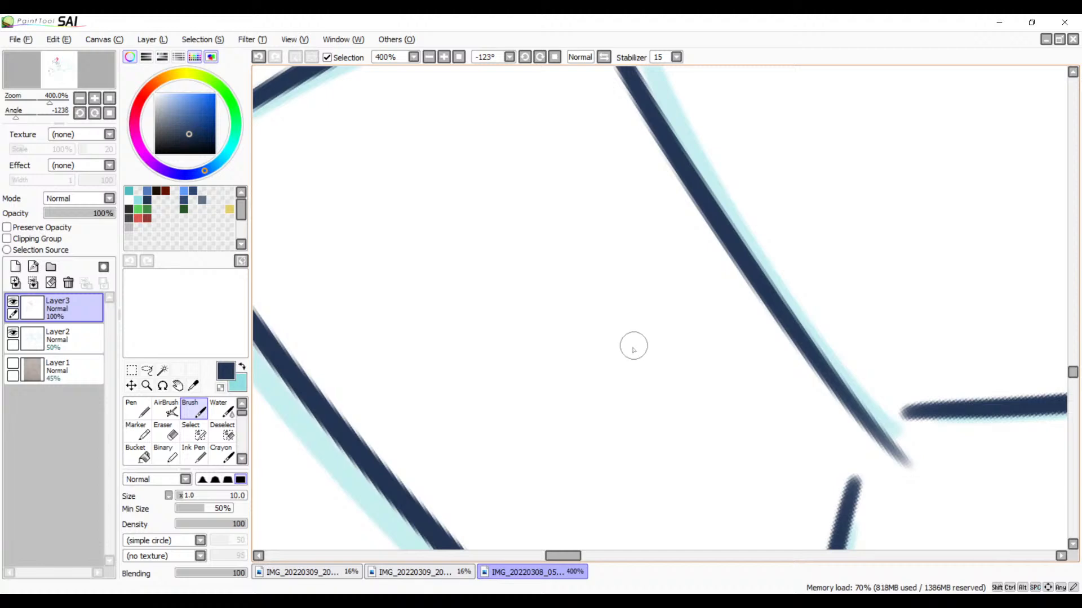
drag(656, 392, 586, 236)
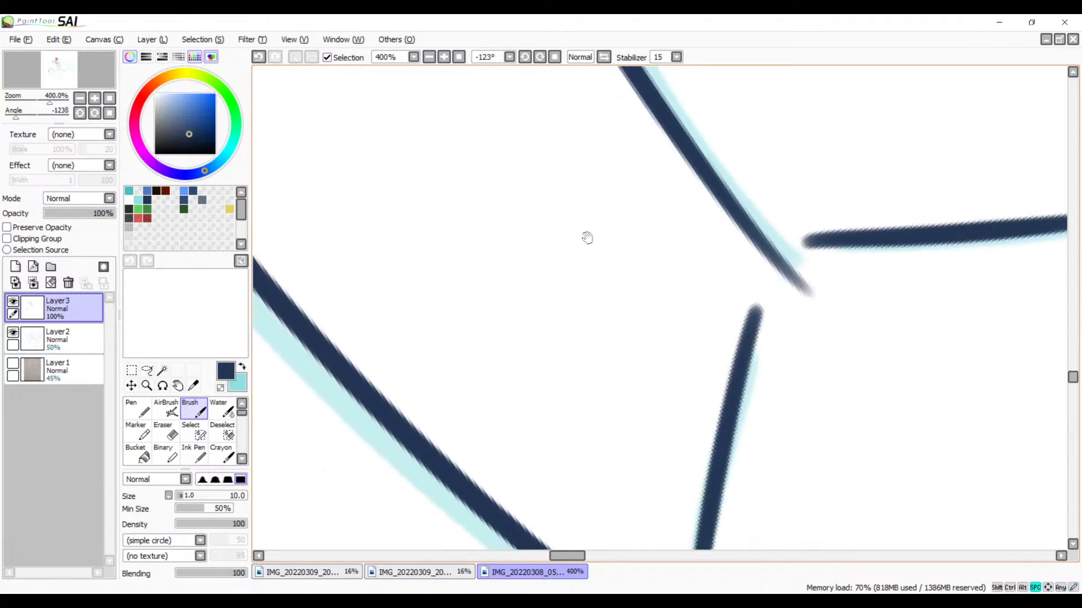
click(442, 58)
click(442, 58)
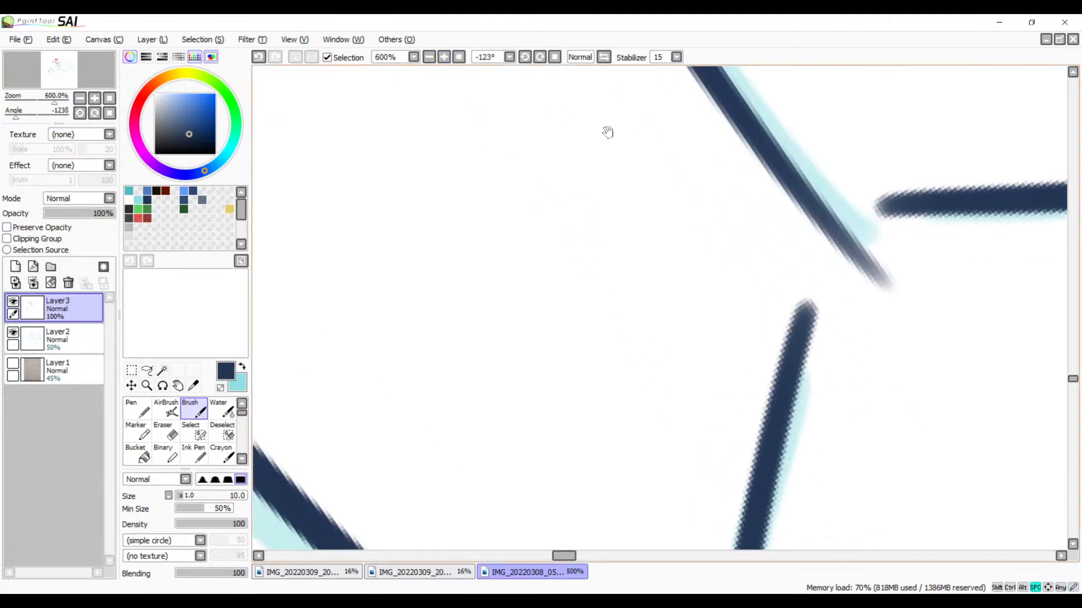
drag(703, 203, 565, 254)
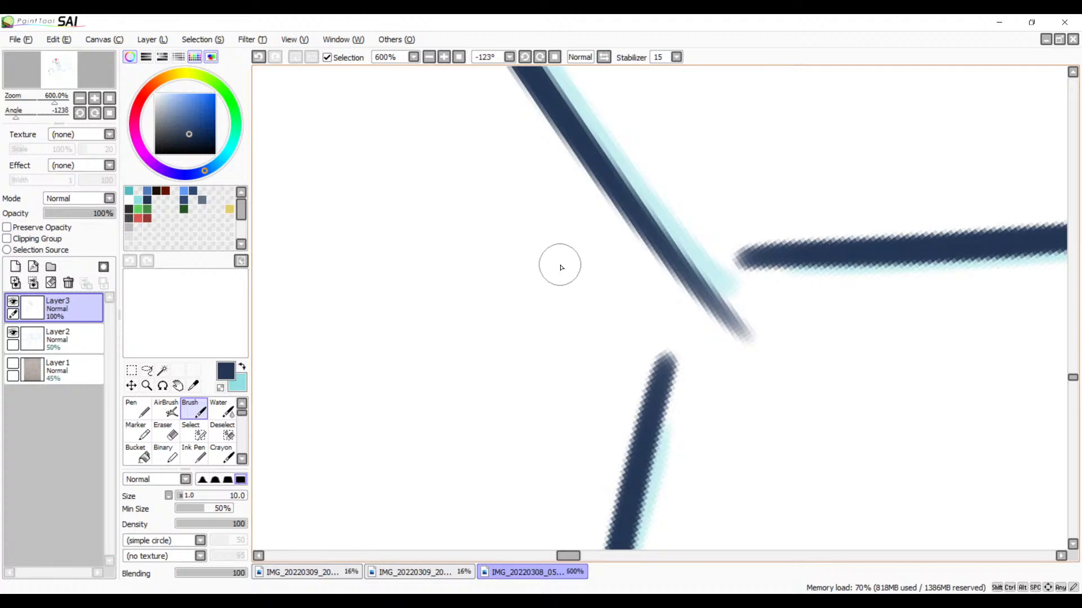
key(e)
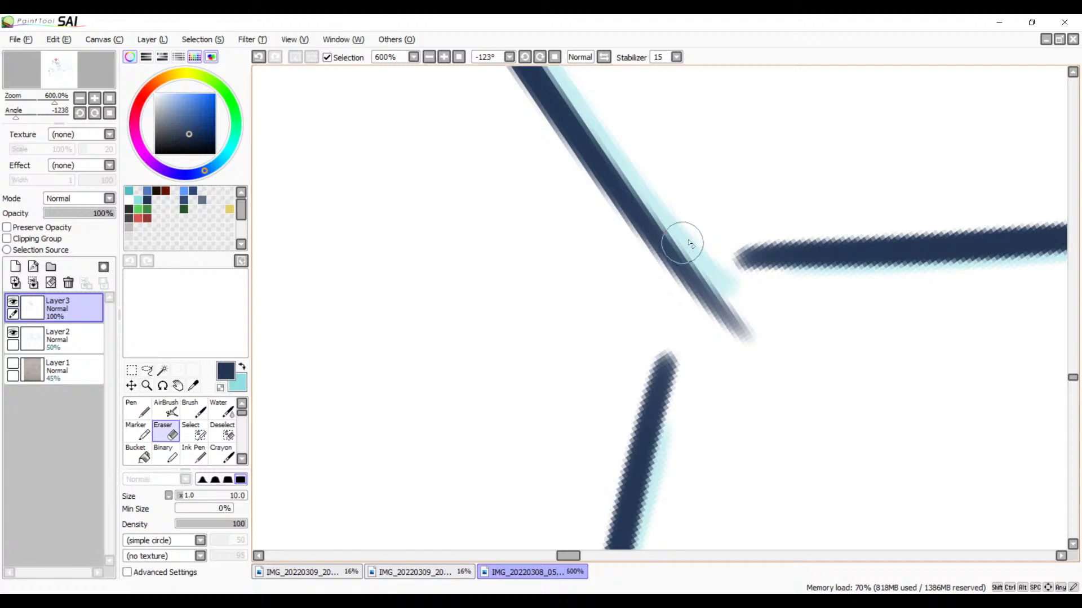
mouse_move(685, 241)
mouse_down()
mouse_move(680, 266)
mouse_move(656, 279)
mouse_up()
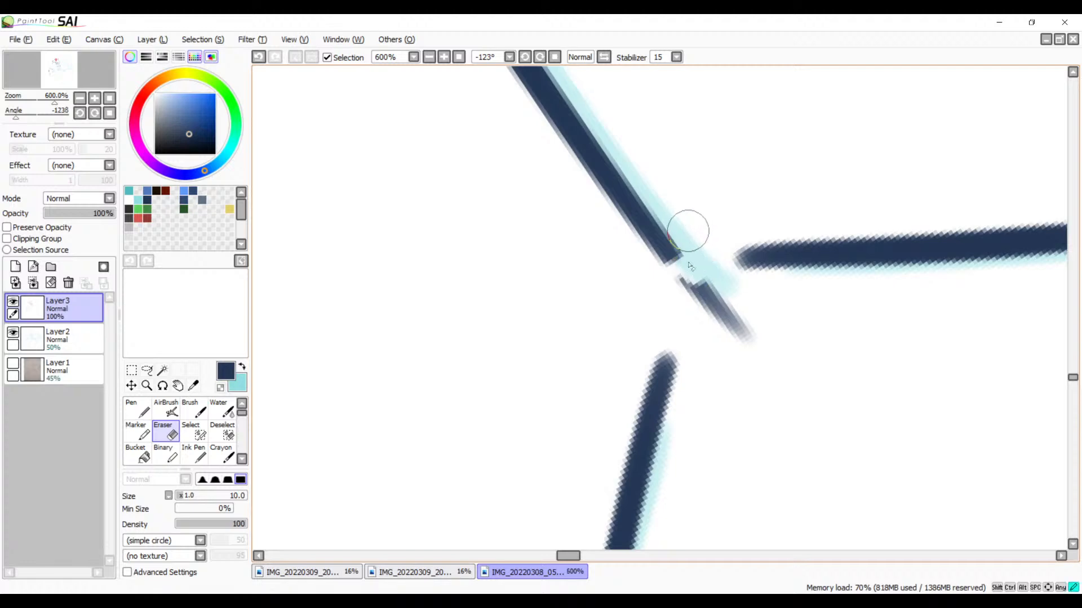
key(ctrl+z)
mouse_move(690, 241)
mouse_down()
mouse_move(686, 275)
mouse_move(697, 257)
mouse_move(670, 283)
mouse_move(692, 302)
mouse_move(722, 301)
mouse_move(741, 331)
mouse_up()
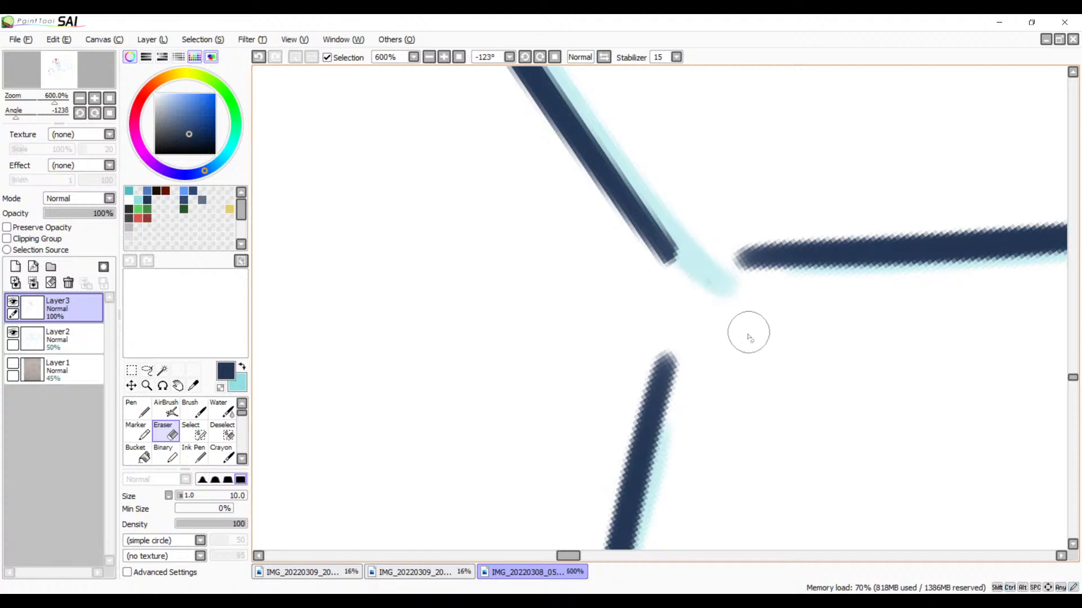
Step: Ink the curved brow line from the eye circle across the head's upper outline, letting the stroke overshoot the outline
click(431, 59)
click(430, 59)
click(430, 58)
click(430, 59)
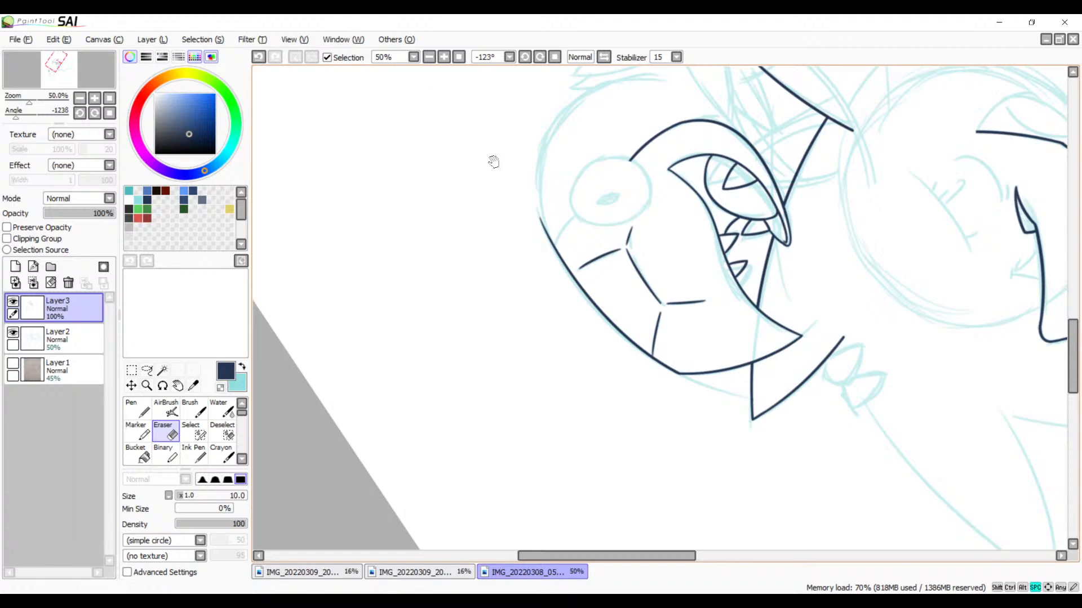
drag(490, 162, 495, 271)
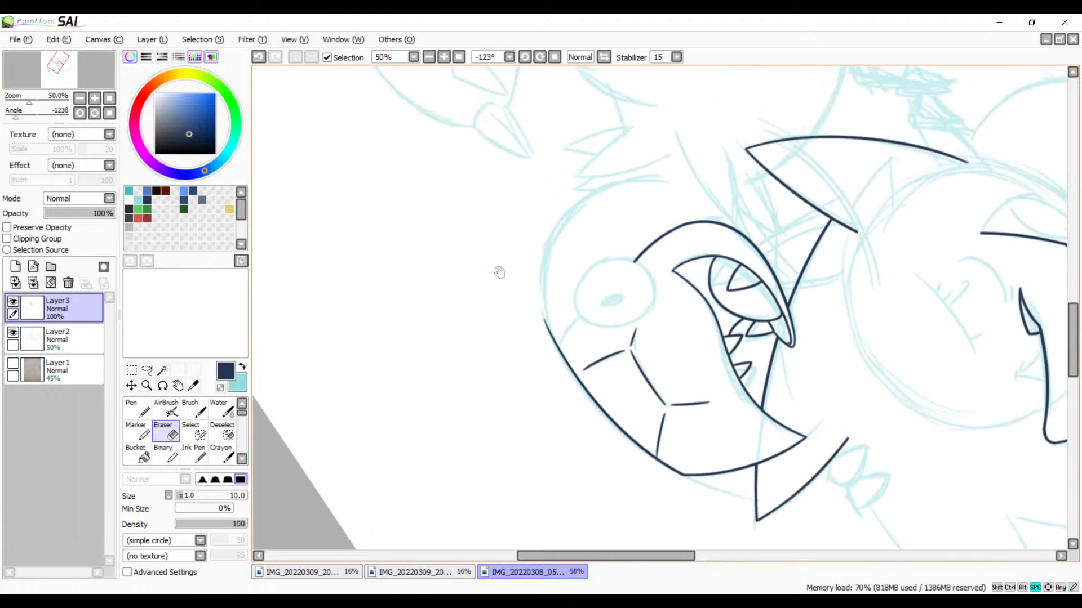
click(445, 61)
click(445, 61)
click(445, 61)
click(445, 61)
drag(456, 218, 714, 143)
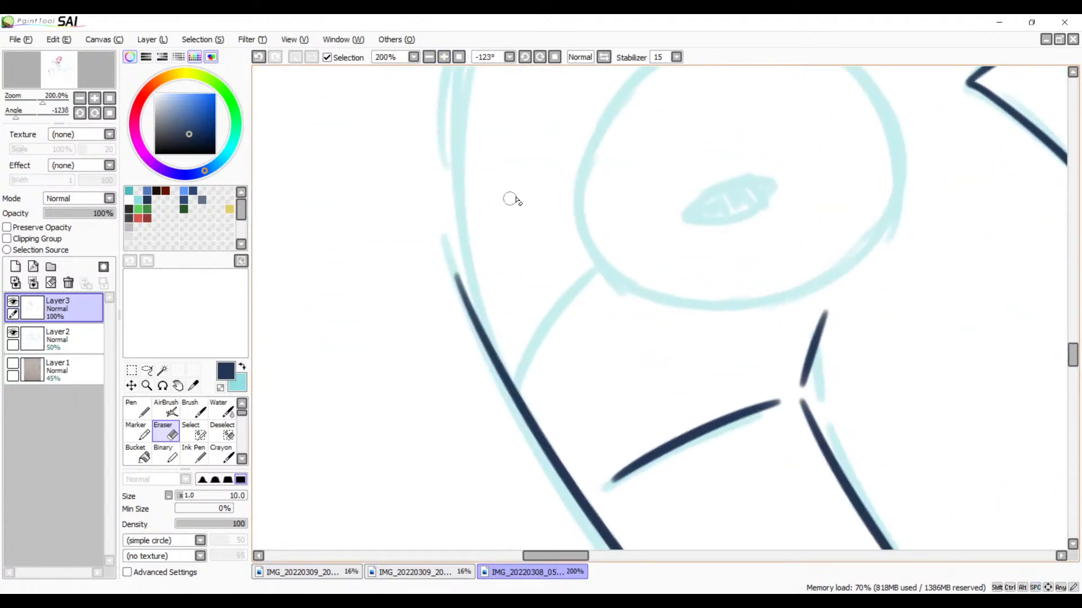
key(b)
drag(597, 263, 490, 431)
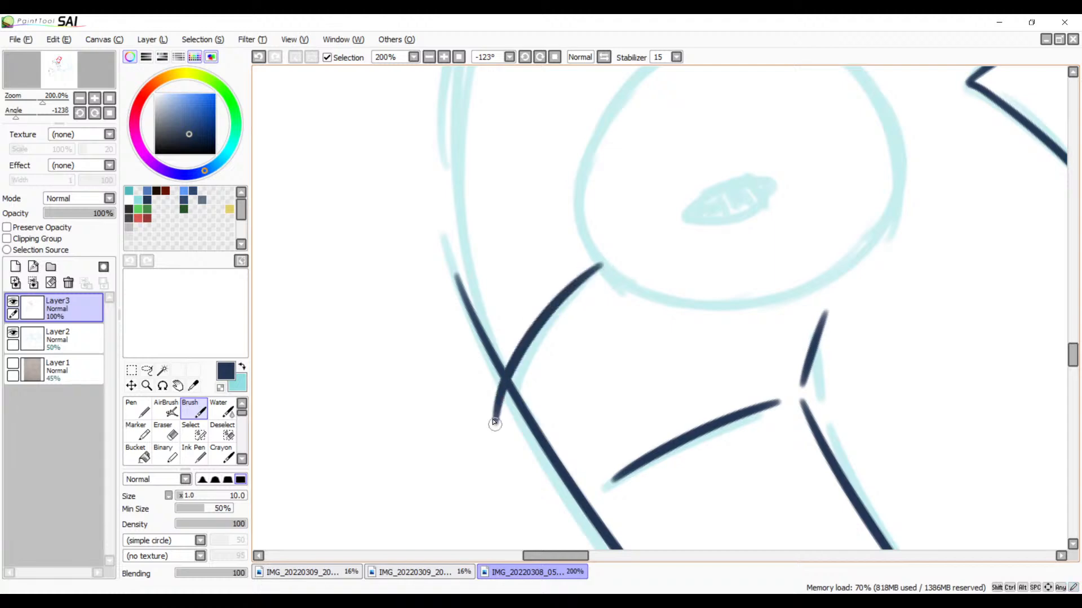
key(ctrl+z)
drag(603, 262, 495, 445)
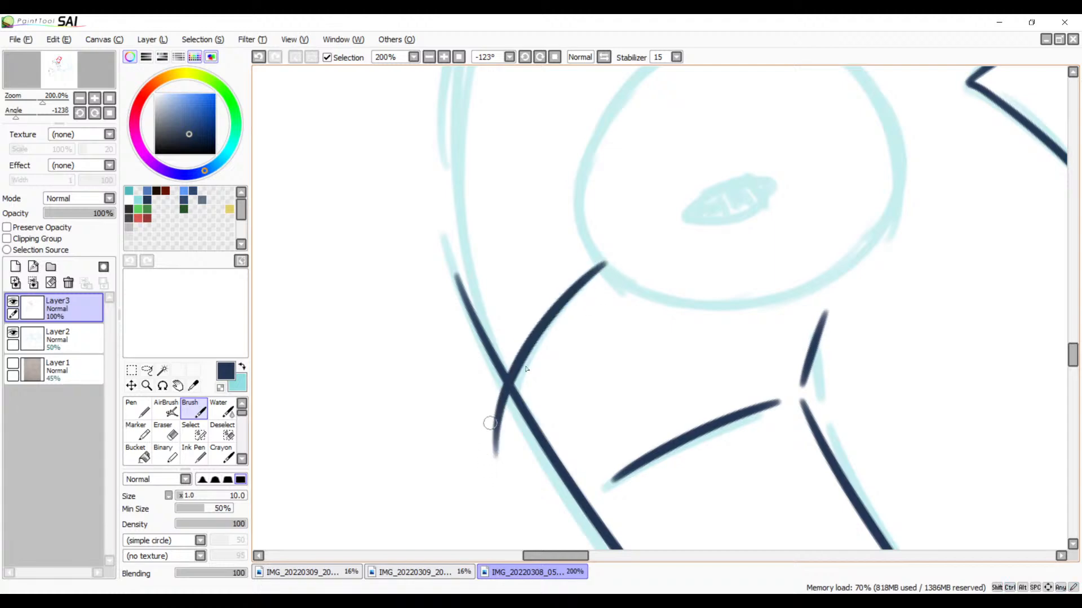
key(ctrl+z)
drag(606, 258, 487, 476)
key(ctrl+z)
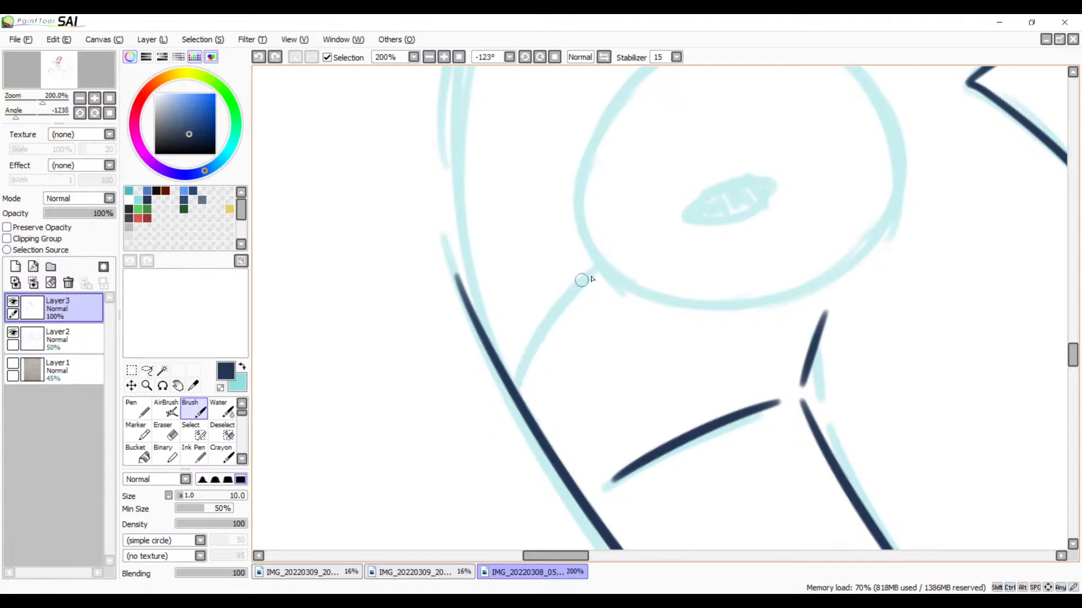
drag(608, 261, 473, 465)
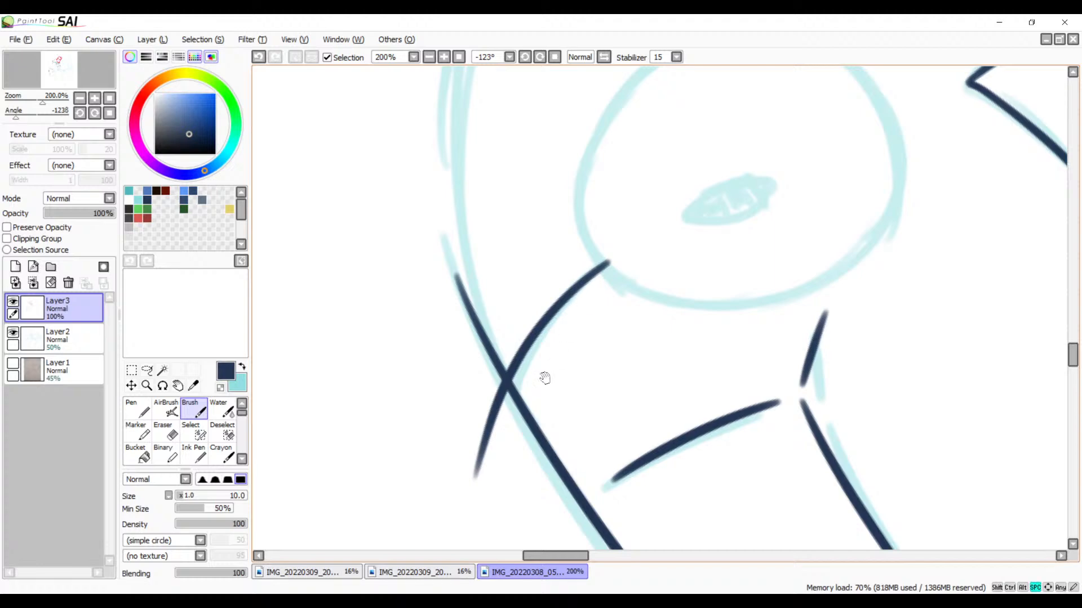
Step: Erase the part of the brow line that extends outside the head's upper outline
drag(539, 332, 648, 234)
scroll(591, 237, up, 5)
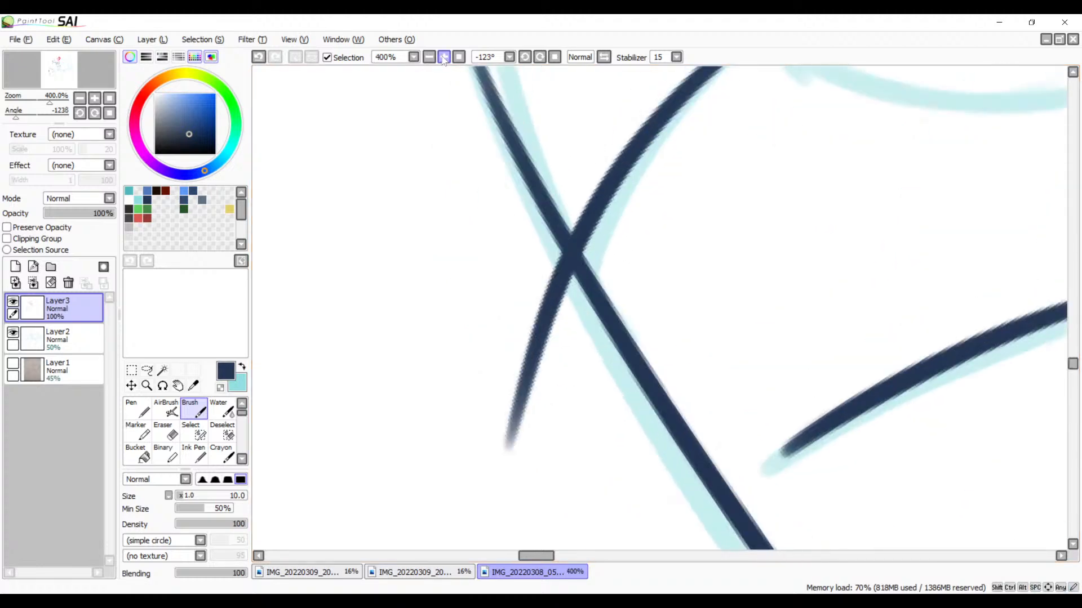
key(e)
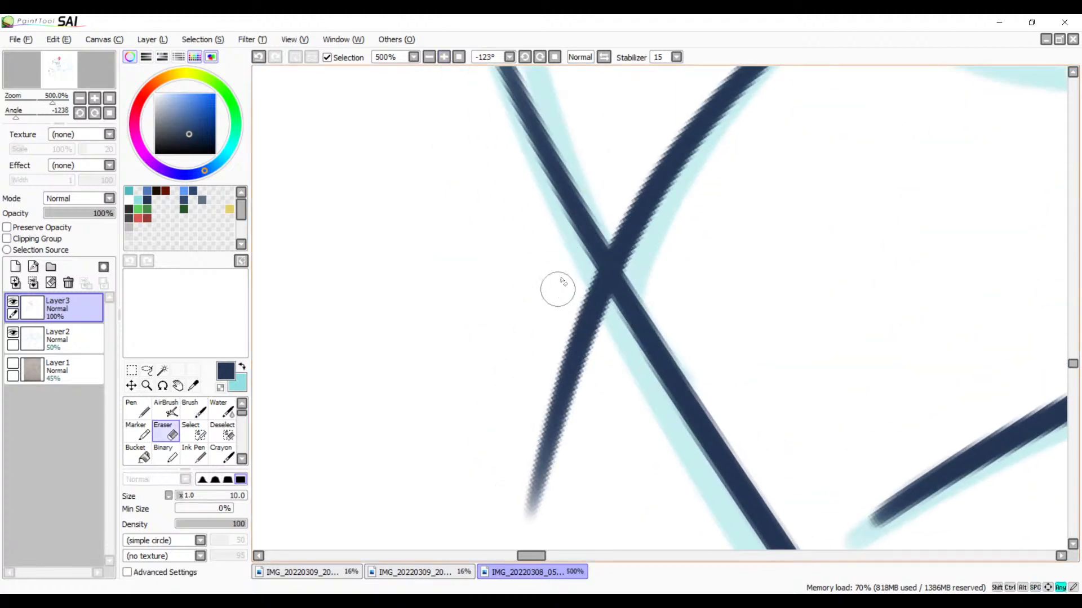
mouse_move(565, 270)
mouse_down()
mouse_move(618, 341)
mouse_move(583, 268)
mouse_move(613, 325)
mouse_up()
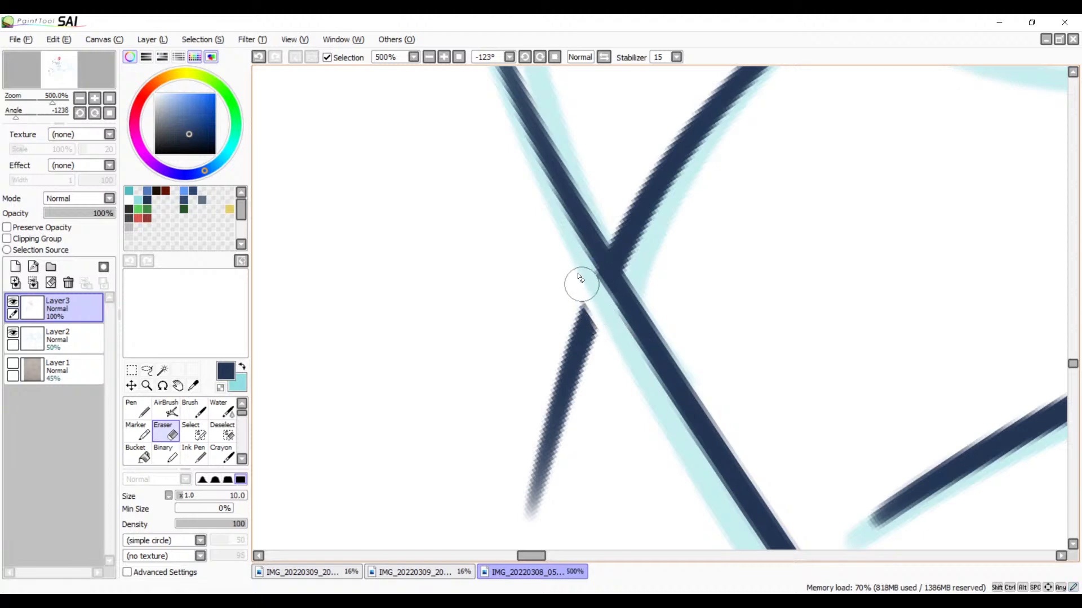
drag(574, 265, 603, 325)
mouse_move(530, 278)
mouse_down()
mouse_move(584, 328)
mouse_move(550, 292)
mouse_move(588, 418)
mouse_move(582, 444)
mouse_move(556, 419)
mouse_move(530, 440)
mouse_move(519, 510)
mouse_move(511, 323)
mouse_move(548, 313)
mouse_move(550, 301)
mouse_move(583, 305)
mouse_move(589, 322)
mouse_move(507, 540)
mouse_move(534, 502)
mouse_up()
key(space)
mouse_move(665, 282)
mouse_down()
mouse_move(580, 428)
mouse_move(610, 387)
mouse_move(787, 331)
mouse_up()
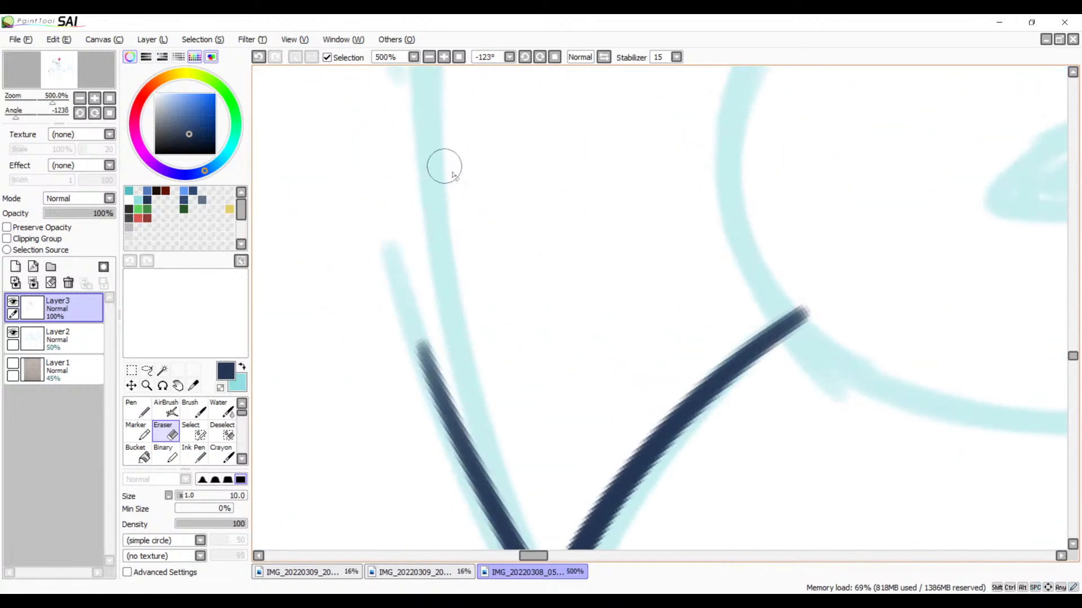
click(429, 57)
click(429, 57)
Step: Look over the inked heads, teeth and creases within the whole cyan sketch at a wider view
click(429, 57)
click(429, 57)
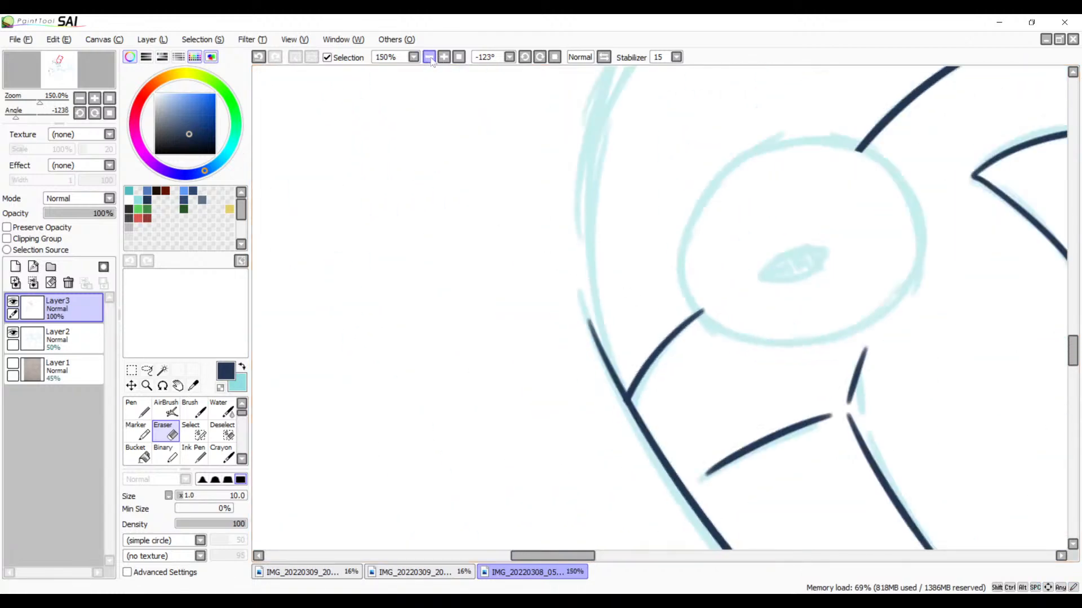
click(429, 57)
click(429, 57)
key(space)
drag(628, 305, 577, 390)
drag(681, 289, 552, 128)
mouse_move(656, 359)
mouse_down()
mouse_move(637, 241)
mouse_move(592, 289)
mouse_up()
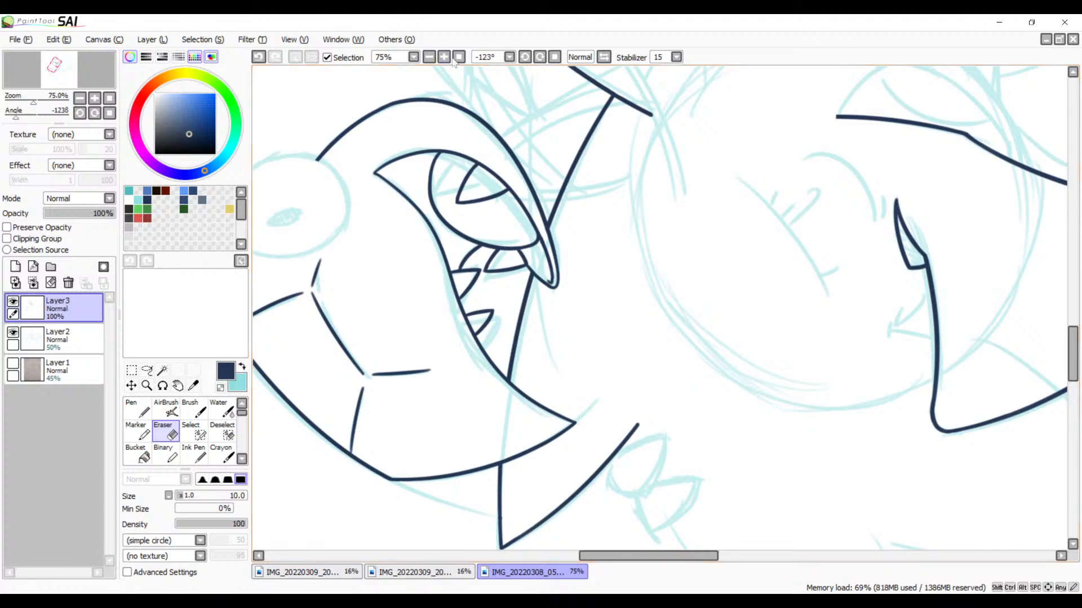
click(429, 57)
click(429, 57)
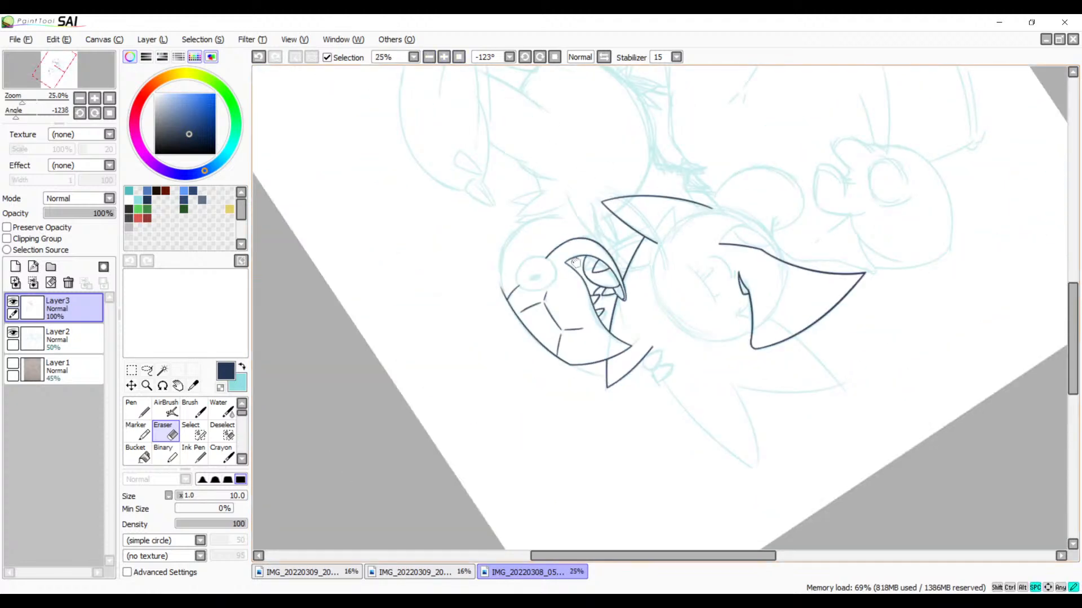
mouse_move(546, 206)
mouse_down()
mouse_move(522, 325)
mouse_move(594, 241)
mouse_move(505, 164)
mouse_move(586, 149)
mouse_up()
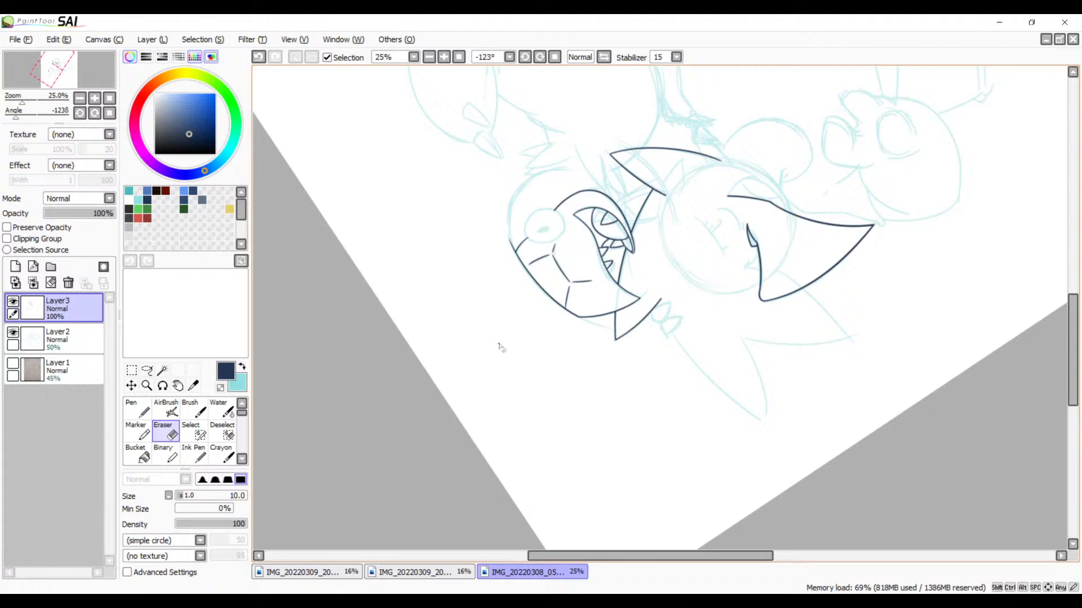
Step: View the two other open pencil sketches and return to the line art document
click(338, 573)
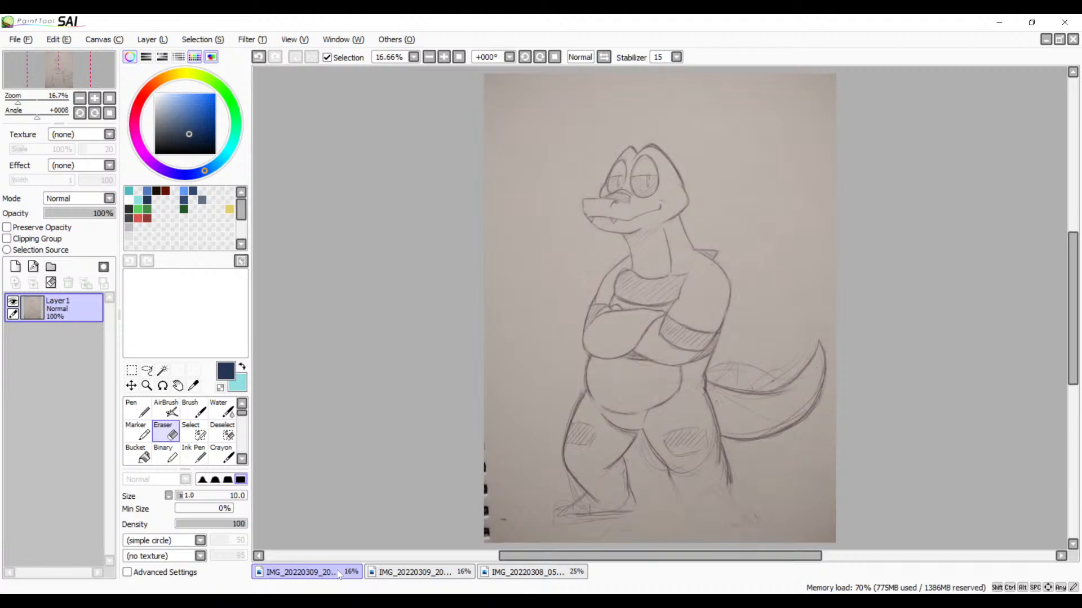
click(436, 576)
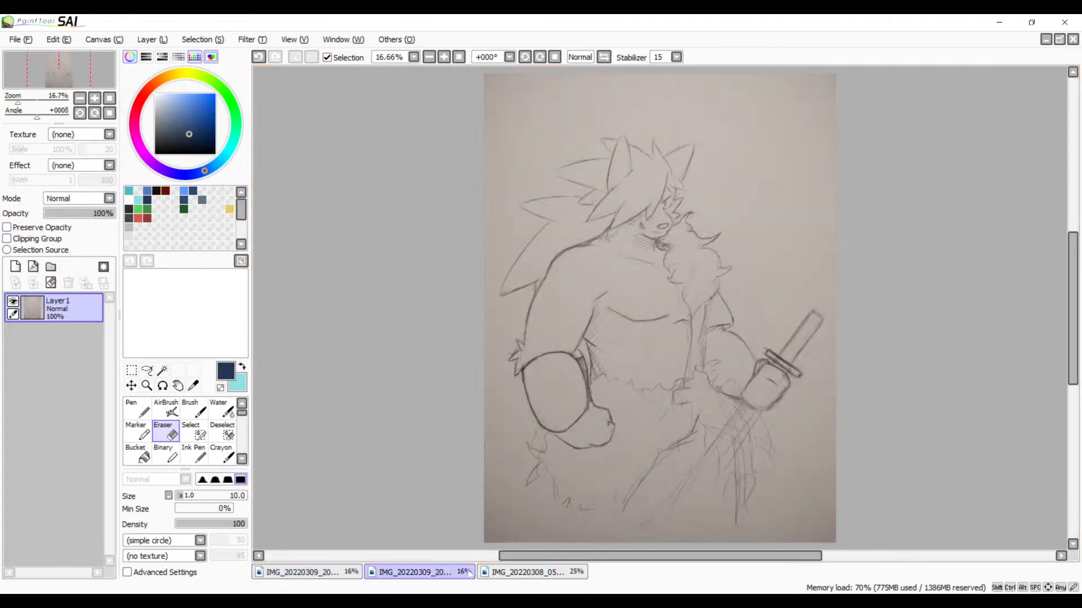
click(527, 572)
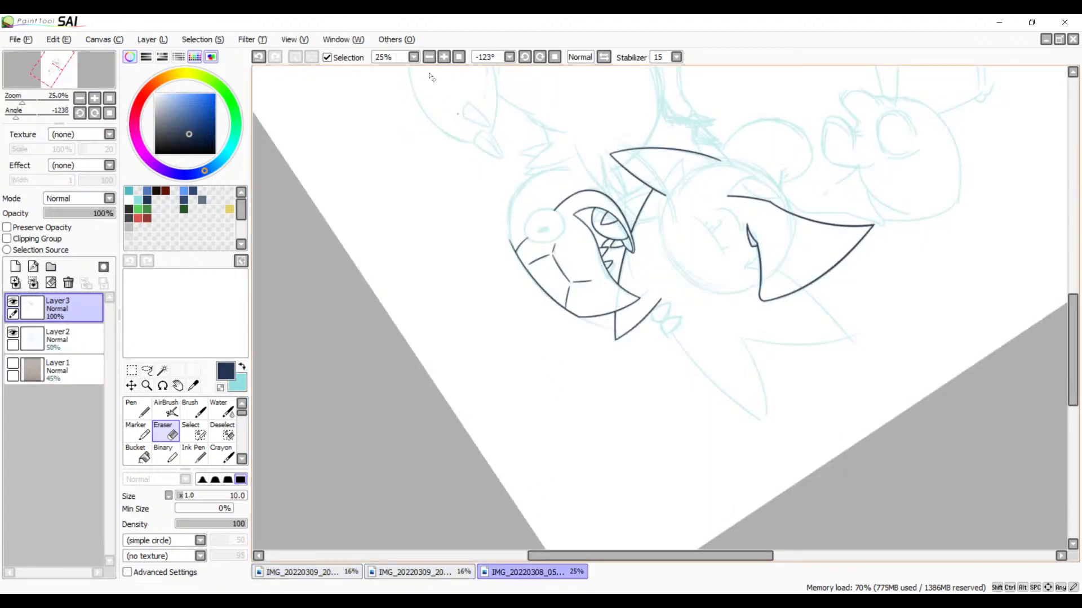
Step: Select the Brush for the spiky tuft behind the head and close the pencil sketch of the crossed-arms reptile
click(443, 57)
click(443, 57)
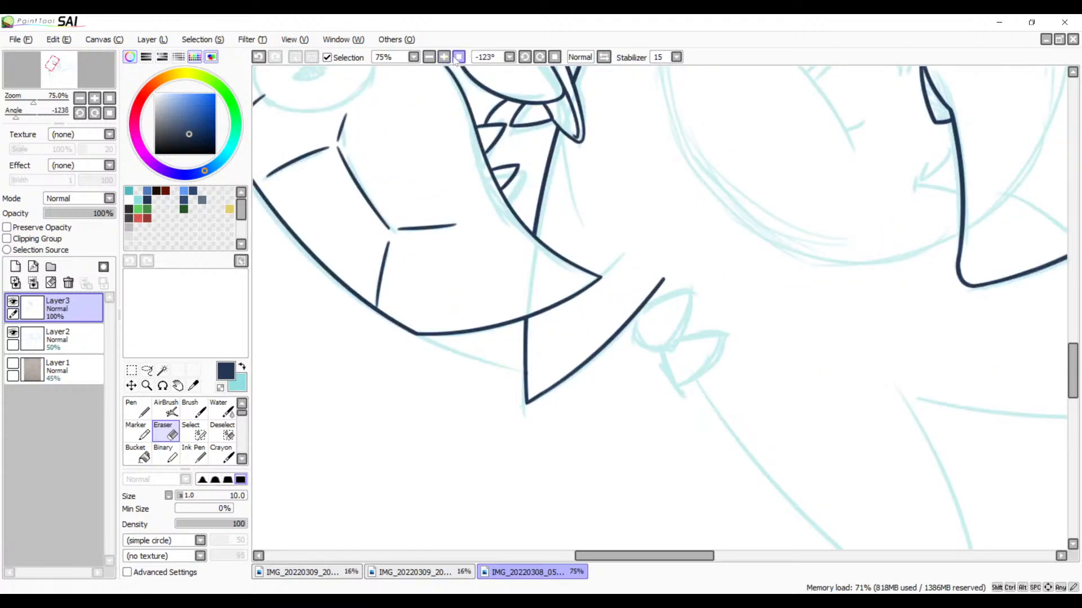
drag(459, 202, 601, 278)
drag(599, 217, 586, 305)
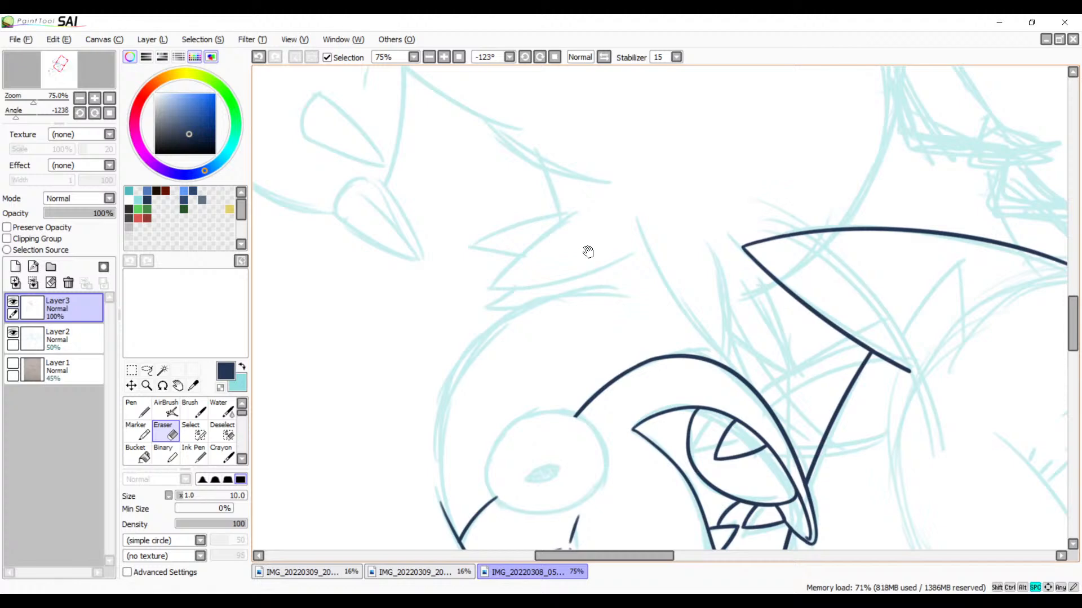
key(b)
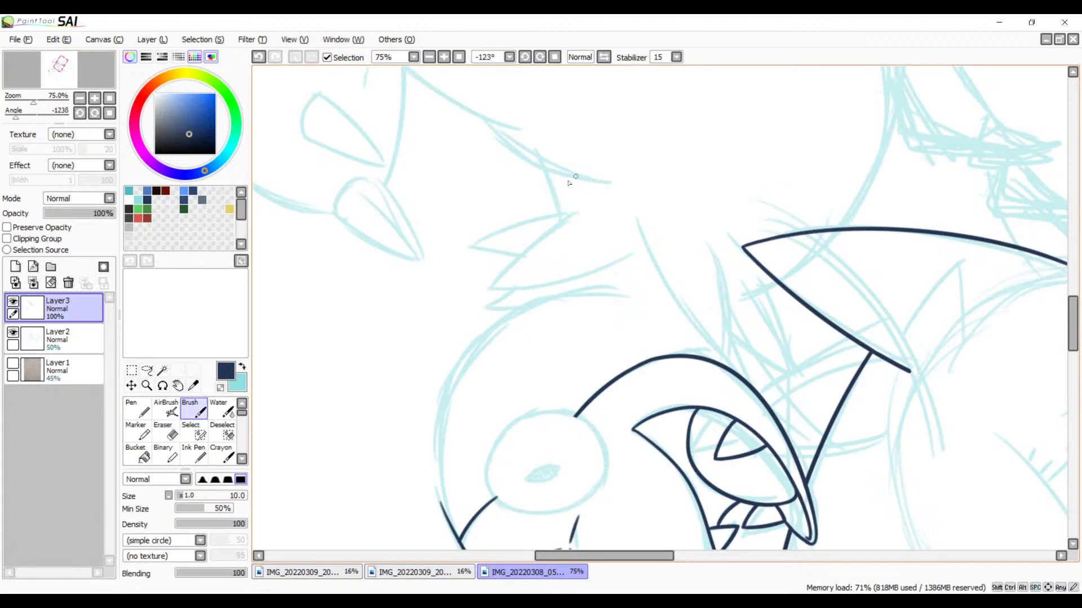
click(444, 57)
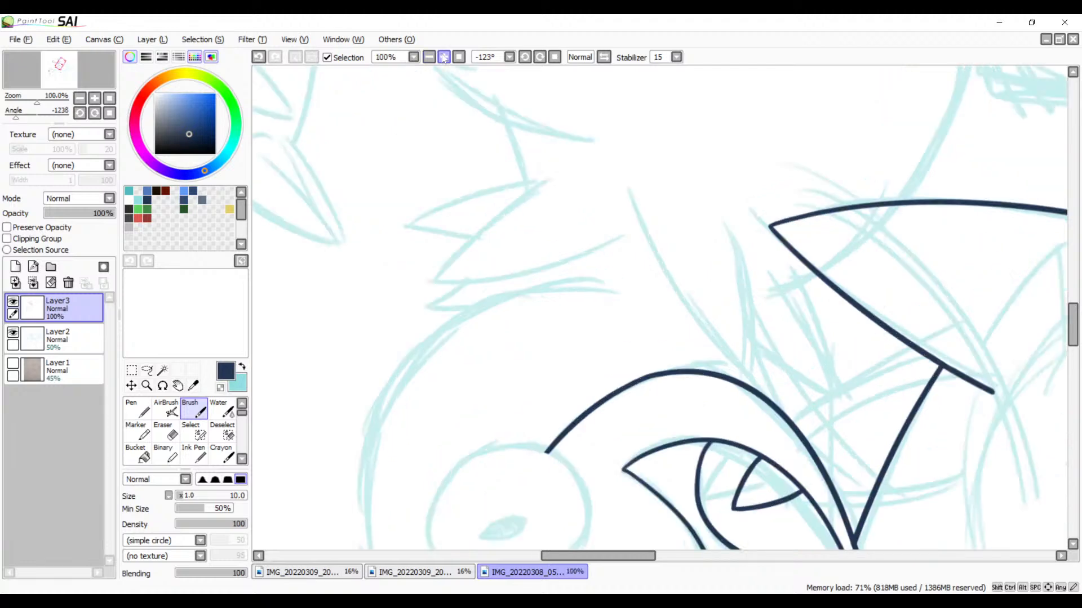
click(443, 57)
click(444, 57)
drag(515, 172, 739, 225)
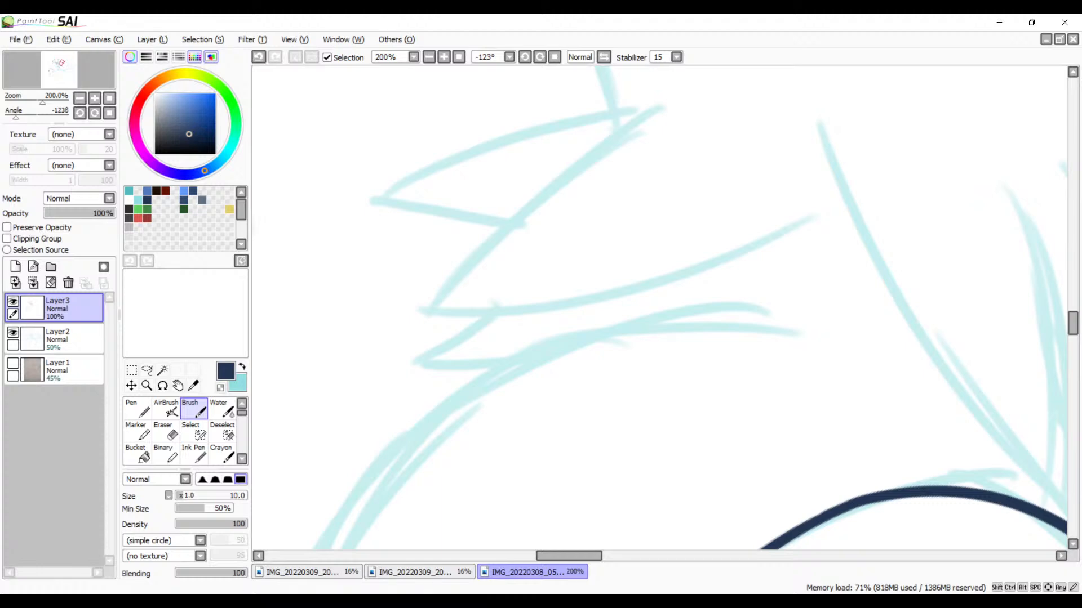
click(333, 571)
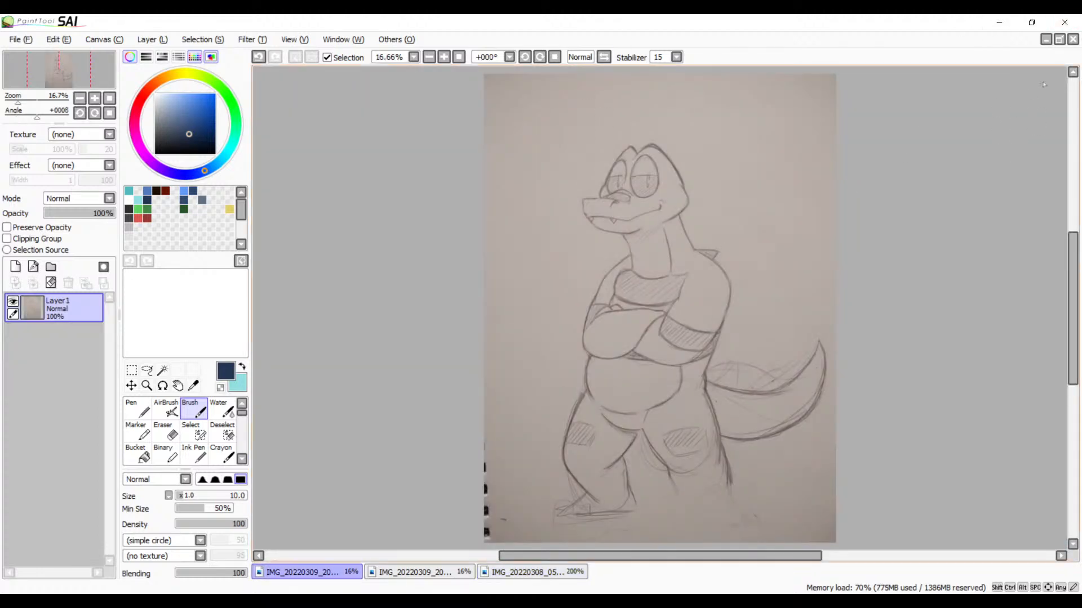
click(1074, 41)
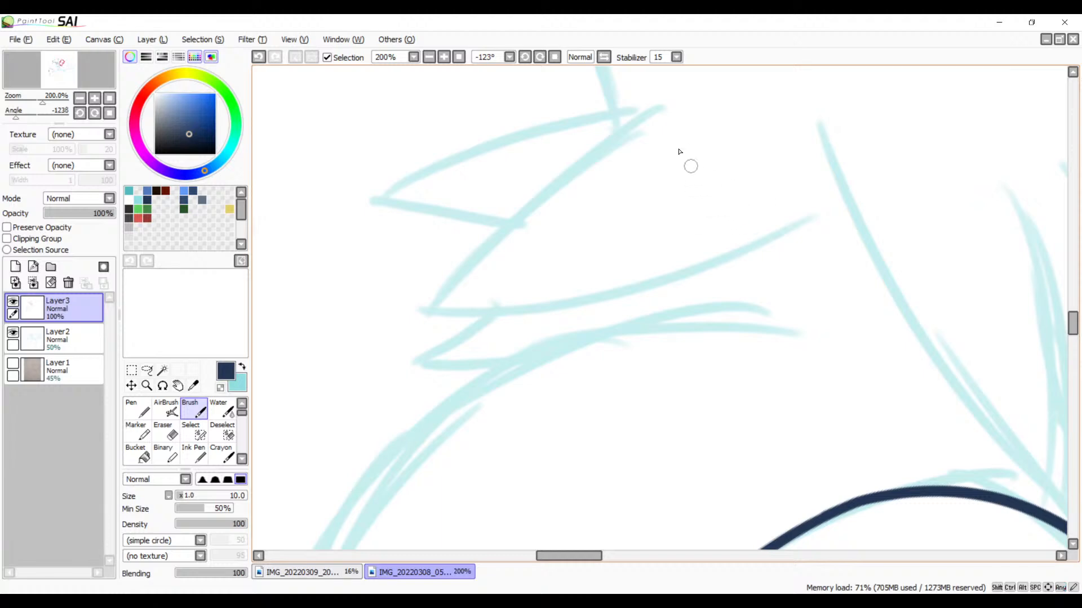
Step: Ink the curved edge of the large tuft spike farther from the head, extending the stroke past the sketched tip
drag(696, 85, 379, 377)
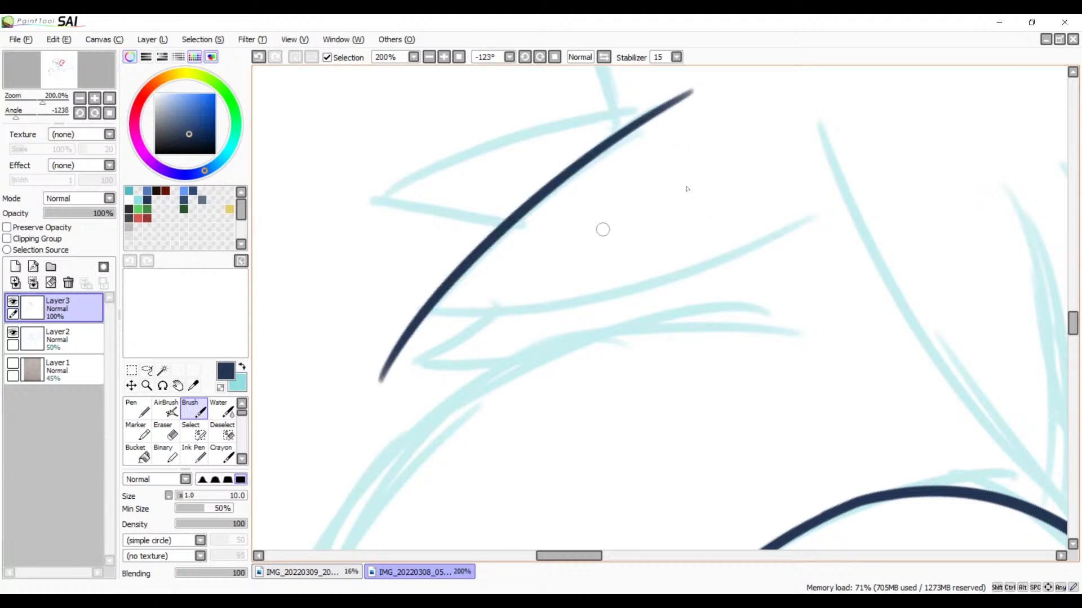
key(ctrl+z)
mouse_move(701, 93)
mouse_down()
mouse_move(429, 296)
mouse_move(349, 428)
mouse_up()
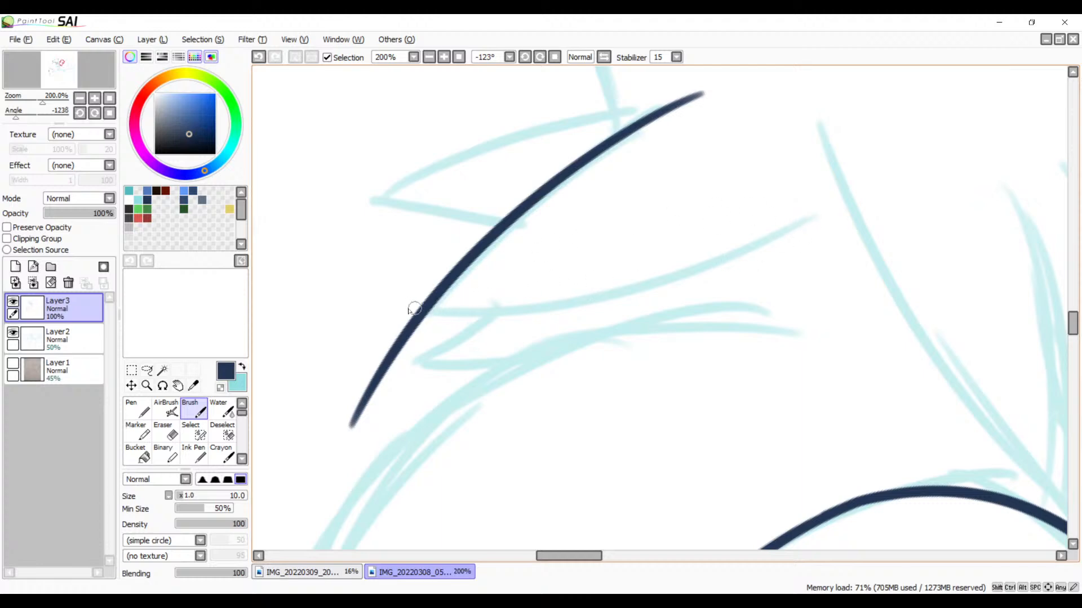
Step: Ink the spike's other curved edge, nearer the head, crossing the first stroke at the tip
drag(403, 308, 923, 198)
key(ctrl+z)
mouse_move(394, 307)
mouse_down()
mouse_move(795, 245)
mouse_move(890, 204)
mouse_up()
key(ctrl+z)
mouse_move(374, 305)
mouse_down()
mouse_move(795, 241)
mouse_move(863, 185)
mouse_up()
Step: Erase both stroke ends that overshoot the crossing at the spike's tip, leaving a clean pointed corner
key(space)
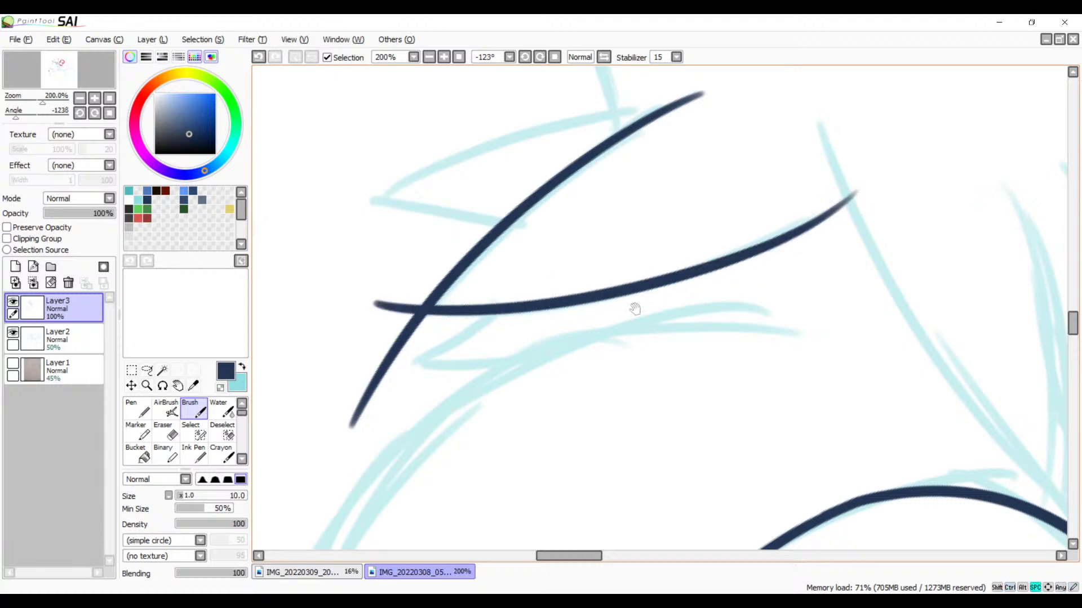
drag(687, 295, 717, 322)
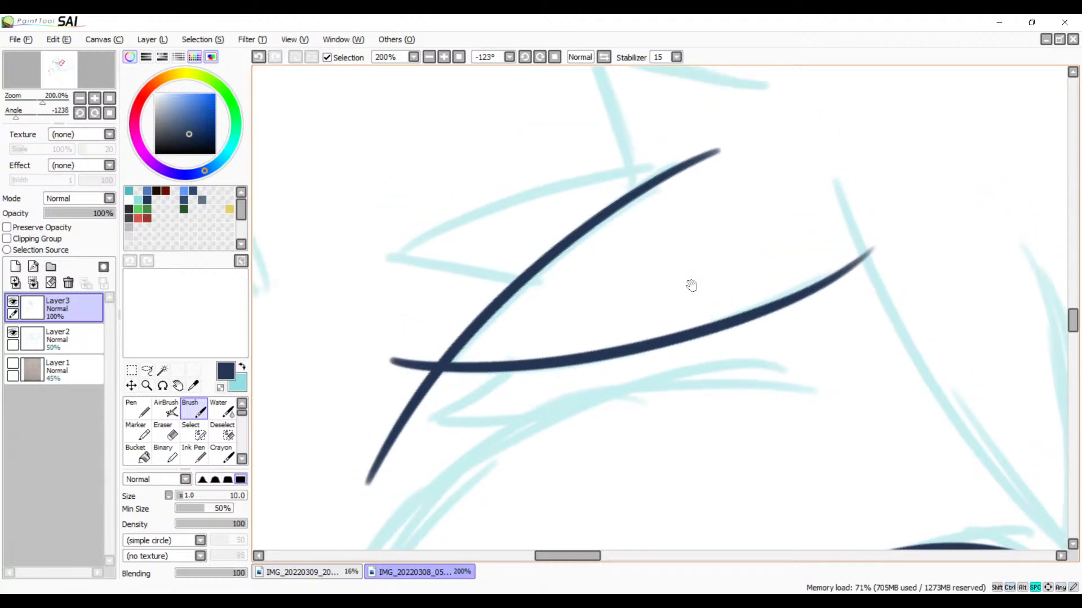
click(444, 59)
click(444, 59)
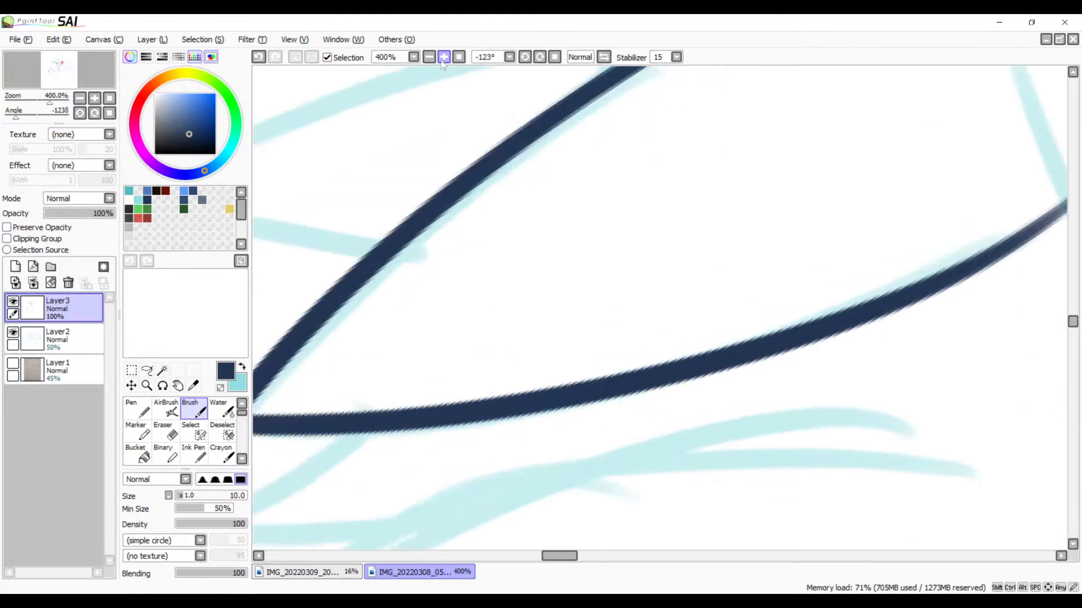
click(444, 58)
drag(366, 352, 894, 195)
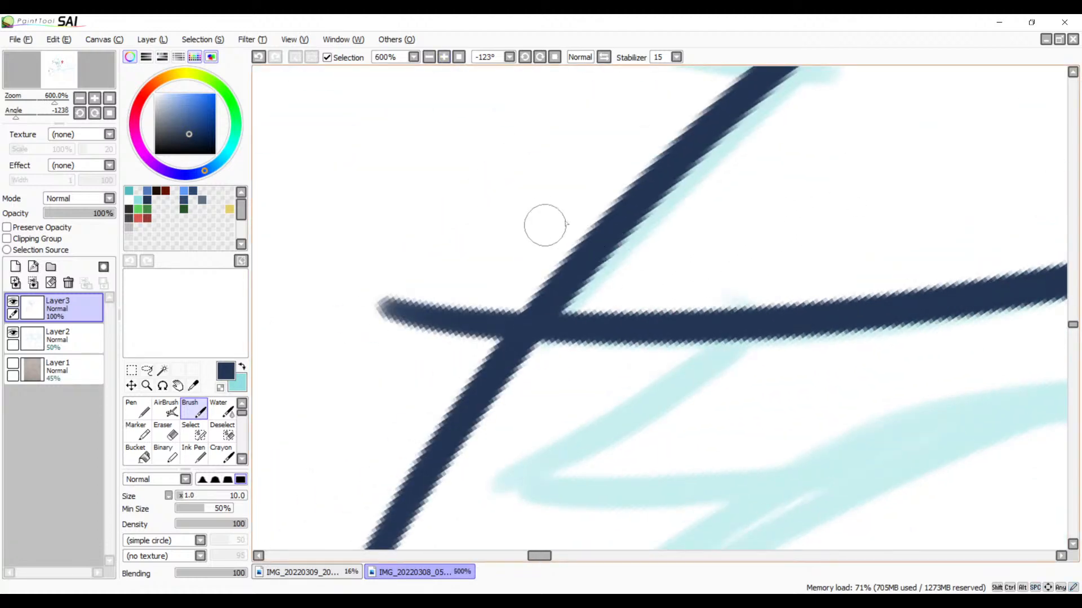
key(e)
mouse_move(529, 287)
mouse_down()
mouse_move(458, 371)
mouse_move(509, 292)
mouse_move(473, 338)
mouse_move(495, 286)
mouse_up()
mouse_move(458, 331)
mouse_down()
mouse_move(430, 303)
mouse_move(373, 327)
mouse_move(365, 290)
mouse_up()
mouse_move(503, 293)
mouse_down()
mouse_move(549, 365)
mouse_move(529, 360)
mouse_move(496, 308)
mouse_move(505, 297)
mouse_move(543, 356)
mouse_move(501, 340)
mouse_move(550, 353)
mouse_move(512, 331)
mouse_move(530, 361)
mouse_move(495, 351)
mouse_move(477, 362)
mouse_move(477, 438)
mouse_move(443, 438)
mouse_move(416, 462)
mouse_move(407, 517)
mouse_move(355, 536)
mouse_up()
key(ctrl+z)
key(space)
drag(555, 485, 608, 321)
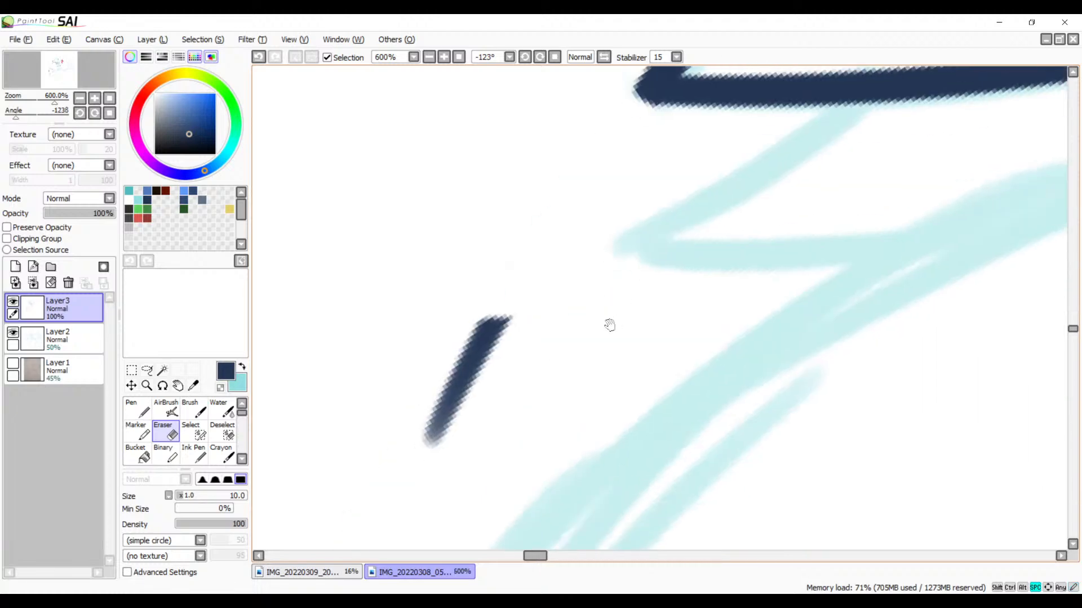
mouse_move(529, 245)
mouse_down()
mouse_move(505, 273)
mouse_move(514, 296)
mouse_move(544, 293)
mouse_move(485, 357)
mouse_up()
key(space)
mouse_move(687, 239)
mouse_down()
mouse_move(697, 256)
mouse_move(512, 350)
mouse_move(512, 306)
mouse_up()
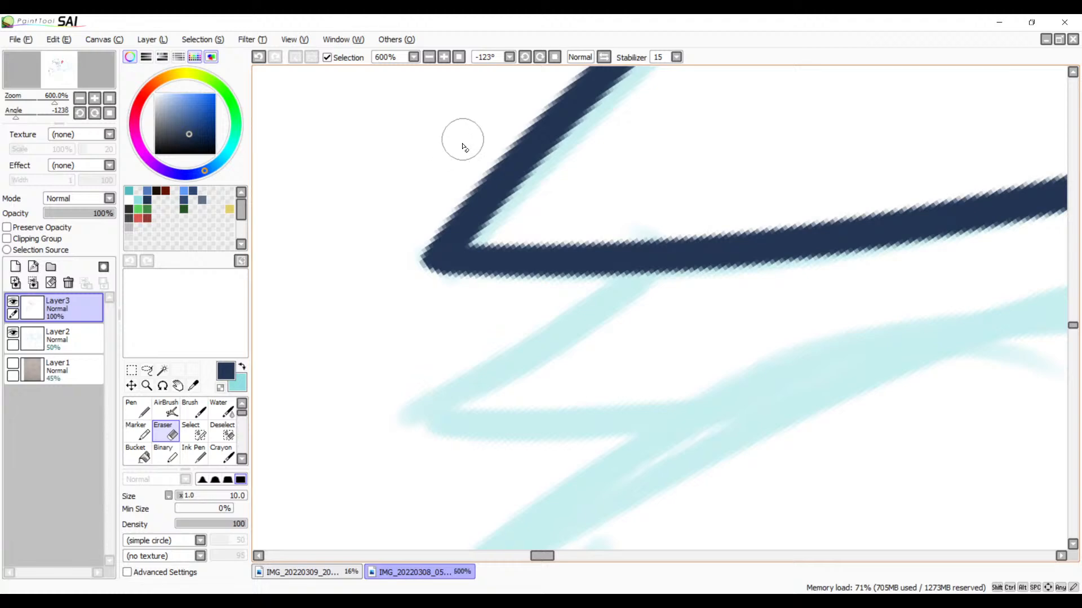
Step: View the other open pencil sketch and look over the inked spike beside the creature's head
click(325, 573)
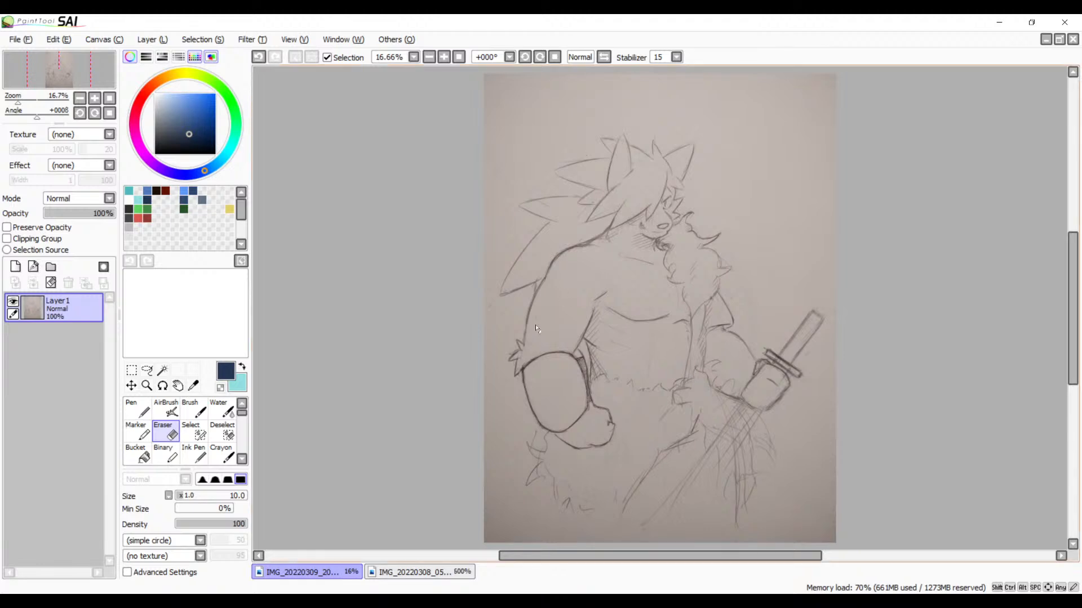
click(408, 572)
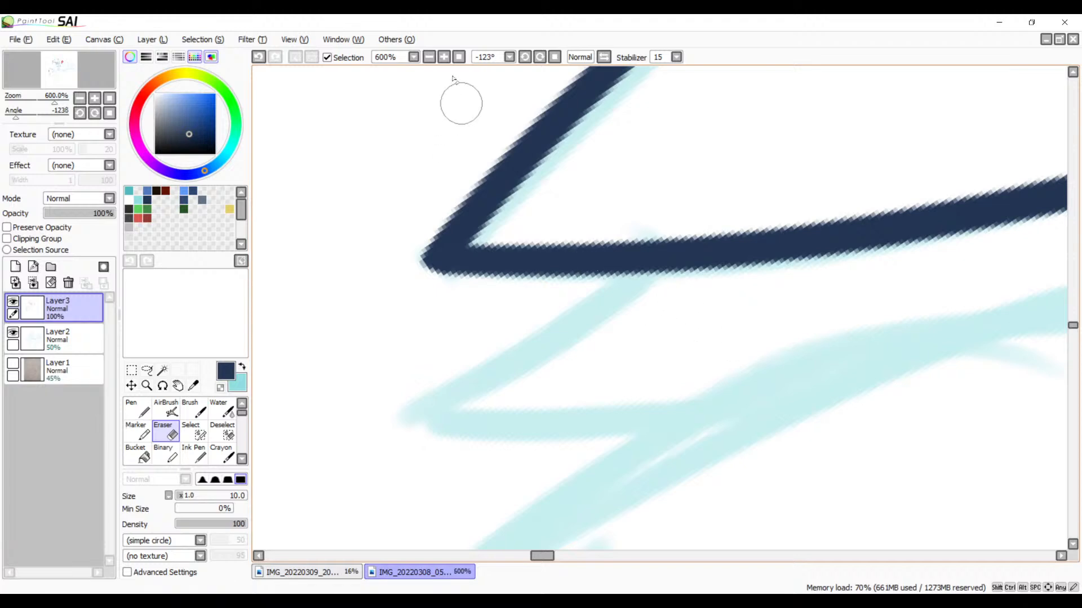
click(429, 57)
click(428, 57)
click(428, 57)
click(429, 57)
click(428, 57)
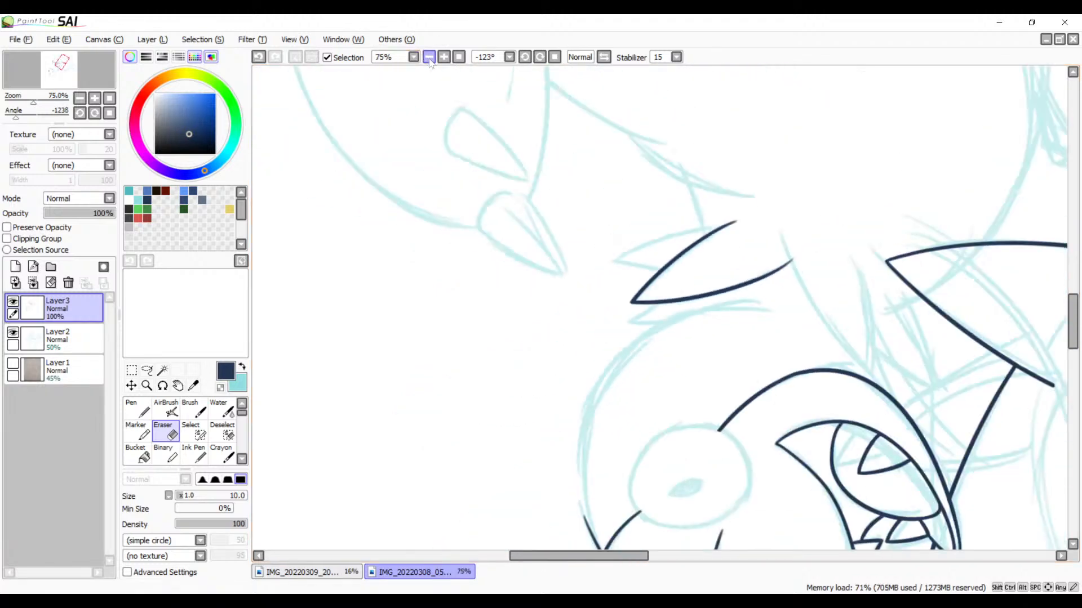
mouse_move(778, 324)
mouse_down()
mouse_move(507, 149)
mouse_move(522, 158)
mouse_up()
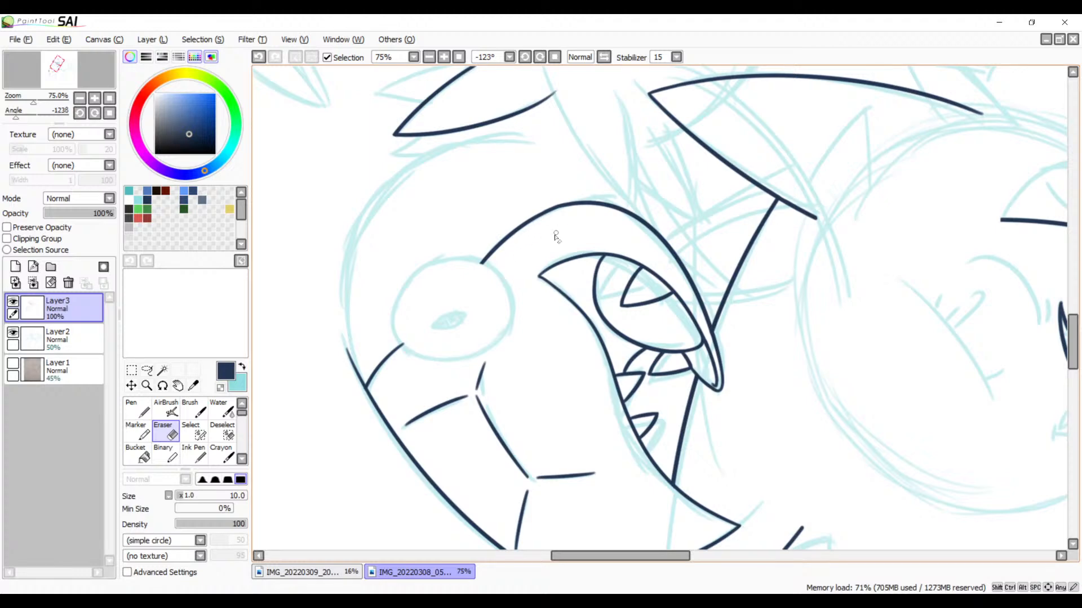
drag(548, 254, 601, 230)
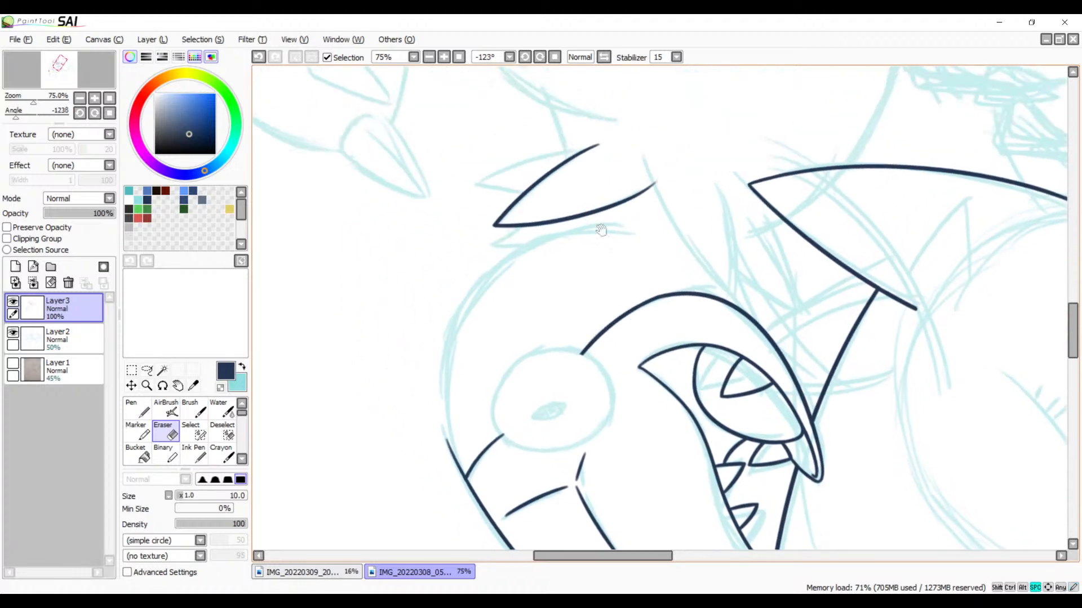
Step: Ink the curved back outline of the head from below the tuft spike around the eye, overlapping the end of the existing head outline
click(444, 57)
click(444, 57)
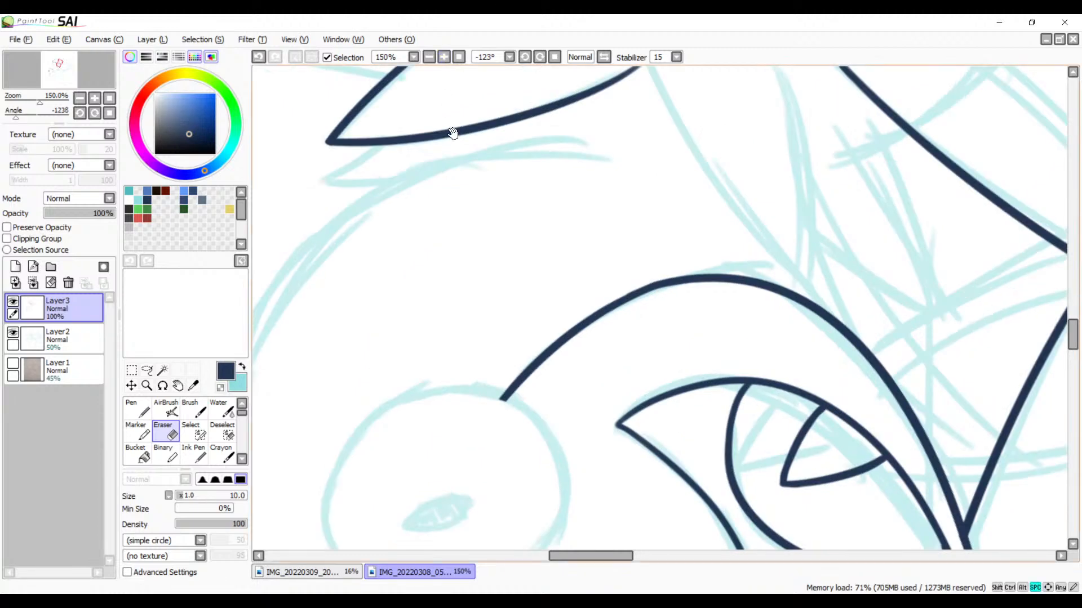
drag(447, 158, 683, 145)
mouse_move(626, 241)
mouse_down()
mouse_move(540, 190)
mouse_move(544, 209)
mouse_up()
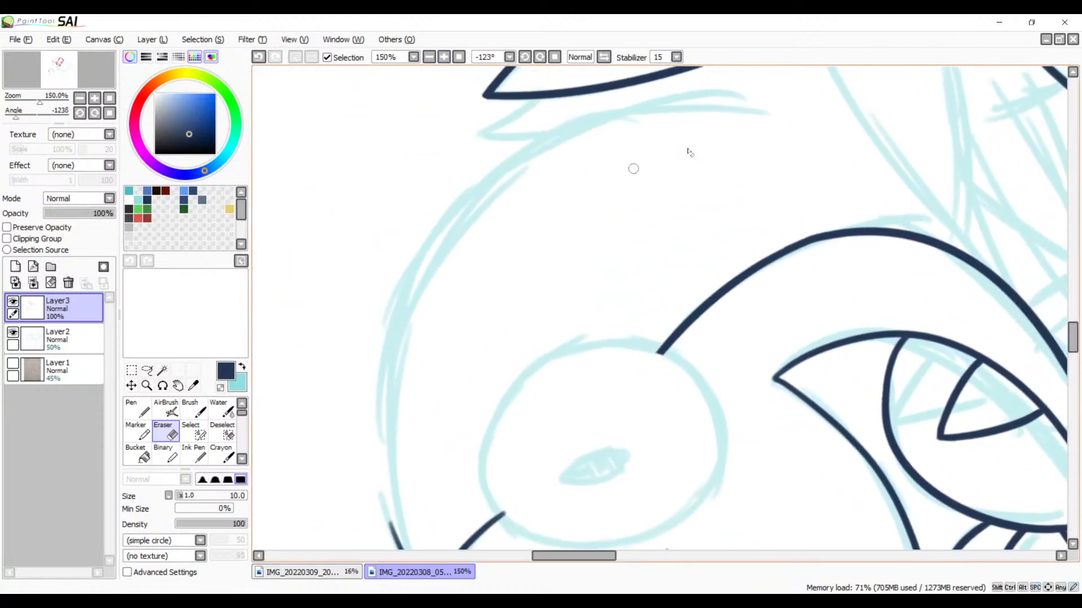
key(b)
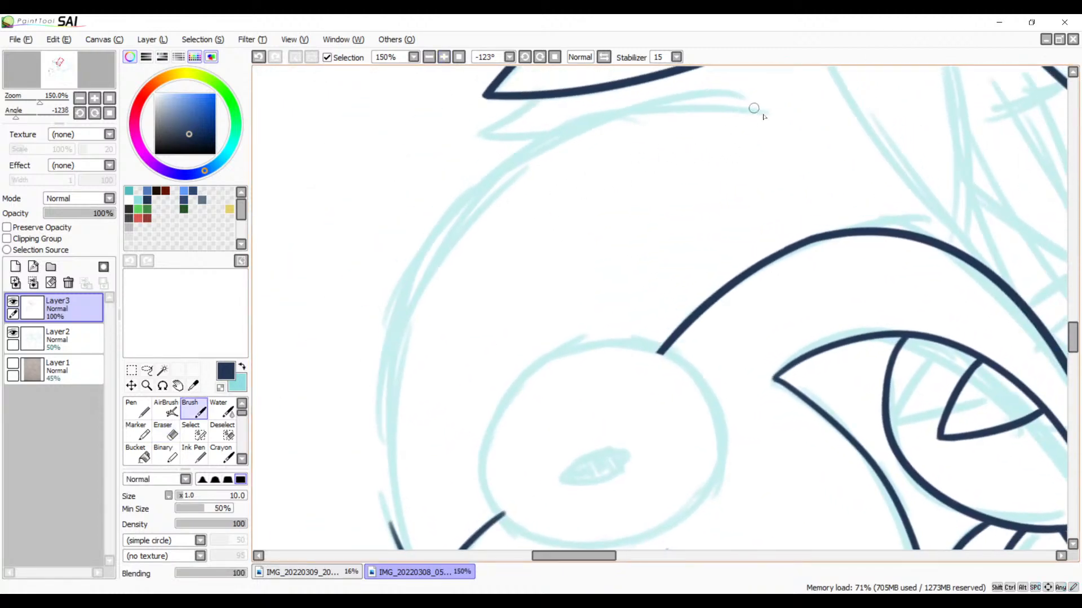
drag(754, 107, 453, 516)
key(ctrl+z)
drag(793, 111, 388, 546)
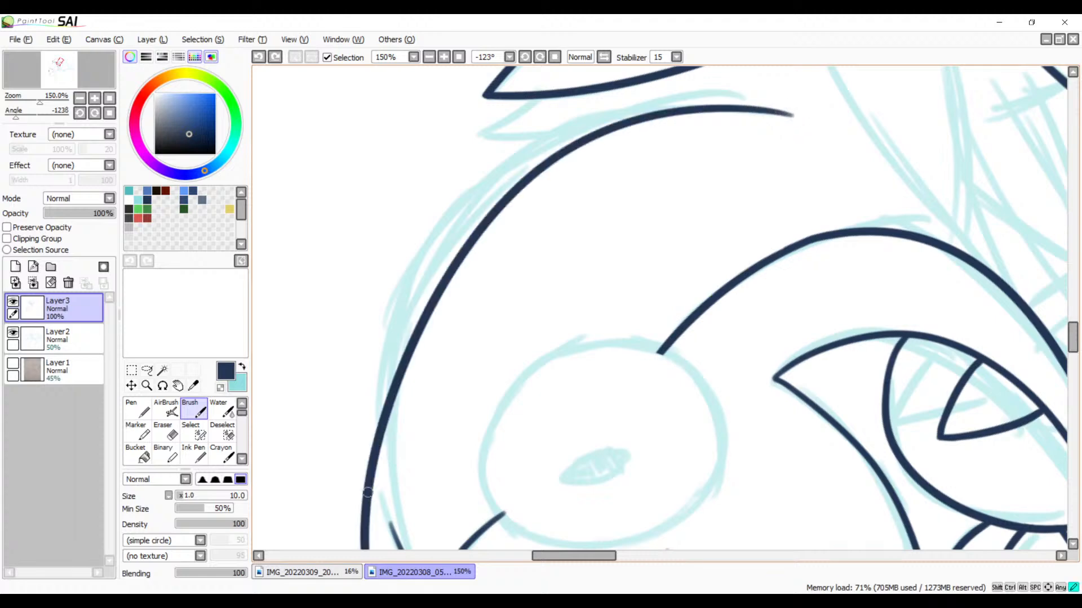
key(ctrl+z)
click(429, 57)
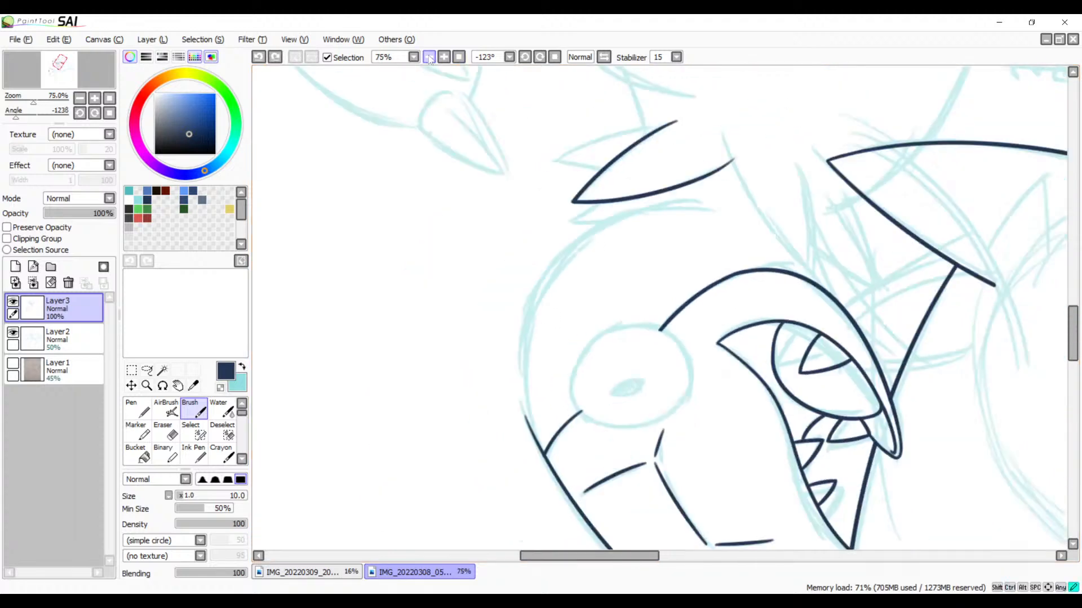
drag(714, 210, 579, 484)
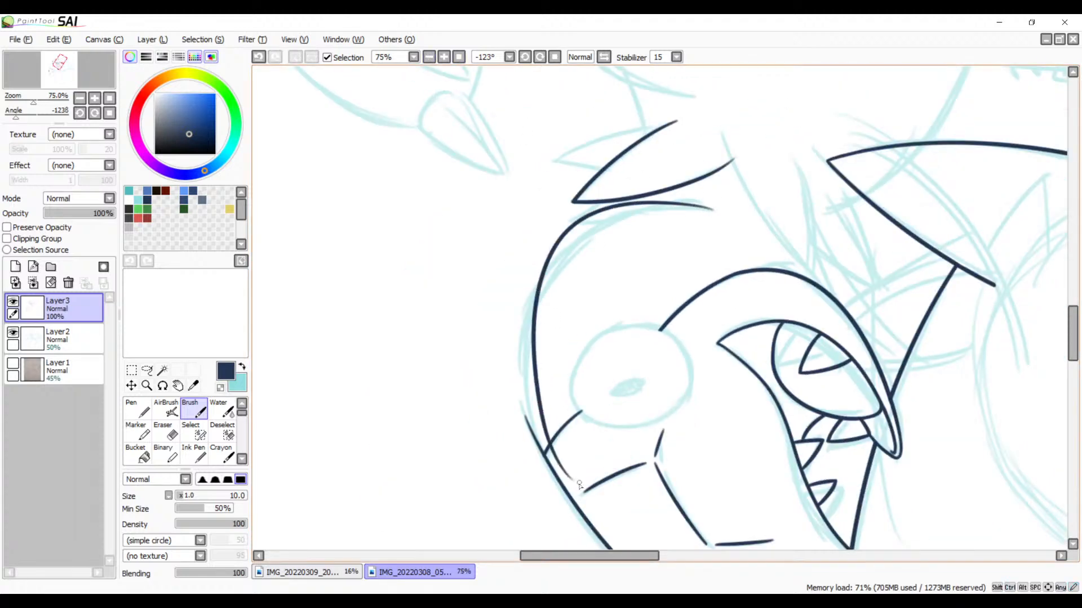
key(ctrl+z)
mouse_move(720, 208)
mouse_down()
mouse_move(609, 223)
mouse_move(513, 478)
mouse_up()
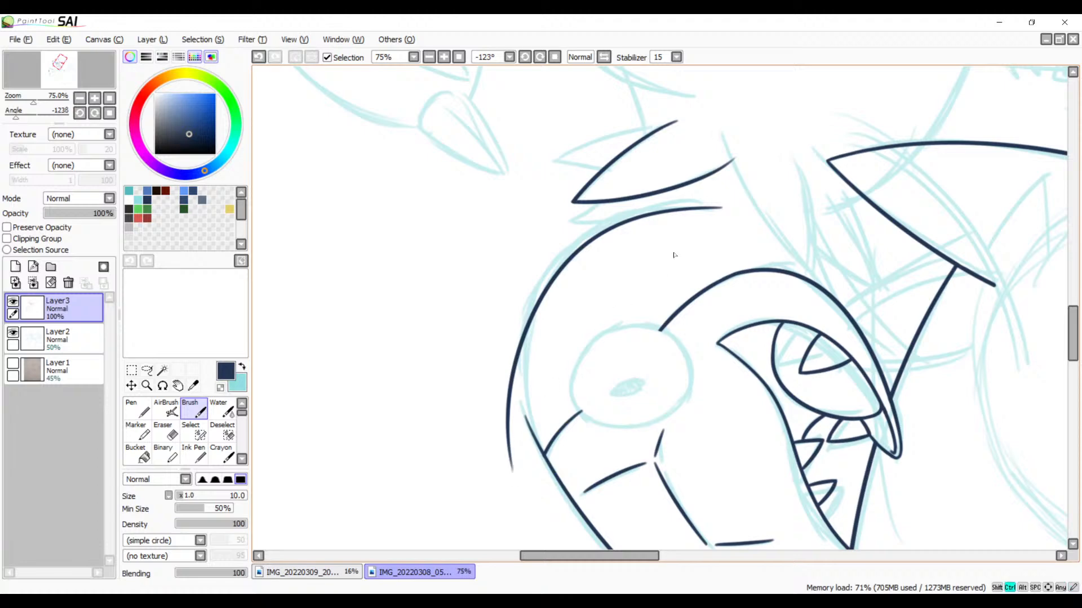
key(ctrl+z)
mouse_move(704, 203)
mouse_down()
mouse_move(526, 322)
mouse_move(542, 478)
mouse_up()
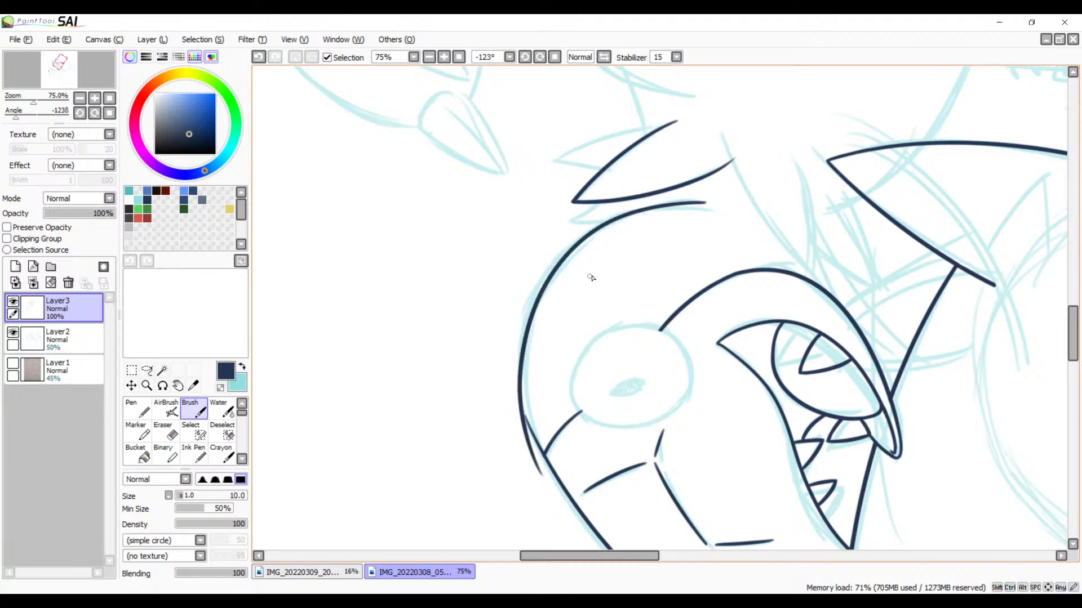
click(540, 57)
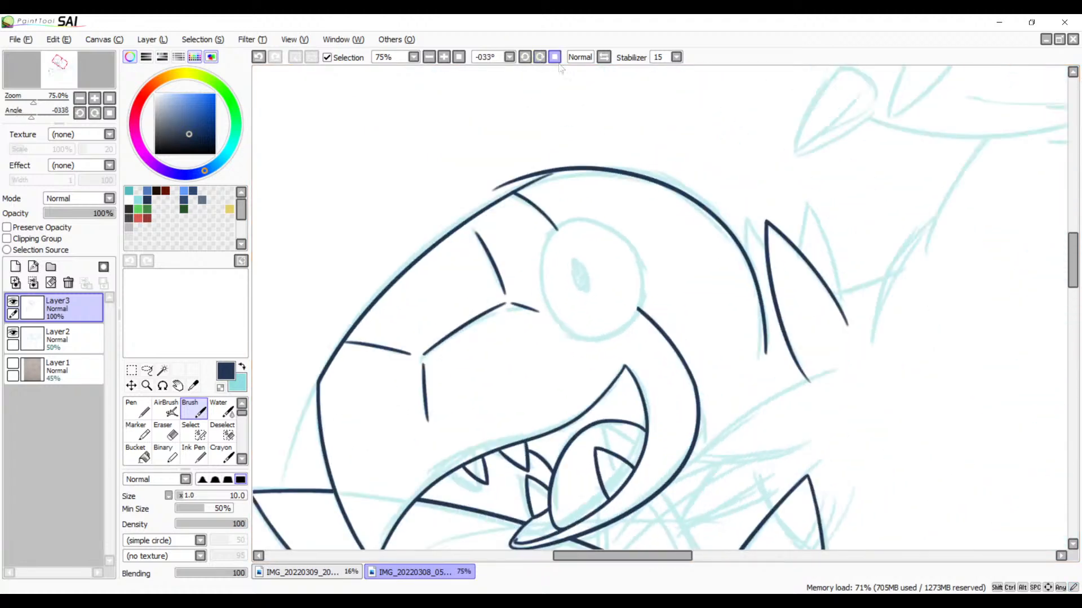
Step: Try to ink a curve along the head's top that joins the back-of-head outline to the forehead line
drag(602, 151, 686, 172)
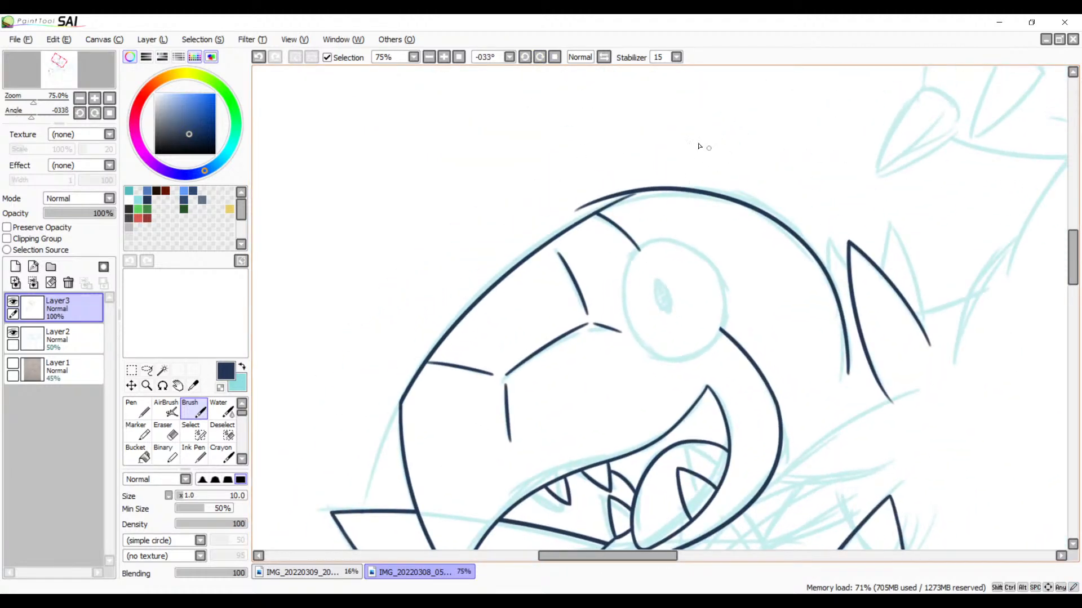
click(444, 57)
click(444, 57)
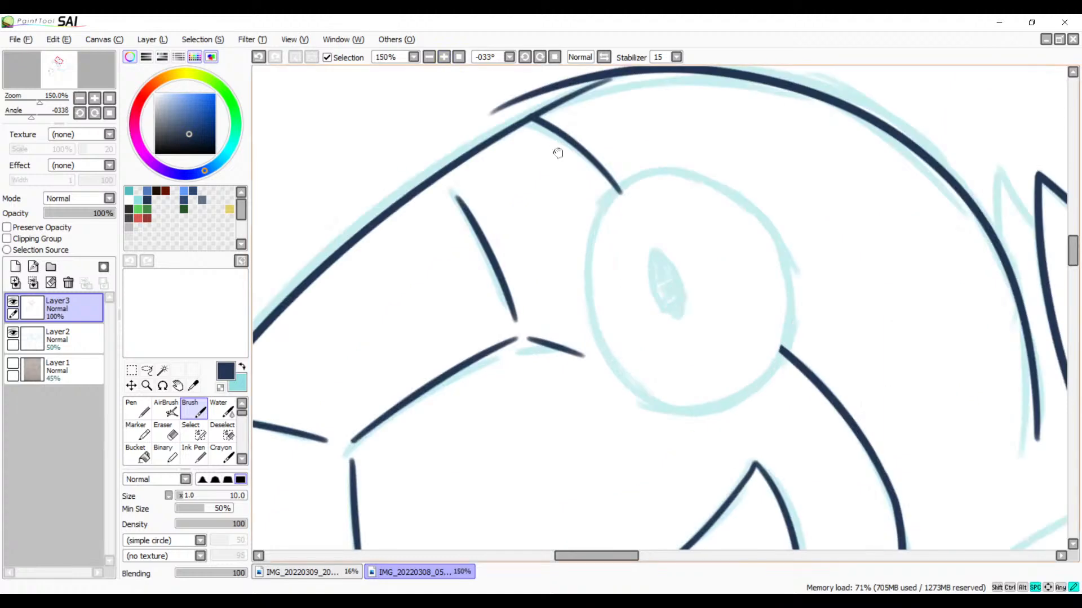
drag(557, 152, 569, 228)
mouse_move(815, 164)
mouse_down()
mouse_move(533, 172)
mouse_move(451, 204)
mouse_up()
key(ctrl+z)
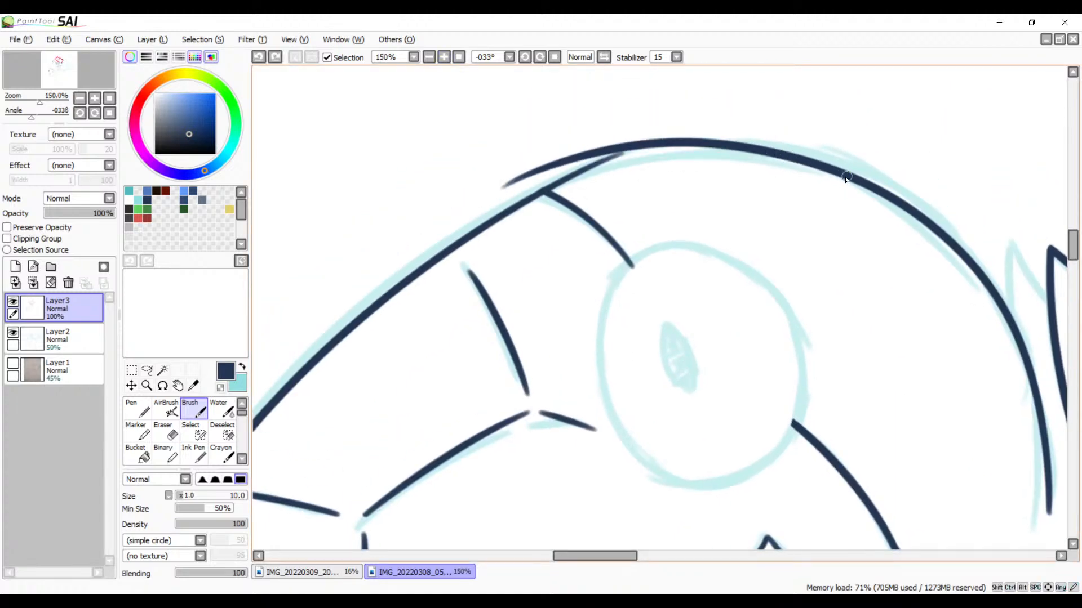
mouse_move(846, 178)
mouse_down()
mouse_move(749, 158)
mouse_move(482, 217)
mouse_up()
key(ctrl+z)
mouse_move(838, 175)
mouse_down()
mouse_move(667, 164)
mouse_move(517, 241)
mouse_up()
key(ctrl+z)
mouse_move(823, 170)
mouse_down()
mouse_move(527, 197)
mouse_move(480, 251)
mouse_up()
key(ctrl+z)
mouse_move(838, 173)
mouse_down()
mouse_move(549, 194)
mouse_move(507, 226)
mouse_up()
key(ctrl+z)
mouse_move(820, 162)
mouse_down()
mouse_move(616, 169)
mouse_move(507, 228)
mouse_up()
key(ctrl+z)
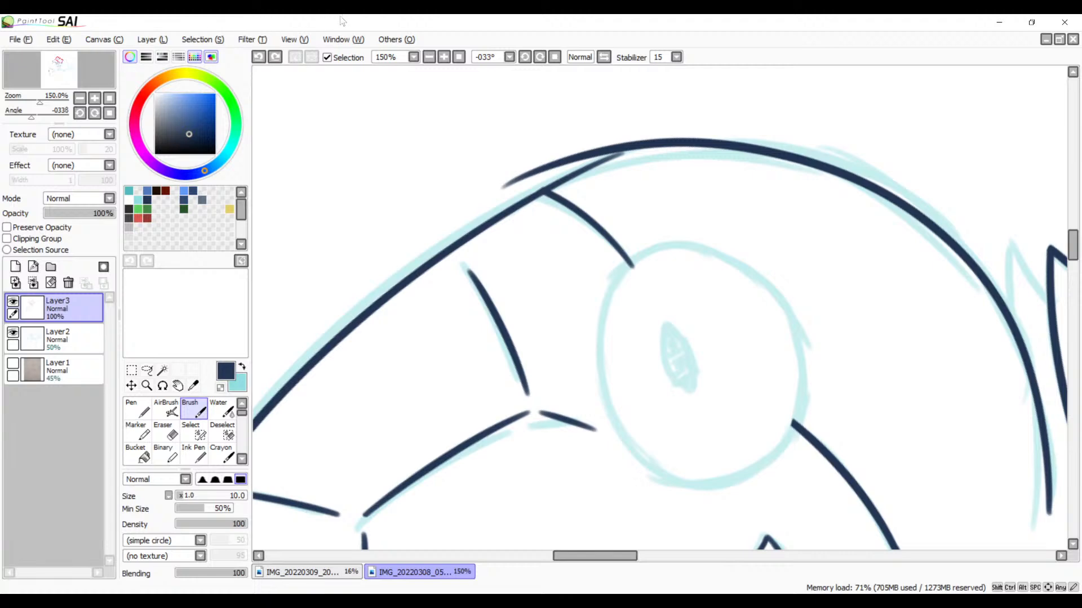
Step: Ink a lower curve across the top of the head, merging the back-of-head outline smoothly into the forehead line
click(443, 57)
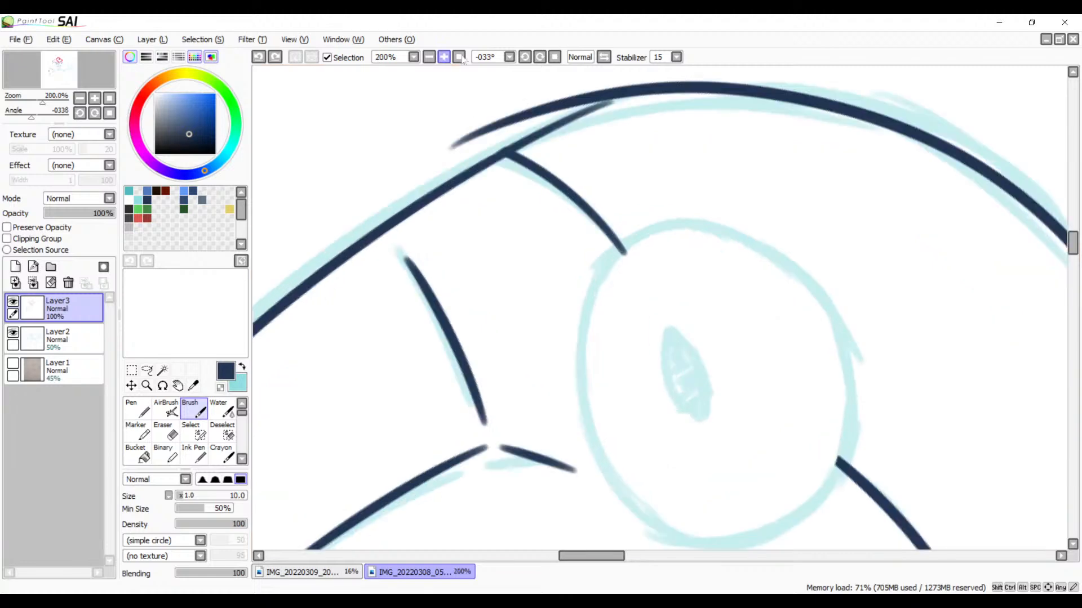
drag(660, 100, 623, 168)
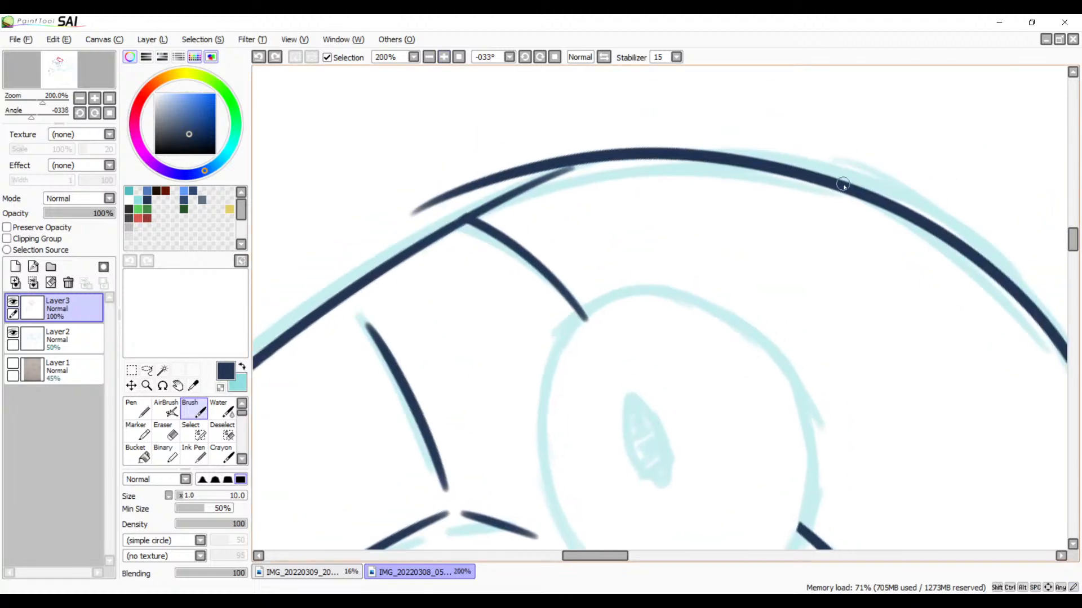
drag(806, 174, 428, 223)
key(ctrl+z)
mouse_move(848, 188)
mouse_down()
mouse_move(499, 204)
mouse_move(398, 259)
mouse_up()
key(ctrl+z)
mouse_move(803, 175)
mouse_down()
mouse_move(459, 243)
mouse_move(436, 259)
mouse_up()
key(ctrl+z)
mouse_move(812, 178)
mouse_down()
mouse_move(424, 234)
mouse_move(400, 256)
mouse_up()
key(ctrl+z)
mouse_move(840, 186)
mouse_down()
mouse_move(672, 167)
mouse_move(385, 296)
mouse_up()
key(ctrl+z)
mouse_move(838, 186)
mouse_down()
mouse_move(588, 171)
mouse_move(366, 275)
mouse_up()
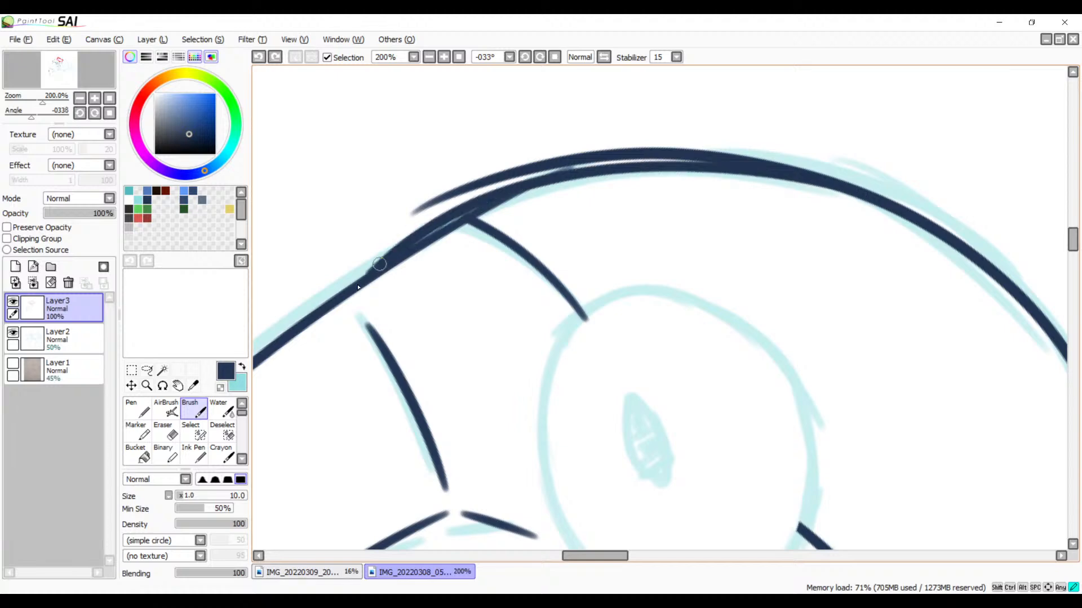
key(ctrl+z)
mouse_move(854, 189)
mouse_down()
mouse_move(723, 167)
mouse_move(420, 282)
mouse_up()
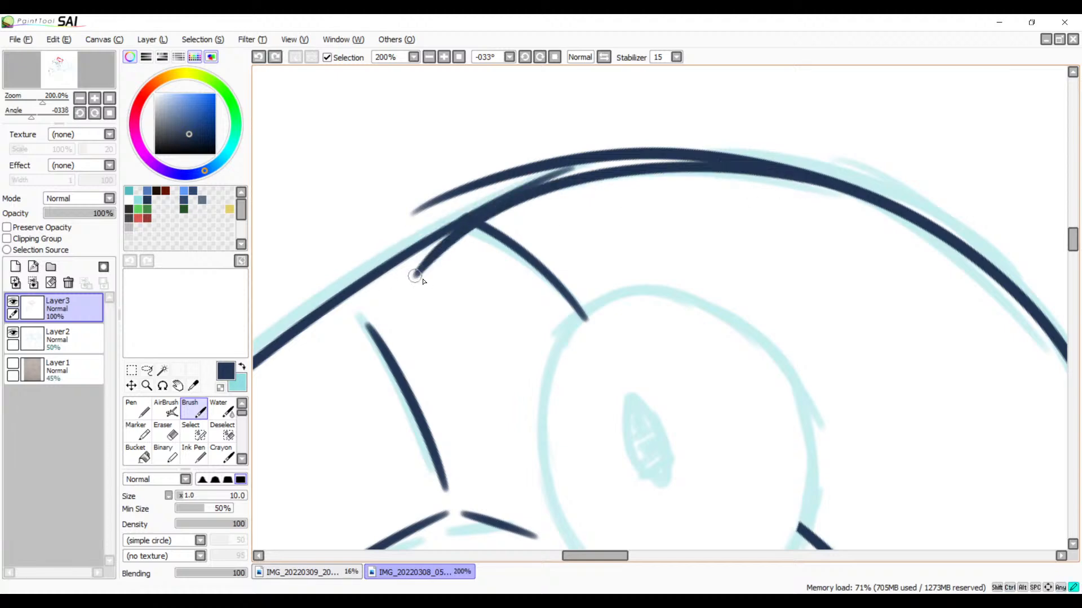
key(ctrl+z)
mouse_move(851, 188)
mouse_down()
mouse_move(548, 187)
mouse_move(414, 268)
mouse_up()
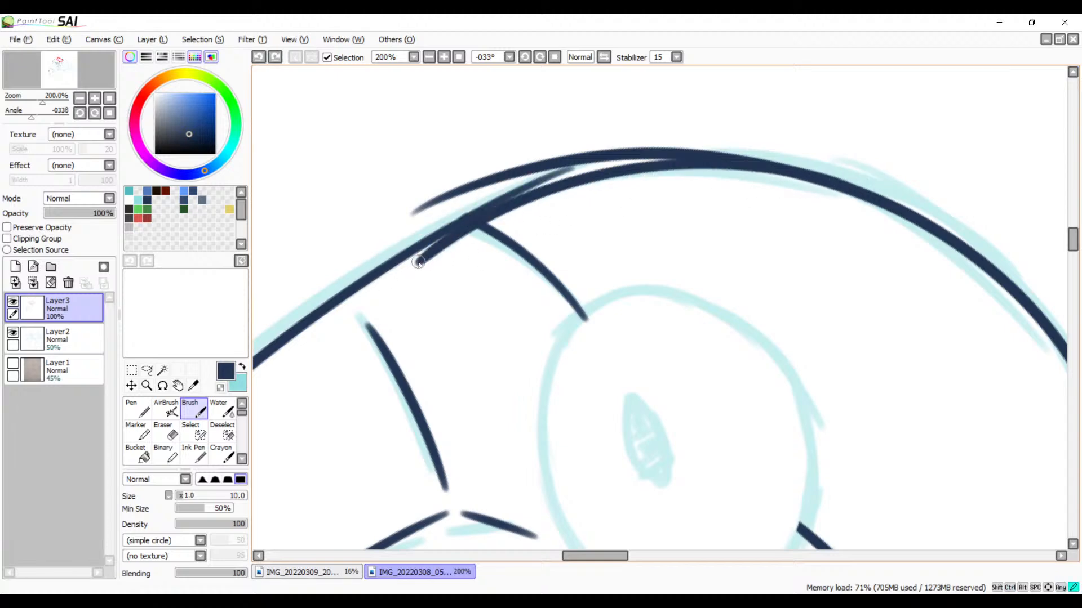
key(ctrl+z)
mouse_move(838, 186)
mouse_down()
mouse_move(788, 175)
mouse_move(398, 266)
mouse_up()
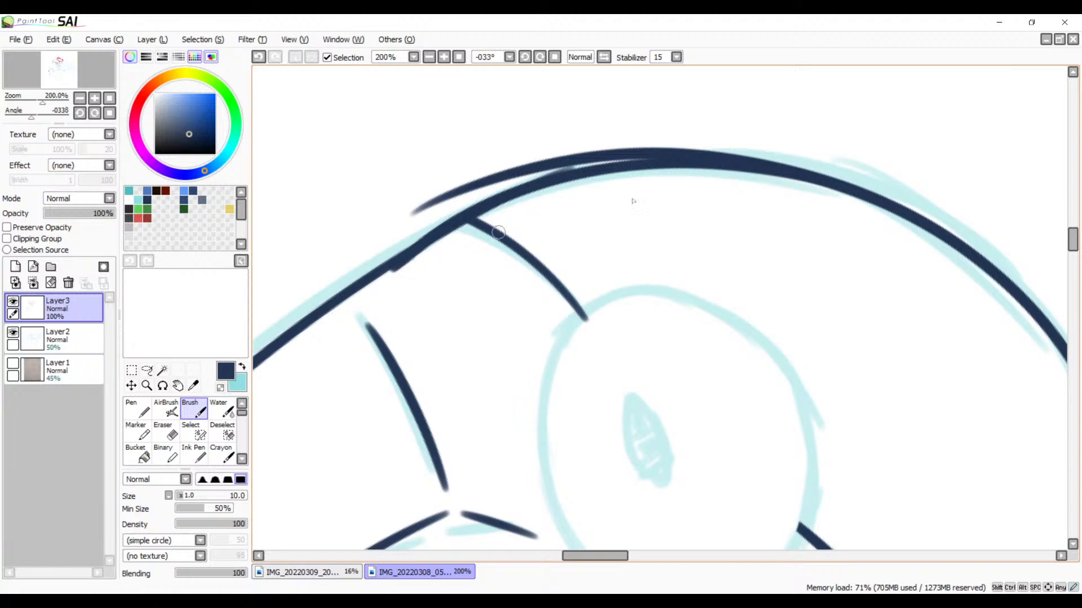
key(ctrl+z)
mouse_move(824, 182)
mouse_down()
mouse_move(459, 227)
mouse_move(410, 254)
mouse_up()
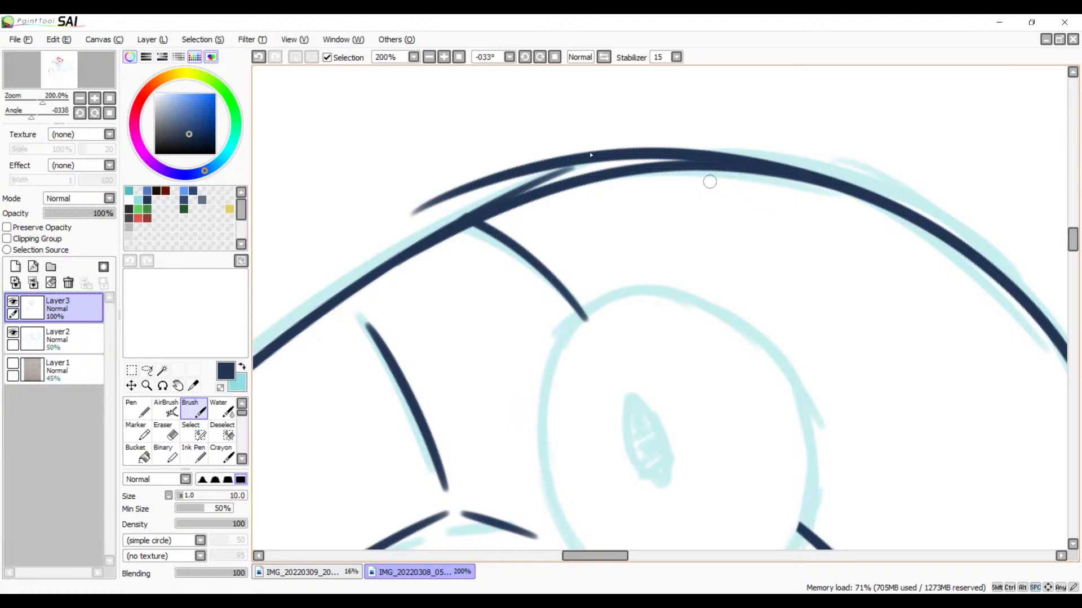
Step: Erase the leftover tip of the forehead line sticking out between the two curves on top of the head
click(444, 57)
click(443, 58)
click(444, 57)
drag(451, 154, 695, 393)
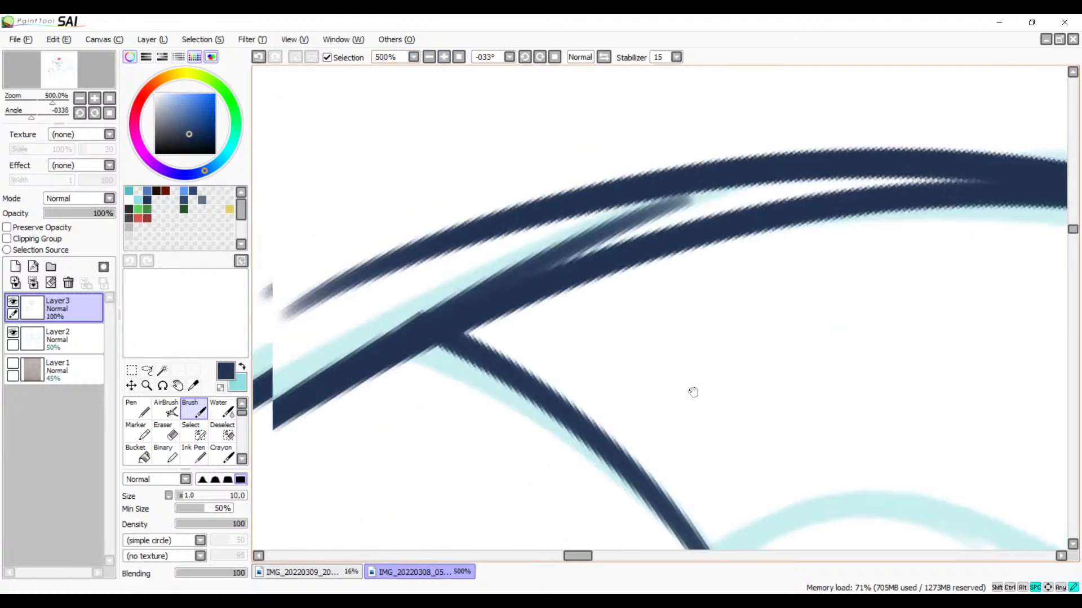
key(e)
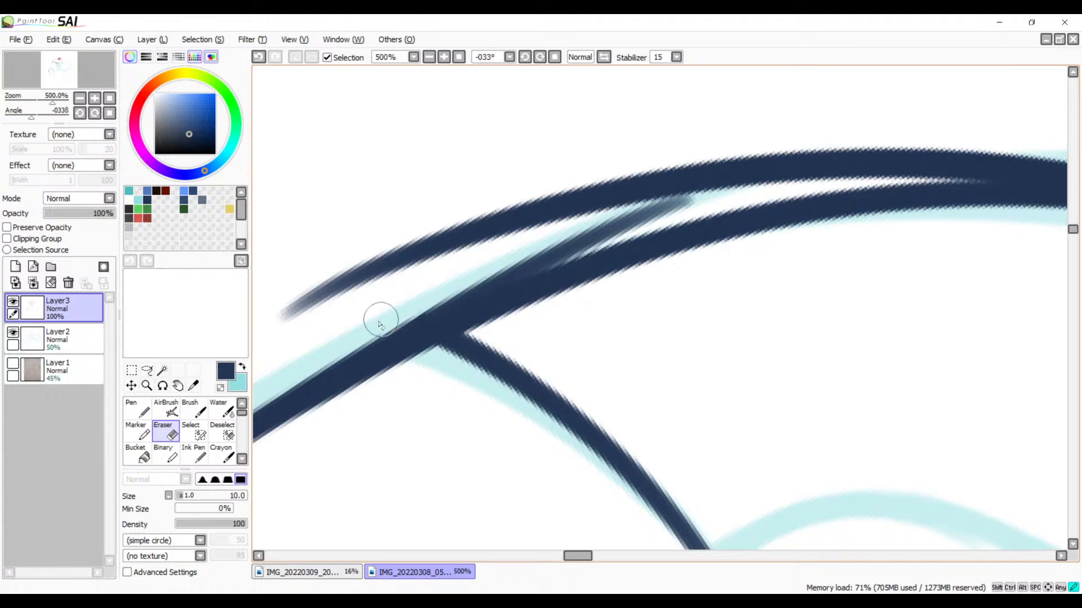
mouse_move(700, 198)
mouse_down()
mouse_move(623, 217)
mouse_move(435, 299)
mouse_up()
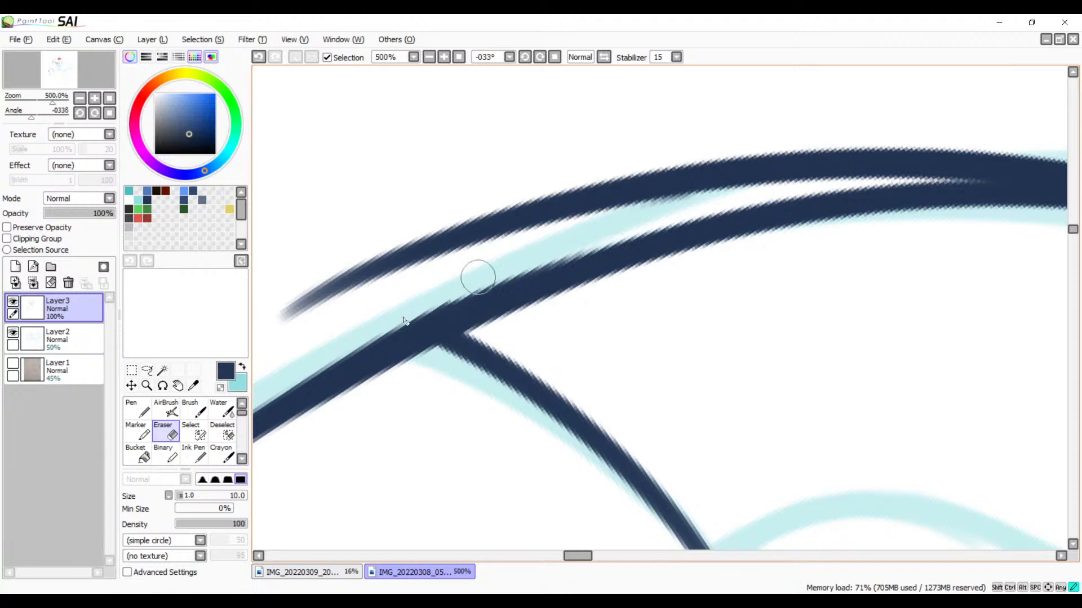
key(ctrl+z)
key(ctrl+z)
key(ctrl+z)
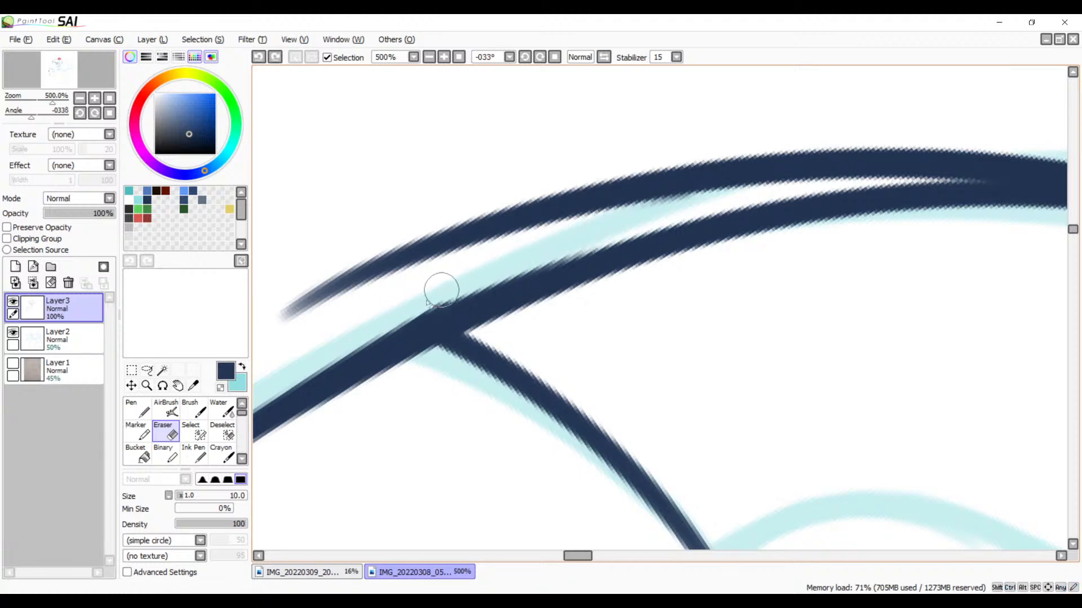
drag(359, 335, 567, 247)
key(ctrl+z)
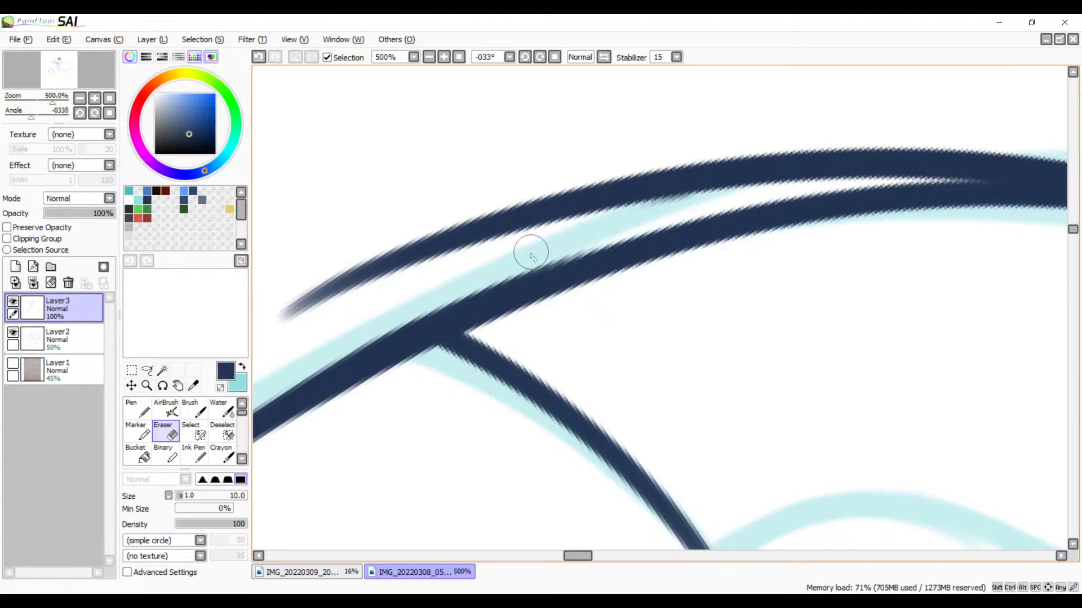
Step: Erase the excess of the old upper stroke where it branches off the new head-top curve, leaving an even line width
drag(603, 218, 297, 268)
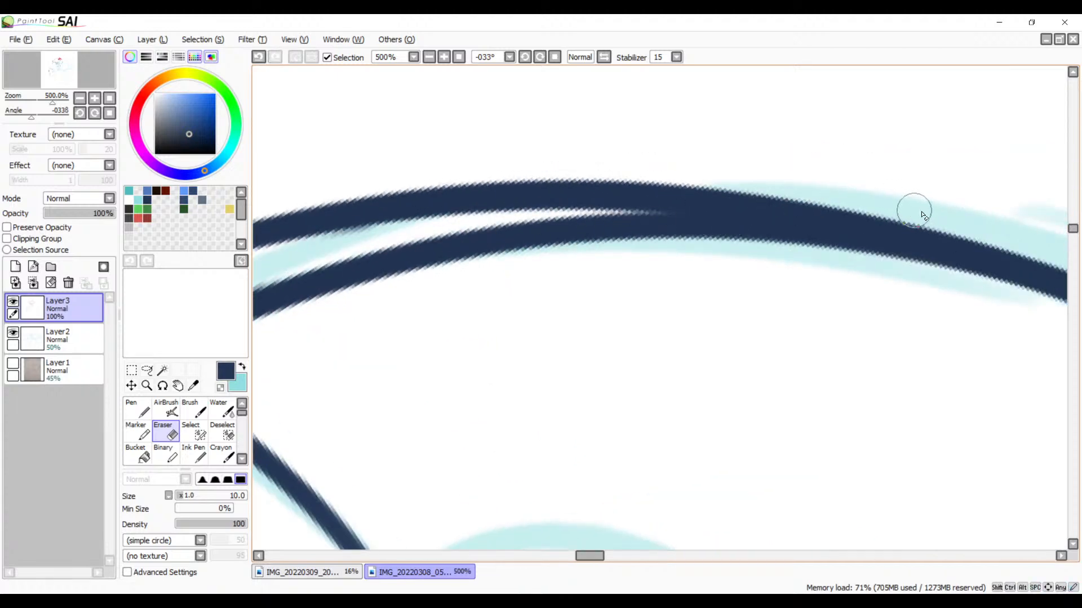
click(524, 57)
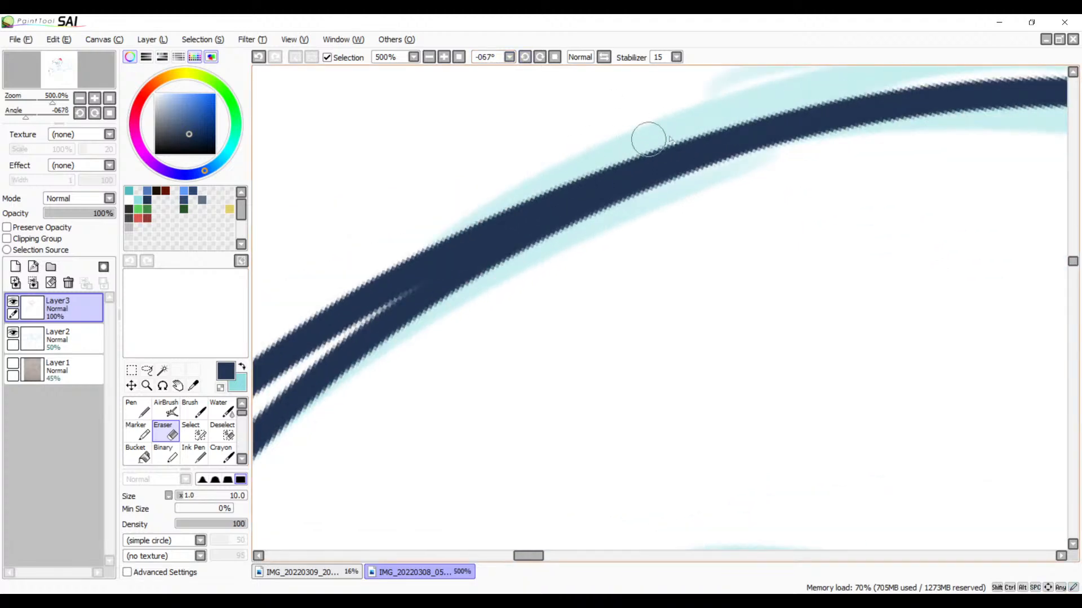
drag(691, 133, 333, 297)
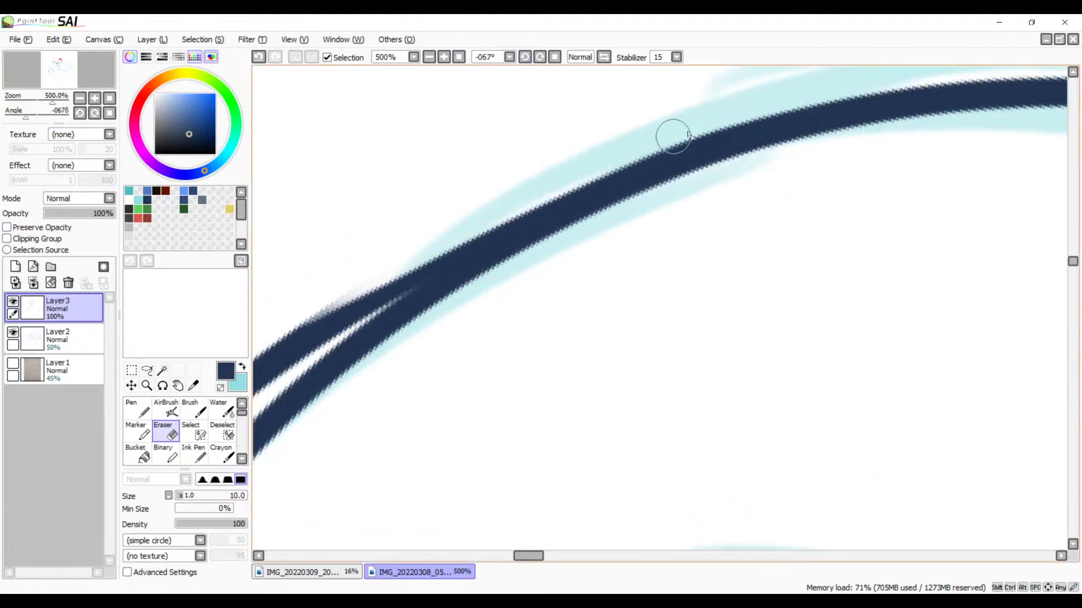
drag(724, 113, 379, 309)
key(ctrl+z)
mouse_move(744, 119)
mouse_down()
mouse_move(648, 155)
mouse_move(310, 331)
mouse_up()
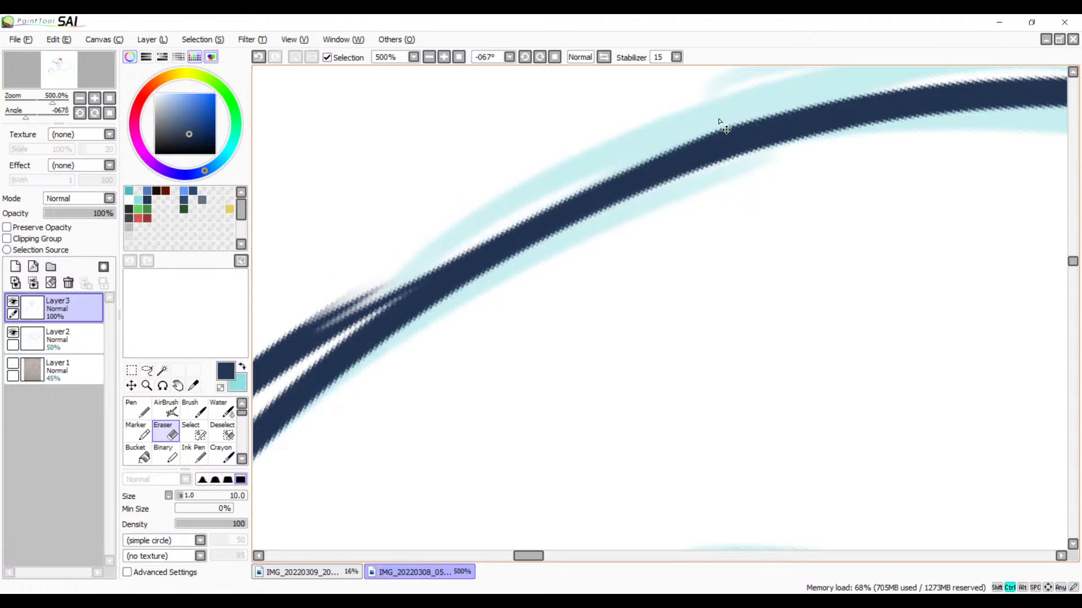
drag(512, 205, 293, 355)
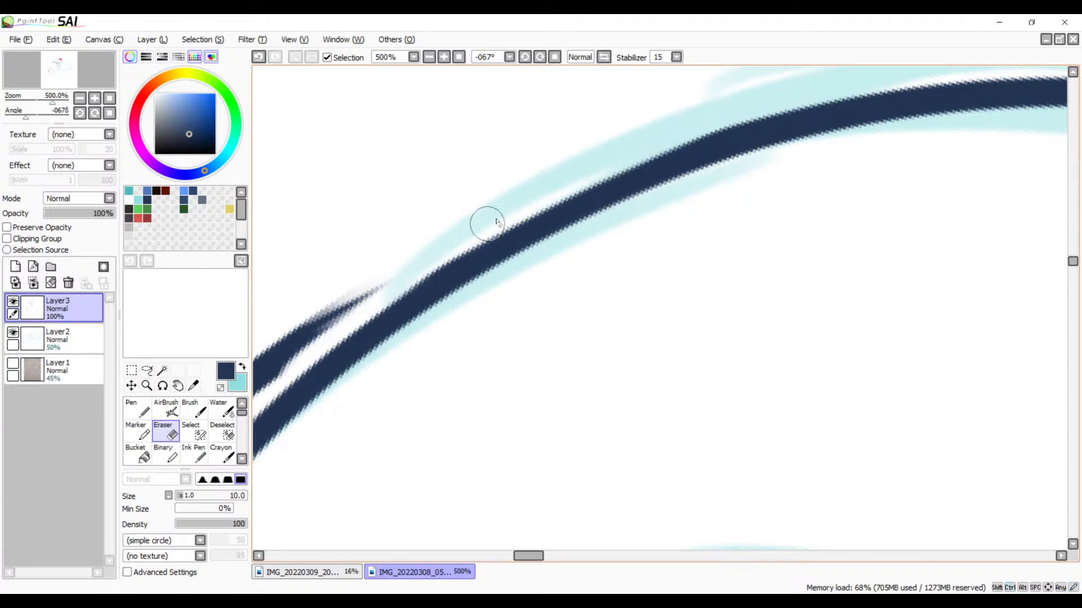
key(ctrl+z)
drag(608, 159, 294, 357)
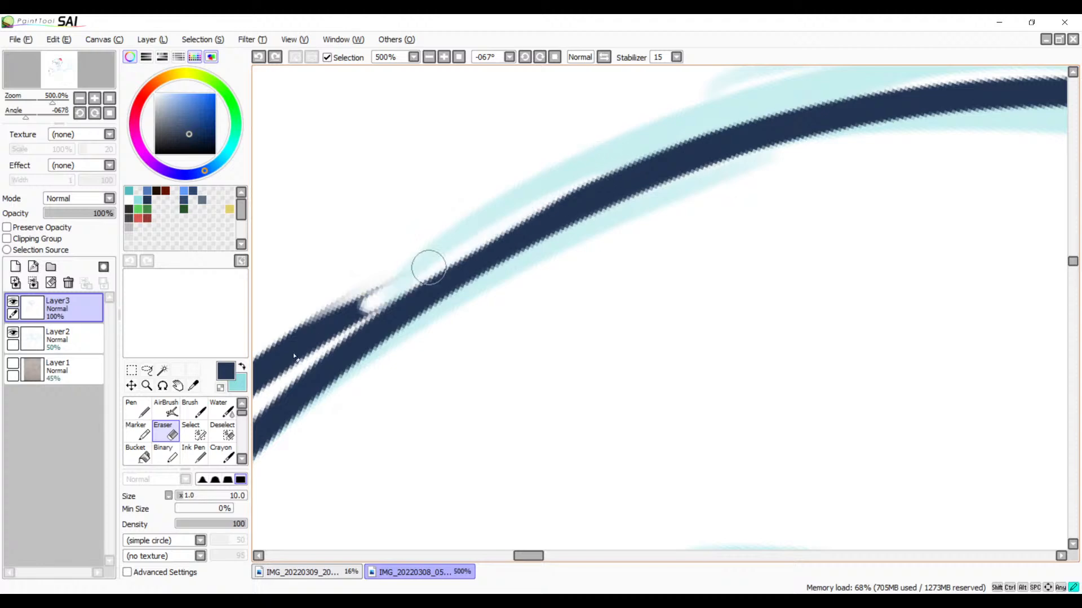
key(ctrl+z)
drag(579, 175, 289, 388)
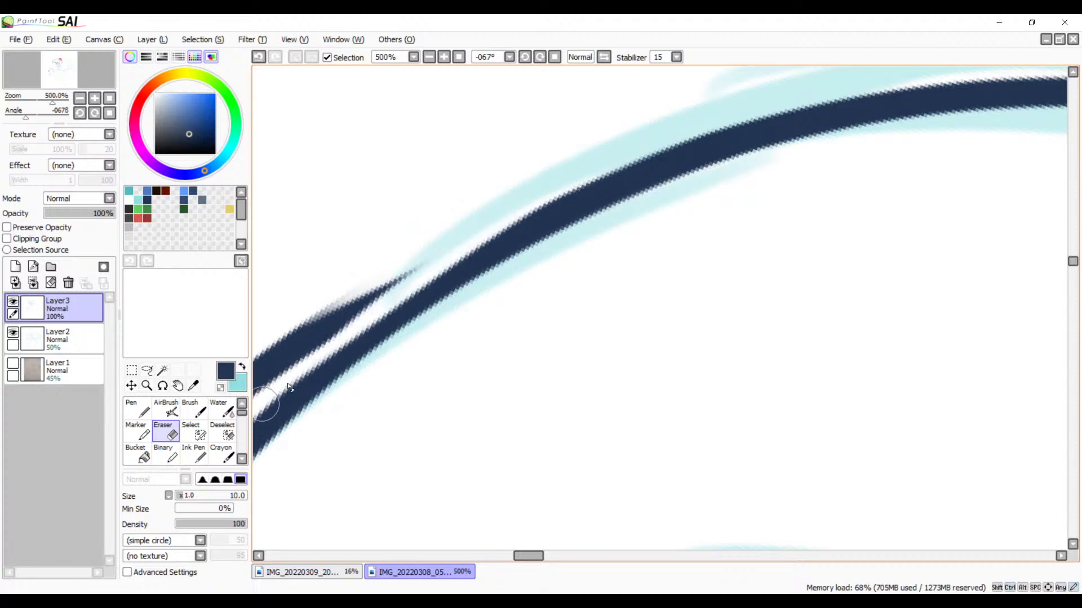
key(ctrl+z)
drag(538, 196, 262, 389)
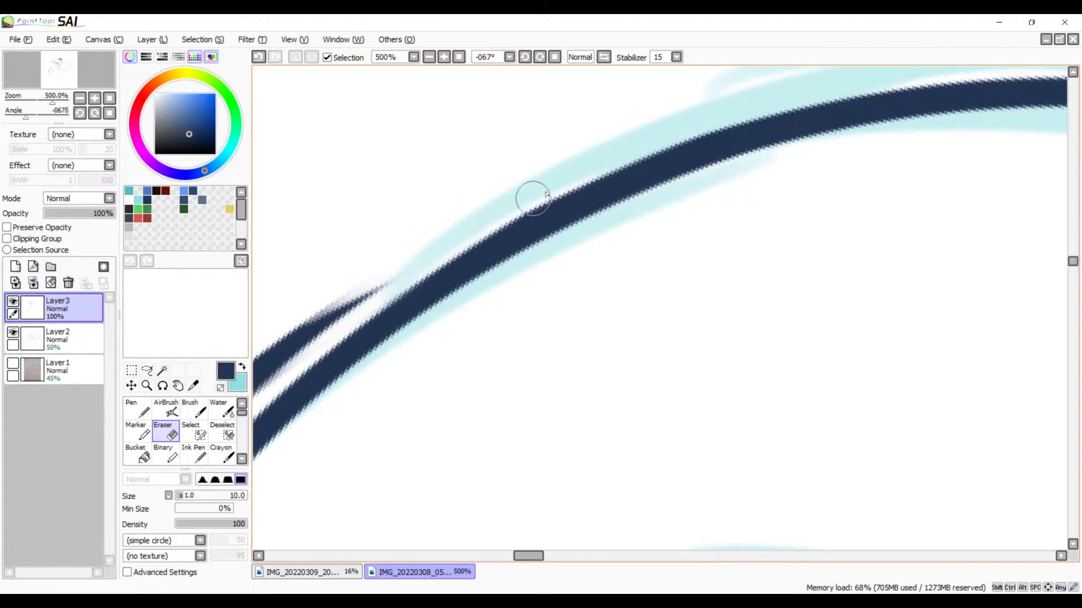
drag(575, 176, 330, 332)
Step: Erase the remainder of the old upper stroke above the head, down to its loose end near the brow line
mouse_move(509, 263)
mouse_down()
mouse_move(700, 164)
mouse_move(682, 175)
mouse_up()
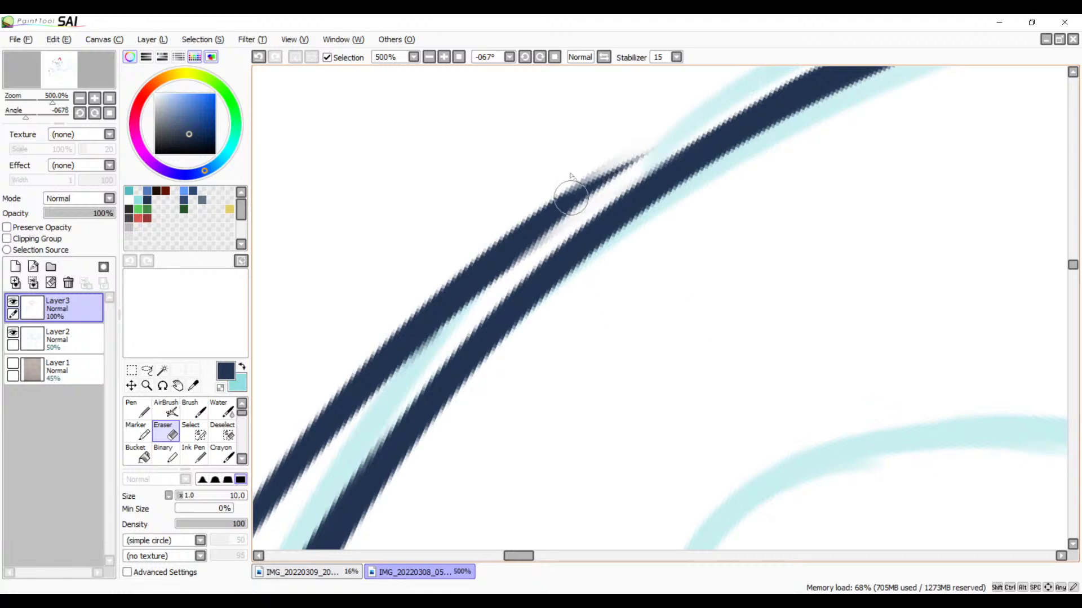
mouse_move(644, 133)
mouse_down()
mouse_move(654, 140)
mouse_move(517, 252)
mouse_move(367, 404)
mouse_move(389, 343)
mouse_move(535, 212)
mouse_up()
mouse_move(489, 316)
mouse_down()
mouse_move(610, 191)
mouse_move(685, 139)
mouse_up()
mouse_move(584, 179)
mouse_down()
mouse_move(459, 347)
mouse_move(380, 496)
mouse_move(365, 488)
mouse_move(370, 461)
mouse_move(413, 362)
mouse_move(480, 270)
mouse_move(587, 168)
mouse_move(497, 269)
mouse_move(387, 451)
mouse_up()
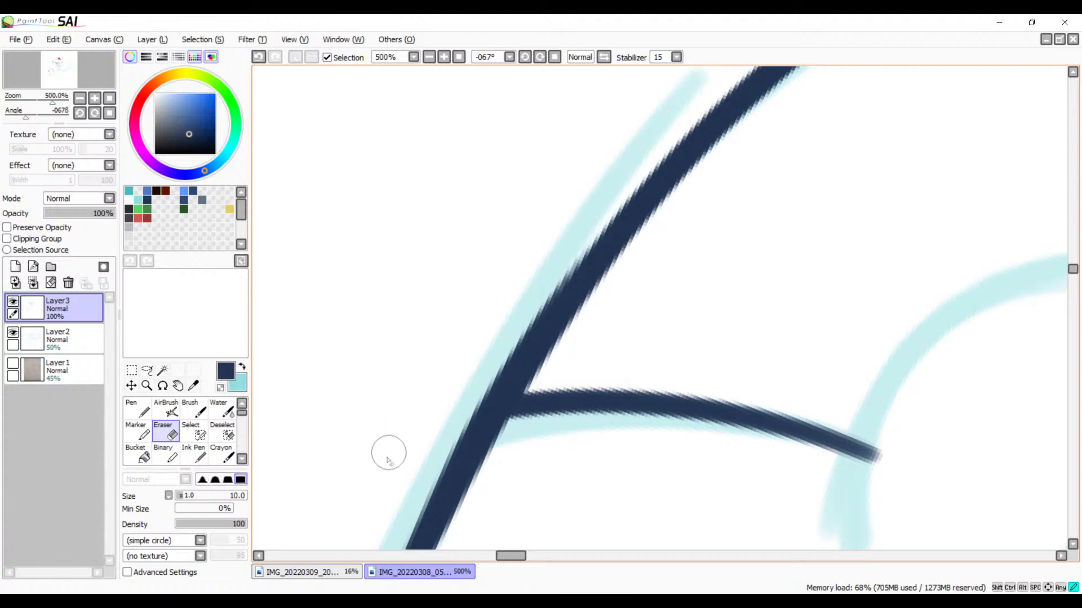
Step: Look over the inked head and examine the bend in the snout's outer outline up close
click(429, 57)
click(429, 57)
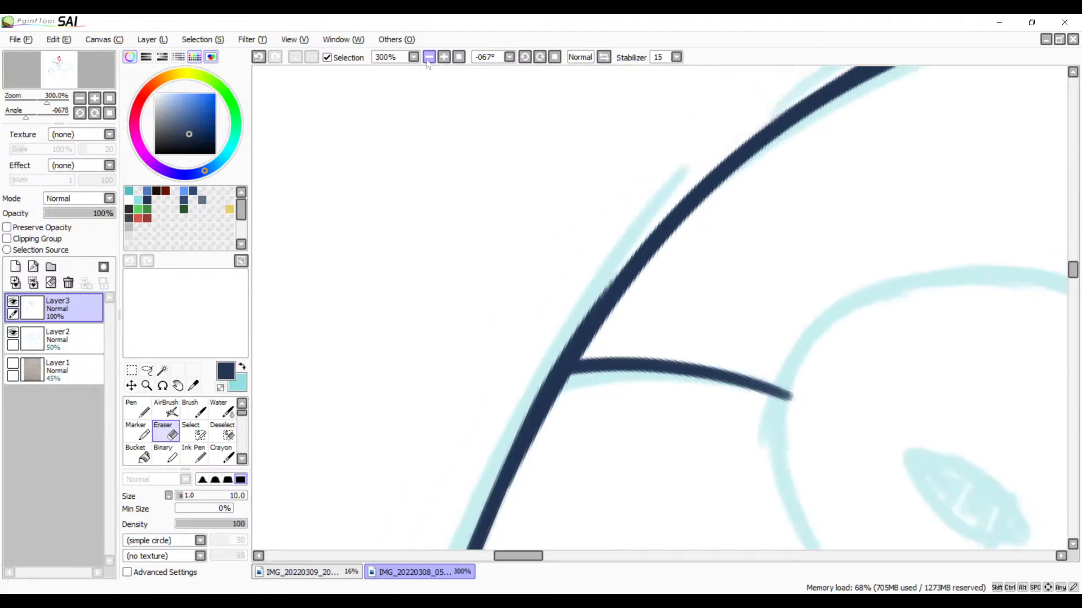
click(429, 57)
click(429, 57)
click(429, 57)
drag(553, 276, 471, 230)
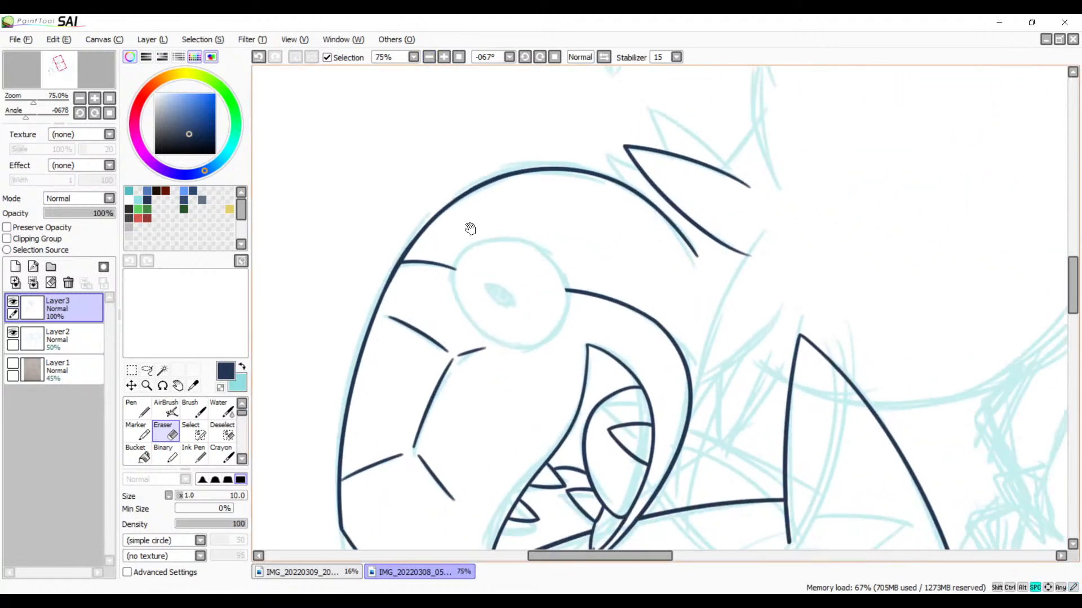
drag(546, 314, 556, 228)
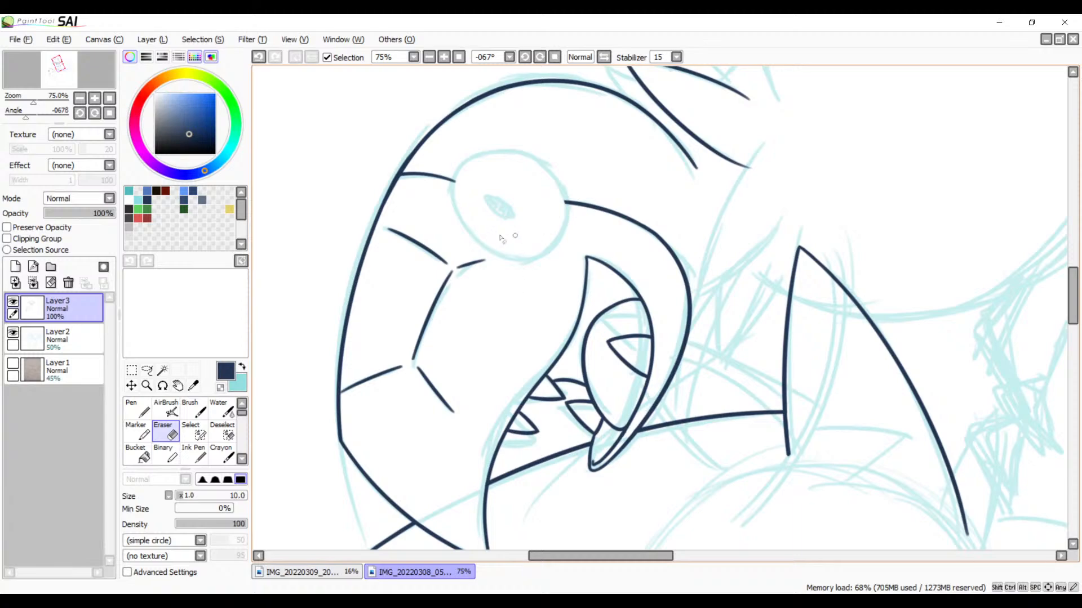
click(444, 56)
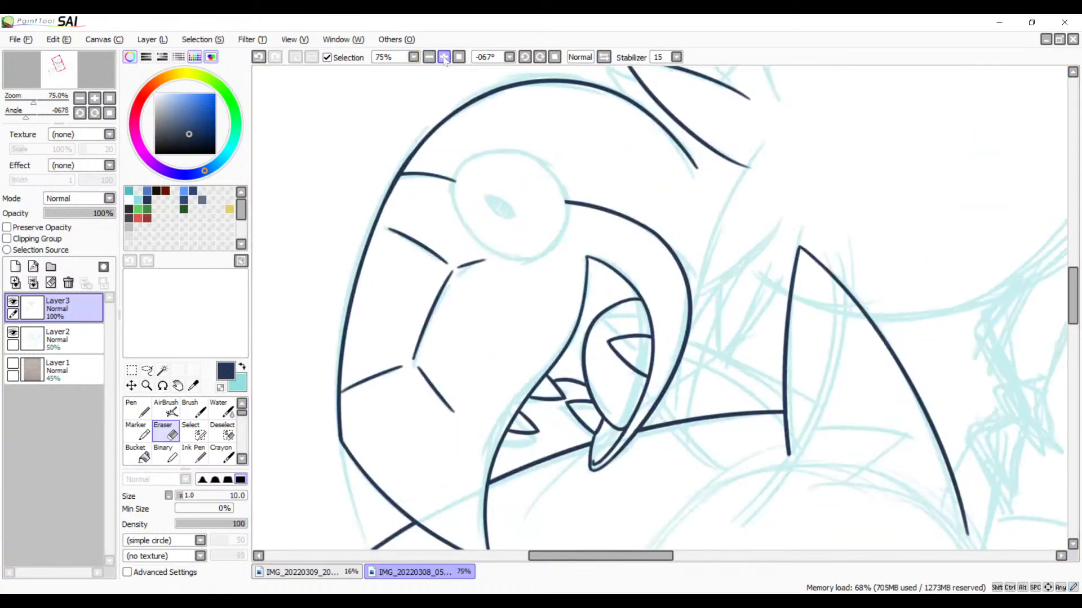
click(444, 57)
click(444, 57)
click(444, 57)
click(444, 57)
drag(390, 339, 842, 183)
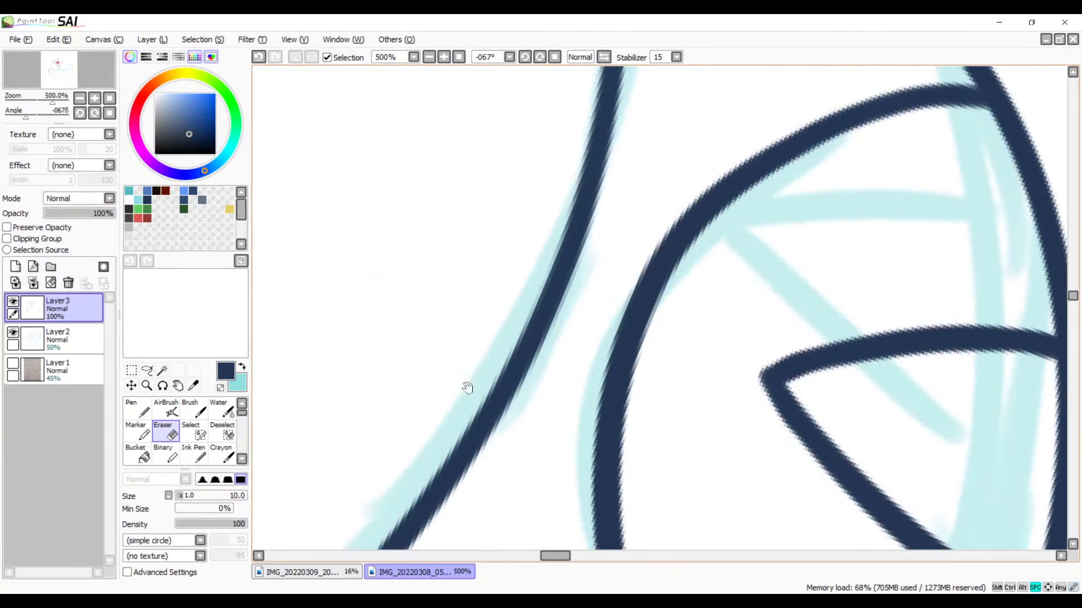
drag(349, 490, 744, 237)
drag(318, 496, 835, 237)
drag(672, 283, 789, 381)
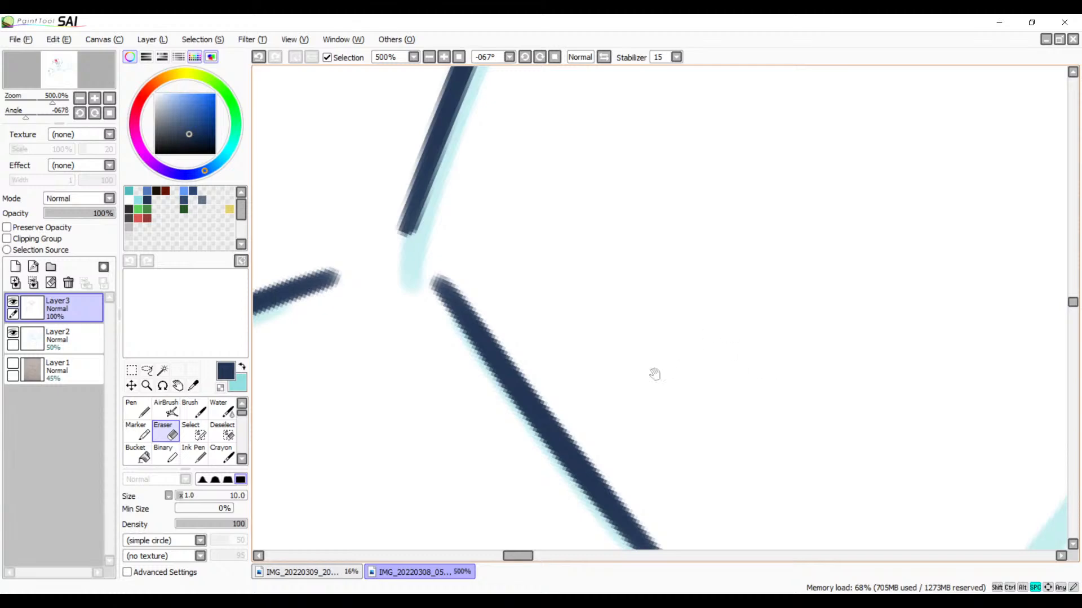
drag(319, 427, 640, 299)
mouse_move(304, 541)
mouse_down()
mouse_move(681, 306)
mouse_move(535, 236)
mouse_up()
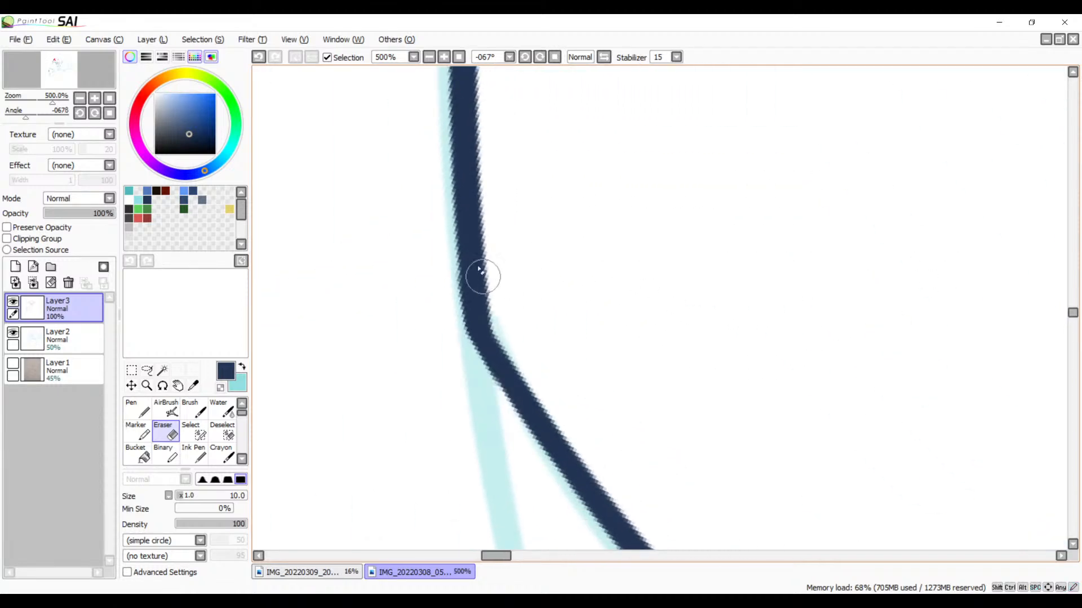
Step: Brush a dark navy stroke along the inner side of the snout's bend, redoing it until the corner follows a smooth curve
key(b)
mouse_move(475, 266)
mouse_down()
mouse_move(497, 325)
mouse_move(571, 408)
mouse_up()
key(ctrl+z)
mouse_move(475, 249)
mouse_down()
mouse_move(514, 350)
mouse_move(550, 393)
mouse_up()
key(ctrl+z)
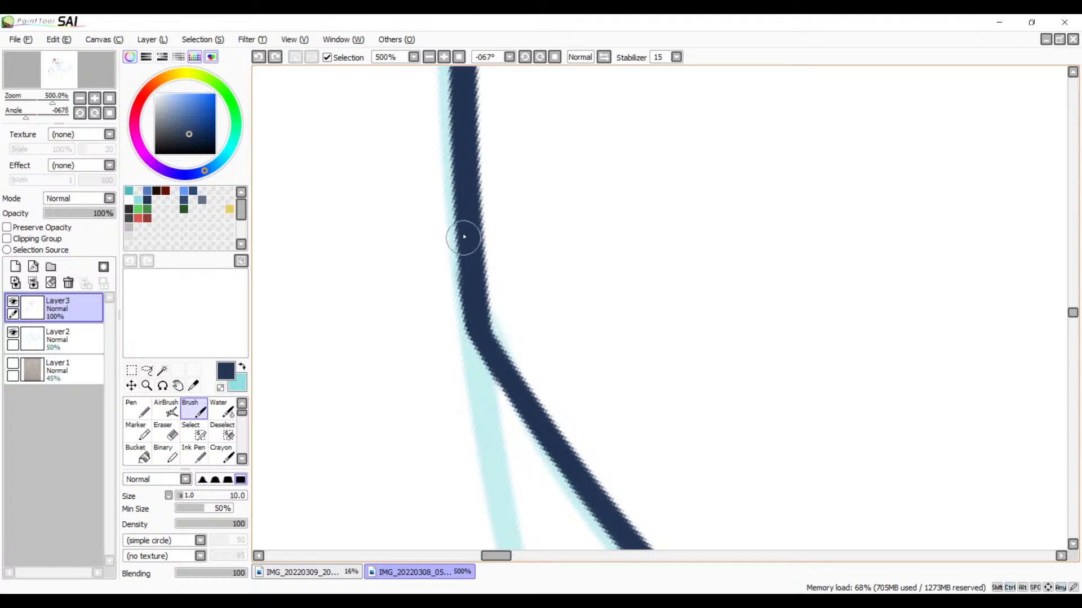
drag(462, 234, 536, 405)
key(ctrl+z)
mouse_move(469, 238)
mouse_down()
mouse_move(486, 335)
mouse_move(541, 429)
mouse_up()
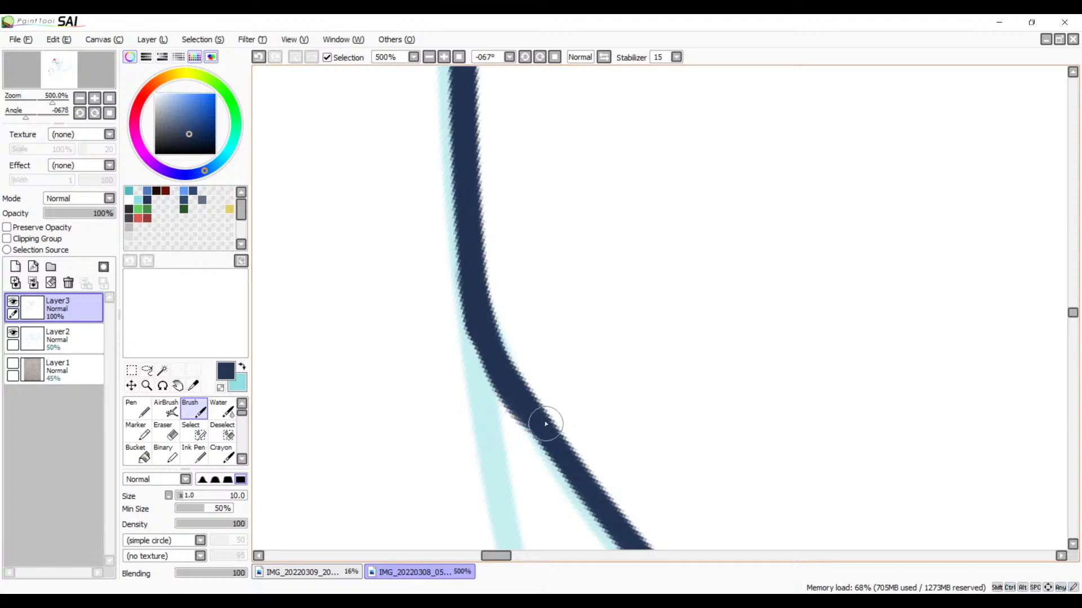
key(ctrl+z)
mouse_move(475, 239)
mouse_down()
mouse_move(493, 318)
mouse_move(536, 388)
mouse_up()
key(ctrl+z)
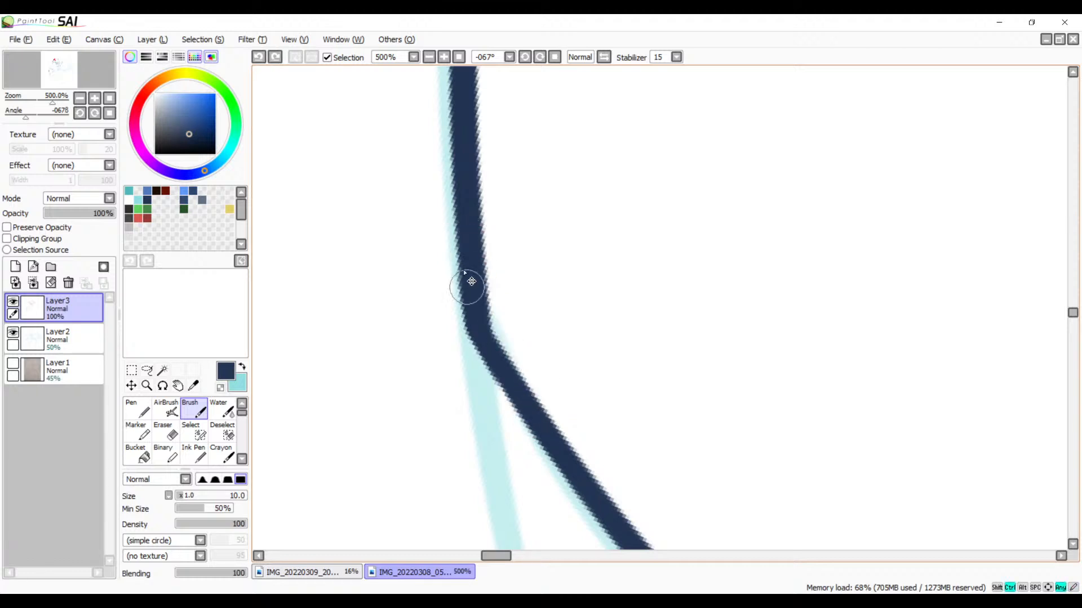
mouse_move(471, 229)
mouse_down()
mouse_move(503, 360)
mouse_move(527, 405)
mouse_up()
key(ctrl+z)
drag(472, 261, 543, 421)
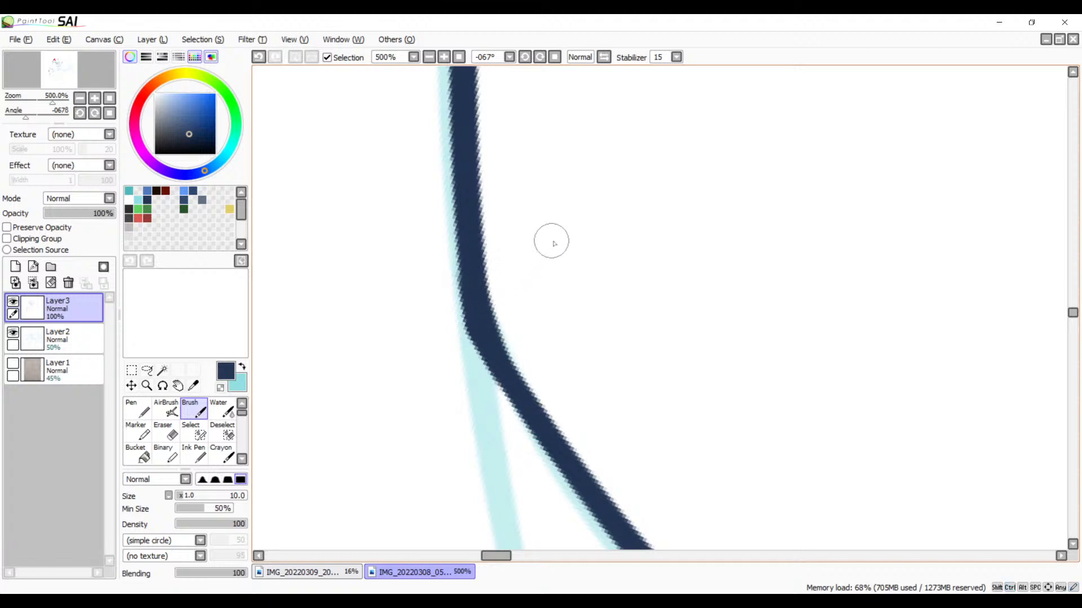
Step: Erase the pointed outer corner of the snout's bend to round it off
key(e)
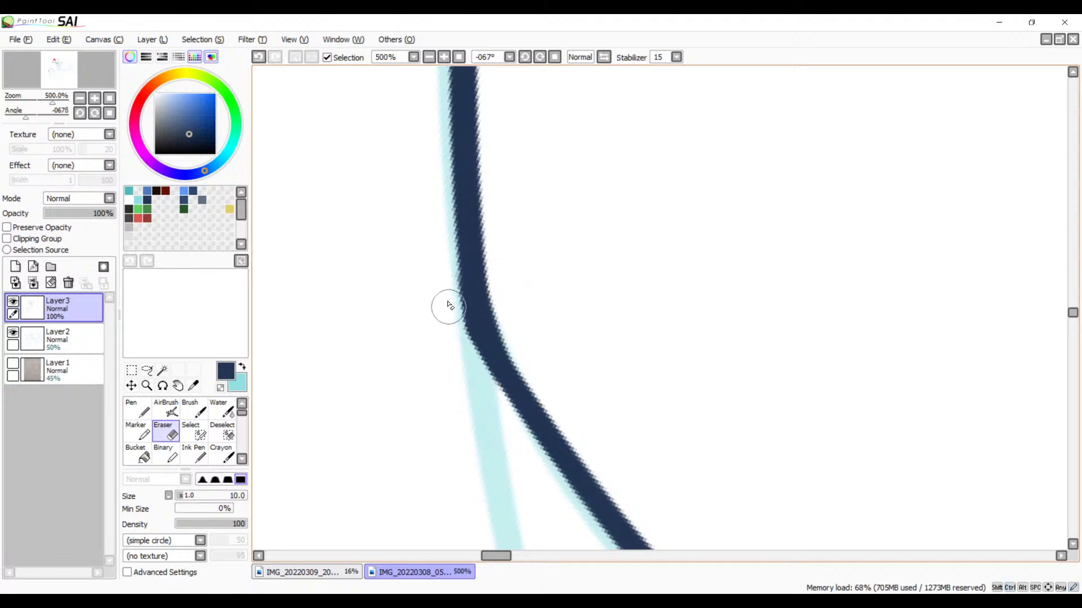
mouse_move(445, 292)
mouse_down()
mouse_move(474, 371)
mouse_move(445, 292)
mouse_move(481, 365)
mouse_up()
click(556, 59)
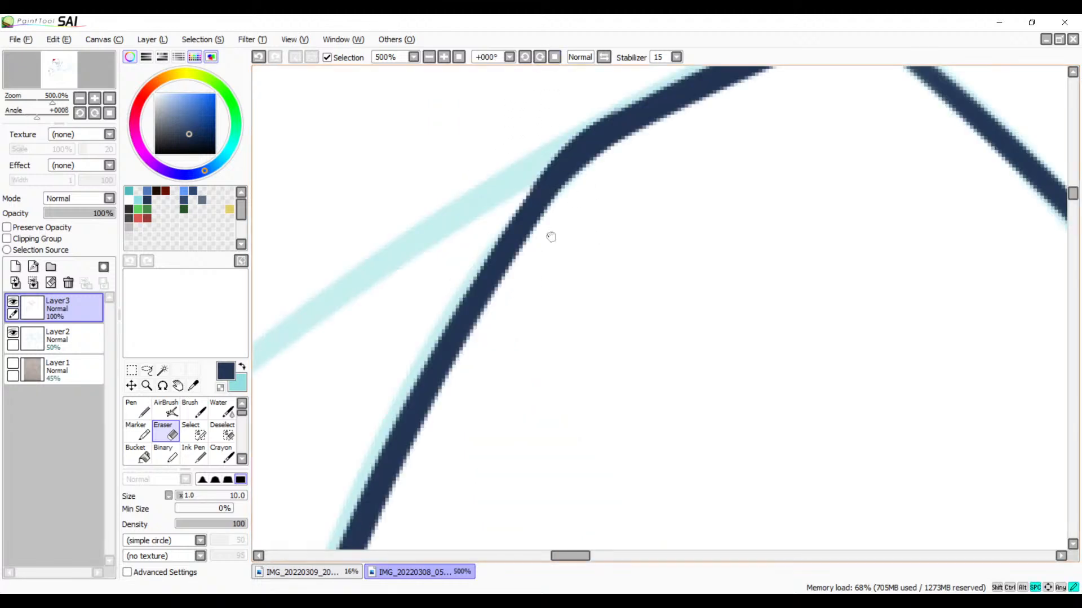
mouse_move(549, 236)
mouse_down()
mouse_move(507, 255)
mouse_move(591, 214)
mouse_move(502, 272)
mouse_move(463, 324)
mouse_up()
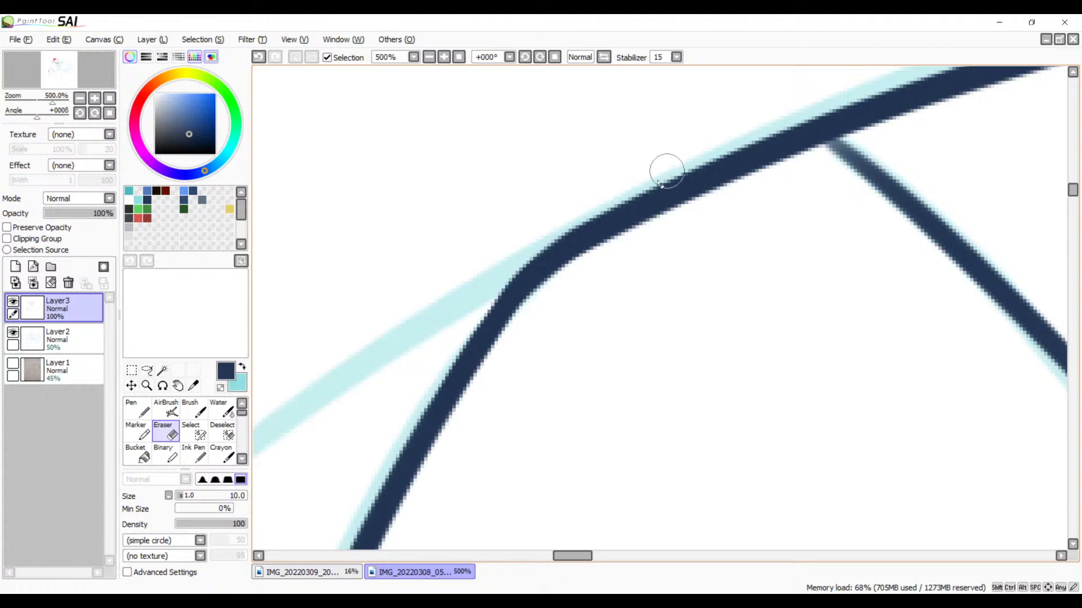
mouse_move(666, 169)
mouse_down()
mouse_move(647, 212)
mouse_move(614, 231)
mouse_up()
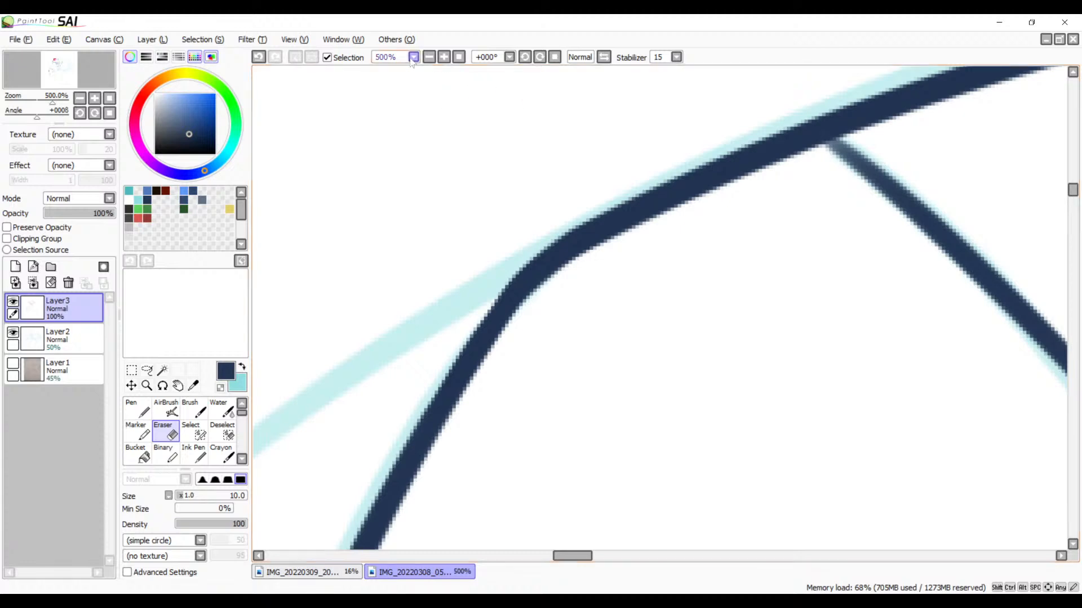
click(429, 57)
click(428, 57)
click(428, 57)
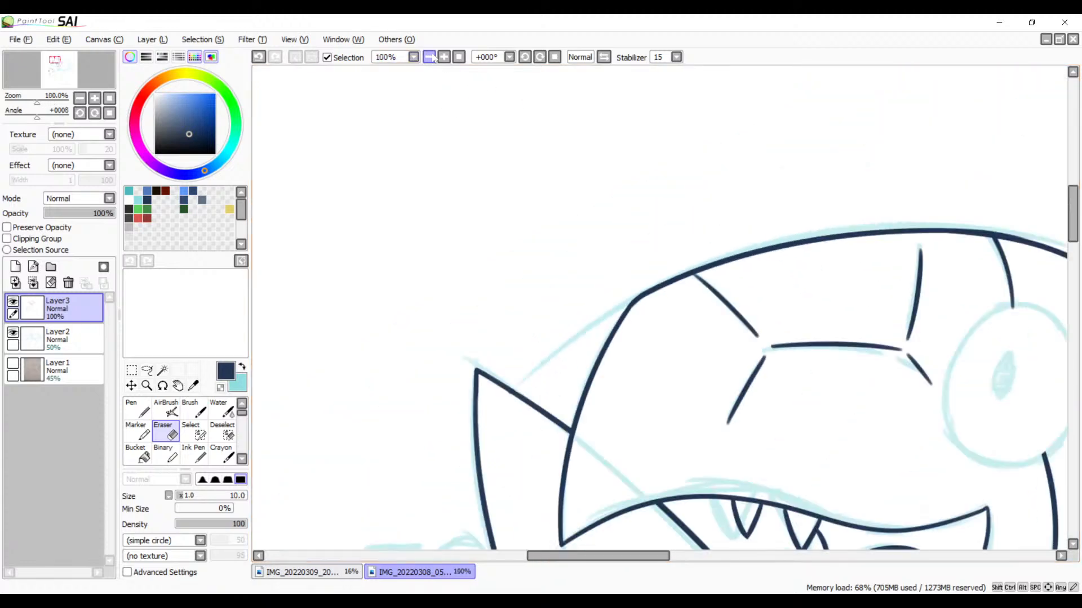
Step: Try to ink the round eye outline in dark navy over the cyan sketch
key(space)
drag(569, 295, 453, 249)
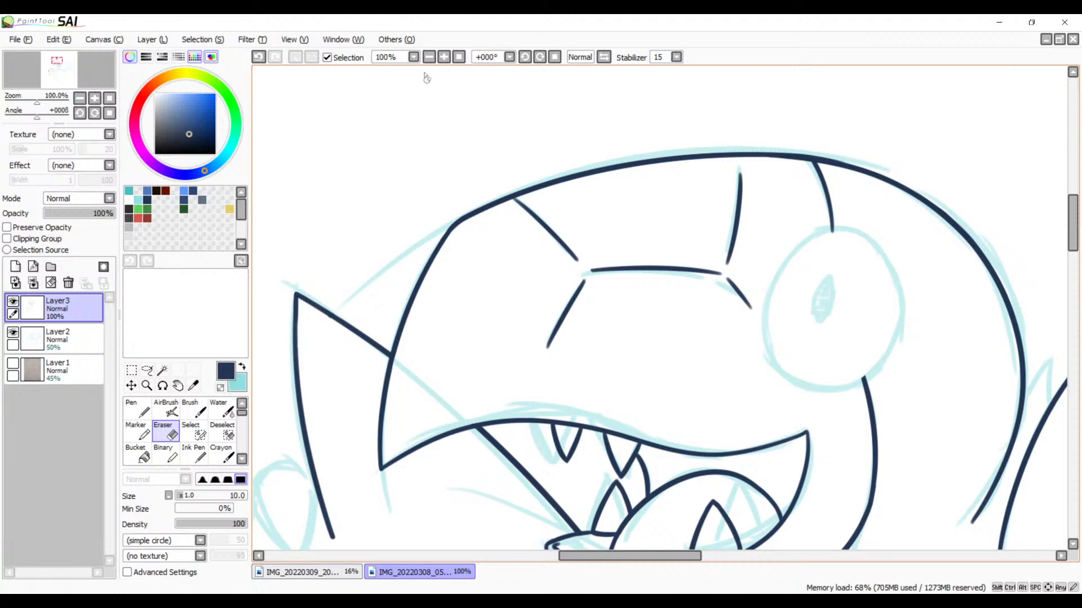
click(443, 57)
click(444, 57)
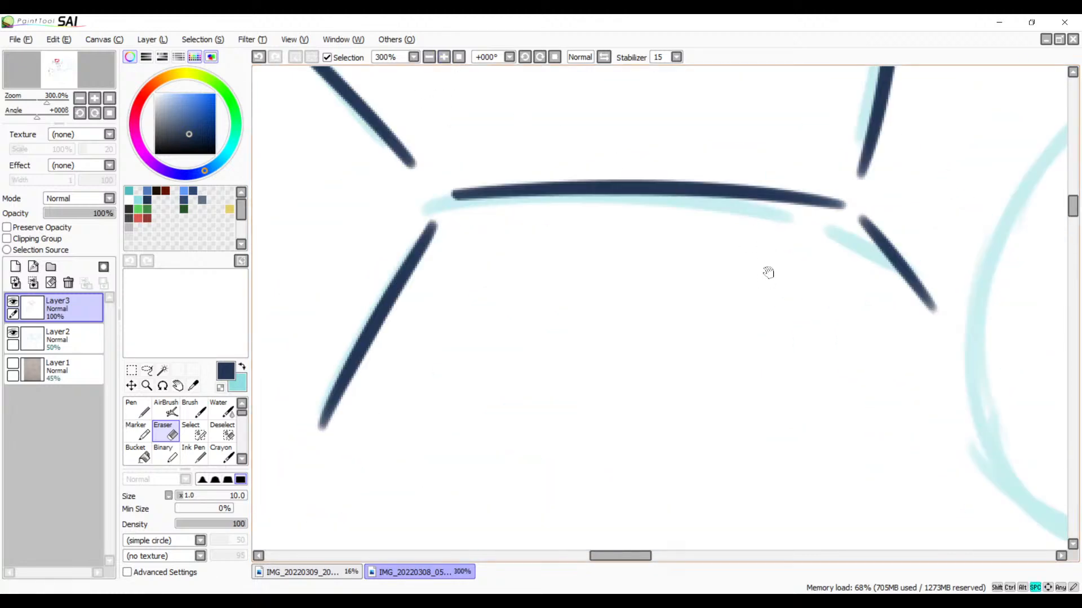
drag(768, 270, 479, 232)
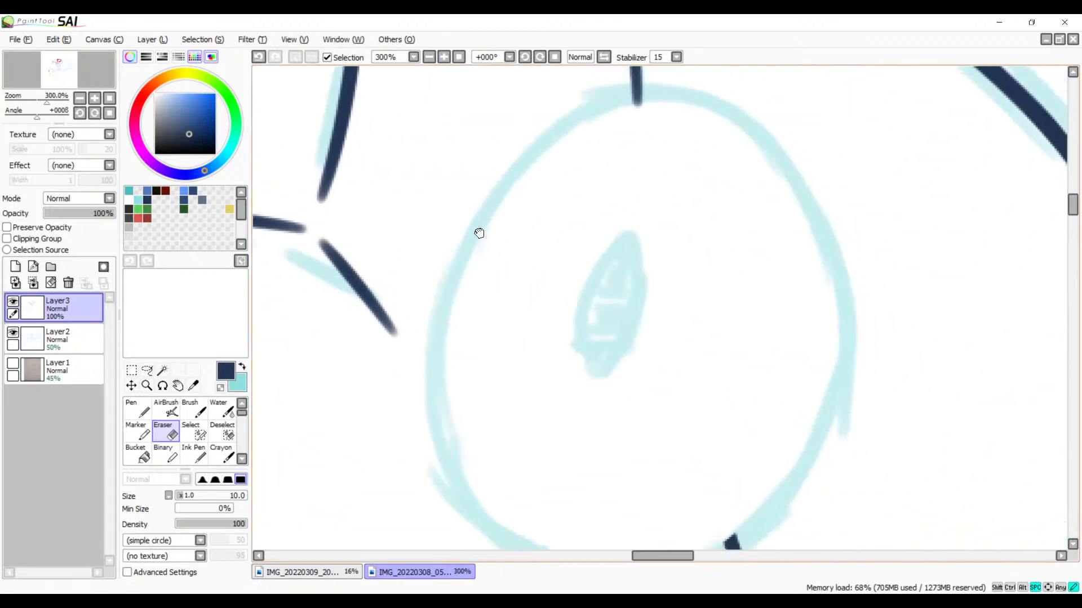
click(430, 59)
click(430, 59)
drag(546, 217, 485, 193)
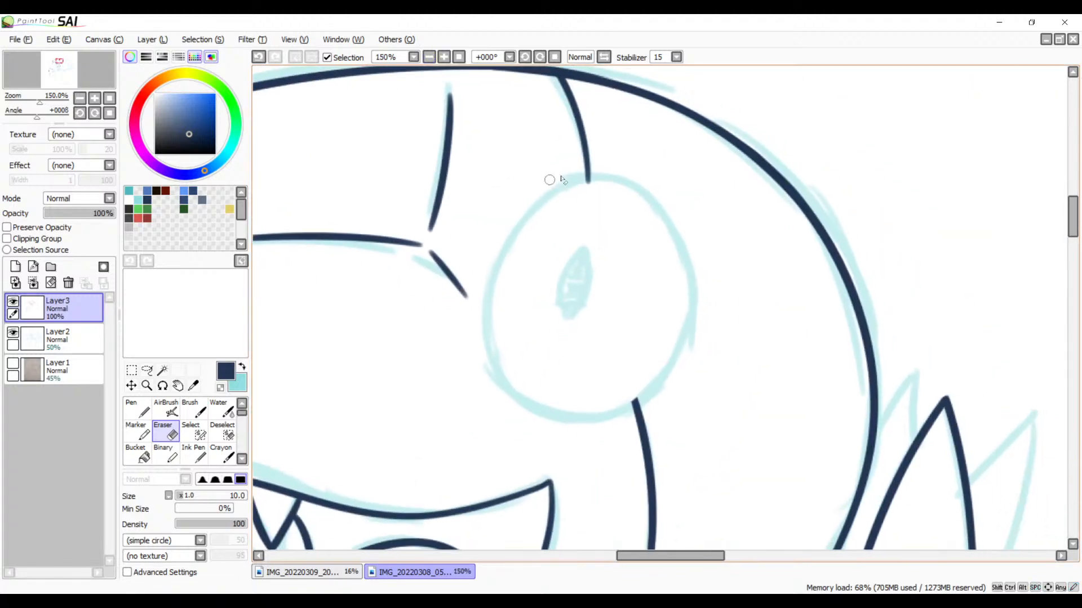
key(b)
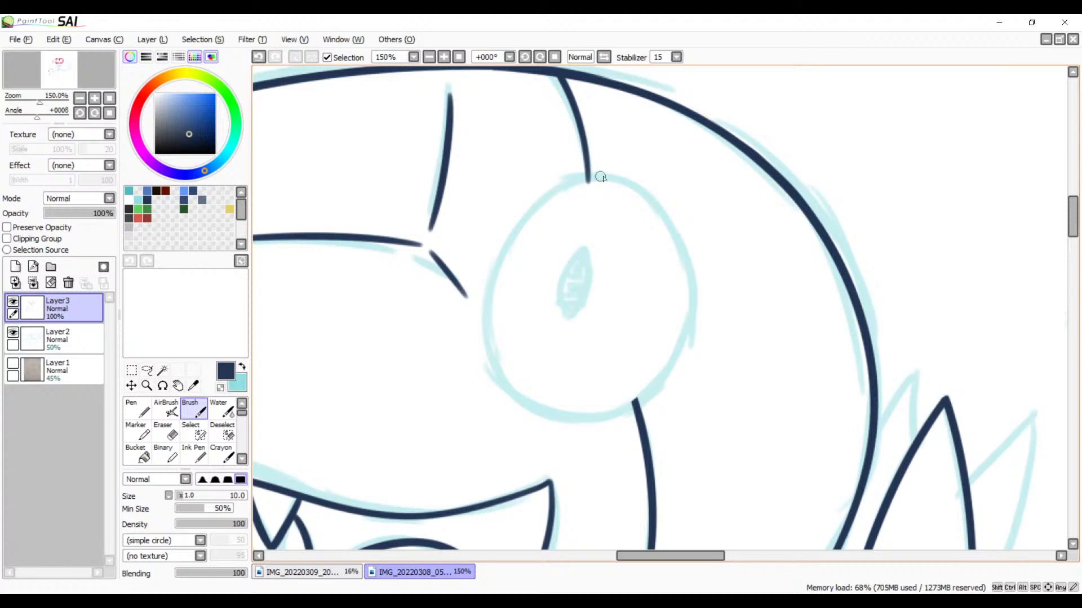
mouse_move(600, 177)
mouse_down()
mouse_move(696, 442)
mouse_move(704, 431)
mouse_up()
key(ctrl+z)
mouse_move(598, 172)
mouse_down()
mouse_move(498, 324)
mouse_move(692, 345)
mouse_up()
key(ctrl+z)
drag(608, 174, 533, 211)
drag(488, 301, 720, 314)
key(ctrl+z)
mouse_move(601, 176)
mouse_down()
mouse_move(497, 338)
mouse_move(703, 369)
mouse_up()
key(ctrl+z)
mouse_move(604, 172)
mouse_down()
mouse_move(520, 216)
mouse_move(647, 430)
mouse_up()
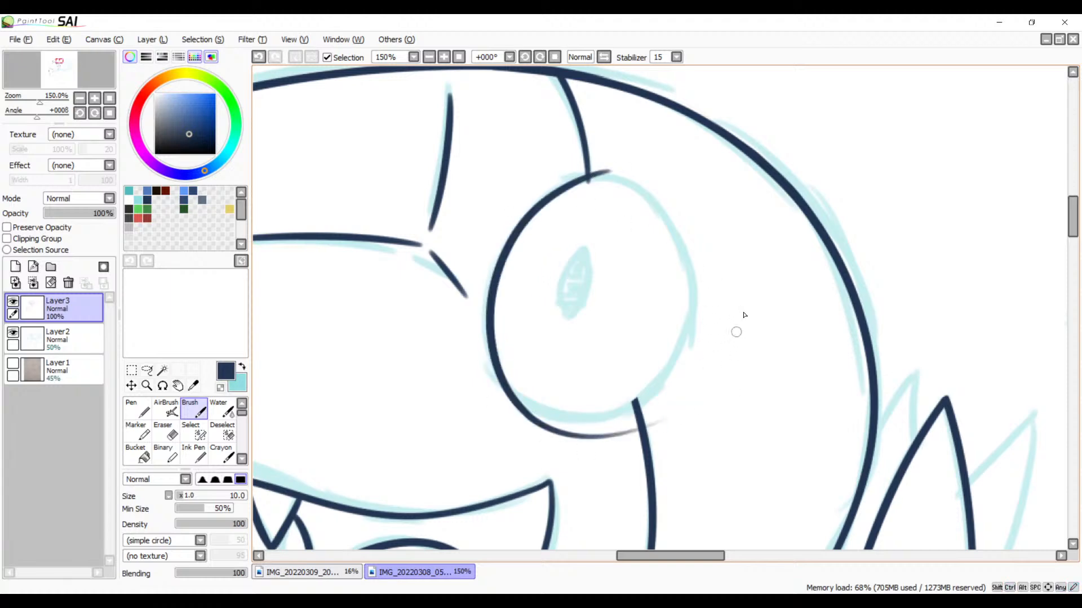
key(ctrl+z)
drag(602, 173, 697, 371)
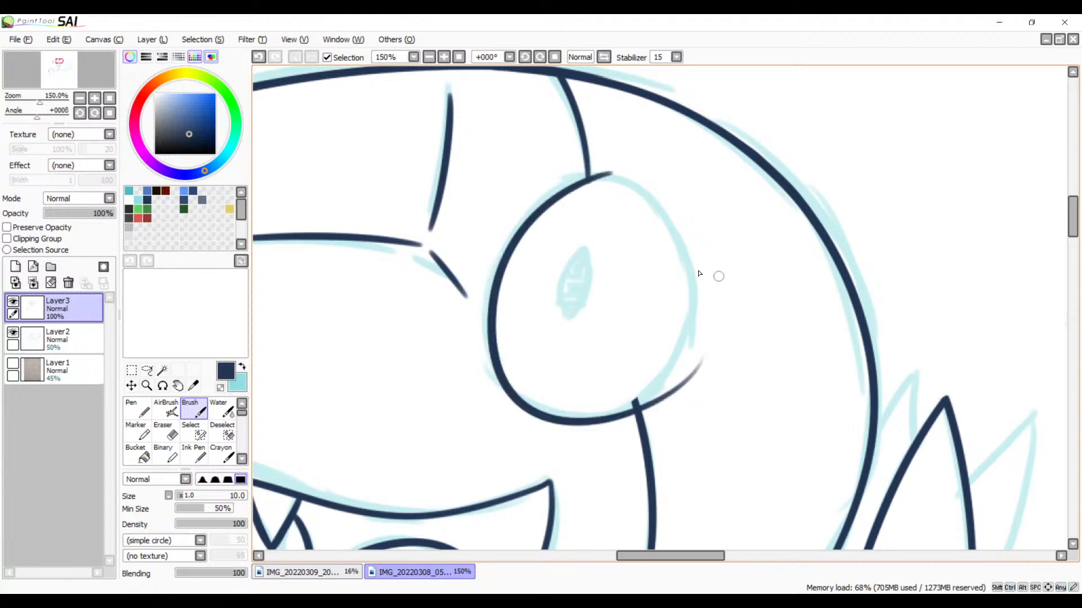
key(ctrl+z)
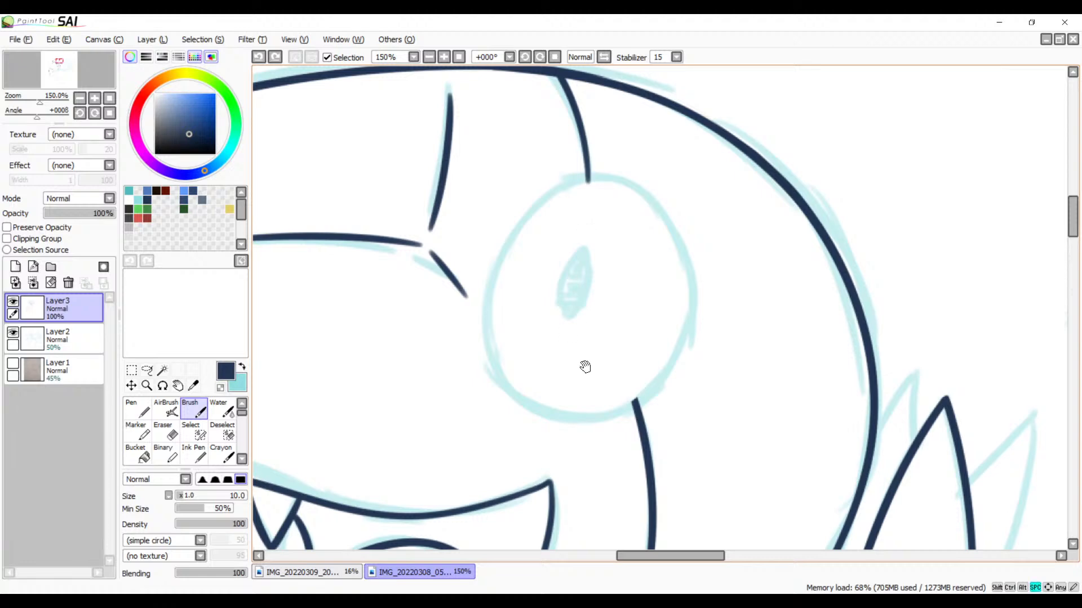
Step: Ink the long shoulder curve from the lower end of the back spike's front edge to beneath the jaw
drag(584, 367, 628, 212)
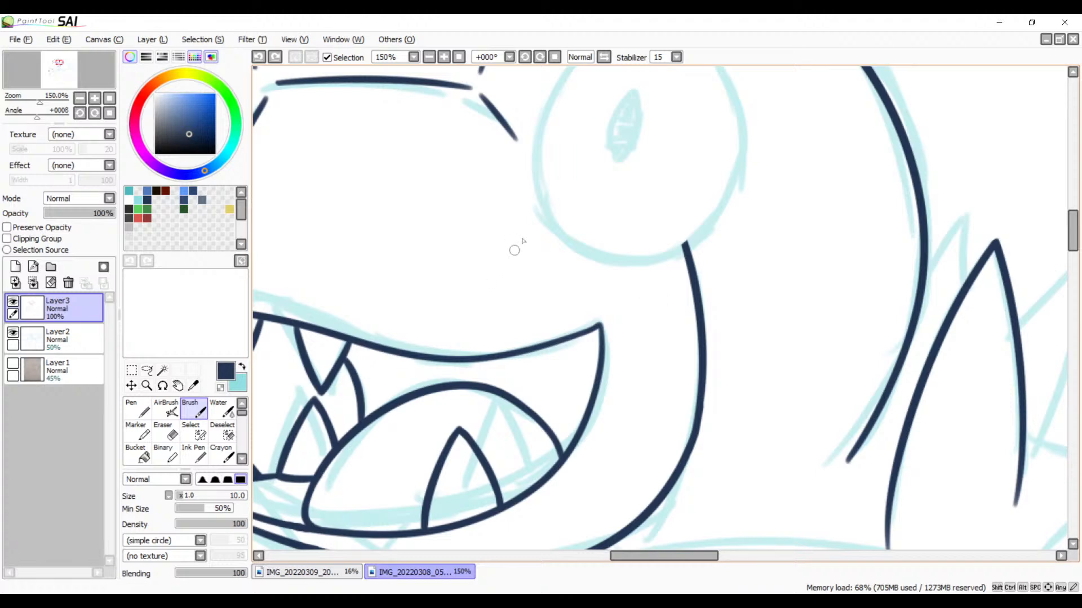
click(431, 58)
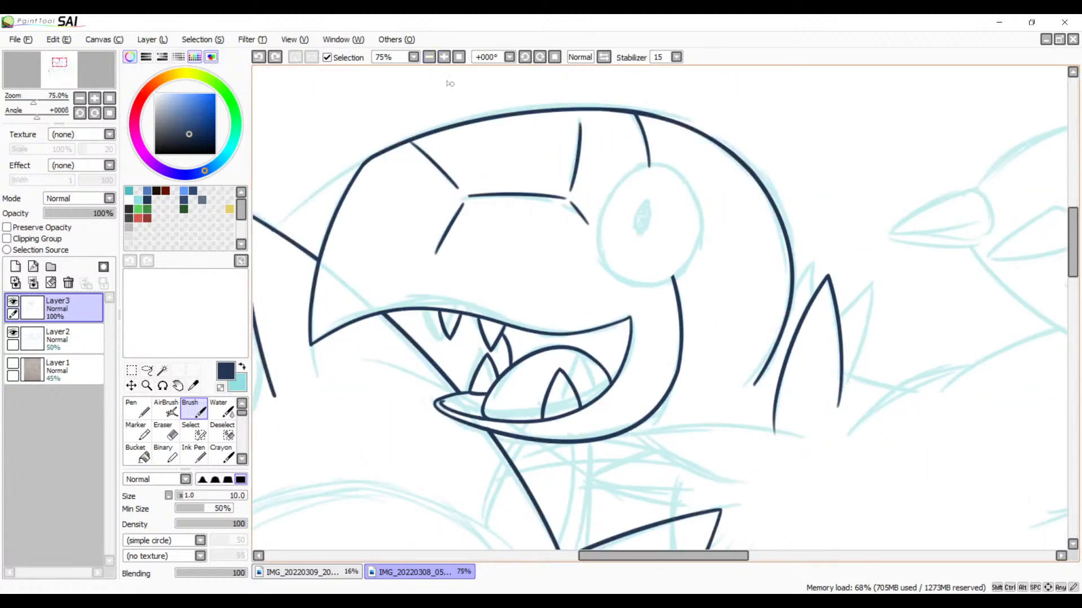
key(space)
key(space)
drag(595, 390, 652, 249)
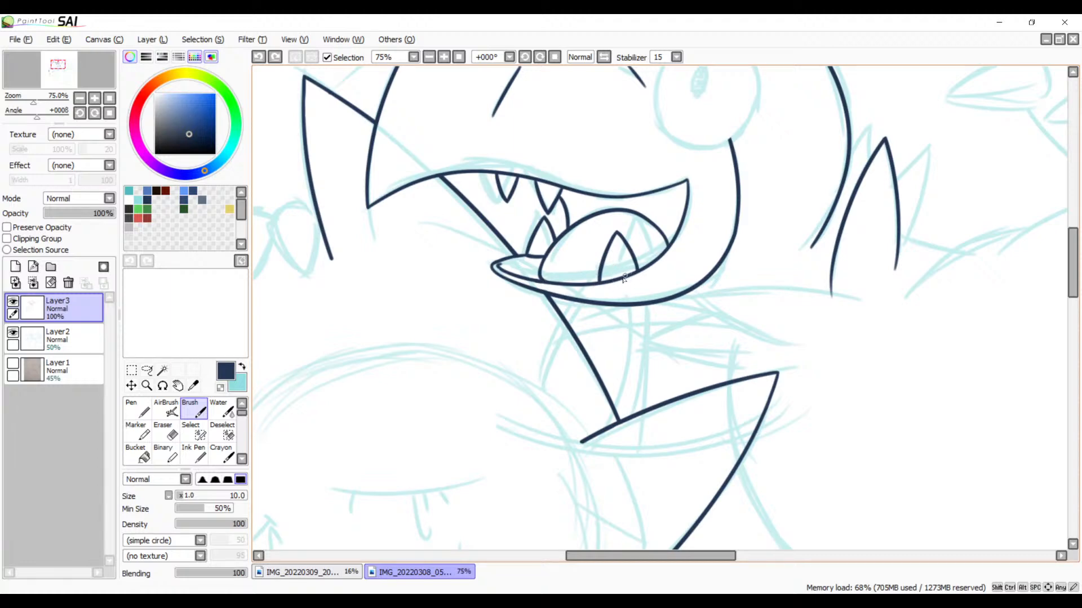
key(e)
click(444, 56)
click(444, 57)
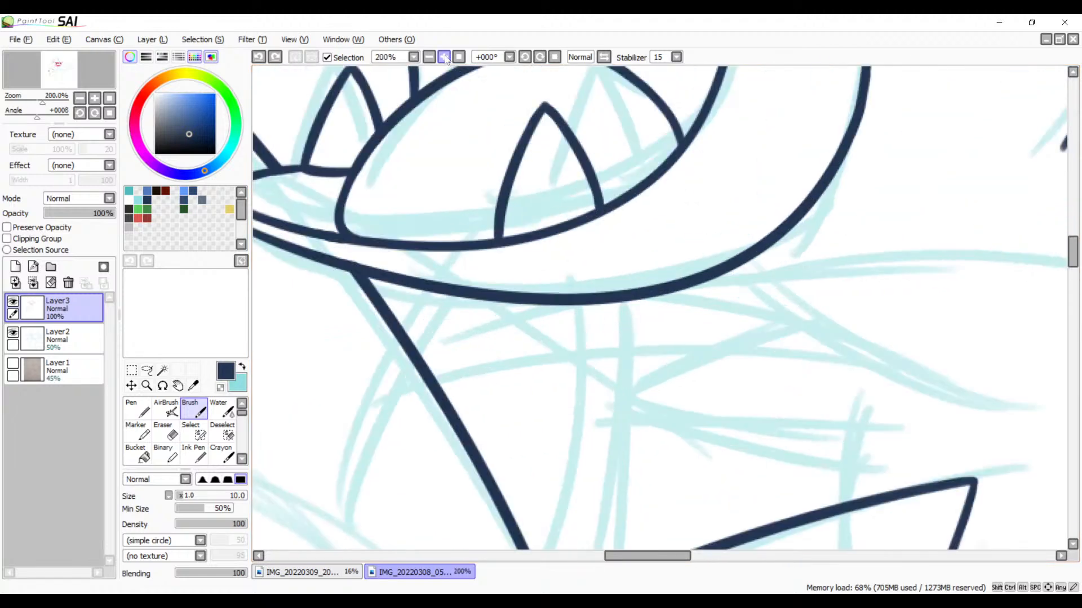
click(525, 57)
click(525, 58)
click(525, 57)
drag(749, 201, 444, 381)
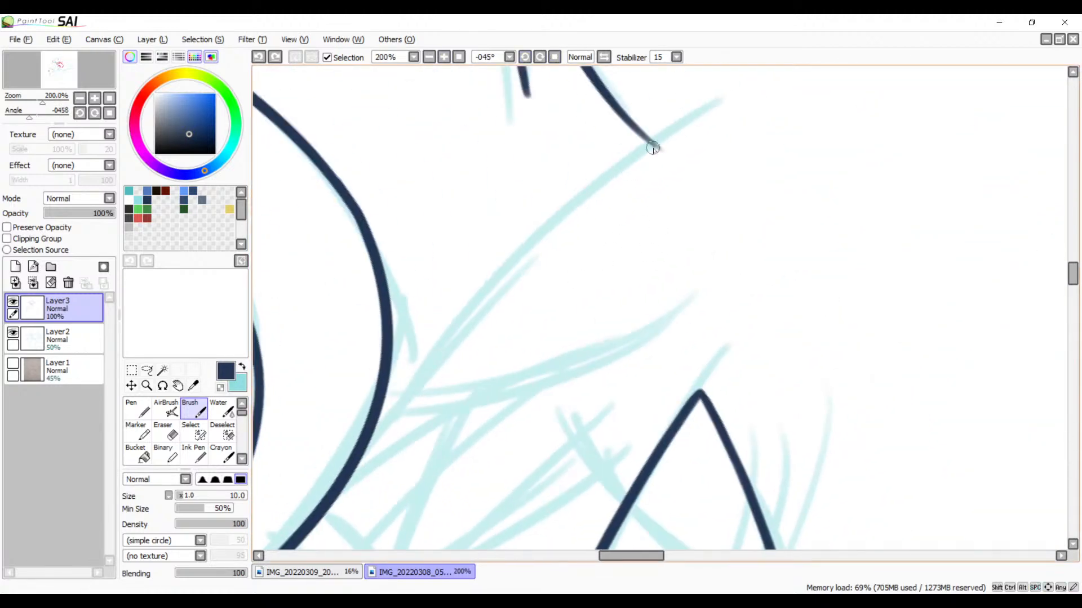
drag(726, 96, 457, 418)
key(ctrl+z)
mouse_move(726, 96)
mouse_down()
mouse_move(584, 196)
mouse_move(399, 459)
mouse_up()
key(ctrl+z)
drag(725, 96, 411, 454)
key(ctrl+z)
drag(730, 103, 362, 528)
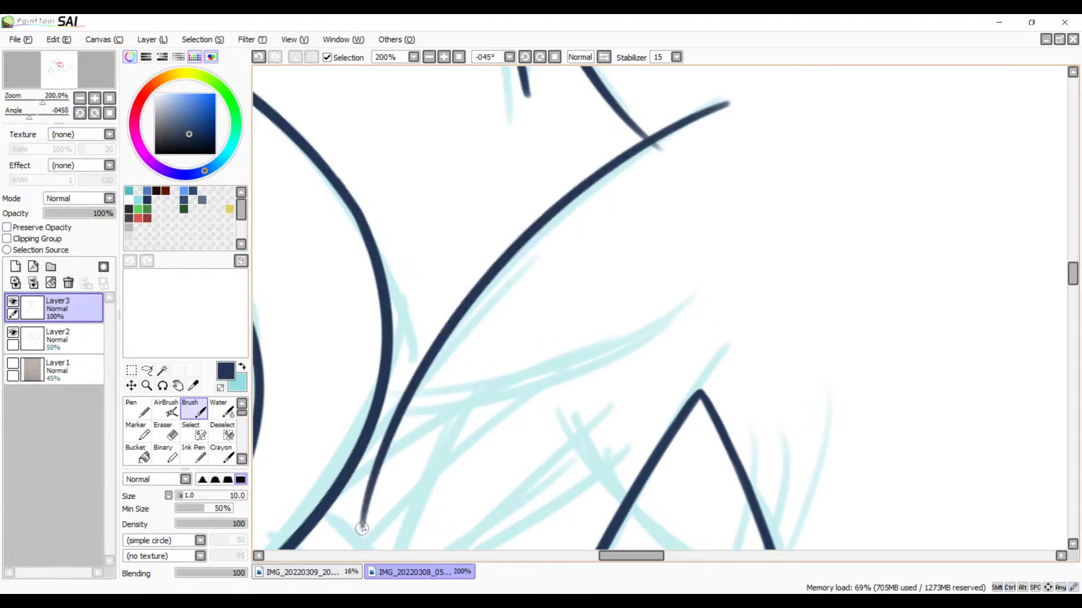
Step: Ink a curved line branching off the shoulder curve near the jaw, following the sketch out to a tapered end
scroll(670, 150, down, 3)
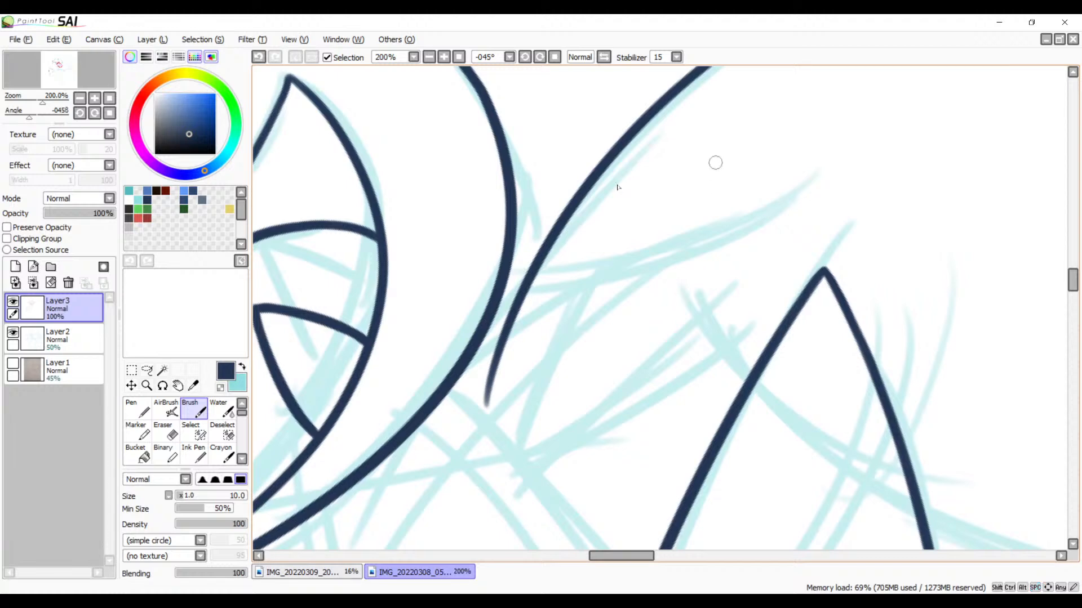
click(444, 57)
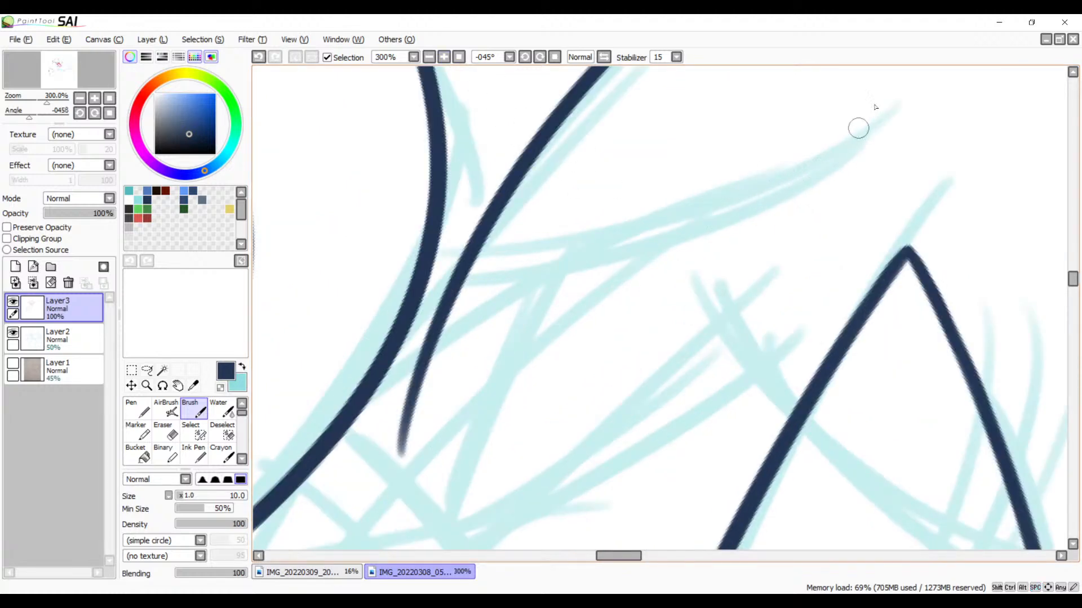
drag(539, 58, 540, 58)
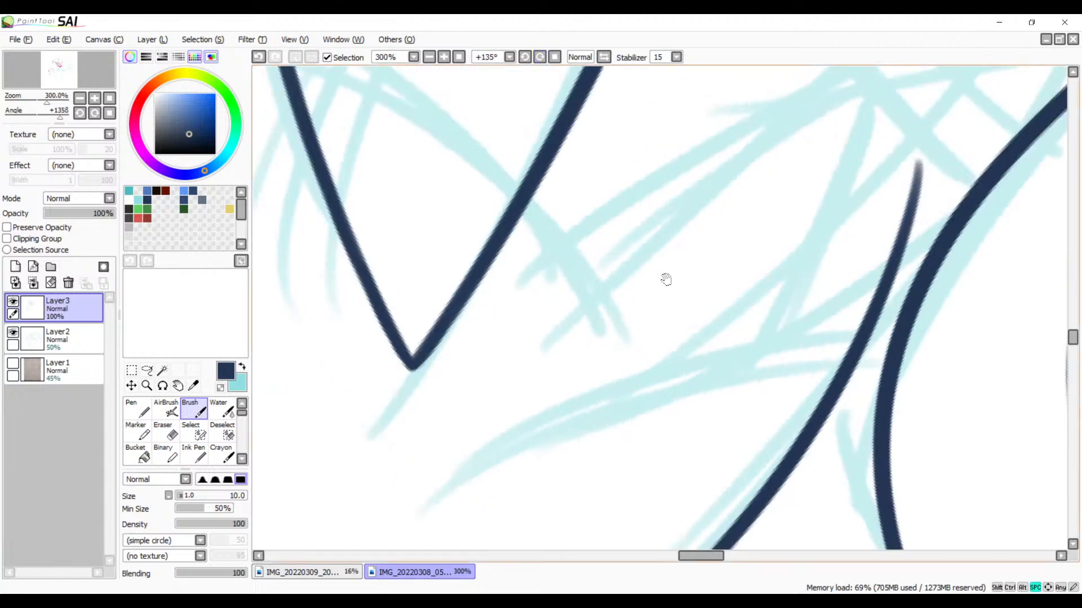
drag(751, 291, 635, 153)
drag(738, 197, 253, 410)
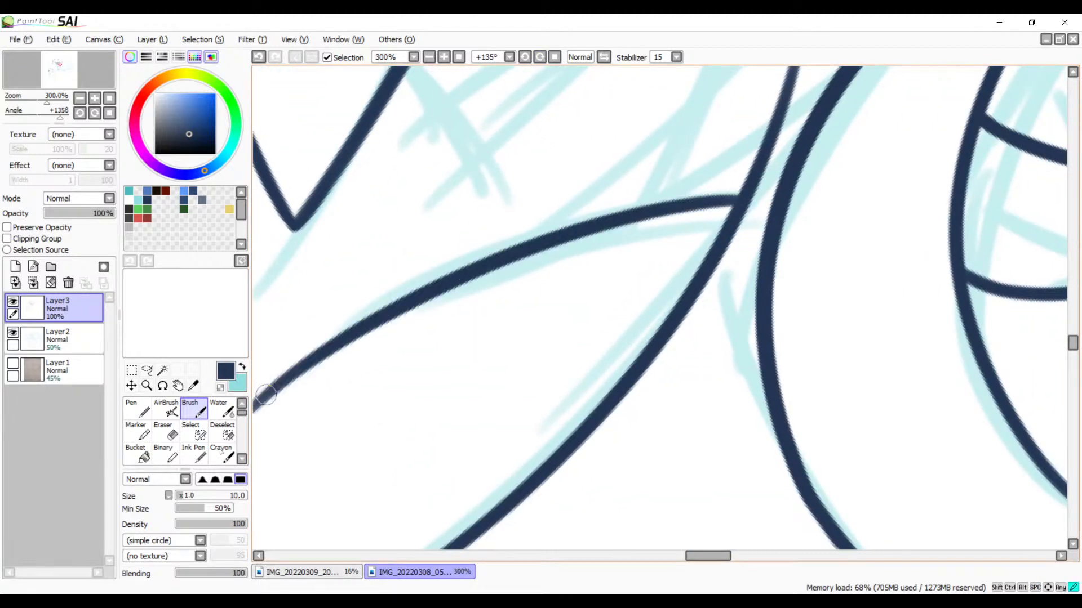
key(ctrl+z)
drag(743, 202, 276, 411)
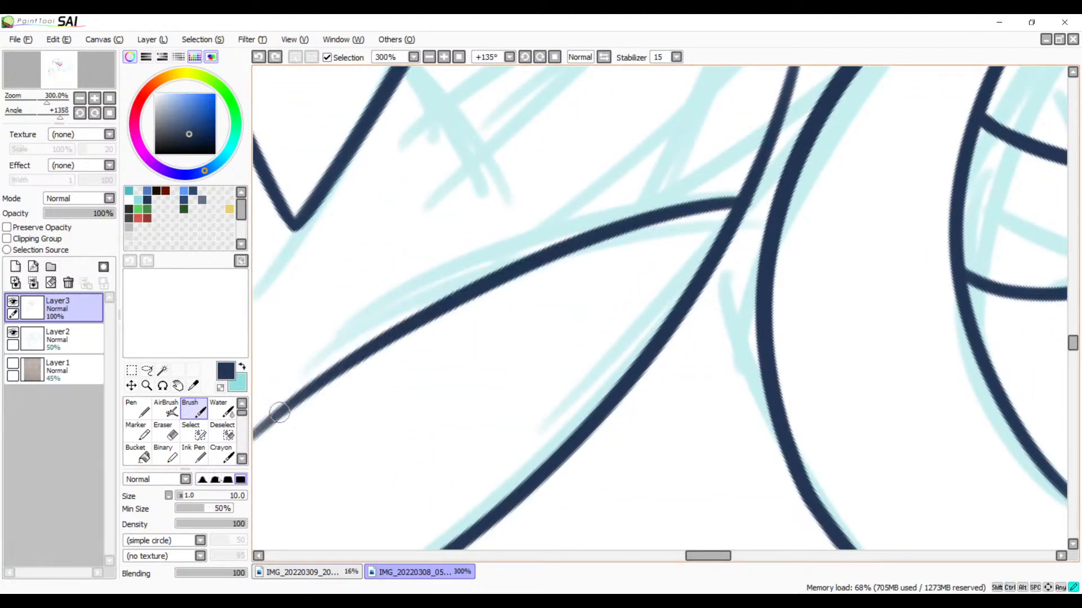
key(ctrl+z)
drag(738, 200, 253, 410)
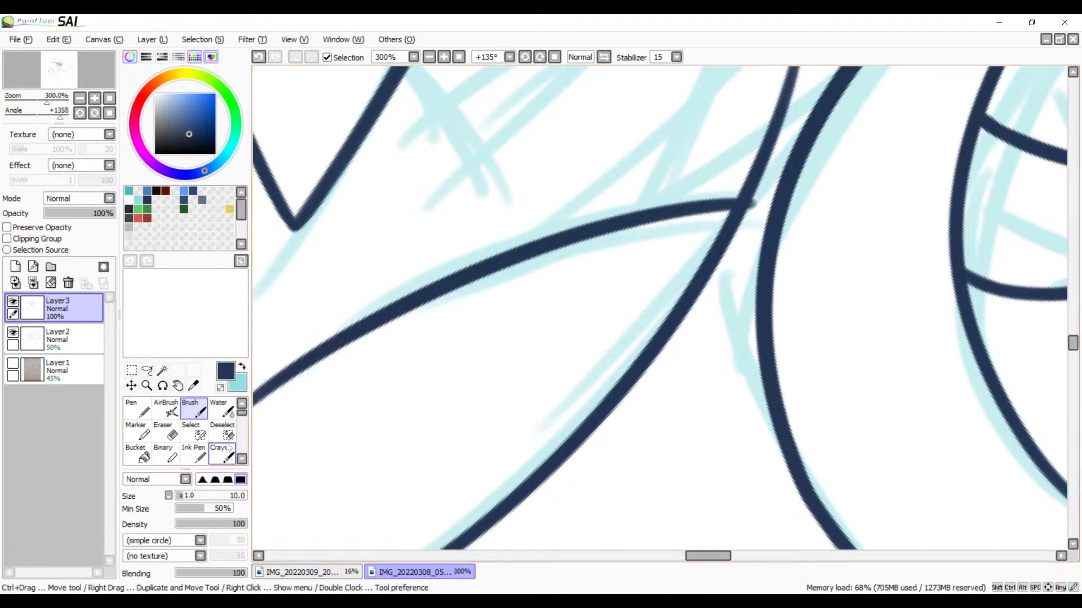
Step: Trim the edge of the new branching line's loose, tapered end with the Eraser
mouse_move(546, 282)
mouse_down()
mouse_move(733, 237)
mouse_move(753, 220)
mouse_move(715, 272)
mouse_up()
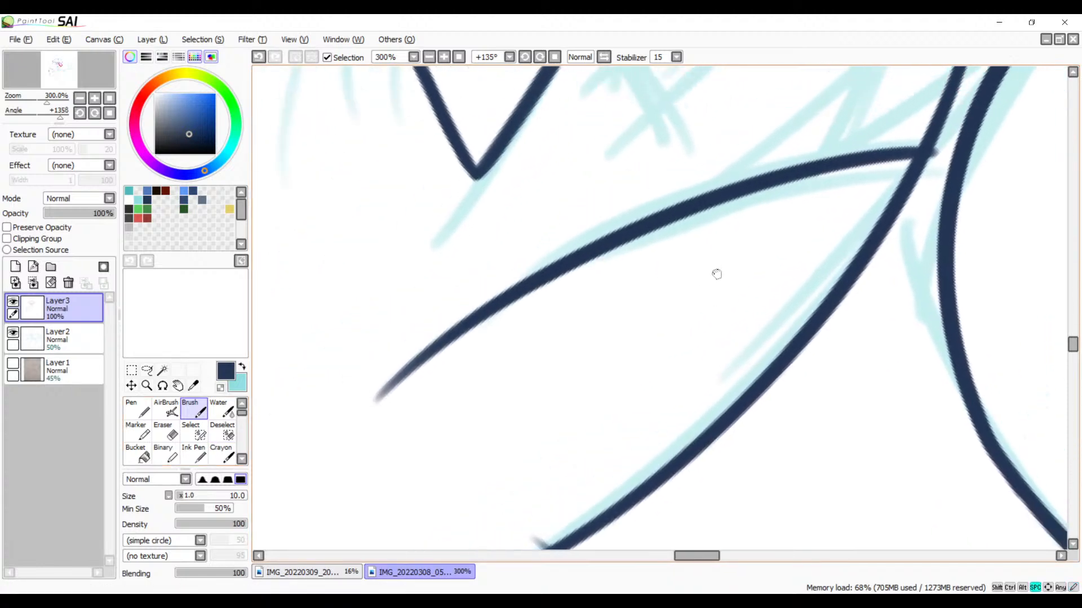
click(443, 57)
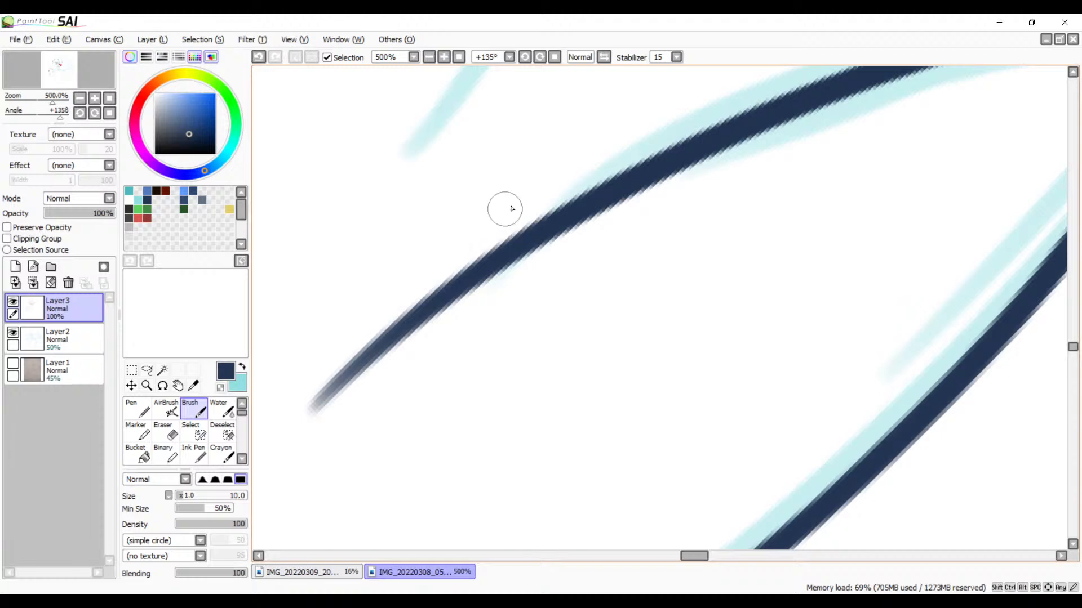
key(e)
drag(521, 226, 522, 261)
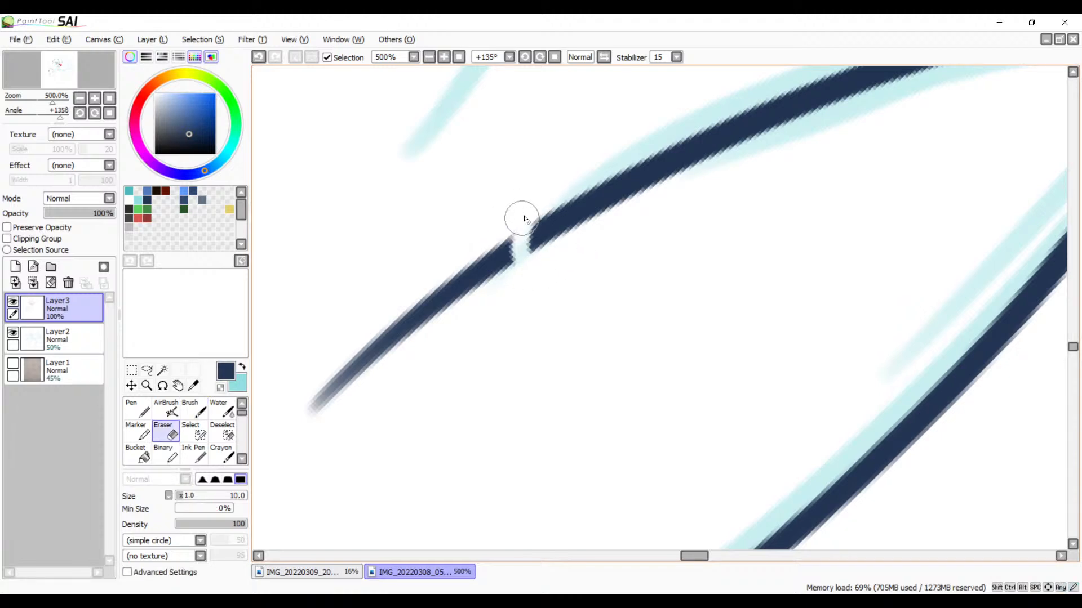
key(ctrl+z)
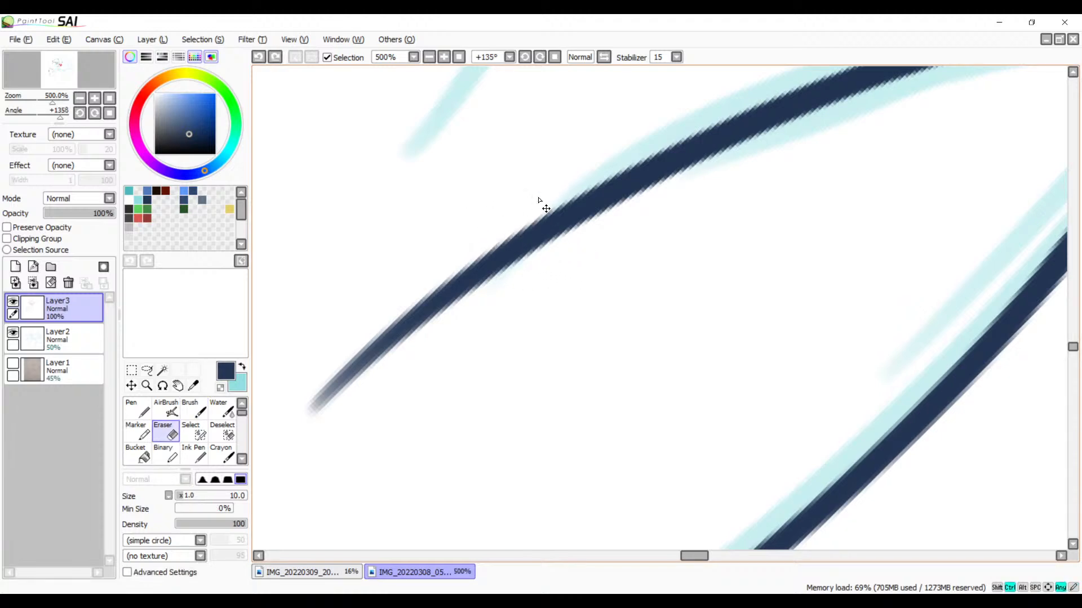
mouse_move(538, 212)
mouse_down()
mouse_move(531, 247)
mouse_move(418, 315)
mouse_move(294, 437)
mouse_up()
drag(664, 256, 348, 458)
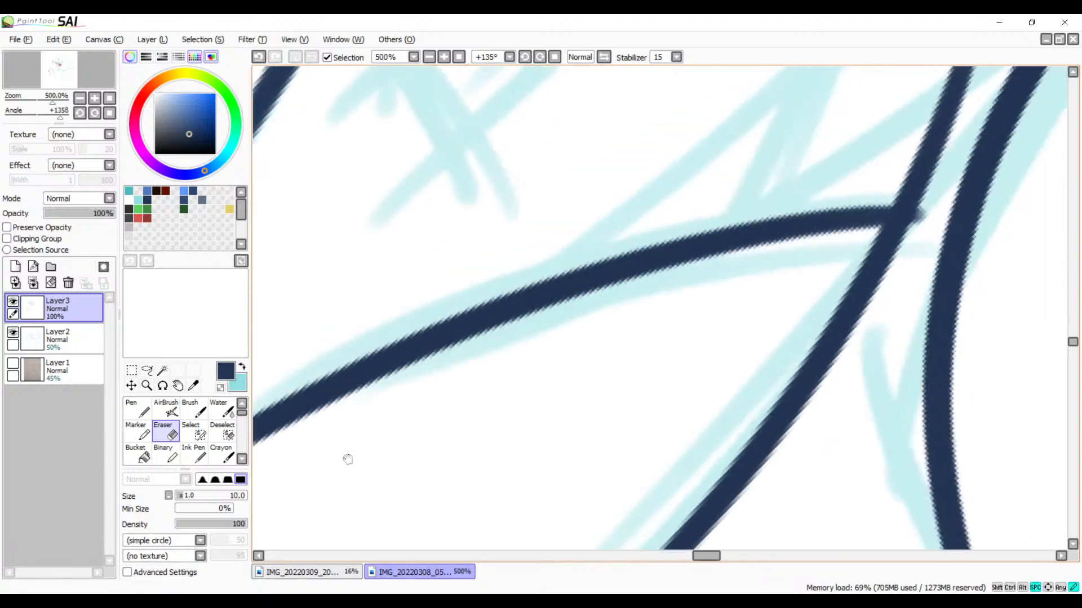
Step: Erase the stub of the branching line that sticks out past its junction with the shoulder curve
drag(636, 278, 437, 342)
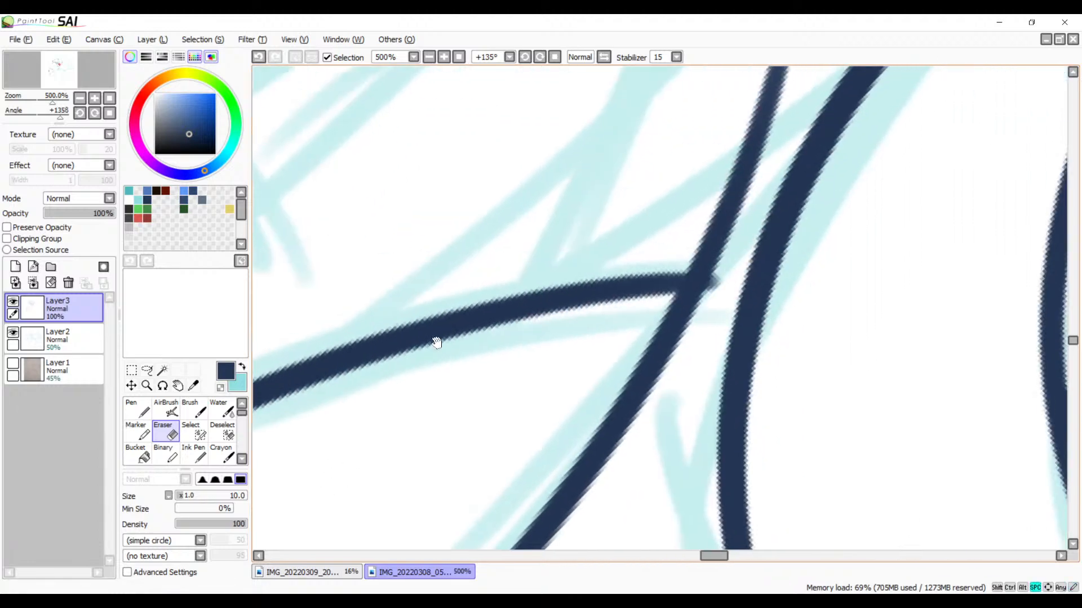
click(444, 57)
click(444, 57)
drag(512, 257, 328, 286)
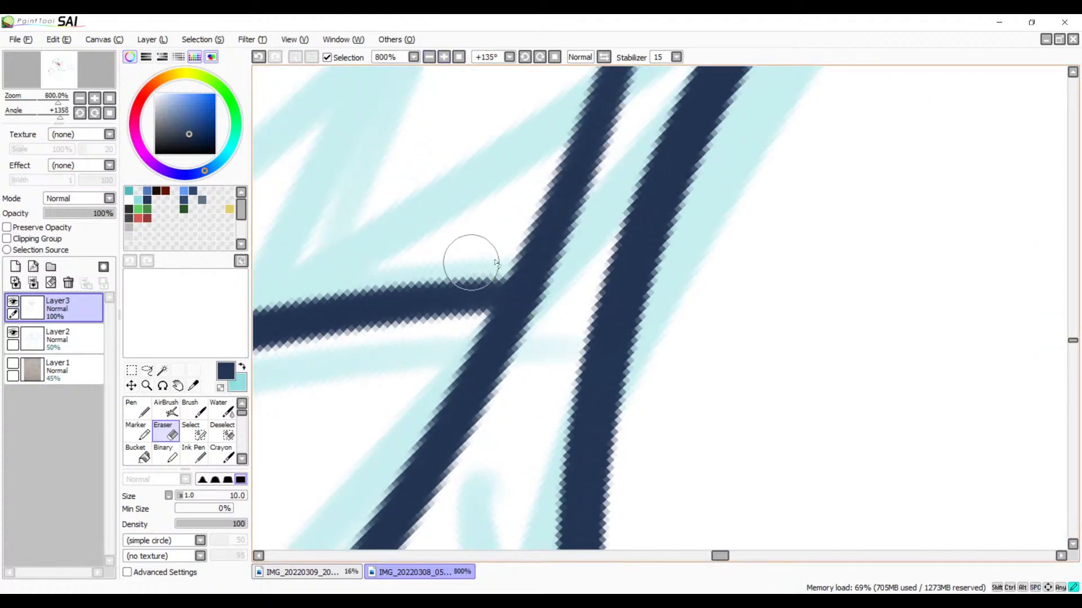
Step: Erase the section of the shoulder curve that runs on past its junction with the branching line, leaving a pointed spike tip
drag(466, 252, 535, 265)
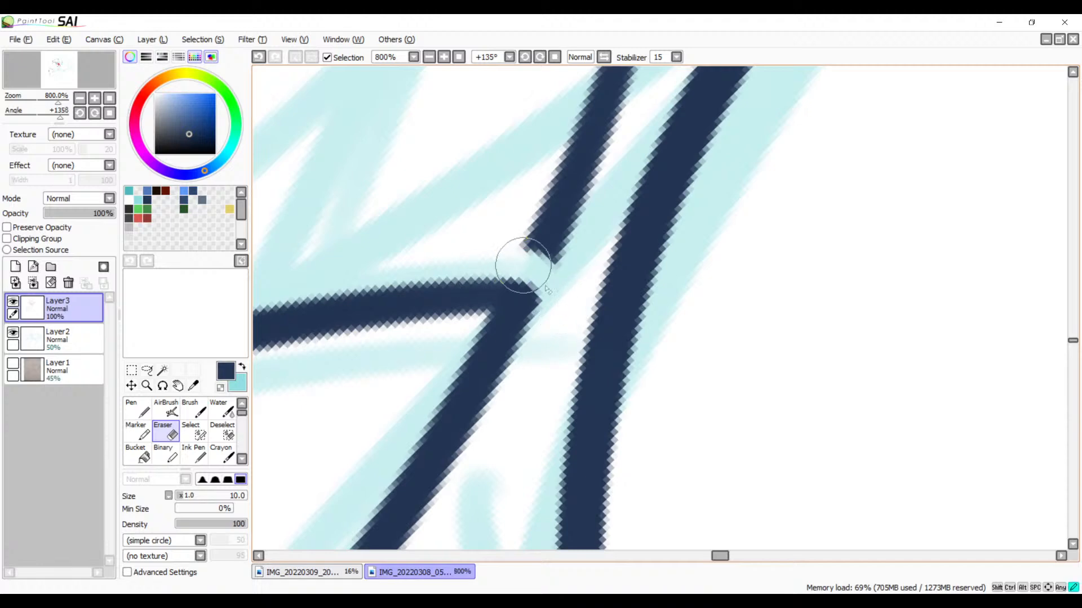
drag(523, 265, 555, 333)
key(ctrl+z)
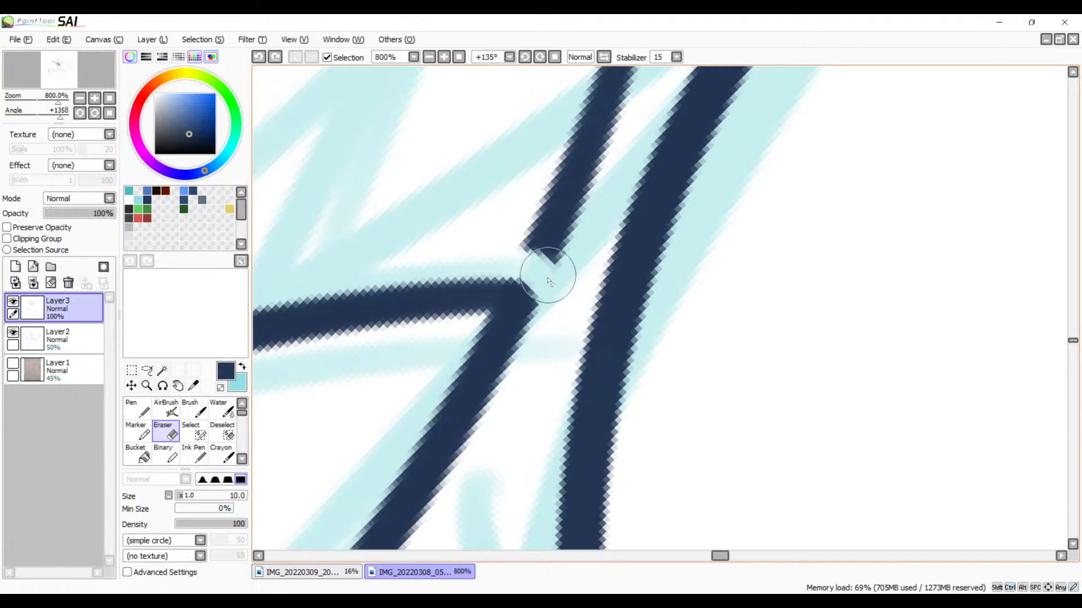
mouse_move(500, 236)
mouse_down()
mouse_move(554, 264)
mouse_move(560, 255)
mouse_move(551, 289)
mouse_move(545, 268)
mouse_move(552, 318)
mouse_up()
key(space)
mouse_move(590, 190)
mouse_down()
mouse_move(524, 316)
mouse_move(522, 246)
mouse_move(597, 84)
mouse_move(589, 68)
mouse_up()
key(space)
drag(525, 209, 518, 465)
mouse_move(618, 263)
mouse_down()
mouse_move(613, 310)
mouse_move(570, 293)
mouse_move(635, 181)
mouse_move(608, 153)
mouse_move(553, 429)
mouse_move(597, 309)
mouse_move(835, 164)
mouse_move(736, 266)
mouse_move(664, 248)
mouse_up()
Step: Thicken the faded start of the line branching off near the shoulder curve's lower end with the Brush
key(space)
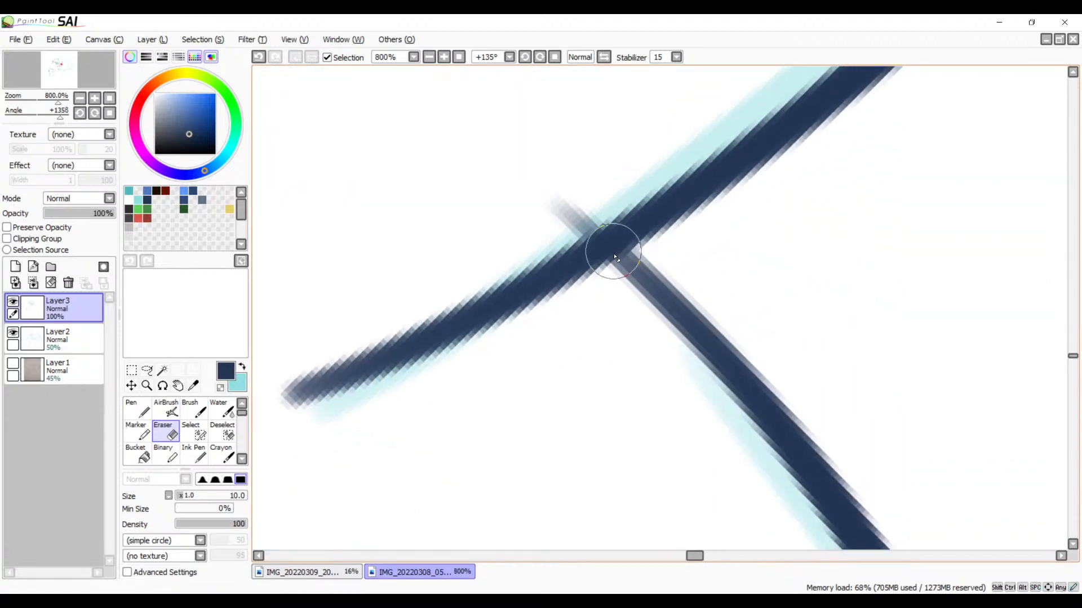
mouse_move(631, 252)
mouse_down()
mouse_move(665, 233)
mouse_move(621, 261)
mouse_move(614, 246)
mouse_move(693, 316)
mouse_move(707, 347)
mouse_up()
key(b)
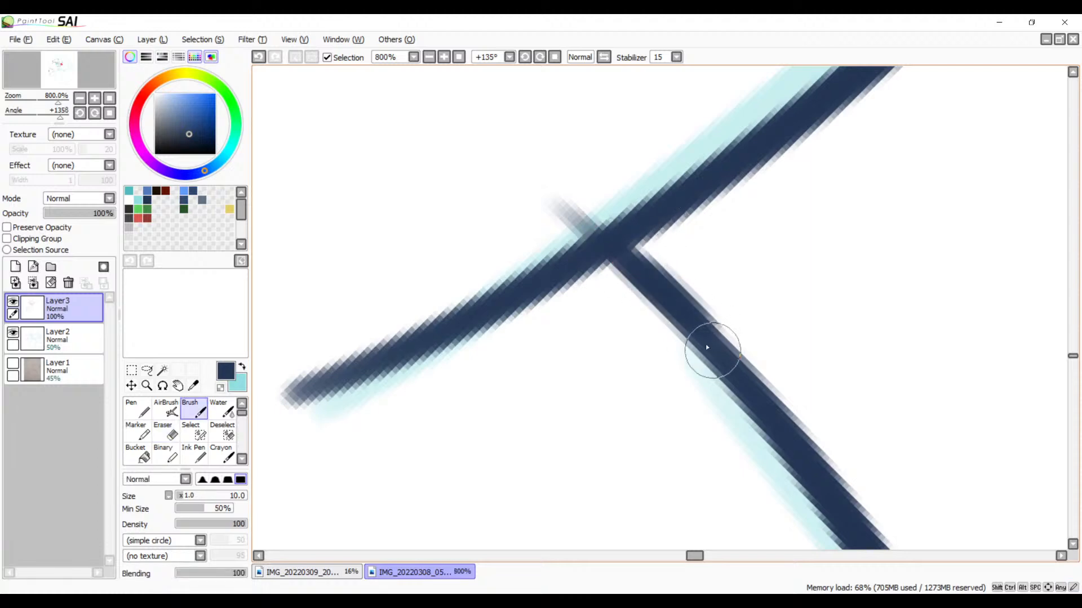
key(ctrl+z)
drag(609, 240, 717, 349)
key(ctrl+z)
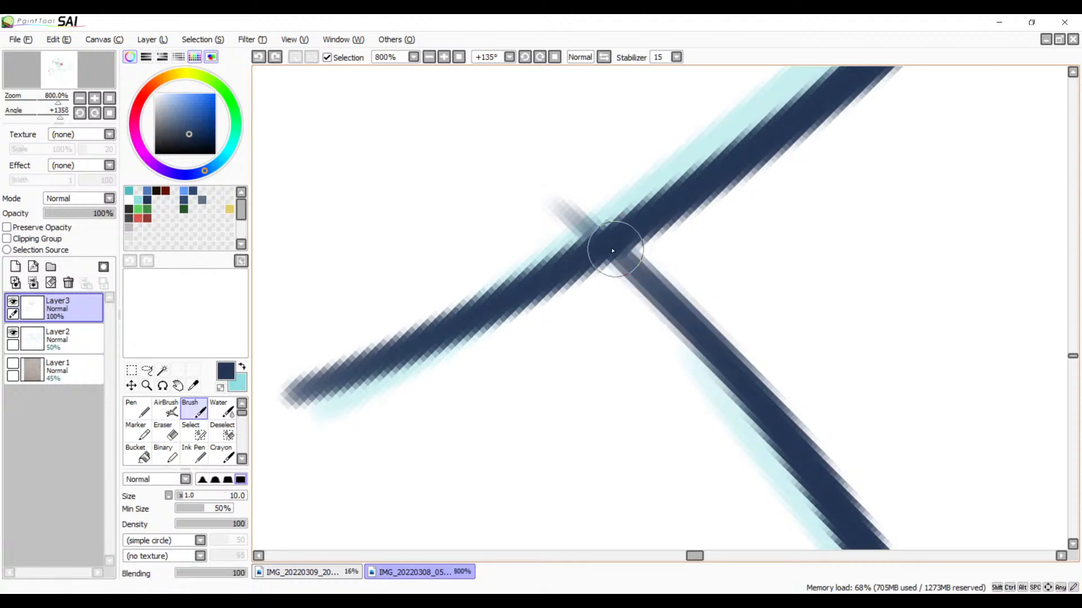
drag(611, 246, 708, 339)
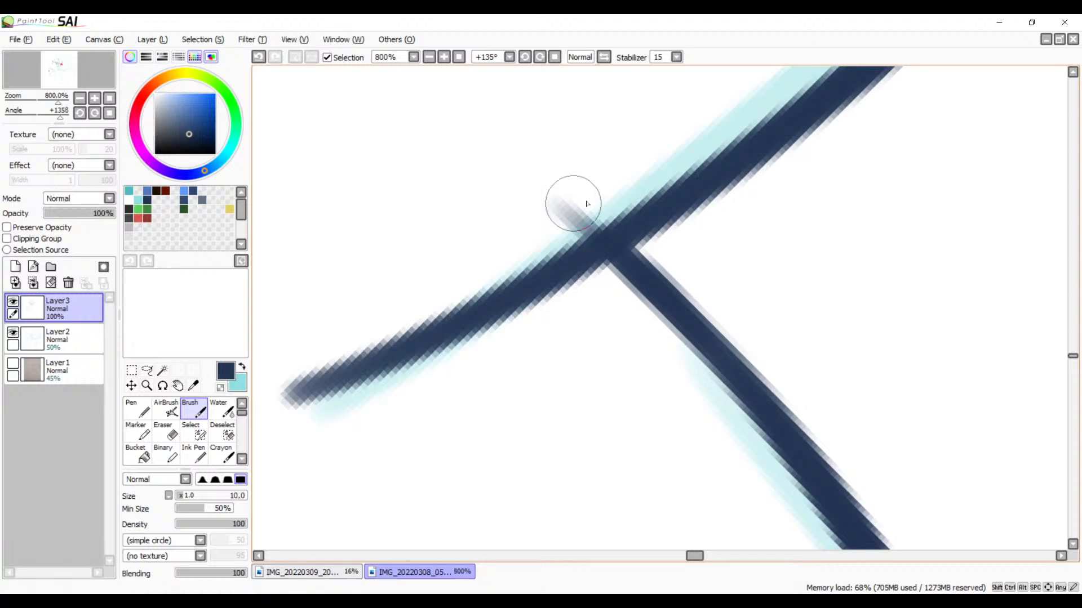
Step: Erase the faint stub that sticks out across the shoulder curve at the thickened line's junction
key(e)
mouse_move(606, 184)
mouse_down()
mouse_move(544, 230)
mouse_move(621, 195)
mouse_up()
drag(555, 221, 569, 215)
Step: Ink the curved outer edge of a second neck spike beside the first, following the sketch up to its tip
click(427, 60)
click(427, 61)
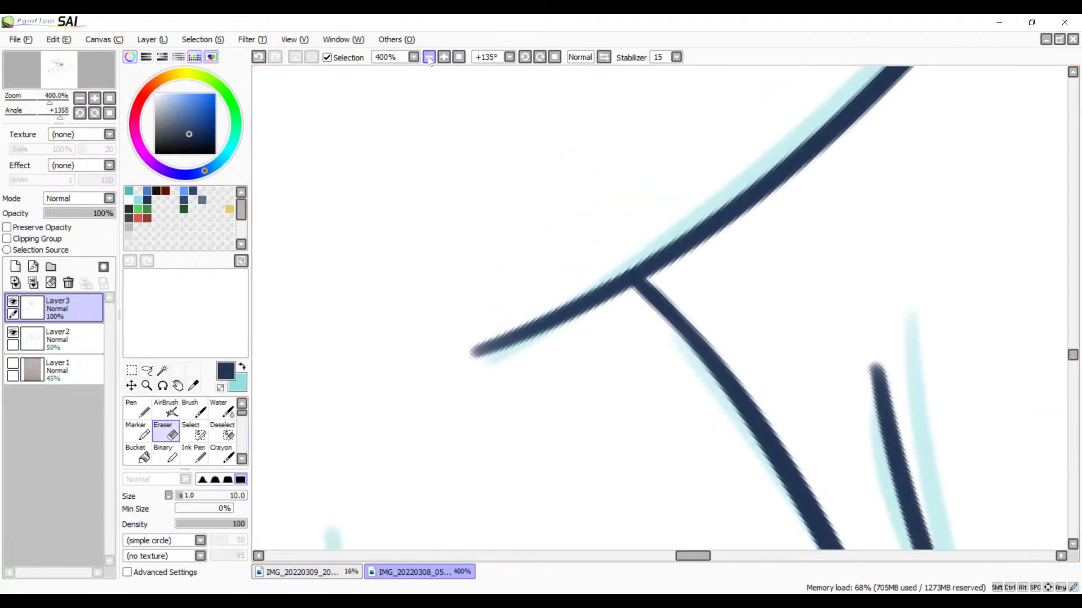
click(427, 61)
click(426, 60)
click(427, 61)
key(space)
drag(548, 118, 490, 319)
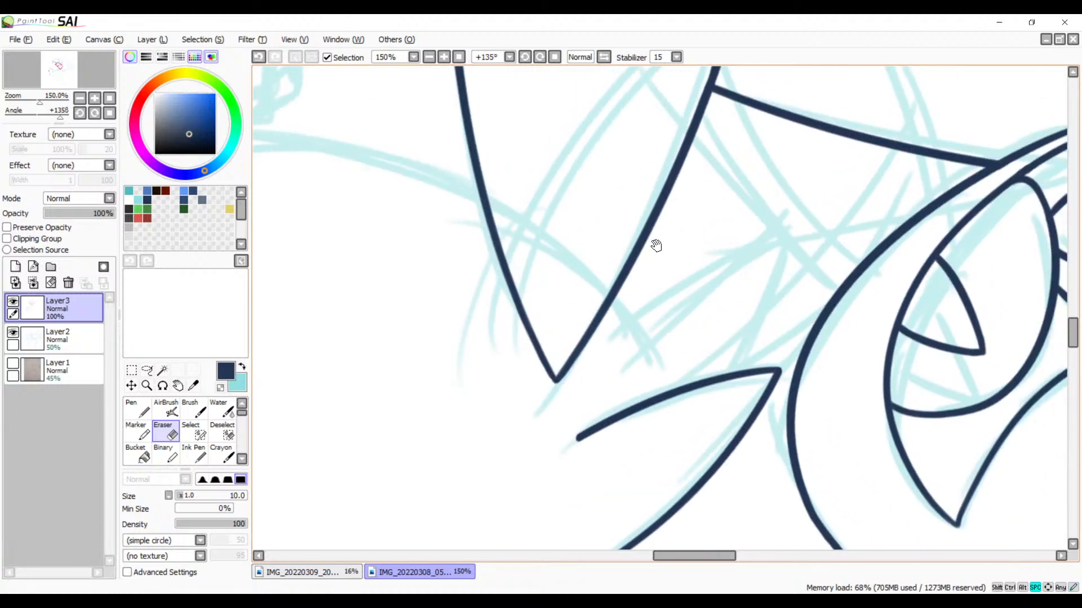
mouse_move(680, 246)
mouse_down()
mouse_move(526, 273)
mouse_move(560, 316)
mouse_move(714, 184)
mouse_up()
drag(671, 257, 564, 323)
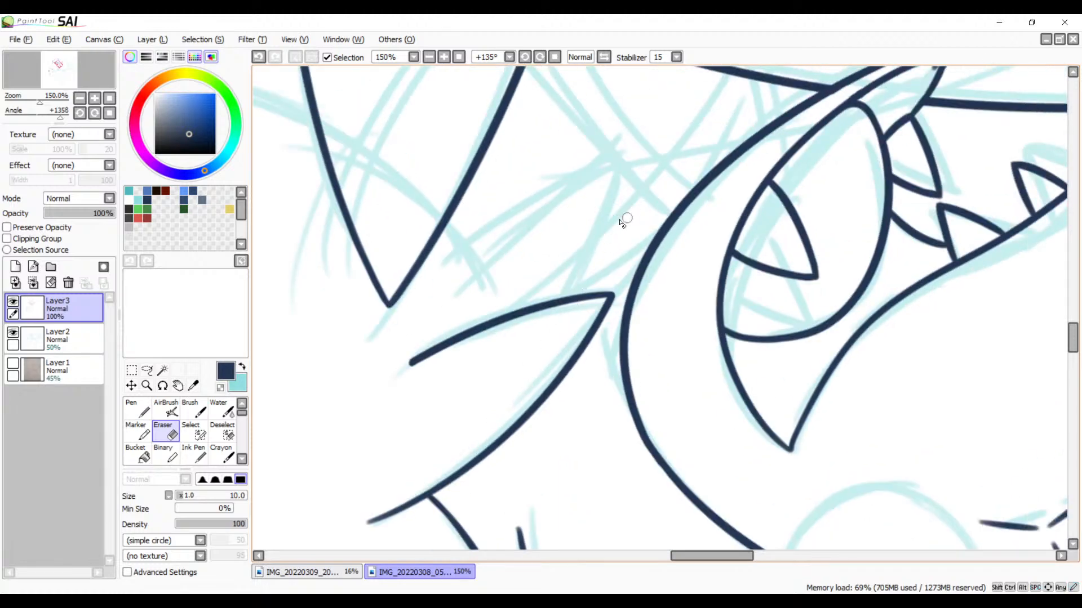
key(b)
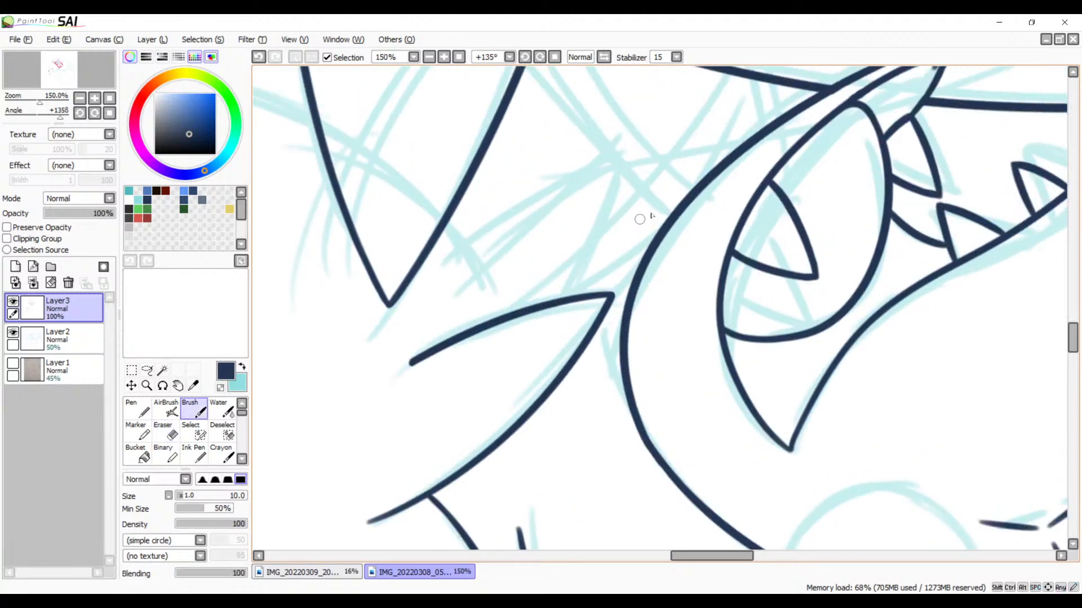
drag(664, 280, 556, 374)
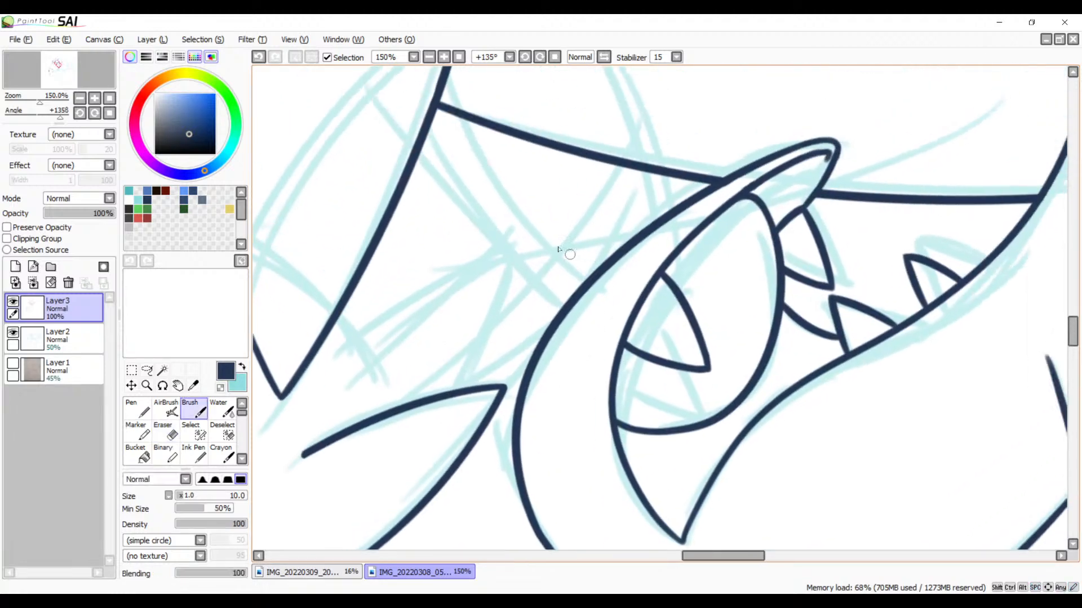
click(445, 57)
click(444, 57)
drag(387, 344, 743, 239)
mouse_move(752, 140)
mouse_down()
mouse_move(580, 182)
mouse_move(304, 361)
mouse_up()
key(ctrl+z)
drag(355, 311, 777, 137)
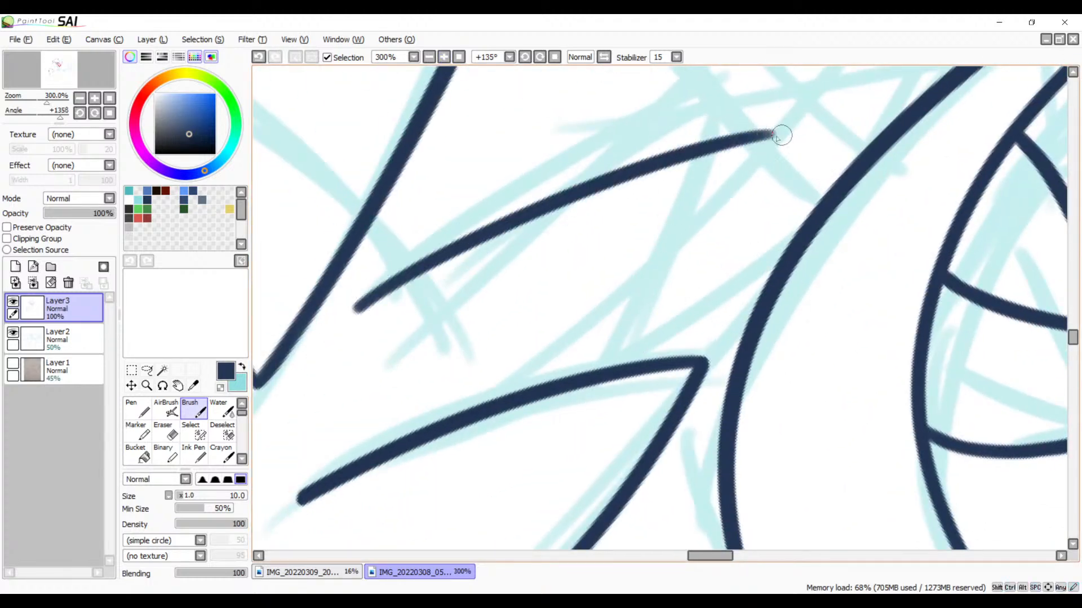
Step: Ink the second spike's other edge from its tip down across the first spike's outline
mouse_move(700, 264)
mouse_down()
mouse_move(616, 227)
mouse_move(596, 204)
mouse_up()
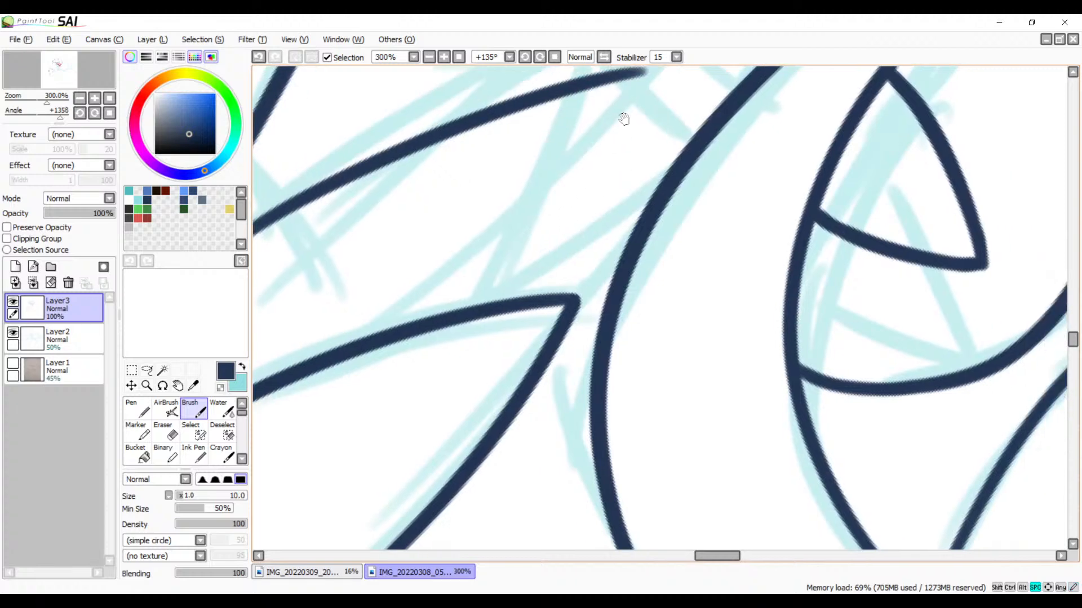
drag(629, 102, 607, 178)
drag(613, 139, 456, 445)
key(ctrl+z)
mouse_move(610, 137)
mouse_down()
mouse_move(466, 402)
mouse_move(401, 469)
mouse_up()
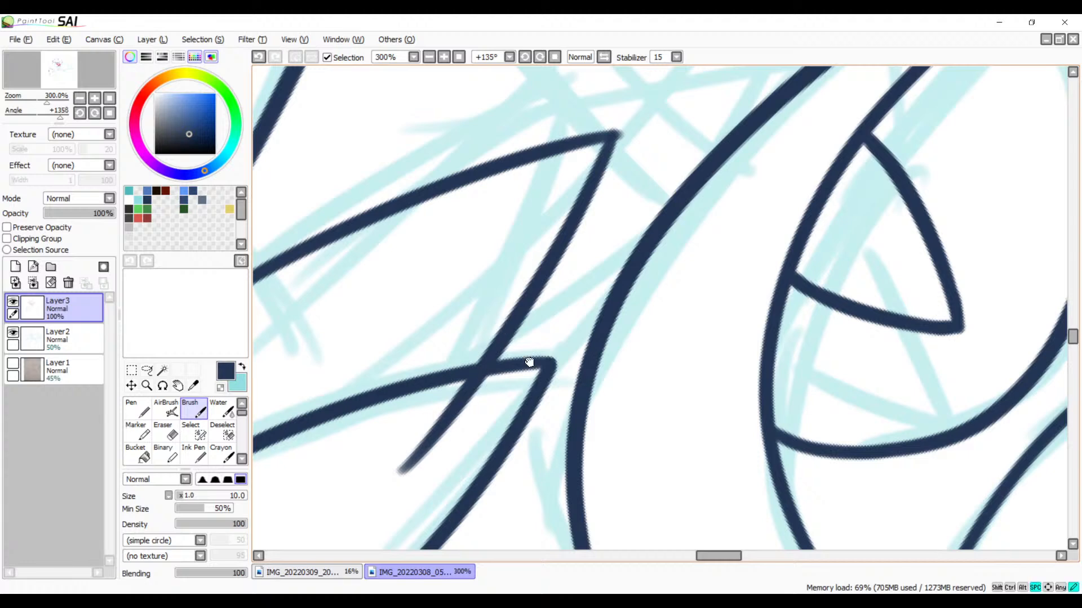
Step: Erase the overshooting end of the second spike's edge inside the first spike
drag(529, 362, 662, 308)
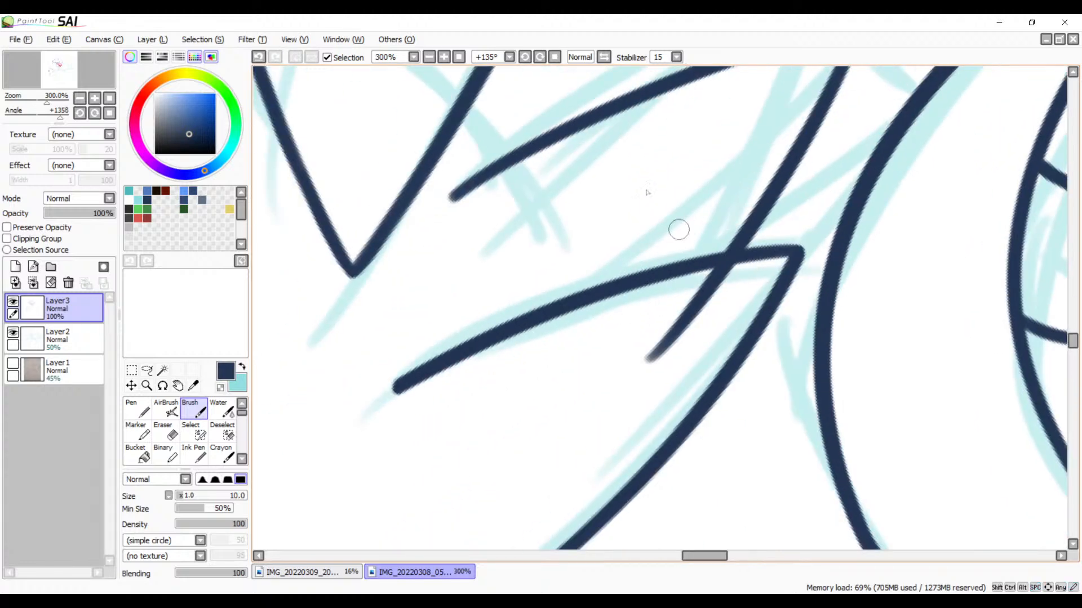
click(444, 58)
click(445, 58)
click(444, 58)
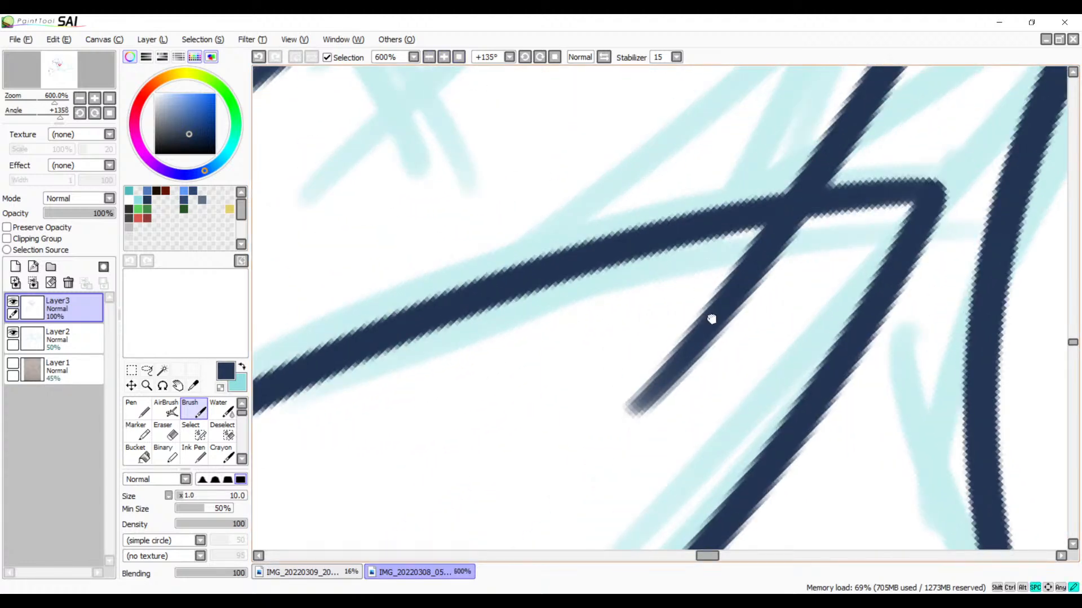
drag(712, 319, 601, 329)
key(e)
mouse_move(727, 257)
mouse_down()
mouse_move(607, 290)
mouse_move(678, 251)
mouse_up()
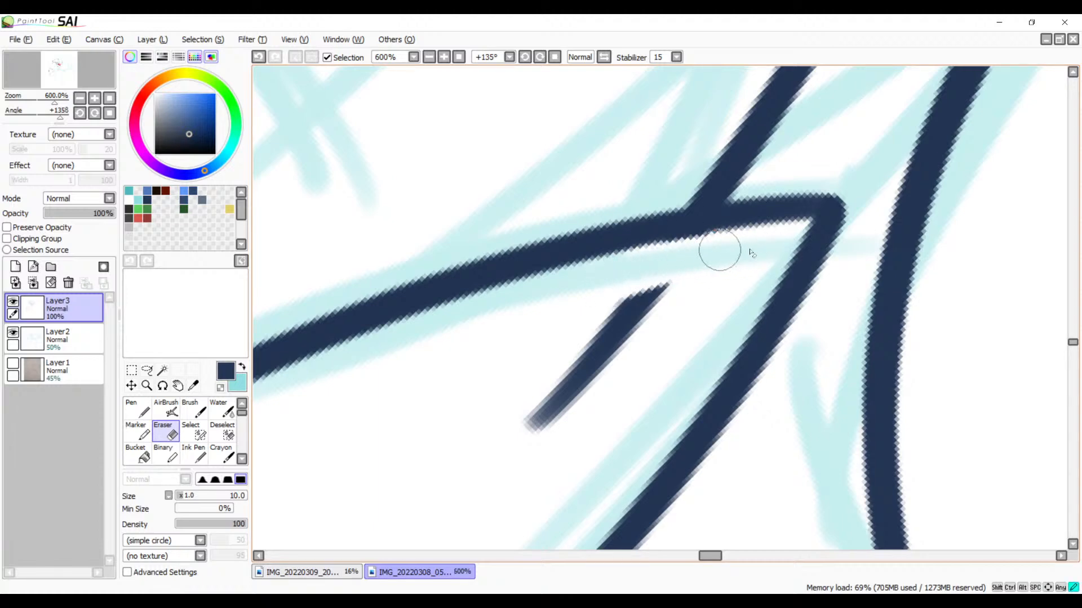
mouse_move(678, 264)
mouse_down()
mouse_move(573, 308)
mouse_move(601, 313)
mouse_move(527, 382)
mouse_move(577, 387)
mouse_move(553, 421)
mouse_up()
Step: Trim the stray end of the line at the second spike's tip with the Eraser
click(429, 57)
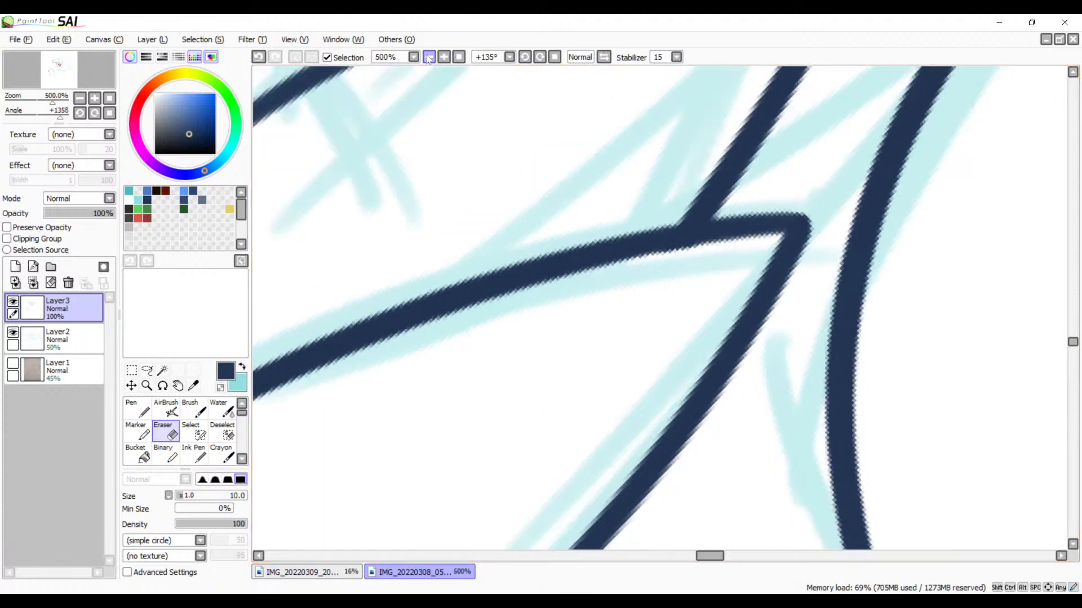
click(429, 57)
click(428, 57)
click(428, 56)
click(429, 56)
click(428, 57)
click(428, 57)
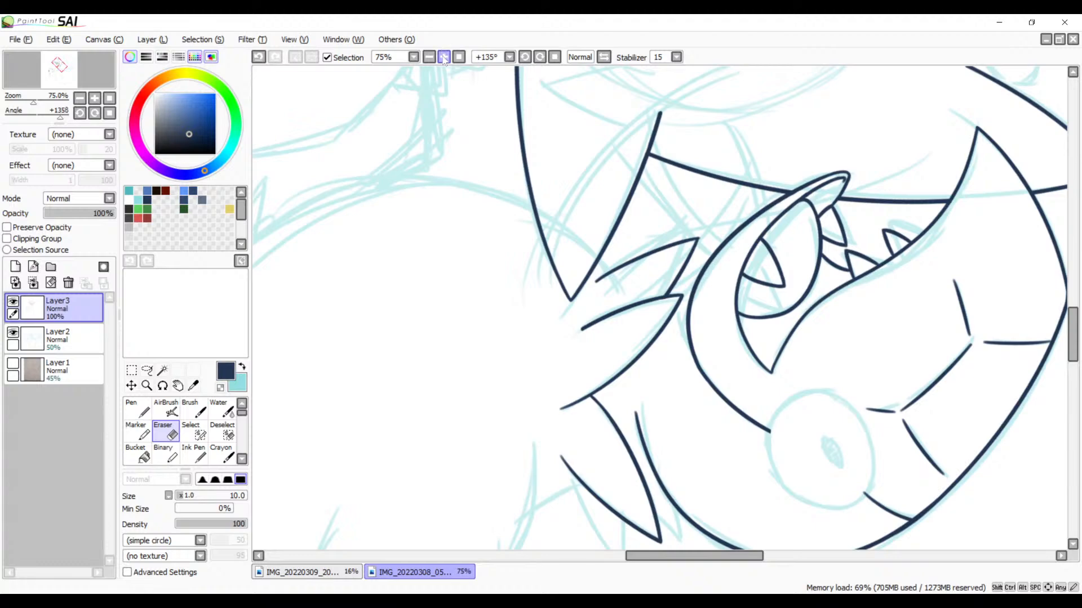
click(444, 58)
click(444, 58)
click(444, 58)
click(443, 58)
click(444, 58)
click(443, 58)
drag(505, 237, 387, 405)
drag(610, 109, 370, 418)
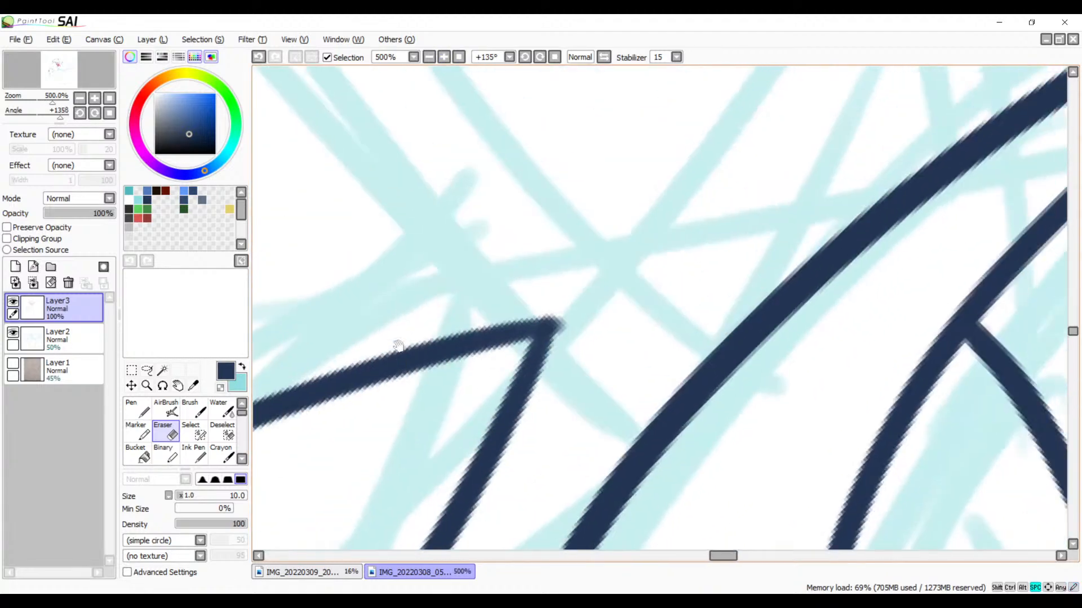
click(444, 57)
click(444, 57)
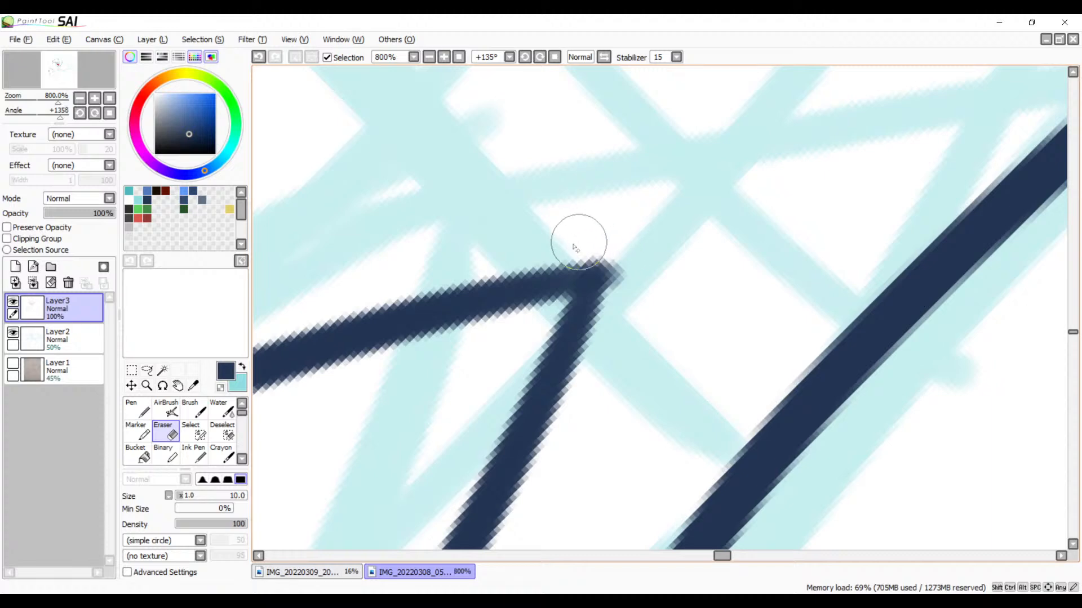
mouse_move(575, 248)
mouse_down()
mouse_move(634, 249)
mouse_move(605, 238)
mouse_move(640, 271)
mouse_move(616, 231)
mouse_move(635, 280)
mouse_move(606, 234)
mouse_move(628, 305)
mouse_move(605, 248)
mouse_up()
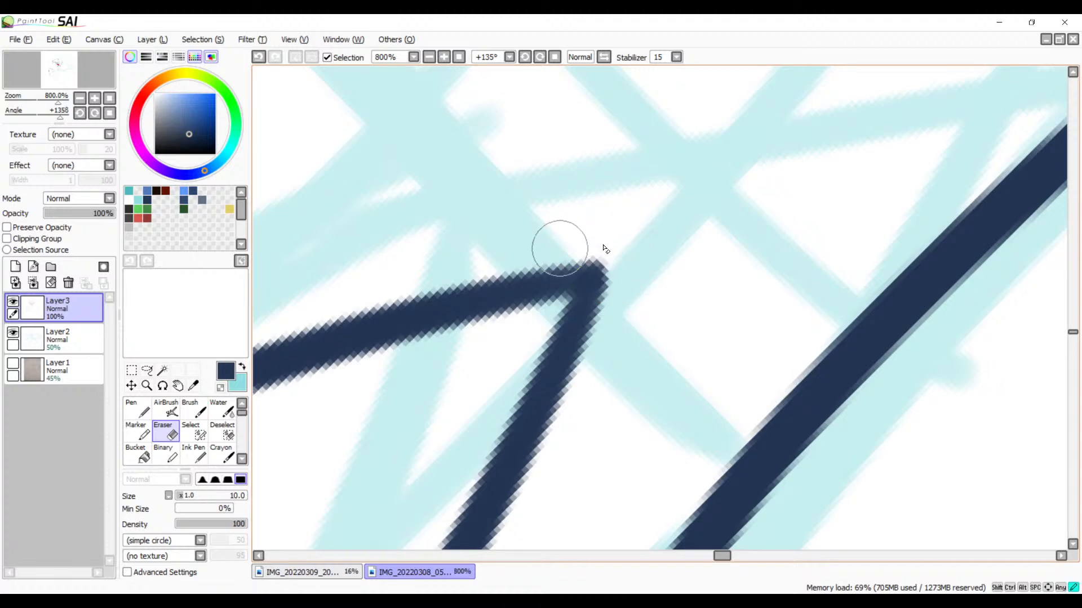
Step: Touch up the second spike's trimmed tip with a short Brush stroke along its outer edge
click(193, 408)
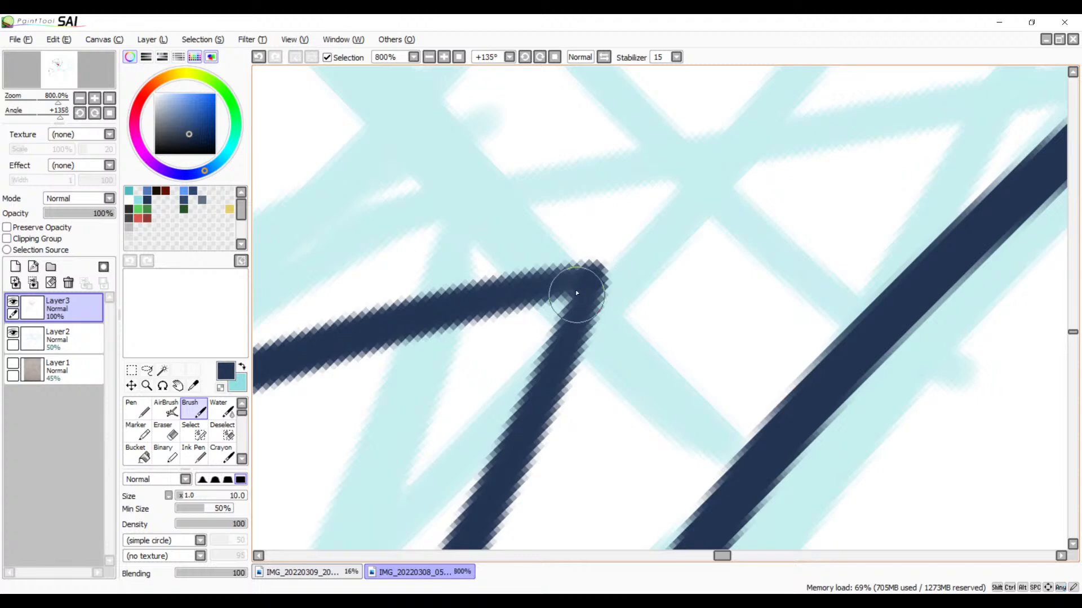
drag(583, 286, 483, 304)
key(ctrl+z)
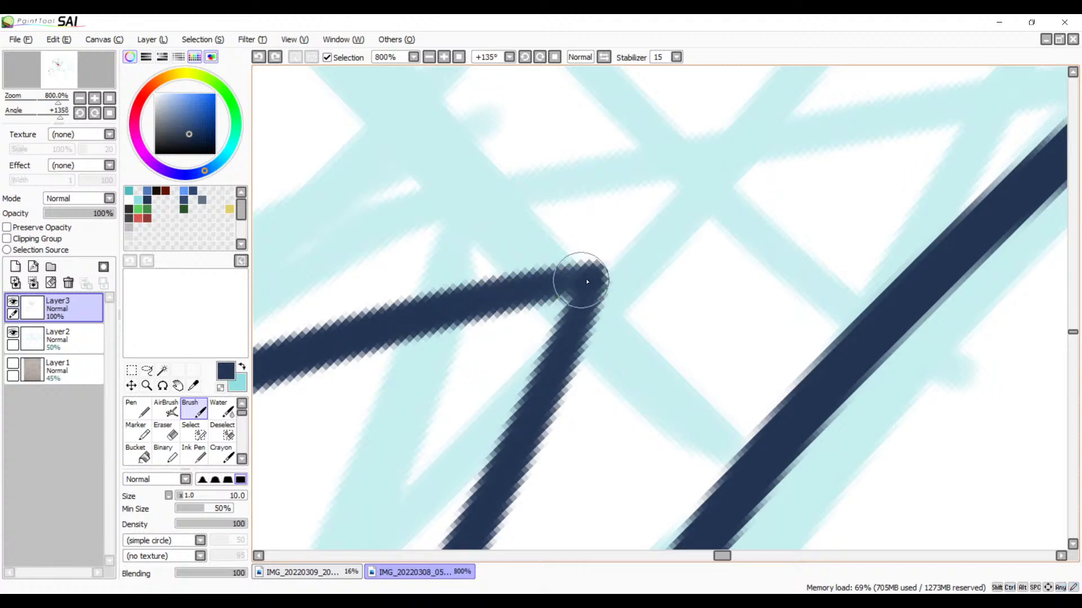
drag(587, 282, 471, 295)
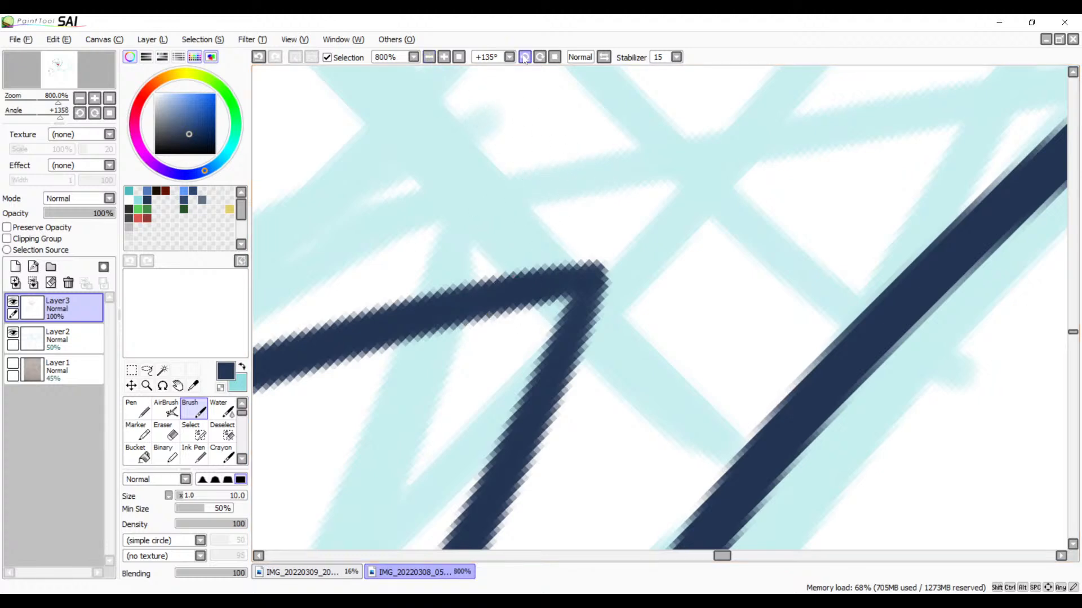
Step: Reset the canvas rotation to 0° and check the inked head and neck spikes at 50% zoom
click(554, 58)
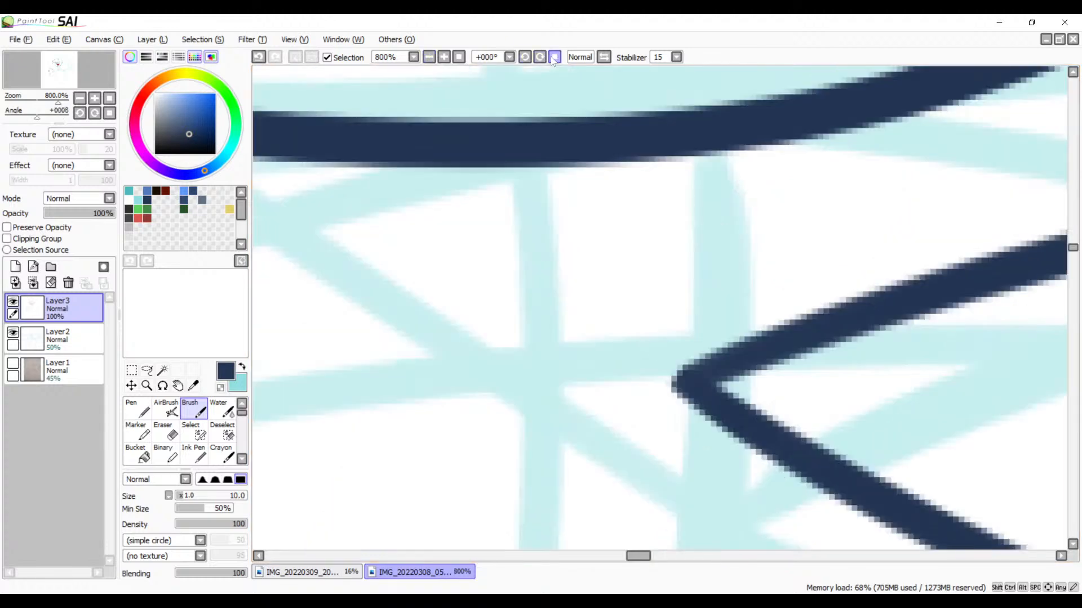
click(429, 57)
click(428, 56)
click(429, 57)
click(429, 57)
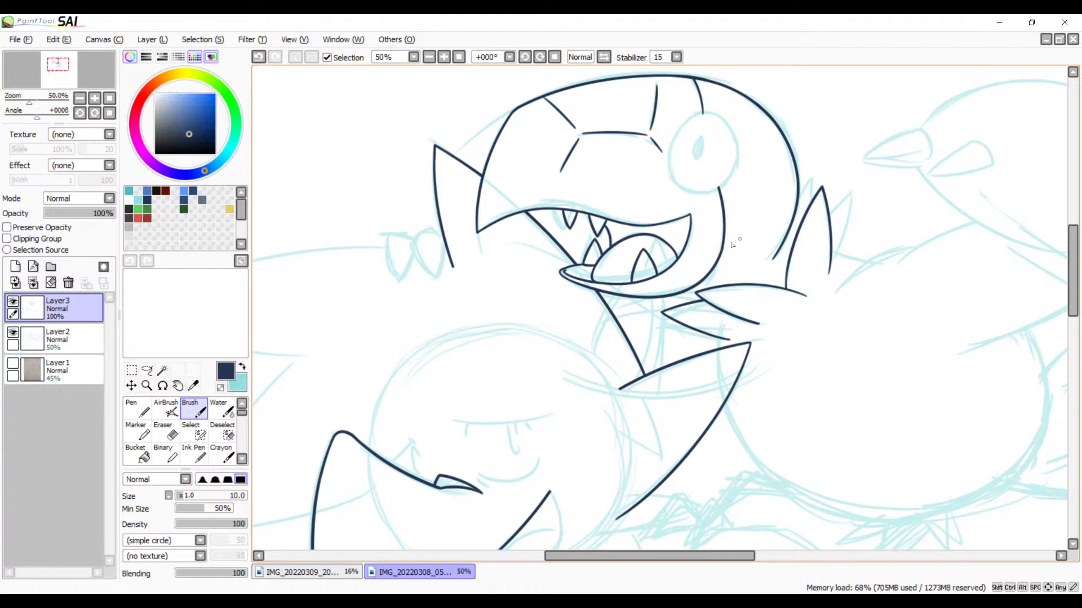
drag(743, 331, 721, 267)
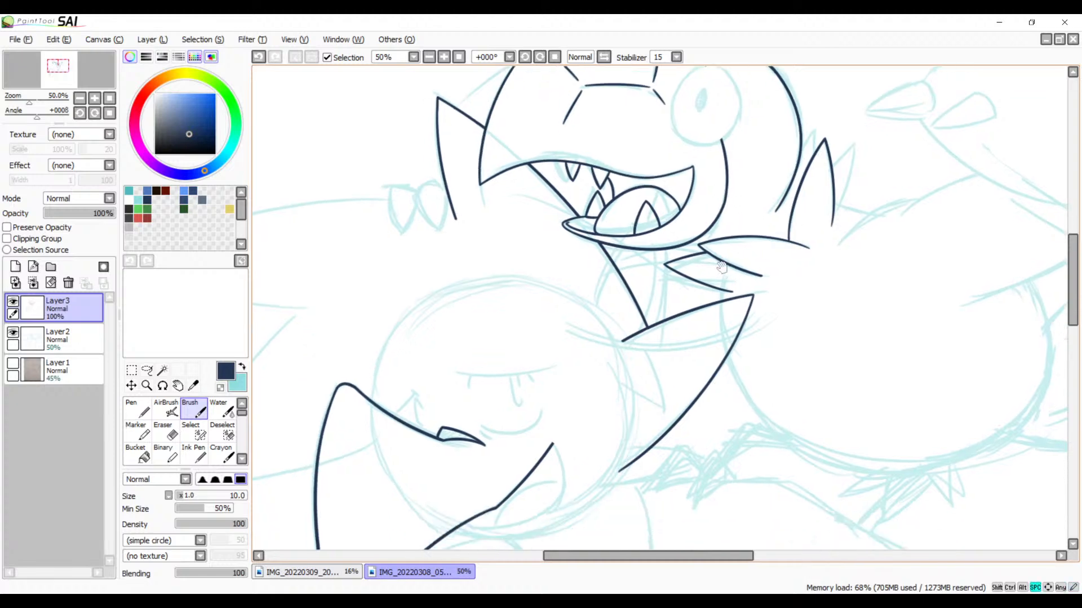
Step: Ink a short line connecting the underside of the jaw to the tip of the first neck spike
click(445, 57)
click(444, 57)
click(444, 58)
click(444, 57)
drag(694, 131, 468, 356)
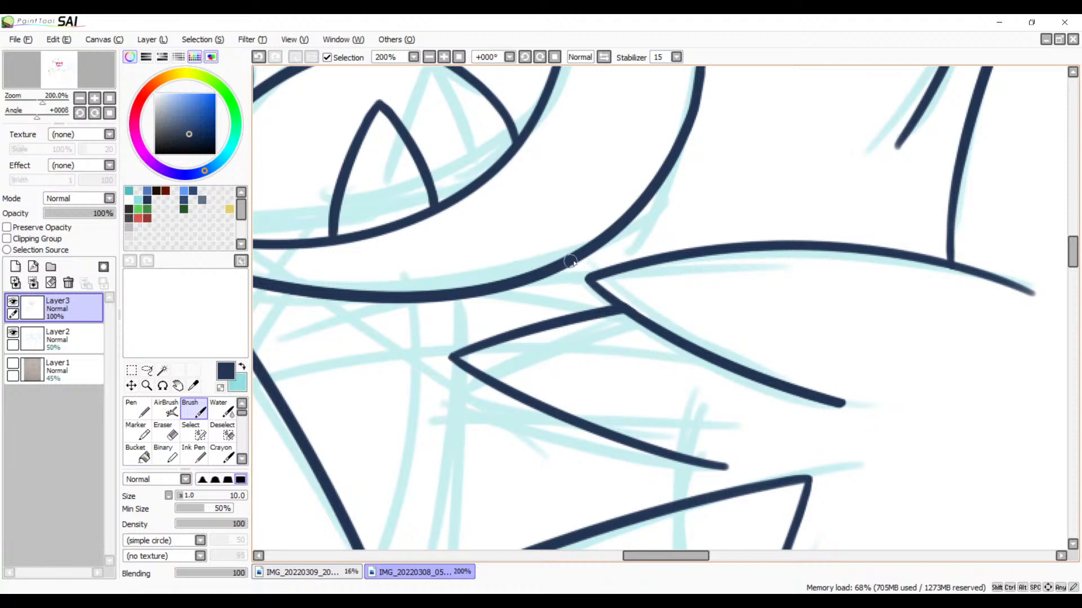
drag(573, 260, 604, 266)
key(ctrl+z)
click(448, 58)
click(448, 58)
click(448, 58)
drag(512, 190, 646, 242)
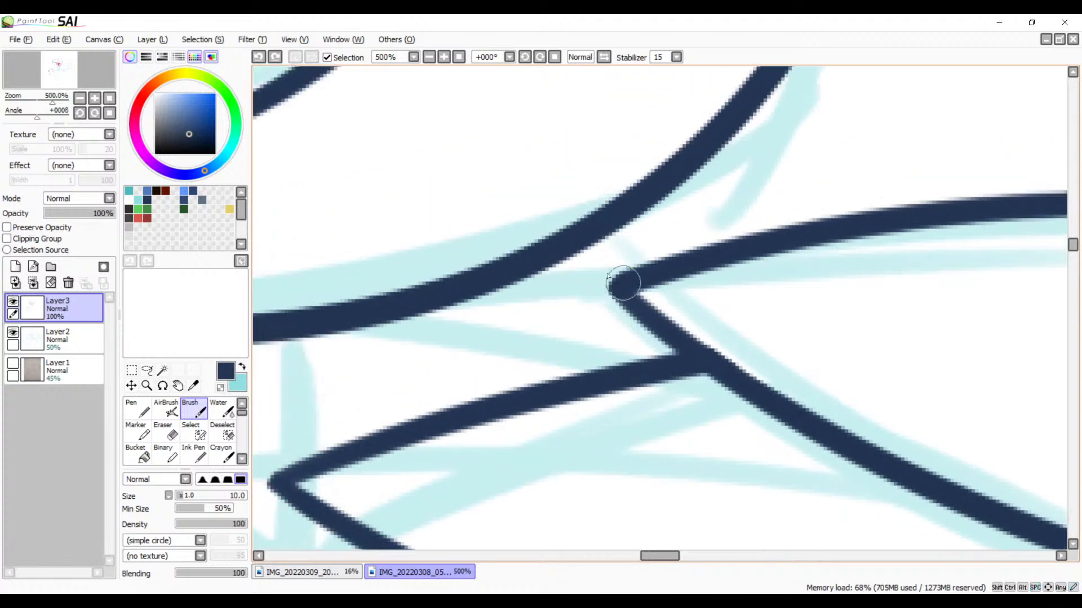
drag(571, 252, 654, 270)
key(ctrl+z)
drag(590, 244, 651, 272)
key(ctrl+z)
drag(592, 244, 671, 258)
key(ctrl+z)
drag(592, 244, 665, 282)
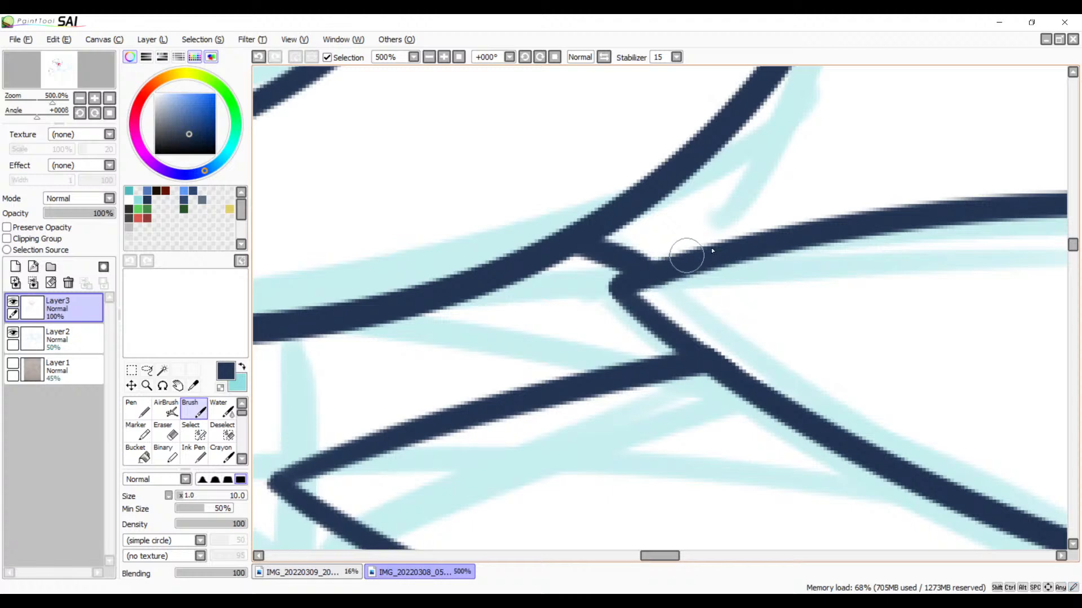
Step: Examine the line work along the neck, back spike and back of the head
drag(730, 230, 575, 302)
drag(812, 175, 608, 282)
mouse_move(676, 248)
mouse_down()
mouse_move(445, 372)
mouse_move(360, 445)
mouse_up()
drag(828, 90, 581, 287)
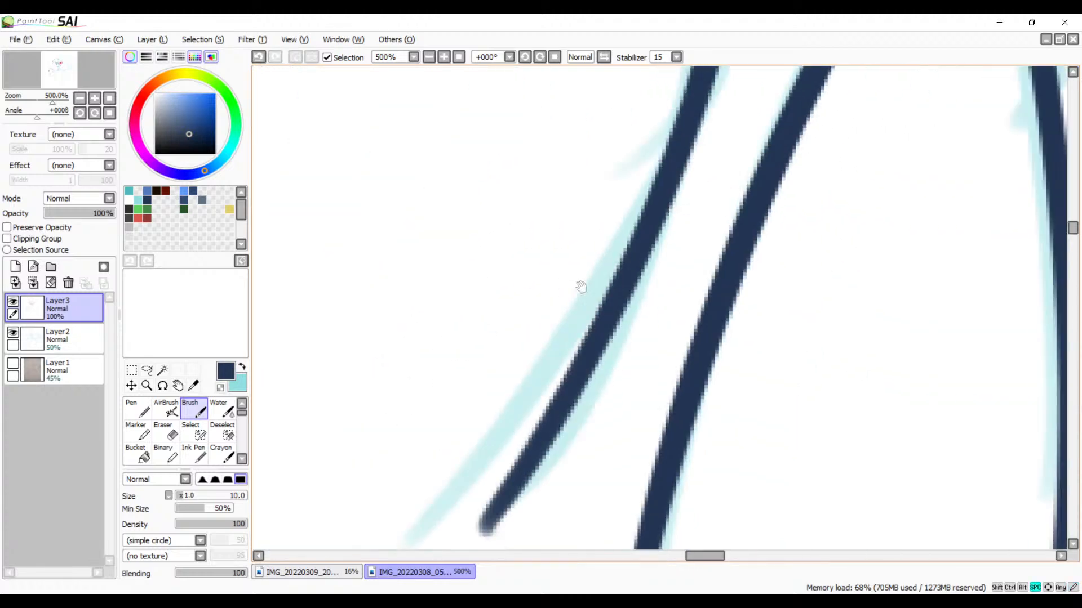
drag(631, 106, 681, 459)
drag(720, 182, 715, 353)
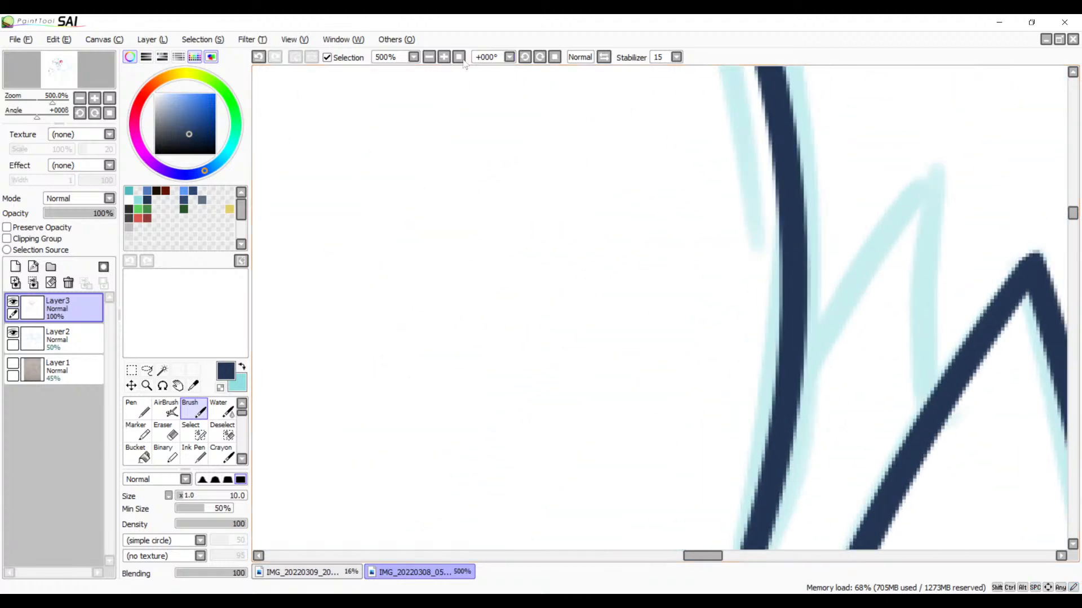
click(429, 58)
click(429, 58)
click(429, 58)
click(429, 58)
click(429, 58)
click(429, 58)
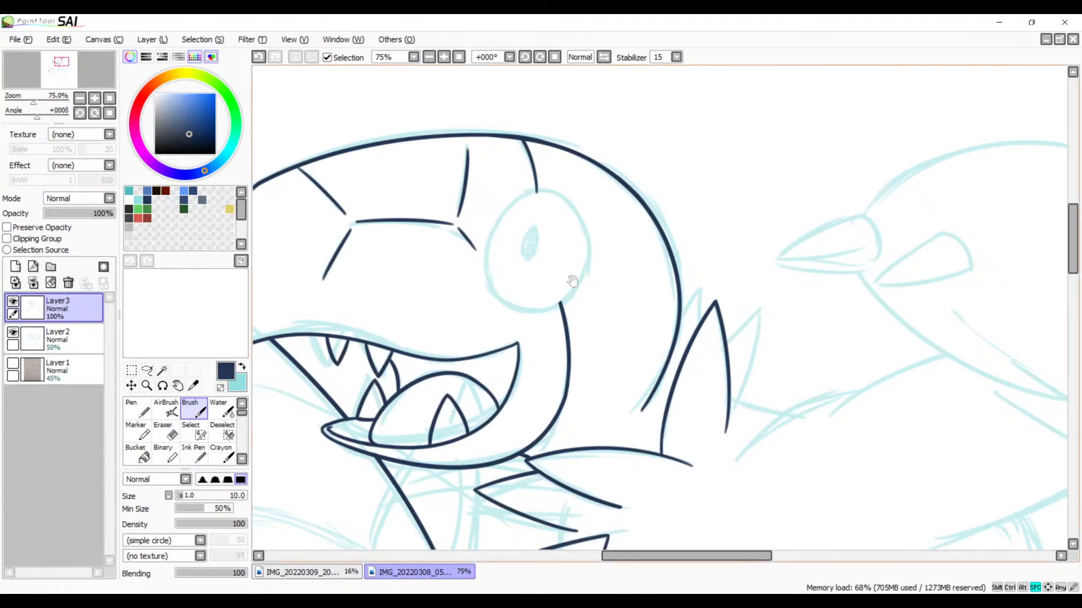
drag(572, 282, 573, 215)
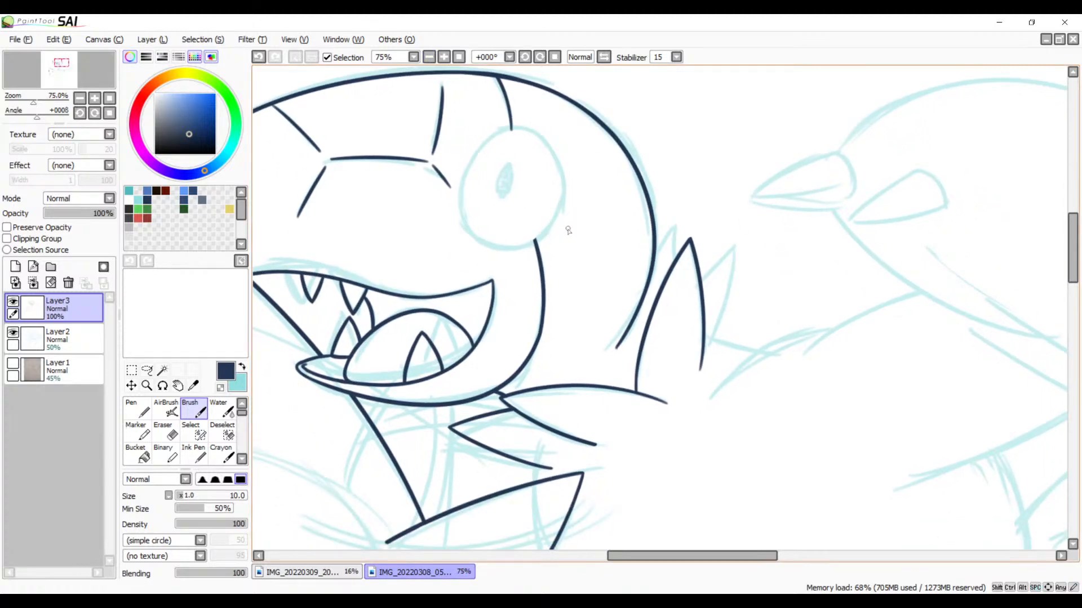
Step: Undo the last jaw-to-spike connecting line and ink a new one from the jaw's underside to the lower neck spike's upper edge
drag(577, 329, 555, 256)
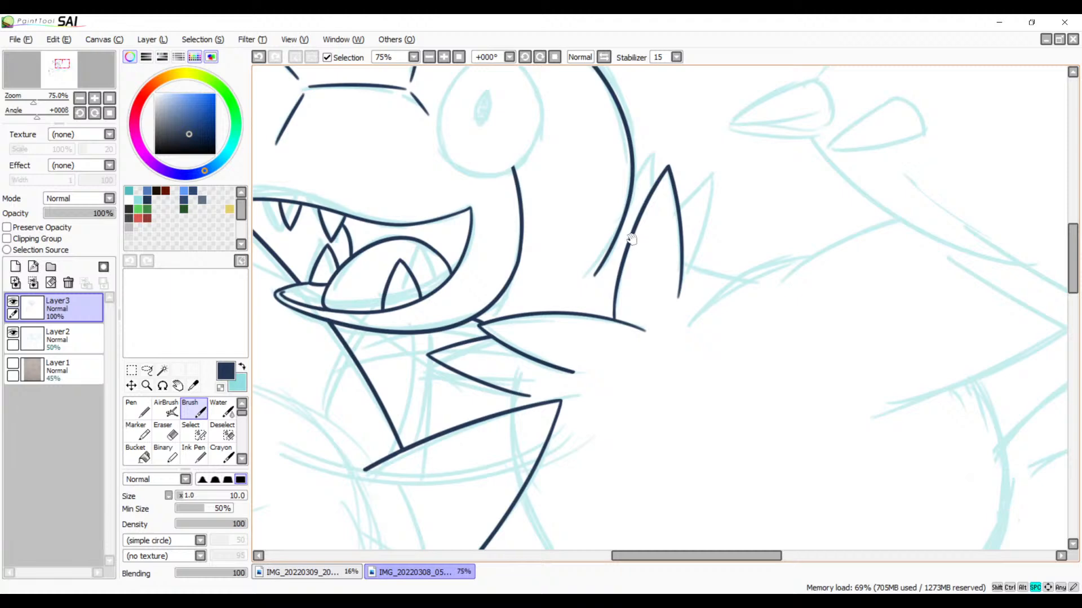
drag(634, 263, 575, 260)
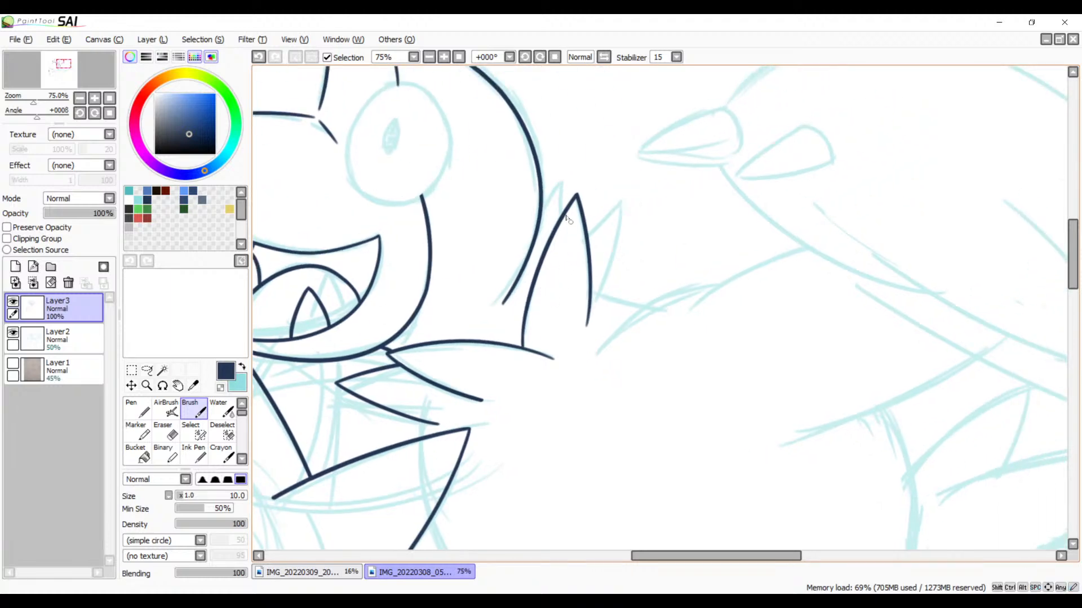
key(ctrl+z)
drag(449, 235, 657, 226)
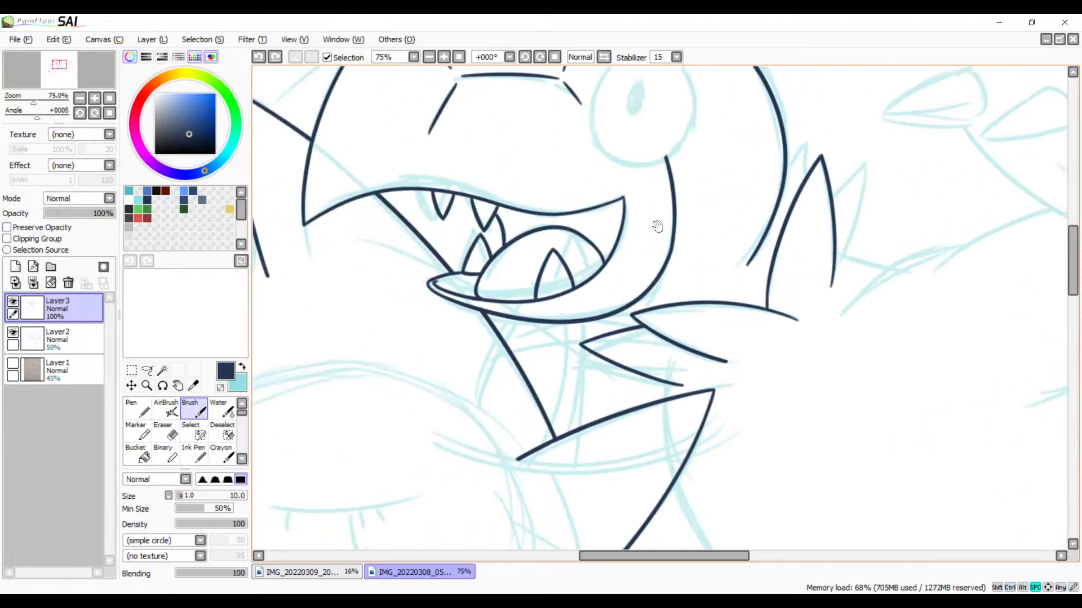
click(444, 57)
click(444, 57)
click(444, 57)
click(444, 57)
drag(486, 308, 677, 187)
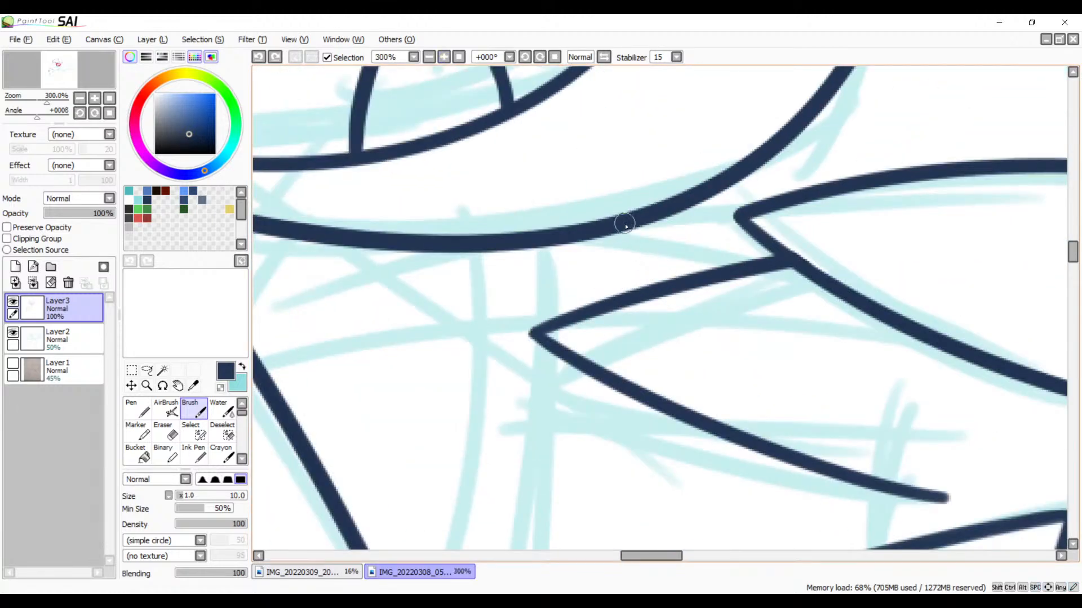
drag(625, 225, 743, 267)
key(ctrl+z)
drag(616, 218, 740, 273)
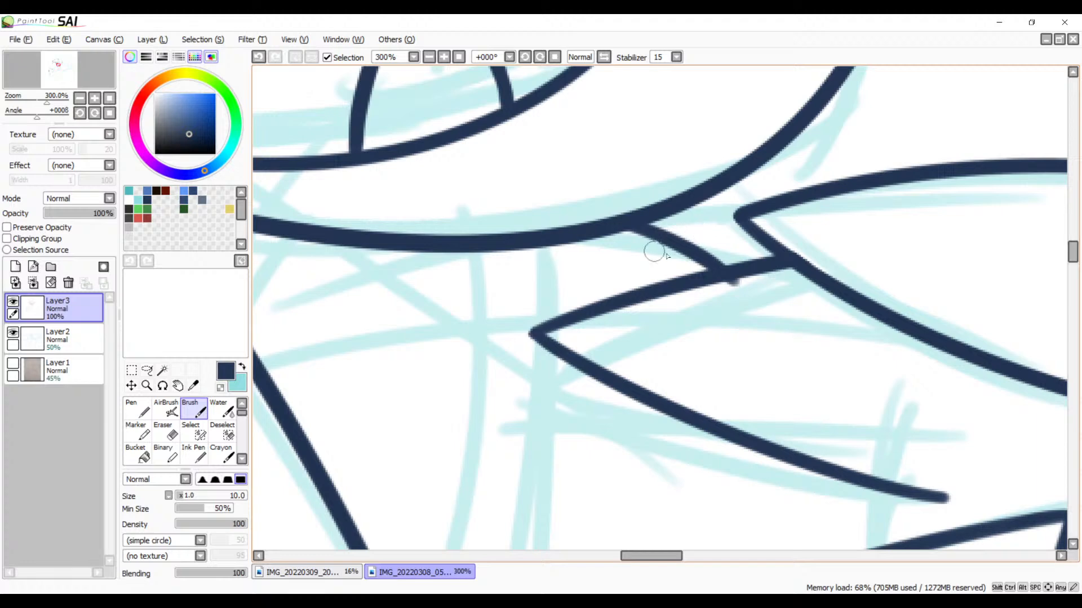
Step: Erase the end of the new connecting line where it overshoots the lower neck spike's upper edge
key(e)
key(space)
mouse_move(639, 308)
mouse_down()
mouse_move(474, 303)
mouse_move(579, 264)
mouse_up()
click(445, 58)
click(445, 58)
click(444, 57)
key(space)
drag(628, 214, 525, 239)
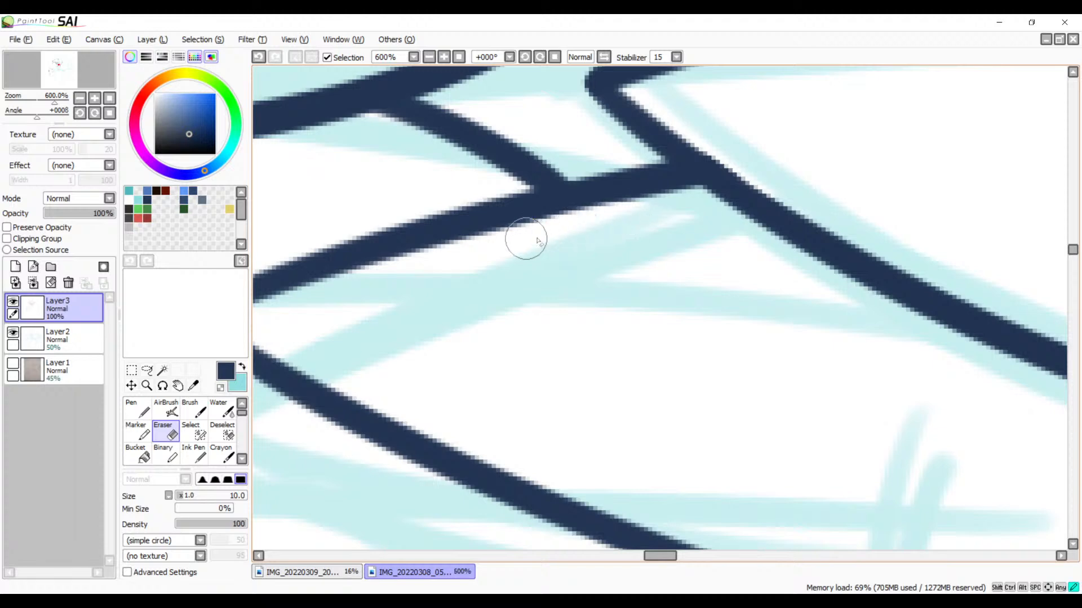
Step: Ink a curved Brush stroke over the sketch beside the back spike's base, redoing it once to follow the sketched curve more closely
key(space)
drag(840, 85, 296, 442)
drag(681, 116, 638, 299)
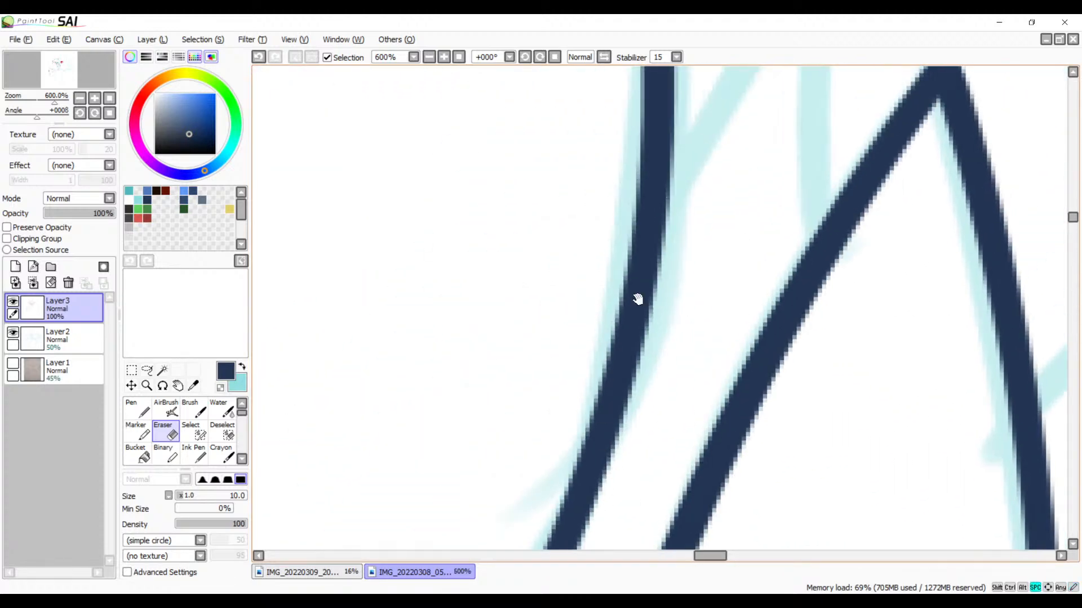
click(430, 57)
click(429, 57)
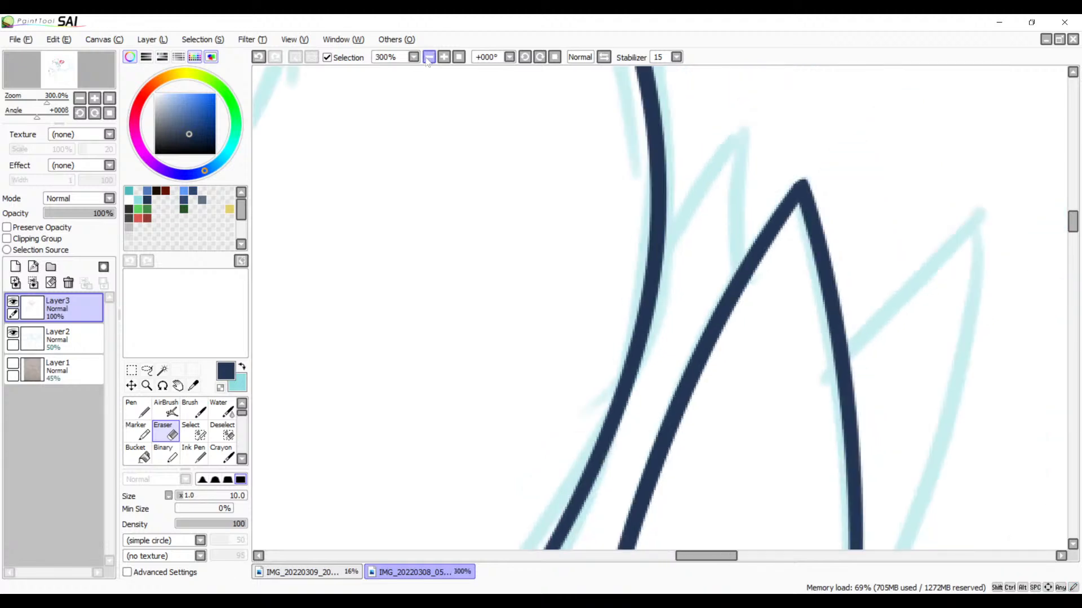
click(429, 57)
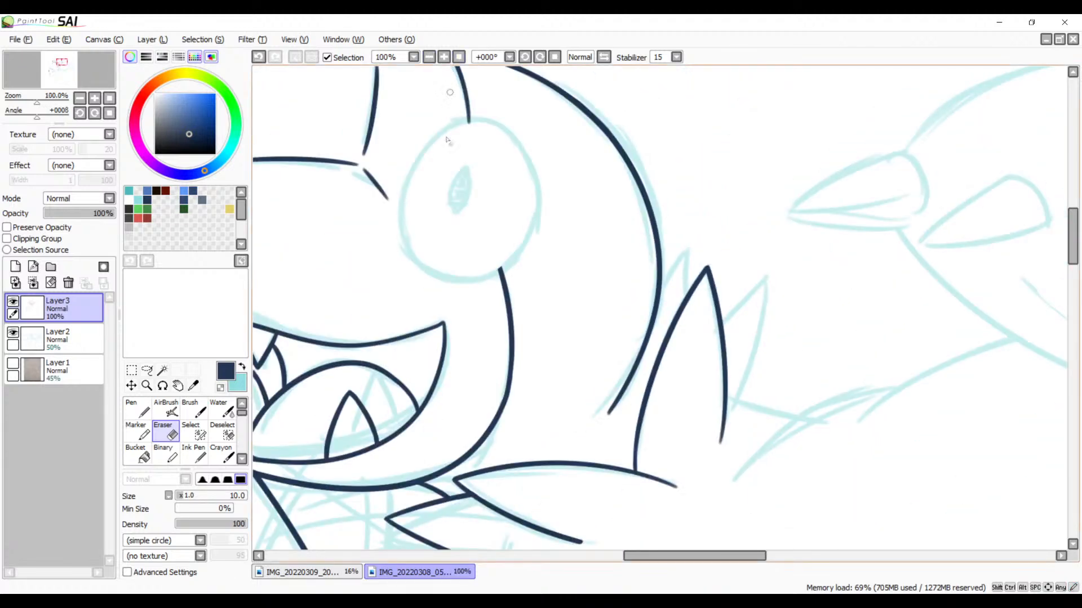
key(b)
mouse_move(570, 203)
mouse_down()
mouse_move(495, 302)
mouse_move(551, 246)
mouse_up()
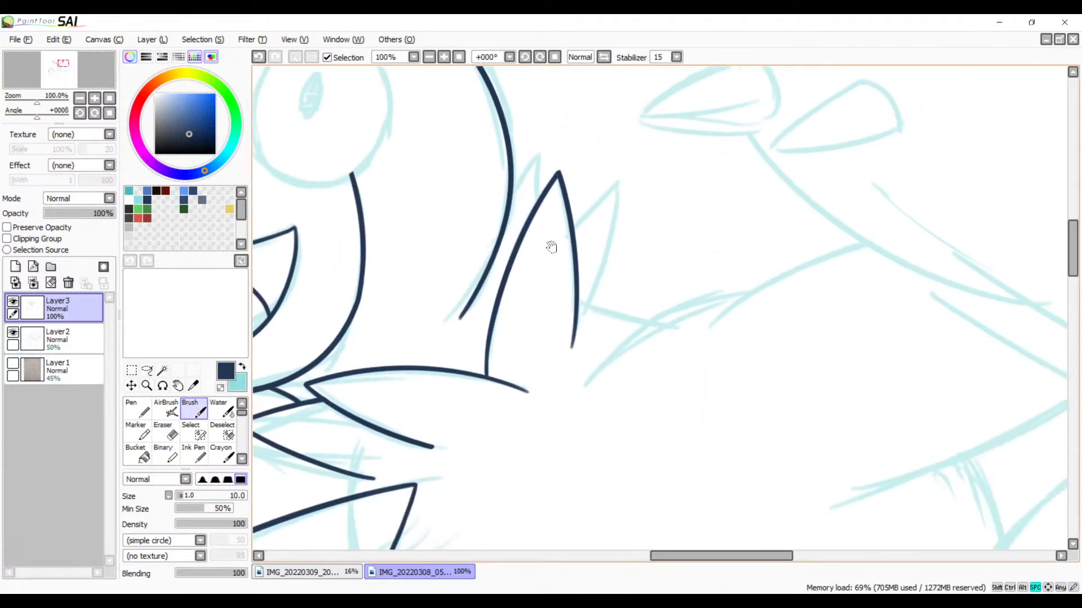
drag(565, 295, 634, 207)
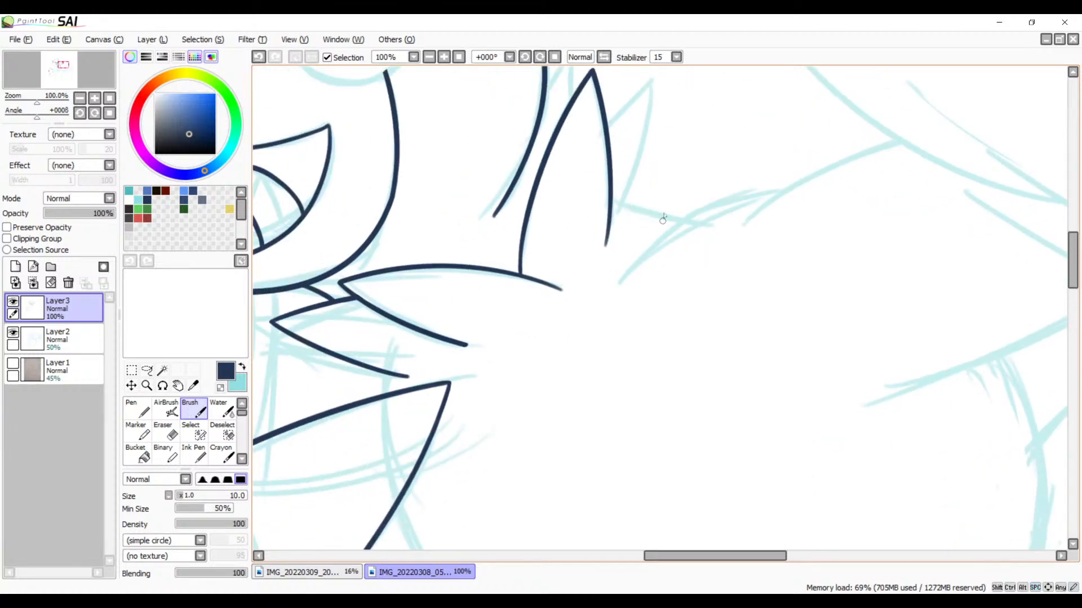
drag(773, 196, 598, 270)
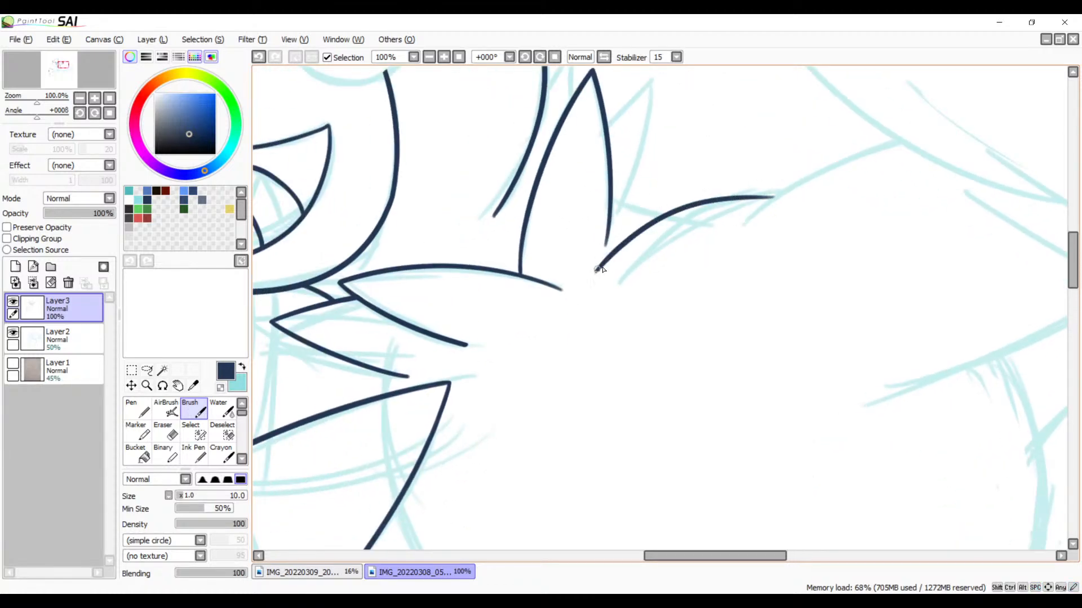
key(ctrl+z)
drag(618, 265, 611, 276)
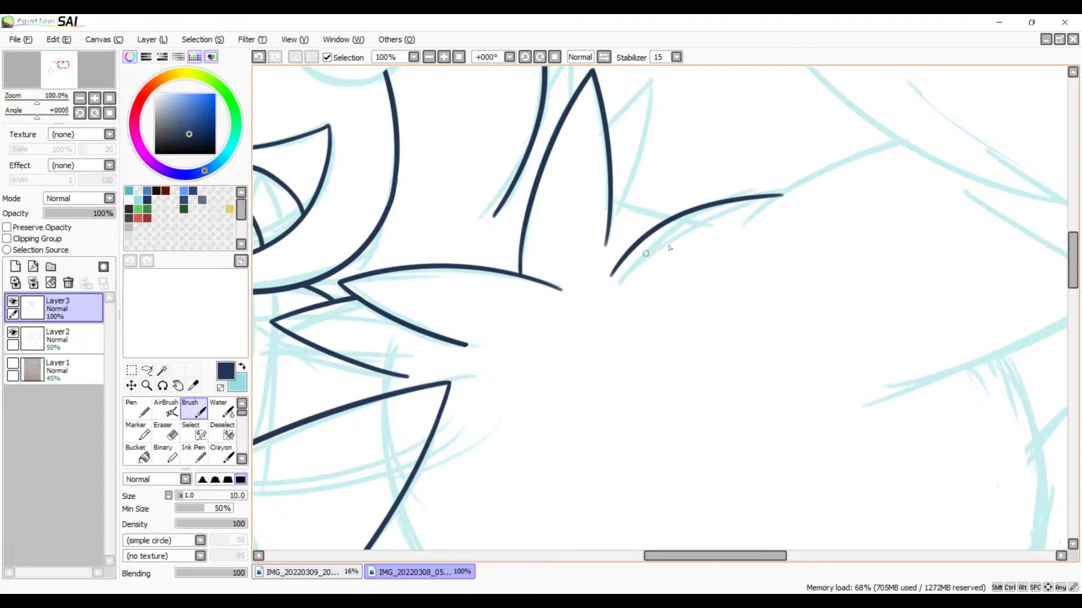
Step: Ink a longer arc that crosses the end of the curve beside the back spike and follows the sketch up to the next outline
mouse_move(745, 259)
mouse_down()
mouse_move(815, 214)
mouse_move(777, 80)
mouse_up()
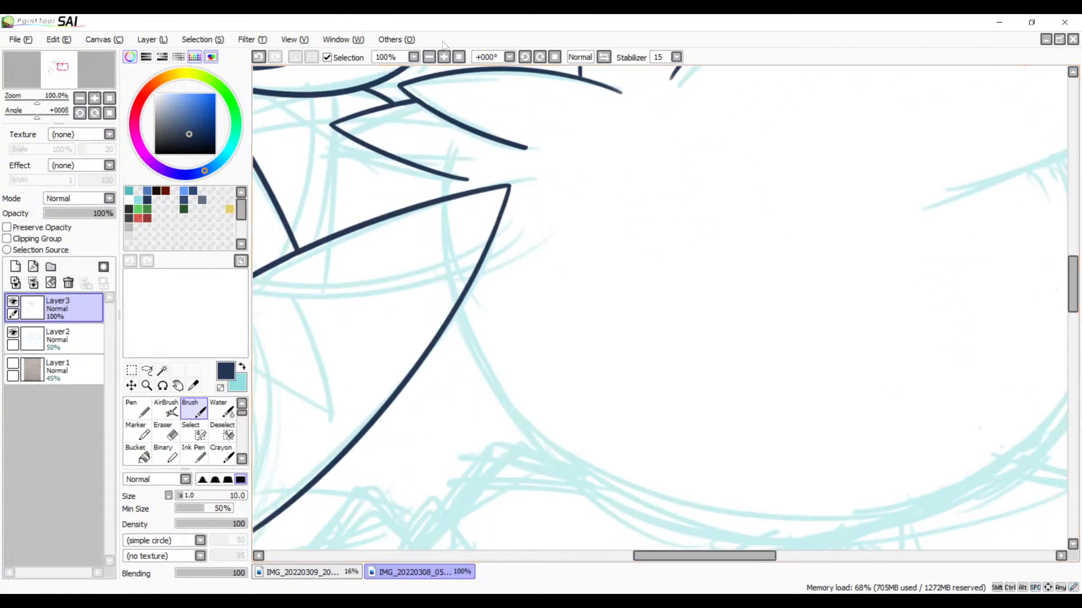
drag(530, 188, 489, 347)
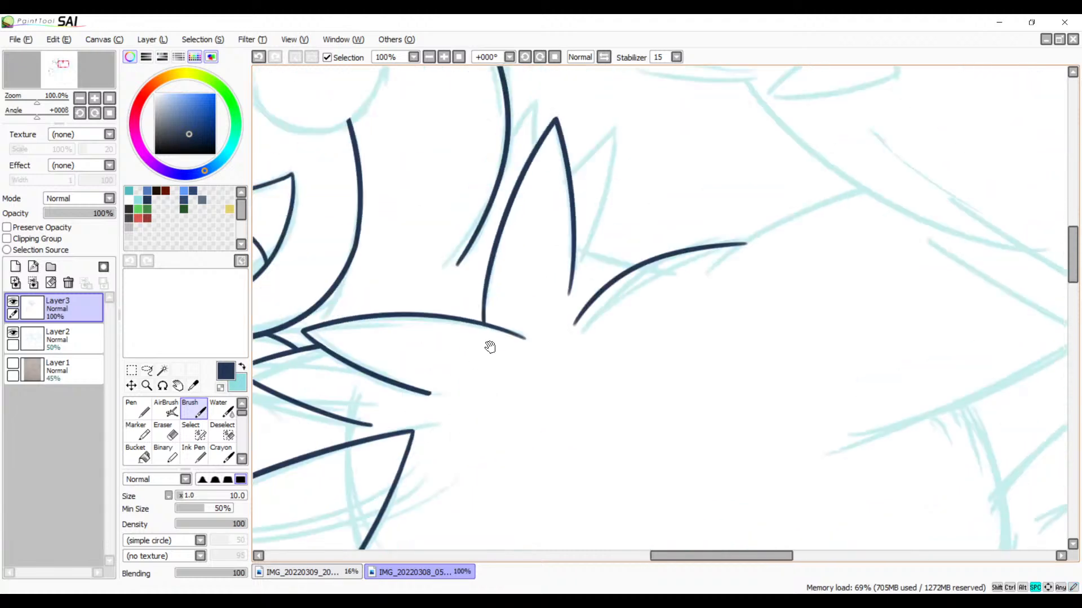
drag(572, 283, 483, 352)
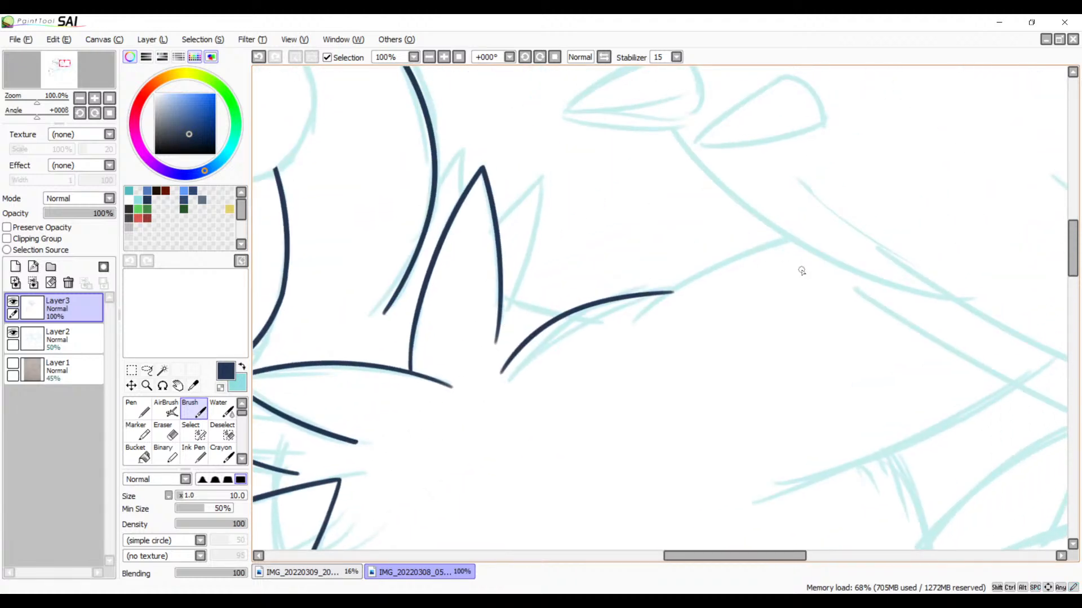
click(448, 56)
click(449, 57)
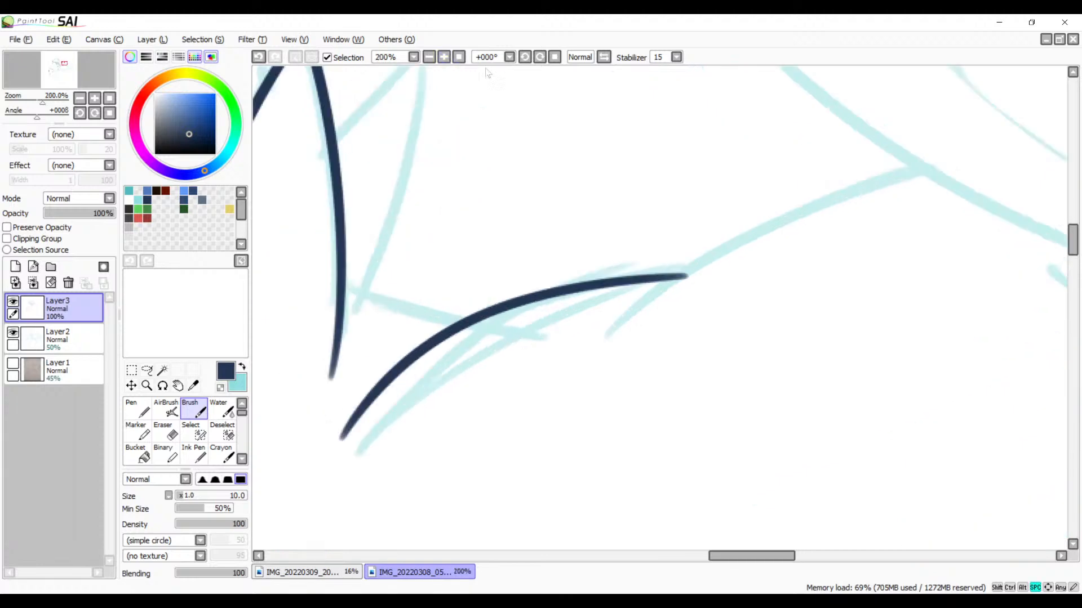
drag(808, 177, 711, 212)
mouse_move(868, 192)
mouse_down()
mouse_move(547, 294)
mouse_move(438, 357)
mouse_up()
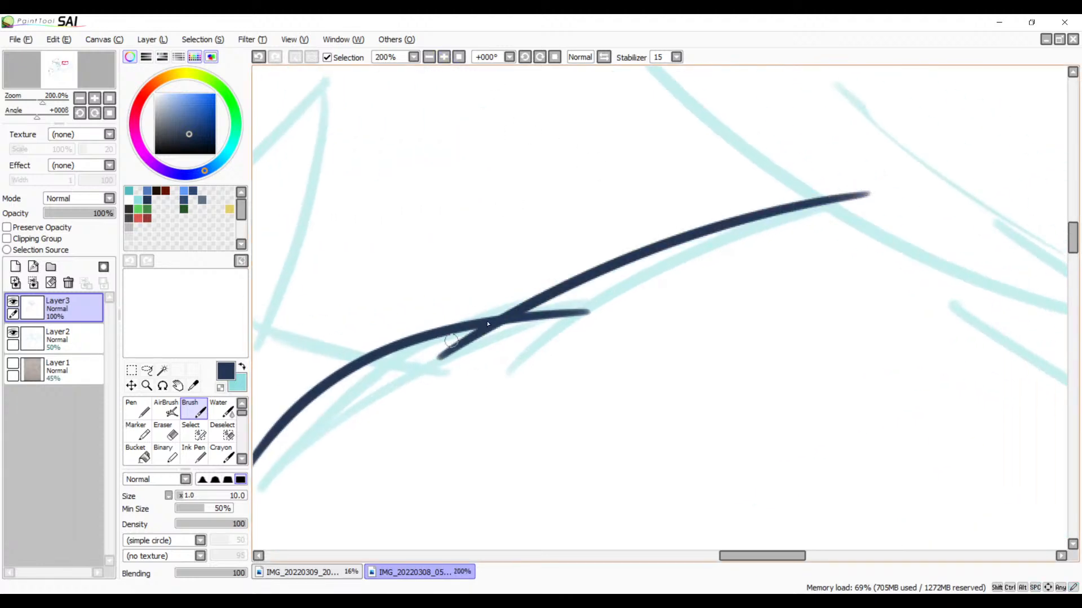
key(ctrl+z)
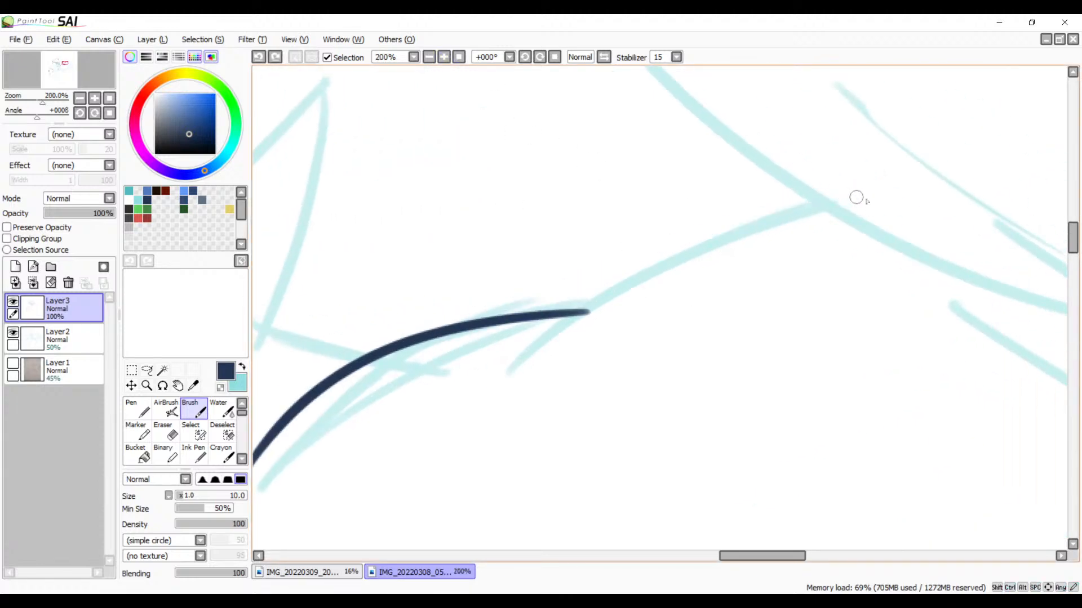
mouse_move(855, 197)
mouse_down()
mouse_move(584, 297)
mouse_move(449, 381)
mouse_up()
key(ctrl+z)
mouse_move(862, 196)
mouse_down()
mouse_move(787, 211)
mouse_move(452, 379)
mouse_up()
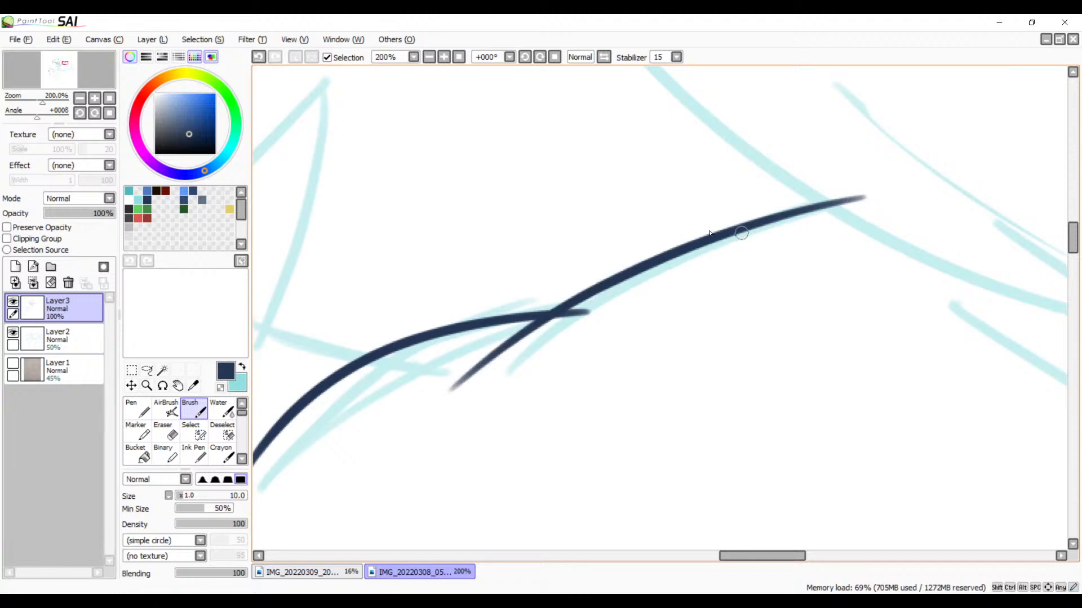
Step: Erase the end of the first curve that sticks out past its crossing with the longer arc
scroll(592, 316, up, 5)
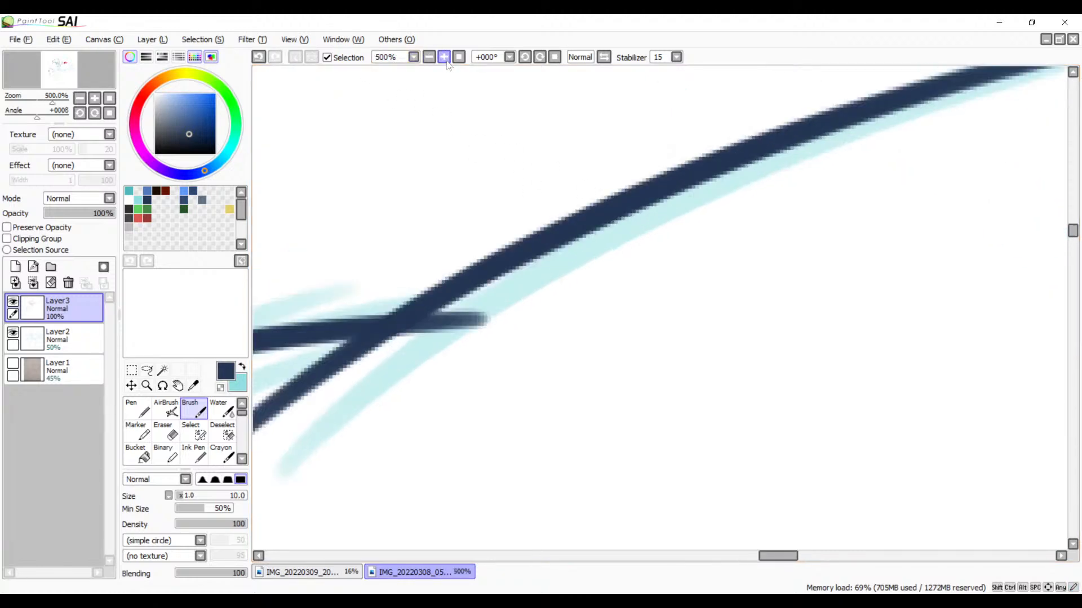
key(e)
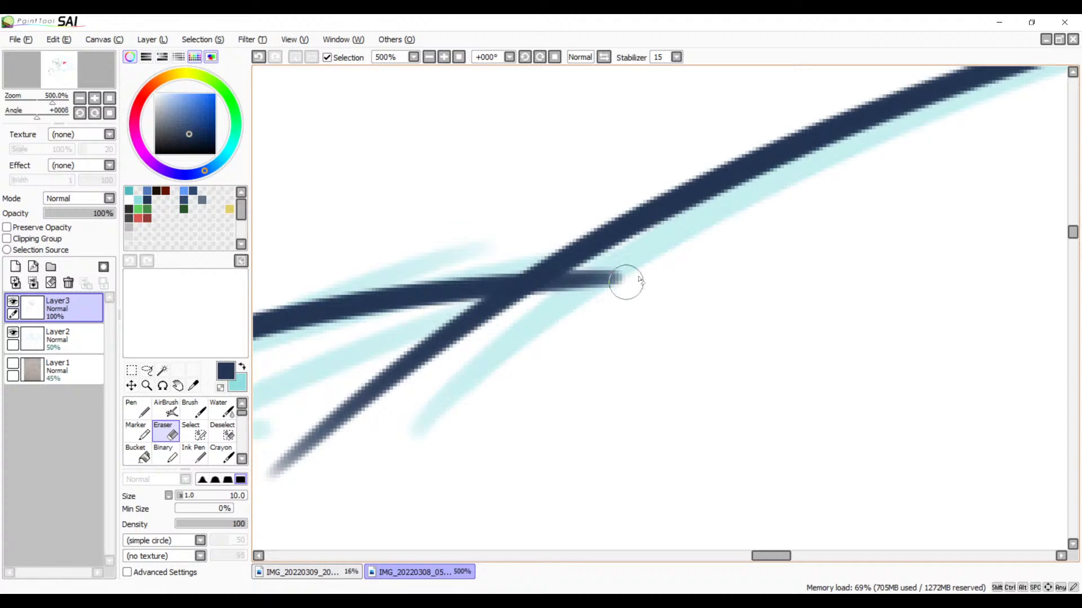
mouse_move(623, 282)
mouse_down()
mouse_move(506, 336)
mouse_move(638, 261)
mouse_move(523, 312)
mouse_move(645, 260)
mouse_up()
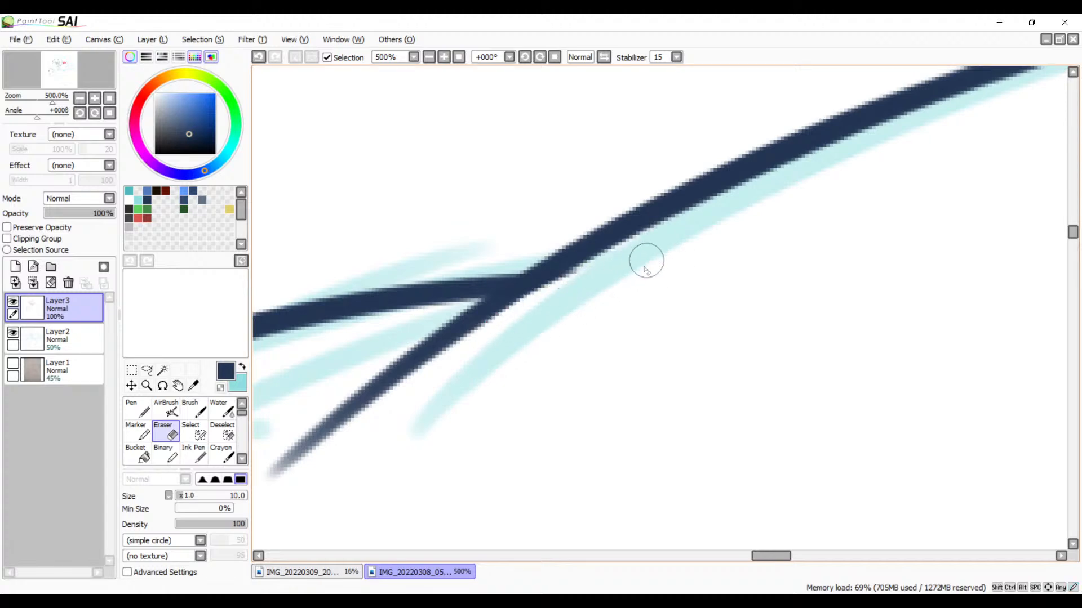
key(ctrl+z)
key(ctrl+y)
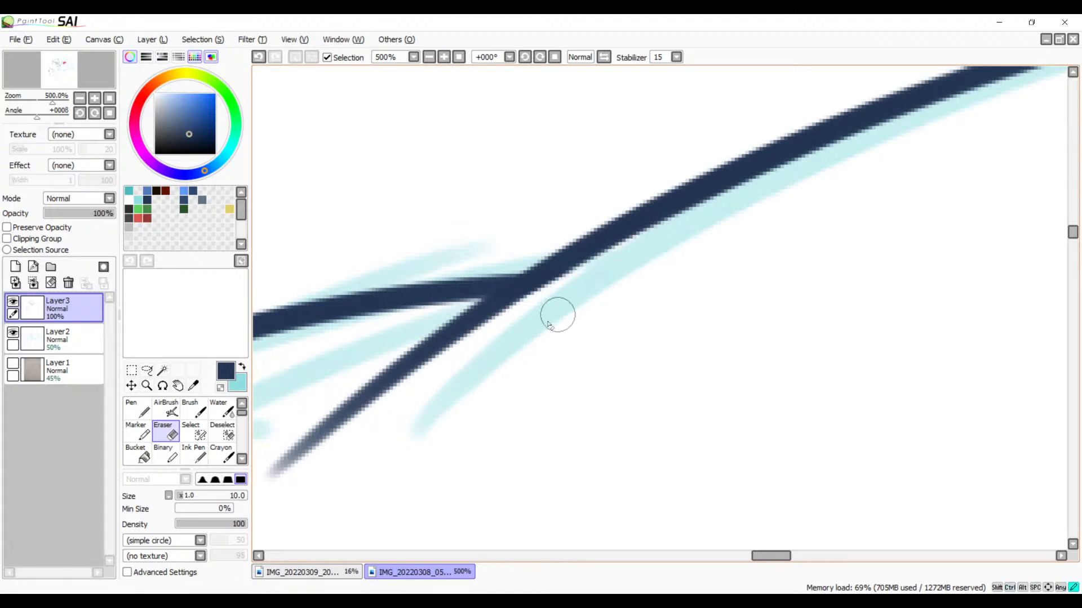
Step: Shorten the longer arc's lower tail with the Eraser, leaving only a short stub below the junction with the first curve
mouse_move(390, 368)
mouse_down()
mouse_move(436, 373)
mouse_move(411, 369)
mouse_move(473, 345)
mouse_move(411, 366)
mouse_move(468, 362)
mouse_up()
key(ctrl+z)
key(ctrl+z)
key(ctrl+z)
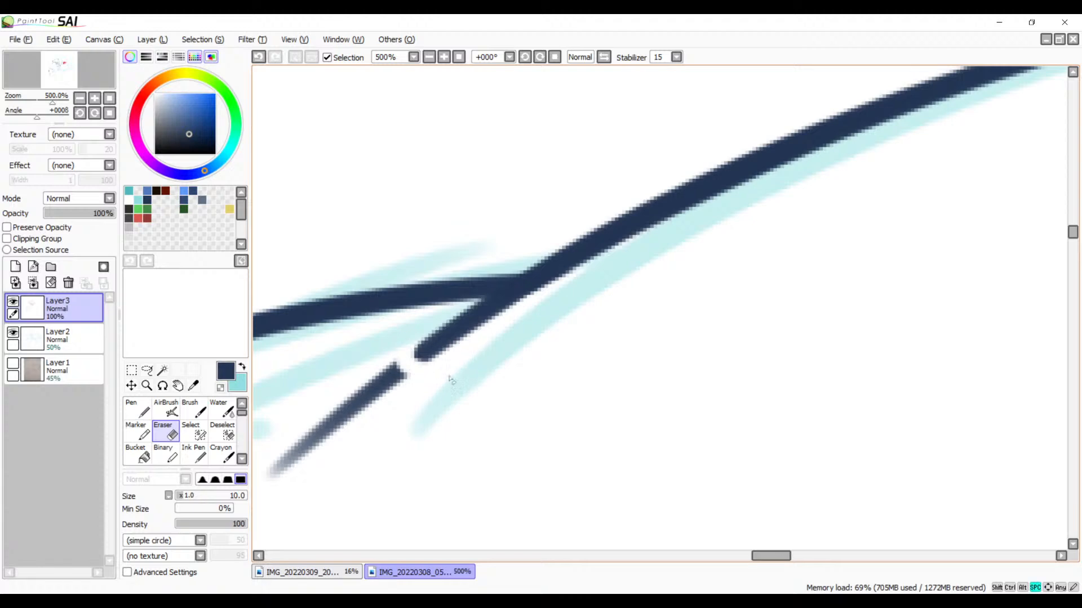
mouse_move(446, 413)
mouse_down()
mouse_move(572, 329)
mouse_move(515, 285)
mouse_move(480, 304)
mouse_move(409, 394)
mouse_move(394, 365)
mouse_up()
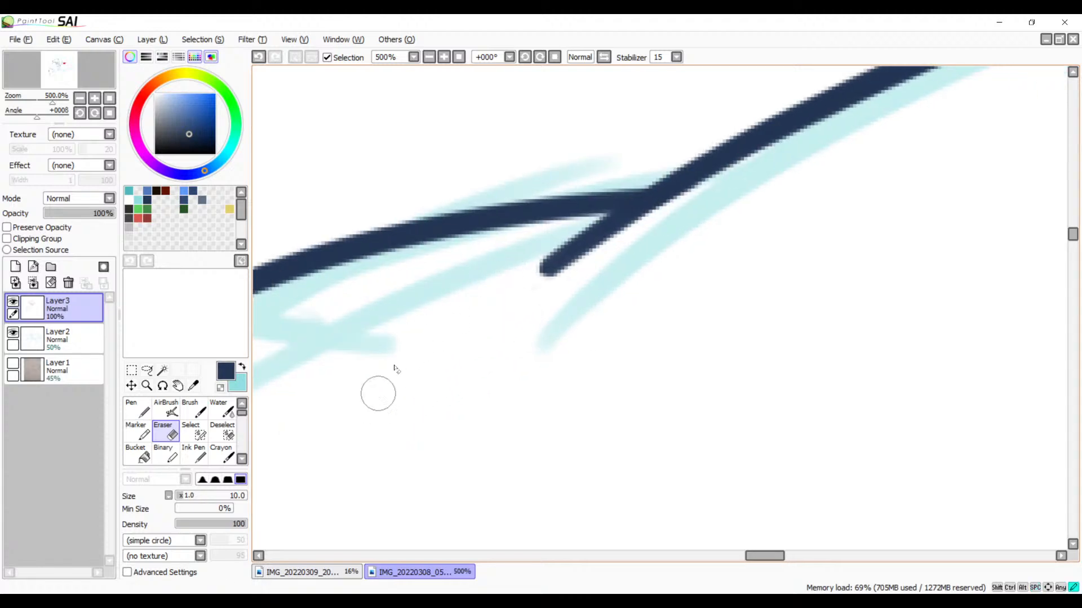
click(432, 58)
click(431, 57)
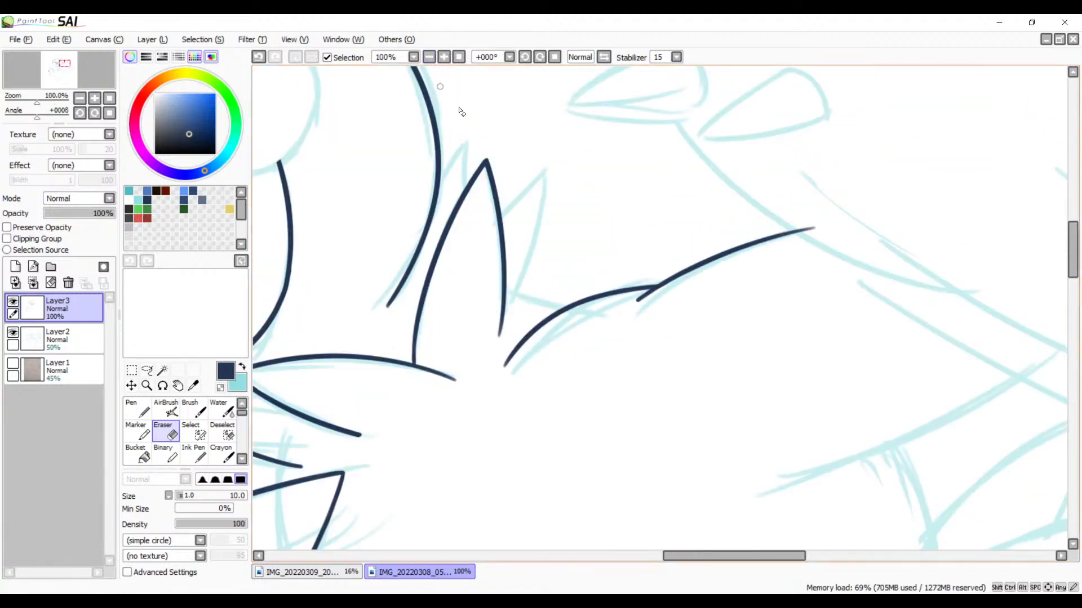
Step: Ink the long slanted line above the sketched round belly contour, redrawing the Brush stroke until it follows the sketch
drag(625, 391, 563, 242)
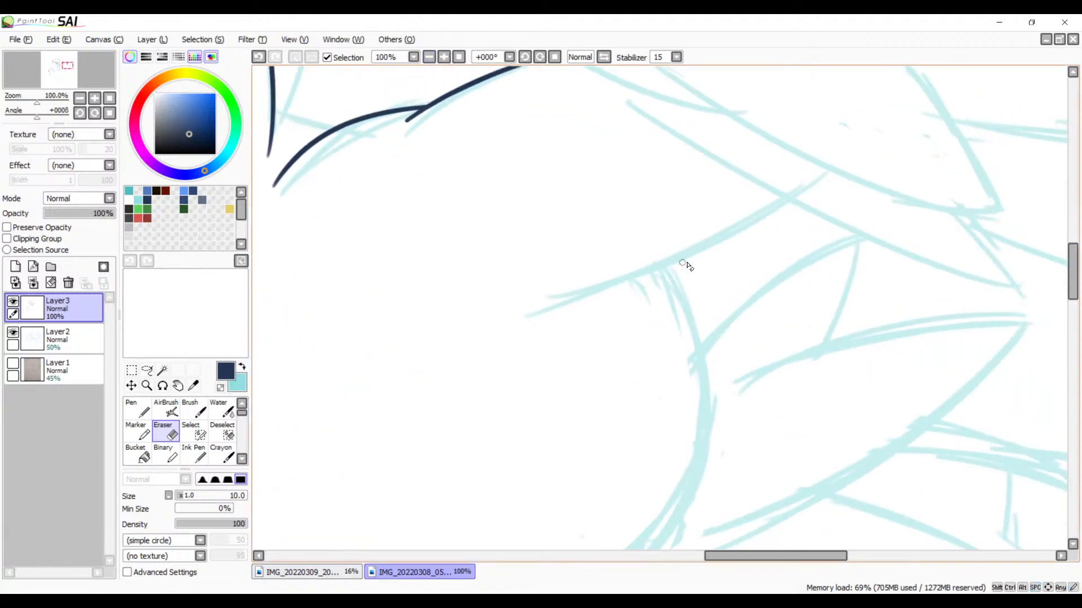
key(v)
mouse_move(709, 297)
mouse_down()
mouse_move(664, 280)
mouse_move(651, 251)
mouse_up()
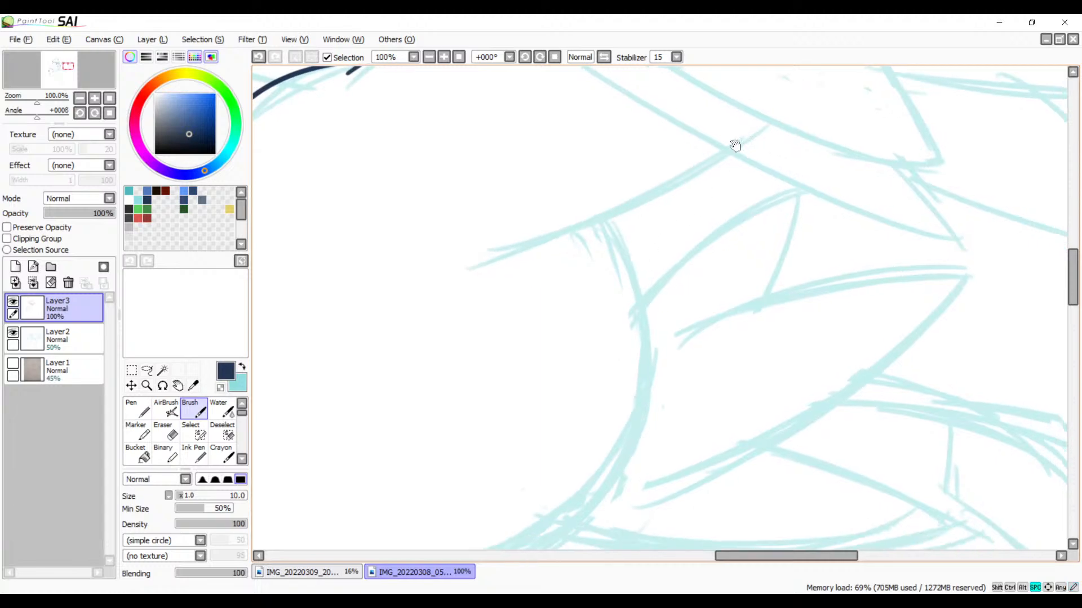
drag(722, 157, 768, 208)
mouse_move(810, 178)
mouse_down()
mouse_move(740, 217)
mouse_move(503, 296)
mouse_up()
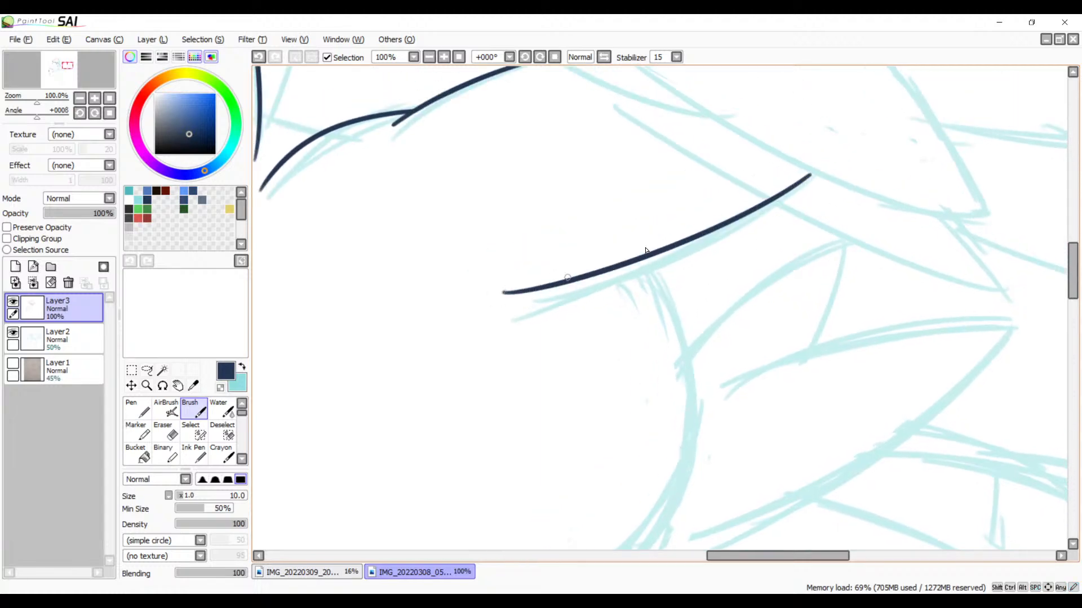
key(ctrl+z)
mouse_move(810, 178)
mouse_down()
mouse_move(759, 216)
mouse_move(497, 304)
mouse_up()
key(ctrl+z)
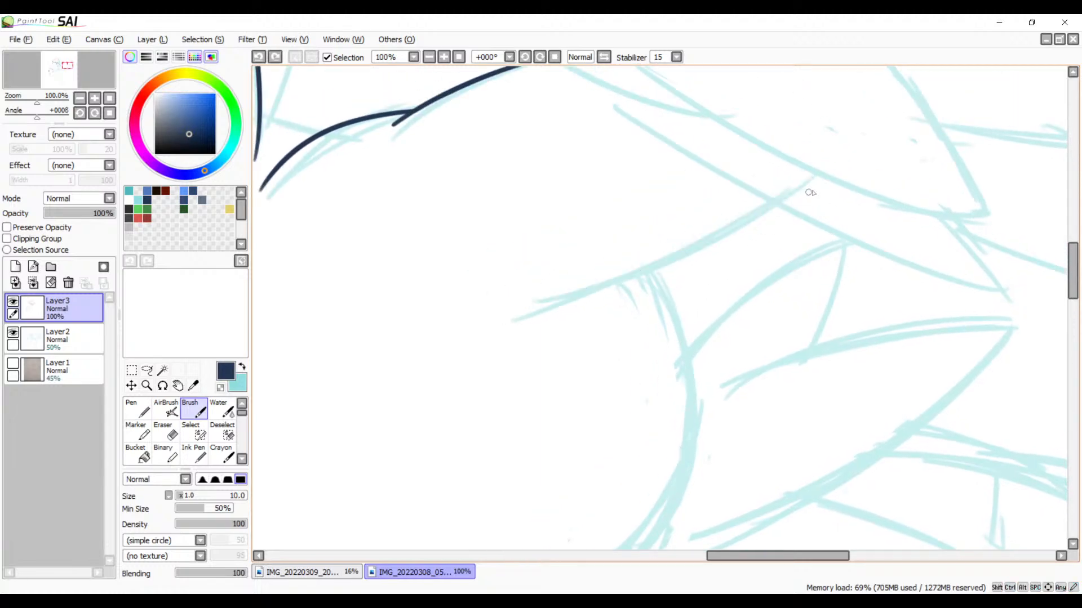
drag(812, 180, 526, 305)
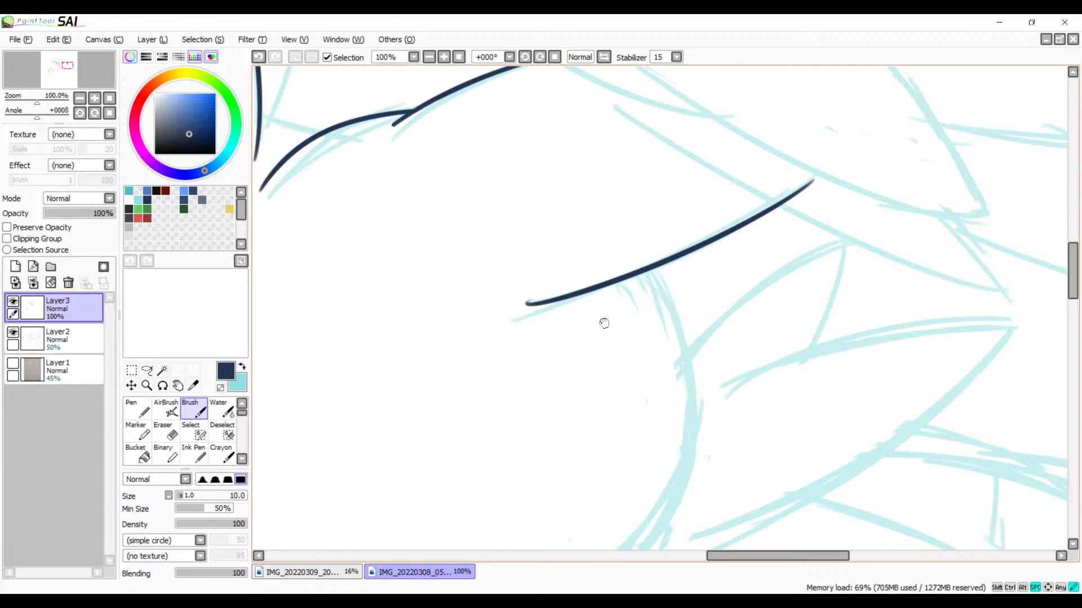
Step: Erase the small hook at the lower end of the long slanted line and check the trimmed line work at 100% zoom
drag(548, 226, 693, 269)
click(447, 59)
click(447, 58)
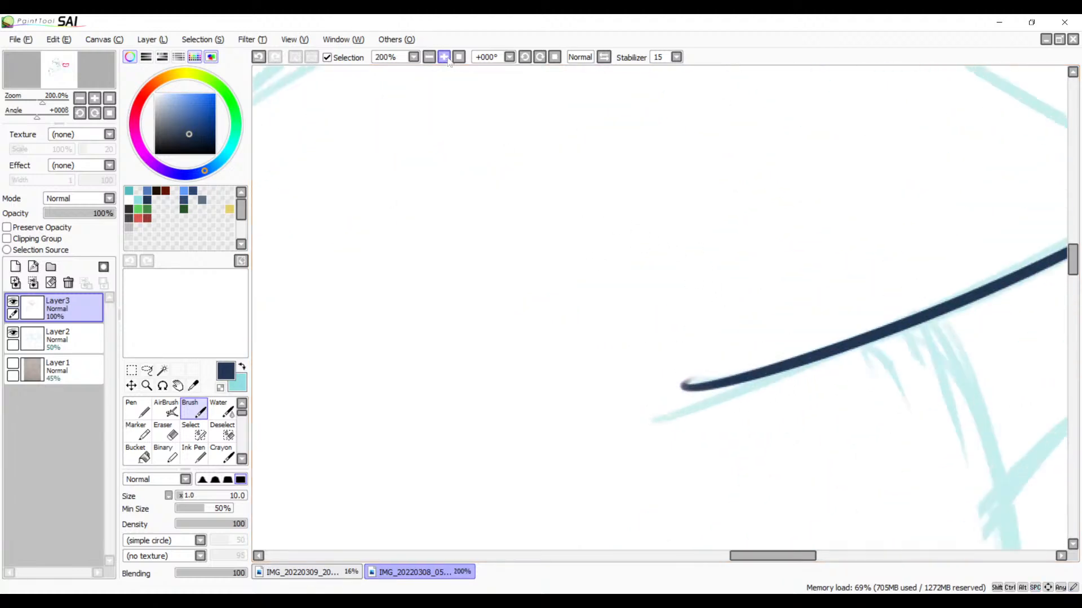
click(447, 59)
drag(560, 227, 358, 165)
key(e)
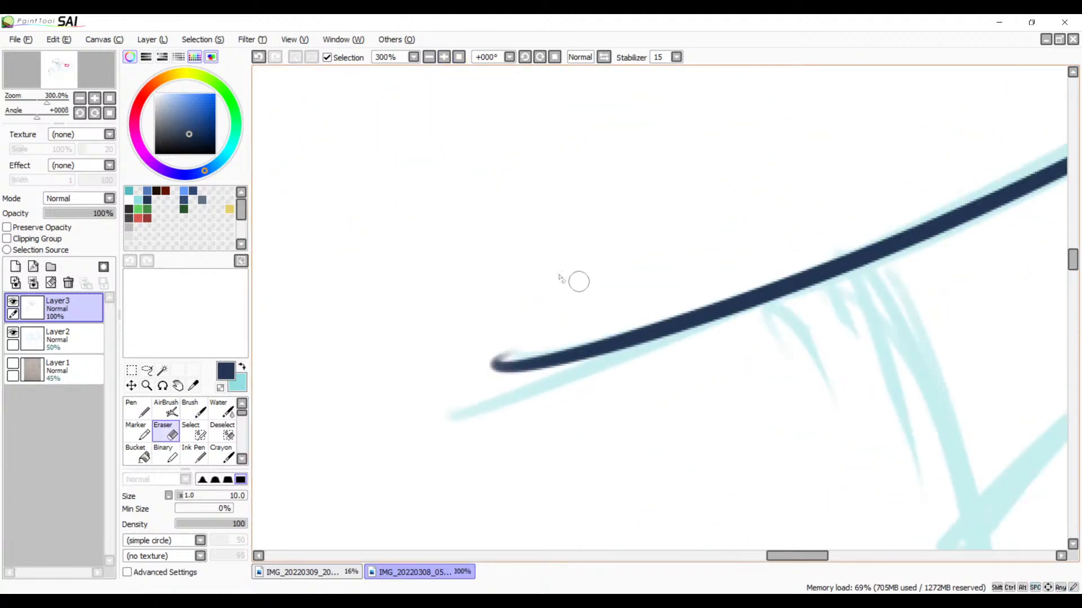
drag(507, 309, 602, 281)
click(443, 58)
click(443, 58)
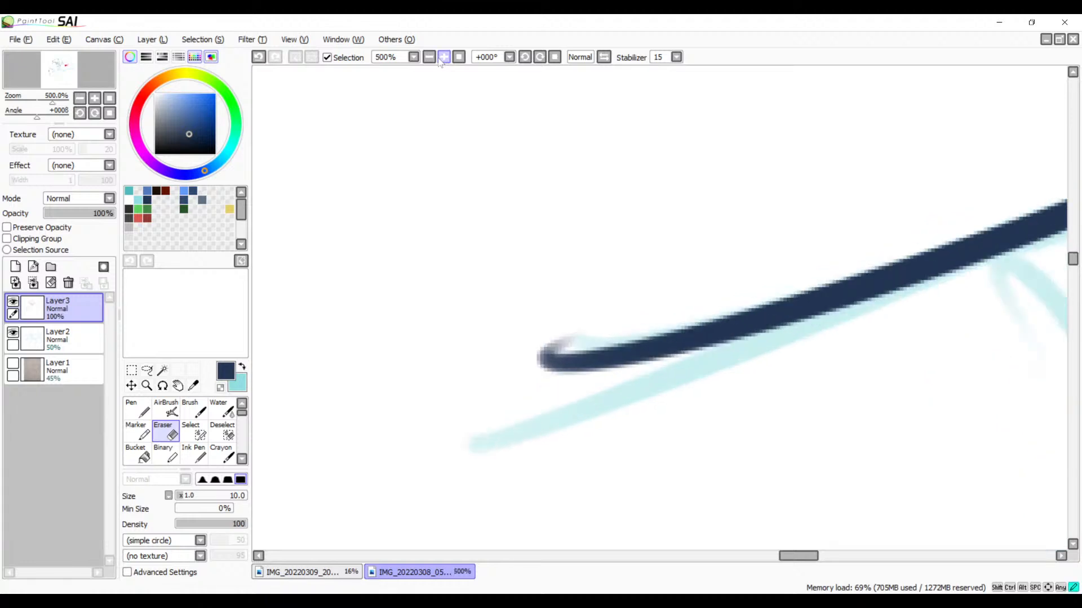
mouse_move(567, 336)
mouse_down()
mouse_move(591, 283)
mouse_move(593, 317)
mouse_up()
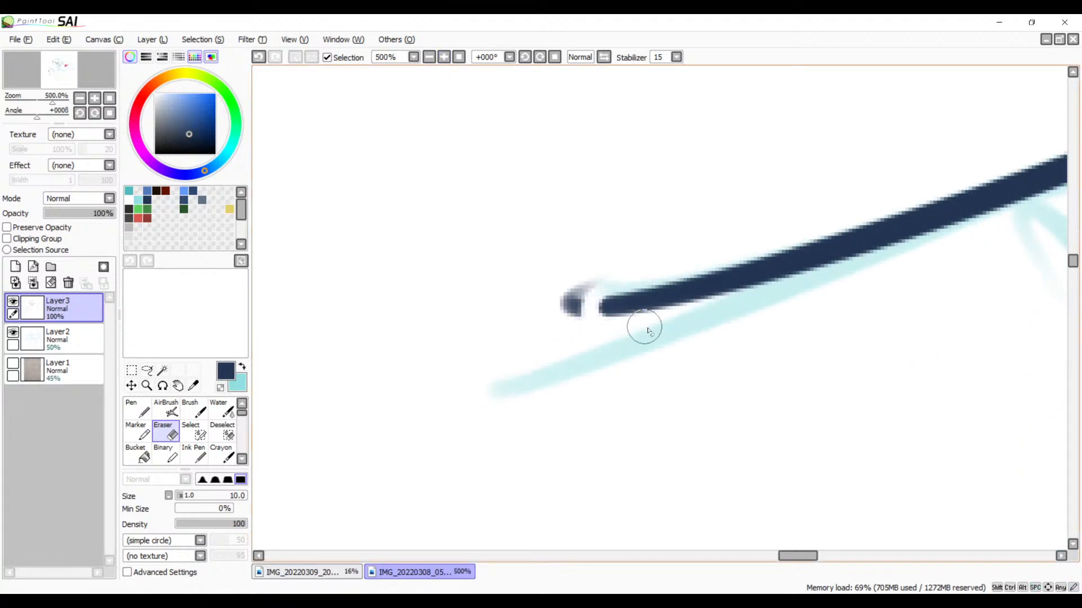
mouse_move(595, 280)
mouse_down()
mouse_move(558, 336)
mouse_move(489, 333)
mouse_move(338, 395)
mouse_up()
mouse_move(817, 146)
mouse_down()
mouse_move(548, 287)
mouse_move(363, 366)
mouse_move(568, 278)
mouse_up()
click(430, 57)
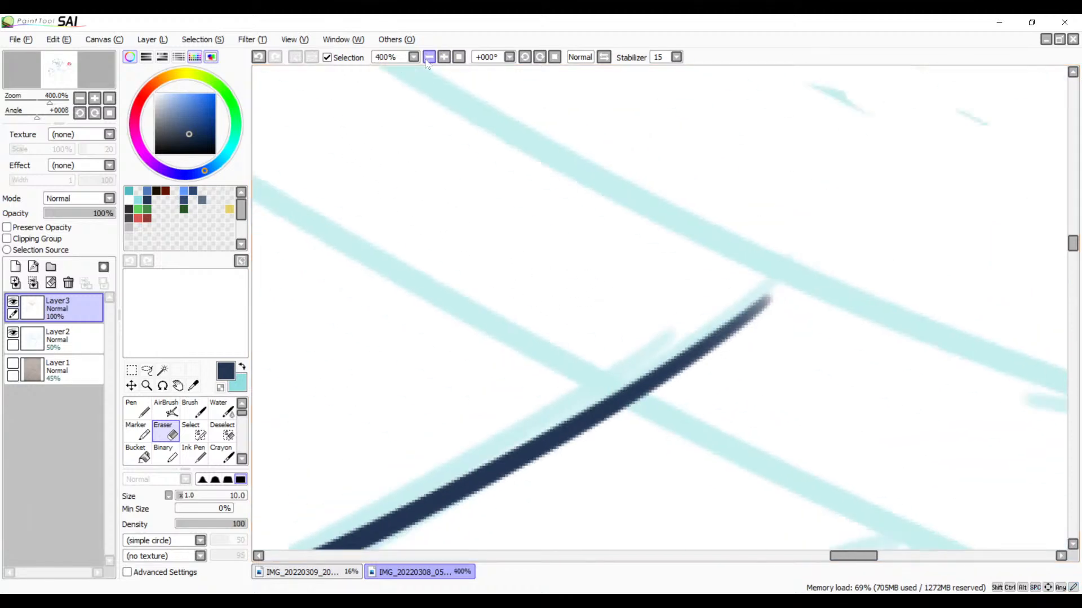
click(429, 57)
click(429, 57)
click(430, 57)
click(429, 57)
drag(525, 221, 684, 318)
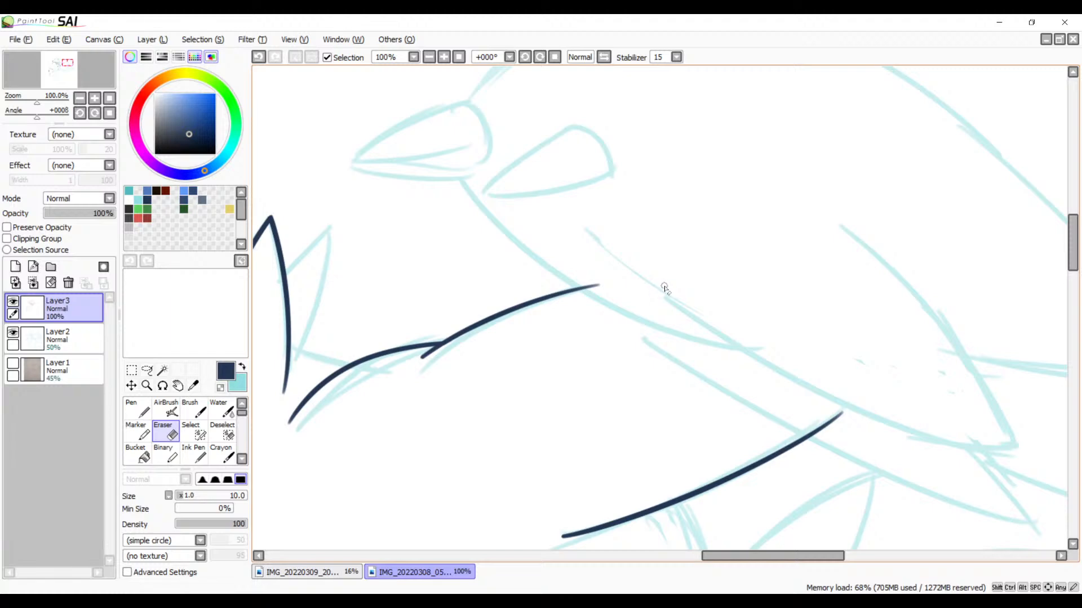
Step: Ink the long body curve with the Brush, sweeping down to the right from near the end of the short curved line
key(b)
drag(660, 335, 614, 282)
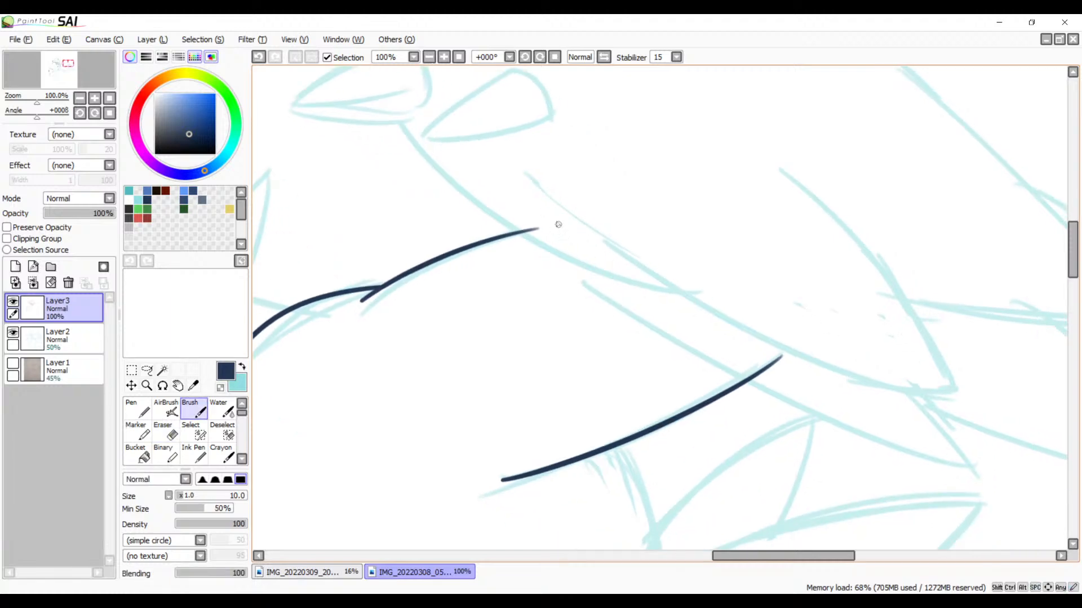
drag(553, 223, 924, 451)
key(ctrl+z)
mouse_move(563, 238)
mouse_down()
mouse_move(889, 416)
mouse_move(974, 436)
mouse_up()
key(ctrl+z)
drag(555, 232, 1014, 441)
Step: Ink the throat line from the base of the beak down along the sketch until it crosses the long body curve
key(space)
drag(772, 392, 786, 410)
drag(683, 355, 801, 430)
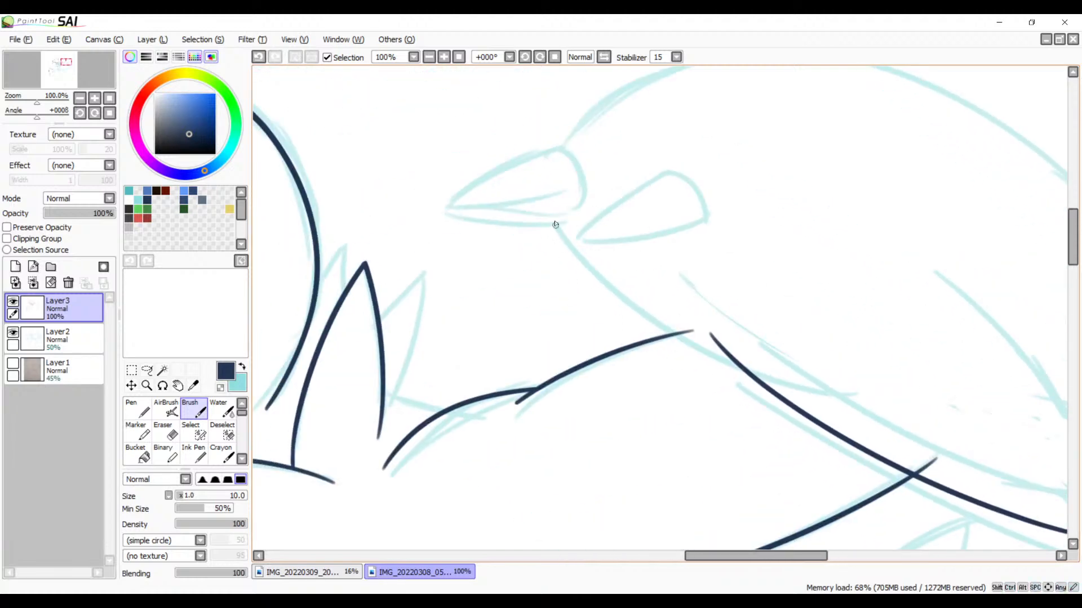
mouse_move(555, 224)
mouse_down()
mouse_move(731, 366)
mouse_move(822, 394)
mouse_up()
key(ctrl+z)
drag(555, 217, 664, 331)
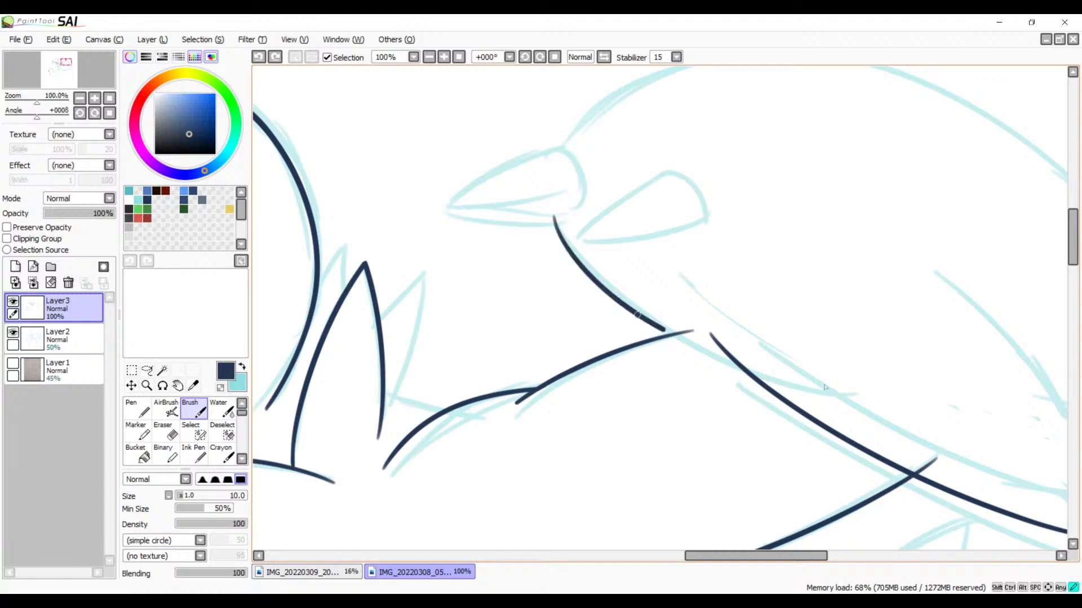
drag(824, 388, 876, 391)
key(ctrl+z)
drag(557, 231, 913, 420)
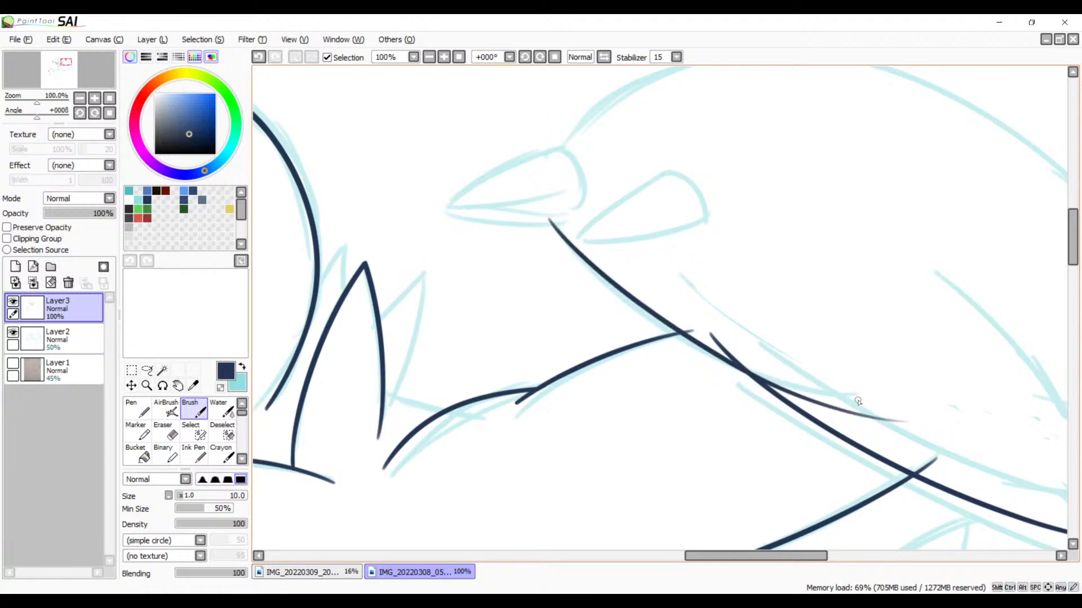
Step: Erase the line ends sticking out above the throat line where the short curved line and the body curve meet it
drag(808, 406, 621, 337)
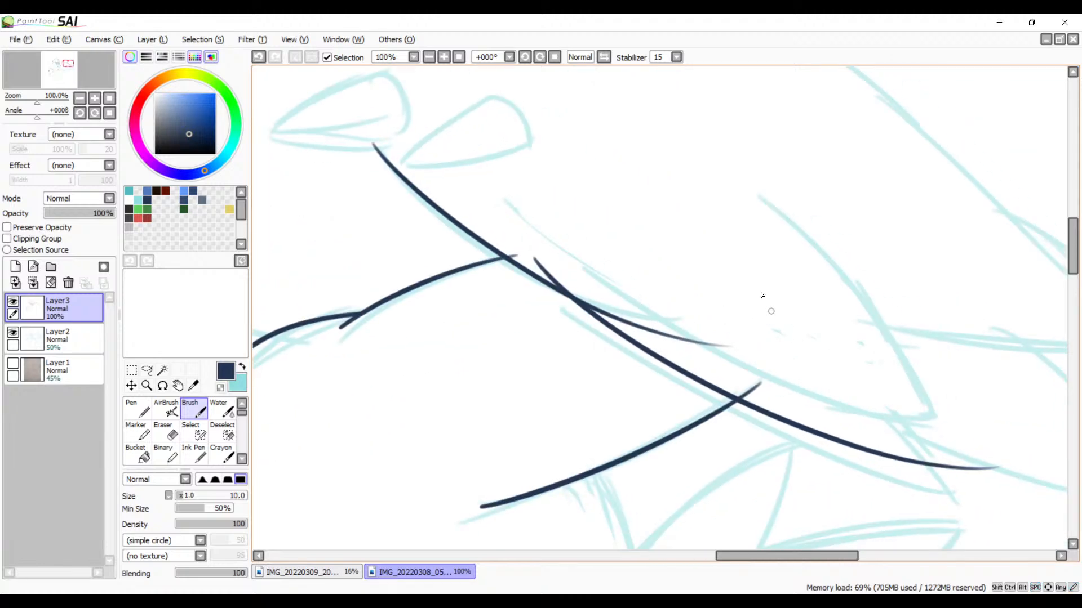
click(443, 57)
click(444, 57)
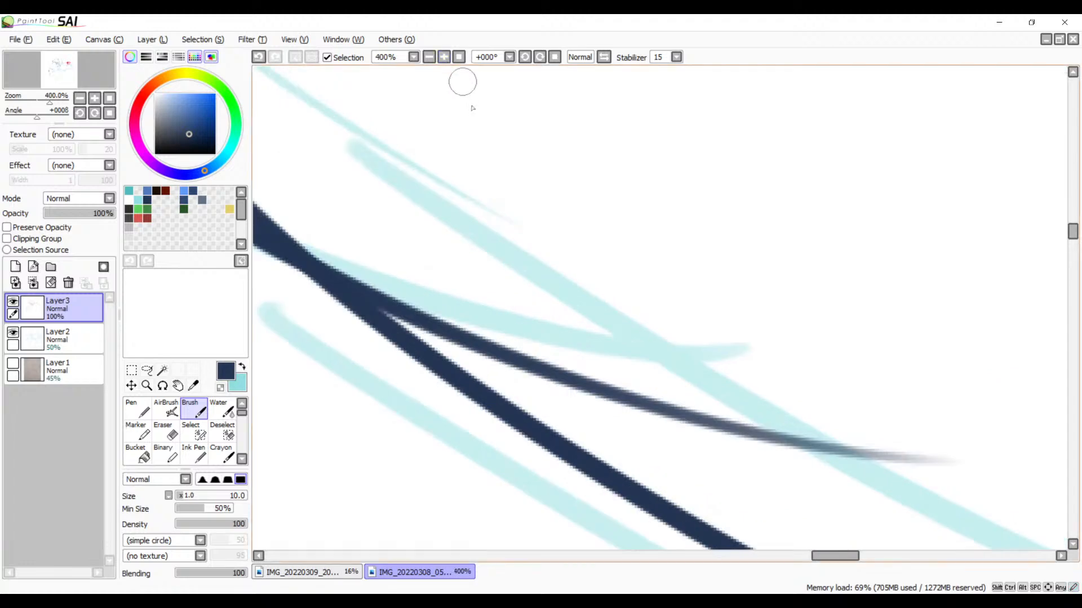
mouse_move(490, 149)
mouse_down()
mouse_move(865, 342)
mouse_move(606, 193)
mouse_up()
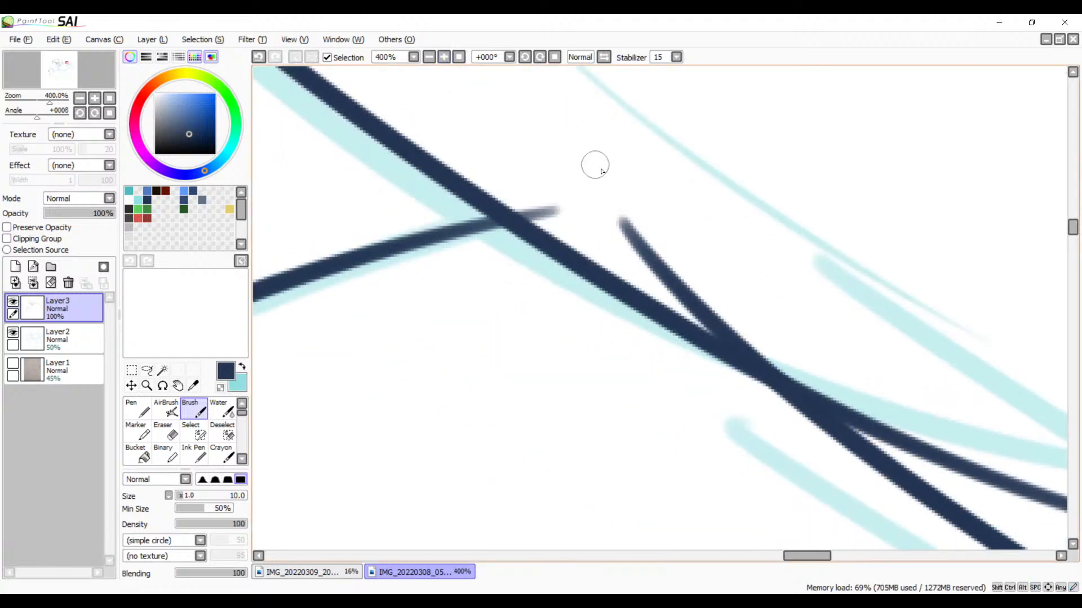
key(e)
mouse_move(537, 191)
mouse_down()
mouse_move(536, 206)
mouse_move(525, 200)
mouse_up()
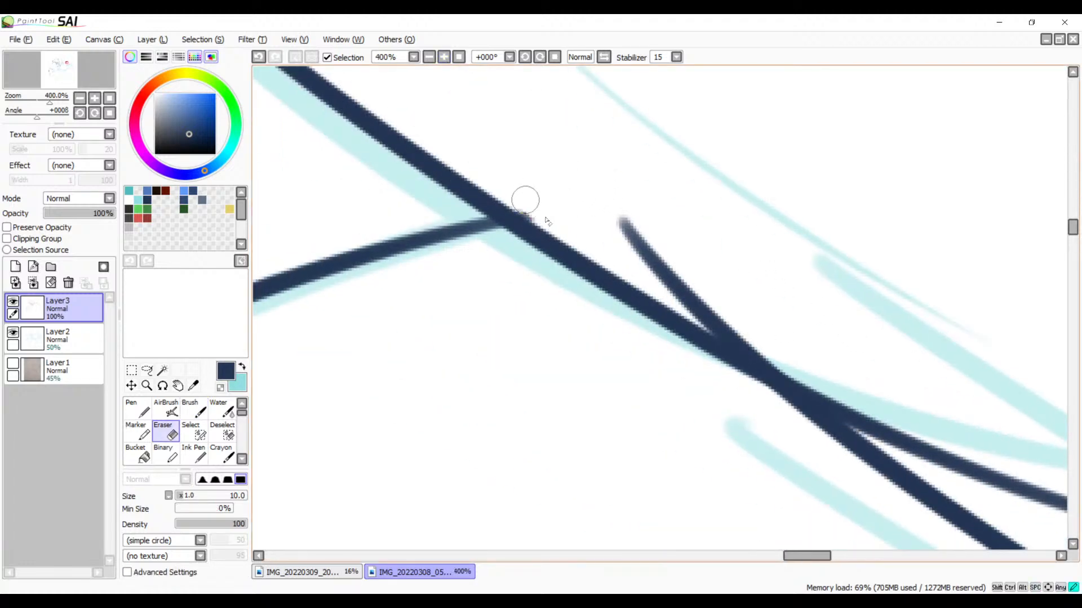
mouse_move(623, 206)
mouse_down()
mouse_move(682, 258)
mouse_move(675, 266)
mouse_move(644, 247)
mouse_move(646, 263)
mouse_move(728, 310)
mouse_move(654, 293)
mouse_move(828, 358)
mouse_up()
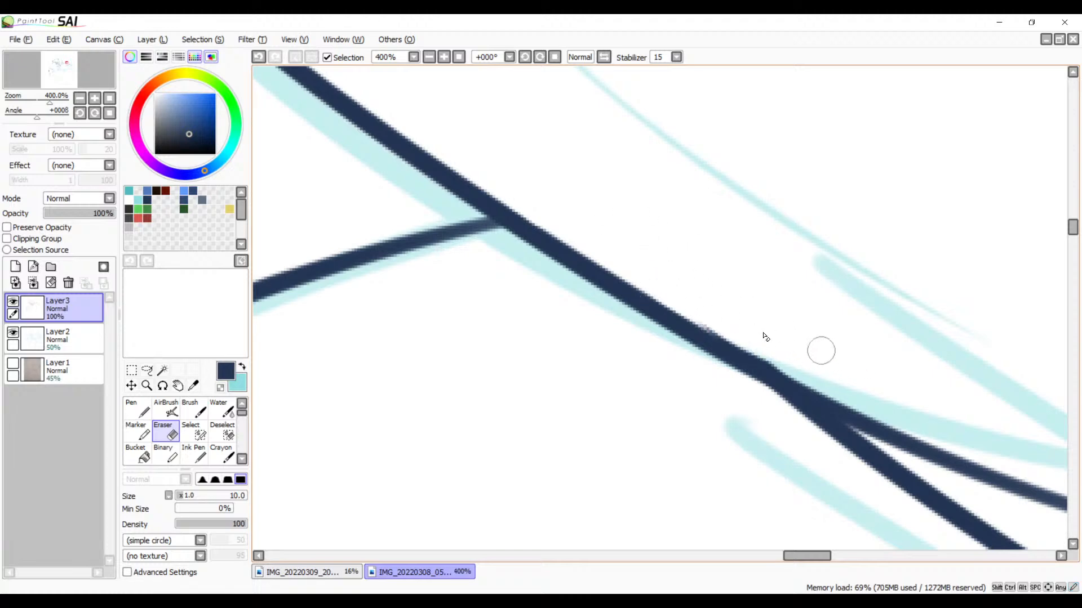
drag(701, 312, 864, 379)
mouse_move(718, 320)
mouse_down()
mouse_move(833, 379)
mouse_move(690, 309)
mouse_move(819, 353)
mouse_move(708, 316)
mouse_move(844, 373)
mouse_up()
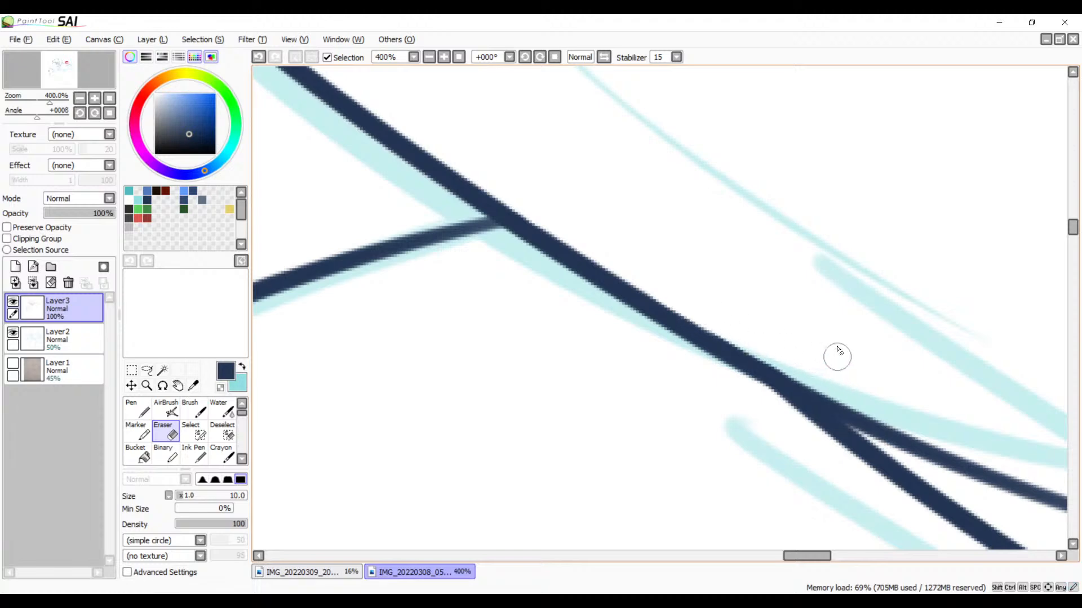
Step: Darken the faded end of the short curved line with the Brush so it joins the throat line solidly
mouse_move(748, 301)
mouse_down()
mouse_move(737, 338)
mouse_move(748, 310)
mouse_up()
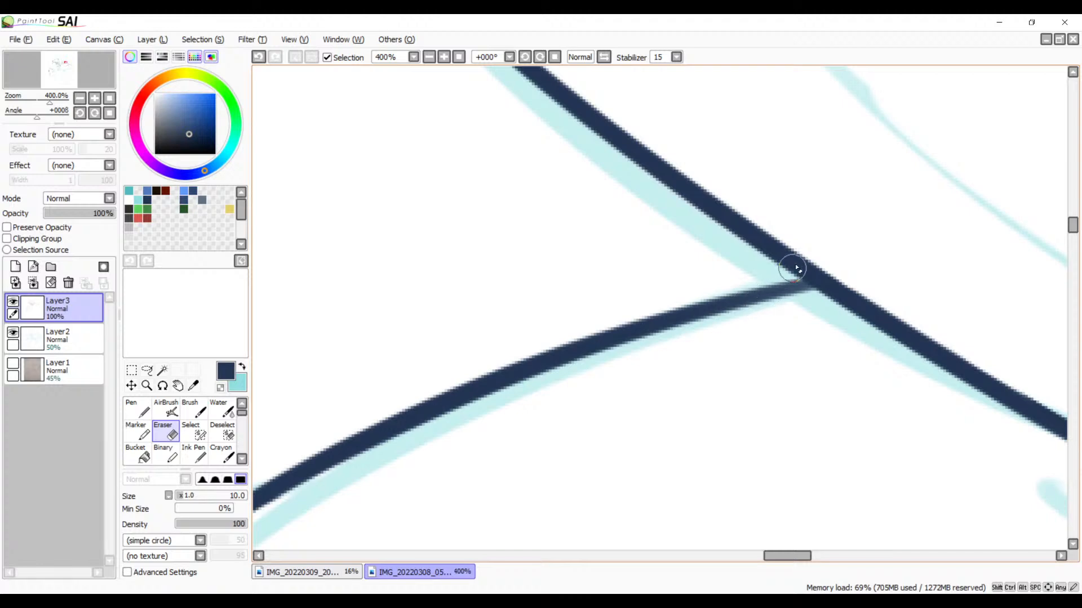
key(b)
drag(807, 331, 740, 248)
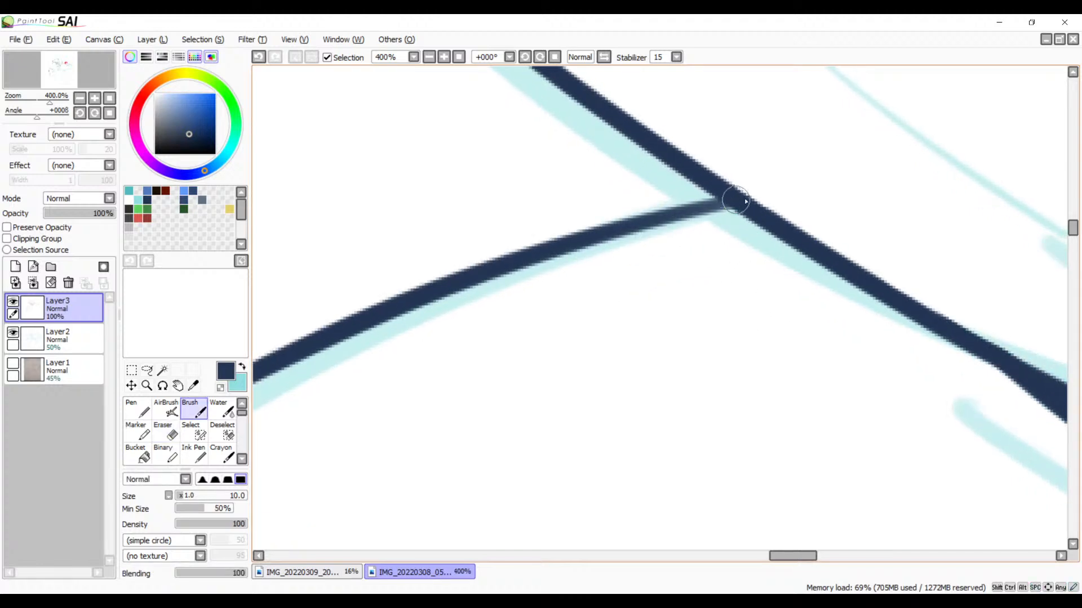
drag(736, 201, 656, 222)
key(ctrl+z)
drag(732, 202, 629, 228)
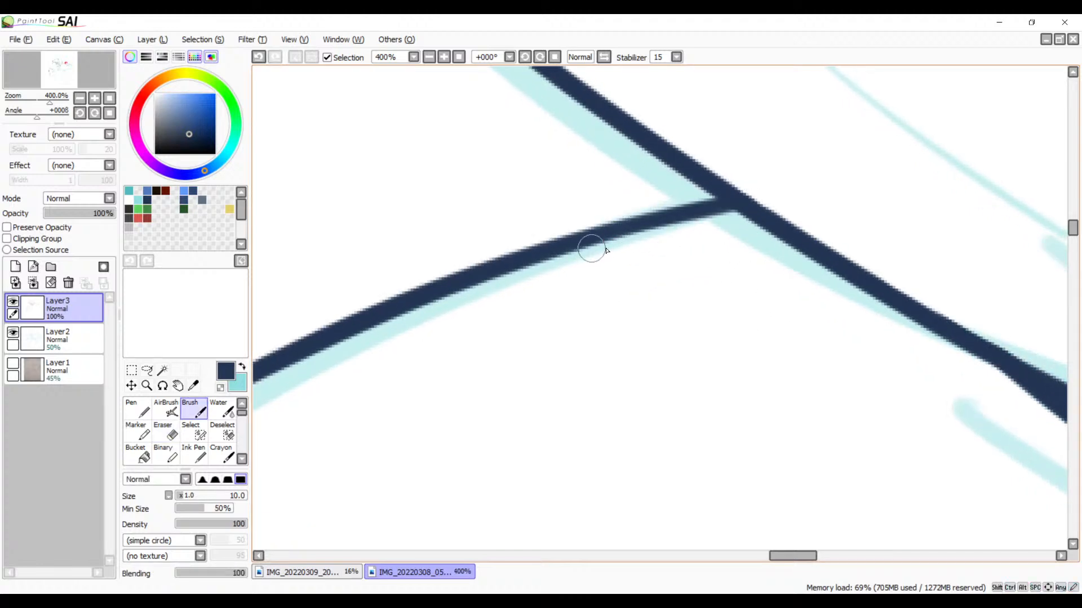
Step: Ink the lower edge of the beak from its tip past the start of the throat line
drag(788, 217, 810, 345)
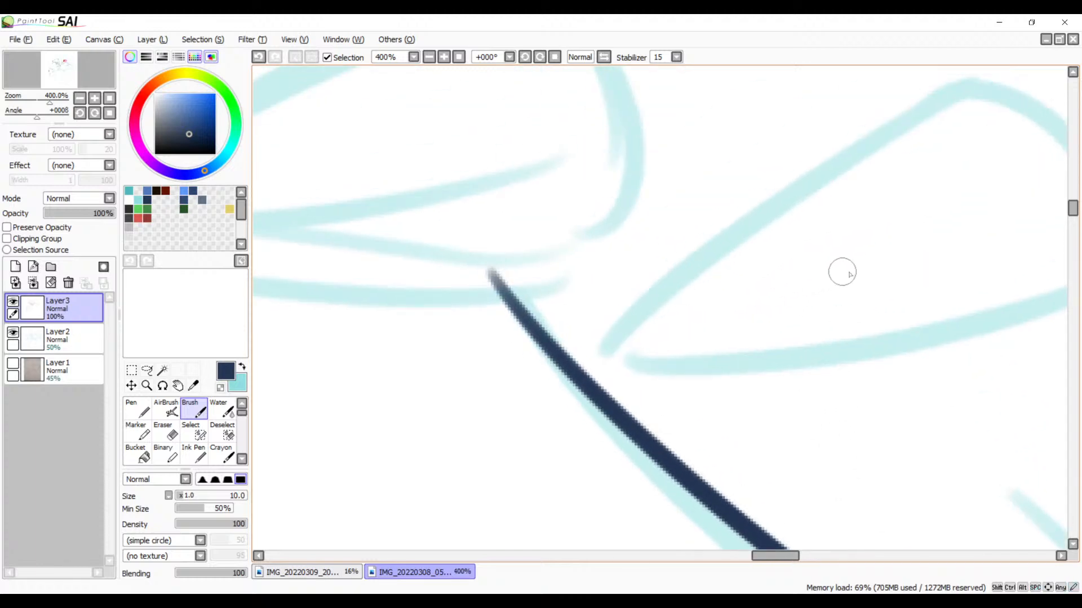
drag(686, 326, 933, 336)
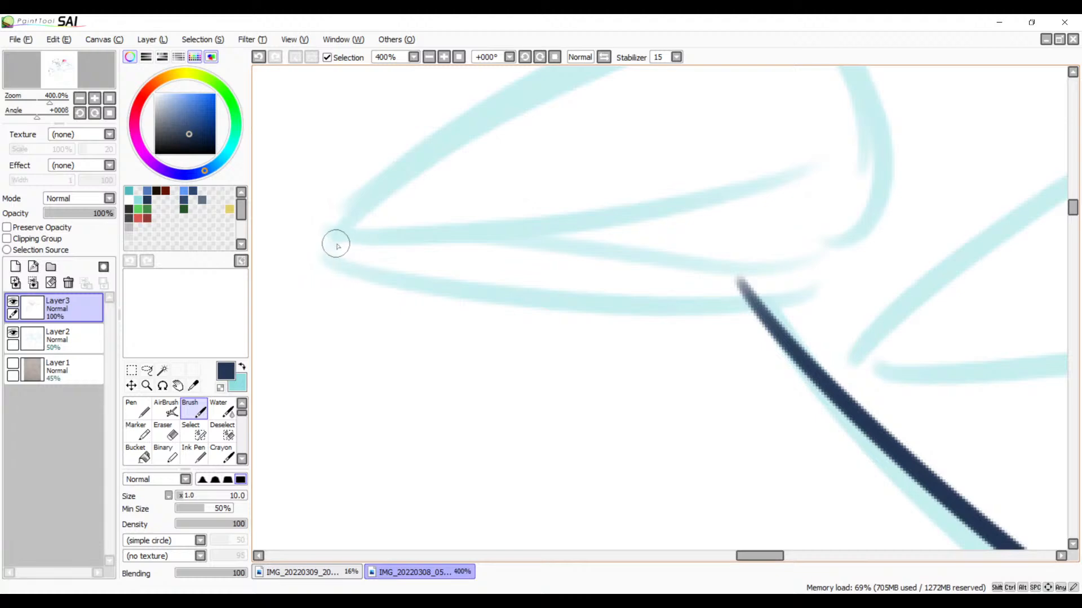
drag(336, 243, 840, 249)
key(ctrl+z)
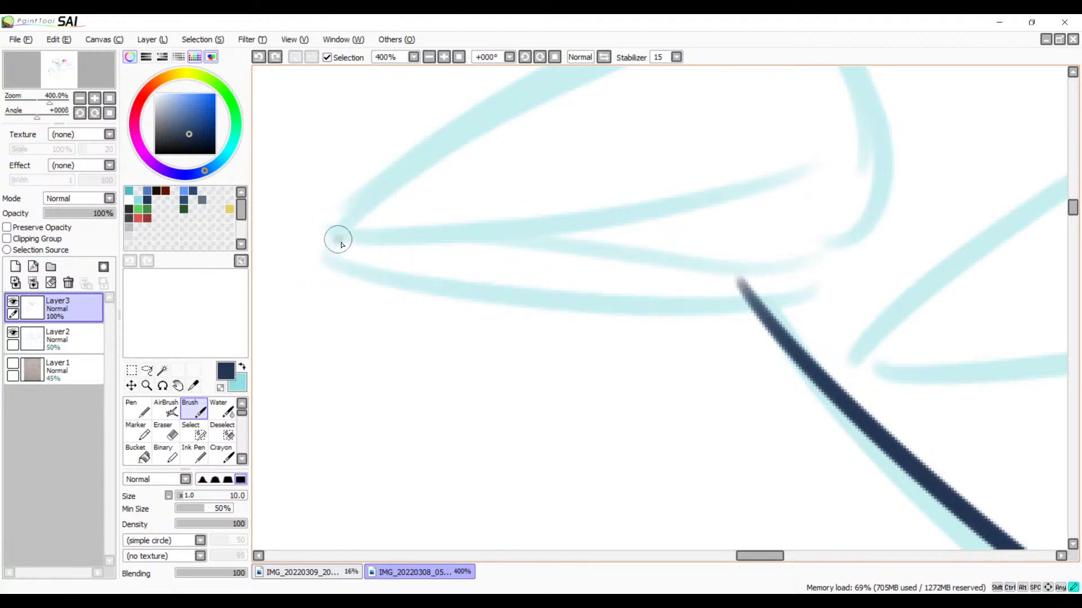
drag(338, 239, 843, 244)
key(ctrl+z)
drag(335, 246, 903, 271)
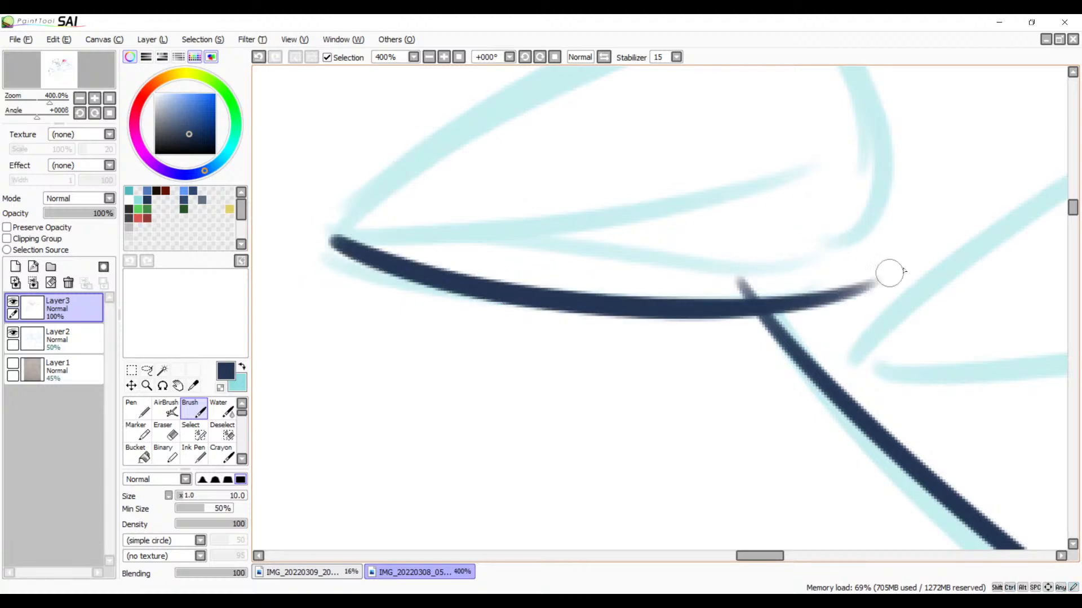
Step: Ink the upper edge of the beak from the forehead down past the beak's tip
drag(806, 284, 853, 274)
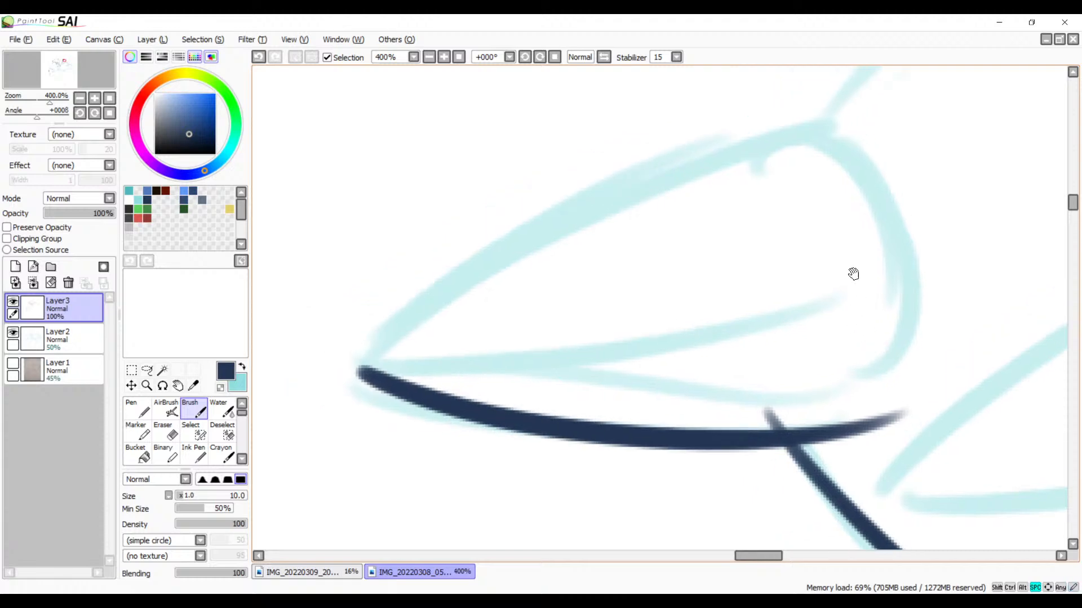
drag(825, 139, 285, 454)
key(ctrl+z)
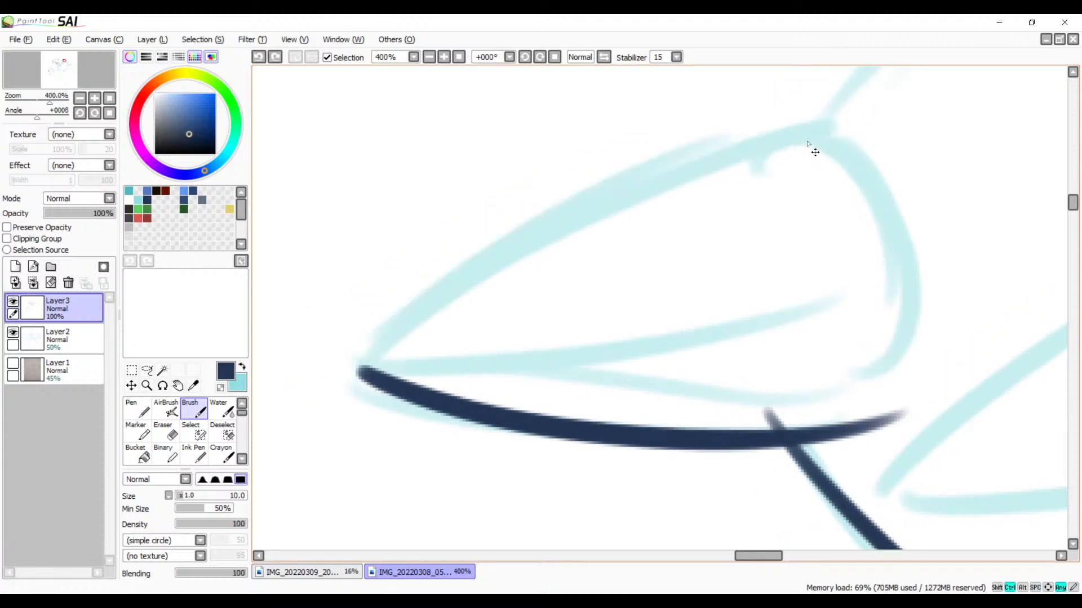
drag(824, 131, 273, 455)
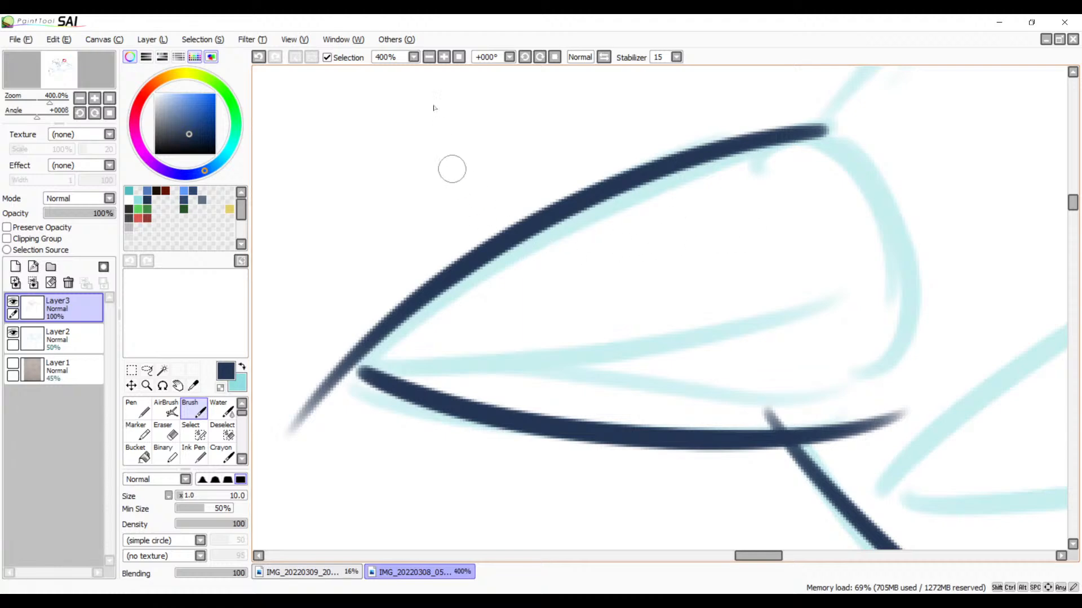
Step: Join the upper and lower beak lines at the tip with a rounded corner stroke
click(444, 58)
click(444, 58)
drag(585, 255, 884, 145)
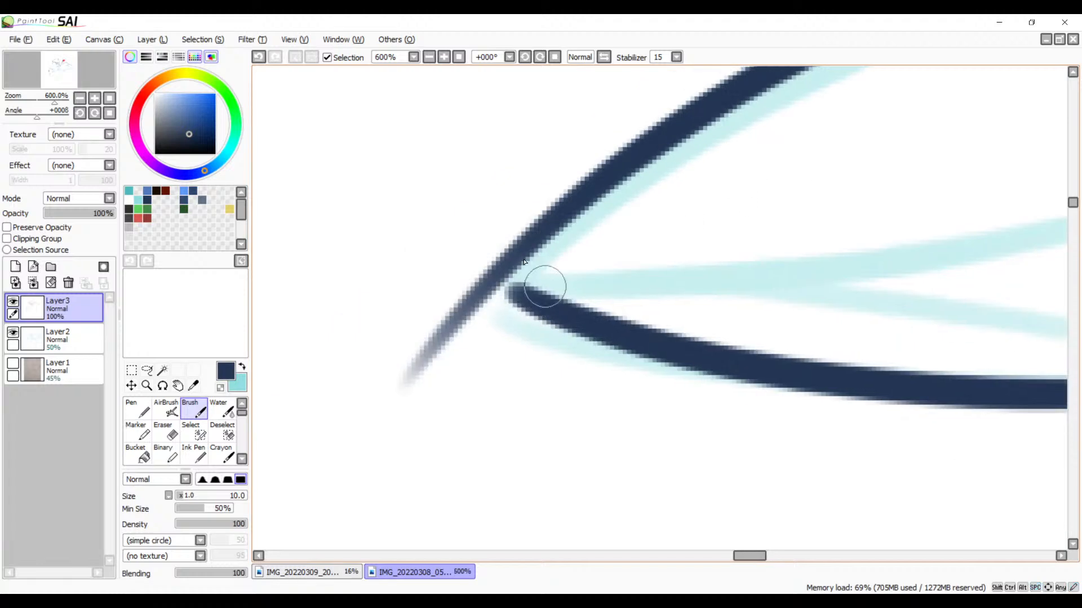
drag(555, 211, 505, 291)
key(ctrl+z)
drag(562, 215, 524, 313)
key(ctrl+z)
drag(550, 225, 564, 325)
key(ctrl+z)
drag(531, 238, 564, 309)
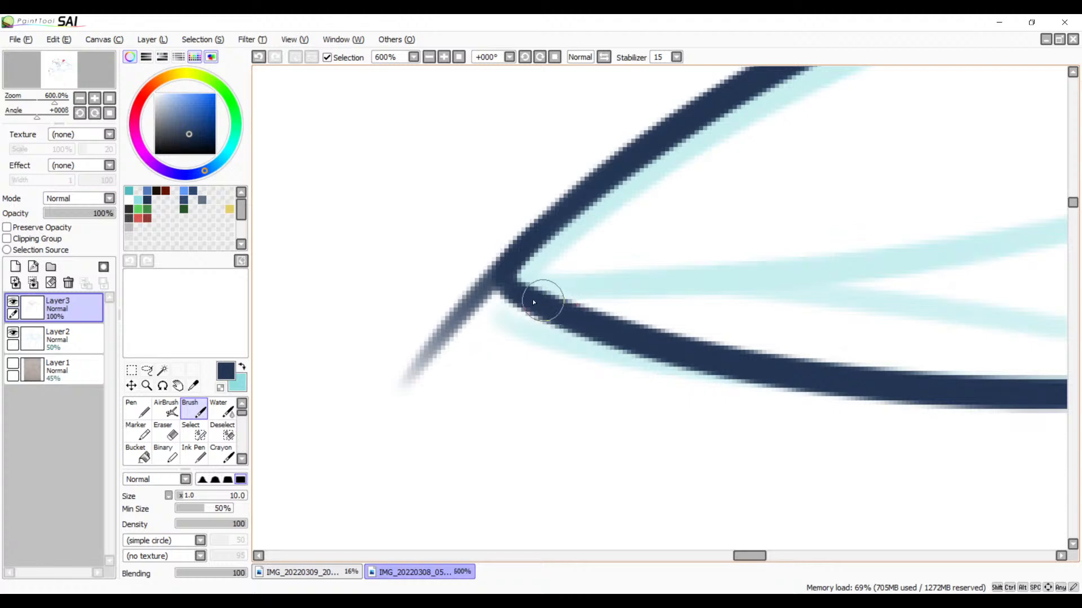
drag(499, 276, 577, 321)
Step: Erase the excess tail of the upper beak line that extends beyond the beak's tip
key(e)
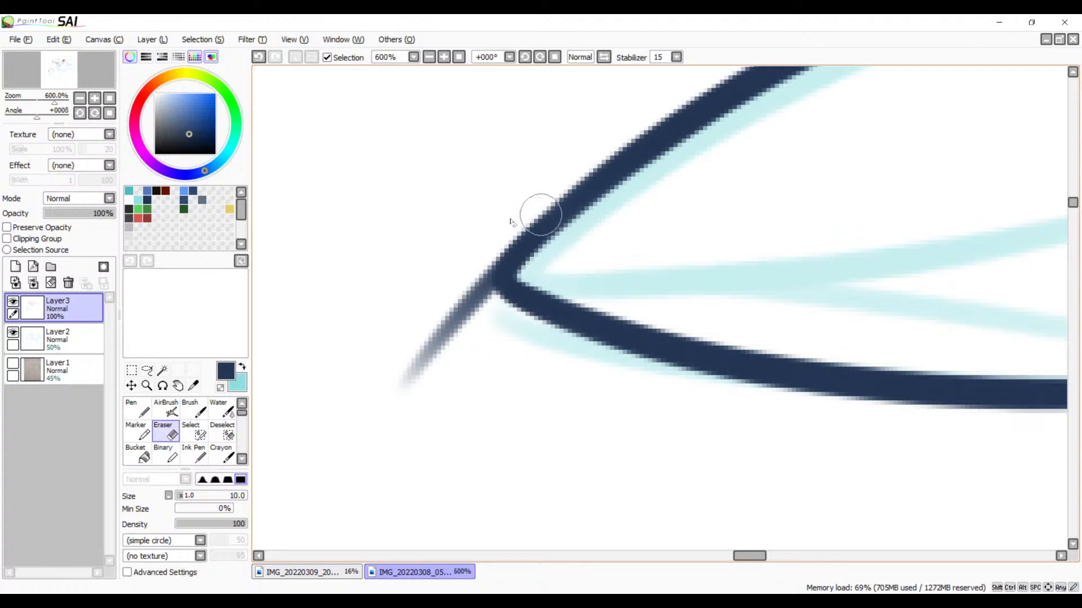
mouse_move(466, 248)
mouse_down()
mouse_move(483, 321)
mouse_move(478, 244)
mouse_move(468, 254)
mouse_move(486, 311)
mouse_up()
drag(473, 268, 494, 314)
key(ctrl+z)
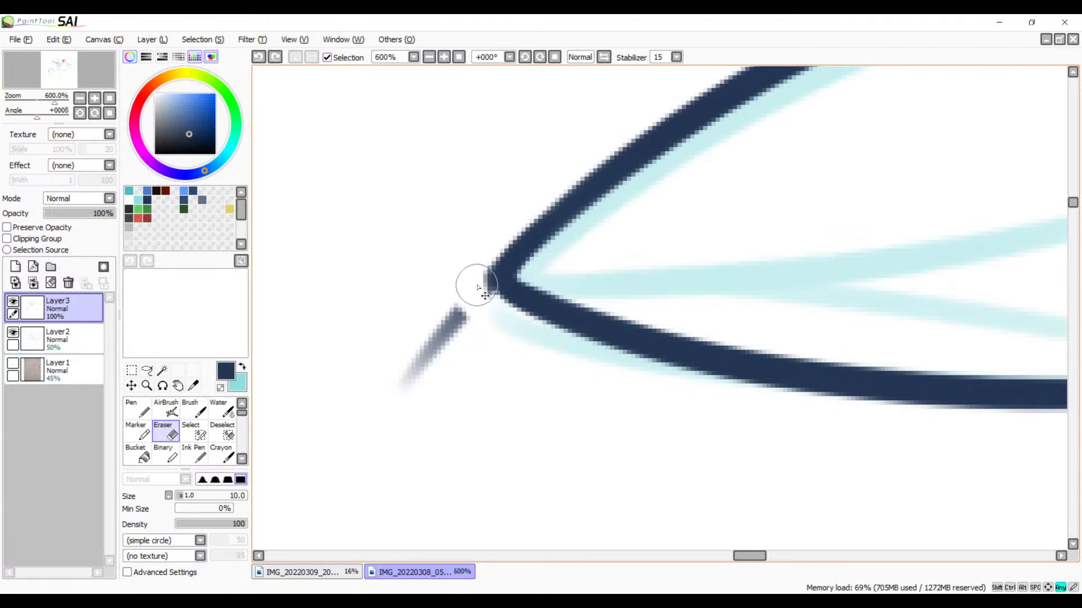
drag(479, 256, 481, 307)
mouse_move(476, 263)
mouse_down()
mouse_move(456, 309)
mouse_move(401, 371)
mouse_up()
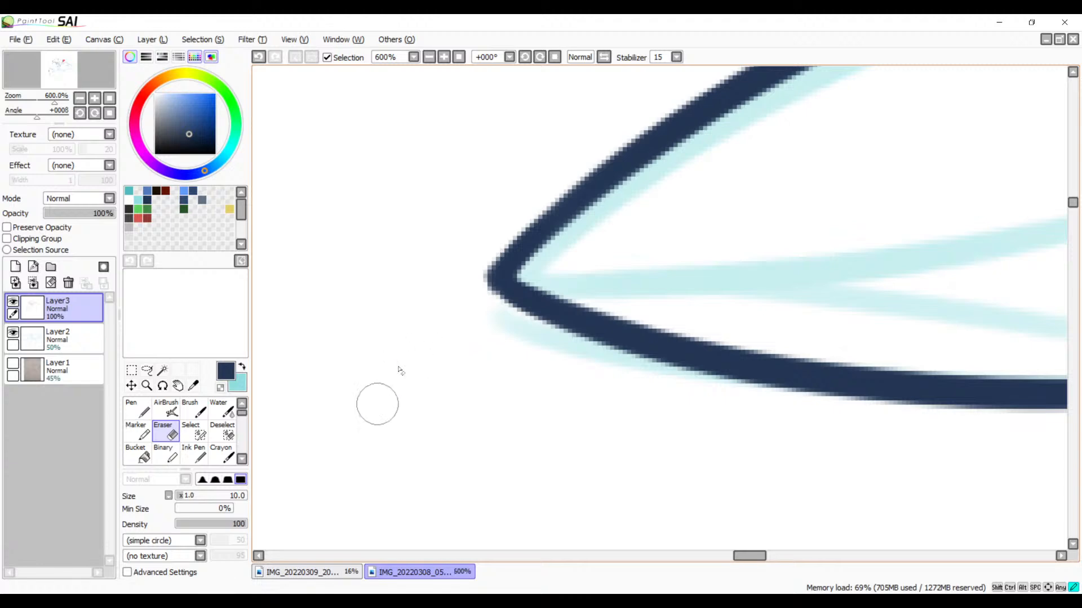
Step: Examine the inked upper beak line up to the forehead and the overall shape of the beak
drag(641, 258, 394, 381)
drag(635, 234, 336, 425)
drag(580, 299, 761, 177)
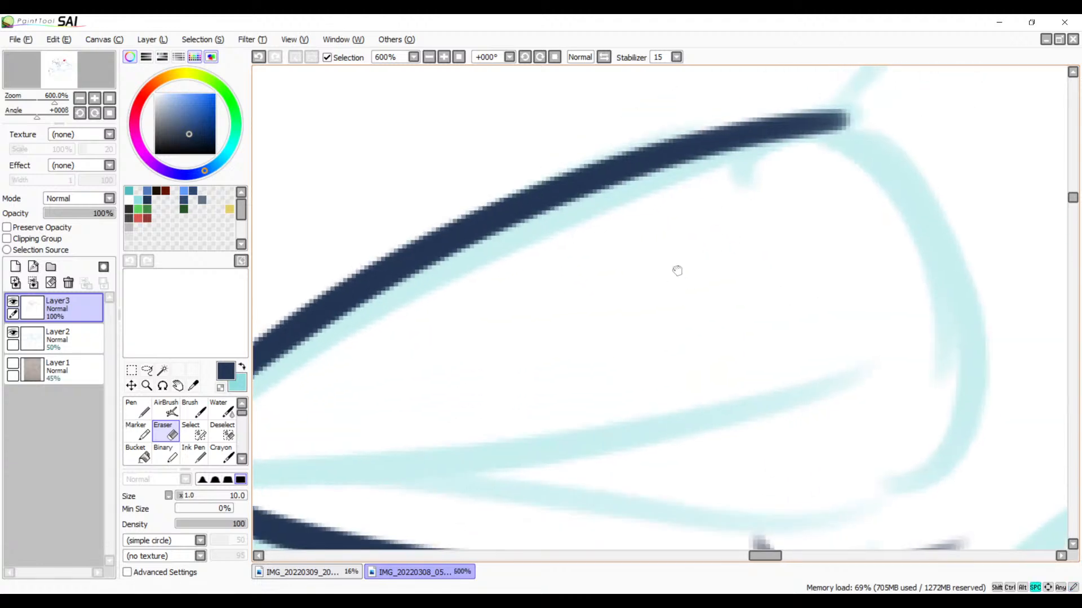
drag(677, 271, 573, 382)
drag(643, 292, 510, 414)
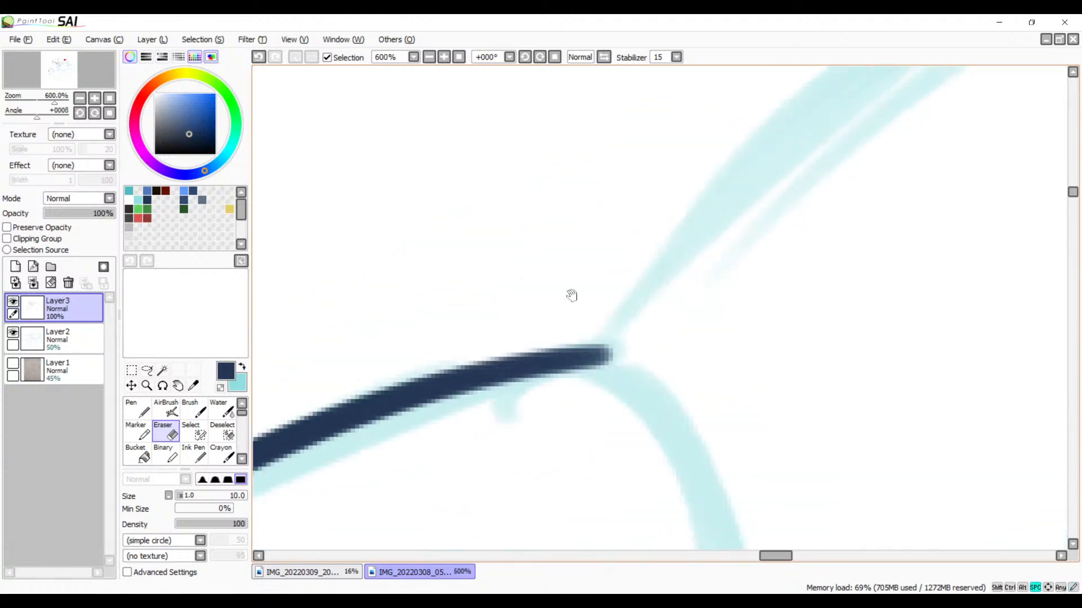
click(429, 57)
click(429, 57)
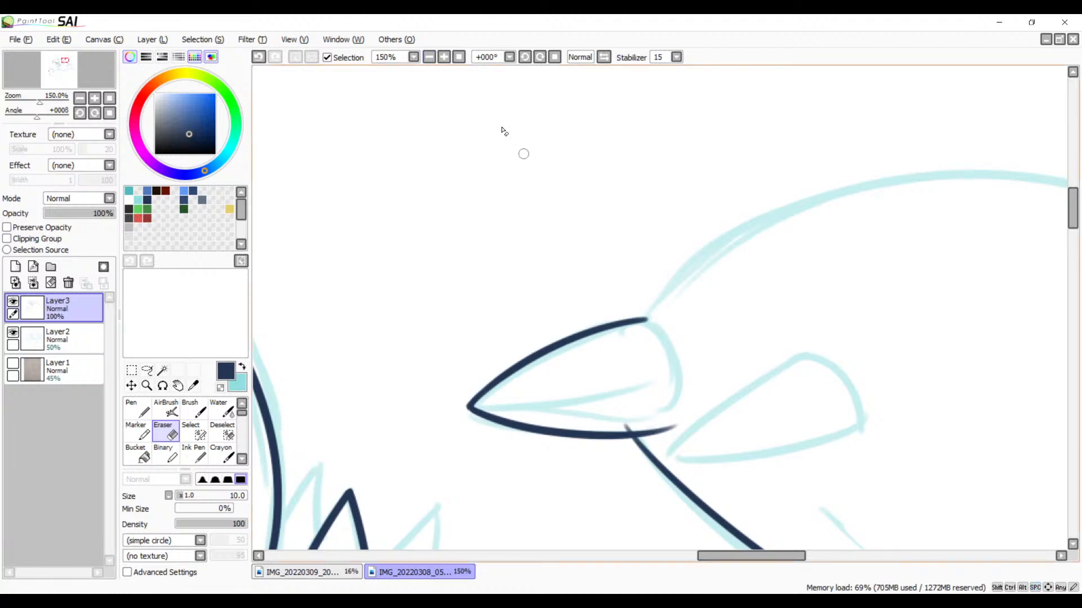
Step: Ink the curved back edge of the beak with the Brush, from the upper beak line down to the lower beak line
click(444, 57)
click(444, 57)
click(444, 57)
click(444, 57)
drag(534, 470, 700, 160)
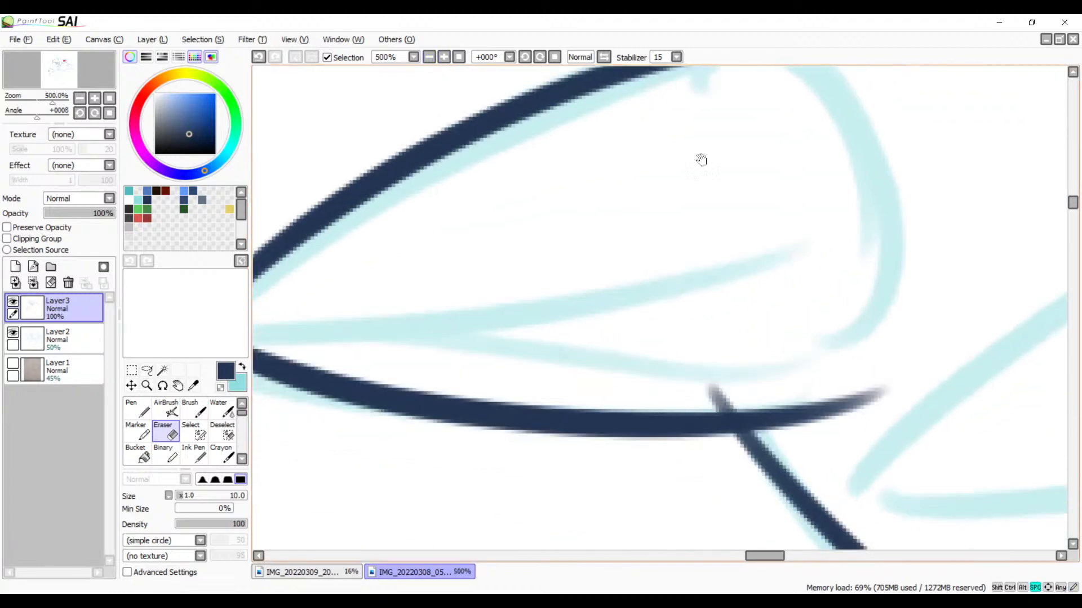
drag(725, 373, 681, 374)
drag(717, 285, 688, 367)
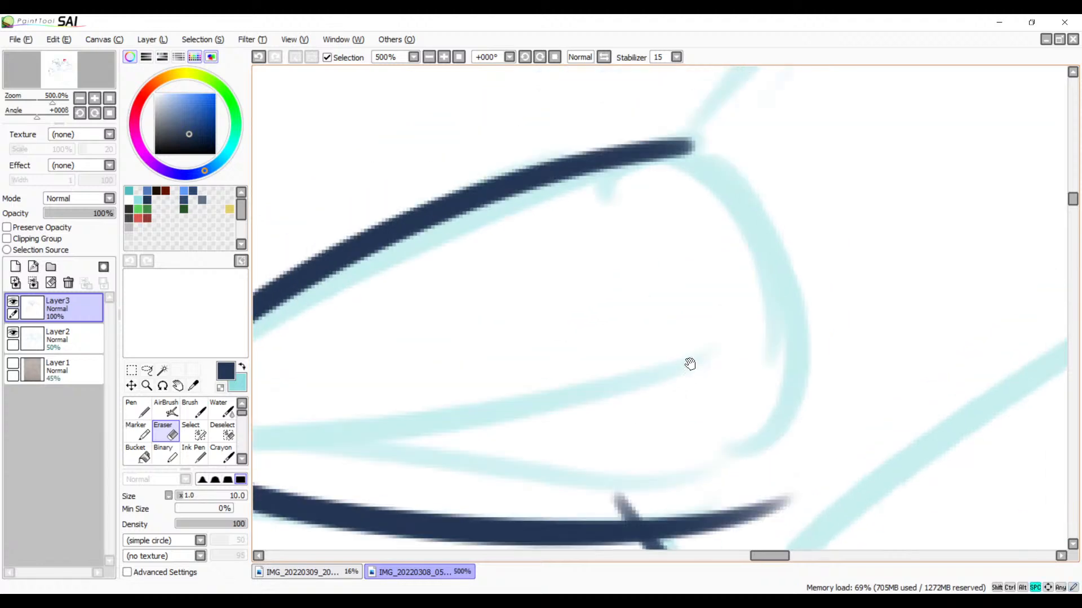
key(b)
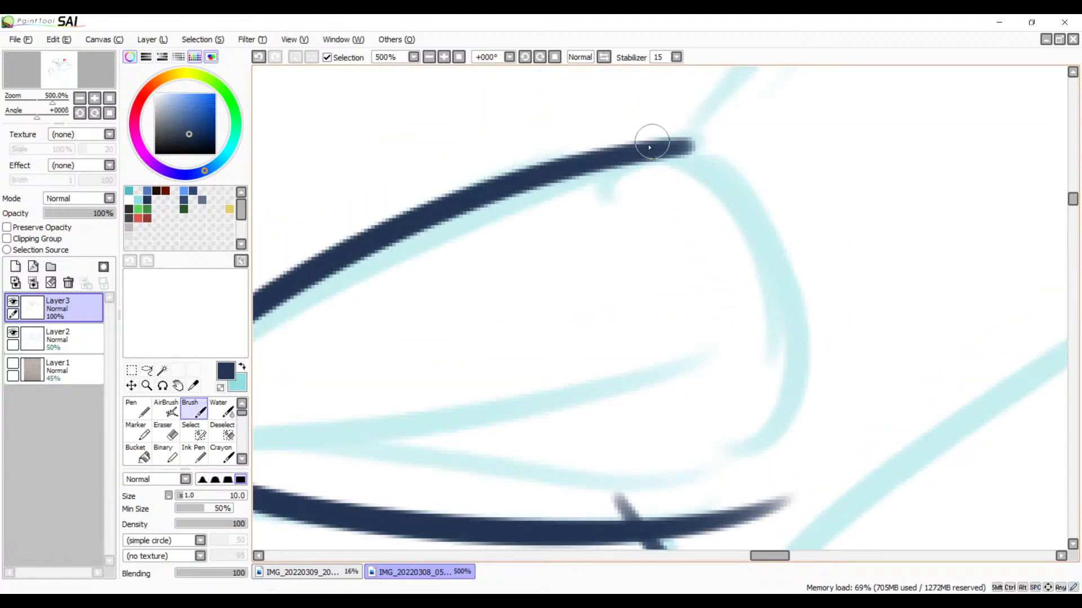
drag(633, 150, 688, 494)
key(ctrl+z)
mouse_move(635, 154)
mouse_down()
mouse_move(777, 217)
mouse_move(729, 466)
mouse_up()
key(ctrl+z)
mouse_move(642, 151)
mouse_down()
mouse_move(771, 248)
mouse_move(712, 510)
mouse_move(751, 331)
mouse_up()
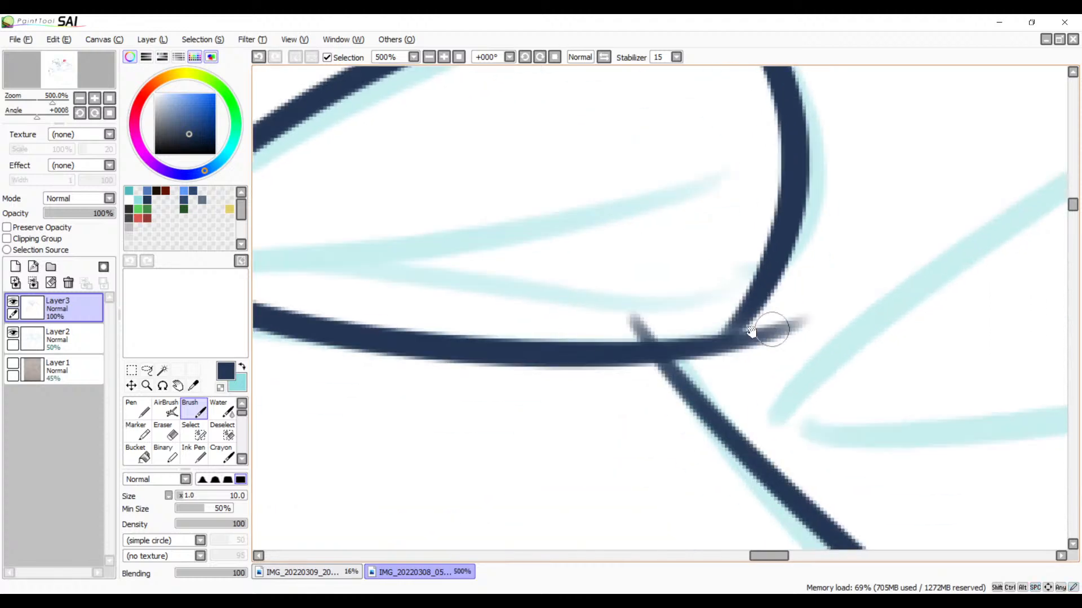
drag(761, 280, 724, 341)
key(ctrl+z)
mouse_move(768, 289)
mouse_down()
mouse_move(697, 346)
mouse_move(690, 291)
mouse_up()
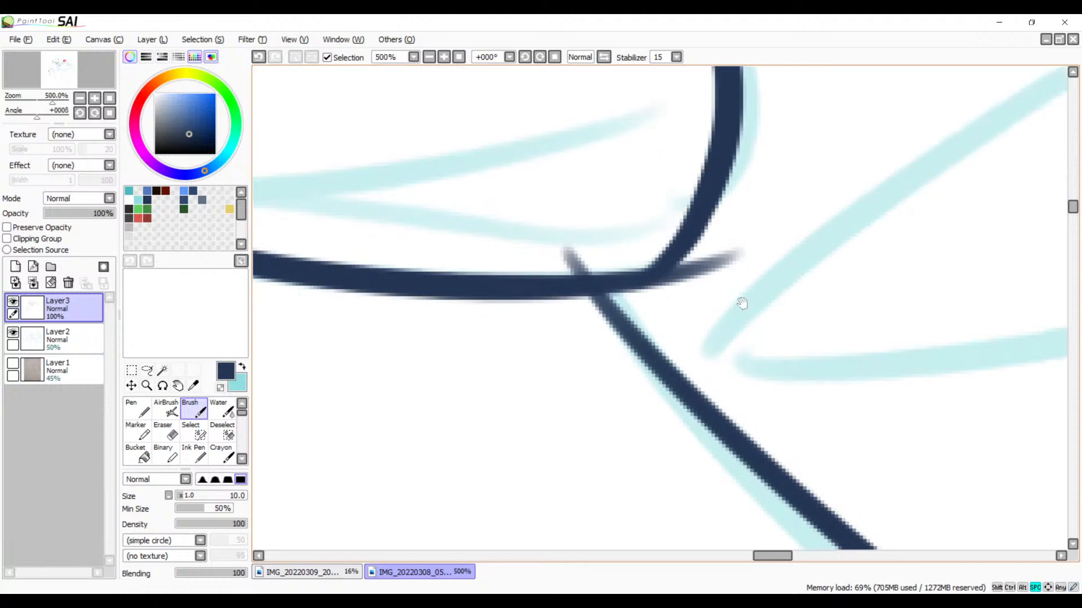
Step: Erase the throat line's stub above the lower beak line and the lower line's tail beyond the back corner
drag(734, 343, 841, 322)
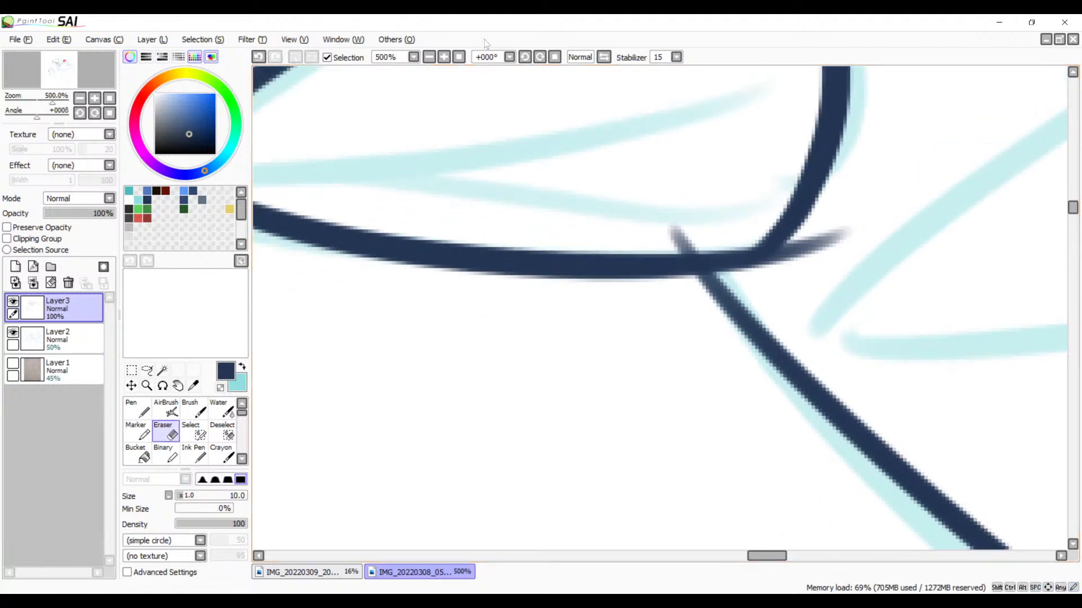
click(444, 57)
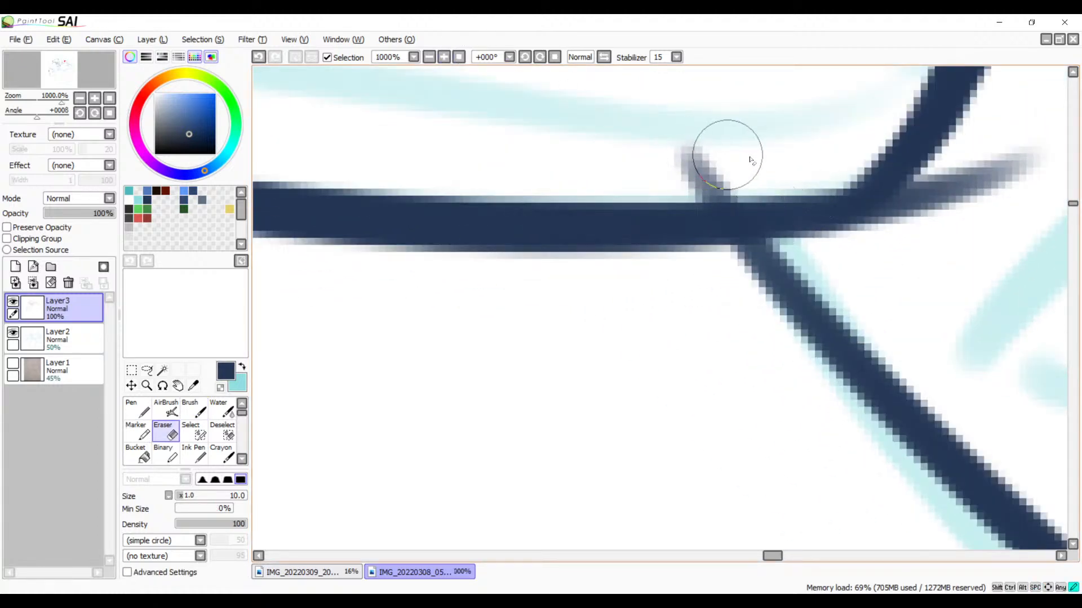
drag(848, 255, 643, 292)
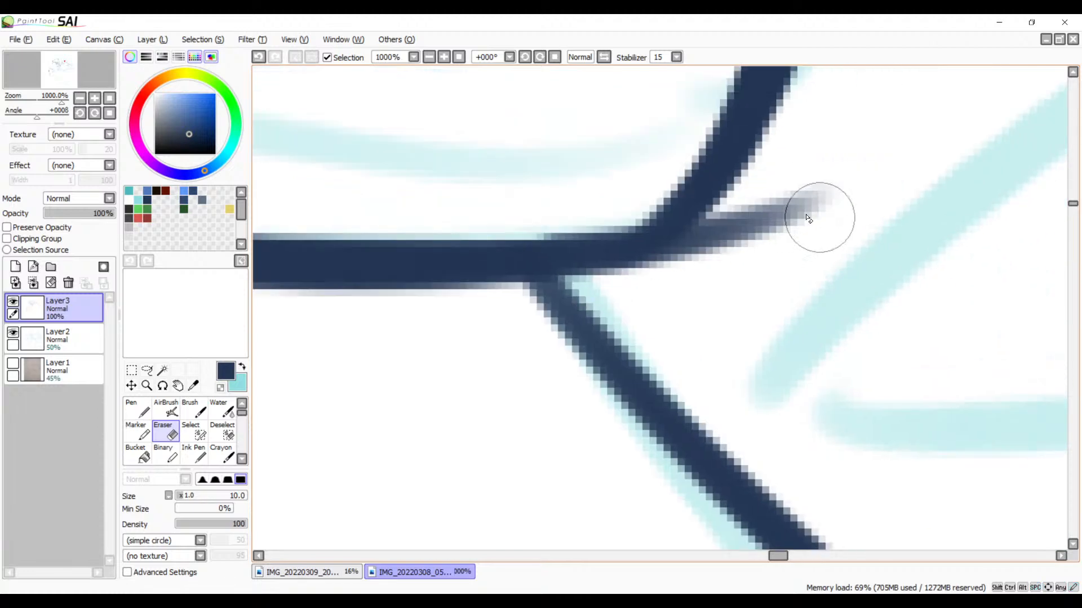
mouse_move(773, 224)
mouse_down()
mouse_move(697, 267)
mouse_move(750, 212)
mouse_move(667, 286)
mouse_move(717, 256)
mouse_up()
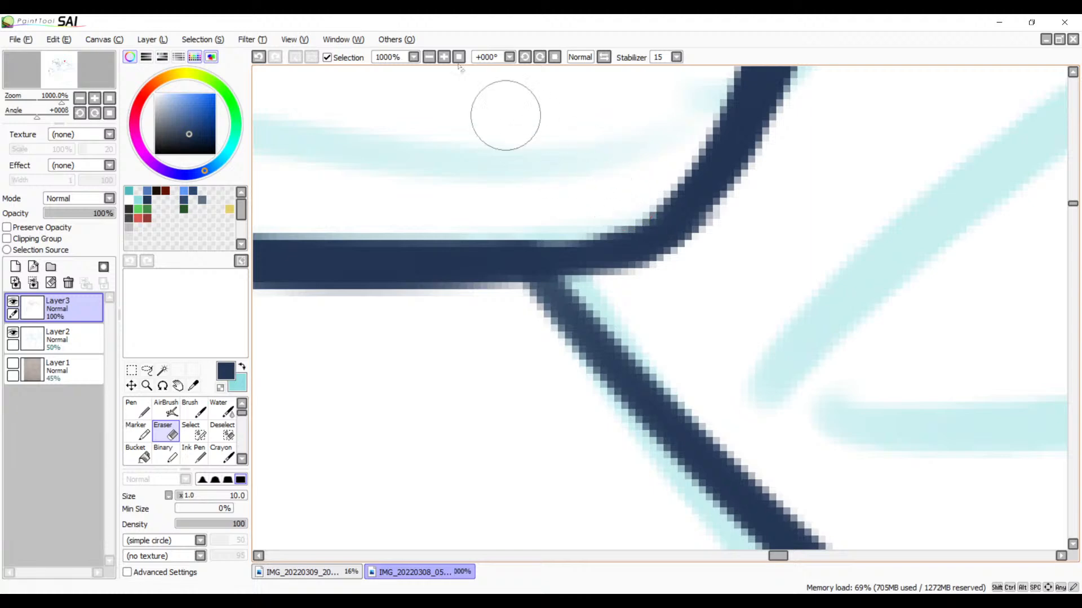
Step: Erase the rough outer edge where the upper beak line meets the curved back edge
click(431, 57)
click(431, 57)
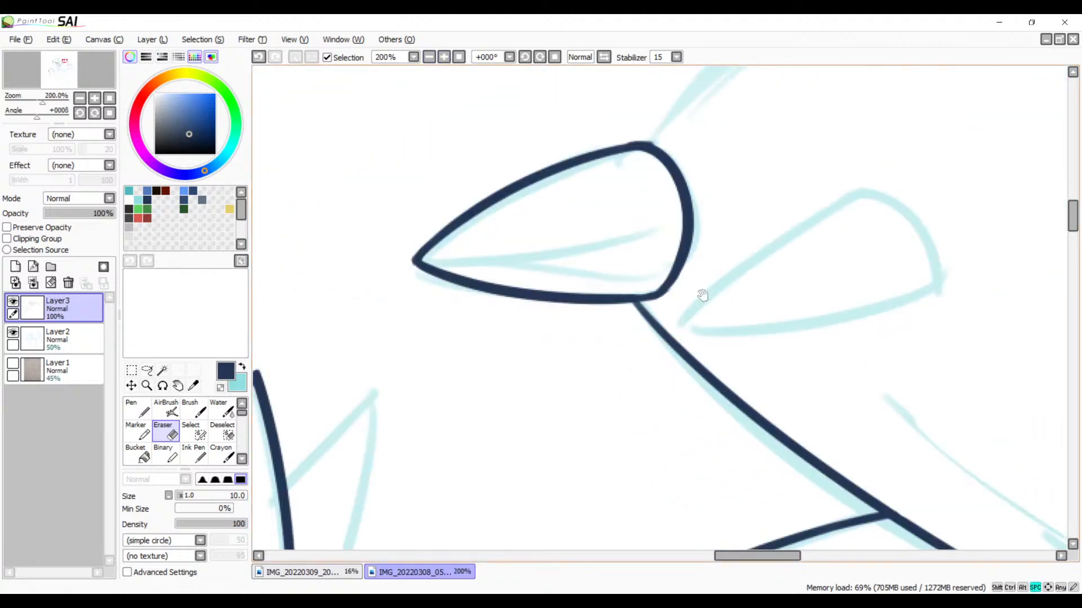
drag(702, 296, 648, 291)
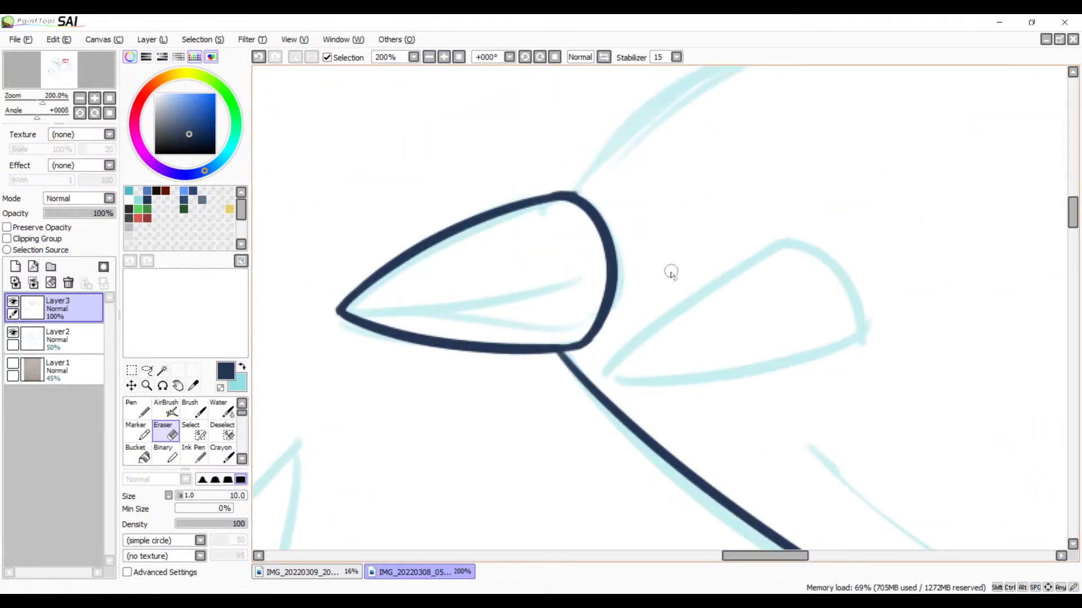
click(443, 56)
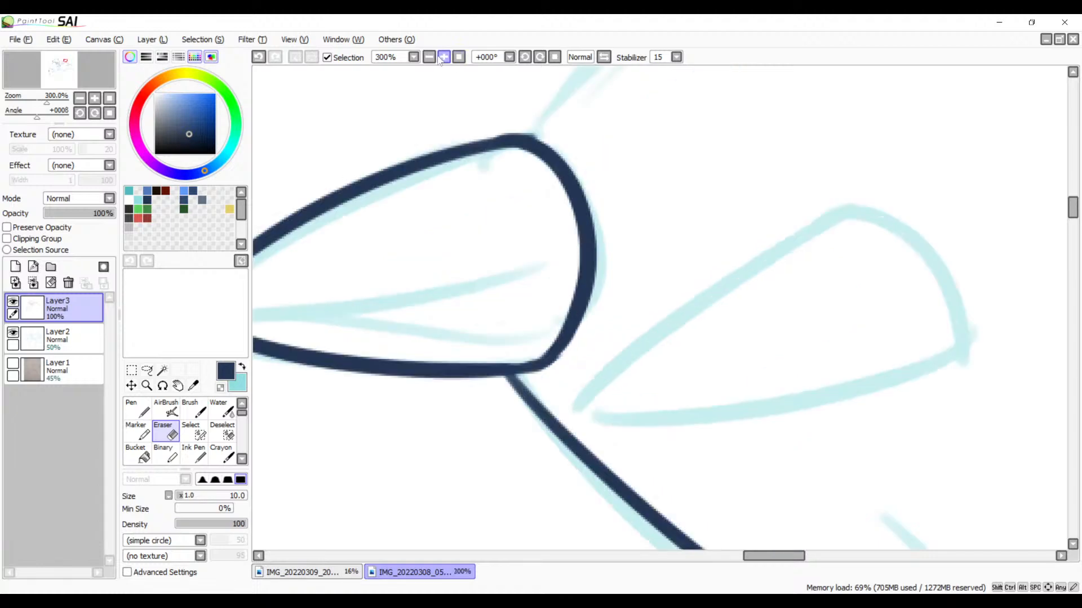
click(444, 57)
click(444, 57)
drag(470, 186, 753, 360)
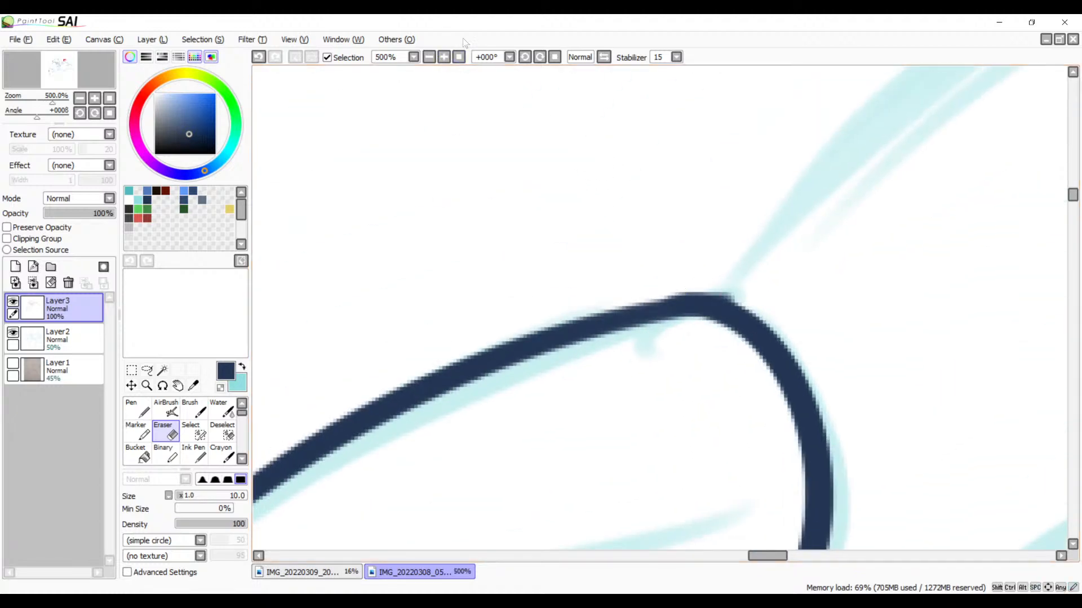
click(442, 58)
click(442, 58)
drag(717, 258, 581, 240)
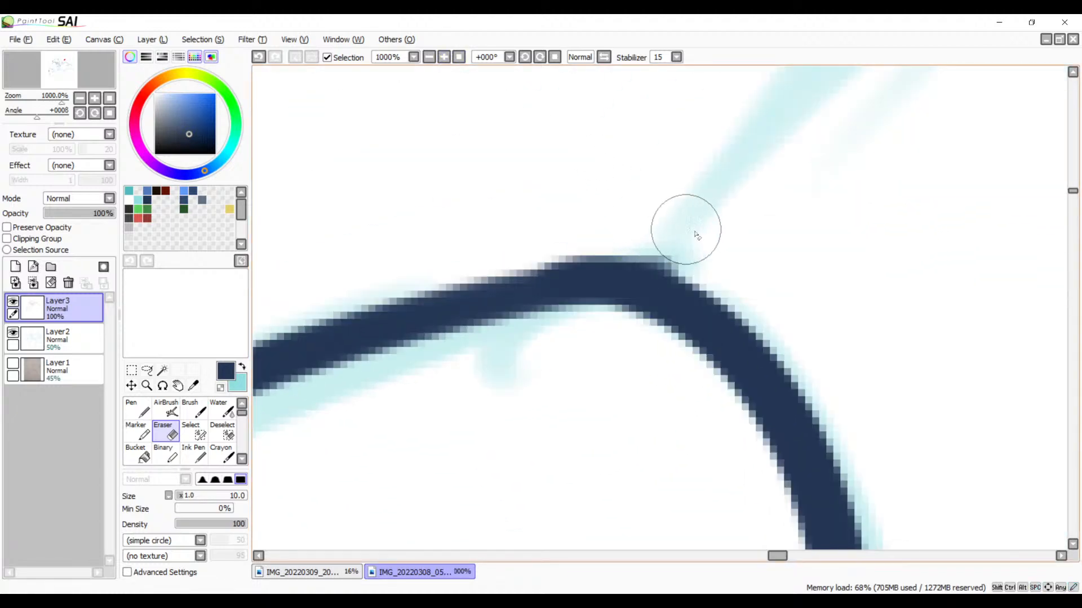
mouse_move(712, 232)
mouse_down()
mouse_move(756, 249)
mouse_move(683, 229)
mouse_move(514, 252)
mouse_move(704, 235)
mouse_move(566, 237)
mouse_up()
drag(753, 271, 569, 233)
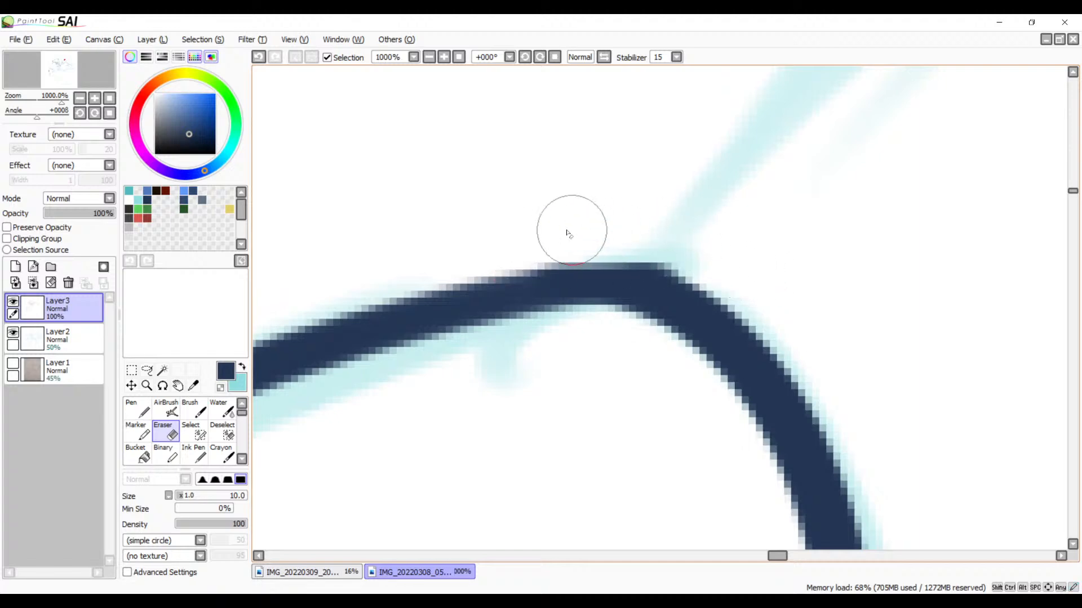
Step: Ink the upper line of the teardrop shape behind the beak with the Brush, extending it across the throat line
click(429, 57)
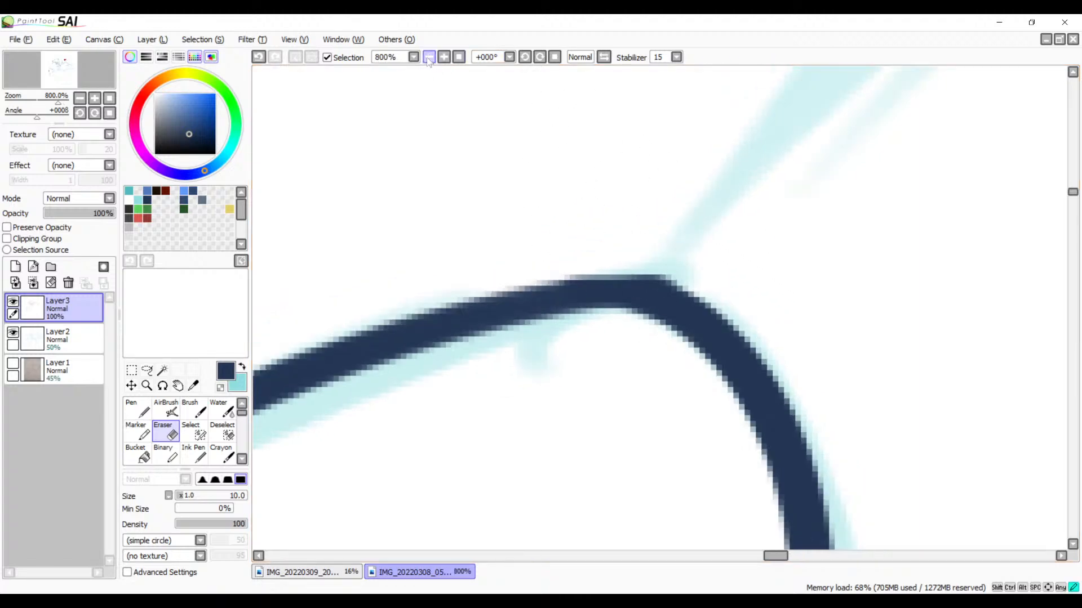
click(429, 57)
click(429, 57)
click(430, 57)
click(429, 57)
mouse_move(701, 331)
mouse_down()
mouse_move(615, 266)
mouse_move(640, 270)
mouse_move(673, 204)
mouse_up()
key(b)
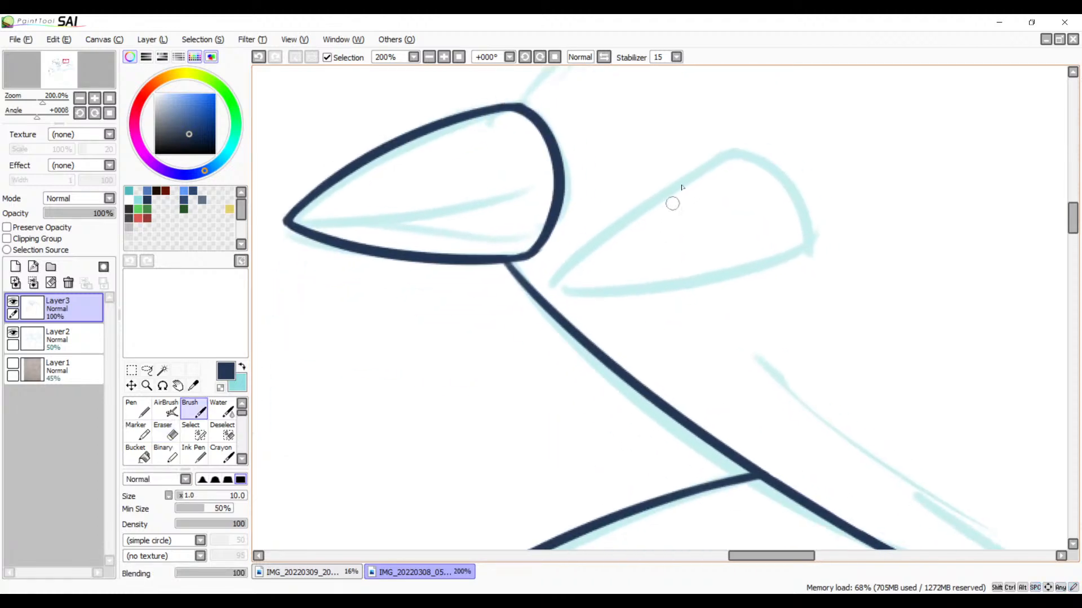
drag(711, 149, 448, 308)
key(ctrl+z)
mouse_move(711, 152)
mouse_down()
mouse_move(802, 269)
mouse_move(799, 243)
mouse_up()
key(ctrl+z)
Step: Ink the lower curve of the teardrop shape, redrawing the stroke from its pointed tip until it flows smoothly
drag(475, 299, 773, 259)
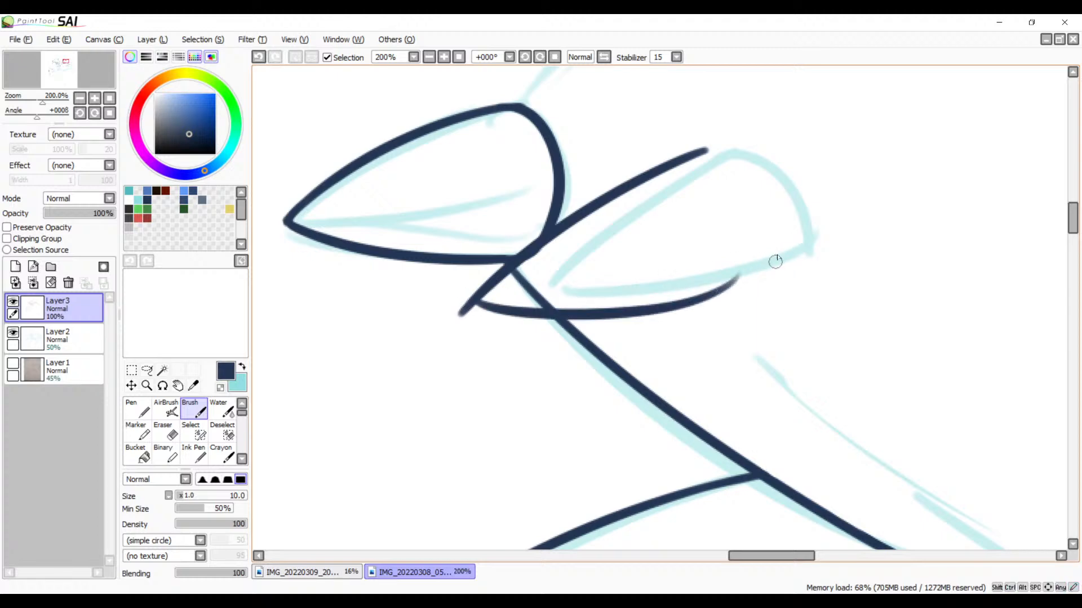
key(ctrl+z)
drag(476, 298, 808, 265)
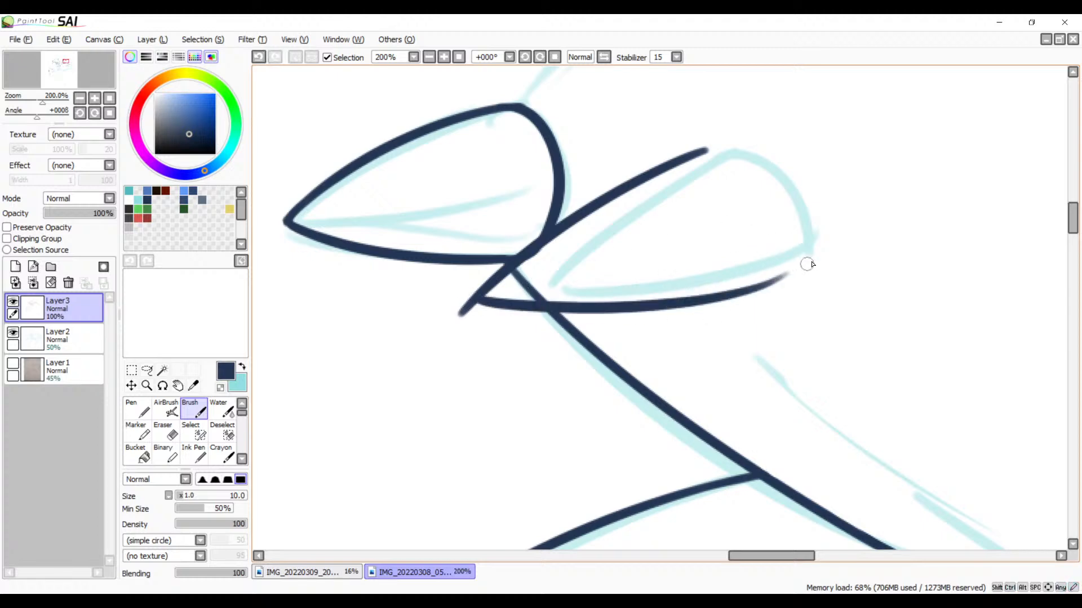
key(ctrl+z)
mouse_move(474, 293)
mouse_down()
mouse_move(704, 298)
mouse_move(778, 269)
mouse_up()
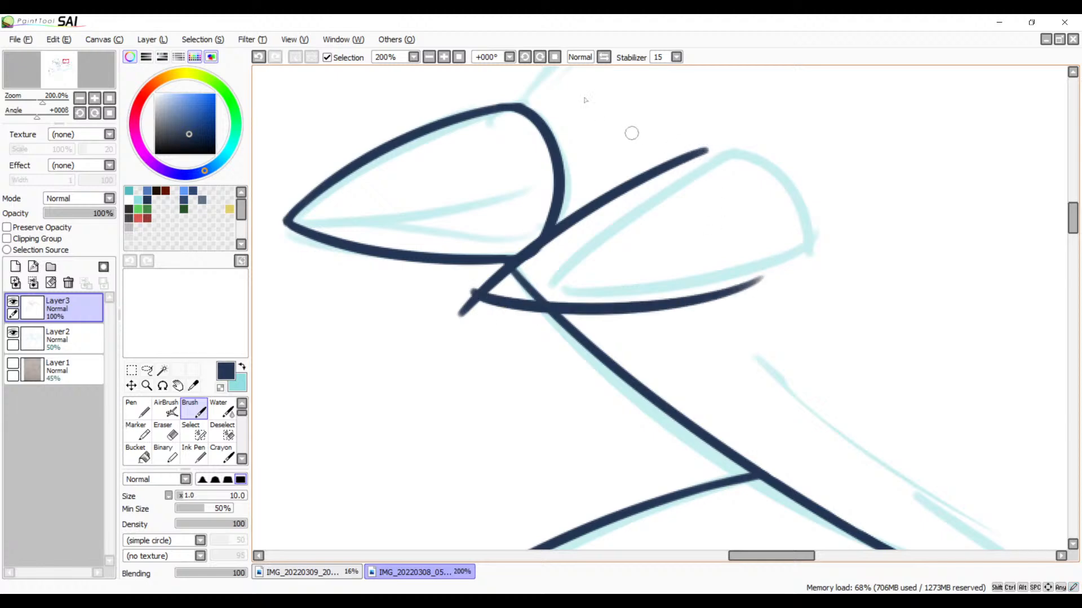
Step: Erase the segment of the throat line that lies inside the inked teardrop shape
click(445, 58)
click(444, 58)
click(445, 58)
click(444, 58)
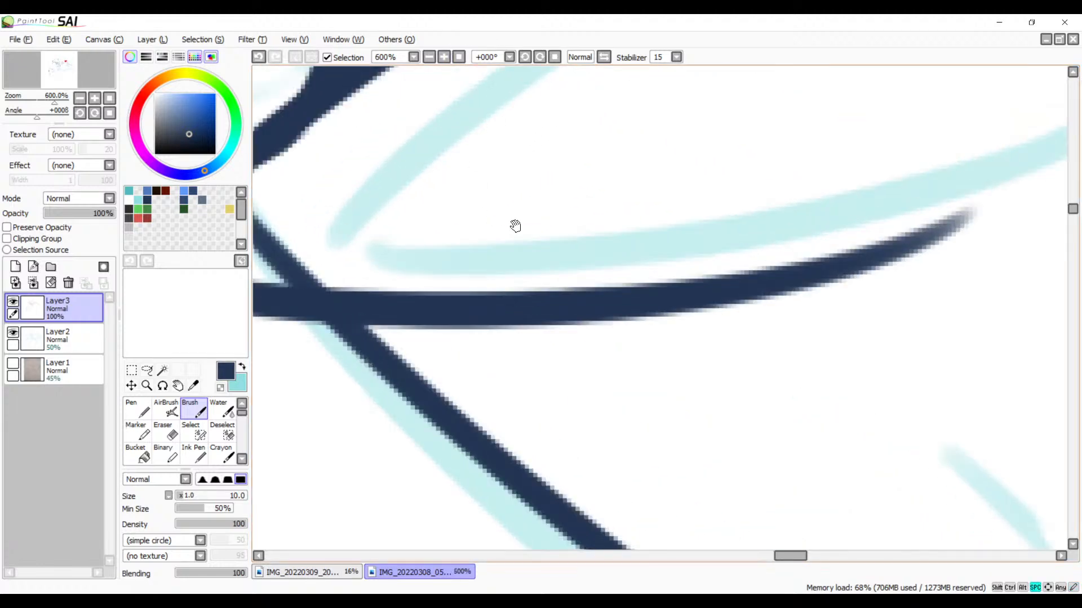
drag(514, 227, 738, 285)
key(e)
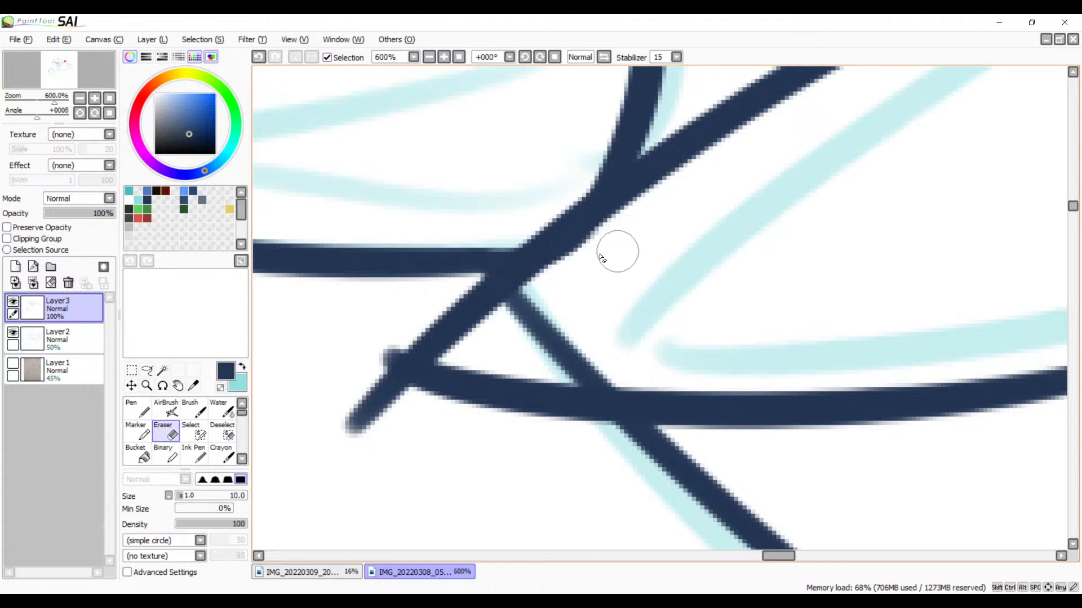
click(516, 301)
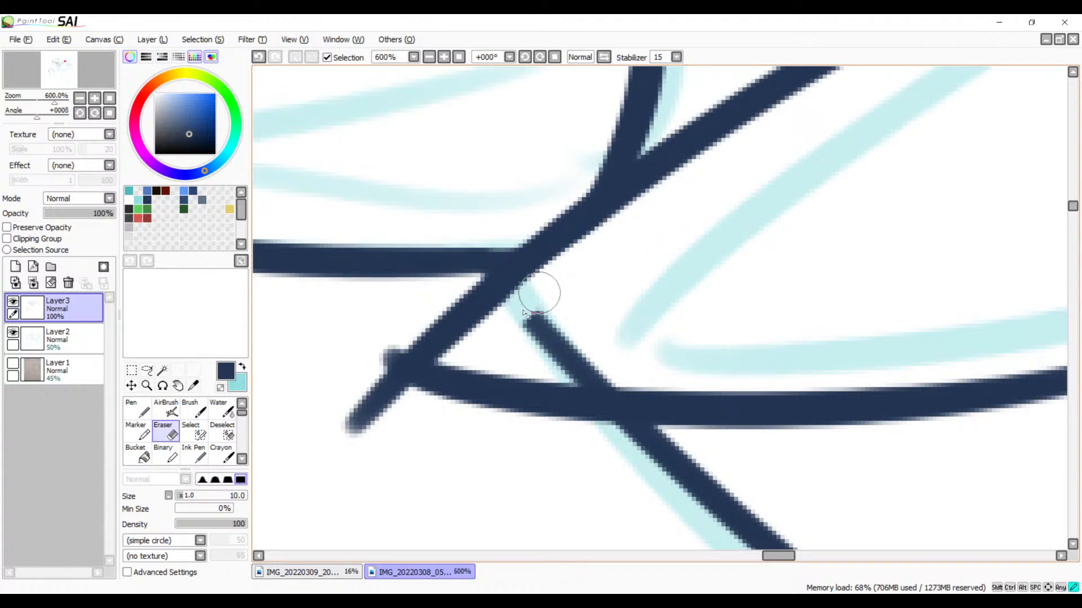
mouse_move(544, 321)
mouse_down()
mouse_move(568, 318)
mouse_move(564, 338)
mouse_move(591, 363)
mouse_up()
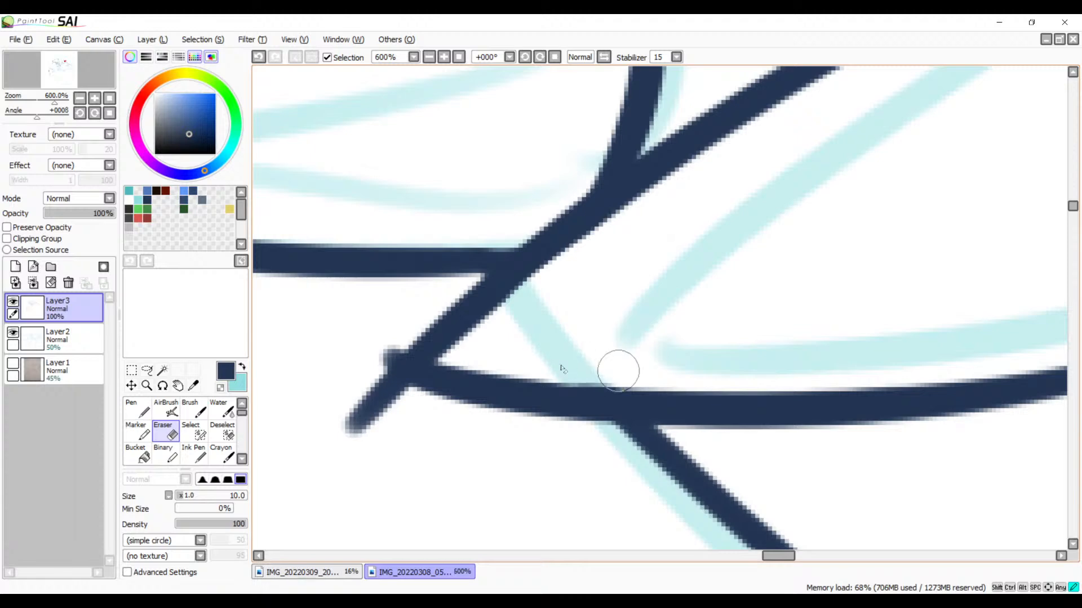
Step: Erase the overshooting line ends at the teardrop's pointed tip to leave a clean, rounded corner
drag(666, 340, 761, 291)
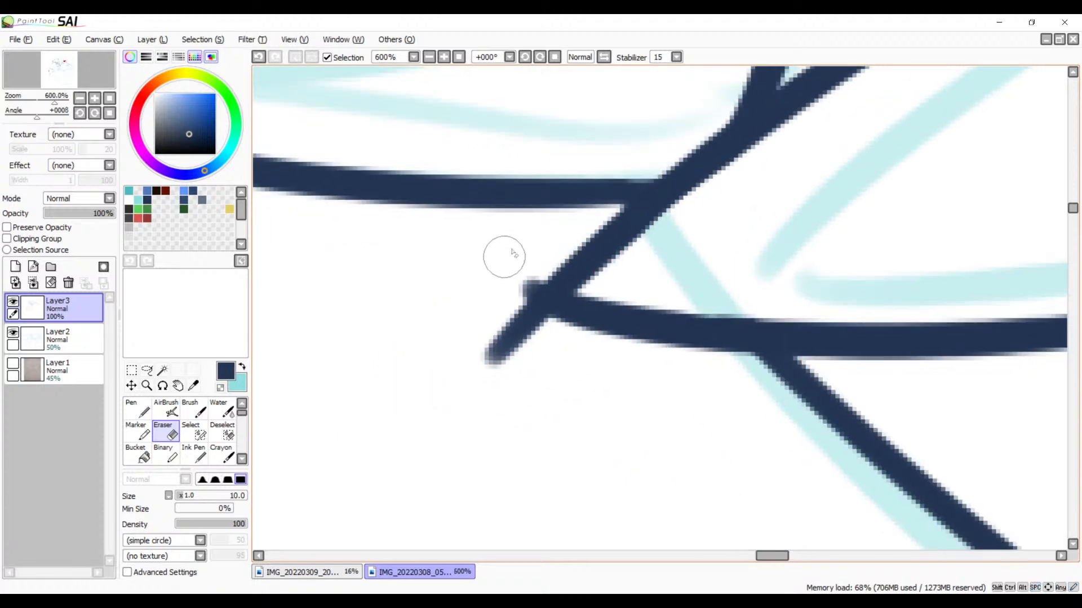
drag(502, 292, 492, 306)
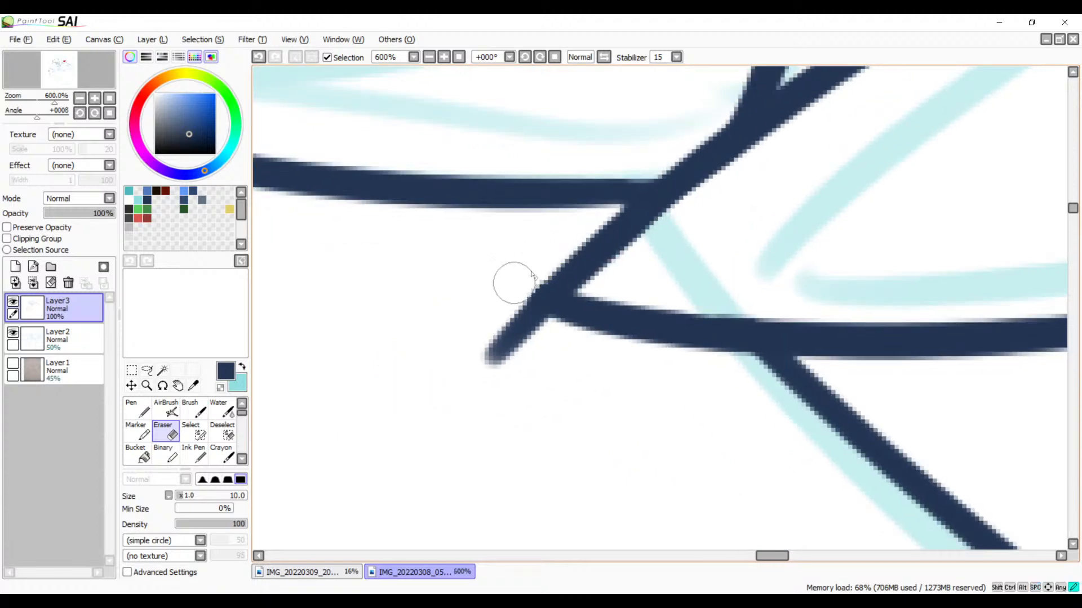
click(445, 58)
click(446, 59)
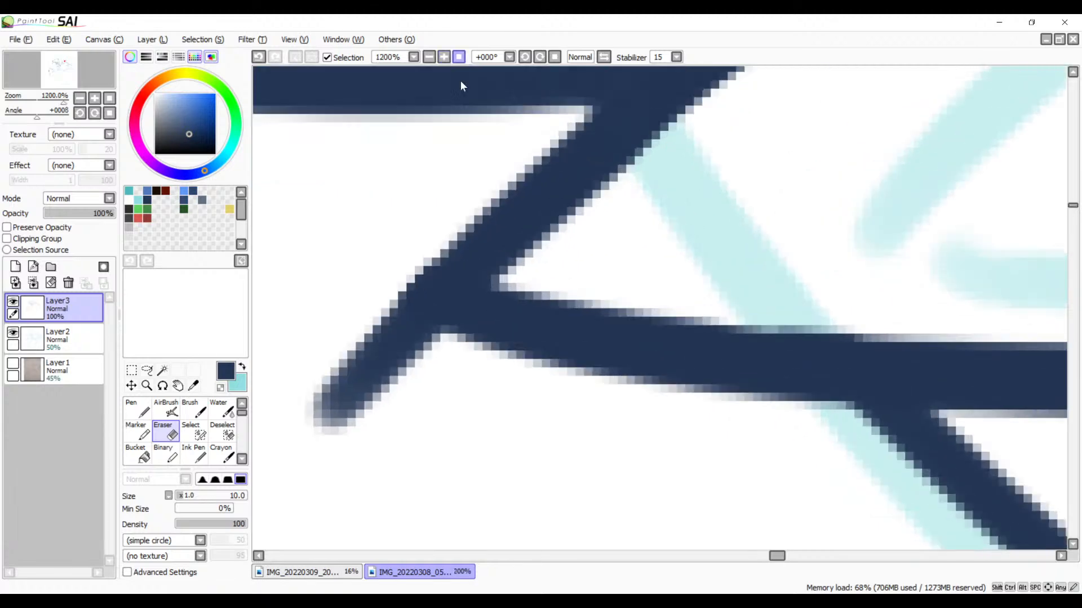
drag(451, 278, 536, 246)
drag(502, 182, 503, 302)
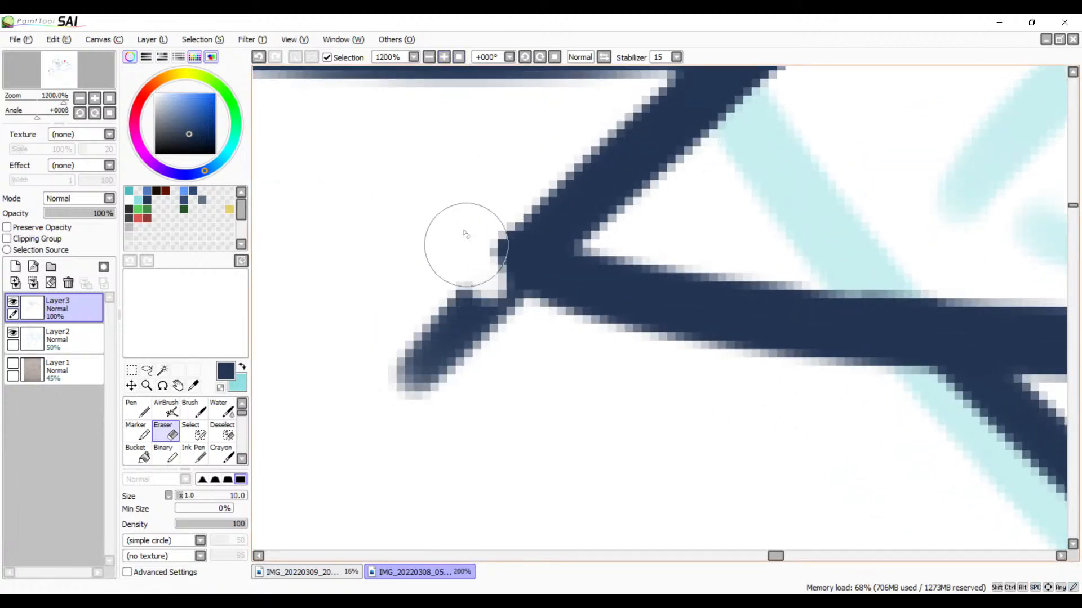
drag(468, 235, 536, 344)
key(ctrl+z)
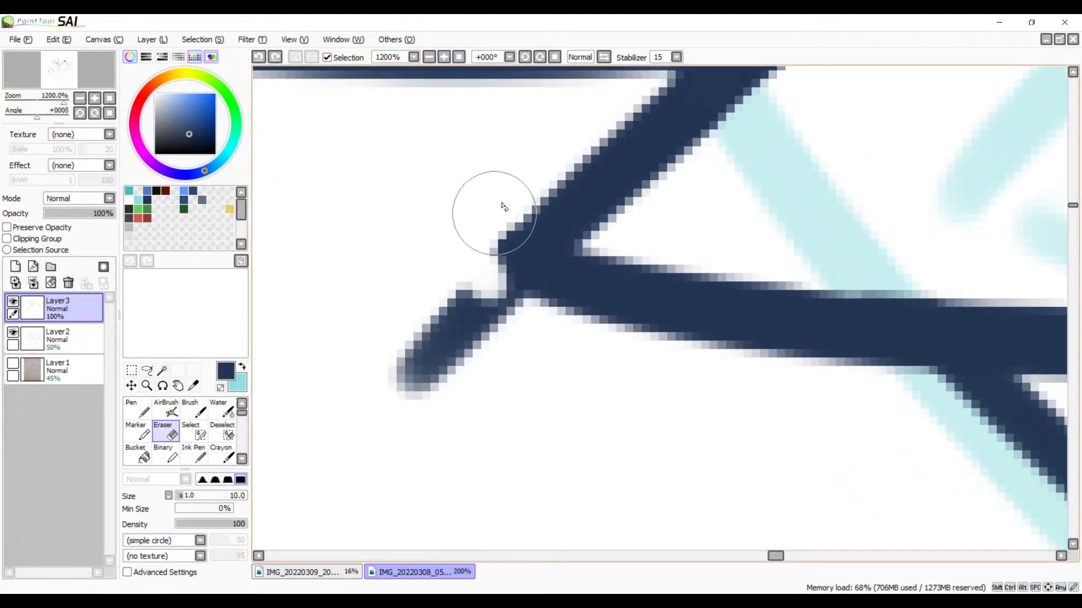
mouse_move(511, 191)
mouse_down()
mouse_move(478, 254)
mouse_move(503, 203)
mouse_move(483, 292)
mouse_move(493, 294)
mouse_move(486, 232)
mouse_move(525, 328)
mouse_move(477, 276)
mouse_move(514, 183)
mouse_move(475, 252)
mouse_move(511, 187)
mouse_move(482, 273)
mouse_move(474, 227)
mouse_move(470, 297)
mouse_move(443, 352)
mouse_move(412, 353)
mouse_move(387, 373)
mouse_up()
drag(613, 307, 190, 423)
Step: Smooth the outer edge of the beak's upper back corner with the Eraser
mouse_move(894, 260)
mouse_down()
mouse_move(610, 249)
mouse_move(276, 341)
mouse_up()
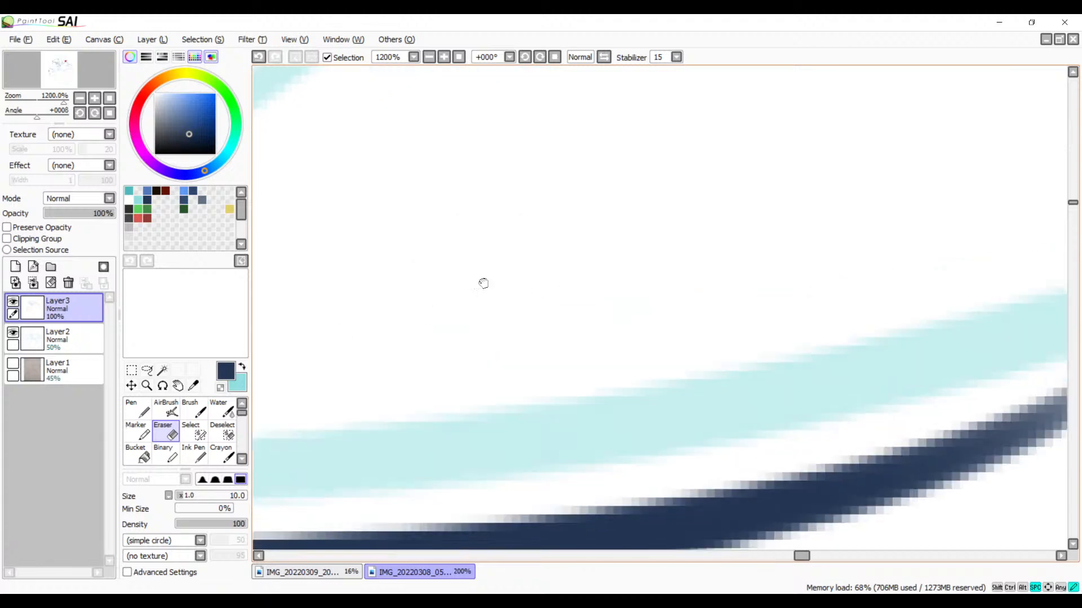
drag(482, 282, 398, 476)
click(431, 58)
click(431, 59)
click(432, 58)
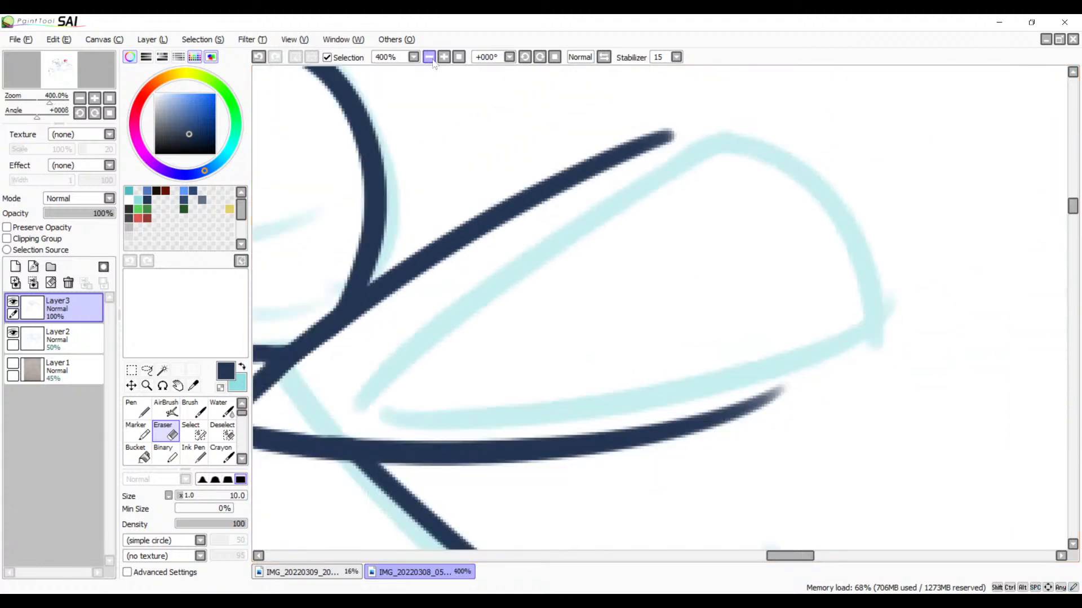
drag(528, 198, 753, 307)
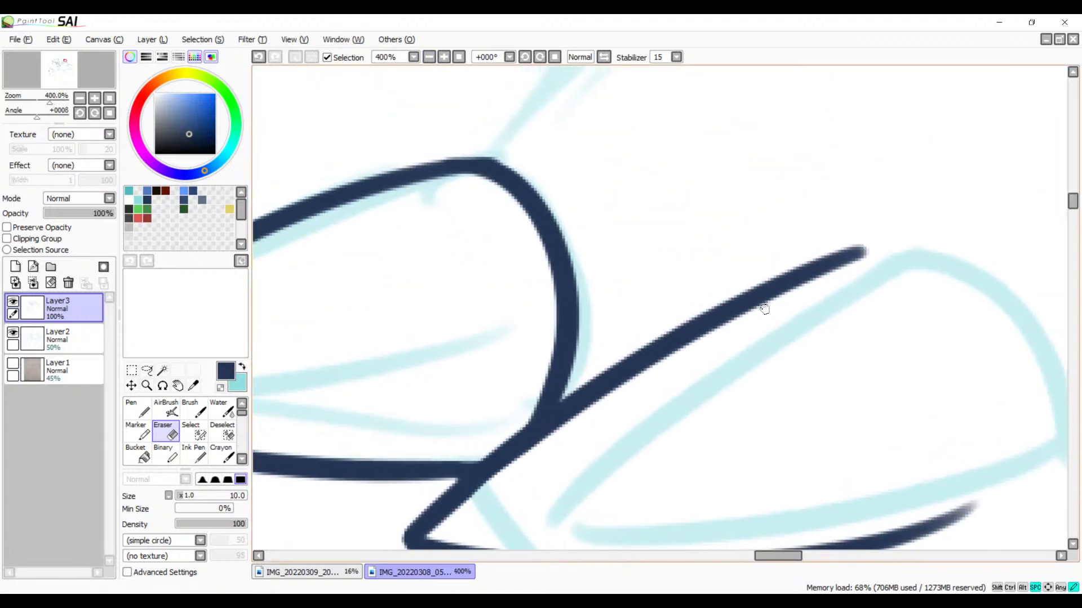
click(444, 57)
click(443, 57)
click(444, 57)
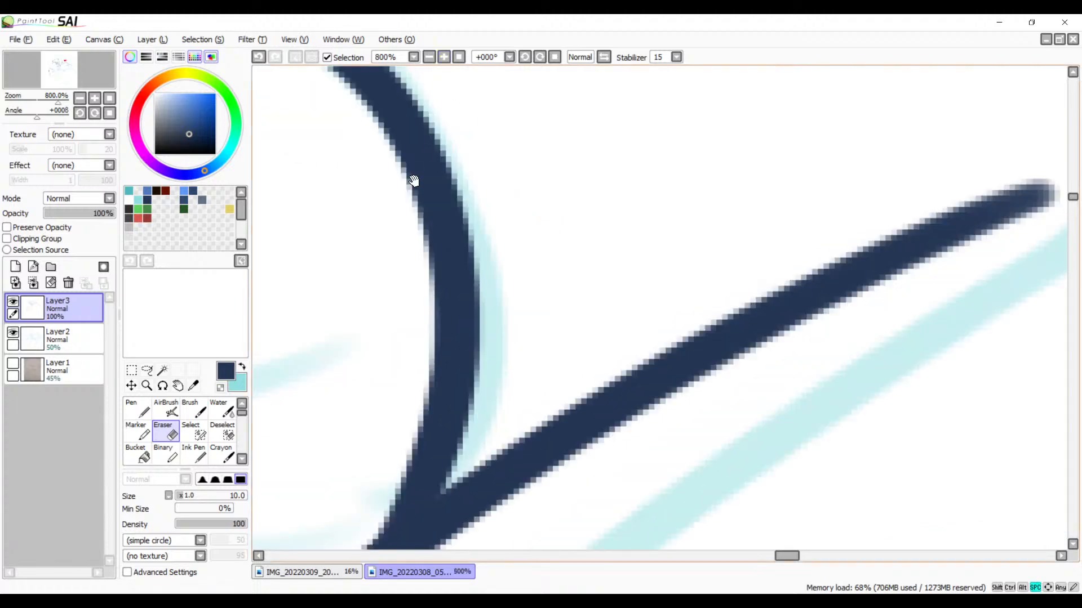
drag(413, 179, 680, 352)
drag(538, 158, 646, 204)
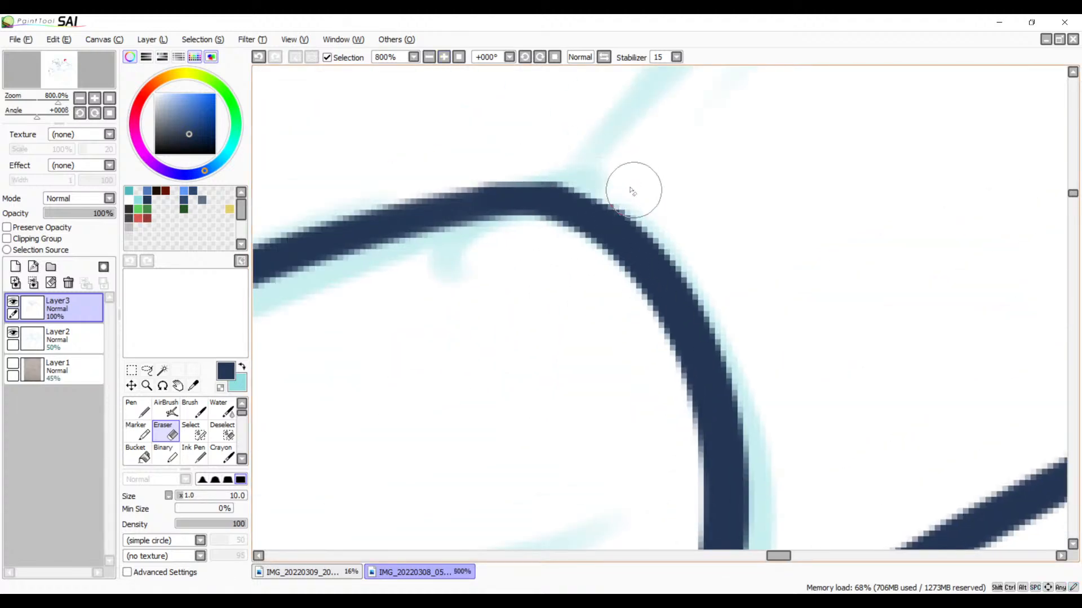
drag(513, 161, 671, 202)
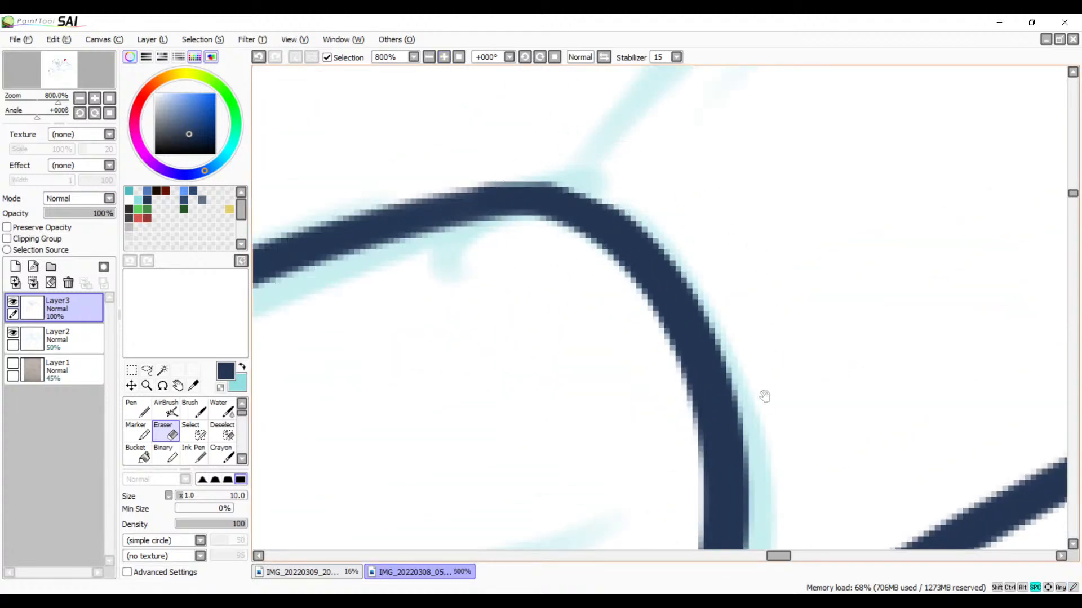
Step: Ink the rounded end of the teardrop shape, redrawing the arc until it joins its upper line and lower curve smoothly
drag(1062, 486, 666, 280)
click(443, 57)
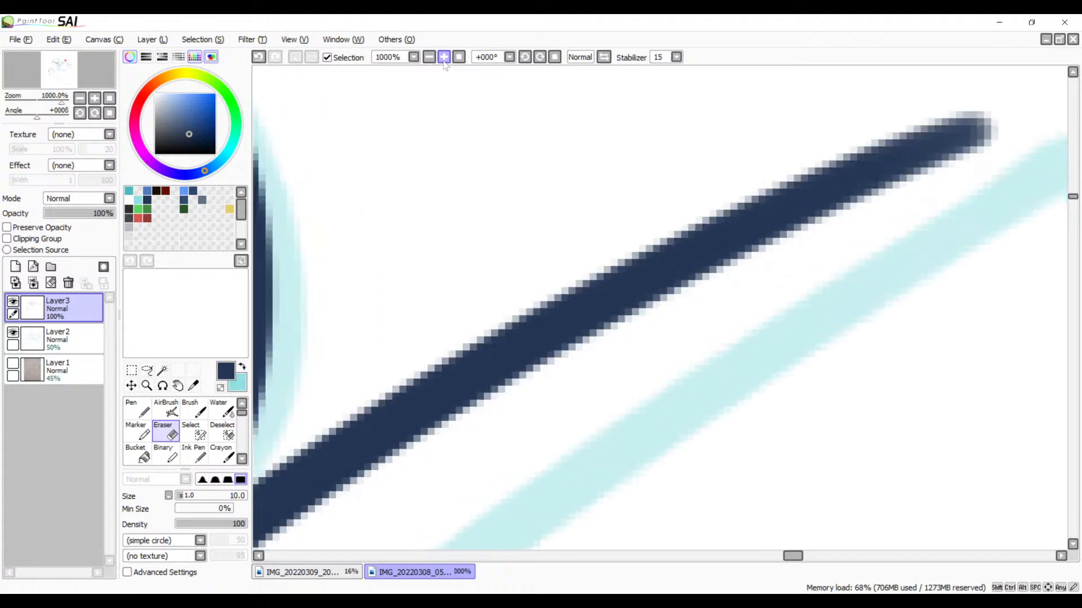
click(444, 57)
click(429, 57)
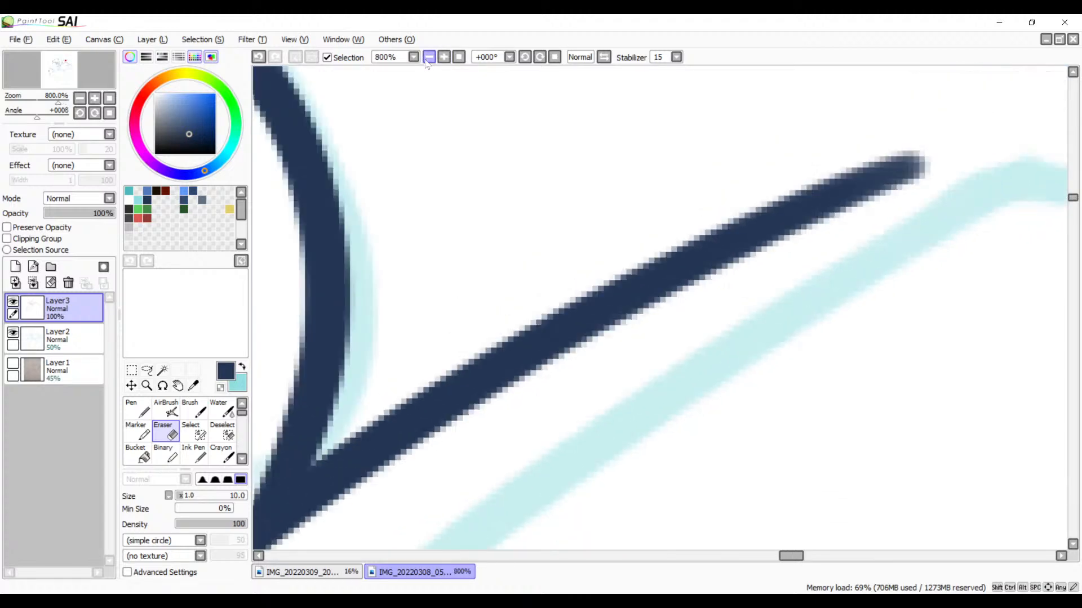
click(429, 57)
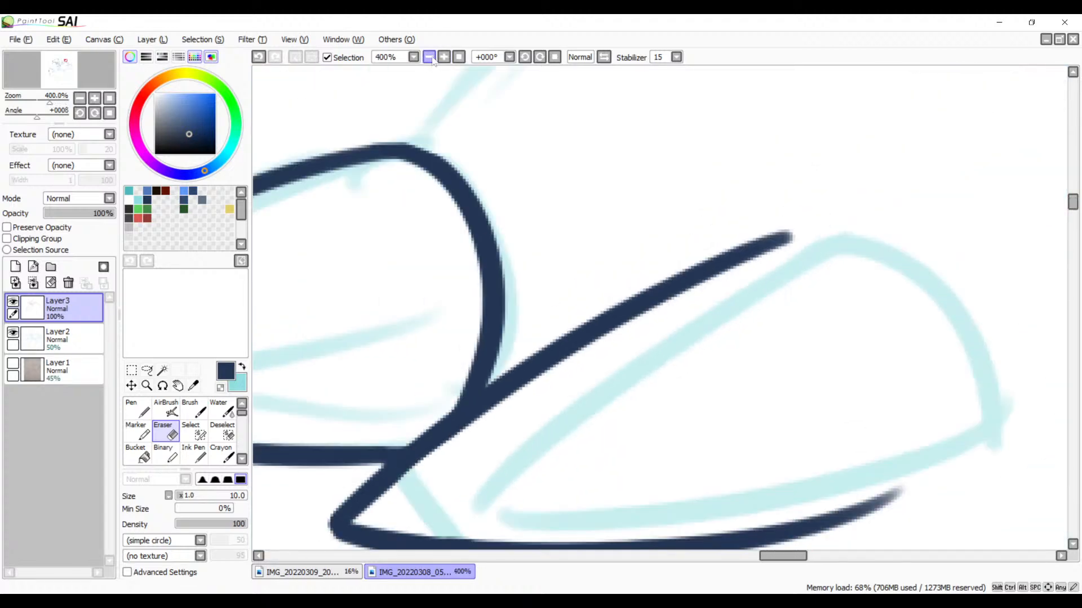
click(524, 59)
key(space)
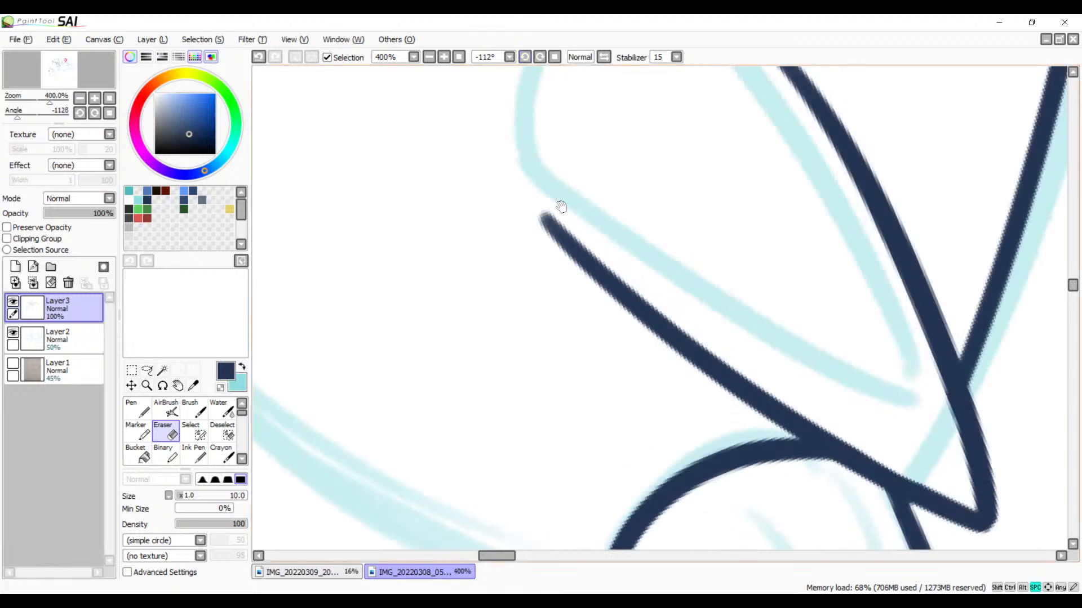
drag(562, 207, 612, 365)
key(b)
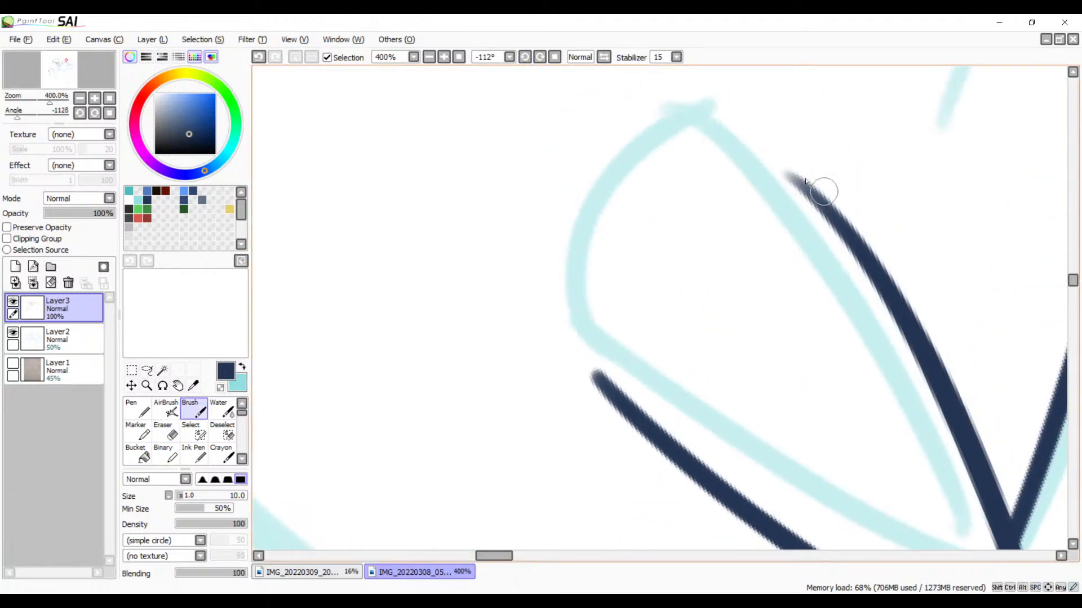
drag(814, 202, 596, 373)
key(ctrl+z)
drag(833, 216, 596, 373)
key(ctrl+z)
mouse_move(829, 214)
mouse_down()
mouse_move(744, 178)
mouse_move(681, 393)
mouse_up()
key(ctrl+z)
mouse_move(847, 217)
mouse_down()
mouse_move(603, 394)
mouse_move(620, 431)
mouse_up()
key(ctrl+z)
mouse_move(839, 227)
mouse_down()
mouse_move(778, 194)
mouse_move(634, 414)
mouse_move(660, 425)
mouse_up()
Step: Thicken the joint between the teardrop's rounded end and its lower curve, redoing the brush stroke until the transition is smooth
mouse_move(797, 297)
mouse_down()
mouse_move(720, 338)
mouse_move(698, 295)
mouse_move(756, 292)
mouse_move(795, 319)
mouse_move(770, 432)
mouse_up()
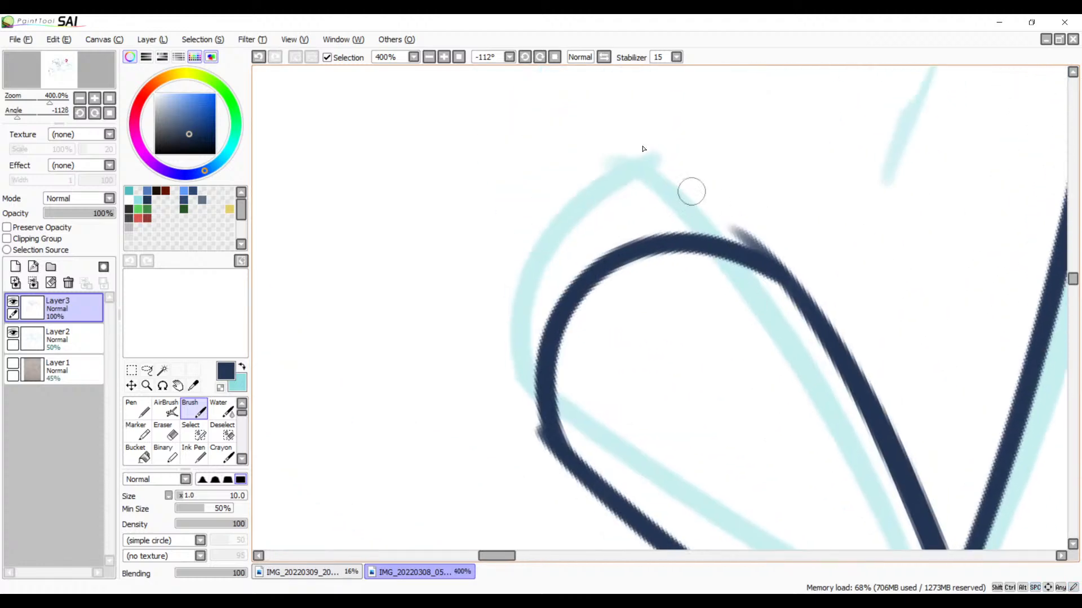
scroll(726, 248, up, 3)
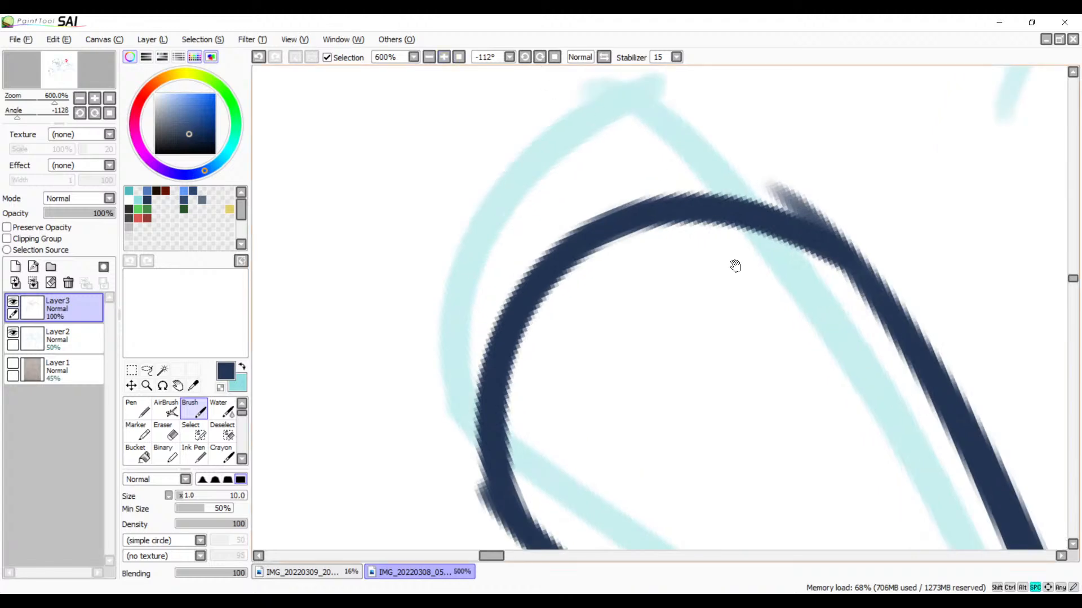
drag(596, 151, 708, 283)
key(ctrl+z)
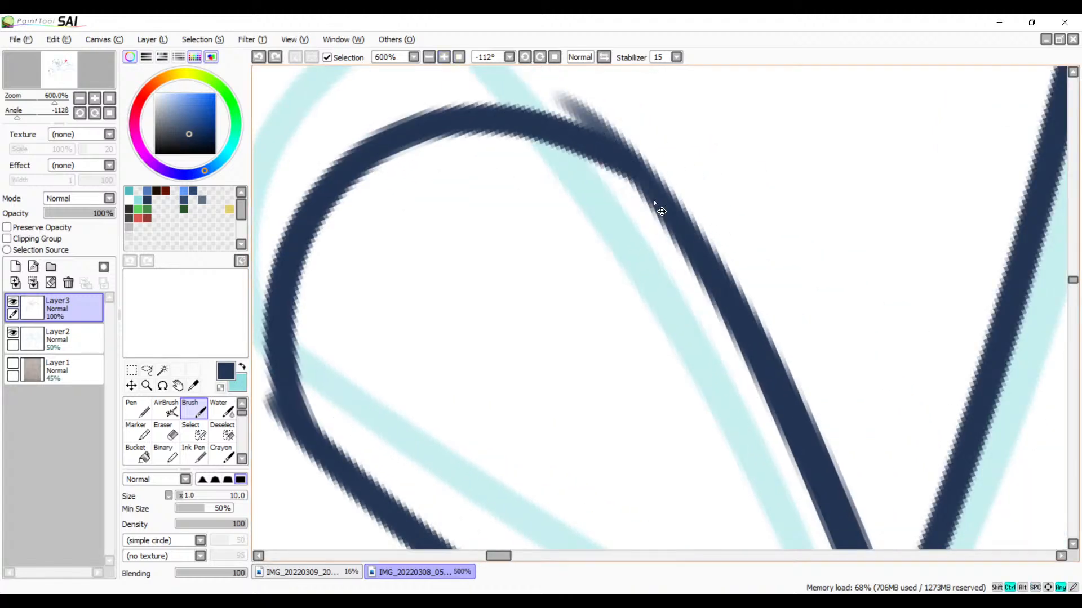
drag(583, 144, 724, 308)
key(ctrl+z)
drag(573, 139, 725, 310)
key(ctrl+z)
drag(584, 147, 739, 297)
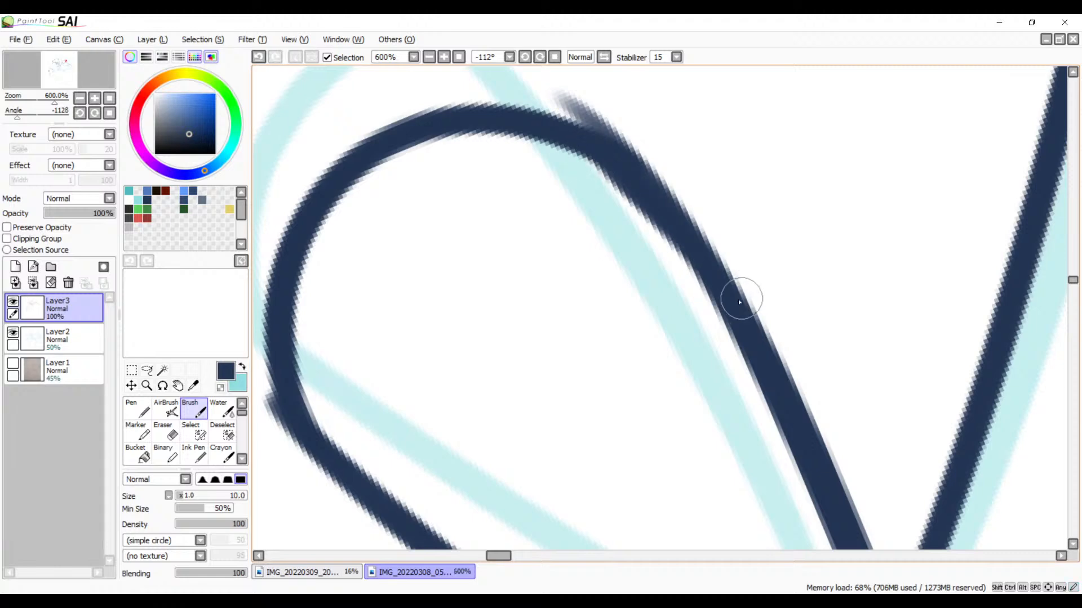
key(ctrl+z)
drag(583, 142, 715, 295)
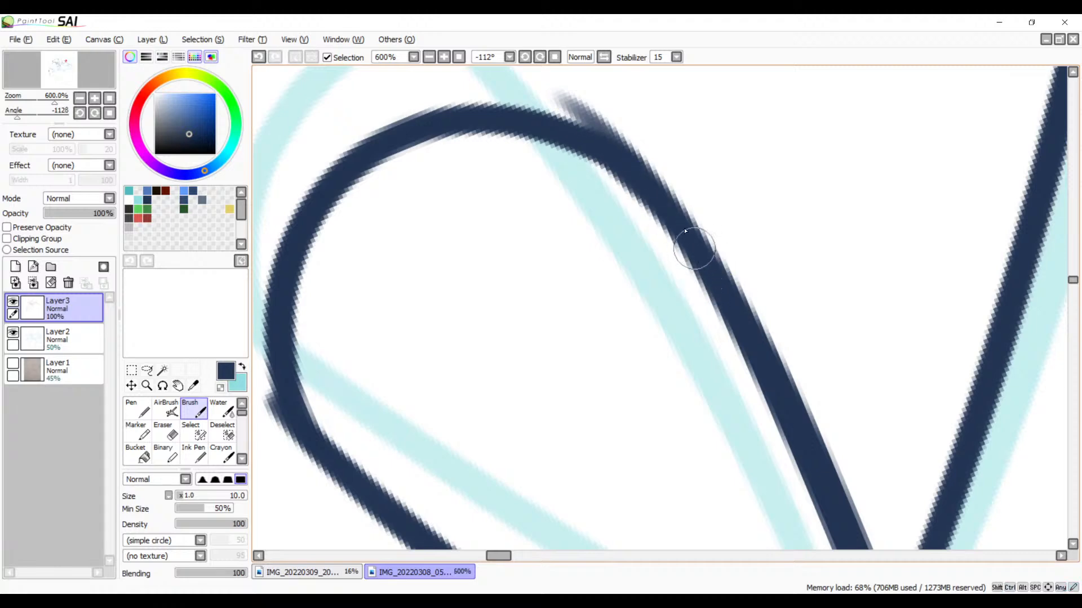
Step: Erase the overshooting line end outside the joint between the teardrop's rounded end and its lower curve
click(429, 57)
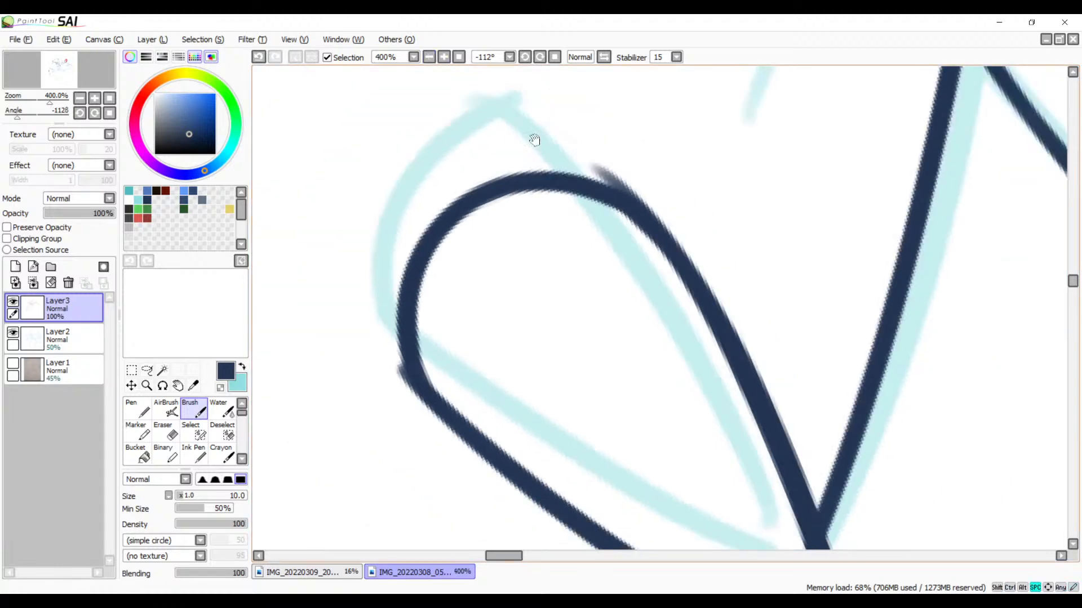
click(444, 57)
click(443, 57)
click(444, 57)
drag(544, 226, 591, 431)
key(e)
drag(586, 195, 625, 247)
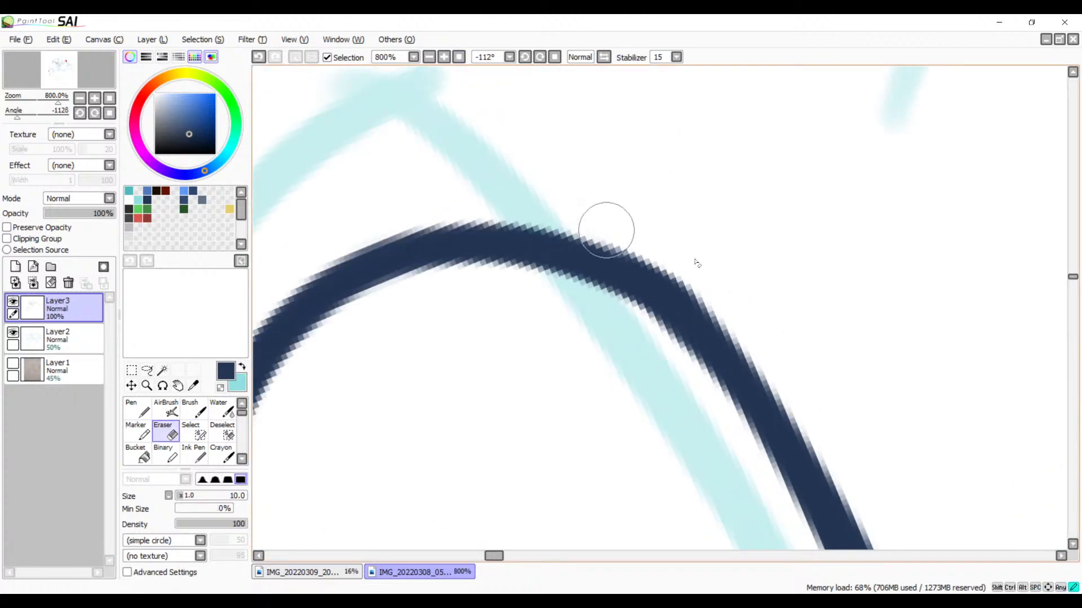
Step: Erase the overshooting stub where the teardrop's rounded end meets its upper line, smoothing the outer edge
drag(482, 332, 759, 203)
drag(439, 397, 584, 263)
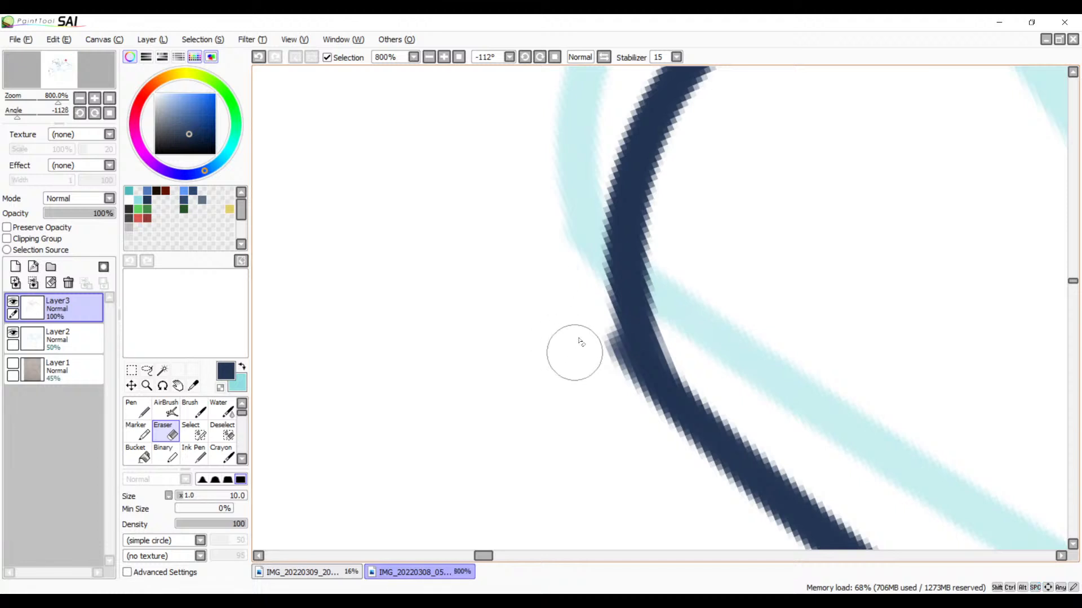
drag(580, 318, 607, 382)
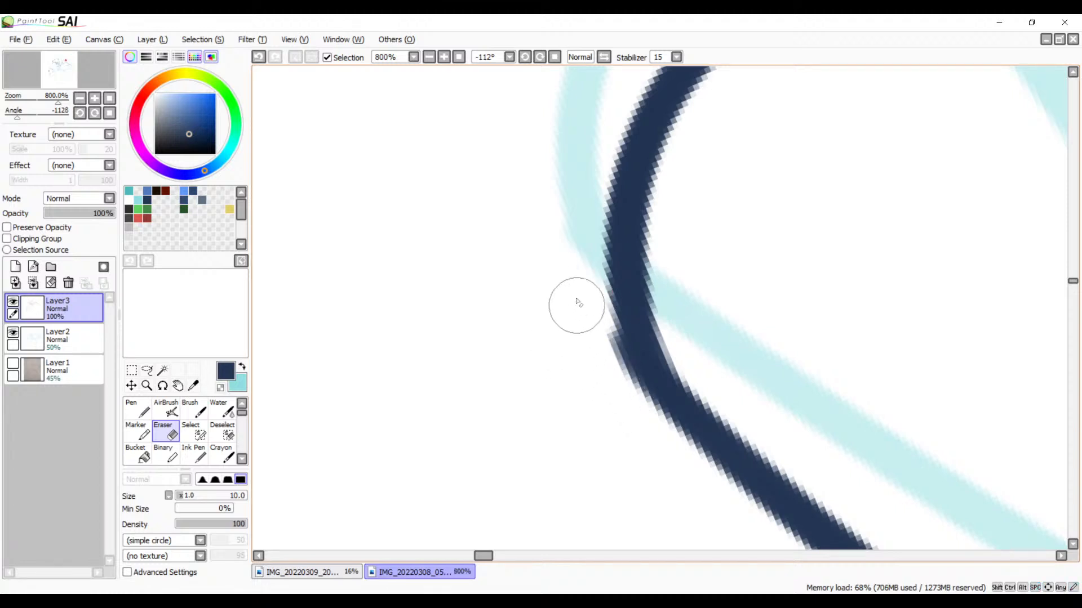
drag(584, 313, 629, 422)
drag(587, 304, 657, 432)
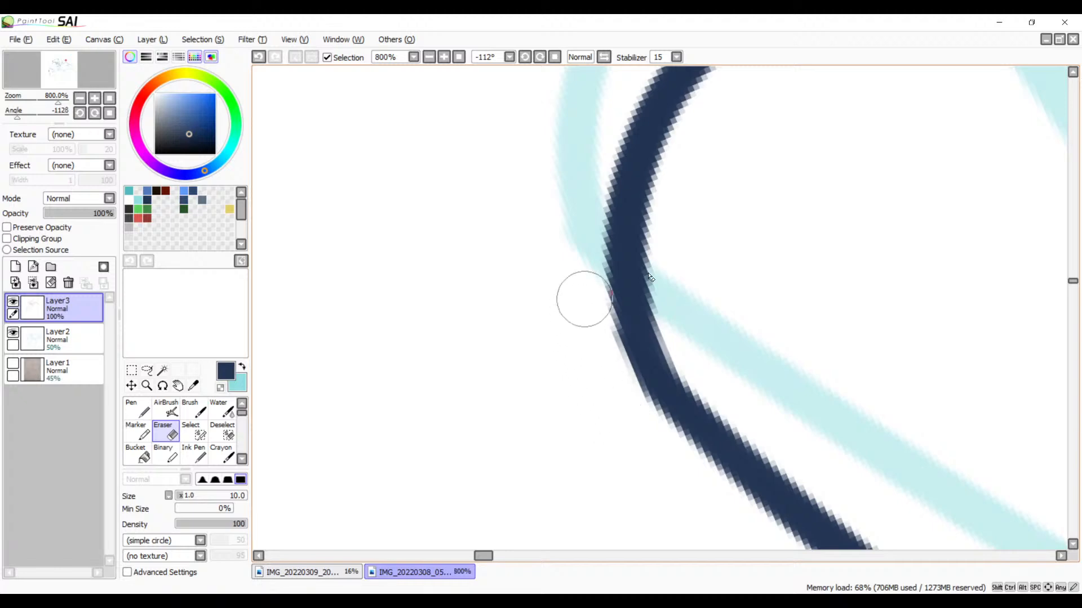
mouse_move(584, 300)
mouse_down()
mouse_move(631, 351)
mouse_move(685, 304)
mouse_up()
Step: Examine the whole drawing, then the inked lines around the round face sketch at 100% zoom
drag(754, 358, 641, 261)
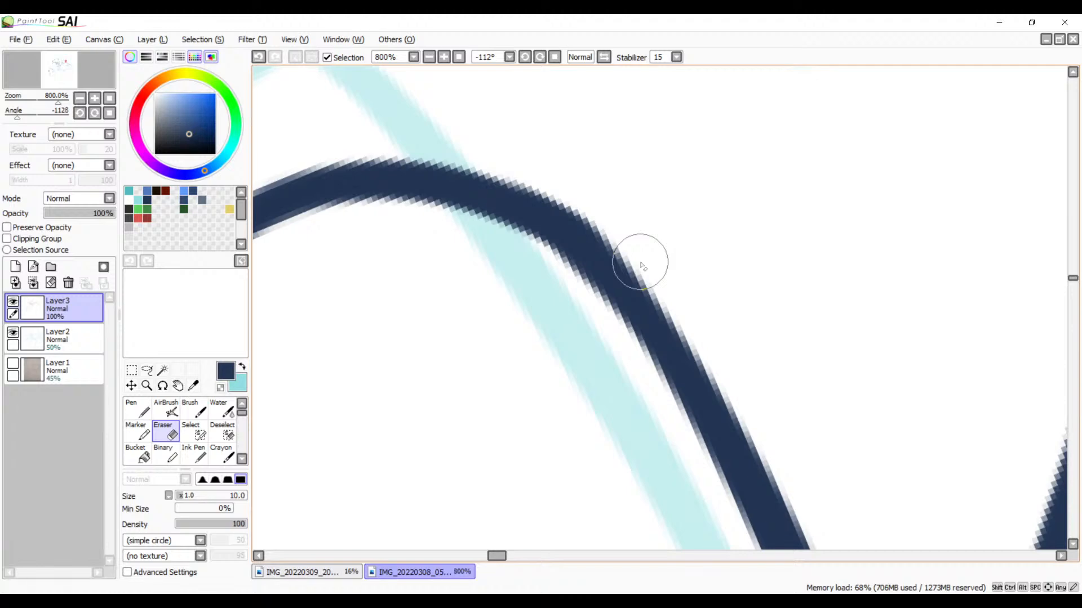
click(458, 59)
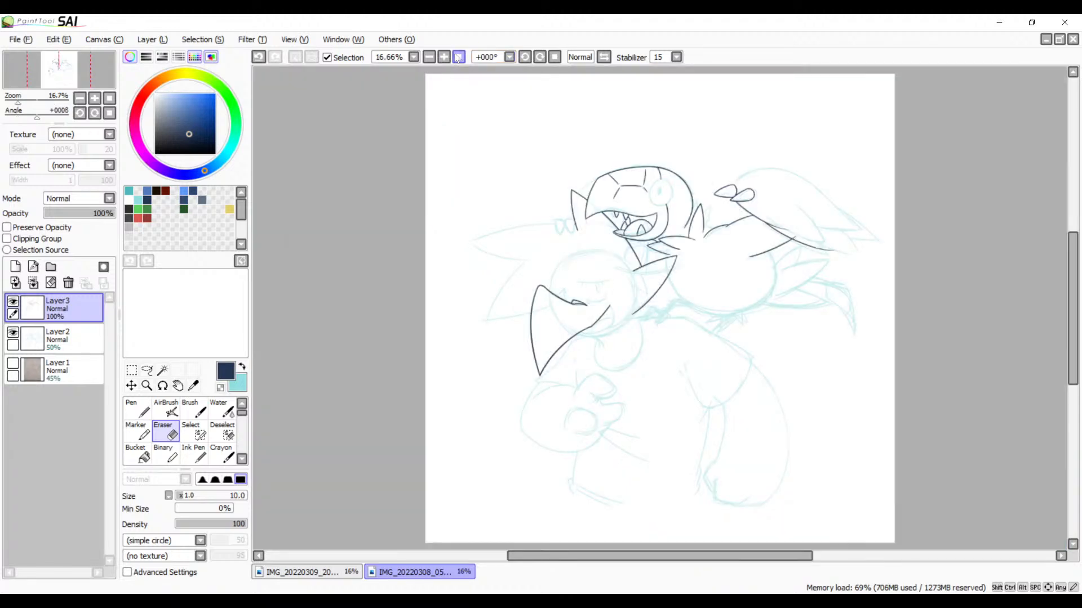
click(446, 58)
click(446, 57)
click(446, 58)
click(446, 58)
click(446, 57)
key(space)
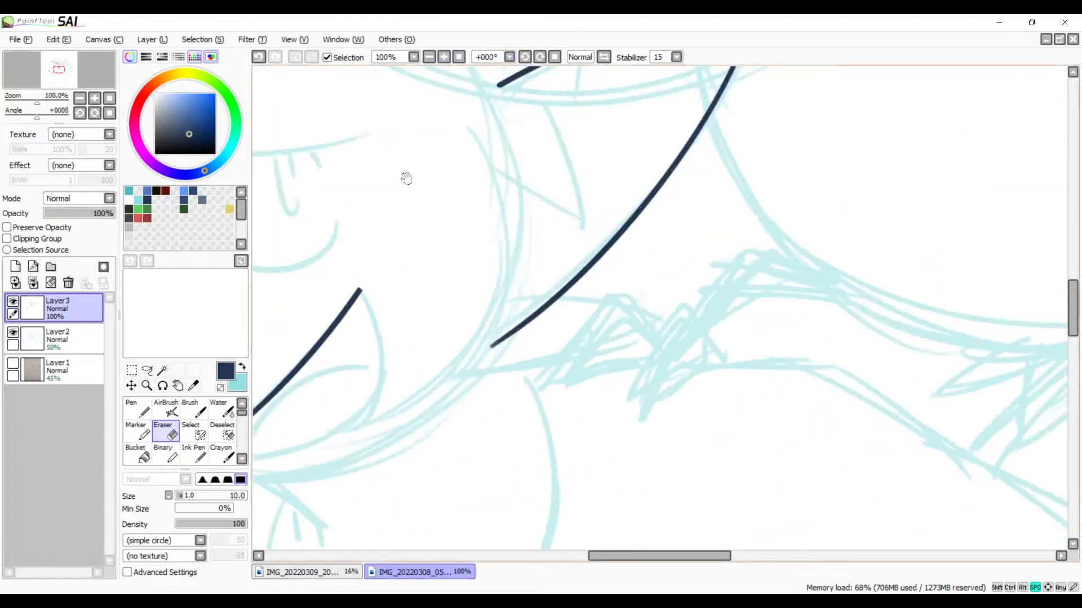
drag(406, 178, 666, 204)
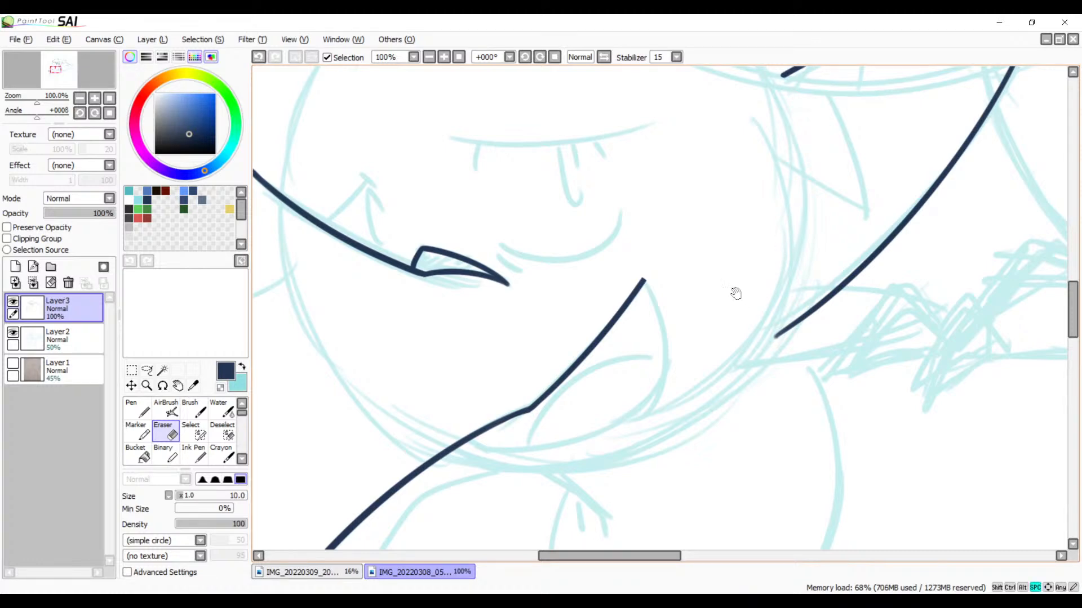
drag(633, 351, 846, 245)
mouse_move(806, 313)
mouse_down()
mouse_move(677, 332)
mouse_move(608, 475)
mouse_up()
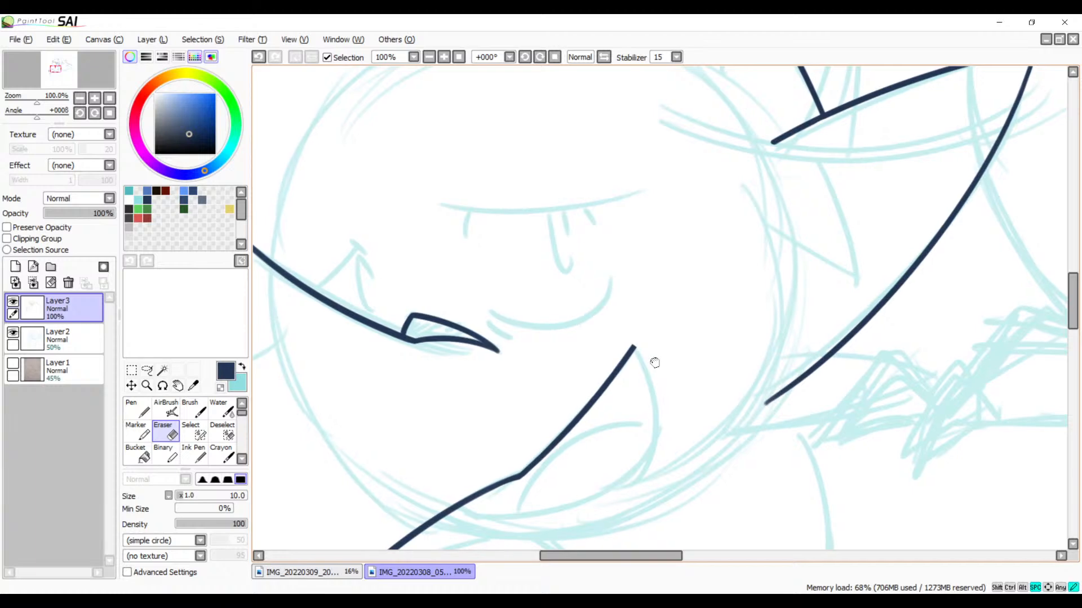
drag(652, 362, 639, 292)
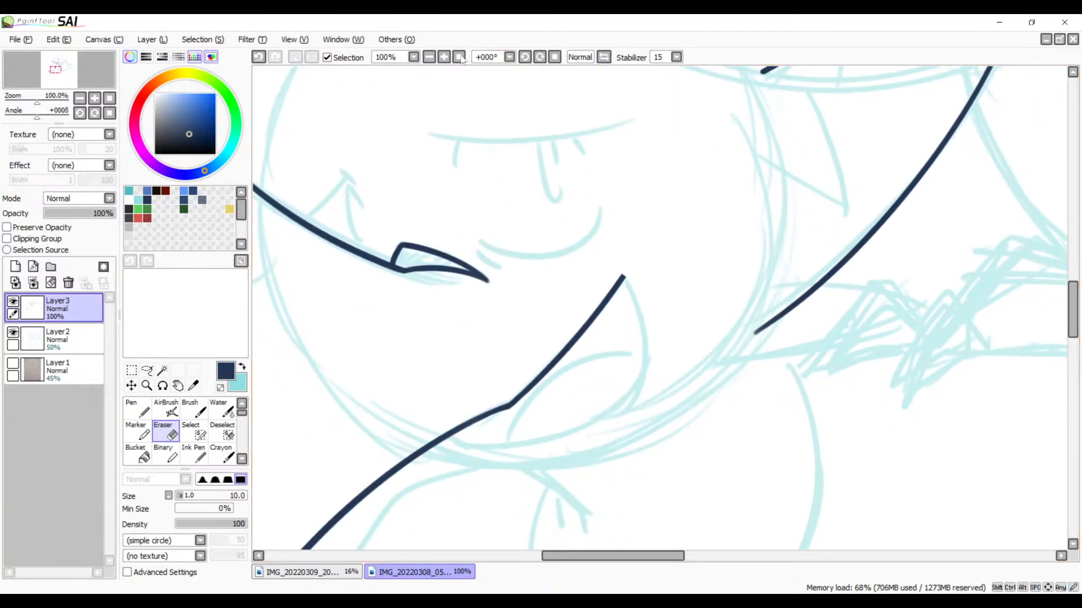
Step: Trim the faded lower end of the long curved line beside the round face sketch with the Eraser
click(444, 57)
click(443, 56)
drag(847, 341, 389, 276)
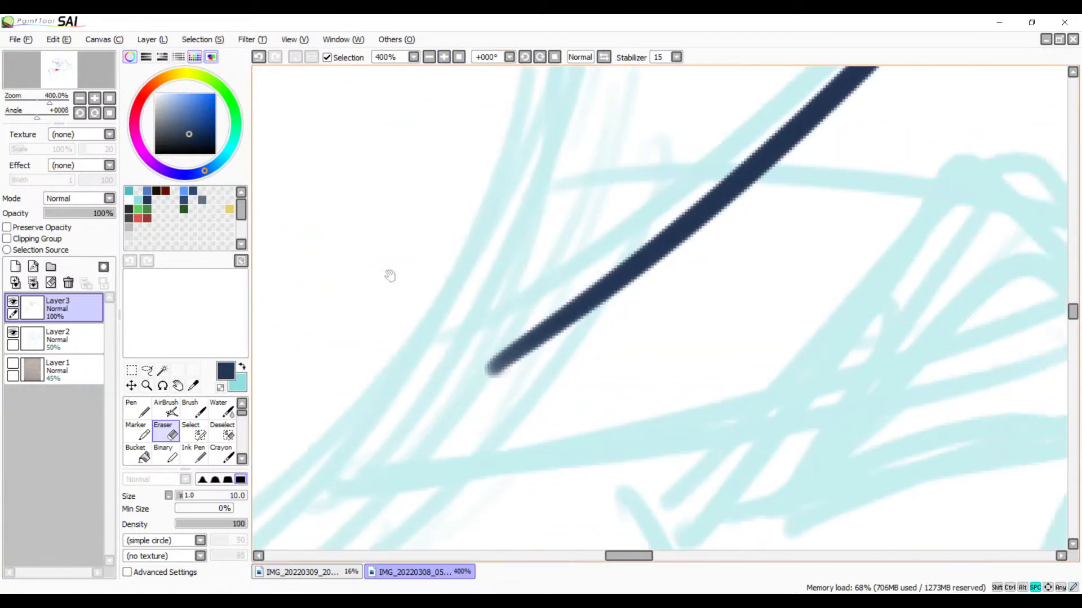
click(444, 57)
click(444, 57)
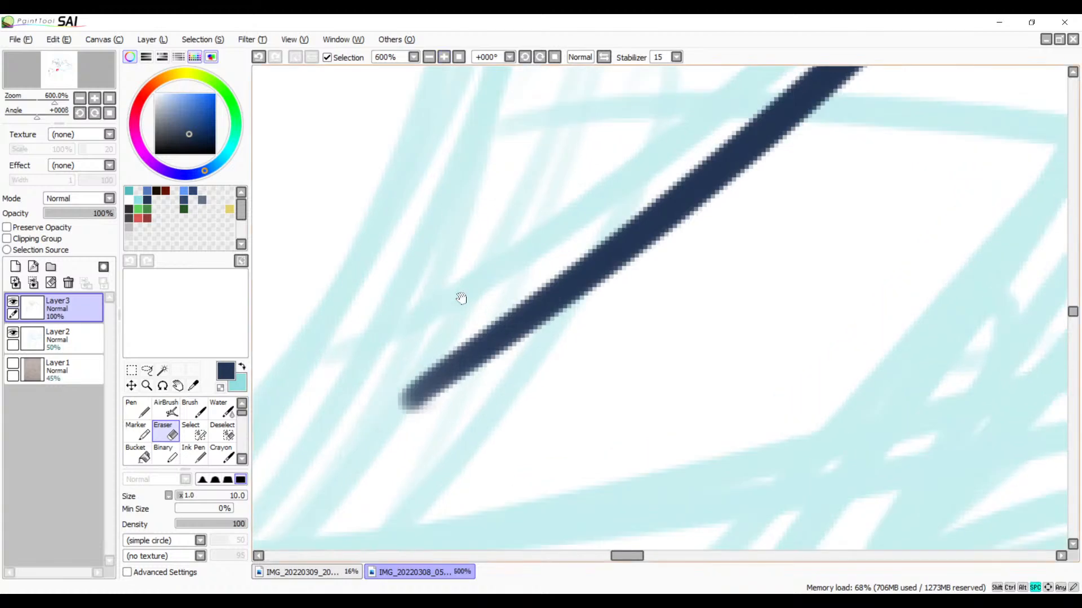
drag(458, 298, 526, 251)
drag(494, 341, 554, 355)
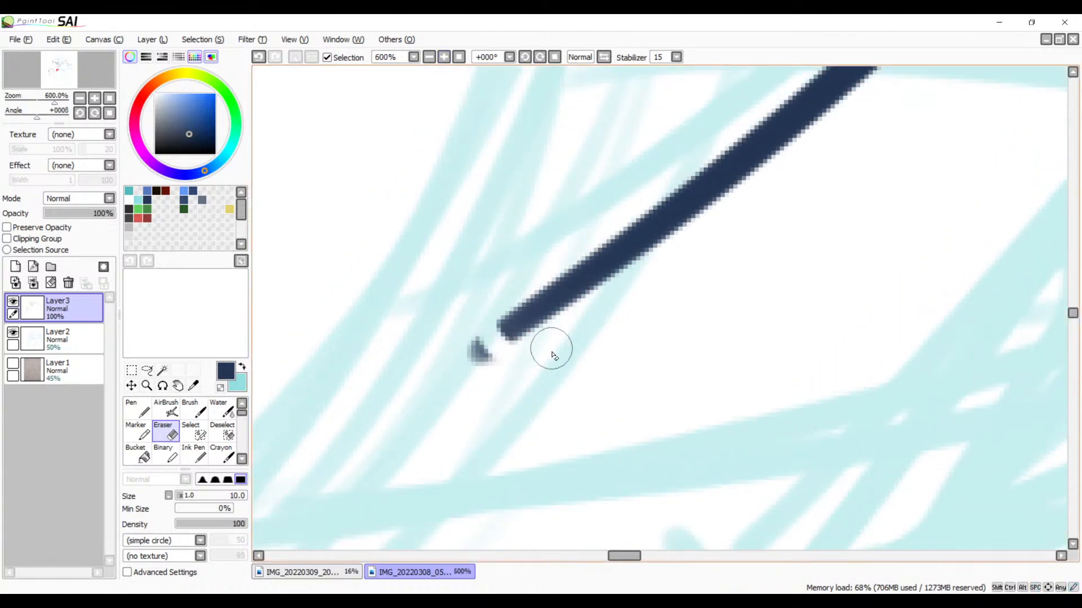
drag(462, 301, 464, 335)
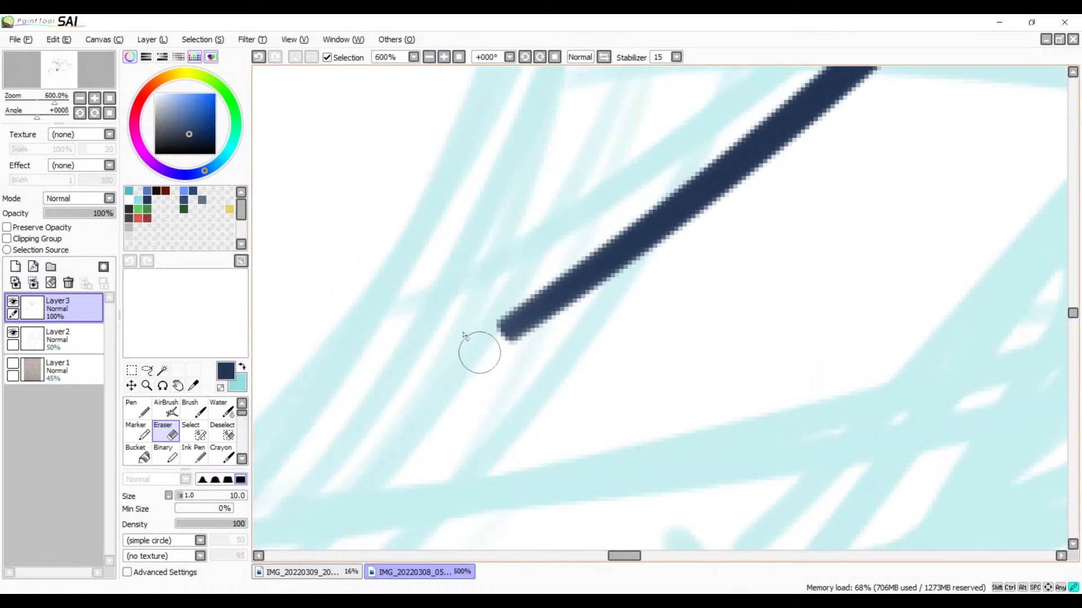
Step: Ink the upper and lower curves of the pointed shape at the long line's lower end, redrawing strokes that miss the sketch
click(429, 57)
click(429, 57)
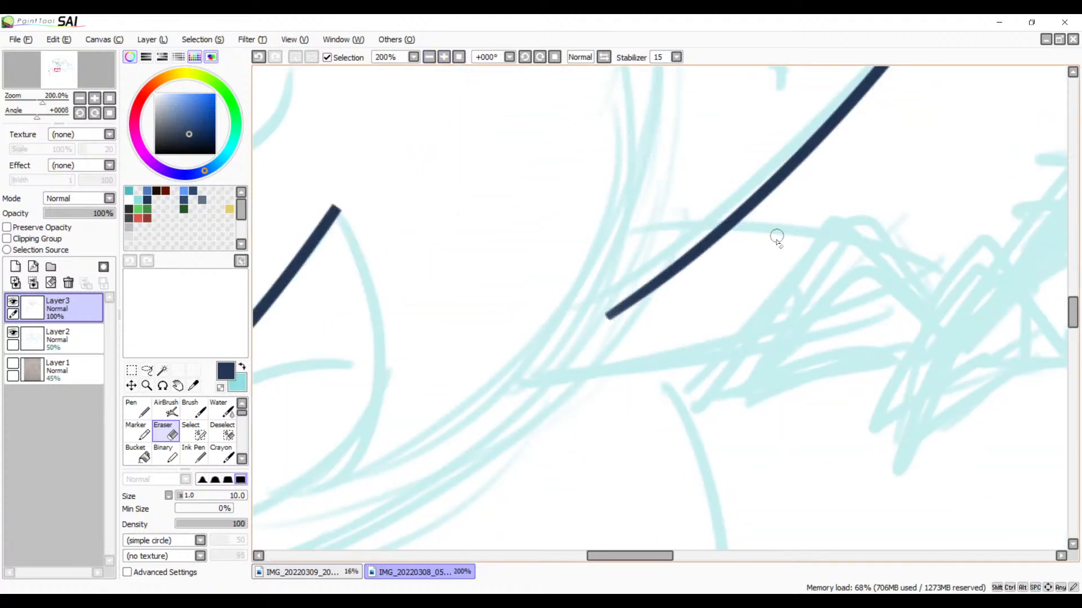
key(b)
drag(823, 261, 736, 247)
drag(549, 216, 889, 274)
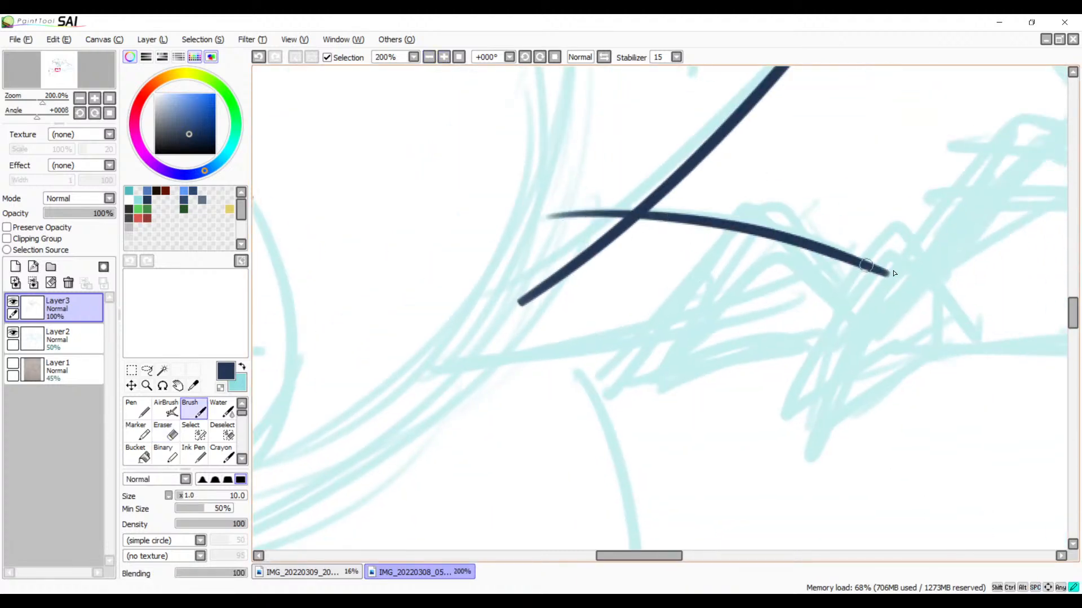
key(ctrl+z)
mouse_move(535, 216)
mouse_down()
mouse_move(708, 222)
mouse_move(867, 257)
mouse_move(434, 367)
mouse_up()
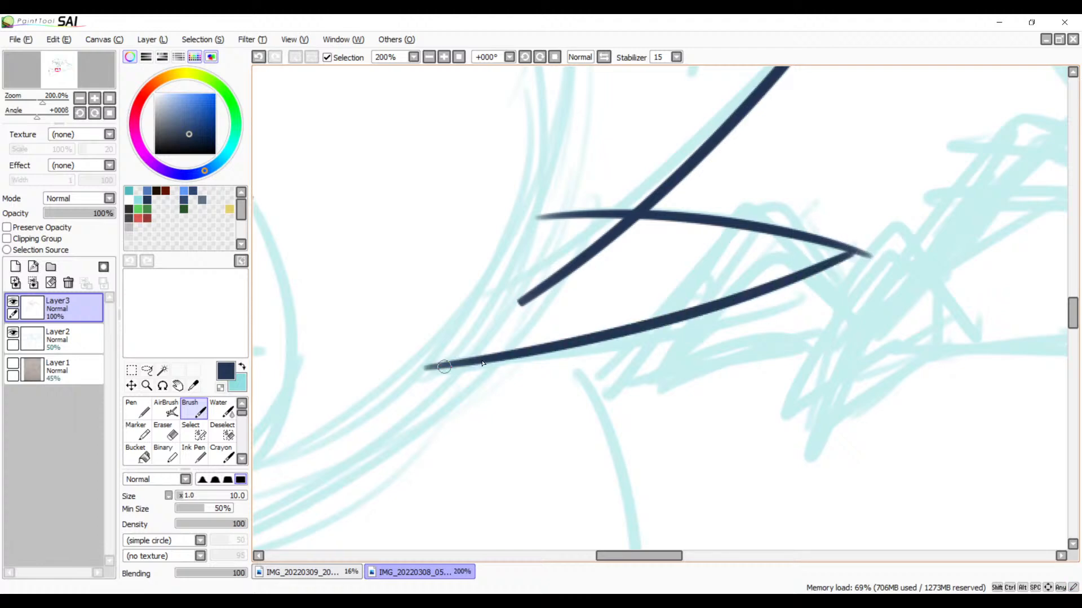
key(ctrl+z)
drag(854, 255, 423, 363)
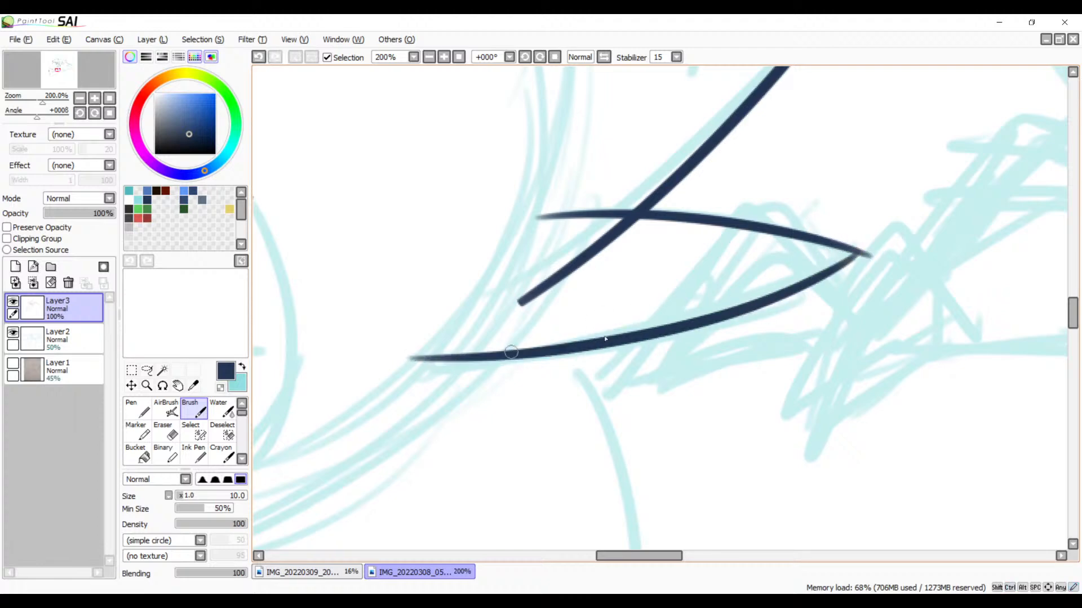
key(ctrl+z)
drag(856, 253, 415, 372)
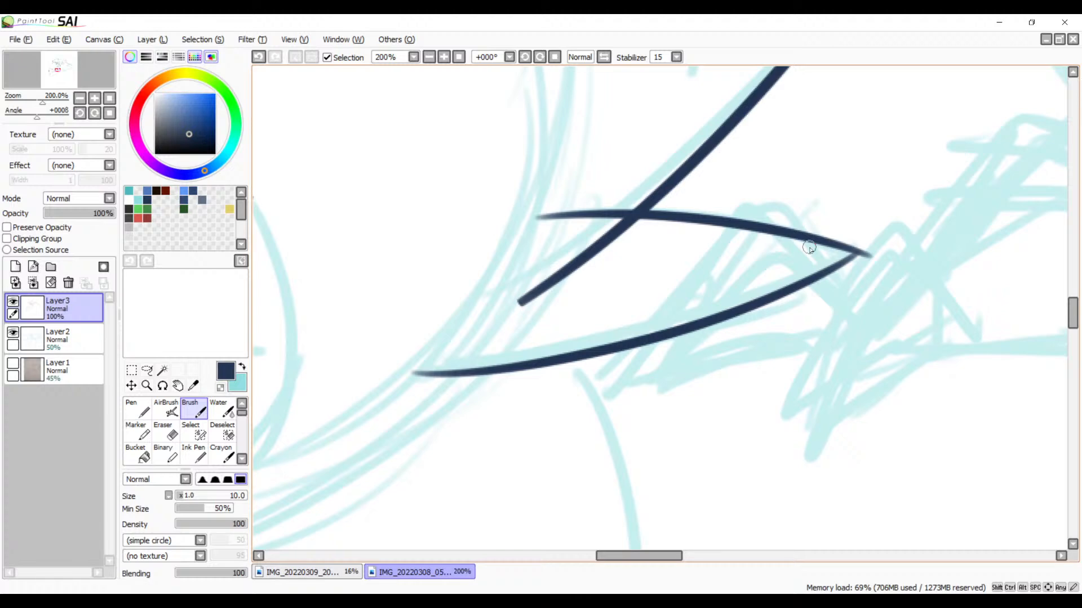
Step: Thicken the pointed shape's lower curve near its tip with the Brush, redoing the stroke until its width is even
drag(625, 342, 592, 307)
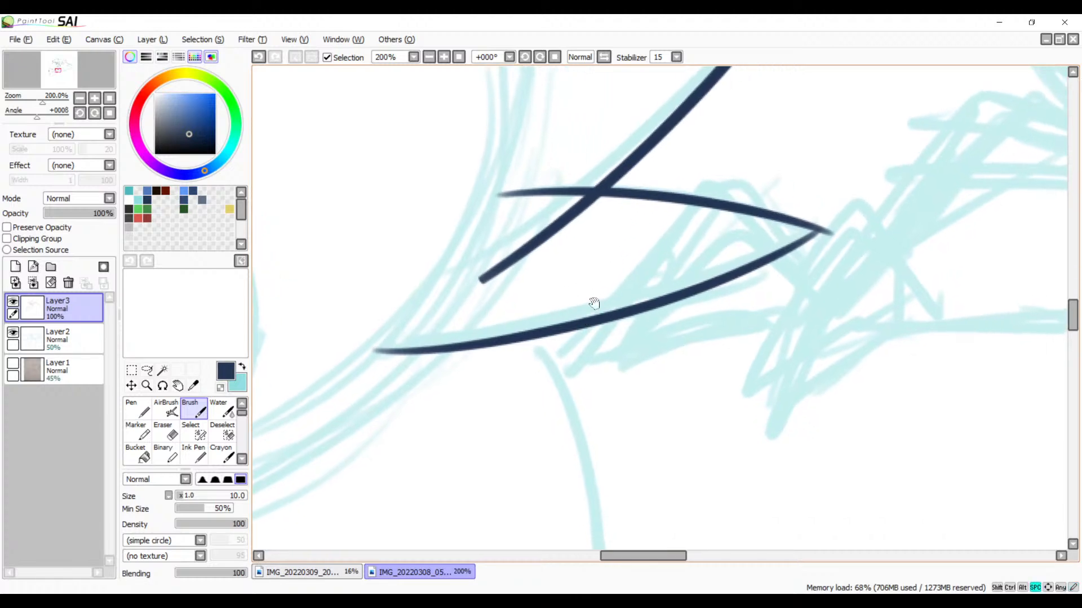
click(443, 60)
click(444, 60)
drag(507, 195, 311, 296)
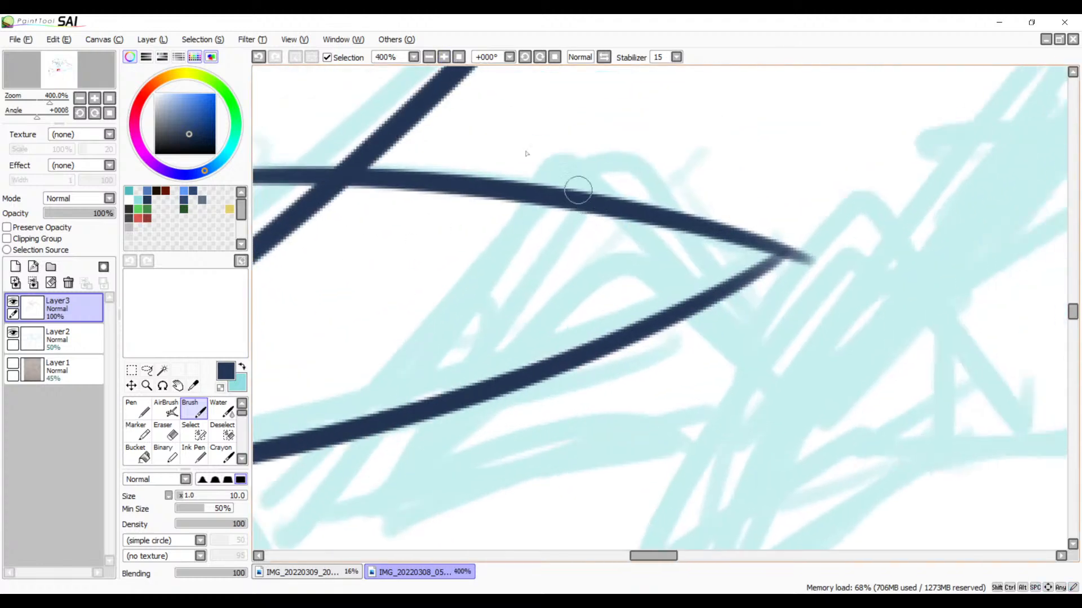
click(444, 56)
click(443, 57)
drag(693, 263, 446, 288)
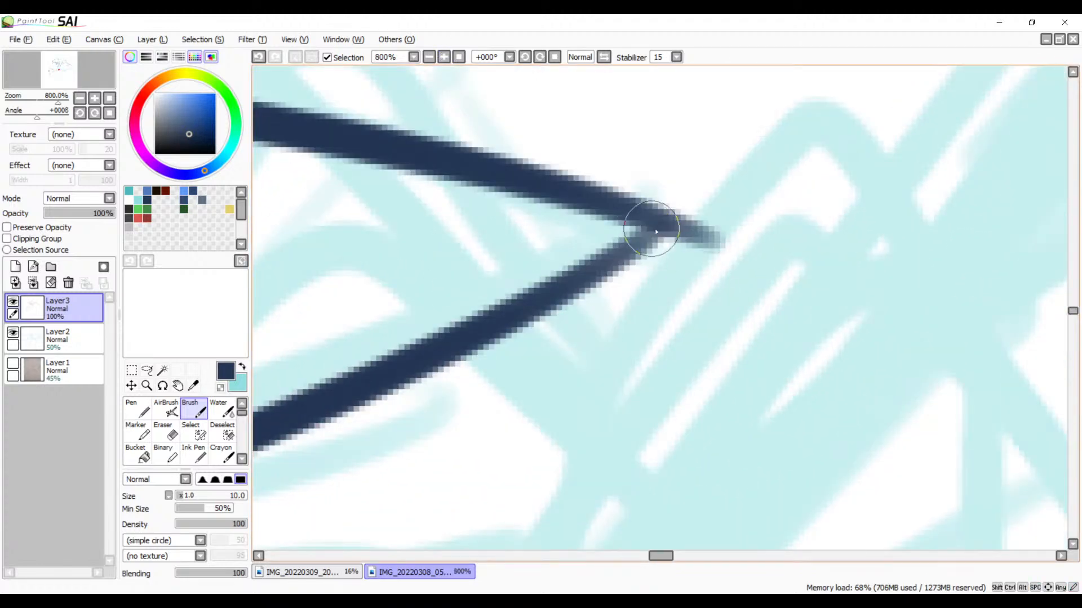
drag(655, 230, 422, 358)
key(ctrl+z)
drag(658, 225, 262, 436)
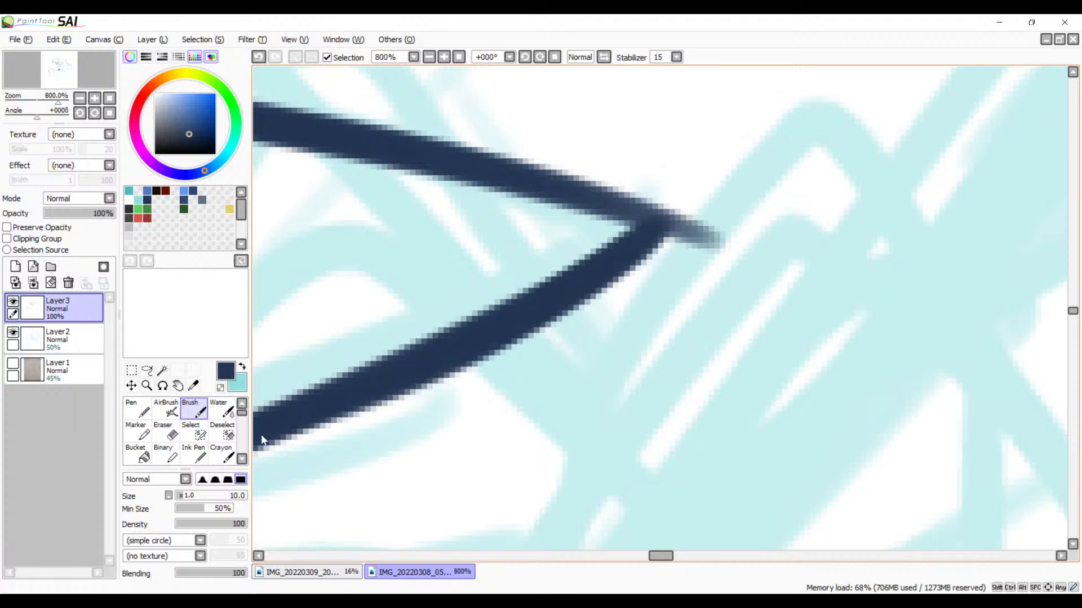
key(ctrl+z)
drag(658, 225, 261, 415)
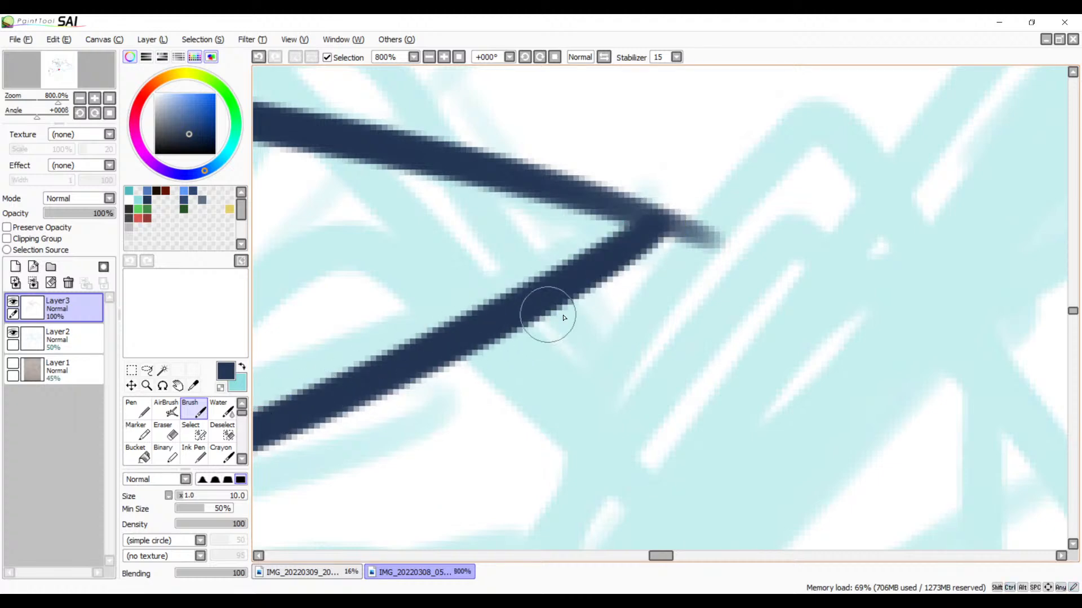
Step: Thicken the pointed shape's upper curve near its tip with the Brush, redoing the stroke until it joins the lower curve evenly
mouse_move(564, 317)
mouse_down()
mouse_move(857, 237)
mouse_move(870, 308)
mouse_up()
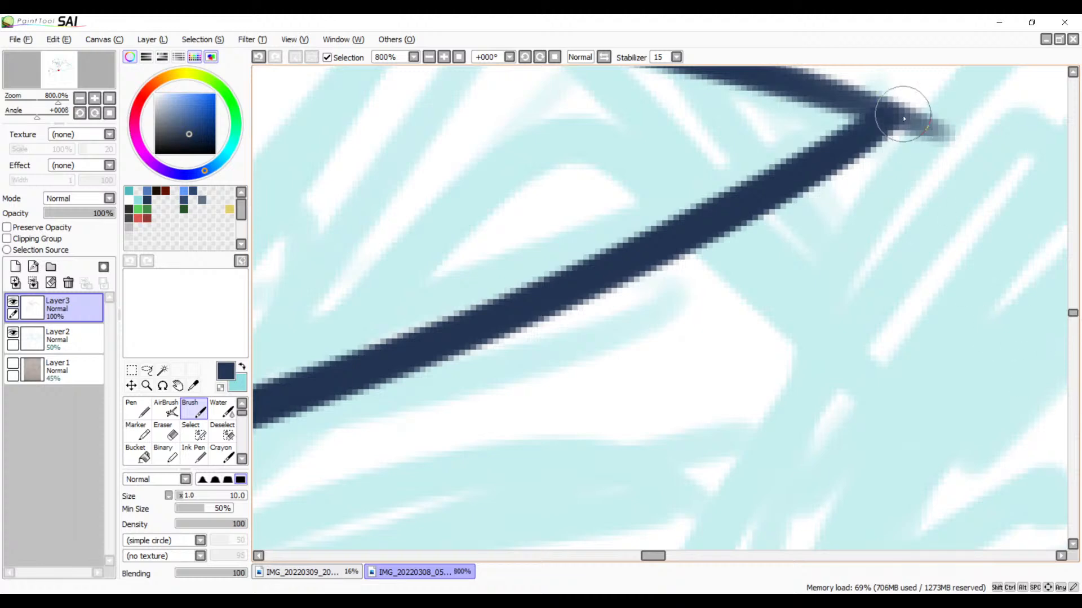
scroll(912, 160, down, 2)
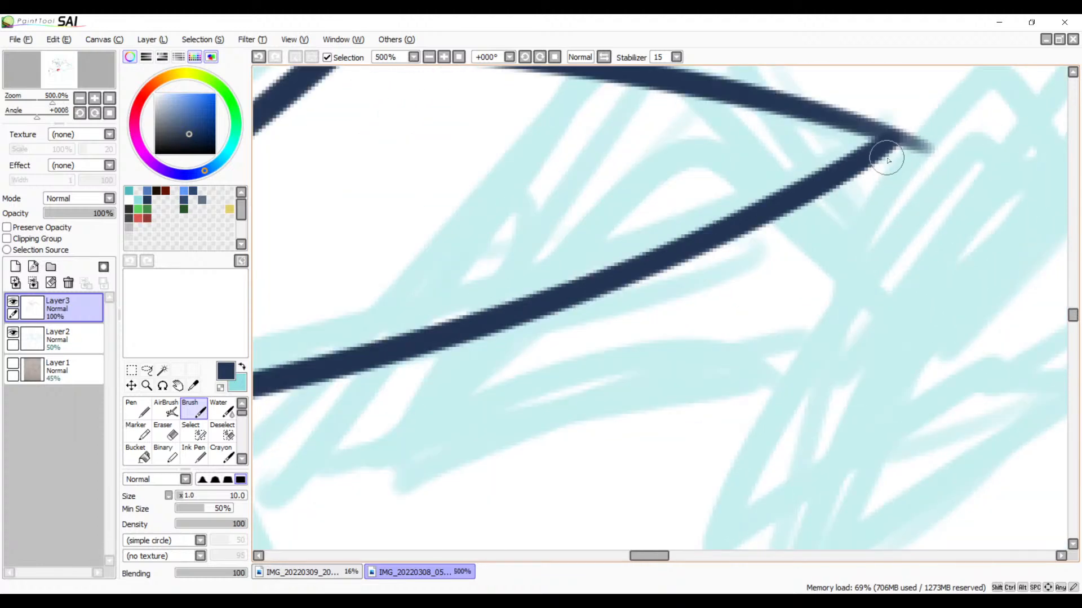
scroll(887, 161, up, 2)
drag(740, 312, 777, 362)
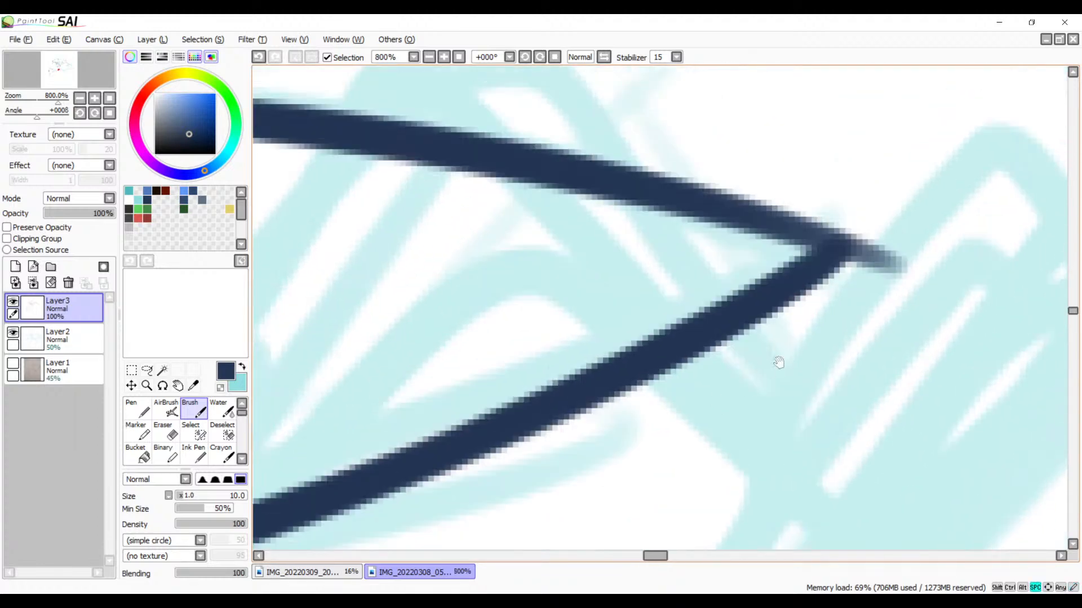
drag(714, 208, 876, 273)
key(ctrl+z)
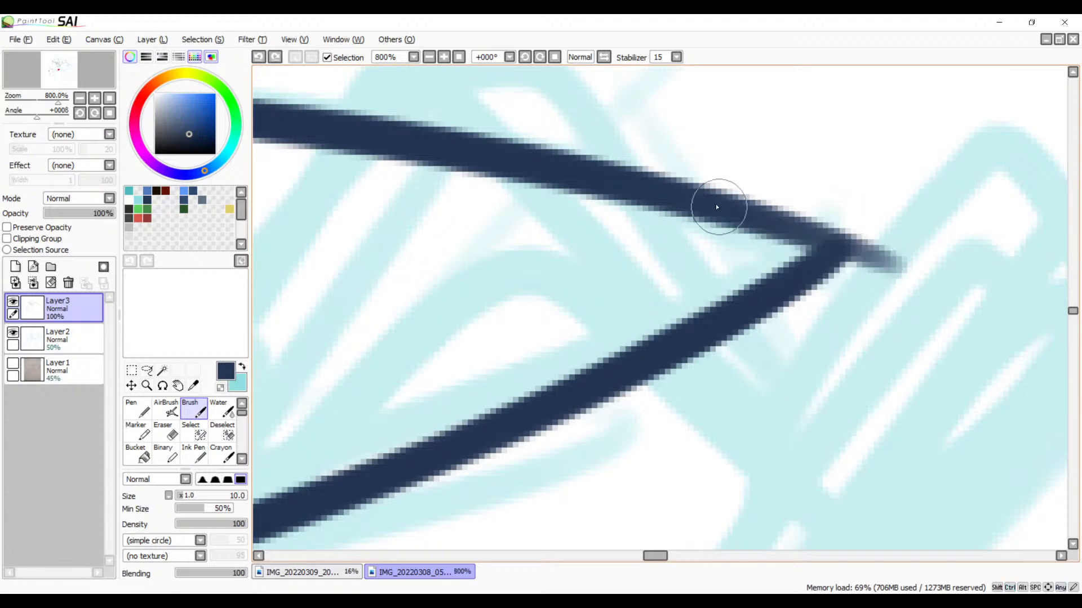
drag(725, 209, 858, 252)
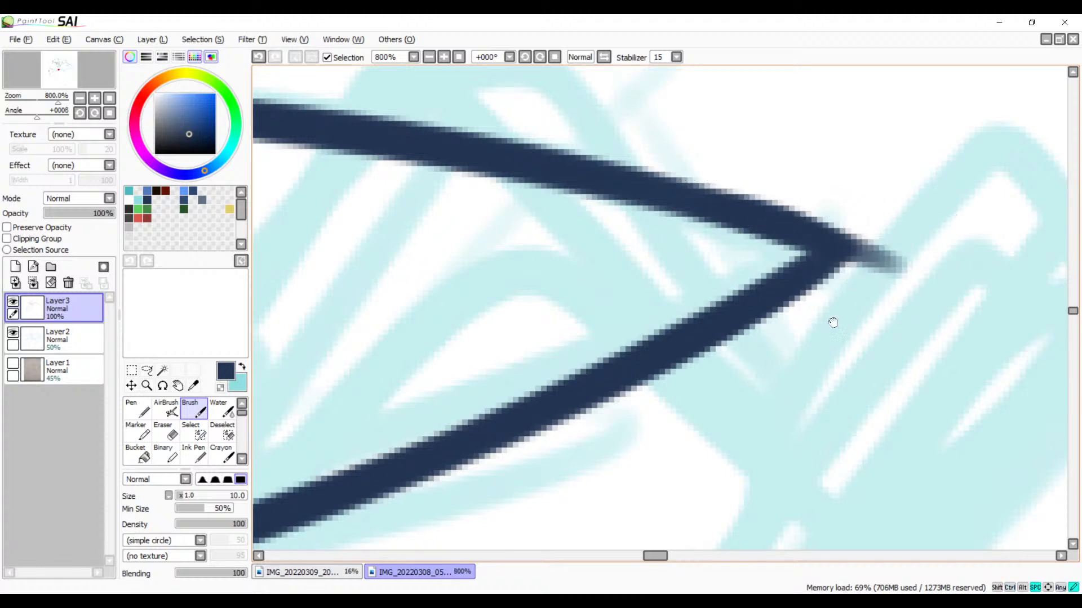
Step: Erase the faded overshoot beyond the pointed shape's tip where the upper and lower curves meet
drag(834, 320, 596, 411)
click(444, 57)
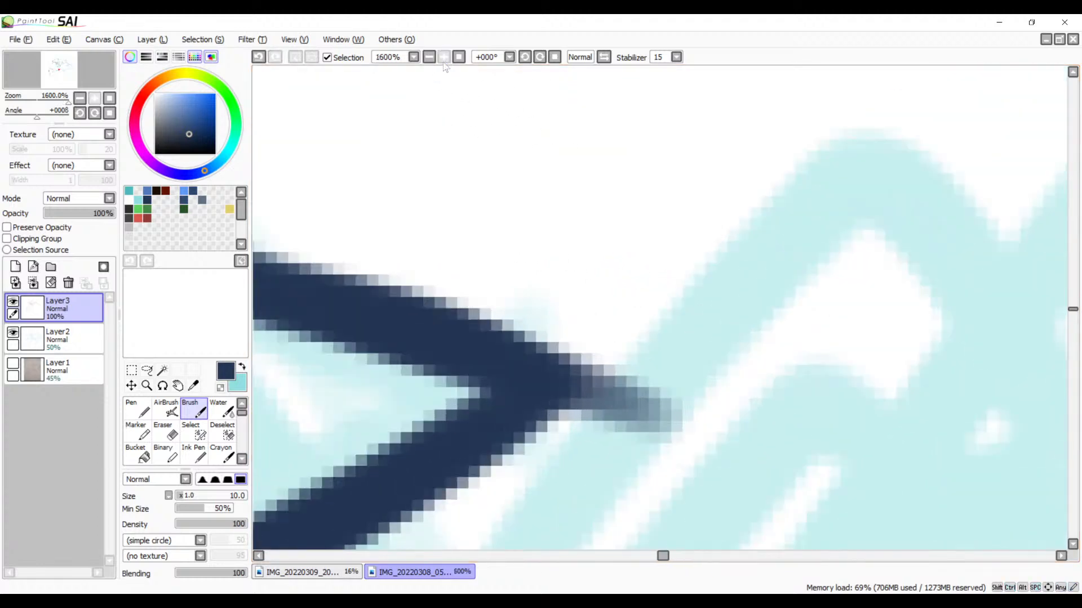
key(e)
key(space)
drag(656, 378, 734, 291)
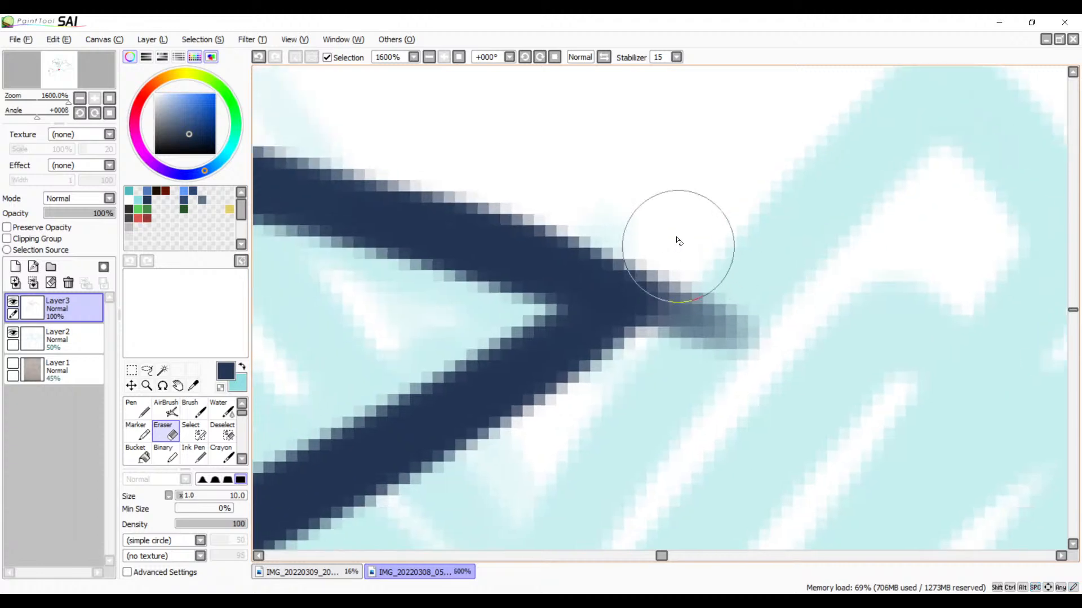
mouse_move(647, 241)
mouse_down()
mouse_move(676, 278)
mouse_move(689, 353)
mouse_move(678, 345)
mouse_move(708, 290)
mouse_move(762, 333)
mouse_up()
Step: Trim the faded outer end of the pointed shape's lower curve with the Eraser
key(space)
drag(566, 395, 892, 305)
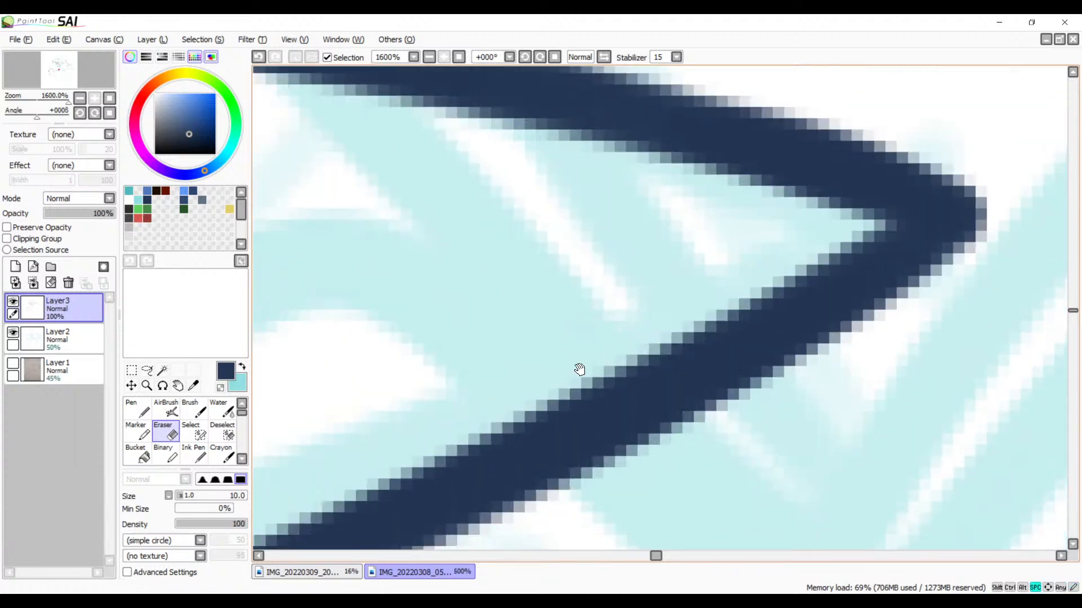
drag(316, 454, 1009, 229)
drag(507, 445, 924, 298)
drag(445, 485, 1029, 242)
drag(332, 448, 1035, 256)
drag(366, 377, 744, 340)
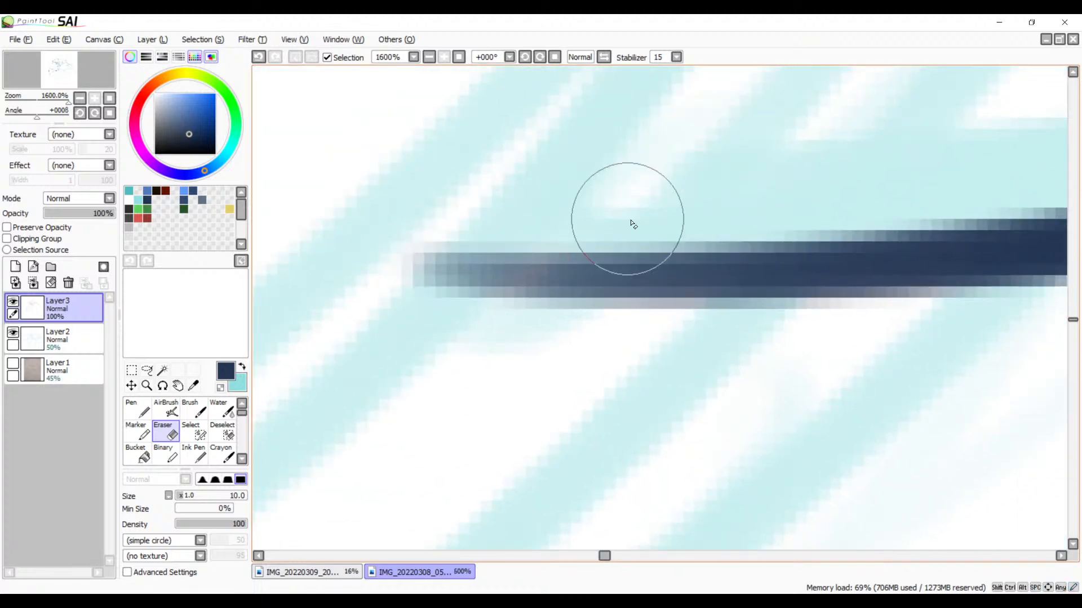
mouse_move(544, 269)
mouse_down()
mouse_move(524, 273)
mouse_move(544, 290)
mouse_move(531, 267)
mouse_move(433, 302)
mouse_up()
key(ctrl+z)
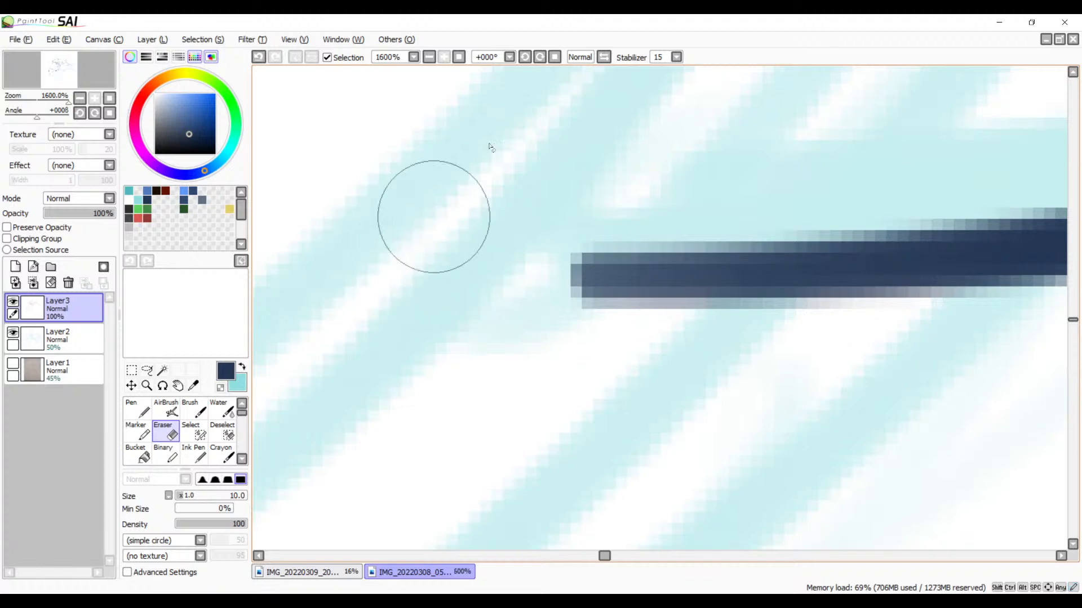
Step: Erase the part of the long line that extends past the pointed shape's upper curve into its interior
click(429, 57)
click(430, 57)
click(429, 58)
click(429, 58)
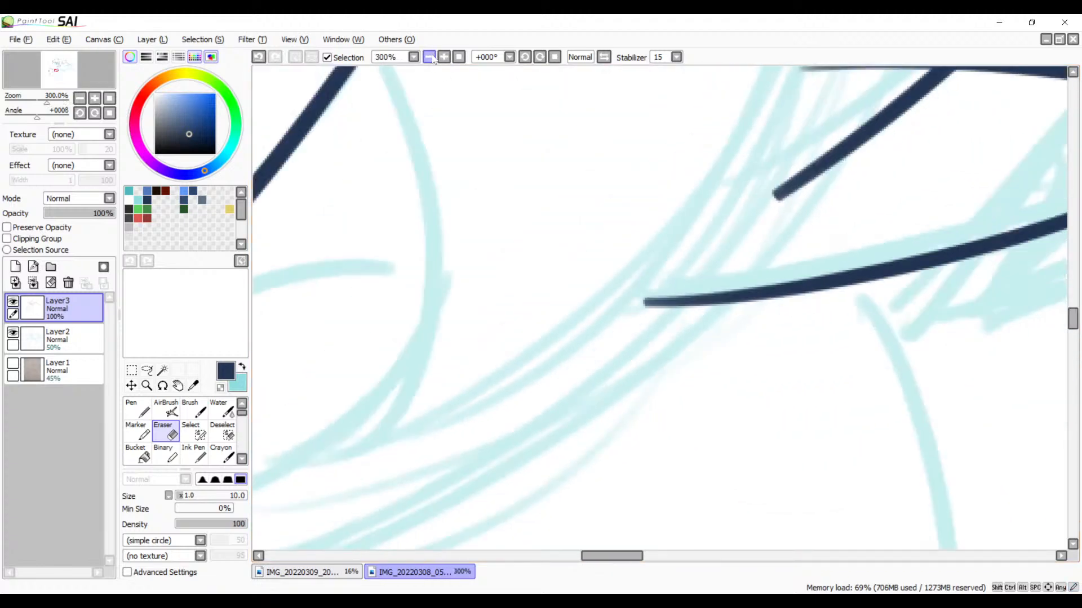
drag(661, 236, 420, 392)
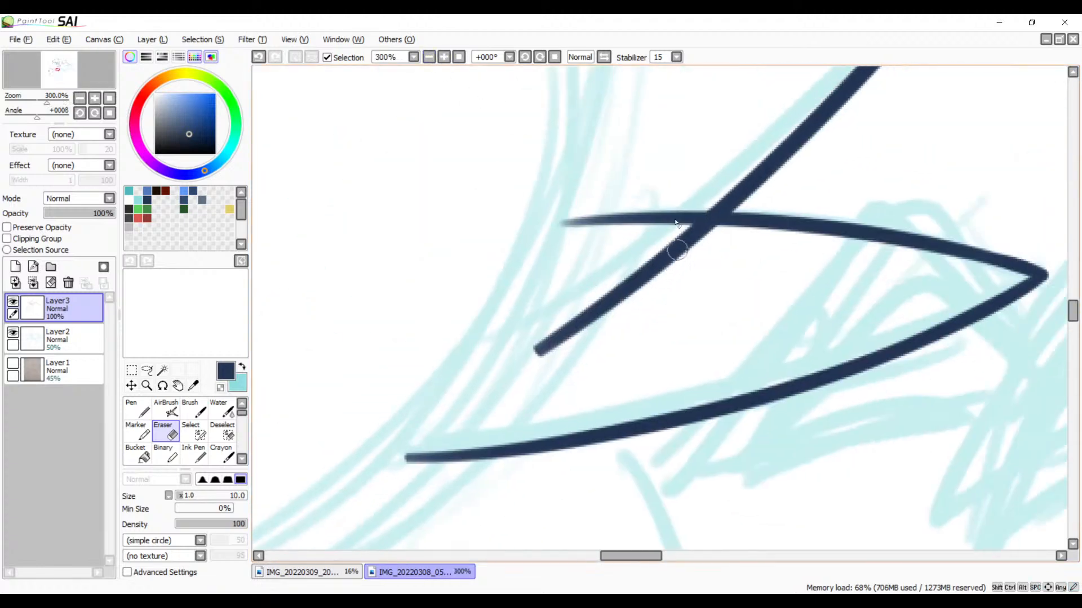
click(444, 57)
click(444, 57)
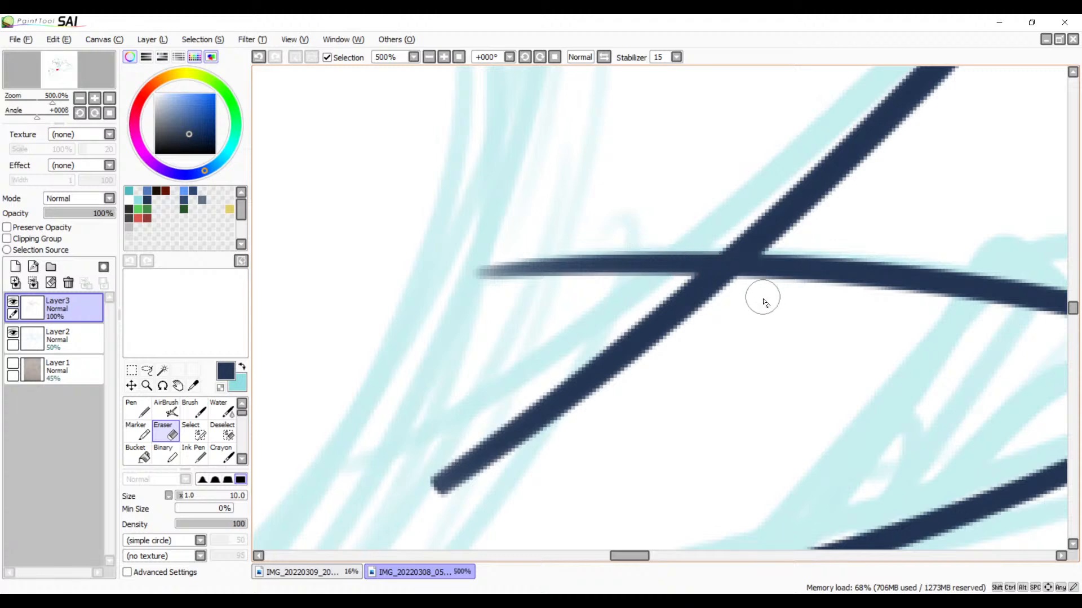
mouse_move(742, 303)
mouse_down()
mouse_move(662, 289)
mouse_move(784, 299)
mouse_move(679, 288)
mouse_move(765, 294)
mouse_move(714, 287)
mouse_move(756, 291)
mouse_move(623, 311)
mouse_move(559, 343)
mouse_move(562, 372)
mouse_move(470, 434)
mouse_move(505, 436)
mouse_move(450, 460)
mouse_move(501, 453)
mouse_move(442, 497)
mouse_up()
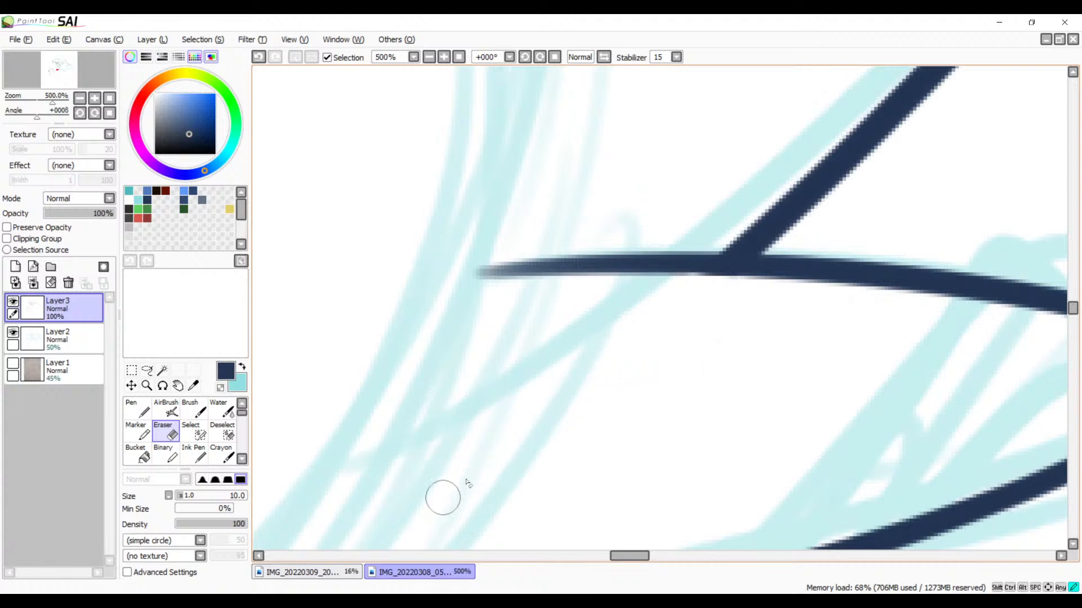
Step: Trim the faded outer end of the pointed shape's upper curve with the Eraser
click(444, 56)
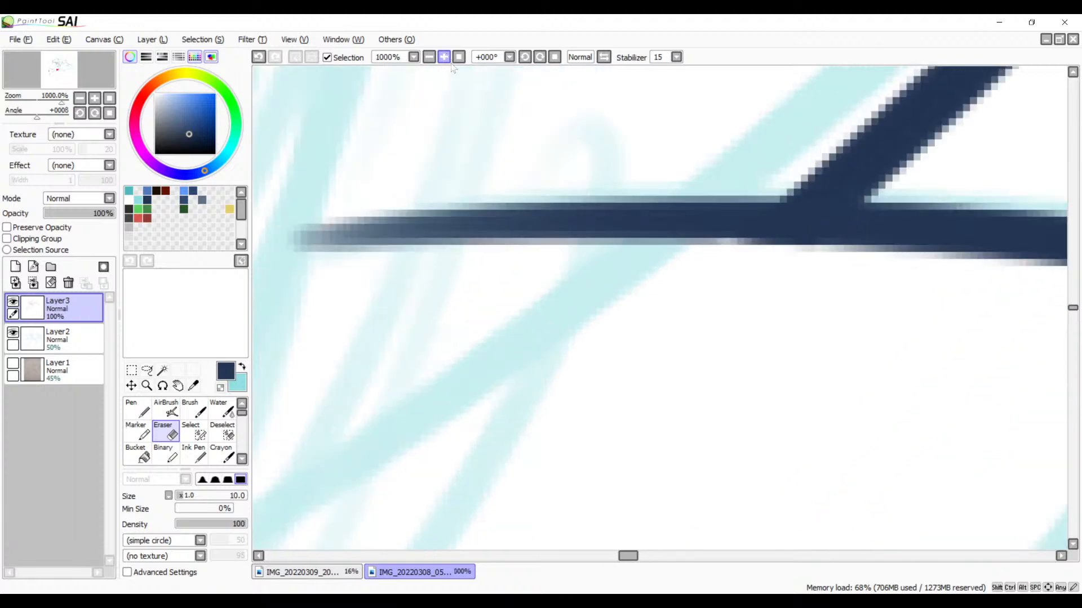
click(445, 56)
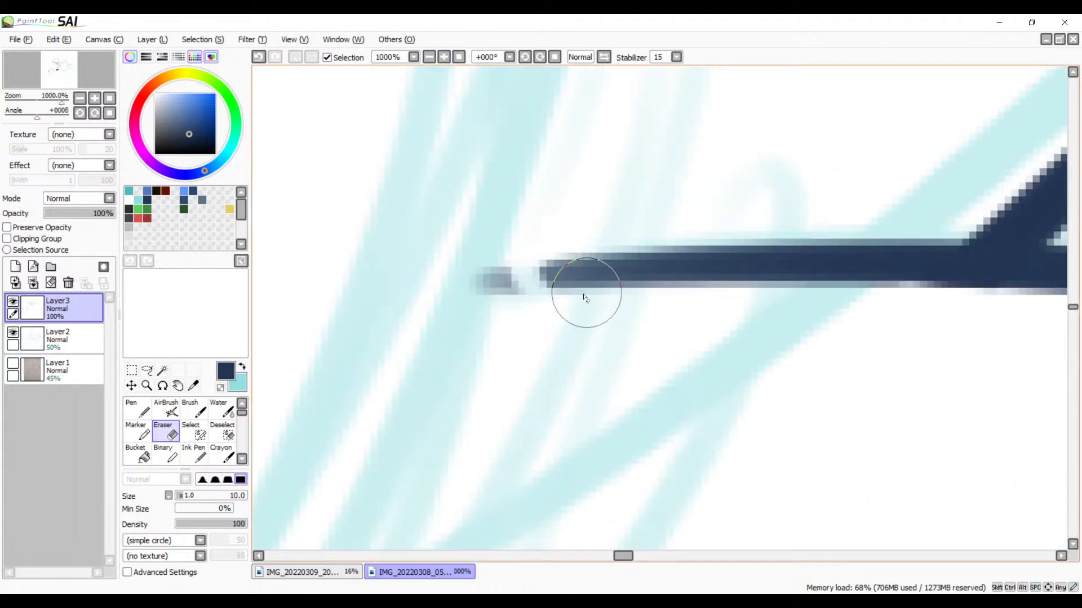
drag(574, 220, 486, 315)
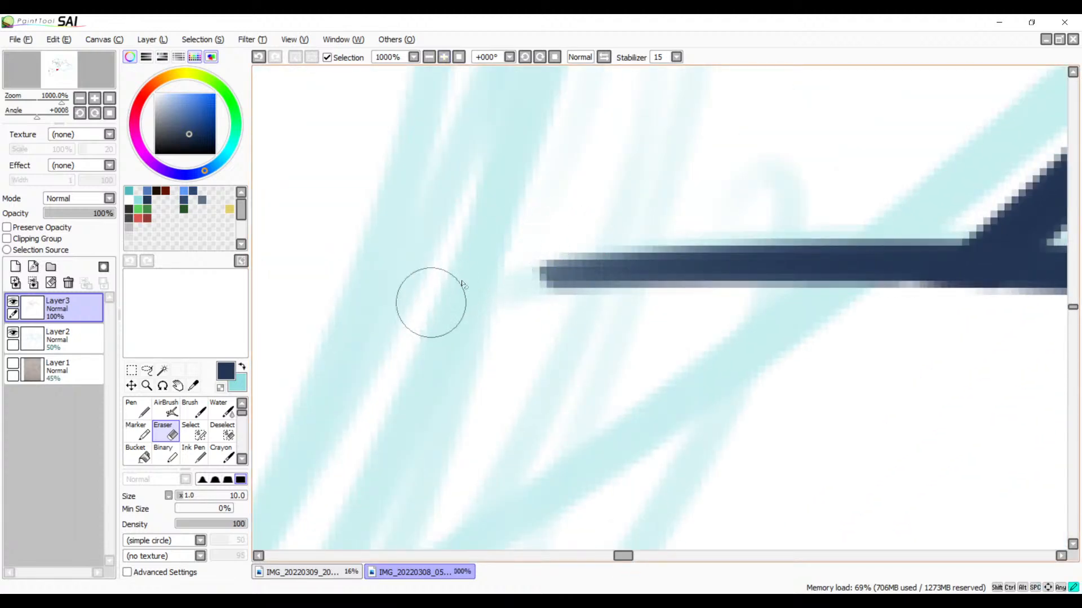
Step: Darken the open end of the pointed shape's upper curve with the Brush, redoing the stroke until it blends with the line
key(b)
drag(719, 293, 598, 243)
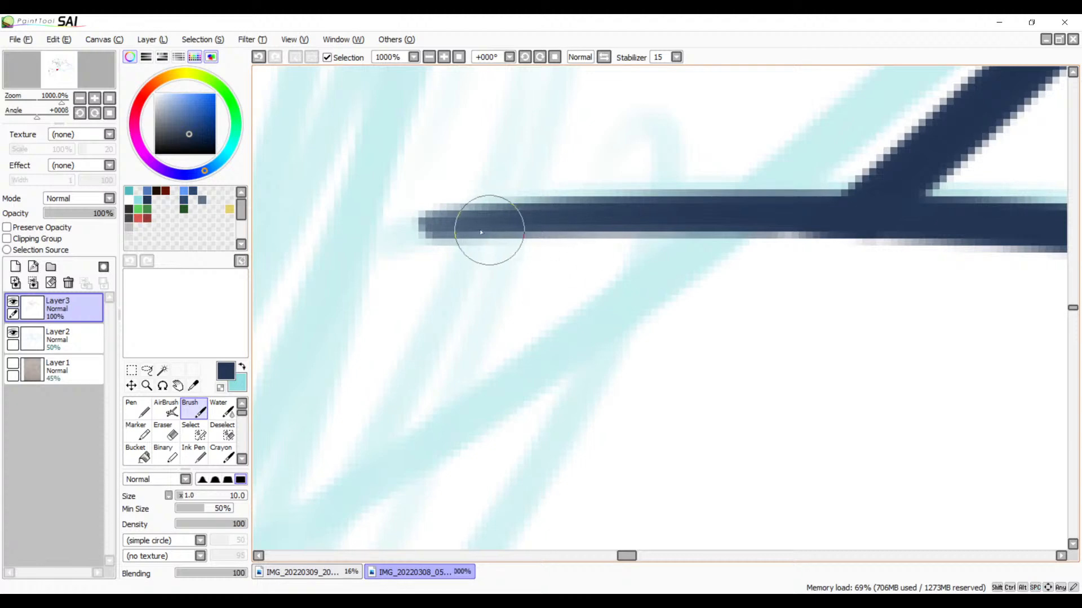
drag(442, 225, 850, 232)
key(ctrl+z)
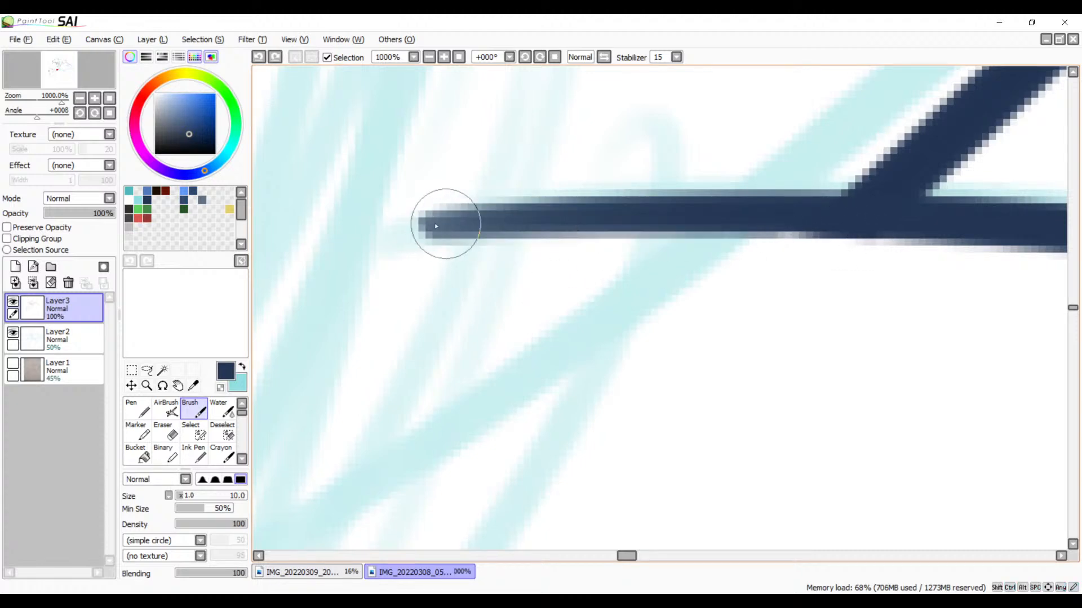
mouse_move(444, 224)
mouse_down()
mouse_move(655, 210)
mouse_move(980, 227)
mouse_up()
mouse_move(722, 267)
mouse_down()
mouse_move(425, 347)
mouse_move(327, 359)
mouse_up()
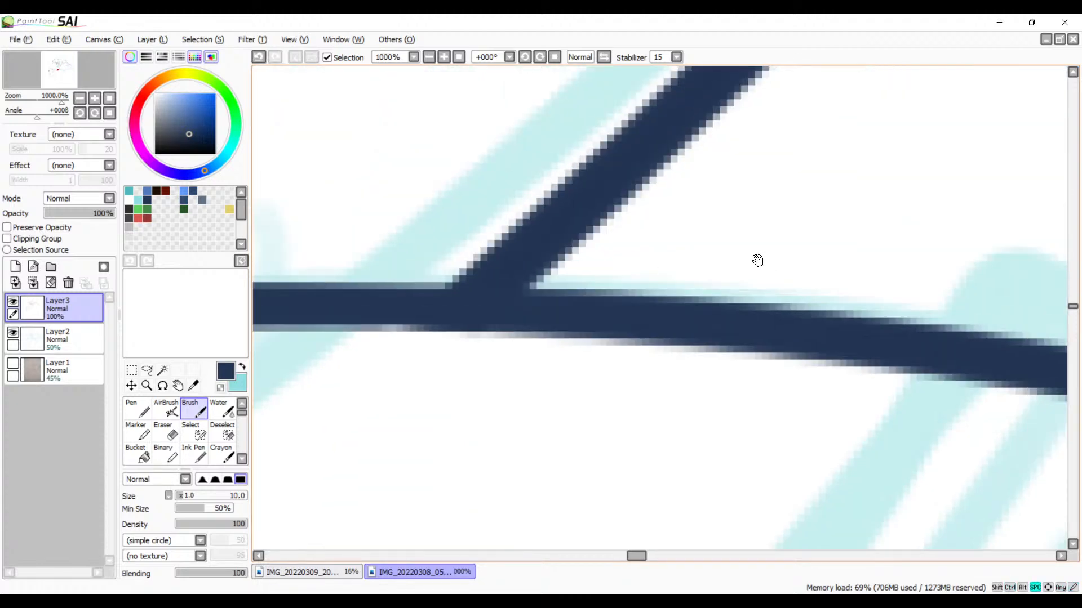
Step: Ink the short curve running from the bird's lower outline across the slanted line beneath it, redrawing the first stroke
click(429, 55)
click(430, 54)
click(430, 55)
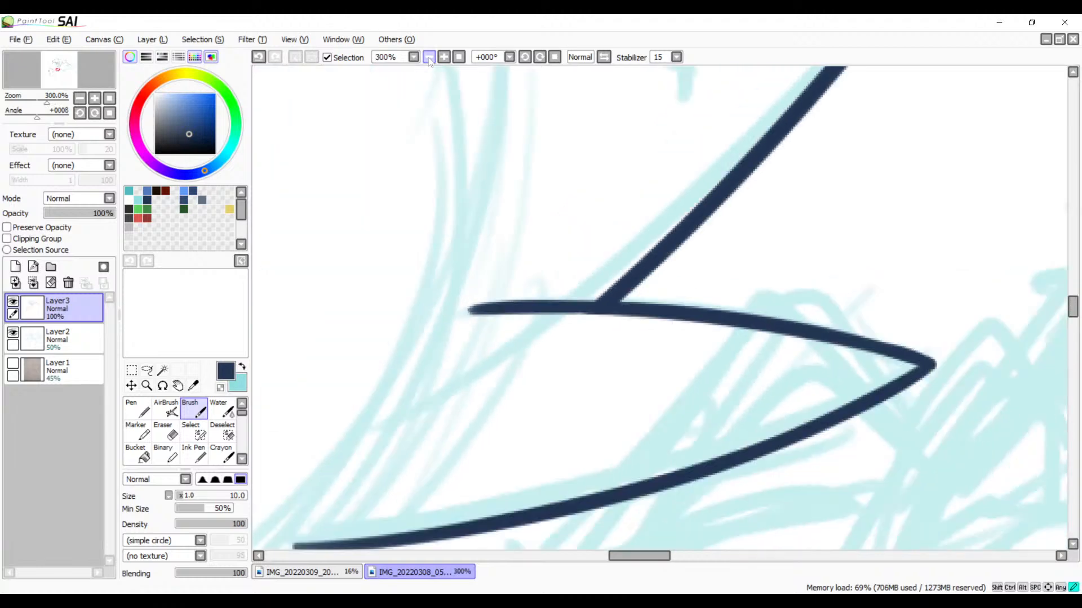
click(430, 55)
click(430, 55)
click(430, 54)
key(space)
mouse_move(473, 148)
mouse_down()
mouse_move(615, 432)
mouse_move(635, 369)
mouse_move(585, 512)
mouse_up()
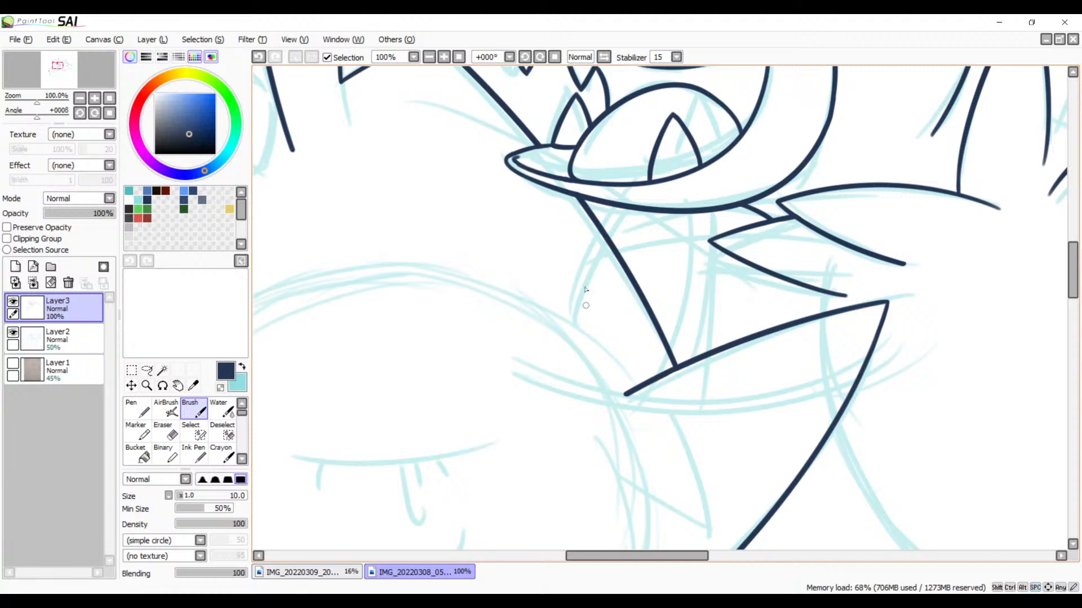
click(444, 57)
click(444, 57)
key(space)
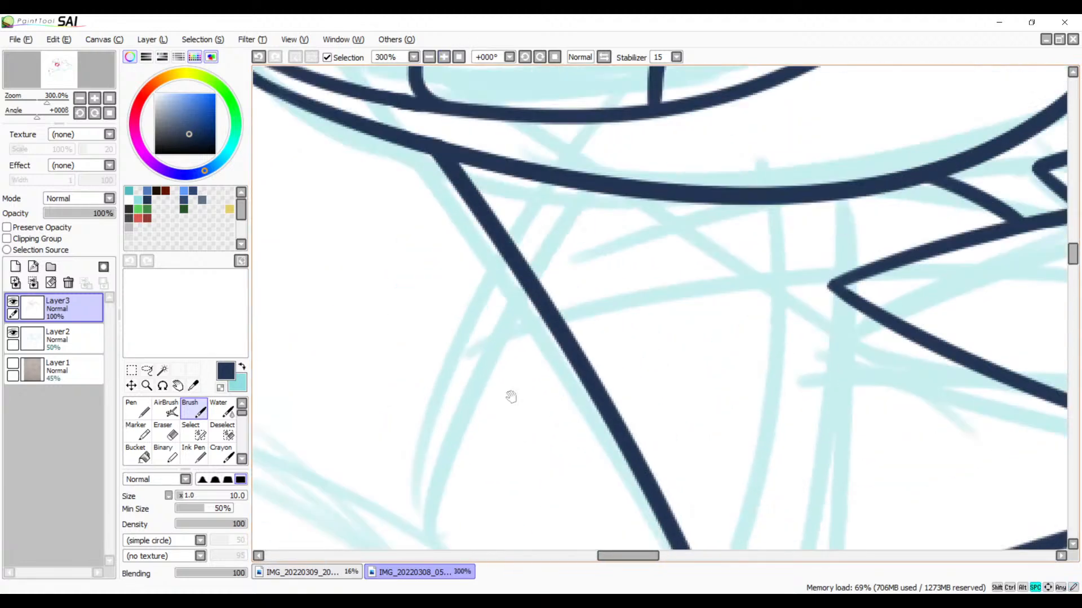
mouse_move(560, 182)
mouse_down()
mouse_move(485, 318)
mouse_move(412, 510)
mouse_up()
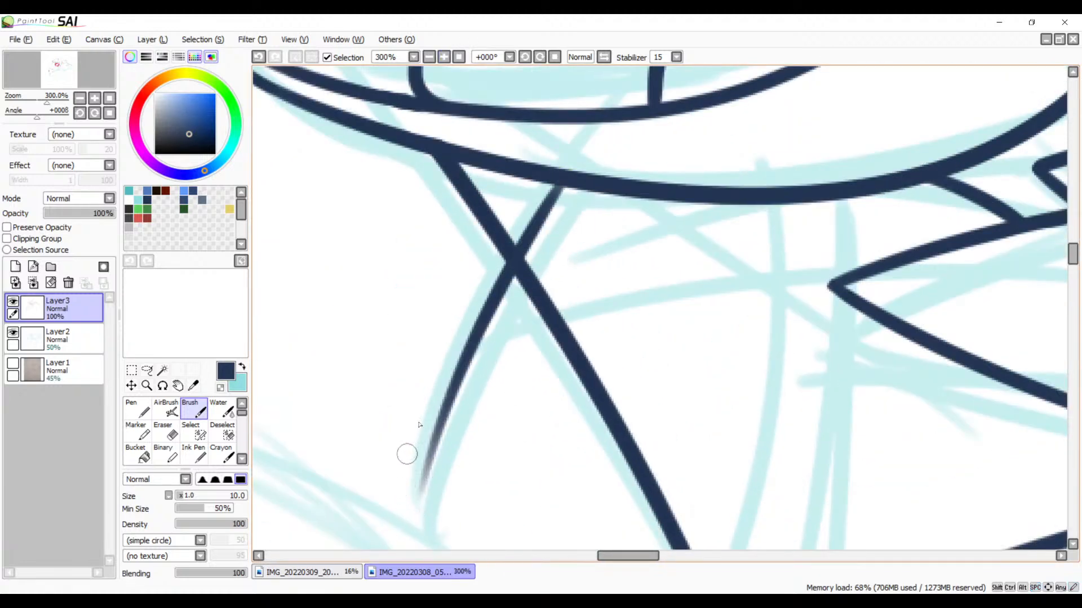
key(ctrl+z)
mouse_move(561, 179)
mouse_down()
mouse_move(477, 323)
mouse_move(418, 568)
mouse_up()
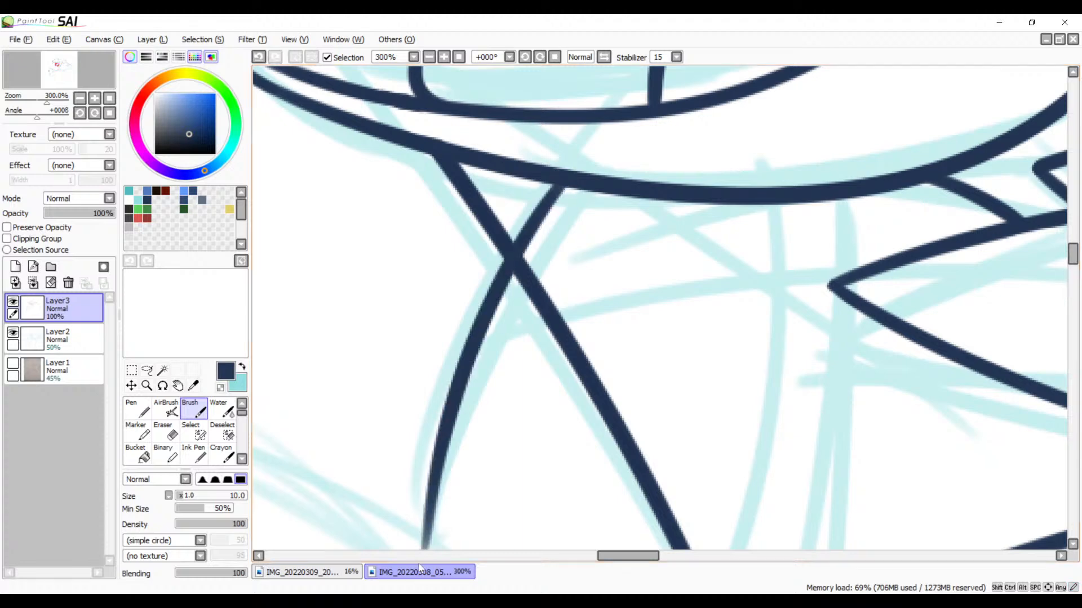
Step: Mirror the view and ink the long curve from the bird's lower outline down past the slanted edge below, redrawing it until it suits the sketch
key(space)
drag(571, 432, 490, 287)
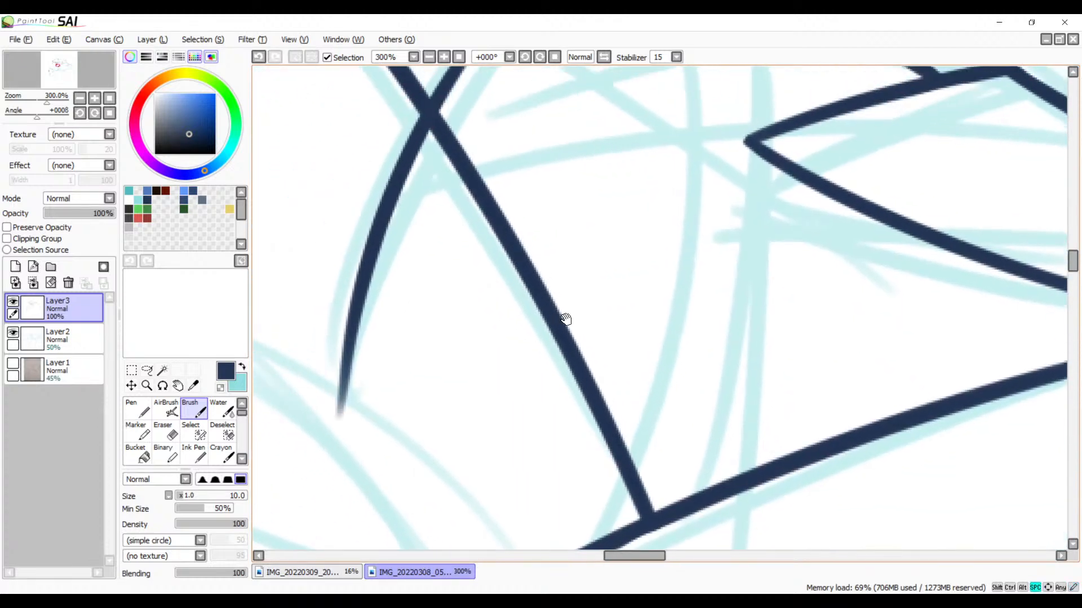
drag(577, 356, 581, 278)
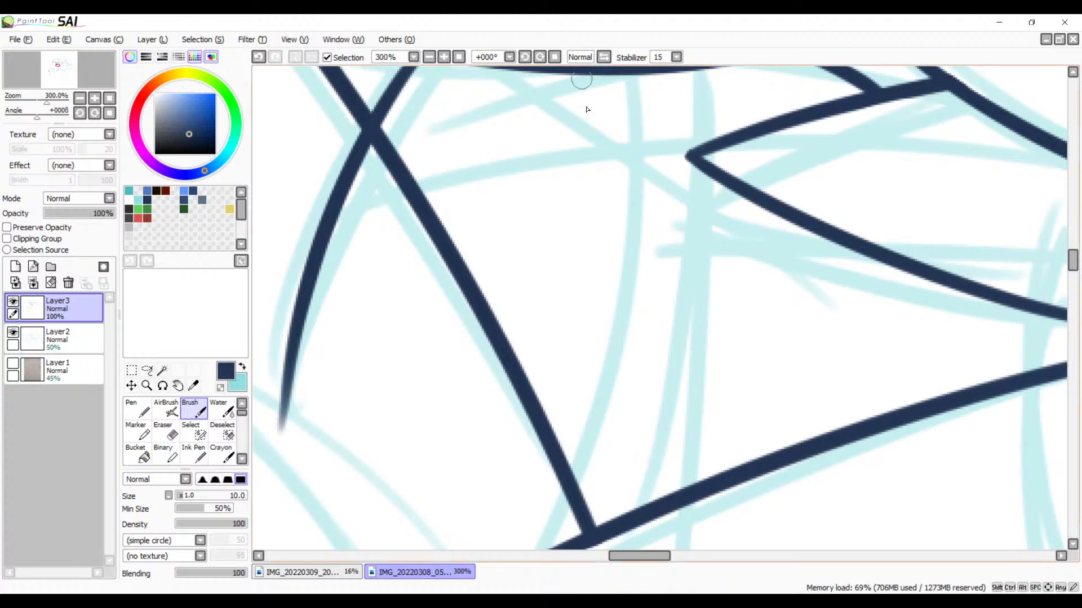
click(604, 57)
mouse_move(598, 174)
mouse_down()
mouse_move(507, 365)
mouse_move(536, 289)
mouse_move(526, 397)
mouse_up()
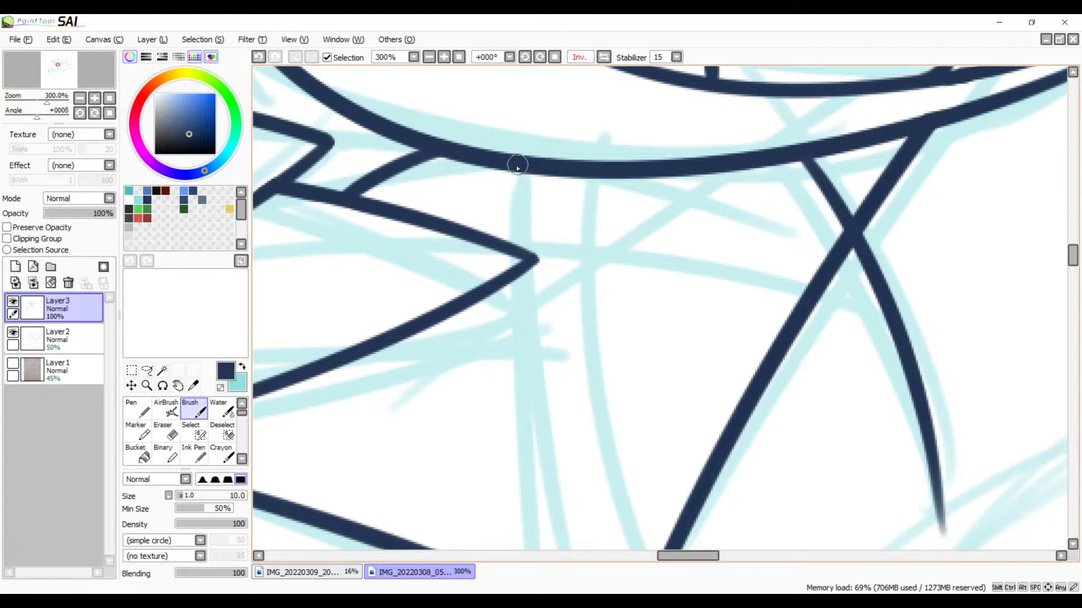
mouse_move(503, 261)
mouse_down()
mouse_move(449, 226)
mouse_move(403, 168)
mouse_move(416, 180)
mouse_up()
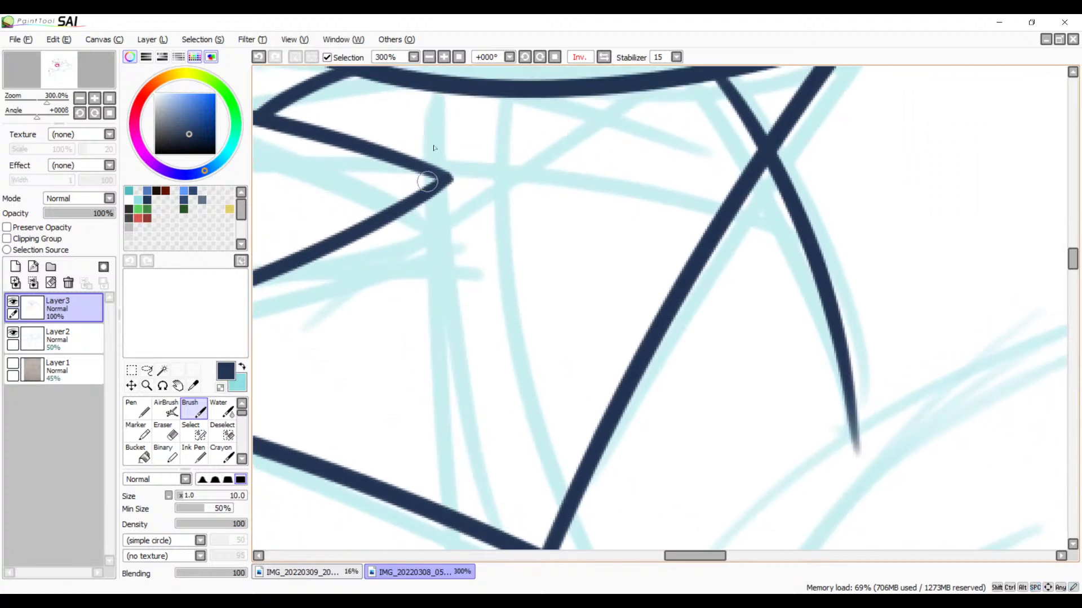
drag(435, 85, 491, 527)
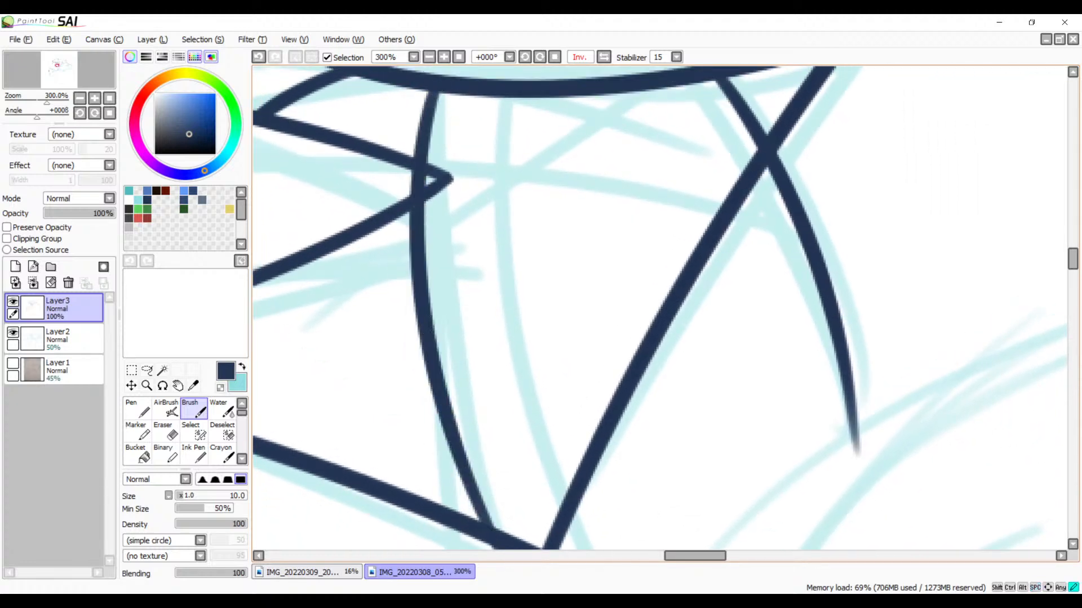
key(ctrl+z)
mouse_move(441, 87)
mouse_down()
mouse_move(419, 164)
mouse_move(405, 473)
mouse_up()
key(ctrl+z)
click(428, 57)
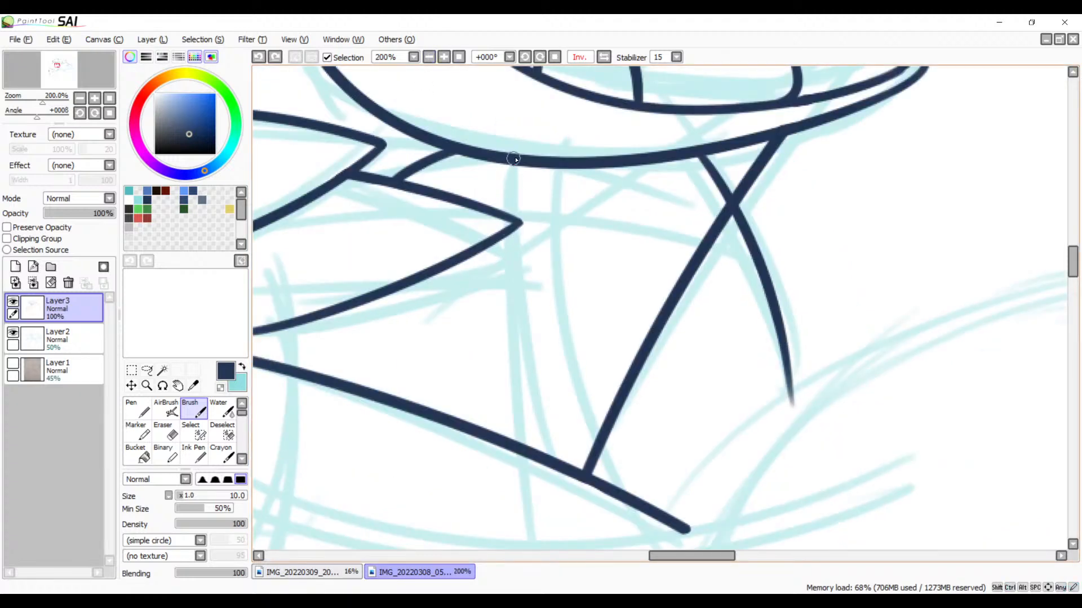
drag(514, 159, 536, 535)
key(ctrl+z)
mouse_move(507, 159)
mouse_down()
mouse_move(488, 285)
mouse_move(519, 486)
mouse_up()
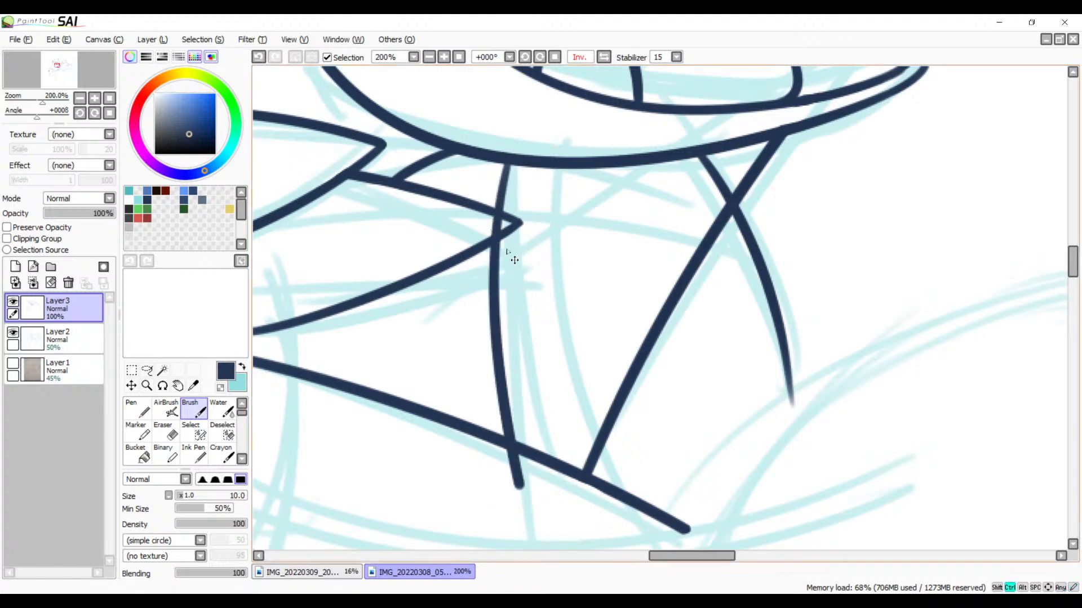
key(ctrl+z)
drag(510, 157, 555, 549)
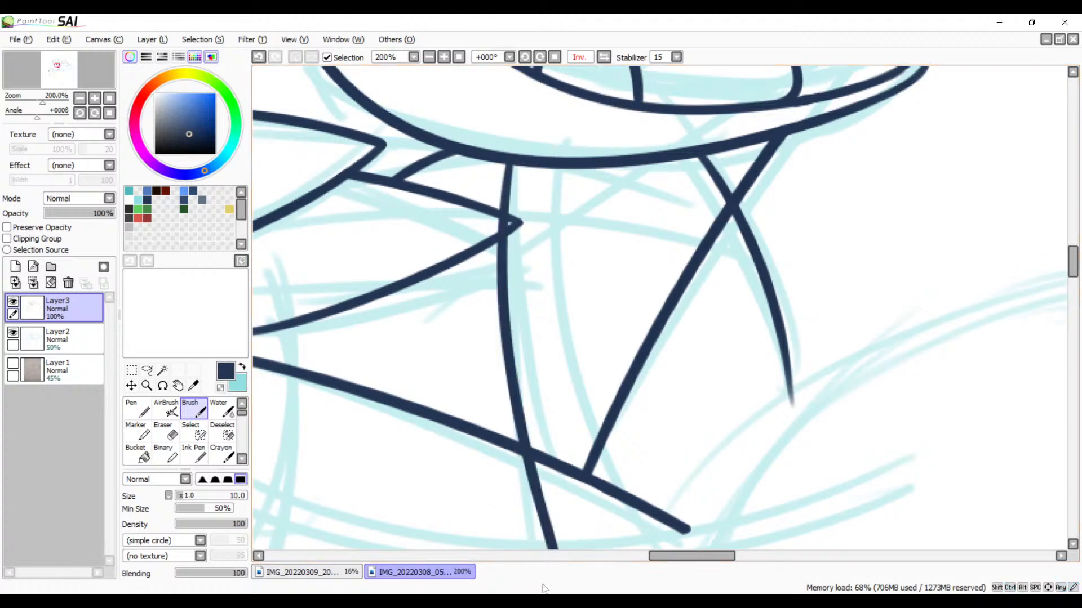
mouse_move(529, 413)
mouse_down()
mouse_move(551, 258)
mouse_move(512, 337)
mouse_move(564, 260)
mouse_up()
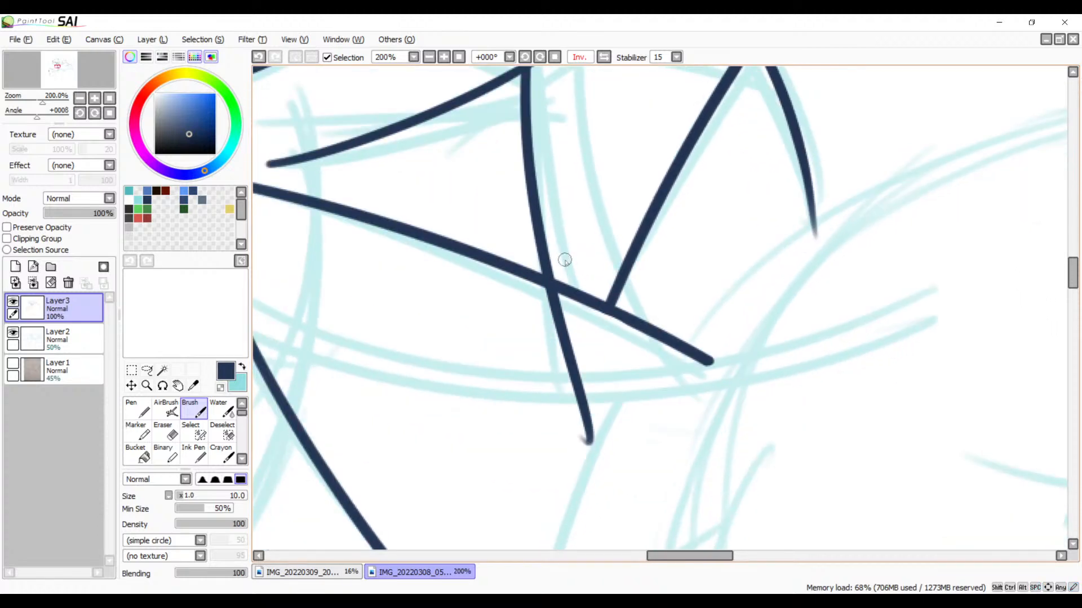
scroll(568, 251, up, 5)
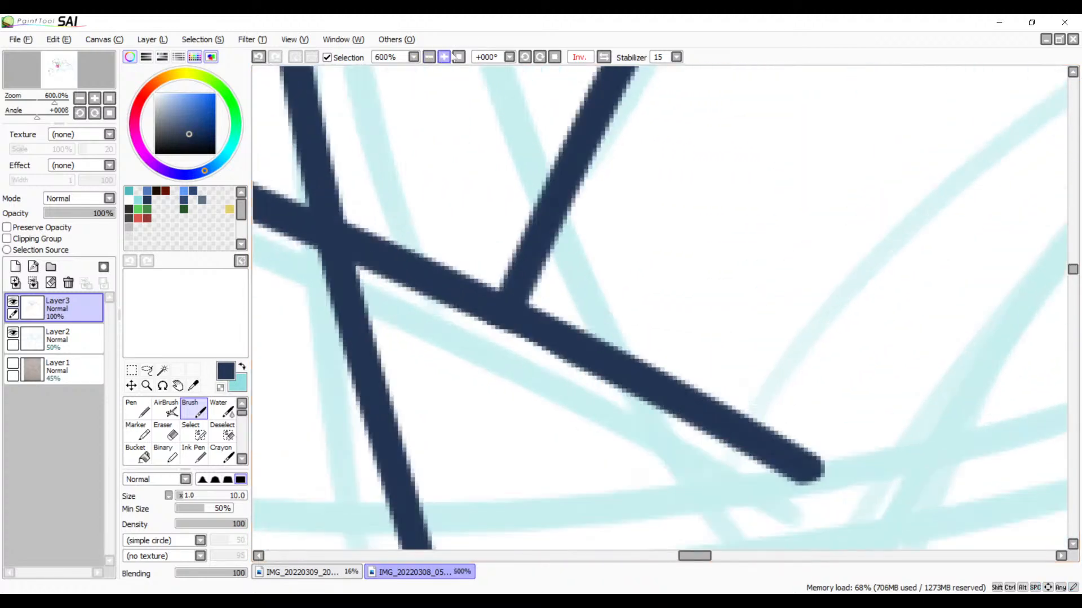
Step: Erase the part of the long curve that overshoots the slanted edge beneath the bird
key(e)
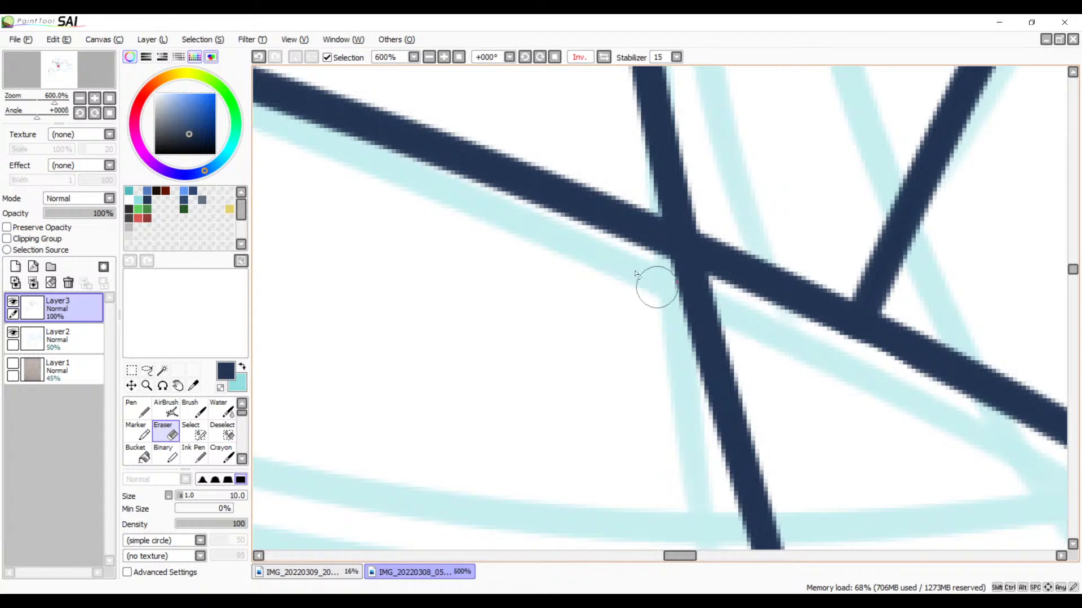
mouse_move(632, 267)
mouse_down()
mouse_move(794, 344)
mouse_move(642, 261)
mouse_move(769, 320)
mouse_move(724, 325)
mouse_move(749, 351)
mouse_move(634, 296)
mouse_move(683, 324)
mouse_move(676, 351)
mouse_move(762, 374)
mouse_move(762, 389)
mouse_move(690, 436)
mouse_move(740, 464)
mouse_move(712, 484)
mouse_move(753, 497)
mouse_move(737, 517)
mouse_move(748, 541)
mouse_move(783, 543)
mouse_move(768, 501)
mouse_move(780, 526)
mouse_up()
mouse_move(809, 439)
mouse_down()
mouse_move(830, 521)
mouse_move(731, 300)
mouse_move(636, 388)
mouse_move(743, 393)
mouse_move(714, 447)
mouse_move(747, 451)
mouse_move(660, 491)
mouse_move(712, 514)
mouse_up()
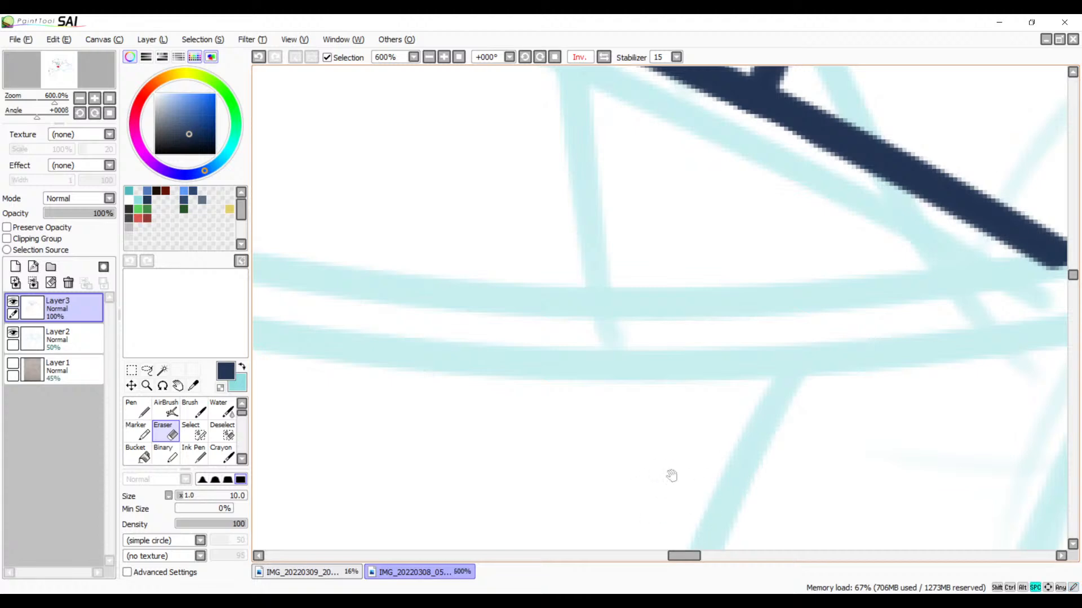
mouse_move(825, 123)
mouse_down()
mouse_move(623, 509)
mouse_move(703, 357)
mouse_move(684, 430)
mouse_move(558, 429)
mouse_up()
drag(651, 393, 732, 237)
mouse_move(763, 439)
mouse_down()
mouse_move(729, 266)
mouse_move(753, 254)
mouse_up()
drag(761, 327, 779, 283)
mouse_move(697, 285)
mouse_down()
mouse_move(723, 307)
mouse_move(732, 301)
mouse_move(696, 324)
mouse_move(743, 427)
mouse_move(725, 482)
mouse_move(742, 523)
mouse_up()
key(ctrl+z)
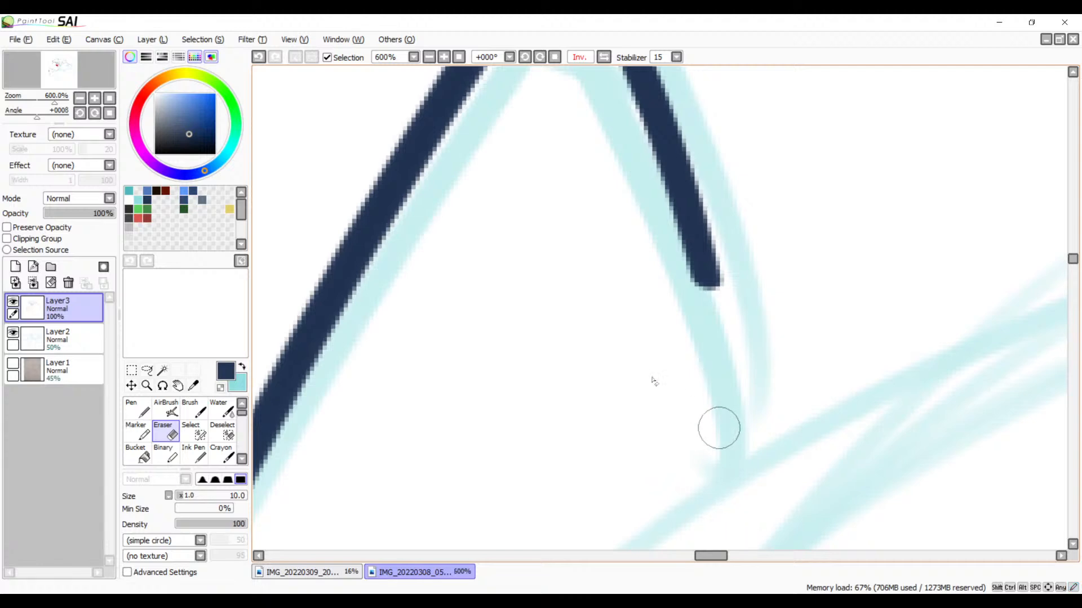
Step: Erase the bit of the long curve that crosses the inside of the pointed feather tip beneath the bird
click(429, 57)
click(428, 57)
click(429, 57)
click(429, 57)
click(428, 57)
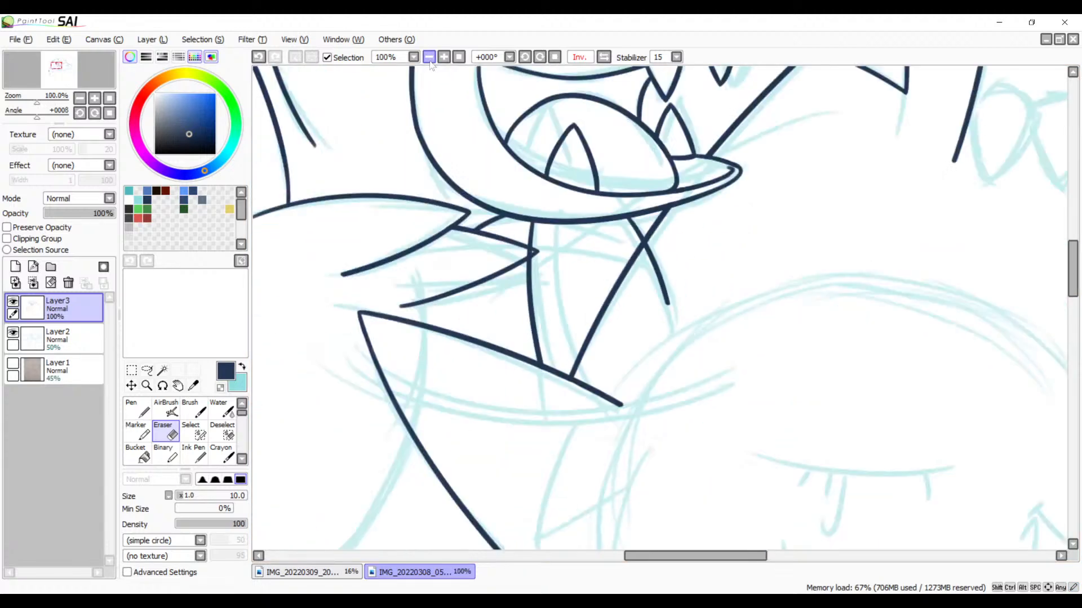
click(428, 57)
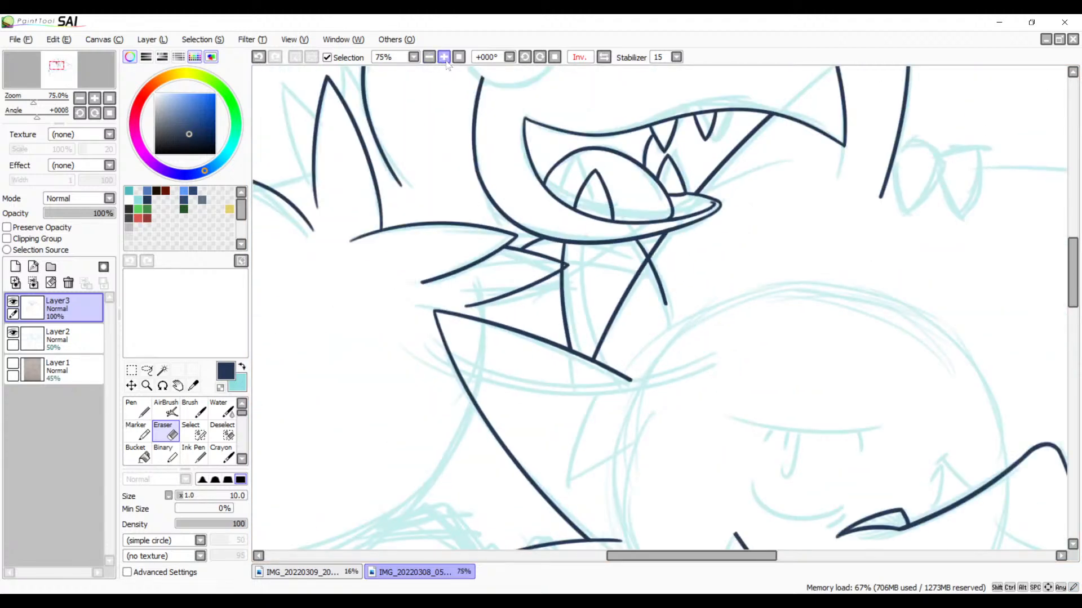
click(444, 59)
click(444, 60)
click(444, 59)
click(444, 59)
click(443, 60)
click(444, 60)
drag(463, 225, 977, 321)
drag(705, 292, 674, 279)
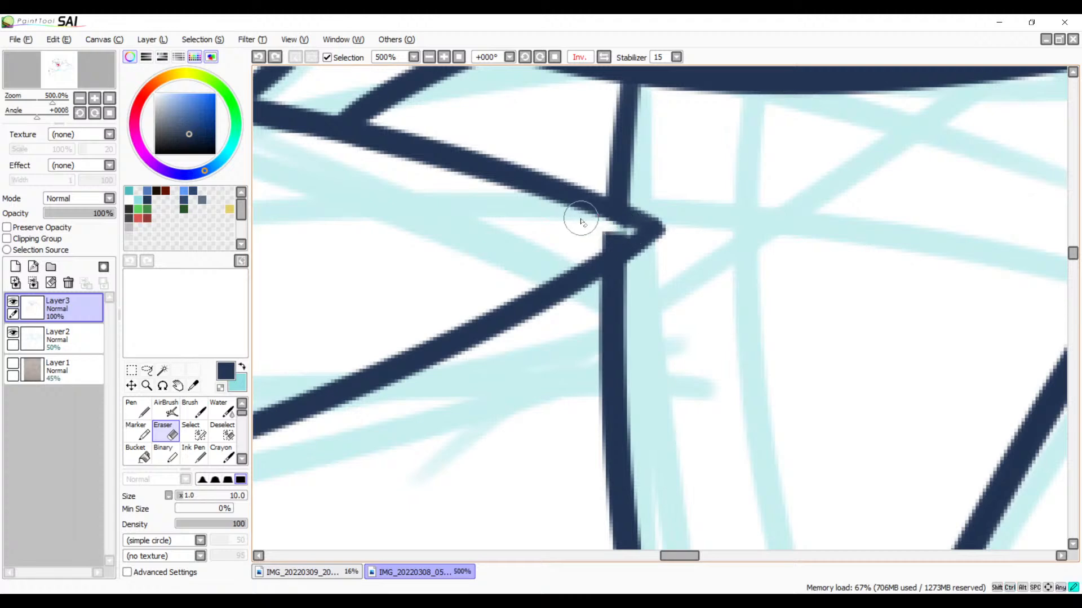
drag(581, 218, 647, 229)
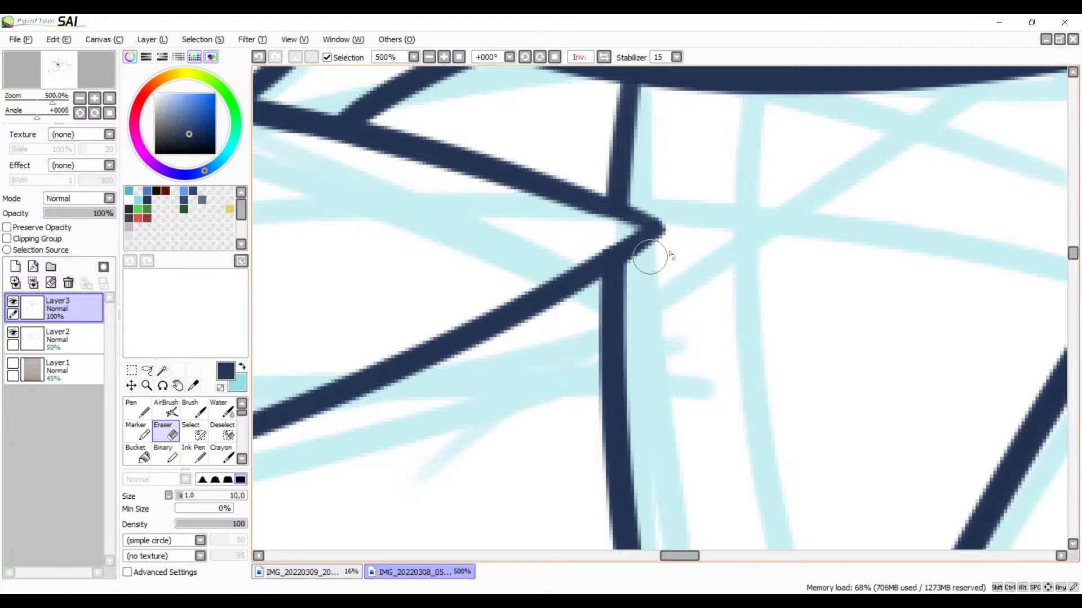
Step: Erase the slanted line below its crossing with the short curve, down to the slanted edge
drag(795, 257, 558, 237)
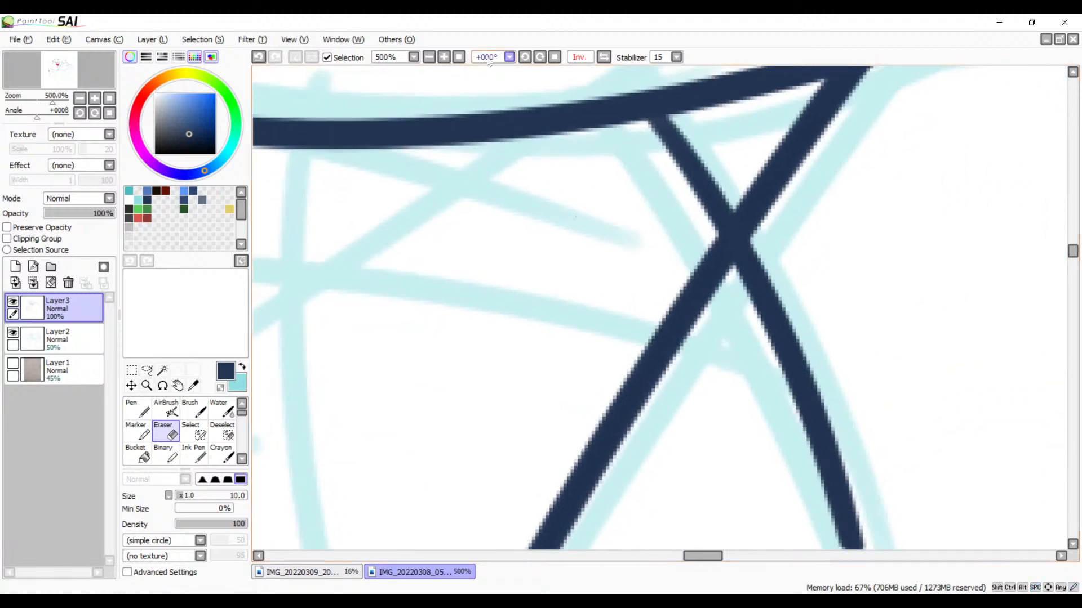
click(524, 57)
click(524, 57)
click(524, 56)
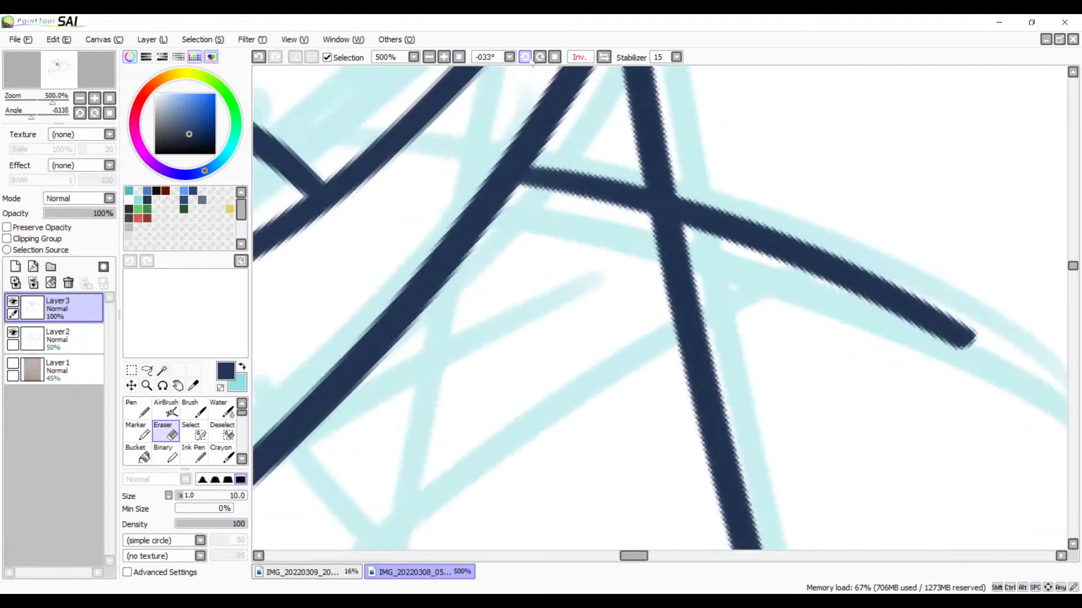
click(525, 57)
click(524, 56)
click(525, 57)
drag(695, 300, 667, 238)
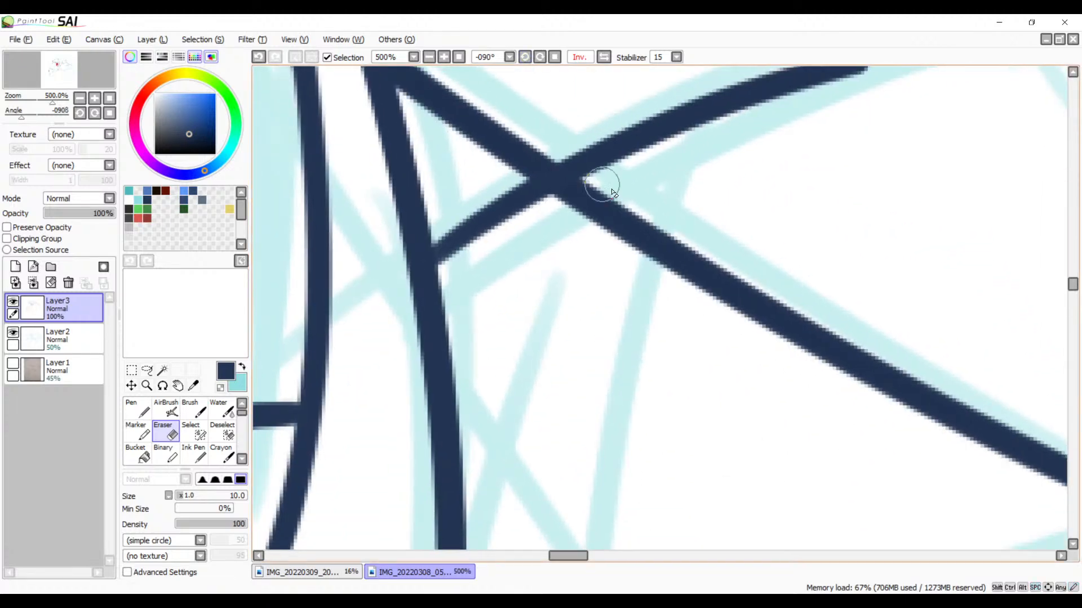
drag(614, 186, 513, 245)
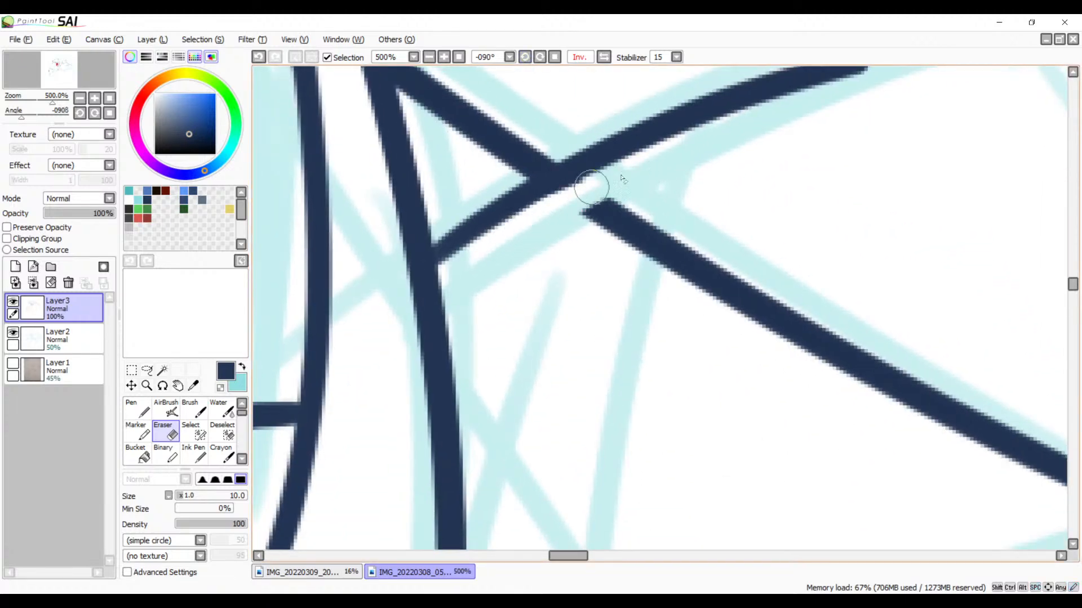
mouse_move(665, 241)
mouse_down()
mouse_move(572, 241)
mouse_move(572, 277)
mouse_move(513, 256)
mouse_move(546, 299)
mouse_move(558, 290)
mouse_move(532, 329)
mouse_move(479, 274)
mouse_move(457, 297)
mouse_up()
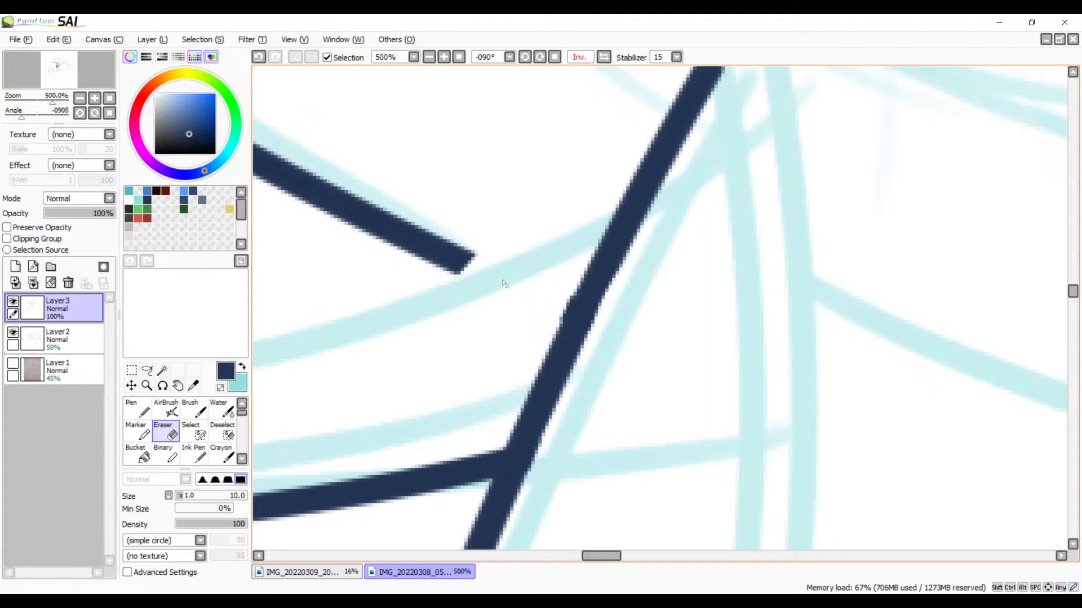
drag(501, 283, 632, 329)
mouse_move(653, 290)
mouse_down()
mouse_move(563, 353)
mouse_move(529, 338)
mouse_move(548, 266)
mouse_move(451, 256)
mouse_move(418, 193)
mouse_move(271, 178)
mouse_move(280, 124)
mouse_move(255, 102)
mouse_up()
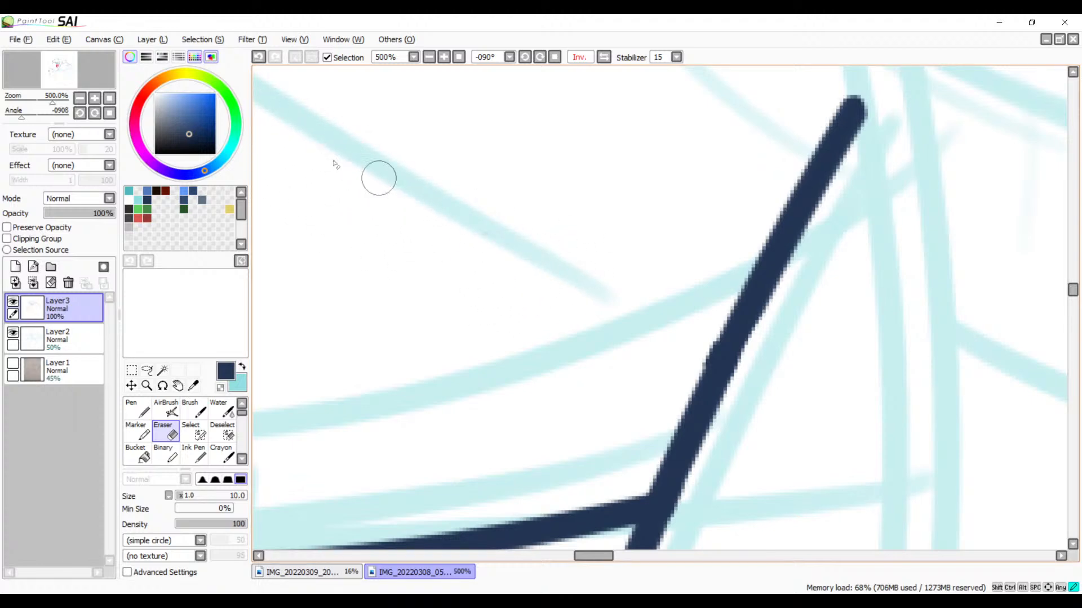
drag(407, 212, 601, 312)
Step: Smooth the leftover bump on the slanted edge where the erased line met it
mouse_move(431, 162)
mouse_down()
mouse_move(652, 299)
mouse_move(651, 345)
mouse_move(574, 345)
mouse_move(560, 313)
mouse_move(521, 299)
mouse_move(599, 314)
mouse_move(498, 294)
mouse_move(505, 260)
mouse_up()
drag(611, 391, 448, 225)
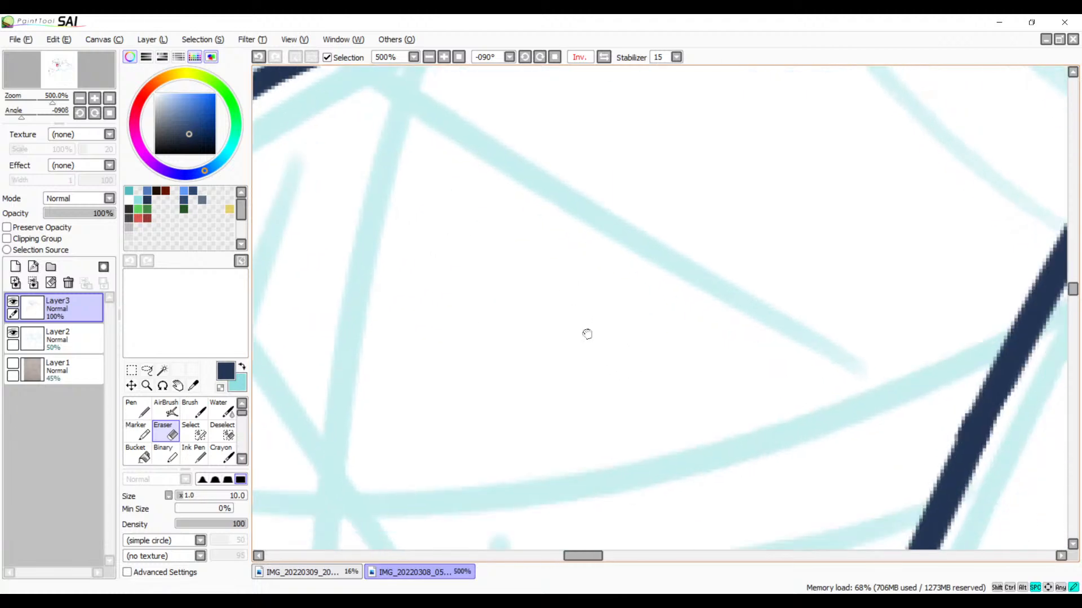
drag(587, 332, 429, 193)
drag(517, 316, 302, 340)
drag(483, 307, 360, 361)
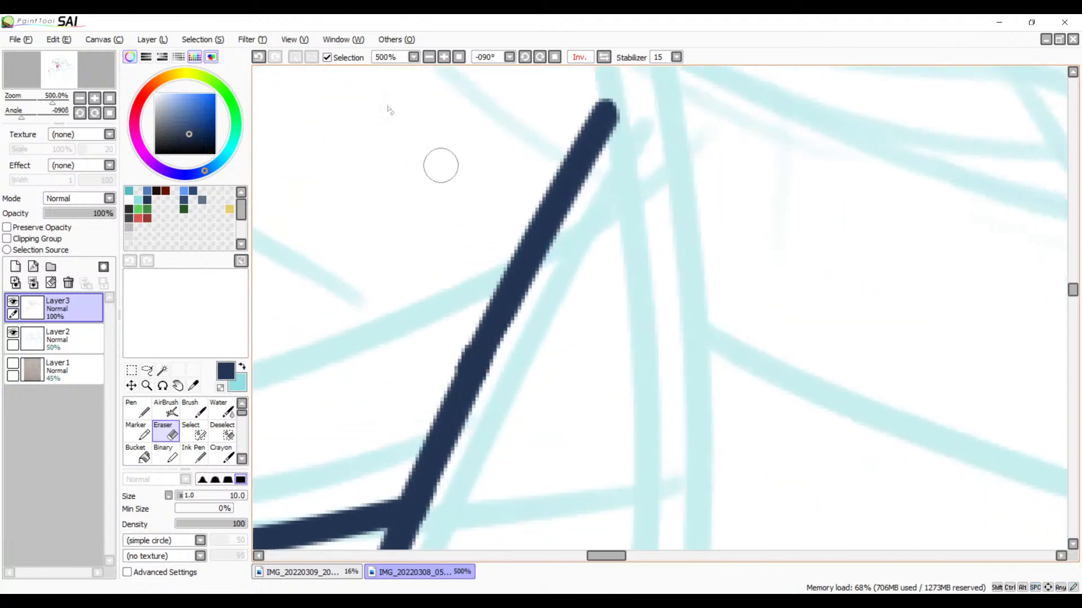
click(443, 58)
click(443, 58)
drag(309, 409, 427, 290)
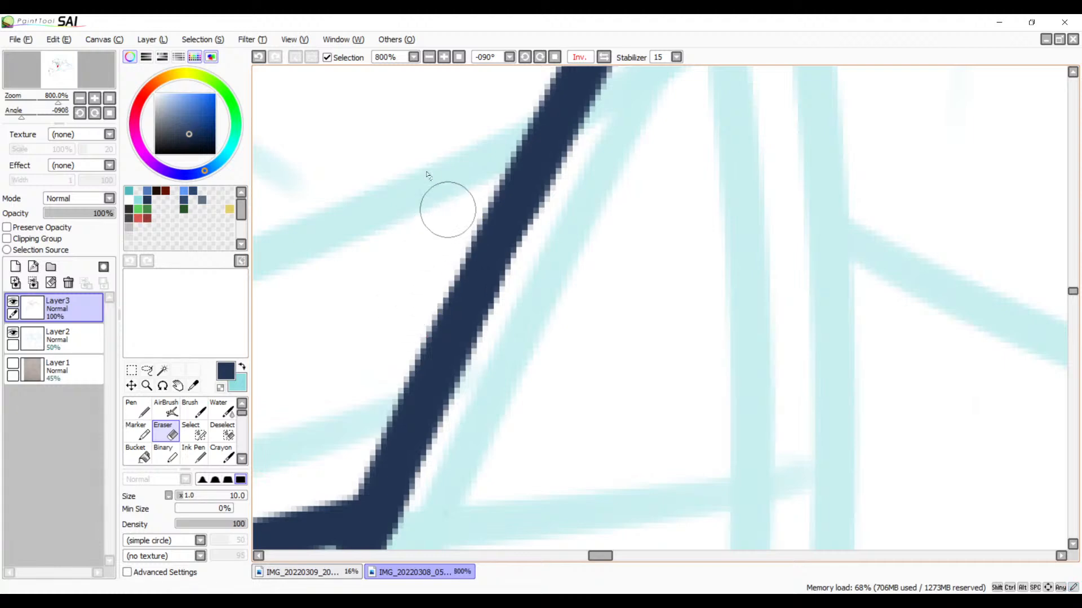
Step: Restore the unmirrored view at 0° rotation and check the whole drawing at 25% zoom
click(429, 57)
click(429, 57)
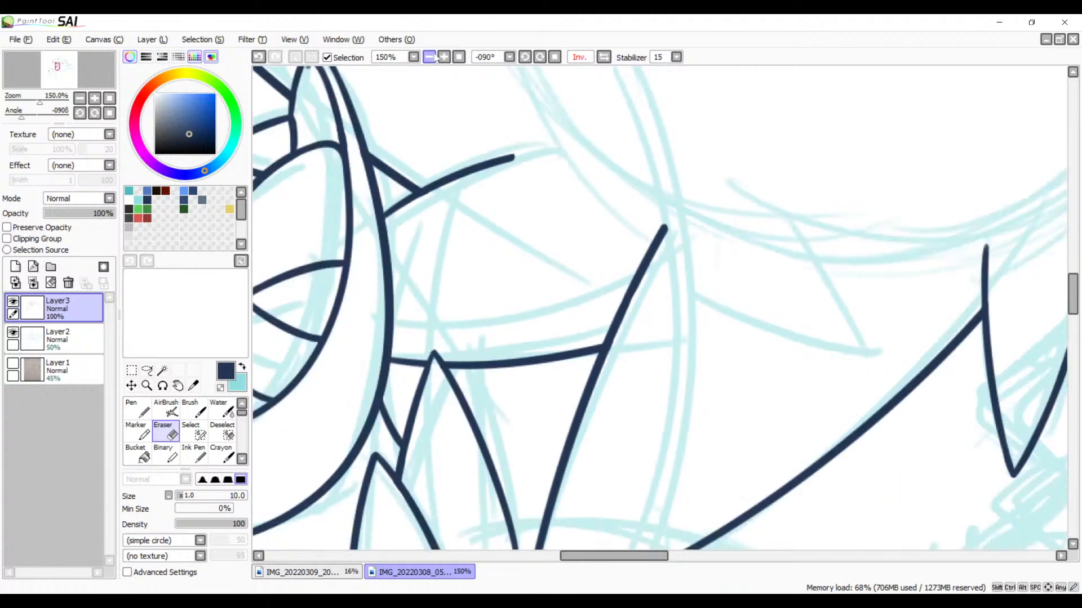
key(space)
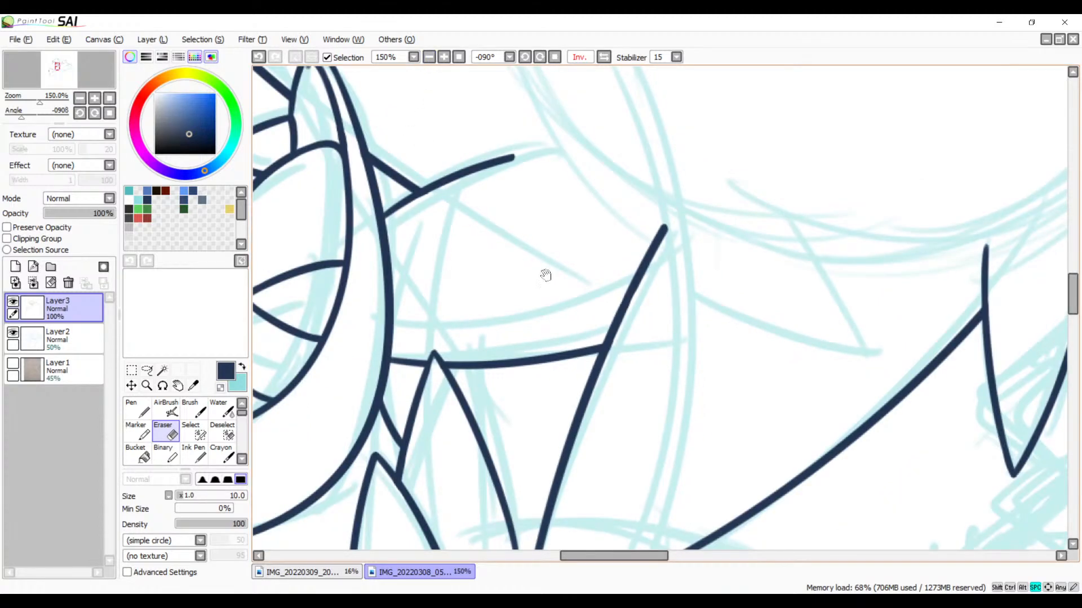
mouse_move(603, 321)
mouse_down()
mouse_move(656, 239)
mouse_move(612, 301)
mouse_up()
click(604, 57)
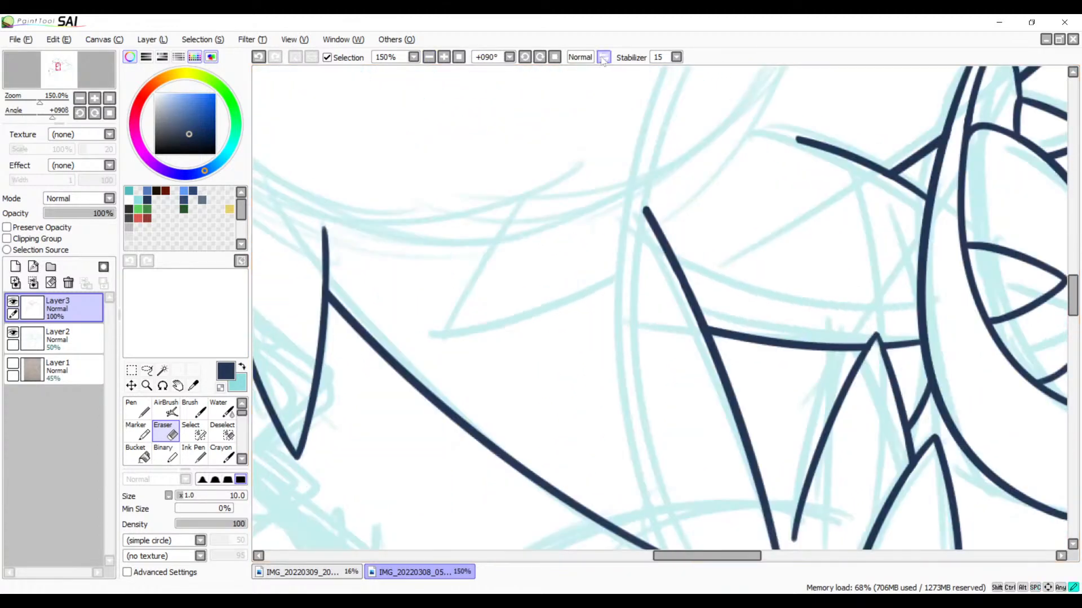
click(555, 57)
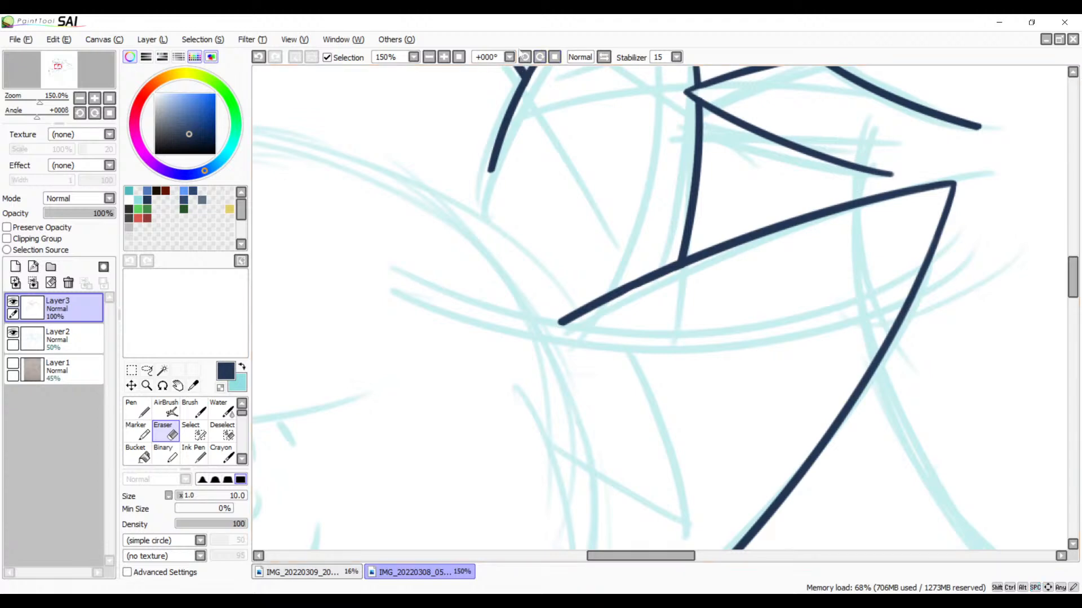
click(429, 57)
click(429, 57)
click(429, 57)
click(429, 57)
click(429, 57)
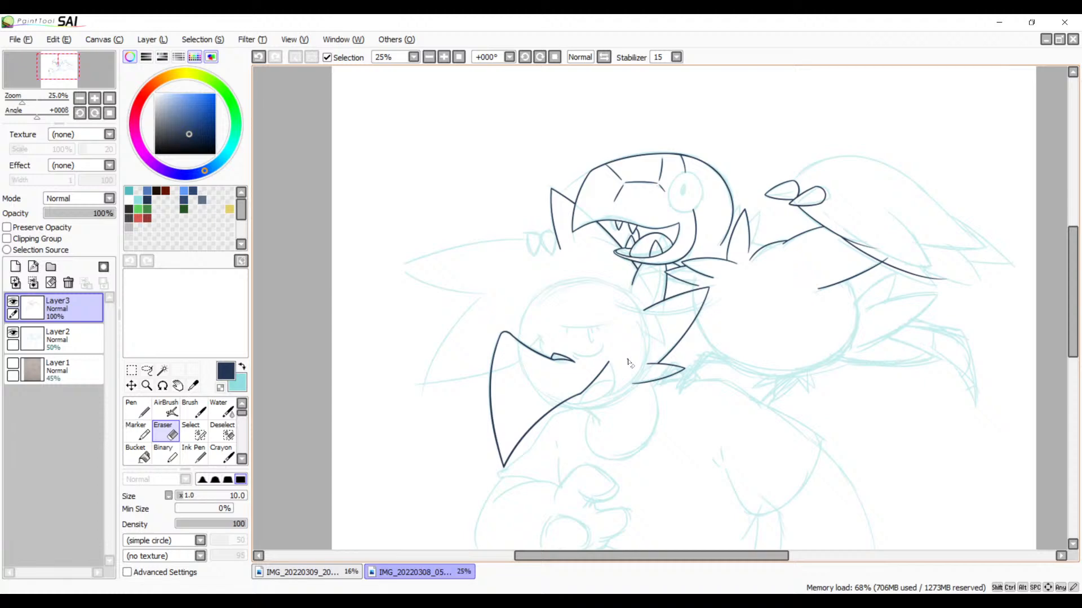
Step: Undo the erasing of the slanted line beneath the bird's lower outline
key(ctrl+z)
click(446, 60)
click(446, 60)
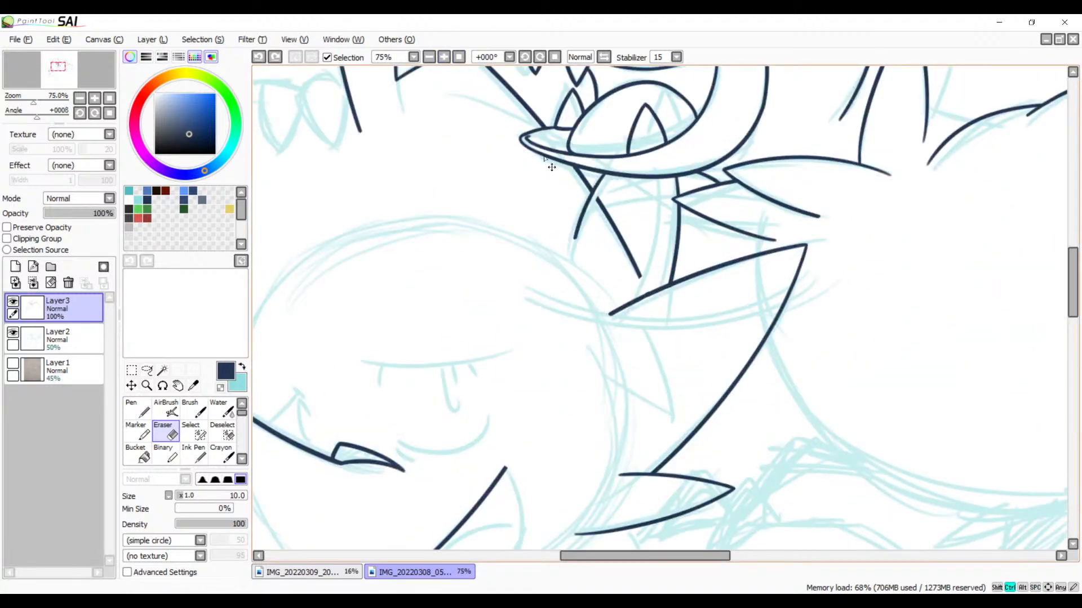
key(ctrl+z)
Step: Erase the short curve below its crossing with the slanted line beneath the bird
drag(544, 197, 544, 262)
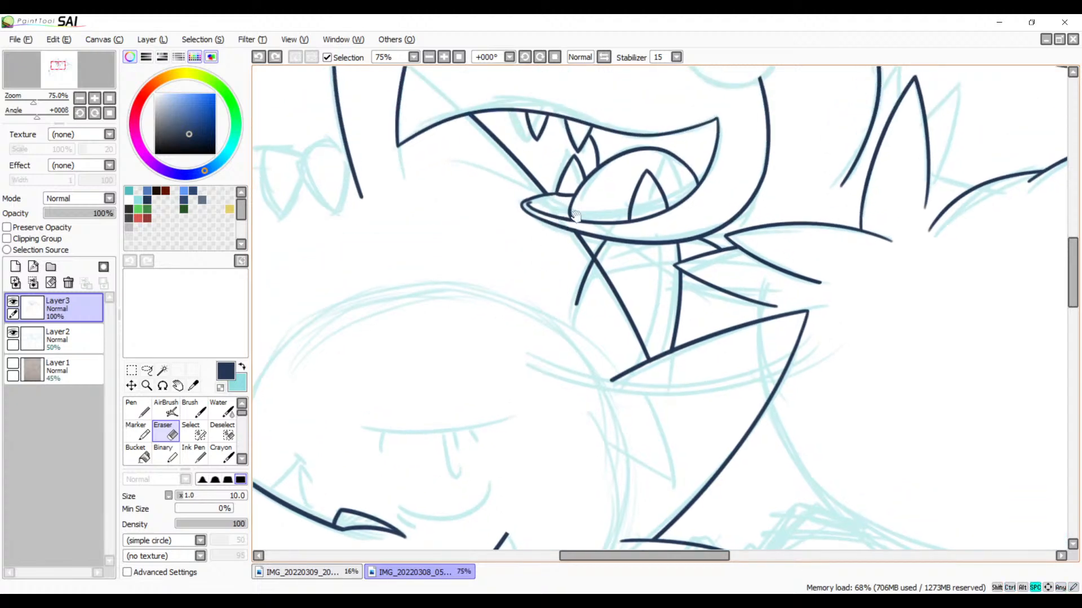
click(444, 57)
click(444, 57)
click(444, 56)
click(444, 57)
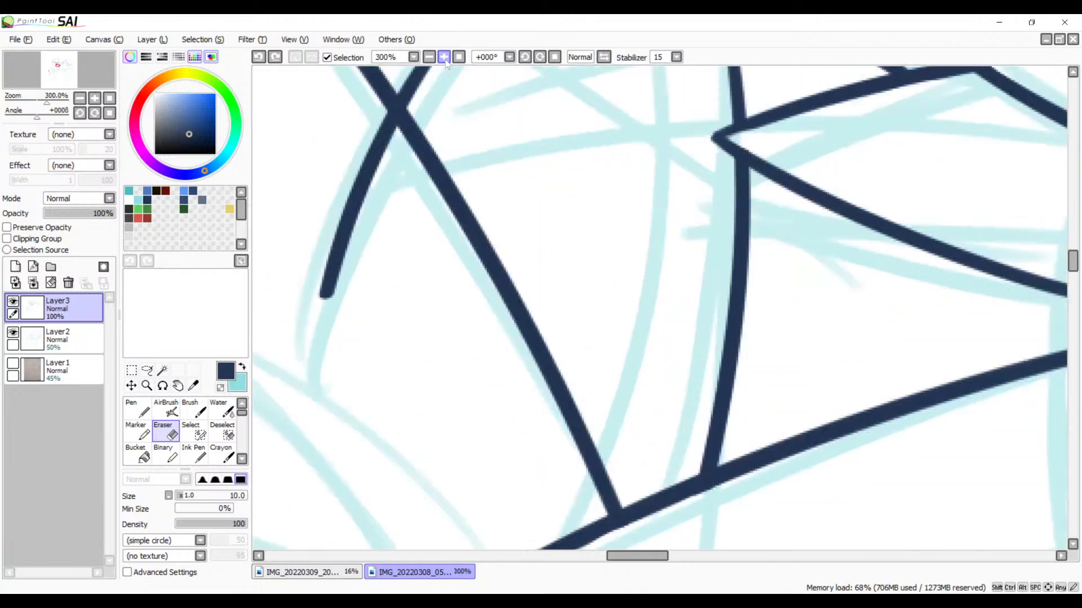
click(444, 57)
click(444, 57)
drag(347, 186, 730, 526)
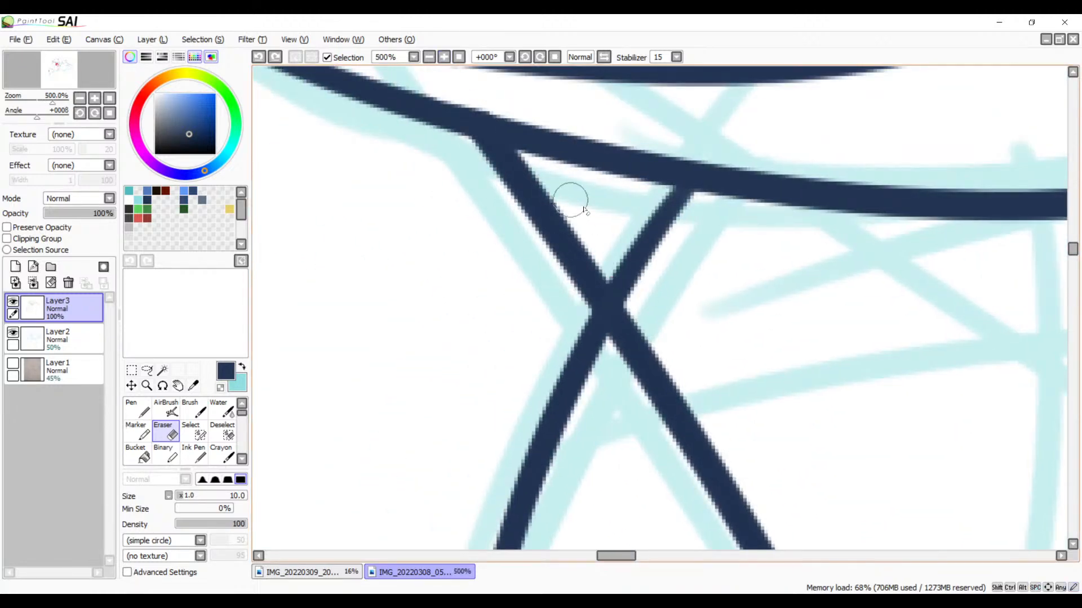
mouse_move(582, 323)
mouse_down()
mouse_move(628, 394)
mouse_move(571, 302)
mouse_move(612, 367)
mouse_move(568, 308)
mouse_move(570, 325)
mouse_move(559, 321)
mouse_move(597, 391)
mouse_move(591, 422)
mouse_move(577, 430)
mouse_move(578, 337)
mouse_move(563, 398)
mouse_move(540, 391)
mouse_move(546, 429)
mouse_move(521, 443)
mouse_move(511, 485)
mouse_move(478, 489)
mouse_move(506, 538)
mouse_up()
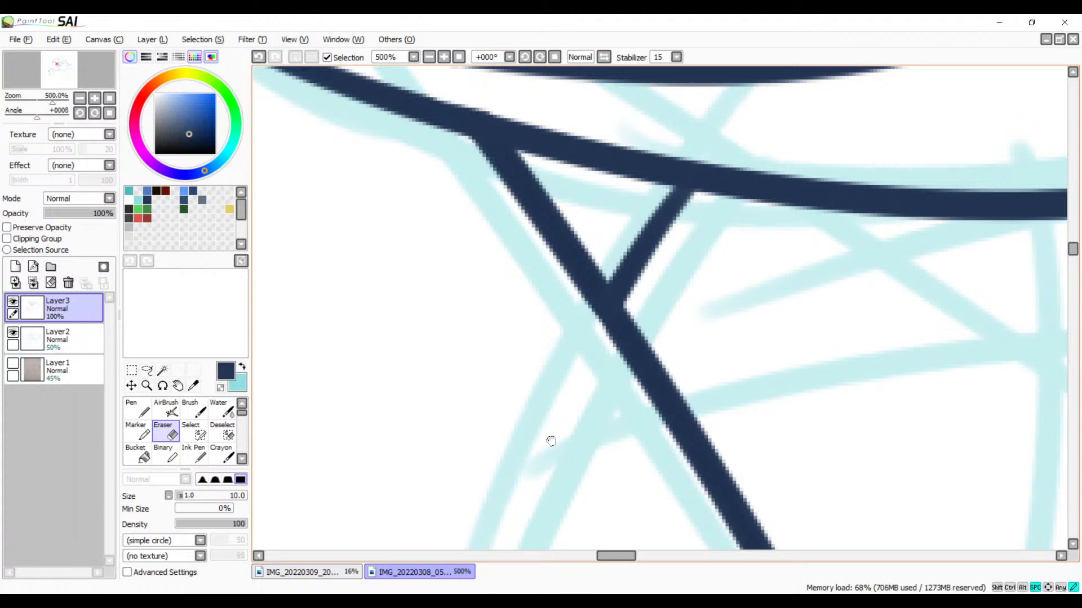
Step: Erase the lower end of the slanted line down to the edge it meets, keeping that edge intact
scroll(550, 440, down, 5)
mouse_move(535, 316)
mouse_down()
mouse_move(512, 365)
mouse_move(539, 391)
mouse_move(539, 414)
mouse_up()
key(space)
drag(724, 452, 643, 326)
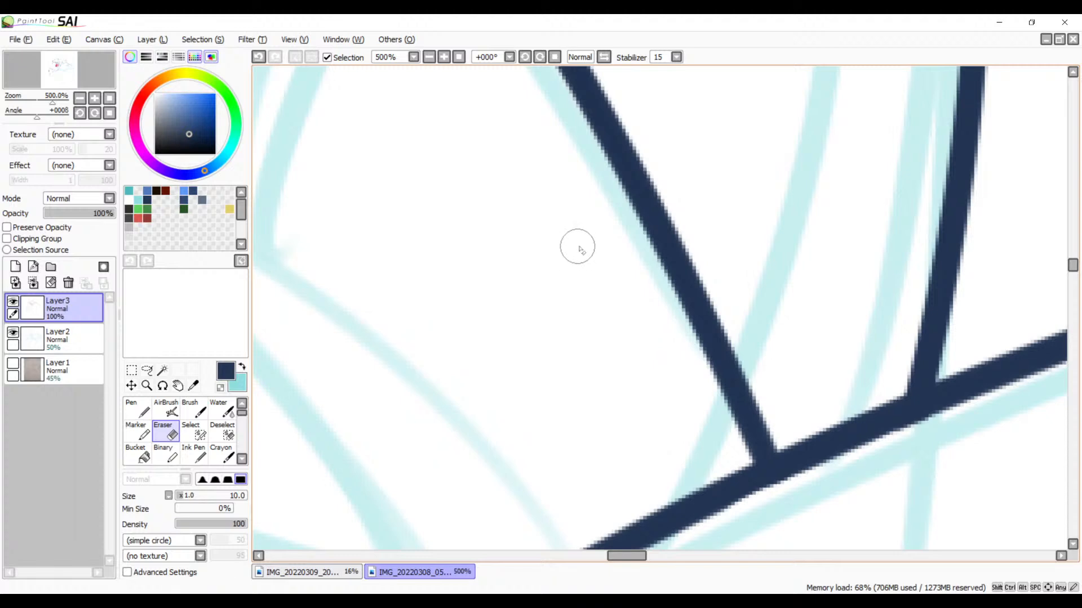
drag(631, 253, 698, 242)
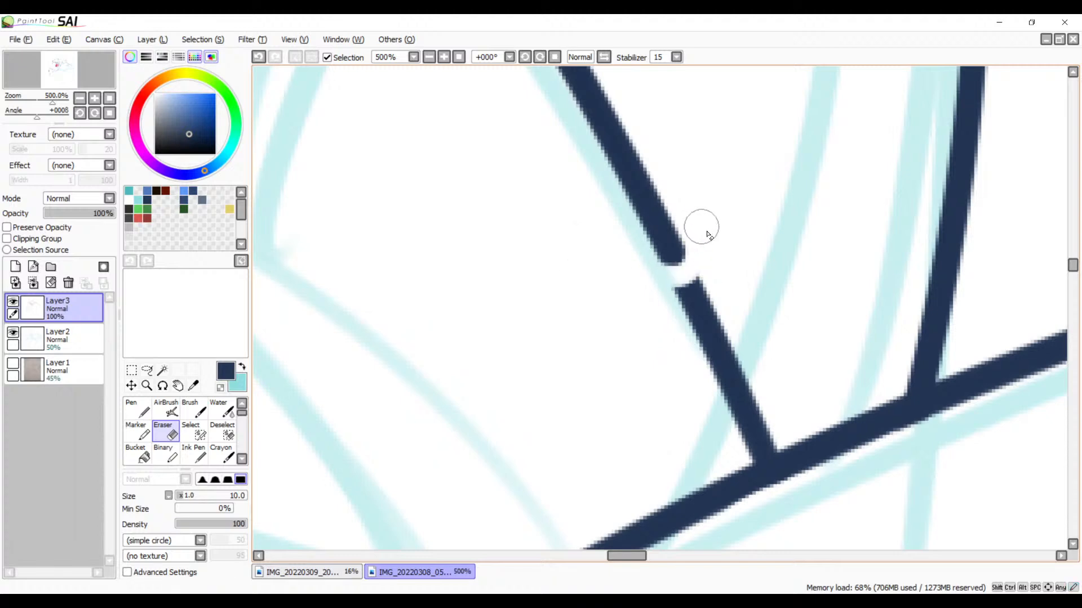
mouse_move(678, 292)
mouse_down()
mouse_move(734, 296)
mouse_move(707, 348)
mouse_move(746, 343)
mouse_move(725, 369)
mouse_up()
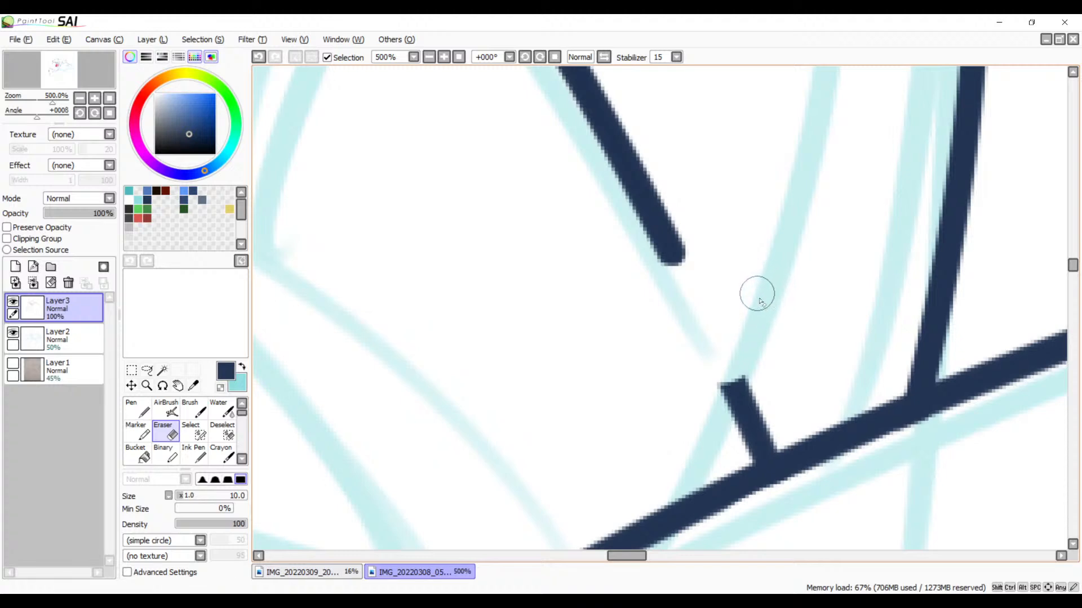
mouse_move(776, 375)
mouse_down()
mouse_move(733, 379)
mouse_move(751, 380)
mouse_move(726, 408)
mouse_move(770, 402)
mouse_move(745, 425)
mouse_move(768, 421)
mouse_move(737, 449)
mouse_move(770, 436)
mouse_move(728, 456)
mouse_move(773, 435)
mouse_up()
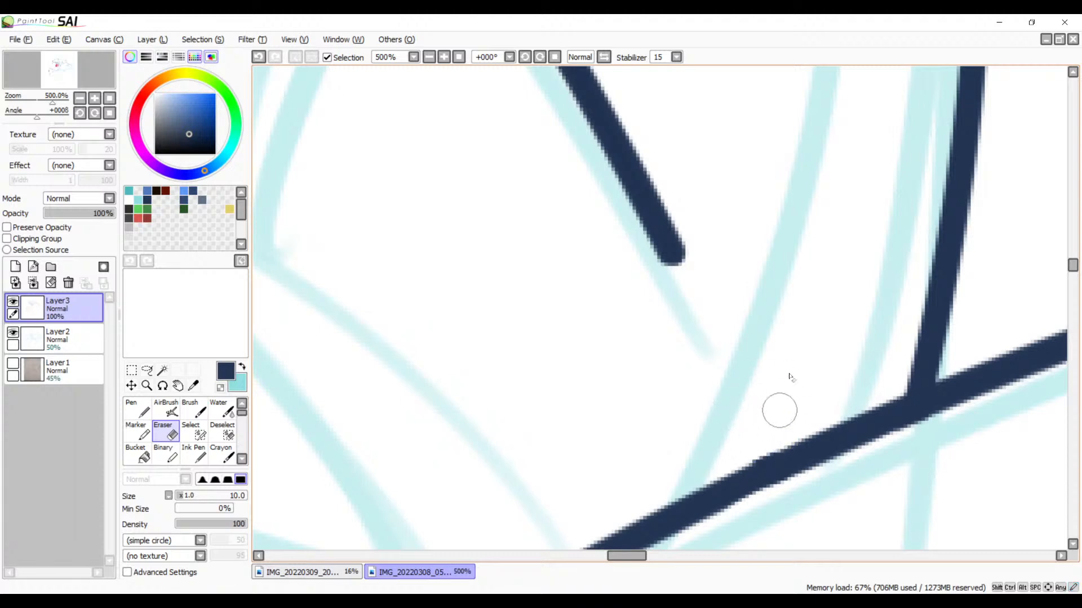
click(430, 57)
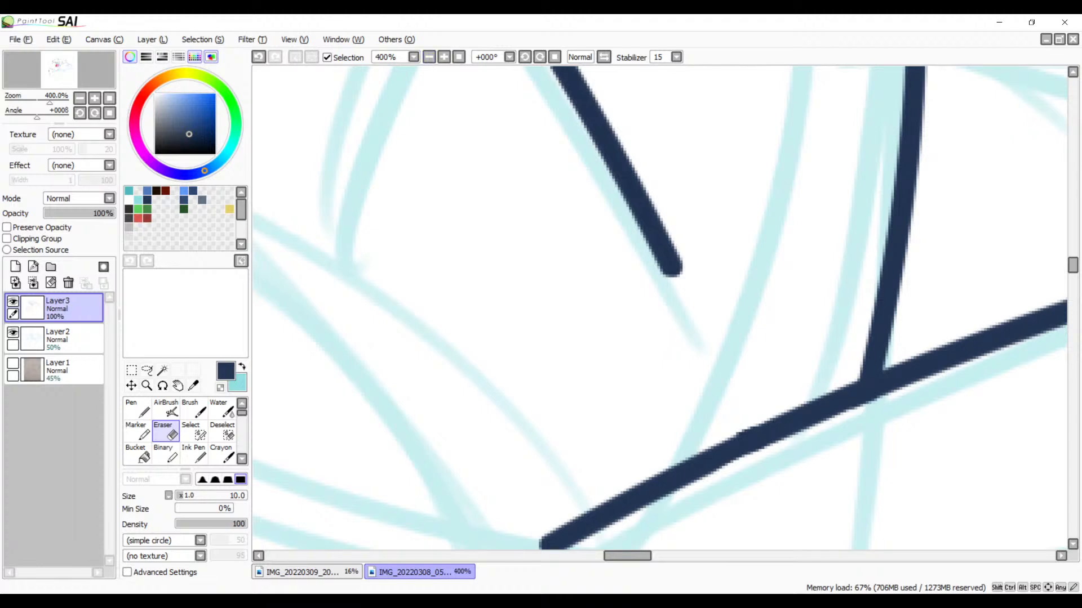
Step: Review the trimmed lines against the whole sketch at 25% zoom
key(alt+Tab)
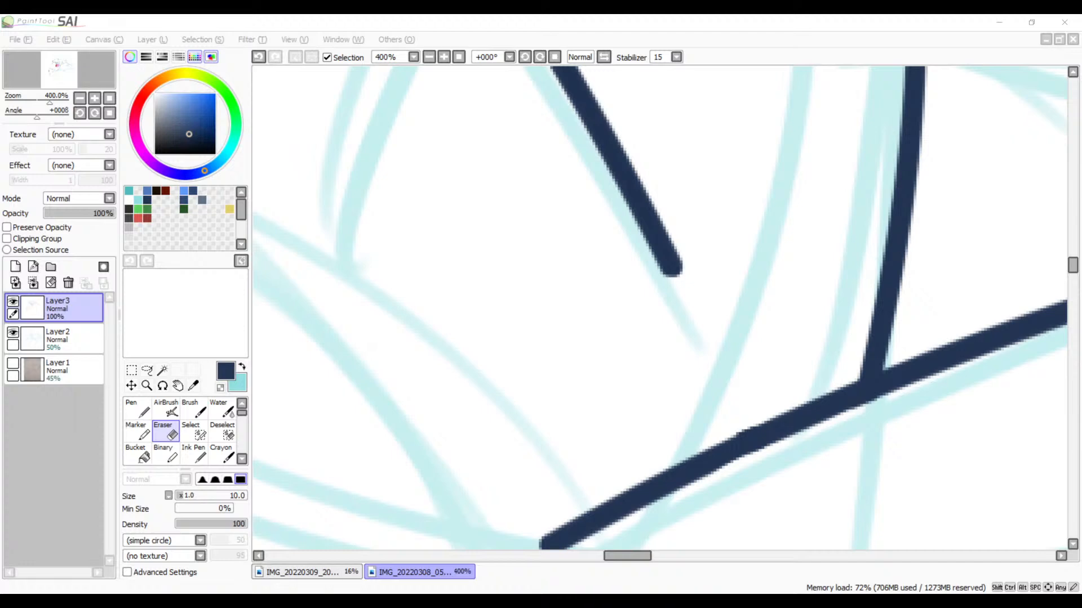
click(363, 20)
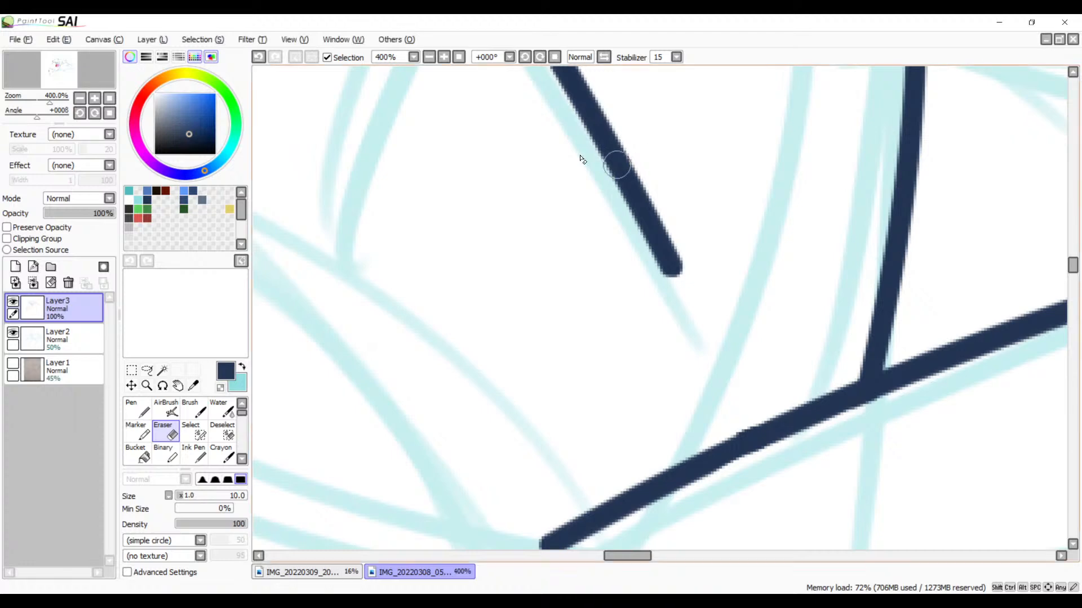
click(429, 57)
click(429, 57)
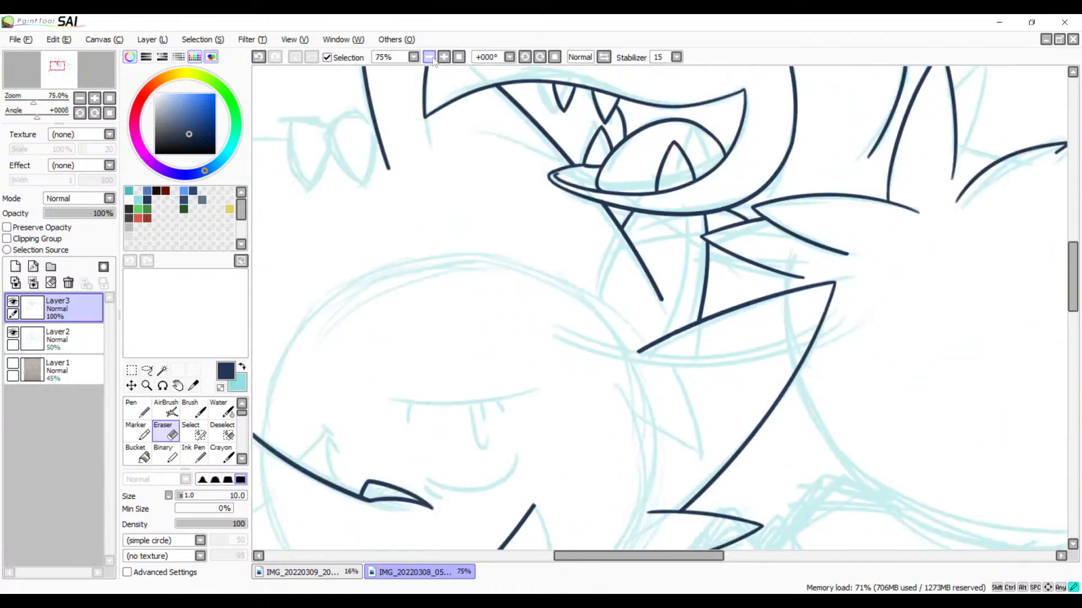
click(429, 57)
click(429, 57)
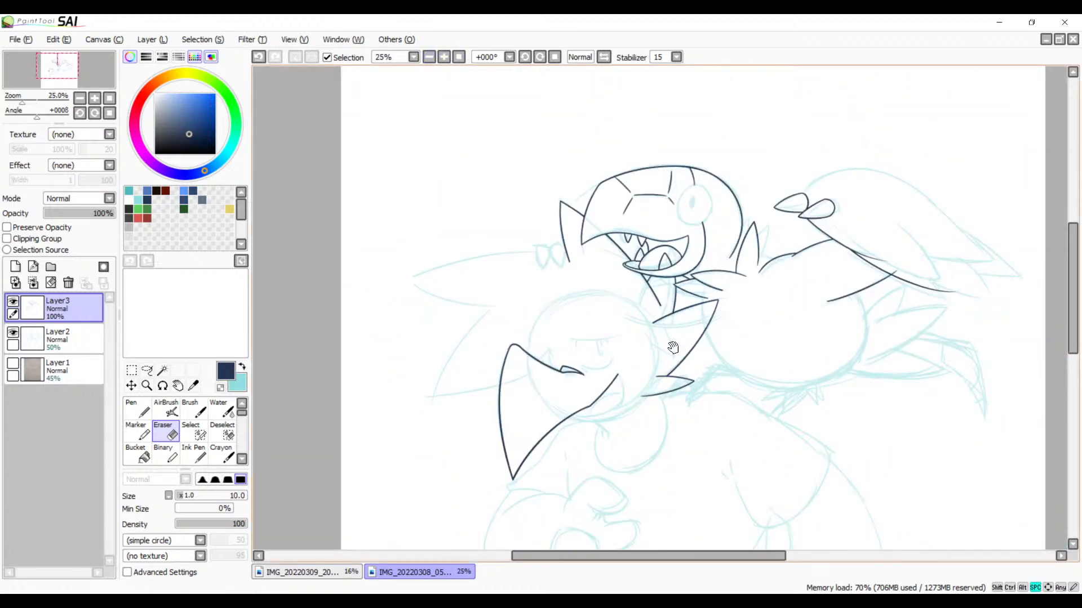
drag(697, 387, 667, 337)
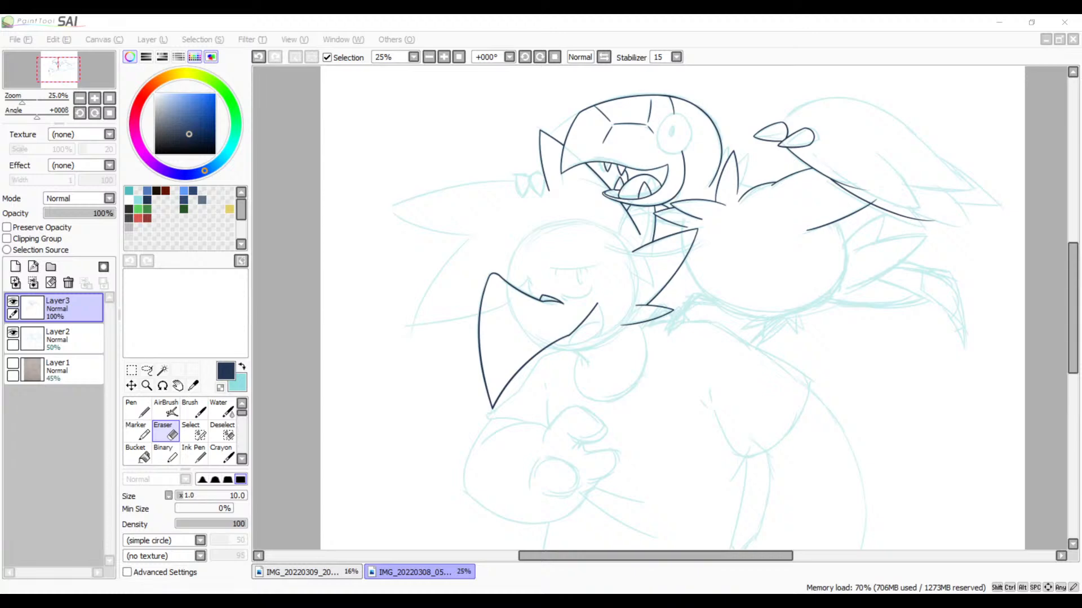
Step: Examine the inked pointed shape up close and against the whole drawing to locate the sketch lines still uninked
click(574, 24)
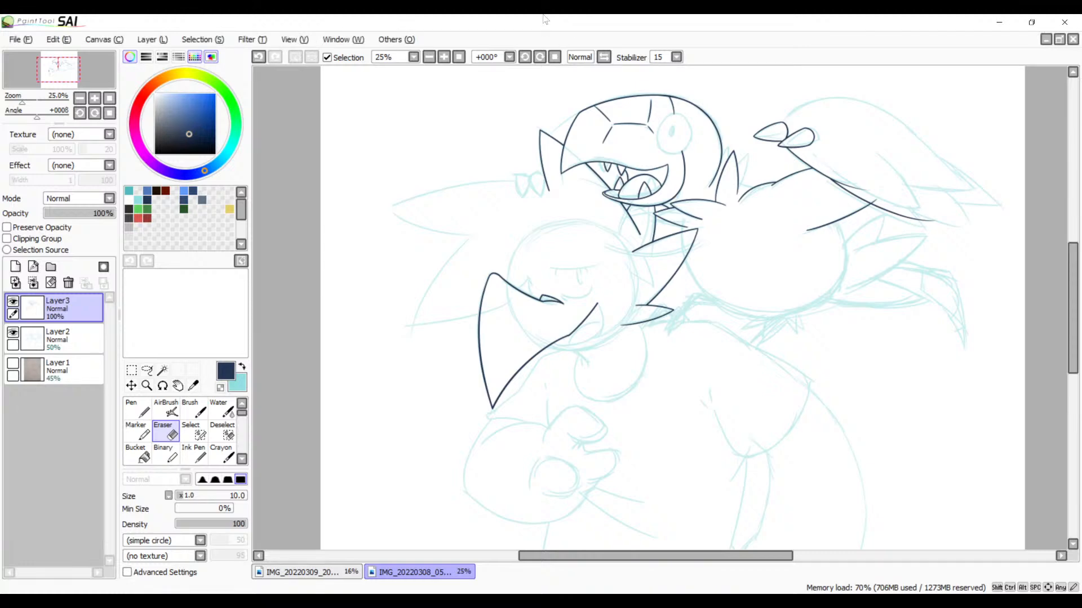
scroll(496, 248, up, 4)
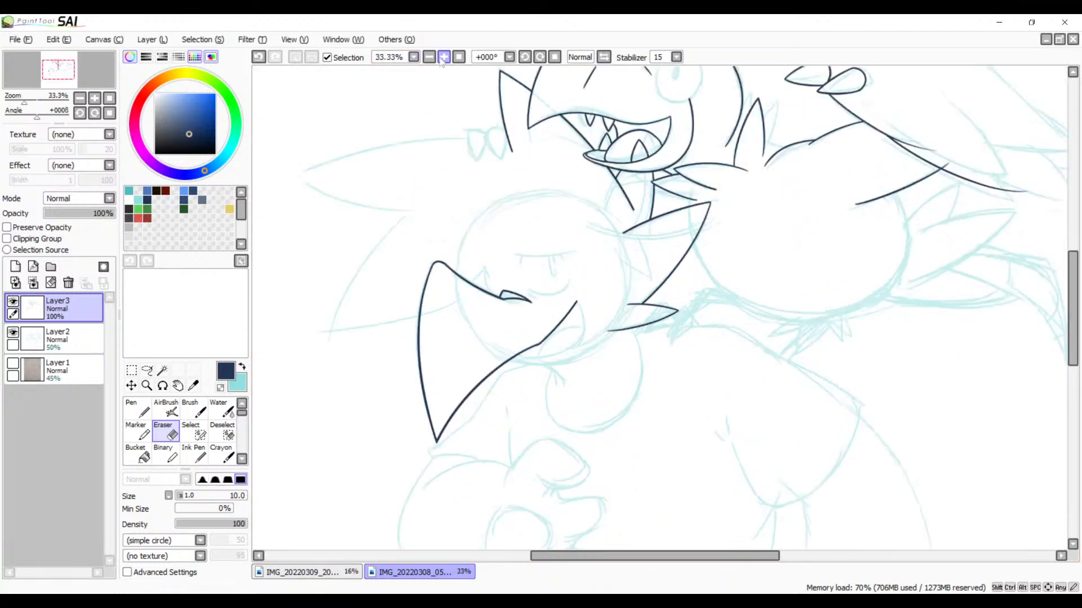
key(space)
drag(496, 248, 645, 200)
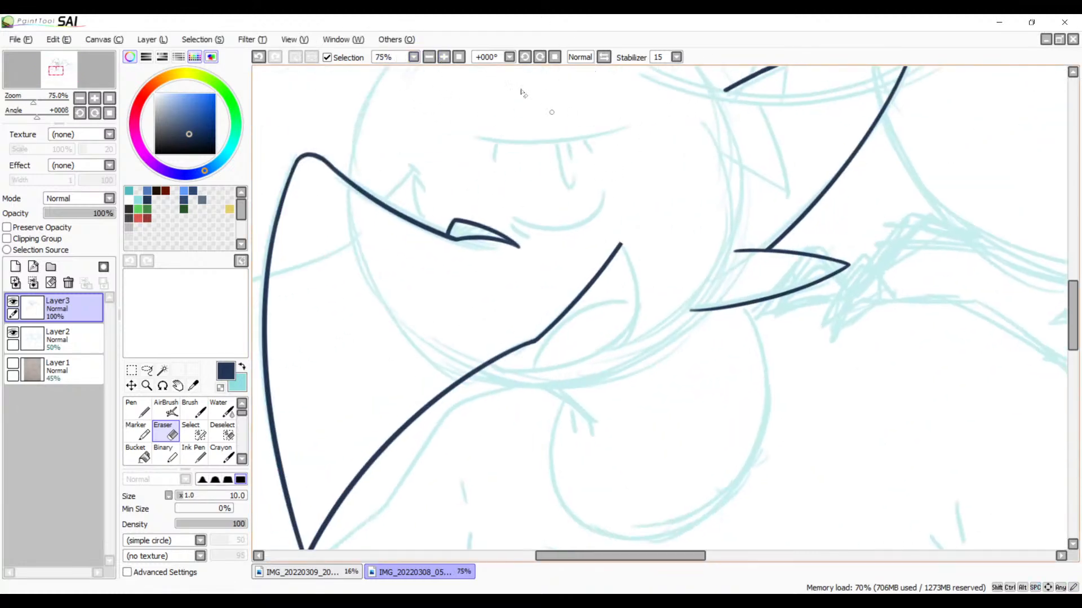
click(430, 57)
click(429, 57)
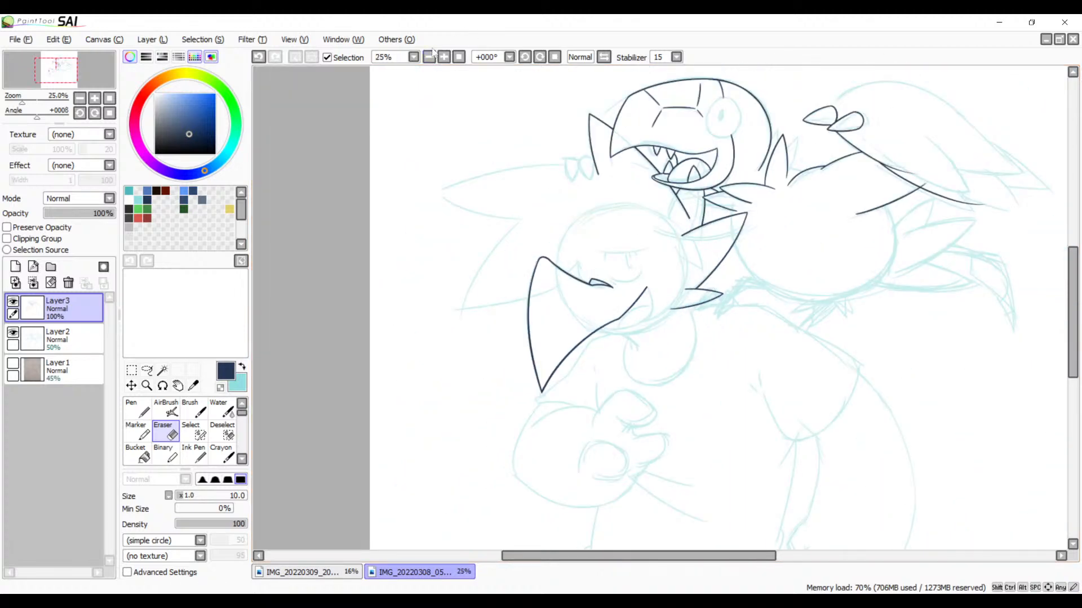
click(458, 57)
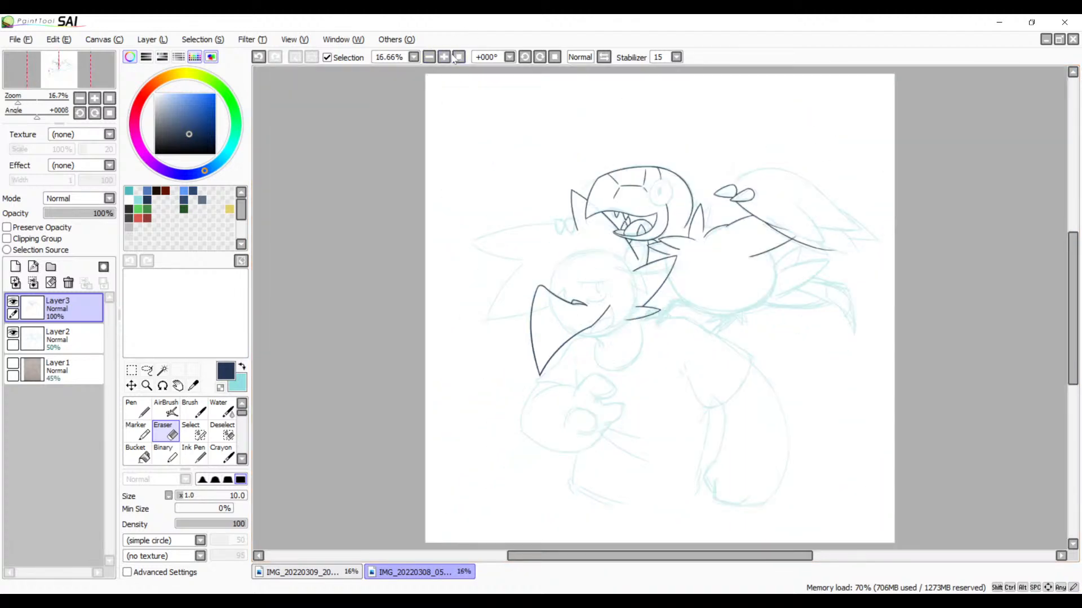
click(445, 58)
click(445, 58)
click(445, 58)
click(444, 58)
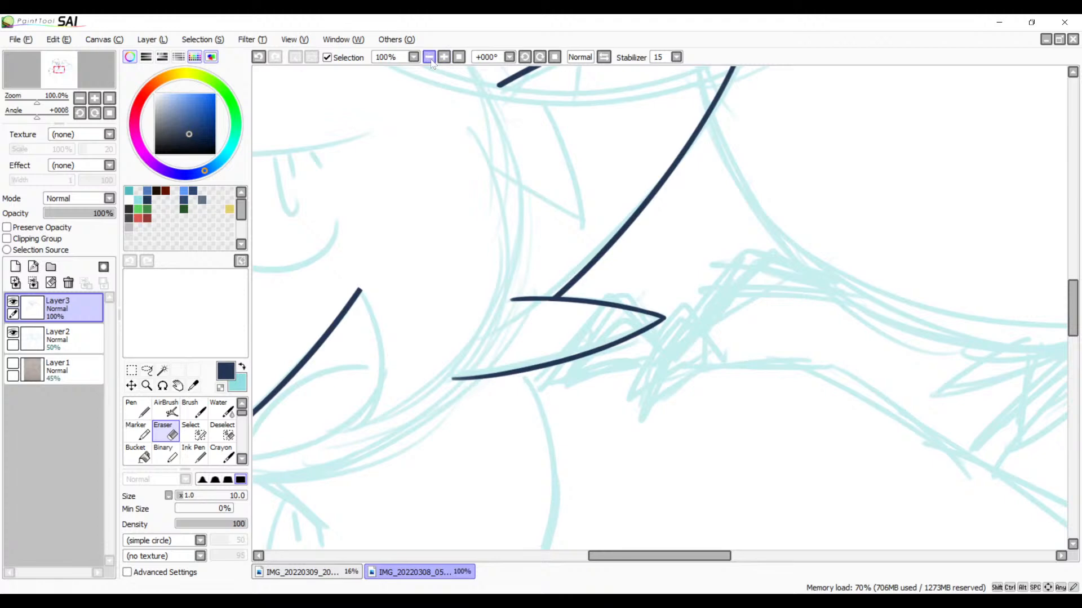
Step: Ink the long curved outer edge of the sketched spike beside the pointed shape with the Brush, extending past both ends of the guide
drag(592, 314, 861, 304)
drag(493, 262, 1002, 449)
mouse_move(738, 328)
mouse_down()
mouse_move(792, 248)
mouse_move(772, 227)
mouse_move(704, 299)
mouse_up()
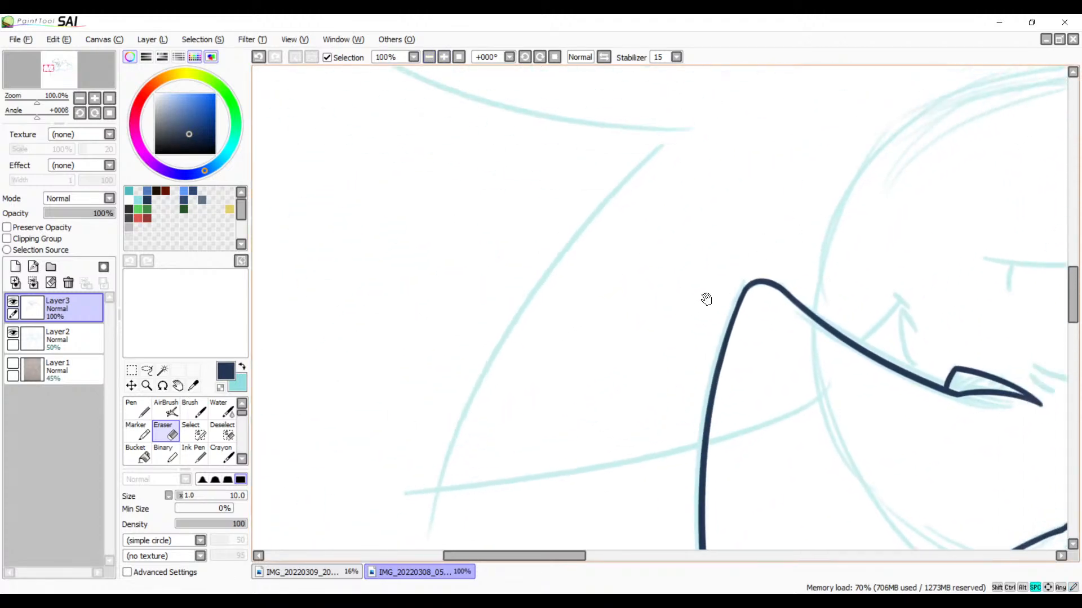
key(b)
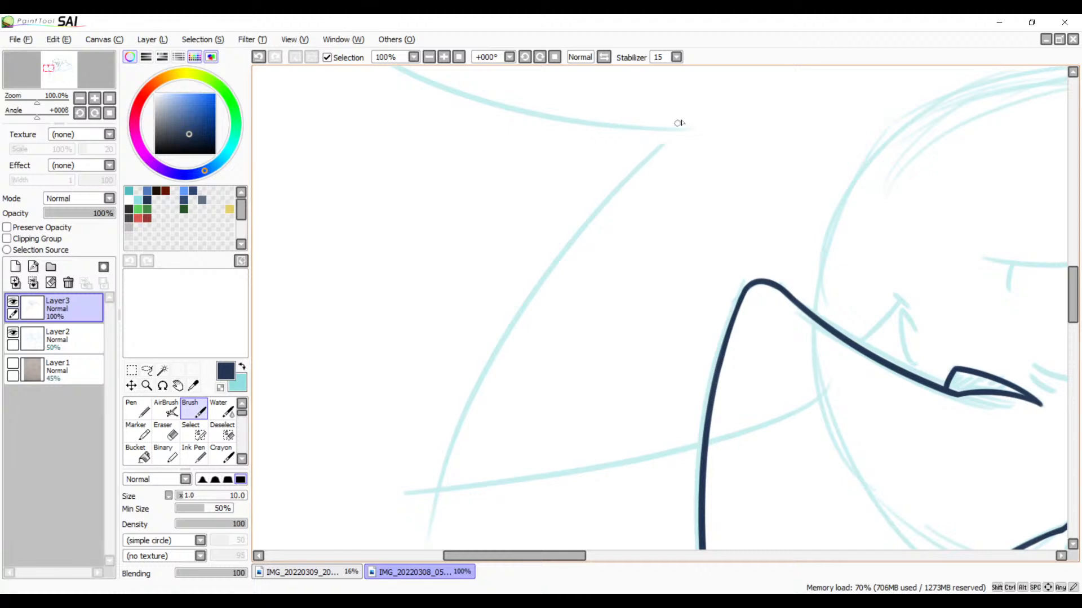
mouse_move(701, 108)
mouse_down()
mouse_move(434, 412)
mouse_move(402, 549)
mouse_up()
key(ctrl+z)
drag(704, 105, 524, 323)
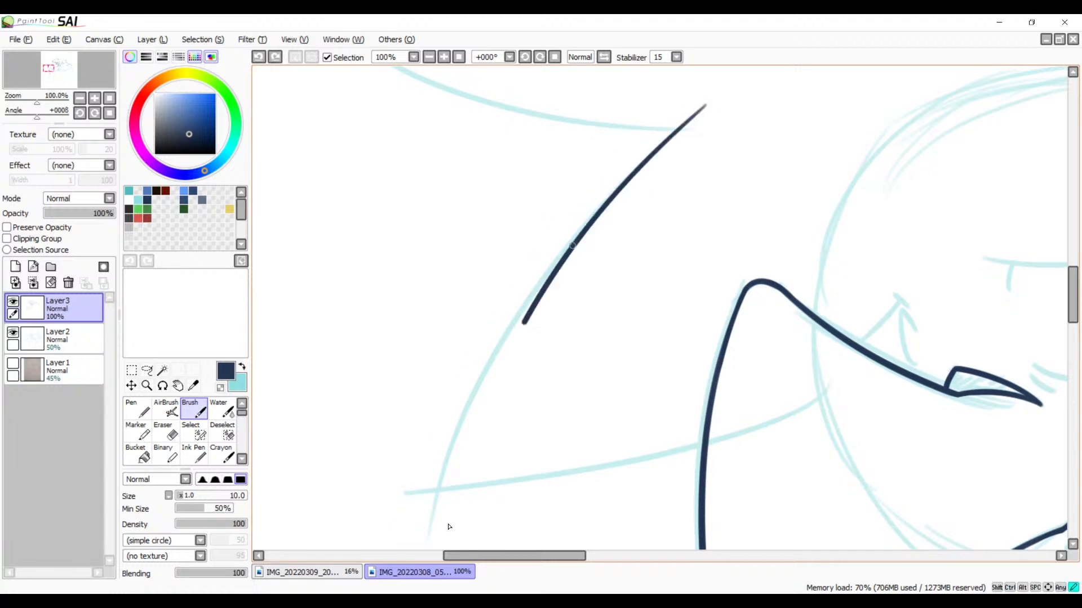
drag(449, 527, 442, 555)
key(ctrl+z)
mouse_move(716, 101)
mouse_down()
mouse_move(524, 272)
mouse_move(382, 566)
mouse_up()
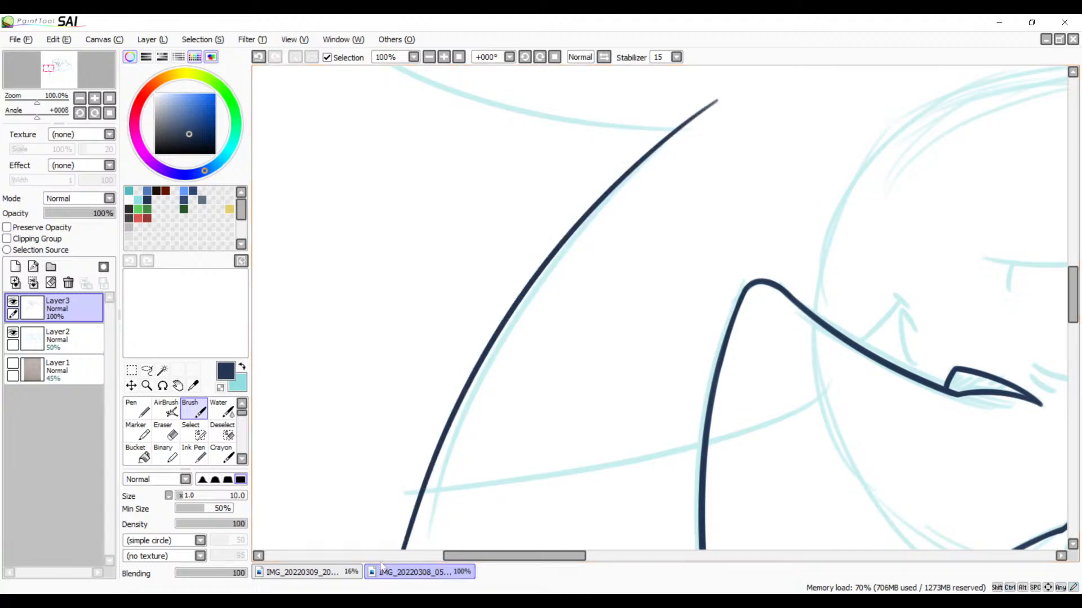
key(space)
drag(655, 404, 716, 258)
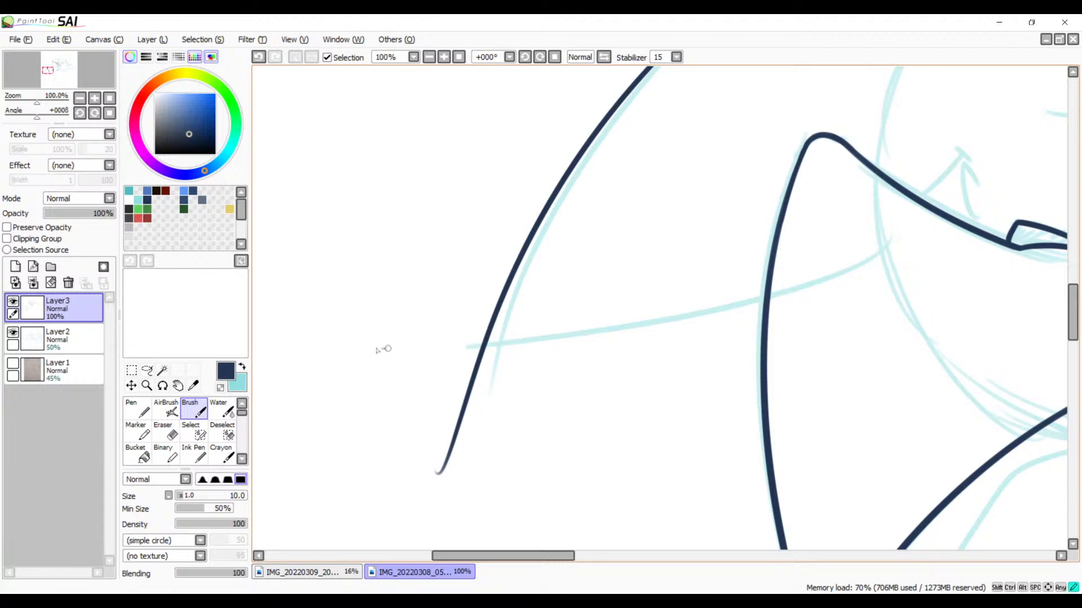
drag(376, 350, 905, 236)
key(ctrl+z)
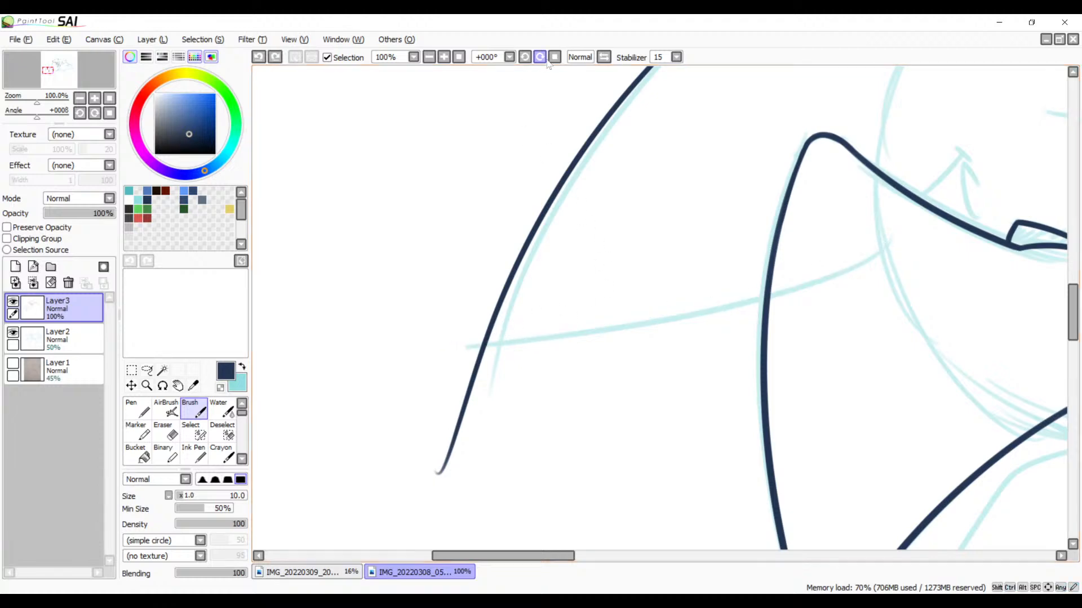
Step: Mirror and rotate the canvas to +123°, and ink the spike's lower edge from inside the pointed shape to beyond the outer curve
click(606, 57)
key(space)
drag(724, 231, 568, 346)
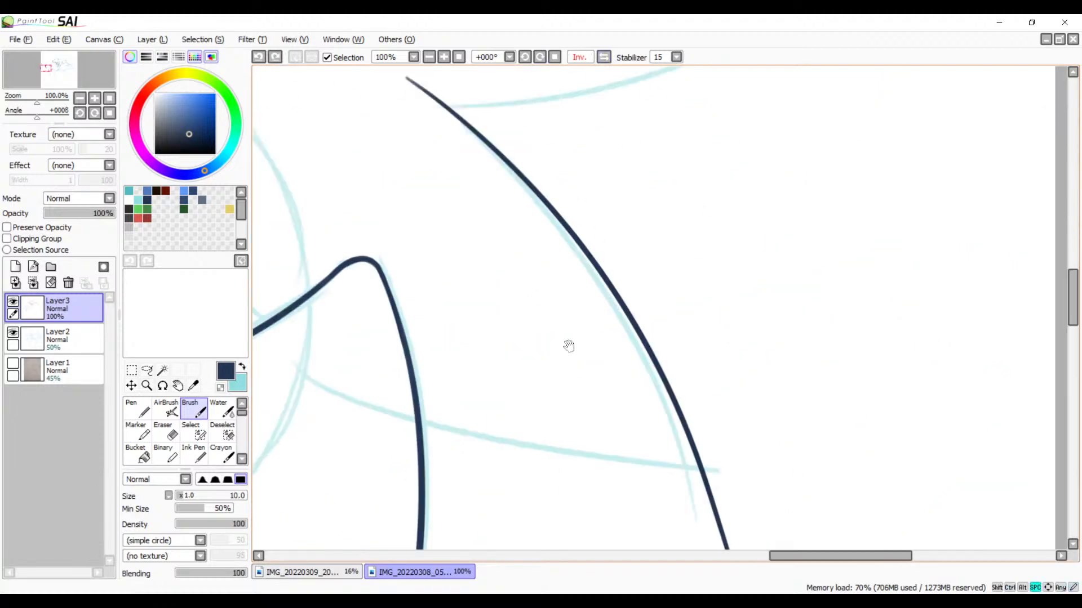
click(540, 57)
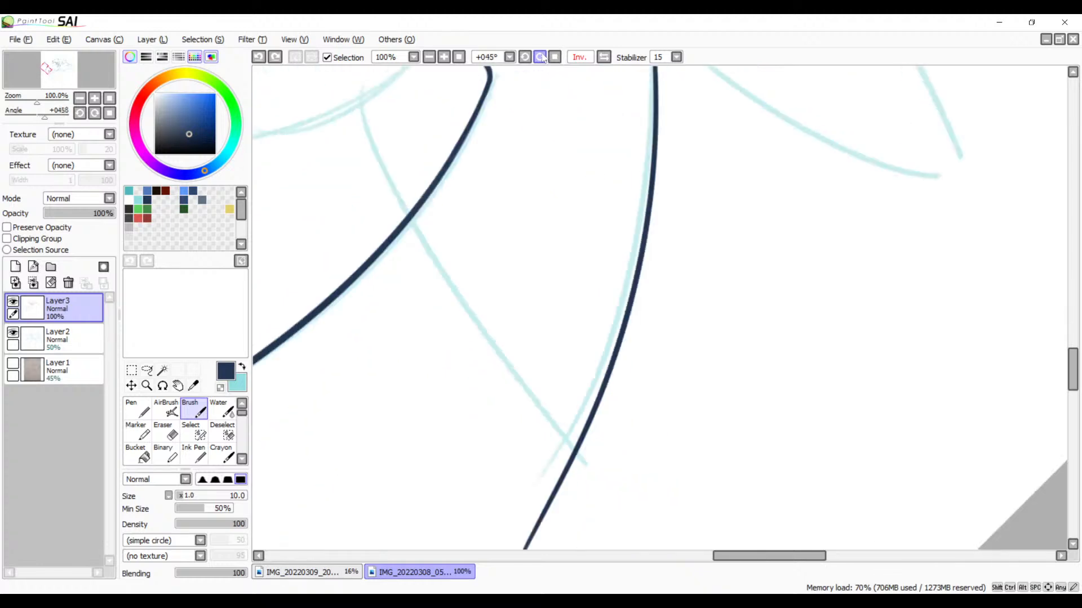
scroll(625, 249, up, 5)
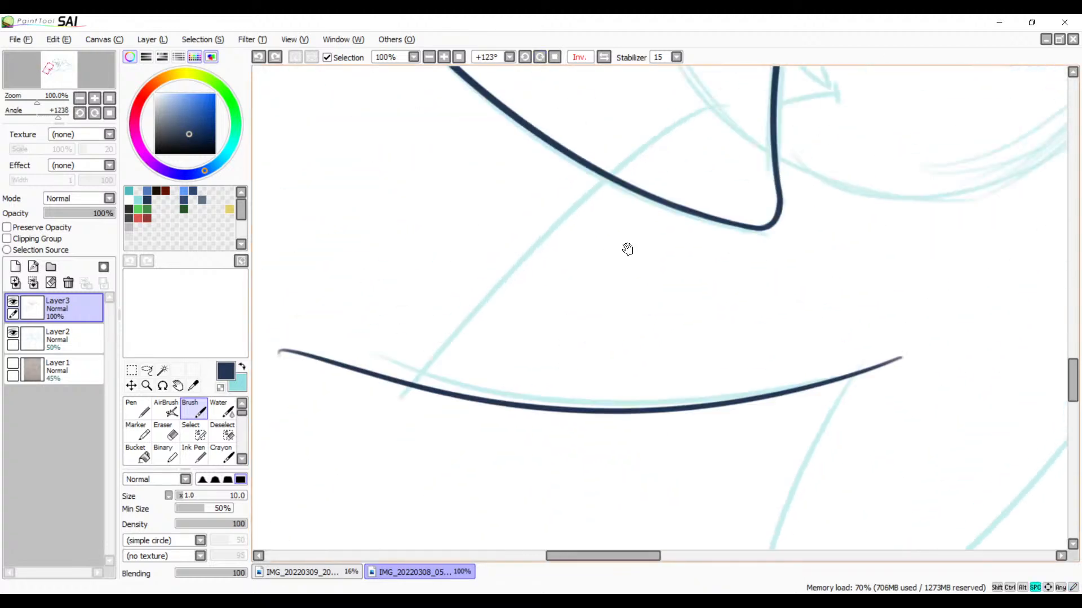
drag(712, 120, 302, 514)
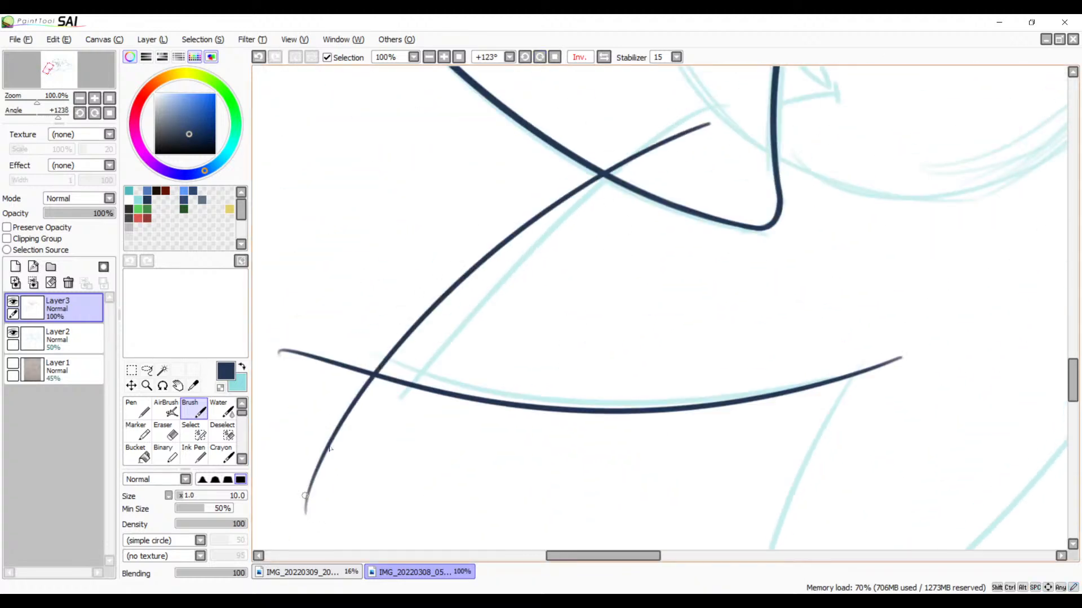
key(ctrl+z)
mouse_move(697, 121)
mouse_down()
mouse_move(544, 225)
mouse_move(321, 535)
mouse_up()
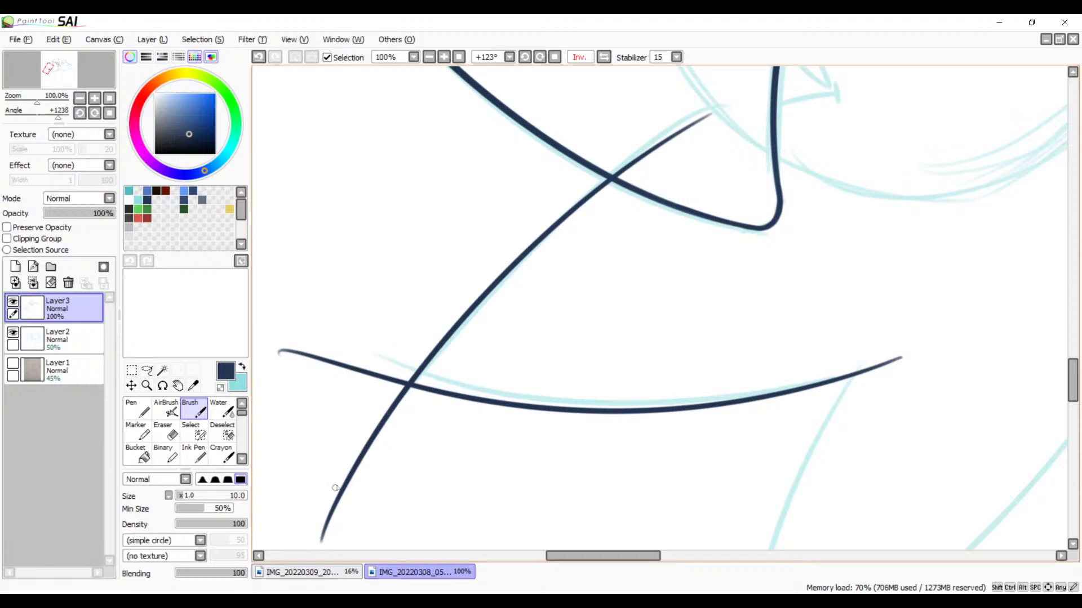
Step: Erase the lower edge's overshoot beyond the spike's tip and cut the outer curve just past the crossing, at 500% zoom
mouse_move(440, 401)
mouse_down()
mouse_move(615, 232)
mouse_move(642, 328)
mouse_up()
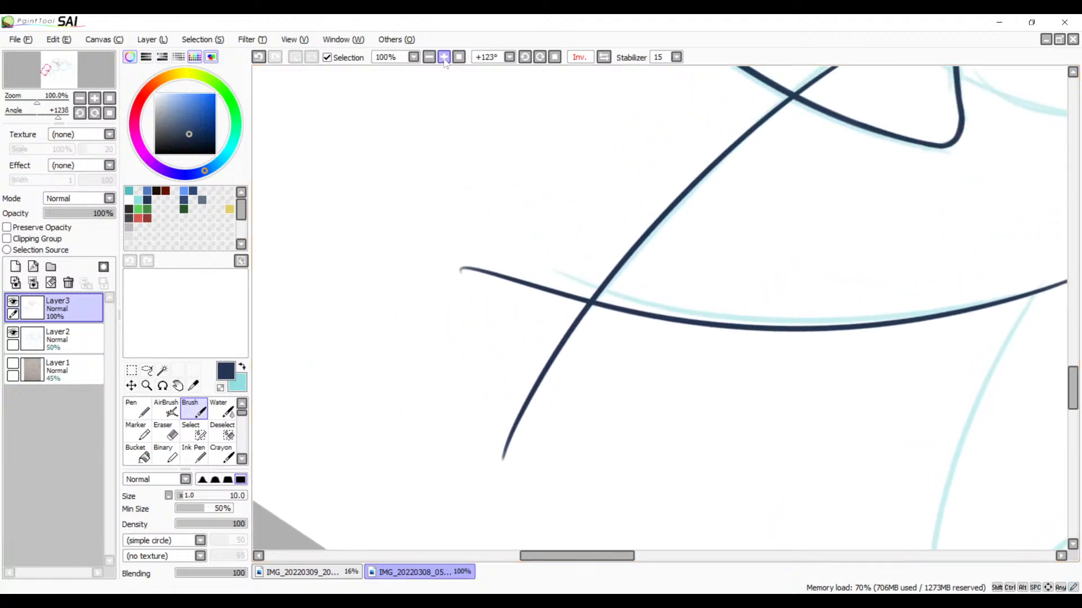
click(444, 57)
click(444, 57)
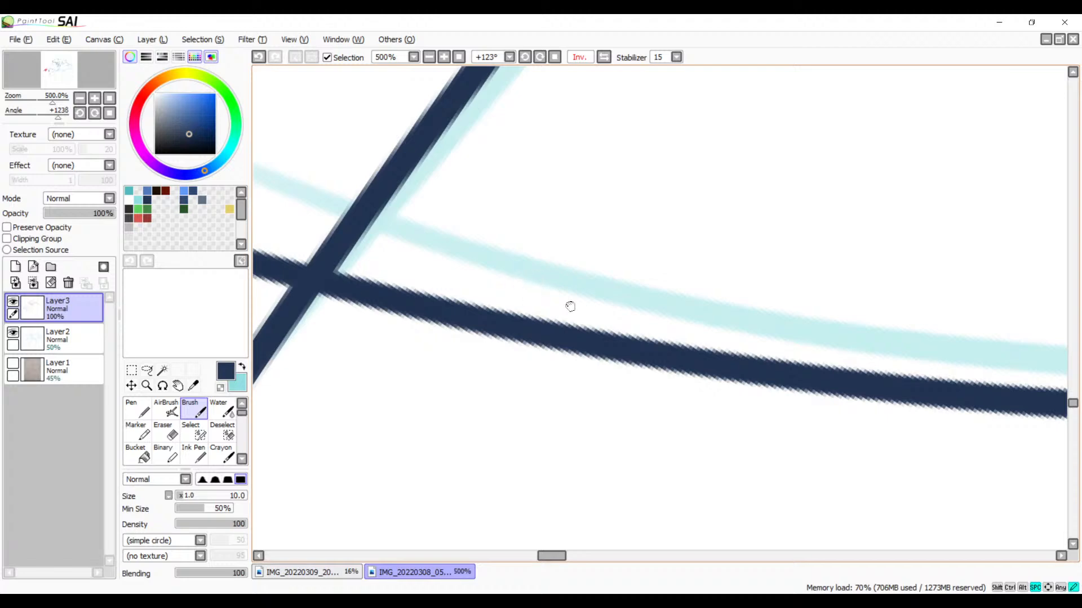
drag(570, 306, 682, 303)
key(e)
mouse_move(495, 277)
mouse_down()
mouse_move(469, 320)
mouse_move(506, 278)
mouse_move(472, 324)
mouse_move(489, 294)
mouse_move(471, 316)
mouse_move(512, 362)
mouse_move(494, 342)
mouse_move(533, 355)
mouse_move(497, 349)
mouse_move(479, 327)
mouse_move(492, 299)
mouse_move(482, 318)
mouse_move(492, 328)
mouse_move(499, 291)
mouse_move(481, 317)
mouse_move(510, 288)
mouse_move(483, 322)
mouse_move(495, 300)
mouse_move(488, 325)
mouse_move(496, 339)
mouse_move(486, 312)
mouse_move(512, 349)
mouse_move(482, 328)
mouse_move(541, 358)
mouse_move(484, 334)
mouse_move(535, 356)
mouse_move(494, 373)
mouse_move(471, 346)
mouse_move(540, 358)
mouse_move(482, 346)
mouse_move(478, 390)
mouse_move(443, 401)
mouse_move(412, 487)
mouse_move(383, 517)
mouse_move(375, 497)
mouse_move(332, 533)
mouse_move(379, 507)
mouse_move(398, 546)
mouse_move(394, 493)
mouse_up()
key(space)
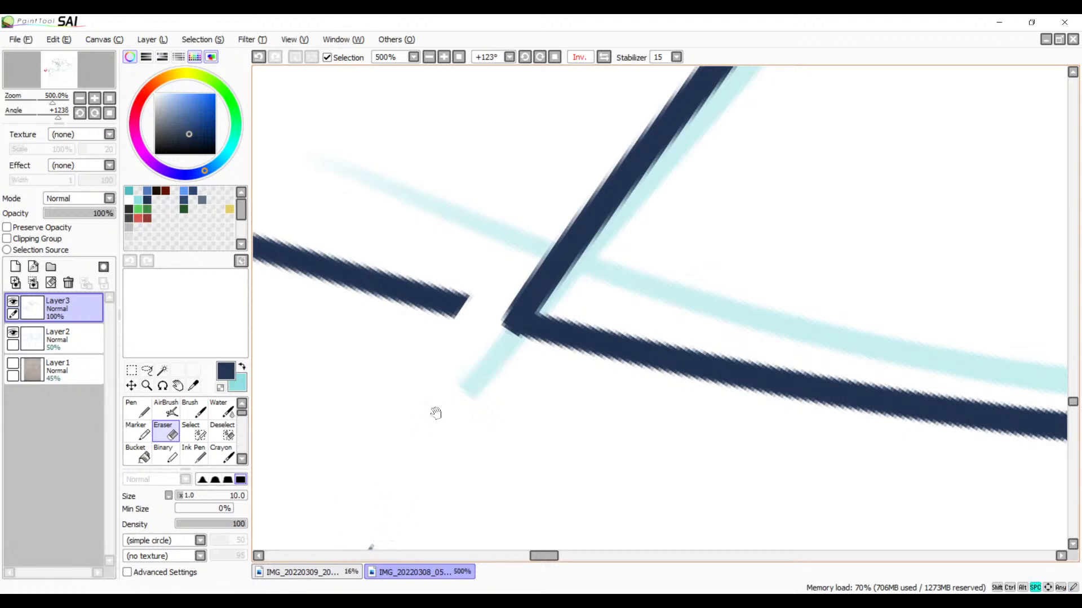
mouse_move(435, 413)
mouse_down()
mouse_move(564, 314)
mouse_move(647, 218)
mouse_move(483, 306)
mouse_move(610, 285)
mouse_move(466, 374)
mouse_move(565, 376)
mouse_move(402, 466)
mouse_up()
mouse_move(454, 469)
mouse_down()
mouse_move(380, 511)
mouse_move(448, 512)
mouse_move(431, 548)
mouse_up()
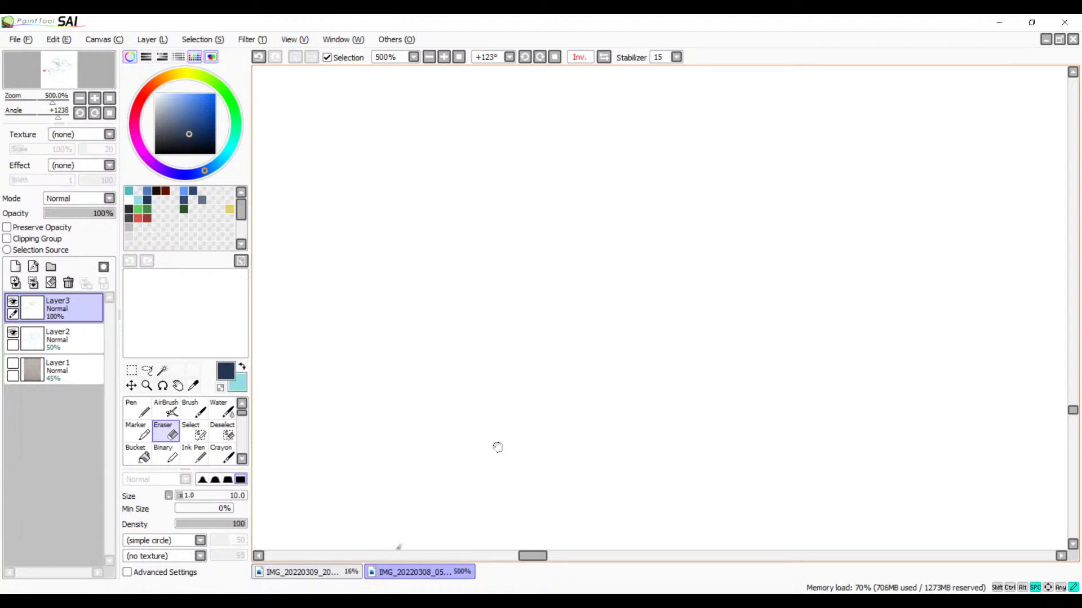
mouse_move(556, 433)
mouse_down()
mouse_move(634, 338)
mouse_move(622, 262)
mouse_move(567, 314)
mouse_move(599, 355)
mouse_move(587, 418)
mouse_up()
mouse_move(663, 254)
mouse_down()
mouse_move(584, 402)
mouse_move(493, 430)
mouse_up()
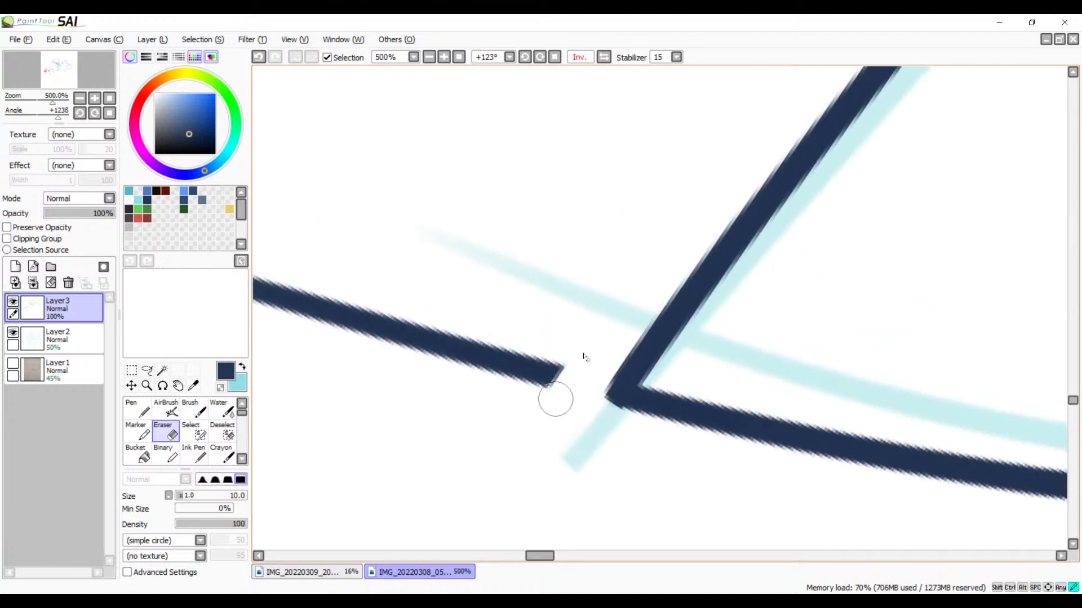
Step: Erase the remaining tail of the outer curve beyond the spike's tip
mouse_move(556, 399)
mouse_down()
mouse_move(530, 399)
mouse_move(533, 354)
mouse_move(437, 365)
mouse_move(426, 328)
mouse_move(330, 343)
mouse_move(341, 299)
mouse_move(291, 314)
mouse_move(289, 284)
mouse_move(258, 268)
mouse_up()
drag(403, 331, 644, 350)
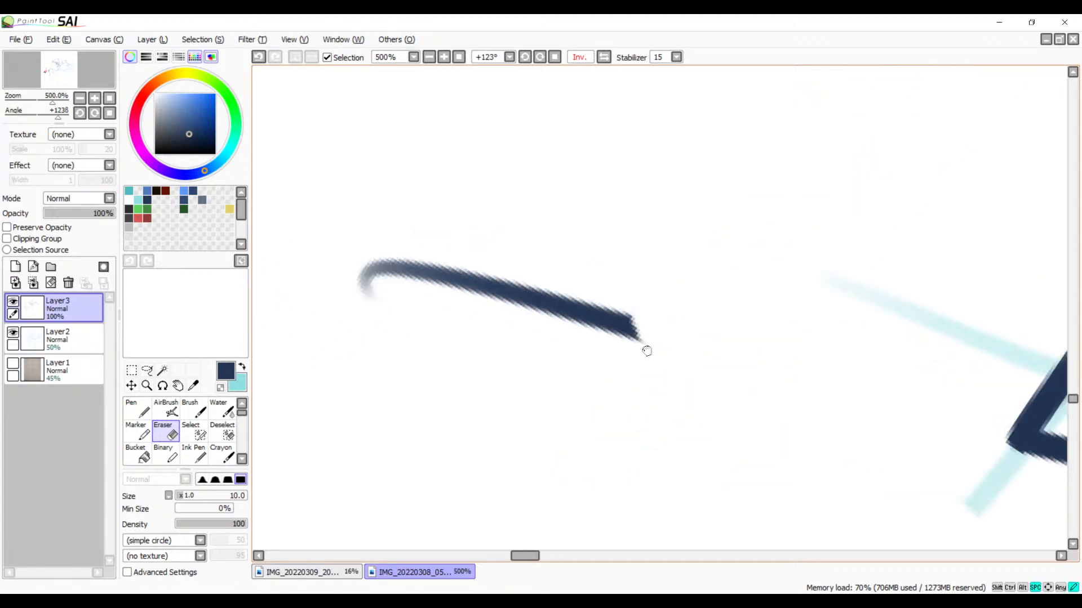
mouse_move(719, 307)
mouse_down()
mouse_move(548, 314)
mouse_move(507, 307)
mouse_move(606, 297)
mouse_move(512, 268)
mouse_move(375, 256)
mouse_up()
Step: Erase the part of the spike's lower edge that runs inside the pointed shape, back to the shape's outline
click(429, 57)
click(429, 57)
click(429, 57)
click(429, 56)
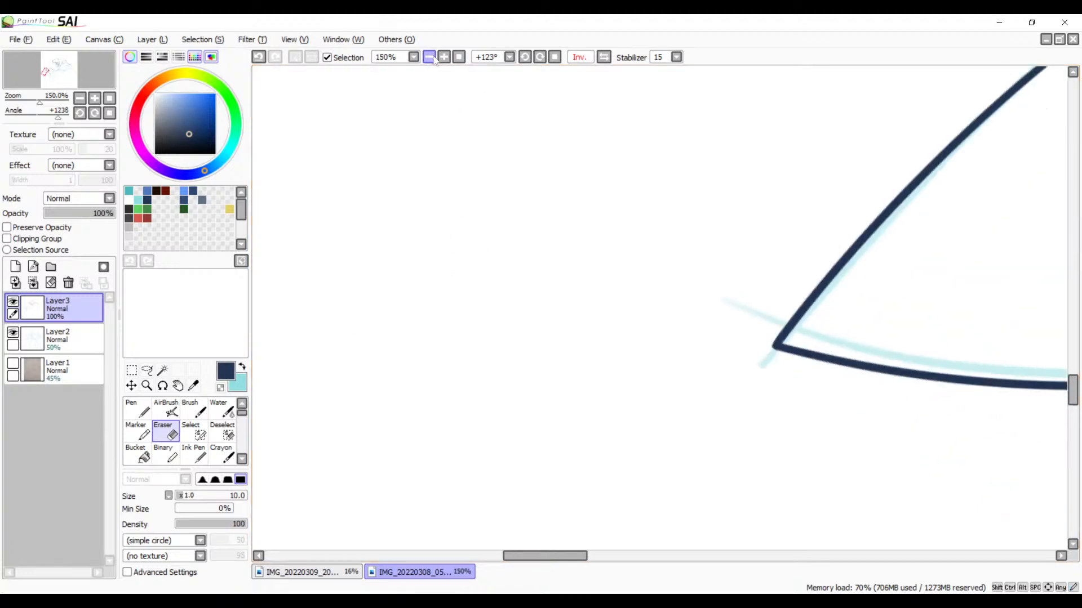
click(430, 57)
click(430, 57)
click(429, 57)
drag(648, 273, 415, 359)
mouse_move(646, 241)
mouse_down()
mouse_move(526, 239)
mouse_move(493, 137)
mouse_move(612, 252)
mouse_up()
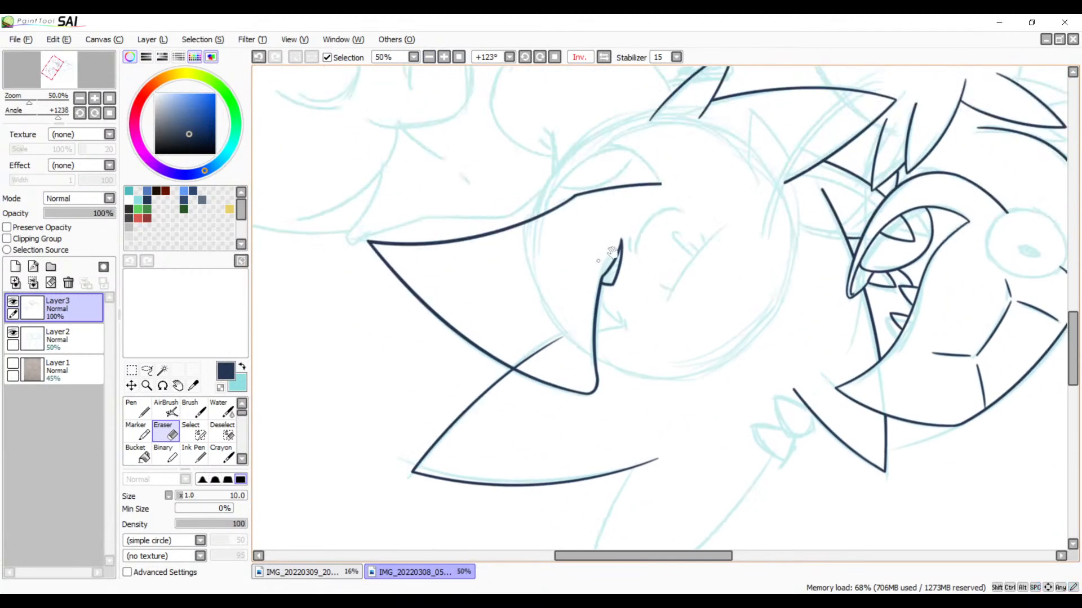
click(444, 57)
click(444, 57)
drag(445, 284, 761, 185)
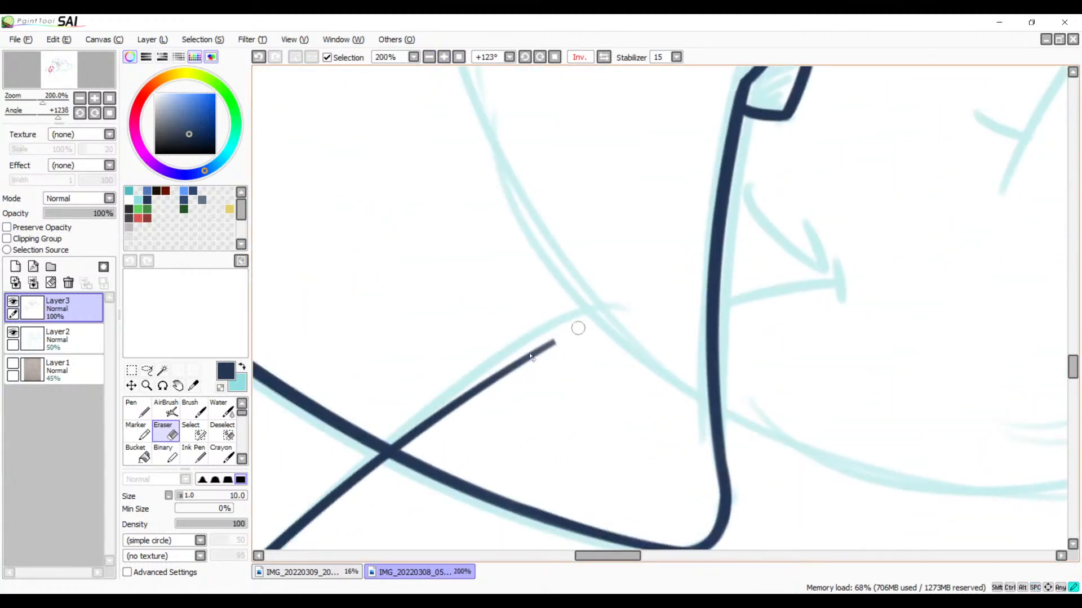
mouse_move(529, 356)
mouse_down()
mouse_move(485, 375)
mouse_move(444, 415)
mouse_up()
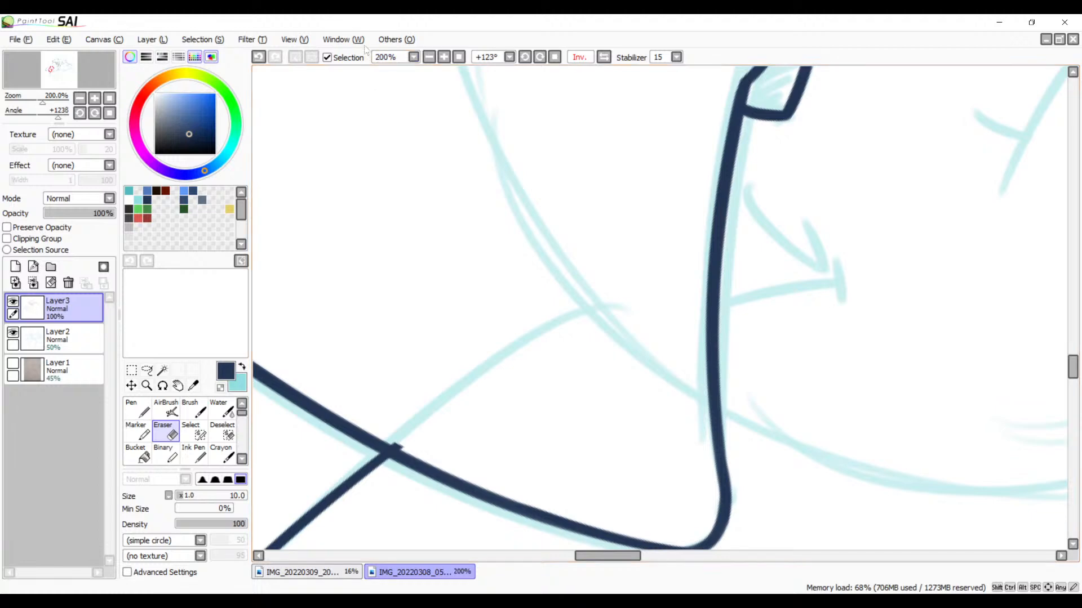
Step: Erase the small stub left at the crossing at 600% zoom, so the spike's lower edge ends flush on the pointed shape's outline
click(444, 57)
click(443, 57)
click(444, 58)
key(space)
drag(360, 324, 721, 126)
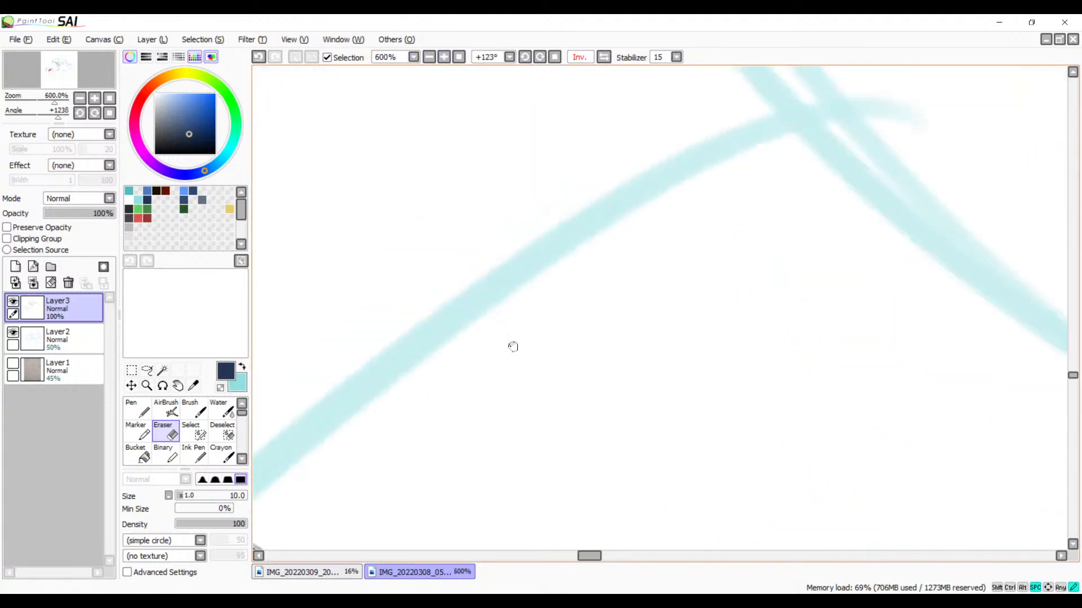
drag(308, 474, 801, 264)
drag(715, 289, 754, 316)
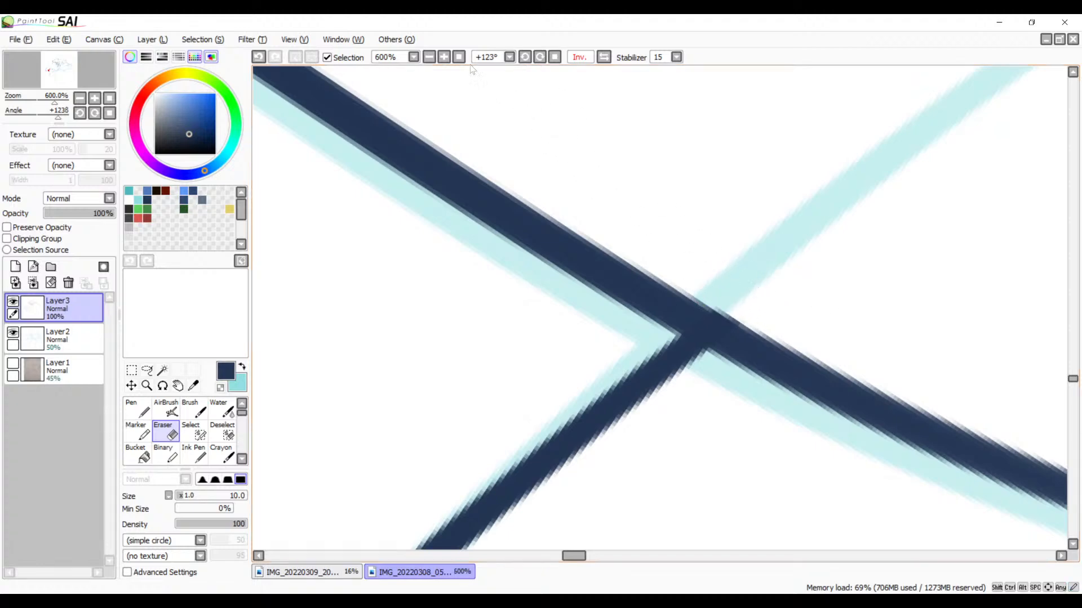
Step: Ink the near edge of the neighbouring sketched spike with the Brush, crossing the end of the first spike's outer curve and extending past the tip
click(429, 58)
click(429, 58)
click(429, 58)
click(429, 58)
click(429, 58)
click(429, 58)
click(429, 58)
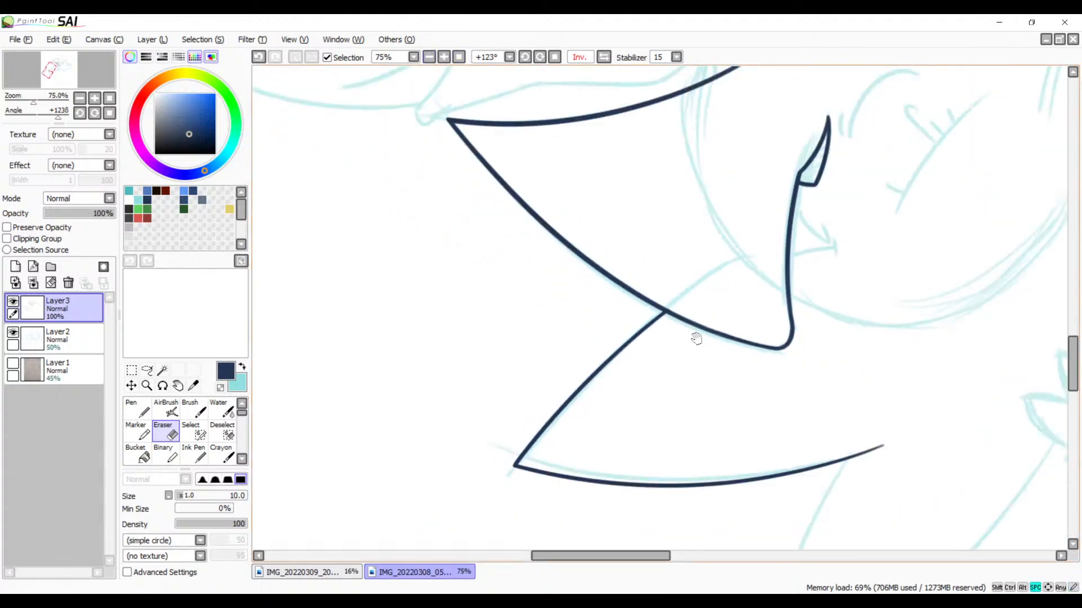
drag(736, 391, 470, 114)
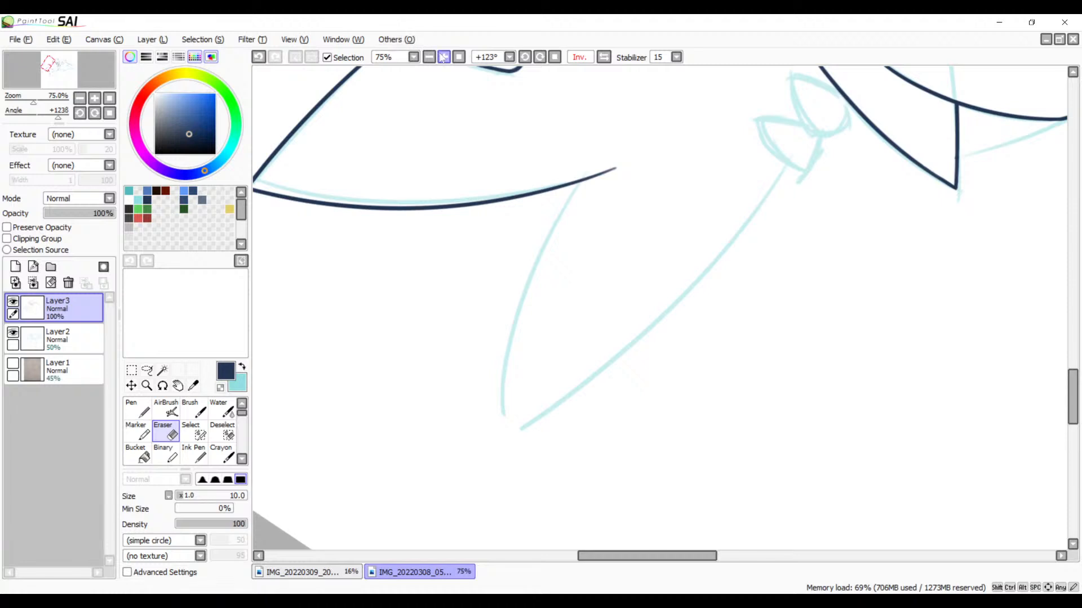
click(445, 57)
click(444, 57)
drag(573, 209, 655, 263)
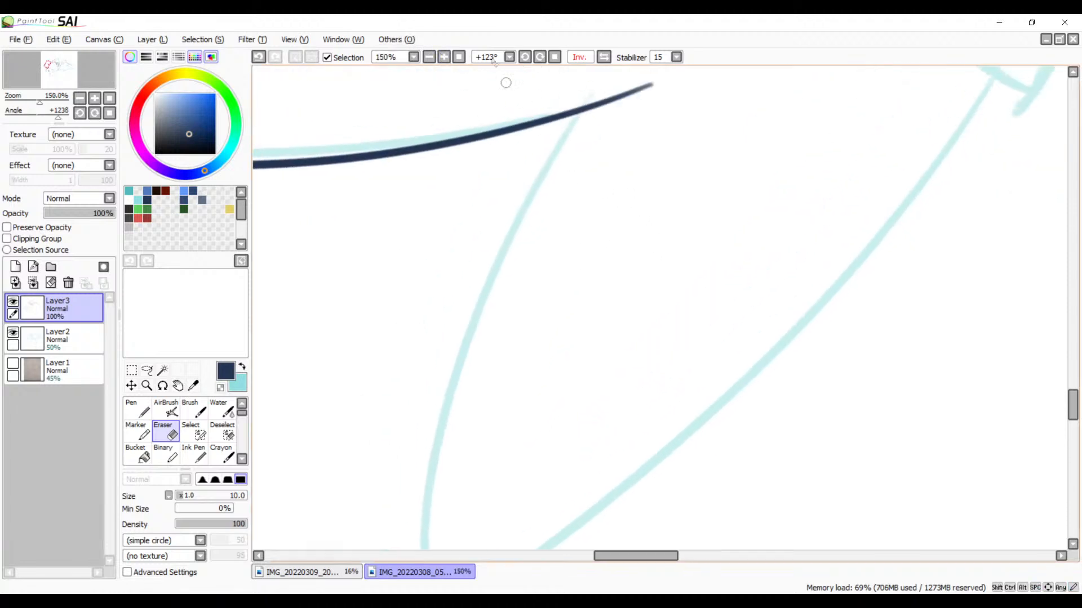
click(429, 58)
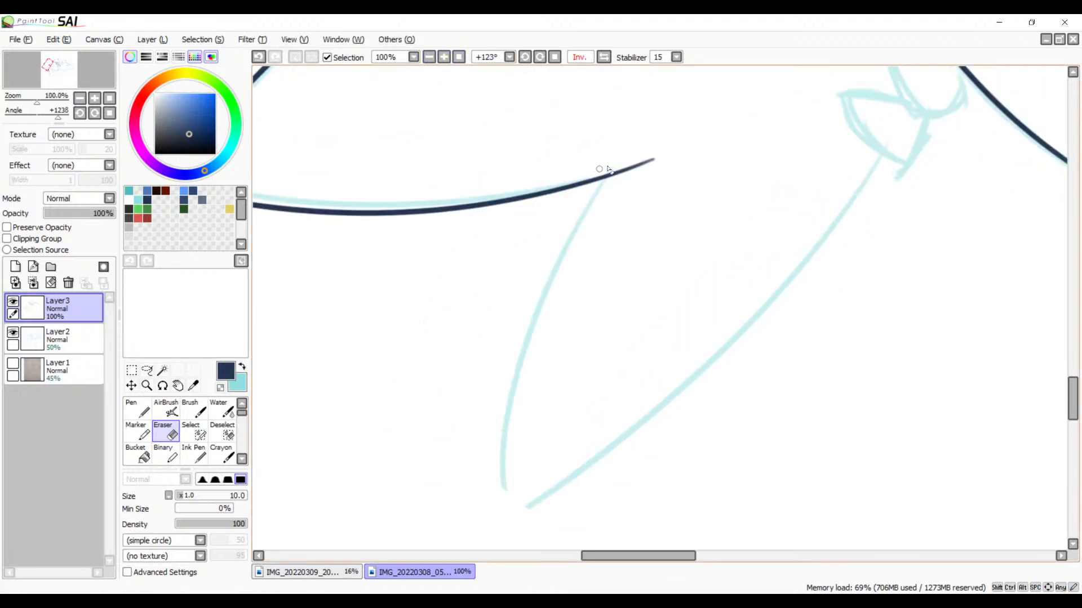
key(b)
mouse_move(636, 137)
mouse_down()
mouse_move(587, 195)
mouse_move(515, 549)
mouse_up()
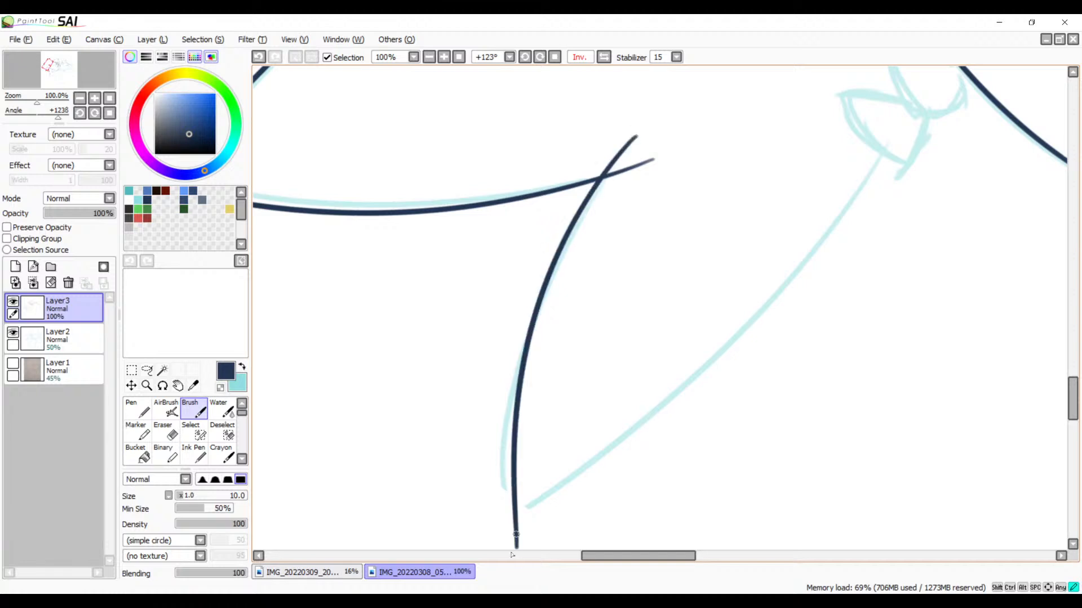
key(ctrl+z)
drag(627, 137, 510, 544)
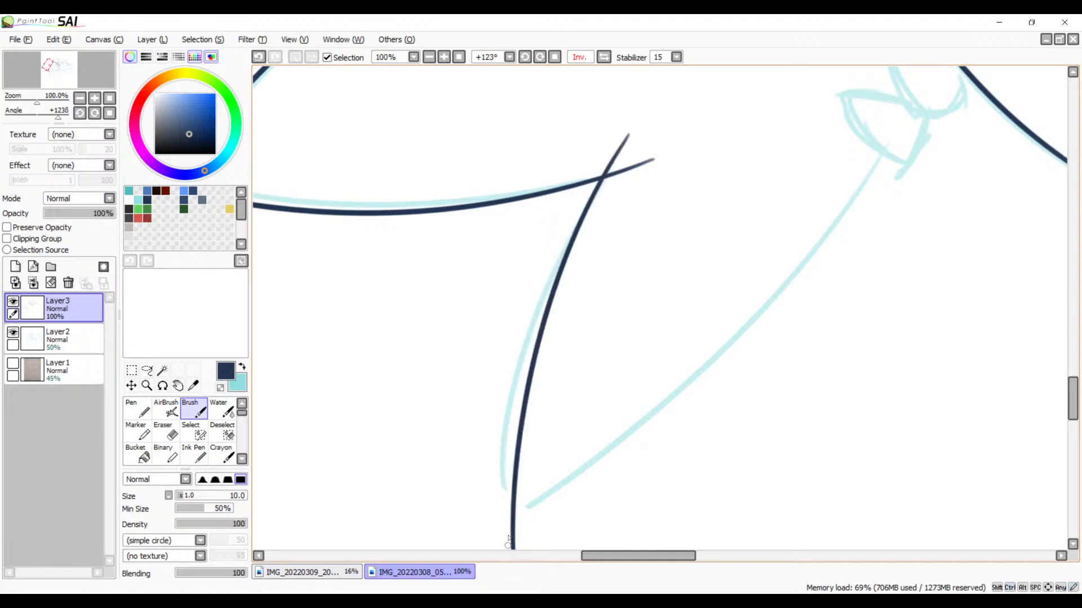
Step: Ink the far edge of the neighbouring sketched spike with the Brush, crossing the near edge at the tip and extending beyond it
click(601, 59)
drag(657, 187, 605, 183)
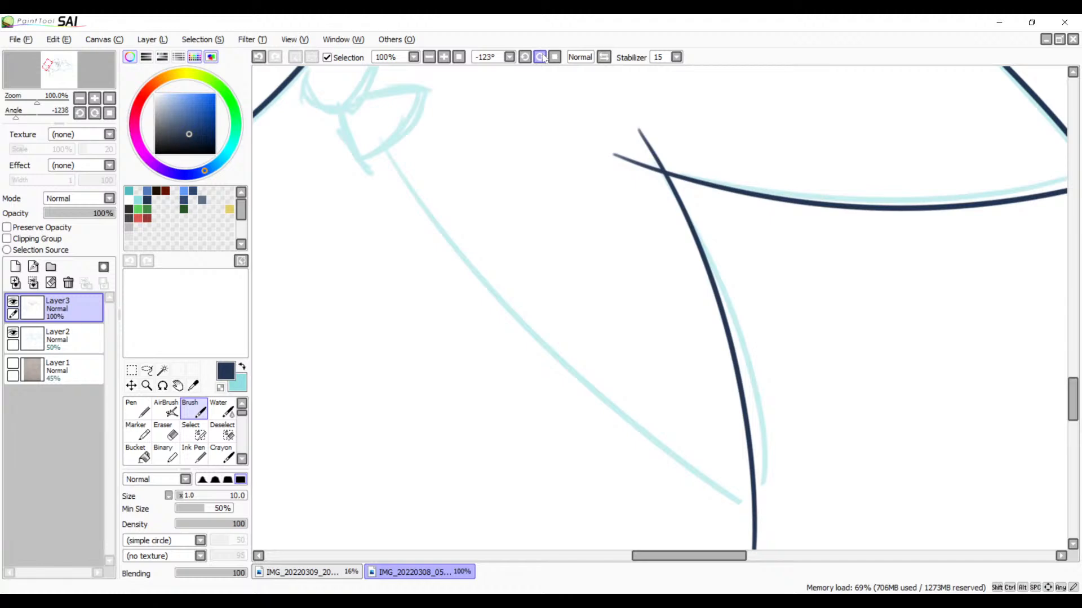
click(542, 58)
key(space)
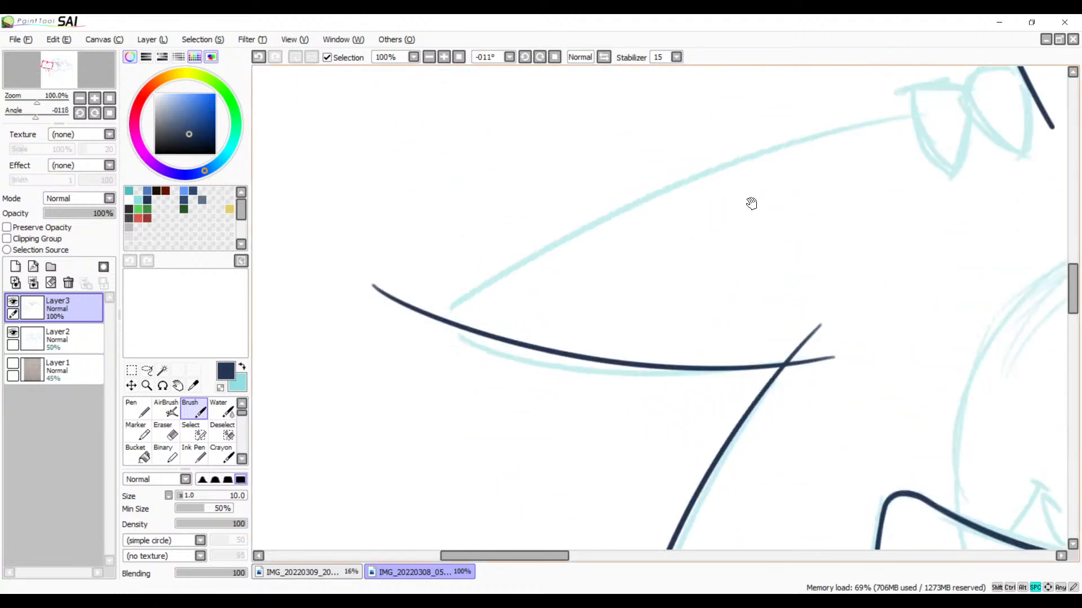
drag(751, 202, 720, 208)
drag(931, 116, 304, 435)
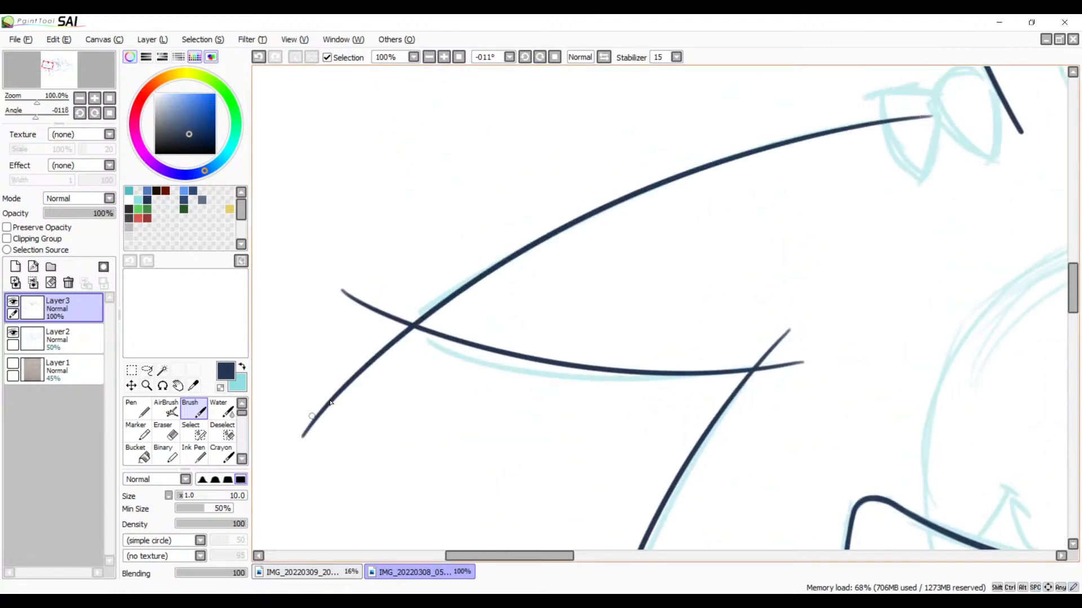
Step: Retrace the faded end of the first spike's outer curve with the Brush at 400% zoom, giving it a solid dark line past the crossing
mouse_move(411, 333)
mouse_down()
mouse_move(360, 259)
mouse_move(343, 210)
mouse_move(431, 164)
mouse_up()
scroll(436, 180, up, 5)
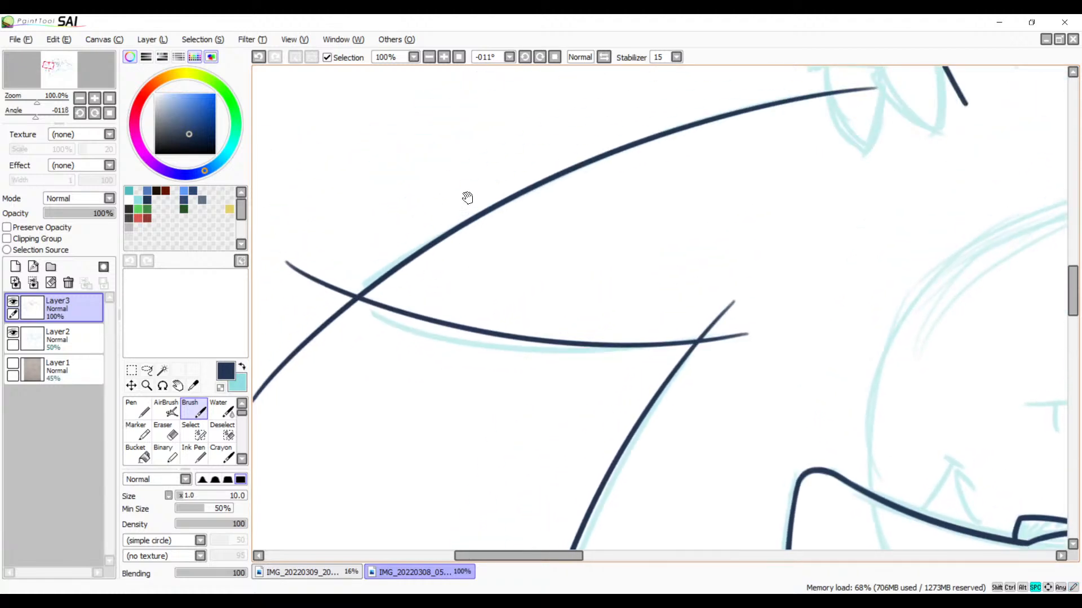
click(444, 57)
click(444, 58)
click(444, 58)
click(444, 58)
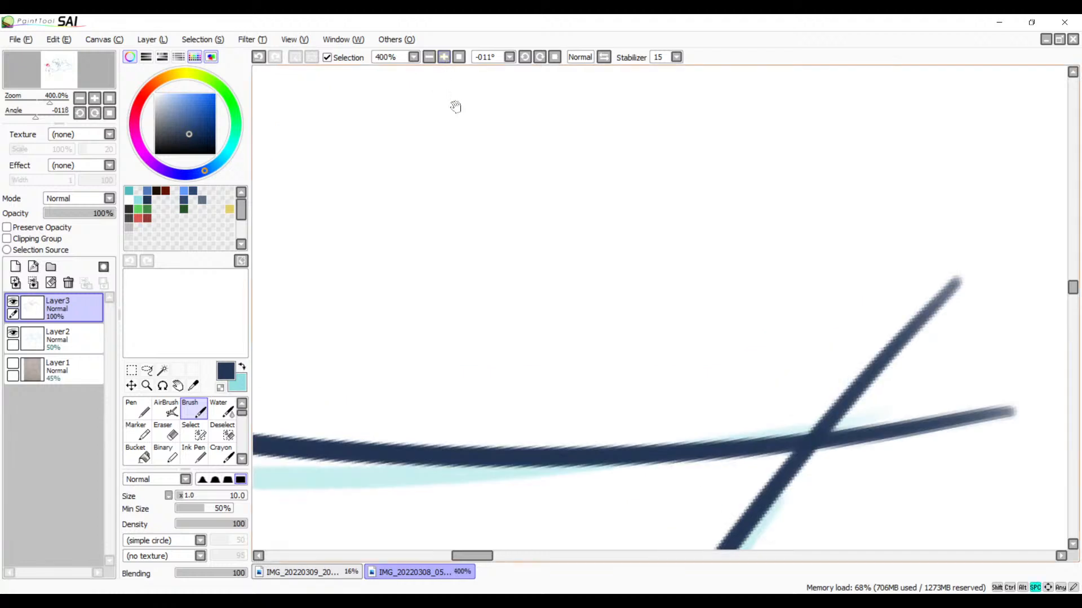
drag(648, 327, 283, 270)
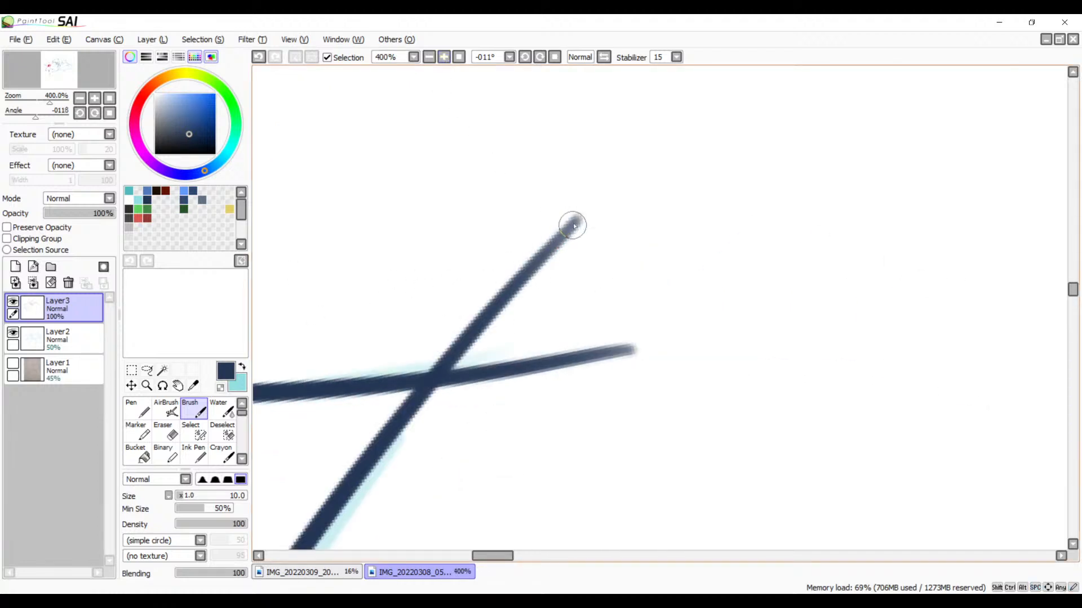
drag(573, 226, 441, 345)
key(ctrl+z)
drag(567, 231, 451, 372)
key(ctrl+z)
drag(576, 221, 394, 408)
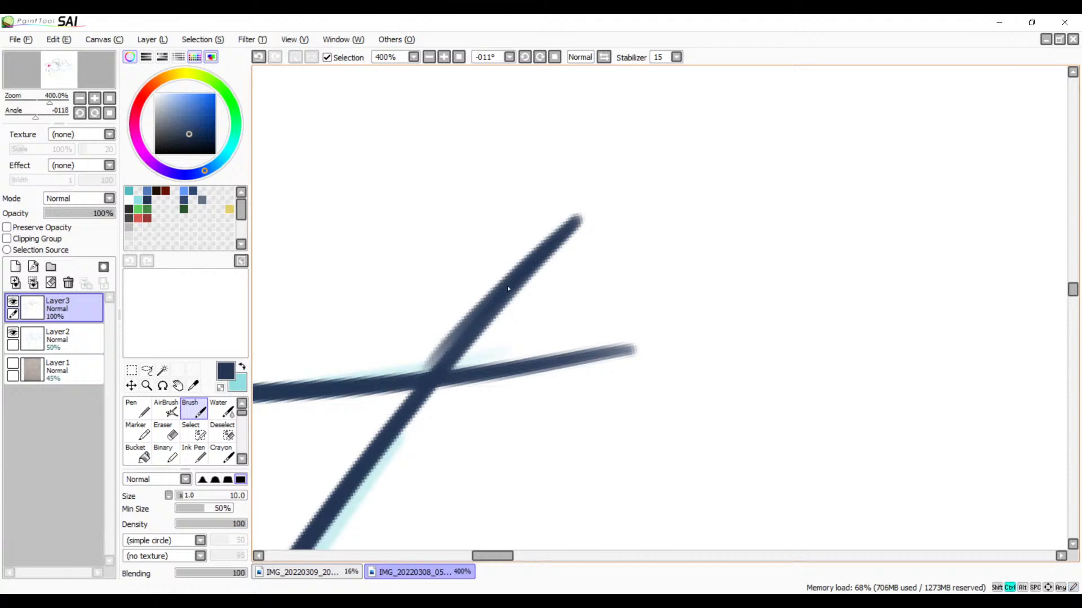
key(ctrl+z)
drag(577, 222, 427, 392)
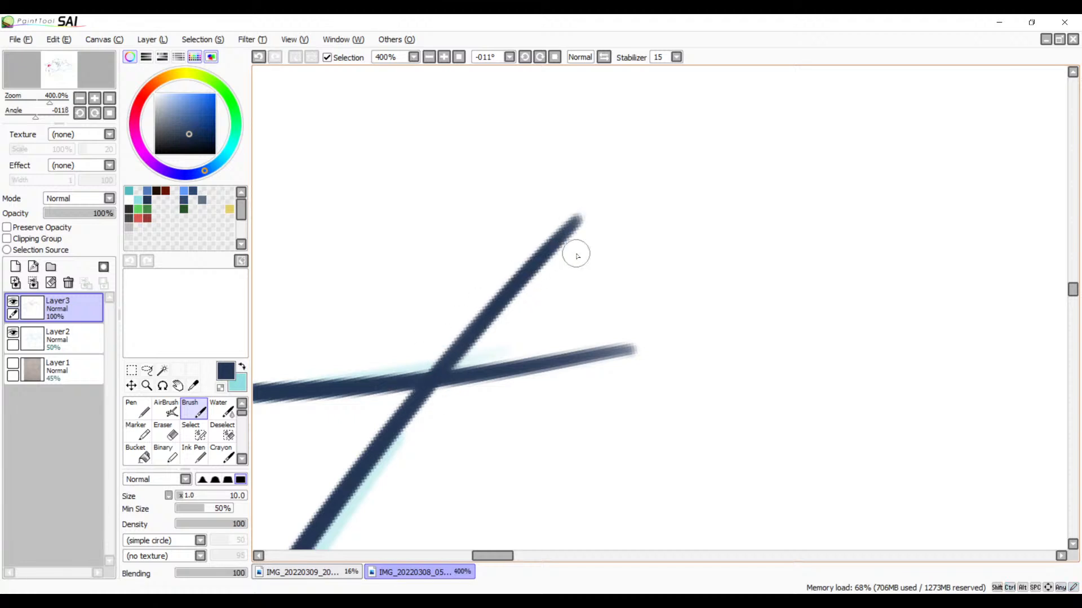
Step: Erase the end of the second spike's near edge that overshoots the first spike's outer curve, at 600% zoom
click(444, 56)
click(444, 57)
drag(426, 293, 611, 189)
key(e)
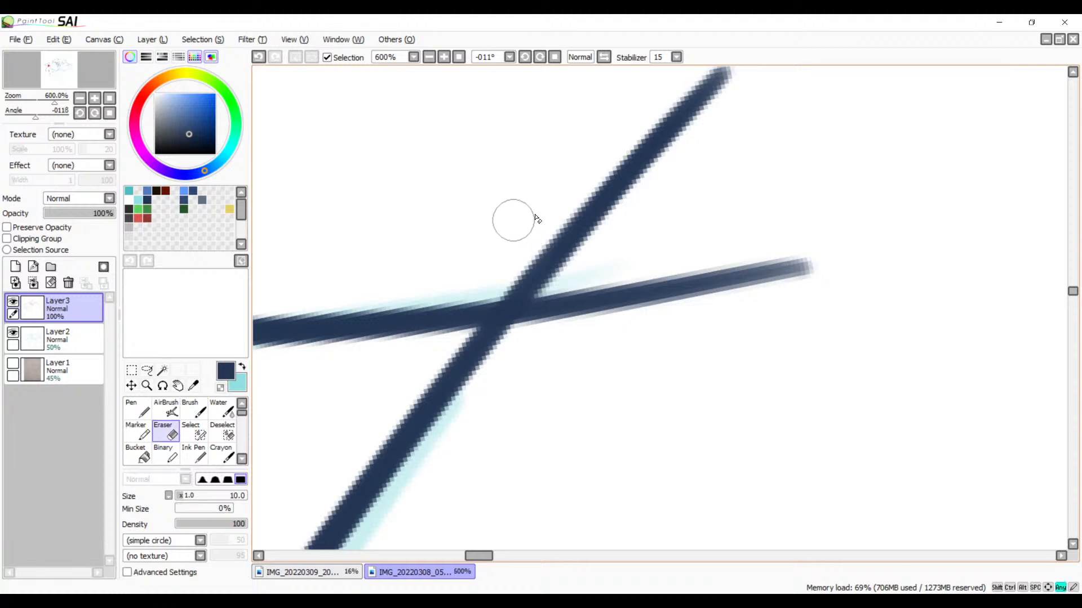
mouse_move(541, 315)
mouse_down()
mouse_move(581, 284)
mouse_move(541, 314)
mouse_move(591, 321)
mouse_move(737, 276)
mouse_move(843, 266)
mouse_up()
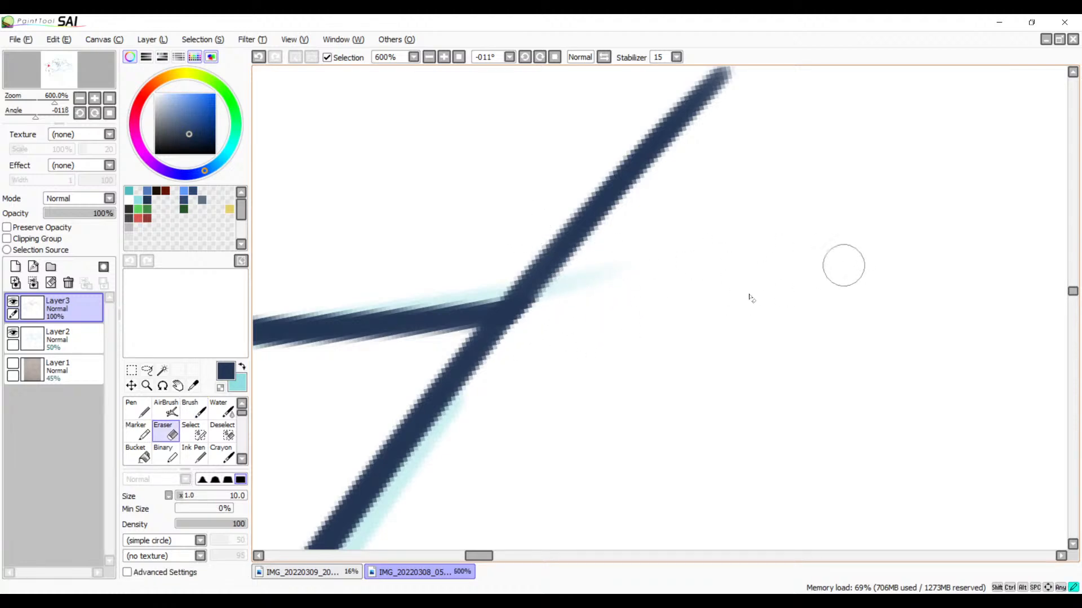
mouse_move(498, 321)
mouse_down()
mouse_move(867, 249)
mouse_move(992, 259)
mouse_up()
Step: Erase a gap around the second spike's tip to cut both overshooting tails off the crossing and shape a clean point
drag(501, 284, 770, 324)
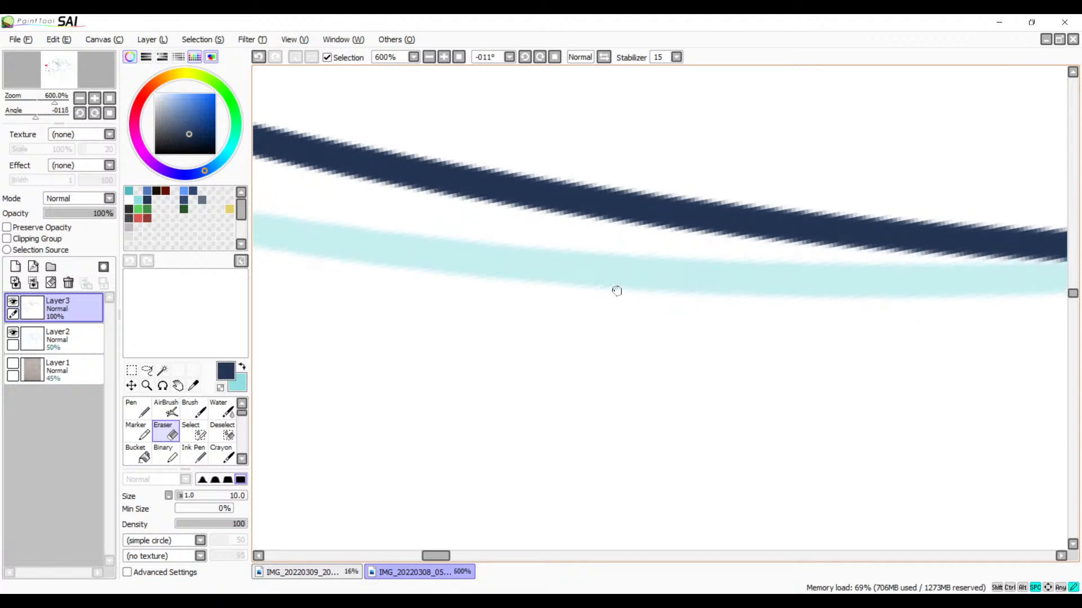
drag(361, 253, 818, 364)
drag(383, 216, 751, 306)
mouse_move(654, 279)
mouse_down()
mouse_move(606, 327)
mouse_move(614, 375)
mouse_up()
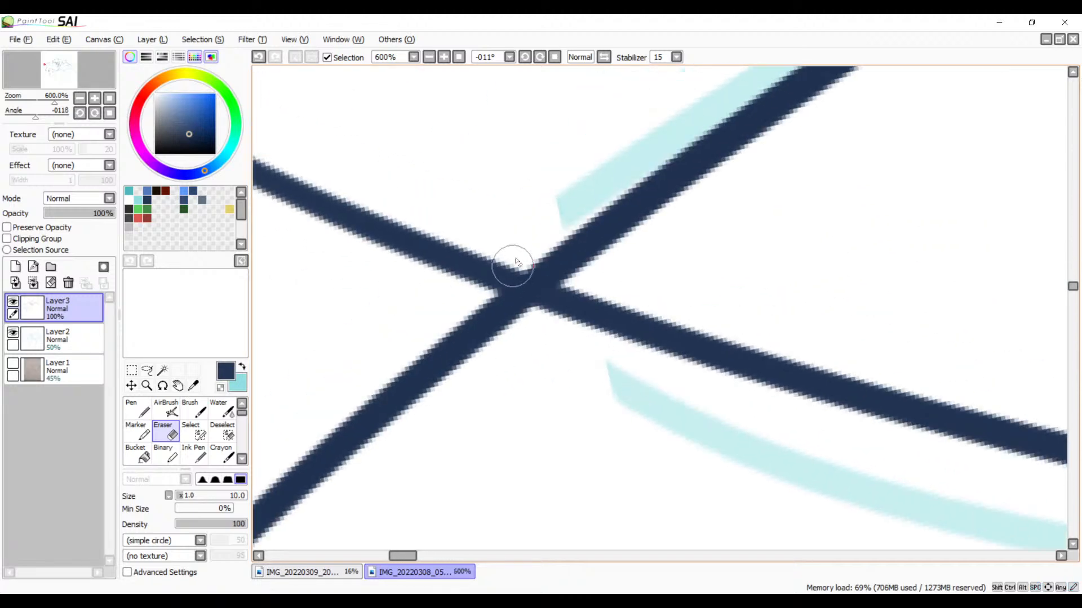
mouse_move(553, 230)
mouse_down()
mouse_move(458, 298)
mouse_move(554, 227)
mouse_move(472, 295)
mouse_up()
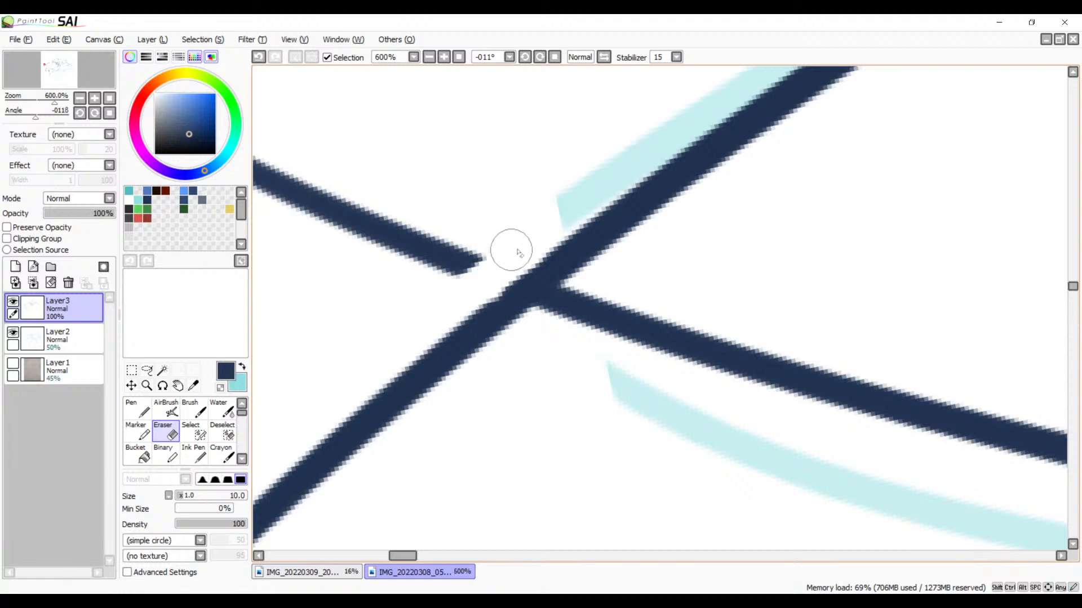
mouse_move(509, 252)
mouse_down()
mouse_move(498, 290)
mouse_move(511, 252)
mouse_move(515, 303)
mouse_move(510, 287)
mouse_move(505, 261)
mouse_move(532, 307)
mouse_up()
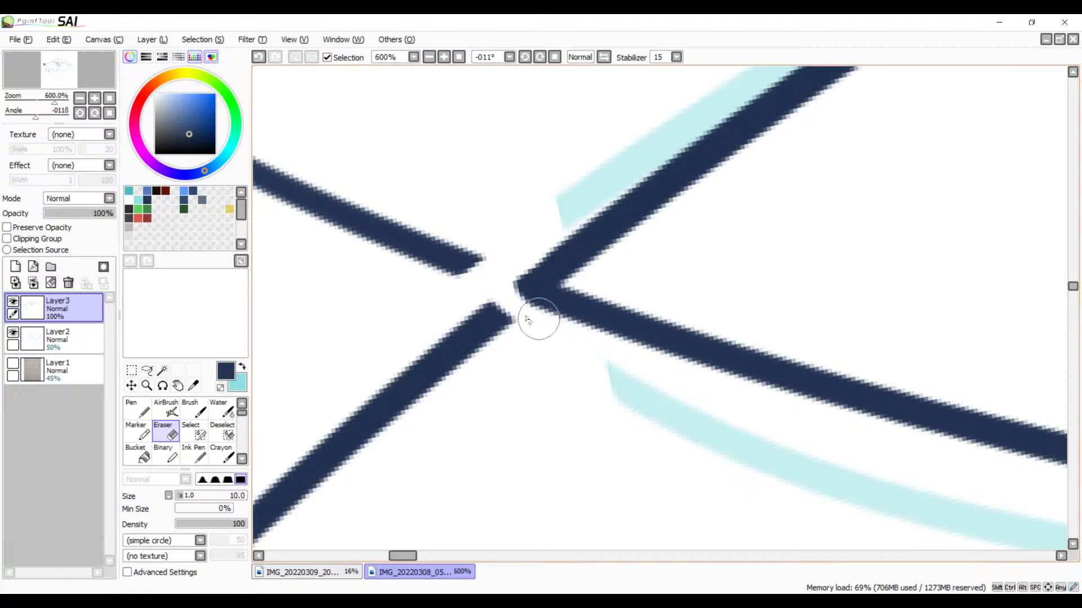
Step: Erase the whole leftover tail of the second spike's far edge beyond the tip
mouse_move(496, 271)
mouse_down()
mouse_move(529, 244)
mouse_move(499, 293)
mouse_move(512, 269)
mouse_move(507, 308)
mouse_move(501, 291)
mouse_move(475, 290)
mouse_move(474, 353)
mouse_move(468, 317)
mouse_move(439, 337)
mouse_move(407, 399)
mouse_move(349, 461)
mouse_move(322, 441)
mouse_move(255, 505)
mouse_up()
drag(352, 454, 656, 197)
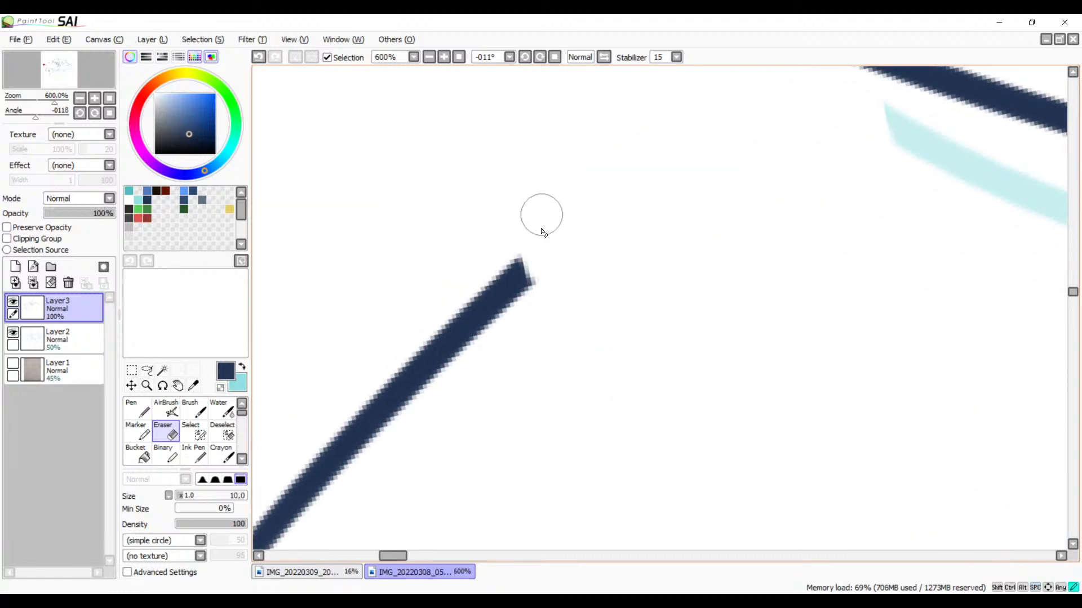
mouse_move(539, 213)
mouse_down()
mouse_move(522, 313)
mouse_move(492, 323)
mouse_move(338, 490)
mouse_move(279, 518)
mouse_move(256, 526)
mouse_up()
drag(429, 396, 624, 127)
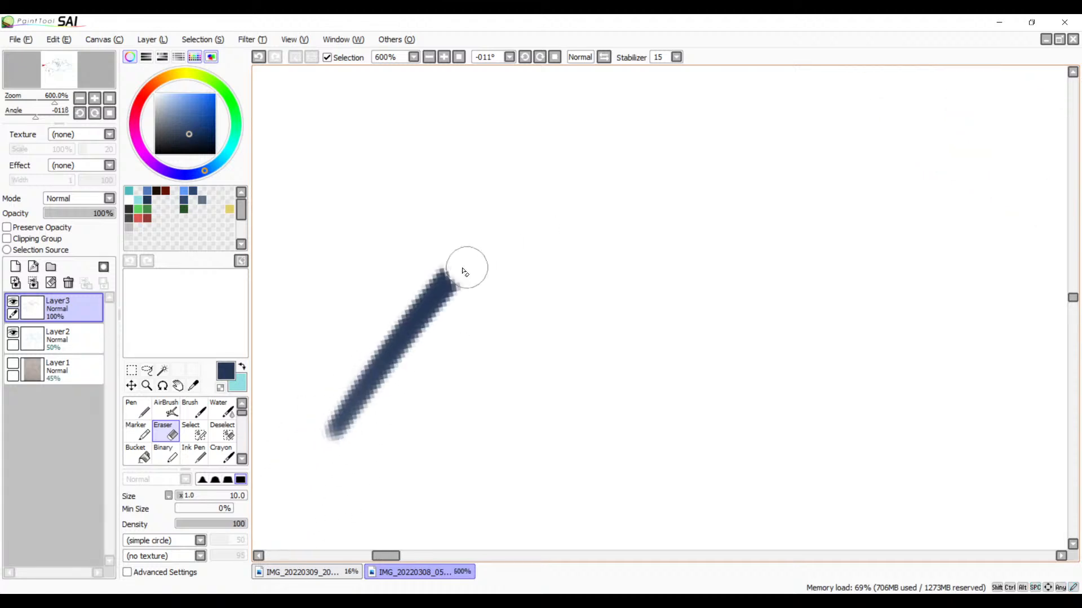
mouse_move(459, 250)
mouse_down()
mouse_move(386, 362)
mouse_move(460, 282)
mouse_move(332, 435)
mouse_up()
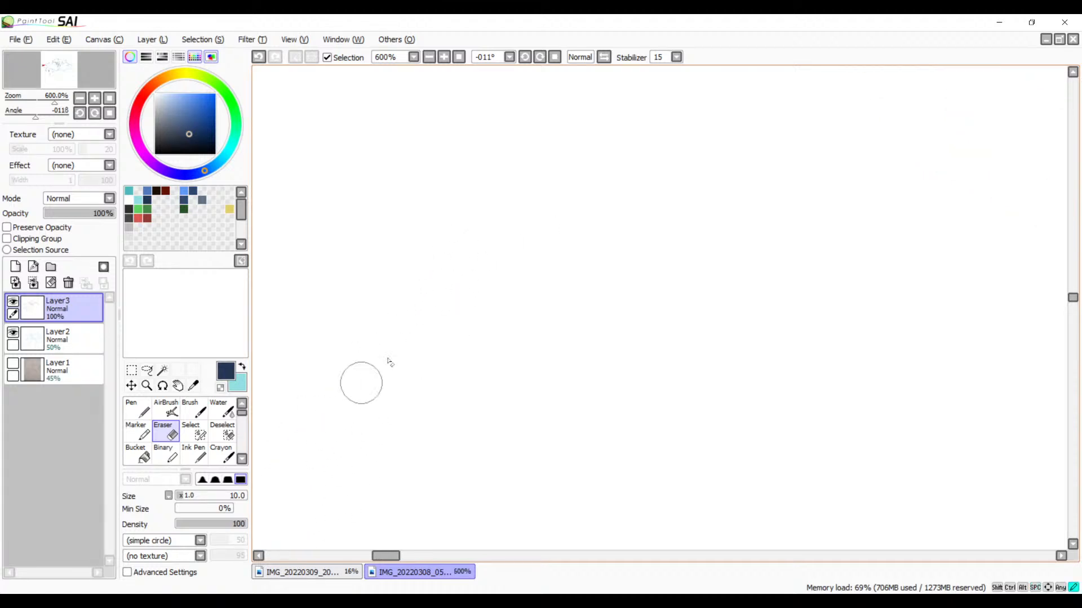
Step: Erase the leftover tail of the second spike's near edge beyond the tip, including its faint remnants
mouse_move(589, 222)
mouse_down()
mouse_move(577, 303)
mouse_move(473, 492)
mouse_up()
drag(694, 112, 604, 306)
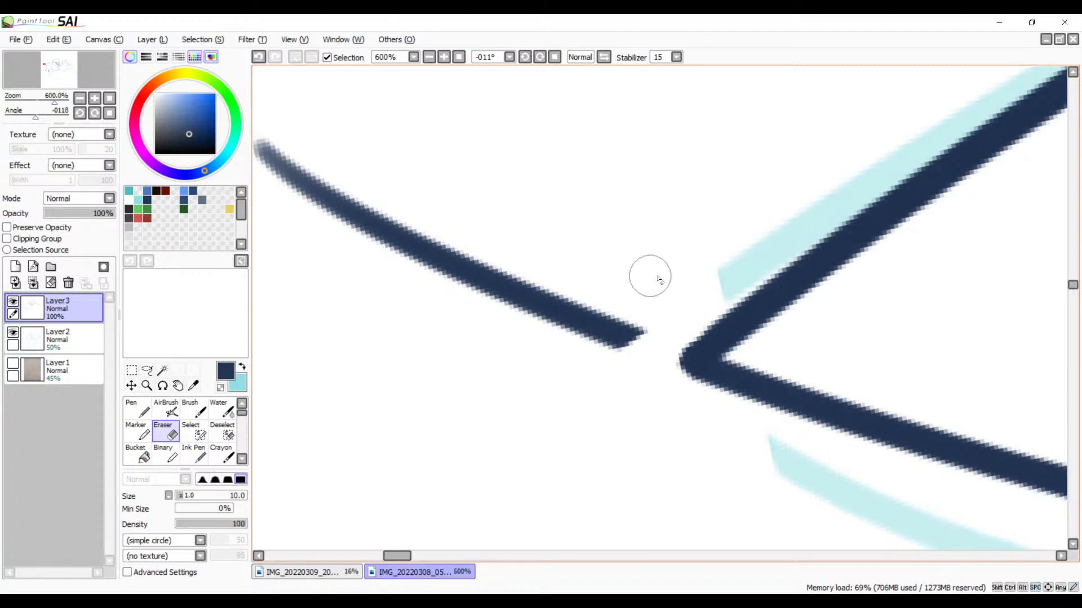
mouse_move(675, 277)
mouse_down()
mouse_move(648, 313)
mouse_move(530, 350)
mouse_move(483, 347)
mouse_move(571, 251)
mouse_move(452, 295)
mouse_move(437, 276)
mouse_move(492, 215)
mouse_move(322, 281)
mouse_move(363, 208)
mouse_move(270, 223)
mouse_move(266, 165)
mouse_up()
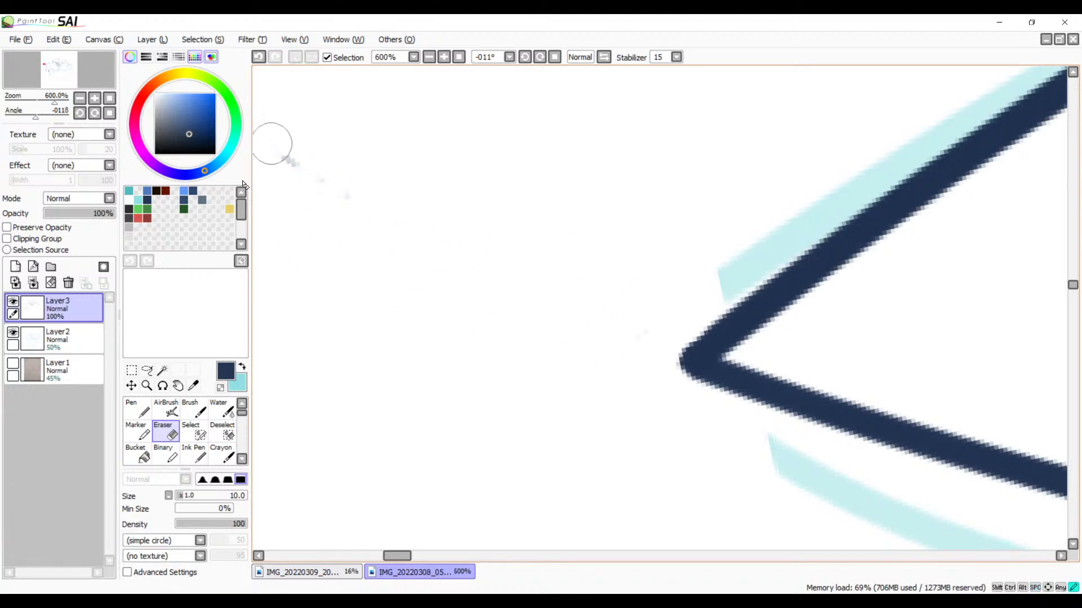
mouse_move(452, 271)
mouse_down()
mouse_move(674, 301)
mouse_move(553, 253)
mouse_up()
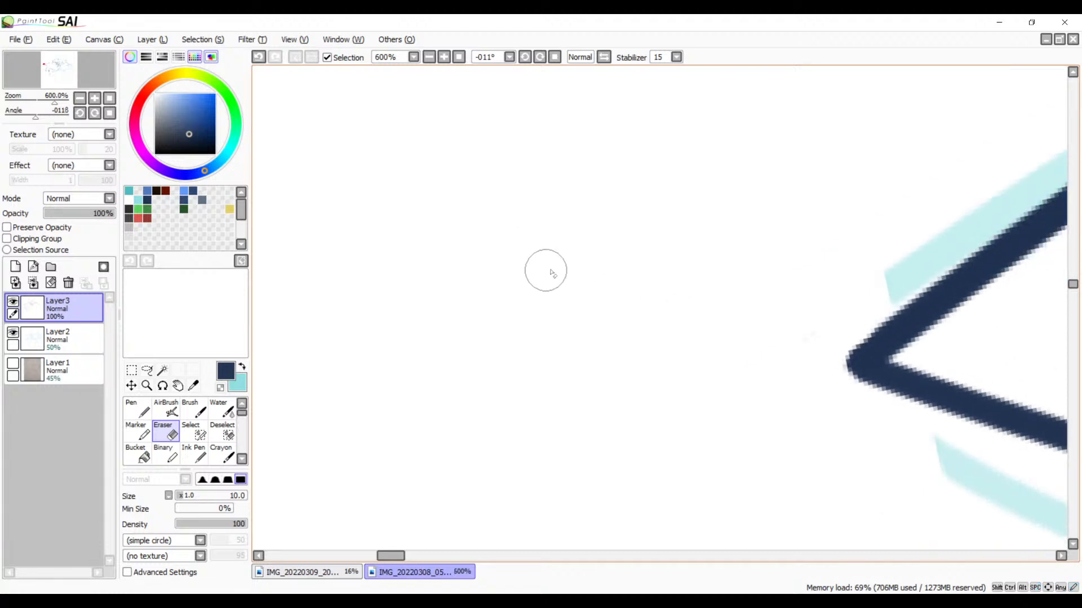
Step: Try to ink the rounded petal beside the head spike's curved edge at 300% zoom, using one Brush stroke around its outer side
click(431, 57)
click(431, 57)
click(431, 57)
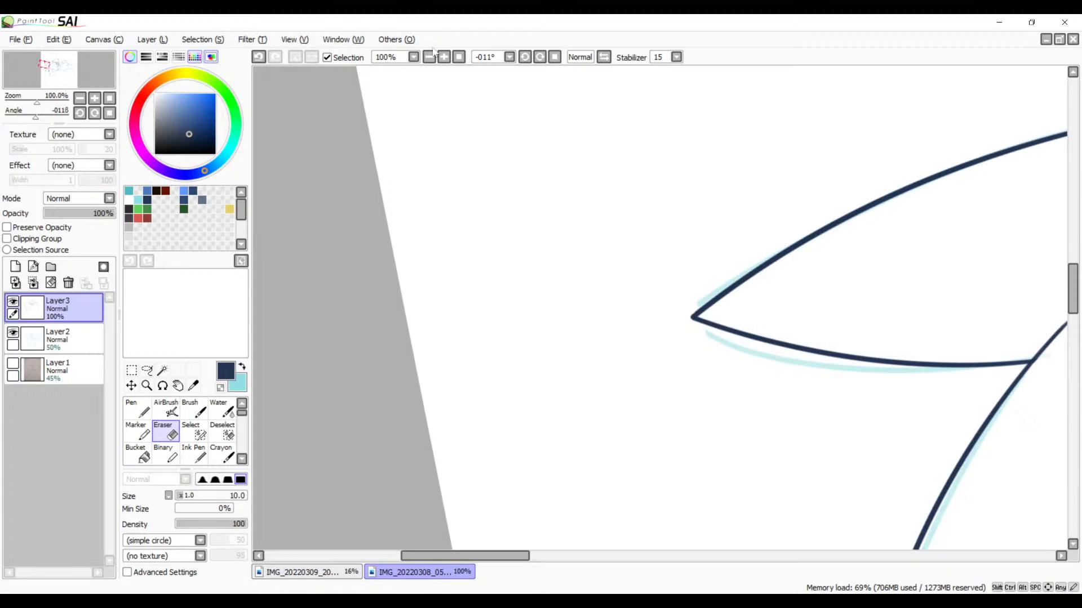
drag(792, 250, 499, 322)
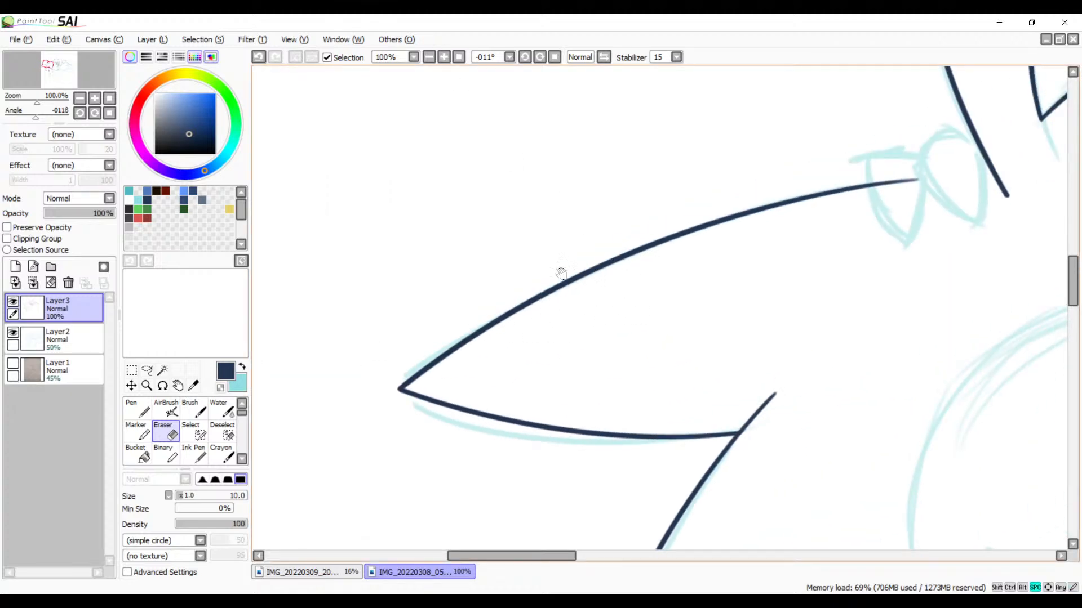
drag(660, 290, 445, 350)
drag(695, 252, 435, 340)
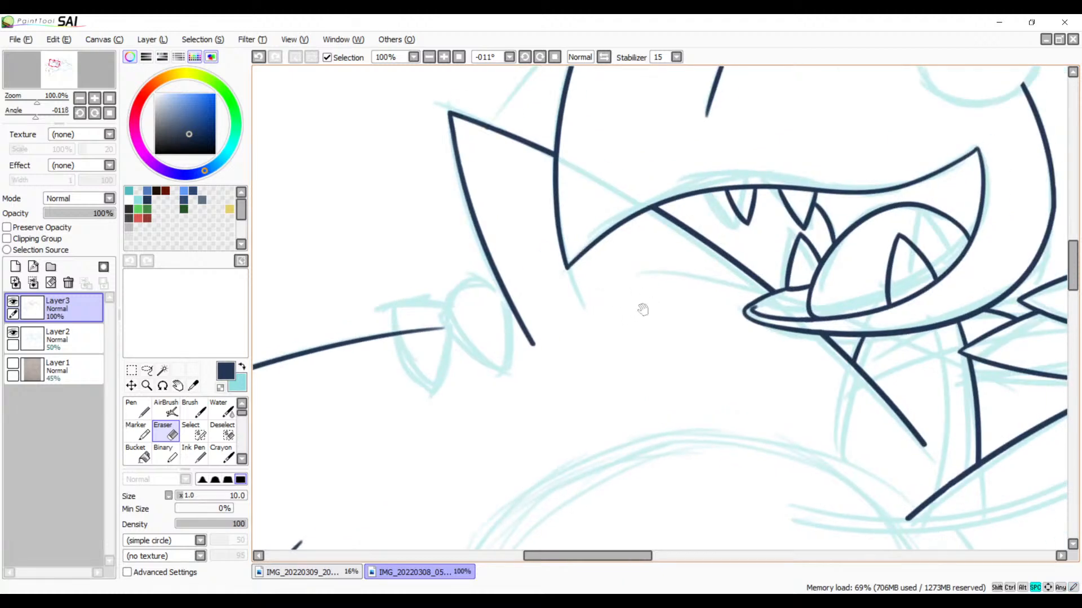
click(443, 59)
click(443, 58)
click(443, 58)
drag(288, 216, 653, 247)
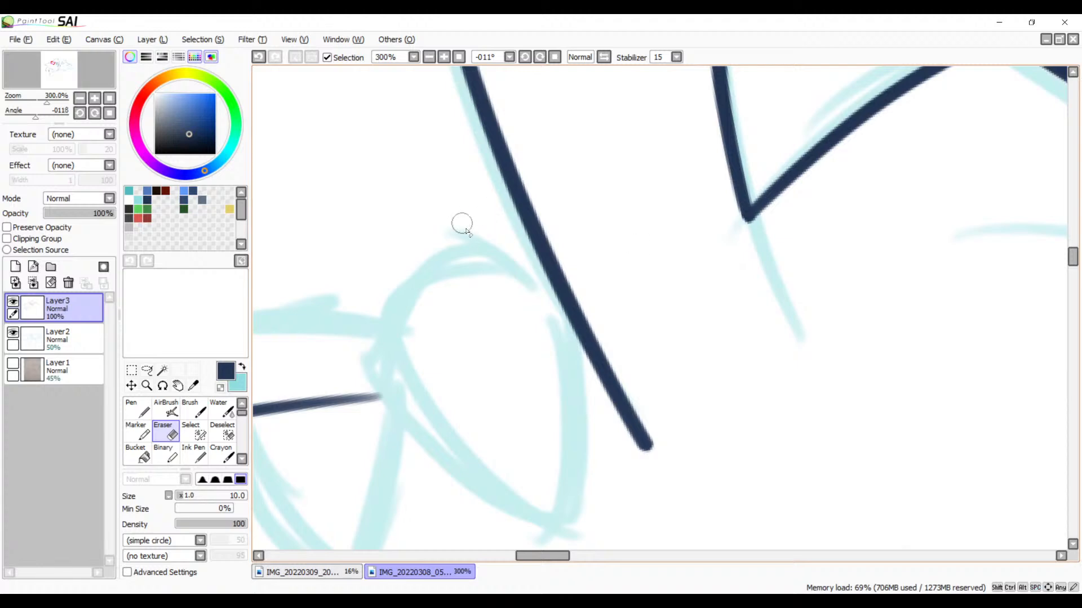
key(b)
mouse_move(546, 251)
mouse_down()
mouse_move(466, 502)
mouse_move(591, 437)
mouse_up()
key(ctrl+z)
mouse_move(529, 231)
mouse_down()
mouse_move(468, 233)
mouse_move(608, 535)
mouse_up()
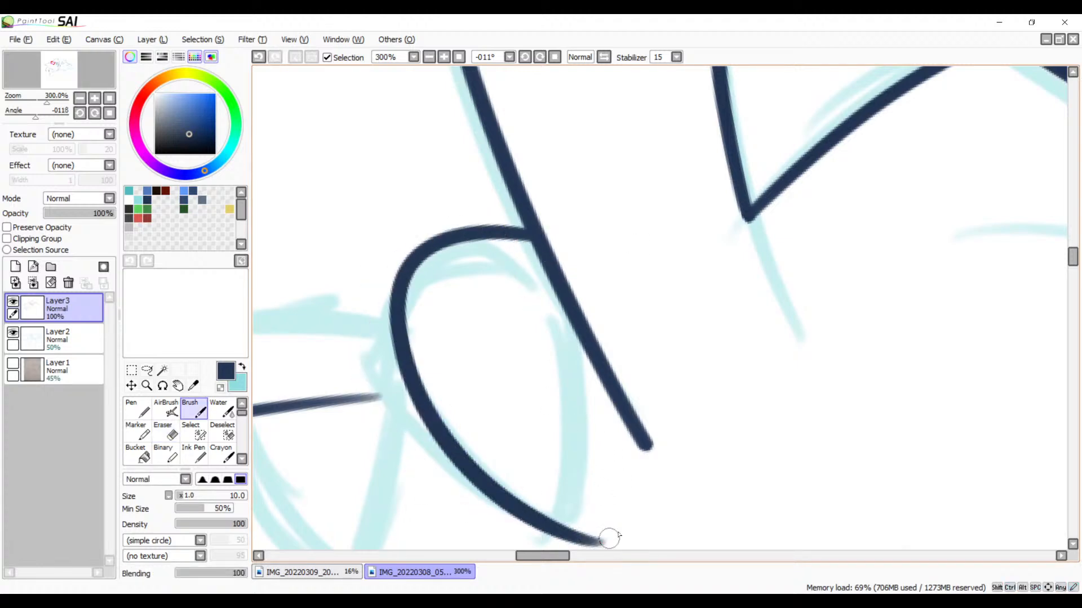
key(ctrl+z)
key(ctrl+z)
mouse_move(520, 243)
mouse_down()
mouse_move(368, 299)
mouse_move(551, 509)
mouse_up()
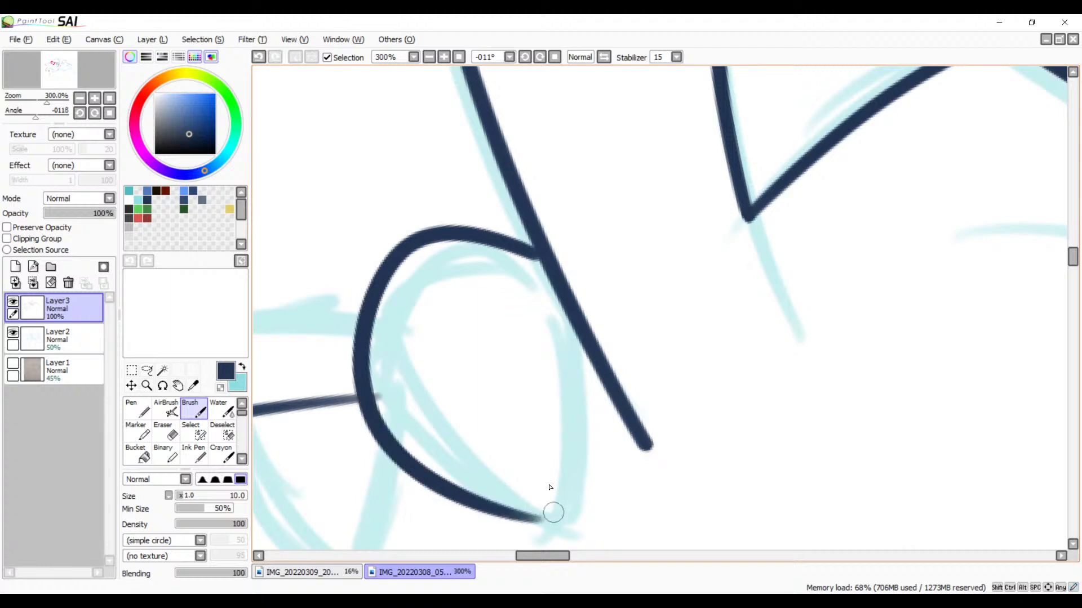
key(ctrl+z)
drag(522, 244, 618, 524)
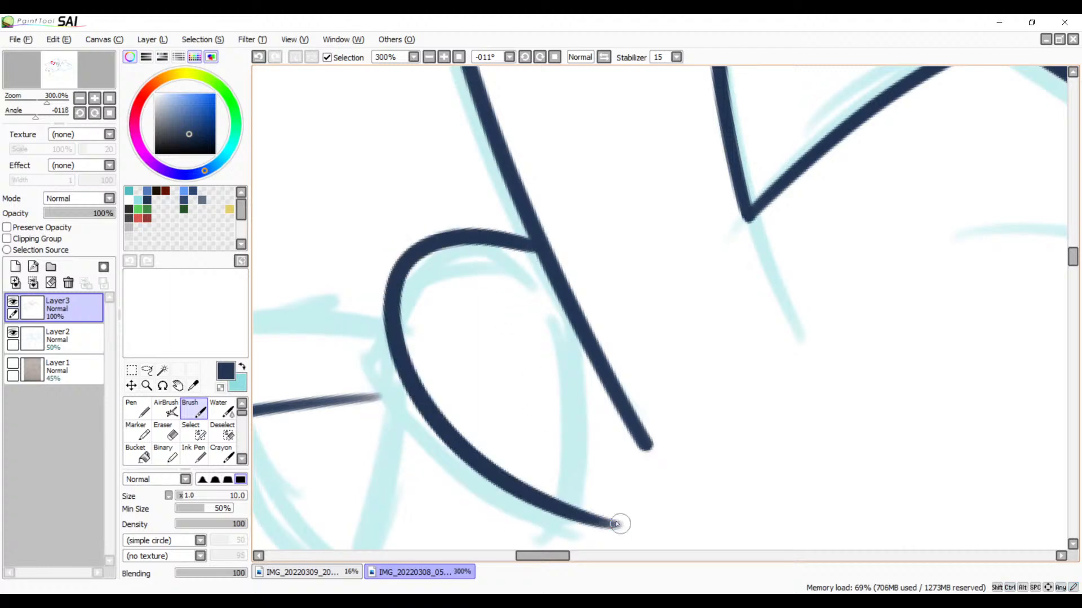
mouse_move(553, 400)
mouse_down()
mouse_move(656, 310)
mouse_move(665, 329)
mouse_up()
key(ctrl+z)
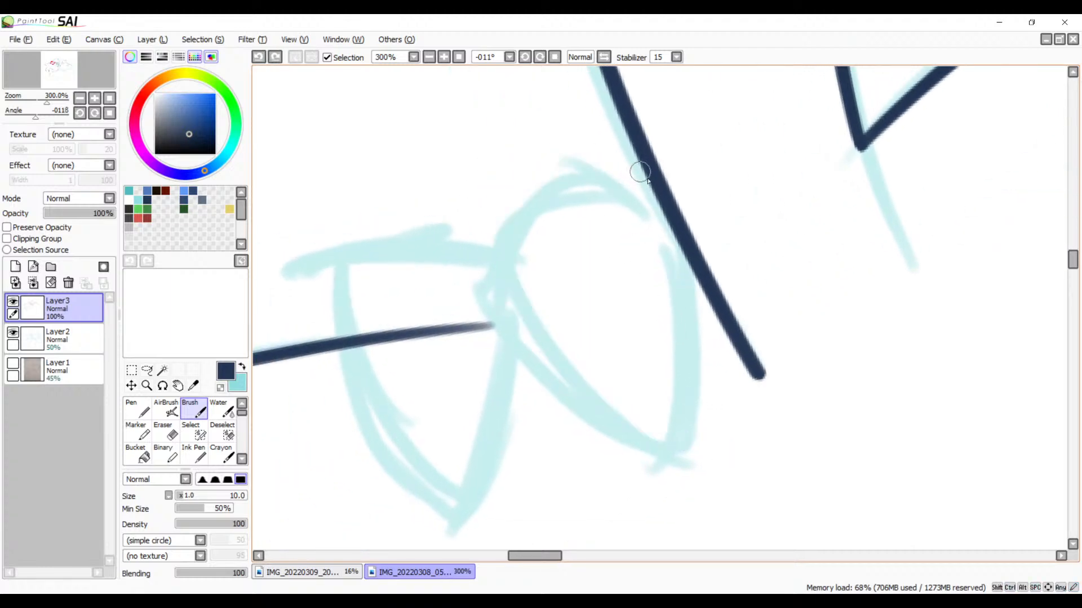
Step: Try to ink the same petal starting at the head spike's edge, adding a separate stroke for the side facing that edge
mouse_move(640, 172)
mouse_down()
mouse_move(496, 428)
mouse_move(699, 473)
mouse_up()
key(ctrl+z)
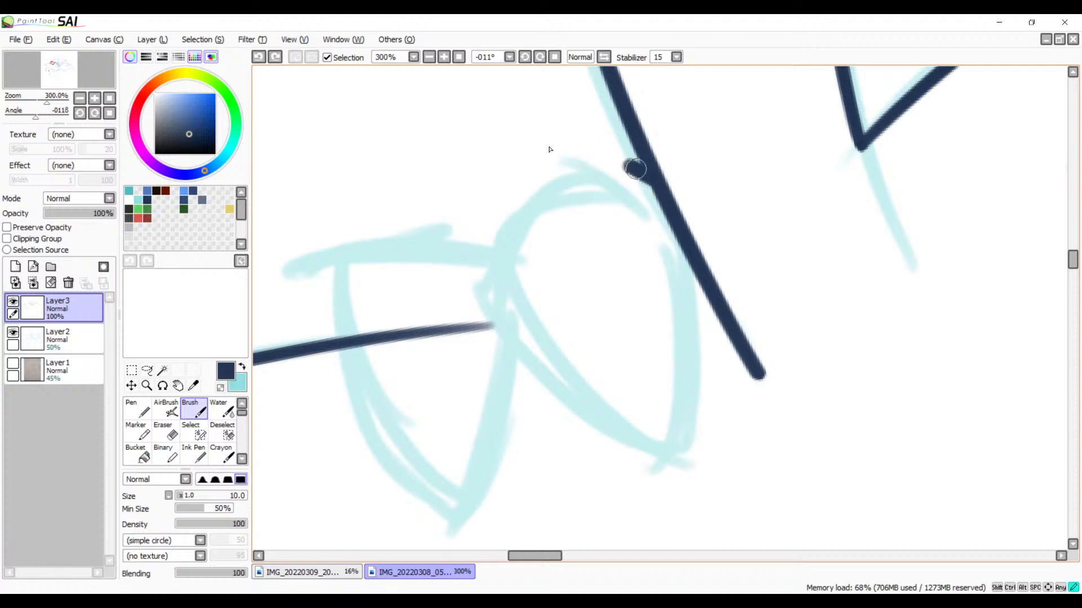
drag(635, 169, 710, 496)
key(ctrl+z)
drag(651, 178, 741, 475)
key(ctrl+z)
mouse_move(647, 181)
mouse_down()
mouse_move(524, 231)
mouse_move(713, 476)
mouse_up()
key(ctrl+z)
mouse_move(643, 200)
mouse_down()
mouse_move(567, 169)
mouse_move(717, 473)
mouse_move(743, 476)
mouse_up()
mouse_move(689, 263)
mouse_down()
mouse_move(670, 367)
mouse_move(683, 497)
mouse_up()
key(ctrl+z)
key(ctrl+z)
Step: Rotate the canvas view to +078° and try inking the petal's outer side from the head spike's edge to the petal's point
drag(641, 322, 619, 352)
click(539, 58)
click(540, 58)
click(539, 58)
click(539, 58)
click(540, 58)
click(539, 58)
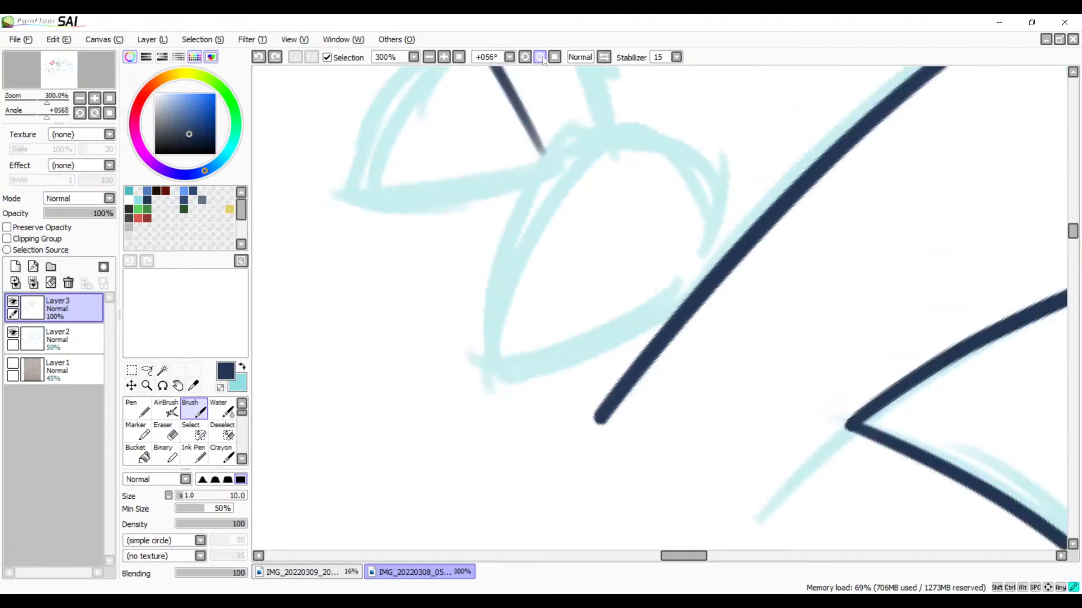
double_click(540, 58)
drag(652, 148, 653, 215)
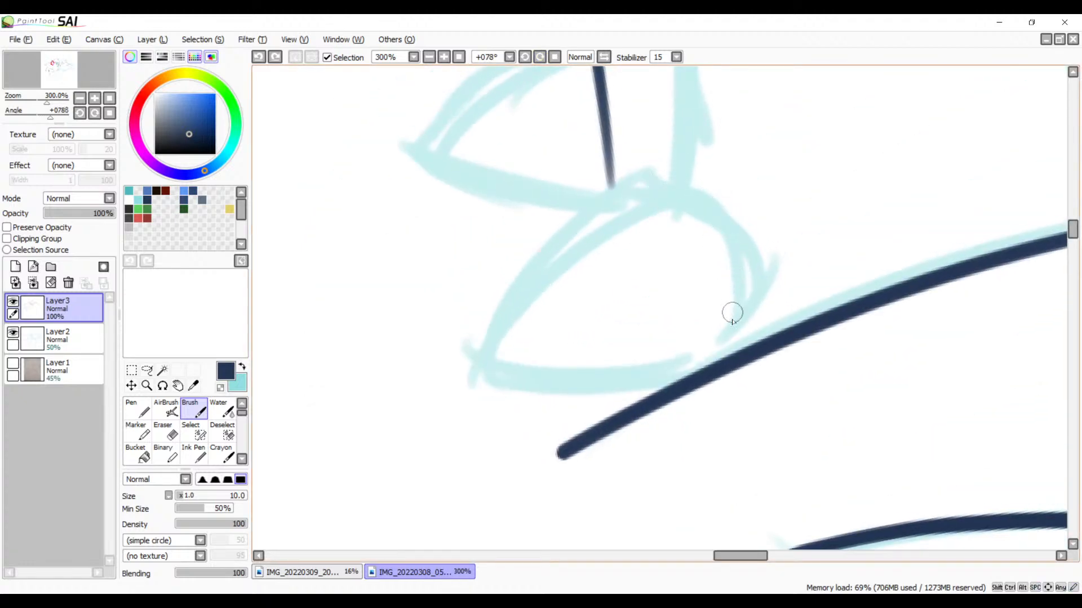
mouse_move(732, 313)
mouse_down()
mouse_move(717, 177)
mouse_move(391, 403)
mouse_up()
key(ctrl+z)
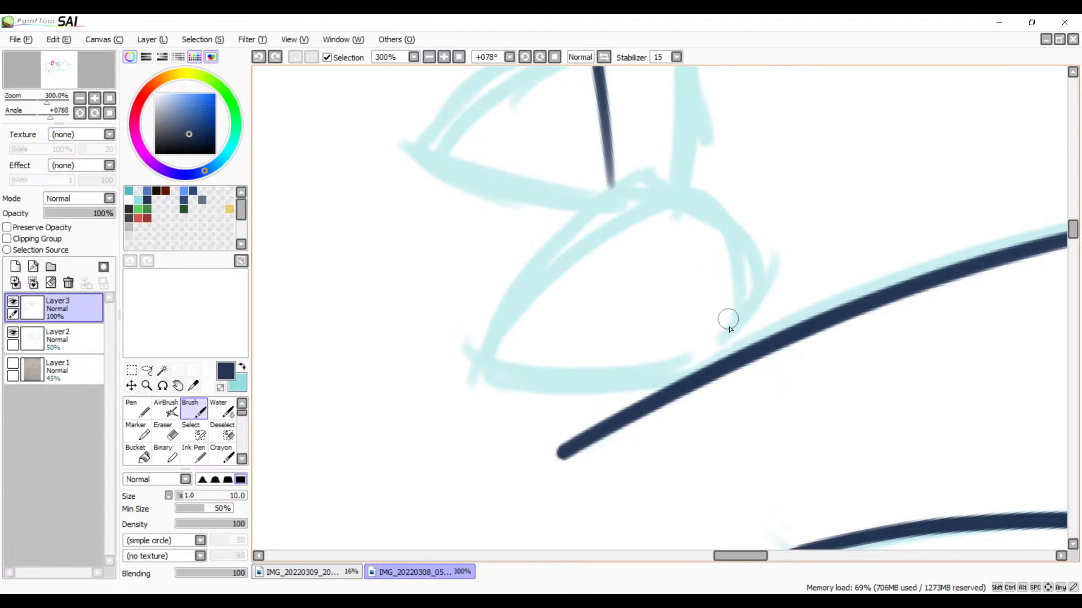
Step: Try again to ink the rounded petal's outer side in a single Brush stroke, running it well past the petal's point
mouse_move(729, 330)
mouse_down()
mouse_move(648, 189)
mouse_move(416, 414)
mouse_up()
key(ctrl+z)
mouse_move(726, 338)
mouse_down()
mouse_move(673, 197)
mouse_move(431, 423)
mouse_up()
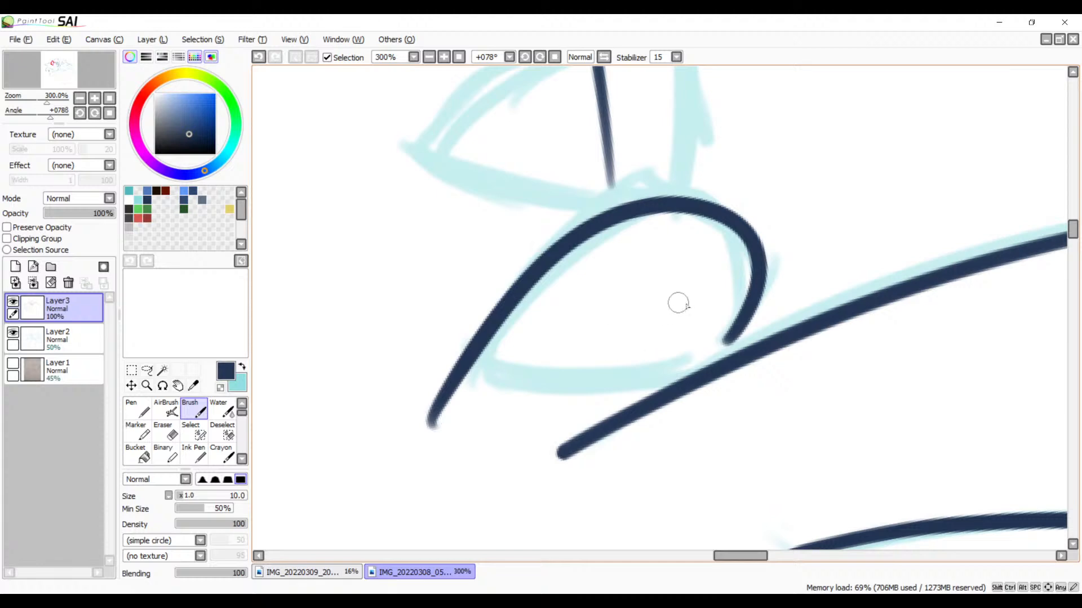
key(ctrl+z)
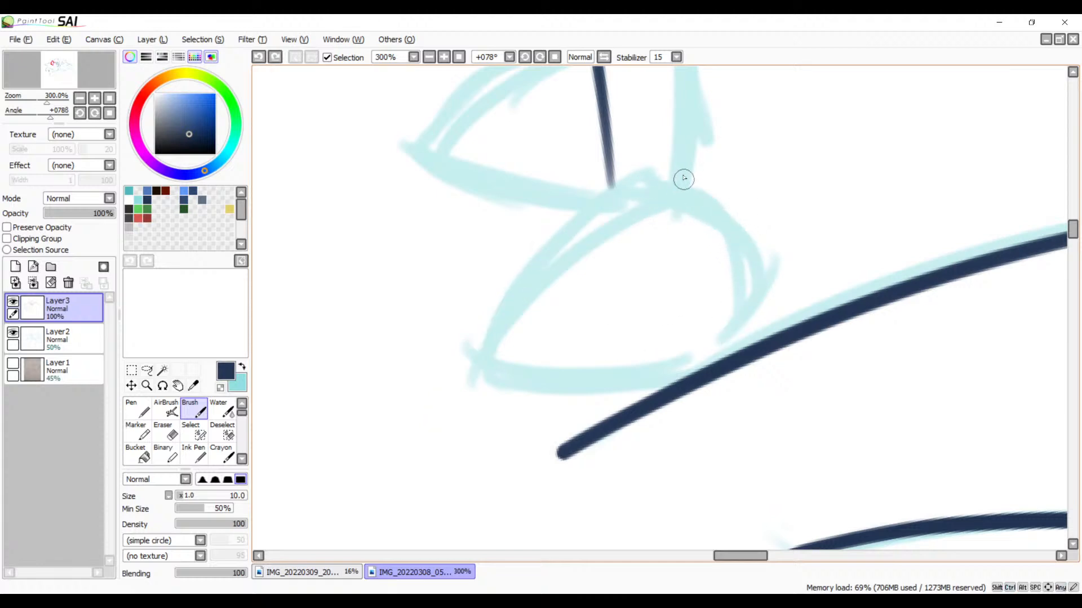
Step: Ink the petal's long outer side as one gently curved stroke that extends past both the rounded end and the point
mouse_move(743, 159)
mouse_down()
mouse_move(591, 221)
mouse_move(388, 489)
mouse_up()
key(ctrl+z)
mouse_move(746, 149)
mouse_down()
mouse_move(496, 319)
mouse_move(424, 440)
mouse_up()
key(ctrl+z)
drag(713, 166, 367, 467)
key(ctrl+z)
drag(739, 143, 408, 442)
drag(712, 247, 683, 224)
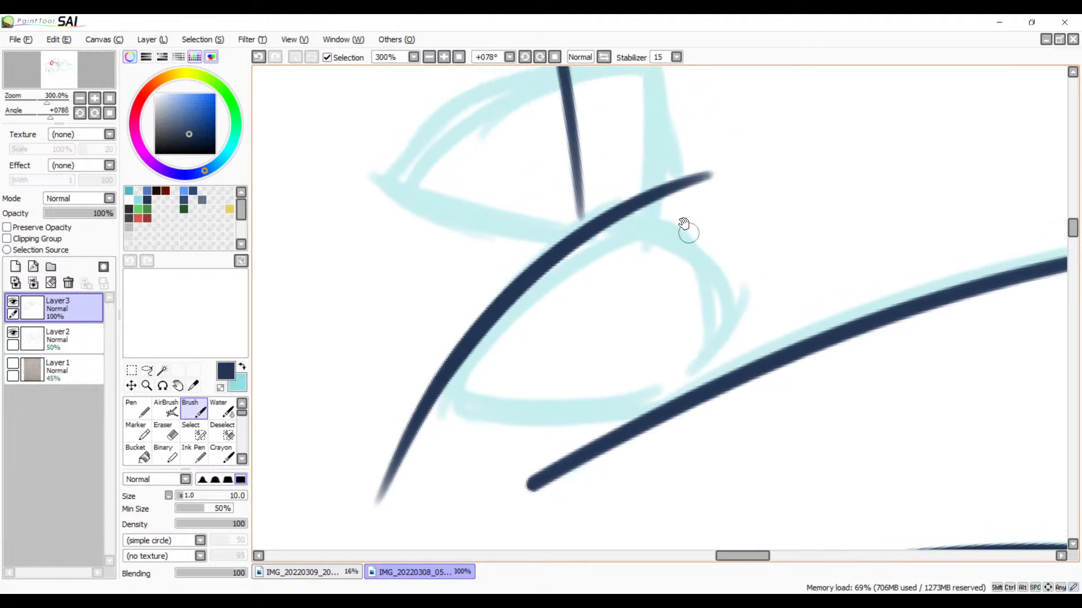
Step: Try to ink the petal's rounded end with a separate stroke from the long side round to the head spike's edge
mouse_move(608, 221)
mouse_down()
mouse_move(755, 268)
mouse_move(702, 367)
mouse_up()
key(ctrl+z)
drag(598, 223, 668, 368)
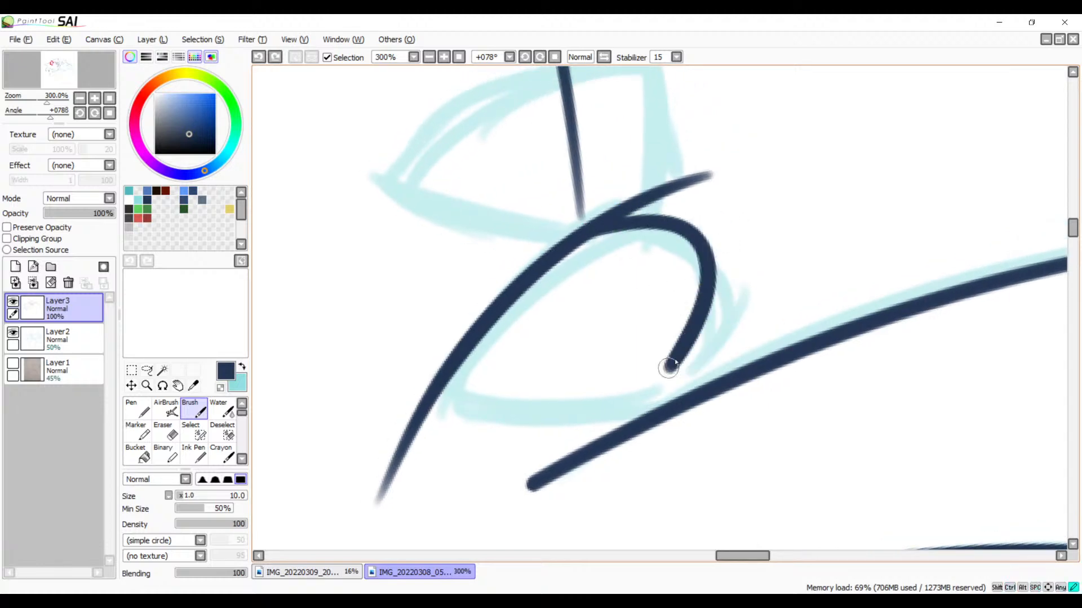
key(ctrl+z)
mouse_move(599, 224)
mouse_down()
mouse_move(647, 221)
mouse_move(682, 391)
mouse_up()
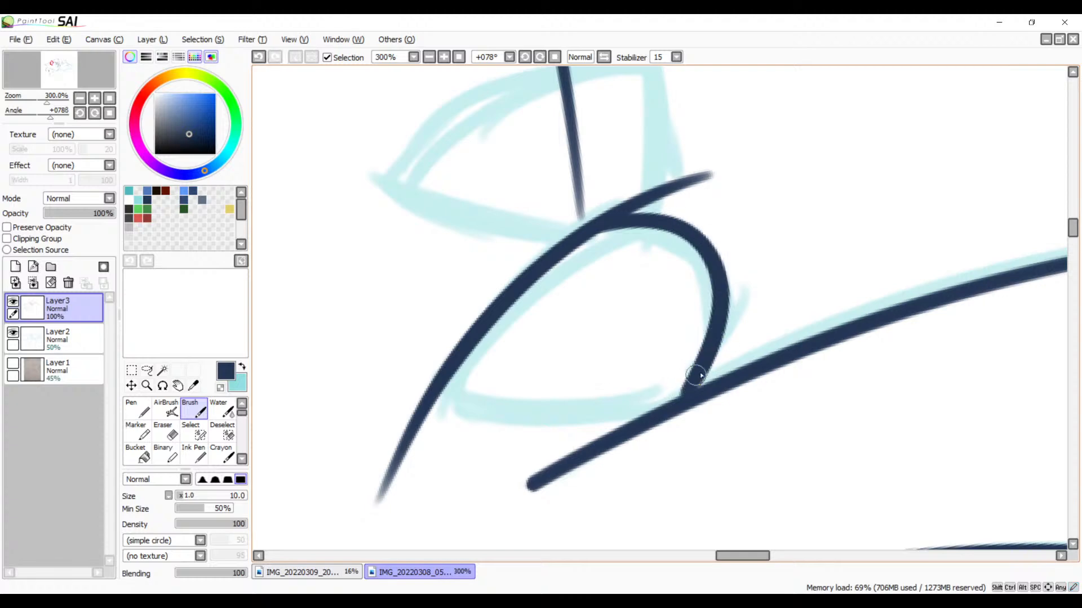
key(ctrl+z)
drag(588, 231, 707, 361)
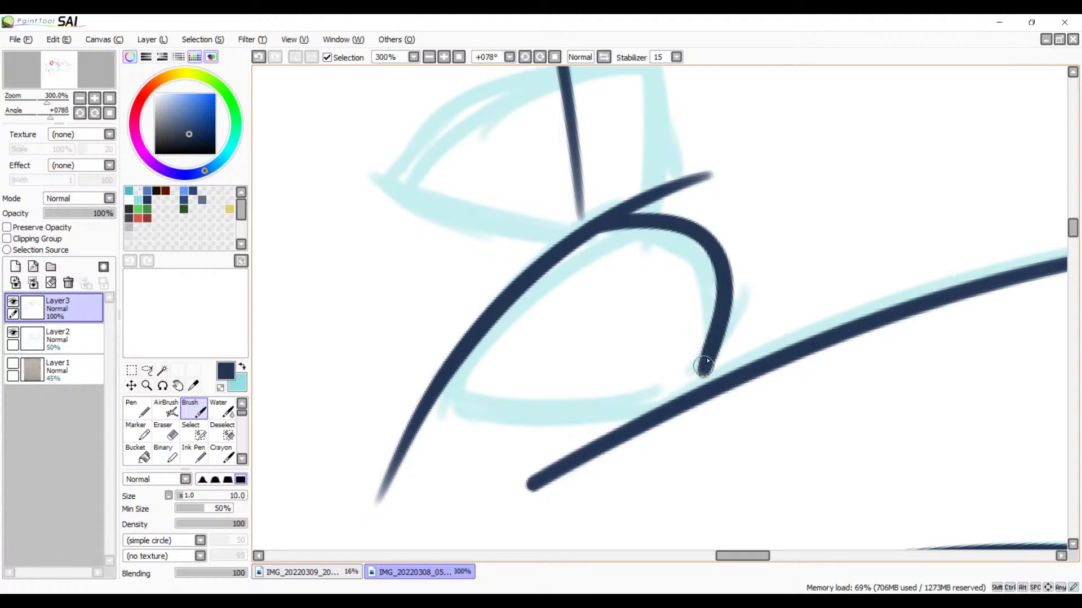
key(ctrl+z)
mouse_move(578, 234)
mouse_down()
mouse_move(686, 369)
mouse_move(788, 292)
mouse_up()
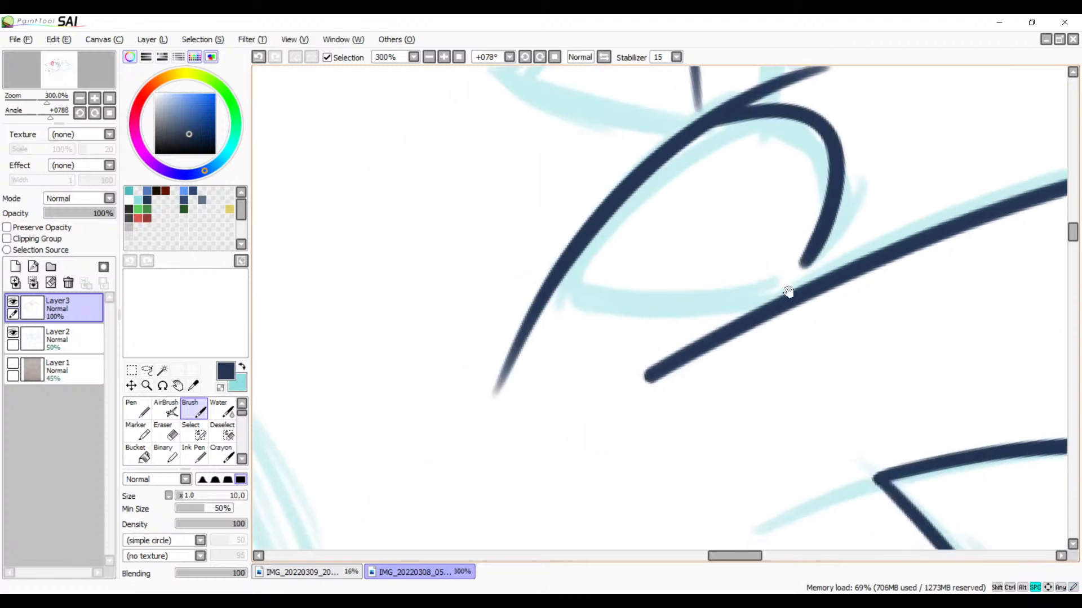
key(ctrl+z)
Step: Ink the petal's rounded end down to the head spike's edge, and its remaining side from near that edge past the point
drag(769, 245, 645, 331)
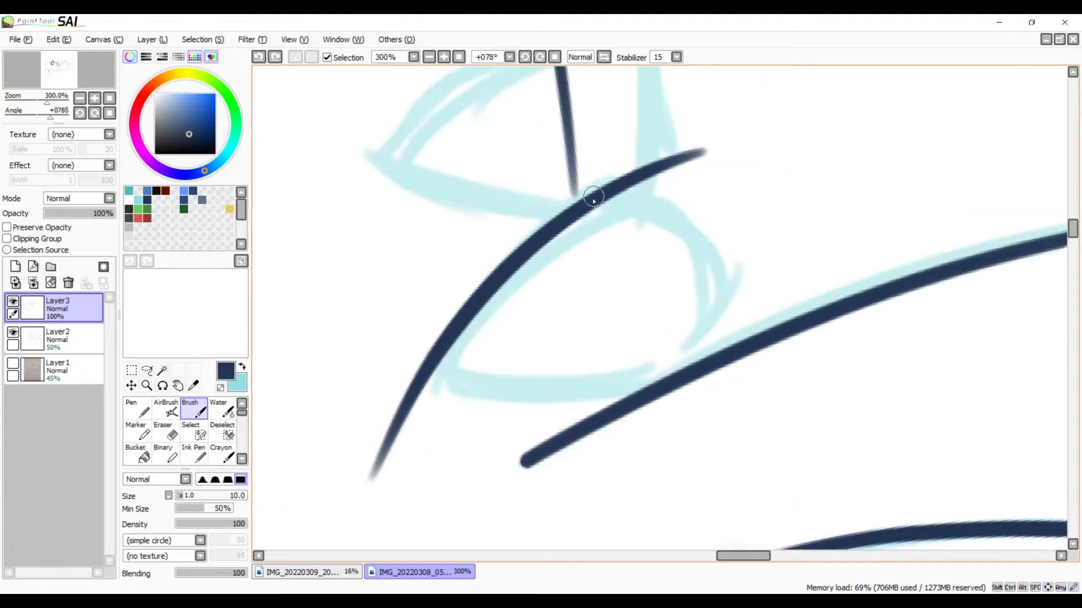
mouse_move(593, 198)
mouse_down()
mouse_move(643, 202)
mouse_move(721, 367)
mouse_up()
key(ctrl+z)
mouse_move(571, 214)
mouse_down()
mouse_move(692, 364)
mouse_move(715, 331)
mouse_move(779, 284)
mouse_move(666, 310)
mouse_move(498, 299)
mouse_up()
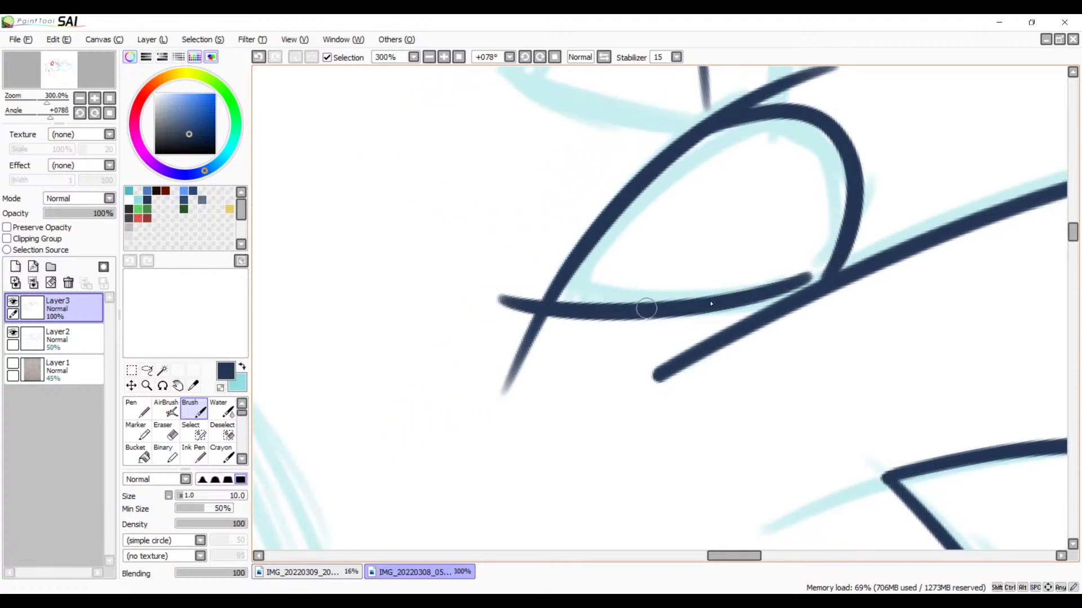
drag(757, 285, 636, 420)
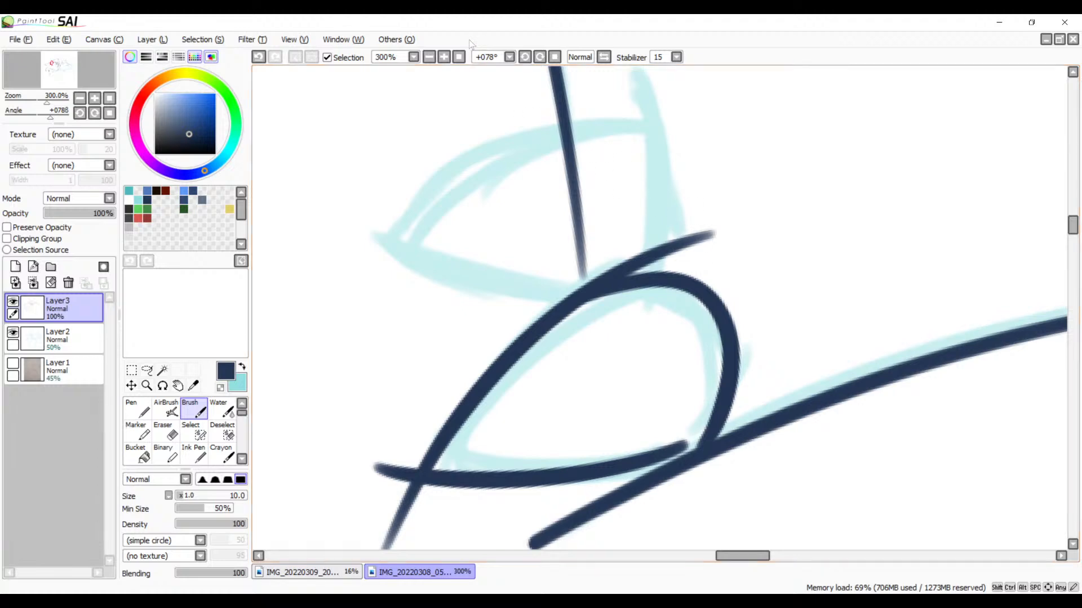
Step: At 500% zoom, erase the long side's overshoot beyond the petal's rounded end, leaving a clean outline
click(444, 58)
mouse_move(789, 197)
mouse_down()
mouse_move(757, 247)
mouse_move(555, 265)
mouse_move(525, 290)
mouse_up()
key(e)
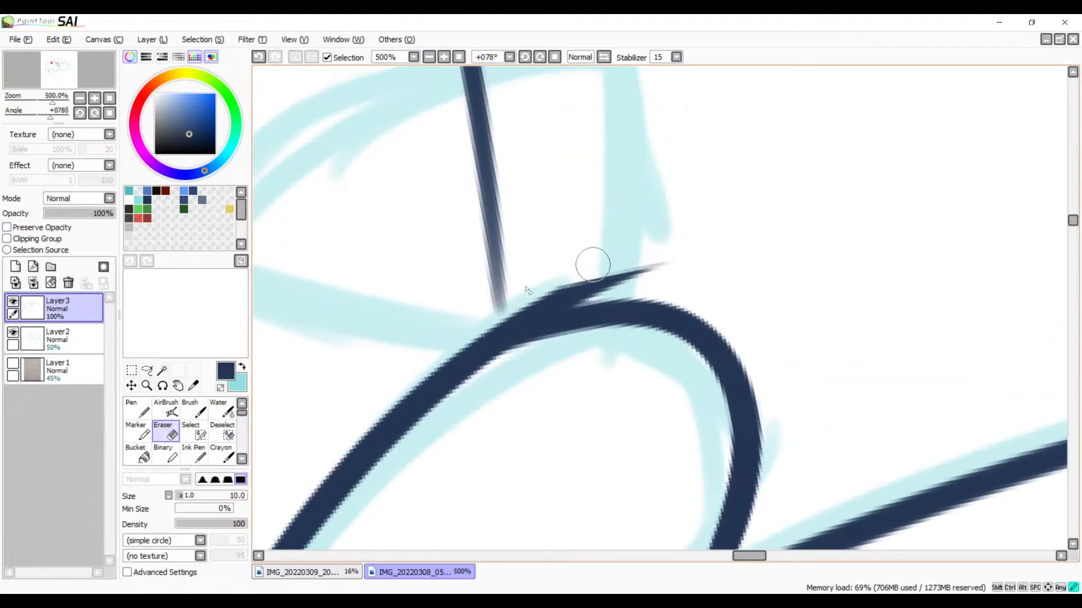
mouse_move(592, 264)
mouse_down()
mouse_move(530, 288)
mouse_move(627, 264)
mouse_move(509, 299)
mouse_move(682, 262)
mouse_move(464, 315)
mouse_move(567, 285)
mouse_move(592, 282)
mouse_move(476, 321)
mouse_move(633, 281)
mouse_move(552, 293)
mouse_move(450, 332)
mouse_move(568, 288)
mouse_move(436, 343)
mouse_move(605, 291)
mouse_move(464, 331)
mouse_move(598, 280)
mouse_up()
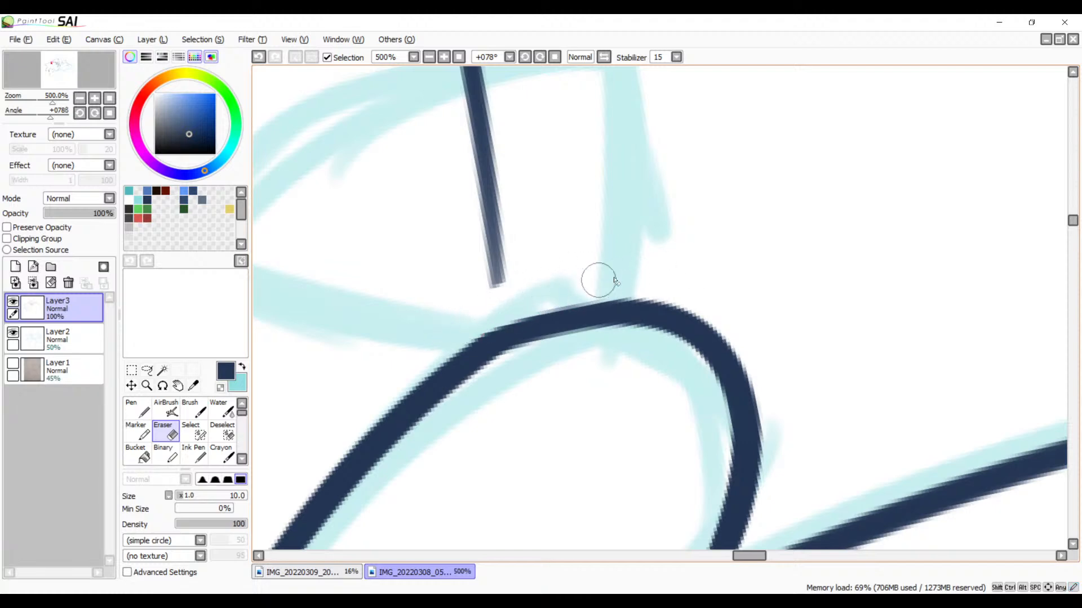
key(ctrl+z)
mouse_move(758, 225)
mouse_down()
mouse_move(550, 288)
mouse_move(755, 237)
mouse_up()
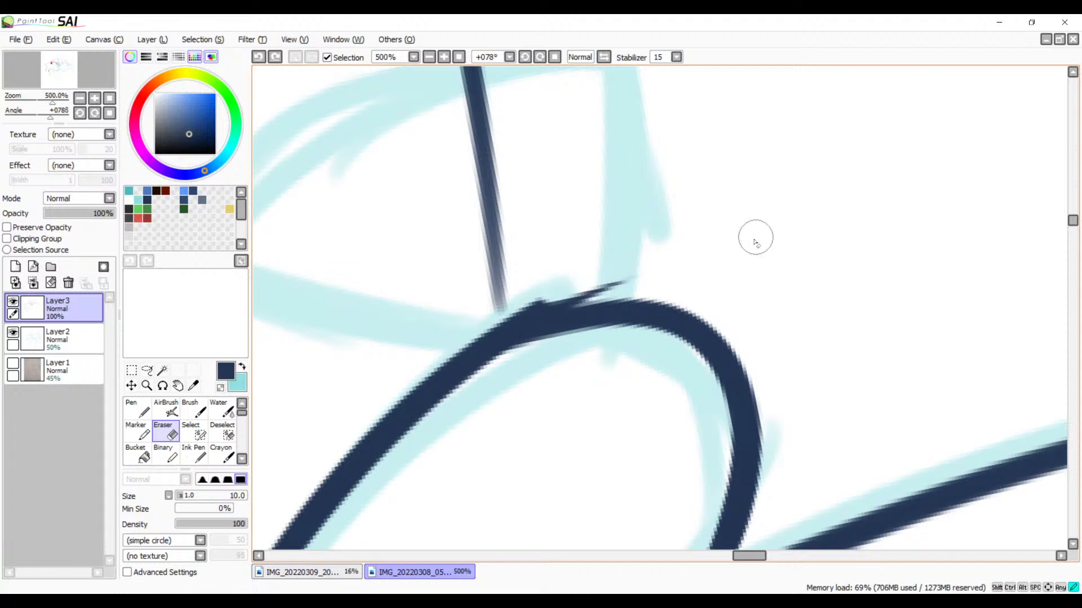
mouse_move(599, 273)
mouse_down()
mouse_move(640, 272)
mouse_move(535, 291)
mouse_move(630, 274)
mouse_move(513, 299)
mouse_move(583, 285)
mouse_move(501, 310)
mouse_move(618, 281)
mouse_move(477, 320)
mouse_move(563, 313)
mouse_move(681, 205)
mouse_move(705, 202)
mouse_up()
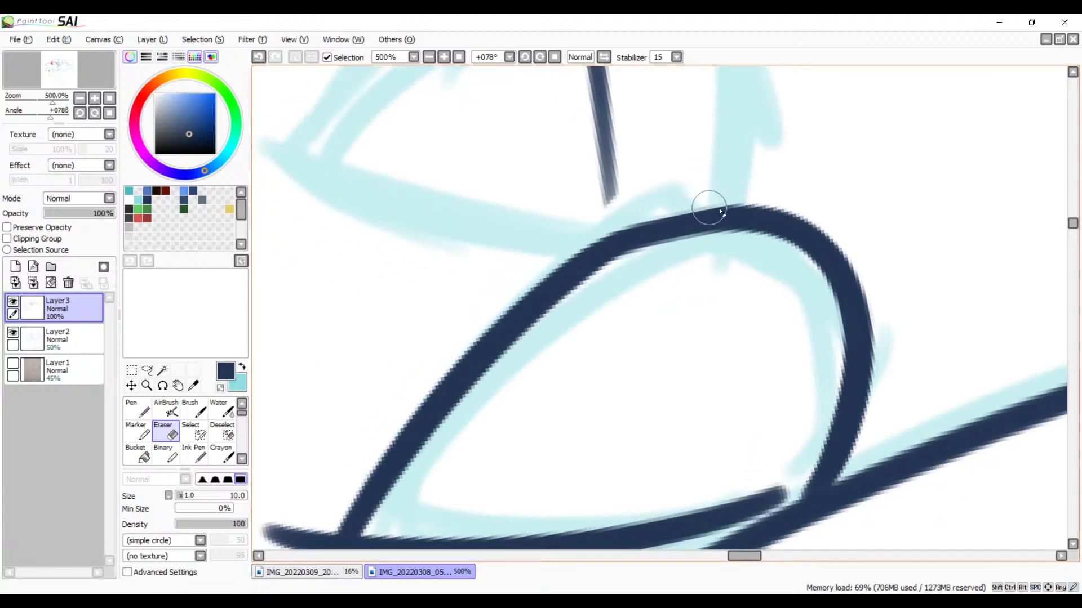
Step: Erase the two line tails that cross beyond the petal's point
drag(472, 370, 643, 204)
mouse_move(486, 334)
mouse_down()
mouse_move(454, 411)
mouse_move(499, 347)
mouse_move(467, 413)
mouse_move(498, 353)
mouse_move(472, 407)
mouse_move(481, 347)
mouse_move(451, 345)
mouse_up()
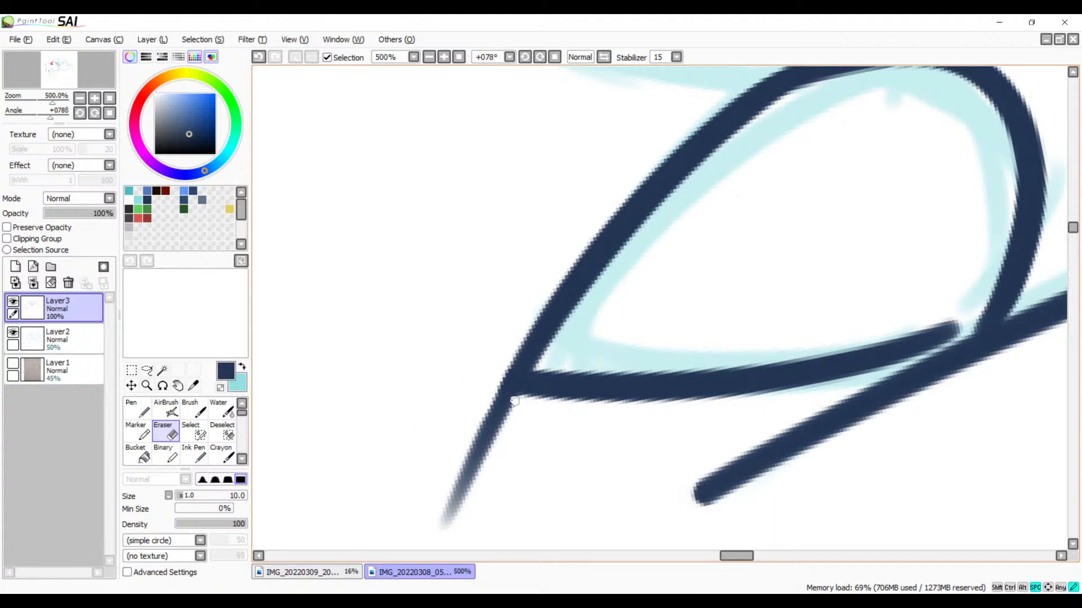
drag(514, 401, 477, 291)
mouse_move(455, 256)
mouse_down()
mouse_move(461, 296)
mouse_move(498, 290)
mouse_up()
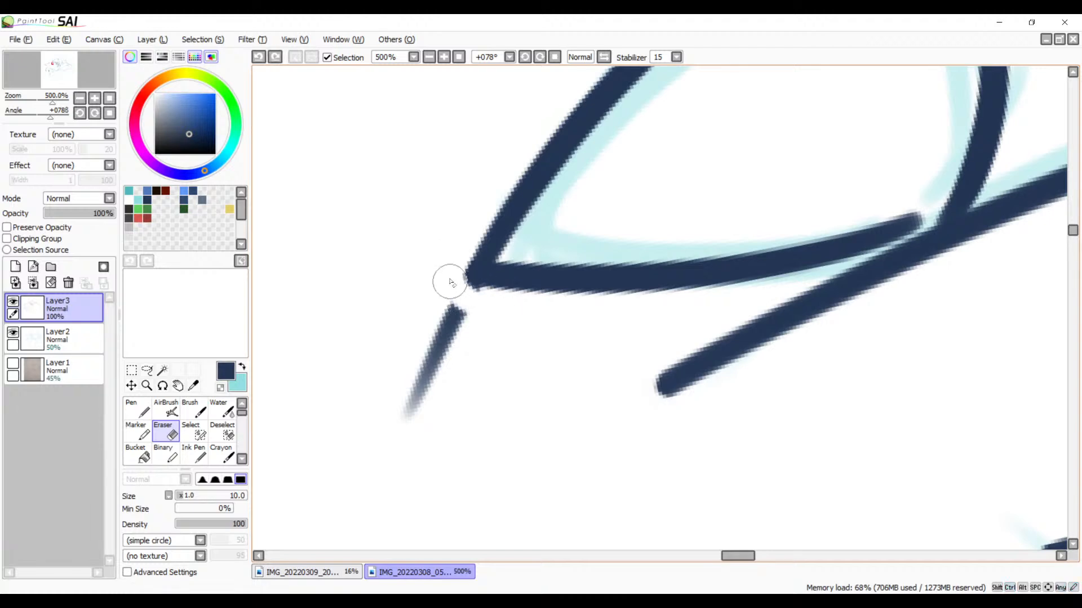
mouse_move(454, 308)
mouse_down()
mouse_move(471, 342)
mouse_move(438, 356)
mouse_move(416, 418)
mouse_move(404, 392)
mouse_up()
key(space)
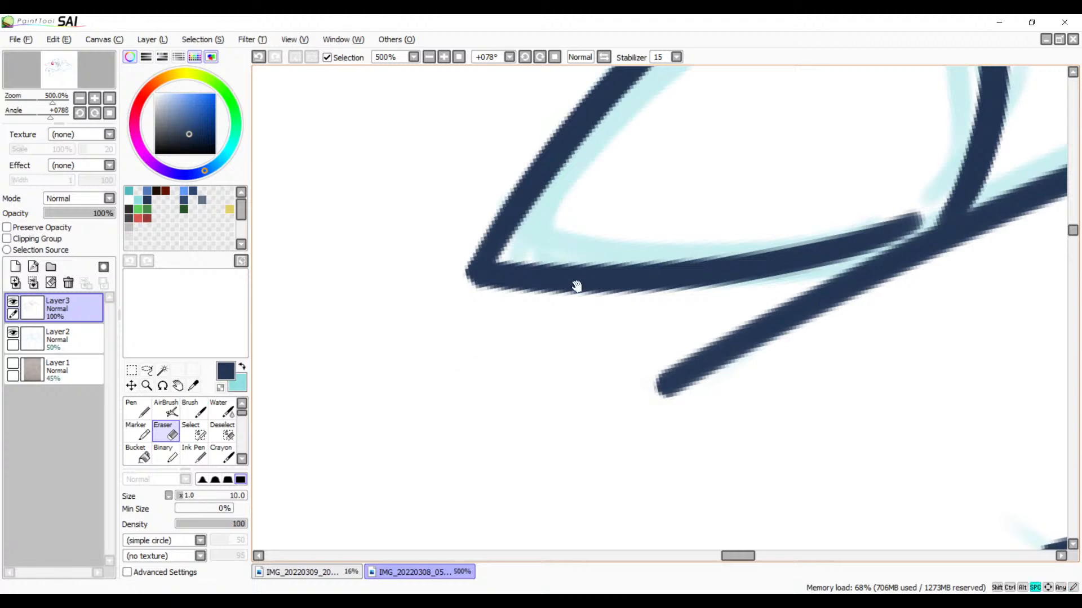
Step: Smooth the join between the petal's rounded end and long side with a Brush stroke along the outline
mouse_move(559, 331)
mouse_down()
mouse_move(536, 350)
mouse_move(676, 297)
mouse_move(509, 352)
mouse_move(565, 348)
mouse_move(546, 377)
mouse_move(616, 385)
mouse_move(685, 423)
mouse_up()
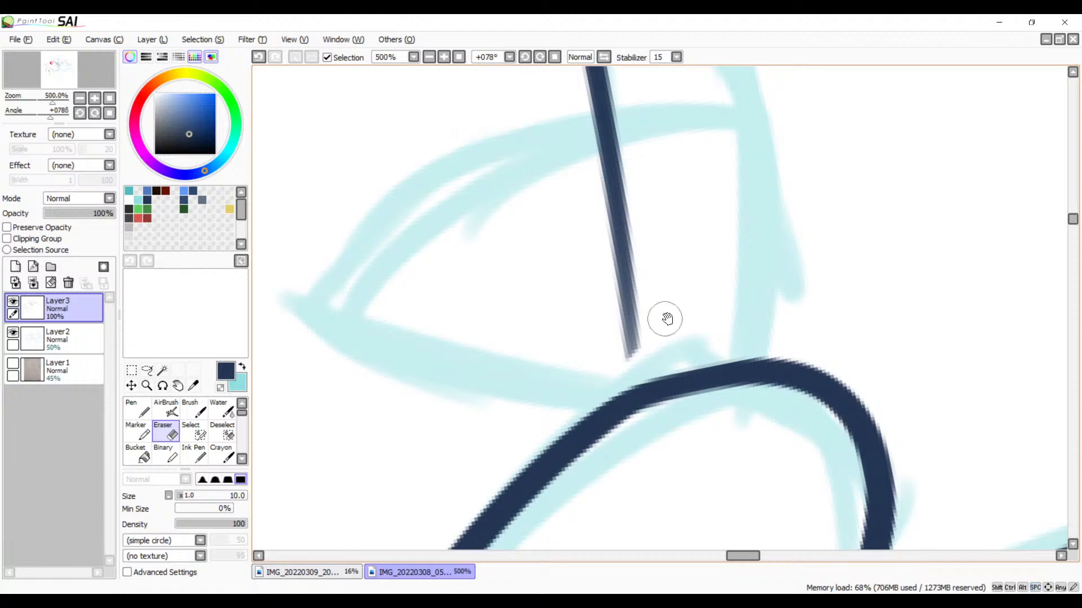
key(b)
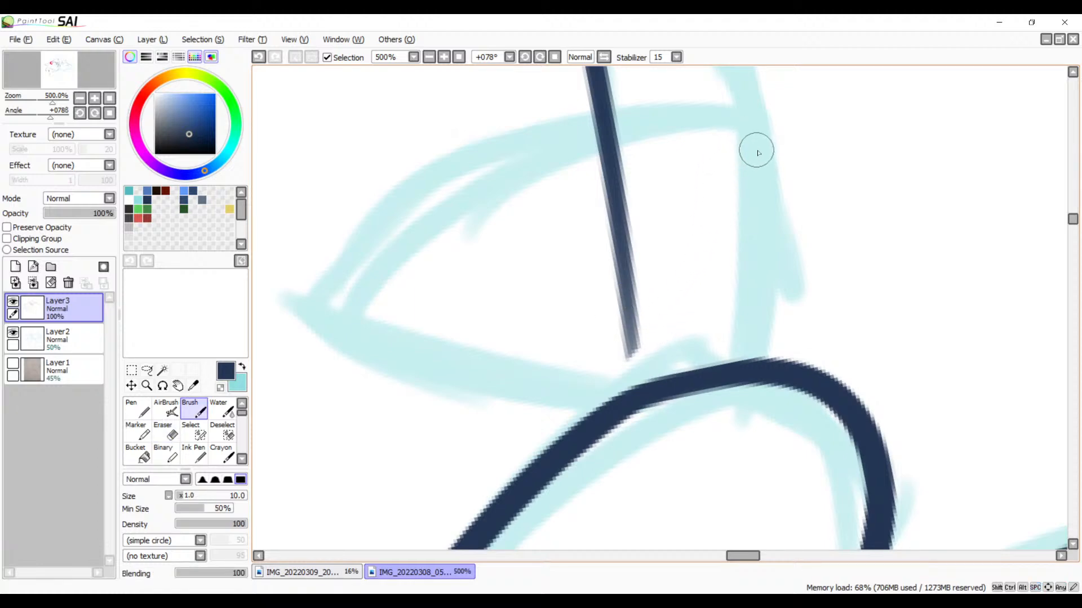
drag(643, 334, 636, 192)
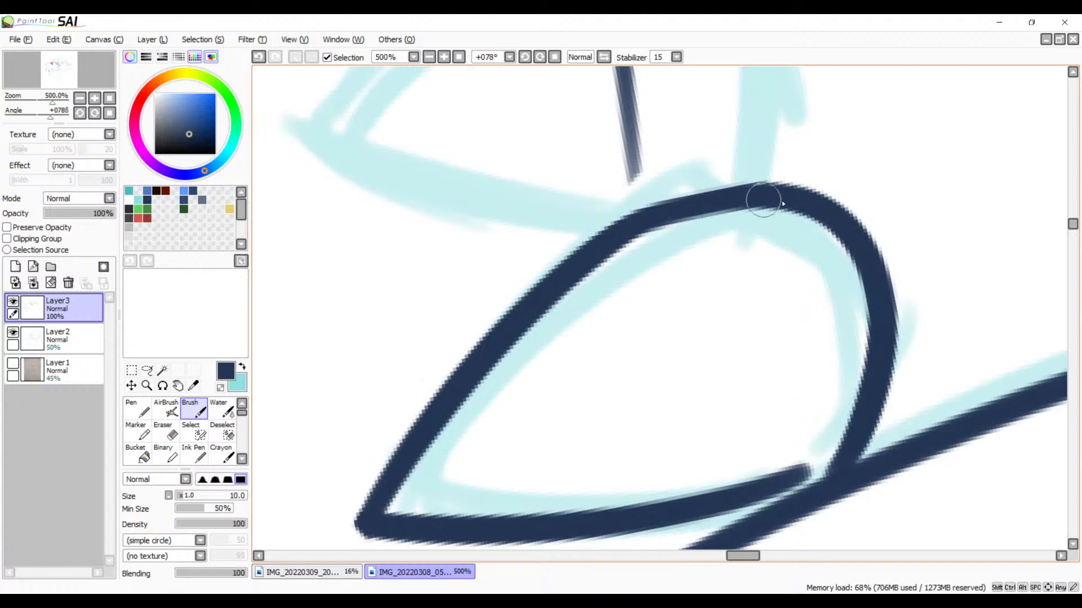
drag(756, 195, 560, 258)
key(ctrl+z)
mouse_move(809, 193)
mouse_down()
mouse_move(618, 227)
mouse_move(600, 253)
mouse_up()
key(ctrl+z)
mouse_move(789, 190)
mouse_down()
mouse_move(678, 203)
mouse_move(598, 258)
mouse_up()
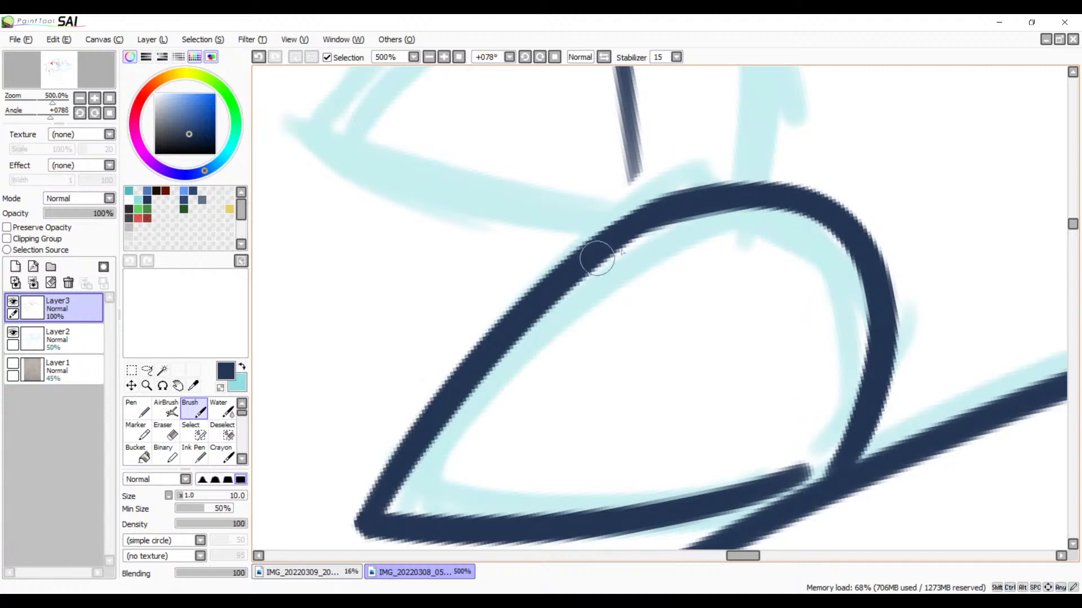
Step: Try to touch up the corner at the petal's point with short Brush strokes
drag(576, 346, 729, 195)
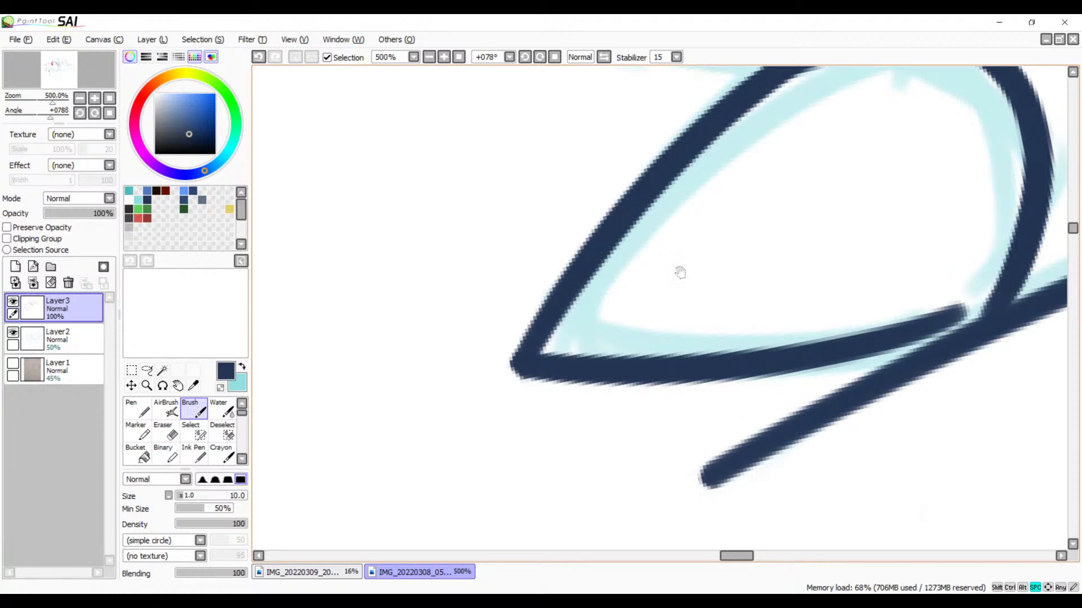
mouse_move(709, 254)
mouse_down()
mouse_move(546, 272)
mouse_move(727, 248)
mouse_up()
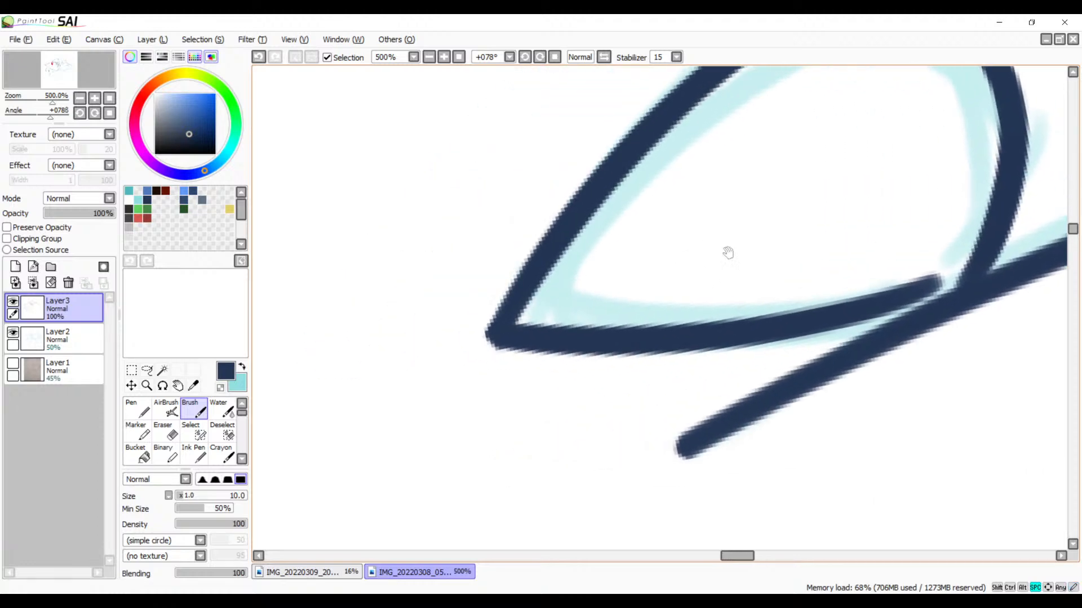
key(e)
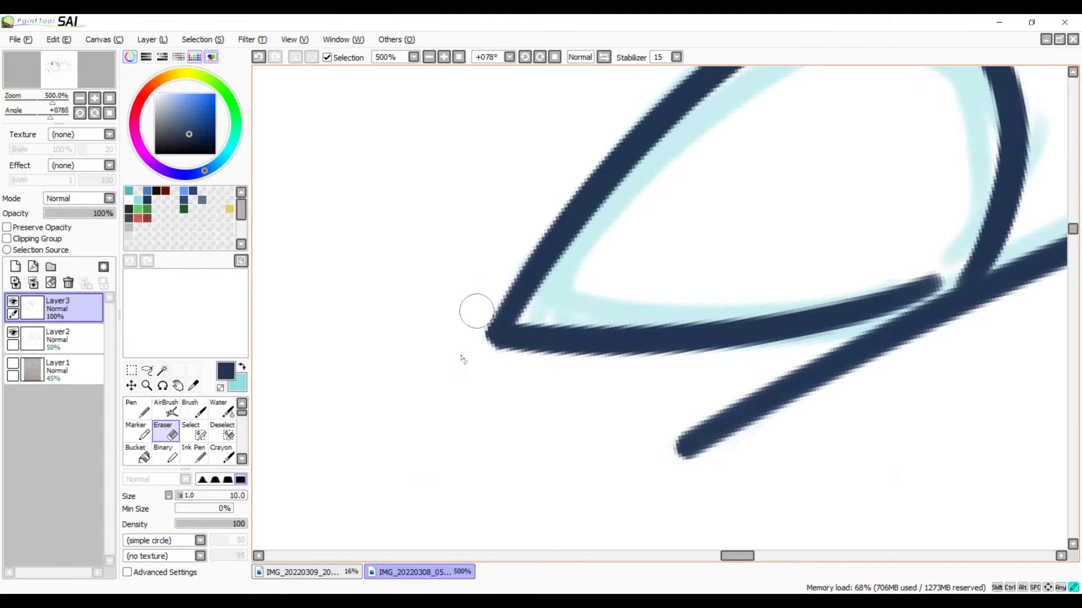
key(b)
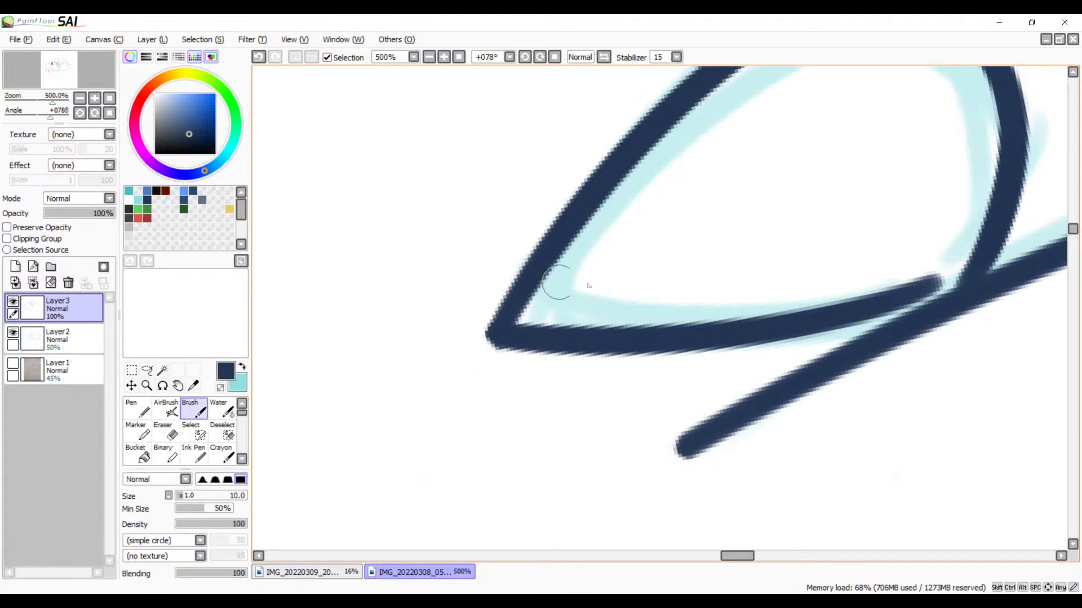
drag(598, 328, 603, 288)
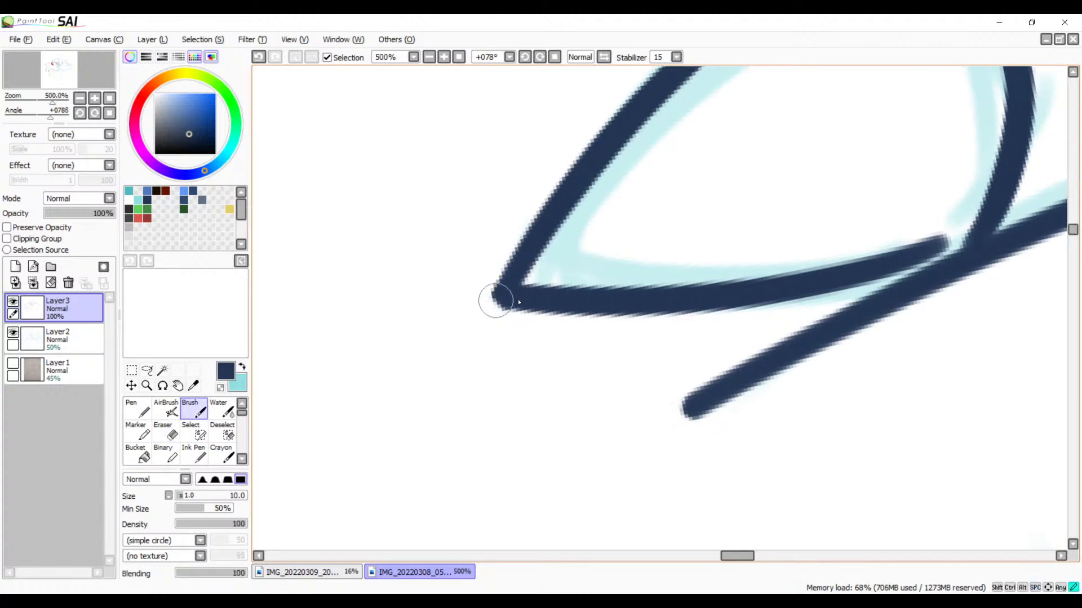
key(ctrl+z)
drag(497, 299, 566, 297)
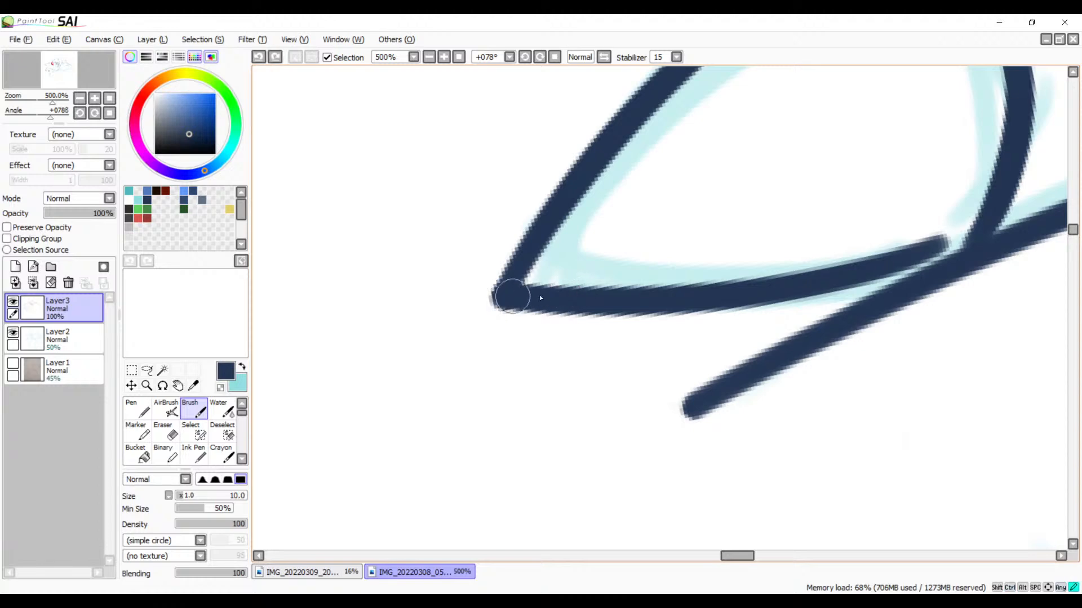
key(ctrl+z)
Step: Ink the neighbouring petal's rounded end and long outer side as one stroke from the first petal's outline past its point
mouse_move(570, 309)
mouse_down()
mouse_move(514, 314)
mouse_move(553, 381)
mouse_move(613, 387)
mouse_move(671, 419)
mouse_up()
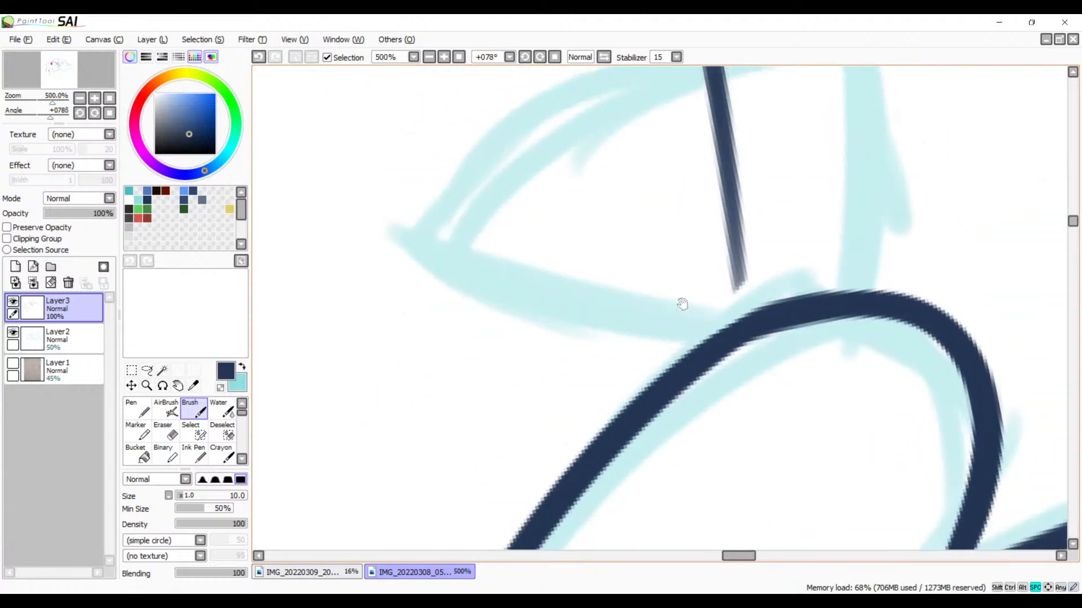
drag(599, 340, 494, 387)
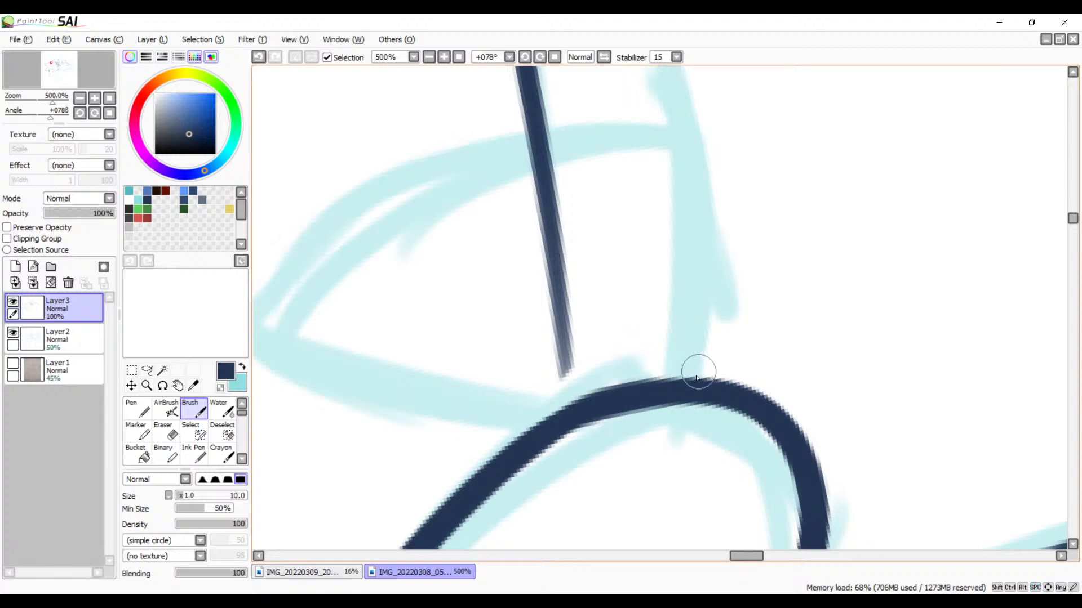
drag(683, 381, 295, 299)
key(ctrl+z)
mouse_move(671, 268)
mouse_down()
mouse_move(717, 321)
mouse_move(807, 358)
mouse_up()
mouse_move(865, 408)
mouse_down()
mouse_move(701, 194)
mouse_move(314, 382)
mouse_up()
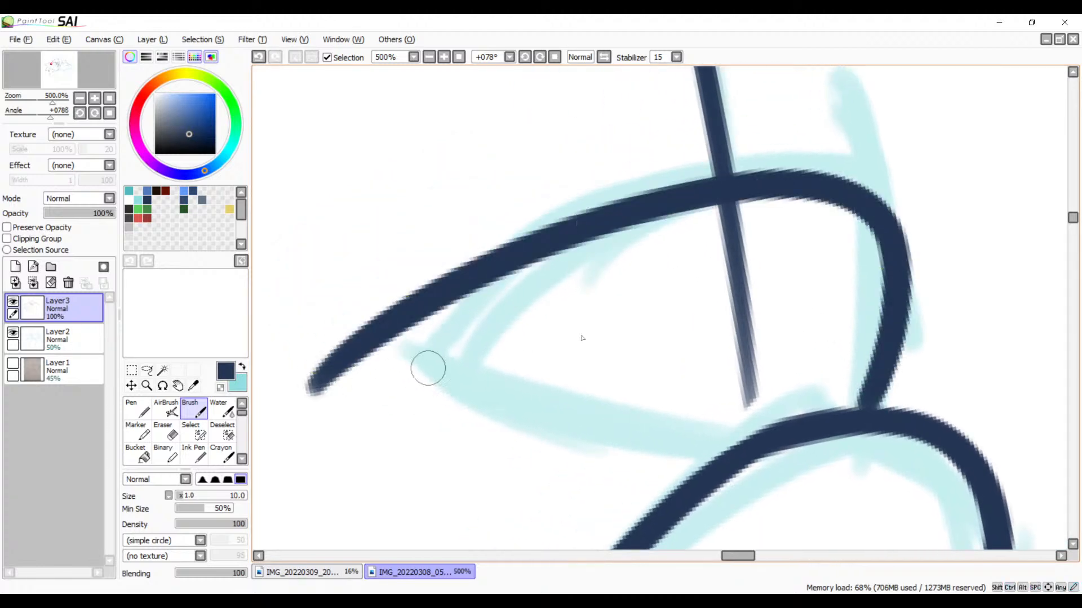
key(ctrl+z)
mouse_move(864, 419)
mouse_down()
mouse_move(314, 403)
mouse_move(715, 459)
mouse_up()
key(ctrl+z)
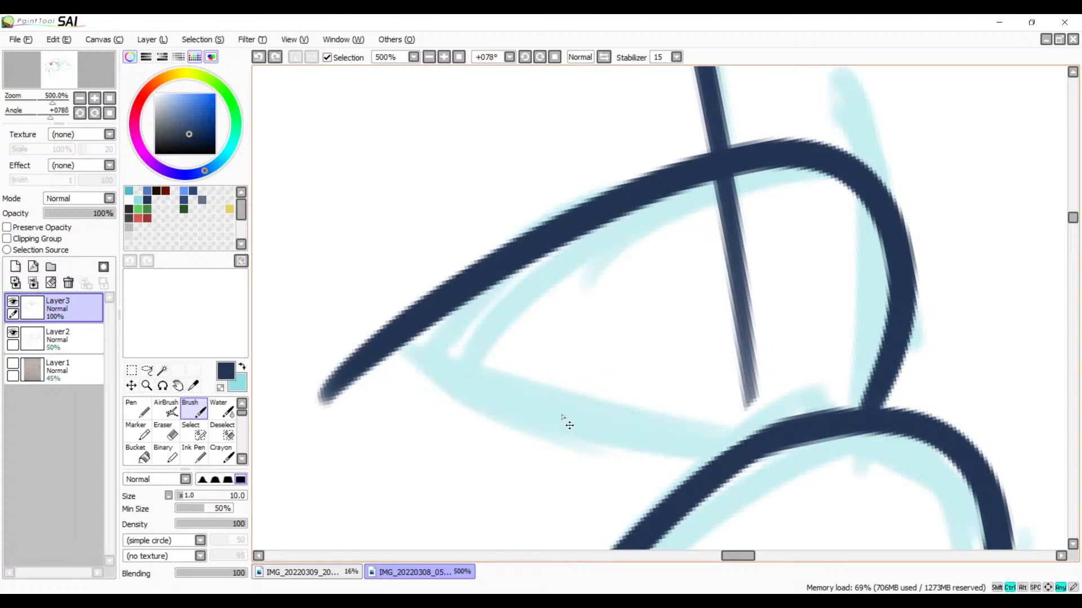
Step: Ink the second petal's other side as a curved stroke from near its point to the first petal's outline
drag(371, 369, 731, 451)
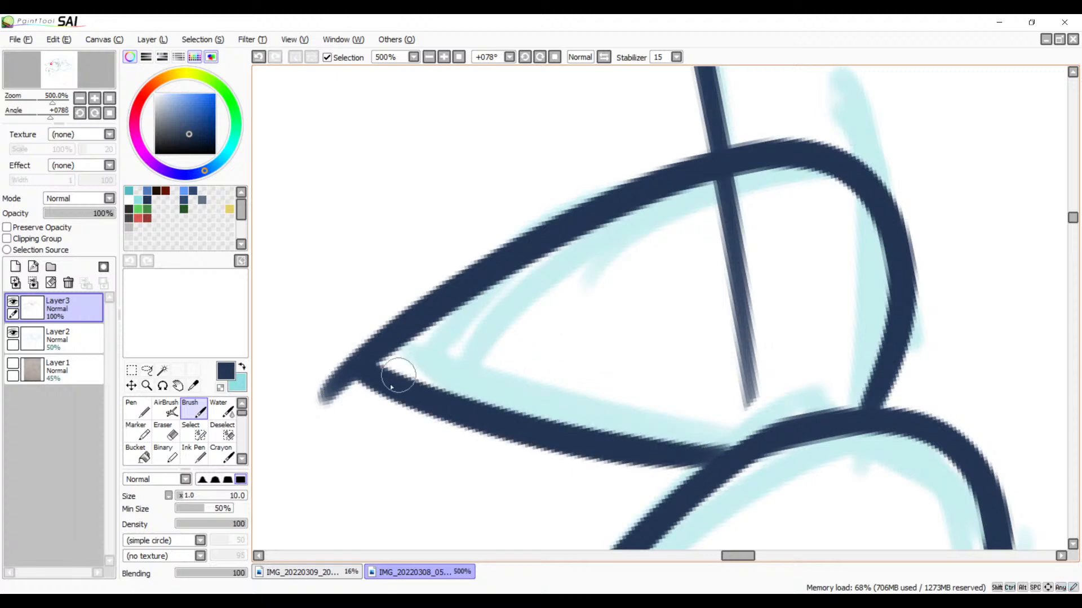
key(ctrl+z)
mouse_move(373, 372)
mouse_down()
mouse_move(582, 442)
mouse_move(718, 442)
mouse_up()
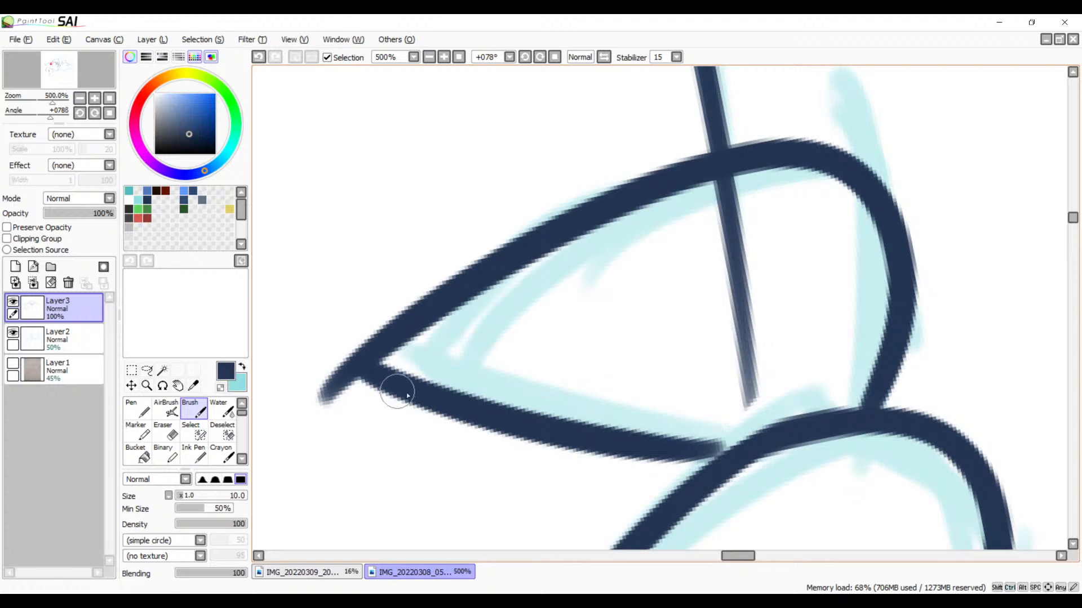
key(ctrl+z)
mouse_move(350, 362)
mouse_down()
mouse_move(690, 453)
mouse_move(745, 443)
mouse_up()
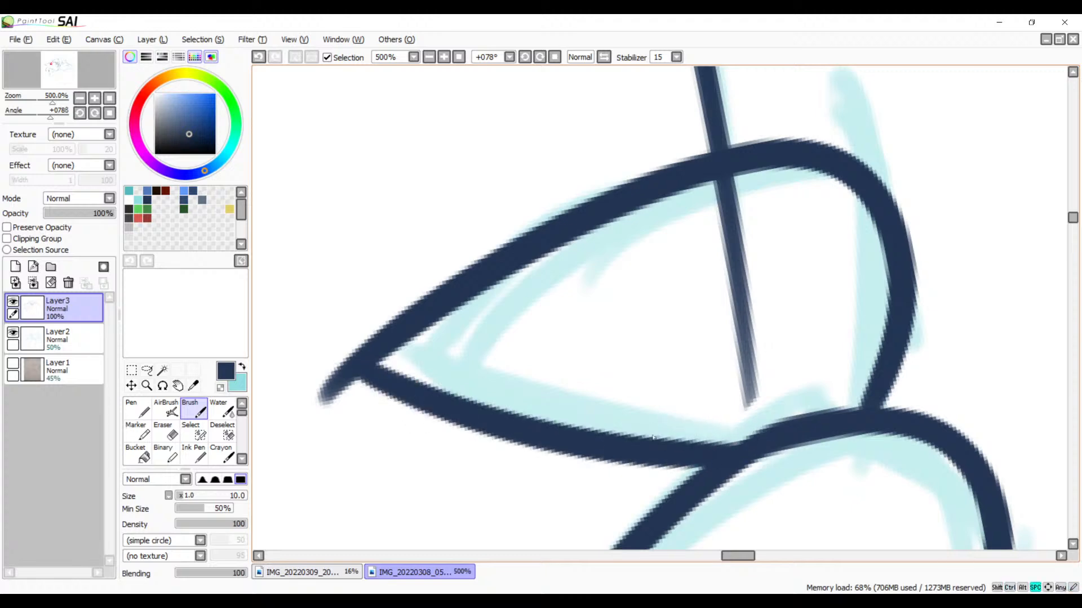
mouse_move(653, 437)
mouse_down()
mouse_move(765, 307)
mouse_move(515, 309)
mouse_move(623, 421)
mouse_move(739, 315)
mouse_up()
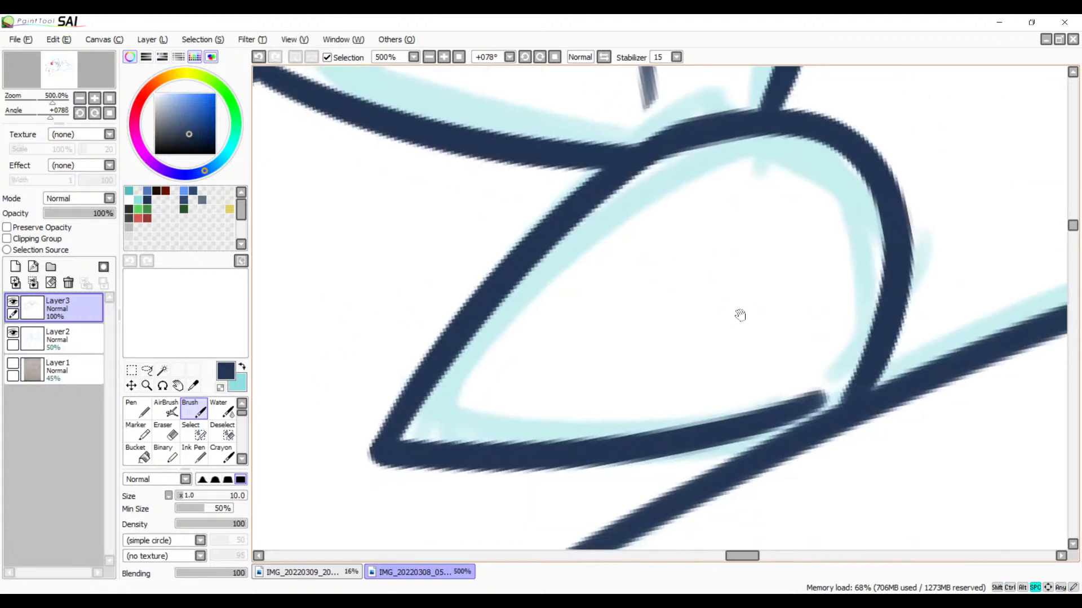
Step: Erase the part of the straight line that crosses into the upper petal, back to the petal's outline
mouse_move(677, 373)
mouse_down()
mouse_move(688, 473)
mouse_move(621, 403)
mouse_up()
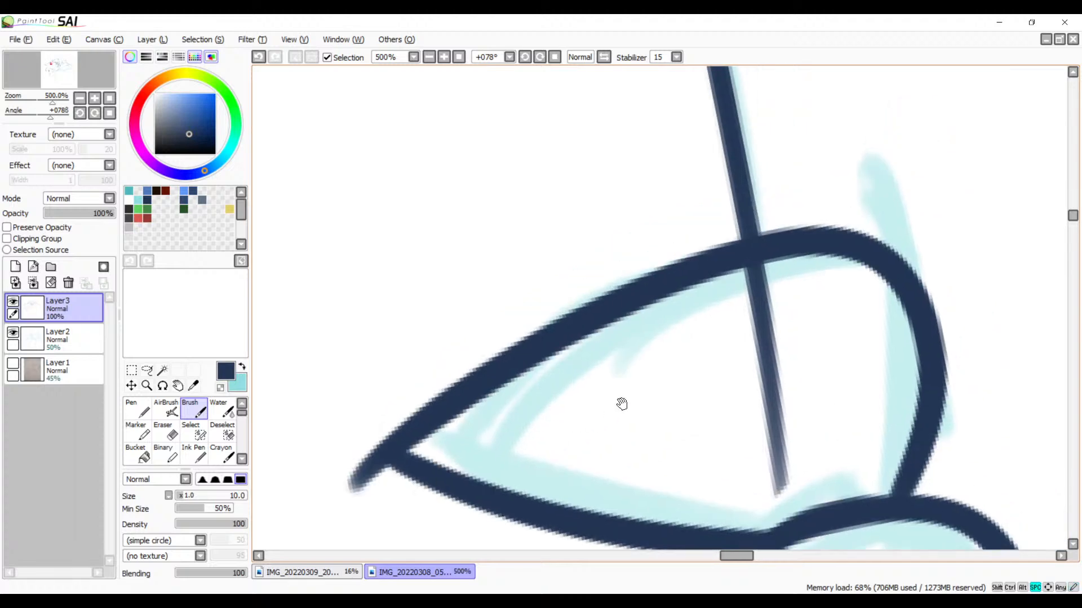
key(e)
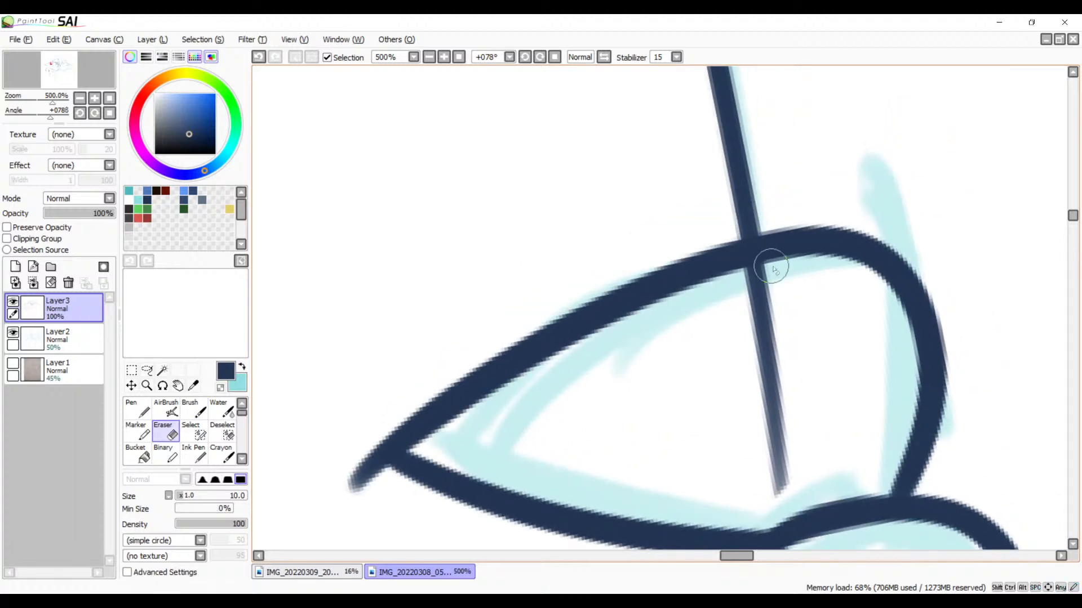
mouse_move(761, 269)
mouse_down()
mouse_move(778, 282)
mouse_move(719, 293)
mouse_move(808, 273)
mouse_move(718, 293)
mouse_move(757, 284)
mouse_move(730, 312)
mouse_move(743, 326)
mouse_move(806, 331)
mouse_move(763, 375)
mouse_move(788, 382)
mouse_move(762, 411)
mouse_move(764, 427)
mouse_move(728, 451)
mouse_move(769, 457)
mouse_move(751, 471)
mouse_move(781, 479)
mouse_move(759, 492)
mouse_move(779, 437)
mouse_up()
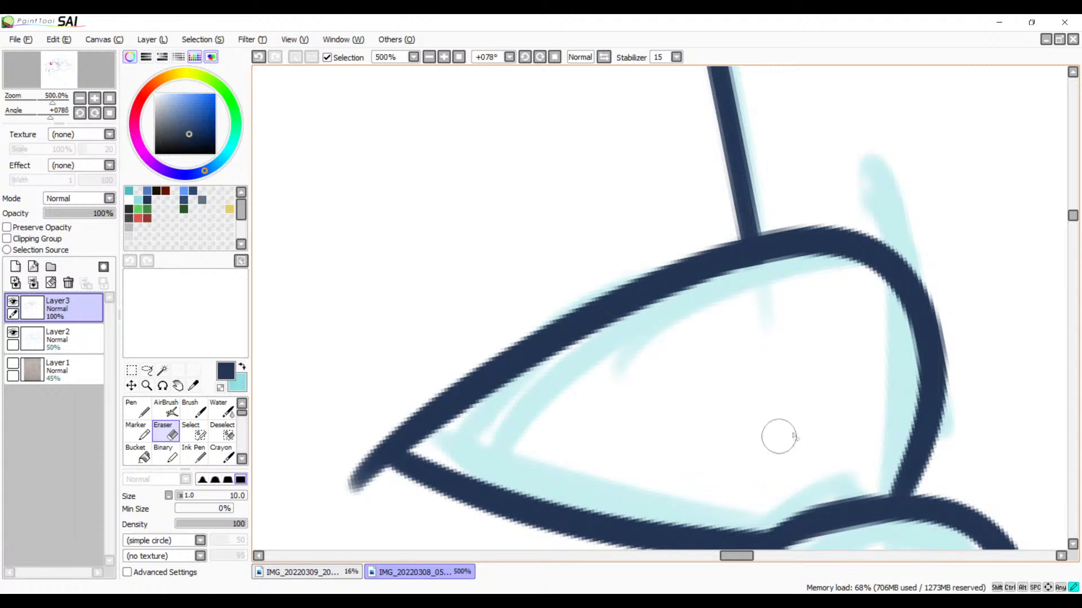
Step: Erase the line end that overshoots the upper petal's point and tidy the corner
drag(680, 464, 846, 293)
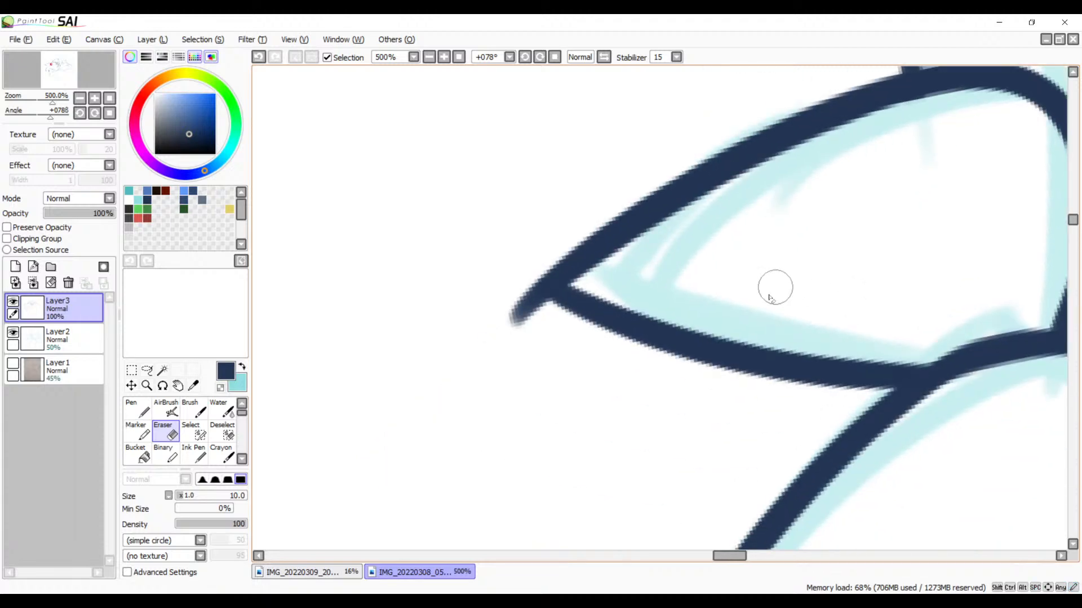
click(444, 57)
click(443, 56)
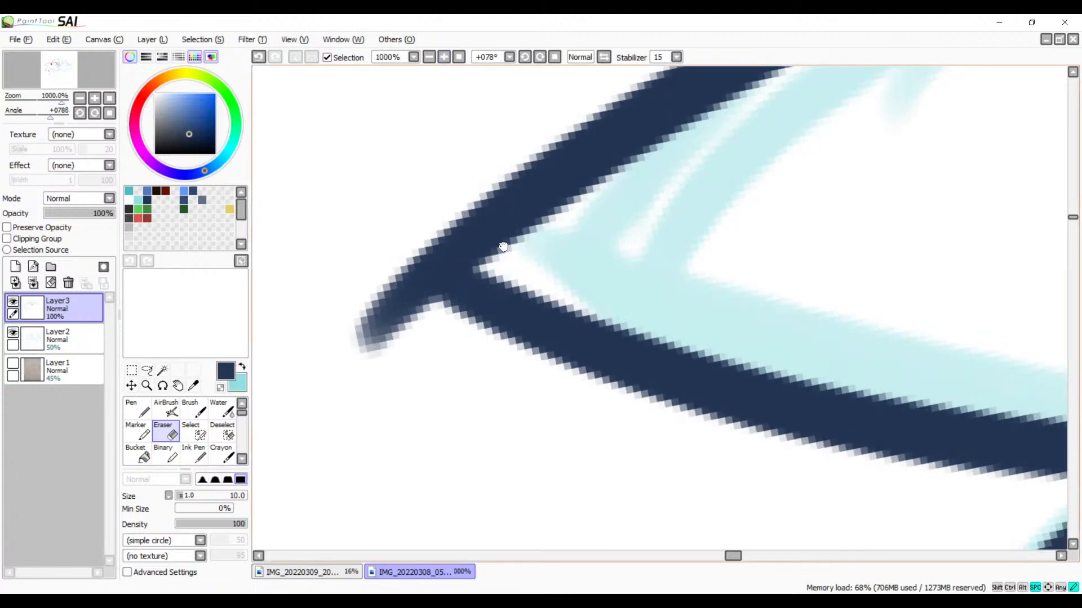
click(443, 57)
mouse_move(459, 222)
mouse_down()
mouse_move(462, 266)
mouse_move(506, 307)
mouse_up()
key(ctrl+z)
mouse_move(459, 211)
mouse_down()
mouse_move(487, 311)
mouse_move(462, 275)
mouse_move(453, 223)
mouse_move(490, 308)
mouse_up()
drag(439, 259, 412, 273)
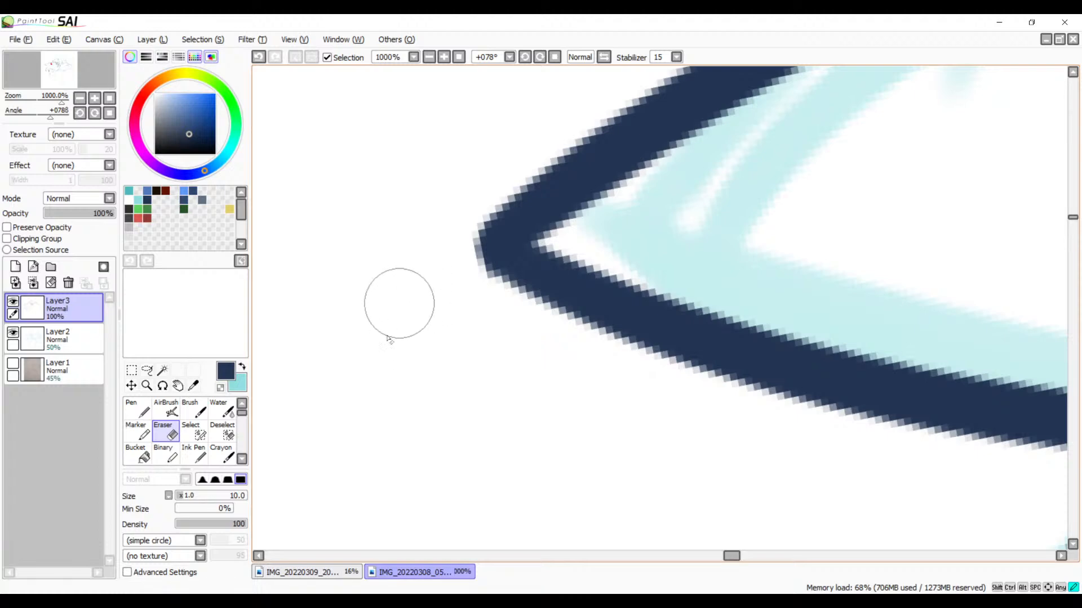
Step: Thin the inner edge of the second petal's outline with the Eraser along the stretch where it meets the neighbouring petal
click(428, 57)
click(428, 57)
click(428, 57)
click(428, 57)
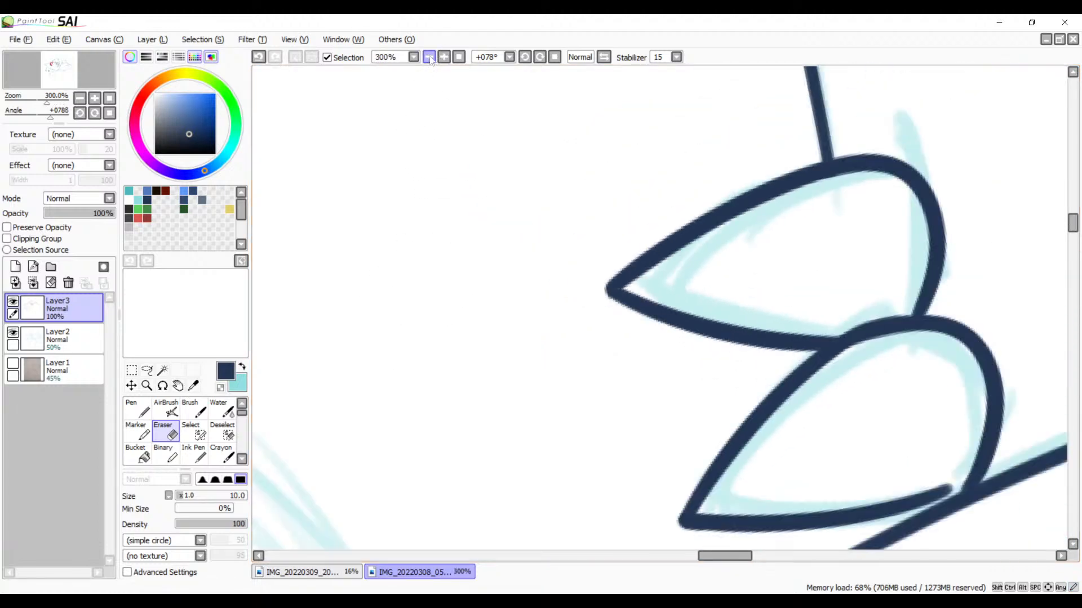
click(429, 57)
click(444, 57)
click(444, 57)
click(444, 57)
click(444, 57)
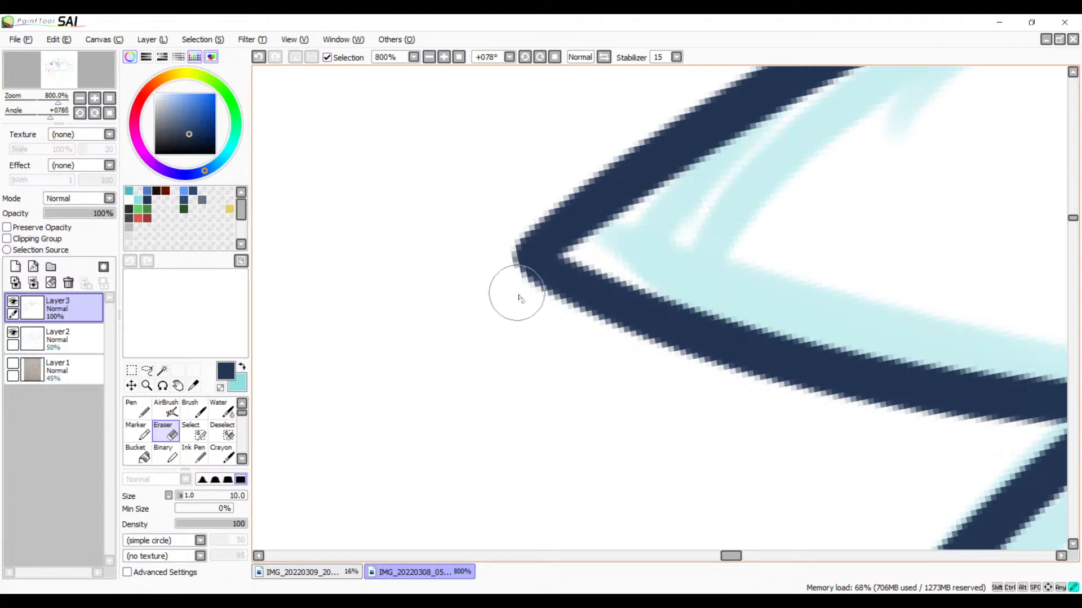
click(524, 57)
click(525, 57)
click(525, 57)
click(525, 57)
click(524, 56)
key(space)
mouse_move(699, 190)
mouse_down()
mouse_move(553, 237)
mouse_move(413, 374)
mouse_move(451, 302)
mouse_move(540, 205)
mouse_move(492, 295)
mouse_move(521, 256)
mouse_move(676, 223)
mouse_up()
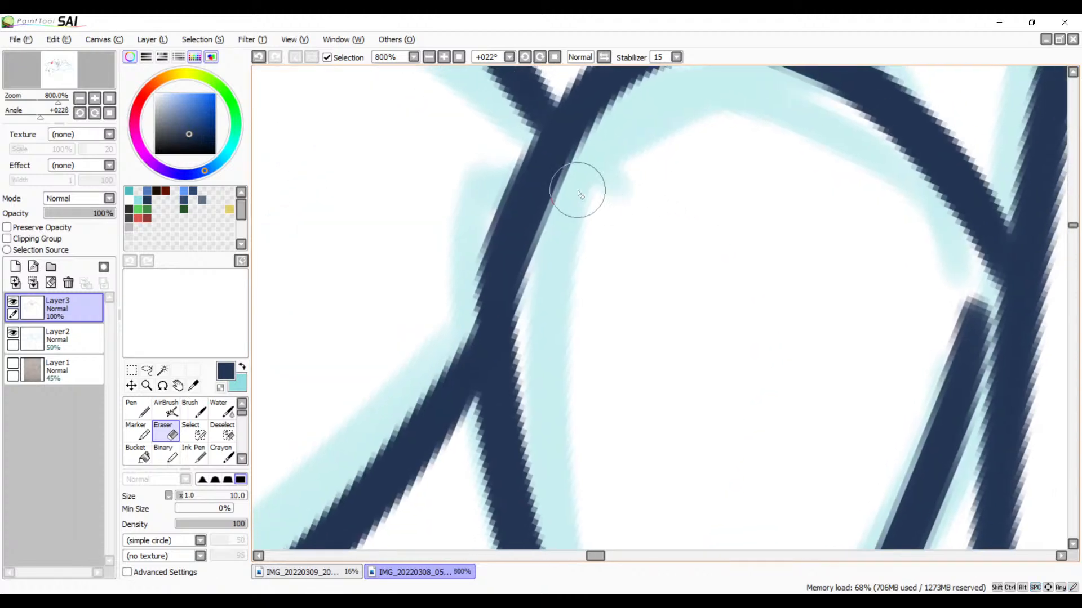
drag(613, 129, 528, 370)
key(ctrl+z)
mouse_move(610, 122)
mouse_down()
mouse_move(541, 302)
mouse_move(535, 377)
mouse_up()
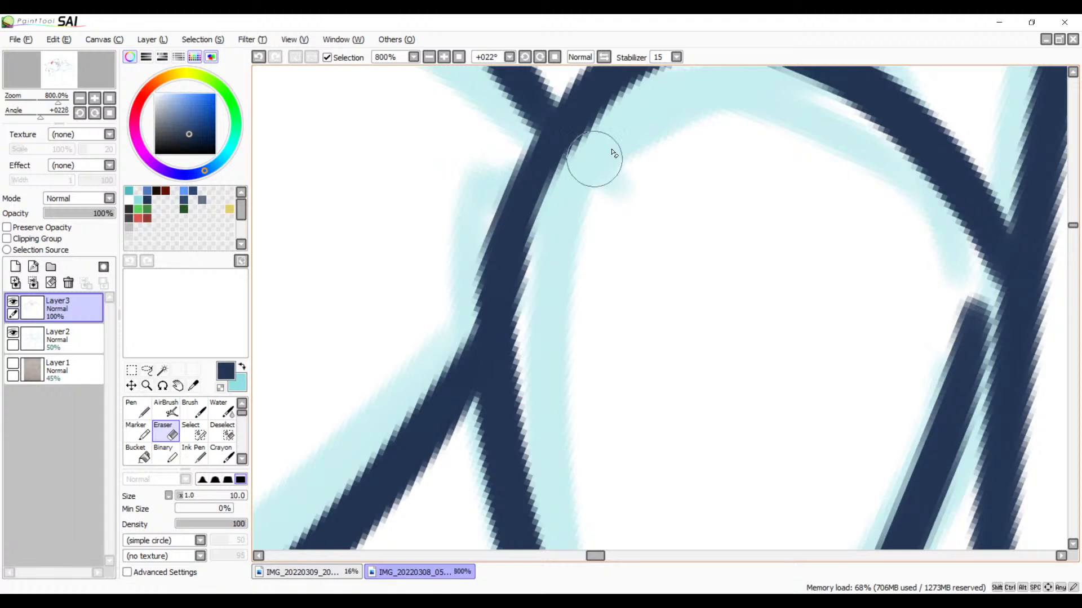
key(ctrl+z)
mouse_move(609, 127)
mouse_down()
mouse_move(556, 193)
mouse_move(518, 338)
mouse_up()
key(ctrl+z)
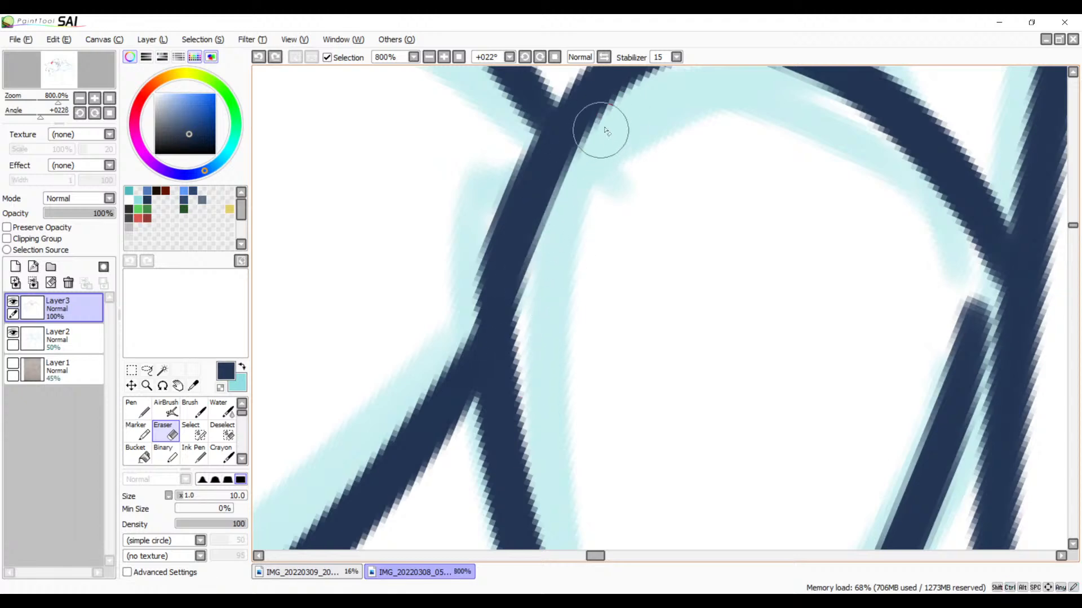
drag(601, 130, 526, 366)
key(ctrl+z)
mouse_move(594, 144)
mouse_down()
mouse_move(547, 231)
mouse_move(537, 371)
mouse_up()
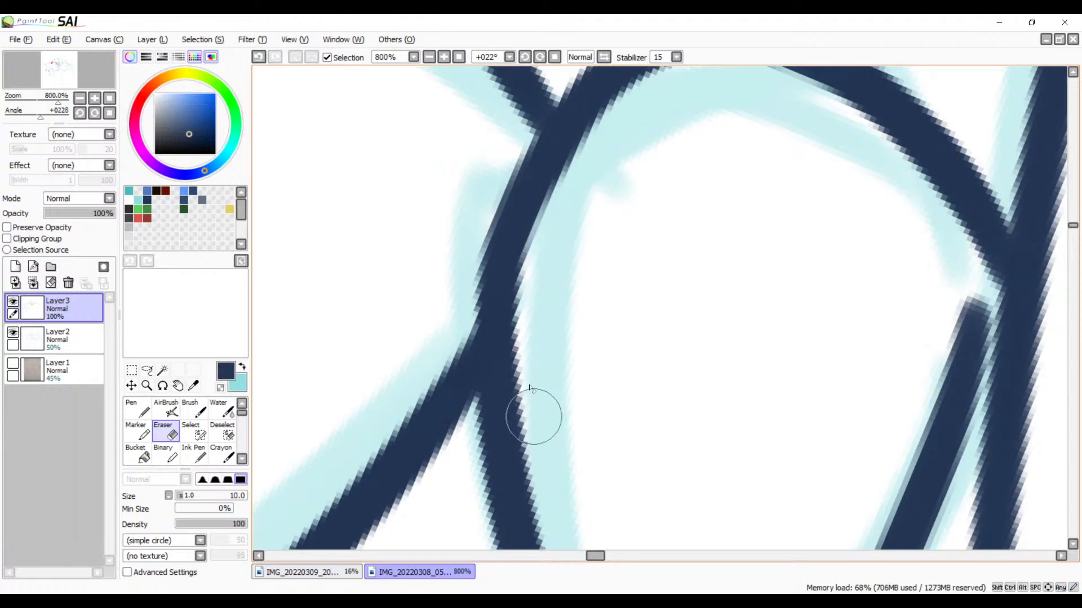
Step: Examine the inked petals, beak and teeth, and the line art across the whole drawing
click(429, 57)
click(429, 57)
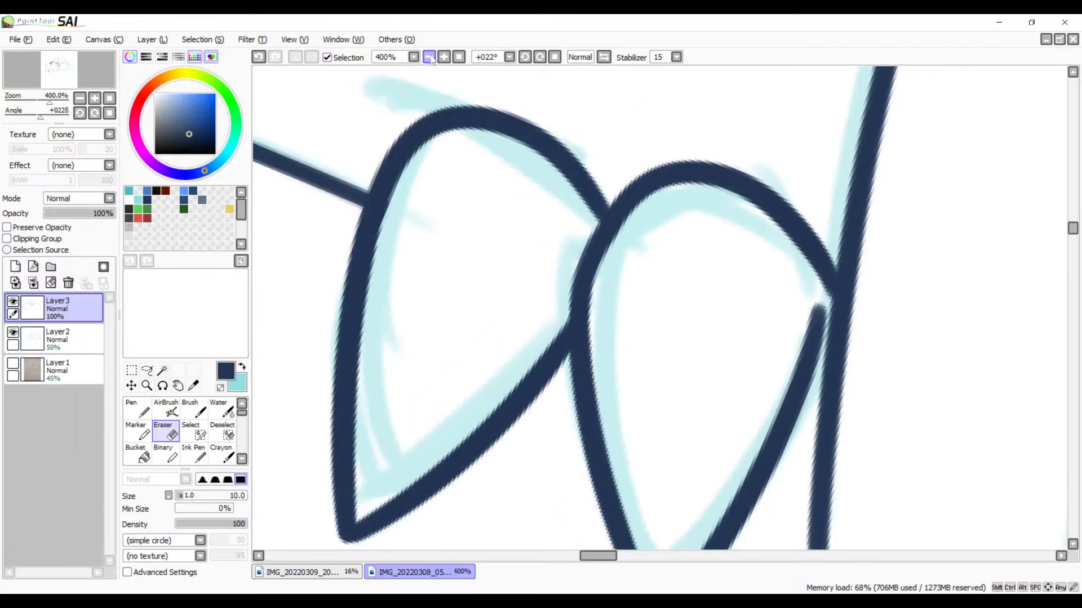
click(429, 57)
drag(571, 291, 449, 77)
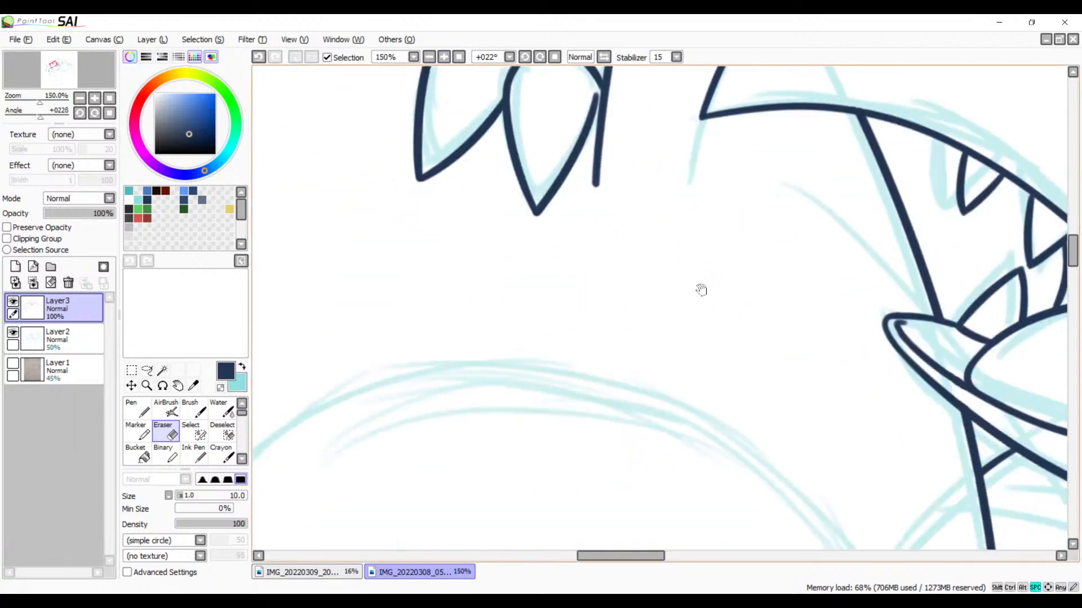
mouse_move(788, 306)
mouse_down()
mouse_move(558, 351)
mouse_move(638, 354)
mouse_up()
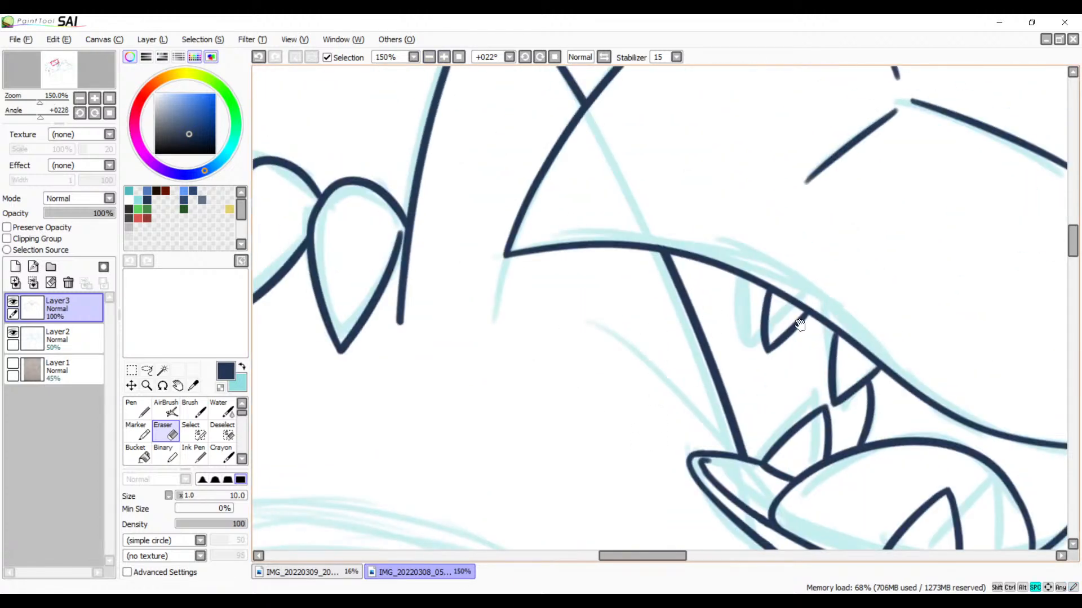
drag(799, 325, 823, 254)
mouse_move(811, 338)
mouse_down()
mouse_move(708, 259)
mouse_move(711, 213)
mouse_up()
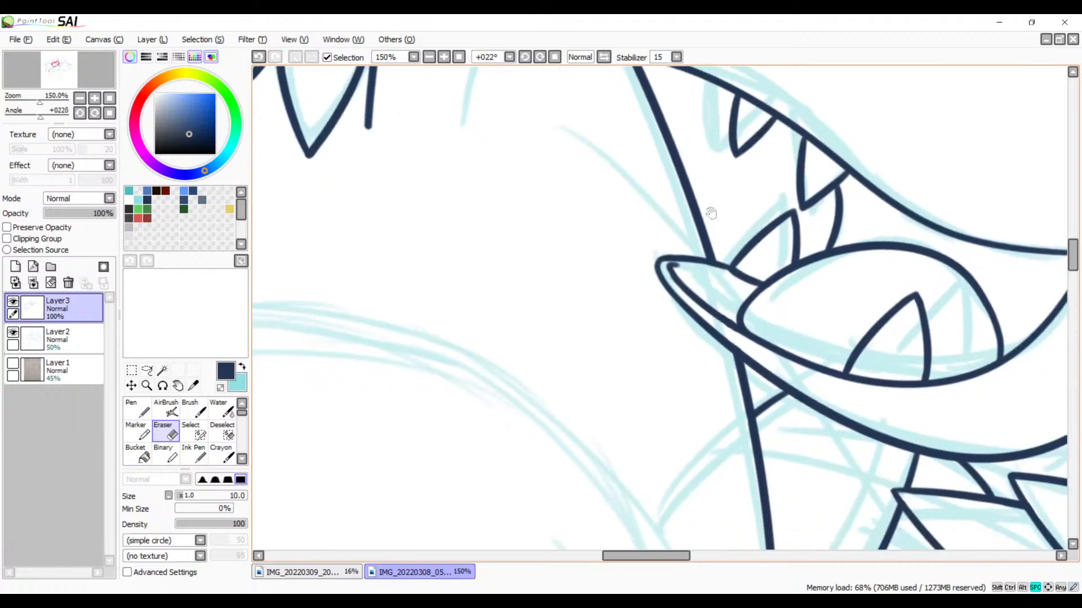
click(429, 56)
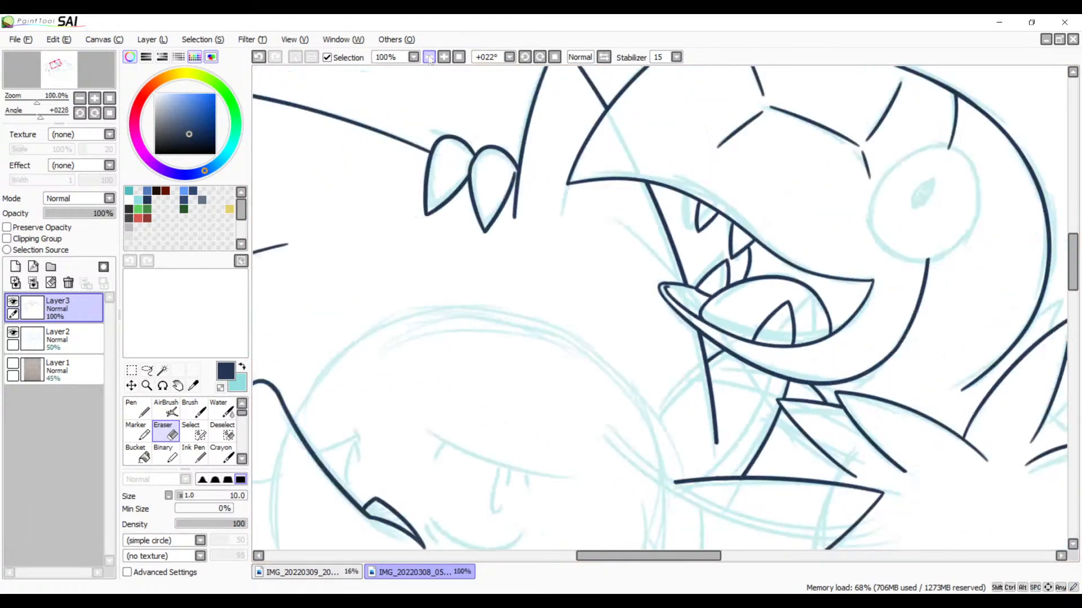
click(429, 55)
click(430, 55)
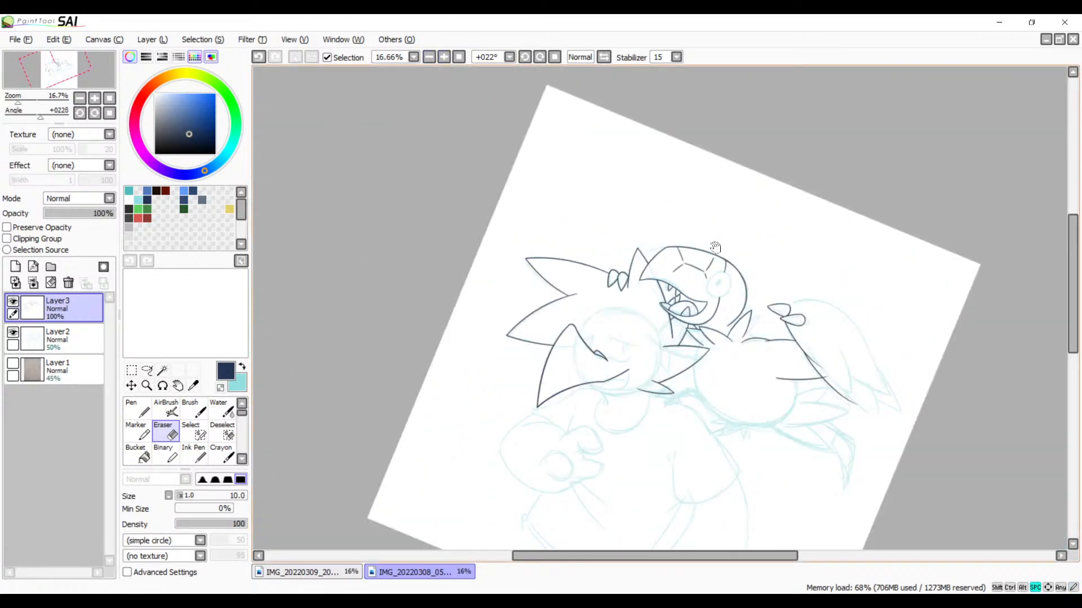
drag(671, 327, 694, 220)
drag(648, 291, 702, 259)
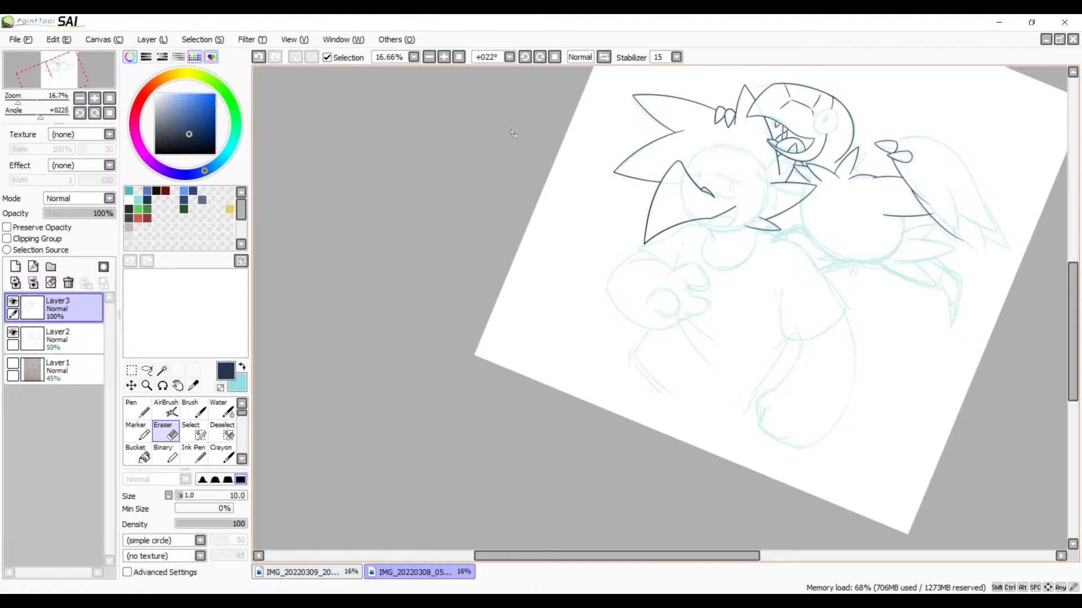
Step: Reset the canvas rotation and ink the shoulder as one curved Brush stroke below the large lower spike, following the sketch
click(433, 61)
click(444, 59)
click(444, 59)
click(444, 60)
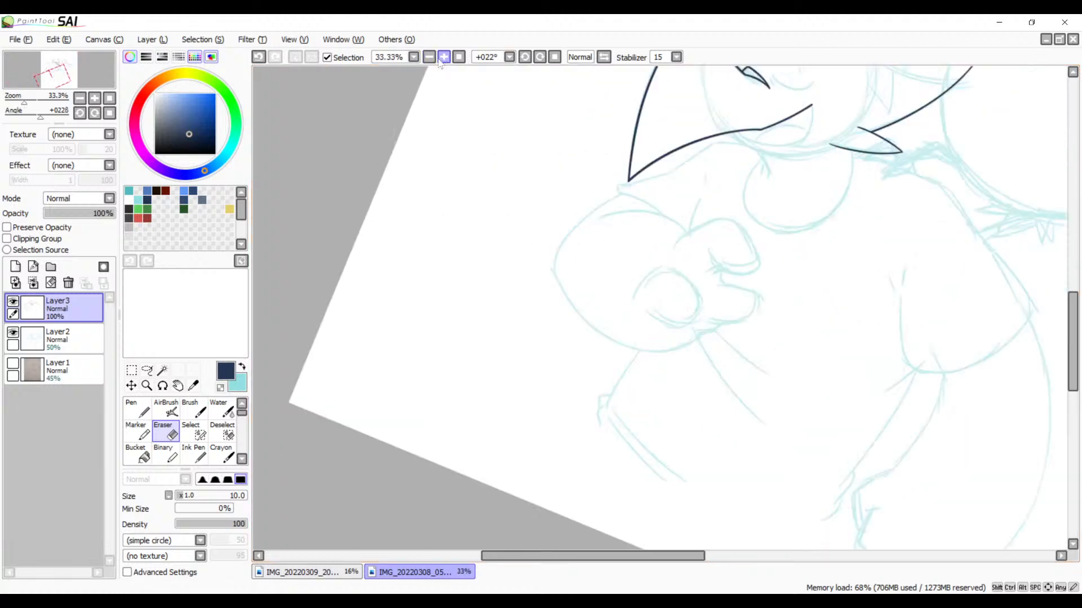
click(444, 60)
click(444, 59)
drag(559, 179, 399, 343)
drag(545, 255, 419, 403)
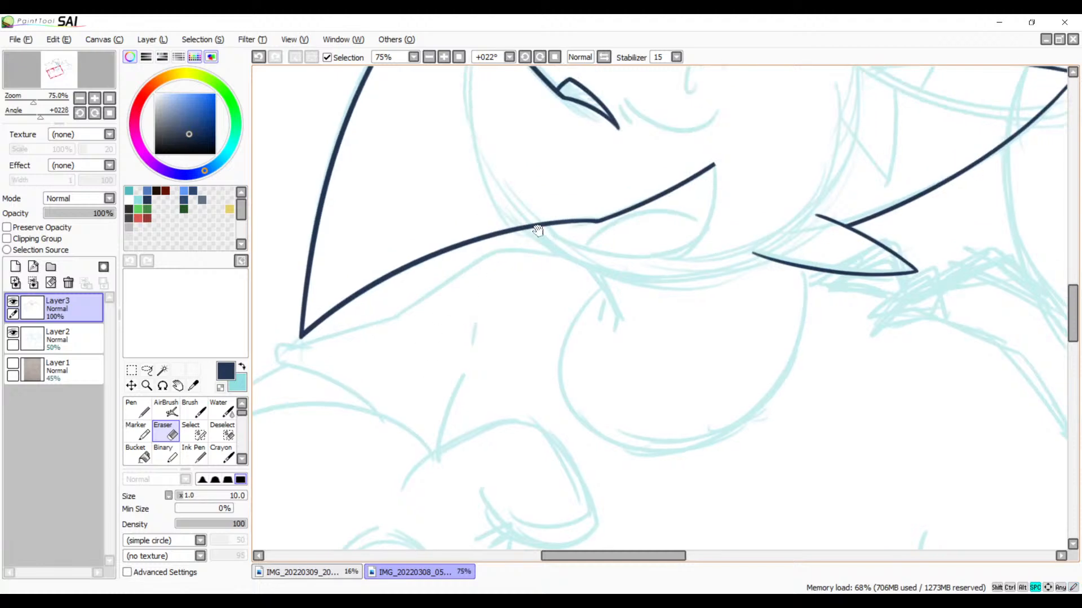
drag(577, 238, 676, 245)
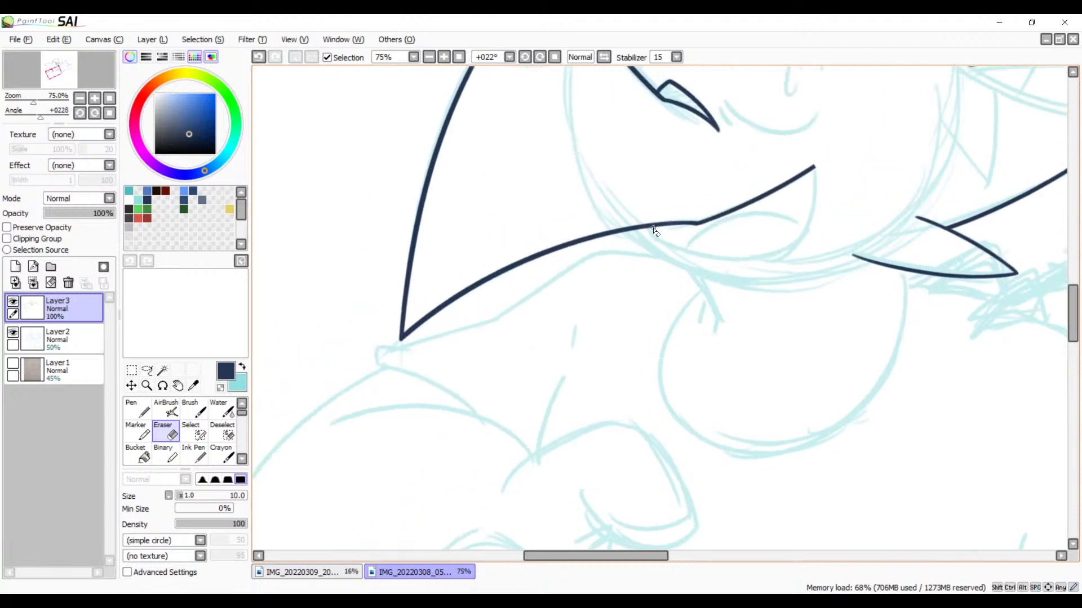
click(458, 61)
click(444, 59)
click(444, 59)
click(443, 59)
click(444, 59)
click(444, 59)
click(444, 60)
mouse_move(482, 250)
mouse_down()
mouse_move(661, 187)
mouse_move(886, 130)
mouse_up()
drag(604, 295, 828, 176)
drag(661, 302, 770, 242)
drag(690, 273, 768, 202)
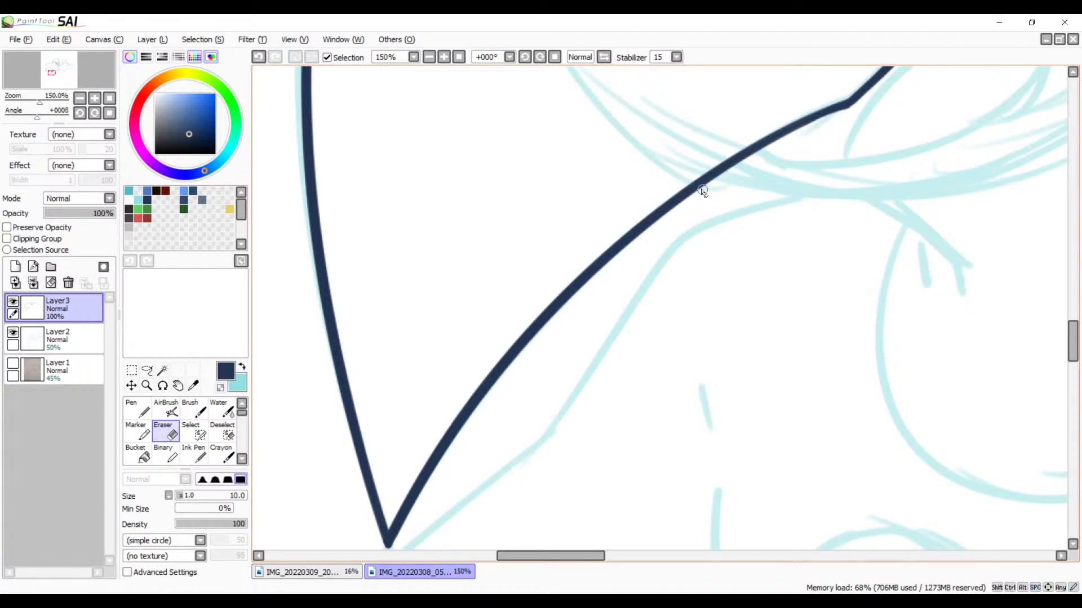
key(b)
mouse_move(821, 198)
mouse_down()
mouse_move(623, 296)
mouse_move(501, 549)
mouse_up()
key(ctrl+z)
drag(856, 191, 533, 525)
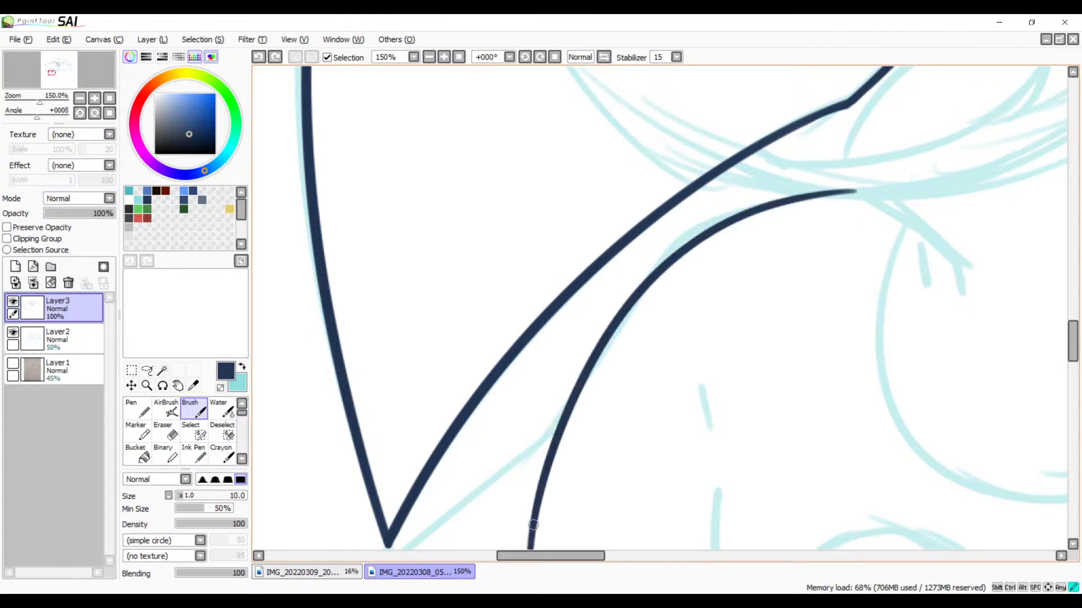
Step: Ink a slightly curved line from just across the shoulder curve, passing below the large spike's tip to the sketched sleeve edge
key(space)
drag(700, 332, 910, 122)
mouse_move(714, 287)
mouse_down()
mouse_move(616, 288)
mouse_move(601, 304)
mouse_up()
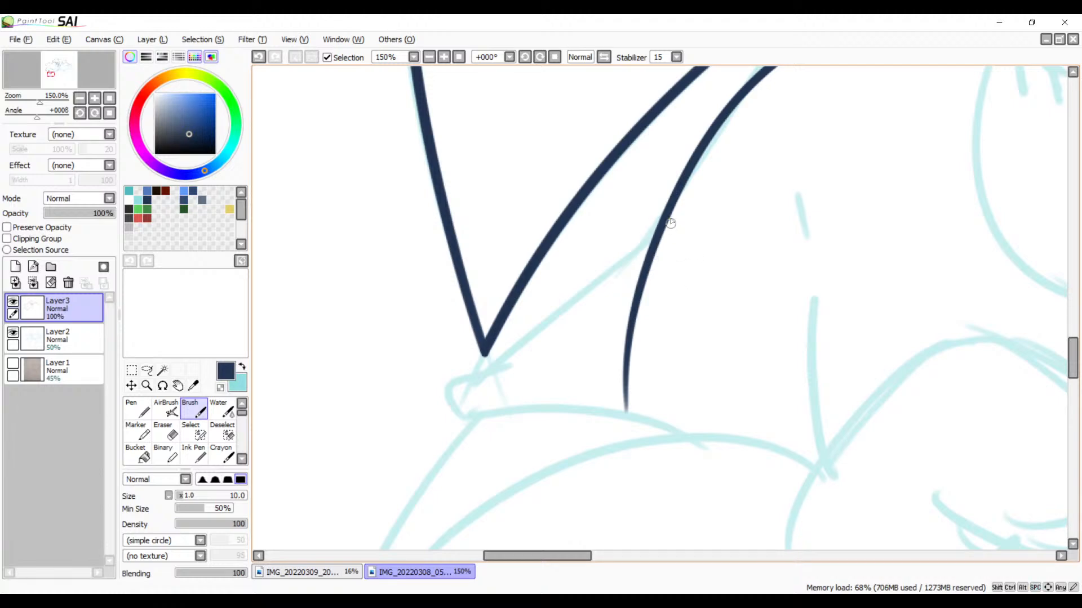
drag(660, 222, 454, 450)
key(ctrl+z)
mouse_move(663, 223)
mouse_down()
mouse_move(459, 363)
mouse_move(450, 431)
mouse_up()
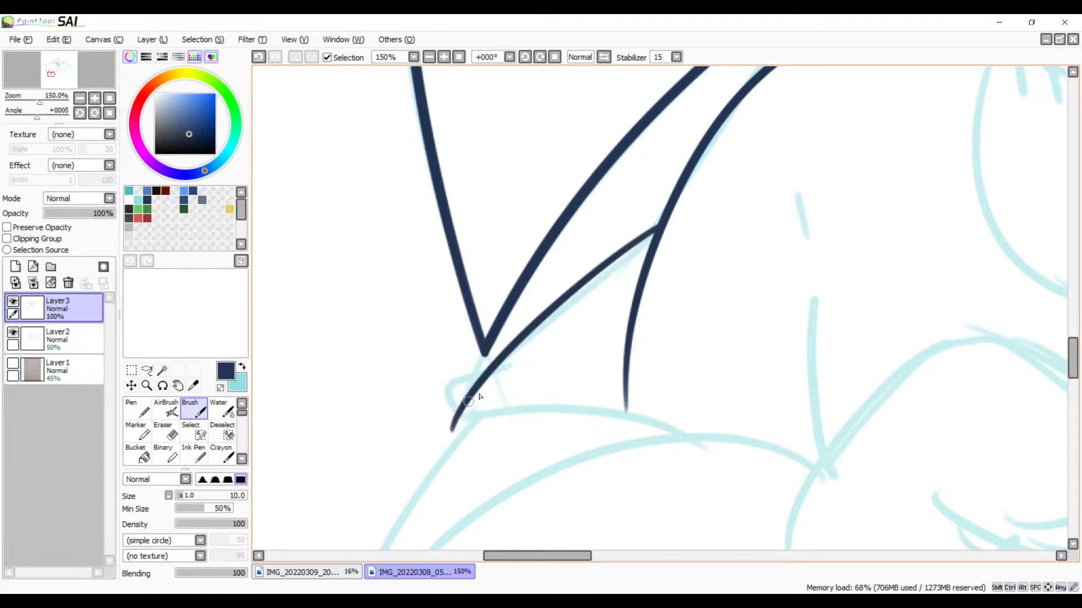
key(ctrl+z)
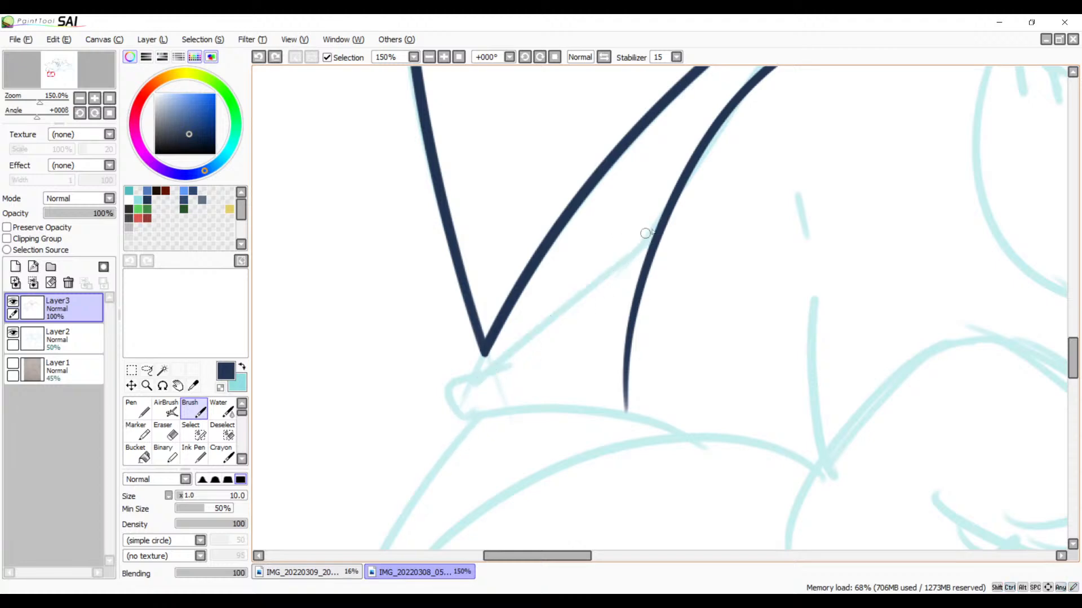
drag(709, 204, 402, 451)
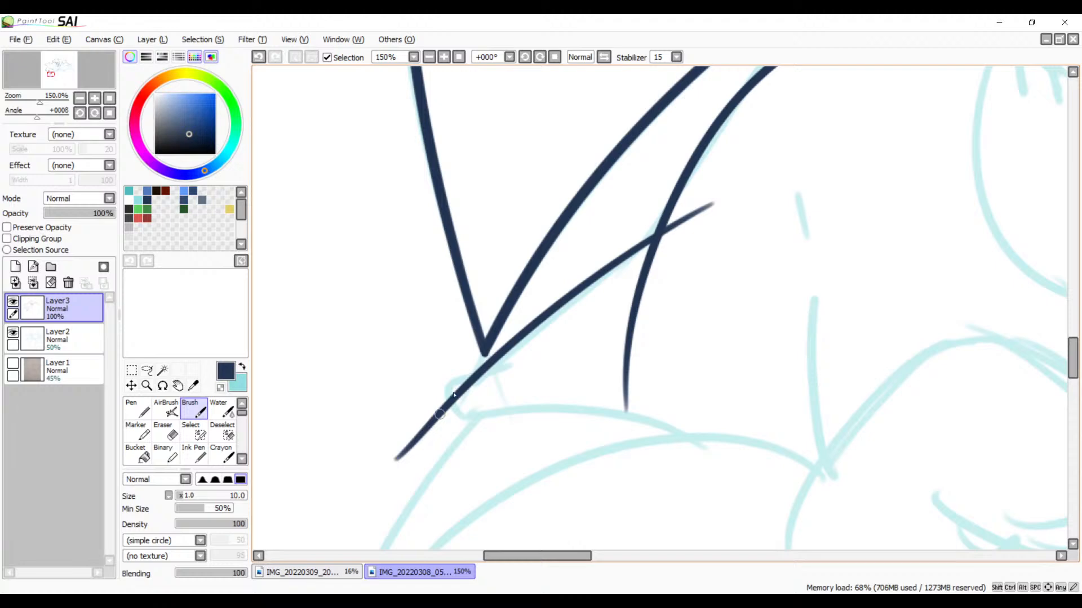
key(ctrl+z)
drag(710, 200, 412, 482)
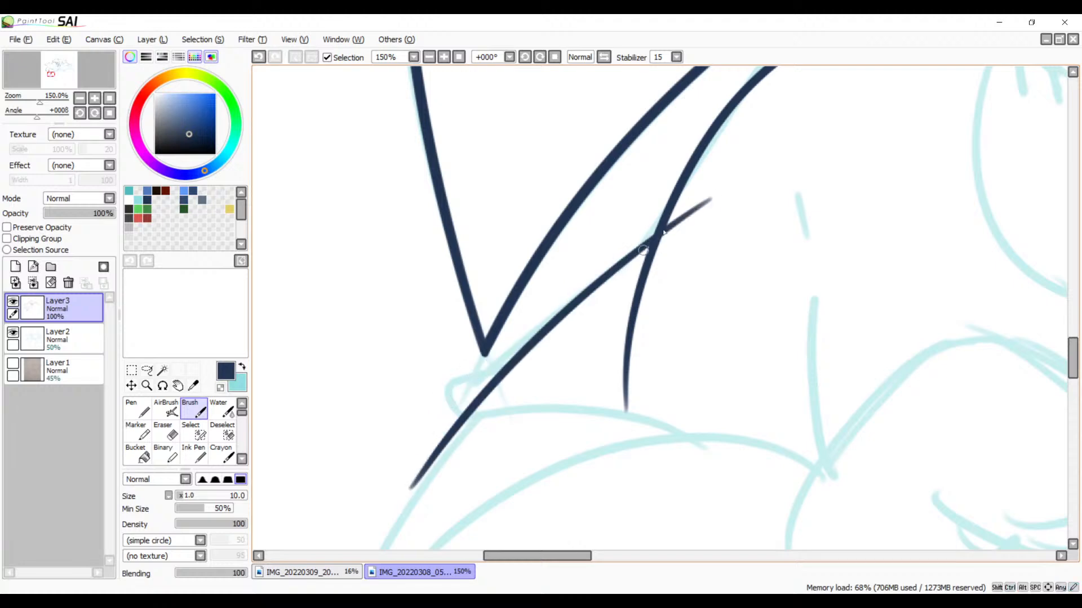
key(ctrl+z)
mouse_move(705, 208)
mouse_down()
mouse_move(637, 244)
mouse_move(417, 458)
mouse_move(409, 482)
mouse_up()
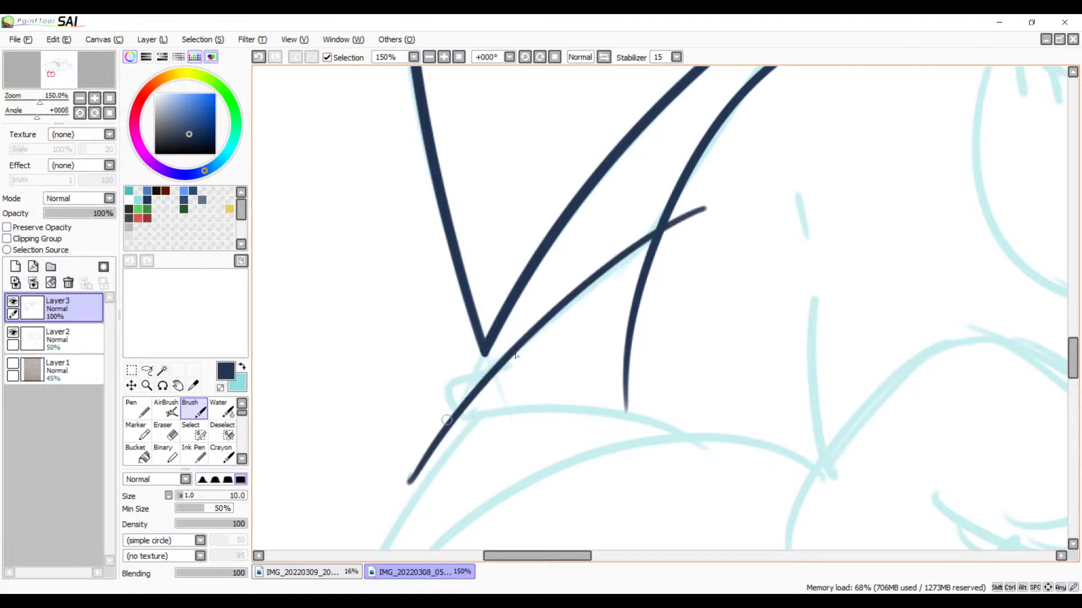
key(ctrl+z)
mouse_move(715, 197)
mouse_down()
mouse_move(662, 230)
mouse_move(414, 468)
mouse_up()
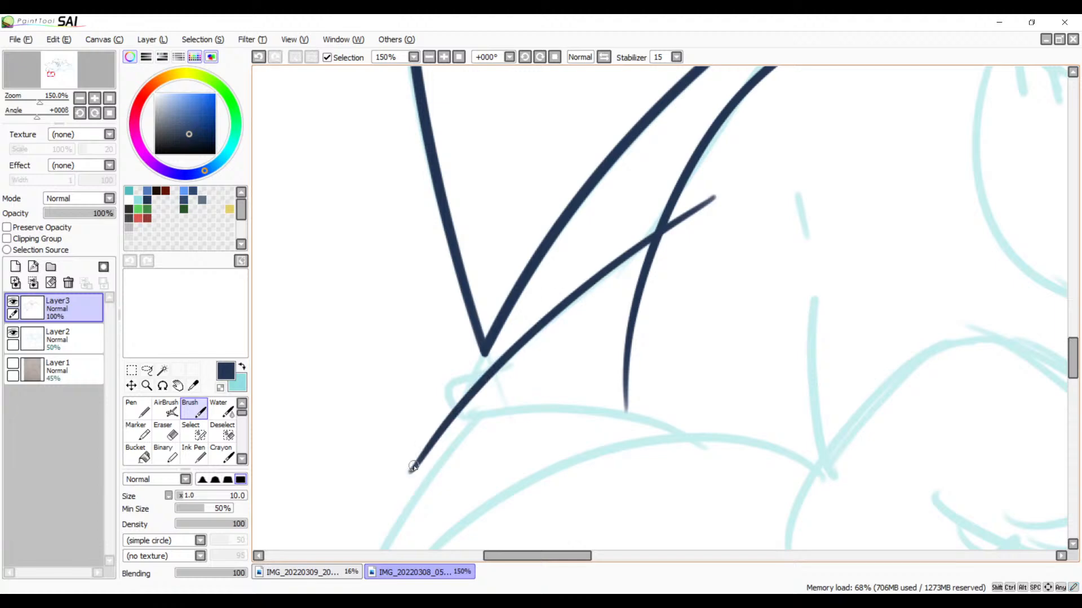
Step: Erase the part of the sleeve-edge line that sticks out past the shoulder curve, leaving a clean junction
drag(556, 362, 682, 256)
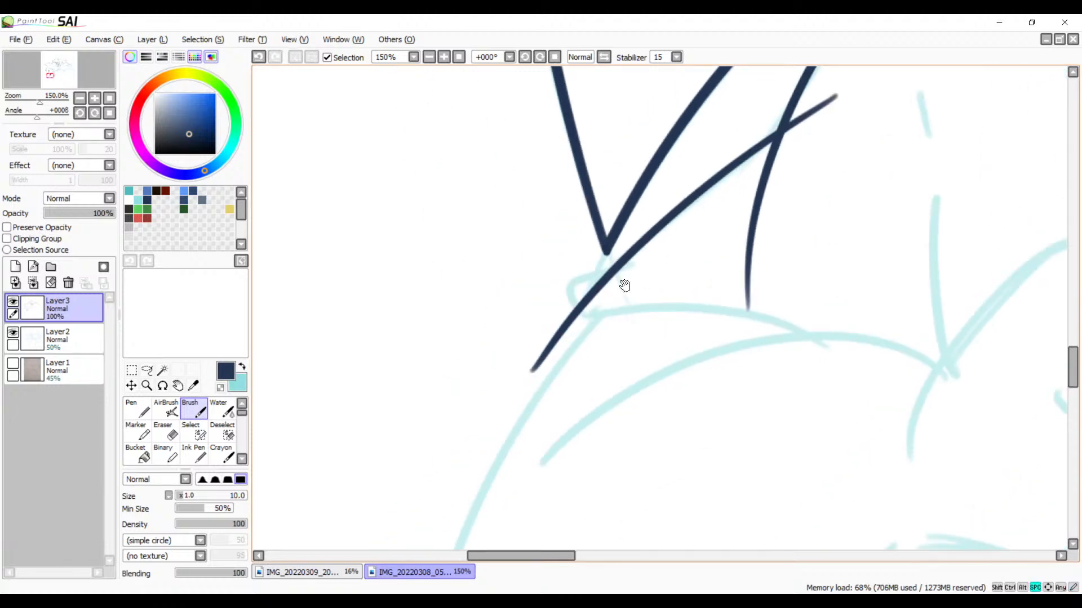
drag(640, 341, 591, 360)
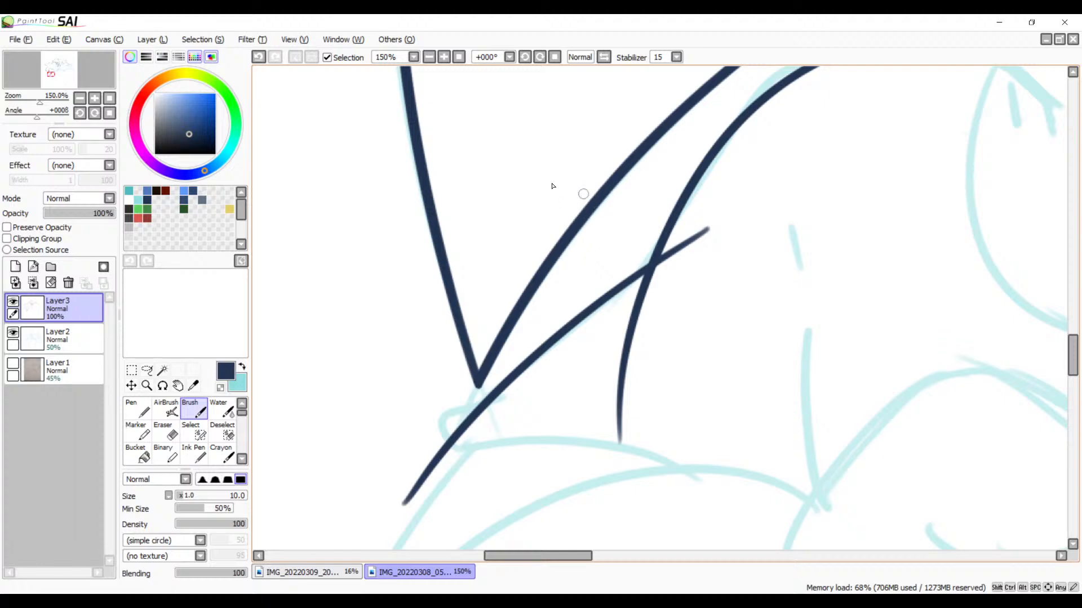
click(444, 57)
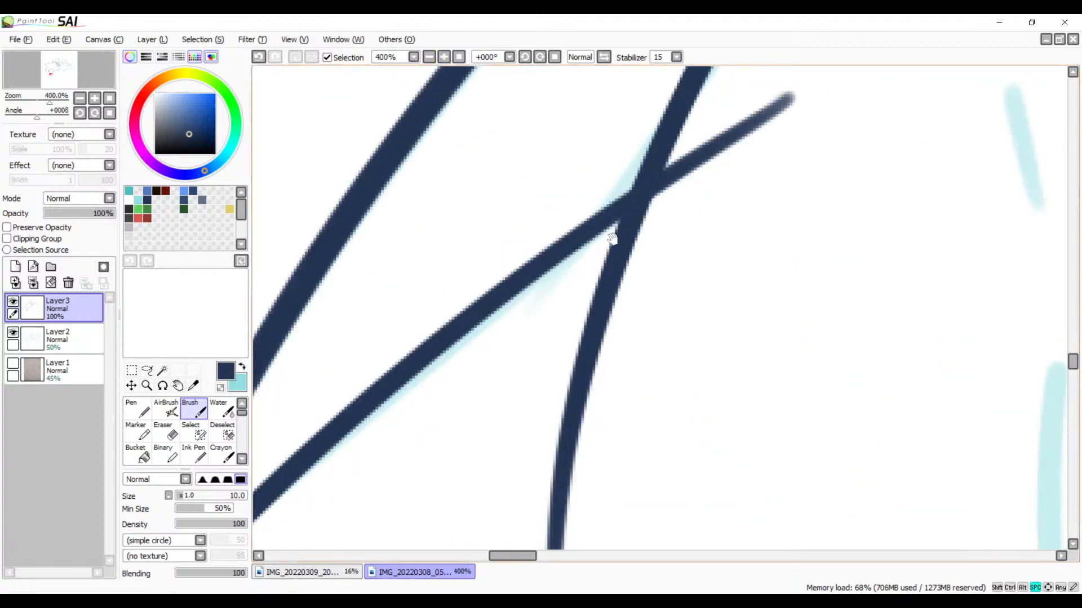
mouse_move(611, 238)
mouse_down()
mouse_move(419, 379)
mouse_move(491, 309)
mouse_move(454, 402)
mouse_up()
key(e)
key(ctrl+z)
drag(513, 254, 452, 413)
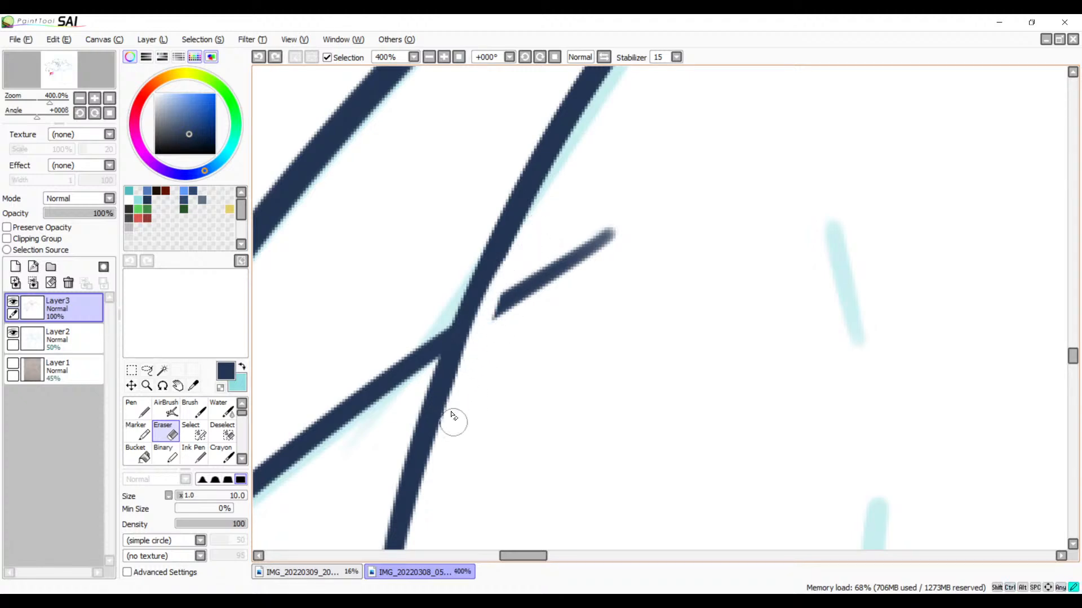
key(ctrl+z)
mouse_move(519, 260)
mouse_down()
mouse_move(462, 404)
mouse_move(516, 254)
mouse_move(451, 433)
mouse_up()
mouse_move(545, 247)
mouse_down()
mouse_move(490, 340)
mouse_move(511, 334)
mouse_up()
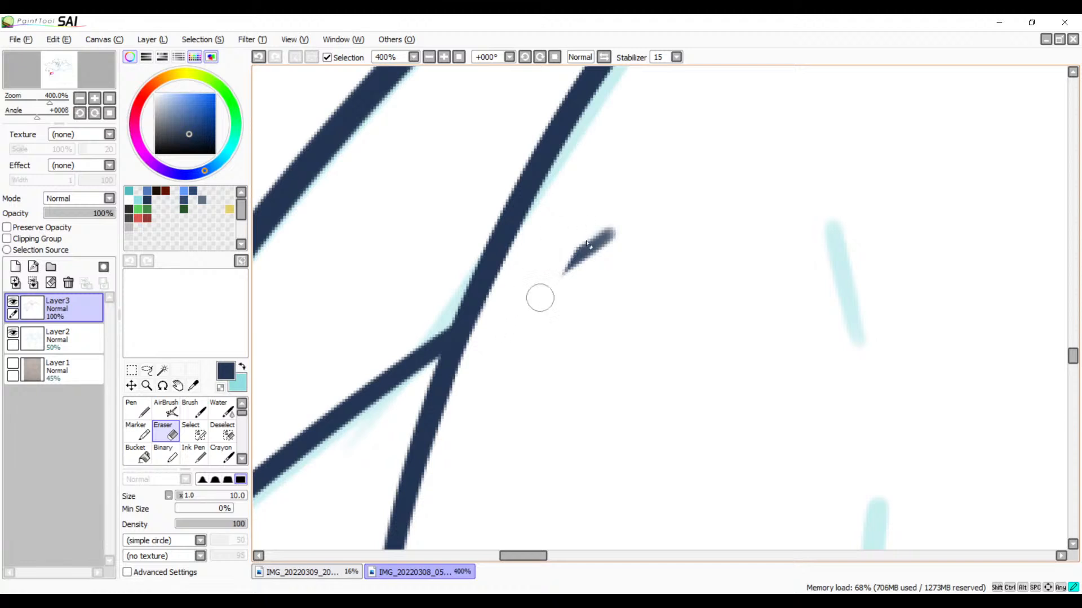
drag(612, 230, 564, 272)
Step: Shorten the shoulder curve with the Eraser so its lower end stops a short way below the junction with the long diagonal line
drag(533, 396, 629, 188)
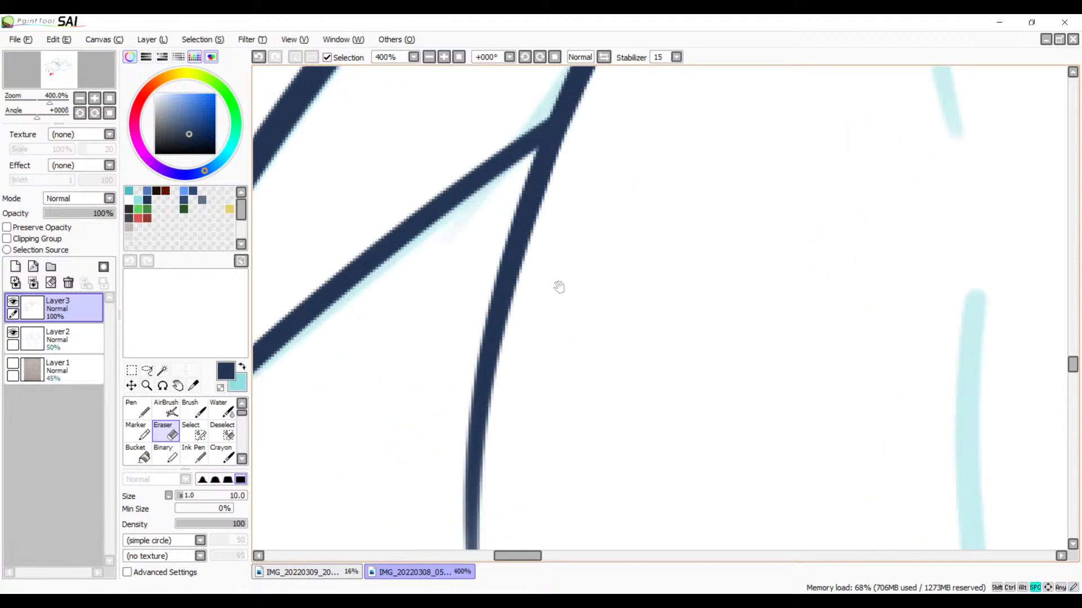
click(490, 345)
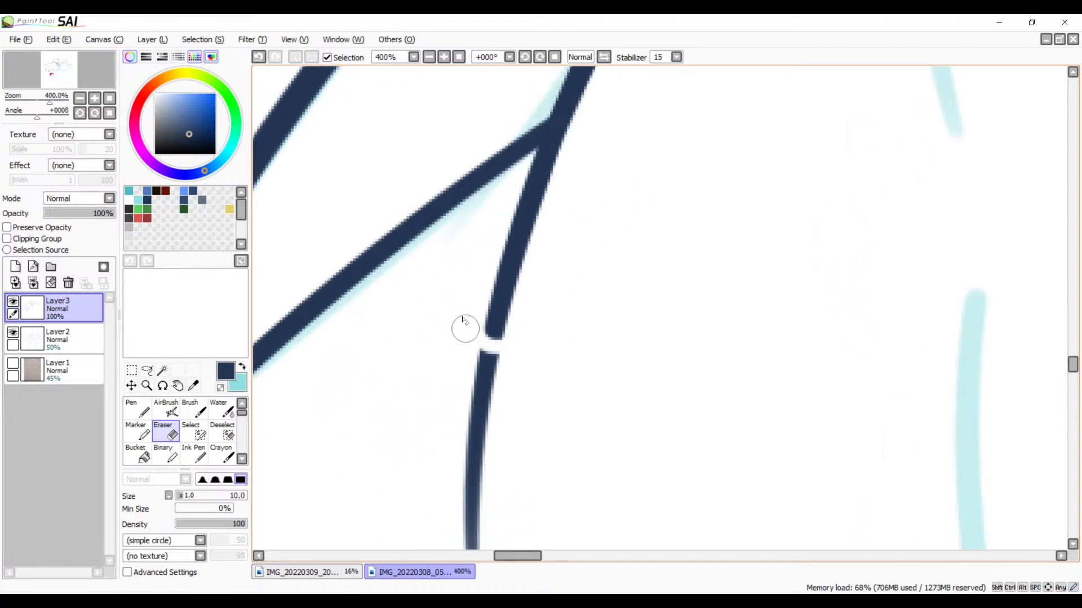
key(ctrl+z)
mouse_move(478, 367)
mouse_down()
mouse_move(527, 316)
mouse_move(498, 339)
mouse_move(469, 332)
mouse_move(469, 315)
mouse_move(508, 370)
mouse_move(538, 331)
mouse_move(478, 354)
mouse_move(471, 319)
mouse_move(495, 369)
mouse_up()
key(ctrl+z)
click(480, 366)
key(ctrl+z)
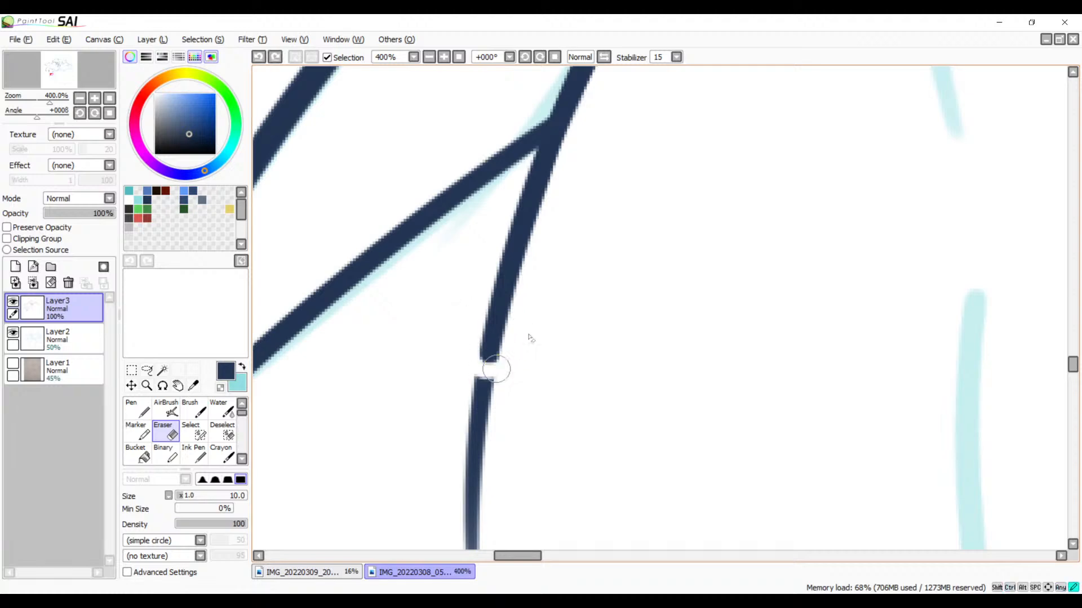
mouse_move(523, 425)
mouse_down()
mouse_move(603, 236)
mouse_move(655, 242)
mouse_up()
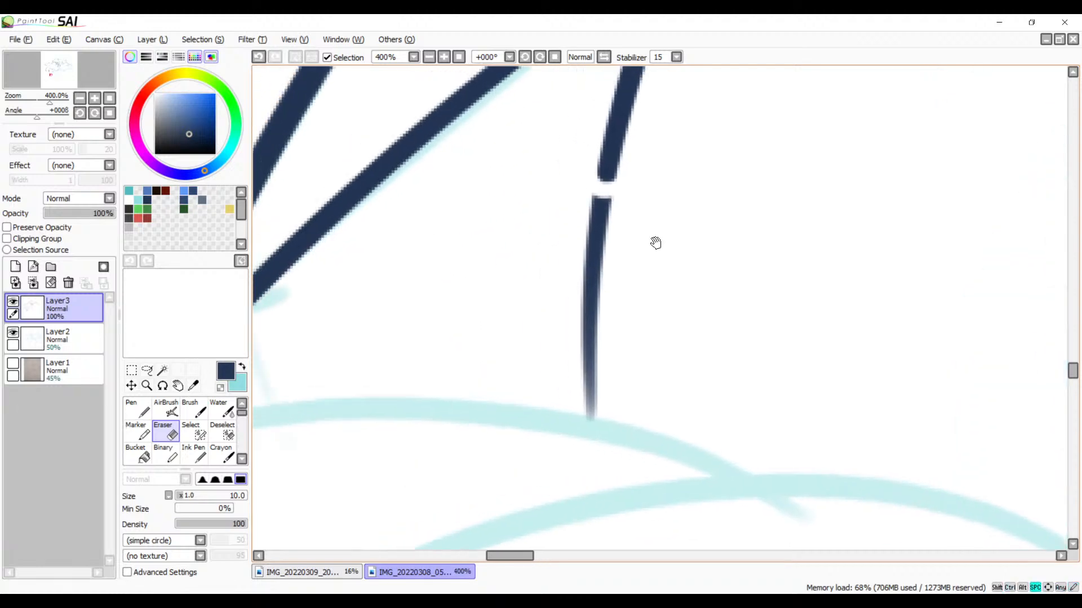
mouse_move(605, 199)
mouse_down()
mouse_move(626, 208)
mouse_move(609, 208)
mouse_move(603, 222)
mouse_move(613, 256)
mouse_move(572, 294)
mouse_move(616, 314)
mouse_move(569, 367)
mouse_move(605, 385)
mouse_move(594, 405)
mouse_up()
drag(636, 315, 589, 445)
drag(642, 248, 601, 386)
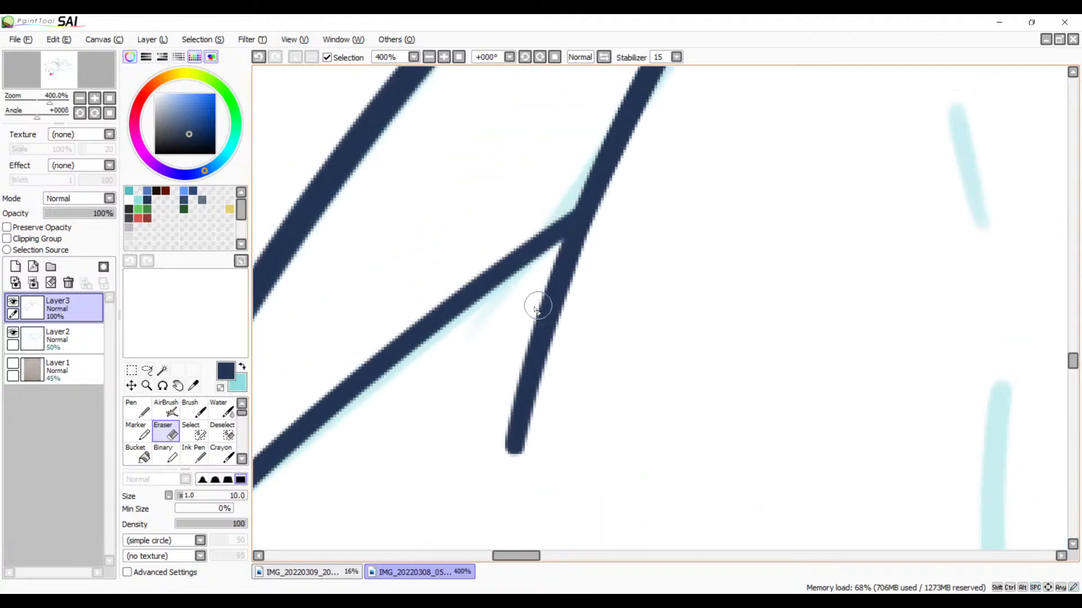
drag(521, 365, 545, 368)
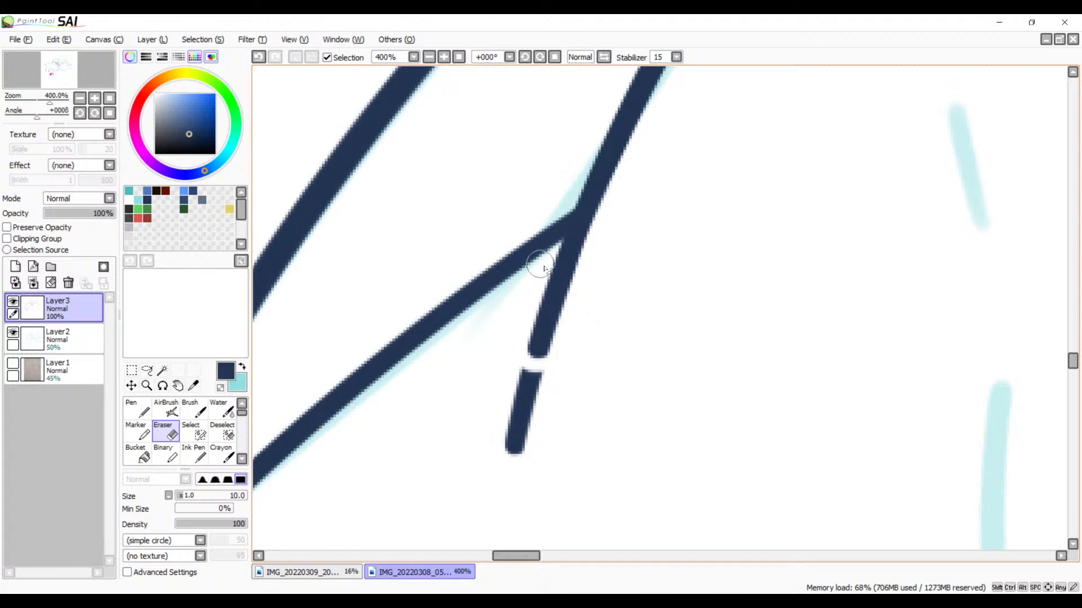
mouse_move(555, 361)
mouse_down()
mouse_move(519, 373)
mouse_move(514, 381)
mouse_move(547, 399)
mouse_move(514, 424)
mouse_move(541, 437)
mouse_up()
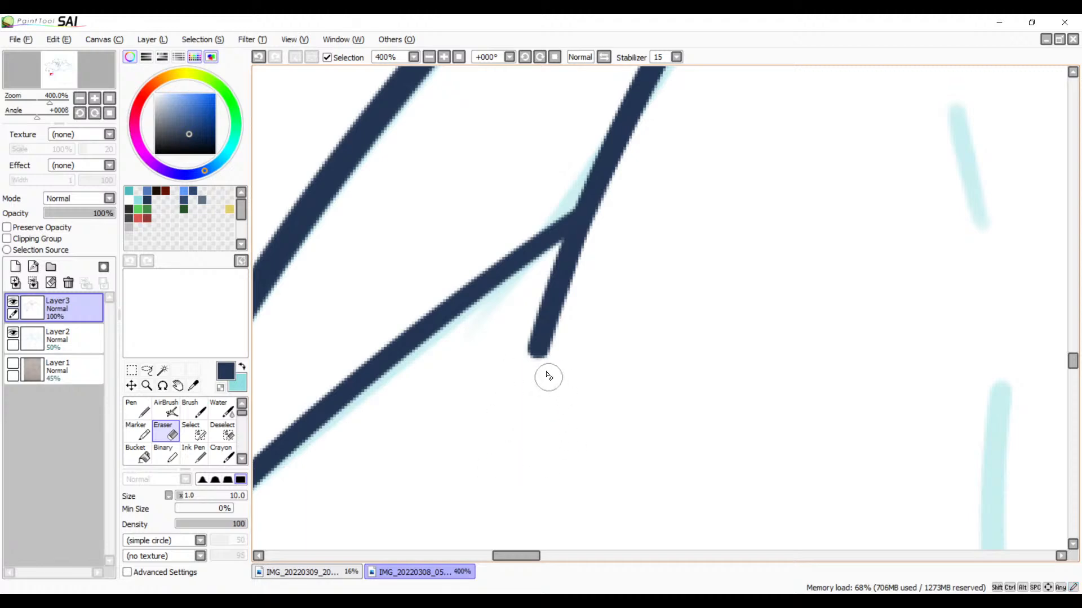
Step: Ink the gently arched sketch line below the spike tip with the Brush, from near the diagonal line to past the next sketched arc
drag(546, 374, 631, 323)
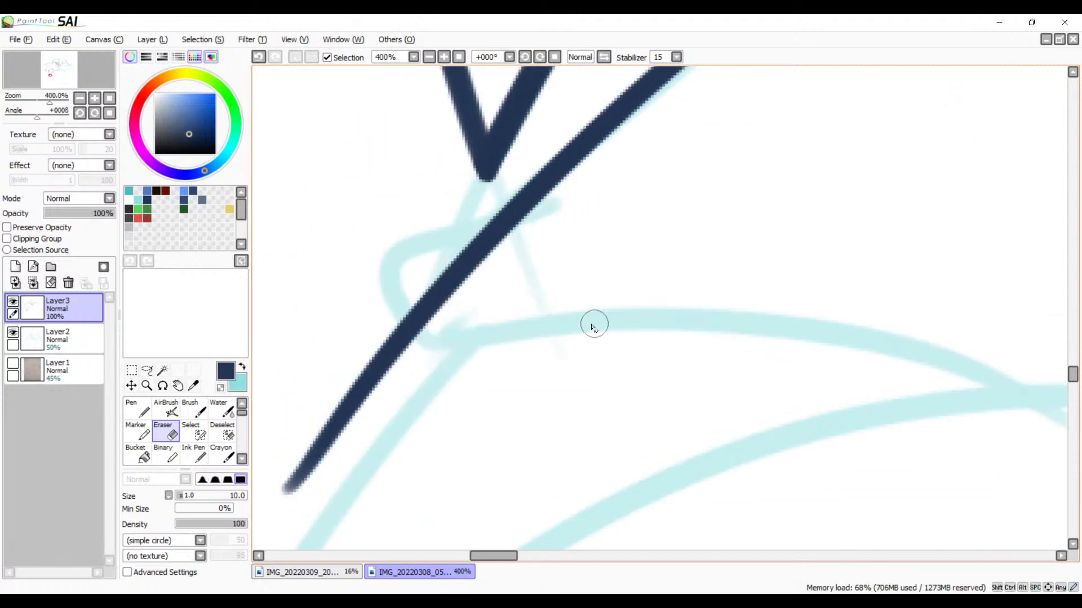
key(b)
drag(443, 343, 1037, 407)
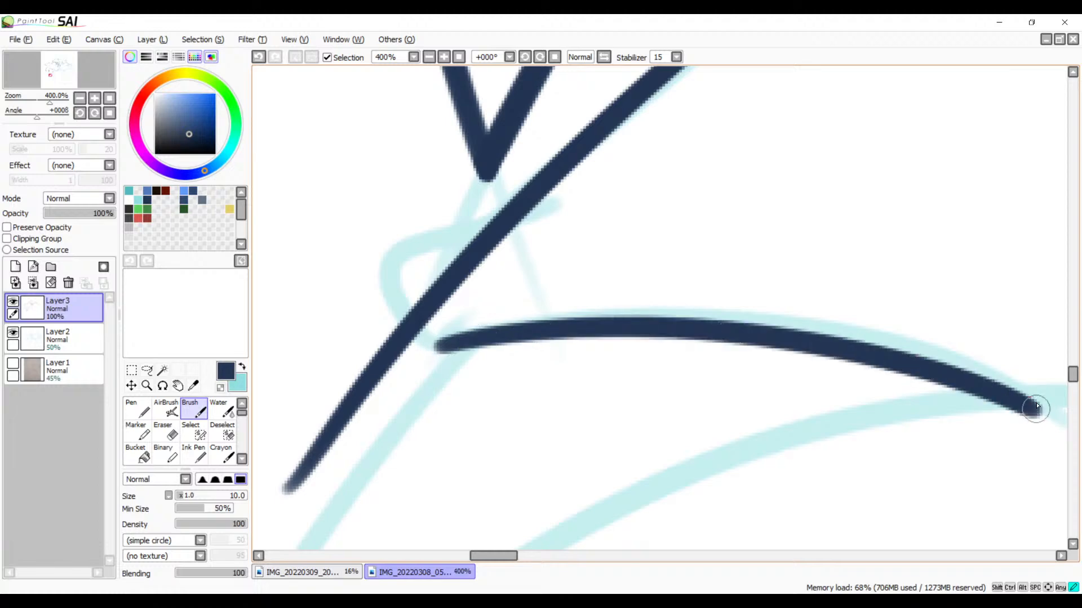
key(ctrl+z)
mouse_move(443, 340)
mouse_down()
mouse_move(564, 326)
mouse_move(1064, 430)
mouse_up()
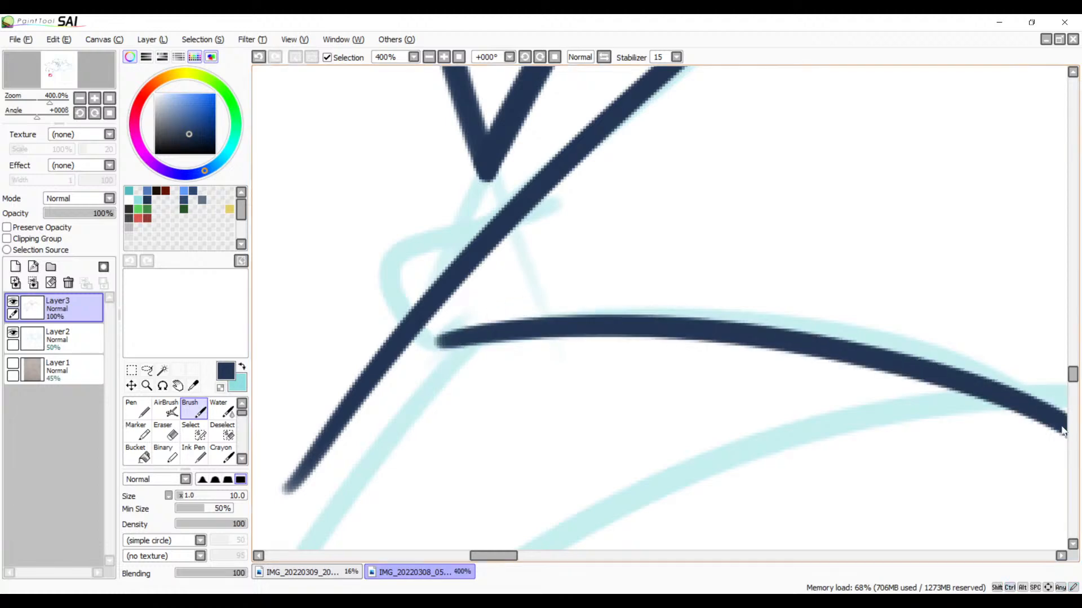
Step: Ink a short curved stroke from the diagonal line down to the sketched outer edge, beside the start of the arched line
drag(640, 360, 716, 300)
drag(479, 278, 507, 321)
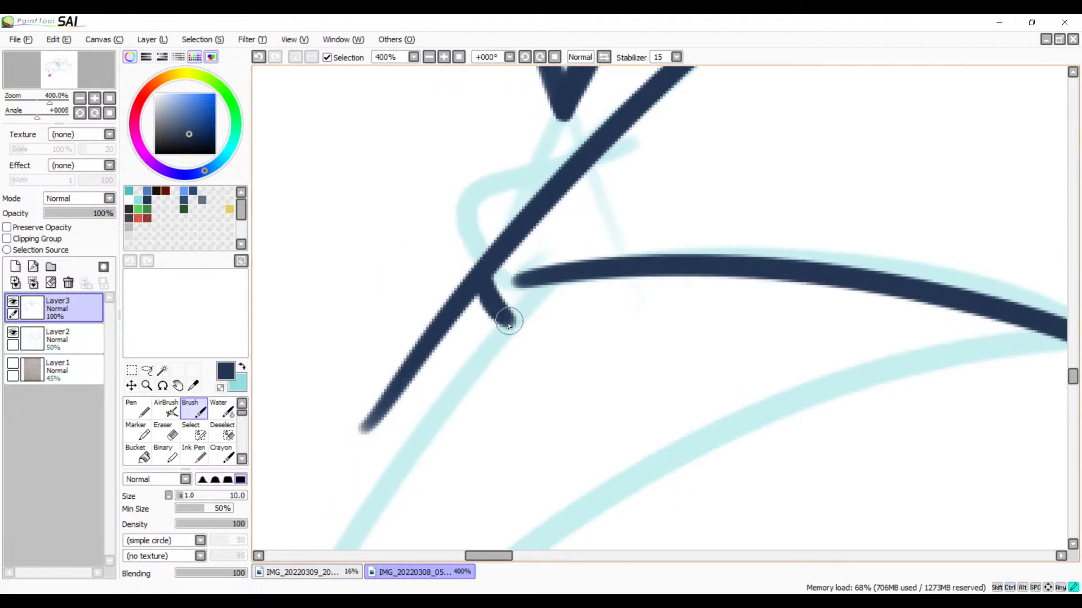
key(space)
drag(862, 350, 582, 285)
drag(465, 332, 801, 244)
drag(601, 236, 594, 379)
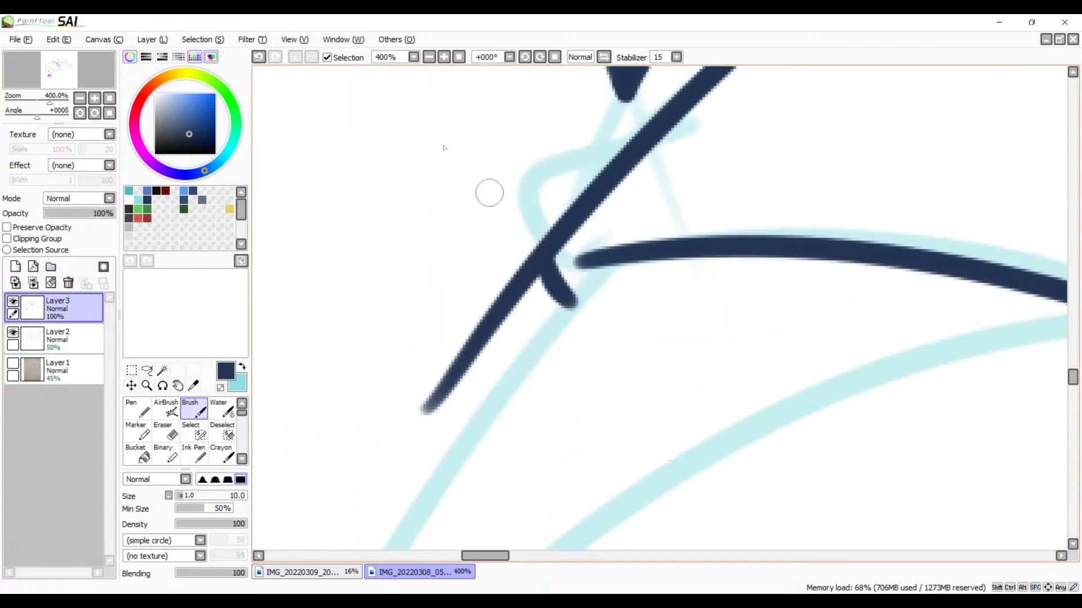
Step: Erase the tail of the diagonal line beyond the short stroke so the two form a clean corner
click(444, 60)
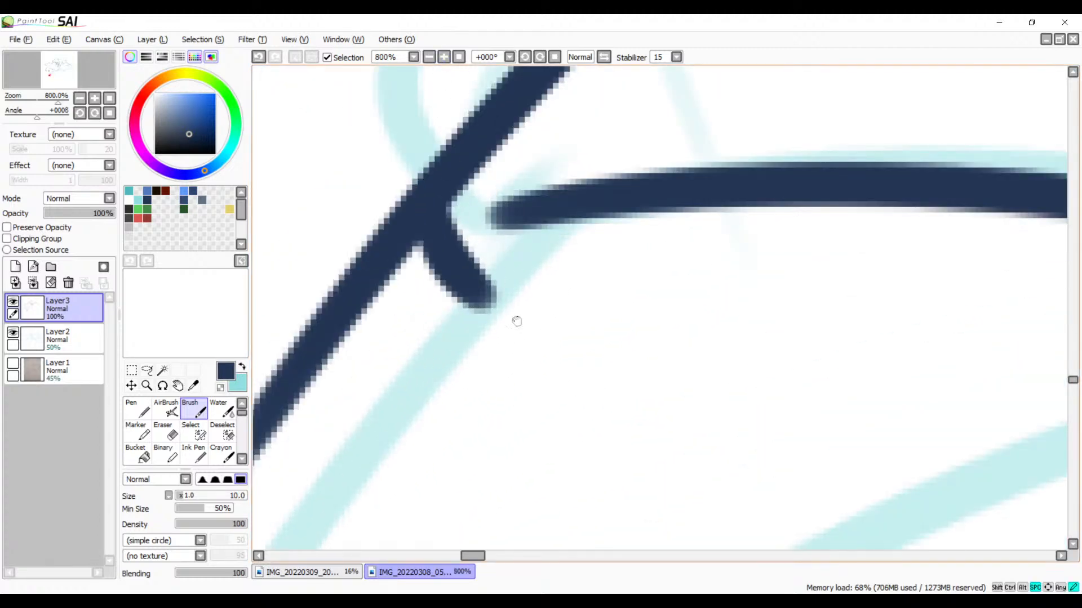
drag(516, 321, 562, 417)
key(e)
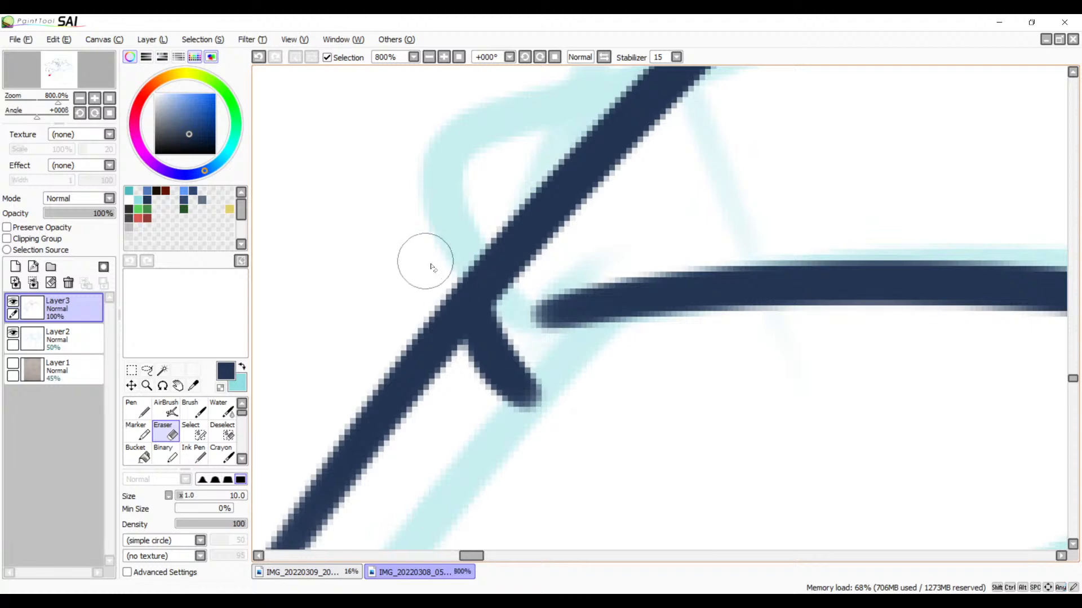
mouse_move(426, 261)
mouse_down()
mouse_move(453, 397)
mouse_move(433, 335)
mouse_move(434, 267)
mouse_move(452, 372)
mouse_move(436, 372)
mouse_move(434, 278)
mouse_move(463, 394)
mouse_move(453, 396)
mouse_move(434, 361)
mouse_move(424, 281)
mouse_move(442, 259)
mouse_move(414, 356)
mouse_move(403, 347)
mouse_move(399, 405)
mouse_move(373, 414)
mouse_move(414, 393)
mouse_move(443, 396)
mouse_move(343, 476)
mouse_move(315, 531)
mouse_move(313, 516)
mouse_move(282, 519)
mouse_up()
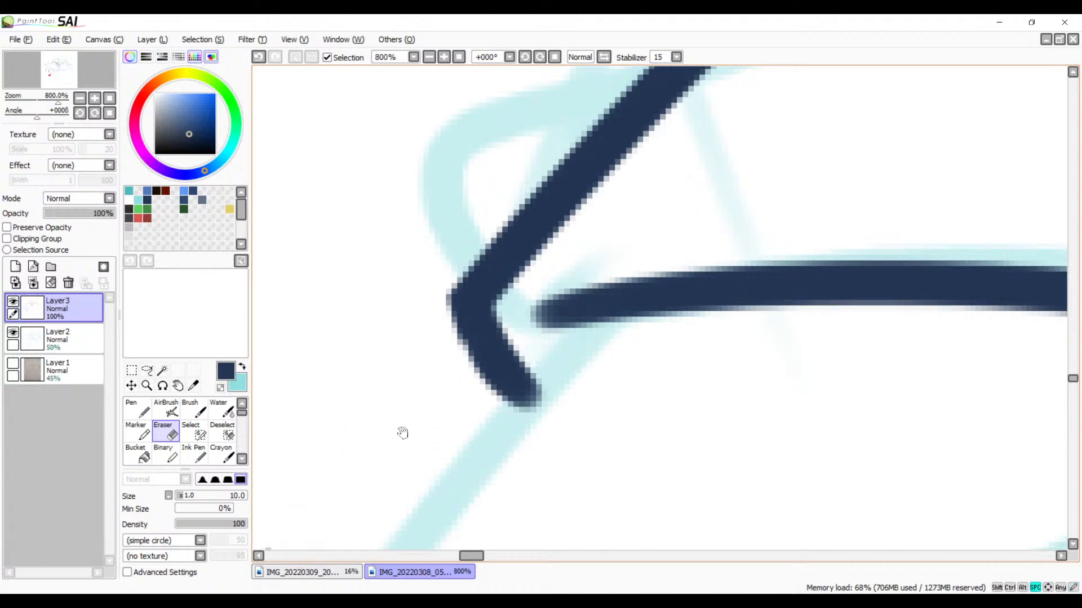
drag(403, 433, 569, 222)
drag(428, 330, 364, 398)
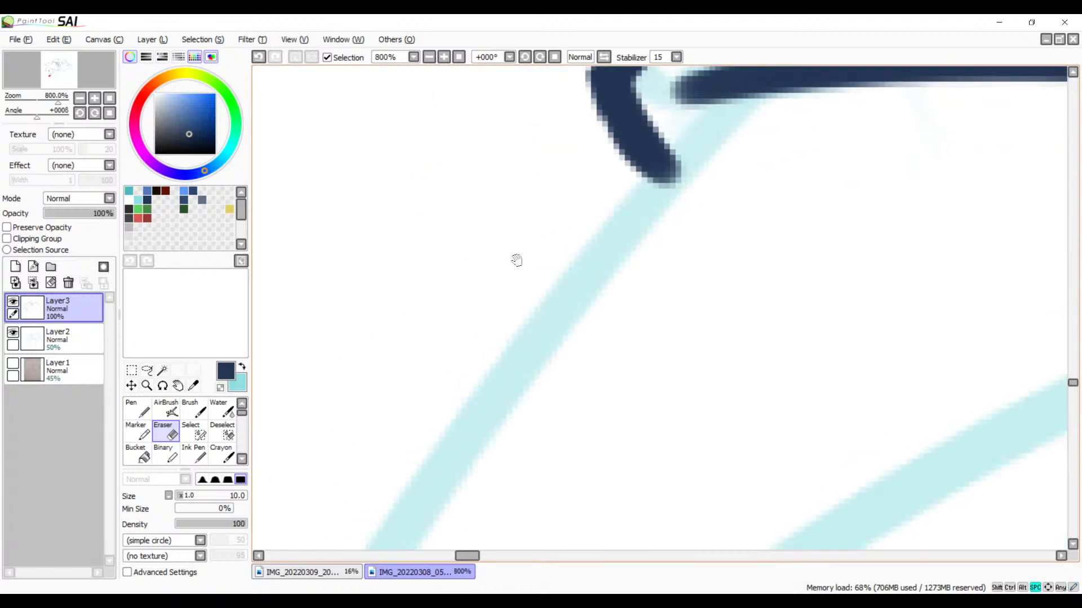
drag(527, 101, 500, 321)
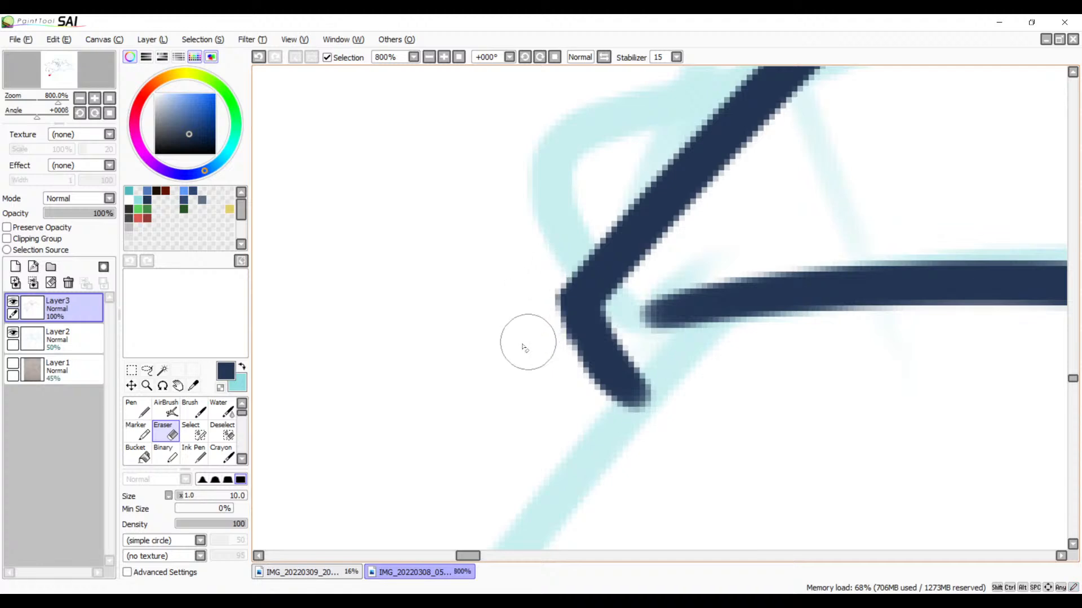
mouse_move(617, 342)
mouse_down()
mouse_move(599, 249)
mouse_move(627, 200)
mouse_up()
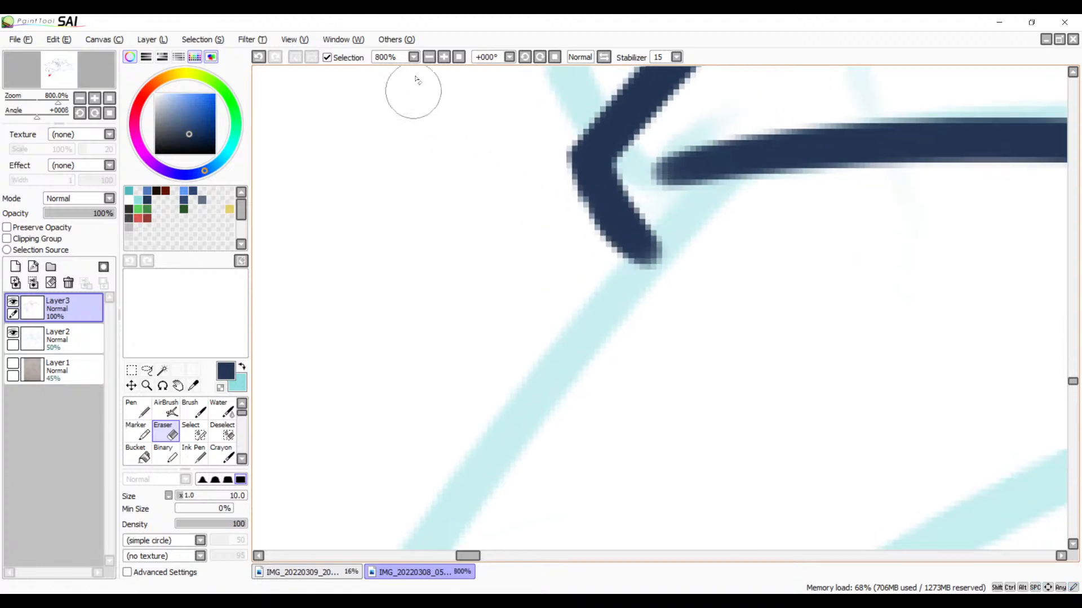
Step: Ink the long outer curve as one Brush stroke from the small corner down along the sketch, redoing it until it fits
click(430, 57)
click(429, 57)
click(430, 57)
click(429, 57)
drag(549, 319, 457, 165)
key(b)
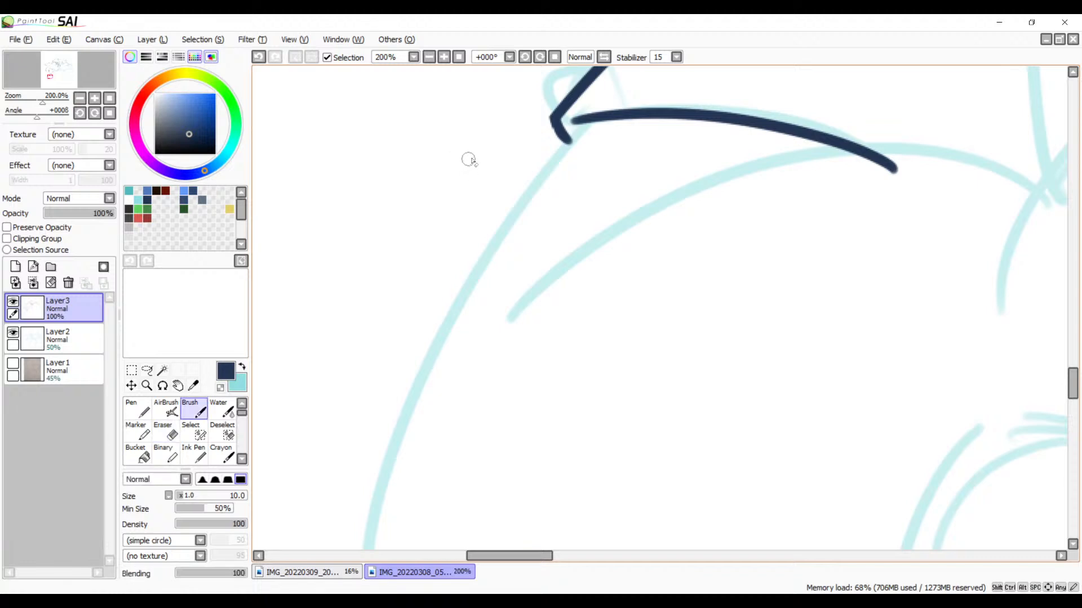
click(429, 57)
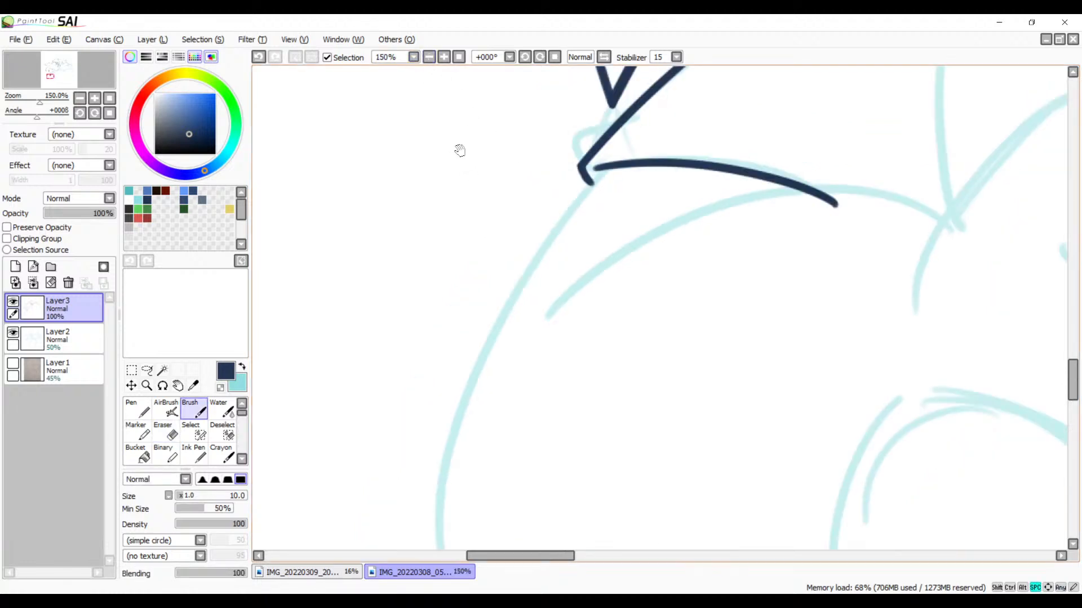
mouse_move(459, 150)
mouse_down()
mouse_move(364, 145)
mouse_move(429, 156)
mouse_up()
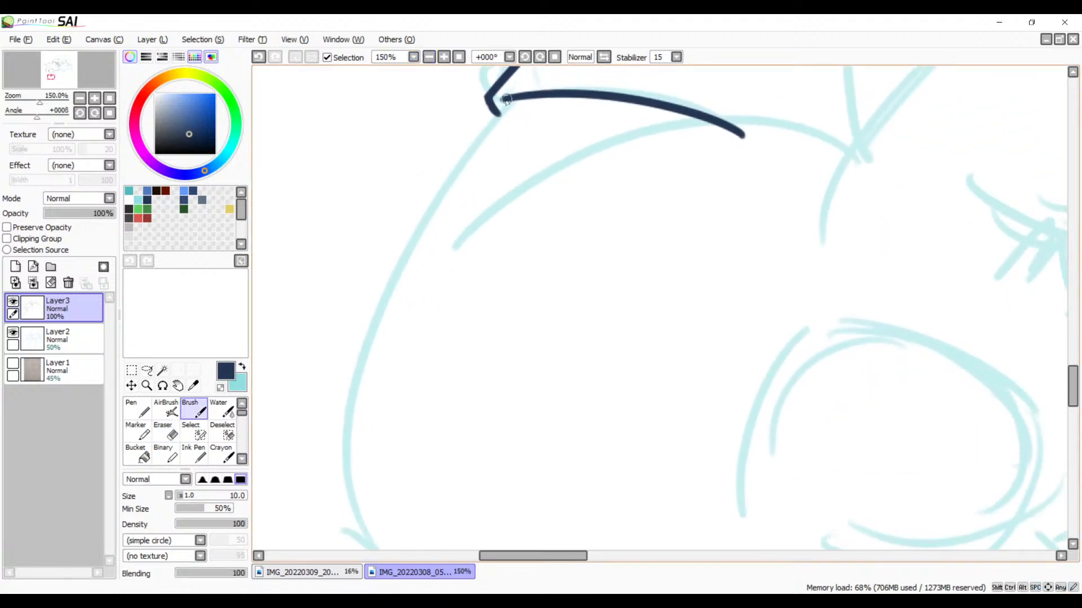
drag(506, 100, 371, 538)
key(ctrl+z)
mouse_move(517, 100)
mouse_down()
mouse_move(394, 261)
mouse_move(358, 541)
mouse_up()
key(ctrl+z)
drag(517, 100, 358, 541)
key(ctrl+z)
mouse_move(516, 98)
mouse_down()
mouse_move(326, 412)
mouse_move(338, 549)
mouse_up()
key(ctrl+z)
drag(520, 94, 369, 550)
Step: Ink the inner arc below the arched line as one Brush stroke, from the sketched V-shaped junction back toward the outer curve
mouse_move(512, 369)
mouse_down()
mouse_move(502, 212)
mouse_move(512, 223)
mouse_up()
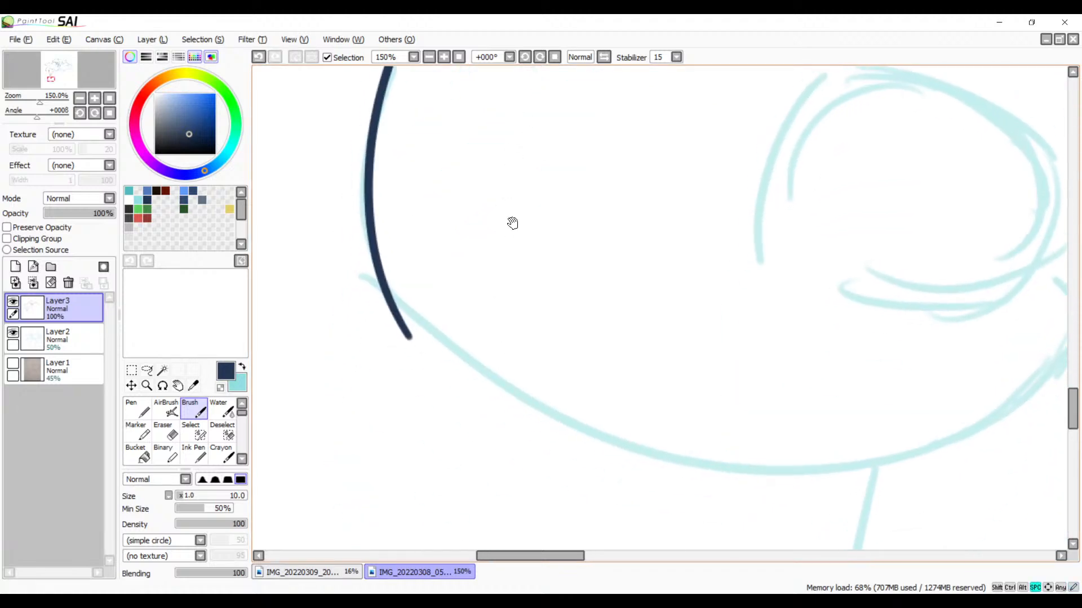
mouse_move(491, 332)
mouse_down()
mouse_move(468, 357)
mouse_move(445, 484)
mouse_up()
drag(524, 338, 469, 504)
drag(517, 242, 504, 319)
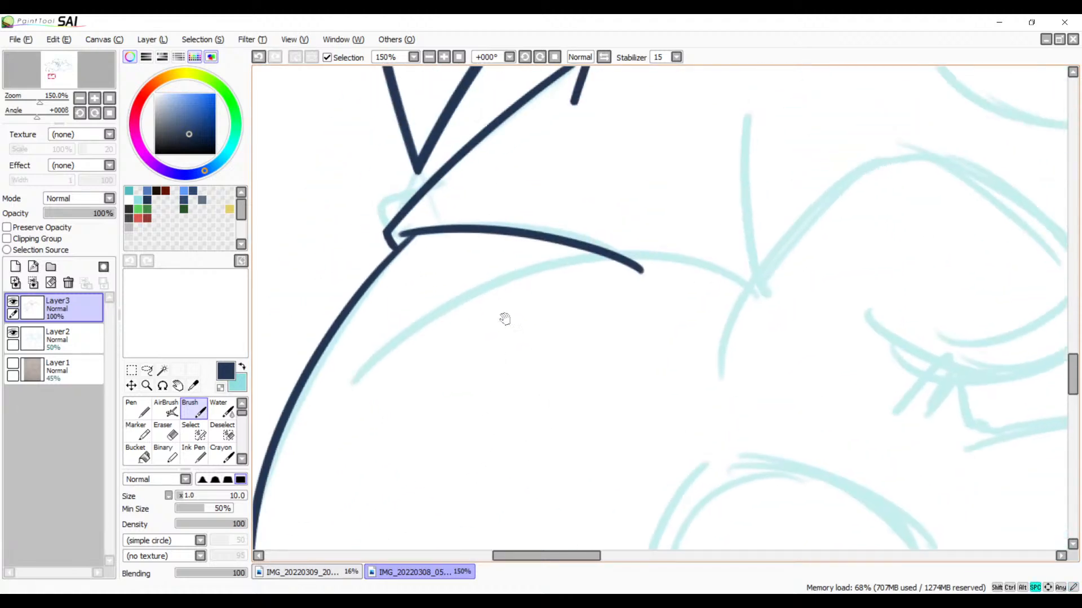
drag(782, 301, 259, 366)
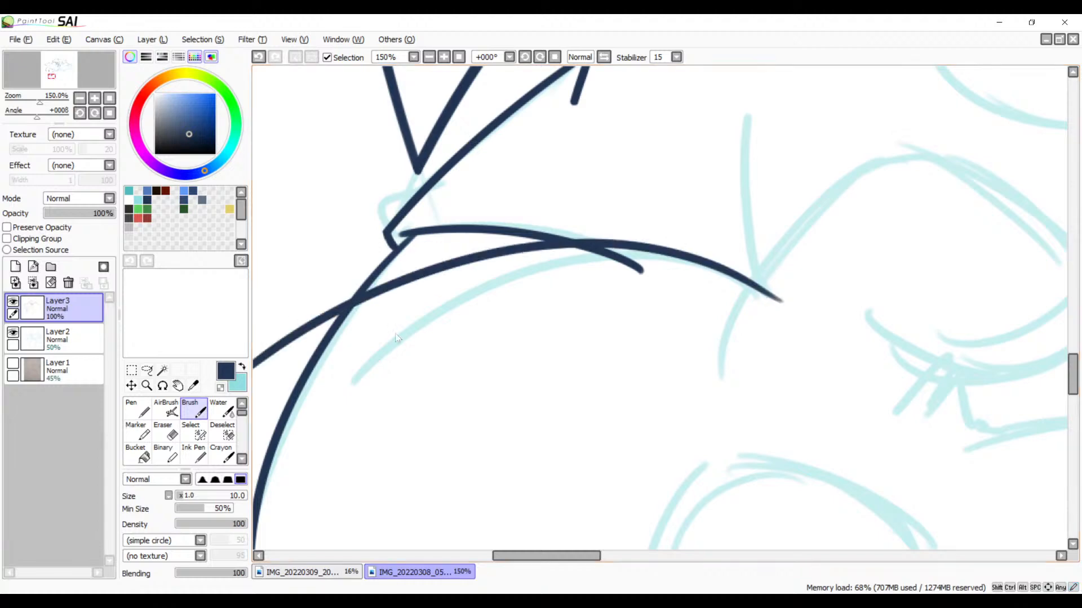
key(ctrl+z)
mouse_move(788, 298)
mouse_down()
mouse_move(732, 277)
mouse_move(330, 426)
mouse_up()
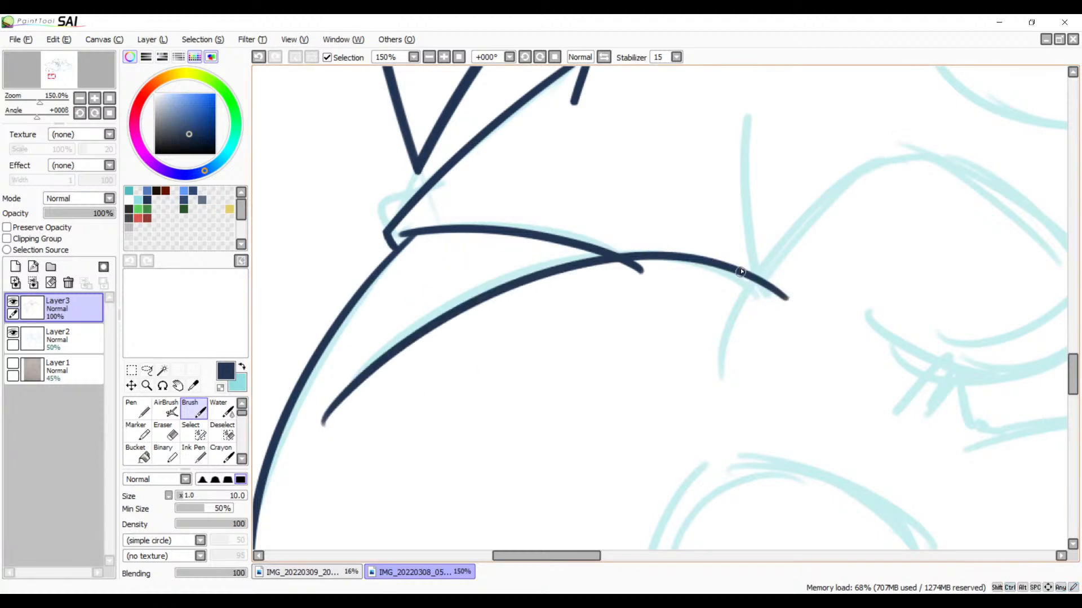
Step: Trim the hooked, tapering tip of the inner arc near the outer curve with the Eraser to leave a clean end
scroll(577, 377, down, 2)
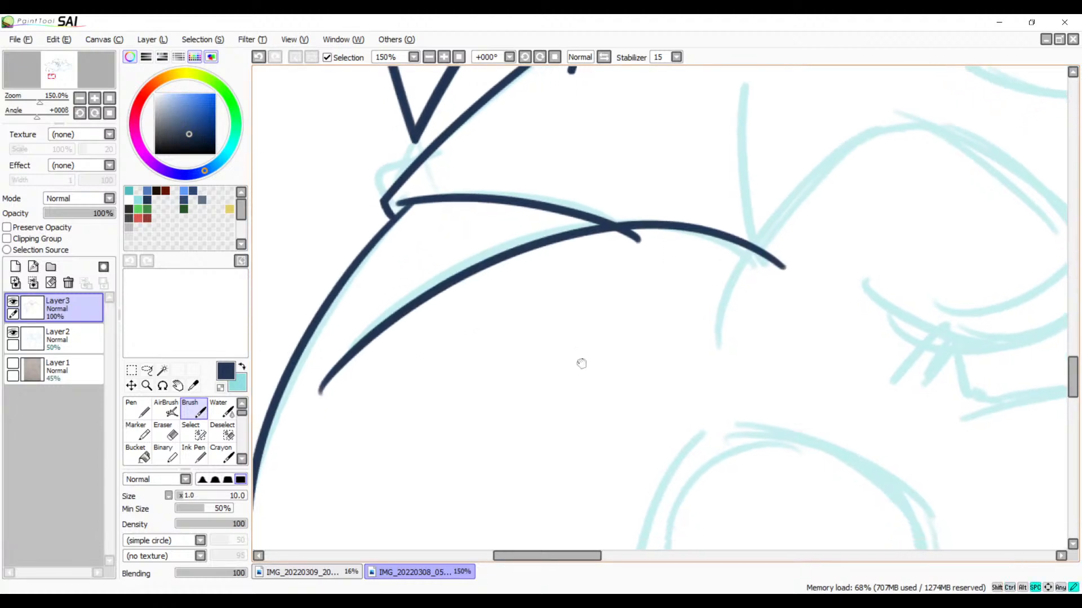
drag(579, 364, 644, 314)
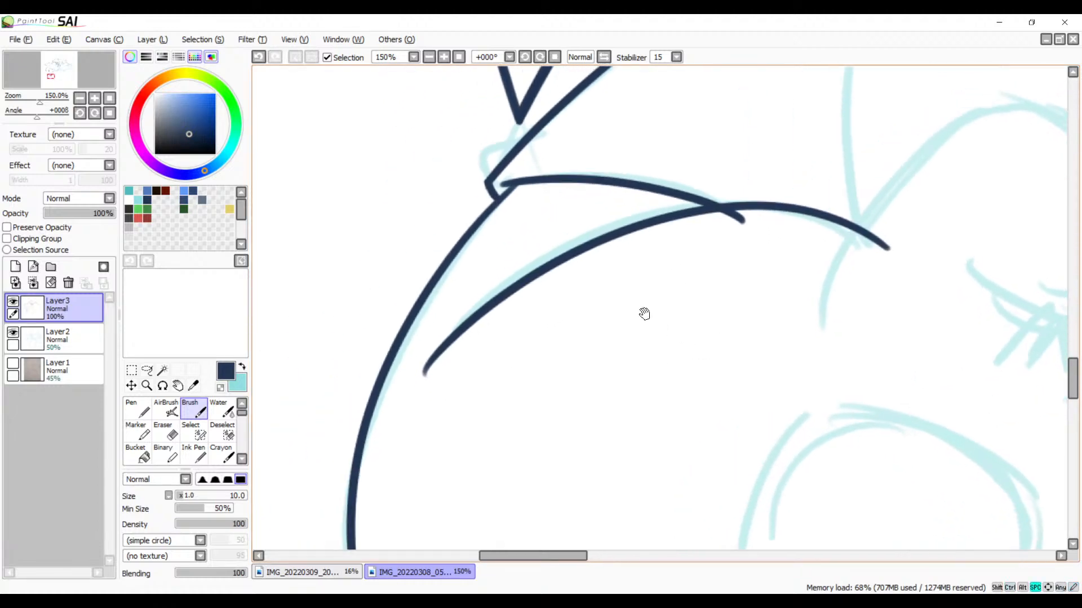
click(447, 57)
click(448, 57)
click(448, 56)
drag(529, 298, 879, 226)
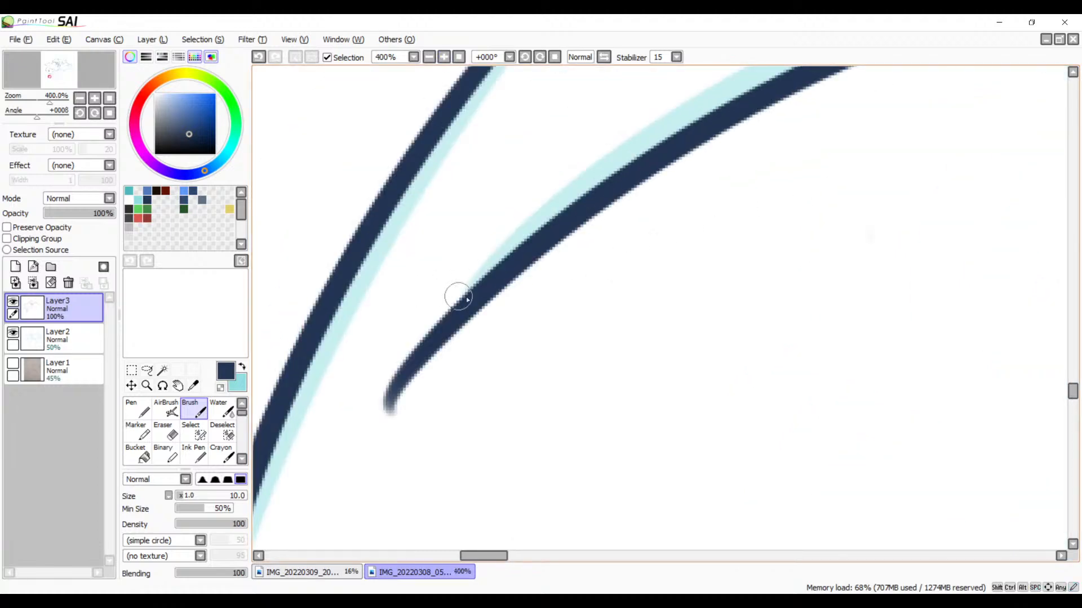
key(e)
drag(411, 343, 449, 367)
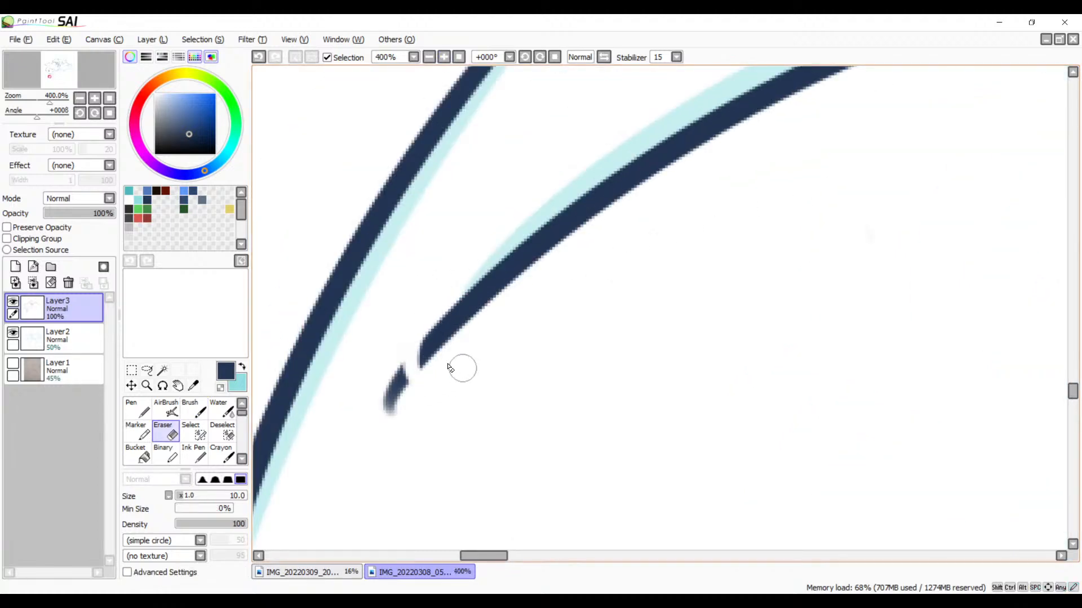
key(ctrl+z)
key(ctrl+z)
mouse_move(413, 326)
mouse_down()
mouse_move(445, 367)
mouse_move(454, 356)
mouse_move(374, 394)
mouse_up()
key(ctrl+z)
key(space)
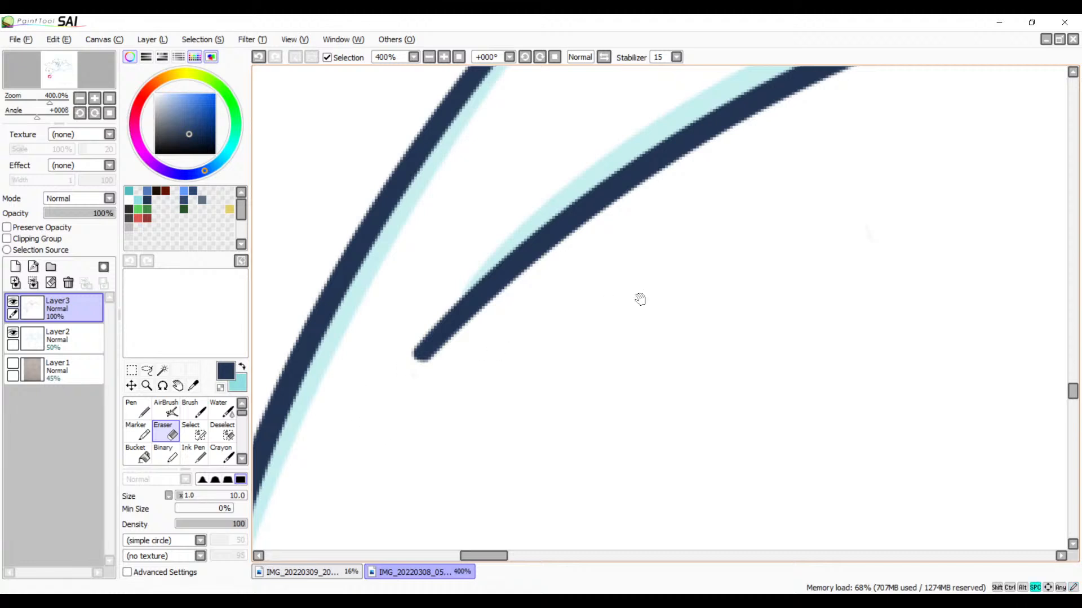
Step: Erase the short stub of the arched line that overshoots its crossing with the inner arc
mouse_move(640, 298)
mouse_down()
mouse_move(432, 369)
mouse_move(608, 304)
mouse_up()
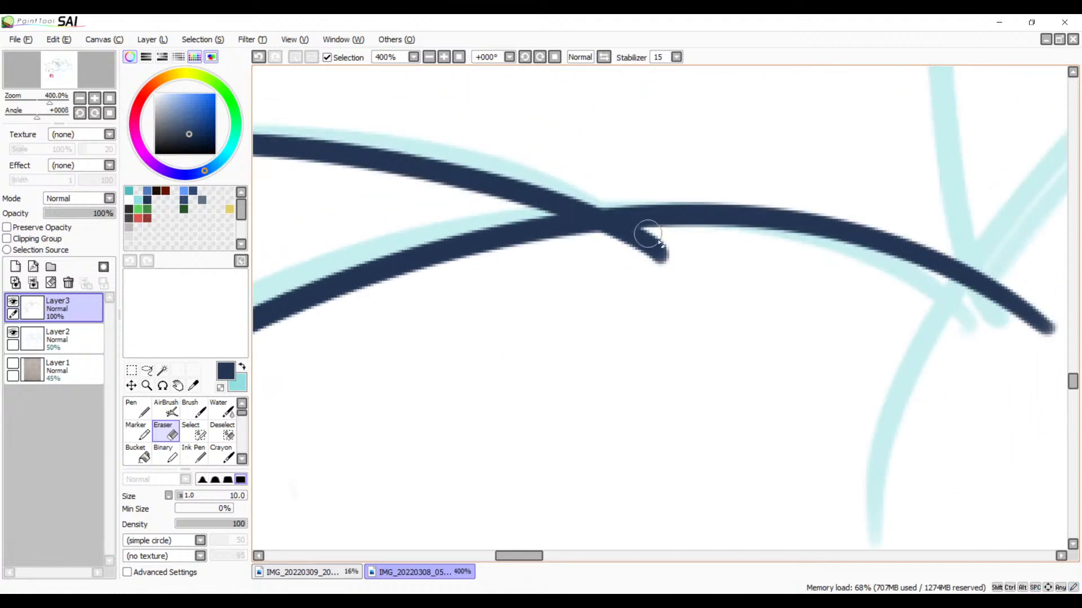
mouse_move(685, 238)
mouse_down()
mouse_move(567, 257)
mouse_move(693, 250)
mouse_move(561, 254)
mouse_move(660, 243)
mouse_move(649, 236)
mouse_move(586, 246)
mouse_move(630, 263)
mouse_move(642, 285)
mouse_up()
drag(676, 324, 569, 285)
click(429, 57)
click(429, 57)
click(429, 57)
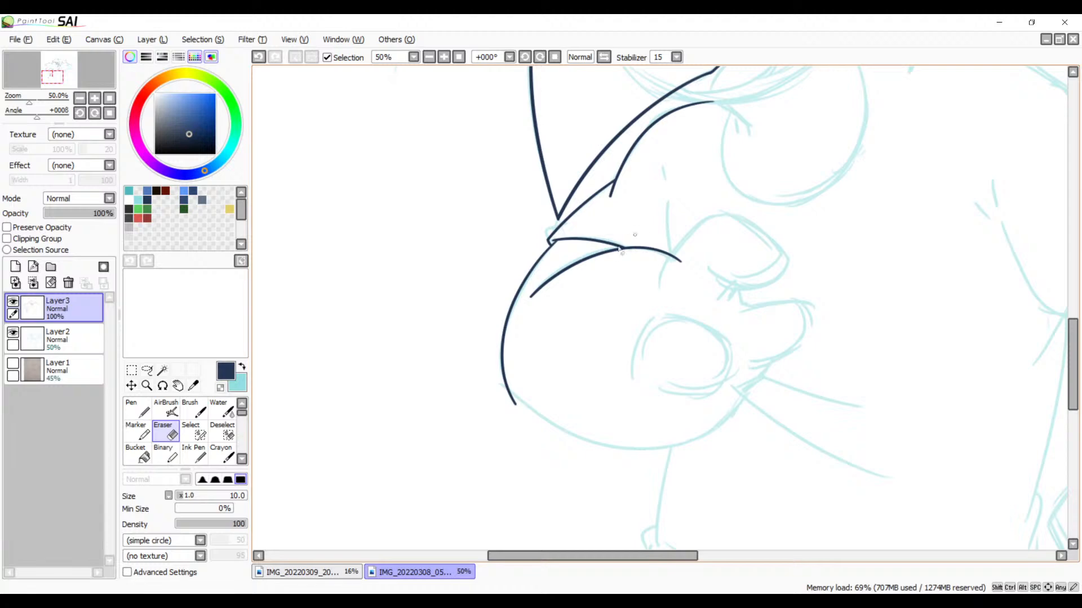
Step: Ink the arch over the small rounded shape beside the inner arc as one Brush stroke crossing that arc's end, redoing it until it fits
key(b)
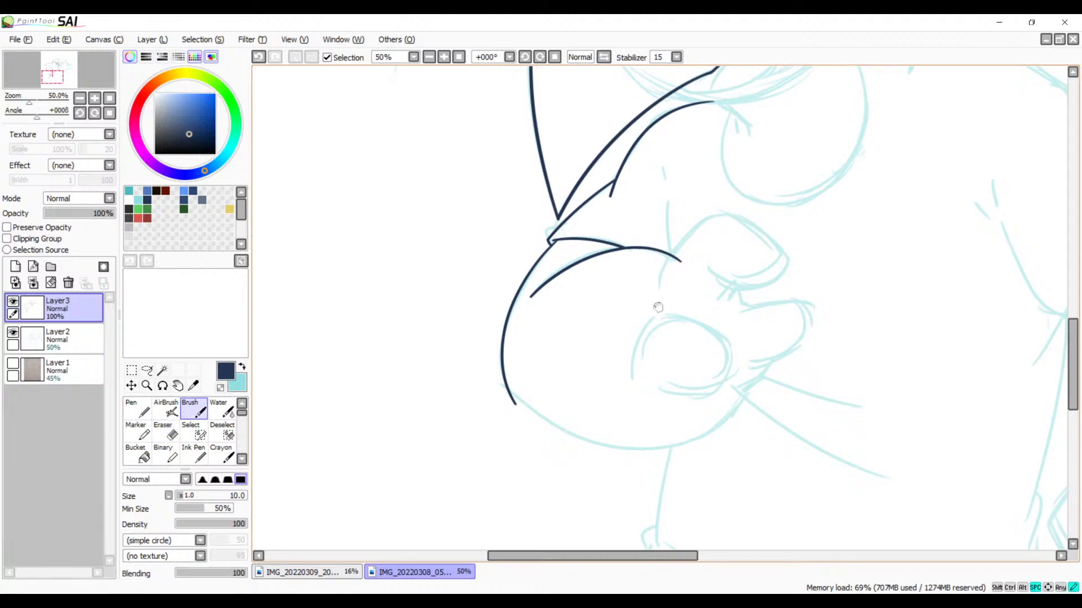
drag(658, 307, 606, 266)
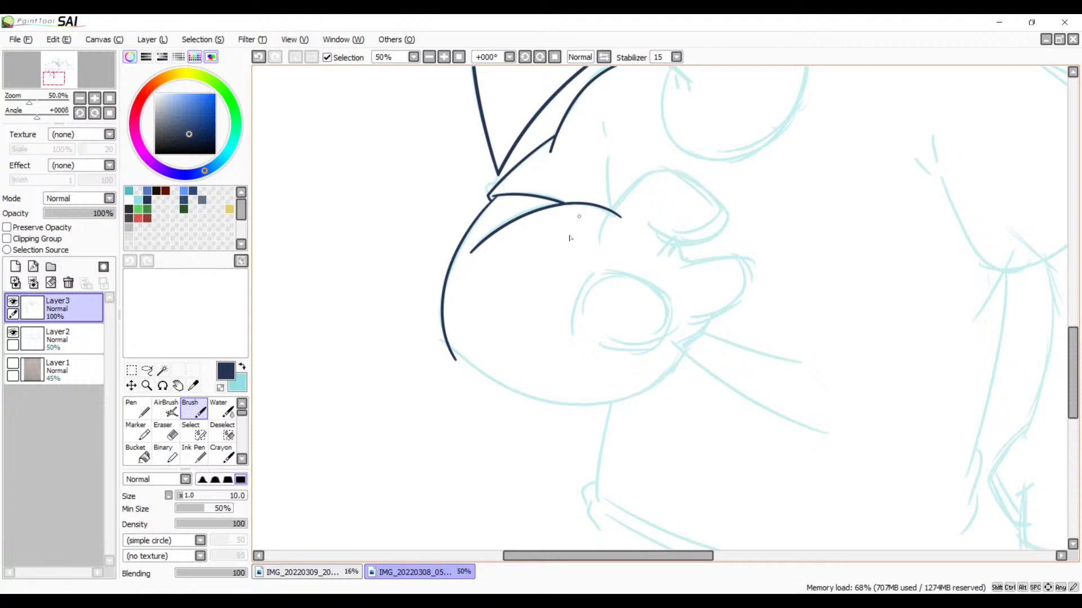
click(445, 61)
click(445, 61)
click(445, 61)
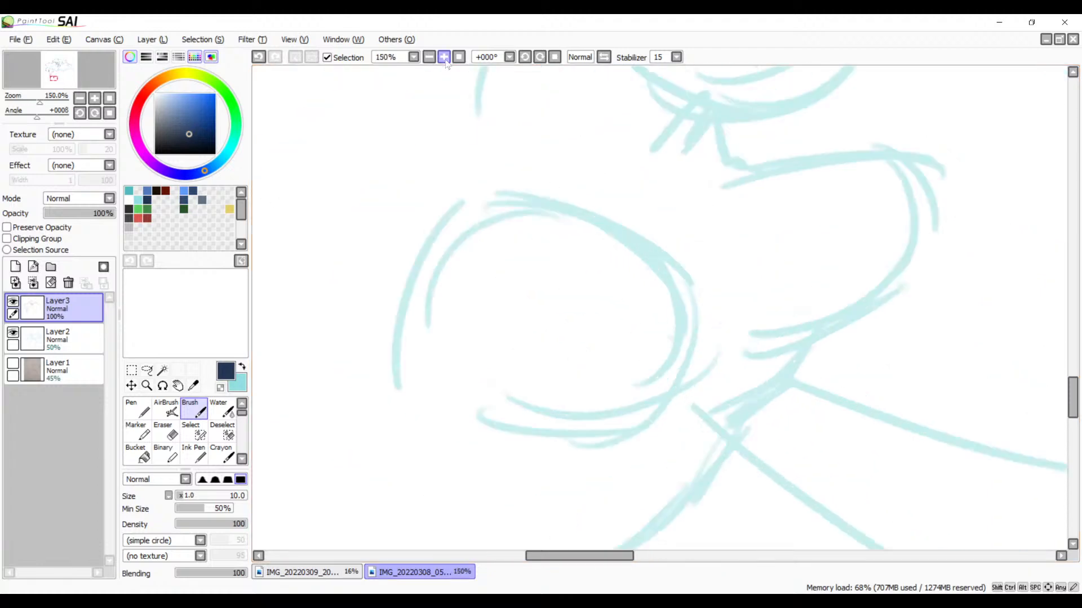
click(445, 61)
key(space)
drag(537, 150, 525, 373)
drag(578, 172, 530, 307)
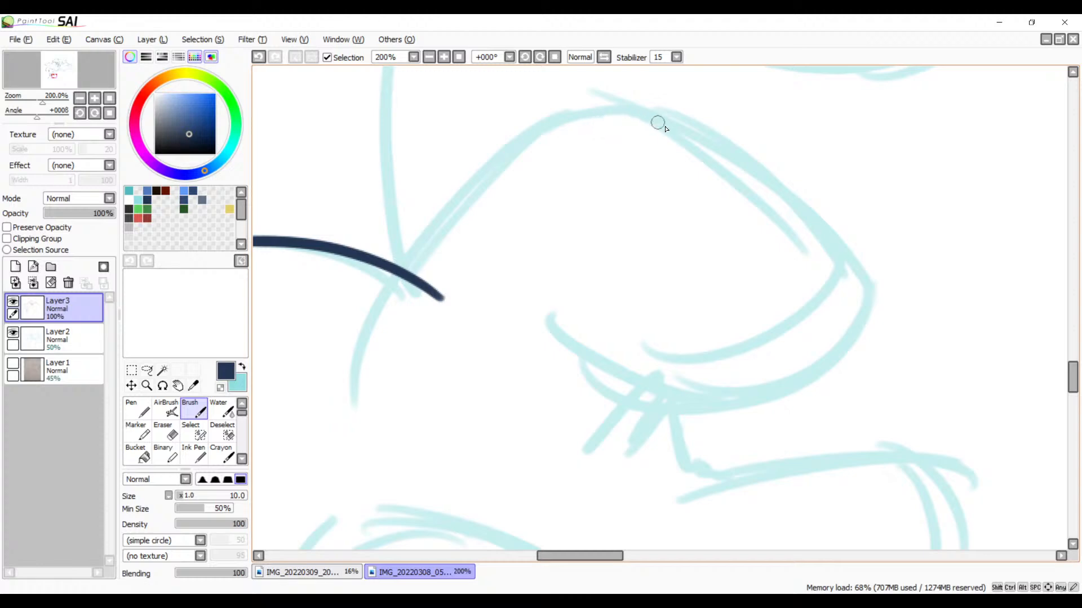
drag(658, 123, 380, 410)
key(ctrl+z)
drag(706, 148, 380, 405)
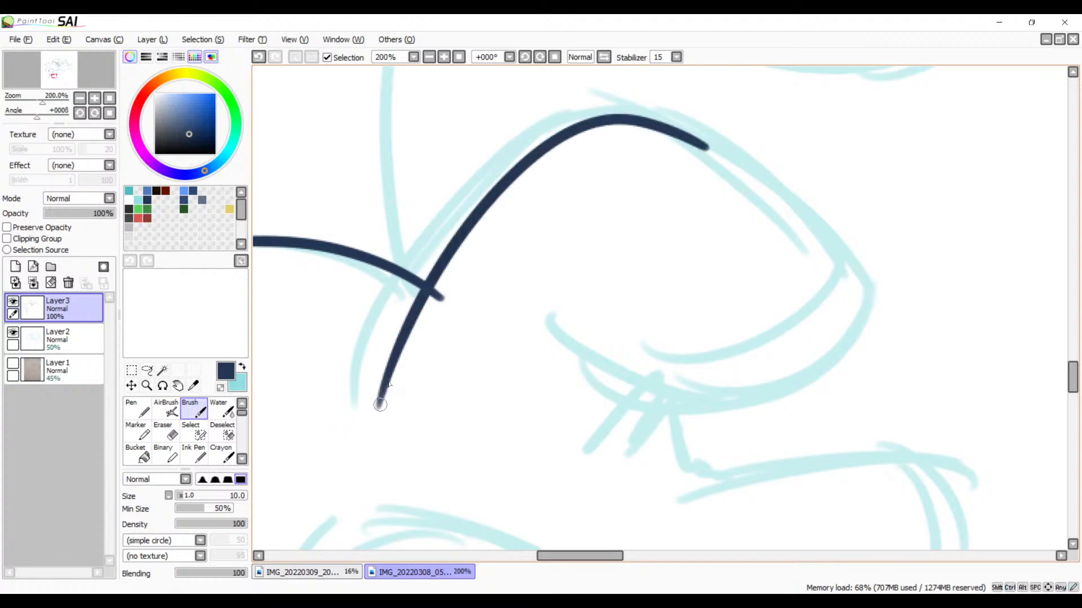
key(ctrl+z)
mouse_move(394, 307)
mouse_down()
mouse_move(466, 212)
mouse_move(924, 276)
mouse_up()
key(ctrl+z)
drag(372, 312, 827, 208)
key(ctrl+z)
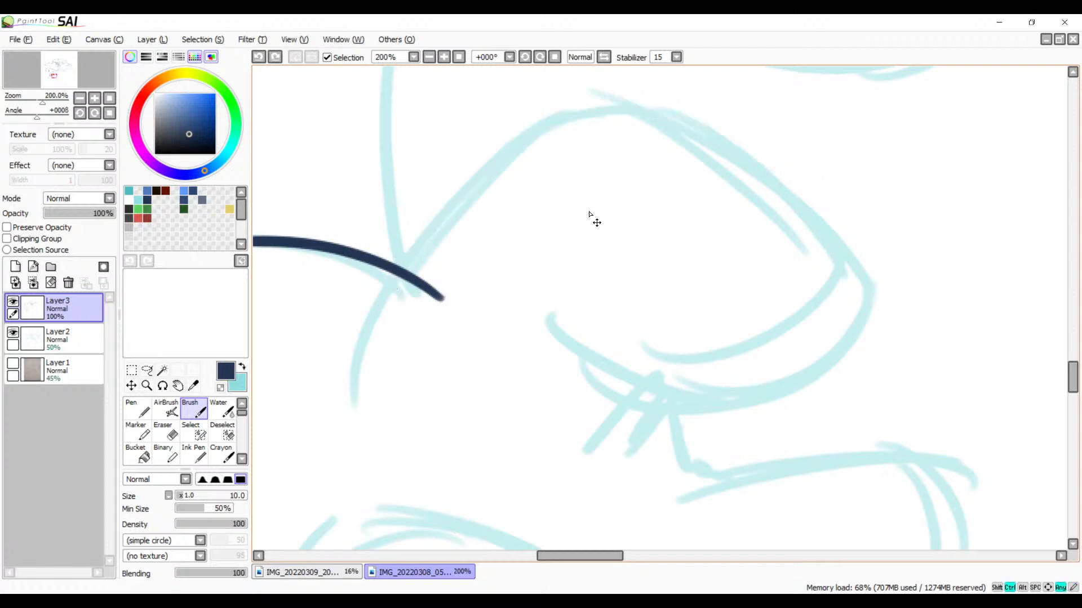
mouse_move(359, 343)
mouse_down()
mouse_move(652, 121)
mouse_move(859, 313)
mouse_up()
key(ctrl+z)
mouse_move(379, 316)
mouse_down()
mouse_move(905, 253)
mouse_move(930, 276)
mouse_up()
key(ctrl+z)
mouse_move(364, 338)
mouse_down()
mouse_move(642, 120)
mouse_move(906, 310)
mouse_up()
key(ctrl+z)
drag(634, 103, 346, 389)
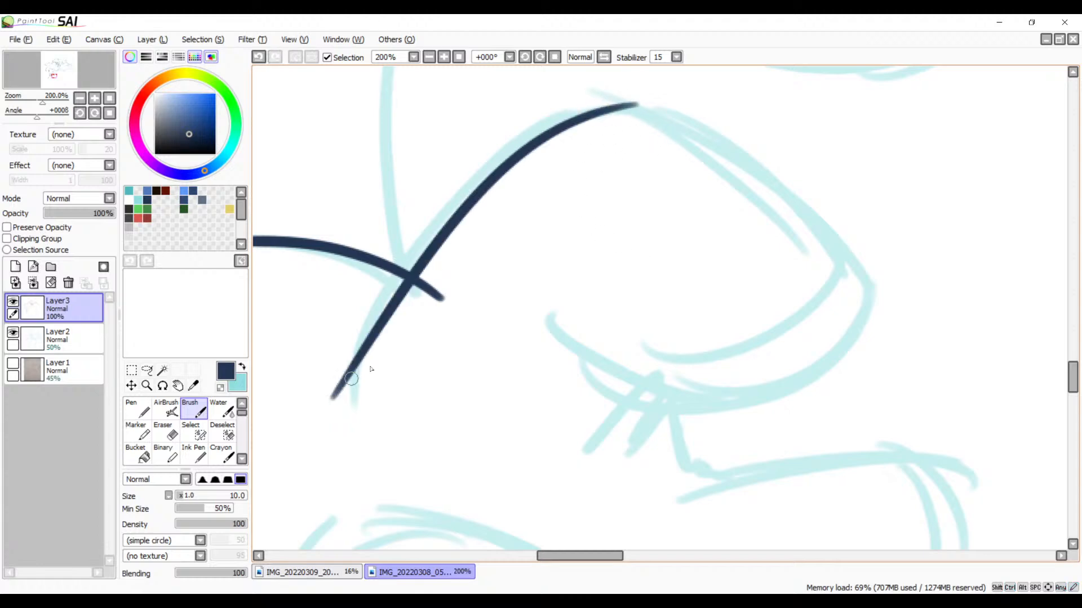
key(ctrl+z)
drag(712, 147, 338, 347)
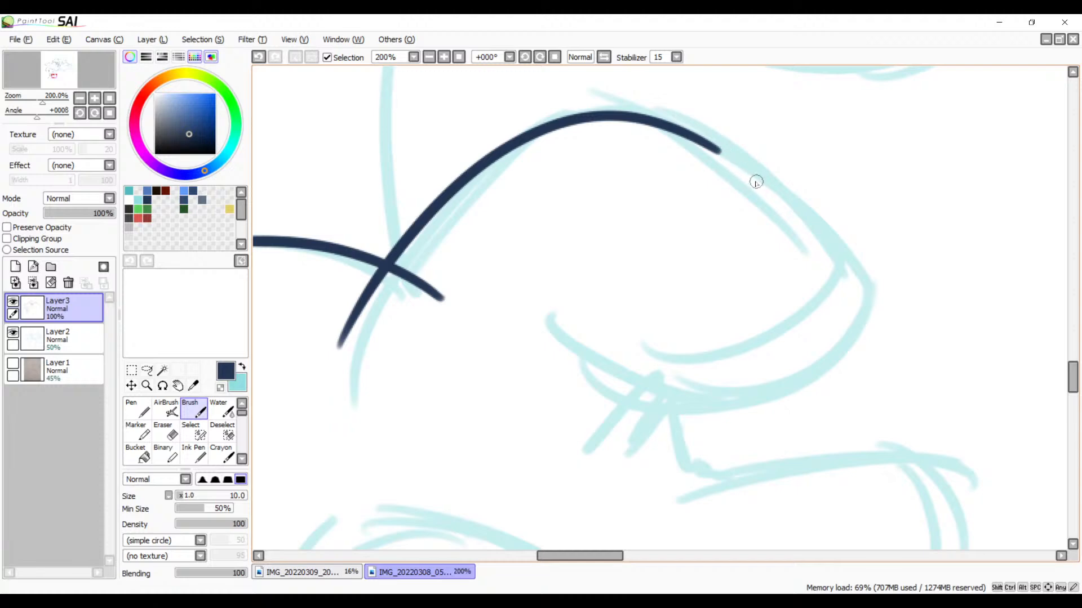
Step: Ink the short curved stroke below the lower rounded shape with the Brush, where the sketched lines cross
click(428, 57)
click(429, 56)
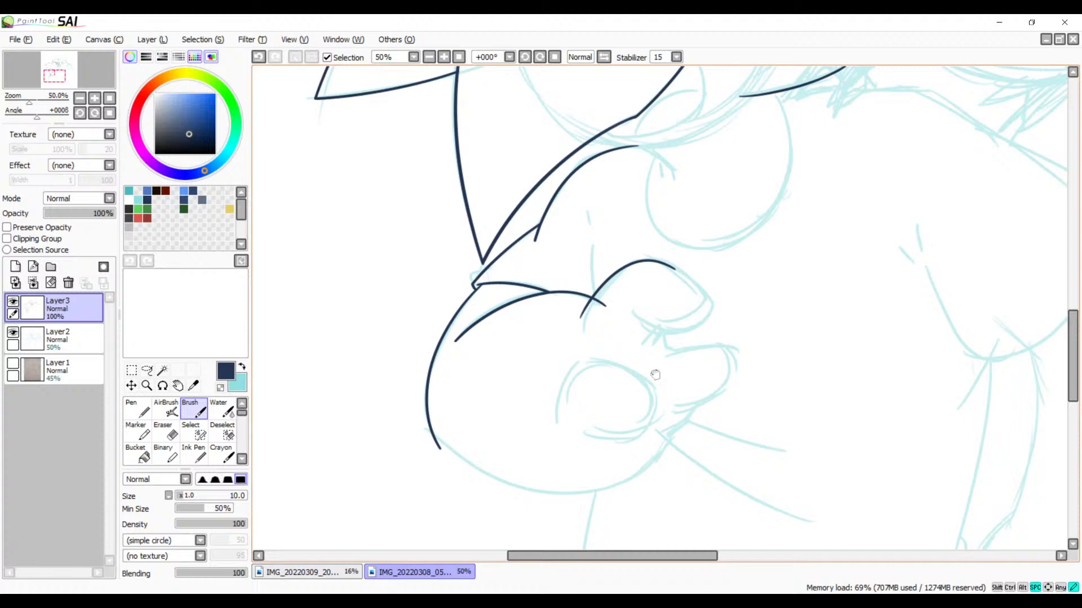
drag(655, 374, 647, 238)
click(443, 57)
click(444, 57)
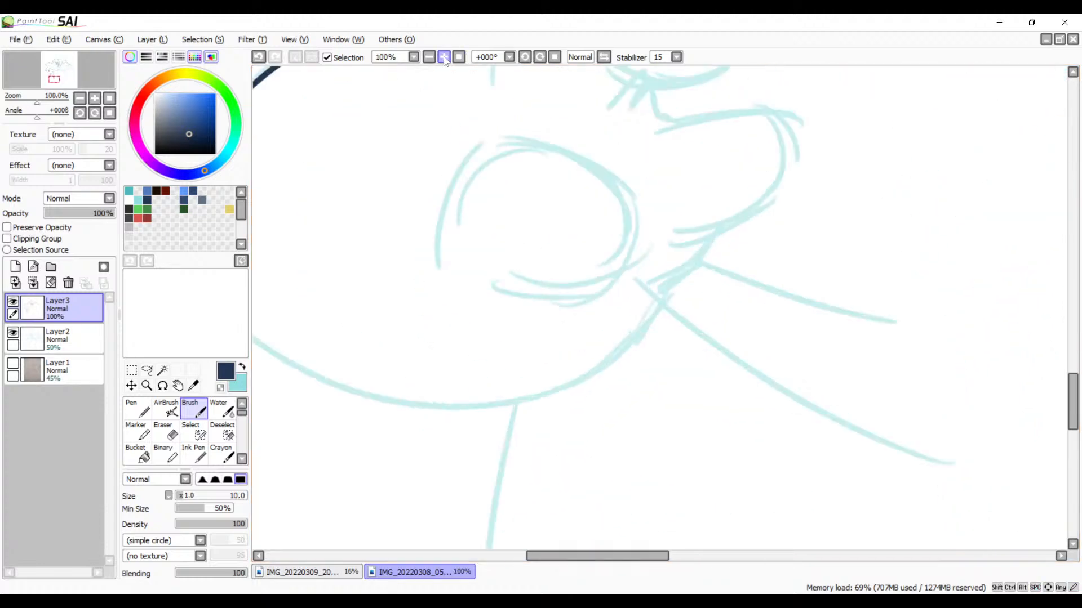
click(444, 57)
mouse_move(745, 234)
mouse_down()
mouse_move(711, 193)
mouse_move(589, 256)
mouse_up()
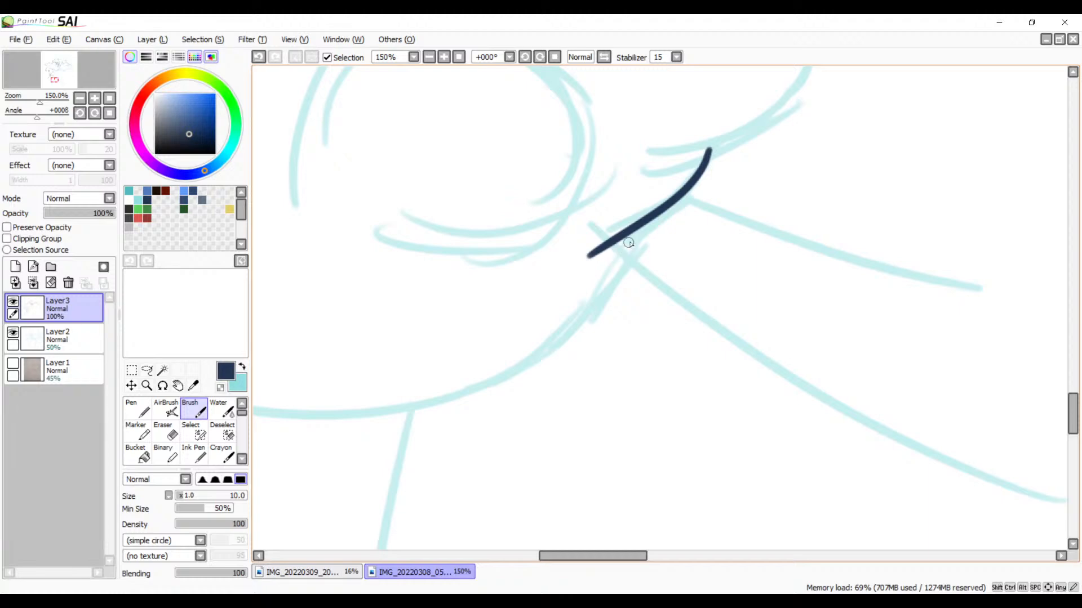
mouse_move(581, 307)
mouse_down()
mouse_move(688, 235)
mouse_move(687, 257)
mouse_up()
drag(739, 176, 332, 397)
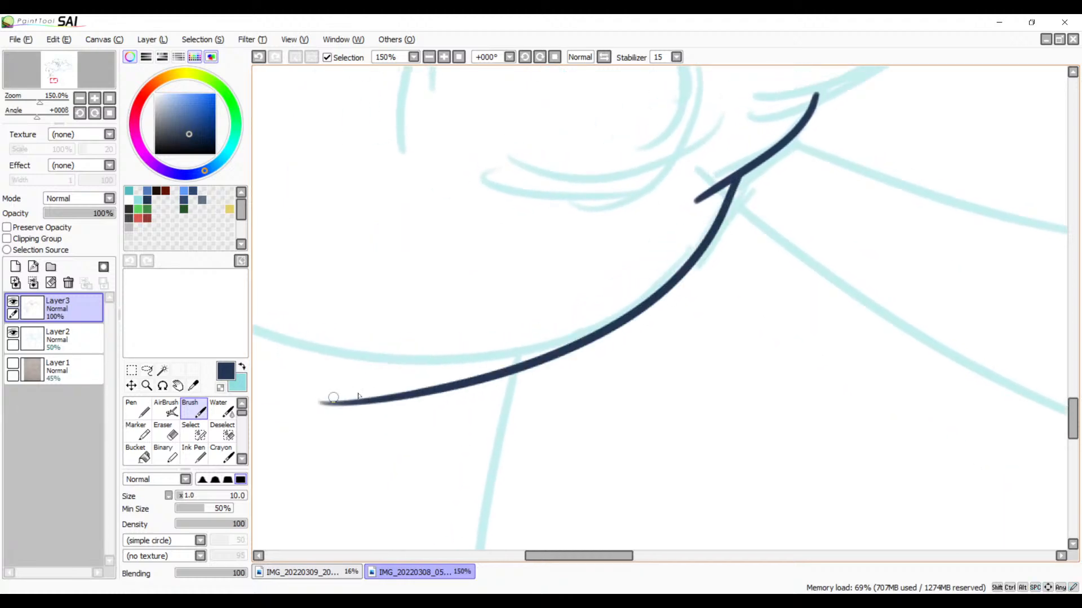
key(ctrl+z)
drag(737, 179, 257, 337)
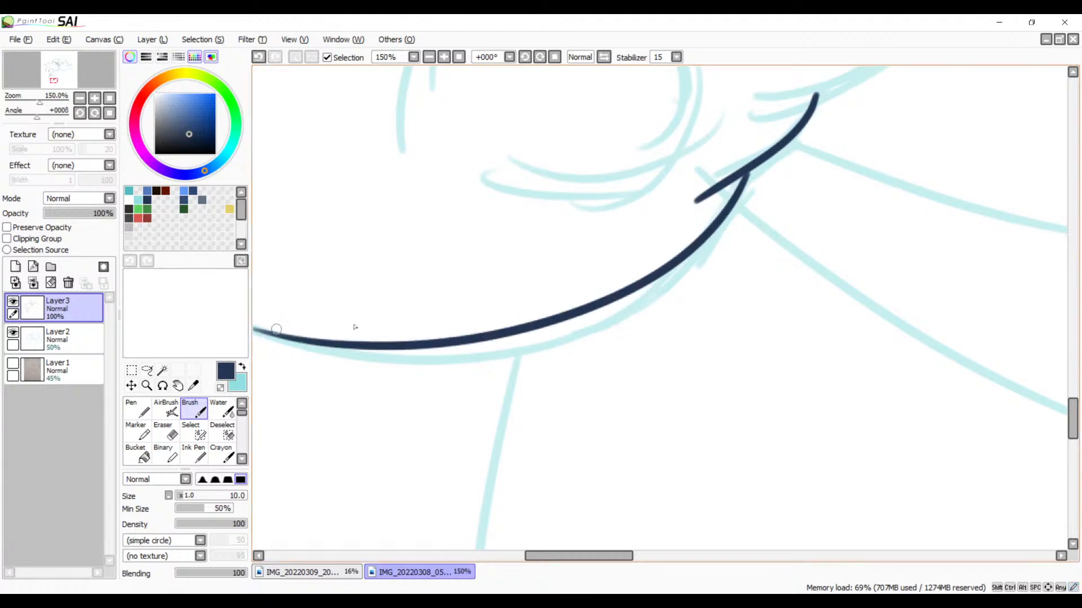
key(ctrl+z)
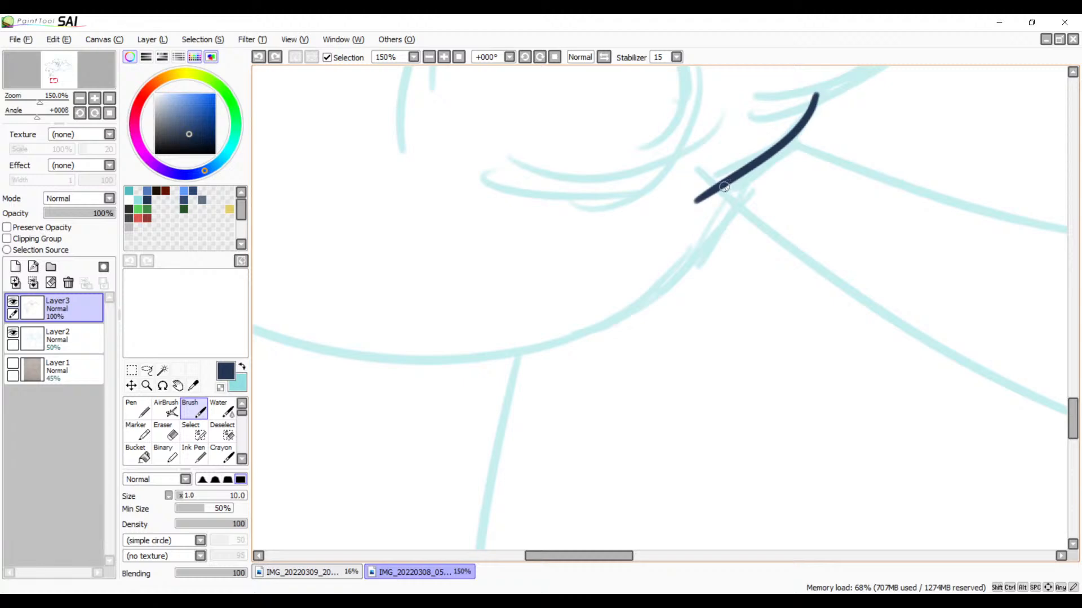
mouse_move(726, 189)
mouse_down()
mouse_move(833, 166)
mouse_move(844, 180)
mouse_up()
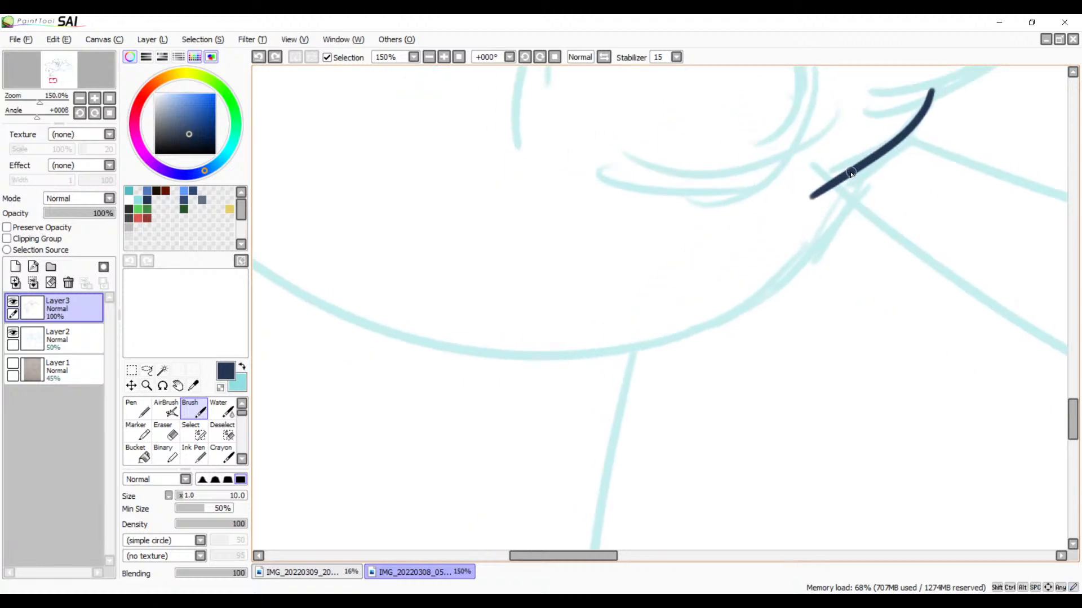
mouse_move(848, 176)
mouse_down()
mouse_move(750, 285)
mouse_move(256, 344)
mouse_up()
key(ctrl+z)
mouse_move(847, 177)
mouse_down()
mouse_move(459, 362)
mouse_move(261, 309)
mouse_up()
key(ctrl+z)
Step: Ink the long bottom curve as one Brush stroke from the outer curve's lower end along the sketch, redoing it until it fits
drag(624, 305, 919, 365)
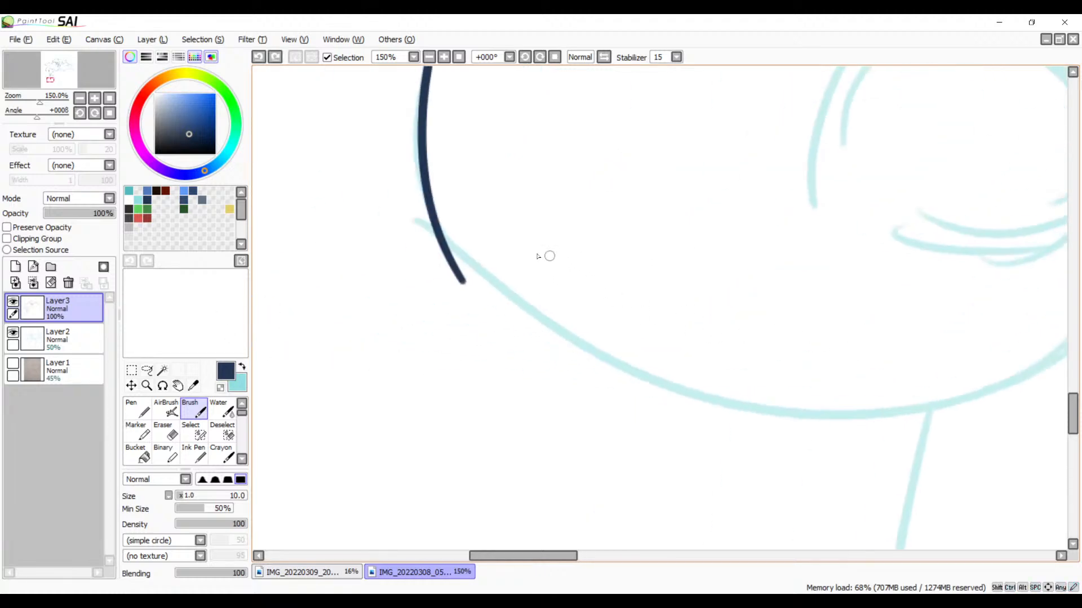
mouse_move(431, 211)
mouse_down()
mouse_move(697, 401)
mouse_move(978, 399)
mouse_up()
key(ctrl+z)
drag(428, 201, 986, 415)
key(ctrl+z)
mouse_move(432, 208)
mouse_down()
mouse_move(740, 419)
mouse_move(1057, 413)
mouse_up()
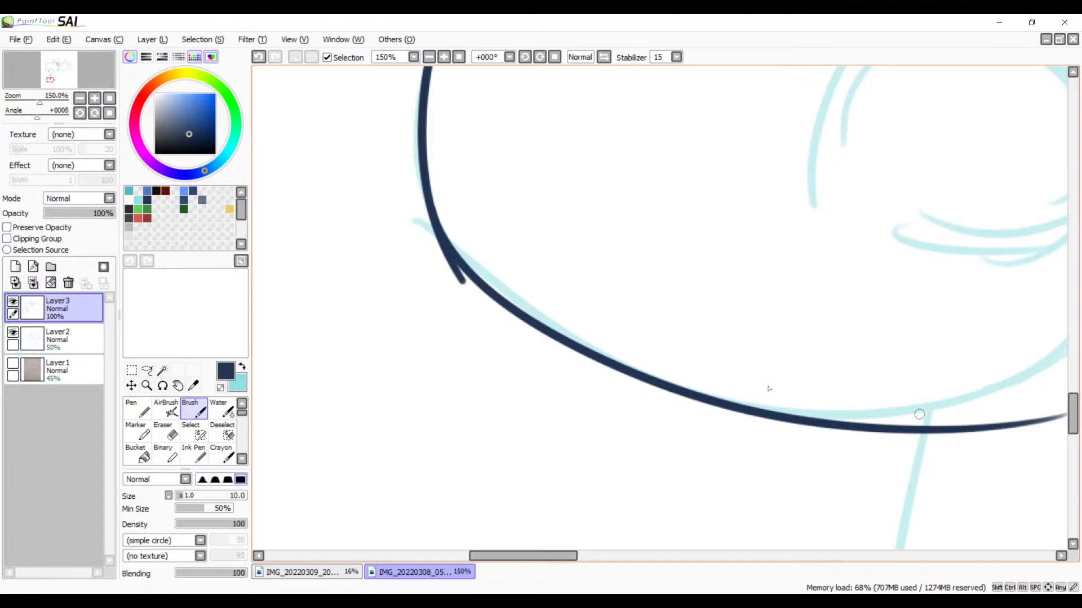
key(ctrl+z)
drag(503, 240, 397, 261)
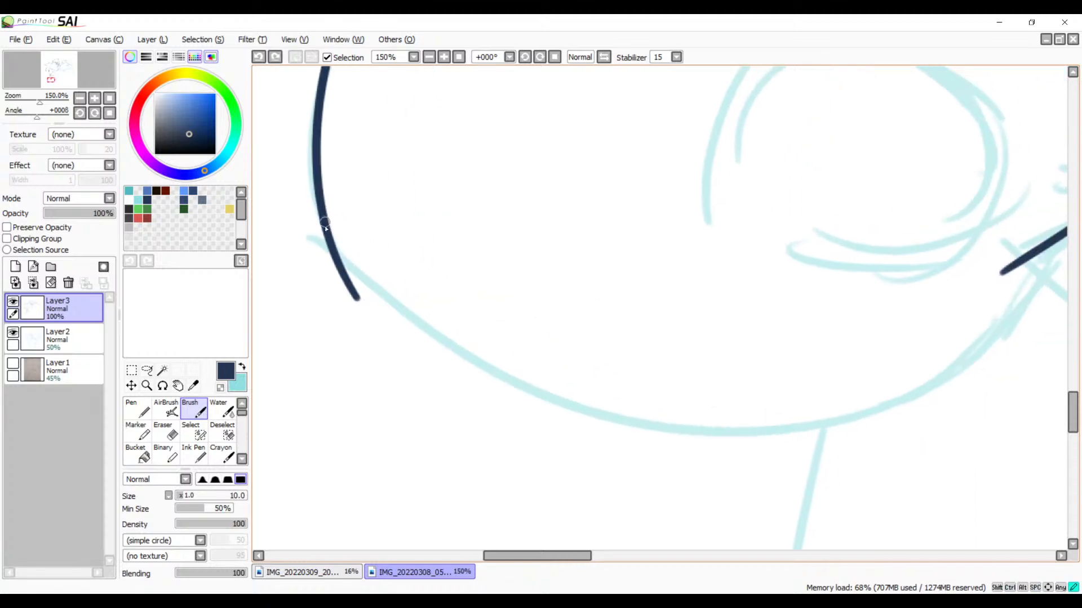
mouse_move(325, 227)
mouse_down()
mouse_move(491, 347)
mouse_move(944, 345)
mouse_up()
key(ctrl+z)
mouse_move(326, 225)
mouse_down()
mouse_move(665, 434)
mouse_move(970, 380)
mouse_up()
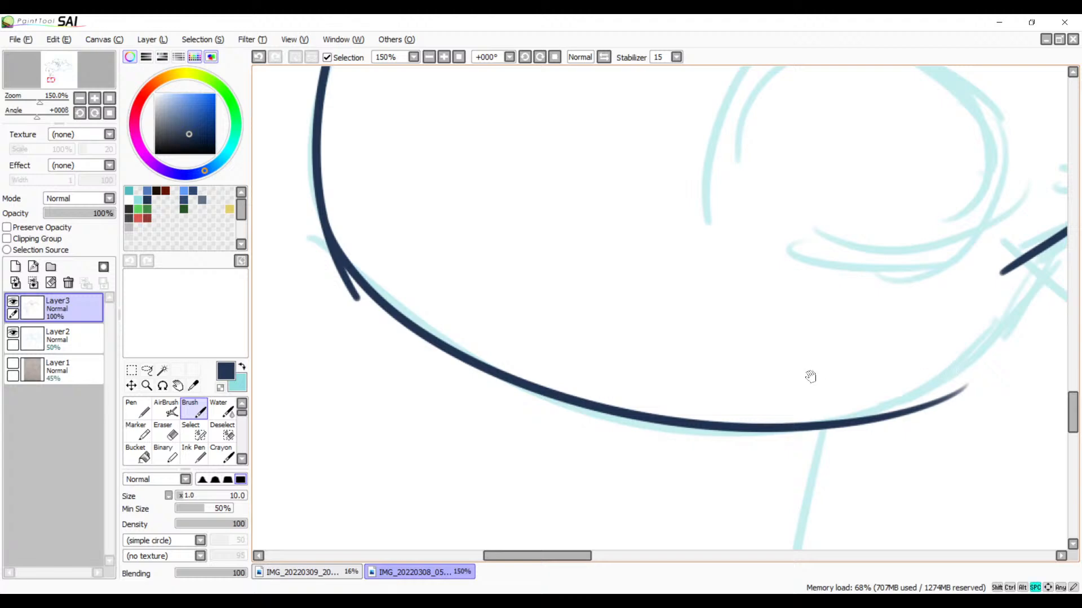
Step: Ink the connecting curve from the short curved stroke down into the bottom curve with the Brush, redoing it until both lines merge smoothly
mouse_move(810, 376)
mouse_down()
mouse_move(607, 435)
mouse_move(820, 367)
mouse_move(715, 410)
mouse_move(713, 332)
mouse_up()
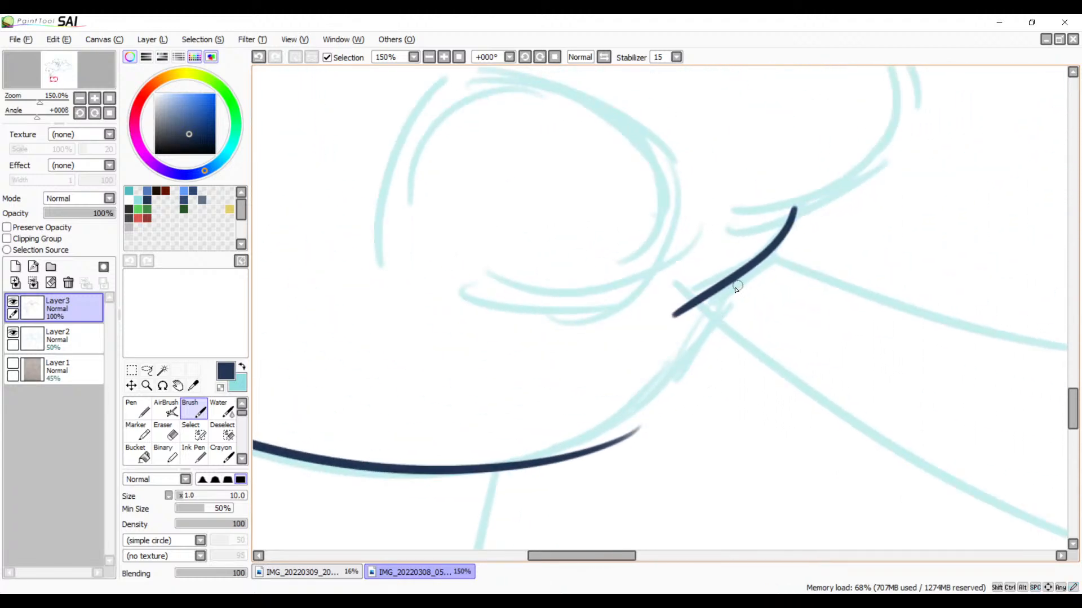
drag(731, 284, 501, 476)
key(ctrl+z)
drag(729, 284, 517, 466)
key(ctrl+z)
drag(721, 287, 446, 465)
key(ctrl+z)
drag(735, 282, 672, 348)
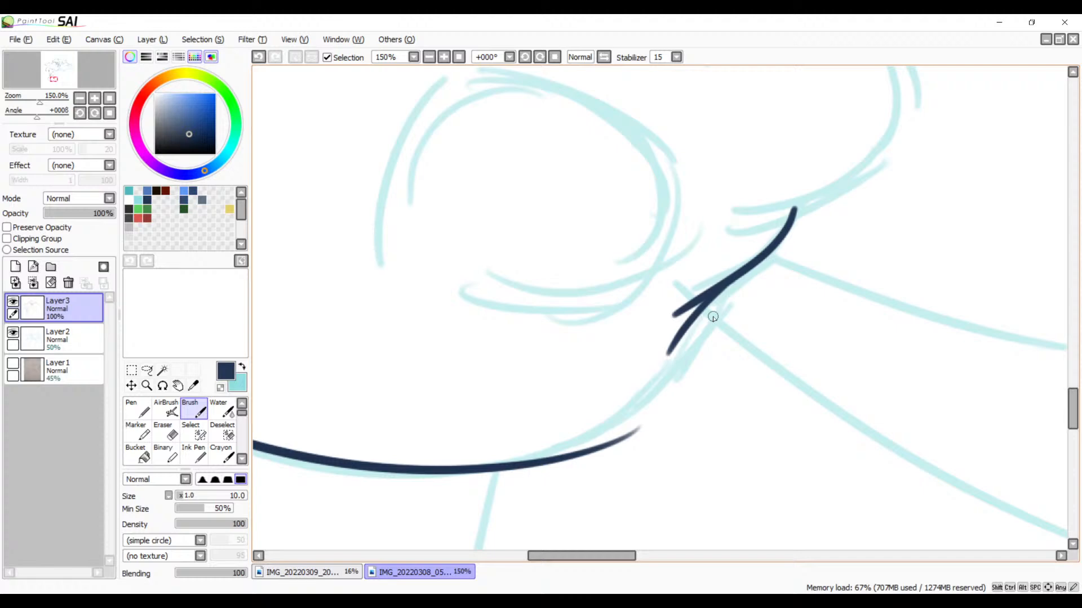
key(ctrl+z)
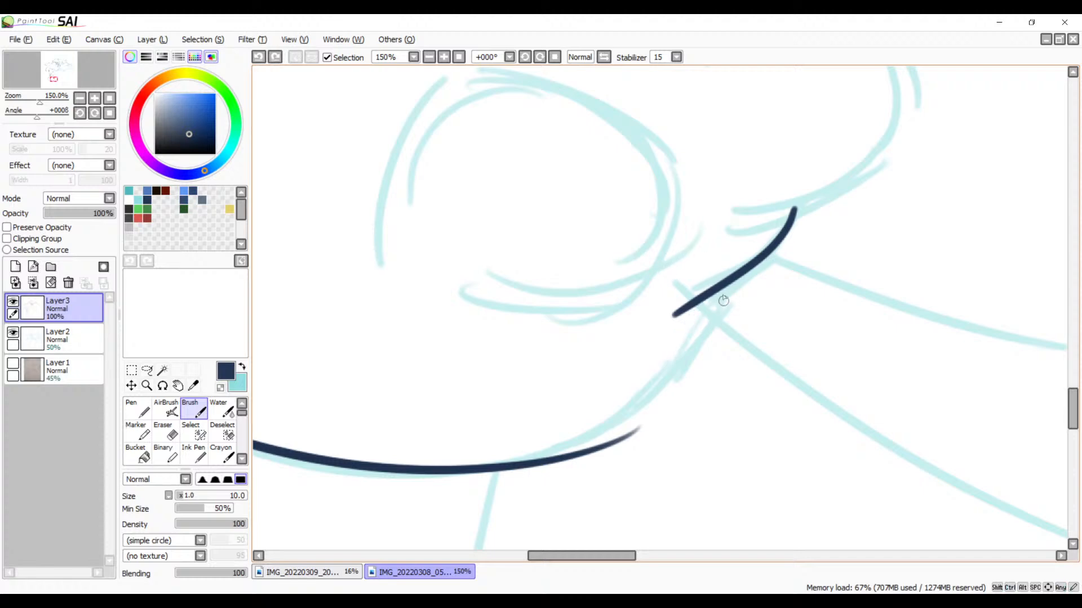
mouse_move(721, 287)
mouse_down()
mouse_move(611, 422)
mouse_move(480, 462)
mouse_up()
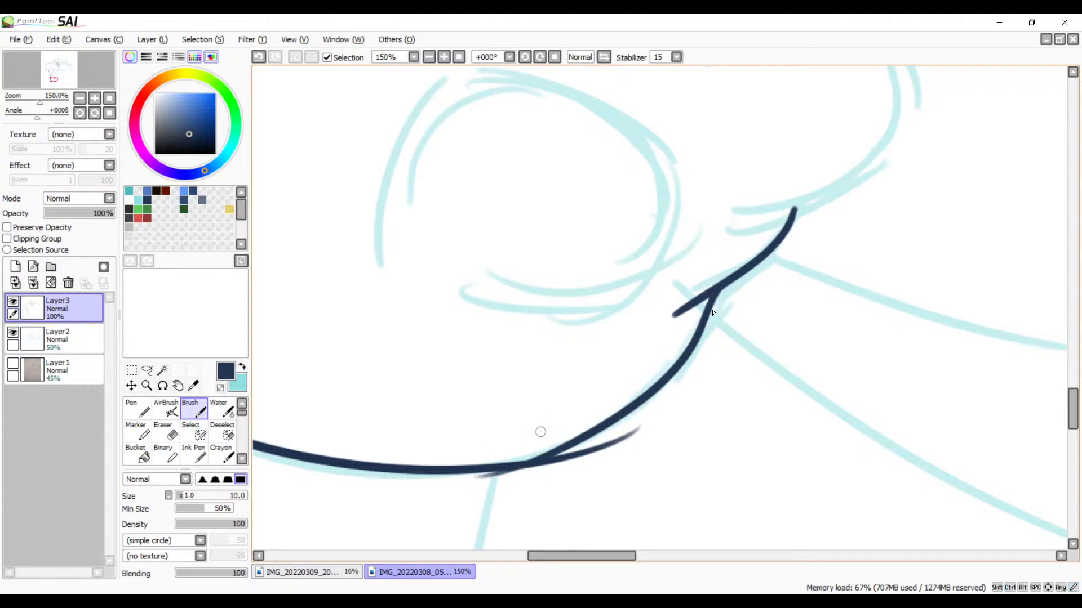
key(ctrl+z)
mouse_move(716, 289)
mouse_down()
mouse_move(671, 350)
mouse_move(468, 464)
mouse_up()
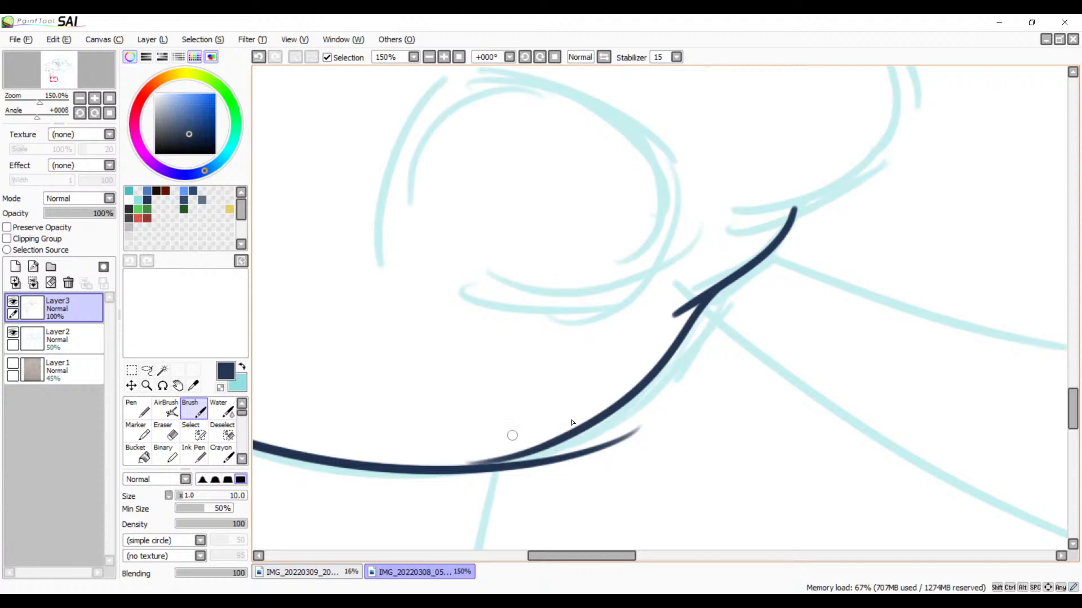
key(ctrl+z)
mouse_move(726, 288)
mouse_down()
mouse_move(656, 399)
mouse_move(497, 462)
mouse_move(598, 425)
mouse_up()
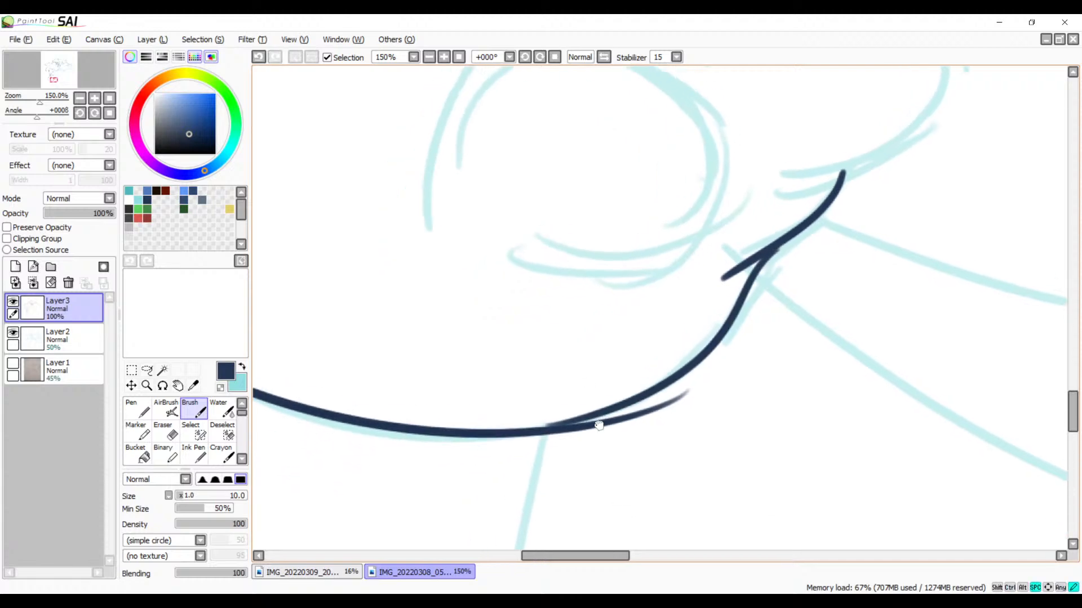
key(ctrl+z)
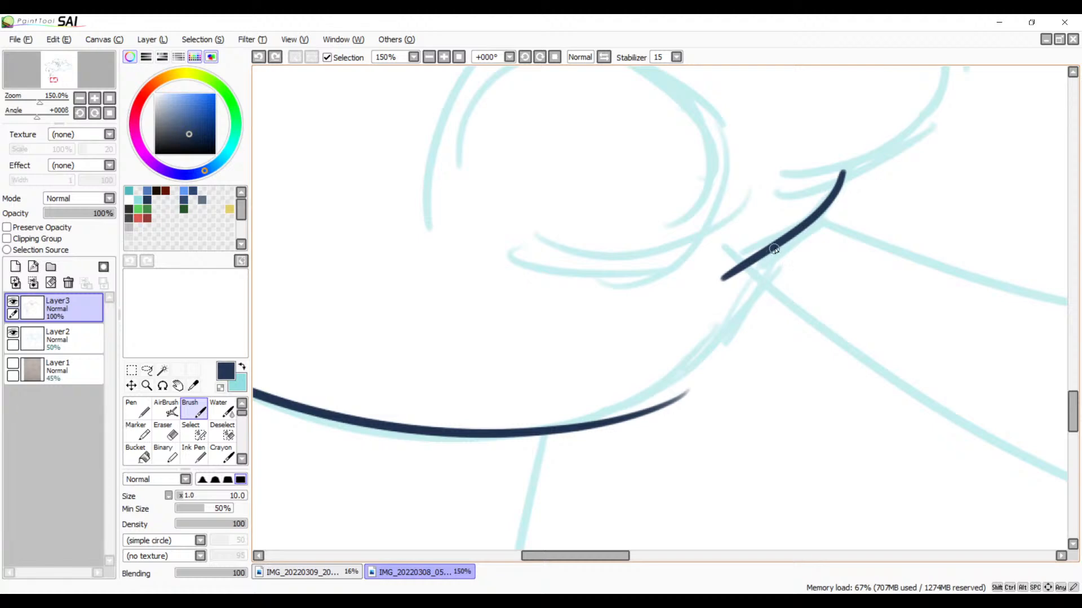
mouse_move(774, 249)
mouse_down()
mouse_move(698, 361)
mouse_move(498, 432)
mouse_up()
key(ctrl+z)
mouse_move(765, 249)
mouse_down()
mouse_move(731, 289)
mouse_move(522, 431)
mouse_move(489, 430)
mouse_up()
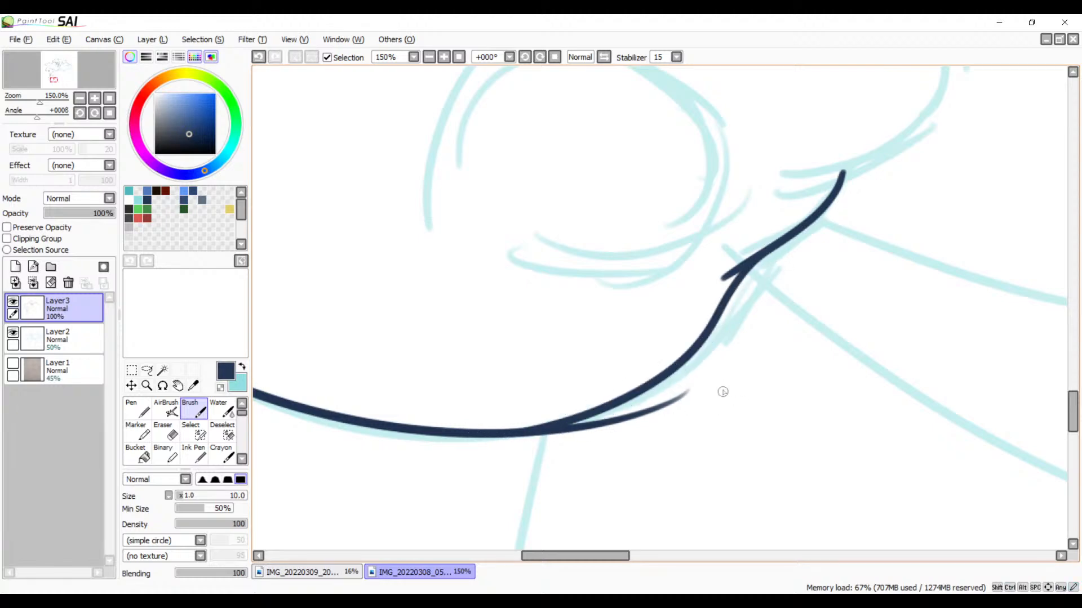
Step: Erase the bottom curve's tapering tip below the connecting curve and smooth the lower edge of the join
drag(719, 388, 871, 287)
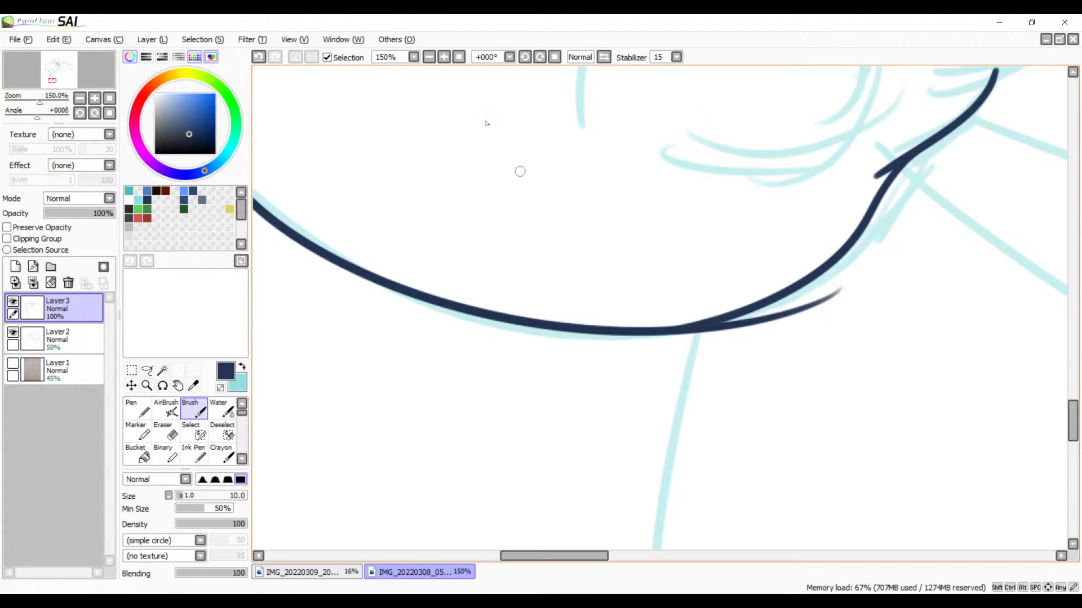
click(449, 61)
click(449, 61)
click(449, 60)
drag(1002, 253, 684, 250)
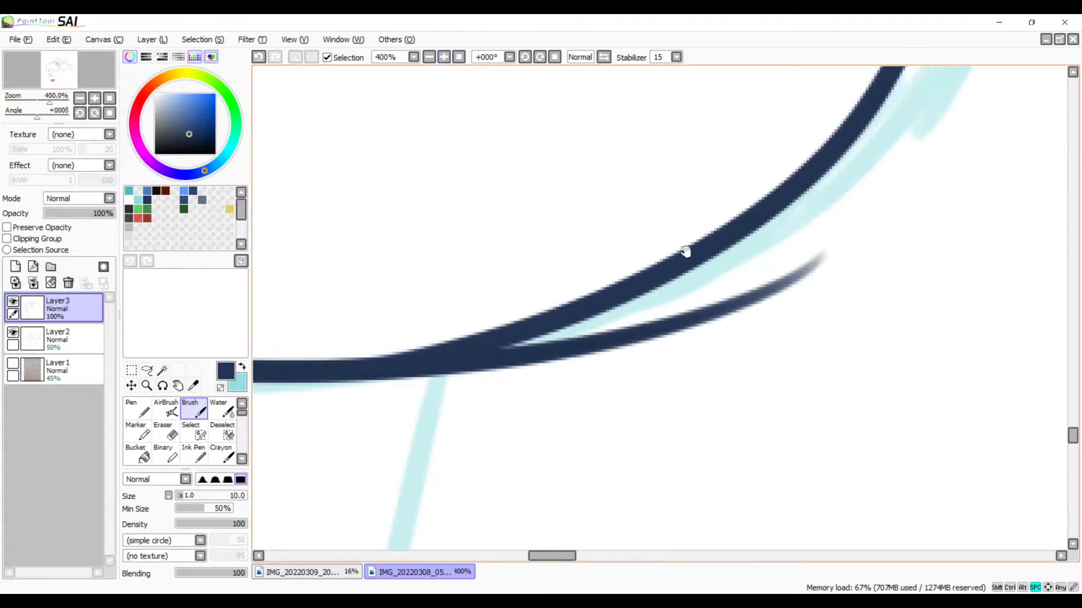
key(e)
mouse_move(829, 255)
mouse_down()
mouse_move(720, 313)
mouse_move(552, 354)
mouse_move(720, 302)
mouse_move(528, 363)
mouse_move(581, 340)
mouse_move(606, 333)
mouse_move(474, 385)
mouse_move(577, 338)
mouse_move(394, 401)
mouse_up()
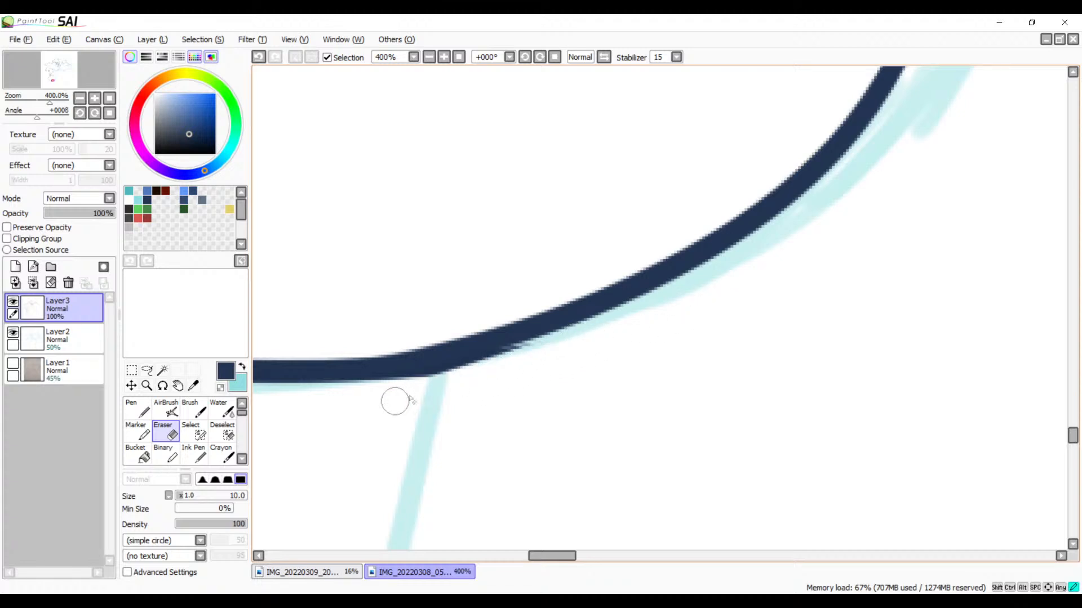
mouse_move(564, 342)
mouse_down()
mouse_move(353, 405)
mouse_move(545, 351)
mouse_move(366, 399)
mouse_up()
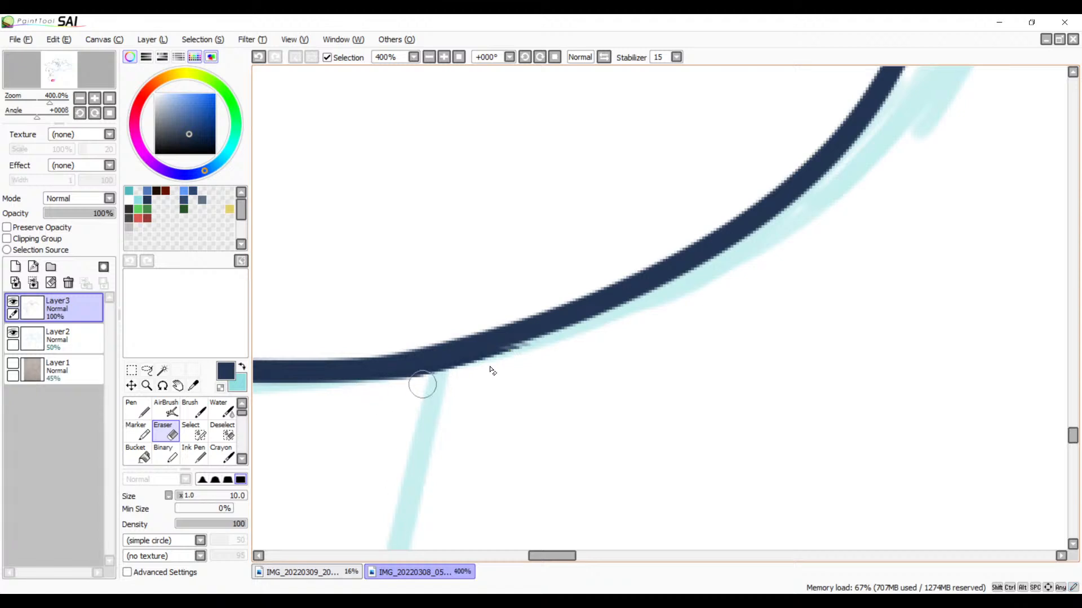
mouse_move(522, 356)
mouse_down()
mouse_move(377, 393)
mouse_move(749, 409)
mouse_up()
Step: Erase the outer curve's loose end where it overshoots the bottom curve, and clean the edge of the join
key(space)
mouse_move(515, 407)
mouse_down()
mouse_move(727, 423)
mouse_move(850, 476)
mouse_move(695, 394)
mouse_up()
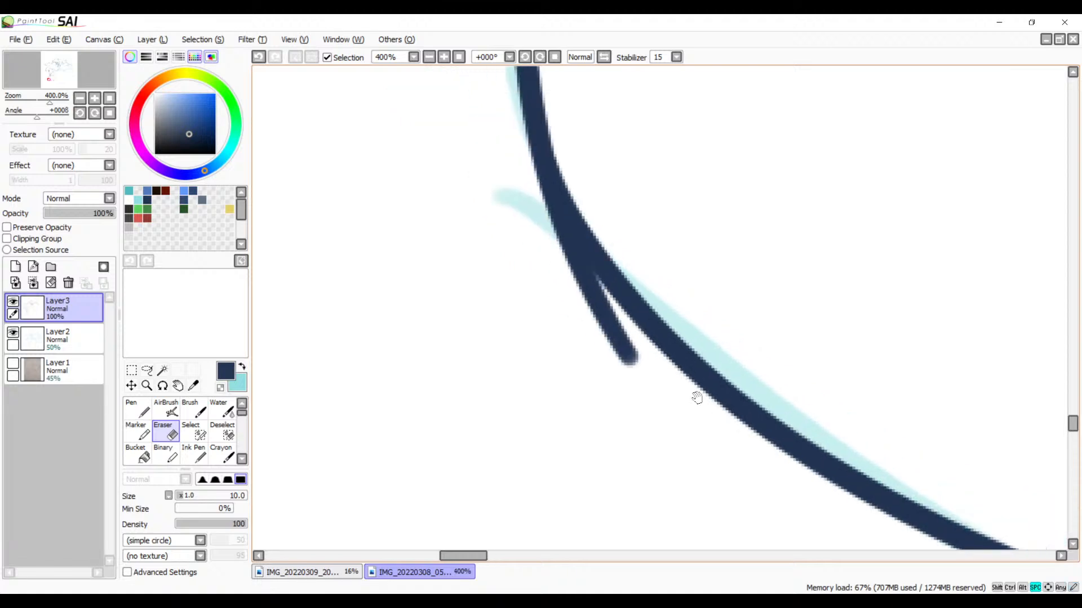
mouse_move(523, 208)
mouse_down()
mouse_move(587, 314)
mouse_move(555, 268)
mouse_up()
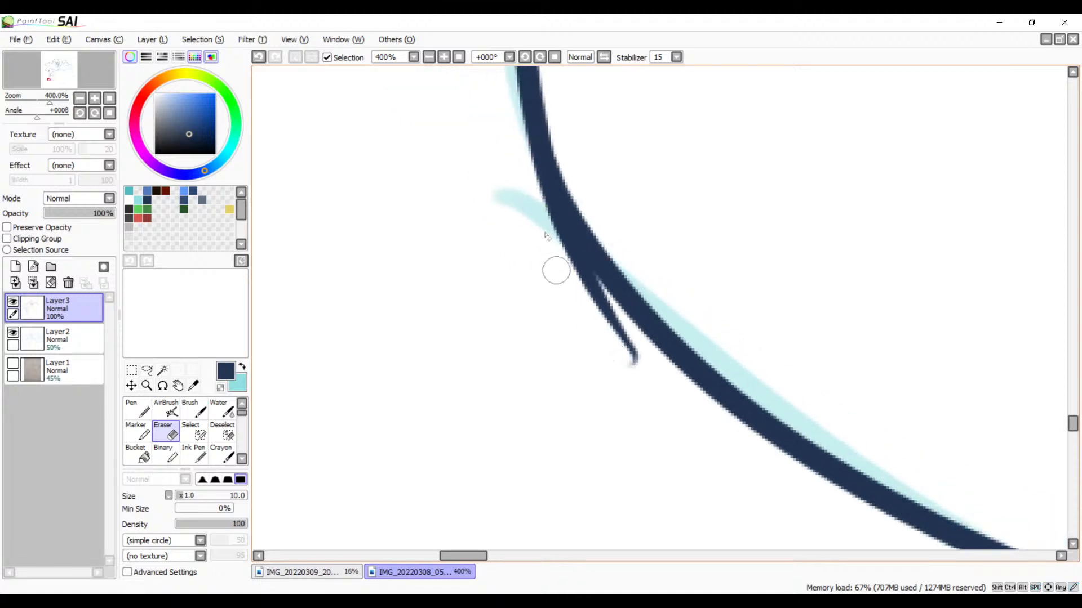
drag(550, 230, 635, 370)
key(ctrl+z)
drag(539, 209, 615, 330)
drag(535, 197, 651, 355)
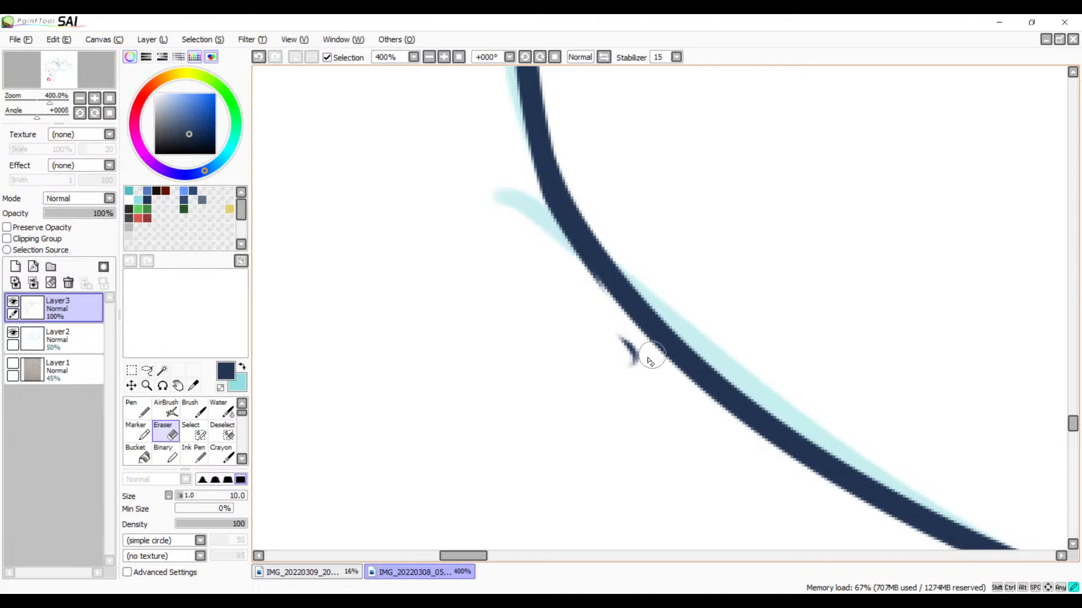
drag(538, 205, 642, 374)
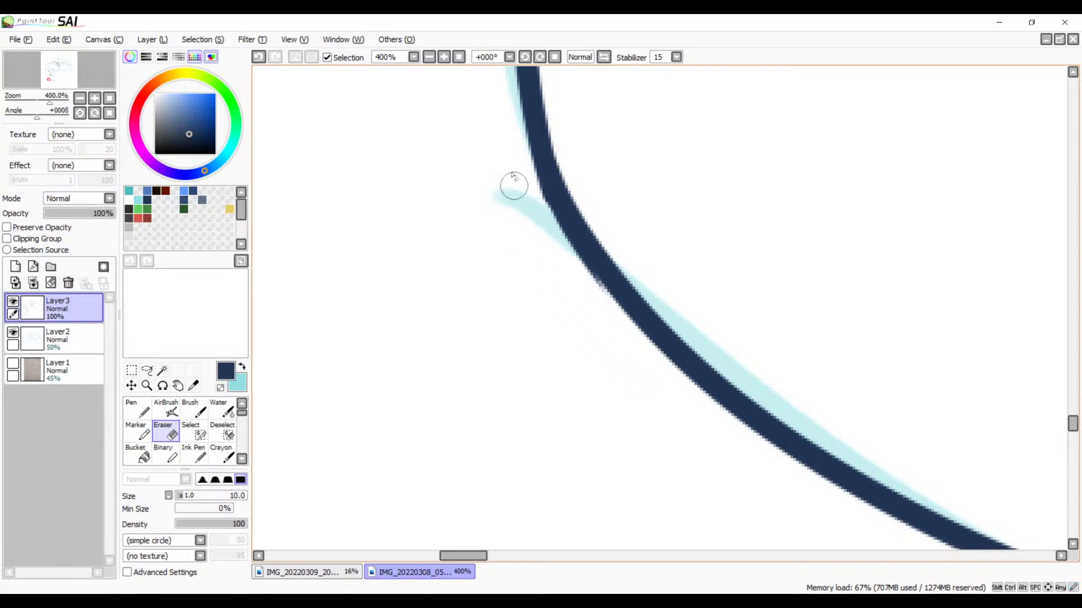
drag(518, 170, 568, 245)
key(ctrl+z)
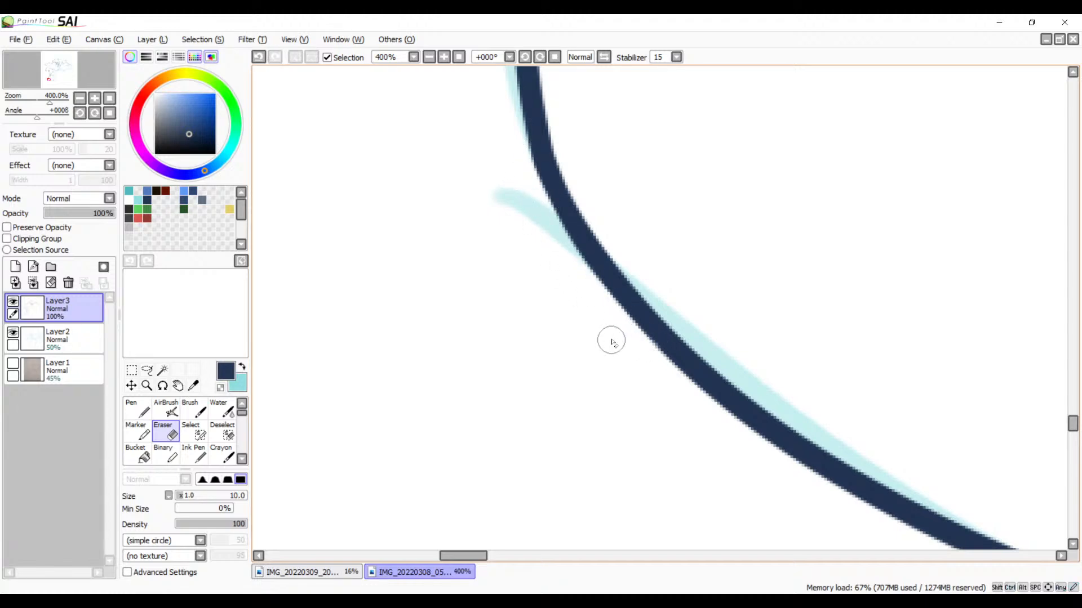
Step: Touch up the lower edge of the join between the outer curve and the bottom curve with a short Brush stroke
mouse_move(699, 292)
mouse_down()
mouse_move(668, 403)
mouse_move(635, 408)
mouse_up()
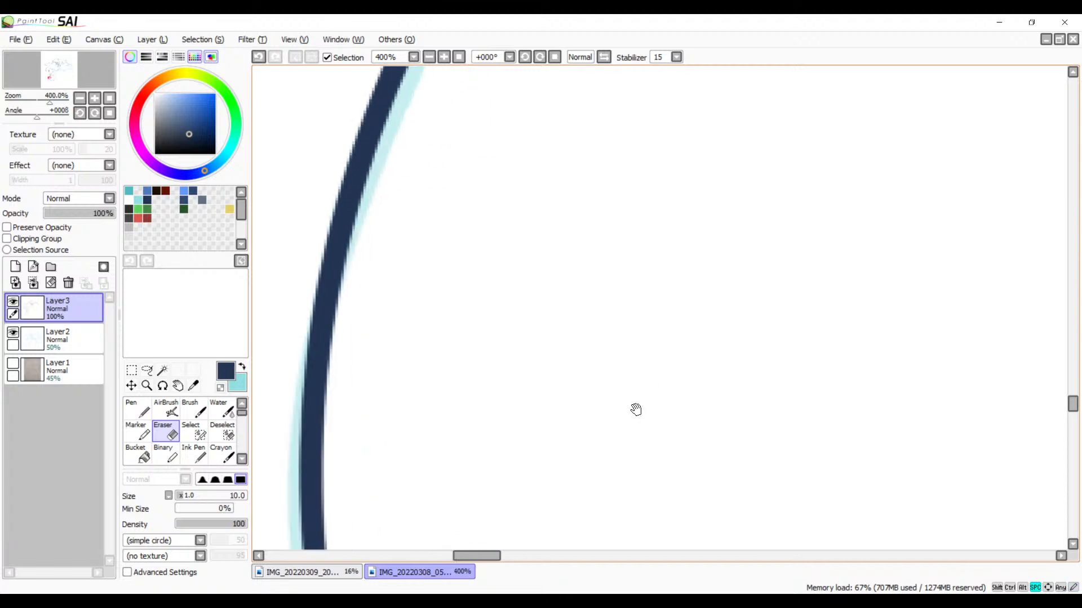
drag(692, 362, 785, 101)
drag(719, 384, 782, 161)
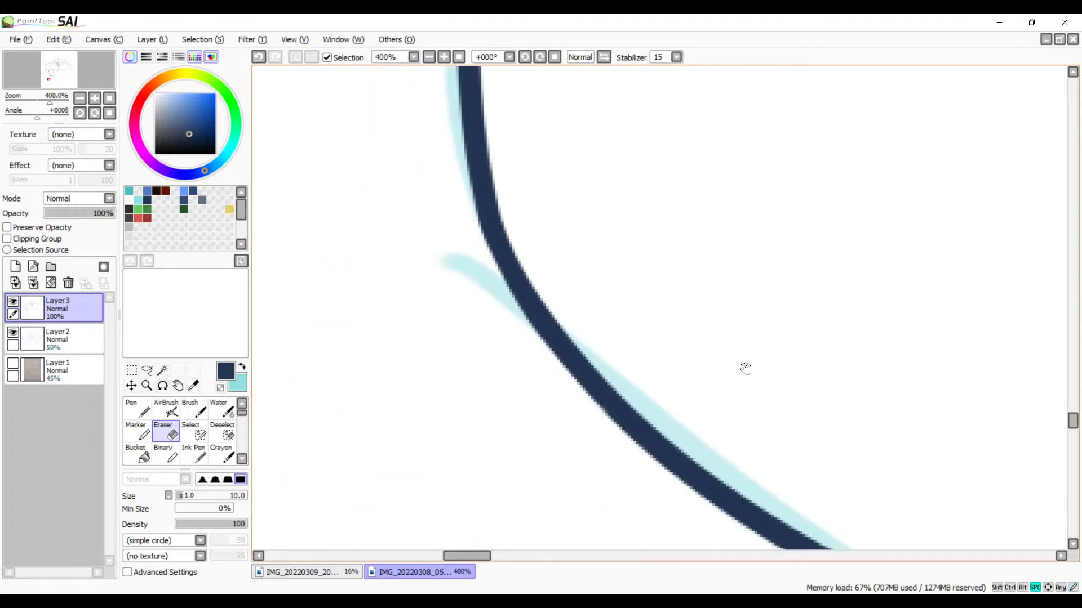
mouse_move(769, 433)
mouse_down()
mouse_move(708, 277)
mouse_move(488, 379)
mouse_up()
drag(657, 365, 768, 360)
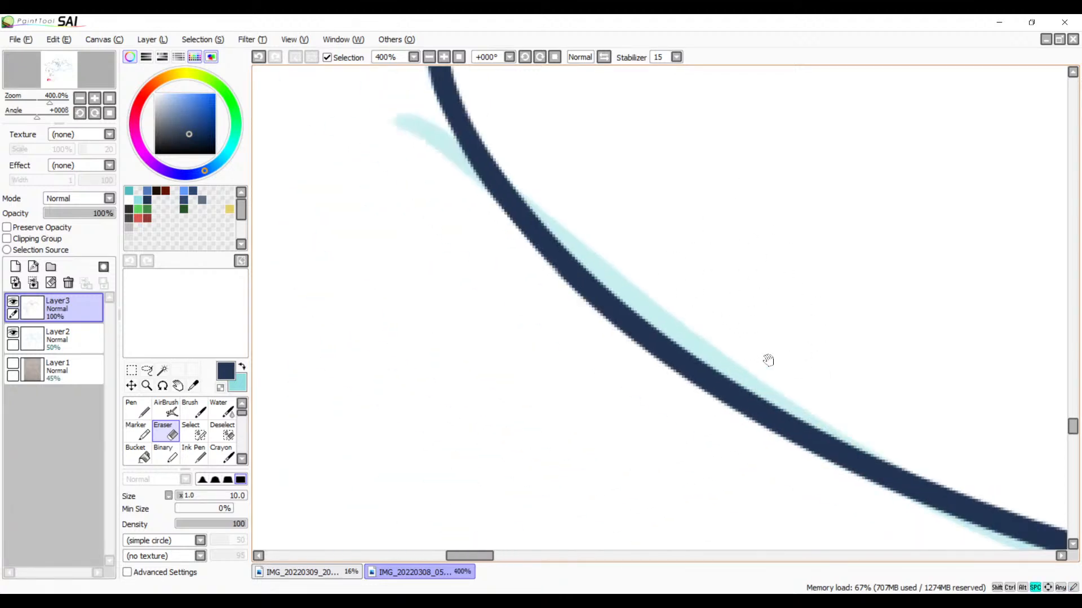
key(b)
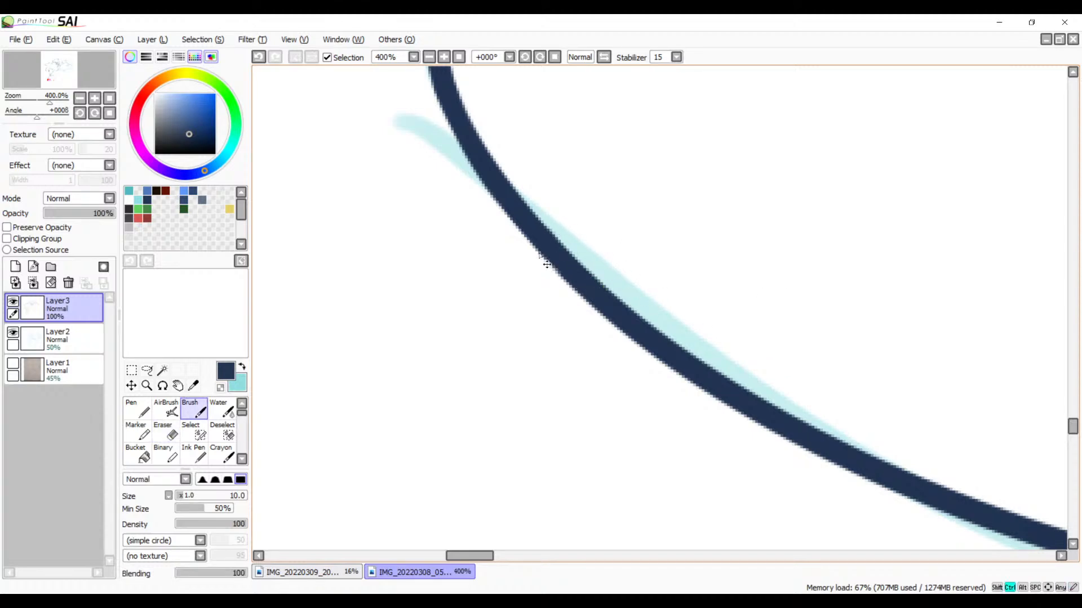
key(ctrl+z)
drag(527, 227, 569, 275)
Step: Ink the rounded shape above the short curved stroke as one Brush stroke, over its top and back underneath, redoing it until it fits the sketch
mouse_move(778, 141)
mouse_down()
mouse_move(609, 348)
mouse_move(656, 369)
mouse_move(495, 203)
mouse_move(521, 280)
mouse_move(445, 445)
mouse_up()
drag(749, 262, 641, 400)
drag(761, 117, 539, 425)
drag(753, 362, 623, 499)
drag(732, 200, 731, 360)
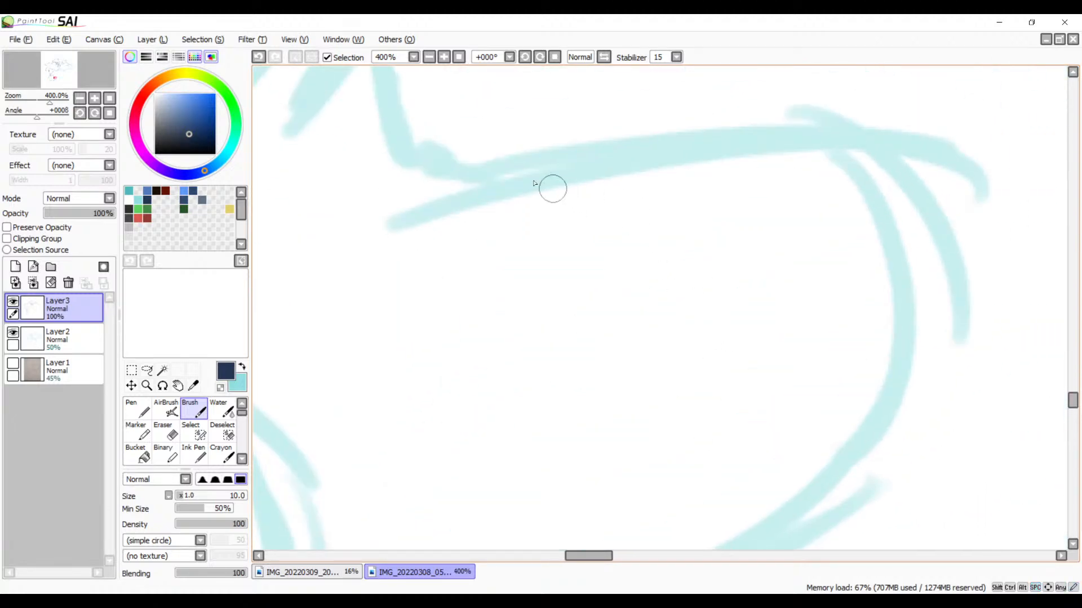
mouse_move(374, 235)
mouse_down()
mouse_move(765, 131)
mouse_move(948, 172)
mouse_up()
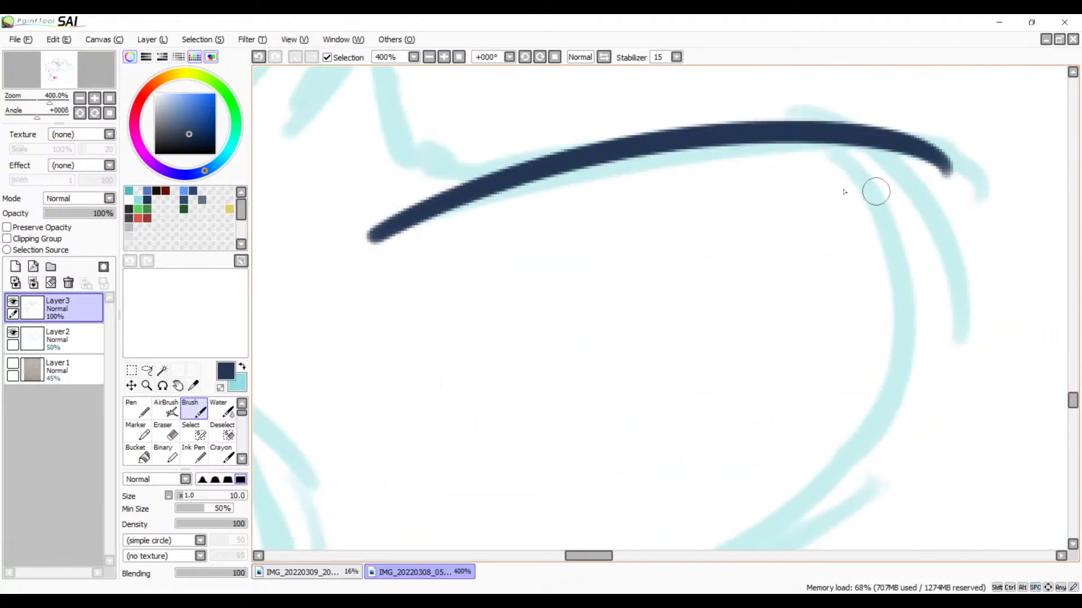
click(433, 62)
click(433, 62)
drag(775, 282, 889, 245)
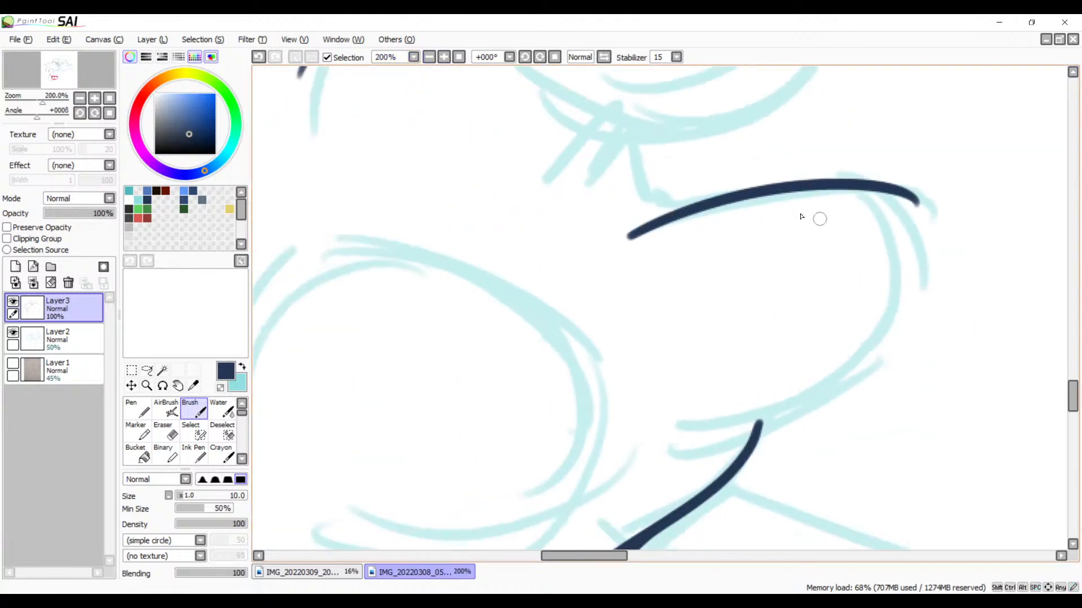
key(ctrl+z)
mouse_move(666, 216)
mouse_down()
mouse_move(844, 178)
mouse_move(881, 380)
mouse_up()
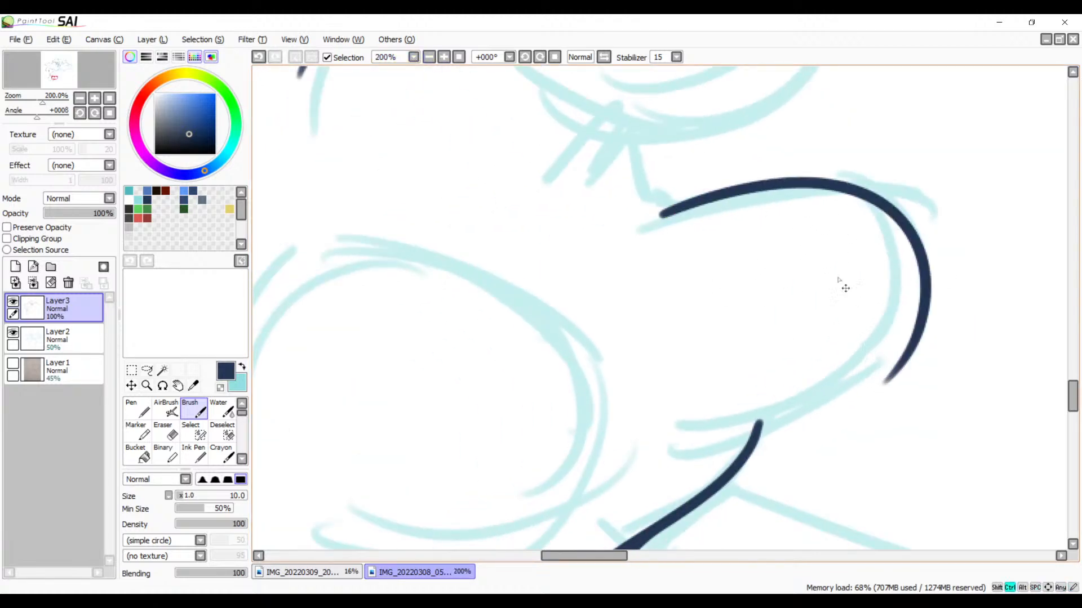
key(ctrl+z)
drag(653, 219, 958, 237)
drag(919, 352, 758, 414)
key(ctrl+z)
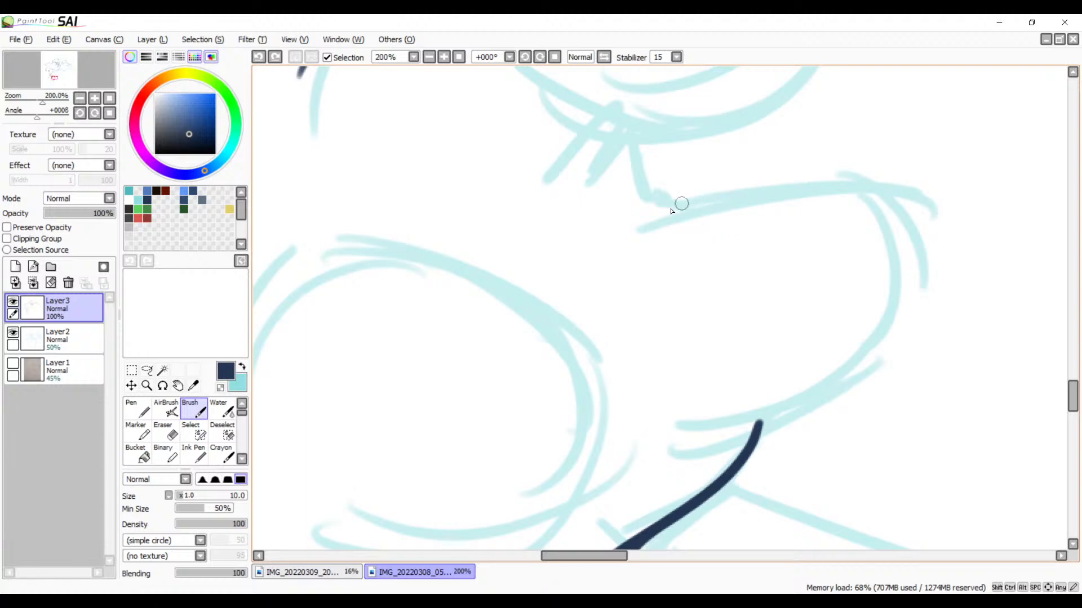
drag(645, 227, 799, 401)
key(ctrl+z)
drag(627, 231, 741, 410)
key(ctrl+z)
mouse_move(643, 225)
mouse_down()
mouse_move(704, 217)
mouse_move(724, 445)
mouse_move(744, 417)
mouse_up()
key(ctrl+z)
mouse_move(633, 232)
mouse_down()
mouse_move(895, 316)
mouse_move(718, 431)
mouse_move(727, 406)
mouse_up()
key(ctrl+z)
mouse_move(636, 228)
mouse_down()
mouse_move(924, 282)
mouse_move(713, 423)
mouse_up()
key(ctrl+z)
mouse_move(640, 232)
mouse_down()
mouse_move(917, 338)
mouse_move(649, 436)
mouse_move(809, 265)
mouse_move(717, 283)
mouse_up()
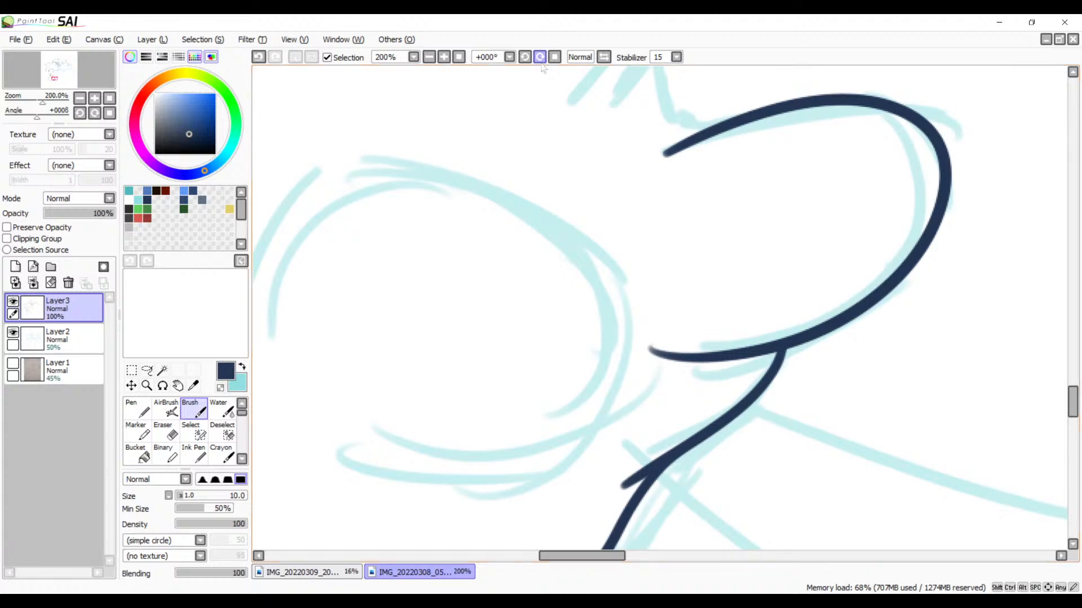
Step: Erase the thin overshooting tail at the lower end of the new rounded shape
click(444, 57)
drag(743, 293, 639, 239)
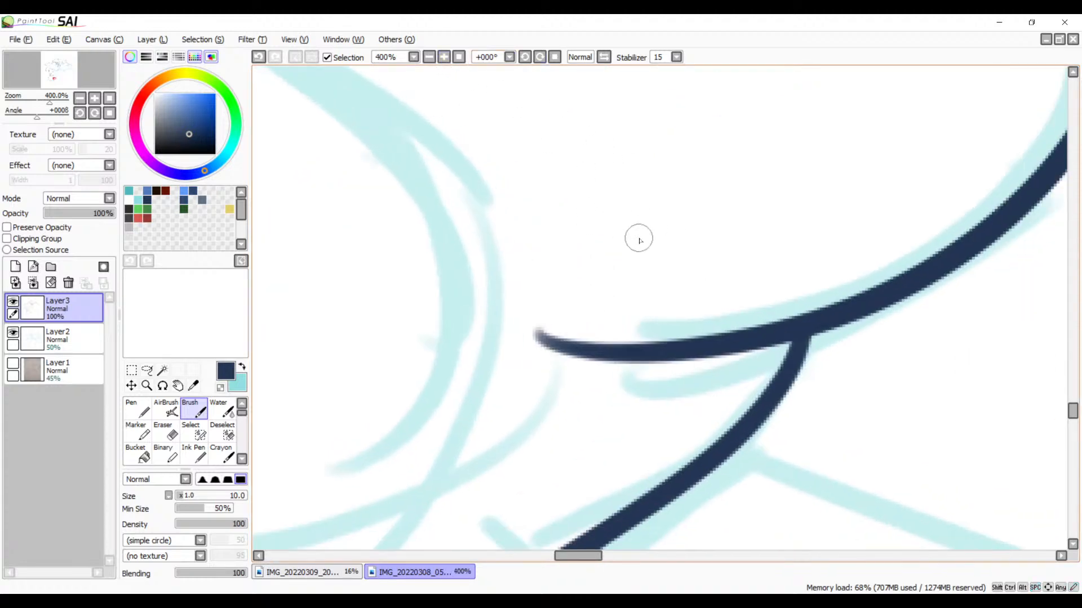
key(e)
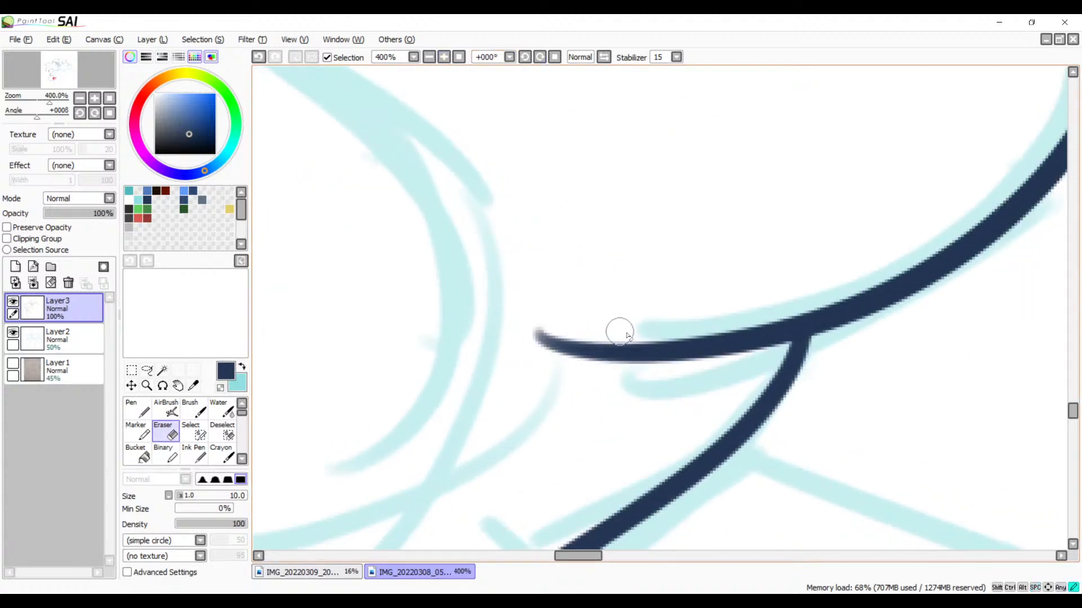
drag(597, 332, 596, 366)
key(ctrl+z)
mouse_move(599, 324)
mouse_down()
mouse_move(580, 362)
mouse_move(574, 339)
mouse_move(536, 331)
mouse_up()
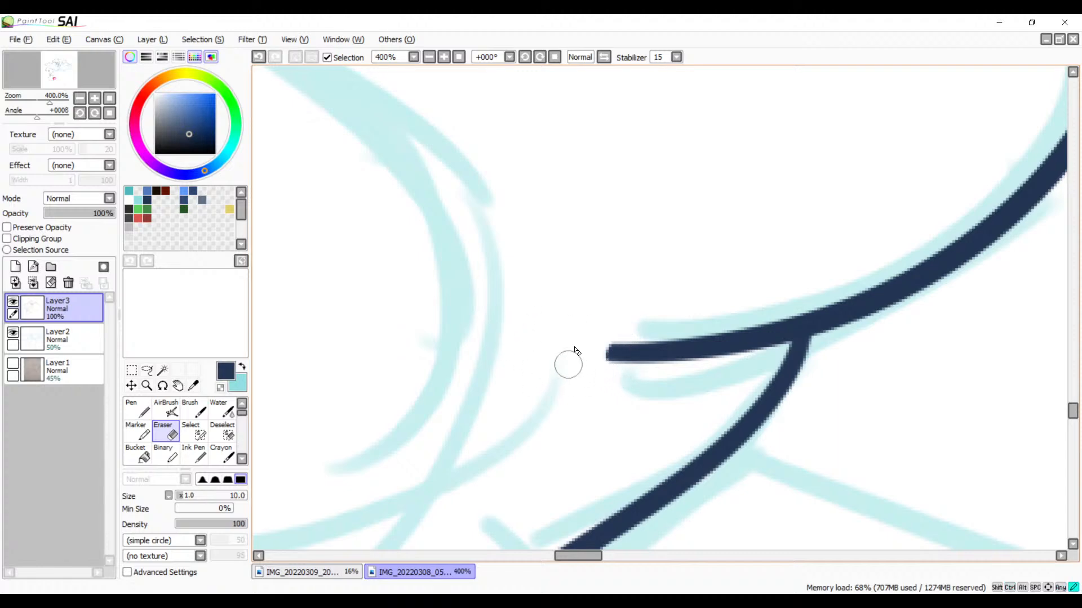
key(space)
mouse_move(674, 283)
mouse_down()
mouse_move(589, 512)
mouse_move(616, 400)
mouse_move(606, 403)
mouse_move(739, 374)
mouse_move(682, 383)
mouse_up()
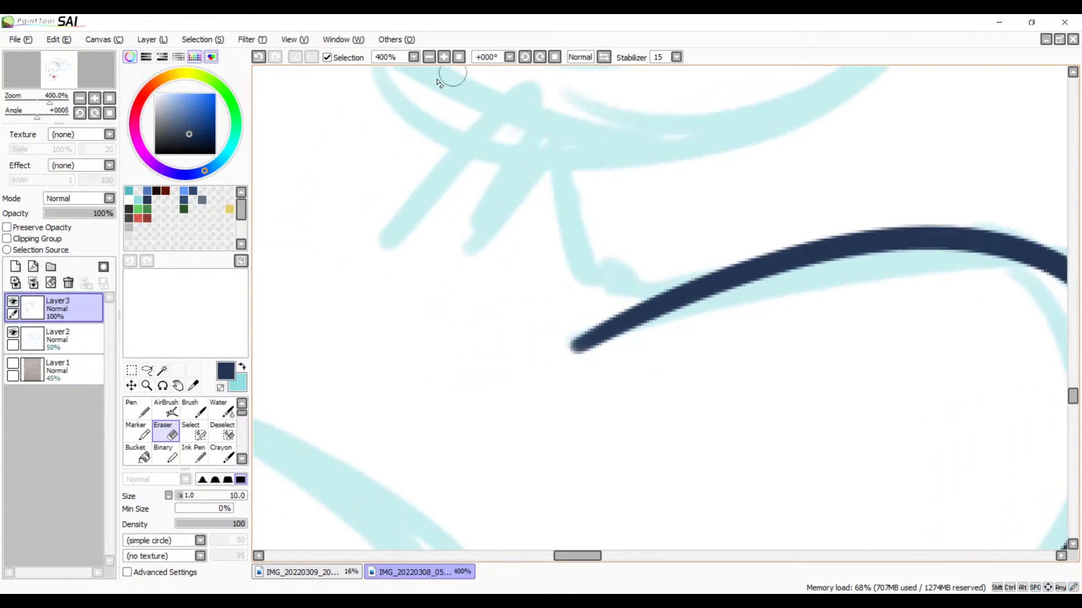
Step: Try to ink the sketched oval beside the rounded shape with one Brush stroke from its lower left over the top
click(429, 57)
click(428, 59)
click(428, 58)
click(428, 58)
key(space)
drag(635, 333, 687, 335)
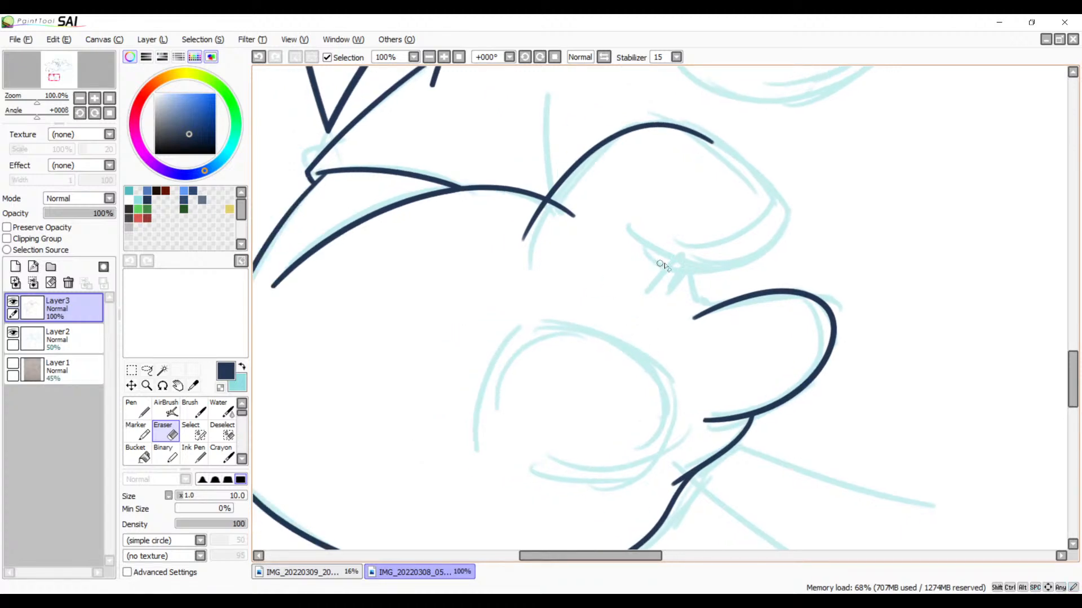
drag(637, 304, 633, 299)
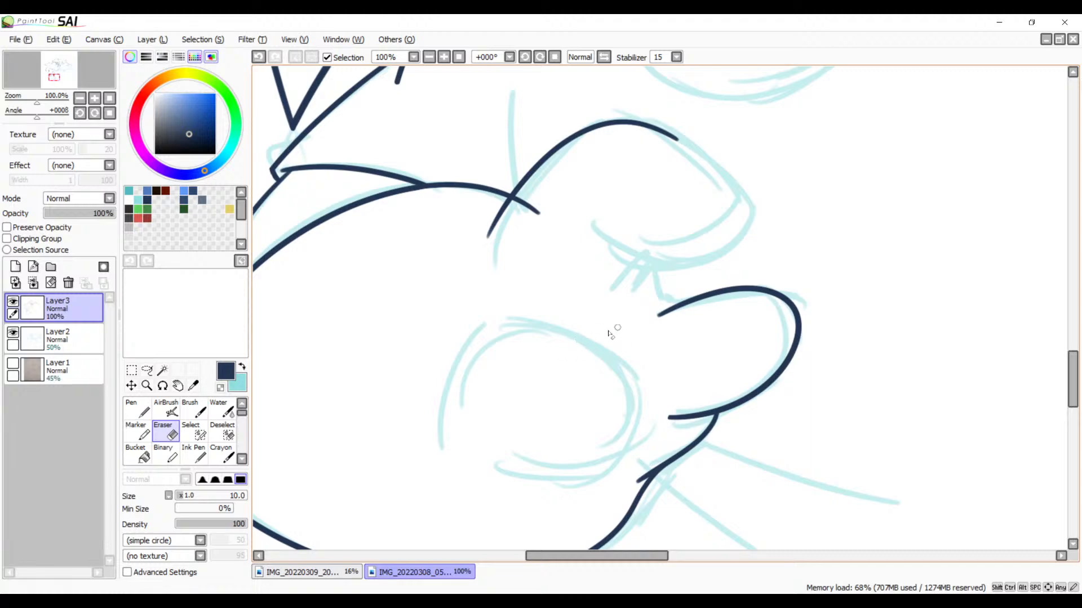
key(b)
drag(522, 301, 601, 183)
click(444, 60)
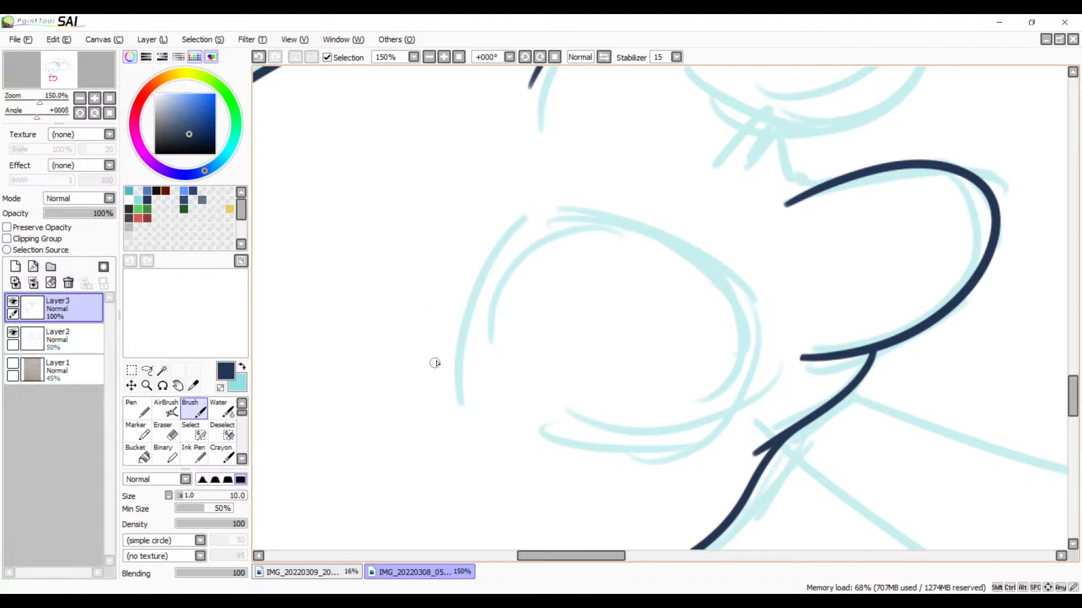
drag(435, 363, 738, 312)
key(ctrl+z)
mouse_move(454, 381)
mouse_down()
mouse_move(659, 228)
mouse_move(786, 320)
mouse_up()
key(ctrl+z)
drag(451, 385, 731, 326)
key(ctrl+z)
Step: Rotate the canvas view to -45° and ink the oval's left side and top as one Brush stroke, redoing it until it fits
click(525, 57)
click(524, 57)
click(524, 57)
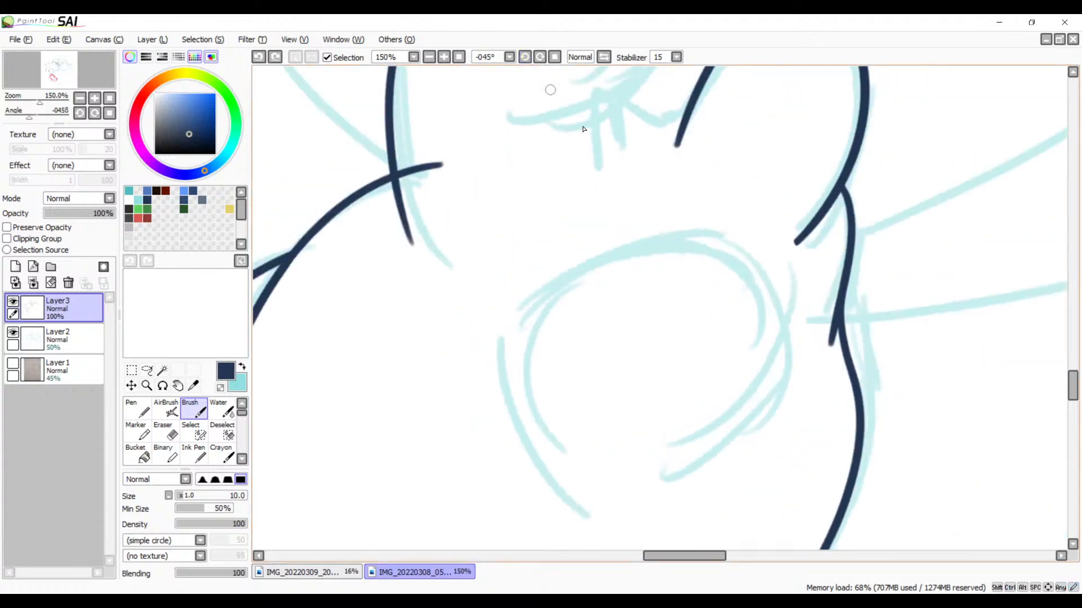
drag(683, 265, 714, 186)
drag(777, 218, 519, 308)
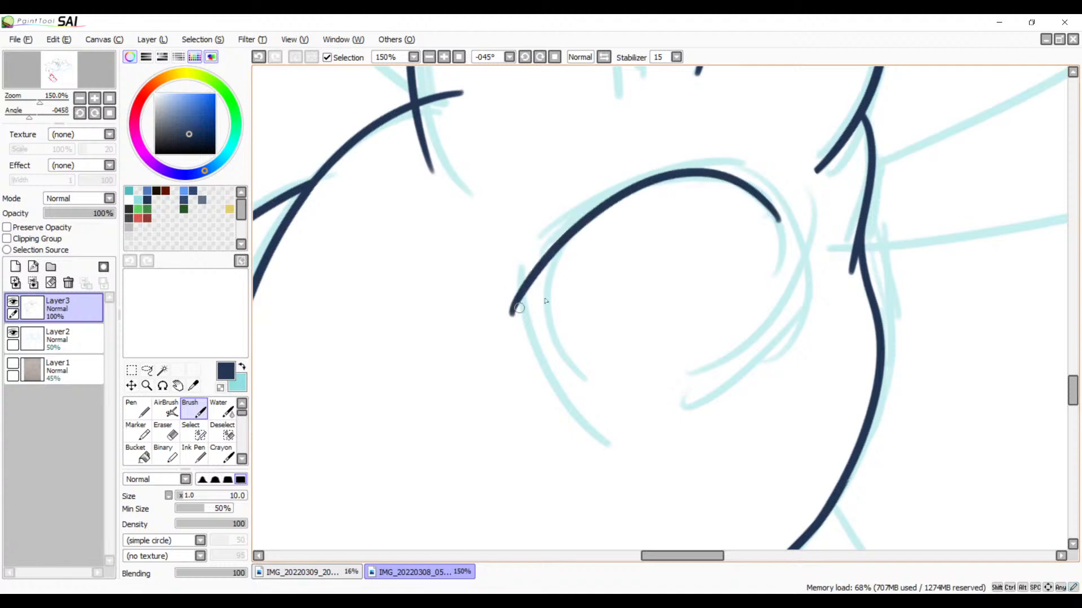
key(ctrl+z)
mouse_move(706, 359)
mouse_down()
mouse_move(822, 242)
mouse_move(512, 298)
mouse_up()
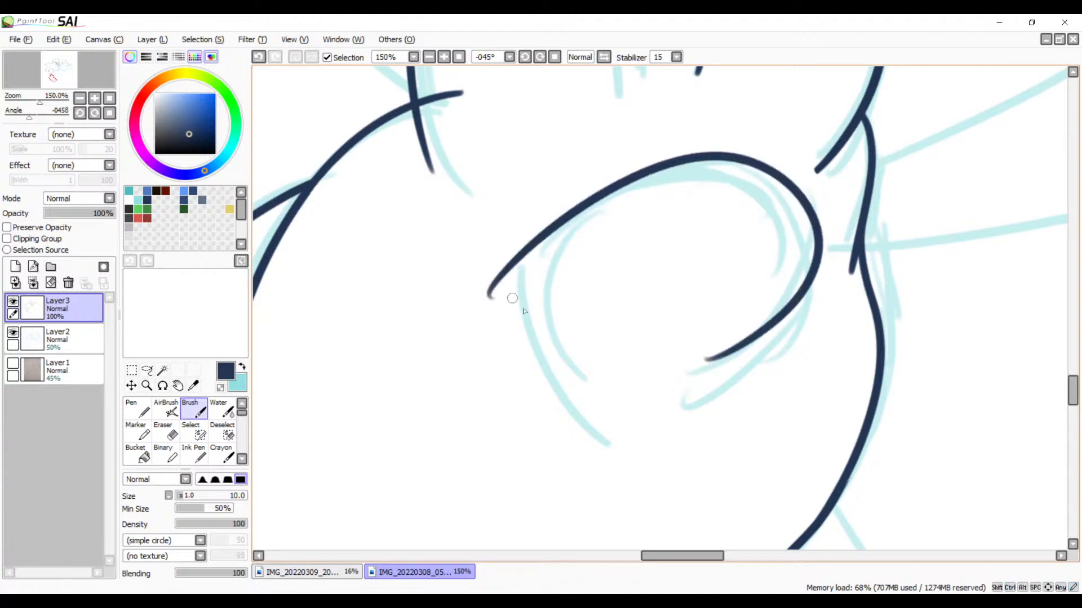
key(ctrl+z)
mouse_move(727, 344)
mouse_down()
mouse_move(719, 350)
mouse_move(806, 180)
mouse_move(504, 372)
mouse_up()
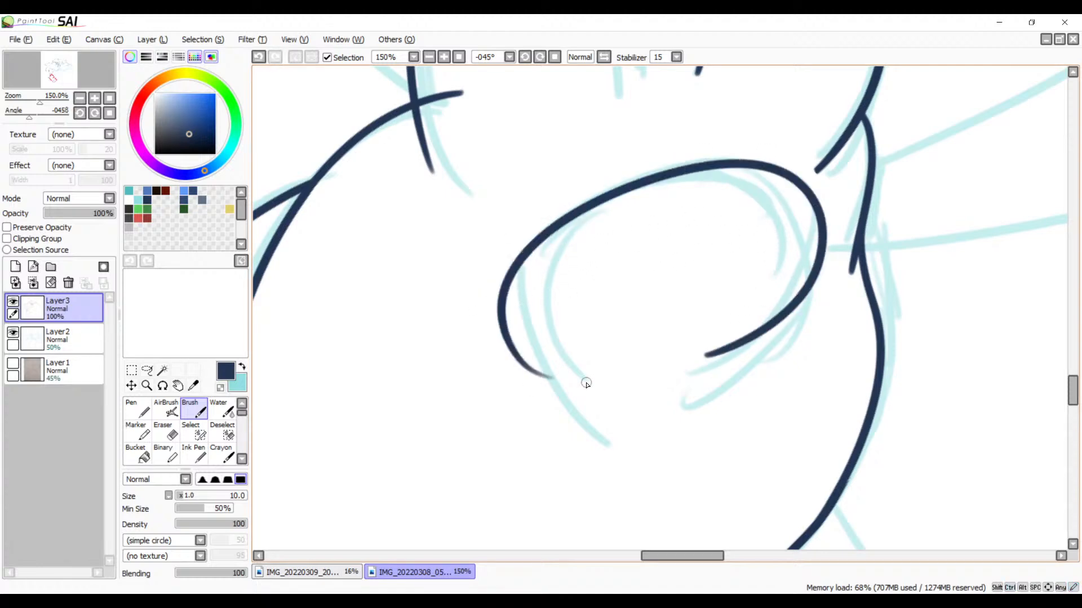
key(ctrl+z)
mouse_move(744, 176)
mouse_down()
mouse_move(507, 348)
mouse_move(563, 445)
mouse_up()
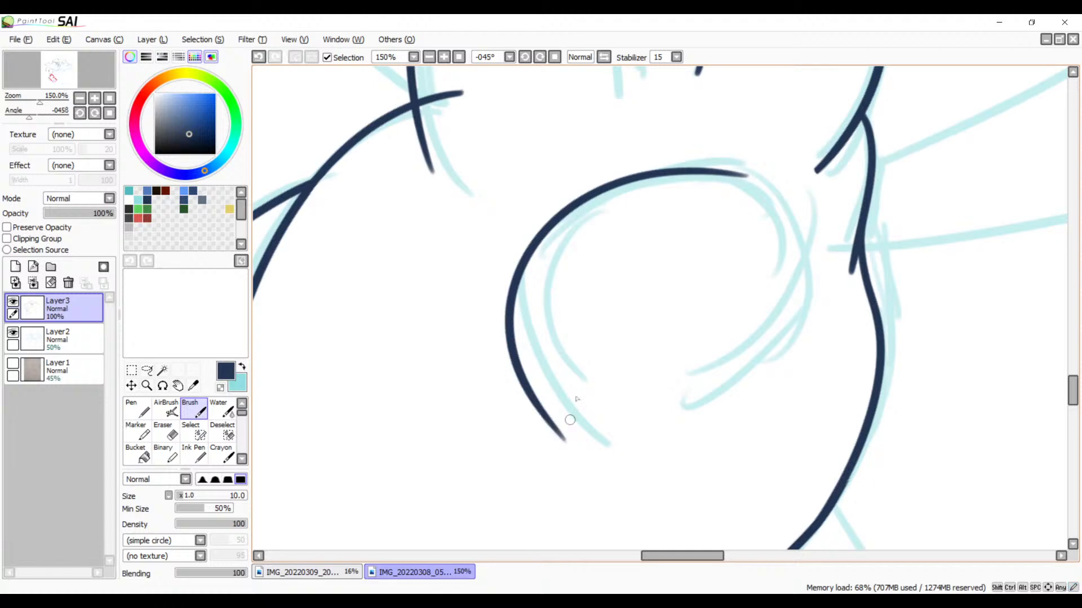
key(ctrl+z)
mouse_move(756, 179)
mouse_down()
mouse_move(642, 172)
mouse_move(557, 412)
mouse_move(766, 161)
mouse_up()
key(ctrl+z)
key(ctrl+z)
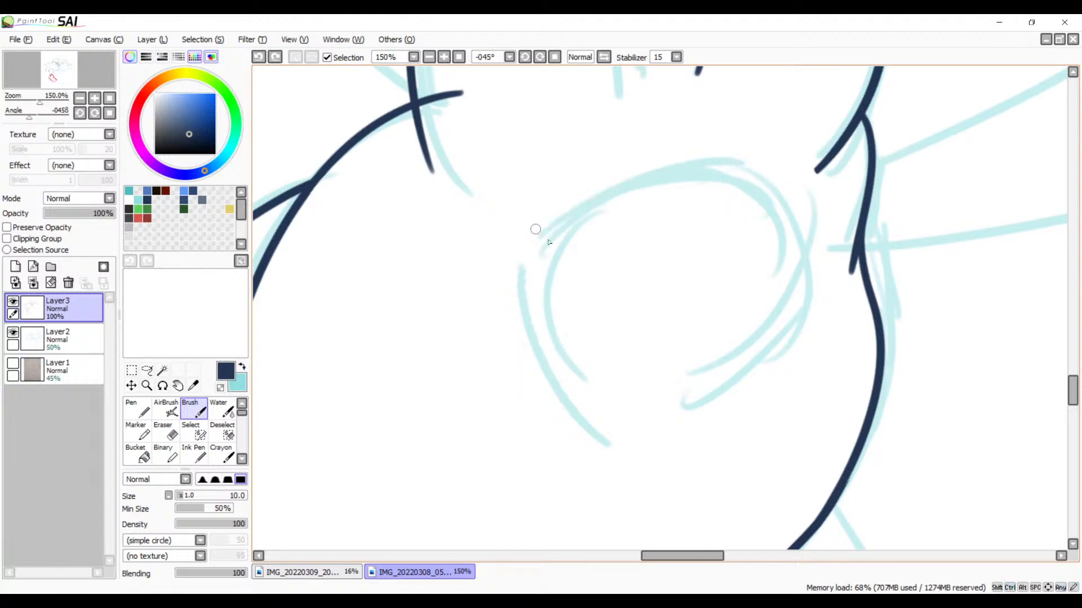
drag(569, 403, 768, 172)
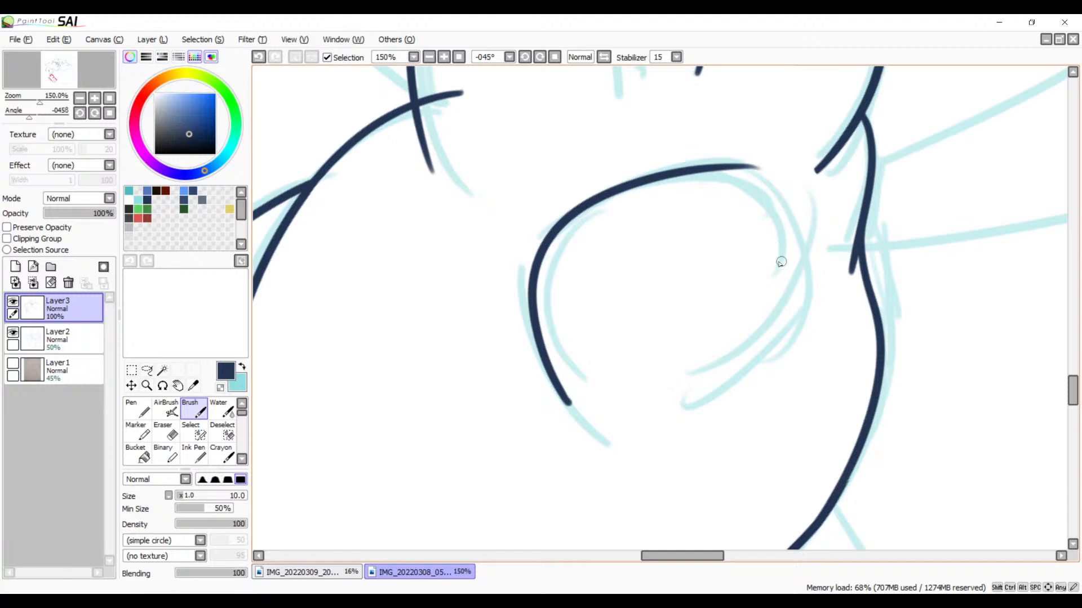
Step: Ink the oval's right side from the end of its top curve around to the underside with the Brush, redoing it until the curve flows smoothly
drag(792, 268, 712, 344)
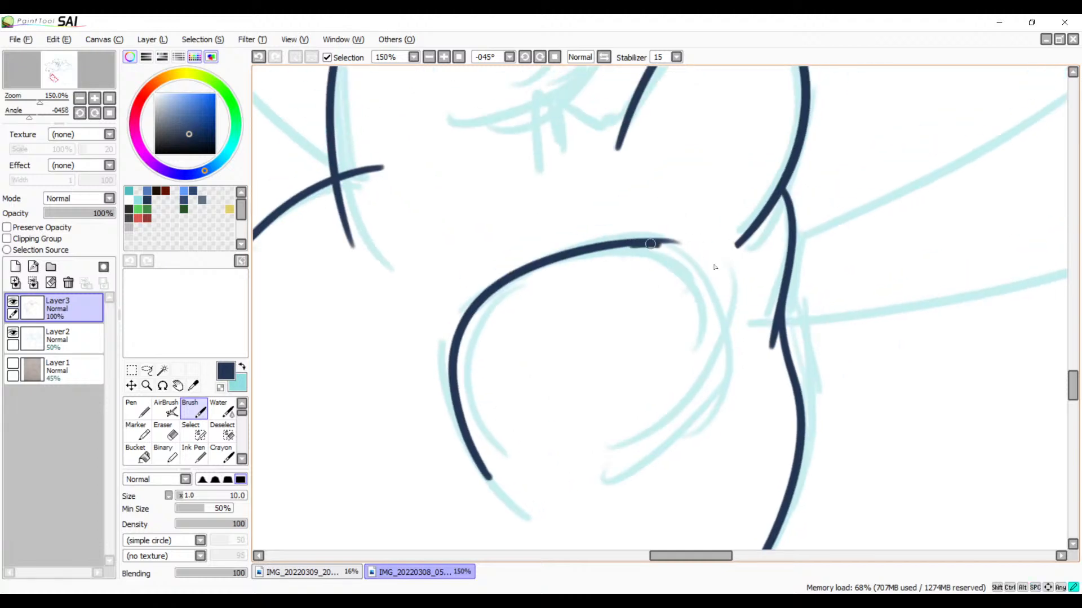
drag(647, 244, 681, 401)
key(ctrl+z)
drag(632, 245, 670, 438)
key(ctrl+z)
mouse_move(634, 242)
mouse_down()
mouse_move(665, 254)
mouse_move(611, 459)
mouse_up()
key(ctrl+z)
mouse_move(632, 247)
mouse_down()
mouse_move(723, 318)
mouse_move(603, 459)
mouse_up()
key(ctrl+z)
drag(719, 284, 617, 435)
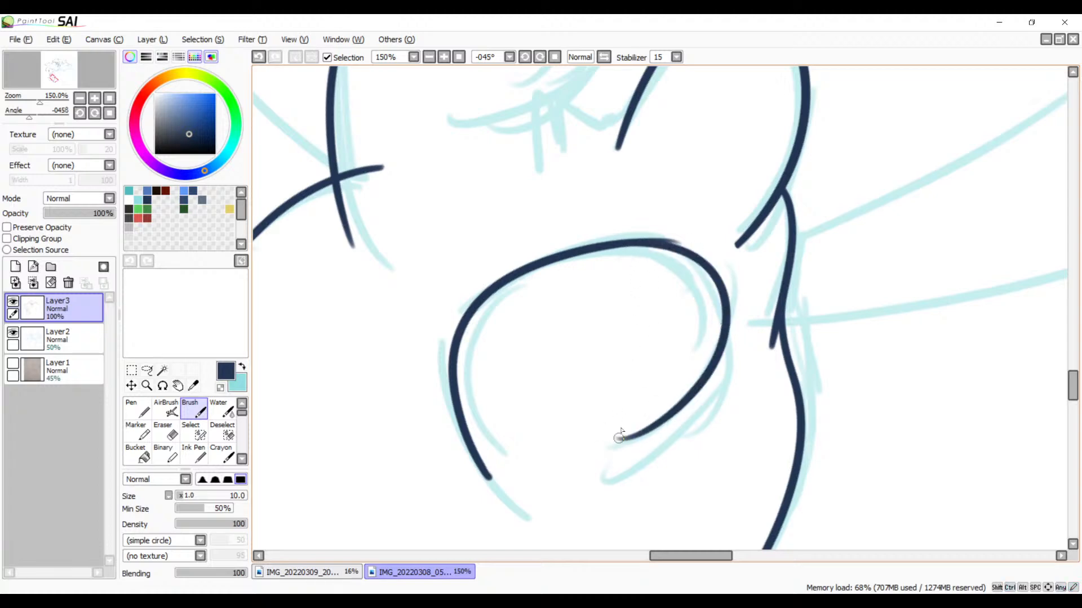
key(ctrl+z)
mouse_move(621, 244)
mouse_down()
mouse_move(627, 446)
mouse_move(592, 454)
mouse_up()
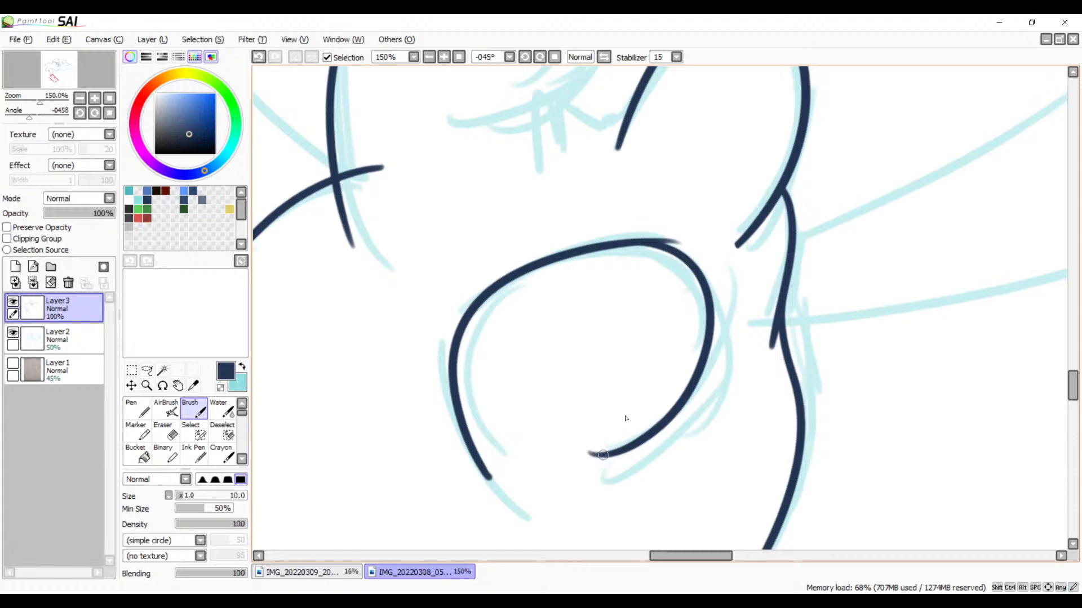
key(ctrl+z)
mouse_move(641, 242)
mouse_down()
mouse_move(708, 364)
mouse_move(601, 432)
mouse_up()
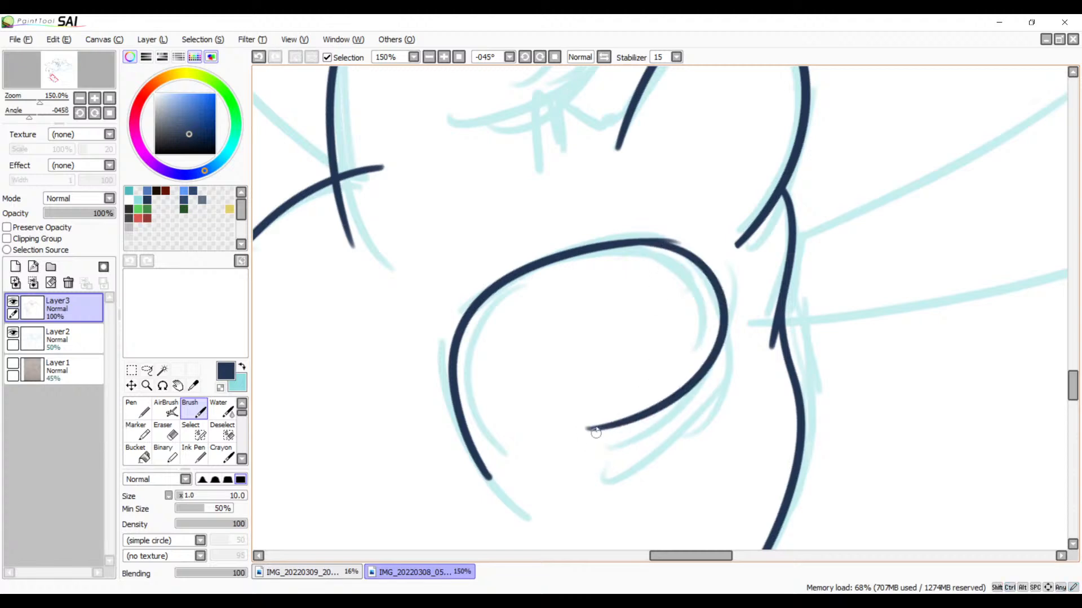
mouse_move(628, 257)
mouse_down()
mouse_move(671, 451)
mouse_move(722, 556)
mouse_up()
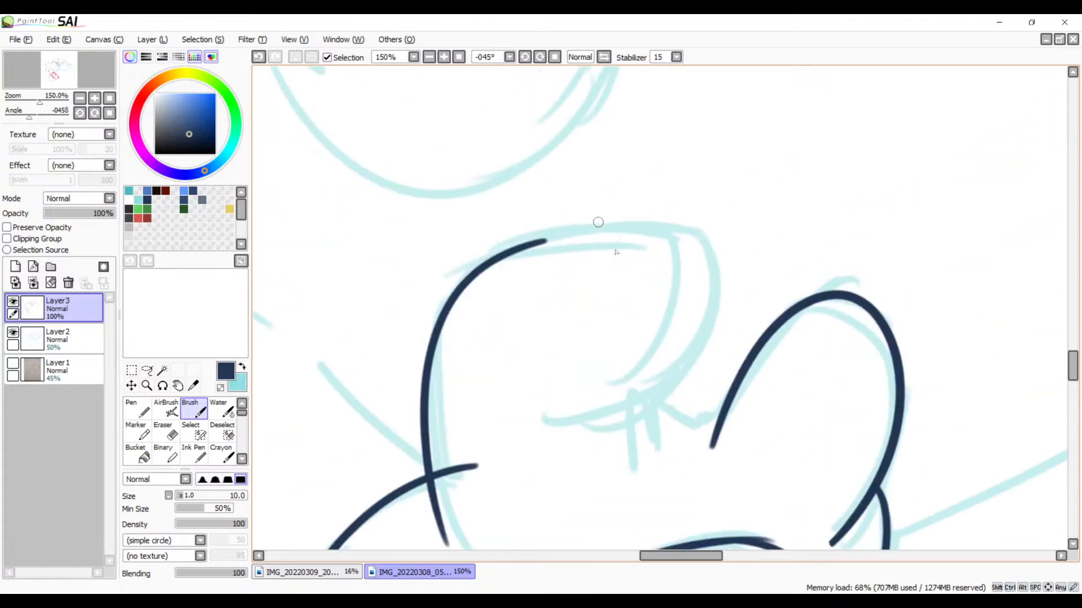
mouse_move(598, 222)
mouse_down()
mouse_move(737, 224)
mouse_move(708, 336)
mouse_move(697, 271)
mouse_move(671, 374)
mouse_up()
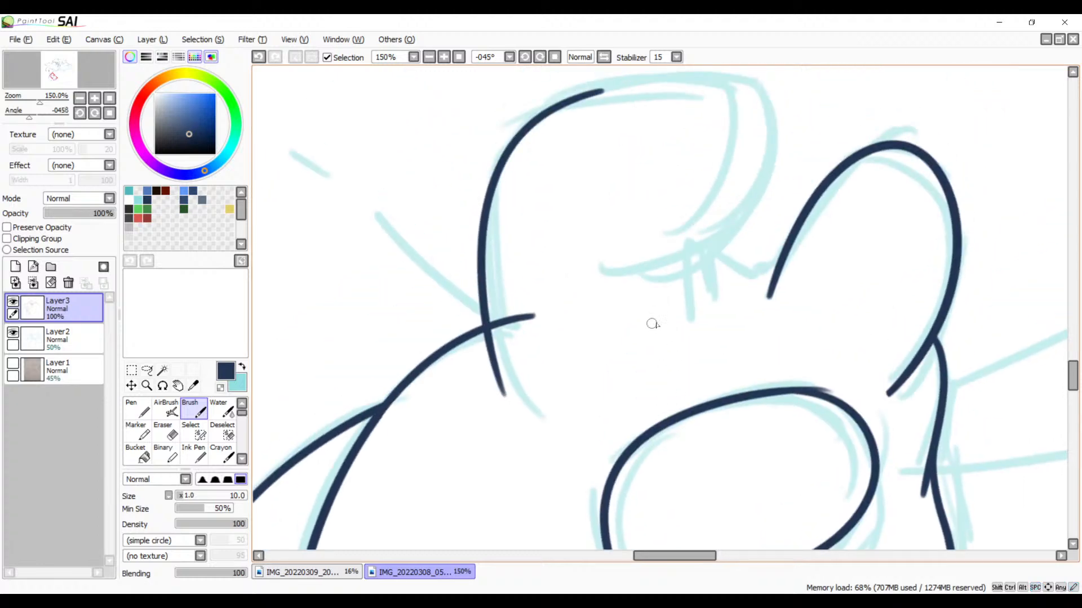
Step: Try to ink the top and right side of the open rounded shape above the oval as one Brush stroke continuing its left curve
drag(612, 152, 619, 241)
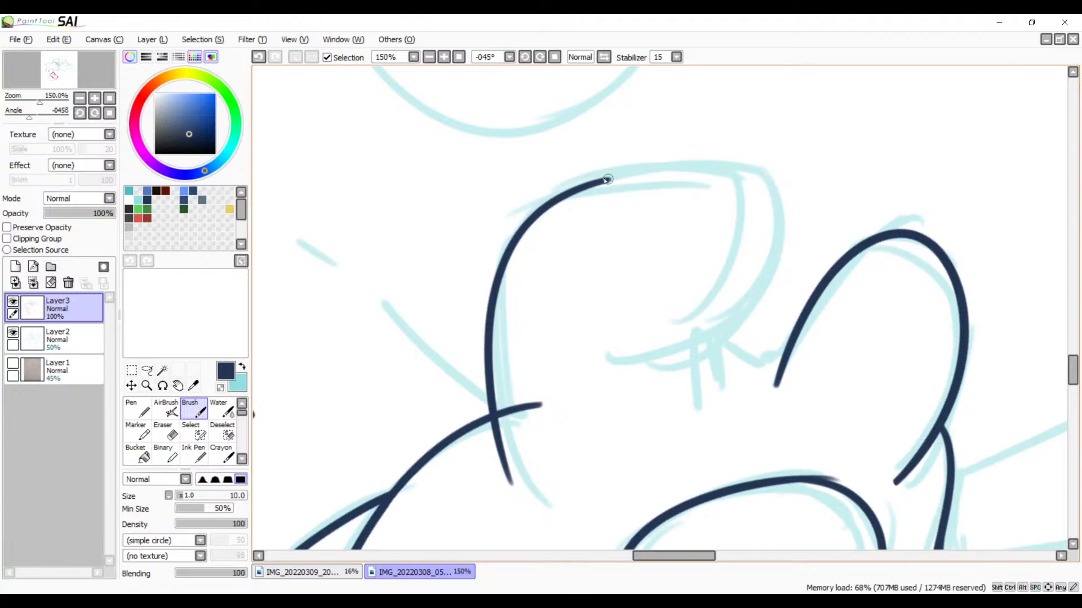
mouse_move(581, 188)
mouse_down()
mouse_move(750, 186)
mouse_move(777, 225)
mouse_up()
key(ctrl+z)
mouse_move(584, 193)
mouse_down()
mouse_move(775, 237)
mouse_move(748, 288)
mouse_up()
key(ctrl+z)
mouse_move(580, 191)
mouse_down()
mouse_move(738, 164)
mouse_move(673, 365)
mouse_up()
key(ctrl+z)
mouse_move(583, 187)
mouse_down()
mouse_move(752, 224)
mouse_move(620, 352)
mouse_up()
key(ctrl+z)
drag(584, 185, 570, 387)
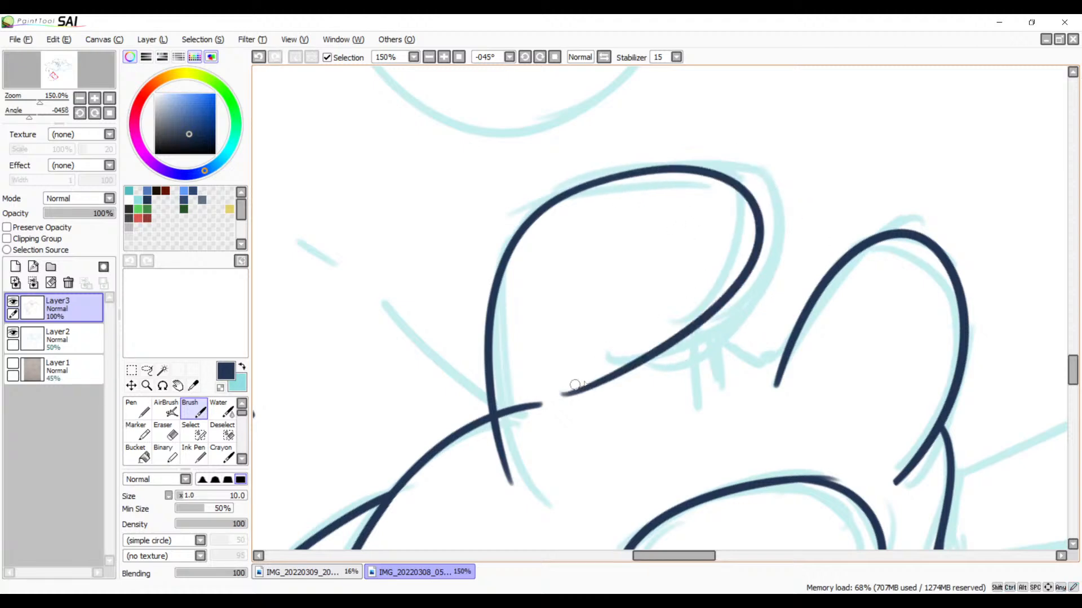
key(ctrl+z)
mouse_move(599, 183)
mouse_down()
mouse_move(755, 308)
mouse_move(592, 389)
mouse_up()
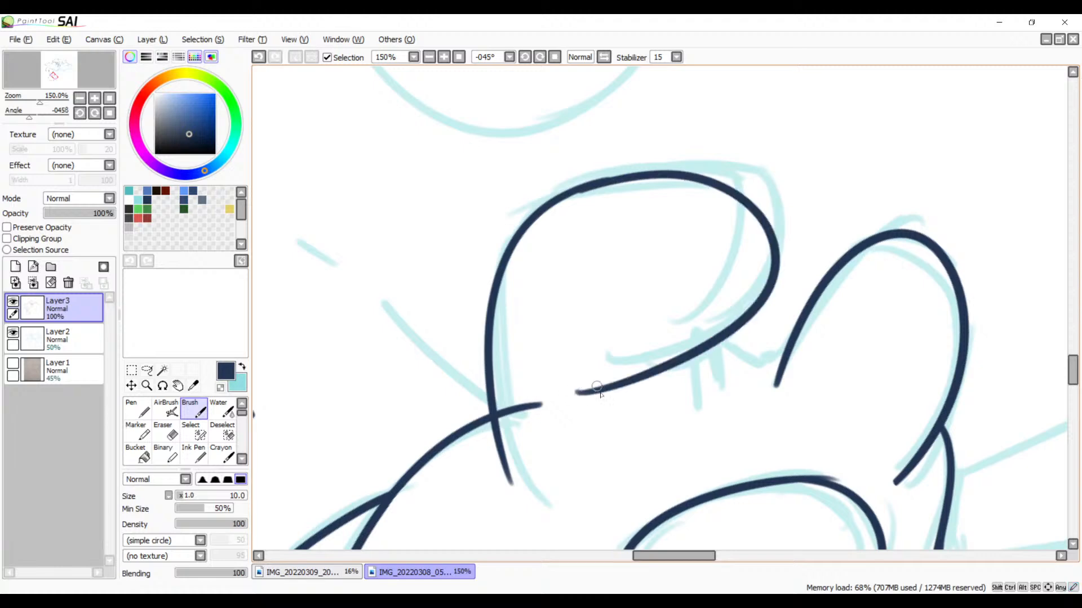
key(ctrl+z)
mouse_move(579, 193)
mouse_down()
mouse_move(730, 169)
mouse_move(608, 385)
mouse_up()
key(ctrl+z)
mouse_move(574, 188)
mouse_down()
mouse_move(760, 276)
mouse_move(632, 366)
mouse_up()
key(ctrl+z)
drag(577, 191, 624, 367)
key(ctrl+z)
mouse_move(586, 181)
mouse_down()
mouse_move(642, 168)
mouse_move(634, 358)
mouse_up()
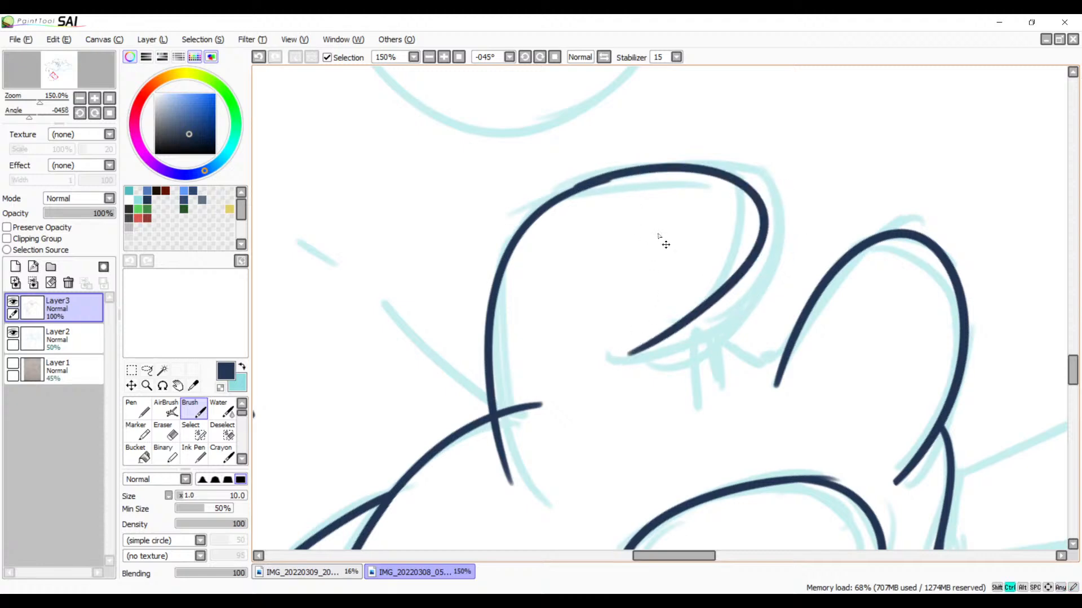
key(ctrl+z)
Step: Zoom in to 500% and smooth the join at the top of the oval with a short Brush stroke
click(429, 57)
click(428, 57)
click(428, 57)
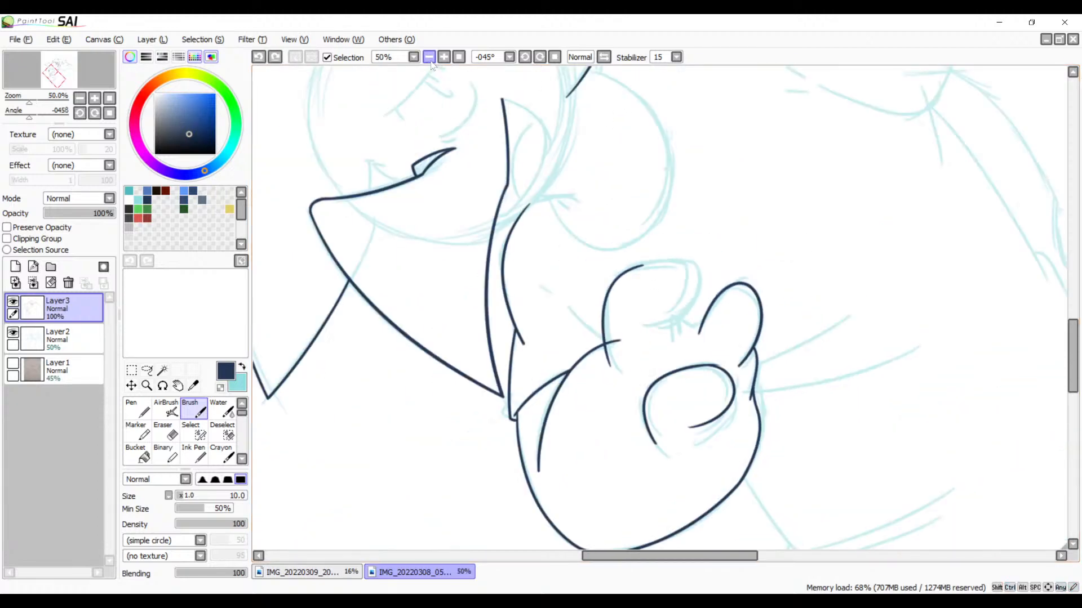
click(444, 57)
click(444, 57)
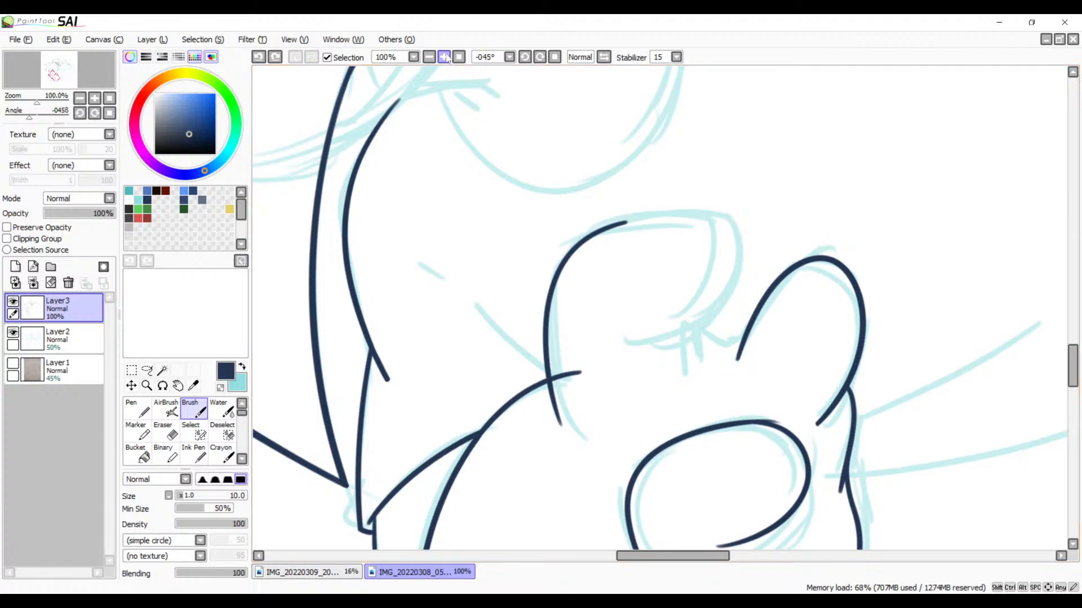
click(446, 57)
click(446, 57)
click(446, 58)
drag(707, 304, 648, 124)
drag(702, 414, 761, 169)
mouse_move(700, 329)
mouse_down()
mouse_move(730, 258)
mouse_move(586, 316)
mouse_up()
click(444, 57)
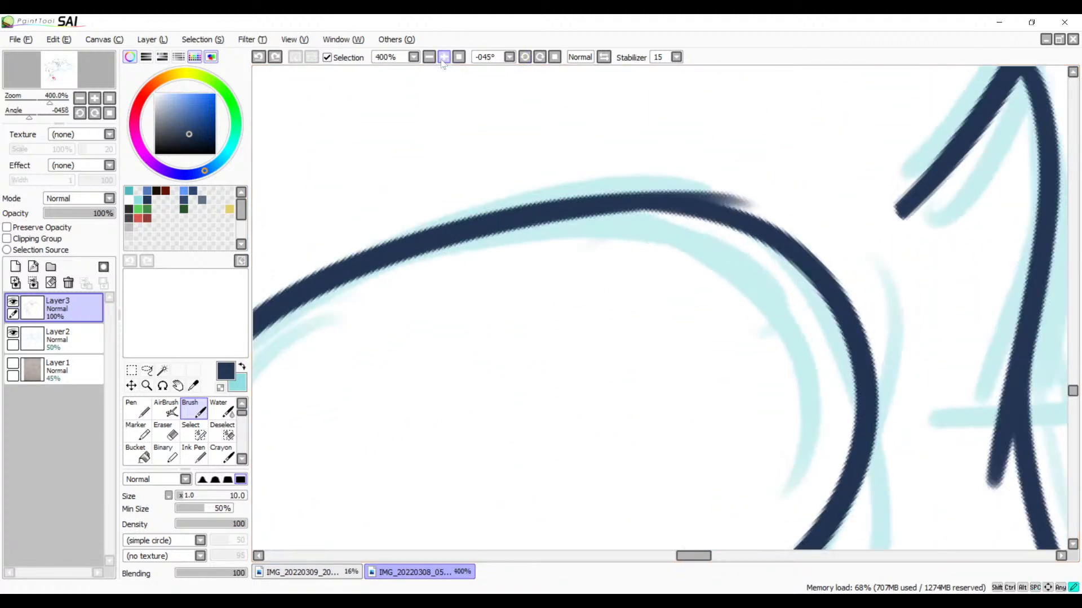
click(443, 57)
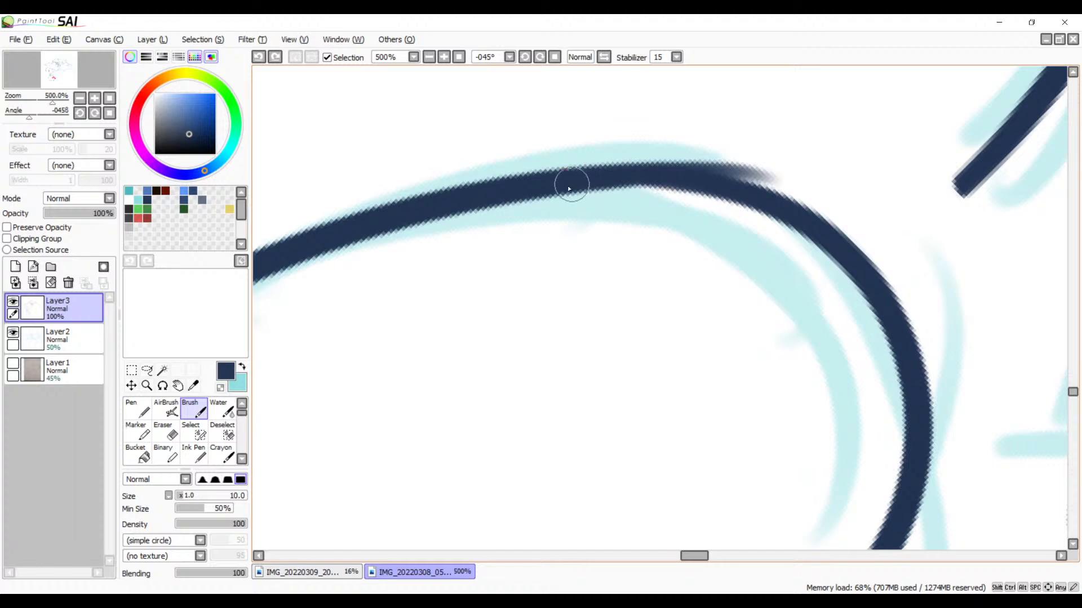
mouse_move(572, 184)
mouse_down()
mouse_move(752, 192)
mouse_move(833, 226)
mouse_up()
key(ctrl+z)
drag(611, 171, 819, 231)
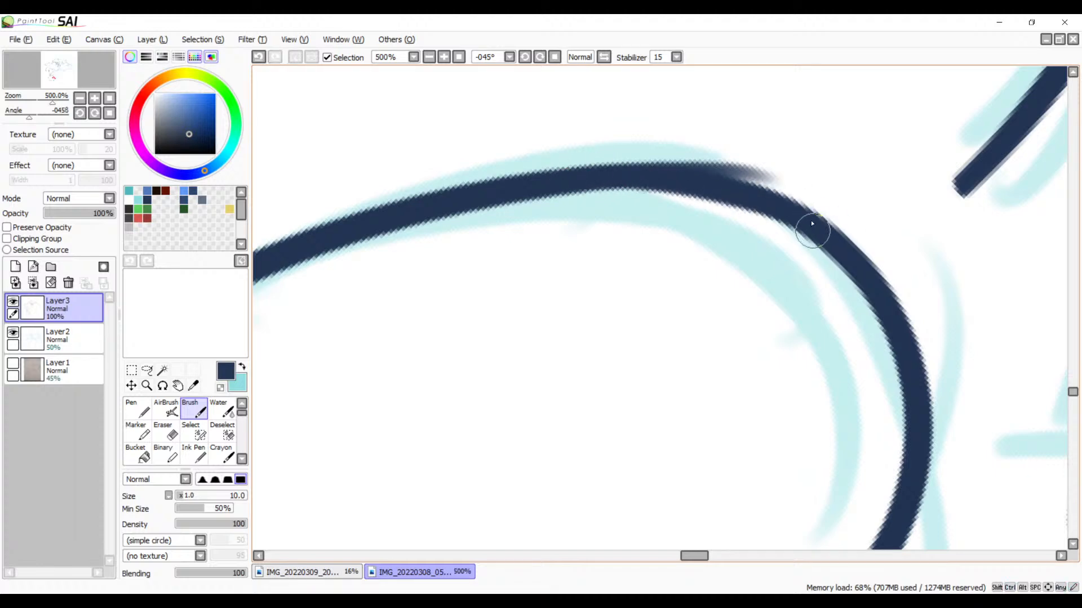
Step: Erase the stray tail sticking out above the oval's top join
key(e)
drag(768, 161, 635, 139)
mouse_move(812, 174)
mouse_down()
mouse_move(634, 145)
mouse_move(771, 167)
mouse_move(661, 151)
mouse_up()
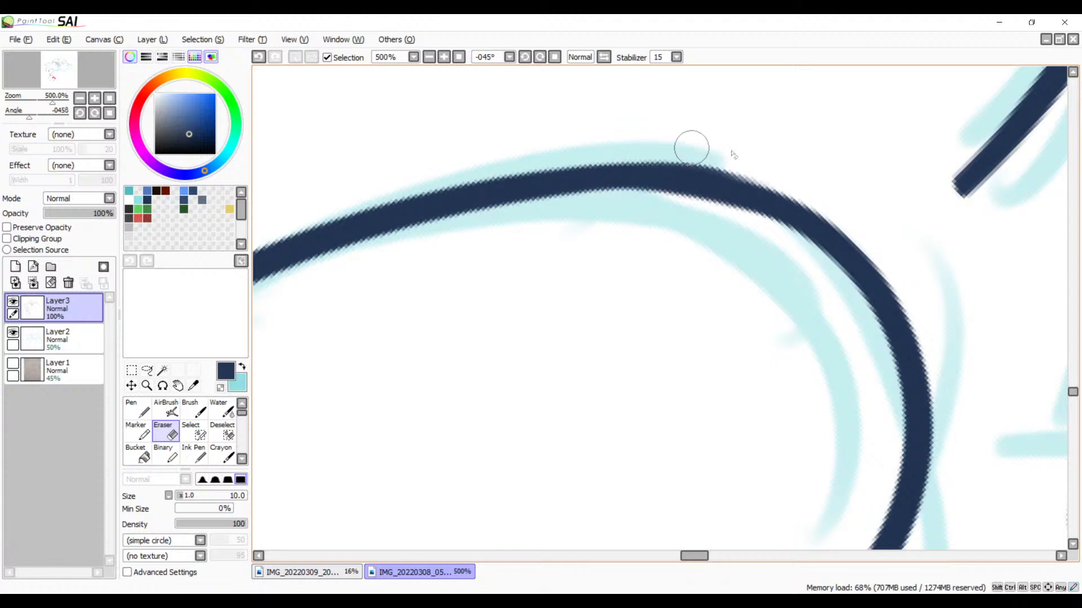
Step: At 200% zoom, retry the open rounded shape's top, right side and underside as a single continuous Brush stroke
click(428, 57)
click(428, 57)
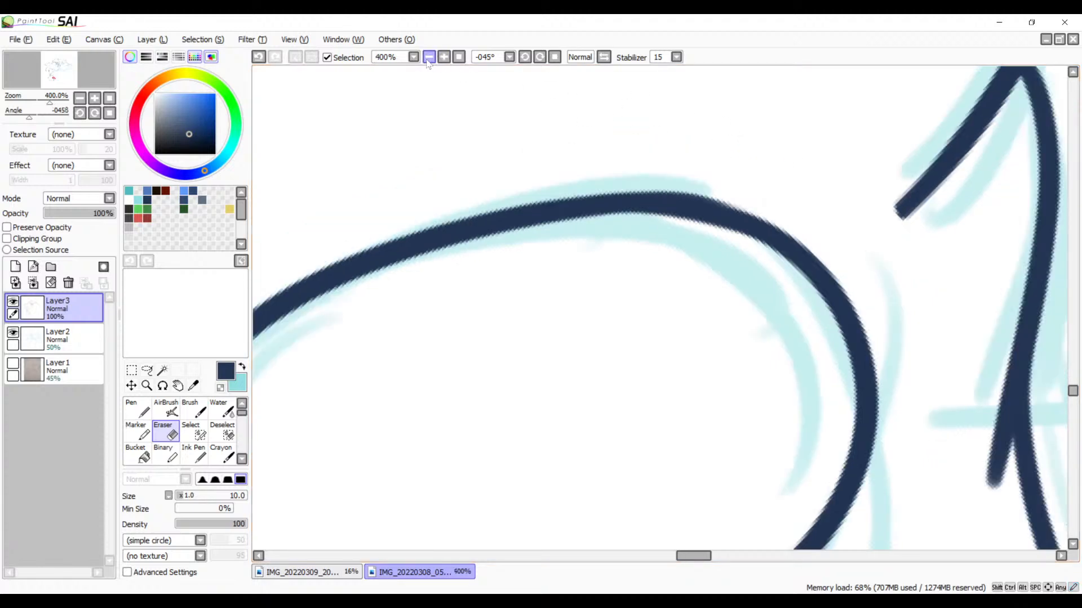
click(429, 57)
click(429, 57)
drag(449, 150, 566, 238)
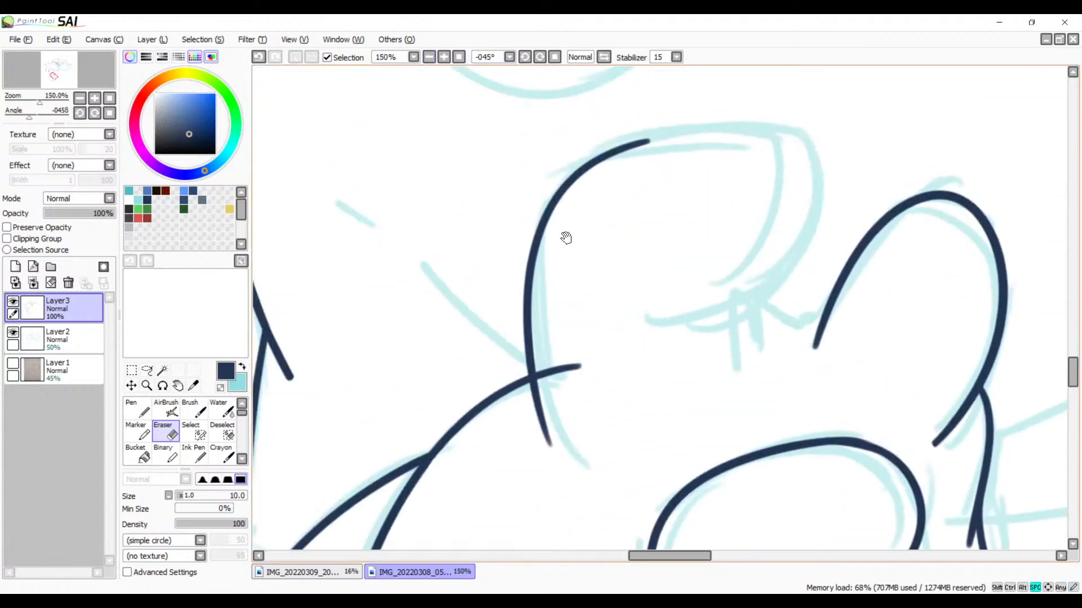
click(444, 56)
drag(606, 183, 565, 245)
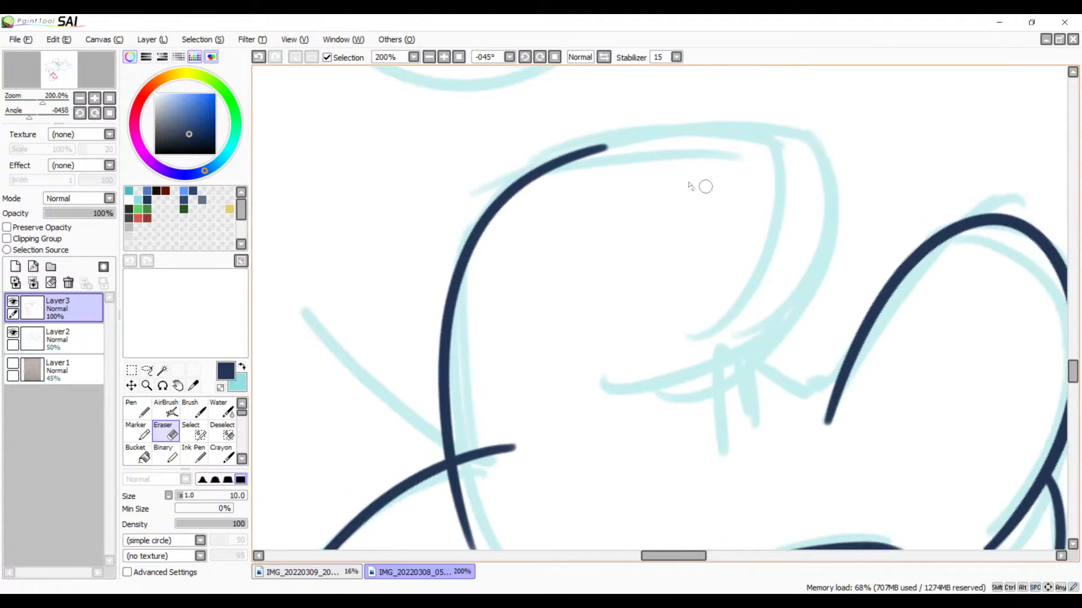
key(b)
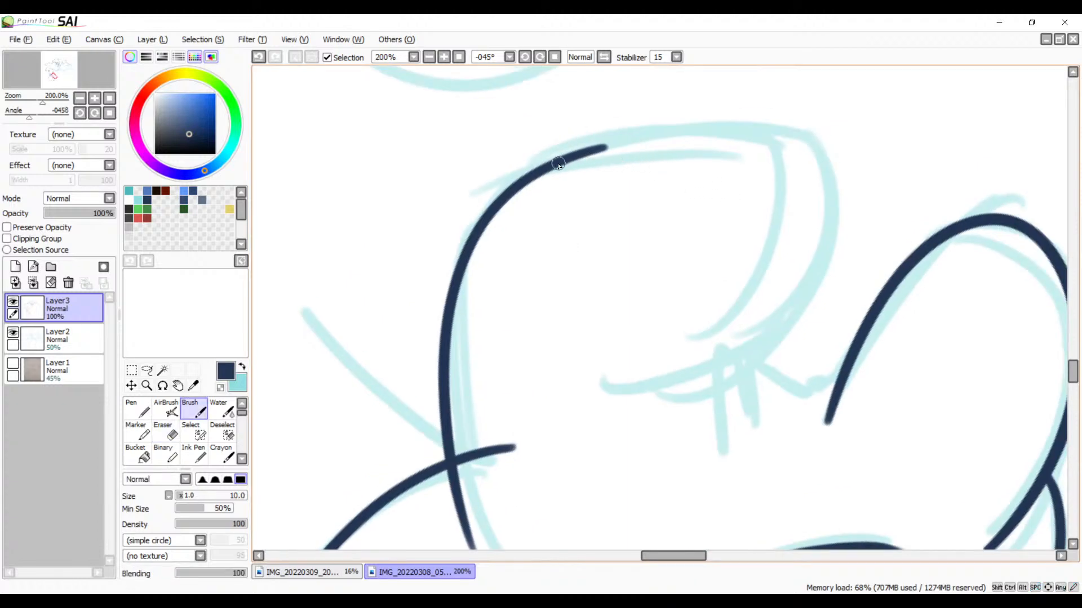
mouse_move(558, 165)
mouse_down()
mouse_move(705, 136)
mouse_move(813, 228)
mouse_up()
key(ctrl+z)
mouse_move(560, 159)
mouse_down()
mouse_move(581, 156)
mouse_move(785, 256)
mouse_up()
key(ctrl+z)
mouse_move(561, 161)
mouse_down()
mouse_move(792, 164)
mouse_move(718, 349)
mouse_up()
key(ctrl+z)
mouse_move(552, 164)
mouse_down()
mouse_move(811, 259)
mouse_move(687, 344)
mouse_up()
key(ctrl+z)
drag(557, 166, 569, 399)
key(ctrl+z)
mouse_move(554, 166)
mouse_down()
mouse_move(674, 139)
mouse_move(641, 405)
mouse_up()
key(ctrl+z)
mouse_move(573, 157)
mouse_down()
mouse_move(777, 161)
mouse_move(652, 399)
mouse_up()
key(ctrl+z)
mouse_move(554, 166)
mouse_down()
mouse_move(767, 147)
mouse_move(688, 415)
mouse_up()
key(ctrl+z)
mouse_move(565, 160)
mouse_down()
mouse_move(569, 415)
mouse_move(580, 402)
mouse_up()
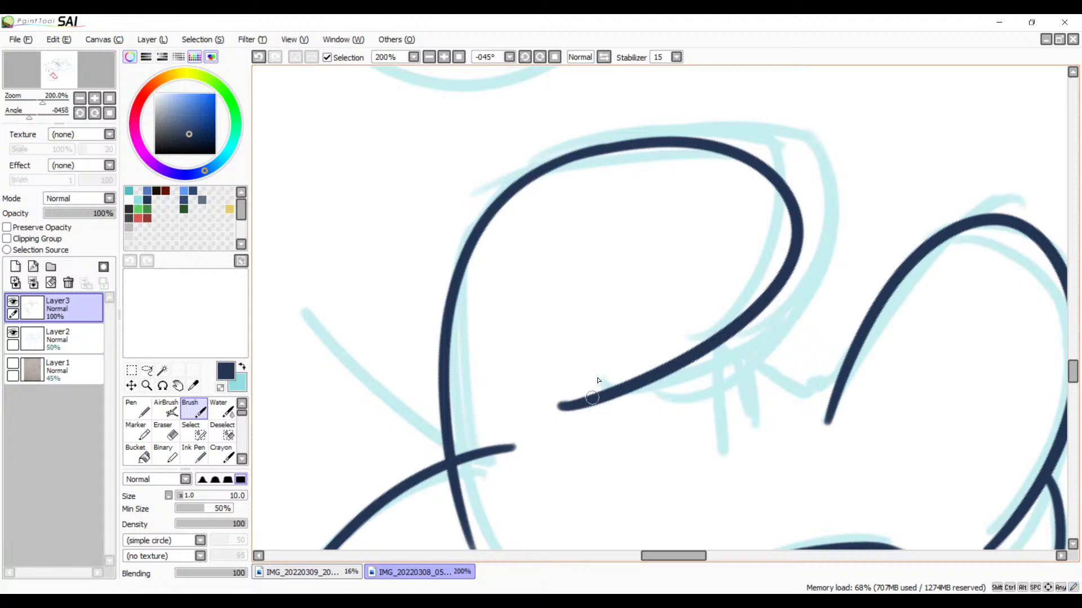
key(ctrl+z)
mouse_move(677, 323)
mouse_down()
mouse_move(729, 231)
mouse_move(811, 142)
mouse_move(630, 357)
mouse_up()
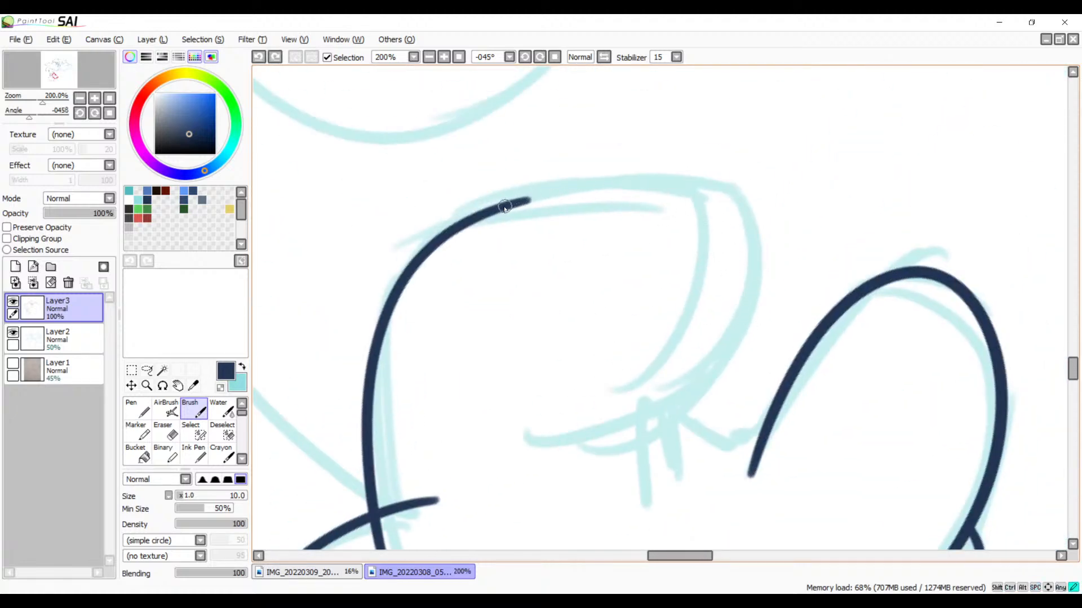
mouse_move(504, 207)
mouse_down()
mouse_move(573, 189)
mouse_move(643, 453)
mouse_move(583, 479)
mouse_up()
key(ctrl+z)
mouse_move(487, 213)
mouse_down()
mouse_move(621, 189)
mouse_move(601, 445)
mouse_up()
key(ctrl+z)
mouse_move(489, 210)
mouse_down()
mouse_move(540, 194)
mouse_move(682, 360)
mouse_up()
key(ctrl+z)
mouse_move(476, 214)
mouse_down()
mouse_move(699, 380)
mouse_move(510, 454)
mouse_up()
key(ctrl+z)
mouse_move(490, 212)
mouse_down()
mouse_move(738, 335)
mouse_move(579, 449)
mouse_up()
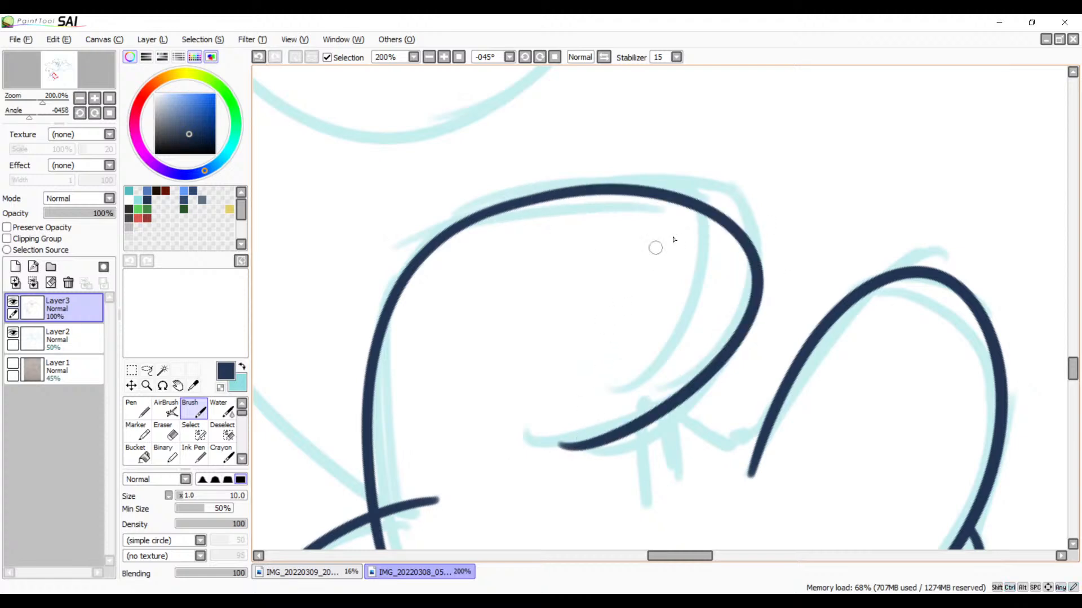
key(ctrl+z)
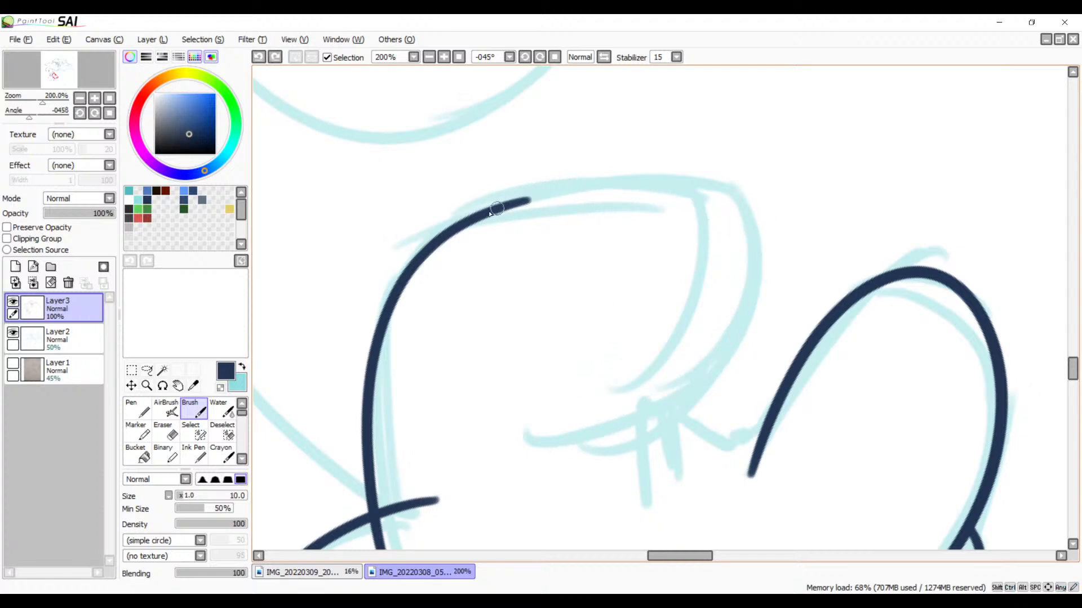
mouse_move(492, 212)
mouse_down()
mouse_move(540, 199)
mouse_move(609, 382)
mouse_up()
key(ctrl+z)
mouse_move(497, 211)
mouse_down()
mouse_move(685, 210)
mouse_move(635, 423)
mouse_up()
key(ctrl+z)
mouse_move(493, 210)
mouse_down()
mouse_move(754, 259)
mouse_move(524, 438)
mouse_up()
key(ctrl+z)
drag(498, 209, 592, 447)
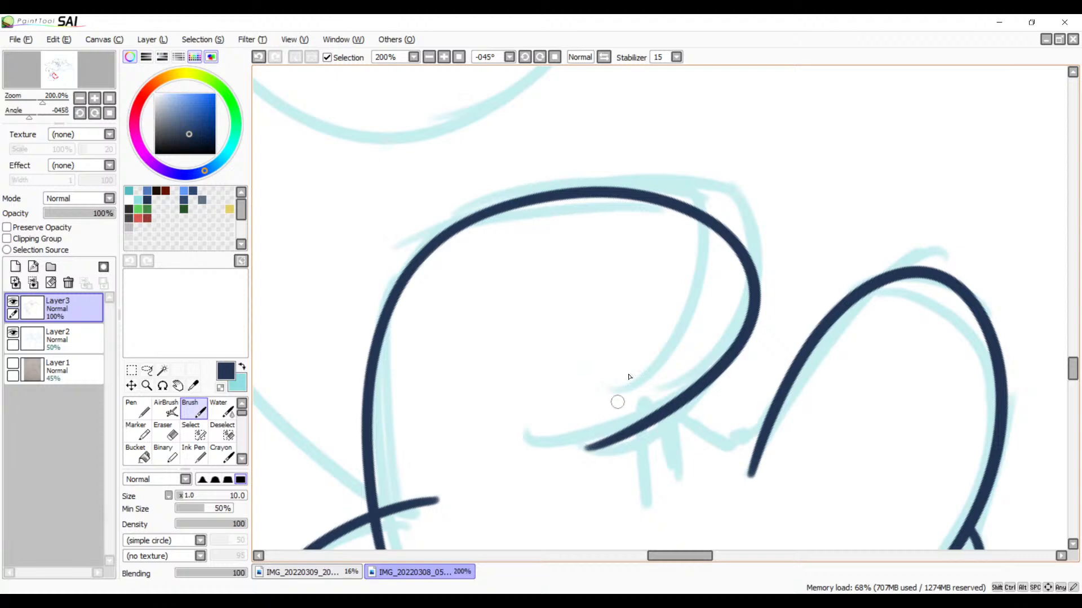
key(ctrl+z)
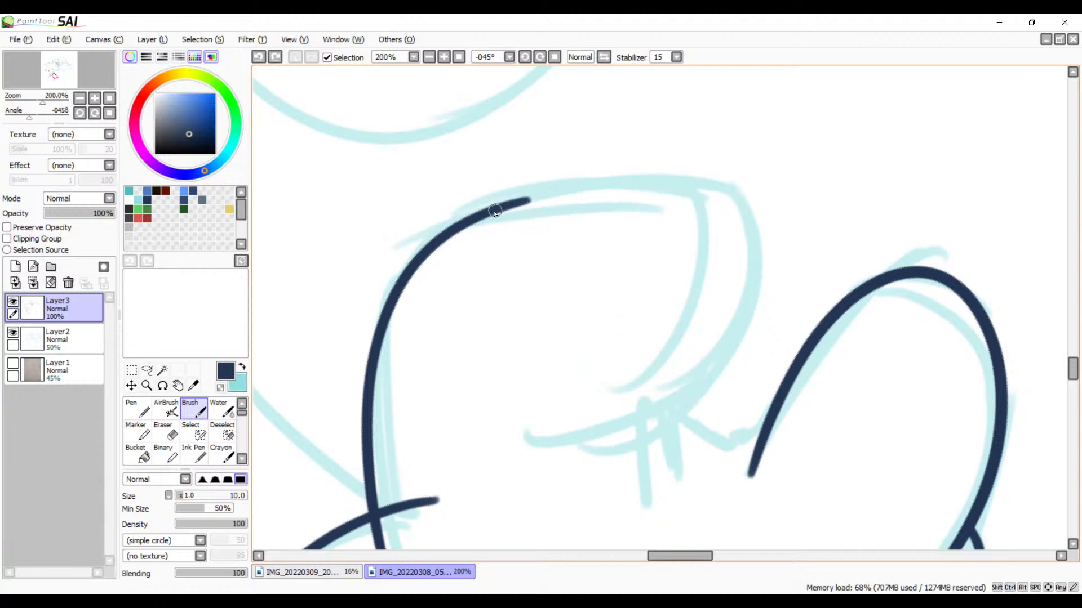
mouse_move(490, 211)
mouse_down()
mouse_move(594, 190)
mouse_move(545, 472)
mouse_up()
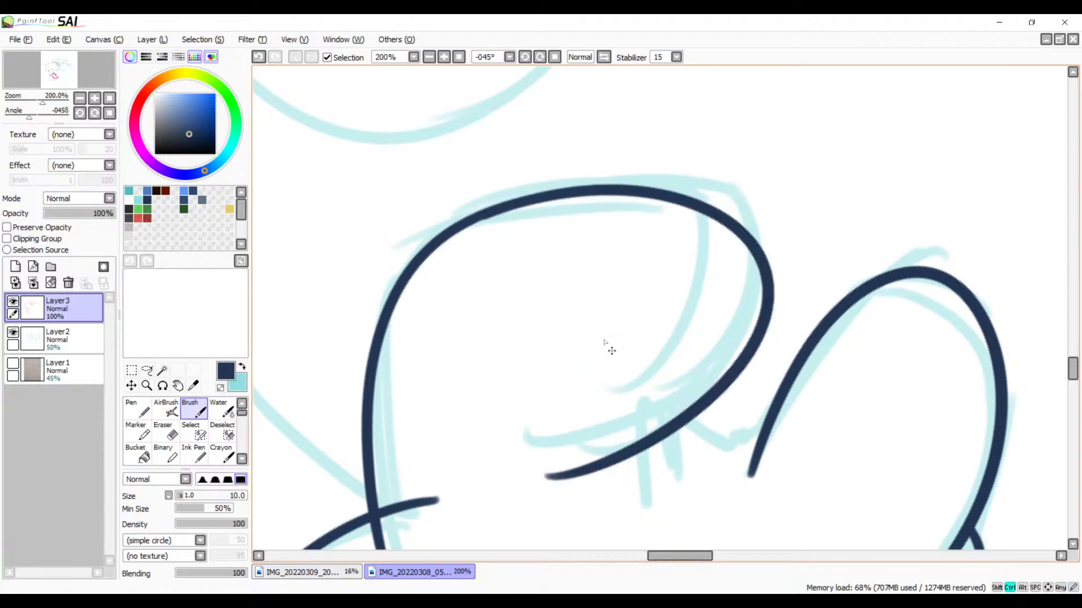
key(ctrl+z)
mouse_move(495, 210)
mouse_down()
mouse_move(592, 451)
mouse_move(521, 460)
mouse_up()
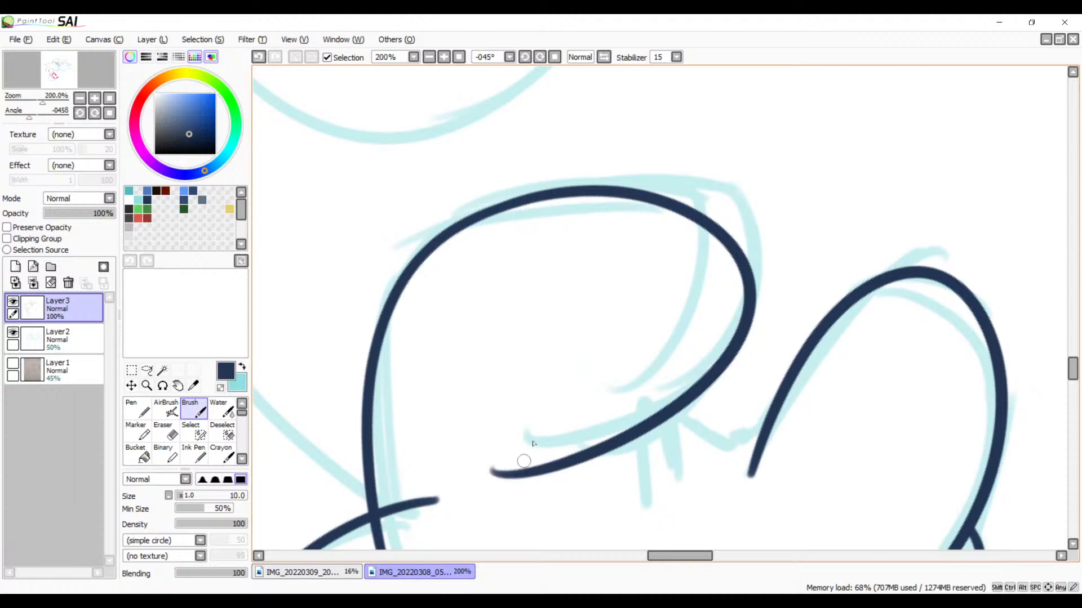
key(ctrl+z)
mouse_move(507, 206)
mouse_down()
mouse_move(760, 203)
mouse_move(515, 445)
mouse_up()
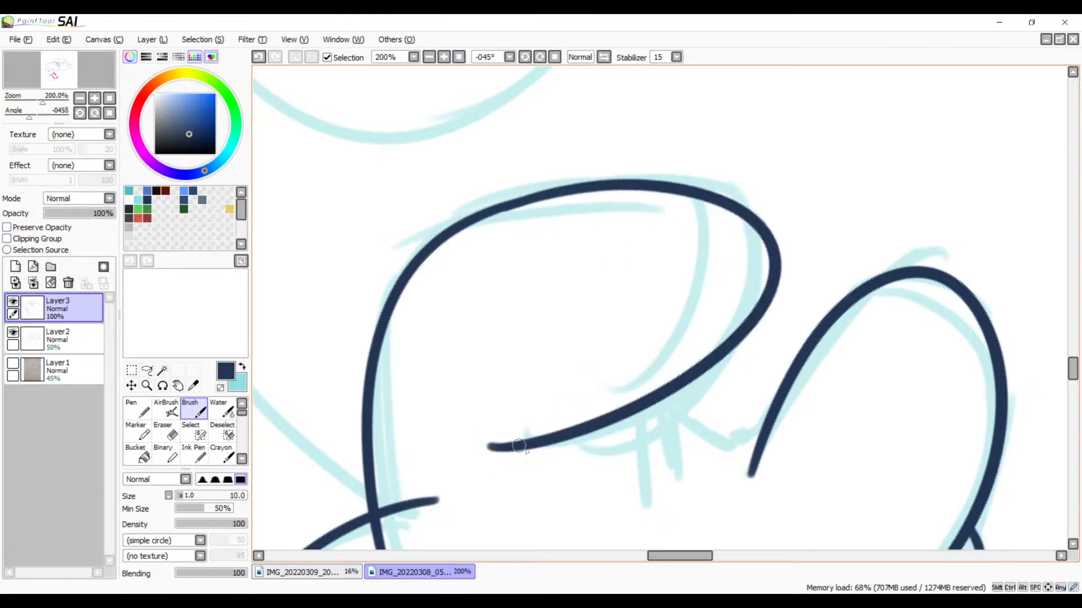
key(ctrl+z)
mouse_move(496, 207)
mouse_down()
mouse_move(703, 393)
mouse_move(528, 444)
mouse_move(552, 449)
mouse_up()
key(ctrl+z)
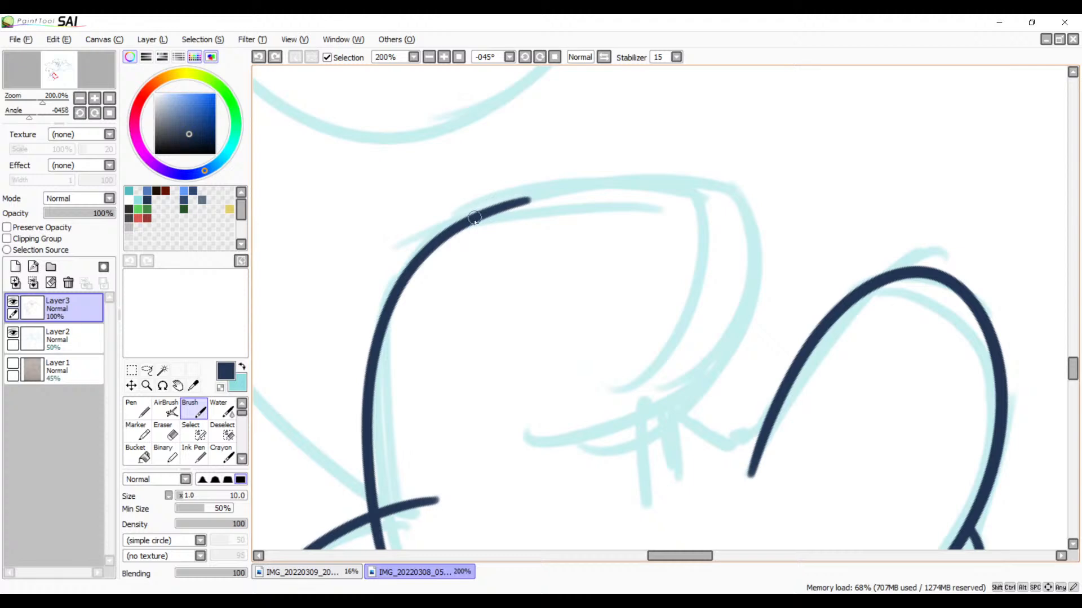
mouse_move(474, 219)
mouse_down()
mouse_move(798, 265)
mouse_move(799, 406)
mouse_up()
key(ctrl+z)
mouse_move(487, 214)
mouse_down()
mouse_move(698, 230)
mouse_move(717, 387)
mouse_move(744, 389)
mouse_up()
key(ctrl+z)
mouse_move(486, 214)
mouse_down()
mouse_move(724, 241)
mouse_move(615, 415)
mouse_up()
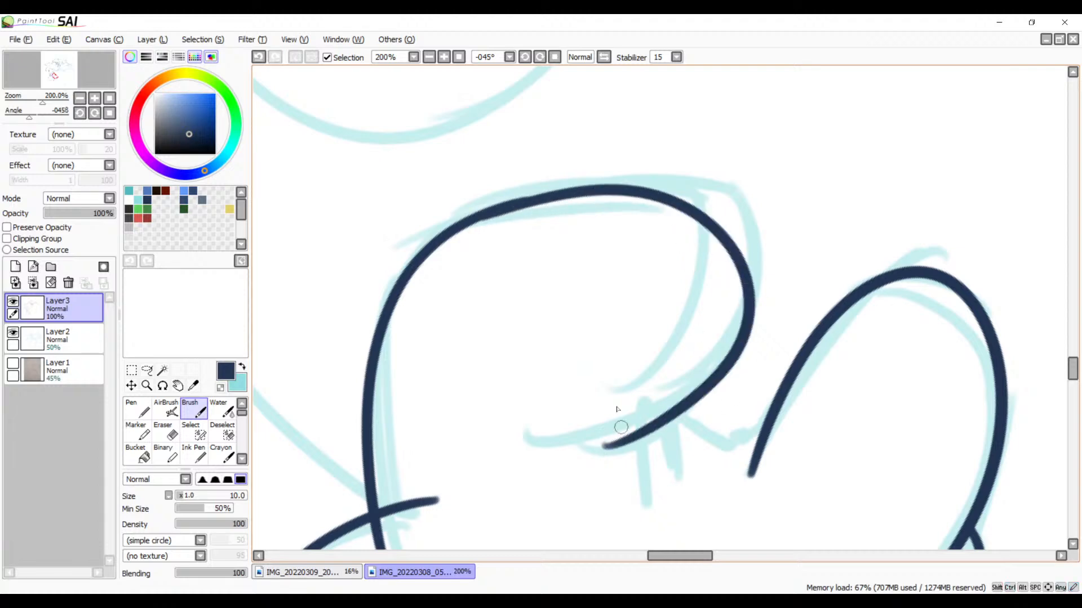
key(ctrl+z)
mouse_move(484, 212)
mouse_down()
mouse_move(510, 207)
mouse_move(711, 363)
mouse_up()
key(ctrl+z)
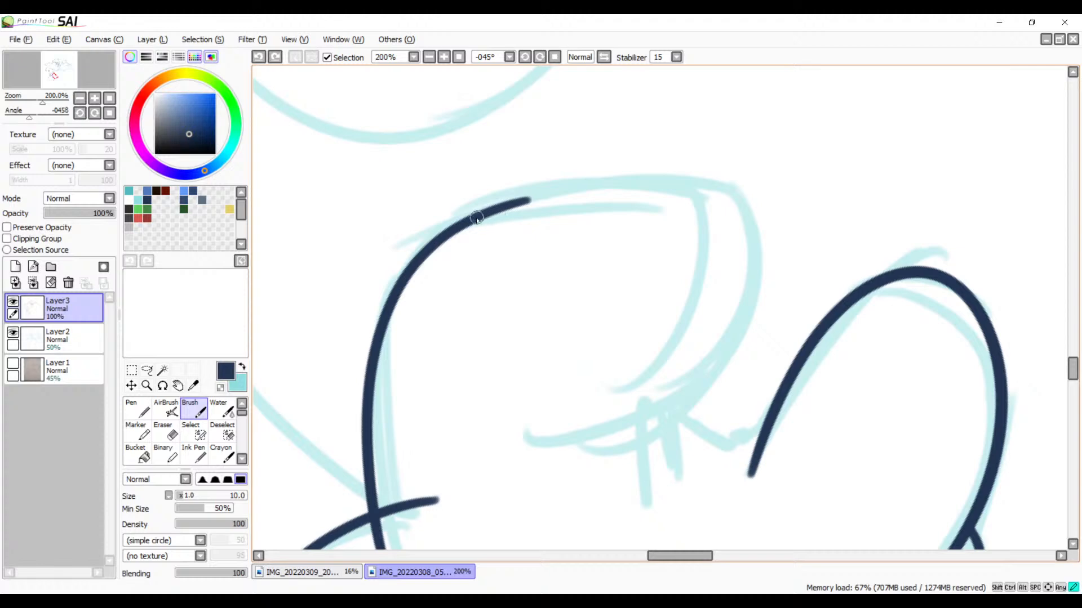
mouse_move(477, 218)
mouse_down()
mouse_move(586, 436)
mouse_move(563, 425)
mouse_up()
key(ctrl+z)
drag(483, 213, 639, 431)
key(ctrl+z)
drag(485, 213, 642, 425)
key(ctrl+z)
mouse_move(499, 207)
mouse_down()
mouse_move(614, 183)
mouse_move(652, 414)
mouse_up()
key(ctrl+z)
Step: Ink the shape's top edge with a Brush stroke reaching the neighbouring rounded shape, and add its right side curving into the underside as a separate stroke
drag(462, 223, 899, 269)
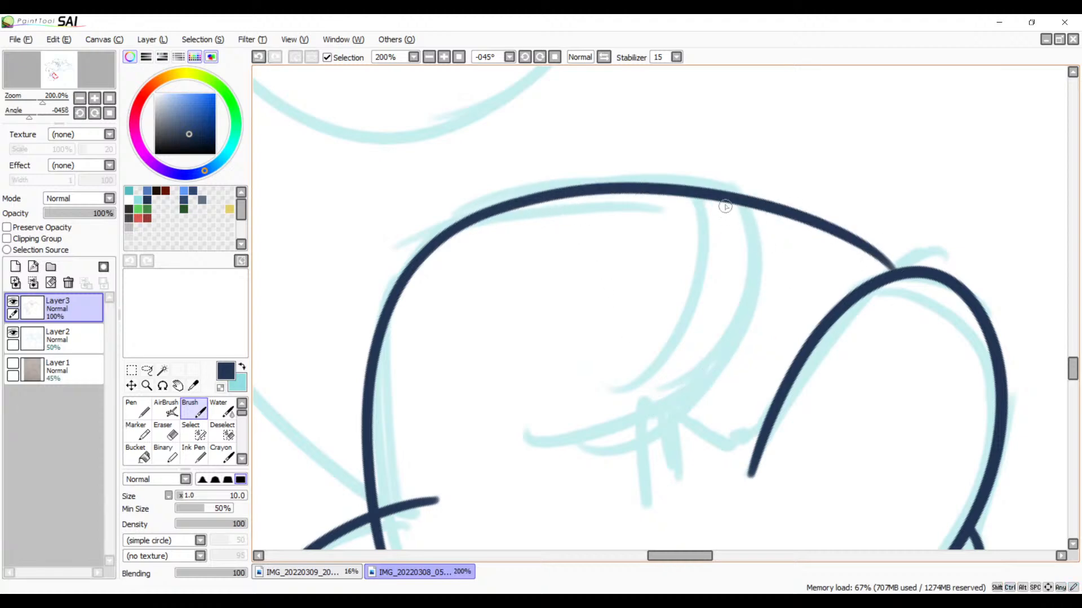
mouse_move(713, 199)
mouse_down()
mouse_move(639, 445)
mouse_move(543, 459)
mouse_up()
key(ctrl+z)
mouse_move(715, 199)
mouse_down()
mouse_move(697, 398)
mouse_move(574, 439)
mouse_up()
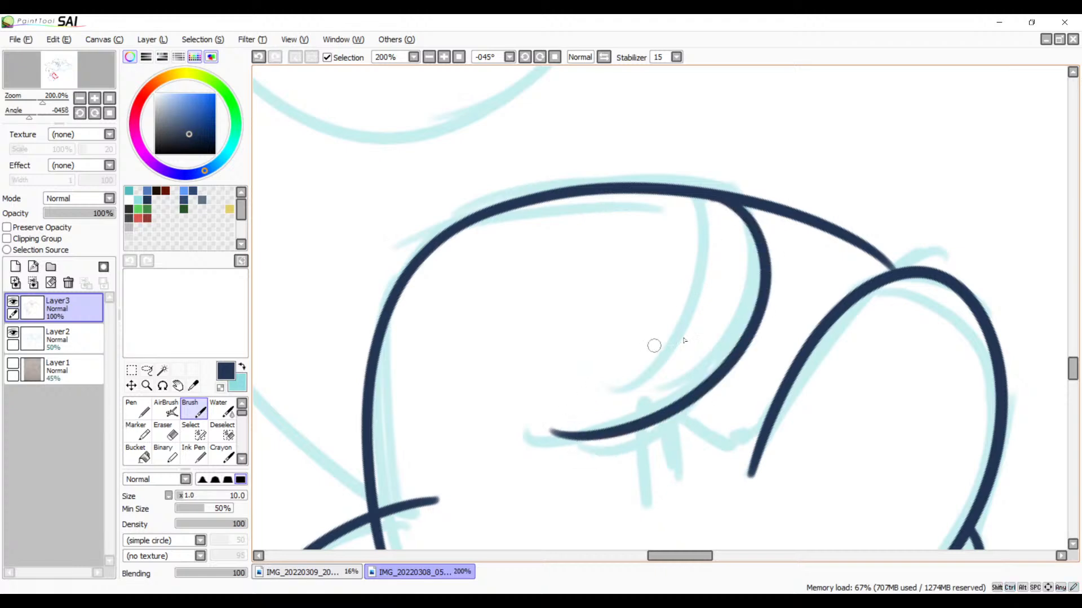
Step: Ink a short vertical crease line hanging from the shape's underside with the Brush
mouse_move(682, 426)
mouse_down()
mouse_move(652, 283)
mouse_move(642, 316)
mouse_up()
drag(711, 304, 648, 484)
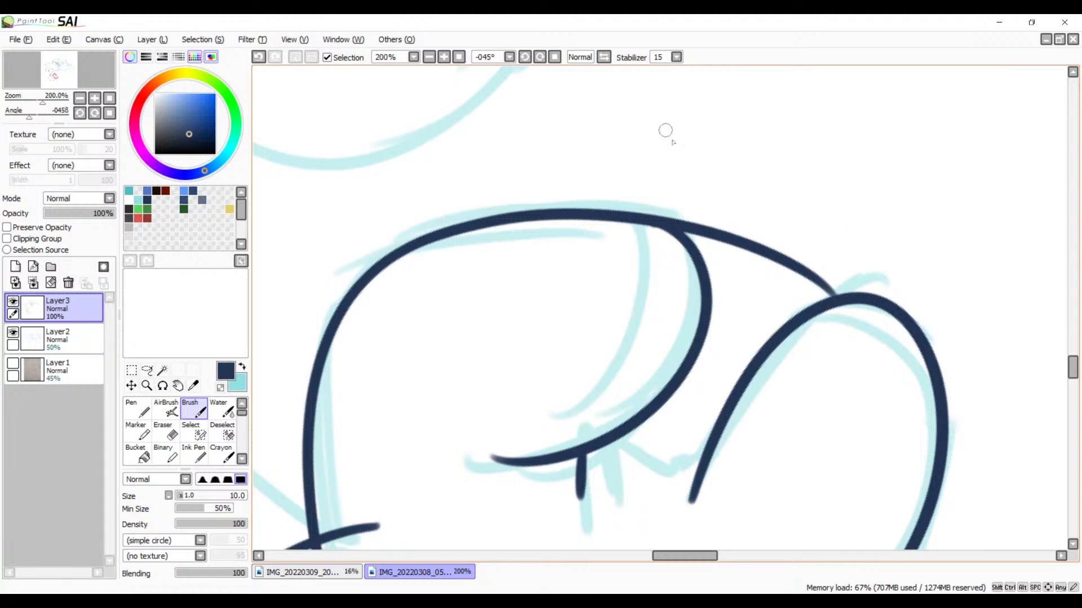
Step: Erase the excess of the top stroke between the shape's upper right corner and the neighbouring rounded shape
click(444, 57)
click(444, 57)
drag(776, 219, 509, 256)
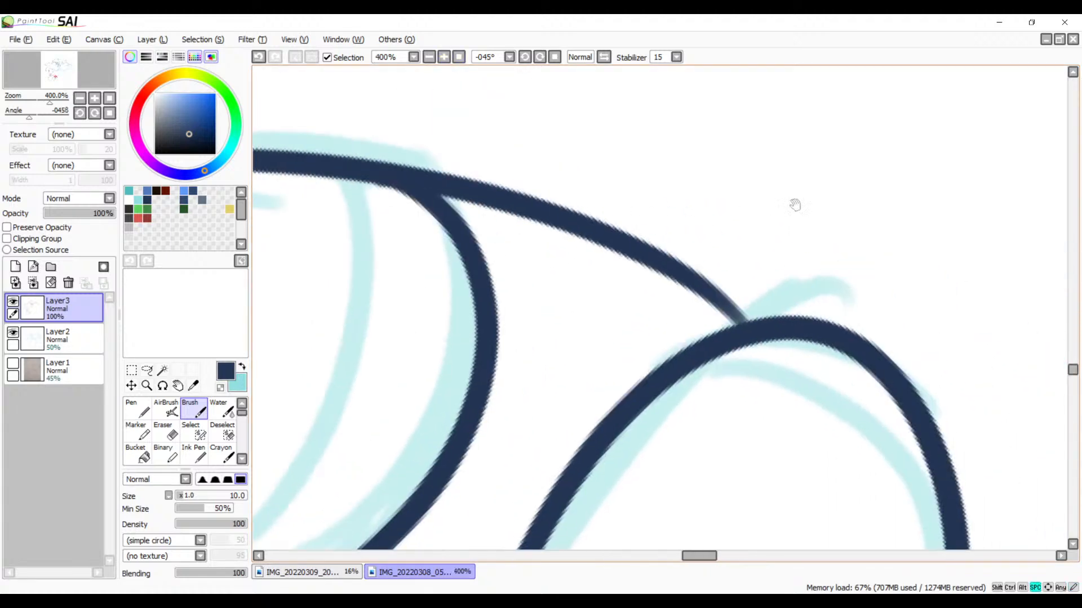
key(e)
mouse_move(736, 290)
mouse_down()
mouse_move(737, 309)
mouse_move(700, 292)
mouse_move(698, 258)
mouse_move(633, 250)
mouse_move(391, 150)
mouse_move(492, 200)
mouse_move(481, 198)
mouse_move(379, 150)
mouse_move(539, 235)
mouse_move(570, 195)
mouse_move(624, 264)
mouse_up()
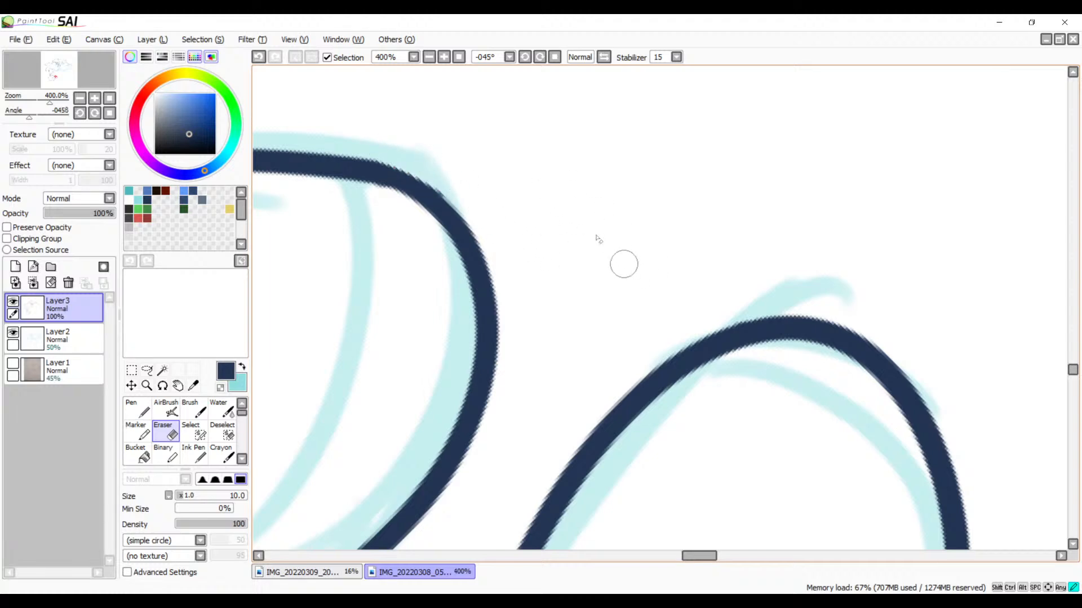
Step: Clean up the inner edge of the shape's upper right corner with the Eraser and even out the join with a short Brush stroke
drag(536, 259, 687, 243)
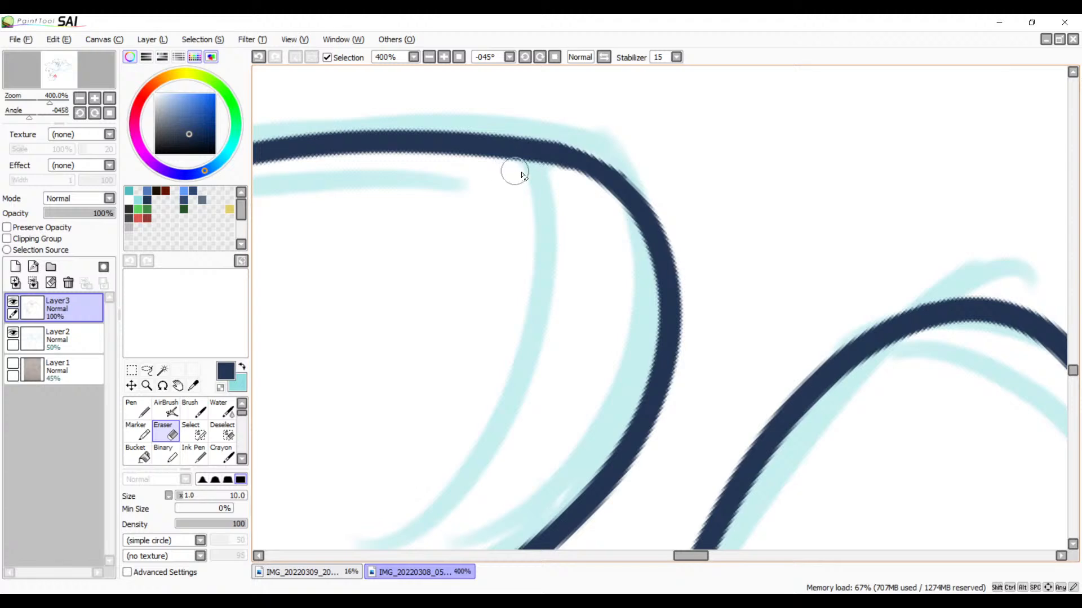
drag(523, 172, 590, 197)
scroll(665, 186, down, 1)
key(b)
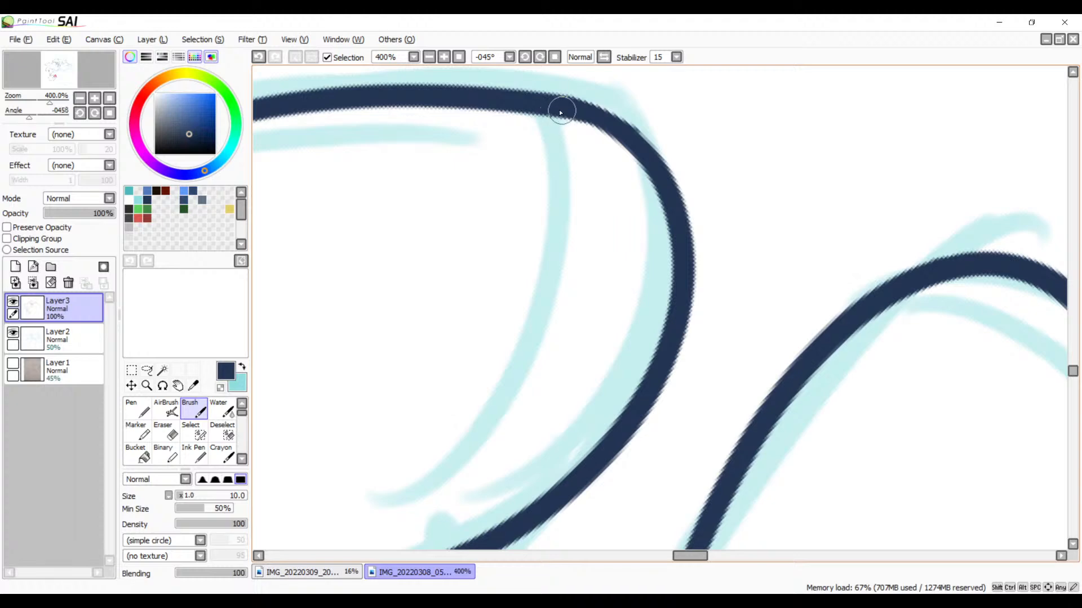
drag(562, 110, 658, 162)
Step: Try to trim the tapered tip at the left end of the shape's underside curve with the Eraser
key(space)
mouse_move(578, 358)
mouse_down()
mouse_move(601, 299)
mouse_move(715, 141)
mouse_up()
drag(552, 383, 662, 225)
key(e)
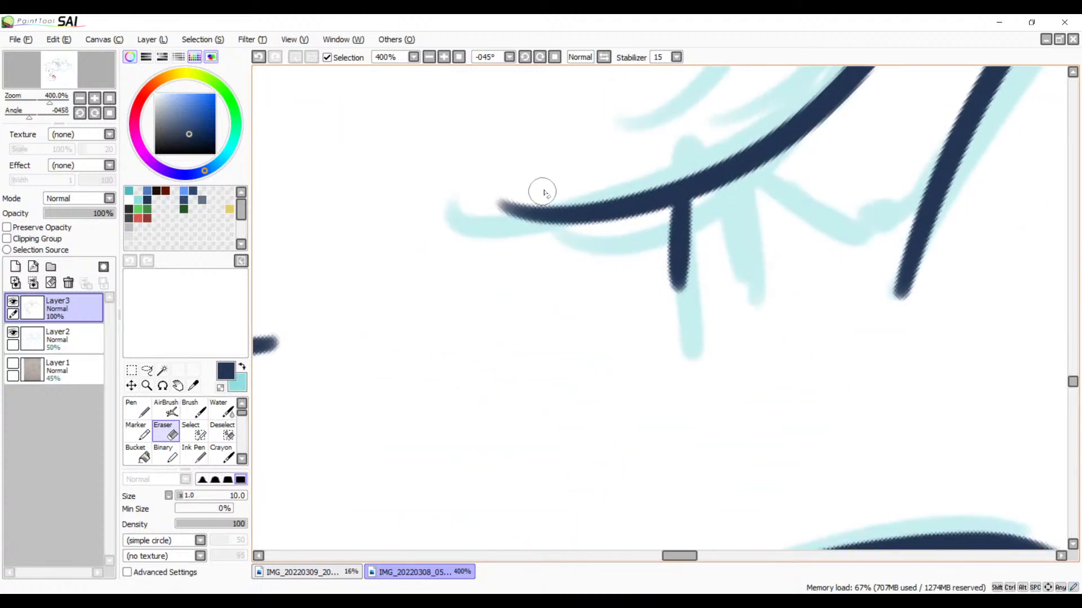
mouse_move(531, 194)
mouse_down()
mouse_move(535, 228)
mouse_move(509, 209)
mouse_move(442, 295)
mouse_move(490, 282)
mouse_move(483, 358)
mouse_move(547, 228)
mouse_move(580, 263)
mouse_up()
key(space)
key(ctrl+z)
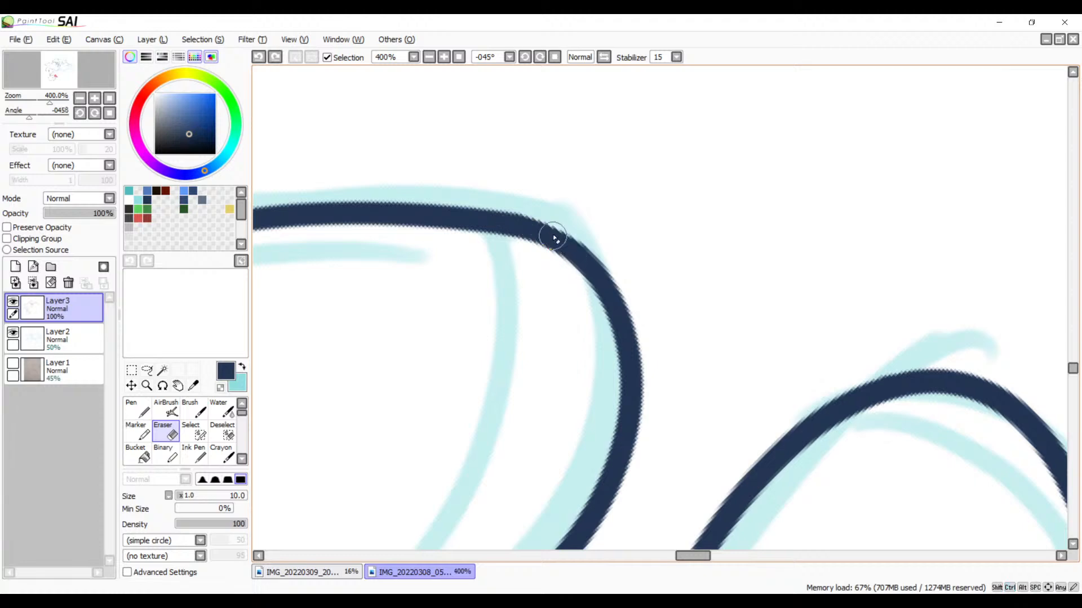
Step: Smooth the outer curve of the rounded shape's upper right corner with a short Brush stroke over the existing line
key(b)
drag(488, 222, 578, 262)
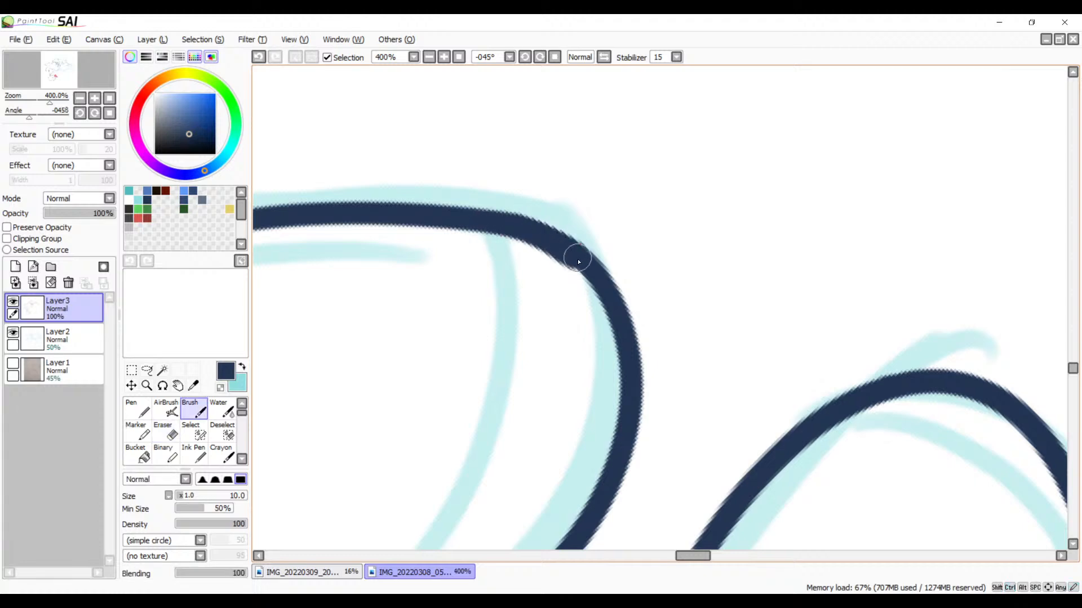
key(ctrl+z)
drag(487, 222, 586, 249)
key(ctrl+z)
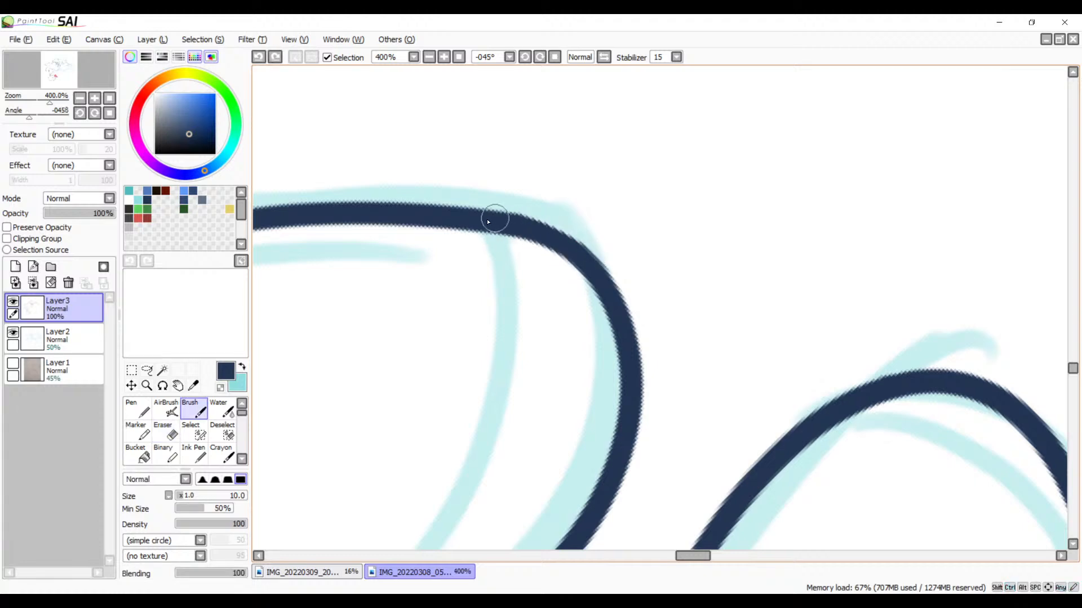
drag(487, 222, 586, 258)
key(ctrl+z)
drag(507, 224, 595, 266)
key(ctrl+z)
drag(530, 229, 584, 268)
Step: Ink a sagging curve from the crease under the large rounded shape to the inner edge of the neighbouring rounded shape
click(427, 59)
click(427, 59)
click(427, 58)
click(427, 58)
click(427, 59)
key(space)
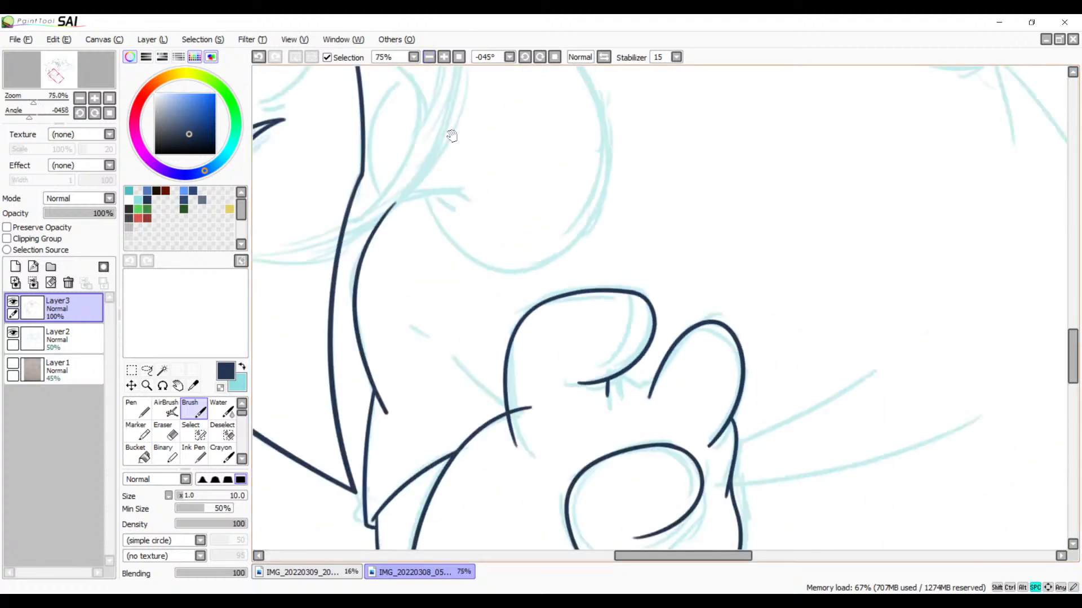
mouse_move(596, 374)
mouse_down()
mouse_move(567, 294)
mouse_move(594, 182)
mouse_up()
drag(584, 262, 643, 284)
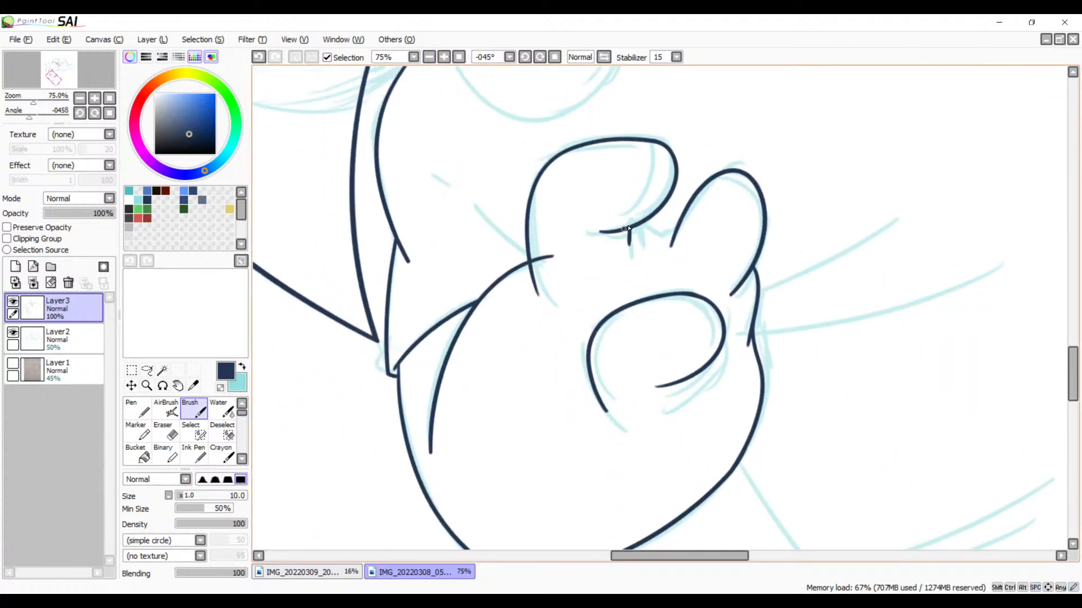
click(444, 57)
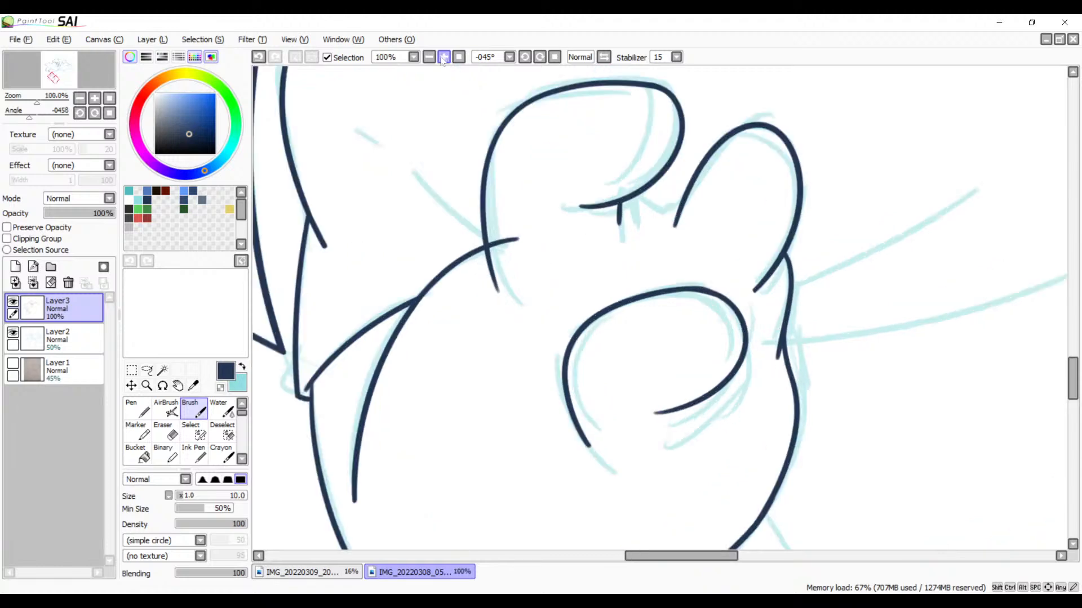
click(444, 57)
click(444, 57)
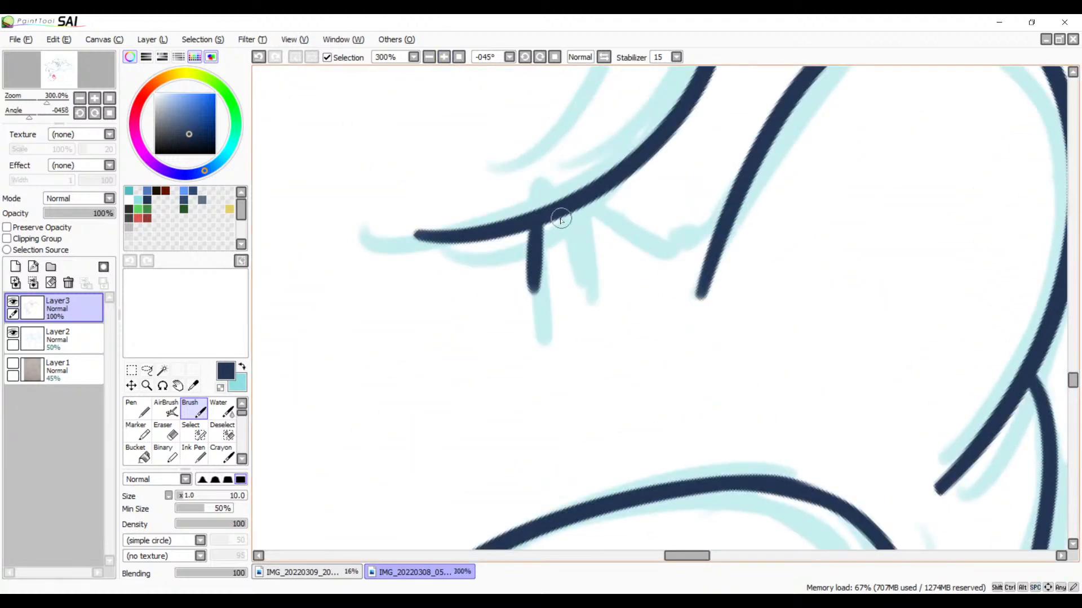
mouse_move(553, 216)
mouse_down()
mouse_move(718, 267)
mouse_move(736, 241)
mouse_up()
key(ctrl+z)
mouse_move(552, 223)
mouse_down()
mouse_move(712, 246)
mouse_move(727, 234)
mouse_up()
key(ctrl+z)
mouse_move(550, 218)
mouse_down()
mouse_move(691, 238)
mouse_move(746, 225)
mouse_up()
key(ctrl+z)
mouse_move(558, 220)
mouse_down()
mouse_move(635, 261)
mouse_move(758, 233)
mouse_up()
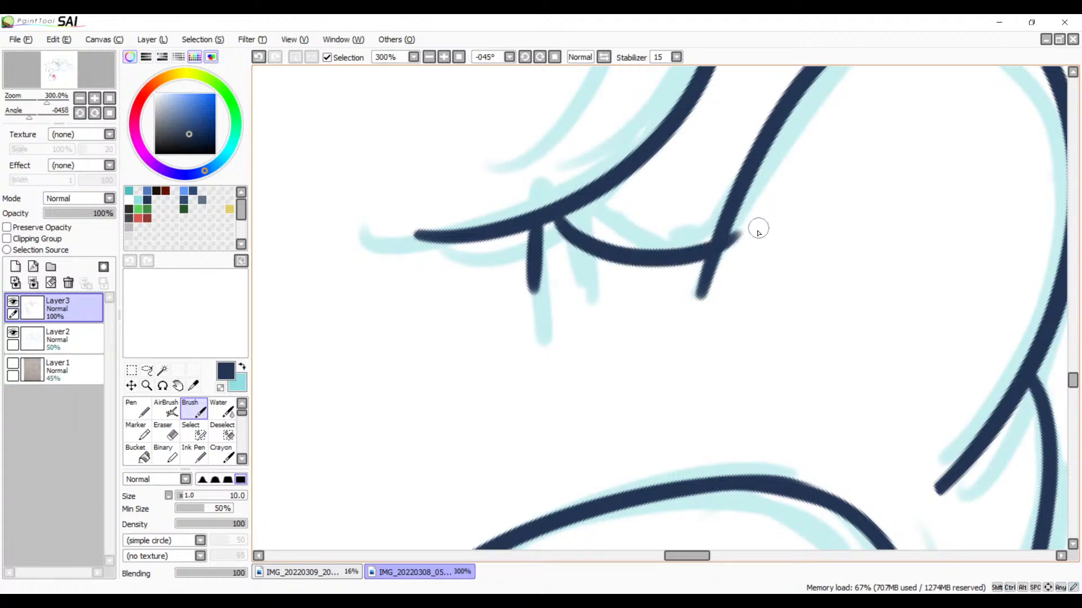
key(ctrl+z)
mouse_move(551, 217)
mouse_down()
mouse_move(584, 256)
mouse_move(735, 241)
mouse_up()
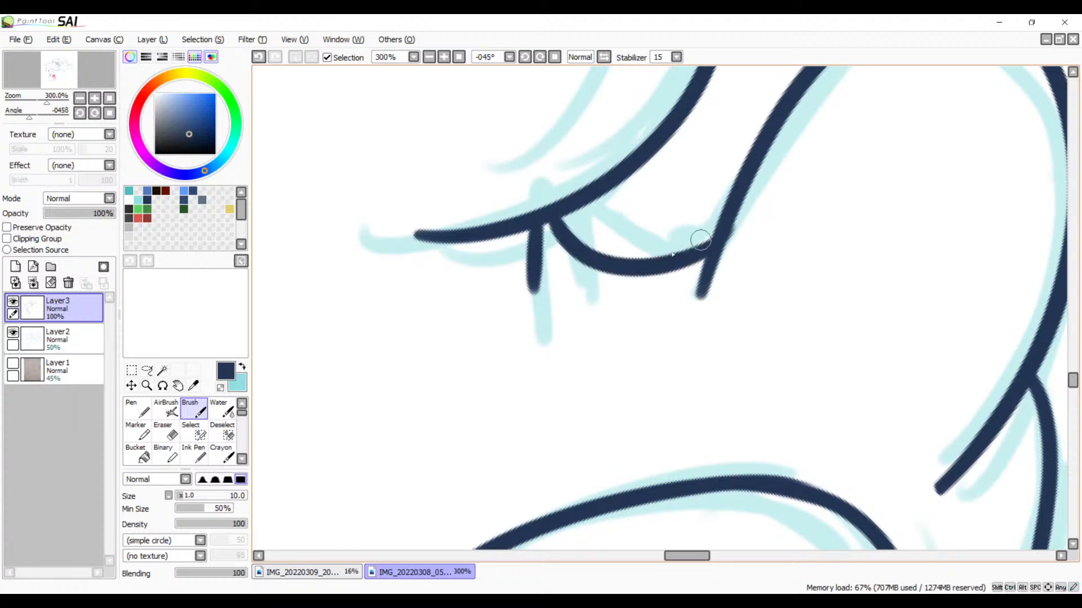
drag(733, 195, 577, 272)
key(ctrl+z)
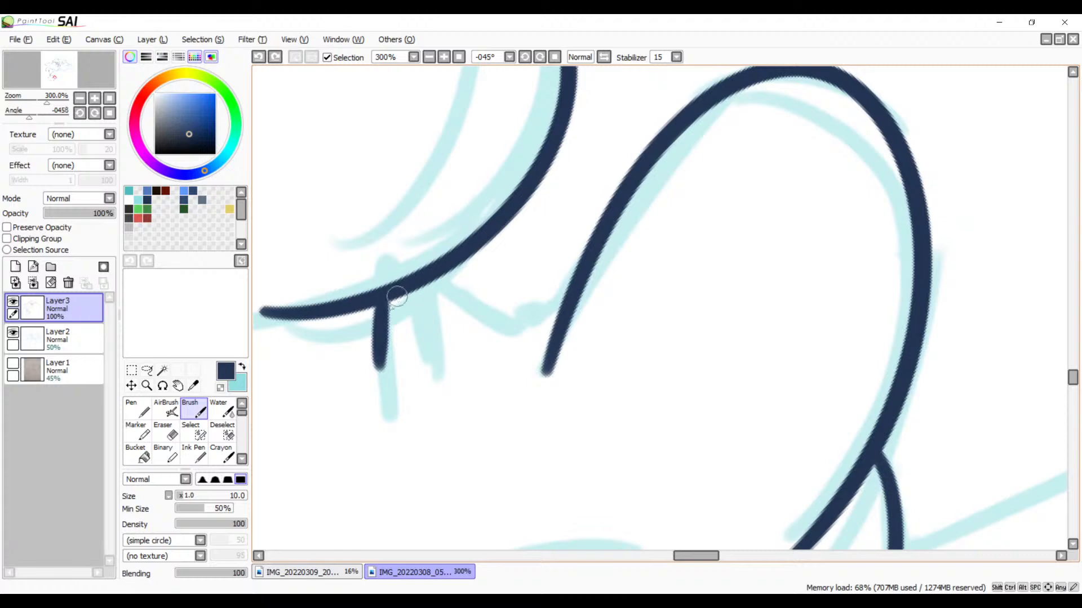
mouse_move(389, 306)
mouse_down()
mouse_move(530, 337)
mouse_move(580, 303)
mouse_up()
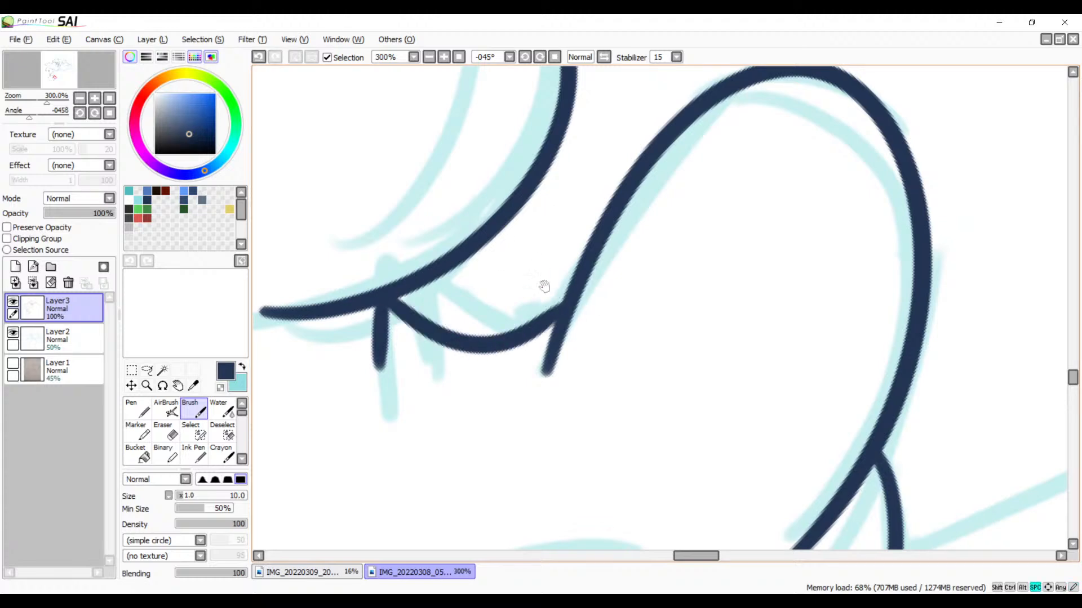
Step: Erase the end of the lower curved line that overshoots the large rounded shape's left edge
mouse_move(523, 351)
mouse_down()
mouse_move(567, 252)
mouse_move(803, 279)
mouse_up()
mouse_move(321, 355)
mouse_down()
mouse_move(609, 254)
mouse_move(591, 337)
mouse_up()
click(444, 58)
click(444, 57)
key(e)
drag(521, 293, 535, 324)
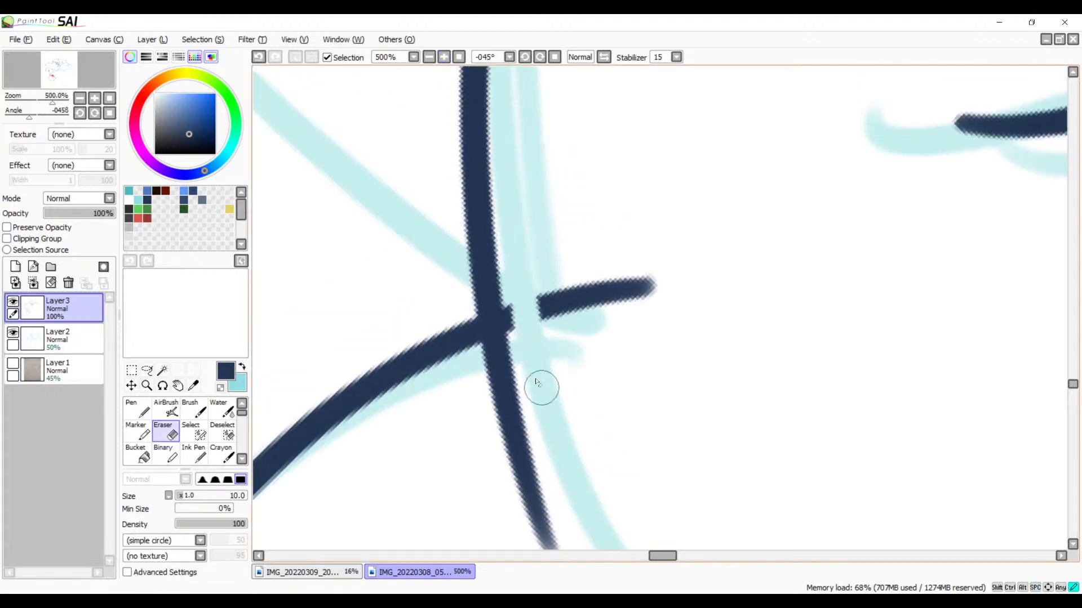
drag(523, 277, 530, 401)
key(ctrl+z)
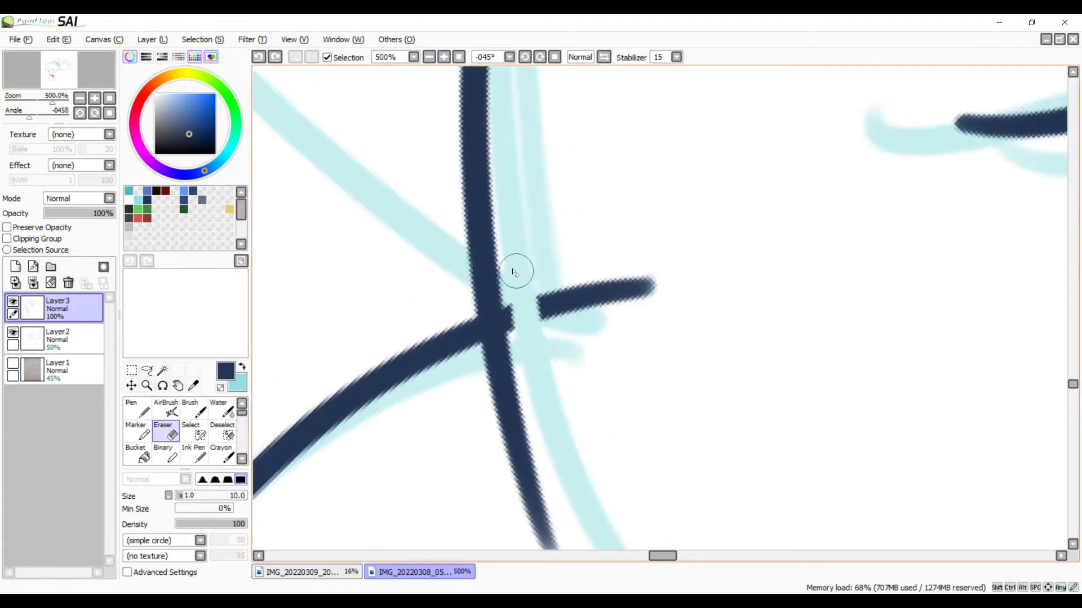
drag(515, 272, 533, 400)
key(ctrl+z)
drag(513, 276, 536, 387)
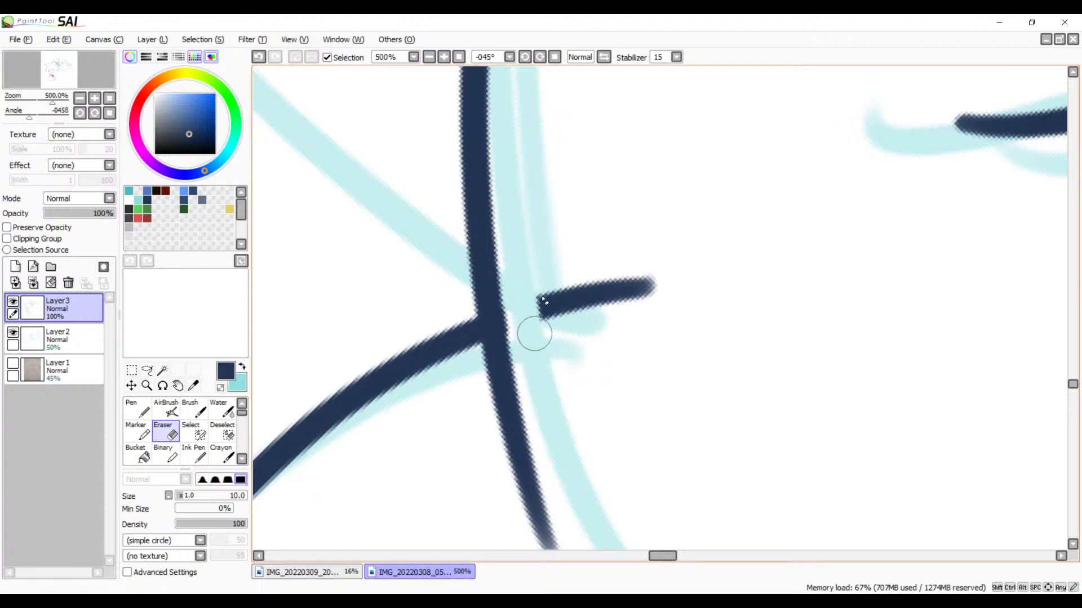
mouse_move(537, 277)
mouse_down()
mouse_move(560, 330)
mouse_move(668, 282)
mouse_move(550, 274)
mouse_up()
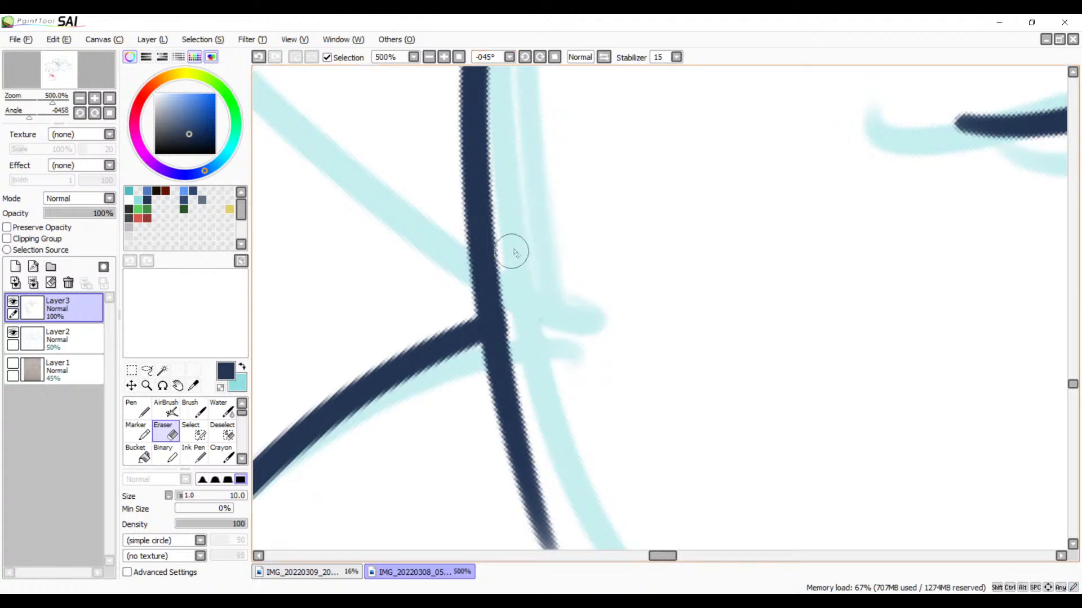
Step: Ink the diagonal curve running down to the junction on the large rounded shape's left edge with the Brush
click(431, 58)
click(432, 57)
click(432, 57)
click(432, 57)
click(431, 57)
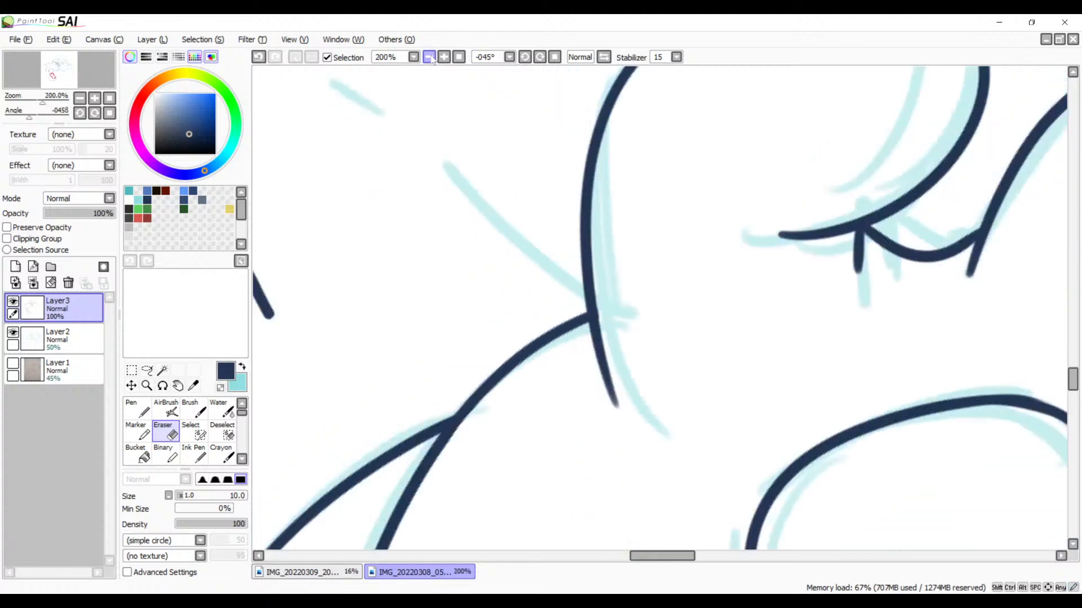
click(431, 58)
drag(662, 385, 598, 259)
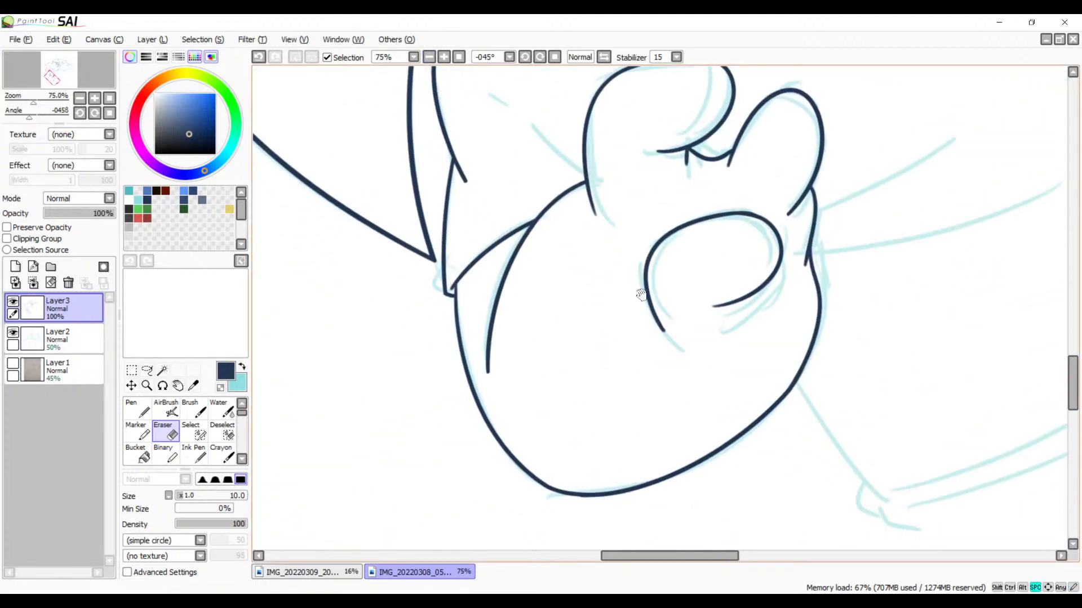
drag(641, 294, 684, 339)
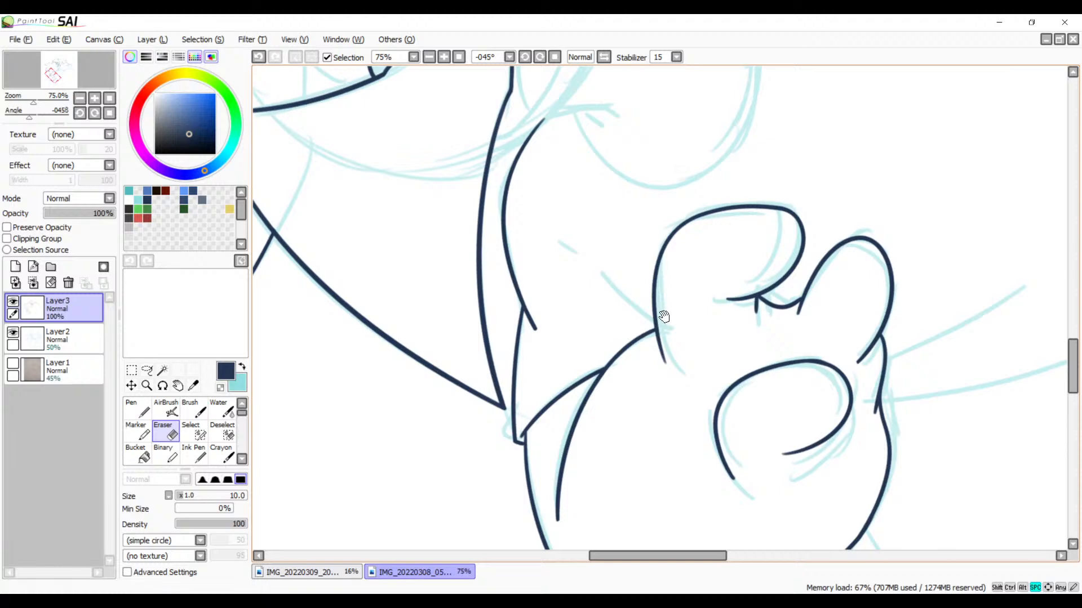
key(b)
drag(645, 282, 706, 361)
click(444, 57)
click(444, 57)
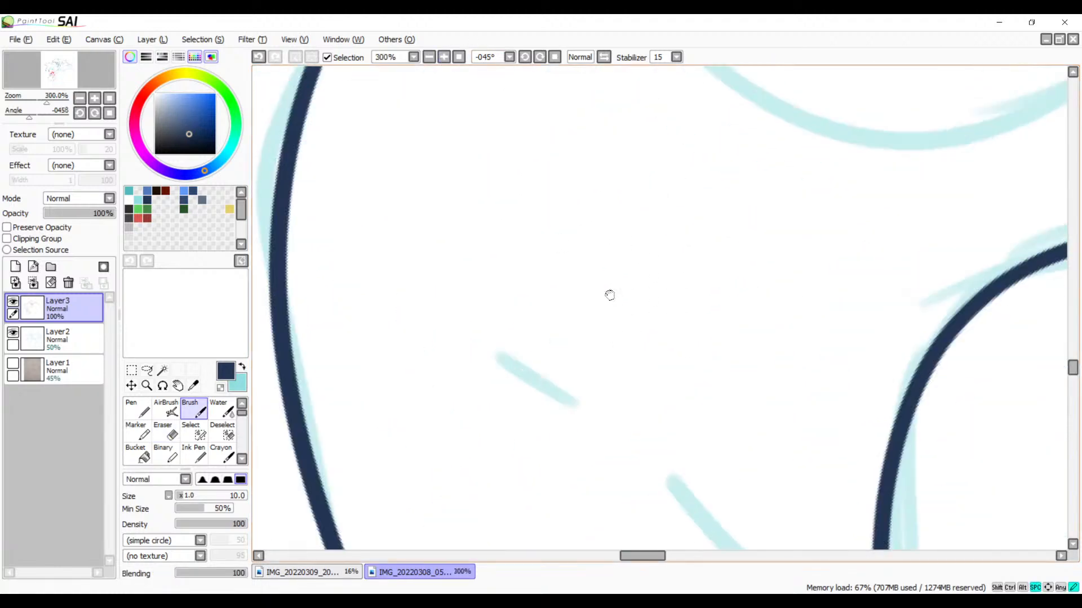
mouse_move(694, 243)
mouse_down()
mouse_move(756, 358)
mouse_move(876, 473)
mouse_up()
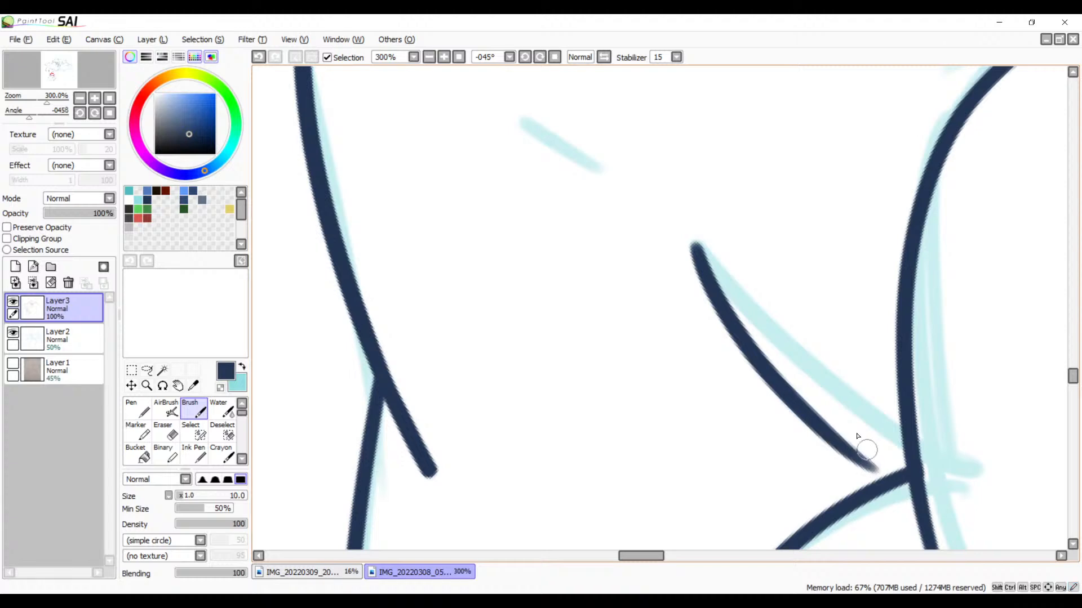
key(ctrl+z)
drag(695, 247, 876, 451)
drag(828, 415, 916, 481)
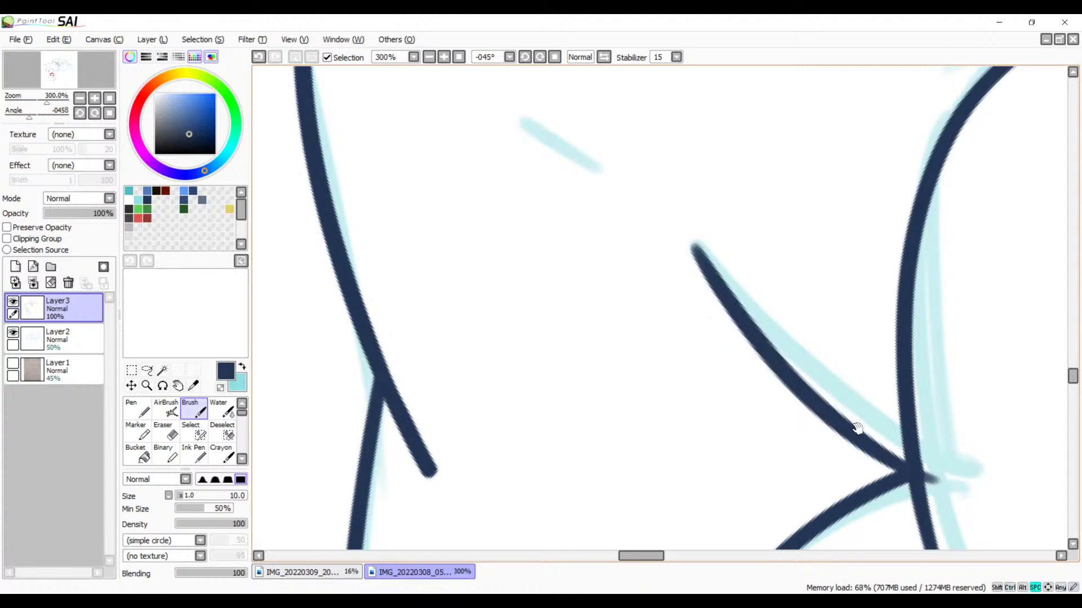
Step: Erase the diagonal curve's tip that extends past the large rounded shape's left edge and clean up the junction
drag(856, 428, 614, 285)
click(444, 57)
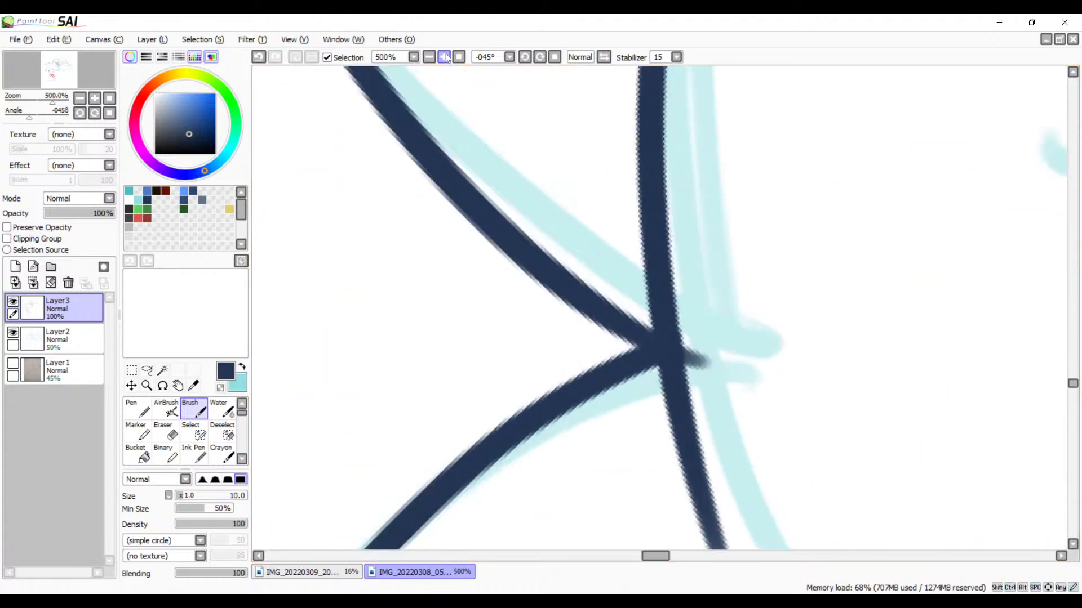
click(444, 57)
key(e)
drag(726, 379, 710, 273)
drag(696, 217, 701, 316)
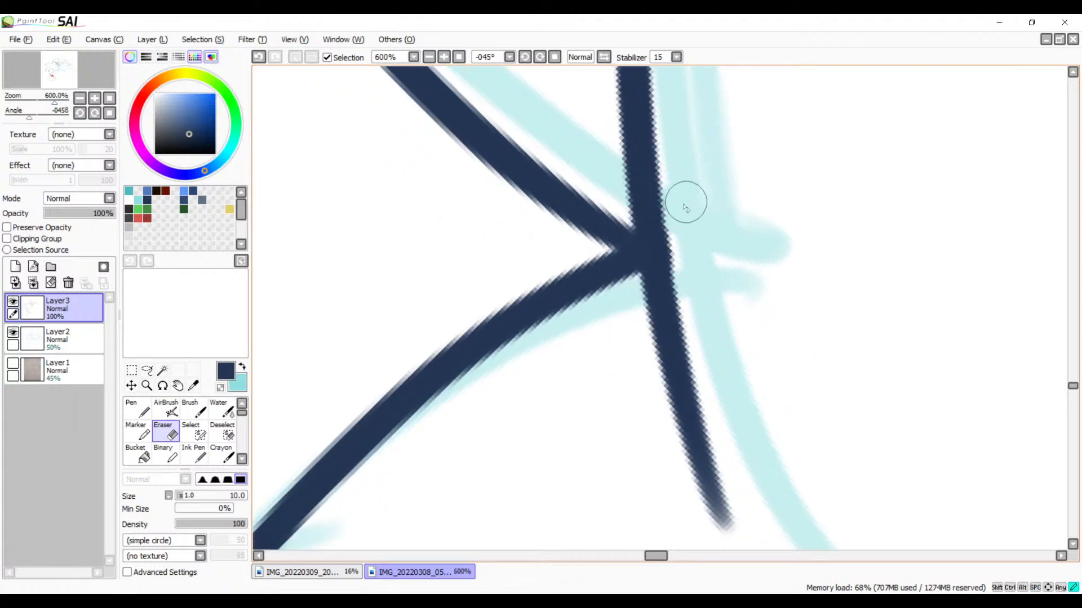
Step: Ink the short separate crease stroke above the diagonal curve's upper end with the Brush
key(space)
drag(542, 87, 737, 397)
drag(476, 99, 793, 429)
drag(722, 319, 773, 345)
key(b)
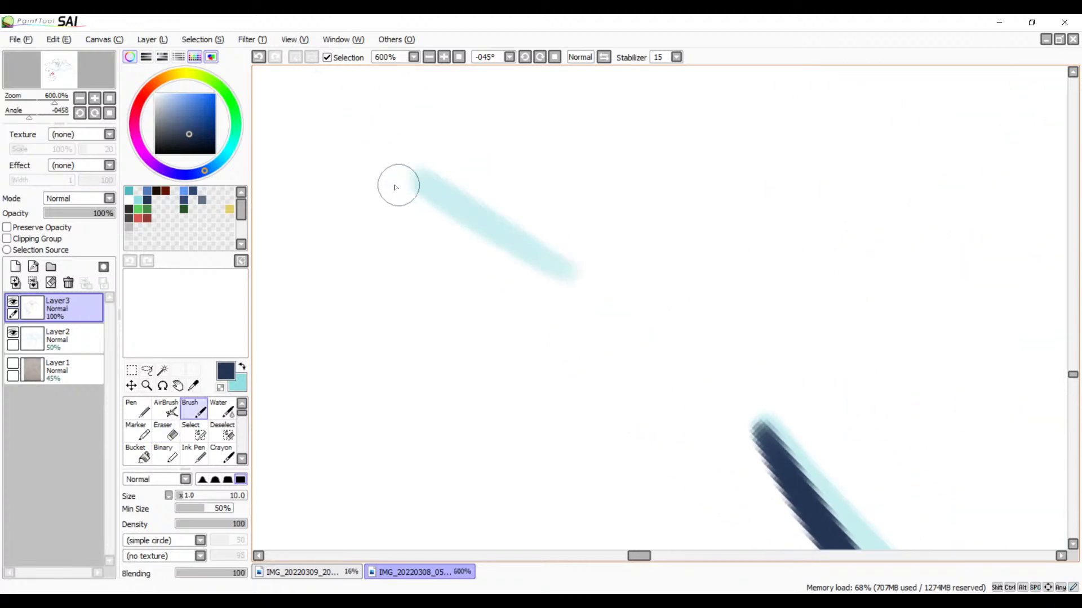
drag(394, 184, 633, 314)
key(ctrl+z)
mouse_move(395, 200)
mouse_down()
mouse_move(623, 331)
mouse_move(670, 338)
mouse_up()
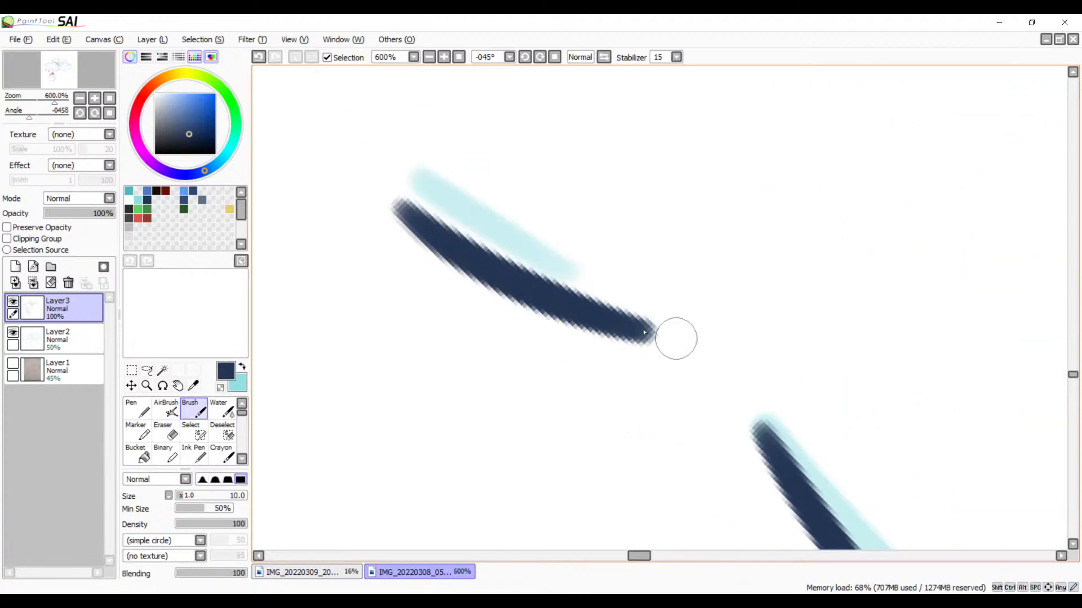
Step: Try to ink the lower arc of the large round sketch outline above the rounded shapes with the Brush
click(429, 57)
click(429, 56)
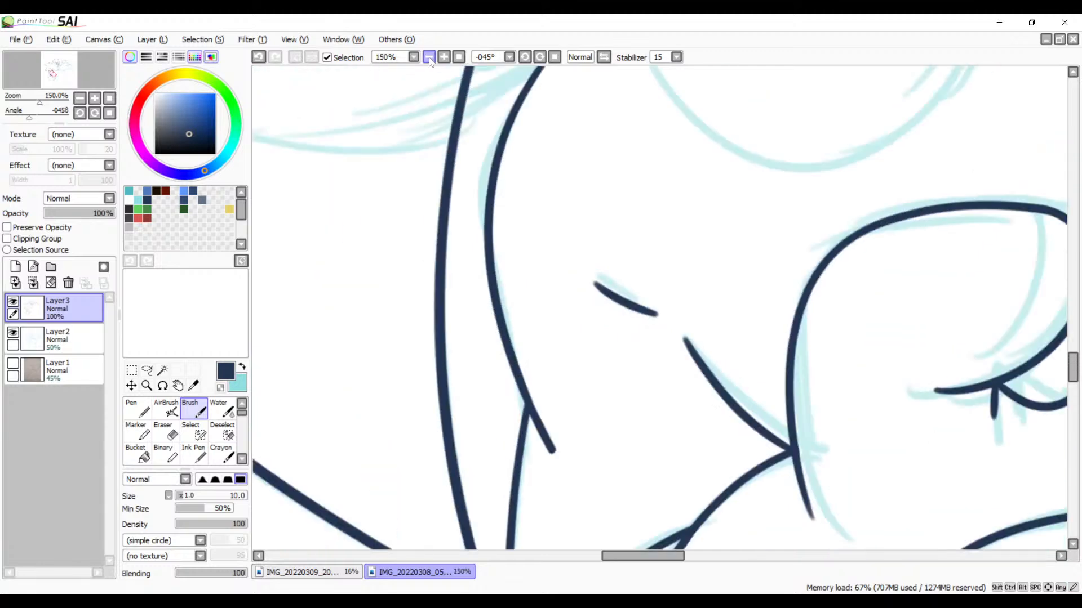
click(430, 57)
click(429, 57)
mouse_move(519, 258)
mouse_down()
mouse_move(459, 350)
mouse_move(480, 405)
mouse_move(598, 427)
mouse_move(812, 277)
mouse_up()
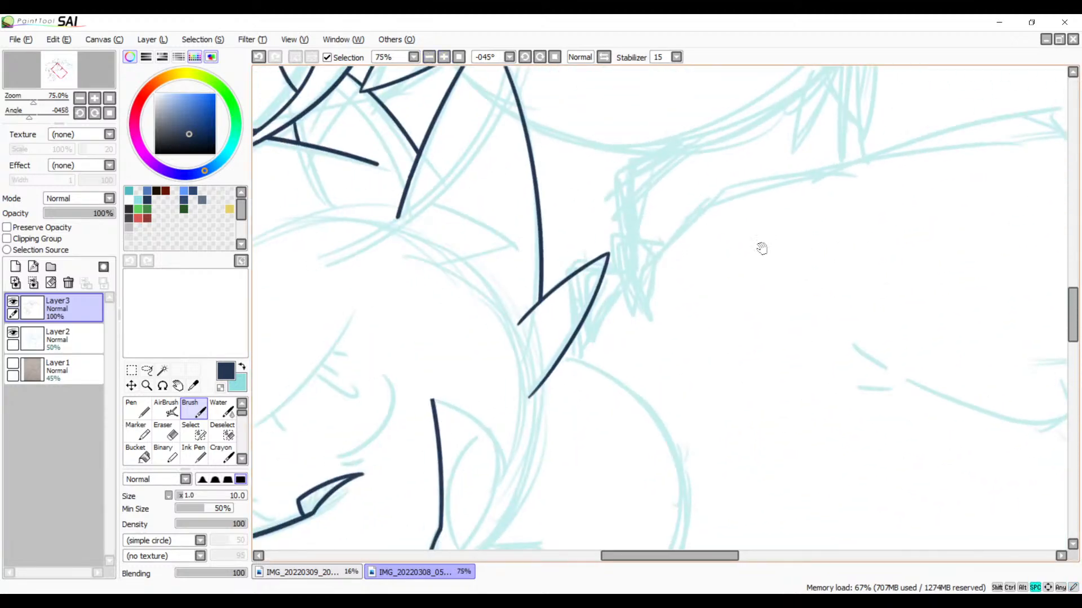
mouse_move(730, 254)
mouse_down()
mouse_move(719, 144)
mouse_move(664, 320)
mouse_up()
drag(597, 325, 749, 232)
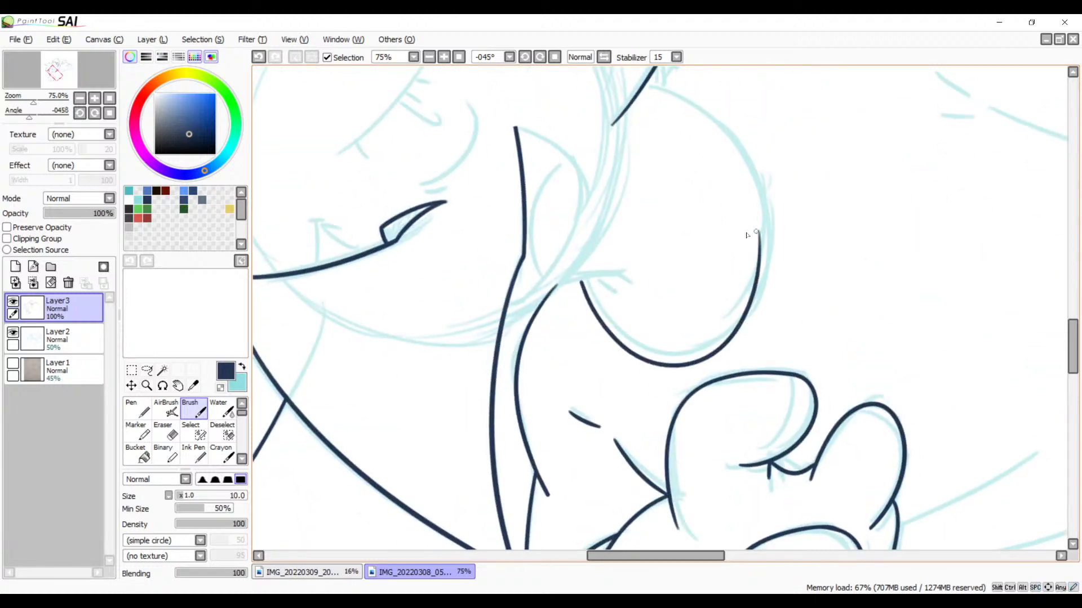
key(ctrl+z)
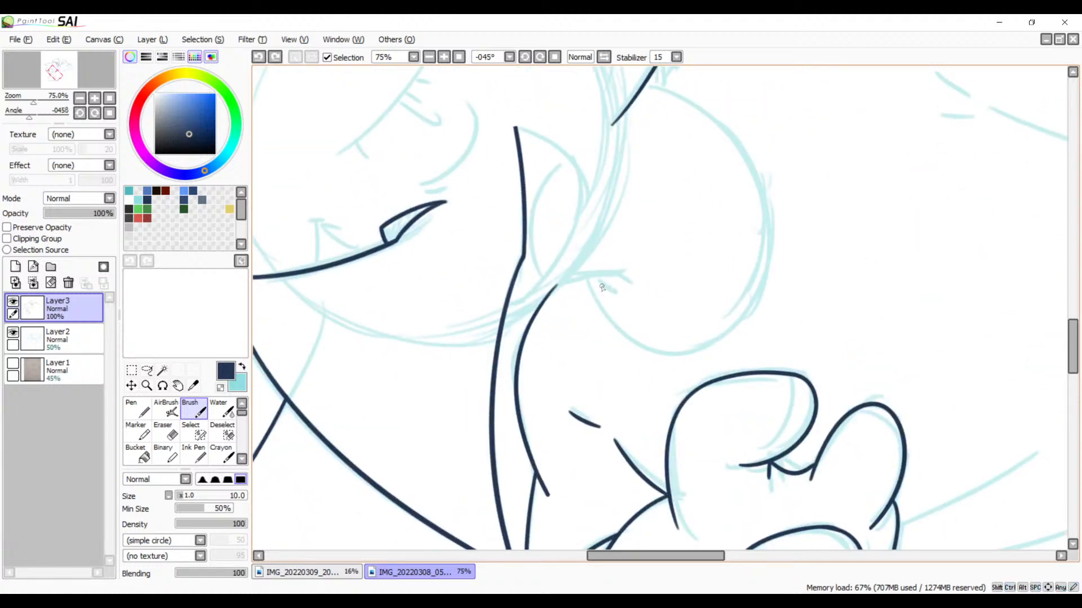
drag(655, 302, 660, 240)
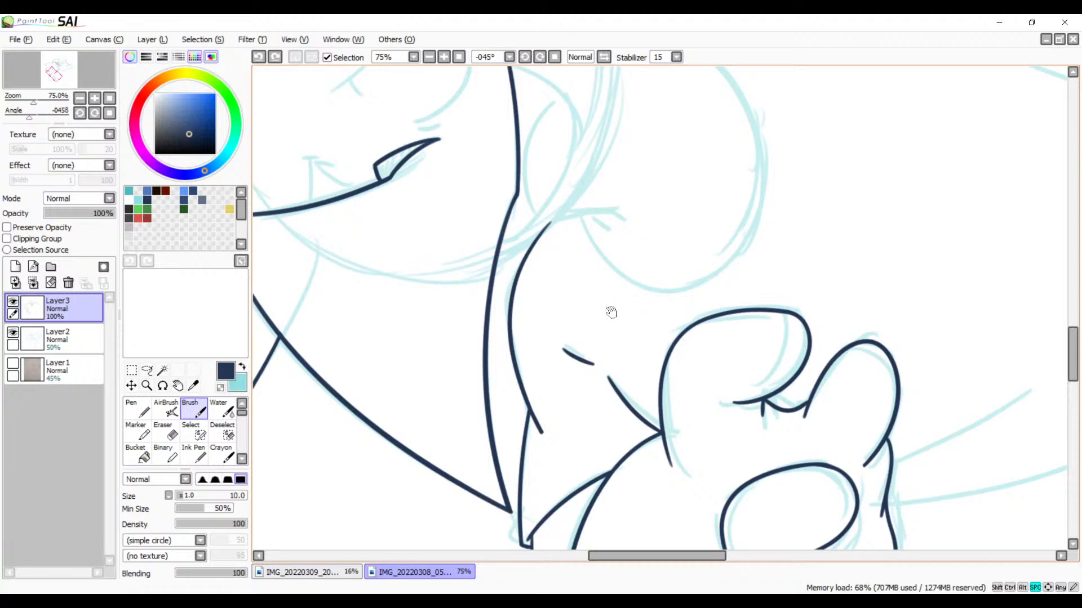
mouse_move(597, 324)
mouse_down()
mouse_move(708, 249)
mouse_move(606, 267)
mouse_up()
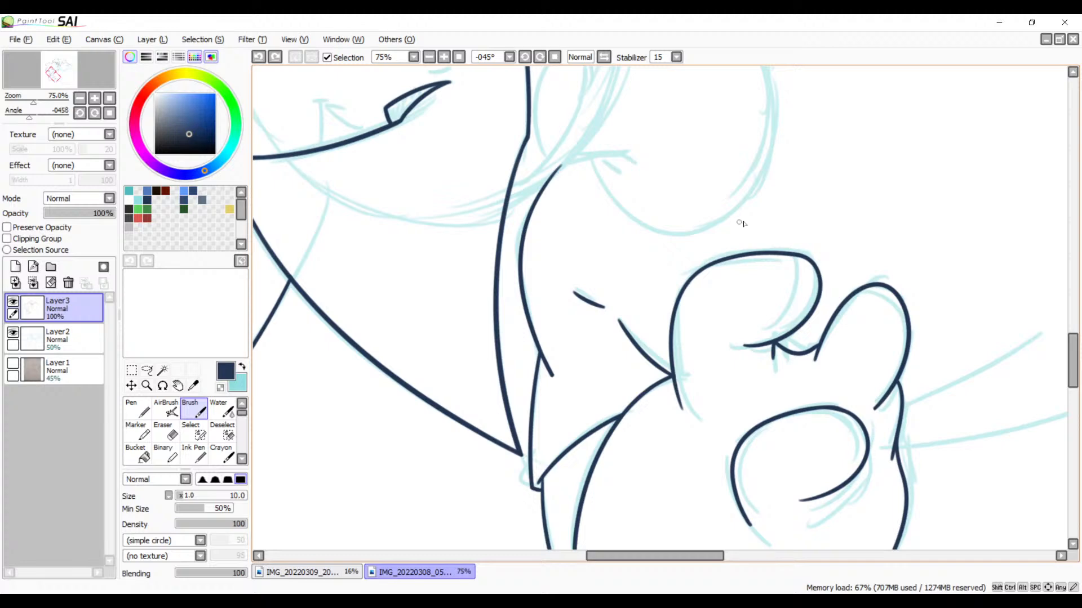
Step: Ink the diagonal sketch line running down from the large rounded shape's lower right edge with the Brush
mouse_move(728, 288)
mouse_down()
mouse_move(696, 234)
mouse_move(660, 123)
mouse_up()
drag(729, 316, 507, 183)
drag(654, 302, 606, 252)
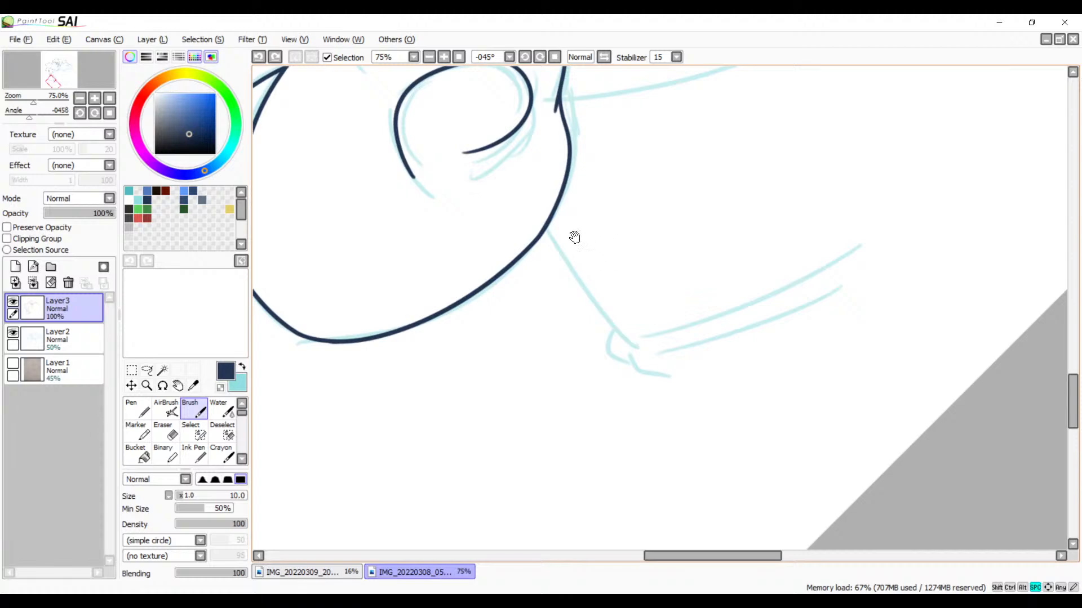
click(445, 57)
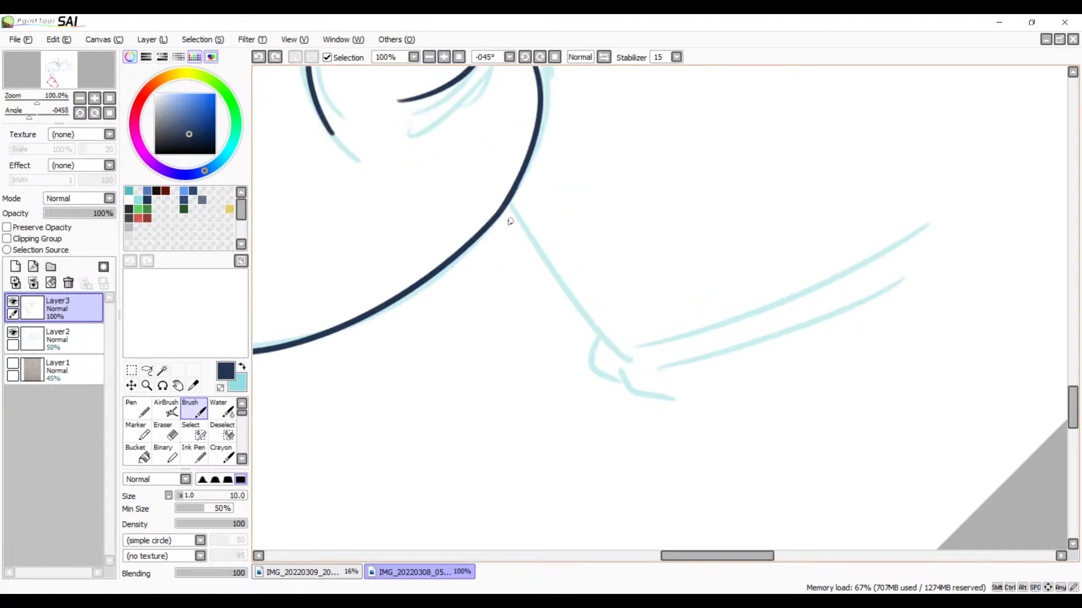
drag(510, 207, 630, 367)
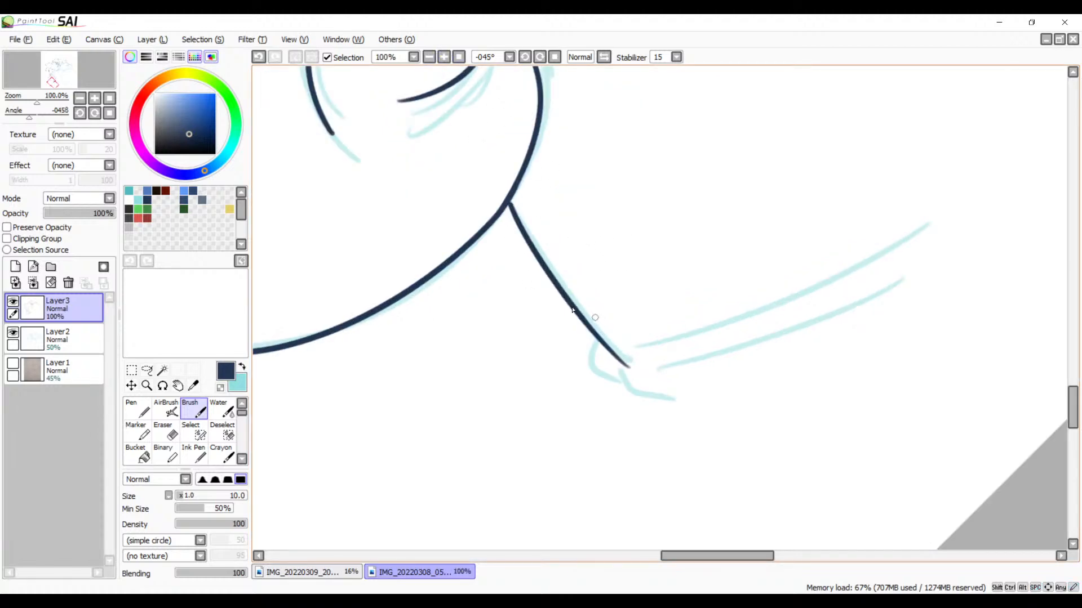
key(ctrl+z)
drag(510, 200, 630, 387)
key(ctrl+z)
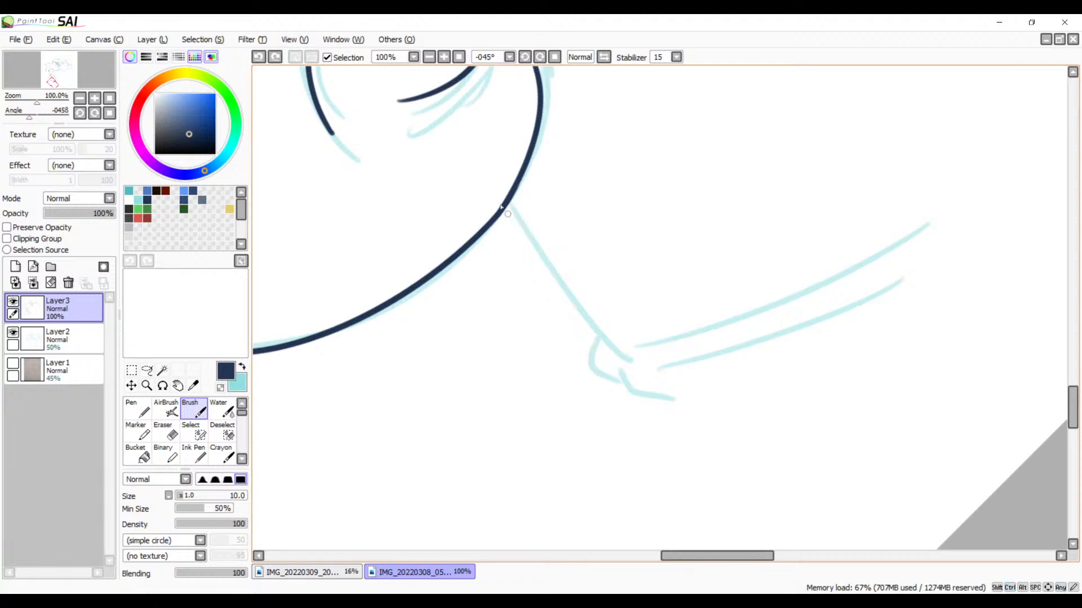
mouse_move(507, 200)
mouse_down()
mouse_move(608, 374)
mouse_move(631, 392)
mouse_up()
key(ctrl+z)
mouse_move(511, 203)
mouse_down()
mouse_move(642, 379)
mouse_move(539, 263)
mouse_move(581, 394)
mouse_up()
Step: Ink the two short dashes just beyond the open end of the rounded sketch curve with the Brush
drag(644, 201, 626, 314)
drag(697, 178, 451, 420)
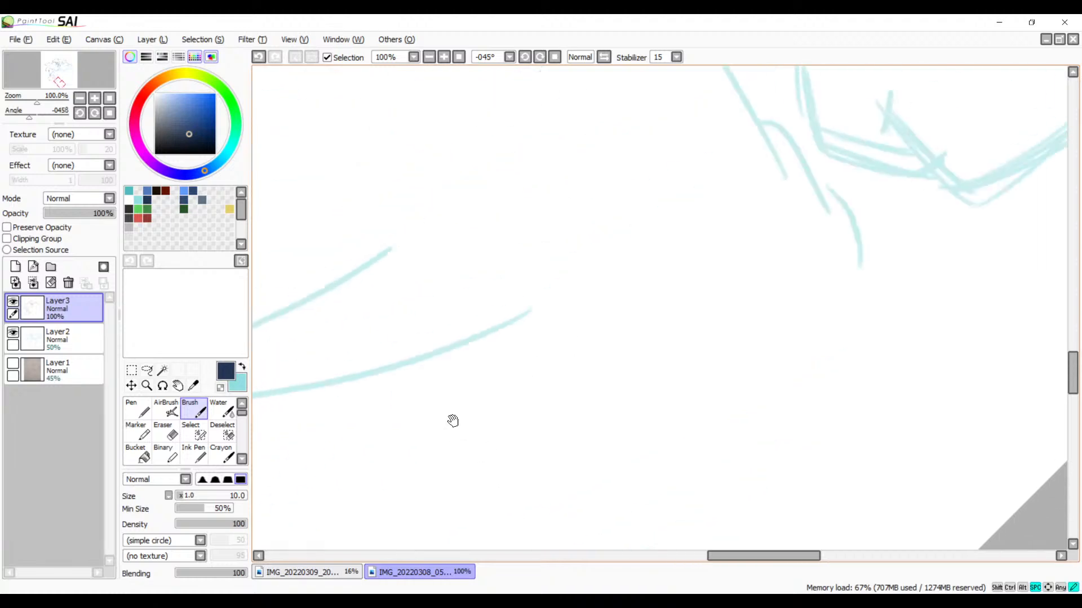
drag(754, 215, 565, 336)
drag(652, 220, 614, 497)
mouse_move(438, 254)
mouse_down()
mouse_move(627, 347)
mouse_move(693, 323)
mouse_move(834, 363)
mouse_up()
drag(496, 266, 557, 286)
key(ctrl+z)
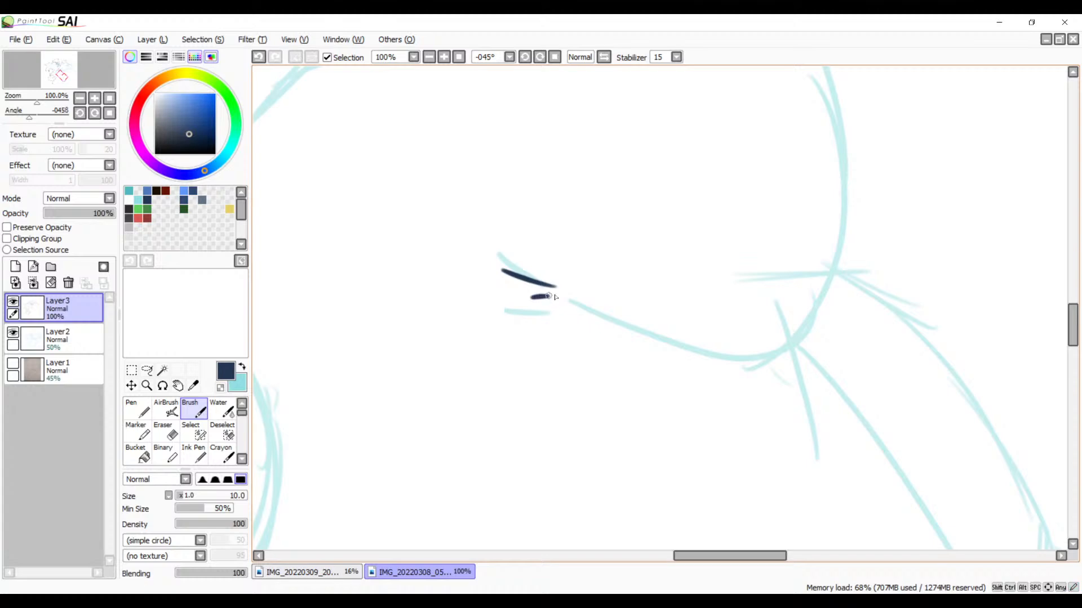
Step: Ink the long arc sweeping from beneath the spiky sketch strokes down beside the pointed leaf-like shape with the Brush
drag(489, 324, 777, 399)
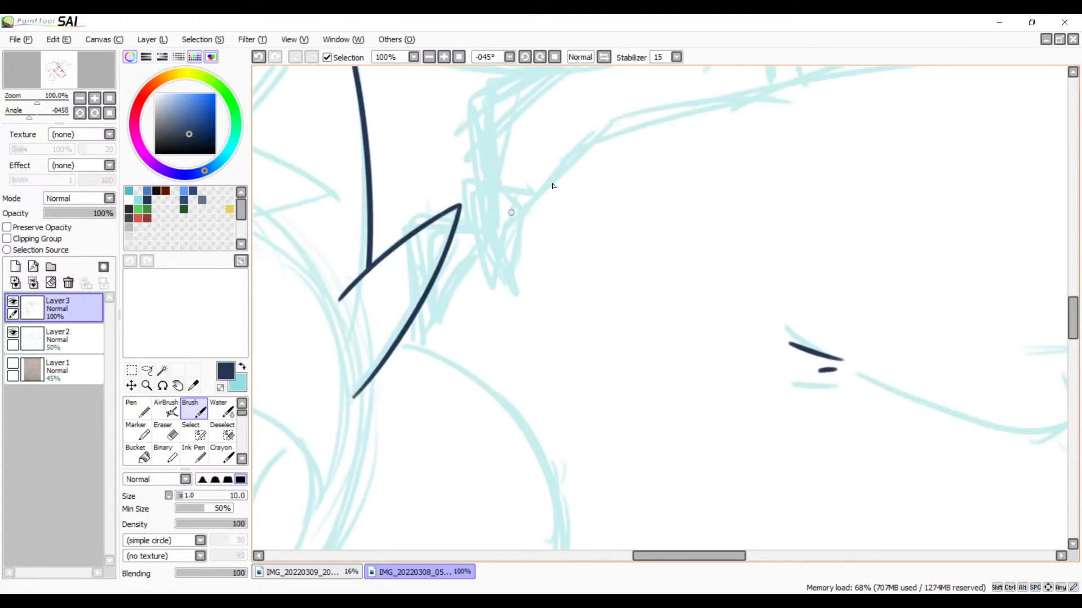
key(ctrl)
drag(594, 138, 420, 334)
drag(658, 191, 532, 296)
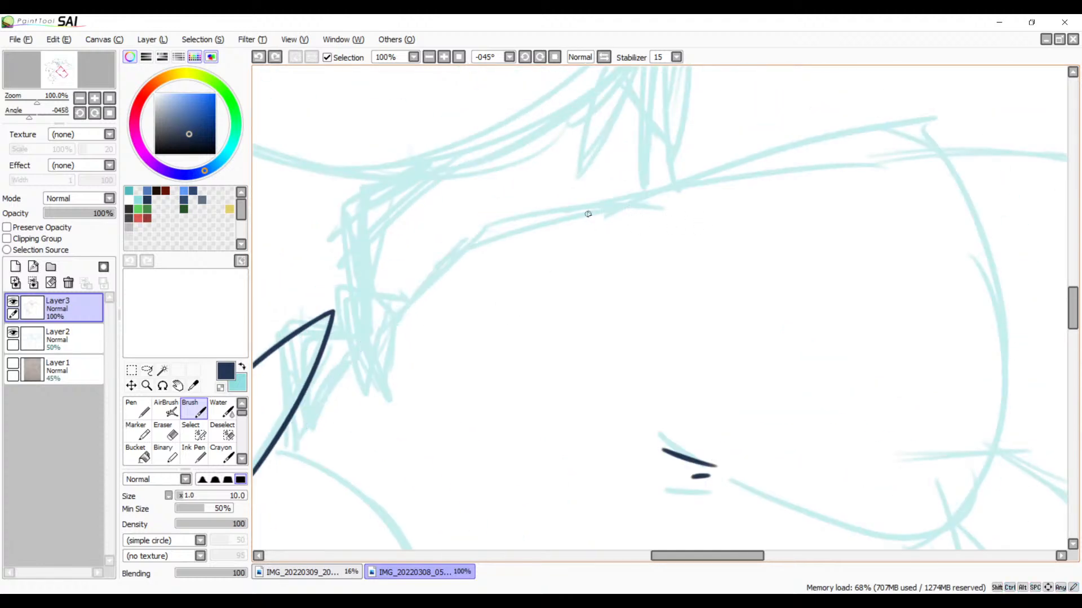
drag(622, 210, 325, 388)
key(ctrl+z)
drag(645, 203, 330, 417)
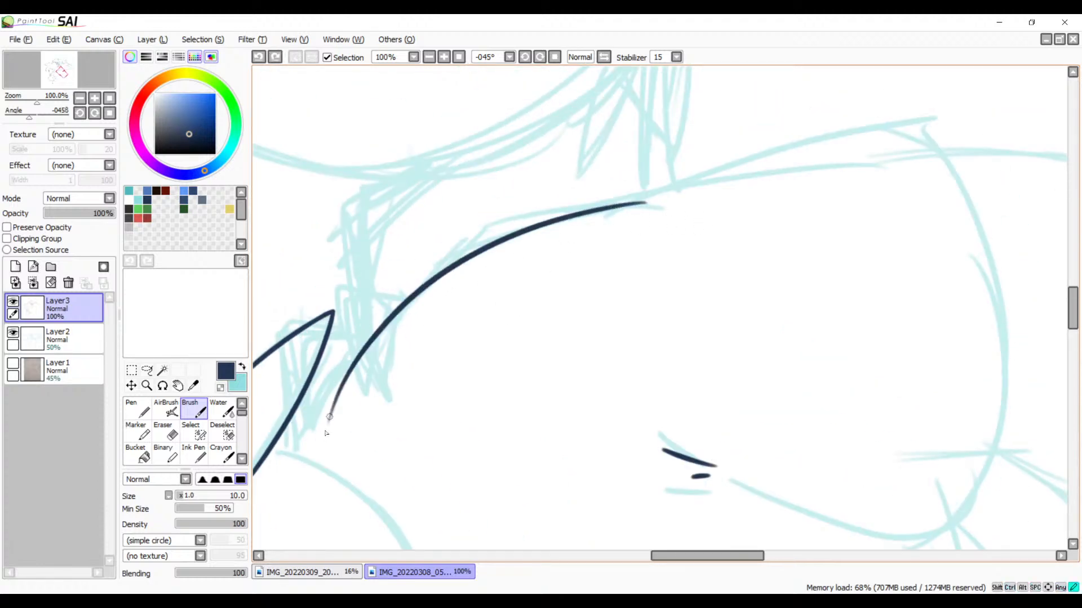
drag(630, 229, 419, 280)
drag(556, 256, 862, 205)
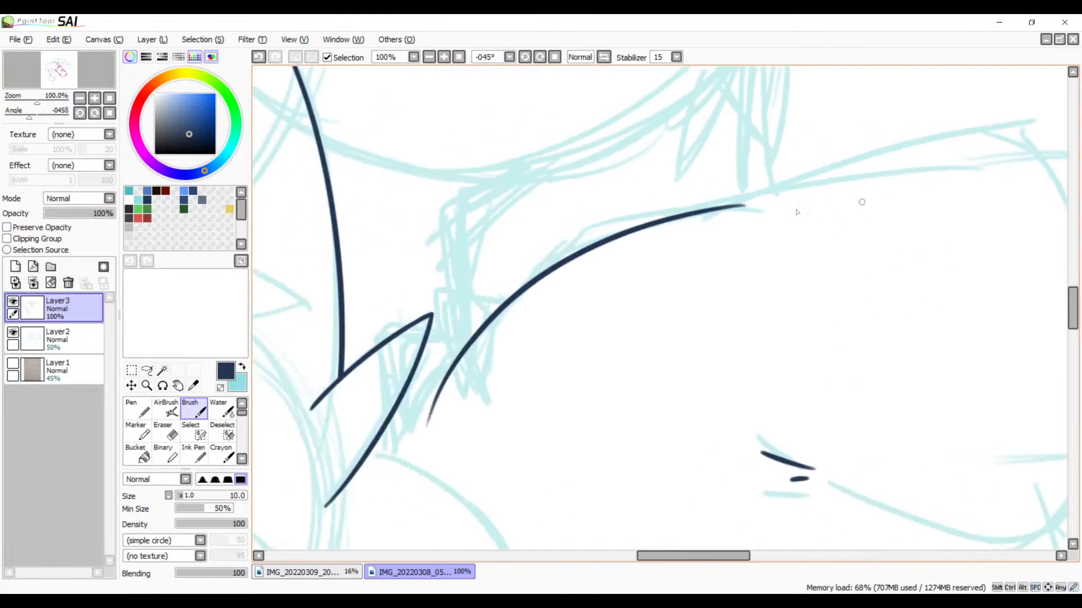
key(ctrl+z)
drag(765, 212, 417, 408)
key(ctrl+z)
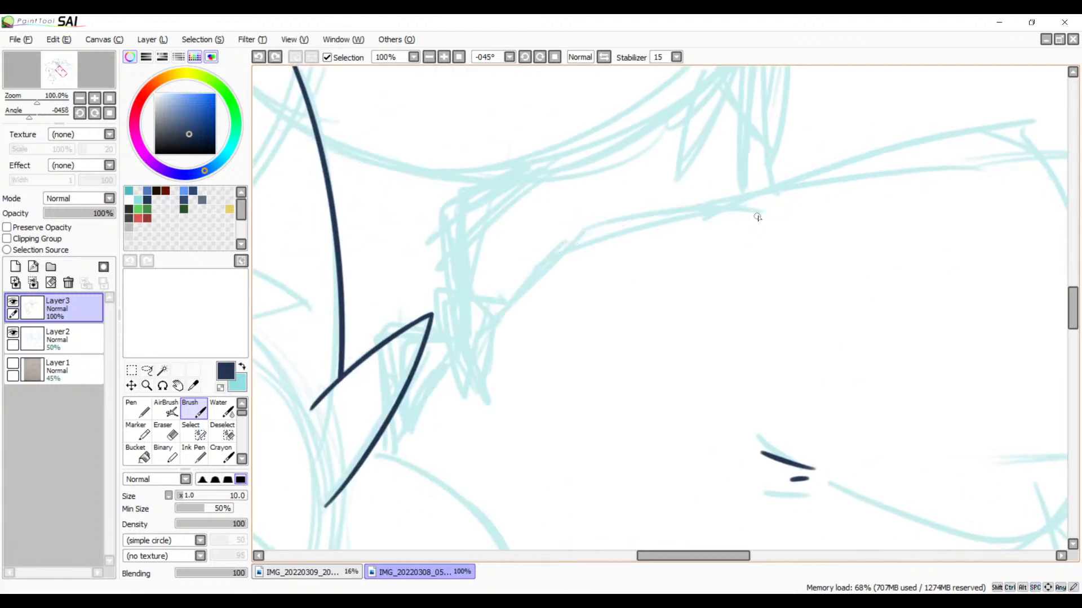
mouse_move(777, 213)
mouse_down()
mouse_move(684, 213)
mouse_move(403, 423)
mouse_up()
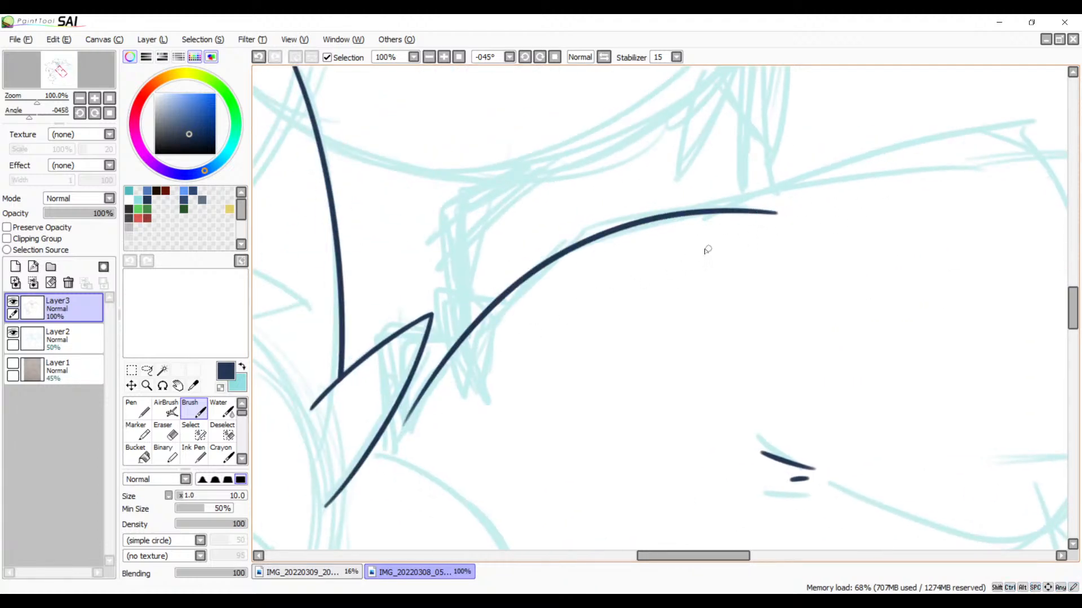
key(ctrl+z)
mouse_move(777, 212)
mouse_down()
mouse_move(566, 262)
mouse_move(434, 456)
mouse_up()
key(ctrl+z)
mouse_move(781, 212)
mouse_down()
mouse_move(404, 416)
mouse_move(363, 467)
mouse_up()
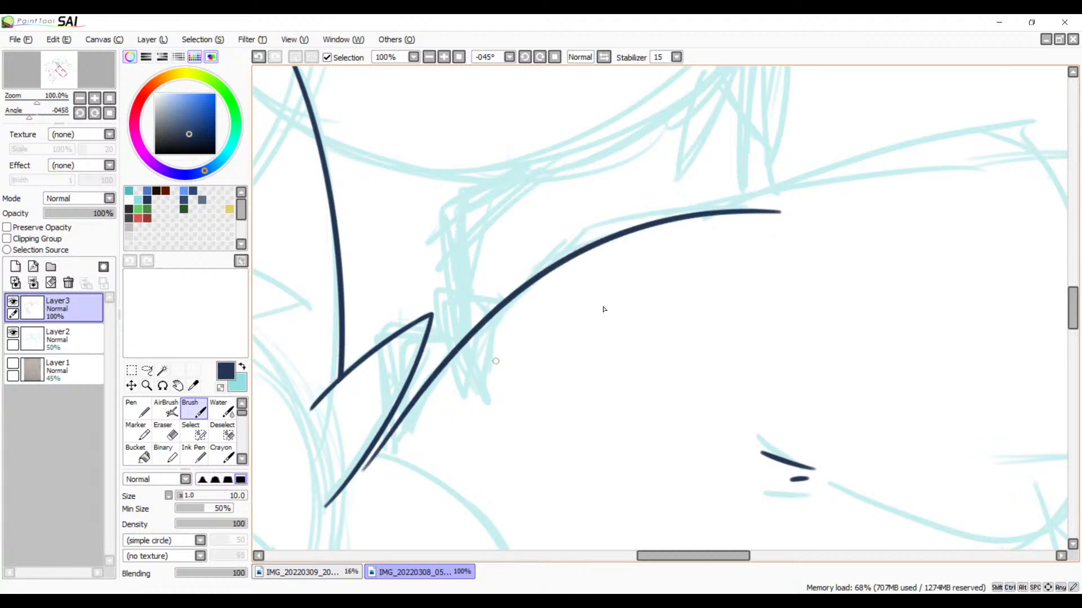
key(ctrl+z)
mouse_move(780, 212)
mouse_down()
mouse_move(499, 316)
mouse_move(405, 450)
mouse_up()
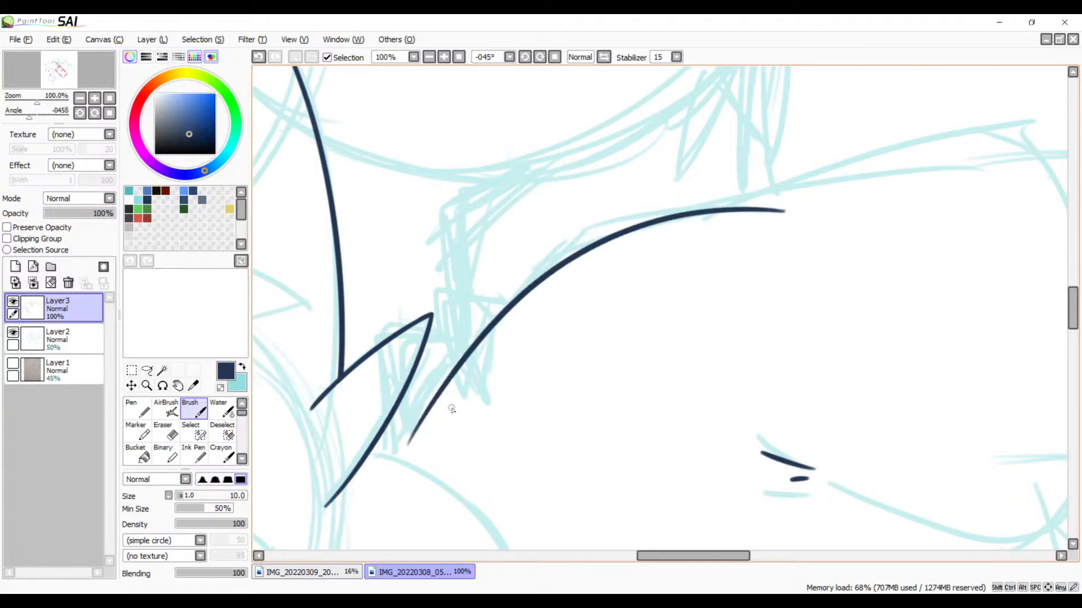
Step: Extend the line art from the long arc's upper end along the rising sketch line with a second overlapping stroke
mouse_move(714, 304)
mouse_down()
mouse_move(541, 367)
mouse_move(491, 399)
mouse_up()
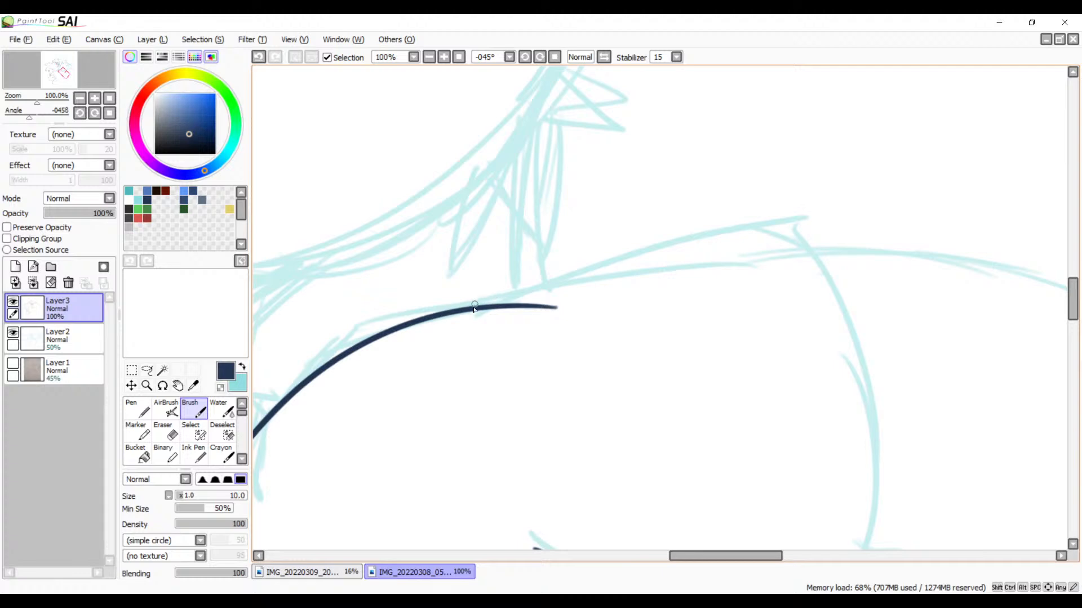
drag(482, 308, 868, 218)
mouse_move(711, 248)
mouse_down()
mouse_move(678, 181)
mouse_move(685, 187)
mouse_up()
Step: Ink the side curve of the rounded sketch from its narrow tip until it crosses the long outline stroke
drag(524, 62, 529, 61)
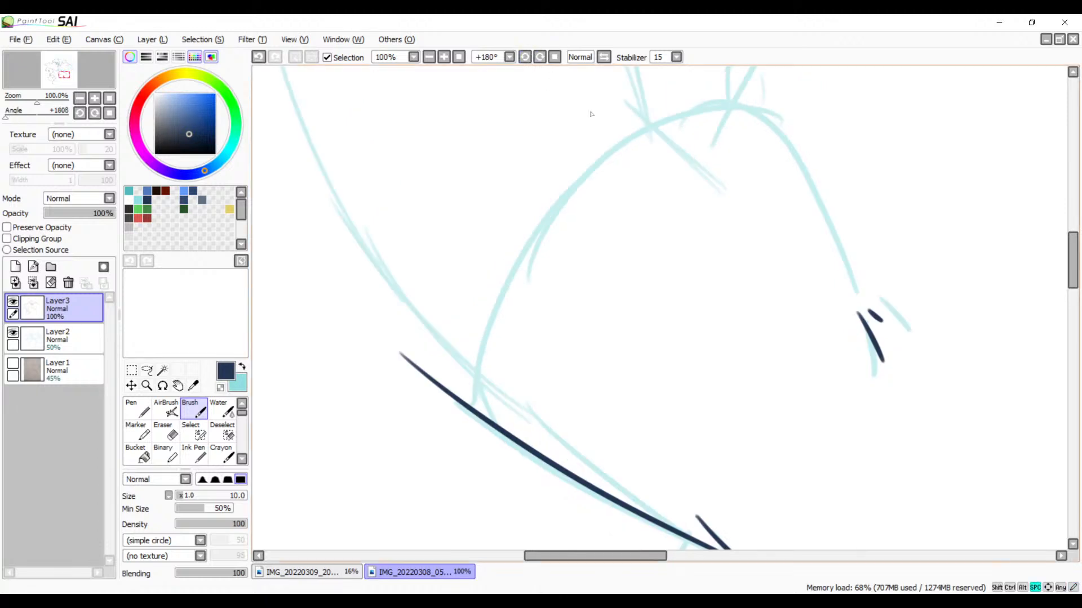
drag(725, 105, 434, 549)
key(ctrl+z)
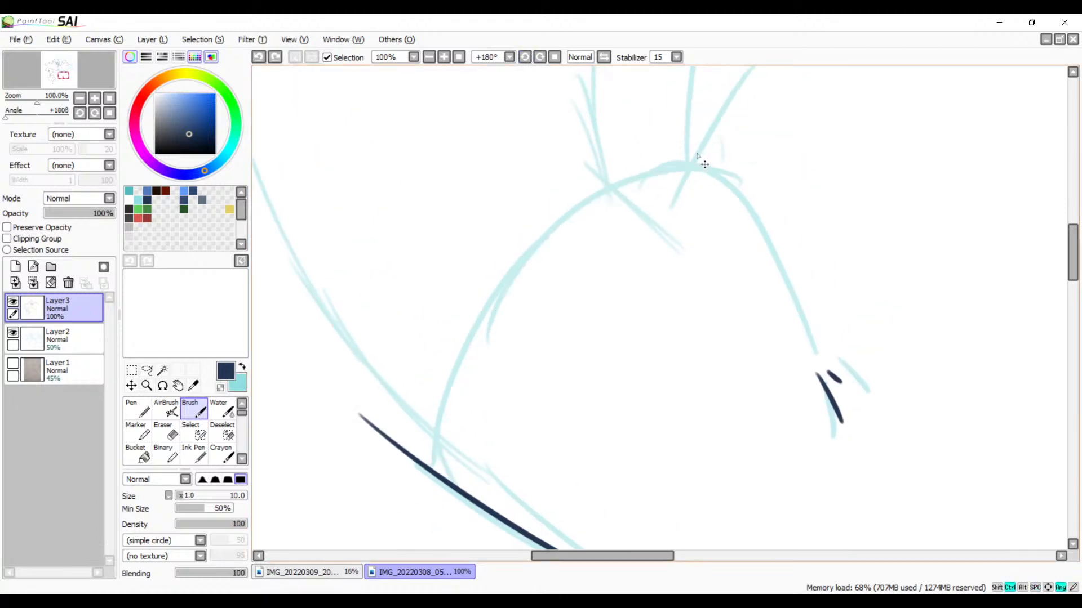
drag(735, 159, 456, 549)
key(ctrl+z)
mouse_move(718, 174)
mouse_down()
mouse_move(436, 406)
mouse_move(417, 549)
mouse_up()
key(ctrl+z)
mouse_move(670, 163)
mouse_down()
mouse_move(516, 275)
mouse_move(437, 550)
mouse_up()
key(ctrl+z)
mouse_move(679, 169)
mouse_down()
mouse_move(560, 235)
mouse_move(424, 549)
mouse_move(420, 583)
mouse_up()
Step: Erase the part of the long outline stroke just outside its crossing with the new side curve
mouse_move(565, 423)
mouse_down()
mouse_move(545, 242)
mouse_move(488, 362)
mouse_move(587, 243)
mouse_up()
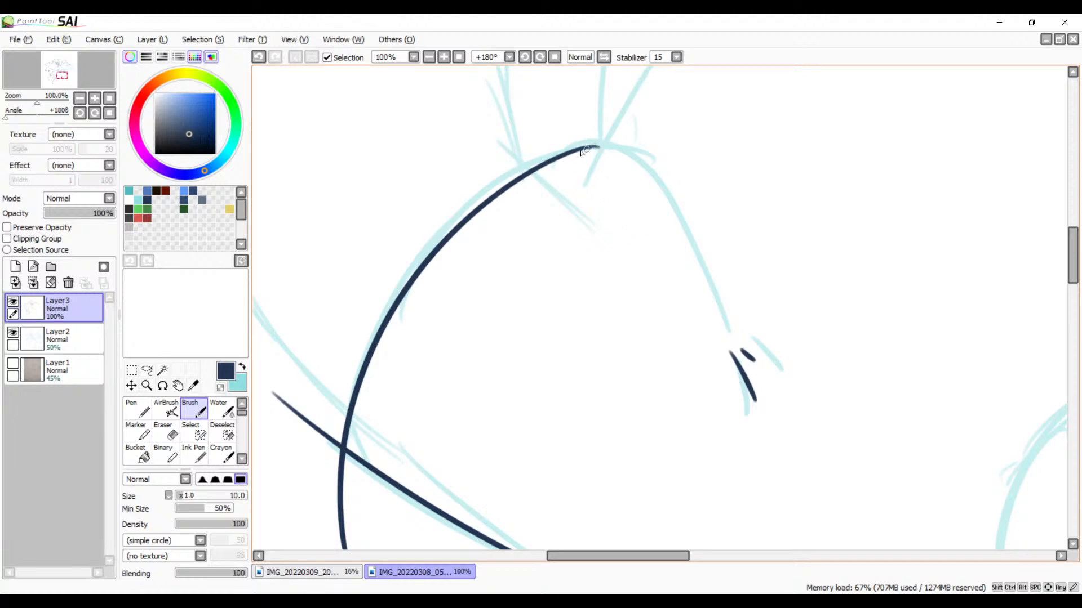
drag(418, 285, 596, 179)
drag(539, 227, 538, 114)
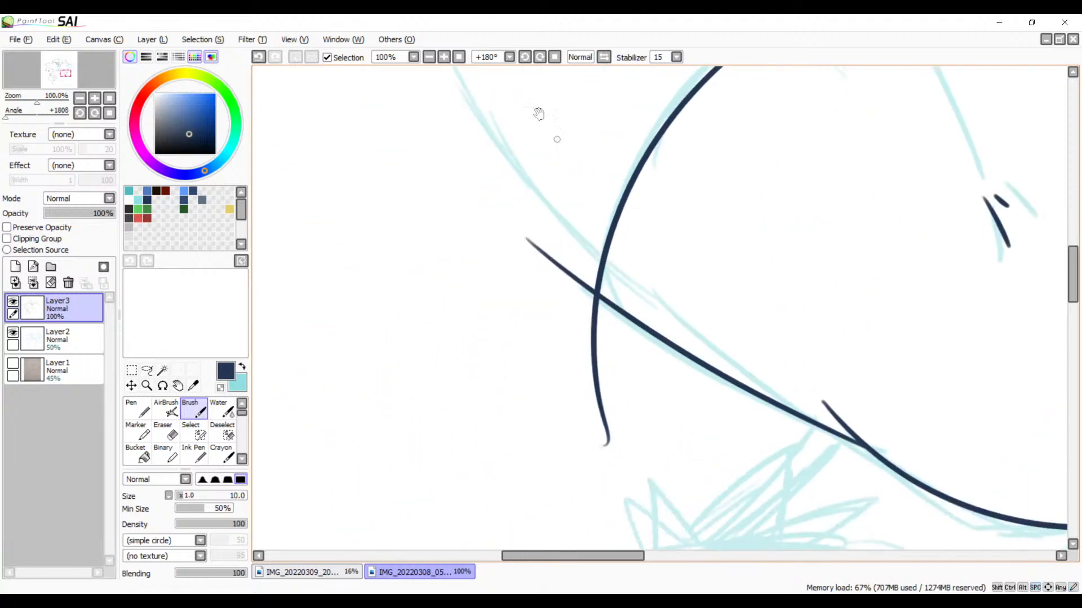
click(444, 57)
click(444, 57)
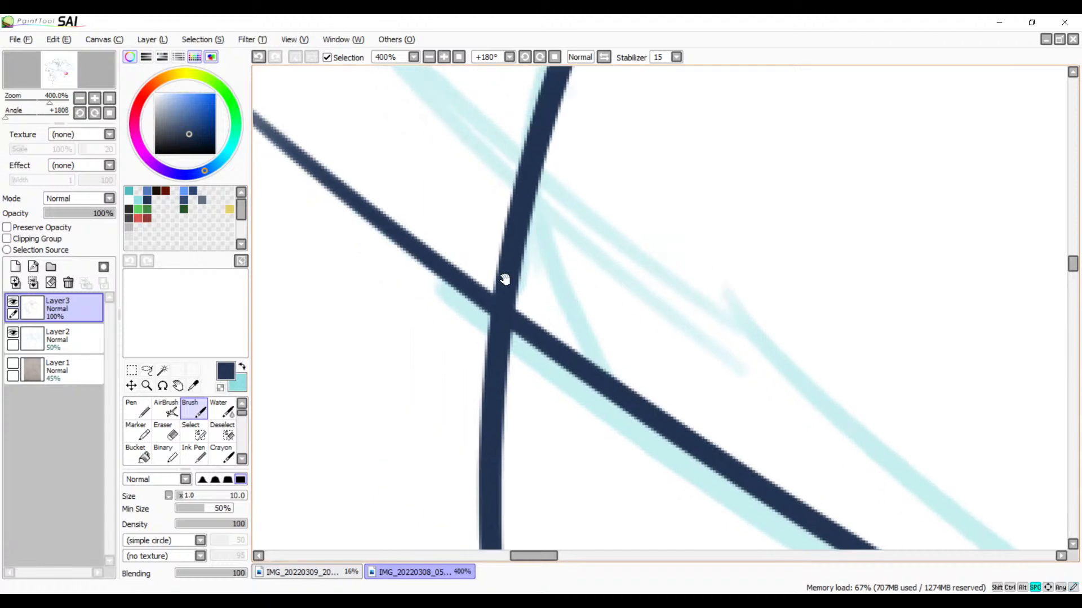
key(e)
mouse_move(451, 242)
mouse_down()
mouse_move(479, 287)
mouse_move(472, 337)
mouse_up()
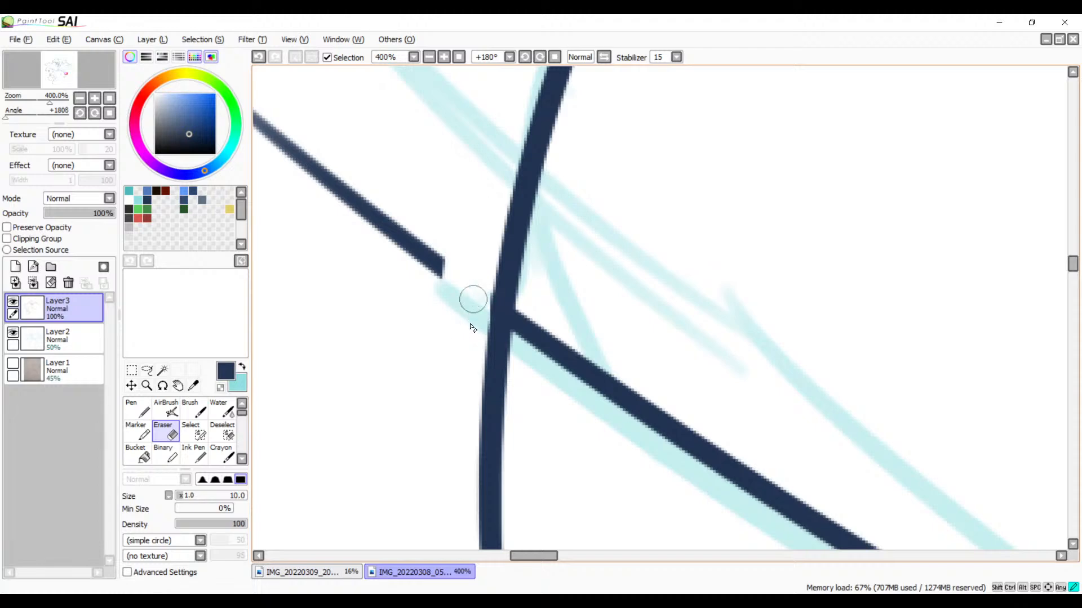
Step: Erase the hooked tail of the side curve that overshoots the crossing
drag(472, 355, 518, 225)
drag(570, 396, 618, 281)
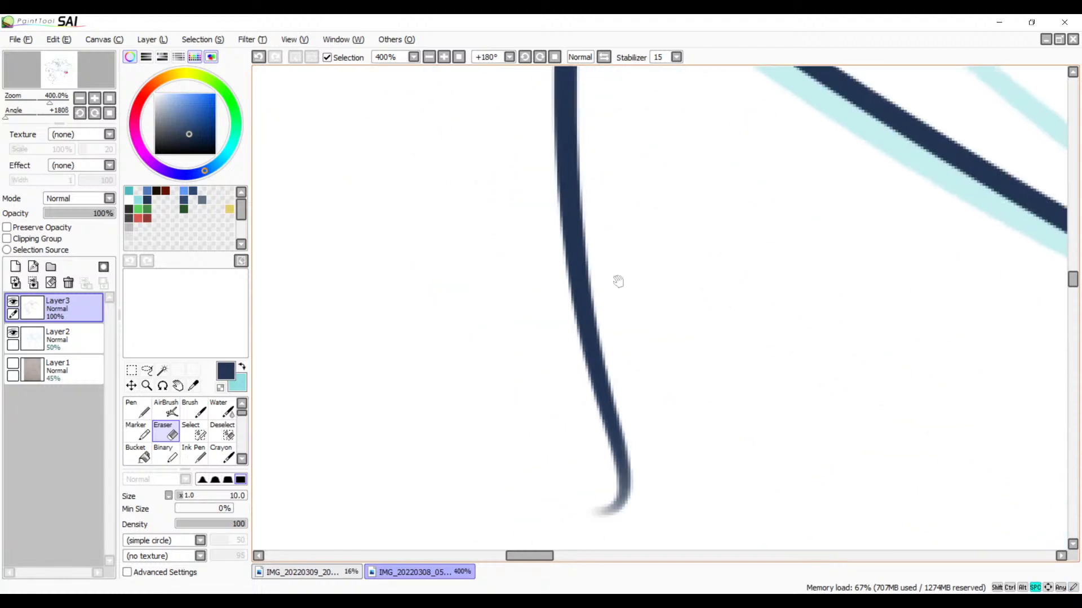
mouse_move(666, 452)
mouse_down()
mouse_move(618, 485)
mouse_move(640, 449)
mouse_move(601, 425)
mouse_move(584, 386)
mouse_move(574, 346)
mouse_move(604, 301)
mouse_move(559, 285)
mouse_move(613, 234)
mouse_move(537, 153)
mouse_move(580, 103)
mouse_move(557, 73)
mouse_up()
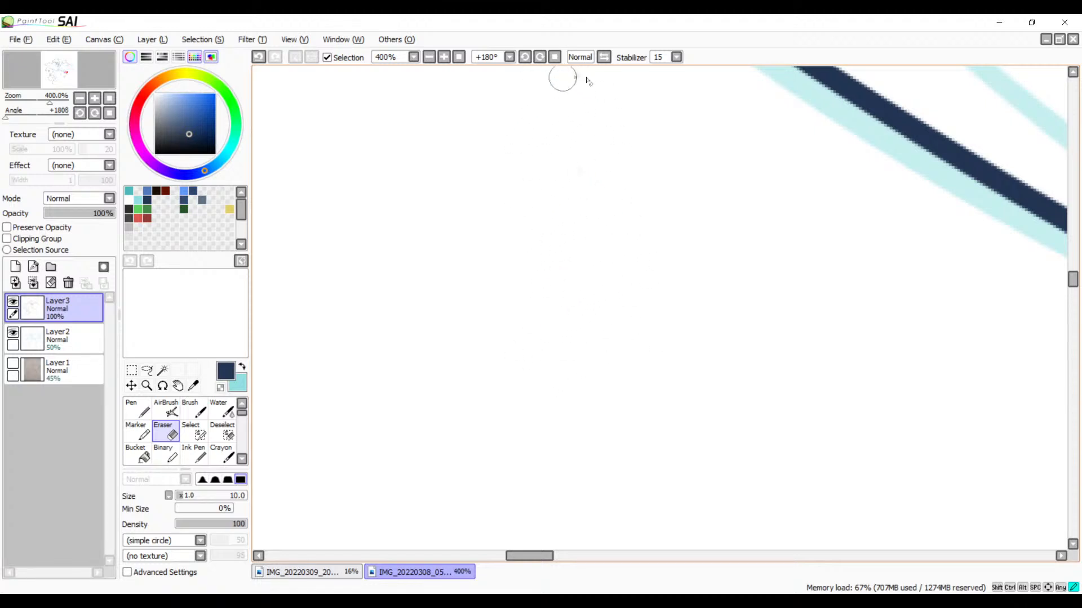
drag(604, 126, 646, 360)
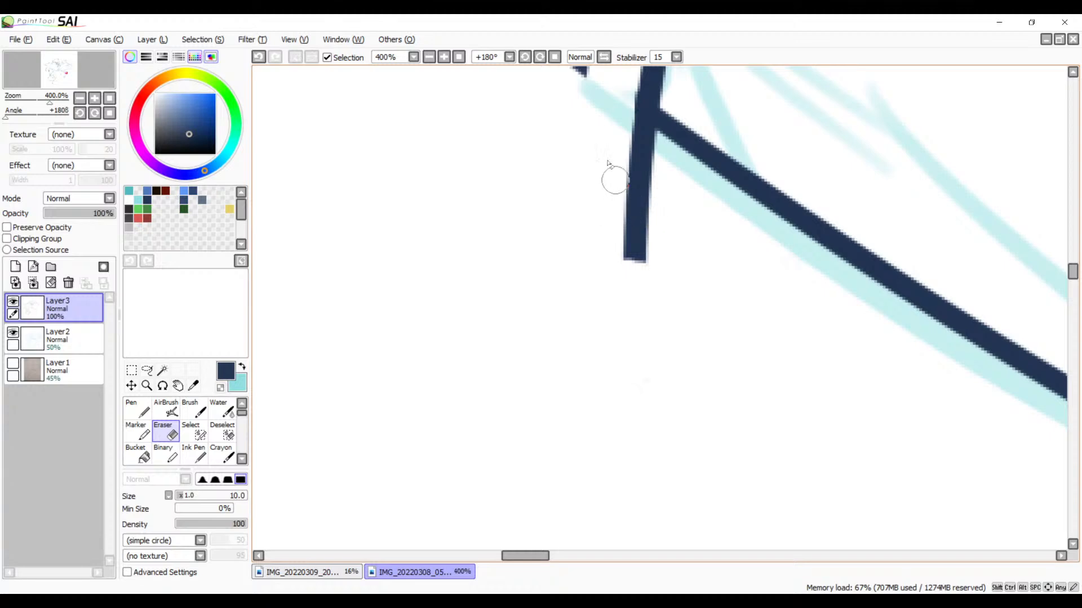
Step: Erase the side curve's remaining stub flush with the long stroke's outer edge at the crossing
click(443, 60)
click(442, 60)
drag(528, 186, 530, 413)
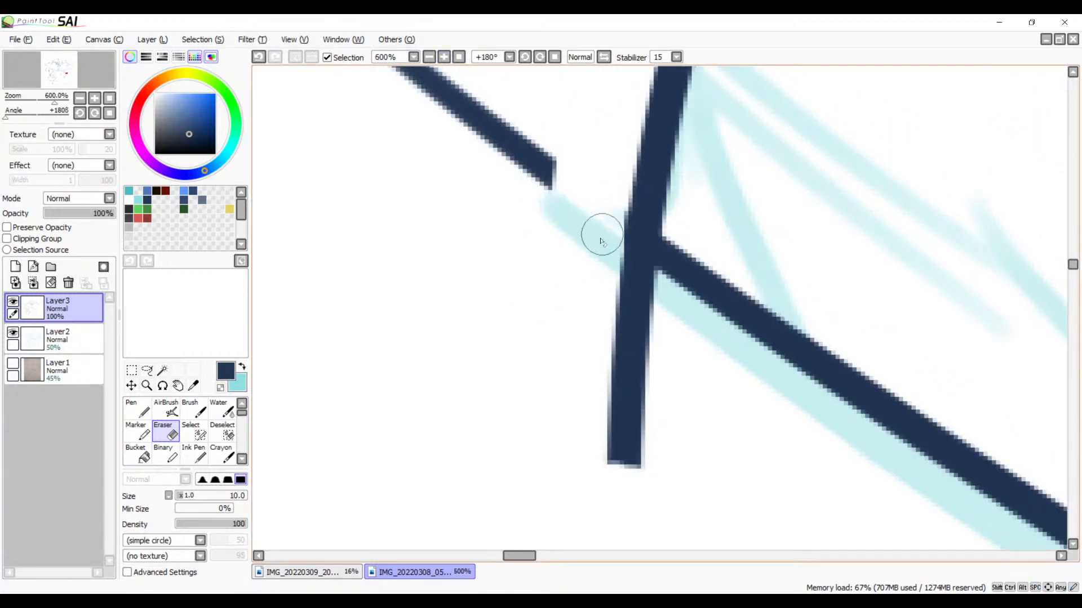
drag(601, 236, 676, 330)
drag(601, 239, 676, 310)
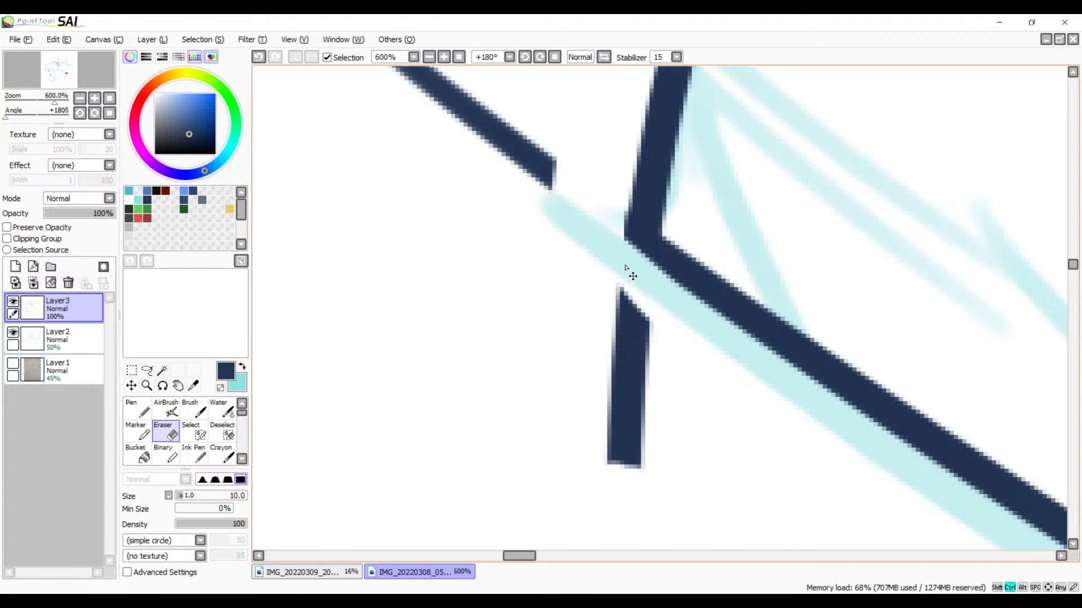
key(ctrl+z)
drag(608, 238, 671, 296)
key(ctrl+z)
mouse_move(604, 235)
mouse_down()
mouse_move(668, 311)
mouse_move(663, 287)
mouse_move(674, 298)
mouse_up()
key(ctrl+z)
mouse_move(610, 240)
mouse_down()
mouse_move(669, 300)
mouse_move(665, 353)
mouse_move(600, 324)
mouse_move(623, 387)
mouse_move(628, 460)
mouse_up()
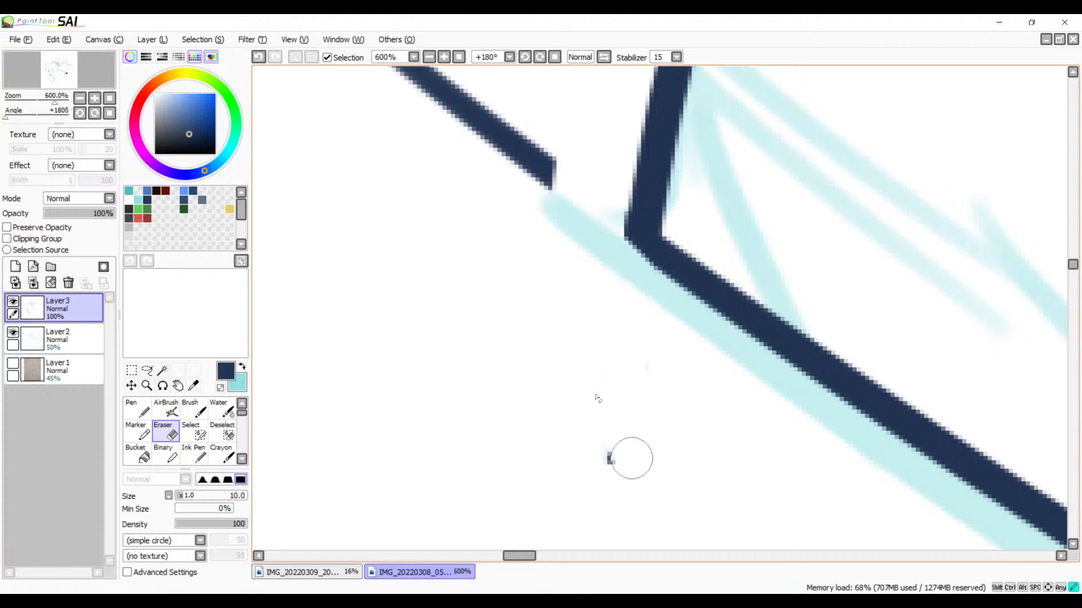
drag(658, 292, 581, 448)
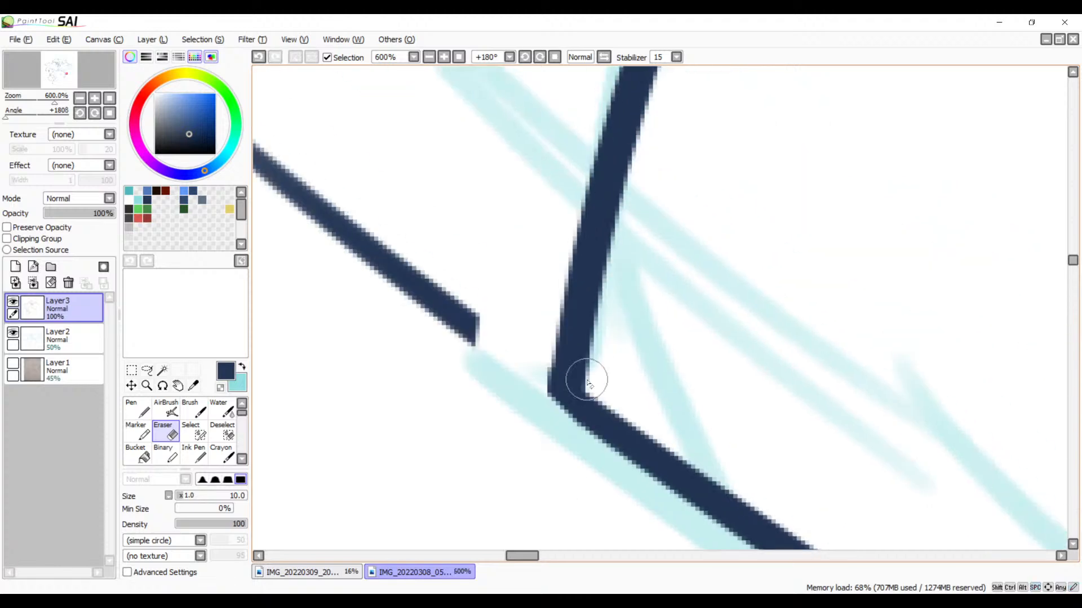
Step: Fill in the corner where the side curve meets the long stroke with the Brush
key(v)
mouse_move(563, 390)
mouse_down()
mouse_move(573, 362)
mouse_move(598, 419)
mouse_up()
mouse_move(553, 377)
mouse_down()
mouse_move(615, 413)
mouse_move(707, 414)
mouse_move(623, 309)
mouse_move(644, 339)
mouse_up()
Step: Trim the bump on the corner's outer edge and erase the leftover detached piece of the long stroke
key(e)
key(ctrl+z)
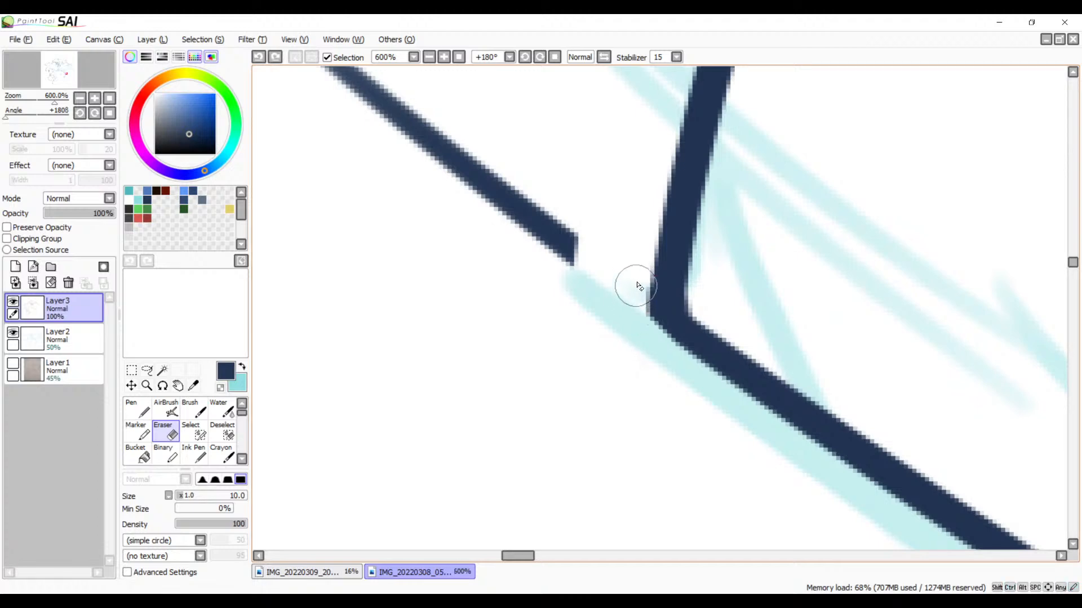
drag(635, 287, 643, 336)
mouse_move(589, 302)
mouse_down()
mouse_move(625, 438)
mouse_move(591, 374)
mouse_move(561, 353)
mouse_move(471, 330)
mouse_move(430, 285)
mouse_move(485, 280)
mouse_up()
mouse_move(373, 224)
mouse_down()
mouse_move(350, 169)
mouse_move(285, 126)
mouse_up()
Step: Examine the inked side curve from the trimmed corner to its tip and the uninked sketch arc leading to the short dashes
mouse_move(495, 345)
mouse_down()
mouse_move(407, 390)
mouse_move(316, 496)
mouse_up()
drag(647, 147, 439, 467)
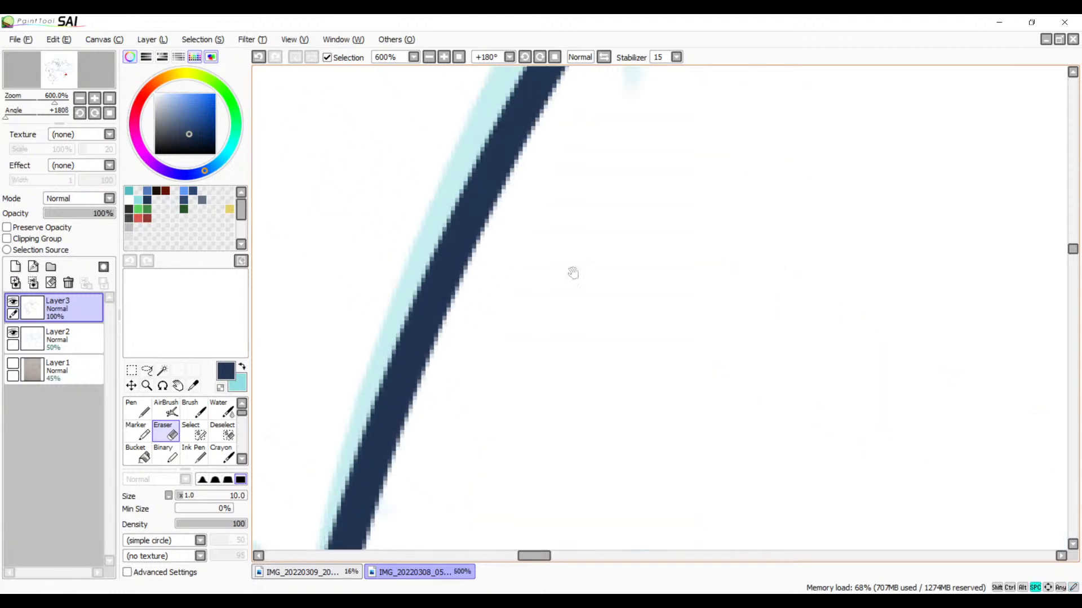
drag(698, 181, 423, 427)
drag(550, 191, 498, 394)
mouse_move(538, 241)
mouse_down()
mouse_move(556, 347)
mouse_move(513, 389)
mouse_up()
mouse_move(726, 192)
mouse_down()
mouse_move(523, 367)
mouse_move(567, 321)
mouse_move(473, 377)
mouse_up()
drag(738, 225, 428, 393)
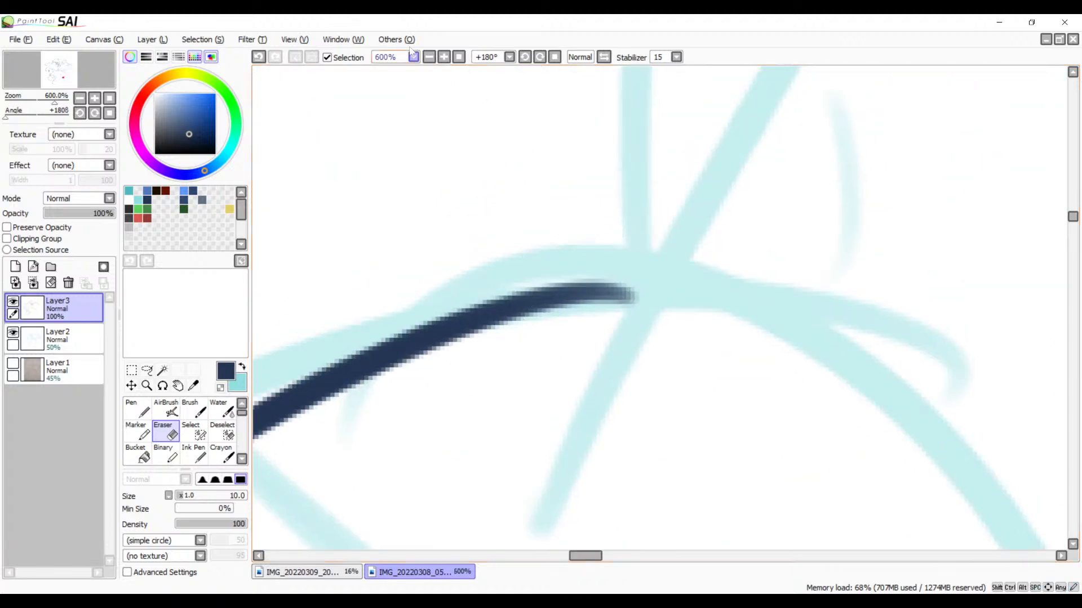
click(429, 57)
click(428, 57)
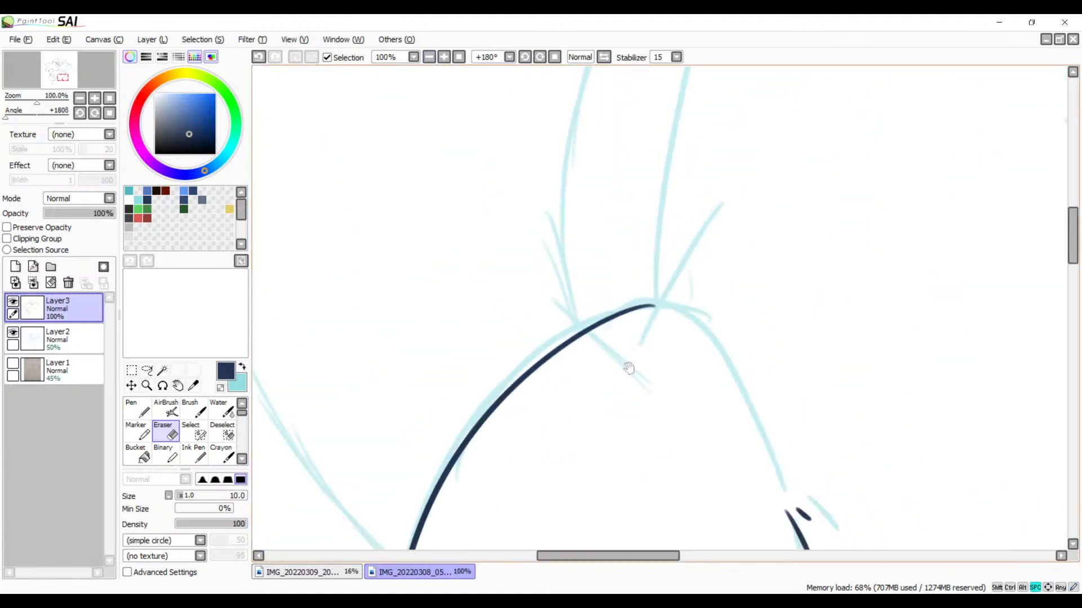
drag(628, 368, 627, 219)
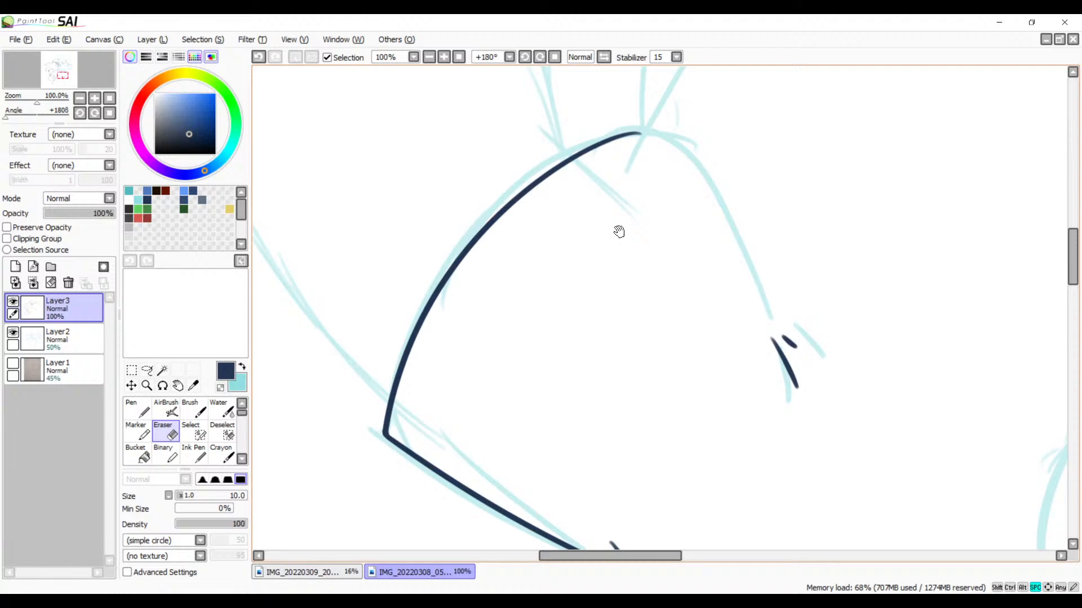
click(524, 57)
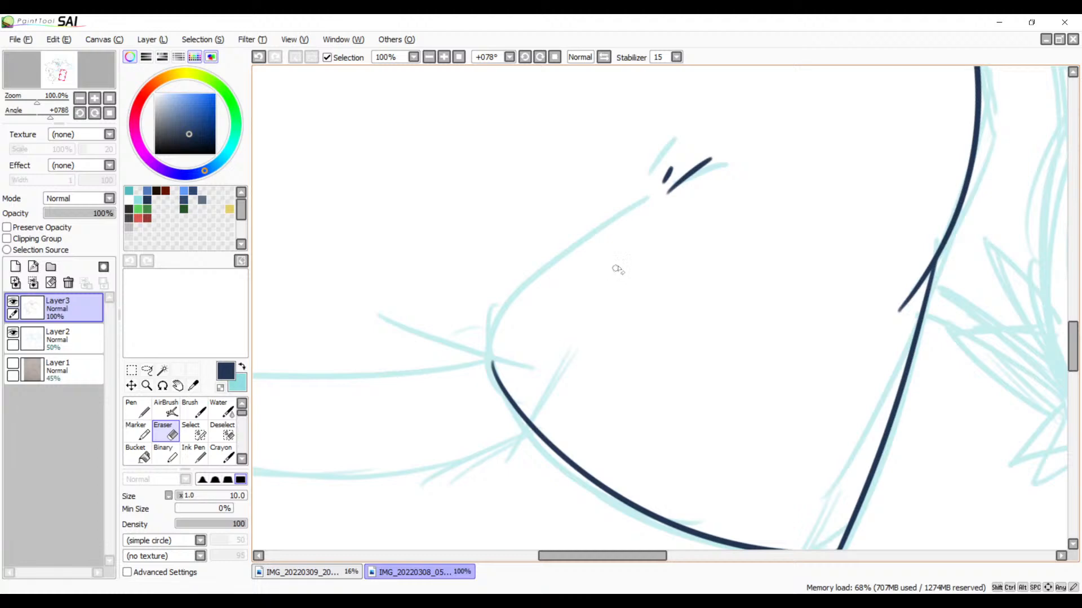
click(444, 57)
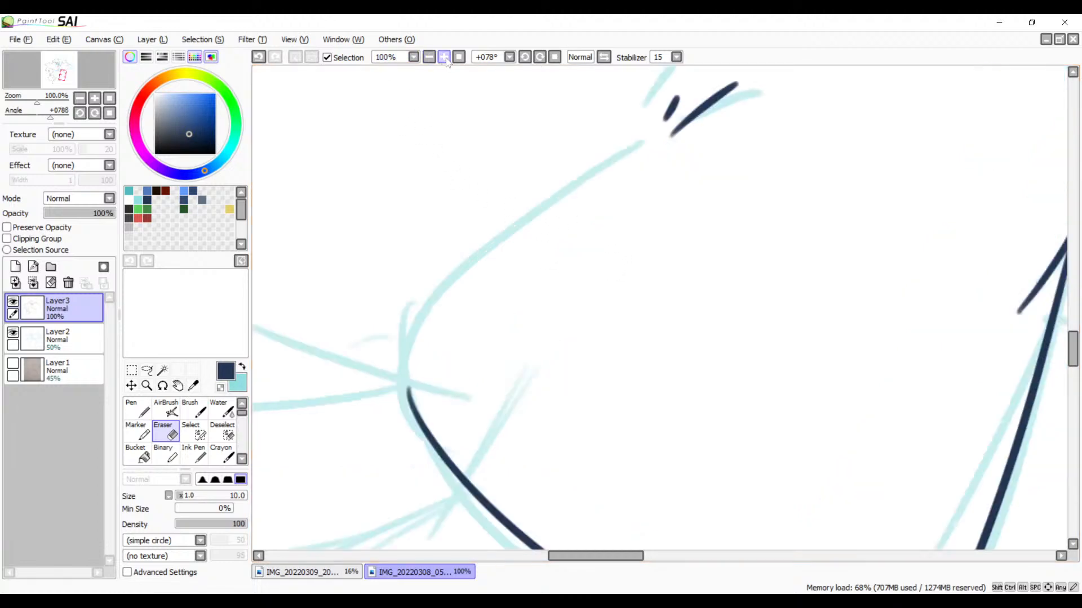
Step: Ink the sketch arc with the Brush from the short dashes down across the tip of the side curve
click(443, 57)
drag(429, 209, 555, 246)
key(b)
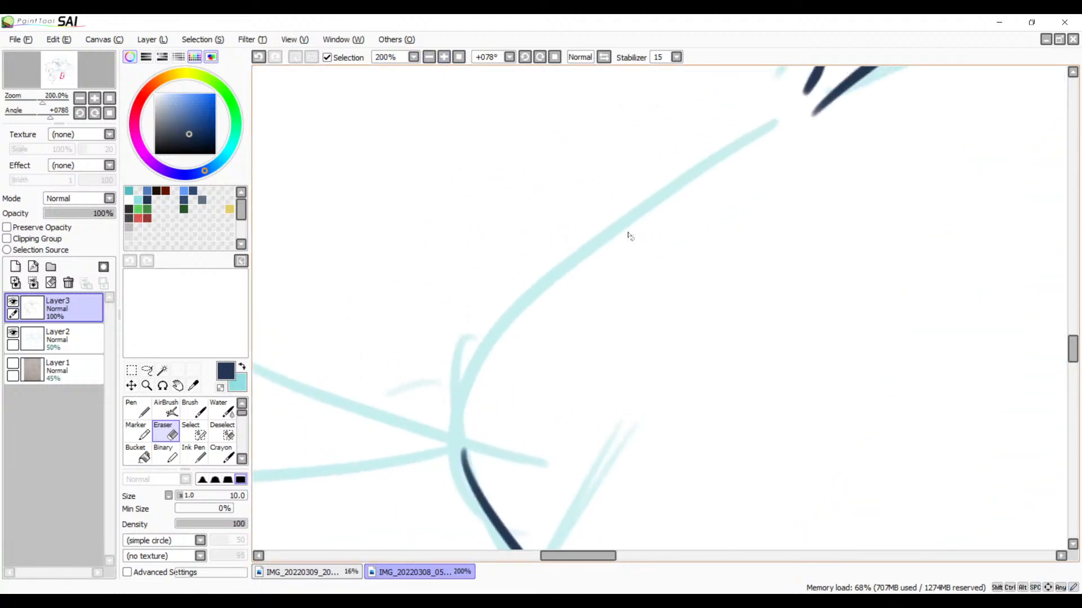
mouse_move(777, 127)
mouse_down()
mouse_move(555, 290)
mouse_move(437, 549)
mouse_up()
key(ctrl+z)
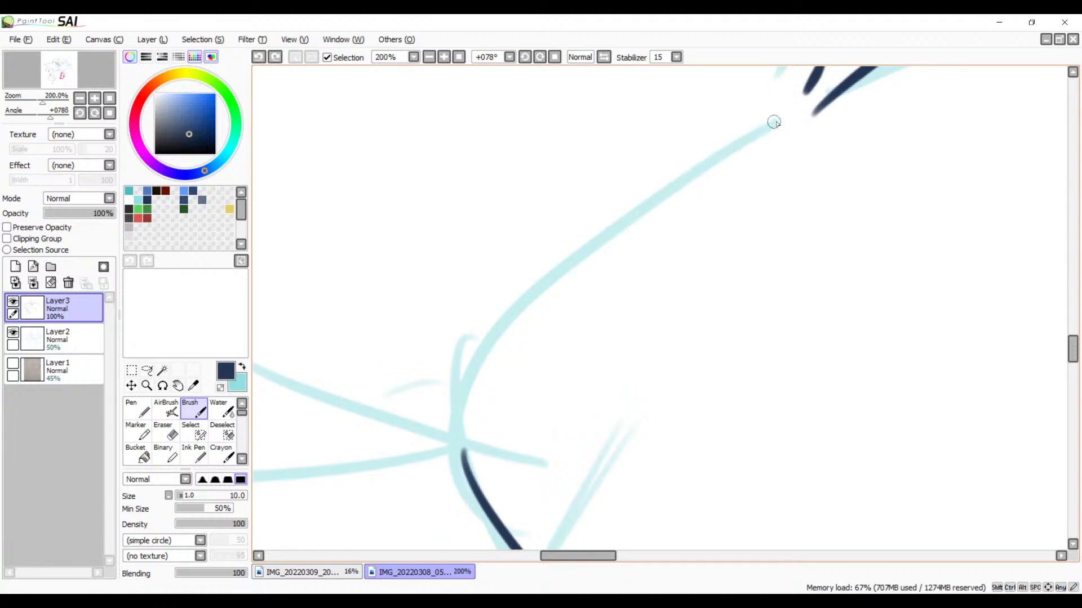
mouse_move(785, 117)
mouse_down()
mouse_move(451, 414)
mouse_move(394, 535)
mouse_up()
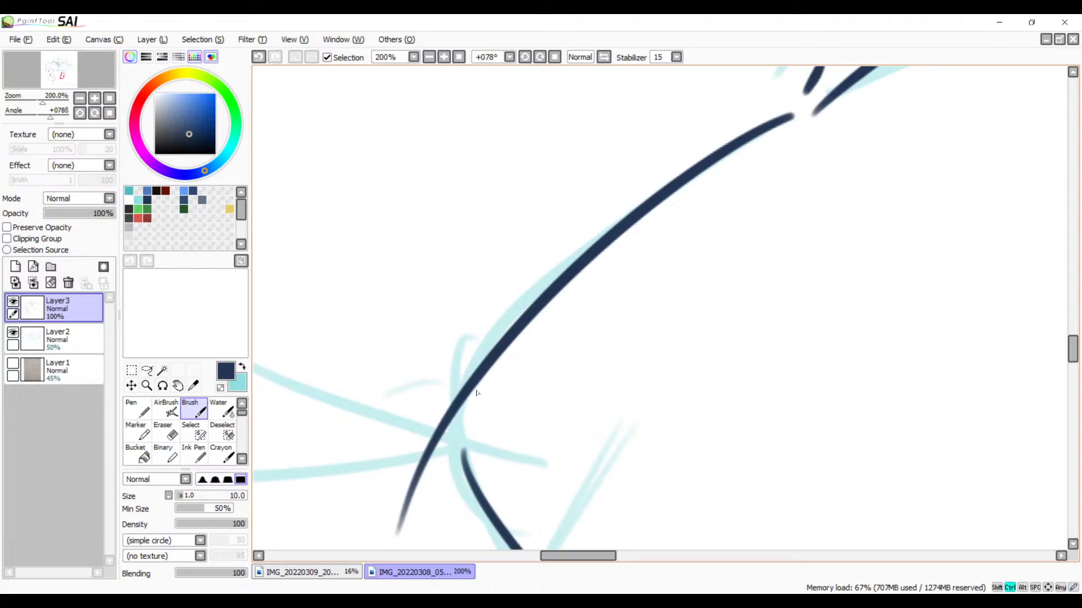
key(ctrl+z)
mouse_move(777, 125)
mouse_down()
mouse_move(447, 459)
mouse_move(422, 549)
mouse_up()
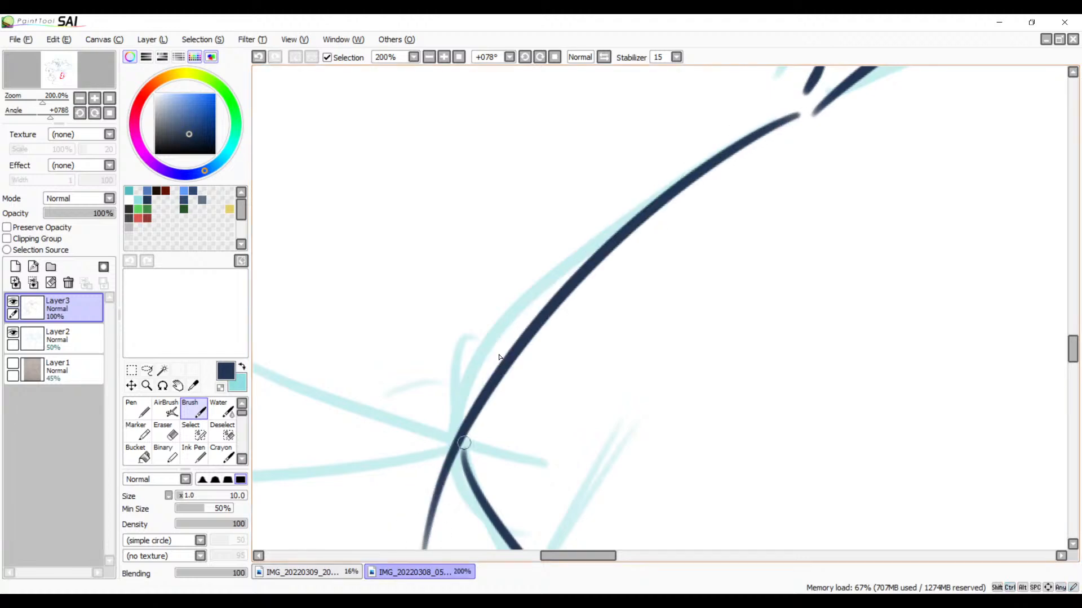
Step: Join the side curve's tip to the new arc with a short curved Brush stroke just below their crossing
drag(545, 353, 603, 254)
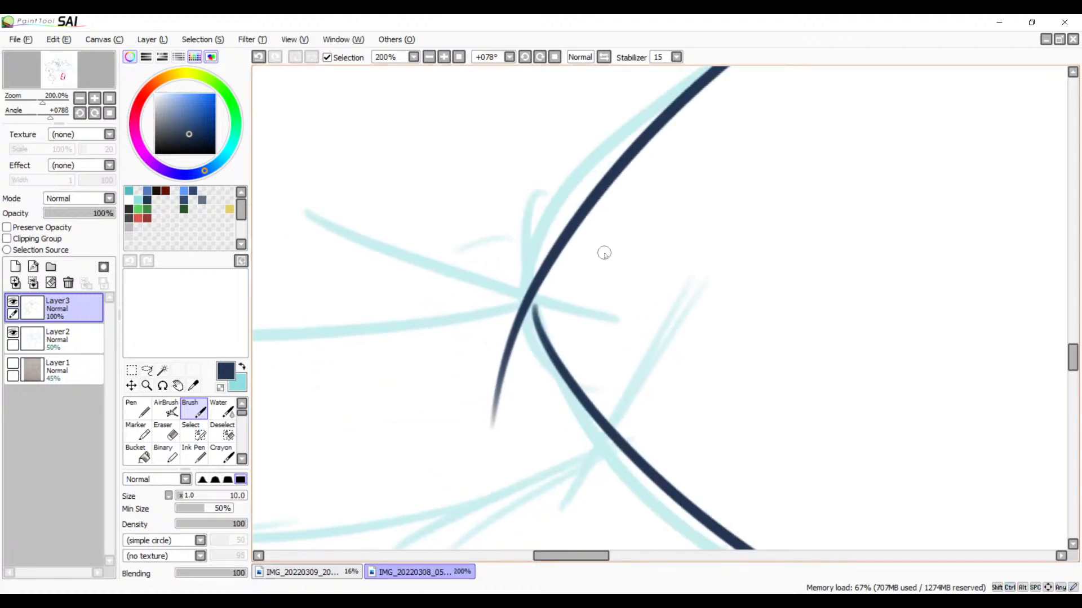
click(444, 57)
click(443, 58)
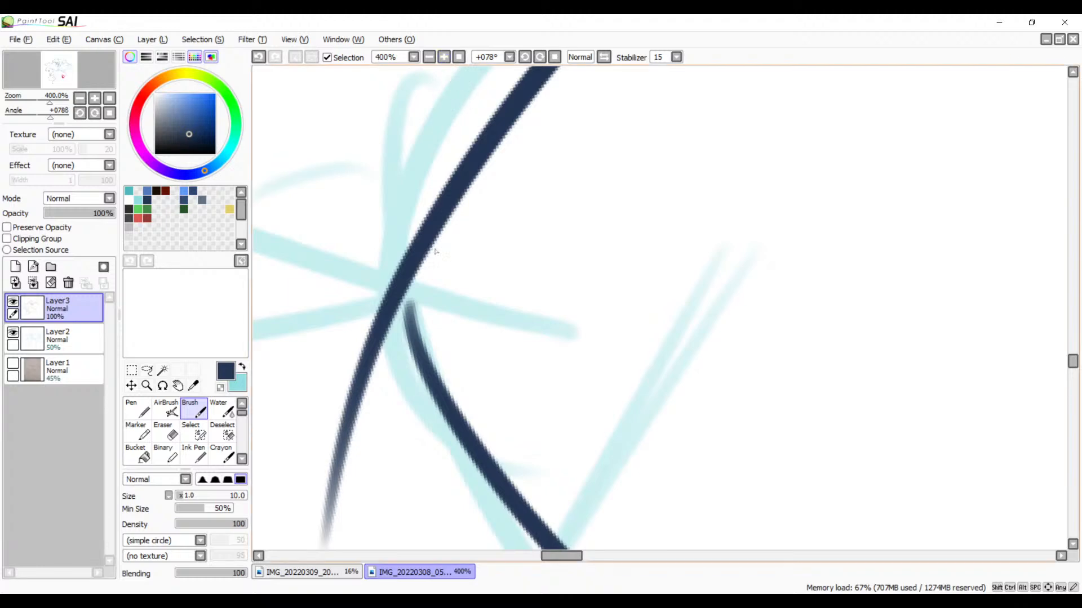
drag(443, 295, 529, 233)
click(444, 58)
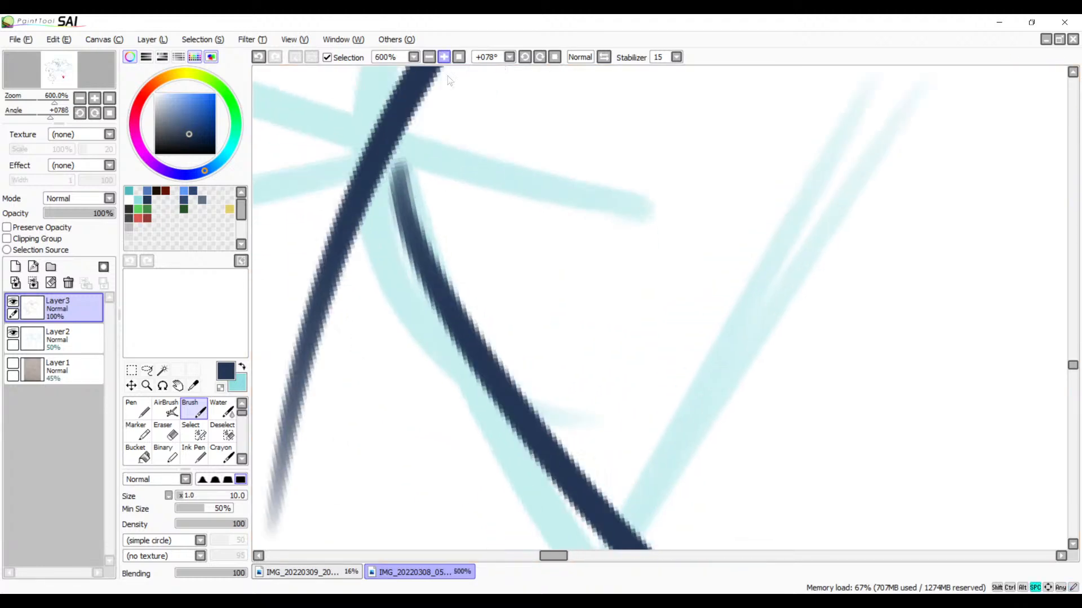
mouse_move(431, 181)
mouse_down()
mouse_move(414, 319)
mouse_move(446, 411)
mouse_up()
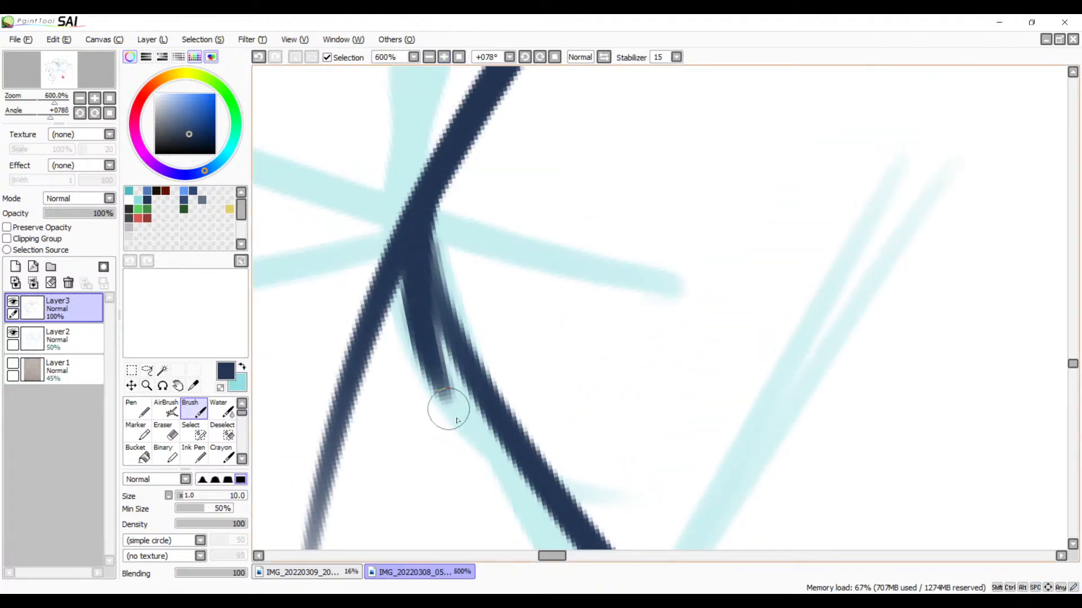
key(ctrl+z)
mouse_move(442, 164)
mouse_down()
mouse_move(456, 356)
mouse_move(483, 402)
mouse_up()
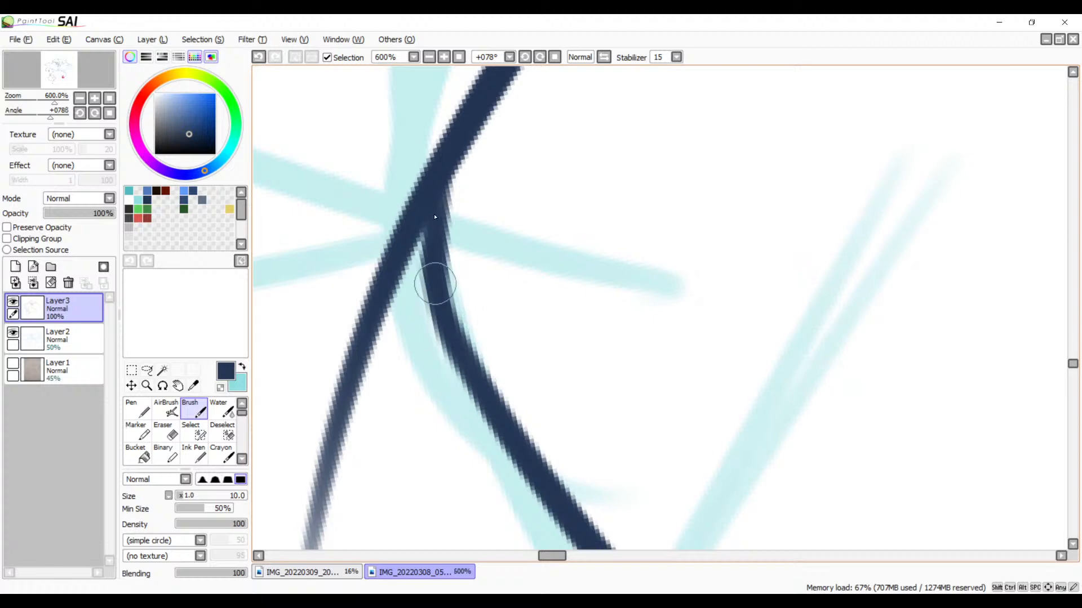
key(ctrl+z)
drag(443, 163, 481, 387)
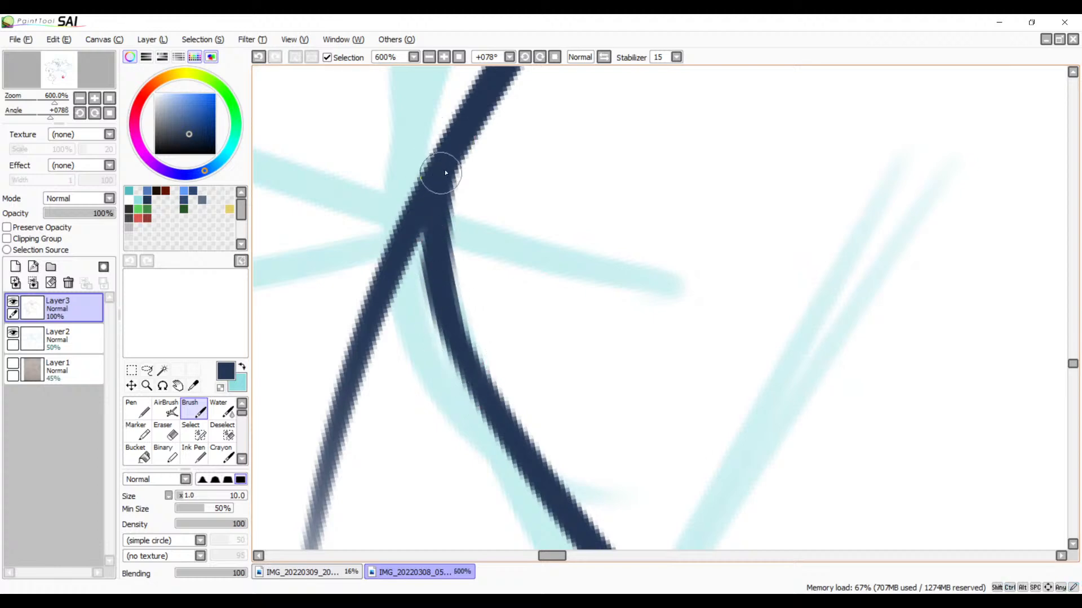
Step: Erase the arc's tail past the junction and trim the bend's outer edge into a smooth curve
key(e)
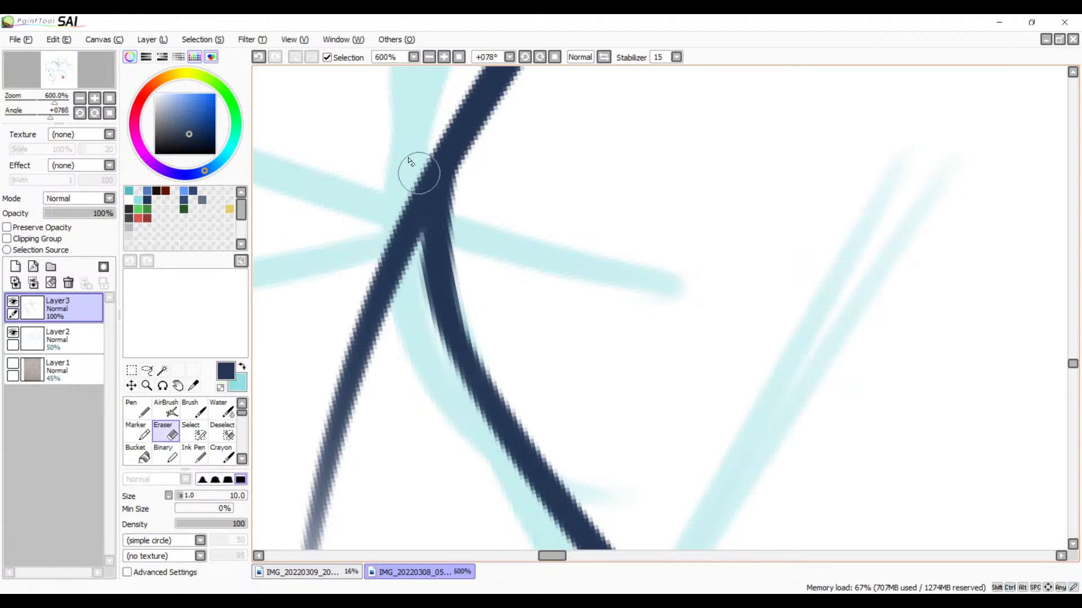
drag(415, 164, 381, 253)
drag(446, 118, 400, 299)
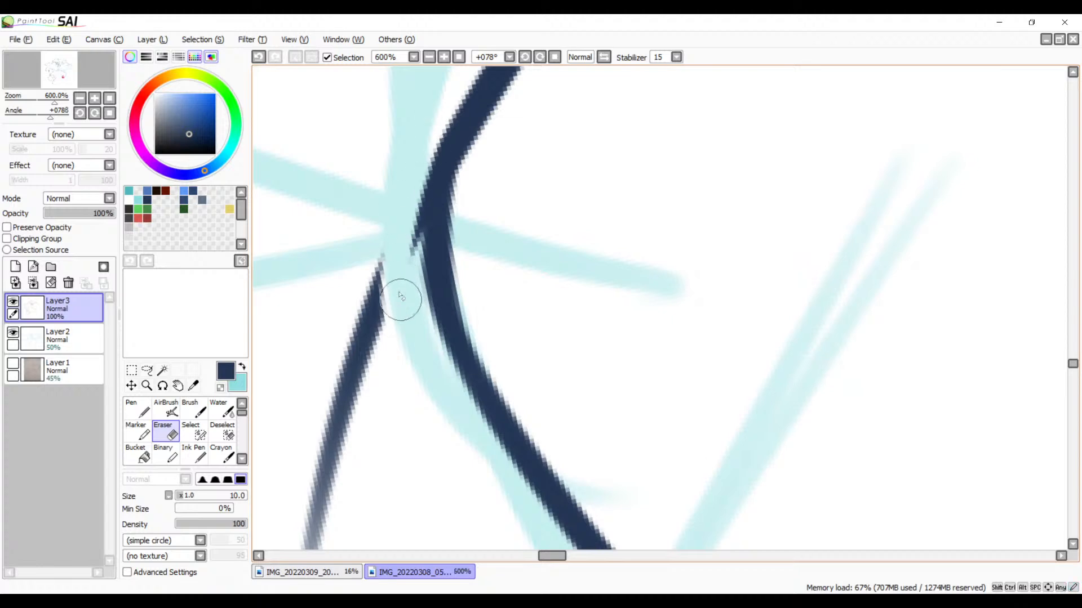
drag(423, 142, 392, 324)
mouse_move(420, 152)
mouse_down()
mouse_move(398, 321)
mouse_move(390, 260)
mouse_move(355, 353)
mouse_move(316, 381)
mouse_move(321, 434)
mouse_up()
drag(348, 327, 287, 538)
drag(396, 457, 503, 230)
drag(433, 304, 374, 417)
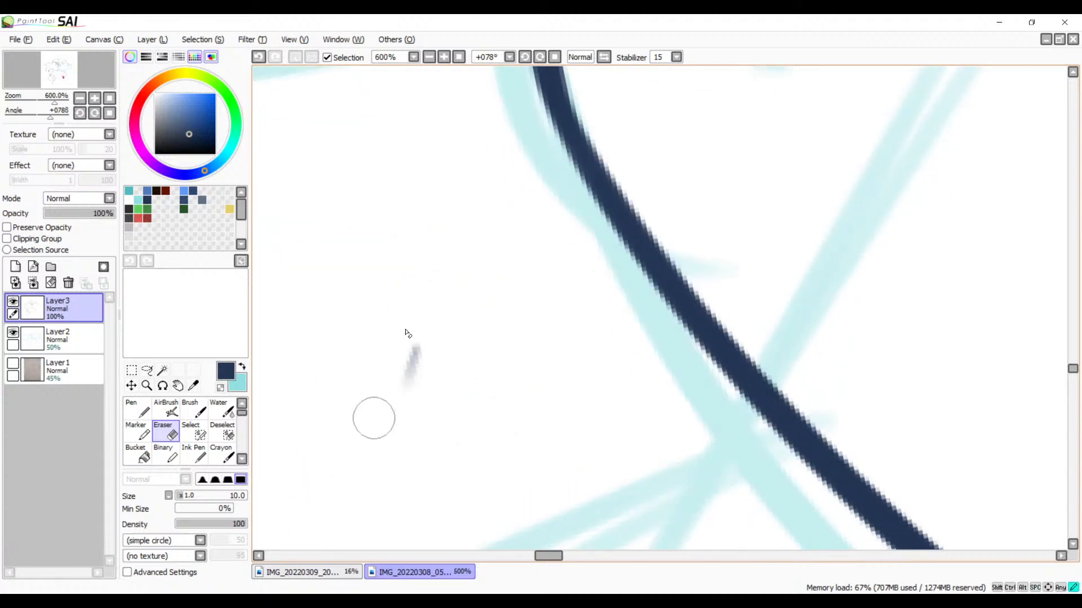
drag(437, 326, 396, 444)
Step: Trim the lower tip of the longer dash near the arc's upper end with the Eraser
drag(534, 247, 502, 348)
mouse_move(521, 186)
mouse_down()
mouse_move(513, 397)
mouse_move(510, 360)
mouse_move(485, 372)
mouse_move(650, 260)
mouse_move(582, 308)
mouse_move(447, 437)
mouse_move(575, 335)
mouse_up()
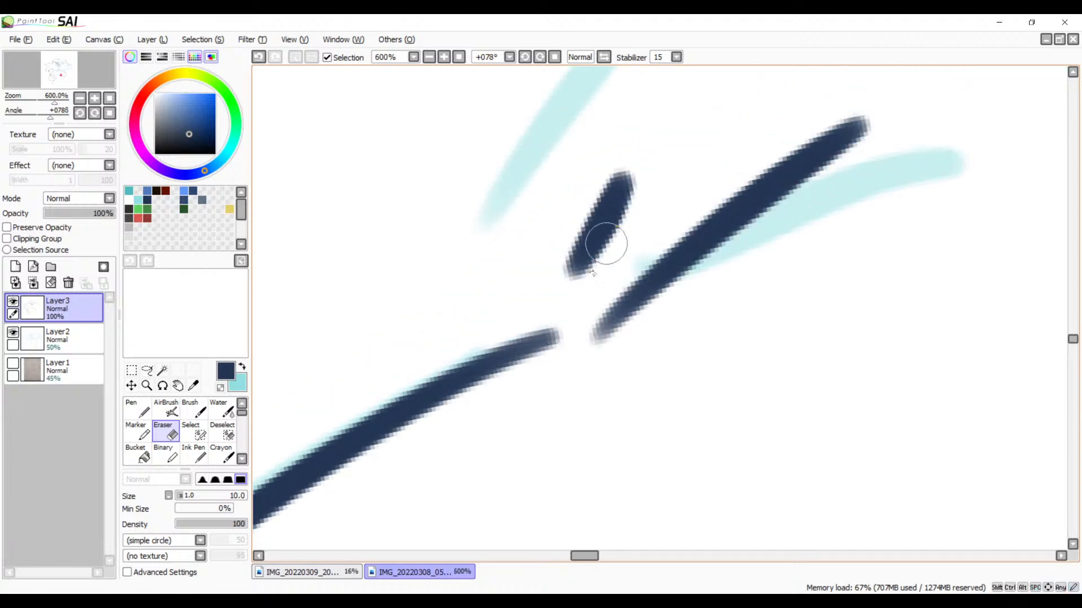
mouse_move(588, 308)
mouse_down()
mouse_move(602, 352)
mouse_move(608, 345)
mouse_up()
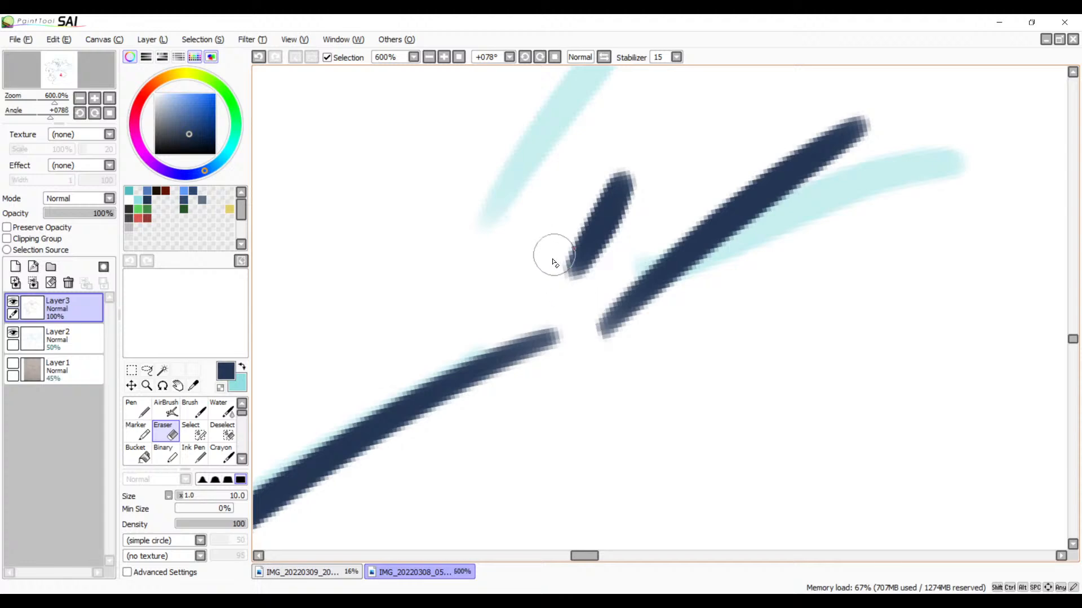
Step: Examine the inked arc from the dashes down to the bend where it joins the side curve
drag(456, 365, 682, 225)
mouse_move(456, 369)
mouse_down()
mouse_move(625, 222)
mouse_move(685, 186)
mouse_up()
drag(454, 363, 705, 181)
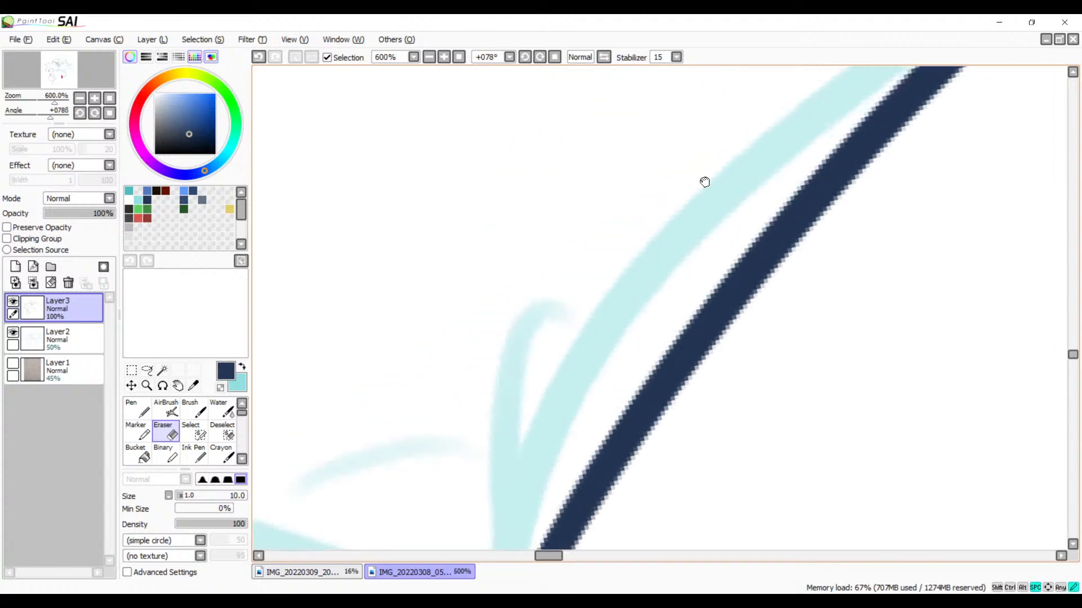
mouse_move(520, 415)
mouse_down()
mouse_move(569, 282)
mouse_move(565, 185)
mouse_up()
mouse_move(541, 336)
mouse_down()
mouse_move(539, 234)
mouse_move(533, 242)
mouse_up()
drag(652, 270, 526, 313)
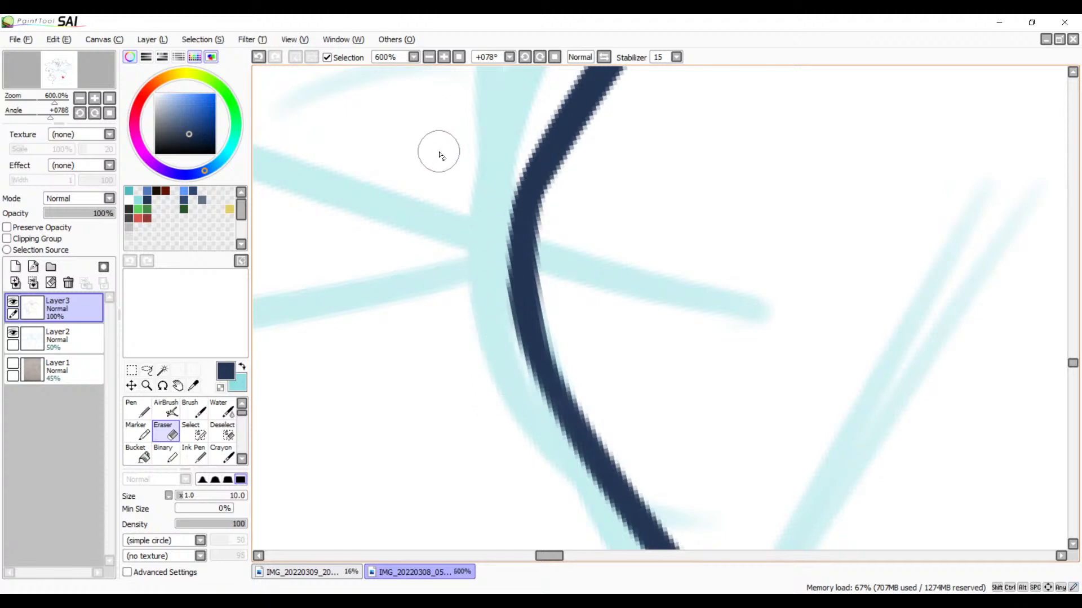
click(434, 58)
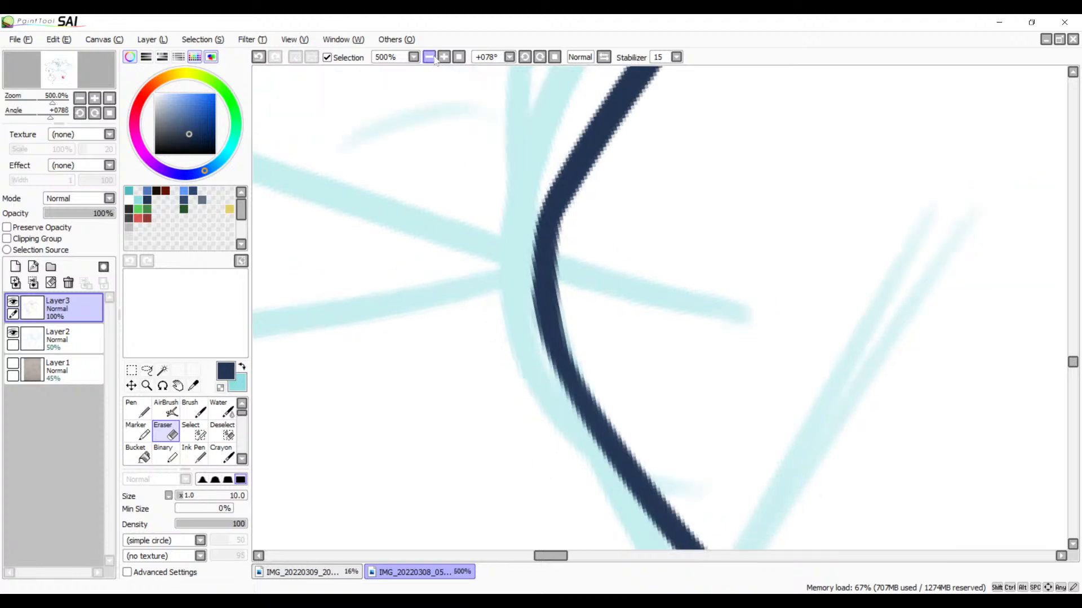
click(433, 58)
click(434, 58)
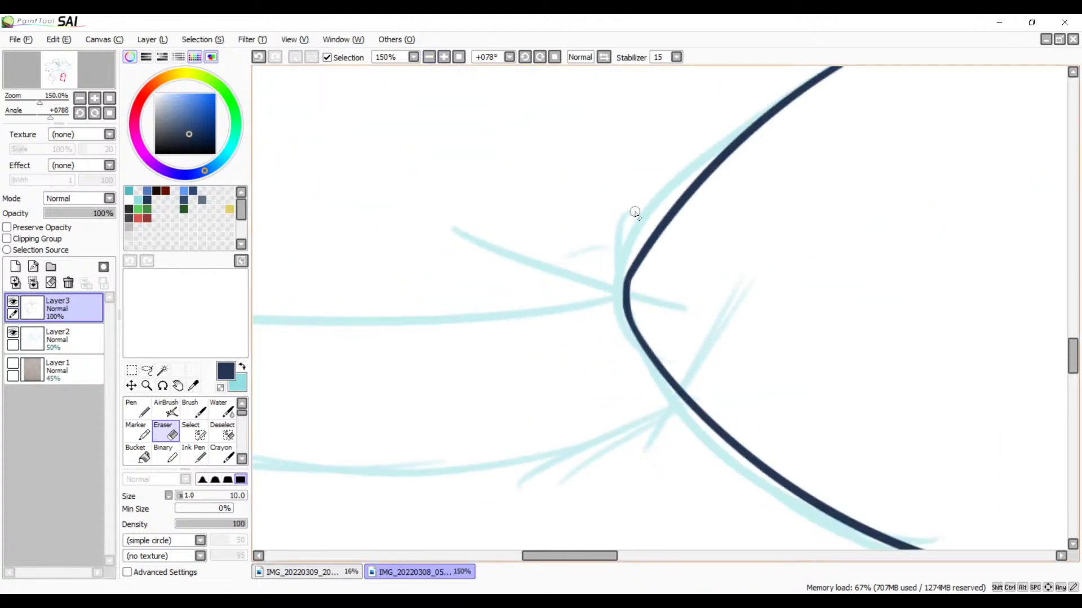
Step: Examine the uninked sketch lines of the limb below the inked shape's rounded corner
key(b)
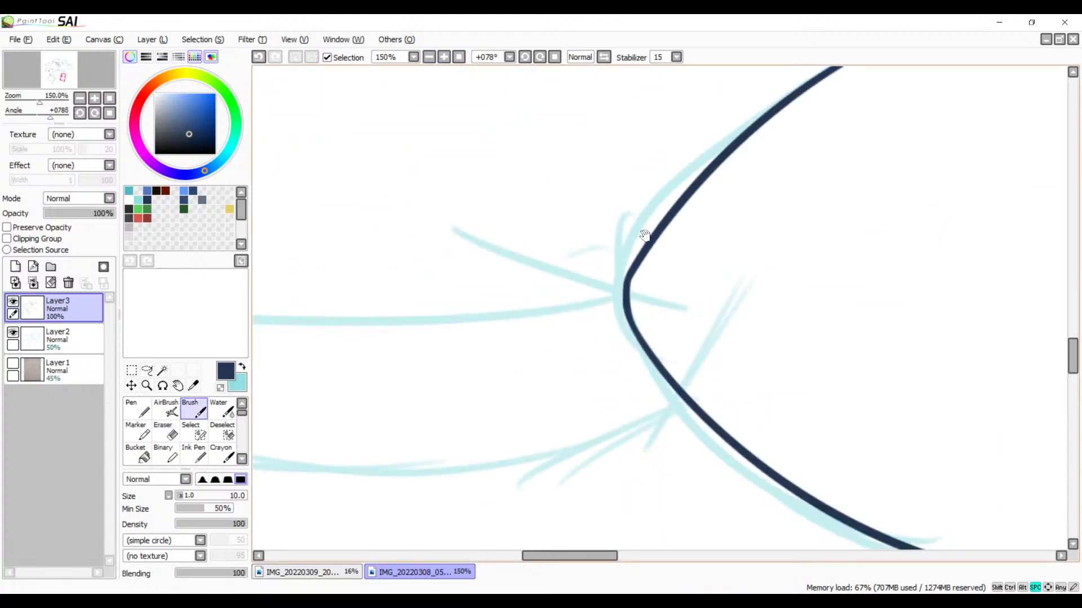
drag(574, 322, 739, 193)
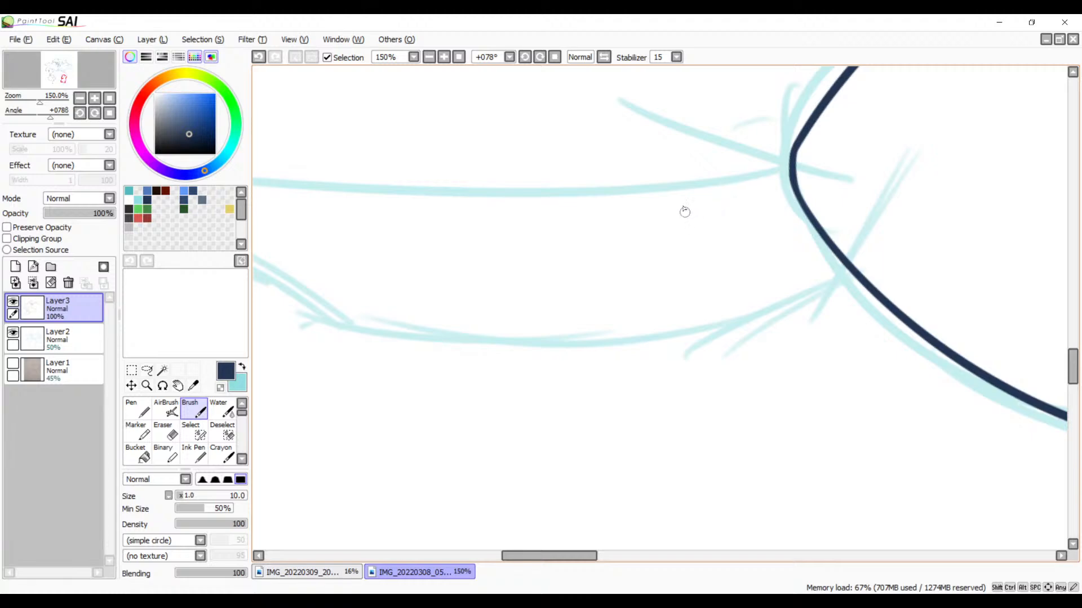
click(524, 61)
click(524, 61)
click(524, 61)
click(524, 61)
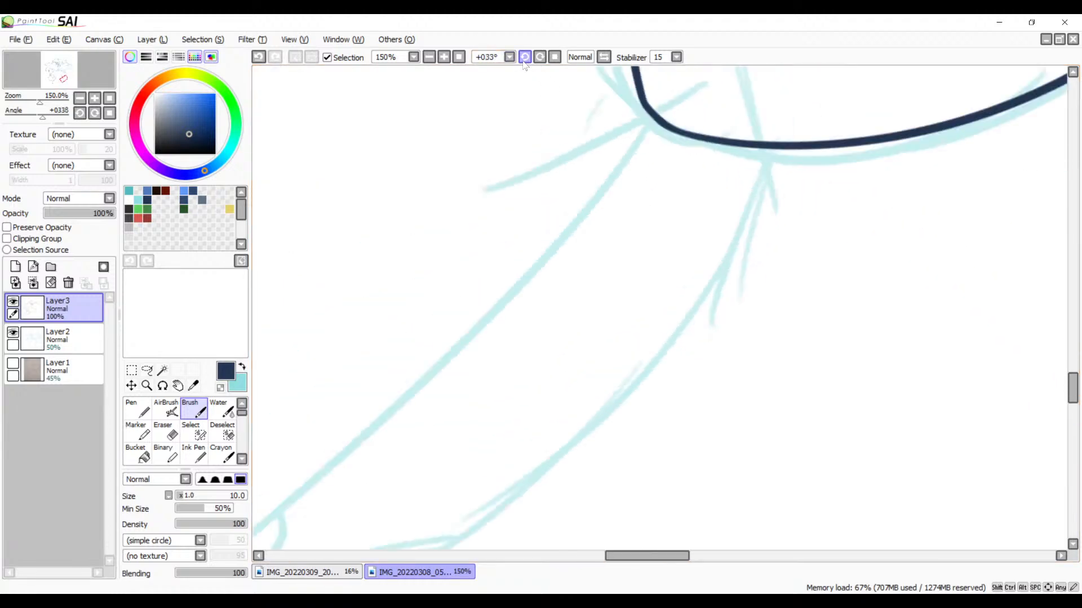
click(524, 60)
drag(682, 321, 625, 361)
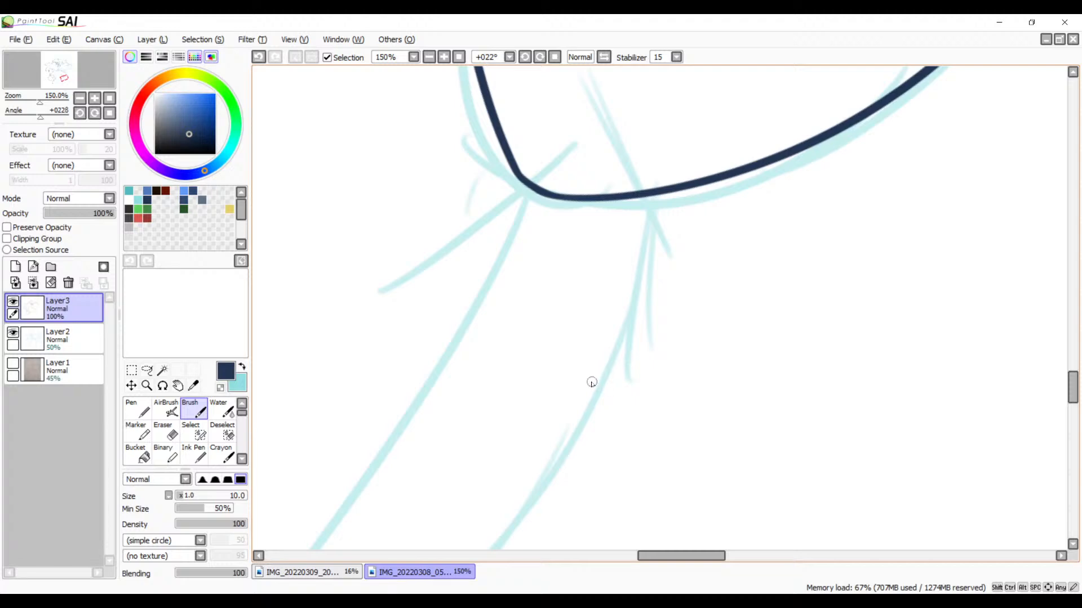
drag(614, 324, 634, 378)
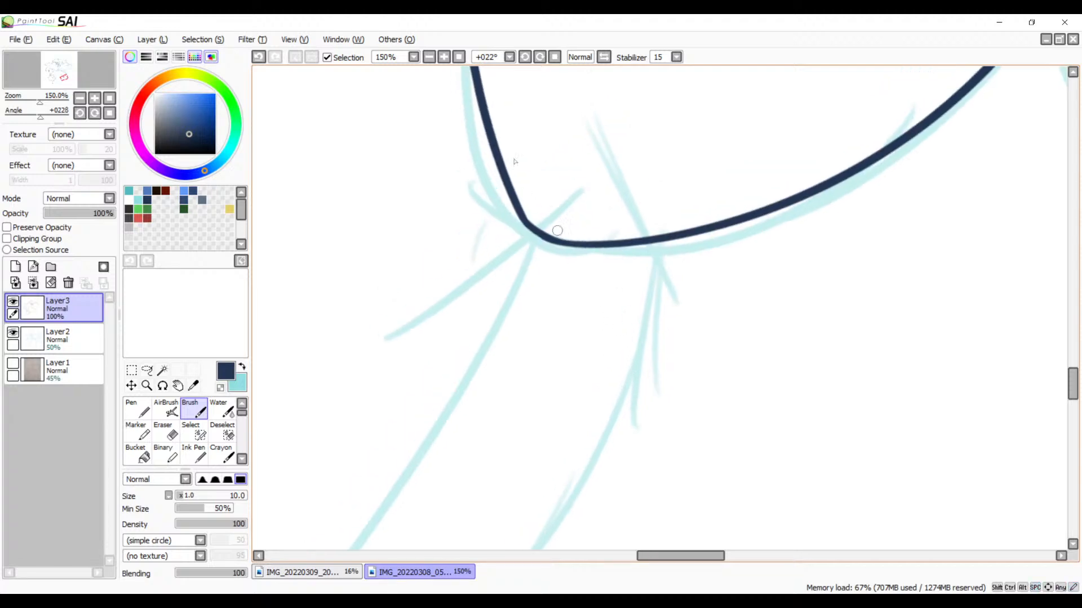
click(429, 58)
click(430, 58)
click(429, 59)
click(429, 59)
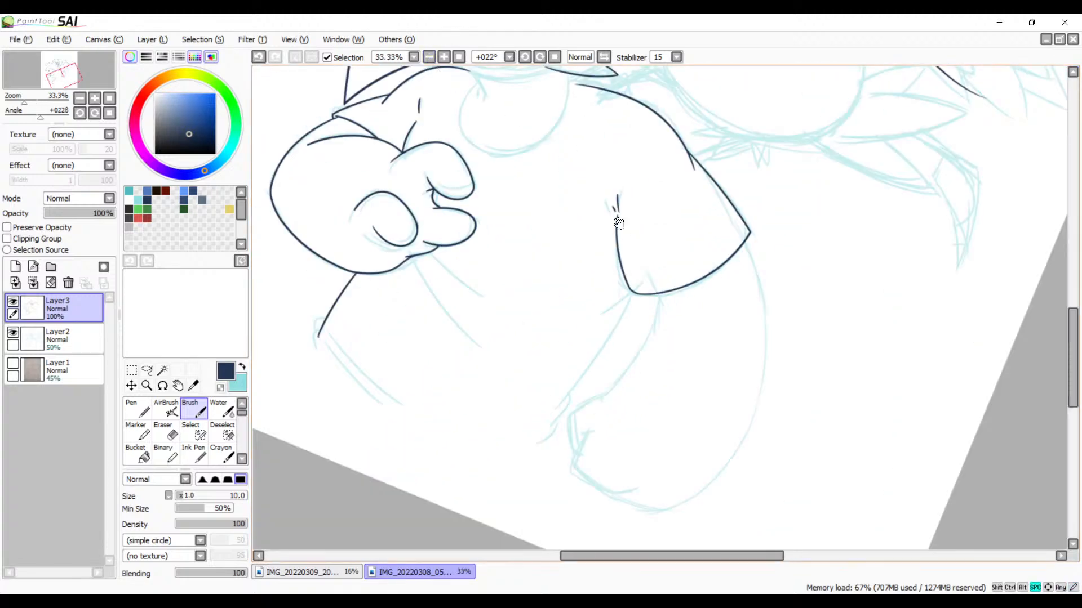
drag(631, 285, 591, 276)
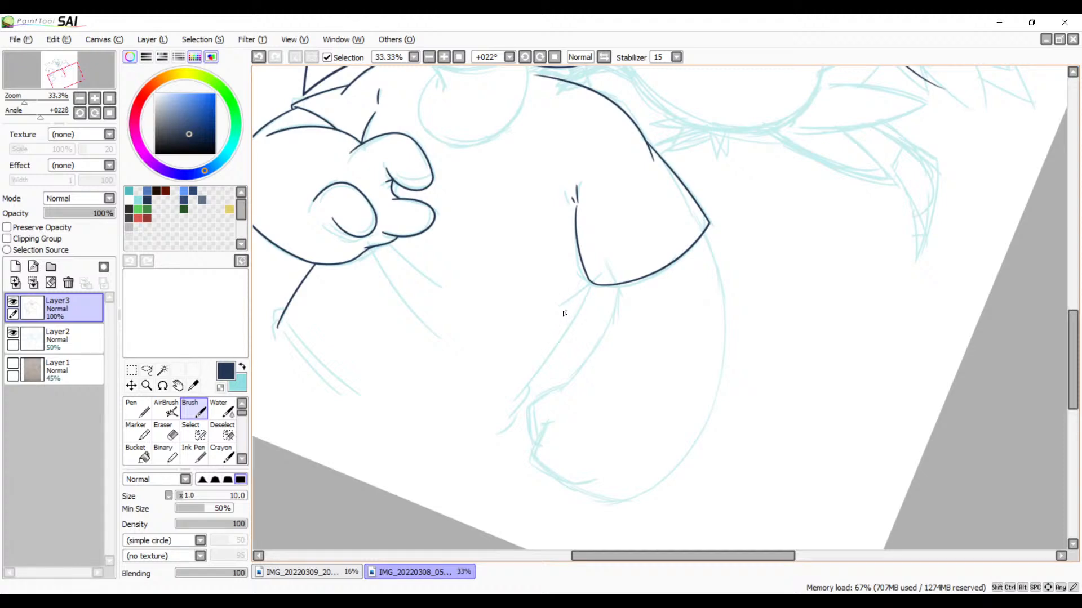
Step: Try to ink the upper part of the limb's inner sketch line down from the inked shape's lower edge
click(448, 58)
click(448, 58)
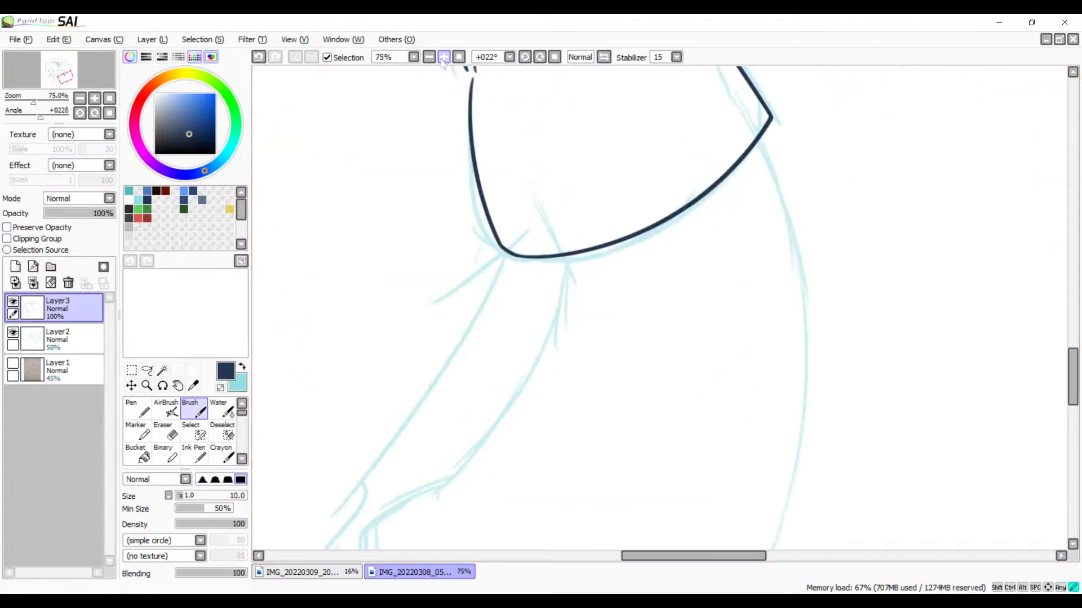
click(448, 57)
click(448, 58)
drag(527, 280, 638, 294)
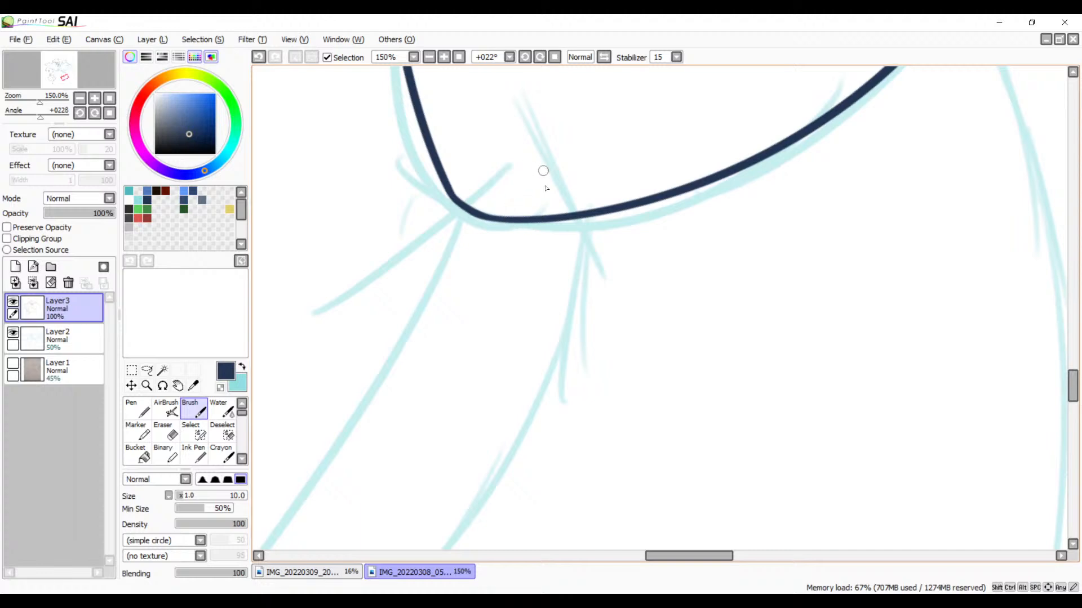
drag(571, 196, 532, 395)
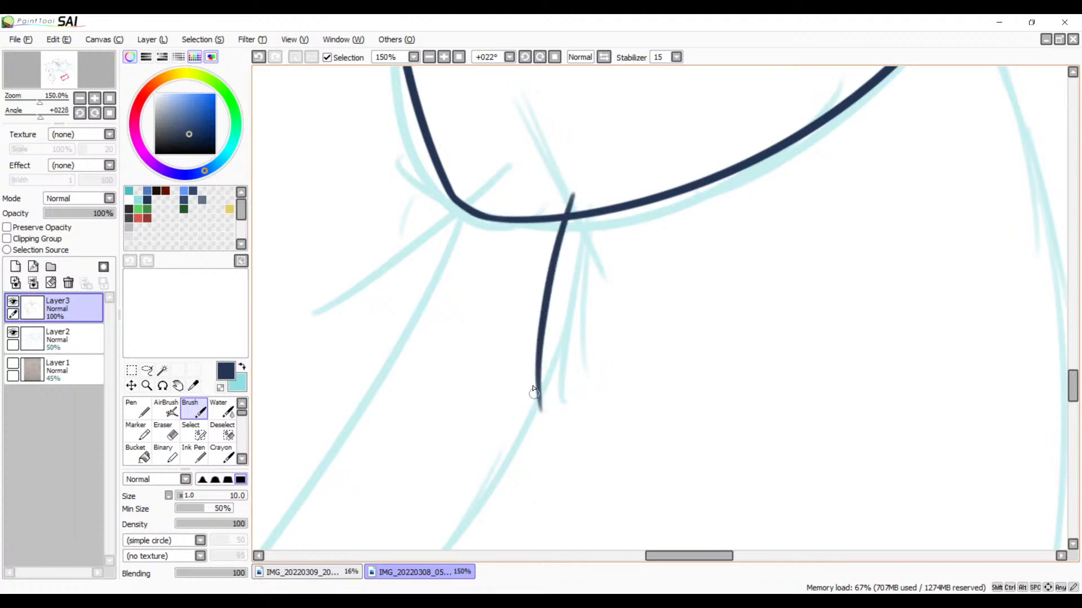
key(ctrl+z)
drag(580, 207, 562, 410)
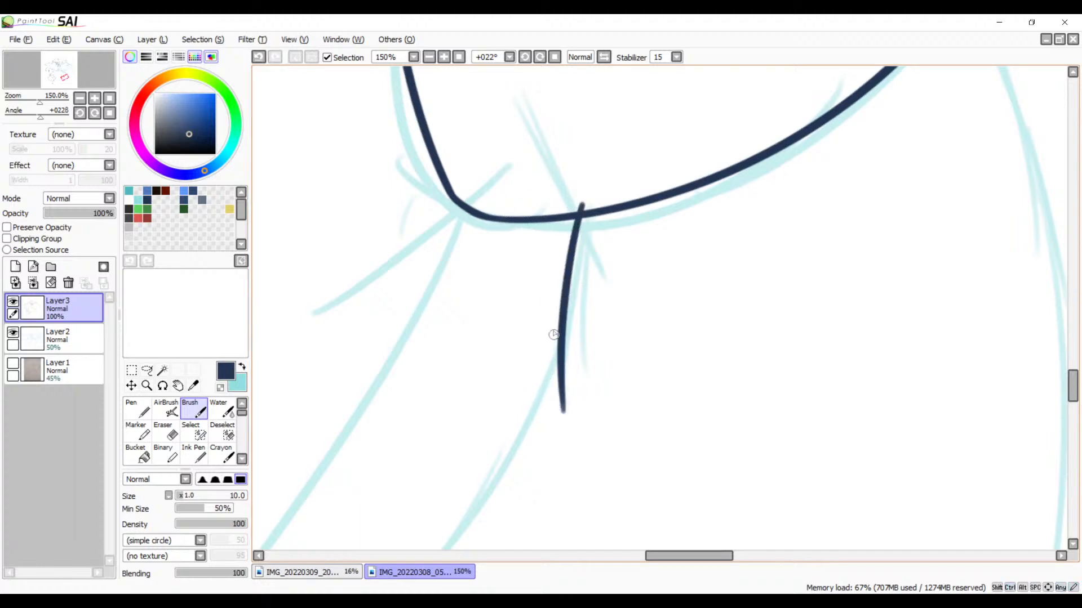
mouse_move(554, 335)
mouse_down()
mouse_move(649, 355)
mouse_move(734, 222)
mouse_move(726, 303)
mouse_up()
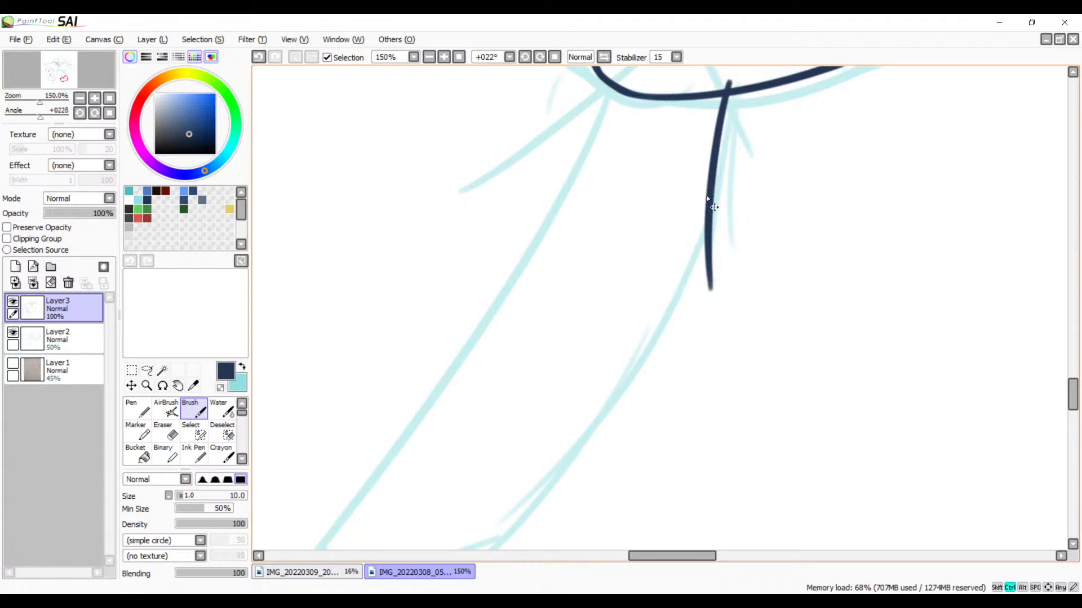
key(ctrl+z)
Step: Ink a short slanted stroke outward from the shape's lower edge along the small sketch tick at the limb's inner side
drag(717, 173, 659, 264)
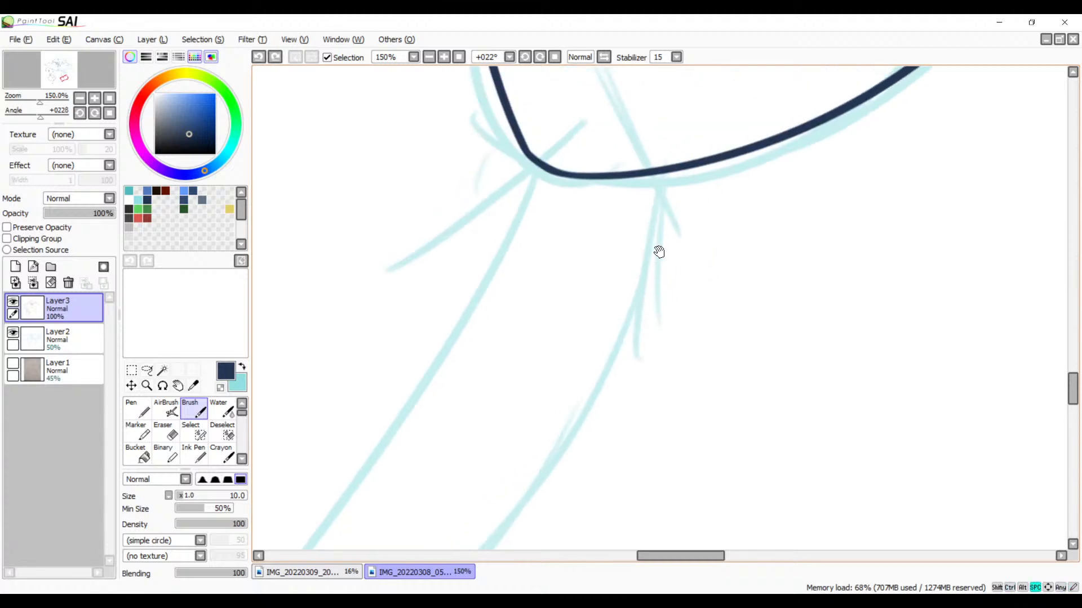
mouse_move(678, 218)
mouse_down()
mouse_move(719, 215)
mouse_move(707, 209)
mouse_up()
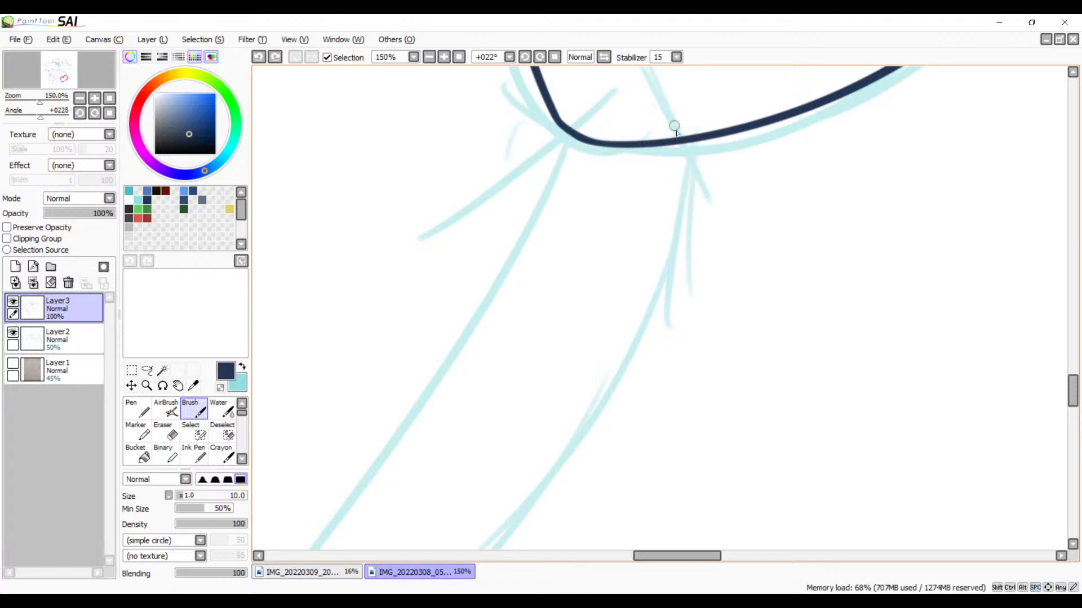
drag(679, 140, 704, 191)
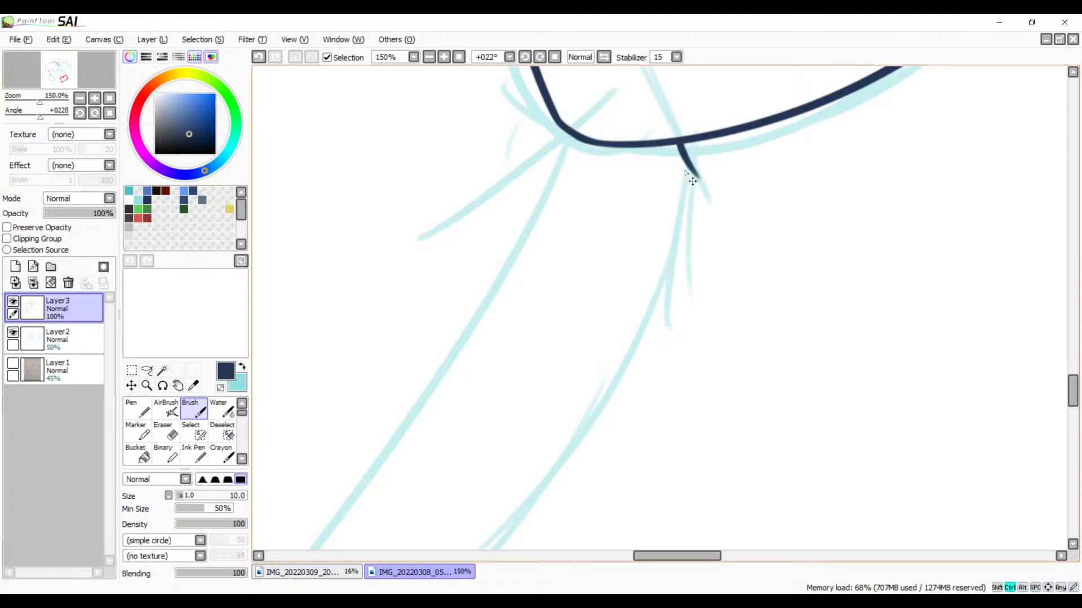
key(ctrl+z)
drag(679, 141, 722, 222)
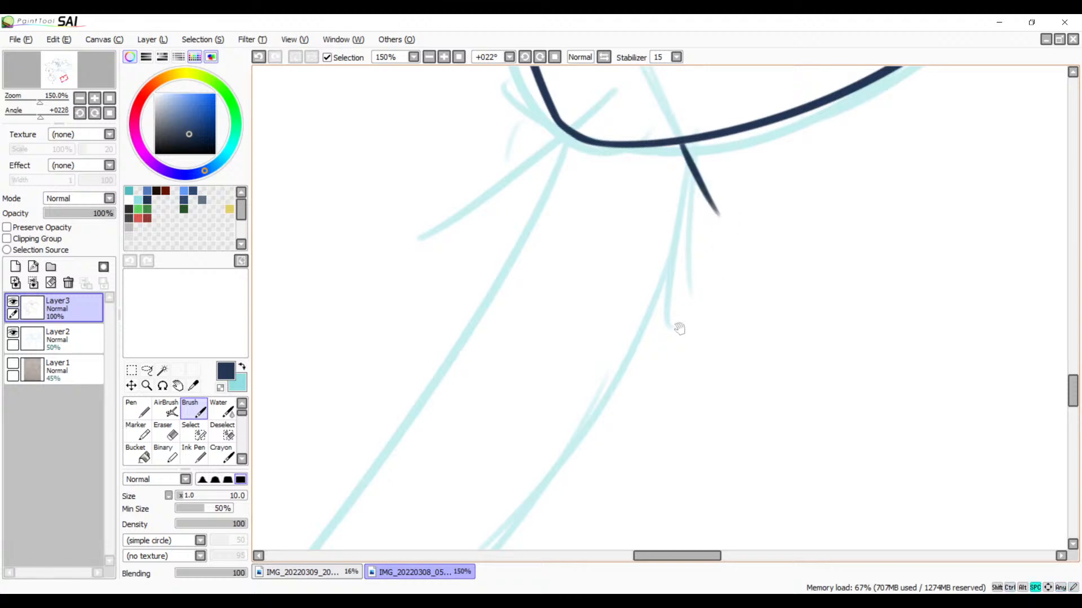
mouse_move(679, 329)
mouse_down()
mouse_move(833, 164)
mouse_move(739, 236)
mouse_up()
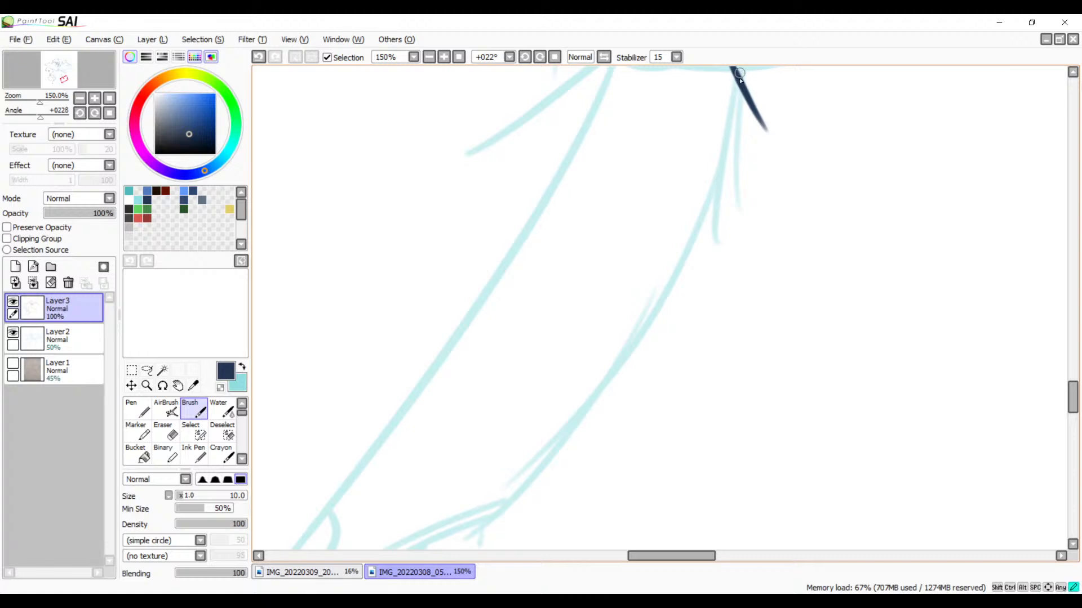
drag(739, 73, 422, 515)
key(ctrl+z)
click(429, 57)
mouse_move(709, 194)
mouse_down()
mouse_move(710, 183)
mouse_move(445, 469)
mouse_up()
key(ctrl+z)
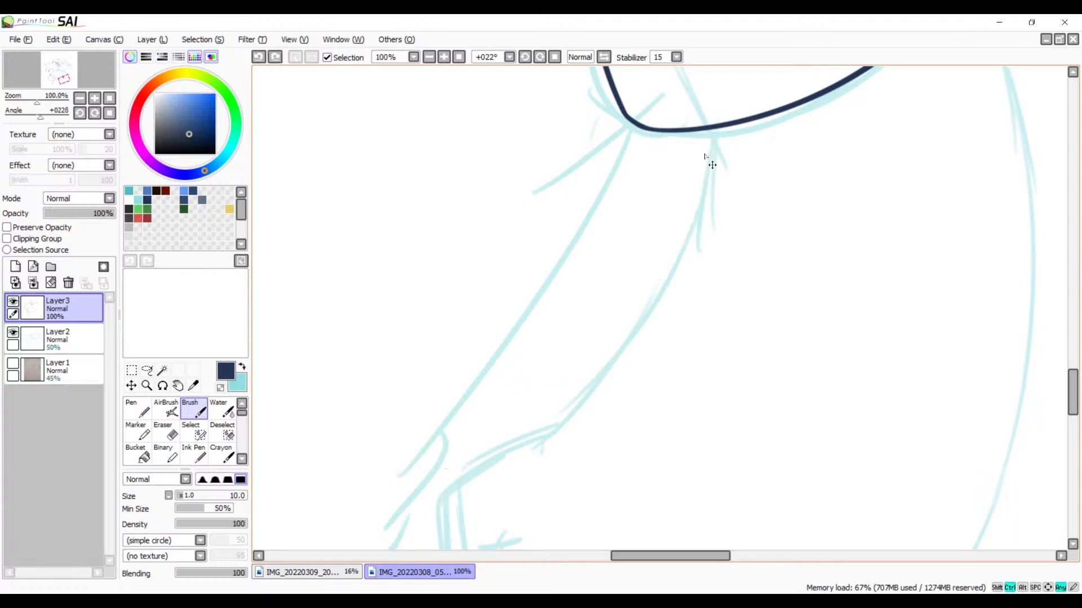
Step: Ink the limb's inner sketch line as one long curve from just below the shape's lower edge down past the sketched bend
drag(705, 142, 455, 516)
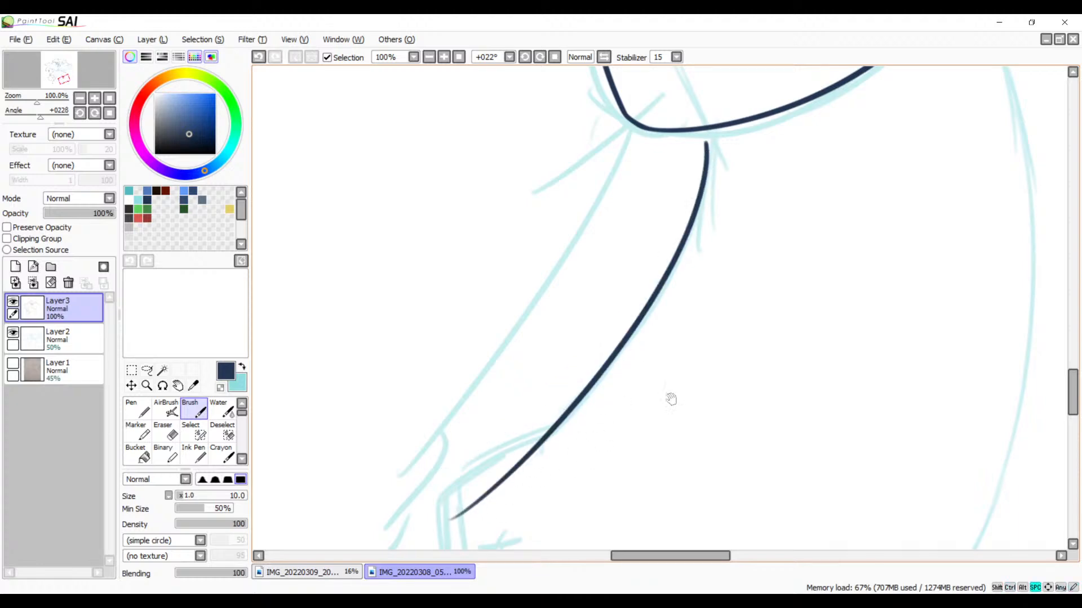
drag(670, 399, 762, 281)
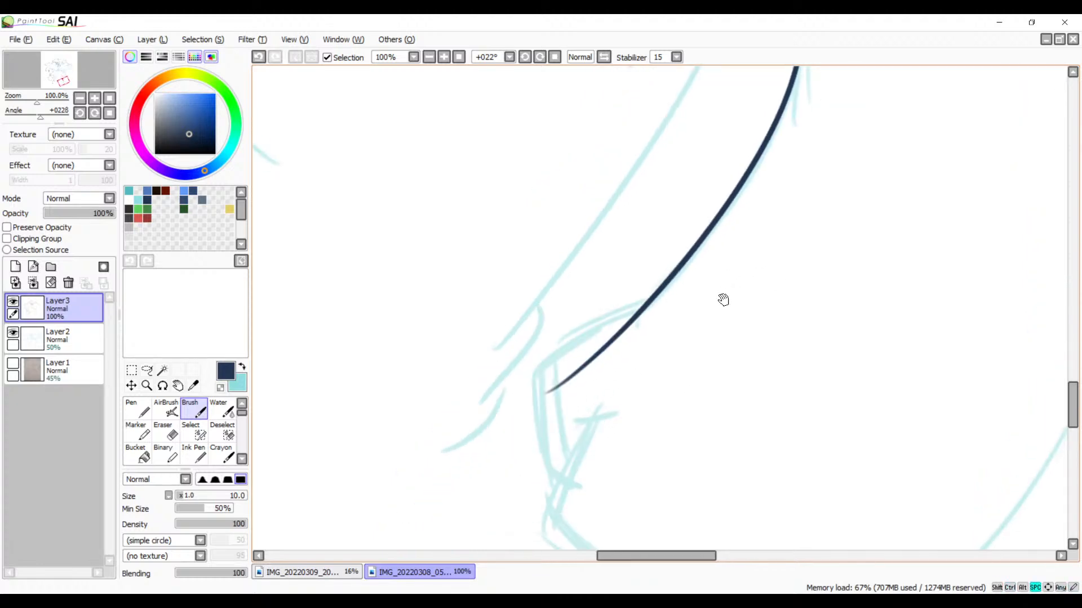
mouse_move(732, 284)
mouse_down()
mouse_move(661, 293)
mouse_move(731, 246)
mouse_up()
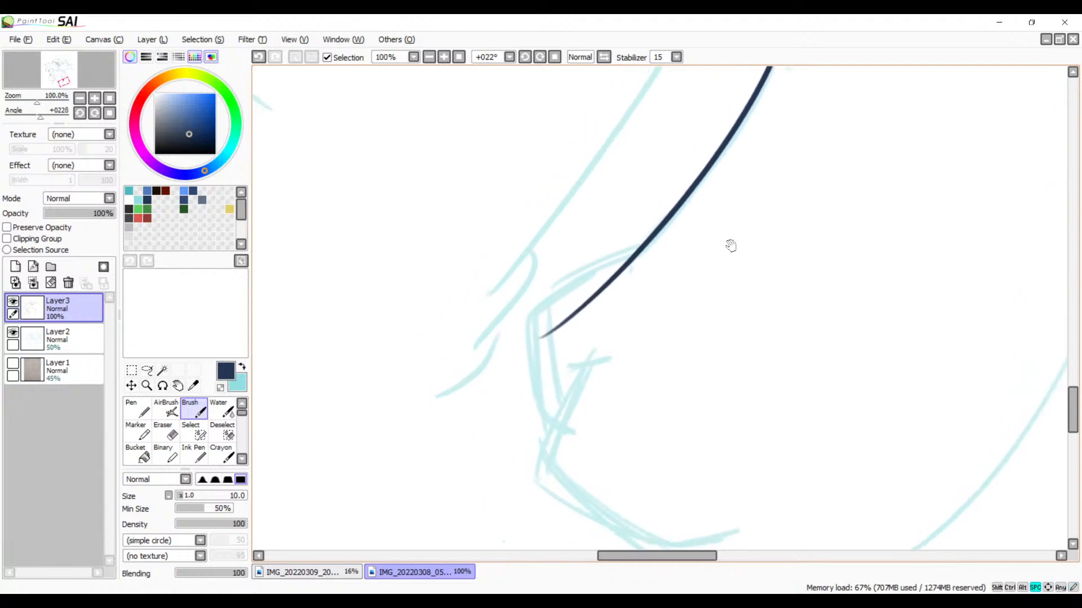
click(431, 58)
click(444, 57)
click(444, 57)
click(444, 57)
mouse_move(611, 226)
mouse_down()
mouse_move(692, 159)
mouse_move(445, 415)
mouse_up()
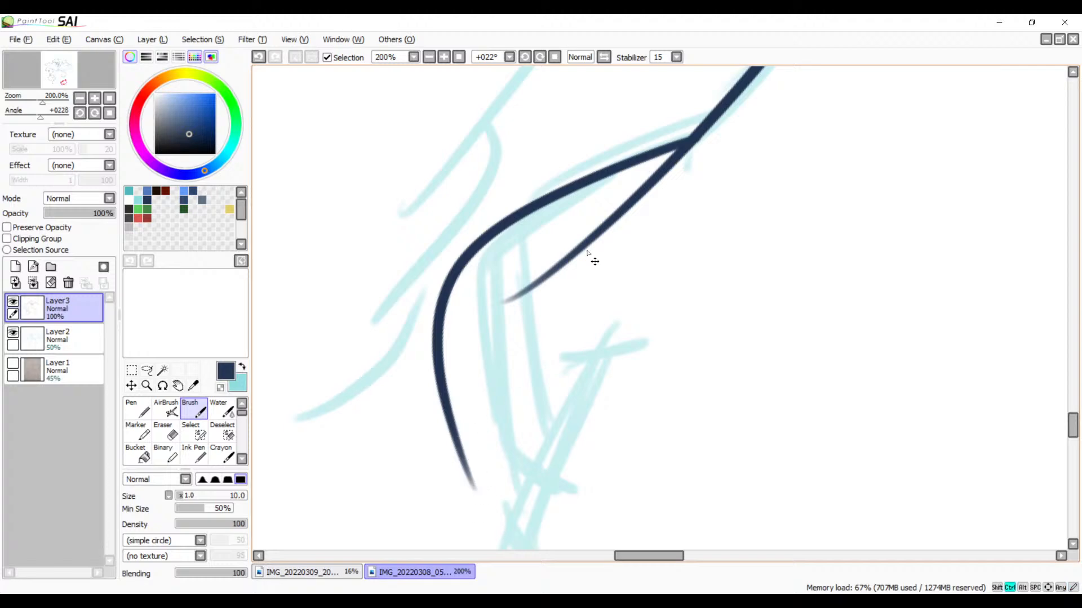
key(ctrl+z)
mouse_move(690, 138)
mouse_down()
mouse_move(496, 249)
mouse_move(516, 524)
mouse_up()
key(ctrl+z)
key(ctrl+z)
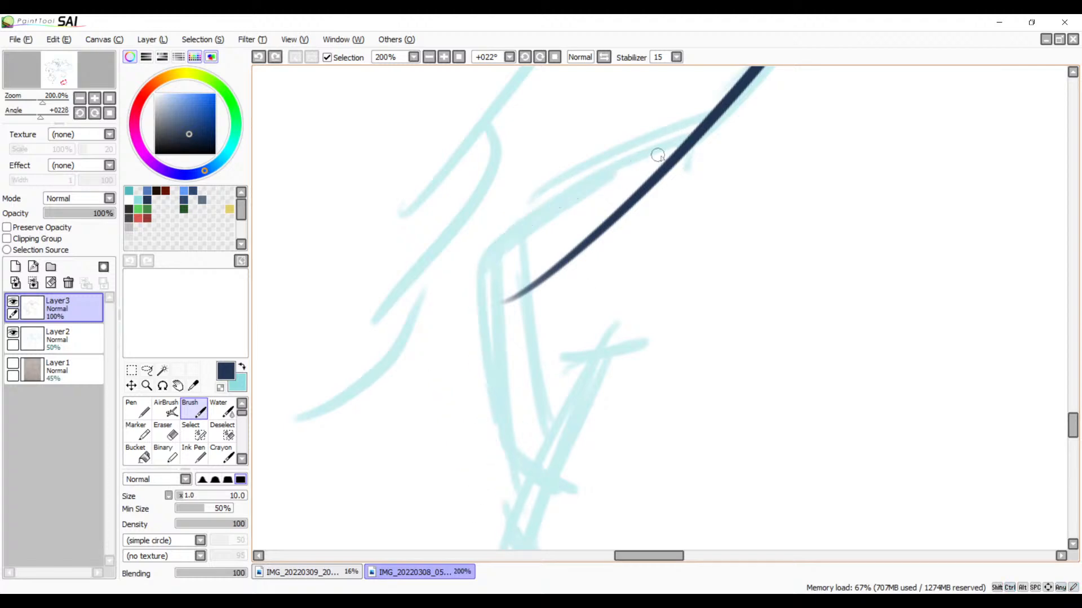
Step: Ink the angular end of the limb, following the slanted upper edge from the inner line, the side curve and the short stroke at its base
drag(691, 145, 414, 366)
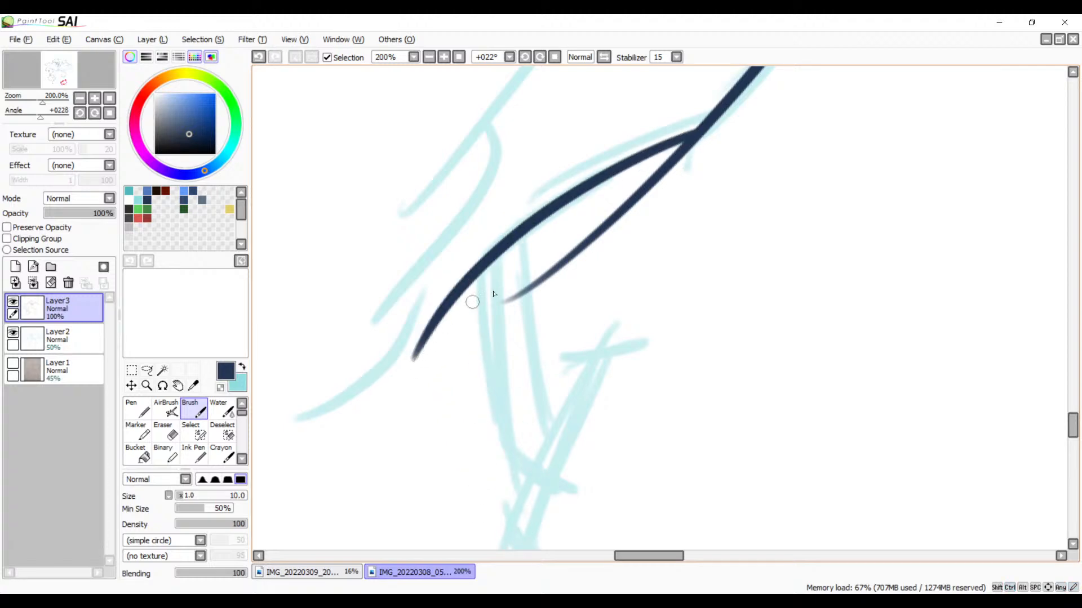
drag(480, 266, 496, 517)
drag(574, 421, 637, 268)
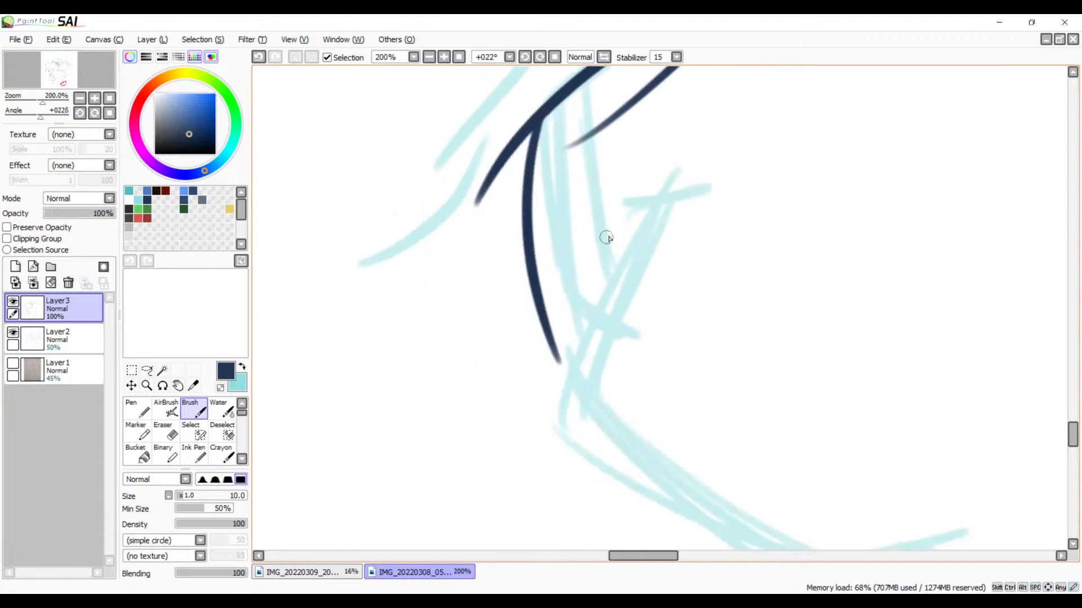
scroll(638, 250, up, 3)
key(ctrl+z)
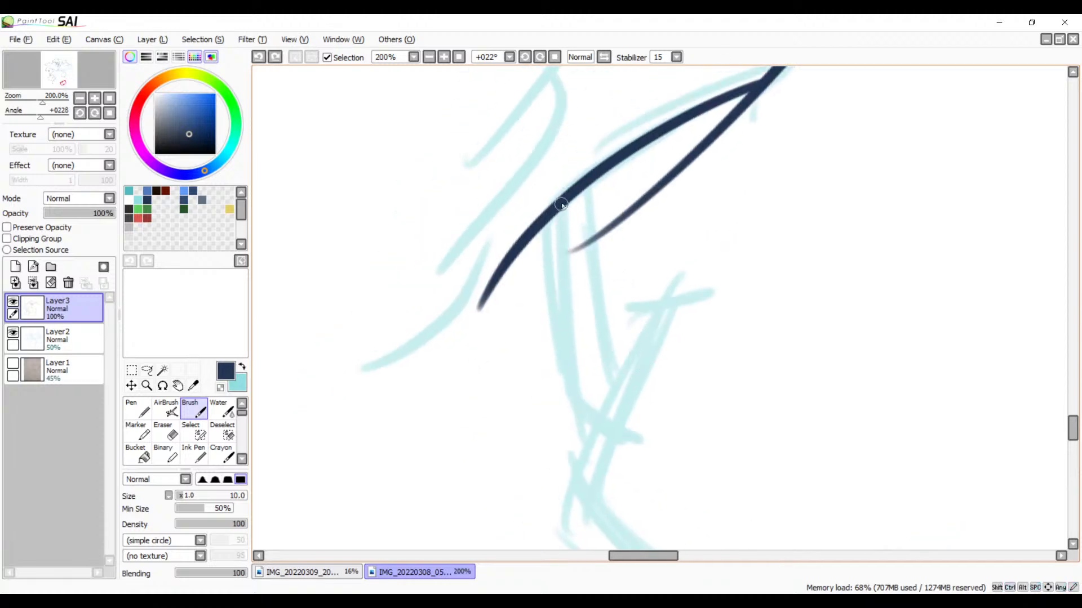
mouse_move(561, 205)
mouse_down()
mouse_move(541, 301)
mouse_move(560, 410)
mouse_move(624, 438)
mouse_move(536, 314)
mouse_move(595, 369)
mouse_up()
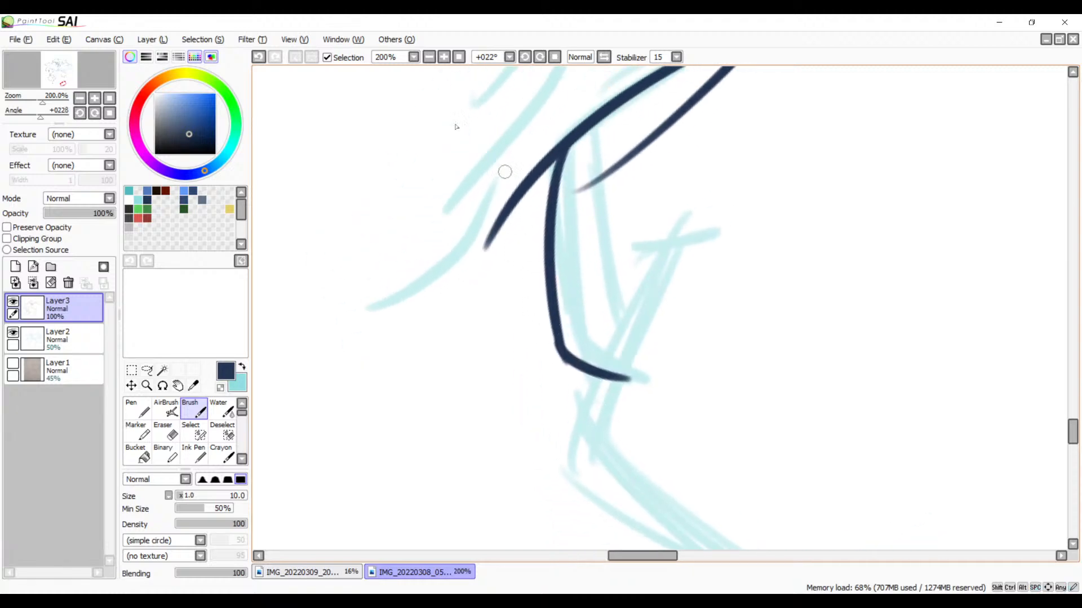
Step: Erase along the outside of the lower corner where the side curve turns into the short base stroke, giving it a cleaner edge
click(445, 58)
click(445, 58)
click(444, 57)
drag(418, 343, 541, 163)
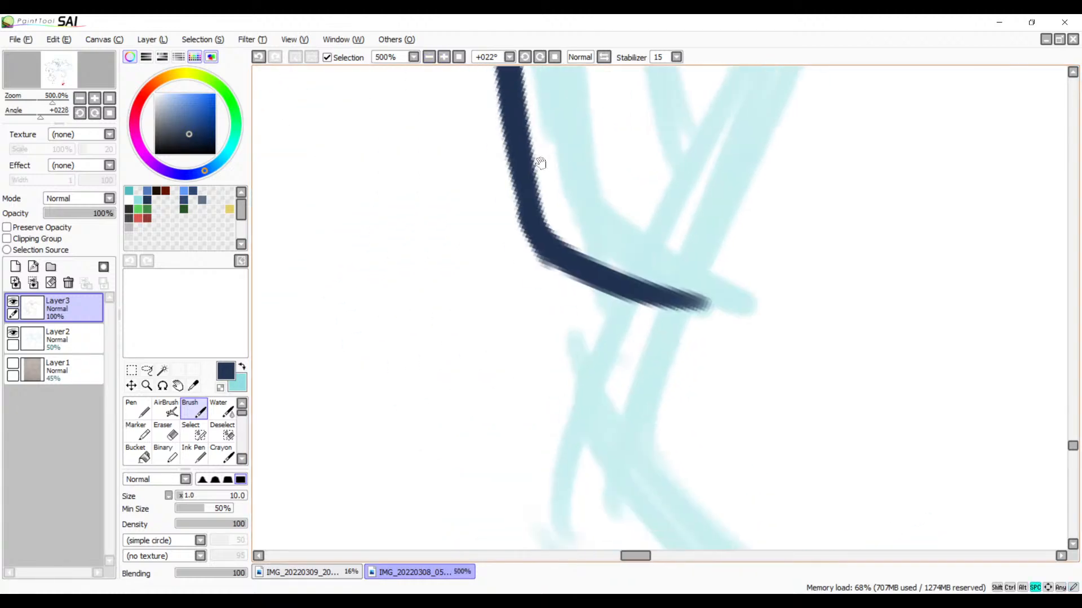
key(e)
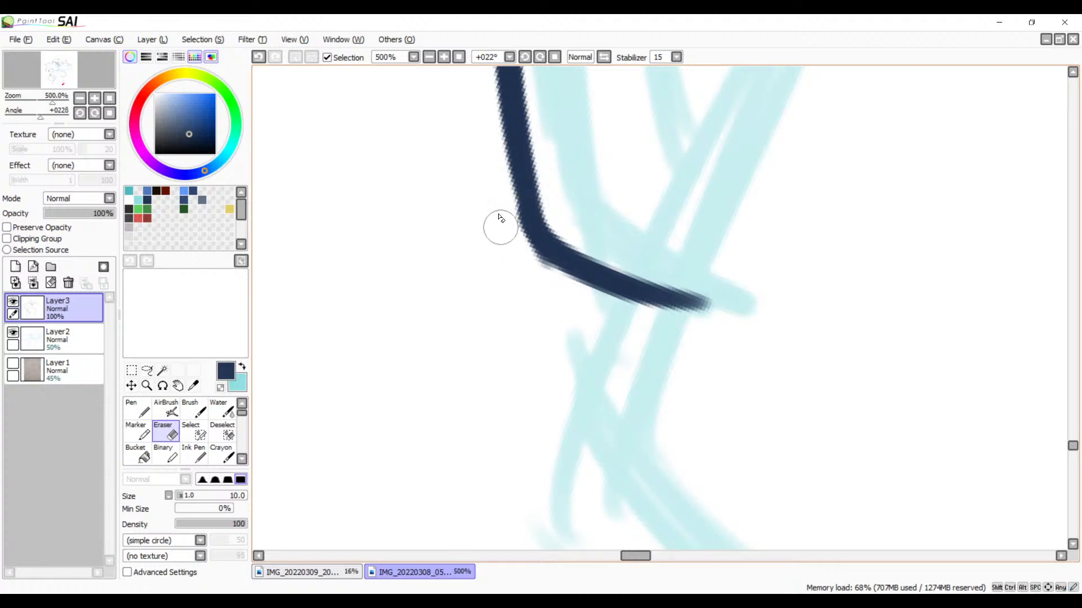
drag(517, 261, 565, 288)
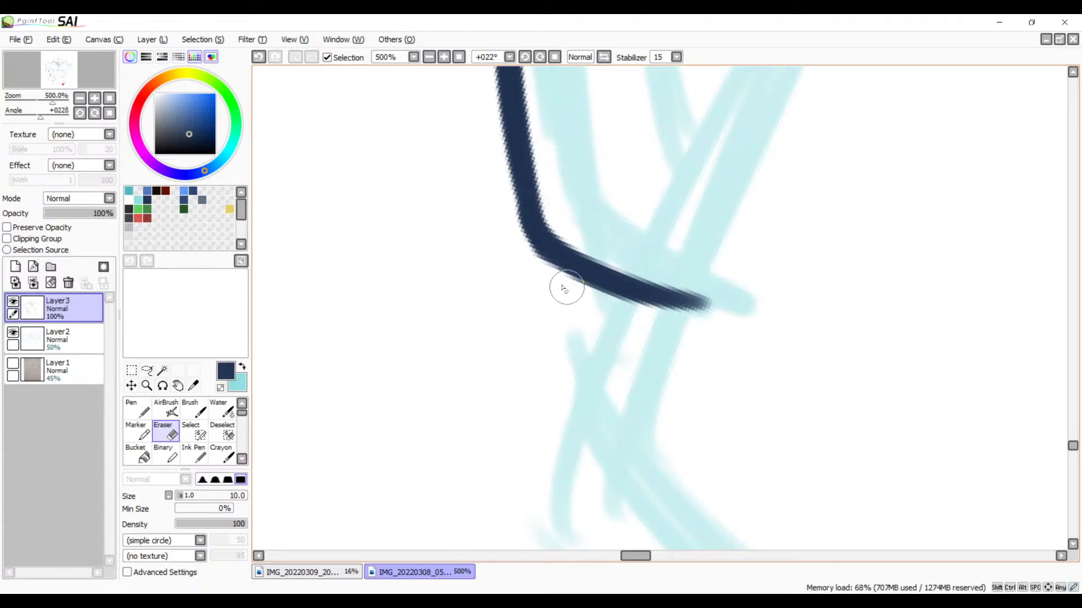
key(ctrl+z)
drag(507, 243, 577, 301)
Step: Erase the tapered tail of the limb's long inner line that runs inside the angular end shape
drag(445, 243, 396, 440)
drag(564, 237, 485, 330)
drag(587, 142, 500, 299)
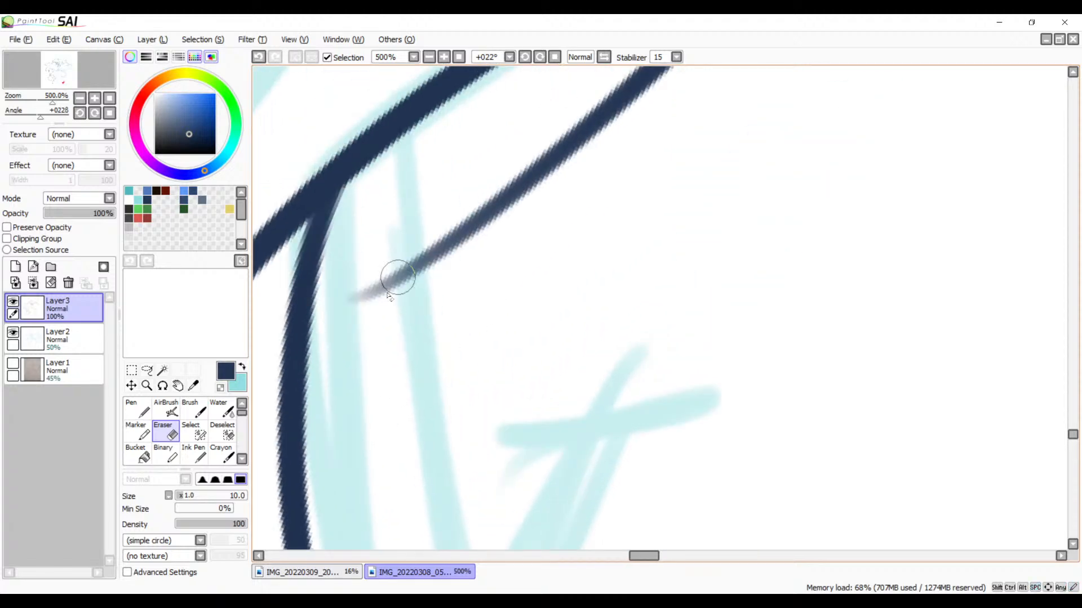
mouse_move(338, 304)
mouse_down()
mouse_move(427, 270)
mouse_move(597, 106)
mouse_move(662, 55)
mouse_move(555, 154)
mouse_move(686, 56)
mouse_up()
Step: Erase the tail of the slanted upper edge that overshoots its corner with the side curve
drag(489, 240, 573, 300)
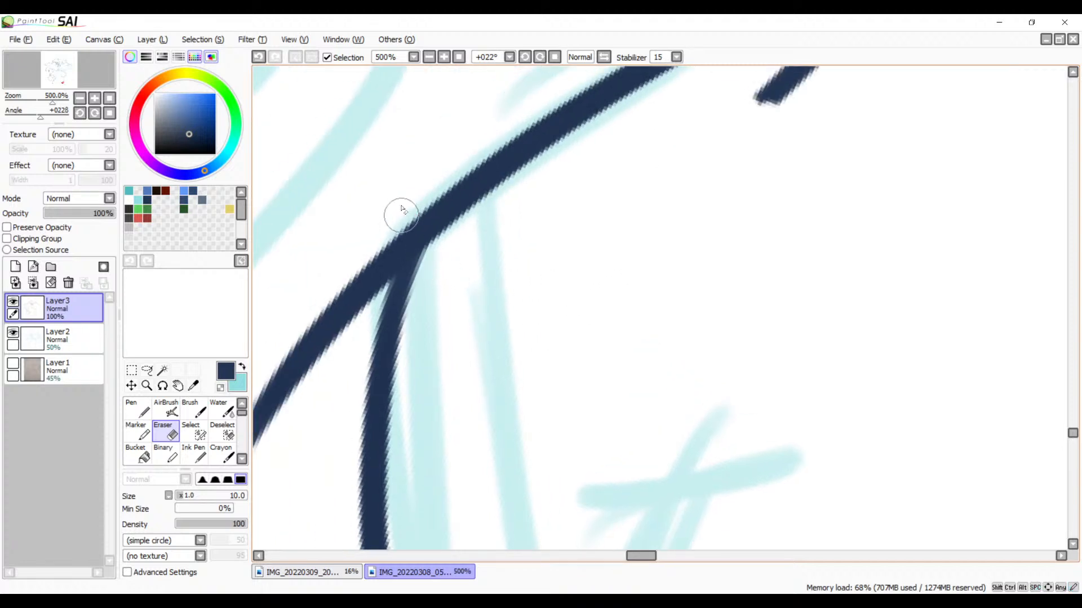
drag(384, 254, 354, 325)
drag(407, 206, 357, 316)
mouse_move(378, 254)
mouse_down()
mouse_move(362, 248)
mouse_move(324, 326)
mouse_move(287, 350)
mouse_move(256, 437)
mouse_up()
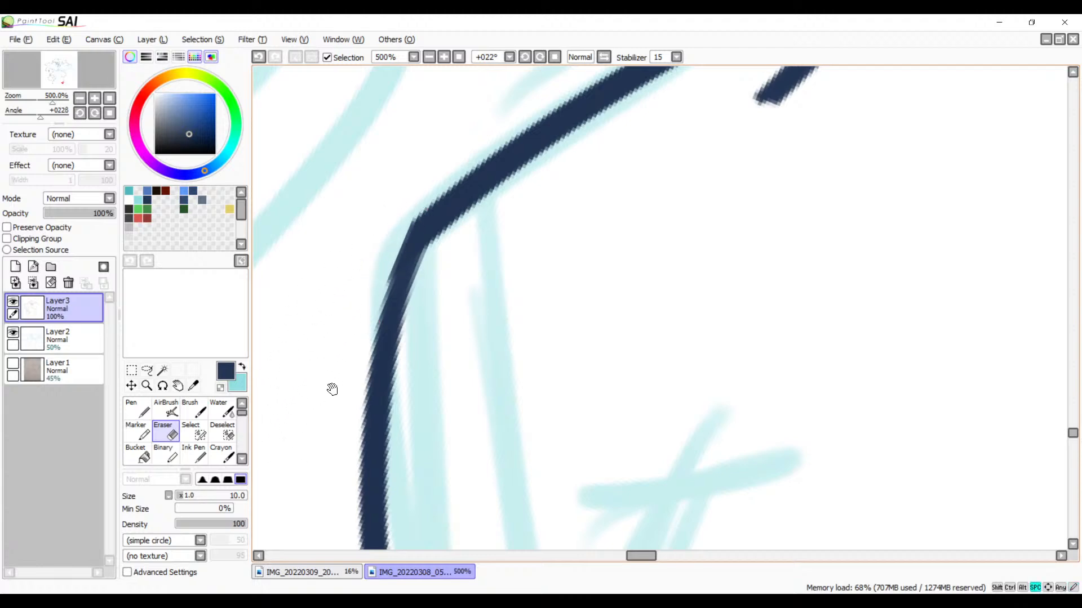
drag(297, 396, 440, 252)
drag(384, 282, 351, 352)
drag(383, 299, 363, 346)
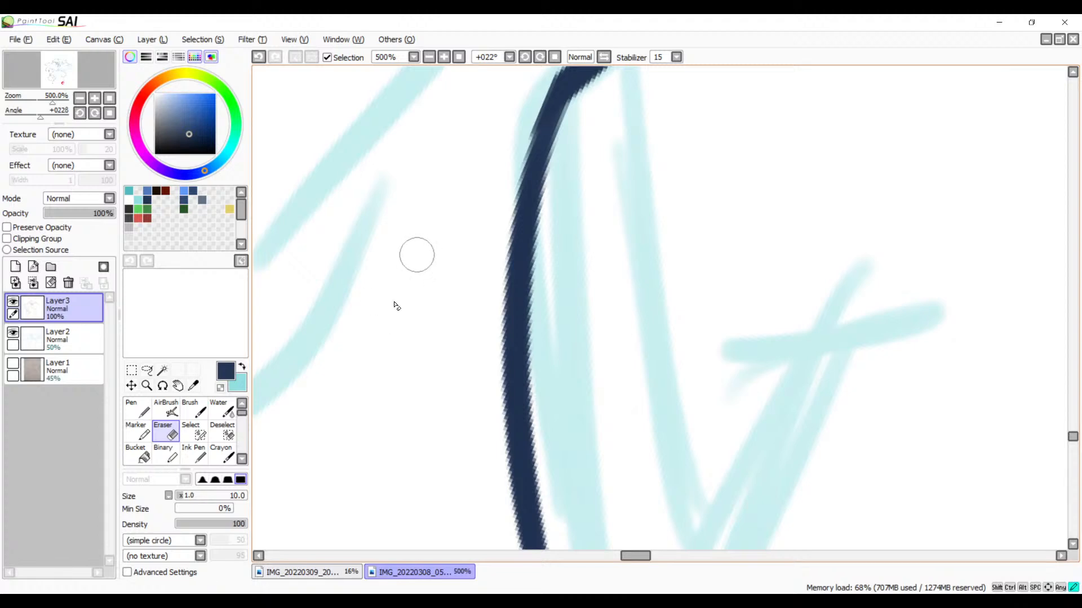
drag(463, 222, 385, 356)
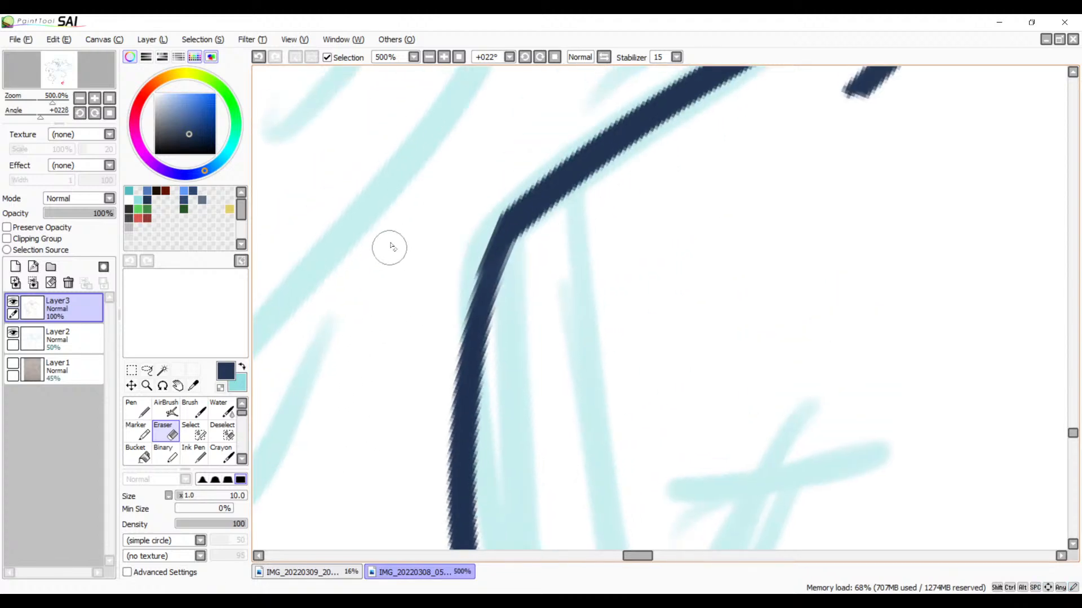
Step: Repaint the upper part of the side curve with the Brush to even out its join with the slanted edge
key(b)
drag(506, 228, 462, 369)
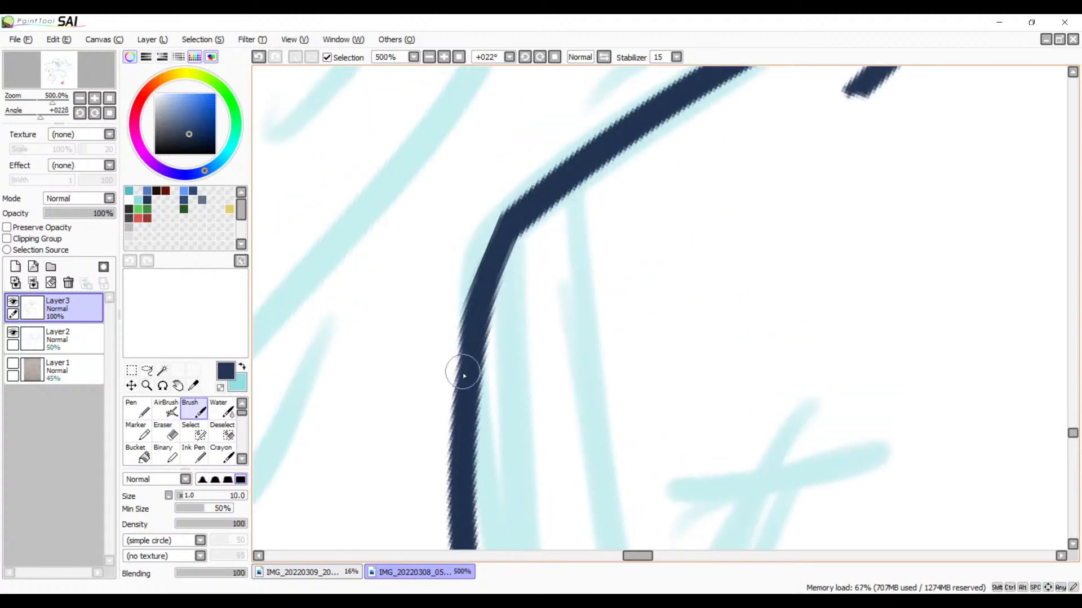
key(ctrl+z)
drag(505, 219, 463, 368)
key(ctrl+z)
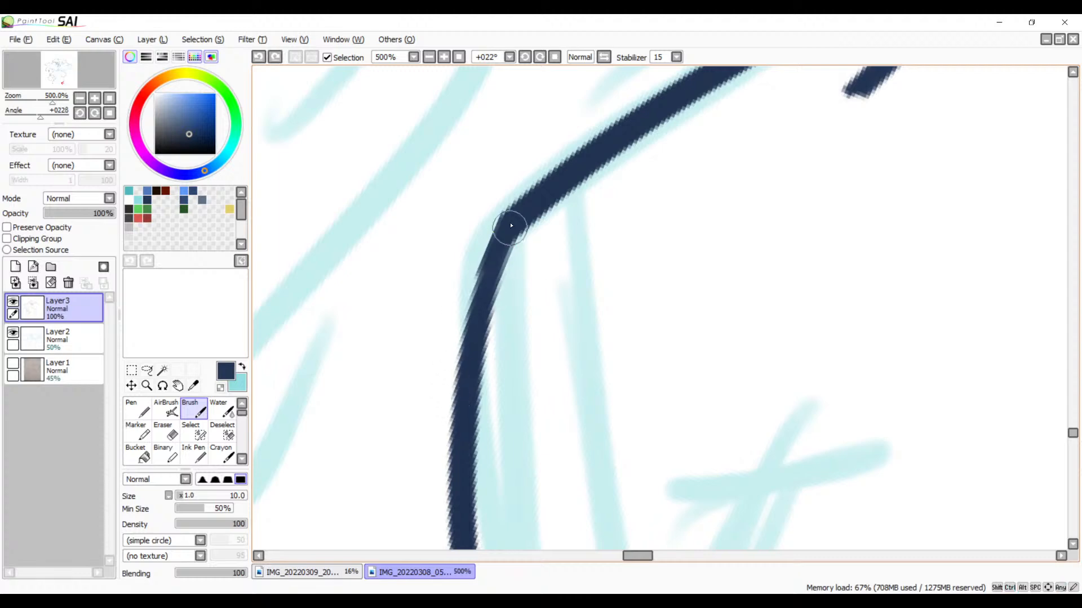
drag(516, 228, 462, 379)
key(ctrl+z)
drag(517, 220, 459, 395)
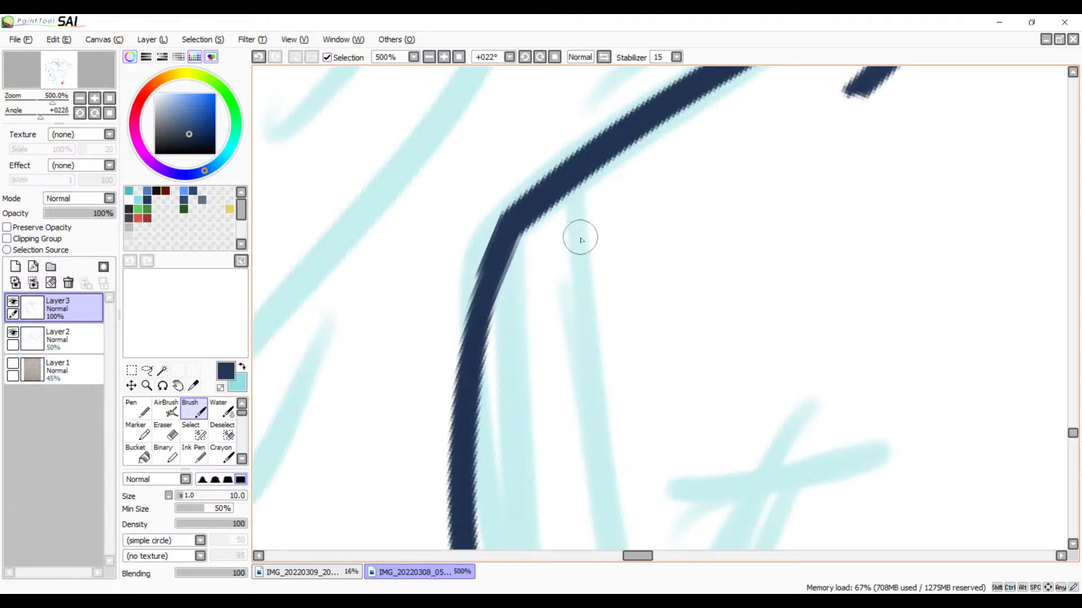
Step: Erase the remaining overlap on the underside of the bend where the limb's inner line meets the slanted edge
drag(581, 240, 540, 447)
mouse_move(742, 290)
mouse_down()
mouse_move(682, 281)
mouse_move(669, 314)
mouse_move(618, 339)
mouse_move(767, 281)
mouse_move(631, 326)
mouse_move(640, 316)
mouse_move(768, 272)
mouse_move(618, 321)
mouse_move(607, 355)
mouse_move(548, 421)
mouse_move(574, 432)
mouse_up()
key(e)
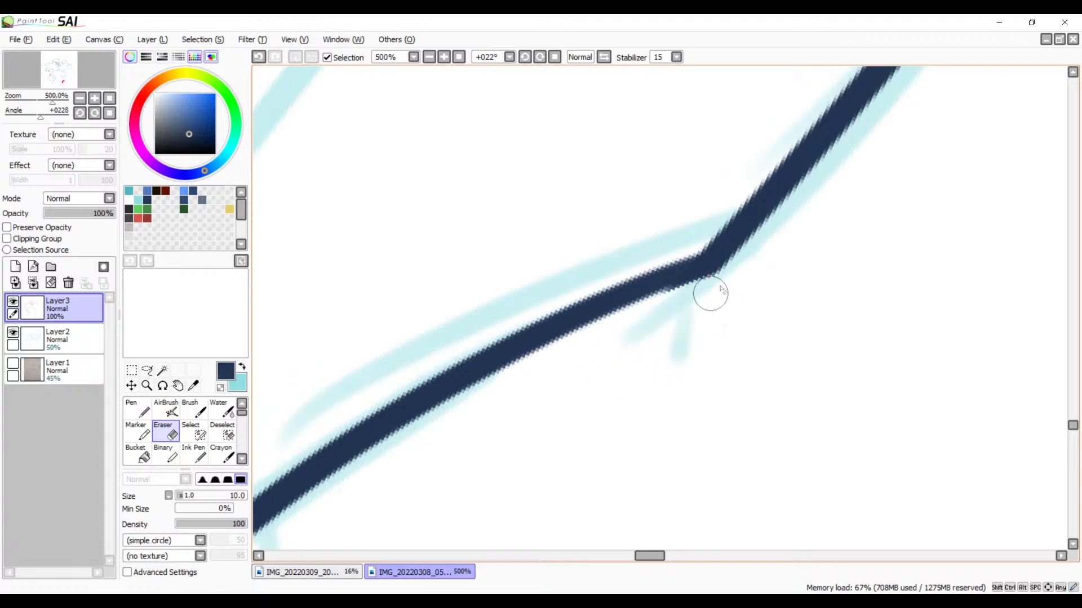
drag(737, 276, 633, 321)
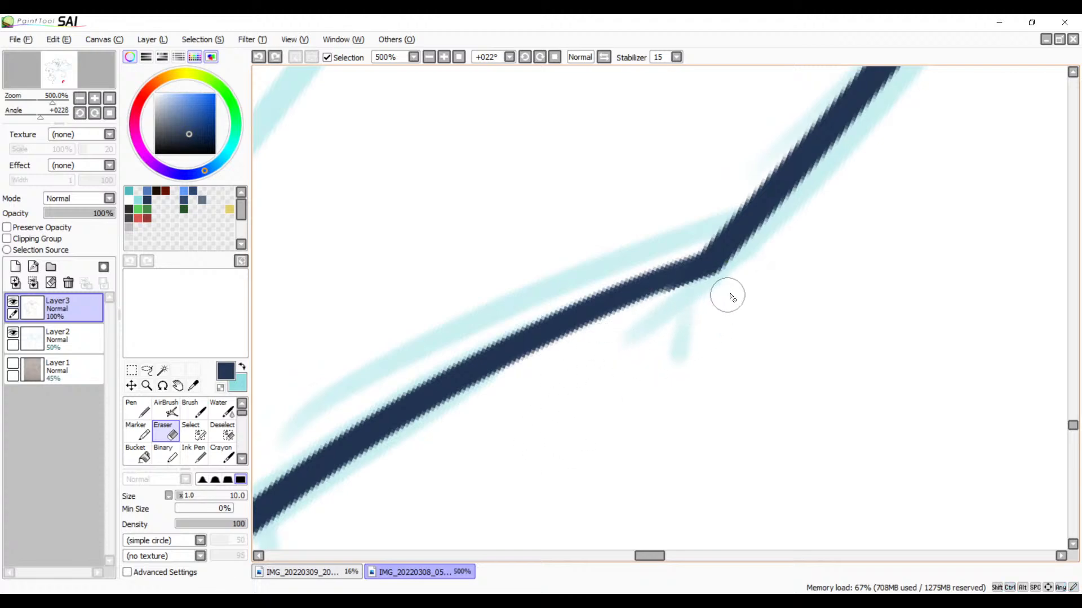
click(431, 61)
click(431, 61)
click(431, 61)
click(431, 61)
drag(676, 347, 805, 135)
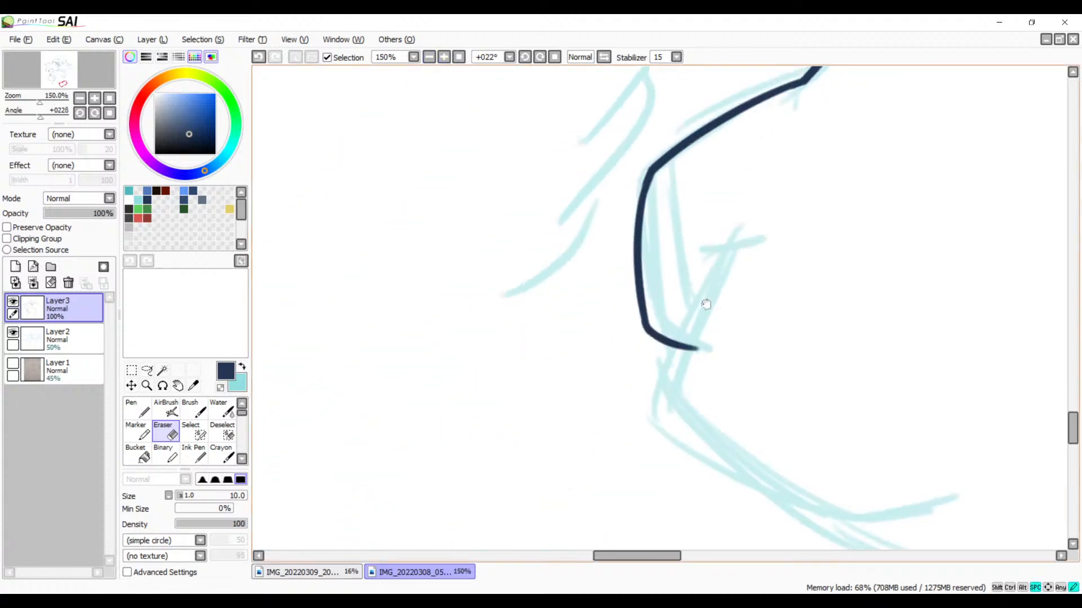
drag(706, 304, 659, 246)
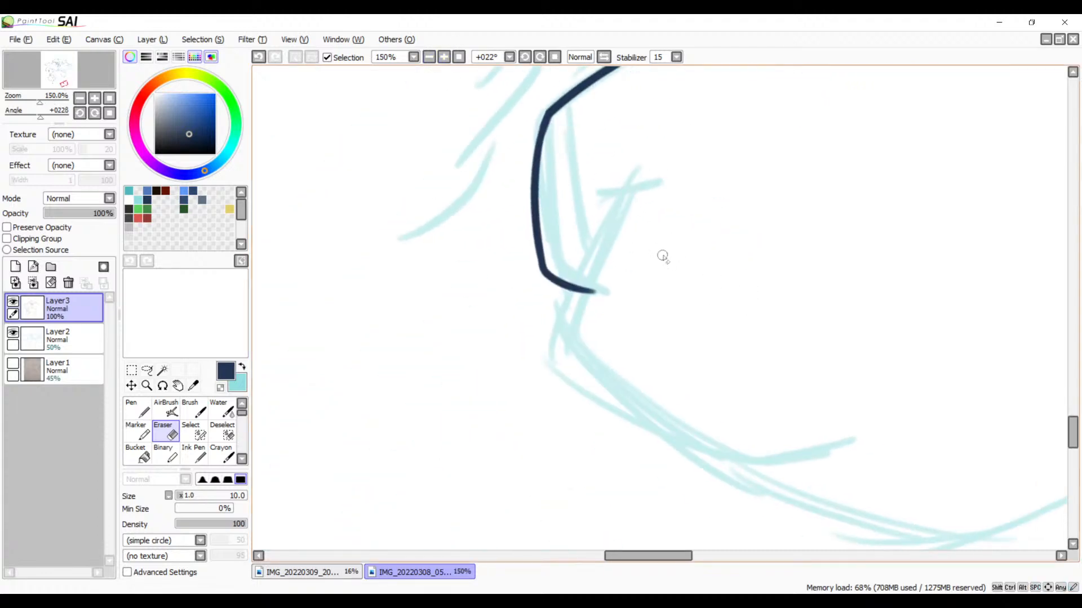
key(b)
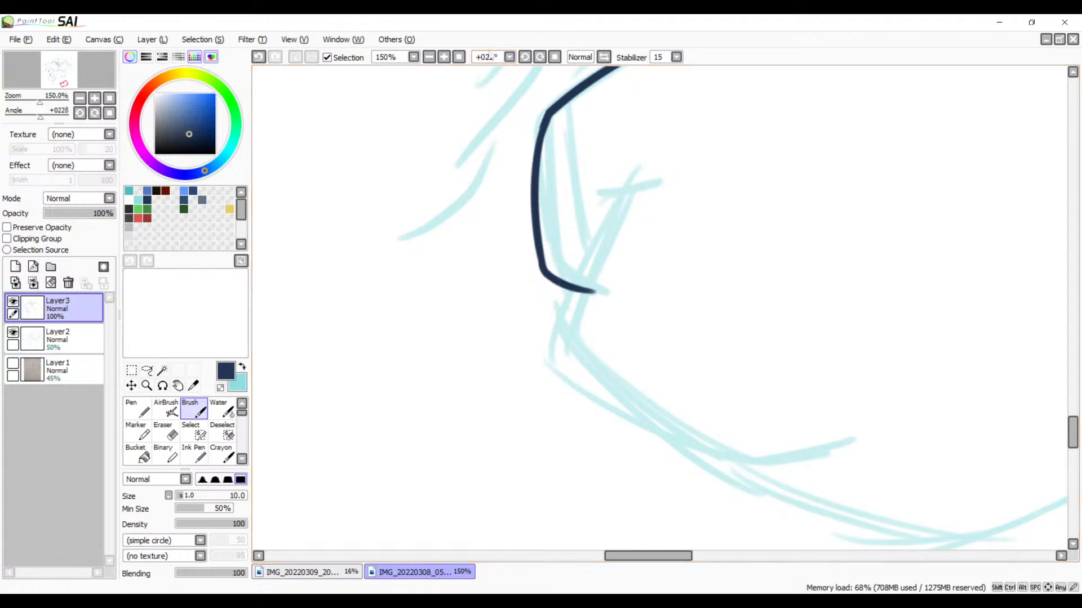
click(444, 58)
drag(634, 240, 594, 185)
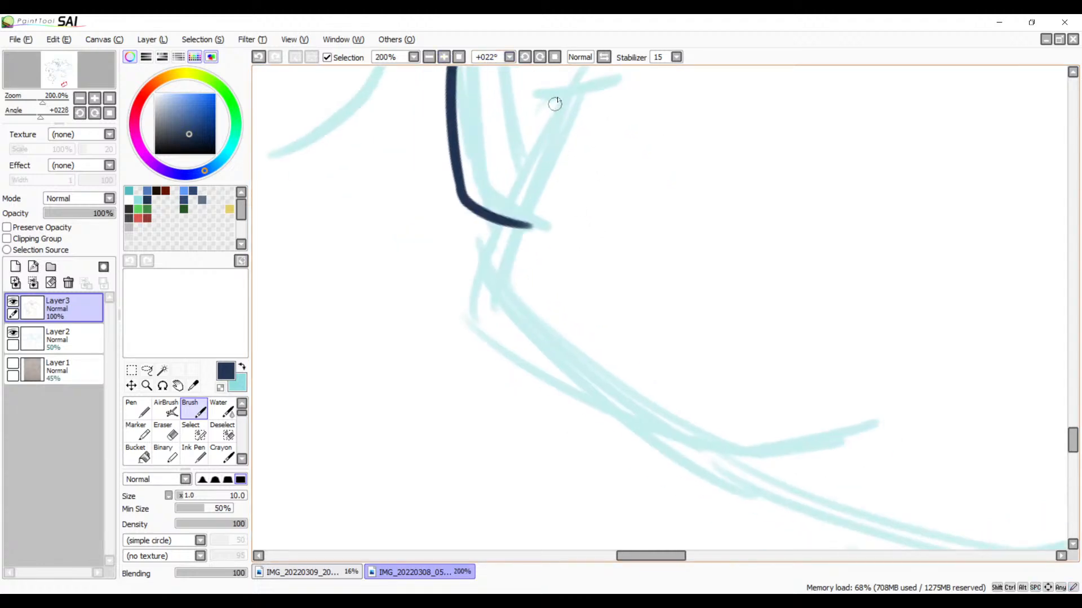
drag(573, 93, 482, 302)
key(ctrl+z)
mouse_move(572, 99)
mouse_down()
mouse_move(550, 134)
mouse_move(636, 462)
mouse_move(739, 491)
mouse_up()
key(ctrl+z)
mouse_move(572, 94)
mouse_down()
mouse_move(492, 324)
mouse_move(726, 481)
mouse_up()
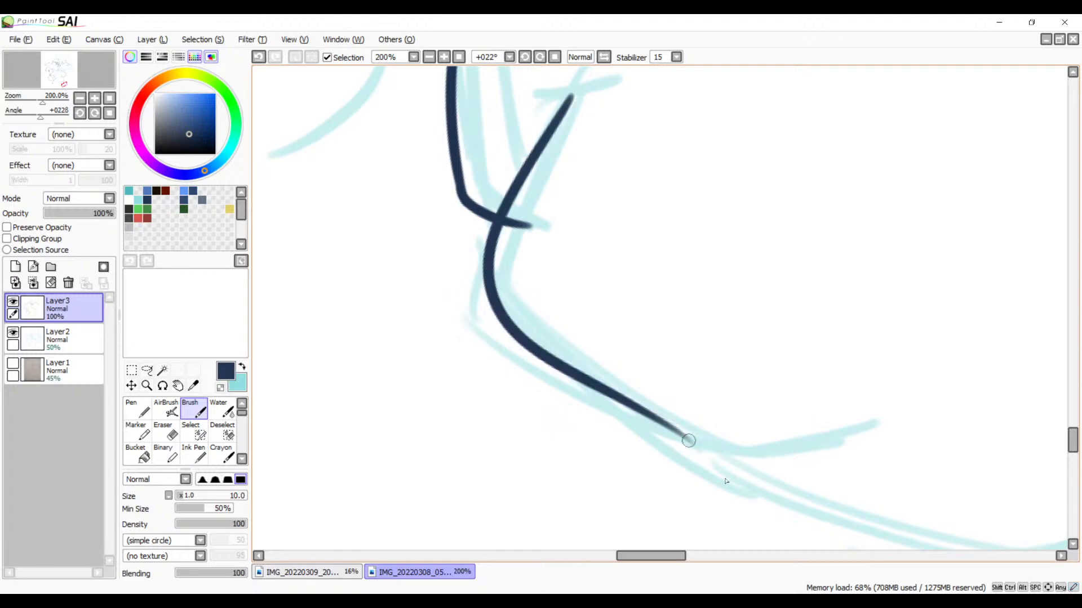
key(ctrl+z)
mouse_move(572, 94)
mouse_down()
mouse_move(527, 180)
mouse_move(664, 457)
mouse_move(775, 495)
mouse_up()
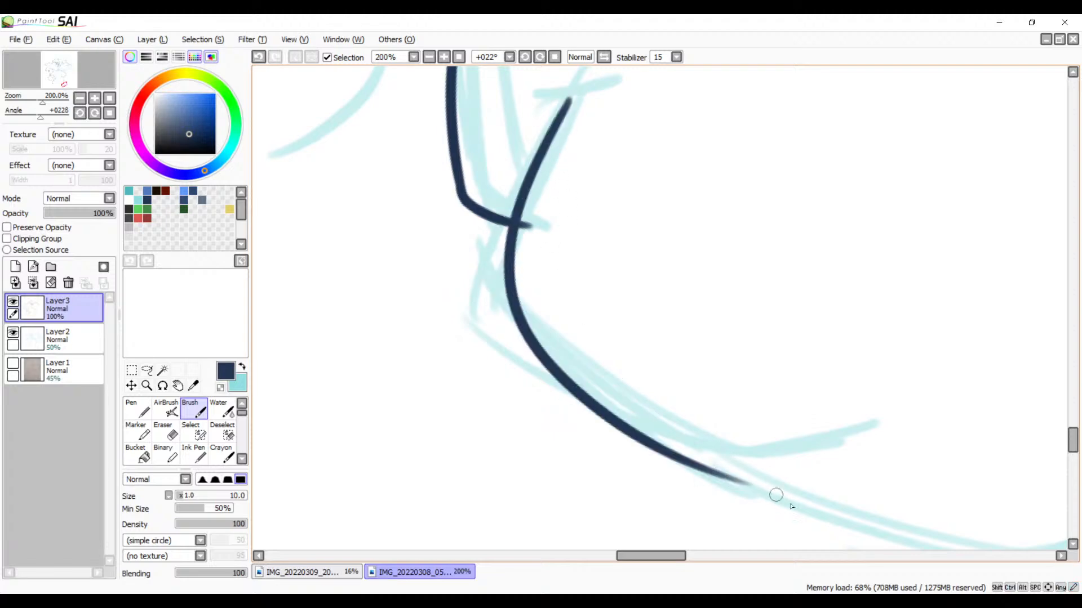
key(ctrl+z)
mouse_move(571, 99)
mouse_down()
mouse_move(556, 343)
mouse_move(668, 410)
mouse_up()
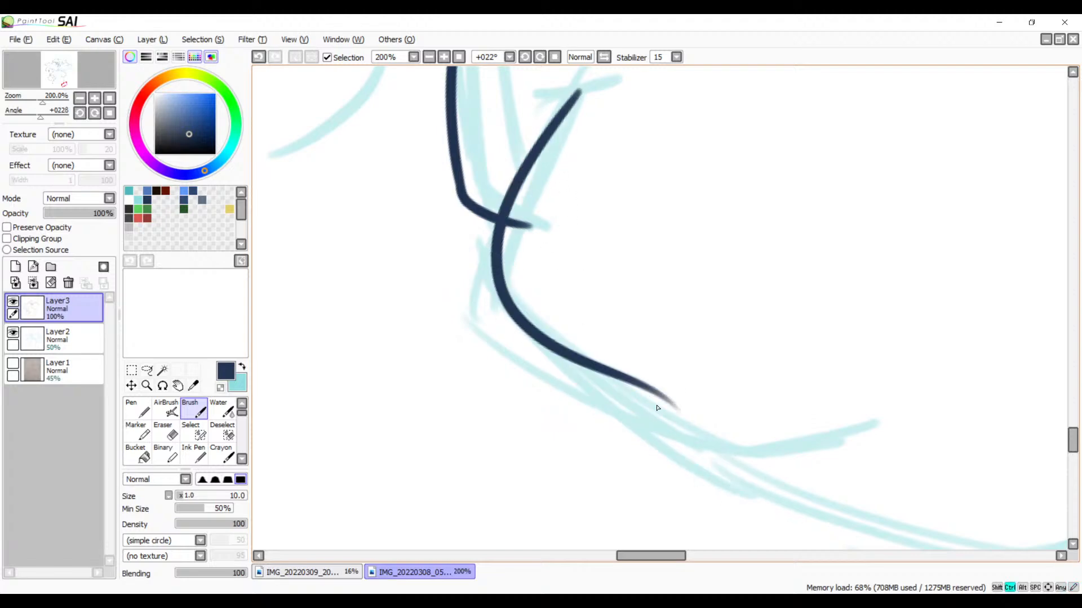
key(ctrl+z)
drag(586, 84, 499, 208)
drag(519, 170, 471, 314)
key(ctrl+z)
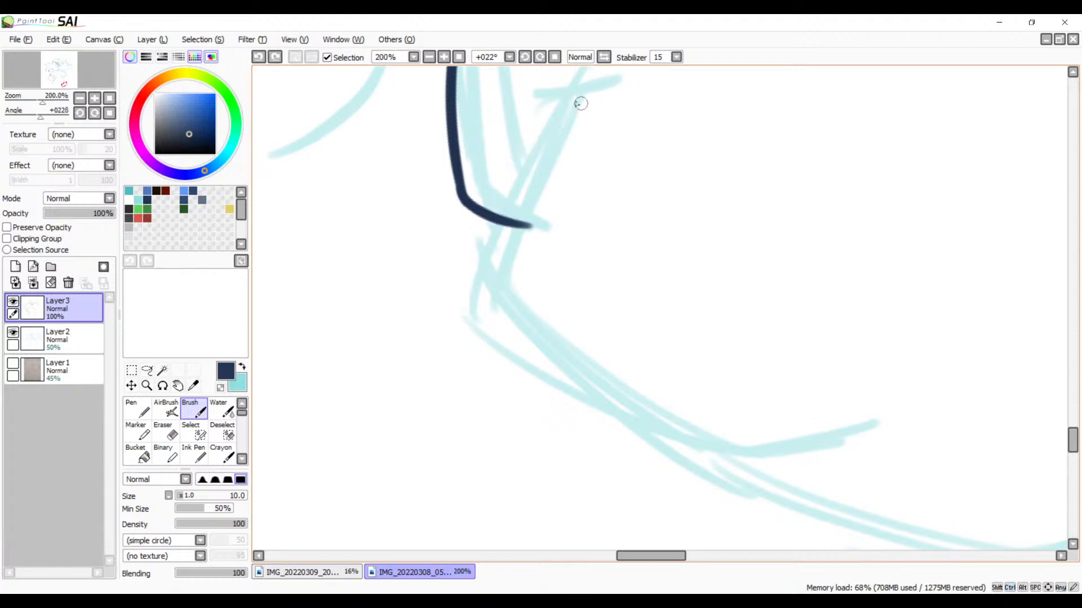
Step: Ink the slanted sketch line across the short base stroke, plus a long curve branching from its lower part along the lower sketch edge
mouse_move(574, 96)
mouse_down()
mouse_move(471, 314)
mouse_move(491, 306)
mouse_up()
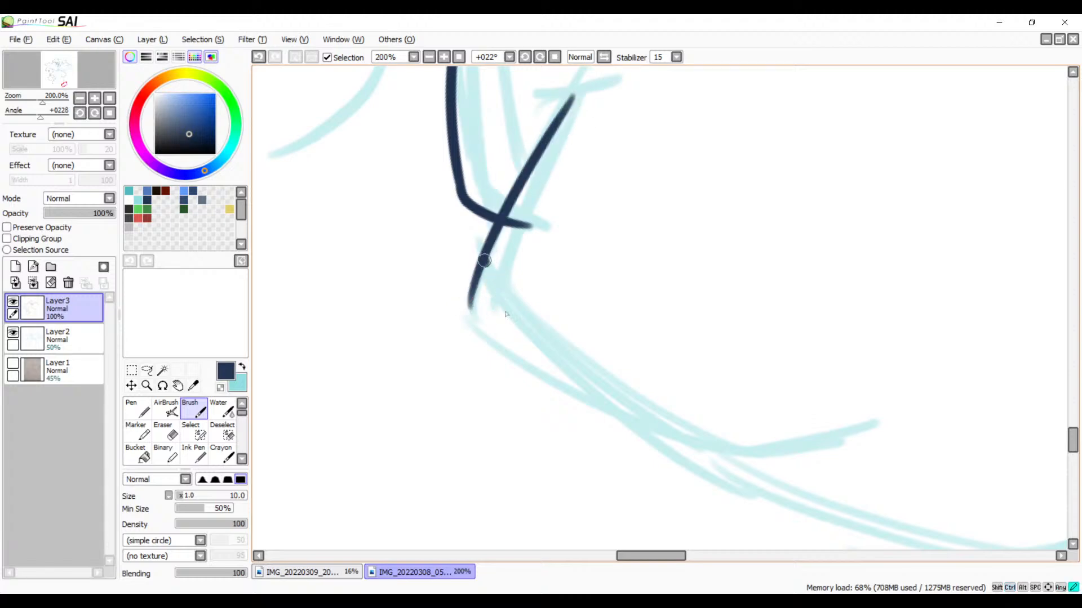
drag(485, 260, 773, 481)
Step: Ink the small forked tick at the upper end of the slanted line
mouse_move(691, 432)
mouse_down()
mouse_move(568, 244)
mouse_move(495, 314)
mouse_move(720, 444)
mouse_move(692, 271)
mouse_move(729, 266)
mouse_up()
key(ctrl+z)
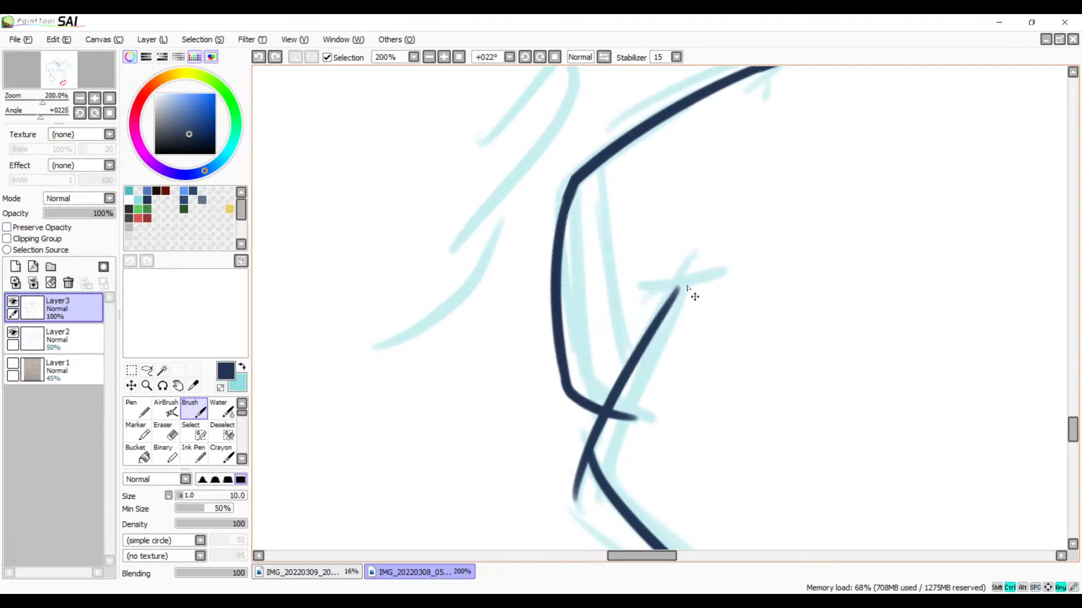
mouse_move(677, 288)
mouse_down()
mouse_move(710, 275)
mouse_move(673, 287)
mouse_move(680, 247)
mouse_up()
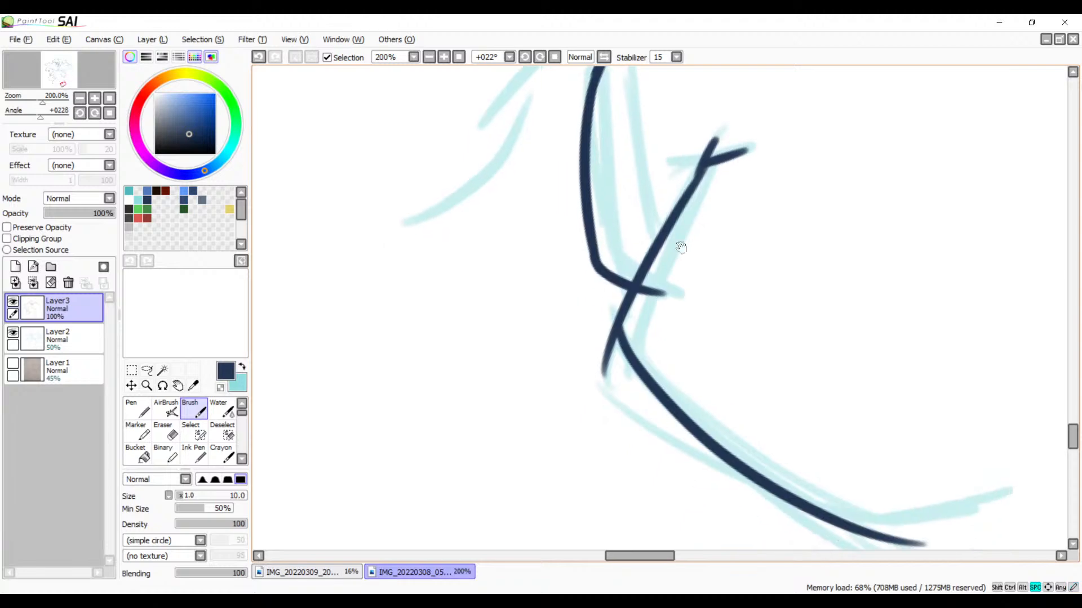
Step: Erase the end of the short base stroke that sticks out past the slanted line
click(445, 58)
click(445, 58)
click(445, 57)
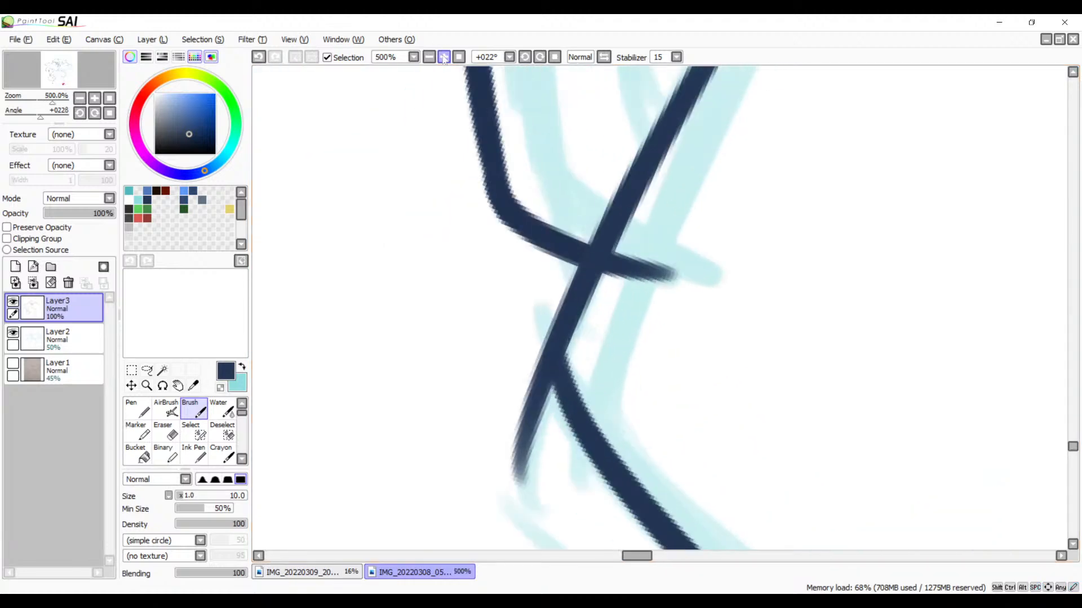
click(445, 58)
drag(690, 281, 565, 282)
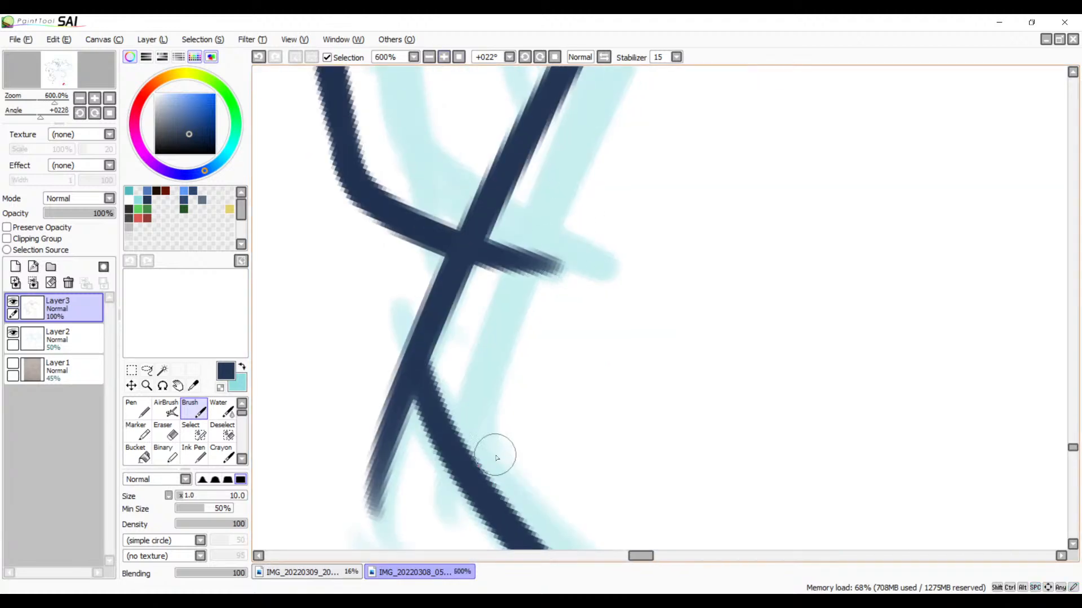
key(alt+Tab)
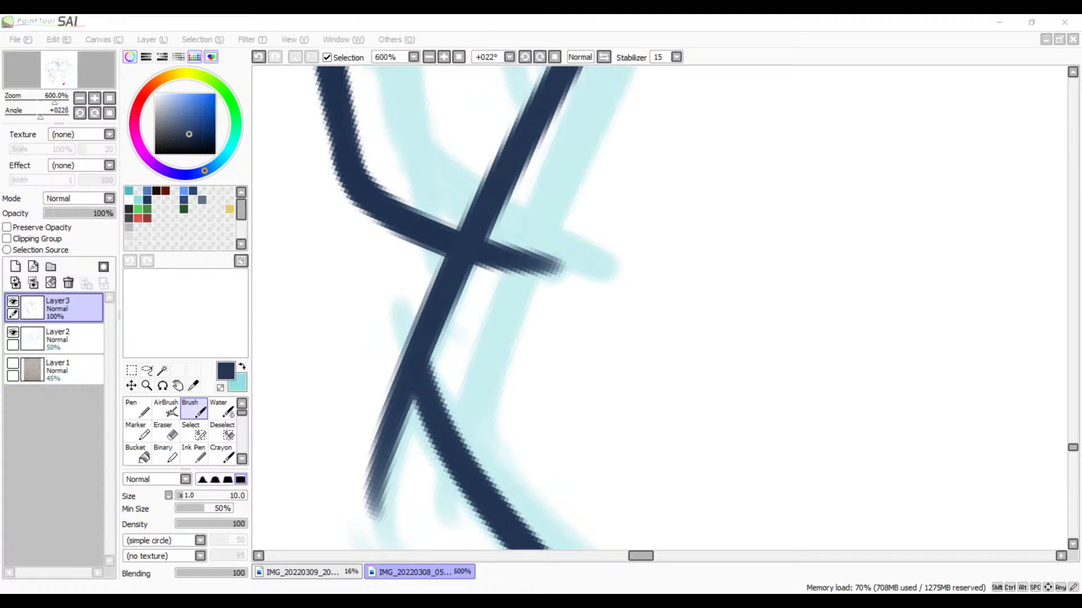
click(431, 19)
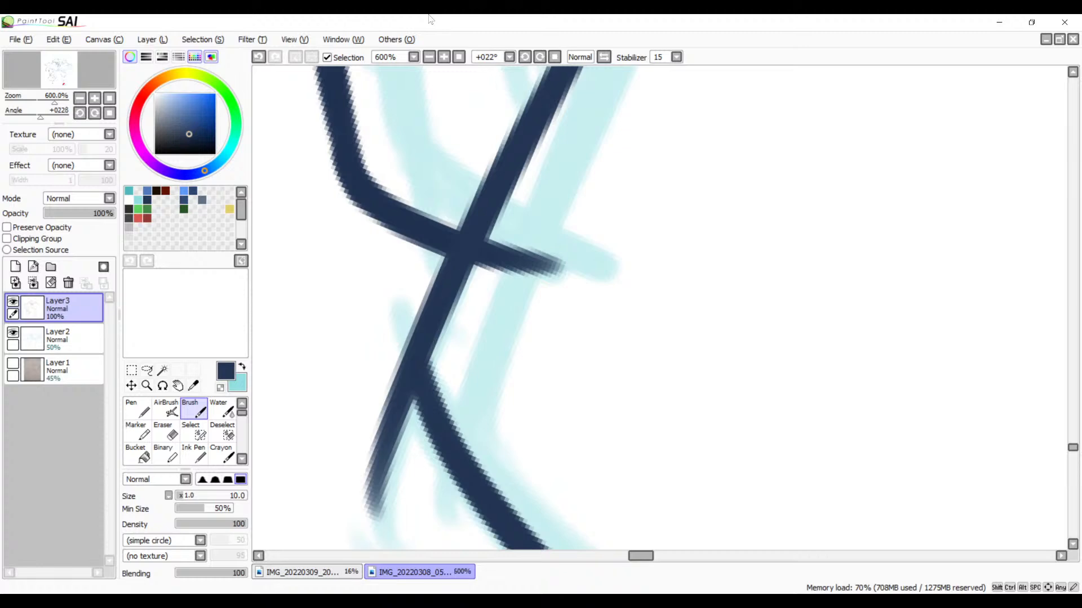
scroll(623, 285, down, 1)
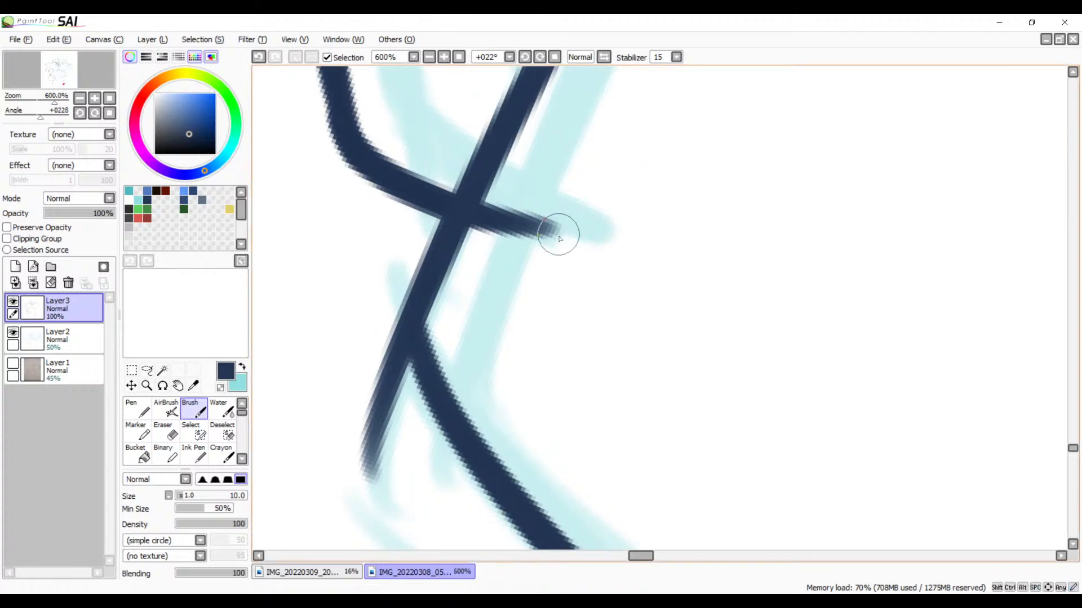
key(e)
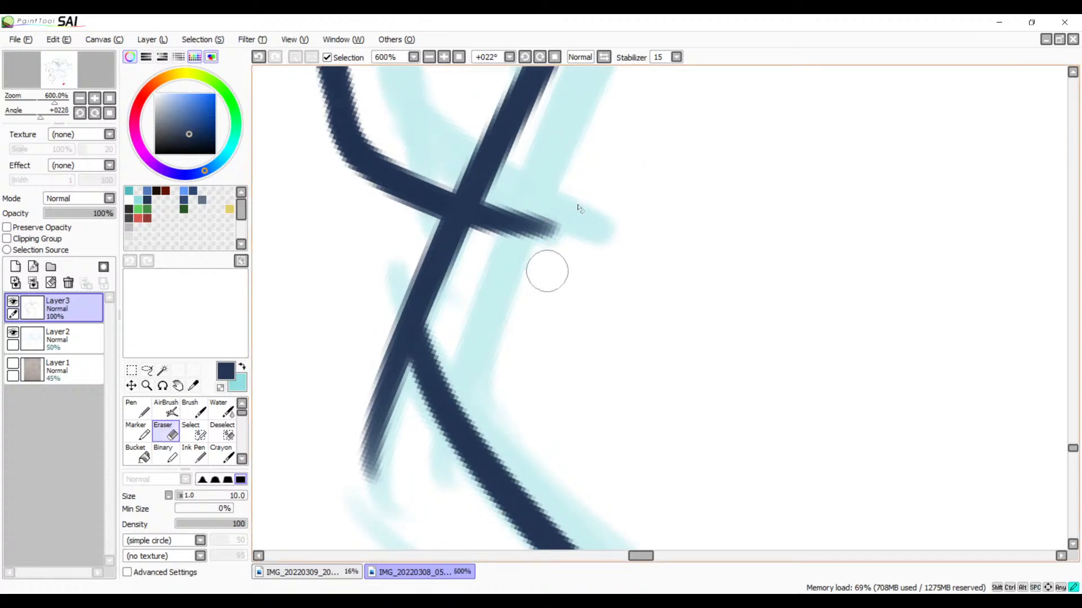
mouse_move(547, 271)
mouse_down()
mouse_move(534, 196)
mouse_move(519, 185)
mouse_move(505, 205)
mouse_move(505, 193)
mouse_move(488, 231)
mouse_up()
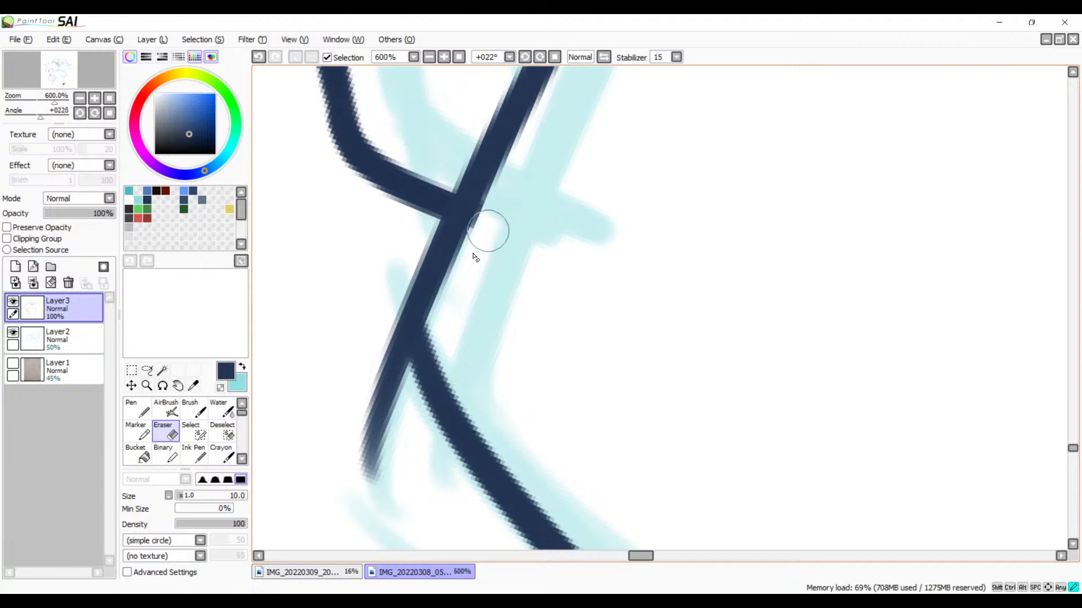
key(ctrl+z)
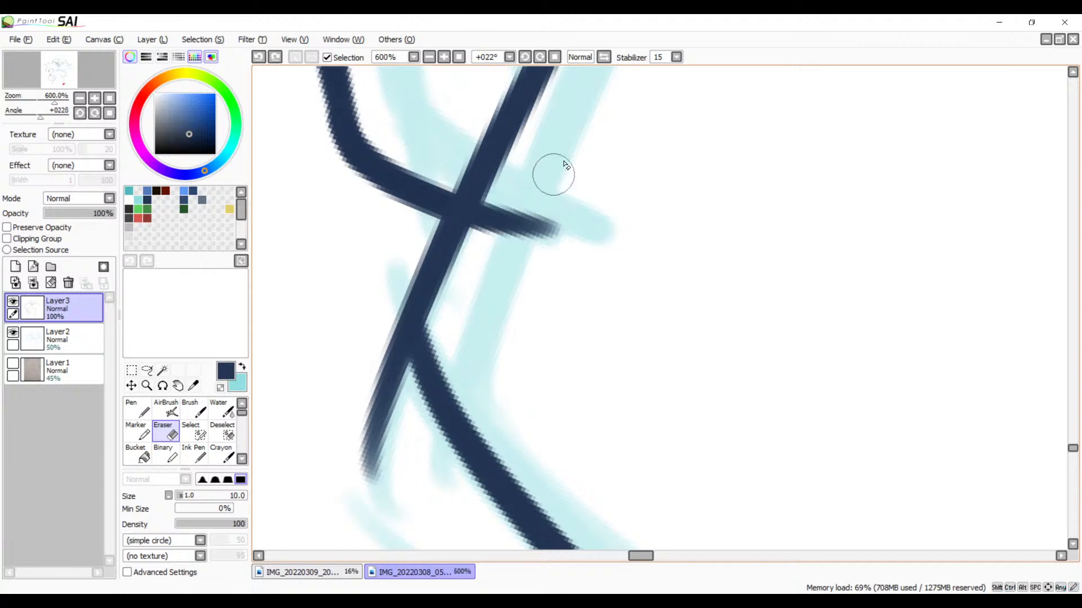
mouse_move(553, 174)
mouse_down()
mouse_move(526, 222)
mouse_move(510, 198)
mouse_move(498, 213)
mouse_move(509, 191)
mouse_move(555, 244)
mouse_up()
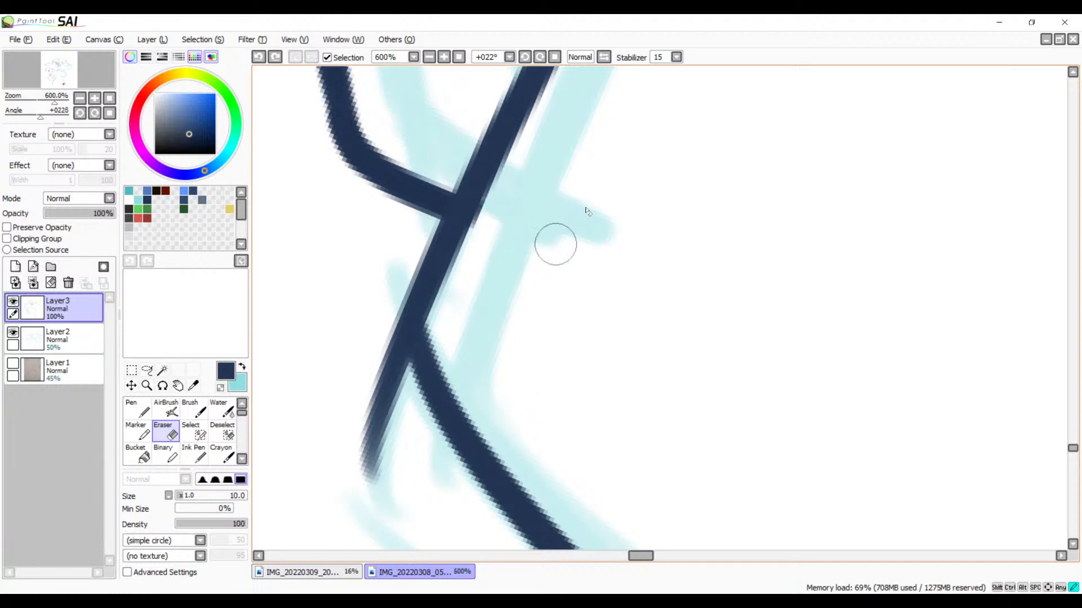
Step: Erase the slanted line's tail beyond the curve's start and thicken the upper part of the curve with the Brush
mouse_move(393, 285)
mouse_down()
mouse_move(412, 415)
mouse_move(392, 379)
mouse_move(384, 329)
mouse_move(411, 429)
mouse_move(385, 292)
mouse_move(420, 424)
mouse_move(402, 410)
mouse_move(388, 294)
mouse_move(404, 405)
mouse_move(384, 365)
mouse_move(389, 309)
mouse_move(405, 410)
mouse_move(377, 351)
mouse_move(406, 467)
mouse_move(380, 457)
mouse_move(387, 507)
mouse_move(360, 450)
mouse_move(362, 480)
mouse_up()
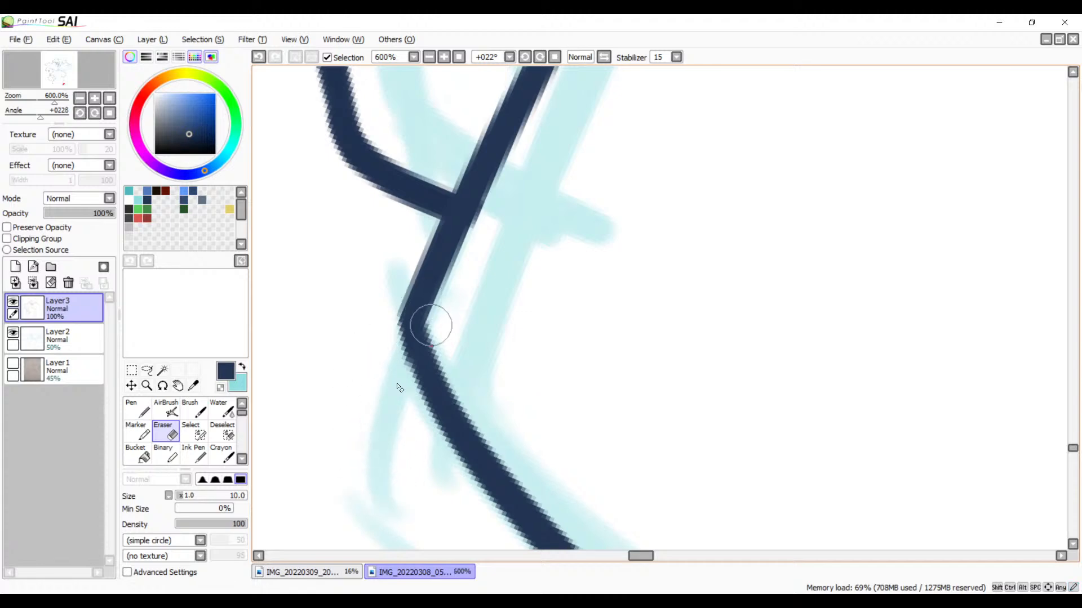
key(b)
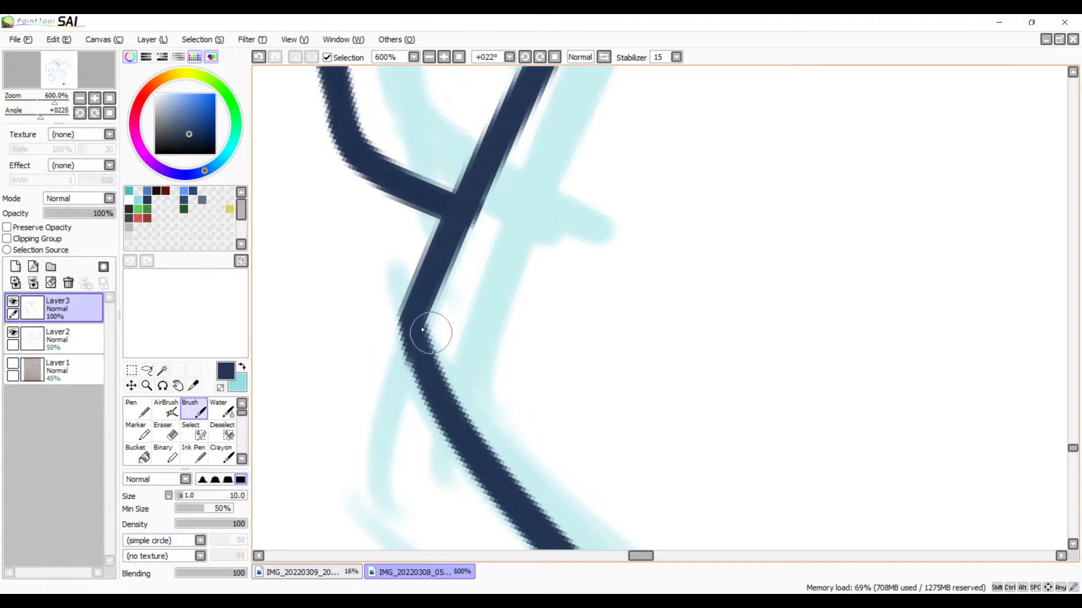
mouse_move(422, 329)
mouse_down()
mouse_move(415, 346)
mouse_move(448, 434)
mouse_up()
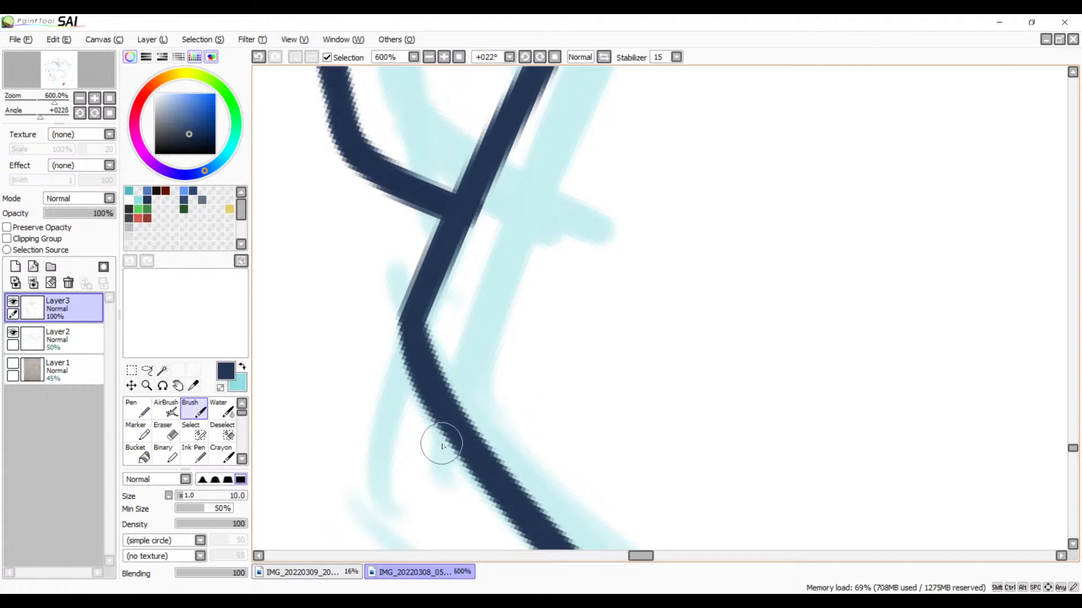
Step: Ink a short stroke branching off the curve near its lower end, following the sketch line that turns upward
click(429, 58)
click(429, 58)
click(429, 57)
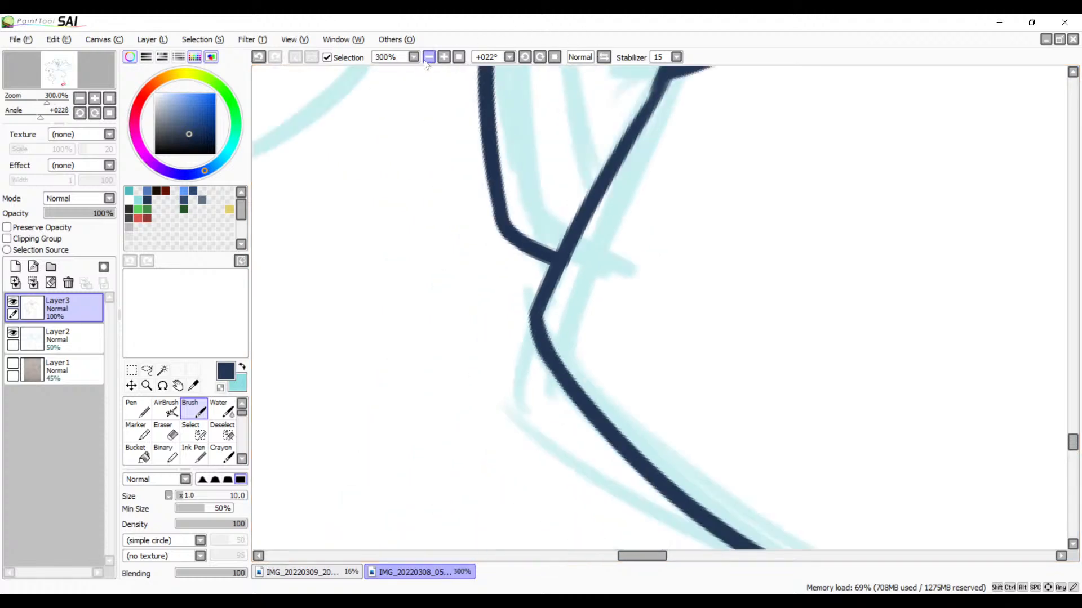
click(429, 58)
click(429, 57)
key(space)
drag(704, 239, 536, 245)
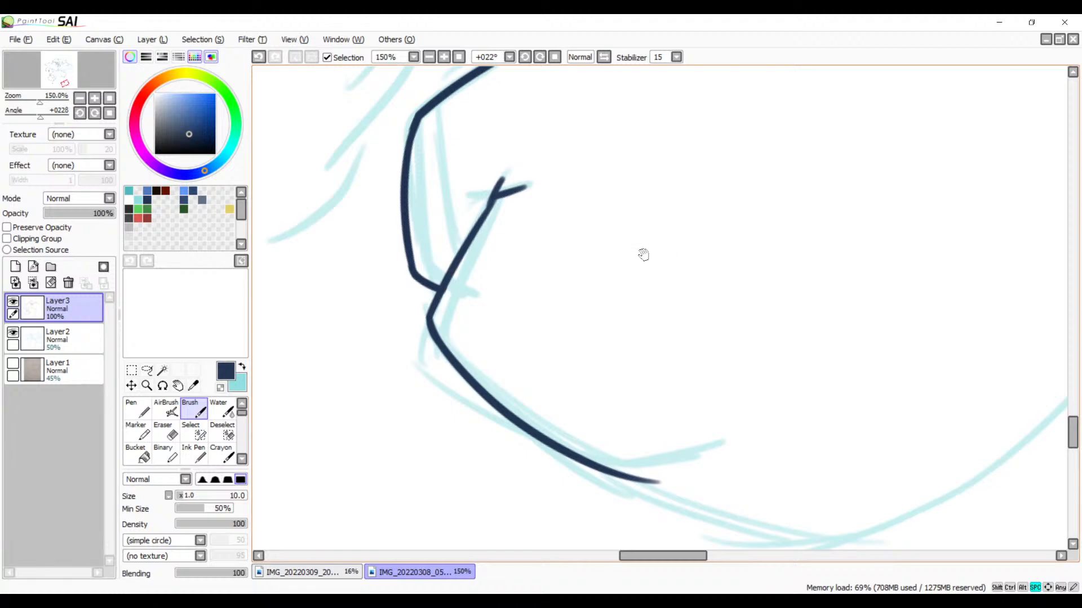
drag(695, 212, 779, 196)
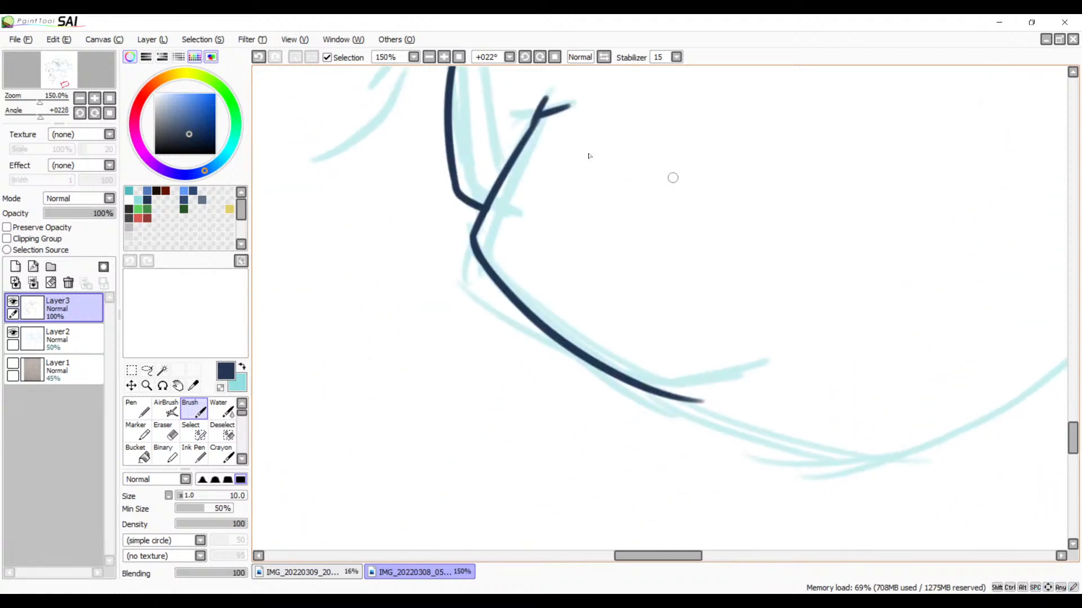
click(444, 57)
click(444, 57)
click(444, 57)
key(space)
drag(637, 289, 657, 135)
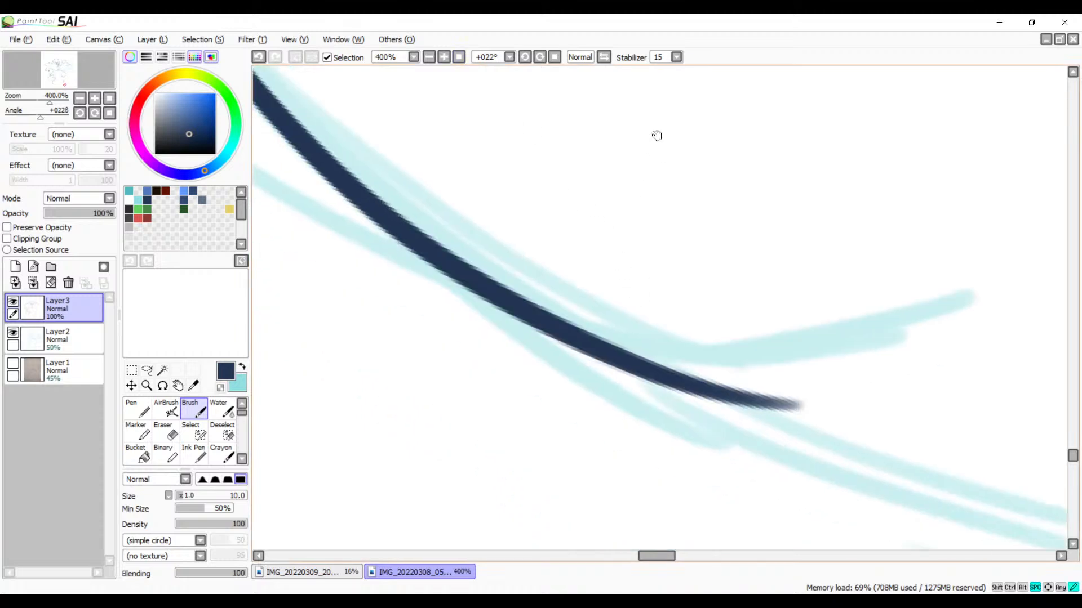
drag(681, 340, 656, 274)
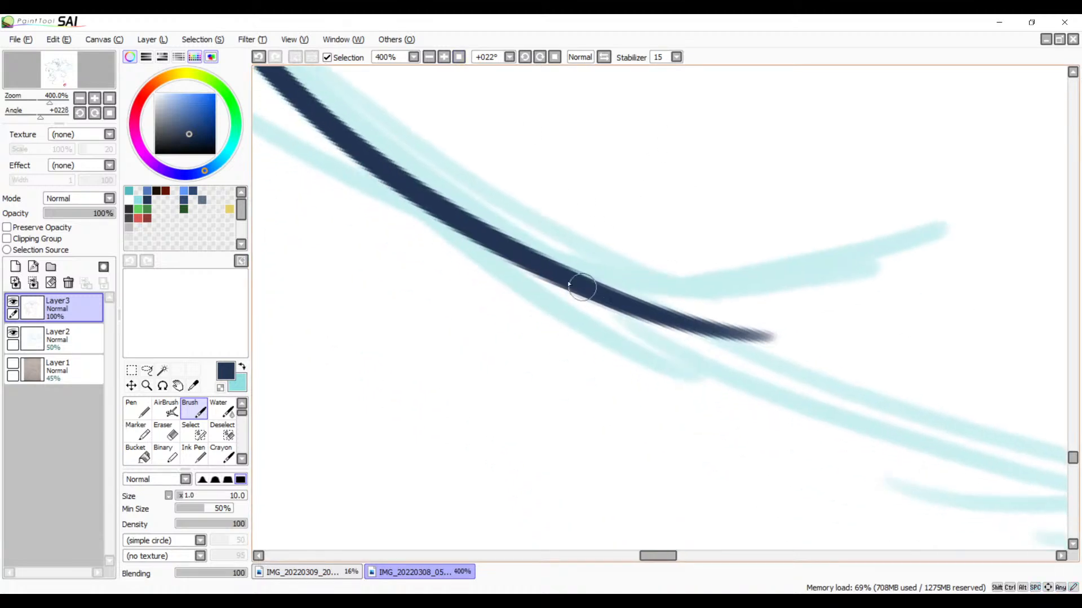
mouse_move(560, 280)
mouse_down()
mouse_move(602, 296)
mouse_move(862, 271)
mouse_up()
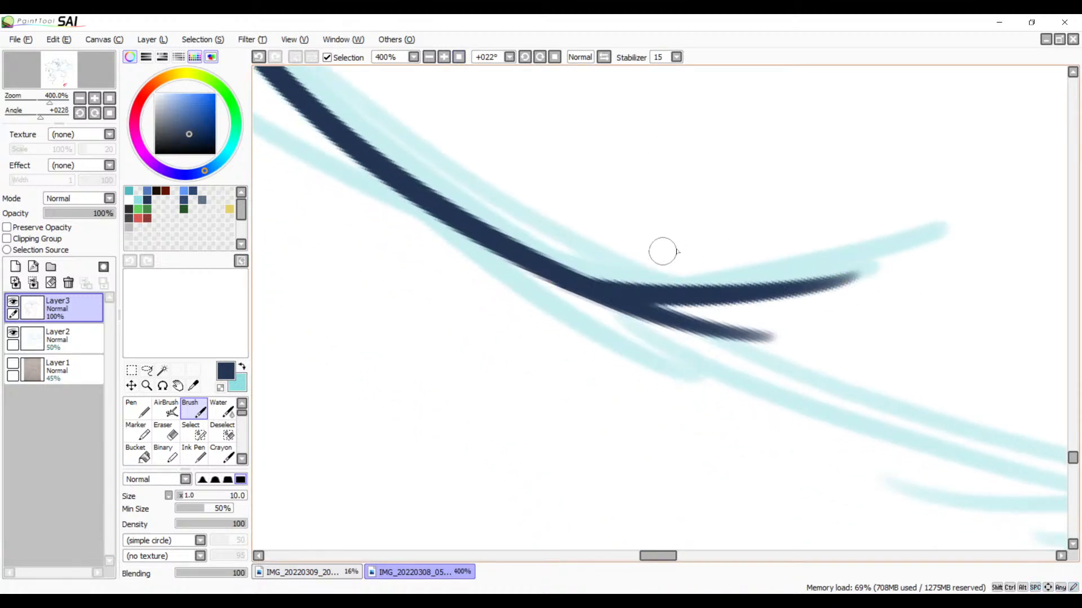
Step: Erase the curve's leftover tail beneath the new branch and smooth the underside of their join
key(e)
drag(676, 321, 620, 320)
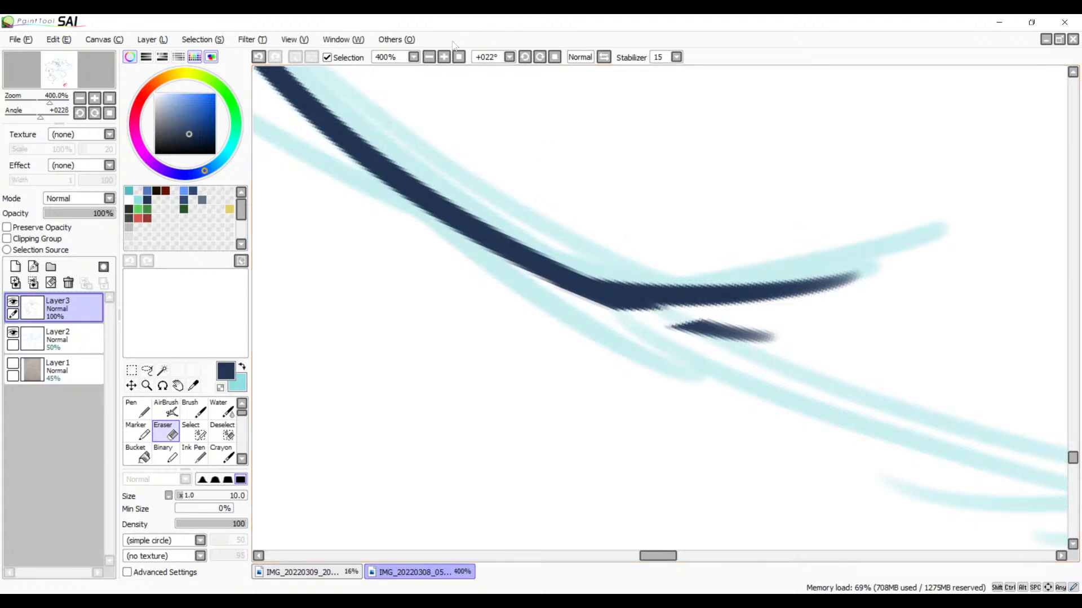
click(444, 57)
click(444, 57)
click(444, 57)
drag(704, 334, 756, 248)
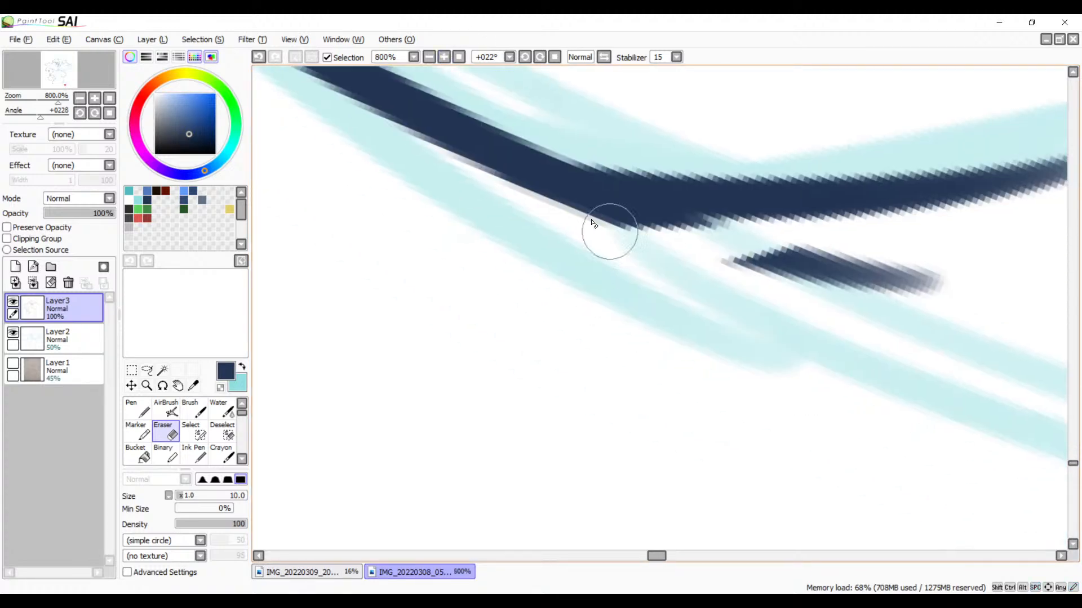
drag(531, 213, 756, 241)
mouse_move(546, 227)
mouse_down()
mouse_move(969, 305)
mouse_move(898, 289)
mouse_move(927, 266)
mouse_up()
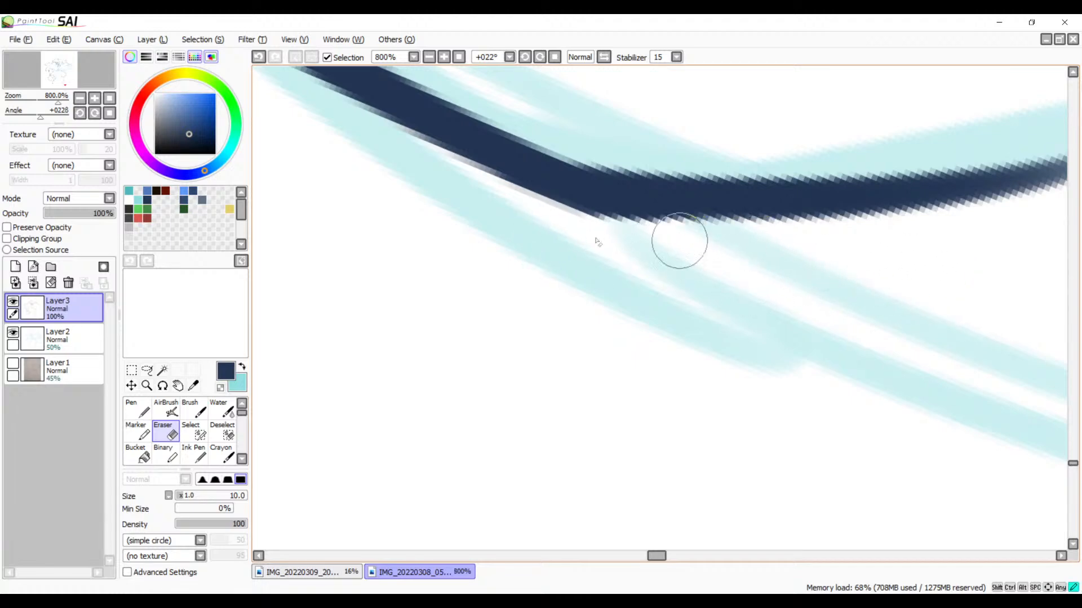
Step: Ink the large outer curve with the Brush in one long stroke along the sketch, redrawing it until it follows the shape
click(429, 57)
click(429, 57)
click(429, 56)
click(429, 56)
click(428, 57)
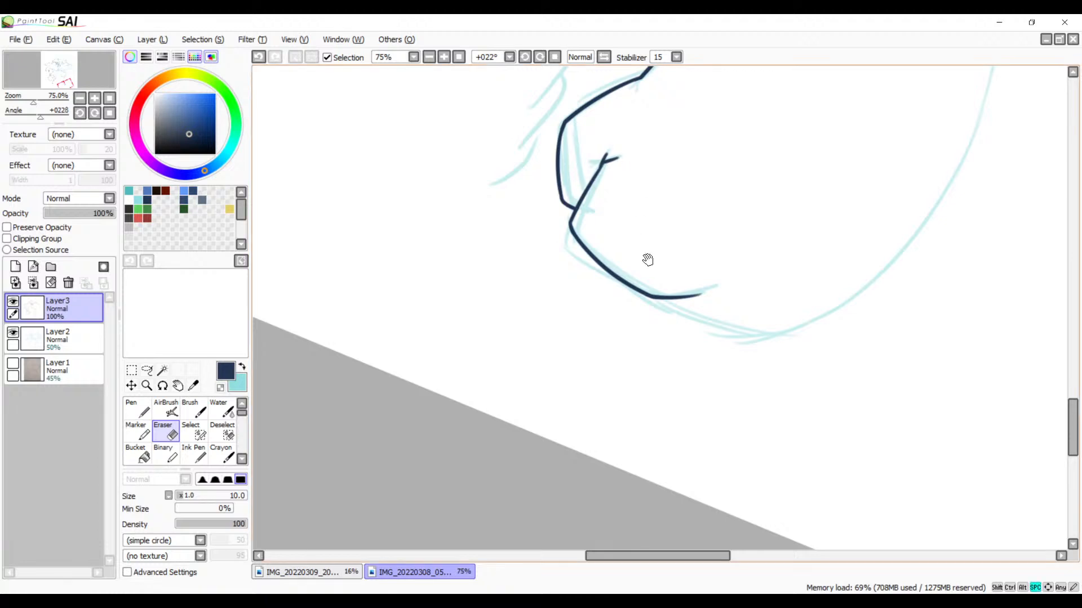
drag(647, 260, 638, 293)
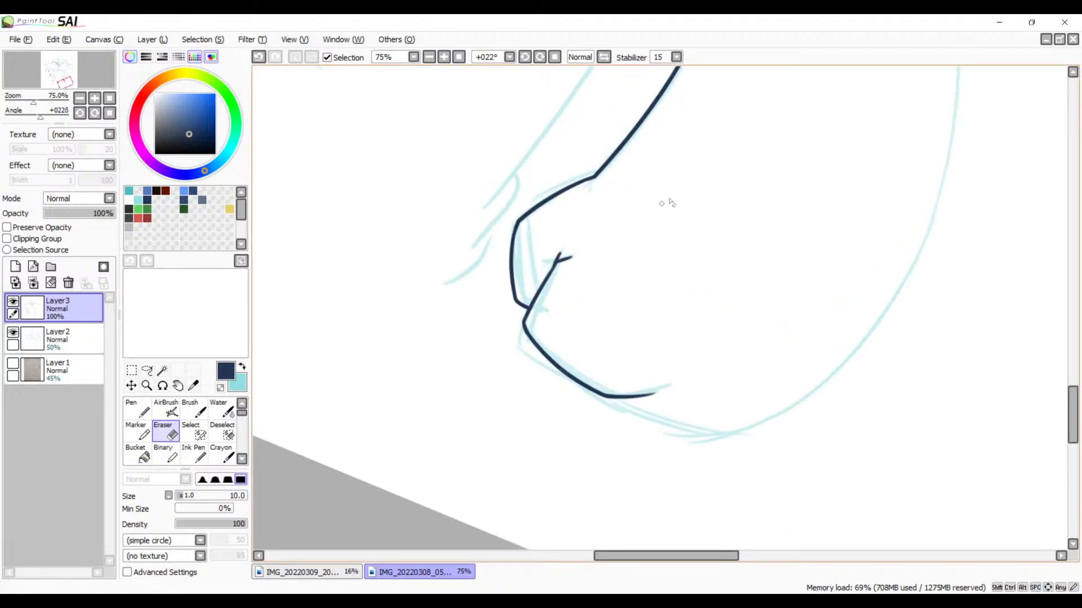
key(b)
mouse_move(691, 195)
mouse_down()
mouse_move(570, 379)
mouse_move(601, 316)
mouse_up()
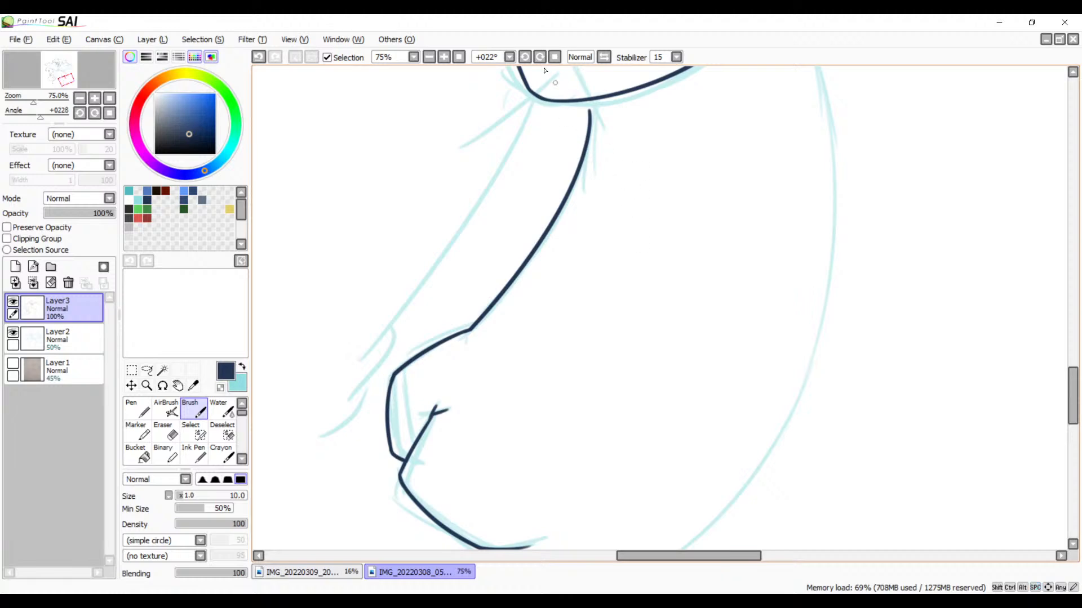
click(526, 59)
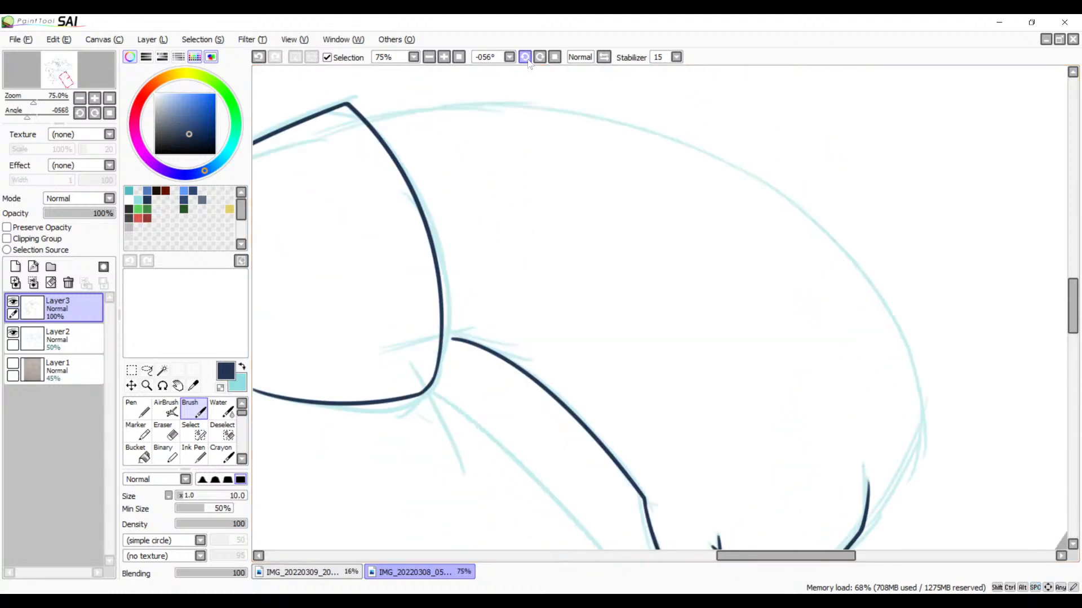
click(526, 59)
click(526, 58)
click(526, 59)
drag(705, 217, 707, 204)
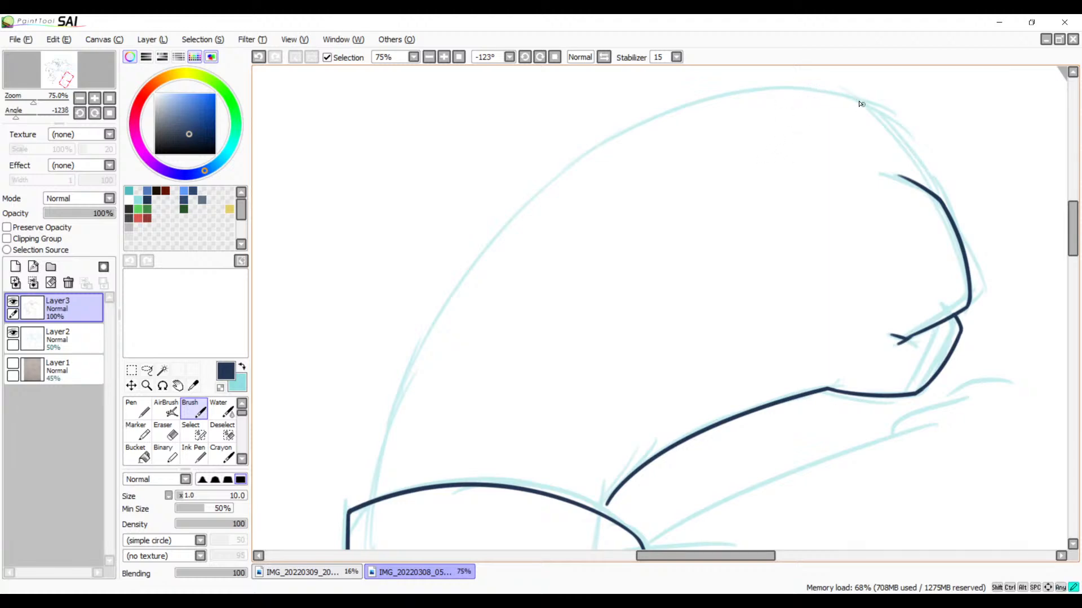
drag(861, 103, 389, 550)
key(ctrl+z)
mouse_move(867, 99)
mouse_down()
mouse_move(480, 282)
mouse_move(453, 507)
mouse_up()
key(ctrl+z)
drag(867, 102, 421, 548)
key(ctrl+z)
mouse_move(743, 237)
mouse_down()
mouse_move(681, 210)
mouse_move(645, 235)
mouse_up()
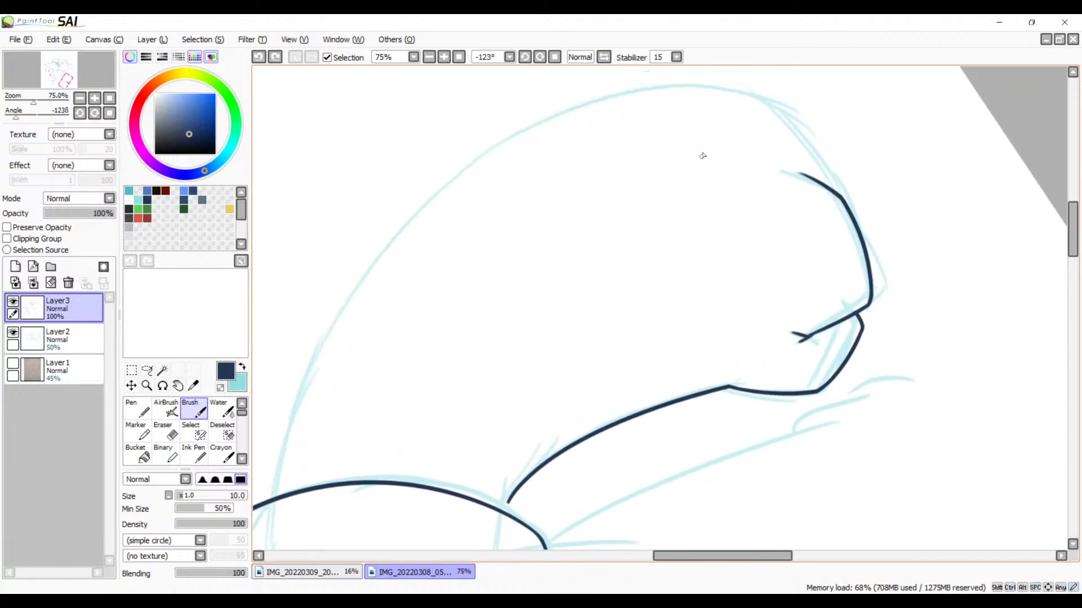
drag(774, 104, 278, 576)
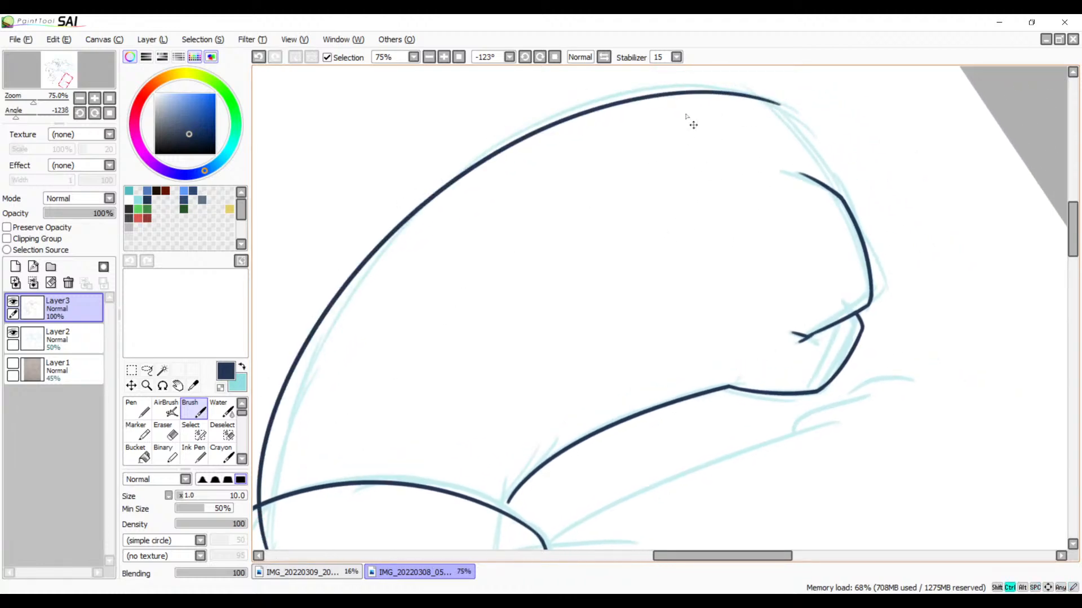
key(ctrl+z)
mouse_move(777, 101)
mouse_down()
mouse_move(325, 375)
mouse_move(296, 551)
mouse_up()
key(ctrl+z)
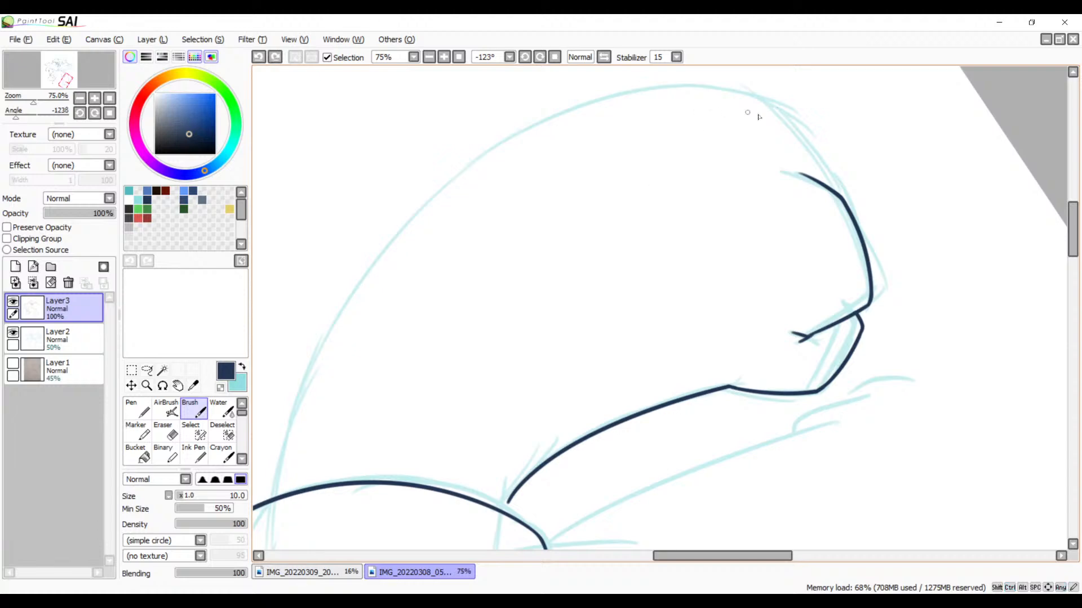
drag(780, 111, 286, 546)
Step: Reset the canvas rotation and ink the bottom line from the lower bend across to the end of the large outer curve
drag(649, 238, 664, 275)
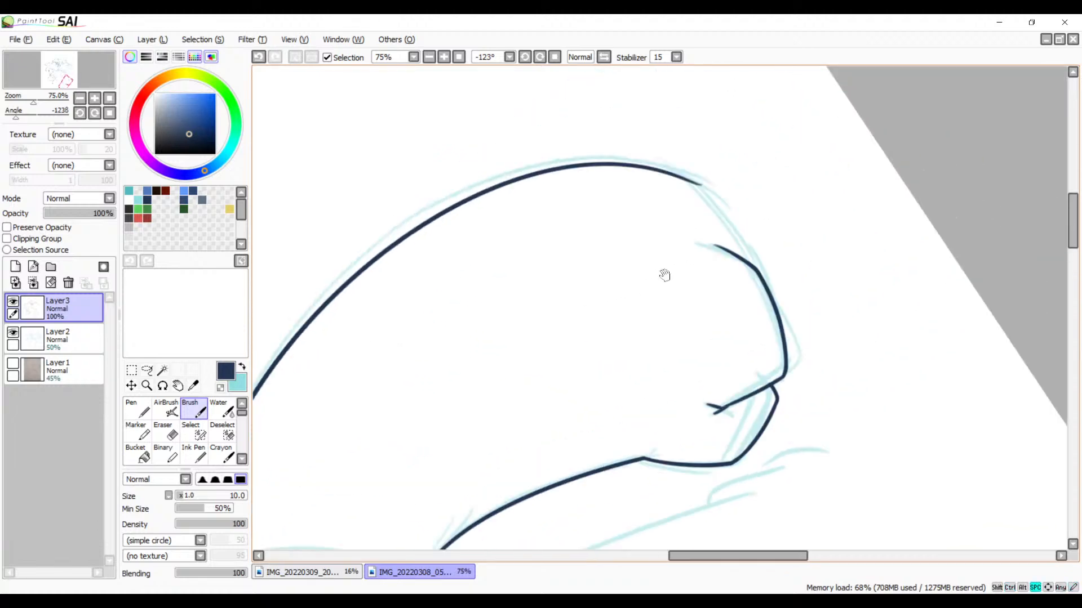
click(555, 58)
click(444, 57)
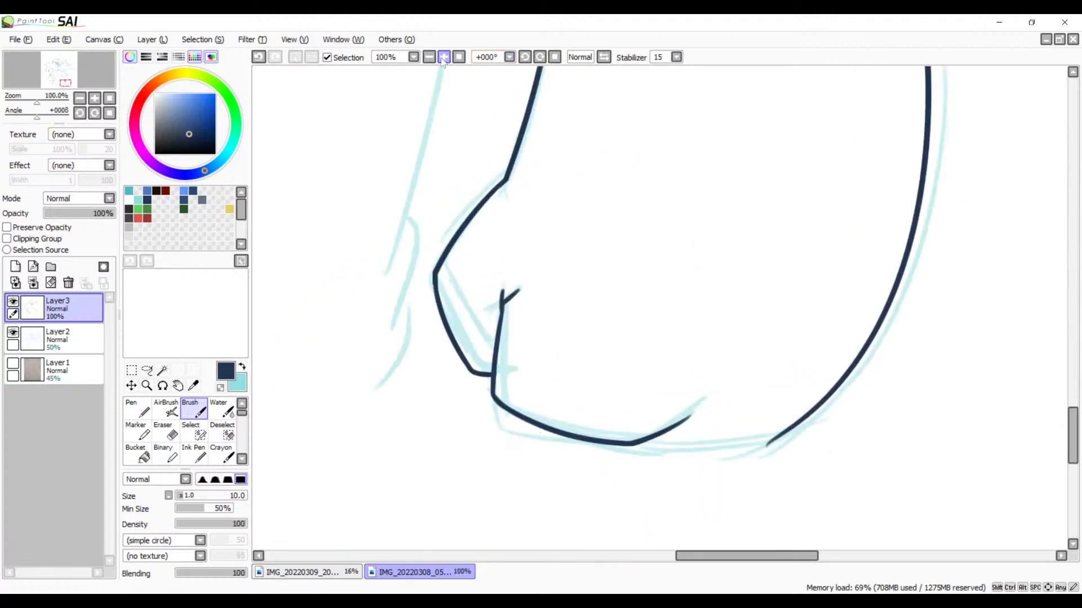
click(444, 57)
click(444, 57)
click(444, 57)
drag(834, 473, 630, 192)
mouse_move(750, 333)
mouse_down()
mouse_move(644, 185)
mouse_move(688, 174)
mouse_up()
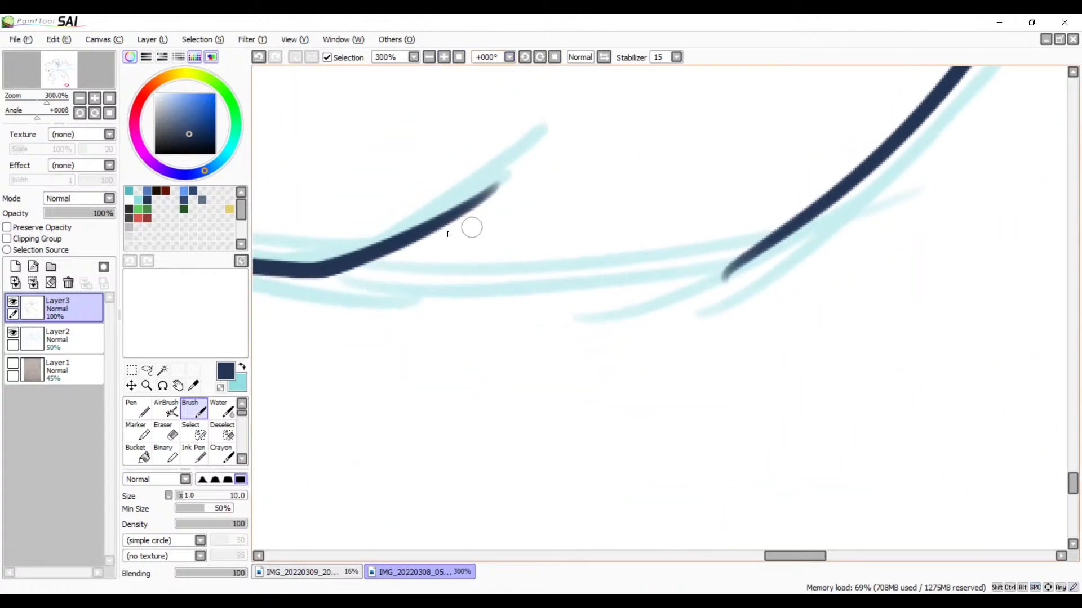
mouse_move(346, 265)
mouse_down()
mouse_move(482, 273)
mouse_move(850, 202)
mouse_up()
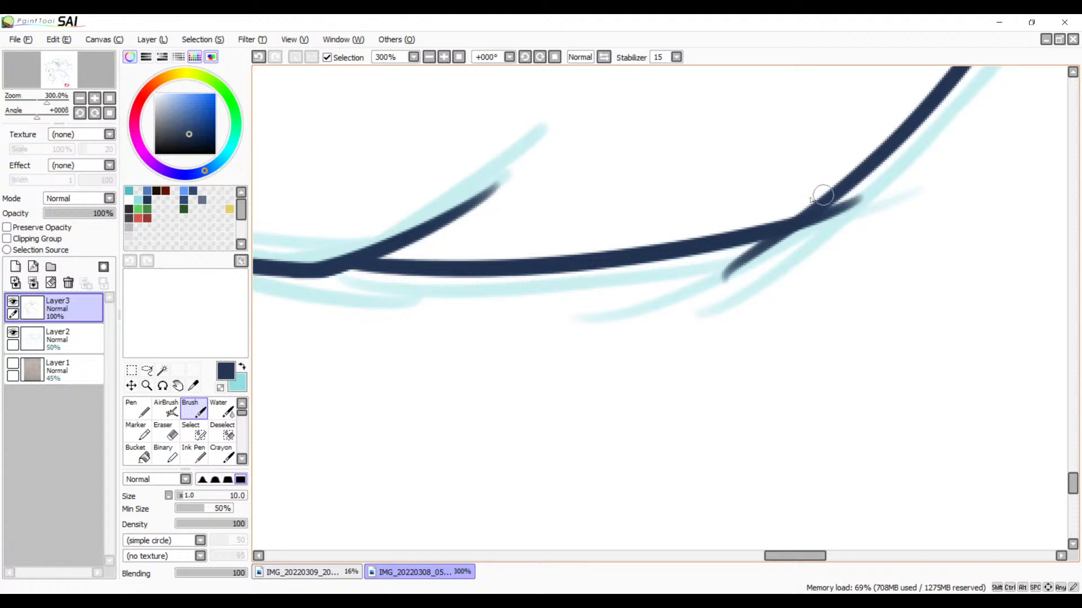
key(ctrl+z)
key(ctrl+y)
key(ctrl+z)
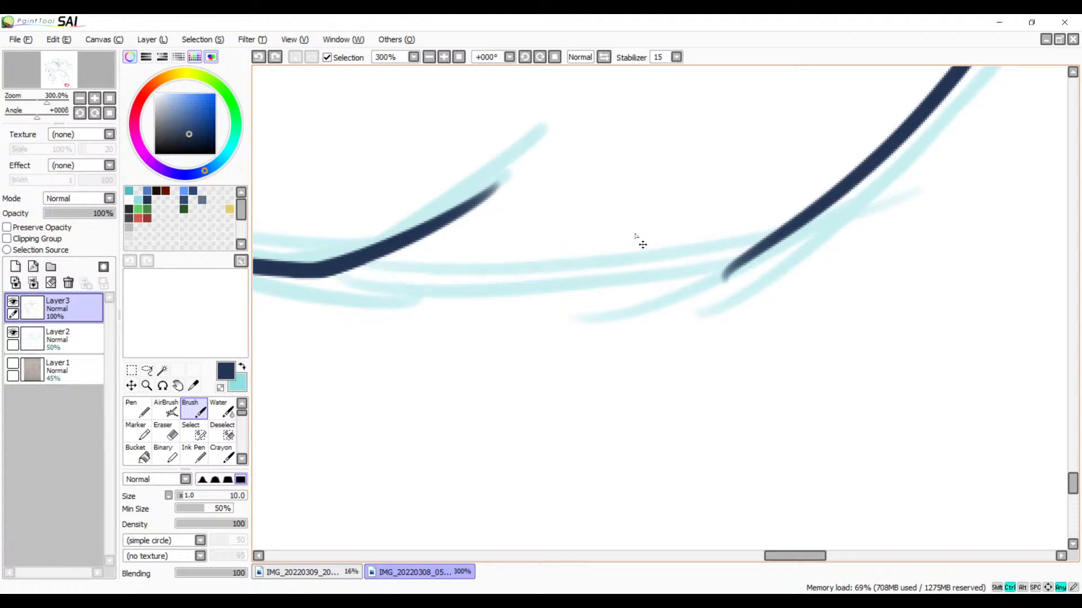
mouse_move(346, 274)
mouse_down()
mouse_move(734, 243)
mouse_move(855, 187)
mouse_move(785, 218)
mouse_move(708, 216)
mouse_up()
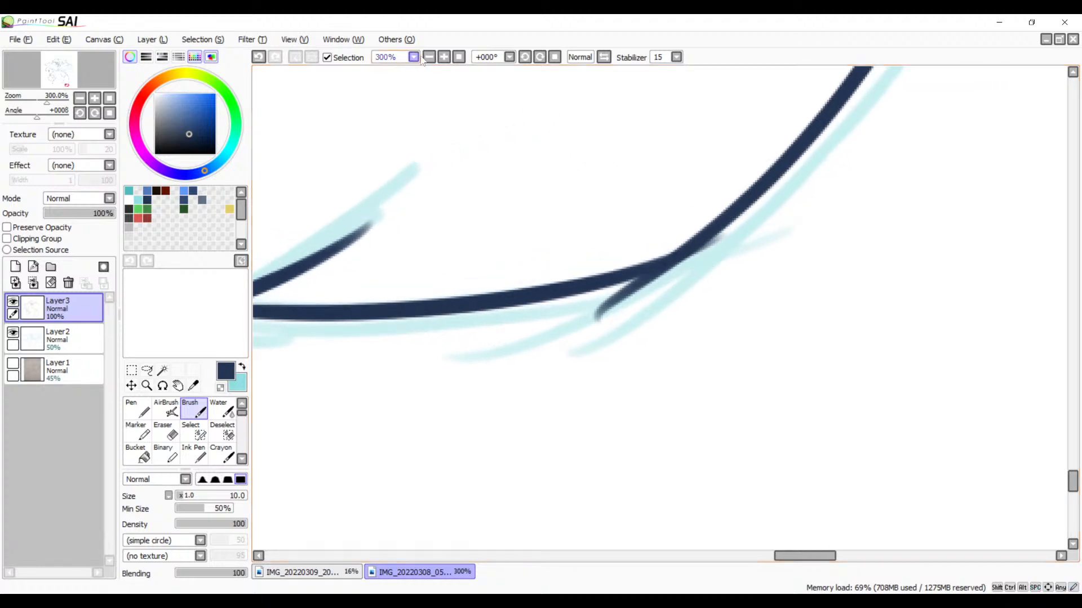
Step: Erase the overshooting tail and leftover specks beneath the junction of the bottom line and the large outer curve
click(444, 57)
click(444, 57)
click(444, 56)
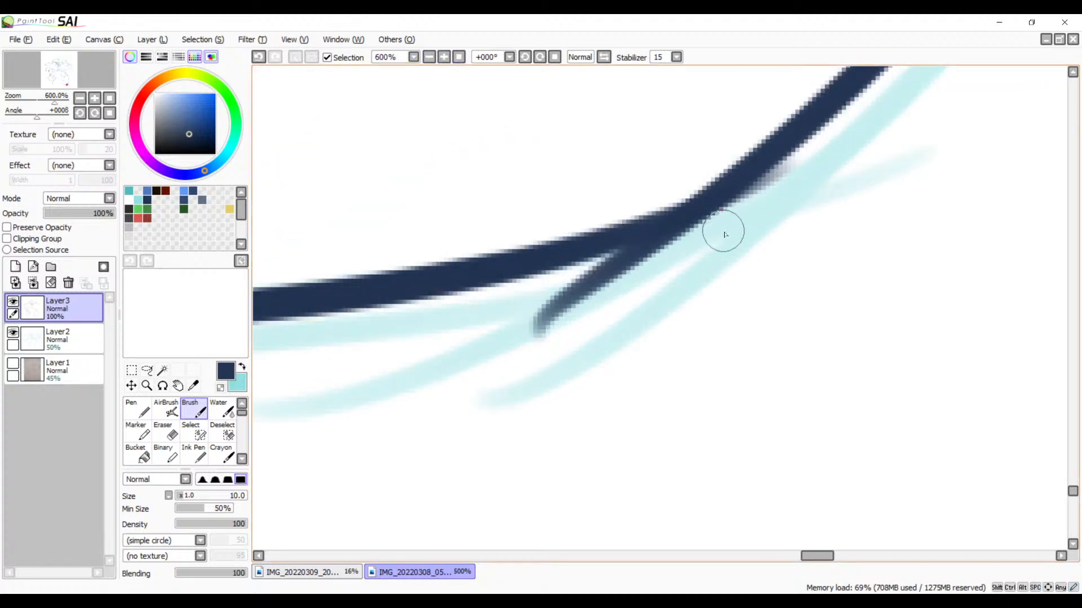
key(e)
mouse_move(830, 144)
mouse_down()
mouse_move(715, 274)
mouse_move(801, 163)
mouse_move(686, 273)
mouse_move(833, 146)
mouse_move(676, 272)
mouse_up()
drag(751, 209, 558, 293)
drag(692, 239, 530, 293)
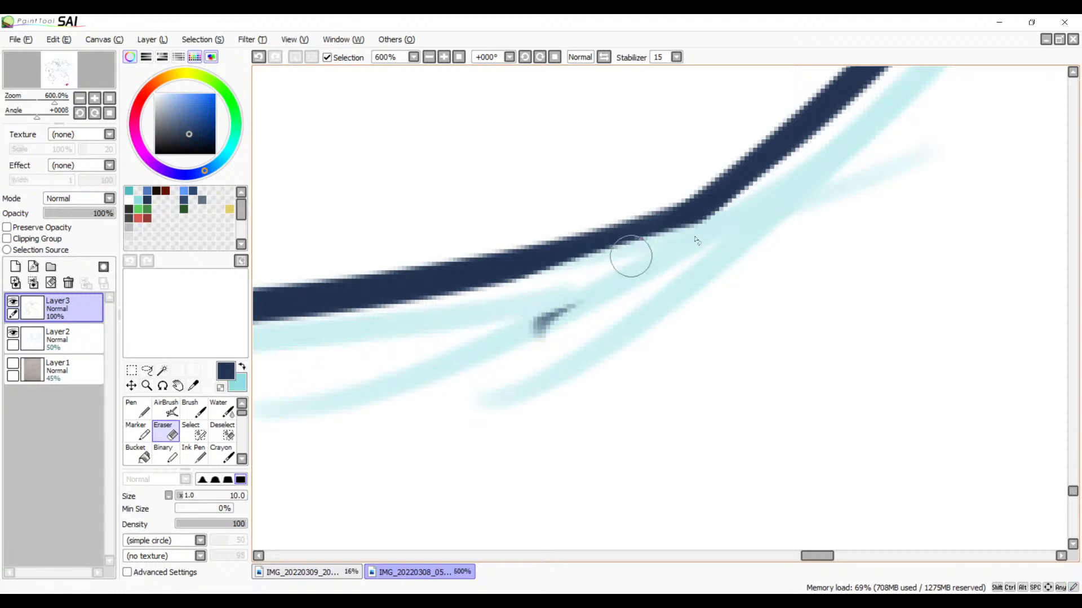
key(ctrl+z)
drag(737, 226, 525, 297)
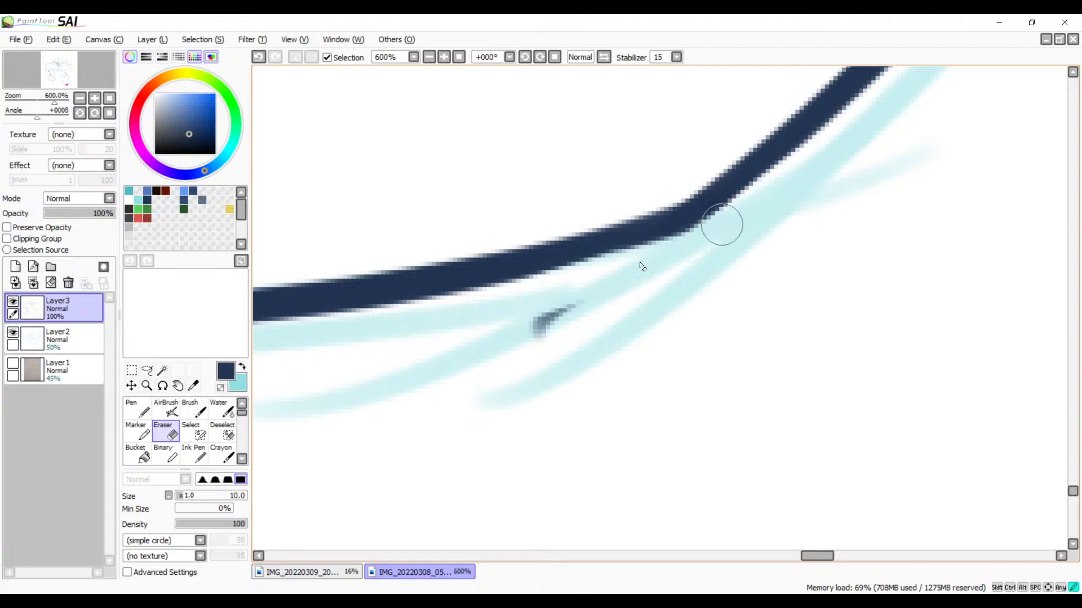
mouse_move(722, 224)
mouse_down()
mouse_move(640, 261)
mouse_move(509, 350)
mouse_up()
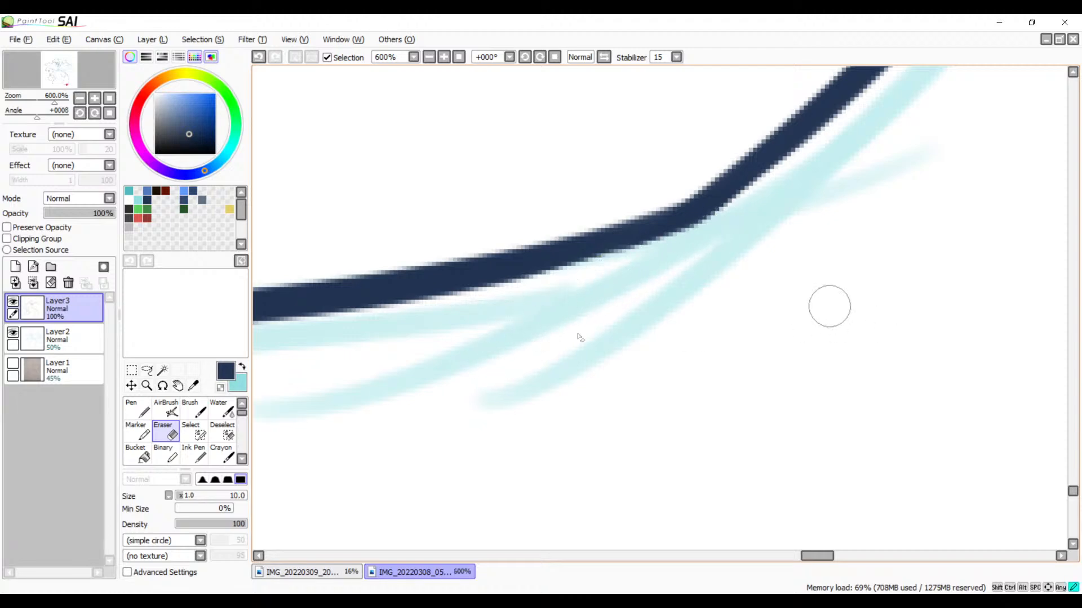
Step: Thicken the join at the lower bend with a short Brush stroke, connecting the upward branch with the bottom line
drag(622, 307, 815, 292)
drag(489, 311, 817, 318)
drag(588, 352, 772, 374)
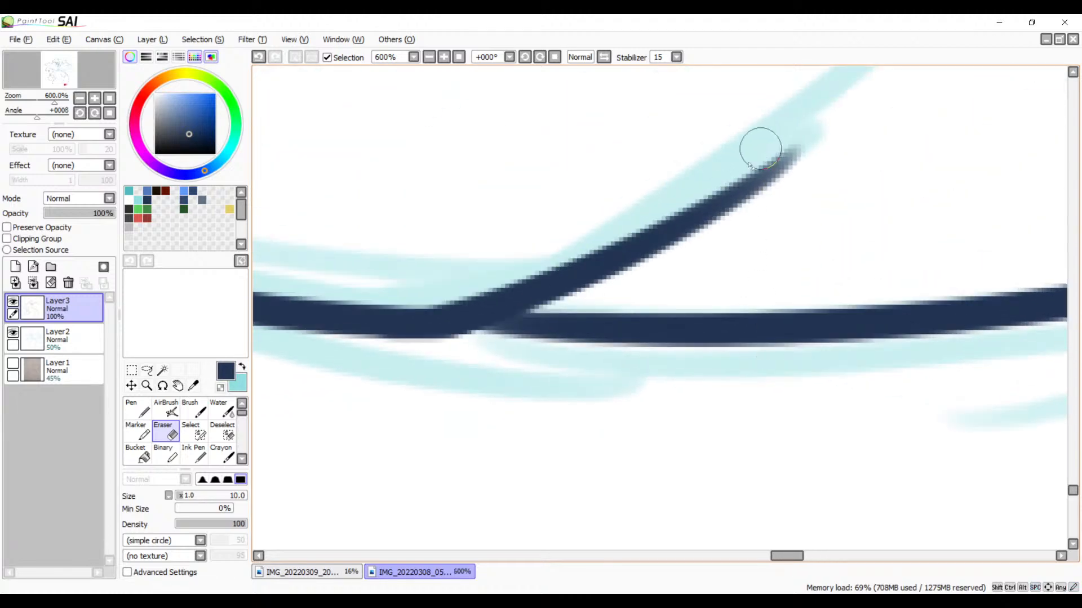
key(b)
mouse_move(545, 325)
mouse_down()
mouse_move(669, 257)
mouse_move(718, 261)
mouse_up()
key(ctrl+z)
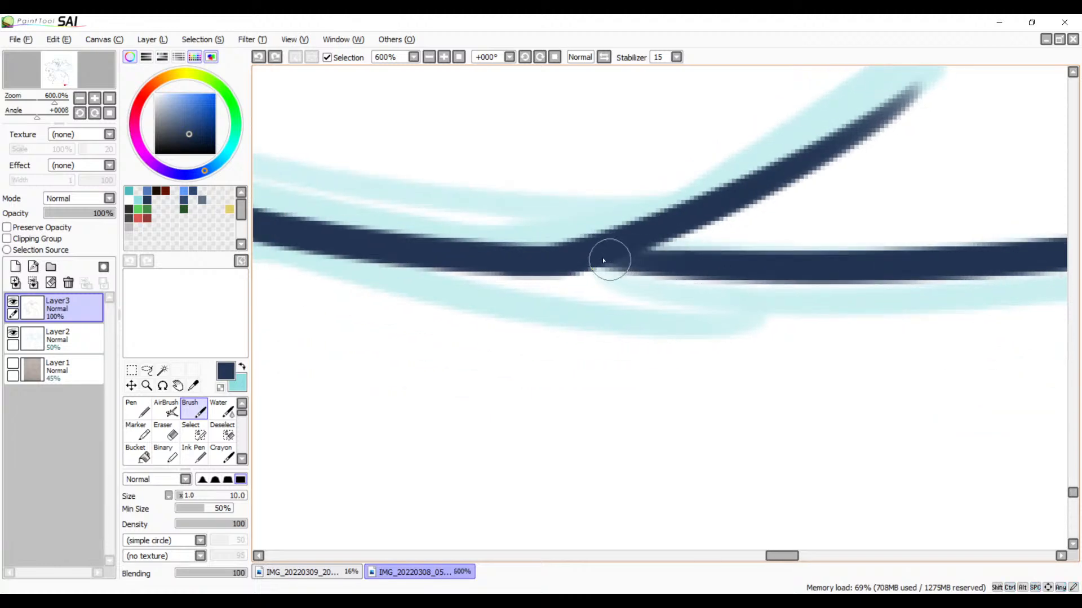
drag(604, 257, 713, 257)
key(ctrl+z)
drag(607, 262, 717, 261)
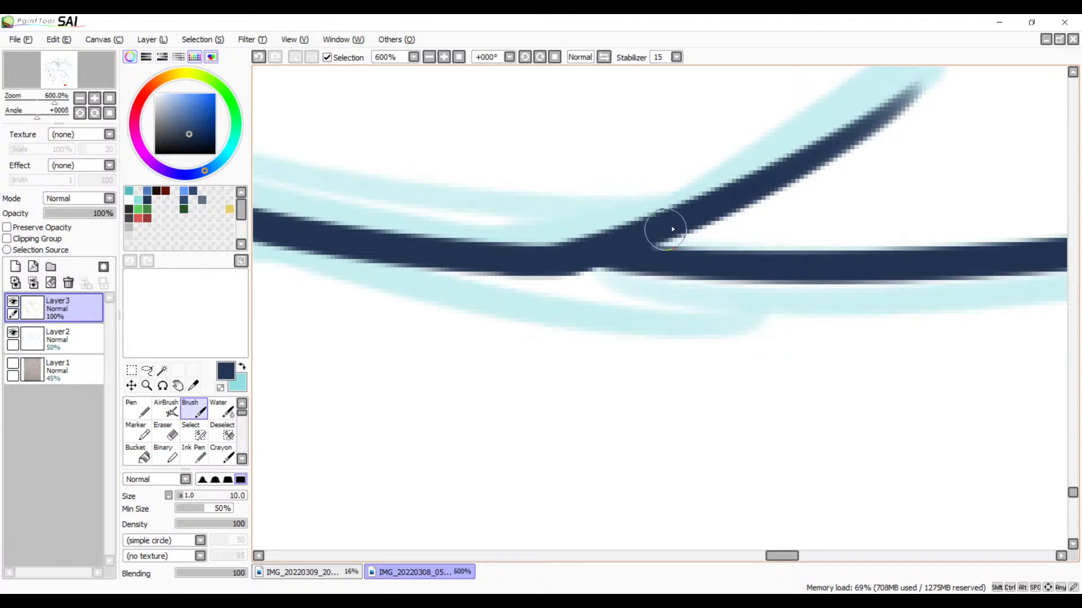
Step: Close the gap between the top of the limb line and the rounded body curve with a short stroke, redrawing it once
click(429, 57)
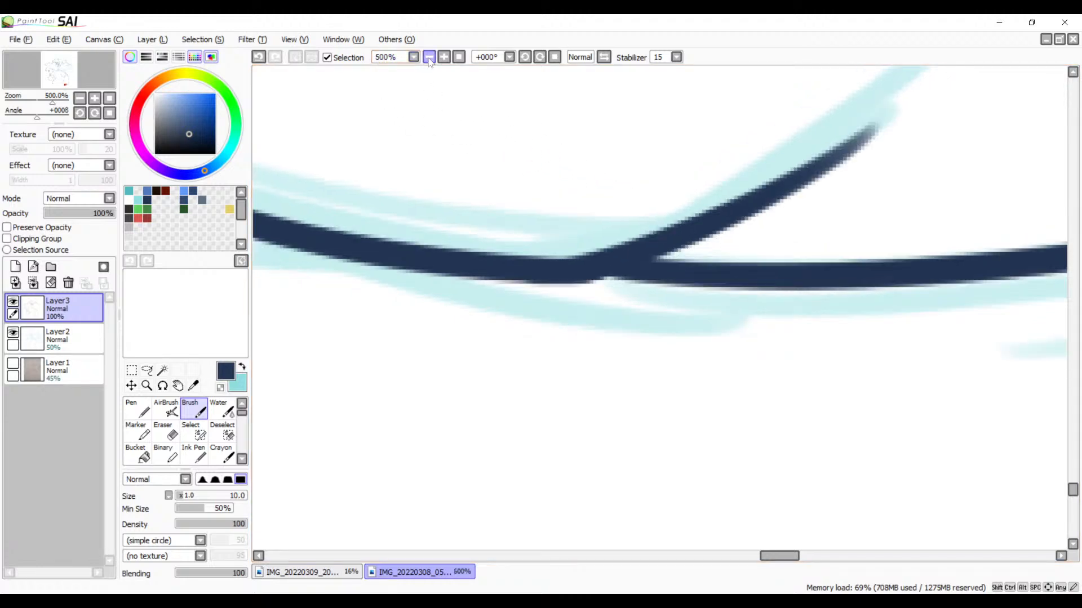
click(429, 57)
click(430, 56)
click(430, 56)
click(430, 57)
click(430, 57)
key(space)
drag(488, 141, 469, 316)
drag(588, 164, 476, 404)
drag(534, 171, 594, 411)
drag(539, 300, 635, 196)
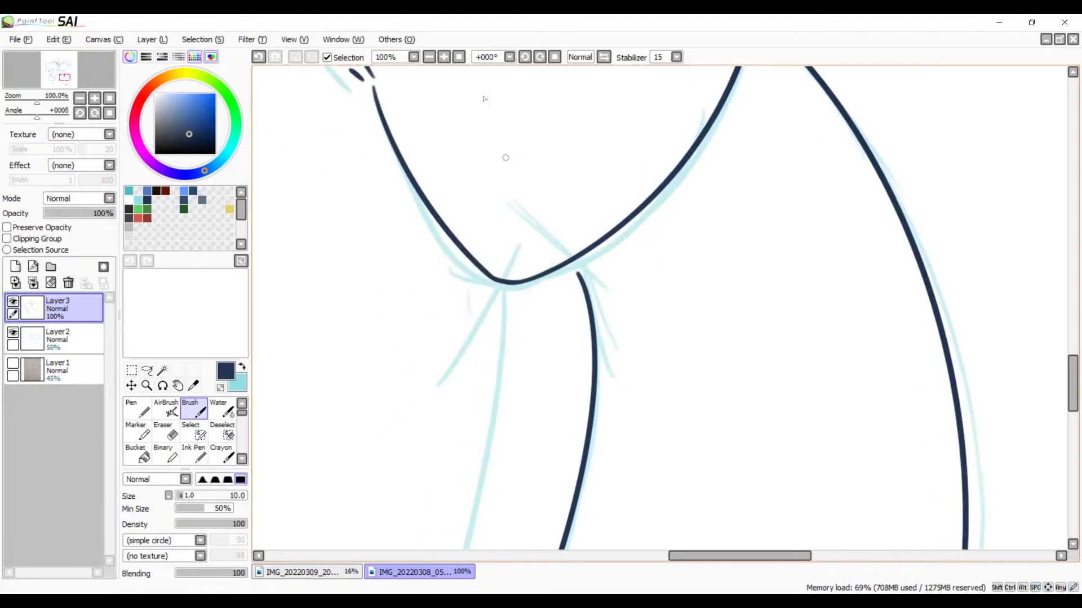
click(444, 57)
click(444, 56)
click(444, 57)
key(space)
drag(443, 174, 657, 225)
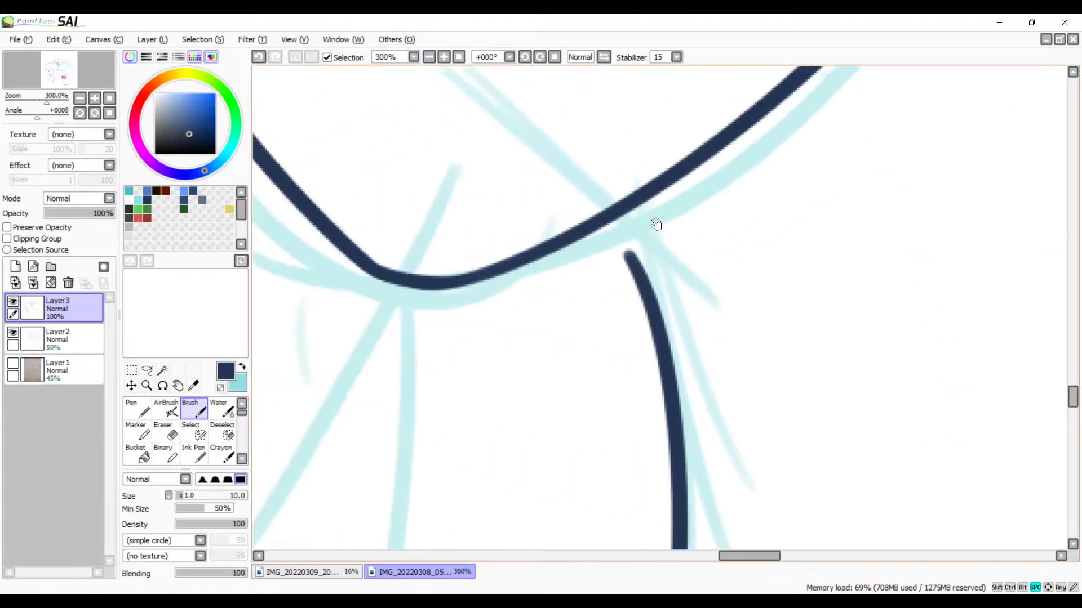
click(445, 59)
click(445, 59)
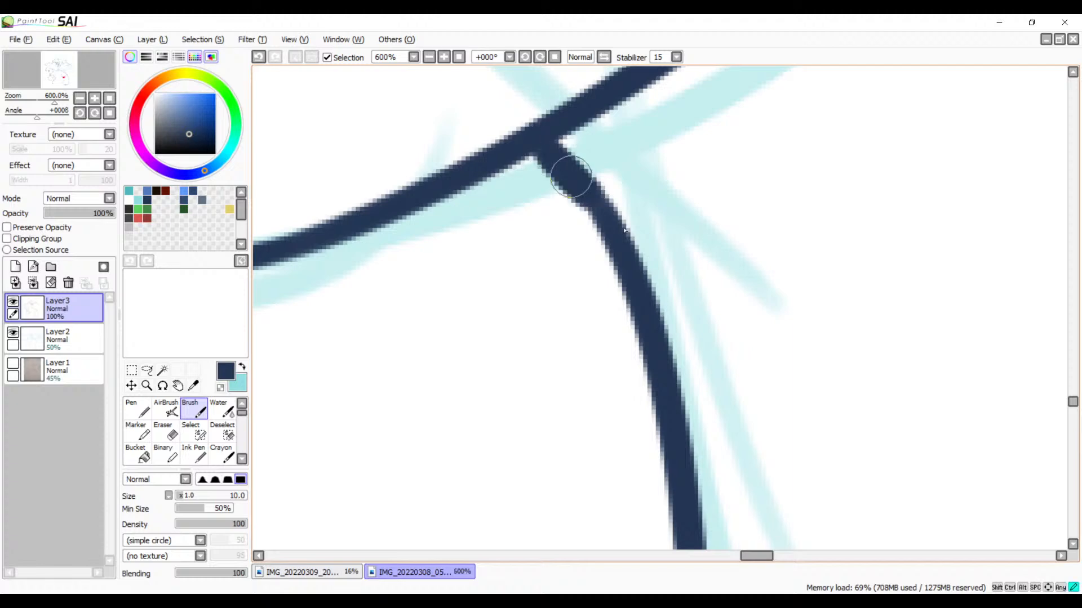
key(ctrl+z)
drag(536, 141, 625, 262)
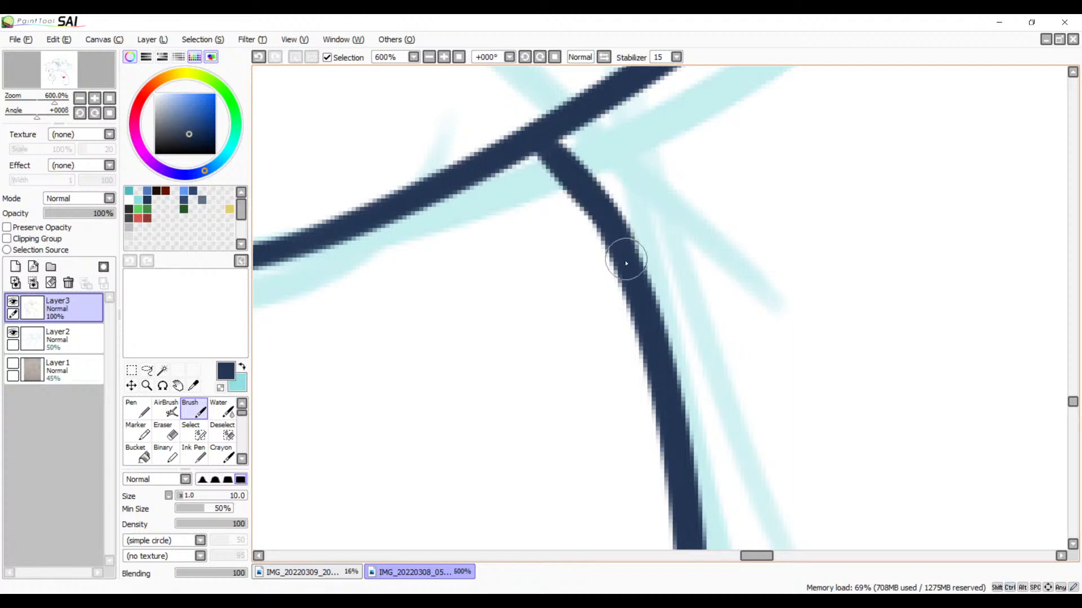
Step: Erase the diagonal line extending up-left past its crossing with the body outline, leaving a clean corner
mouse_move(650, 183)
mouse_down()
mouse_move(573, 360)
mouse_move(553, 295)
mouse_move(367, 475)
mouse_up()
drag(613, 239, 479, 431)
drag(564, 231, 471, 438)
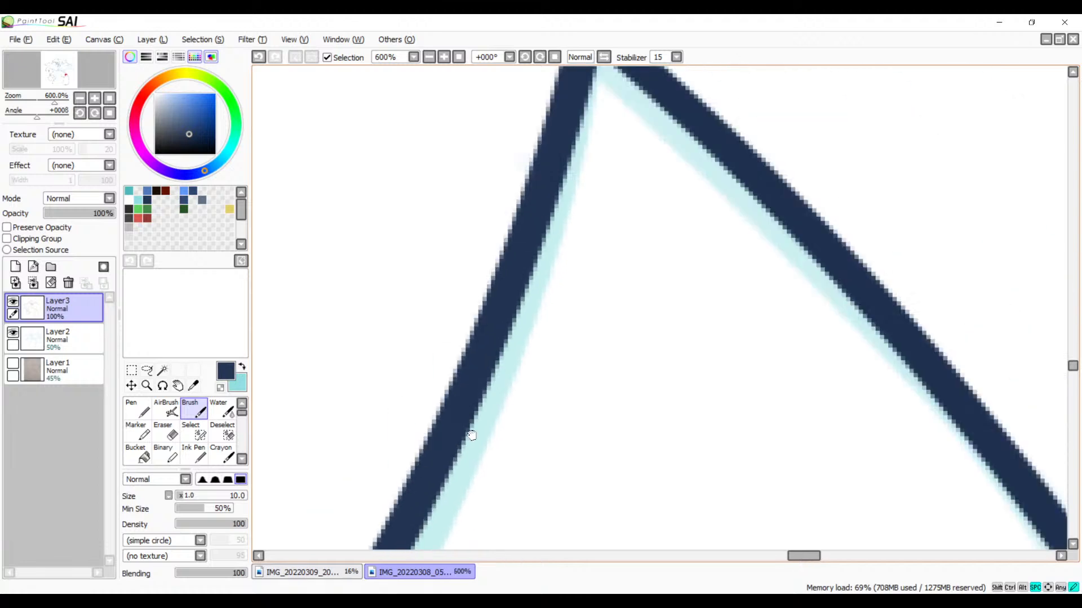
mouse_move(572, 194)
mouse_down()
mouse_move(565, 343)
mouse_move(614, 431)
mouse_up()
key(e)
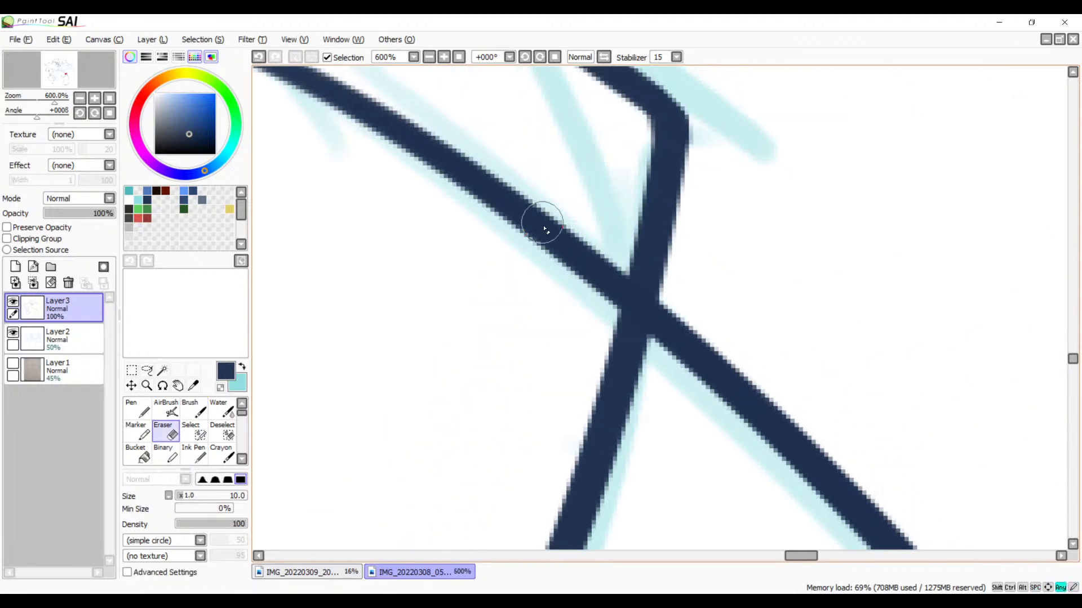
drag(589, 264, 617, 277)
mouse_move(601, 236)
mouse_down()
mouse_move(581, 320)
mouse_move(602, 246)
mouse_move(610, 275)
mouse_move(582, 338)
mouse_move(603, 247)
mouse_move(612, 257)
mouse_move(580, 327)
mouse_move(605, 210)
mouse_move(582, 269)
mouse_move(571, 243)
mouse_move(585, 199)
mouse_move(500, 227)
mouse_move(467, 195)
mouse_move(495, 144)
mouse_move(358, 190)
mouse_move(346, 157)
mouse_move(401, 83)
mouse_move(291, 105)
mouse_move(293, 79)
mouse_up()
mouse_move(395, 183)
mouse_down()
mouse_move(476, 244)
mouse_move(762, 408)
mouse_up()
mouse_move(714, 278)
mouse_down()
mouse_move(629, 320)
mouse_move(635, 250)
mouse_move(550, 244)
mouse_move(377, 275)
mouse_up()
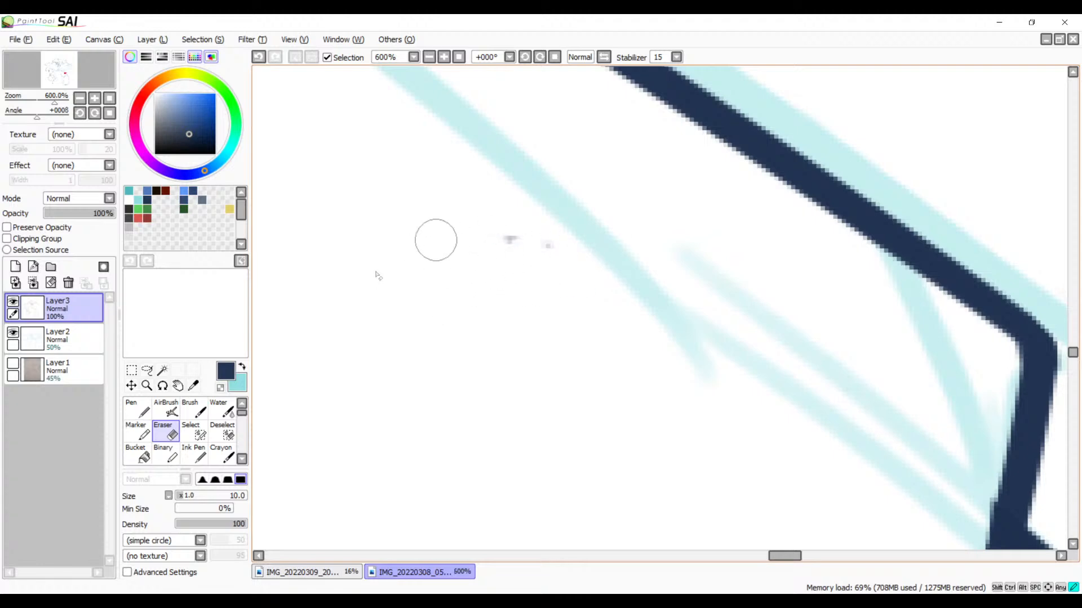
Step: Ink a short diagonal Brush stroke down-left from the lowest point of the rounded body curve, redrawing it until it follows the sketch
click(432, 55)
click(432, 56)
click(432, 55)
click(432, 55)
click(432, 55)
click(432, 55)
mouse_move(524, 261)
mouse_down()
mouse_move(736, 157)
mouse_move(654, 220)
mouse_move(379, 355)
mouse_move(405, 353)
mouse_up()
click(449, 58)
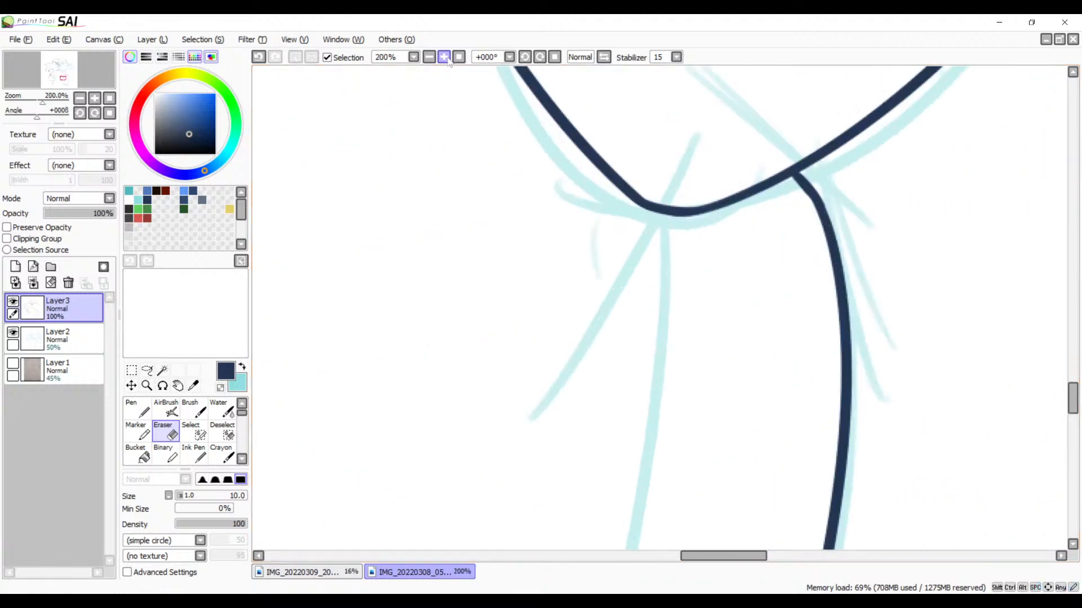
key(b)
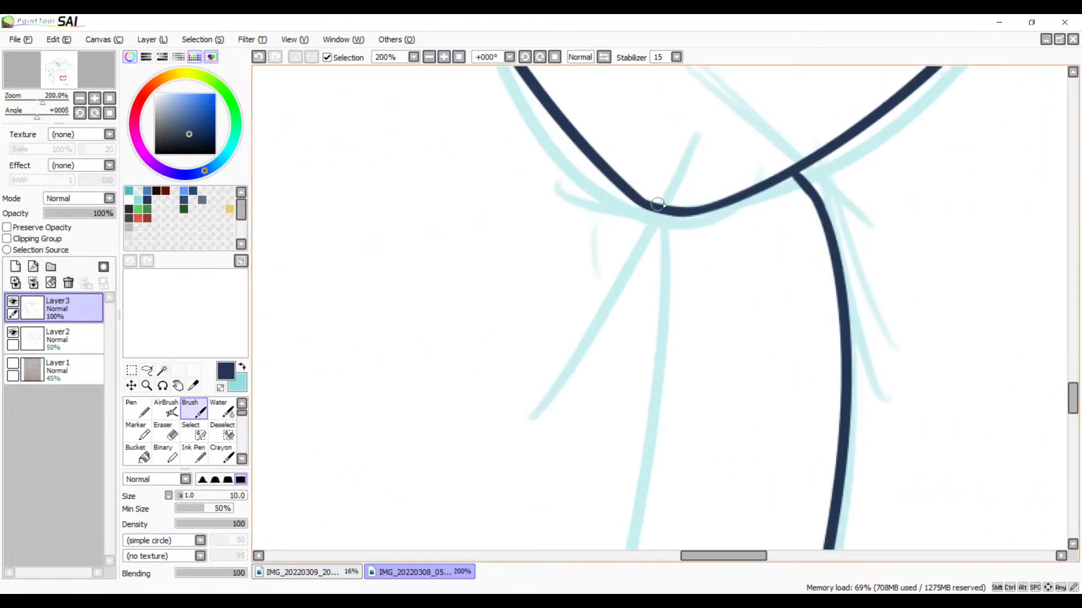
drag(663, 211, 529, 405)
key(ctrl+z)
drag(663, 213, 564, 389)
key(ctrl+z)
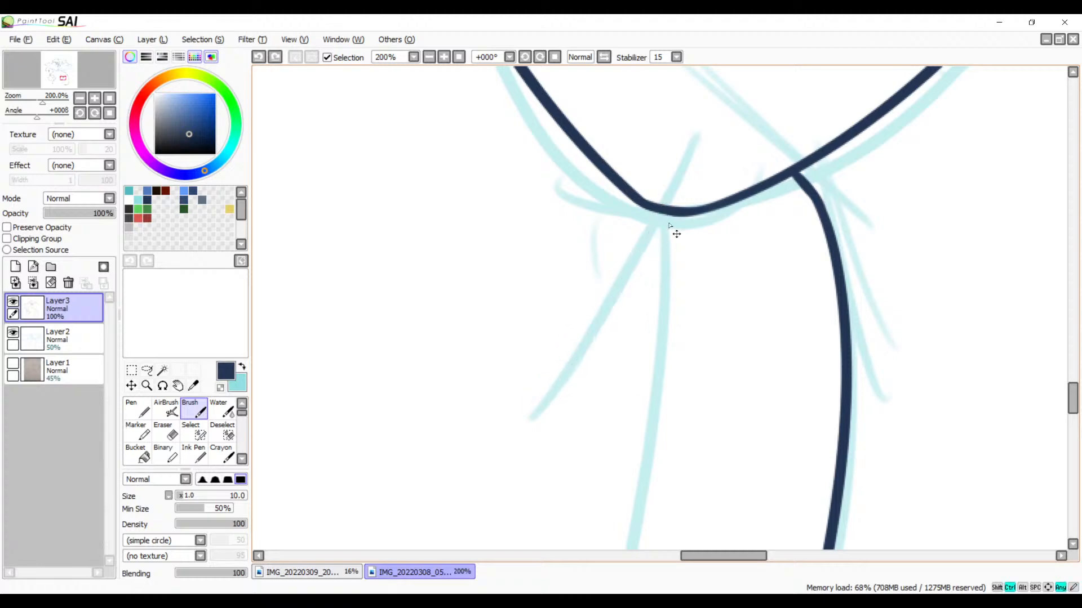
drag(666, 212, 570, 358)
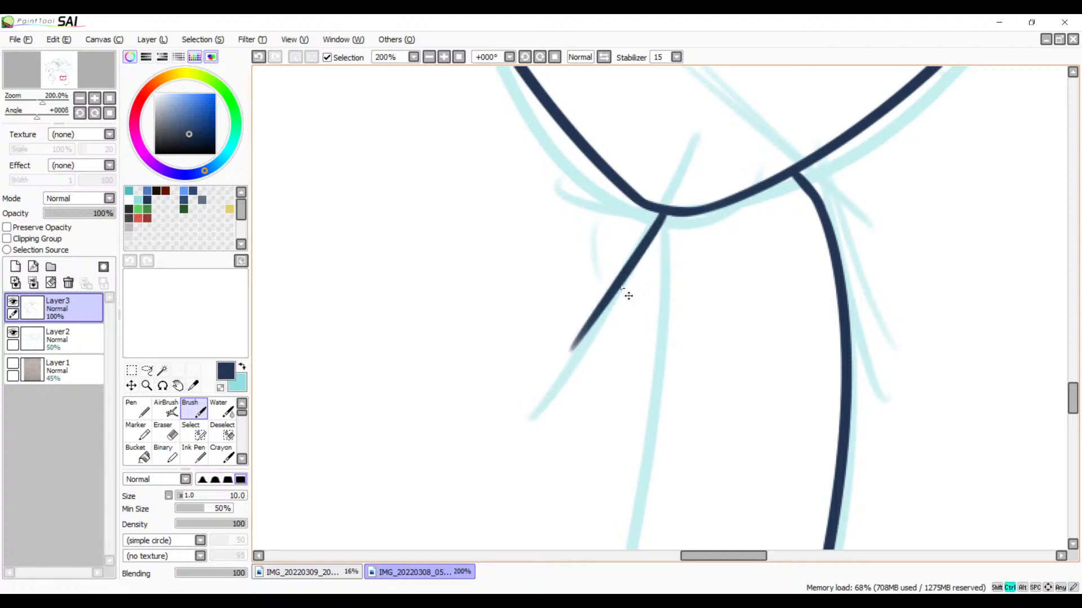
key(ctrl+z)
drag(665, 212, 563, 404)
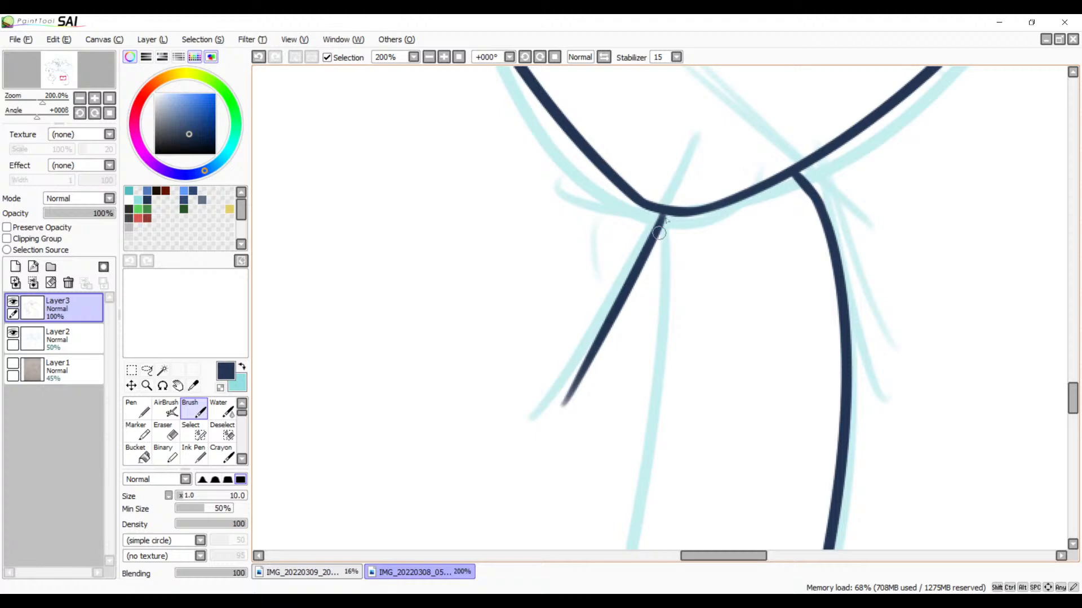
key(ctrl+z)
drag(665, 212, 578, 354)
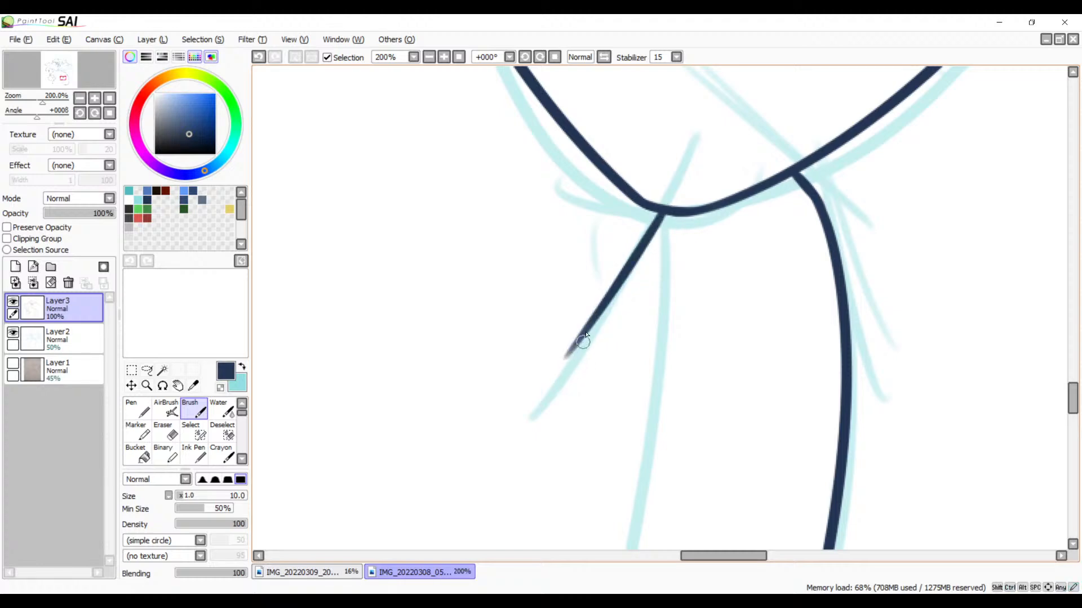
Step: Rotate the canvas to +033° and ink the limb's long second edge from the body curve's tip down toward the hand, redrawing it as needed
click(432, 57)
click(432, 57)
click(433, 57)
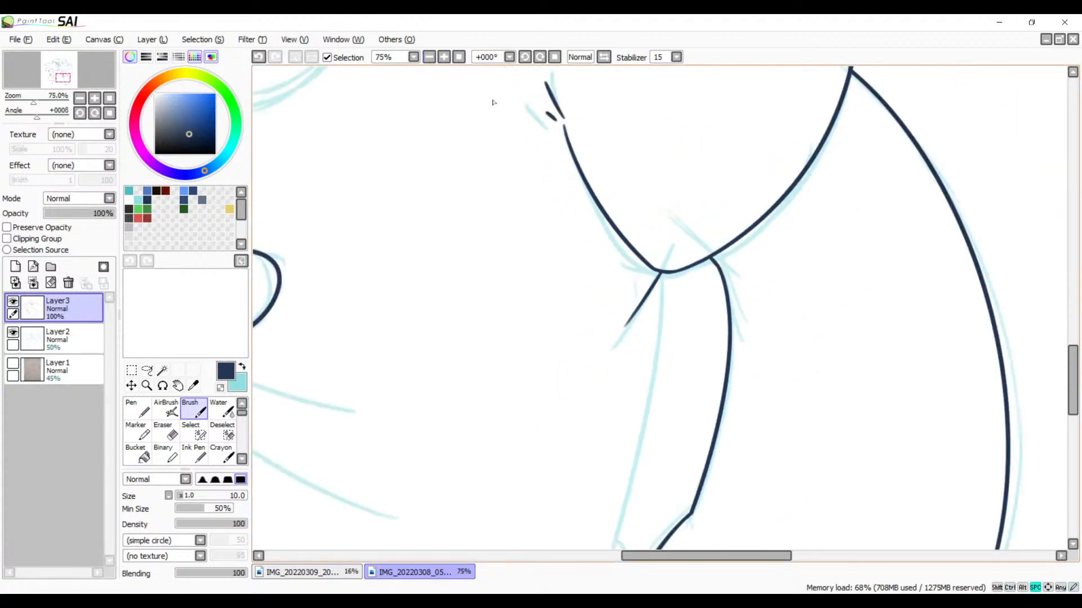
drag(469, 275, 586, 135)
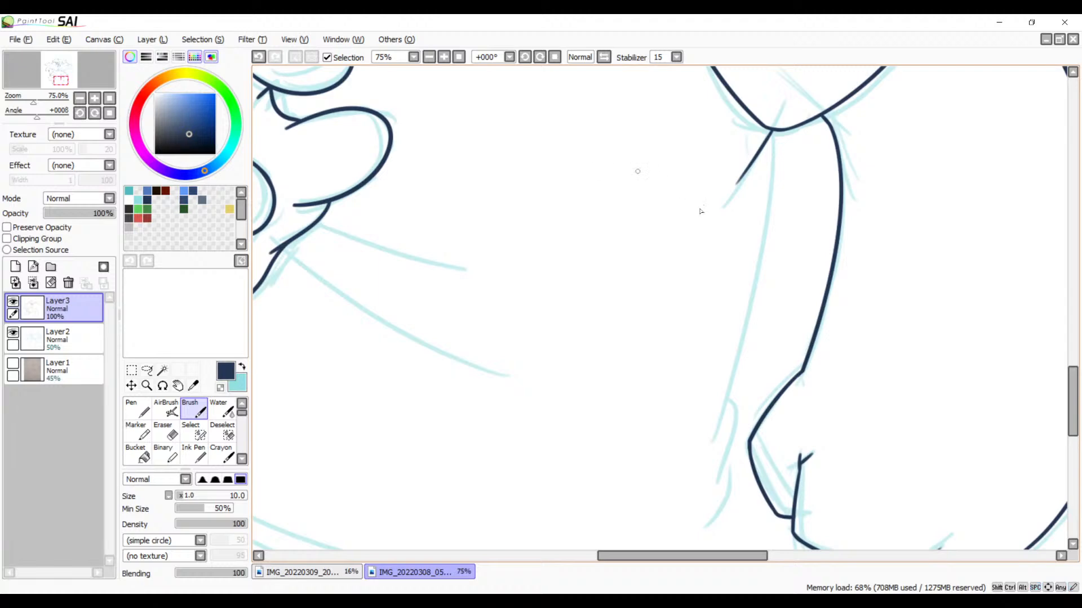
click(540, 57)
click(539, 57)
click(540, 57)
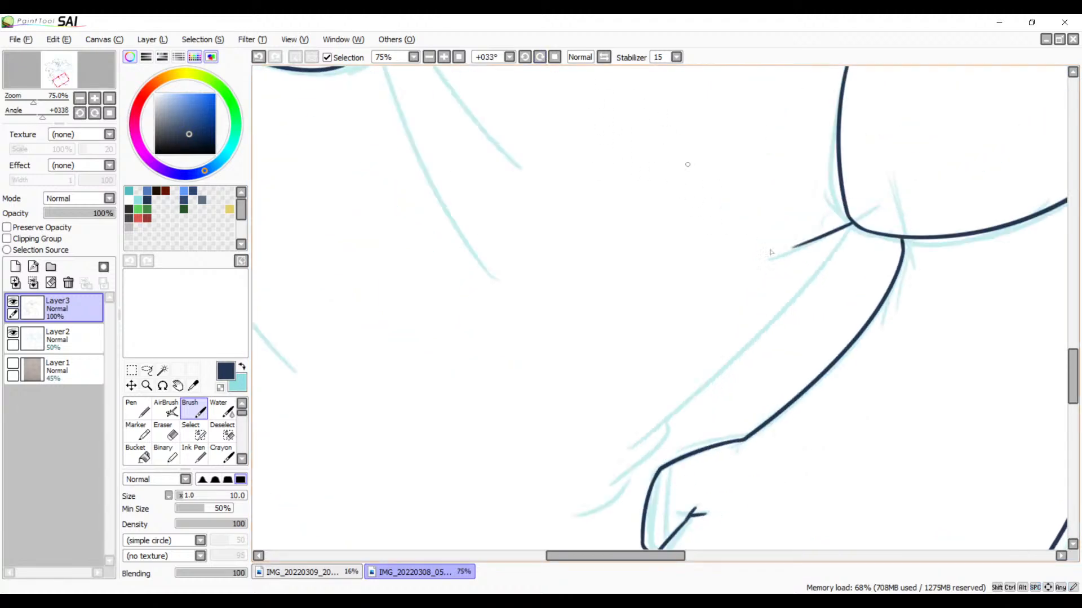
drag(833, 275, 756, 223)
drag(775, 175, 441, 445)
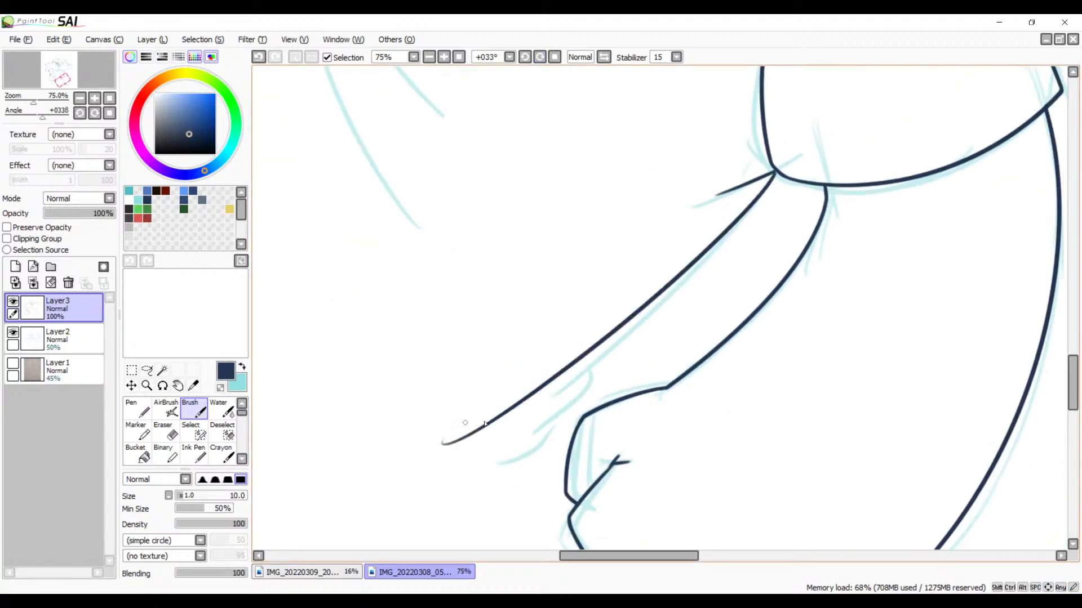
key(ctrl+z)
drag(777, 175, 517, 406)
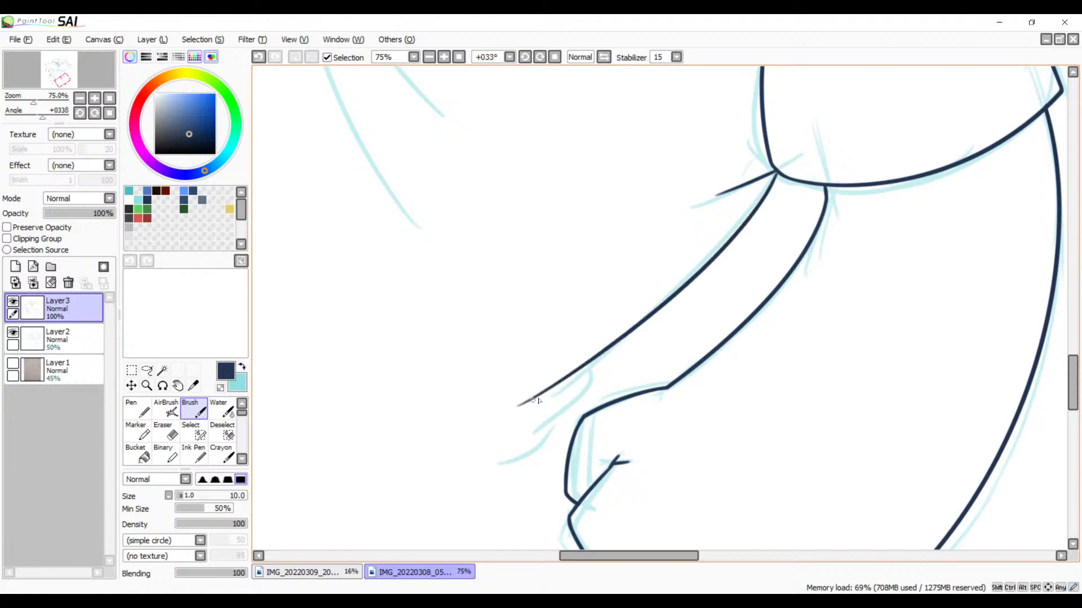
key(ctrl+z)
drag(773, 177, 492, 418)
Step: Ink a short stroke down from the long line crossing the lower face and try the inner curve continuing along the sketch
drag(575, 352, 756, 484)
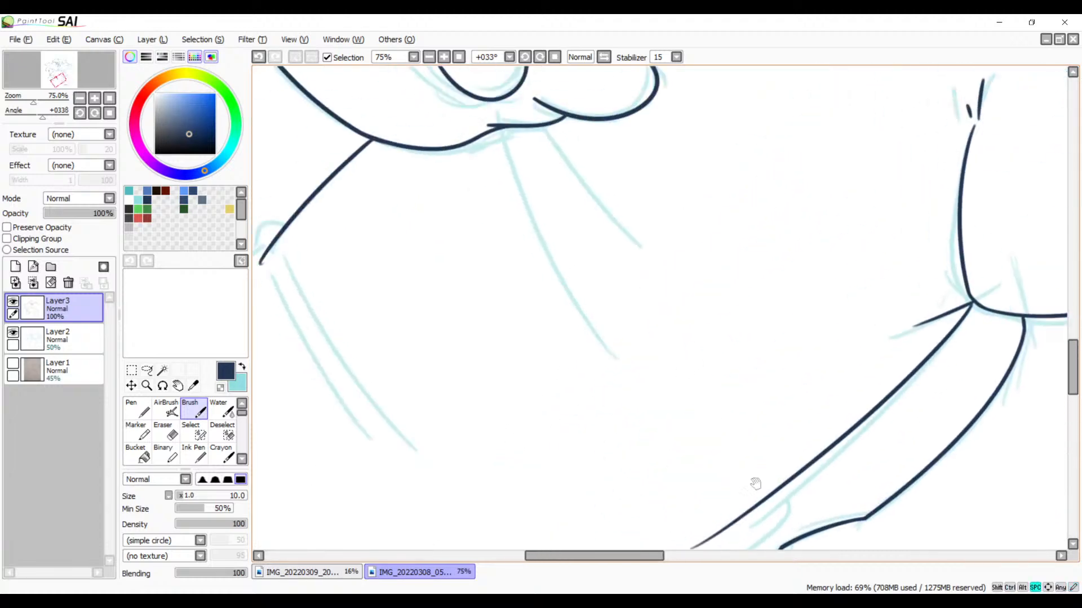
drag(645, 301, 547, 436)
drag(608, 340, 670, 338)
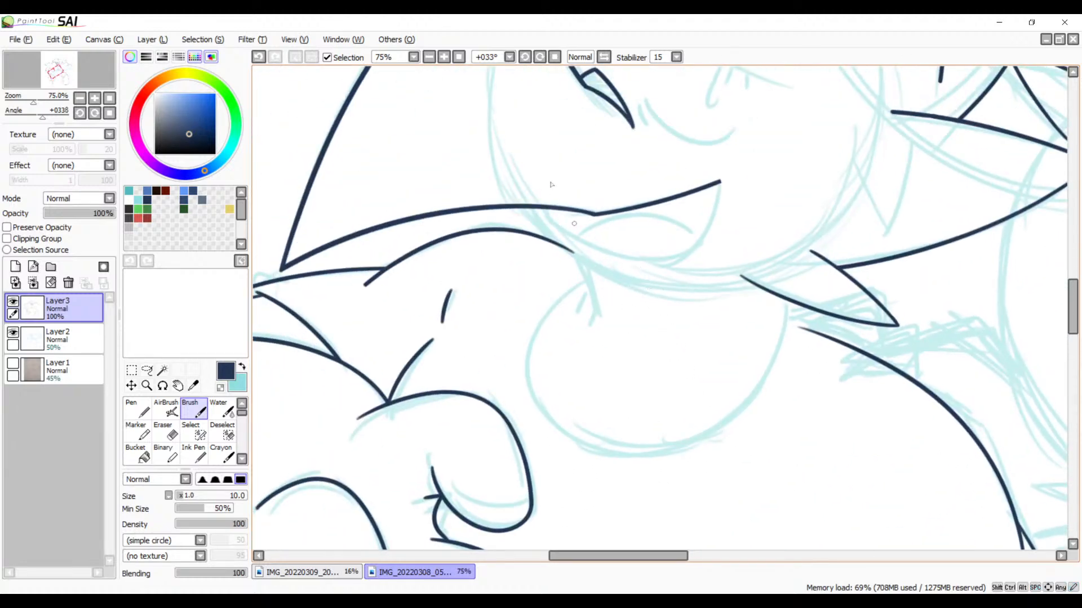
click(445, 59)
click(445, 59)
drag(439, 169, 563, 243)
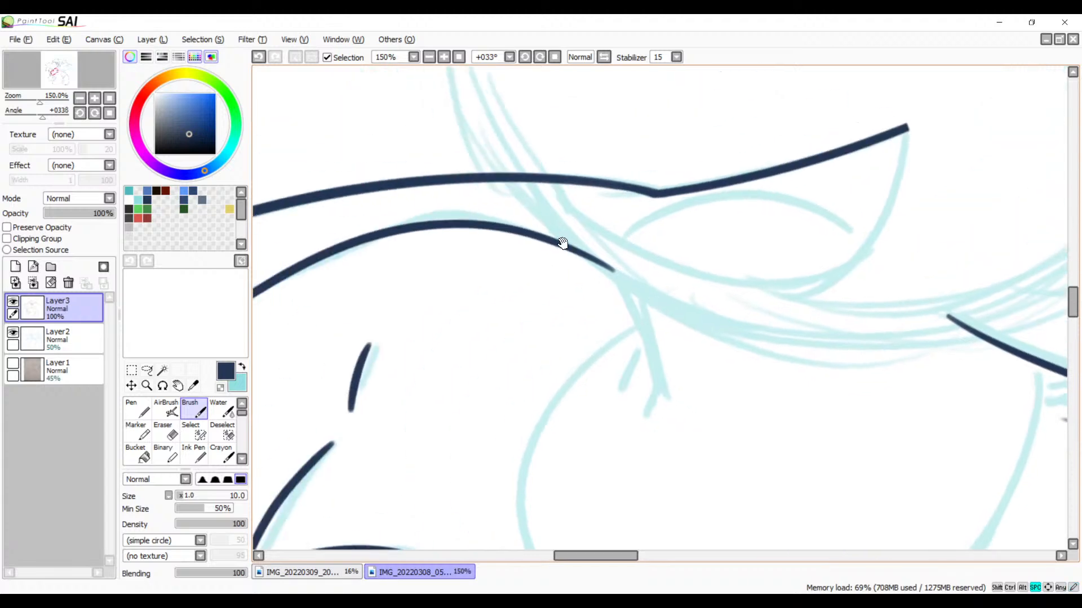
mouse_move(557, 181)
mouse_down()
mouse_move(572, 213)
mouse_move(588, 214)
mouse_move(565, 209)
mouse_move(583, 212)
mouse_move(556, 181)
mouse_move(577, 219)
mouse_move(564, 202)
mouse_move(628, 241)
mouse_move(855, 265)
mouse_up()
key(ctrl+z)
key(ctrl+z)
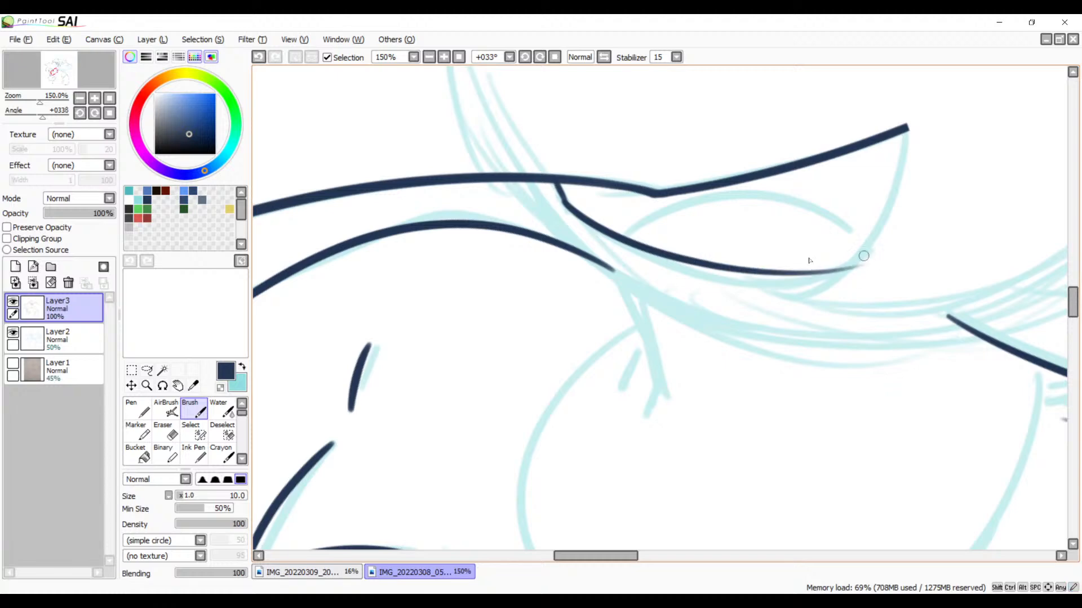
key(ctrl+z)
drag(564, 201, 924, 254)
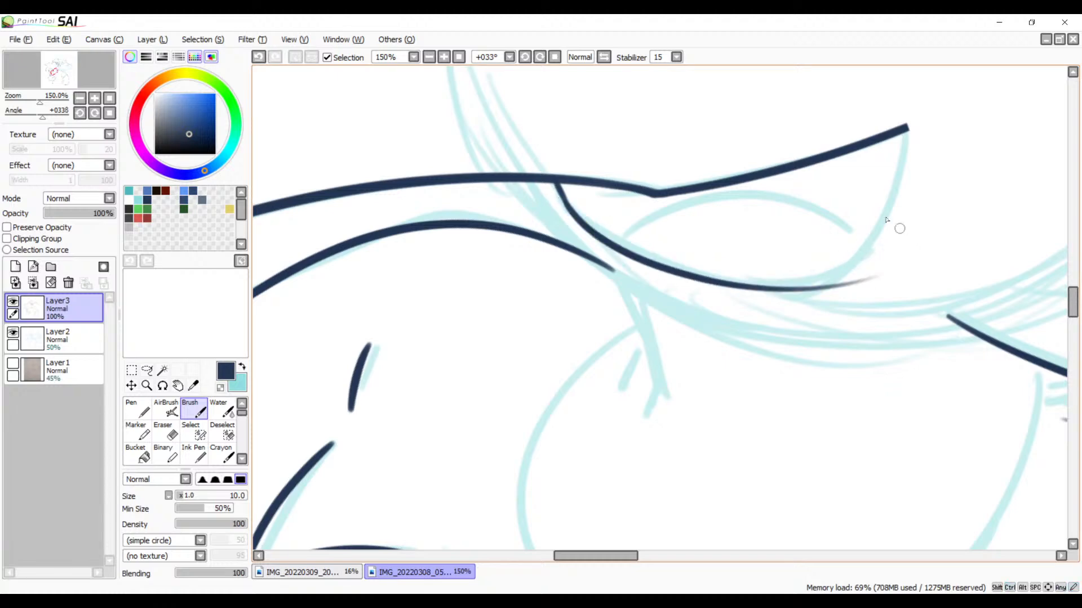
drag(864, 302, 906, 301)
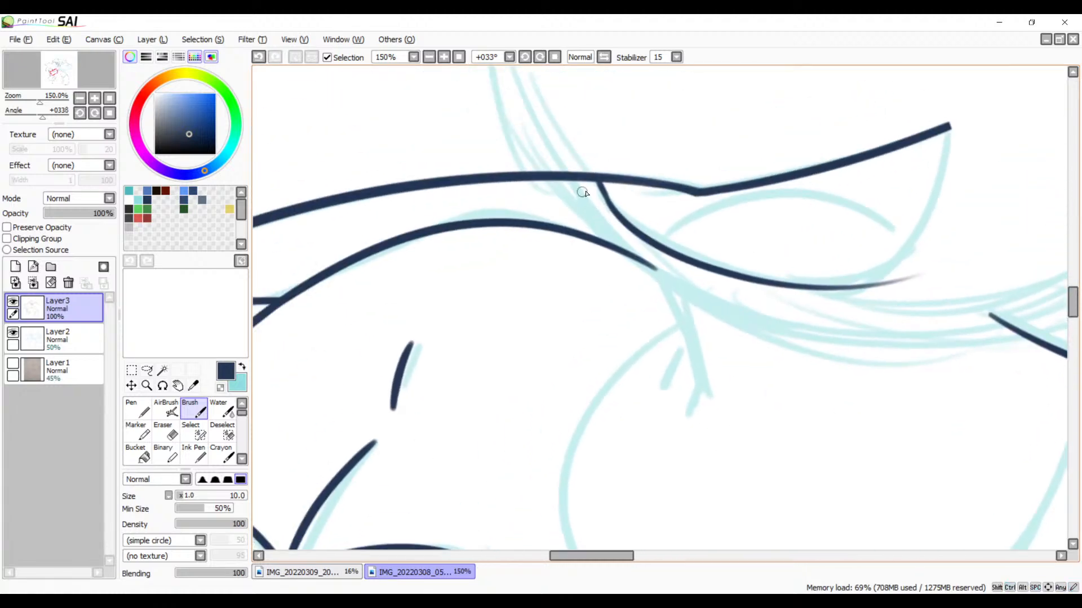
drag(578, 182, 619, 259)
key(ctrl+z)
key(ctrl+z)
Step: Ink the lower face curve in one long stroke from the line above the shoulder across the sketched jaw, redrawing it until it flows smoothly
mouse_move(681, 286)
mouse_down()
mouse_move(542, 250)
mouse_move(500, 314)
mouse_move(536, 321)
mouse_move(717, 247)
mouse_up()
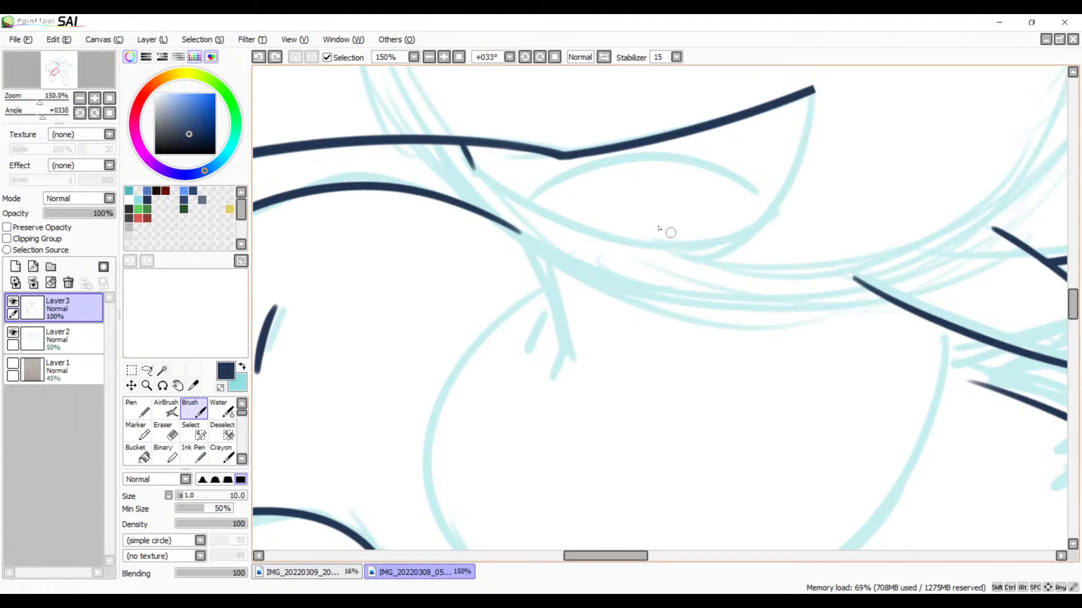
drag(560, 263, 660, 274)
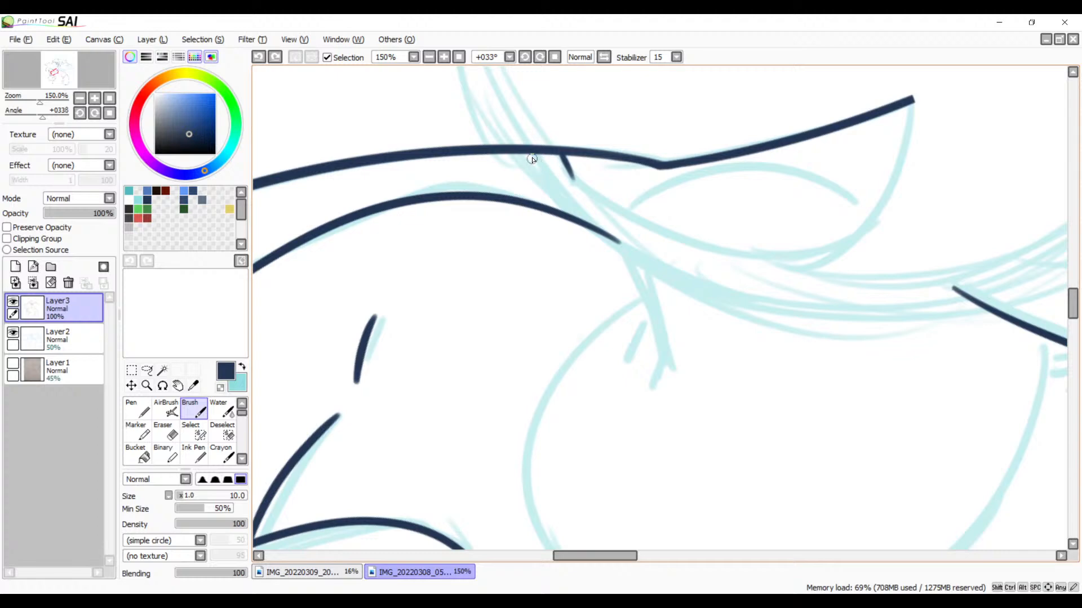
drag(532, 159, 580, 209)
key(ctrl+z)
drag(544, 154, 586, 217)
key(ctrl+z)
drag(538, 157, 587, 221)
key(ctrl+z)
drag(531, 155, 833, 306)
key(ctrl+z)
mouse_move(542, 153)
mouse_down()
mouse_move(818, 316)
mouse_move(856, 321)
mouse_up()
key(ctrl+z)
mouse_move(545, 152)
mouse_down()
mouse_move(789, 324)
mouse_move(860, 329)
mouse_up()
key(ctrl+z)
mouse_move(540, 155)
mouse_down()
mouse_move(791, 284)
mouse_move(862, 281)
mouse_up()
key(ctrl+z)
mouse_move(542, 156)
mouse_down()
mouse_move(831, 311)
mouse_move(901, 297)
mouse_up()
key(ctrl+z)
mouse_move(544, 156)
mouse_down()
mouse_move(549, 169)
mouse_move(824, 294)
mouse_up()
key(ctrl+z)
mouse_move(533, 154)
mouse_down()
mouse_move(717, 306)
mouse_move(964, 318)
mouse_up()
key(ctrl+z)
mouse_move(542, 155)
mouse_down()
mouse_move(811, 298)
mouse_move(965, 286)
mouse_up()
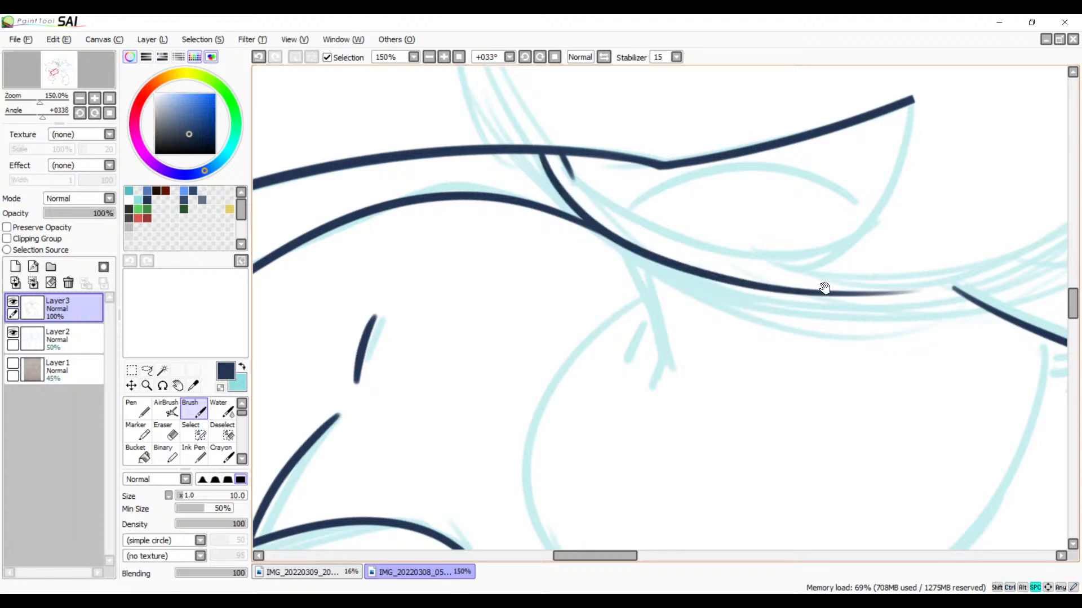
Step: Ink the short slanting line down from the lower face curve with a small tick beside it, redrawing until they sit well
mouse_move(823, 287)
mouse_down()
mouse_move(651, 186)
mouse_move(648, 345)
mouse_move(704, 390)
mouse_up()
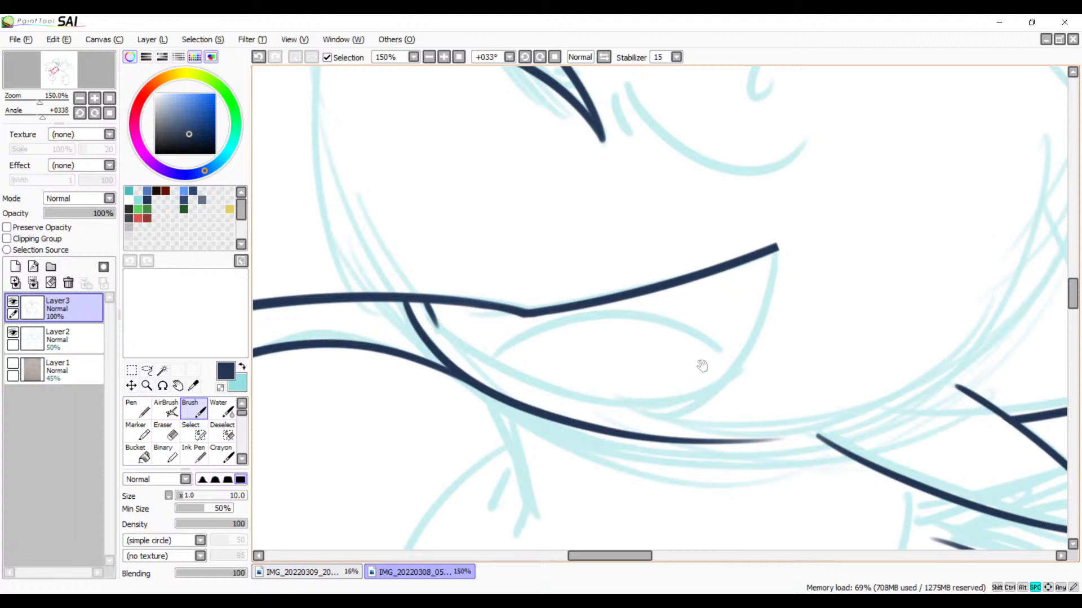
mouse_move(719, 327)
mouse_down()
mouse_move(692, 241)
mouse_move(752, 147)
mouse_up()
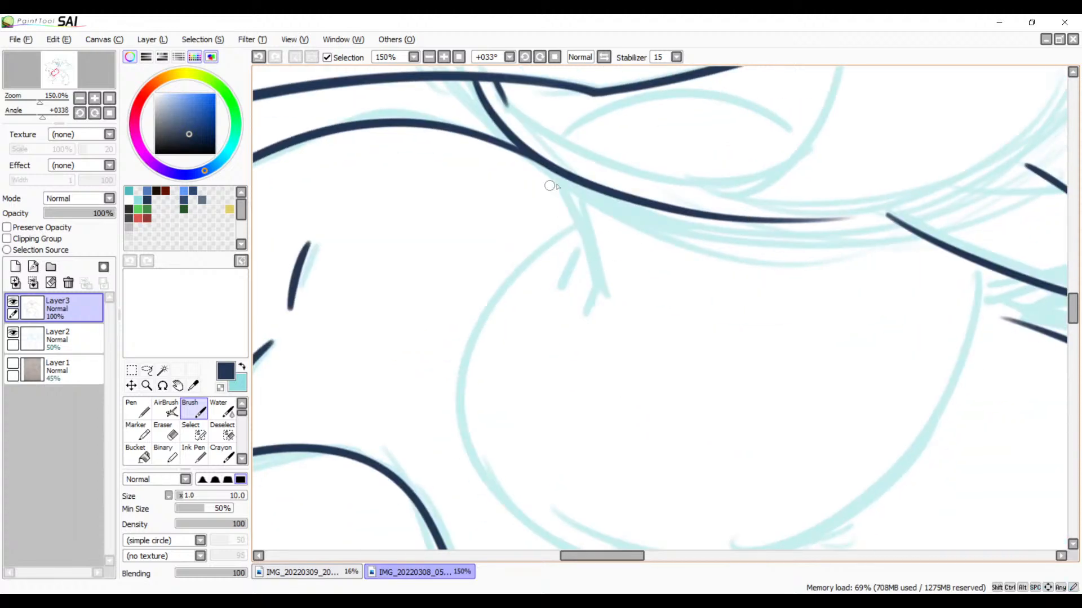
drag(565, 175, 638, 321)
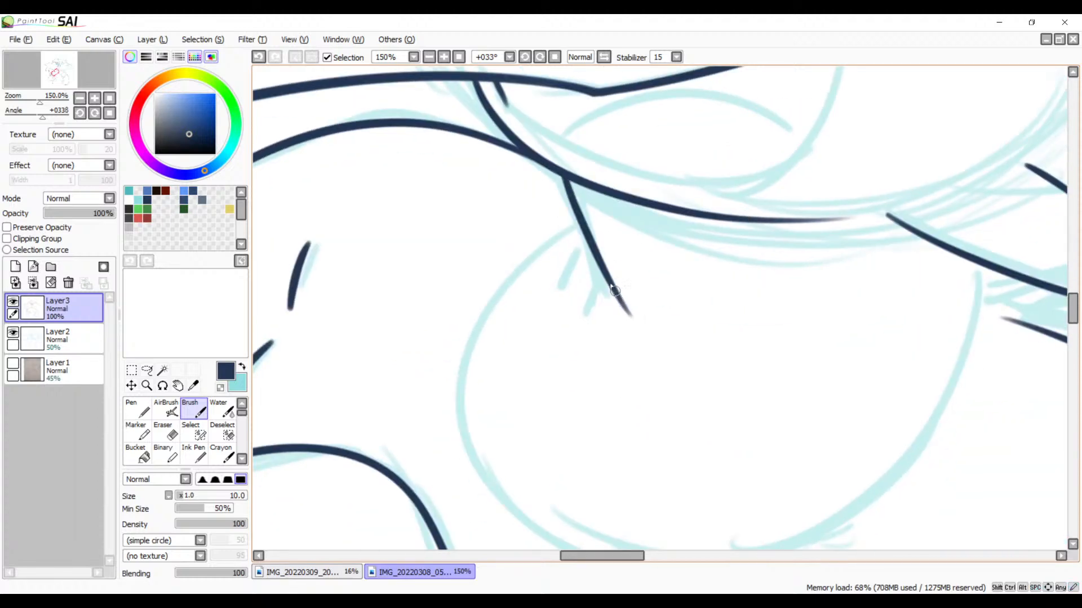
drag(569, 280, 614, 224)
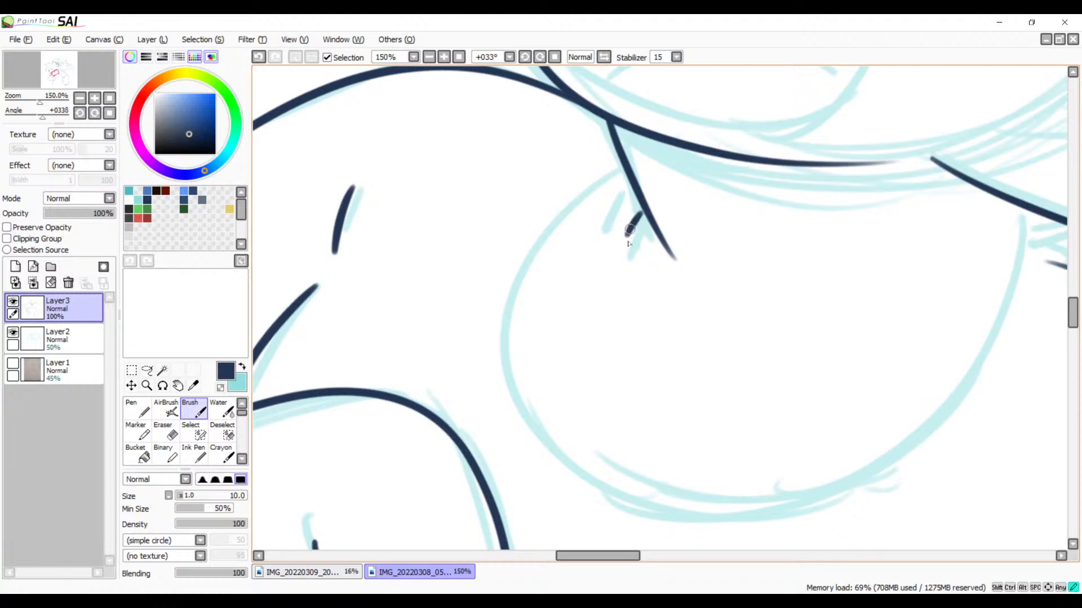
key(ctrl+z)
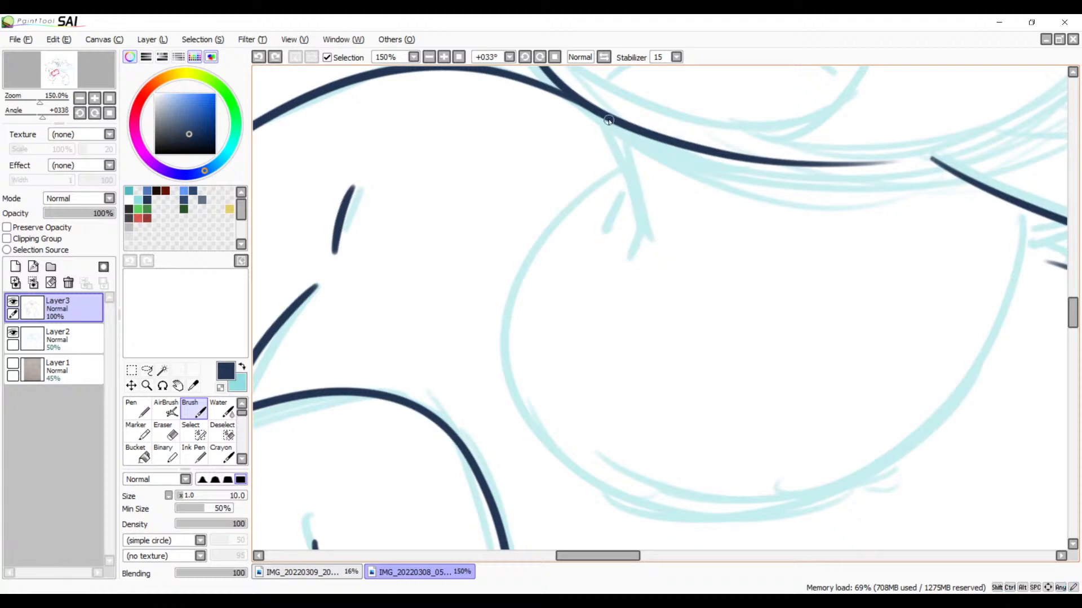
drag(608, 120, 663, 272)
key(ctrl+z)
drag(606, 118, 670, 251)
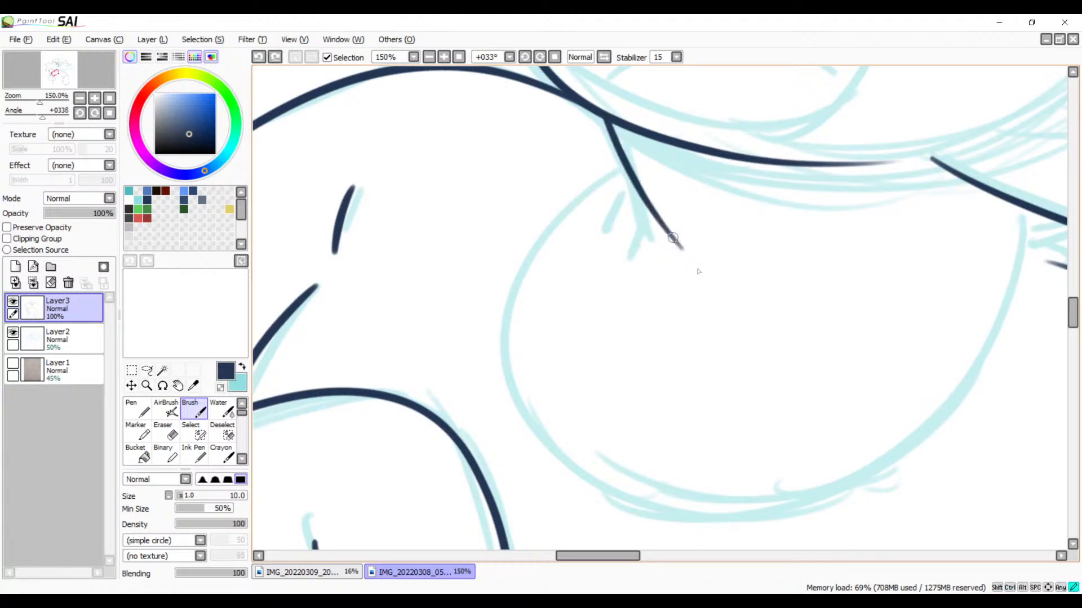
key(ctrl+z)
mouse_move(598, 117)
mouse_down()
mouse_move(655, 243)
mouse_move(622, 239)
mouse_move(622, 252)
mouse_up()
key(ctrl+z)
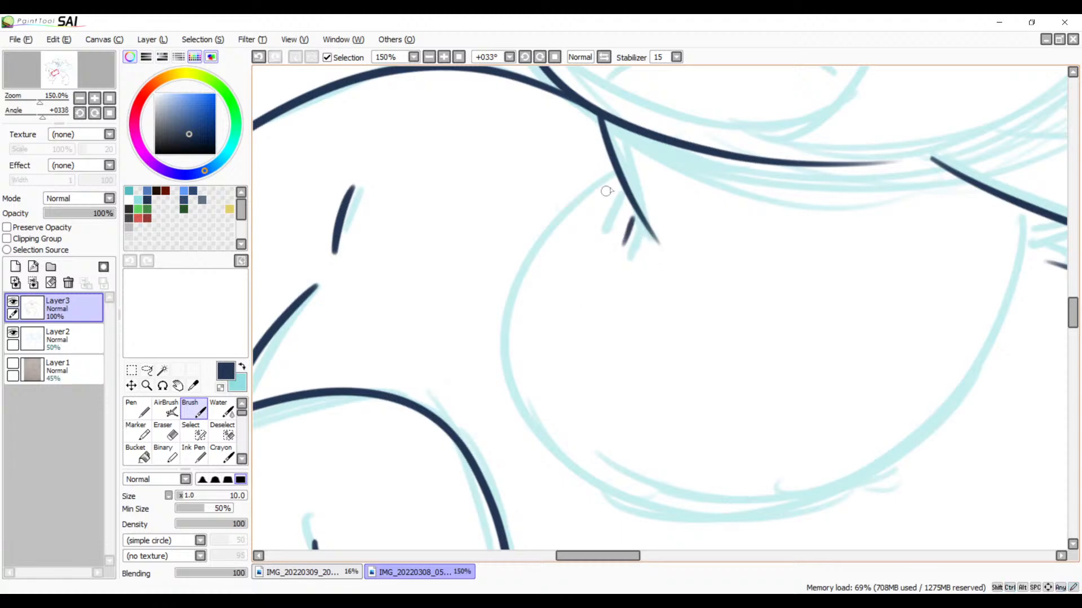
Step: Ink the long bottom curve of the large rounded shape below the face as one sweeping stroke along the sketch
mouse_move(618, 176)
mouse_down()
mouse_move(898, 443)
mouse_move(931, 423)
mouse_up()
key(ctrl+z)
mouse_move(618, 174)
mouse_down()
mouse_move(783, 478)
mouse_move(935, 340)
mouse_up()
key(ctrl+z)
mouse_move(614, 174)
mouse_down()
mouse_move(983, 338)
mouse_move(986, 295)
mouse_up()
key(ctrl+z)
drag(1022, 218, 536, 392)
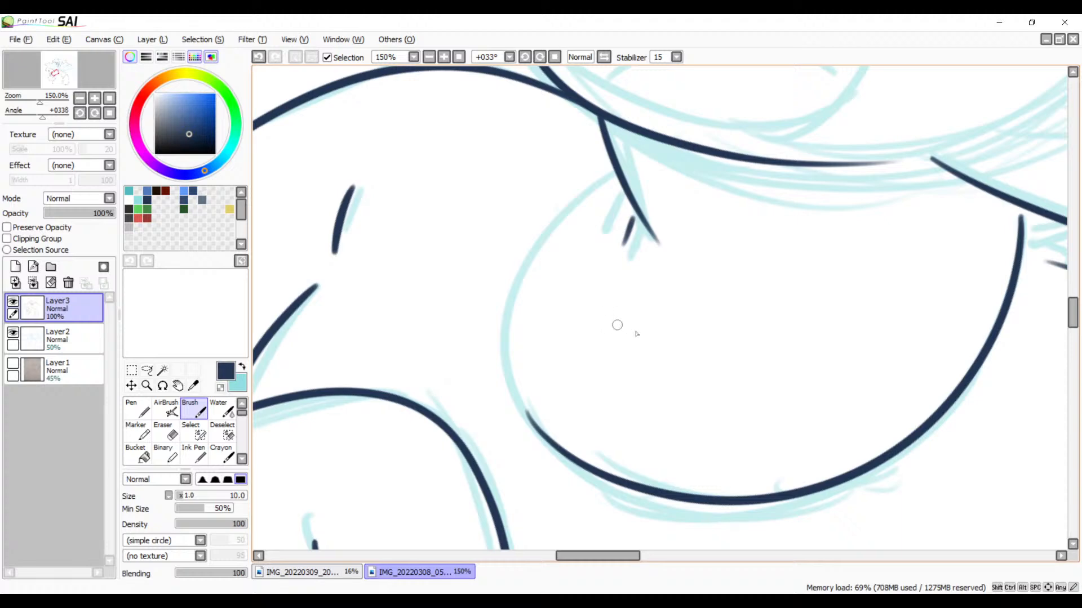
Step: Ink the rounded shape's remaining side from the short slanting line down to its bottom curve, redrawing it until the two strokes join smoothly
mouse_move(635, 344)
mouse_down()
mouse_move(610, 234)
mouse_move(609, 319)
mouse_up()
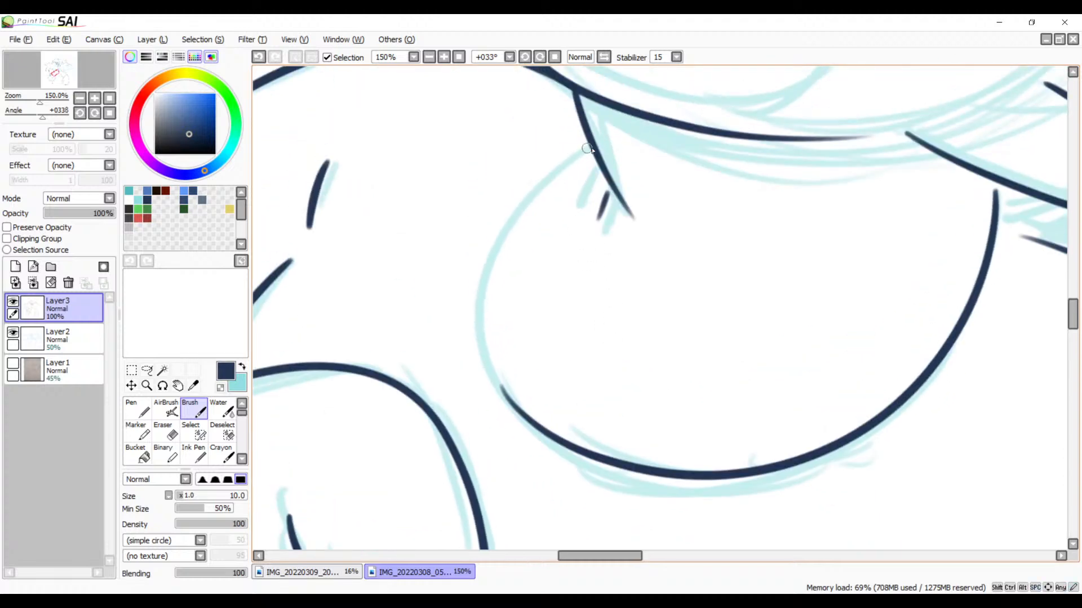
mouse_move(590, 147)
mouse_down()
mouse_move(504, 417)
mouse_move(558, 454)
mouse_up()
key(ctrl+z)
mouse_move(590, 147)
mouse_down()
mouse_move(512, 213)
mouse_move(616, 442)
mouse_up()
key(ctrl+z)
mouse_move(593, 146)
mouse_down()
mouse_move(566, 476)
mouse_move(589, 478)
mouse_up()
key(ctrl+z)
mouse_move(590, 147)
mouse_down()
mouse_move(496, 387)
mouse_move(597, 473)
mouse_up()
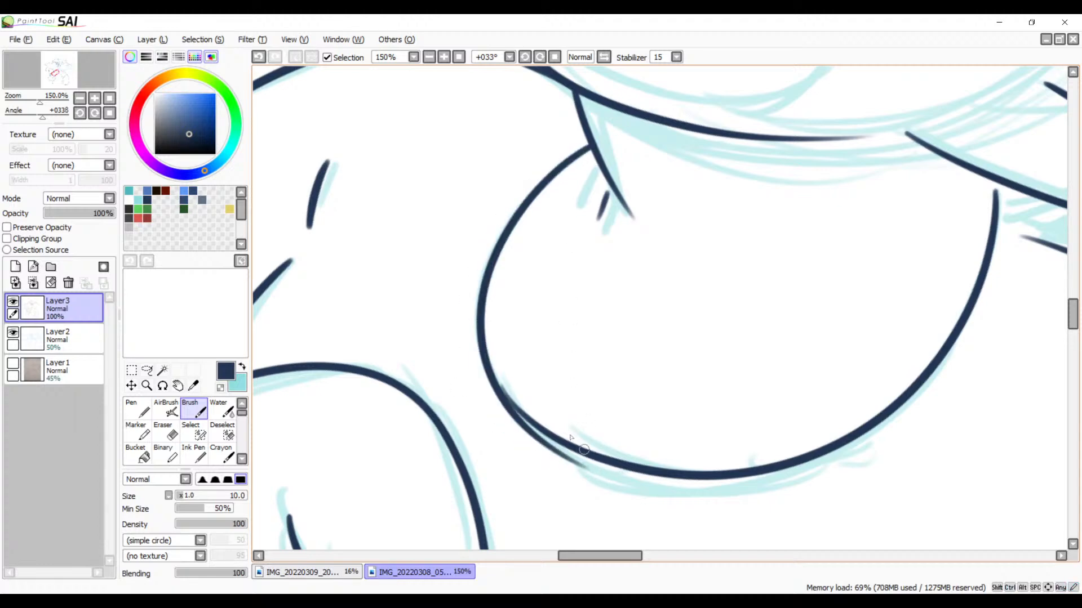
key(ctrl+z)
mouse_move(590, 147)
mouse_down()
mouse_move(488, 258)
mouse_move(597, 467)
mouse_up()
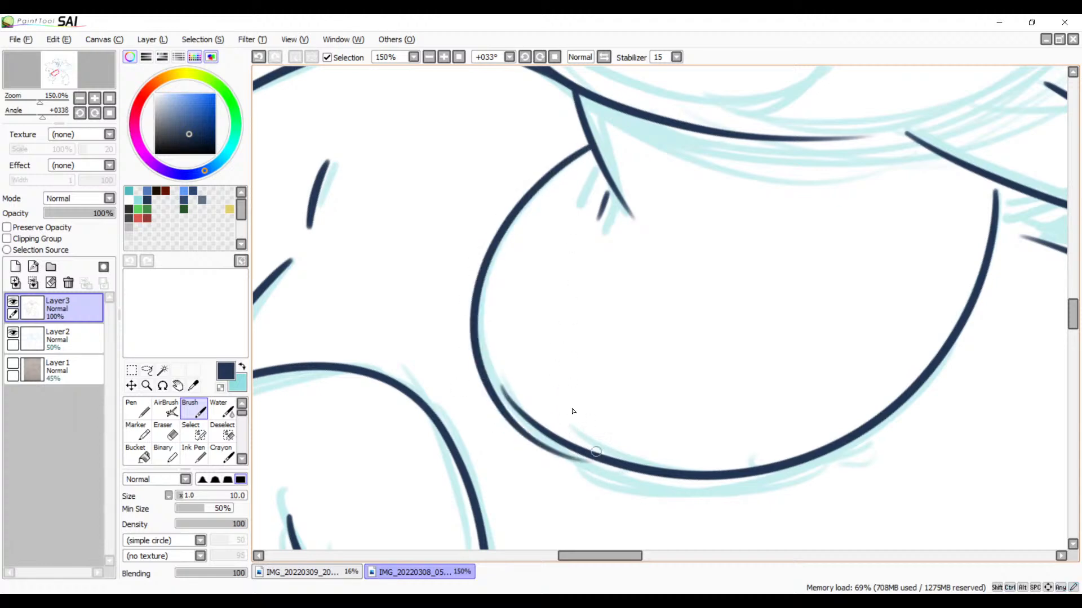
key(ctrl+z)
drag(586, 149, 620, 477)
key(ctrl+z)
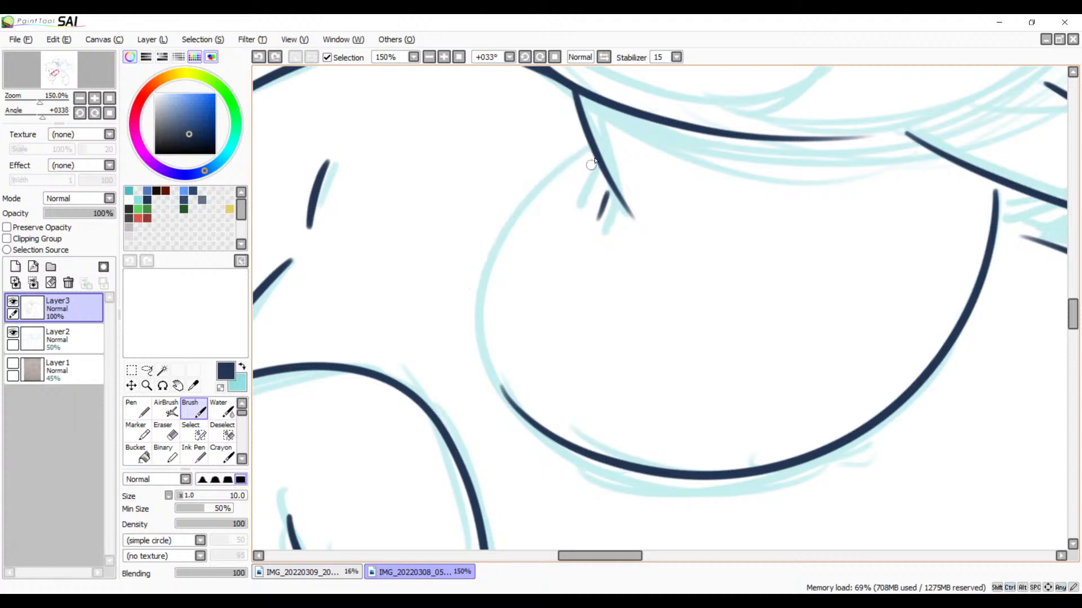
mouse_move(590, 144)
mouse_down()
mouse_move(583, 468)
mouse_move(603, 479)
mouse_up()
key(ctrl+z)
drag(591, 146, 609, 426)
key(ctrl+z)
click(443, 57)
drag(595, 141, 669, 213)
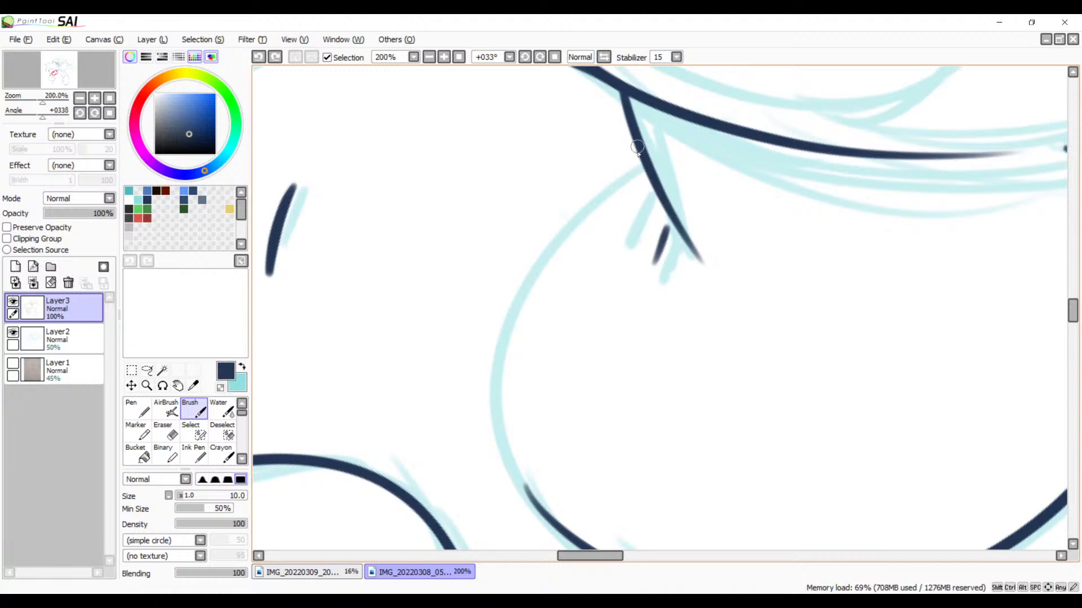
drag(648, 167, 532, 484)
key(ctrl+z)
mouse_move(636, 172)
mouse_down()
mouse_move(503, 405)
mouse_move(616, 503)
mouse_up()
key(ctrl+z)
mouse_move(648, 167)
mouse_down()
mouse_move(528, 510)
mouse_move(636, 544)
mouse_up()
key(ctrl+z)
mouse_move(644, 168)
mouse_down()
mouse_move(627, 179)
mouse_move(524, 549)
mouse_up()
key(ctrl+z)
key(ctrl+z)
mouse_move(639, 166)
mouse_down()
mouse_move(501, 417)
mouse_move(614, 544)
mouse_up()
key(ctrl+z)
drag(648, 162, 636, 526)
key(ctrl+z)
mouse_move(642, 170)
mouse_down()
mouse_move(515, 486)
mouse_move(594, 502)
mouse_up()
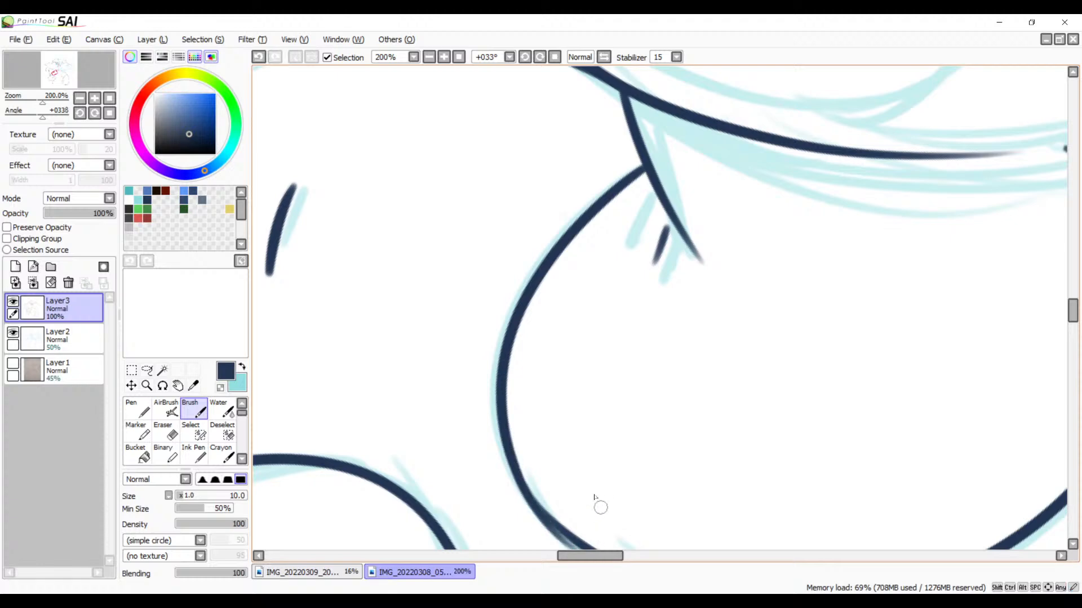
Step: Blend the junction of the rounded shape's side and bottom curves with a Brush stroke over the overlap at 500% zoom, redrawing as needed
drag(673, 454, 626, 271)
click(446, 56)
click(446, 56)
click(446, 56)
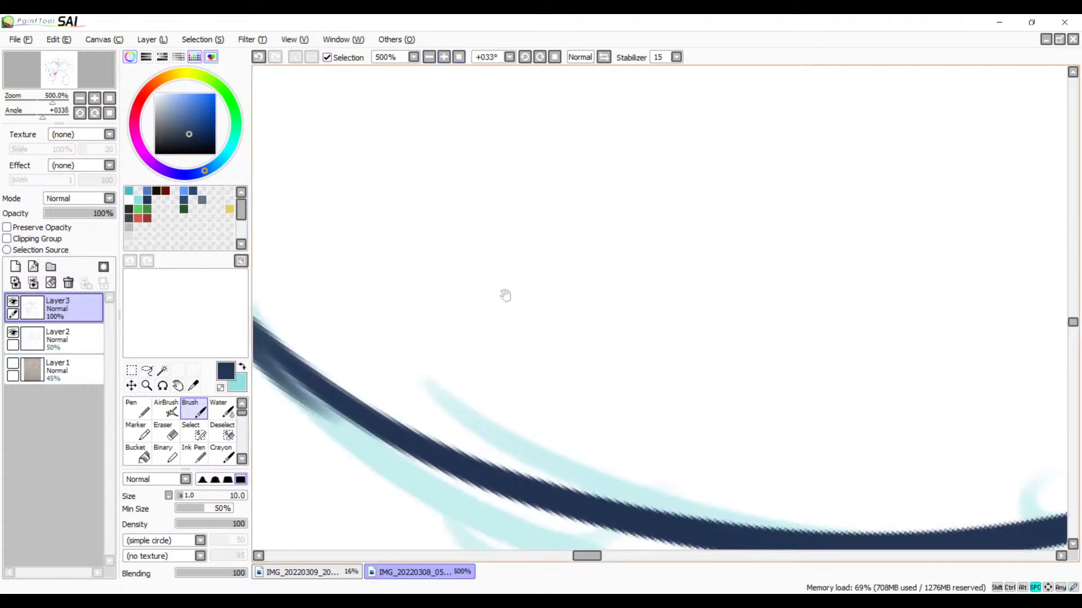
drag(505, 295, 760, 279)
mouse_move(431, 211)
mouse_down()
mouse_move(555, 357)
mouse_move(697, 446)
mouse_up()
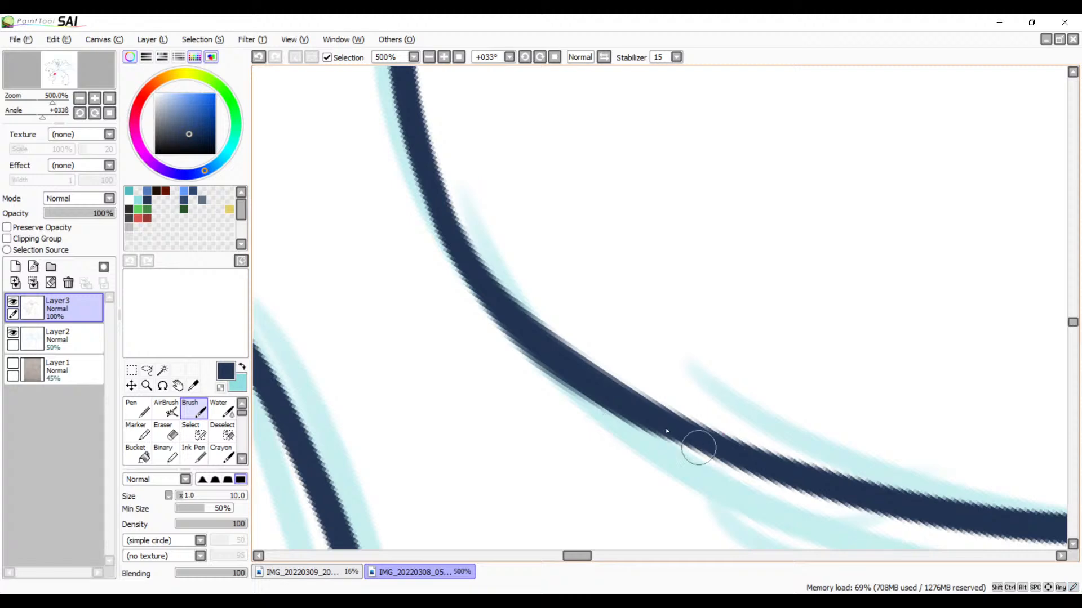
key(ctrl+z)
drag(449, 209, 695, 440)
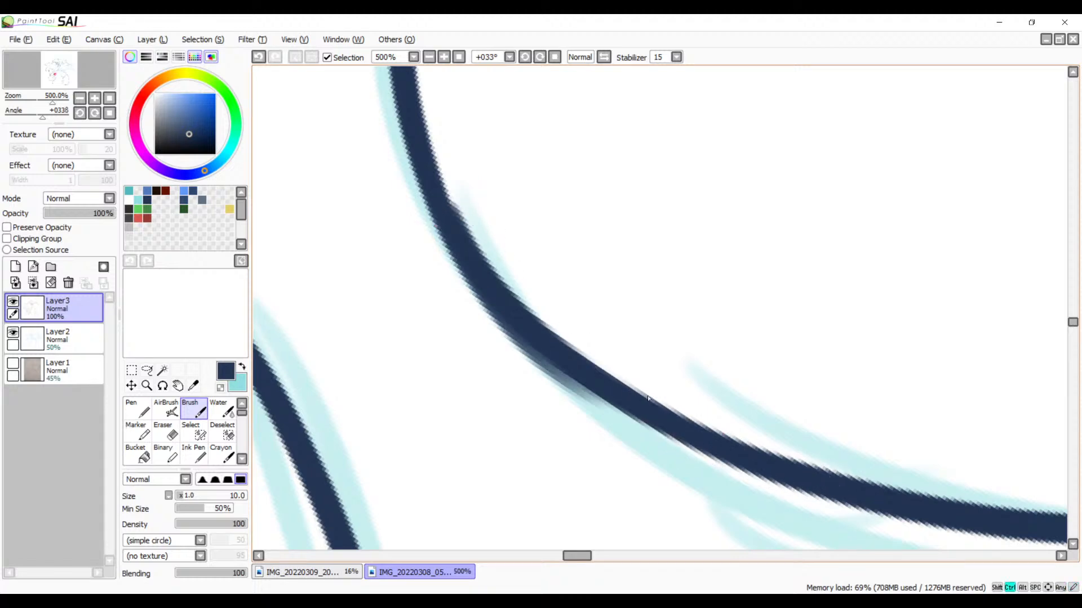
key(ctrl+z)
mouse_move(426, 174)
mouse_down()
mouse_move(459, 235)
mouse_move(724, 410)
mouse_up()
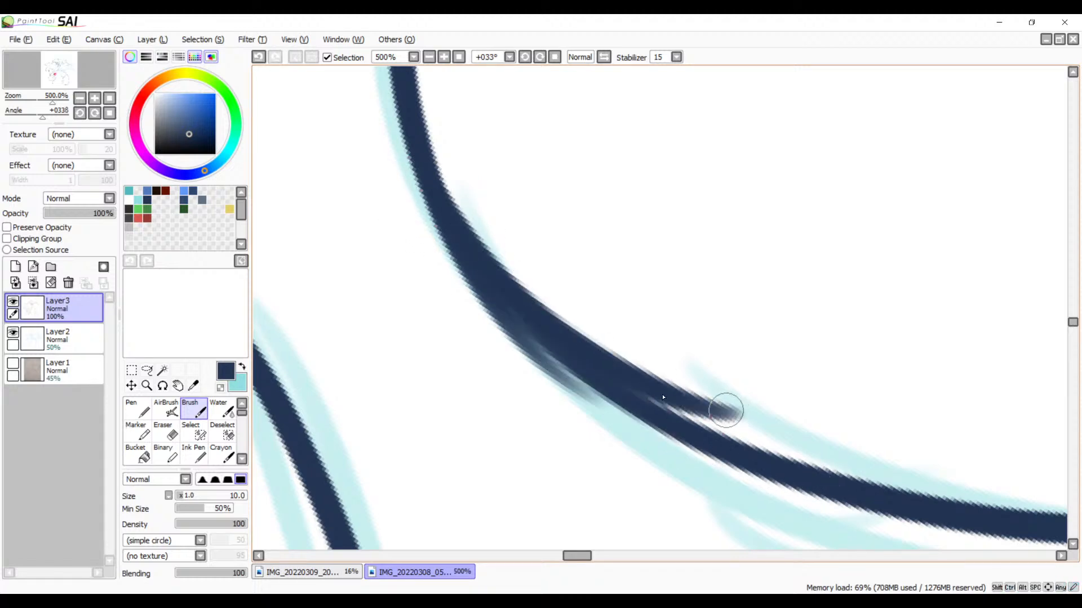
key(ctrl+z)
drag(434, 188, 804, 452)
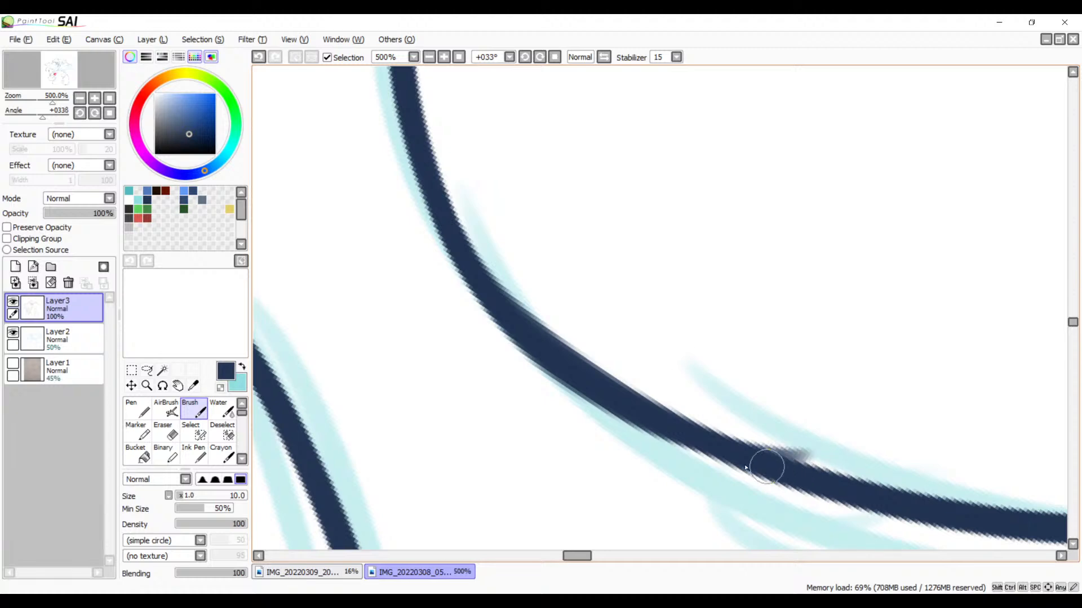
key(ctrl+z)
drag(448, 220, 845, 459)
key(ctrl+z)
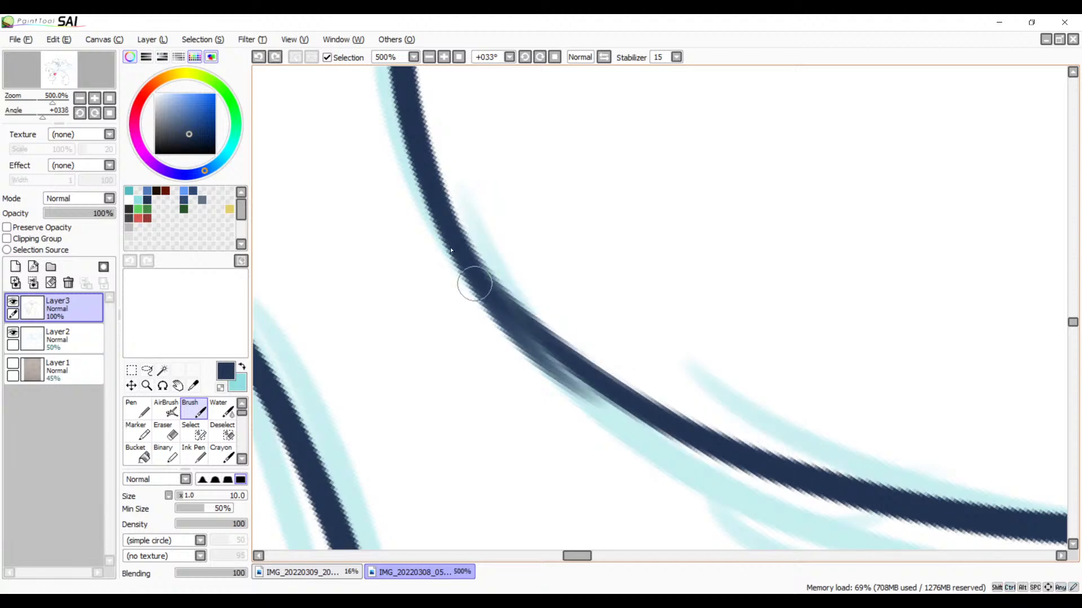
drag(446, 226, 802, 455)
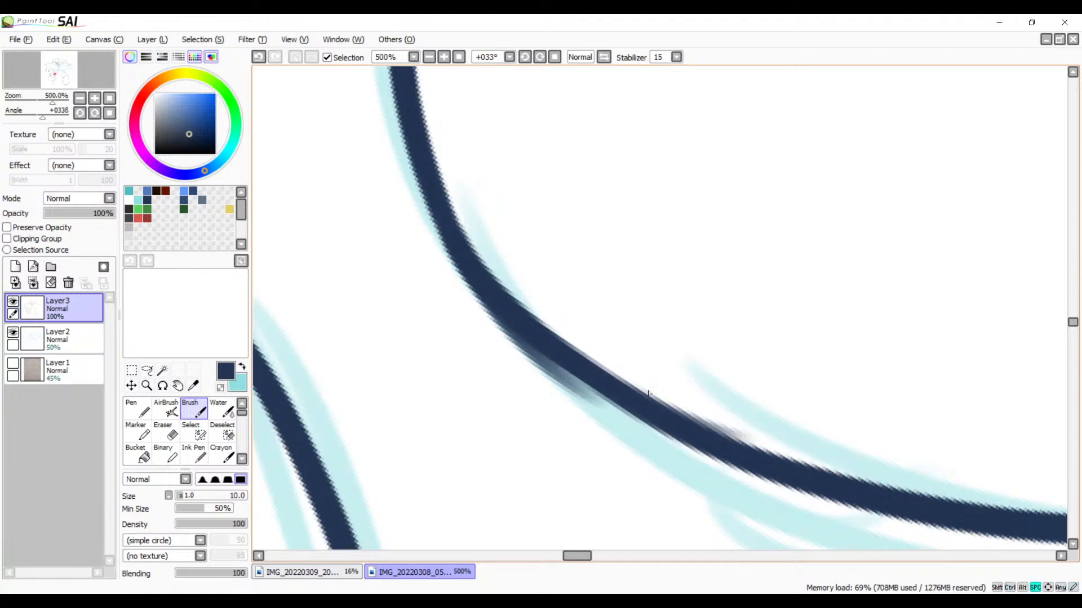
Step: Erase the stray faded edges on both sides of the thickened junction so the rounded shape's outline has an even width
drag(696, 425, 620, 374)
key(e)
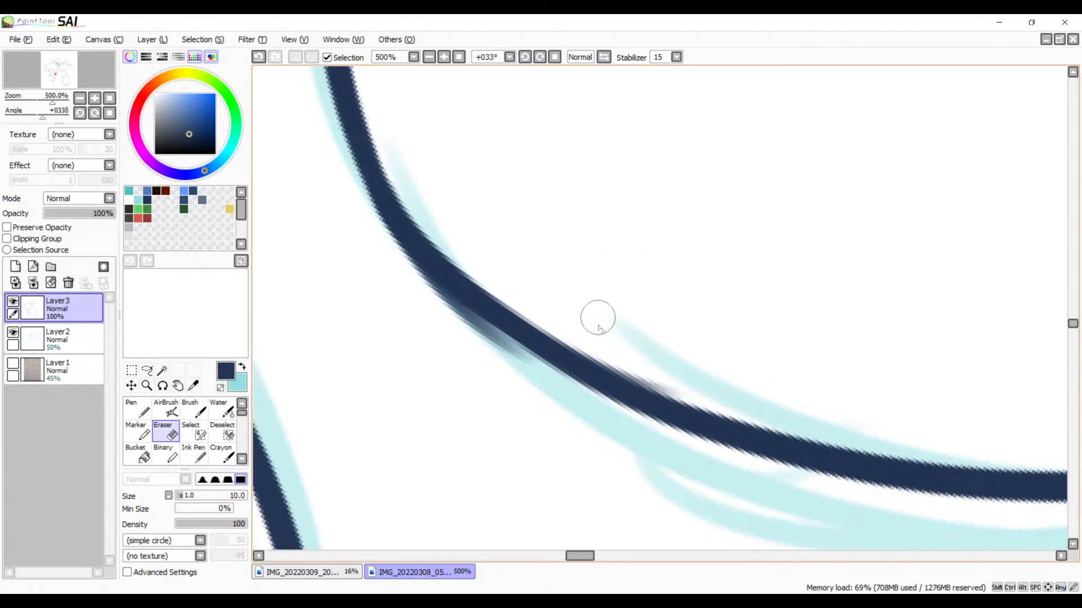
drag(586, 340, 762, 394)
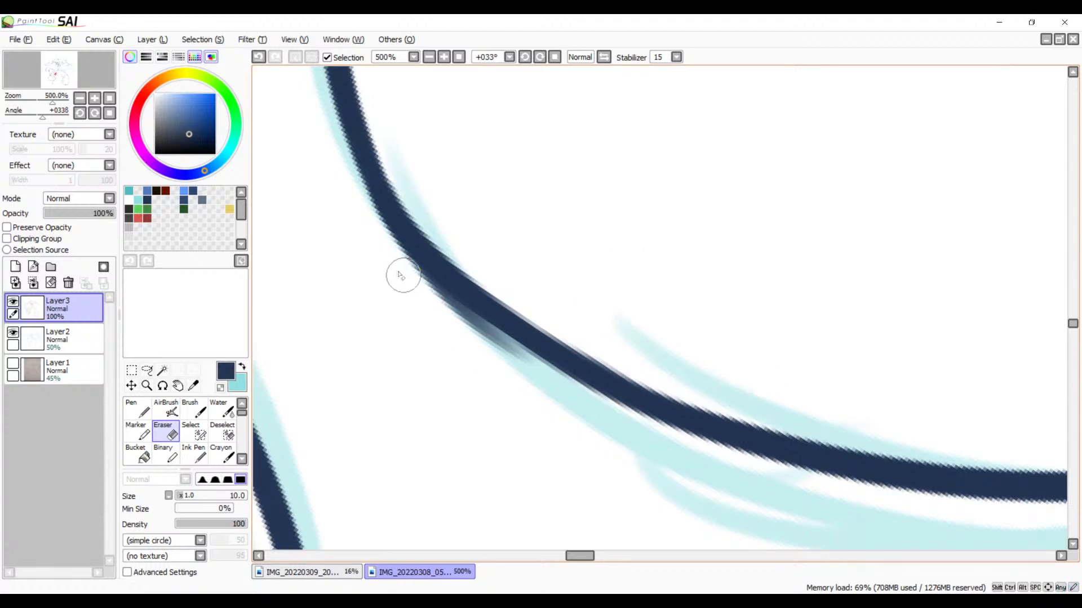
drag(399, 271, 572, 391)
key(ctrl+z)
drag(398, 262, 572, 398)
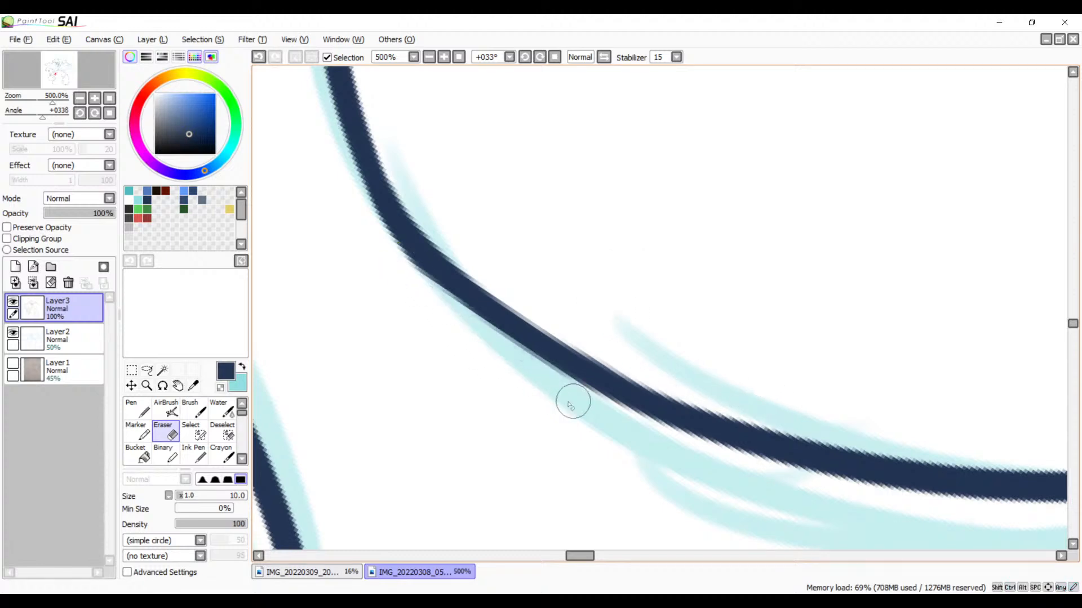
key(ctrl+z)
mouse_move(410, 270)
mouse_down()
mouse_move(584, 414)
mouse_move(533, 456)
mouse_move(567, 512)
mouse_move(605, 299)
mouse_move(493, 353)
mouse_move(606, 367)
mouse_move(543, 417)
mouse_move(659, 422)
mouse_move(575, 360)
mouse_move(715, 474)
mouse_move(837, 391)
mouse_up()
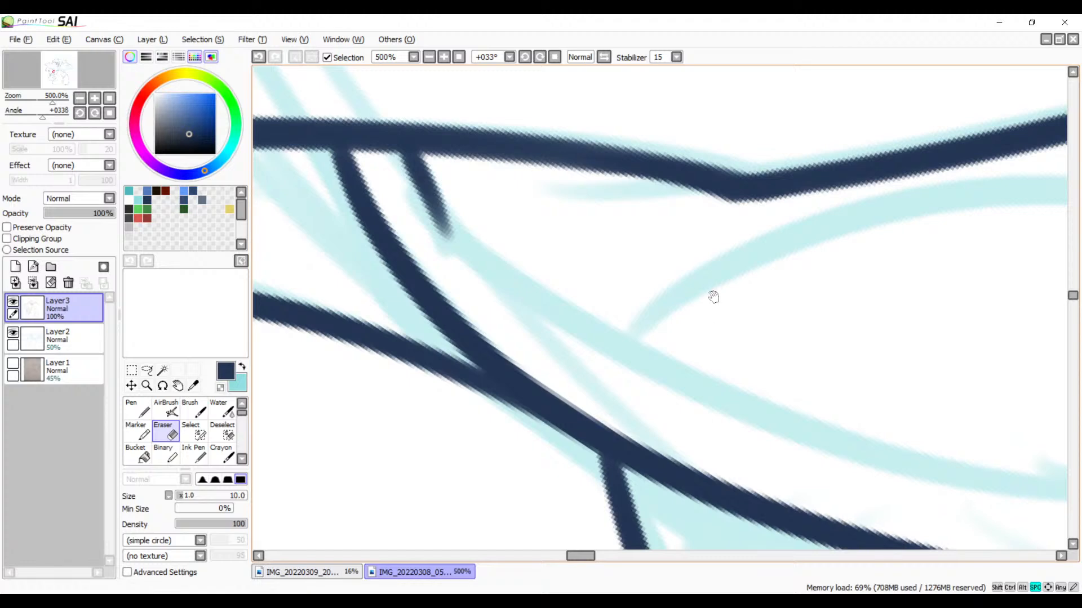
Step: Try to ink the open mouth's lower curve with the Brush, starting from the raised mouth corner
drag(713, 314, 586, 335)
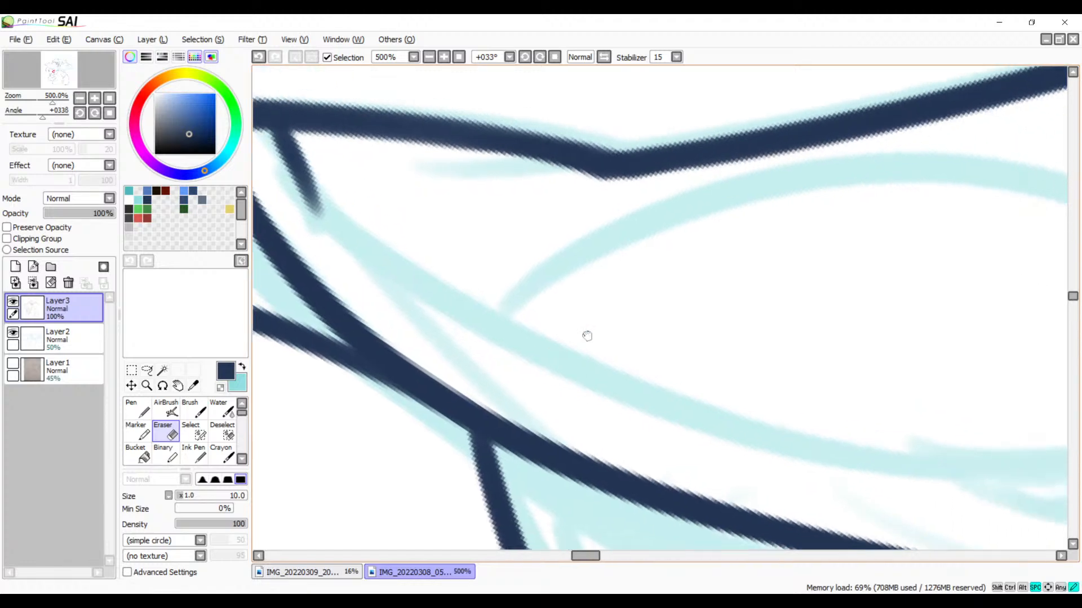
click(429, 57)
click(429, 58)
click(429, 58)
click(430, 58)
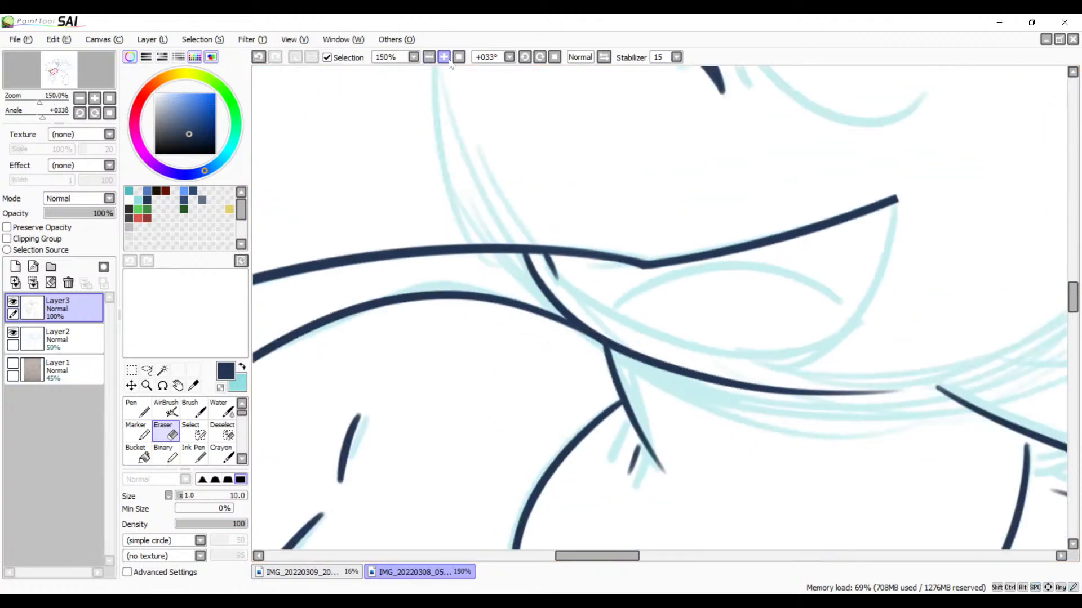
drag(493, 179, 438, 285)
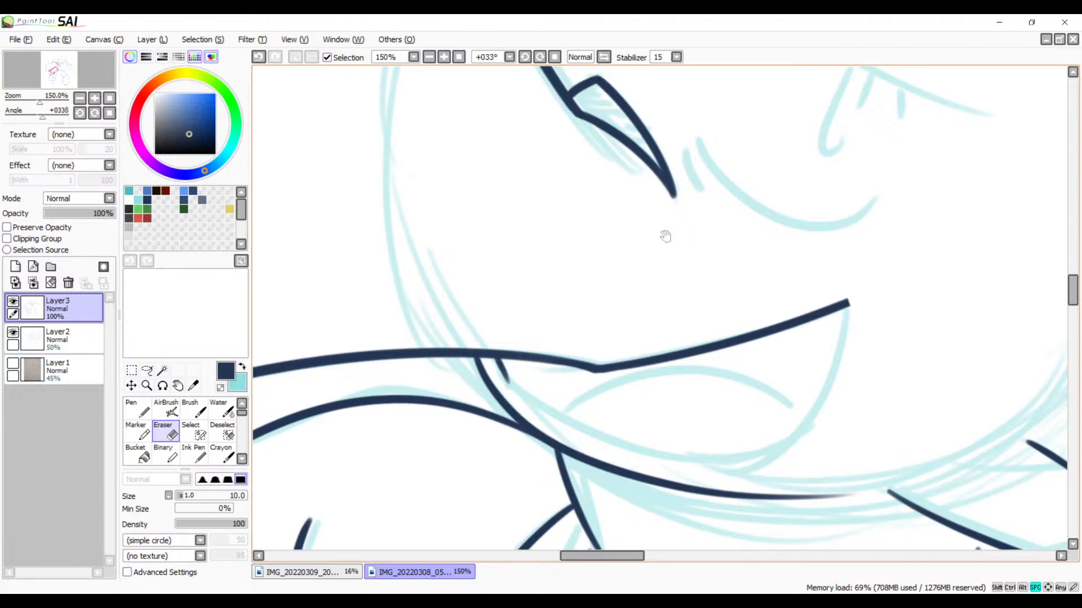
drag(693, 259, 607, 259)
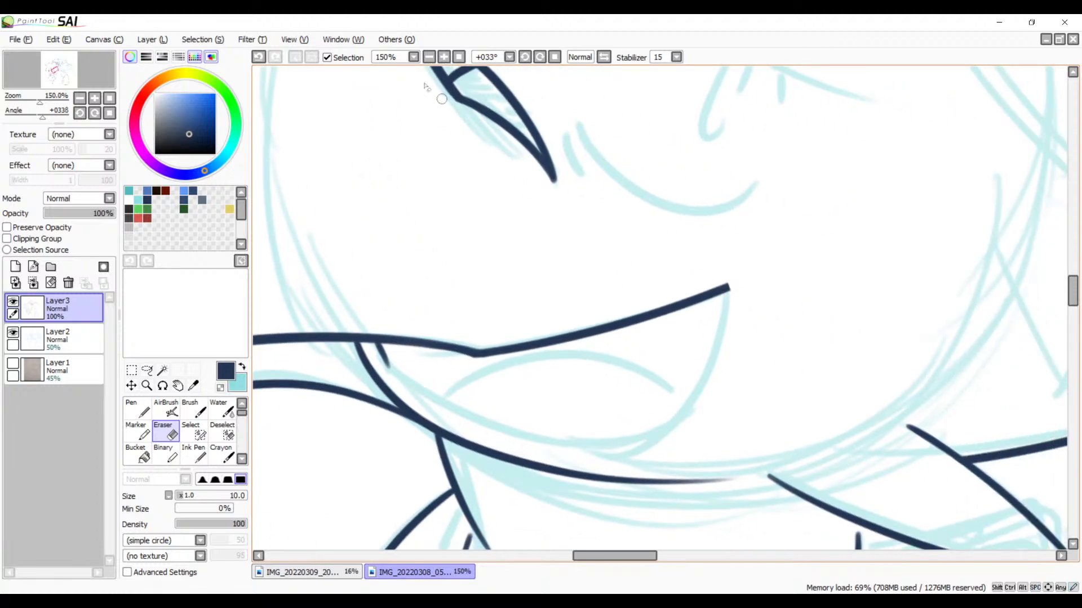
click(445, 56)
click(445, 57)
drag(673, 261, 710, 171)
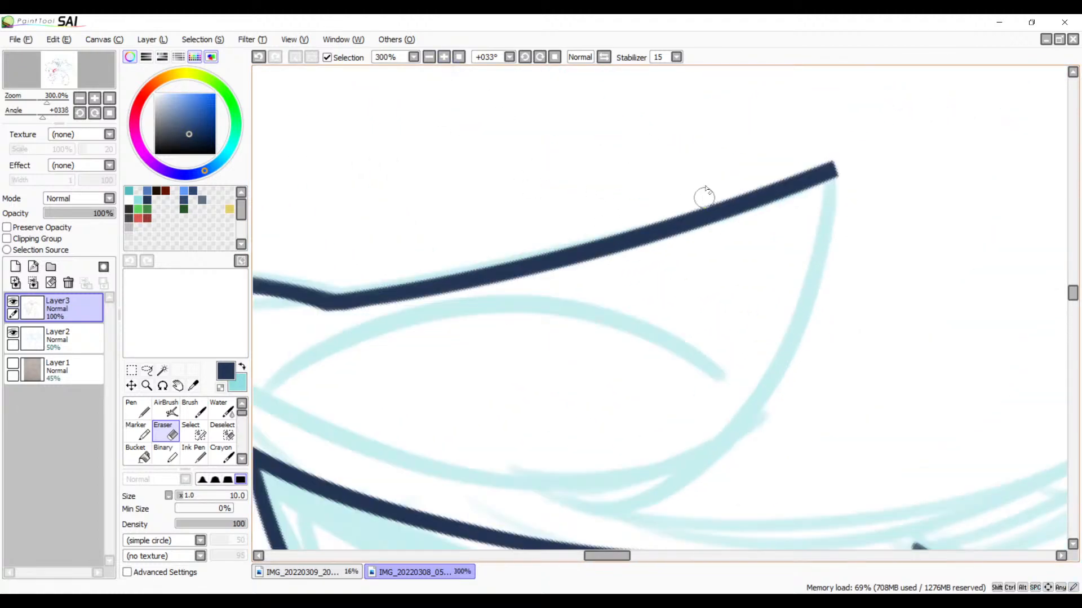
key(b)
mouse_move(833, 174)
mouse_down()
mouse_move(726, 426)
mouse_move(597, 487)
mouse_up()
key(ctrl+z)
drag(826, 170, 483, 466)
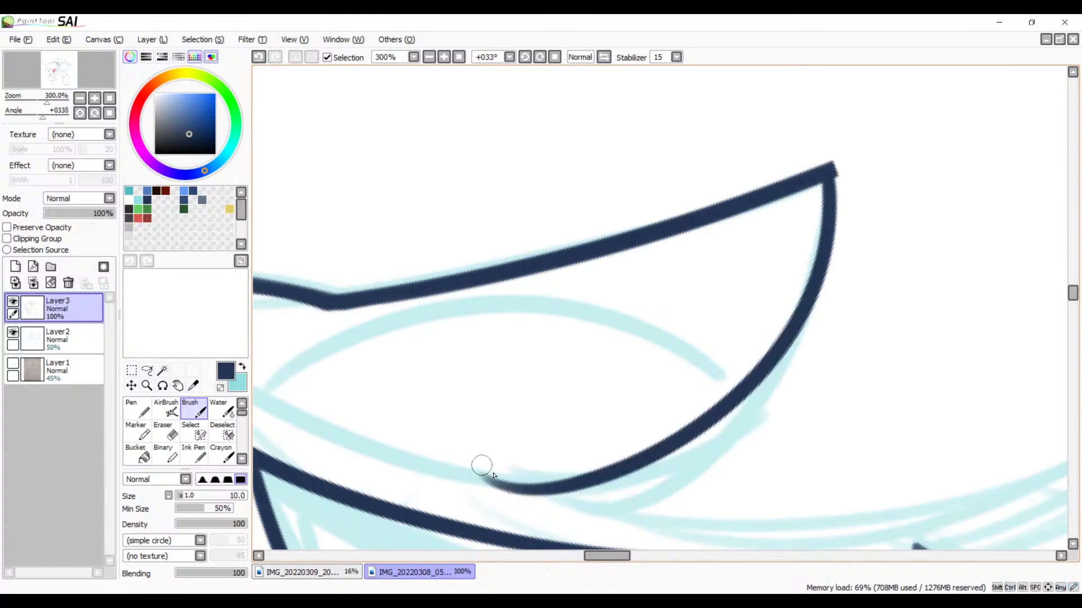
key(ctrl+z)
Step: Rotate the canvas to -168° and ink the open mouth's lower curve from the short inner line toward the raised corner, redrawing as needed
click(540, 59)
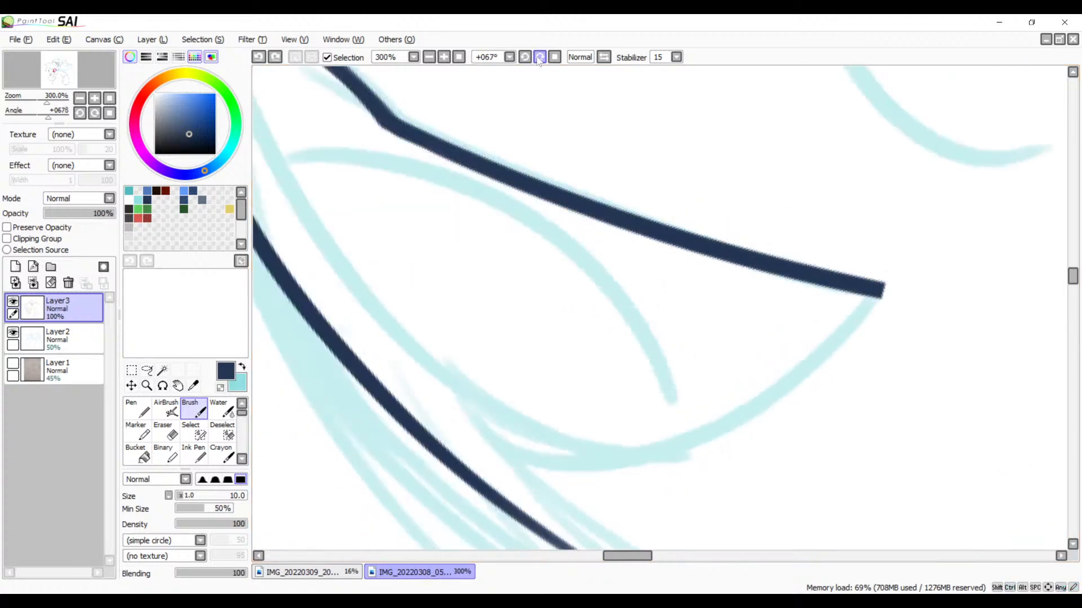
click(540, 58)
click(543, 59)
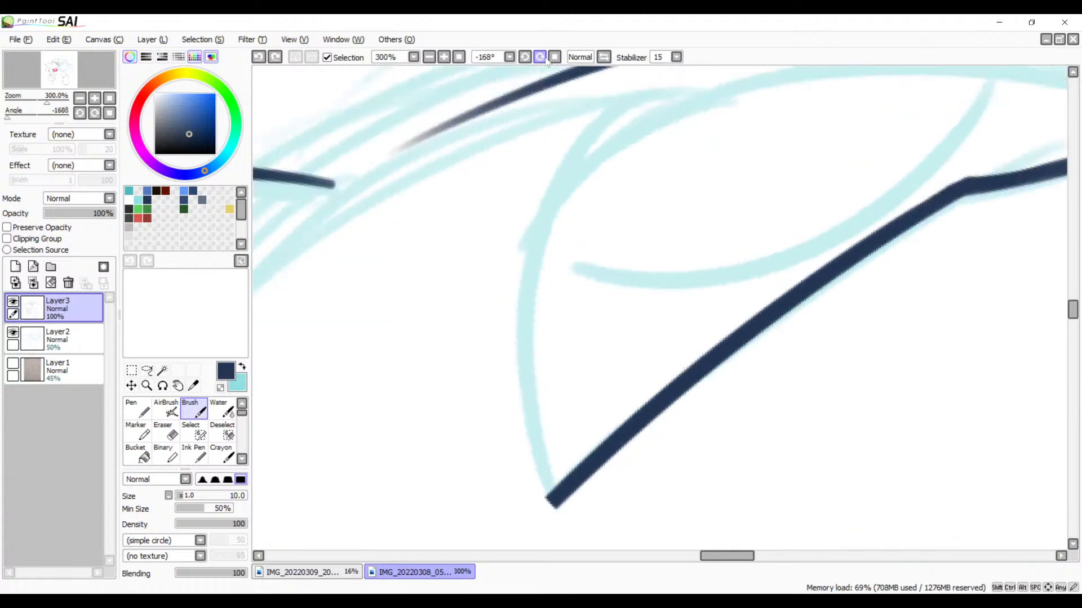
click(429, 56)
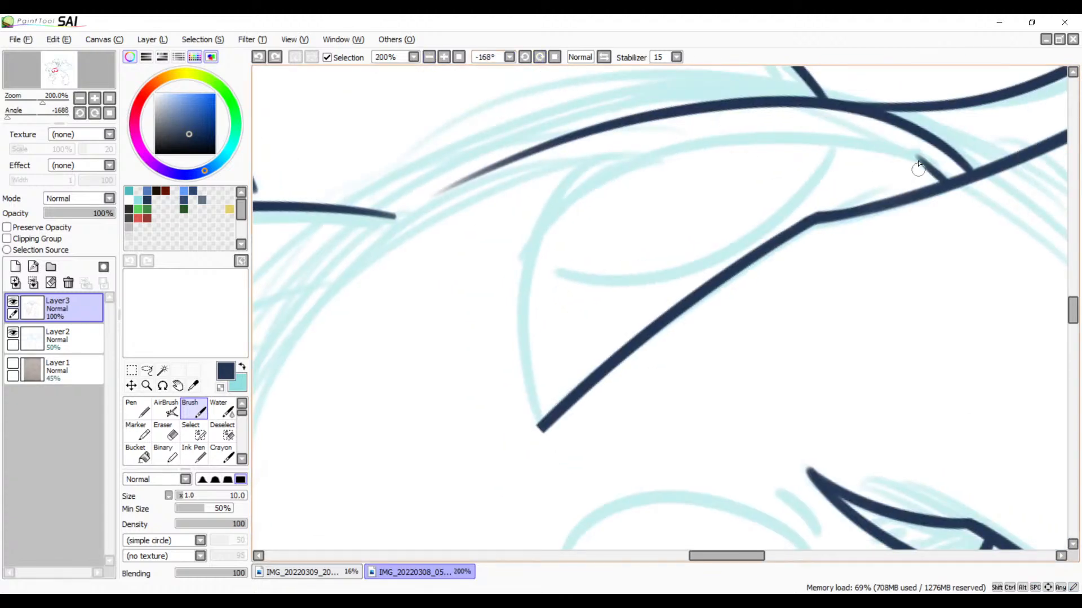
mouse_move(918, 162)
mouse_down()
mouse_move(611, 192)
mouse_move(544, 310)
mouse_up()
key(ctrl+z)
drag(926, 162, 544, 422)
key(ctrl+z)
mouse_move(927, 160)
mouse_down()
mouse_move(805, 128)
mouse_move(538, 360)
mouse_move(544, 381)
mouse_up()
key(ctrl+z)
mouse_move(925, 158)
mouse_down()
mouse_move(555, 199)
mouse_move(544, 419)
mouse_up()
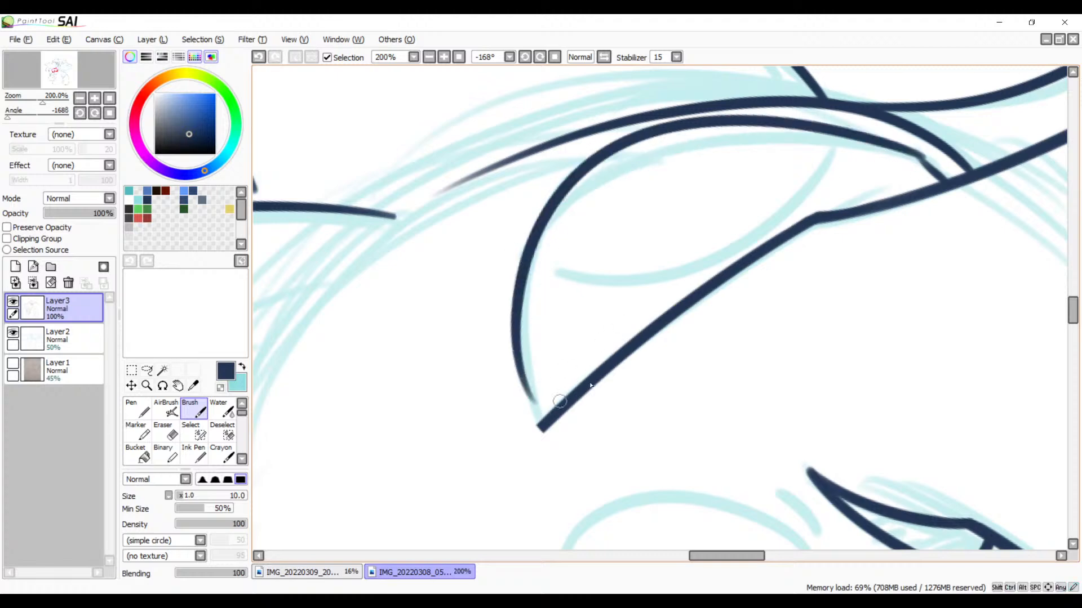
Step: Redraw the open mouth's lower curve with the Brush, from the short inner line to just below the raised mouth corner
key(ctrl+z)
mouse_move(917, 160)
mouse_down()
mouse_move(727, 131)
mouse_move(537, 419)
mouse_up()
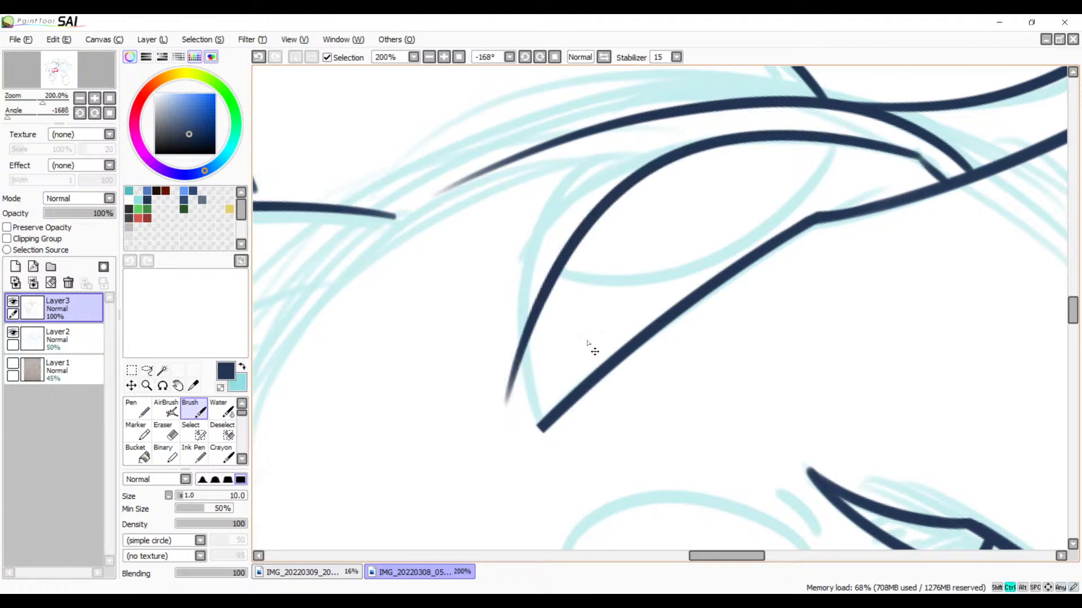
key(ctrl+z)
mouse_move(915, 156)
mouse_down()
mouse_move(669, 130)
mouse_move(529, 409)
mouse_move(542, 428)
mouse_up()
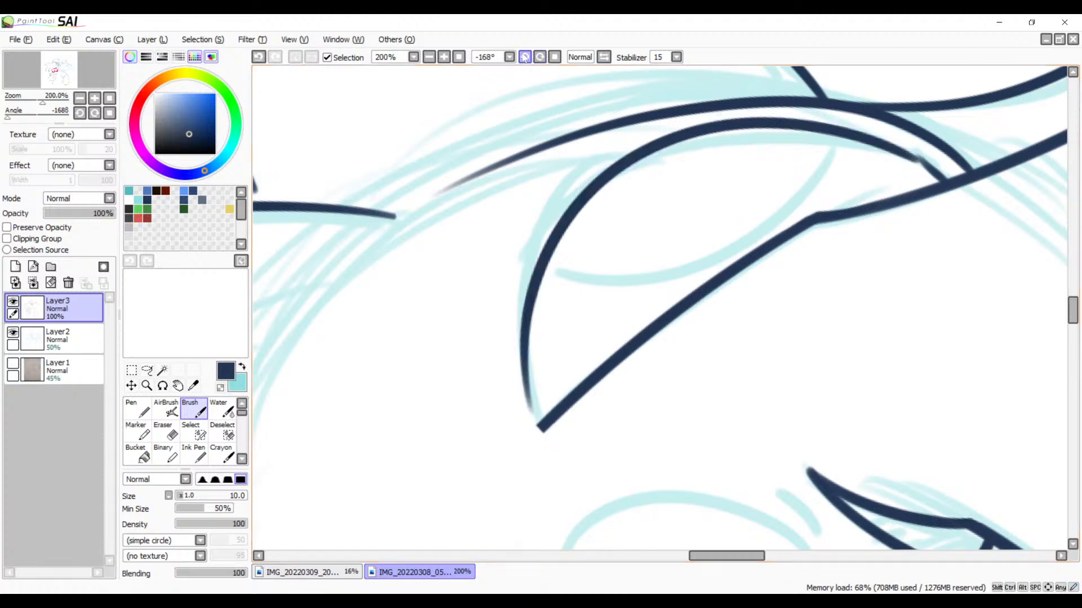
Step: Close the gap between the raised mouth corner's tip and the faded end of the lower curve with a Brush stroke, redrawing as needed
click(554, 58)
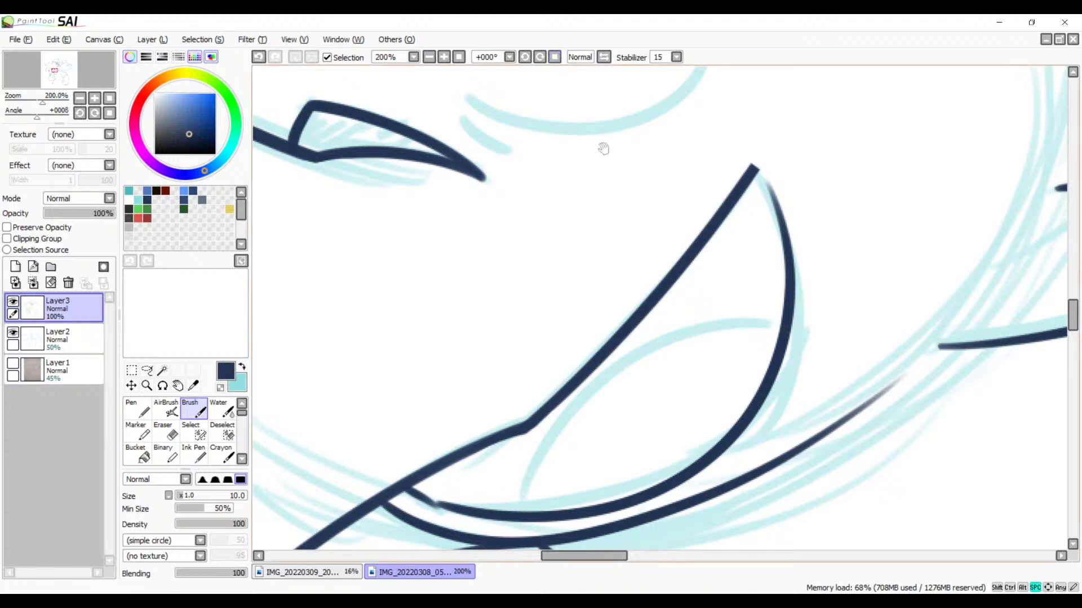
mouse_move(602, 148)
mouse_down()
mouse_move(828, 212)
mouse_move(823, 224)
mouse_move(596, 296)
mouse_up()
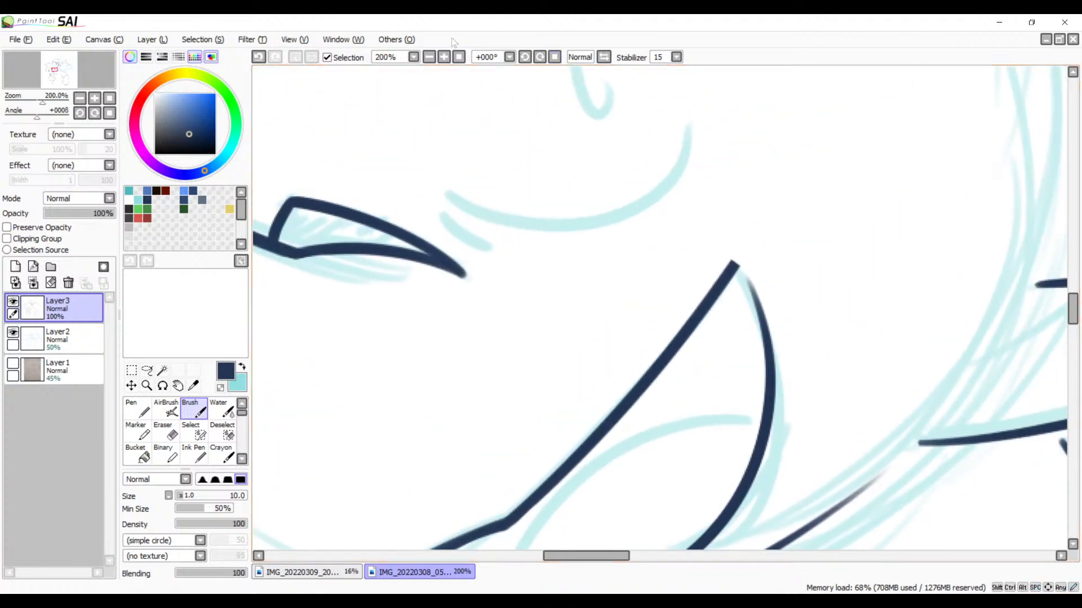
click(445, 59)
click(445, 59)
click(445, 59)
click(445, 59)
drag(743, 198, 430, 160)
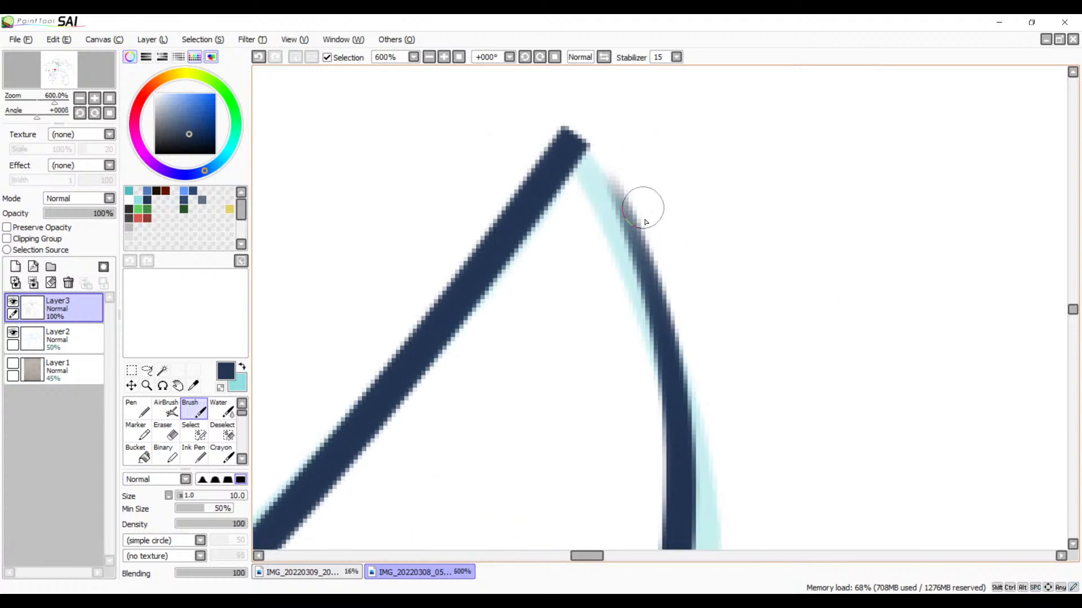
drag(569, 133, 652, 369)
key(ctrl+z)
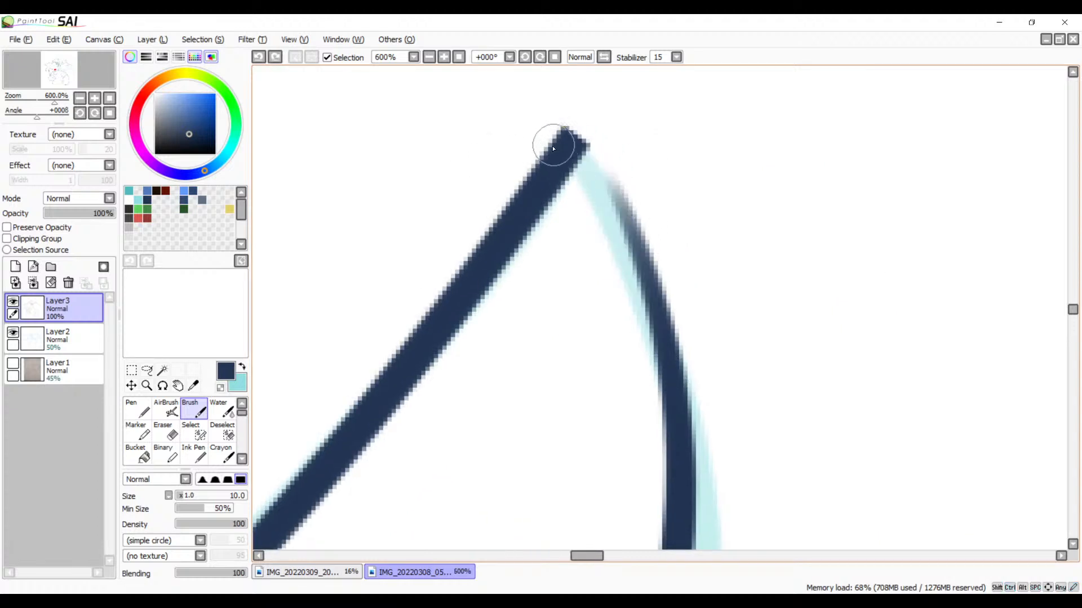
drag(569, 137, 667, 398)
key(ctrl+z)
mouse_move(568, 135)
mouse_down()
mouse_move(599, 168)
mouse_move(687, 403)
mouse_up()
key(ctrl+z)
mouse_move(571, 135)
mouse_down()
mouse_move(646, 372)
mouse_move(647, 430)
mouse_up()
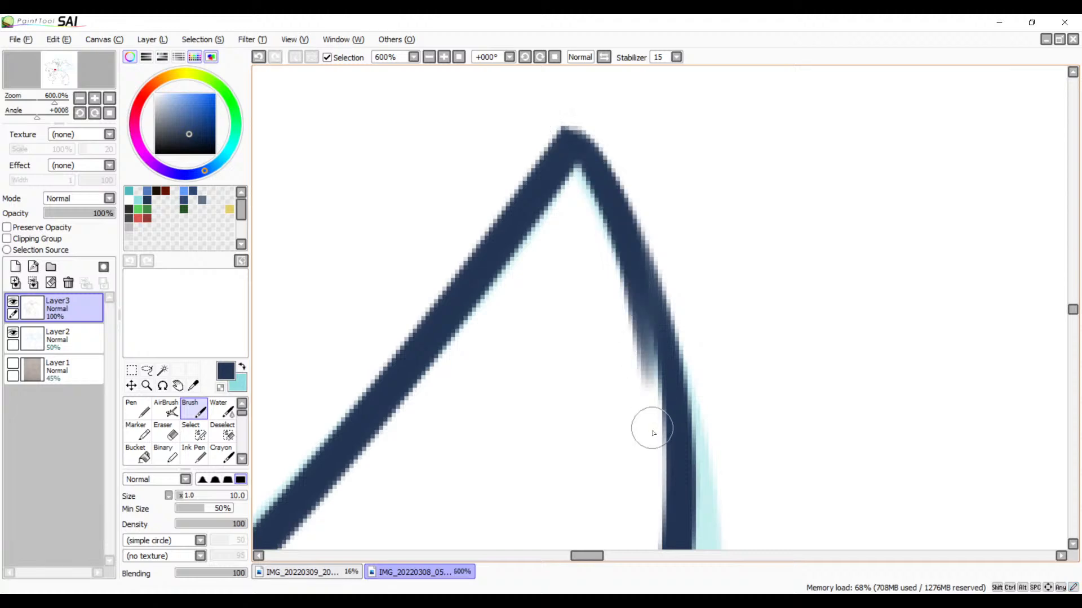
key(ctrl+z)
mouse_move(569, 144)
mouse_down()
mouse_move(653, 321)
mouse_move(653, 398)
mouse_up()
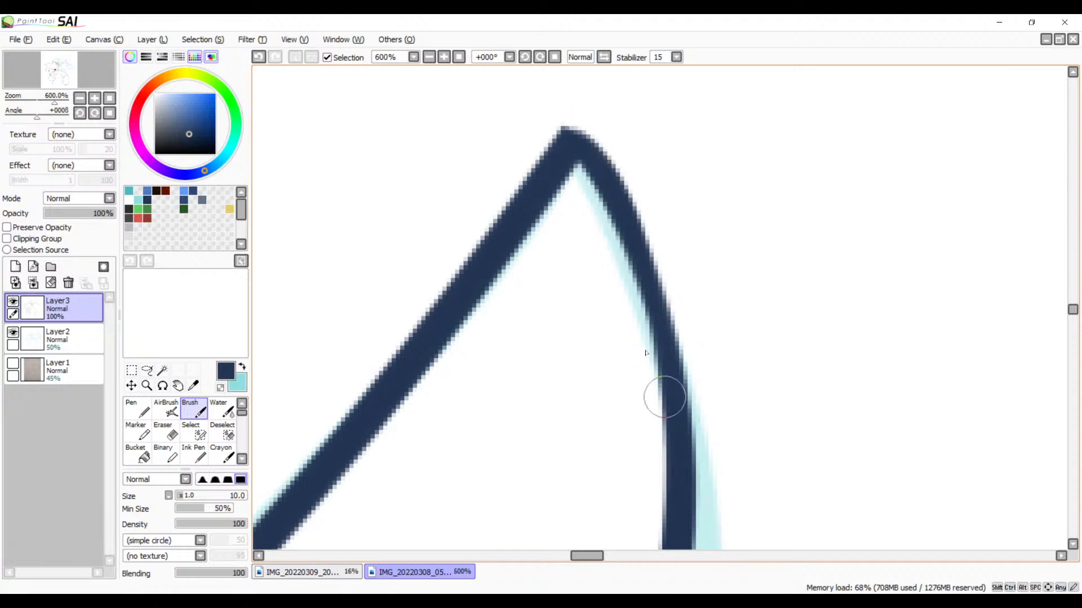
key(ctrl+z)
drag(567, 133, 676, 483)
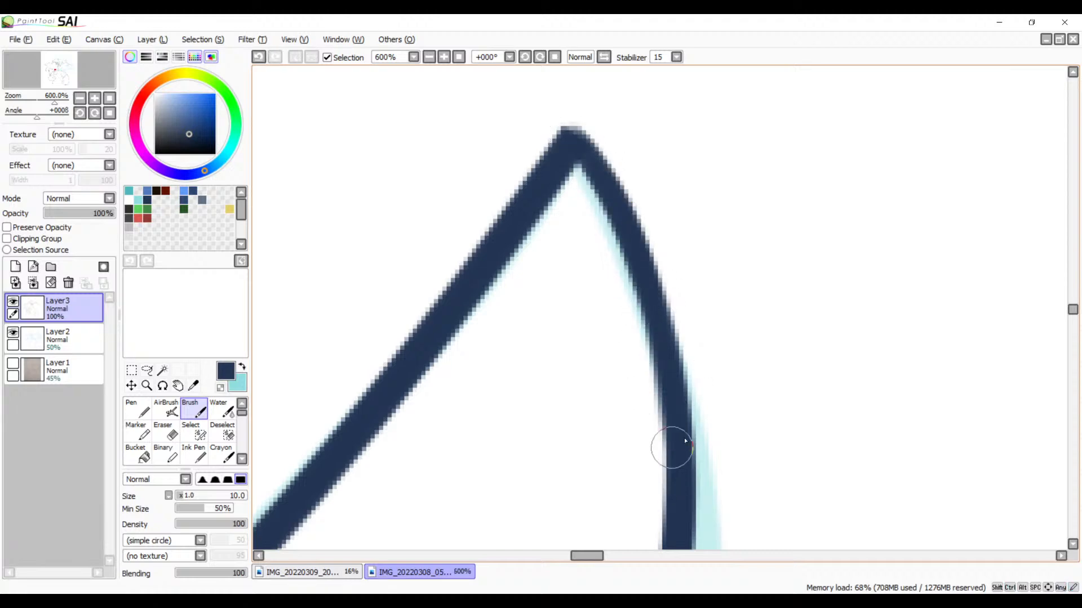
Step: Blend the junction of the short inner line and the open mouth's lower curve with a Brush stroke over the overlap
drag(645, 427, 833, 218)
drag(666, 458, 811, 196)
drag(719, 437, 973, 184)
mouse_move(515, 447)
mouse_down()
mouse_move(674, 342)
mouse_move(819, 315)
mouse_up()
drag(743, 326, 772, 316)
drag(475, 260, 622, 317)
Step: Erase the uneven lower edge of the junction between the short inner line and the mouth's lower curve
key(e)
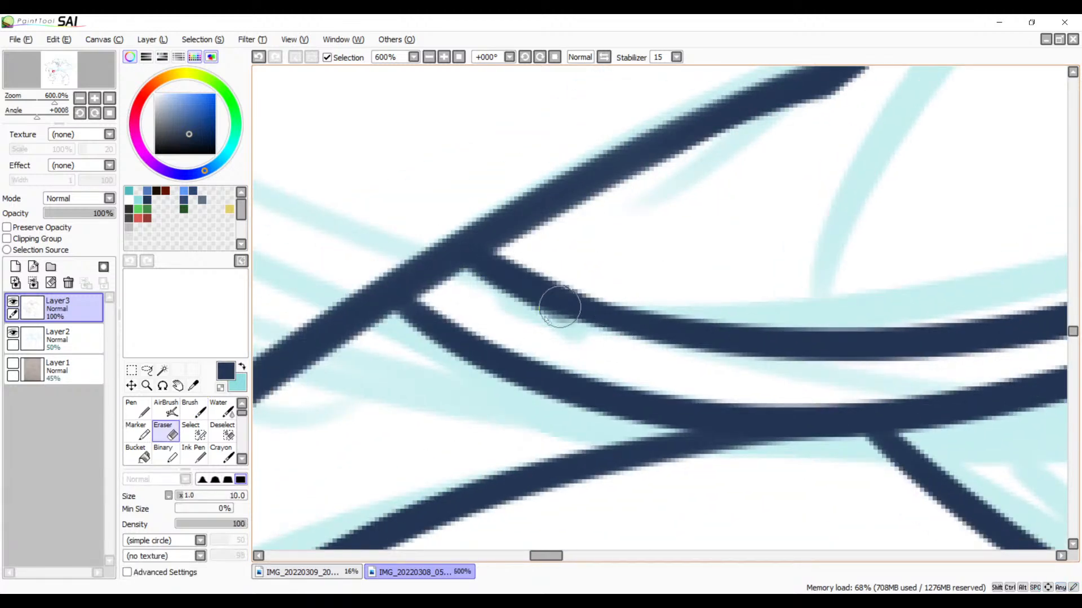
drag(497, 302, 617, 341)
key(space)
mouse_move(655, 276)
mouse_down()
mouse_move(538, 335)
mouse_move(618, 283)
mouse_move(553, 288)
mouse_move(690, 222)
mouse_up()
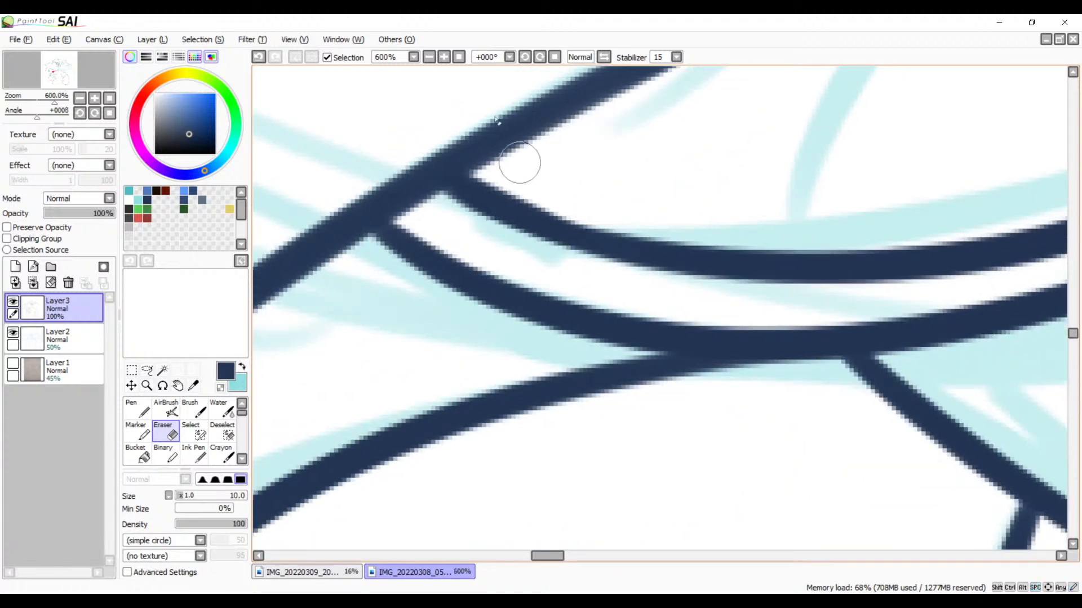
Step: Ink the tongue's arched upper outline inside the open mouth with the Brush, following the sketch and redrawing as needed
click(429, 56)
click(429, 56)
click(430, 57)
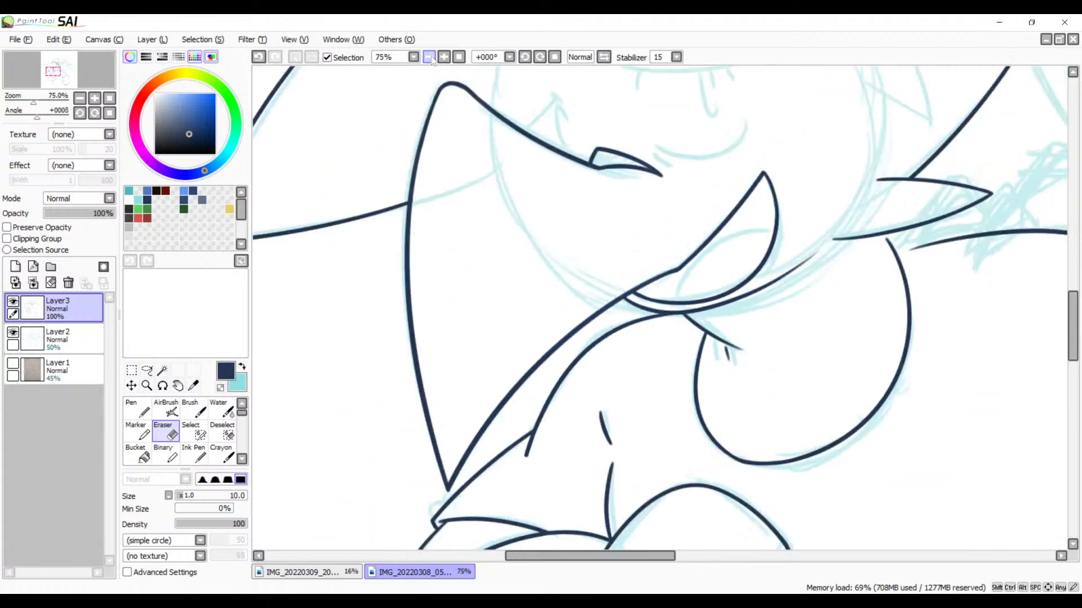
click(429, 57)
mouse_move(630, 324)
mouse_down()
mouse_move(612, 283)
mouse_move(625, 279)
mouse_move(612, 287)
mouse_up()
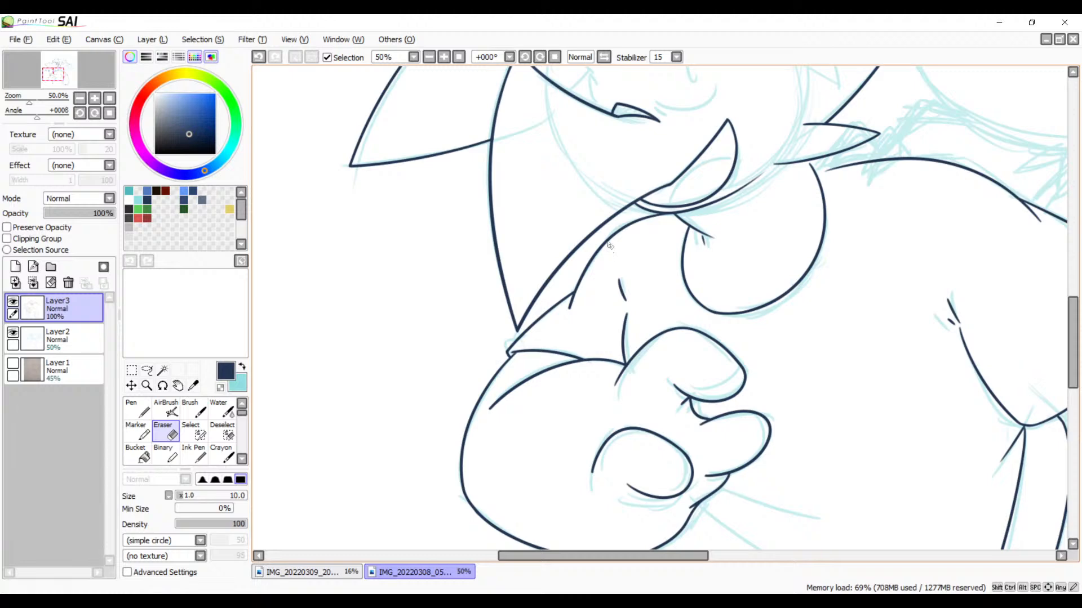
key(b)
click(443, 57)
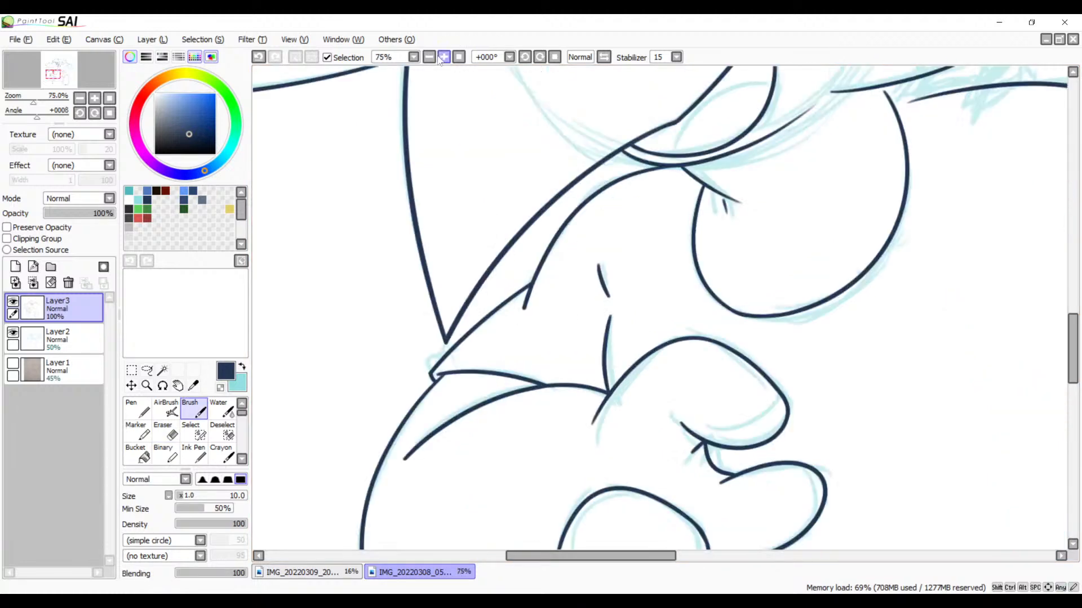
click(443, 58)
click(443, 57)
click(443, 57)
click(444, 58)
click(443, 58)
mouse_move(697, 202)
mouse_down()
mouse_move(641, 255)
mouse_move(597, 495)
mouse_up()
drag(631, 147, 575, 464)
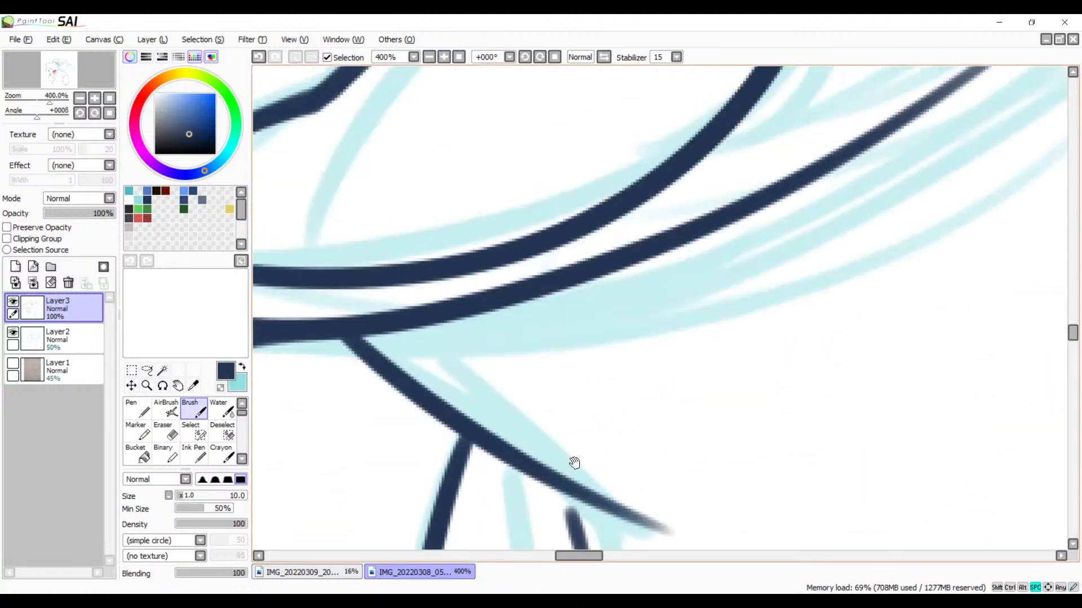
drag(738, 184, 744, 415)
mouse_move(857, 133)
mouse_down()
mouse_move(363, 459)
mouse_move(360, 475)
mouse_up()
key(ctrl+z)
mouse_move(873, 136)
mouse_down()
mouse_move(457, 352)
mouse_move(397, 458)
mouse_move(366, 481)
mouse_up()
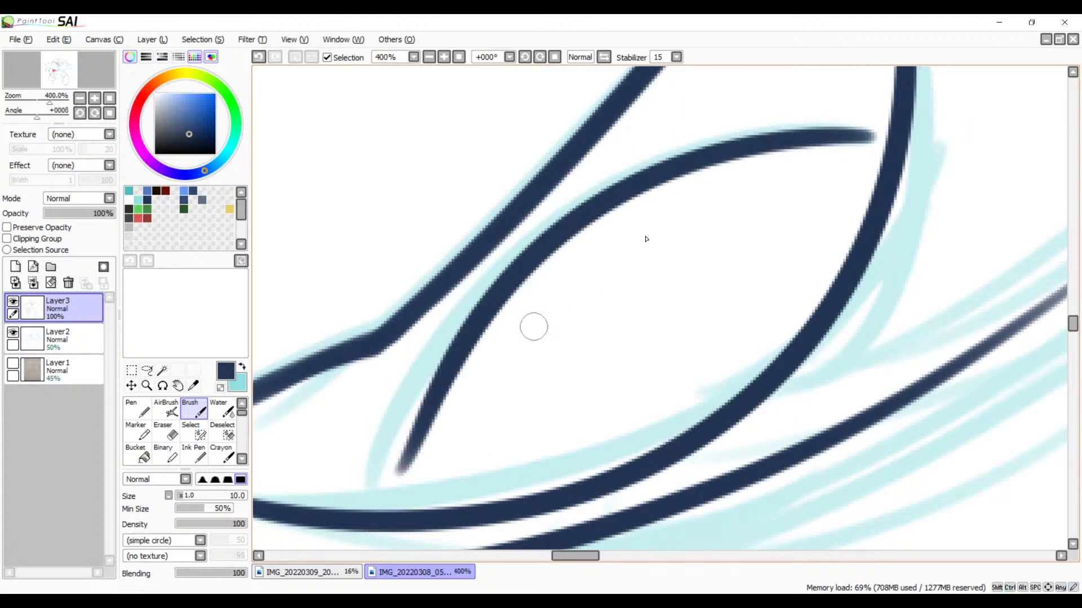
key(ctrl+z)
mouse_move(876, 127)
mouse_down()
mouse_move(498, 263)
mouse_move(357, 489)
mouse_up()
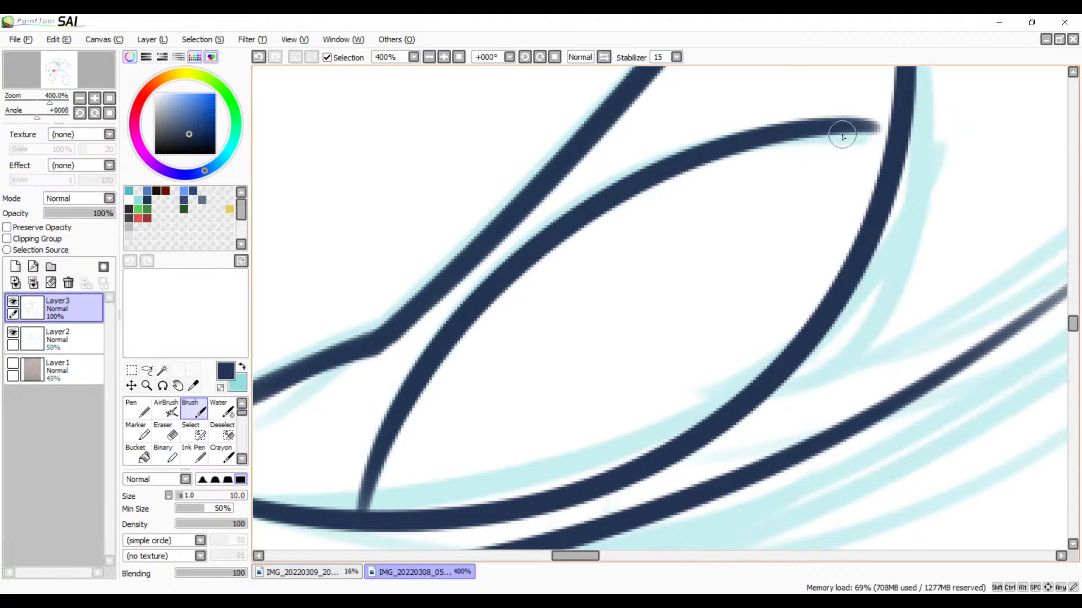
key(ctrl+z)
mouse_move(862, 131)
mouse_down()
mouse_move(601, 175)
mouse_move(368, 450)
mouse_up()
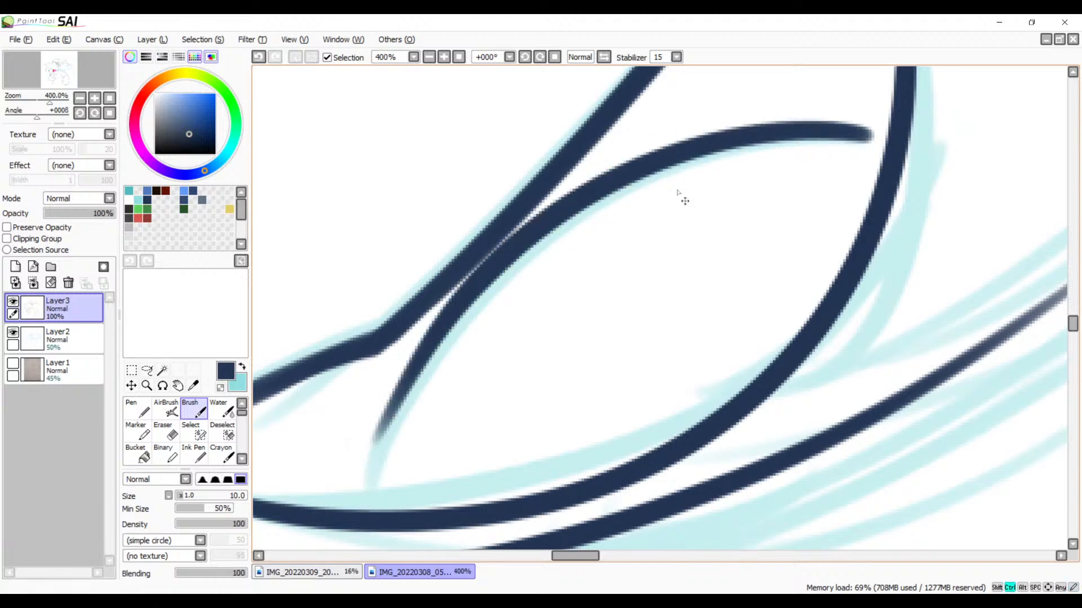
key(ctrl+z)
drag(859, 133, 338, 519)
key(ctrl+z)
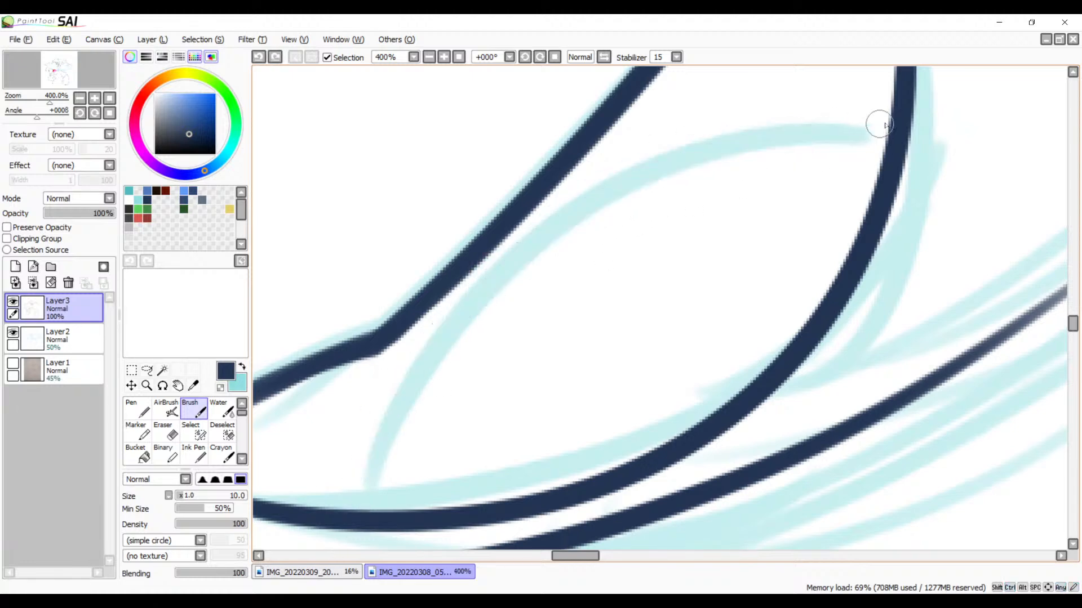
drag(870, 127, 410, 464)
key(ctrl+z)
drag(866, 139, 340, 532)
key(ctrl+z)
drag(874, 133, 399, 464)
key(ctrl+z)
drag(873, 135, 381, 480)
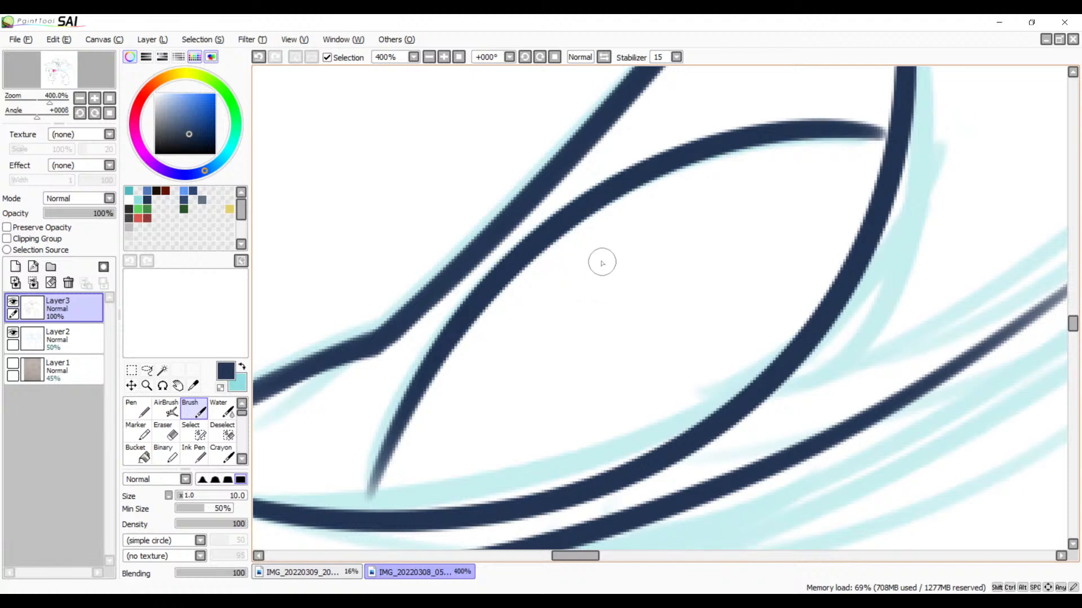
Step: Ink the short crease line just below the near eye's lower curve with the Brush, redrawing as needed
mouse_move(518, 307)
mouse_down()
mouse_move(670, 404)
mouse_move(861, 222)
mouse_up()
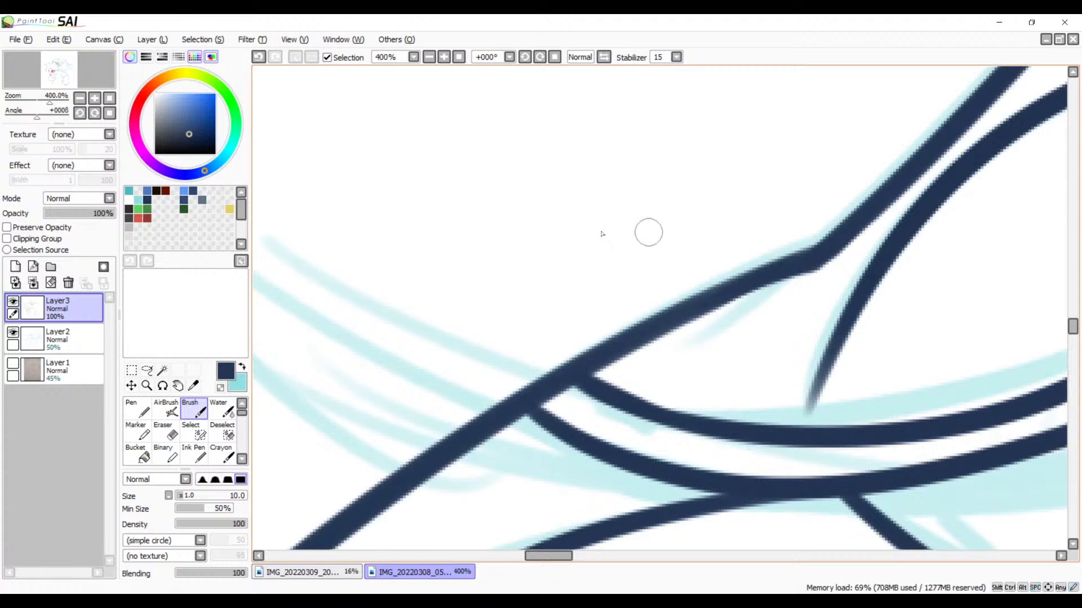
click(429, 57)
click(429, 57)
click(429, 57)
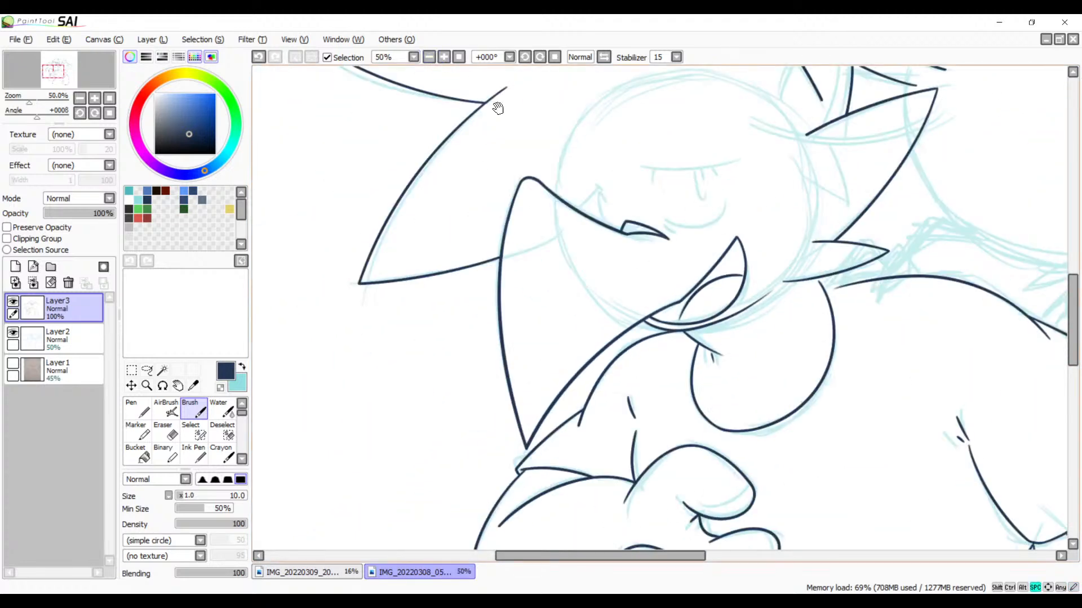
drag(617, 241, 573, 408)
drag(602, 347, 612, 272)
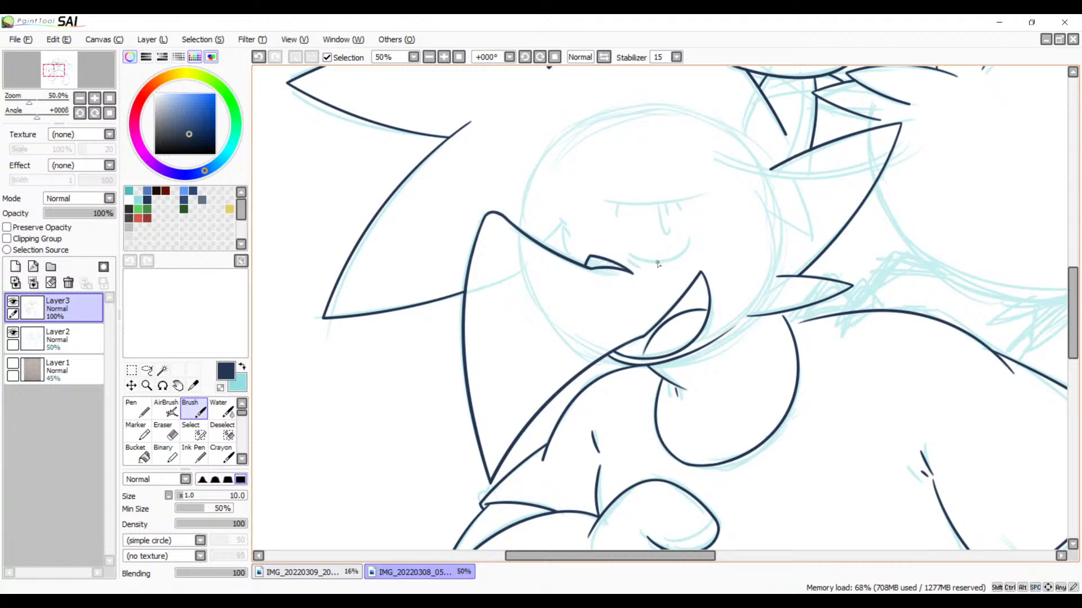
drag(726, 389, 683, 325)
click(444, 57)
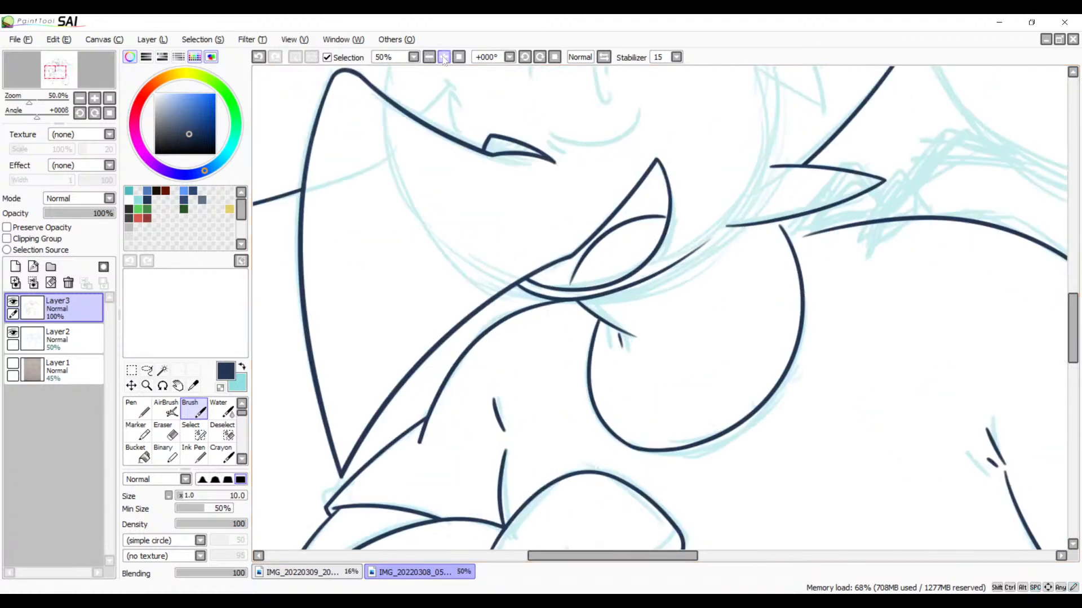
click(444, 57)
drag(471, 202, 555, 334)
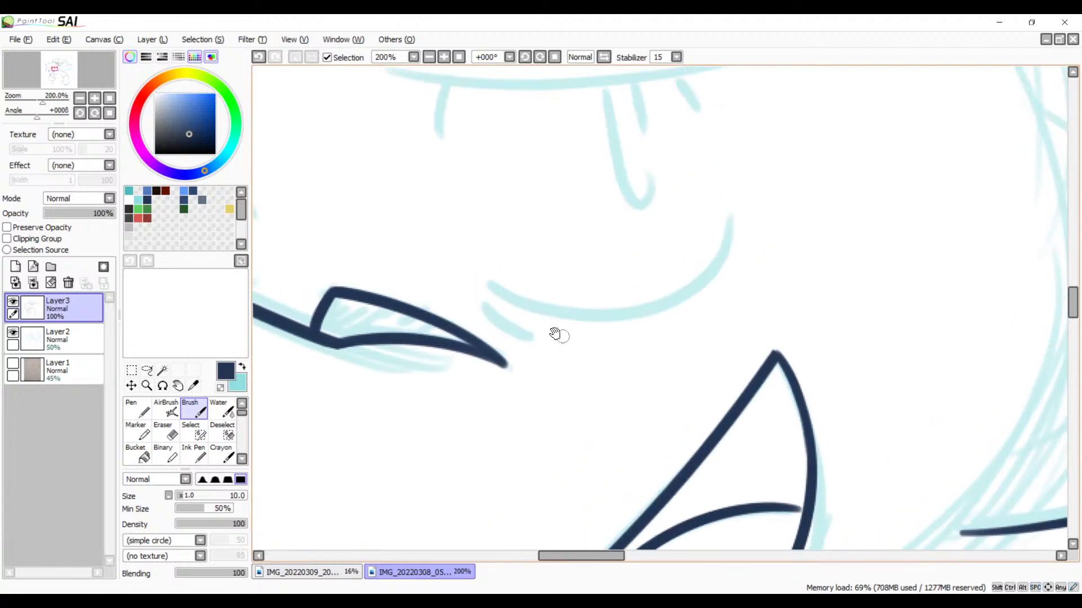
click(444, 56)
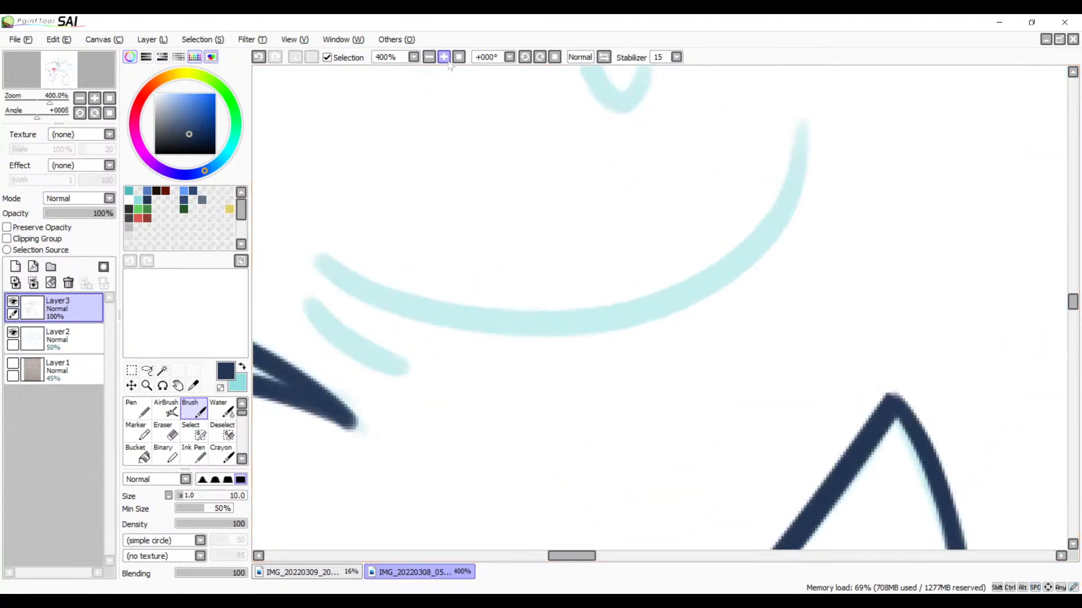
mouse_move(450, 247)
mouse_down()
mouse_move(496, 308)
mouse_move(526, 309)
mouse_up()
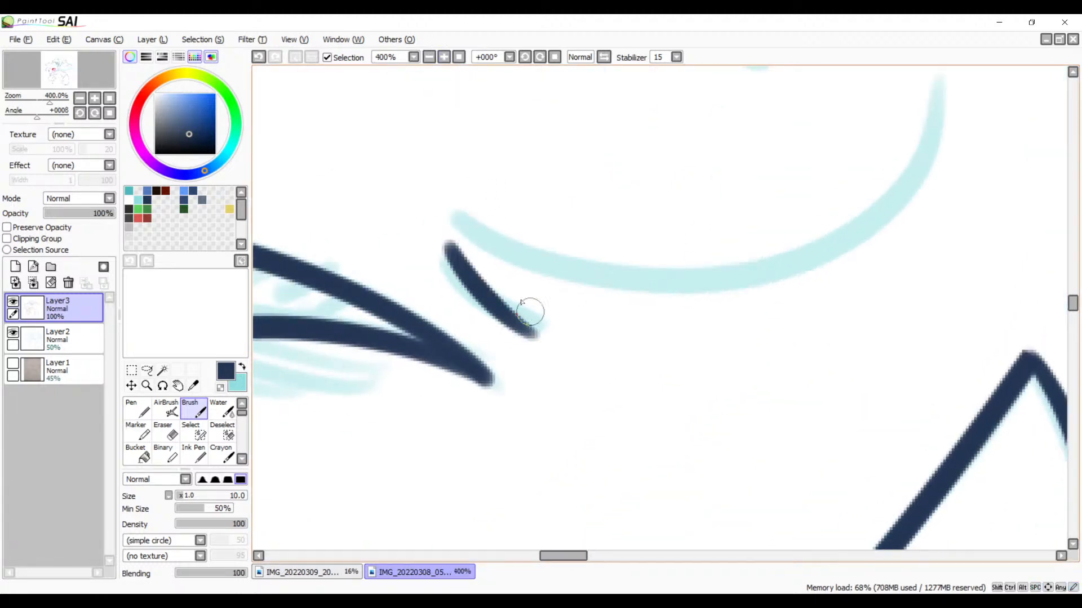
key(ctrl+z)
mouse_move(449, 243)
mouse_down()
mouse_move(490, 307)
mouse_move(567, 305)
mouse_move(501, 386)
mouse_up()
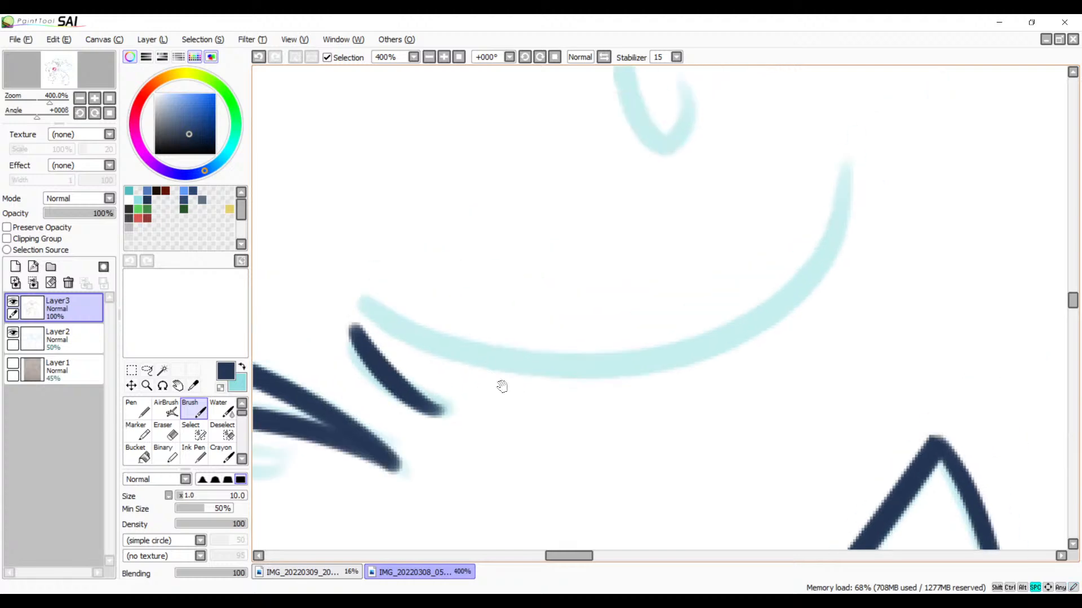
Step: Ink the near eye's long lower curve with the Brush, following the sketch up to its raised outer end and redrawing as needed
mouse_move(366, 303)
mouse_down()
mouse_move(592, 382)
mouse_move(902, 177)
mouse_move(428, 313)
mouse_up()
key(ctrl+z)
key(ctrl+z)
drag(365, 303, 852, 156)
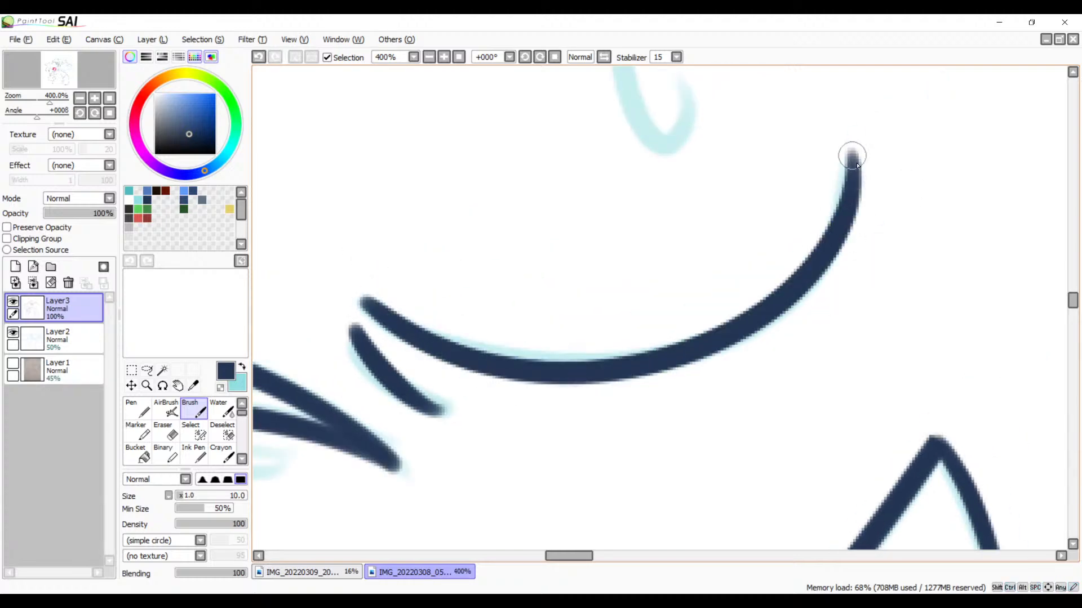
Step: Ink the near eye's thick, slightly sagging upper lid line with one Brush stroke along the sketch, redrawing as needed
mouse_move(849, 220)
mouse_down()
mouse_move(797, 350)
mouse_move(797, 430)
mouse_move(724, 296)
mouse_up()
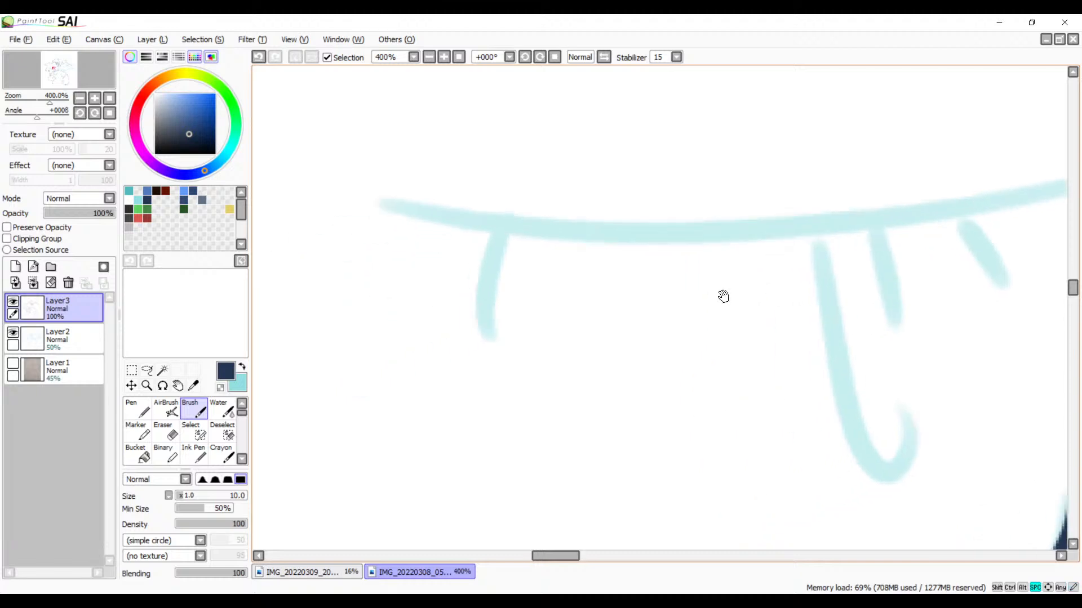
drag(567, 243, 451, 282)
mouse_move(299, 244)
mouse_down()
mouse_move(589, 273)
mouse_move(936, 196)
mouse_up()
key(ctrl+z)
drag(298, 243, 990, 232)
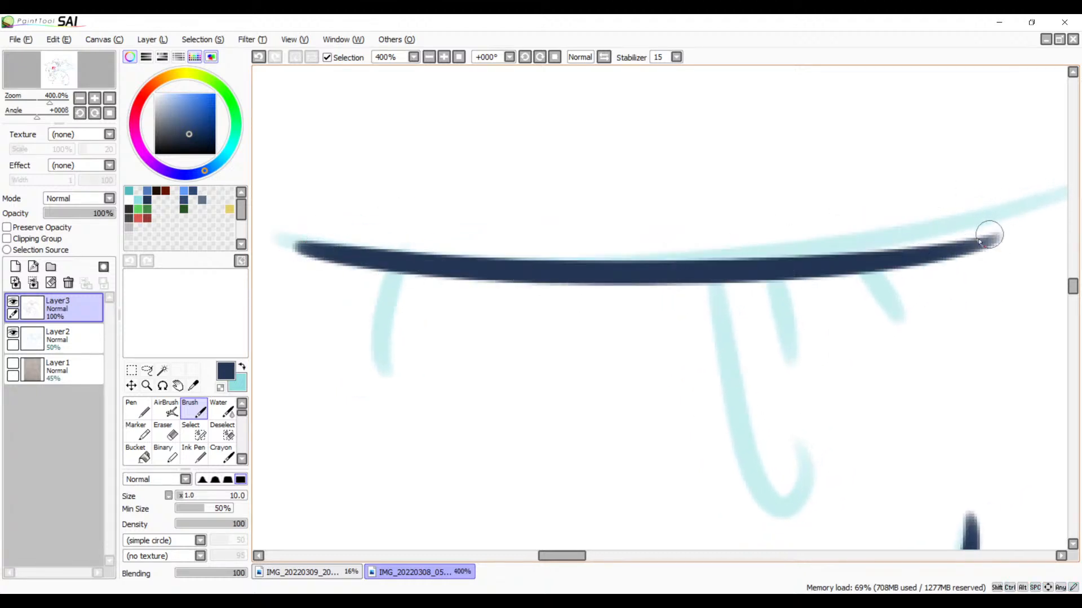
key(ctrl+z)
drag(321, 246, 970, 210)
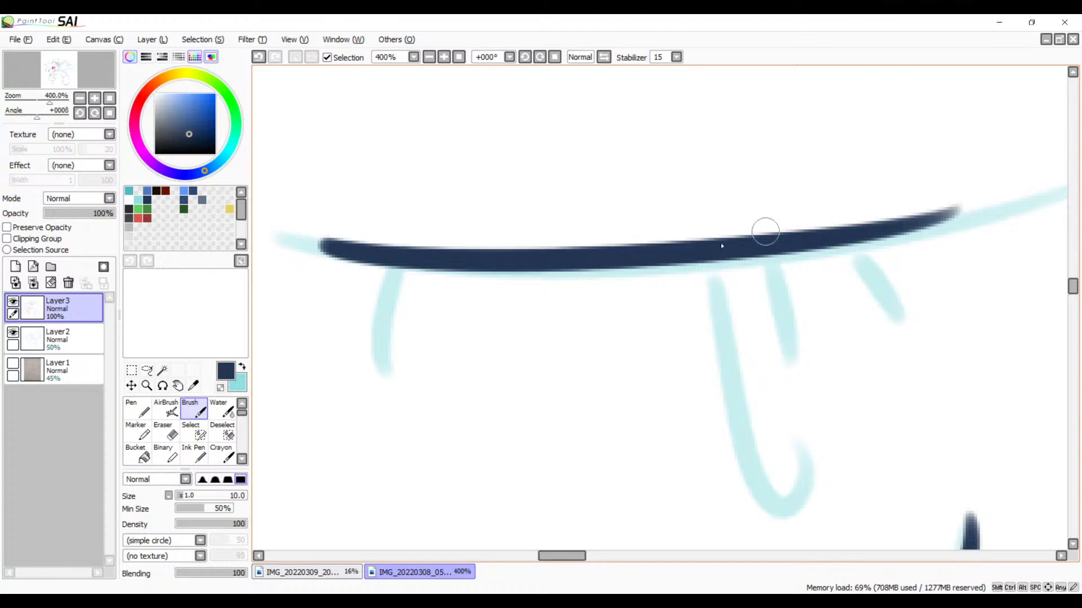
mouse_move(612, 319)
mouse_down()
mouse_move(623, 277)
mouse_move(649, 313)
mouse_up()
key(ctrl+z)
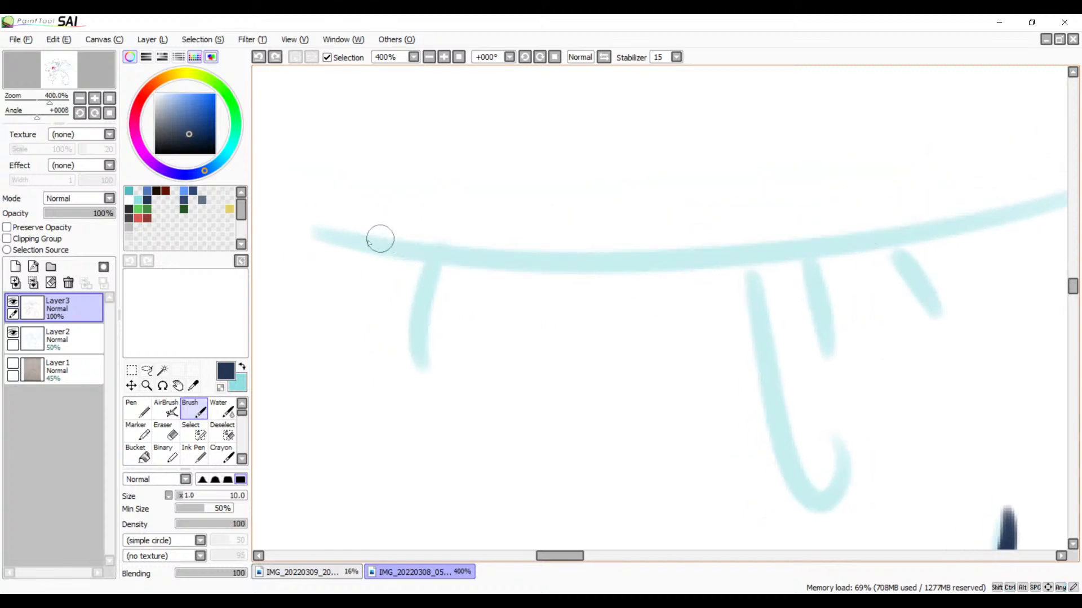
drag(380, 238, 990, 205)
Step: Ink the short curved mark below the lid line's left part and the short slanted mark near its right end
drag(632, 297, 658, 247)
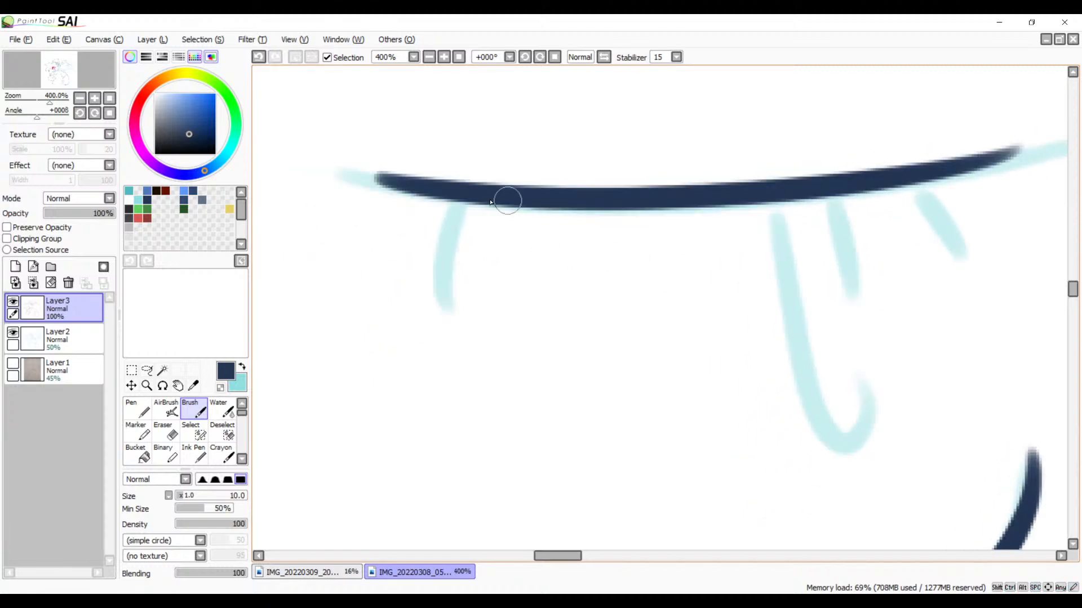
drag(465, 197, 453, 305)
key(ctrl+z)
drag(465, 194, 449, 303)
drag(877, 234, 728, 251)
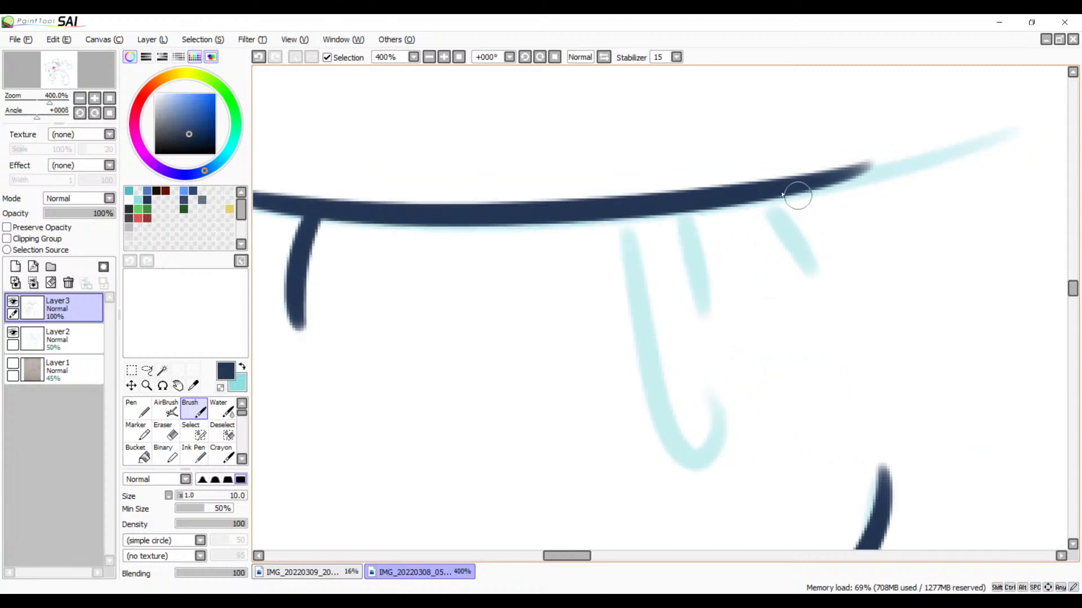
drag(767, 195, 816, 281)
key(ctrl+z)
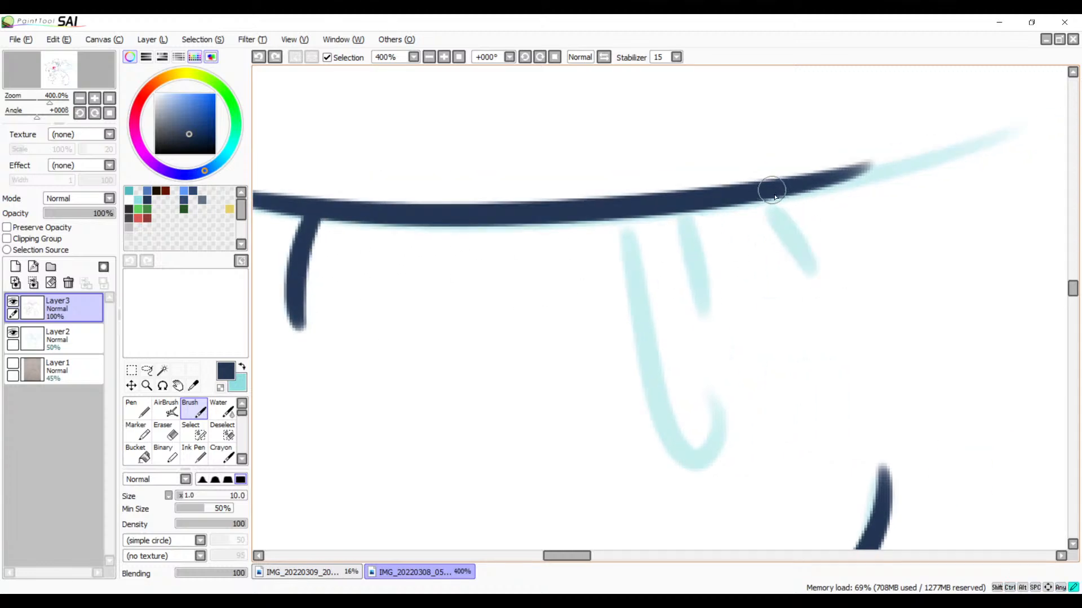
drag(773, 192, 807, 272)
Step: Ink the long hooked pupil line hanging from the near eye's lid with the Brush, redrawing until it curls up at its lower end
drag(692, 264, 517, 259)
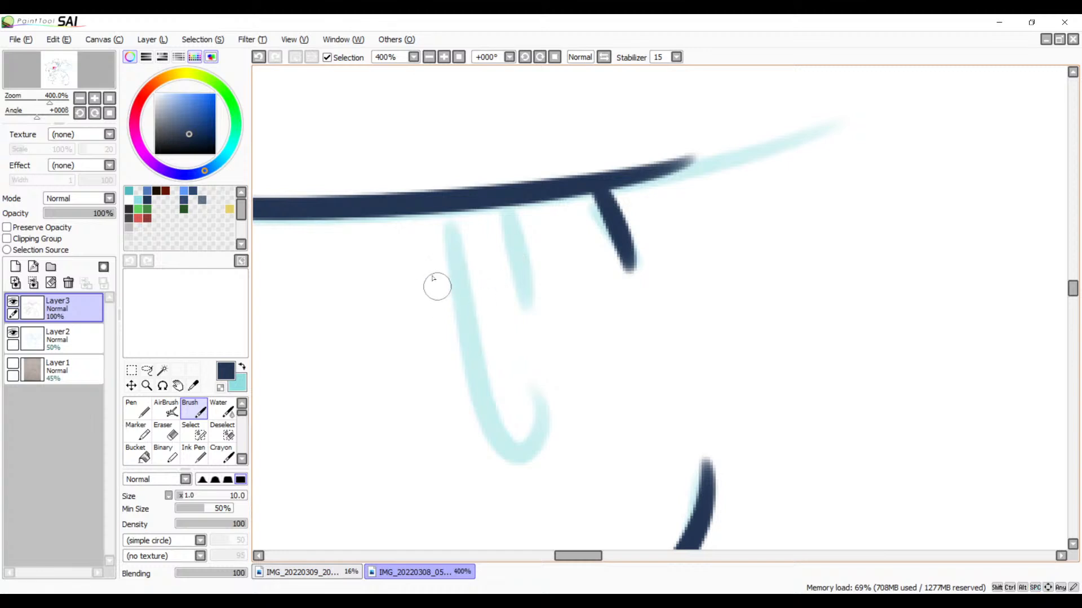
mouse_move(464, 206)
mouse_down()
mouse_move(449, 309)
mouse_move(535, 499)
mouse_up()
key(ctrl+z)
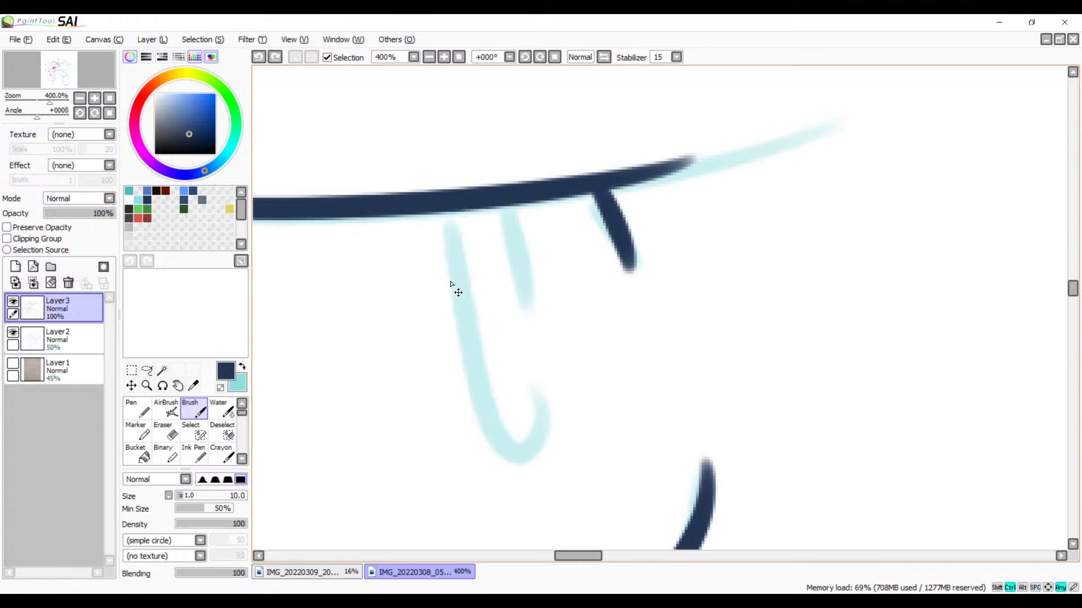
drag(466, 205, 512, 375)
key(ctrl+z)
drag(461, 204, 517, 385)
key(ctrl+z)
drag(465, 204, 528, 428)
key(ctrl+z)
drag(464, 198, 528, 428)
key(ctrl+z)
drag(464, 201, 515, 415)
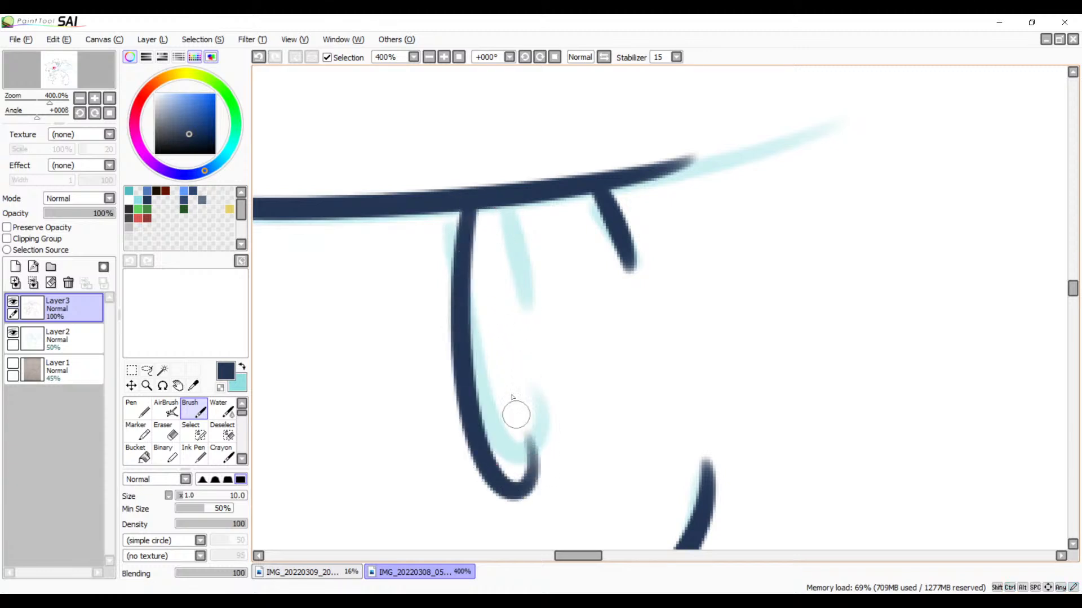
key(ctrl+z)
drag(462, 198, 528, 428)
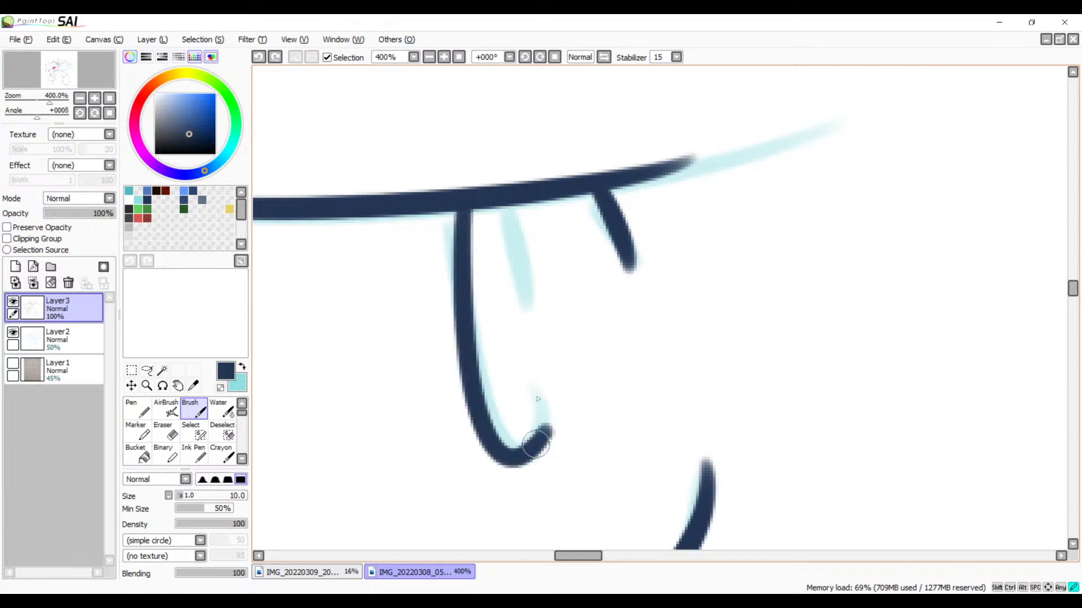
key(ctrl+z)
drag(465, 193, 509, 370)
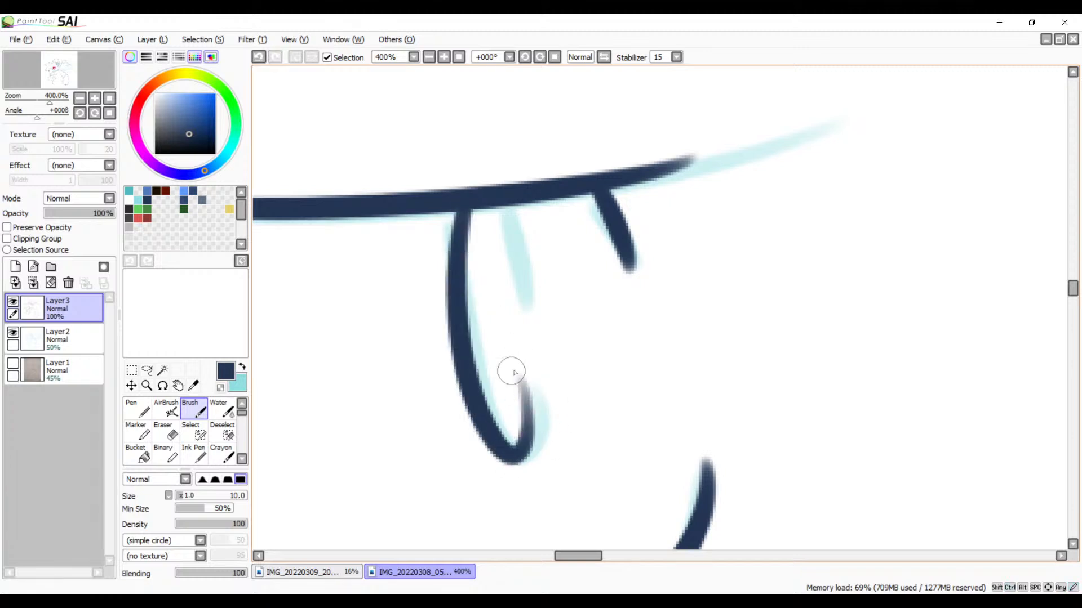
key(ctrl+z)
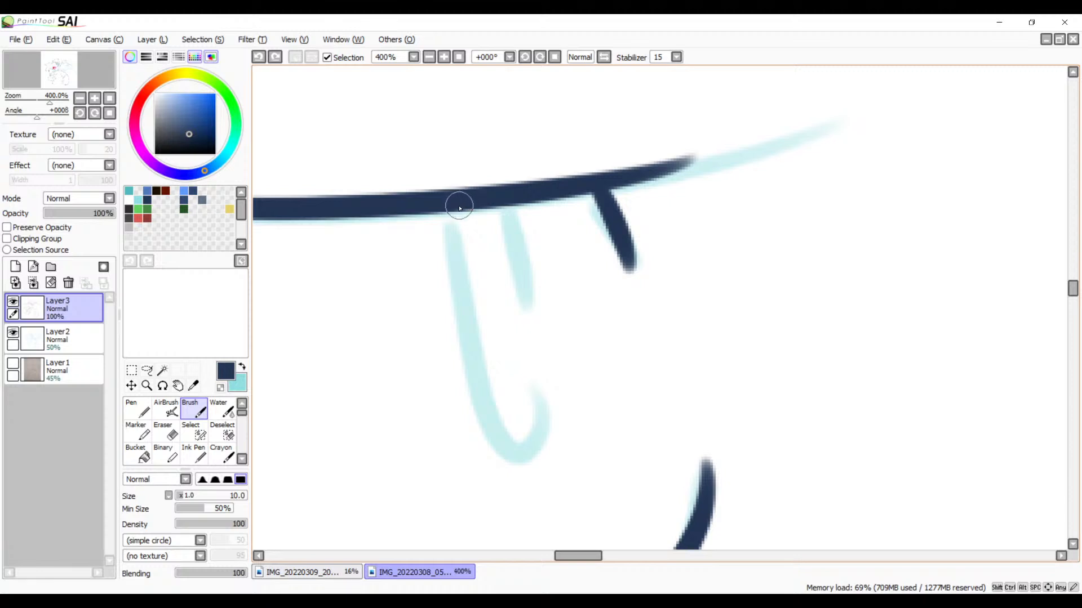
mouse_move(459, 208)
mouse_down()
mouse_move(473, 411)
mouse_move(528, 415)
mouse_up()
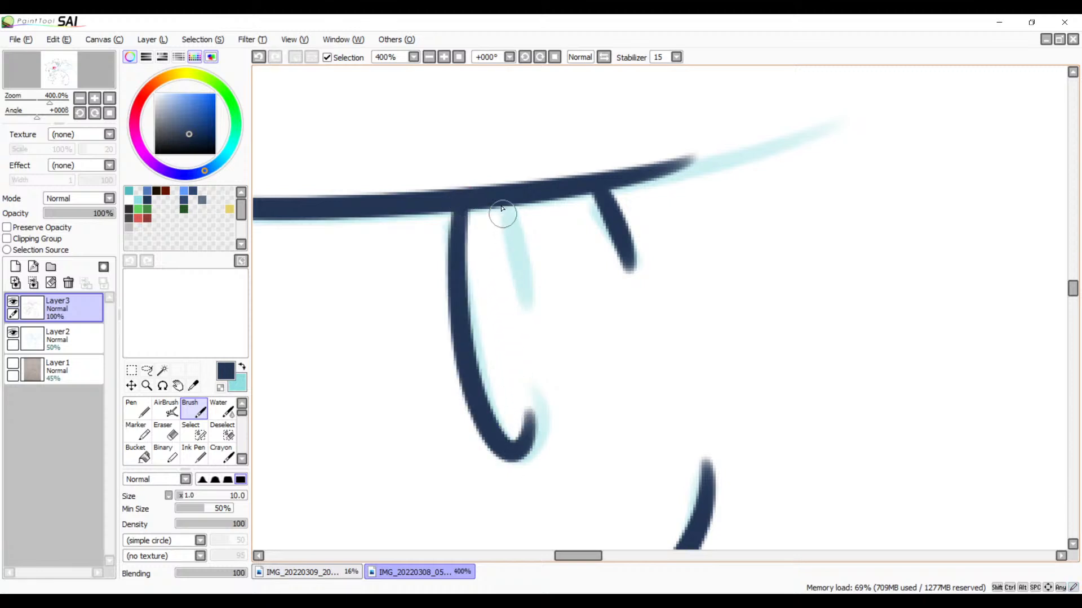
Step: Ink the pupil's right side as a tapering stroke from the lid toward the hooked line's tip, redrawing as needed
drag(502, 209, 516, 322)
key(ctrl+z)
mouse_move(501, 208)
mouse_down()
mouse_move(536, 353)
mouse_move(529, 374)
mouse_up()
key(ctrl+z)
drag(495, 209, 536, 387)
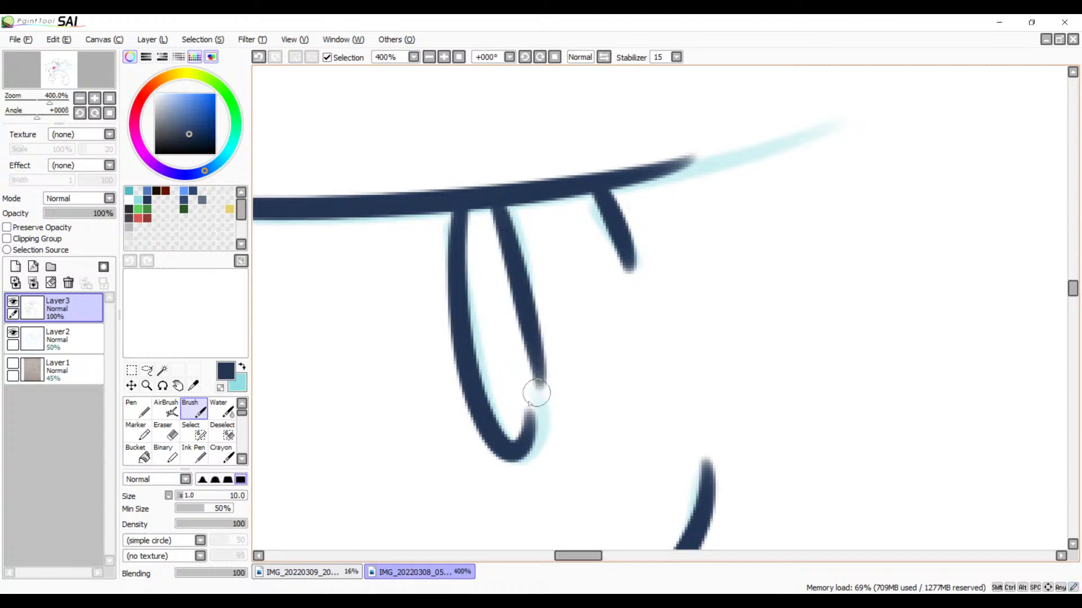
key(ctrl+z)
drag(498, 210, 519, 395)
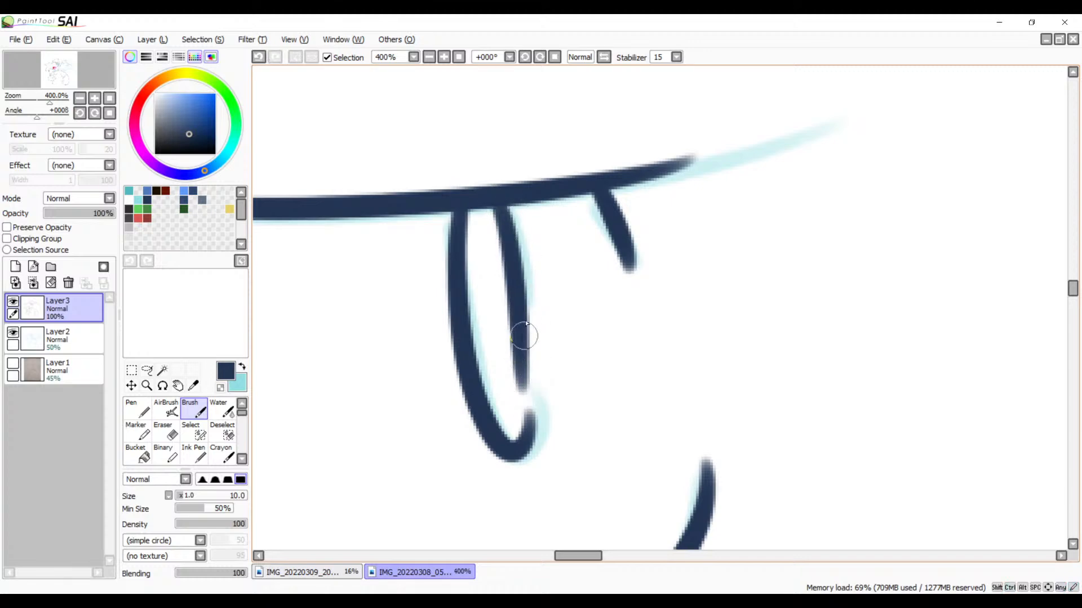
key(ctrl+z)
drag(502, 211, 518, 396)
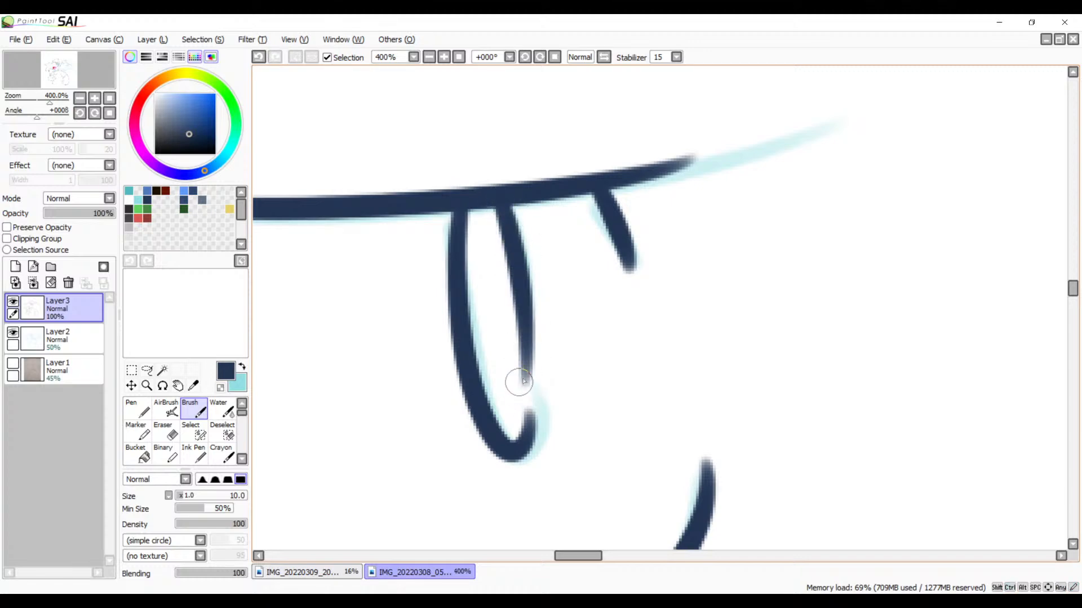
Step: Ink the far eye's slanted line up from the face contour and the short stroke capping its upper end
mouse_move(530, 348)
mouse_down()
mouse_move(732, 247)
mouse_move(676, 415)
mouse_move(751, 367)
mouse_move(819, 293)
mouse_move(712, 244)
mouse_up()
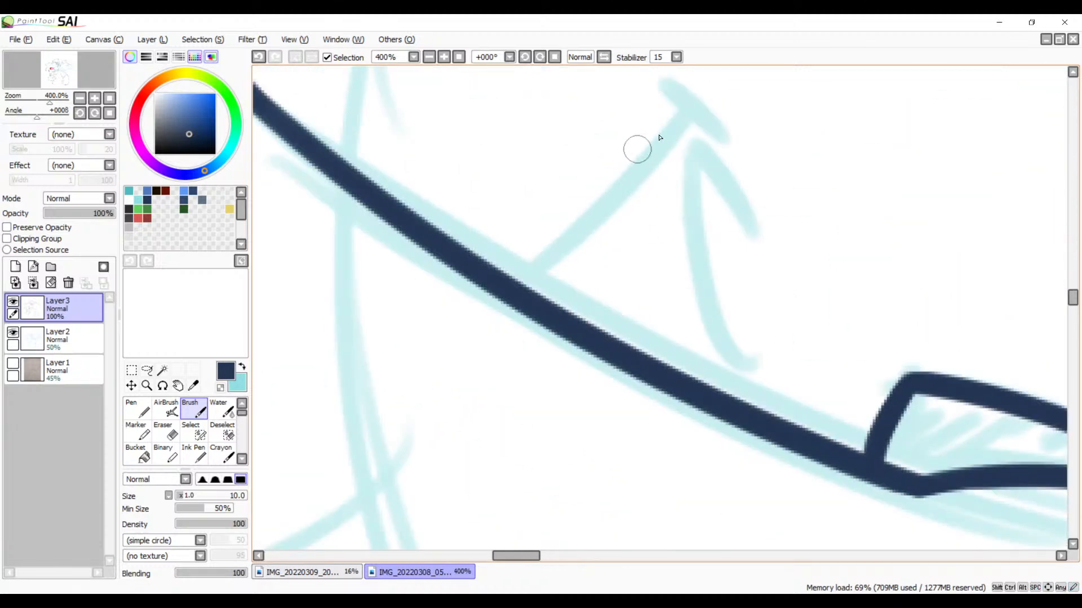
drag(687, 119, 513, 304)
key(ctrl+z)
mouse_move(695, 112)
mouse_down()
mouse_move(516, 293)
mouse_move(533, 287)
mouse_up()
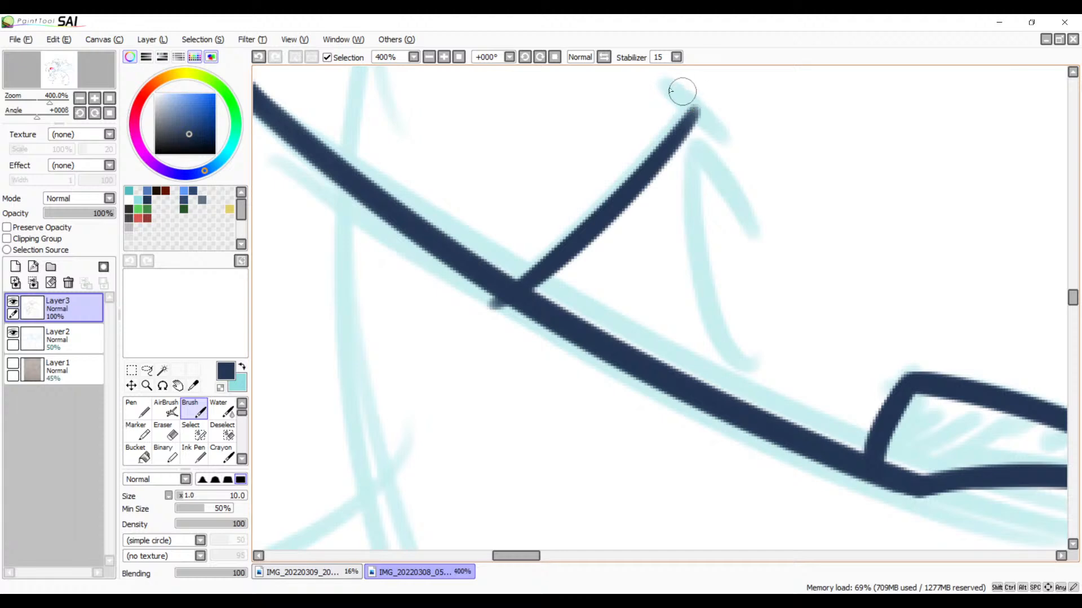
mouse_move(672, 89)
mouse_down()
mouse_move(731, 146)
mouse_move(700, 330)
mouse_up()
key(ctrl+z)
Step: Try to ink the far eye's pupil curve down from the capped line's upper end with repeated Brush strokes
mouse_move(688, 124)
mouse_down()
mouse_move(688, 316)
mouse_move(720, 373)
mouse_up()
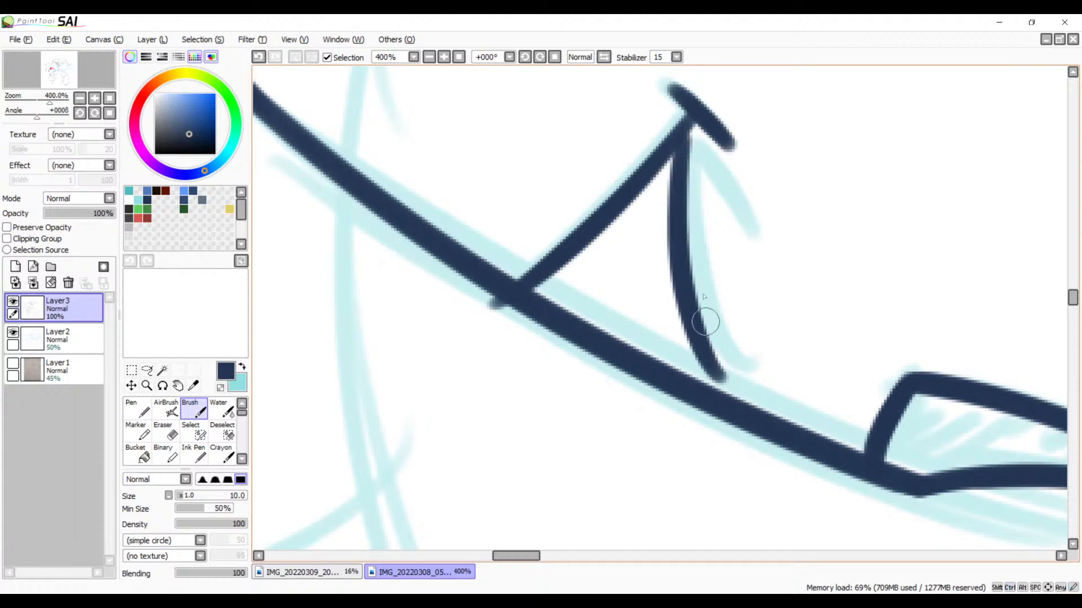
key(ctrl+z)
mouse_move(685, 134)
mouse_down()
mouse_move(700, 315)
mouse_move(726, 361)
mouse_up()
key(ctrl+z)
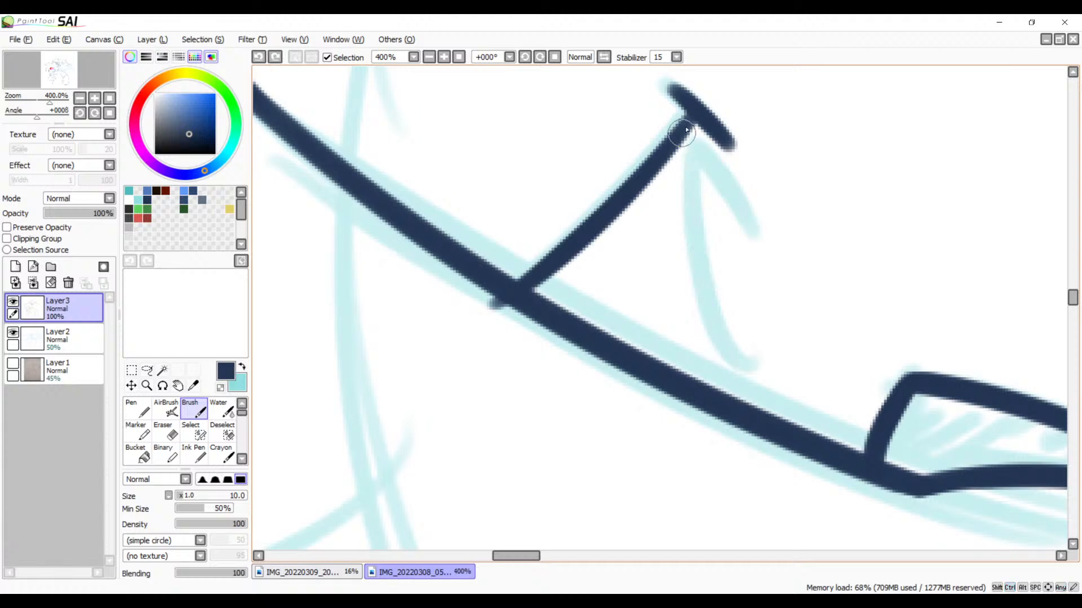
mouse_move(684, 137)
mouse_down()
mouse_move(732, 347)
mouse_move(755, 341)
mouse_up()
drag(719, 140, 732, 237)
key(ctrl+z)
key(ctrl+z)
key(ctrl+y)
key(ctrl+z)
mouse_move(692, 138)
mouse_down()
mouse_move(724, 338)
mouse_move(724, 314)
mouse_up()
key(ctrl+z)
mouse_move(690, 133)
mouse_down()
mouse_move(712, 367)
mouse_move(735, 325)
mouse_up()
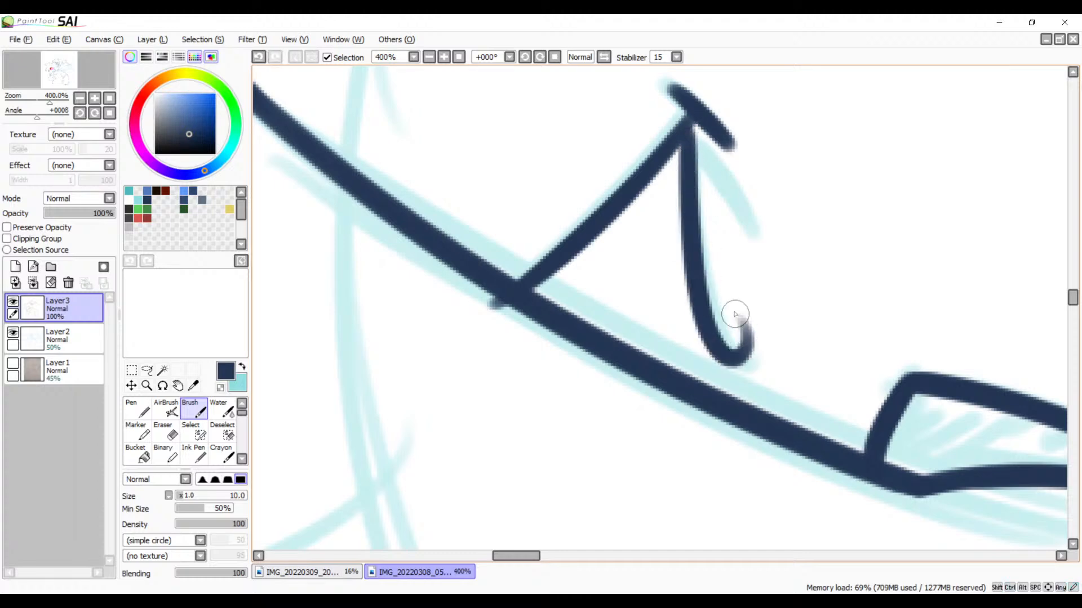
key(ctrl+z)
Step: Ink the far eye's pupil curve on the canvas rotated to 45°, redrawing until it runs from the capped line to a hooked lower end
click(540, 57)
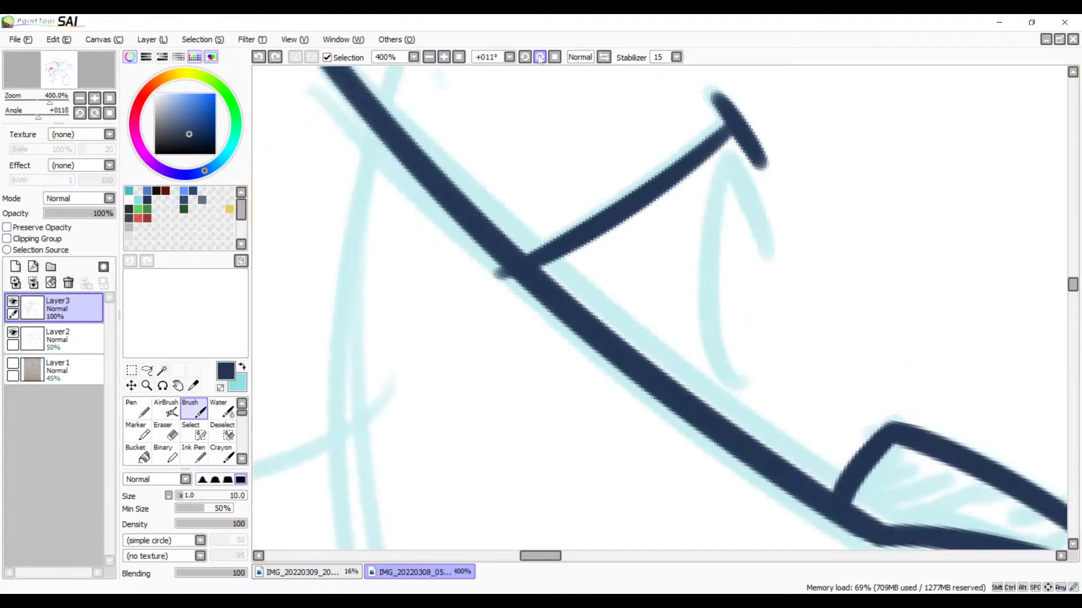
click(540, 57)
click(540, 57)
drag(736, 241, 636, 231)
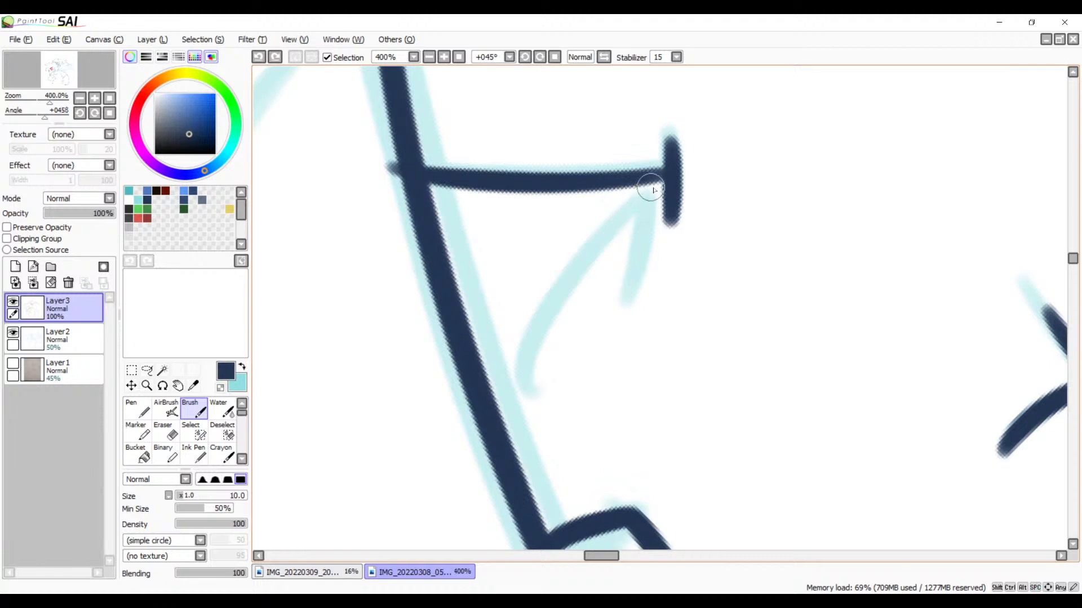
drag(652, 183, 550, 313)
key(ctrl+z)
mouse_move(648, 191)
mouse_down()
mouse_move(543, 302)
mouse_move(577, 312)
mouse_up()
key(ctrl+z)
drag(653, 180, 535, 366)
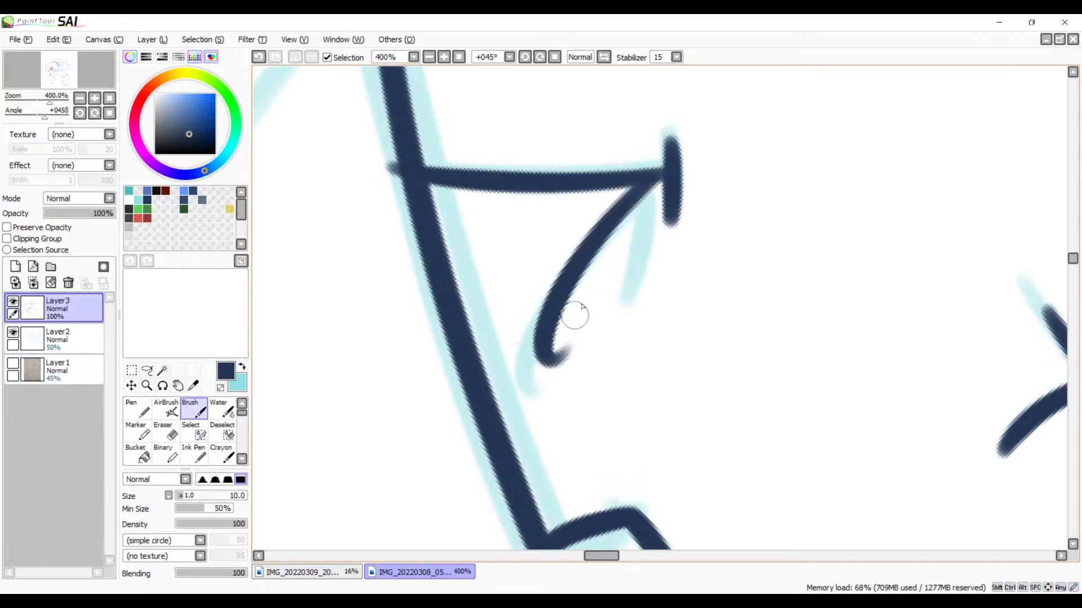
key(ctrl+z)
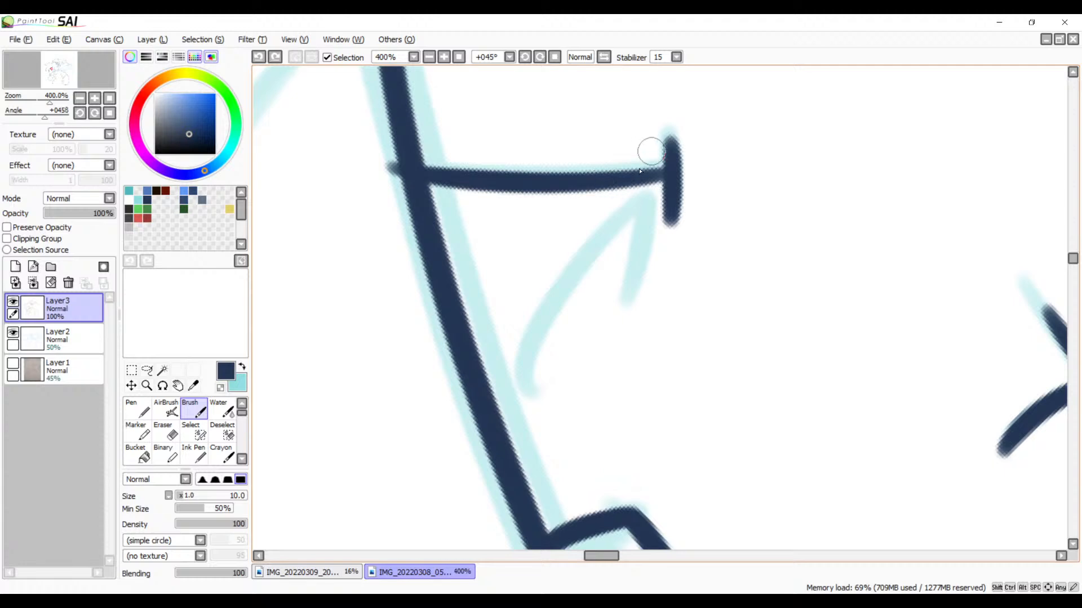
drag(656, 178, 579, 305)
key(ctrl+z)
mouse_move(651, 180)
mouse_down()
mouse_move(558, 273)
mouse_move(575, 326)
mouse_up()
key(ctrl+z)
mouse_move(651, 176)
mouse_down()
mouse_move(598, 229)
mouse_move(586, 325)
mouse_up()
key(ctrl+z)
drag(653, 180, 572, 333)
Step: Ink the far pupil's short second side as a tapering stroke from the cap toward the hooked end, redrawing it once
drag(671, 193, 604, 284)
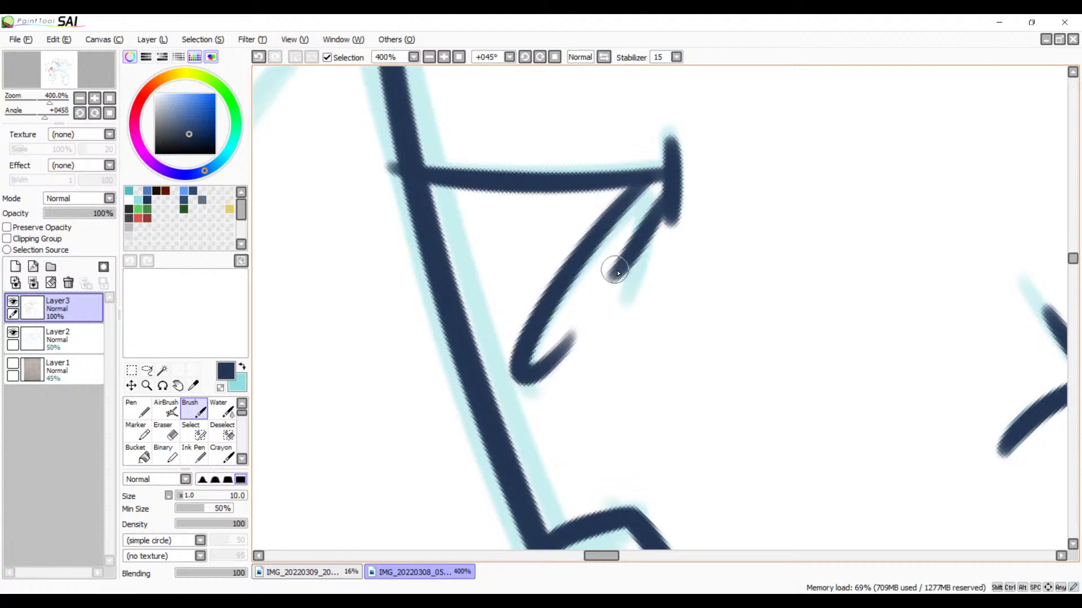
key(ctrl+z)
mouse_move(665, 191)
mouse_down()
mouse_move(630, 253)
mouse_move(666, 297)
mouse_move(551, 170)
mouse_move(522, 104)
mouse_move(502, 208)
mouse_move(574, 90)
mouse_move(481, 248)
mouse_move(688, 384)
mouse_up()
Step: Erase the tip of the far eye's slanted line that overshoots the outer side of the face contour
key(e)
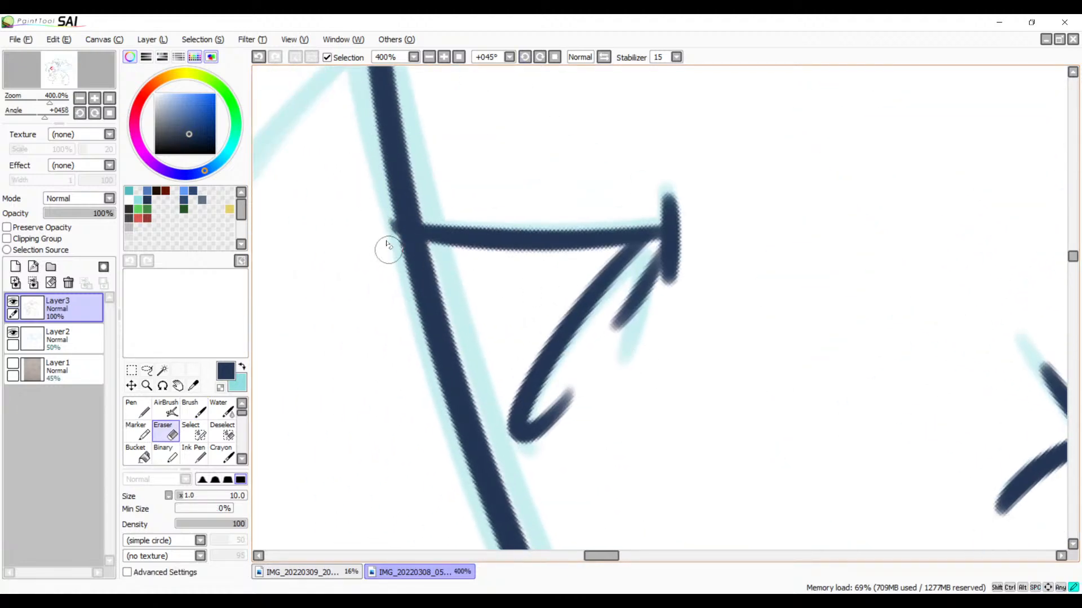
drag(386, 249, 382, 227)
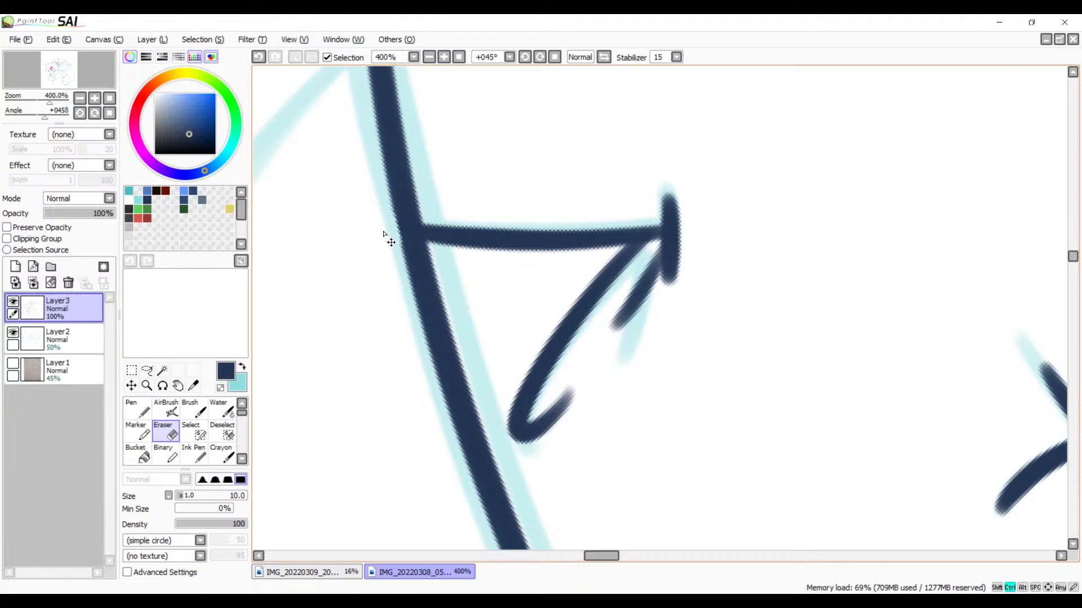
key(ctrl+z)
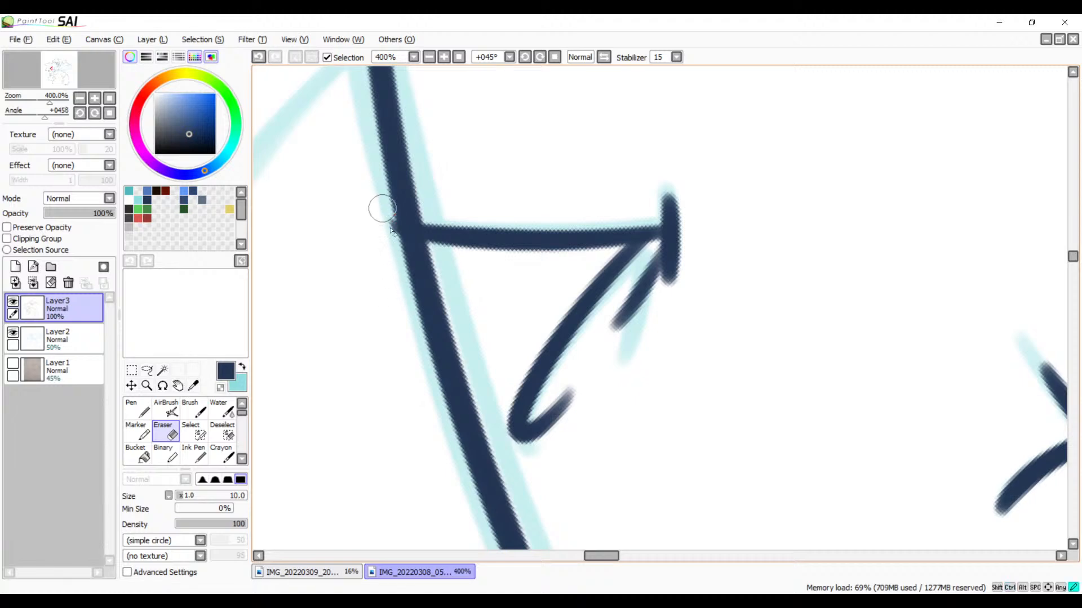
mouse_move(423, 314)
mouse_down()
mouse_move(397, 197)
mouse_move(371, 163)
mouse_up()
mouse_move(642, 301)
mouse_down()
mouse_move(497, 198)
mouse_move(455, 152)
mouse_up()
drag(617, 281, 483, 165)
mouse_move(515, 230)
mouse_down()
mouse_move(424, 232)
mouse_move(670, 285)
mouse_move(717, 343)
mouse_move(680, 328)
mouse_up()
drag(509, 191, 689, 277)
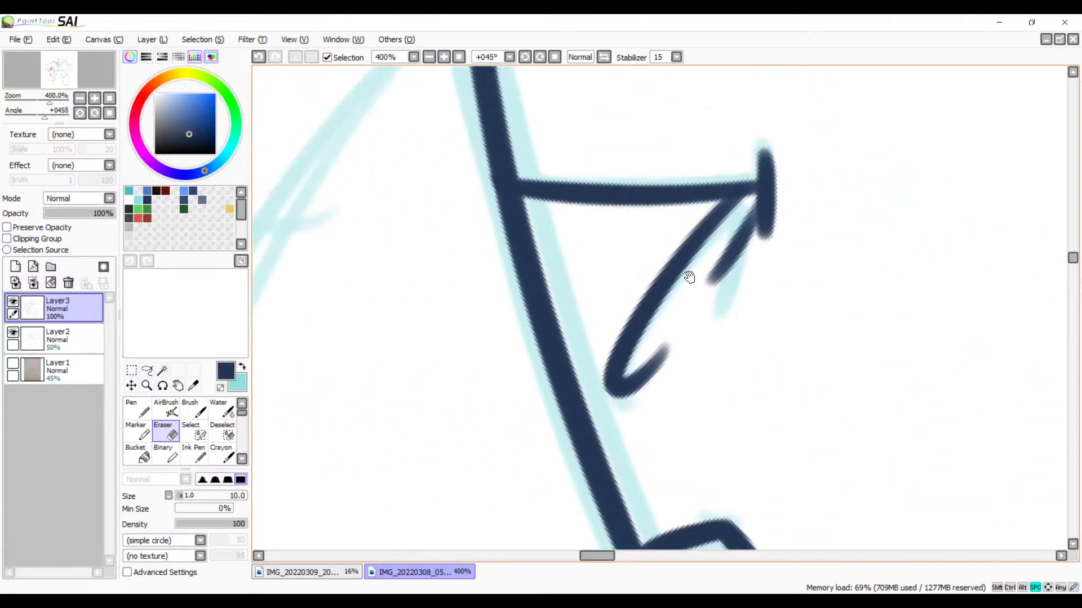
Step: With the Brush at 75% zoom and 0° rotation, ink the two diverging lines that slope away from beneath the lower finger
key(b)
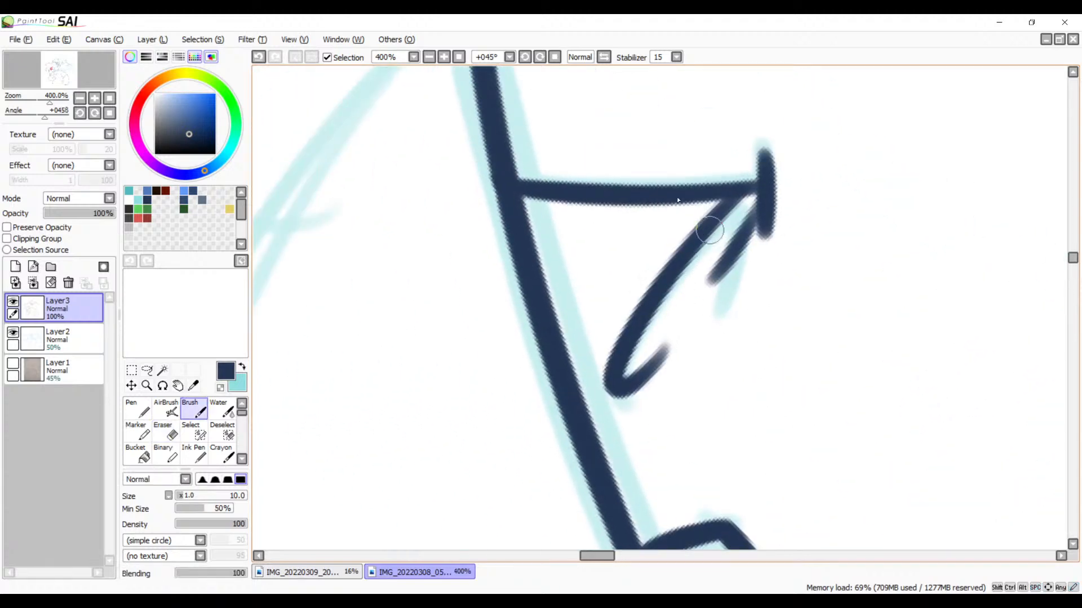
click(429, 61)
click(429, 60)
click(430, 61)
click(429, 60)
click(429, 60)
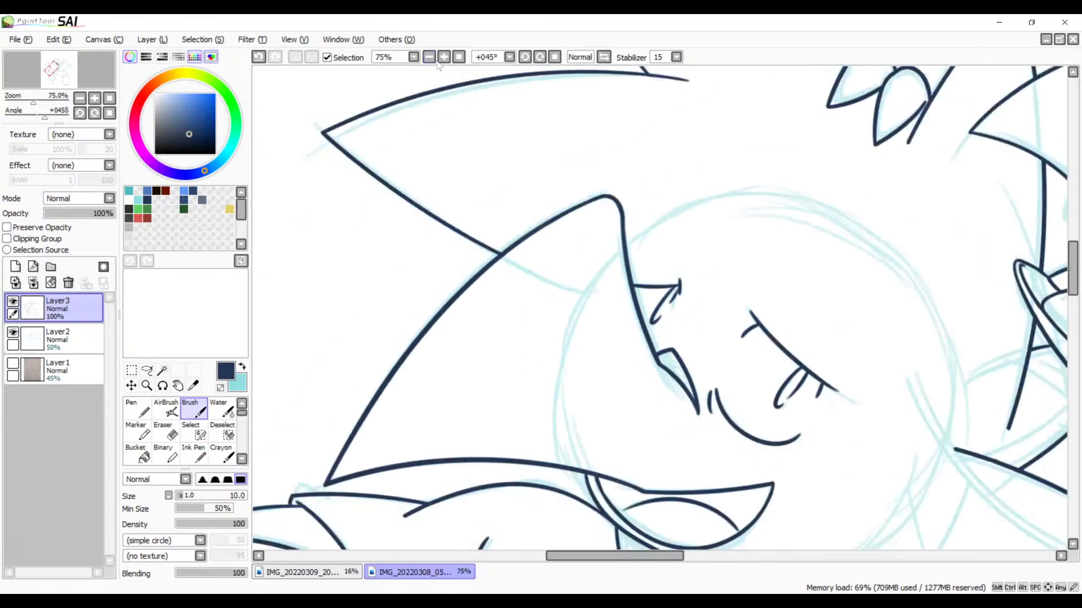
drag(640, 365, 684, 149)
mouse_move(665, 209)
mouse_down()
mouse_move(700, 171)
mouse_move(682, 274)
mouse_up()
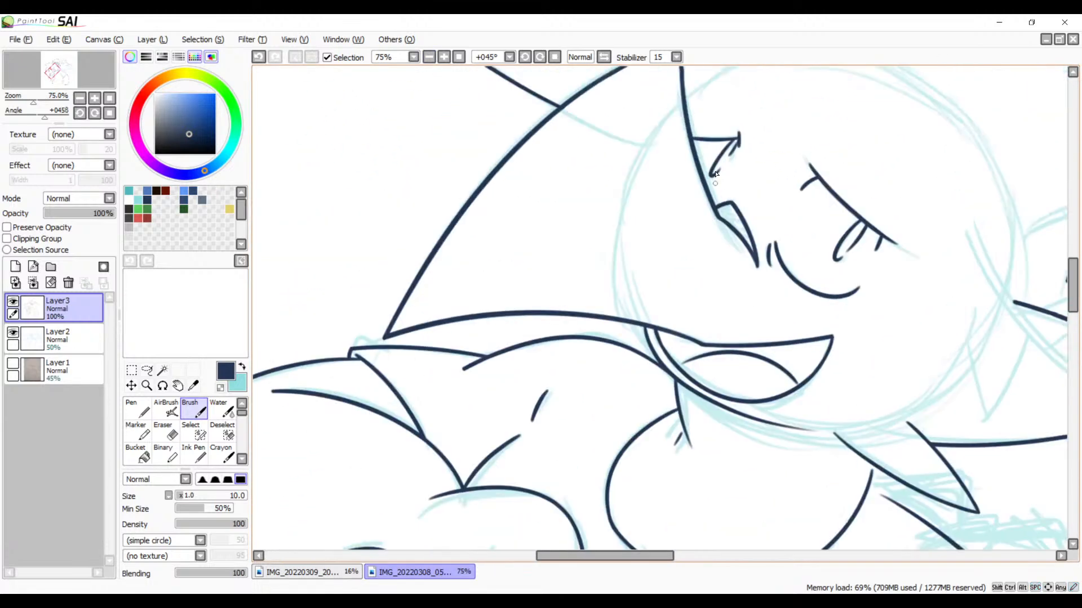
click(543, 59)
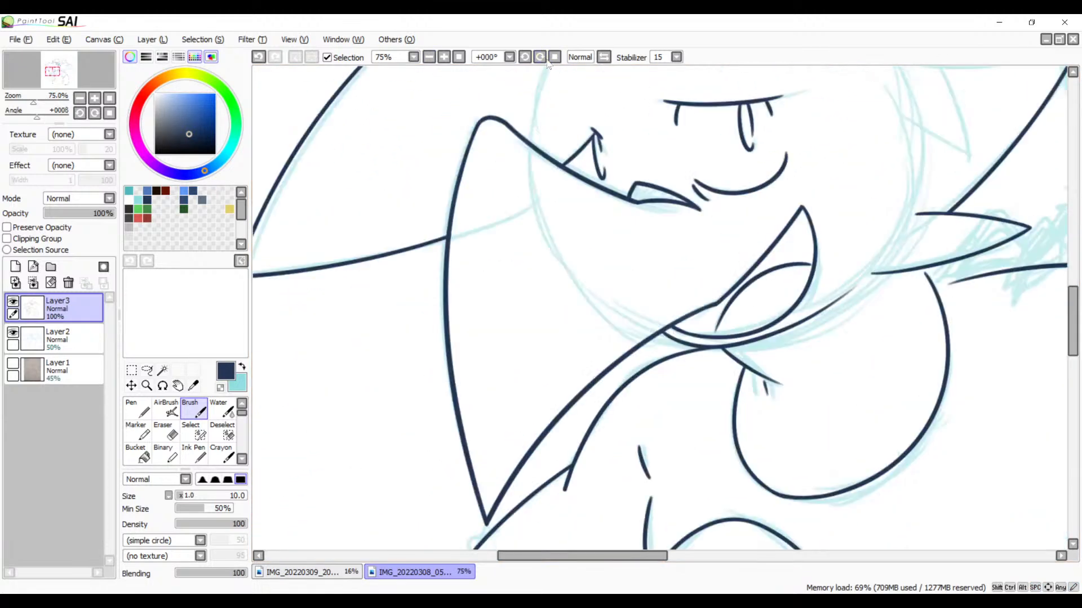
drag(553, 215, 526, 369)
drag(713, 409, 732, 169)
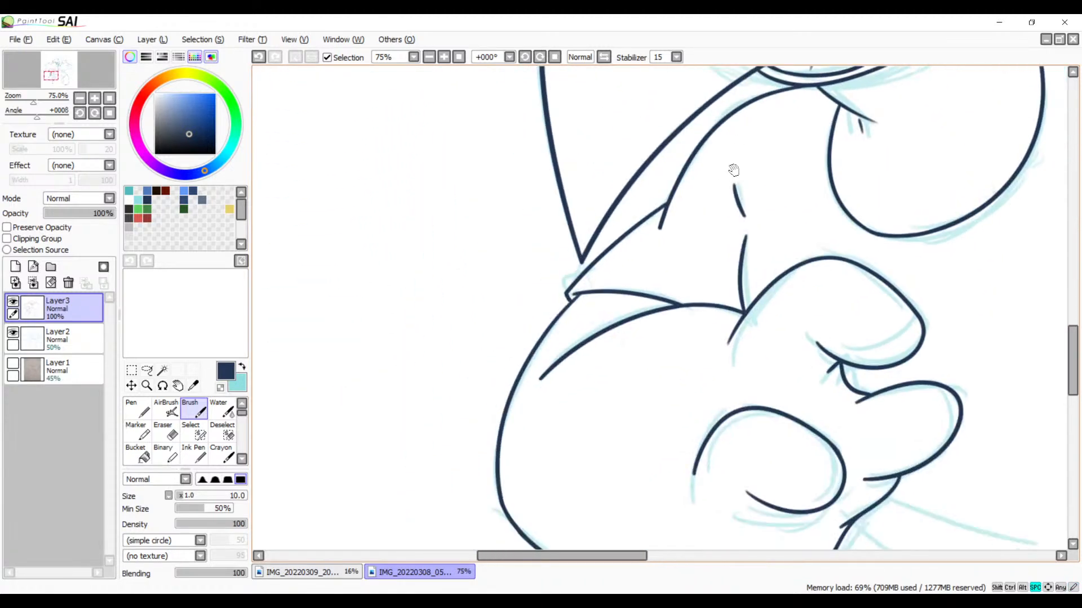
mouse_move(685, 306)
mouse_down()
mouse_move(751, 229)
mouse_move(570, 177)
mouse_move(591, 247)
mouse_move(719, 191)
mouse_move(751, 237)
mouse_move(633, 258)
mouse_move(612, 399)
mouse_move(647, 292)
mouse_move(681, 235)
mouse_move(816, 280)
mouse_up()
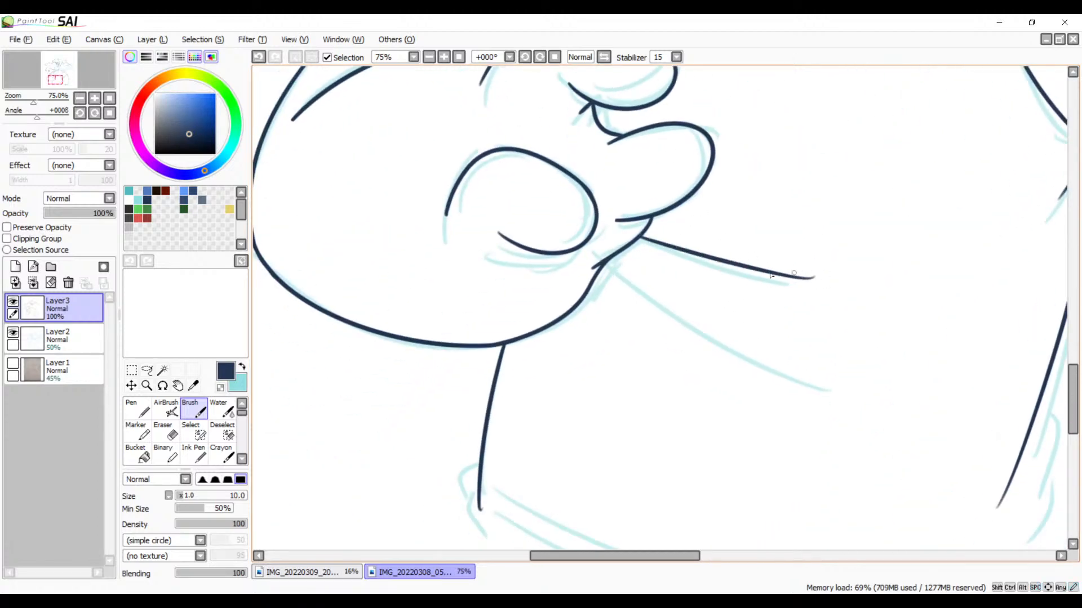
key(ctrl+z)
drag(640, 239, 800, 296)
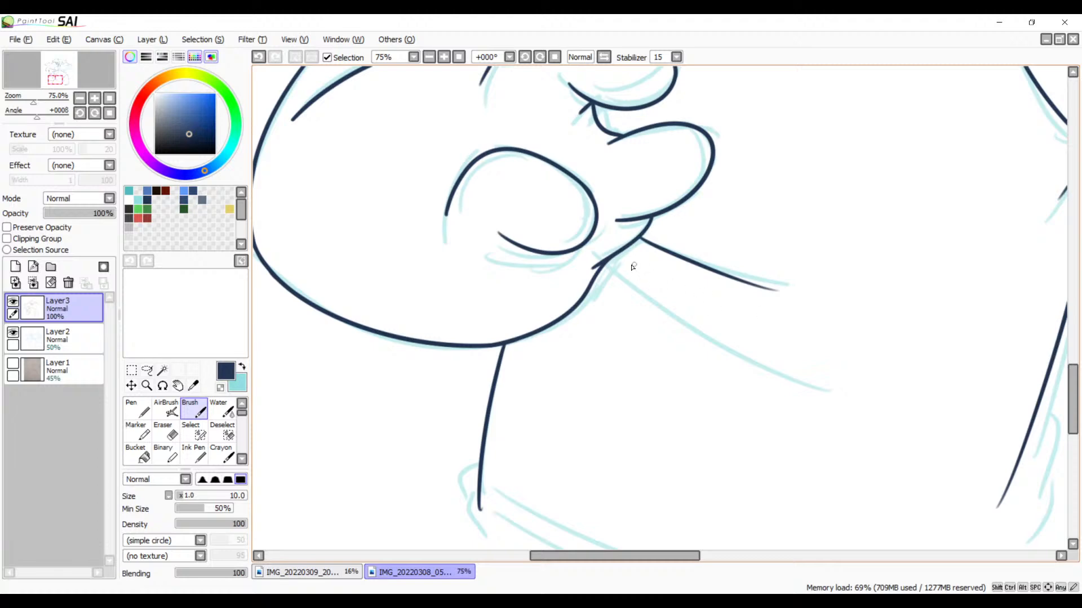
drag(619, 257, 808, 384)
Step: Ink the small fold bumps at the lower ends of both long side lines, extending the far one with a short stroke
drag(654, 446, 719, 256)
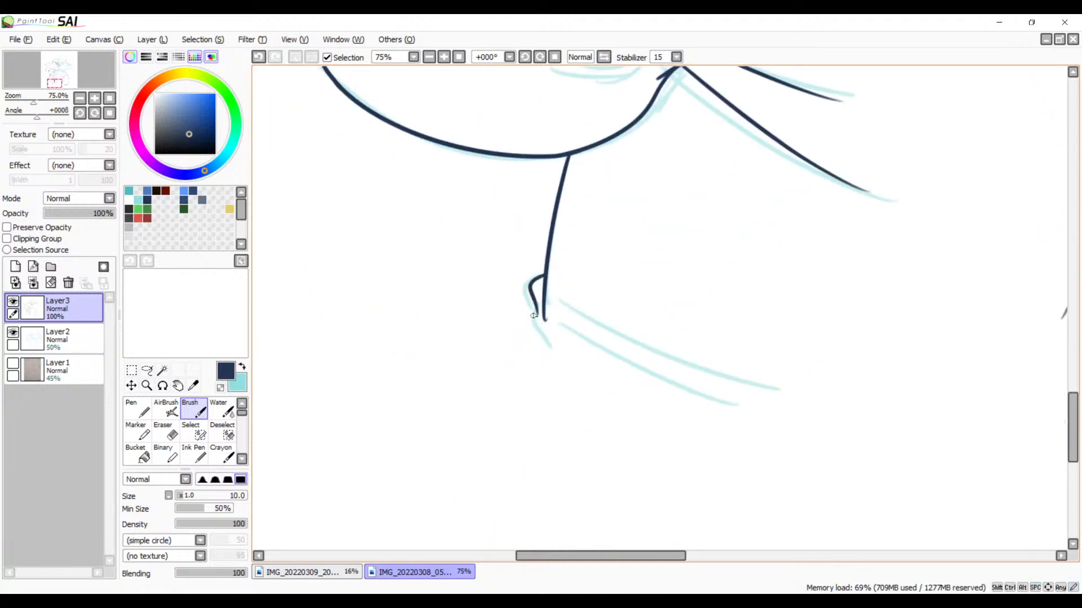
drag(702, 385, 374, 313)
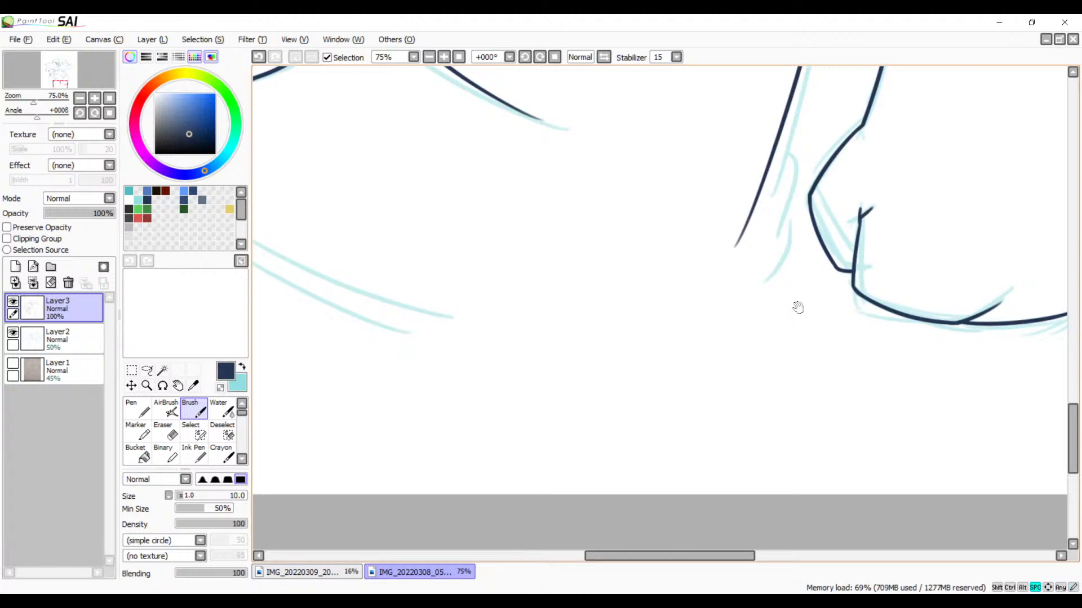
mouse_move(755, 212)
mouse_down()
mouse_move(862, 310)
mouse_move(837, 404)
mouse_up()
key(ctrl+z)
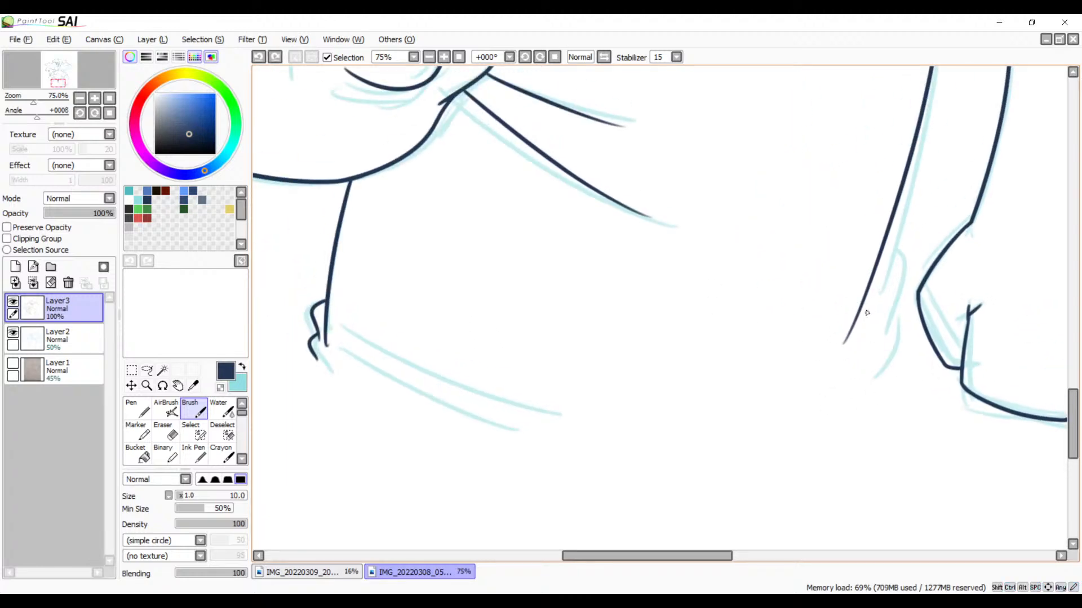
drag(863, 310, 813, 424)
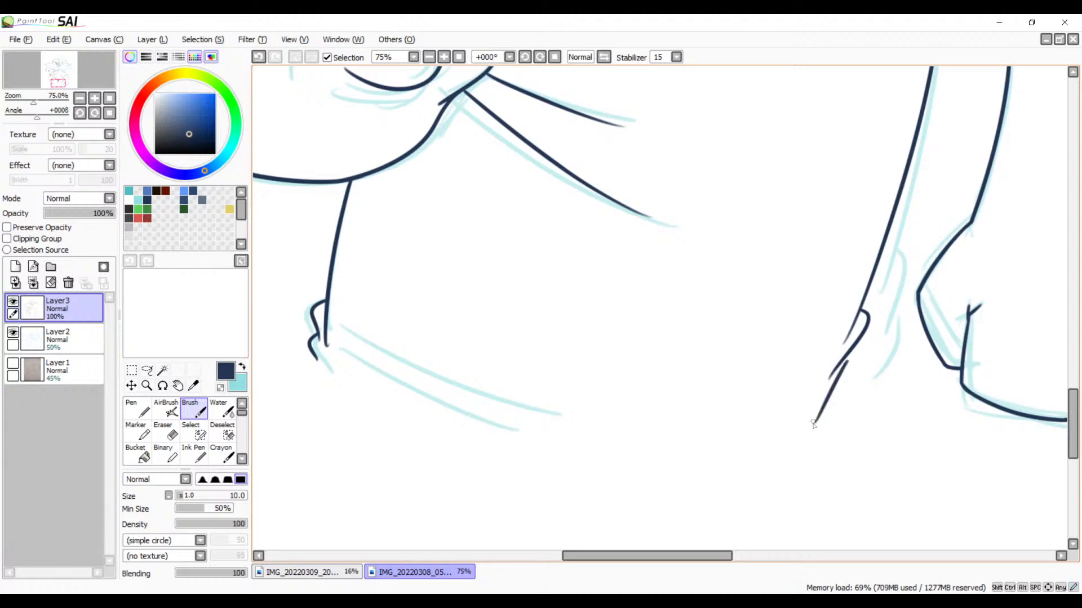
Step: Try to ink the underside of the large round body as one long curve from beneath the neck spikes
mouse_move(827, 269)
mouse_down()
mouse_move(736, 478)
mouse_move(751, 510)
mouse_up()
drag(745, 403, 774, 514)
mouse_move(755, 310)
mouse_down()
mouse_move(778, 381)
mouse_move(786, 482)
mouse_up()
drag(813, 293, 770, 485)
mouse_move(884, 293)
mouse_down()
mouse_move(813, 365)
mouse_move(789, 468)
mouse_up()
mouse_move(737, 366)
mouse_down()
mouse_move(778, 459)
mouse_move(734, 379)
mouse_up()
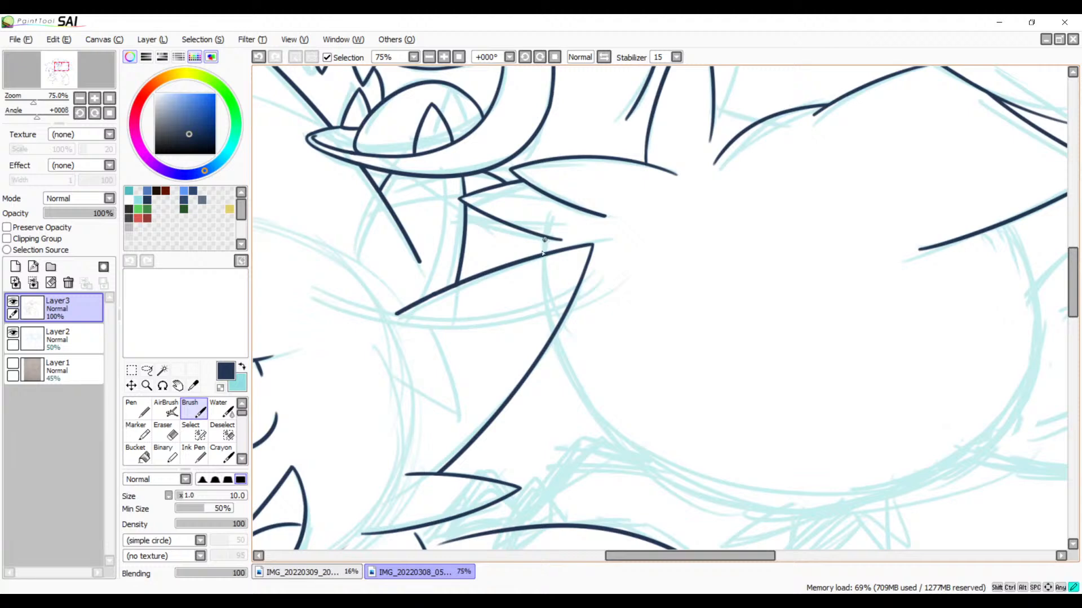
mouse_move(543, 253)
mouse_down()
mouse_move(807, 483)
mouse_move(957, 383)
mouse_up()
key(ctrl+z)
drag(544, 253, 963, 366)
key(ctrl+z)
mouse_move(544, 254)
mouse_down()
mouse_move(724, 488)
mouse_move(973, 439)
mouse_up()
key(ctrl+z)
mouse_move(544, 254)
mouse_down()
mouse_move(814, 491)
mouse_move(989, 420)
mouse_up()
key(ctrl+z)
drag(544, 254, 958, 415)
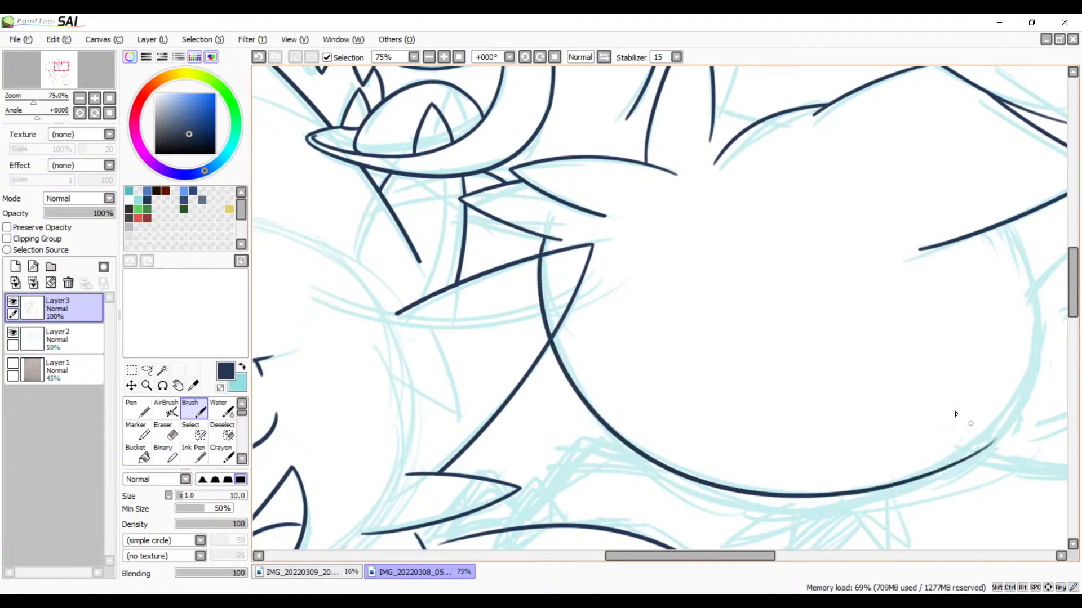
key(ctrl+z)
mouse_move(544, 254)
mouse_down()
mouse_move(749, 532)
mouse_move(959, 442)
mouse_up()
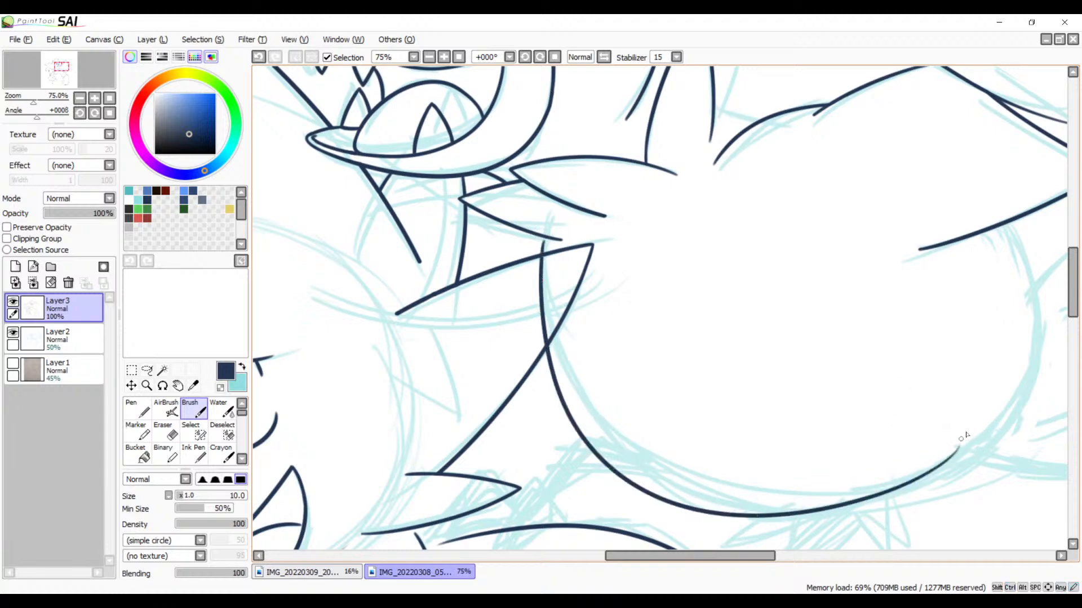
key(ctrl+z)
drag(544, 242, 991, 435)
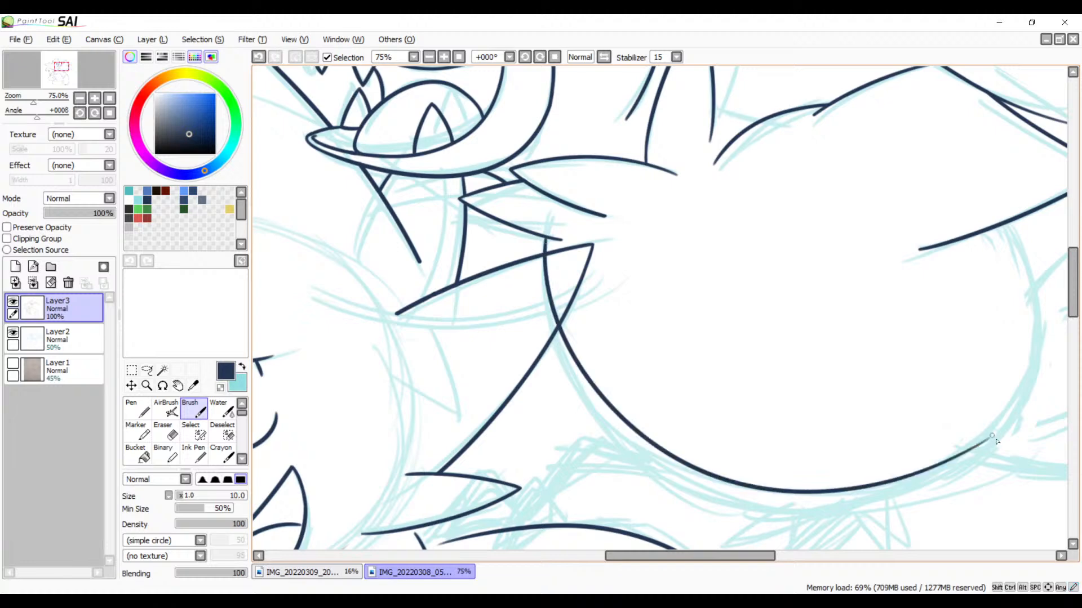
key(ctrl+z)
mouse_move(545, 239)
mouse_down()
mouse_move(668, 496)
mouse_move(990, 476)
mouse_up()
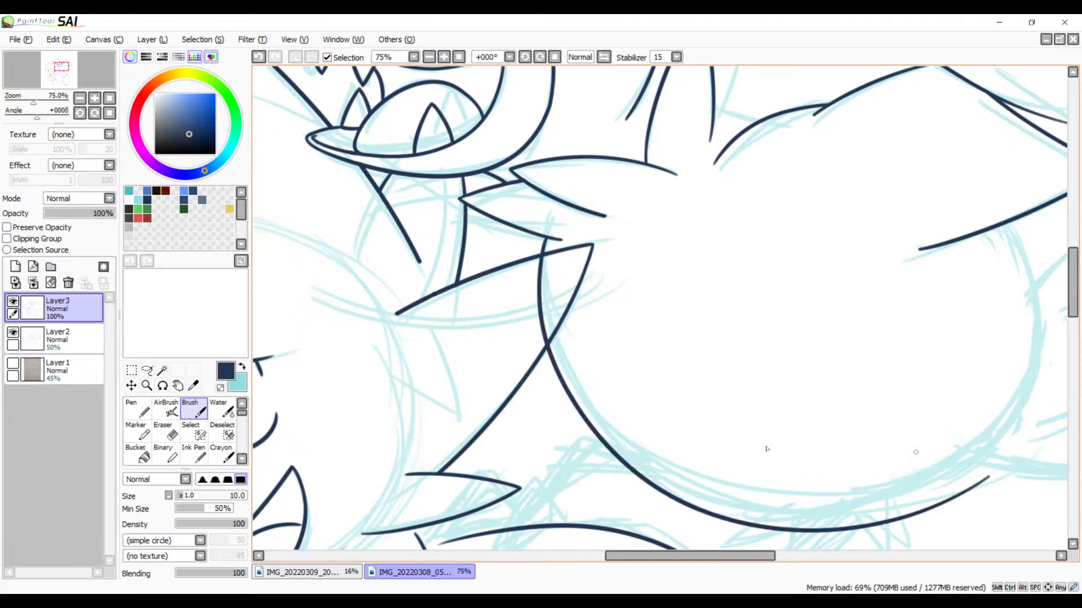
mouse_move(716, 337)
mouse_down()
mouse_move(606, 294)
mouse_move(630, 336)
mouse_up()
key(ctrl+z)
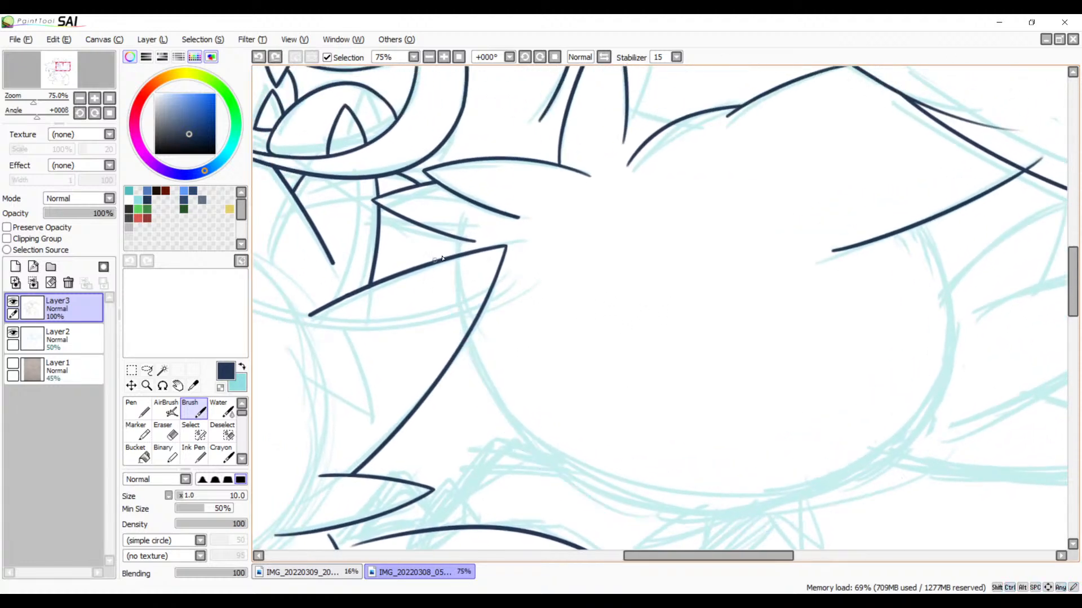
Step: Ink the large round body's sweeping curve from the neck spikes around its underside toward the tail feathers, redrawing until it follows the sketch
mouse_move(457, 239)
mouse_down()
mouse_move(649, 528)
mouse_move(919, 444)
mouse_up()
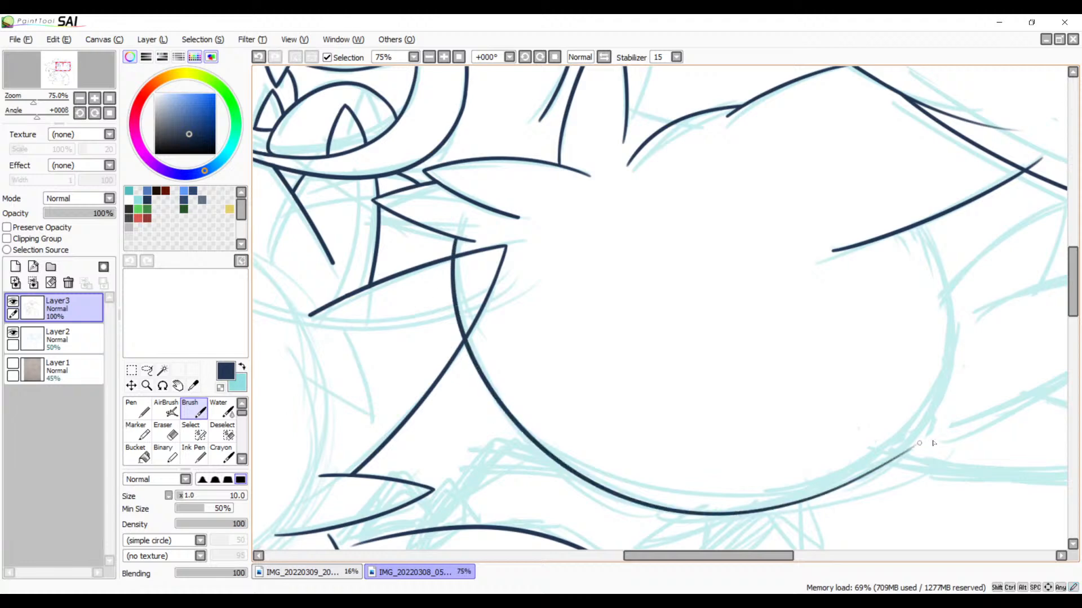
key(ctrl+z)
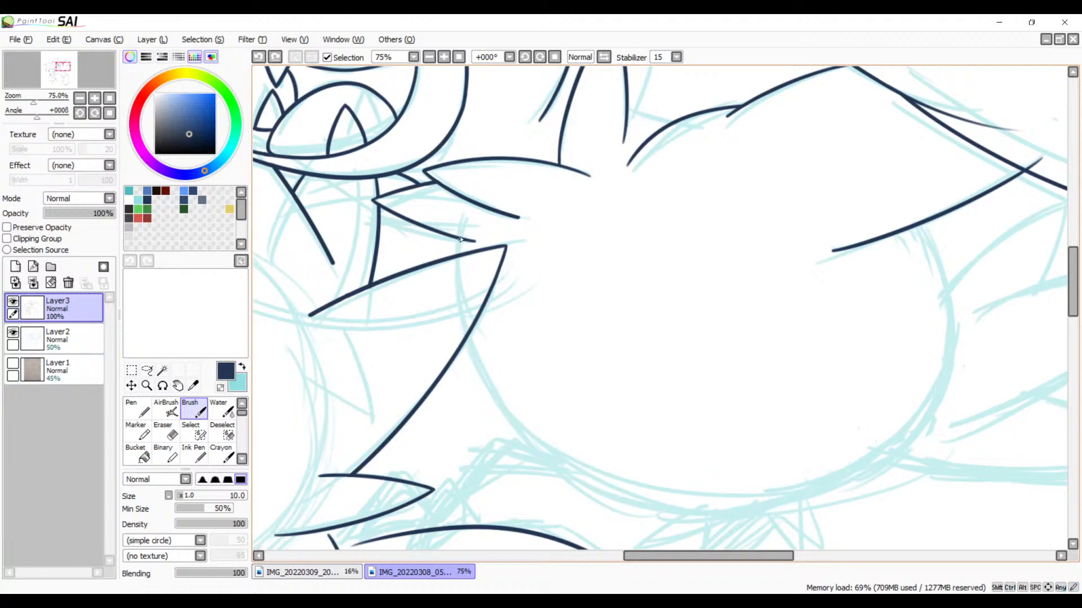
mouse_move(460, 240)
mouse_down()
mouse_move(636, 530)
mouse_move(958, 403)
mouse_up()
mouse_move(649, 352)
mouse_down()
mouse_move(555, 296)
mouse_move(685, 386)
mouse_up()
key(ctrl+z)
drag(447, 225, 847, 450)
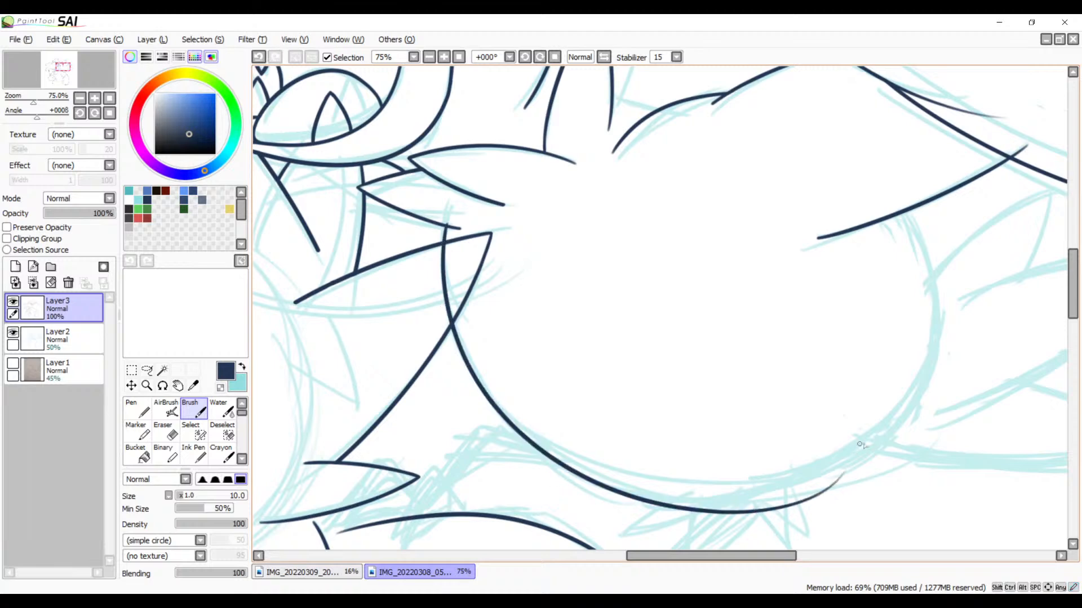
key(ctrl+z)
mouse_move(444, 227)
mouse_down()
mouse_move(810, 442)
mouse_move(879, 358)
mouse_up()
key(ctrl+z)
mouse_move(449, 229)
mouse_down()
mouse_move(543, 454)
mouse_move(966, 338)
mouse_up()
key(ctrl+z)
mouse_move(445, 227)
mouse_down()
mouse_move(740, 510)
mouse_move(940, 355)
mouse_up()
mouse_move(823, 420)
mouse_down()
mouse_move(742, 391)
mouse_move(798, 402)
mouse_up()
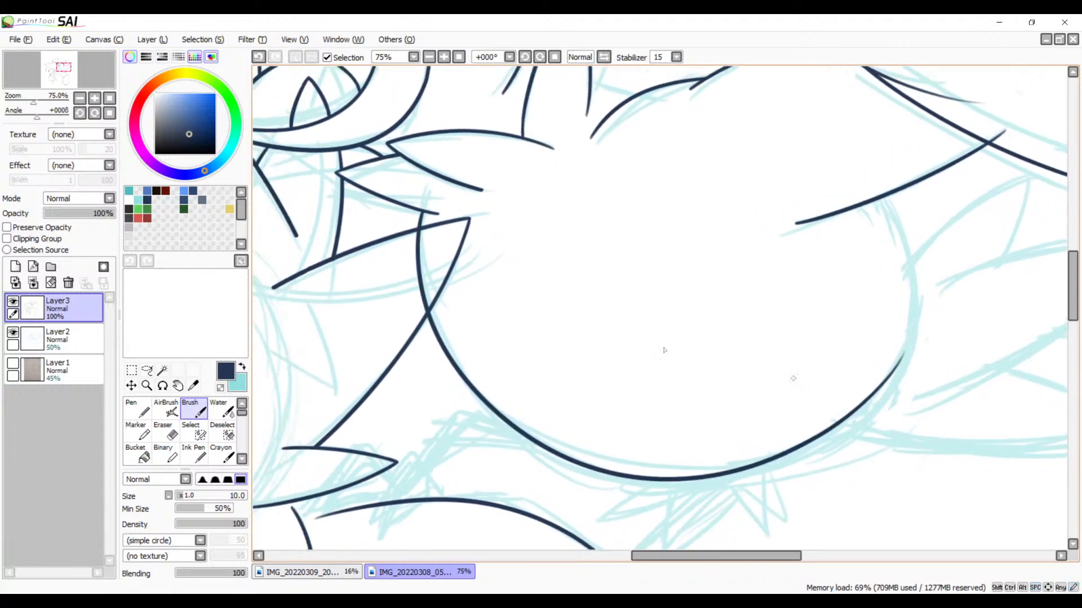
key(ctrl+z)
mouse_move(418, 215)
mouse_down()
mouse_move(817, 429)
mouse_move(898, 381)
mouse_up()
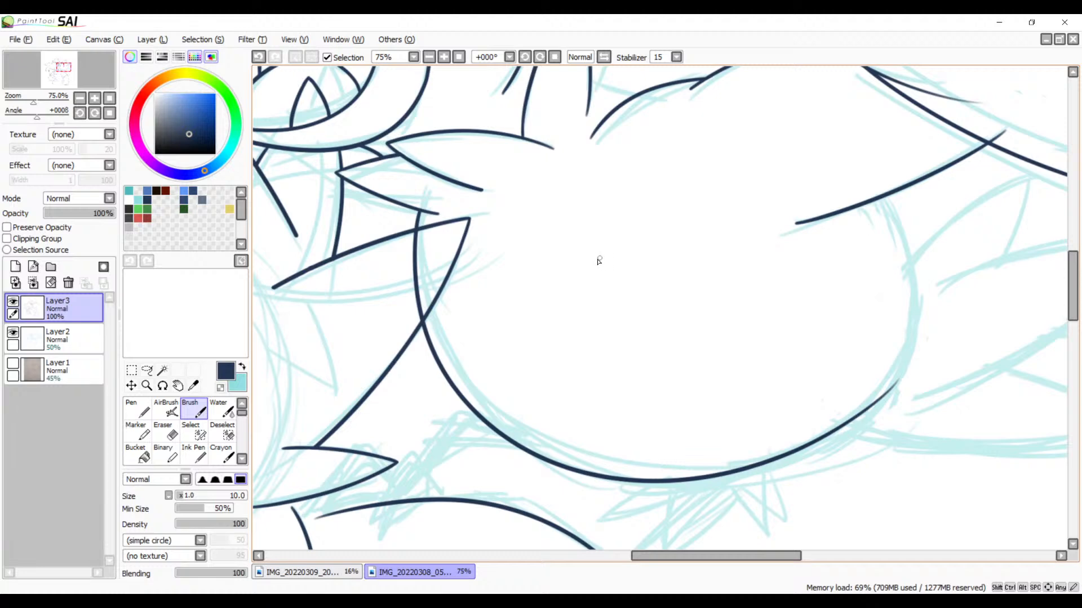
key(ctrl+z)
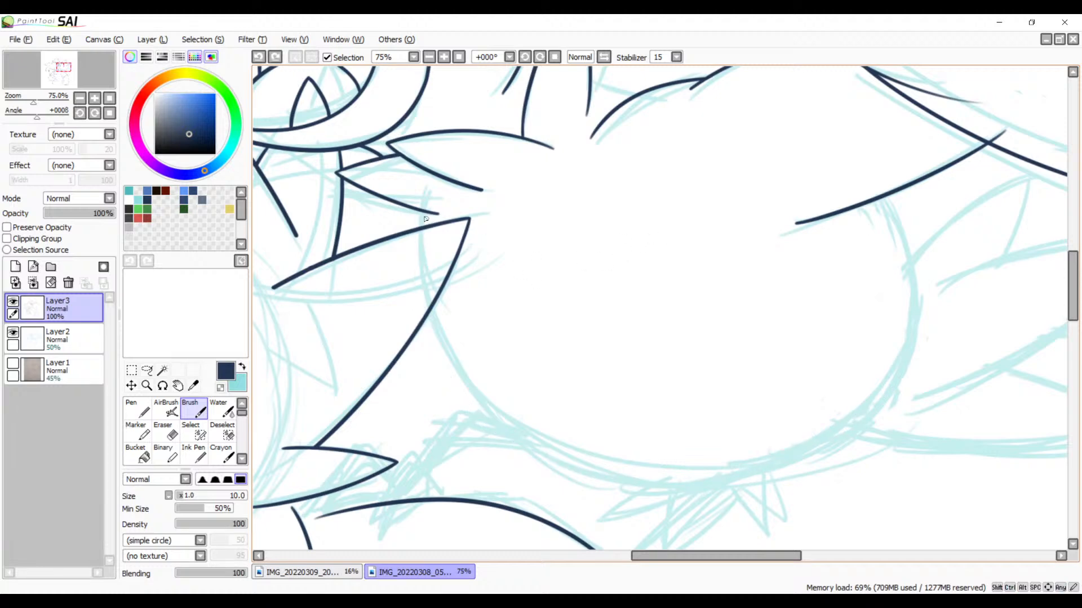
drag(420, 217, 861, 411)
key(ctrl+z)
drag(419, 214, 885, 445)
key(ctrl+z)
mouse_move(415, 213)
mouse_down()
mouse_move(821, 428)
mouse_move(874, 373)
mouse_up()
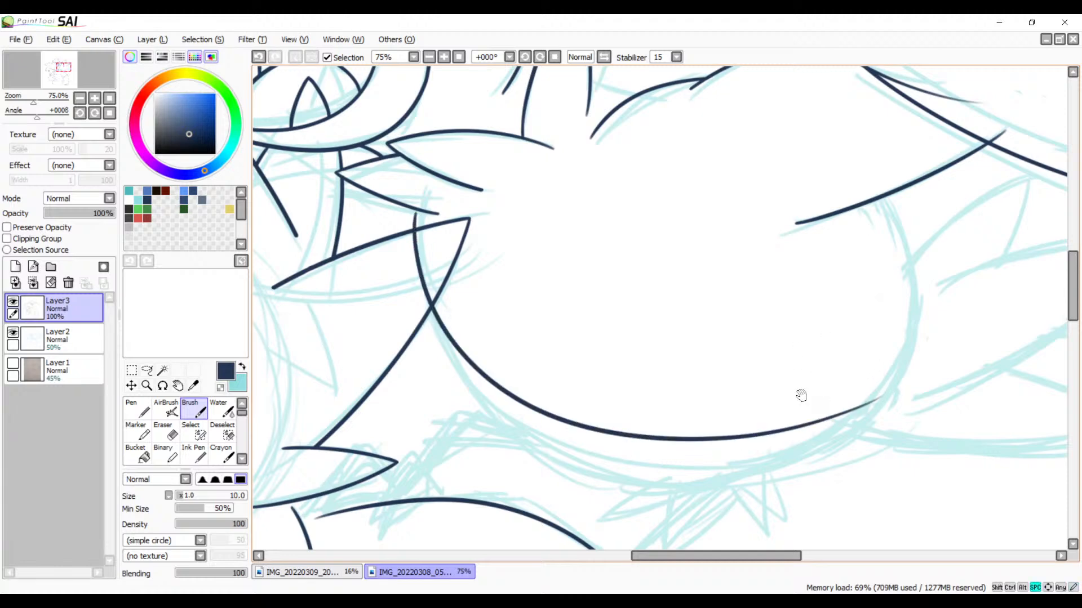
drag(801, 396, 860, 357)
key(ctrl+z)
drag(482, 172, 975, 338)
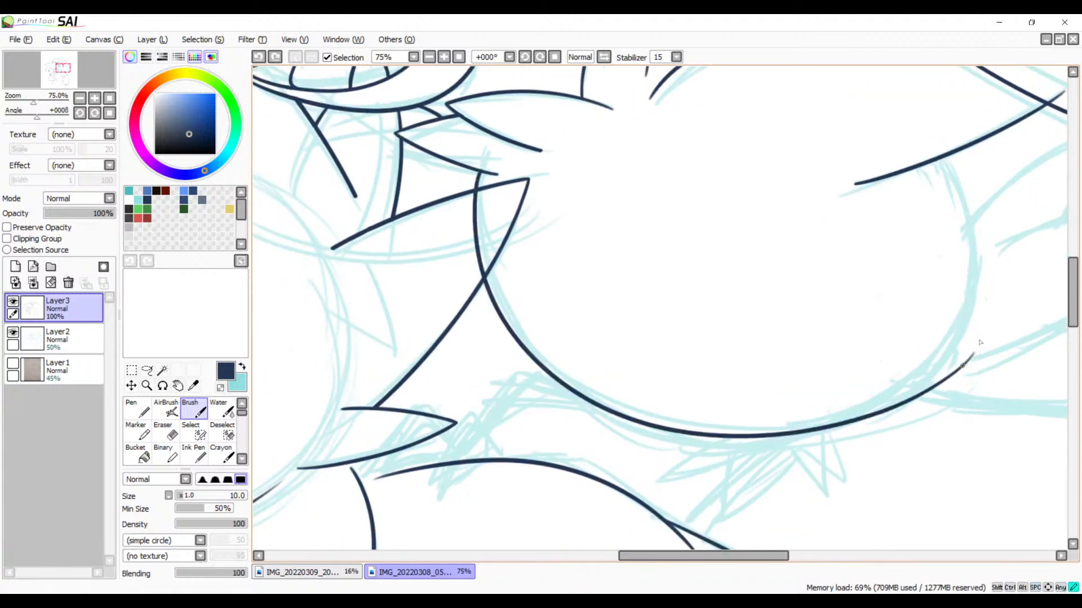
Step: Ink the round body's tail-side edge from the slanted line above it down across the end of the underside curve
mouse_move(877, 366)
mouse_down()
mouse_move(780, 512)
mouse_move(770, 297)
mouse_move(685, 377)
mouse_up()
drag(773, 235, 755, 480)
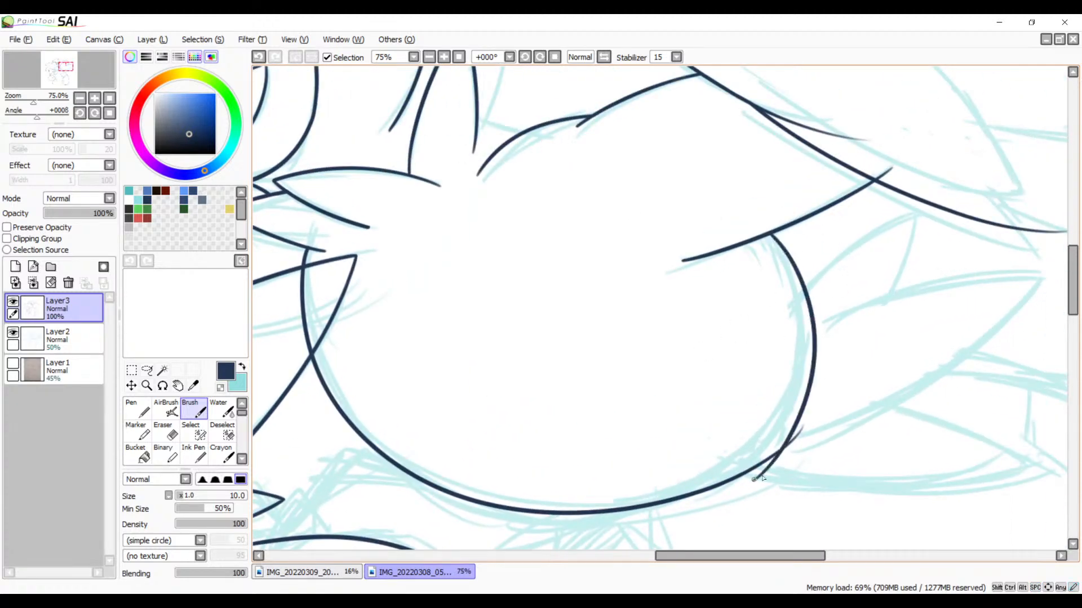
Step: Try to redraw the round body's tail-side edge as one curve from the slanted line down to the underside curve
key(ctrl+z)
mouse_move(766, 239)
mouse_down()
mouse_move(777, 421)
mouse_move(763, 435)
mouse_up()
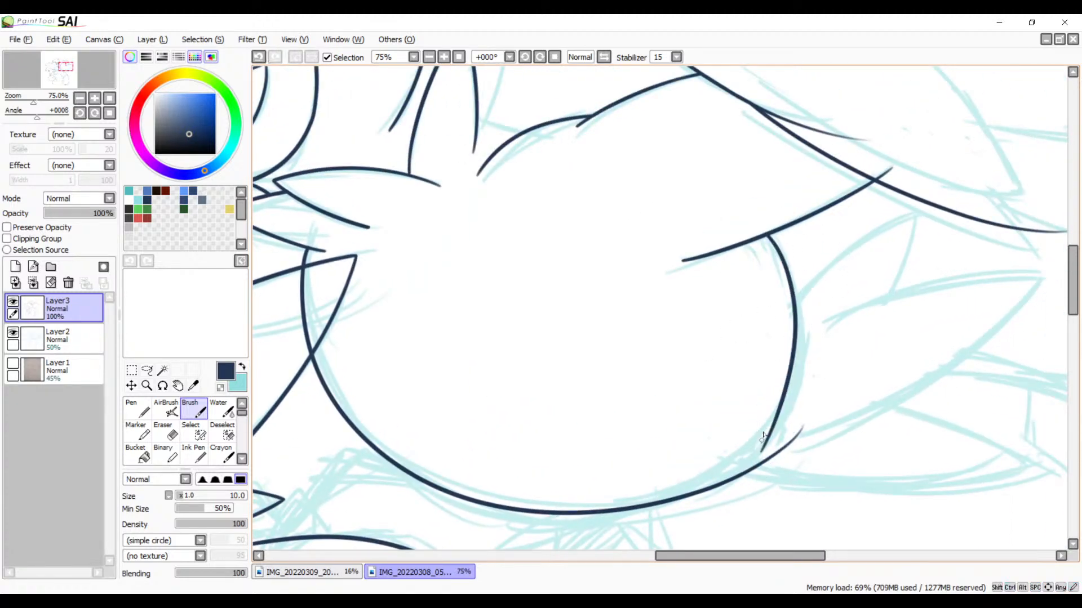
key(ctrl+z)
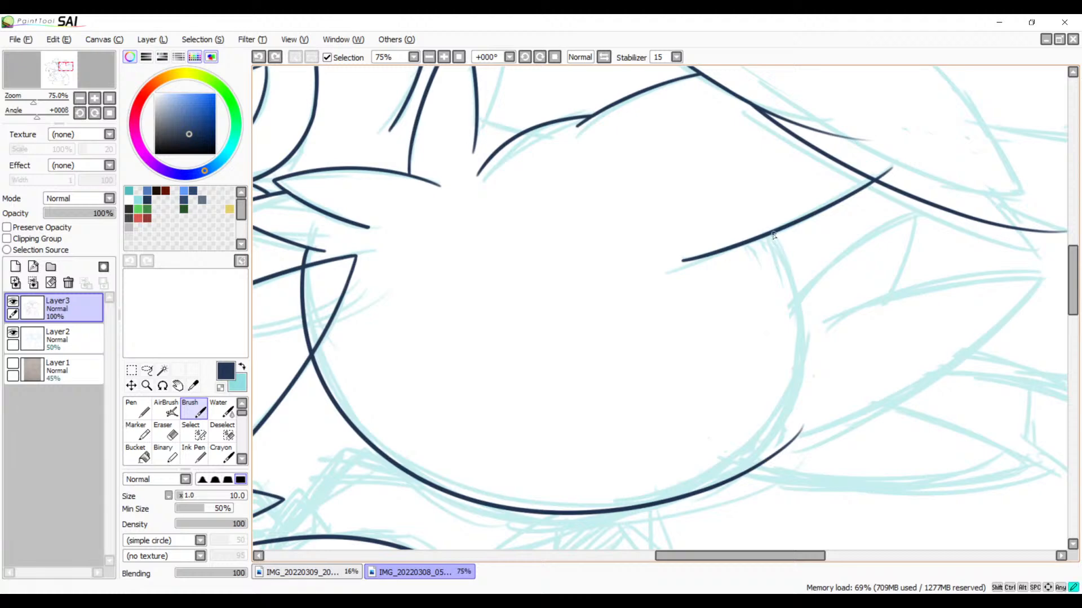
drag(774, 236, 754, 453)
key(ctrl+z)
drag(768, 237, 743, 451)
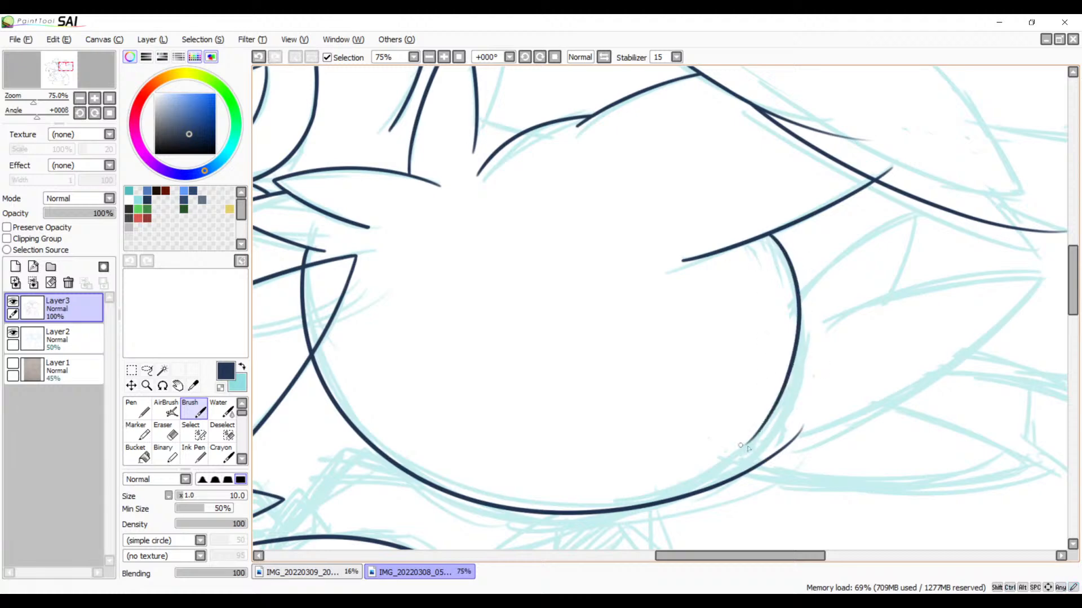
key(ctrl+z)
Step: Try to ink the upper edge of the small spike branching off the large neck spike, out to its tip
drag(560, 160, 666, 354)
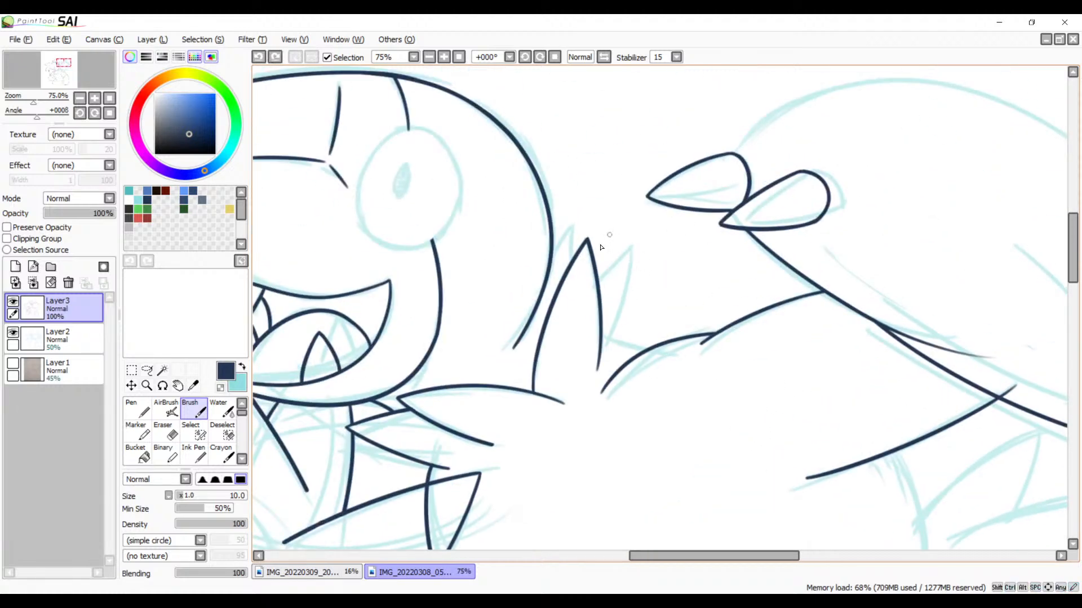
click(444, 57)
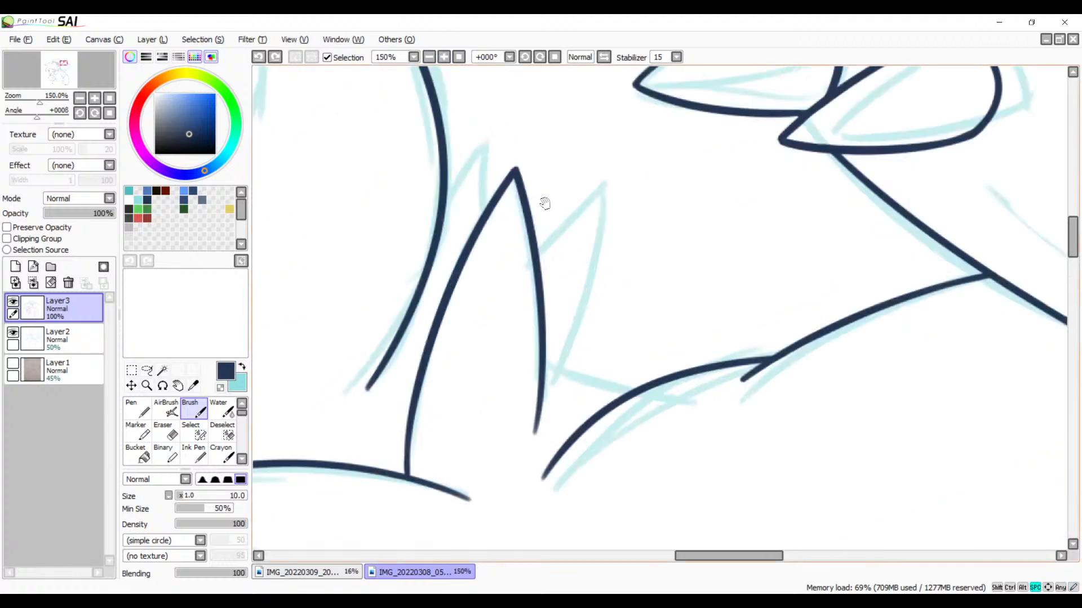
drag(634, 157, 554, 247)
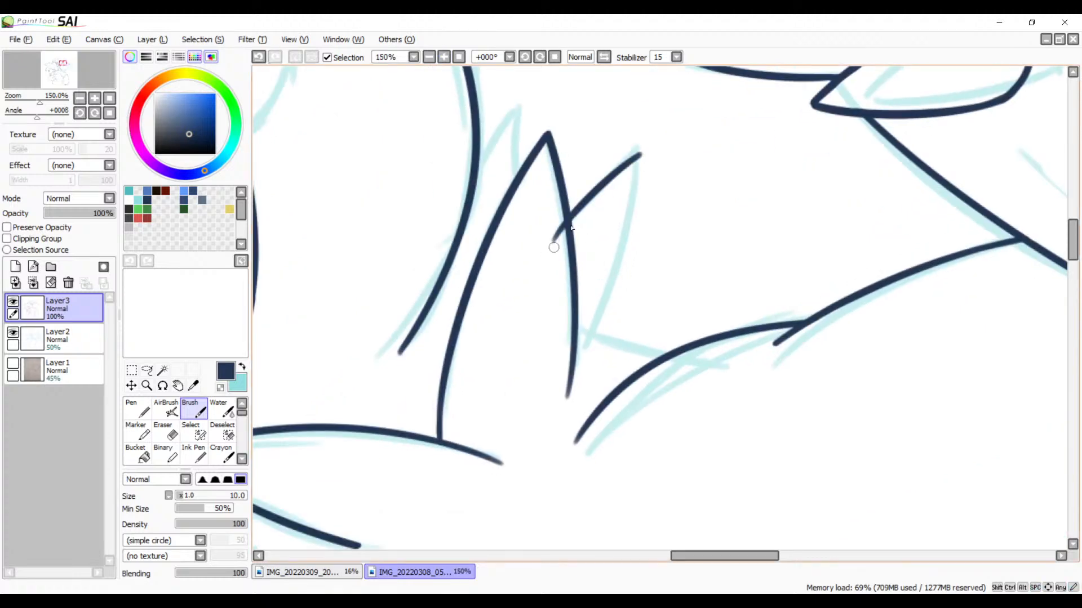
drag(638, 154, 570, 393)
key(ctrl+z)
drag(640, 152, 579, 361)
key(ctrl+z)
key(ctrl+z)
drag(578, 209, 645, 151)
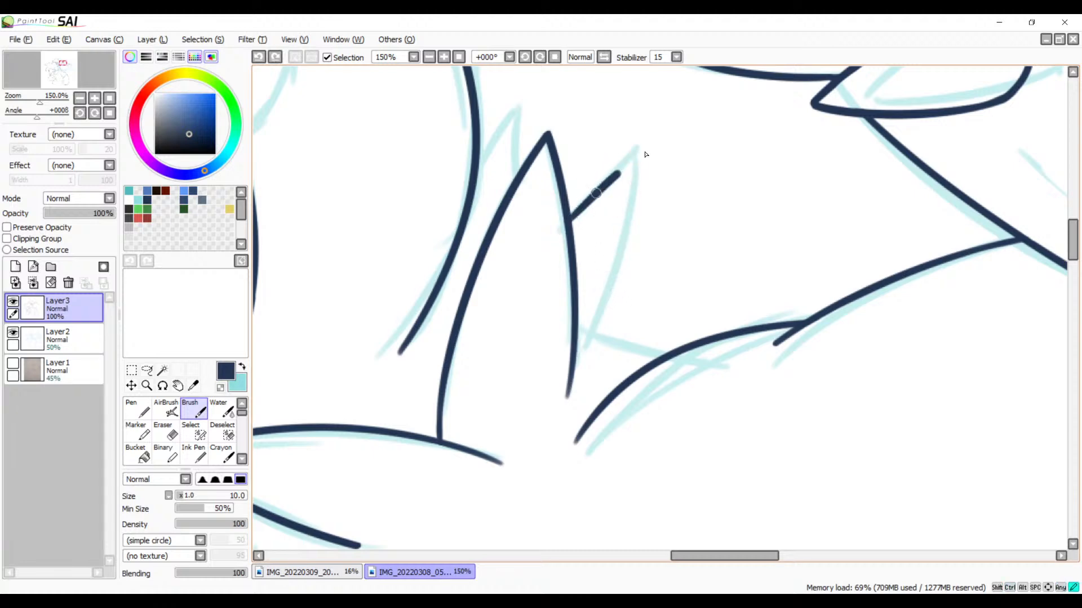
key(ctrl+z)
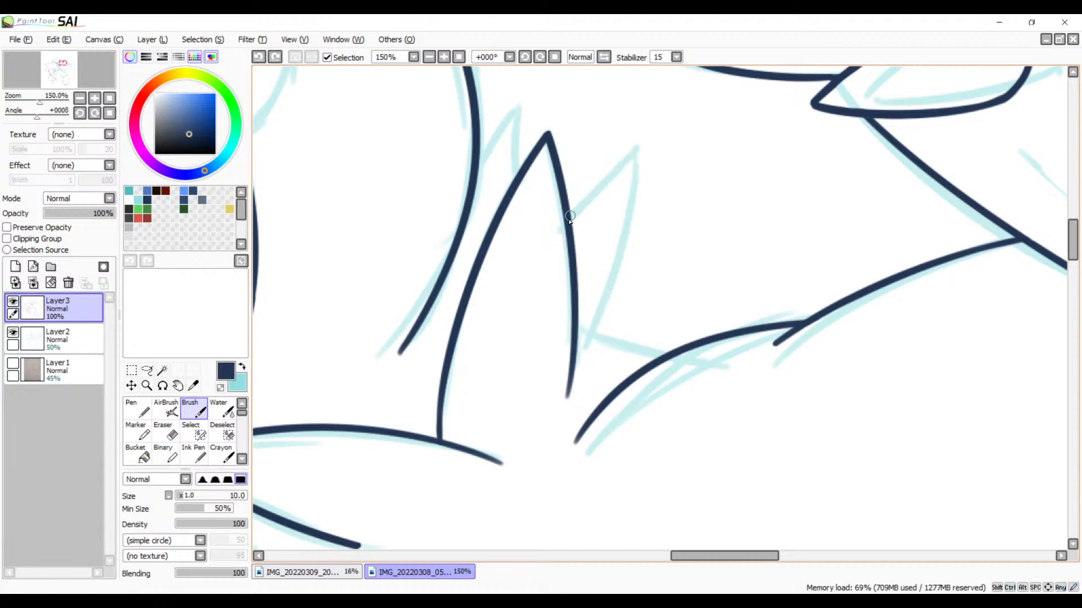
drag(570, 217, 653, 144)
Step: Rotate the canvas view to 45° and try to ink the small spike's lower edge from its tip back toward the large spike's base
drag(652, 260, 563, 300)
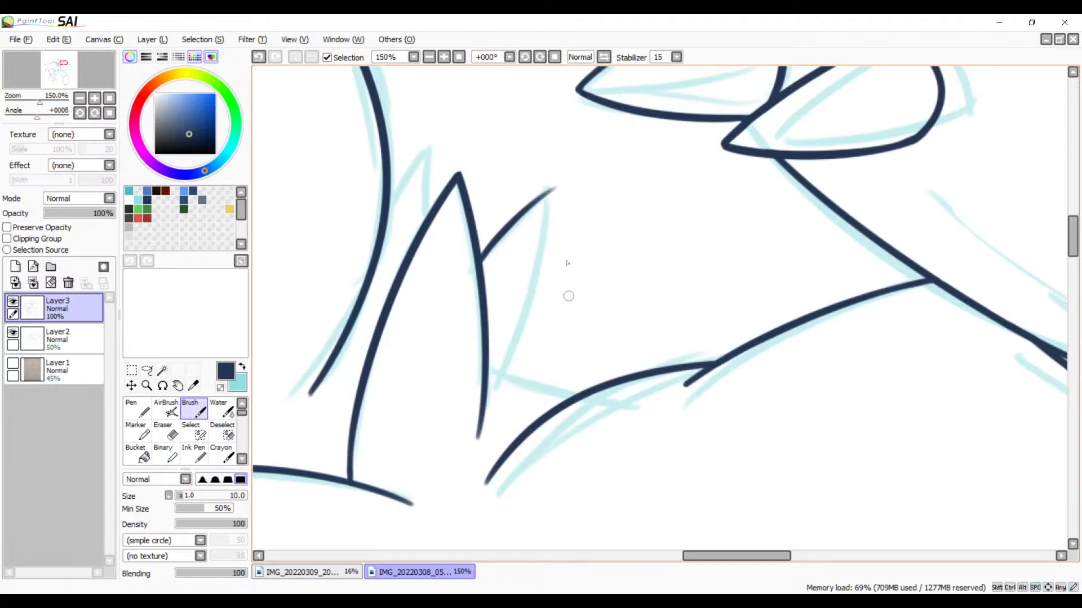
click(540, 57)
click(540, 57)
click(539, 57)
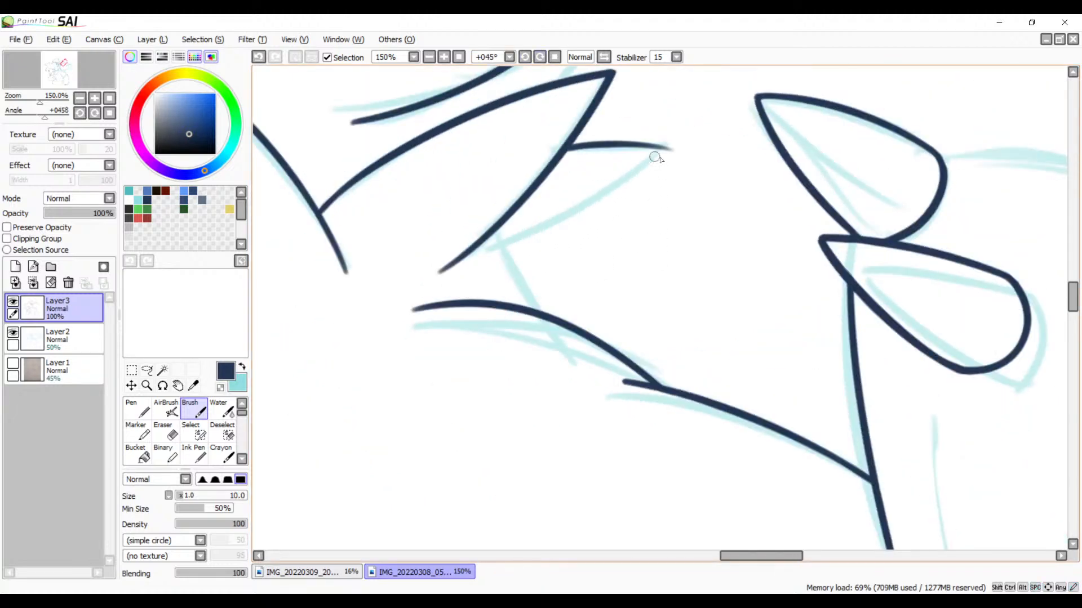
drag(664, 148, 476, 277)
key(ctrl+z)
drag(663, 151, 506, 248)
key(ctrl+z)
drag(663, 149, 507, 243)
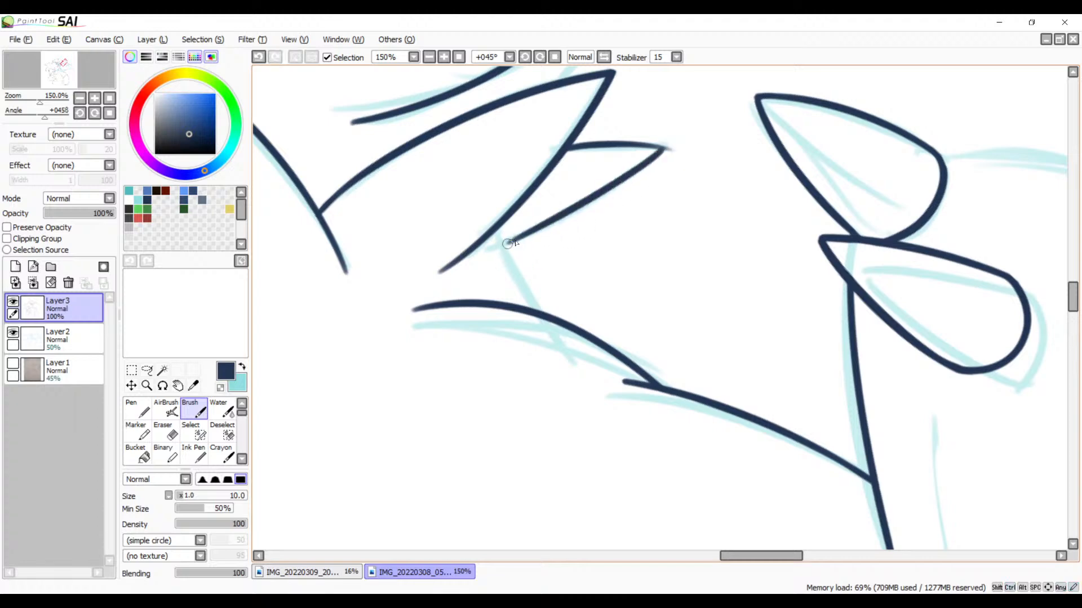
key(ctrl+z)
drag(664, 149, 476, 264)
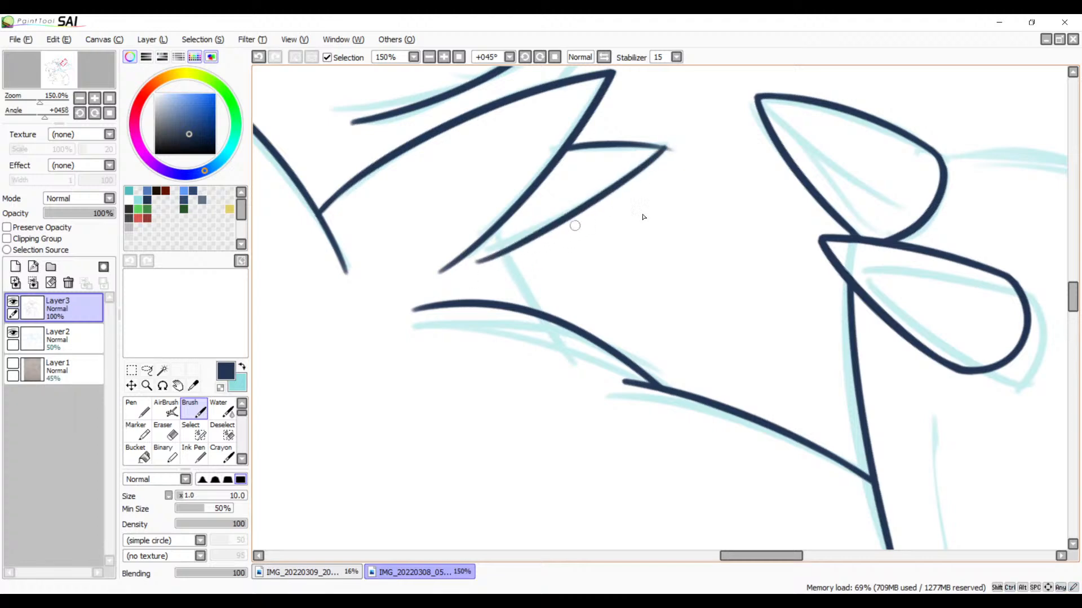
Step: Try to ink the short line from the small spike's base across the curved body line beneath it
mouse_move(577, 319)
mouse_down()
mouse_move(699, 171)
mouse_move(702, 300)
mouse_up()
drag(626, 227, 680, 302)
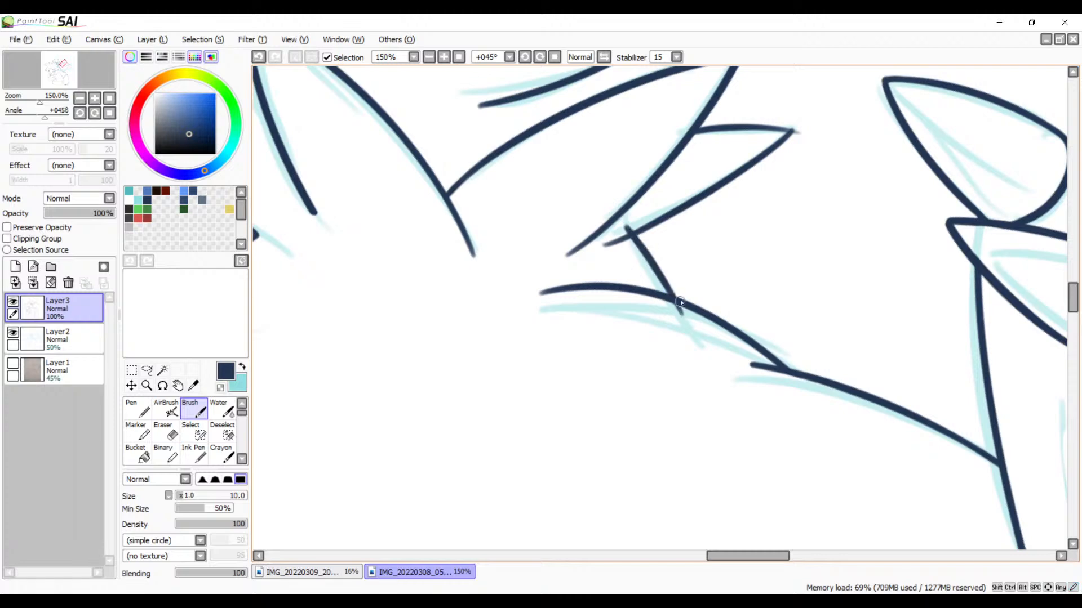
key(ctrl+z)
drag(627, 226, 679, 334)
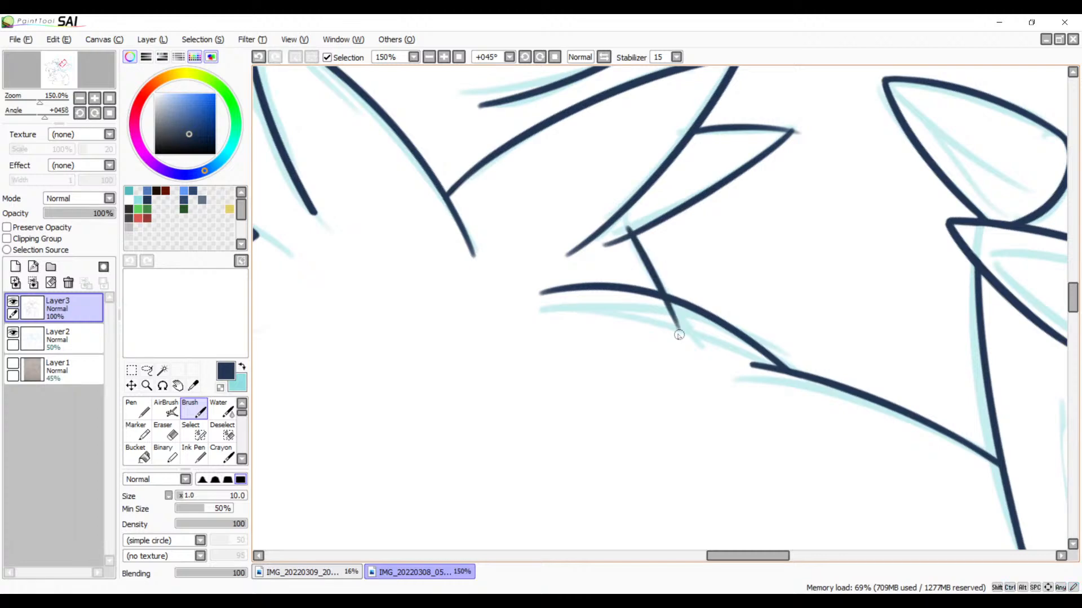
Step: Try to ink the tiny spike between the head outline and the large neck spike
scroll(649, 281, up, 3)
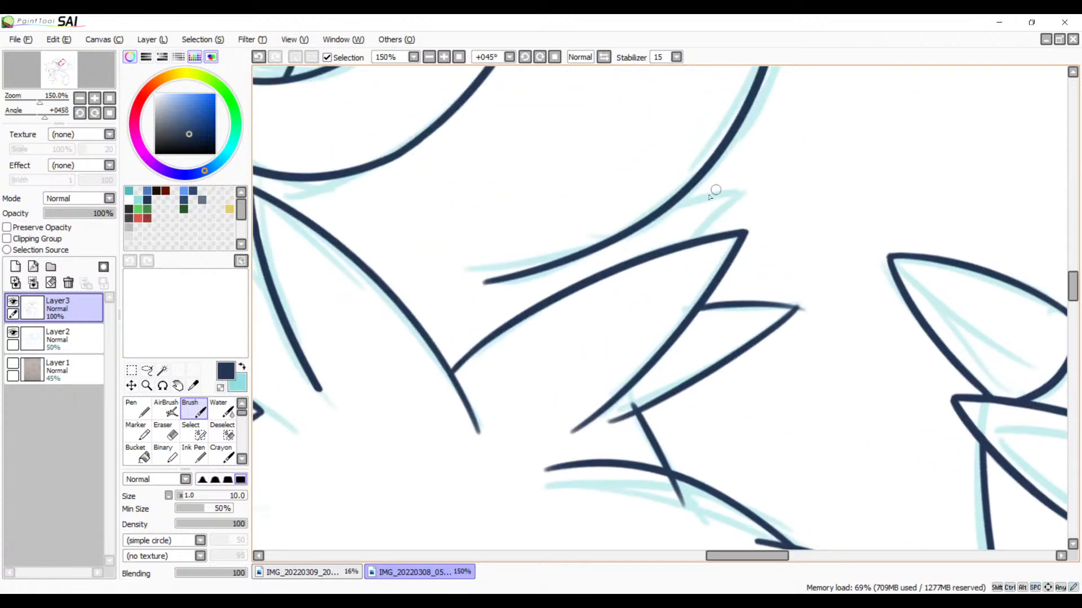
drag(675, 202, 743, 187)
key(ctrl+z)
mouse_move(664, 209)
mouse_down()
mouse_move(746, 188)
mouse_move(679, 239)
mouse_up()
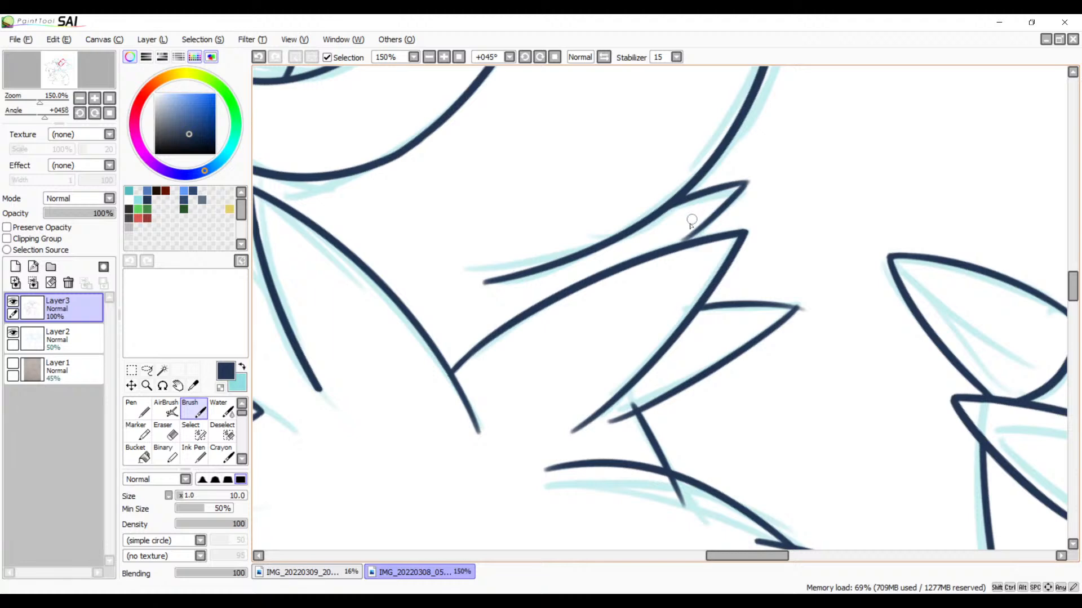
drag(686, 369, 652, 441)
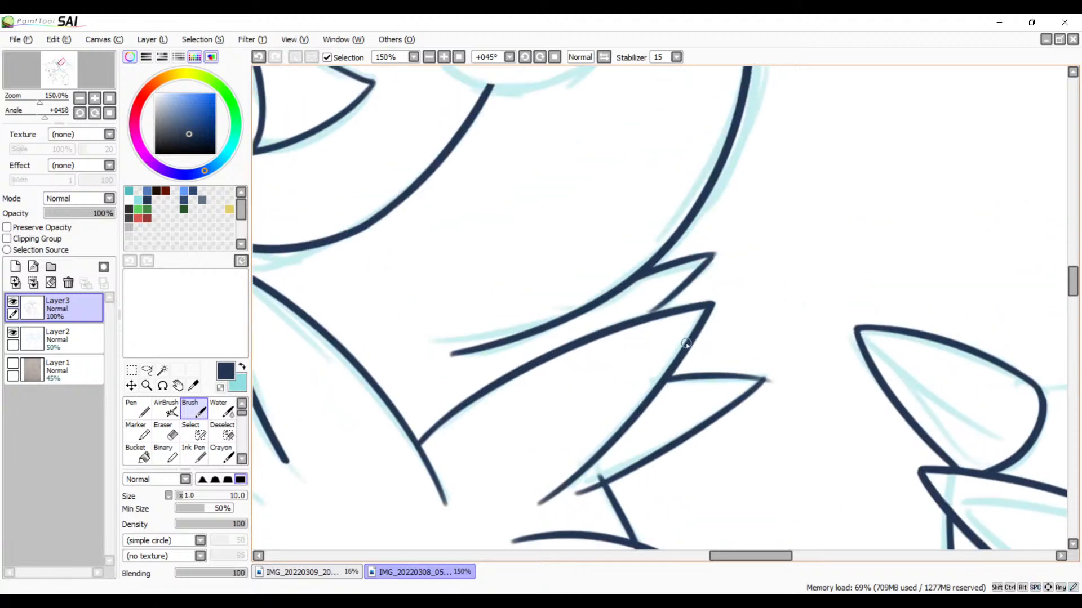
Step: Undo the strokes of both small neck spikes and the short line joining them to the body curve
key(ctrl+z)
key(ctrl+z)
drag(684, 359, 628, 272)
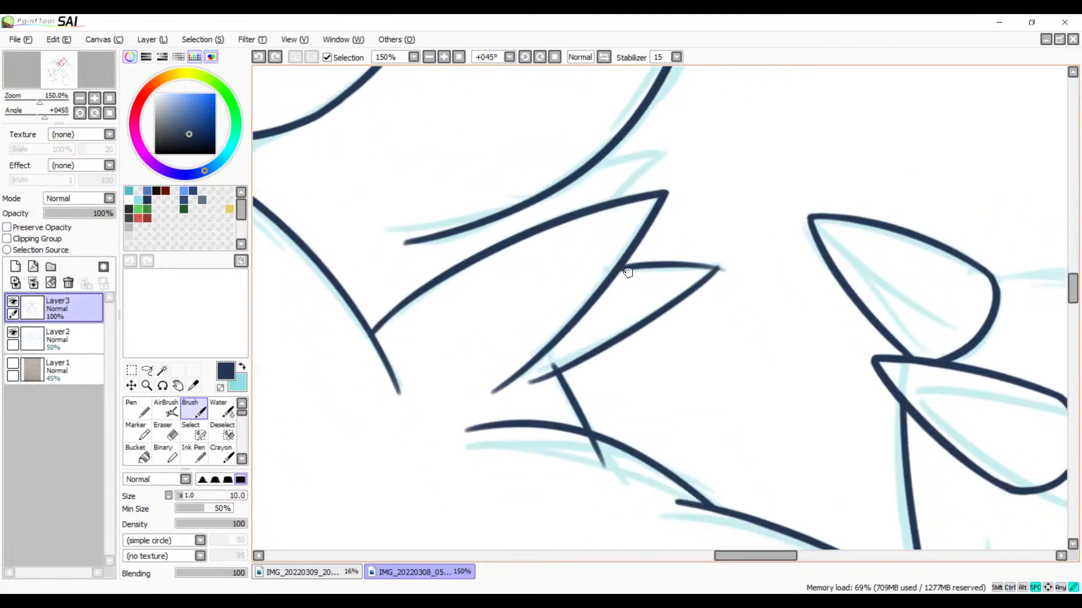
key(ctrl+z)
key(ctrl+z)
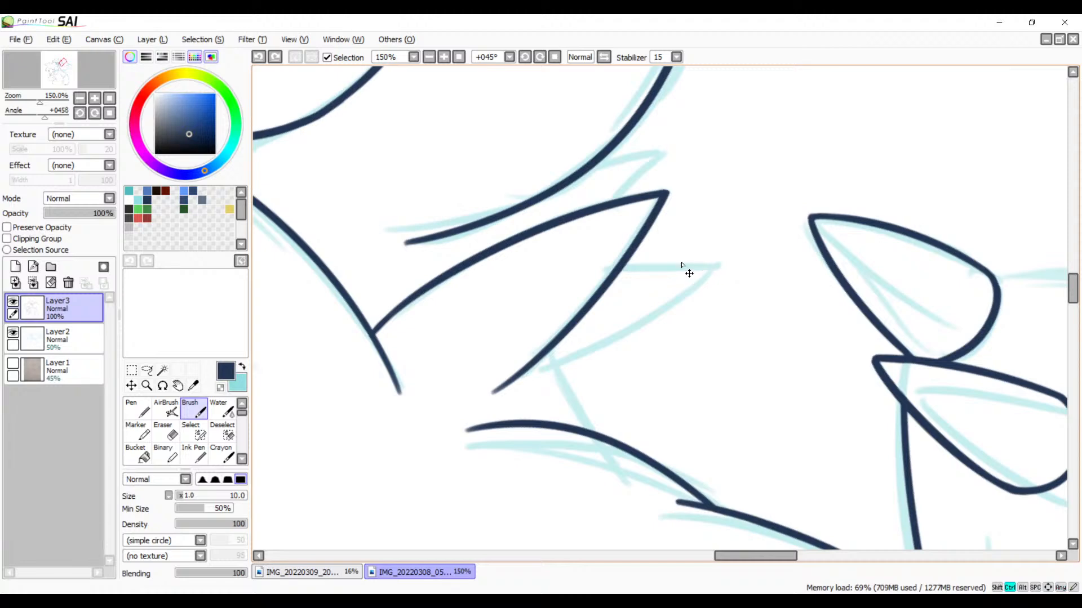
Step: Ink the small spike beside the large neck spike, with a curved upper edge and a lower edge returning from its tip
click(444, 57)
drag(707, 261, 663, 191)
drag(569, 184, 705, 191)
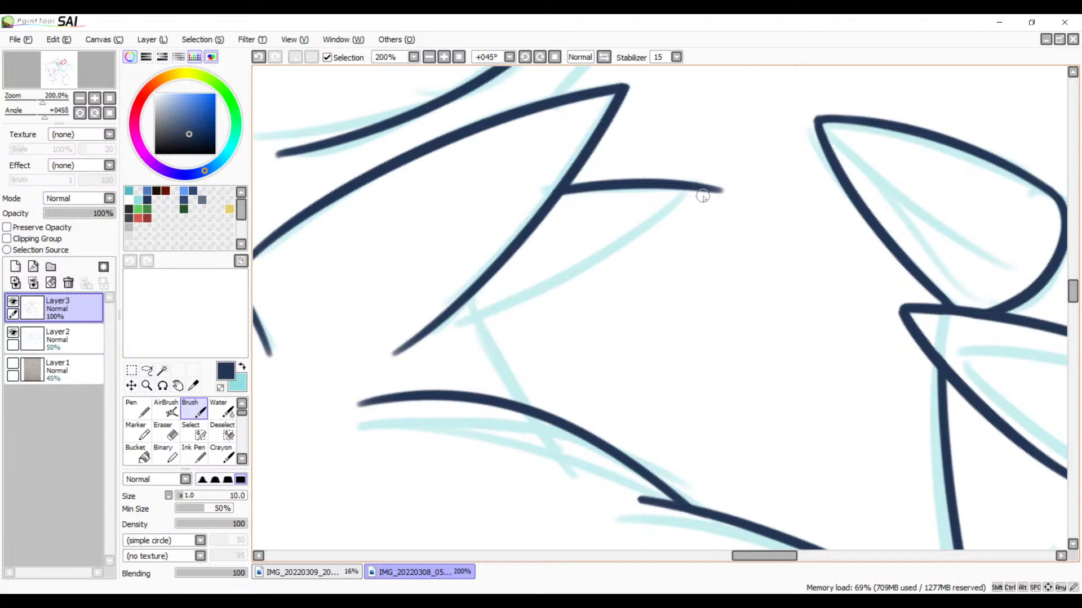
drag(703, 192, 444, 353)
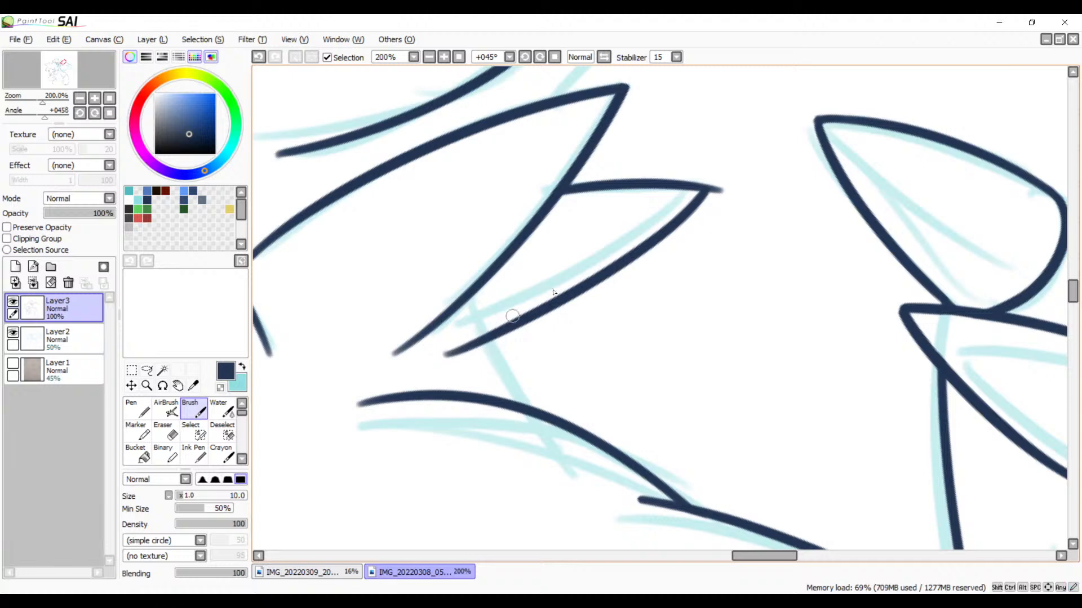
key(ctrl+z)
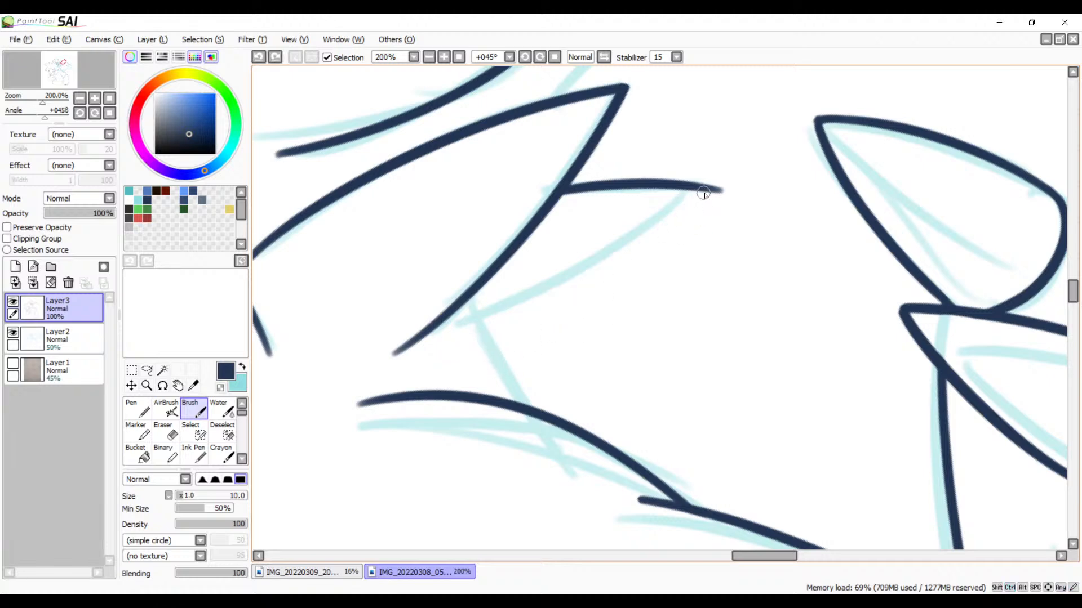
mouse_move(704, 191)
mouse_down()
mouse_move(645, 244)
mouse_move(470, 331)
mouse_move(541, 423)
mouse_up()
key(ctrl+z)
Step: Ink the short slanted line from the small spike's base across the curved body line below it
drag(476, 332, 549, 448)
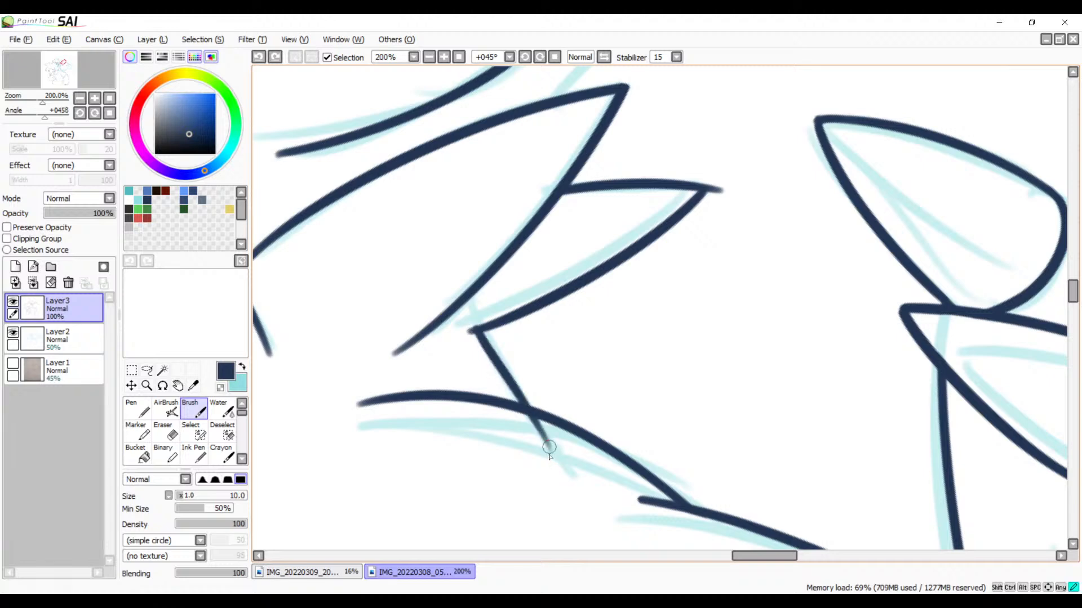
key(ctrl+z)
drag(472, 316, 555, 456)
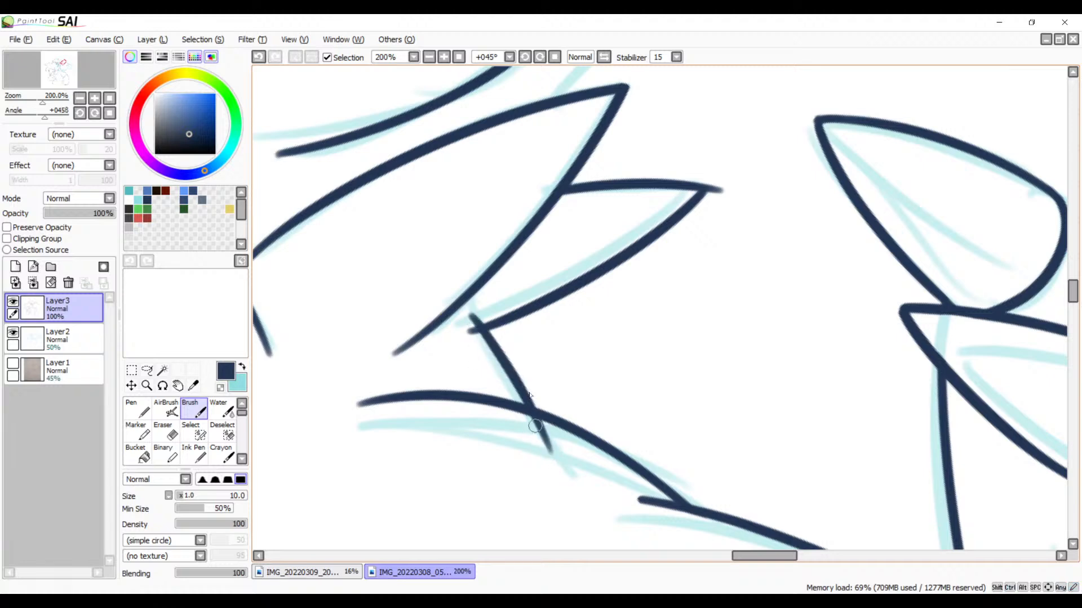
Step: Erase the overshooting line ends at the small spike's base and below the slanted line's crossing with the body curve
key(space)
drag(535, 391, 553, 377)
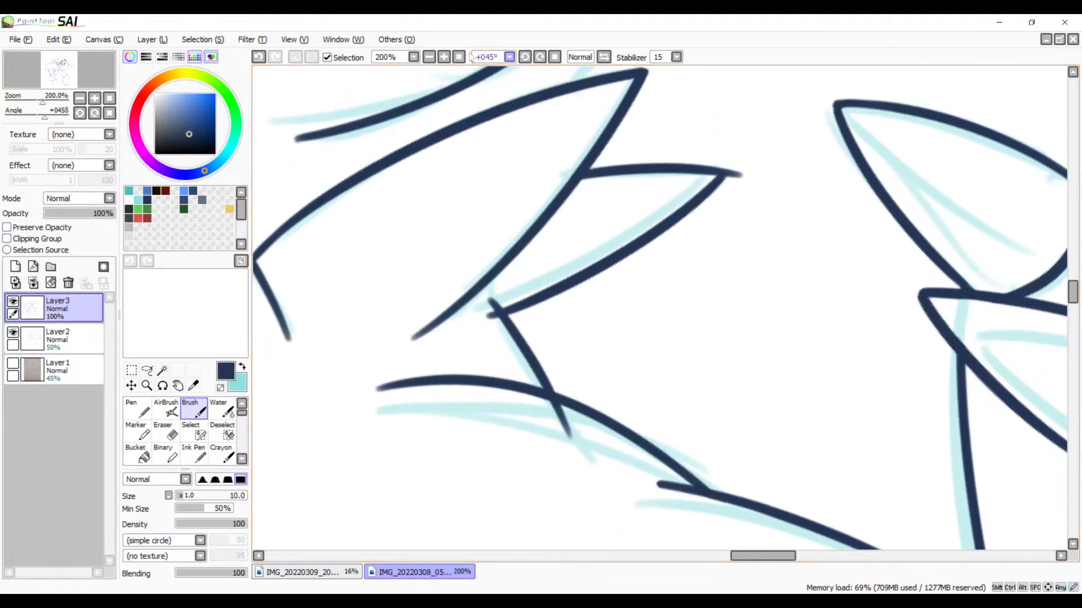
click(444, 57)
click(444, 57)
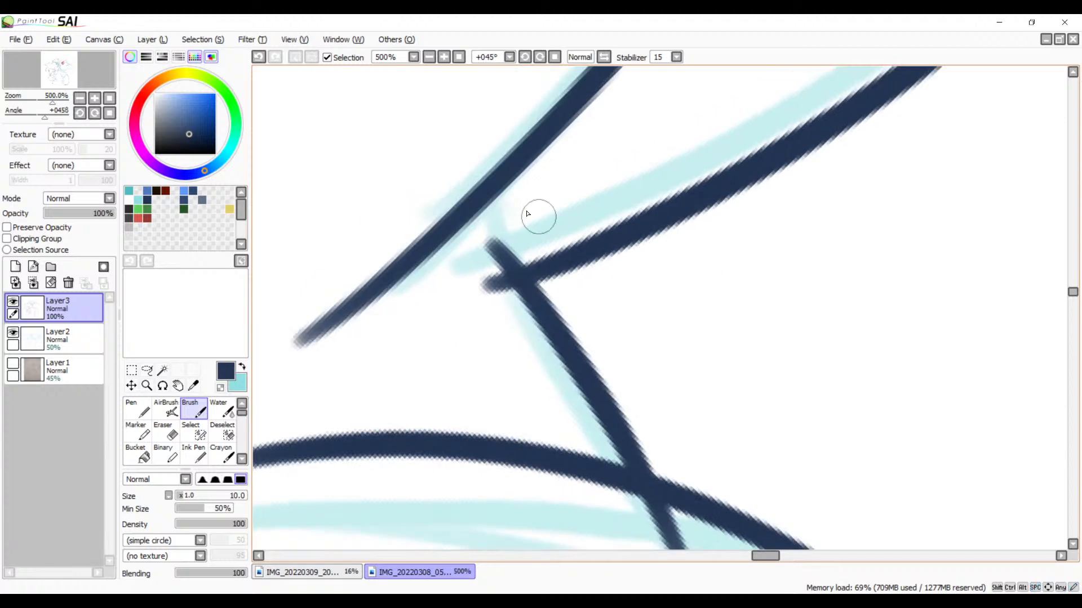
key(e)
mouse_move(462, 286)
mouse_down()
mouse_move(476, 269)
mouse_move(495, 299)
mouse_up()
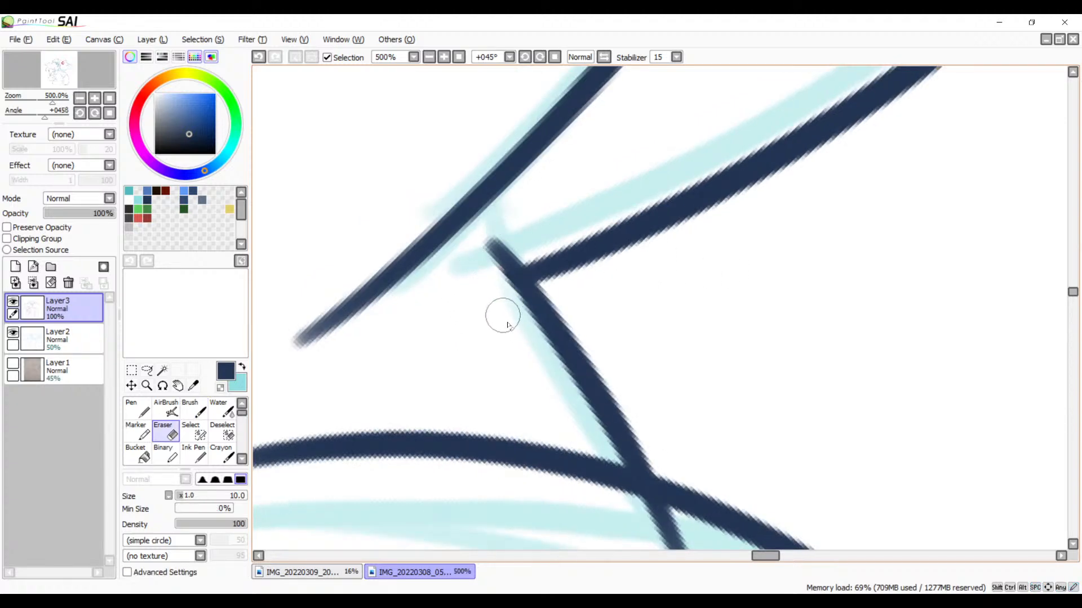
mouse_move(552, 394)
mouse_down()
mouse_move(541, 231)
mouse_move(512, 191)
mouse_up()
mouse_move(566, 299)
mouse_down()
mouse_move(644, 325)
mouse_move(554, 295)
mouse_move(645, 324)
mouse_move(568, 305)
mouse_move(633, 362)
mouse_up()
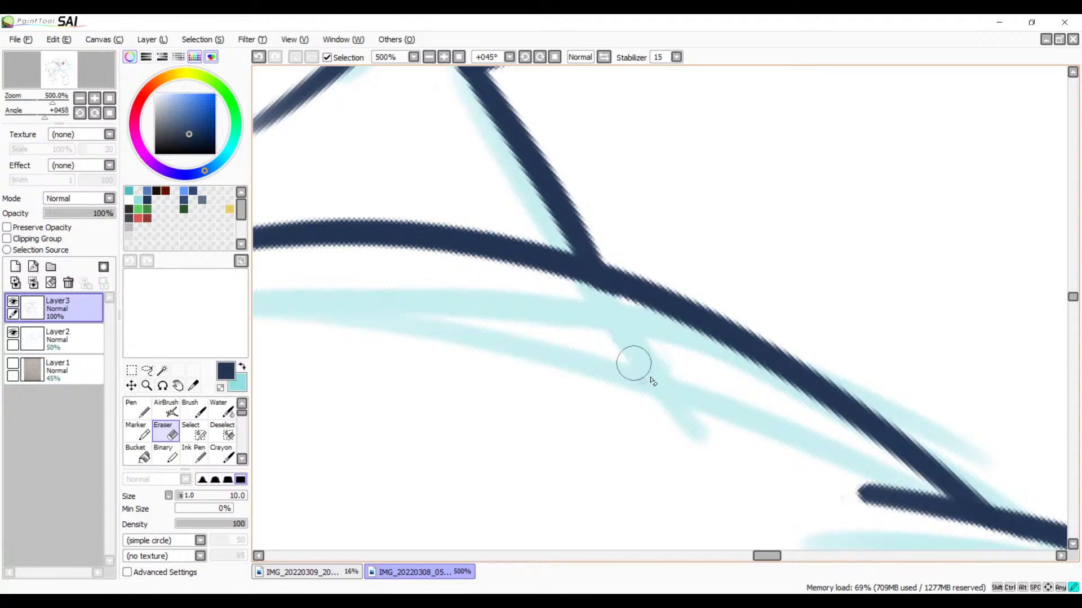
Step: Erase the overshooting line end at the small spike's tip to leave a clean point
mouse_move(575, 174)
mouse_down()
mouse_move(576, 319)
mouse_move(466, 447)
mouse_move(618, 298)
mouse_up()
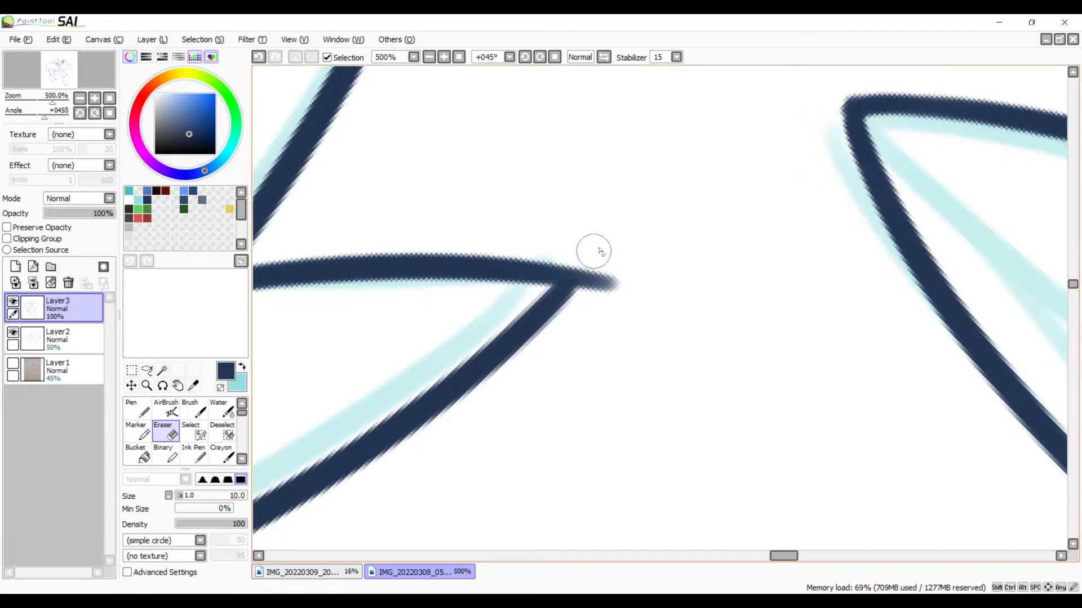
mouse_move(583, 245)
mouse_down()
mouse_move(602, 309)
mouse_move(601, 270)
mouse_move(589, 254)
mouse_move(592, 293)
mouse_move(579, 251)
mouse_move(585, 308)
mouse_move(586, 260)
mouse_move(593, 274)
mouse_move(568, 253)
mouse_move(619, 299)
mouse_up()
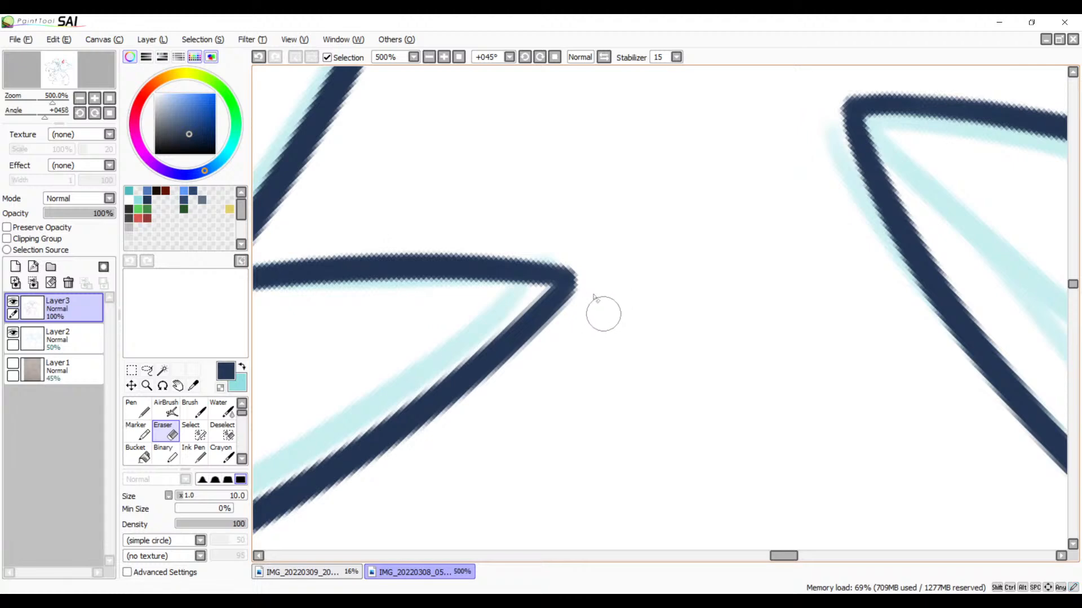
key(b)
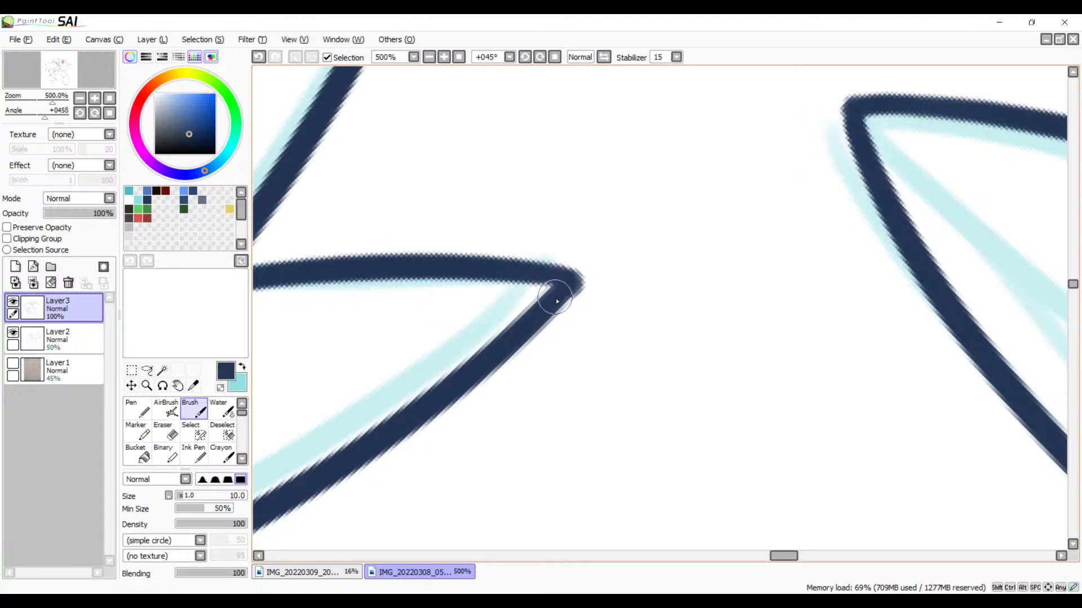
key(ctrl+z)
Step: Ink the tiny spike between the head outline and the large neck spike, redrawing its upper edge before adding the lower one
mouse_move(516, 309)
mouse_down()
mouse_move(584, 338)
mouse_move(559, 306)
mouse_move(717, 228)
mouse_up()
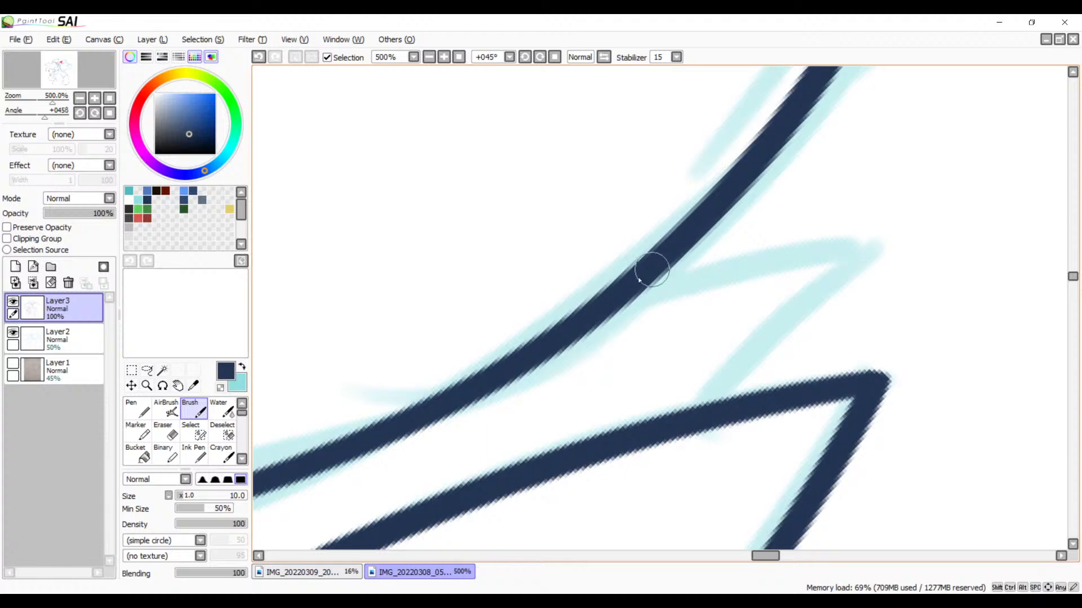
drag(670, 262, 854, 244)
key(ctrl+z)
drag(659, 274, 898, 228)
key(ctrl+z)
mouse_move(640, 272)
mouse_down()
mouse_move(915, 213)
mouse_move(761, 345)
mouse_move(670, 398)
mouse_up()
key(ctrl+z)
mouse_move(890, 205)
mouse_down()
mouse_move(837, 282)
mouse_move(665, 430)
mouse_up()
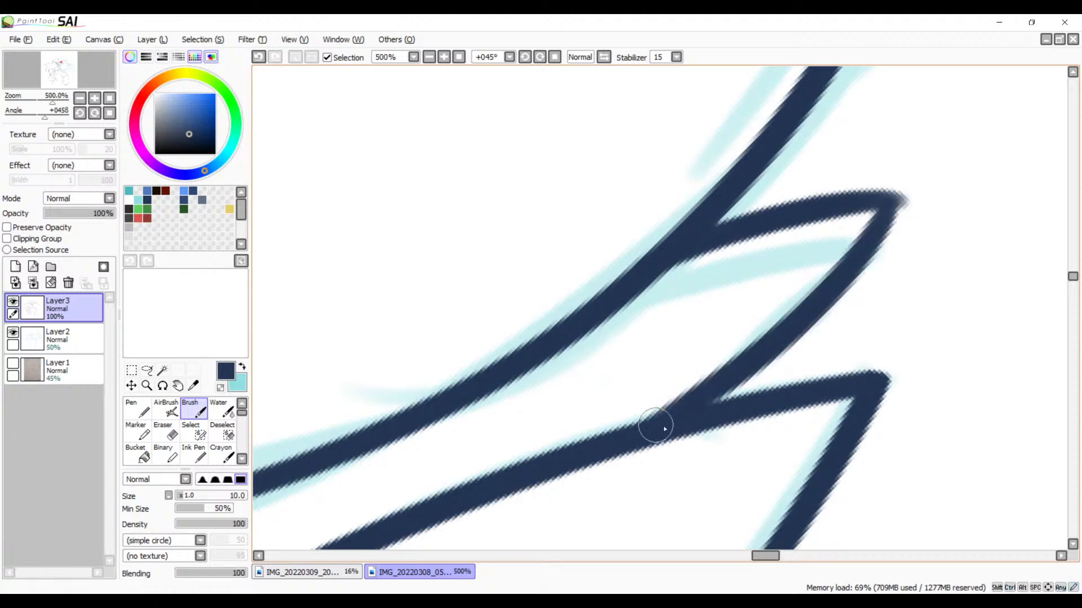
drag(748, 355, 693, 378)
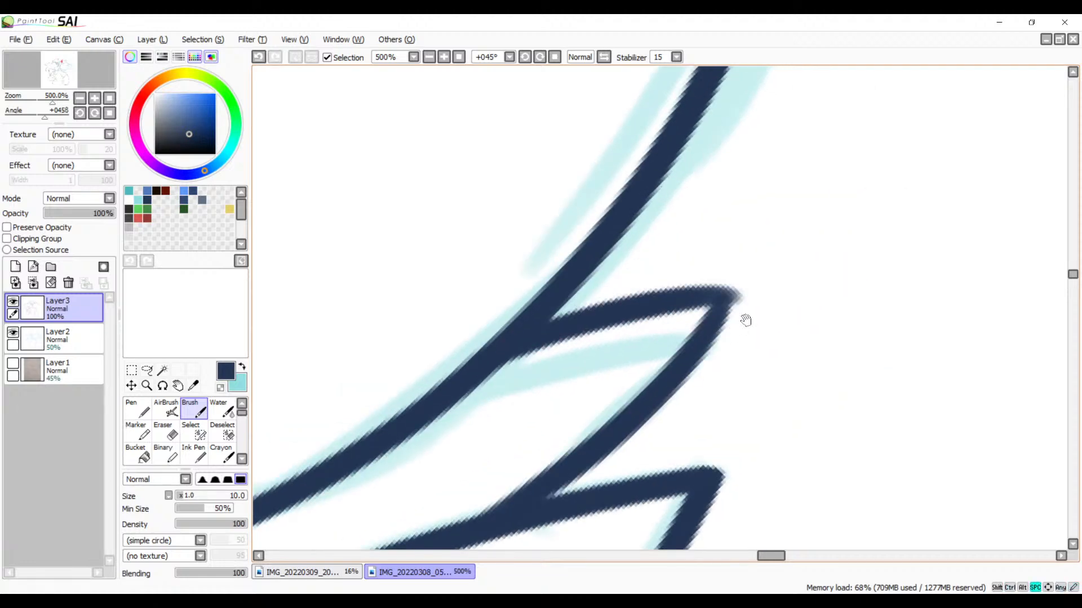
click(444, 58)
click(444, 59)
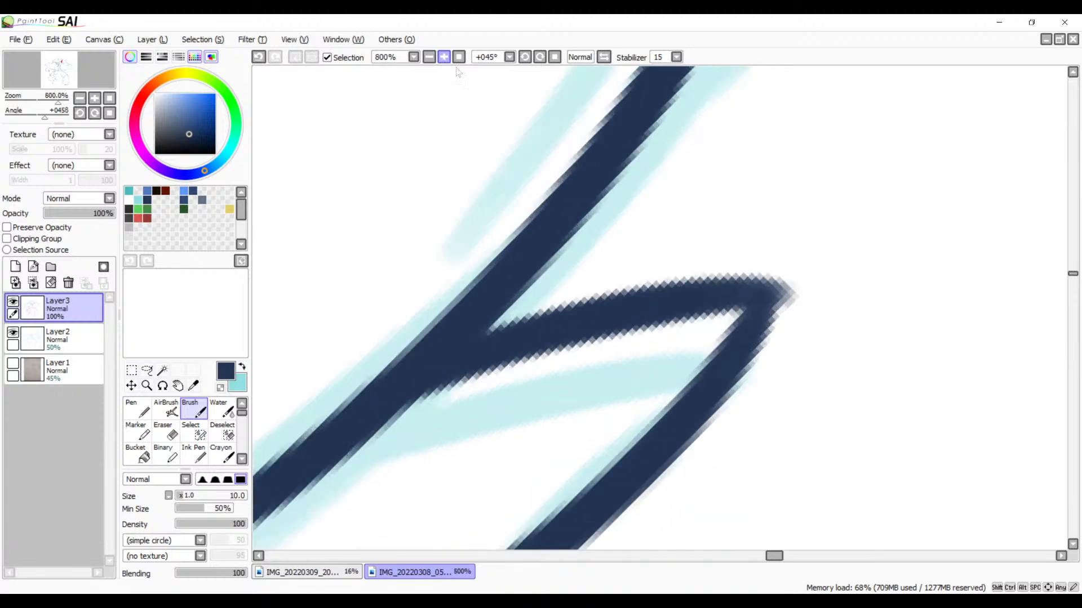
Step: Erase the overshooting line end at the tiny spike's tip, leaving a clean point
drag(693, 279, 556, 272)
key(e)
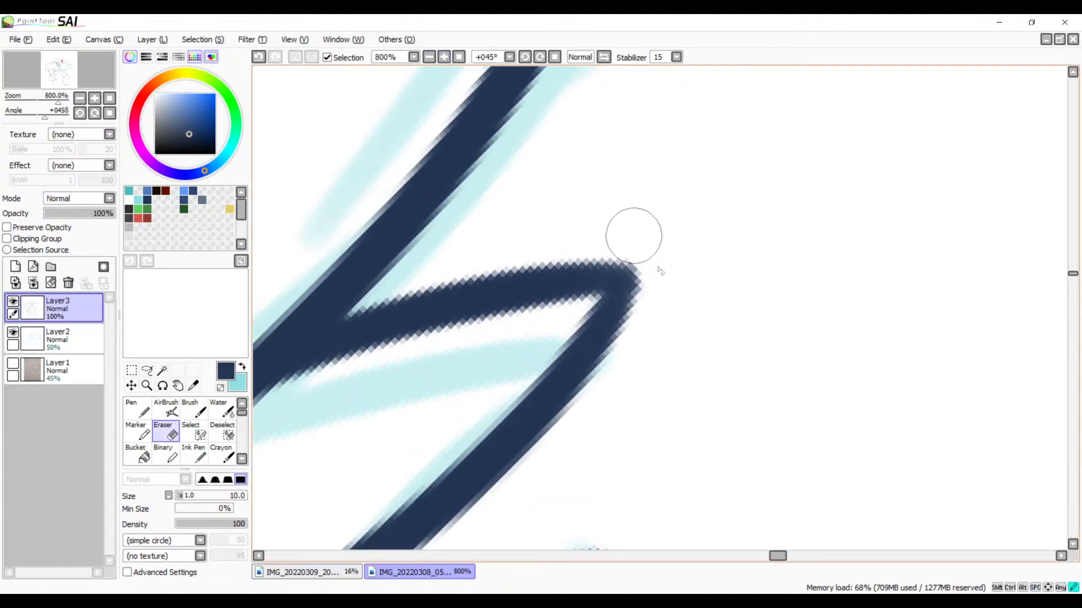
click(429, 57)
click(429, 57)
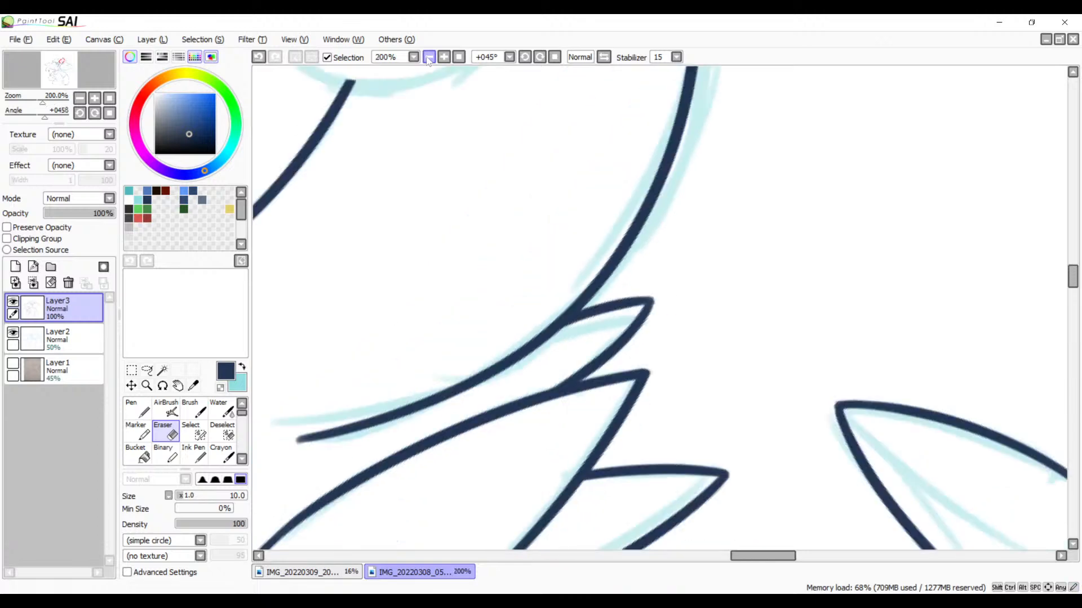
click(429, 56)
Step: Ink the lower edge of the pointed tuft under the round body, running into the body curve and redrawn until placed higher
drag(650, 380, 810, 279)
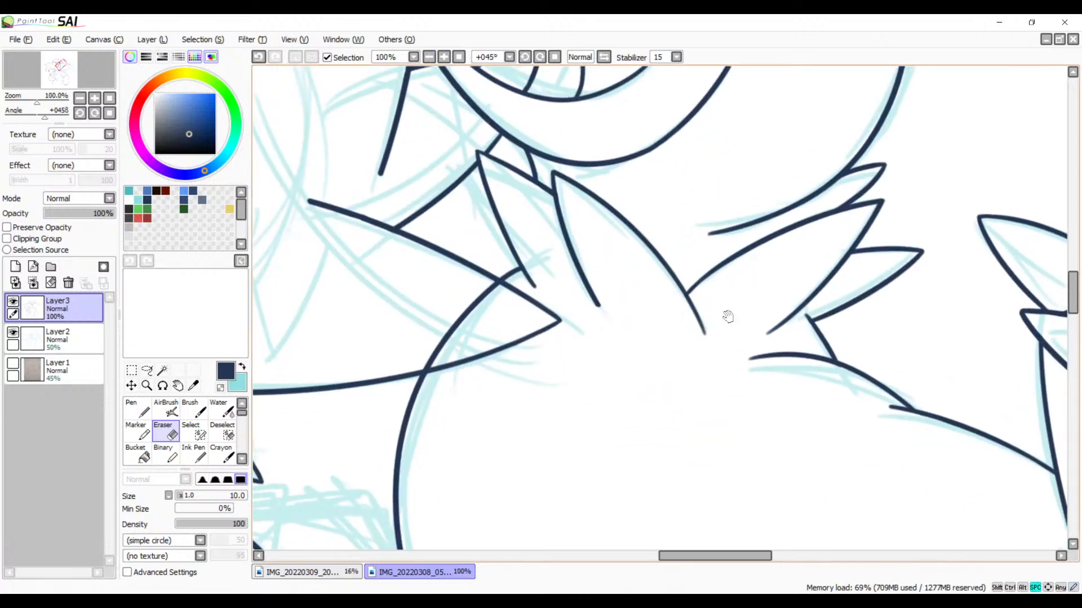
drag(728, 317, 810, 283)
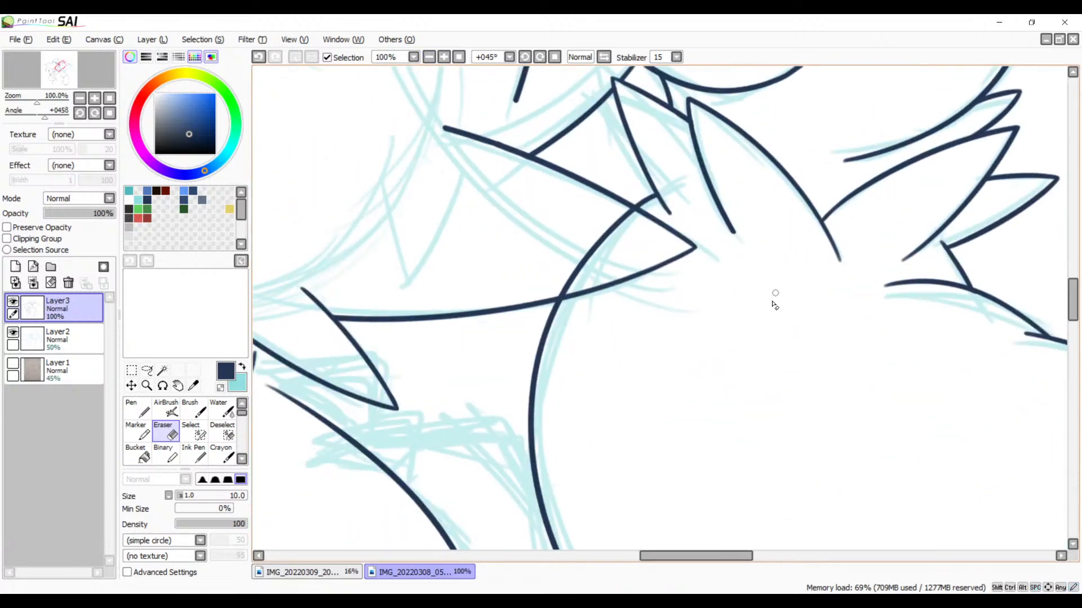
drag(758, 383, 773, 290)
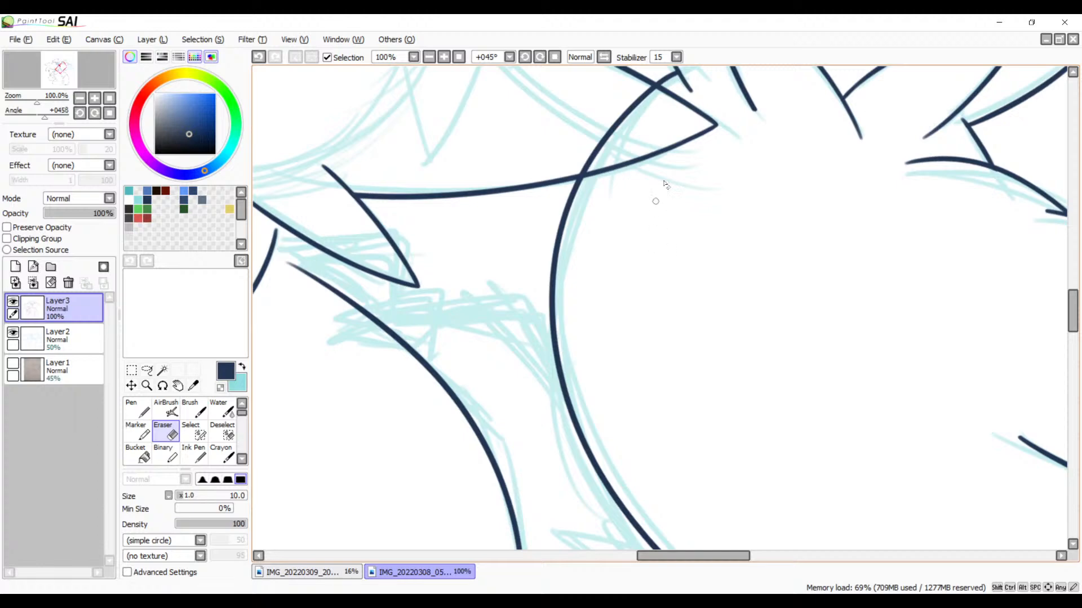
click(555, 57)
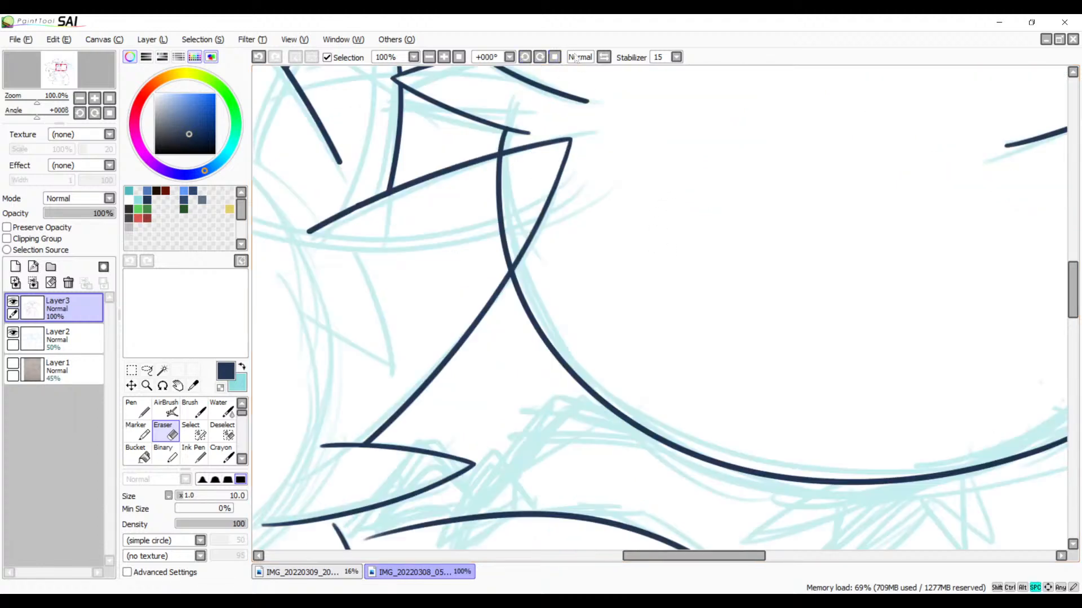
drag(552, 270, 692, 169)
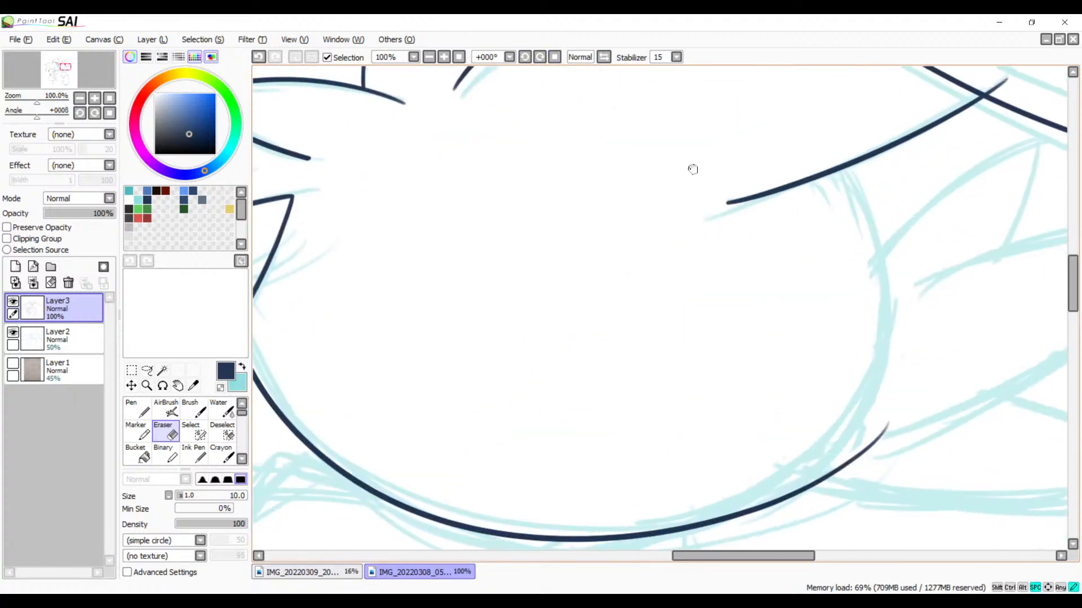
drag(613, 397, 823, 250)
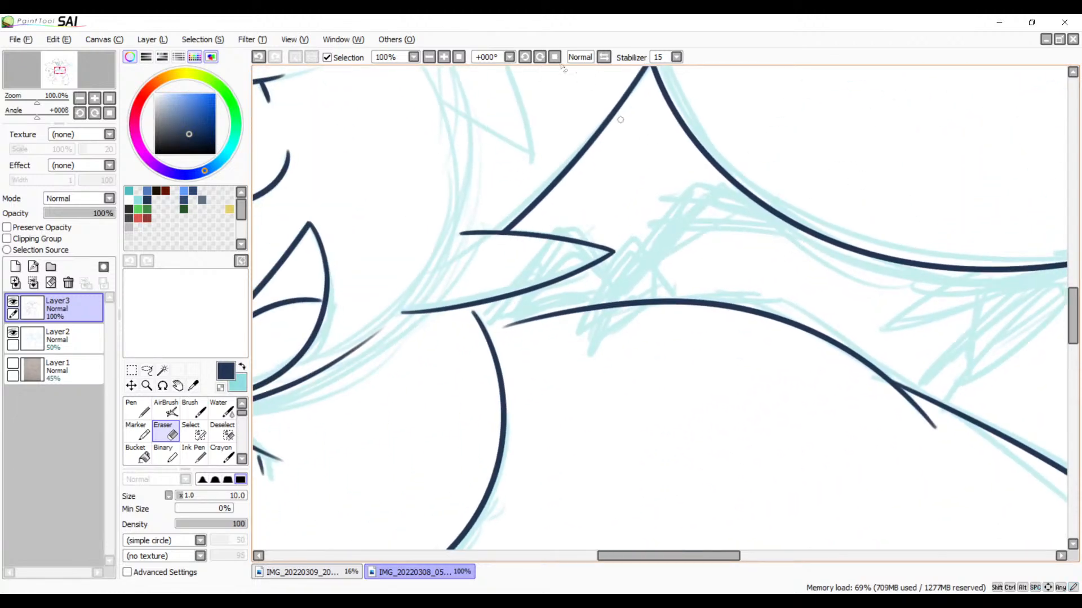
click(444, 57)
click(444, 57)
drag(740, 193, 598, 227)
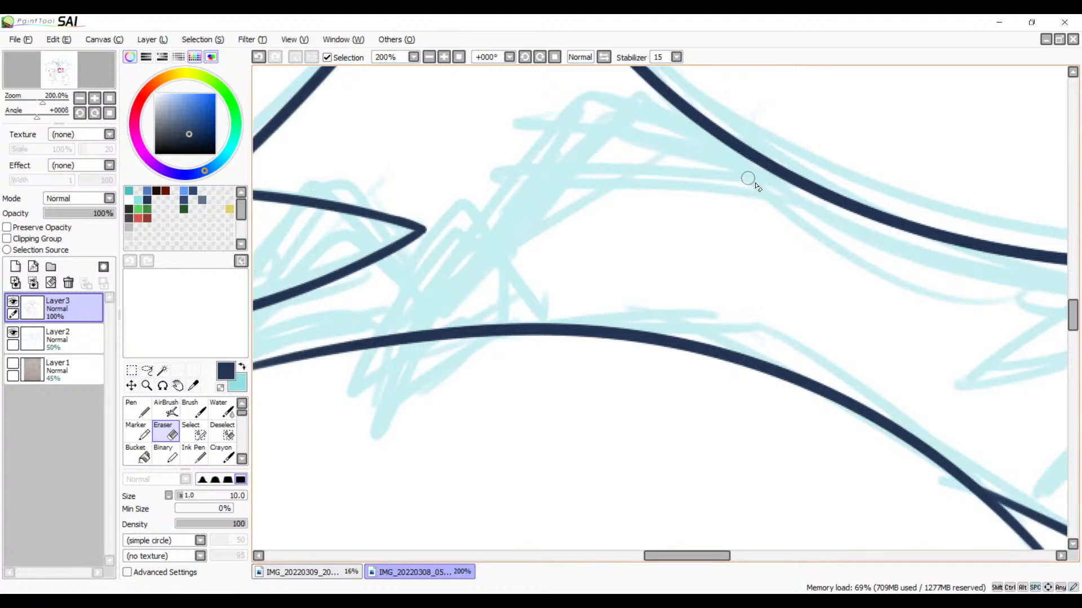
key(b)
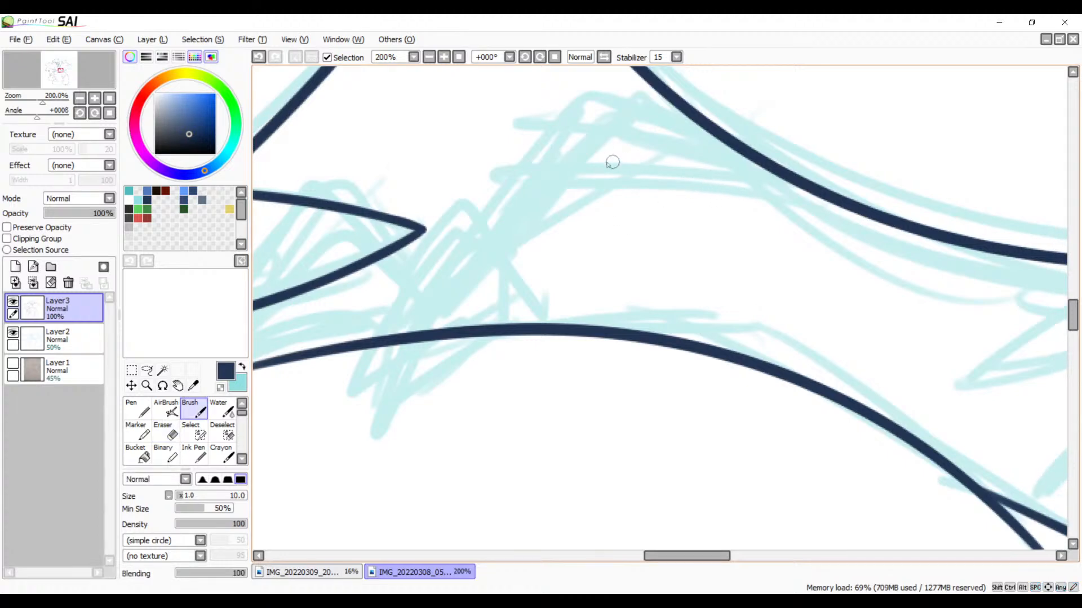
drag(612, 163, 820, 204)
key(ctrl+z)
drag(602, 161, 829, 180)
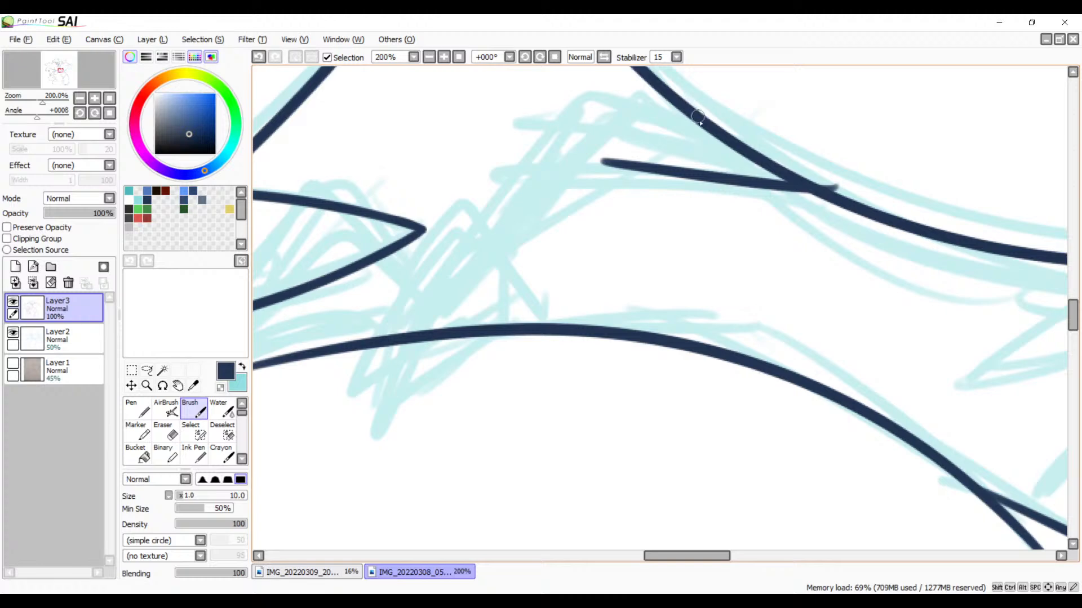
drag(698, 117, 507, 90)
key(ctrl+z)
key(ctrl+z)
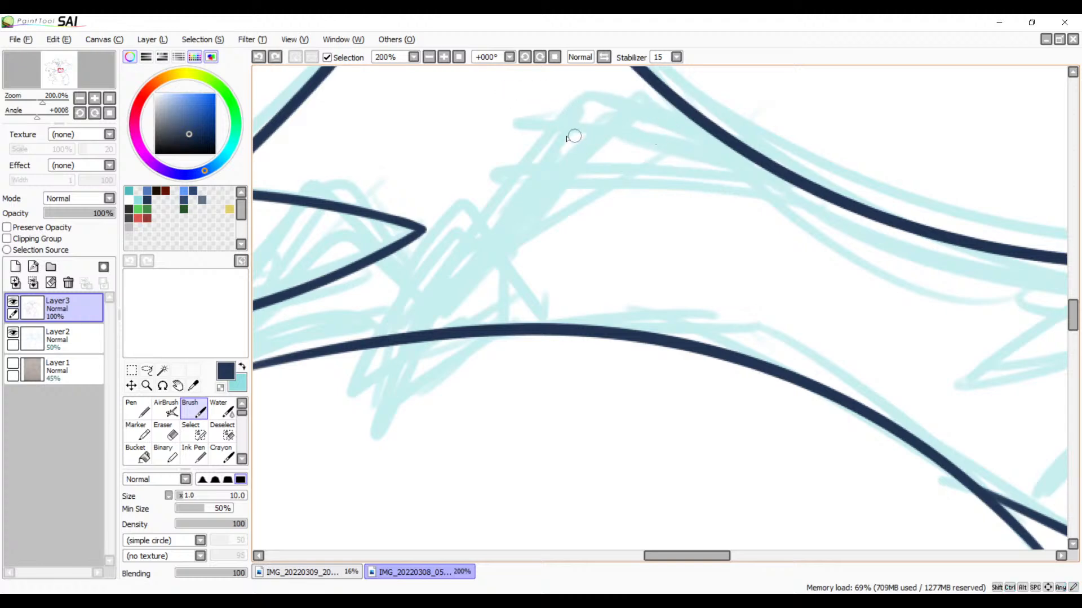
drag(568, 136, 856, 183)
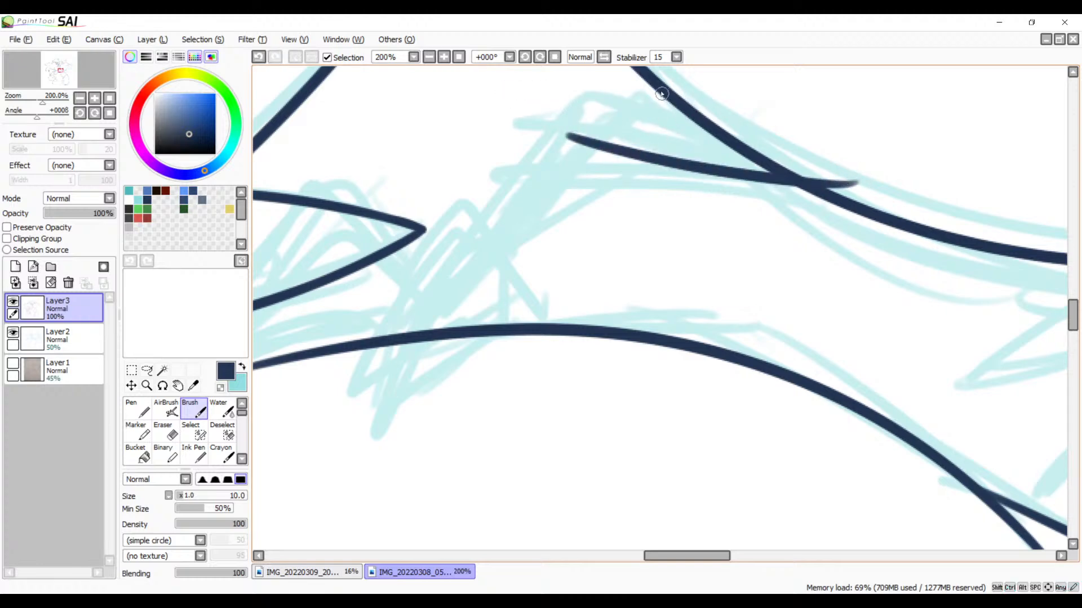
Step: Ink the tuft's short upper edge and long slanted outer edge toward the limb line, plus the inner slanted line beside it
drag(662, 93, 538, 64)
drag(555, 173, 604, 296)
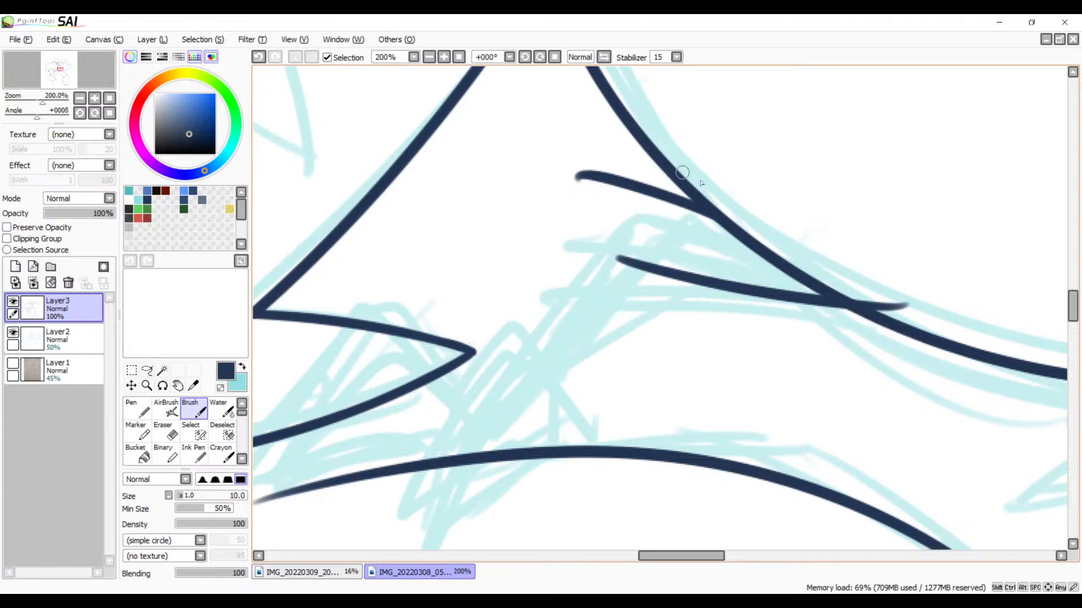
key(ctrl+z)
mouse_move(727, 225)
mouse_down()
mouse_move(620, 189)
mouse_move(495, 436)
mouse_up()
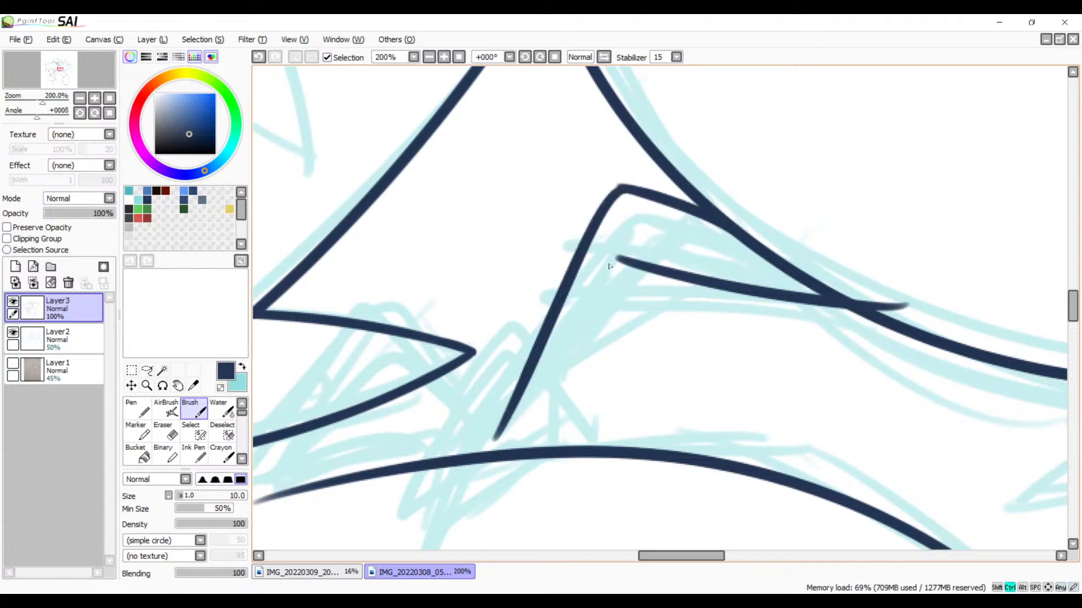
key(ctrl+z)
mouse_move(636, 195)
mouse_down()
mouse_move(502, 373)
mouse_move(473, 475)
mouse_up()
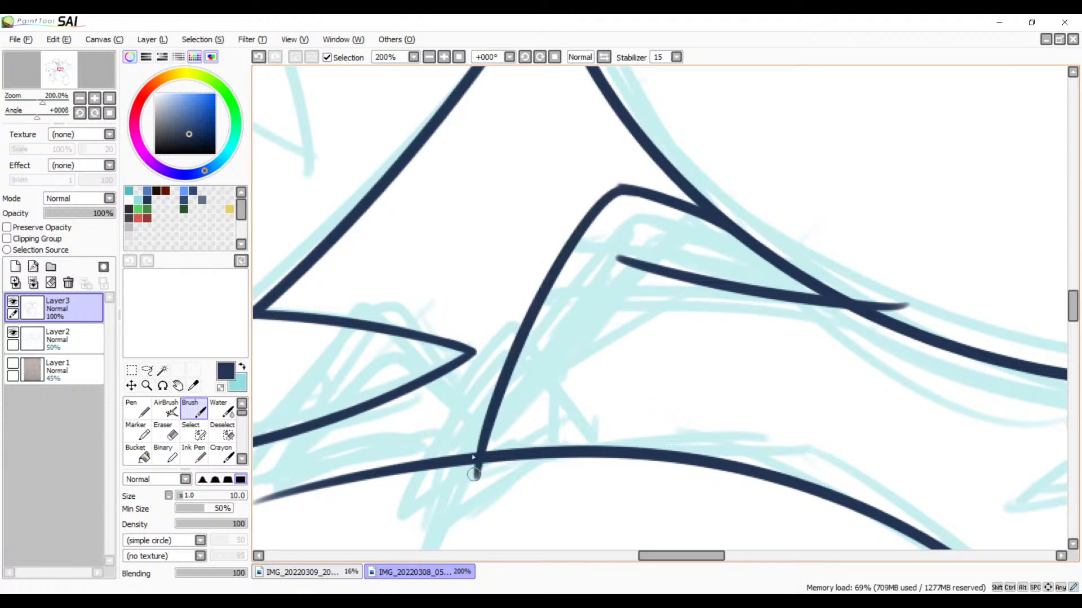
key(ctrl+z)
drag(621, 188, 475, 426)
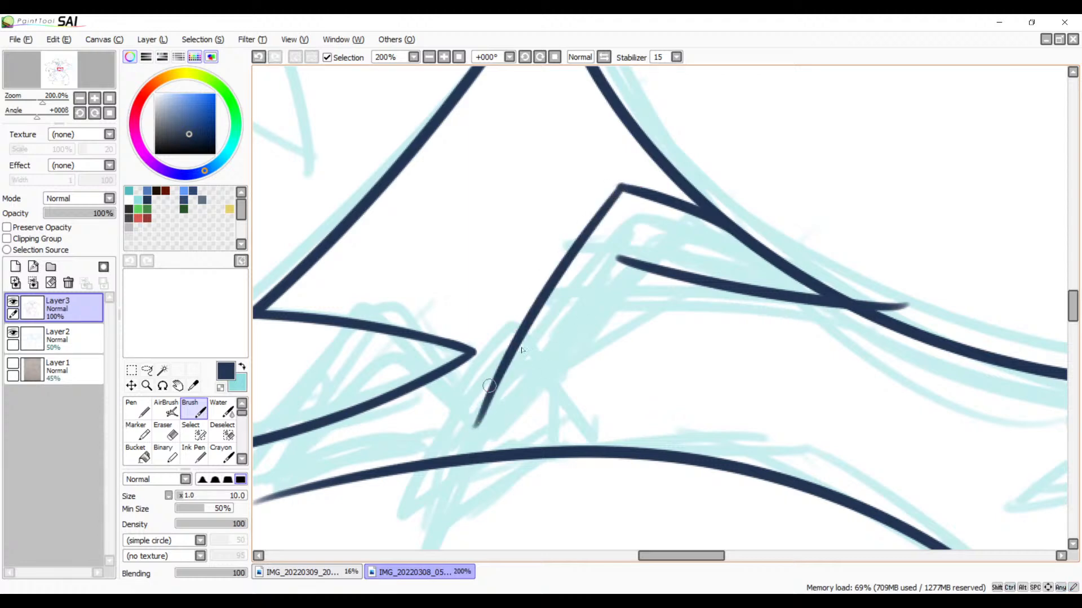
drag(669, 251, 503, 403)
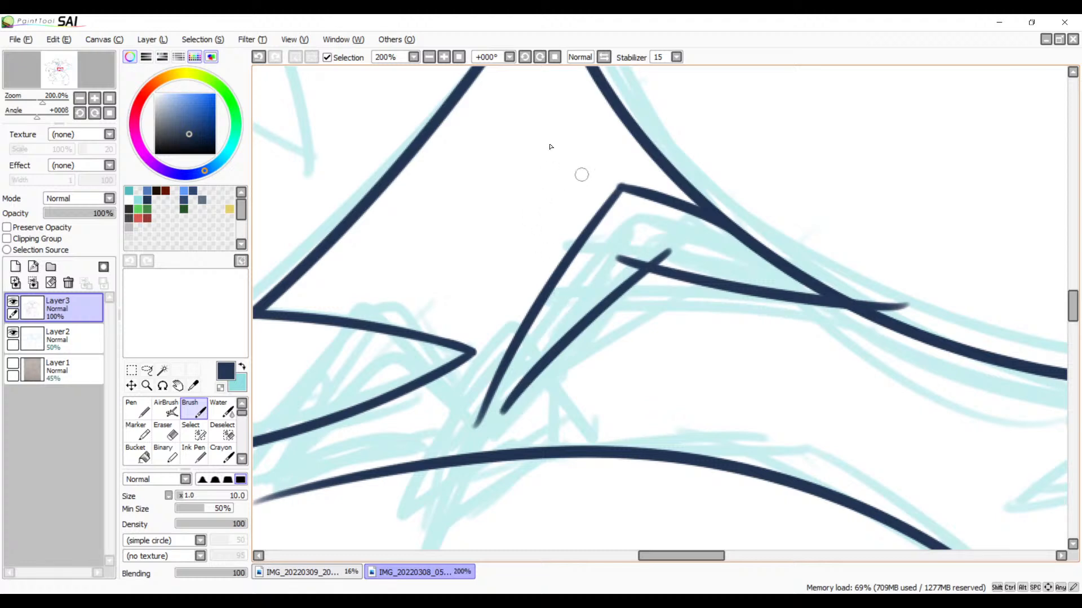
Step: Refine the corner where the tuft's upper and outer edges meet, and erase the overshoot at its tip
click(444, 57)
click(444, 57)
click(444, 57)
mouse_move(551, 193)
mouse_down()
mouse_move(474, 377)
mouse_move(474, 417)
mouse_up()
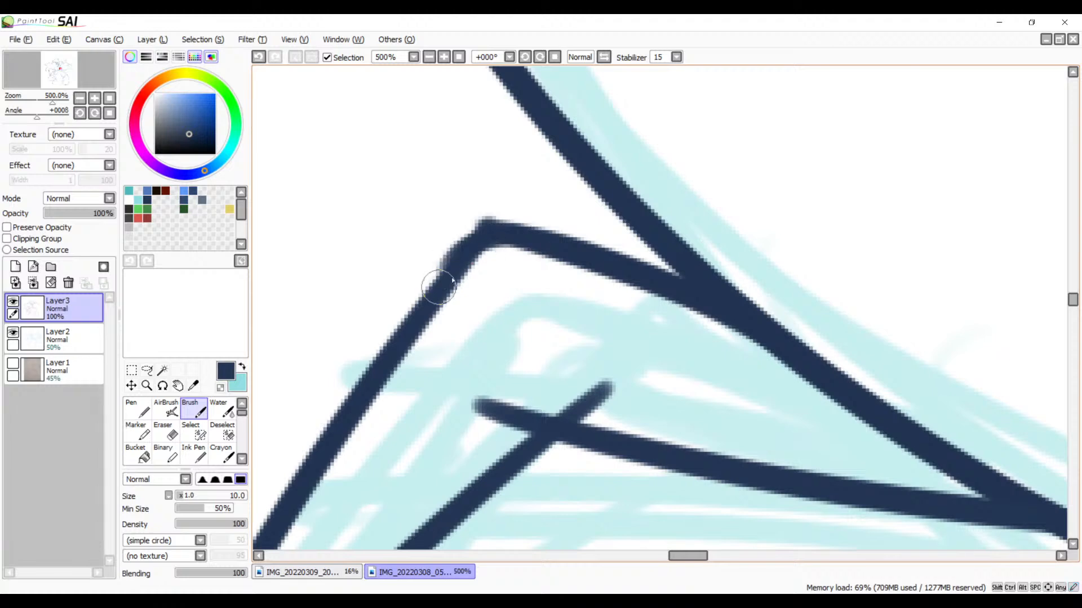
key(ctrl+z)
drag(520, 234, 458, 263)
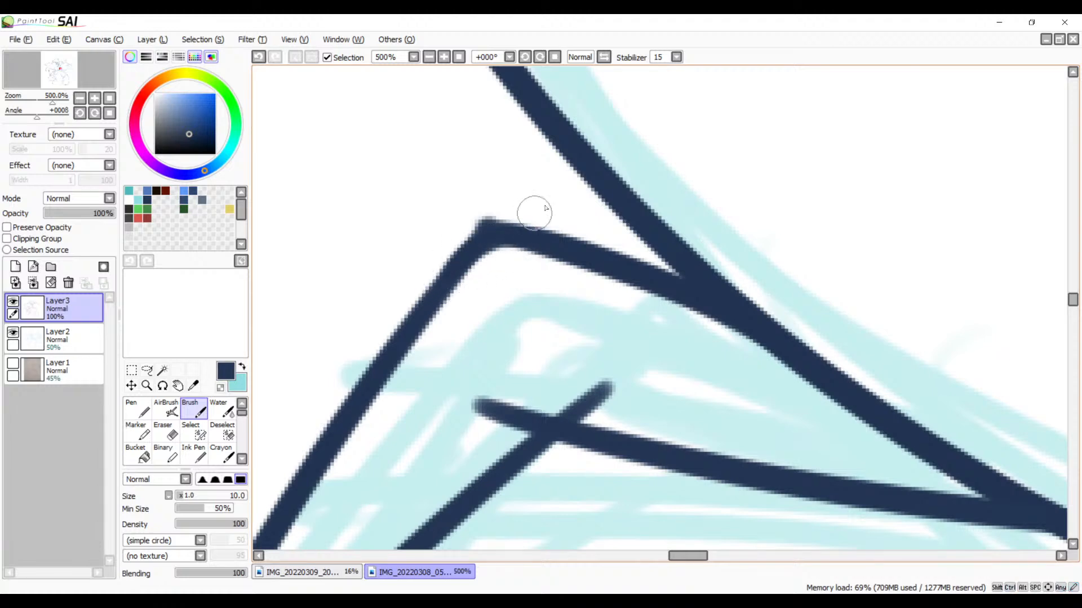
key(ctrl+z)
drag(508, 231, 411, 309)
key(ctrl+z)
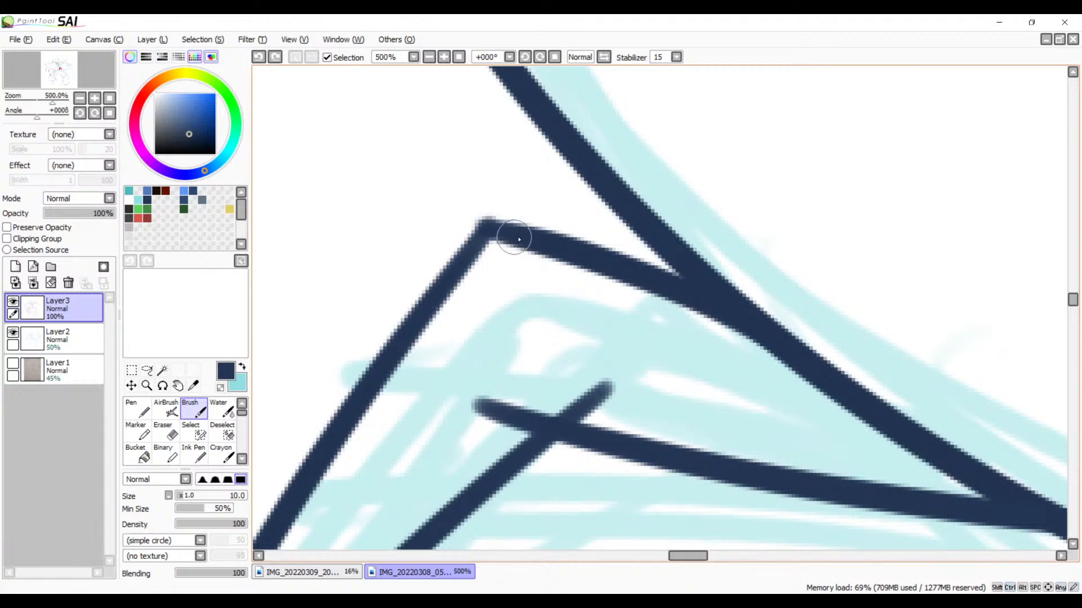
mouse_move(519, 239)
mouse_down()
mouse_move(489, 239)
mouse_move(408, 319)
mouse_up()
key(ctrl+z)
drag(515, 237, 415, 306)
key(ctrl+z)
drag(518, 237, 417, 316)
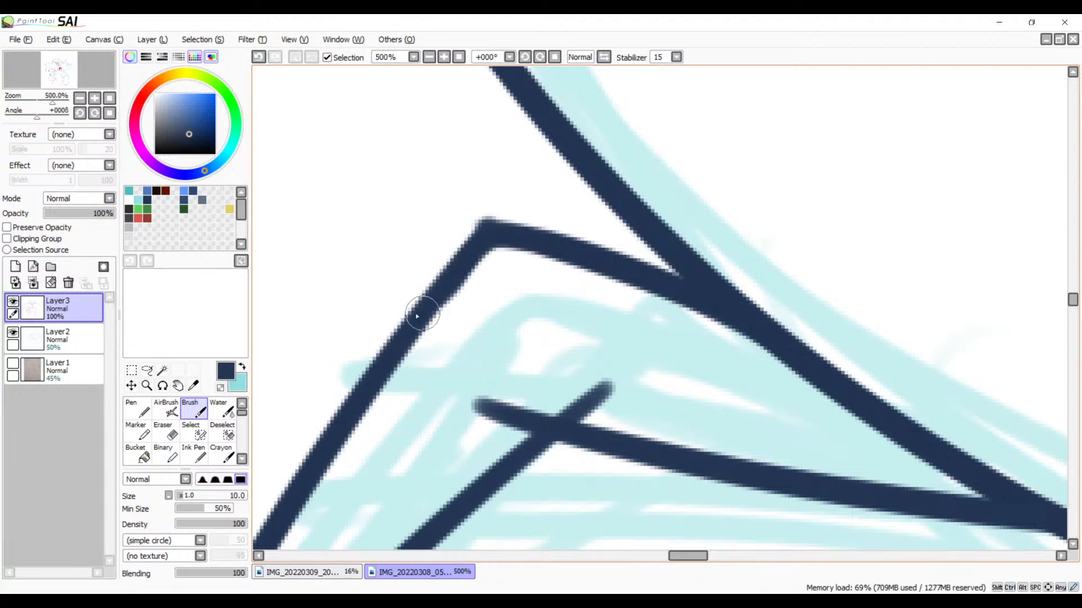
key(ctrl+z)
drag(530, 239, 431, 292)
key(ctrl+z)
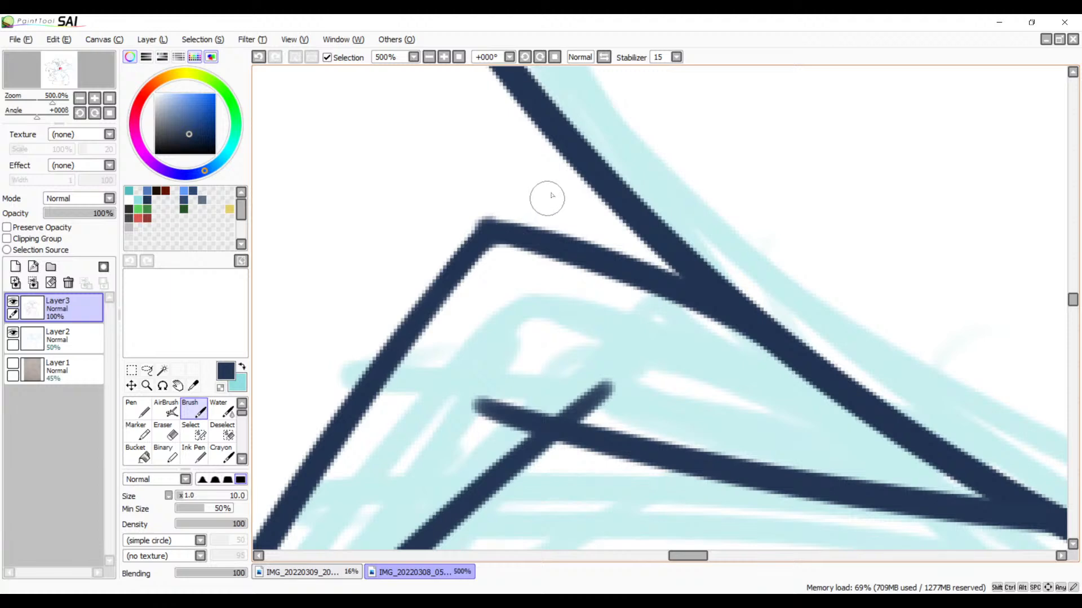
key(e)
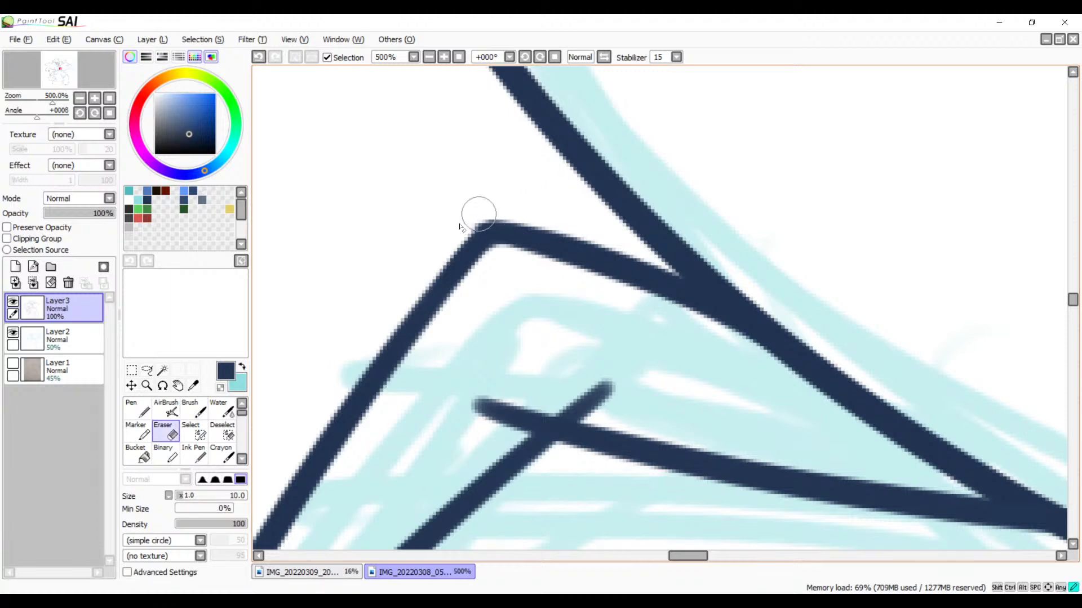
drag(479, 214, 441, 238)
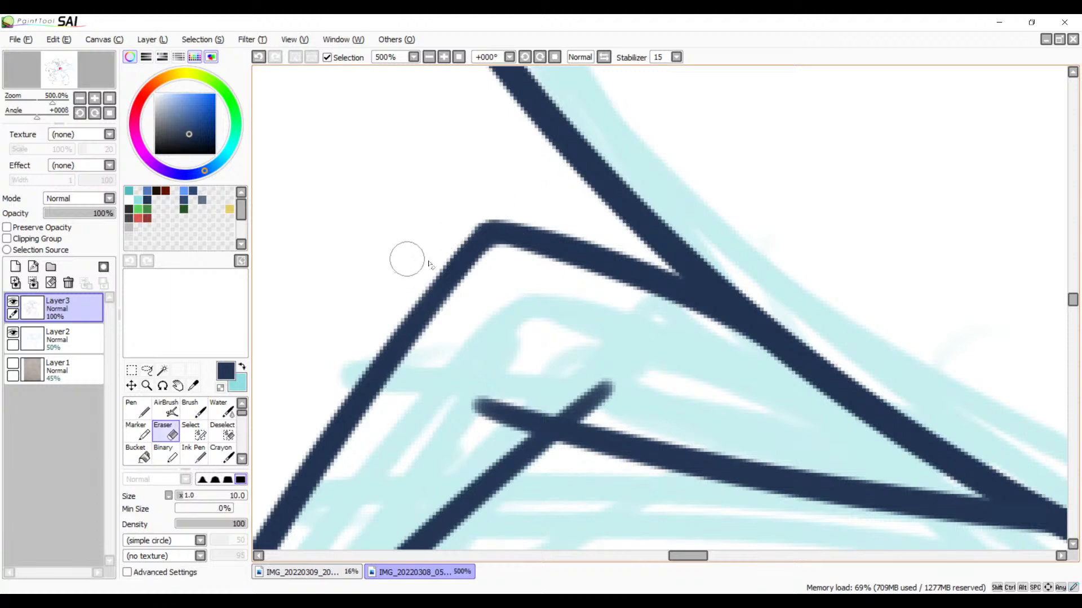
Step: Ink a slanted, slightly curved line from beside the neighbouring spike's tip down across the limb line
key(space)
mouse_move(581, 354)
mouse_down()
mouse_move(555, 307)
mouse_move(531, 205)
mouse_up()
mouse_move(486, 253)
mouse_down()
mouse_move(437, 295)
mouse_move(495, 254)
mouse_move(442, 285)
mouse_move(428, 266)
mouse_move(471, 362)
mouse_move(620, 286)
mouse_move(652, 204)
mouse_move(502, 438)
mouse_move(710, 217)
mouse_up()
key(space)
key(b)
key(space)
drag(804, 307, 697, 353)
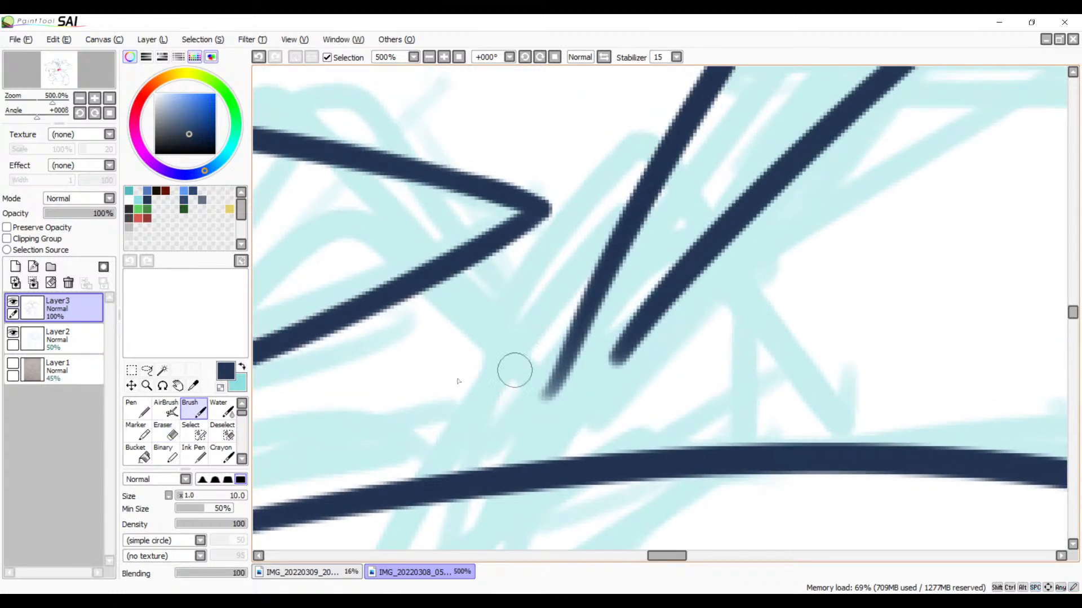
mouse_move(555, 232)
mouse_down()
mouse_move(481, 345)
mouse_move(414, 546)
mouse_up()
key(space)
drag(502, 304, 599, 241)
key(ctrl+z)
mouse_move(648, 168)
mouse_down()
mouse_move(574, 274)
mouse_move(496, 507)
mouse_up()
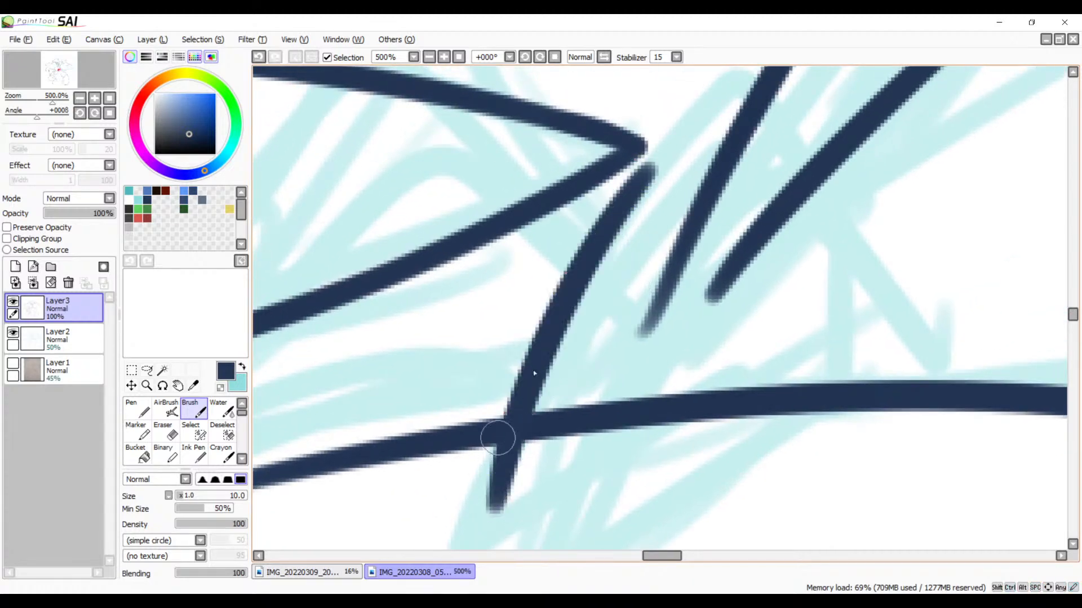
Step: Ink the arched line from that slanted line's upper end across the tuft lines, and the short return line from its lower tip
mouse_move(642, 188)
mouse_down()
mouse_move(701, 213)
mouse_move(762, 337)
mouse_up()
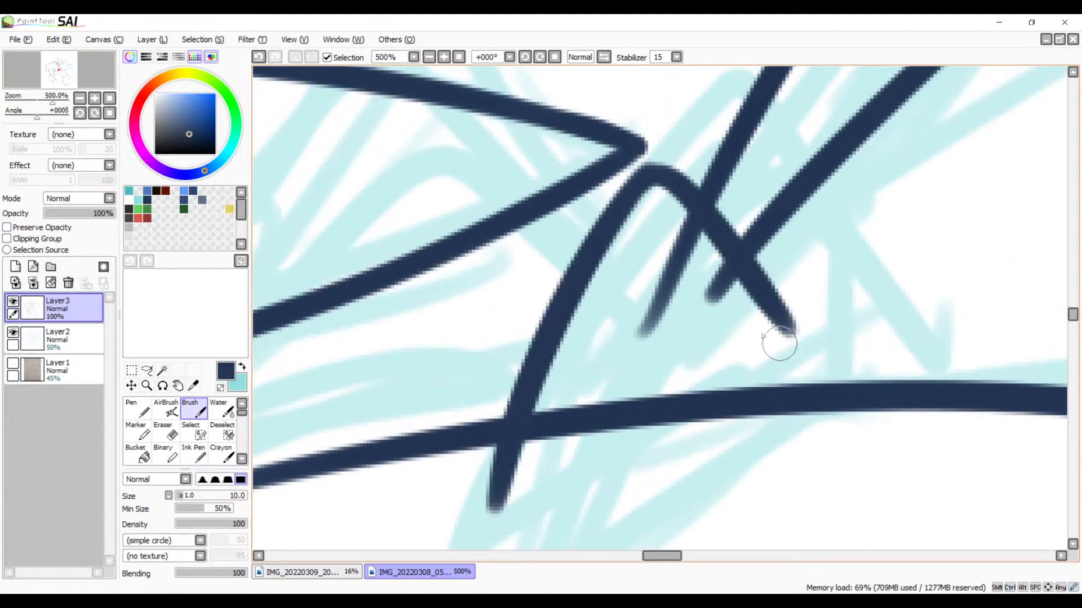
key(ctrl+z)
mouse_move(634, 189)
mouse_down()
mouse_move(721, 291)
mouse_move(727, 333)
mouse_up()
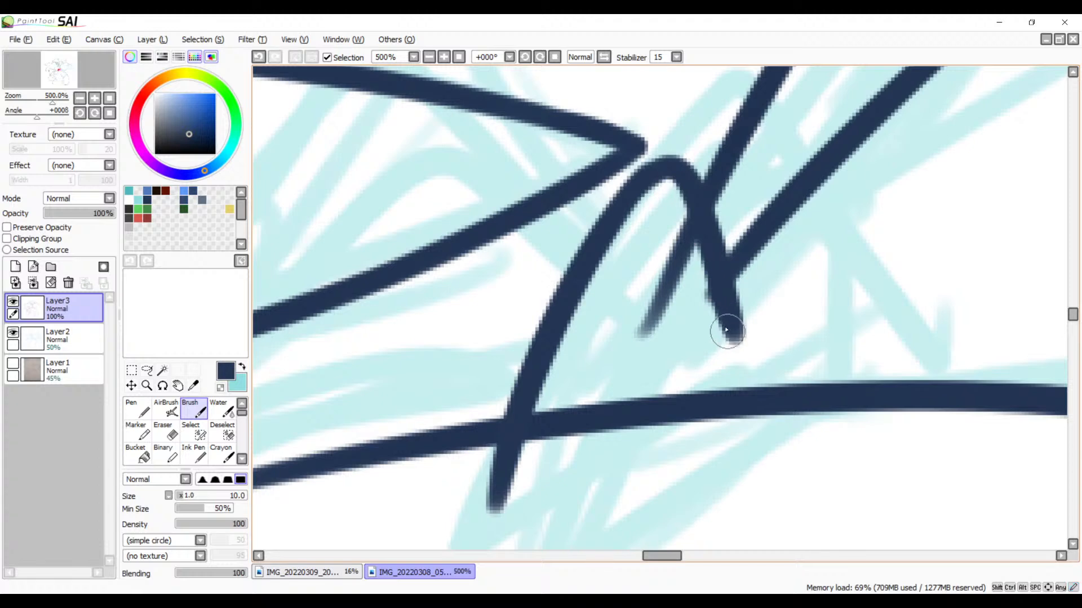
mouse_move(667, 367)
mouse_down()
mouse_move(750, 263)
mouse_move(531, 387)
mouse_up()
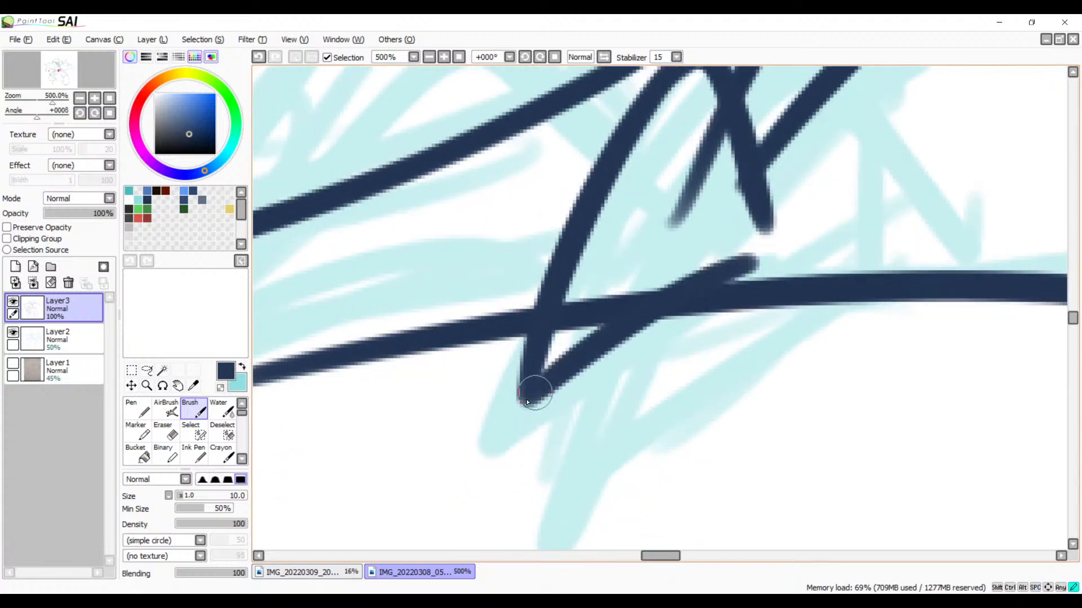
drag(757, 299, 661, 434)
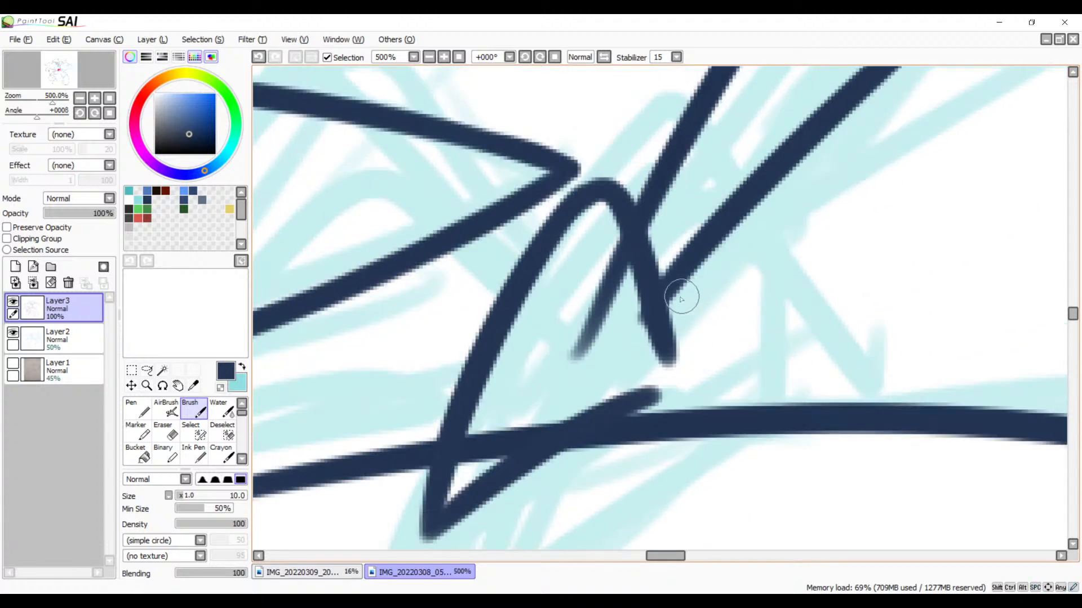
Step: Ink a short, nearly vertical line from the tuft's inner slanted line down to the limb line
drag(681, 299, 698, 403)
key(ctrl+z)
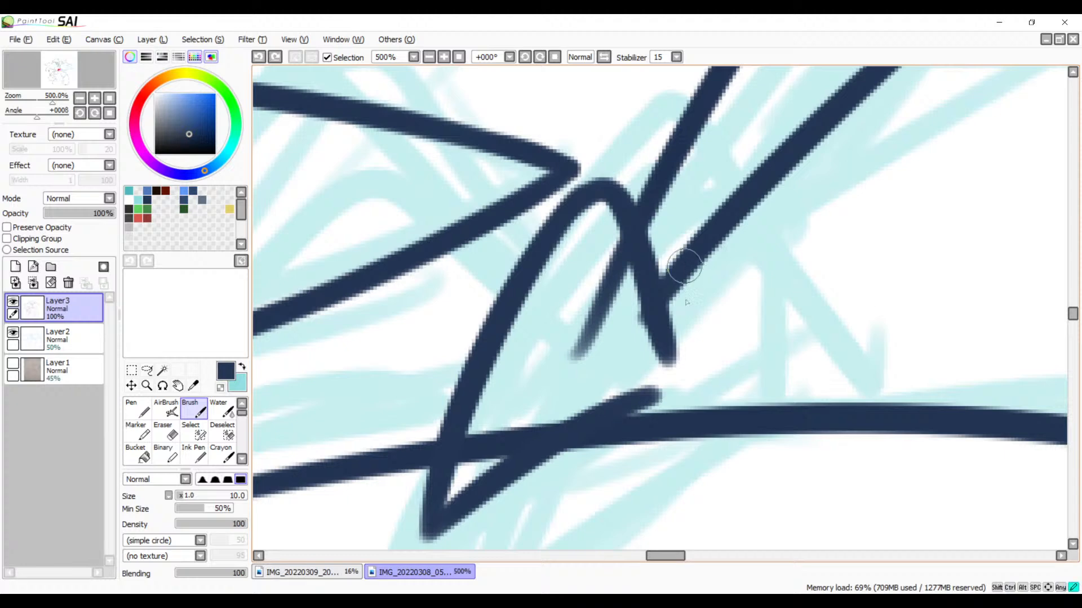
mouse_move(685, 266)
mouse_down()
mouse_move(697, 396)
mouse_move(810, 393)
mouse_up()
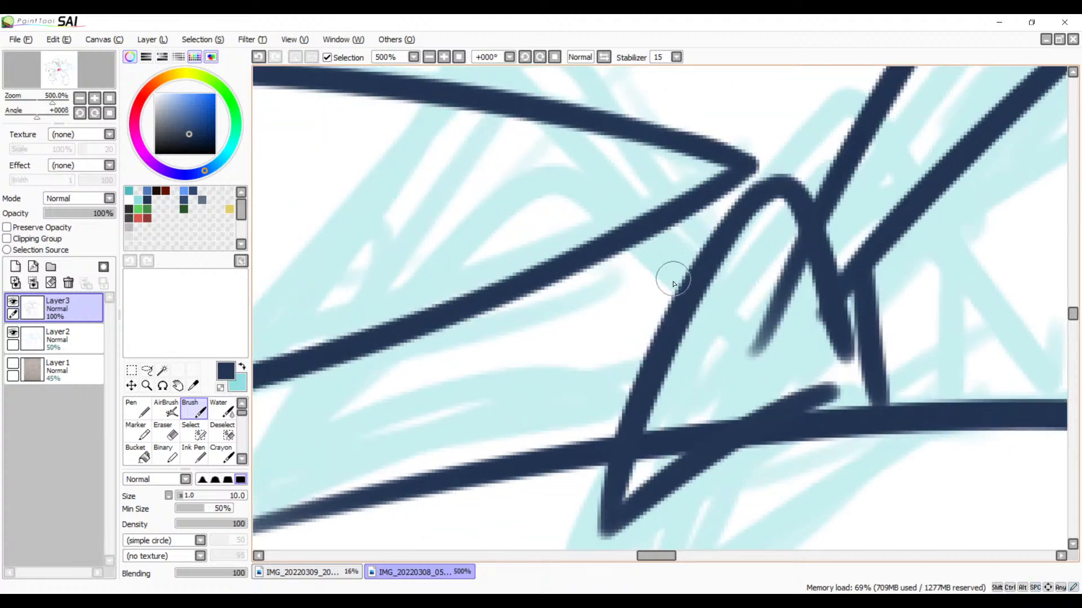
Step: Ink an arched line from beside the tall spike's outer edge over the tuft line and down across the limb line
mouse_move(671, 283)
mouse_down()
mouse_move(615, 246)
mouse_move(373, 538)
mouse_up()
mouse_move(536, 390)
mouse_down()
mouse_move(596, 295)
mouse_move(630, 263)
mouse_up()
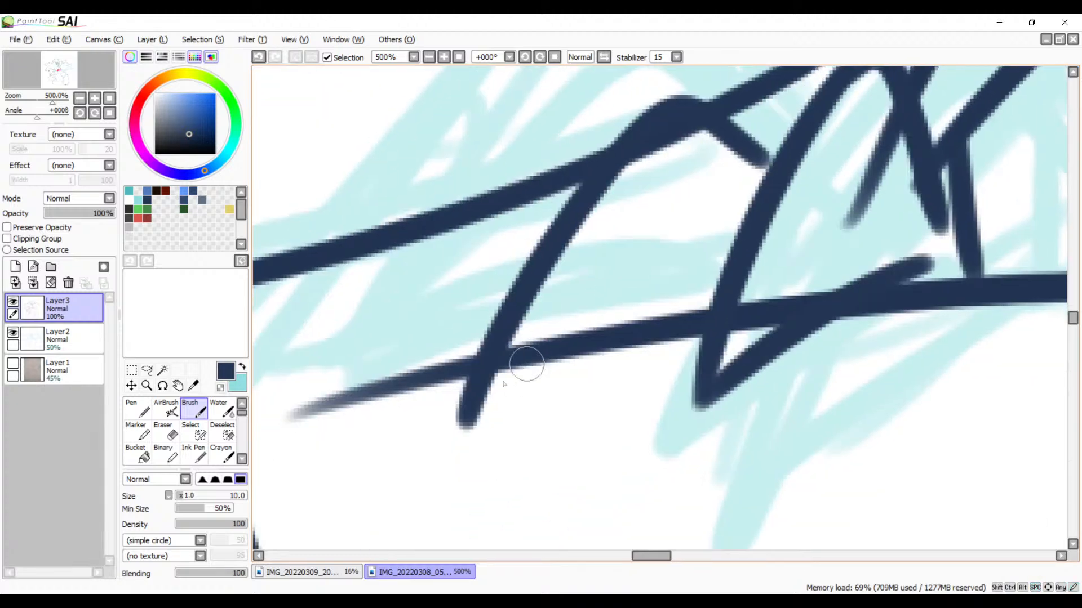
mouse_move(527, 364)
mouse_down()
mouse_move(468, 409)
mouse_move(692, 305)
mouse_up()
key(ctrl+z)
drag(689, 372, 746, 337)
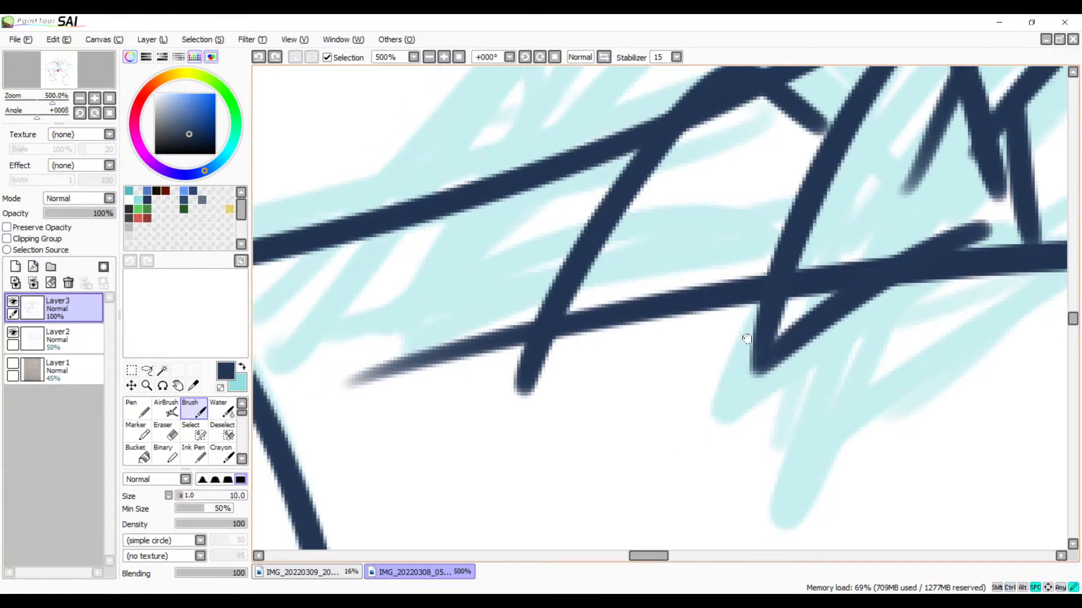
drag(532, 349, 773, 273)
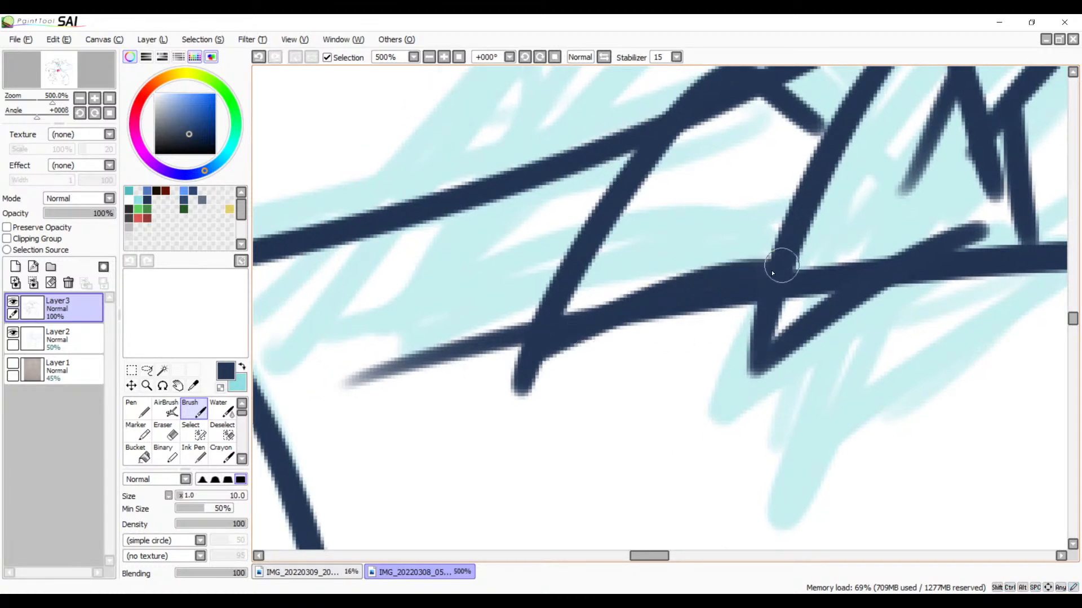
key(ctrl+z)
drag(521, 366, 763, 276)
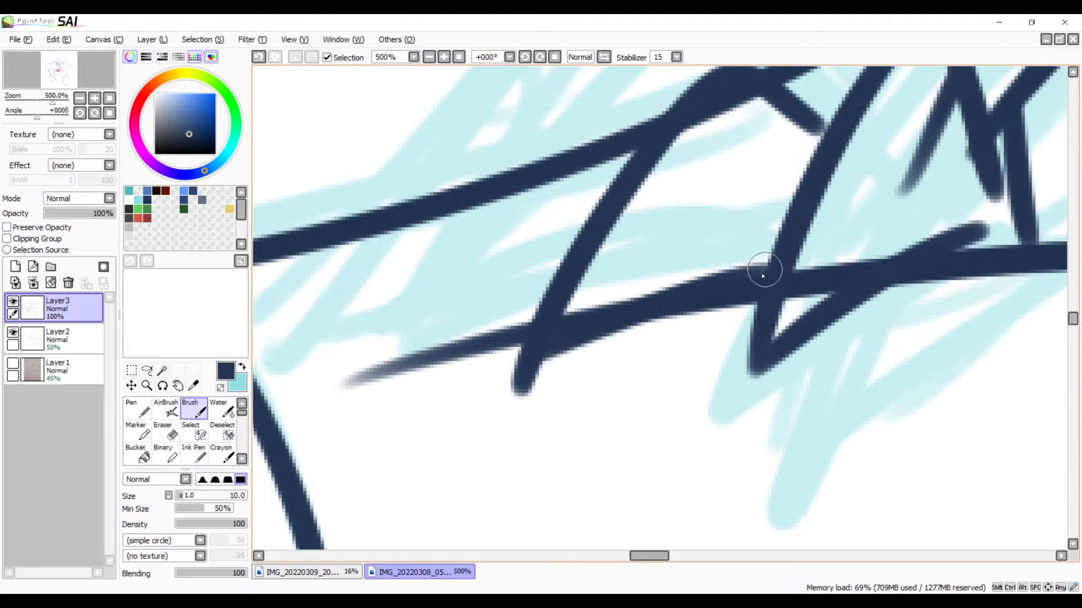
key(ctrl+z)
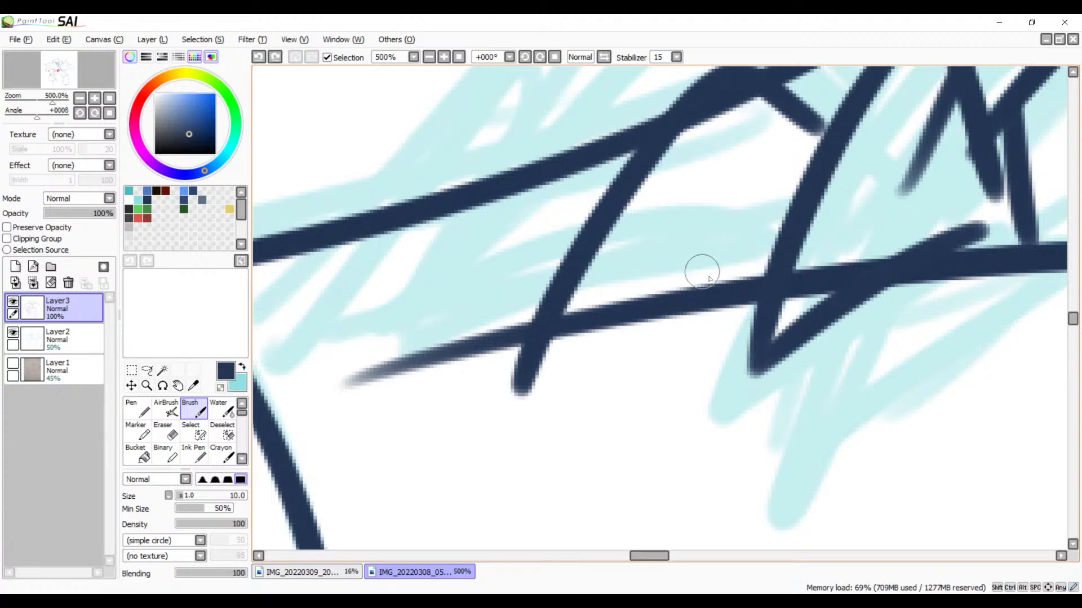
Step: Replace the limb line segment between the two spikes with a slightly arched line rising from the new spike's lower tip
key(e)
mouse_move(746, 253)
mouse_down()
mouse_move(720, 309)
mouse_move(729, 321)
mouse_move(749, 273)
mouse_move(734, 323)
mouse_move(717, 292)
mouse_move(688, 290)
mouse_move(586, 344)
mouse_move(601, 287)
mouse_move(560, 367)
mouse_up()
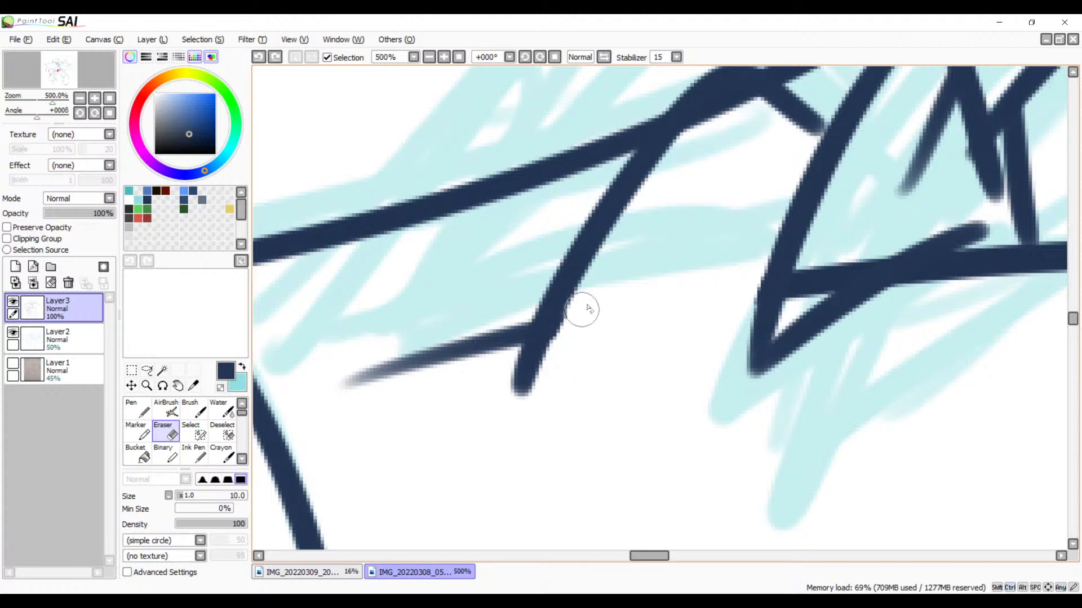
drag(595, 284, 544, 411)
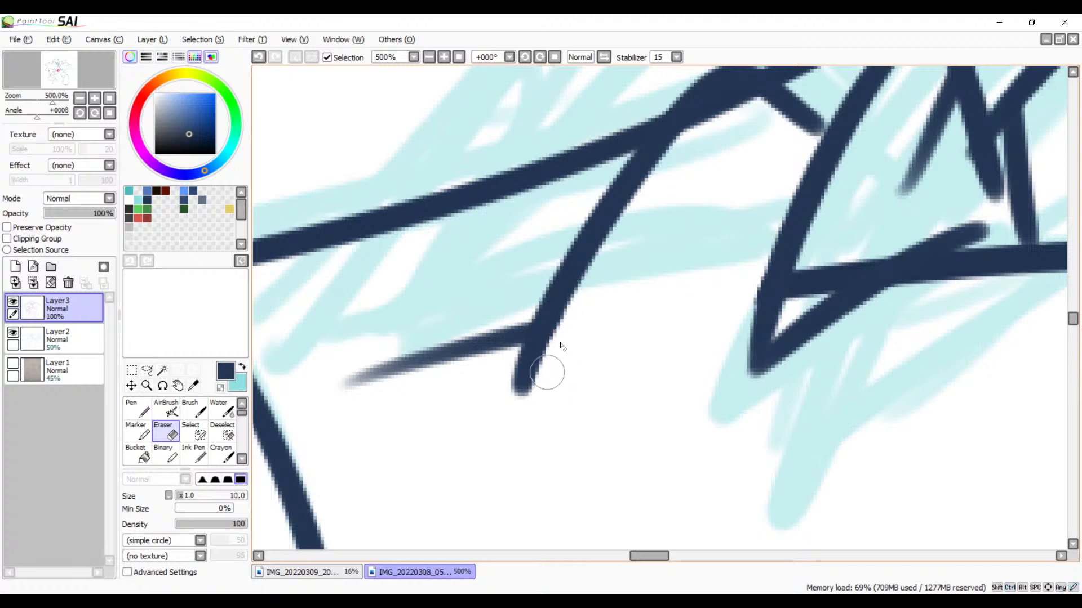
key(b)
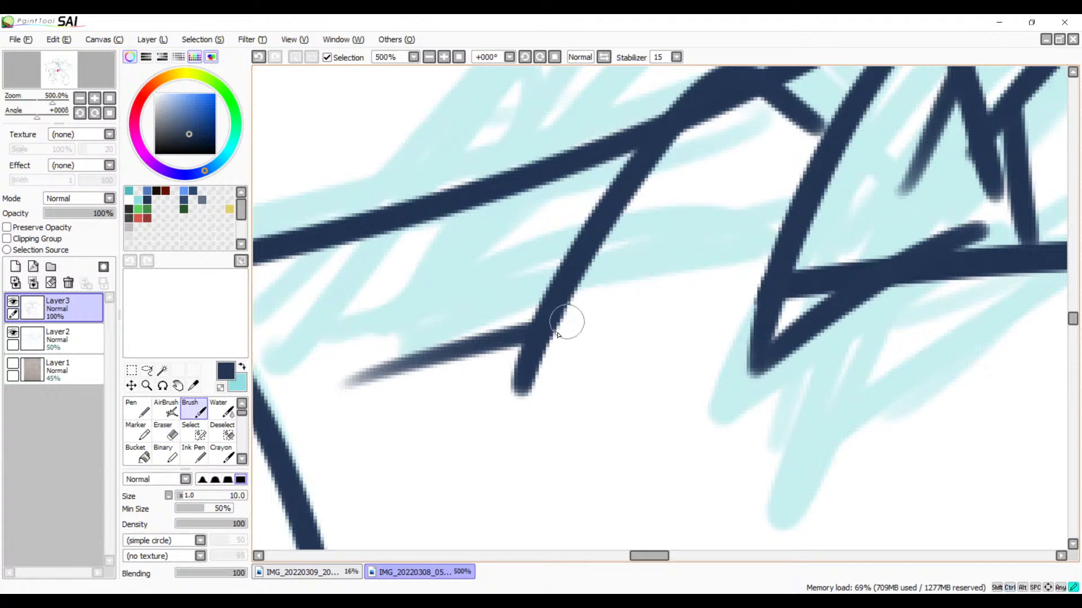
mouse_move(532, 354)
mouse_down()
mouse_move(779, 279)
mouse_move(530, 455)
mouse_up()
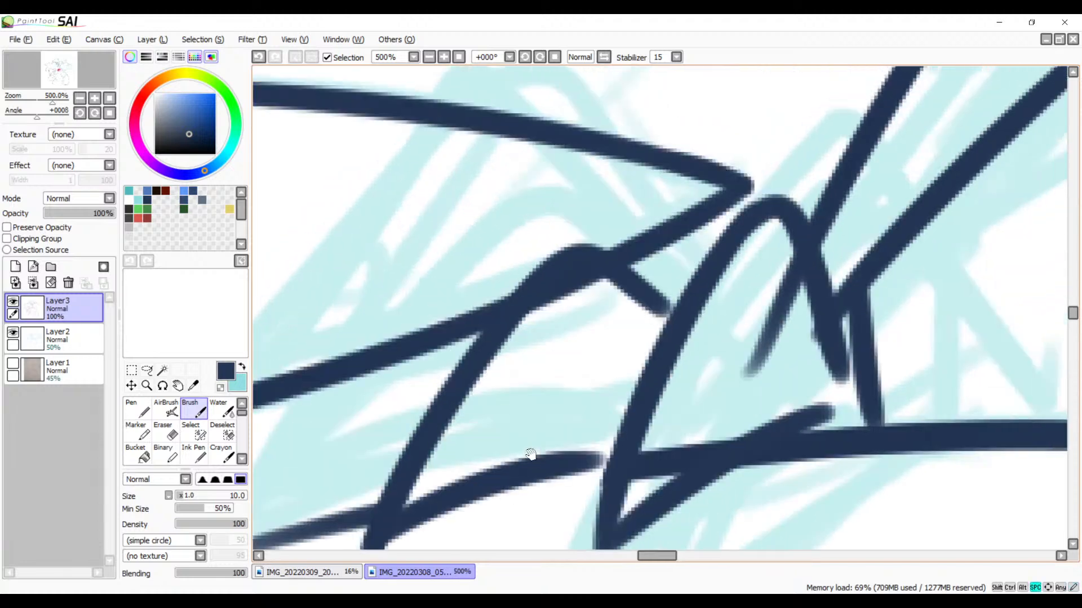
Step: Erase the old tuft line inside the new spike's arch and trim the overshoot at its lower tip
mouse_move(549, 380)
mouse_down()
mouse_move(564, 412)
mouse_move(579, 321)
mouse_up()
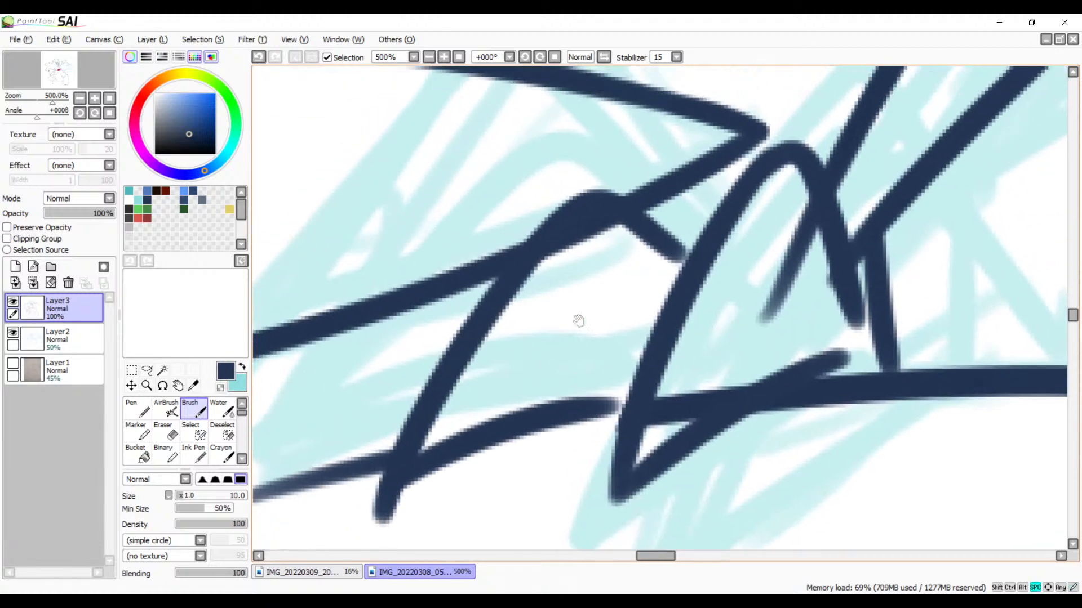
click(445, 57)
click(445, 57)
click(445, 57)
drag(584, 210, 675, 259)
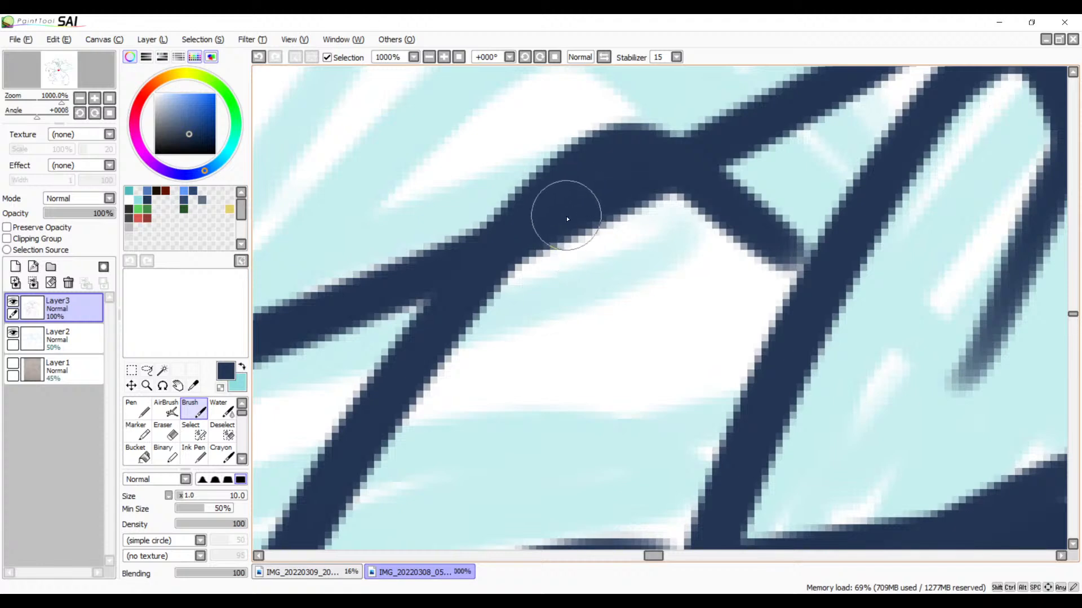
key(e)
mouse_move(667, 209)
mouse_down()
mouse_move(628, 197)
mouse_move(502, 354)
mouse_up()
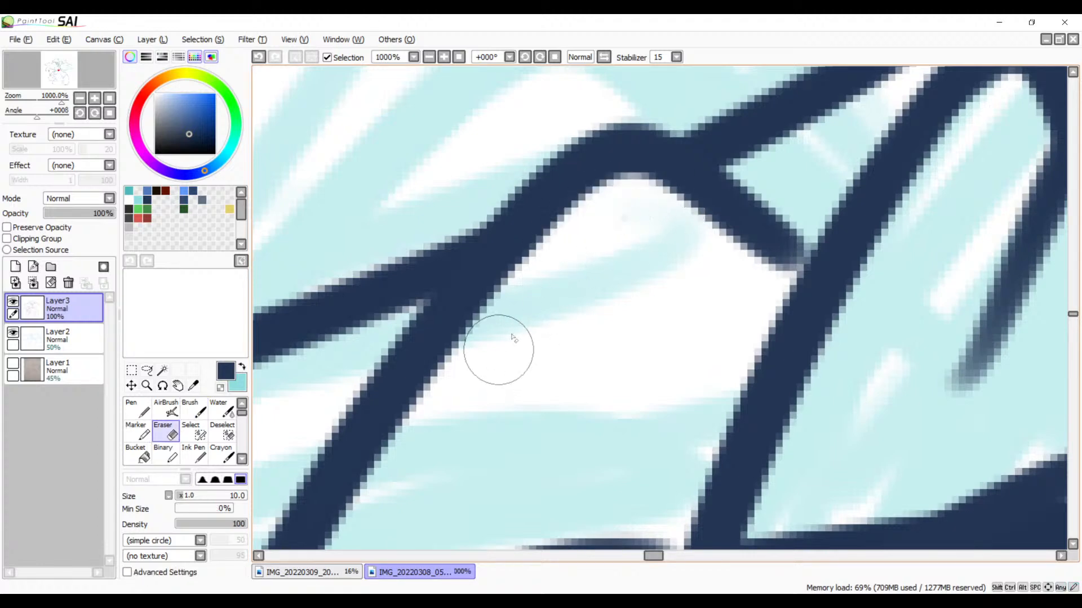
mouse_move(568, 360)
mouse_down()
mouse_move(634, 222)
mouse_move(728, 171)
mouse_up()
drag(503, 400, 549, 342)
mouse_move(504, 300)
mouse_down()
mouse_move(495, 323)
mouse_move(560, 304)
mouse_move(490, 299)
mouse_move(512, 345)
mouse_move(595, 304)
mouse_move(538, 338)
mouse_move(550, 360)
mouse_up()
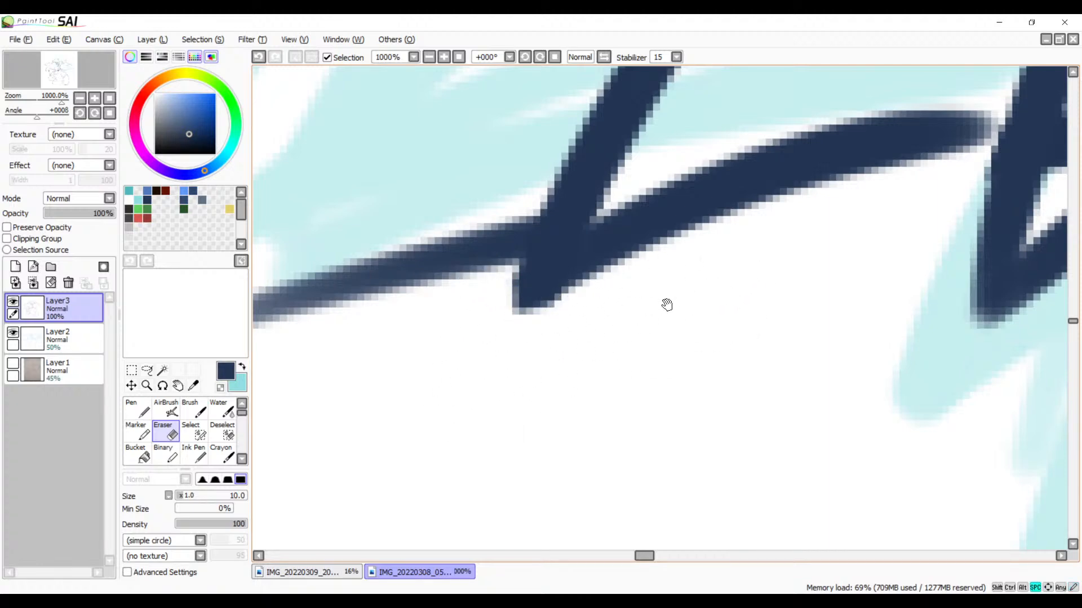
Step: Extend the arched lower line to close the gap to the neighbouring spike's outer edge
mouse_move(680, 328)
mouse_down()
mouse_move(533, 394)
mouse_move(426, 478)
mouse_up()
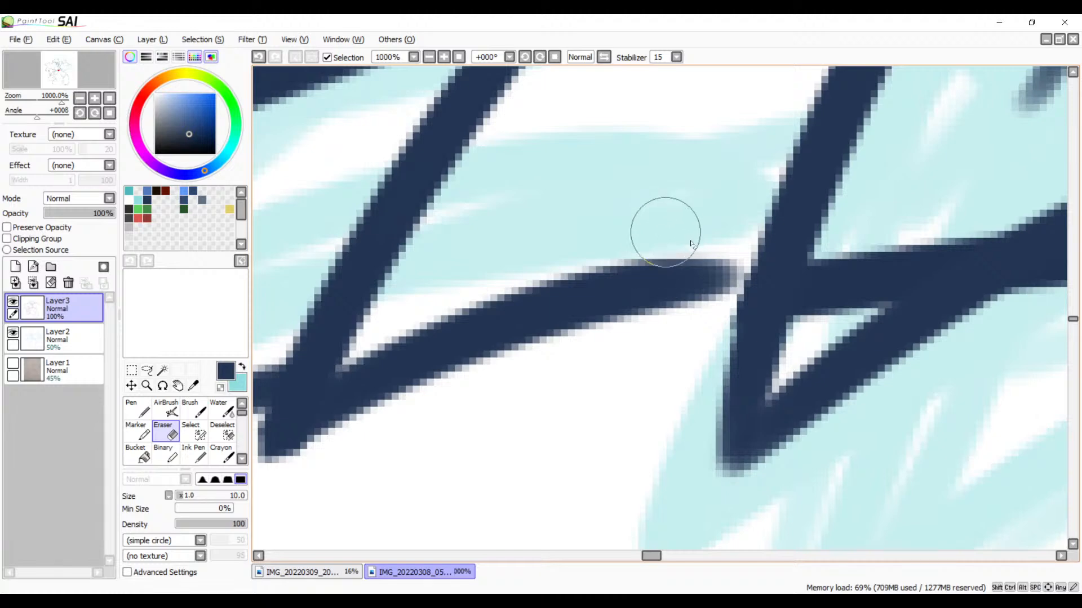
key(b)
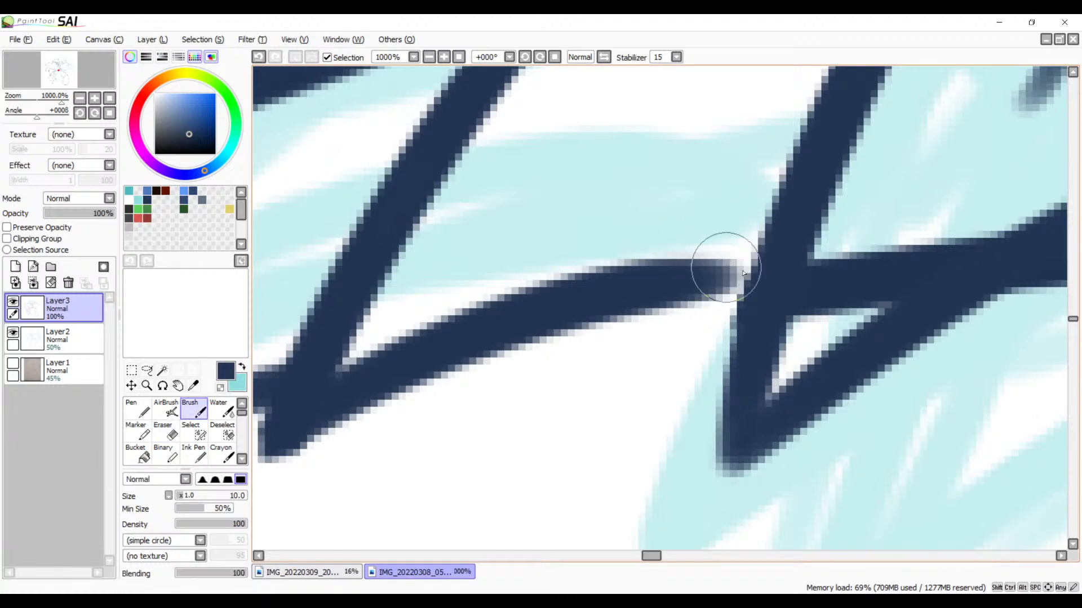
drag(756, 273, 553, 316)
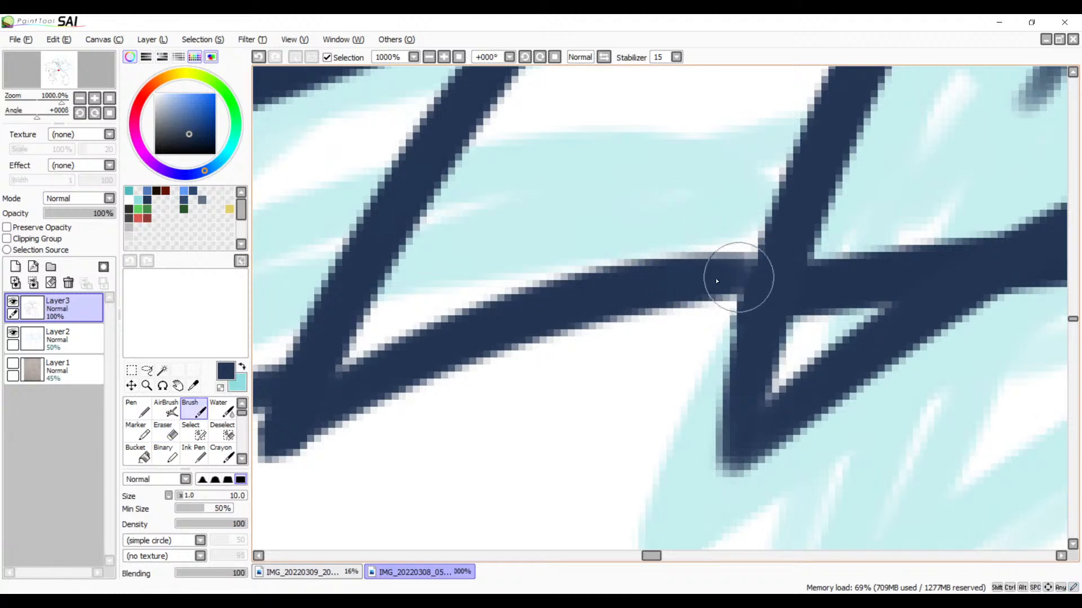
Step: Erase the limb line segment crossing the inside of the taller spike near its lower tip
mouse_move(717, 281)
mouse_down()
mouse_move(781, 279)
mouse_move(495, 357)
mouse_up()
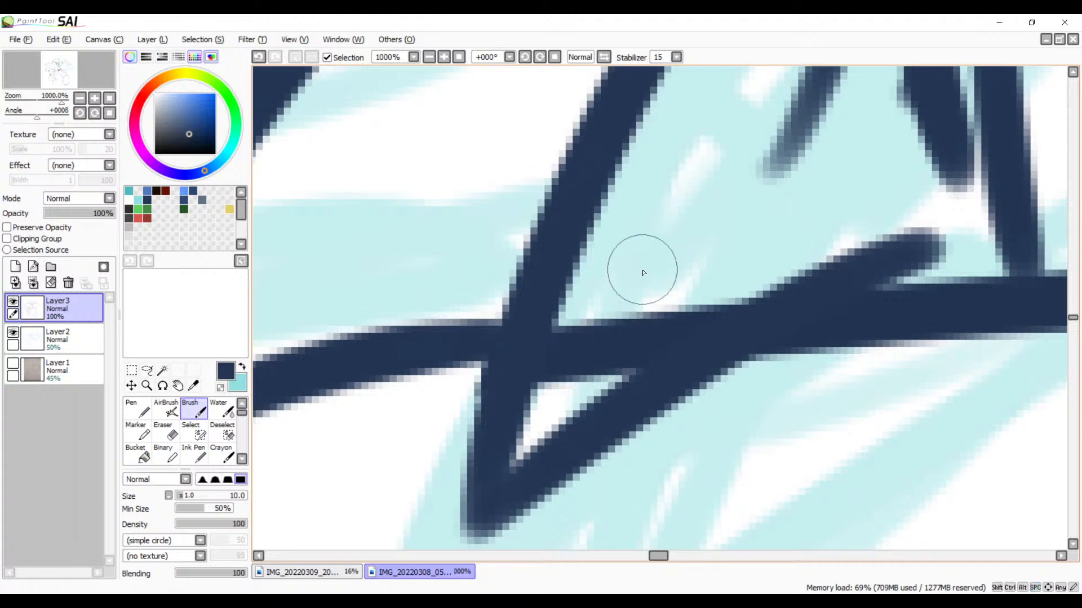
key(e)
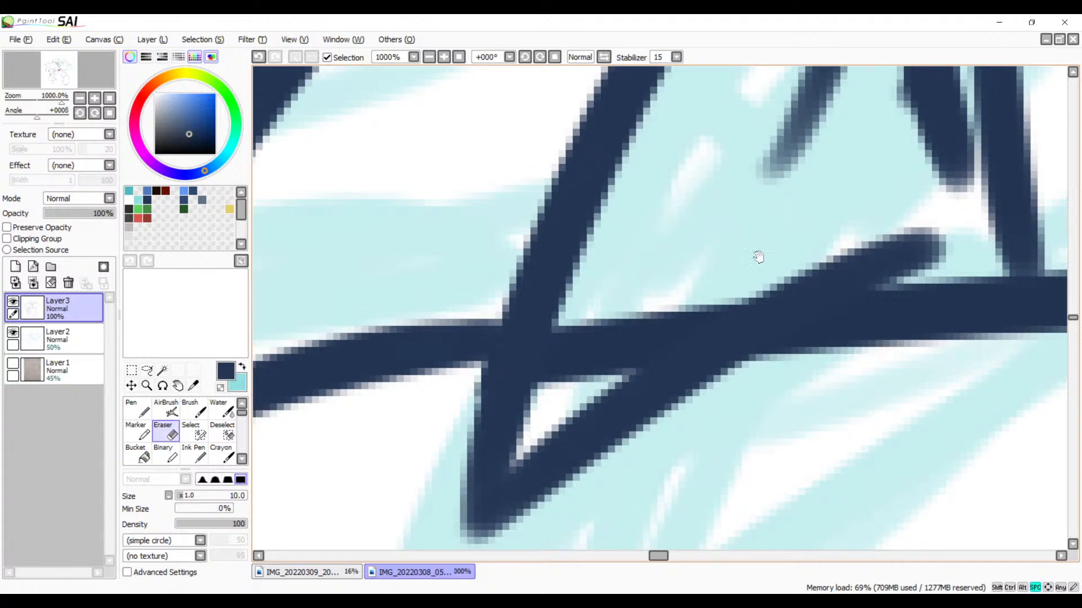
mouse_move(756, 258)
mouse_down()
mouse_move(531, 299)
mouse_move(455, 355)
mouse_up()
drag(635, 254, 459, 360)
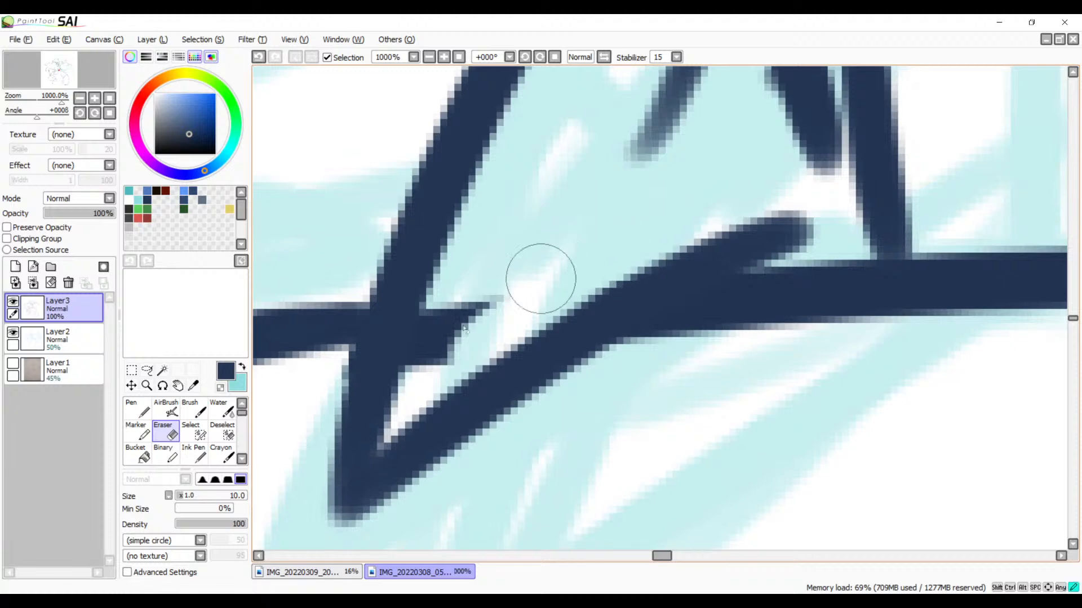
drag(541, 279, 426, 370)
mouse_move(500, 262)
mouse_down()
mouse_move(429, 372)
mouse_move(474, 268)
mouse_move(423, 370)
mouse_up()
drag(471, 271, 415, 367)
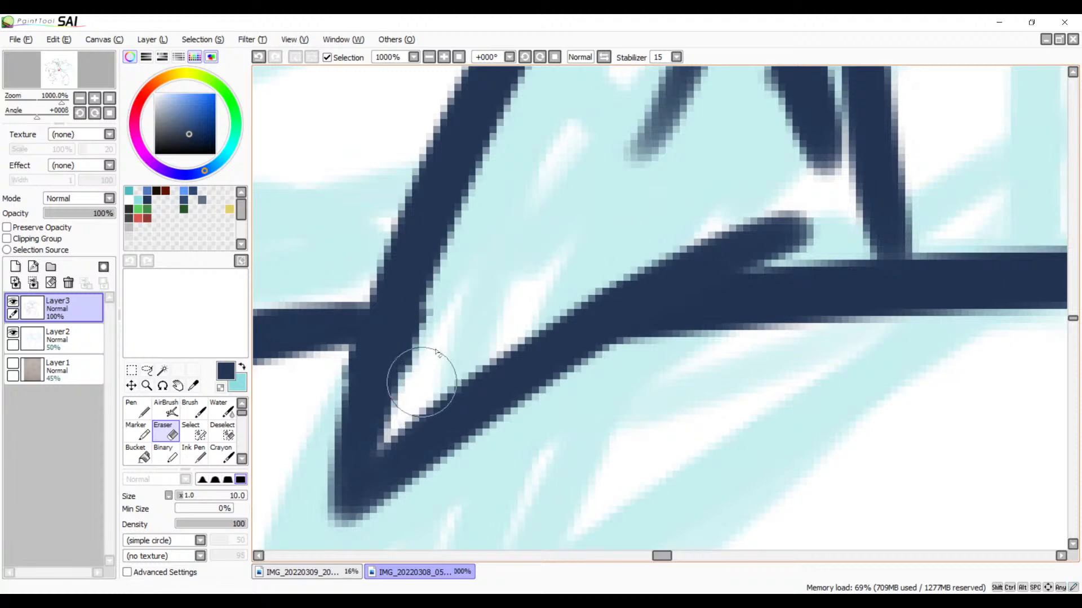
drag(452, 302, 421, 393)
Step: Erase the faded line running inside the taller spike and the overlap between its inner edge and the adjacent line
drag(666, 226, 518, 396)
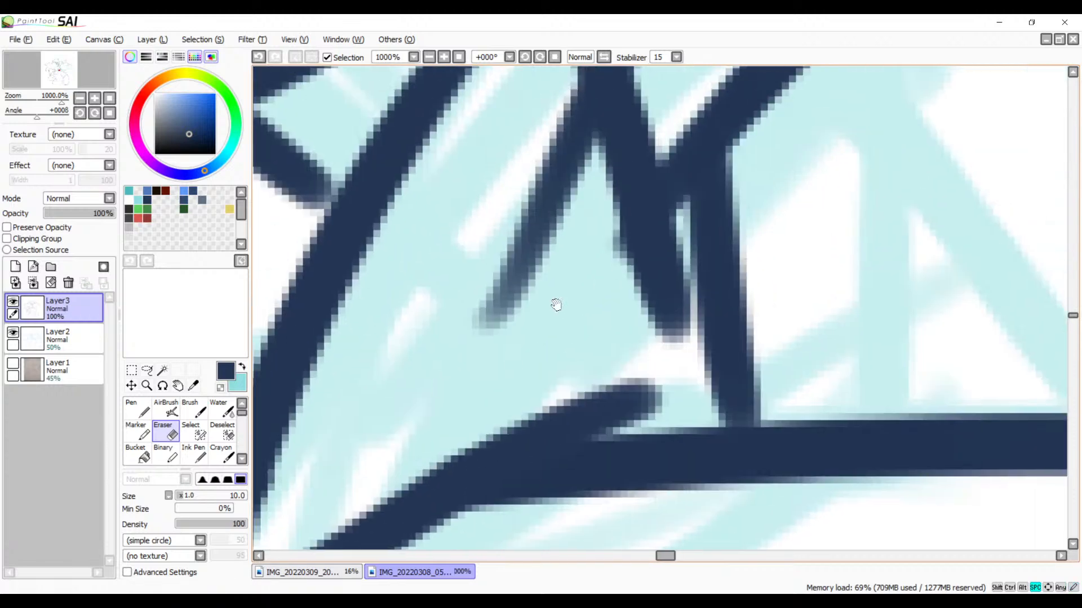
drag(567, 241, 598, 382)
mouse_move(597, 263)
mouse_down()
mouse_move(582, 248)
mouse_move(615, 346)
mouse_move(579, 229)
mouse_move(610, 301)
mouse_move(603, 367)
mouse_move(640, 442)
mouse_move(608, 326)
mouse_move(634, 469)
mouse_move(586, 295)
mouse_move(543, 405)
mouse_move(522, 424)
mouse_move(657, 254)
mouse_move(478, 417)
mouse_up()
Step: Extend the smaller spike's short descending line to meet the taller spike's outer edge
mouse_move(587, 311)
mouse_down()
mouse_move(503, 375)
mouse_move(560, 270)
mouse_move(545, 446)
mouse_move(555, 270)
mouse_move(555, 430)
mouse_move(785, 343)
mouse_move(850, 278)
mouse_move(835, 278)
mouse_up()
key(b)
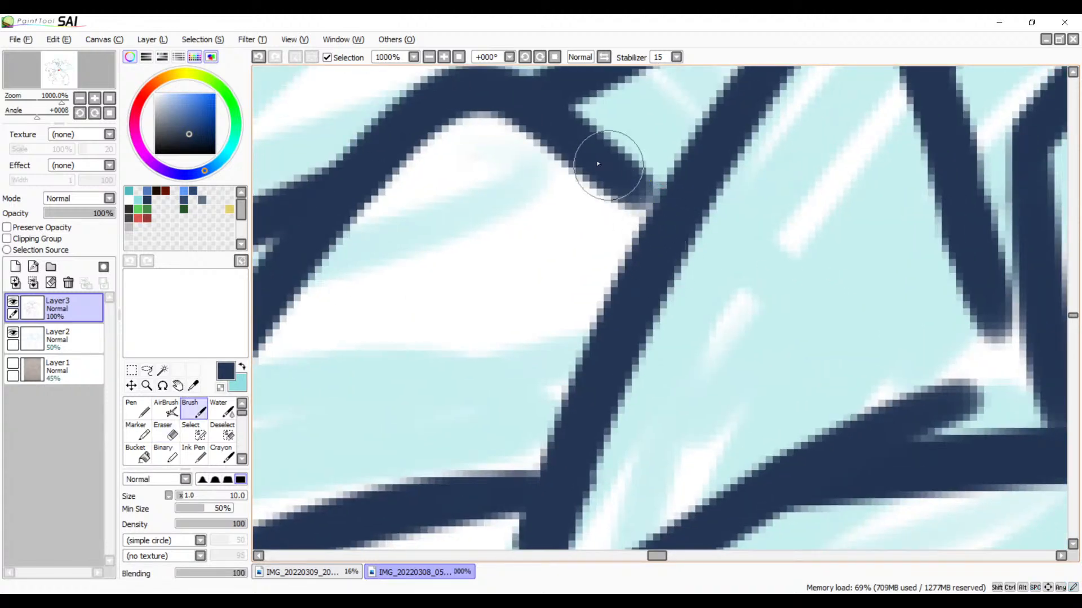
drag(592, 164, 657, 222)
key(ctrl+z)
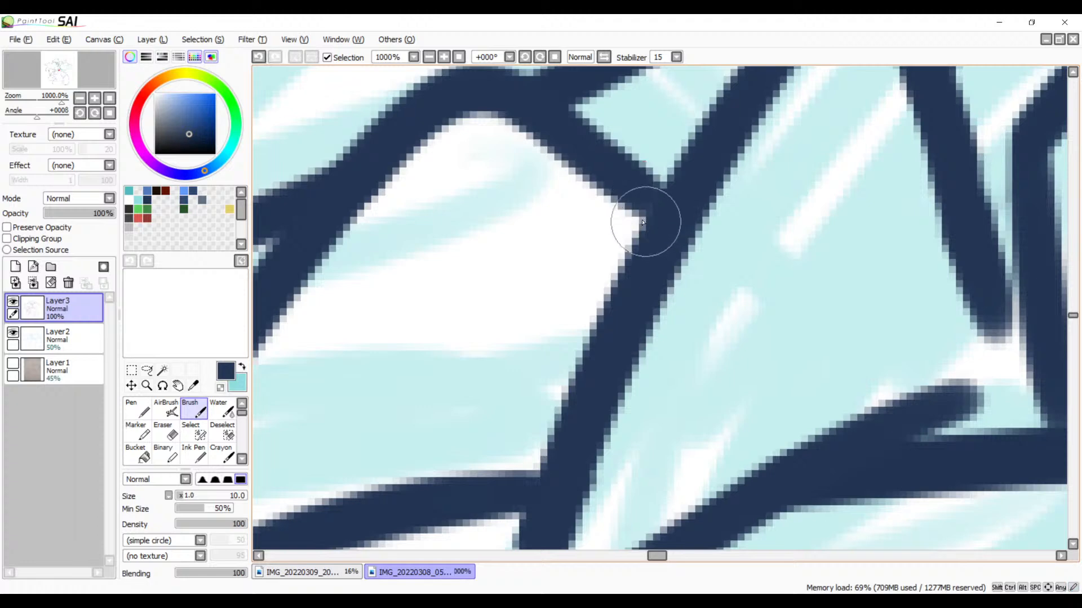
click(429, 56)
click(429, 57)
click(429, 57)
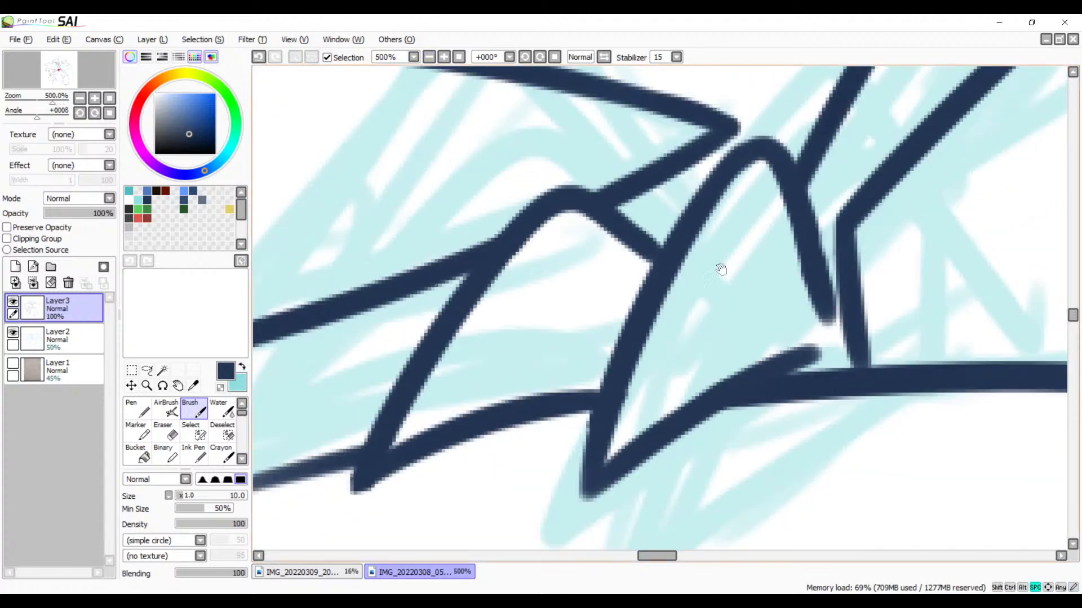
Step: Erase the taller spike's lower line overshoot above the limb line, leaving a clean bend
mouse_move(720, 270)
mouse_down()
mouse_move(707, 350)
mouse_move(695, 333)
mouse_move(681, 336)
mouse_move(828, 181)
mouse_move(791, 225)
mouse_move(702, 288)
mouse_move(758, 227)
mouse_up()
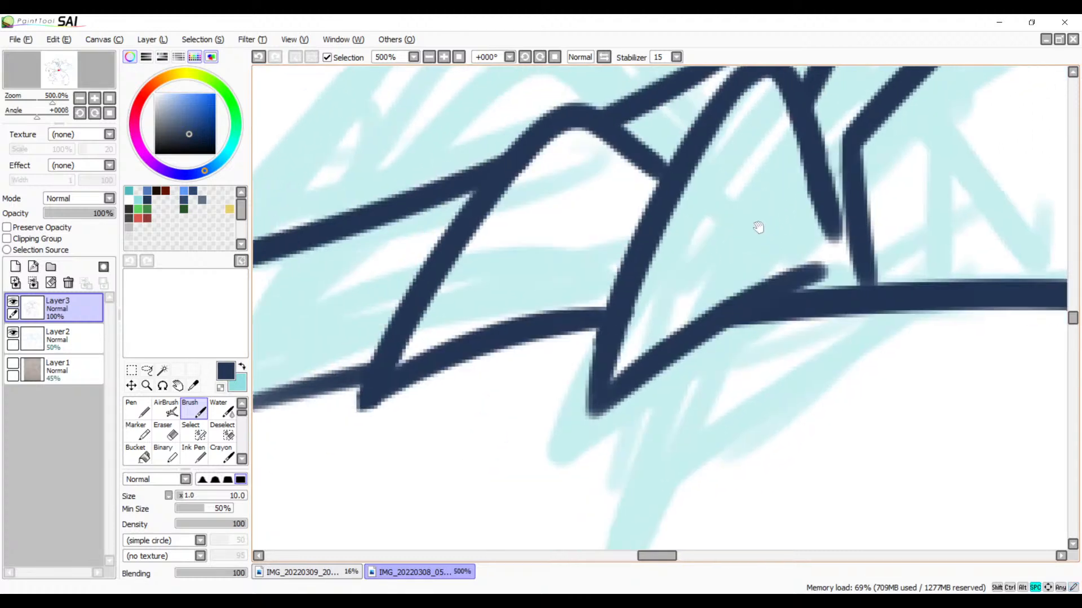
click(445, 58)
click(445, 58)
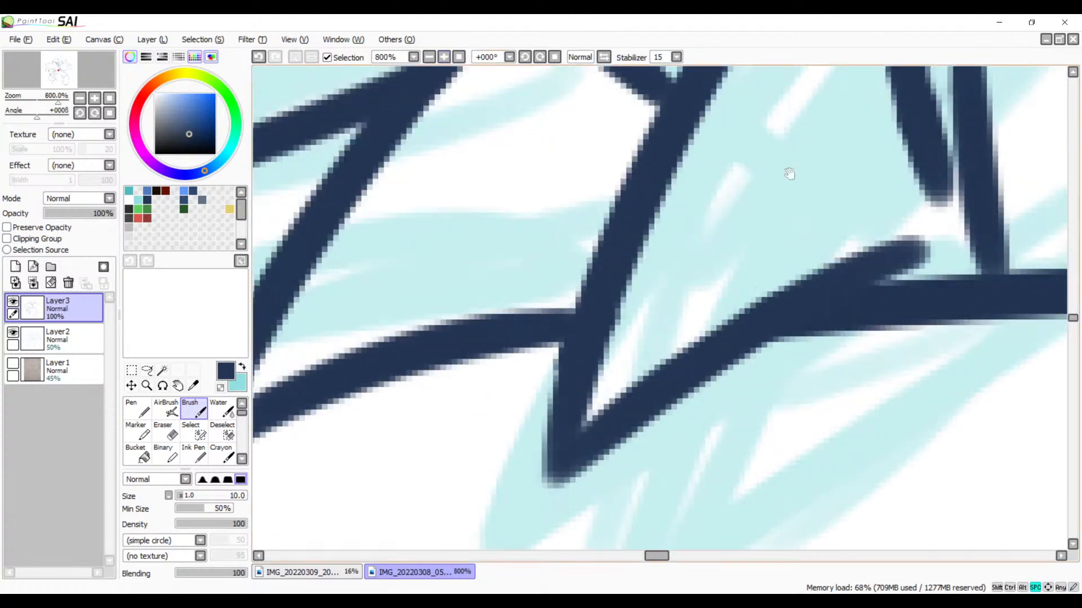
drag(789, 174, 608, 179)
key(e)
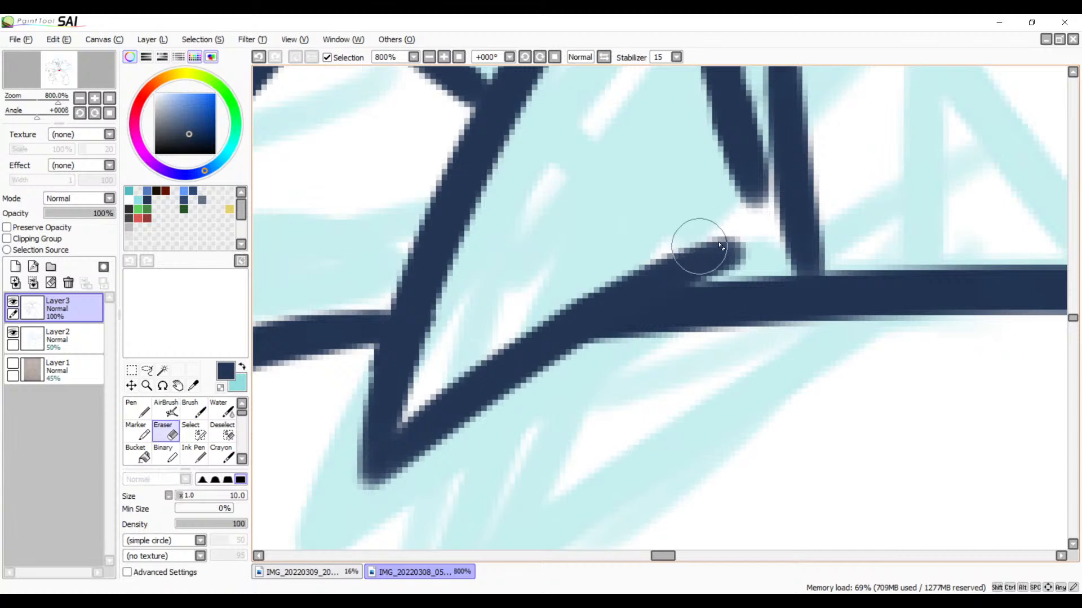
mouse_move(741, 242)
mouse_down()
mouse_move(609, 260)
mouse_move(739, 258)
mouse_move(566, 273)
mouse_move(683, 265)
mouse_move(551, 285)
mouse_move(632, 267)
mouse_move(568, 286)
mouse_move(599, 272)
mouse_up()
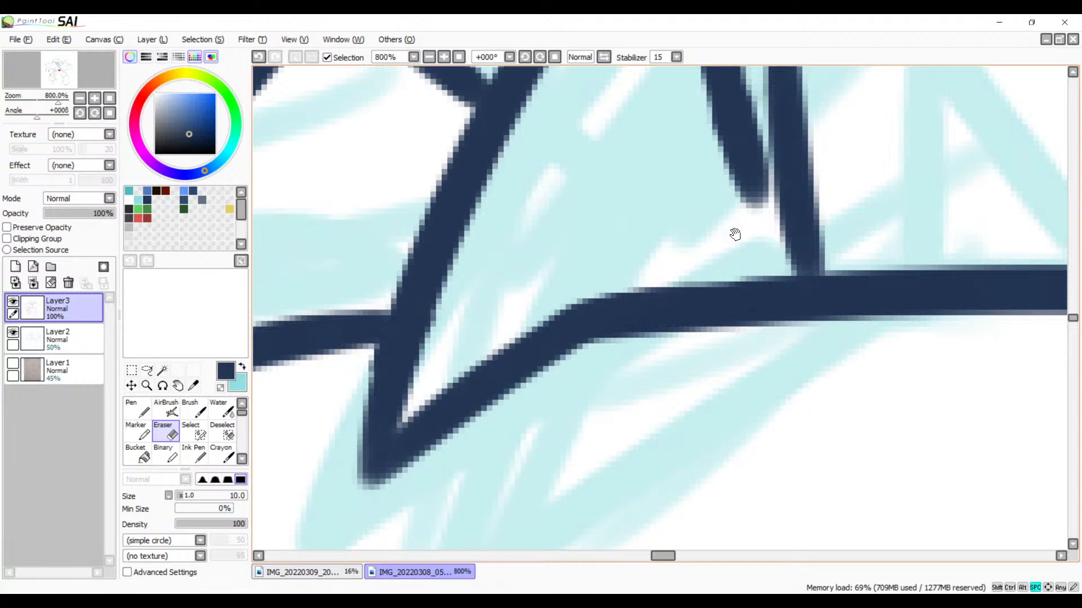
Step: Examine the cleaned-up spikes and limb lines close up and within the wider drawing
drag(735, 234, 618, 288)
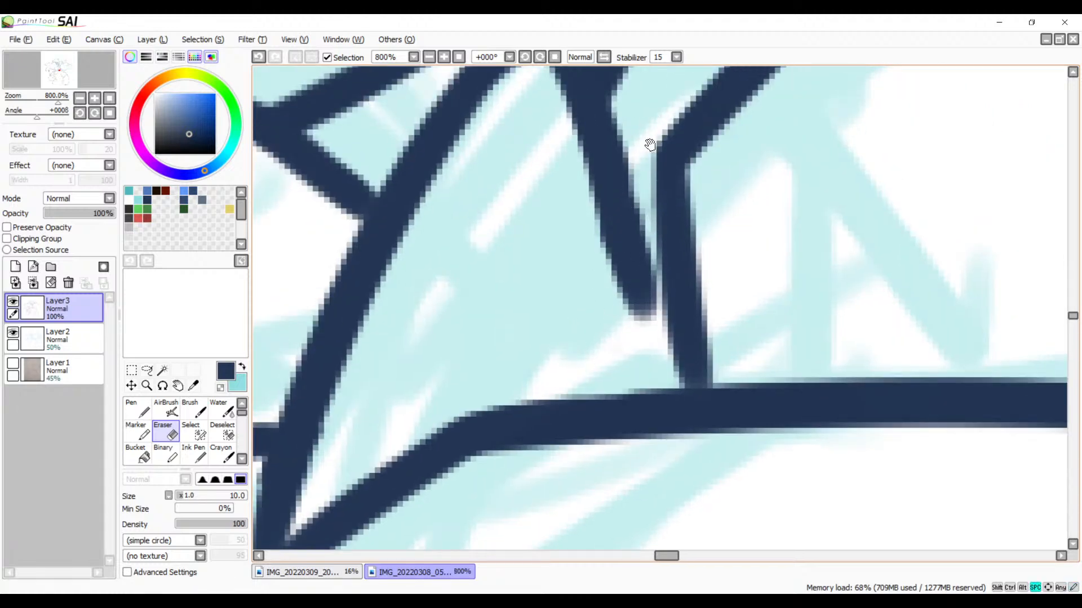
mouse_move(646, 145)
mouse_down()
mouse_move(627, 225)
mouse_move(499, 406)
mouse_move(537, 337)
mouse_move(505, 340)
mouse_move(521, 331)
mouse_move(433, 223)
mouse_move(565, 309)
mouse_move(551, 327)
mouse_move(725, 247)
mouse_move(719, 261)
mouse_move(603, 323)
mouse_move(675, 257)
mouse_up()
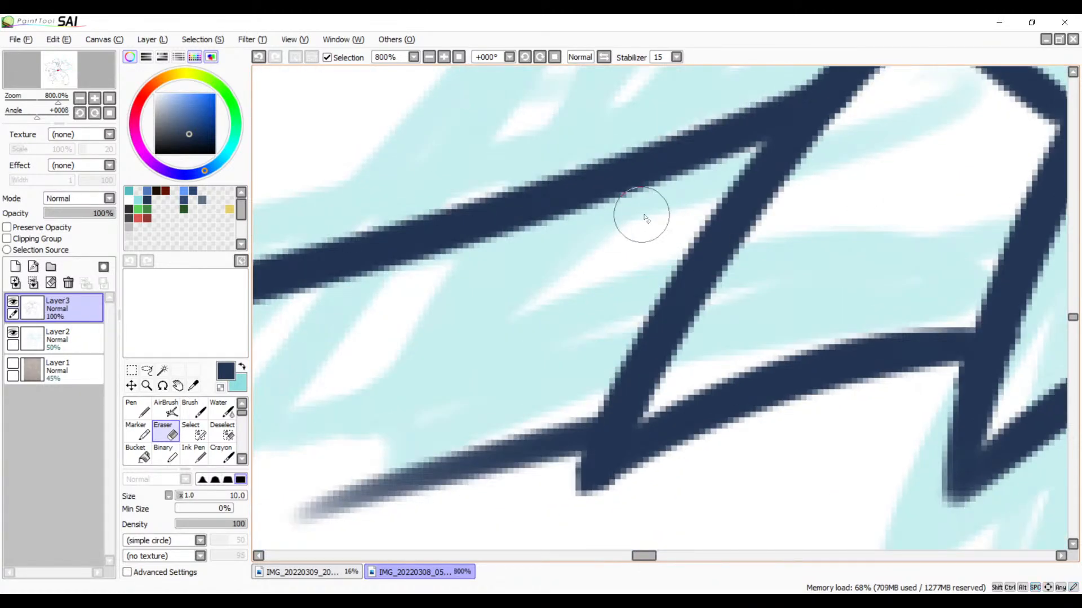
drag(493, 309, 853, 167)
click(429, 57)
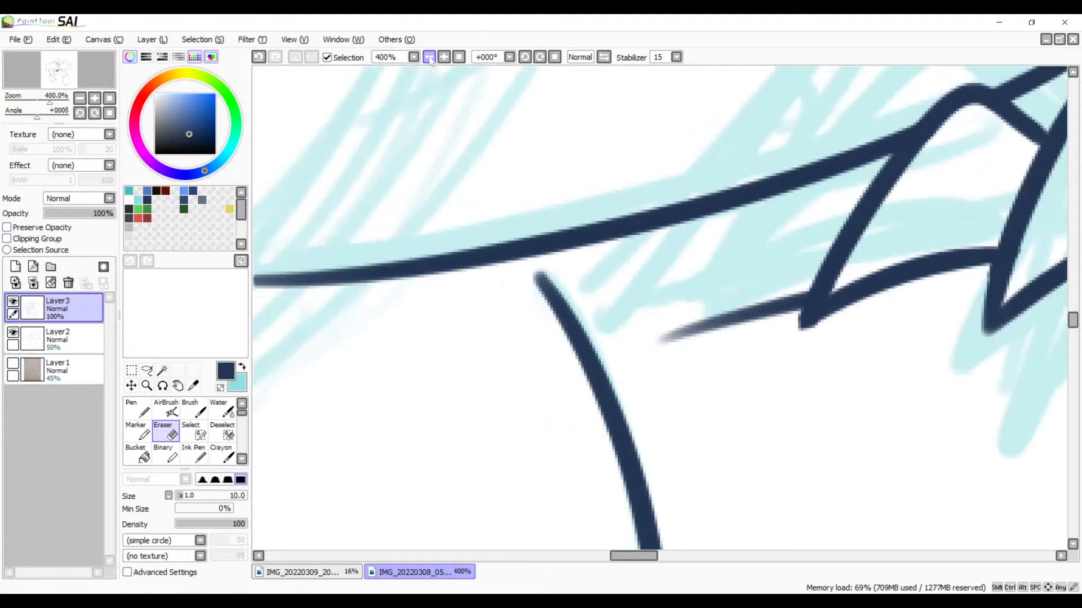
click(428, 56)
click(429, 57)
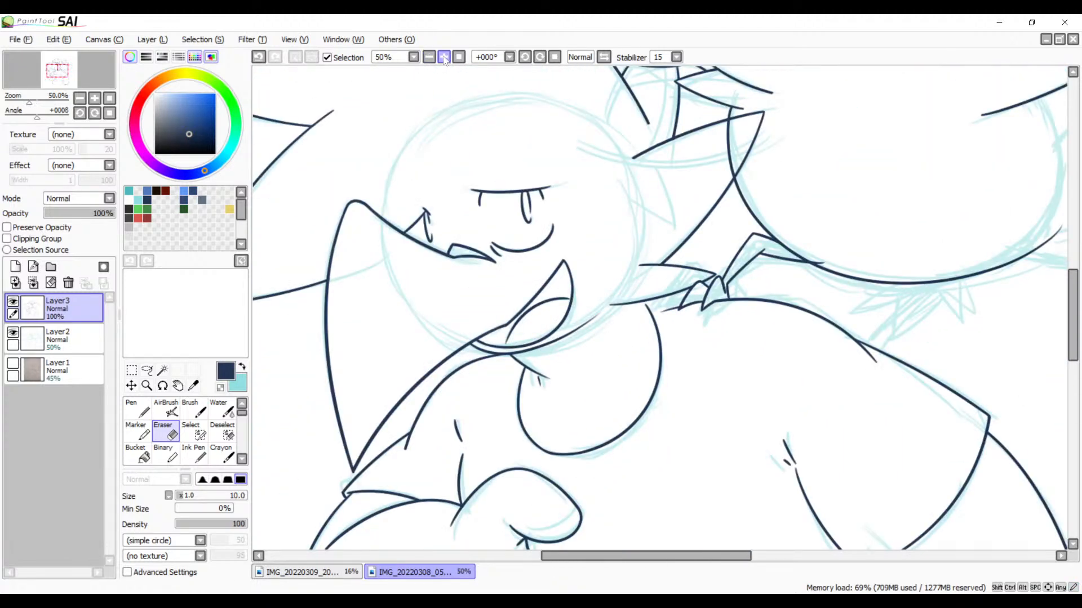
click(443, 57)
click(444, 58)
click(444, 57)
click(444, 57)
drag(746, 240, 720, 202)
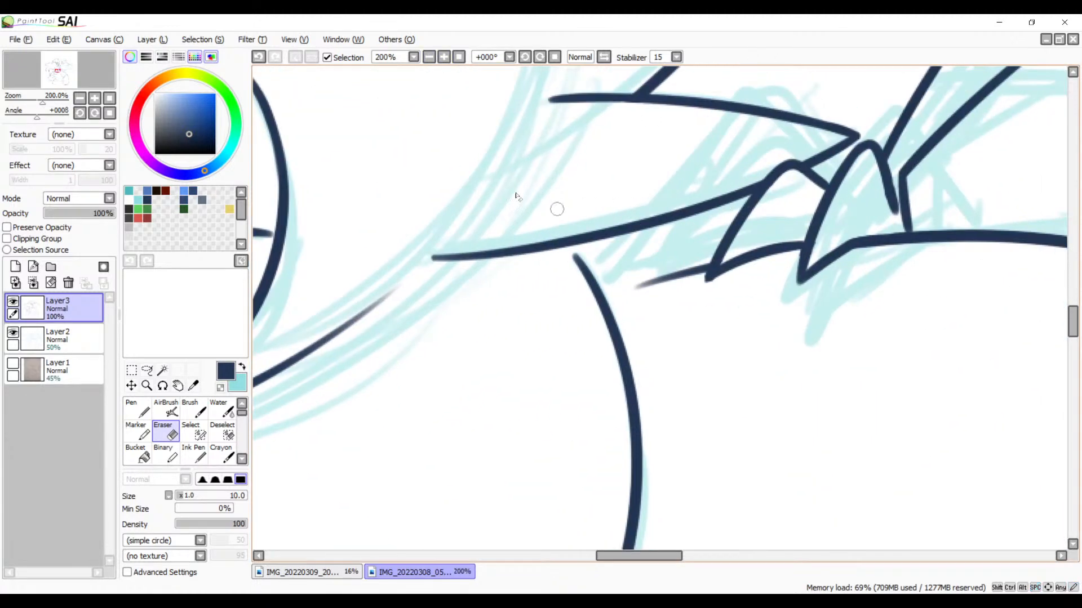
Step: Try to join the upper end of the round shape's outline to the long limb line above it with a brush stroke
key(b)
drag(571, 246, 679, 269)
key(ctrl+z)
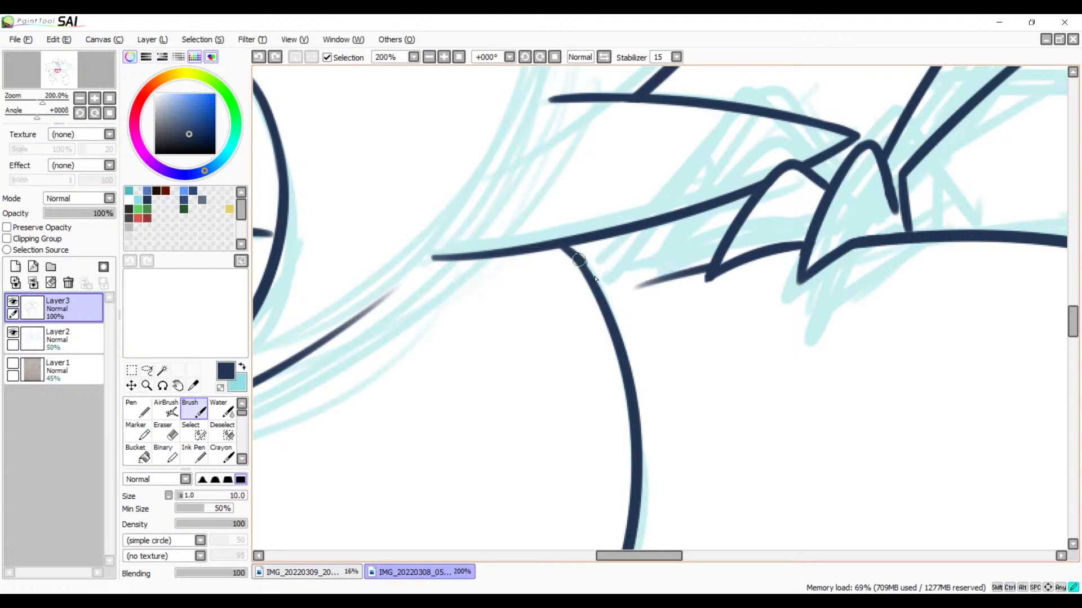
drag(595, 279, 596, 283)
key(ctrl+z)
drag(559, 246, 597, 288)
key(ctrl+z)
drag(561, 243, 602, 277)
key(ctrl+z)
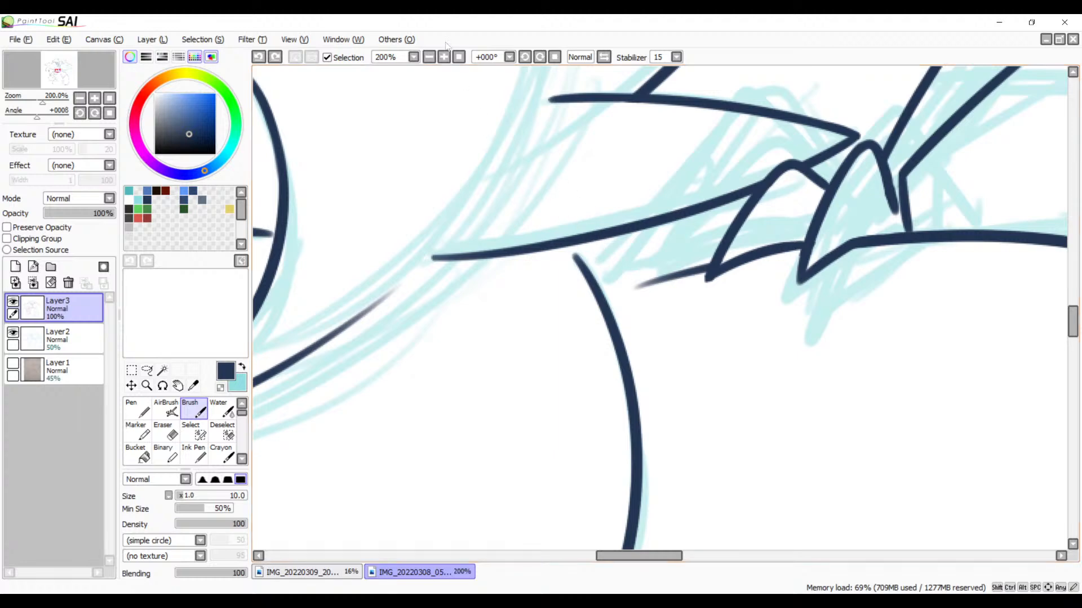
Step: With the canvas rotated to -90°, extend the round shape's outline in a smooth curve to meet the long limb line
click(525, 57)
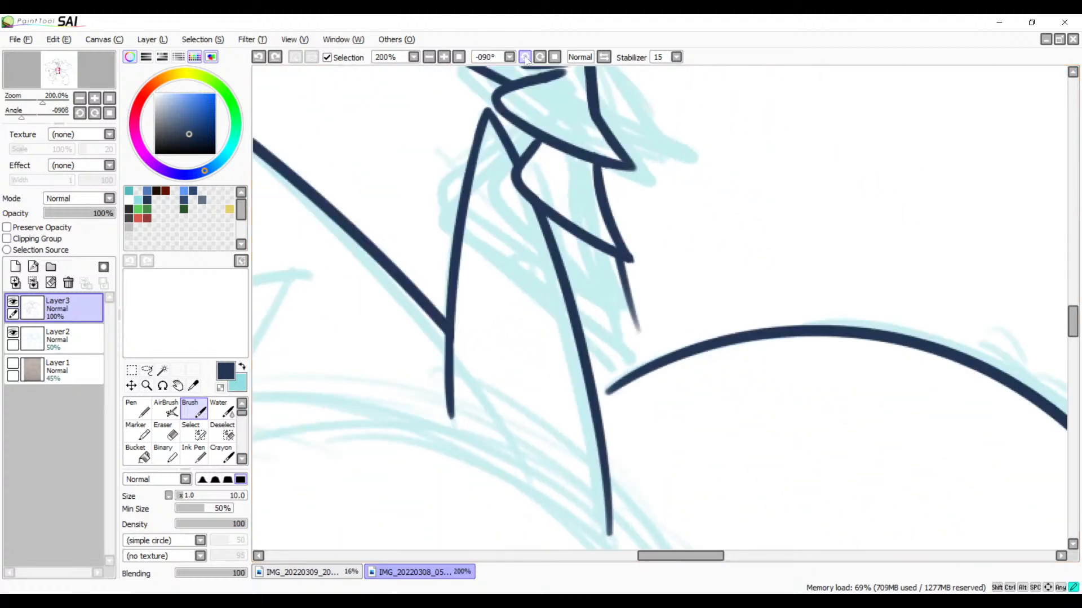
click(445, 58)
click(445, 58)
click(445, 58)
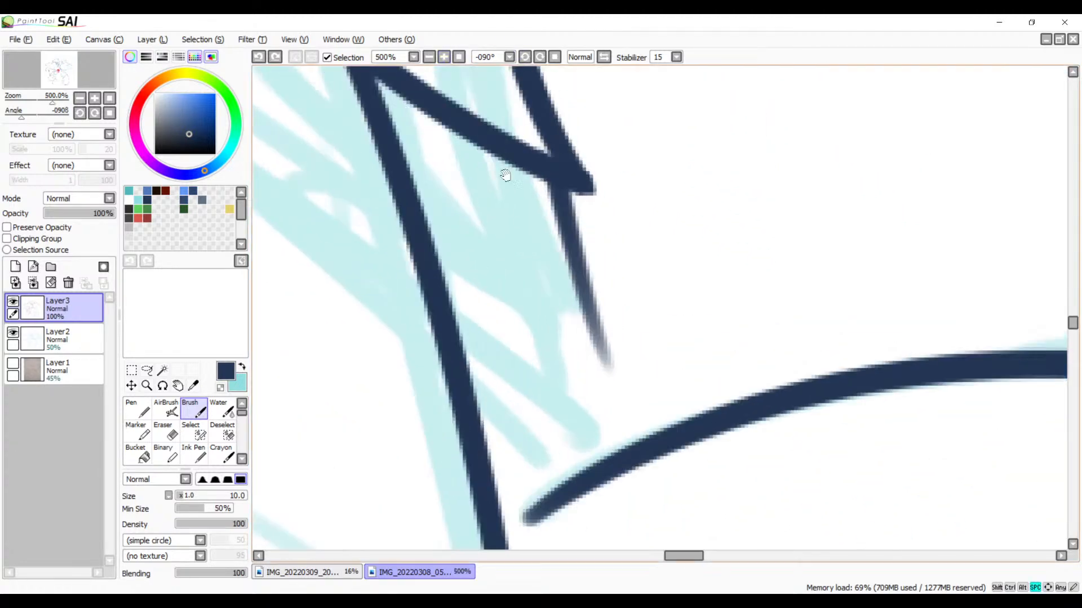
drag(507, 293, 549, 74)
mouse_move(682, 243)
mouse_down()
mouse_move(595, 225)
mouse_move(435, 363)
mouse_up()
key(ctrl+z)
drag(619, 204, 442, 402)
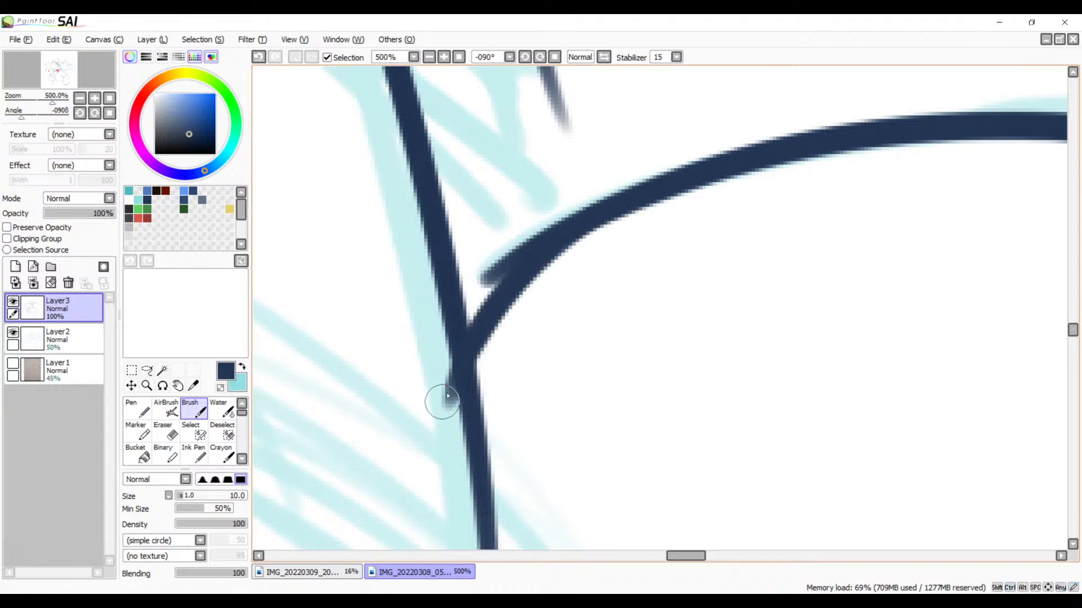
Step: Erase the round outline's old tip beside the new curve and the overshoot past the limb line
key(e)
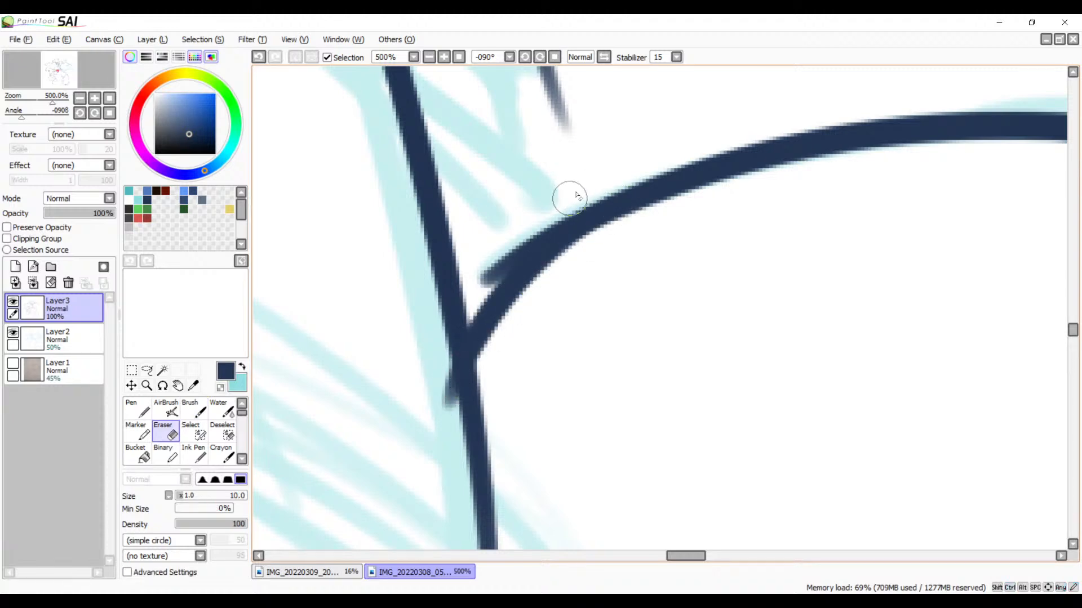
mouse_move(571, 202)
mouse_down()
mouse_move(503, 251)
mouse_move(473, 288)
mouse_move(562, 207)
mouse_move(487, 277)
mouse_move(474, 303)
mouse_up()
drag(573, 206, 483, 290)
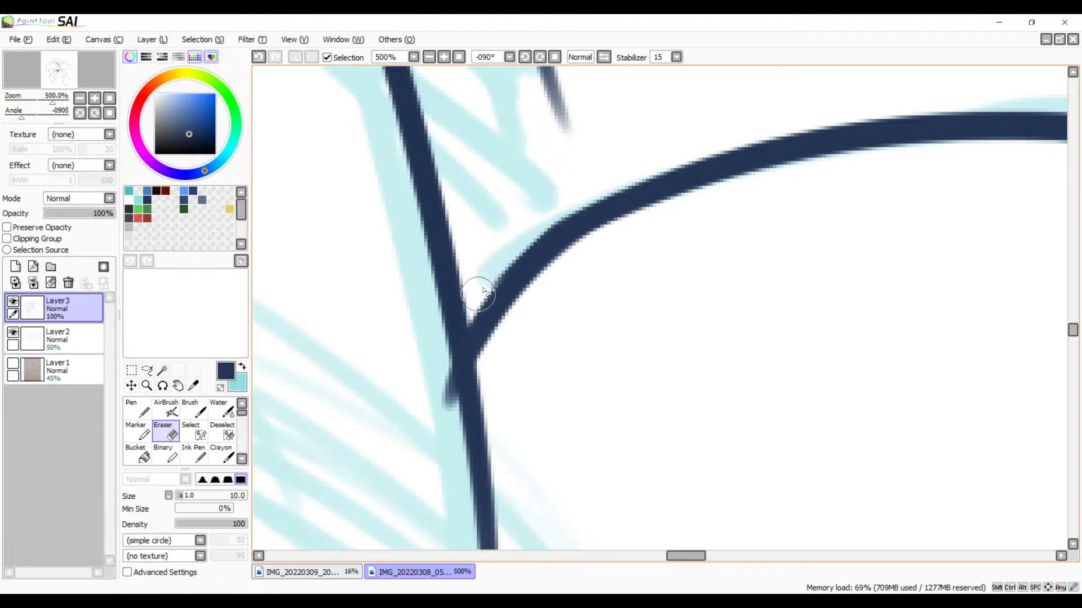
drag(559, 211, 475, 298)
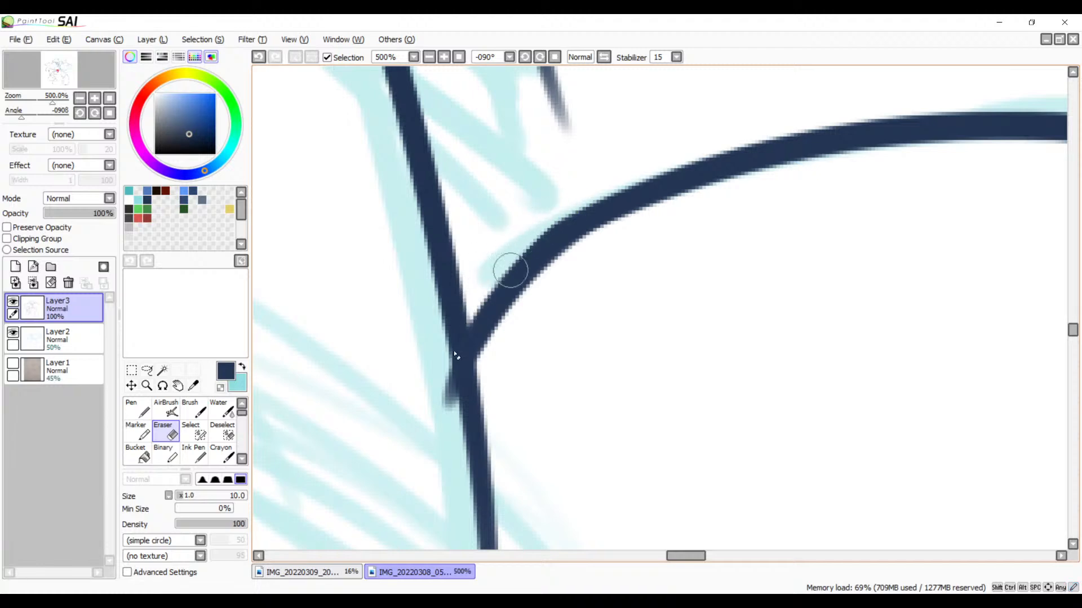
mouse_move(431, 383)
mouse_down()
mouse_move(448, 416)
mouse_move(429, 362)
mouse_move(441, 414)
mouse_move(435, 362)
mouse_move(471, 318)
mouse_up()
Step: Erase the overshoot of the bird's lower leg line where it crosses the round belly outline
drag(580, 142, 574, 311)
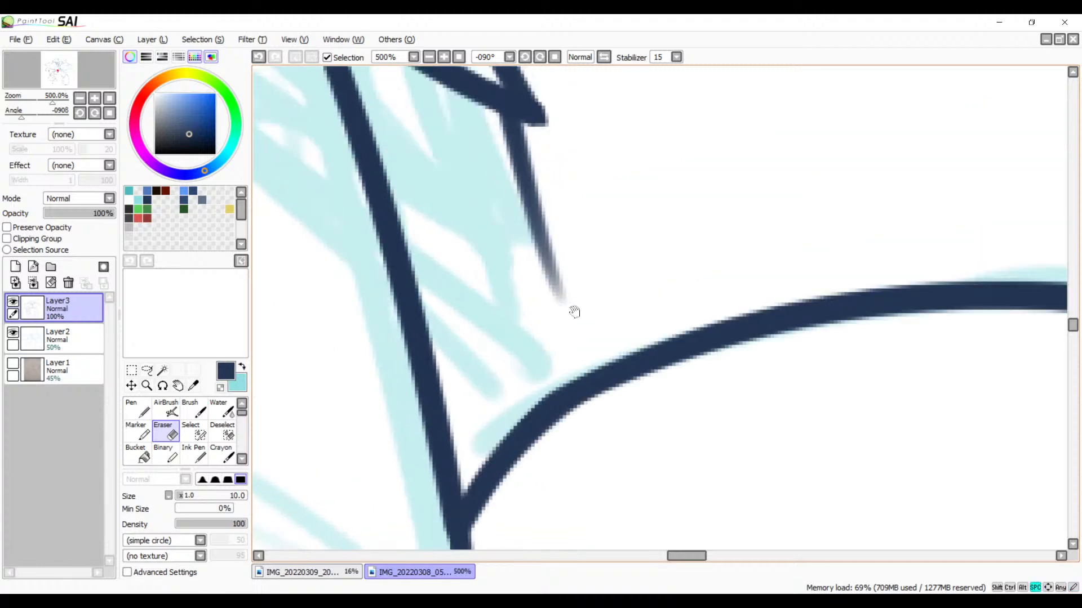
click(459, 57)
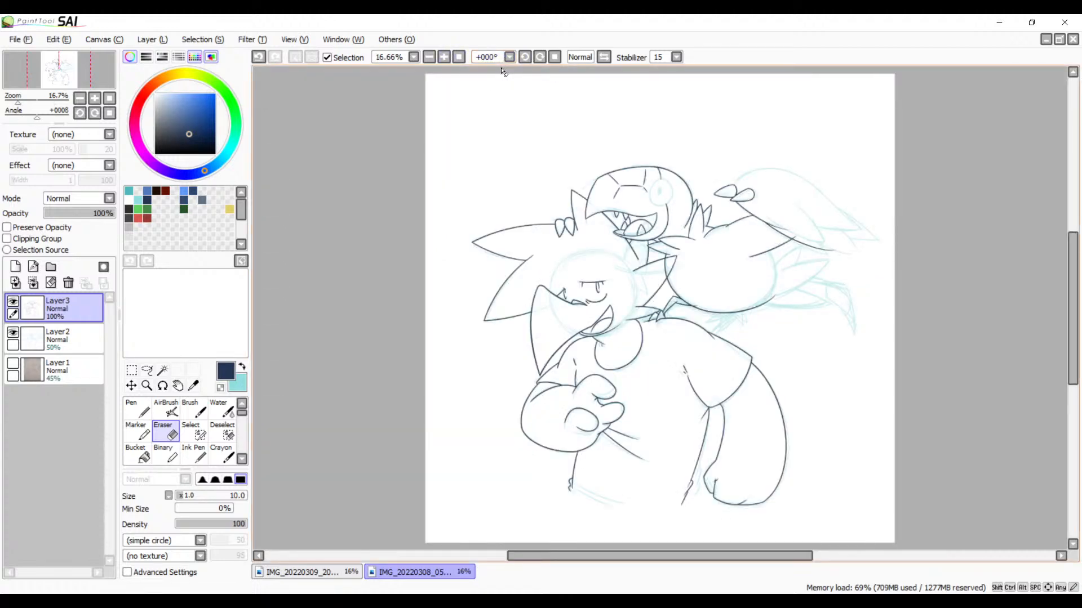
scroll(540, 128, up, 10)
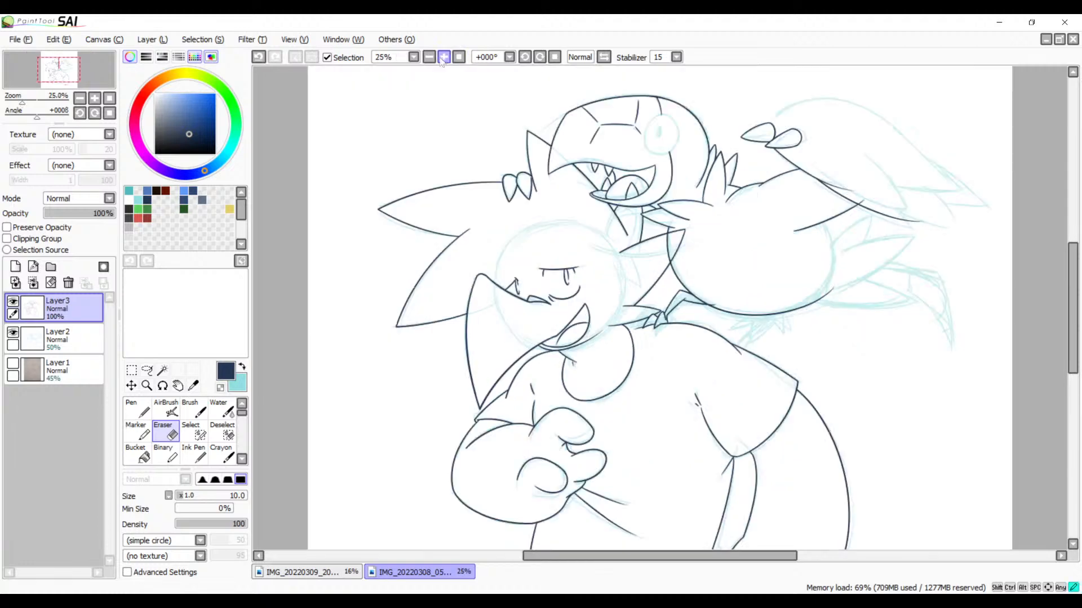
mouse_move(540, 127)
mouse_down()
mouse_move(362, 162)
mouse_move(644, 235)
mouse_move(437, 380)
mouse_move(752, 259)
mouse_move(327, 374)
mouse_up()
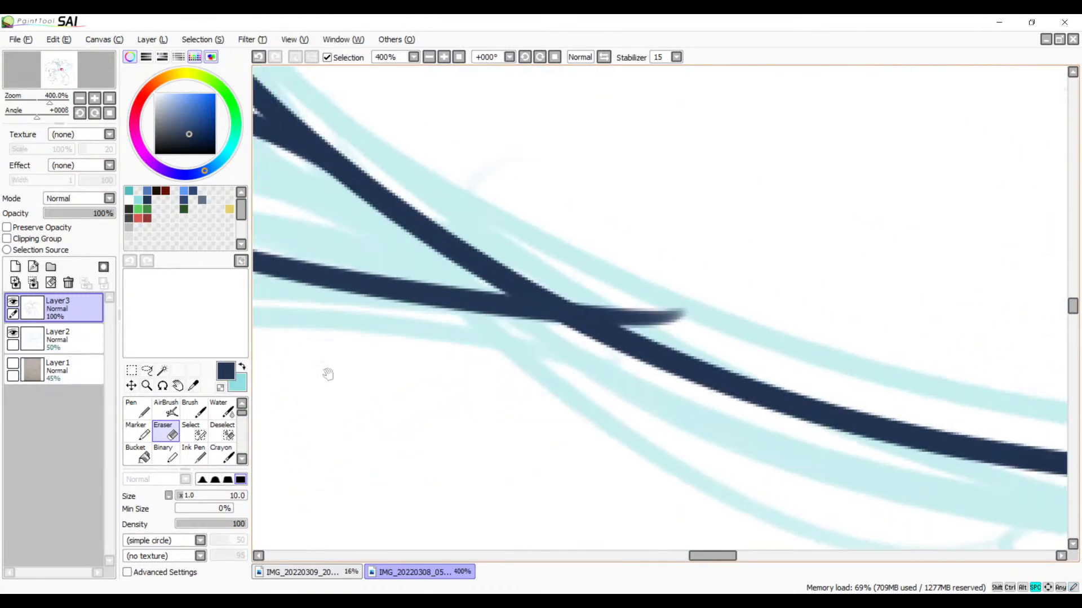
scroll(604, 184, up, 2)
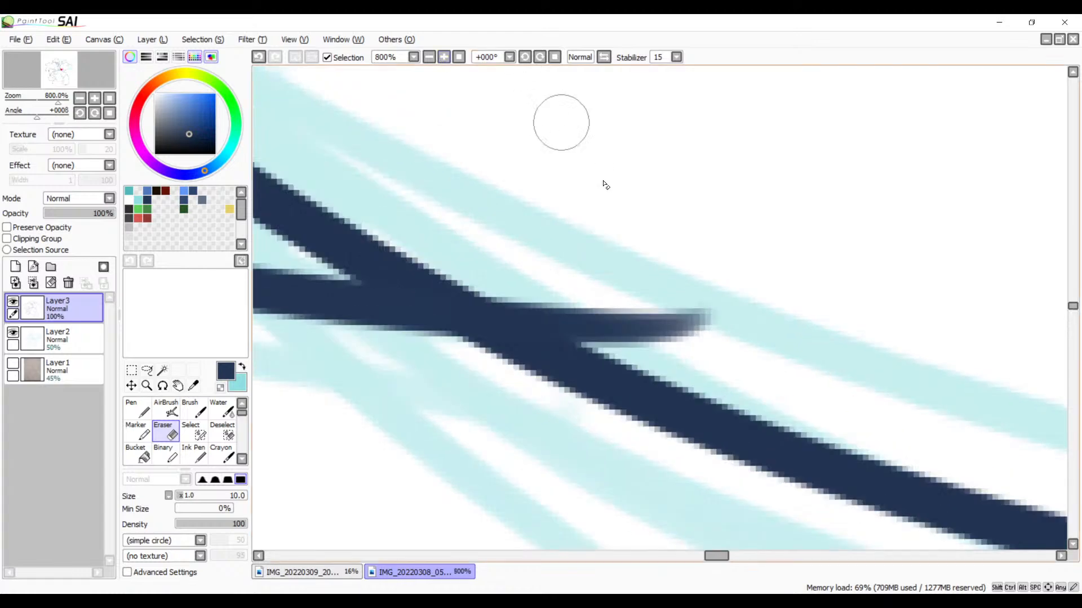
drag(512, 285, 704, 350)
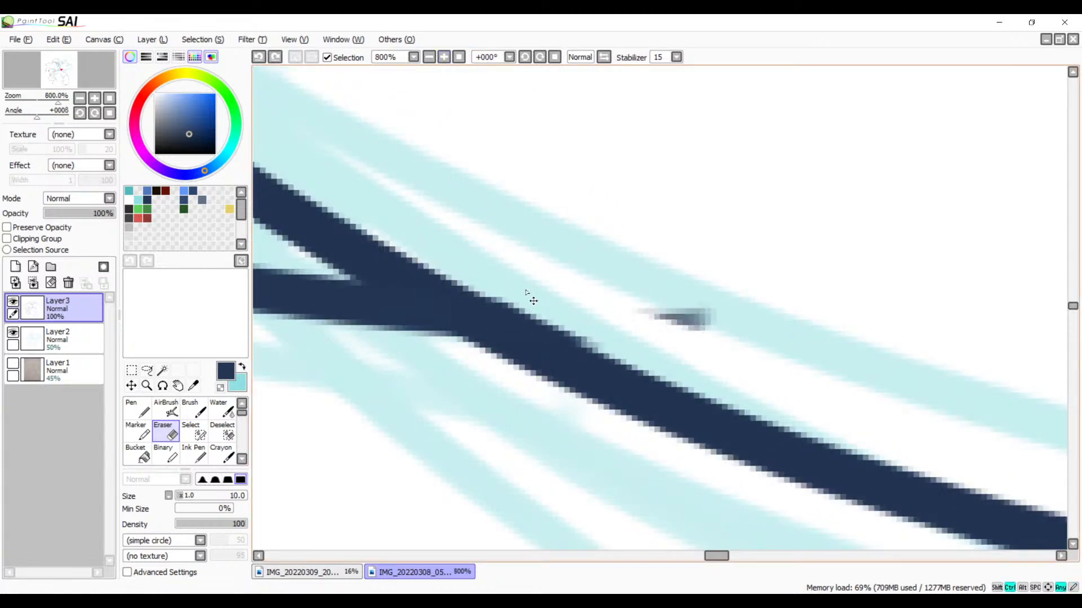
drag(637, 311, 712, 314)
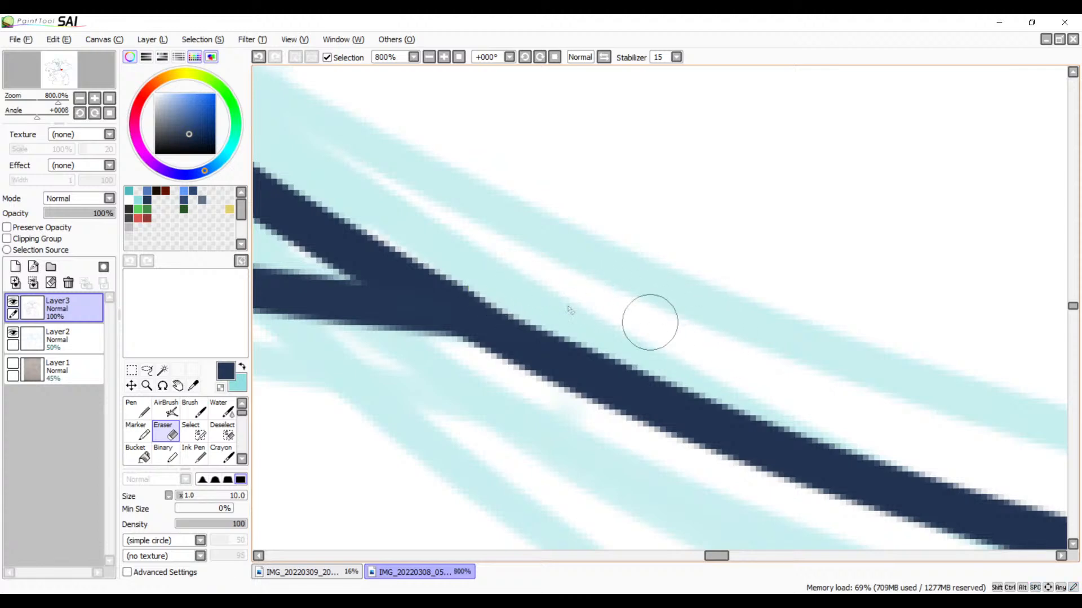
Step: Examine the bird's leg joints, mouth and chest spikes for remaining gaps and overshoots
drag(475, 234, 948, 210)
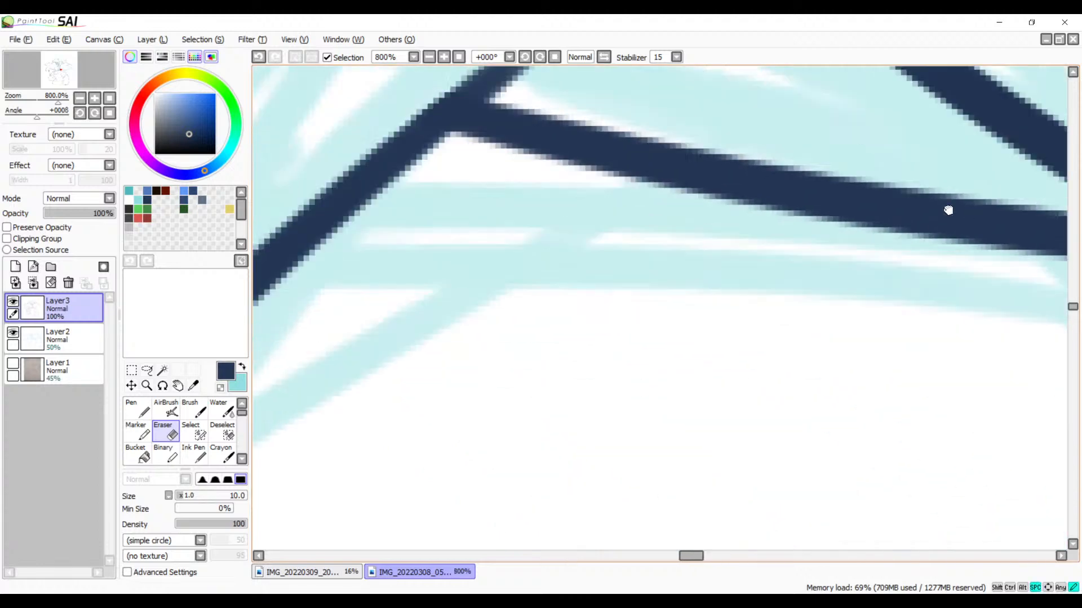
click(429, 57)
click(428, 57)
click(429, 57)
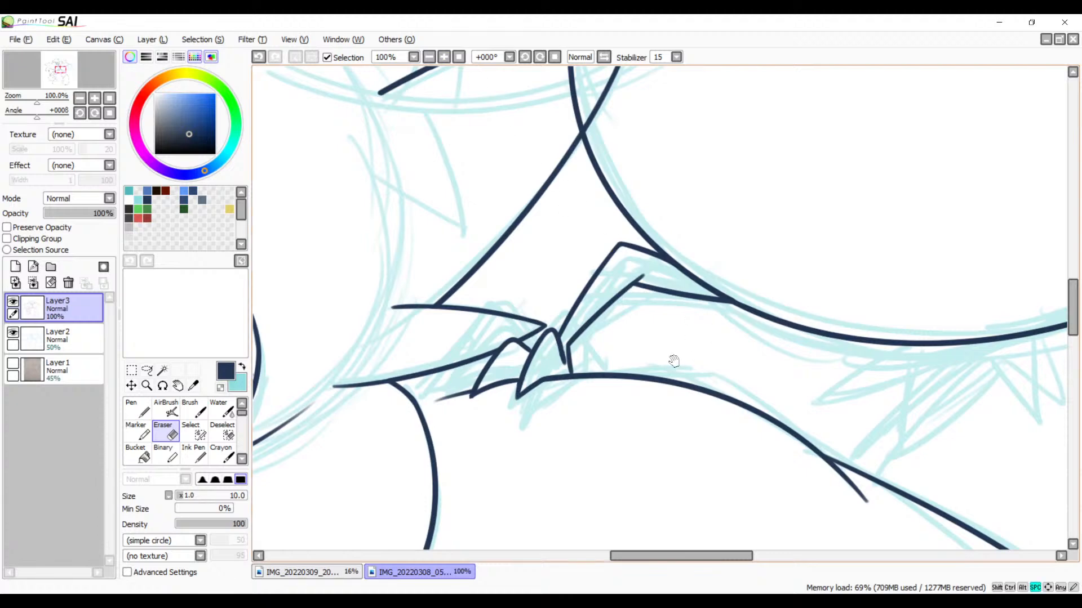
scroll(673, 361, up, 5)
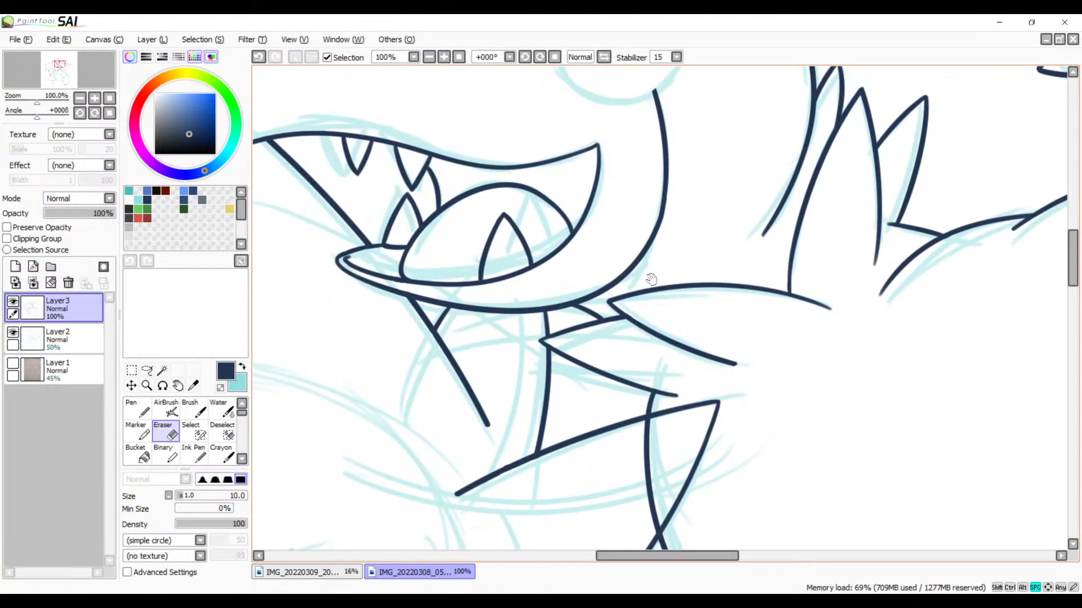
scroll(689, 312, down, 4)
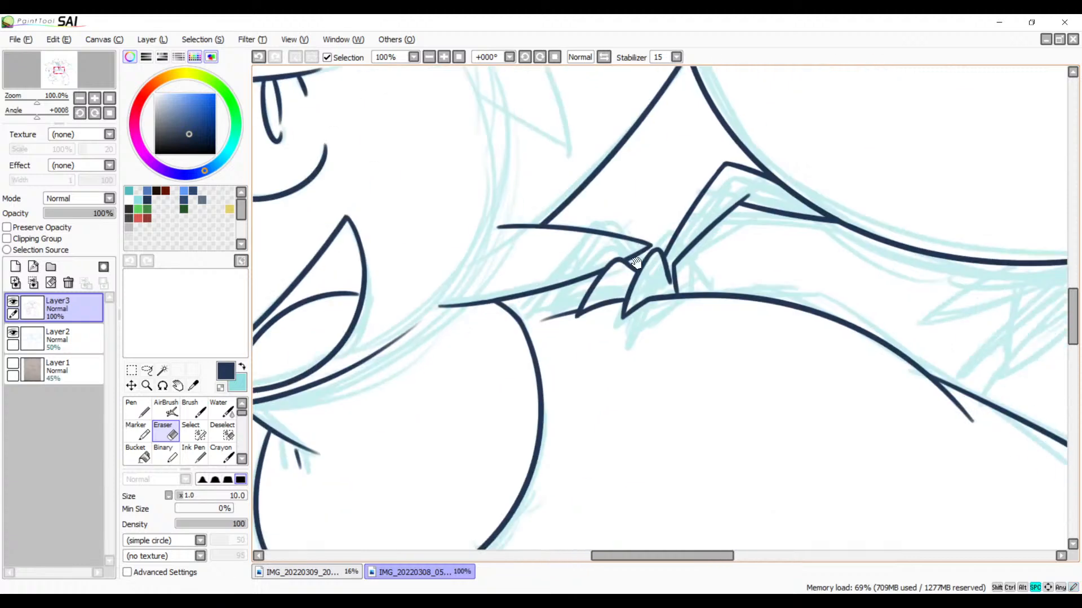
Step: Ink a nearly horizontal line from the round shape's upper curve to the base of the smaller spike
key(b)
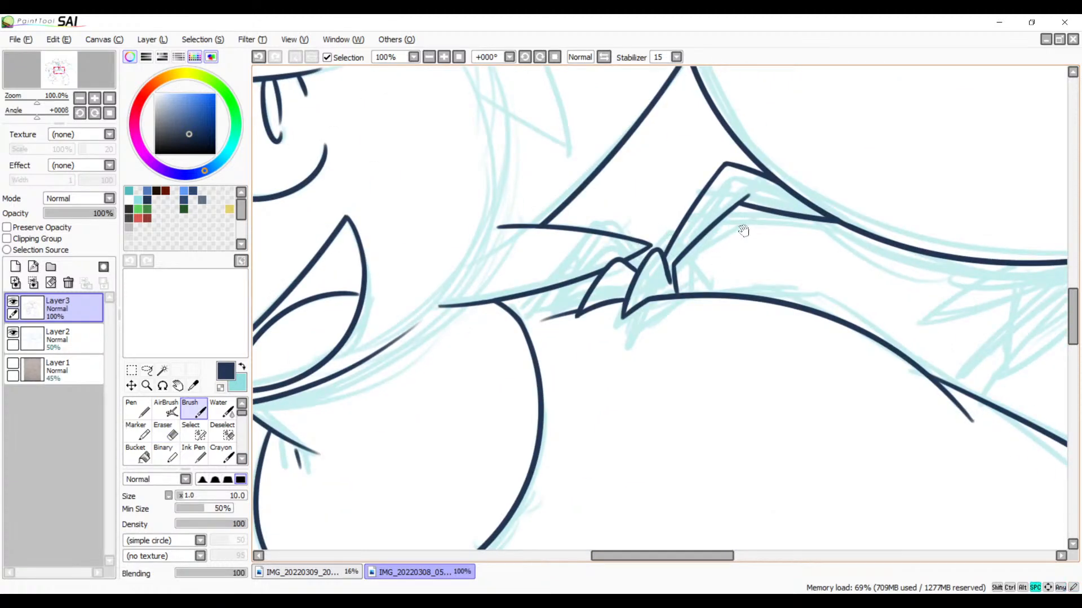
drag(634, 369, 705, 396)
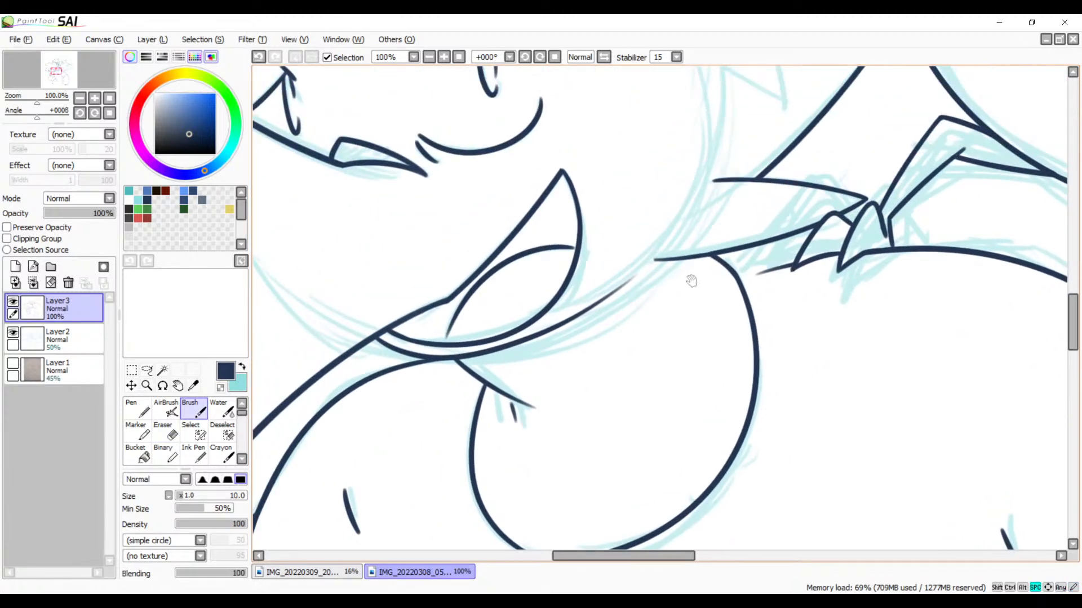
click(444, 57)
click(444, 57)
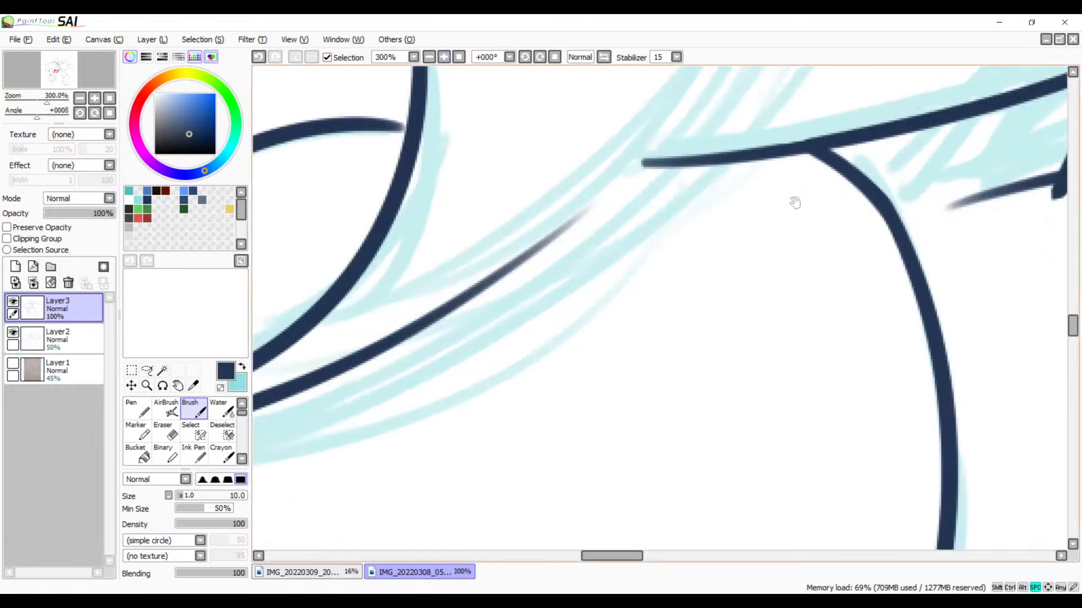
drag(873, 197, 701, 238)
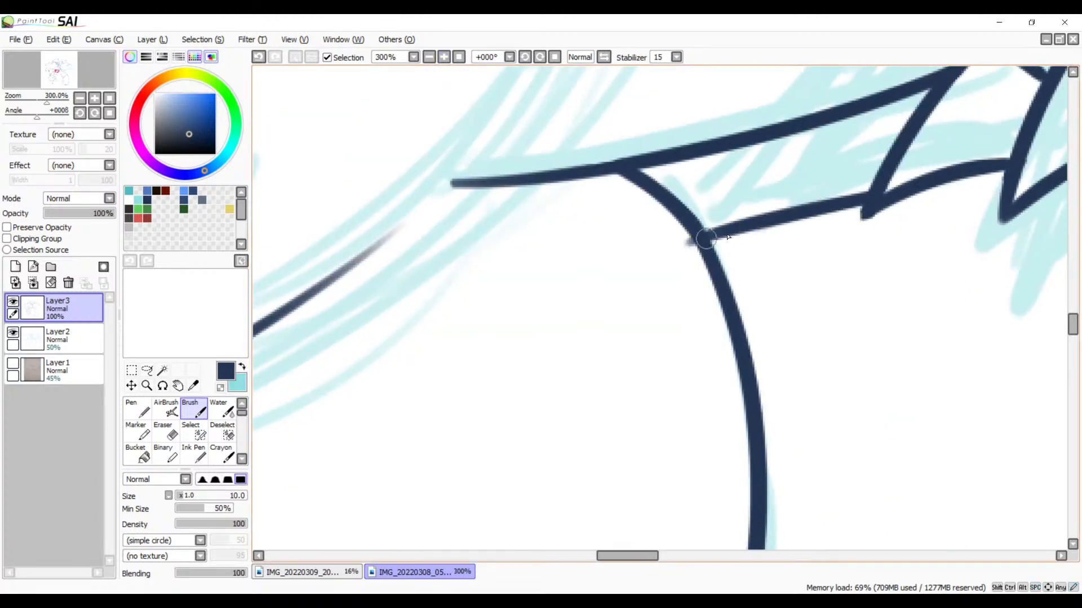
key(ctrl+z)
drag(666, 193, 866, 201)
key(ctrl+z)
drag(666, 193, 872, 195)
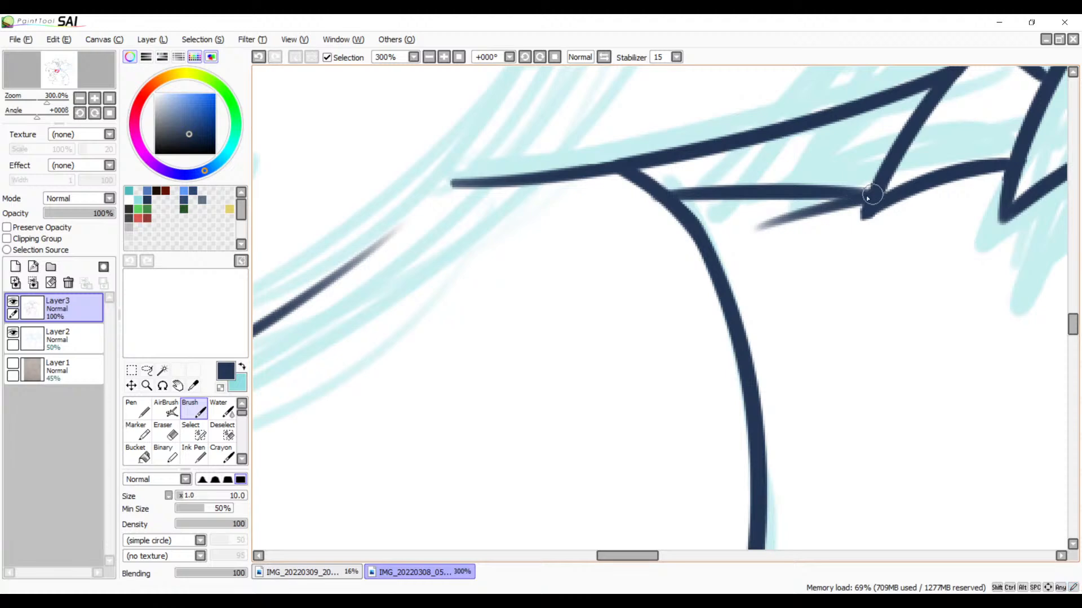
Step: Erase the faded old line tapering off below the new line at the smaller spike's base
click(444, 58)
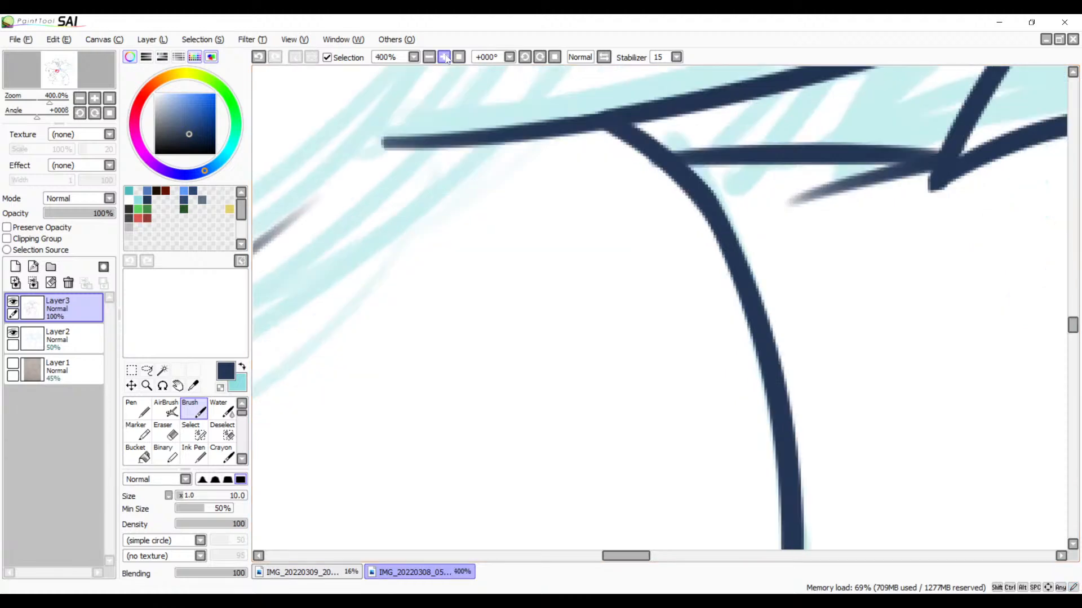
click(445, 58)
drag(933, 109, 668, 219)
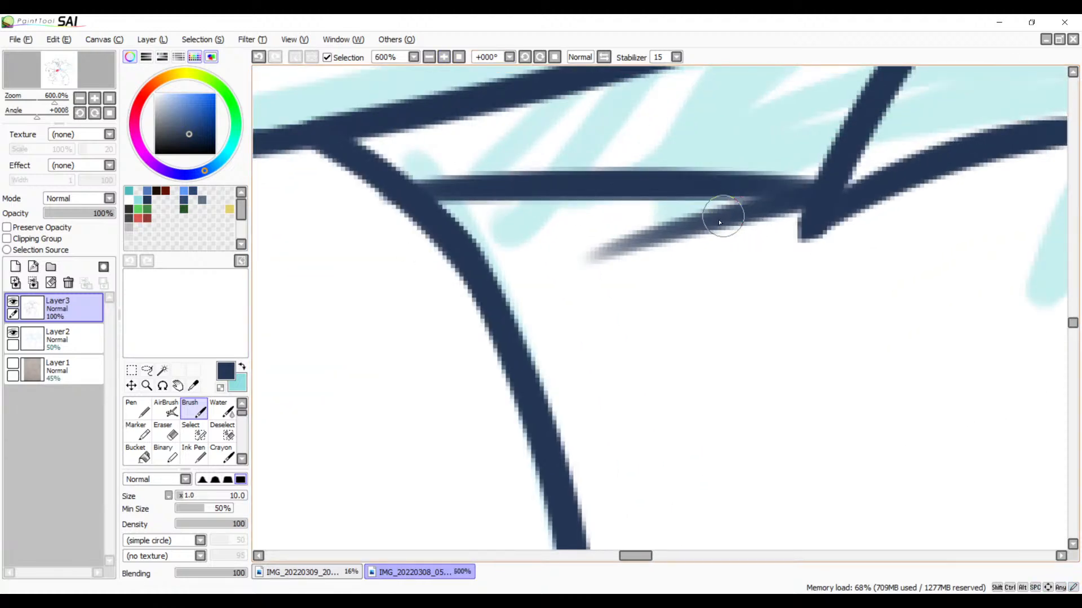
key(e)
mouse_move(758, 217)
mouse_down()
mouse_move(705, 214)
mouse_move(803, 214)
mouse_move(768, 222)
mouse_up()
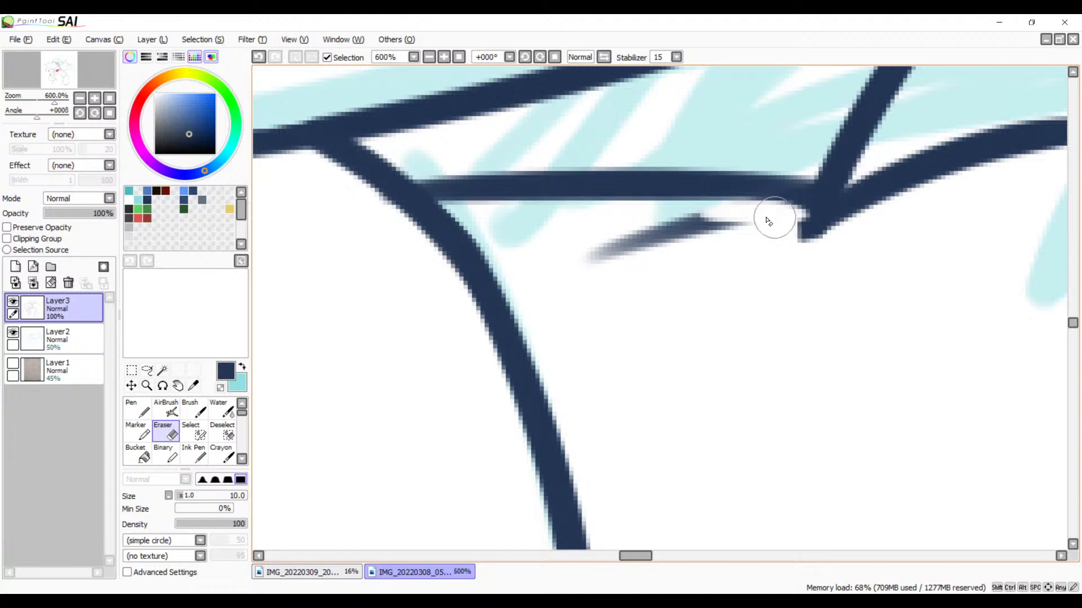
key(ctrl+z)
mouse_move(700, 210)
mouse_down()
mouse_move(797, 210)
mouse_move(761, 207)
mouse_move(790, 214)
mouse_move(574, 258)
mouse_move(664, 235)
mouse_move(738, 235)
mouse_move(631, 240)
mouse_up()
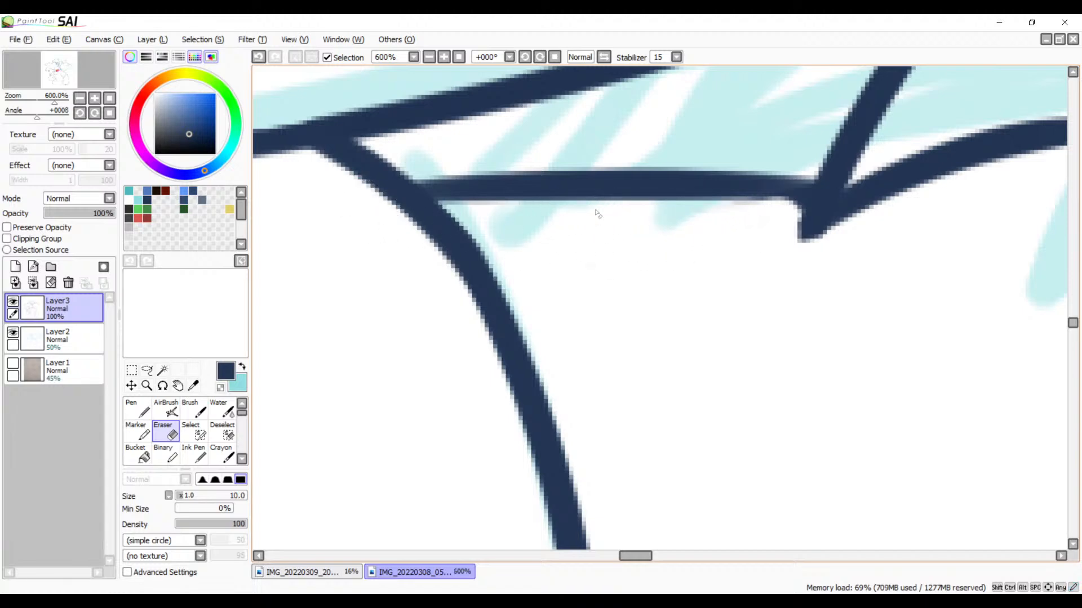
Step: Touch up both ends of the new line, thickening its joint with the smaller spike's base
key(b)
drag(400, 194, 487, 190)
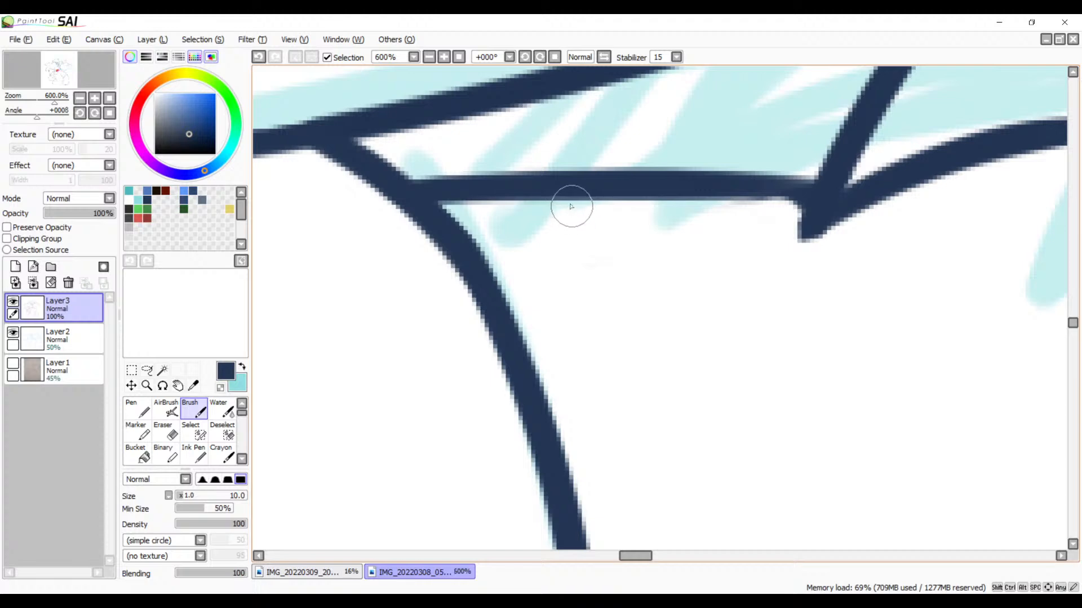
drag(729, 198, 820, 205)
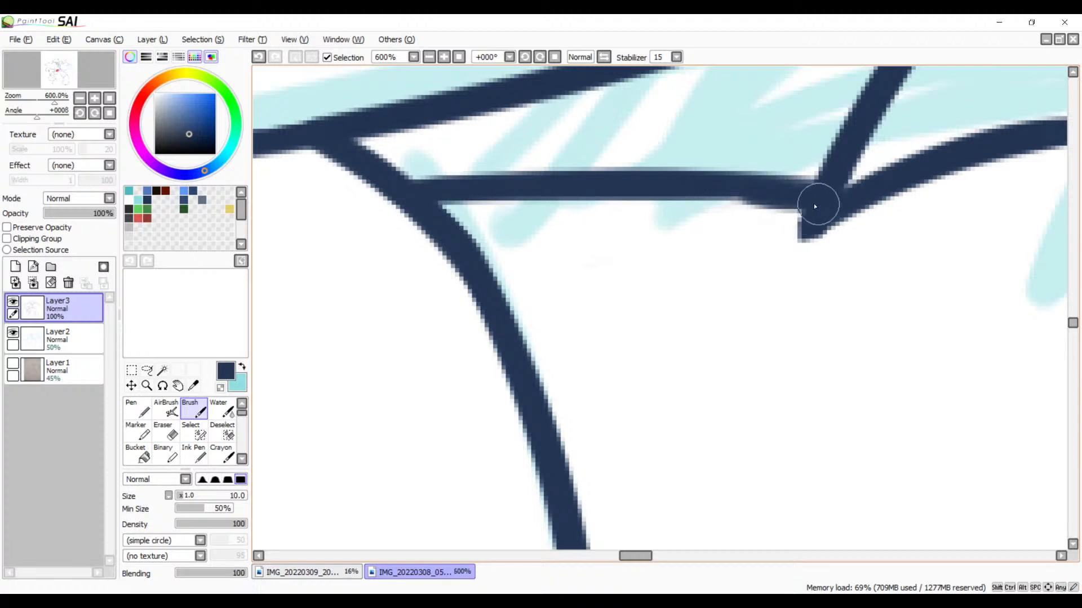
key(ctrl+z)
mouse_move(753, 193)
mouse_down()
mouse_move(819, 206)
mouse_move(810, 207)
mouse_up()
key(ctrl+z)
key(ctrl+z)
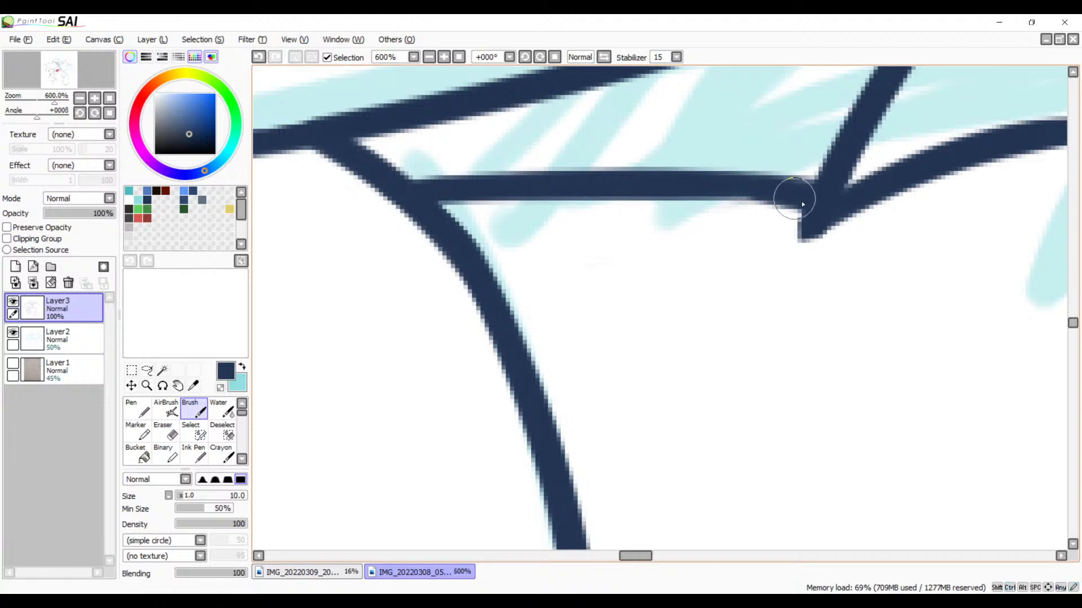
drag(801, 201, 781, 198)
Step: Try to ink a gently rising line across the lower part of the round shape below the mouth
click(429, 57)
click(429, 57)
click(428, 57)
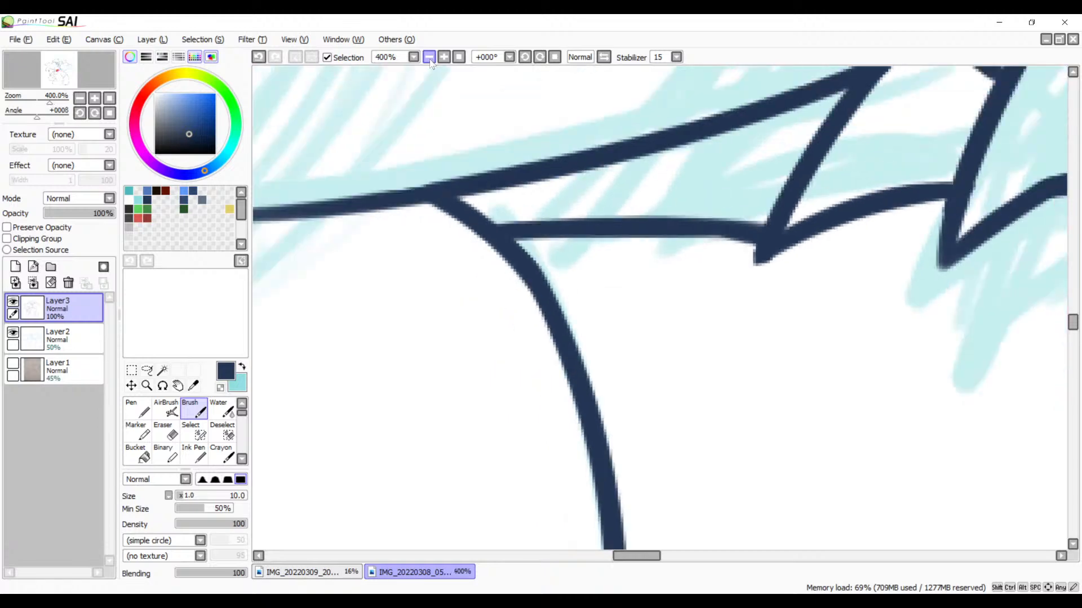
click(428, 57)
click(429, 57)
click(429, 56)
click(429, 57)
drag(606, 352, 688, 241)
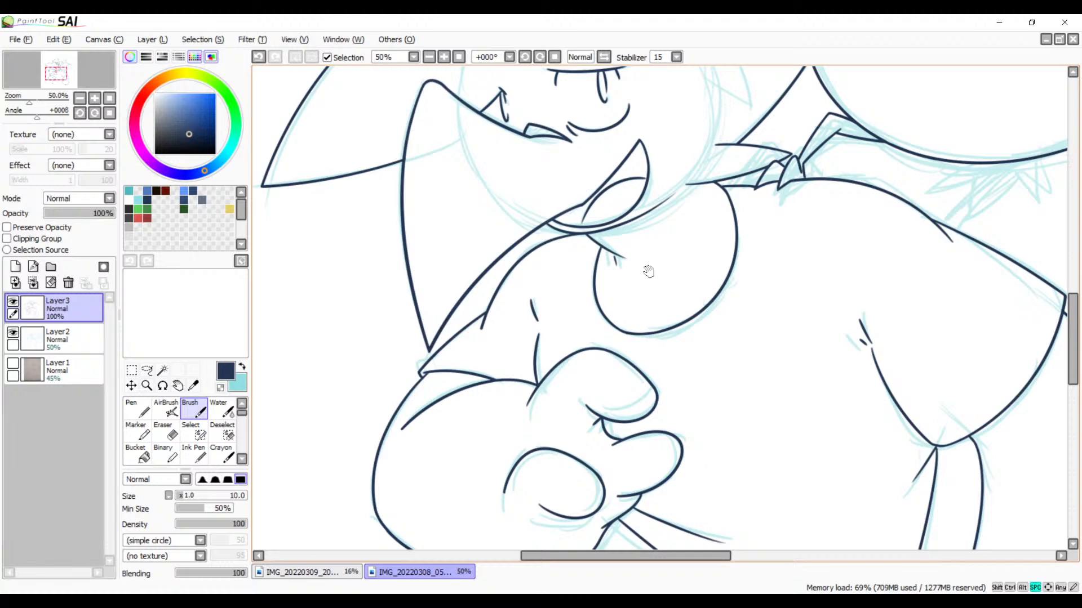
click(444, 57)
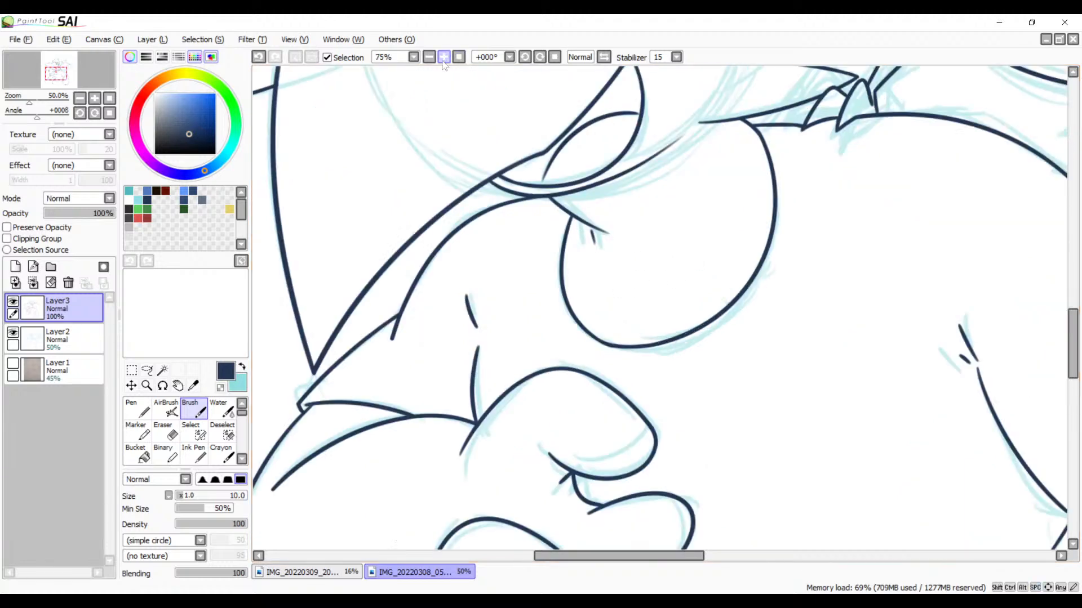
click(444, 57)
click(444, 58)
drag(737, 282, 666, 291)
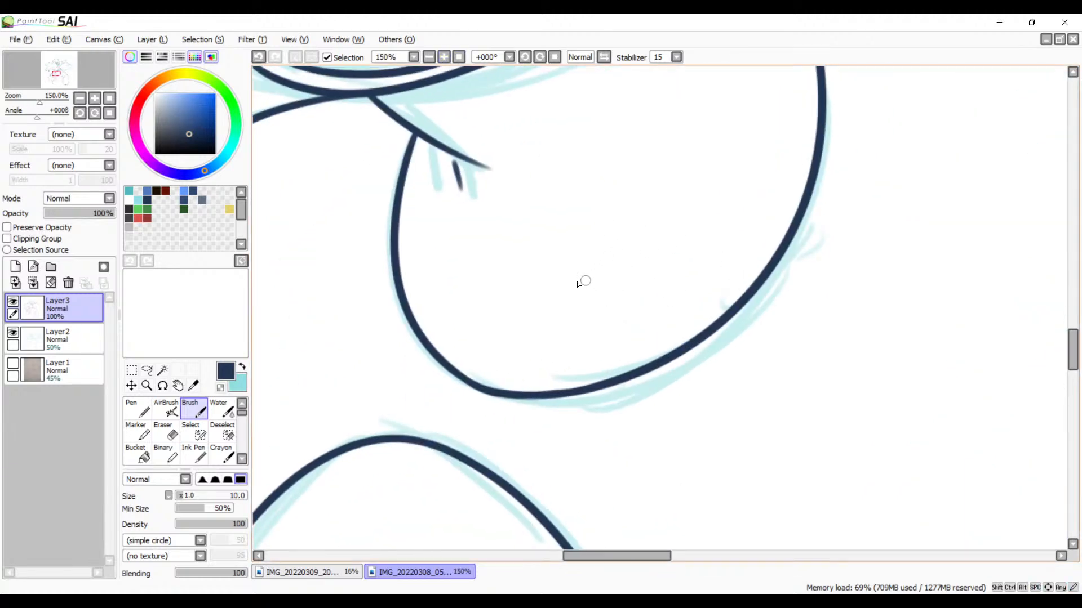
drag(577, 283, 833, 229)
key(ctrl+z)
drag(576, 295, 783, 249)
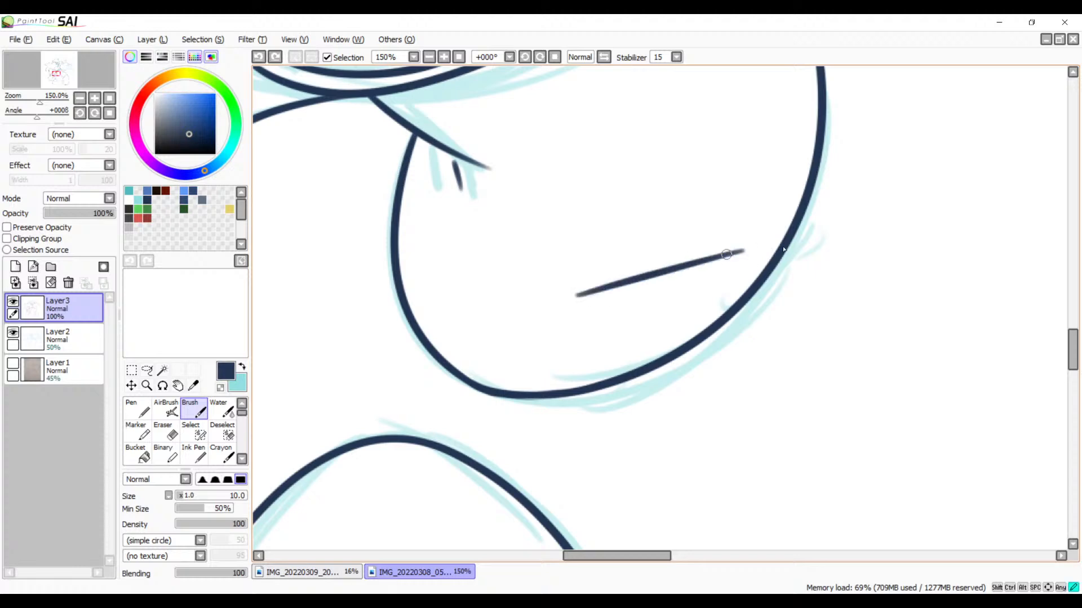
key(ctrl+z)
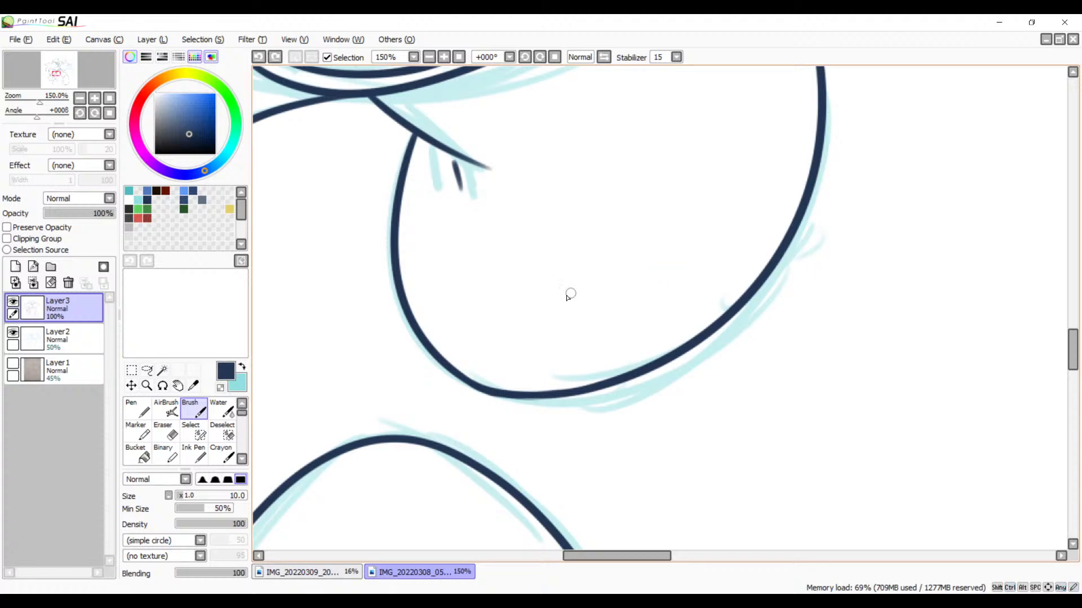
drag(560, 300, 777, 236)
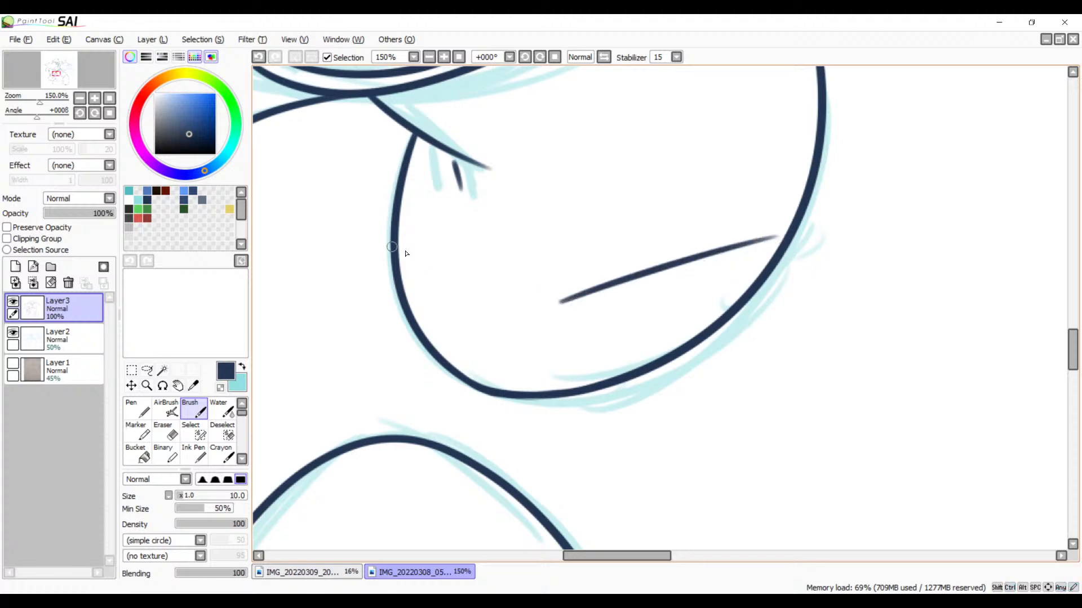
key(ctrl+z)
Step: Examine the line art from the round shape past the mouth and eye to the crossing spikes for overshoots
mouse_move(414, 262)
mouse_down()
mouse_move(485, 294)
mouse_move(497, 406)
mouse_up()
key(space)
drag(489, 242, 536, 391)
drag(498, 279, 618, 351)
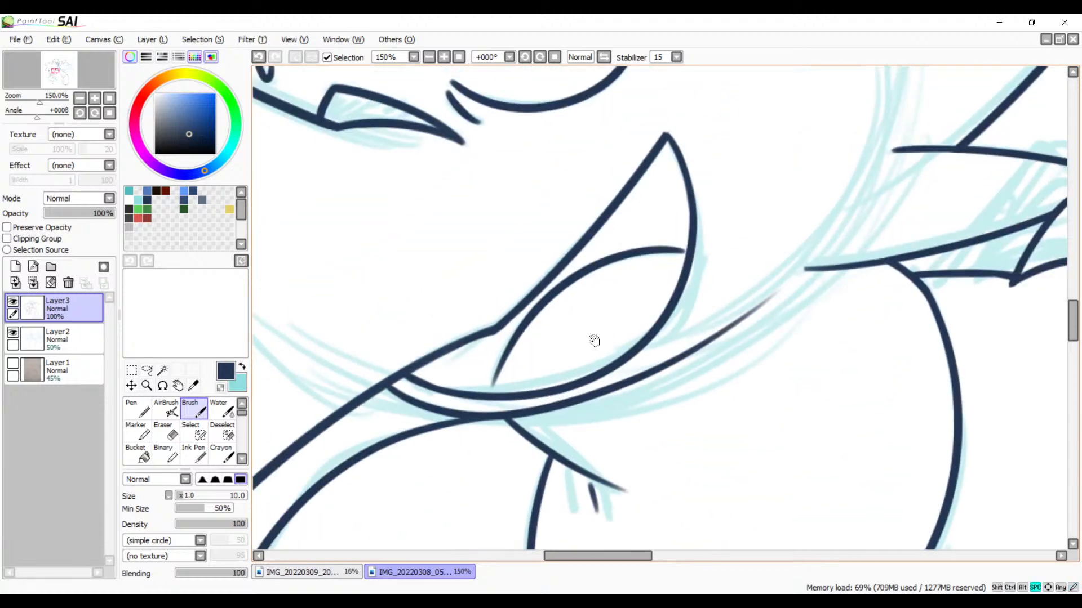
drag(550, 310, 539, 426)
drag(584, 248, 539, 421)
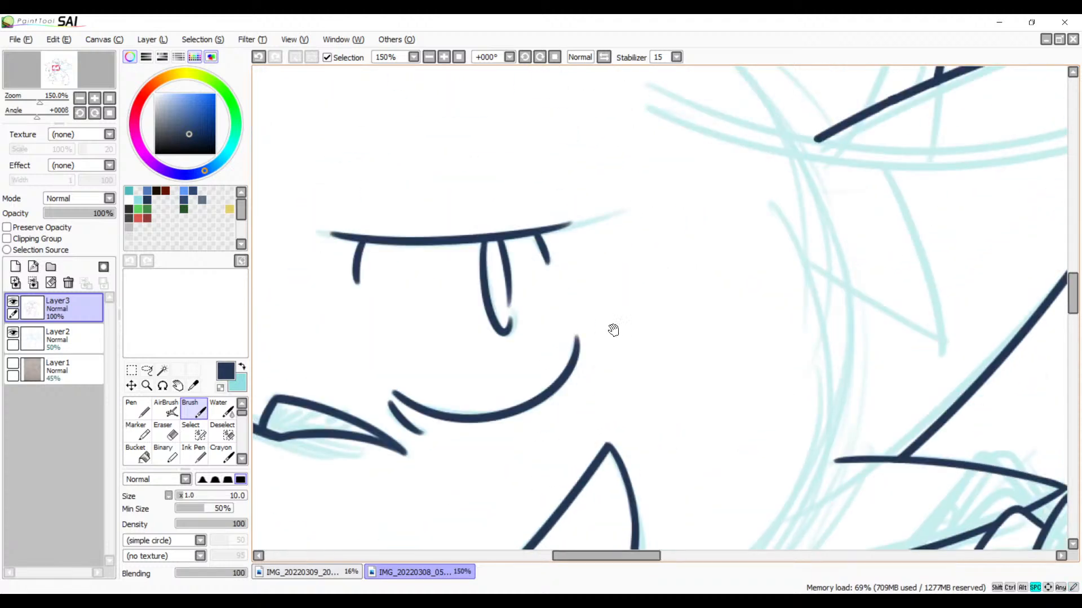
drag(699, 288, 477, 409)
drag(722, 270, 534, 362)
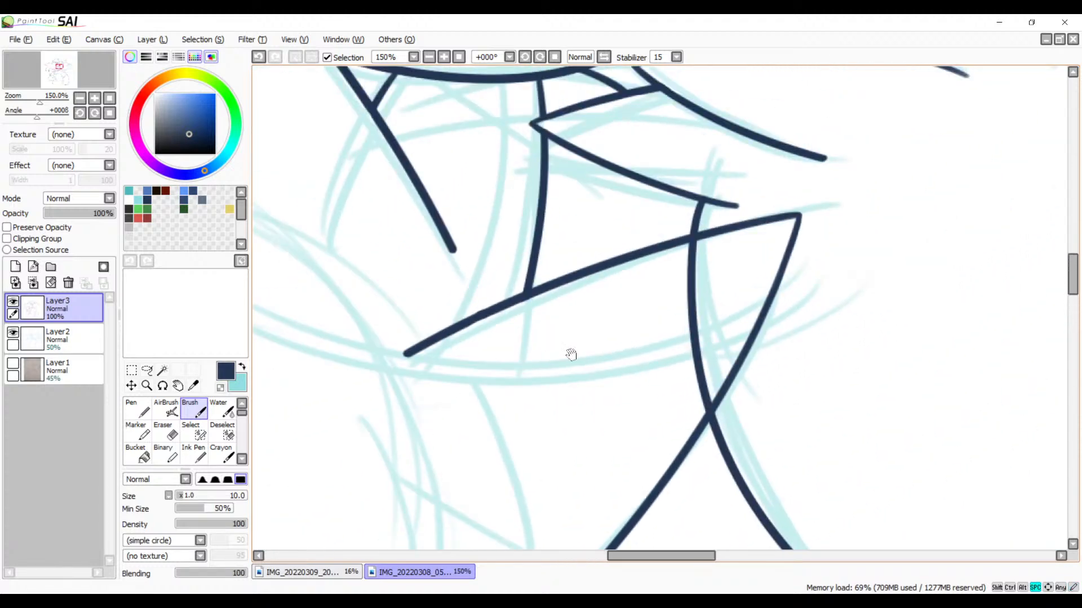
drag(636, 349, 490, 403)
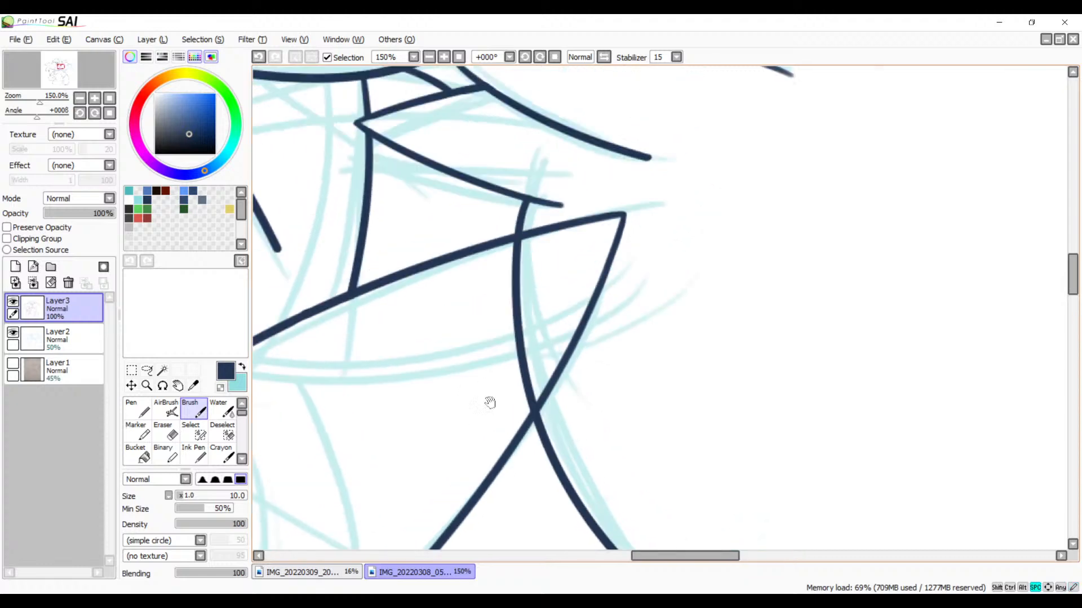
mouse_move(560, 308)
mouse_down()
mouse_move(487, 494)
mouse_move(545, 462)
mouse_move(621, 279)
mouse_up()
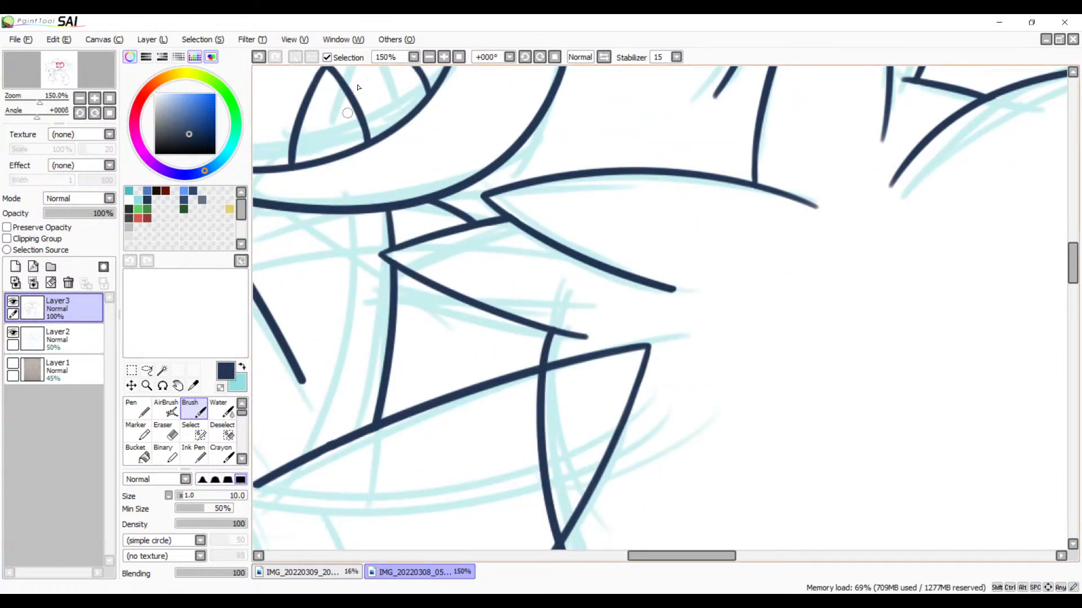
Step: Erase the spike's pointed corner and its upper edge back to the crossing with the curved vertical line
scroll(519, 301, up, 4)
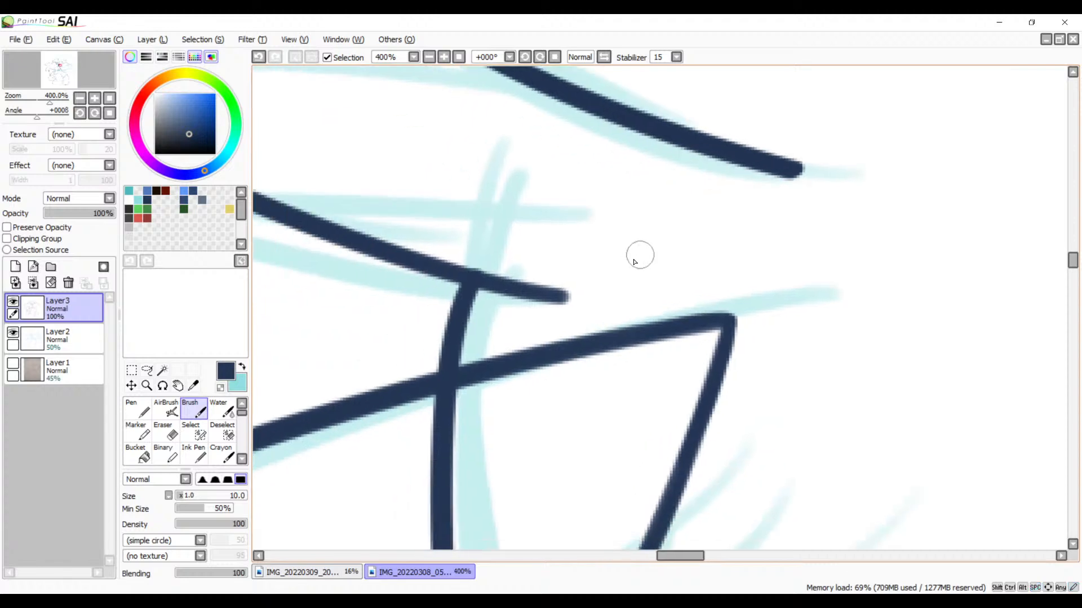
key(e)
mouse_move(709, 295)
mouse_down()
mouse_move(719, 367)
mouse_move(632, 344)
mouse_move(610, 321)
mouse_move(490, 376)
mouse_move(473, 355)
mouse_move(470, 400)
mouse_up()
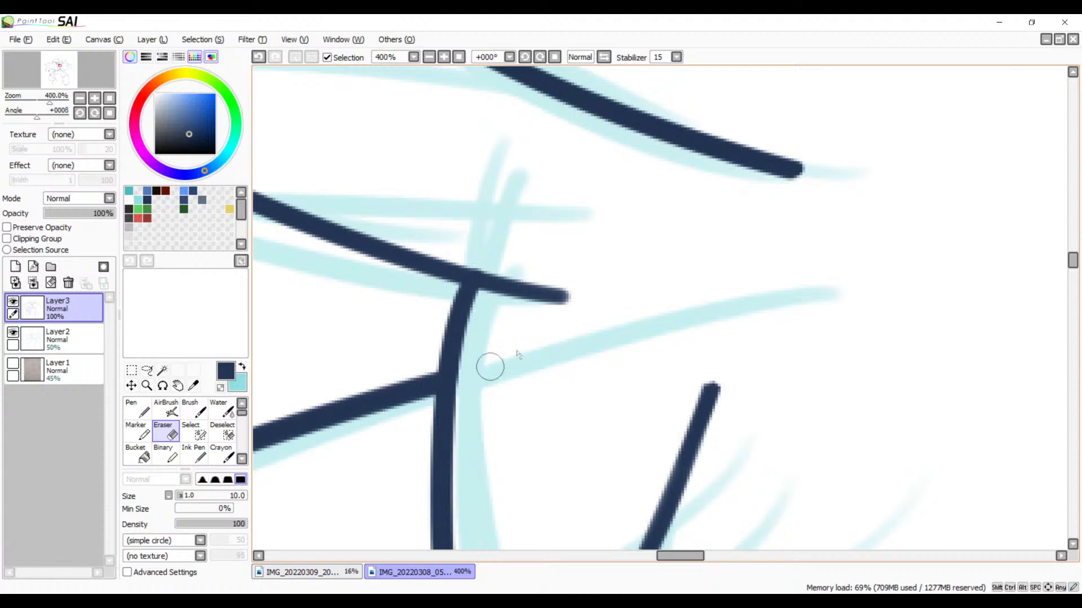
Step: Erase the rest of the spike's slanted edge down to its lower crossing with the curved line, redoing the trim at the joint
scroll(490, 367, down, 4)
mouse_move(699, 162)
mouse_down()
mouse_move(702, 250)
mouse_move(663, 303)
mouse_move(645, 305)
mouse_move(644, 349)
mouse_move(626, 336)
mouse_move(618, 356)
mouse_move(604, 356)
mouse_move(561, 446)
mouse_move(561, 491)
mouse_up()
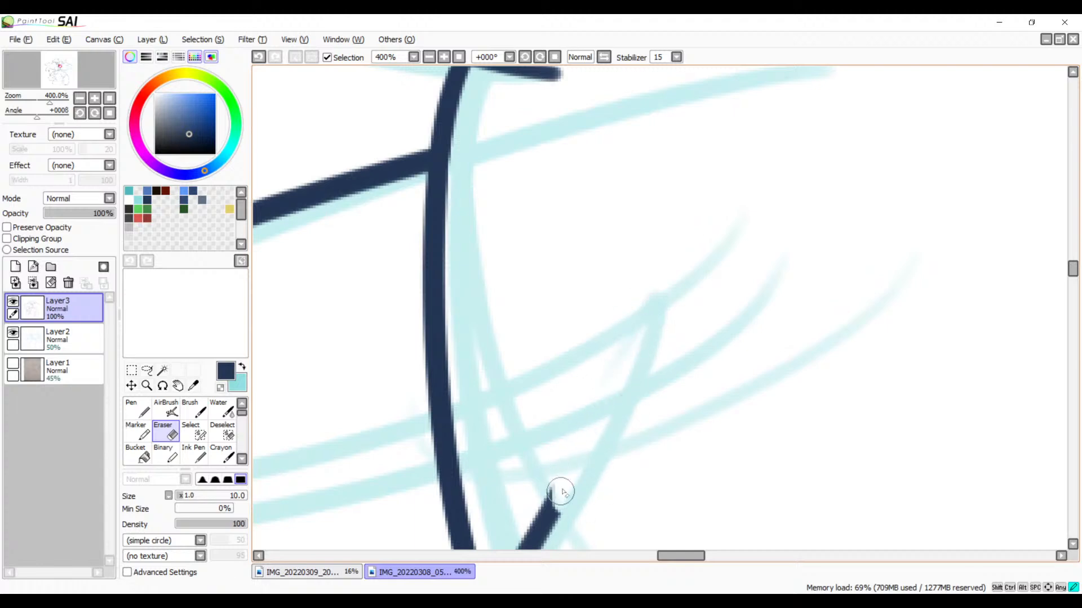
mouse_move(591, 445)
mouse_down()
mouse_move(632, 254)
mouse_move(576, 299)
mouse_move(538, 379)
mouse_up()
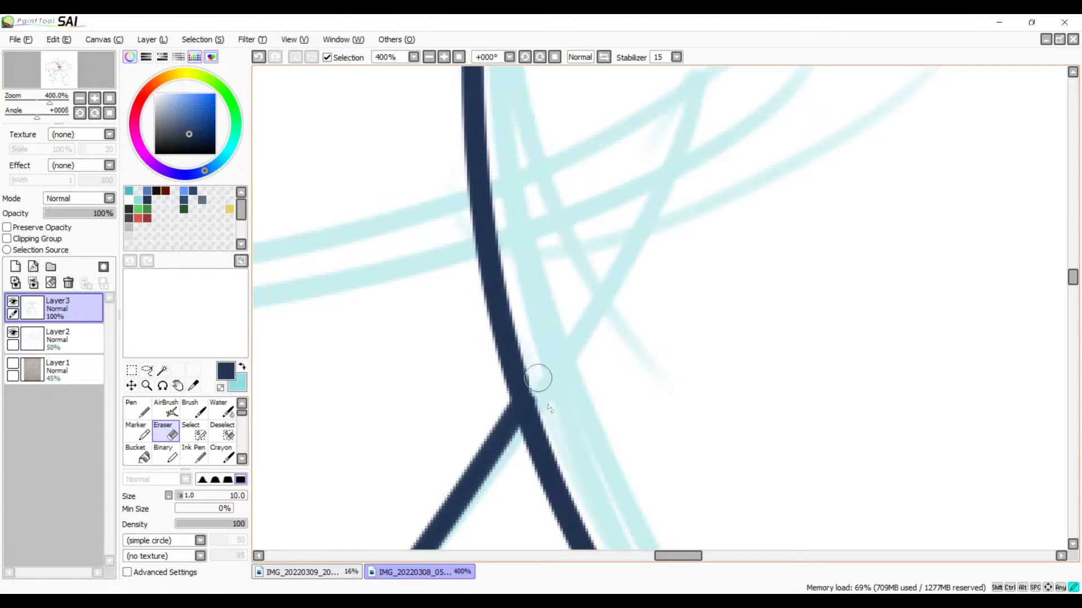
key(ctrl+z)
mouse_move(587, 271)
mouse_down()
mouse_move(611, 307)
mouse_move(592, 290)
mouse_move(589, 320)
mouse_move(559, 334)
mouse_move(553, 324)
mouse_move(543, 347)
mouse_up()
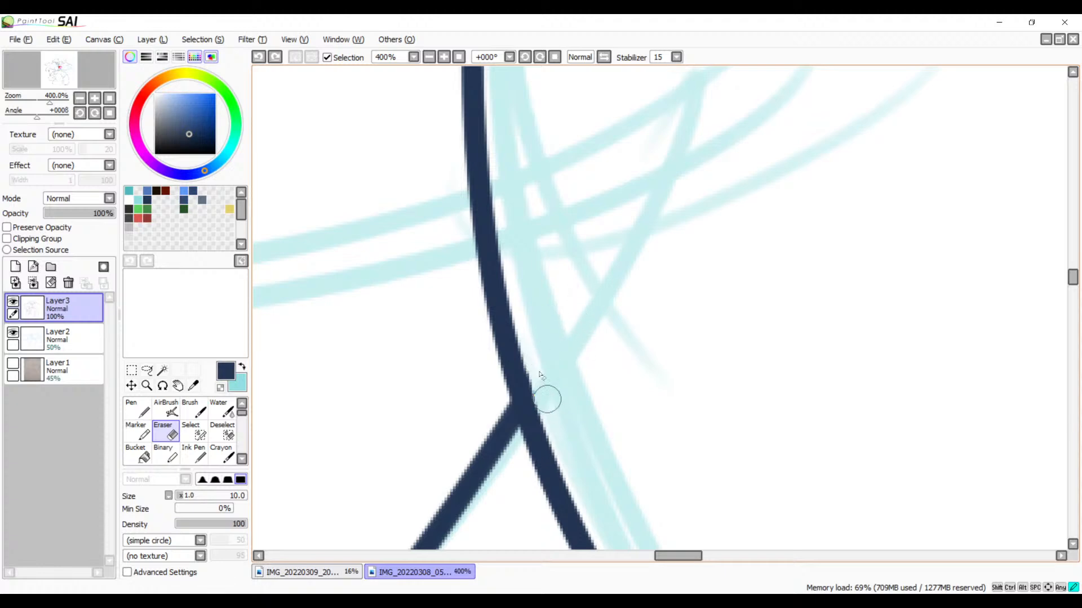
Step: Ink the upper edge of a small pointed tuft with the Brush, extending from the large rounded outline just above the bent limb
click(429, 57)
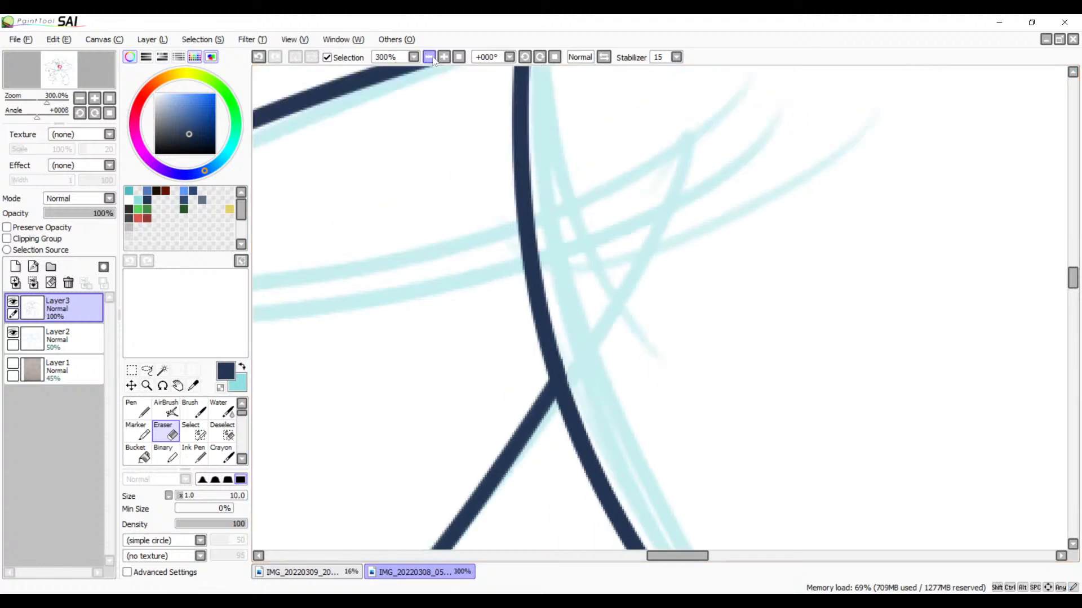
click(430, 57)
click(429, 57)
click(430, 57)
click(429, 57)
drag(646, 311, 674, 359)
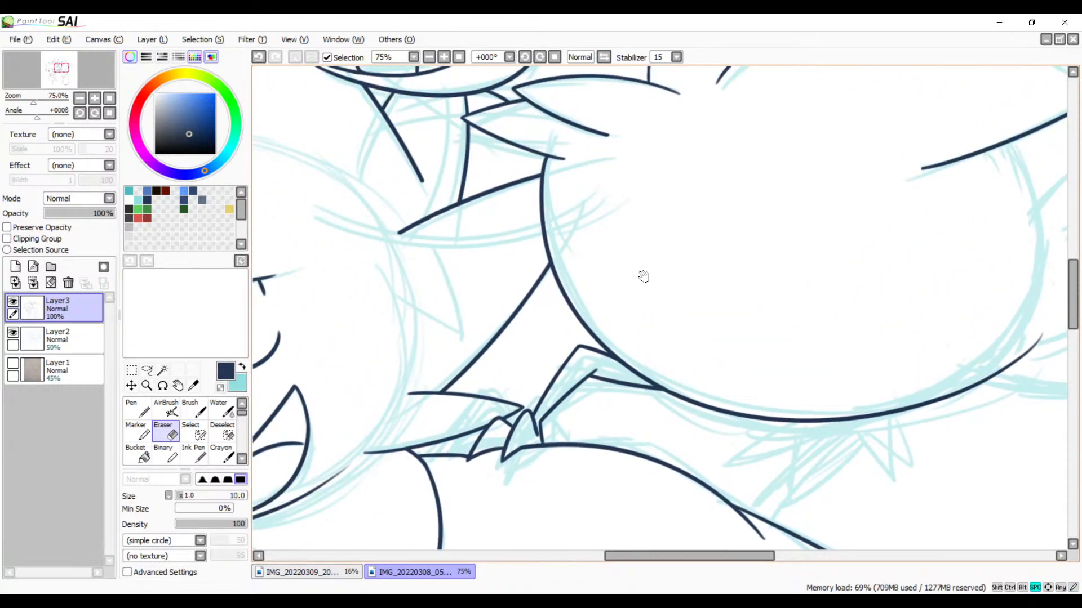
mouse_move(628, 322)
mouse_down()
mouse_move(710, 320)
mouse_move(657, 254)
mouse_up()
key(v)
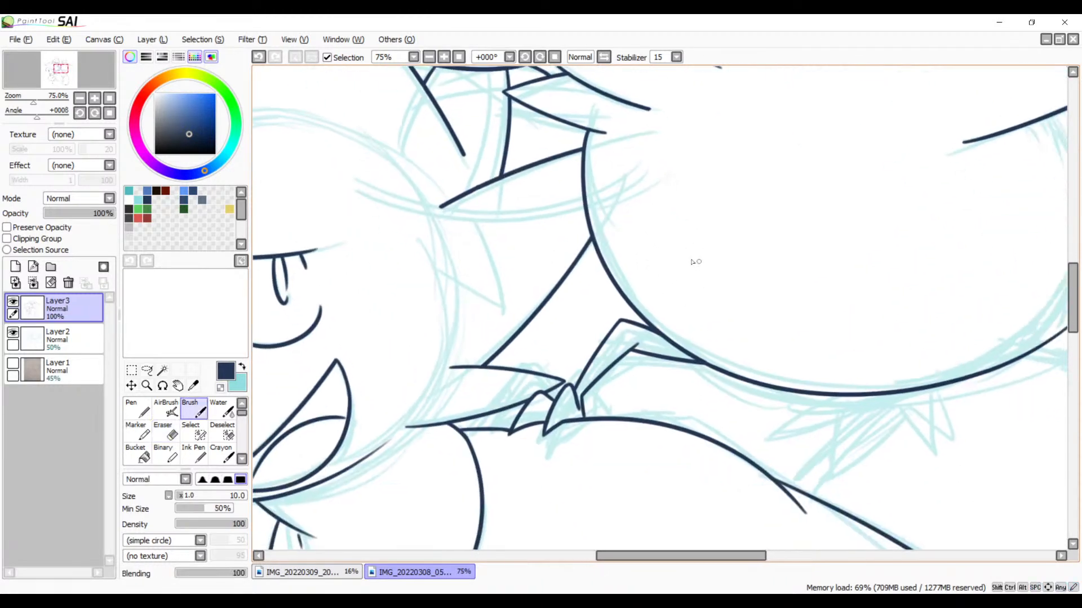
click(445, 58)
click(445, 58)
click(445, 58)
drag(626, 322, 749, 241)
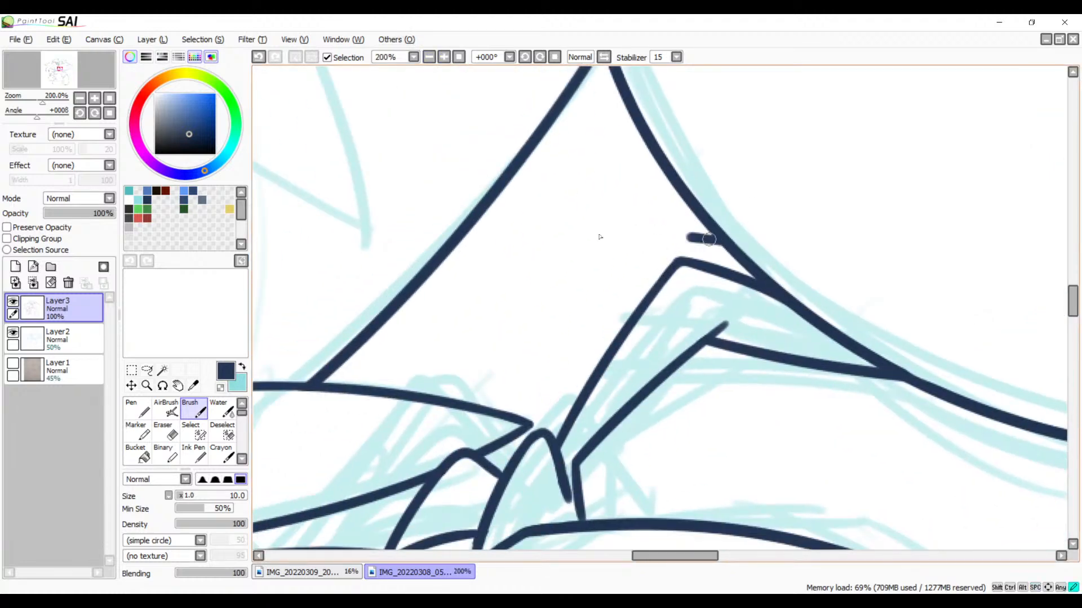
drag(600, 236, 566, 241)
key(ctrl+z)
drag(724, 245, 560, 248)
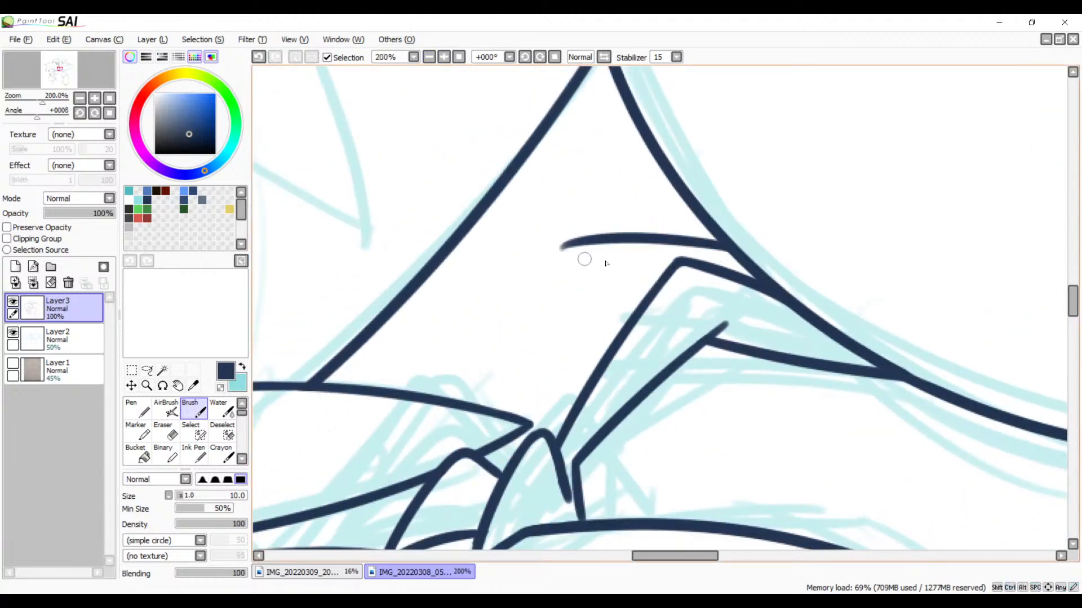
key(ctrl+z)
mouse_move(726, 245)
mouse_down()
mouse_move(583, 259)
mouse_move(677, 275)
mouse_up()
key(ctrl+z)
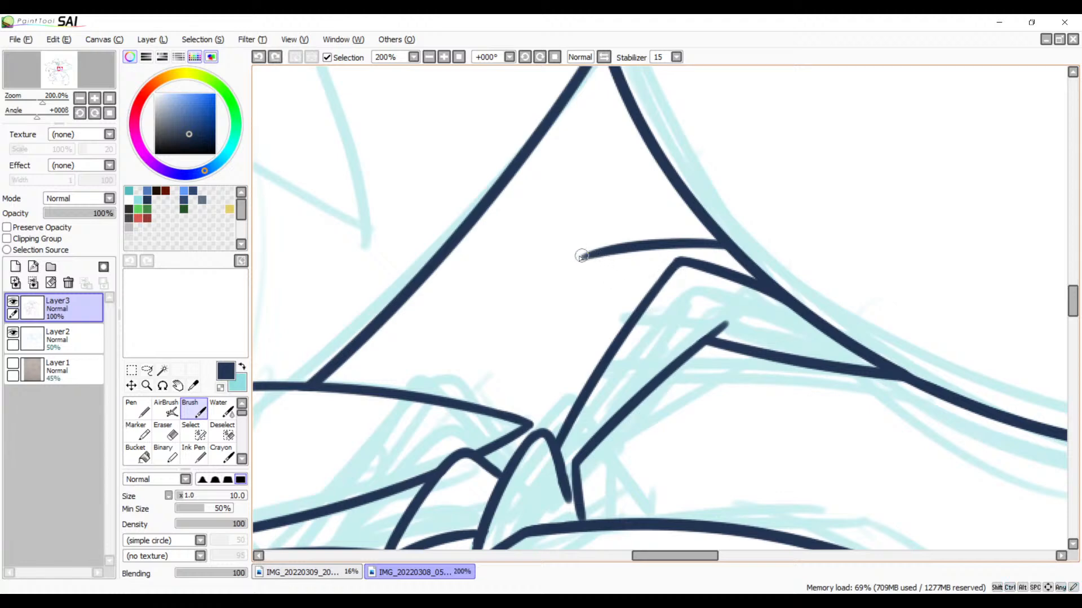
Step: Ink the lower edge of the small tuft from its point back to the bent limb's outline
mouse_move(581, 257)
mouse_down()
mouse_move(644, 276)
mouse_move(675, 275)
mouse_up()
key(ctrl+z)
drag(586, 256, 651, 272)
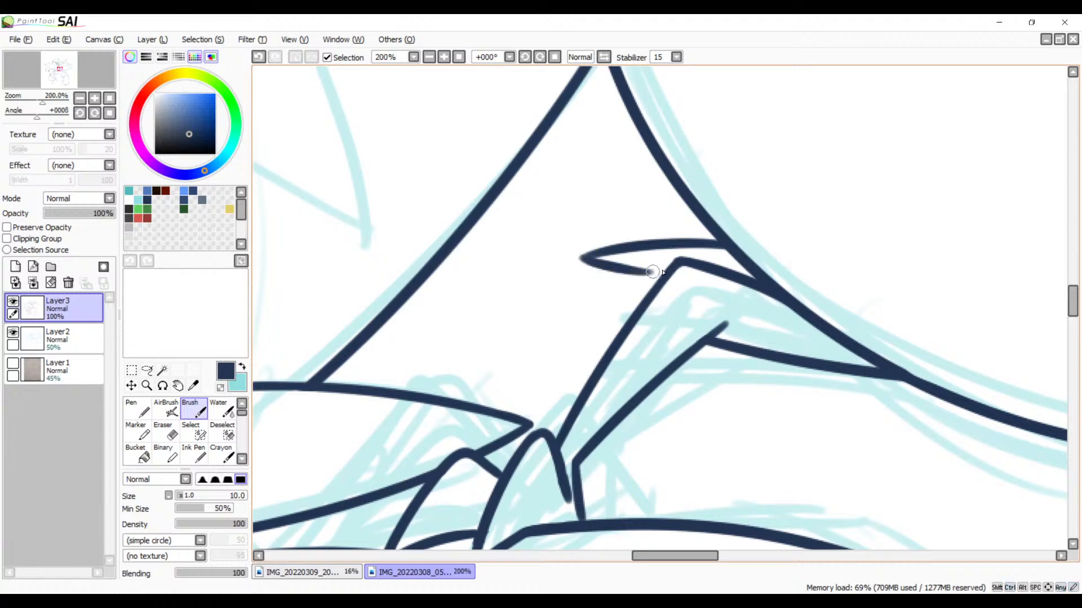
key(ctrl+z)
mouse_move(581, 257)
mouse_down()
mouse_move(671, 282)
mouse_move(586, 249)
mouse_move(556, 253)
mouse_move(628, 261)
mouse_up()
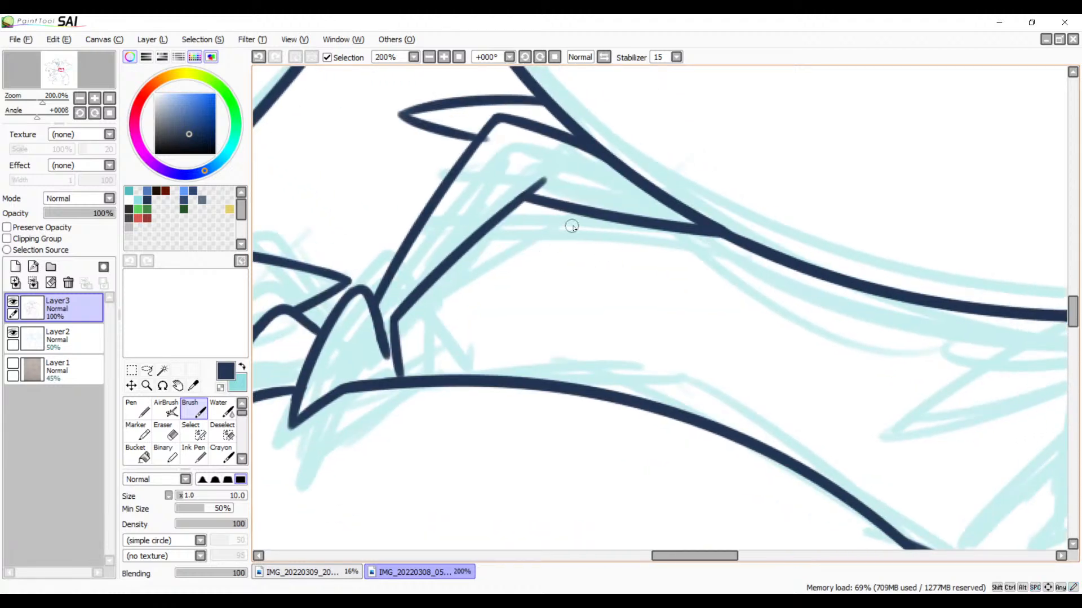
drag(599, 217, 525, 250)
key(ctrl+z)
mouse_move(599, 217)
mouse_down()
mouse_move(522, 246)
mouse_move(742, 253)
mouse_up()
key(ctrl+z)
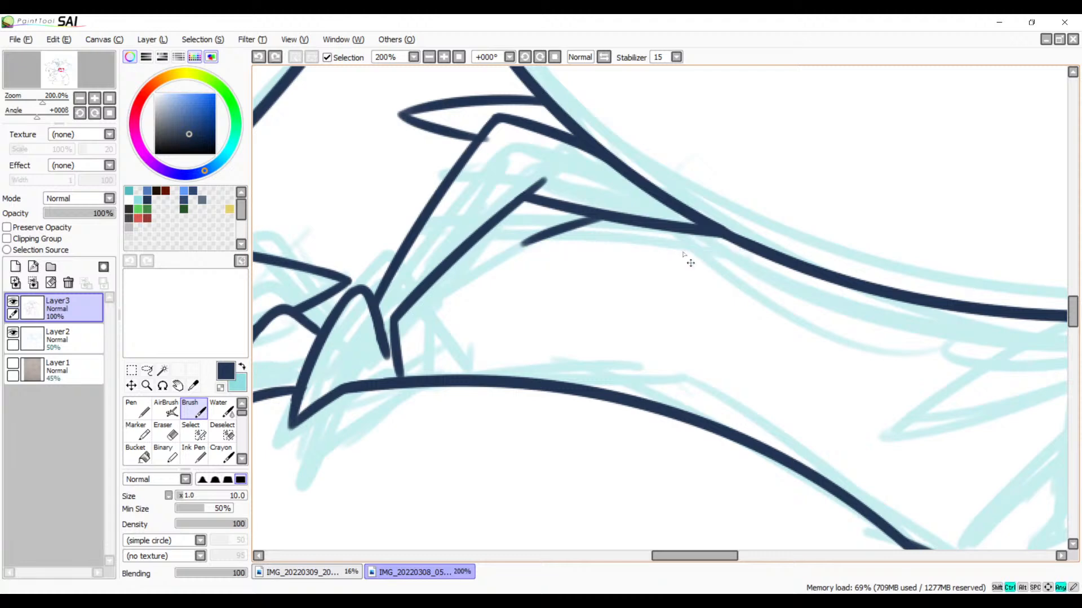
key(ctrl+z)
Step: Ink a row of three pointed tufts along the underside of the large rounded outline, following the light blue sketch
mouse_move(661, 237)
mouse_down()
mouse_move(462, 304)
mouse_move(536, 305)
mouse_move(587, 337)
mouse_move(404, 289)
mouse_move(601, 285)
mouse_move(609, 279)
mouse_move(598, 247)
mouse_move(517, 271)
mouse_move(429, 324)
mouse_move(587, 321)
mouse_move(728, 276)
mouse_up()
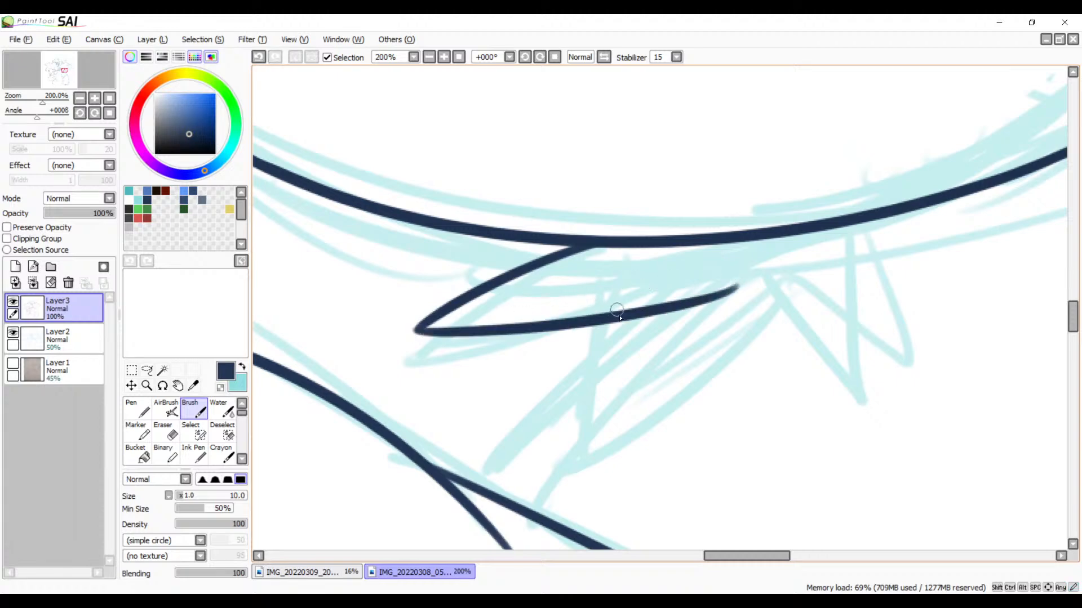
drag(607, 322, 575, 445)
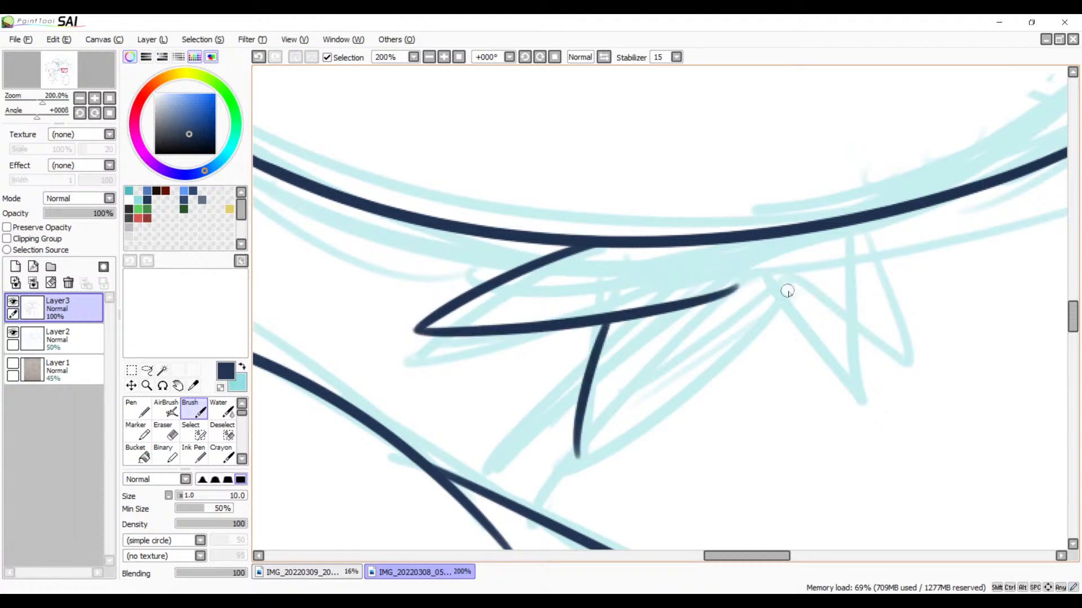
drag(797, 276, 599, 440)
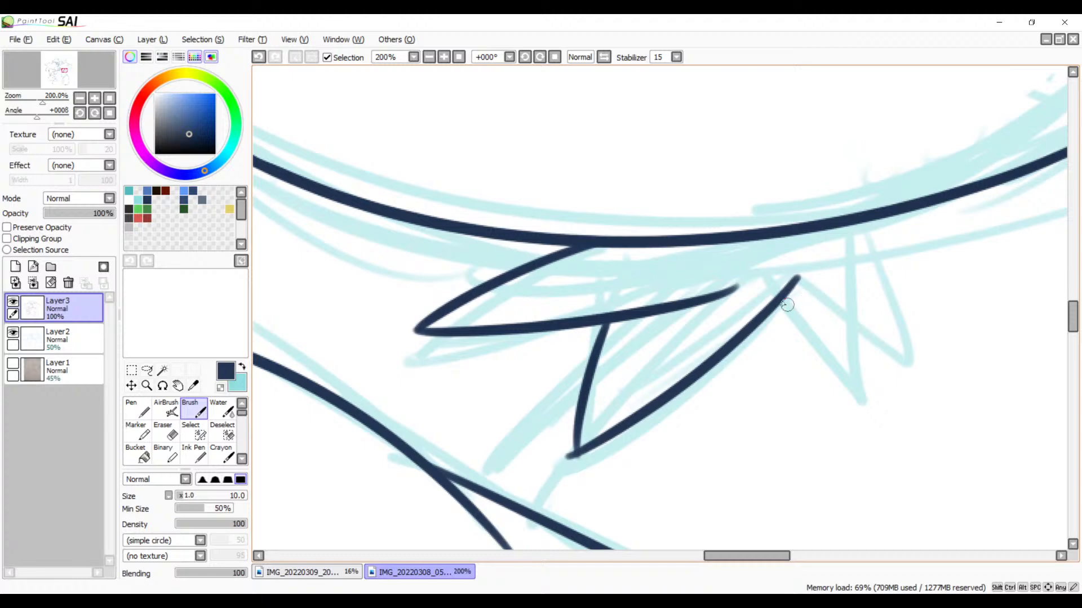
drag(782, 303, 842, 371)
mouse_move(848, 227)
mouse_down()
mouse_move(853, 298)
mouse_move(825, 363)
mouse_up()
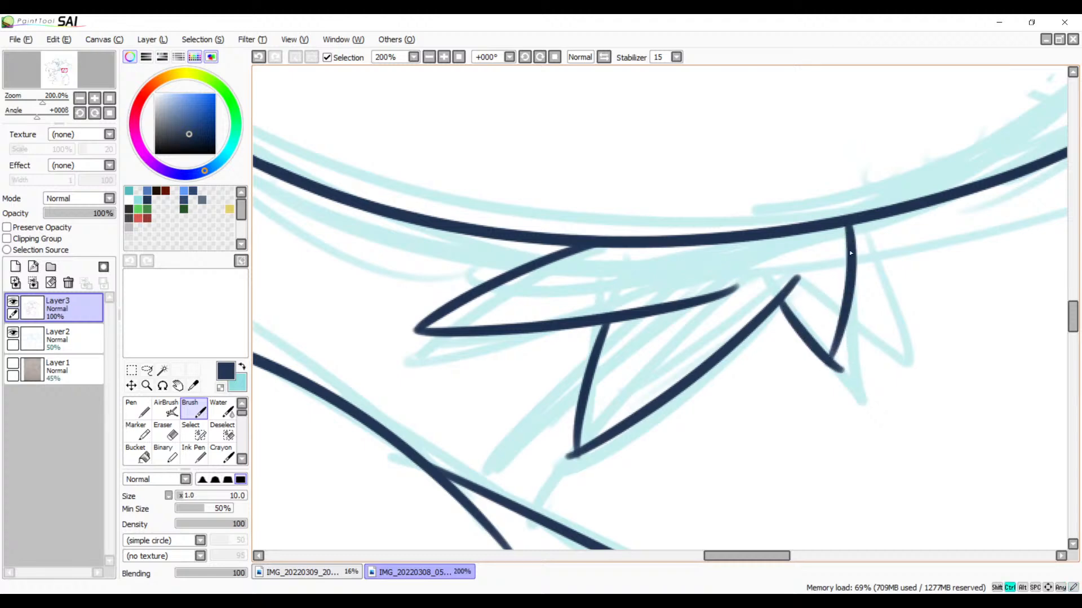
key(ctrl+z)
mouse_move(846, 227)
mouse_down()
mouse_move(832, 399)
mouse_move(925, 335)
mouse_move(662, 418)
mouse_move(778, 363)
mouse_up()
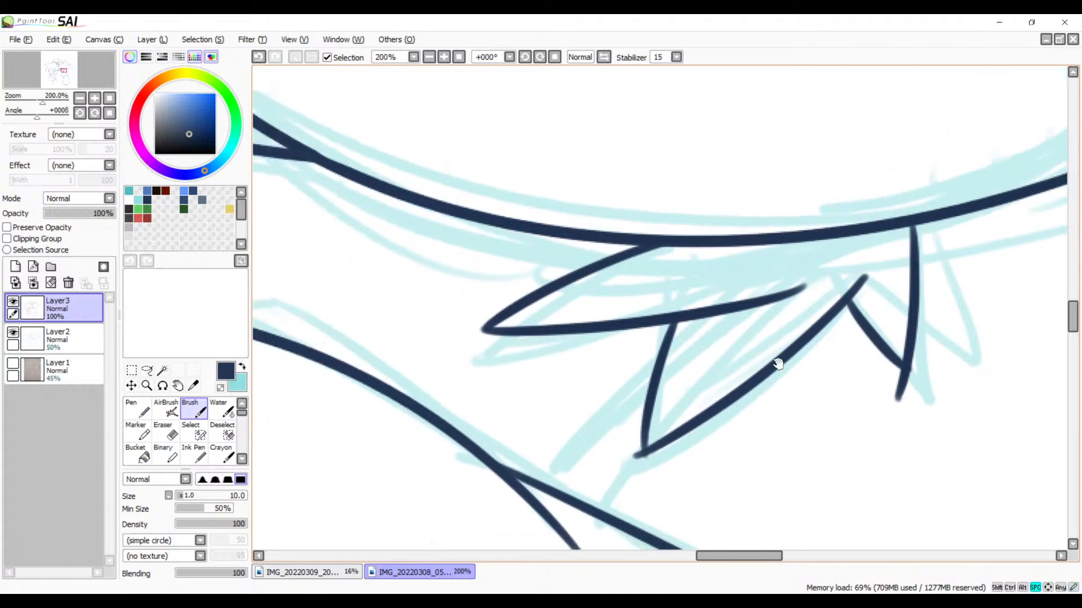
Step: Erase the excess length from the first tuft's lower edge, leaving a rounded end just past the middle tuft
scroll(641, 289, up, 3)
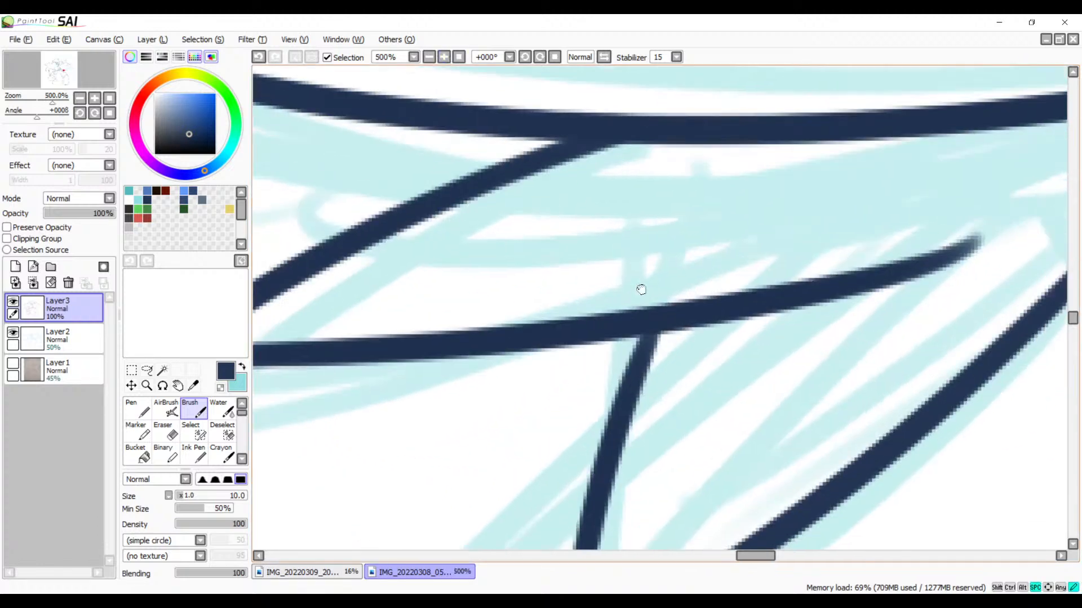
drag(641, 289, 570, 287)
key(e)
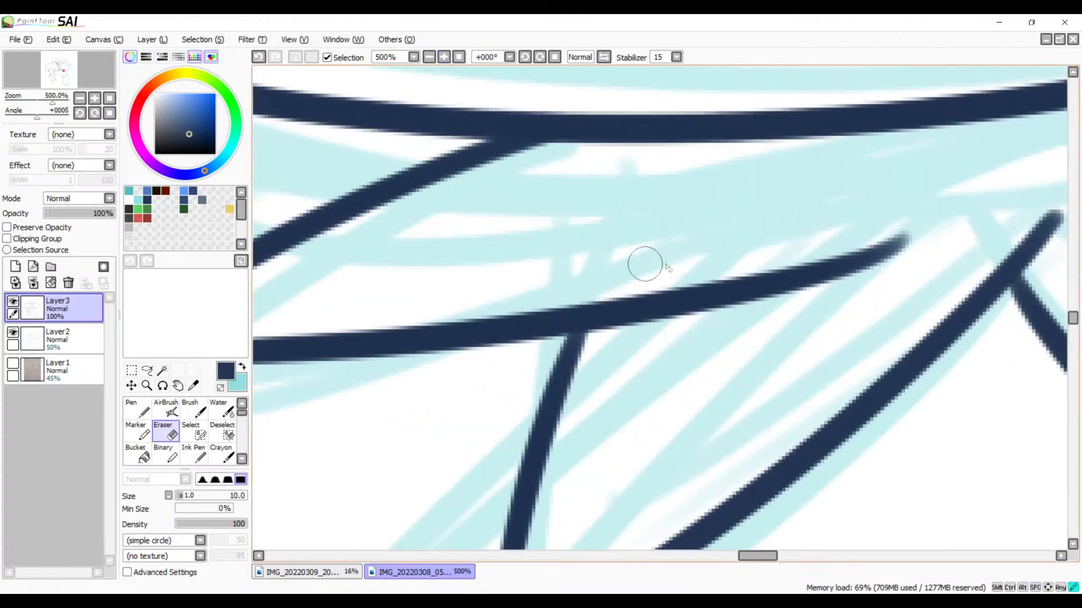
drag(702, 282, 697, 330)
mouse_move(708, 263)
mouse_down()
mouse_move(695, 327)
mouse_move(720, 269)
mouse_move(764, 286)
mouse_move(822, 257)
mouse_move(922, 243)
mouse_up()
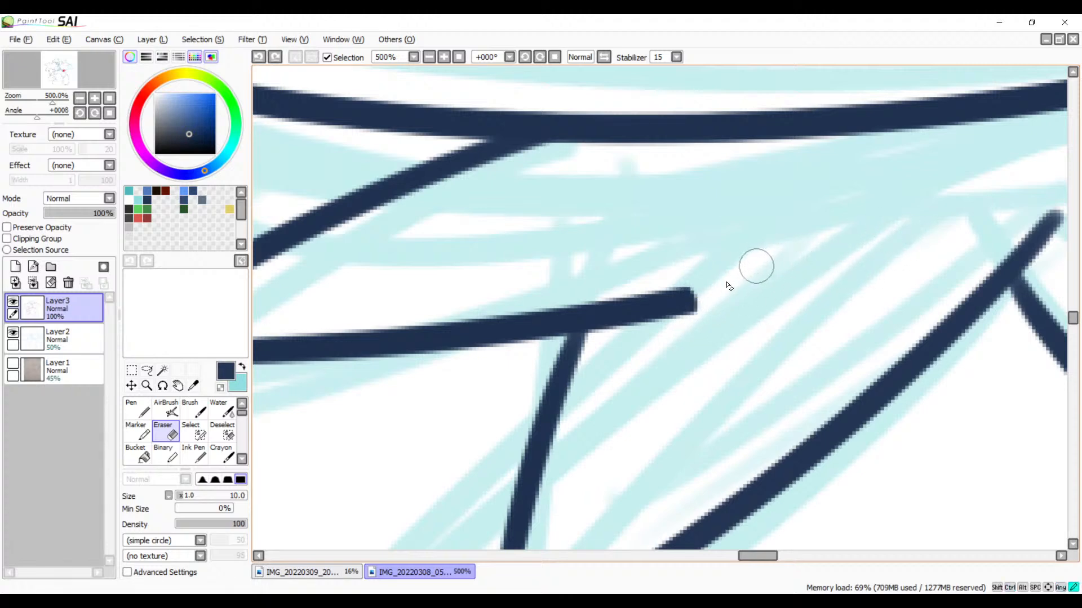
drag(729, 298, 778, 237)
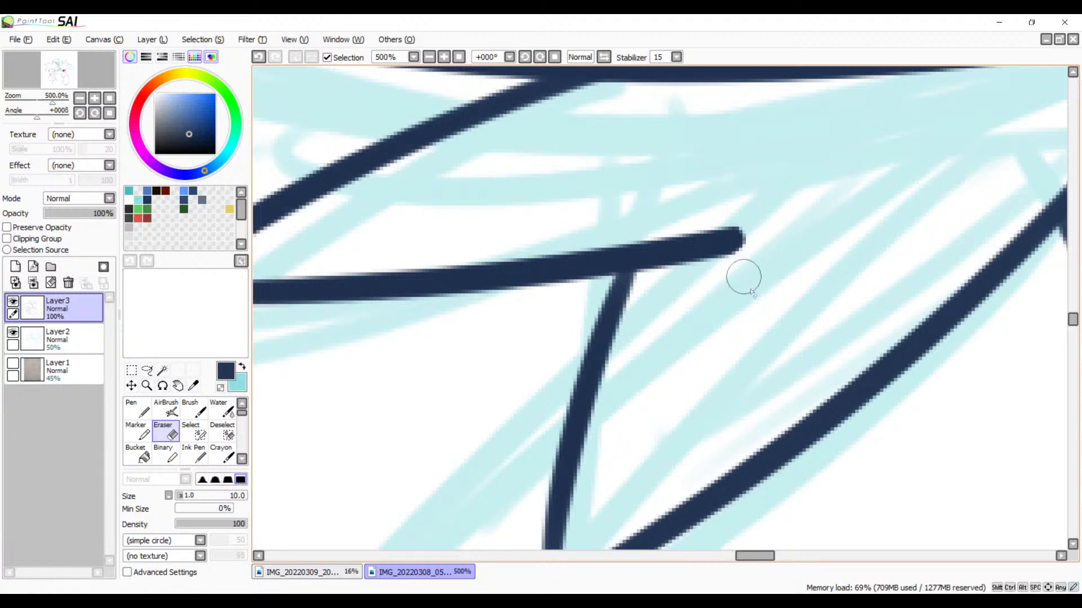
mouse_move(751, 292)
mouse_down()
mouse_move(785, 186)
mouse_move(709, 299)
mouse_up()
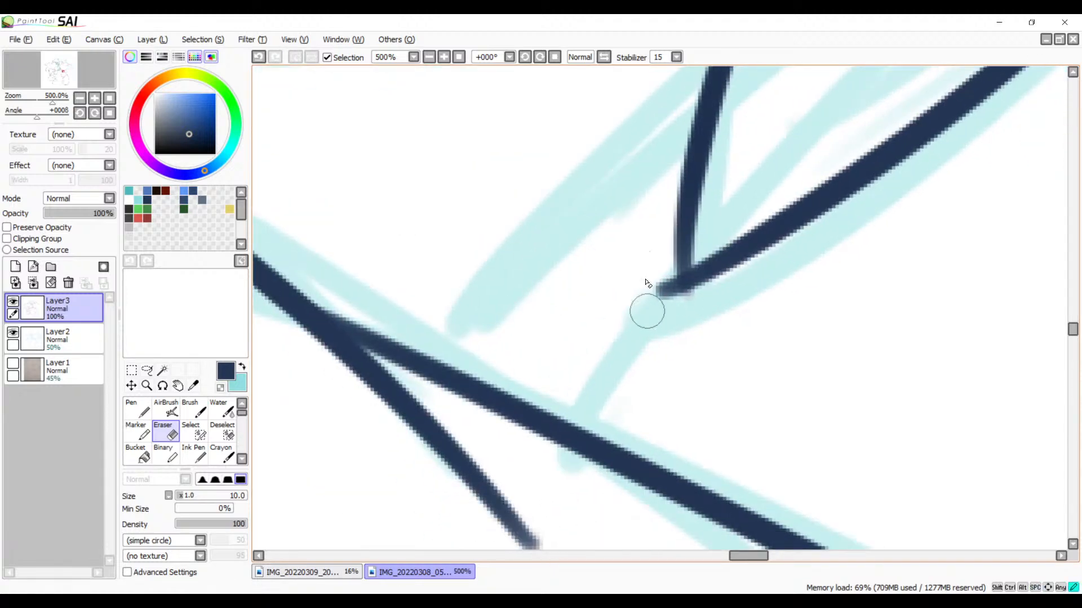
Step: Erase the overshooting line at the middle tuft's tip and thicken its inked edge near the point with the Brush
drag(646, 311, 669, 307)
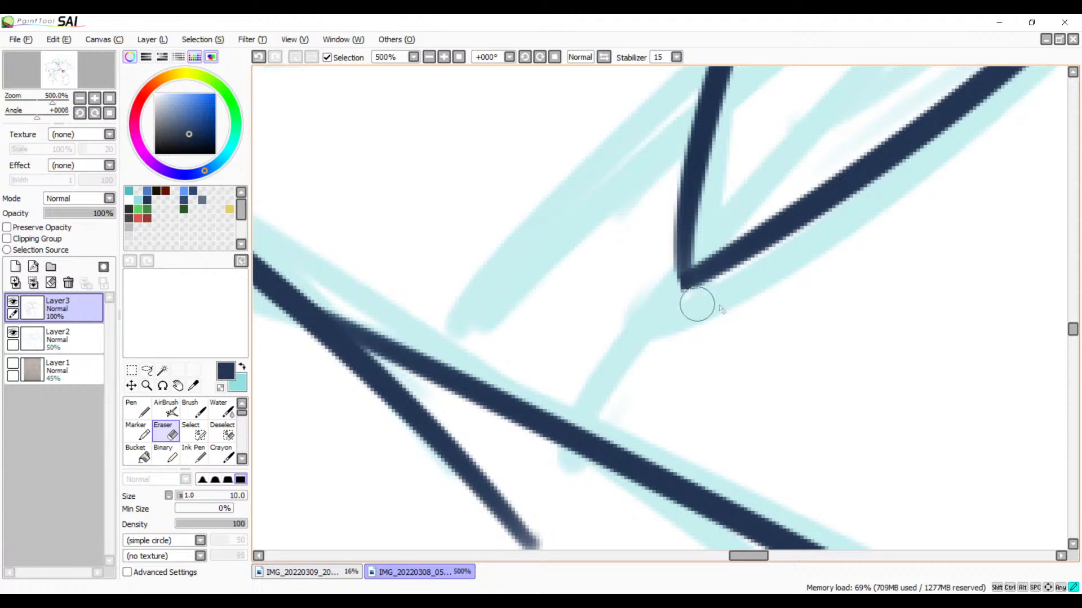
key(b)
drag(681, 225, 687, 287)
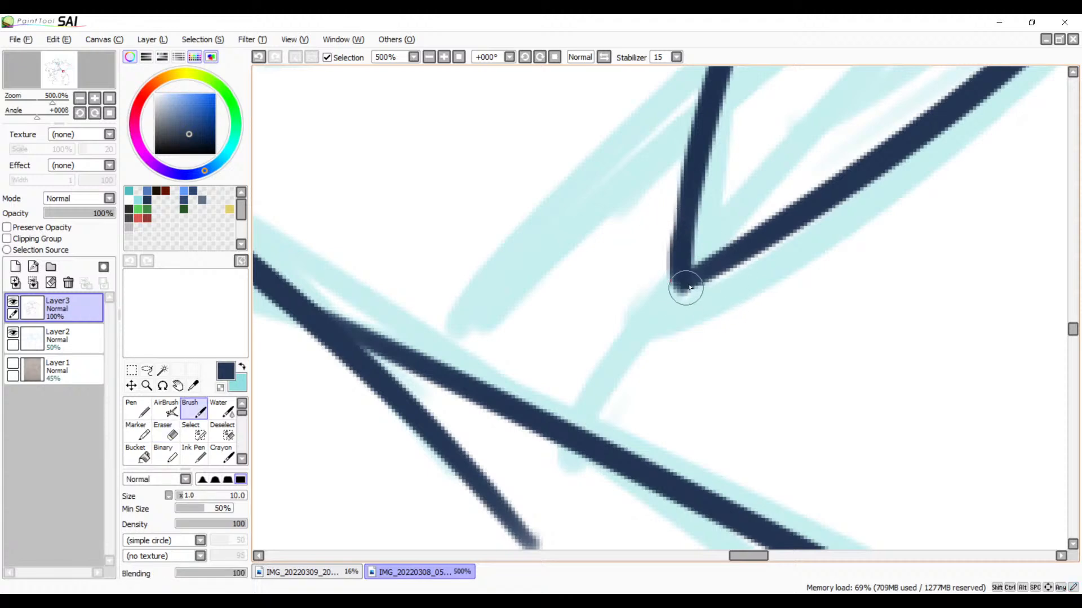
mouse_move(686, 231)
mouse_down()
mouse_move(683, 292)
mouse_move(690, 266)
mouse_up()
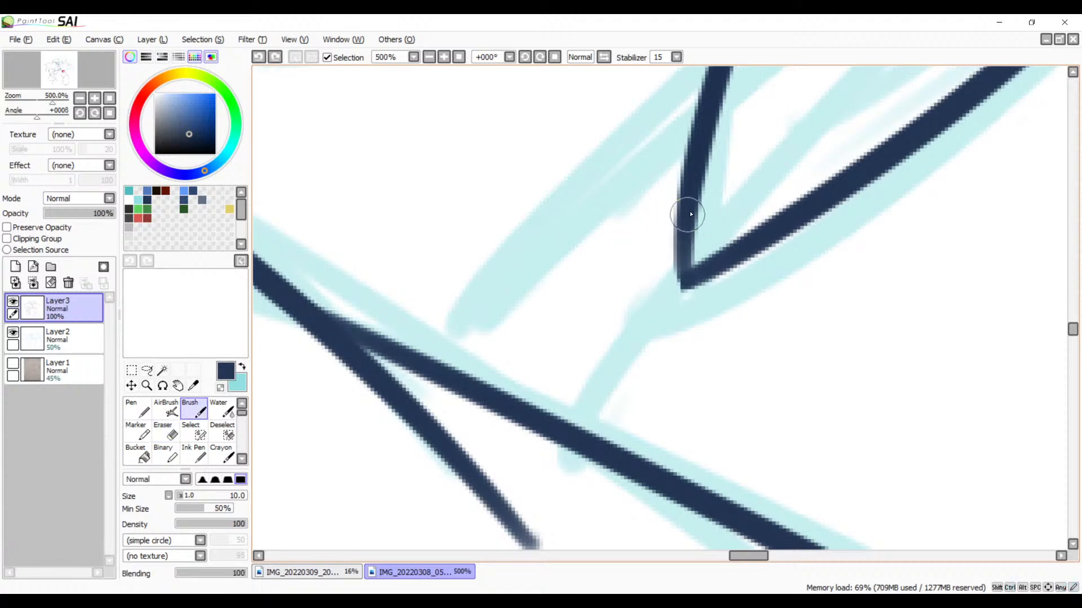
mouse_move(688, 214)
mouse_down()
mouse_move(679, 270)
mouse_move(693, 290)
mouse_up()
key(ctrl+z)
mouse_move(686, 218)
mouse_down()
mouse_move(693, 283)
mouse_move(697, 274)
mouse_up()
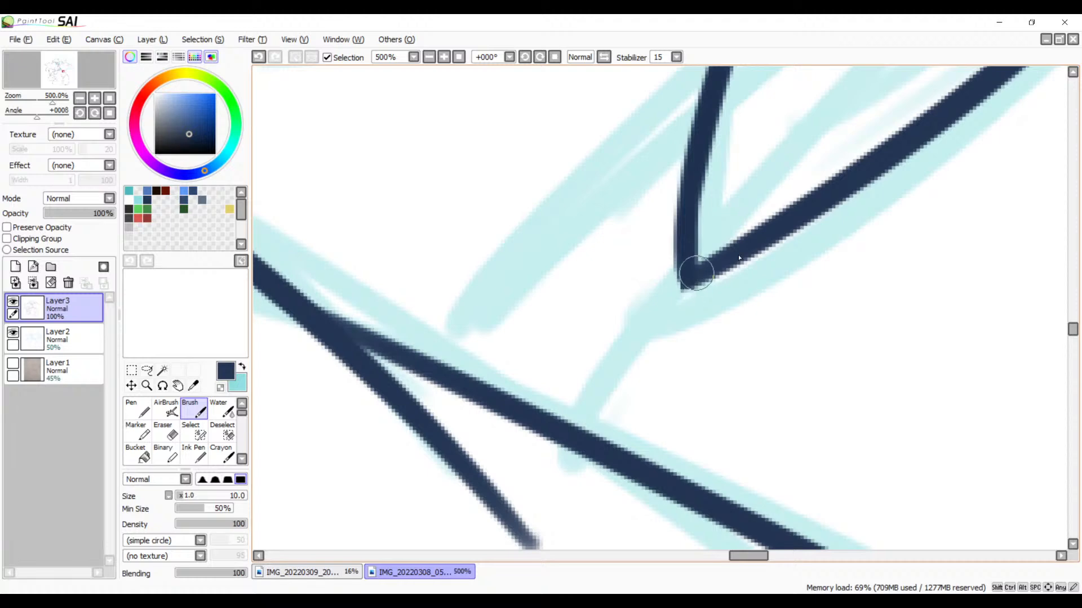
Step: Erase the line tail that extends beyond the tip of the smallest tuft
key(space)
drag(839, 199, 567, 362)
drag(710, 294, 567, 370)
drag(592, 333, 396, 434)
drag(647, 328, 608, 326)
drag(535, 252, 543, 265)
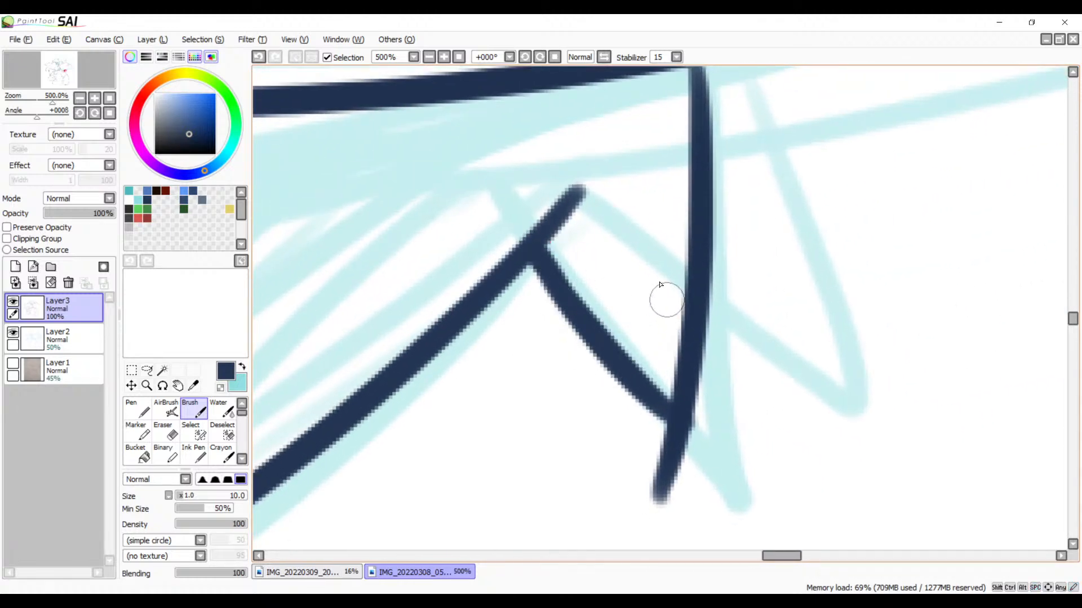
key(e)
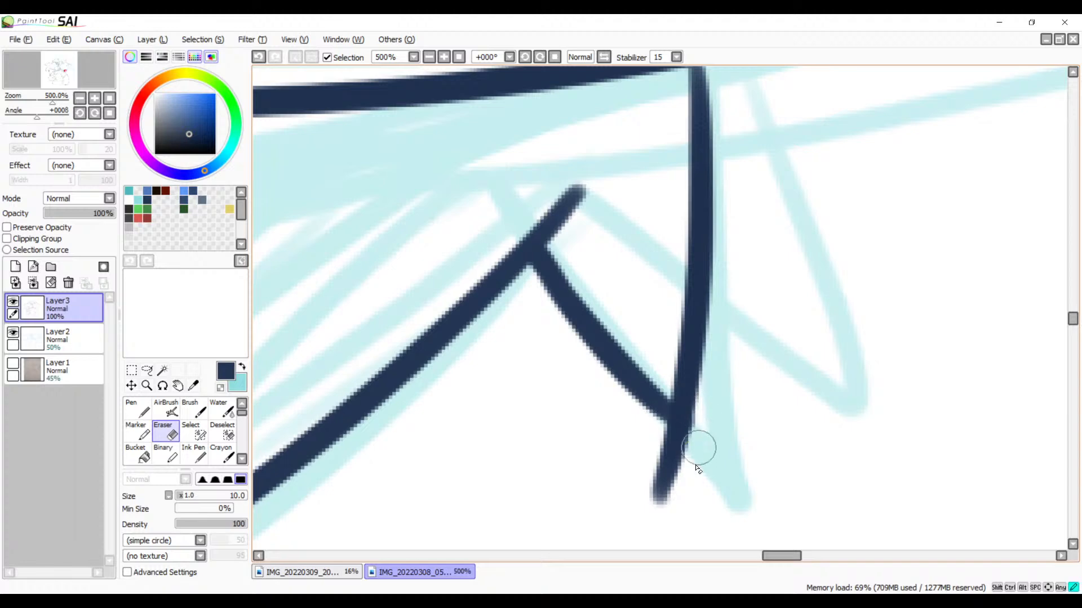
drag(698, 447, 709, 448)
drag(635, 420, 659, 437)
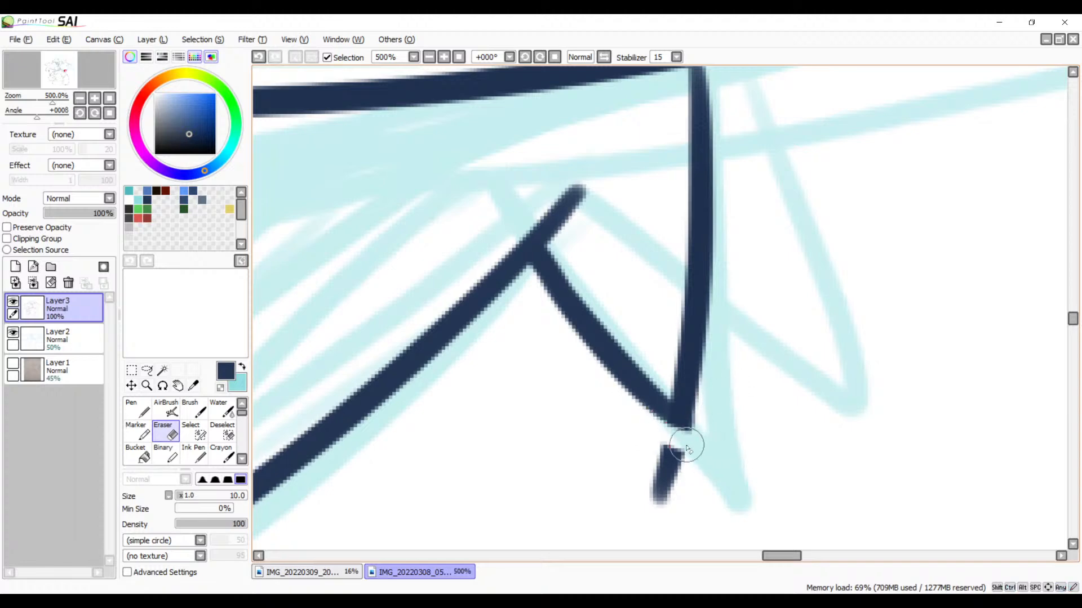
drag(716, 405, 692, 452)
mouse_move(707, 415)
mouse_down()
mouse_move(682, 453)
mouse_move(654, 444)
mouse_move(687, 453)
mouse_move(670, 457)
mouse_move(680, 472)
mouse_move(646, 500)
mouse_up()
mouse_move(629, 447)
mouse_down()
mouse_move(678, 411)
mouse_move(676, 440)
mouse_move(746, 374)
mouse_move(660, 401)
mouse_move(673, 382)
mouse_move(696, 406)
mouse_move(687, 401)
mouse_up()
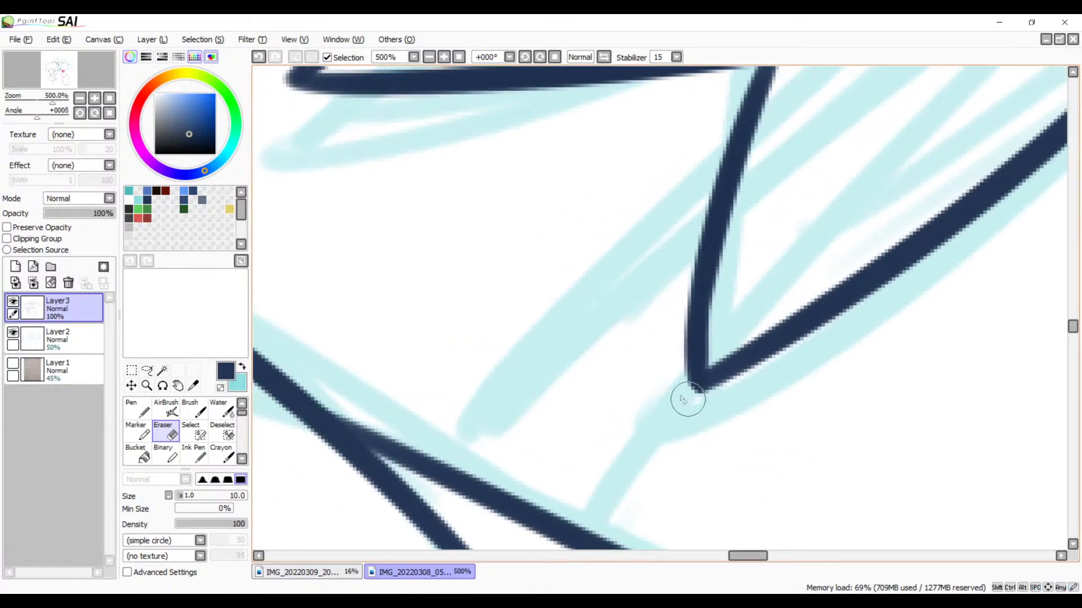
Step: Clean up the middle tuft's tip and thicken the junction where its edge meets the first tuft
drag(751, 329, 739, 424)
mouse_move(665, 318)
mouse_down()
mouse_move(762, 428)
mouse_move(497, 461)
mouse_up()
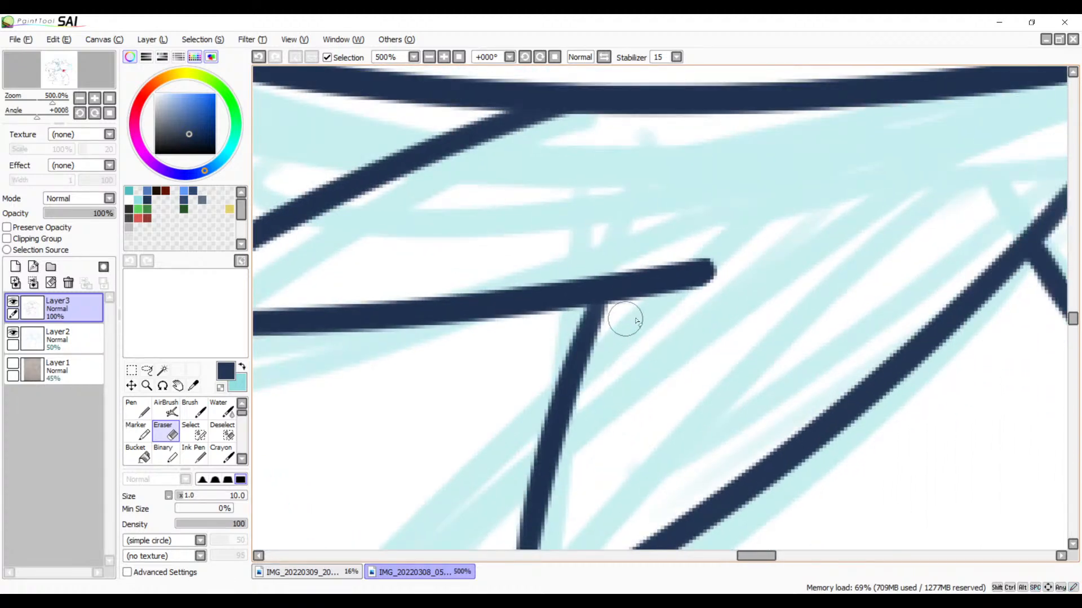
key(b)
drag(610, 293, 575, 383)
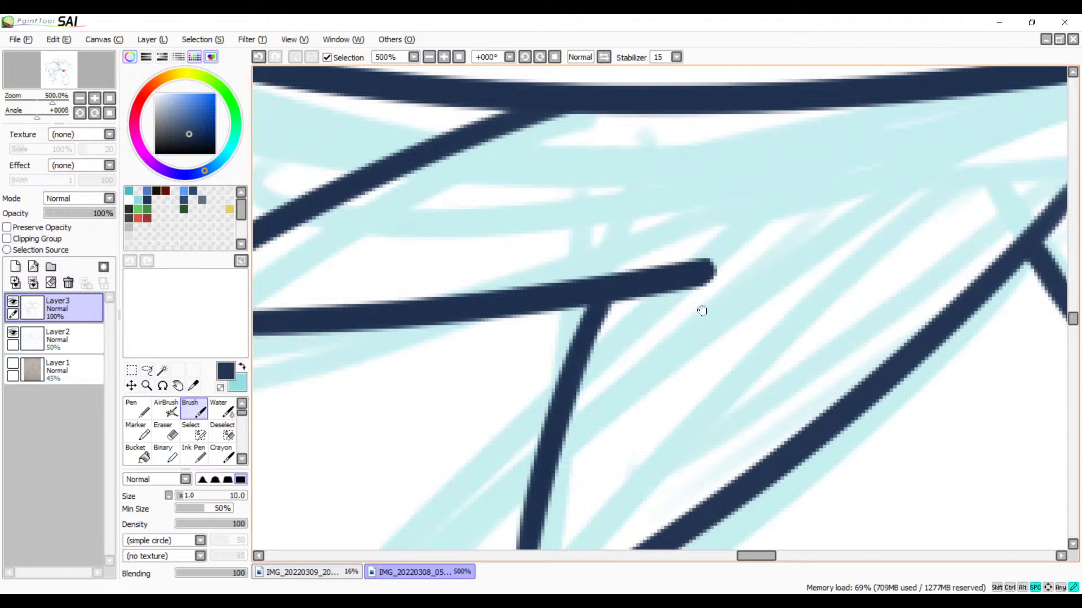
Step: Thicken the junction where the smallest tuft's edge meets the large rounded outline
mouse_move(702, 311)
mouse_down()
mouse_move(456, 486)
mouse_move(524, 398)
mouse_up()
drag(703, 362, 591, 338)
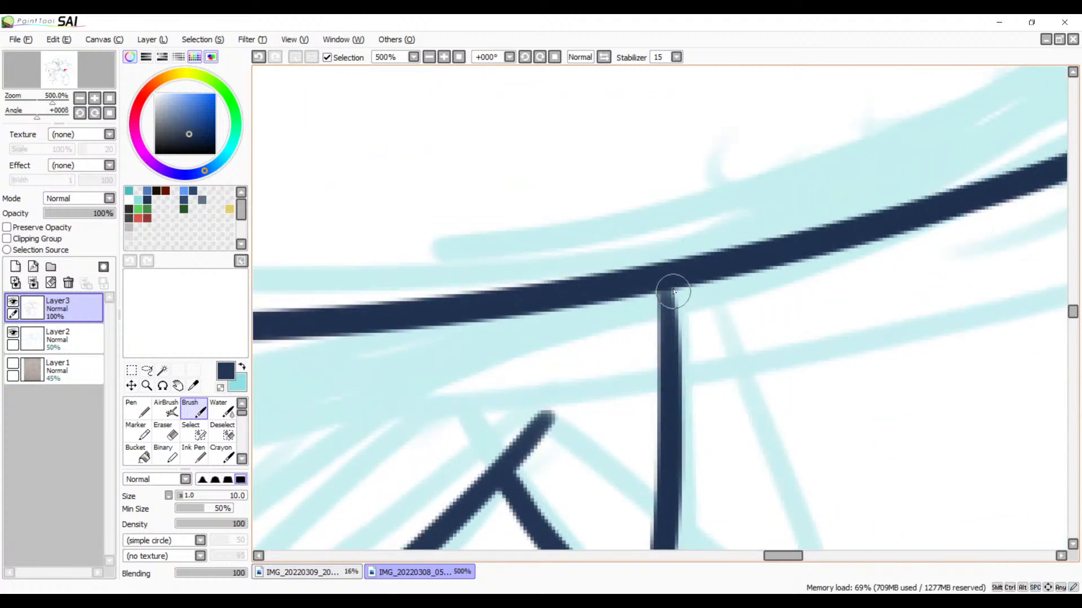
drag(673, 292, 676, 366)
key(ctrl+z)
drag(663, 285, 672, 375)
Step: Ink a curved tuft edge running down from the large rounded outline across the bent limb's lower line
drag(431, 289, 671, 237)
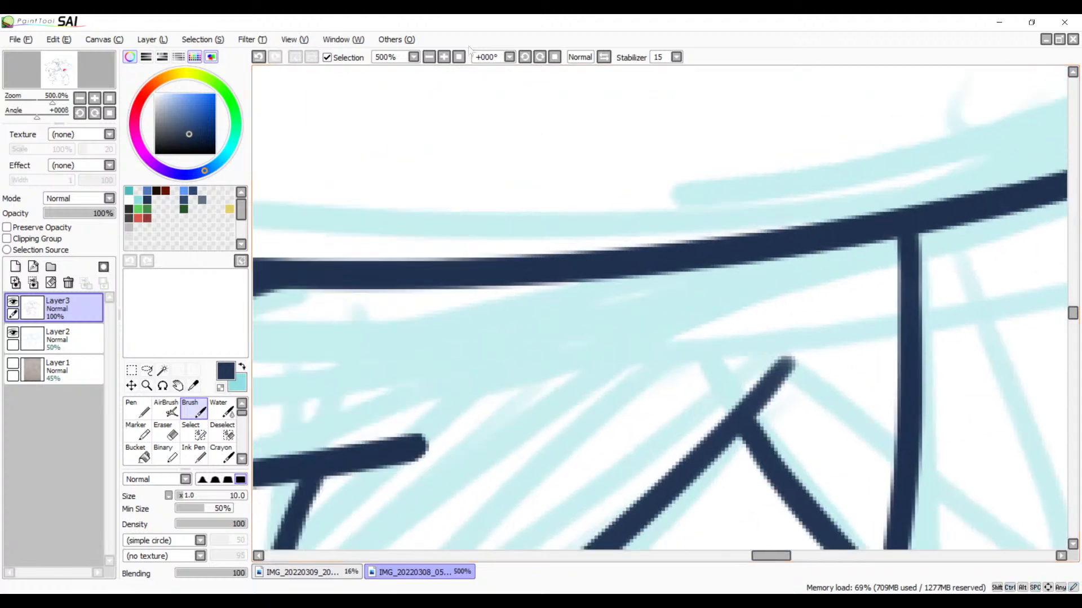
click(430, 58)
click(431, 58)
click(430, 58)
click(430, 58)
click(431, 58)
click(430, 58)
mouse_move(450, 197)
mouse_down()
mouse_move(597, 325)
mouse_move(633, 324)
mouse_up()
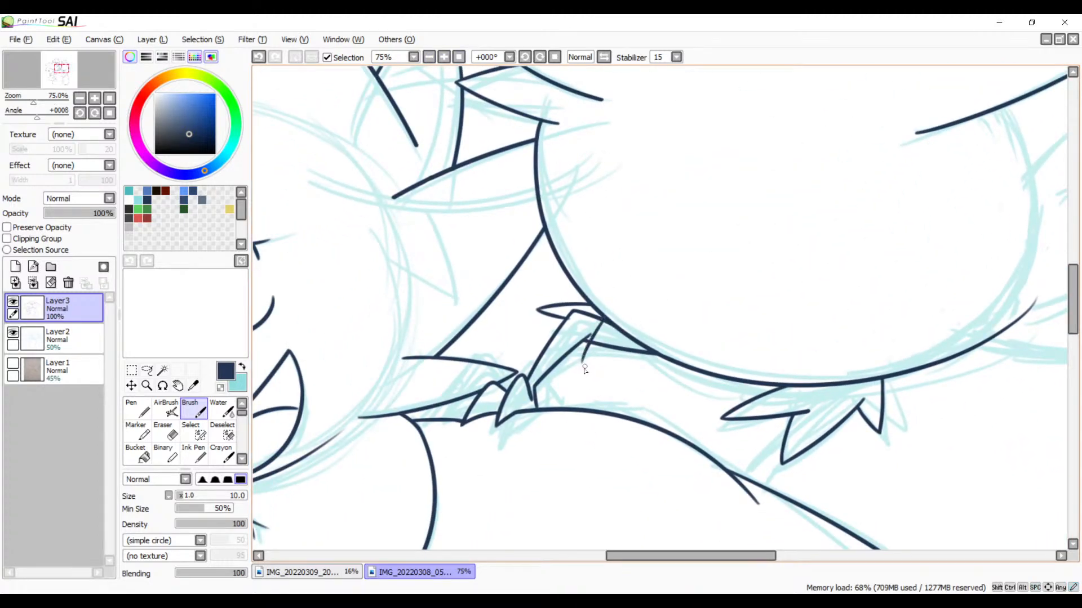
key(ctrl+z)
key(ctrl+z)
click(443, 57)
click(443, 56)
click(444, 57)
click(444, 57)
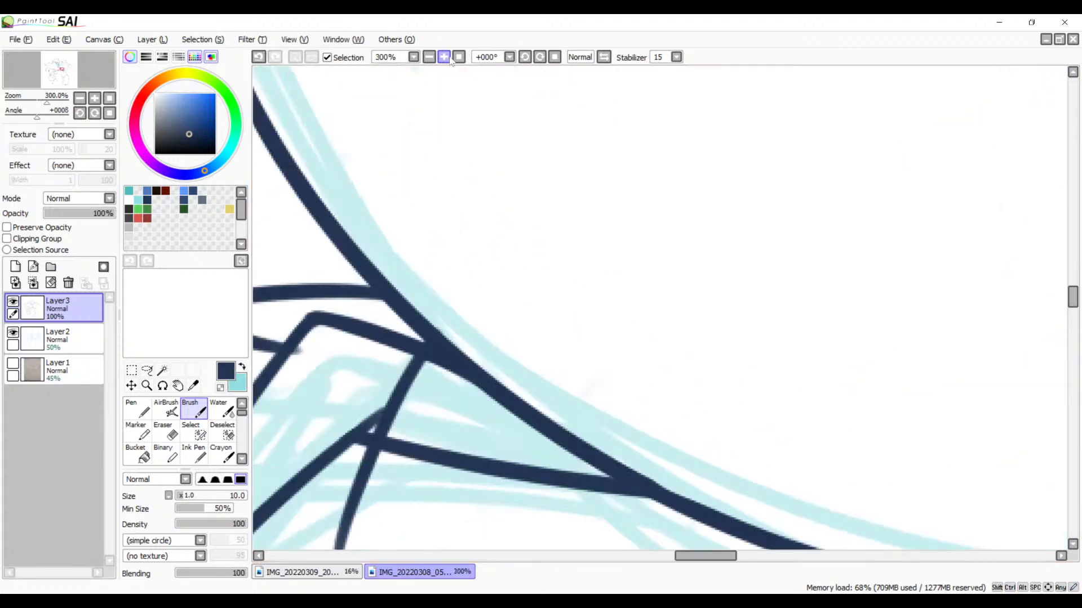
click(444, 57)
drag(369, 431, 752, 170)
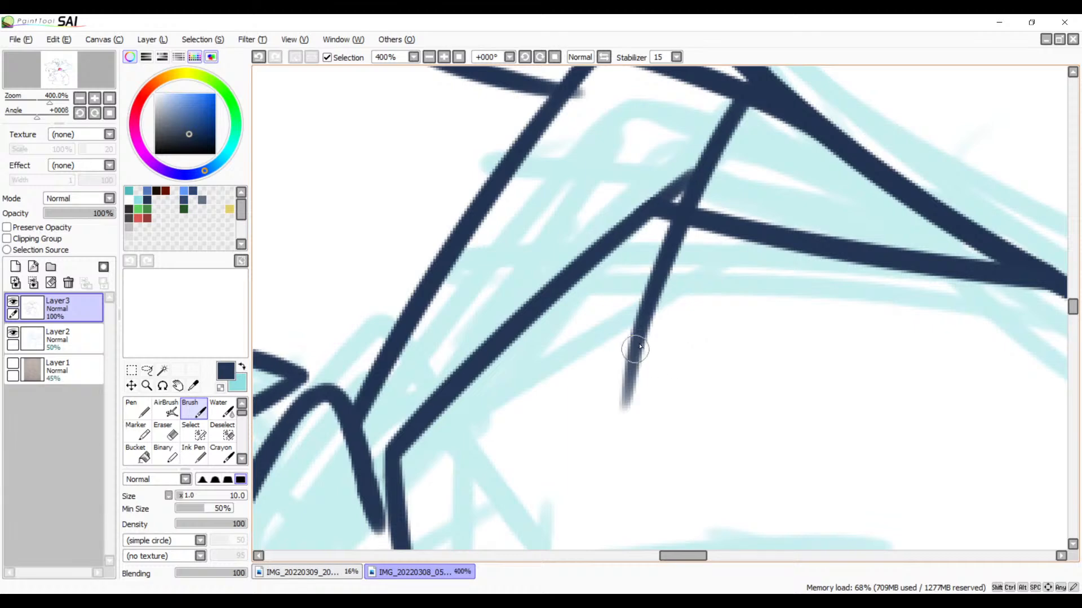
drag(640, 345, 882, 258)
key(ctrl+z)
mouse_move(634, 340)
mouse_down()
mouse_move(888, 218)
mouse_move(678, 350)
mouse_move(689, 314)
mouse_up()
drag(674, 372, 725, 455)
key(ctrl+z)
key(ctrl+z)
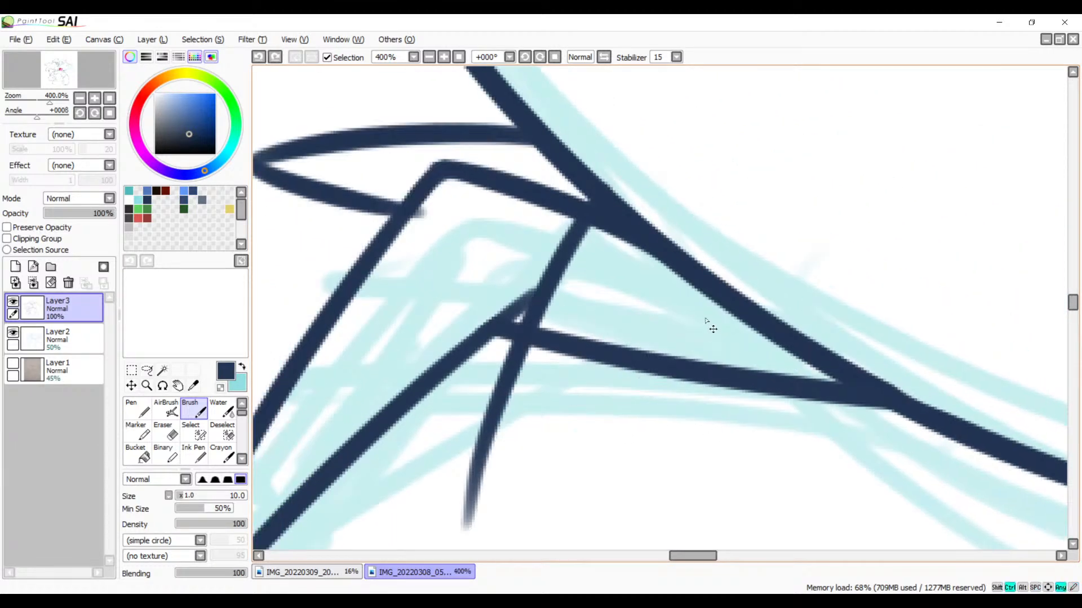
Step: Redraw the tuft edge as a straighter line from the large rounded outline down across the bent limb's lower line
drag(632, 231, 425, 430)
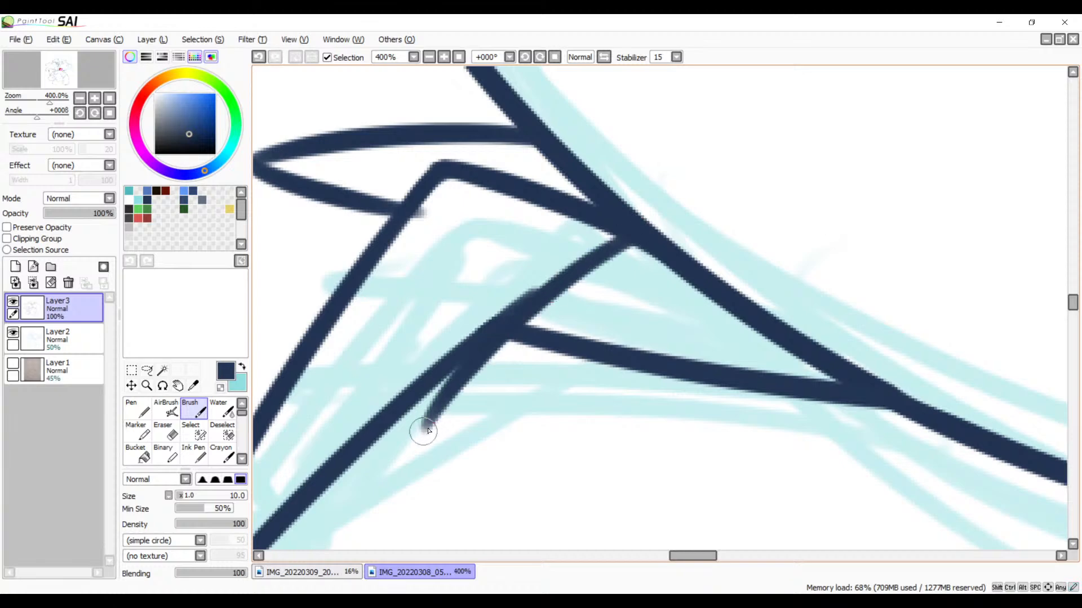
key(ctrl+z)
drag(640, 228, 407, 489)
Step: Ink the tuft's curved lower edge from its tip back up to the bent limb's lower line
drag(627, 378, 714, 240)
drag(515, 322, 794, 264)
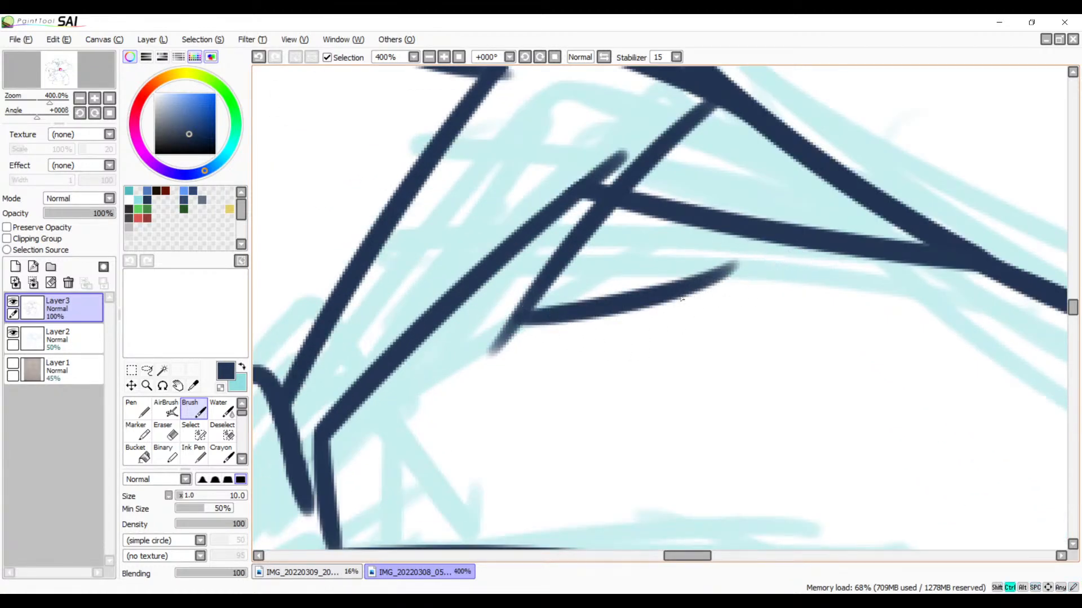
key(ctrl+z)
drag(536, 314, 846, 242)
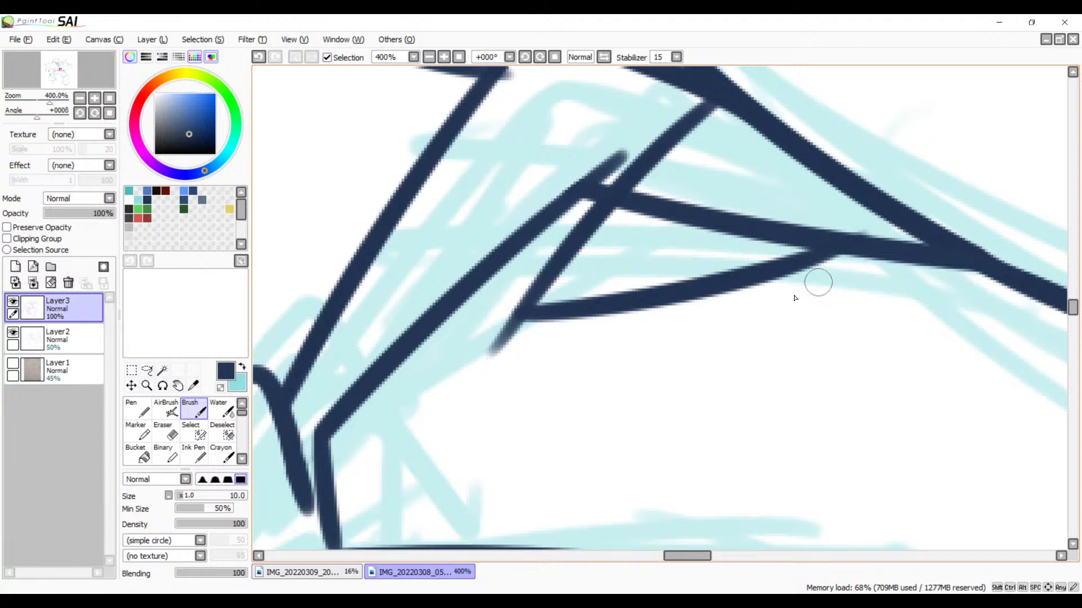
Step: Erase the line tail of the uppermost tuft that pokes past the neighbouring tuft's edge
drag(704, 337, 613, 462)
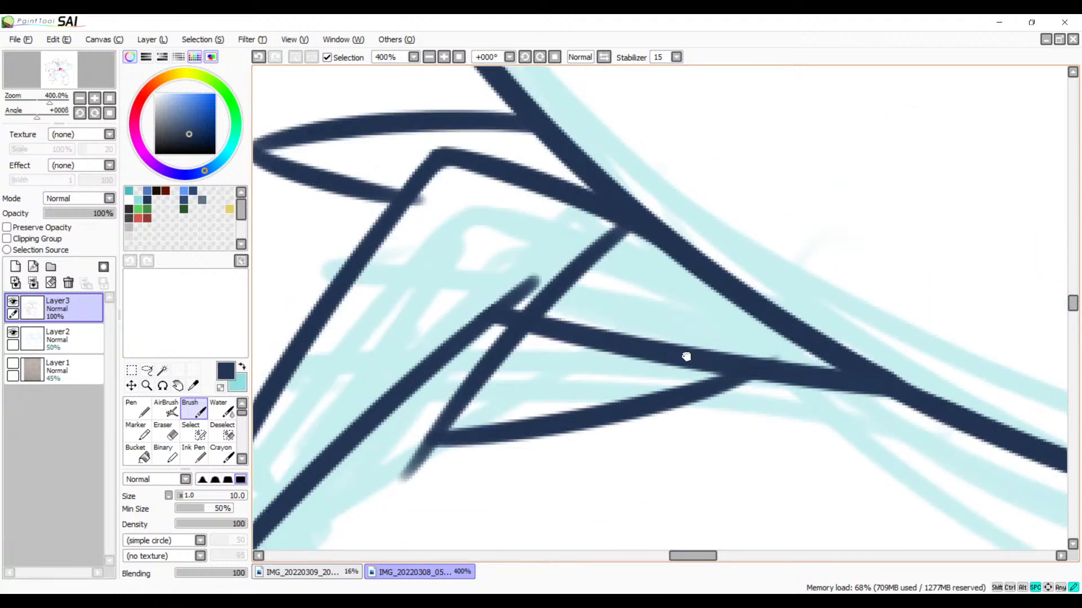
drag(686, 357, 776, 421)
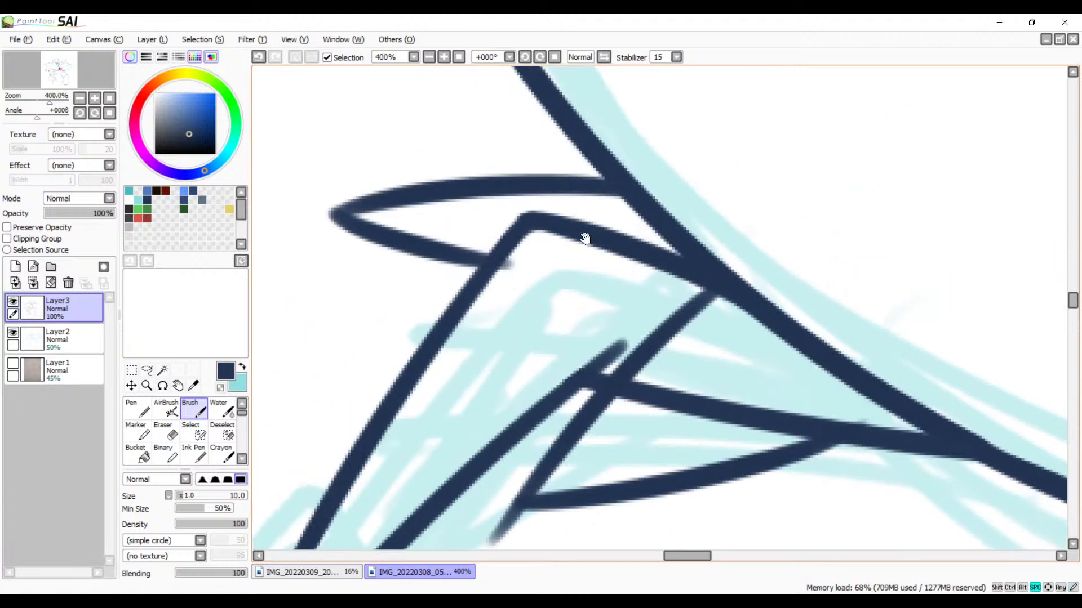
click(448, 59)
click(448, 60)
click(448, 60)
click(447, 60)
drag(435, 237, 646, 286)
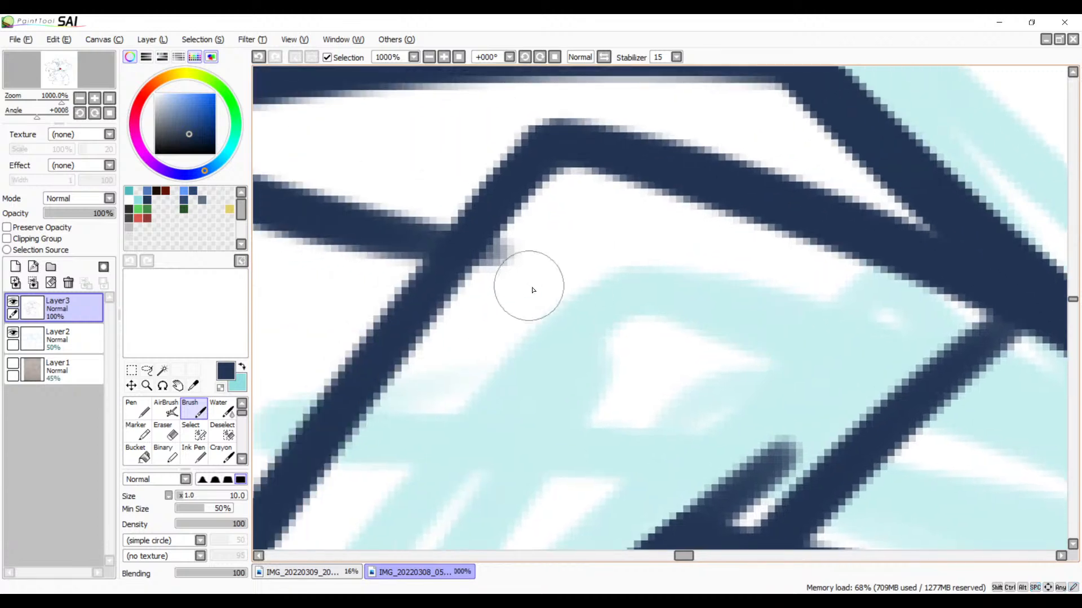
key(e)
drag(514, 265, 492, 294)
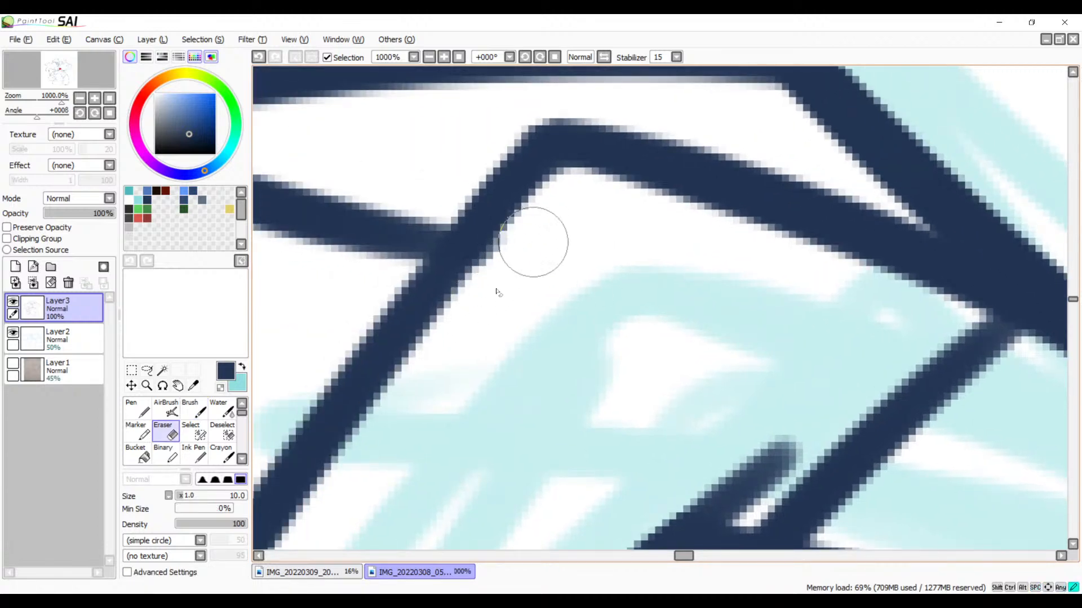
Step: Erase the line tail that extends beyond the tip of the newly inked tuft
mouse_move(627, 327)
mouse_down()
mouse_move(575, 161)
mouse_move(504, 270)
mouse_move(676, 227)
mouse_up()
drag(417, 285, 430, 338)
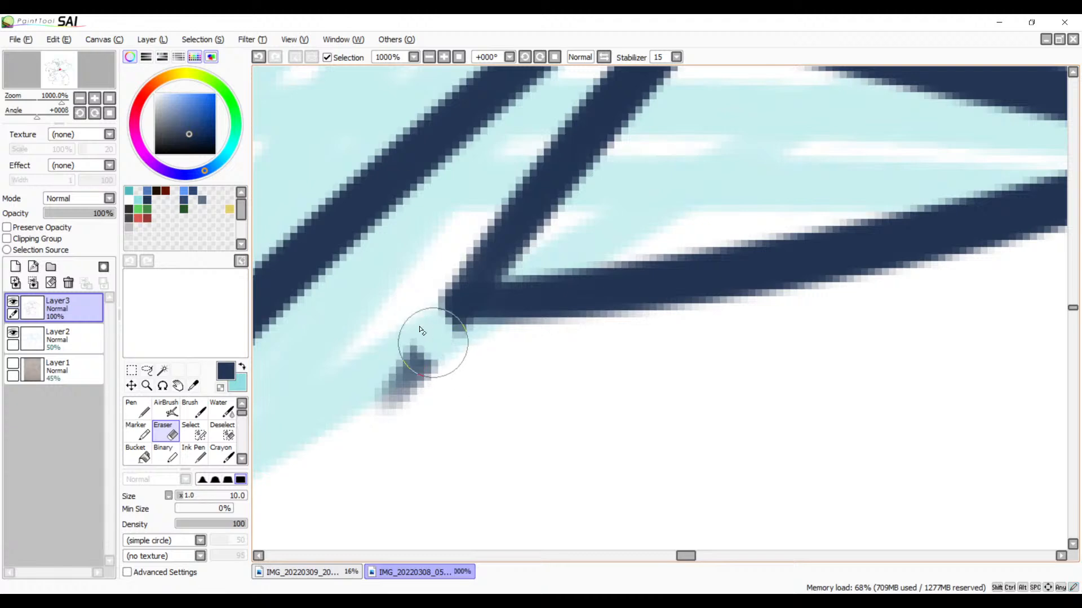
mouse_move(491, 361)
mouse_down()
mouse_move(367, 382)
mouse_move(420, 381)
mouse_up()
Step: Erase the section of the limb's lower line that runs through the inside of the new tuft
drag(560, 290, 384, 432)
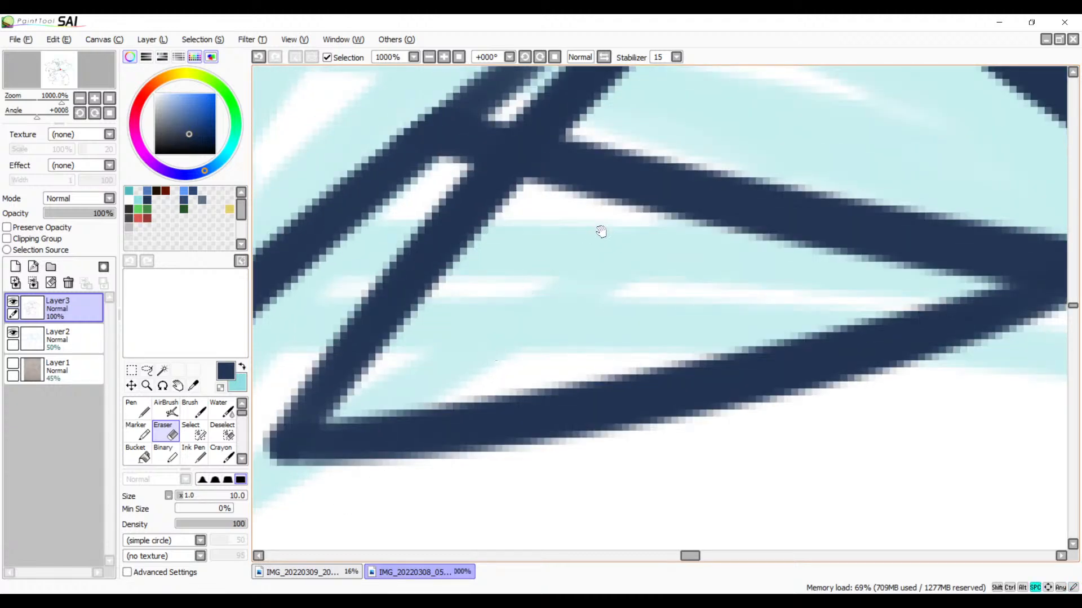
mouse_move(664, 116)
mouse_down()
mouse_move(592, 171)
mouse_move(609, 135)
mouse_move(536, 213)
mouse_move(652, 174)
mouse_move(666, 230)
mouse_move(862, 244)
mouse_move(933, 228)
mouse_move(733, 280)
mouse_up()
mouse_move(821, 241)
mouse_down()
mouse_move(688, 295)
mouse_move(862, 258)
mouse_move(683, 273)
mouse_move(758, 259)
mouse_move(929, 260)
mouse_move(904, 262)
mouse_up()
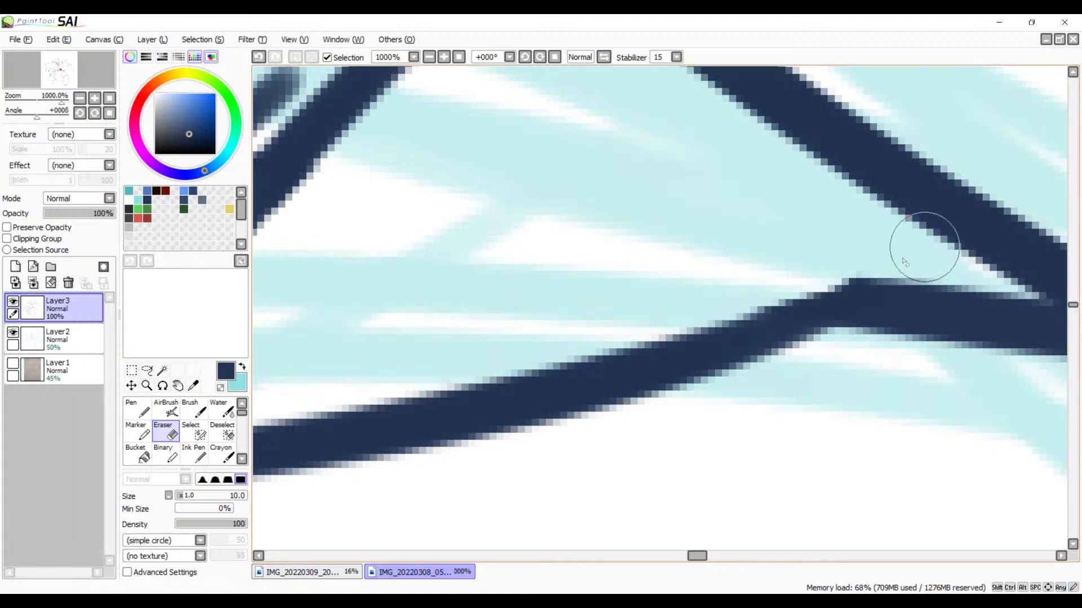
Step: Extend the new tuft's lower edge with the Brush until it meets the large rounded outline
drag(793, 305, 742, 287)
key(b)
drag(908, 201, 720, 308)
key(ctrl+z)
drag(902, 212, 690, 320)
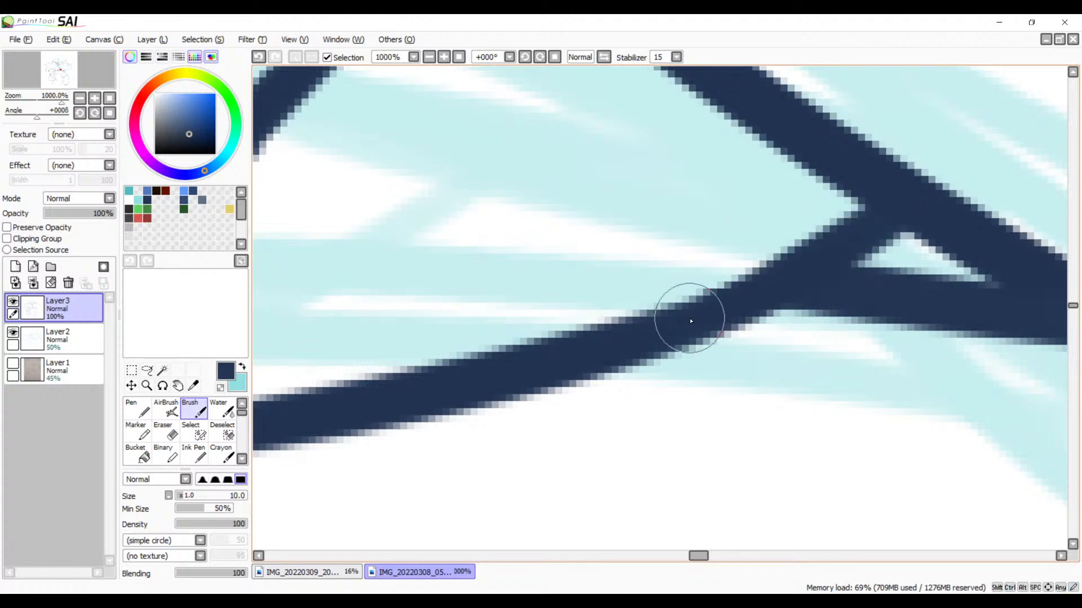
Step: Erase the leftover limb line fragment between the tuft's lower edge and the large rounded outline
drag(832, 281, 617, 256)
key(e)
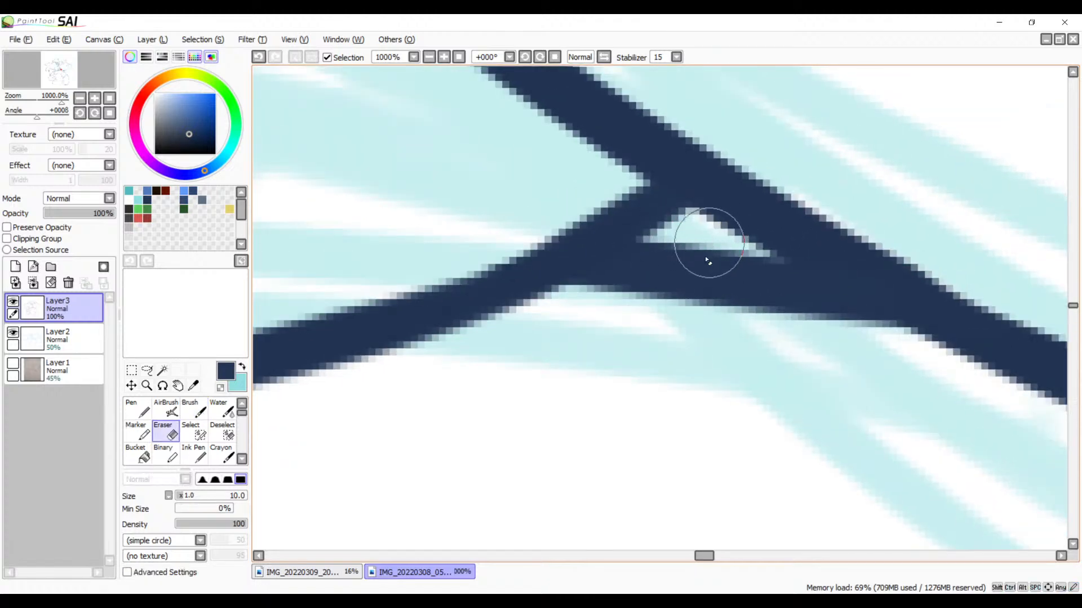
mouse_move(708, 261)
mouse_down()
mouse_move(676, 253)
mouse_move(604, 290)
mouse_move(587, 319)
mouse_up()
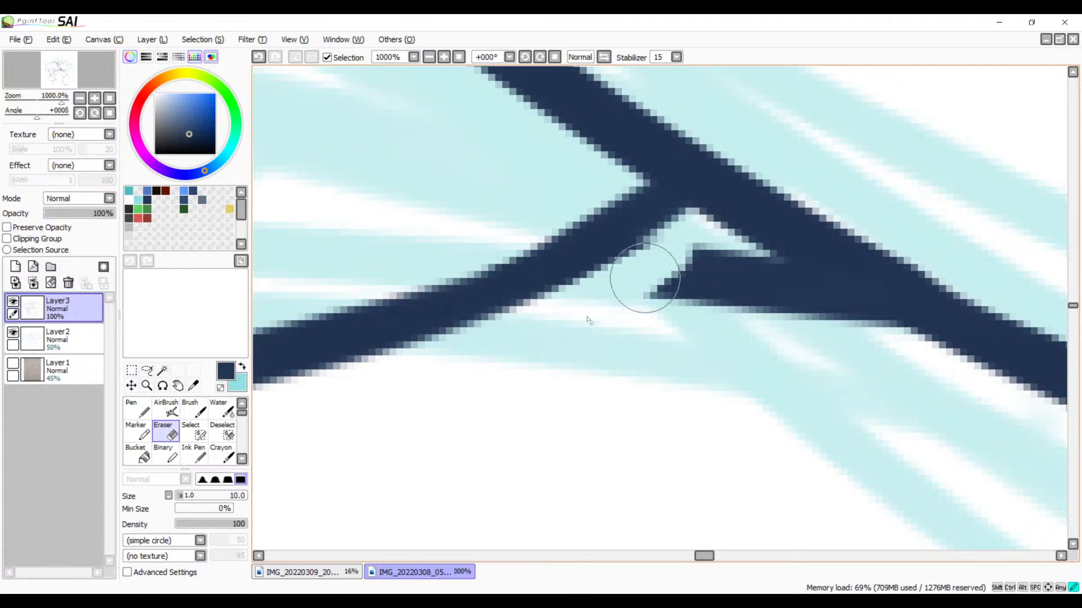
mouse_move(645, 277)
mouse_down()
mouse_move(684, 265)
mouse_move(695, 285)
mouse_move(712, 272)
mouse_move(835, 340)
mouse_move(753, 285)
mouse_move(821, 312)
mouse_up()
key(ctrl+z)
drag(749, 254, 924, 353)
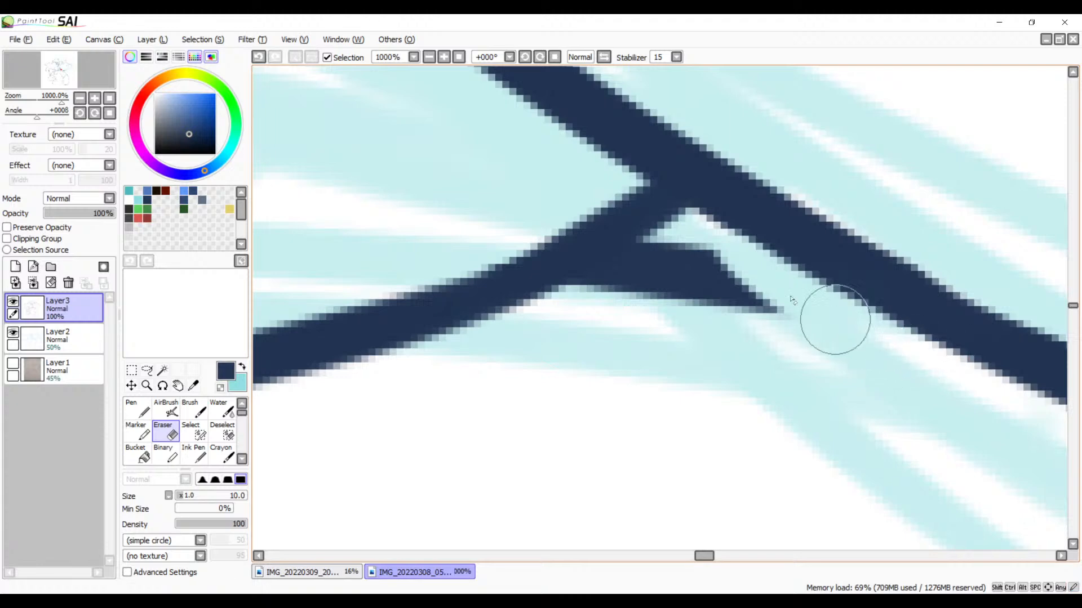
drag(682, 246, 557, 324)
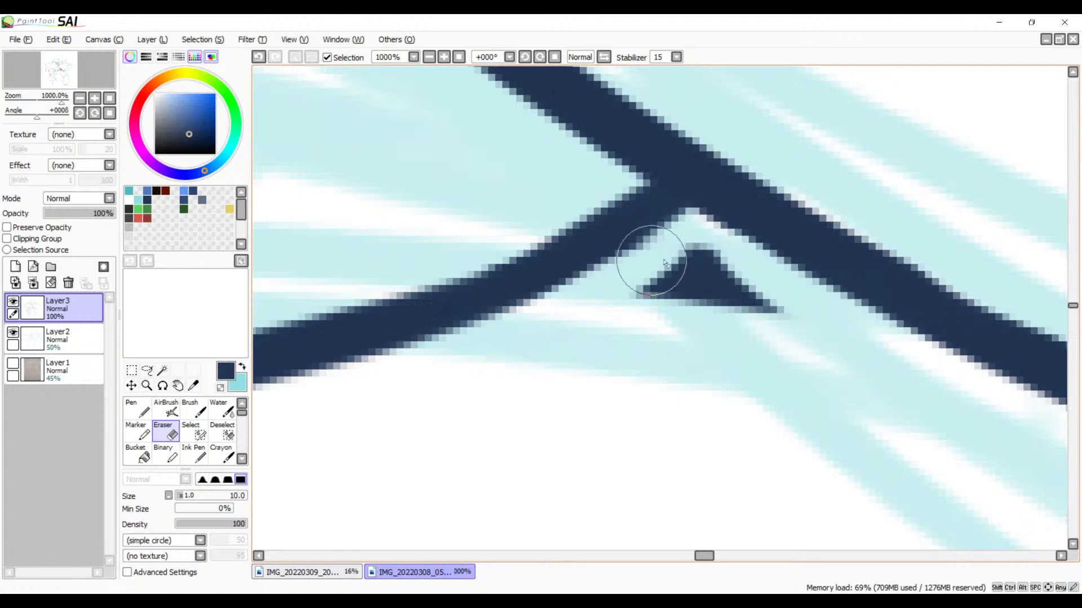
mouse_move(665, 263)
mouse_down()
mouse_move(611, 310)
mouse_move(698, 293)
mouse_move(754, 304)
mouse_move(789, 333)
mouse_up()
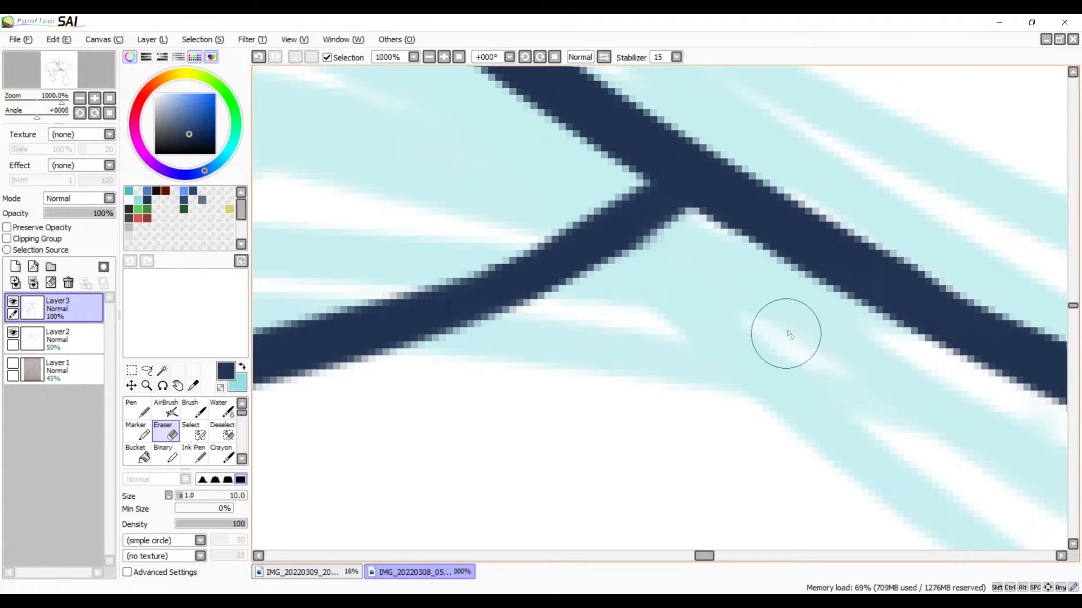
Step: Review the inked tufts and the neighbouring line art along the large rounded outline
drag(648, 360, 829, 456)
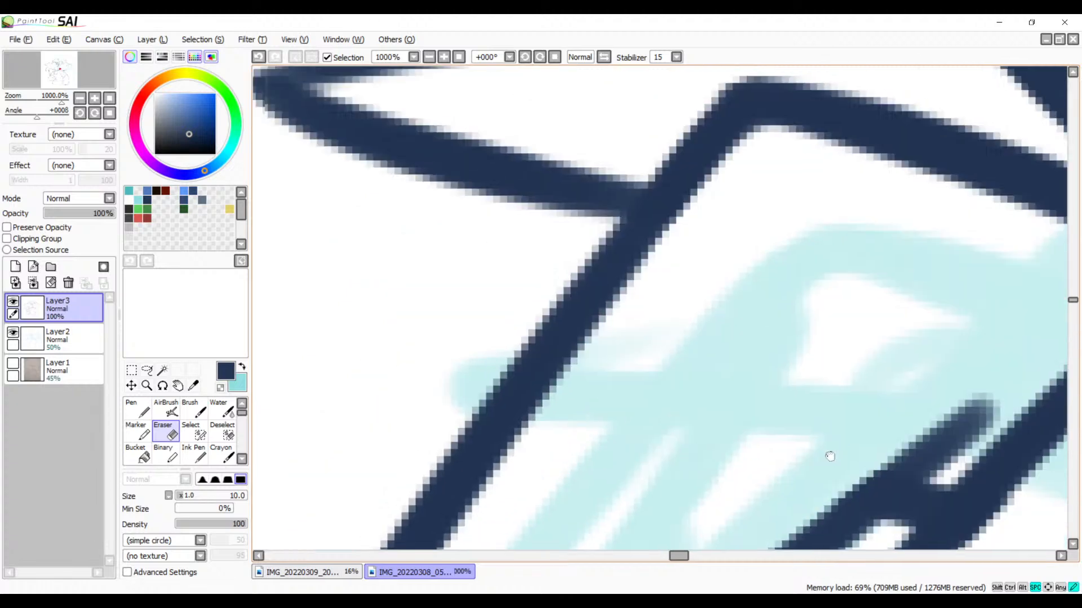
drag(878, 355, 725, 289)
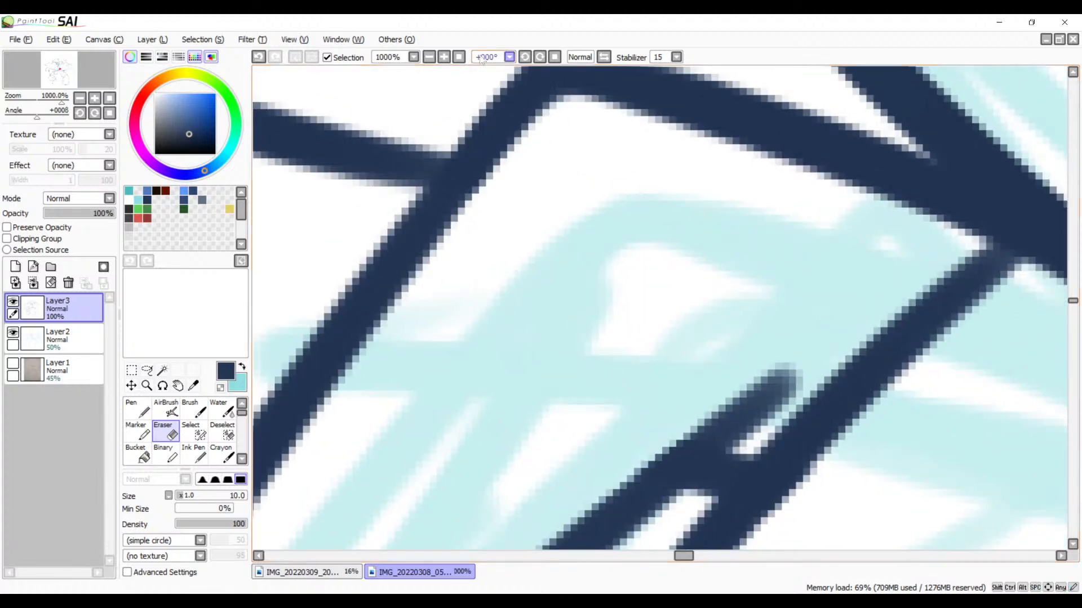
click(428, 58)
click(429, 58)
click(428, 57)
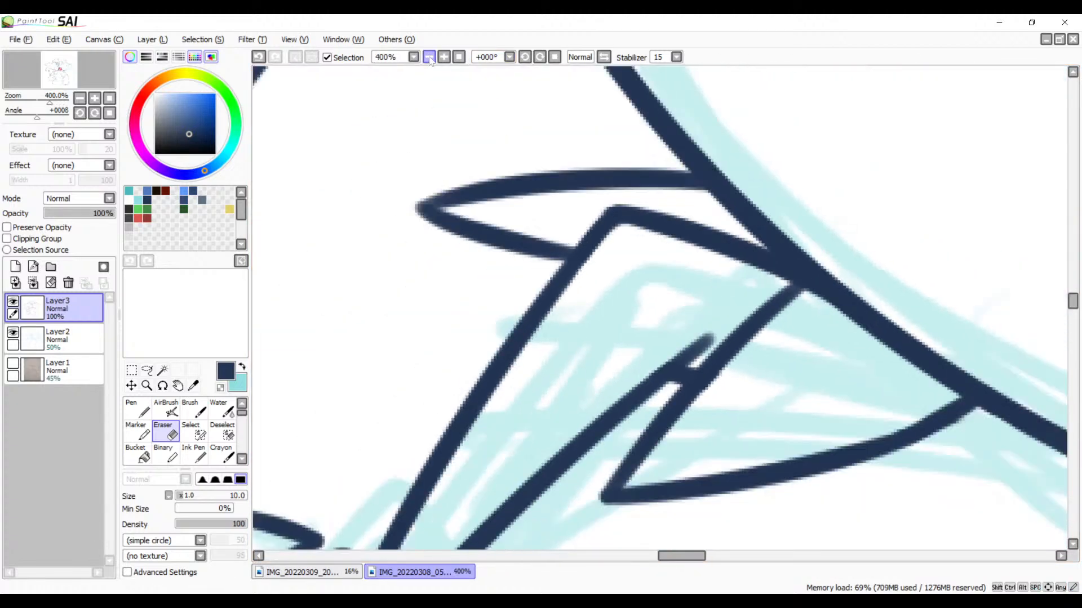
click(429, 57)
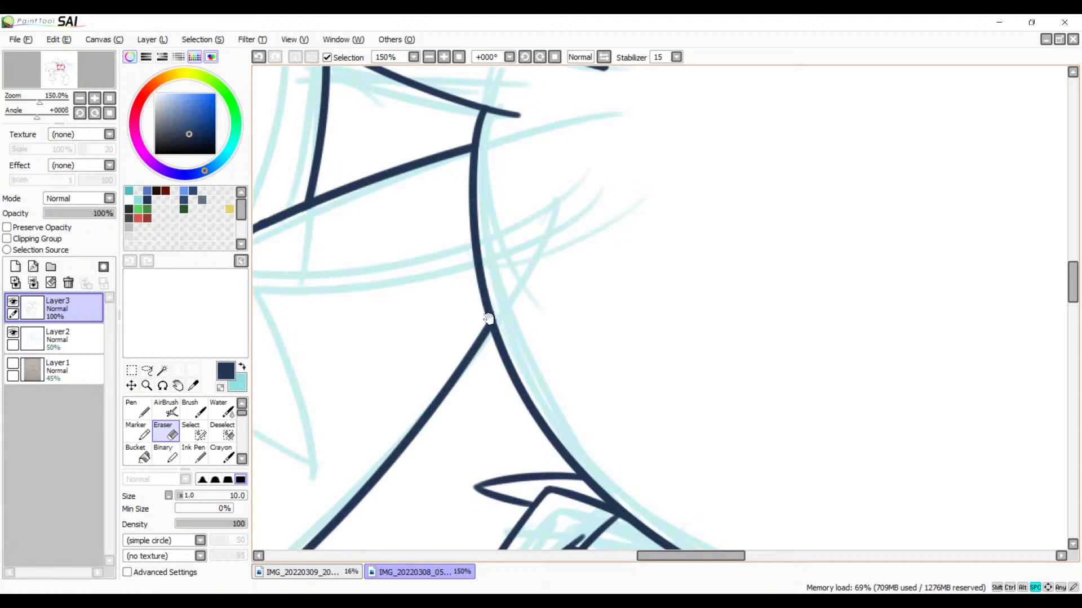
drag(488, 319, 480, 201)
drag(584, 374, 482, 237)
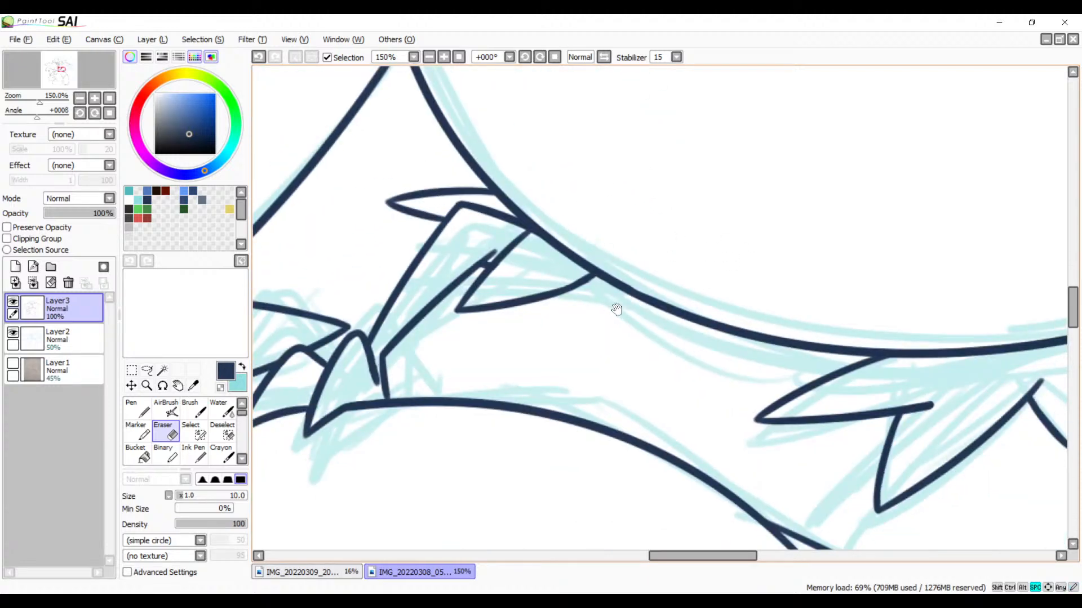
Step: Ink a small pointed tuft between the previous tuft's lower edge and the large rounded outline
key(b)
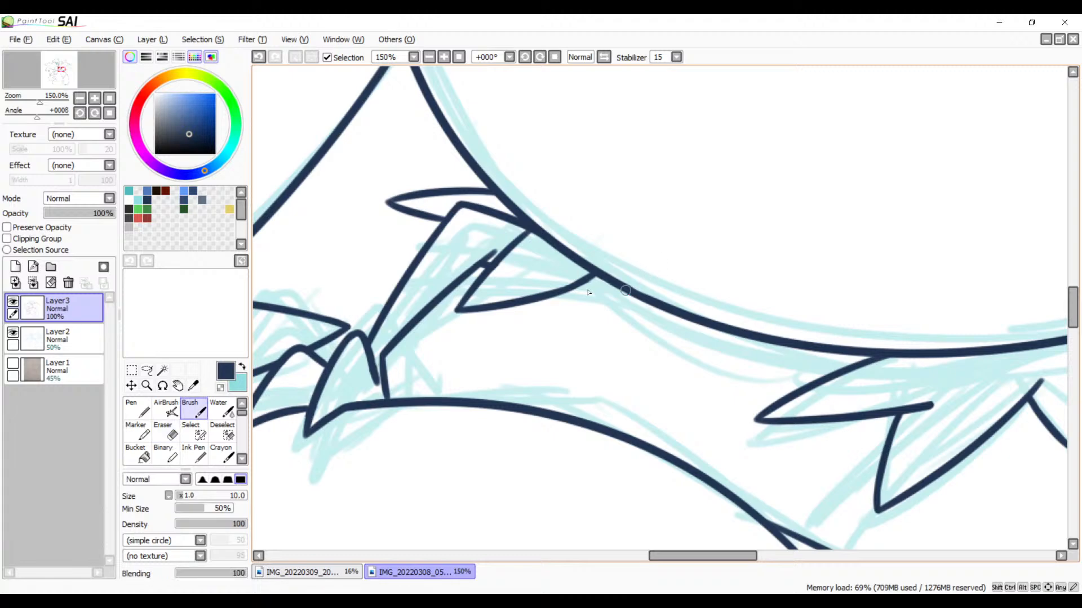
click(444, 59)
click(444, 59)
mouse_move(539, 280)
mouse_down()
mouse_move(618, 208)
mouse_move(532, 245)
mouse_up()
key(ctrl+z)
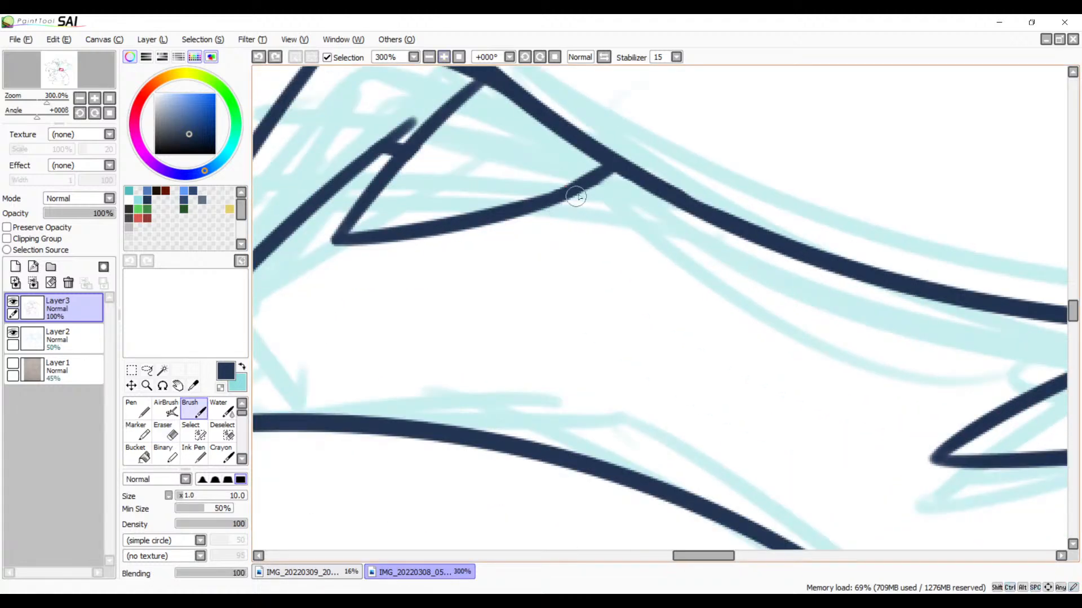
drag(586, 185, 505, 259)
key(ctrl+z)
drag(557, 198, 526, 261)
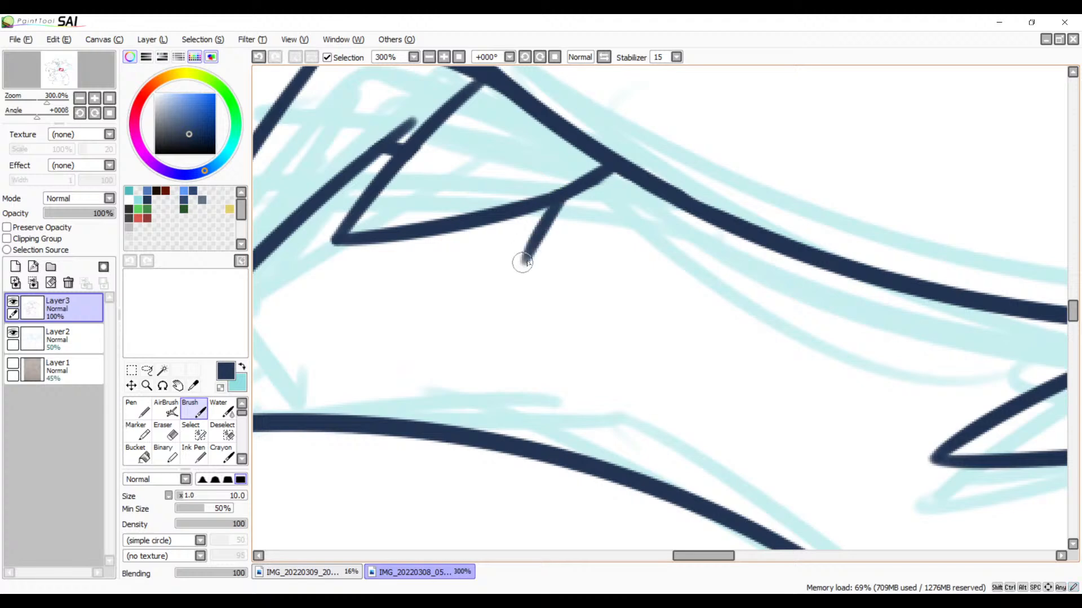
key(ctrl+z)
mouse_move(561, 193)
mouse_down()
mouse_move(524, 269)
mouse_move(649, 196)
mouse_move(535, 263)
mouse_up()
key(ctrl+z)
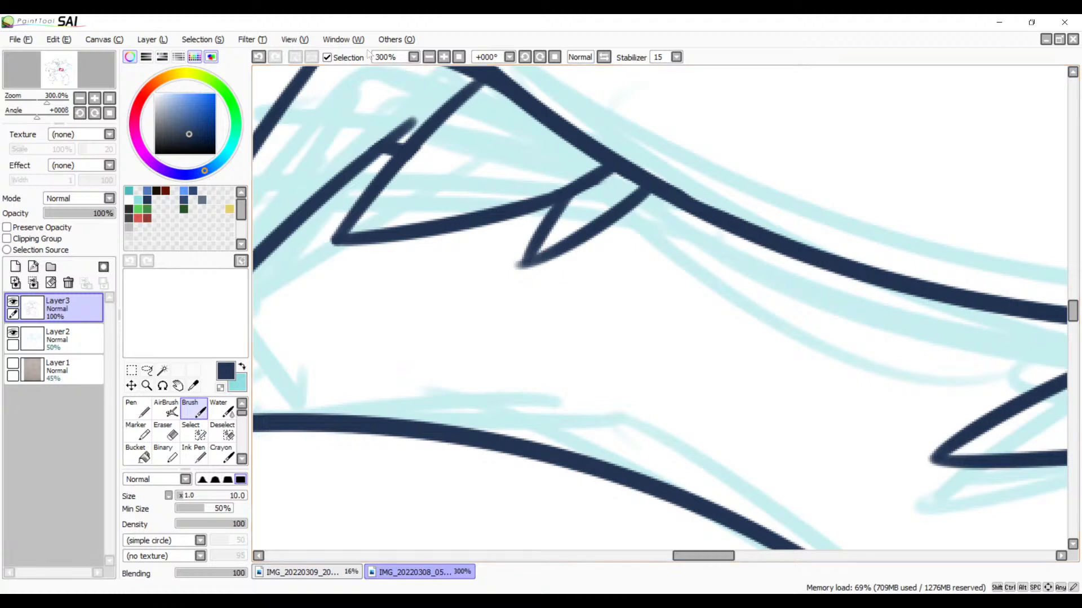
Step: Clean up the small tuft's tip and erase the previous tuft's line segment that joins the large outline inside it
scroll(563, 226, up, 5)
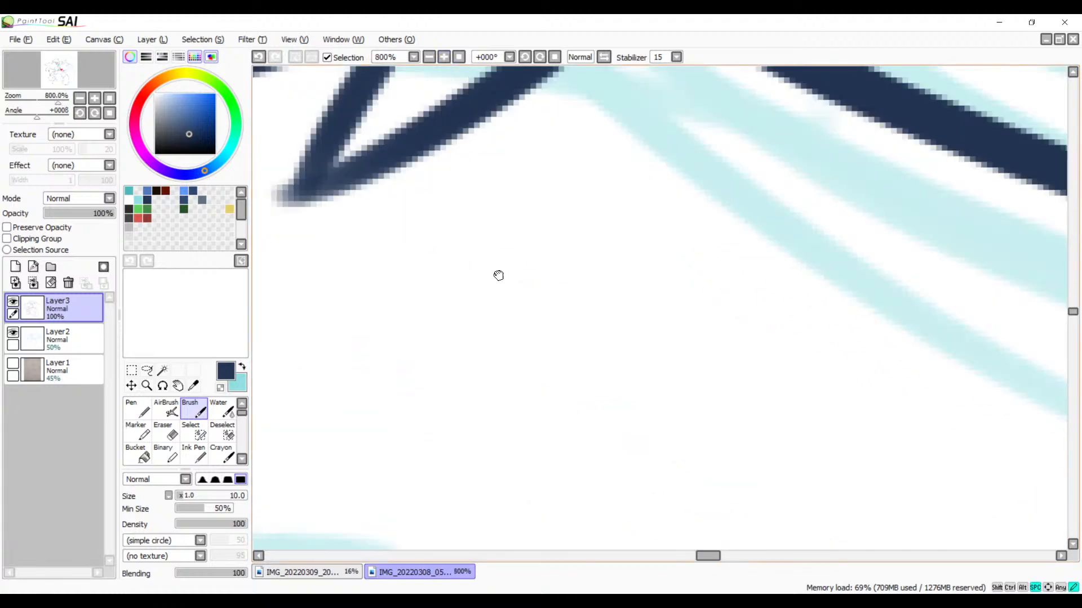
drag(385, 327, 519, 286)
key(ctrl+z)
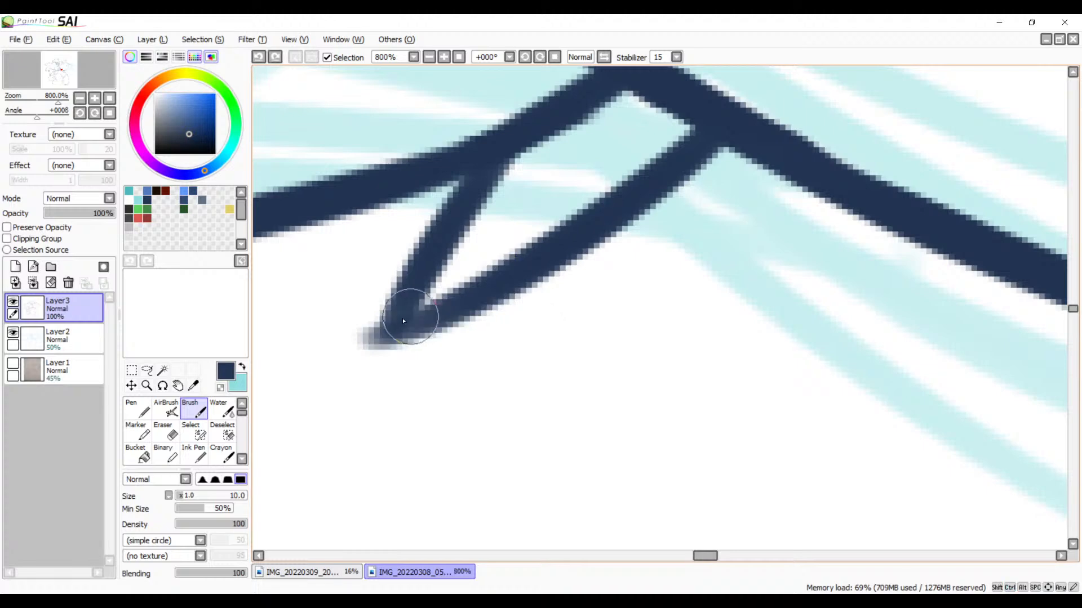
mouse_move(388, 326)
mouse_down()
mouse_move(504, 292)
mouse_move(410, 296)
mouse_up()
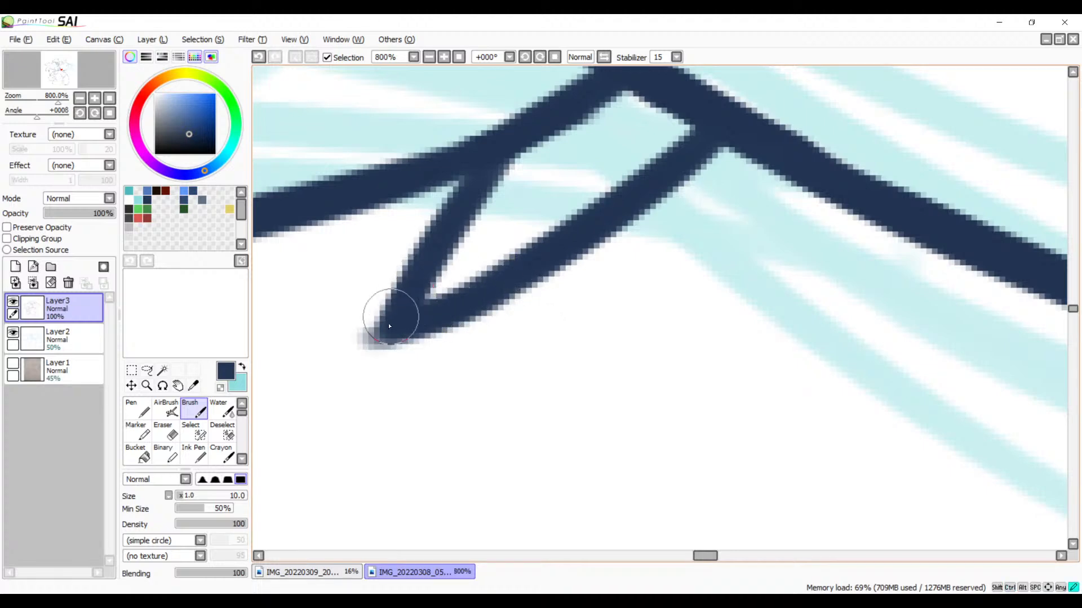
key(e)
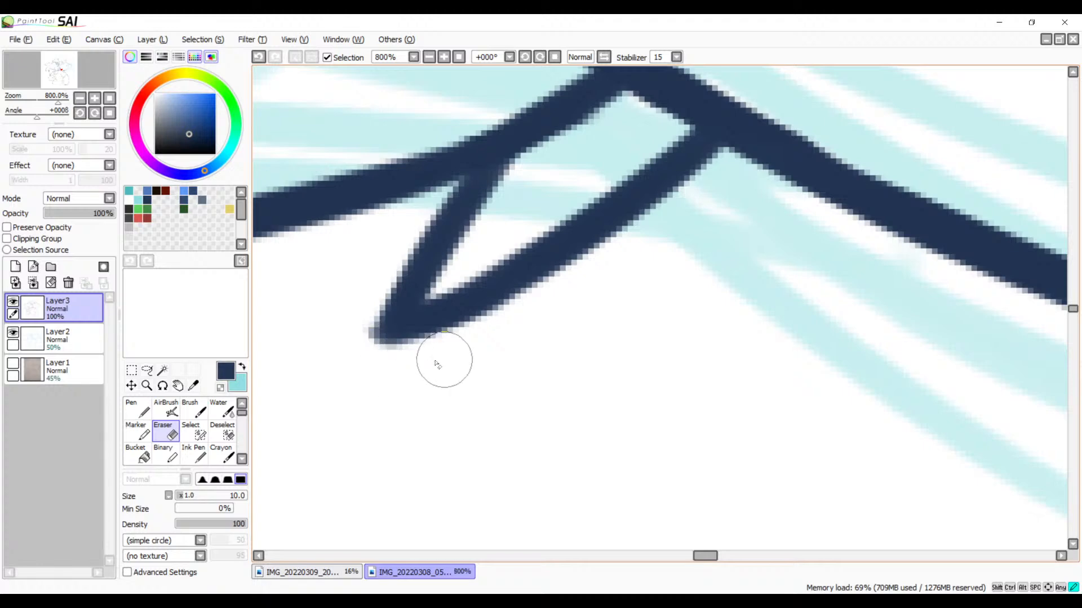
drag(435, 361, 372, 362)
drag(361, 316, 358, 470)
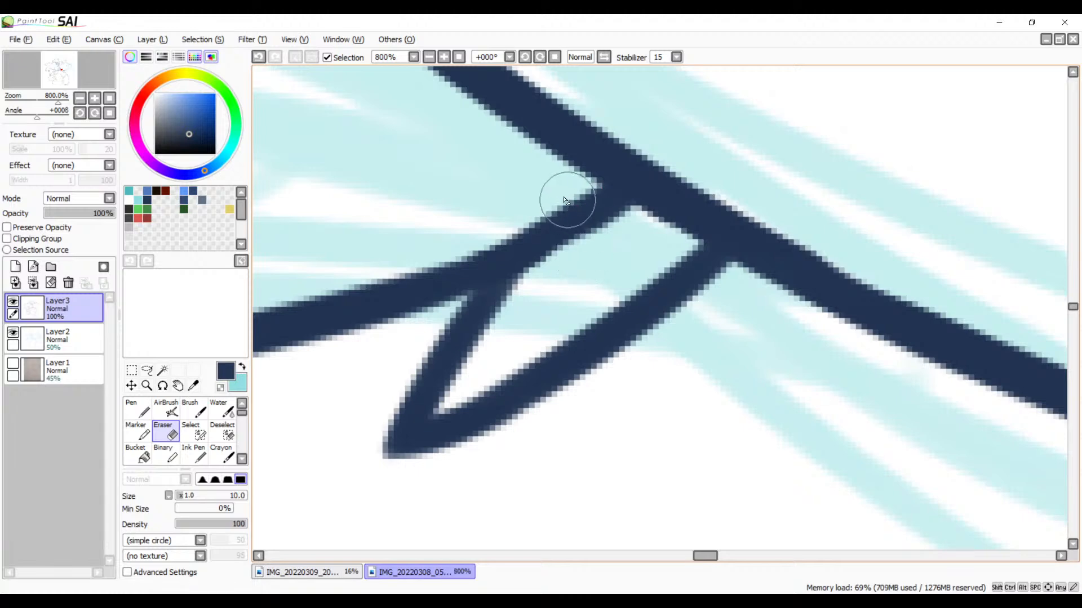
mouse_move(566, 201)
mouse_down()
mouse_move(649, 235)
mouse_move(565, 186)
mouse_move(631, 220)
mouse_move(604, 223)
mouse_move(589, 202)
mouse_move(576, 247)
mouse_move(588, 210)
mouse_move(545, 271)
mouse_move(584, 230)
mouse_move(561, 268)
mouse_move(604, 233)
mouse_move(533, 293)
mouse_move(611, 236)
mouse_move(583, 200)
mouse_move(552, 194)
mouse_move(569, 201)
mouse_move(566, 191)
mouse_move(582, 210)
mouse_up()
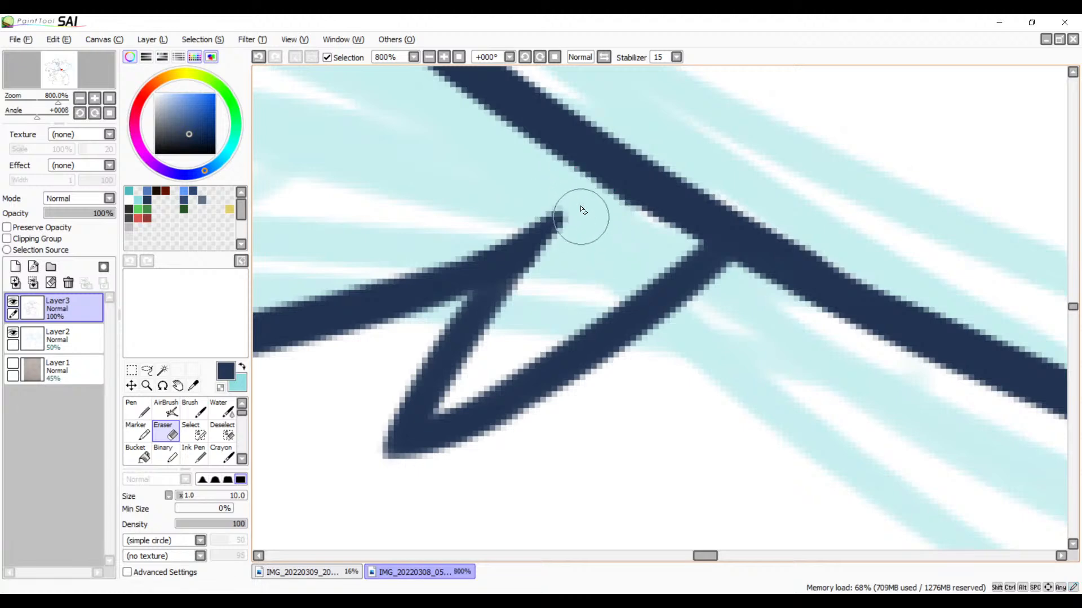
Step: Thicken the pointed tip of the uppermost tuft where its two edges meet
mouse_move(495, 266)
mouse_down()
mouse_move(728, 222)
mouse_move(790, 235)
mouse_move(630, 276)
mouse_move(607, 343)
mouse_move(499, 462)
mouse_move(761, 394)
mouse_move(782, 375)
mouse_up()
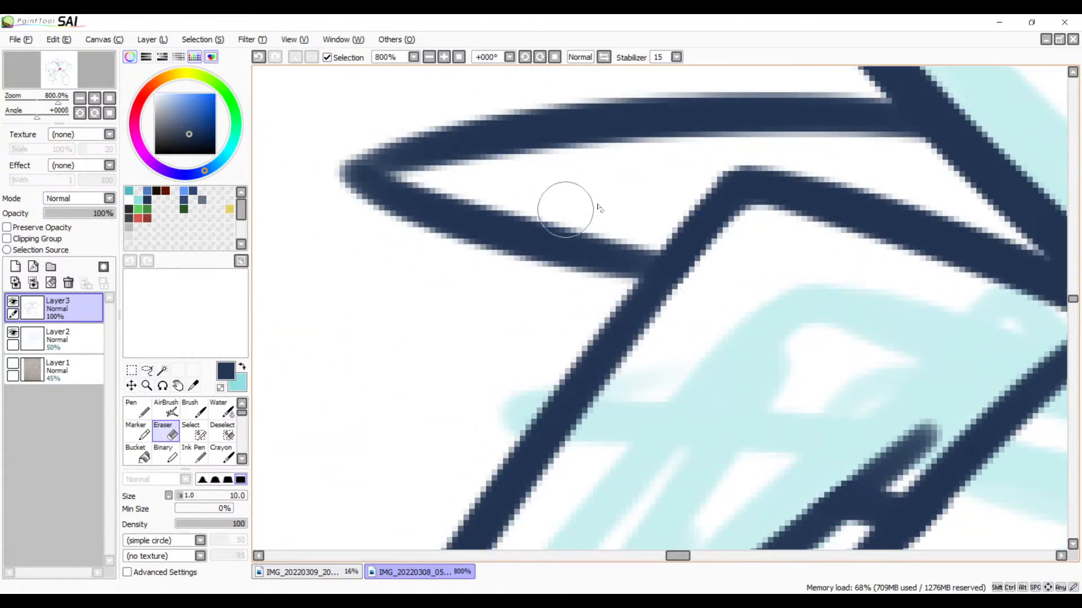
key(b)
drag(358, 172, 553, 127)
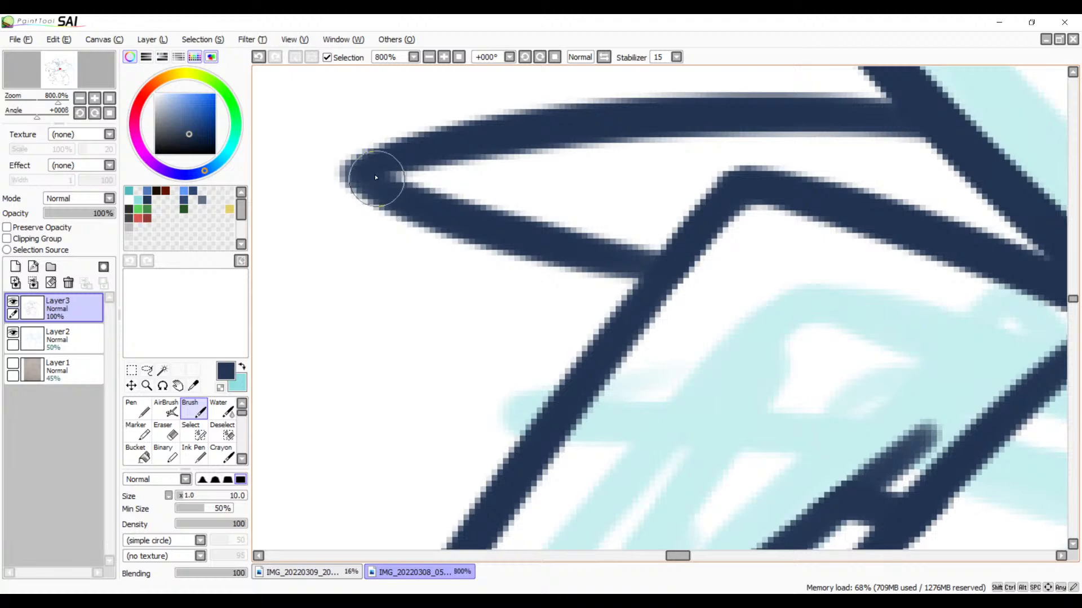
mouse_move(488, 218)
mouse_down()
mouse_move(319, 358)
mouse_move(417, 389)
mouse_up()
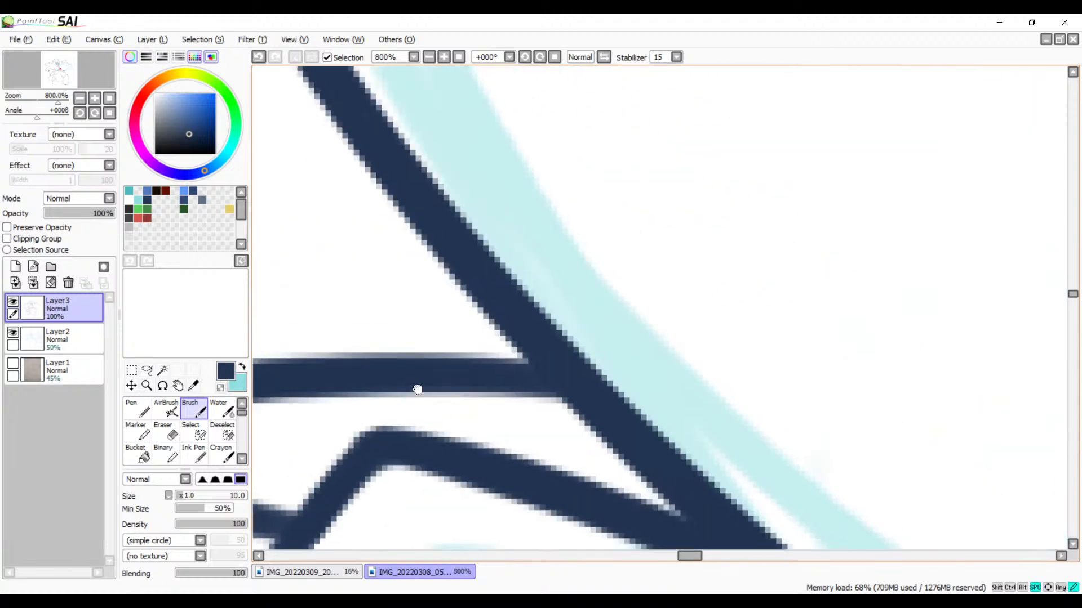
click(429, 56)
click(428, 56)
Step: Ink two roughly parallel lines from the lower edge of the next tuft cluster down to the curved body outline below
click(429, 57)
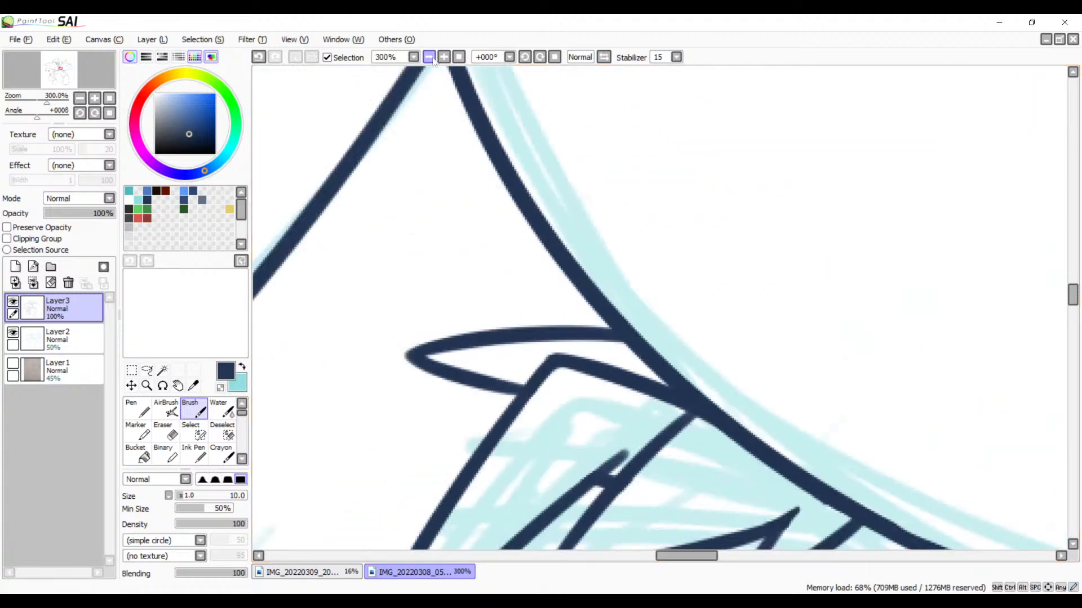
click(429, 57)
mouse_move(812, 488)
mouse_down()
mouse_move(603, 380)
mouse_move(717, 288)
mouse_up()
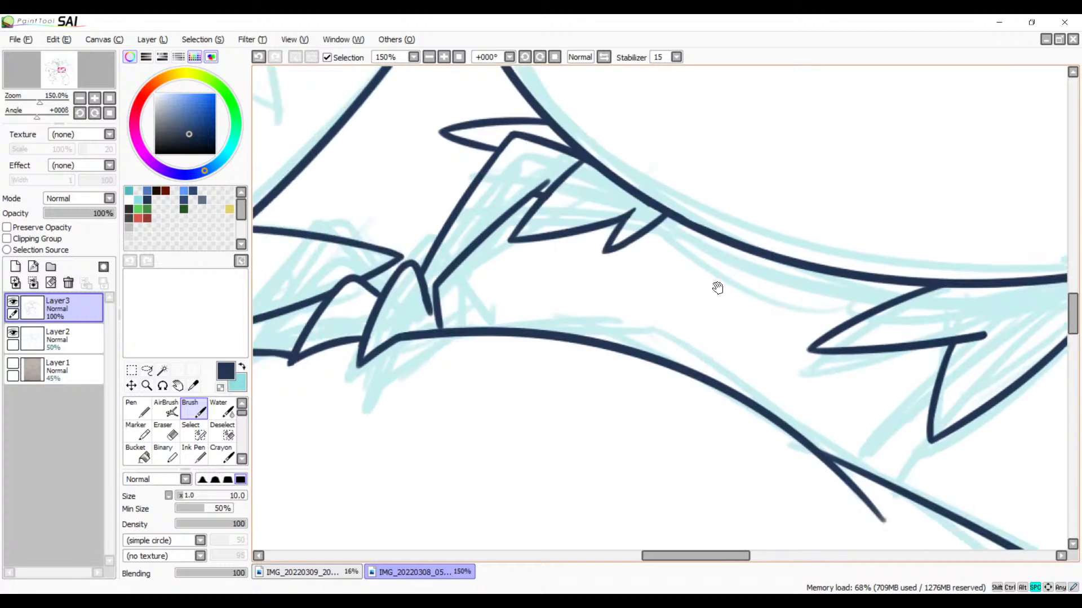
drag(642, 303, 513, 313)
mouse_move(731, 378)
mouse_down()
mouse_move(709, 301)
mouse_move(604, 339)
mouse_up()
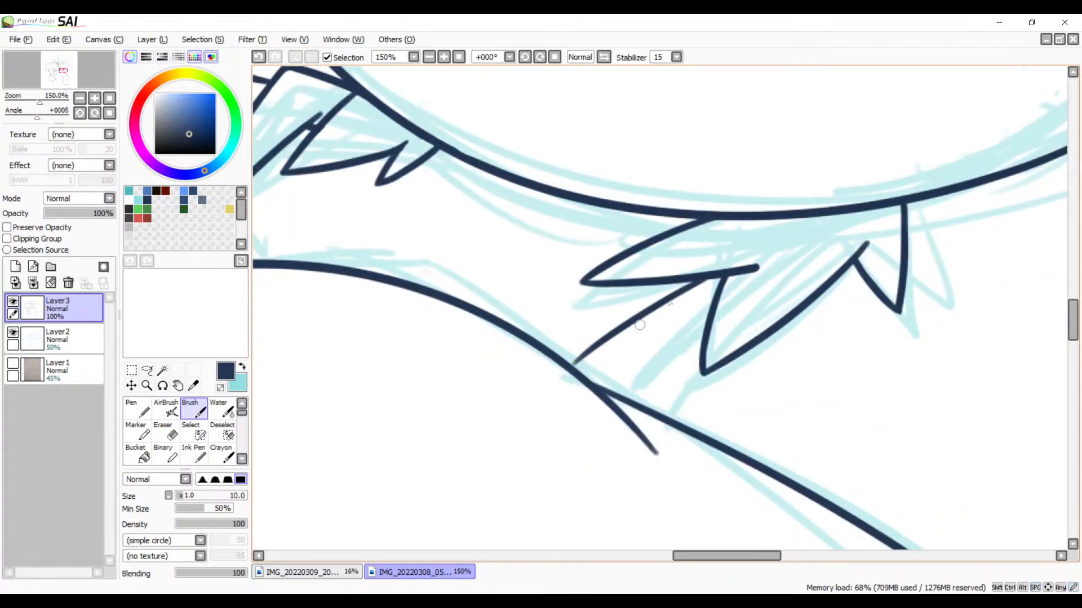
key(ctrl+z)
drag(699, 278, 563, 379)
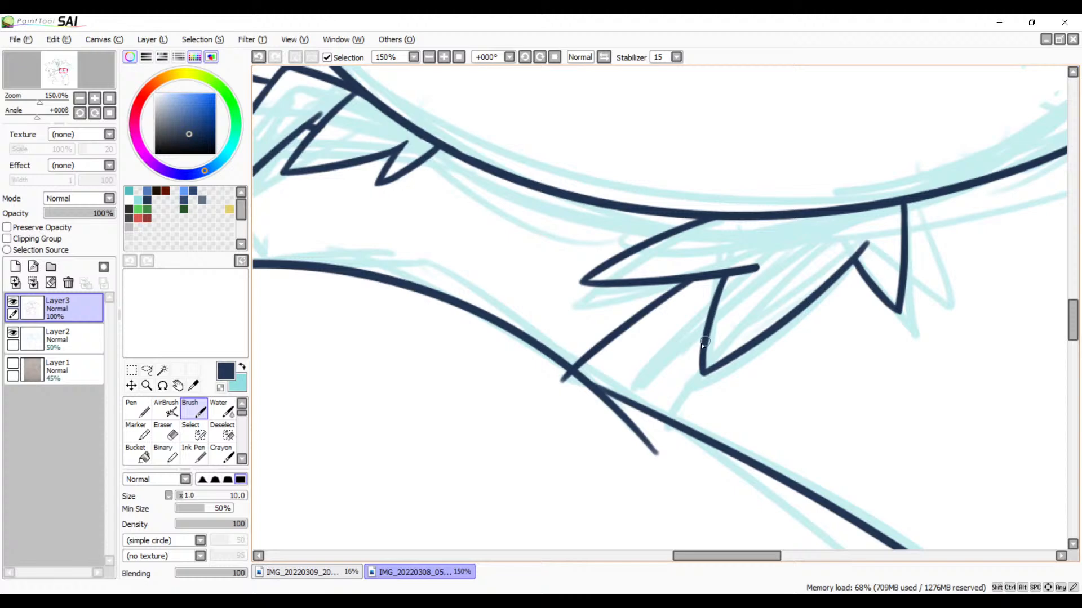
drag(703, 336, 569, 427)
key(ctrl+z)
mouse_move(711, 313)
mouse_down()
mouse_move(580, 411)
mouse_move(728, 319)
mouse_up()
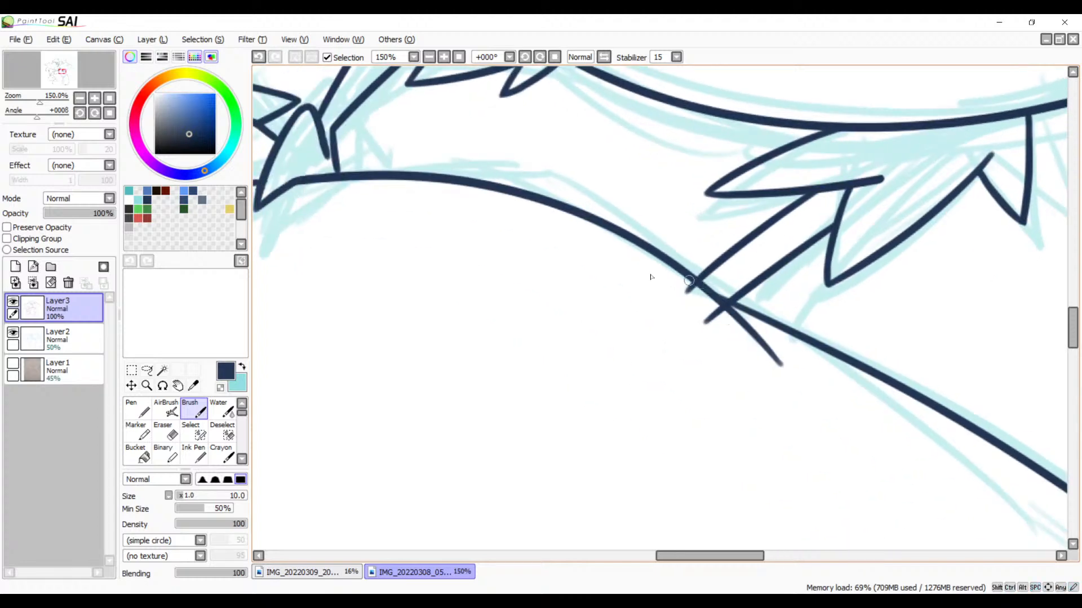
Step: Erase the ends of the two new lines where they overshoot the curved body outline
click(443, 57)
click(444, 57)
click(444, 57)
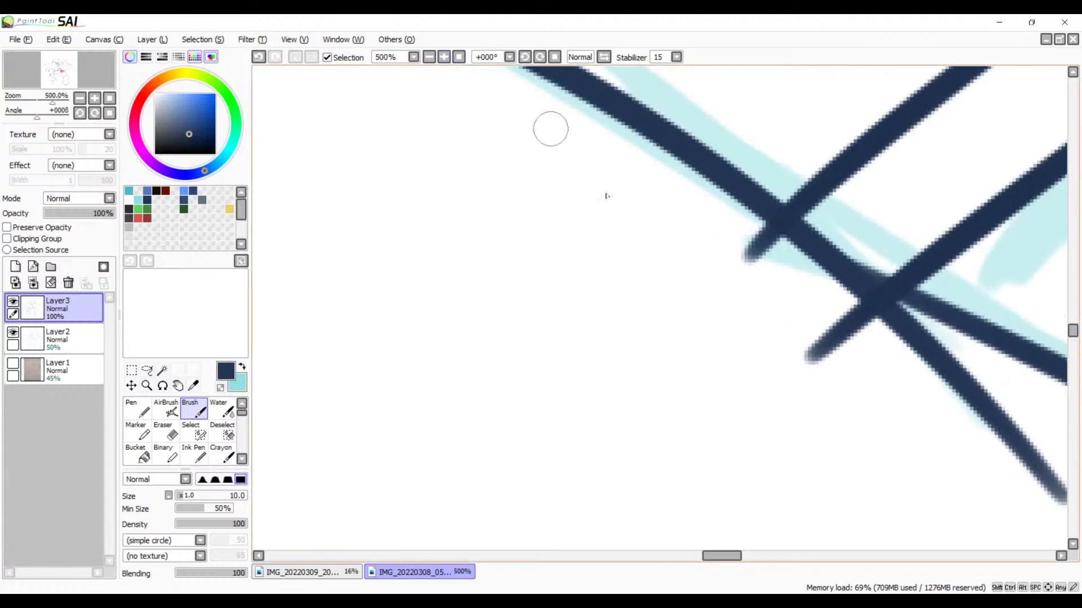
key(e)
mouse_move(707, 239)
mouse_down()
mouse_move(756, 266)
mouse_move(737, 246)
mouse_move(745, 231)
mouse_move(773, 250)
mouse_move(758, 237)
mouse_move(802, 310)
mouse_move(850, 323)
mouse_move(834, 308)
mouse_move(873, 333)
mouse_move(849, 317)
mouse_move(815, 372)
mouse_up()
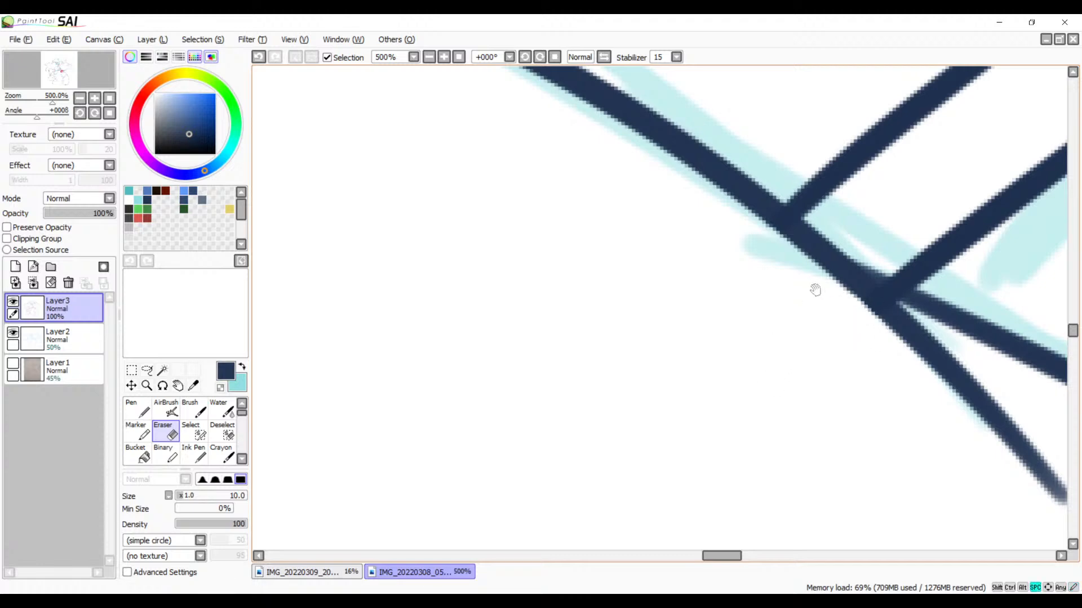
Step: Review the inked line art around the tufts, the large rounded outline, the neighbouring face and the open-mouthed head
drag(813, 289, 597, 467)
drag(760, 231, 688, 396)
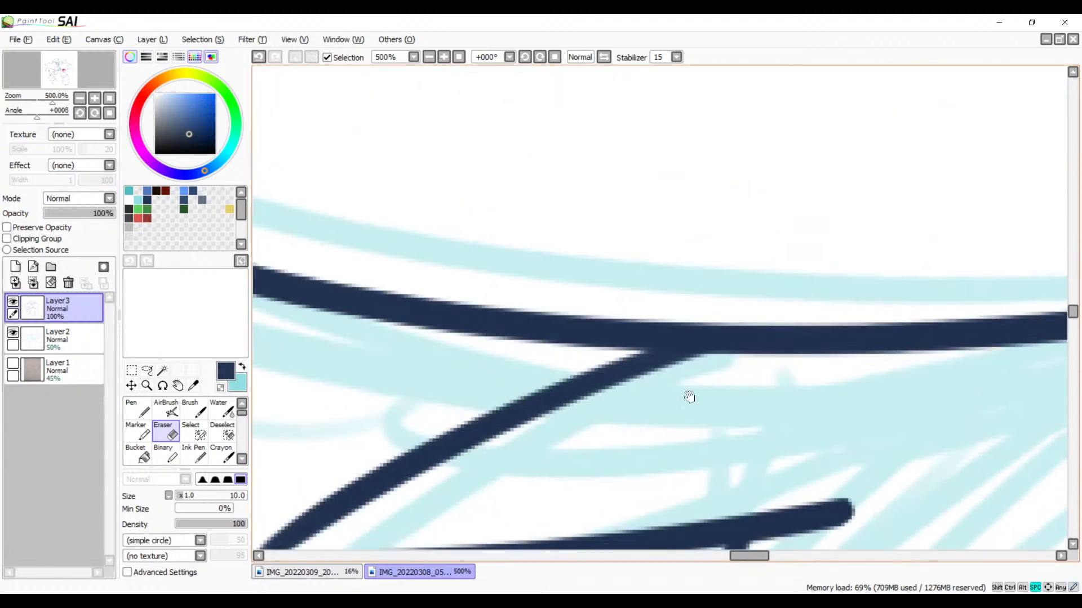
mouse_move(433, 420)
mouse_down()
mouse_move(679, 369)
mouse_move(817, 298)
mouse_up()
click(430, 58)
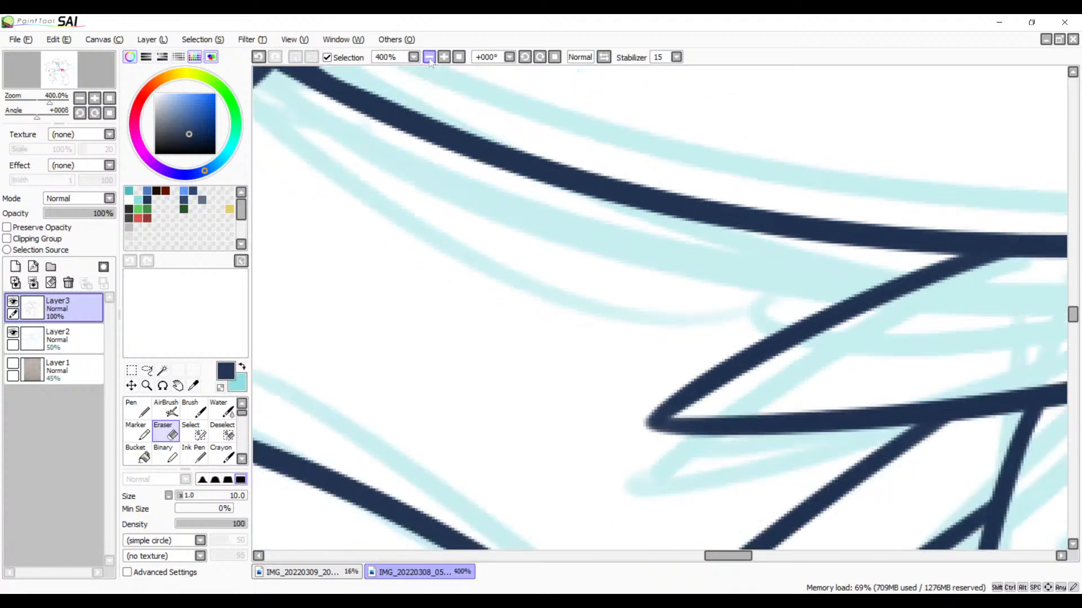
click(429, 58)
click(429, 57)
click(430, 57)
click(430, 58)
click(430, 57)
drag(529, 322, 495, 492)
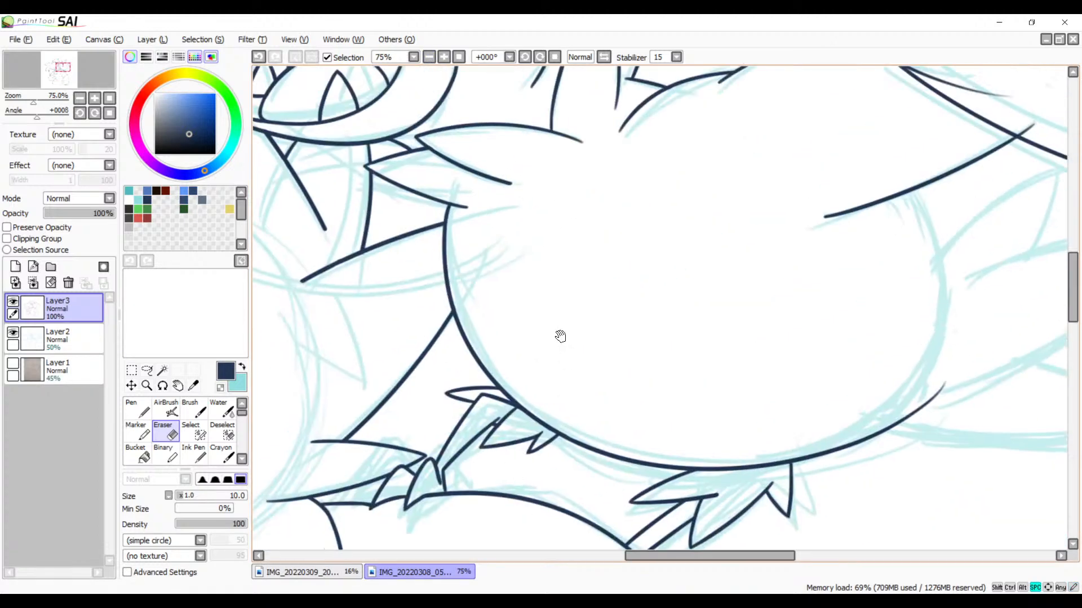
drag(562, 241, 567, 353)
drag(562, 403, 658, 218)
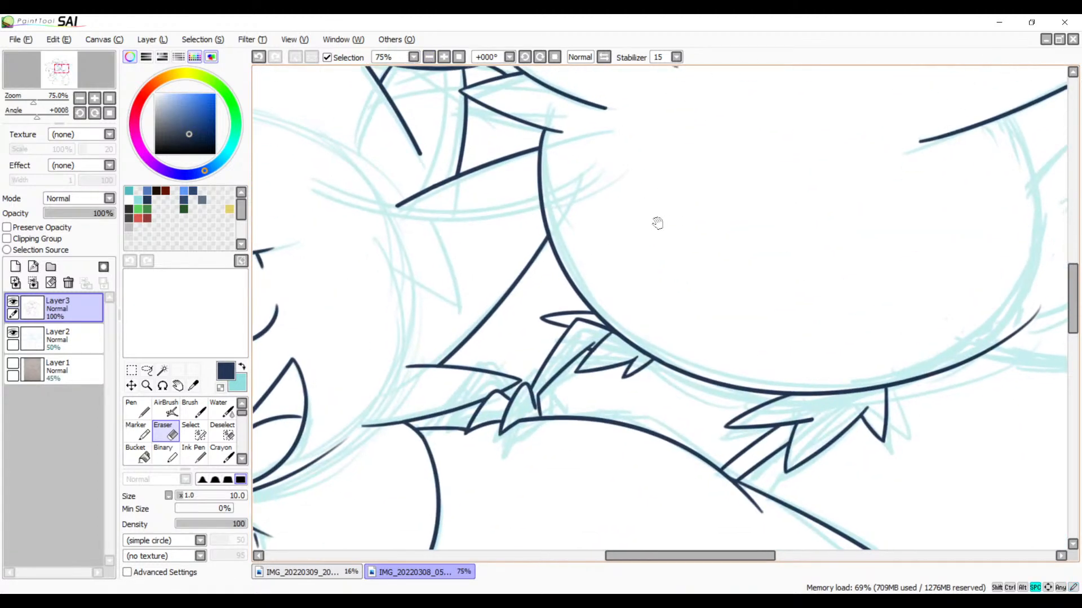
drag(510, 331, 722, 231)
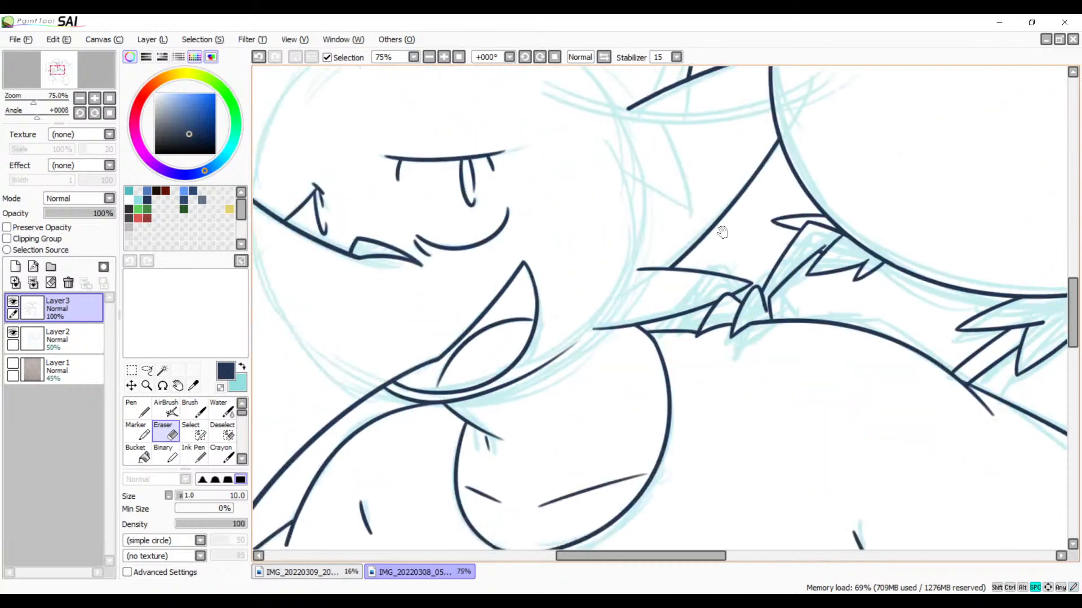
drag(659, 251, 542, 428)
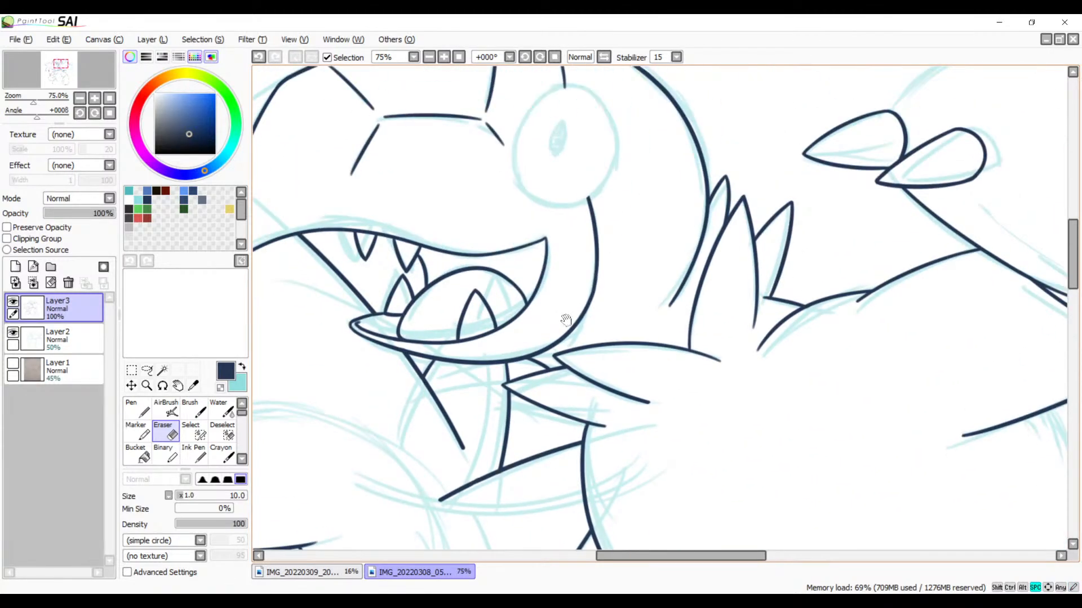
drag(566, 320, 591, 333)
Step: Ink the front and lower curve of the large oval eye over the sketch, redoing the stroke until it follows the shape
click(444, 57)
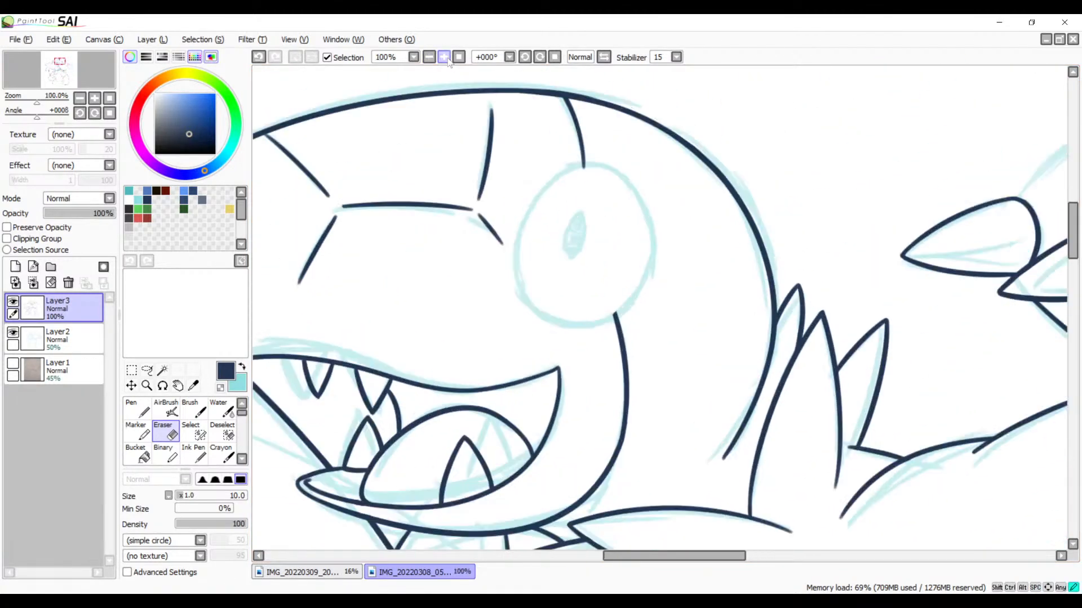
click(443, 57)
drag(550, 113, 644, 188)
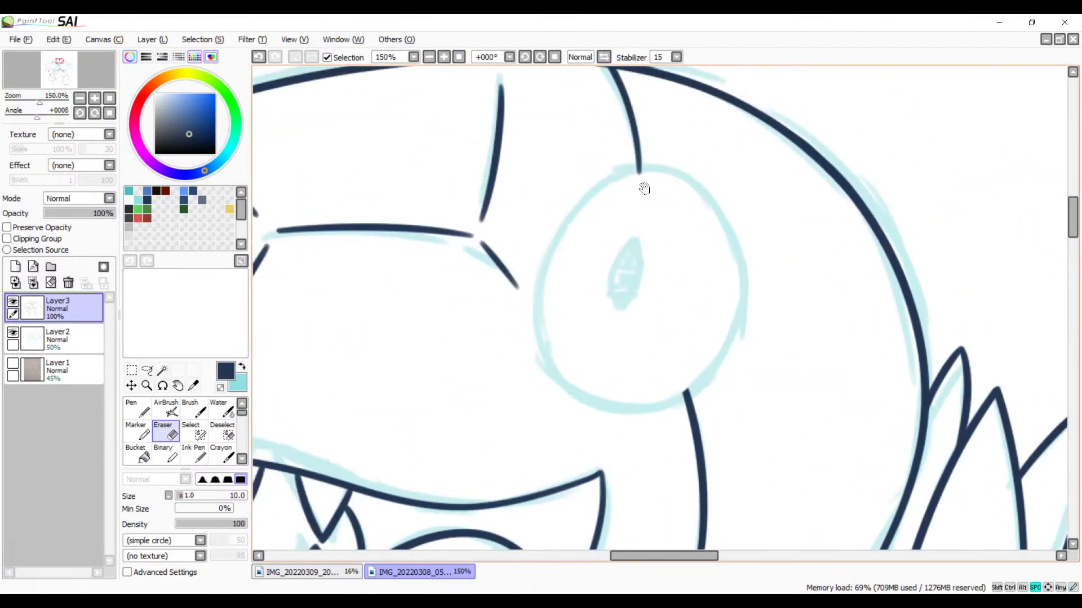
click(444, 57)
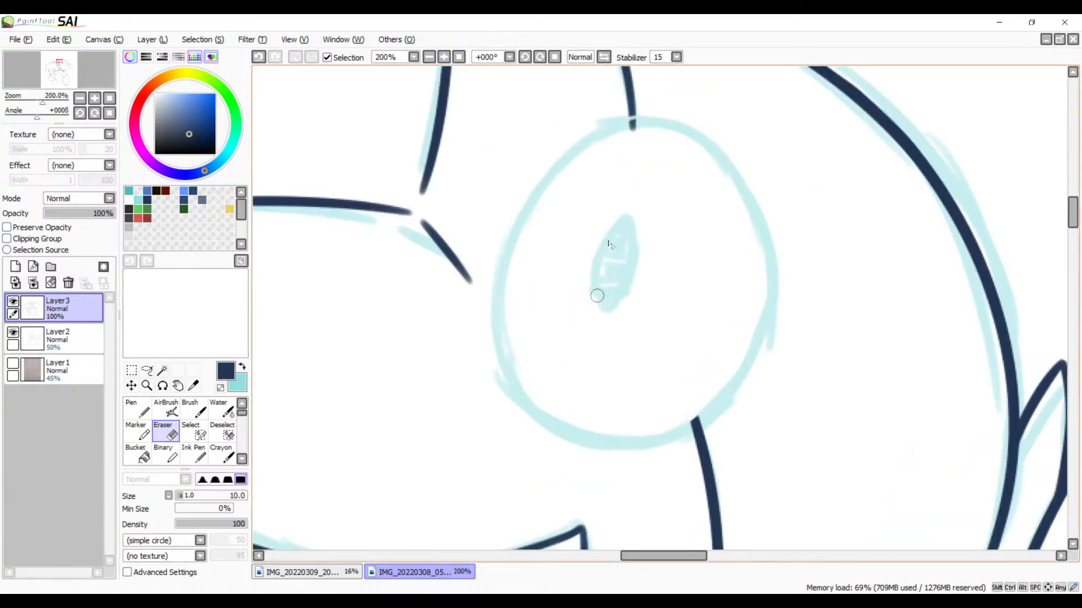
key(ctrl+z)
key(b)
mouse_move(648, 121)
mouse_down()
mouse_move(471, 324)
mouse_move(618, 389)
mouse_up()
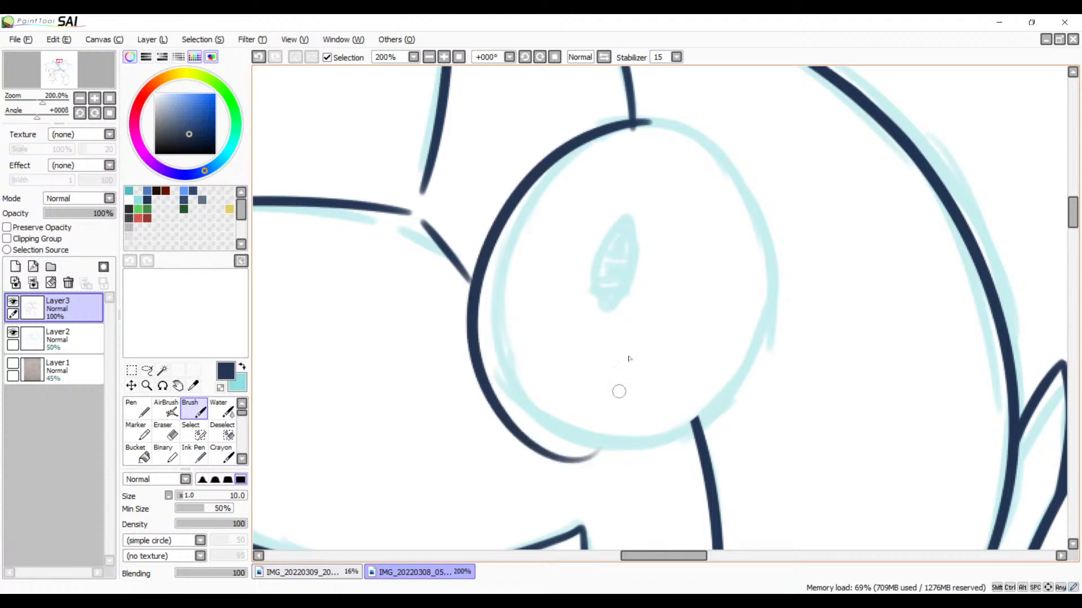
key(ctrl+z)
drag(650, 120, 705, 374)
key(ctrl+z)
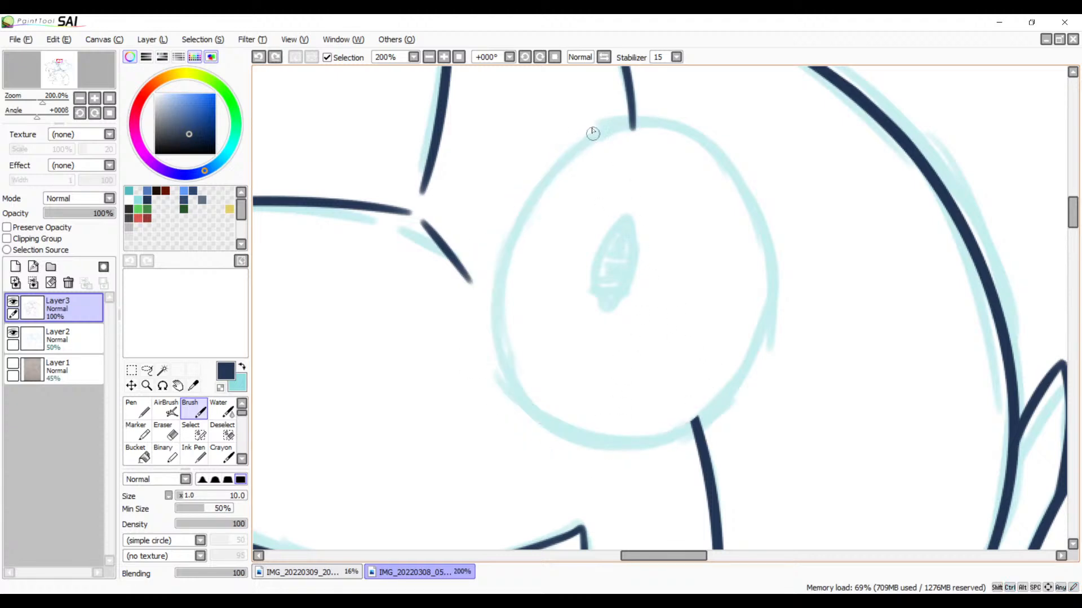
mouse_move(638, 120)
mouse_down()
mouse_move(670, 445)
mouse_move(732, 408)
mouse_up()
key(ctrl+z)
mouse_move(648, 116)
mouse_down()
mouse_move(698, 439)
mouse_move(735, 394)
mouse_up()
key(ctrl+z)
mouse_move(647, 113)
mouse_down()
mouse_move(495, 338)
mouse_move(759, 297)
mouse_up()
key(ctrl+z)
mouse_move(647, 117)
mouse_down()
mouse_move(517, 217)
mouse_move(821, 309)
mouse_up()
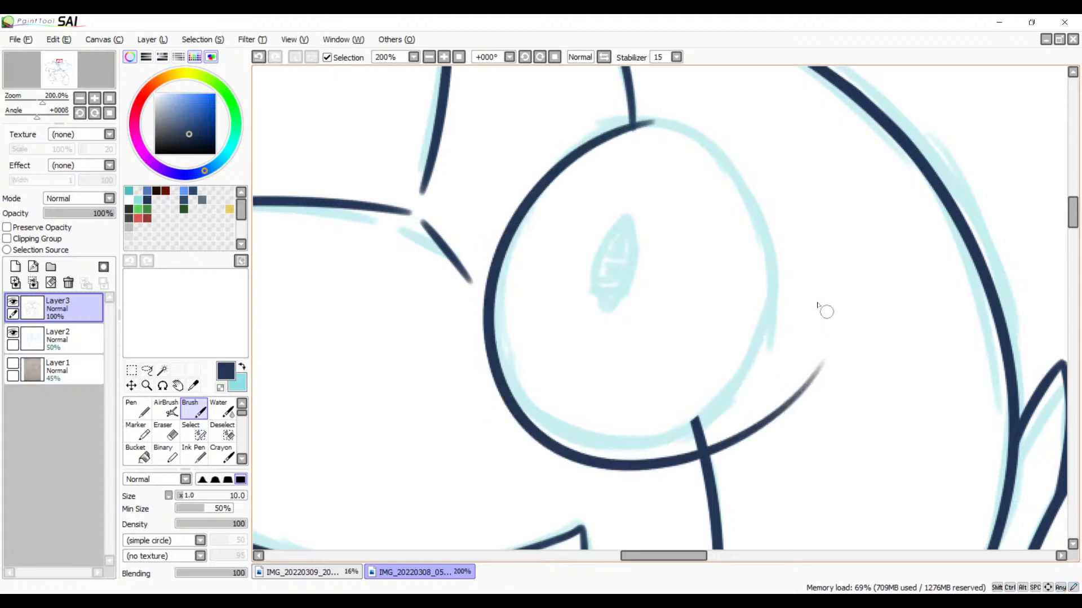
key(ctrl+z)
drag(647, 122, 809, 294)
key(ctrl+z)
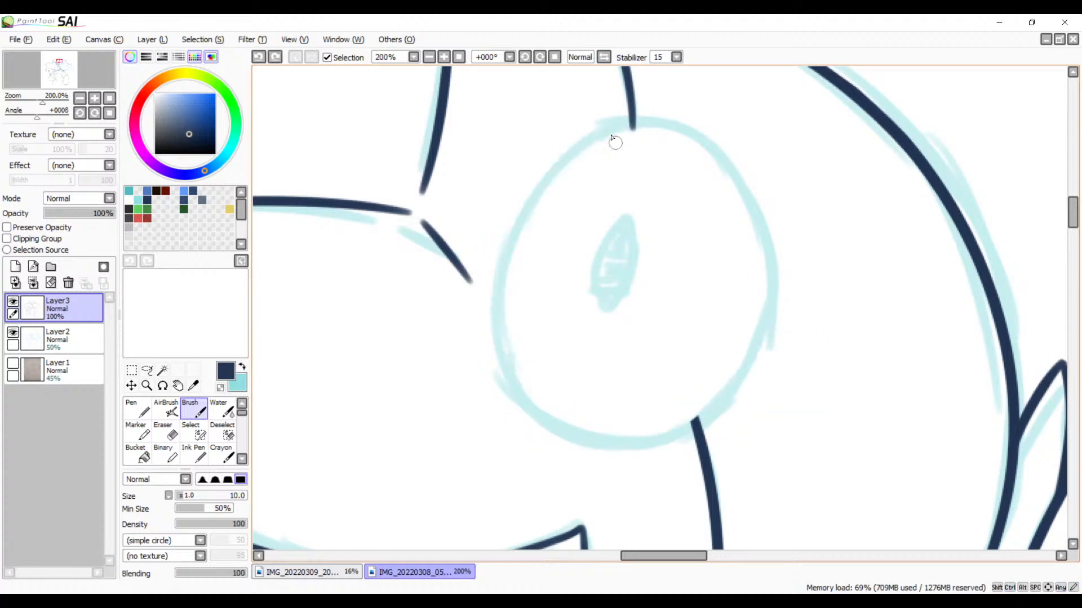
drag(636, 118, 777, 265)
key(ctrl+z)
mouse_move(532, 196)
mouse_down()
mouse_move(755, 304)
mouse_move(772, 264)
mouse_up()
key(ctrl+z)
mouse_move(648, 127)
mouse_down()
mouse_move(820, 387)
mouse_move(839, 360)
mouse_up()
key(ctrl+z)
mouse_move(644, 118)
mouse_down()
mouse_move(769, 293)
mouse_move(771, 338)
mouse_up()
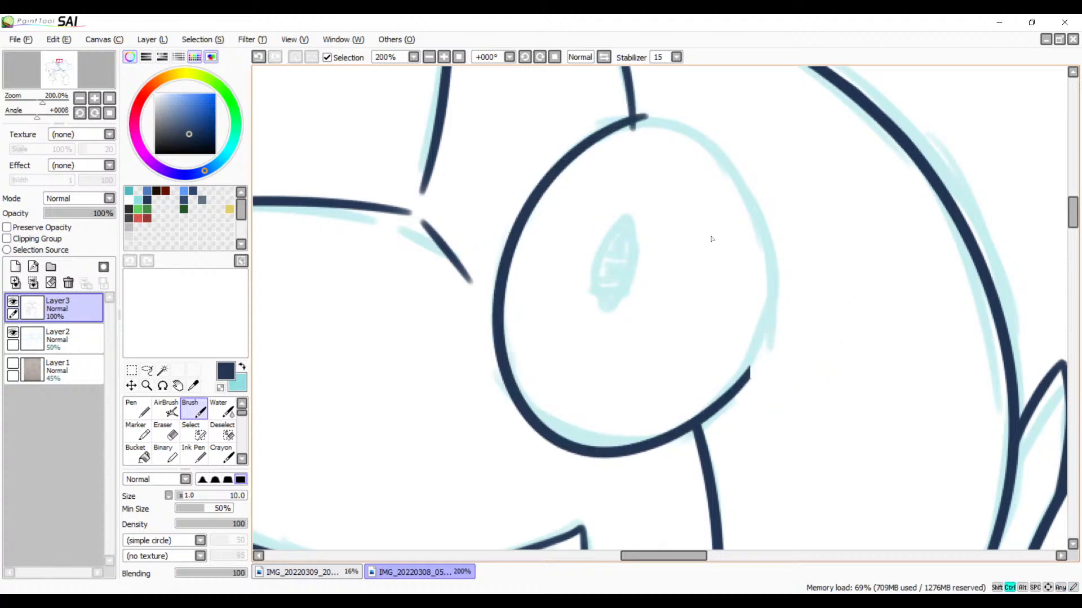
key(ctrl+z)
mouse_move(652, 116)
mouse_down()
mouse_move(744, 410)
mouse_move(796, 328)
mouse_up()
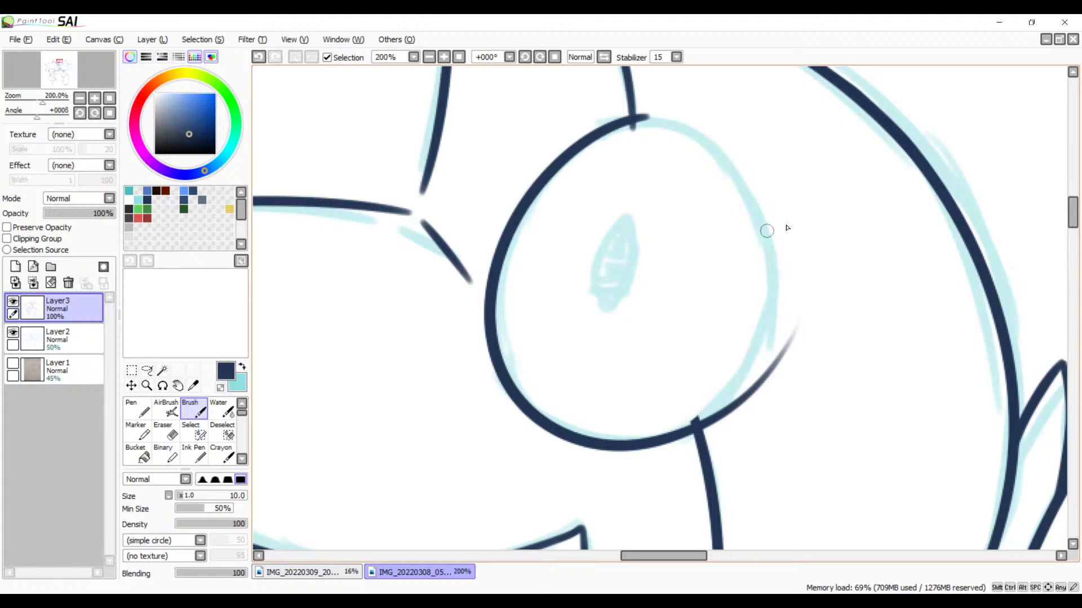
Step: Mirror the canvas view and ink the eye outline's remaining rear curve, redoing the stroke until it closes the oval
drag(787, 228, 800, 285)
click(604, 57)
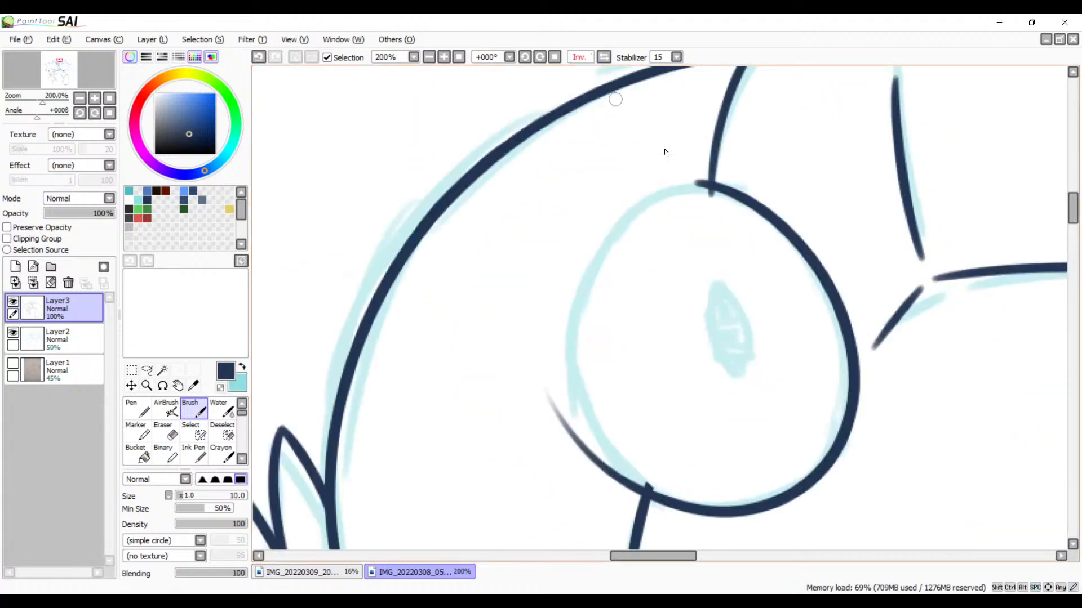
drag(692, 201, 654, 169)
drag(673, 130, 736, 382)
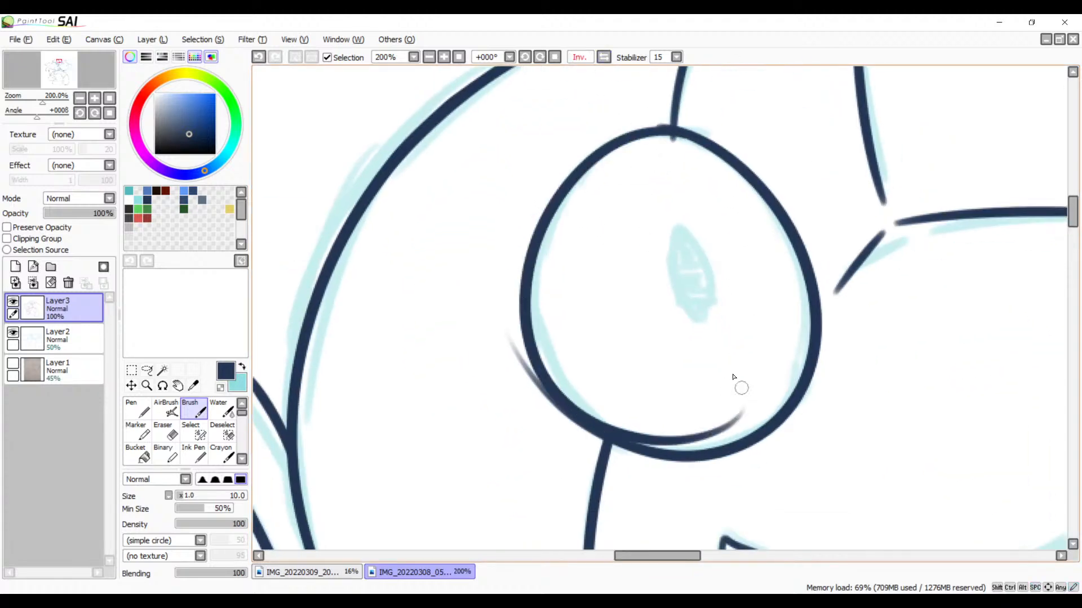
key(ctrl+z)
mouse_move(681, 134)
mouse_down()
mouse_move(616, 445)
mouse_move(699, 445)
mouse_up()
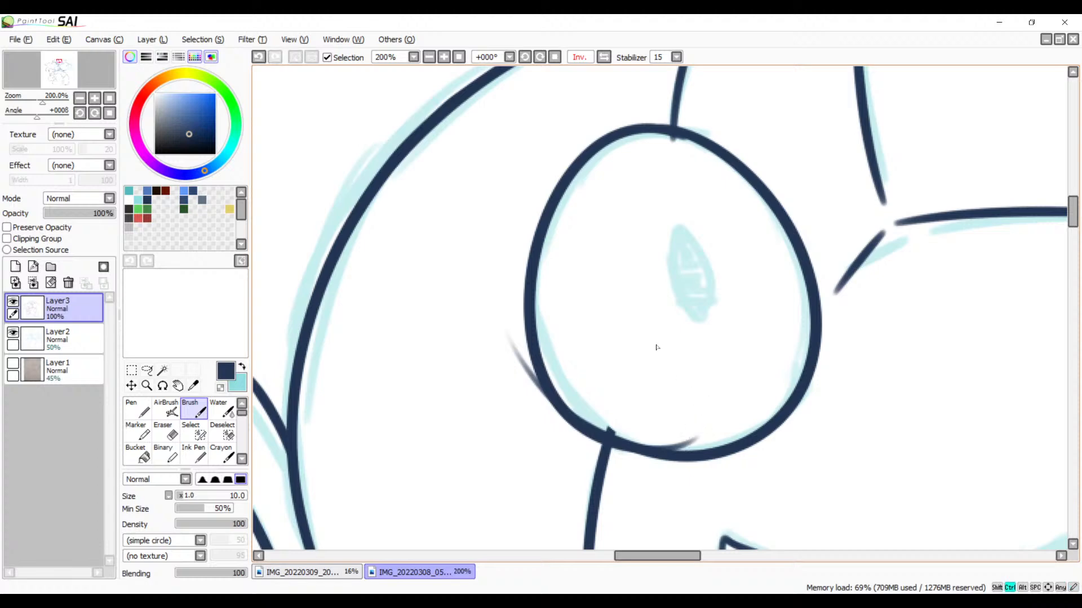
key(ctrl+z)
mouse_move(690, 137)
mouse_down()
mouse_move(681, 496)
mouse_move(729, 496)
mouse_up()
key(ctrl+z)
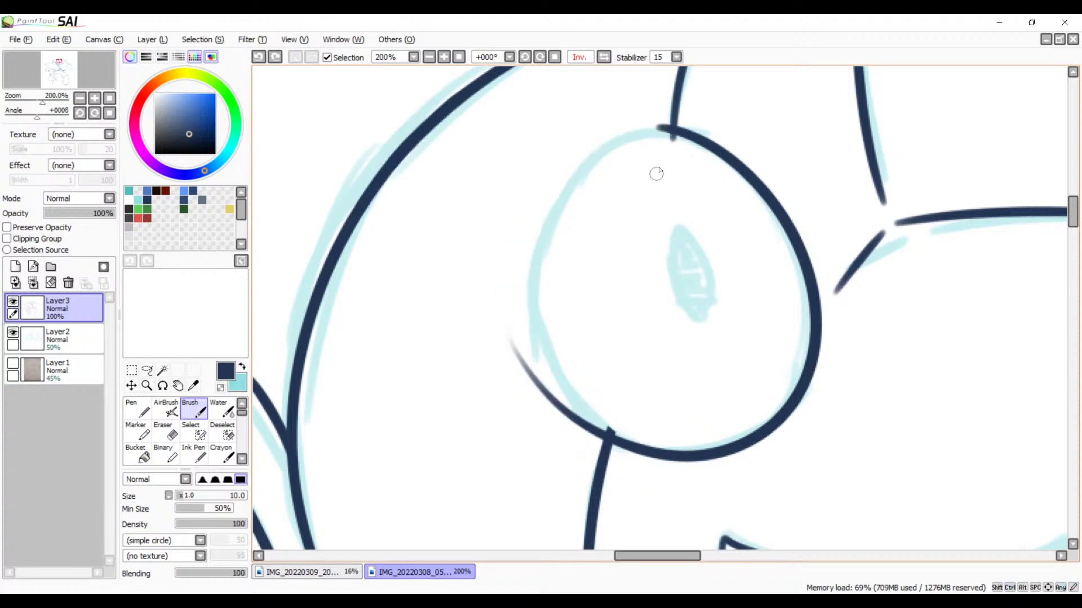
drag(673, 131, 700, 435)
key(ctrl+z)
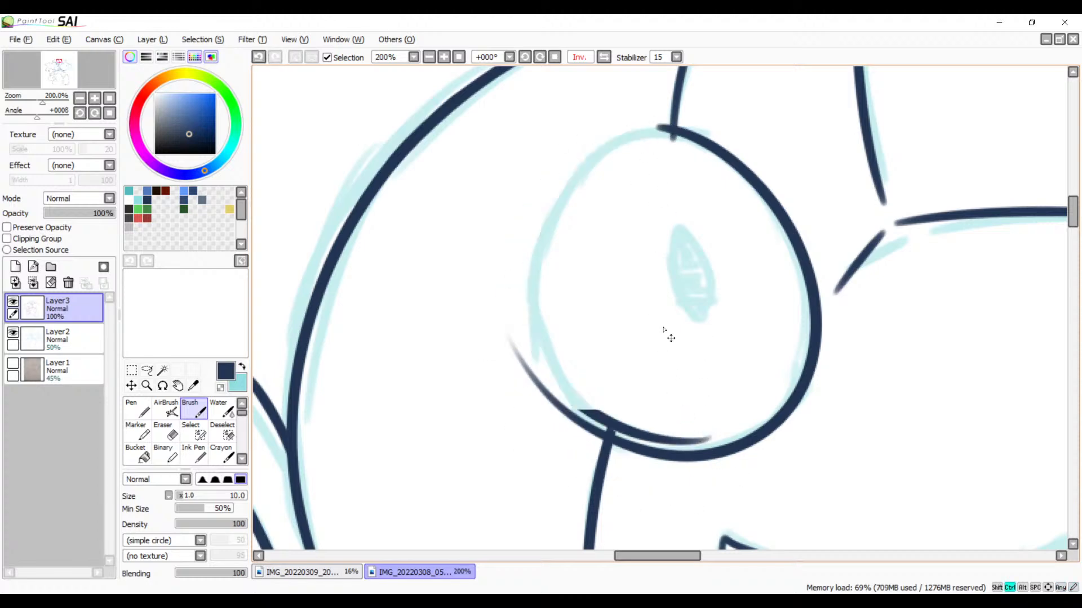
mouse_move(673, 131)
mouse_down()
mouse_move(644, 125)
mouse_move(670, 456)
mouse_up()
key(ctrl+z)
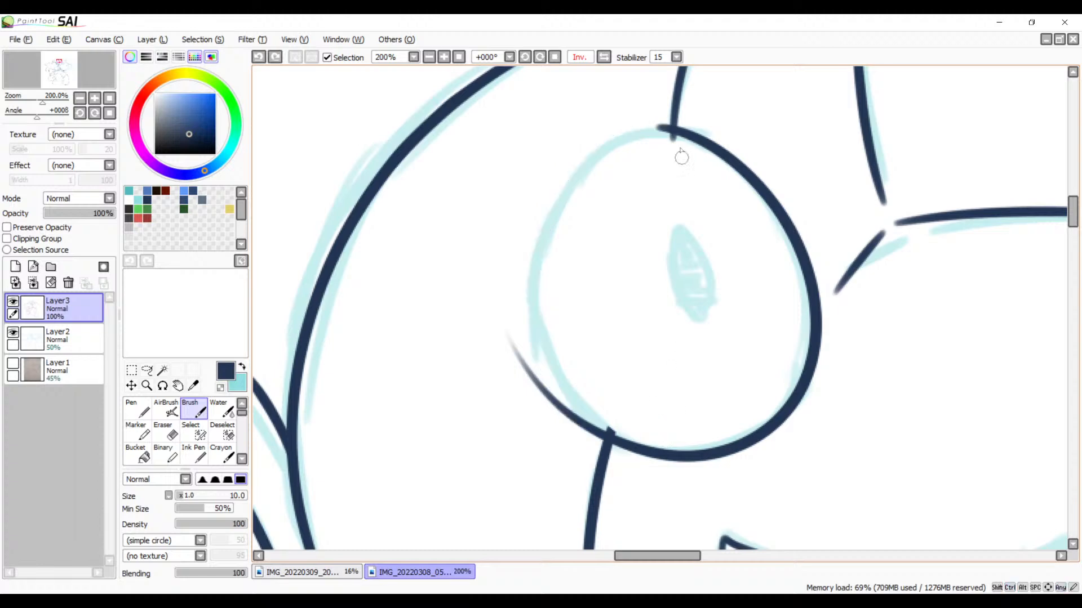
mouse_move(685, 133)
mouse_down()
mouse_move(628, 128)
mouse_move(690, 466)
mouse_up()
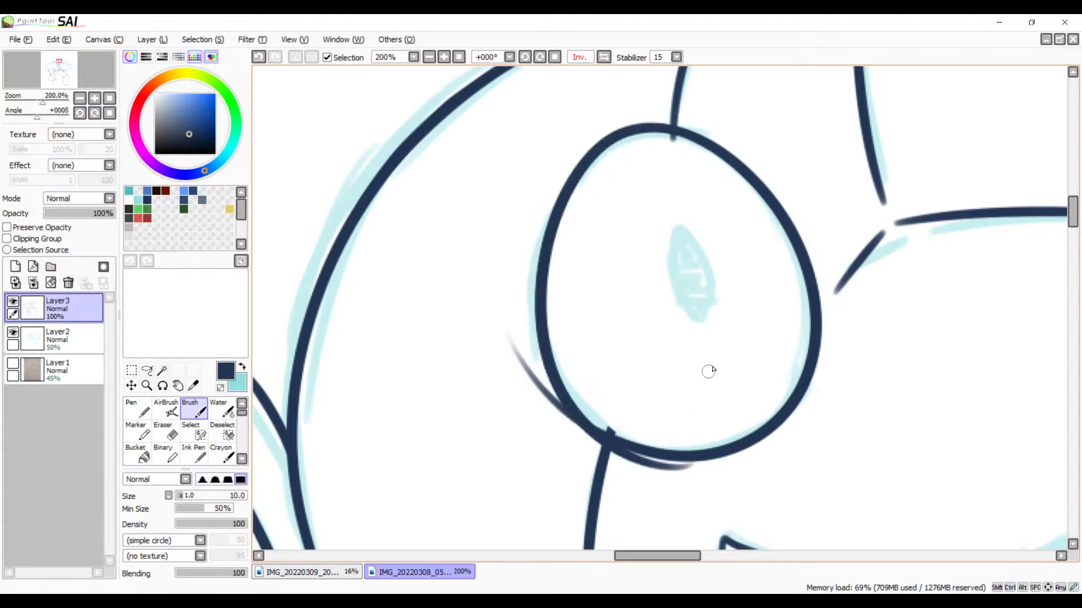
key(ctrl+z)
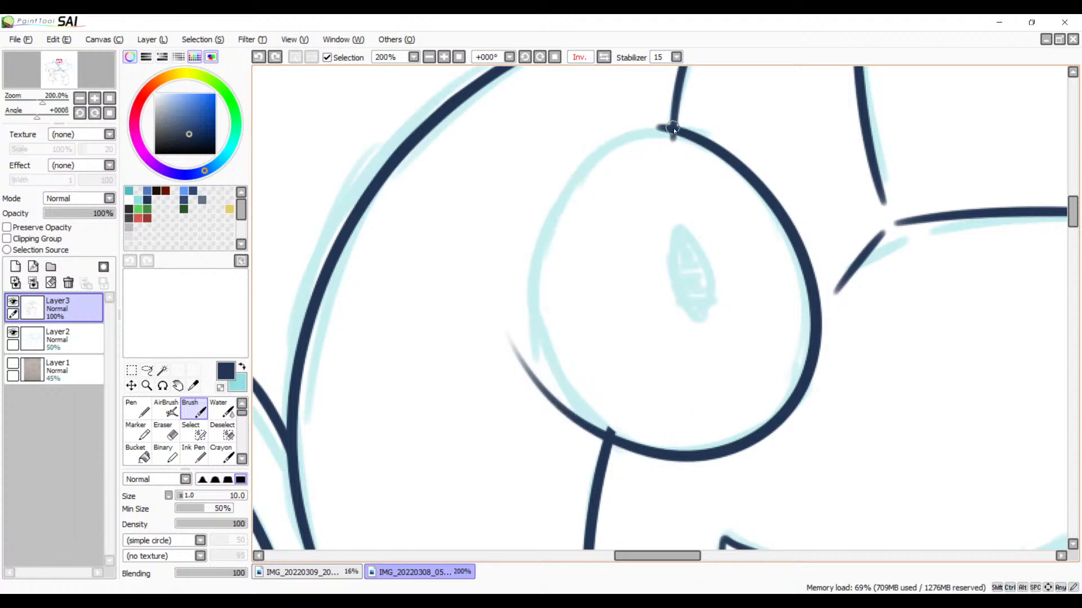
mouse_move(673, 129)
mouse_down()
mouse_move(532, 220)
mouse_move(678, 439)
mouse_move(668, 457)
mouse_up()
key(ctrl+z)
drag(677, 133, 767, 448)
key(ctrl+z)
mouse_move(676, 129)
mouse_down()
mouse_move(563, 440)
mouse_move(732, 484)
mouse_up()
key(ctrl+z)
drag(676, 132, 544, 270)
key(ctrl+z)
mouse_move(678, 133)
mouse_down()
mouse_move(608, 142)
mouse_move(613, 445)
mouse_up()
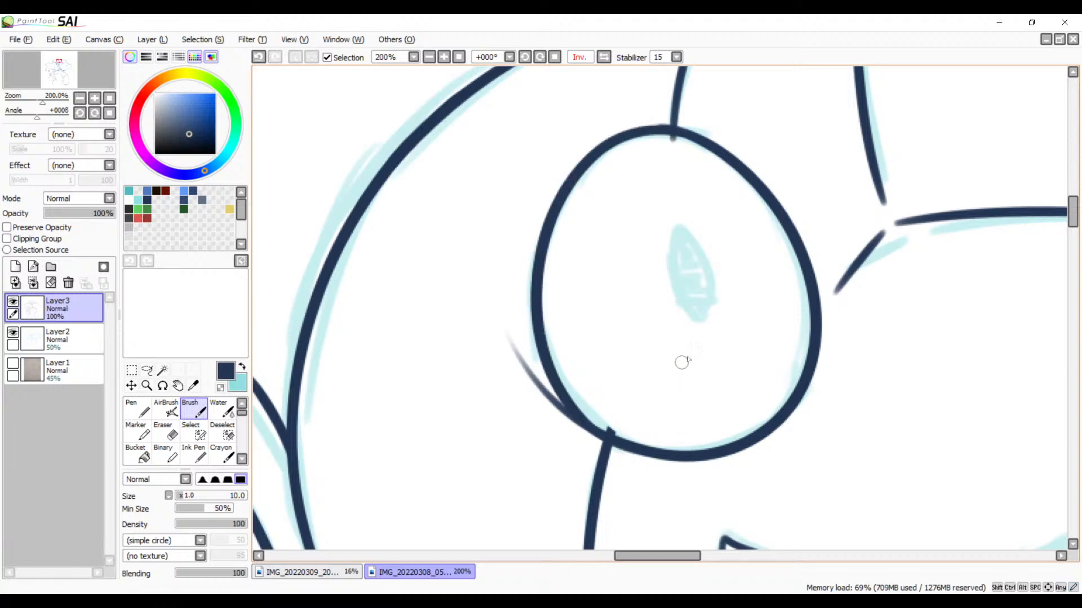
Step: Erase the overshooting line ends where the short head line meets the top of the eye outline
drag(698, 315, 690, 420)
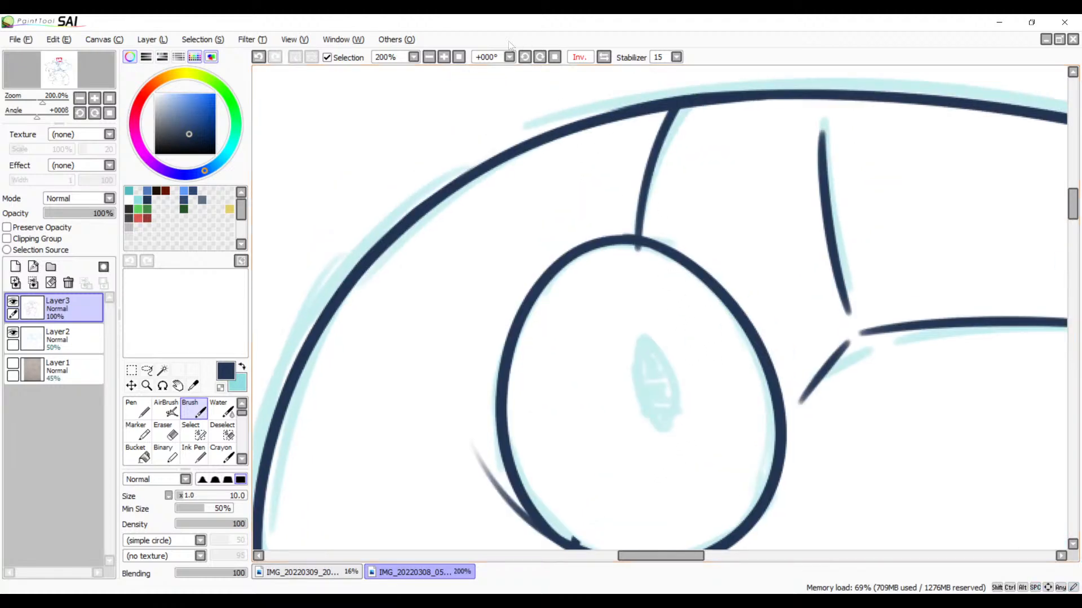
click(444, 57)
click(444, 57)
drag(580, 188, 656, 204)
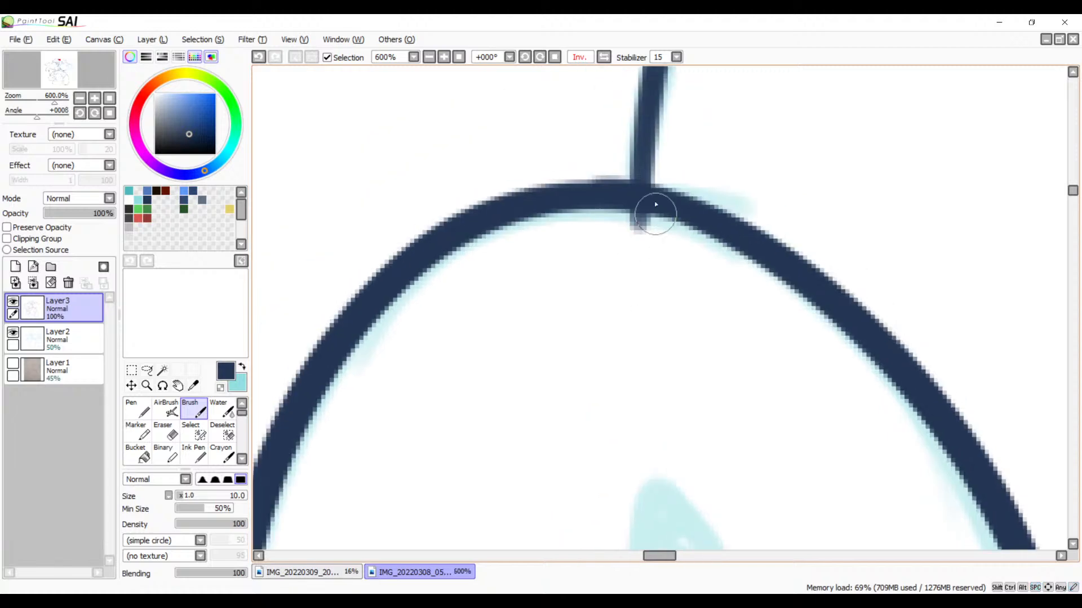
key(e)
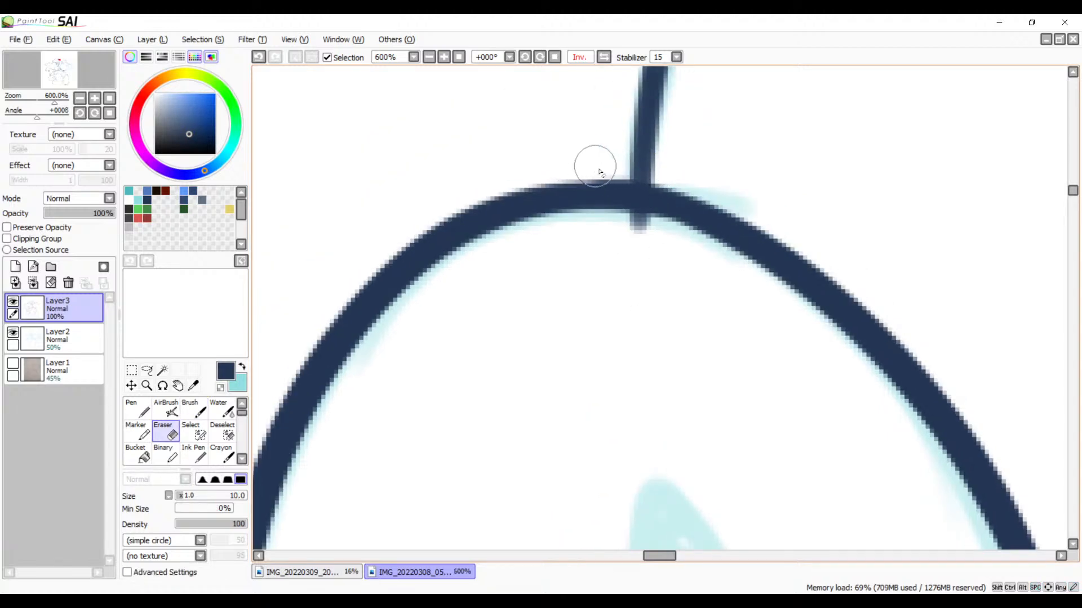
mouse_move(667, 248)
mouse_down()
mouse_move(587, 232)
mouse_move(674, 237)
mouse_move(611, 225)
mouse_up()
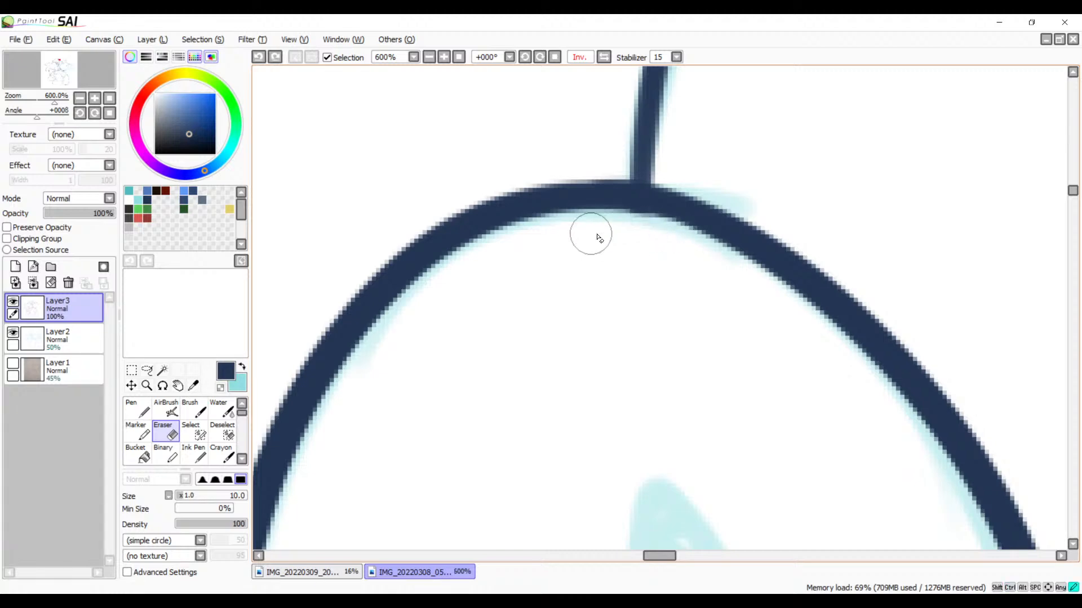
Step: Erase the faint stray line end beside the lower curve of the large eye outline
key(space)
drag(573, 312, 855, 104)
drag(501, 468, 693, 135)
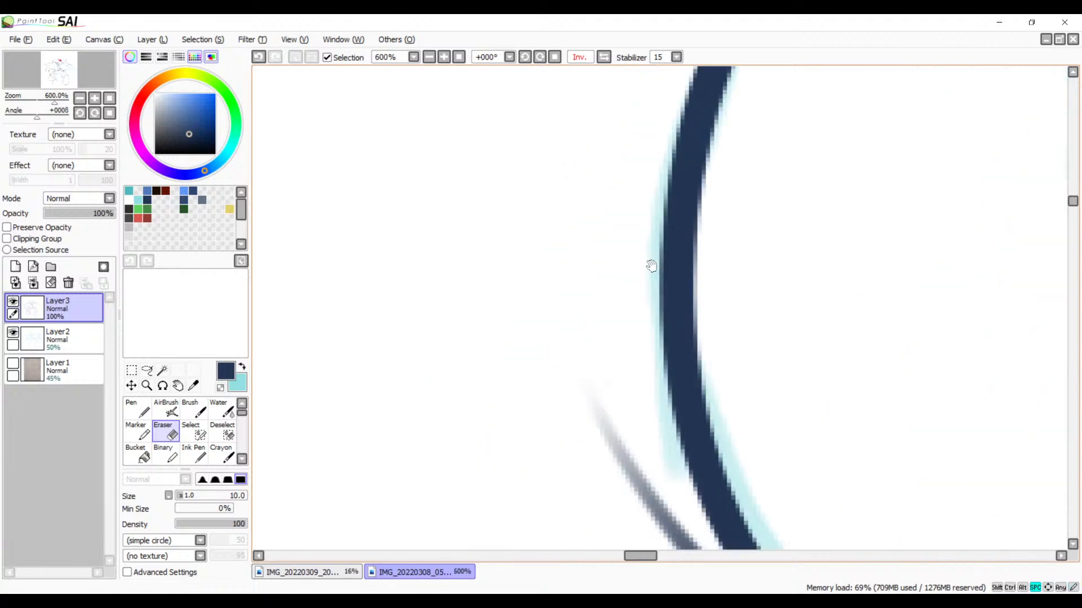
mouse_move(624, 378)
mouse_down()
mouse_move(617, 205)
mouse_move(574, 178)
mouse_move(642, 374)
mouse_move(620, 285)
mouse_move(717, 454)
mouse_move(671, 333)
mouse_move(755, 492)
mouse_move(676, 387)
mouse_move(764, 493)
mouse_move(701, 412)
mouse_move(723, 445)
mouse_move(708, 408)
mouse_move(756, 490)
mouse_move(707, 397)
mouse_move(787, 521)
mouse_up()
drag(711, 413, 814, 526)
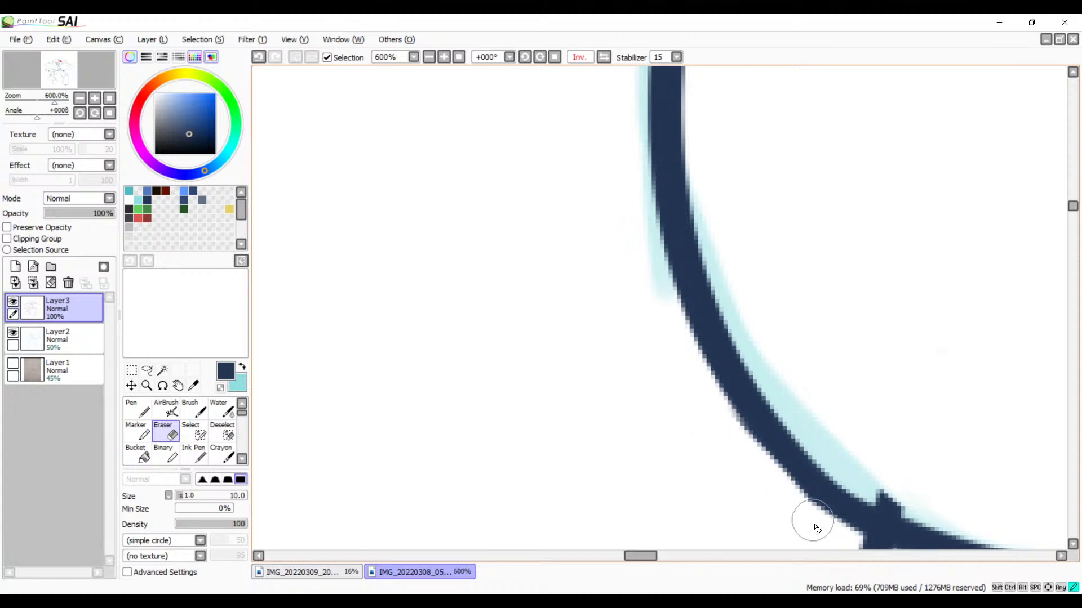
key(ctrl+z)
Step: Smooth the eye outline's lower curve with the Brush and erase the spur where the cheek line meets it
drag(820, 462, 574, 209)
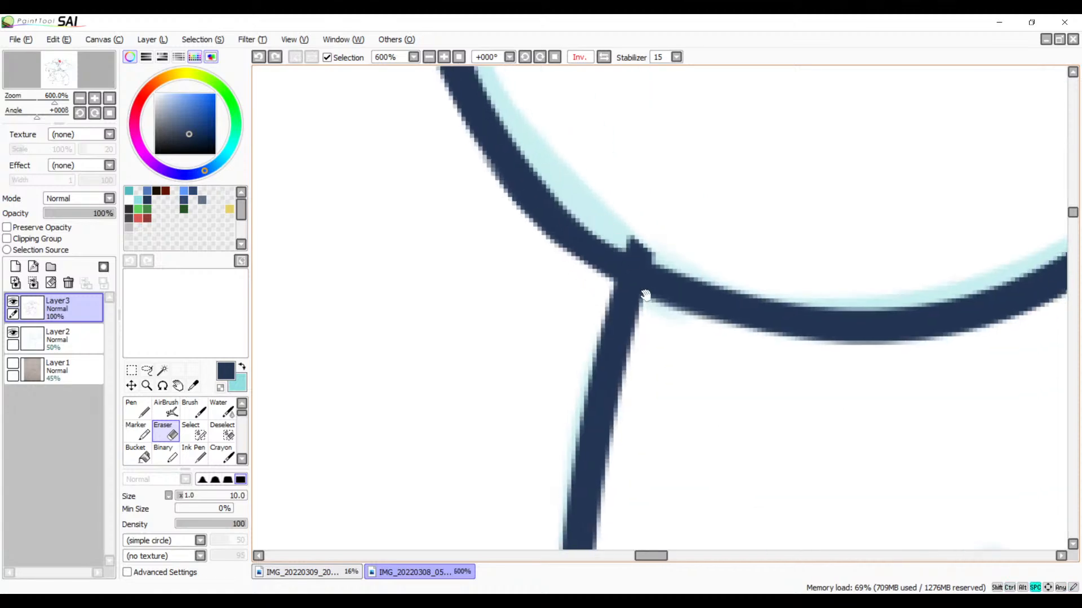
drag(640, 271, 656, 356)
key(b)
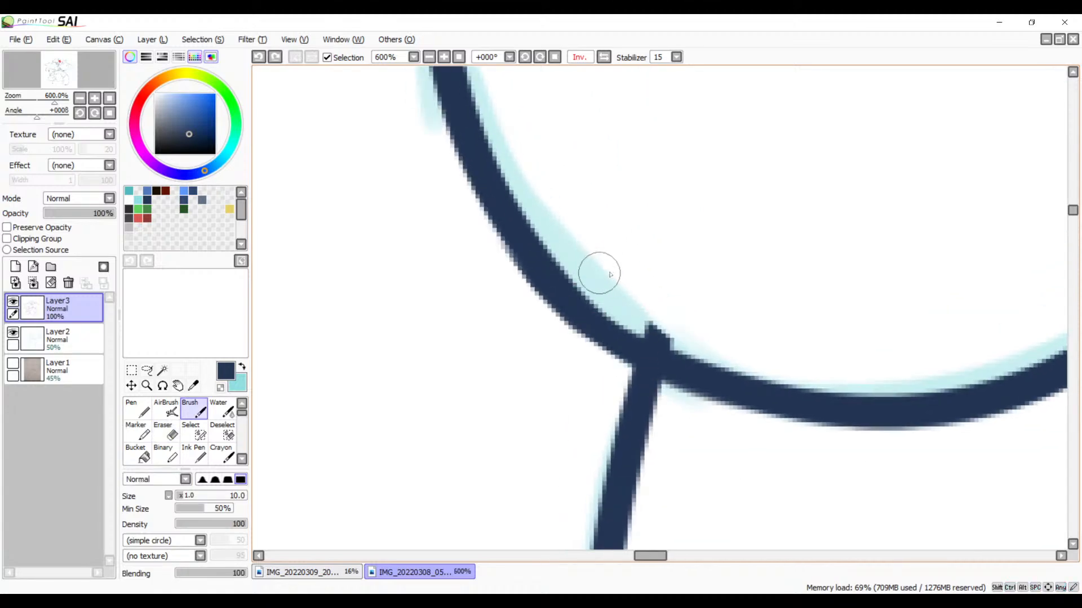
drag(496, 194, 561, 288)
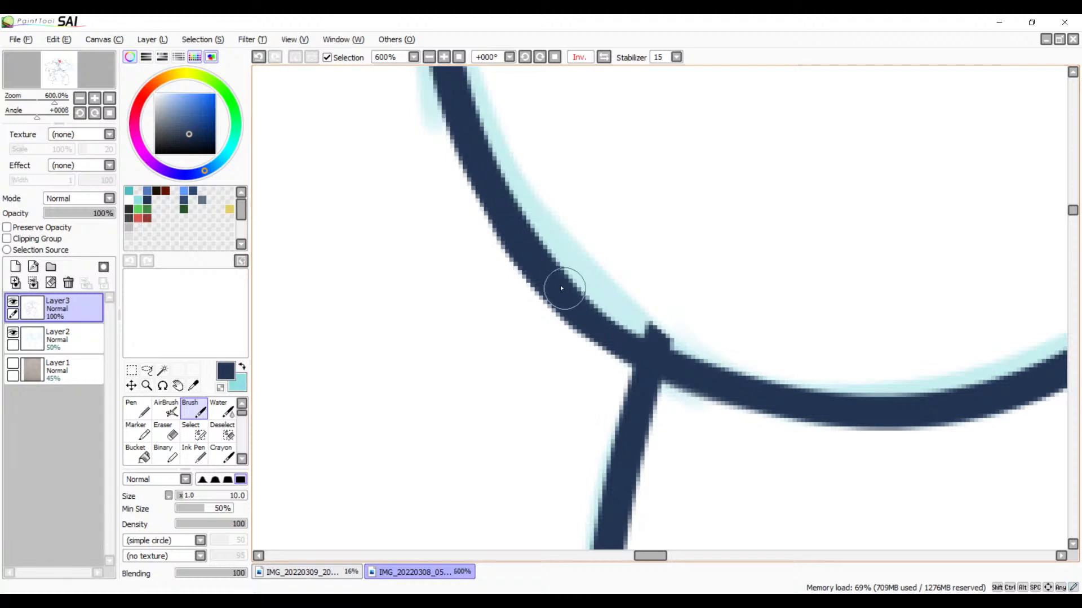
key(e)
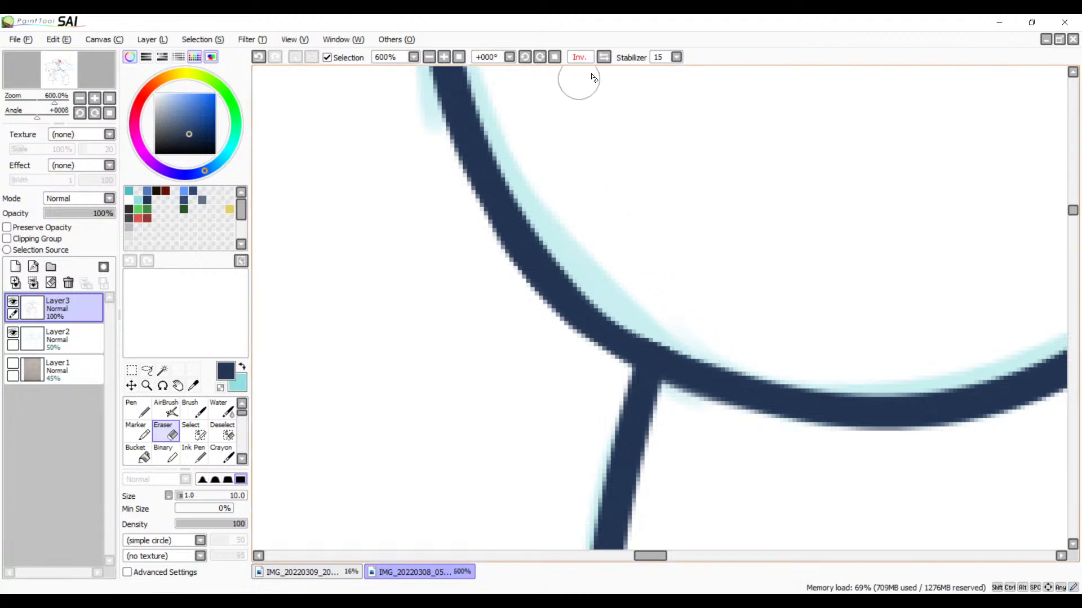
Step: Restore the unmirrored canvas view and ink the pupil's left side and lower curve over the sketch, redoing the stroke until it fits
click(604, 57)
drag(665, 164, 808, 343)
mouse_move(807, 271)
mouse_down()
mouse_move(633, 340)
mouse_move(777, 387)
mouse_move(730, 325)
mouse_up()
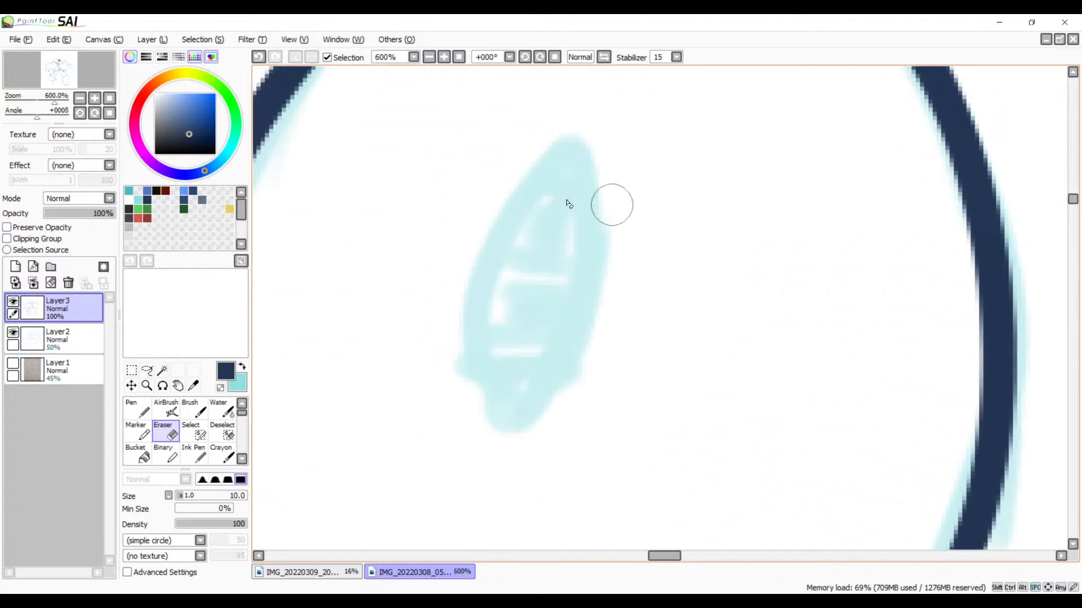
key(b)
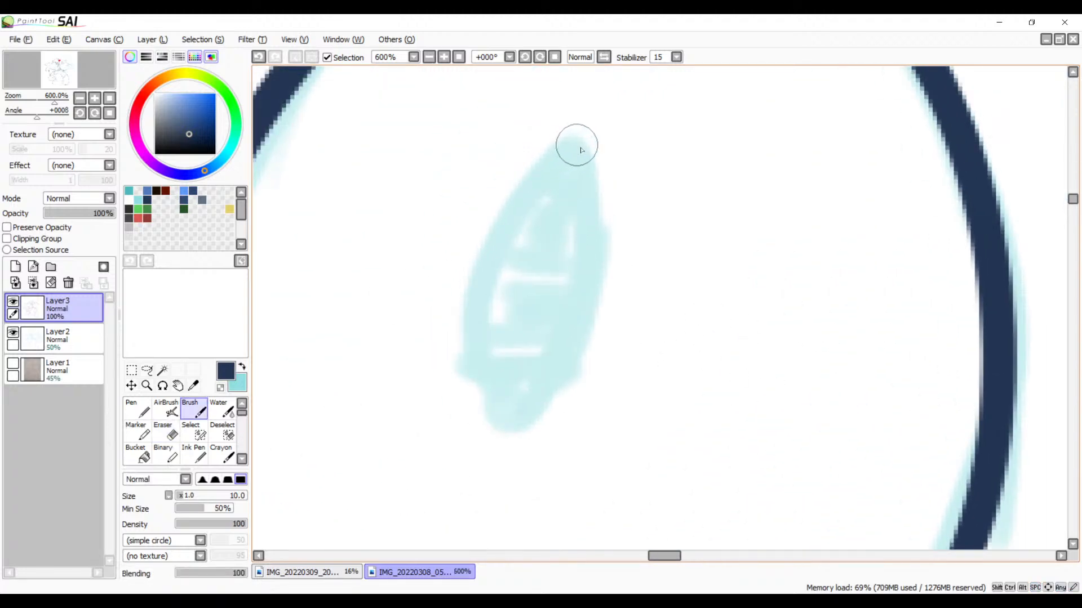
drag(582, 150, 495, 417)
key(ctrl+z)
mouse_move(557, 167)
mouse_down()
mouse_move(556, 158)
mouse_move(516, 445)
mouse_up()
key(ctrl+z)
drag(564, 389, 555, 341)
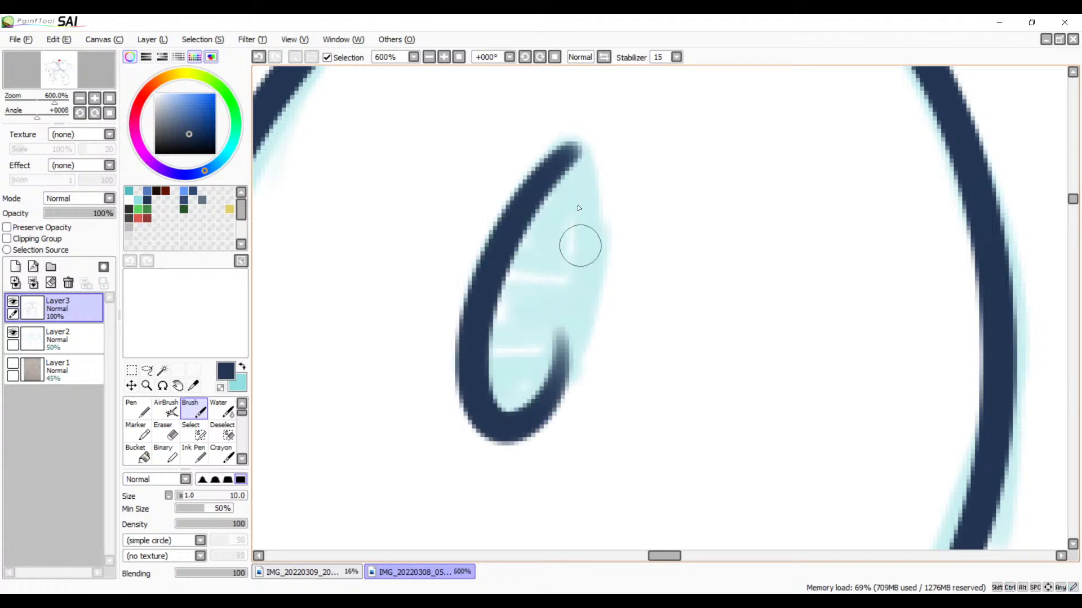
key(ctrl+z)
mouse_move(575, 151)
mouse_down()
mouse_move(554, 178)
mouse_move(554, 346)
mouse_up()
key(ctrl+z)
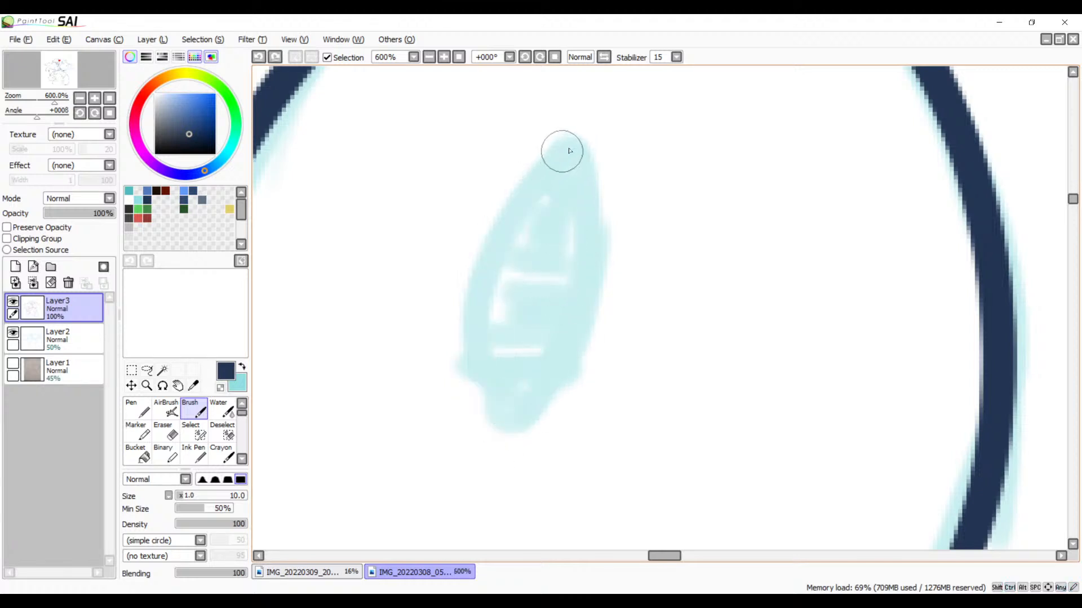
drag(567, 150, 543, 350)
key(ctrl+z)
drag(576, 147, 548, 350)
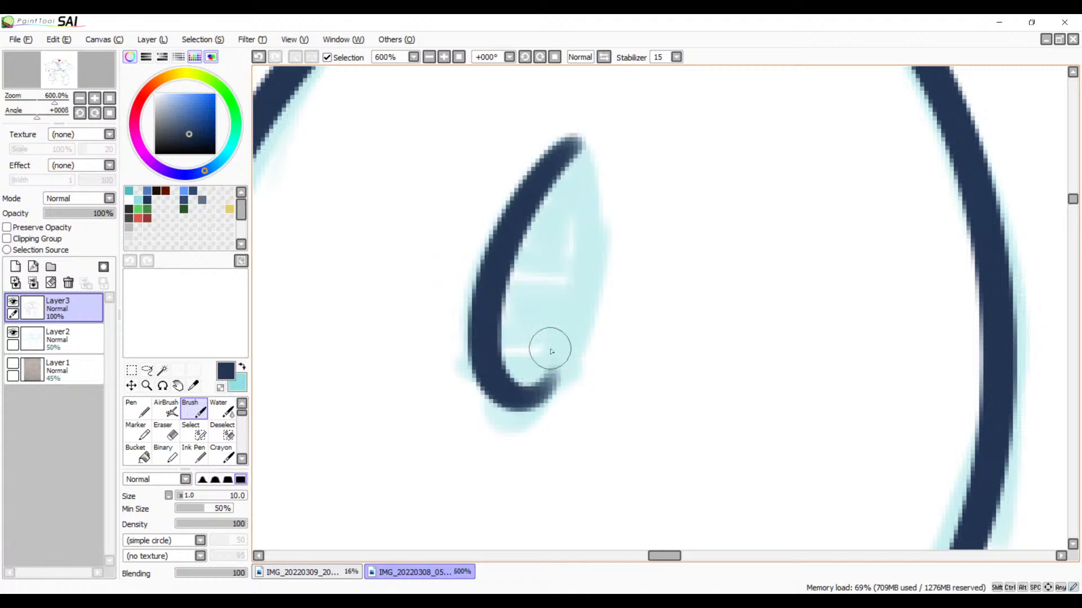
Step: Ink the pupil's rounded top and right side, redoing the stroke until it curves smoothly toward the lower end
mouse_move(555, 157)
mouse_down()
mouse_move(544, 182)
mouse_move(588, 254)
mouse_up()
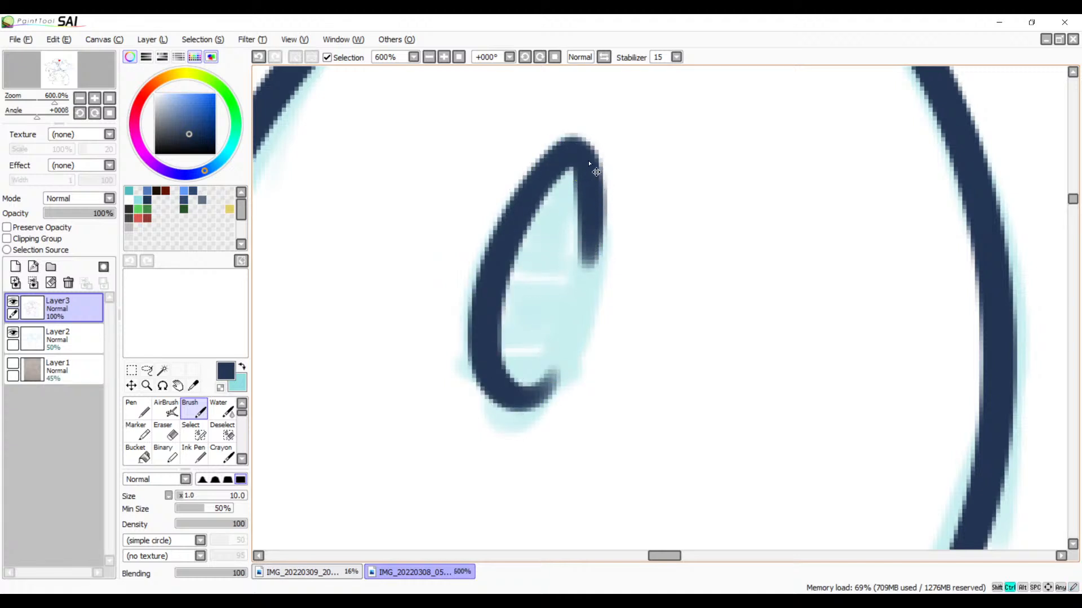
key(ctrl+z)
drag(575, 150, 551, 366)
key(ctrl+z)
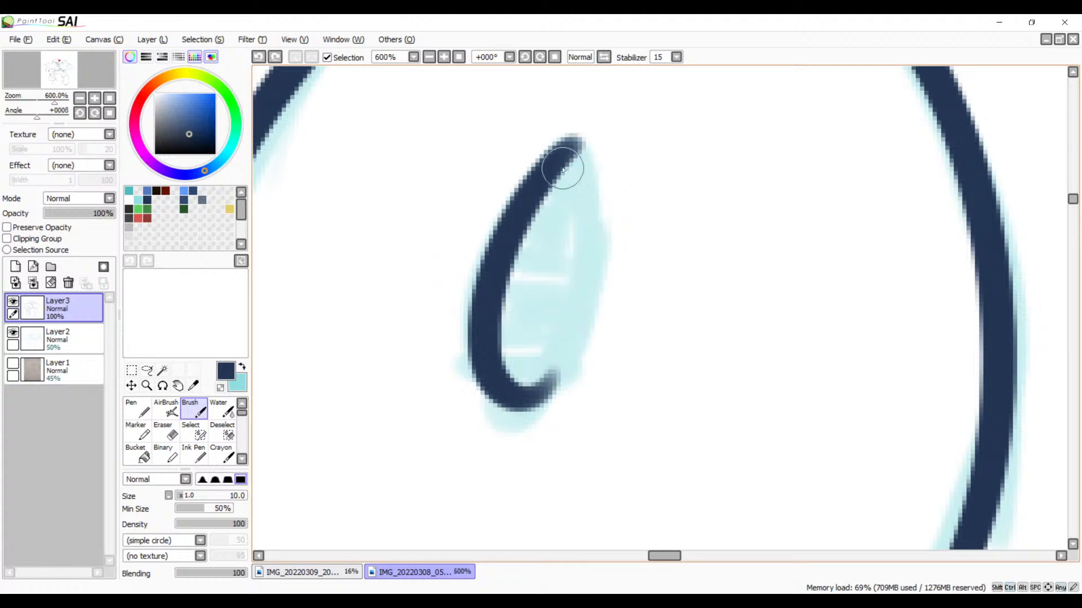
drag(576, 147, 572, 345)
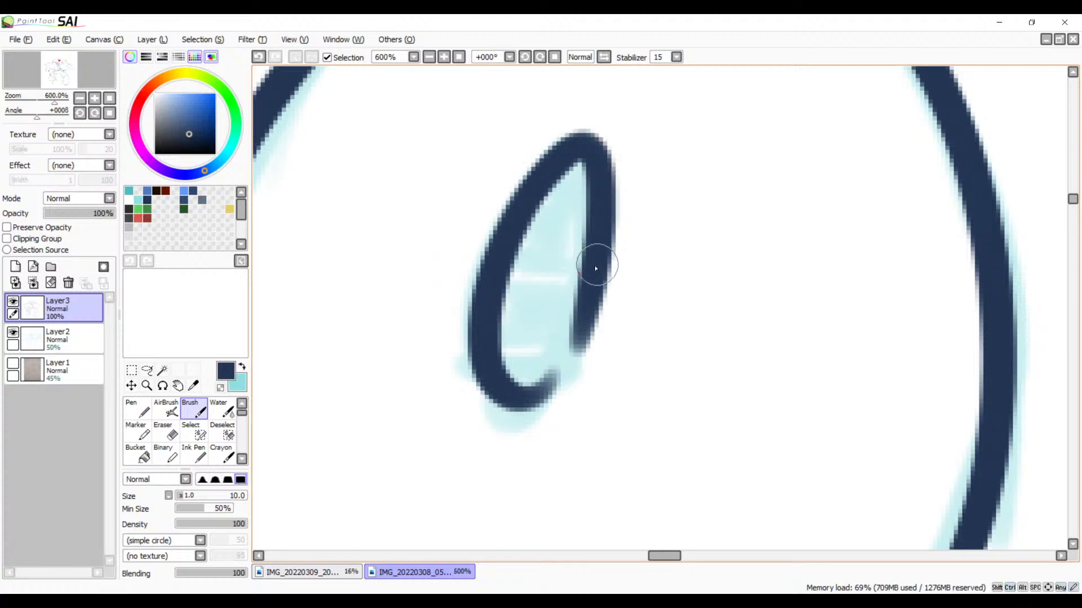
key(ctrl+z)
drag(568, 148, 563, 364)
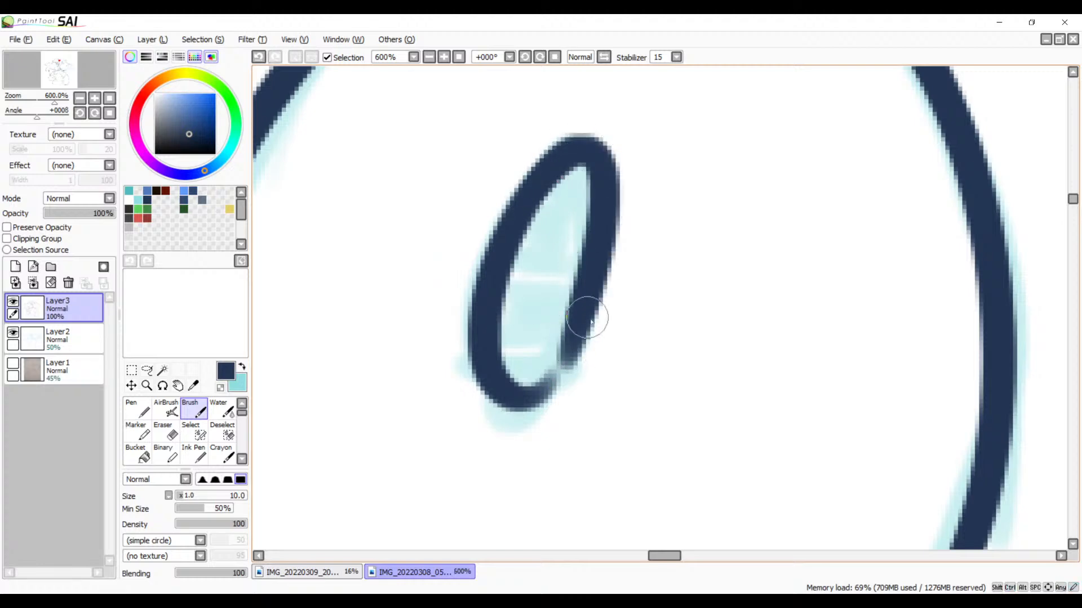
Step: Close the gap at the pupil's lower right, redoing the joining stroke until the narrow oval is complete
mouse_move(590, 284)
mouse_down()
mouse_move(561, 358)
mouse_move(524, 403)
mouse_up()
key(ctrl+z)
drag(589, 305, 550, 374)
key(ctrl+z)
drag(578, 324, 519, 399)
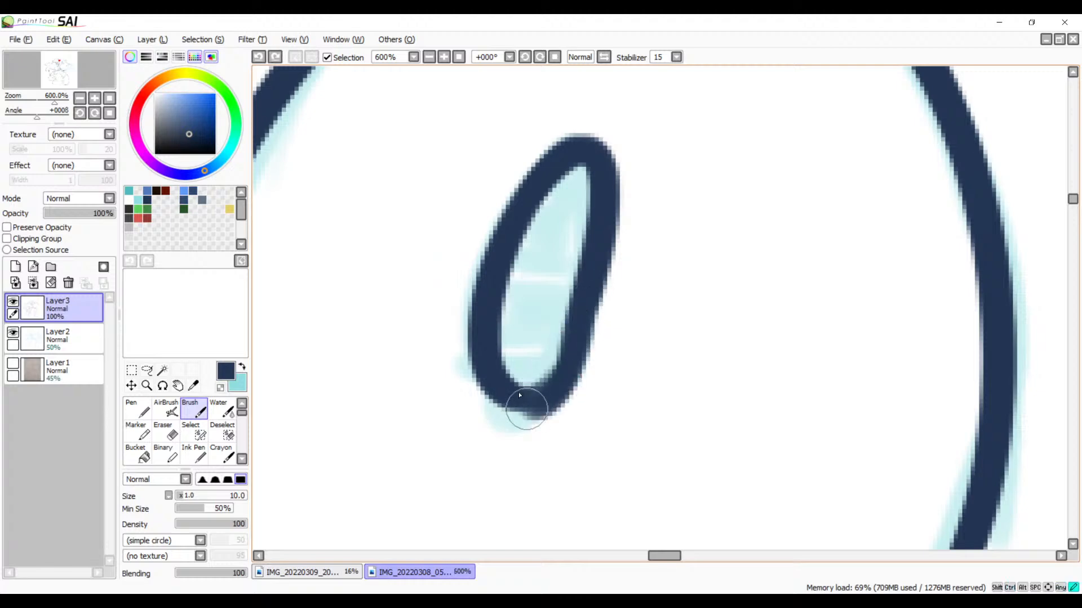
key(ctrl+z)
drag(579, 324, 544, 379)
key(ctrl+z)
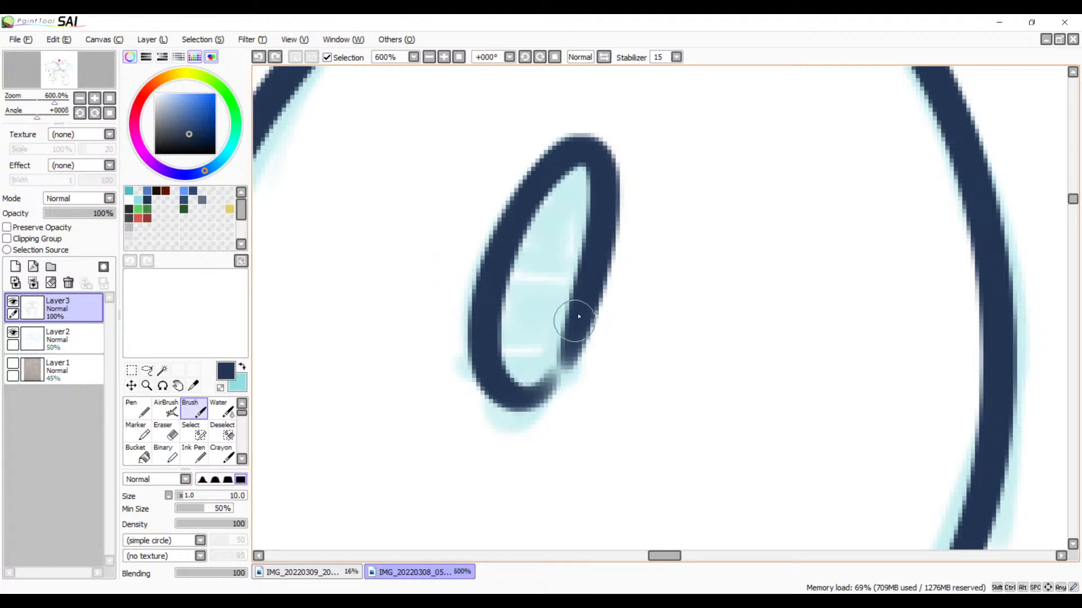
drag(575, 317, 524, 393)
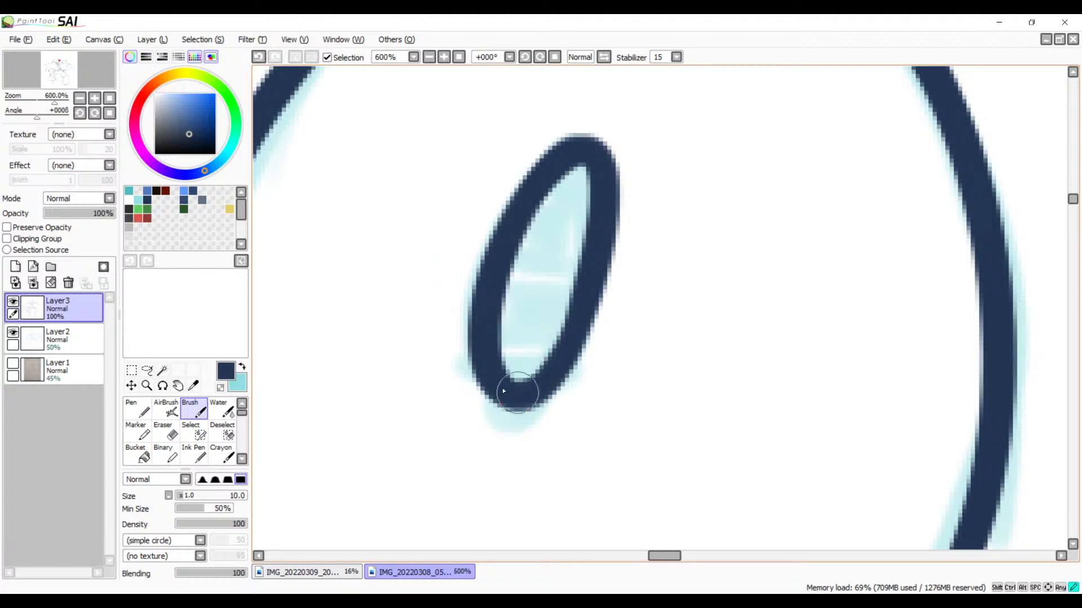
Step: Review the inked eye and pupil against the open mouth, head outline and neighbouring tufts at several magnifications
drag(550, 379, 588, 467)
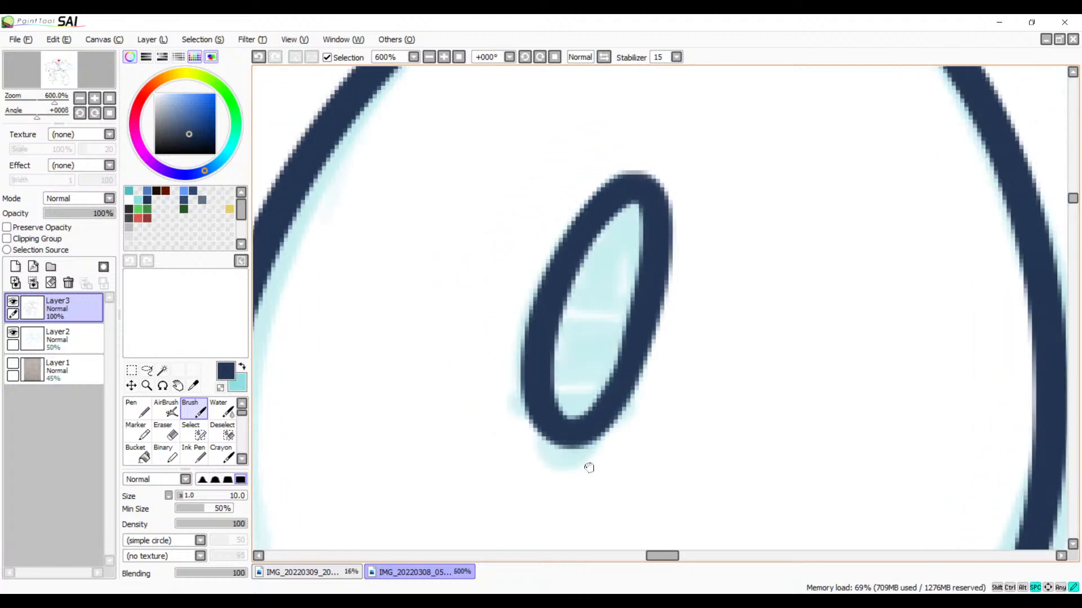
drag(660, 266, 652, 355)
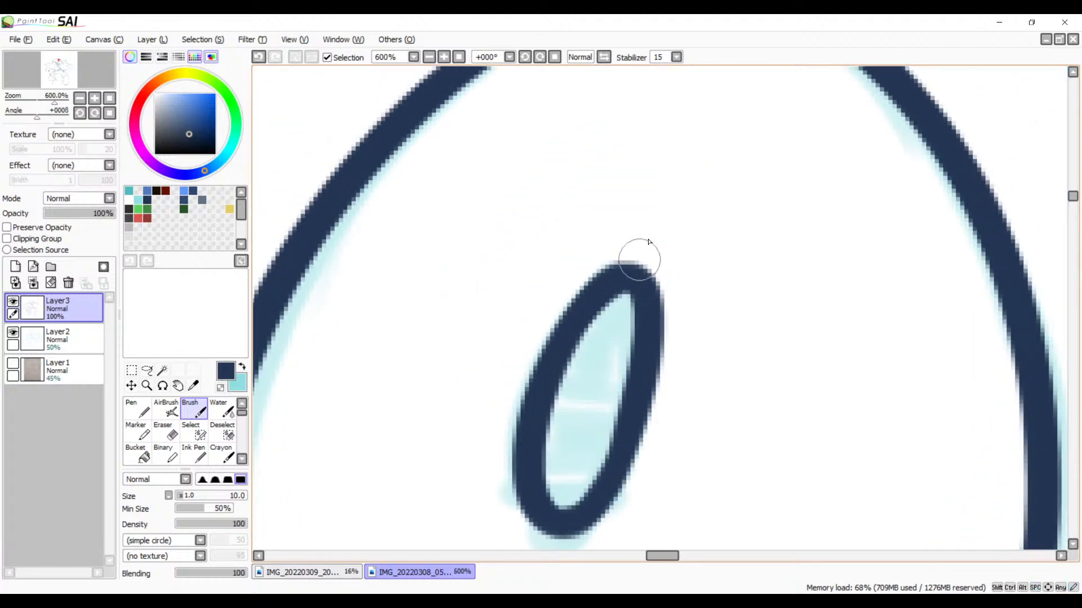
click(430, 57)
click(430, 57)
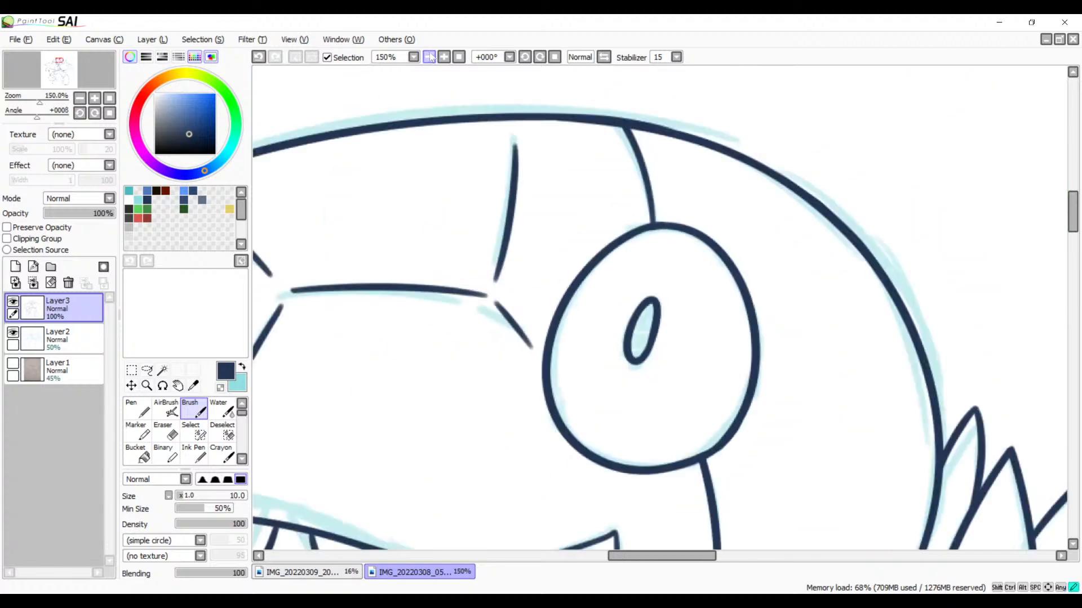
drag(608, 413, 746, 224)
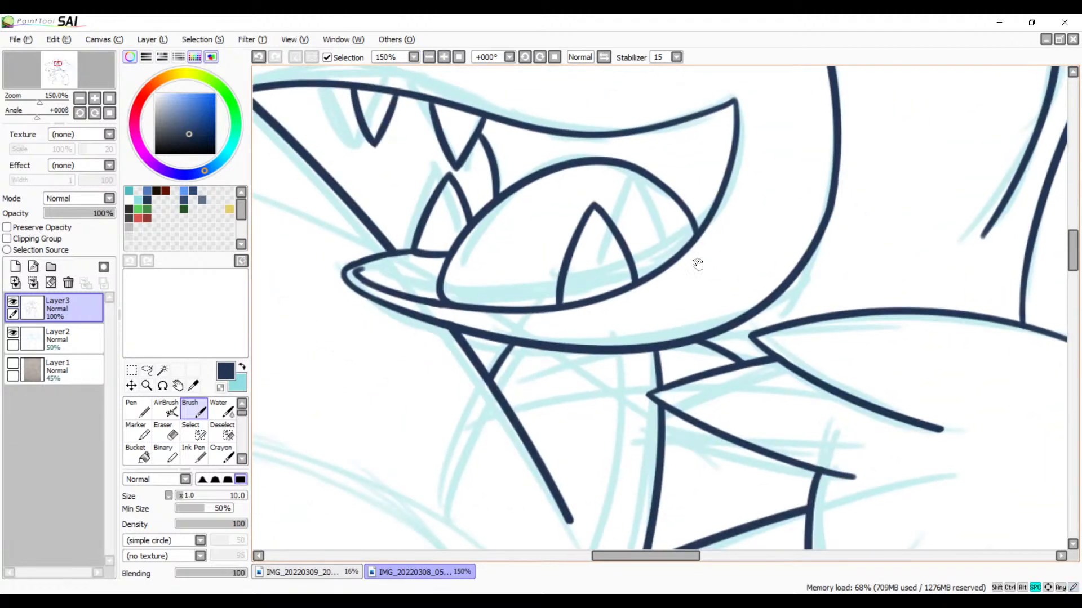
drag(704, 365, 553, 255)
drag(626, 290, 879, 481)
drag(674, 246, 673, 348)
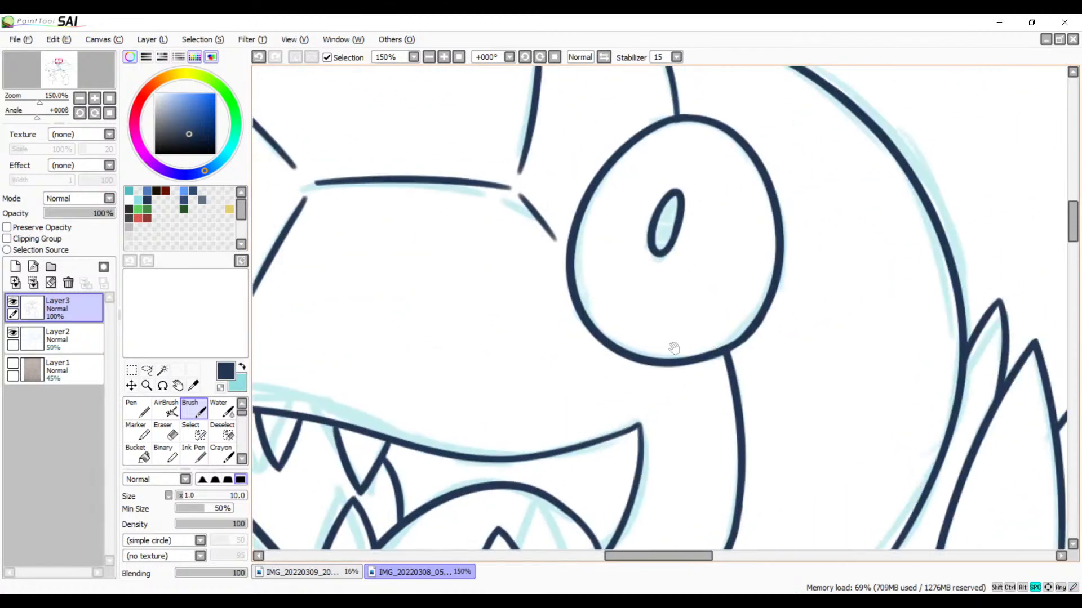
double_click(428, 56)
click(428, 57)
double_click(444, 58)
click(444, 59)
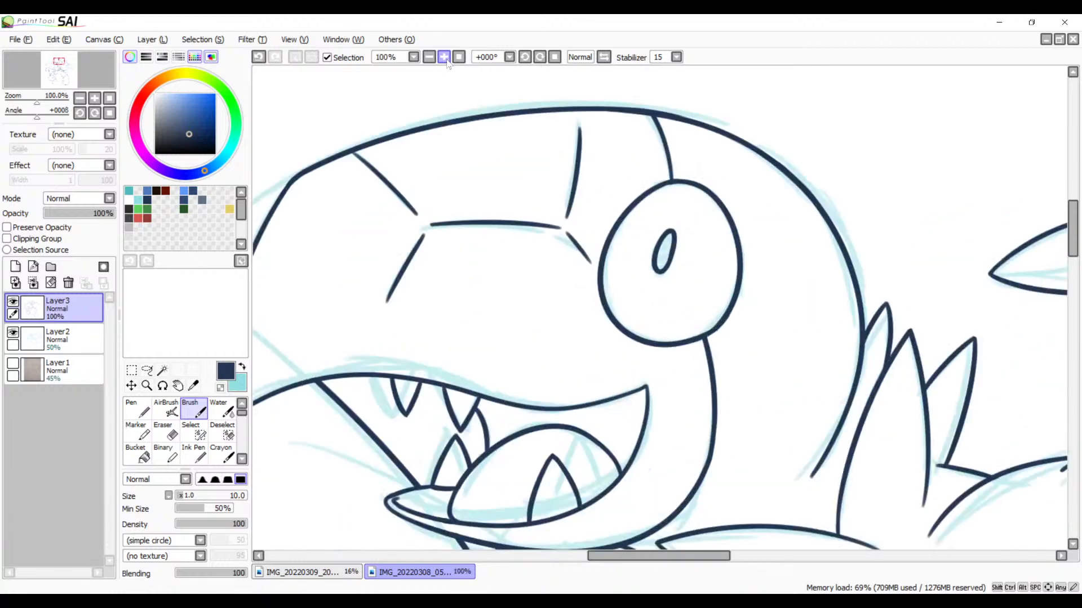
double_click(445, 60)
drag(500, 184, 492, 362)
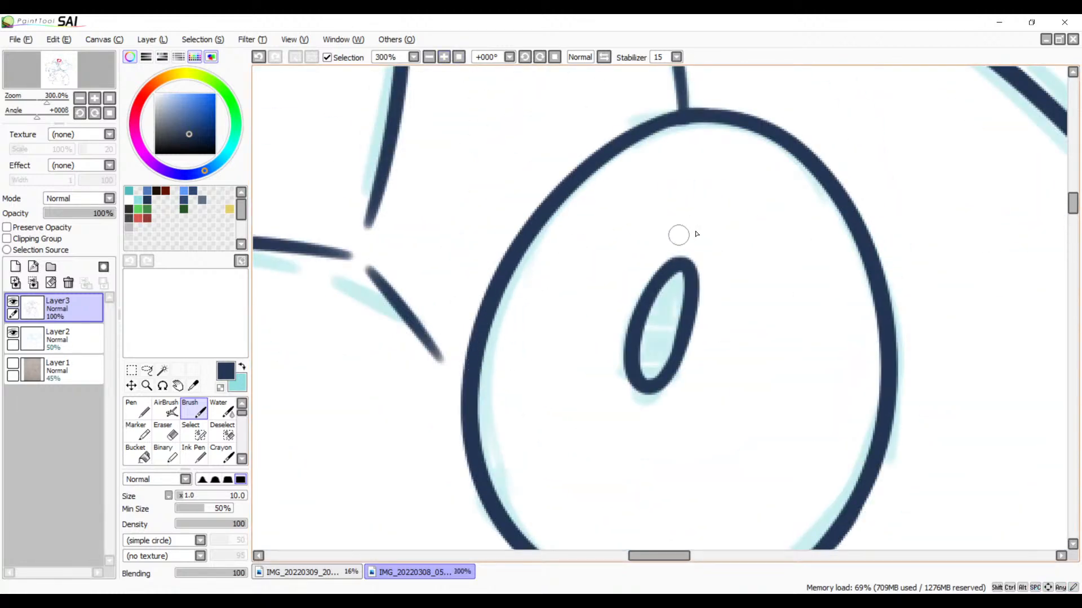
double_click(435, 59)
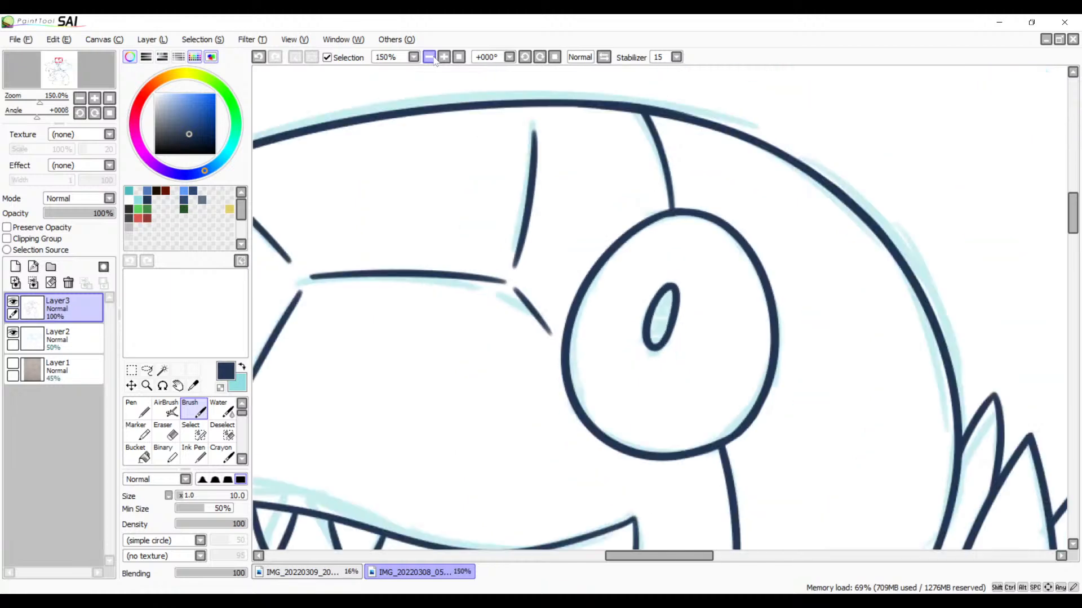
Step: Ink the large feathered shape's long outer curve from below its upper tips down to the rounded pointed shapes, redoing the stroke until it fits
double_click(435, 59)
drag(555, 348, 412, 171)
drag(520, 272, 218, 377)
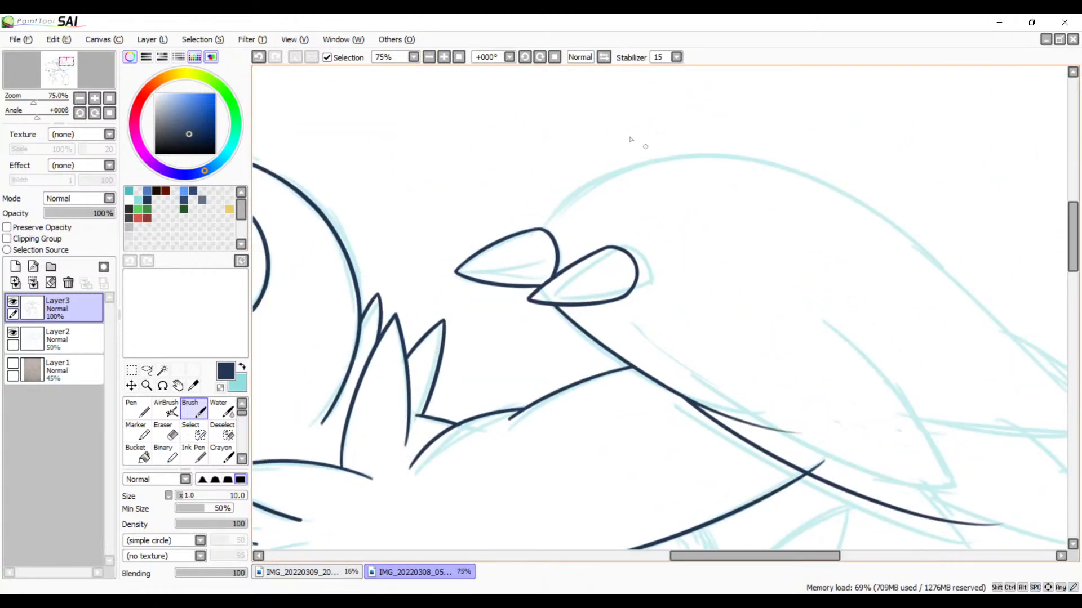
click(524, 58)
click(524, 58)
click(524, 58)
click(524, 58)
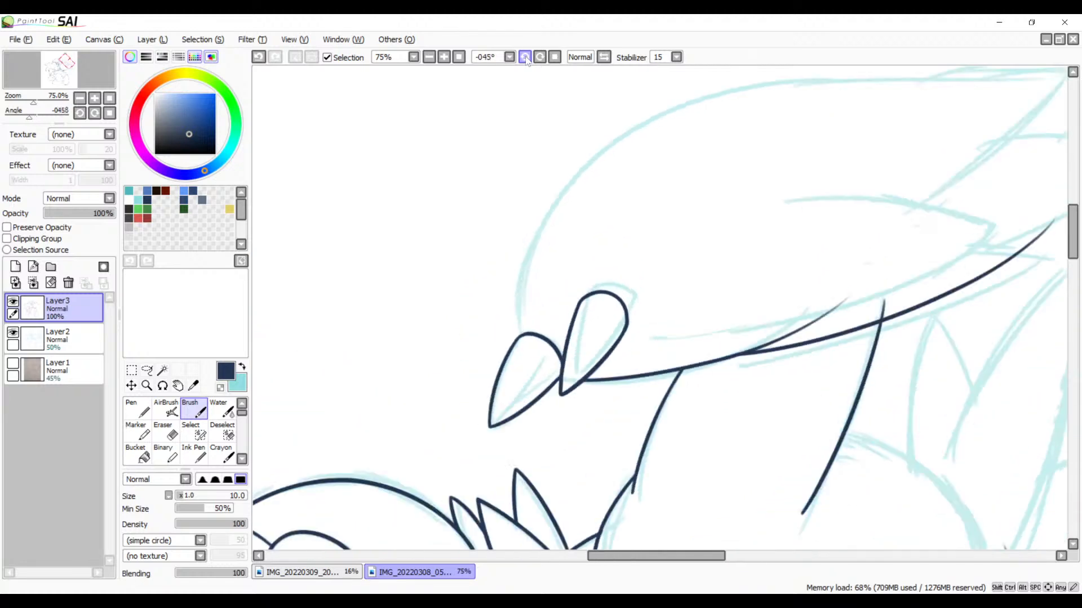
click(524, 58)
click(523, 58)
drag(673, 218, 626, 405)
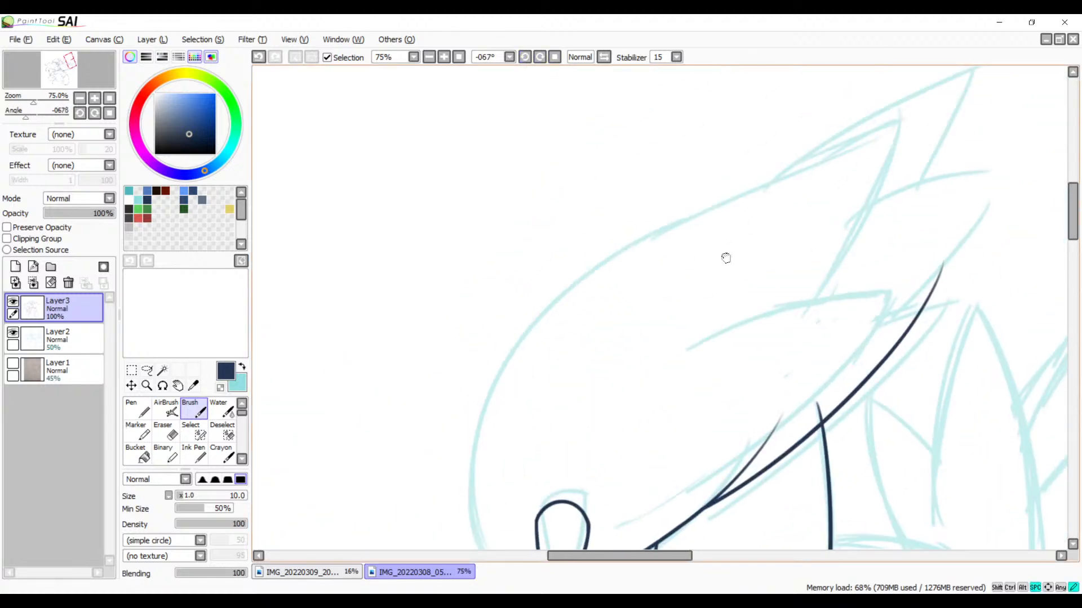
mouse_move(726, 258)
mouse_down()
mouse_move(725, 177)
mouse_move(445, 532)
mouse_up()
key(ctrl+z)
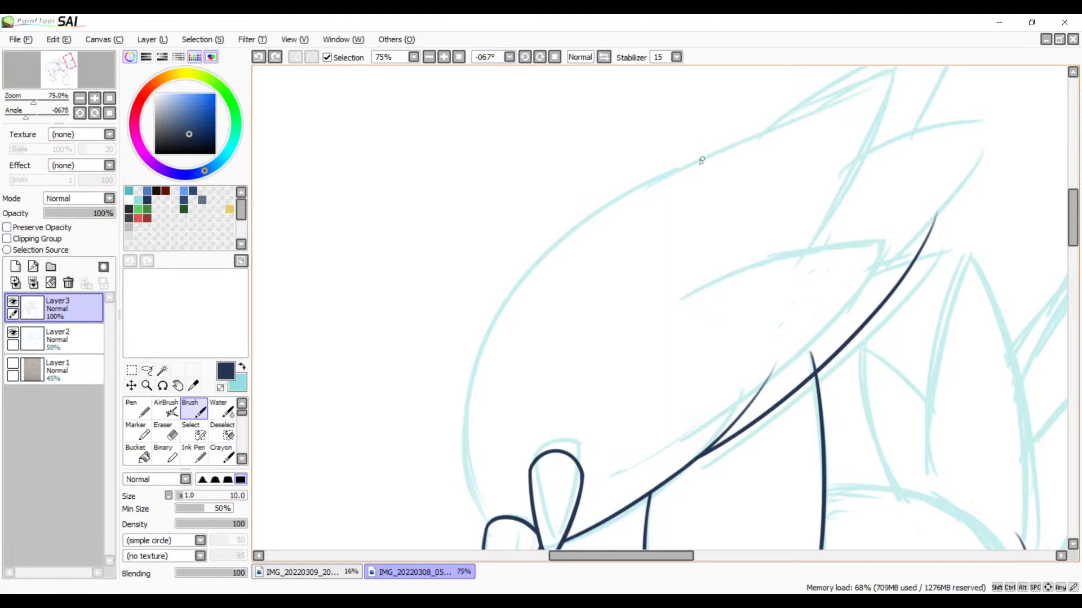
mouse_move(719, 153)
mouse_down()
mouse_move(468, 456)
mouse_move(510, 542)
mouse_up()
key(ctrl+z)
drag(731, 153, 478, 546)
key(ctrl+z)
mouse_move(742, 146)
mouse_down()
mouse_move(422, 484)
mouse_move(421, 549)
mouse_up()
key(ctrl+z)
mouse_move(765, 139)
mouse_down()
mouse_move(662, 179)
mouse_move(469, 479)
mouse_up()
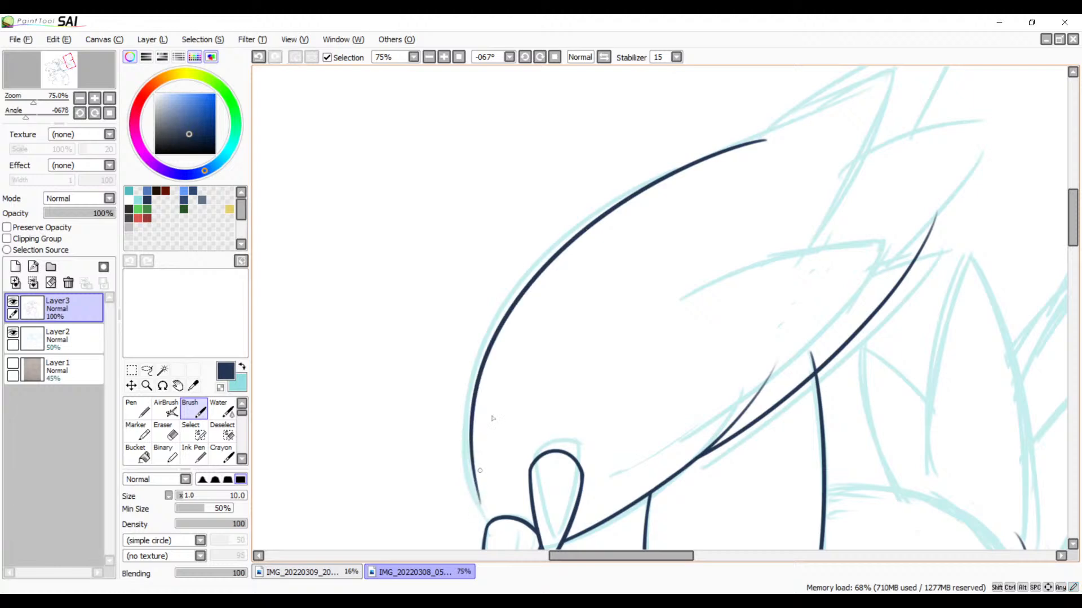
key(ctrl+z)
drag(752, 135, 439, 544)
key(ctrl+z)
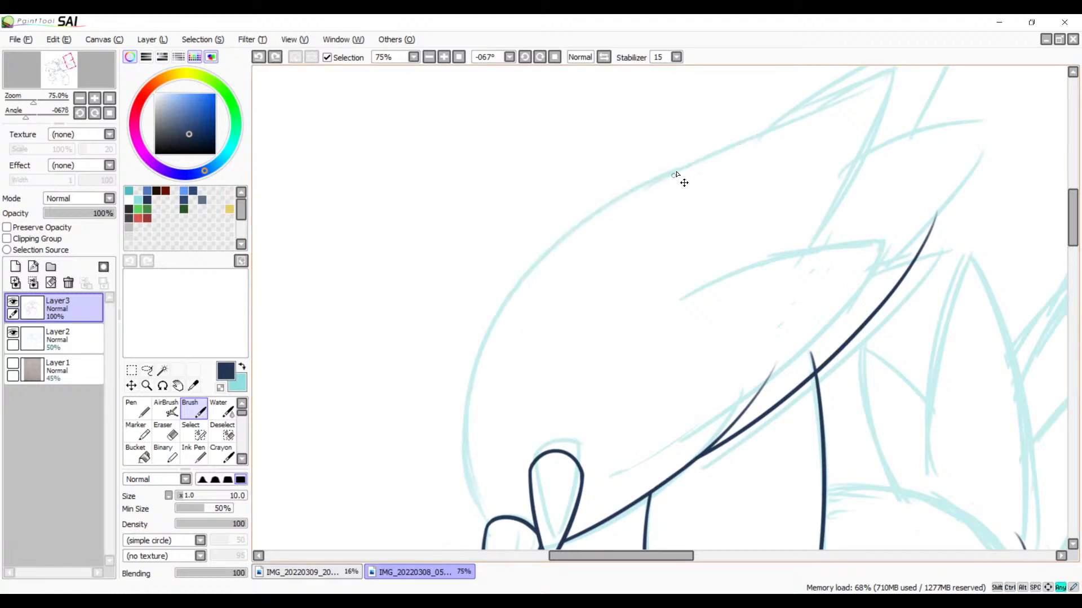
mouse_move(760, 138)
mouse_down()
mouse_move(440, 398)
mouse_move(443, 538)
mouse_up()
key(ctrl+z)
drag(741, 145, 478, 551)
key(ctrl+z)
mouse_move(698, 159)
mouse_down()
mouse_move(450, 479)
mouse_move(521, 547)
mouse_up()
mouse_move(614, 400)
mouse_down()
mouse_move(603, 314)
mouse_move(656, 203)
mouse_move(637, 370)
mouse_move(689, 323)
mouse_up()
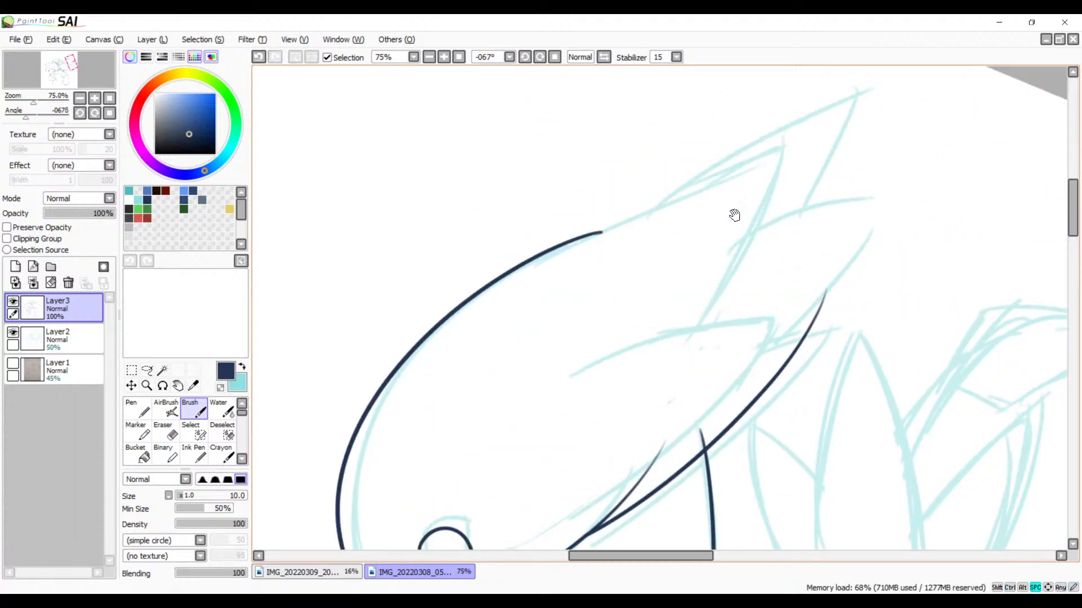
mouse_move(734, 215)
mouse_down()
mouse_move(828, 205)
mouse_move(667, 265)
mouse_move(779, 181)
mouse_move(737, 283)
mouse_up()
key(ctrl+z)
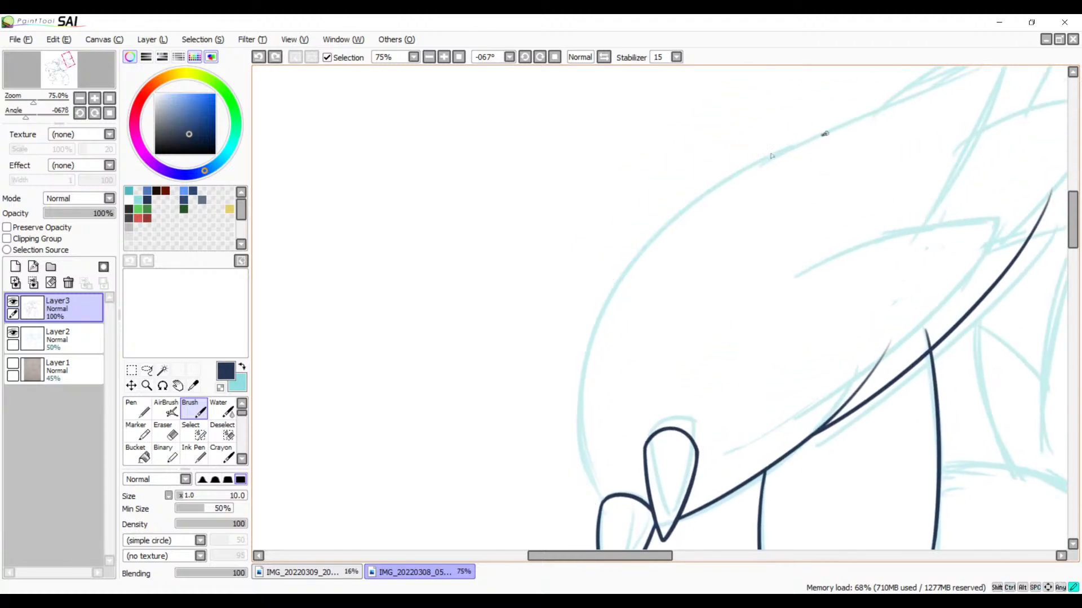
drag(824, 134, 591, 546)
key(ctrl+z)
drag(735, 178, 592, 507)
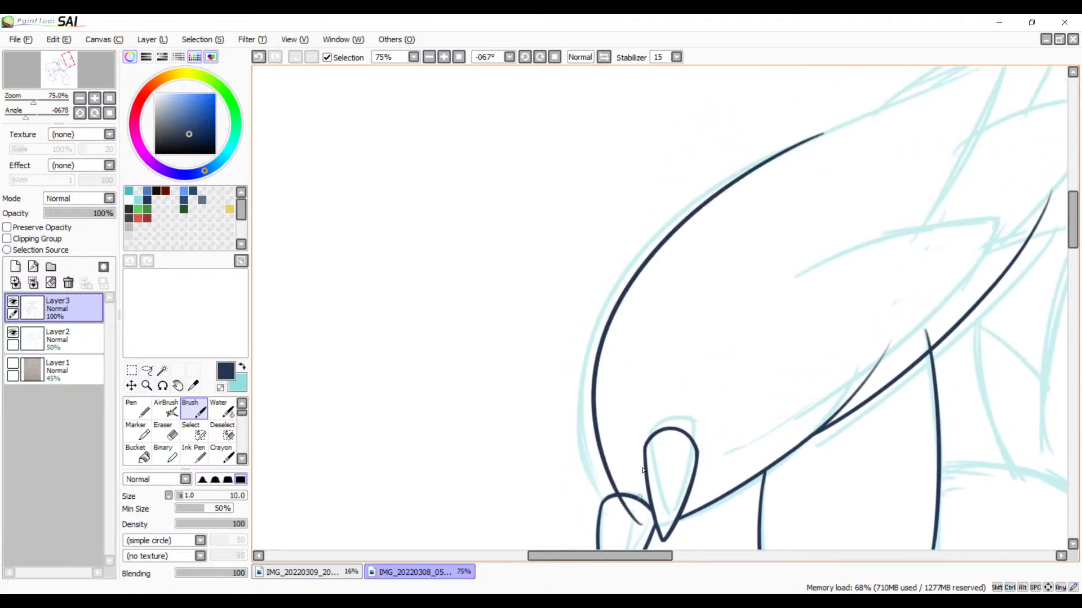
key(ctrl+z)
drag(821, 136, 597, 547)
key(ctrl+z)
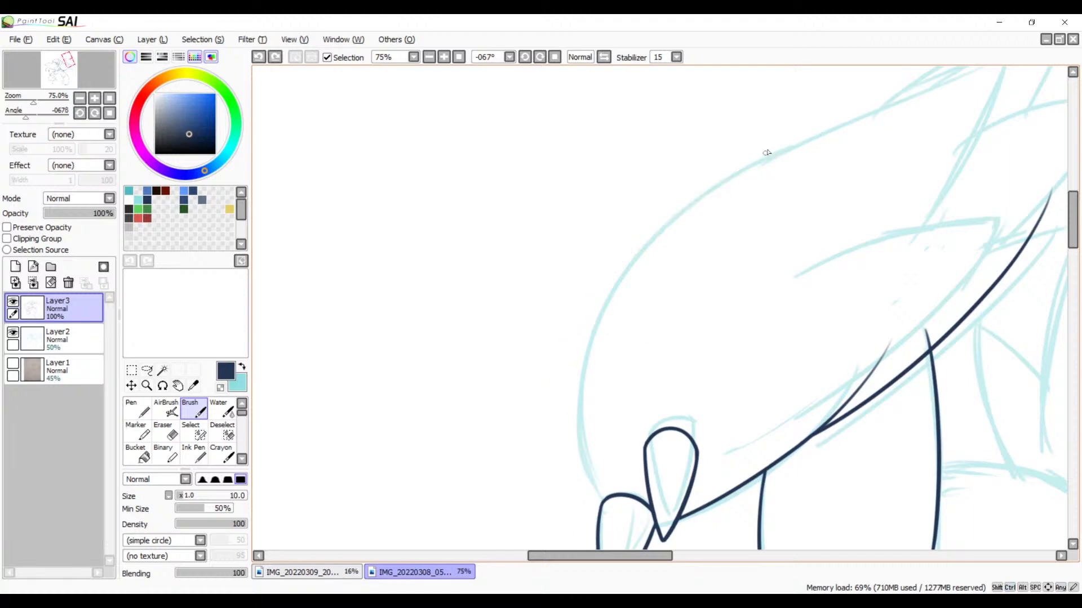
mouse_move(801, 145)
mouse_down()
mouse_move(567, 374)
mouse_move(597, 547)
mouse_up()
key(ctrl+z)
mouse_move(812, 138)
mouse_down()
mouse_move(586, 495)
mouse_move(620, 530)
mouse_up()
key(ctrl+z)
mouse_move(817, 135)
mouse_down()
mouse_move(569, 372)
mouse_move(640, 532)
mouse_up()
Step: Erase the outer curve's overrun inside the rounded pointed shape where the two outlines meet
mouse_move(761, 337)
mouse_down()
mouse_move(550, 306)
mouse_move(633, 246)
mouse_move(625, 259)
mouse_move(679, 375)
mouse_move(691, 236)
mouse_up()
click(444, 56)
click(444, 57)
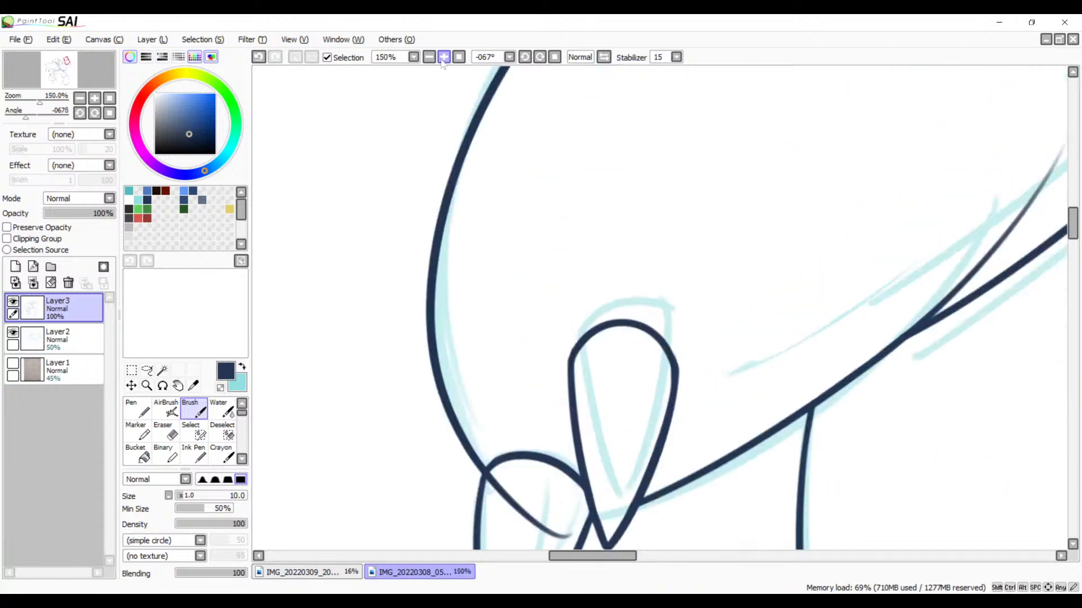
click(445, 57)
click(445, 57)
click(445, 57)
drag(364, 478, 606, 249)
drag(548, 417, 719, 173)
drag(654, 370, 646, 328)
key(e)
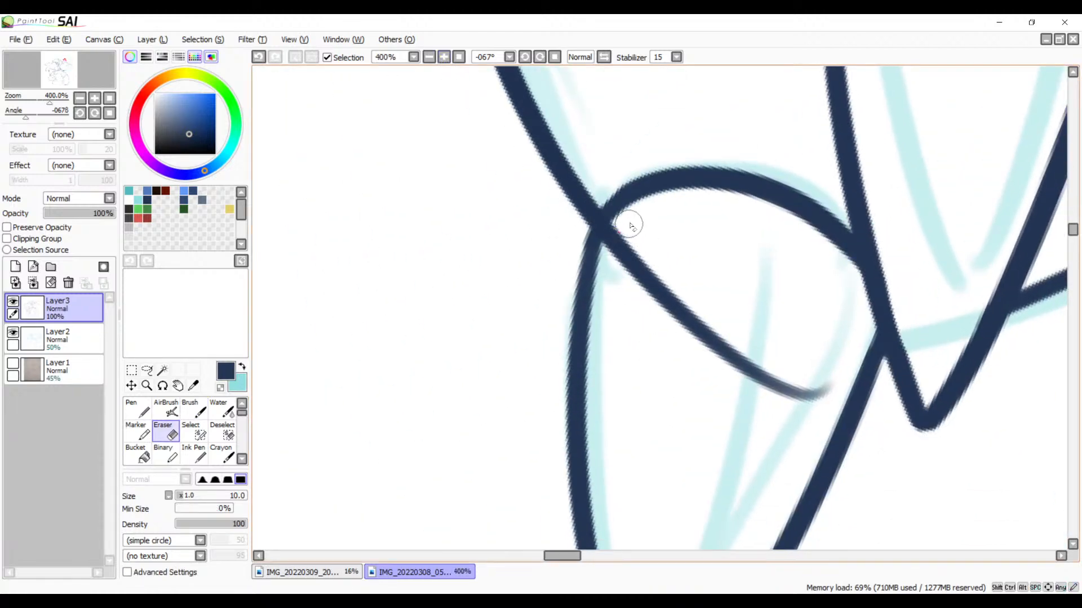
mouse_move(631, 226)
mouse_down()
mouse_move(609, 273)
mouse_move(628, 225)
mouse_move(609, 259)
mouse_move(623, 224)
mouse_move(599, 314)
mouse_move(623, 258)
mouse_up()
key(ctrl+z)
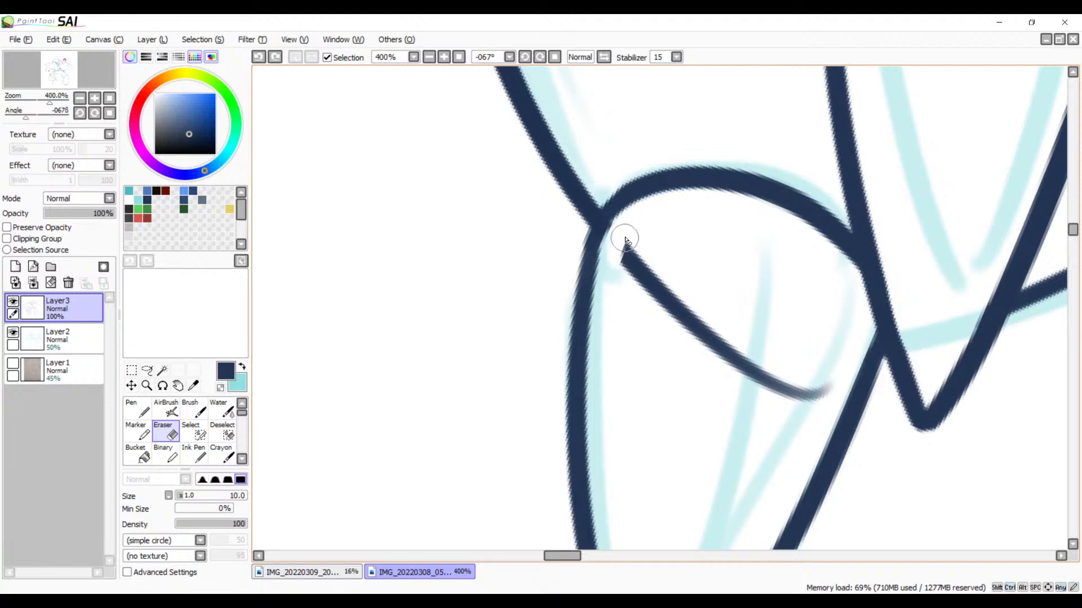
mouse_move(632, 218)
mouse_down()
mouse_move(621, 262)
mouse_move(633, 288)
mouse_move(666, 283)
mouse_move(678, 315)
mouse_move(706, 321)
mouse_move(708, 350)
mouse_move(744, 345)
mouse_move(740, 378)
mouse_move(780, 372)
mouse_move(783, 415)
mouse_move(829, 382)
mouse_up()
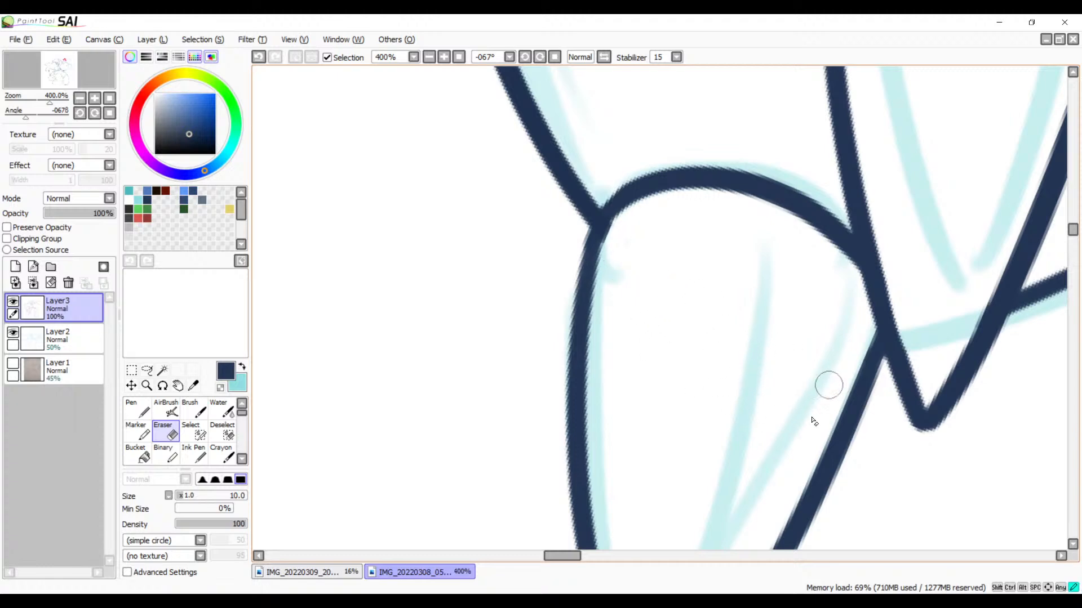
Step: Ink the upper edge of the feather tip beyond the long outer curve, redoing the stroke once with the Brush
key(space)
mouse_move(674, 113)
mouse_down()
mouse_move(700, 306)
mouse_move(704, 490)
mouse_up()
drag(719, 307, 721, 586)
drag(797, 115, 670, 536)
mouse_move(974, 96)
mouse_down()
mouse_move(759, 332)
mouse_move(557, 499)
mouse_move(850, 307)
mouse_move(705, 340)
mouse_move(842, 287)
mouse_up()
click(429, 57)
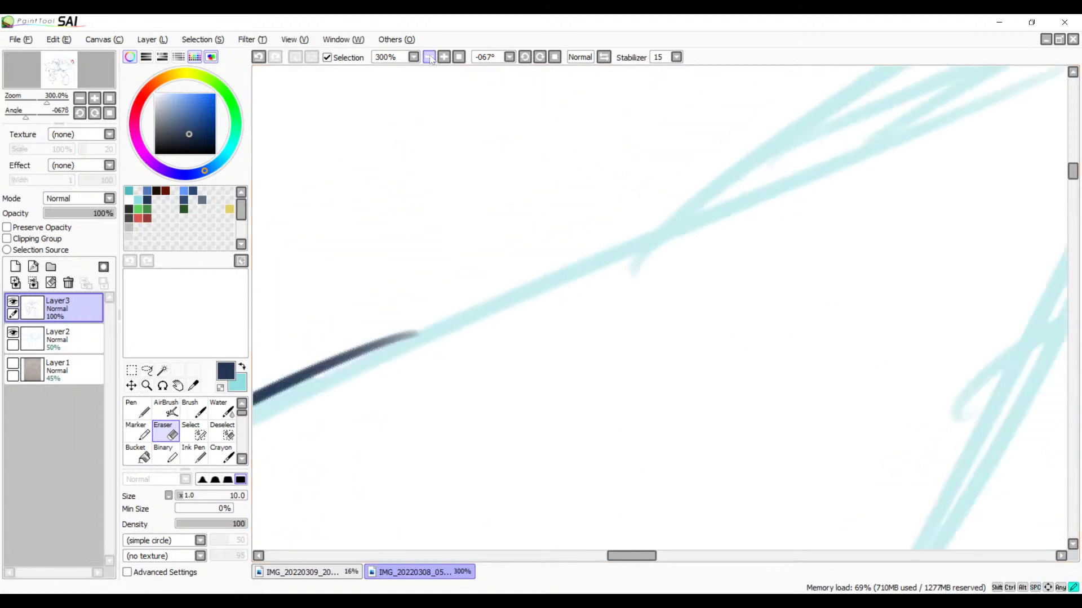
drag(759, 231, 763, 216)
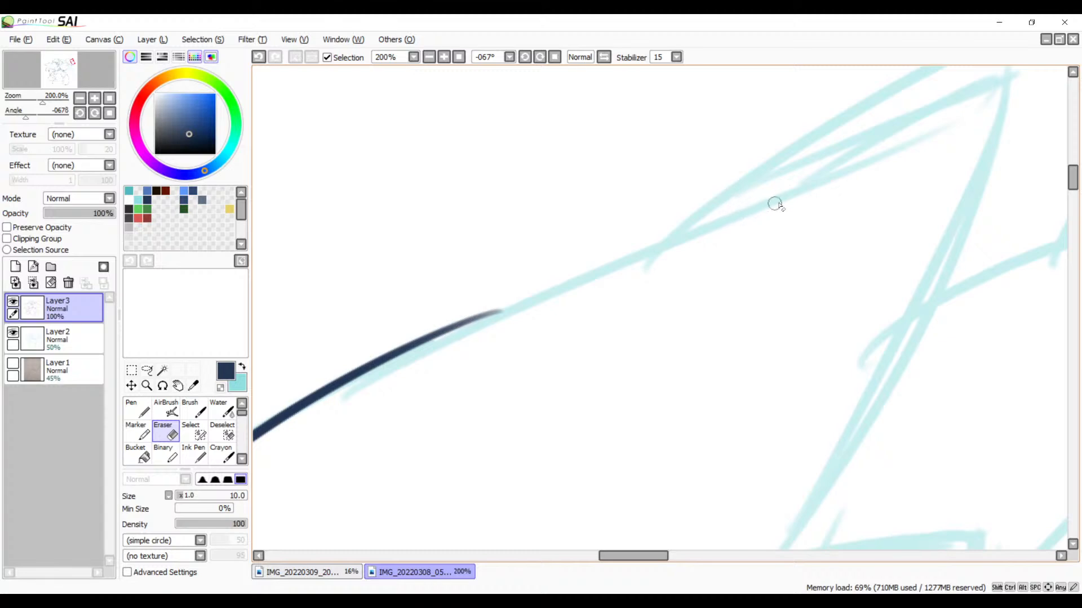
key(b)
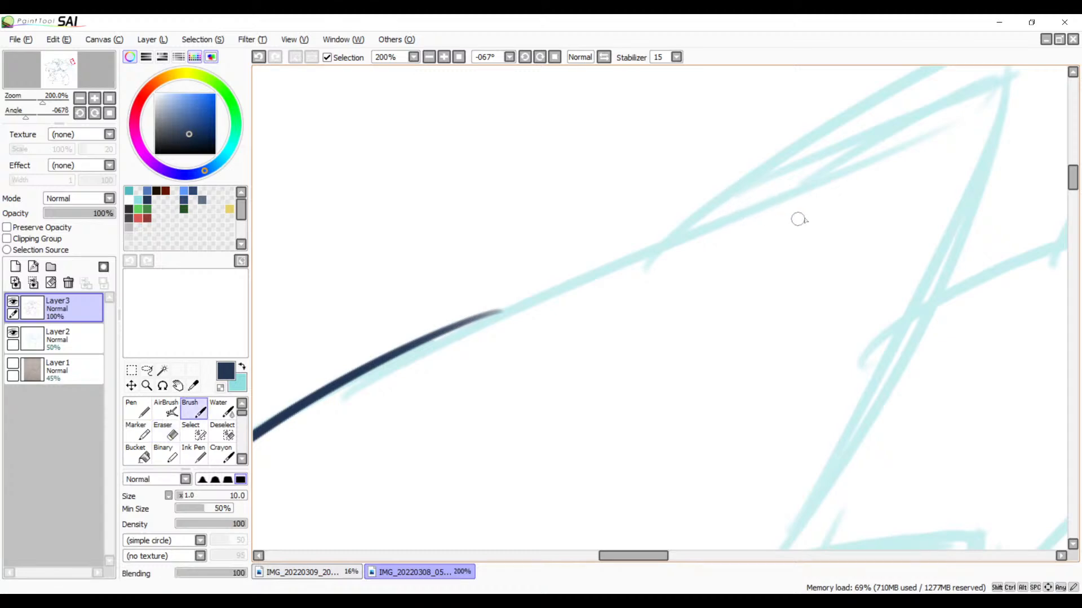
drag(952, 114, 750, 200)
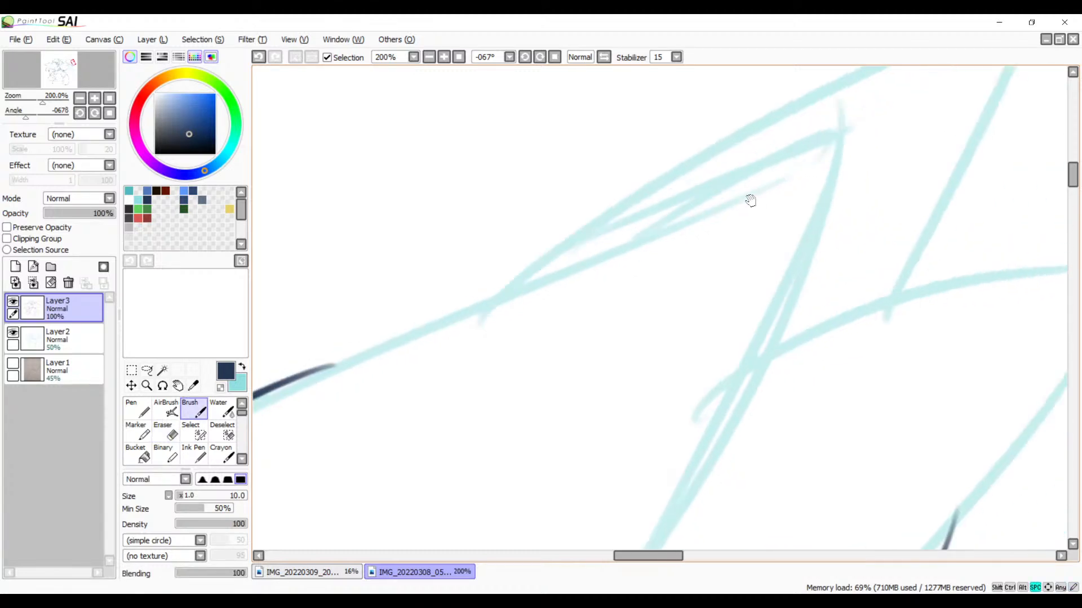
drag(857, 129, 367, 410)
key(ctrl+z)
drag(856, 127, 367, 413)
Step: Ink the feather tip's long inner side from its point down past the next feather's sketched upper edge
drag(829, 159, 601, 162)
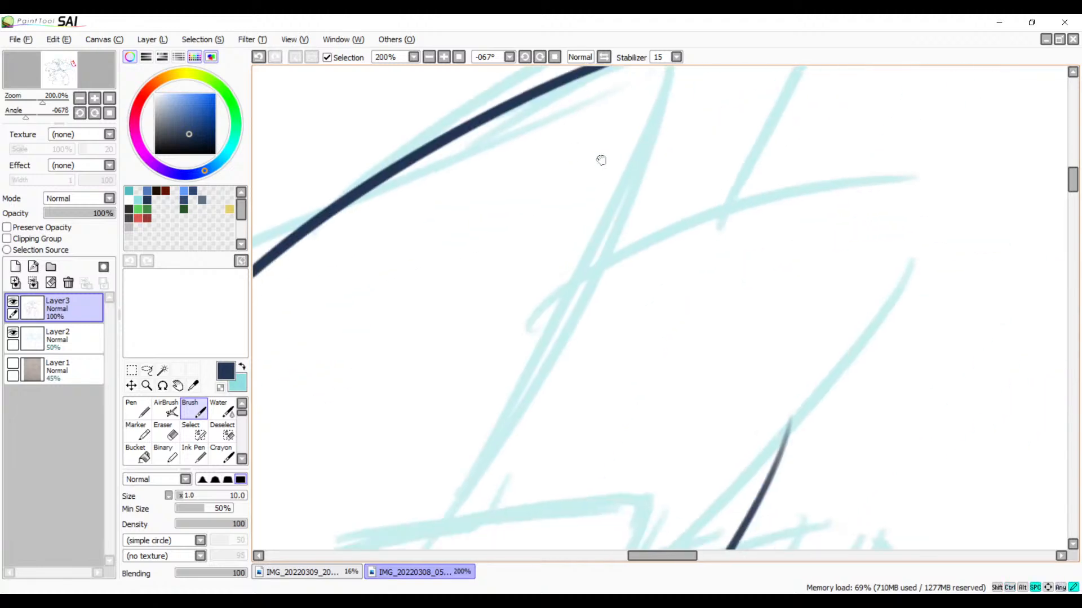
click(429, 58)
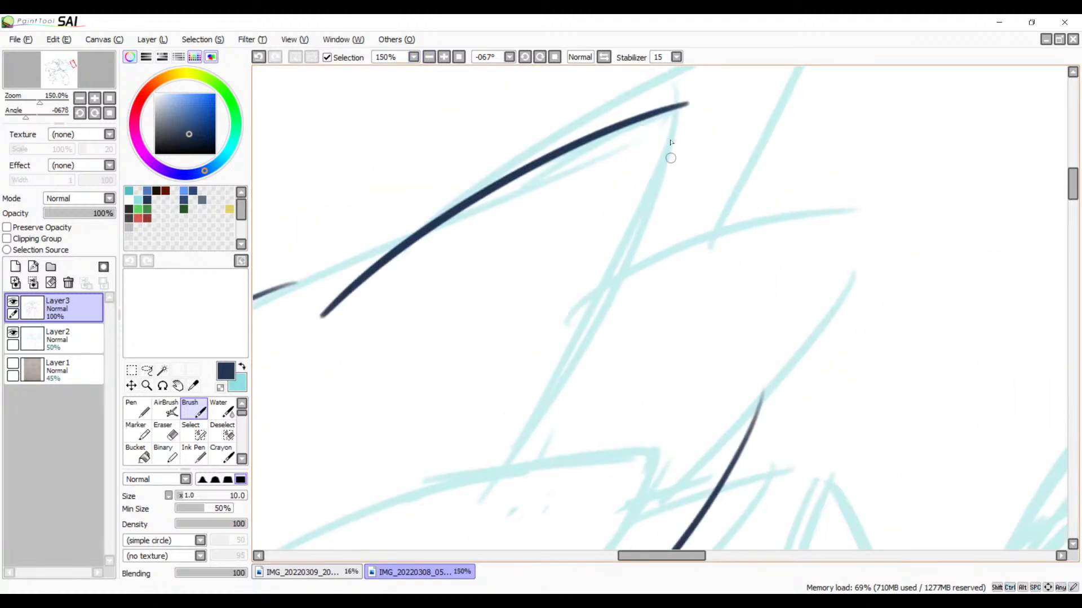
mouse_move(684, 110)
mouse_down()
mouse_move(646, 203)
mouse_move(441, 548)
mouse_up()
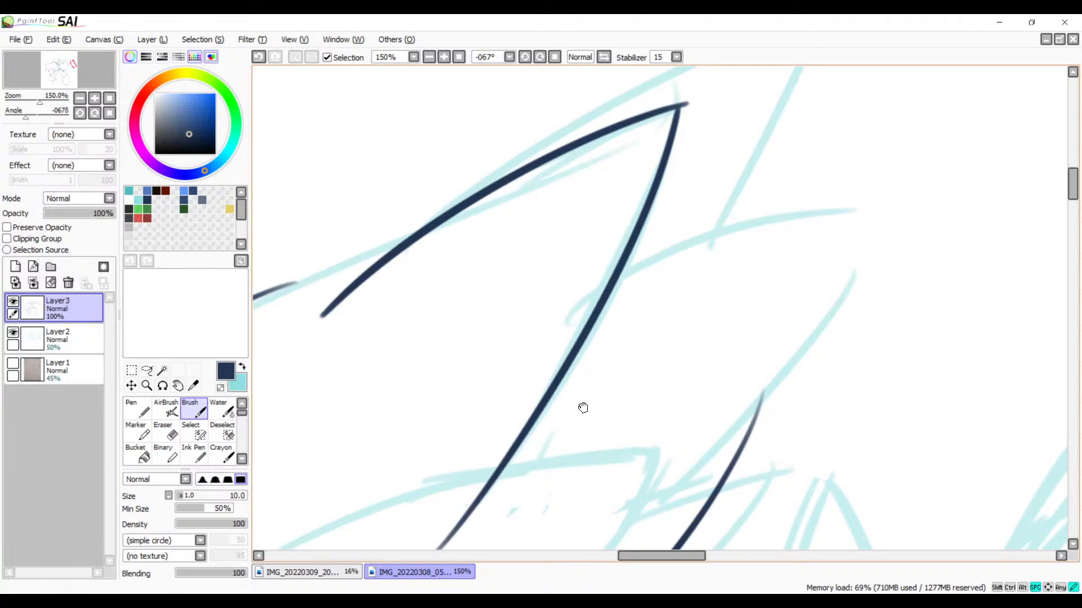
Step: Ink the upper and lower edges of the long pointed feather beneath, redoing the lower edge so both meet at the tip
drag(582, 408, 780, 117)
drag(435, 294, 890, 168)
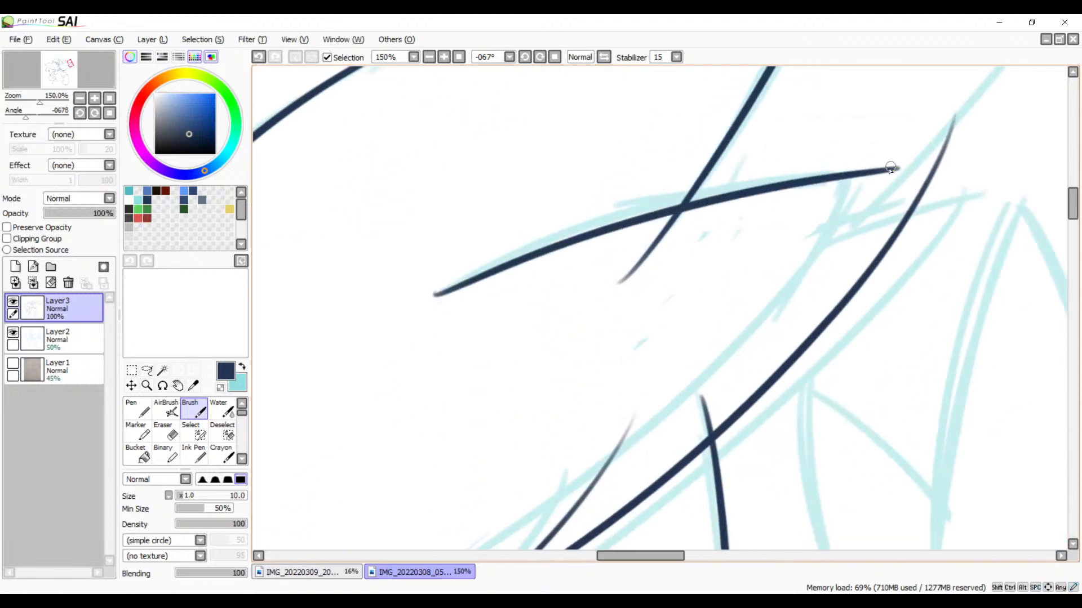
mouse_move(858, 300)
mouse_down()
mouse_move(733, 225)
mouse_move(851, 219)
mouse_up()
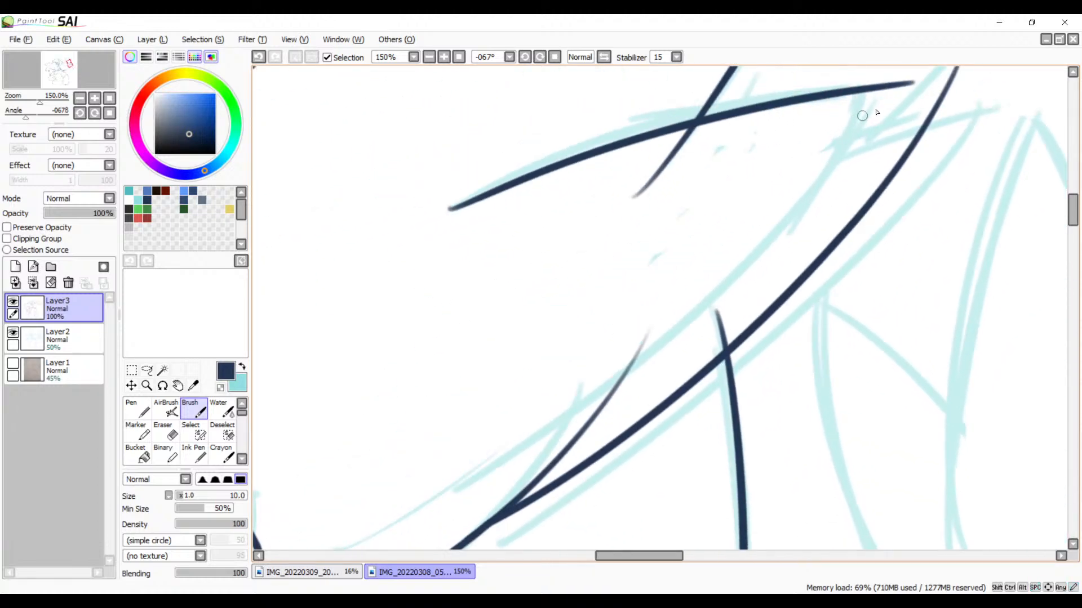
drag(881, 87, 397, 470)
key(ctrl+z)
mouse_move(881, 85)
mouse_down()
mouse_move(811, 181)
mouse_move(361, 529)
mouse_up()
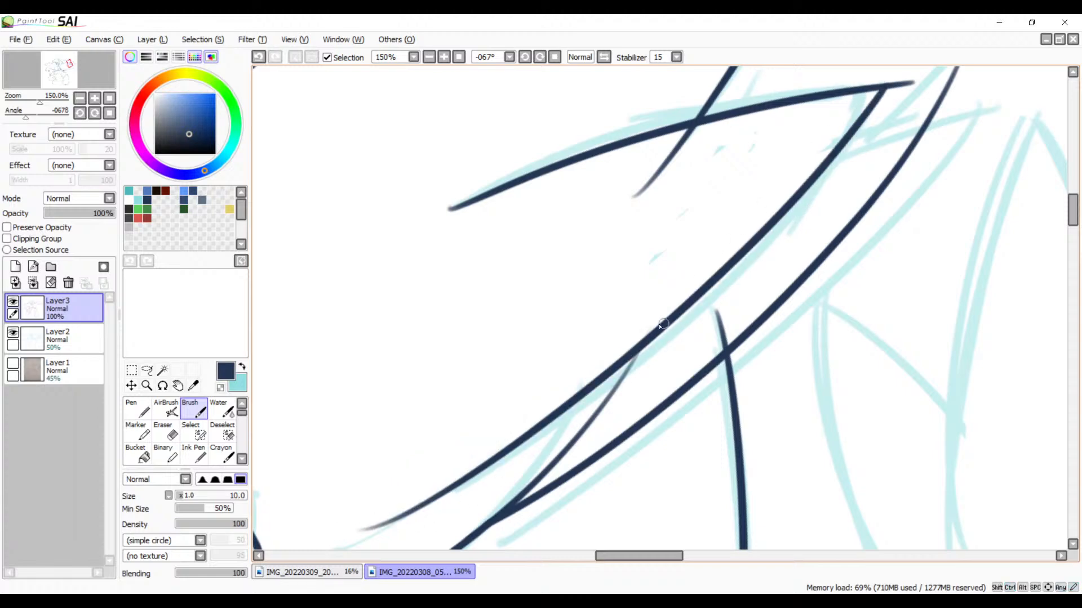
Step: Thicken the short, faint diagonal line joining the lower feather's edge to the outline below, redoing the stroke once
mouse_move(618, 423)
mouse_down()
mouse_move(732, 230)
mouse_move(541, 403)
mouse_move(588, 316)
mouse_up()
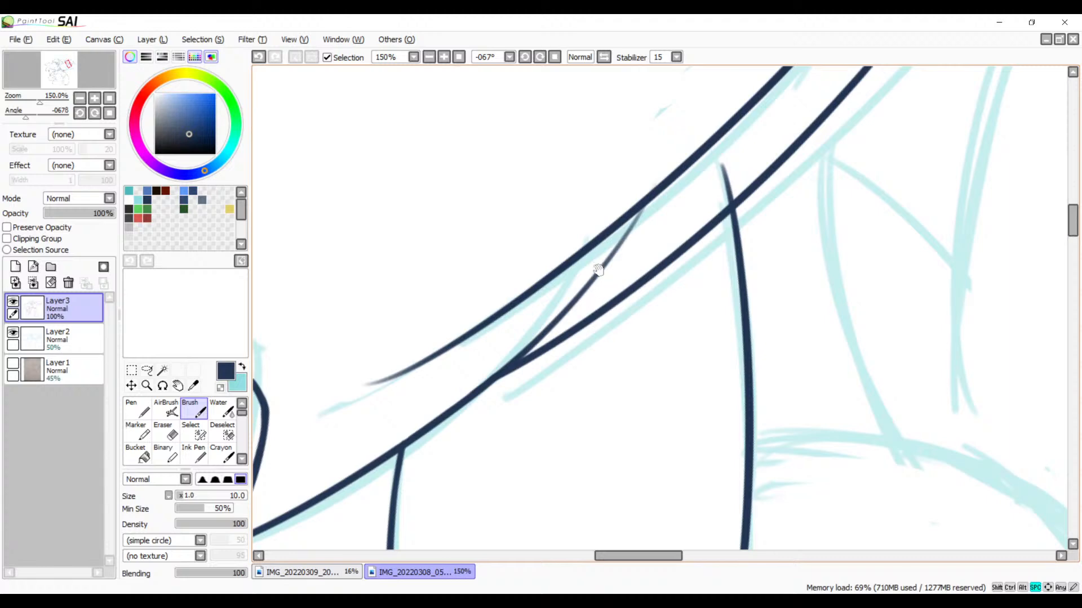
click(444, 57)
drag(597, 259, 652, 255)
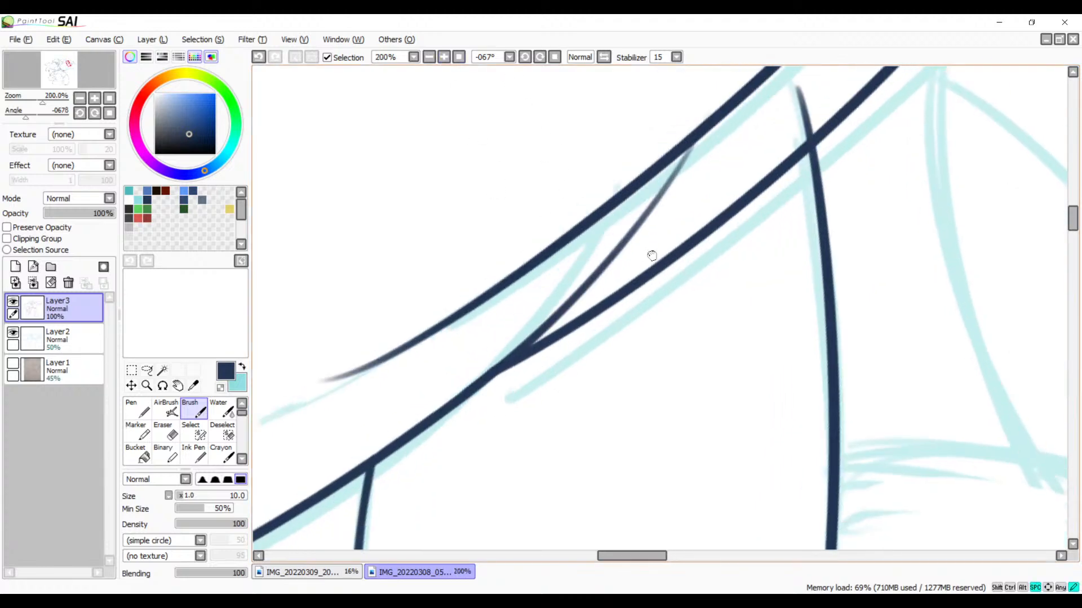
drag(700, 134, 434, 387)
key(ctrl+z)
drag(700, 135, 448, 412)
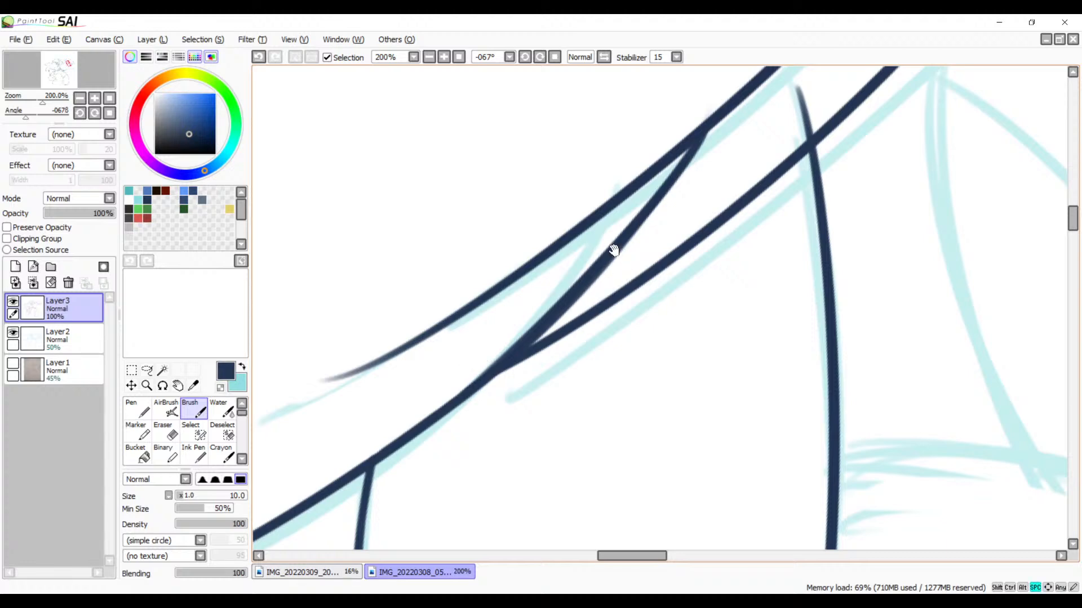
Step: Erase the upper feather's side line where it runs past the lower feather's upper edge
drag(665, 305, 530, 449)
drag(602, 367, 592, 383)
drag(598, 259, 587, 500)
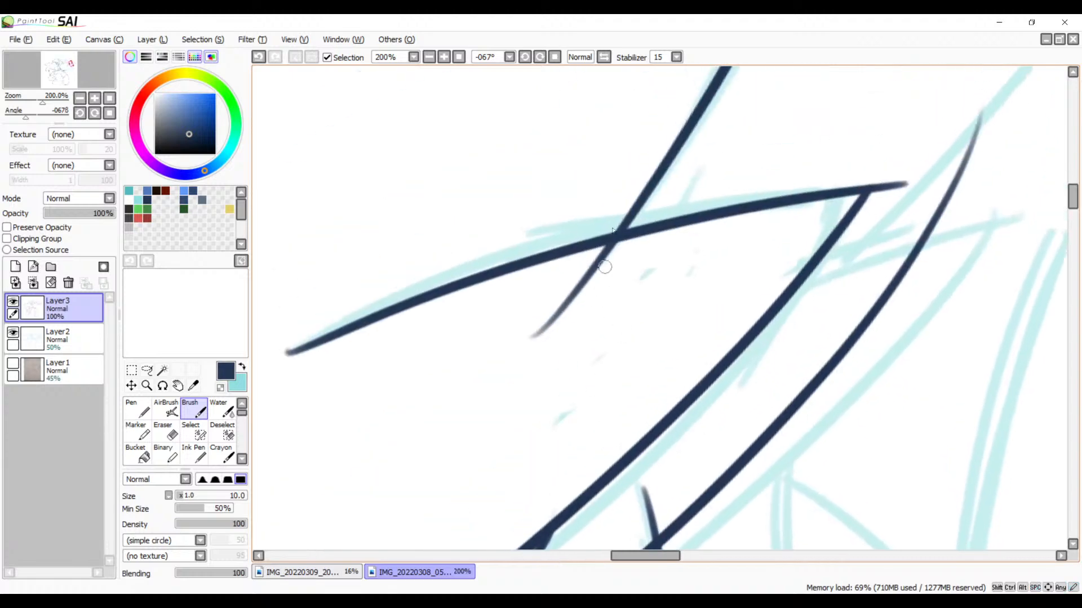
click(444, 57)
key(e)
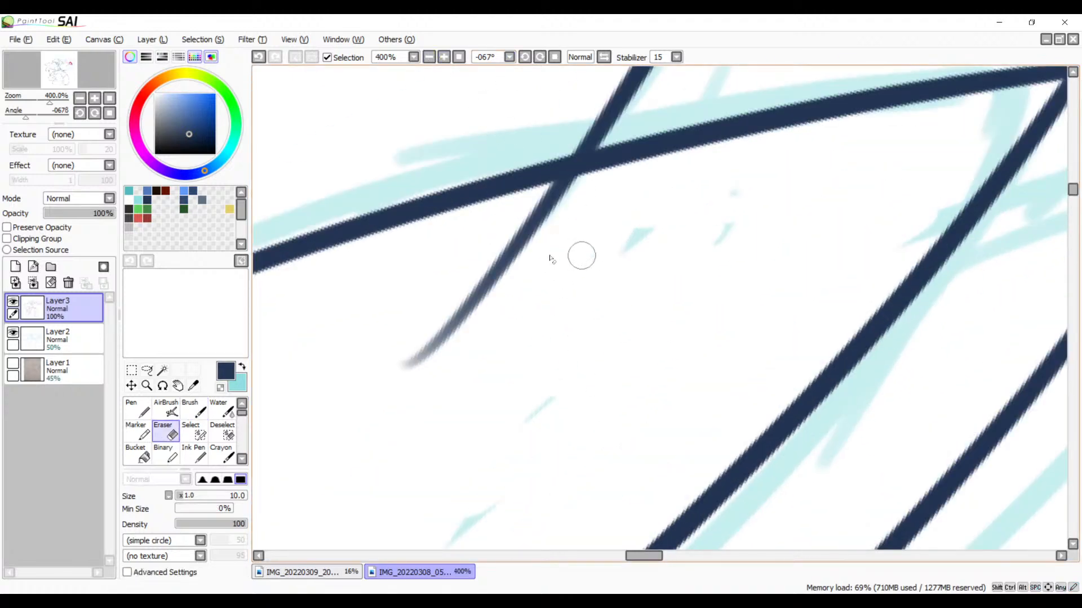
mouse_move(606, 190)
mouse_down()
mouse_move(514, 205)
mouse_move(499, 265)
mouse_move(415, 334)
mouse_move(458, 338)
mouse_move(395, 374)
mouse_up()
key(space)
Step: Erase the excess line beyond the lower feather's point to leave a clean tip
mouse_move(875, 142)
mouse_down()
mouse_move(581, 278)
mouse_move(413, 319)
mouse_up()
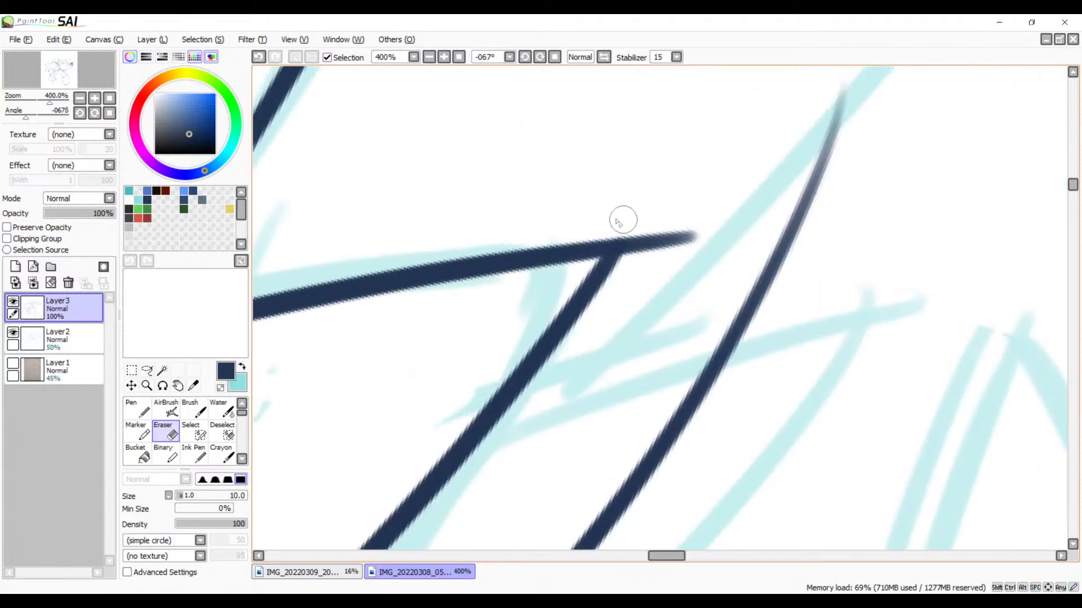
mouse_move(611, 223)
mouse_down()
mouse_move(648, 247)
mouse_move(639, 239)
mouse_up()
mouse_move(619, 230)
mouse_down()
mouse_move(642, 251)
mouse_move(641, 269)
mouse_move(646, 247)
mouse_move(693, 239)
mouse_move(585, 418)
mouse_move(762, 248)
mouse_move(679, 245)
mouse_move(637, 316)
mouse_move(792, 218)
mouse_move(639, 285)
mouse_move(646, 445)
mouse_move(708, 362)
mouse_move(515, 297)
mouse_up()
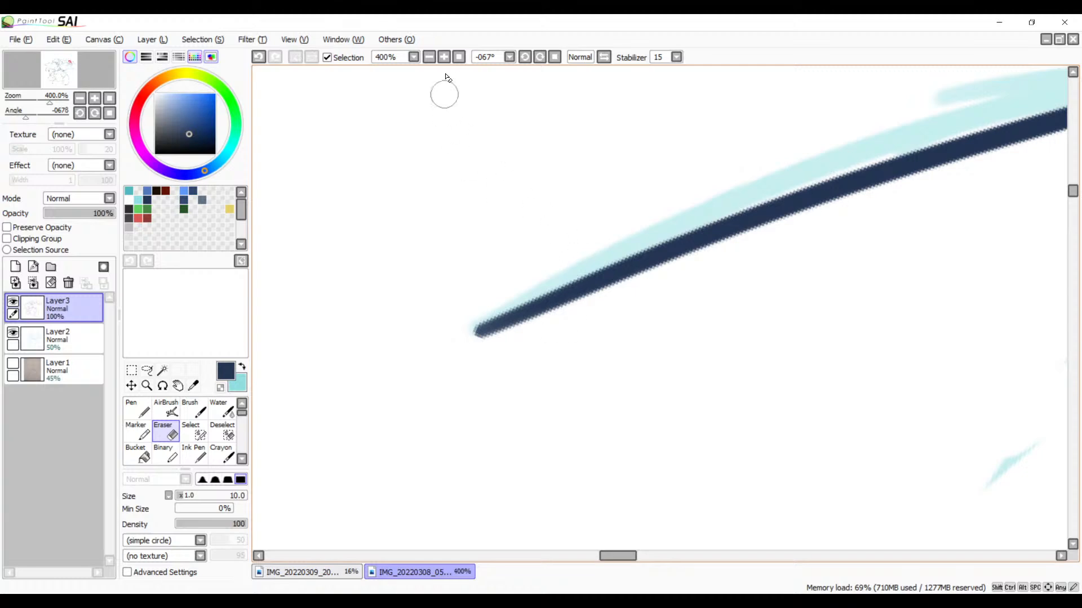
Step: Examine the inked feather edges and the line junctions beneath them, down to the lower feather's tapered end
click(430, 58)
click(431, 58)
click(431, 59)
click(431, 58)
click(431, 58)
drag(577, 343, 447, 233)
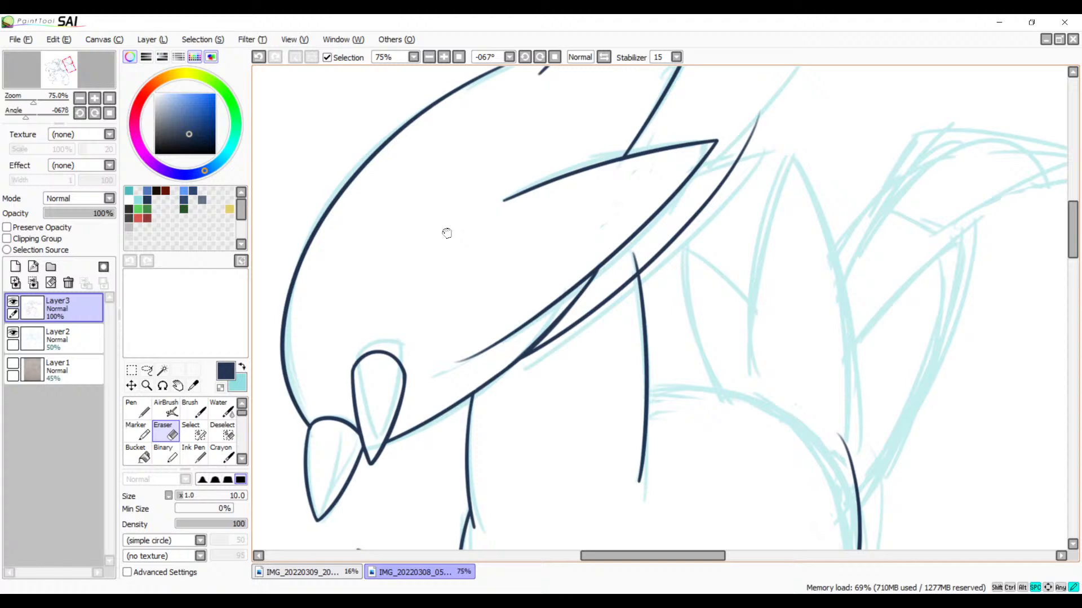
click(444, 58)
click(444, 58)
click(444, 58)
click(445, 58)
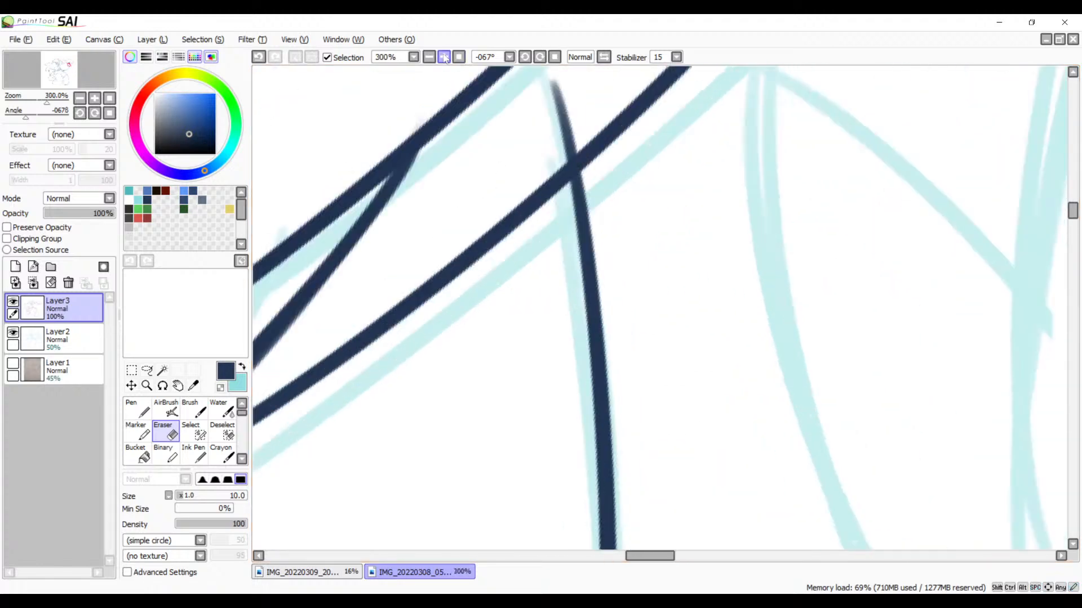
click(445, 58)
click(445, 59)
mouse_move(307, 292)
mouse_down()
mouse_move(656, 303)
mouse_move(679, 279)
mouse_up()
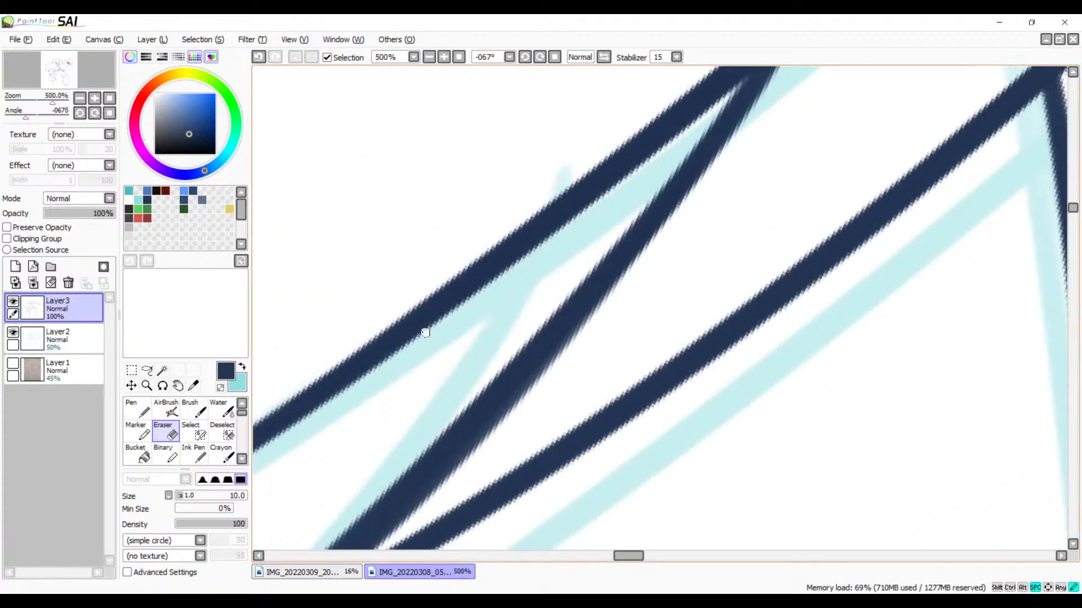
mouse_move(425, 332)
mouse_down()
mouse_move(572, 258)
mouse_move(532, 282)
mouse_up()
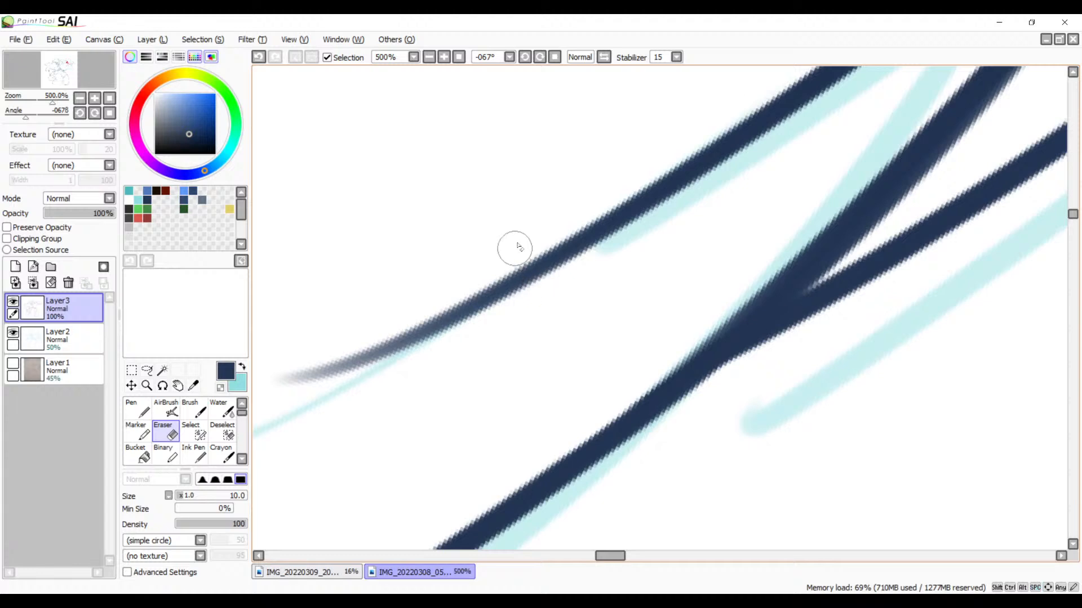
Step: Erase the faint tapered tail of the outer line and the short vertical line's overshoot above the feather outline
click(502, 282)
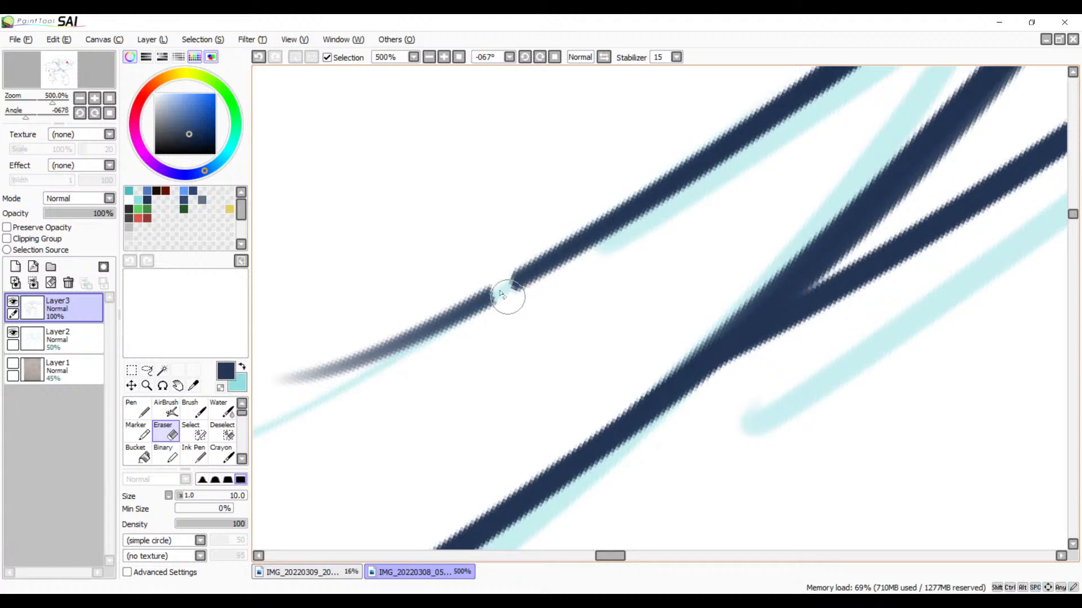
mouse_move(507, 287)
mouse_down()
mouse_move(295, 381)
mouse_move(352, 456)
mouse_move(478, 307)
mouse_move(398, 367)
mouse_up()
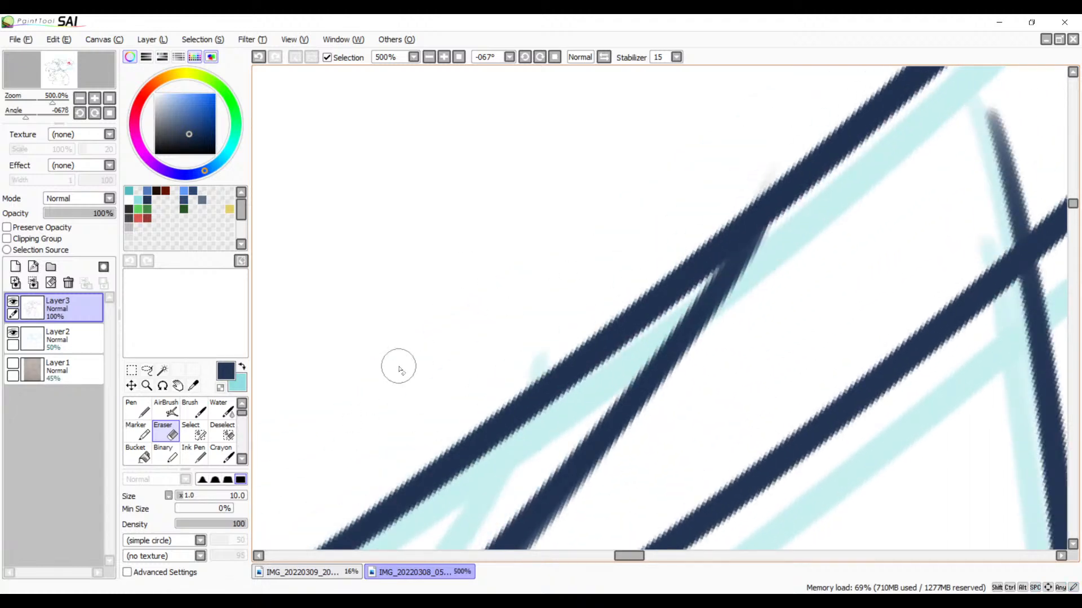
key(b)
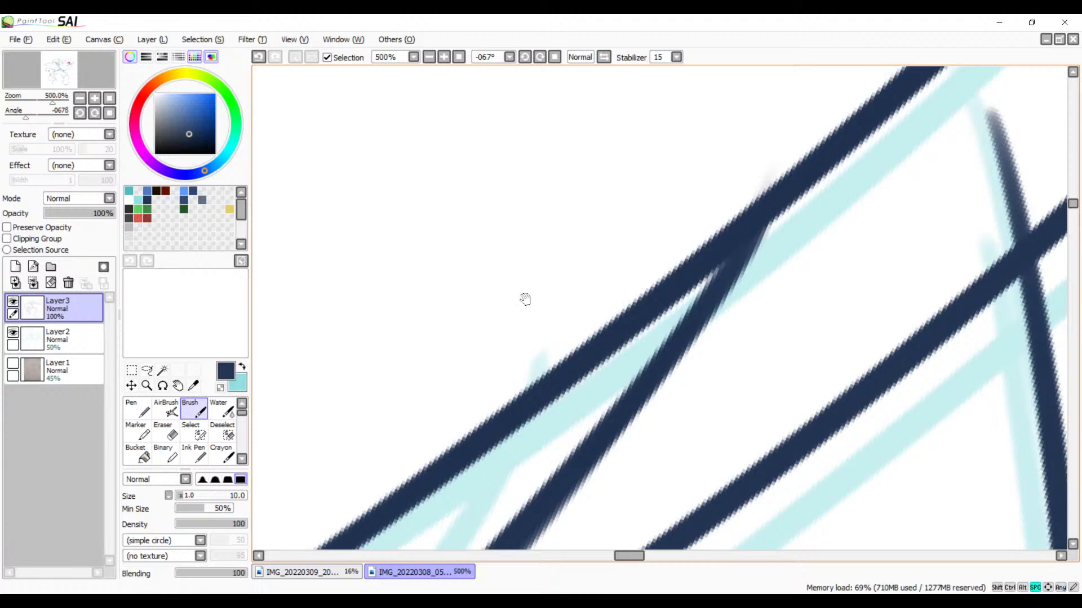
mouse_move(524, 299)
mouse_down()
mouse_move(635, 278)
mouse_move(645, 321)
mouse_move(691, 278)
mouse_move(418, 428)
mouse_move(553, 321)
mouse_move(626, 300)
mouse_move(630, 268)
mouse_up()
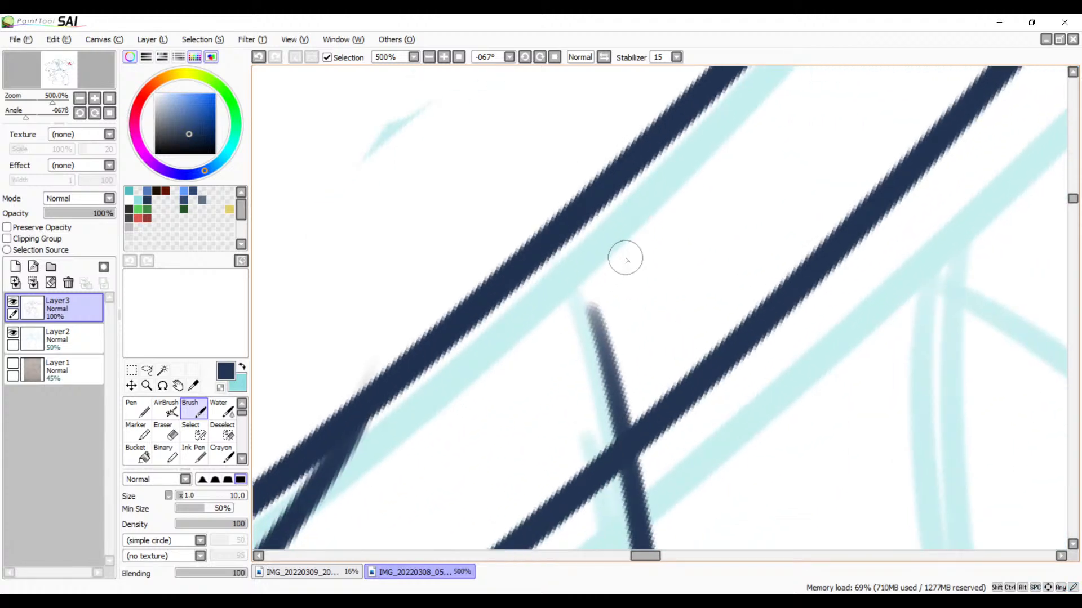
key(e)
mouse_move(615, 230)
mouse_down()
mouse_move(619, 259)
mouse_move(644, 242)
mouse_move(610, 237)
mouse_move(615, 226)
mouse_move(627, 239)
mouse_move(609, 261)
mouse_move(616, 273)
mouse_move(637, 278)
mouse_move(598, 315)
mouse_move(601, 329)
mouse_move(636, 319)
mouse_move(609, 366)
mouse_move(632, 358)
mouse_up()
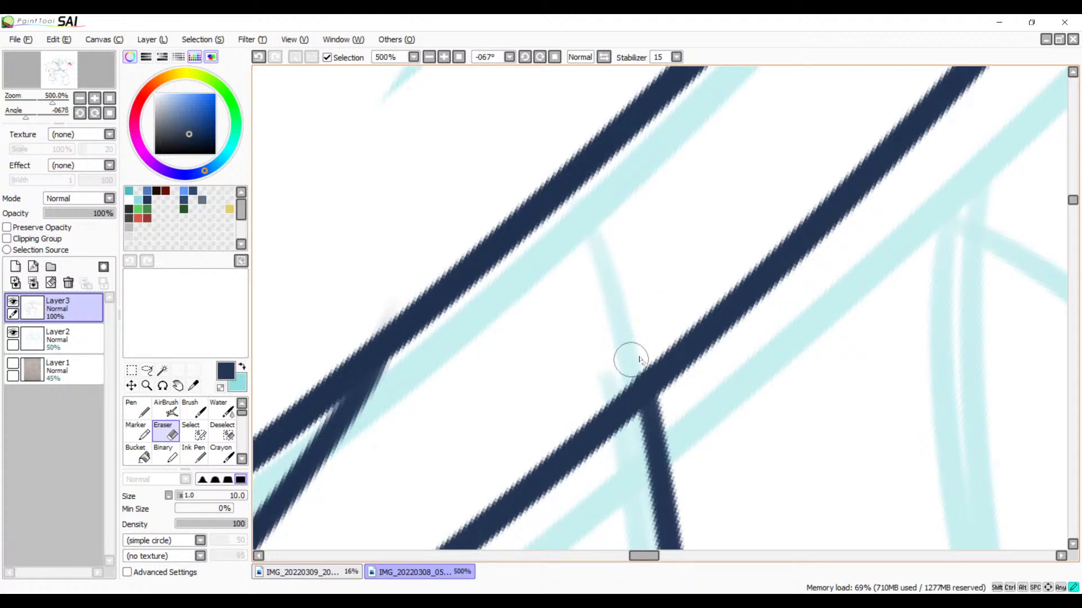
Step: Ink a line from the lower feather's upper edge near its point, rising past the faint end of the outer curve
key(space)
drag(692, 226, 834, 324)
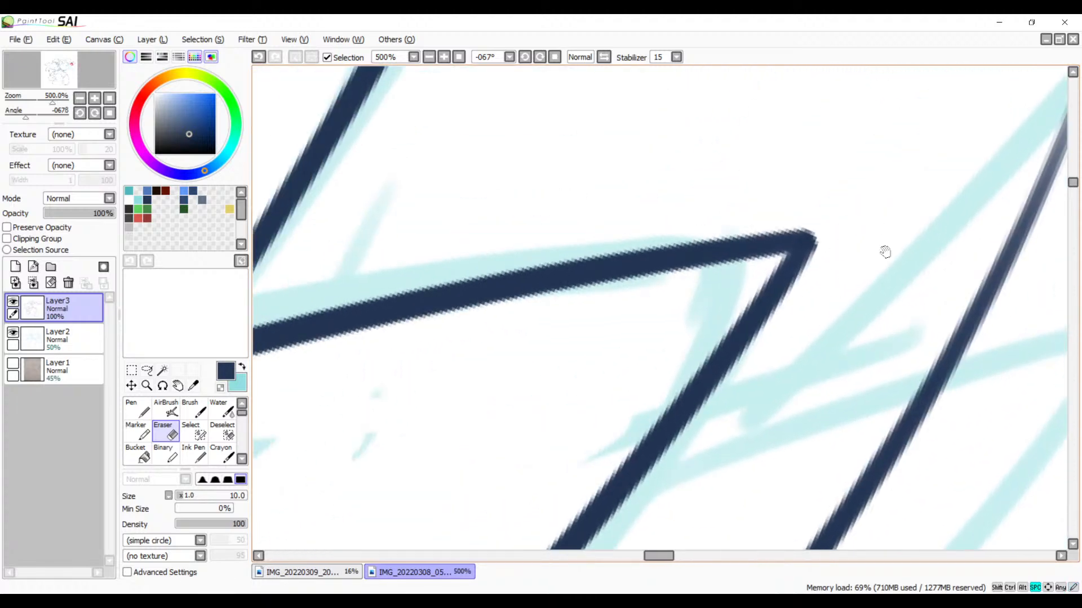
drag(885, 252, 702, 324)
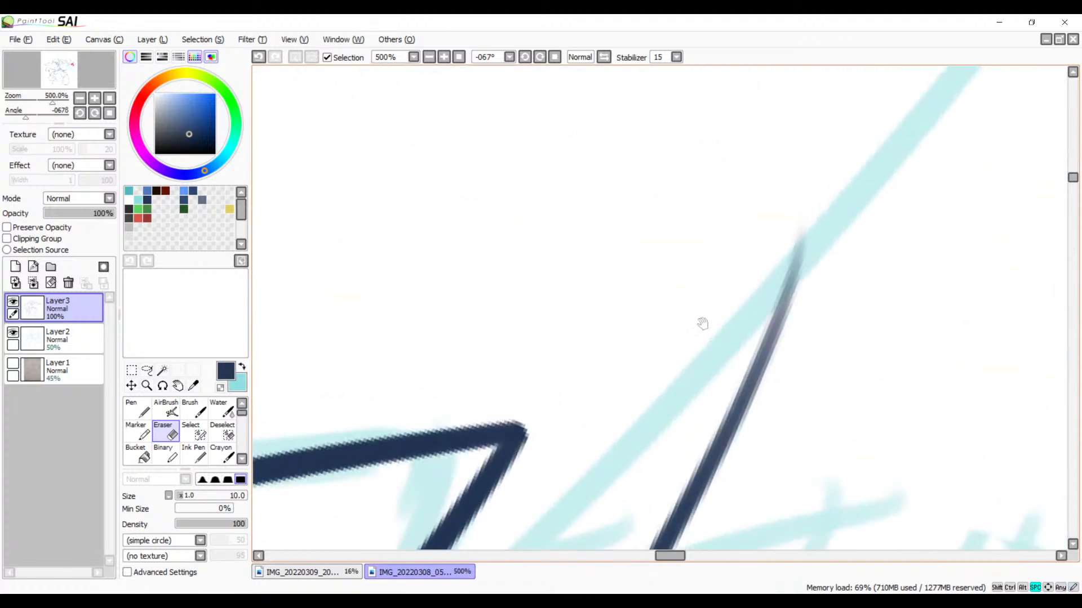
click(428, 57)
click(428, 57)
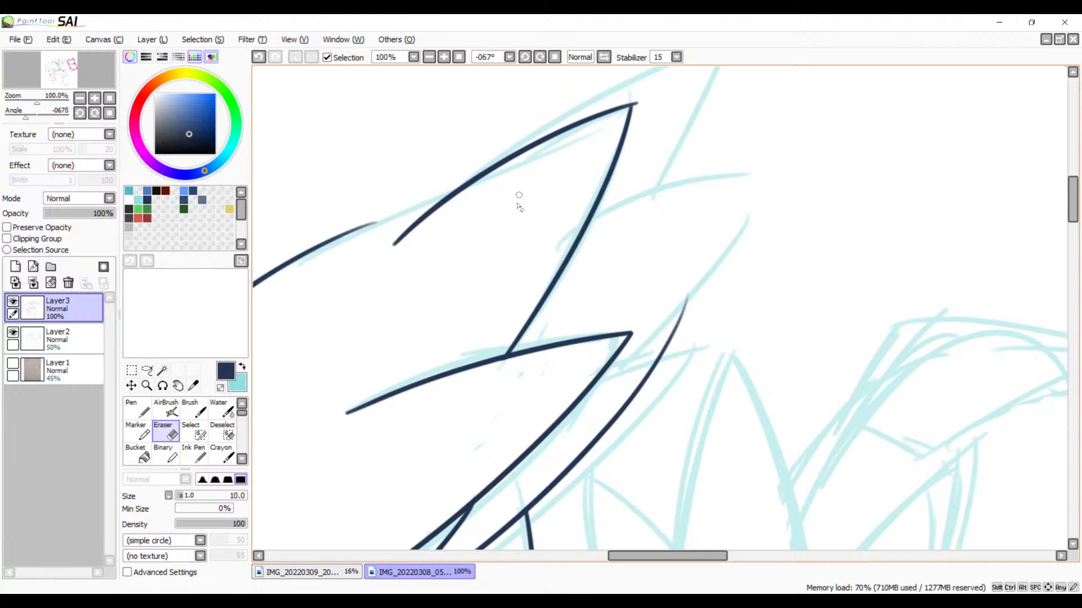
key(b)
drag(668, 310, 613, 230)
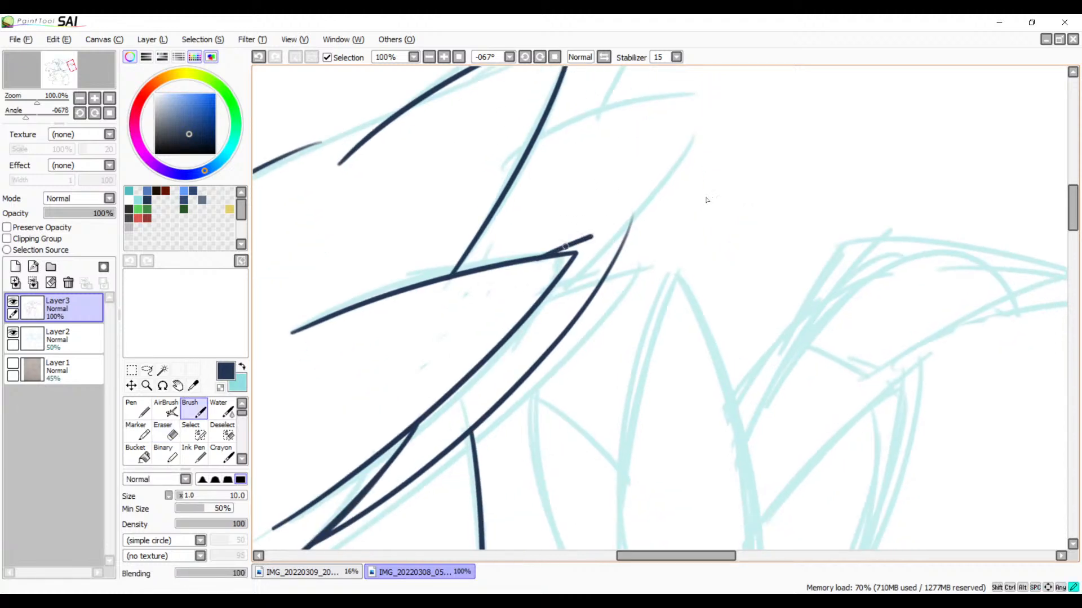
mouse_move(707, 199)
mouse_down()
mouse_move(739, 185)
mouse_move(715, 192)
mouse_up()
Step: Thicken the faint upper end of the outer curve up to the new line, redoing the stroke once
click(444, 57)
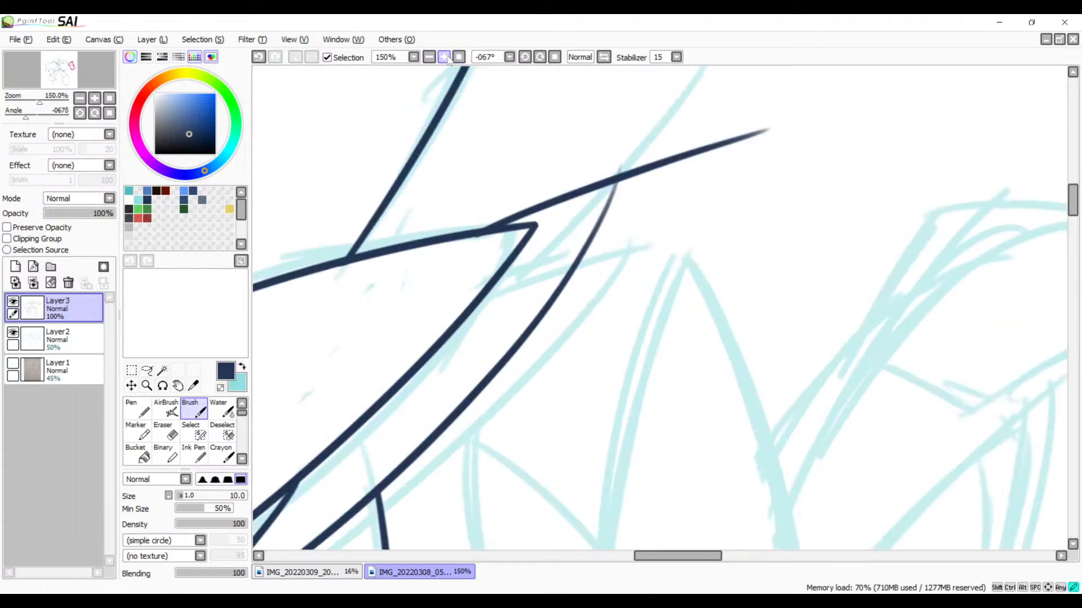
click(444, 57)
click(444, 57)
click(444, 57)
drag(552, 244, 550, 449)
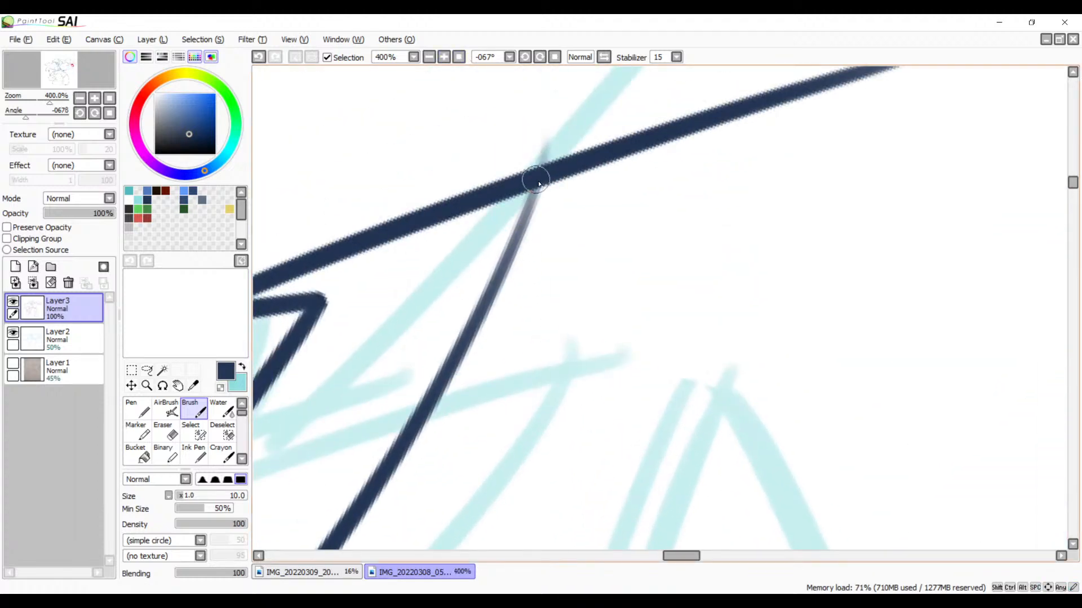
drag(539, 184, 411, 430)
key(ctrl+z)
drag(545, 168, 372, 494)
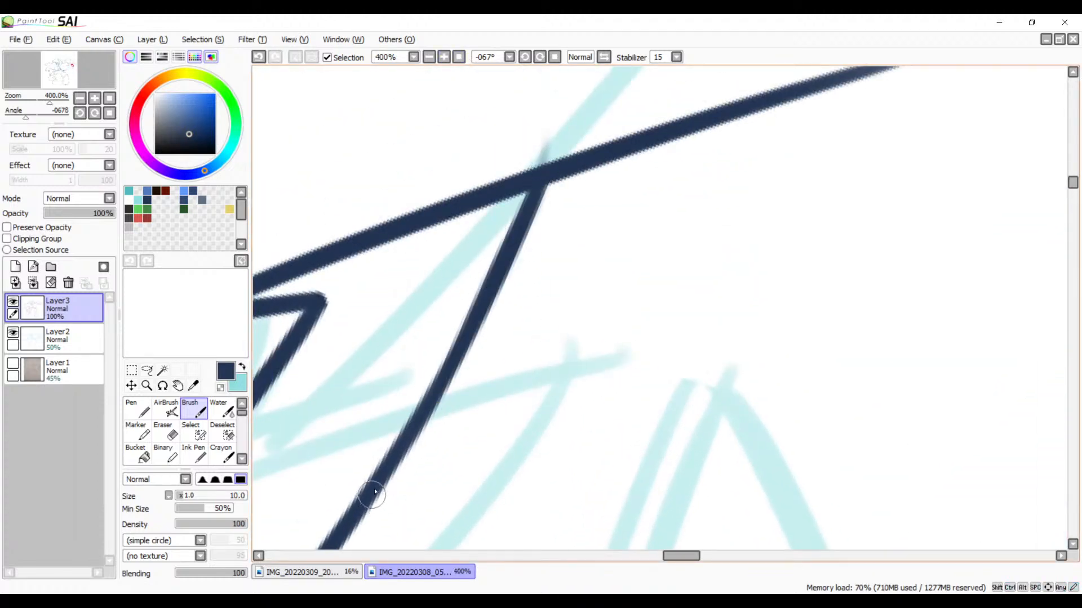
Step: Erase both line ends beyond the junction of the outer curve and the new line to form a clean feather tip
drag(553, 293, 524, 414)
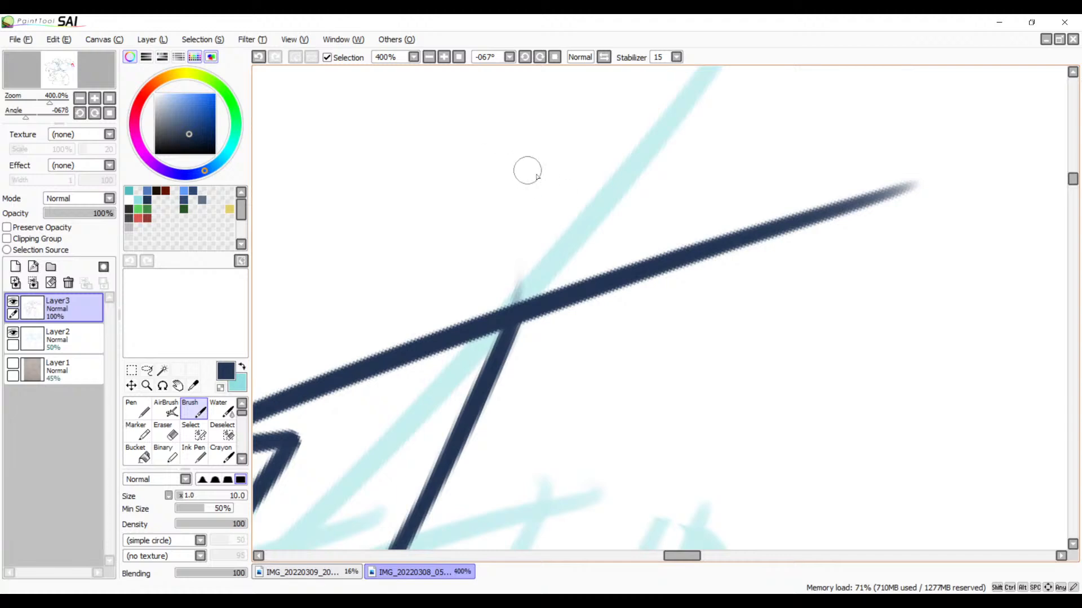
key(e)
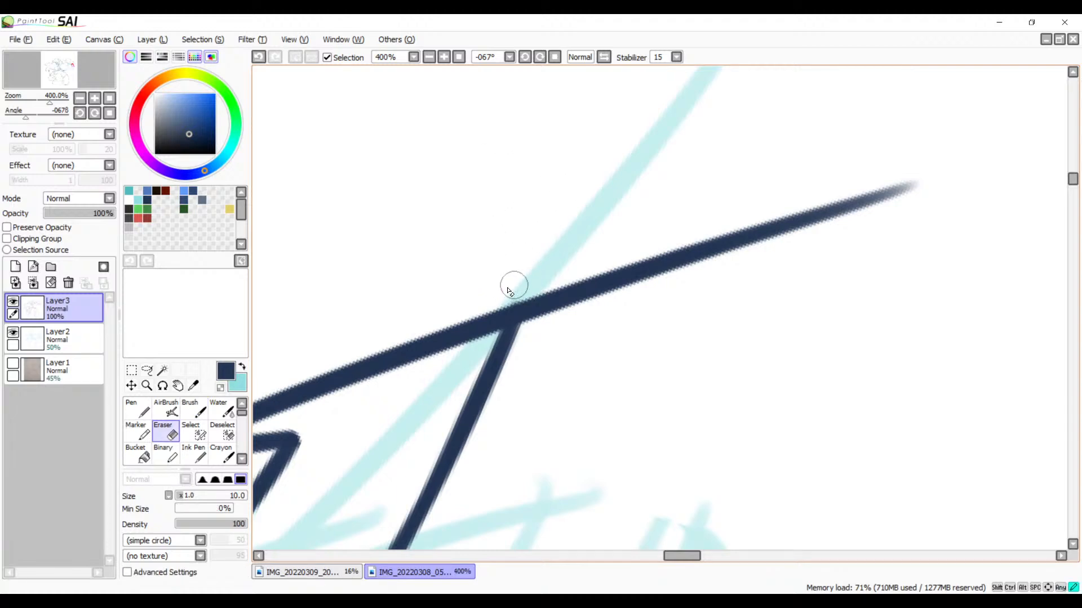
drag(509, 292, 531, 324)
drag(542, 298, 543, 333)
drag(528, 292, 530, 339)
key(ctrl+z)
drag(531, 297, 527, 360)
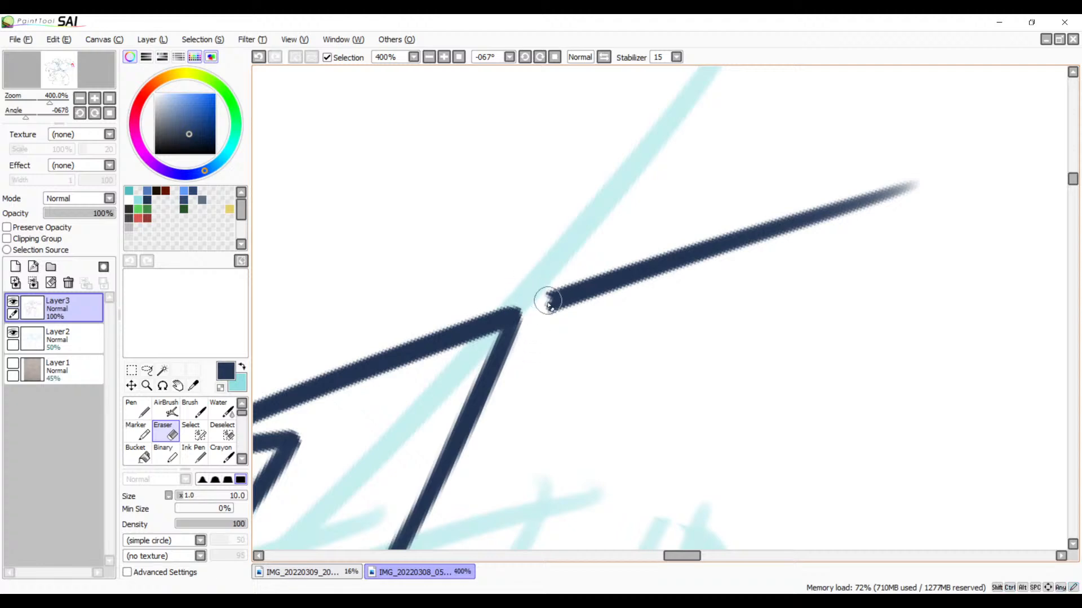
mouse_move(568, 275)
mouse_down()
mouse_move(553, 309)
mouse_move(642, 249)
mouse_move(661, 255)
mouse_move(651, 269)
mouse_move(678, 261)
mouse_move(672, 283)
mouse_move(757, 252)
mouse_move(813, 212)
mouse_move(915, 185)
mouse_up()
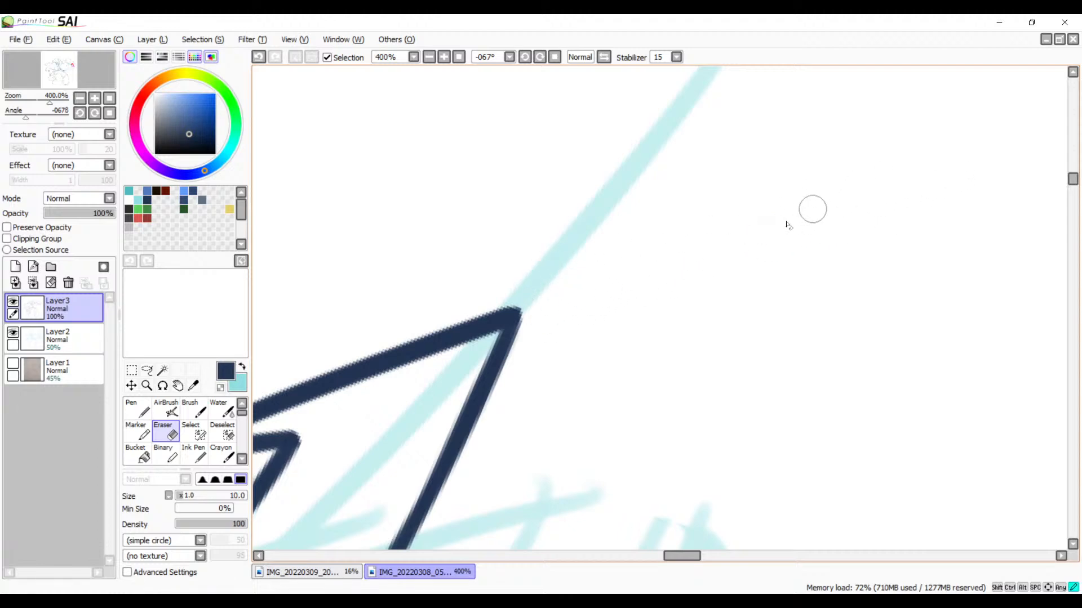
Step: Ink the next feather between the upper and lower ones, drawing its curved upper edge and its side line
drag(572, 370, 831, 216)
drag(664, 319, 863, 261)
drag(703, 300, 753, 265)
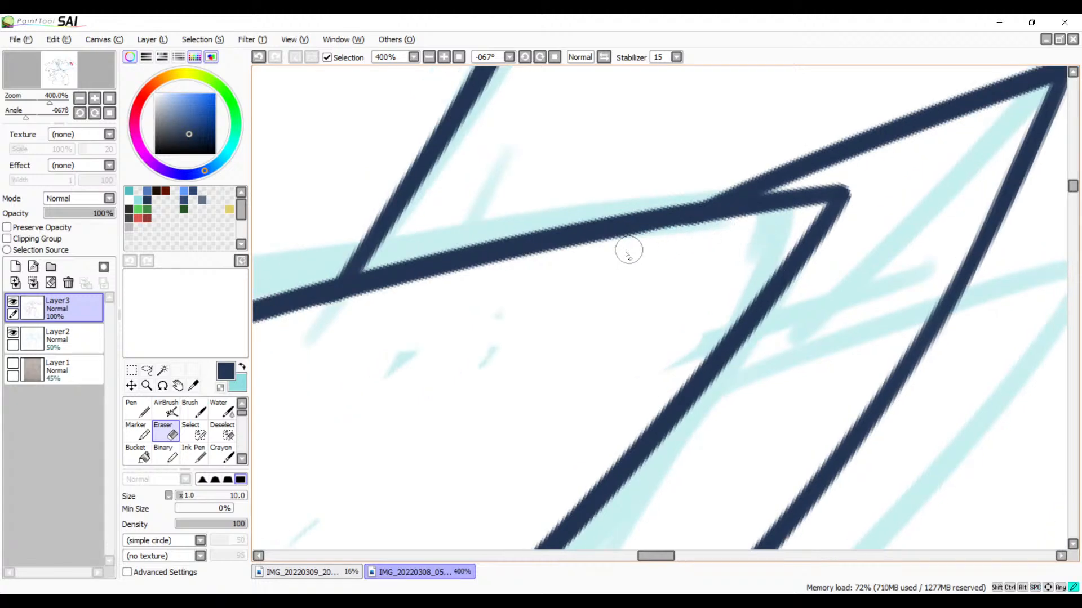
mouse_move(676, 242)
mouse_down()
mouse_move(493, 360)
mouse_move(524, 311)
mouse_move(524, 389)
mouse_move(508, 180)
mouse_up()
click(431, 57)
click(431, 58)
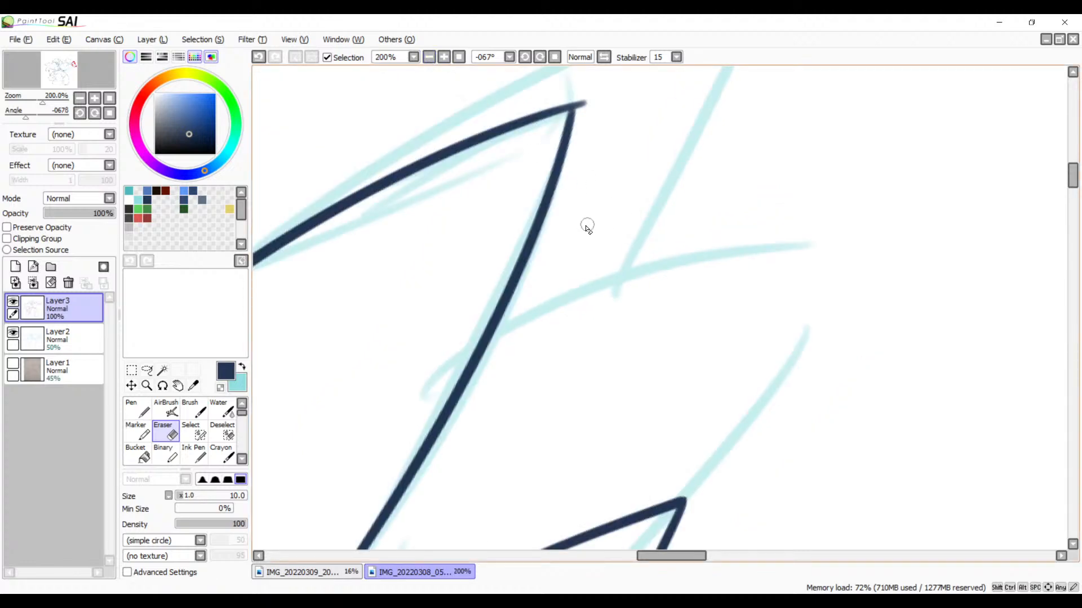
key(b)
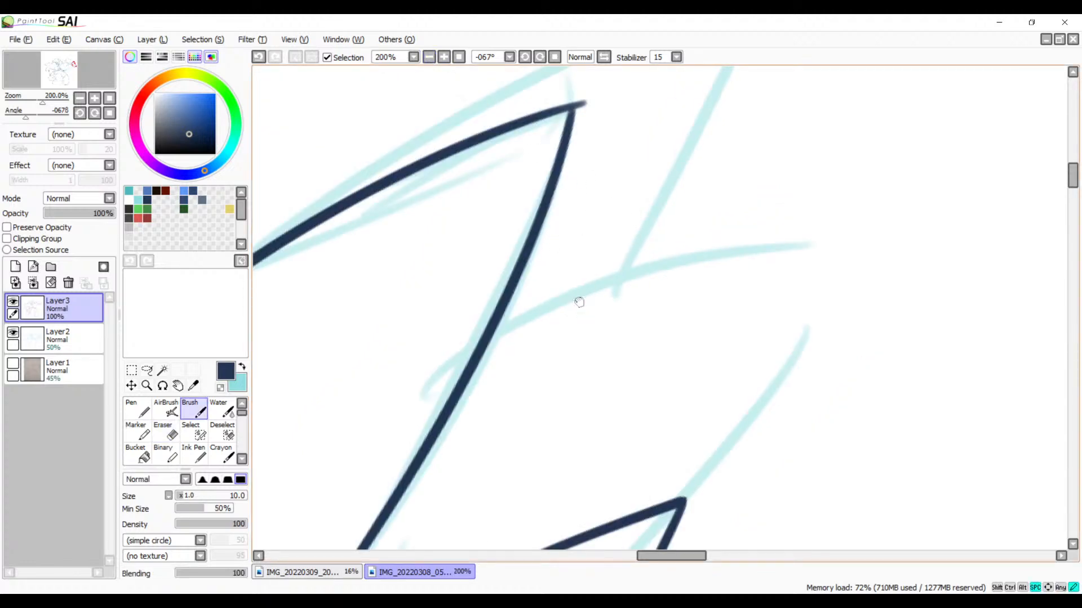
drag(579, 302, 526, 246)
mouse_move(432, 269)
mouse_down()
mouse_move(802, 178)
mouse_move(511, 511)
mouse_up()
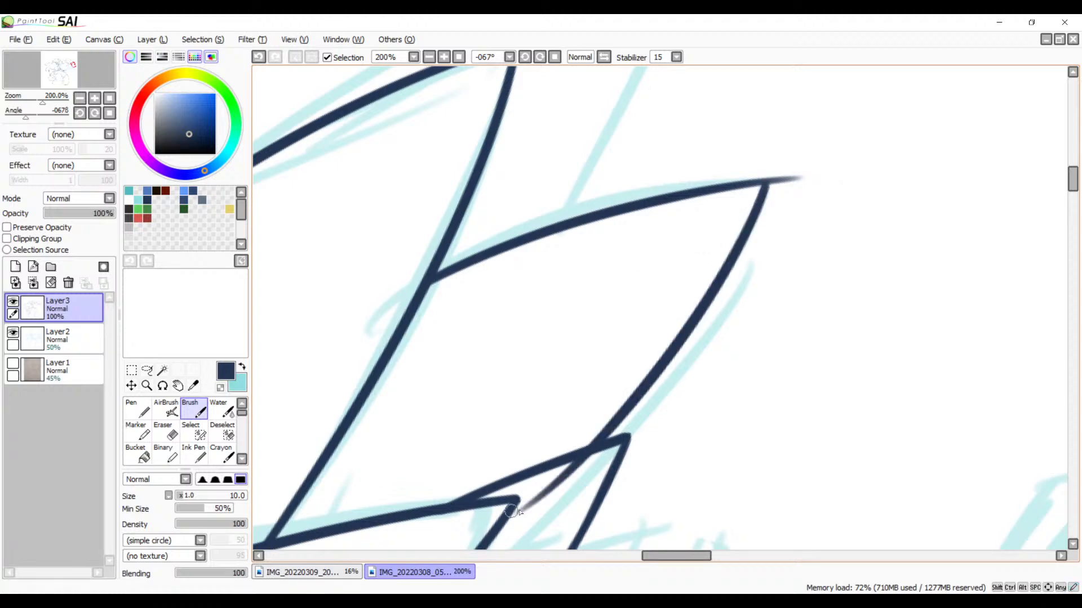
Step: Thicken the new middle feather's upper edge and side line where they meet at the tip, redoing the strokes as needed
mouse_move(631, 444)
mouse_down()
mouse_move(616, 265)
mouse_move(496, 419)
mouse_up()
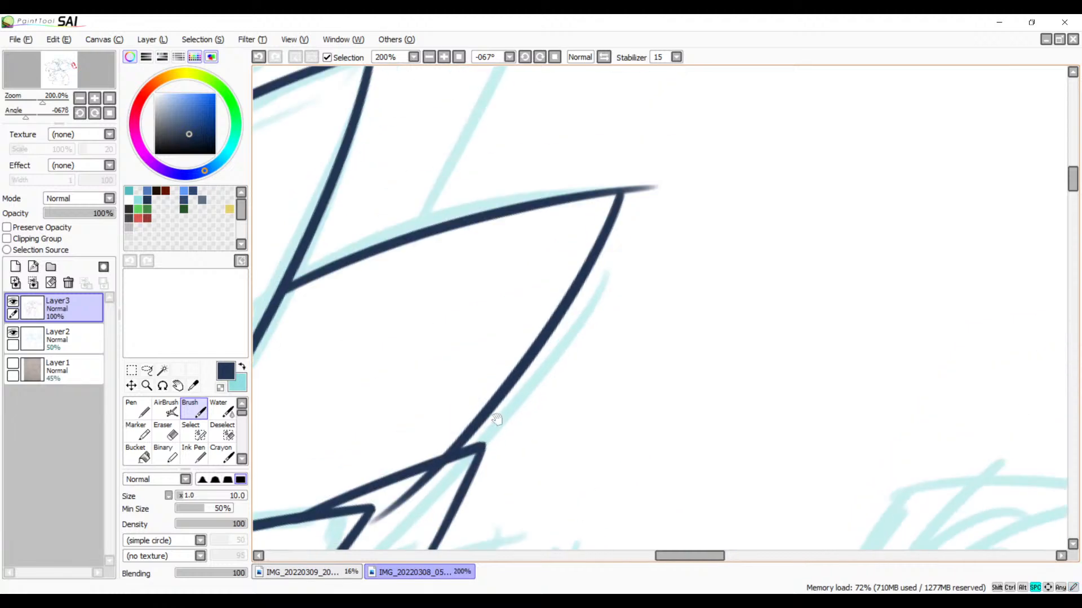
click(444, 57)
click(445, 57)
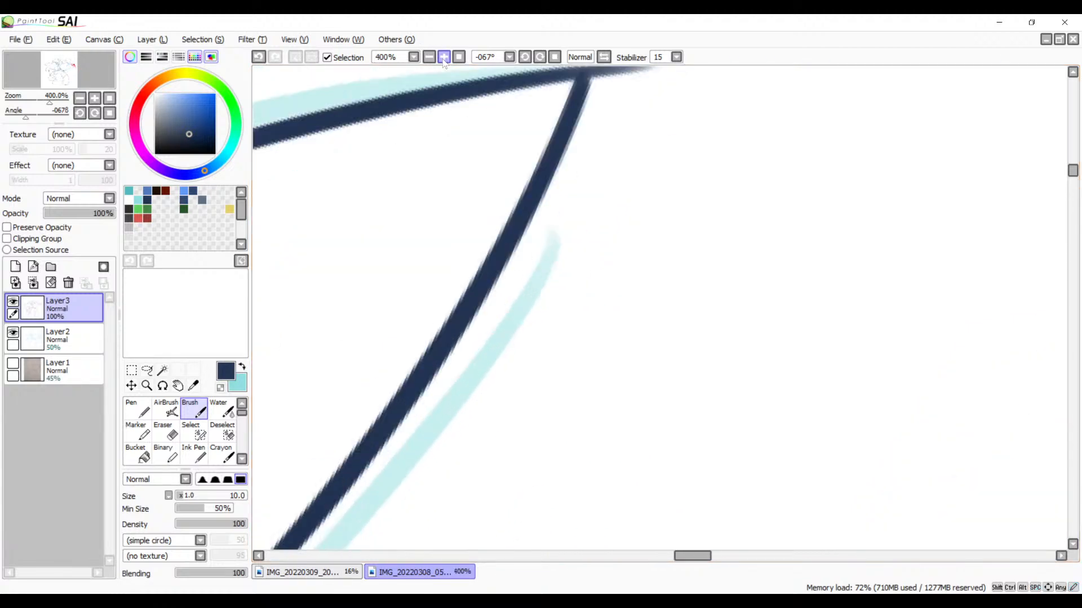
click(444, 57)
drag(463, 200, 533, 411)
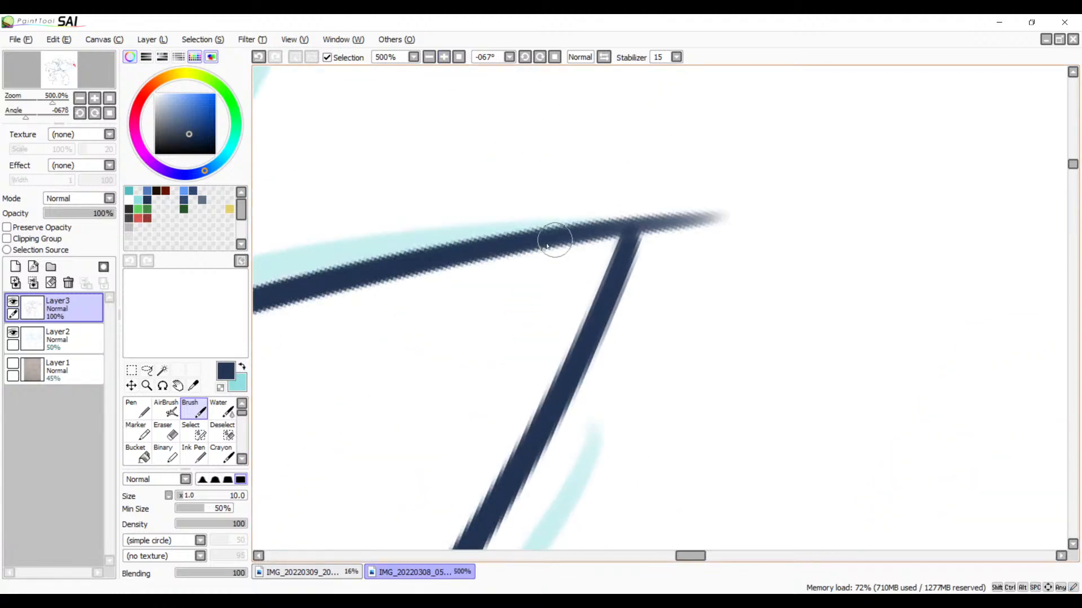
drag(532, 246, 656, 231)
key(ctrl+z)
drag(509, 248, 662, 224)
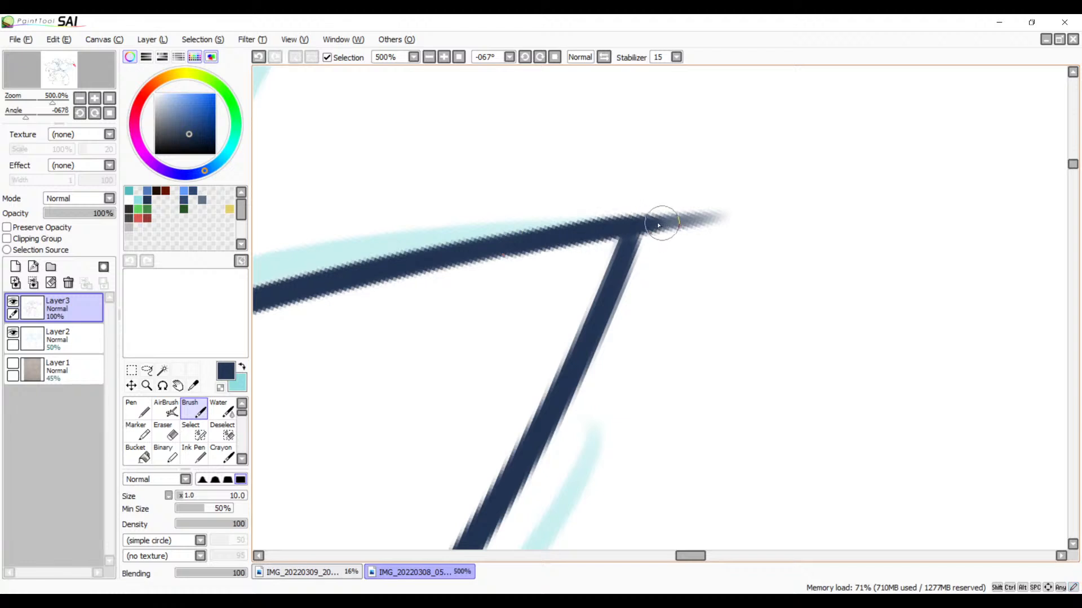
key(ctrl+z)
mouse_move(489, 244)
mouse_down()
mouse_move(691, 222)
mouse_move(613, 298)
mouse_up()
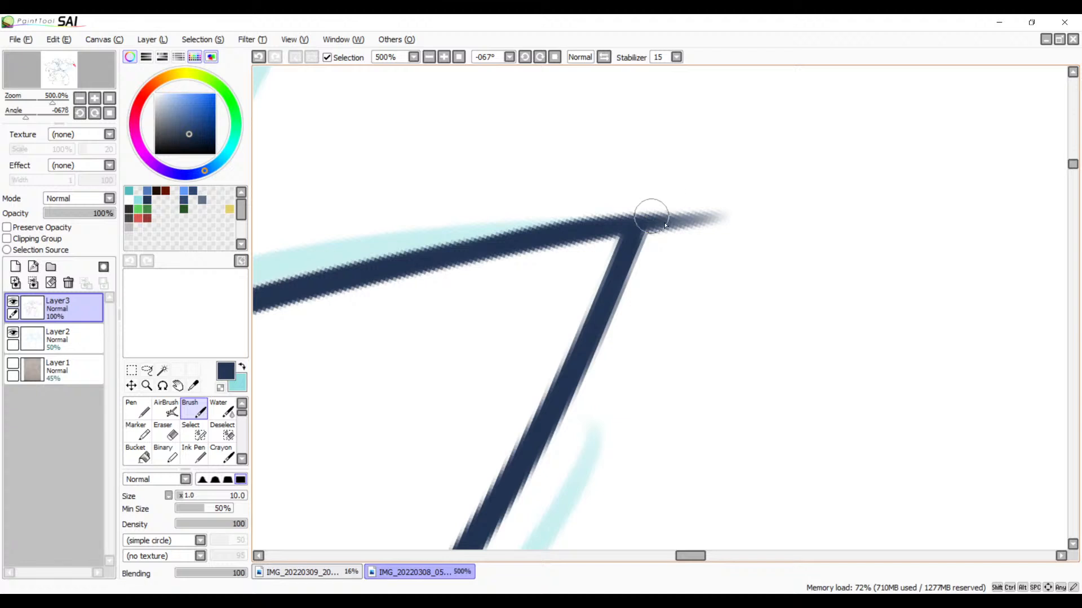
Step: Erase the excess line beyond the middle feather's tip, redoing the first erasure
key(e)
mouse_move(621, 202)
mouse_down()
mouse_move(665, 227)
mouse_move(636, 194)
mouse_move(661, 210)
mouse_move(668, 240)
mouse_move(626, 194)
mouse_move(657, 243)
mouse_up()
key(ctrl+z)
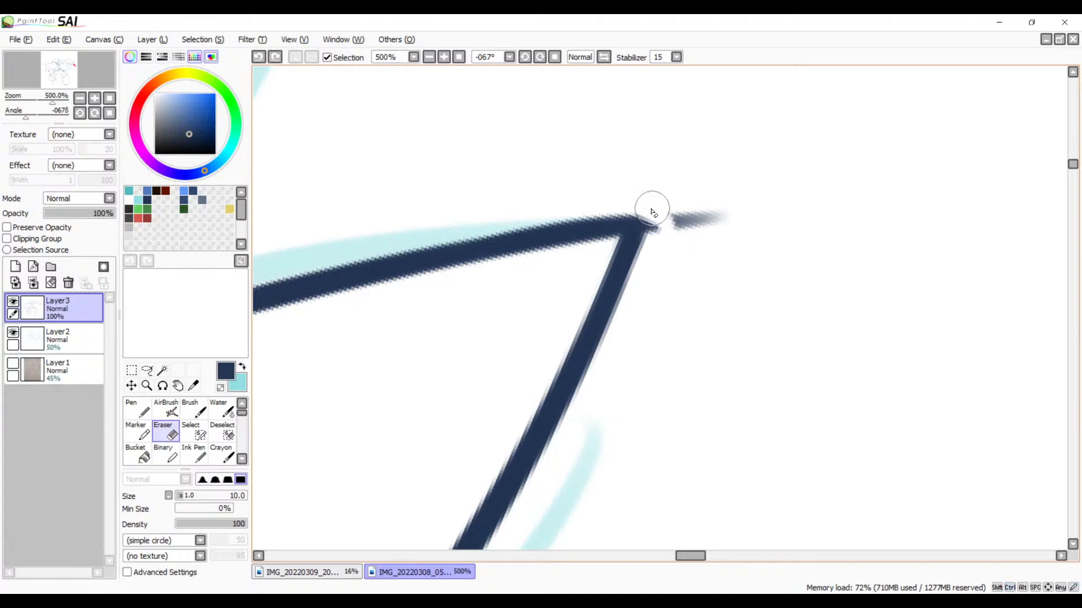
drag(646, 204, 660, 259)
mouse_move(659, 198)
mouse_down()
mouse_move(687, 203)
mouse_move(724, 237)
mouse_up()
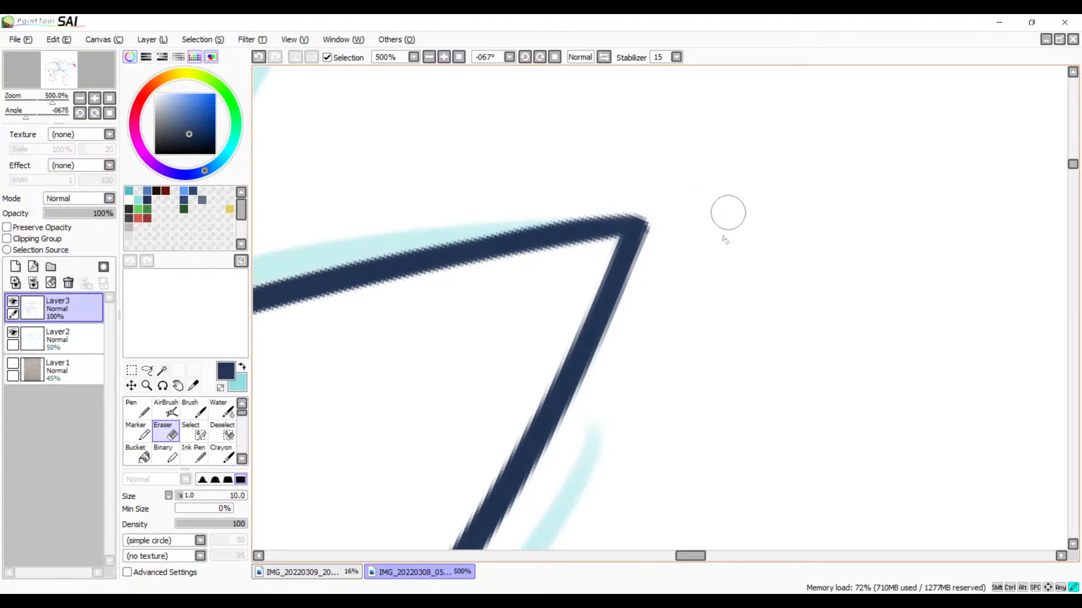
Step: Erase the middle feather's side line where it runs past the upper edge of the feather below
key(space)
drag(370, 437, 913, 84)
mouse_move(394, 524)
mouse_down()
mouse_move(584, 377)
mouse_move(676, 225)
mouse_up()
mouse_move(550, 410)
mouse_down()
mouse_move(665, 244)
mouse_move(363, 325)
mouse_up()
mouse_move(781, 204)
mouse_down()
mouse_move(732, 222)
mouse_move(755, 217)
mouse_move(741, 212)
mouse_move(772, 223)
mouse_move(692, 270)
mouse_move(603, 375)
mouse_up()
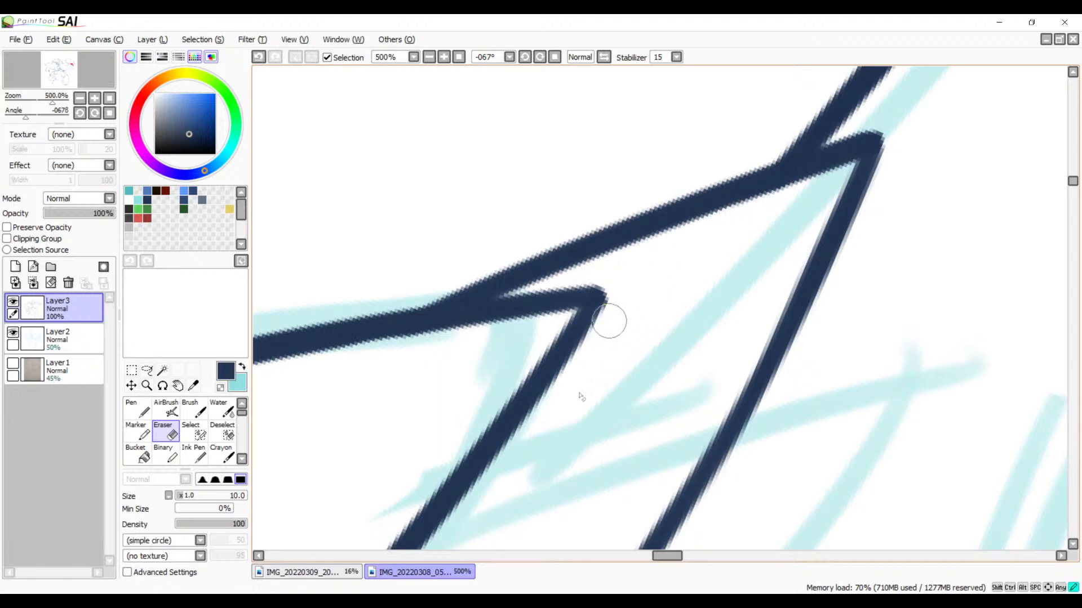
Step: Trim the outer side of the middle feather's tip, redoing the erasure once
mouse_move(647, 330)
mouse_down()
mouse_move(520, 456)
mouse_move(543, 372)
mouse_move(475, 406)
mouse_move(386, 392)
mouse_up()
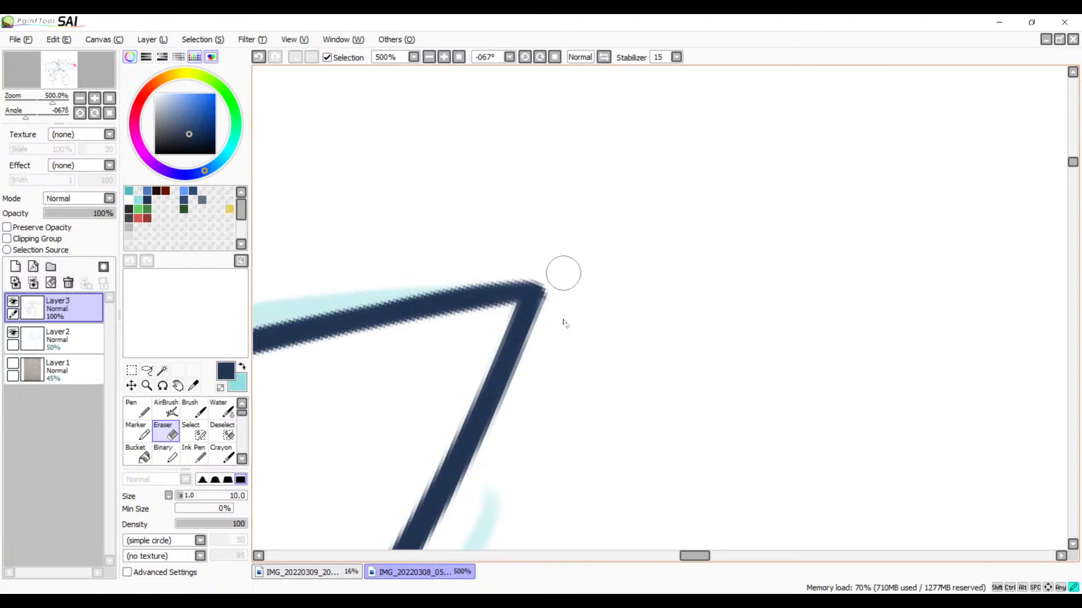
mouse_move(563, 295)
mouse_down()
mouse_move(552, 282)
mouse_move(551, 328)
mouse_move(548, 280)
mouse_move(549, 329)
mouse_up()
key(ctrl+z)
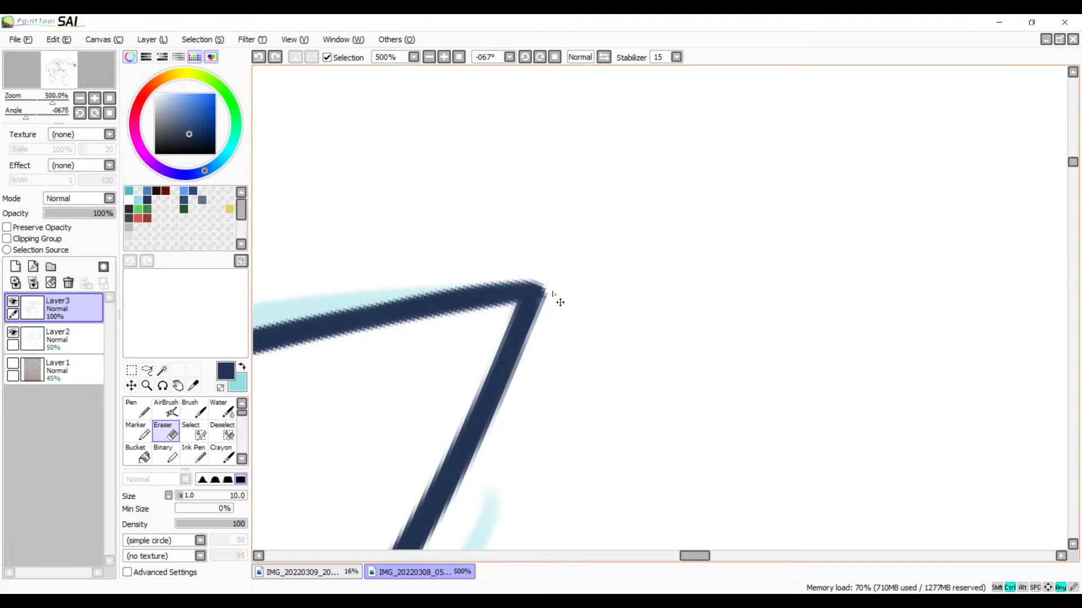
drag(552, 277, 548, 326)
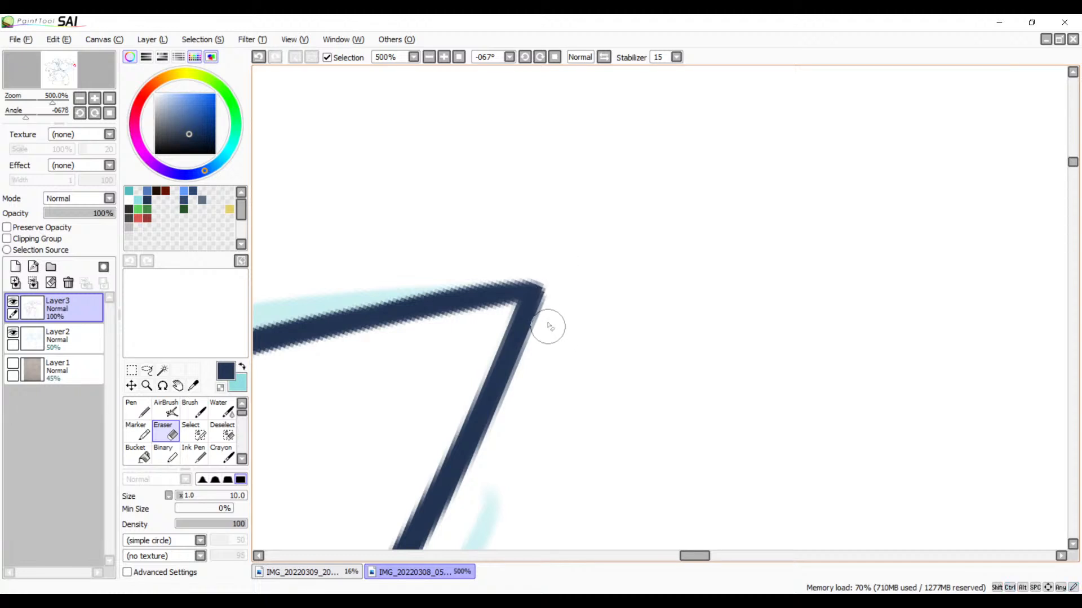
Step: Thicken the side line and upper edge where they meet at the uppermost inked feather's tip, redoing the side stroke as needed
click(430, 58)
click(429, 58)
click(429, 58)
click(429, 58)
click(430, 58)
click(429, 57)
click(429, 58)
key(space)
drag(541, 263, 488, 112)
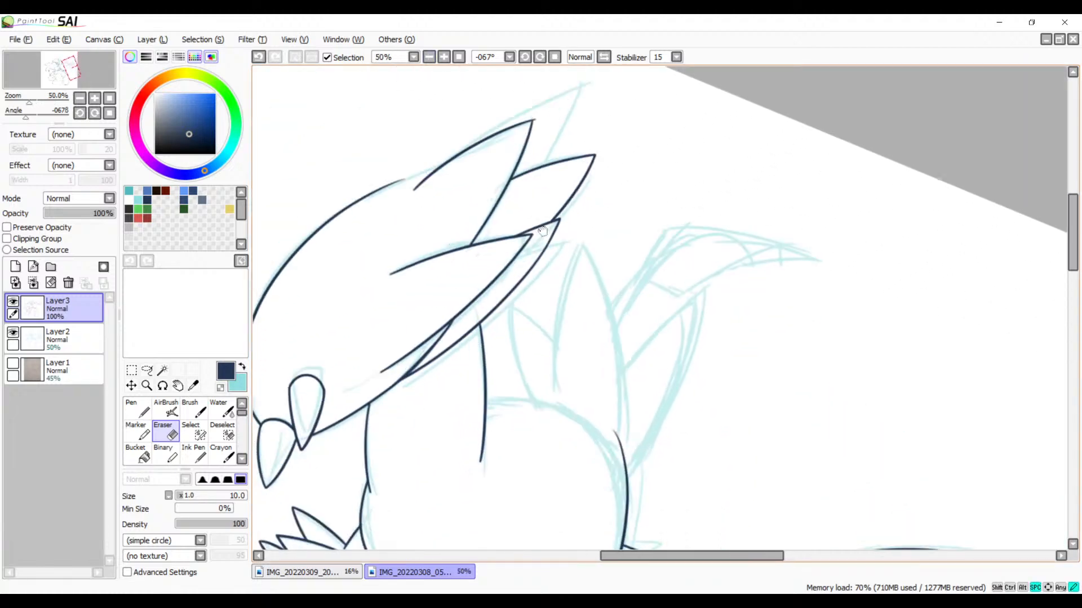
drag(529, 236, 561, 340)
click(444, 57)
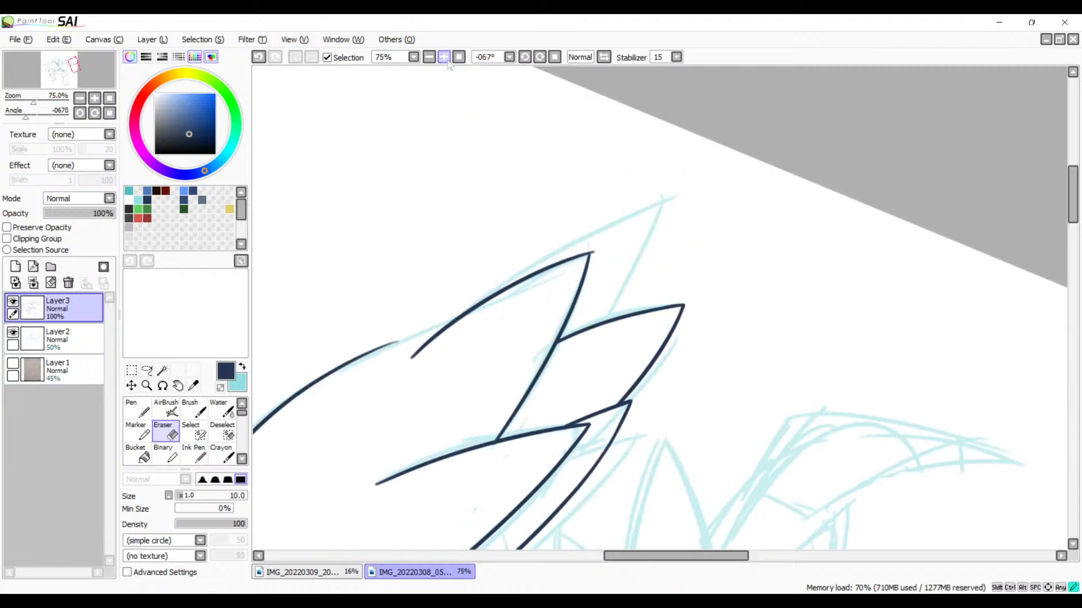
click(444, 58)
click(444, 57)
click(444, 57)
key(space)
drag(438, 196, 528, 288)
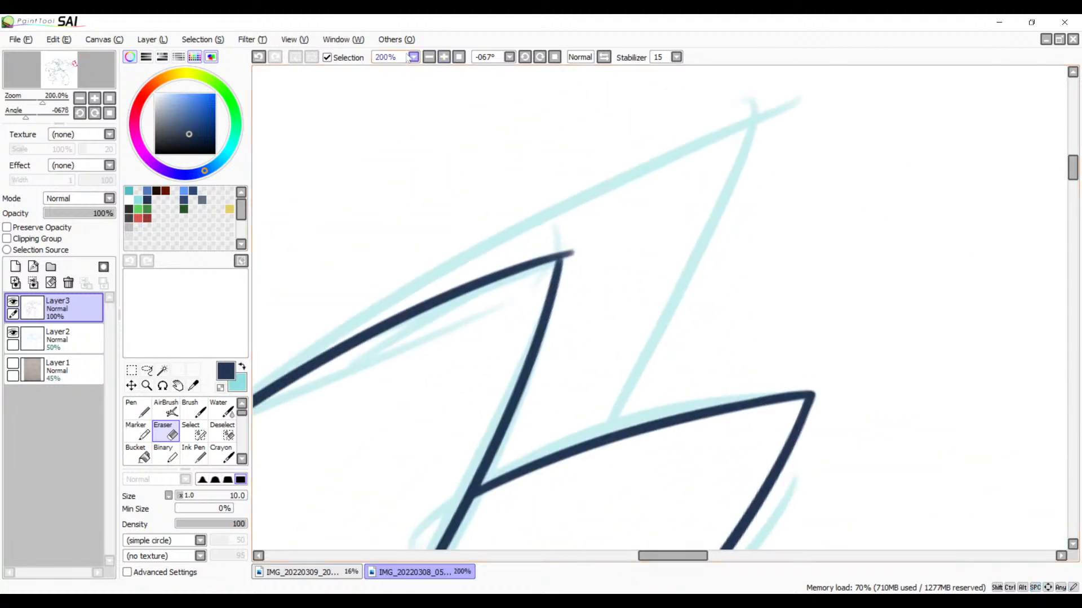
click(444, 57)
click(443, 57)
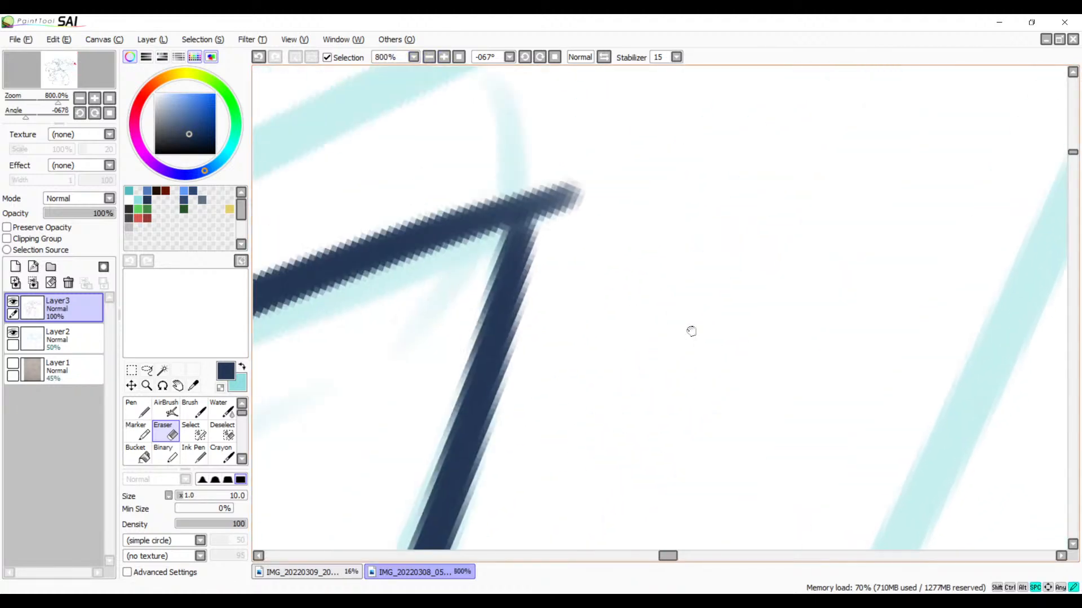
key(b)
mouse_move(502, 242)
mouse_down()
mouse_move(516, 217)
mouse_move(489, 363)
mouse_up()
key(ctrl+z)
mouse_move(515, 215)
mouse_down()
mouse_move(509, 307)
mouse_move(485, 362)
mouse_up()
key(ctrl+z)
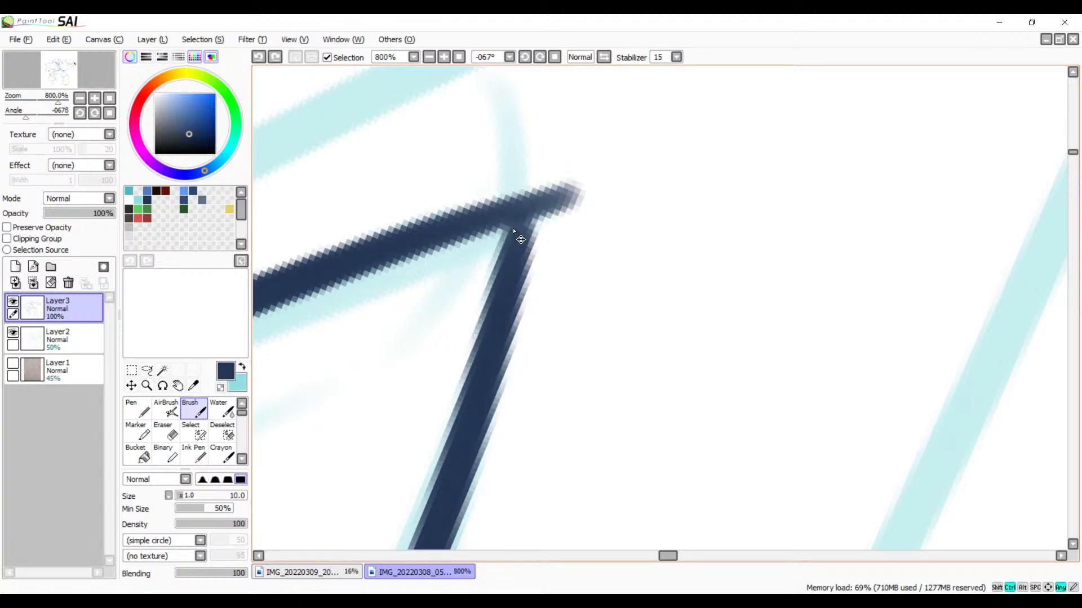
mouse_move(517, 214)
mouse_down()
mouse_move(498, 283)
mouse_move(492, 356)
mouse_up()
key(ctrl+z)
drag(524, 210, 502, 352)
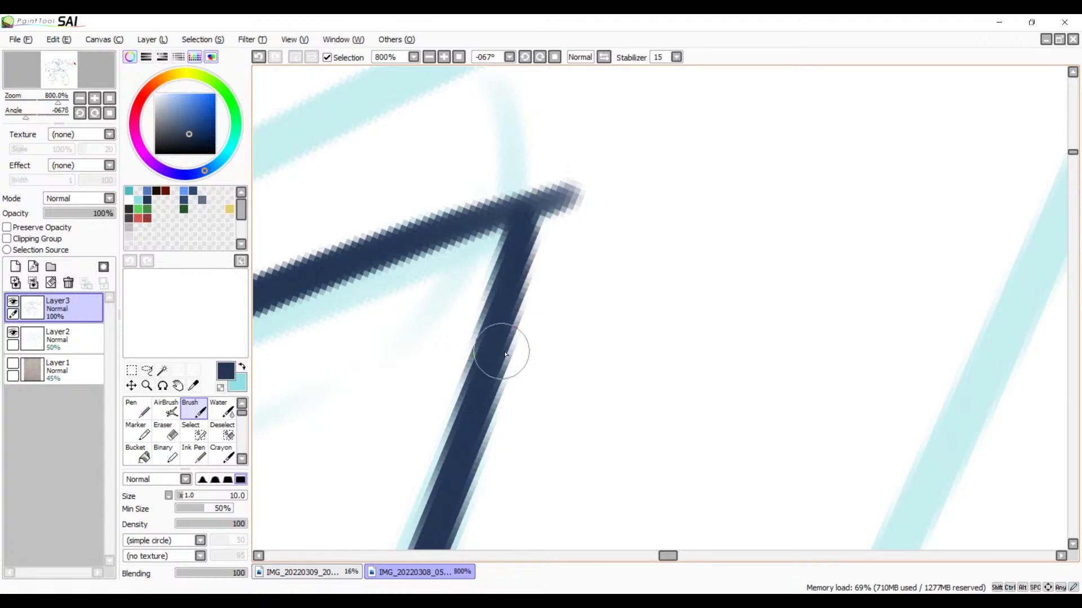
drag(524, 210, 374, 257)
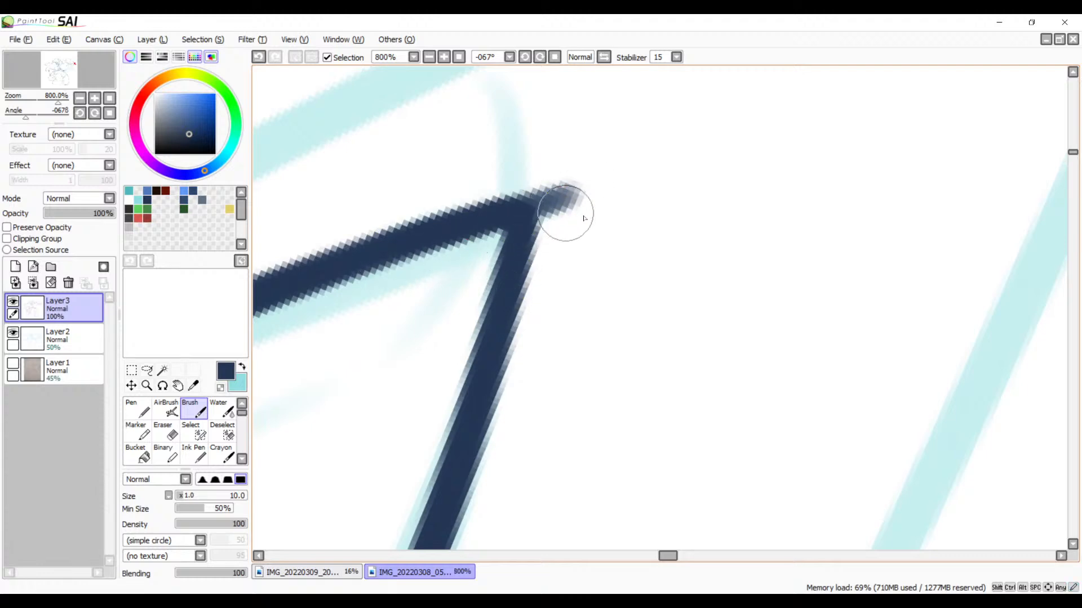
Step: Erase the excess line beyond the uppermost inked feather's tip, including the leftover speck
key(e)
mouse_move(536, 186)
mouse_down()
mouse_move(568, 239)
mouse_move(551, 191)
mouse_move(570, 242)
mouse_up()
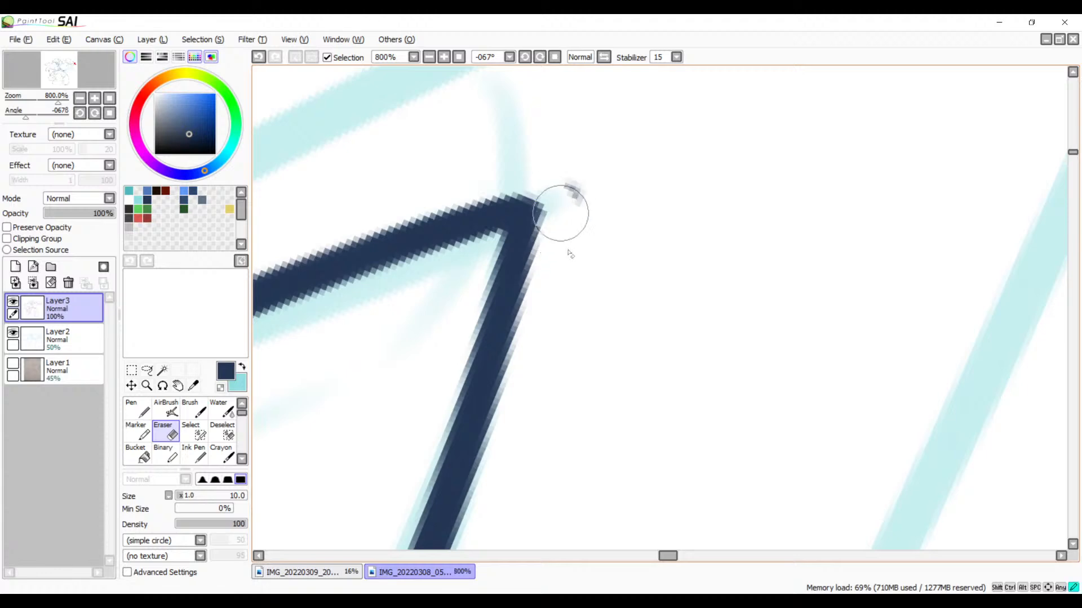
drag(571, 191, 582, 229)
click(429, 57)
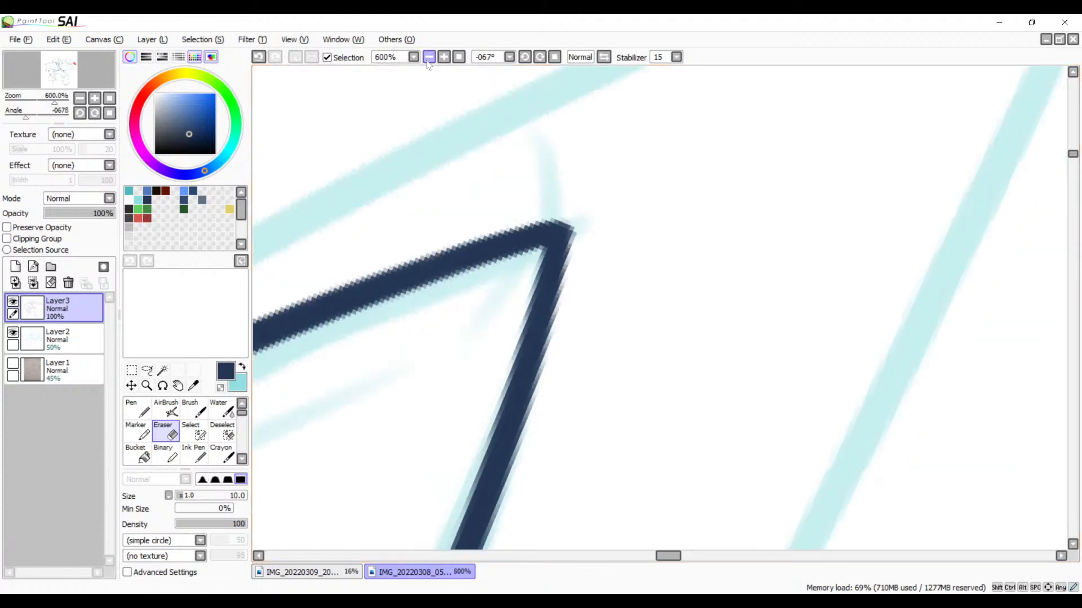
click(429, 57)
click(429, 57)
click(433, 58)
click(434, 58)
click(434, 58)
click(434, 58)
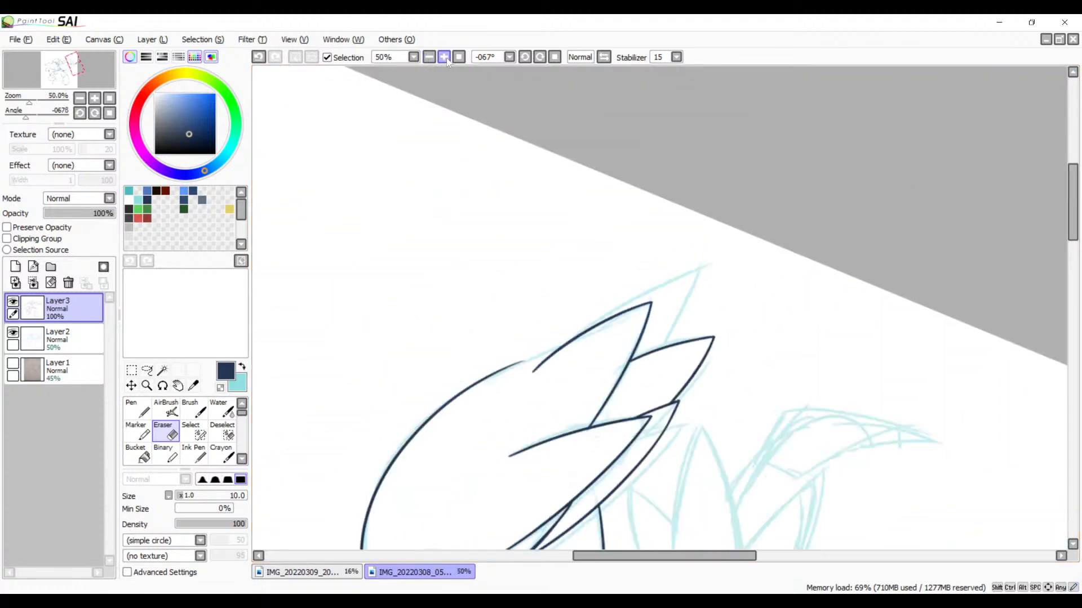
click(447, 59)
click(447, 59)
click(447, 59)
click(447, 59)
click(444, 57)
click(445, 57)
click(444, 57)
click(444, 58)
click(445, 58)
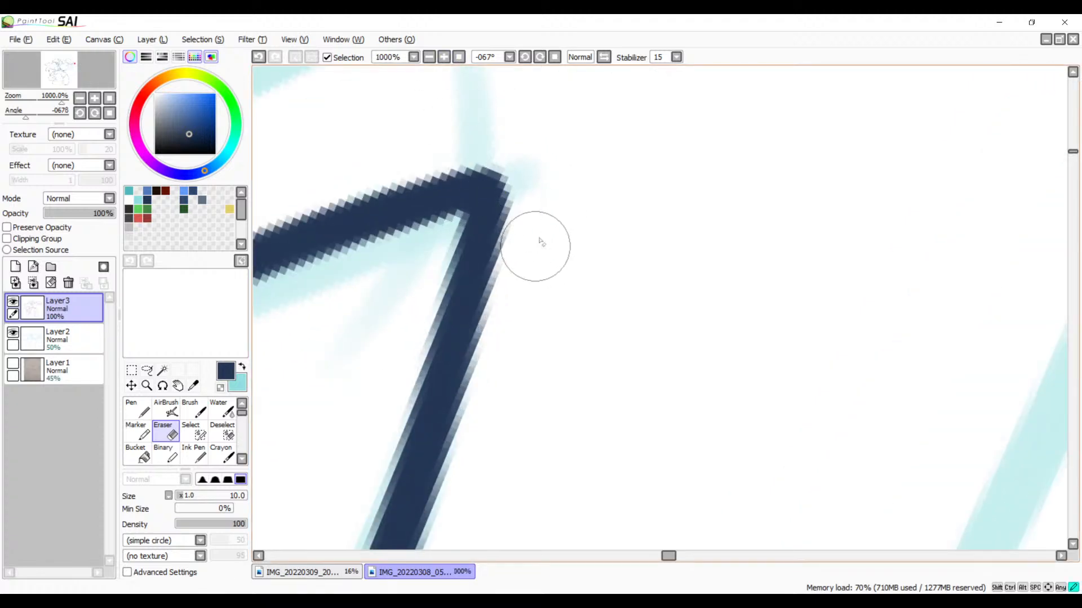
click(430, 58)
click(430, 58)
click(430, 58)
click(430, 58)
click(430, 58)
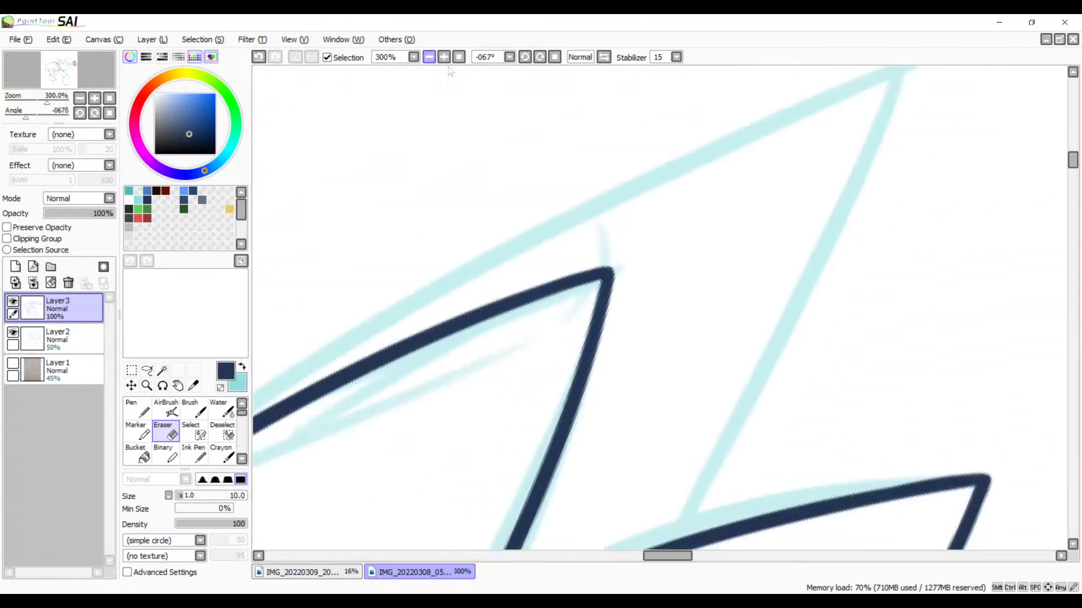
Step: Ink the upper edge of the topmost sketched feather in one long curve down past the feather below, redoing the stroke as needed
drag(605, 265, 587, 346)
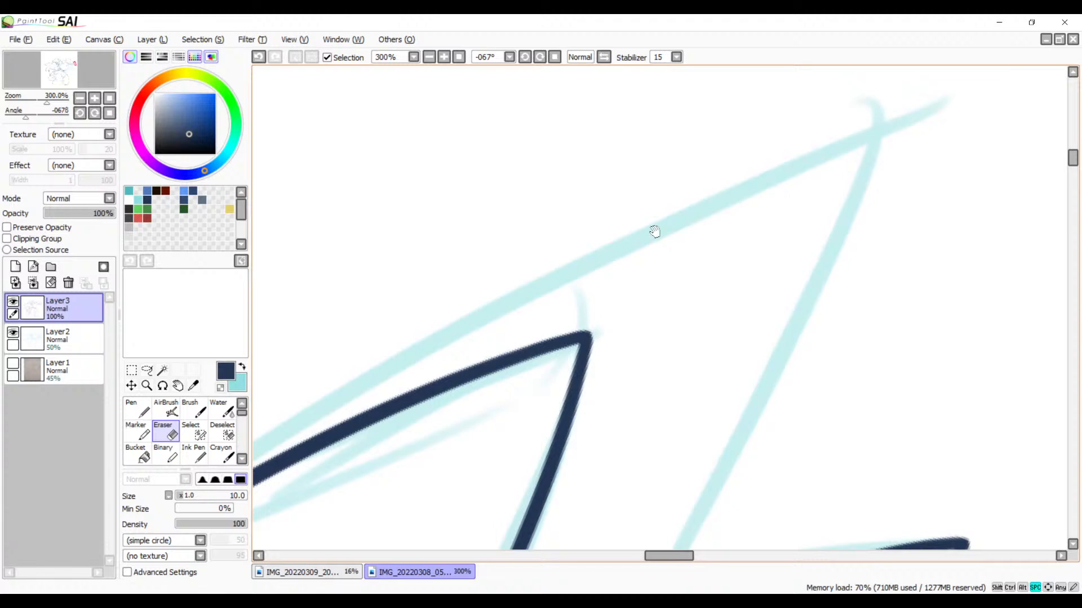
click(430, 58)
click(430, 58)
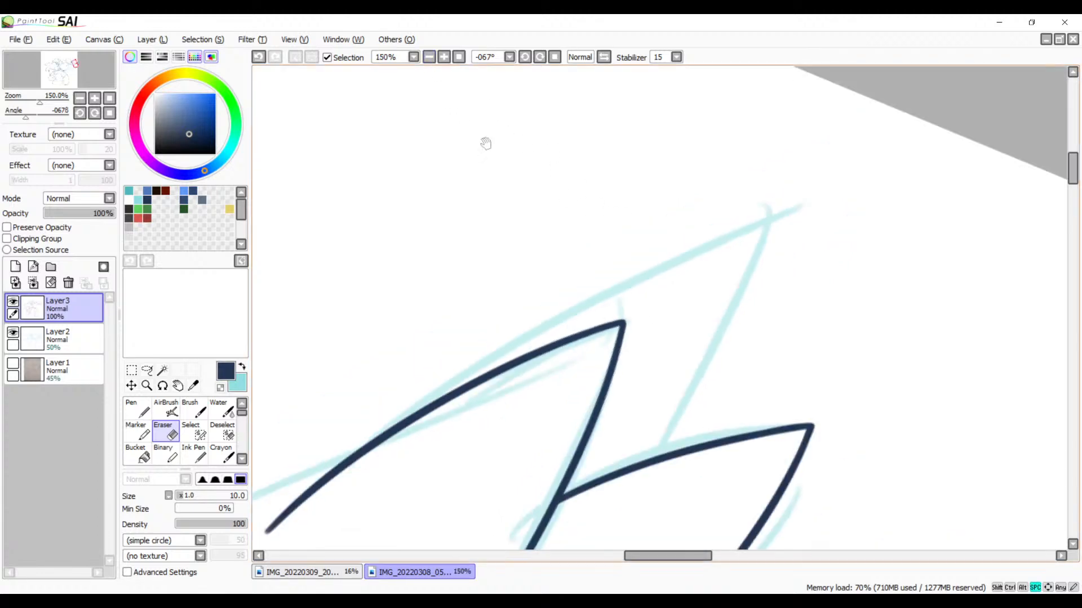
drag(566, 213, 588, 193)
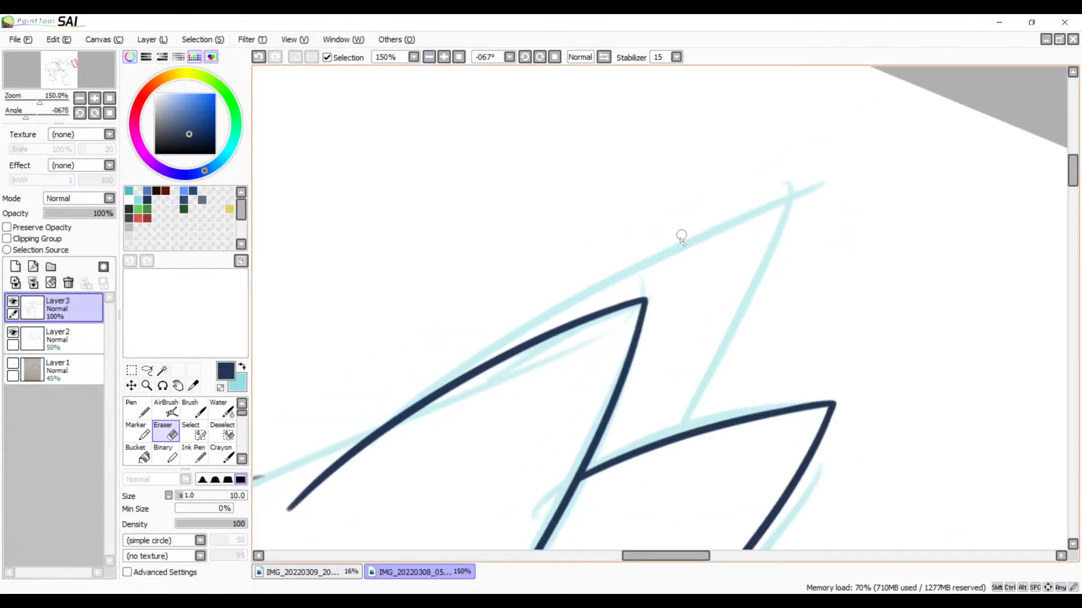
key(b)
mouse_move(833, 180)
mouse_down()
mouse_move(597, 279)
mouse_move(395, 459)
mouse_up()
key(ctrl+z)
drag(816, 186, 288, 510)
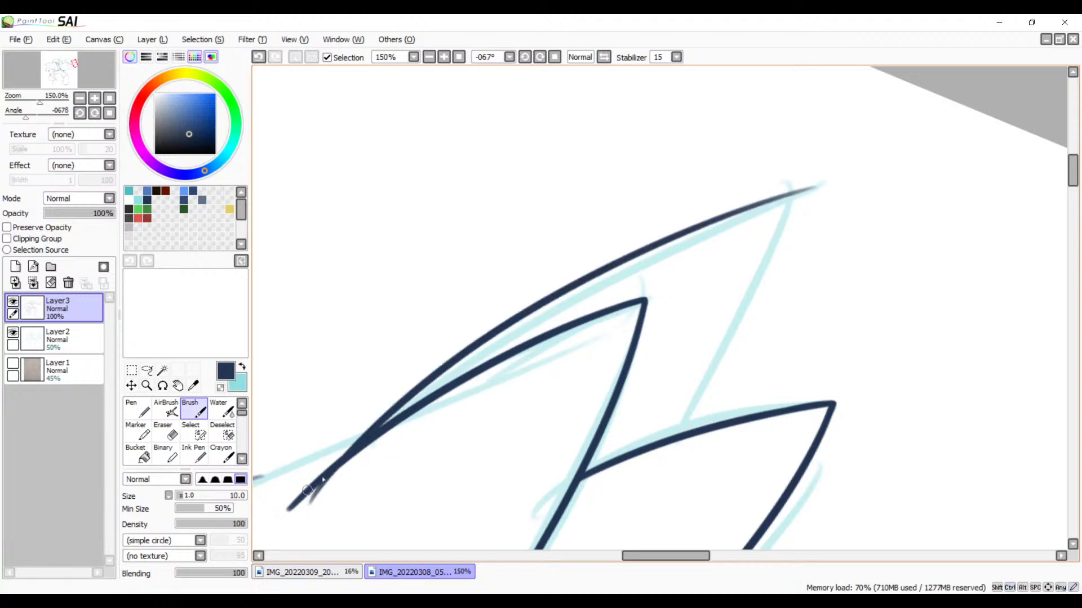
key(ctrl+z)
mouse_move(820, 186)
mouse_down()
mouse_move(599, 272)
mouse_move(279, 551)
mouse_up()
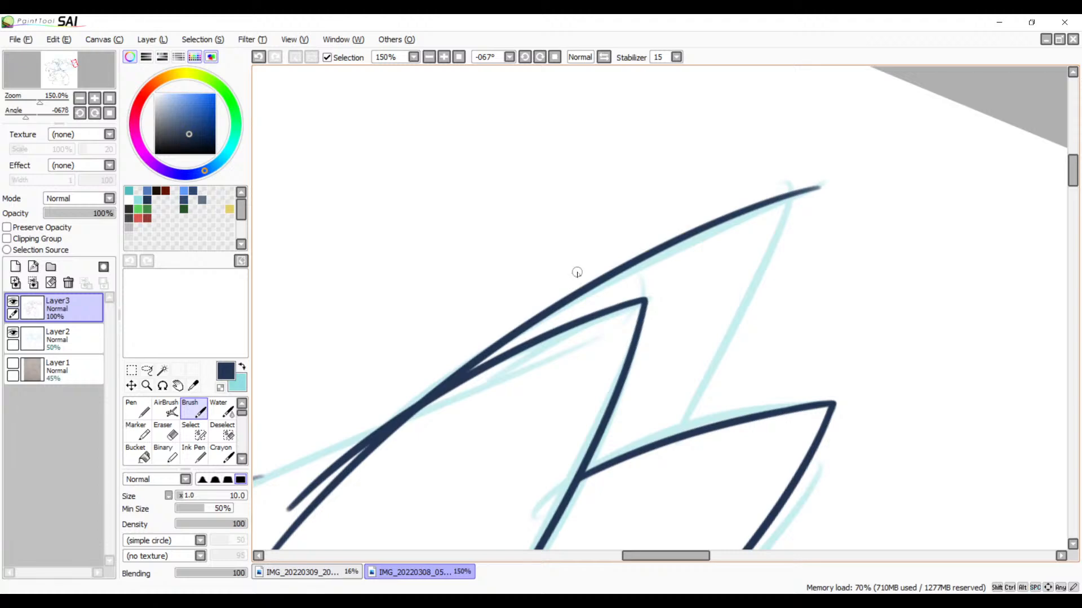
Step: Erase the lower end of the new upper-edge stroke where it runs beside the neighbouring feather's line
scroll(454, 285, up, 5)
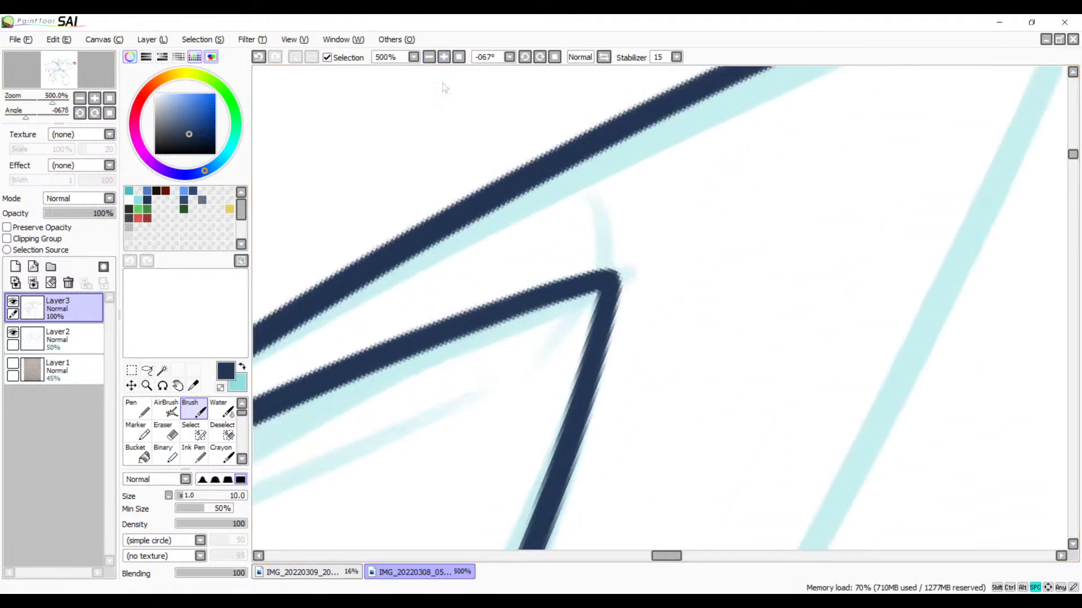
mouse_move(454, 285)
mouse_down()
mouse_move(514, 336)
mouse_move(563, 261)
mouse_up()
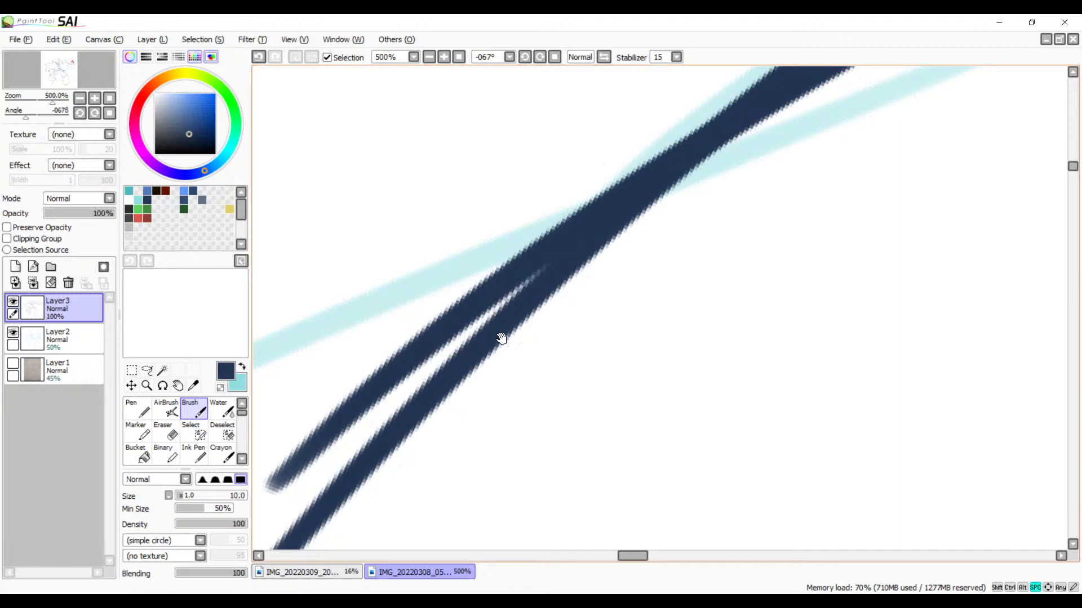
drag(501, 338, 655, 206)
mouse_move(597, 238)
mouse_down()
mouse_move(684, 193)
mouse_move(669, 203)
mouse_up()
key(e)
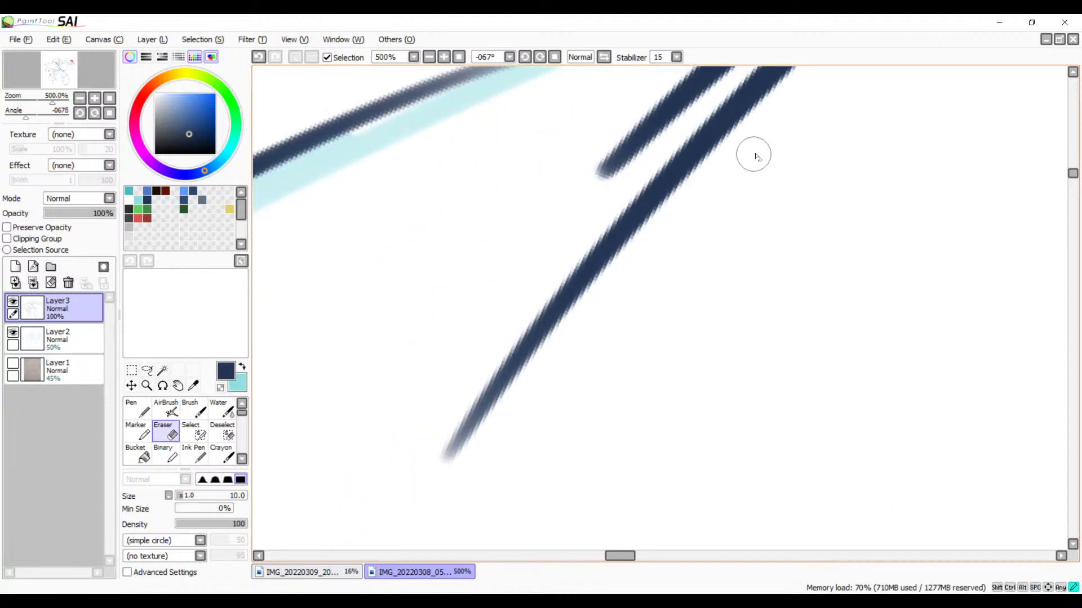
mouse_move(753, 154)
mouse_down()
mouse_move(524, 304)
mouse_move(435, 450)
mouse_up()
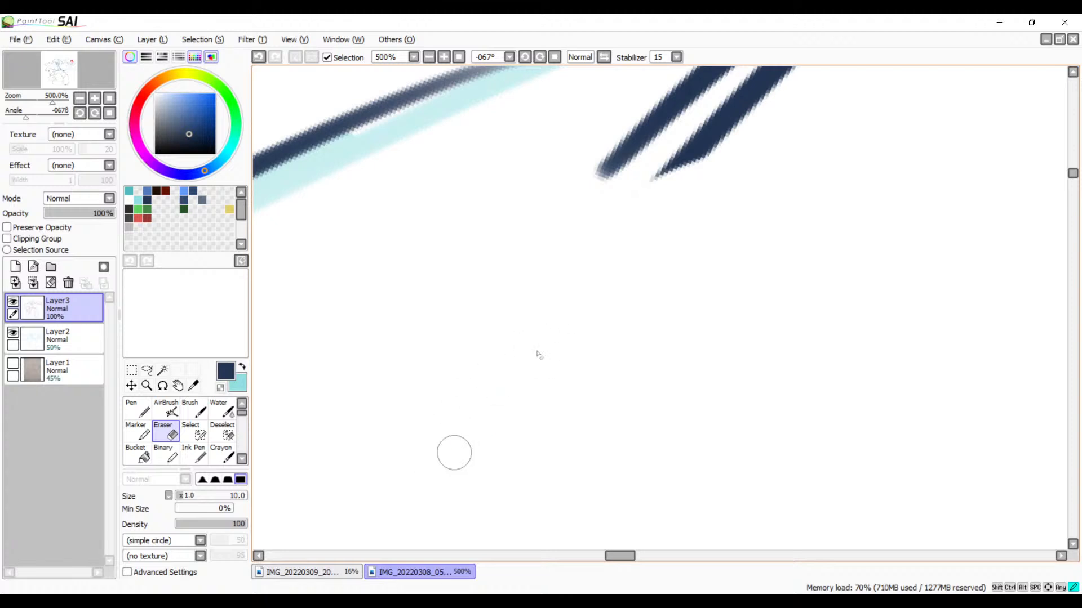
drag(698, 239, 451, 454)
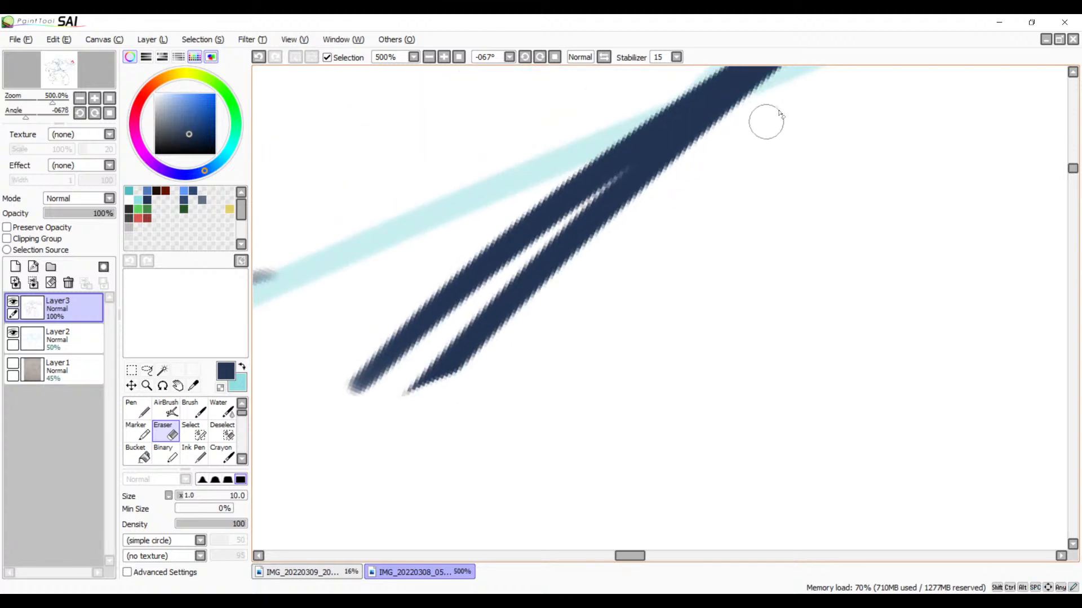
drag(765, 117, 540, 264)
drag(681, 160, 420, 410)
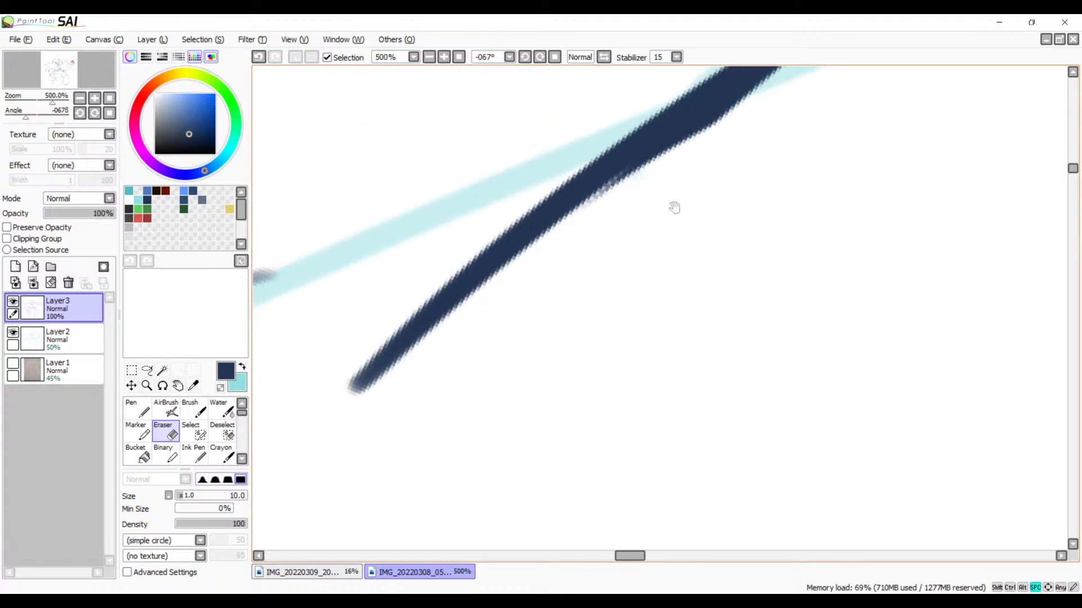
Step: Trim the uneven underside of the line where the two feathers' upper edges merge, redoing the erasure once
mouse_move(674, 208)
mouse_down()
mouse_move(635, 252)
mouse_move(411, 379)
mouse_move(372, 416)
mouse_move(367, 405)
mouse_move(340, 443)
mouse_up()
drag(648, 211, 465, 330)
key(ctrl+z)
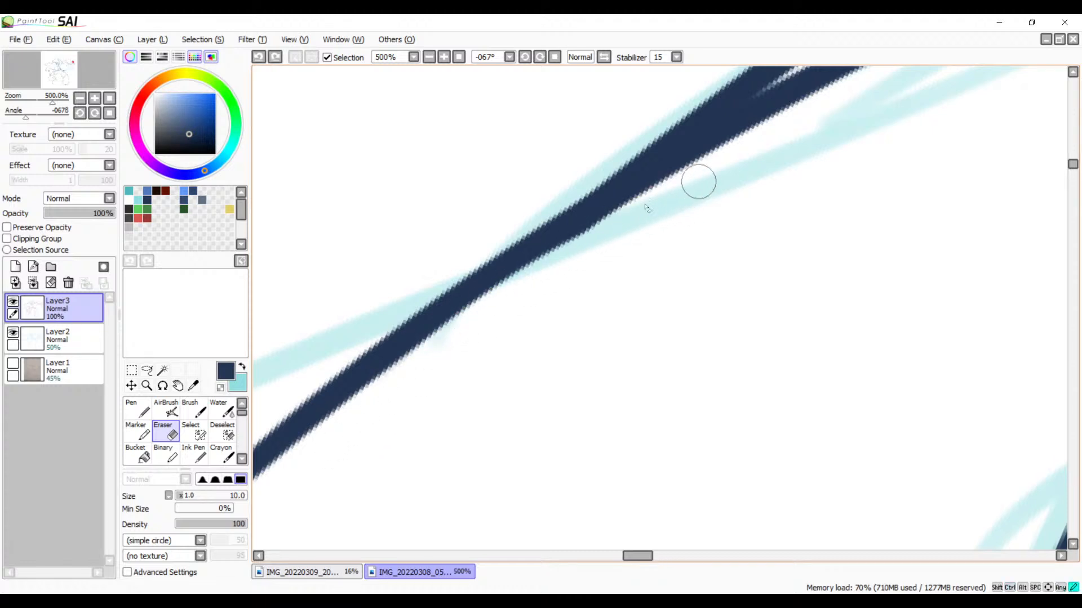
drag(648, 206, 519, 292)
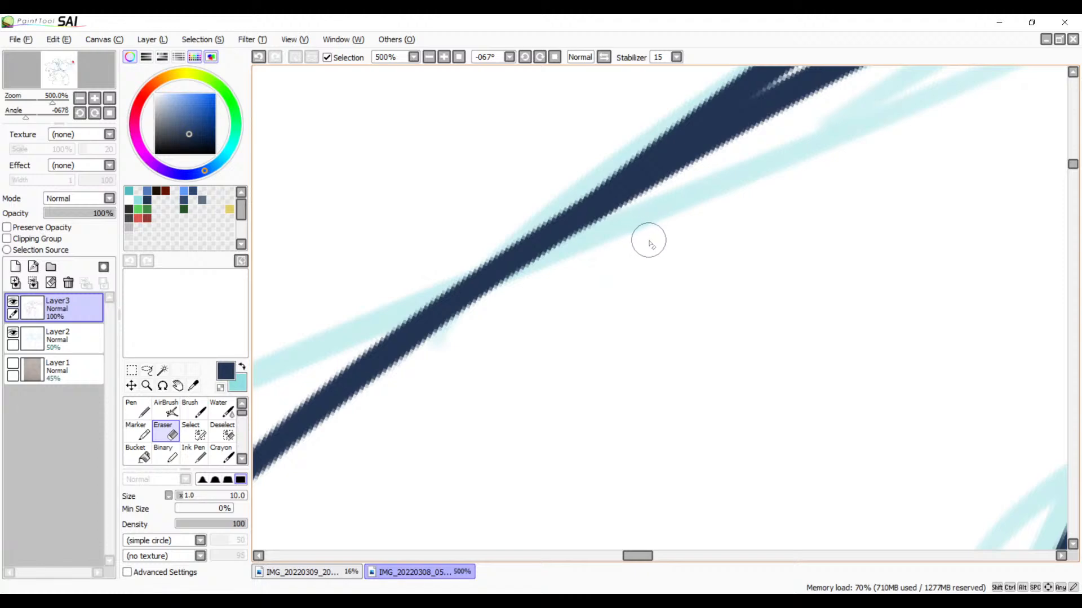
Step: Ink a connecting line from the merged feather edges to the faded end of the long curved outline, redoing the stroke as needed
drag(659, 243, 890, 176)
drag(690, 270, 923, 187)
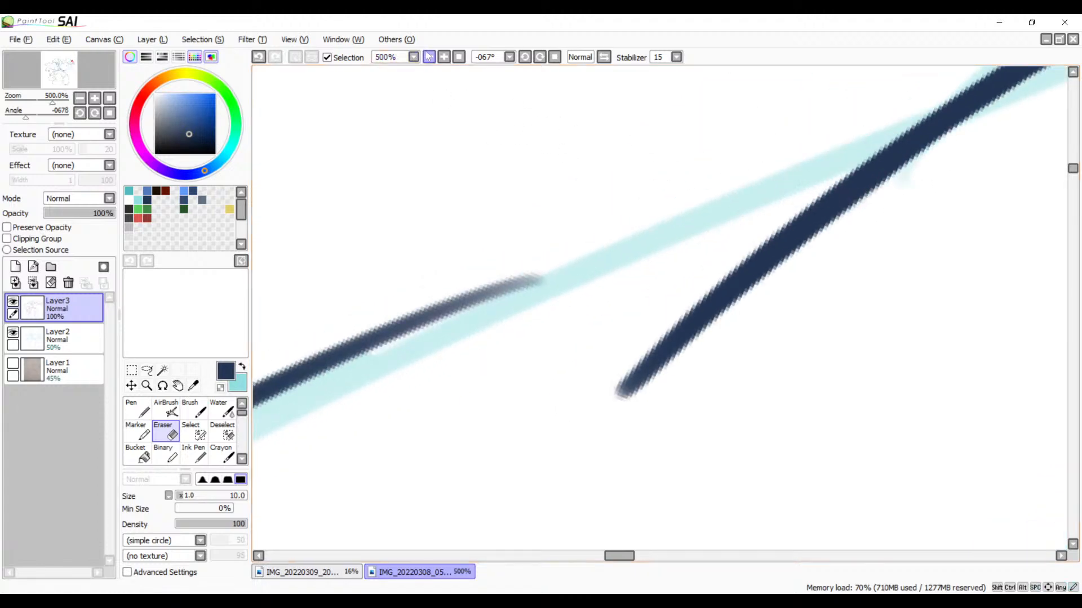
click(429, 57)
click(429, 57)
click(428, 57)
drag(637, 214, 632, 176)
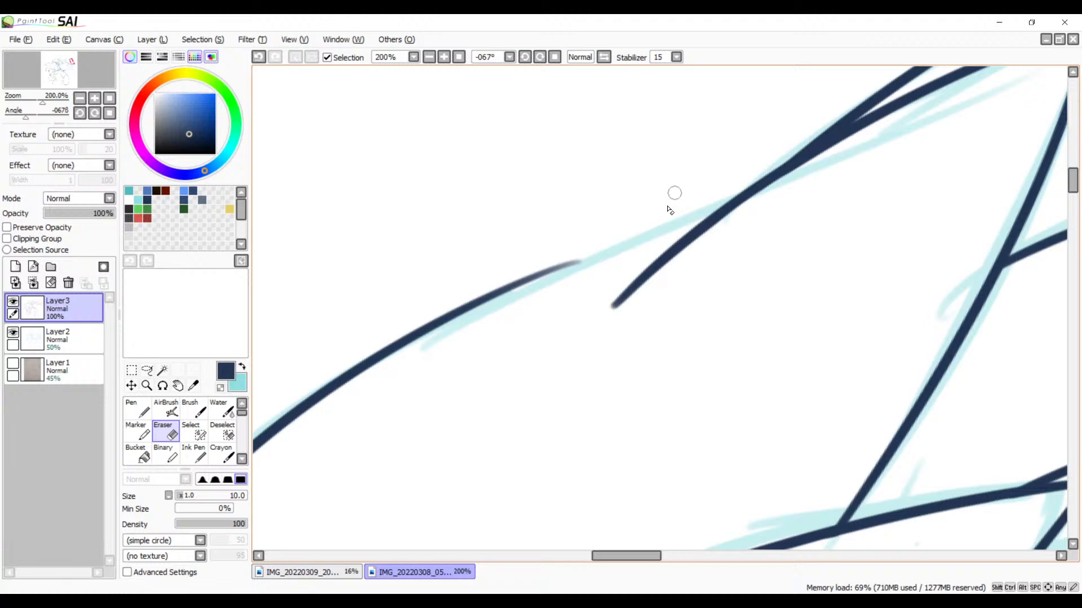
key(b)
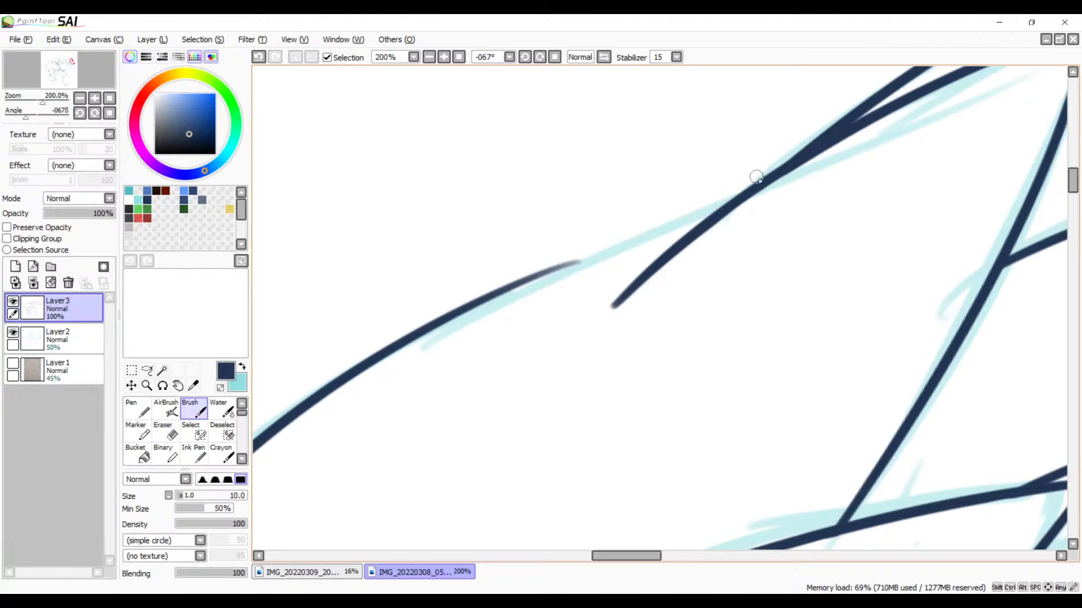
drag(756, 177, 450, 312)
key(ctrl+z)
drag(776, 168, 463, 320)
key(ctrl+z)
drag(782, 167, 487, 297)
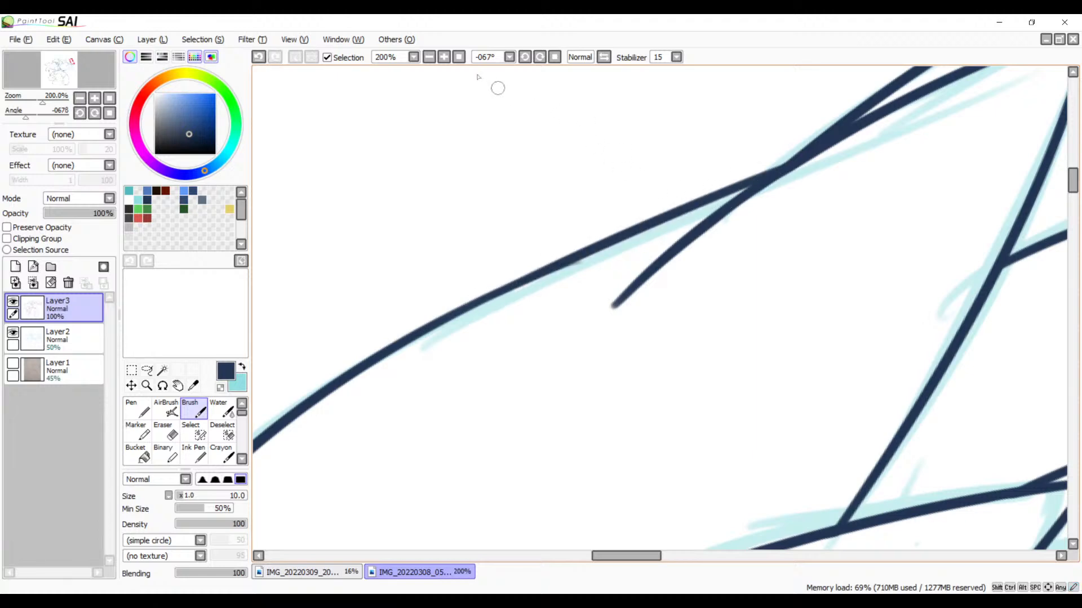
Step: Erase the old outline's faded end sticking out beneath the new connecting line
click(442, 57)
click(442, 57)
click(442, 57)
click(442, 56)
key(space)
drag(519, 211, 687, 268)
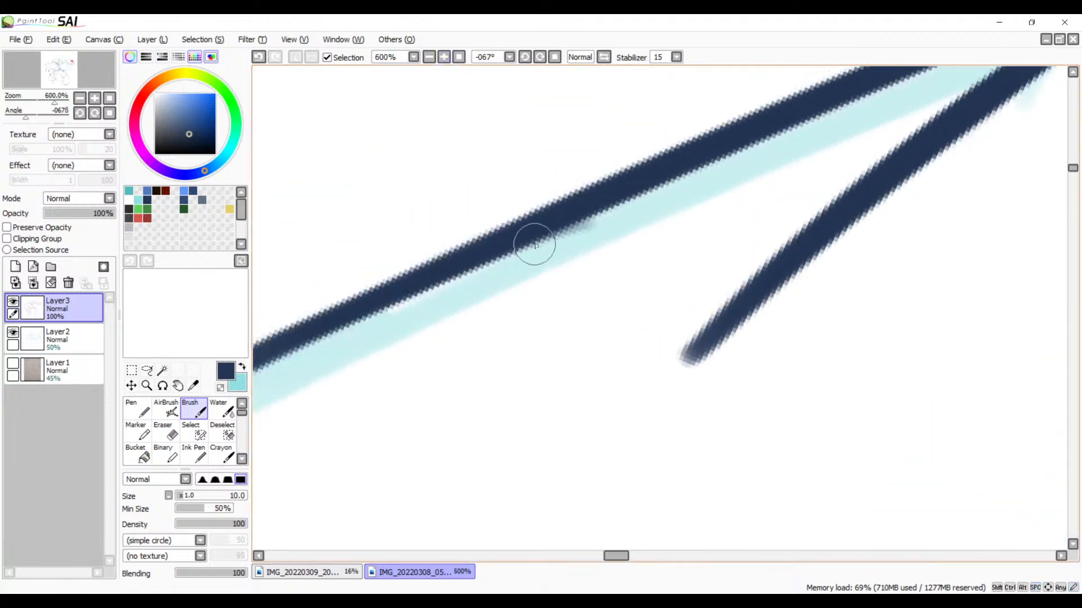
key(e)
drag(630, 220, 499, 284)
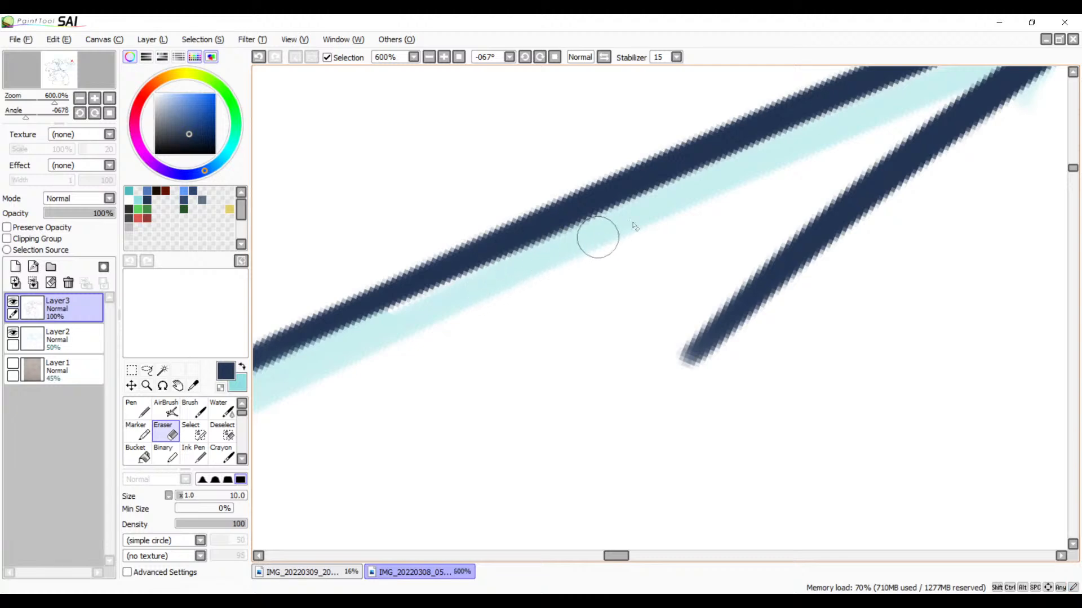
Step: Examine the overlapping upper edges of the two topmost feathers and the rest of the feather cluster
click(429, 56)
click(429, 57)
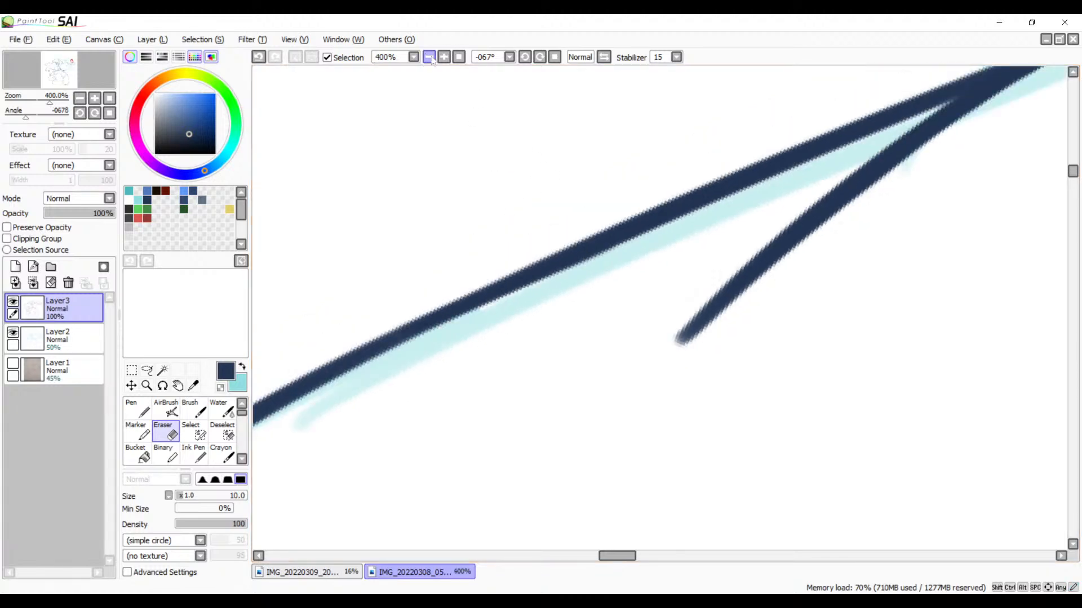
click(429, 57)
key(space)
mouse_move(673, 153)
mouse_down()
mouse_move(647, 198)
mouse_move(498, 243)
mouse_up()
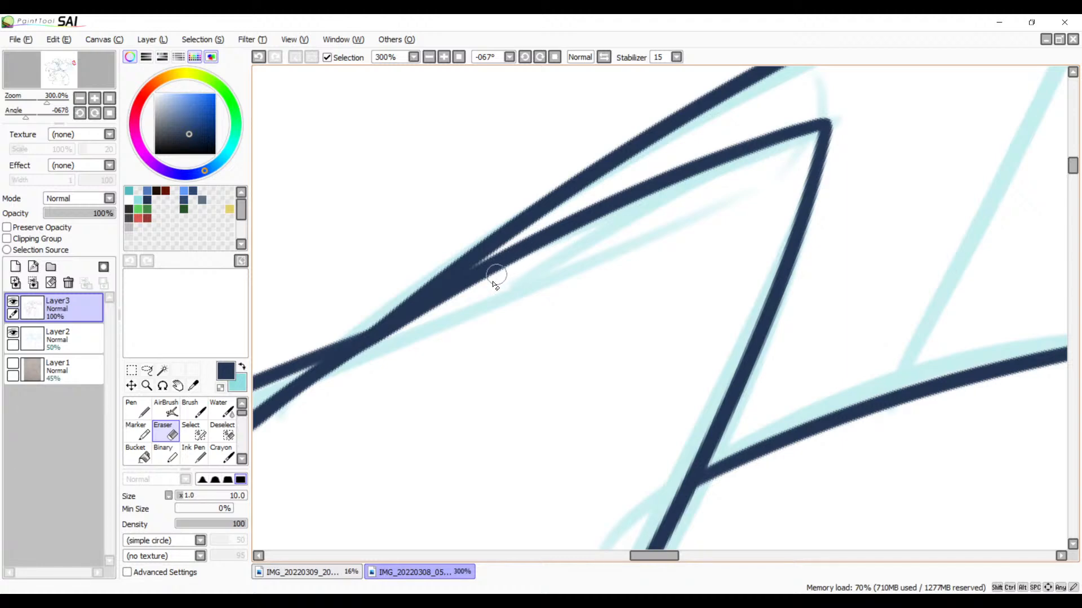
key(b)
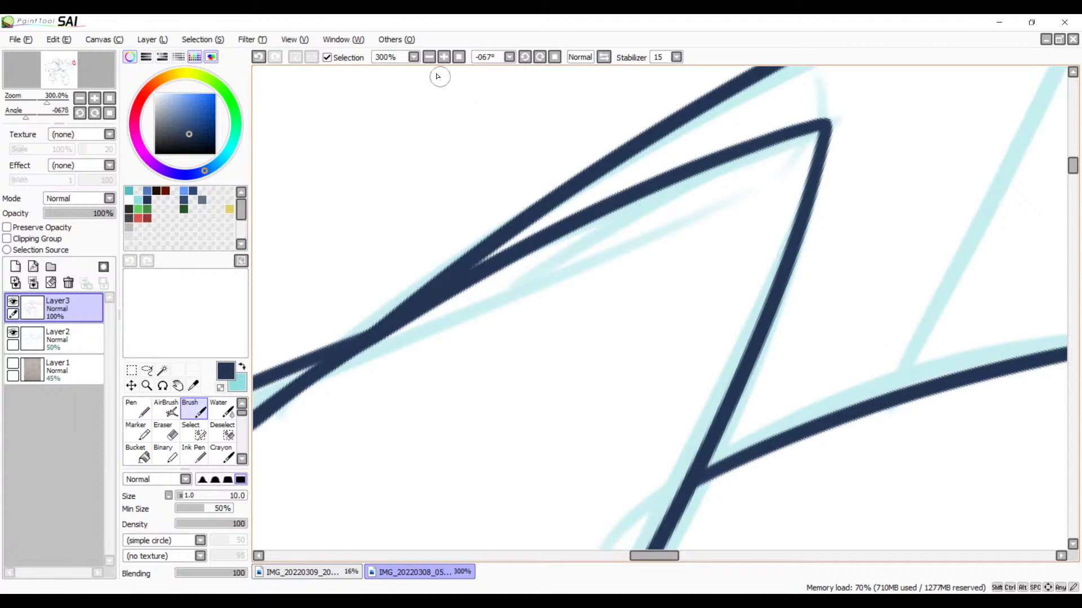
click(430, 58)
click(430, 57)
drag(615, 338, 500, 313)
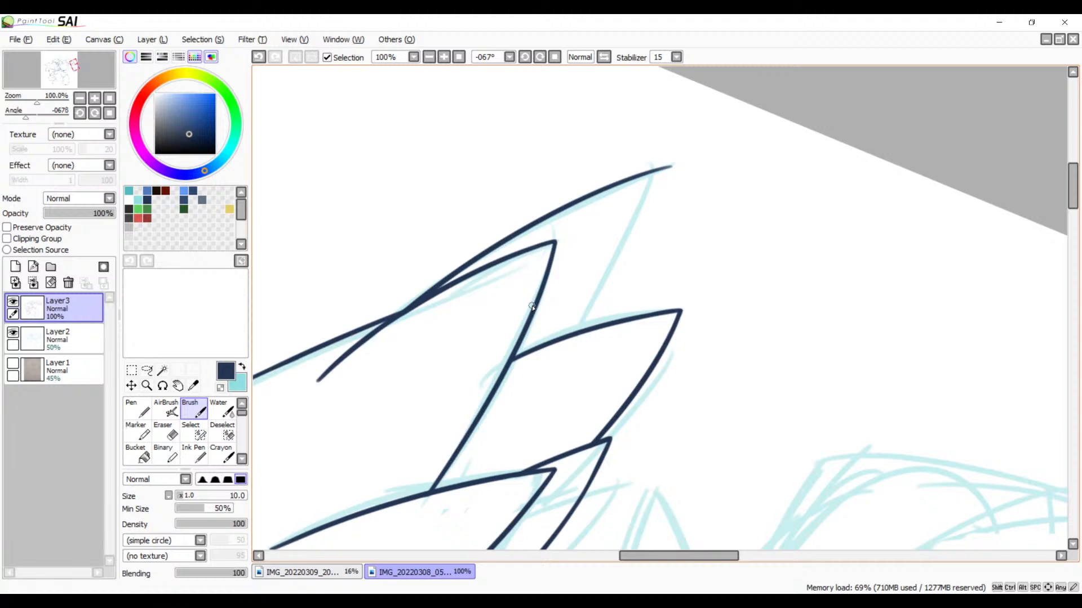
Step: Ink the topmost feather's lower edge from its tip down to the neighbouring feather's upper edge, redoing the stroke until it fits
click(446, 58)
click(446, 58)
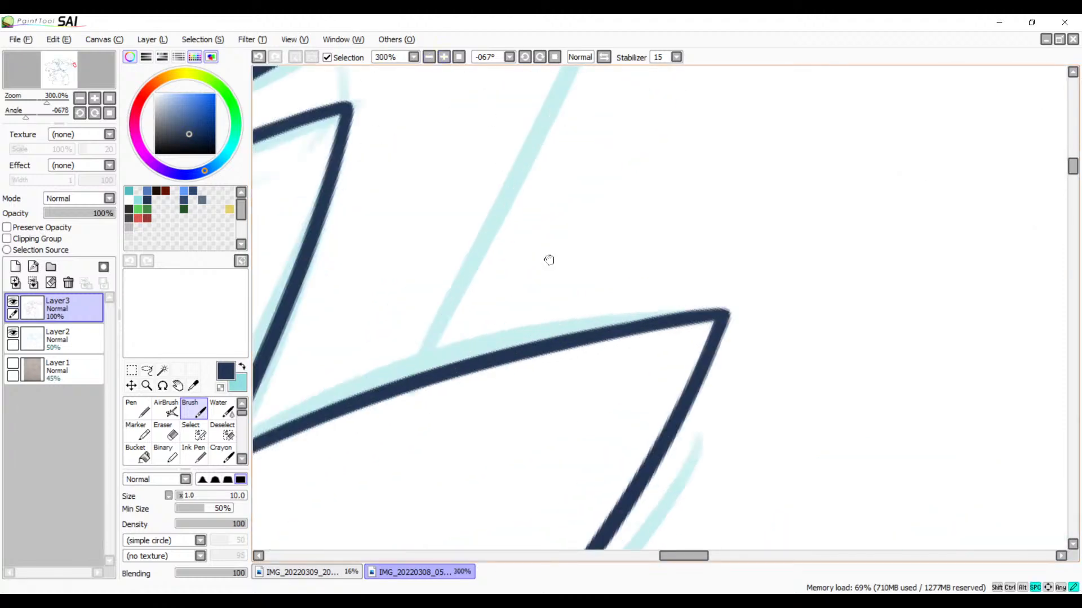
drag(550, 259, 636, 397)
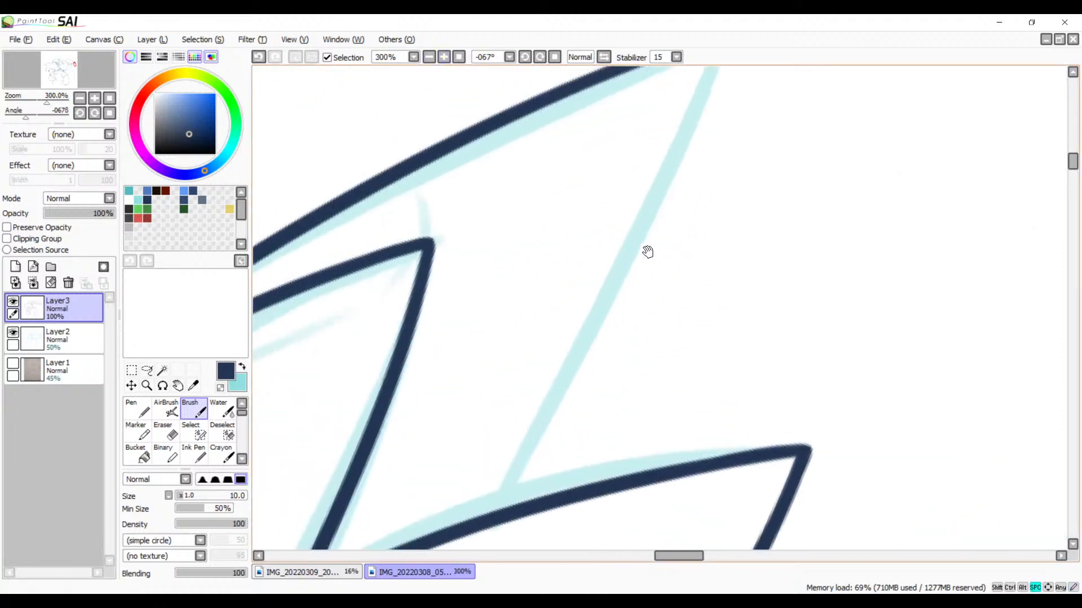
click(433, 59)
click(433, 59)
drag(571, 245, 488, 277)
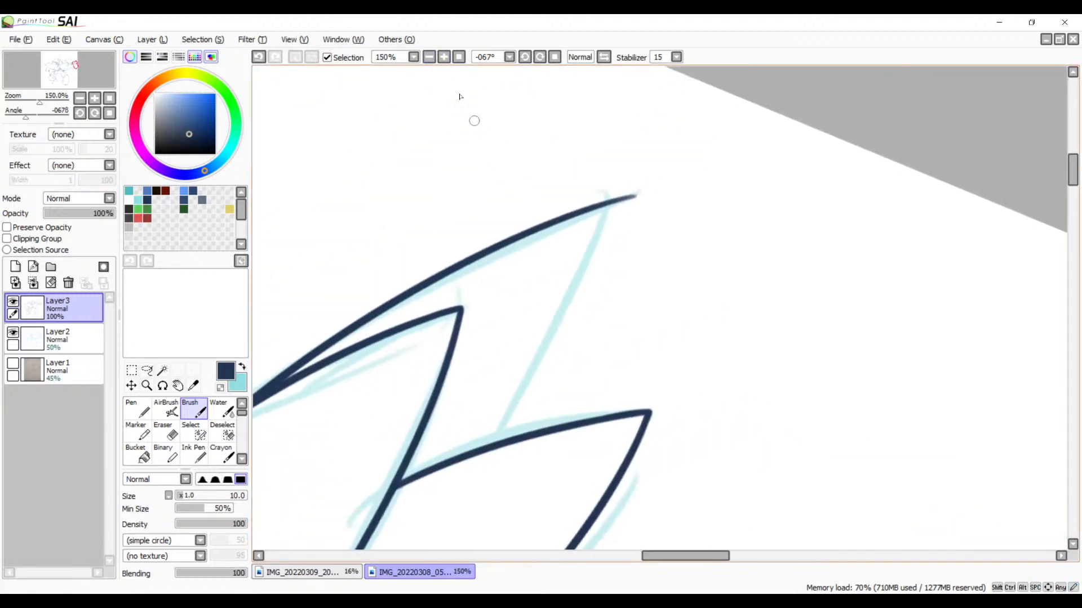
click(449, 58)
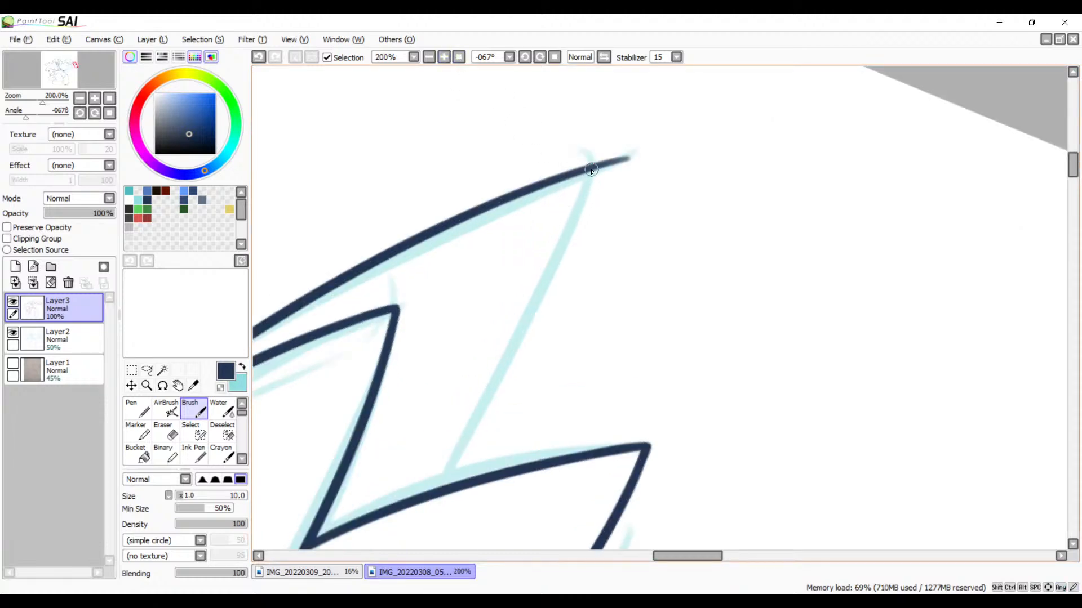
drag(591, 170, 389, 536)
key(ctrl+z)
drag(585, 175, 397, 548)
key(ctrl+z)
mouse_move(588, 164)
mouse_down()
mouse_move(487, 366)
mouse_move(377, 538)
mouse_up()
key(ctrl+z)
drag(586, 174, 408, 546)
key(ctrl+z)
drag(581, 170, 389, 521)
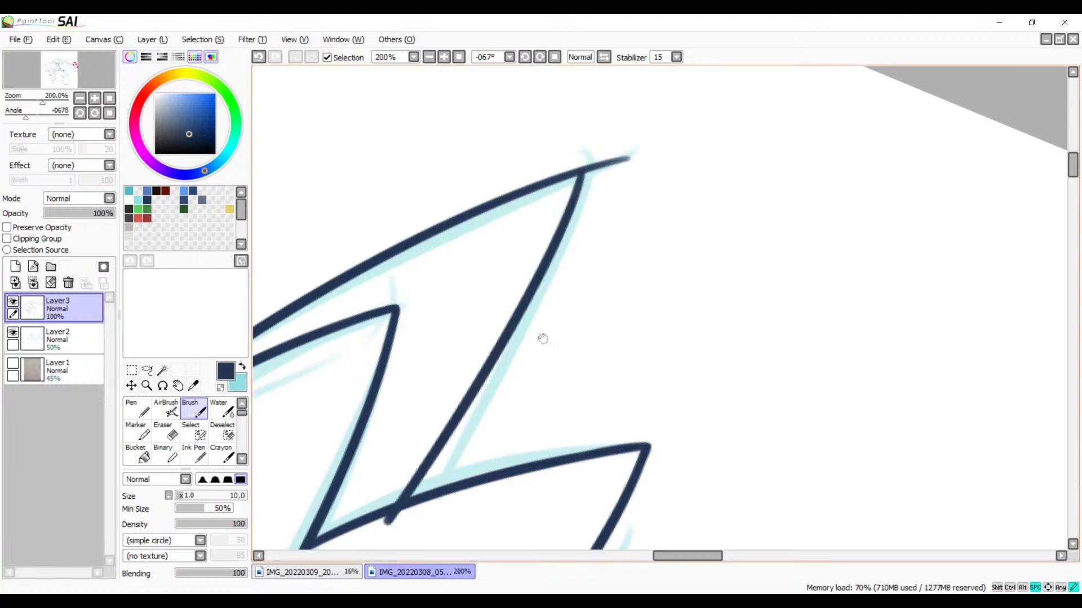
Step: Erase the end of the topmost feather's lower edge where it sticks out beneath the neighbouring feather's upper edge
mouse_move(542, 339)
mouse_down()
mouse_move(717, 146)
mouse_move(558, 409)
mouse_up()
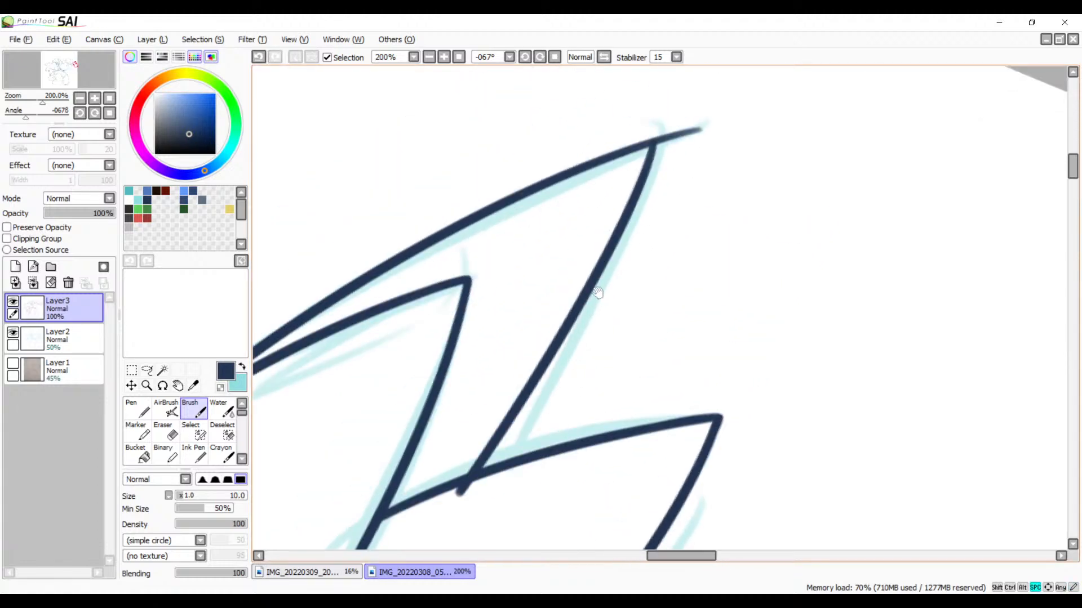
click(444, 57)
click(444, 57)
click(444, 57)
click(443, 57)
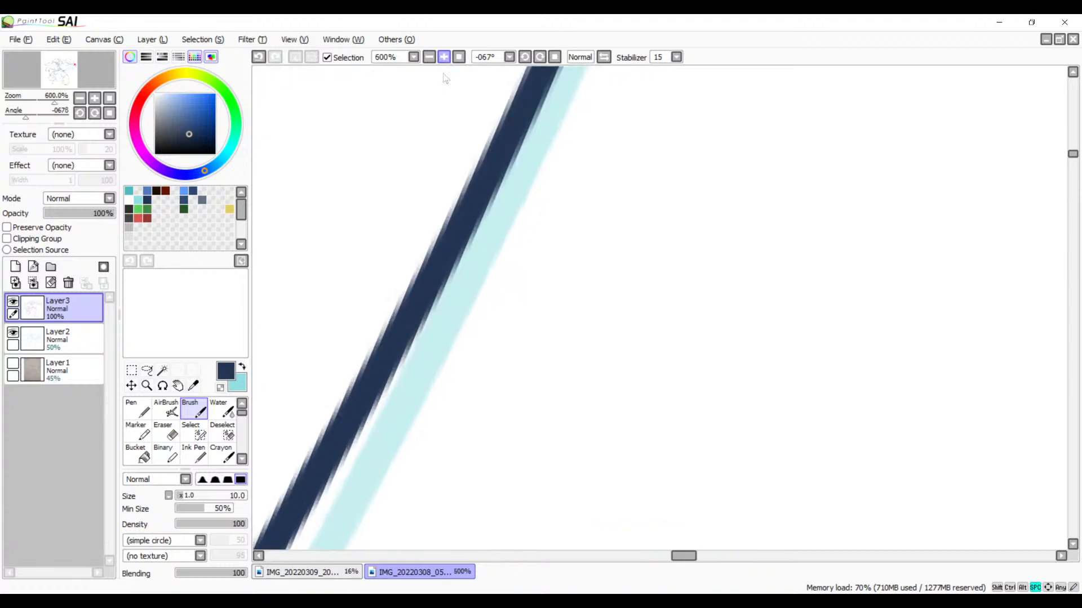
drag(388, 462, 715, 197)
mouse_move(491, 473)
mouse_down()
mouse_move(694, 205)
mouse_move(701, 152)
mouse_up()
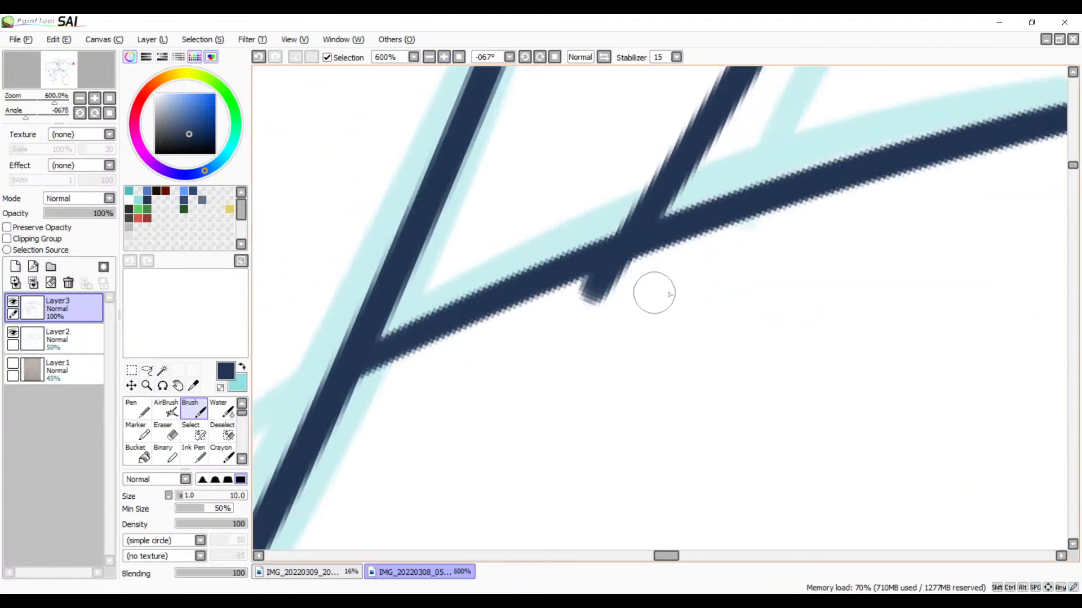
key(e)
drag(616, 282, 586, 298)
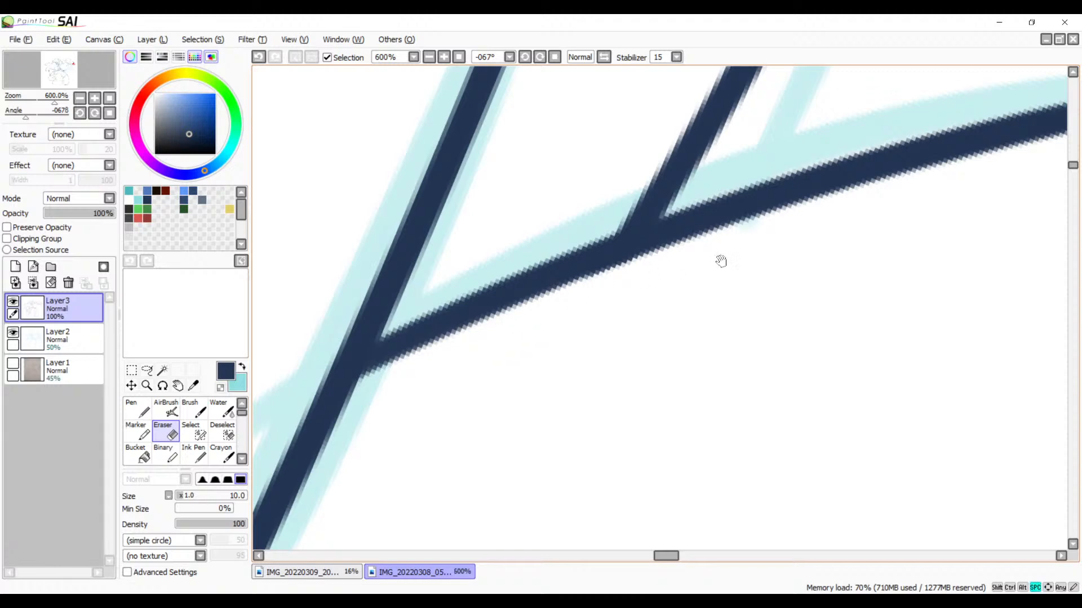
Step: Reinforce the joint at the topmost feather's tip with short brush strokes and erase the line end extending past it
mouse_move(719, 258)
mouse_down()
mouse_move(589, 372)
mouse_move(507, 568)
mouse_up()
drag(563, 415, 543, 408)
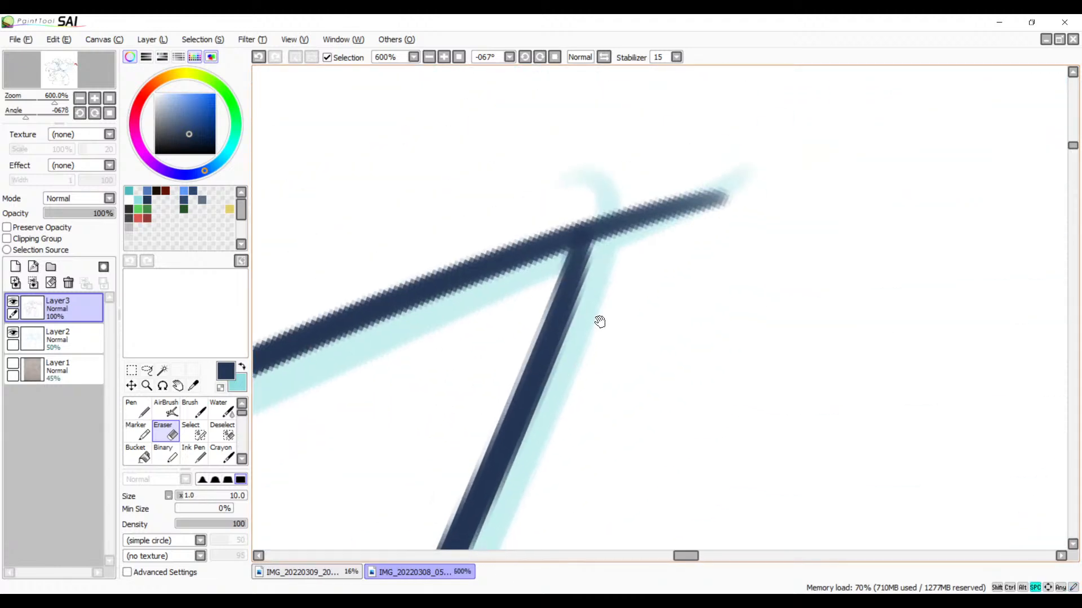
key(b)
drag(580, 233, 428, 296)
key(ctrl+z)
drag(588, 226, 426, 295)
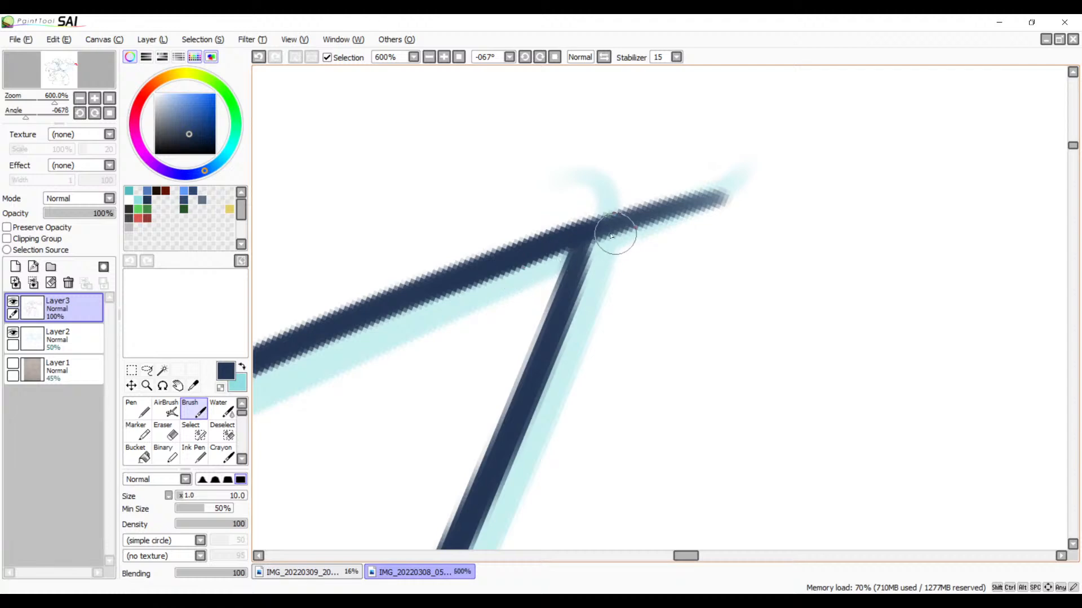
drag(588, 235, 576, 268)
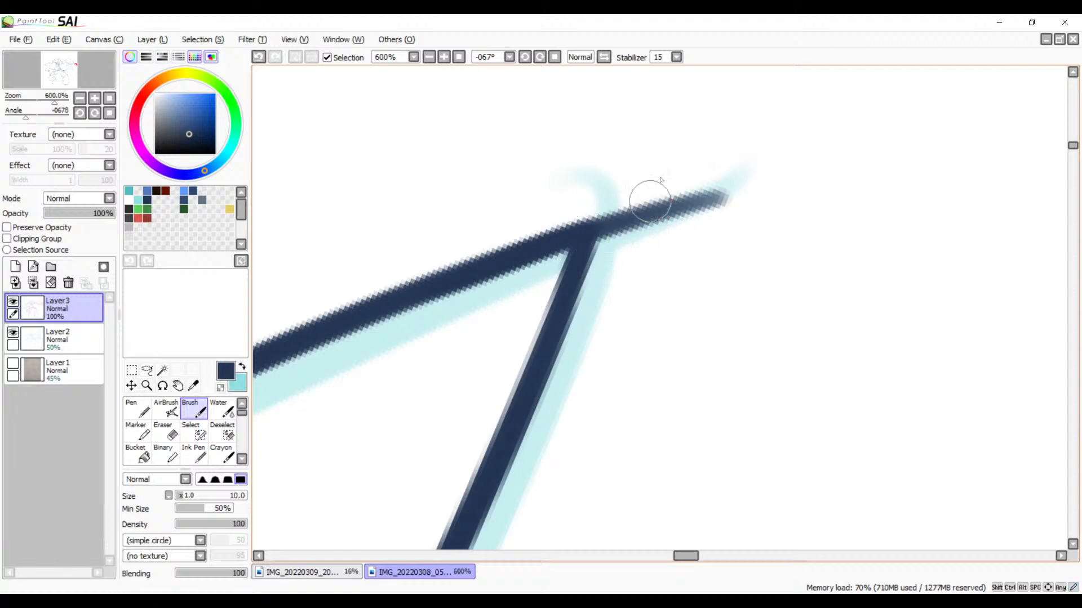
key(e)
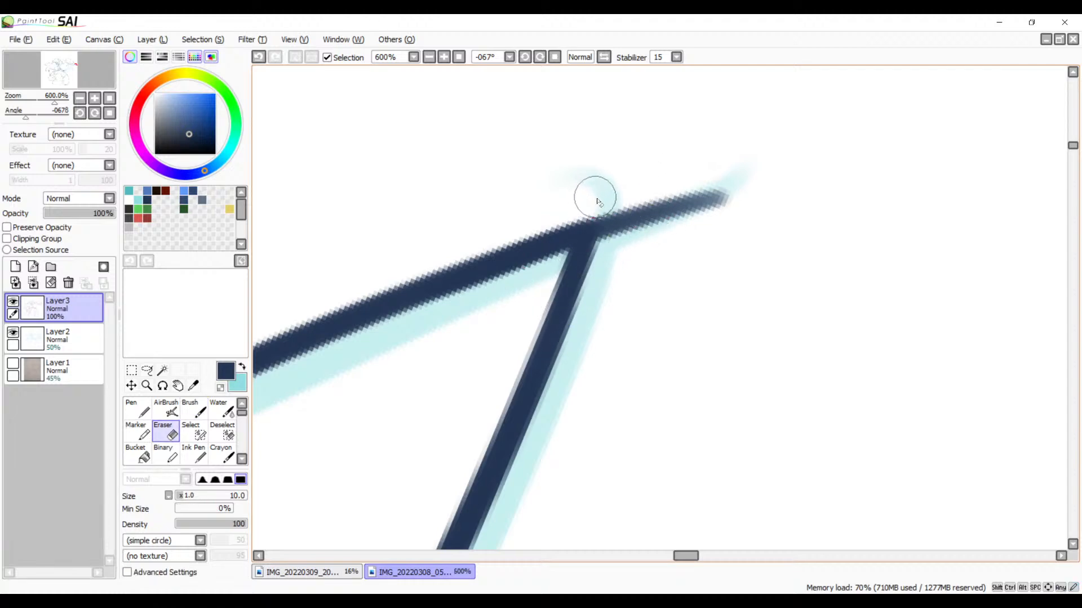
mouse_move(610, 194)
mouse_down()
mouse_move(592, 193)
mouse_move(591, 208)
mouse_move(586, 193)
mouse_move(613, 270)
mouse_move(586, 201)
mouse_move(624, 264)
mouse_move(663, 233)
mouse_move(699, 245)
mouse_move(744, 237)
mouse_up()
Step: With the canvas rotation reset, ink the large rounded outline from the upper line down across the lower curved outline, redoing the stroke as needed
click(429, 60)
click(430, 59)
click(429, 59)
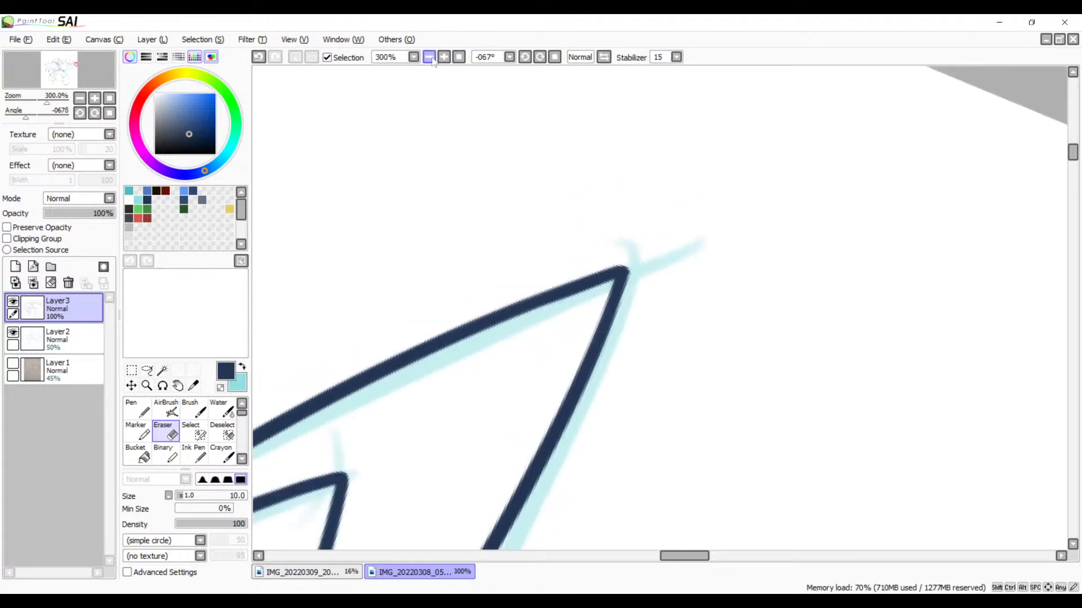
click(430, 59)
click(430, 59)
drag(524, 426, 676, 175)
drag(586, 386, 865, 93)
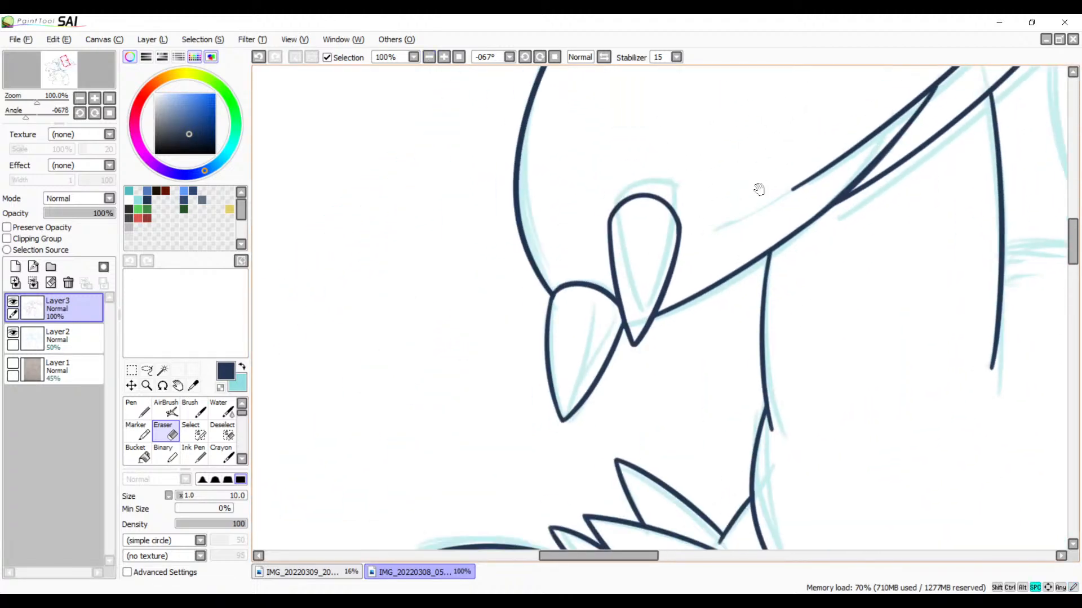
click(555, 57)
mouse_move(641, 223)
mouse_down()
mouse_move(603, 285)
mouse_move(635, 229)
mouse_up()
key(b)
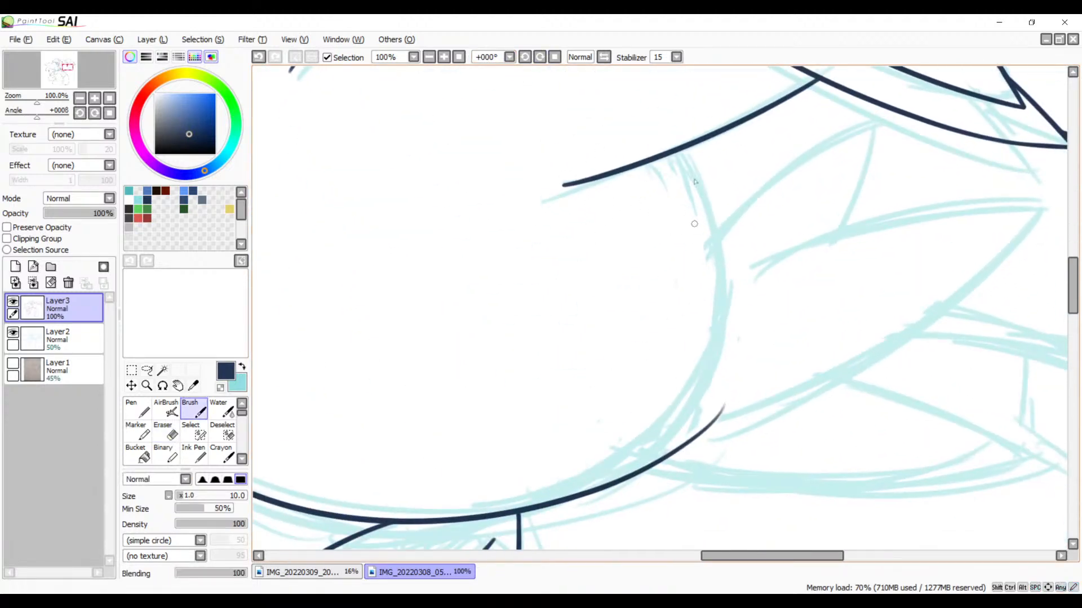
drag(718, 246, 653, 461)
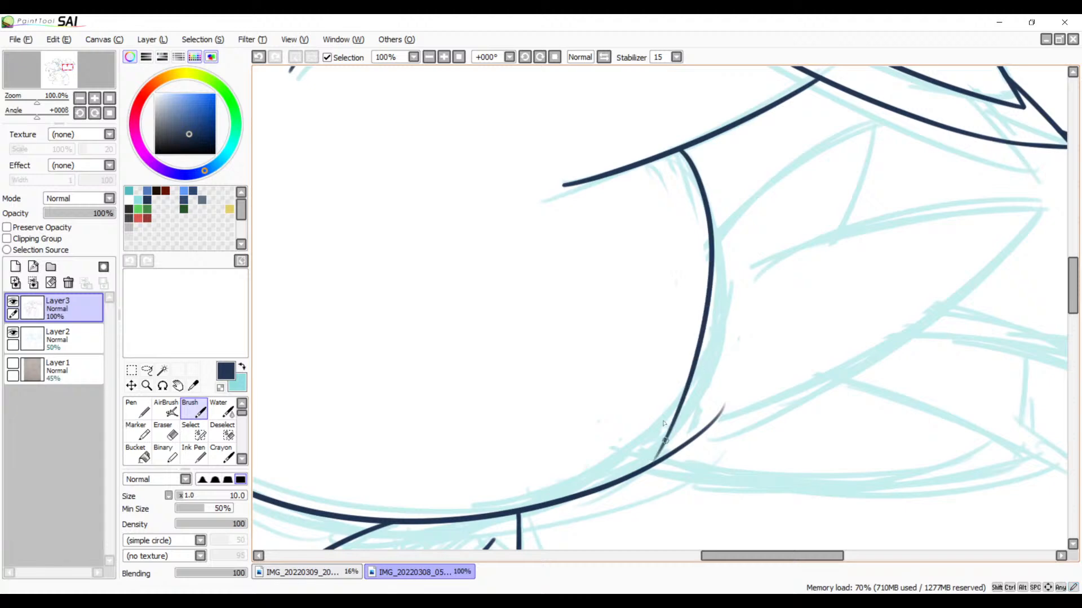
key(ctrl+z)
mouse_move(679, 149)
mouse_down()
mouse_move(702, 335)
mouse_move(642, 438)
mouse_up()
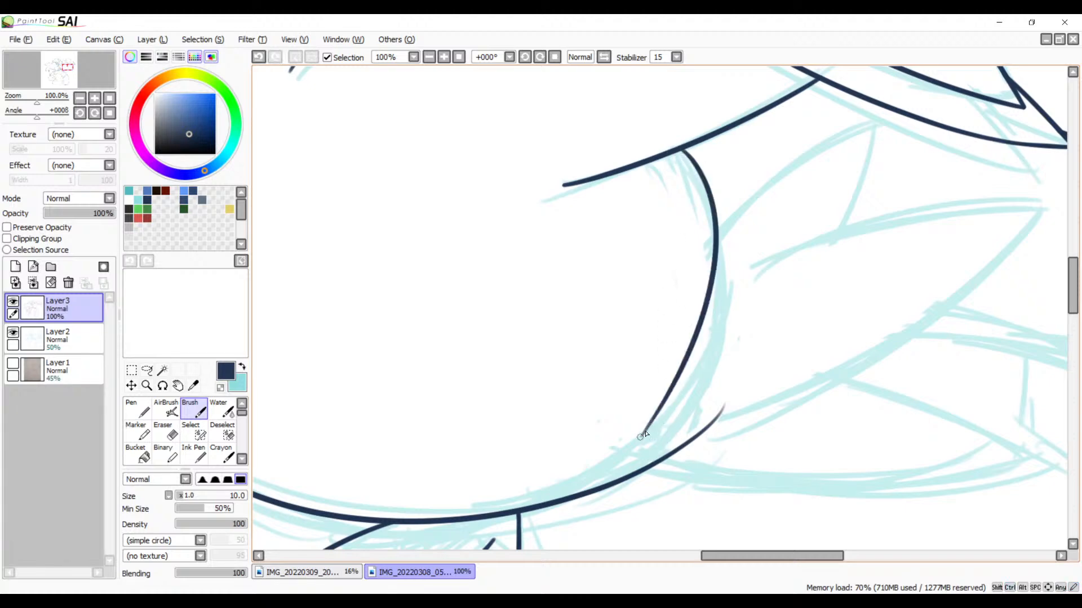
key(ctrl+z)
drag(676, 151, 652, 483)
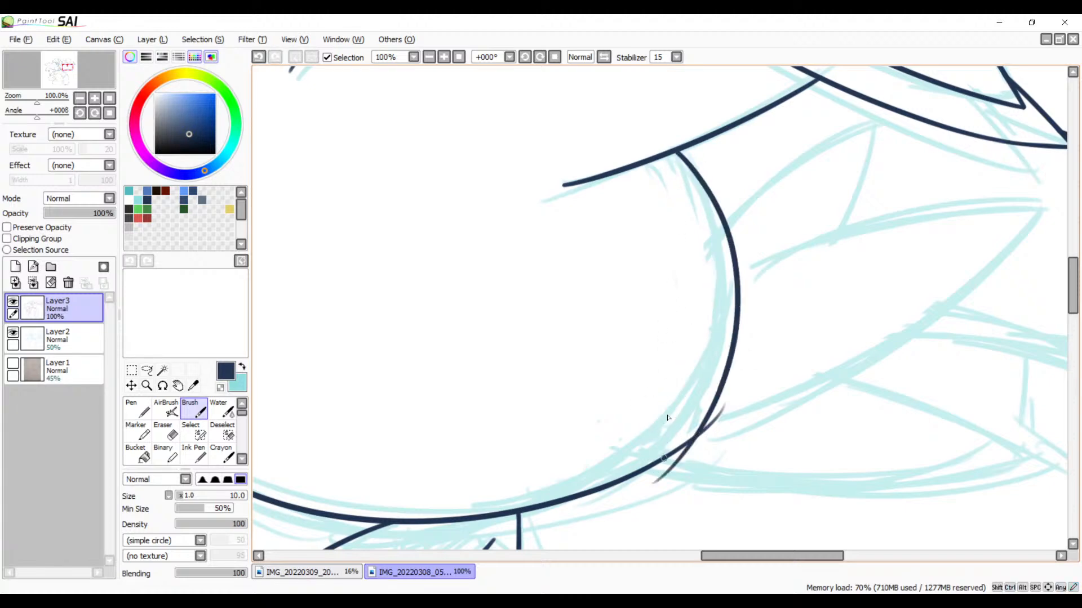
key(ctrl+z)
drag(678, 151, 541, 501)
key(ctrl+z)
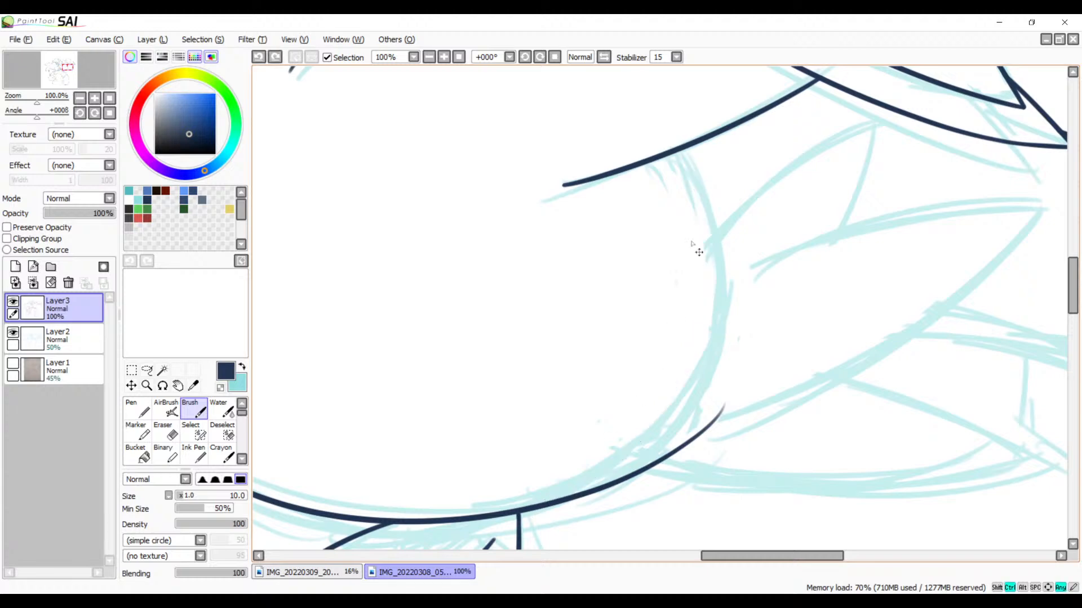
mouse_move(679, 151)
mouse_down()
mouse_move(602, 475)
mouse_move(535, 503)
mouse_up()
key(ctrl+z)
mouse_move(683, 151)
mouse_down()
mouse_move(552, 514)
mouse_move(522, 527)
mouse_up()
key(ctrl+z)
mouse_move(681, 150)
mouse_down()
mouse_move(617, 465)
mouse_move(532, 525)
mouse_up()
key(ctrl+z)
mouse_move(680, 150)
mouse_down()
mouse_move(678, 433)
mouse_move(496, 545)
mouse_up()
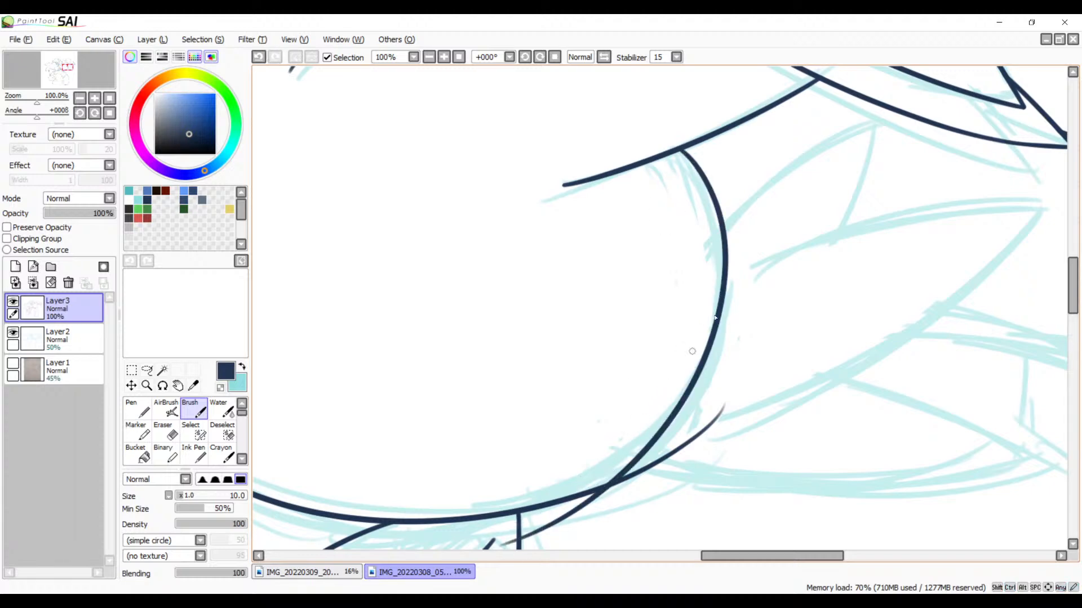
drag(712, 405, 831, 335)
key(ctrl+z)
drag(810, 299, 742, 356)
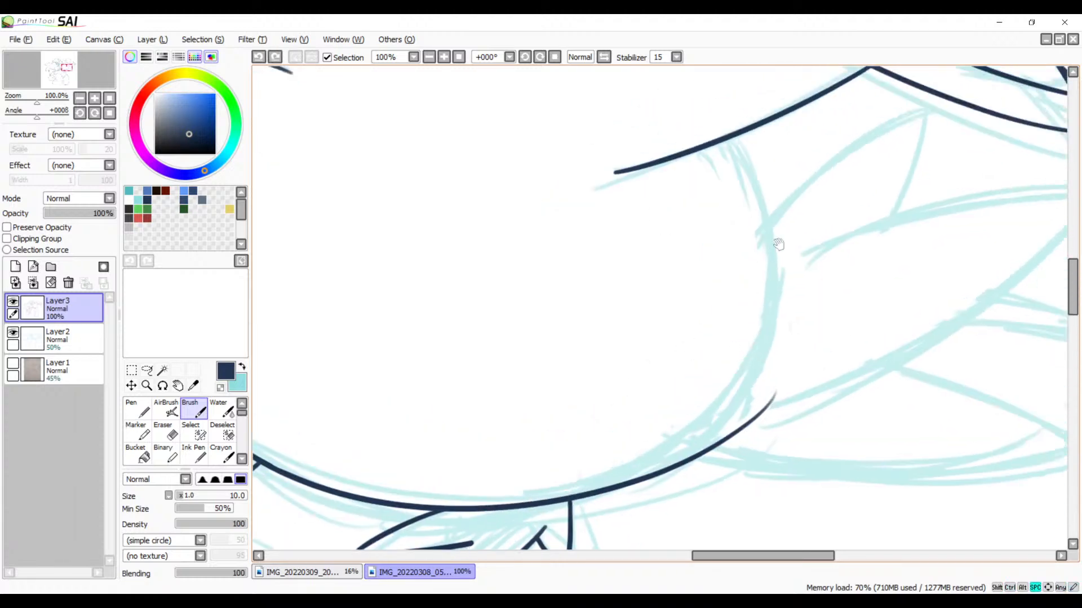
drag(731, 141, 609, 492)
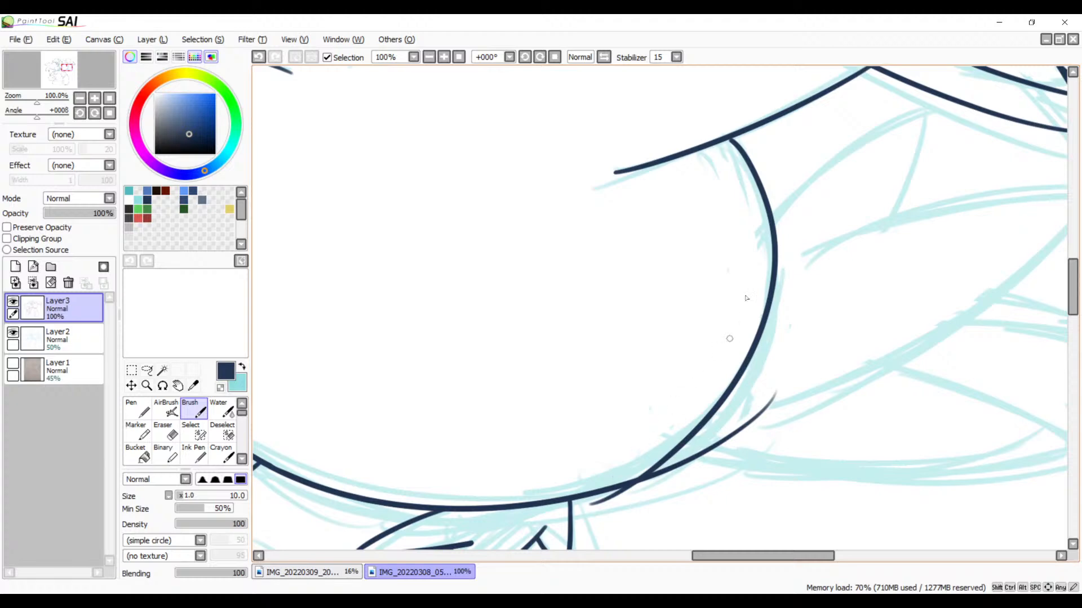
key(ctrl+z)
mouse_move(730, 136)
mouse_down()
mouse_move(697, 455)
mouse_move(597, 501)
mouse_up()
key(ctrl+z)
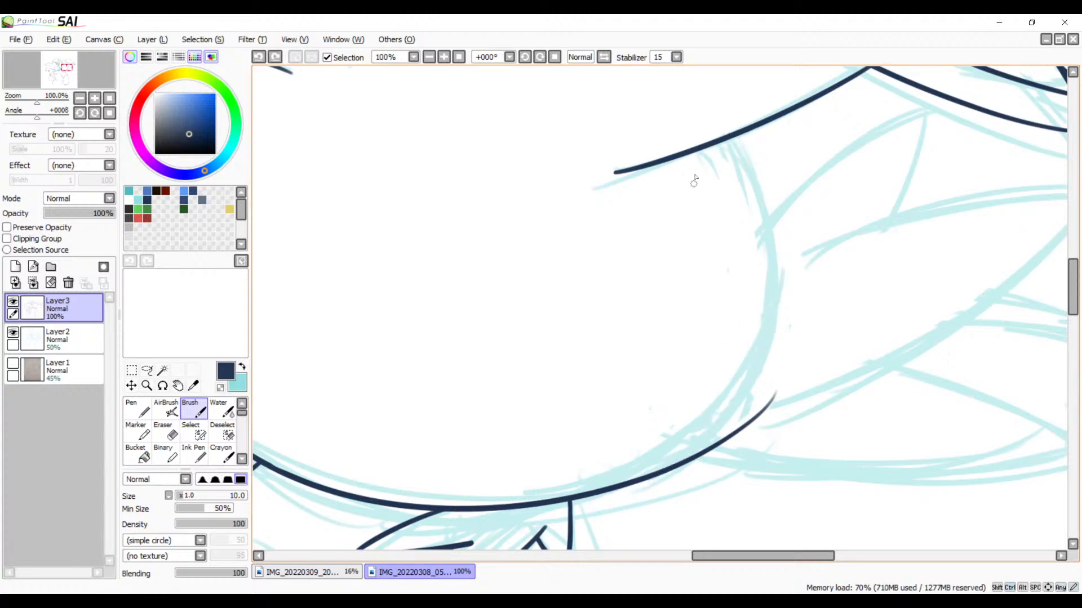
drag(726, 137, 577, 507)
key(ctrl+z)
mouse_move(737, 137)
mouse_down()
mouse_move(774, 237)
mouse_move(561, 518)
mouse_up()
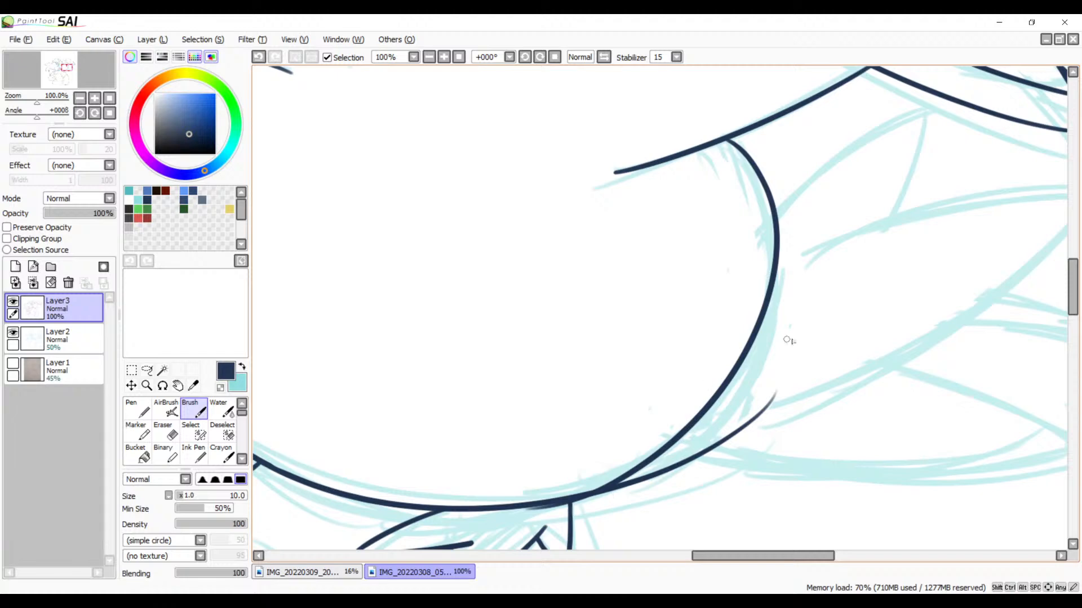
key(ctrl+z)
drag(733, 136, 535, 502)
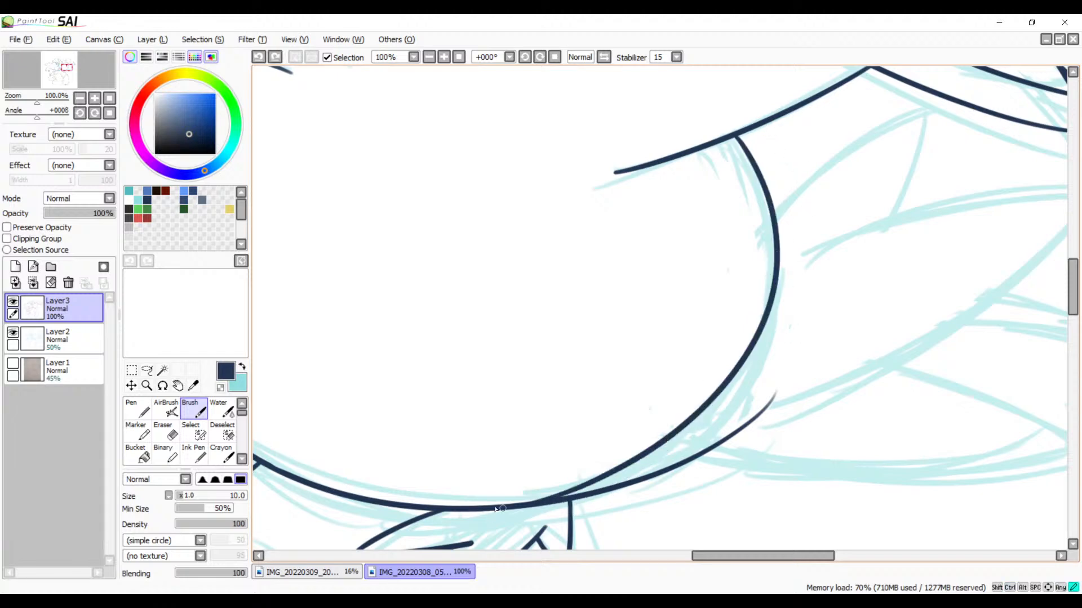
key(ctrl+z)
mouse_move(727, 140)
mouse_down()
mouse_move(693, 444)
mouse_move(463, 516)
mouse_up()
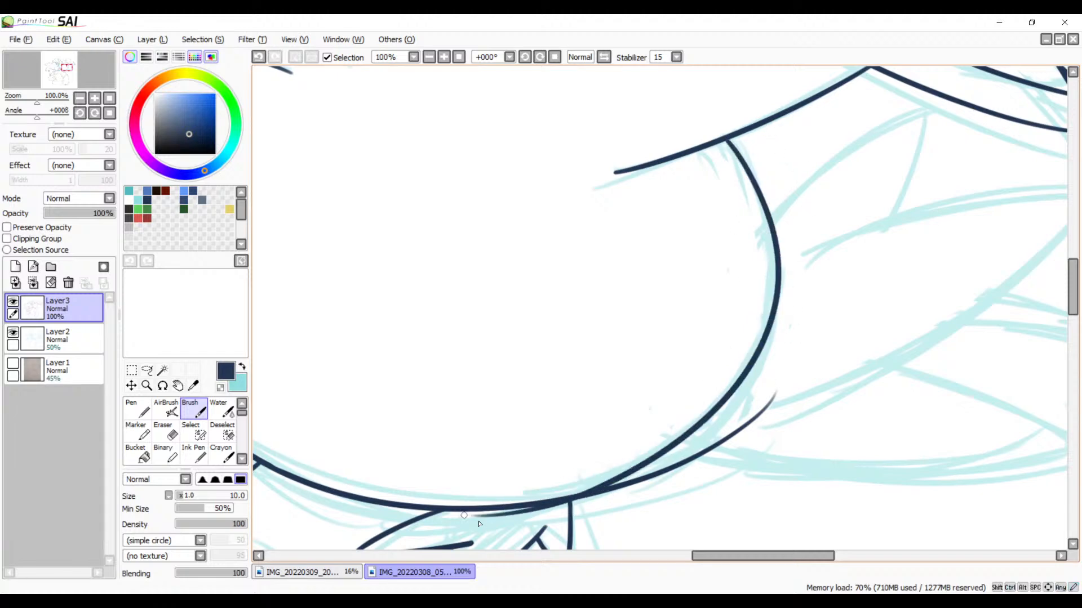
mouse_move(607, 434)
mouse_down()
mouse_move(676, 374)
mouse_move(732, 349)
mouse_up()
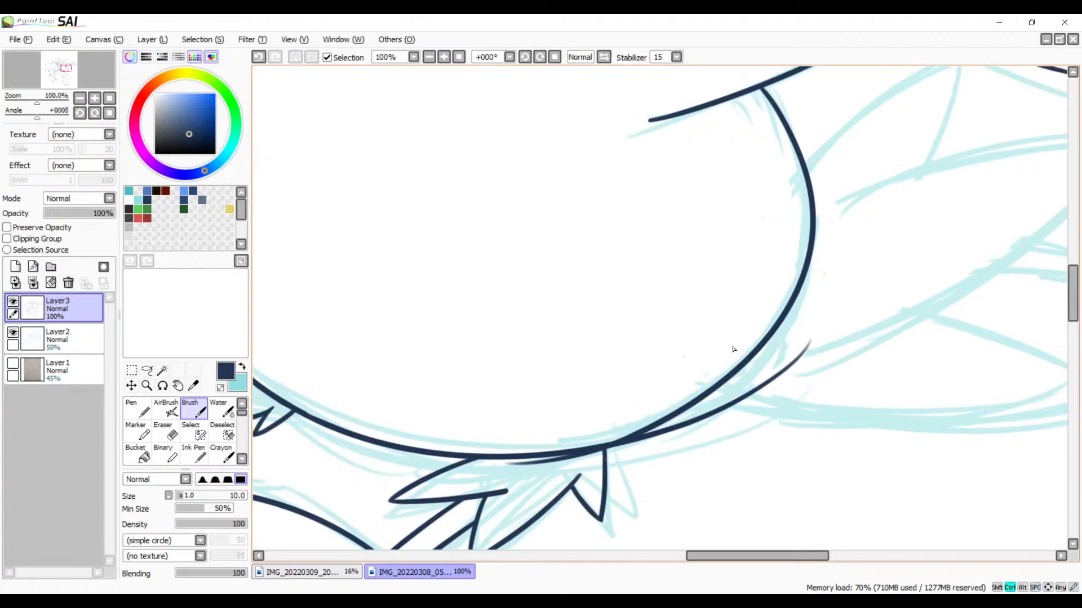
key(ctrl+z)
mouse_move(763, 92)
mouse_down()
mouse_move(797, 338)
mouse_move(507, 493)
mouse_up()
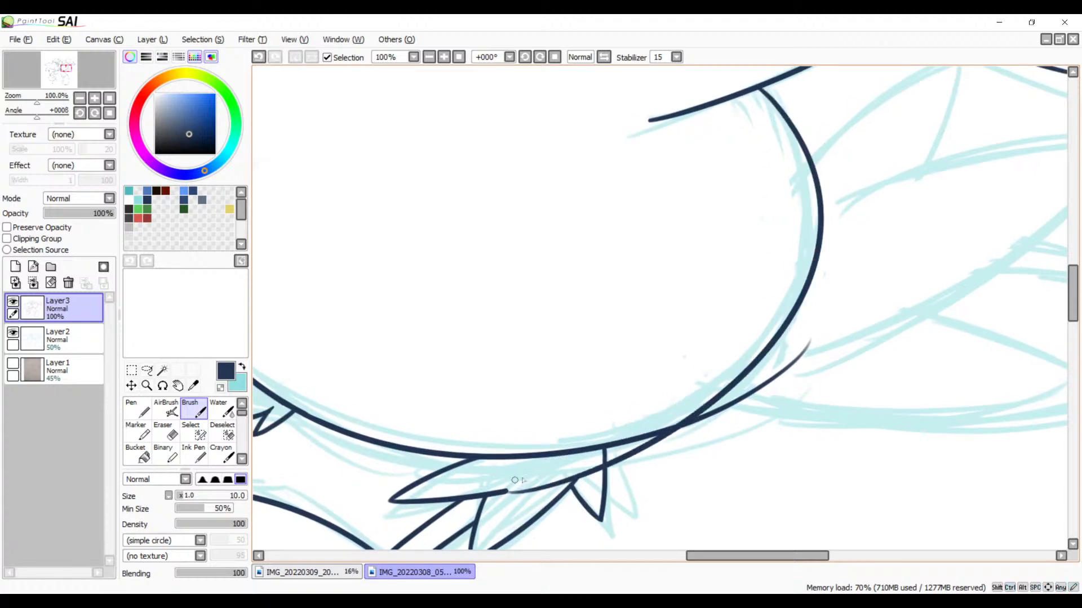
key(ctrl+z)
drag(757, 87, 462, 491)
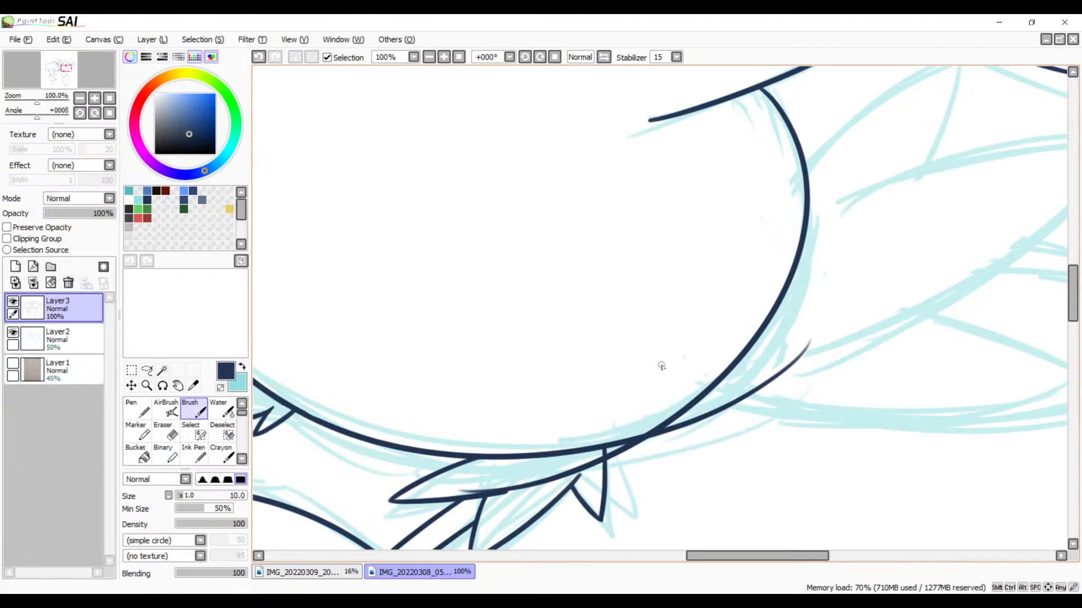
Step: Erase the new rounded outline's end running beneath the lower curved outline through the pointed tuft
drag(674, 399, 697, 325)
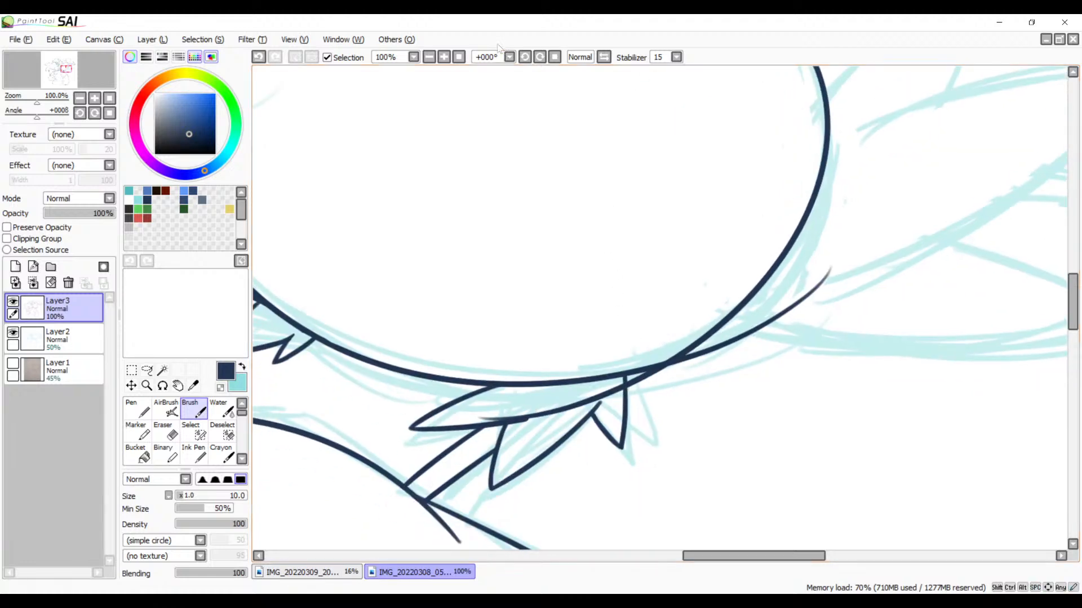
click(443, 58)
click(444, 58)
click(443, 59)
click(444, 58)
drag(465, 385, 608, 92)
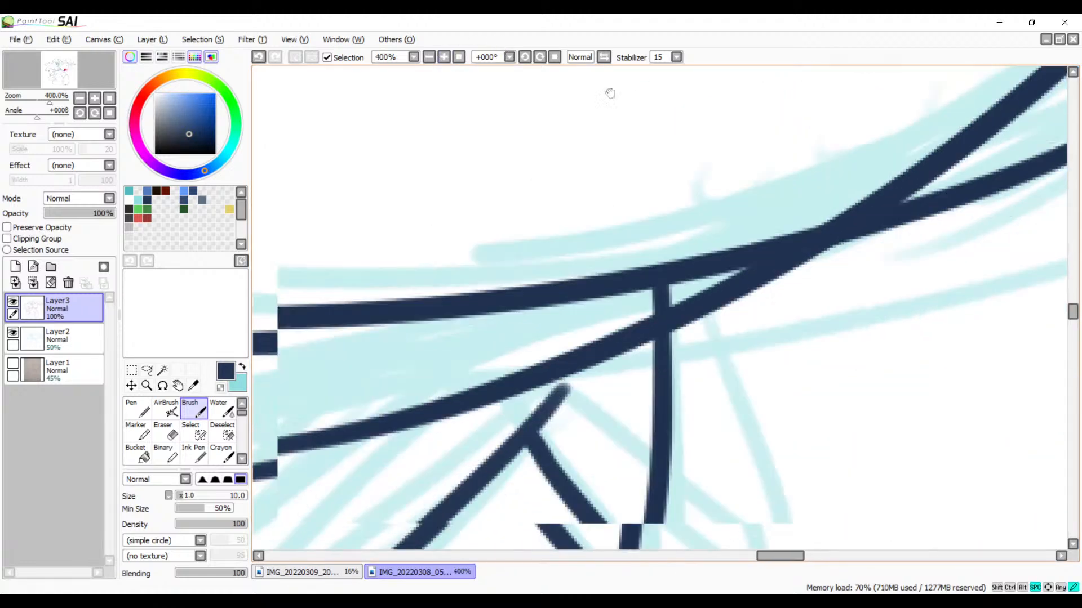
mouse_move(582, 353)
mouse_down()
mouse_move(630, 232)
mouse_move(788, 207)
mouse_up()
key(e)
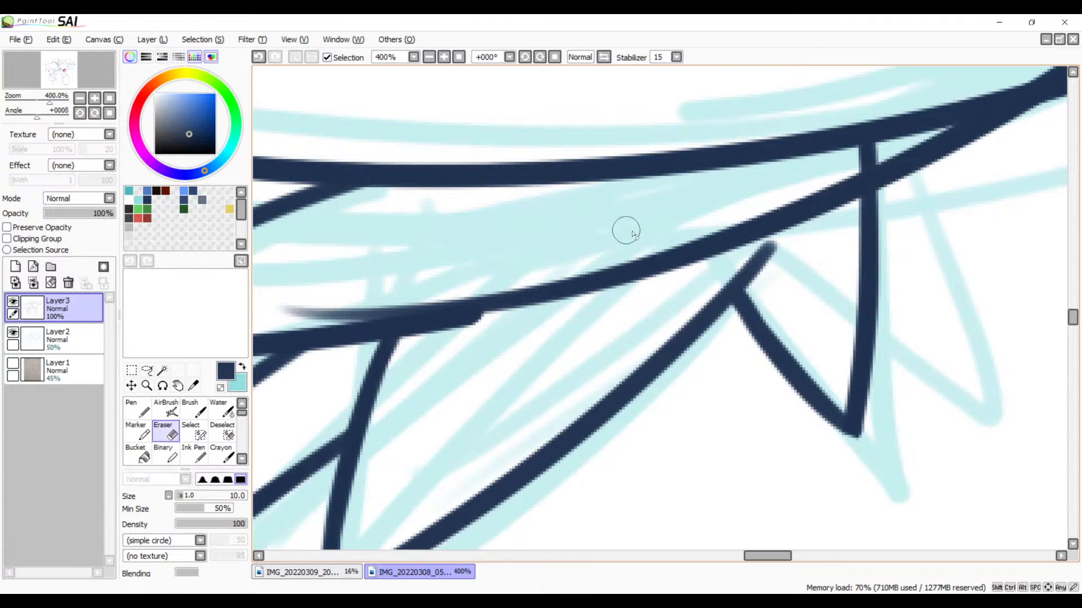
mouse_move(350, 283)
mouse_down()
mouse_move(295, 294)
mouse_move(393, 290)
mouse_move(295, 306)
mouse_move(544, 275)
mouse_move(369, 295)
mouse_move(512, 275)
mouse_move(448, 294)
mouse_move(473, 286)
mouse_move(492, 314)
mouse_move(509, 285)
mouse_move(560, 295)
mouse_move(612, 259)
mouse_move(777, 213)
mouse_move(761, 230)
mouse_move(788, 223)
mouse_move(711, 227)
mouse_move(736, 217)
mouse_move(780, 220)
mouse_move(828, 188)
mouse_move(845, 201)
mouse_move(848, 178)
mouse_move(823, 206)
mouse_up()
mouse_move(760, 222)
mouse_down()
mouse_move(780, 241)
mouse_move(689, 285)
mouse_move(710, 248)
mouse_move(688, 295)
mouse_move(688, 250)
mouse_move(720, 242)
mouse_move(654, 244)
mouse_move(741, 222)
mouse_move(630, 257)
mouse_move(730, 220)
mouse_move(602, 253)
mouse_move(755, 217)
mouse_move(634, 248)
mouse_move(644, 239)
mouse_move(736, 225)
mouse_move(577, 276)
mouse_move(572, 285)
mouse_move(608, 305)
mouse_move(580, 265)
mouse_move(549, 388)
mouse_up()
Step: Thicken the upper part of the pointed tuft's outer edge where it meets the rounded outline, redoing the short brush stroke as needed
key(b)
key(ctrl+z)
drag(541, 240, 540, 383)
key(ctrl+z)
drag(550, 244, 544, 361)
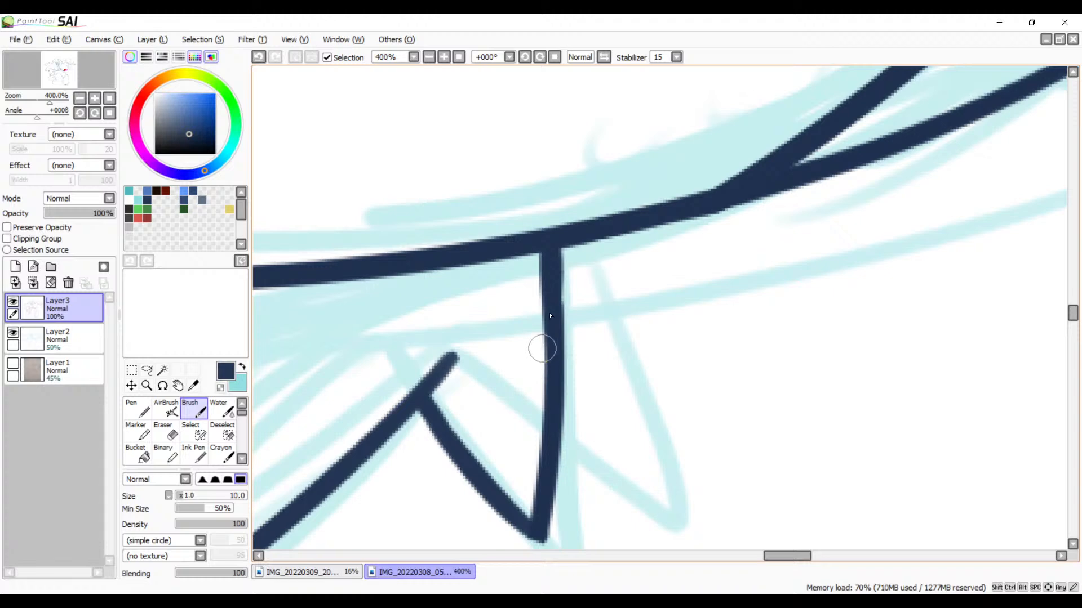
key(ctrl+z)
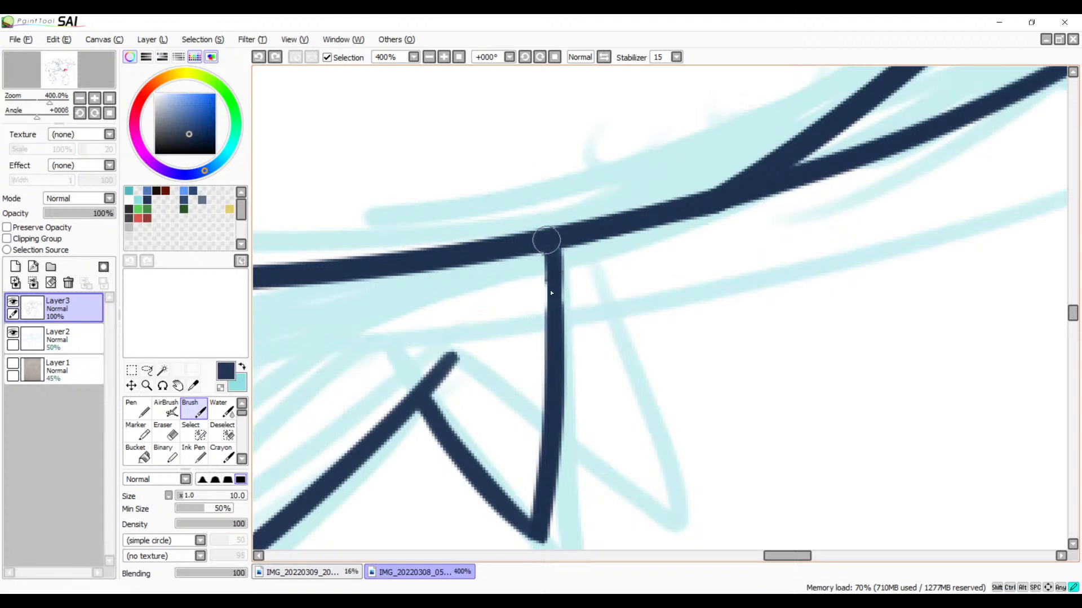
drag(546, 240, 546, 353)
key(ctrl+z)
drag(545, 244, 547, 350)
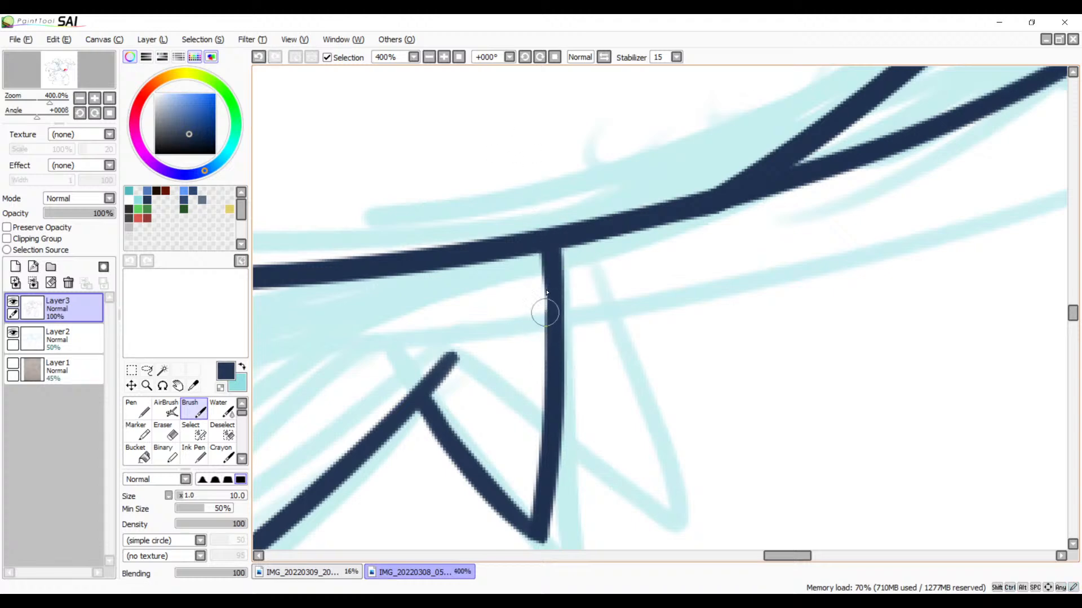
Step: Erase the leftover end of the lower curved outline that branches off outside the rounded body outline, cleaning right up to the body line
click(426, 60)
click(427, 60)
click(427, 60)
click(427, 60)
click(426, 60)
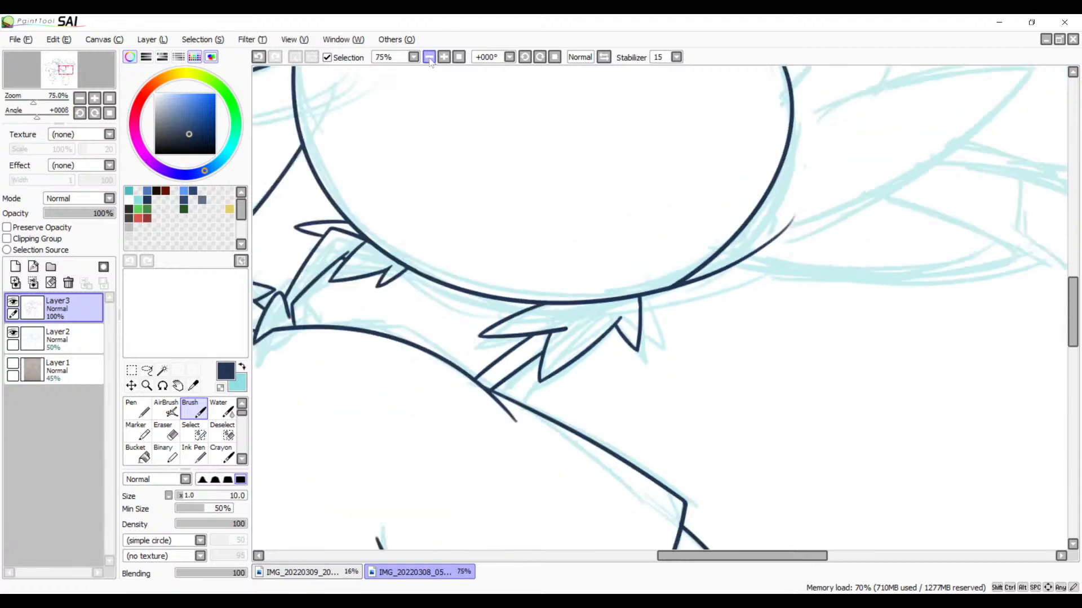
click(427, 59)
key(space)
drag(629, 229, 510, 308)
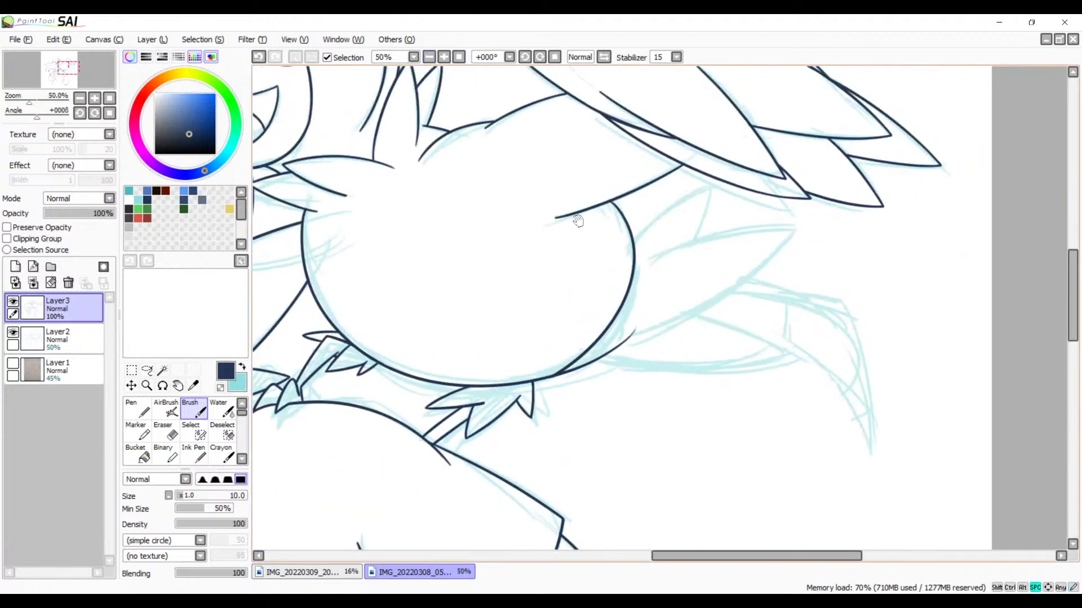
click(443, 57)
click(444, 57)
click(444, 56)
click(443, 57)
drag(443, 346, 714, 212)
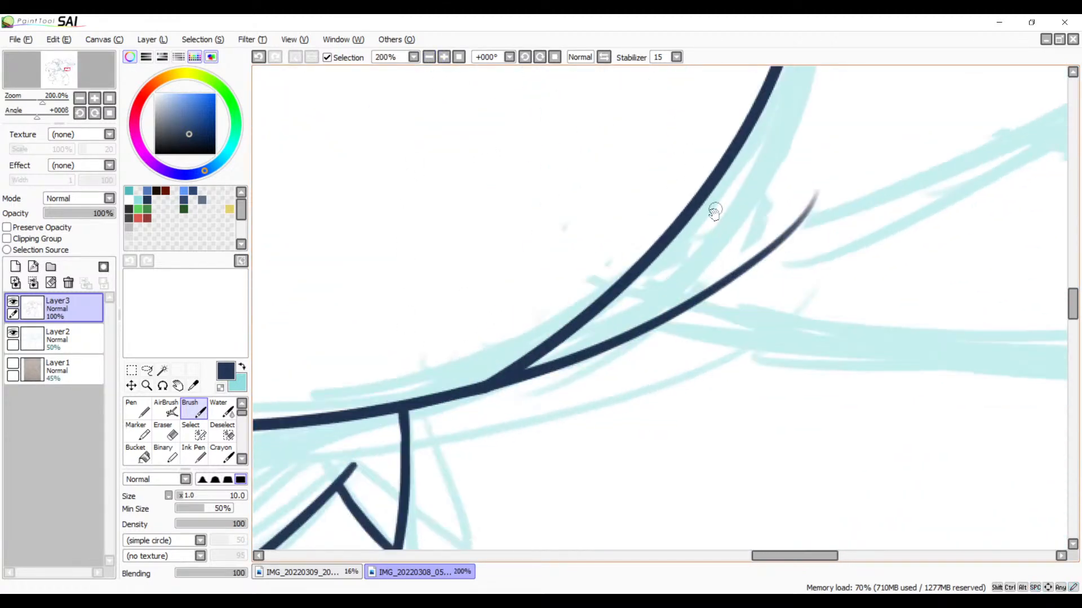
key(e)
mouse_move(814, 181)
mouse_down()
mouse_move(767, 257)
mouse_move(824, 196)
mouse_move(602, 366)
mouse_move(496, 409)
mouse_up()
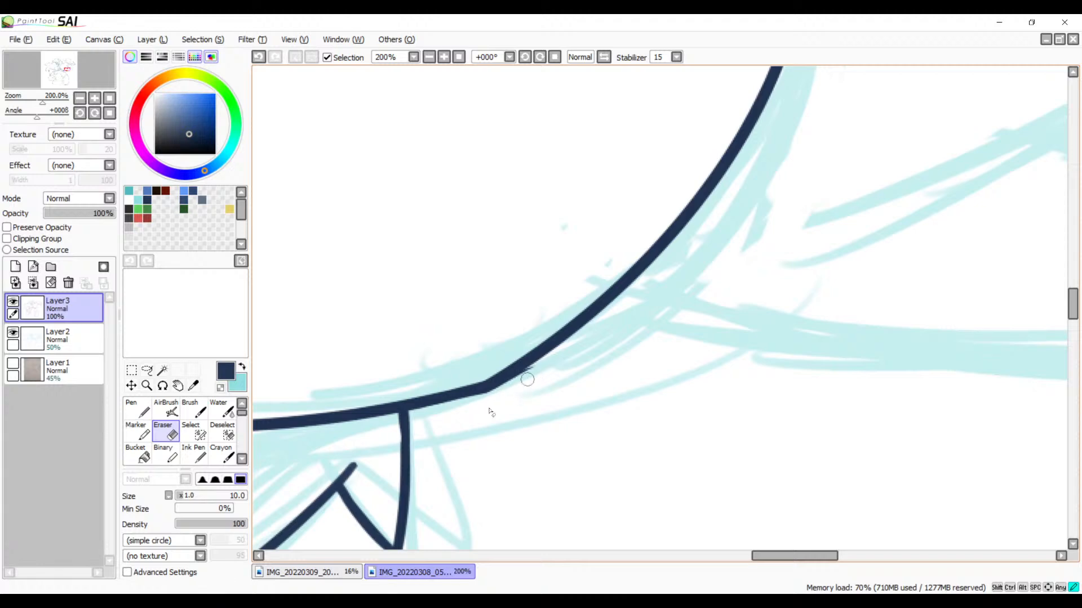
click(442, 57)
click(443, 58)
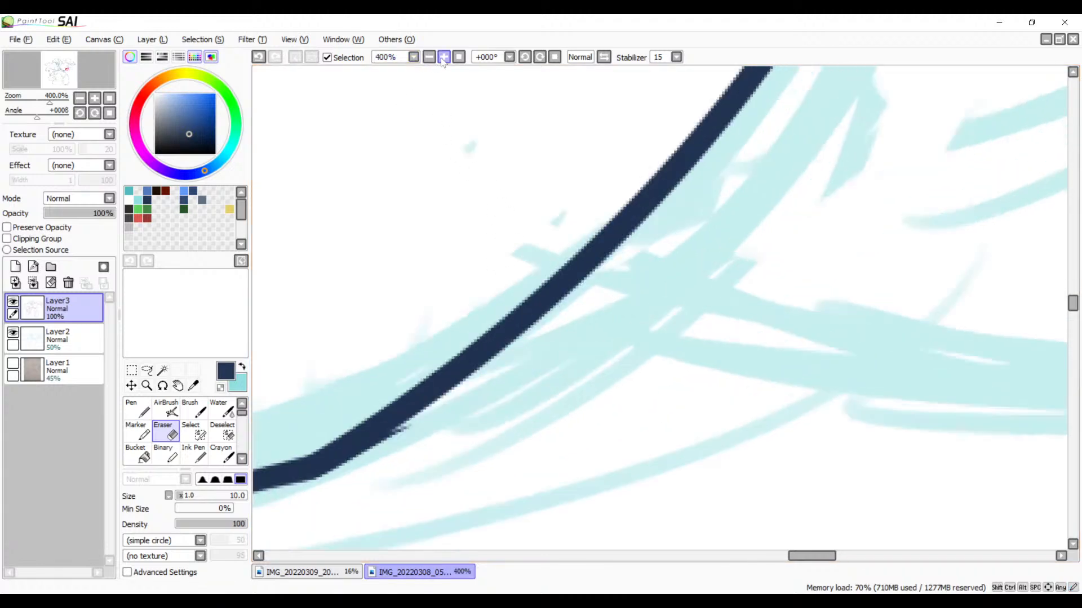
click(442, 57)
click(442, 58)
drag(313, 407, 739, 258)
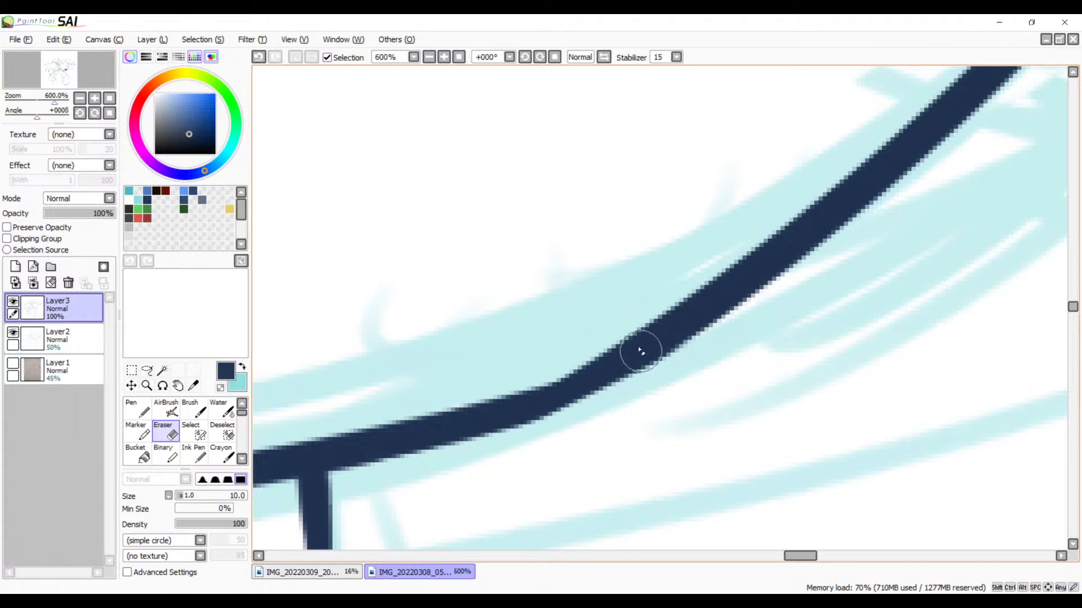
Step: Smooth the kink where the rounded body outline joins the lower curve with short brush strokes, redoing them as needed
key(b)
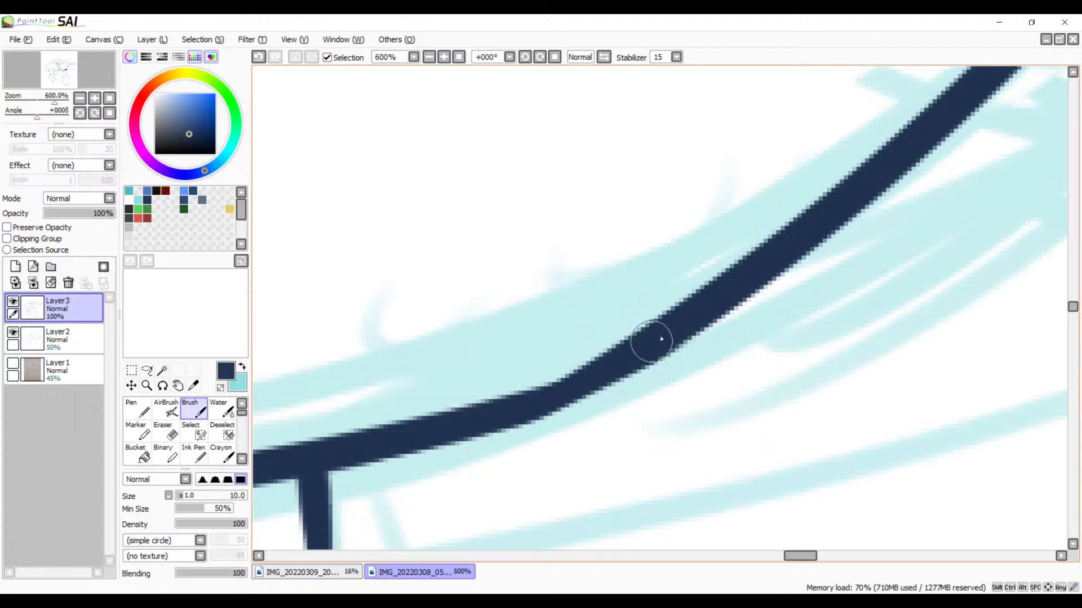
drag(649, 341, 497, 417)
key(ctrl+z)
drag(673, 328, 476, 411)
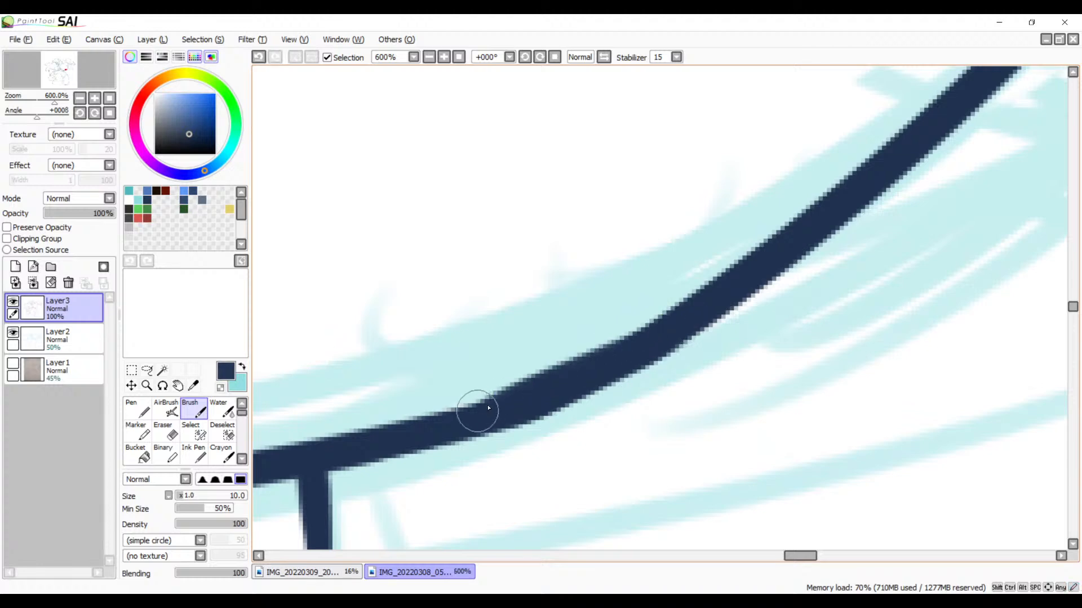
key(ctrl+z)
drag(622, 354, 516, 400)
key(ctrl+z)
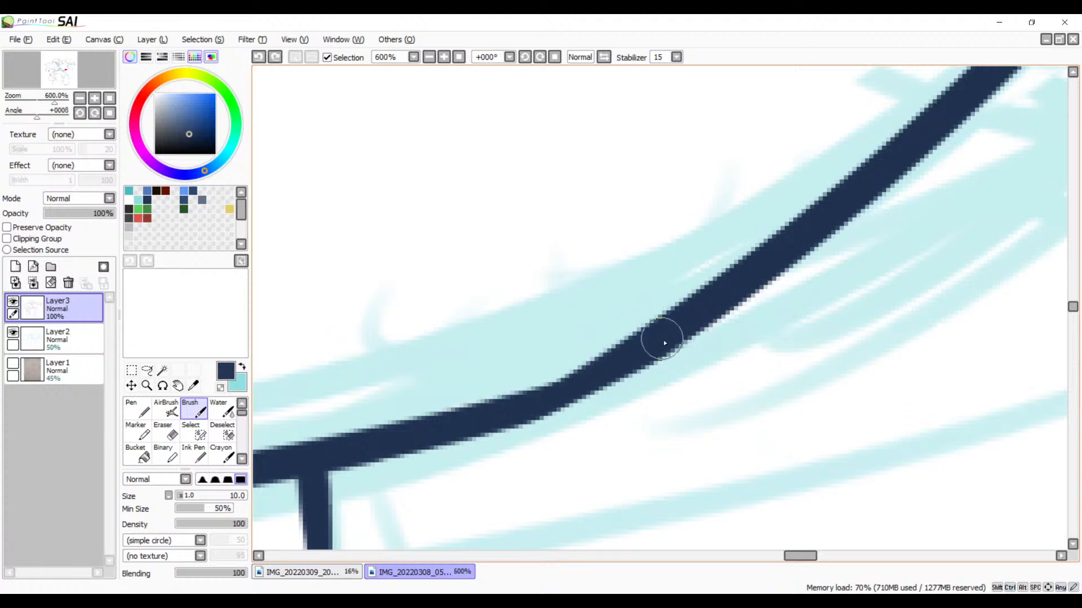
drag(663, 340, 468, 423)
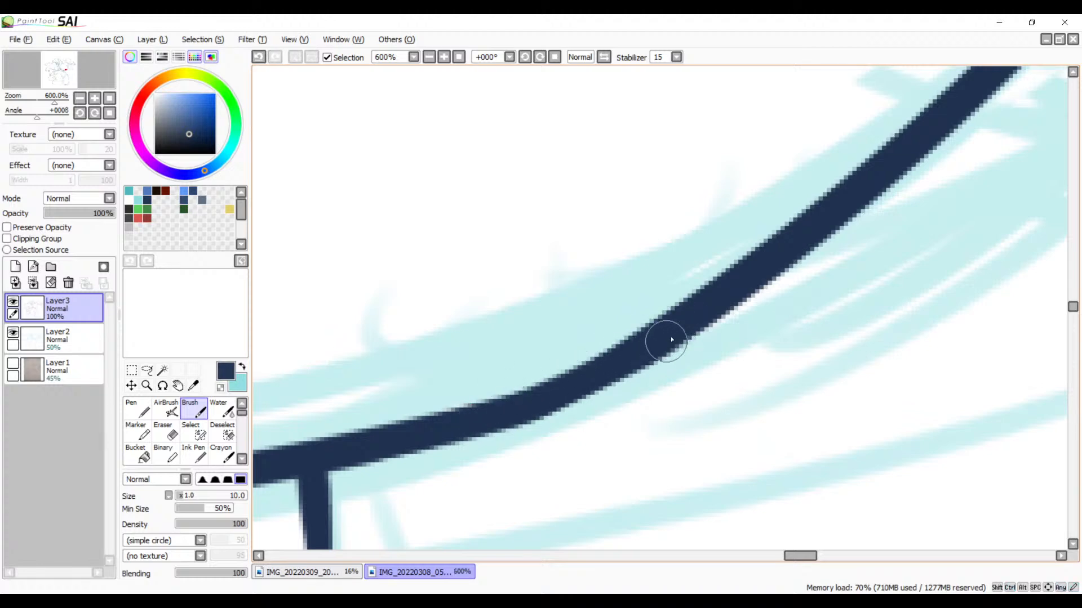
drag(665, 341, 567, 386)
key(ctrl+z)
drag(667, 338, 566, 387)
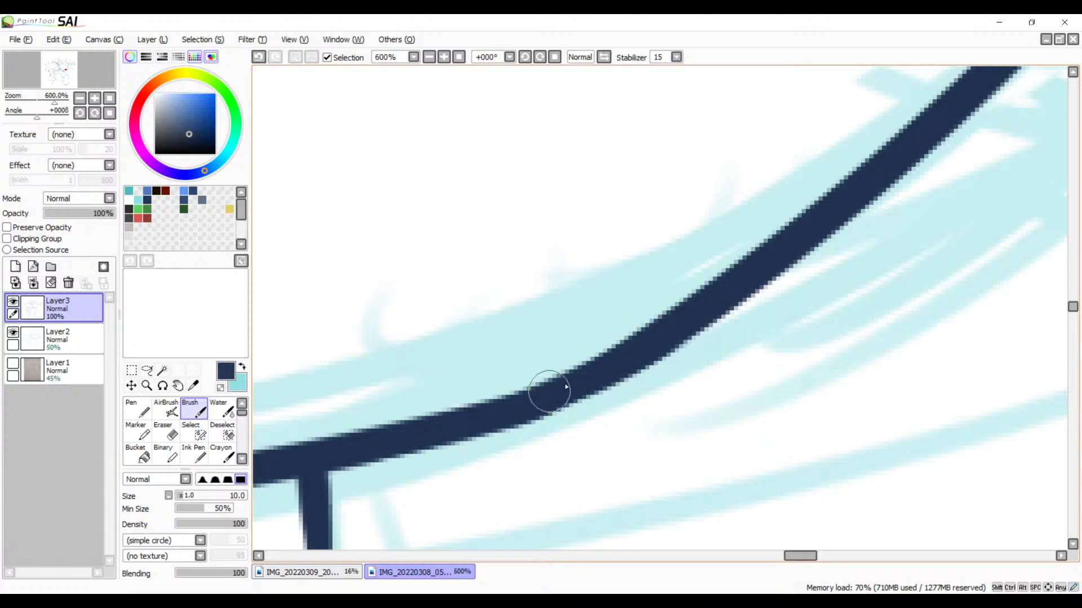
Step: Ink the long upper edge of the uppermost uninked feather beside the body, crossing the rounded outline, redoing the stroke once
key(space)
drag(707, 327, 543, 437)
drag(676, 345, 467, 507)
drag(625, 370, 451, 484)
mouse_move(721, 293)
mouse_down()
mouse_move(615, 366)
mouse_move(517, 485)
mouse_up()
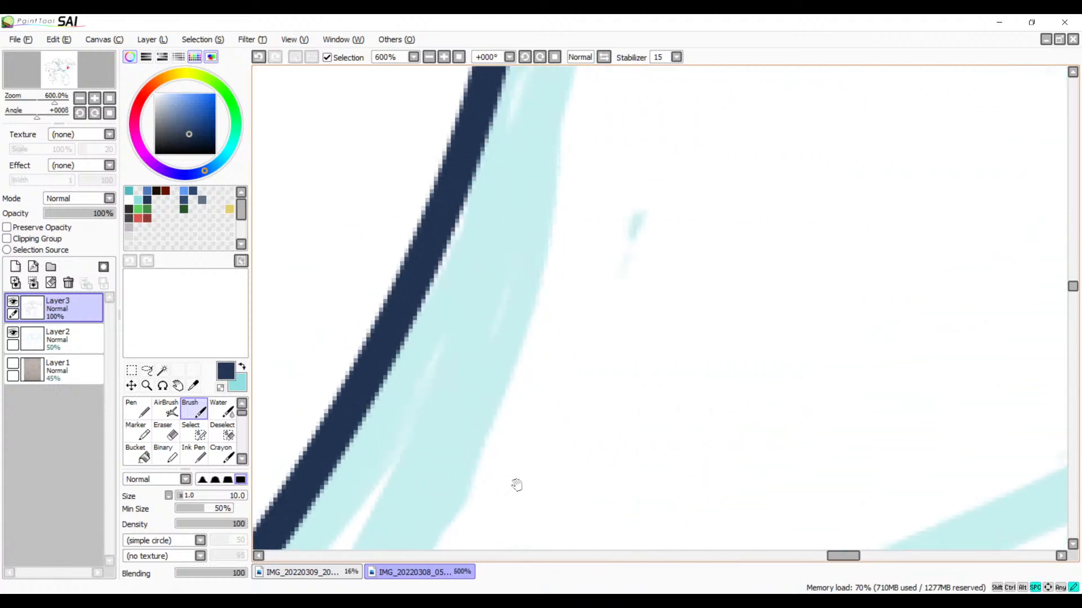
click(430, 58)
click(430, 58)
click(430, 57)
click(430, 58)
key(space)
drag(460, 239, 404, 440)
drag(533, 257, 487, 315)
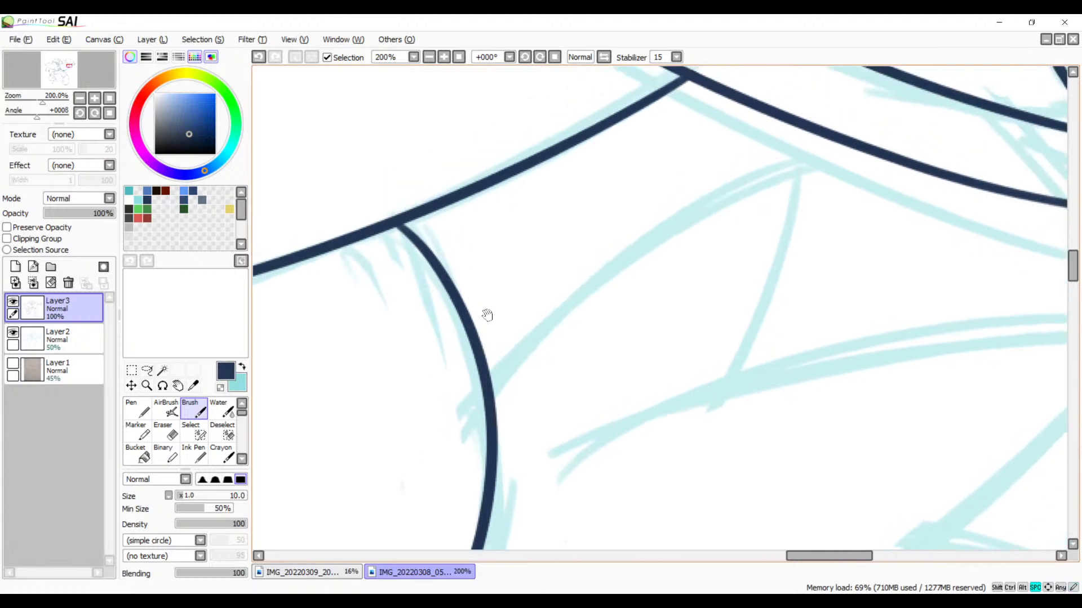
mouse_move(816, 164)
mouse_down()
mouse_move(487, 358)
mouse_move(369, 524)
mouse_up()
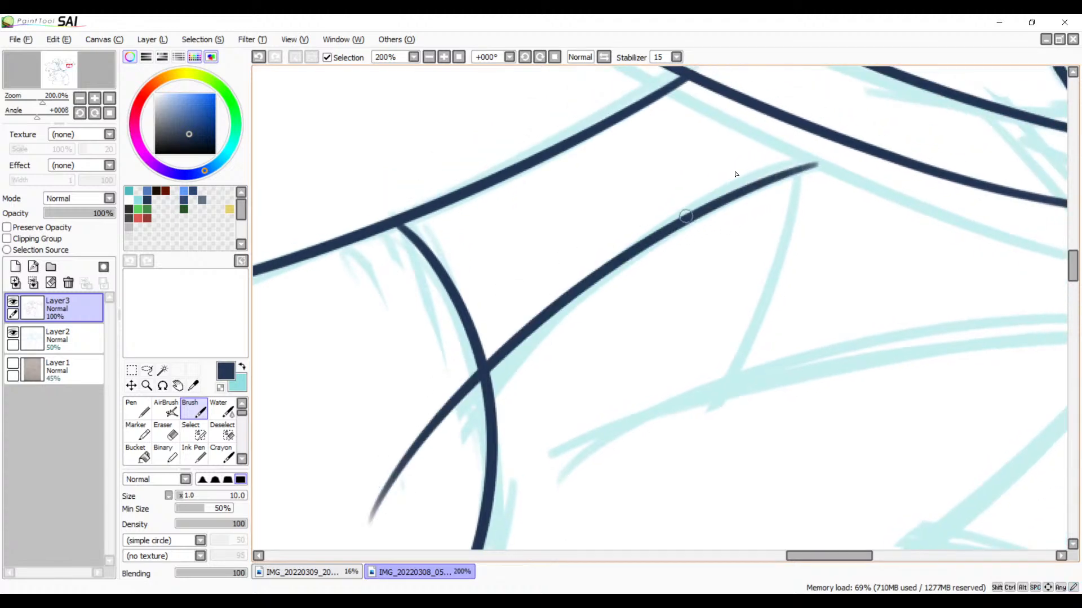
key(ctrl+z)
mouse_move(829, 153)
mouse_down()
mouse_move(610, 258)
mouse_move(410, 463)
mouse_up()
Step: Ink that feather's short outer edge from its tip down past the next feather's sketched upper edge, redoing the stroke once
mouse_move(774, 190)
mouse_down()
mouse_move(587, 245)
mouse_move(473, 526)
mouse_up()
key(ctrl+z)
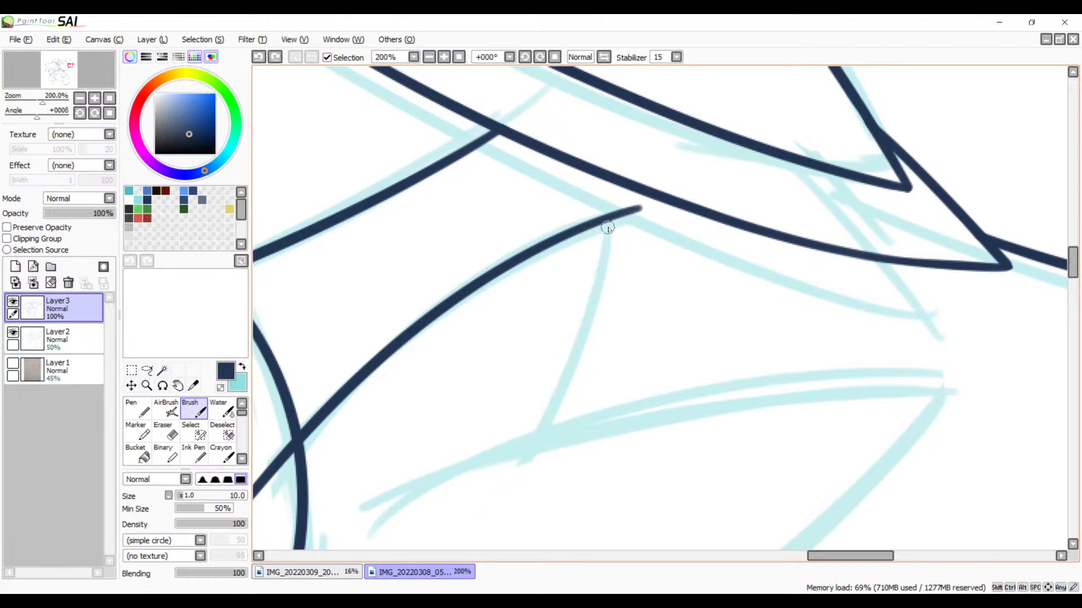
mouse_move(607, 227)
mouse_down()
mouse_move(596, 282)
mouse_move(476, 538)
mouse_up()
drag(603, 434, 693, 200)
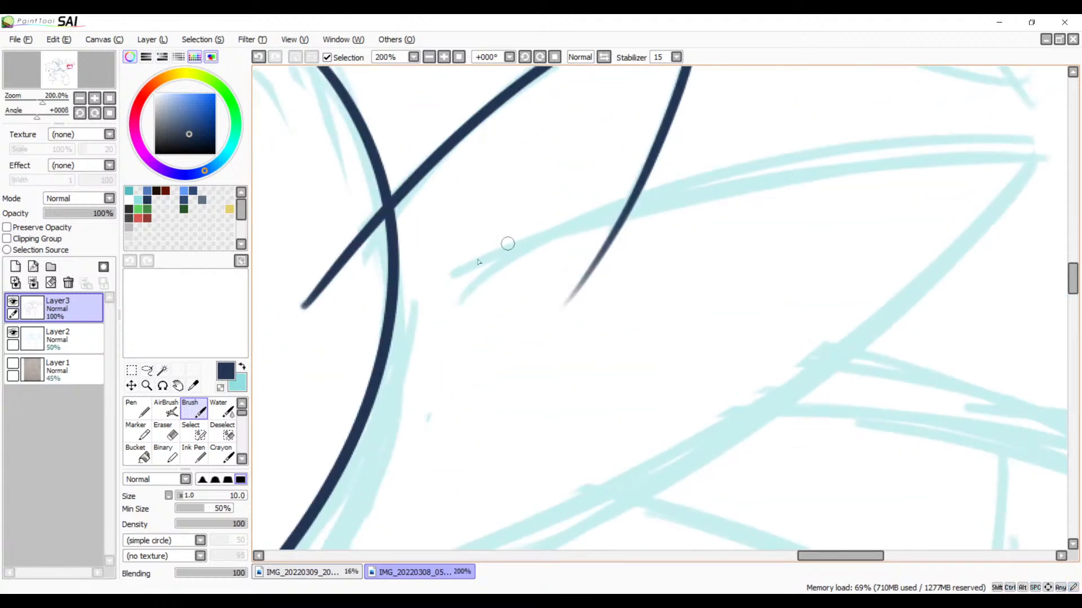
Step: Ink the upper and lower edges of the long middle feather, meeting at its pointed tip
mouse_move(439, 294)
mouse_down()
mouse_move(796, 173)
mouse_move(1025, 163)
mouse_up()
drag(767, 243, 602, 191)
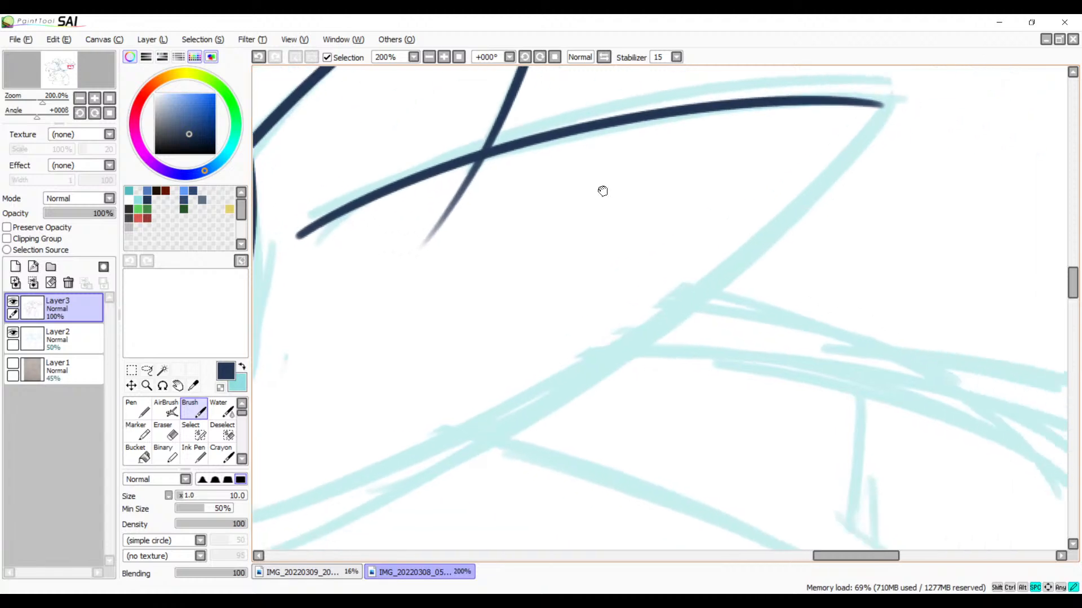
drag(665, 236, 736, 273)
click(429, 57)
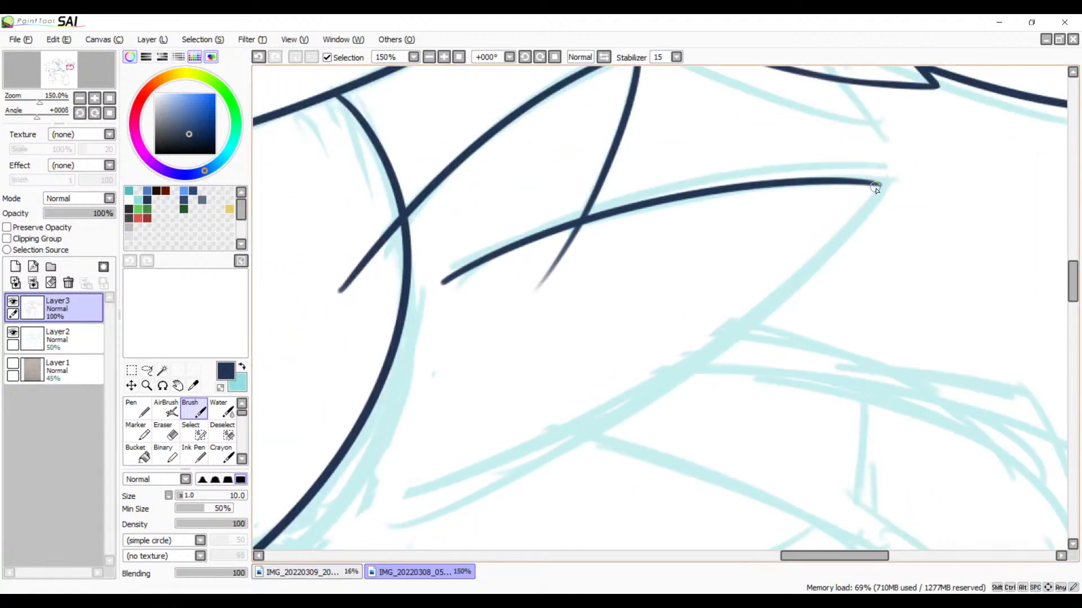
drag(883, 186, 320, 531)
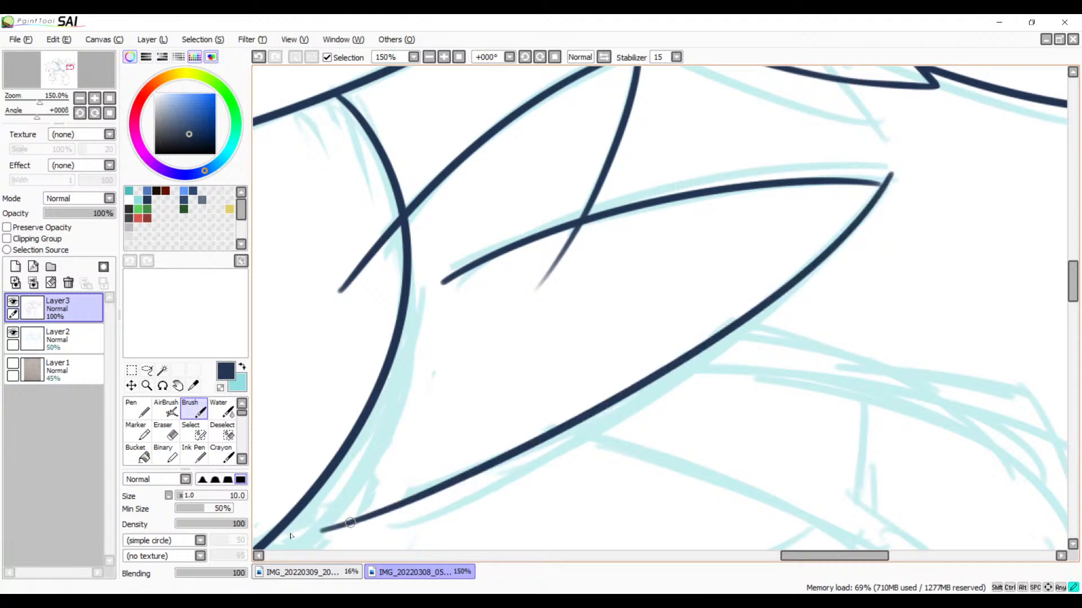
Step: Ink the upper edge of the lowest feather, starting across the middle feather's lower edge and curving to the tip, redoing strokes as needed
drag(663, 430, 837, 220)
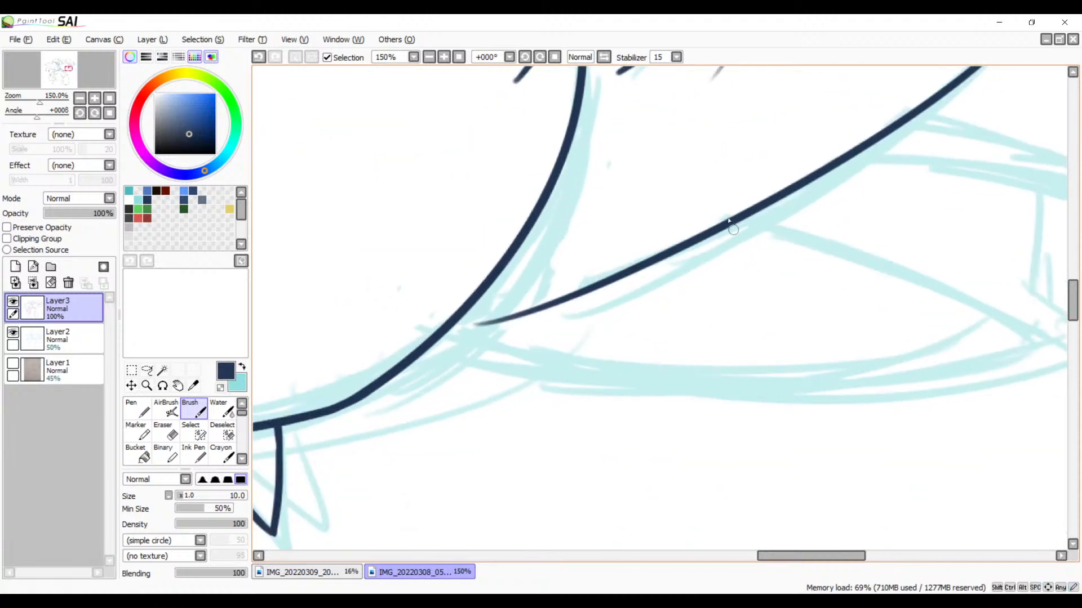
drag(723, 218, 980, 338)
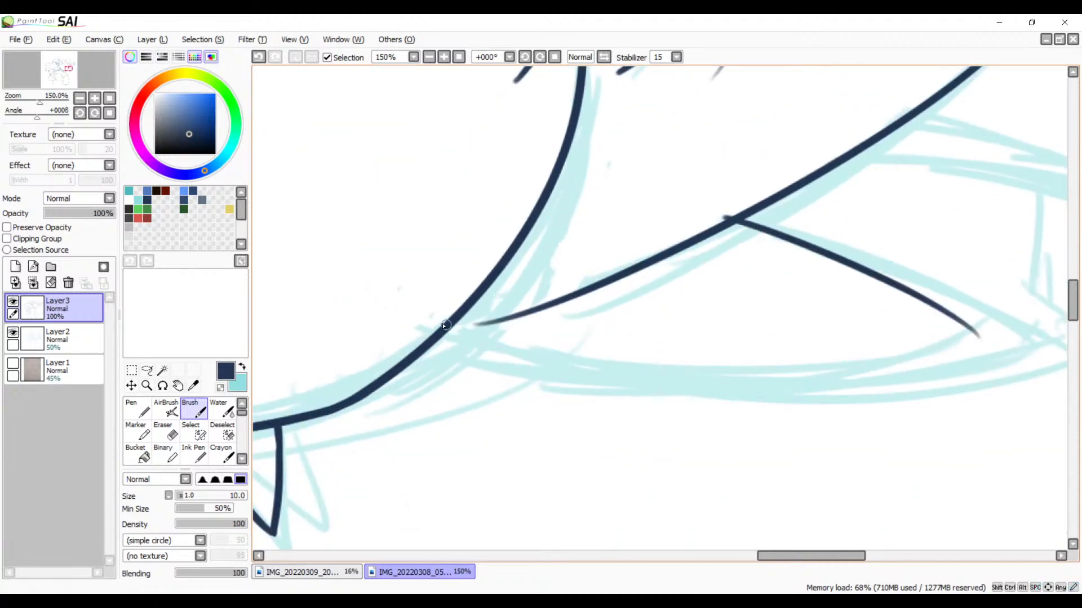
mouse_move(445, 326)
mouse_down()
mouse_move(712, 364)
mouse_move(991, 298)
mouse_up()
key(ctrl+z)
key(ctrl+z)
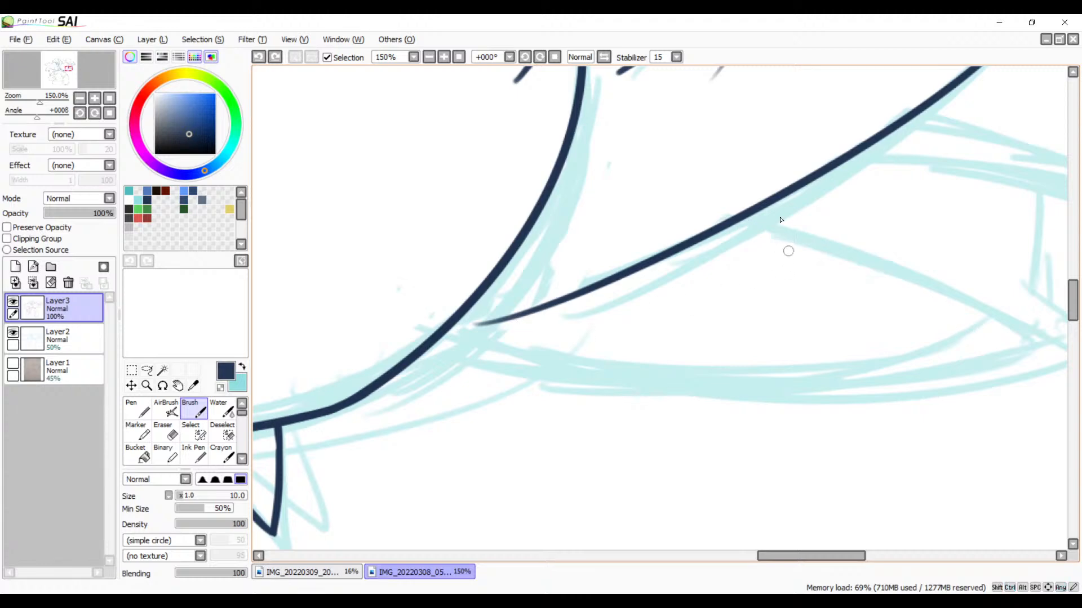
mouse_move(678, 214)
mouse_down()
mouse_move(929, 276)
mouse_move(1046, 350)
mouse_up()
key(ctrl+z)
mouse_move(678, 213)
mouse_down()
mouse_move(912, 310)
mouse_move(1019, 408)
mouse_up()
key(ctrl+z)
mouse_move(690, 210)
mouse_down()
mouse_move(959, 316)
mouse_move(1005, 373)
mouse_up()
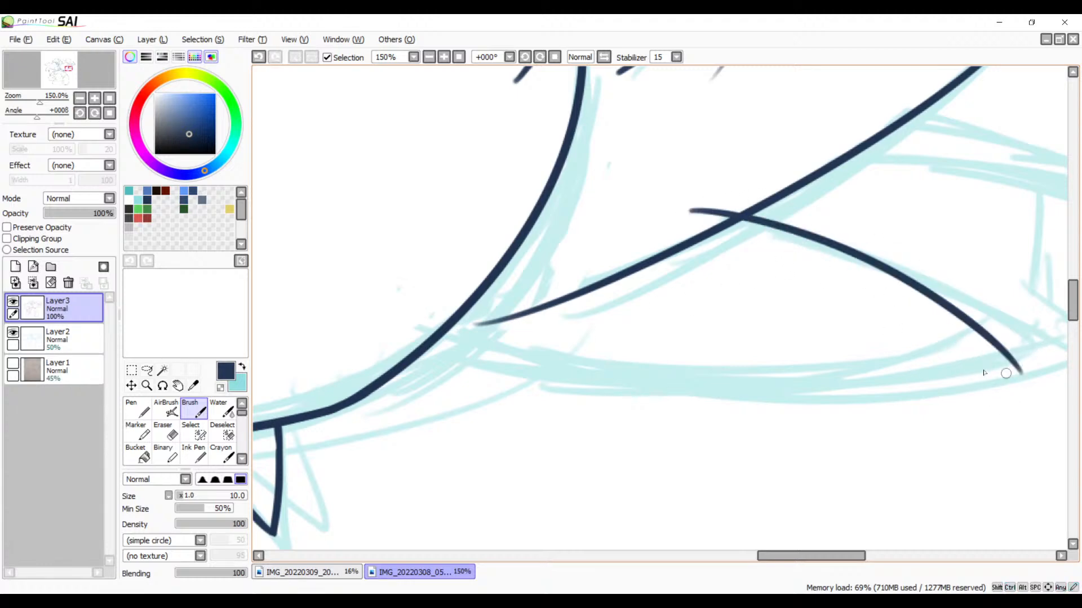
Step: Ink the lowest feather's long lower edge from inside the body outline to past its tip, redoing the stroke once
mouse_move(355, 334)
mouse_down()
mouse_move(747, 369)
mouse_move(1034, 299)
mouse_up()
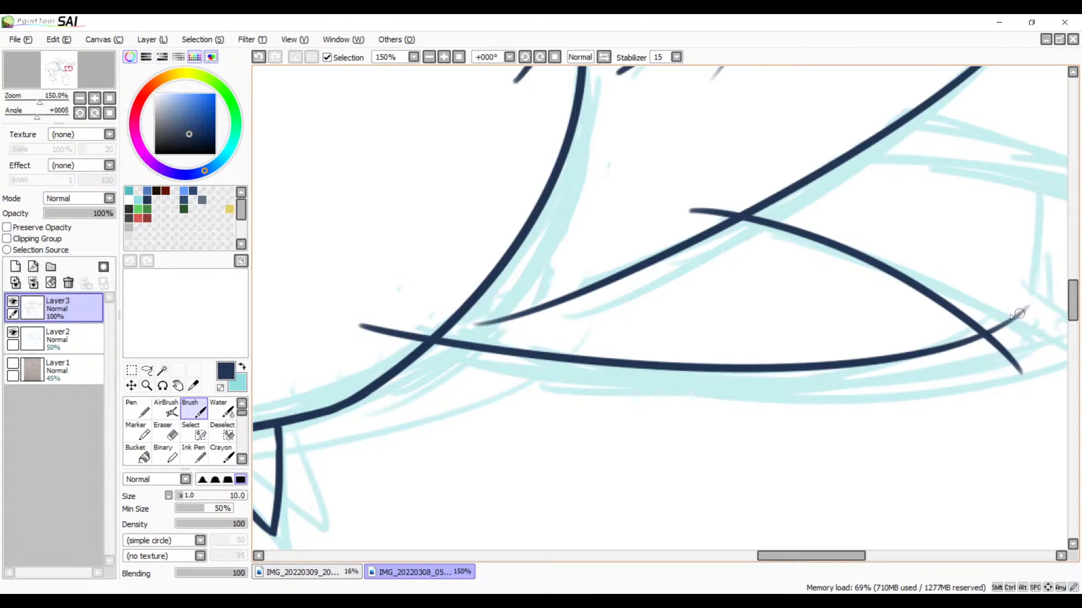
key(ctrl+z)
drag(388, 314, 430, 332)
drag(593, 370, 1046, 293)
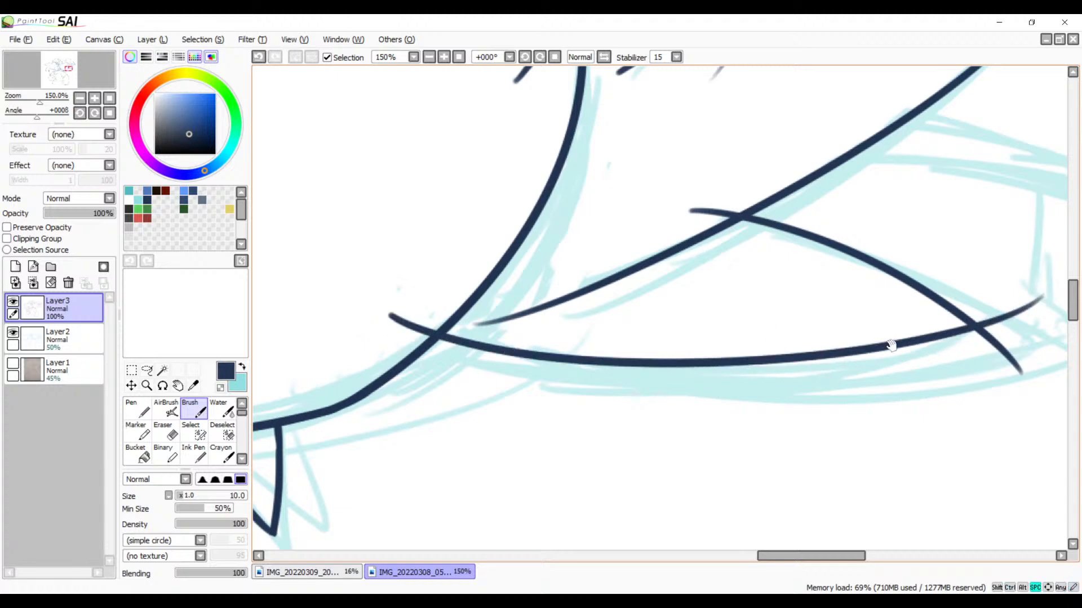
Step: Reinforce the thin end of the middle feather's upper edge with short brush strokes so it joins the lower edge at the tip
mouse_move(890, 345)
mouse_down()
mouse_move(688, 387)
mouse_move(648, 422)
mouse_move(713, 393)
mouse_move(733, 313)
mouse_up()
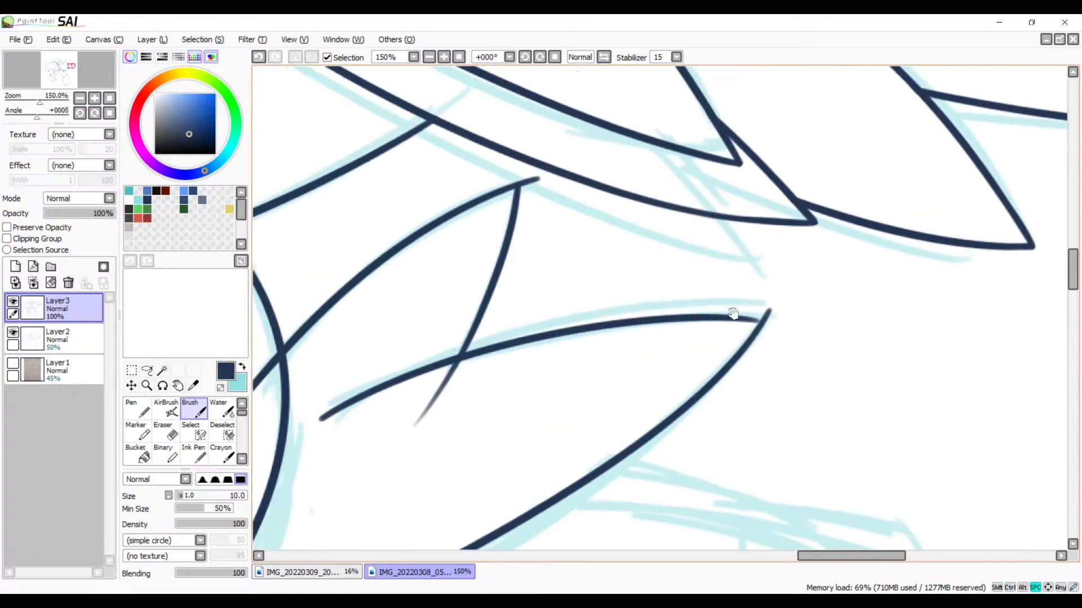
click(444, 58)
click(444, 58)
click(444, 57)
drag(898, 285, 718, 186)
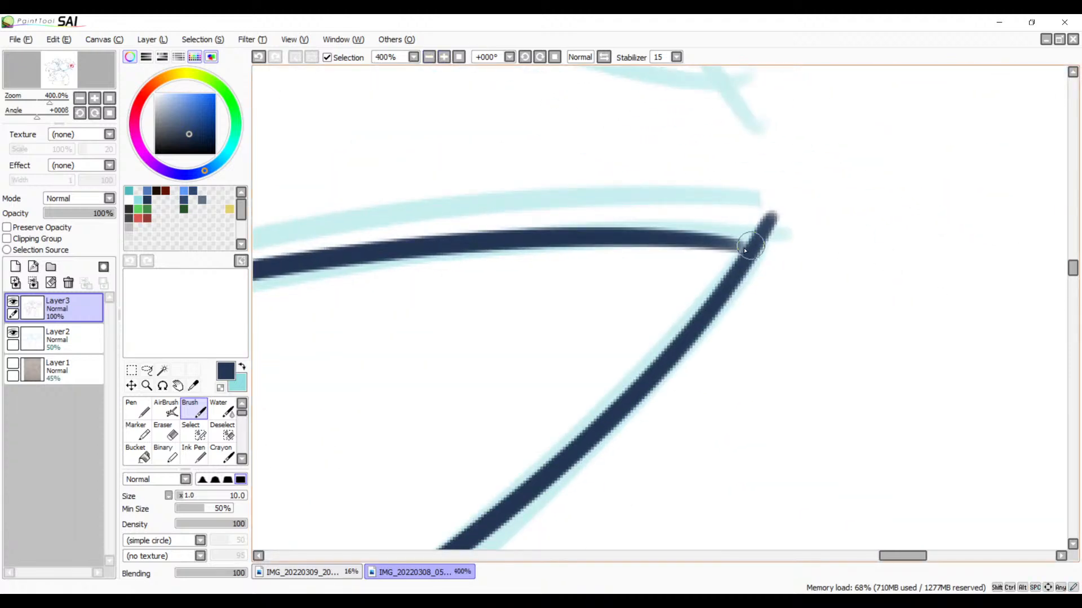
drag(749, 246, 669, 239)
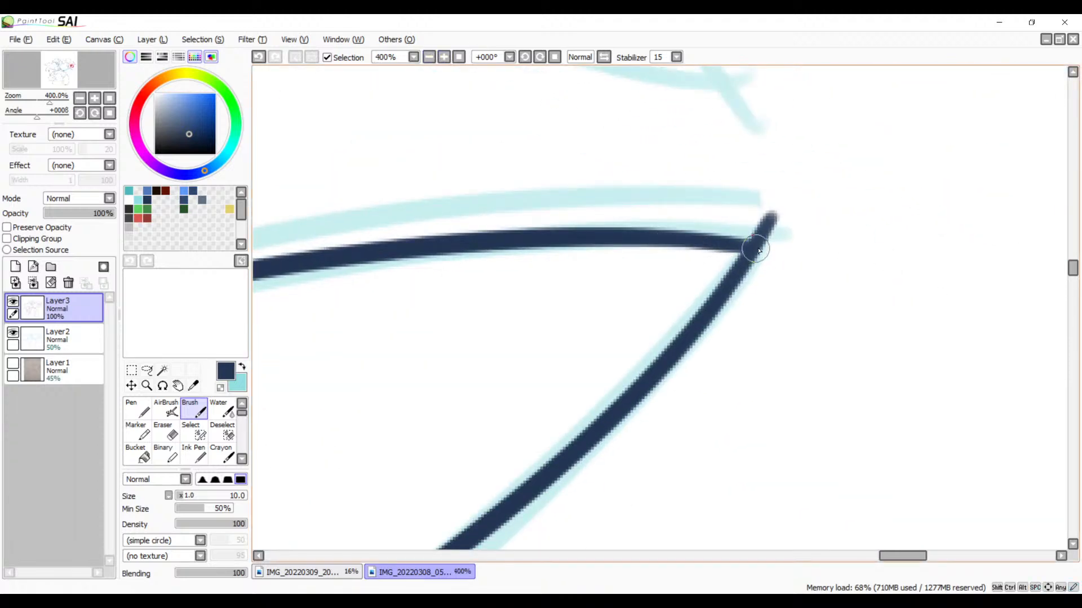
drag(752, 245, 646, 248)
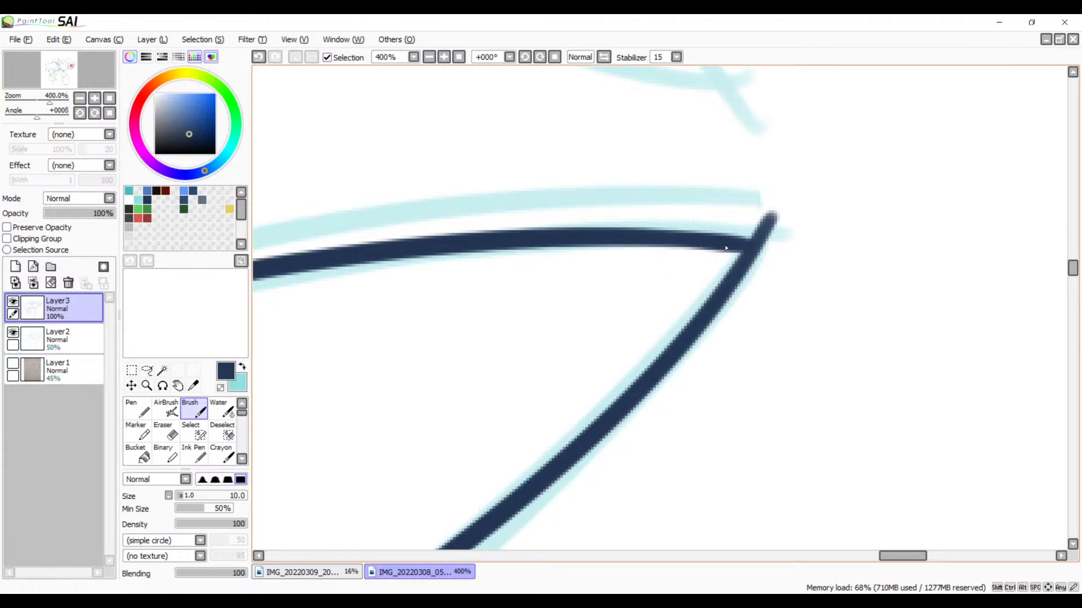
key(ctrl+z)
drag(753, 248, 632, 248)
Step: Erase the end of the uppermost feather's short outer edge where it runs beneath the middle feather's upper edge
mouse_move(504, 289)
mouse_down()
mouse_move(509, 306)
mouse_move(694, 266)
mouse_up()
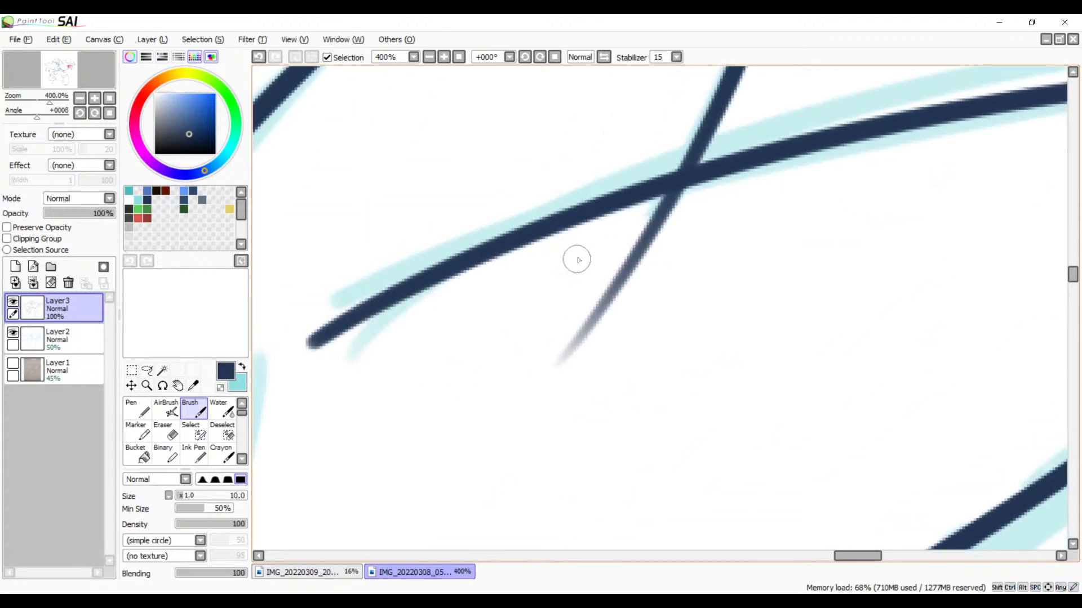
key(e)
mouse_move(712, 190)
mouse_down()
mouse_move(578, 250)
mouse_move(602, 234)
mouse_up()
mouse_move(662, 215)
mouse_down()
mouse_move(600, 269)
mouse_move(609, 313)
mouse_move(559, 368)
mouse_up()
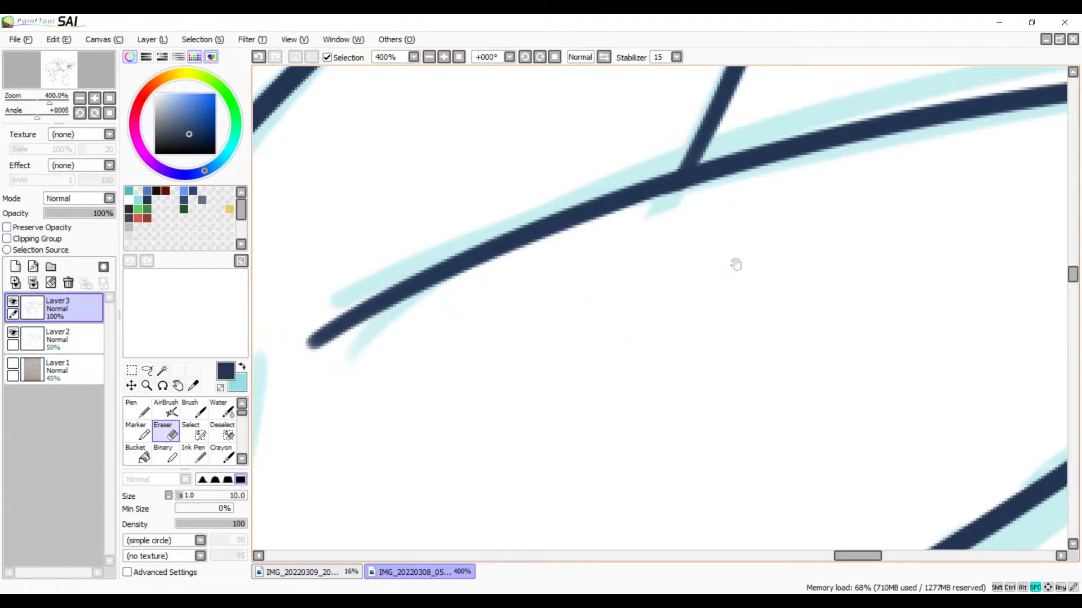
Step: Erase the line end that overshoots the corner at the middle feather's tip
drag(736, 265, 374, 433)
drag(712, 286, 439, 347)
drag(601, 296, 442, 264)
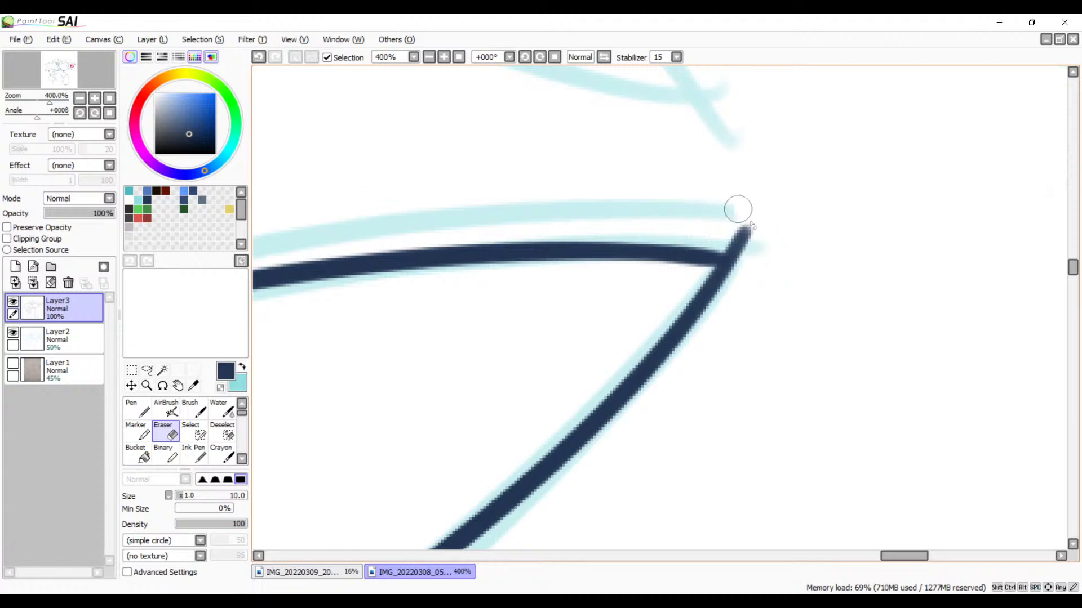
drag(751, 224, 742, 235)
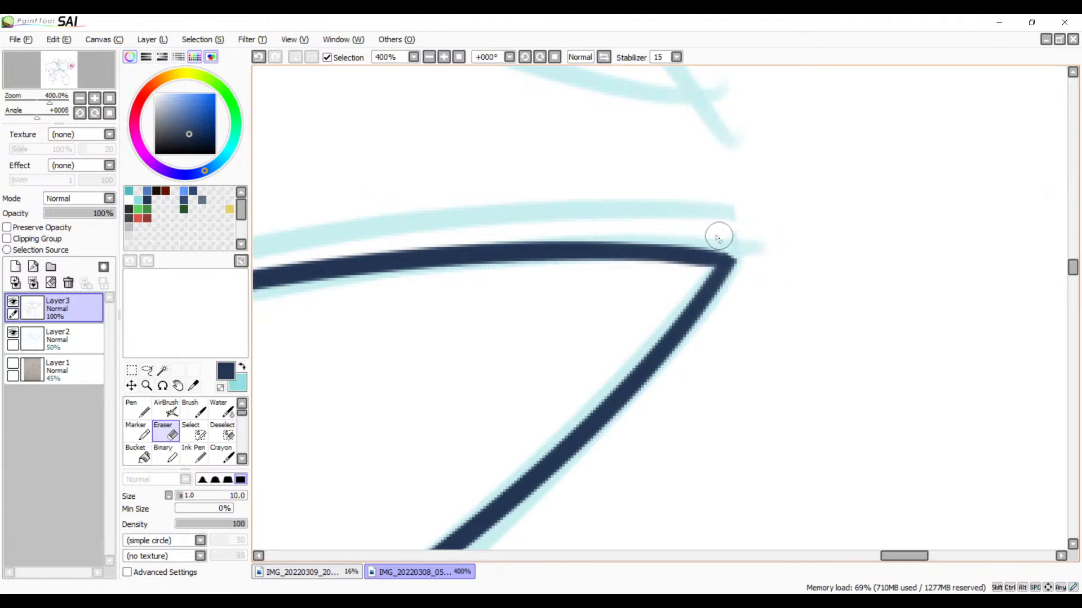
mouse_move(718, 236)
mouse_down()
mouse_move(762, 256)
mouse_move(690, 238)
mouse_move(756, 258)
mouse_up()
Step: Trim the stray end of the uppermost feather's upper edge where it runs past the tip
mouse_move(624, 309)
mouse_down()
mouse_move(526, 299)
mouse_move(627, 449)
mouse_move(652, 333)
mouse_move(614, 286)
mouse_up()
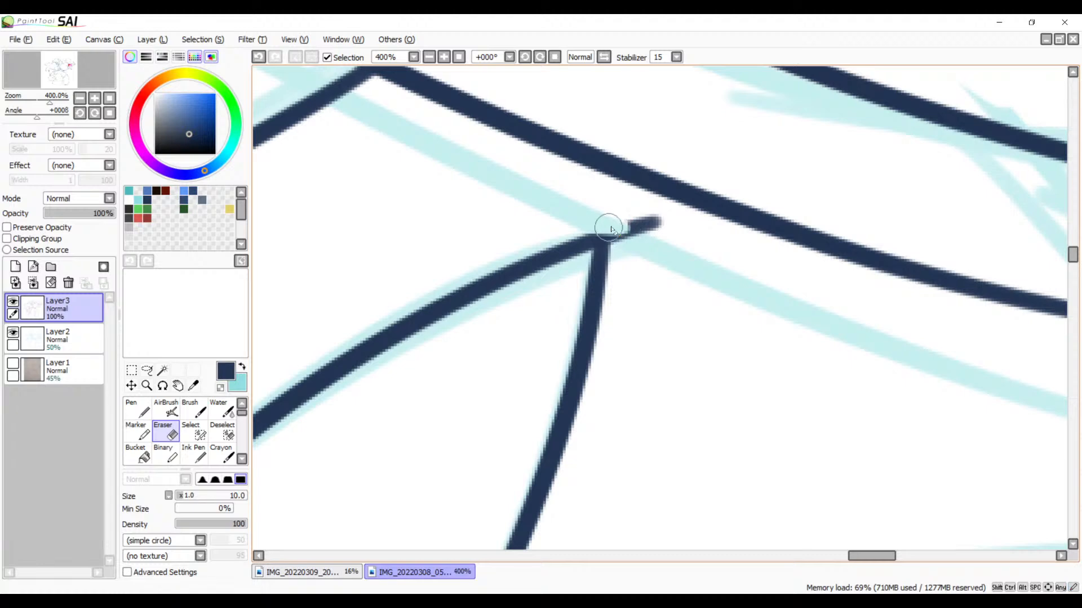
drag(590, 217, 633, 252)
mouse_move(587, 217)
mouse_down()
mouse_move(632, 249)
mouse_move(649, 223)
mouse_up()
Step: Erase the upper edge's excess line beyond the lowest feather's tip so both edges end in a clean point
drag(636, 375, 605, 158)
drag(705, 465, 565, 179)
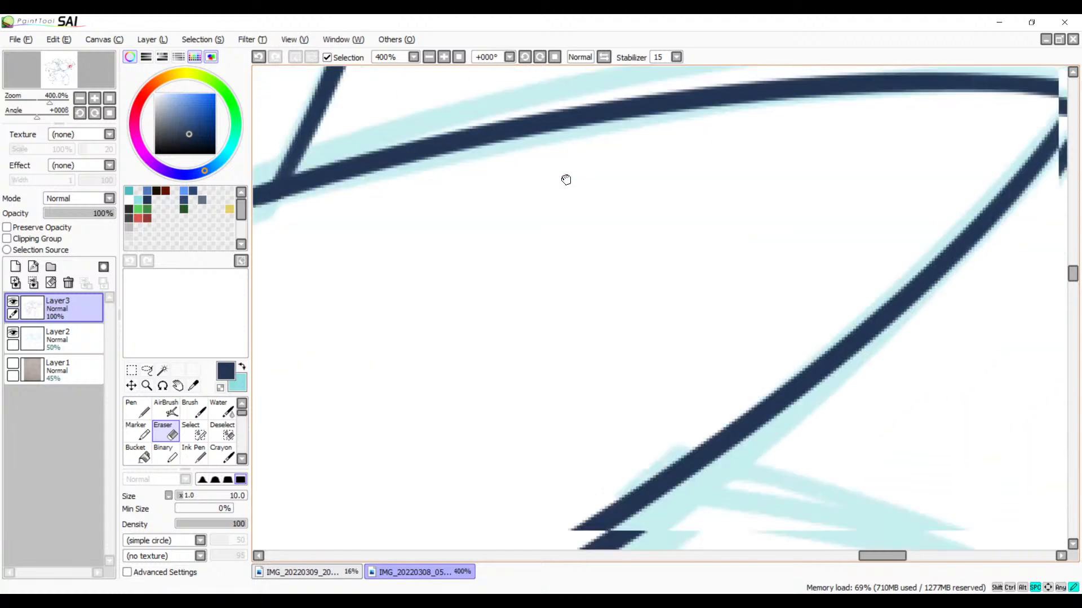
drag(670, 521, 678, 167)
drag(736, 414, 644, 152)
drag(667, 420, 586, 202)
mouse_move(667, 286)
mouse_down()
mouse_move(612, 279)
mouse_move(640, 259)
mouse_move(690, 263)
mouse_move(744, 213)
mouse_move(772, 218)
mouse_up()
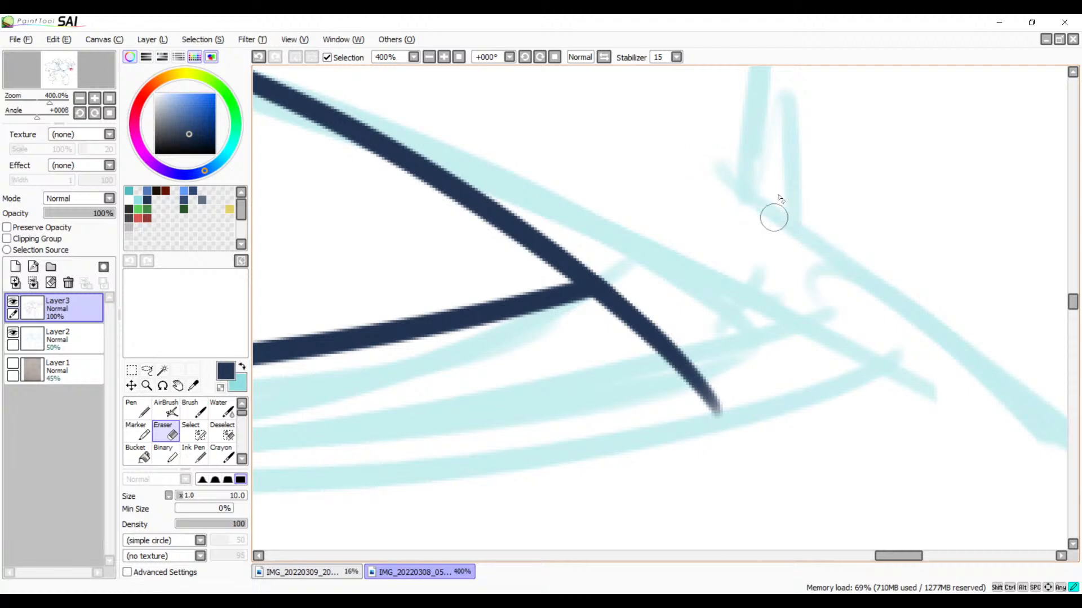
click(444, 57)
mouse_move(603, 294)
mouse_down()
mouse_move(616, 290)
mouse_move(573, 307)
mouse_up()
mouse_move(595, 249)
mouse_down()
mouse_move(599, 302)
mouse_move(596, 288)
mouse_move(589, 313)
mouse_move(574, 313)
mouse_move(680, 401)
mouse_move(724, 475)
mouse_up()
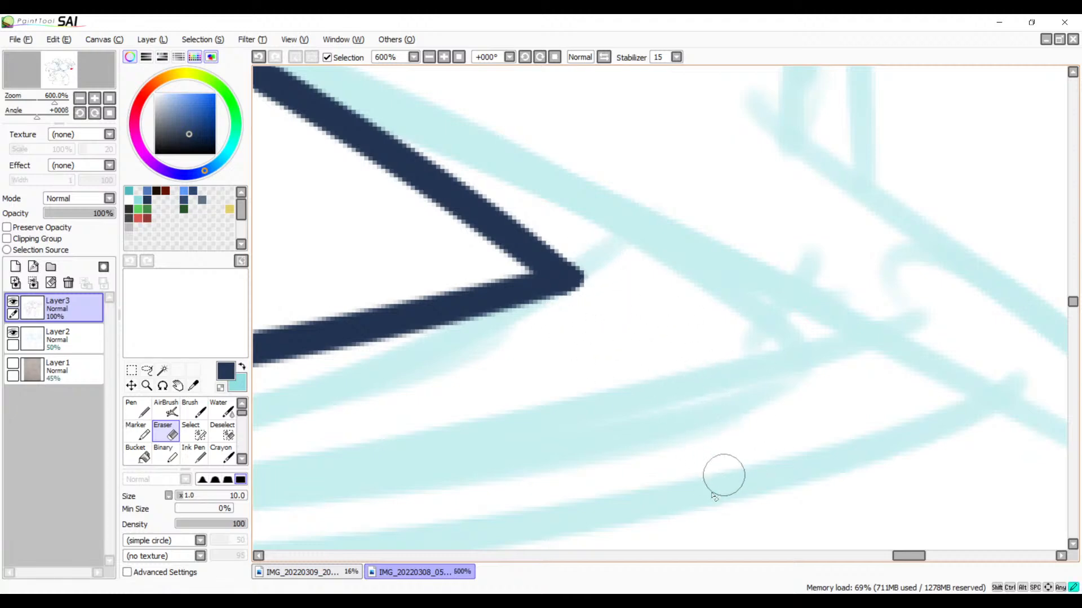
Step: Erase the part of the middle feather's lower edge that runs inside the lowest feather, redoing the erasure once
click(429, 57)
click(429, 57)
click(430, 57)
click(430, 57)
click(429, 57)
click(430, 57)
click(430, 57)
mouse_move(506, 284)
mouse_down()
mouse_move(649, 315)
mouse_move(647, 338)
mouse_up()
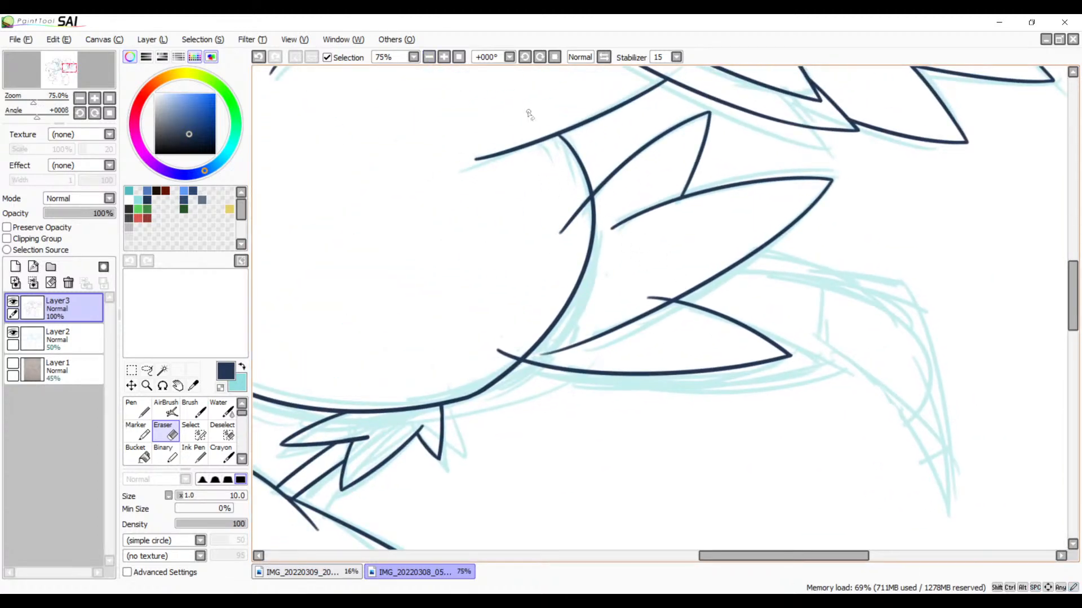
click(444, 57)
click(444, 57)
click(444, 57)
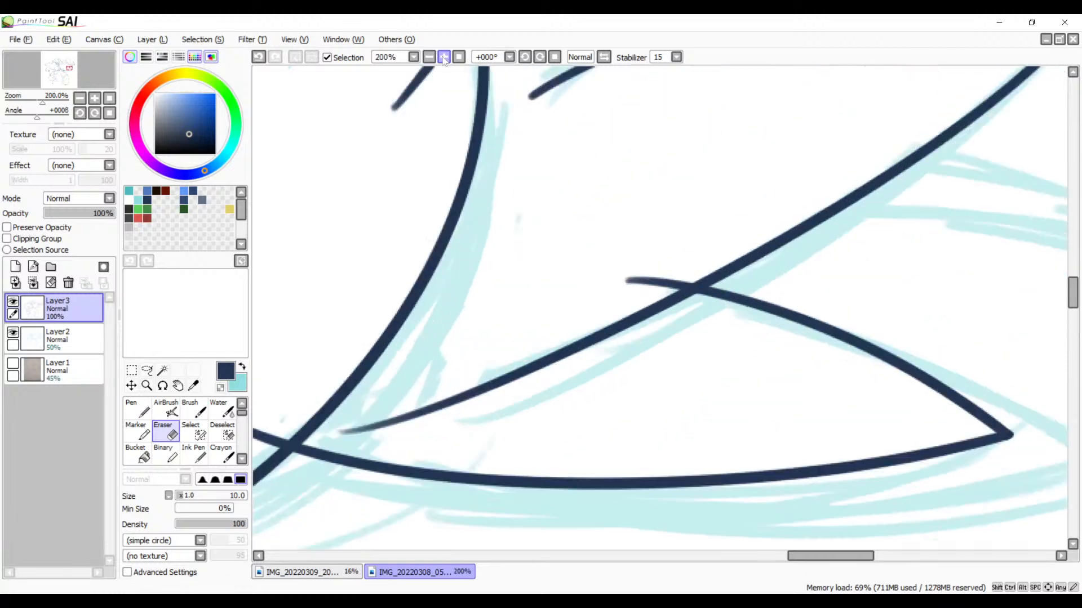
click(444, 57)
click(444, 57)
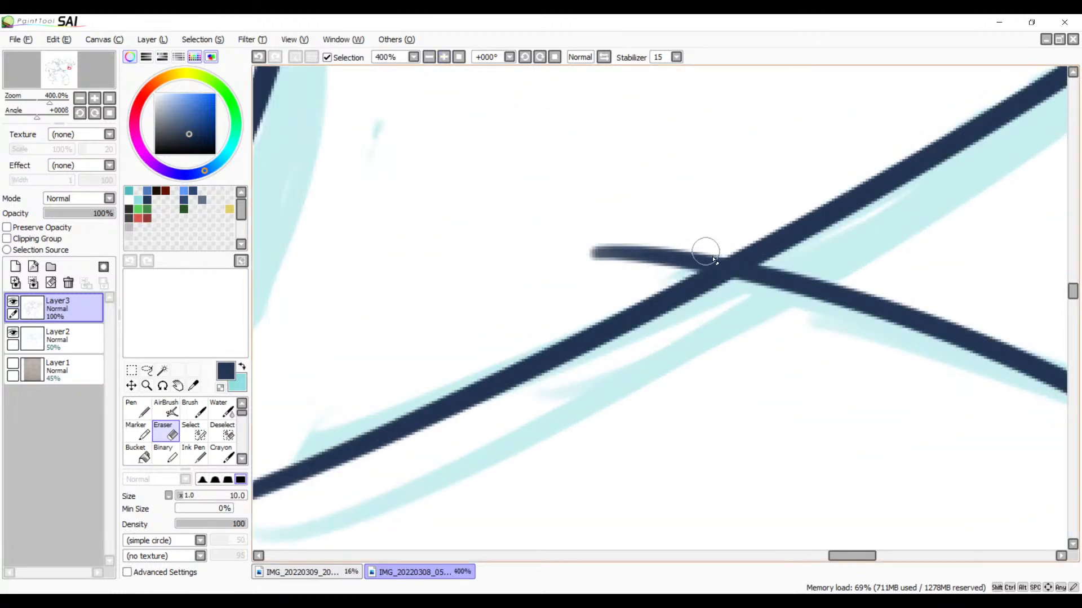
drag(692, 344, 610, 314)
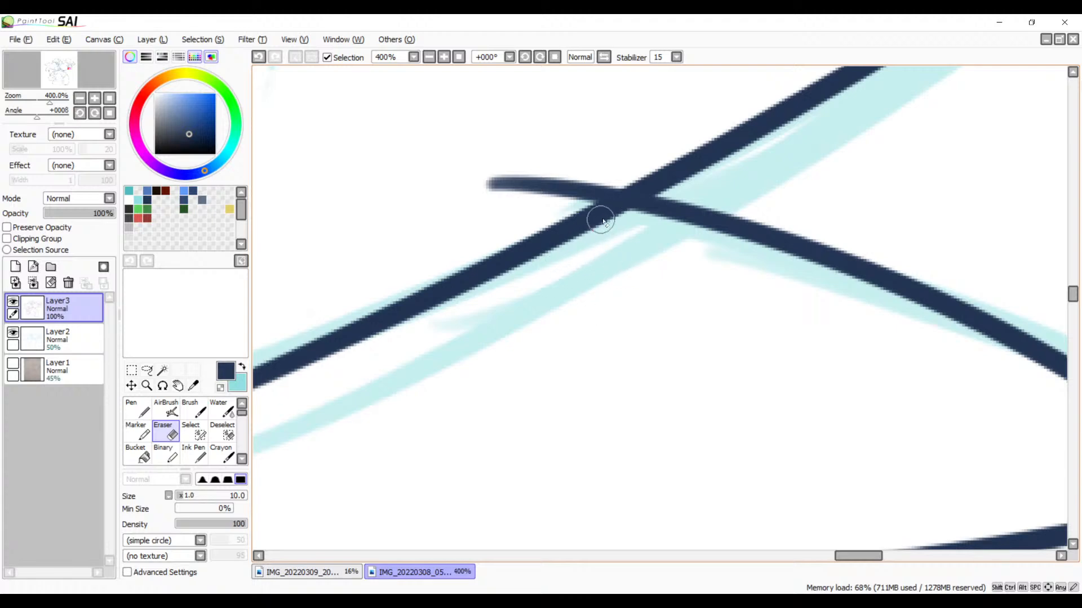
mouse_move(640, 229)
mouse_down()
mouse_move(652, 235)
mouse_move(541, 214)
mouse_up()
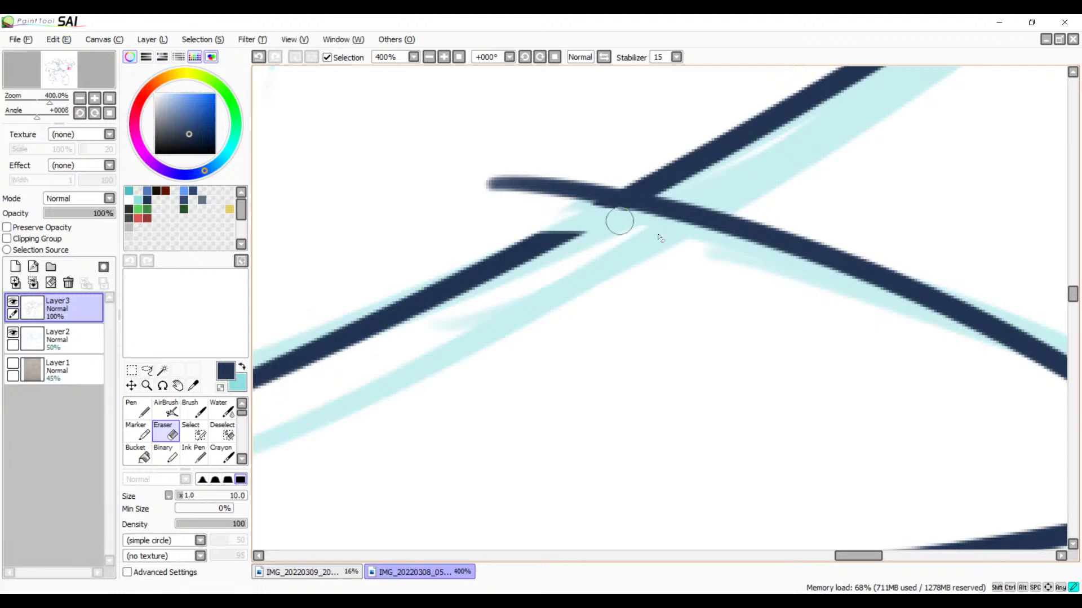
mouse_move(620, 221)
mouse_down()
mouse_move(553, 207)
mouse_move(659, 227)
mouse_move(564, 213)
mouse_up()
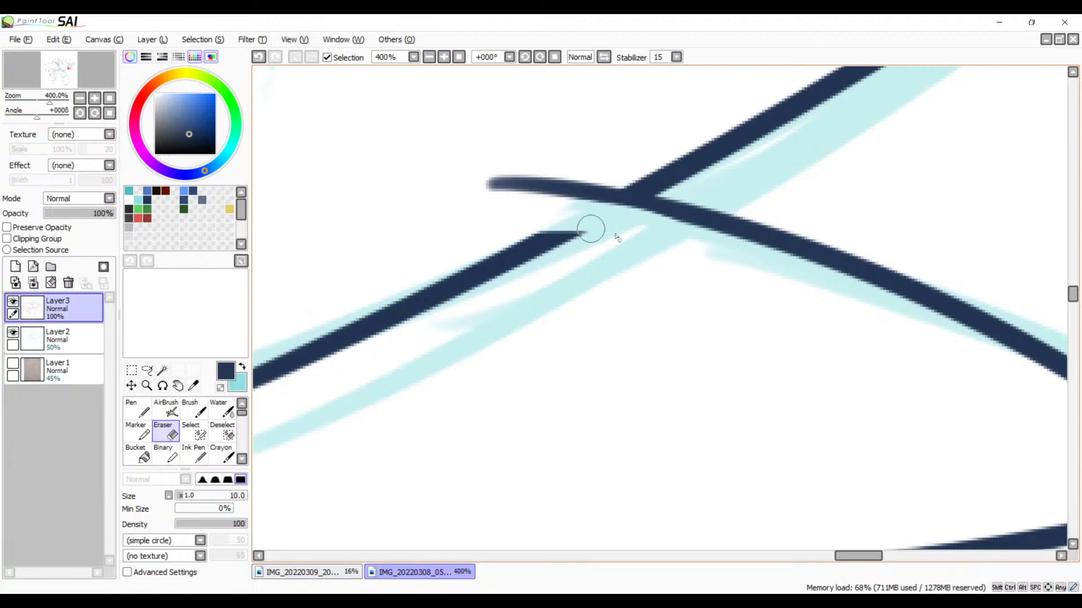
key(ctrl+z)
mouse_move(627, 227)
mouse_down()
mouse_move(543, 212)
mouse_move(642, 222)
mouse_move(507, 256)
mouse_move(367, 340)
mouse_move(256, 389)
mouse_up()
mouse_move(375, 401)
mouse_down()
mouse_move(623, 322)
mouse_move(681, 242)
mouse_move(490, 314)
mouse_move(380, 335)
mouse_up()
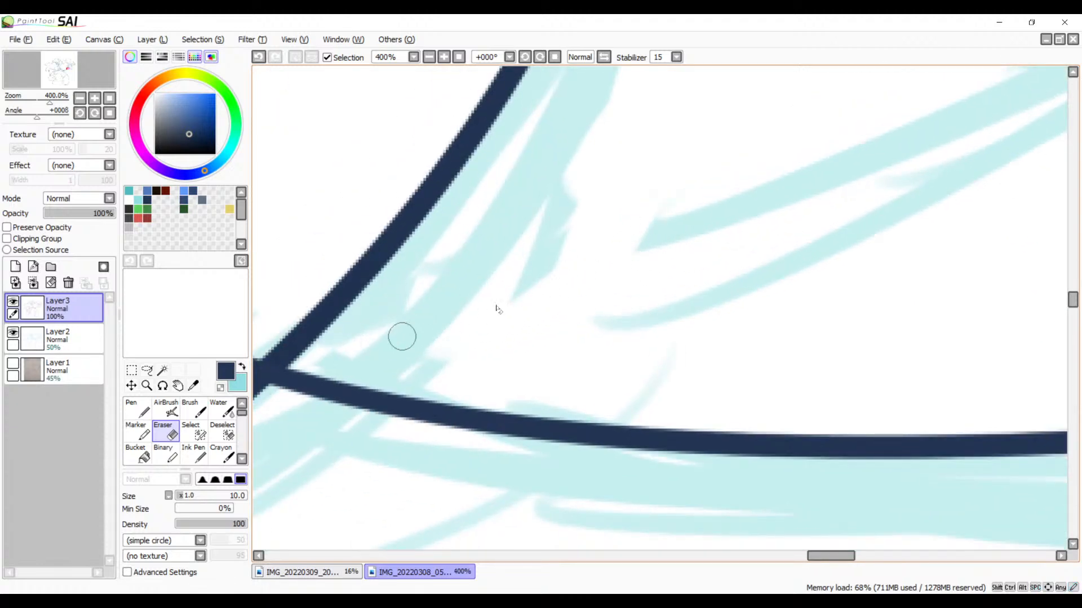
Step: Erase the end of the uppermost feather's upper edge that extends inside the body outline
drag(608, 245, 434, 357)
drag(656, 237, 316, 445)
mouse_move(834, 90)
mouse_down()
mouse_move(504, 313)
mouse_move(293, 478)
mouse_up()
drag(451, 350, 264, 493)
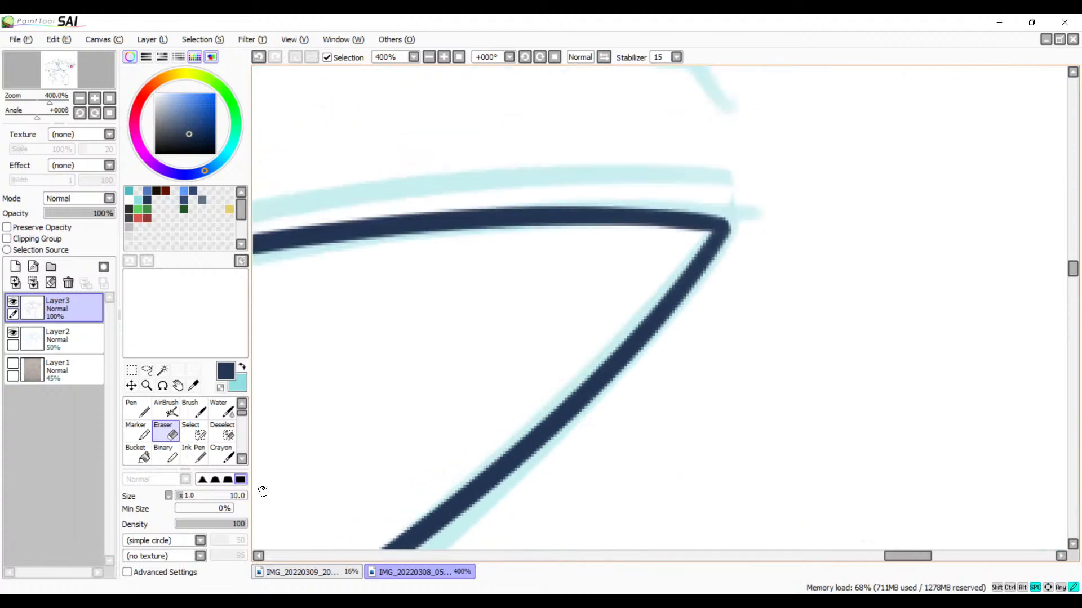
drag(265, 389, 619, 366)
drag(389, 389, 633, 386)
drag(411, 372, 654, 333)
drag(336, 409, 552, 350)
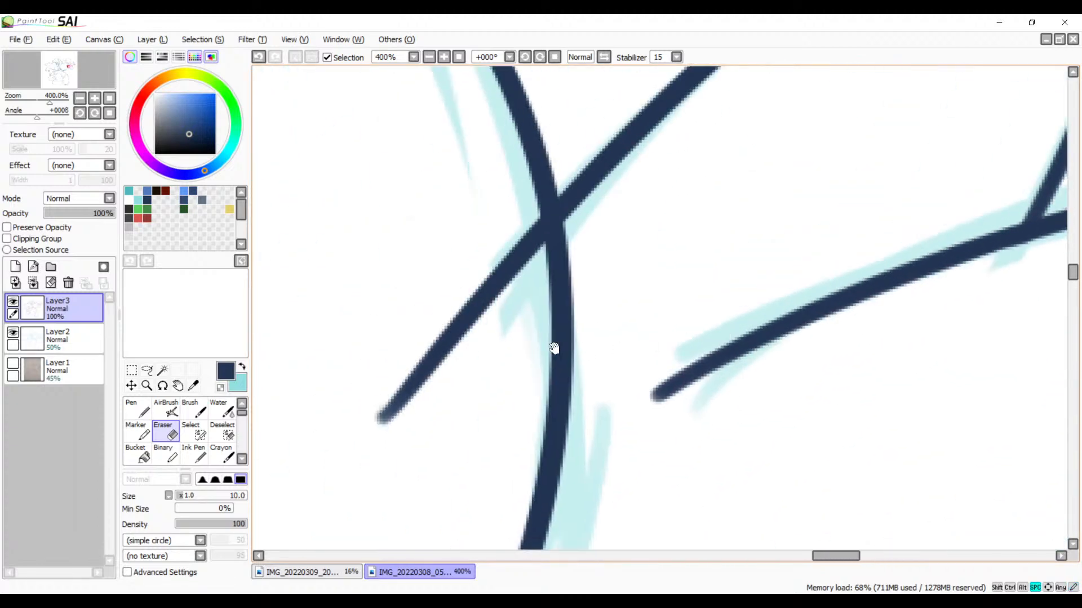
drag(498, 268, 521, 299)
mouse_move(530, 251)
mouse_down()
mouse_move(536, 313)
mouse_move(545, 242)
mouse_move(554, 290)
mouse_up()
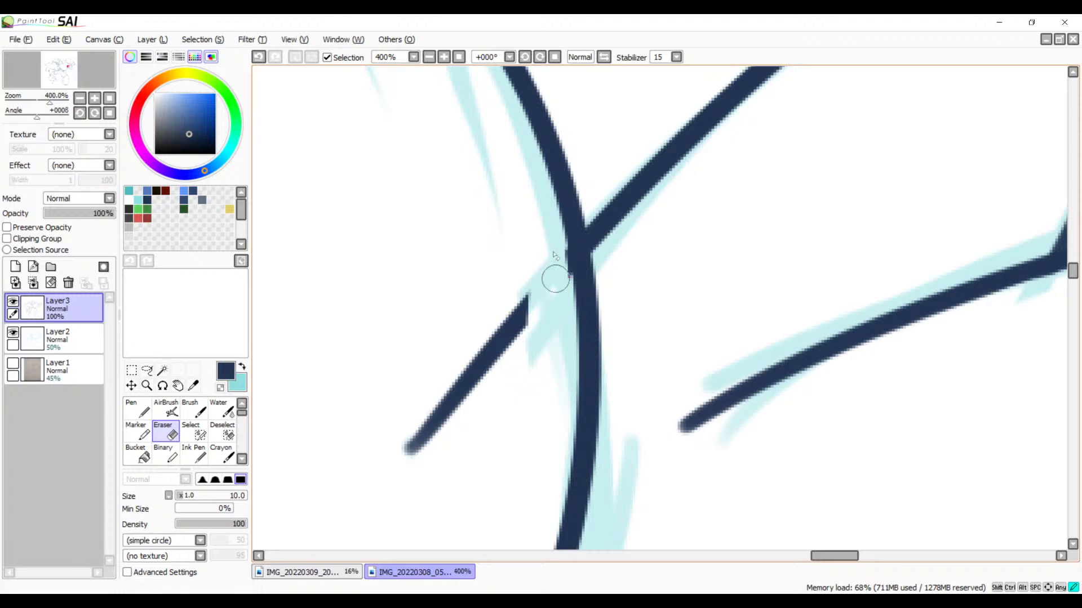
mouse_move(546, 319)
mouse_down()
mouse_move(481, 404)
mouse_move(397, 462)
mouse_up()
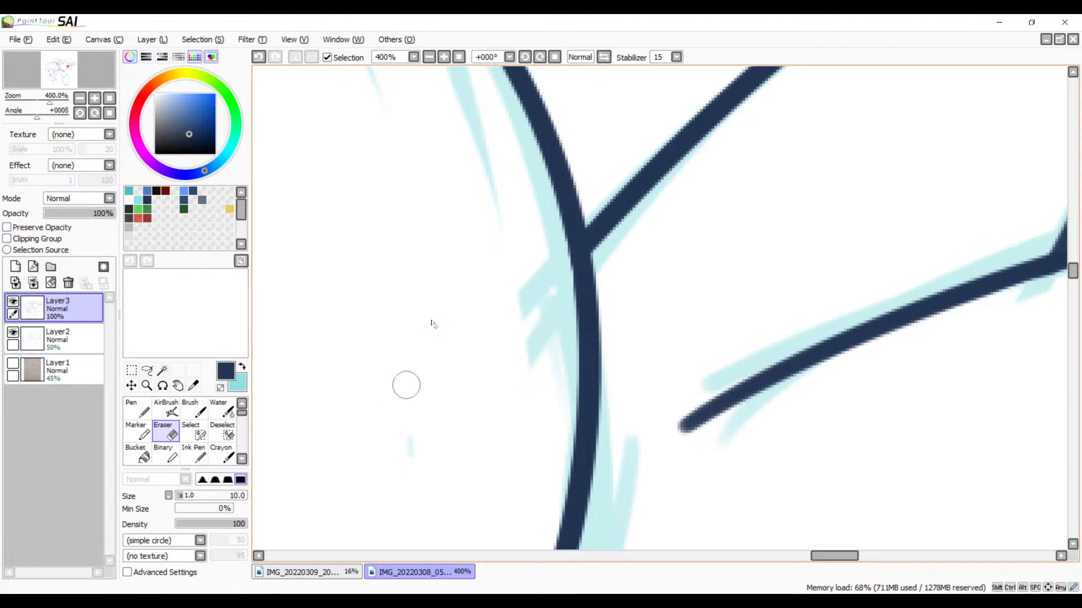
Step: Erase the end of the lowest feather's lower edge that extends inside the body outline
click(431, 57)
click(431, 58)
click(431, 57)
click(430, 58)
click(431, 57)
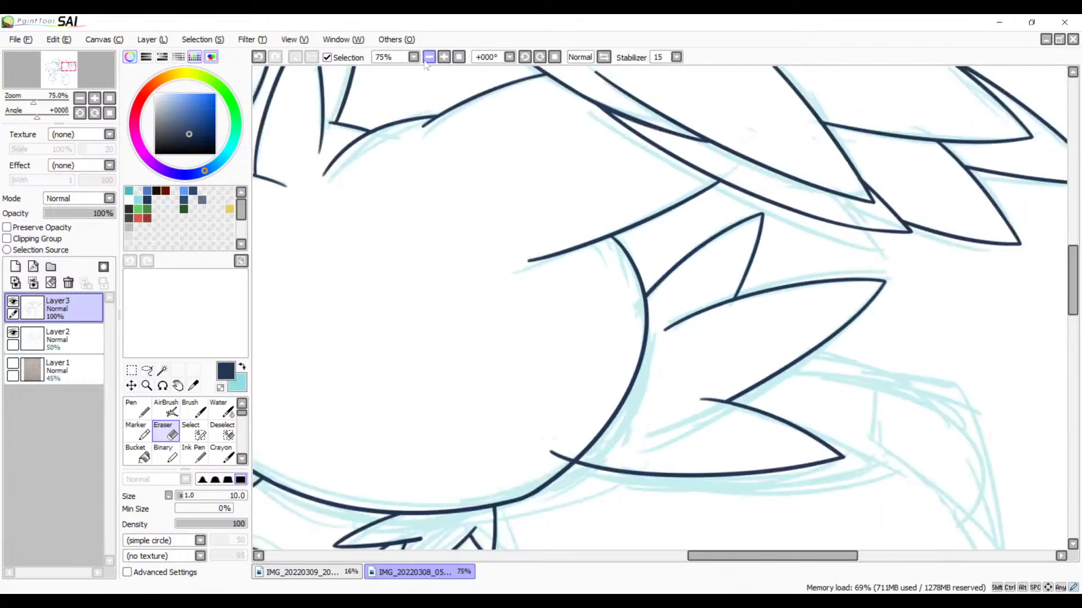
click(431, 57)
key(space)
drag(593, 315, 492, 270)
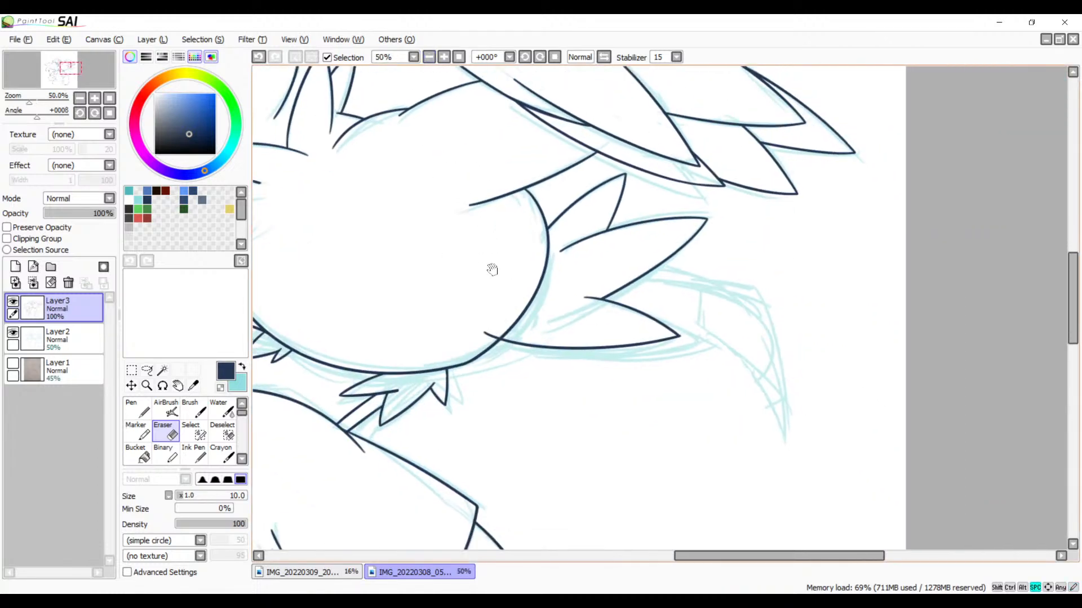
click(445, 57)
click(445, 57)
click(445, 57)
click(445, 57)
key(space)
drag(405, 277, 593, 225)
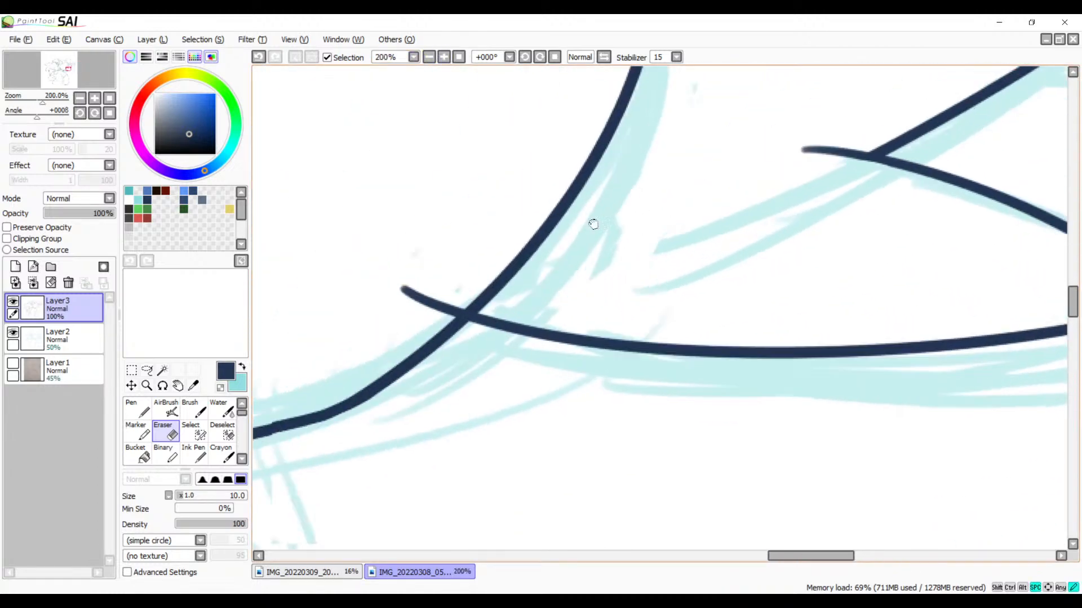
click(445, 57)
click(445, 57)
key(space)
drag(484, 243, 540, 233)
mouse_move(482, 254)
mouse_down()
mouse_move(459, 282)
mouse_move(470, 292)
mouse_move(480, 292)
mouse_move(458, 258)
mouse_move(379, 261)
mouse_move(352, 227)
mouse_up()
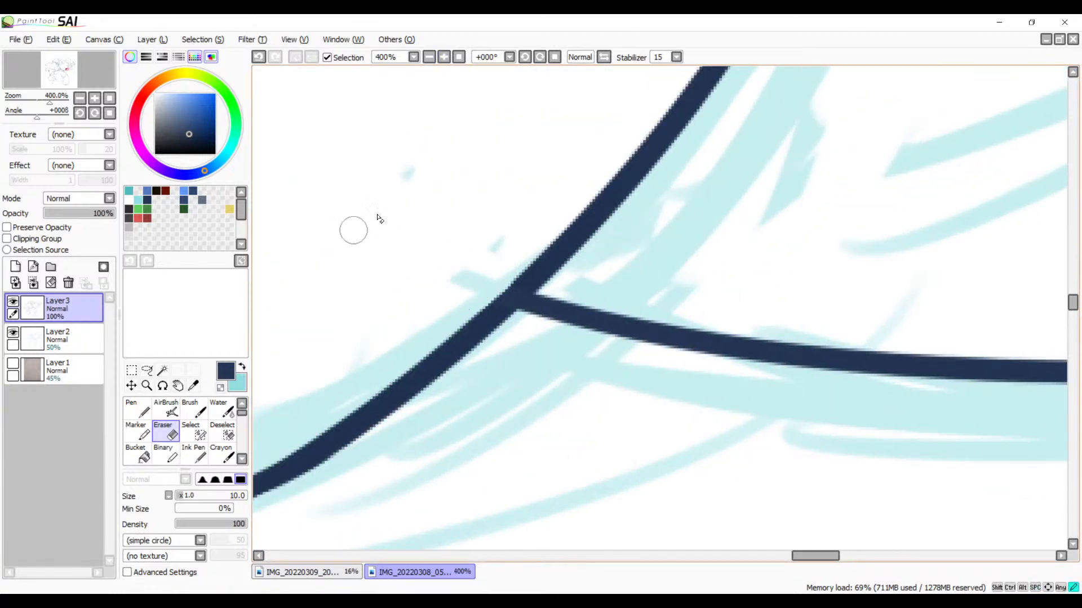
Step: Ink a long curved line with the Brush from the junction of the middle and lowest feathers, arching down past the lowest feather's tip
click(431, 57)
click(431, 57)
click(431, 57)
click(431, 57)
click(431, 57)
key(space)
mouse_move(754, 239)
mouse_down()
mouse_move(581, 341)
mouse_move(695, 290)
mouse_move(608, 333)
mouse_move(725, 327)
mouse_up()
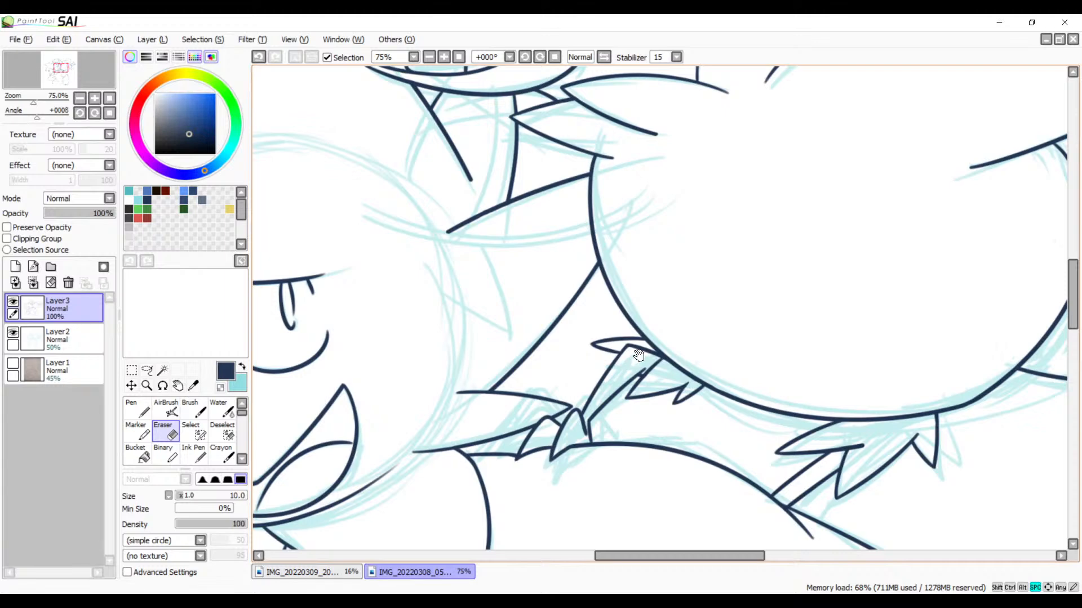
drag(756, 339, 472, 351)
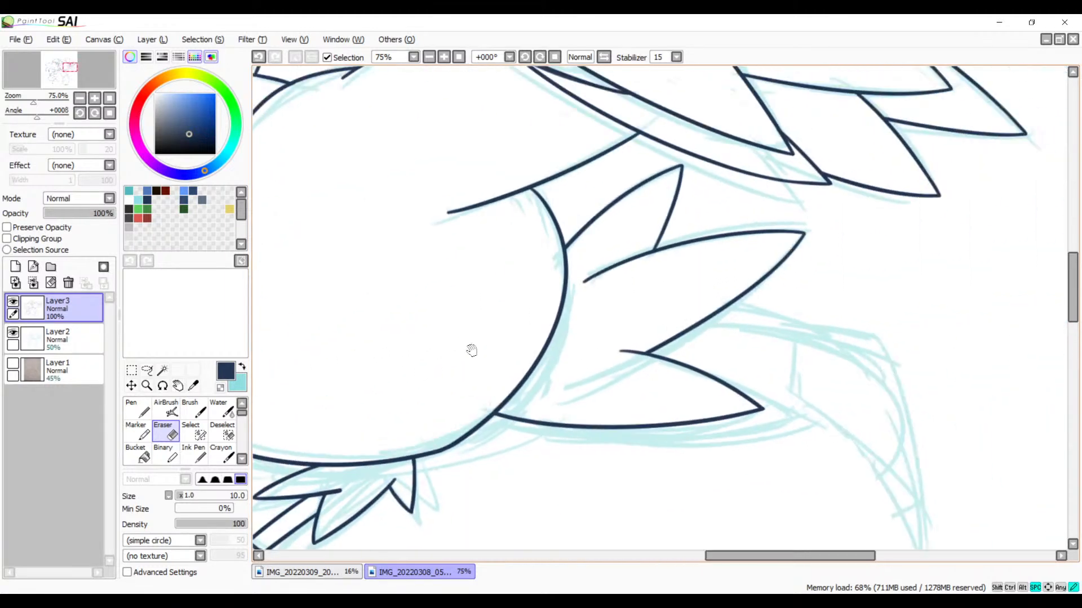
drag(608, 319, 617, 277)
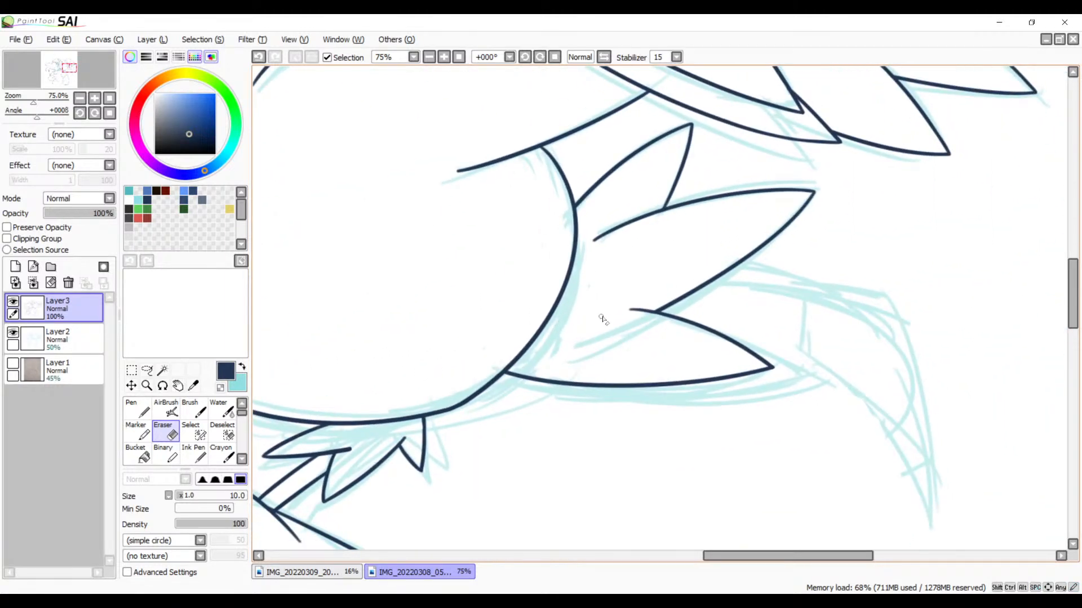
key(b)
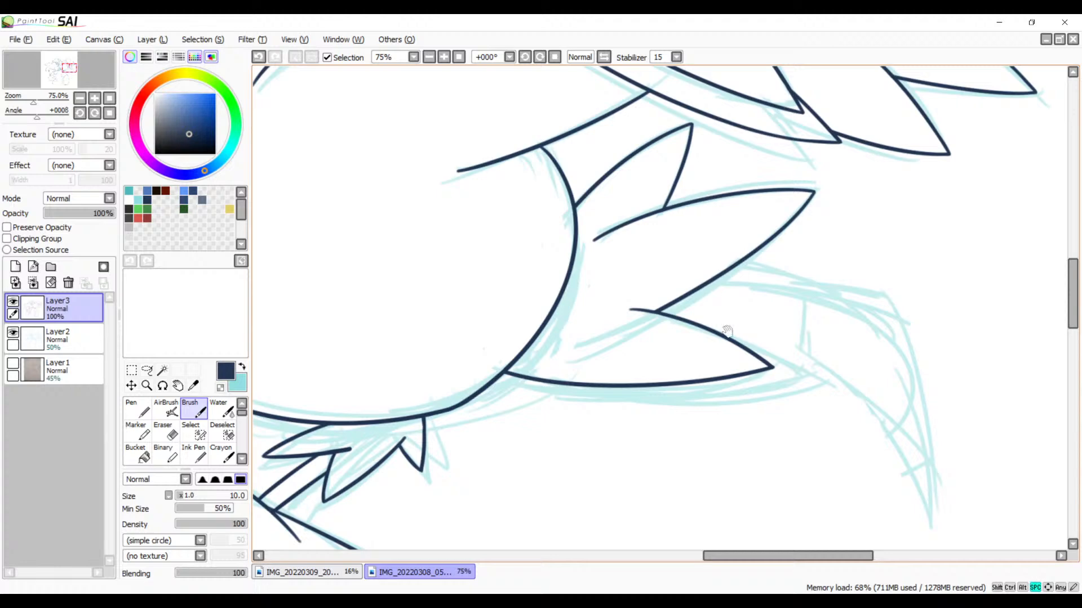
drag(726, 331, 628, 273)
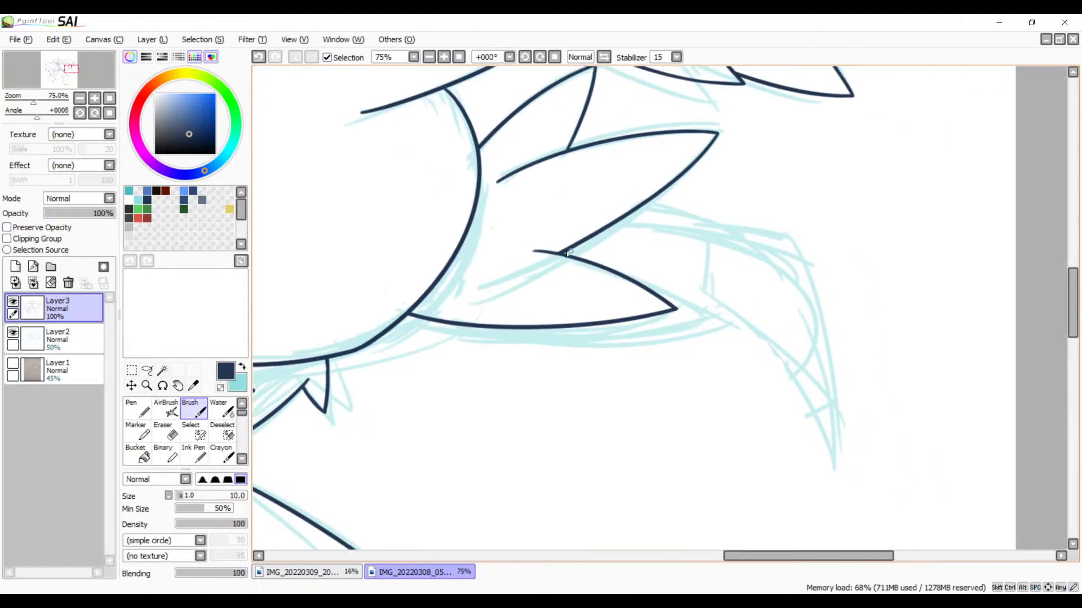
drag(561, 257, 738, 462)
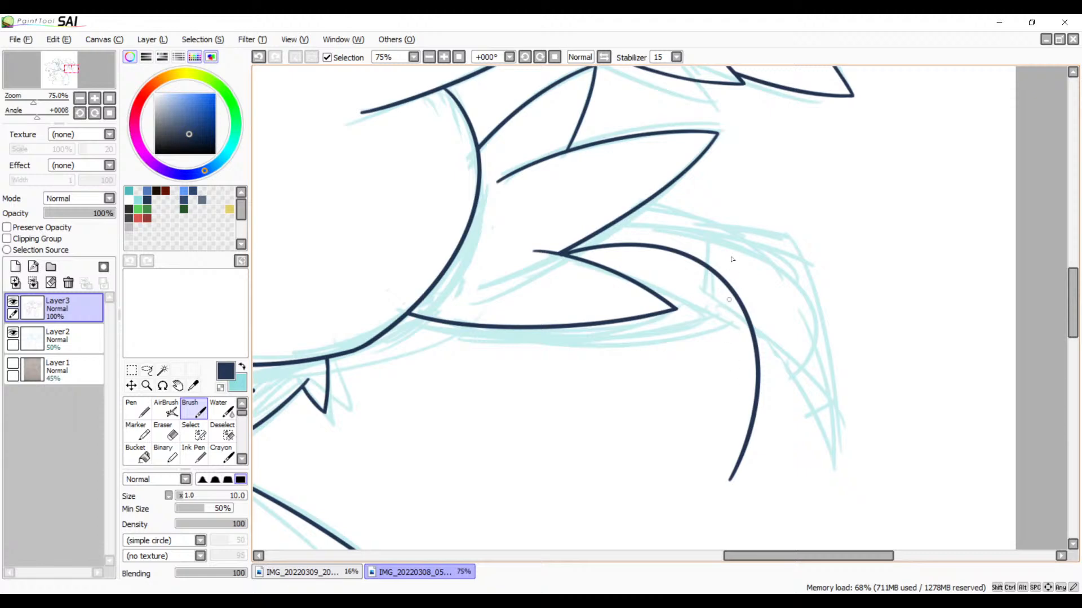
Step: Ink the drooping feather's outer curve from the middle feather's lower edge down across the inner curve, redoing the stroke until it fits
mouse_move(618, 222)
mouse_down()
mouse_move(732, 446)
mouse_move(680, 496)
mouse_up()
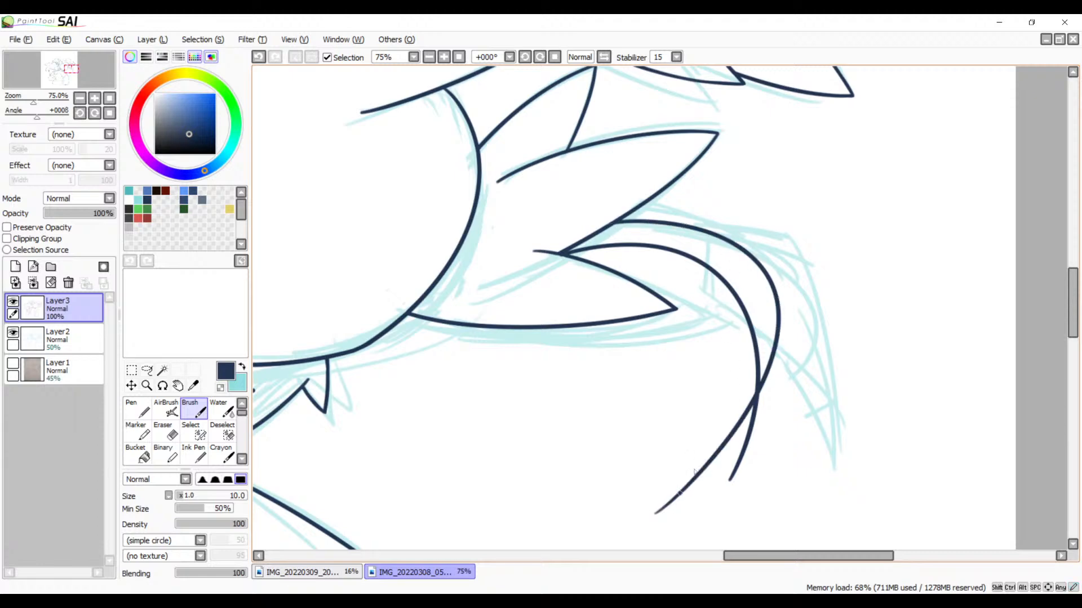
key(ctrl+z)
mouse_move(618, 219)
mouse_down()
mouse_move(768, 357)
mouse_move(678, 510)
mouse_up()
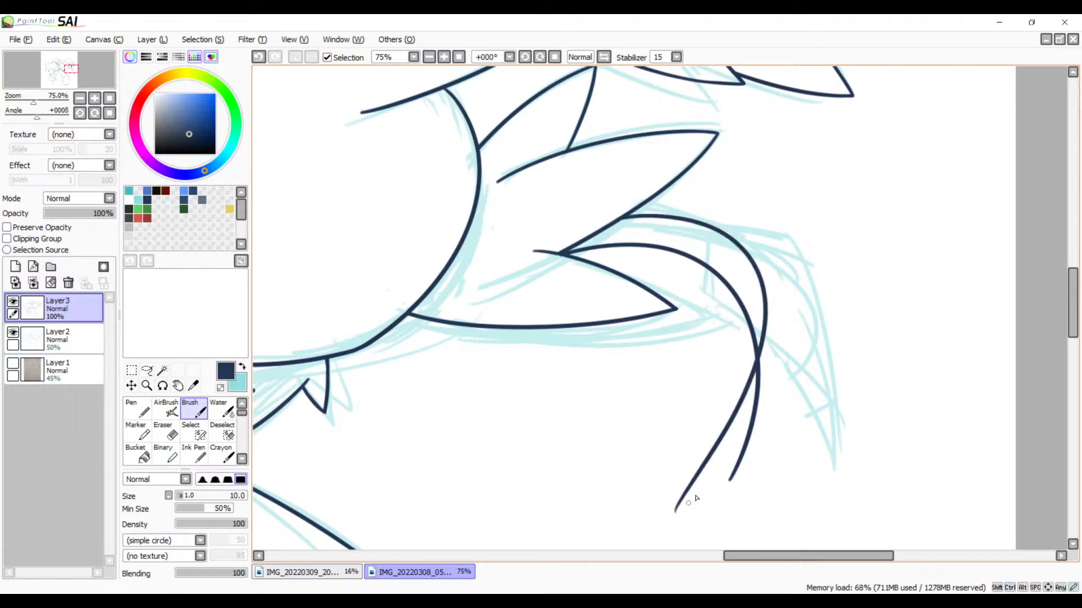
key(ctrl+z)
drag(625, 216, 704, 504)
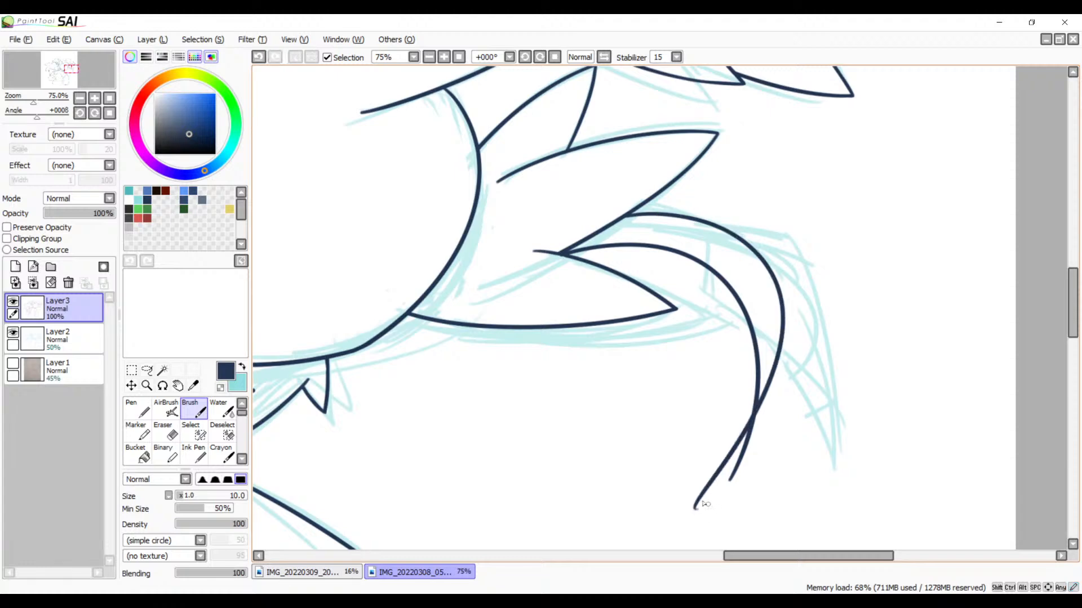
key(ctrl+z)
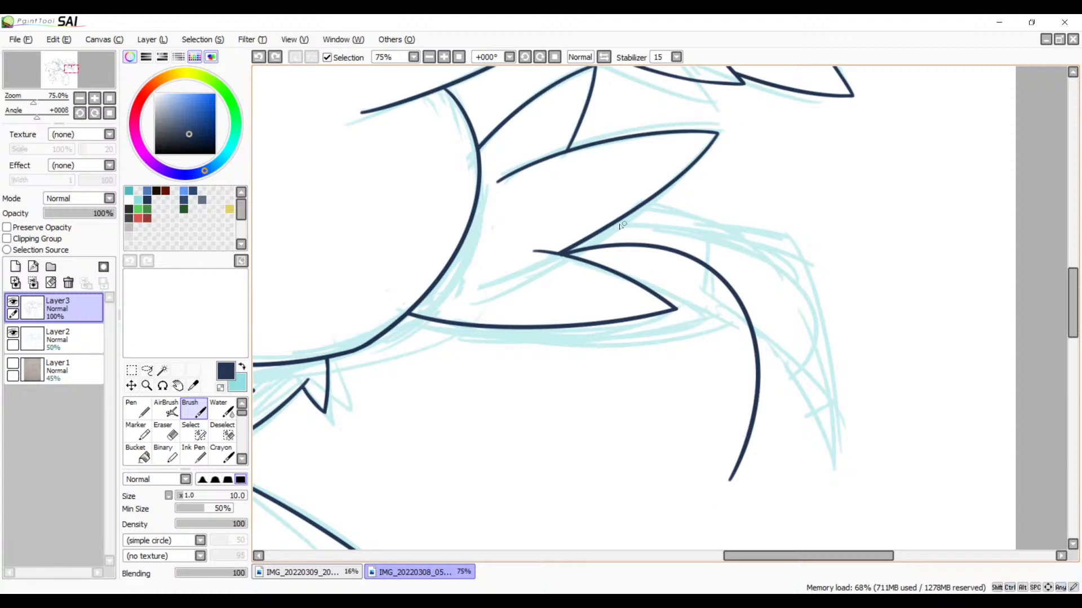
drag(731, 231, 744, 549)
key(ctrl+z)
mouse_move(753, 267)
mouse_down()
mouse_move(710, 501)
mouse_move(718, 493)
mouse_move(700, 374)
mouse_move(710, 298)
mouse_move(714, 405)
mouse_move(744, 496)
mouse_move(712, 483)
mouse_move(560, 255)
mouse_up()
Step: Erase the inner curve's shorter end below where it meets the outer curve, leaving one line at the drooping feather's tip
click(430, 58)
click(431, 58)
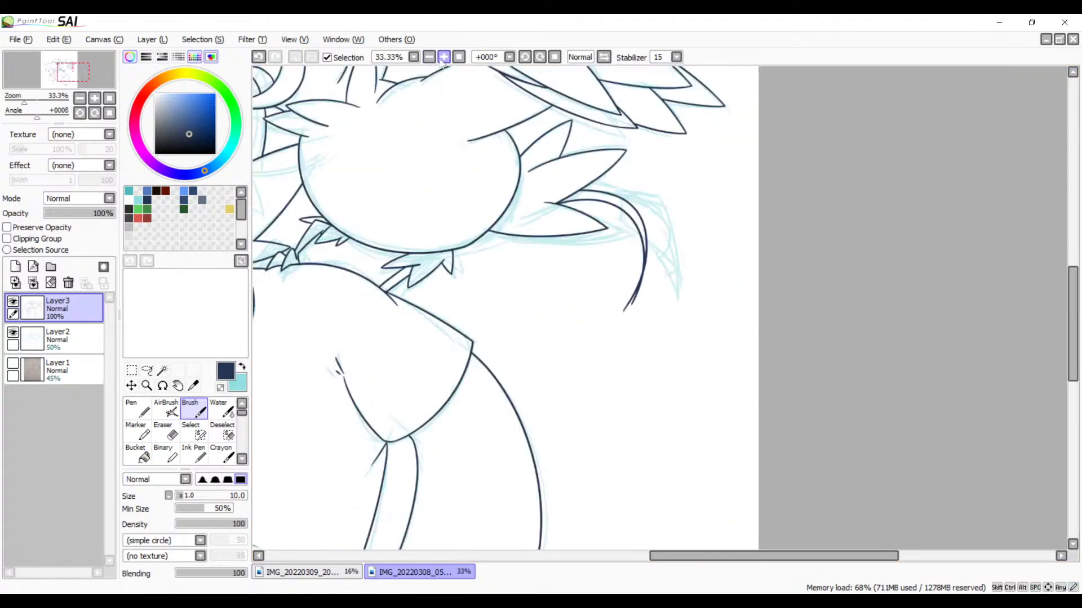
click(444, 58)
click(444, 58)
click(446, 59)
click(447, 59)
click(447, 59)
drag(547, 161, 466, 346)
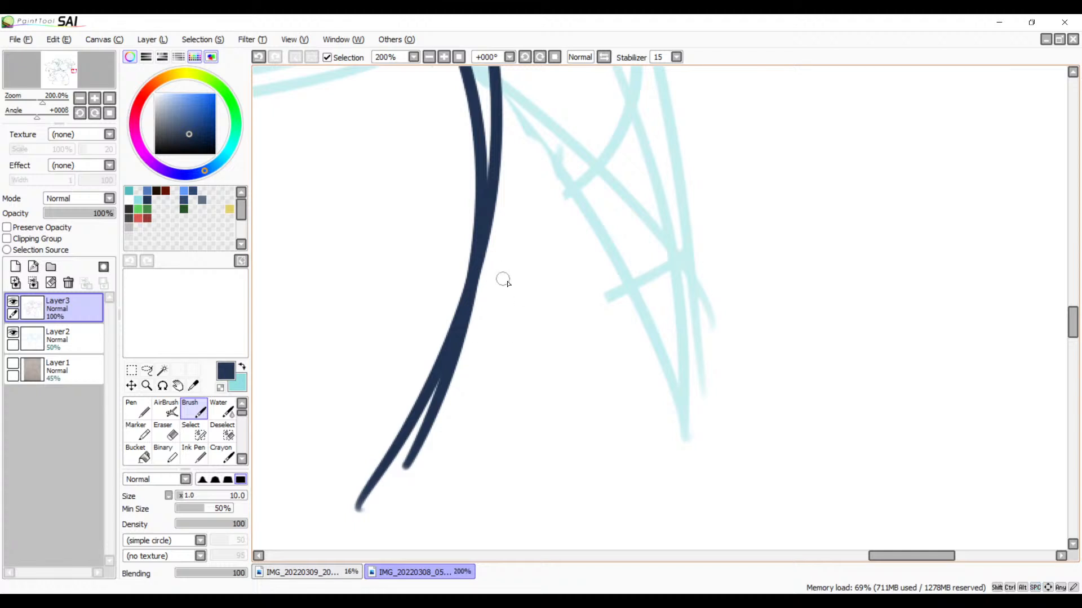
key(e)
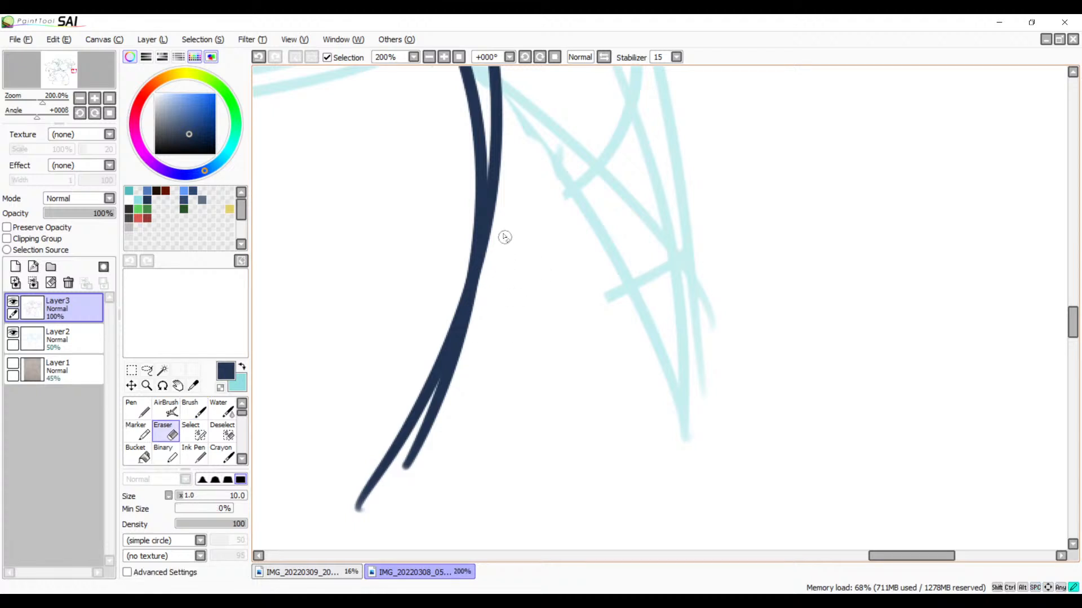
drag(505, 237, 359, 529)
drag(491, 261, 378, 513)
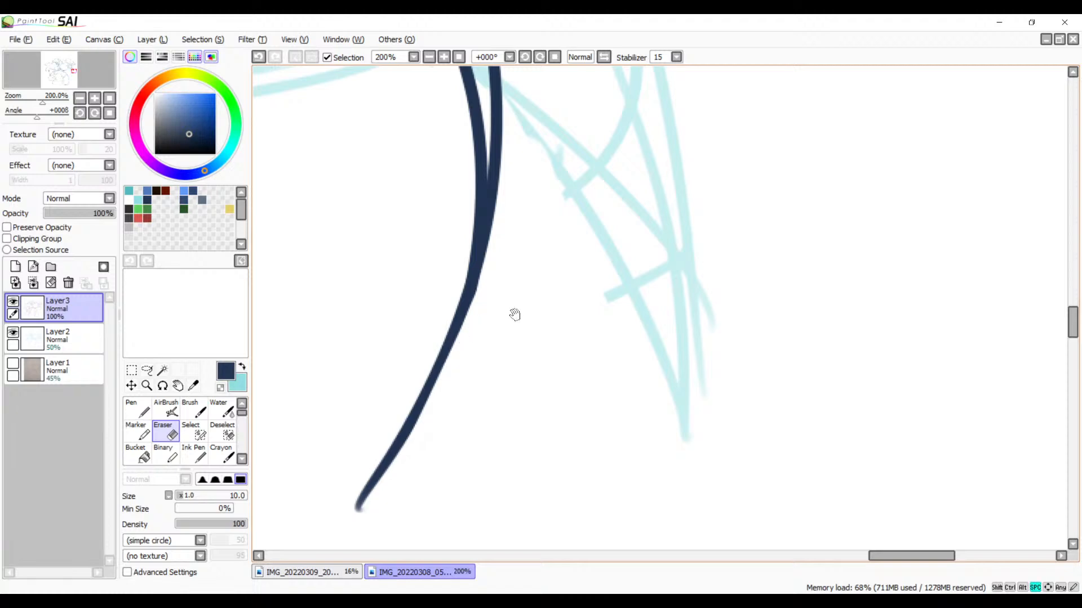
Step: Erase the drooping feather's line just below where its two curves merge, redoing the cut until a short rounded tip remains
drag(514, 315, 495, 399)
drag(446, 288, 421, 473)
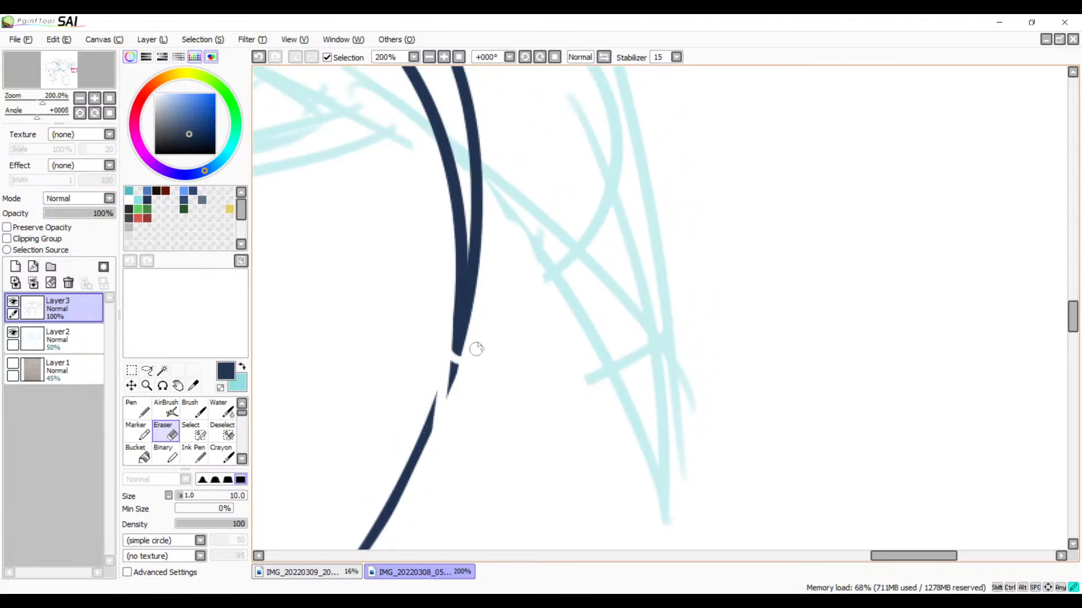
key(ctrl+z)
key(ctrl+y)
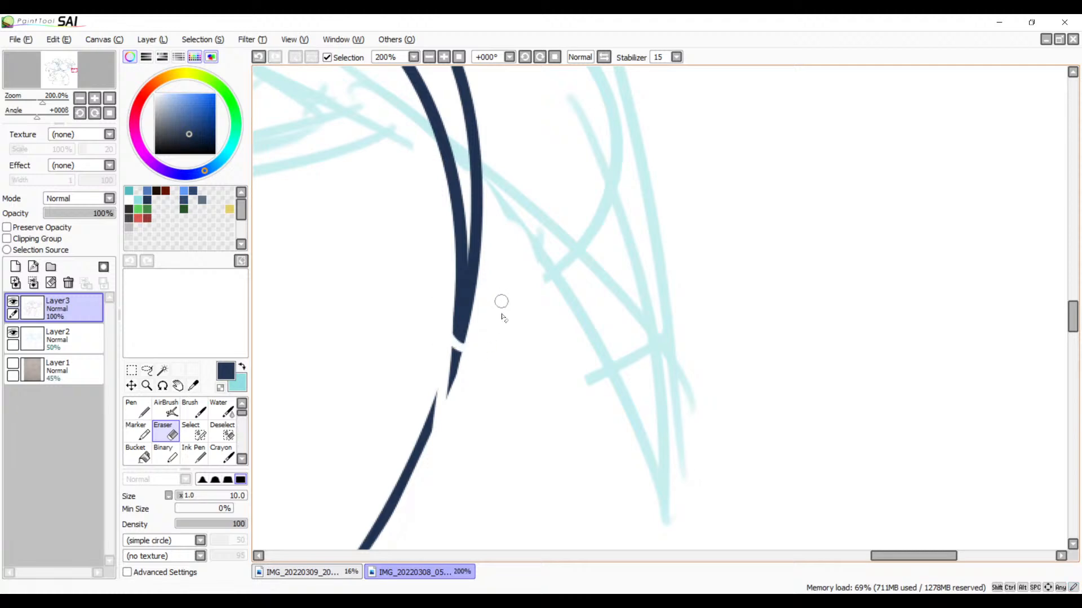
click(442, 60)
click(442, 60)
click(442, 60)
click(442, 60)
drag(494, 294, 946, 211)
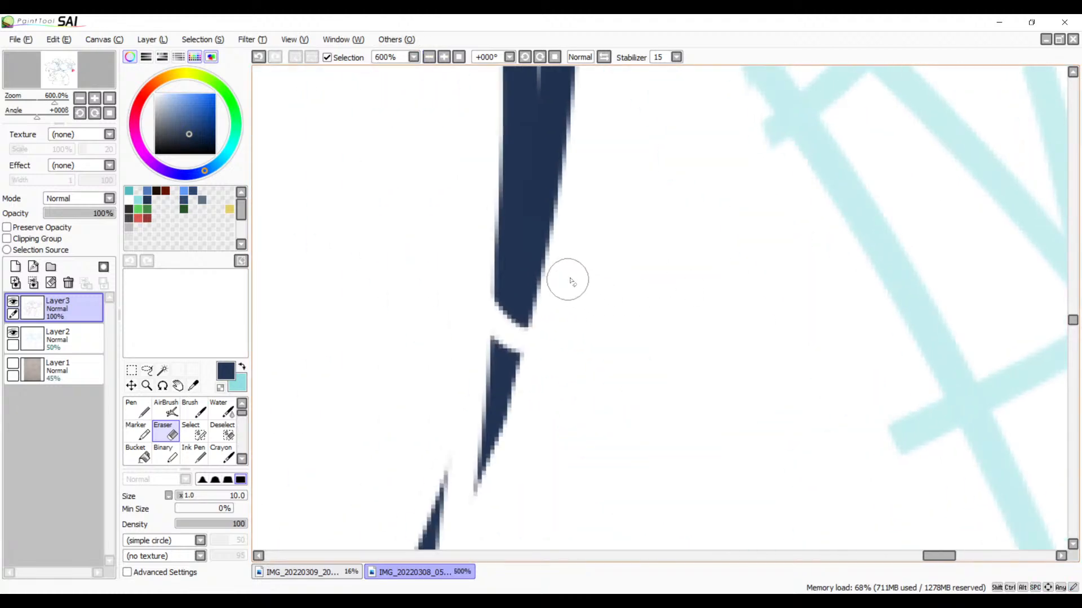
key(ctrl+z)
drag(479, 289, 556, 272)
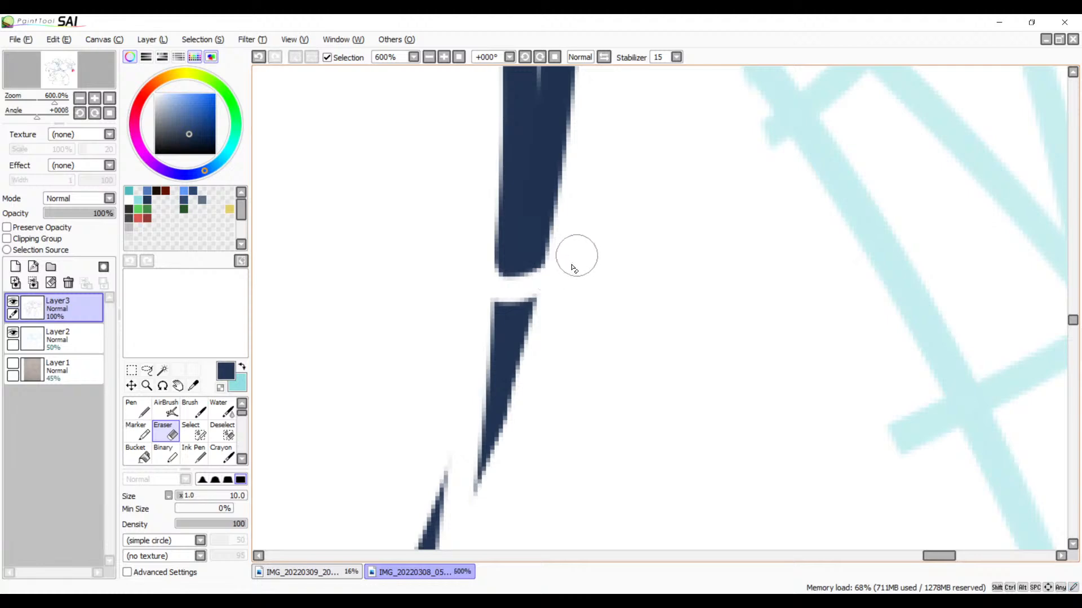
key(ctrl+z)
mouse_move(489, 249)
mouse_down()
mouse_move(503, 292)
mouse_move(569, 271)
mouse_up()
key(ctrl+z)
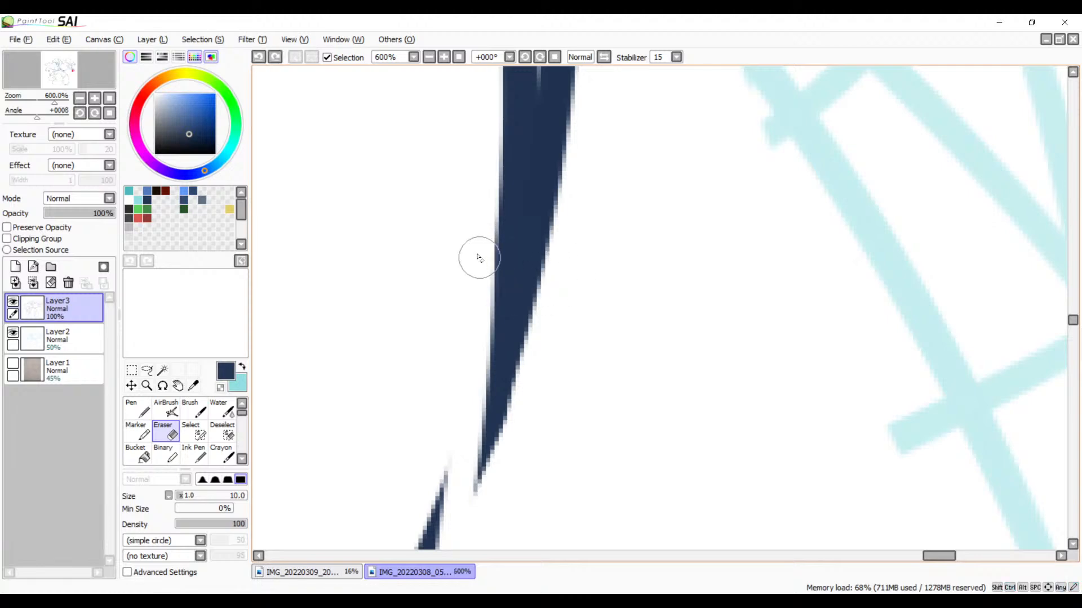
mouse_move(477, 258)
mouse_down()
mouse_move(559, 277)
mouse_move(592, 228)
mouse_move(537, 313)
mouse_move(472, 307)
mouse_move(521, 365)
mouse_move(432, 423)
mouse_move(463, 473)
mouse_move(431, 521)
mouse_up()
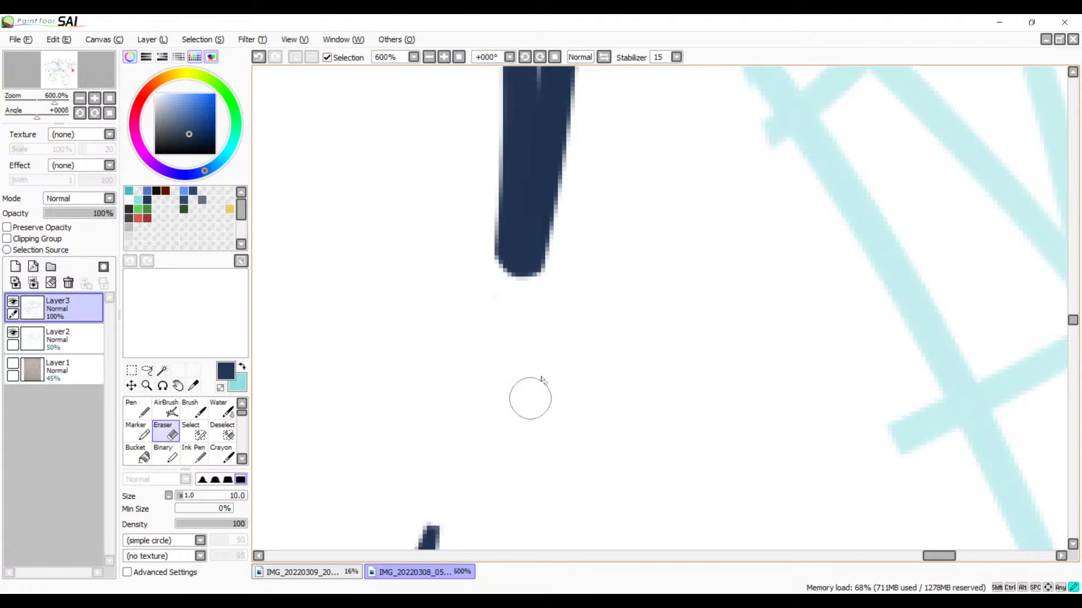
mouse_move(483, 475)
mouse_down()
mouse_move(398, 528)
mouse_move(417, 541)
mouse_up()
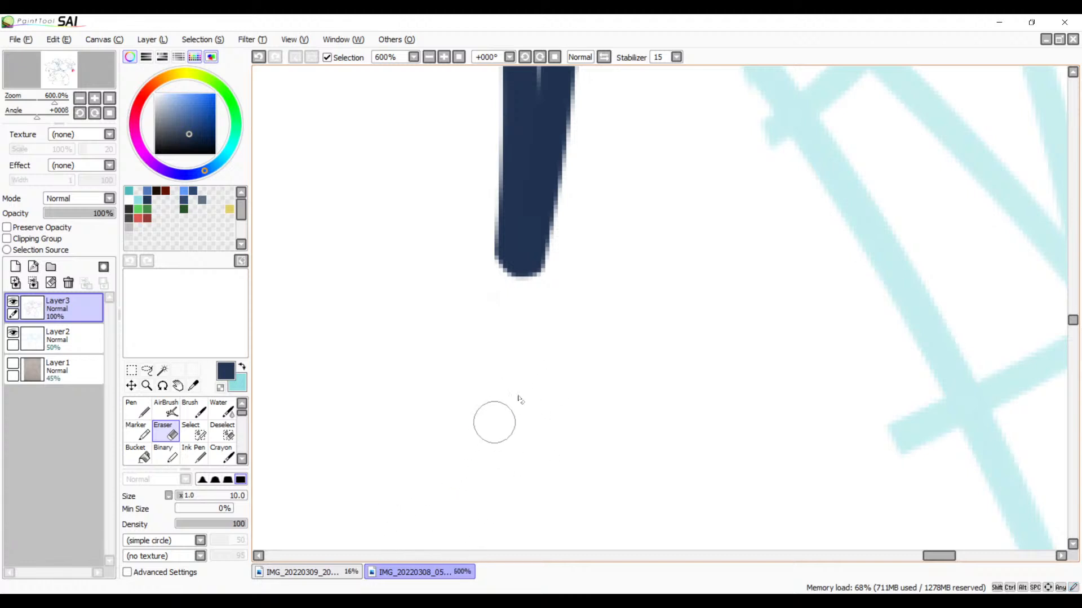
Step: Erase the leftover pieces of the drooping feather's old line below its shortened tip
drag(519, 399, 629, 269)
mouse_move(558, 310)
mouse_down()
mouse_move(459, 515)
mouse_move(553, 391)
mouse_move(638, 366)
mouse_move(565, 490)
mouse_move(611, 350)
mouse_move(551, 369)
mouse_move(450, 484)
mouse_move(602, 316)
mouse_up()
drag(532, 484, 637, 316)
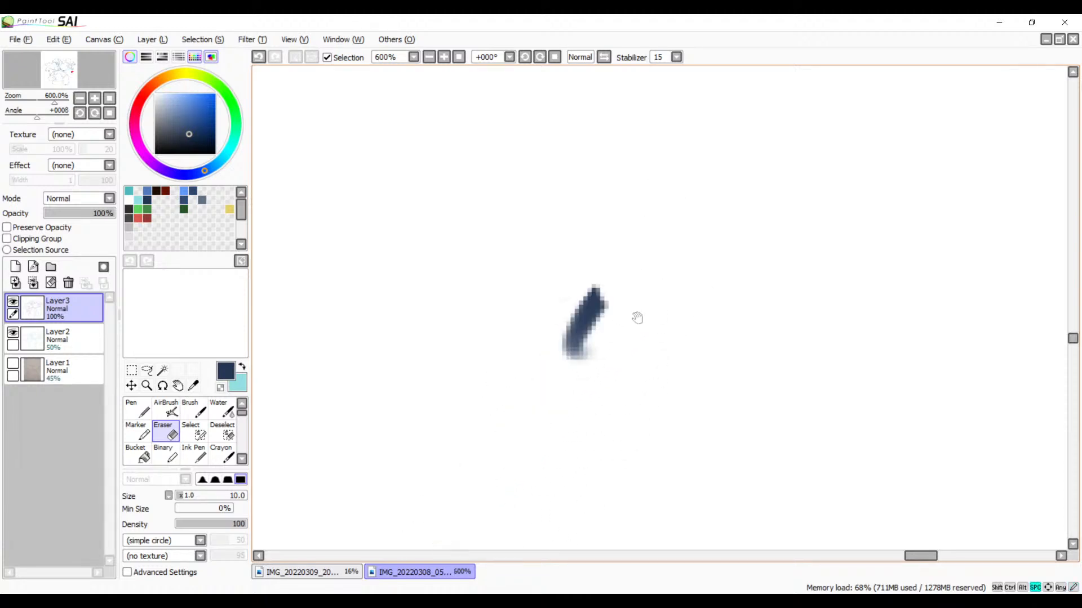
mouse_move(617, 279)
mouse_down()
mouse_move(544, 377)
mouse_move(534, 341)
mouse_move(597, 342)
mouse_move(557, 362)
mouse_up()
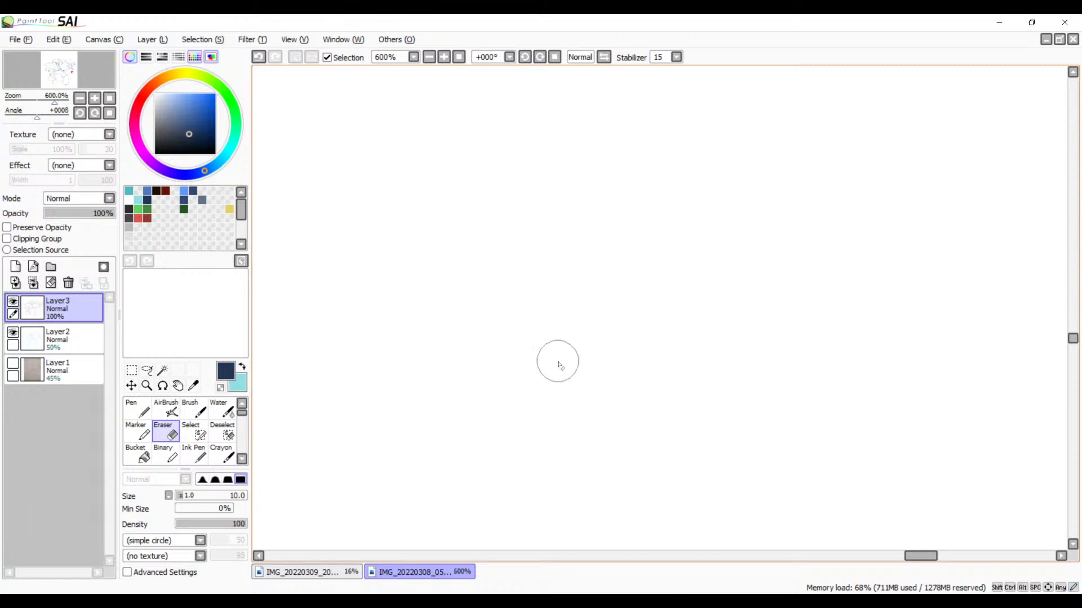
mouse_move(632, 226)
mouse_down()
mouse_move(562, 333)
mouse_move(581, 354)
mouse_move(512, 527)
mouse_up()
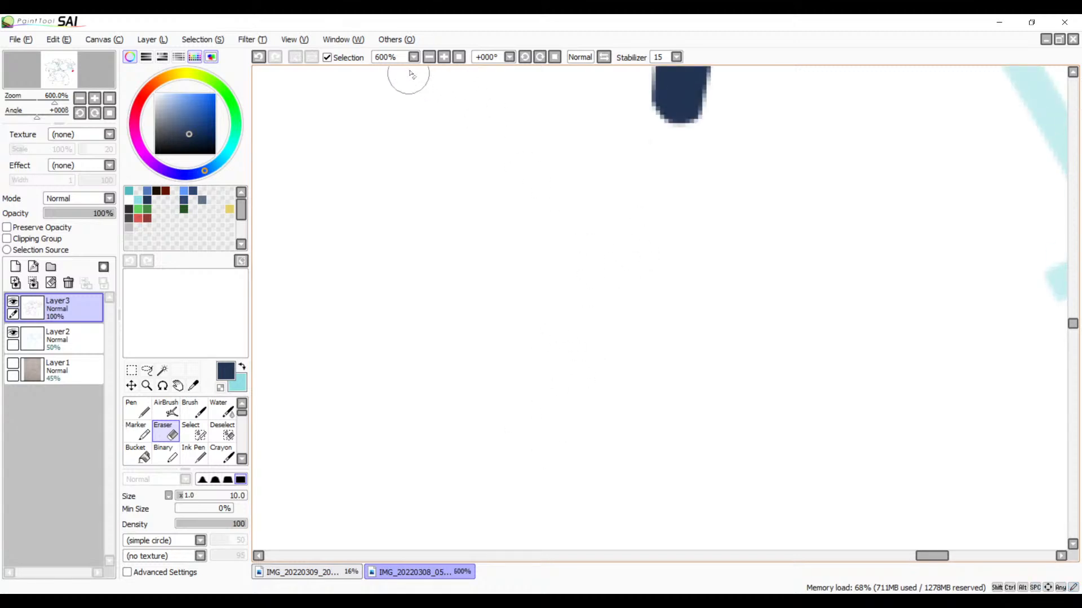
Step: Ink a short slanted line with the Brush from the drooping feather's inner curve, and a long curve running down from its lower end
scroll(429, 67, down, 2)
drag(519, 224, 430, 430)
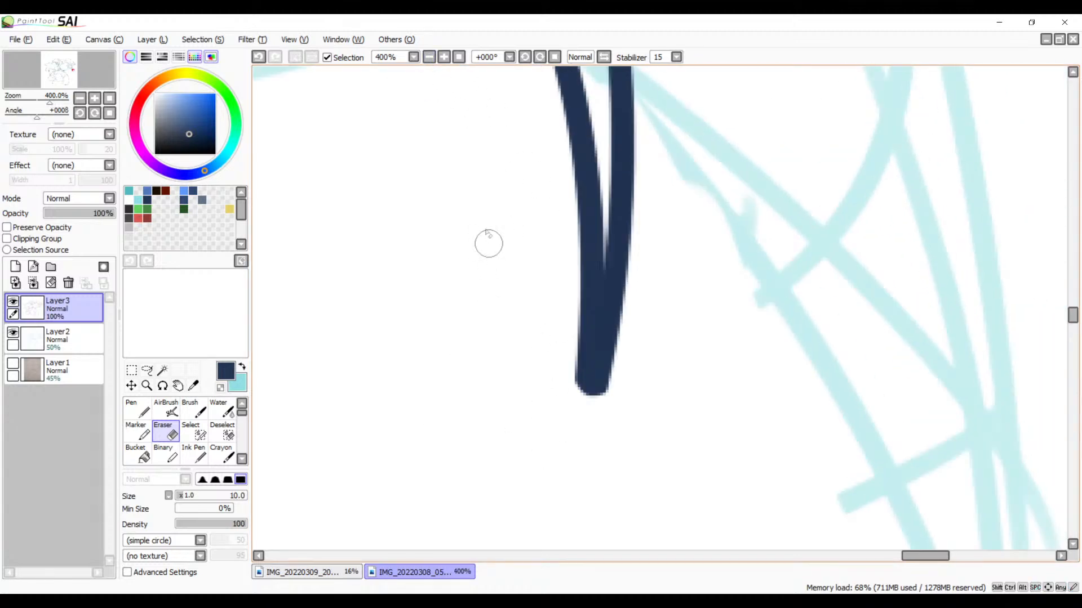
click(427, 59)
click(427, 59)
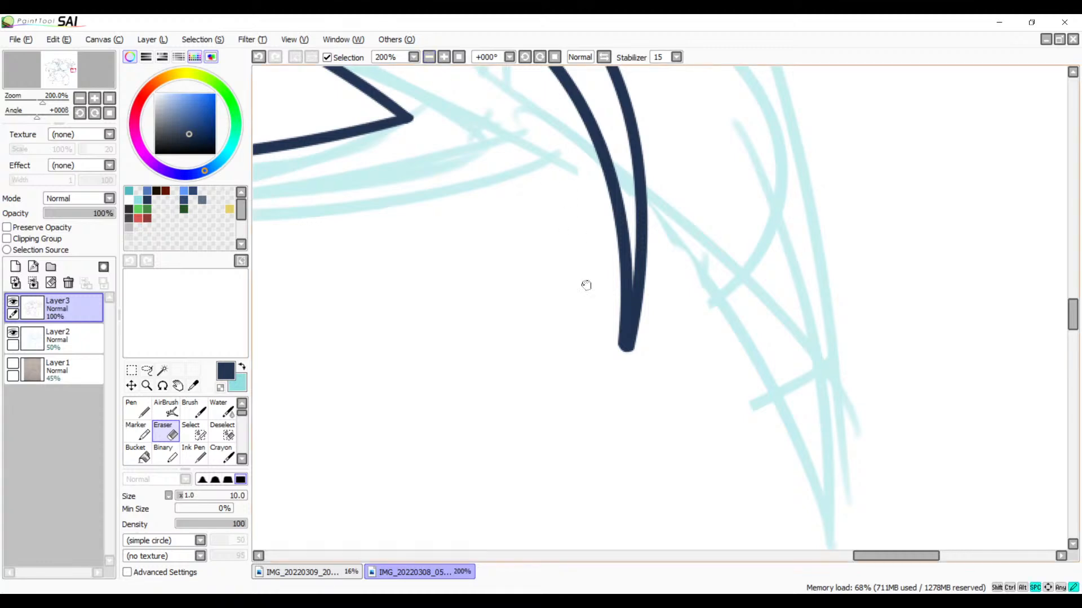
drag(585, 285, 588, 392)
key(b)
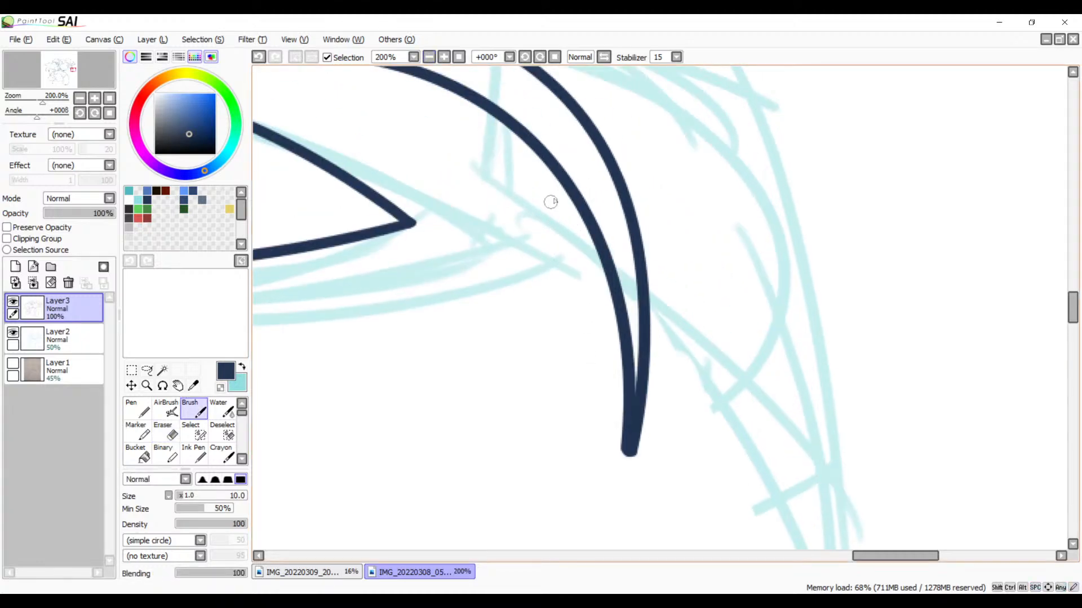
drag(562, 188, 458, 345)
key(ctrl+z)
mouse_move(572, 200)
mouse_down()
mouse_move(502, 335)
mouse_move(677, 259)
mouse_move(661, 254)
mouse_move(642, 299)
mouse_move(641, 532)
mouse_up()
key(ctrl+z)
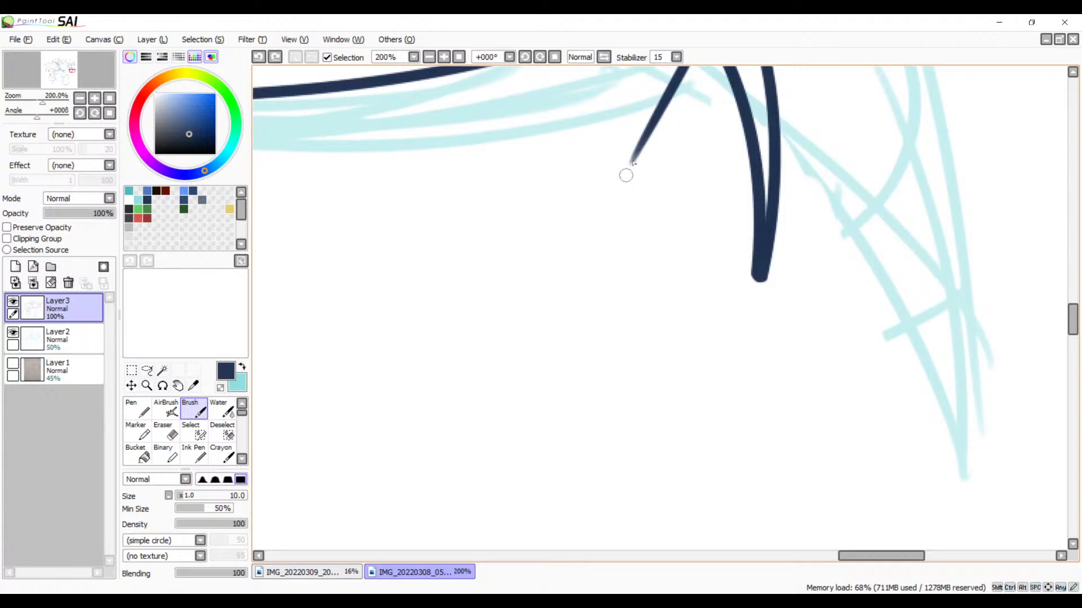
drag(637, 163, 696, 550)
Step: Ink a short curve branching down from the drooping feather's outer curve, redoing the stroke until it fits
drag(804, 200, 755, 425)
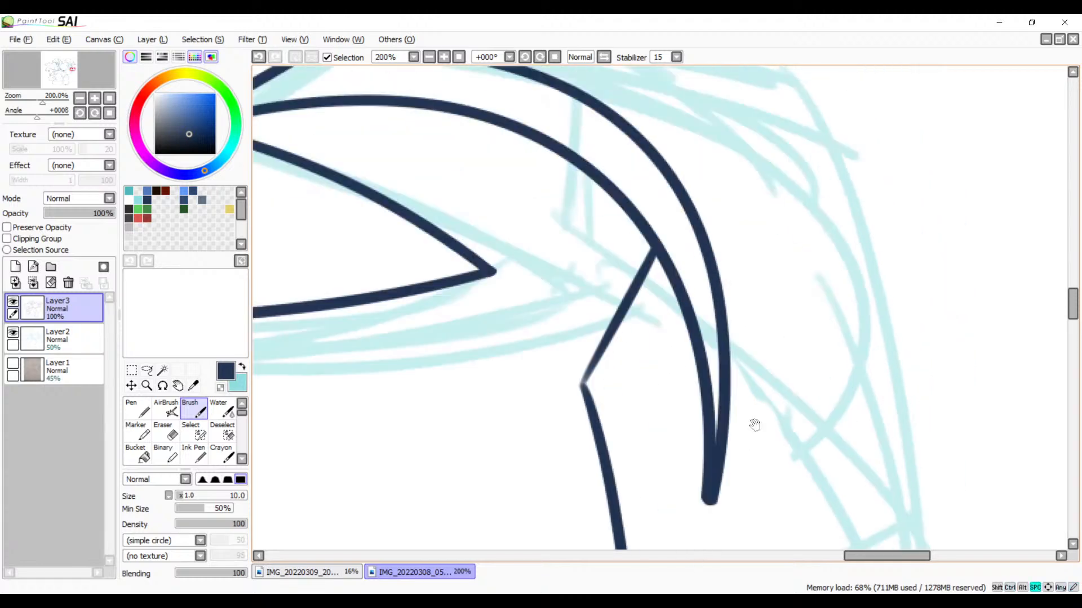
drag(704, 222, 778, 448)
key(ctrl+z)
drag(723, 280, 762, 431)
key(ctrl+z)
drag(719, 280, 762, 474)
key(ctrl+z)
mouse_move(712, 274)
mouse_down()
mouse_move(757, 469)
mouse_move(749, 266)
mouse_up()
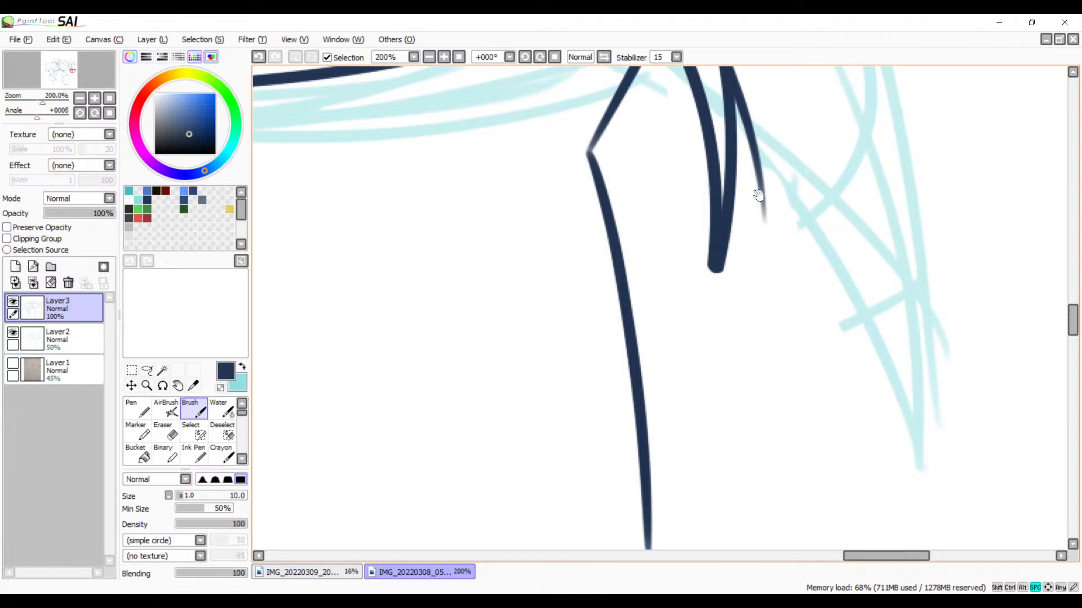
Step: Try several strokes continuing the short outer curve down to the lower end of the long inner curve
drag(762, 193, 650, 536)
mouse_move(744, 364)
mouse_down()
mouse_move(756, 205)
mouse_move(713, 355)
mouse_up()
key(ctrl+z)
drag(730, 169, 608, 549)
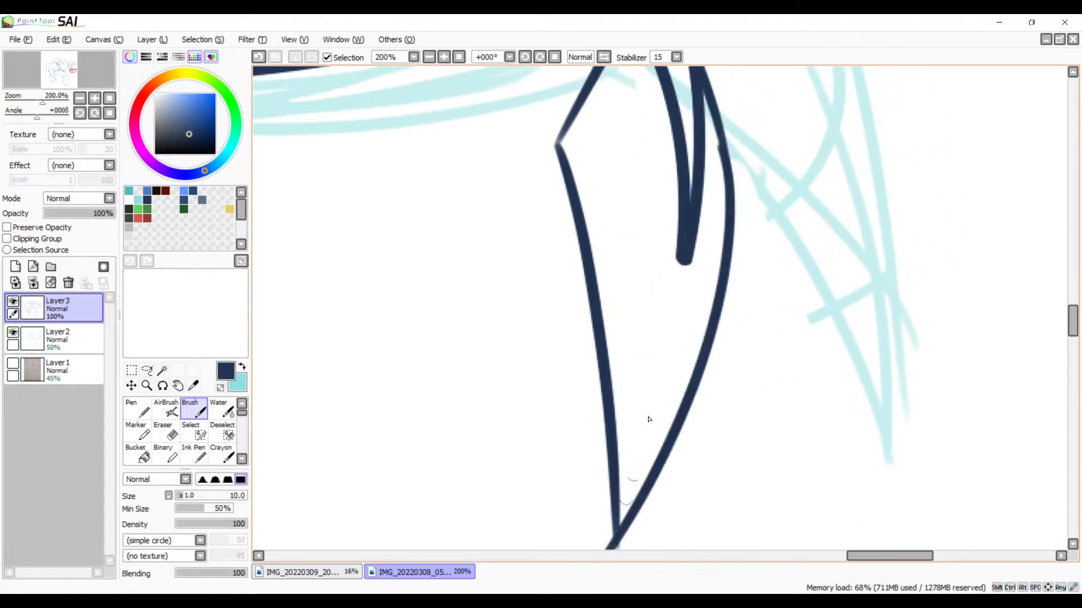
key(ctrl+z)
mouse_move(729, 192)
mouse_down()
mouse_move(720, 287)
mouse_move(611, 541)
mouse_up()
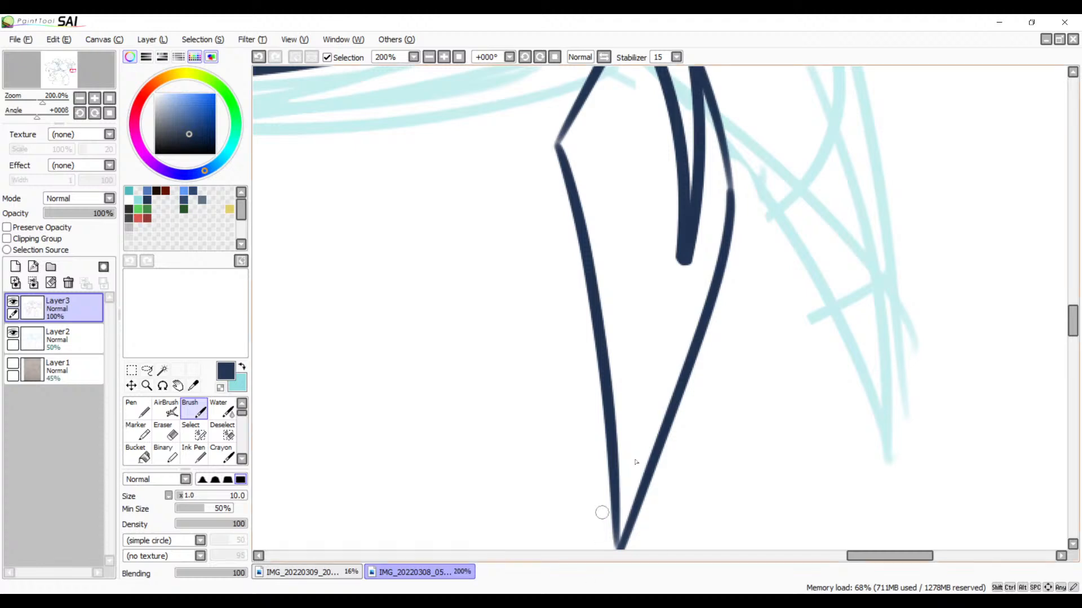
mouse_move(716, 396)
mouse_down()
mouse_move(736, 261)
mouse_move(584, 546)
mouse_up()
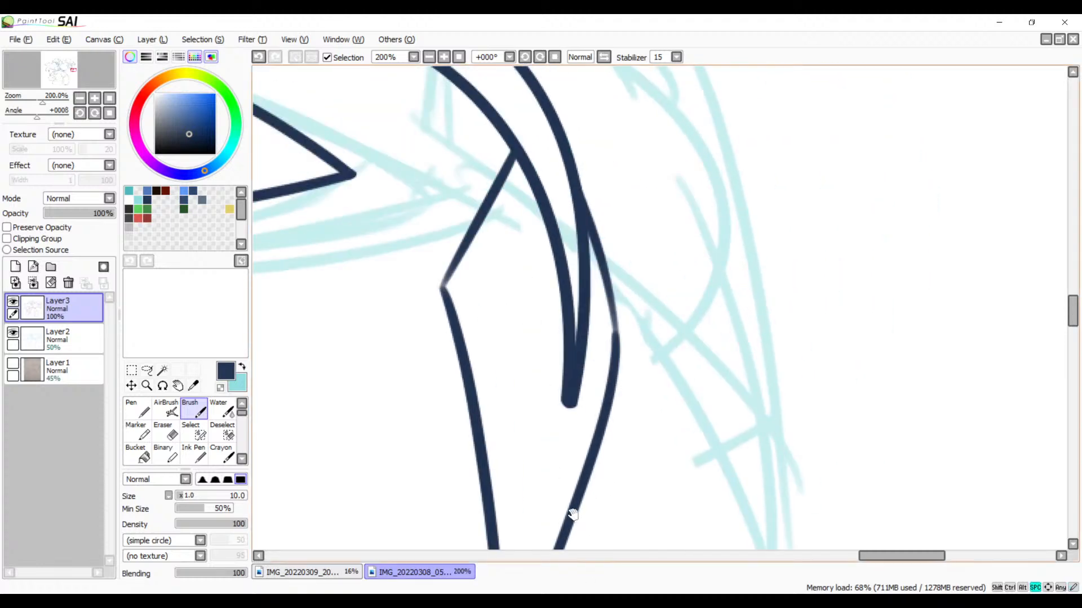
drag(600, 484, 669, 297)
key(ctrl+z)
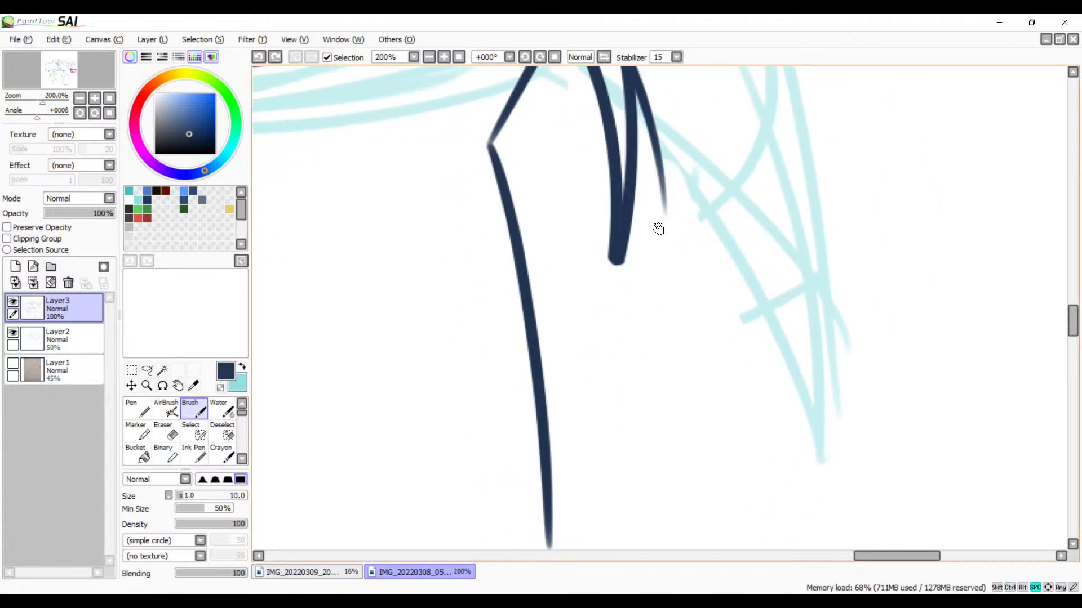
drag(658, 228, 643, 208)
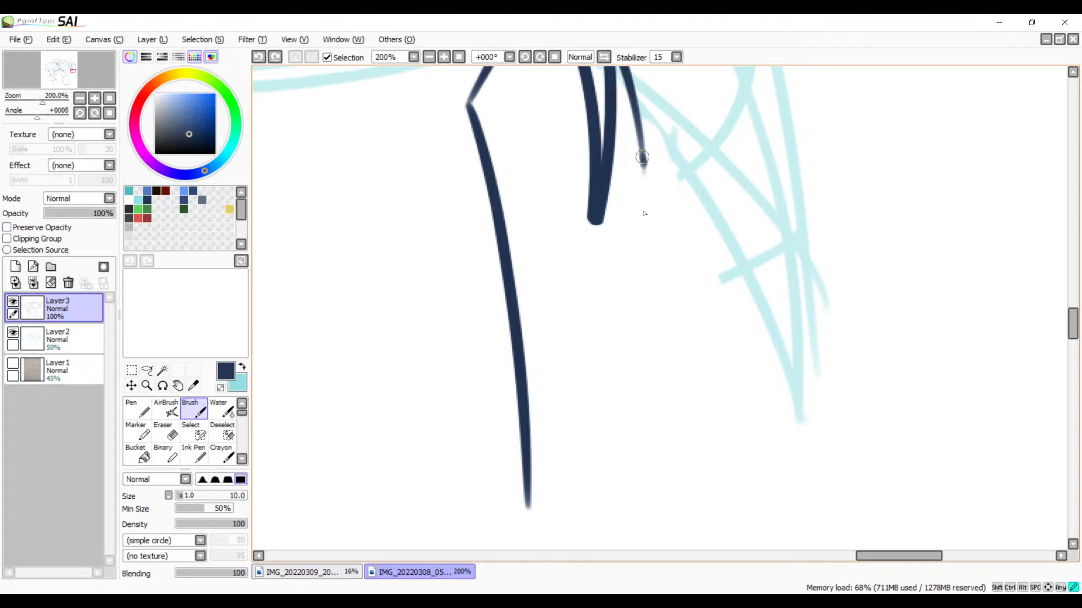
mouse_move(642, 158)
mouse_down()
mouse_move(543, 491)
mouse_move(515, 544)
mouse_up()
key(ctrl+z)
mouse_move(646, 165)
mouse_down()
mouse_move(611, 305)
mouse_move(517, 511)
mouse_up()
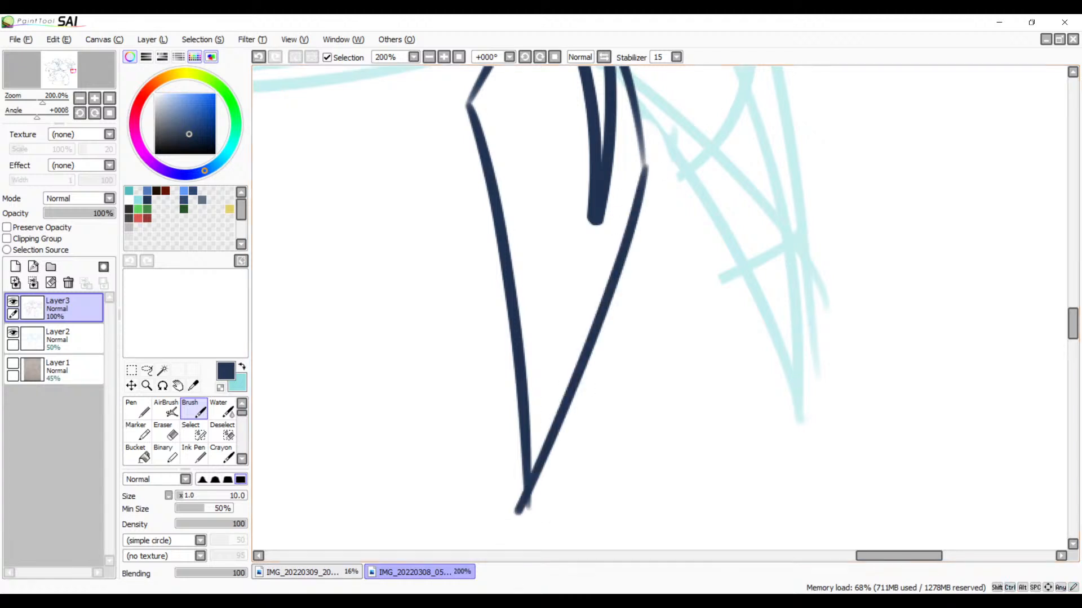
key(ctrl+z)
drag(640, 144, 517, 510)
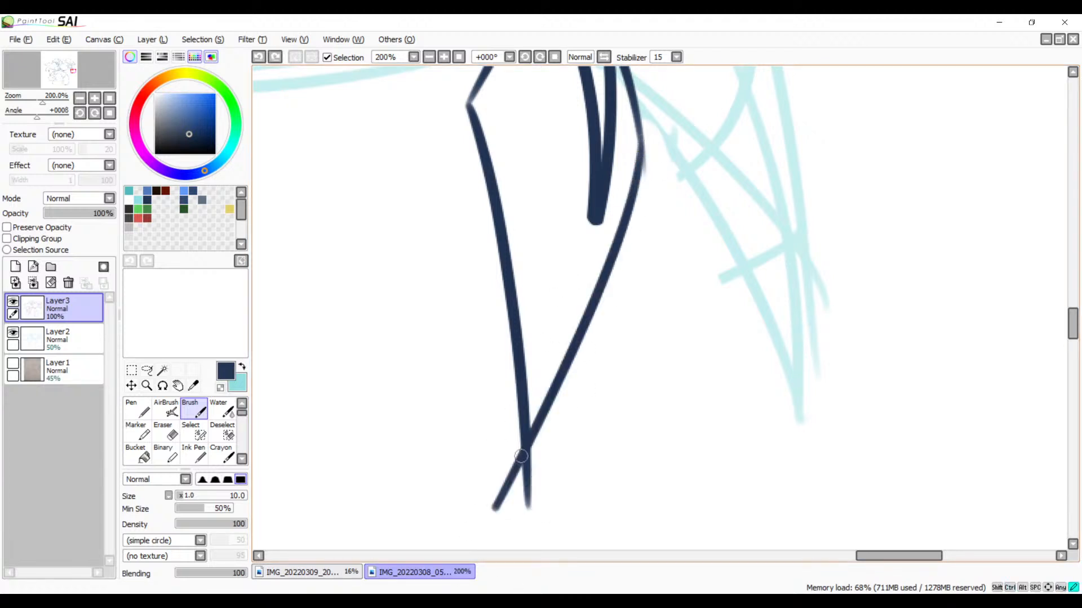
key(ctrl+z)
mouse_move(637, 137)
mouse_down()
mouse_move(608, 327)
mouse_move(513, 538)
mouse_up()
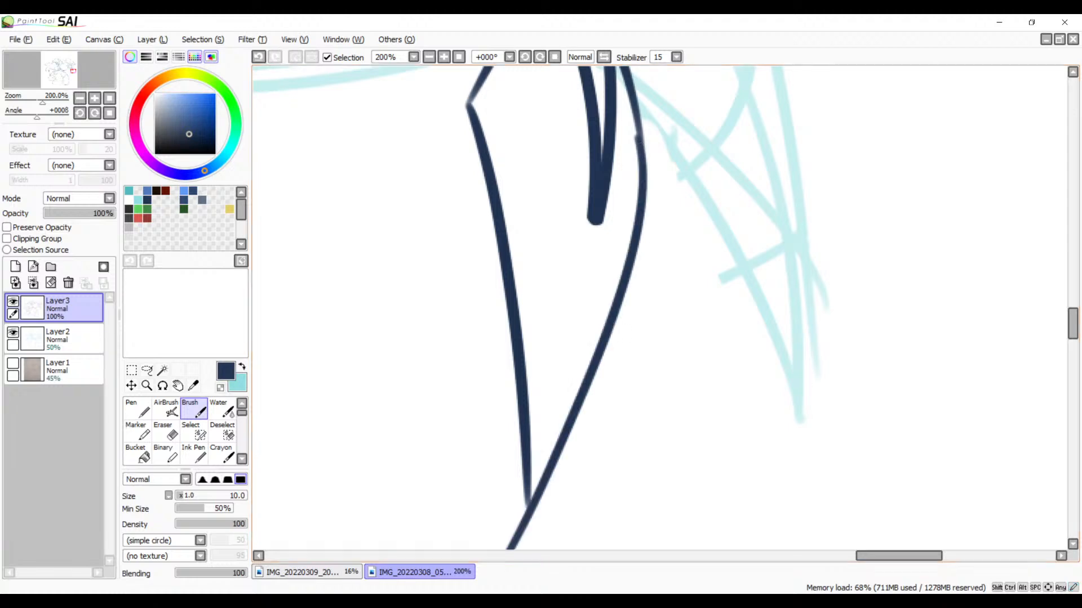
key(ctrl+z)
mouse_move(643, 156)
mouse_down()
mouse_move(639, 197)
mouse_move(552, 447)
mouse_up()
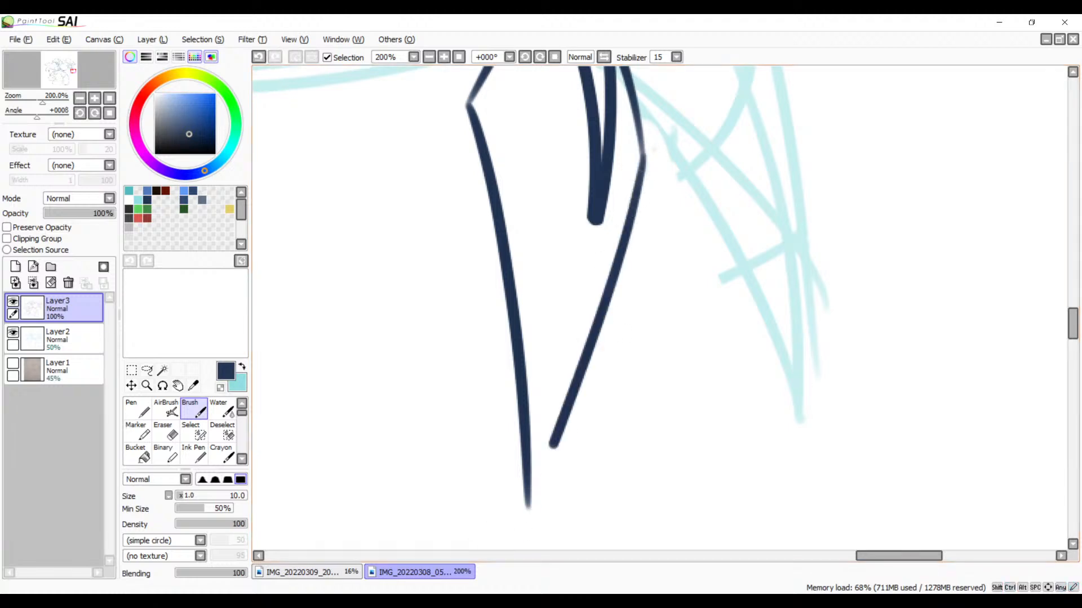
key(ctrl+z)
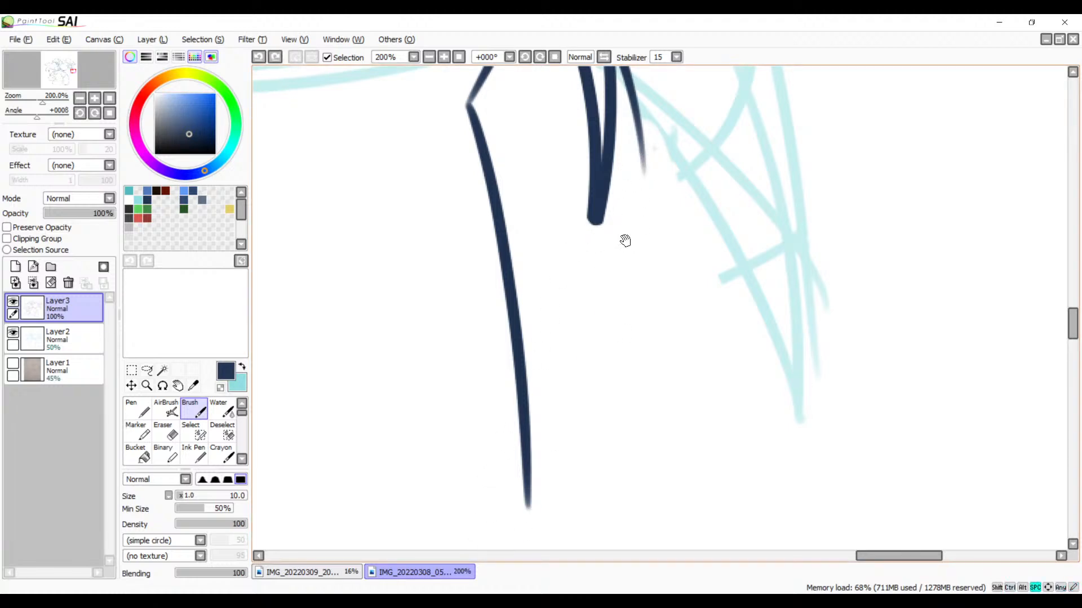
Step: Ink the outer edge from the end of the short curve down past the long inner curve's lower end
drag(625, 240, 576, 208)
drag(611, 107, 427, 548)
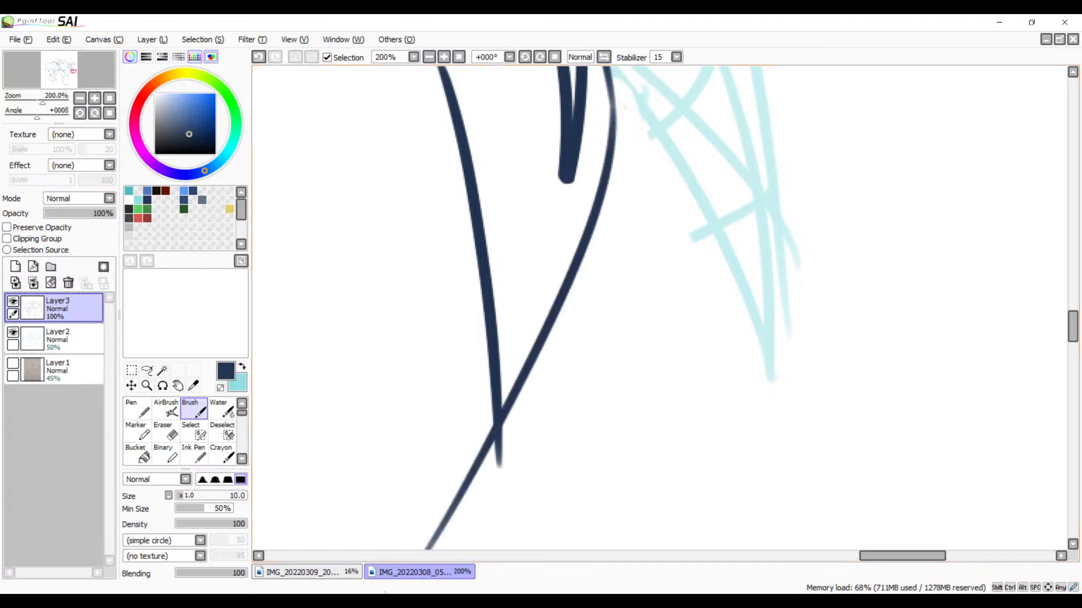
key(ctrl+z)
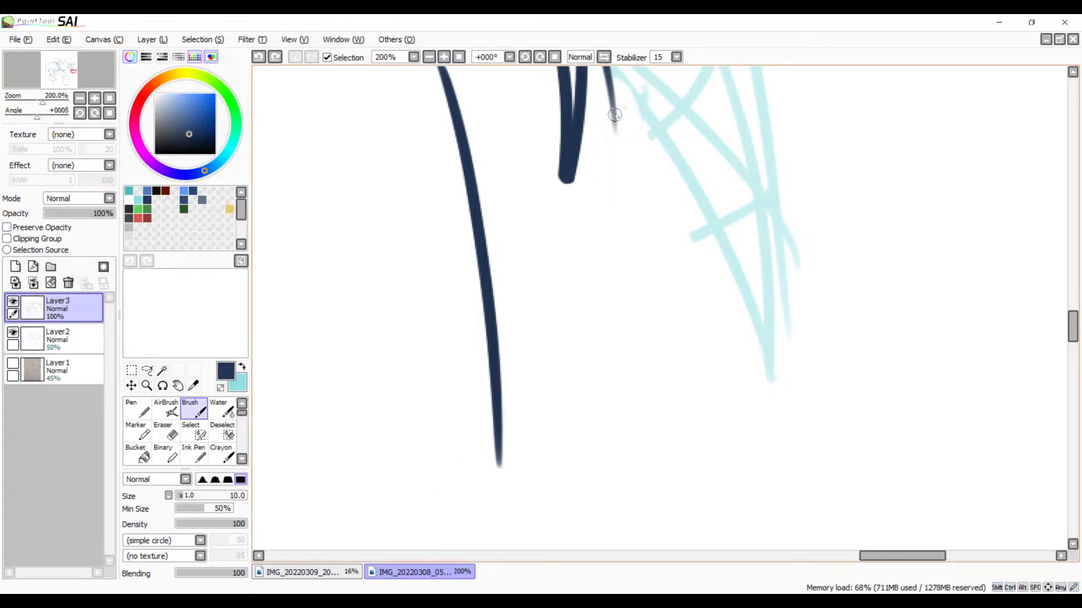
drag(612, 107, 463, 549)
Step: Thicken the faint corner where the short slanted line meets the long inner curve, smoothing the join
drag(552, 336, 598, 509)
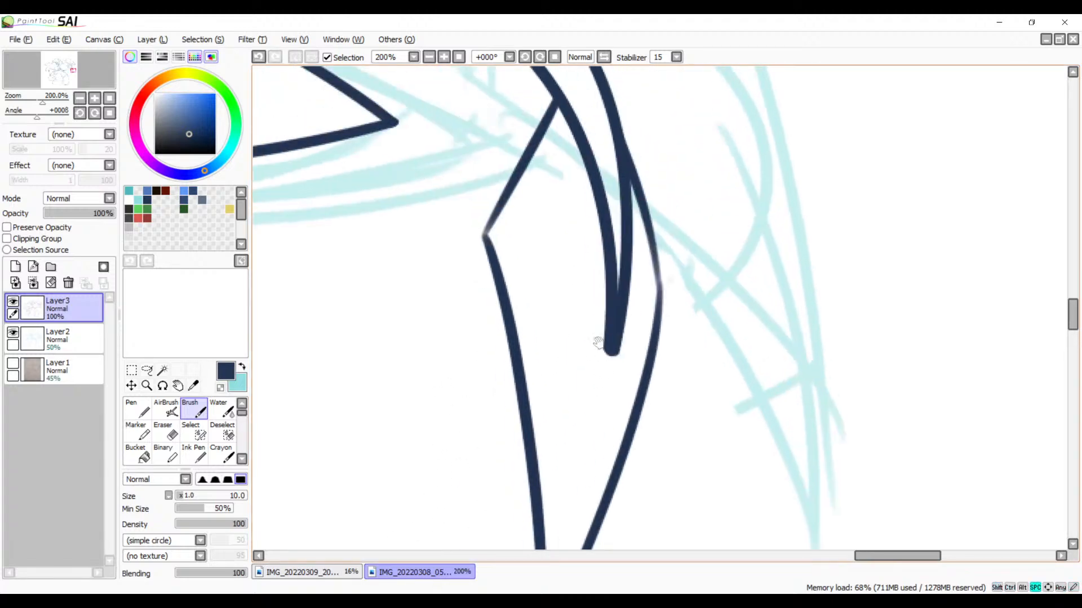
drag(587, 369, 566, 408)
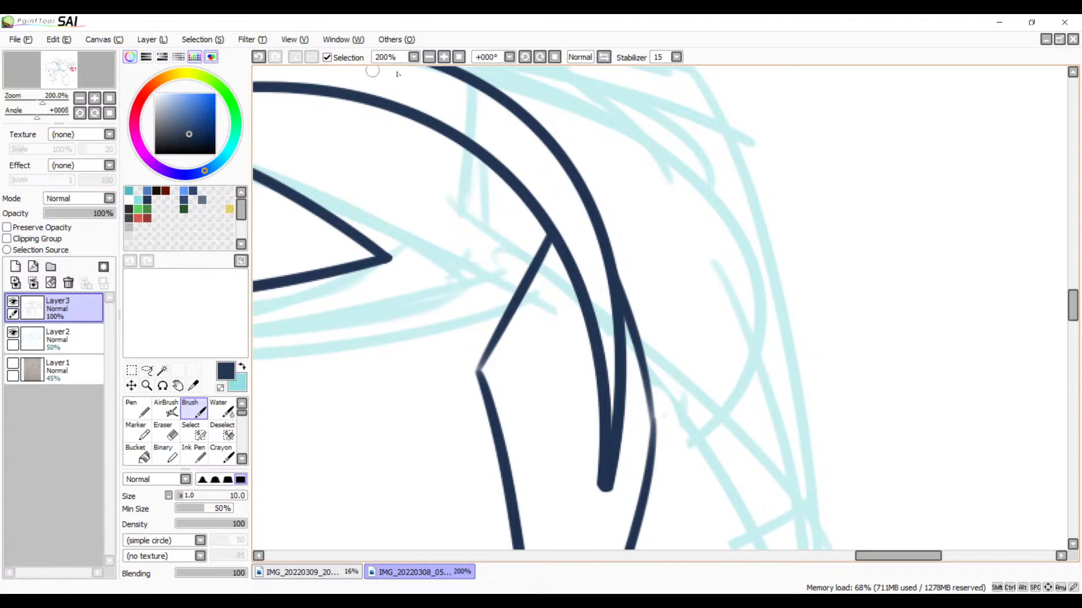
click(444, 57)
click(444, 57)
click(444, 57)
drag(290, 360, 547, 223)
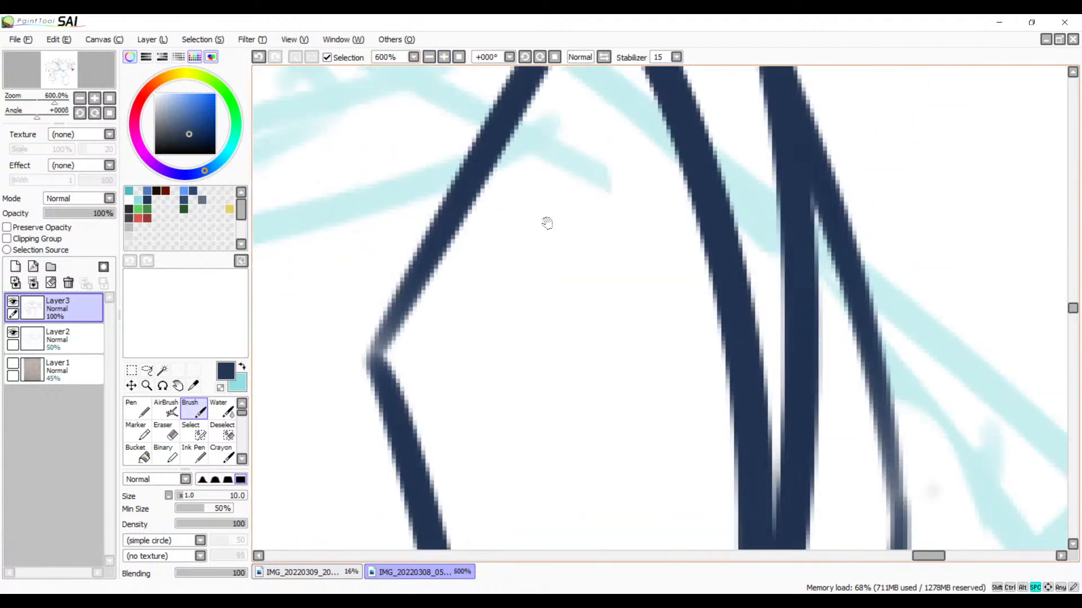
drag(434, 255, 398, 418)
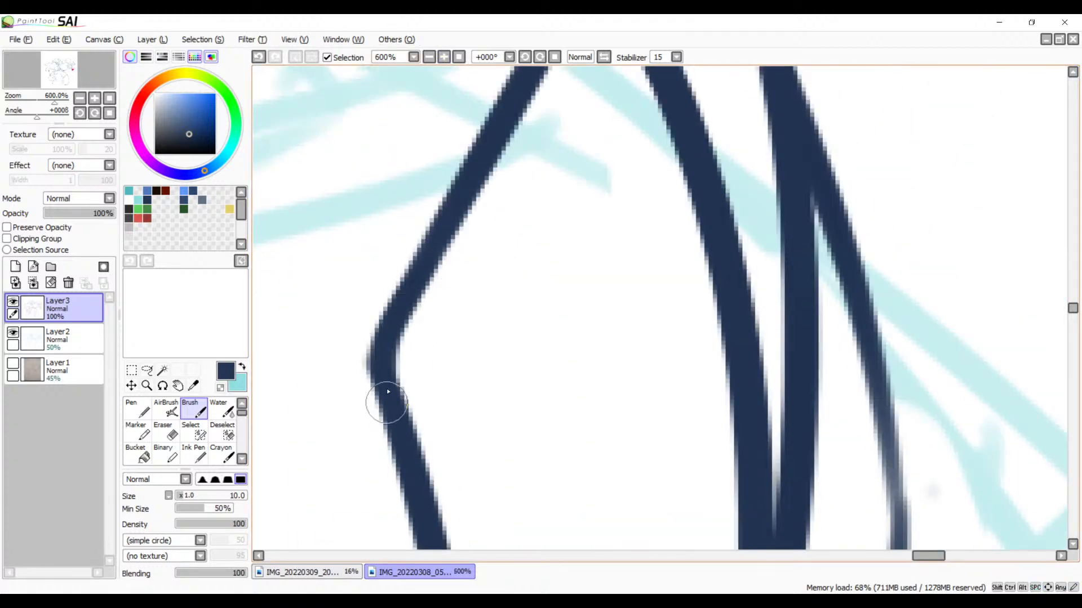
Step: Thicken the thin, faint join between the two strokes of the outer edge, redoing the stroke until it blends
drag(538, 464, 629, 280)
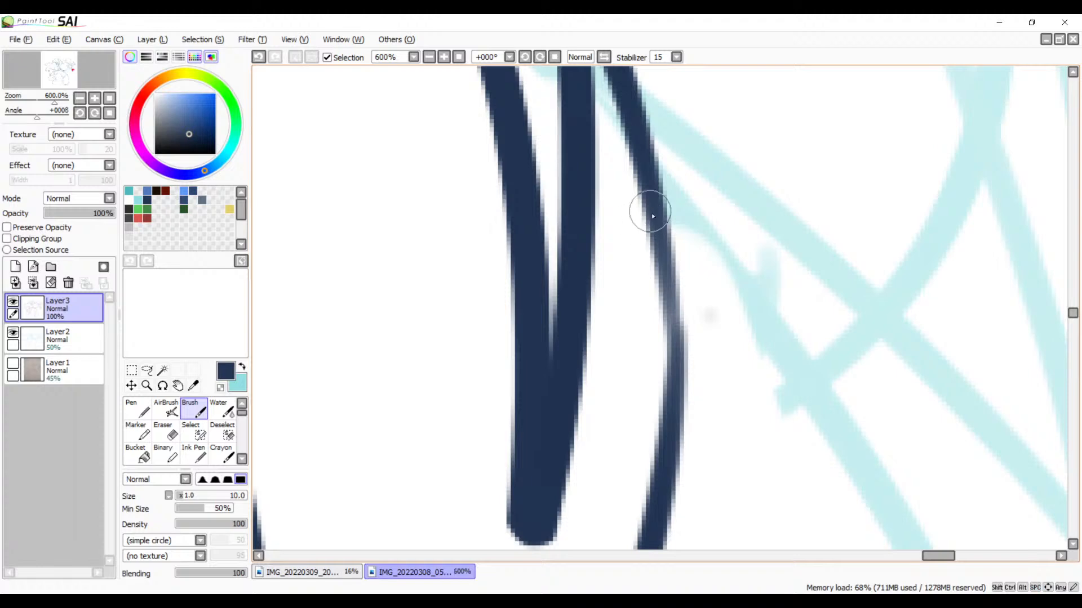
drag(653, 216, 665, 541)
key(ctrl+z)
mouse_move(648, 214)
mouse_down()
mouse_move(666, 384)
mouse_move(647, 495)
mouse_up()
key(ctrl+z)
mouse_move(646, 186)
mouse_down()
mouse_move(652, 454)
mouse_move(636, 516)
mouse_up()
key(ctrl+z)
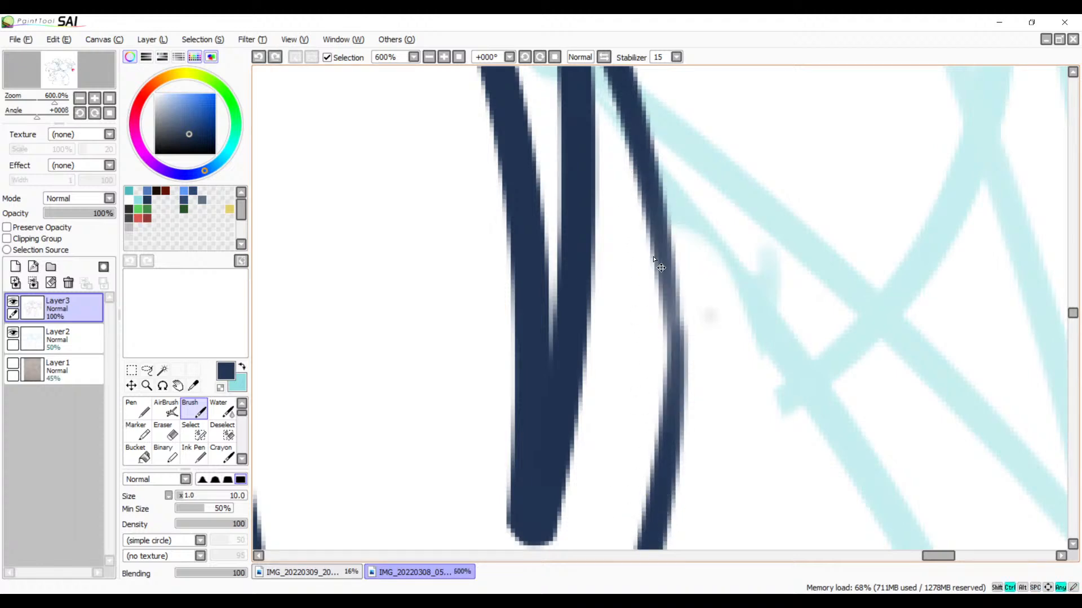
drag(649, 179, 664, 484)
key(ctrl+z)
drag(650, 191, 632, 458)
key(ctrl+z)
drag(651, 193, 625, 544)
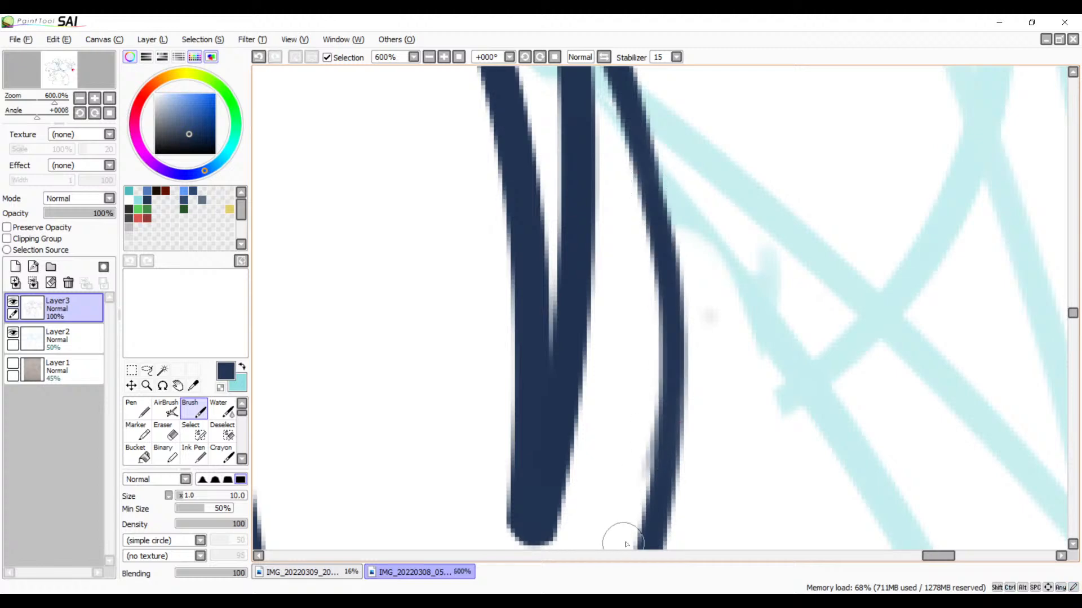
key(space)
mouse_move(720, 420)
mouse_down()
mouse_move(698, 242)
mouse_move(642, 338)
mouse_up()
key(e)
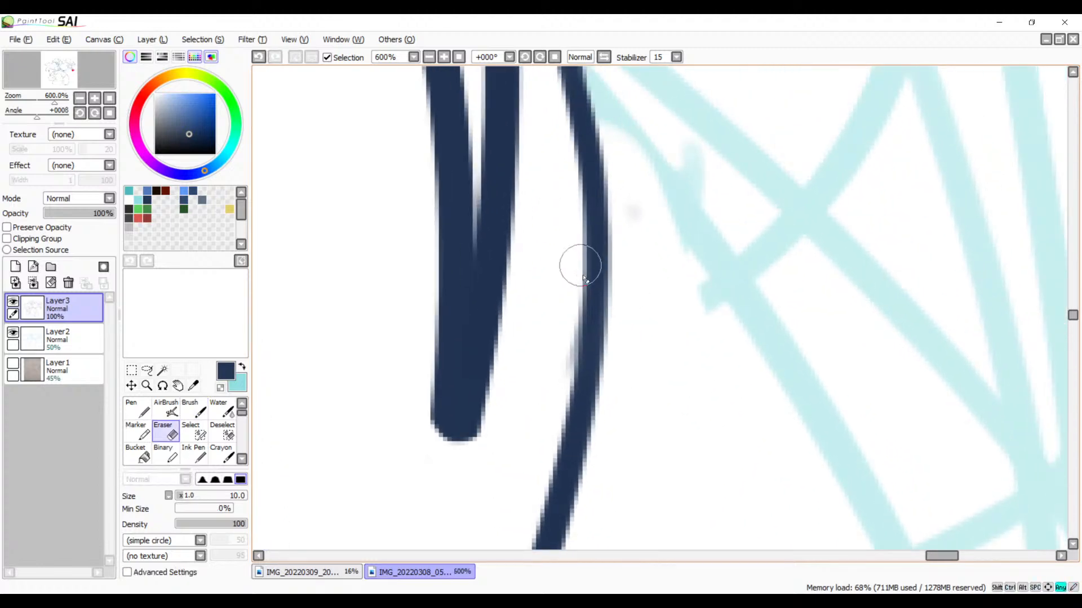
mouse_move(573, 290)
mouse_down()
mouse_move(548, 413)
mouse_move(579, 282)
mouse_move(548, 426)
mouse_move(660, 133)
mouse_up()
key(ctrl+z)
Step: Extend the feather's faint inner line to meet the slanted outer line and erase the excess below the tip
key(space)
drag(633, 374, 772, 96)
drag(621, 411, 681, 198)
drag(613, 322, 506, 407)
key(b)
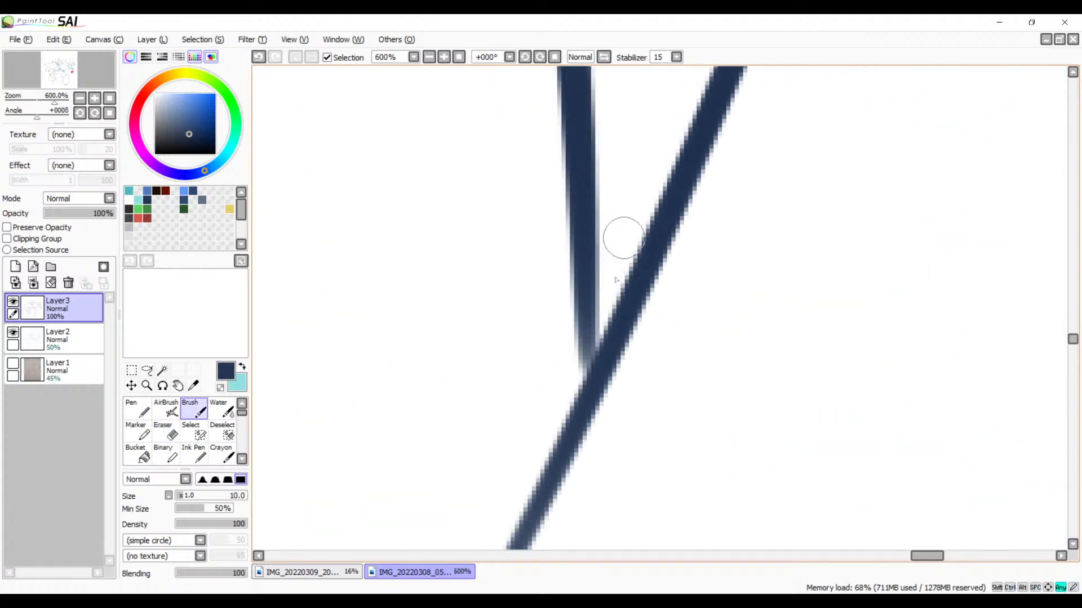
mouse_move(590, 258)
mouse_down()
mouse_move(575, 406)
mouse_move(584, 331)
mouse_move(615, 352)
mouse_move(562, 475)
mouse_up()
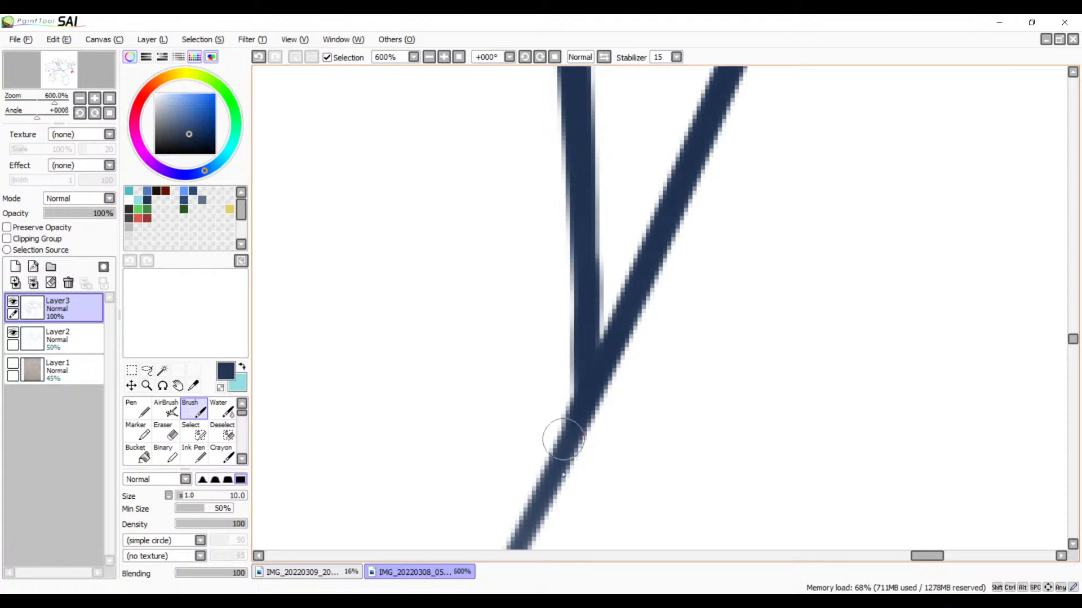
key(e)
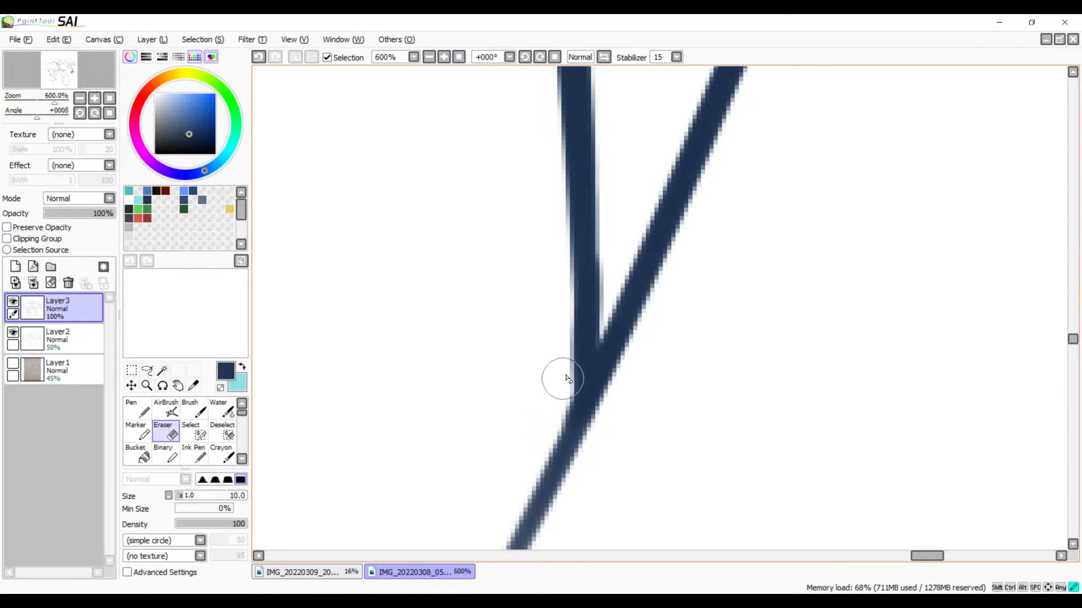
mouse_move(559, 379)
mouse_down()
mouse_move(625, 408)
mouse_move(610, 428)
mouse_move(566, 422)
mouse_move(556, 478)
mouse_move(478, 544)
mouse_up()
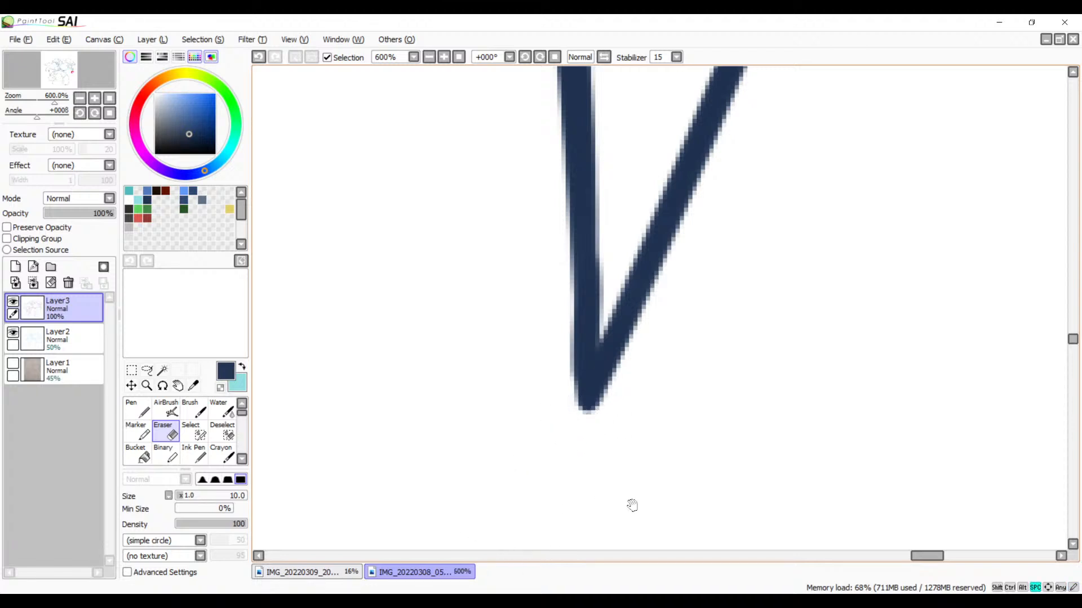
Step: Examine the line art across the bird and the character's body for places that still need cleanup
mouse_move(630, 505)
mouse_down()
mouse_move(668, 350)
mouse_move(623, 374)
mouse_move(644, 411)
mouse_move(546, 500)
mouse_move(635, 473)
mouse_move(675, 325)
mouse_move(659, 370)
mouse_move(823, 319)
mouse_move(748, 332)
mouse_move(718, 428)
mouse_move(669, 343)
mouse_move(817, 367)
mouse_move(560, 188)
mouse_up()
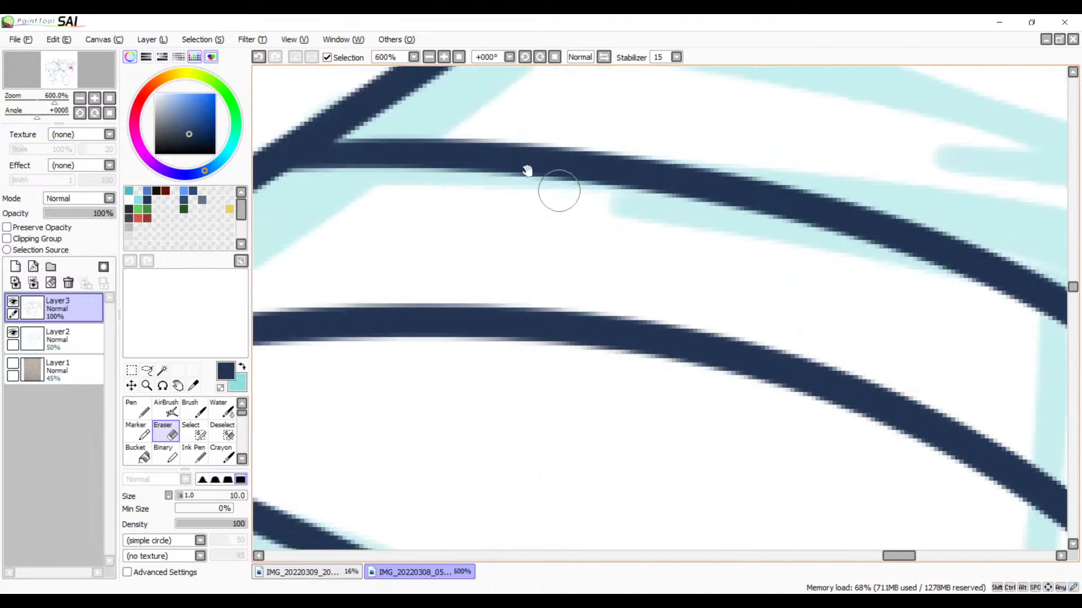
click(432, 59)
click(432, 58)
click(432, 59)
click(432, 59)
click(432, 59)
click(432, 59)
click(432, 58)
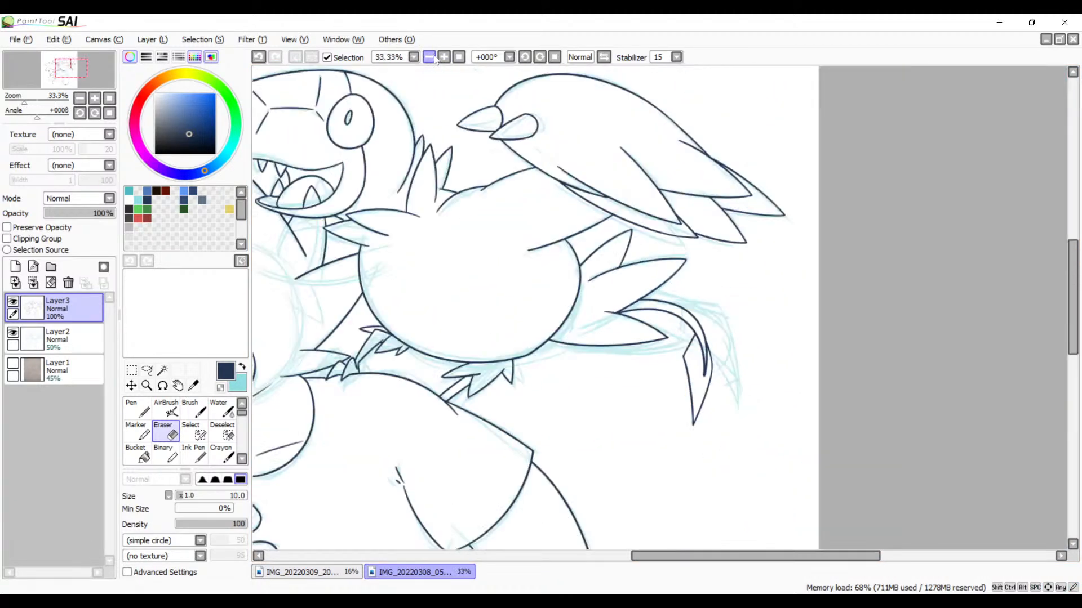
click(432, 59)
drag(548, 329, 824, 273)
drag(711, 341, 672, 194)
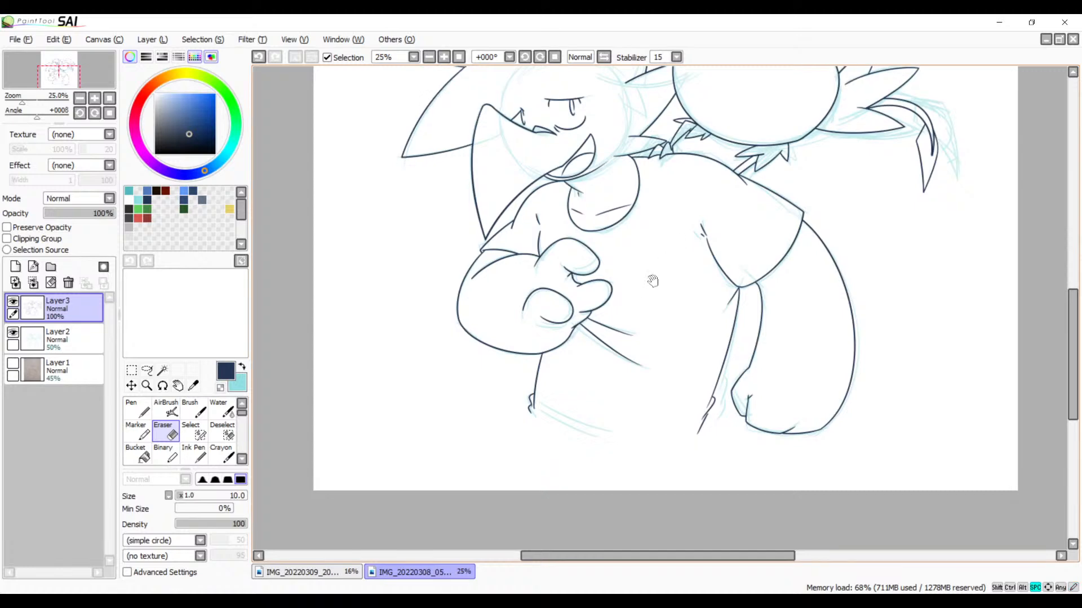
drag(641, 295, 478, 358)
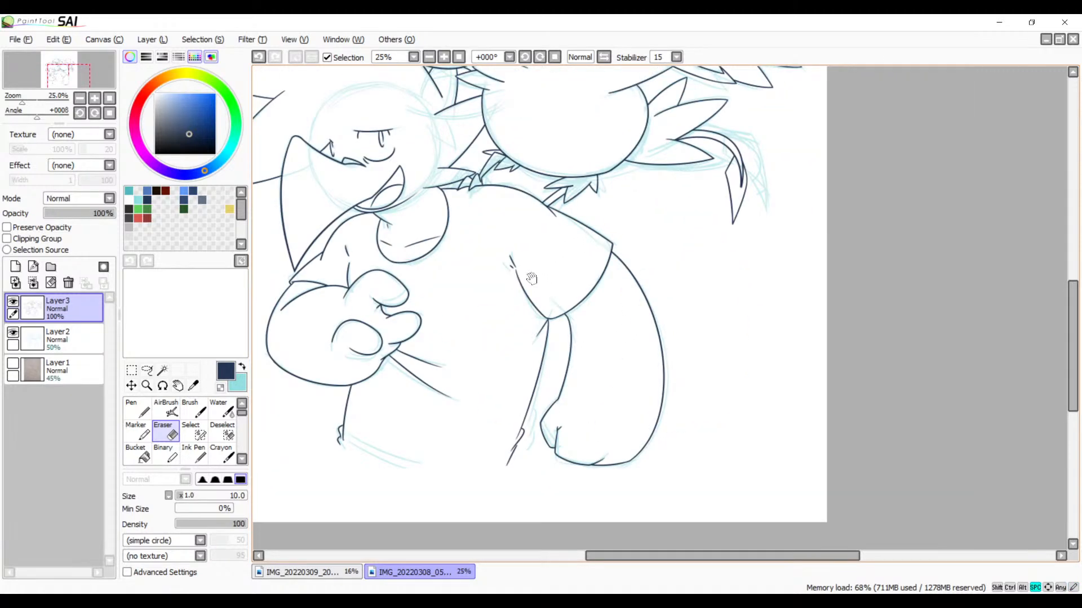
drag(531, 278, 629, 436)
drag(611, 330, 580, 197)
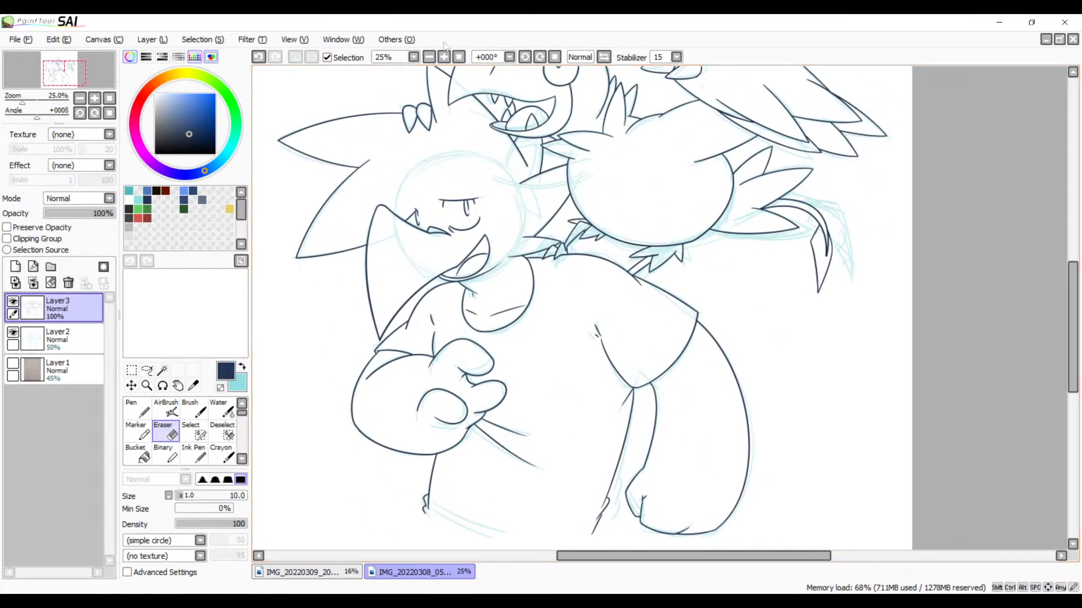
Step: Erase the stray short strokes below the end of the torso's side line, beside the hanging hand
click(444, 62)
click(444, 61)
click(444, 62)
click(444, 62)
click(444, 62)
drag(423, 327, 526, 85)
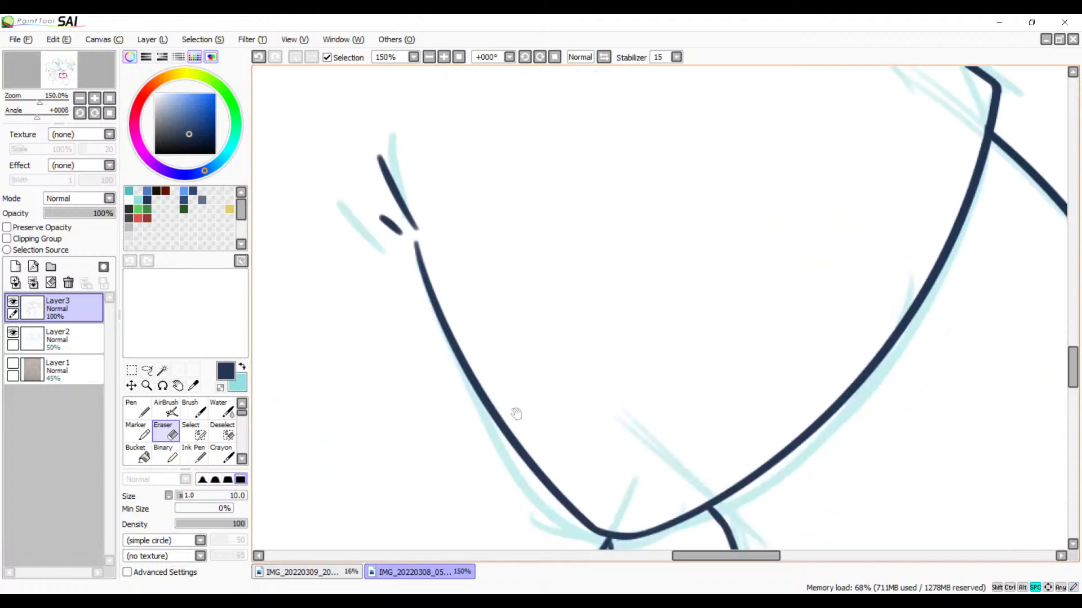
drag(514, 415, 585, 149)
mouse_move(554, 382)
mouse_down()
mouse_move(607, 367)
mouse_move(471, 285)
mouse_move(584, 221)
mouse_move(618, 234)
mouse_up()
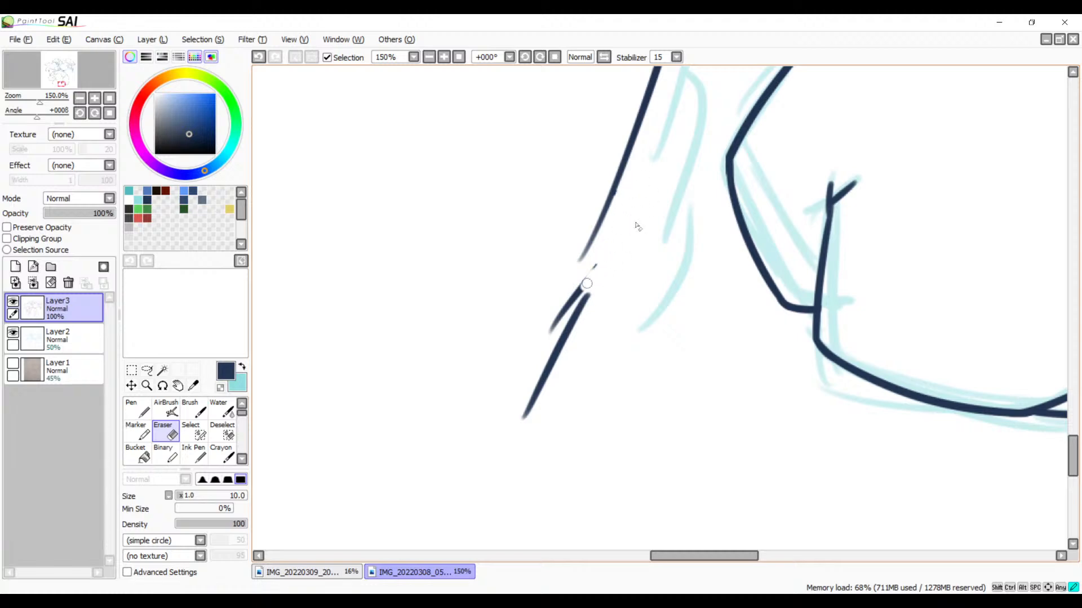
mouse_move(586, 283)
mouse_down()
mouse_move(536, 340)
mouse_move(597, 284)
mouse_up()
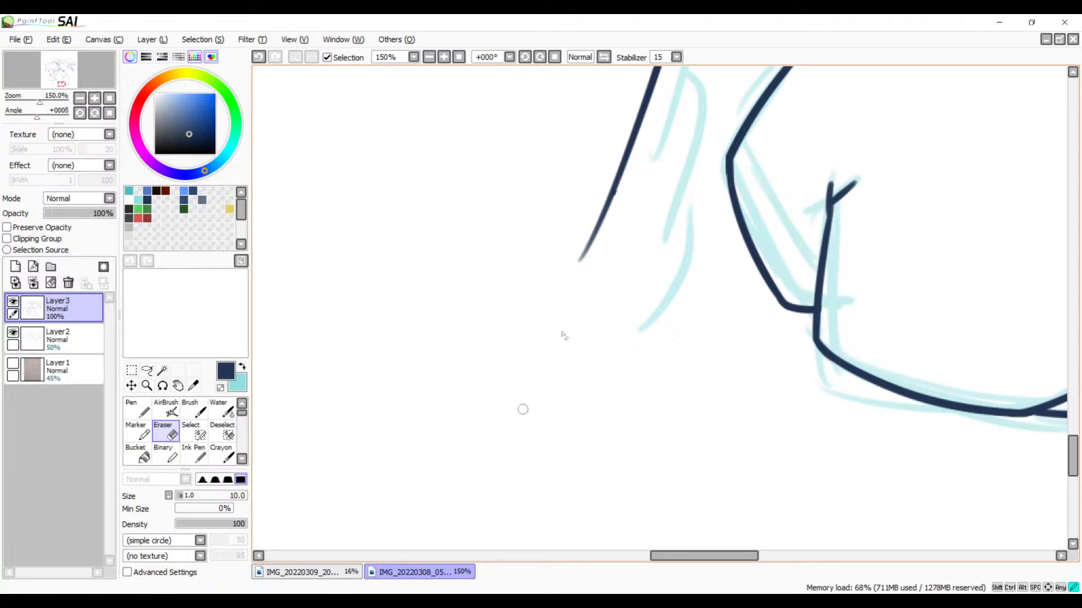
Step: Ink two overlapping curved folds branching off the lower part of the torso's side line, redoing the first curve
click(445, 59)
click(445, 58)
click(445, 59)
drag(451, 312, 381, 590)
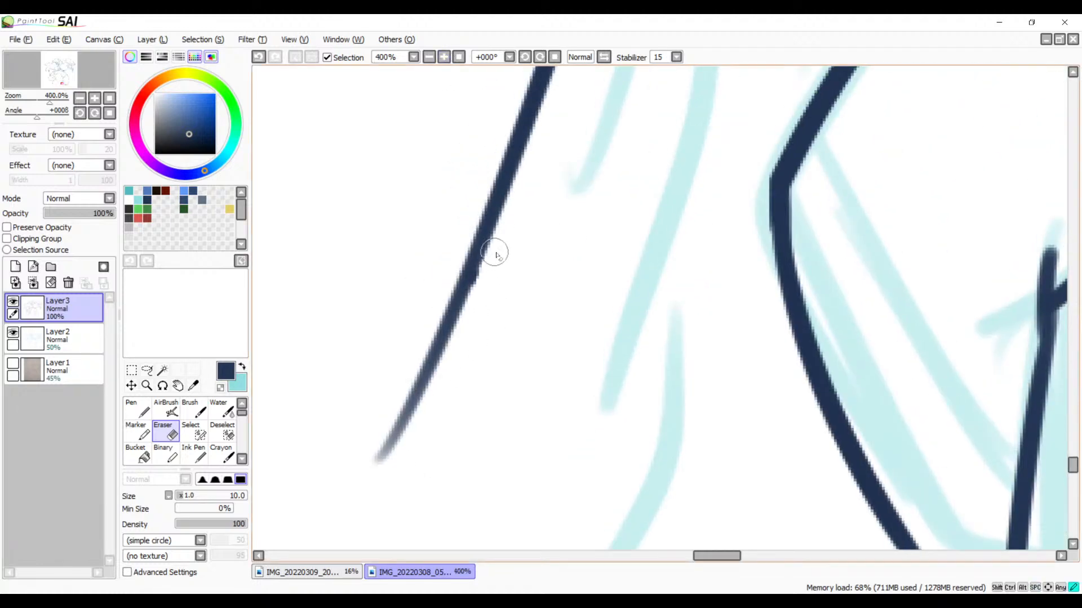
drag(537, 292, 503, 503)
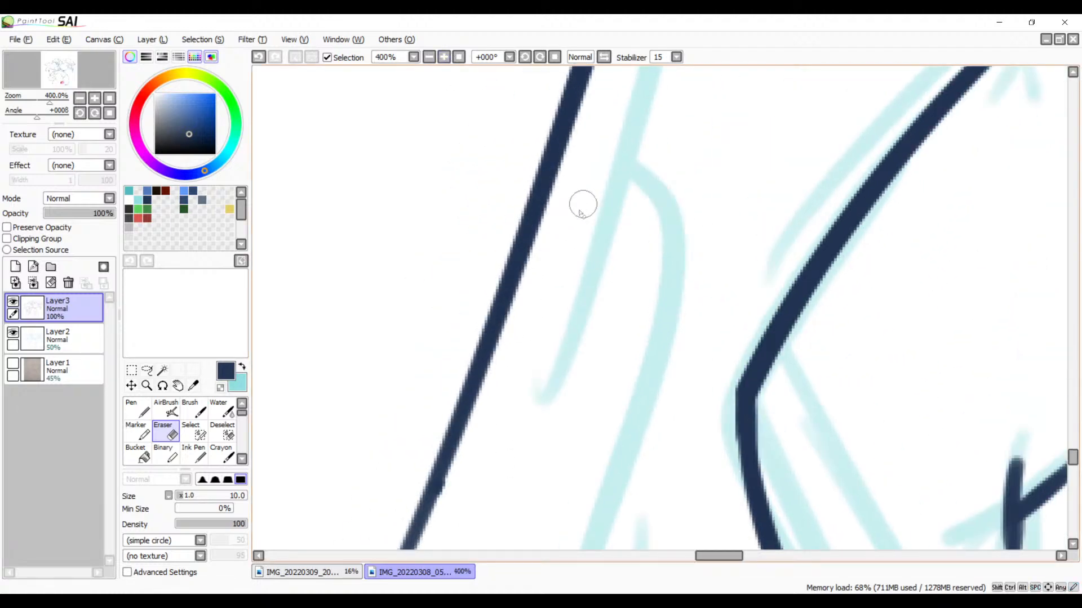
key(v)
mouse_move(625, 274)
mouse_down()
mouse_move(611, 316)
mouse_move(614, 455)
mouse_up()
drag(611, 251, 653, 182)
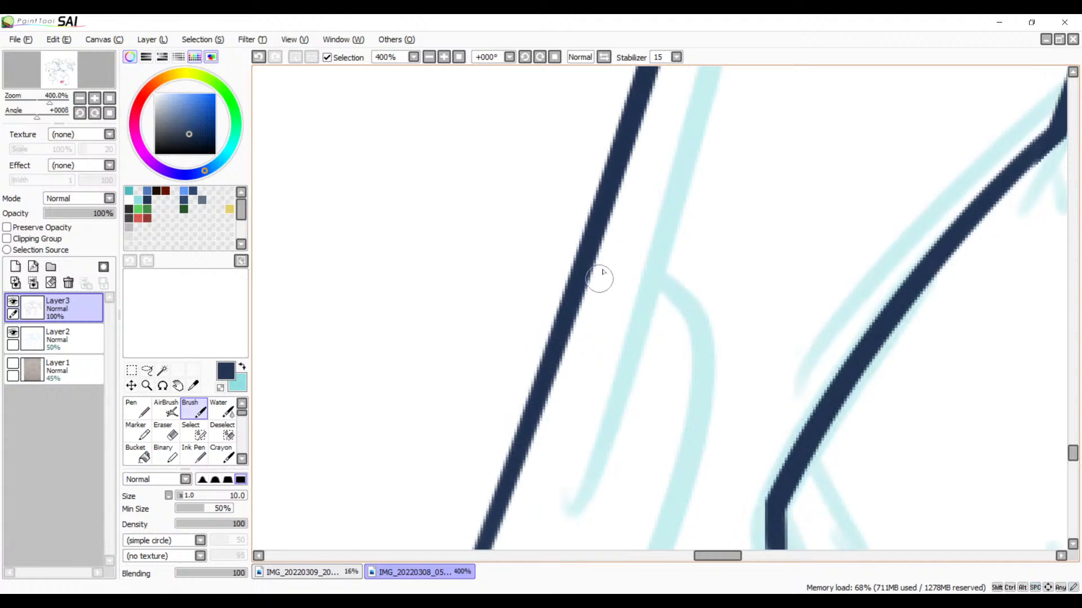
drag(590, 251, 615, 573)
mouse_move(683, 400)
mouse_down()
mouse_move(712, 230)
mouse_move(687, 298)
mouse_up()
key(ctrl+z)
mouse_move(598, 150)
mouse_down()
mouse_move(640, 445)
mouse_move(591, 514)
mouse_up()
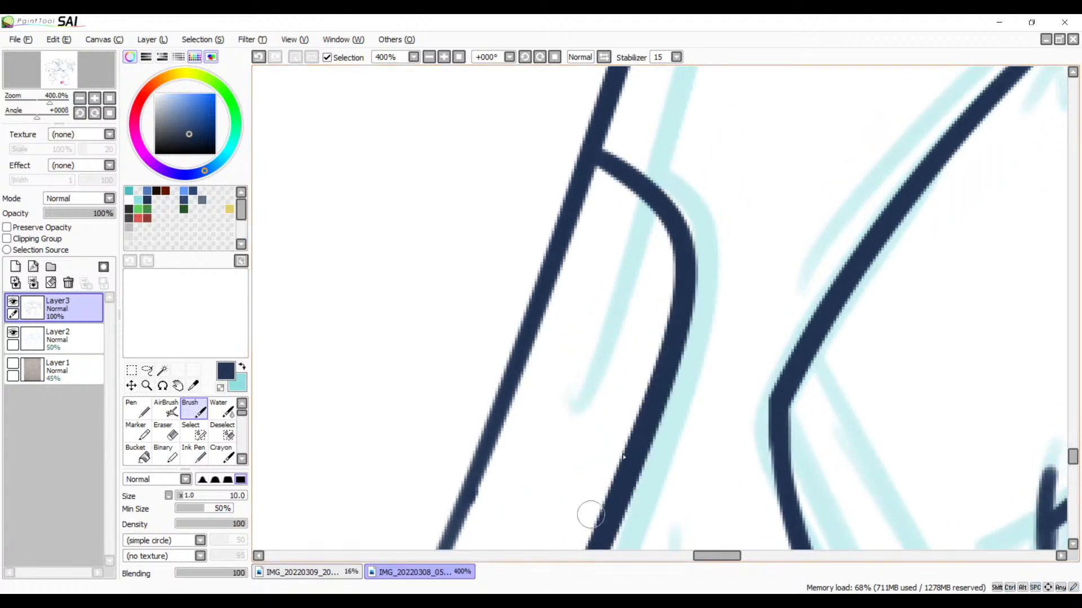
drag(706, 358, 741, 75)
drag(653, 216, 610, 590)
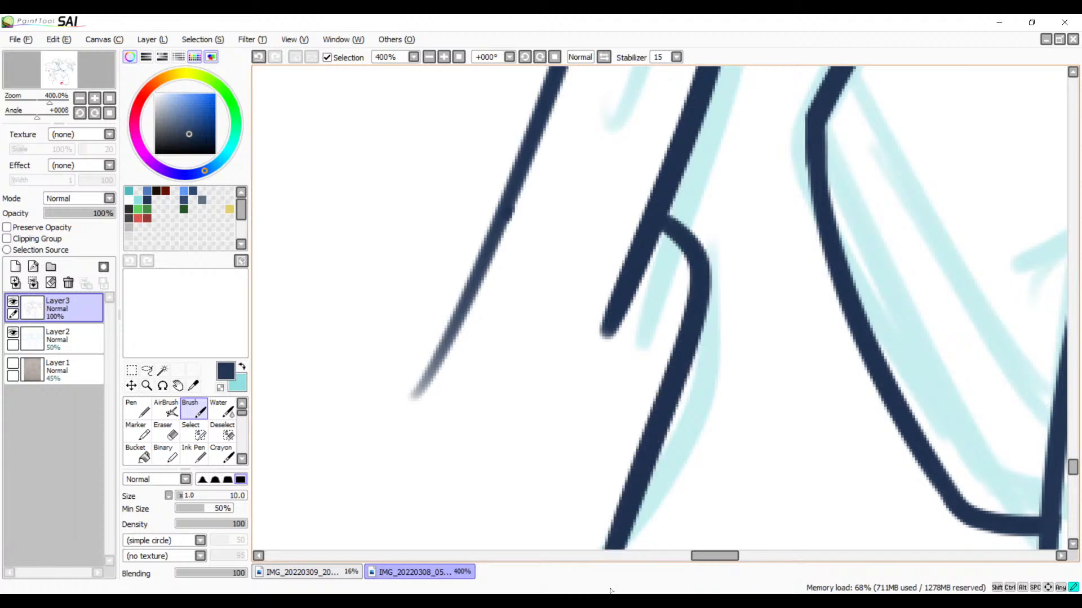
Step: Erase the leftover lower end of the straight side line to the left of the new curved folds
drag(625, 293, 616, 419)
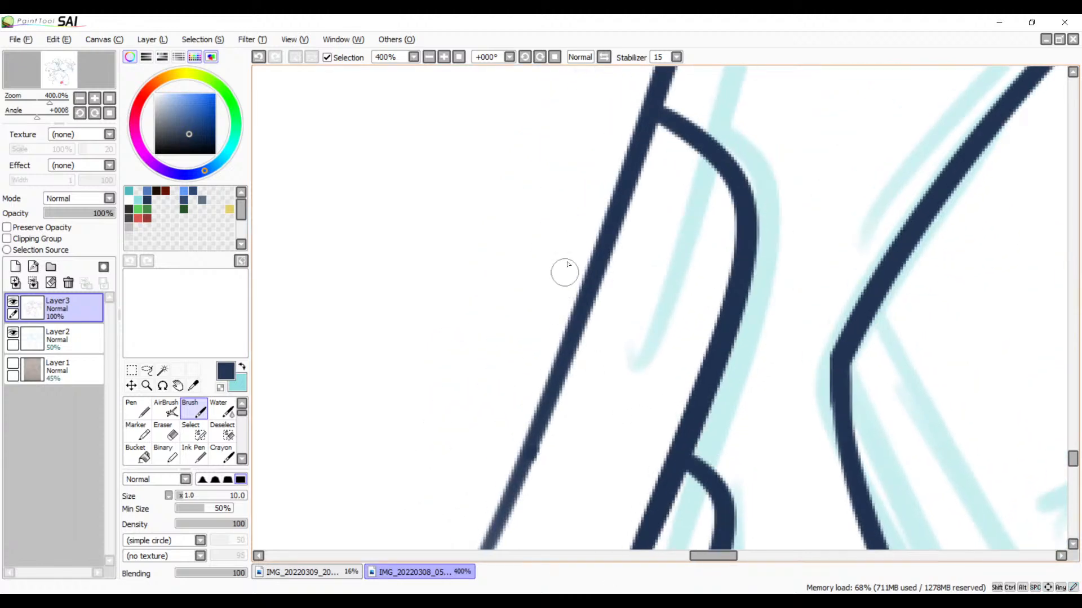
key(e)
mouse_move(545, 405)
mouse_down()
mouse_move(606, 367)
mouse_move(558, 411)
mouse_up()
mouse_move(529, 431)
mouse_down()
mouse_move(534, 459)
mouse_move(488, 508)
mouse_move(479, 549)
mouse_up()
key(space)
drag(580, 480, 644, 289)
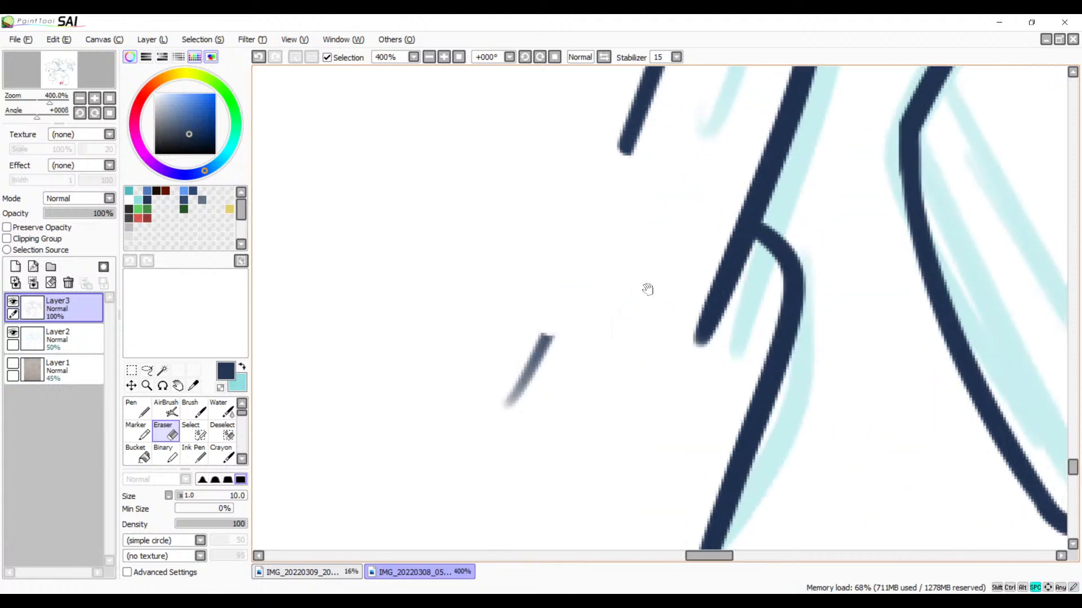
drag(569, 316, 522, 379)
Step: Inspect the torso's side lines, the shirt folds, the fist and the upper body against the sketch
key(space)
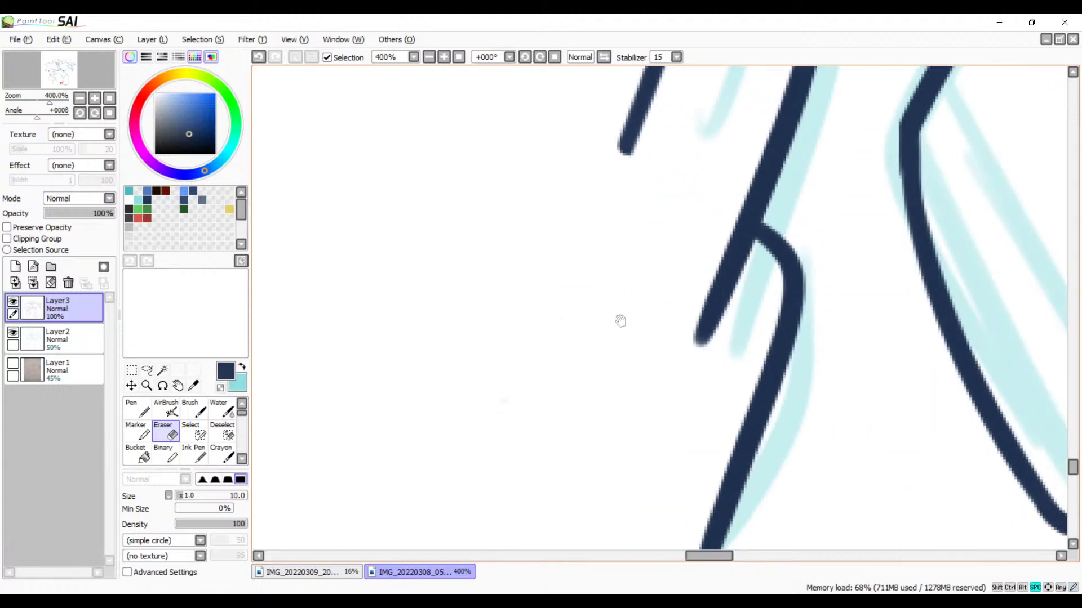
drag(677, 164, 565, 492)
drag(645, 227, 608, 467)
drag(630, 290, 601, 445)
drag(645, 232, 632, 313)
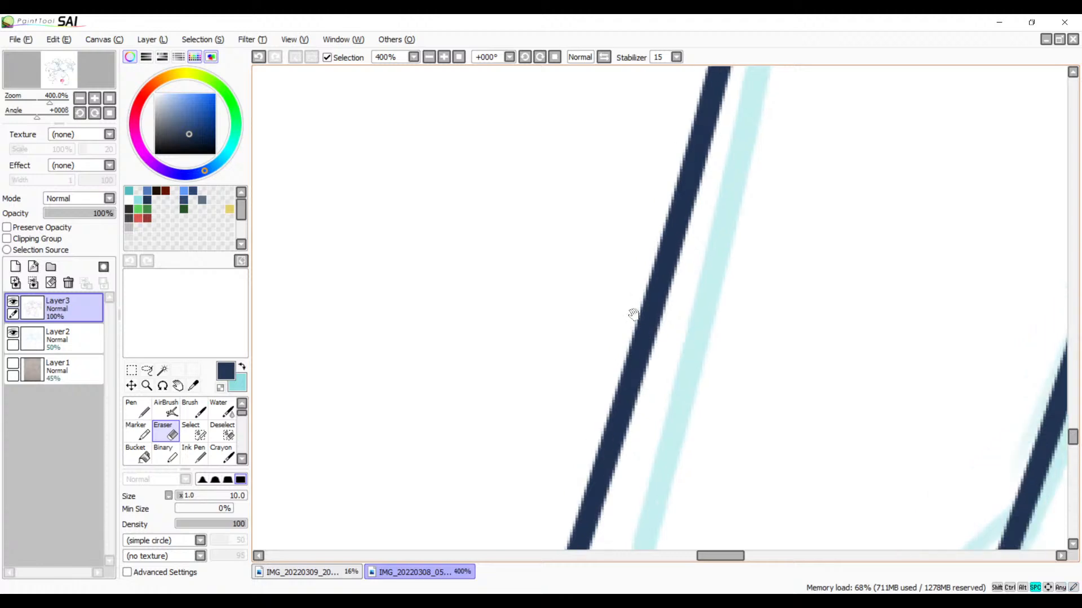
click(431, 57)
click(430, 57)
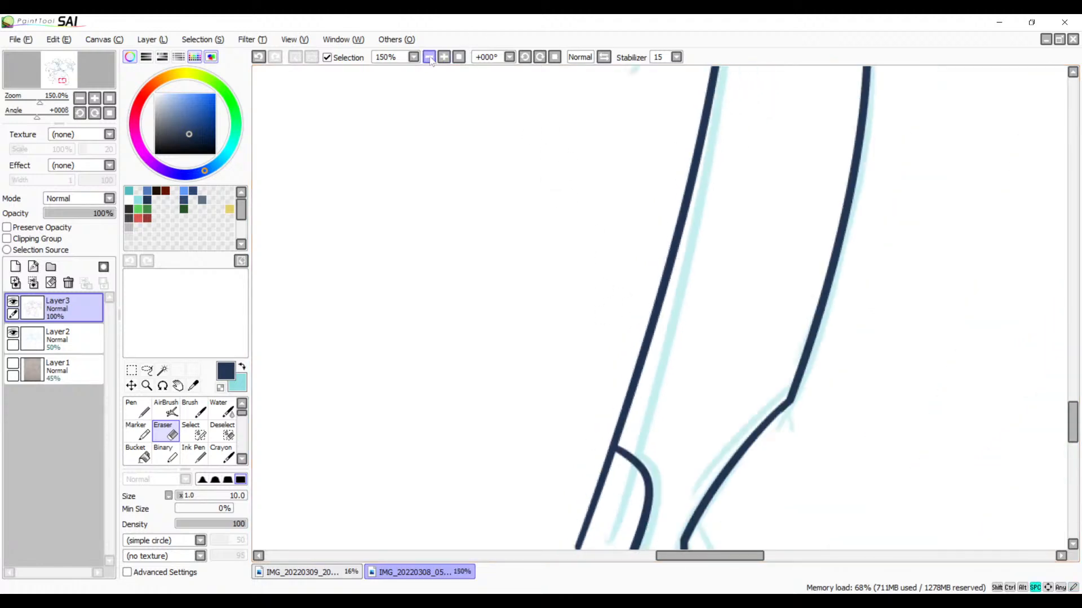
click(431, 57)
drag(560, 180, 776, 52)
drag(614, 150, 868, 110)
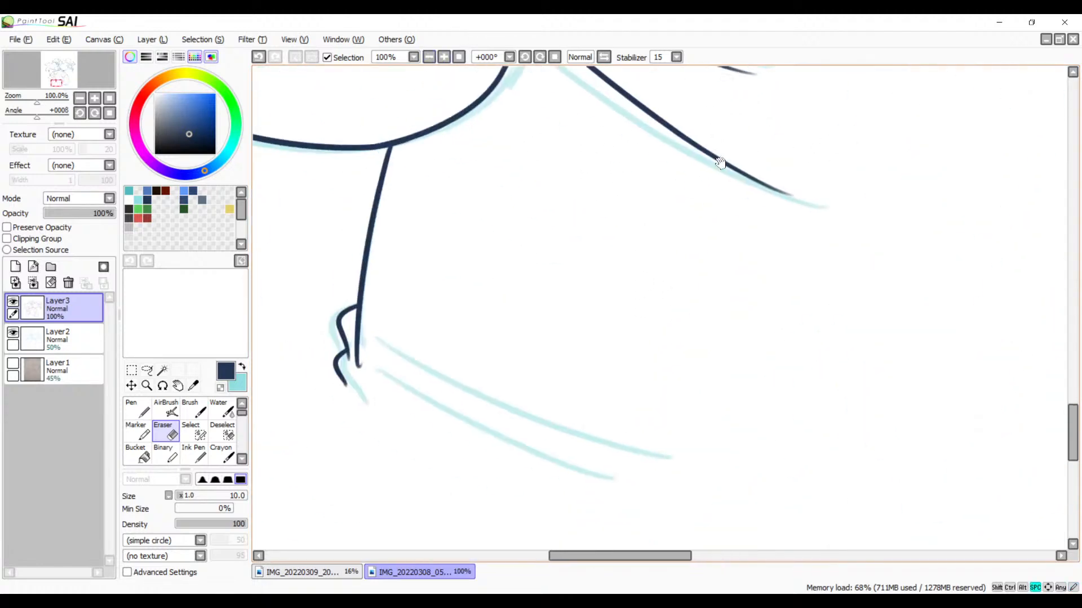
drag(700, 151, 730, 193)
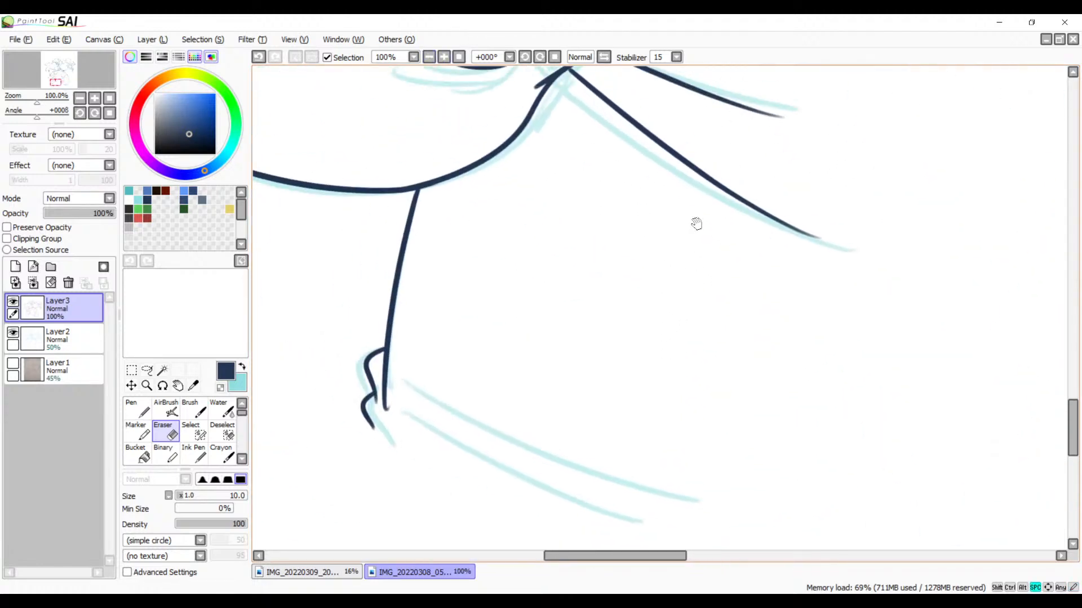
click(431, 57)
click(430, 57)
click(430, 57)
drag(551, 263, 515, 394)
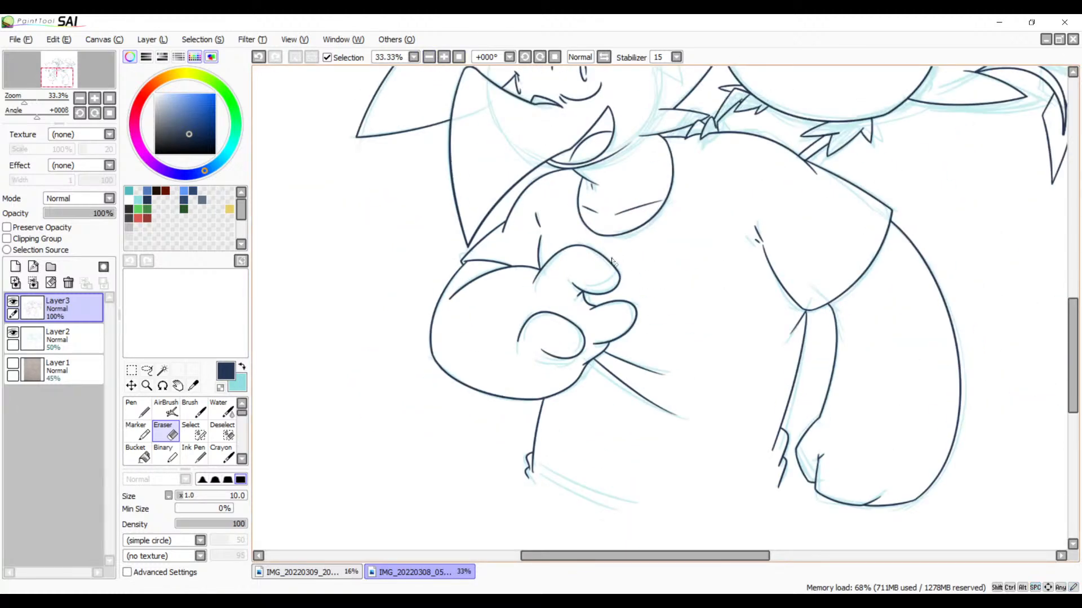
drag(599, 347, 542, 343)
drag(622, 276, 564, 438)
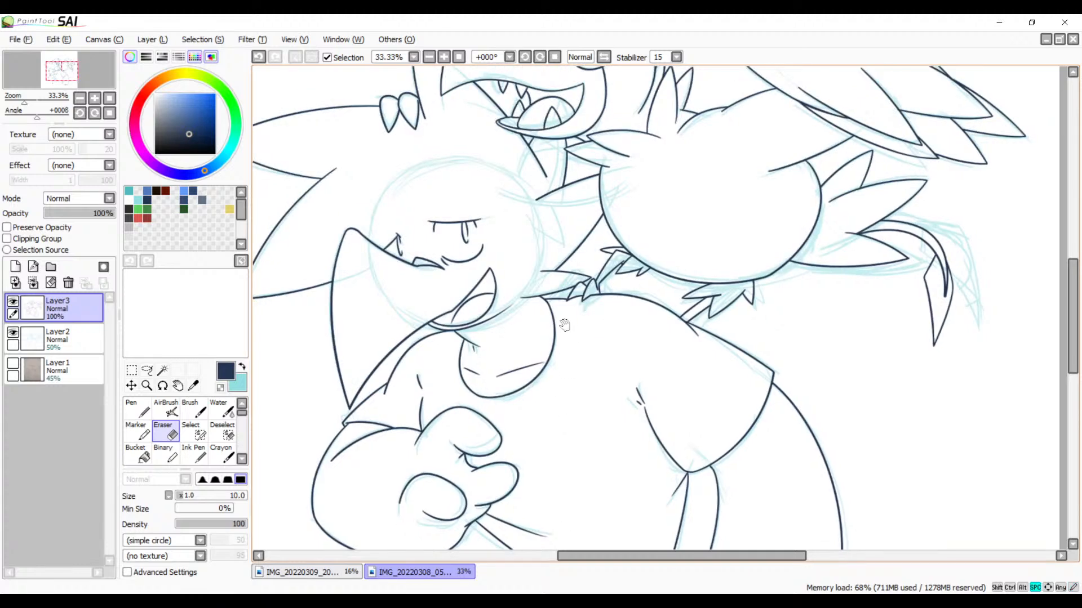
mouse_move(611, 308)
mouse_down()
mouse_move(672, 254)
mouse_move(777, 205)
mouse_up()
Step: Hide the light blue sketch on Layer2 to show the whole drawing as line art only
click(12, 333)
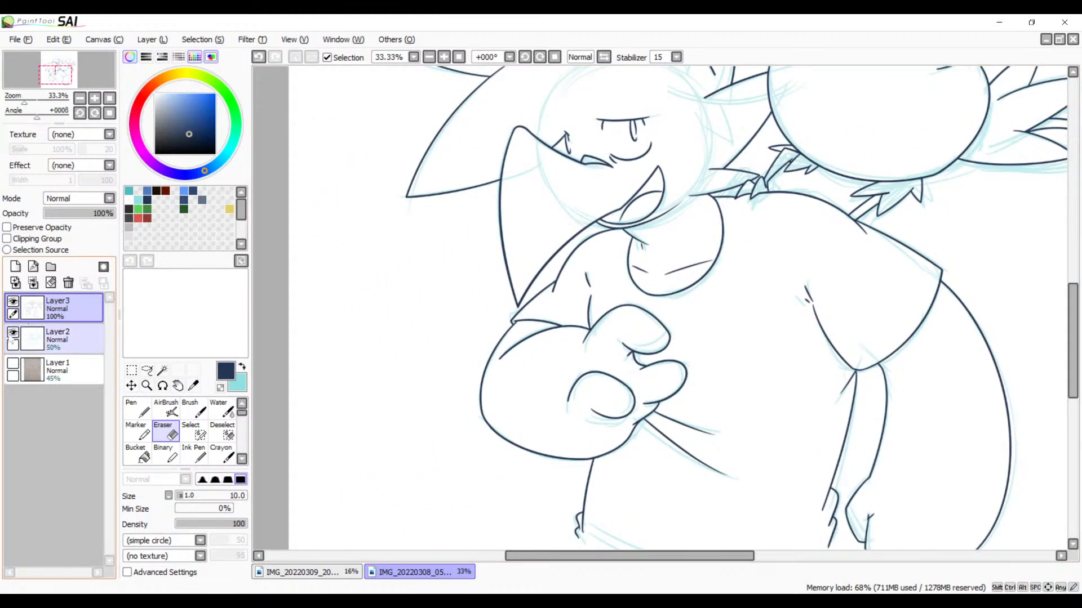
click(431, 58)
click(434, 58)
drag(555, 155, 492, 251)
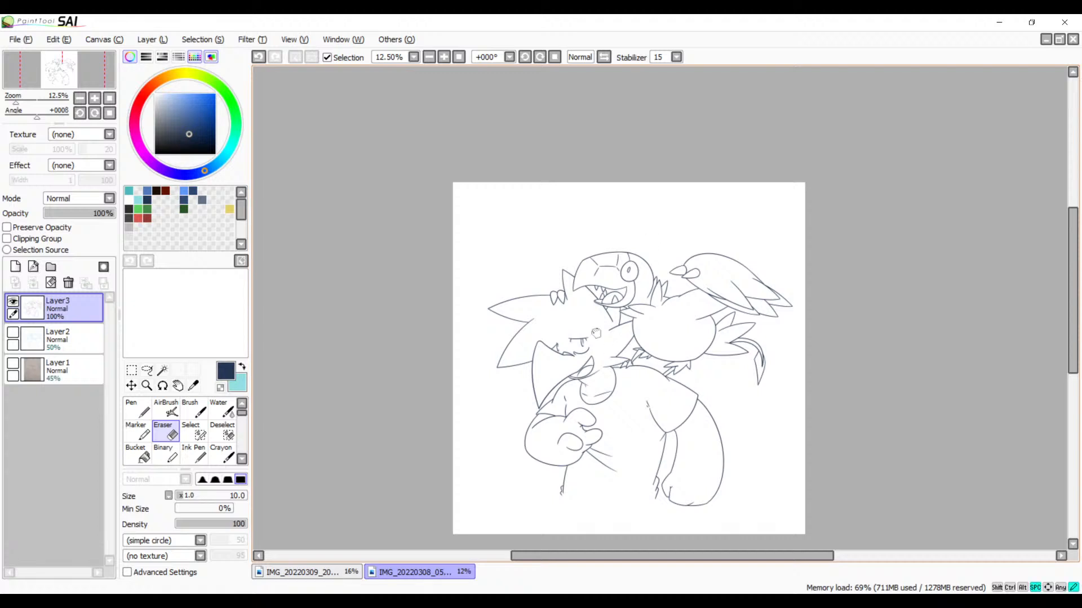
drag(608, 354, 601, 286)
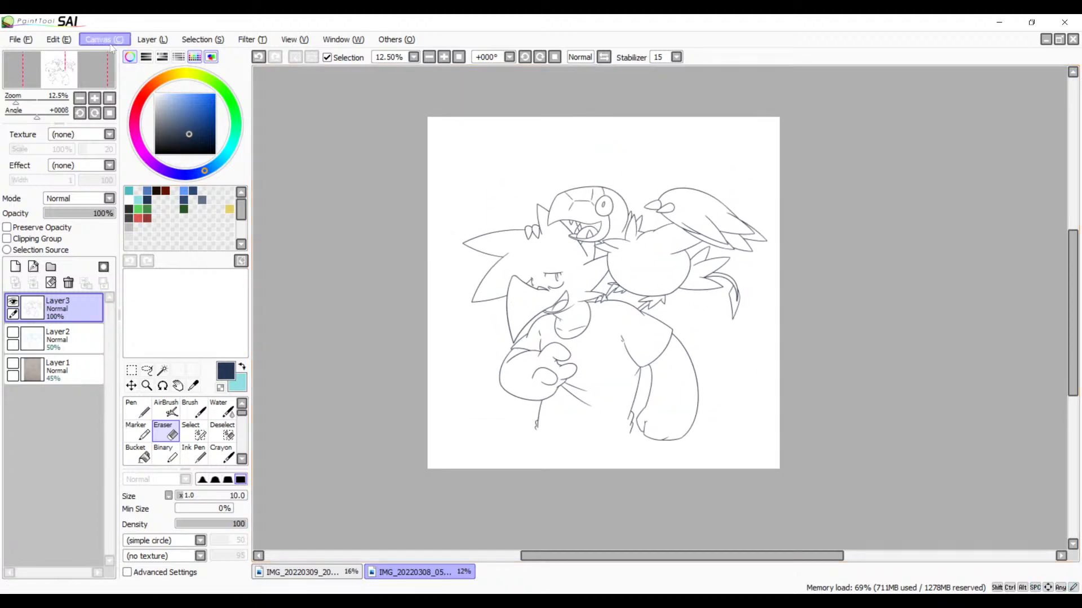
Step: Crop the canvas to a shorter height at the same width and shift the Layer3 line art slightly up and right
click(130, 68)
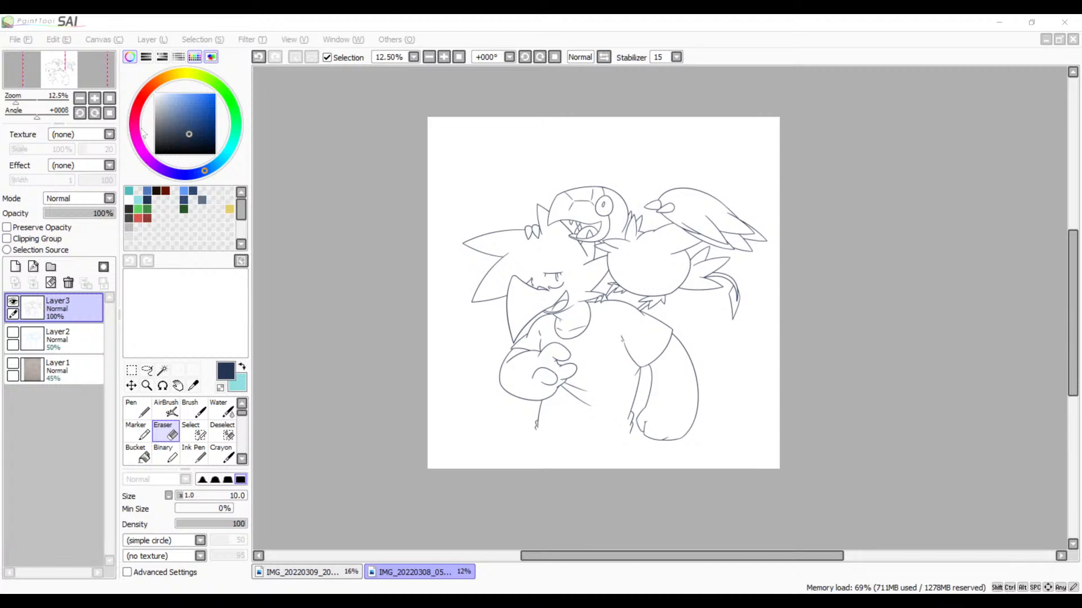
key(Return)
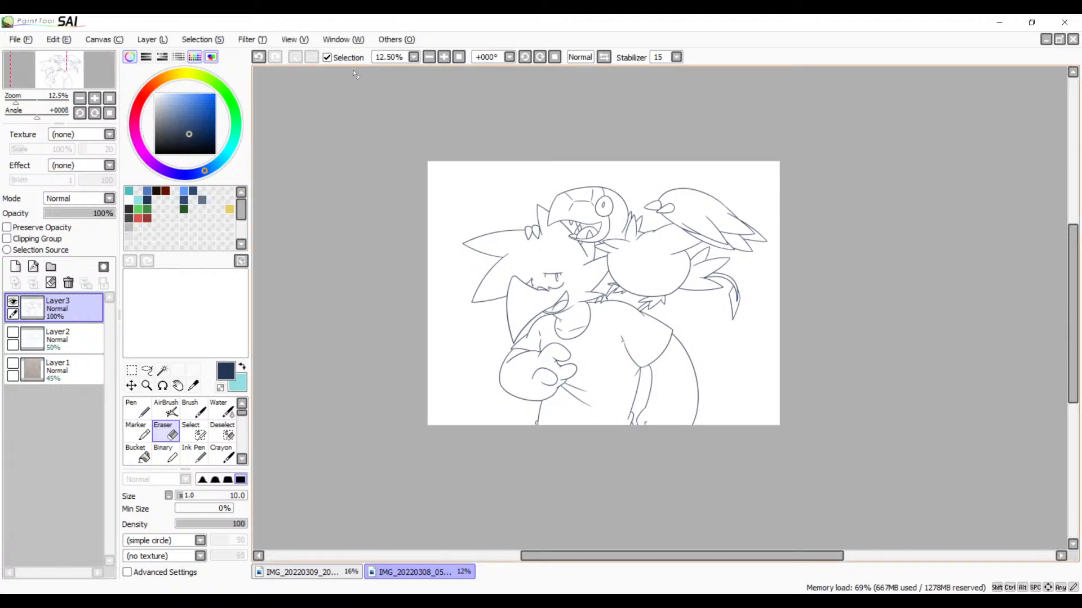
click(444, 57)
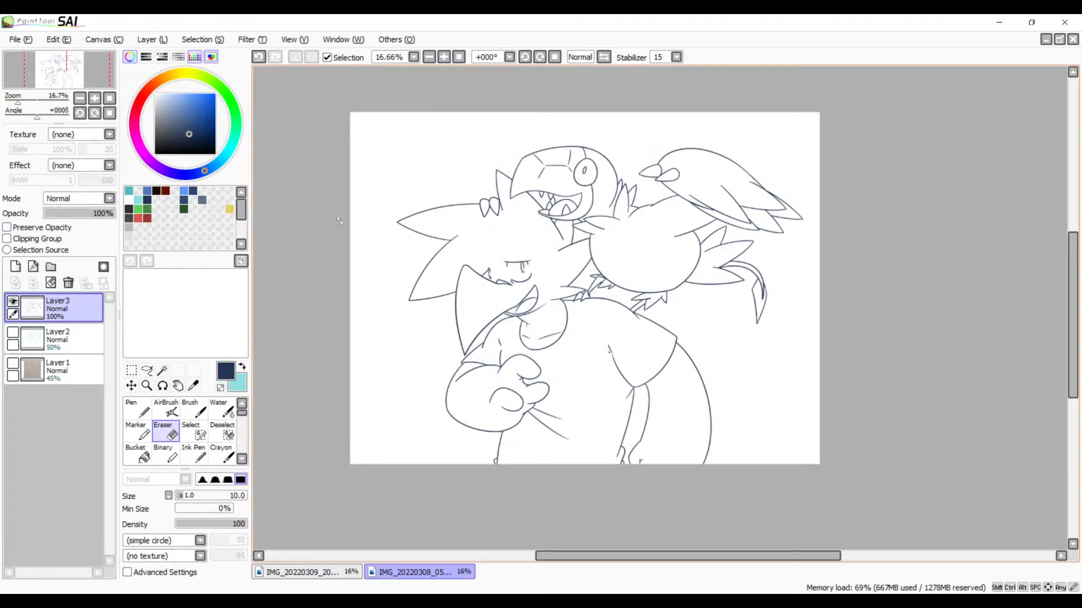
click(131, 385)
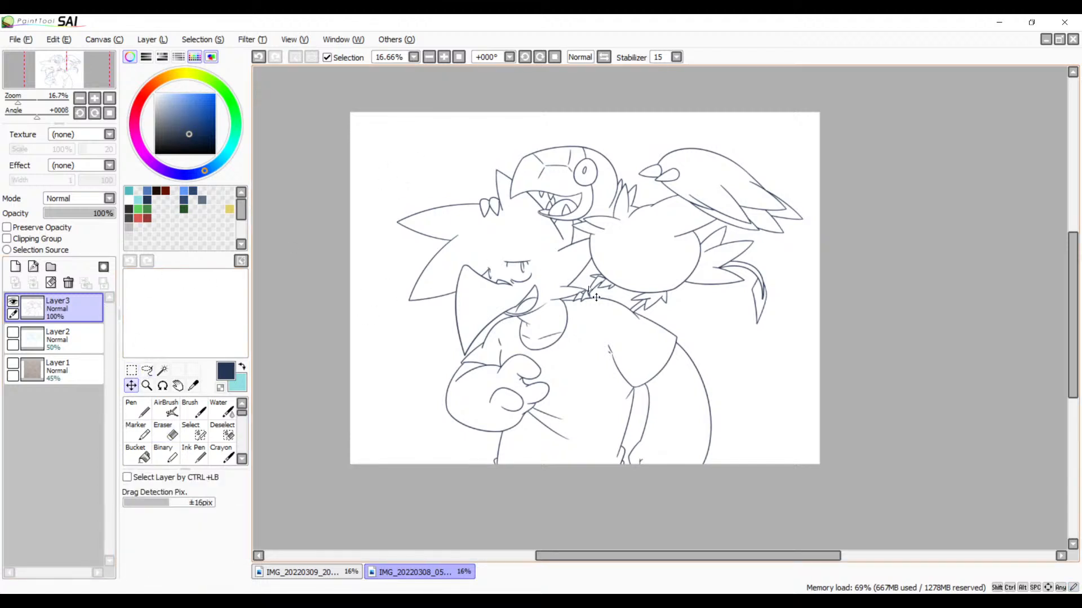
mouse_move(596, 297)
mouse_down()
mouse_move(601, 280)
mouse_move(602, 290)
mouse_up()
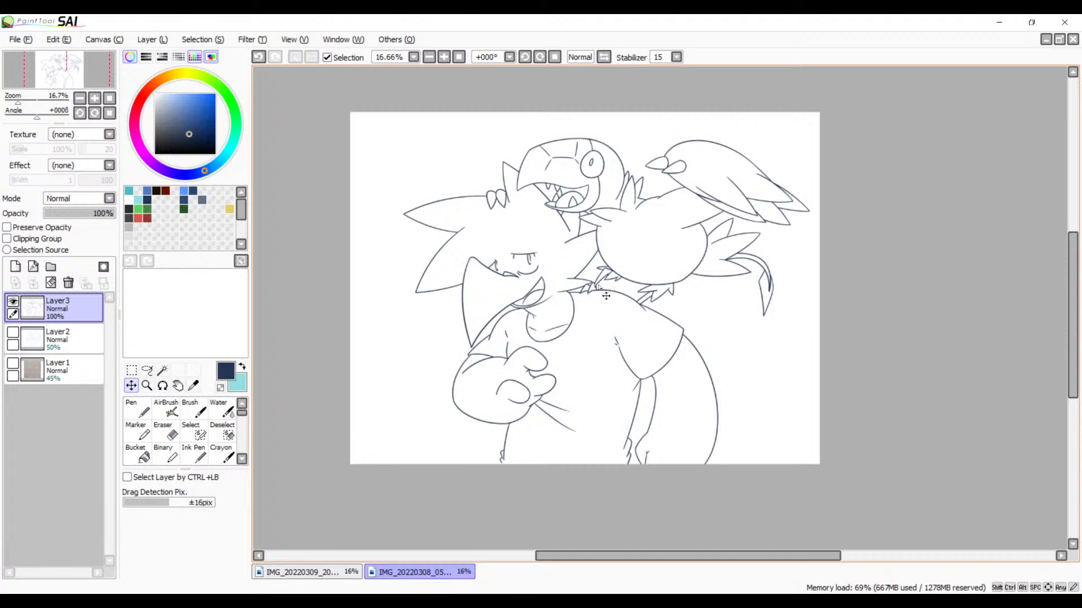
Step: Add a new empty layer directly above the hidden Layer2 sketch and beneath the Layer3 line art
drag(594, 358, 623, 312)
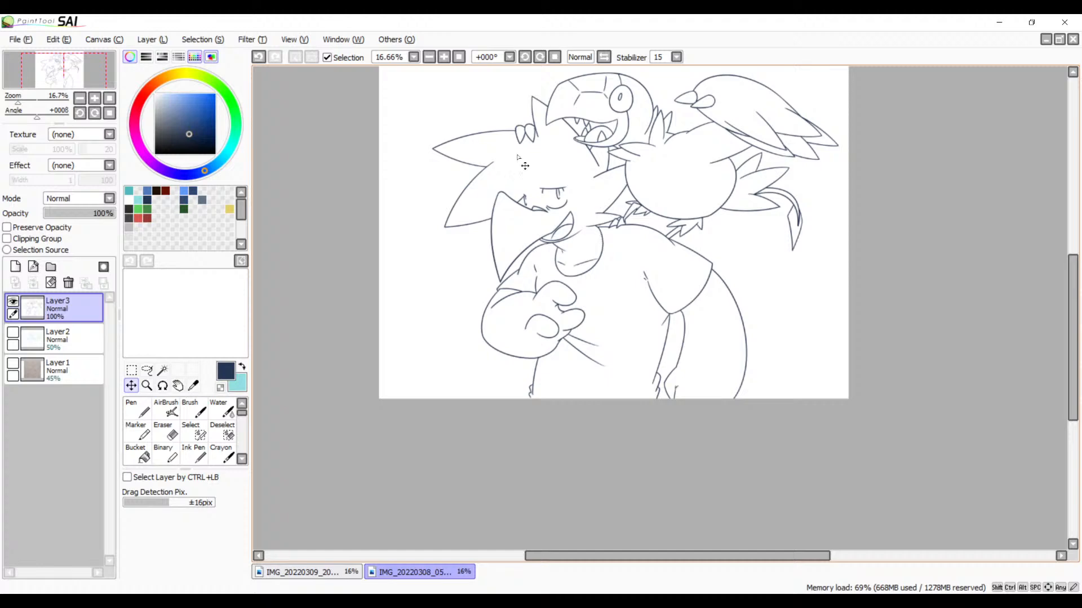
drag(608, 245, 546, 332)
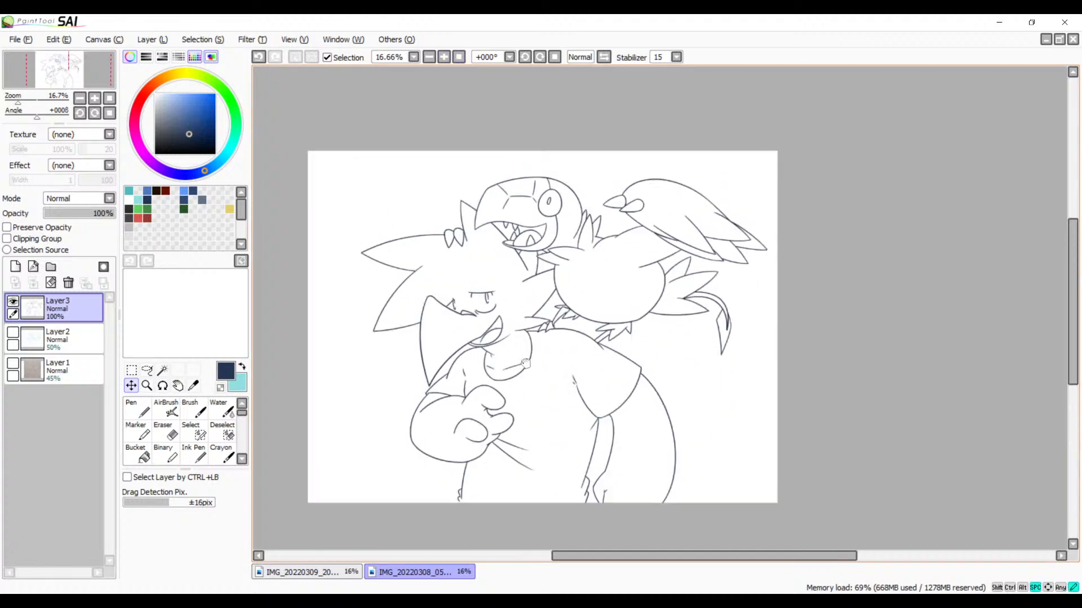
drag(582, 285, 651, 203)
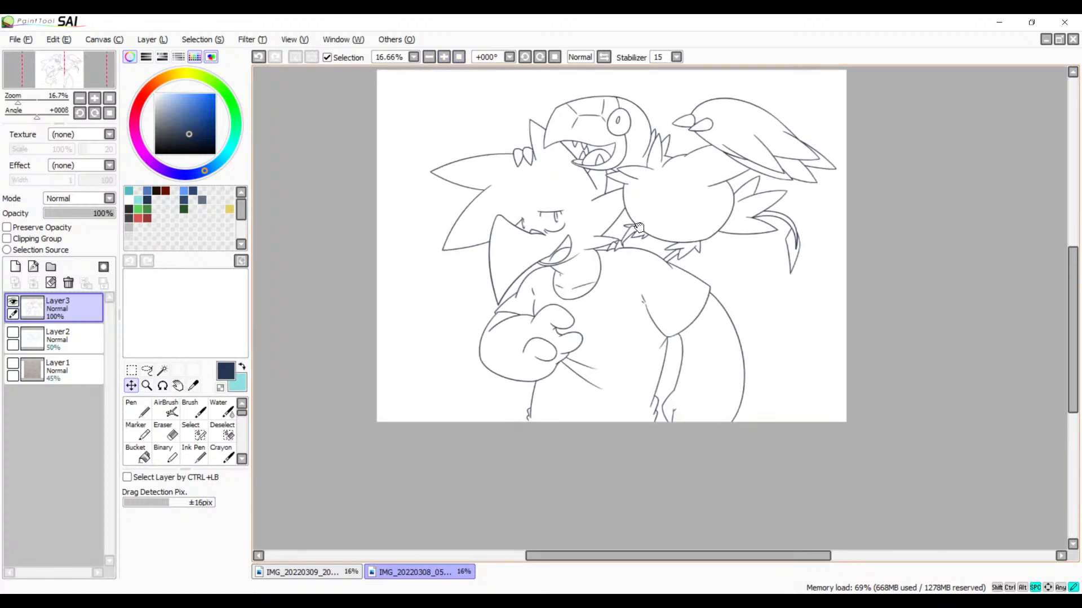
drag(582, 281, 552, 279)
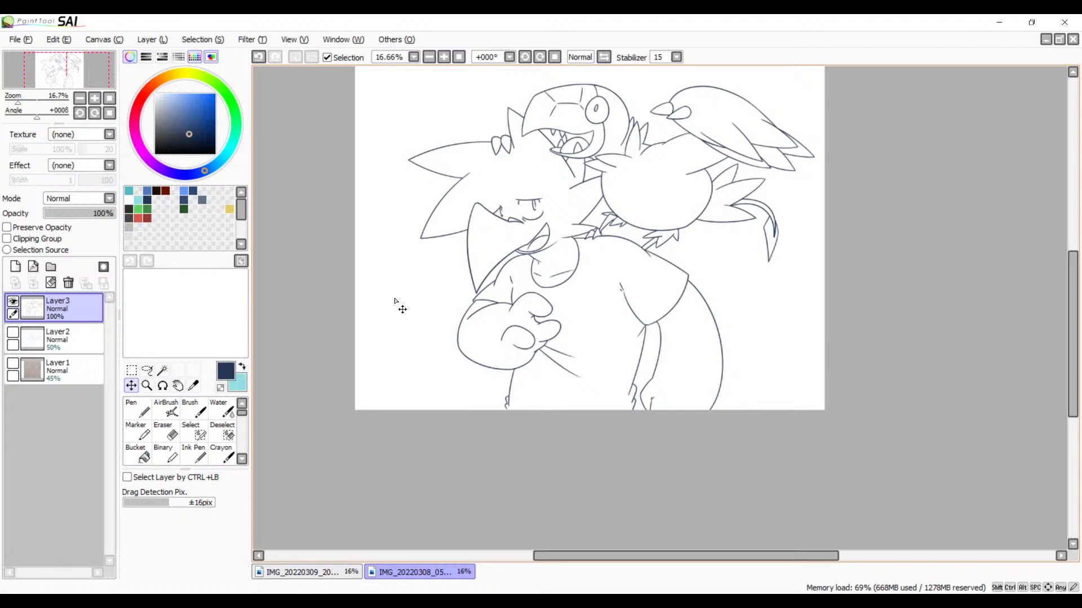
click(24, 352)
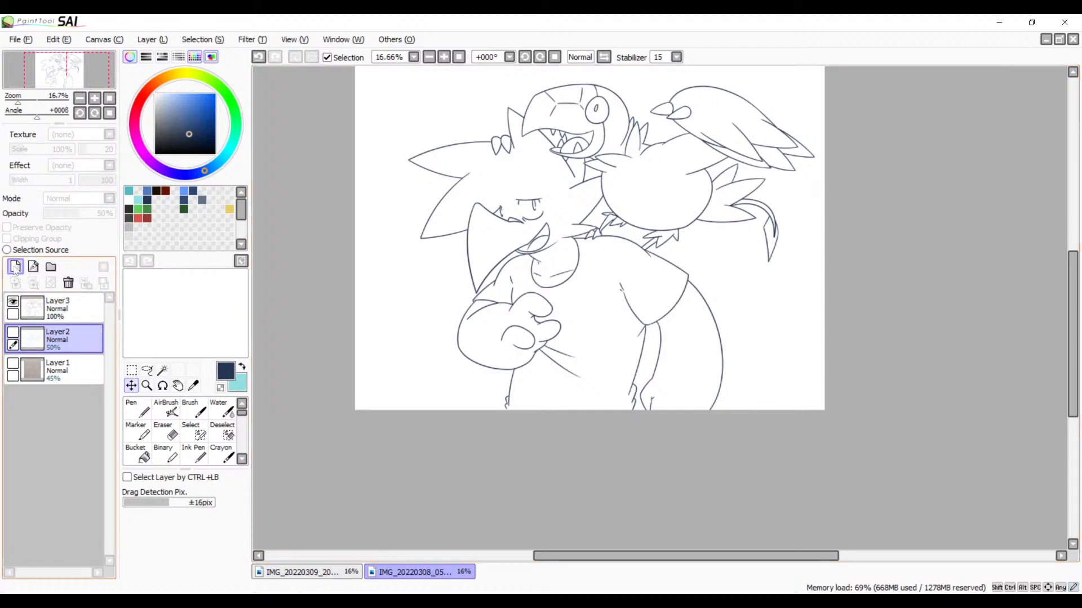
click(15, 266)
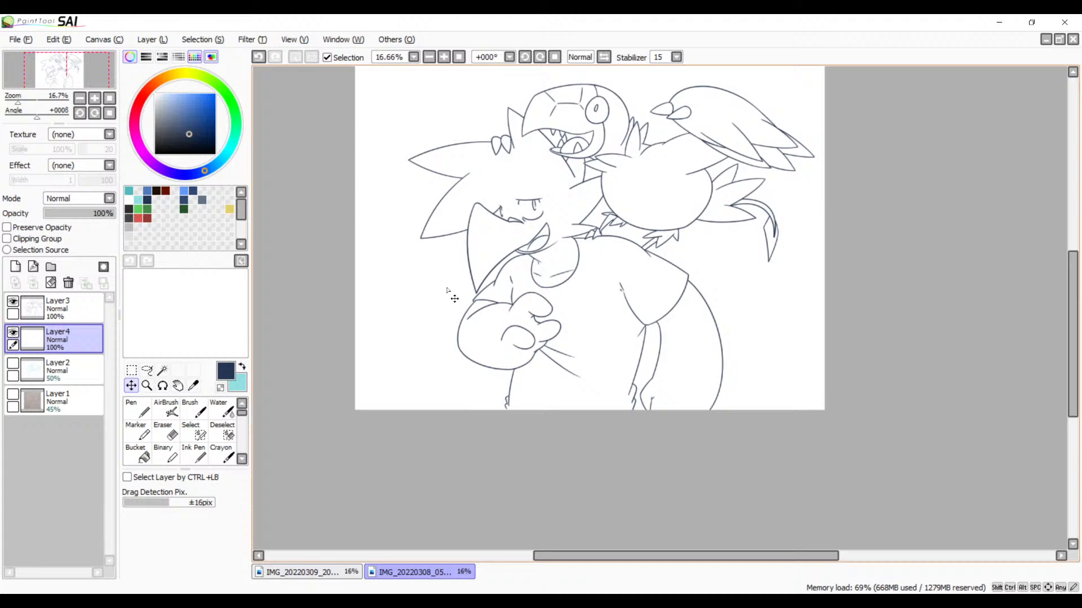
Step: Hatch the upper part of the spiky-haired character's narrow pupil under the straight eyelid with diagonal dark blue Brush strokes
scroll(436, 167, up, 6)
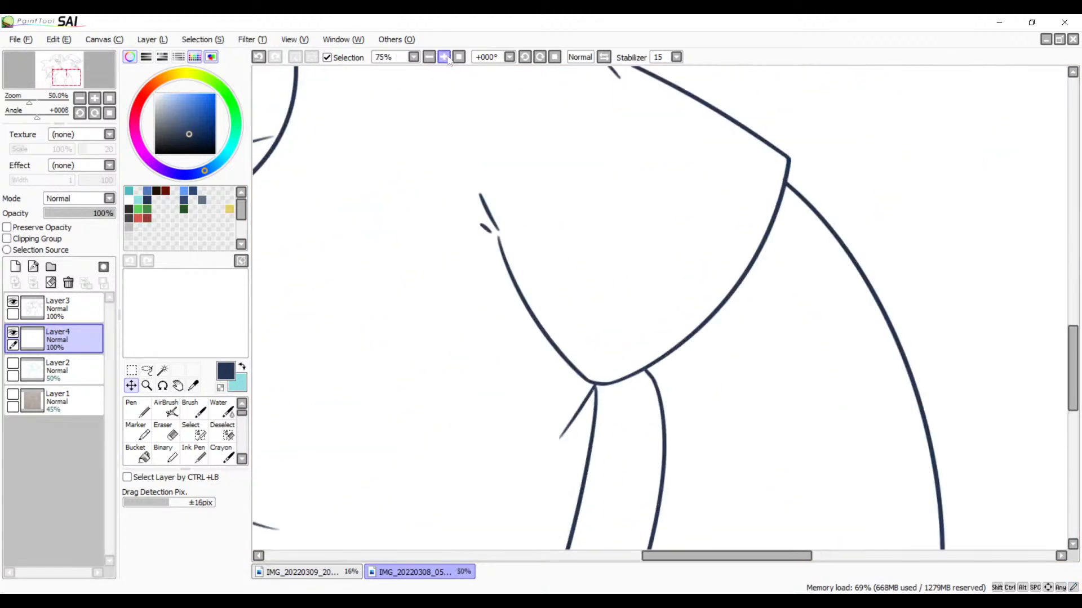
drag(458, 230, 615, 293)
key(b)
key(space)
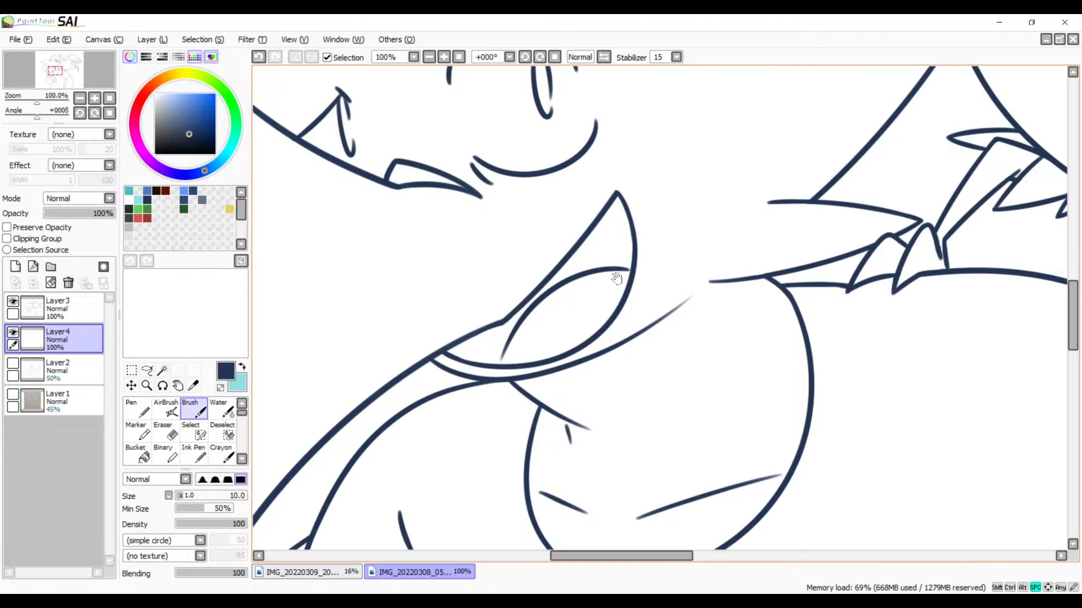
drag(618, 313, 613, 383)
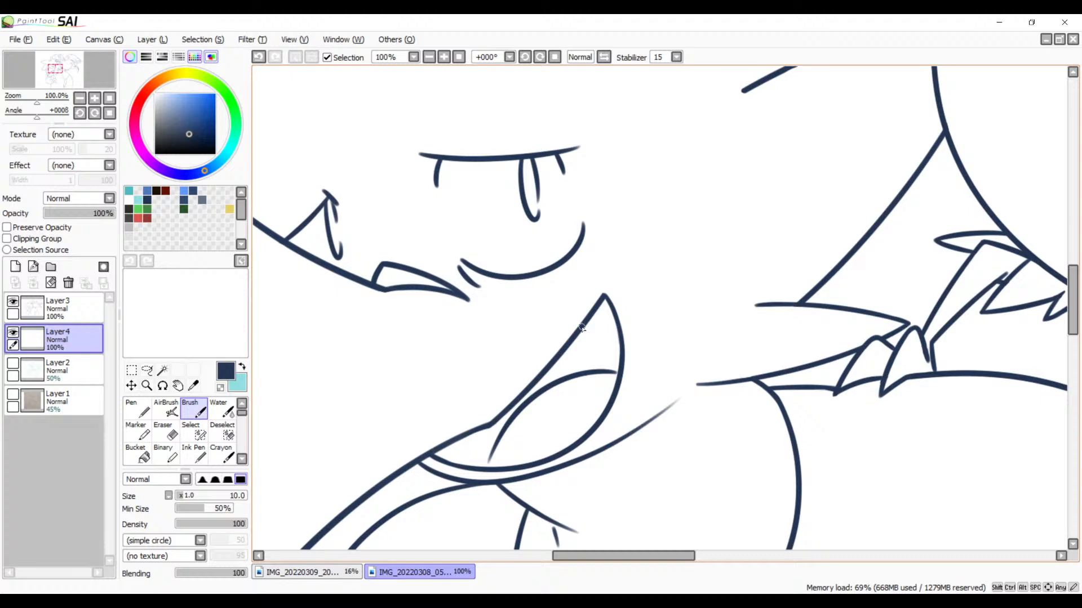
click(444, 57)
click(444, 57)
key(space)
mouse_move(516, 267)
mouse_down()
mouse_move(666, 417)
mouse_move(673, 440)
mouse_up()
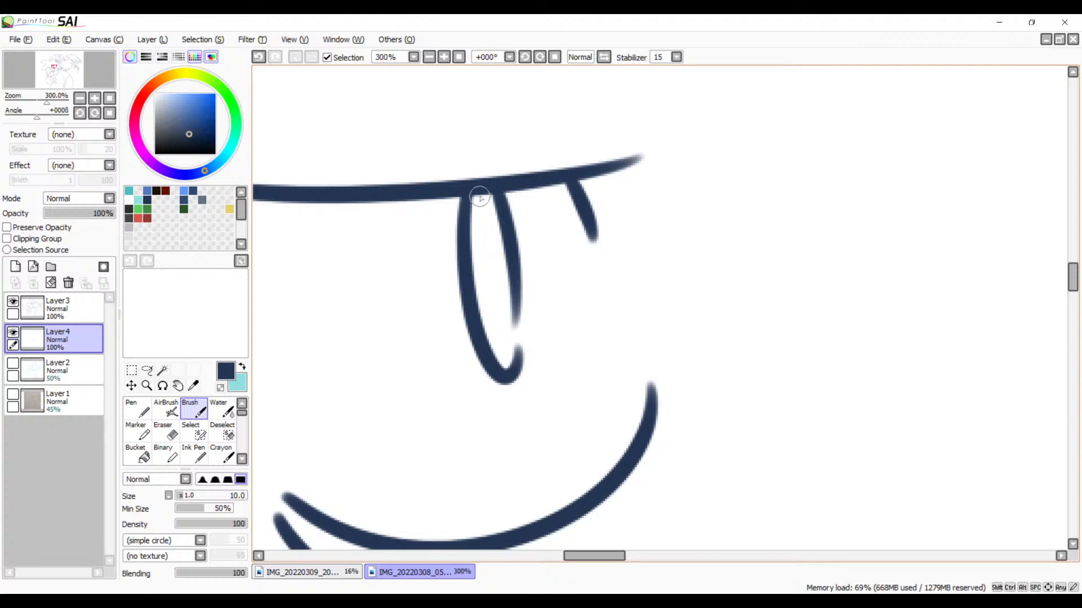
mouse_move(489, 192)
mouse_down()
mouse_move(463, 229)
mouse_move(500, 205)
mouse_move(470, 251)
mouse_move(503, 223)
mouse_move(473, 268)
mouse_move(513, 243)
mouse_move(474, 293)
mouse_move(512, 275)
mouse_move(474, 316)
mouse_up()
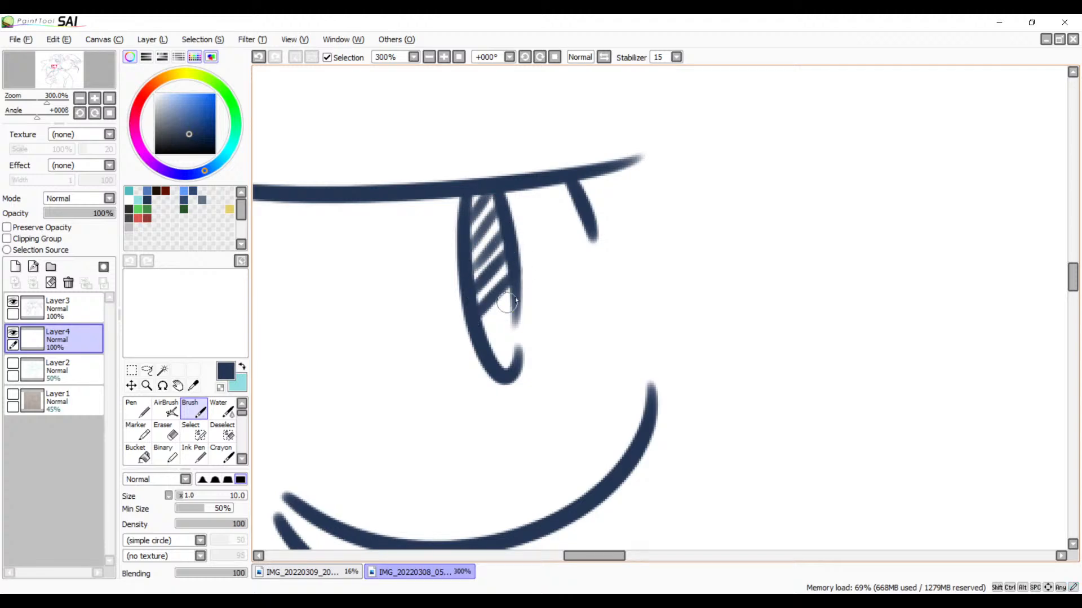
Step: Redo the lower hatch strokes in the same pupil and continue the diagonal hatching to its rounded lower tip
key(ctrl+z)
mouse_move(513, 279)
mouse_down()
mouse_move(480, 318)
mouse_move(508, 300)
mouse_move(492, 333)
mouse_move(516, 321)
mouse_move(491, 358)
mouse_up()
key(ctrl+z)
key(ctrl+z)
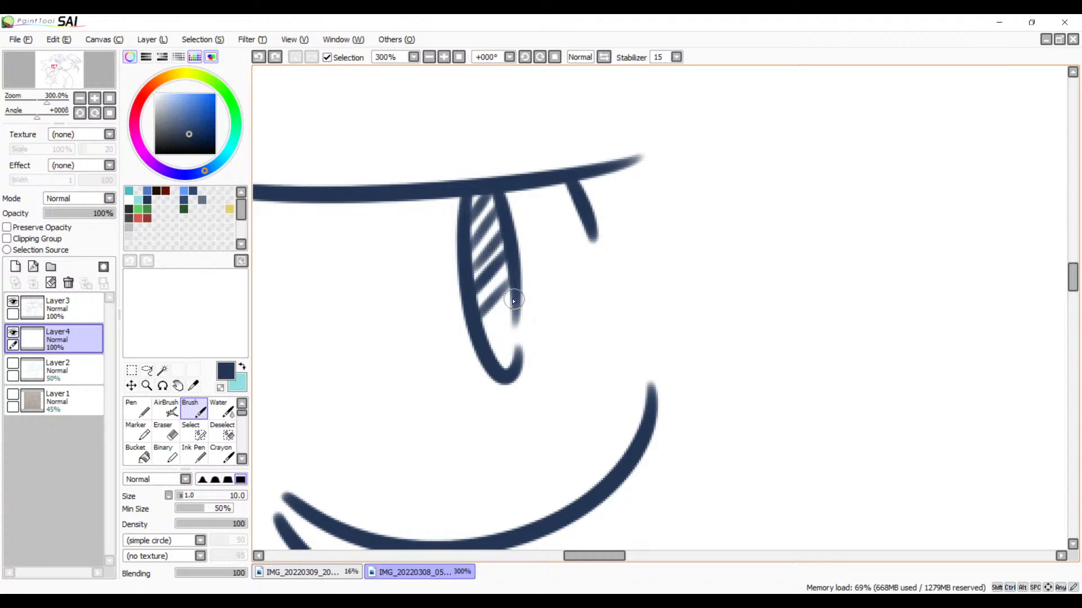
key(ctrl+z)
drag(510, 286, 466, 332)
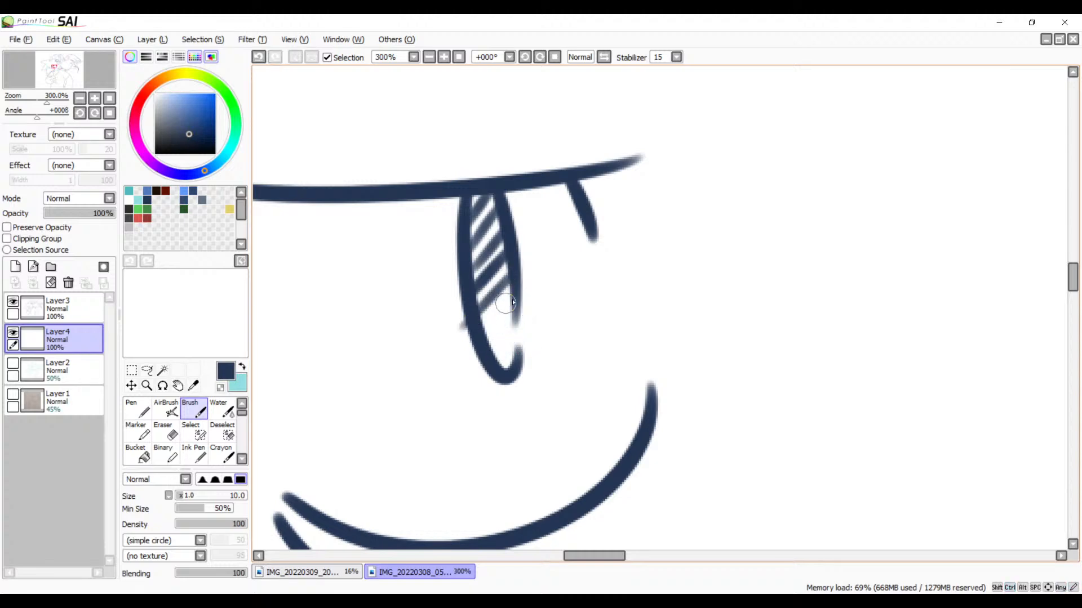
key(ctrl+z)
mouse_move(516, 268)
mouse_down()
mouse_move(469, 316)
mouse_move(515, 295)
mouse_move(475, 332)
mouse_move(516, 316)
mouse_move(486, 345)
mouse_move(517, 331)
mouse_move(502, 369)
mouse_up()
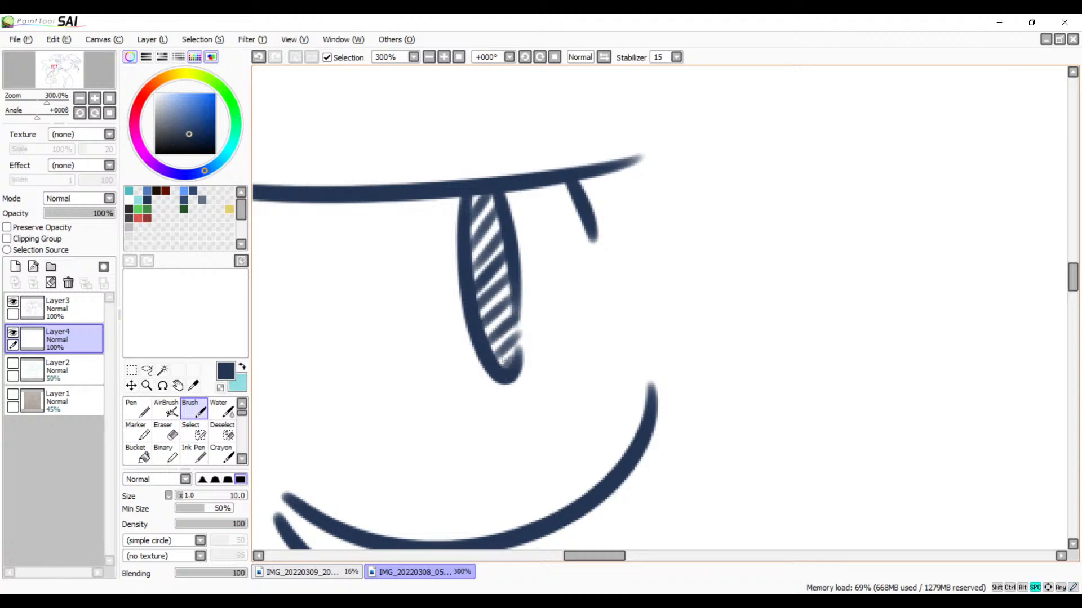
Step: Hatch the pupil of the character's other eye from the short lid line to its lower tip, redoing the uneven strokes
drag(282, 379, 524, 336)
drag(348, 350, 673, 295)
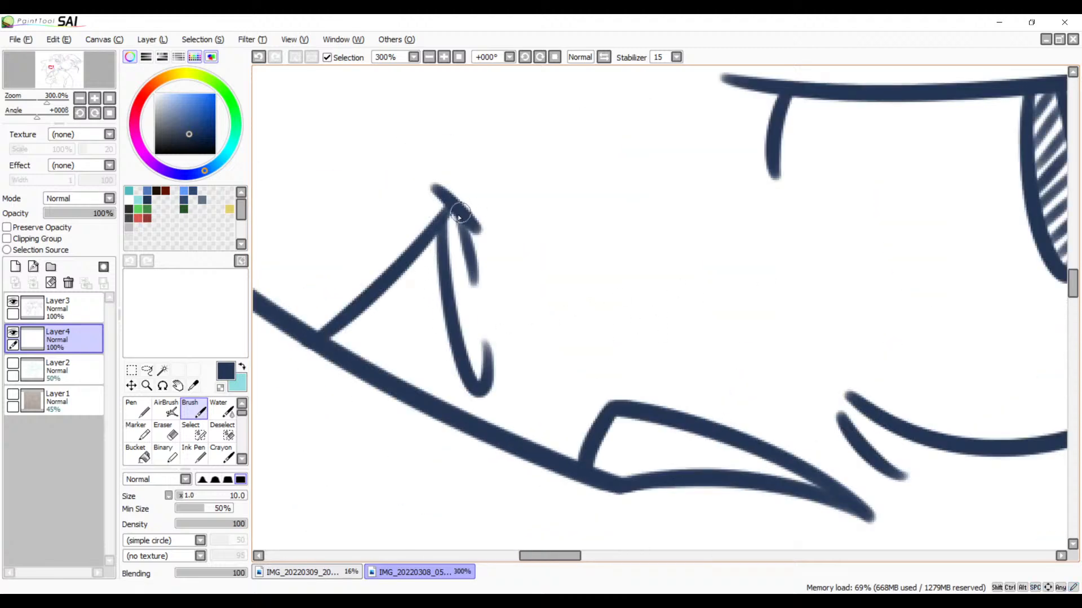
mouse_move(460, 214)
mouse_down()
mouse_move(442, 238)
mouse_move(448, 282)
mouse_move(456, 269)
mouse_up()
key(ctrl+z)
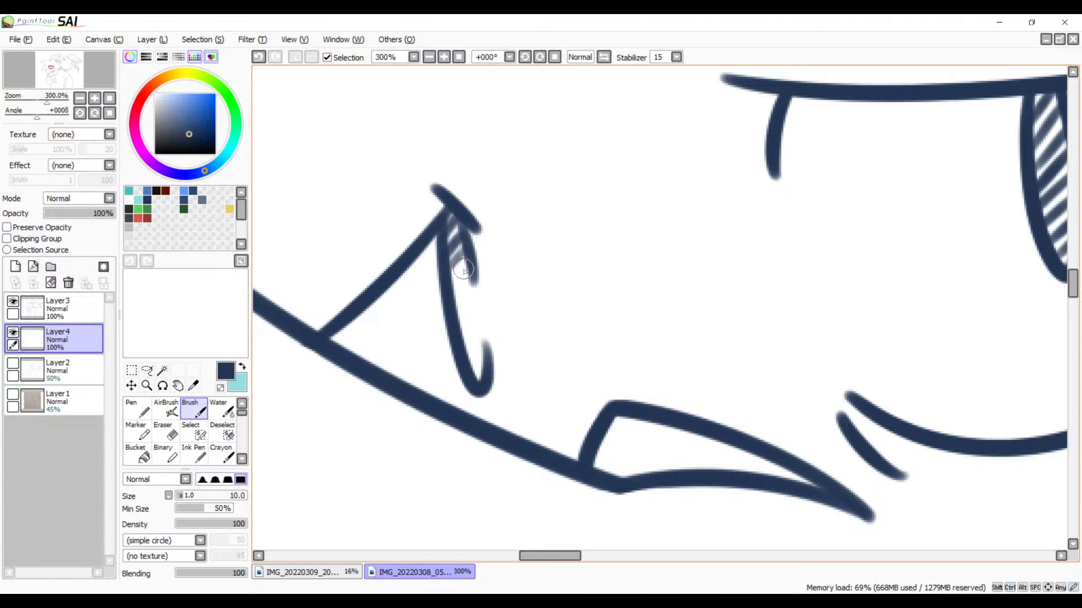
key(ctrl+z)
drag(467, 253, 443, 285)
key(ctrl+z)
mouse_move(472, 270)
mouse_down()
mouse_move(450, 298)
mouse_move(469, 288)
mouse_move(450, 319)
mouse_move(472, 308)
mouse_move(464, 327)
mouse_move(476, 373)
mouse_up()
Step: Fill the pointed nose shape between the two eyes with evenly spaced diagonal hatch strokes
key(space)
mouse_move(665, 429)
mouse_down()
mouse_move(597, 214)
mouse_move(532, 247)
mouse_up()
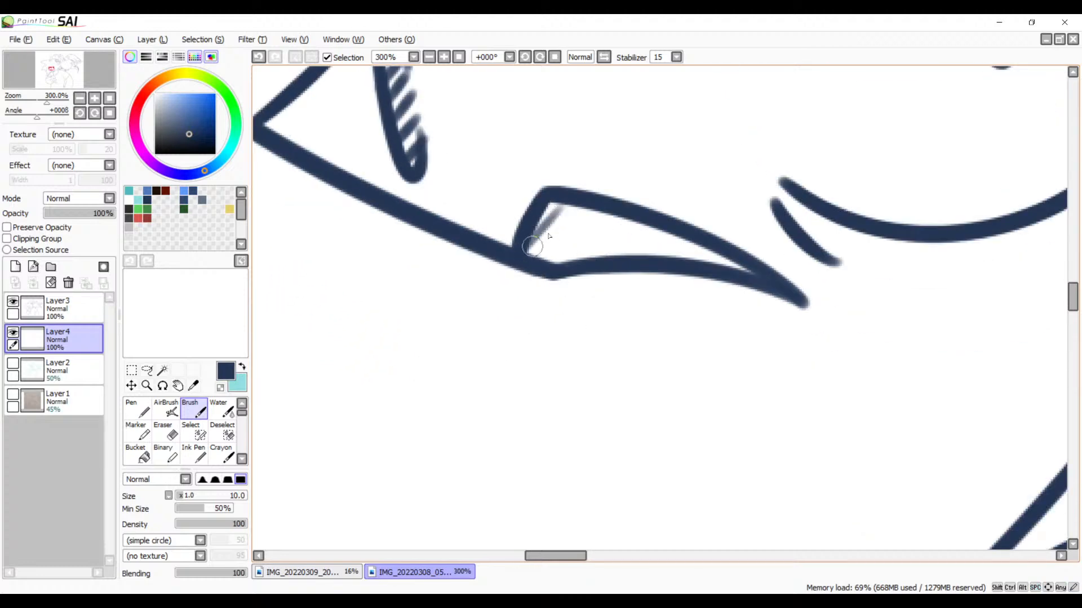
key(ctrl+z)
mouse_move(558, 202)
mouse_down()
mouse_move(525, 244)
mouse_move(536, 253)
mouse_up()
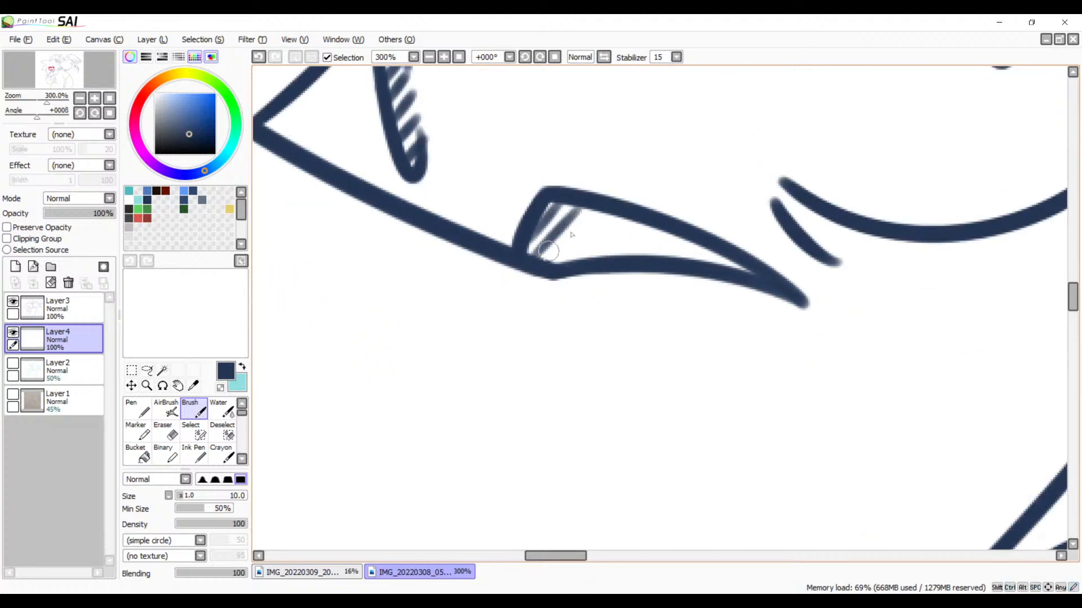
mouse_move(591, 206)
mouse_down()
mouse_move(543, 265)
mouse_move(616, 214)
mouse_move(563, 265)
mouse_up()
mouse_move(631, 215)
mouse_down()
mouse_move(588, 260)
mouse_move(599, 269)
mouse_up()
mouse_move(676, 214)
mouse_down()
mouse_move(630, 266)
mouse_move(642, 269)
mouse_up()
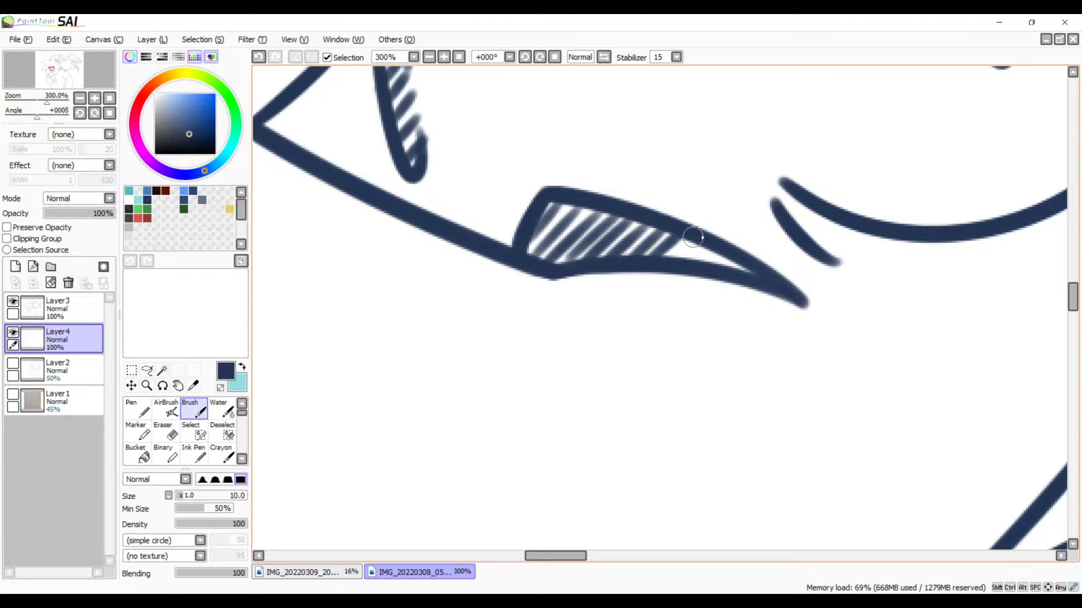
mouse_move(693, 237)
mouse_down()
mouse_move(663, 264)
mouse_move(741, 274)
mouse_move(494, 346)
mouse_move(626, 237)
mouse_up()
click(431, 59)
click(431, 59)
click(432, 58)
click(431, 59)
click(431, 59)
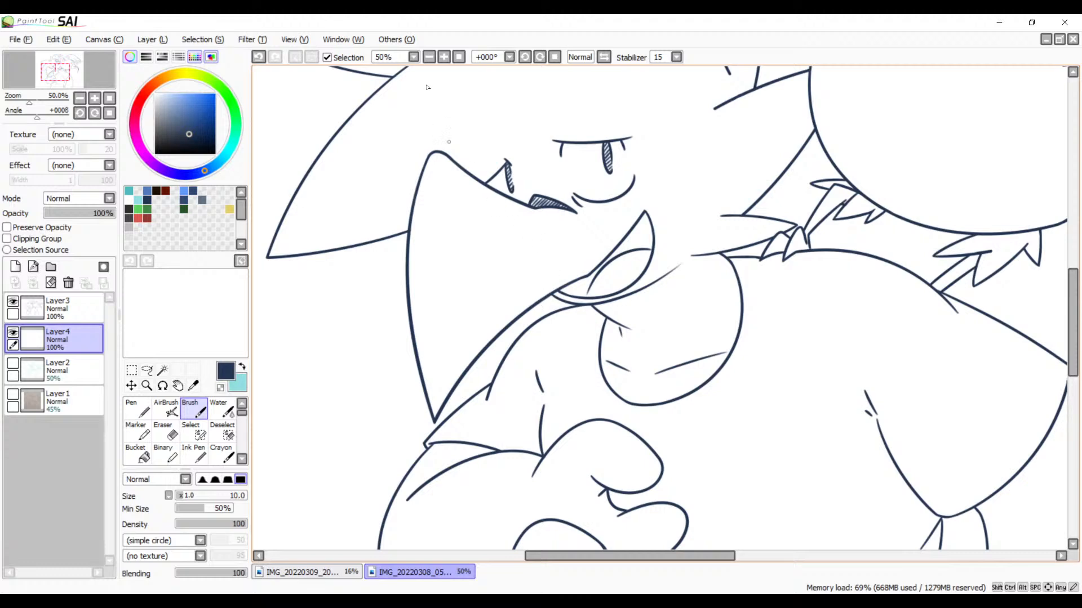
Step: Start a hatched shadow in the narrow wedge beneath the jaw line, where the neck line branches off, and undo the uneven last stroke
click(444, 57)
click(444, 57)
click(444, 57)
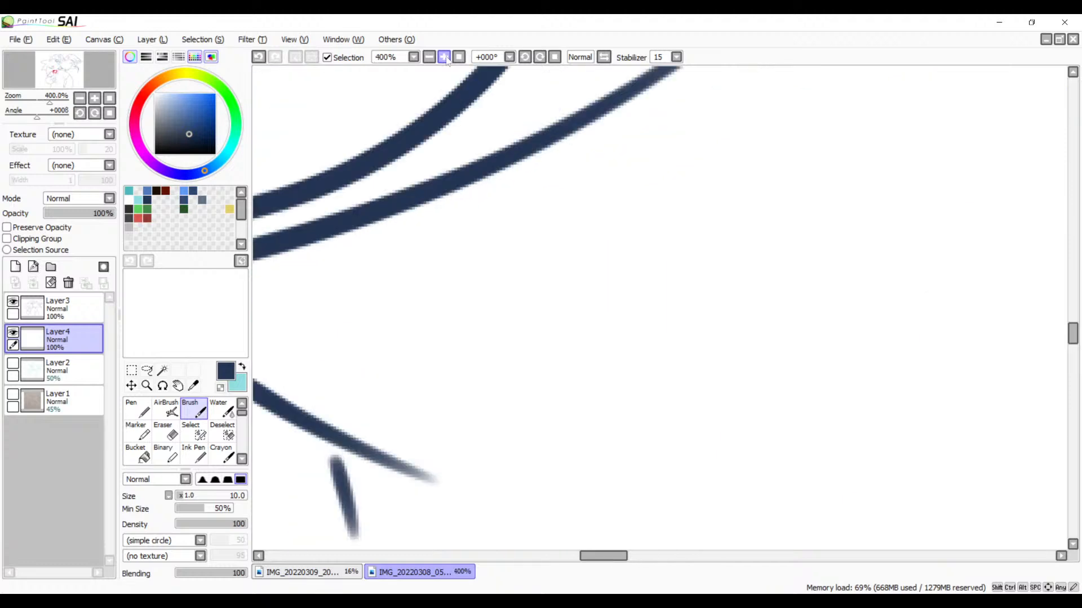
drag(509, 314, 713, 249)
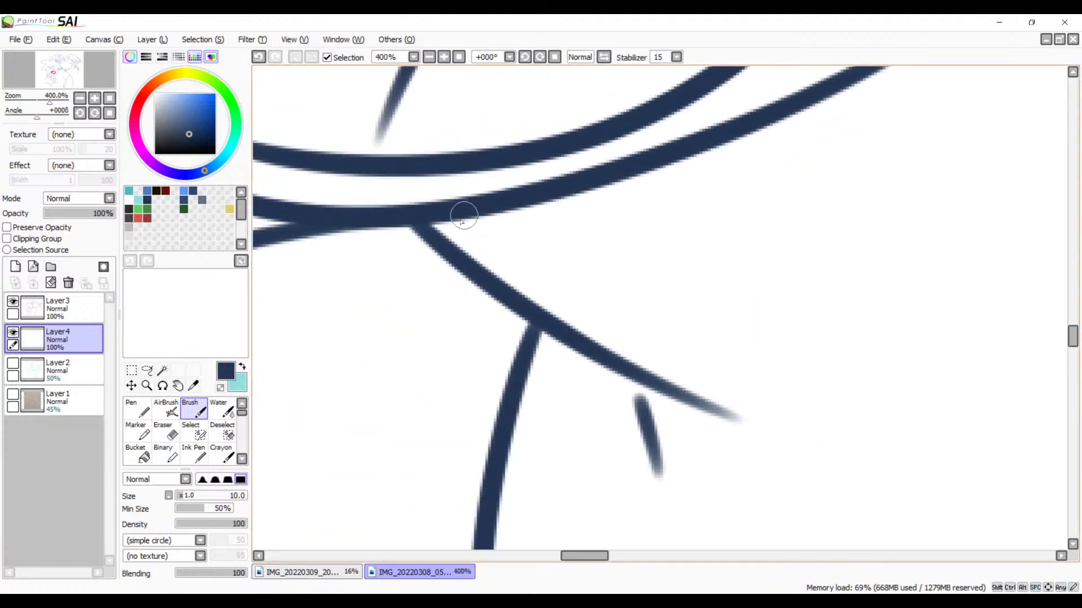
drag(464, 216, 449, 239)
mouse_move(500, 208)
mouse_down()
mouse_move(476, 246)
mouse_move(528, 205)
mouse_move(481, 268)
mouse_up()
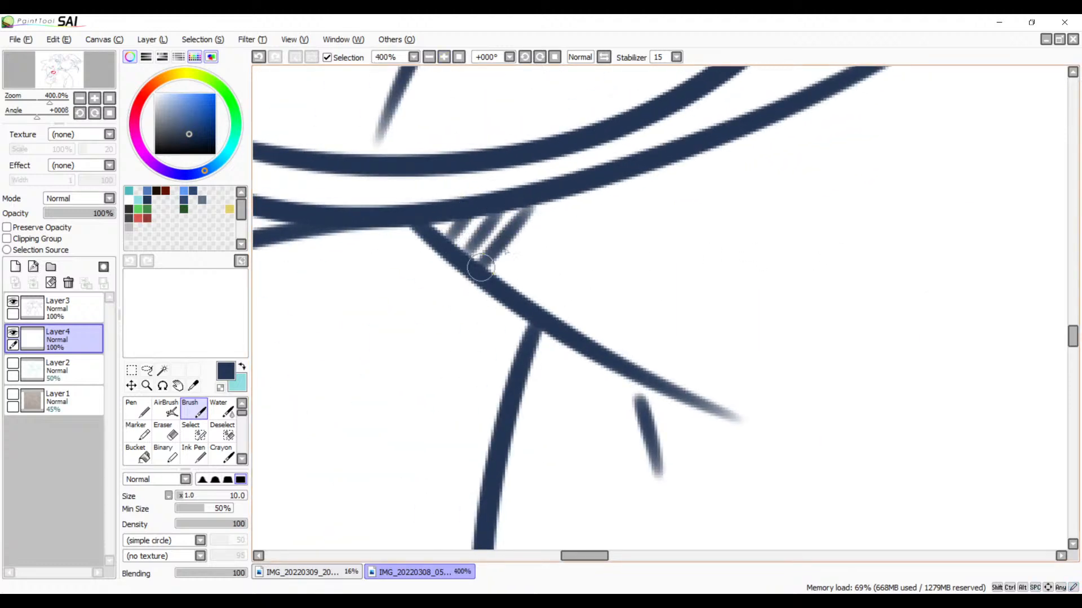
drag(572, 200, 500, 280)
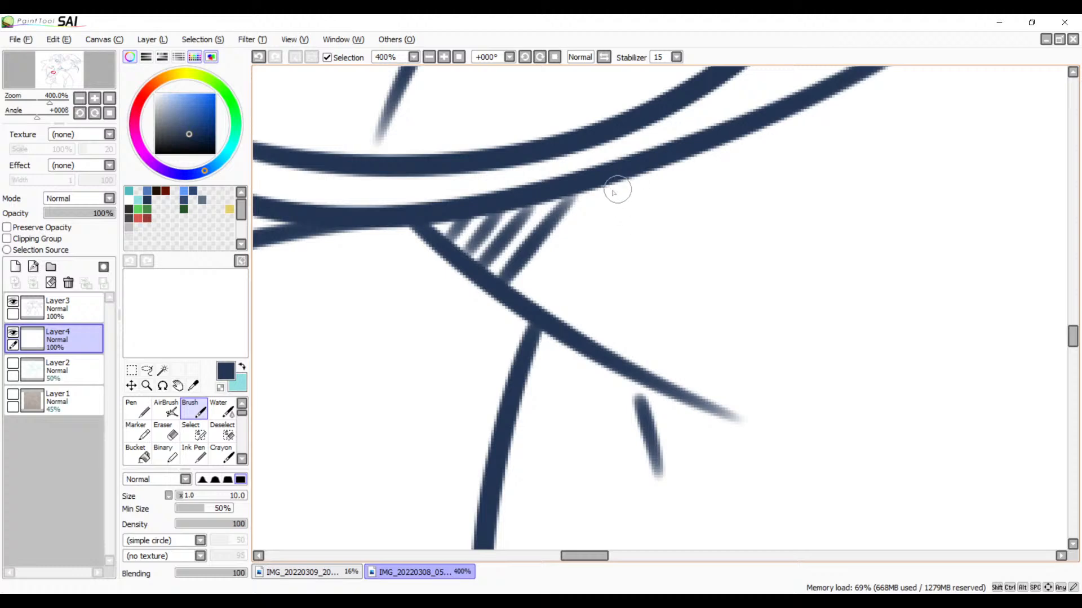
drag(616, 188, 512, 322)
drag(656, 236, 544, 323)
key(ctrl+z)
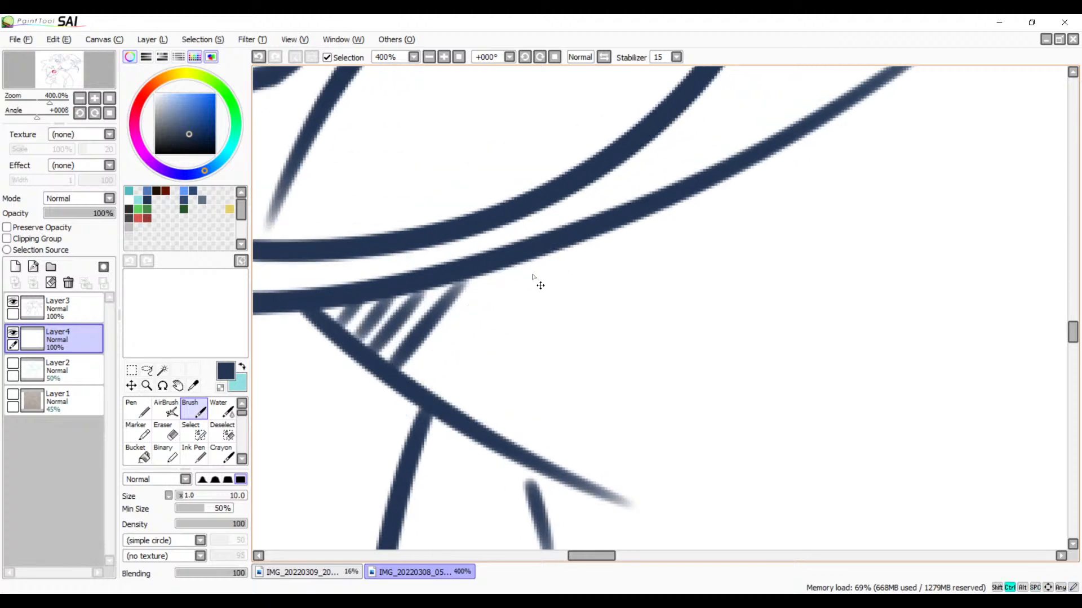
Step: Extend the shadow under the jaw with longer parallel diagonal strokes following the line toward its faded outer end
drag(508, 267, 419, 382)
drag(561, 249, 434, 401)
drag(612, 229, 497, 381)
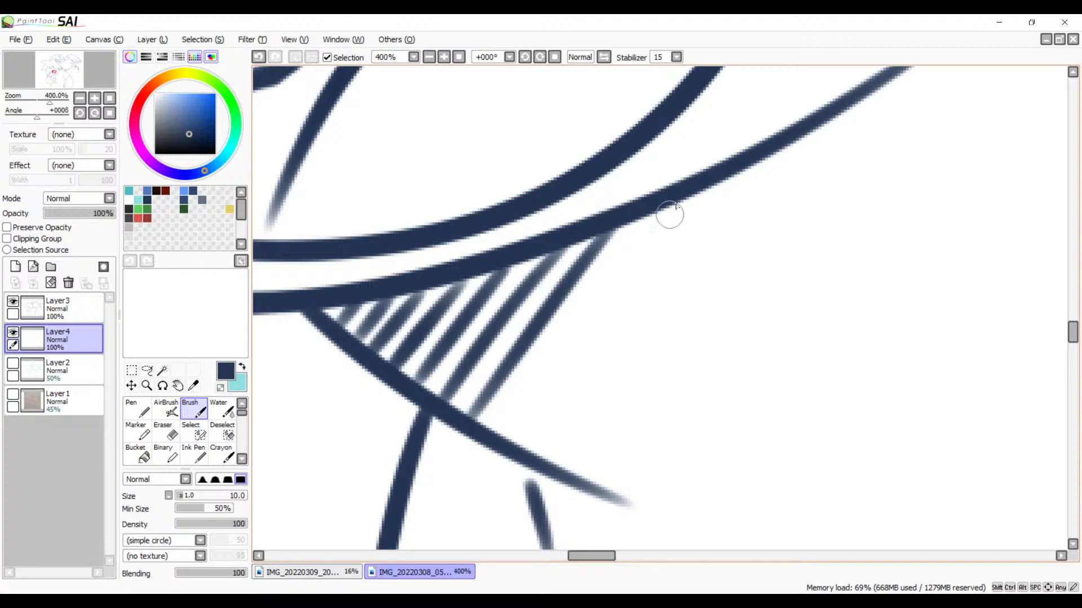
drag(673, 206, 521, 410)
drag(670, 237, 563, 324)
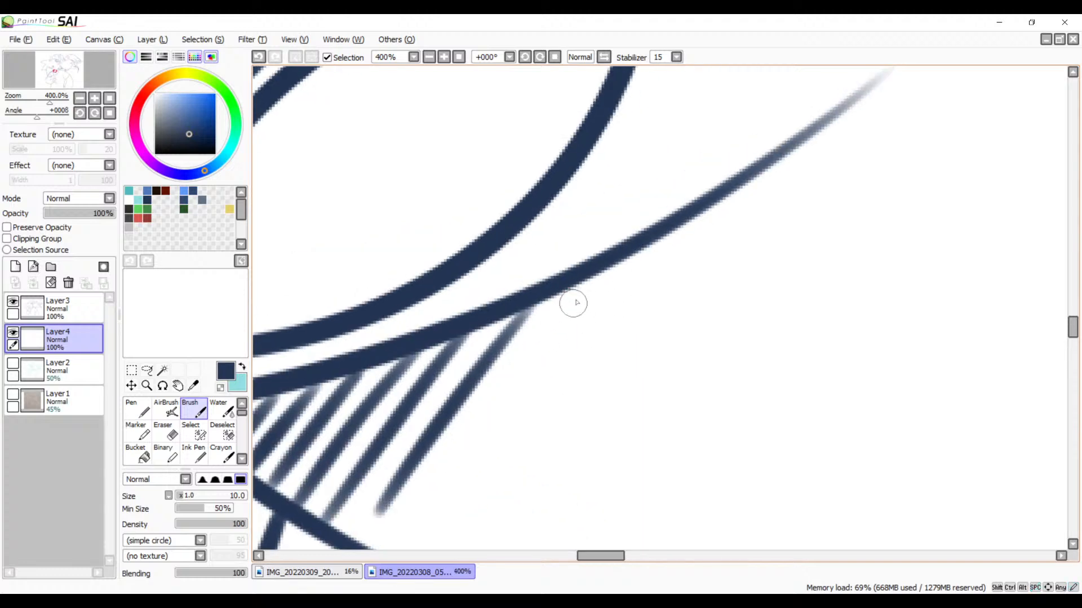
drag(597, 273, 454, 478)
drag(659, 237, 529, 425)
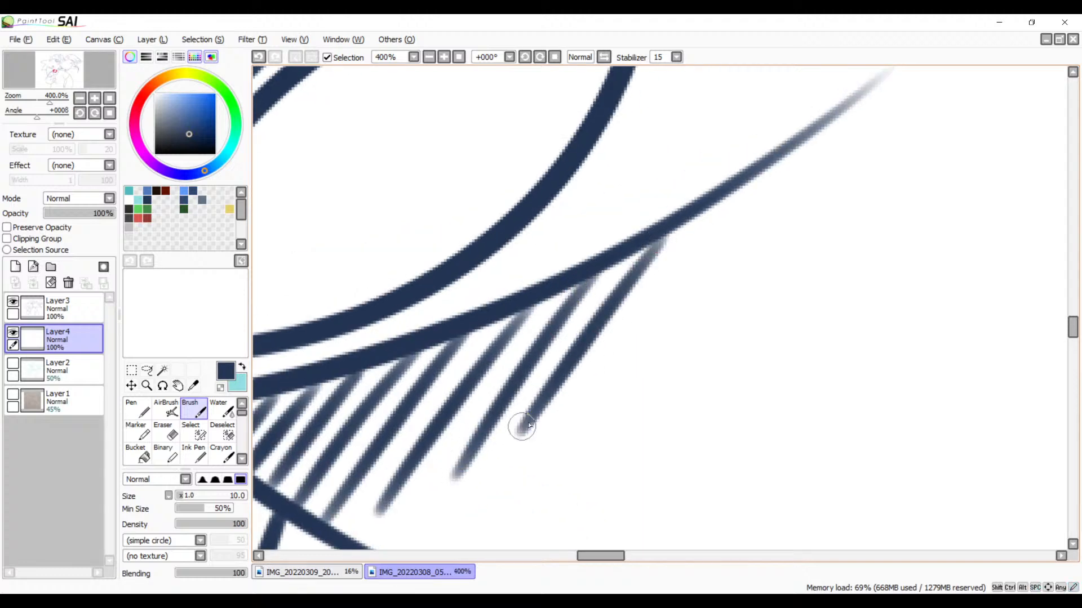
drag(729, 196, 596, 398)
drag(699, 299, 578, 446)
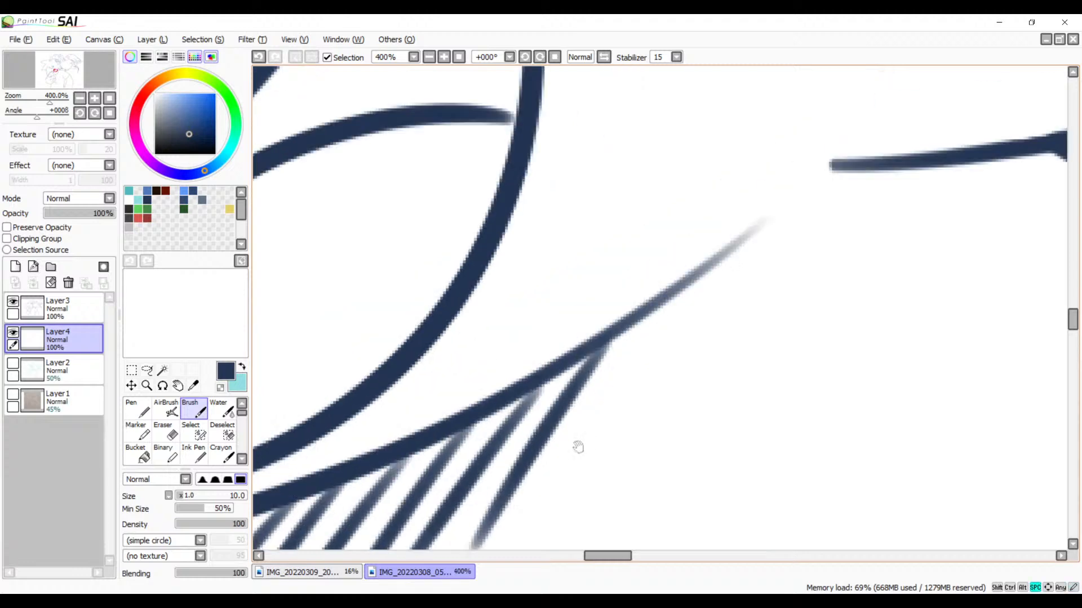
Step: Erase the faded outer end of the jaw line on Layer3 just past the last hatch stroke and return to the Brush
key(e)
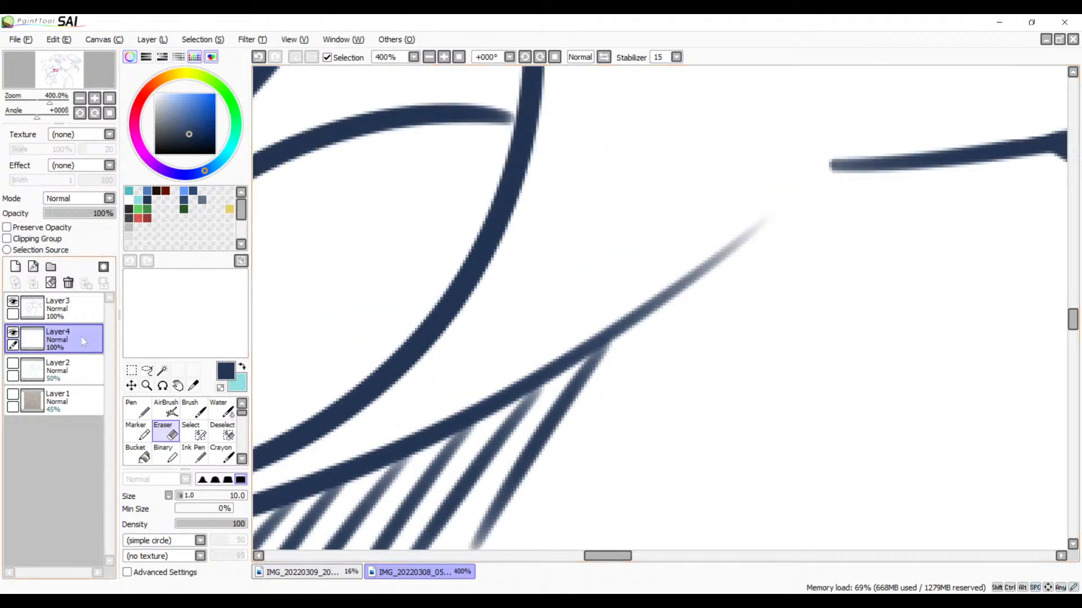
click(82, 303)
drag(760, 262, 693, 273)
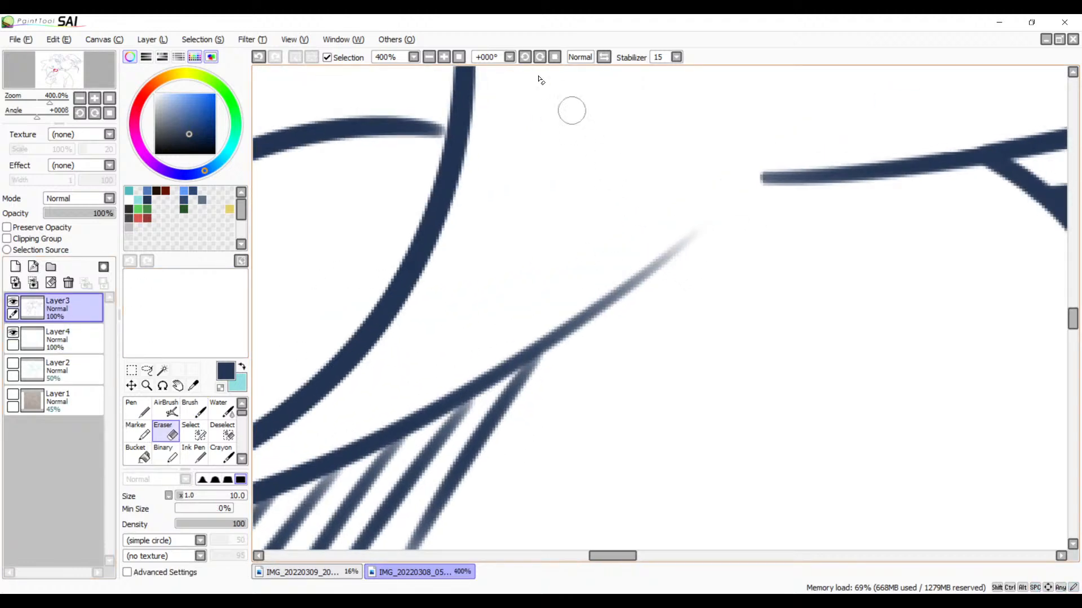
click(444, 57)
click(444, 57)
click(444, 56)
drag(562, 225, 630, 161)
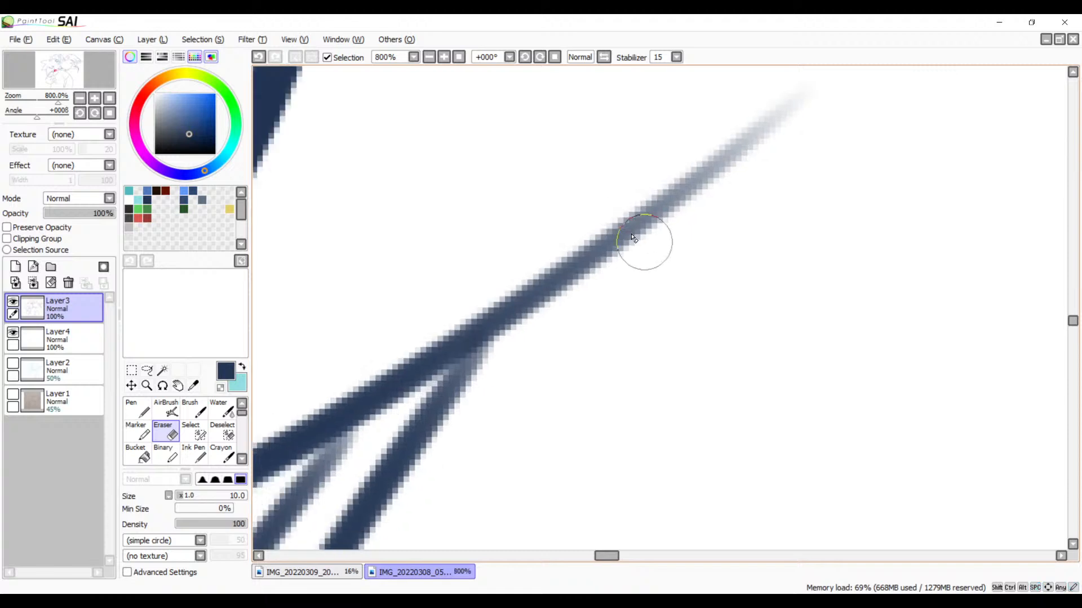
mouse_move(587, 207)
mouse_down()
mouse_move(657, 242)
mouse_move(639, 195)
mouse_move(658, 170)
mouse_move(716, 192)
mouse_move(744, 178)
mouse_move(785, 125)
mouse_up()
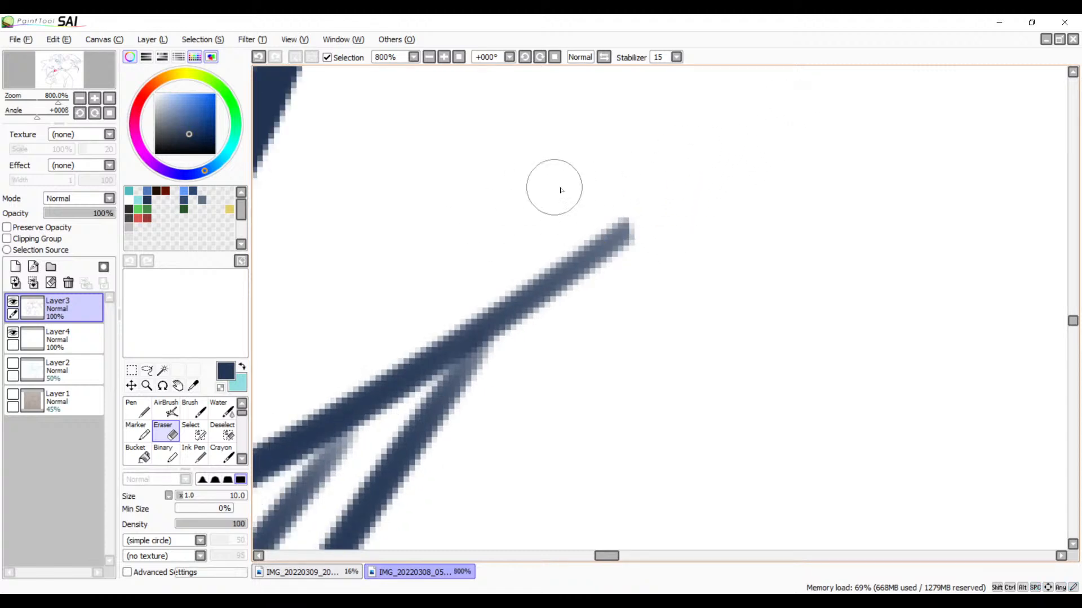
key(b)
click(428, 57)
click(428, 57)
click(428, 57)
click(429, 57)
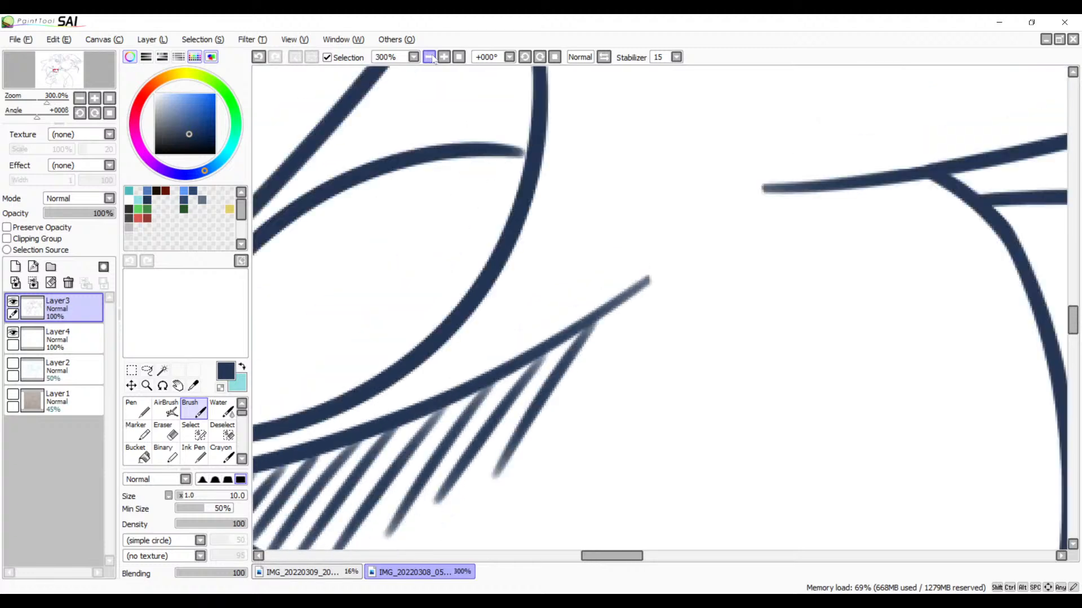
click(429, 57)
click(429, 57)
click(429, 57)
drag(510, 299, 602, 394)
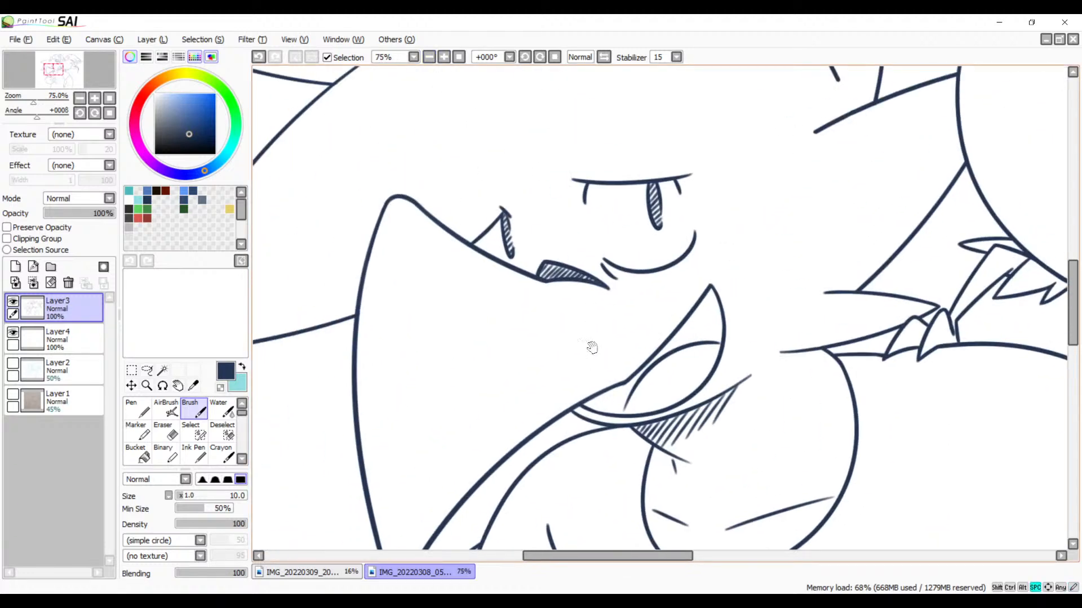
Step: Start hatching the narrow inner corner of the open mouth on Layer3 with short parallel diagonal strokes between its two outlines
drag(621, 340, 490, 256)
drag(528, 313, 509, 375)
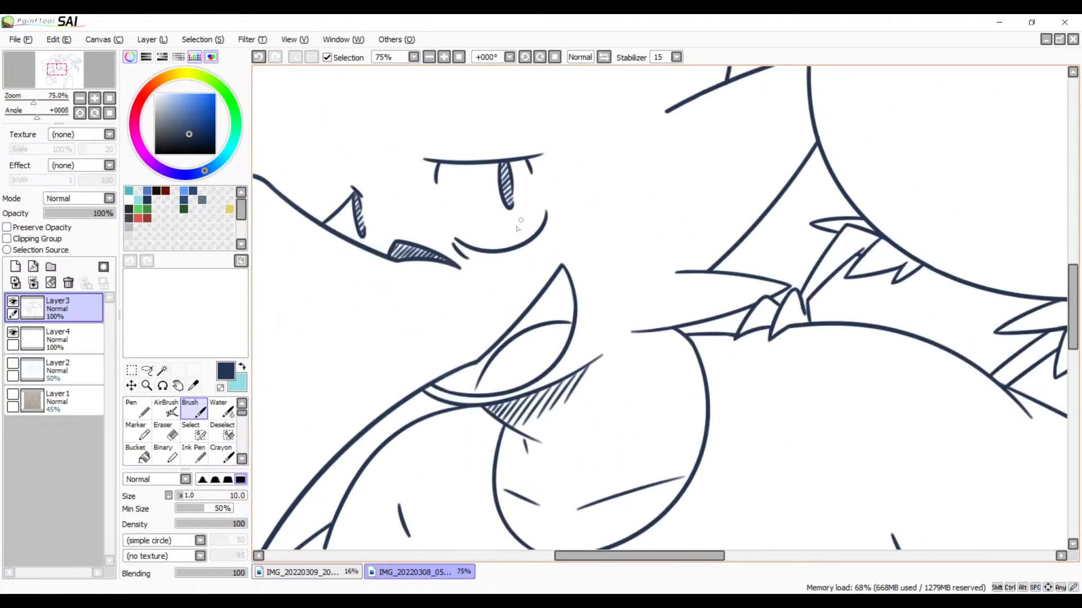
click(444, 57)
click(444, 57)
click(444, 57)
click(444, 57)
mouse_move(449, 127)
mouse_down()
mouse_move(631, 261)
mouse_move(763, 236)
mouse_up()
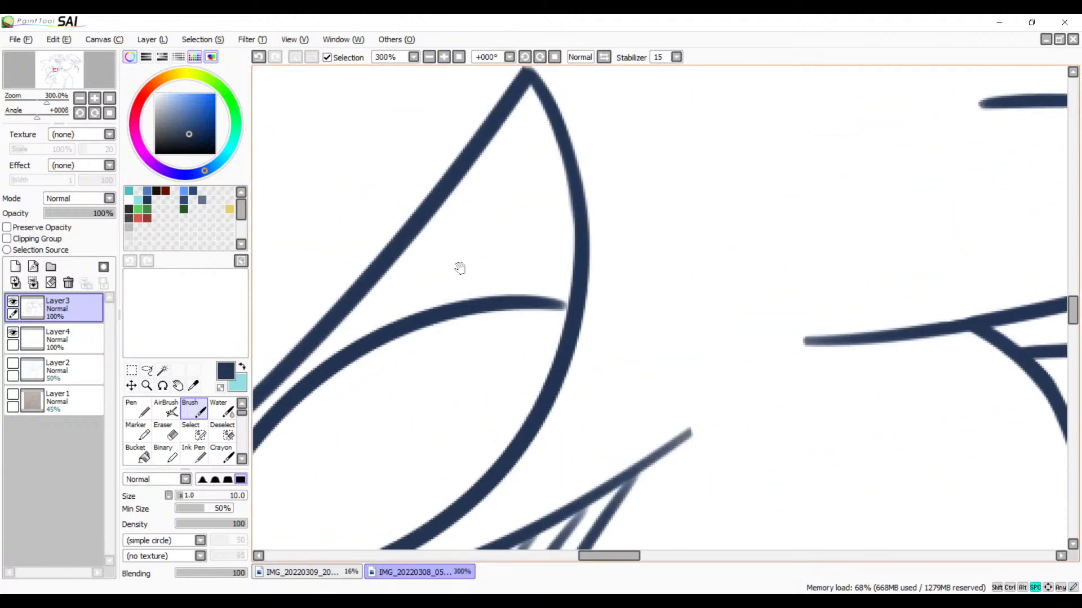
drag(460, 268, 735, 85)
drag(464, 326, 566, 249)
mouse_move(424, 264)
mouse_down()
mouse_move(409, 287)
mouse_move(426, 289)
mouse_up()
drag(459, 252, 440, 288)
drag(490, 235, 457, 293)
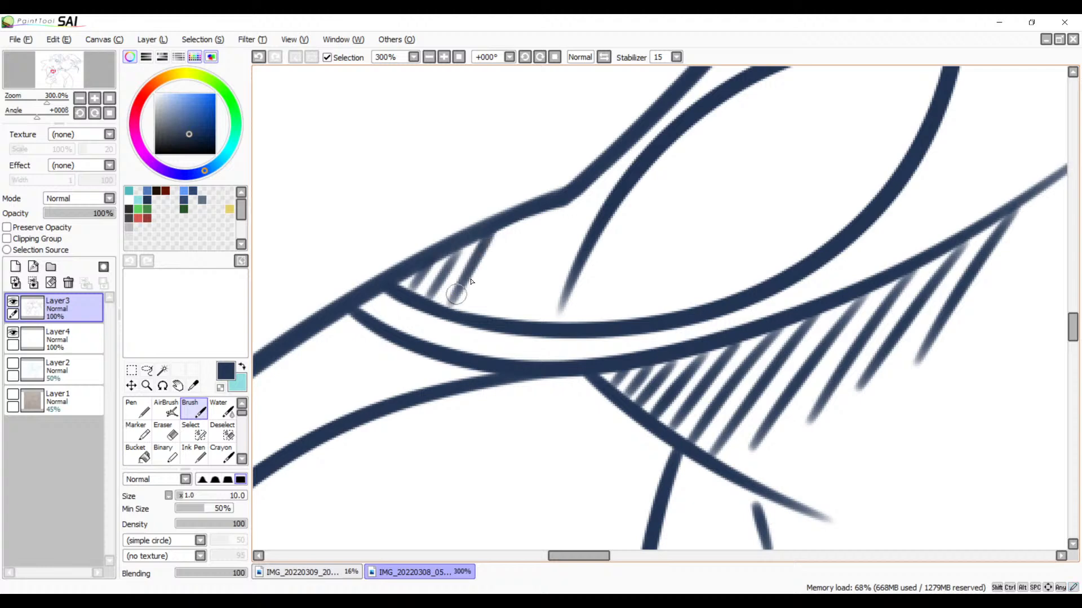
drag(523, 218, 472, 313)
drag(555, 204, 489, 317)
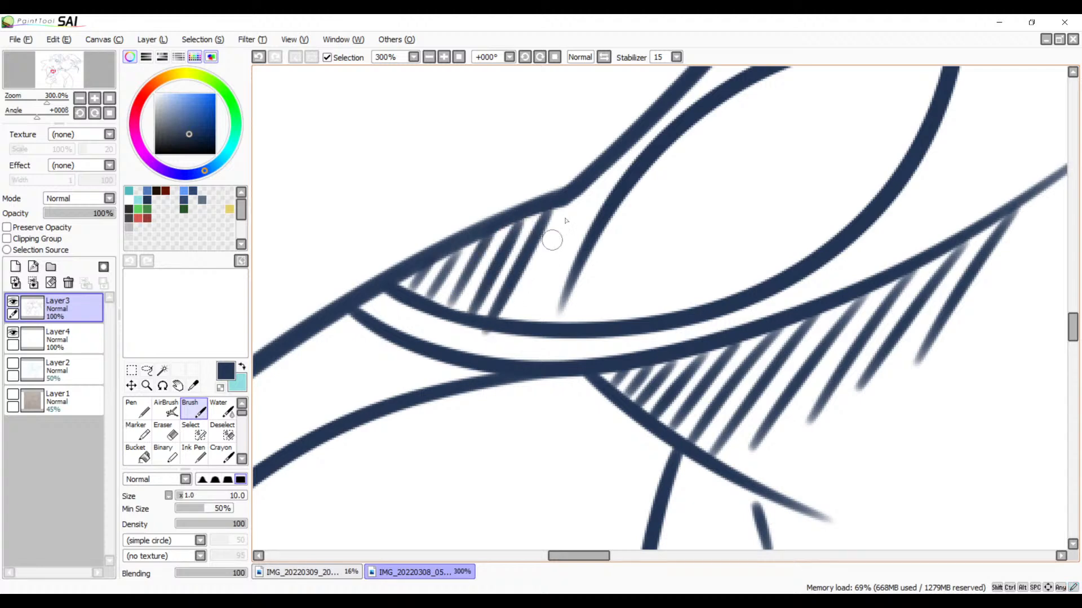
Step: Continue the mouth-corner hatching past the bend in the outline to the tongue curve's lower end, redrawing strokes with uneven spacing
drag(594, 176, 501, 335)
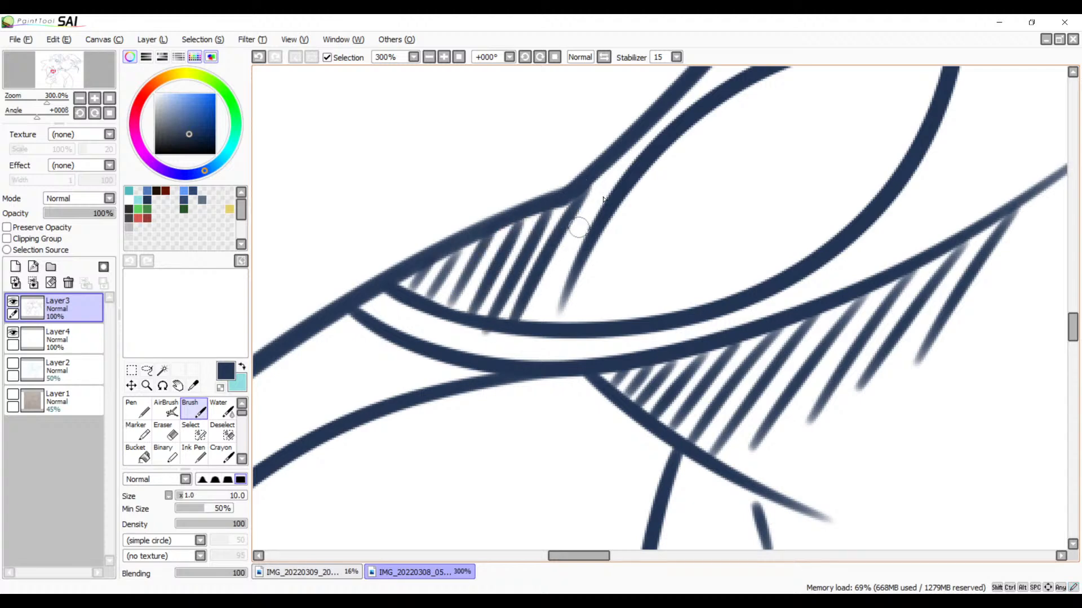
key(ctrl+z)
drag(595, 174, 521, 291)
key(ctrl+z)
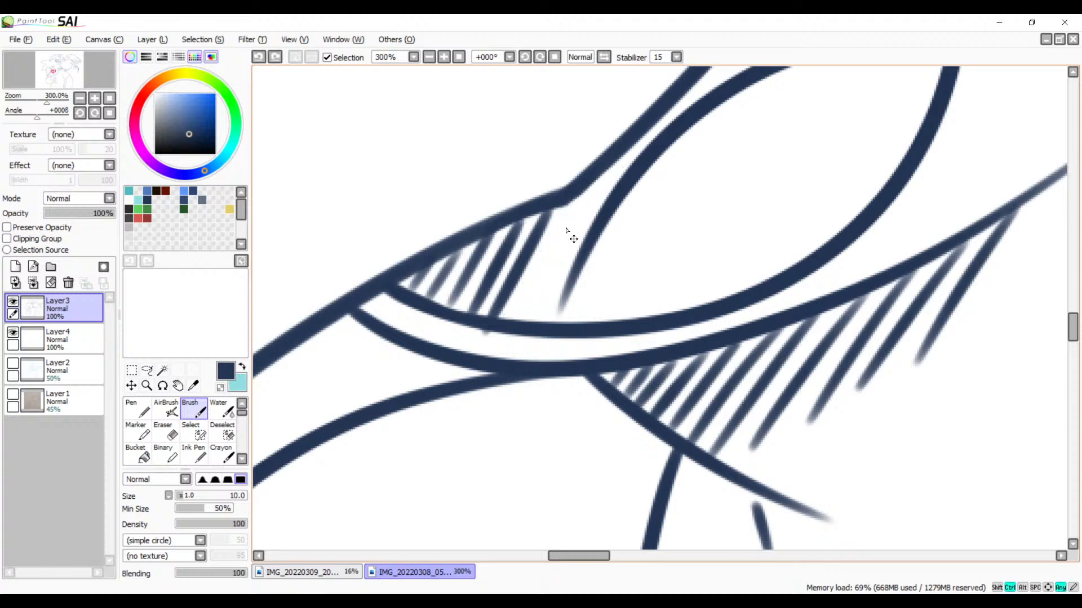
drag(586, 182, 510, 301)
key(ctrl+z)
drag(578, 187, 506, 327)
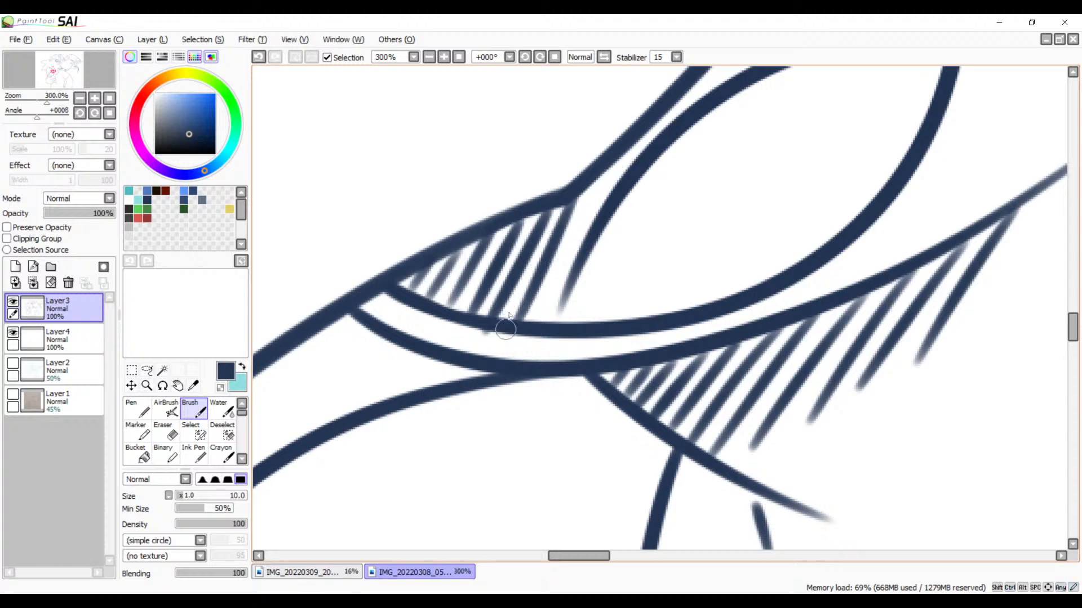
drag(584, 233, 496, 312)
drag(528, 248, 459, 389)
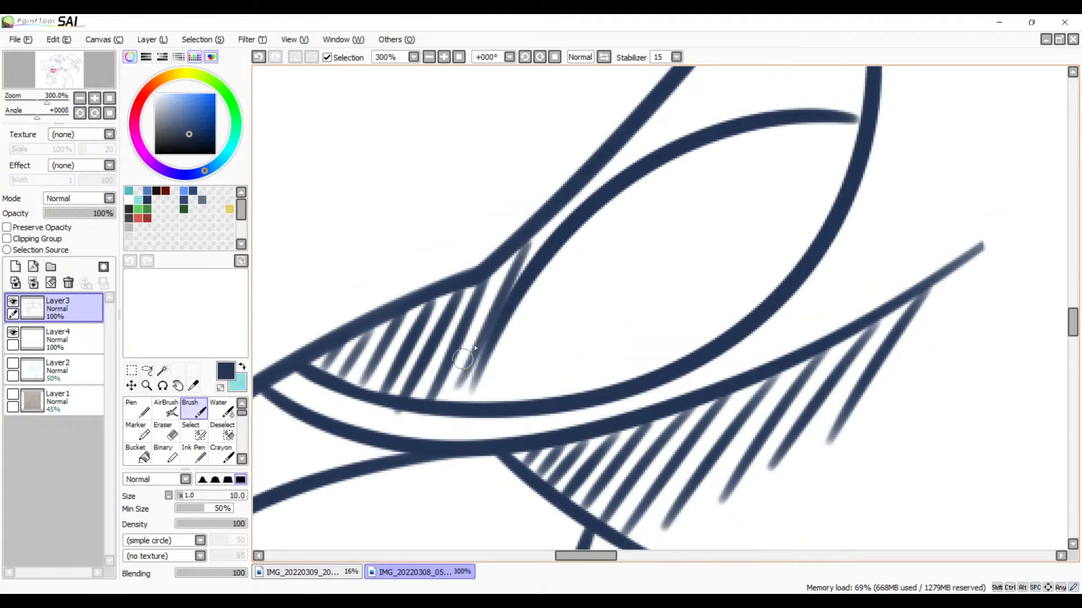
key(ctrl+z)
mouse_move(525, 234)
mouse_down()
mouse_move(454, 405)
mouse_move(434, 415)
mouse_up()
key(ctrl+z)
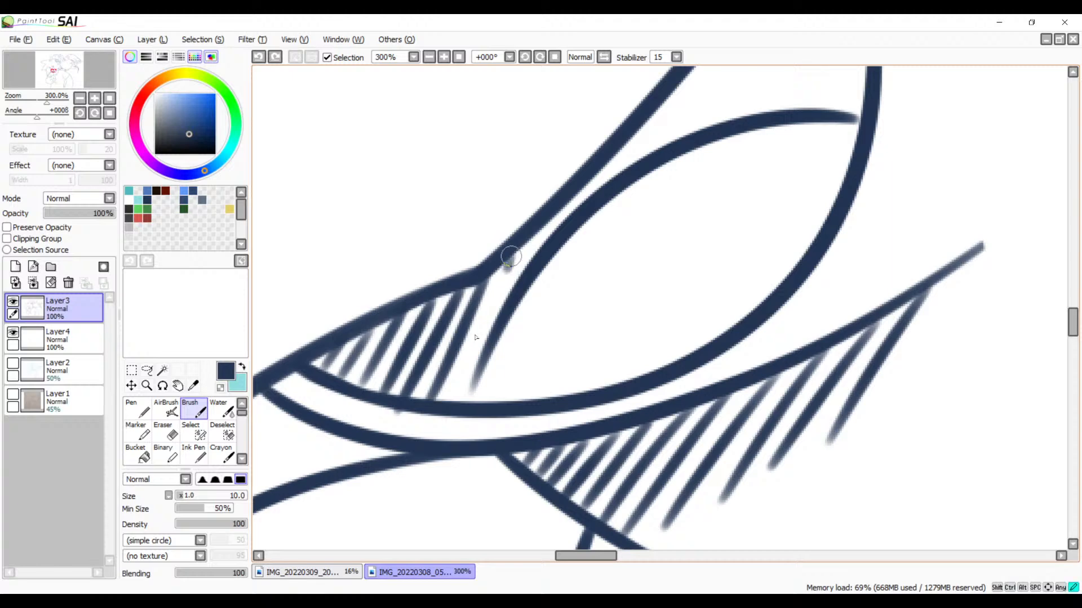
drag(511, 257, 441, 411)
Step: Try short hatch strokes in the narrow gap between the mouth's outer line and the tongue curve, and undo them
drag(542, 309, 460, 415)
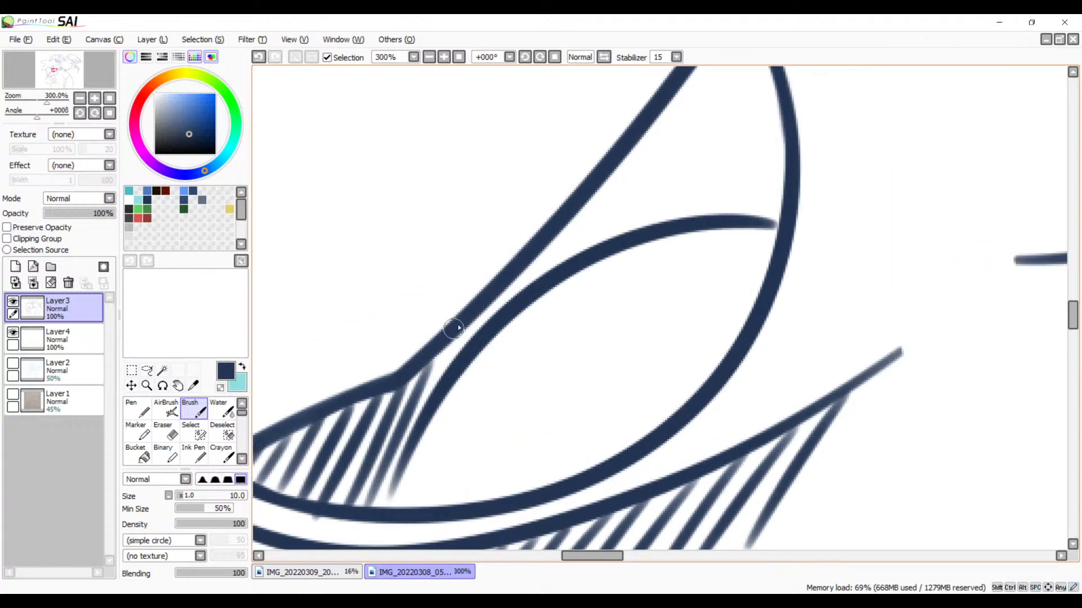
drag(461, 326, 439, 378)
key(ctrl+z)
drag(468, 320, 435, 380)
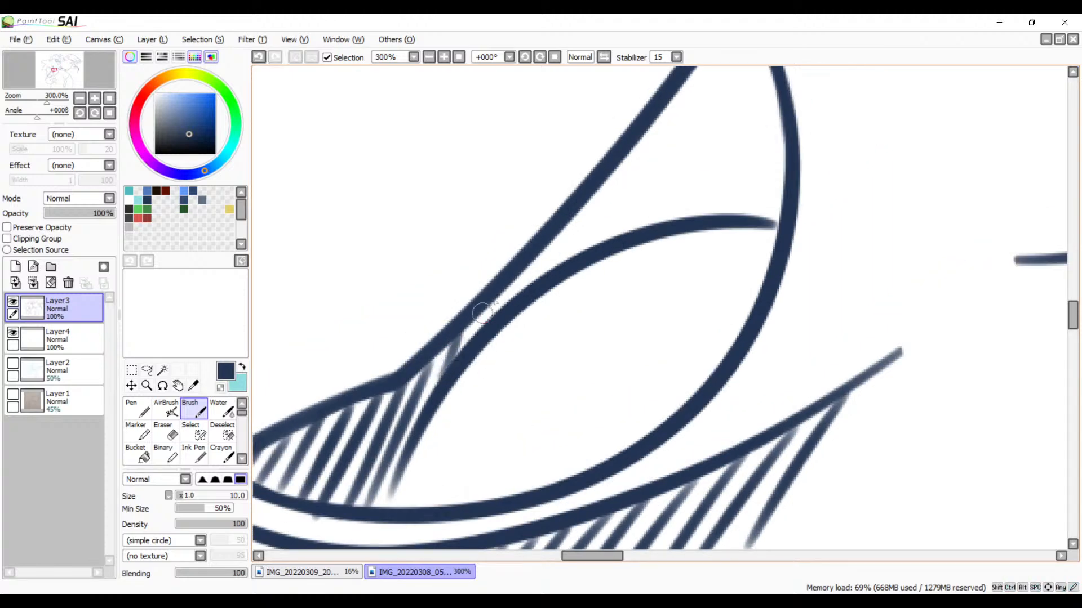
drag(495, 300, 469, 349)
drag(532, 255, 505, 307)
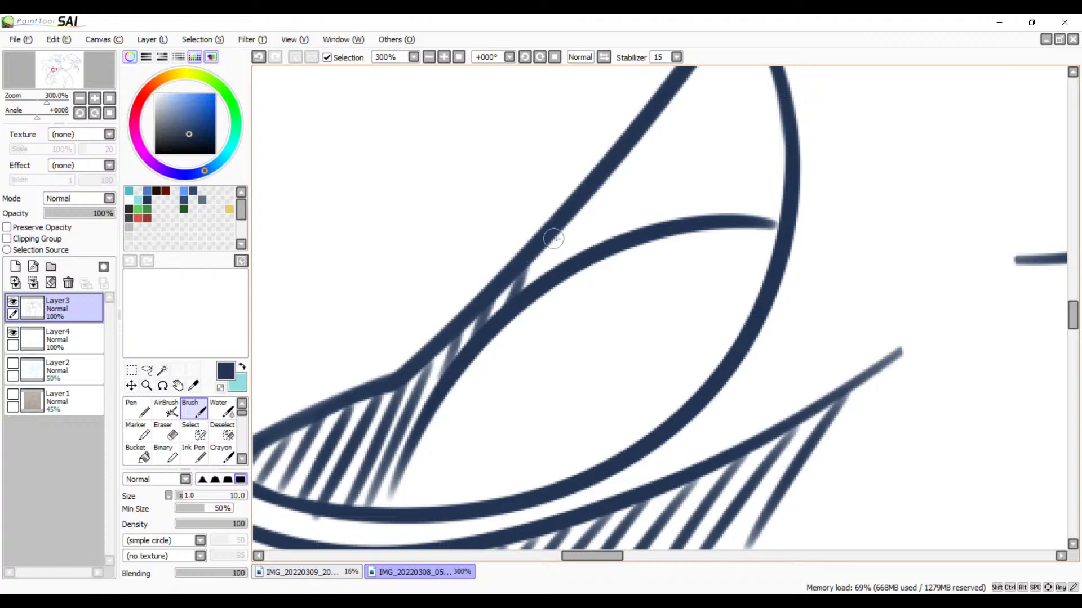
drag(553, 239, 527, 288)
key(ctrl+z)
key(ctrl+z)
key(ctrl+z)
key(ctrl+z)
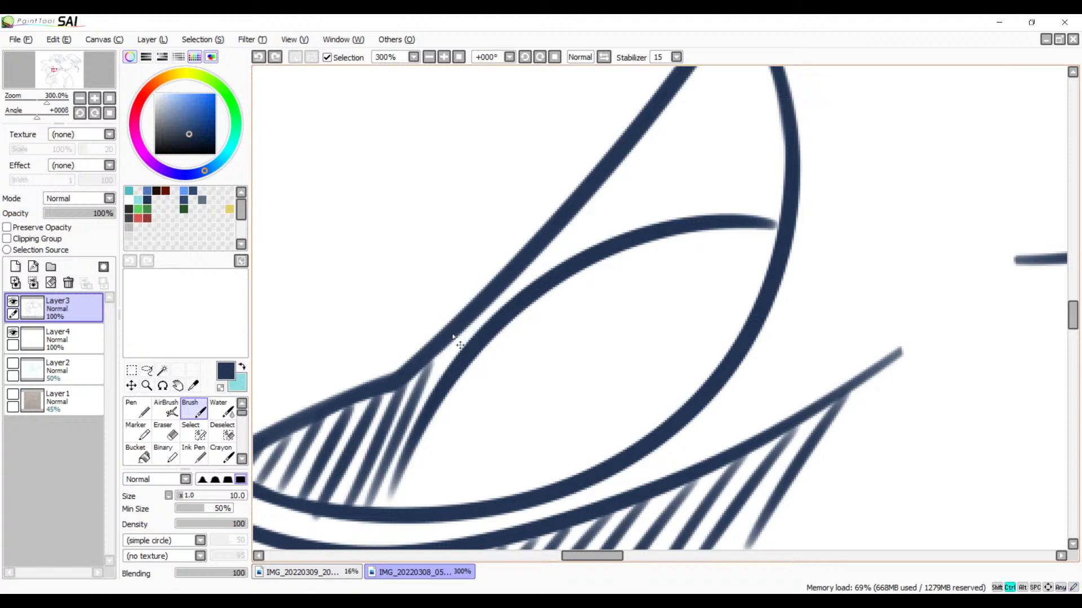
Step: Redraw the short hatch strokes in the narrowest part of the gap between the mouth's outer line and the tongue curve
drag(458, 329, 414, 403)
key(ctrl+z)
drag(469, 323, 426, 397)
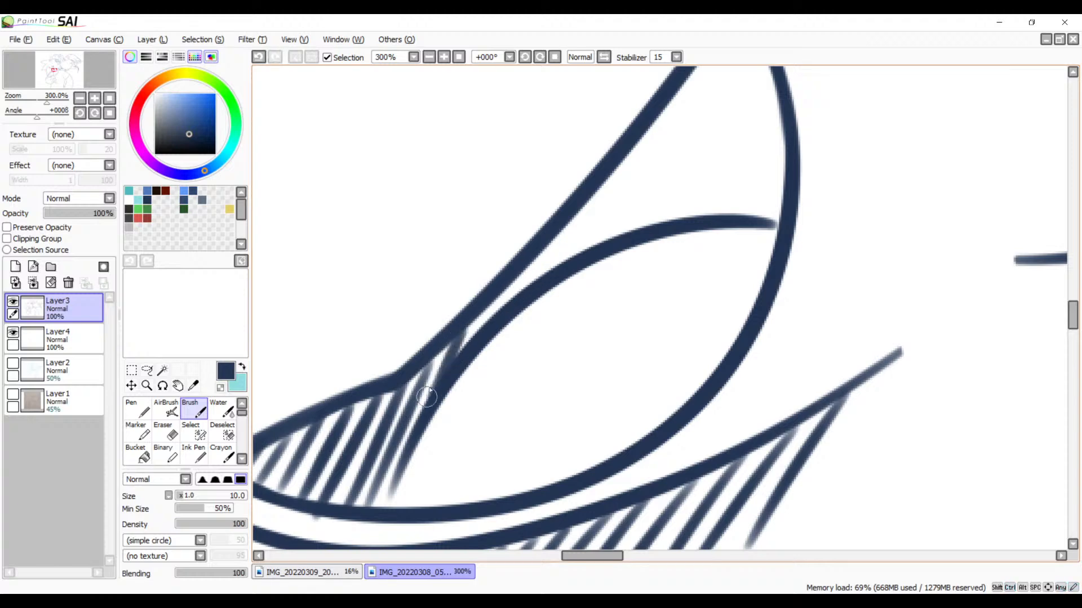
drag(487, 302, 465, 344)
key(ctrl+z)
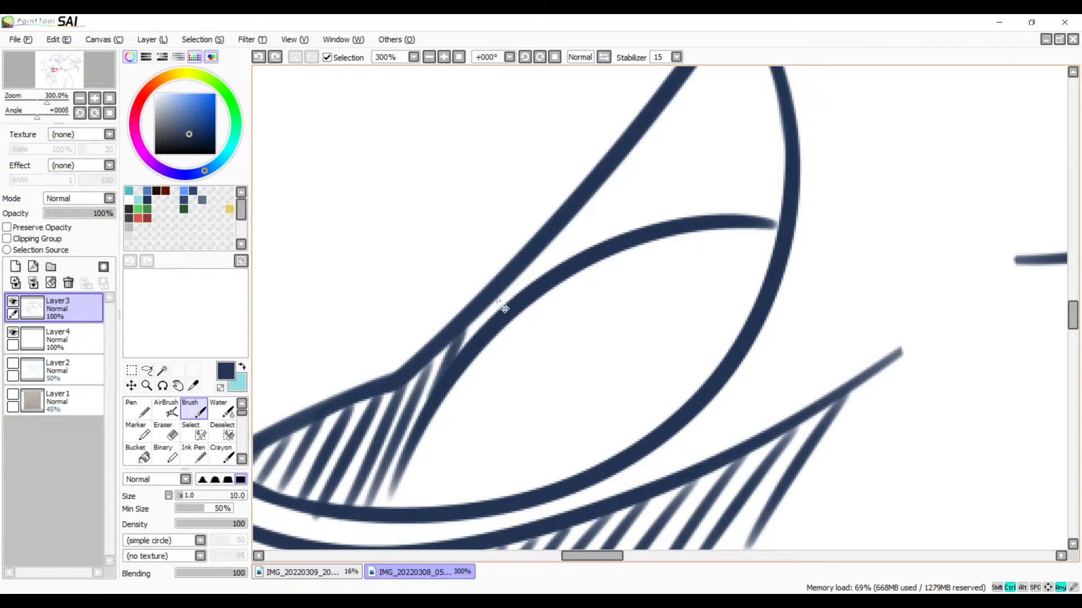
drag(490, 298, 463, 345)
drag(529, 301, 511, 327)
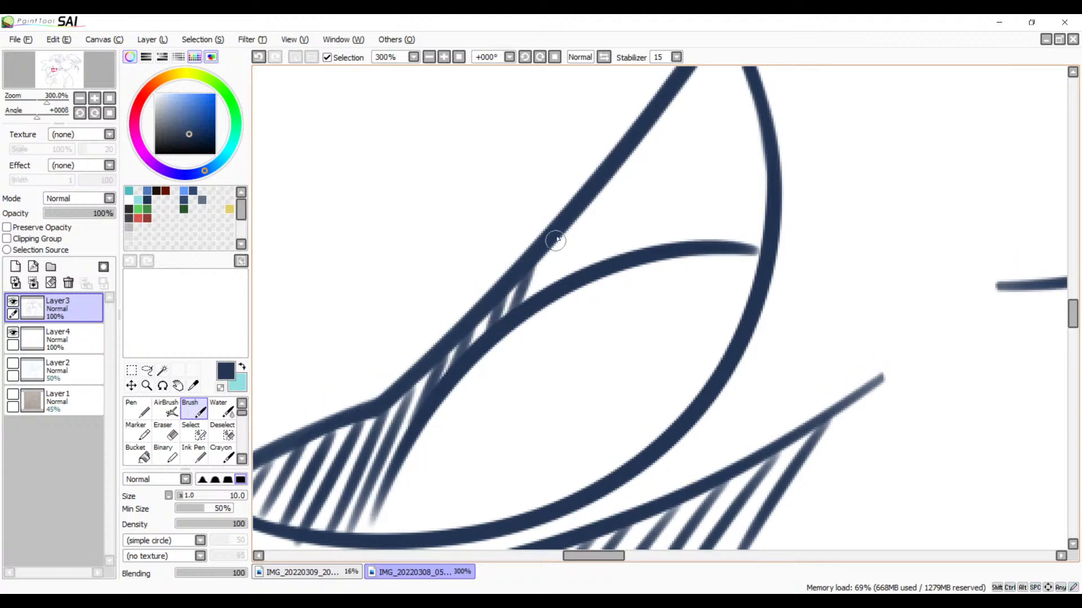
Step: Extend the hatching above the tongue curve with progressively longer parallel strokes where the gap widens toward the mouth's pointed tip
drag(556, 241, 534, 294)
drag(590, 267, 526, 350)
drag(515, 294, 492, 370)
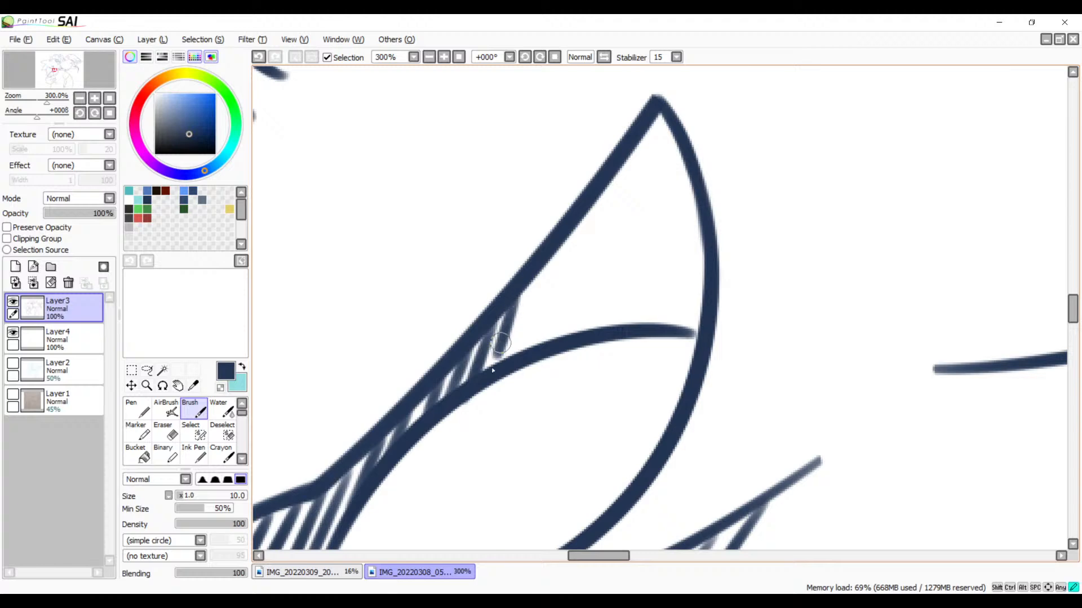
drag(544, 265, 510, 341)
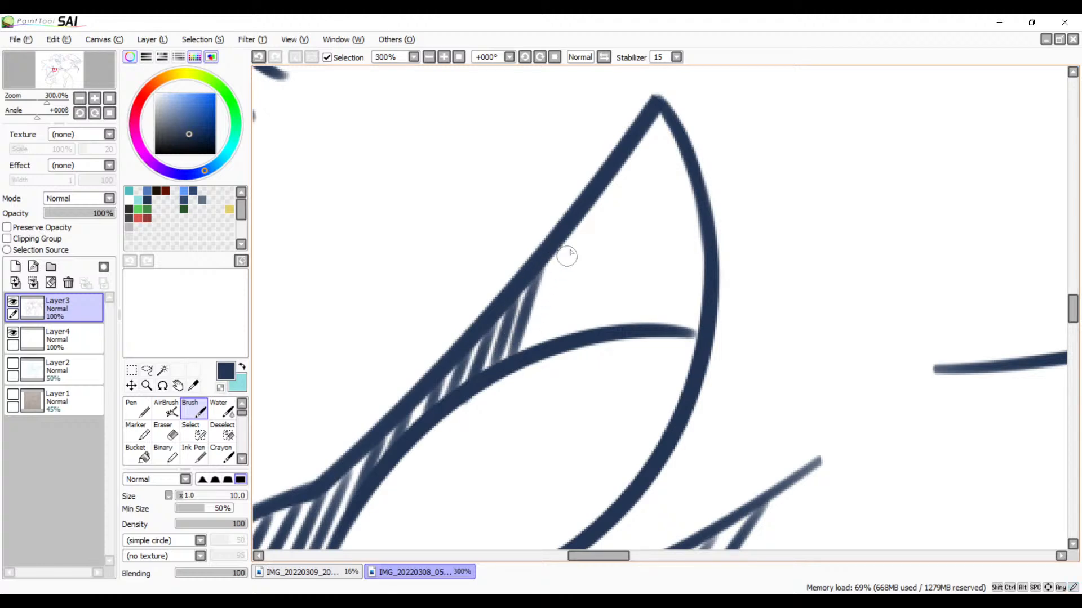
drag(563, 242, 516, 355)
drag(583, 223, 537, 343)
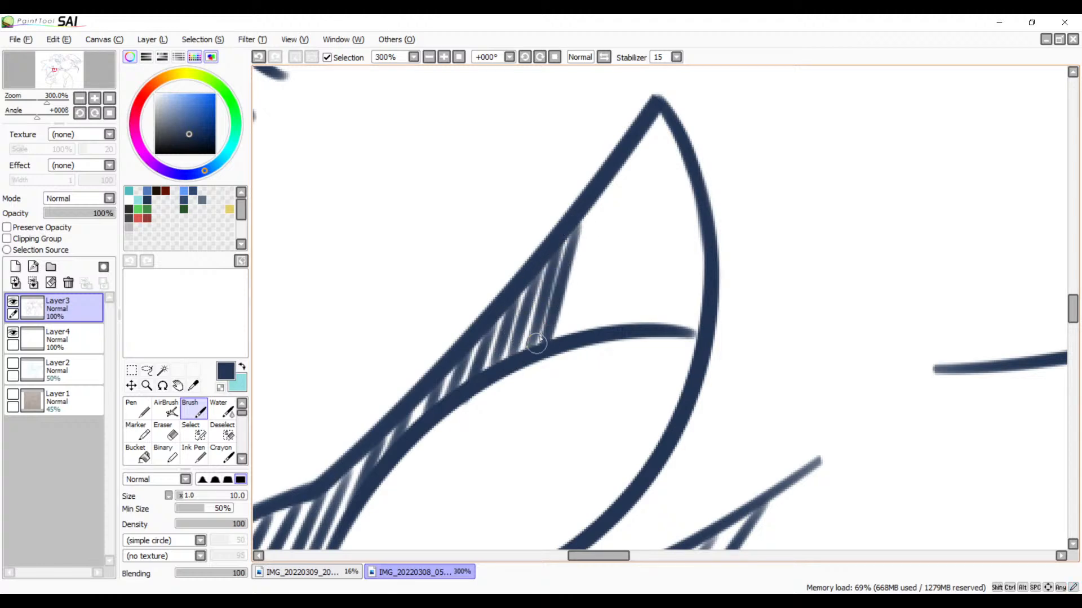
Step: Redraw the next long hatch strokes midway up the mouth's sloping outer line so they end evenly on the tongue curve
drag(596, 289, 521, 376)
key(ctrl+z)
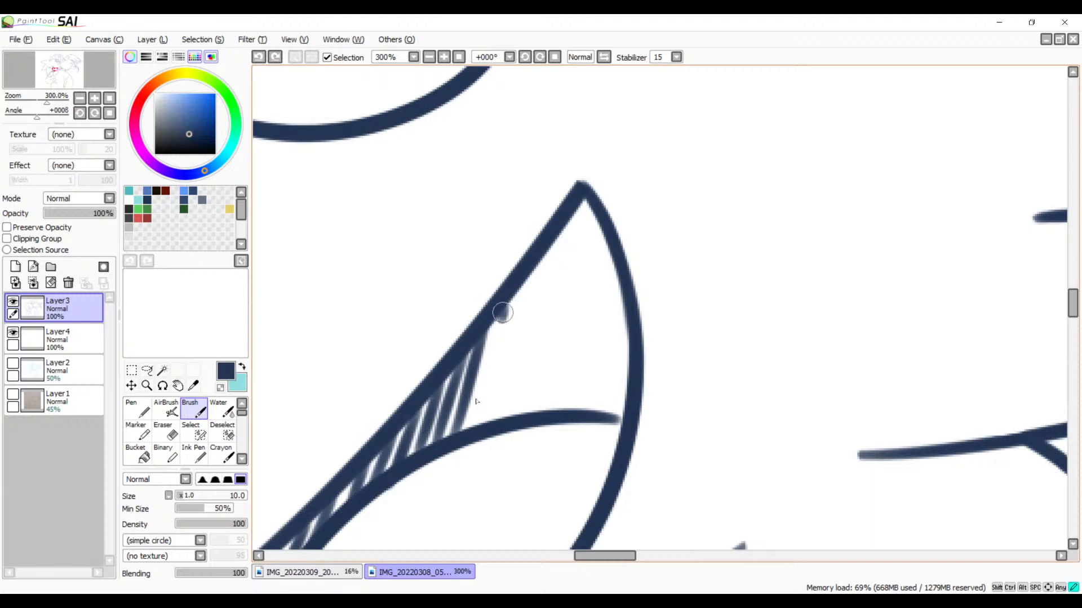
drag(505, 305, 468, 433)
key(ctrl+z)
drag(509, 300, 476, 408)
key(ctrl+z)
drag(504, 307, 484, 414)
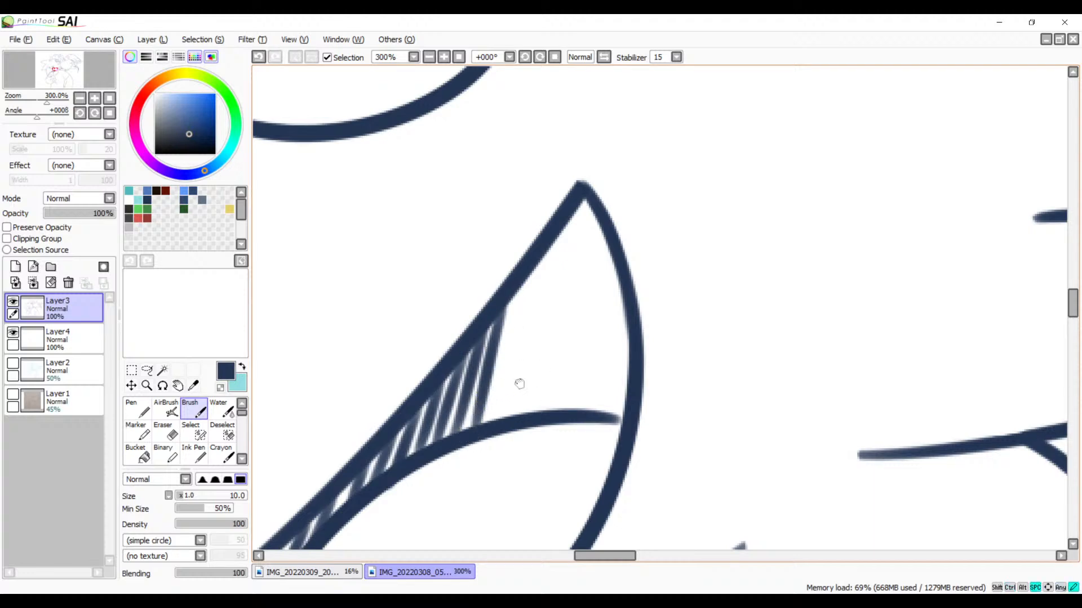
drag(519, 381, 477, 302)
drag(499, 231, 472, 359)
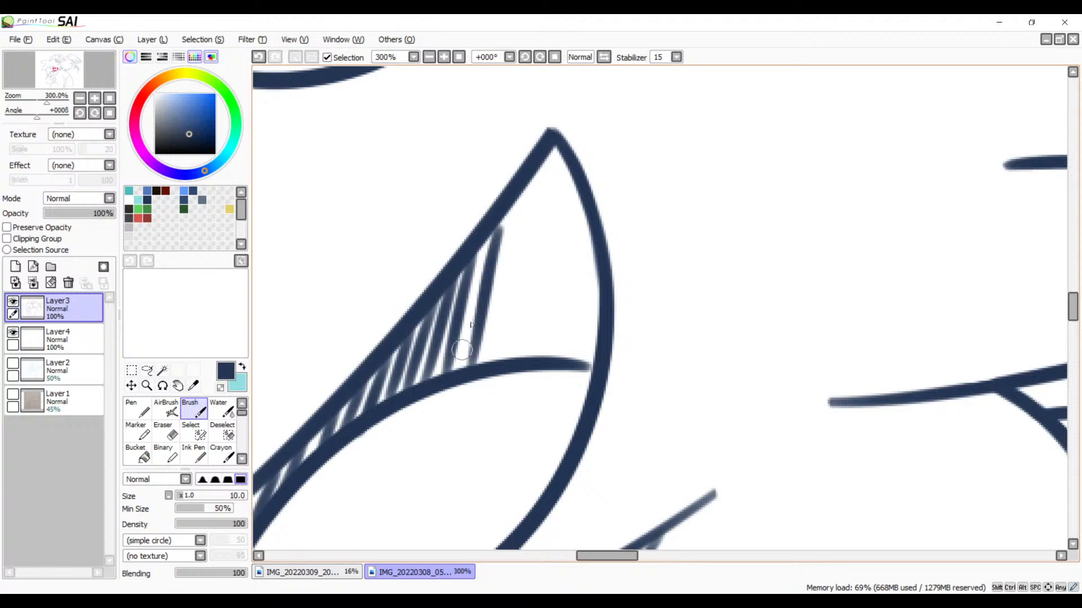
key(ctrl+z)
drag(499, 224, 456, 369)
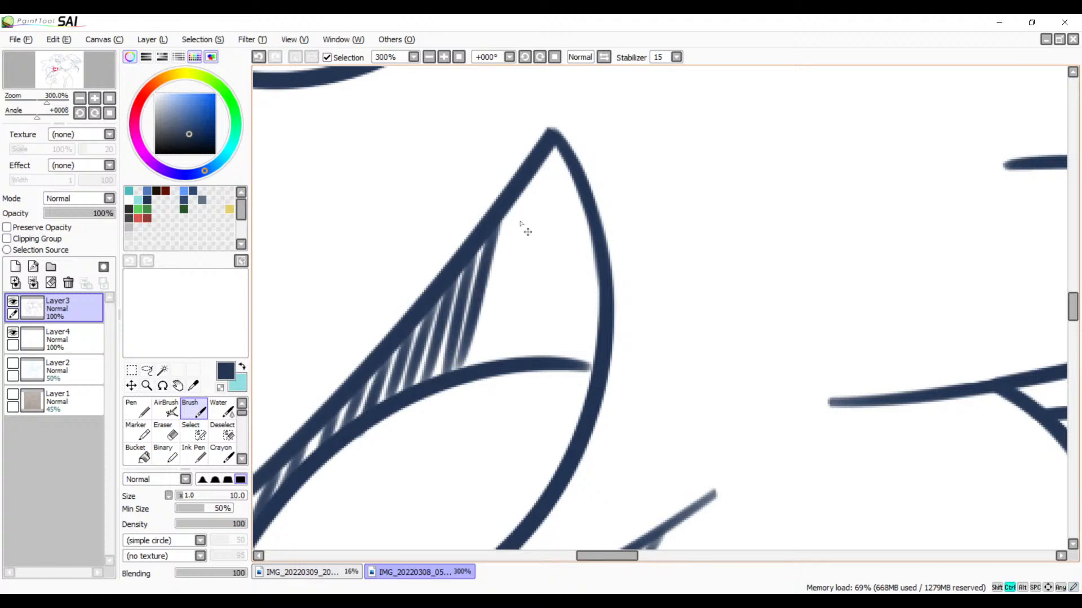
key(ctrl+z)
drag(499, 226, 458, 357)
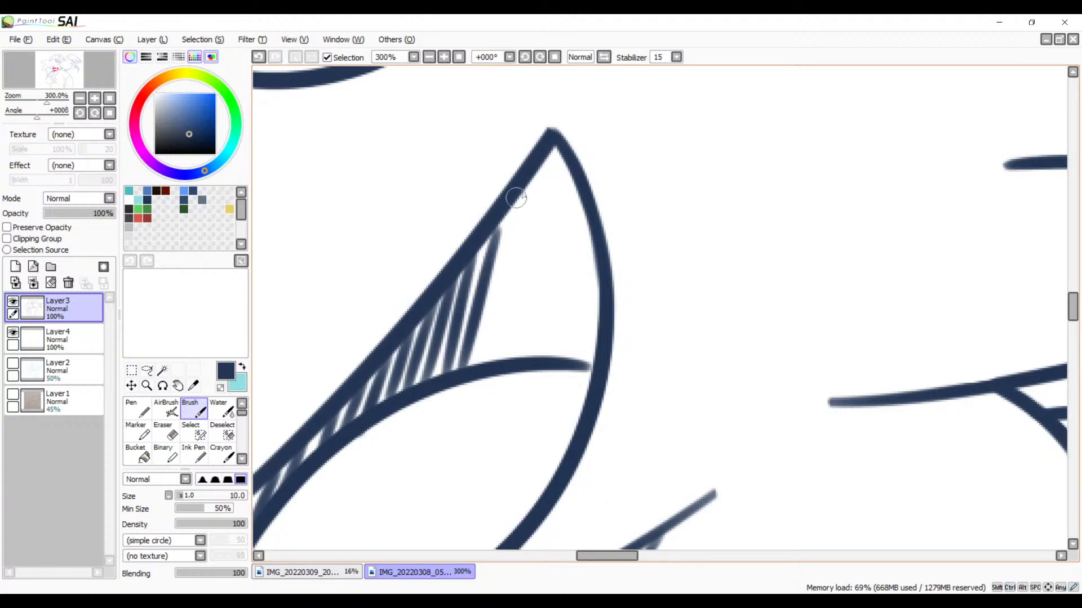
Step: Fill the area under the mouth's pointed tip with long steep hatch strokes running from the outline down to the tongue curve
drag(516, 198, 481, 353)
drag(550, 161, 509, 356)
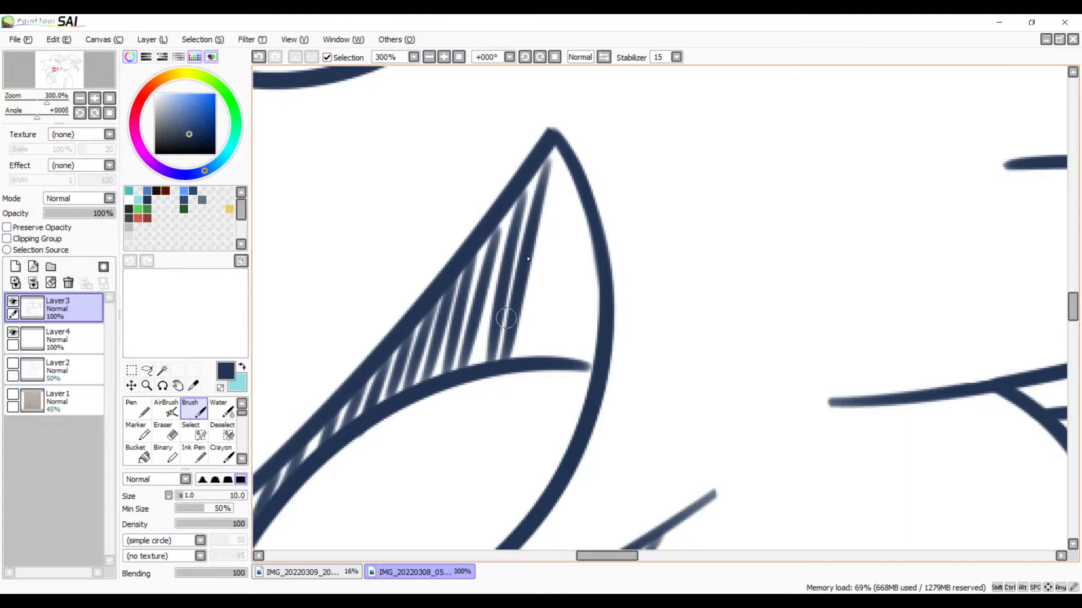
drag(565, 166, 514, 347)
drag(576, 181, 530, 355)
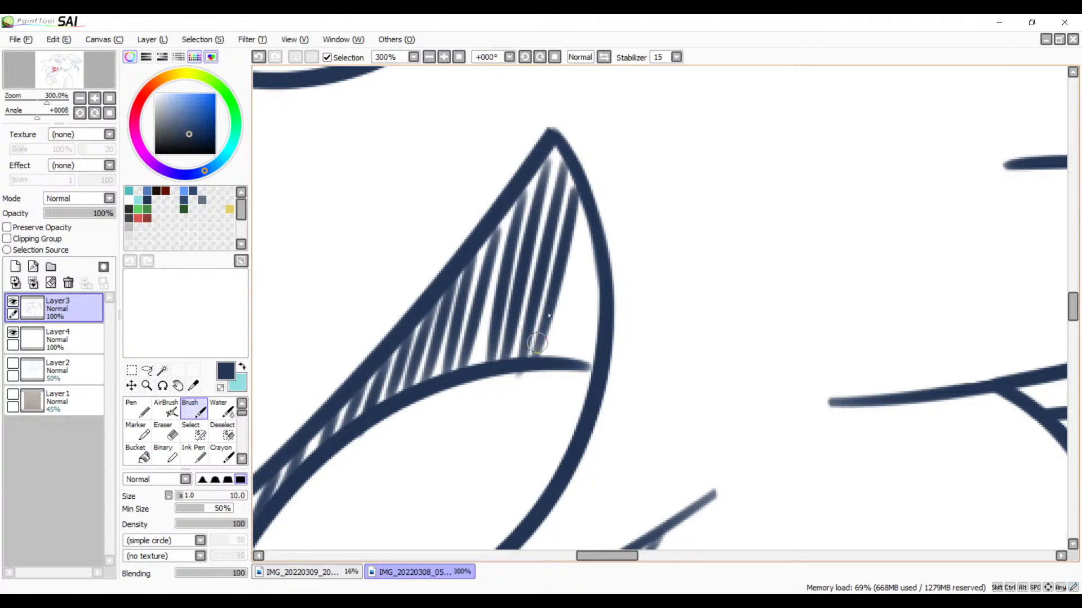
key(ctrl+z)
drag(577, 177, 547, 361)
drag(592, 220, 564, 360)
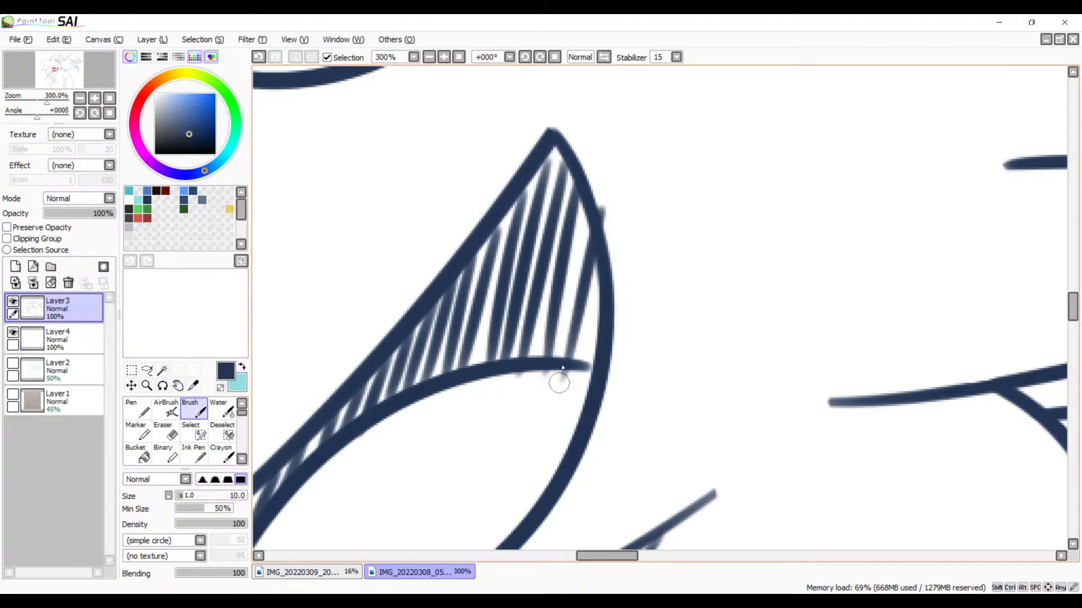
key(ctrl+z)
drag(588, 204, 557, 360)
key(ctrl+z)
drag(589, 210, 560, 356)
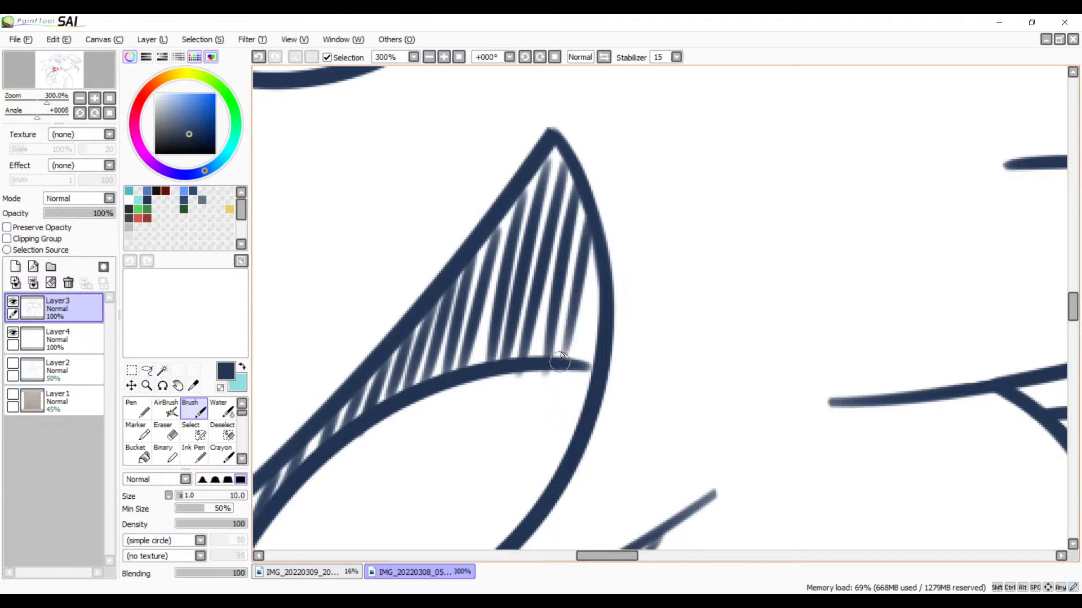
drag(601, 265, 577, 365)
Step: Undo all the hatch strokes drawn inside the open mouth on Layer3
mouse_move(566, 452)
mouse_down()
mouse_move(645, 309)
mouse_move(734, 257)
mouse_up()
key(e)
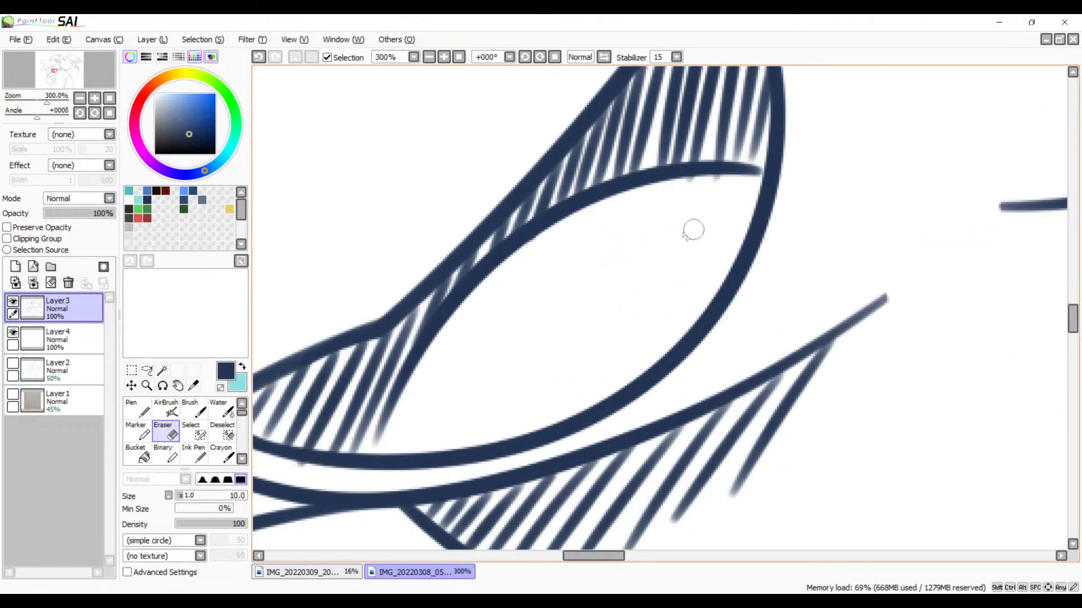
key(ctrl+z)
key(ctrl+z)
key(ctrl+z)
key(ctrl+z)
key(ctrl+z)
key(ctrl+z)
key(ctrl+z)
key(ctrl+z)
key(ctrl+z)
key(ctrl+z)
key(ctrl+z)
key(ctrl+z)
key(ctrl+z)
key(ctrl+z)
key(ctrl+z)
key(ctrl+z)
key(ctrl+z)
key(ctrl+z)
key(ctrl+z)
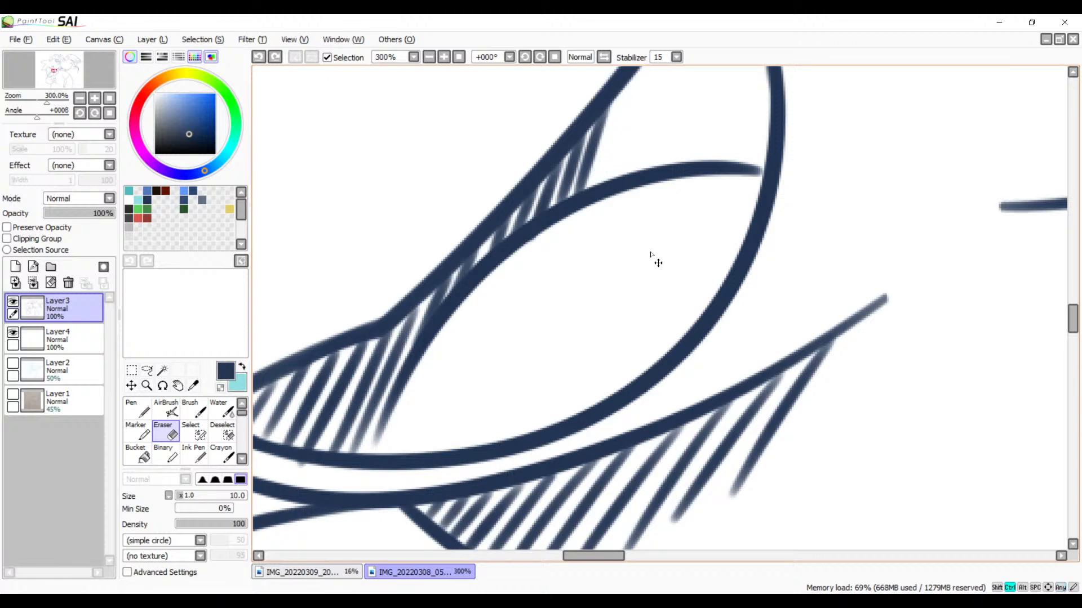
key(ctrl+z)
key(ctrl+z)
key(ctrl+z)
key(ctrl+z)
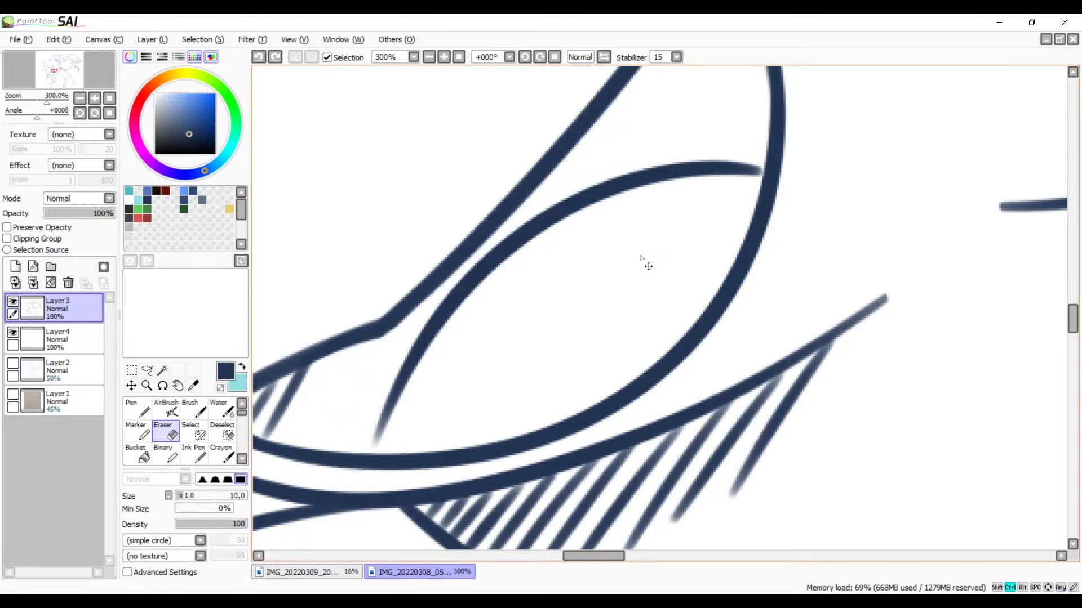
Step: Check Layer3's content by toggling its visibility, make Layer4 the active layer, and return to the Brush
drag(514, 330, 722, 256)
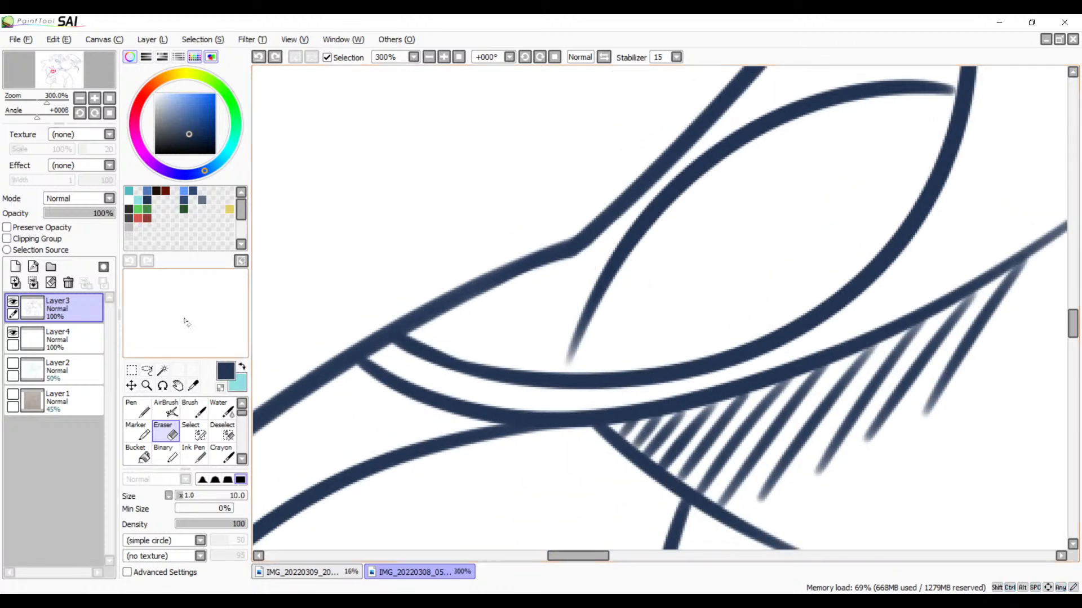
click(13, 302)
click(12, 302)
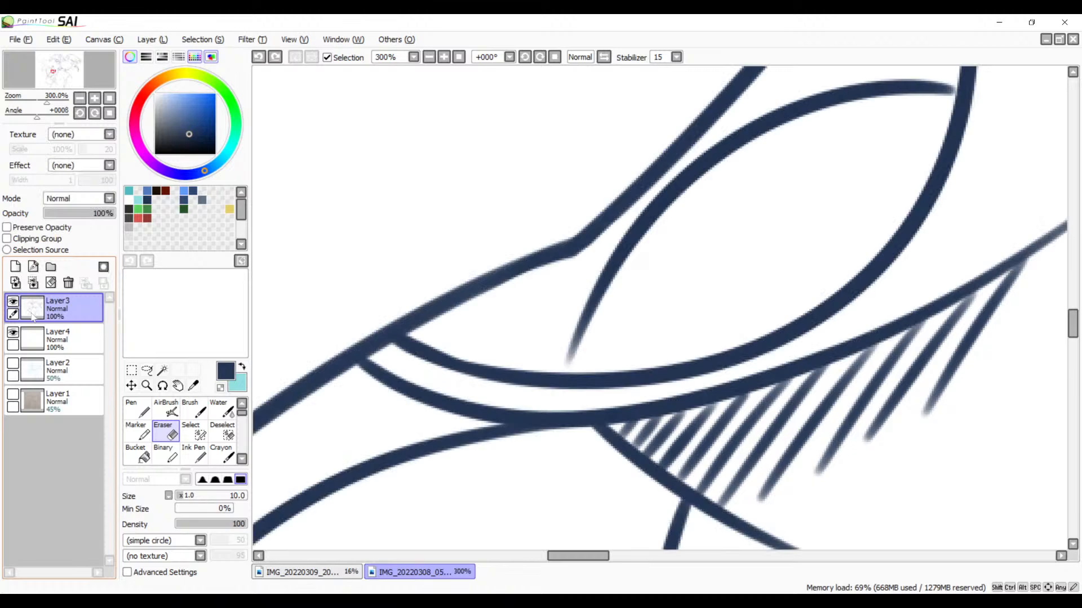
click(62, 338)
drag(456, 338, 321, 350)
click(74, 338)
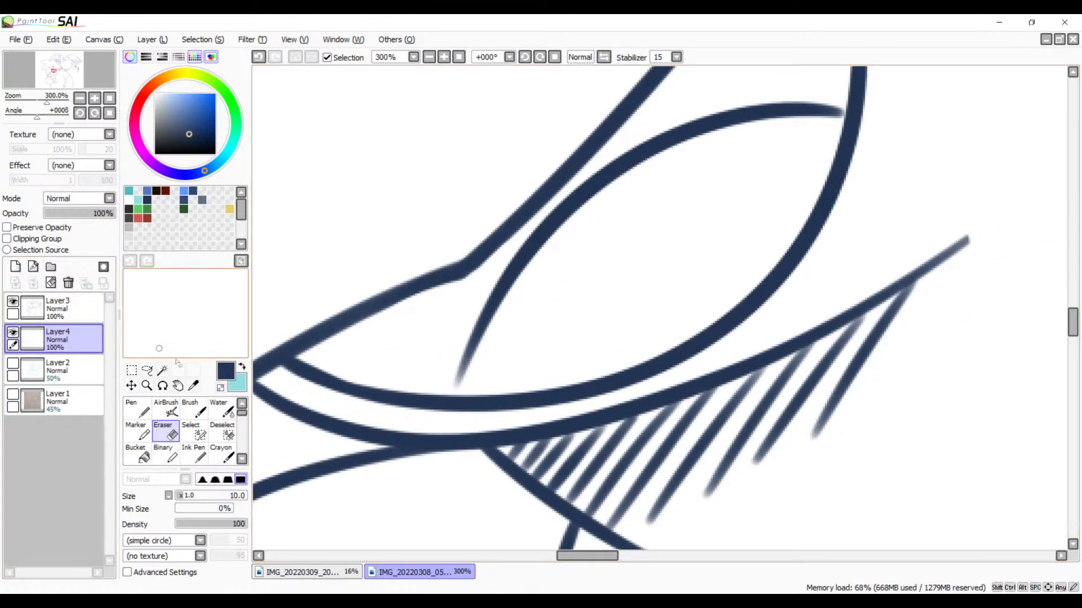
key(b)
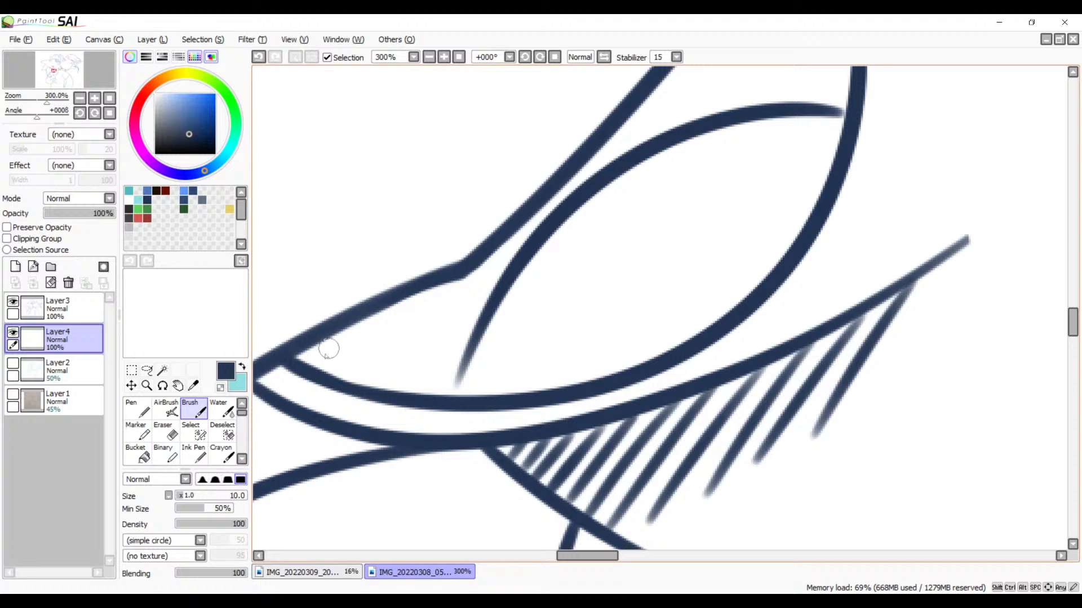
Step: Hatch the mouth's narrow corner on Layer4 with steep strokes from the outer line to the lower curve, up to the outline's bend
drag(309, 343, 299, 365)
mouse_move(322, 337)
mouse_down()
mouse_move(311, 373)
mouse_move(335, 374)
mouse_up()
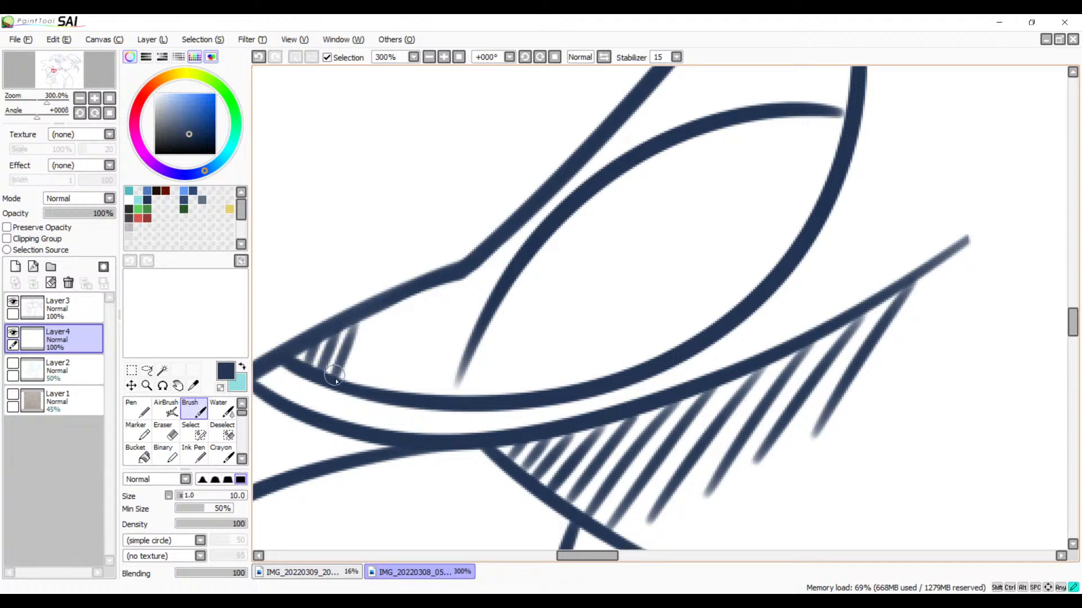
mouse_move(356, 324)
mouse_down()
mouse_move(343, 363)
mouse_move(354, 370)
mouse_up()
drag(399, 302, 372, 395)
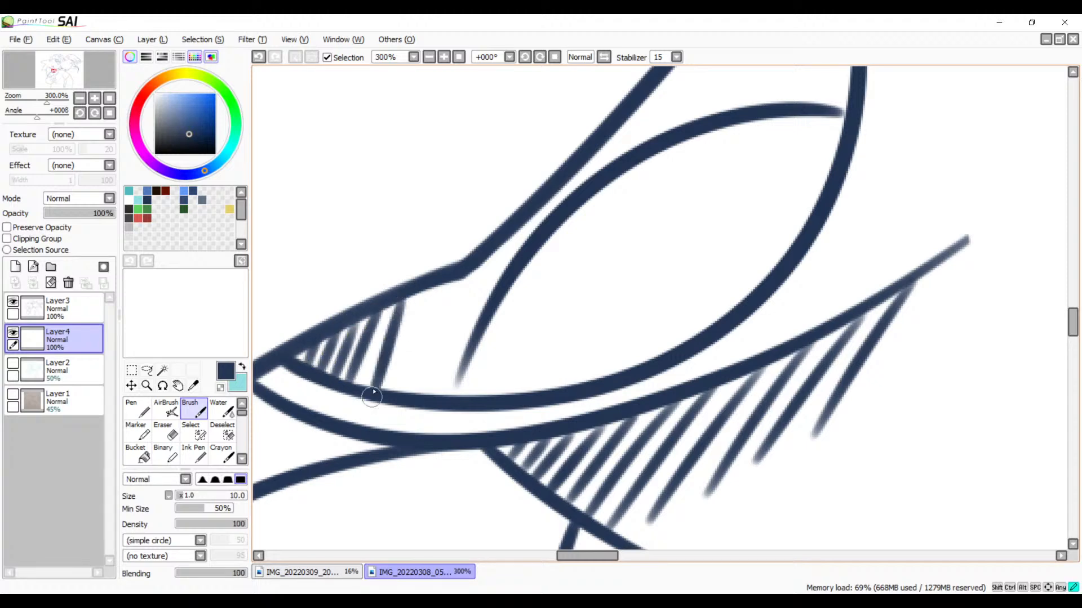
key(ctrl+z)
drag(398, 302, 362, 387)
mouse_move(427, 286)
mouse_down()
mouse_move(382, 392)
mouse_move(401, 408)
mouse_up()
drag(465, 282, 416, 400)
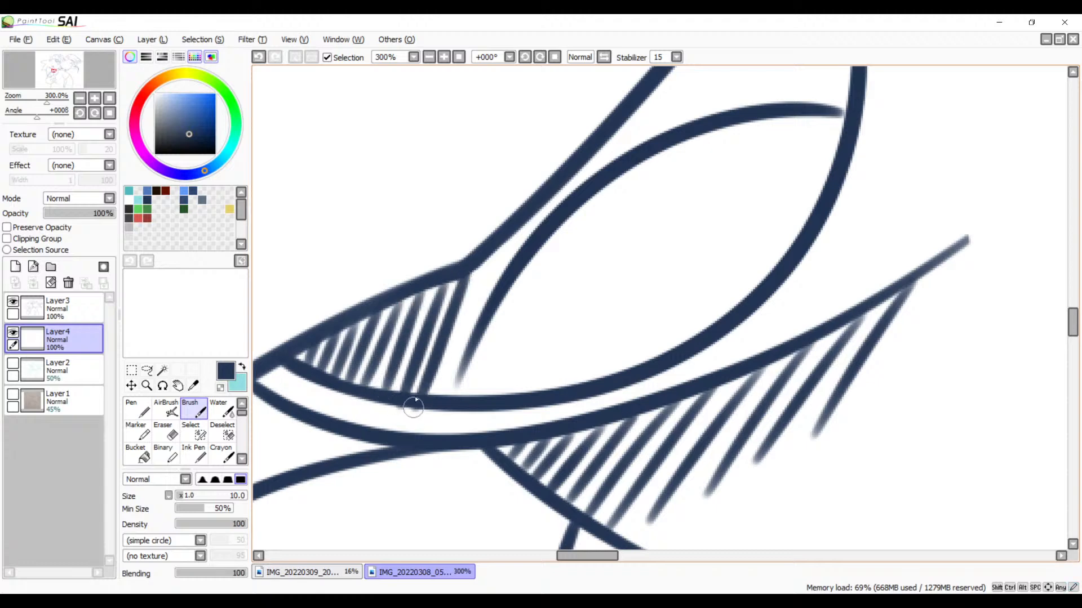
Step: Add a long hatch stroke just past the outline's bend, running down beside the tongue's tapered end, redrawing it until it fits
drag(496, 243, 445, 397)
key(ctrl+z)
drag(500, 246, 433, 394)
key(ctrl+z)
drag(500, 246, 433, 398)
key(ctrl+z)
drag(485, 263, 436, 397)
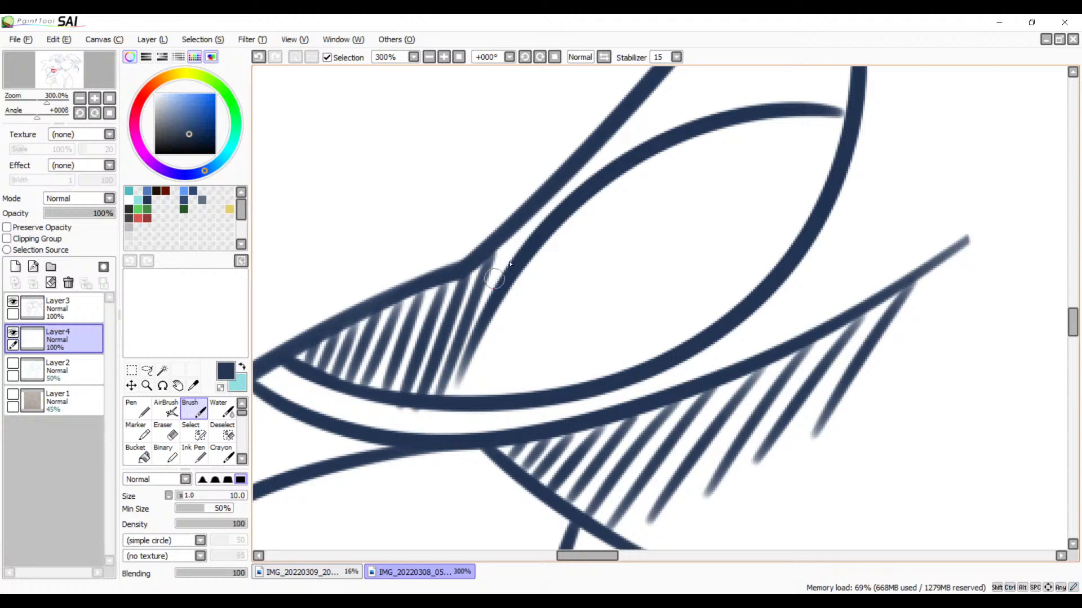
Step: Place short hatch strokes at the start of the narrow gap between the sloping outline and the tongue curve, replacing misplaced ones
drag(537, 230, 439, 376)
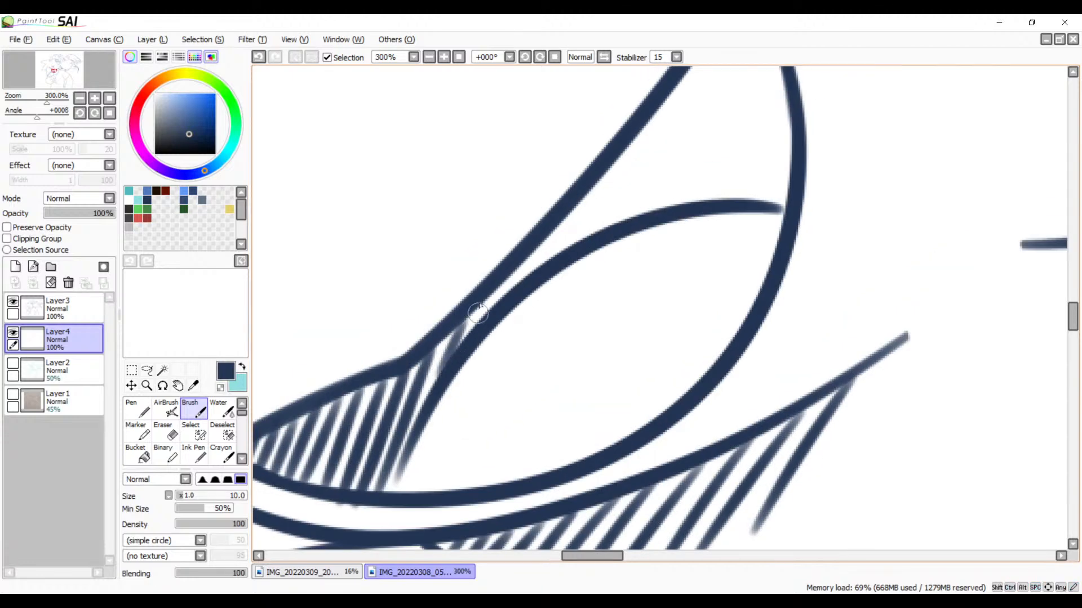
key(ctrl+z)
drag(454, 327, 431, 387)
key(ctrl+z)
drag(453, 326, 432, 393)
key(ctrl+z)
mouse_move(460, 323)
mouse_down()
mouse_move(420, 408)
mouse_move(447, 331)
mouse_move(423, 397)
mouse_up()
key(ctrl+z)
drag(475, 308, 451, 365)
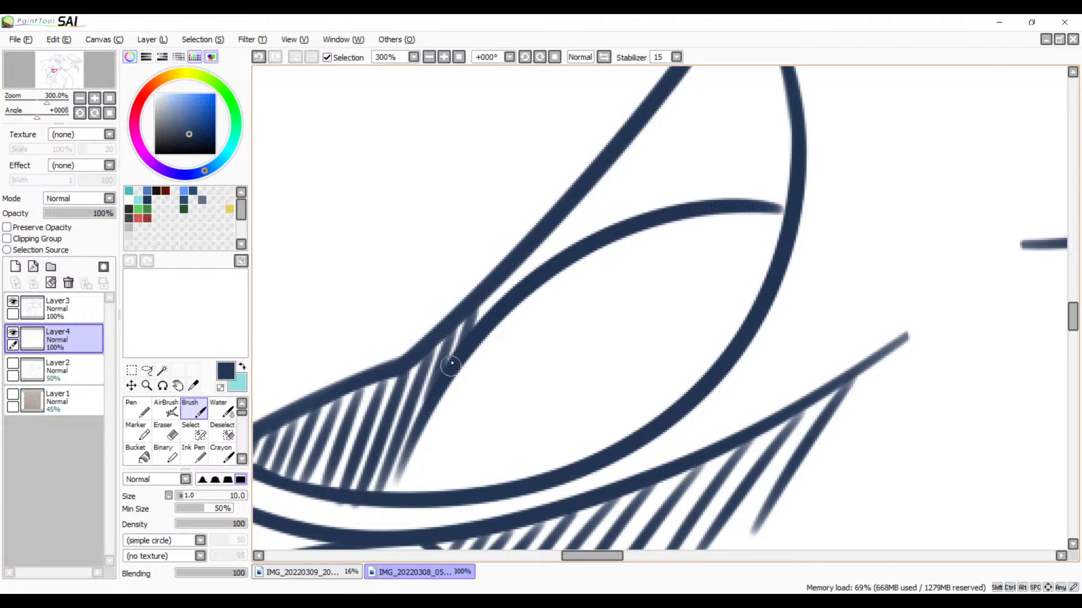
Step: Continue the short parallel hatching up the narrow gap to where the tongue curve starts to diverge from the outline
drag(504, 279, 481, 322)
drag(546, 273, 451, 364)
key(ctrl+z)
mouse_move(498, 294)
mouse_down()
mouse_move(486, 333)
mouse_move(490, 314)
mouse_move(483, 324)
mouse_up()
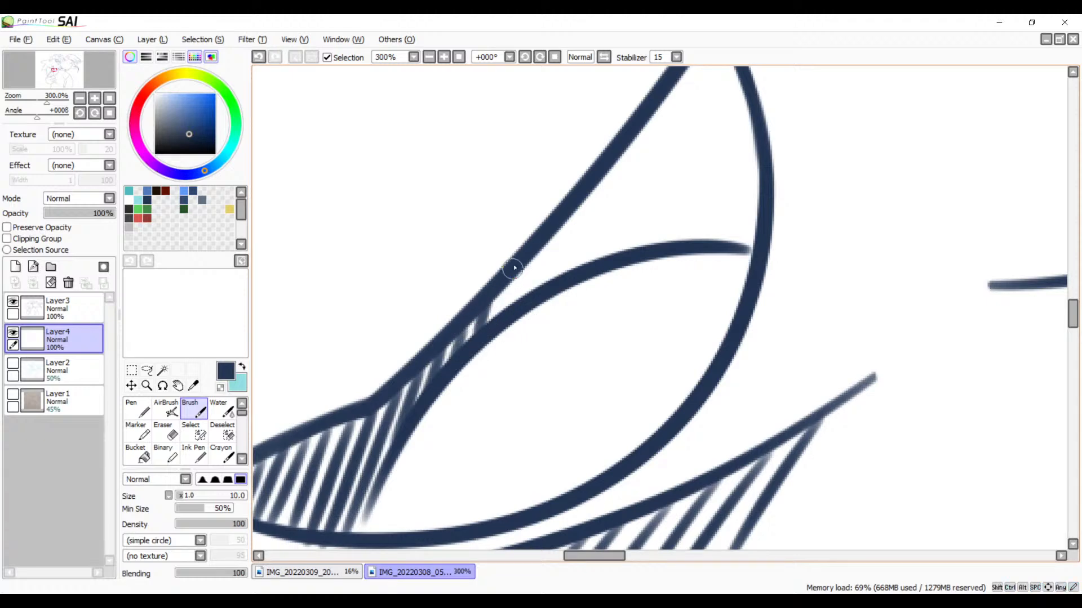
drag(528, 258, 508, 314)
key(space)
drag(582, 236, 474, 374)
key(ctrl+z)
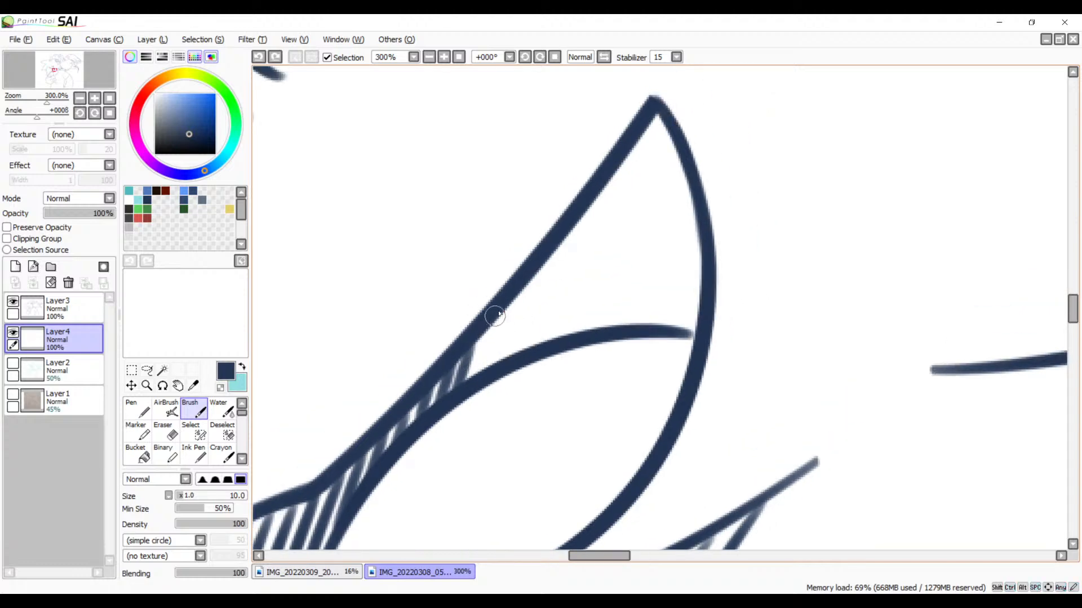
drag(497, 317, 479, 361)
drag(512, 298, 492, 369)
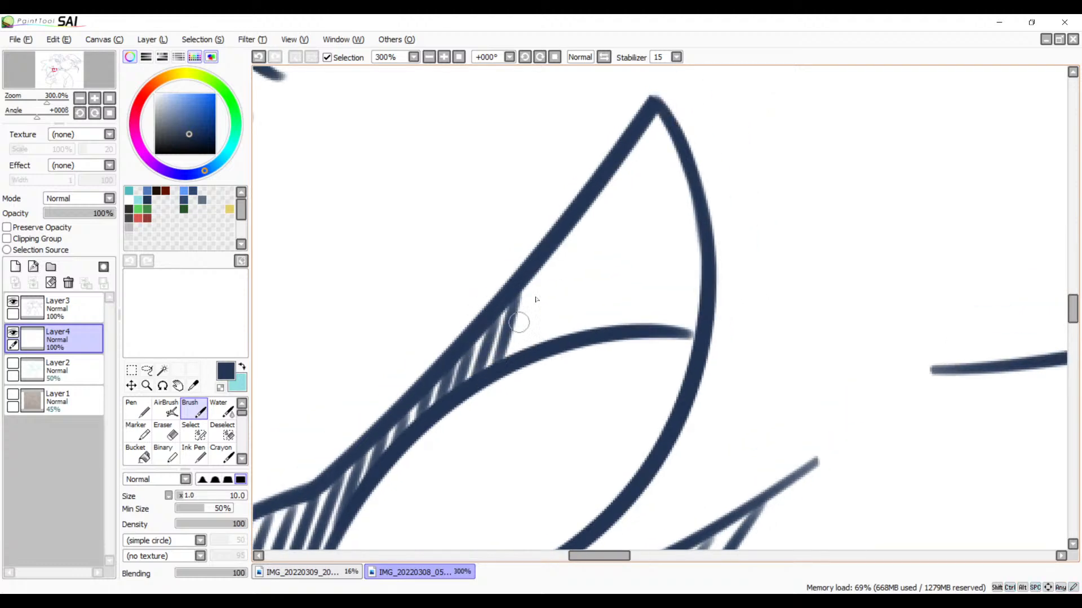
Step: Draw progressively longer hatch strokes where the gap above the tongue widens, redoing the first ones for even spacing
key(space)
mouse_move(548, 279)
mouse_down()
mouse_move(511, 319)
mouse_move(479, 398)
mouse_up()
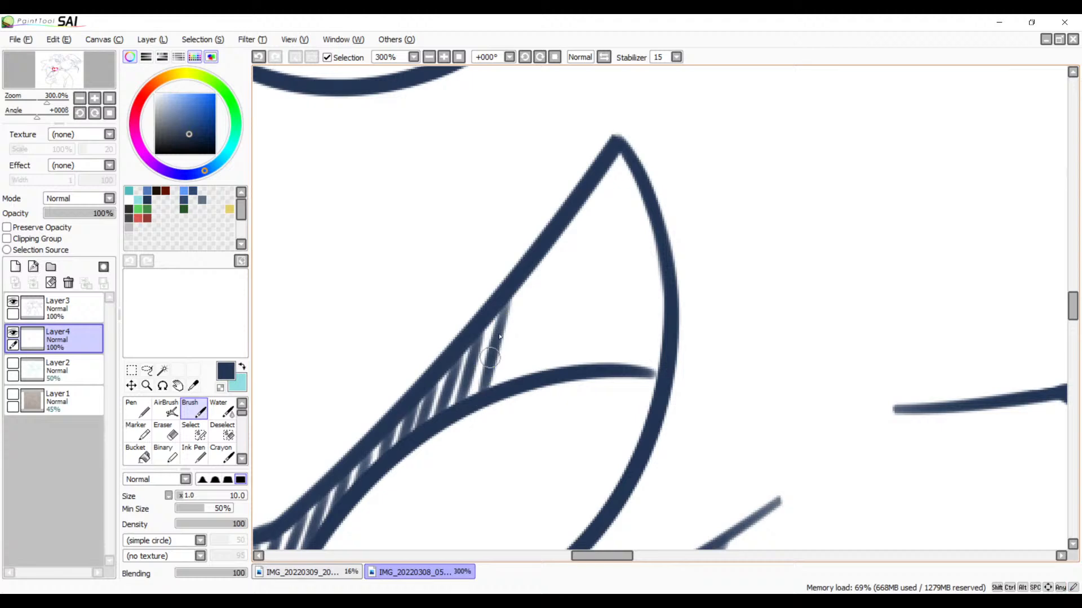
key(ctrl+z)
drag(511, 300, 474, 402)
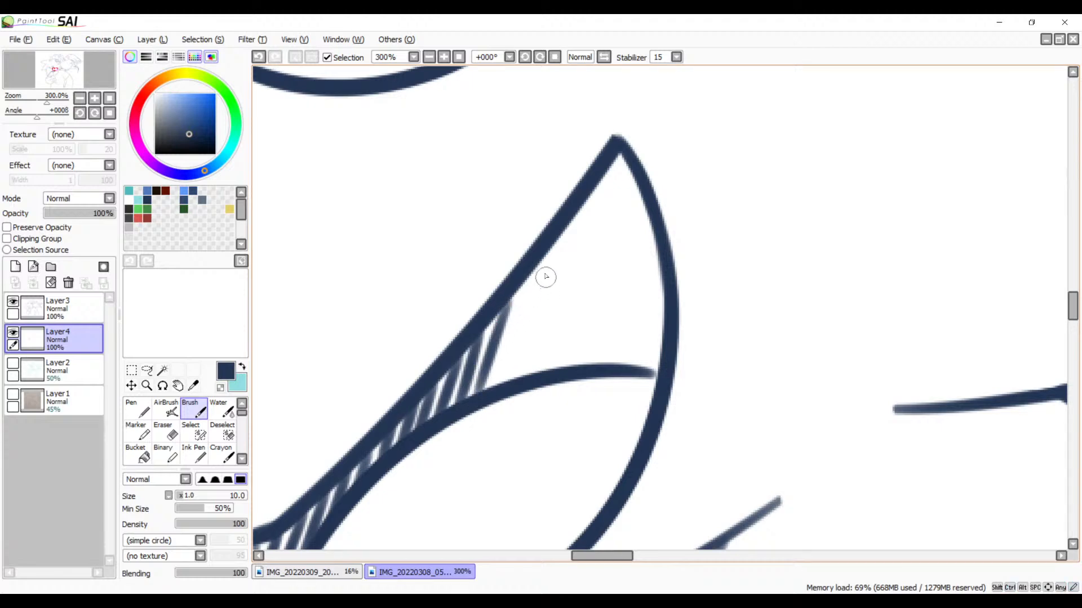
drag(535, 264, 497, 397)
key(ctrl+z)
key(ctrl+z)
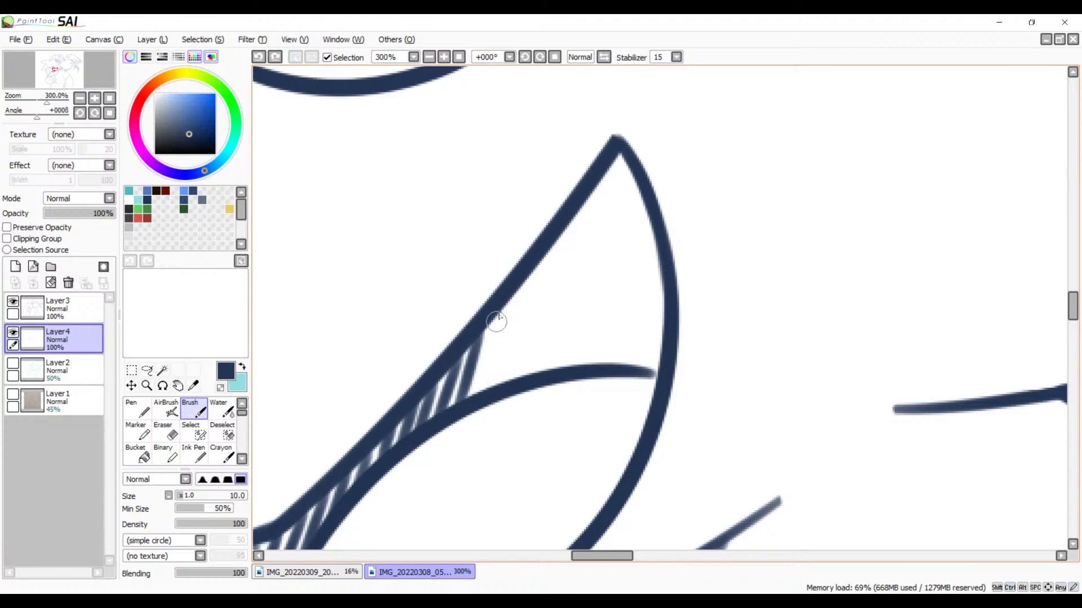
drag(503, 306, 478, 393)
drag(535, 267, 497, 389)
key(ctrl+z)
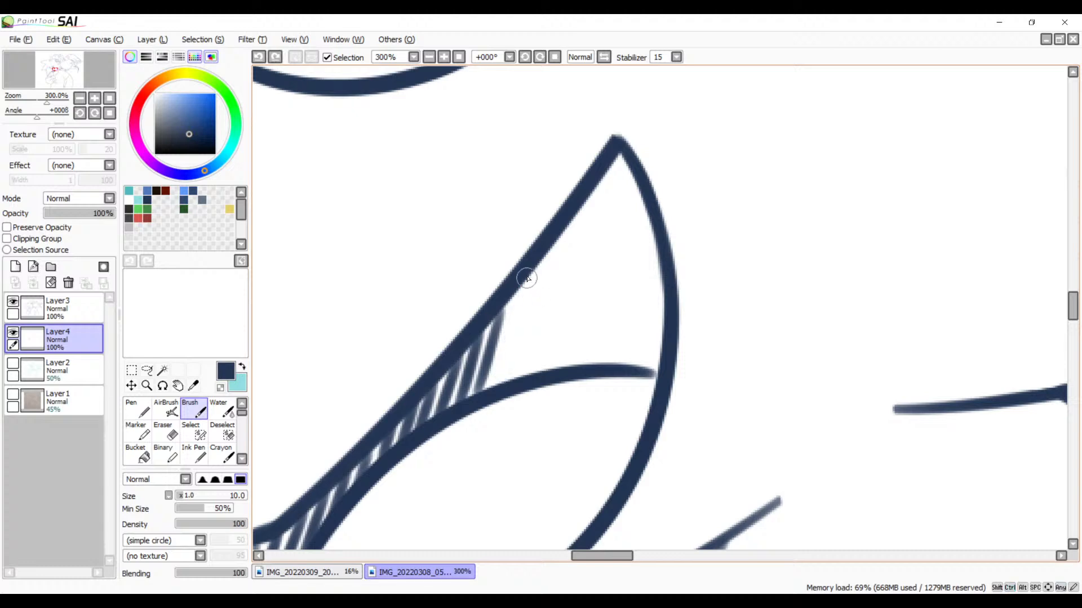
drag(529, 275, 499, 374)
drag(555, 240, 520, 374)
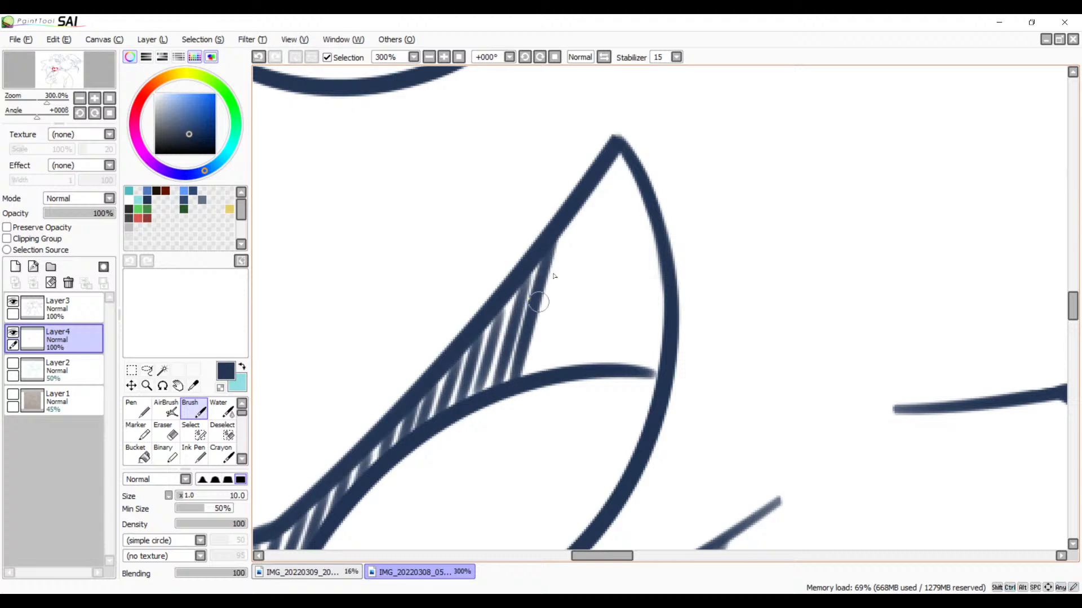
Step: Add the next long hatch stroke from the upper part of the sloping outline toward the tongue curve, redrawing it until straight
drag(570, 222, 519, 389)
key(ctrl+z)
drag(575, 221, 540, 403)
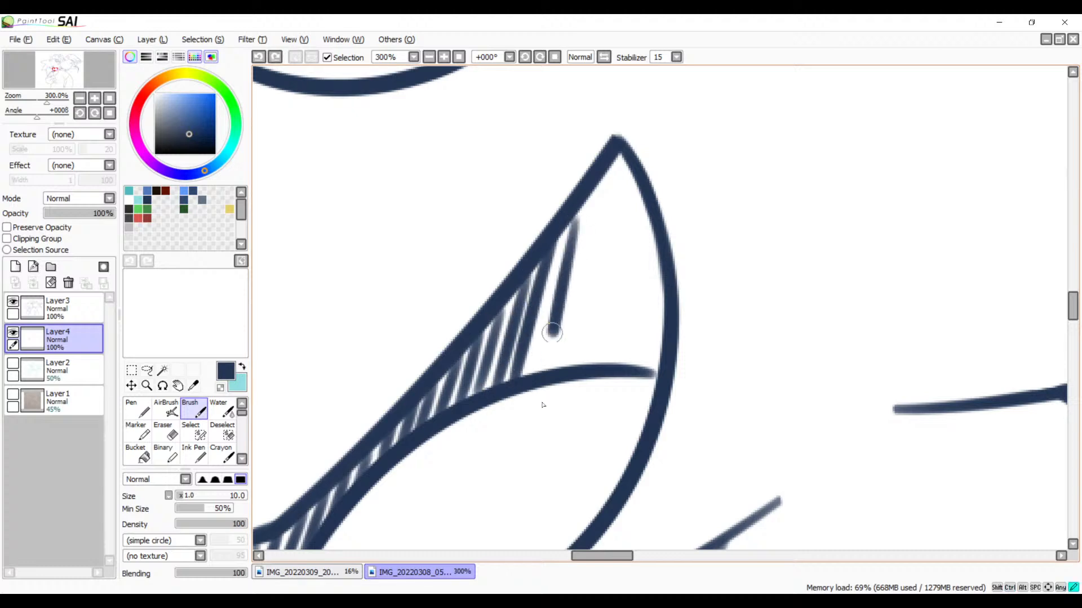
key(ctrl+z)
drag(575, 224, 538, 347)
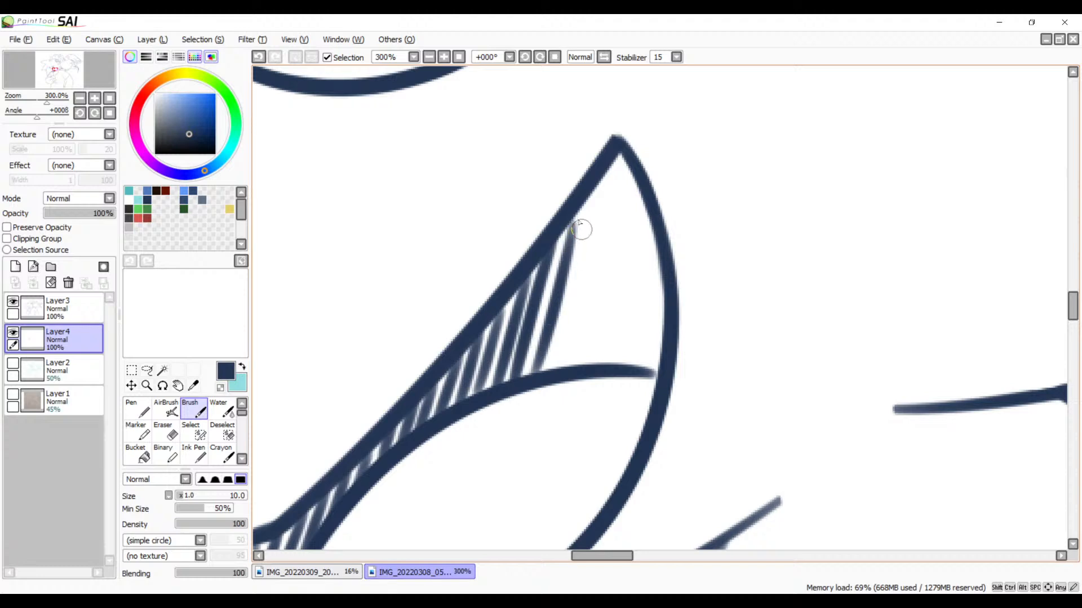
key(ctrl+z)
drag(573, 217, 535, 375)
key(ctrl+z)
drag(575, 220, 538, 369)
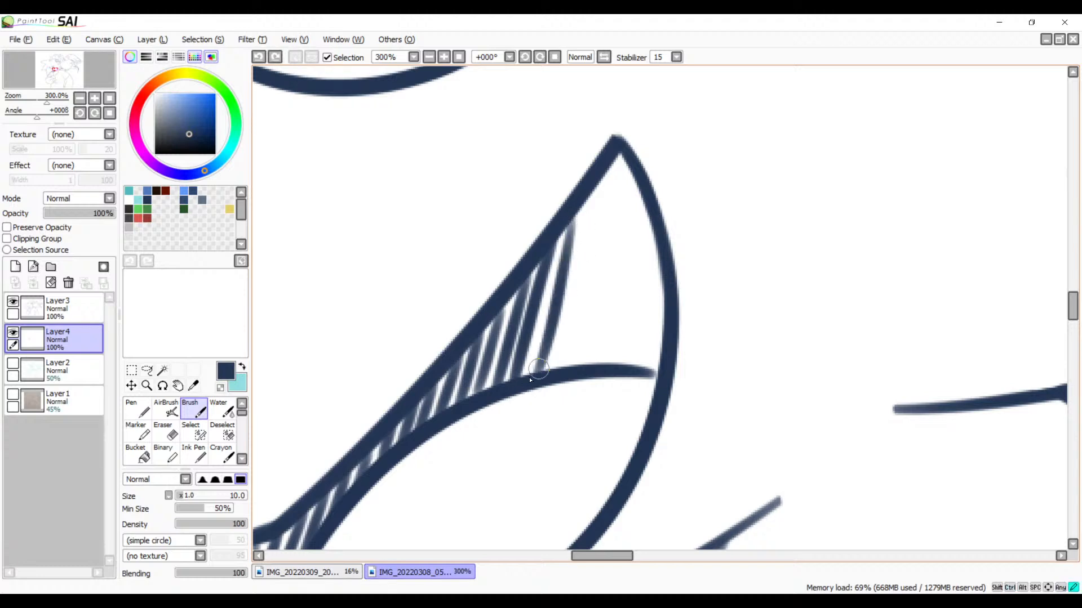
key(ctrl+z)
drag(583, 205, 538, 360)
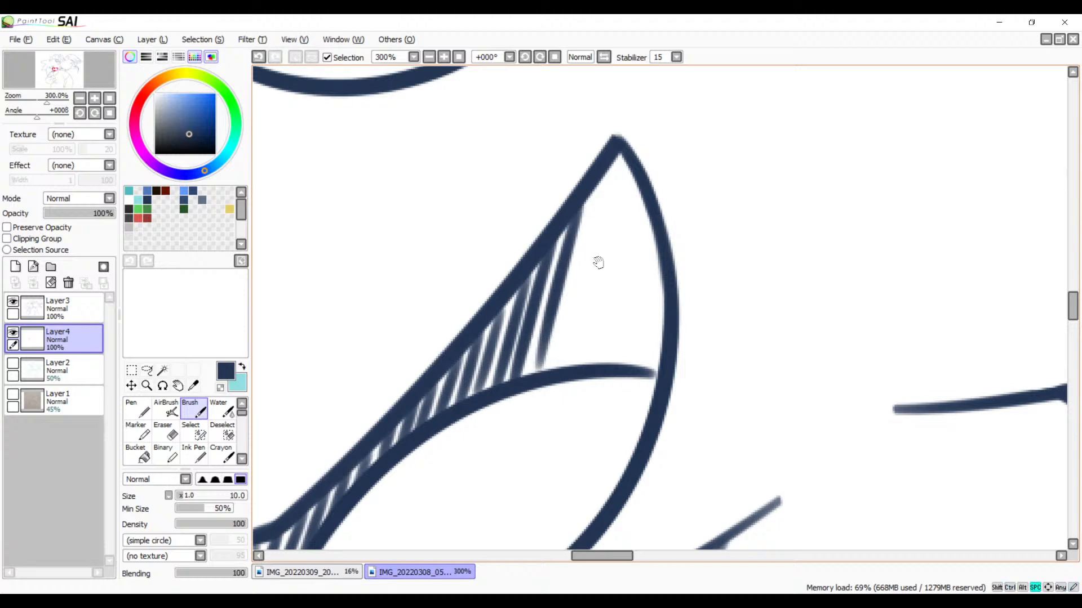
Step: Draw two long hatch strokes from just below the mouth's pointed tip down toward the tongue curve
drag(599, 262, 554, 292)
drag(555, 251, 510, 425)
key(ctrl+z)
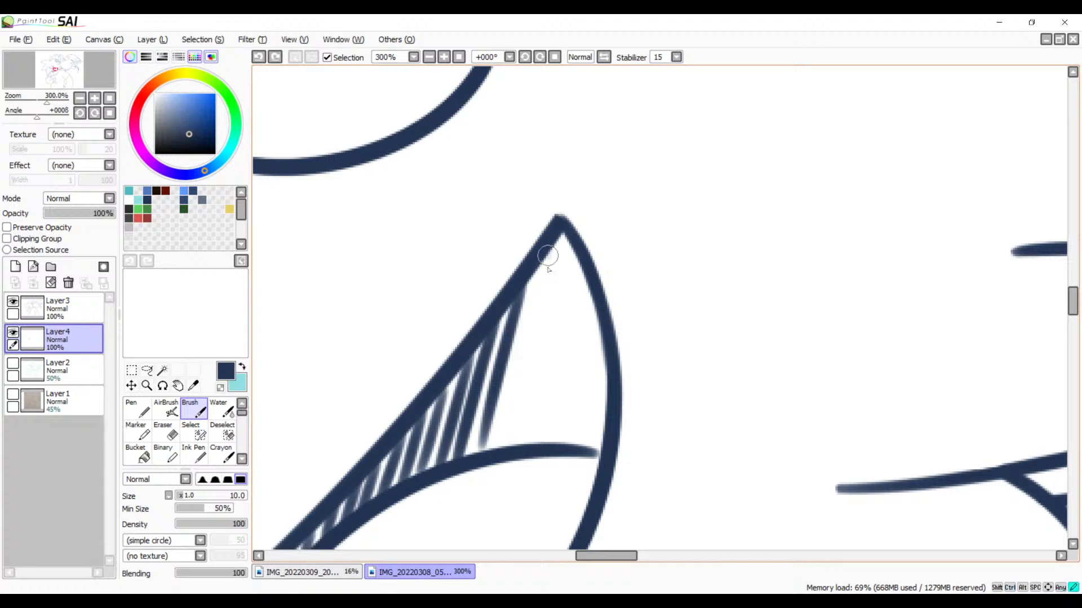
drag(550, 258, 505, 423)
key(ctrl+z)
drag(553, 253, 509, 433)
drag(563, 244, 513, 463)
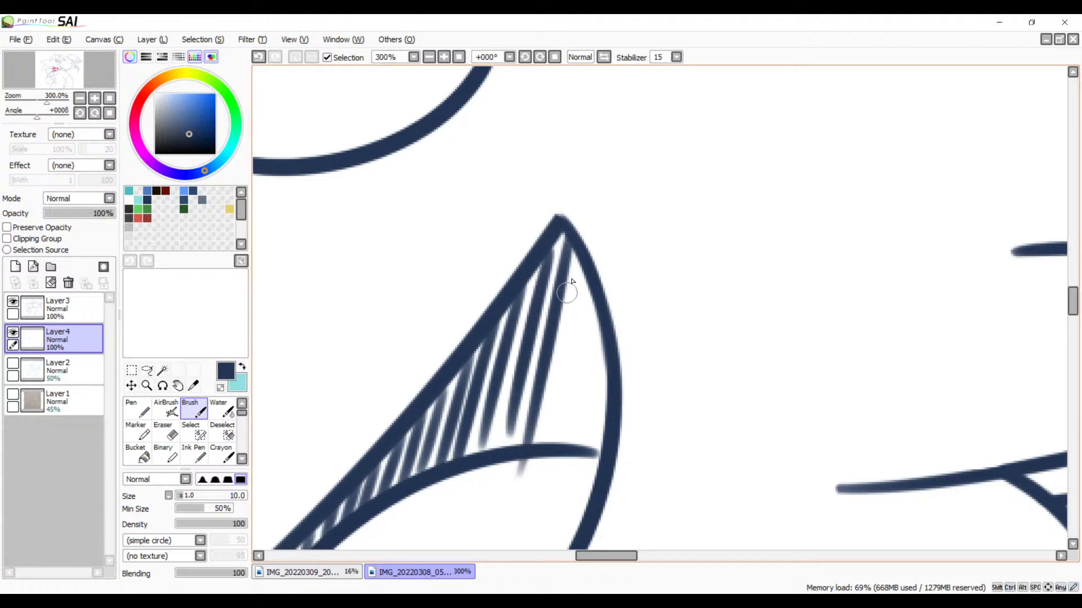
Step: Add a hatch stroke from the curved outline just past the pointed tip, redrawing it until it runs parallel and stops above the tongue
drag(582, 252, 539, 442)
key(ctrl+z)
drag(582, 252, 543, 428)
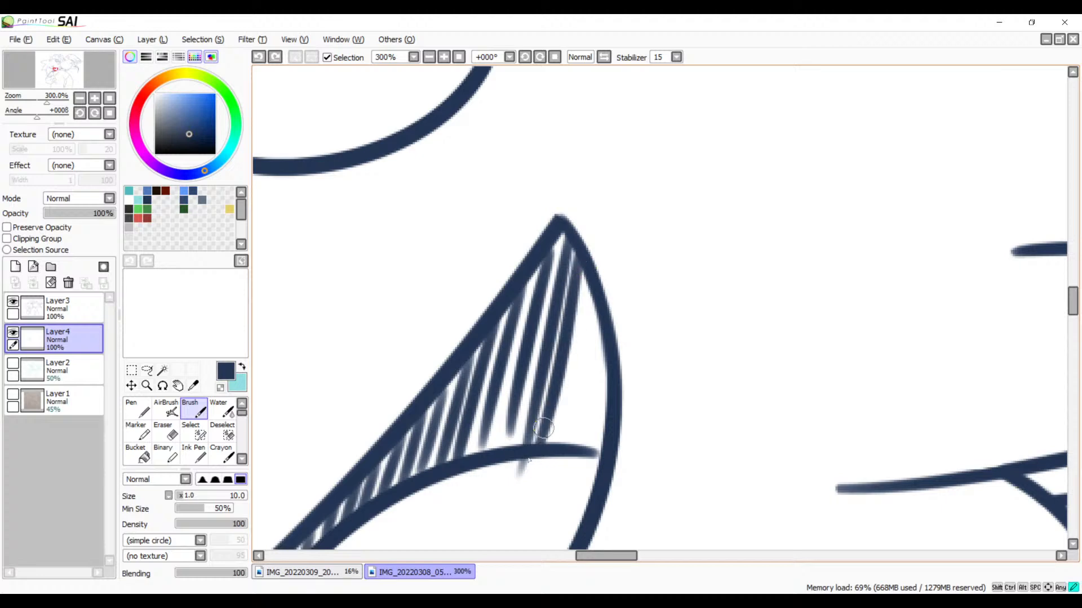
key(ctrl+z)
drag(585, 266, 539, 443)
key(ctrl+z)
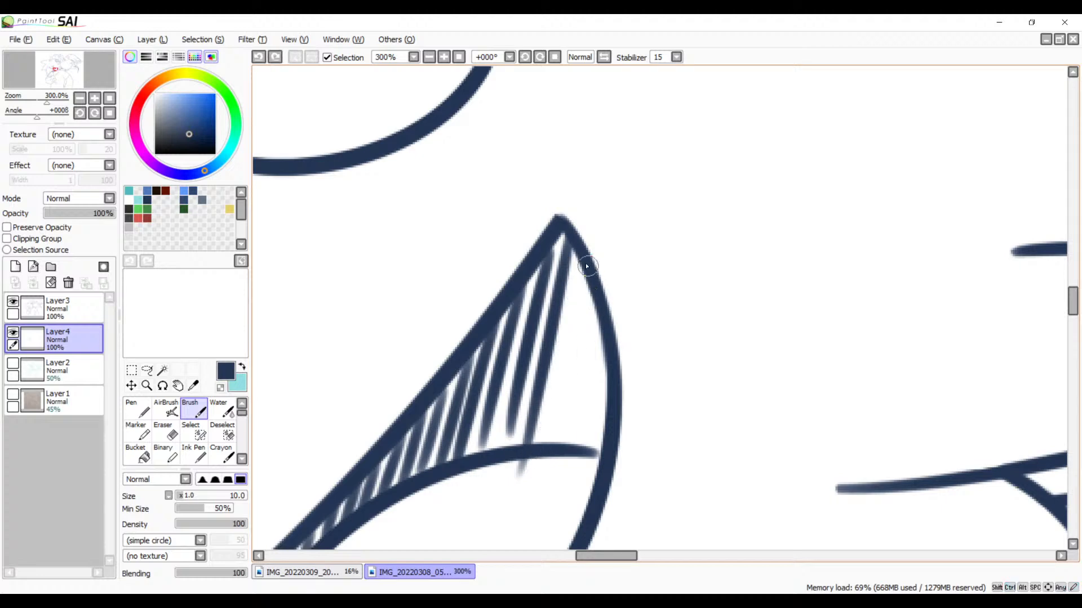
drag(586, 266, 536, 446)
key(ctrl+z)
drag(584, 254, 540, 447)
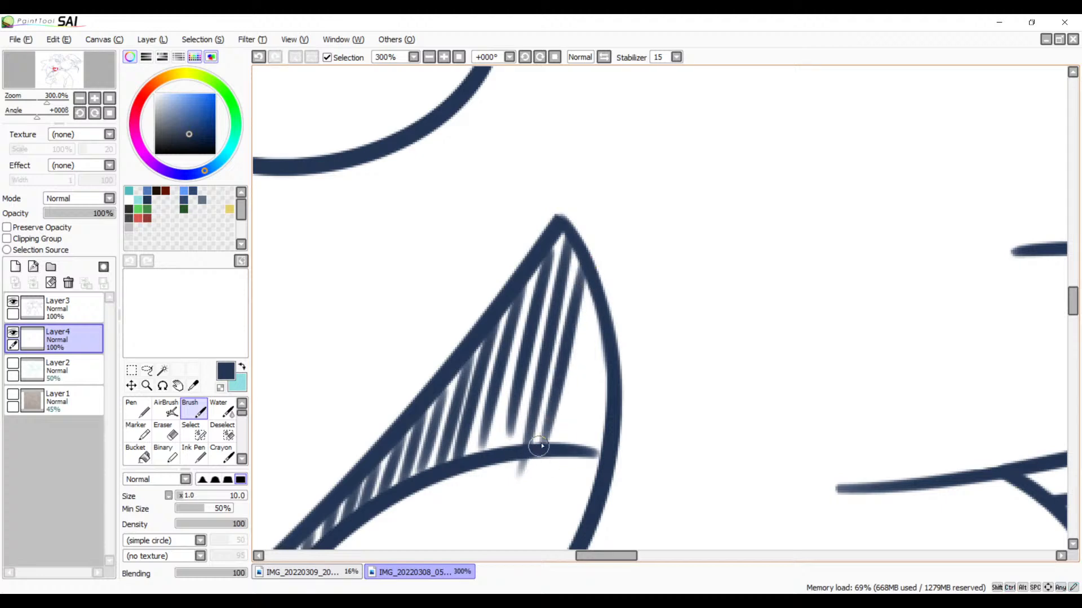
key(ctrl+z)
drag(587, 255, 537, 447)
key(ctrl+z)
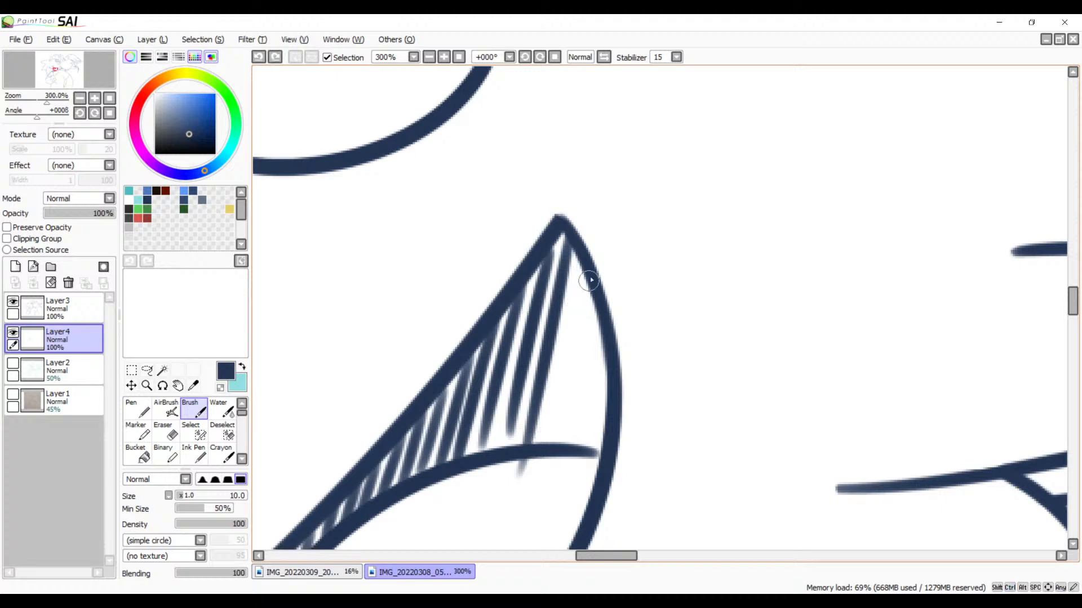
drag(581, 262, 540, 447)
key(ctrl+z)
drag(582, 258, 556, 431)
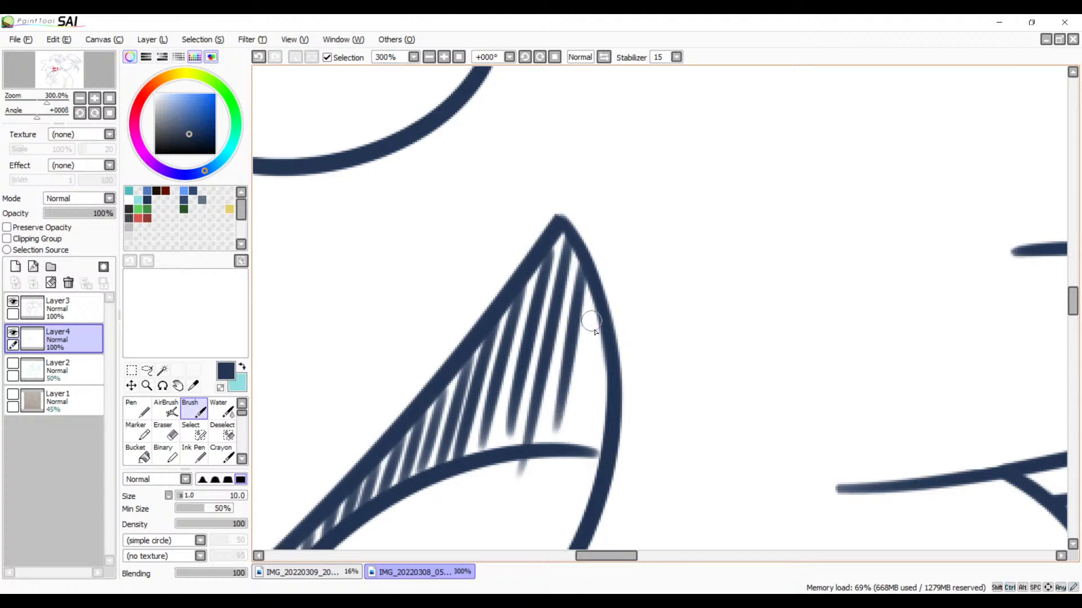
Step: Close the hatching under the pointed tip with a shorter stroke from the curved outline to the tongue curve's end
drag(597, 309, 553, 457)
key(ctrl+z)
drag(598, 308, 568, 448)
key(ctrl+z)
drag(601, 306, 568, 449)
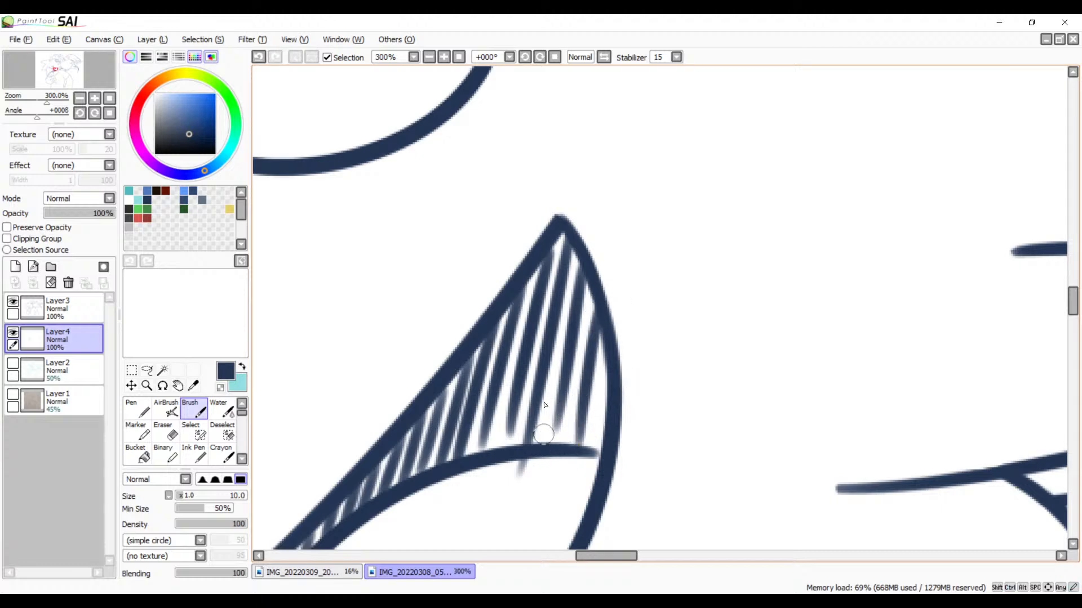
Step: Erase the hatch ends that overshoot the tongue curve and the mouth's lower line, and return to the Brush
key(e)
mouse_move(536, 490)
mouse_down()
mouse_move(620, 362)
mouse_move(570, 356)
mouse_up()
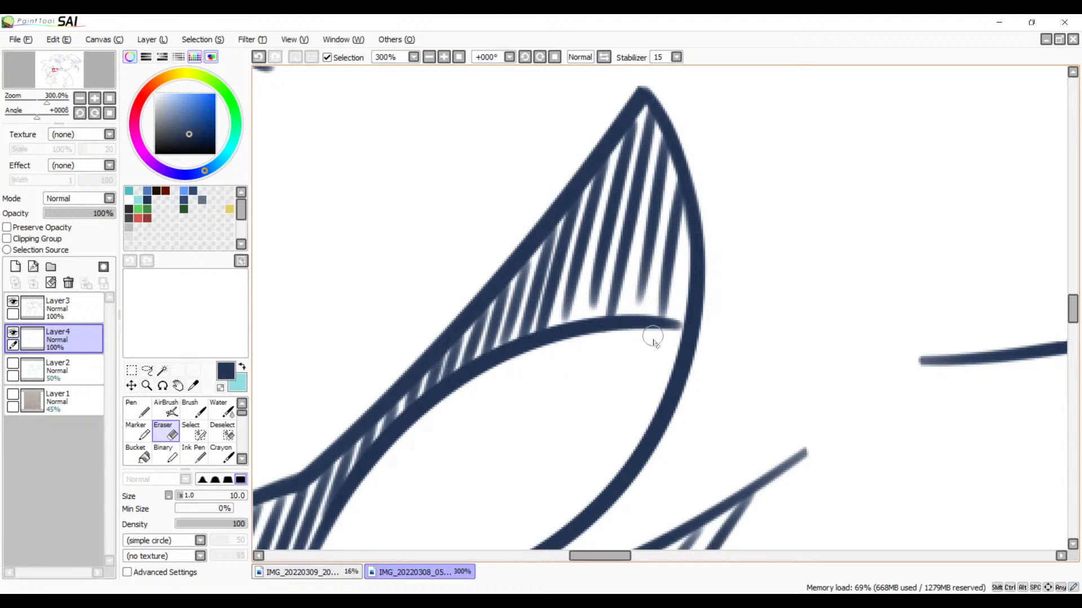
mouse_move(558, 427)
mouse_down()
mouse_move(590, 374)
mouse_move(616, 372)
mouse_up()
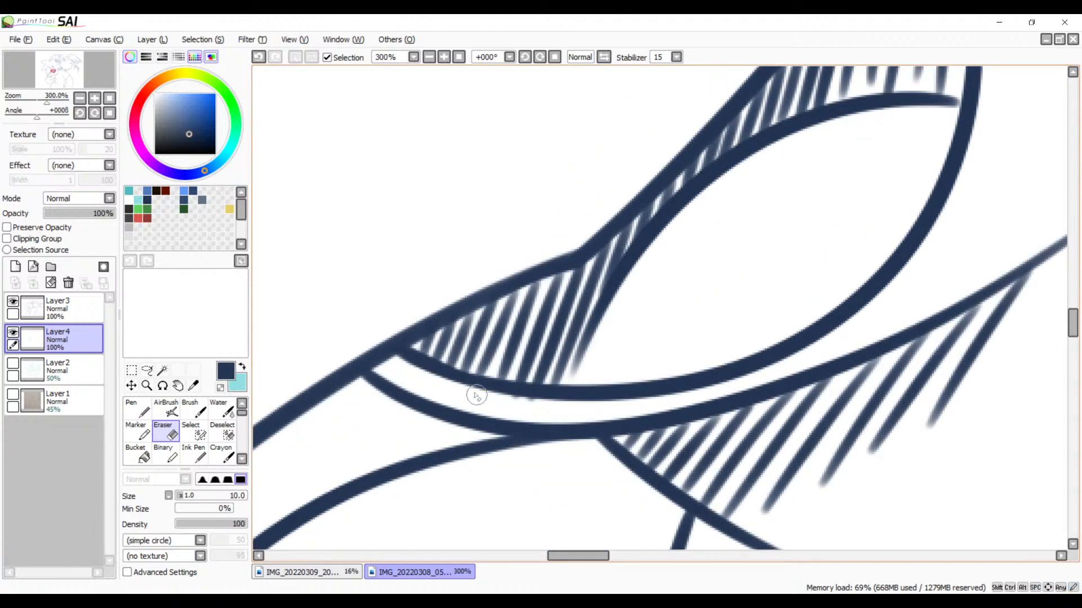
key(b)
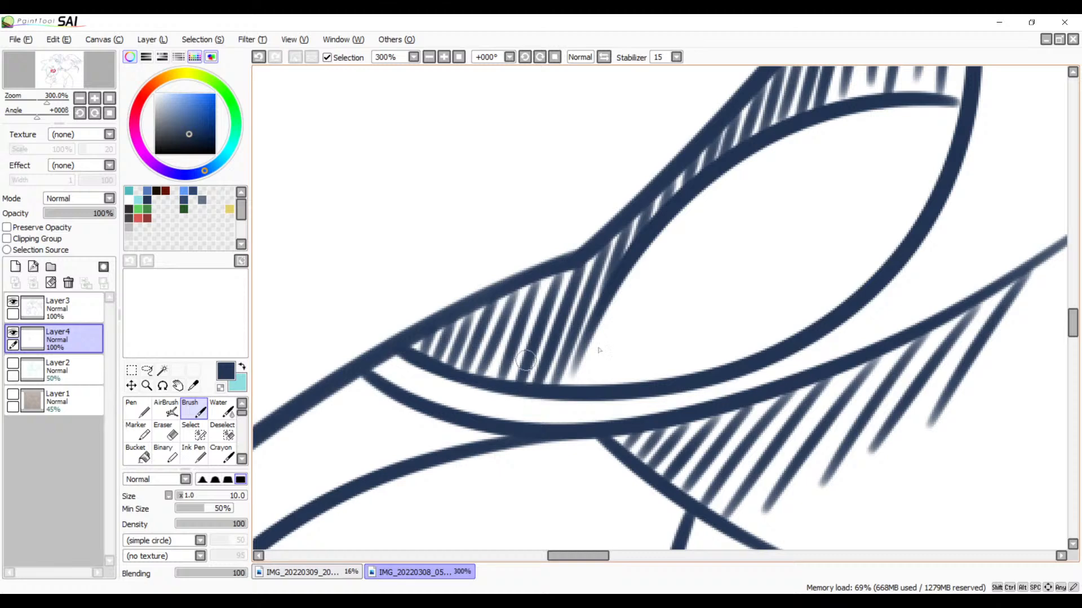
Step: Add a final short hatch stroke near the tapered end of the line below the mouth, redrawing it until it runs parallel to its neighbours
drag(610, 395, 261, 377)
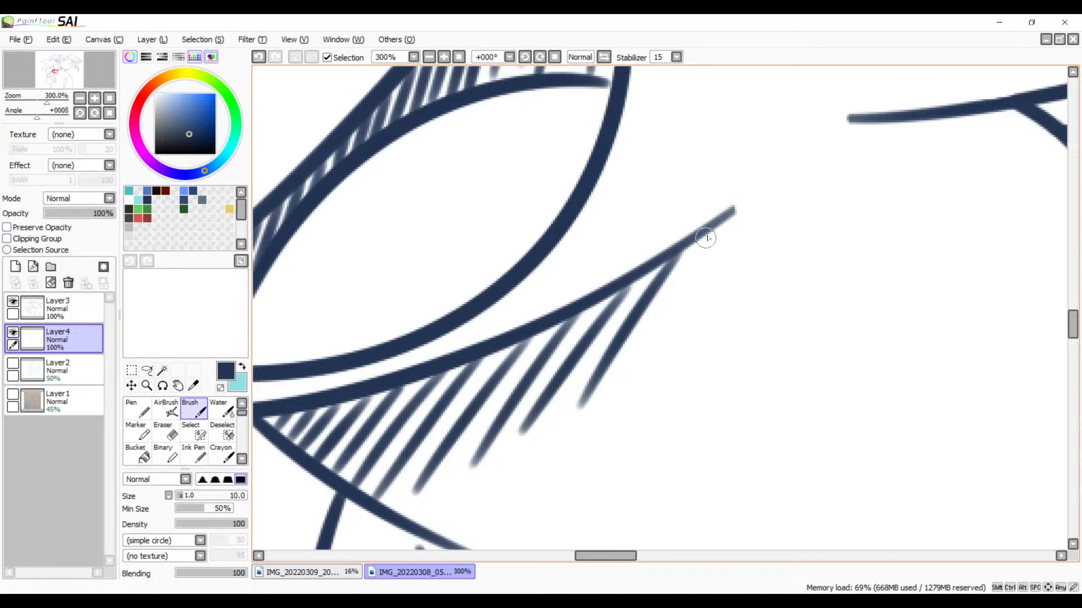
drag(715, 224, 645, 338)
key(ctrl+z)
drag(730, 213, 648, 352)
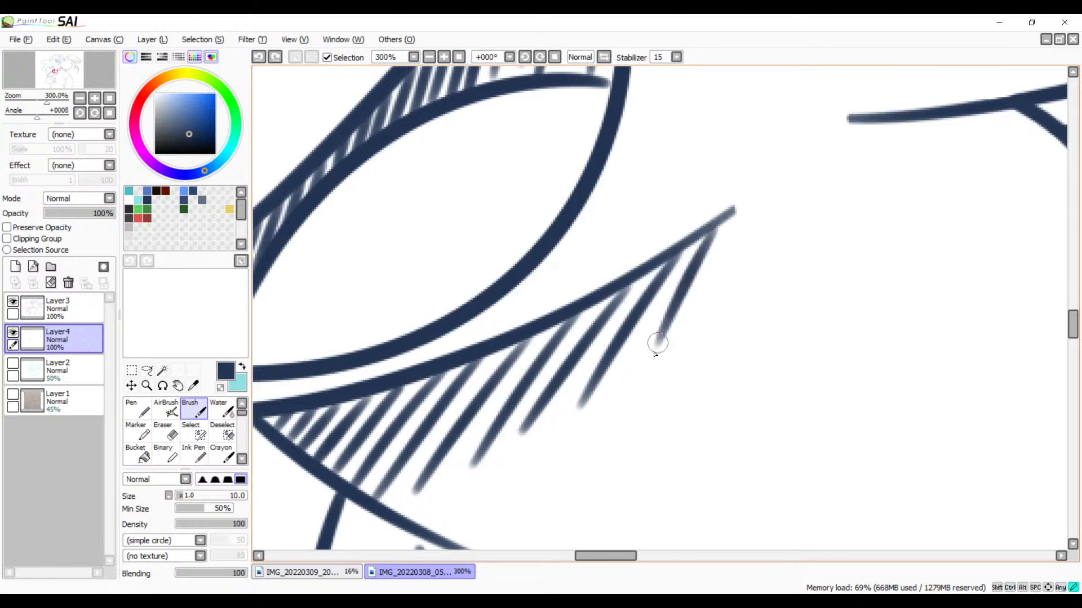
key(ctrl+z)
drag(730, 213, 651, 334)
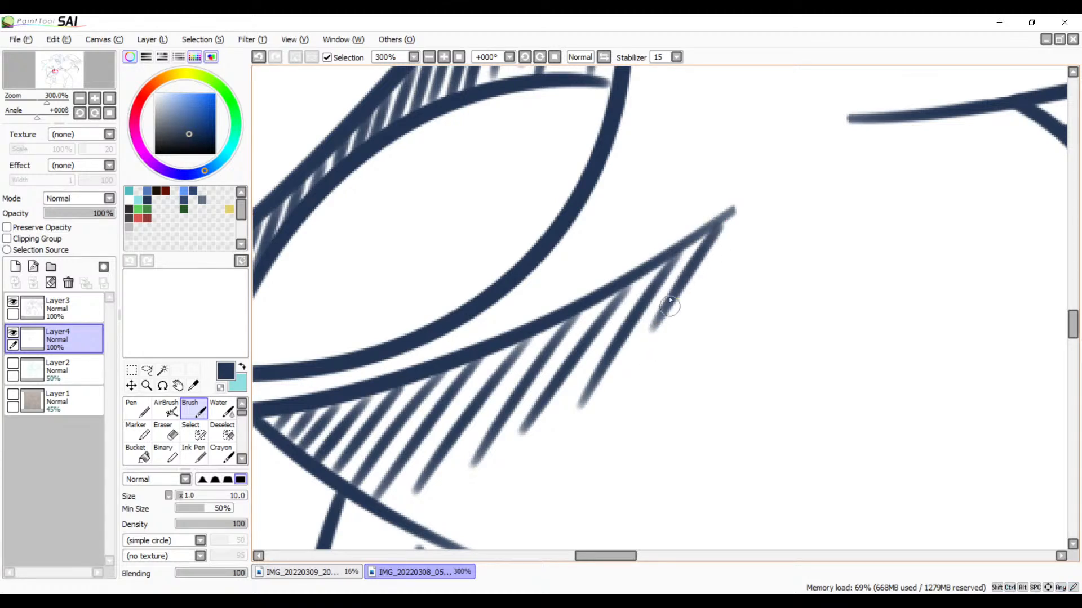
Step: Draw three parallel diagonal hatch strokes, each longer than the last, running down-left from the short upper crease line on the arm
mouse_move(681, 302)
mouse_down()
mouse_move(821, 251)
mouse_move(775, 365)
mouse_move(767, 261)
mouse_move(729, 316)
mouse_move(722, 389)
mouse_move(674, 451)
mouse_move(768, 306)
mouse_move(648, 256)
mouse_up()
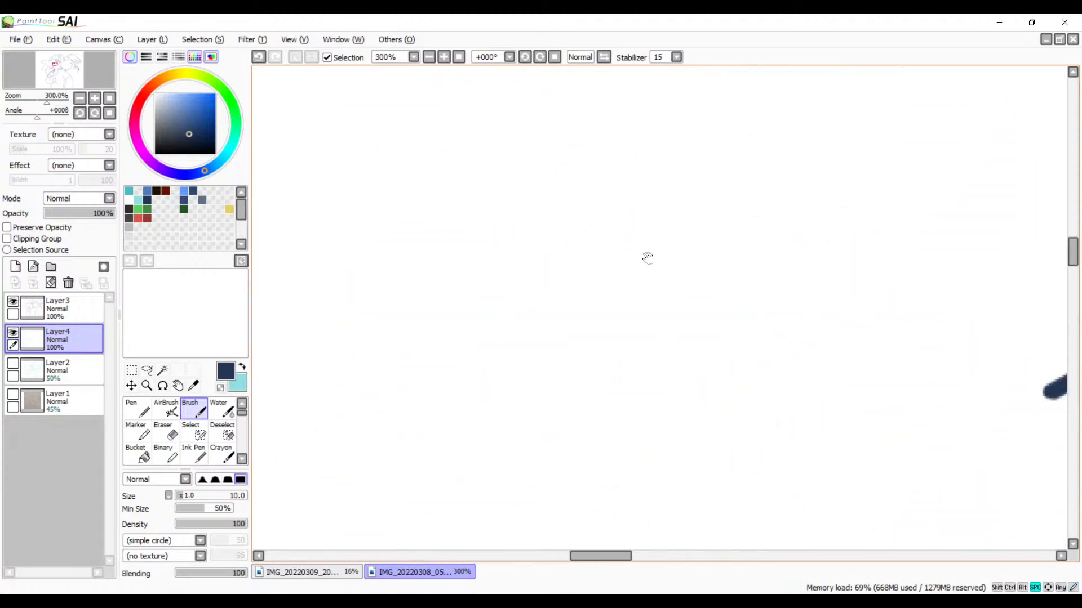
click(429, 57)
click(429, 57)
mouse_move(629, 421)
mouse_down()
mouse_move(690, 257)
mouse_move(725, 212)
mouse_up()
mouse_move(638, 344)
mouse_down()
mouse_move(699, 271)
mouse_move(550, 442)
mouse_move(507, 463)
mouse_move(688, 313)
mouse_up()
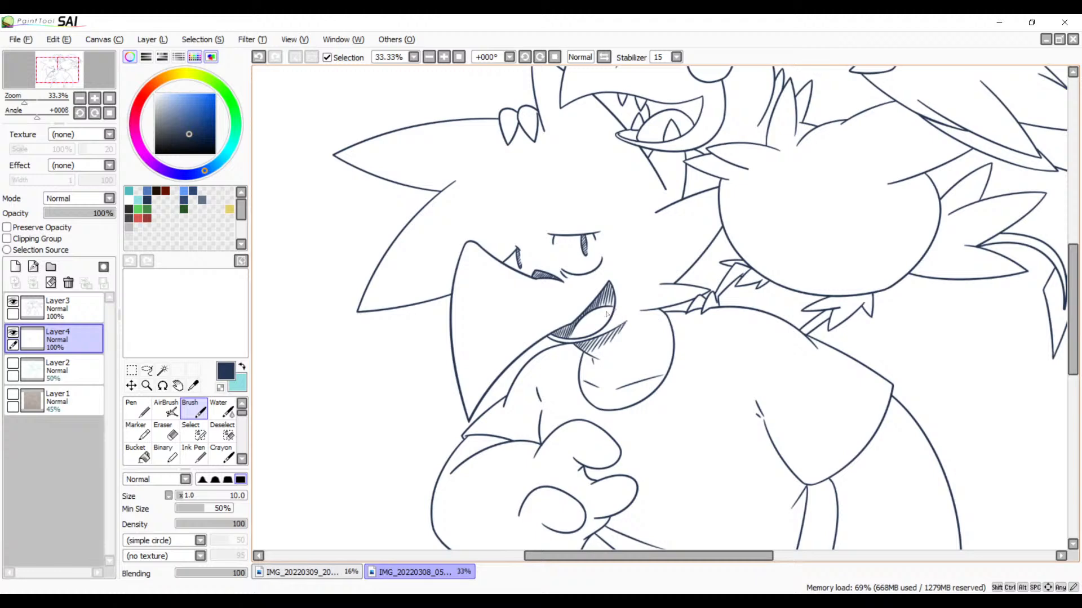
click(444, 57)
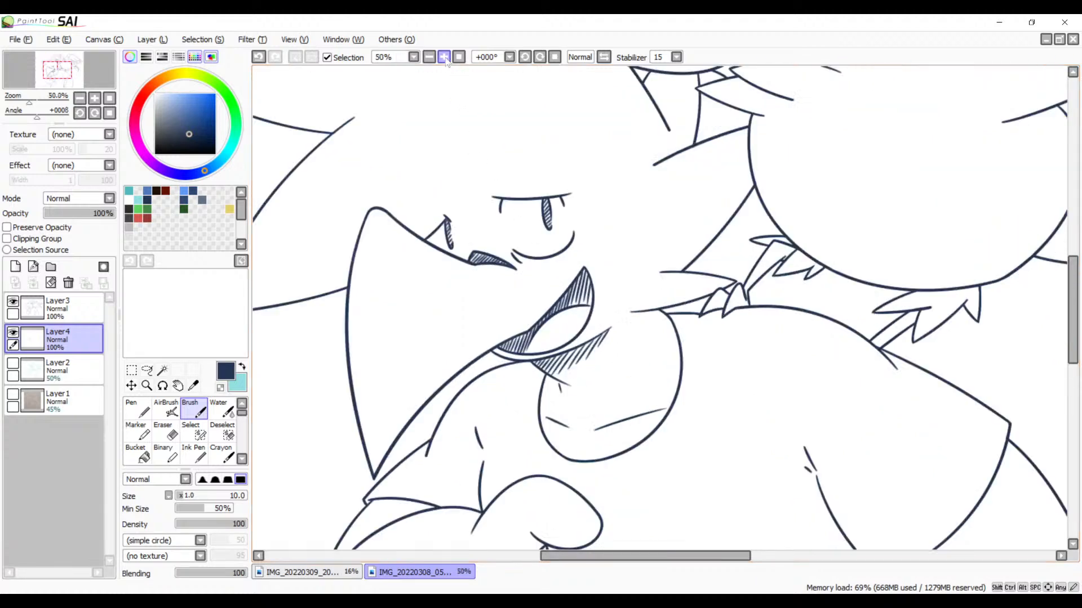
click(444, 57)
click(444, 57)
click(444, 57)
click(444, 57)
mouse_move(262, 544)
mouse_down()
mouse_move(538, 287)
mouse_move(594, 273)
mouse_move(618, 218)
mouse_up()
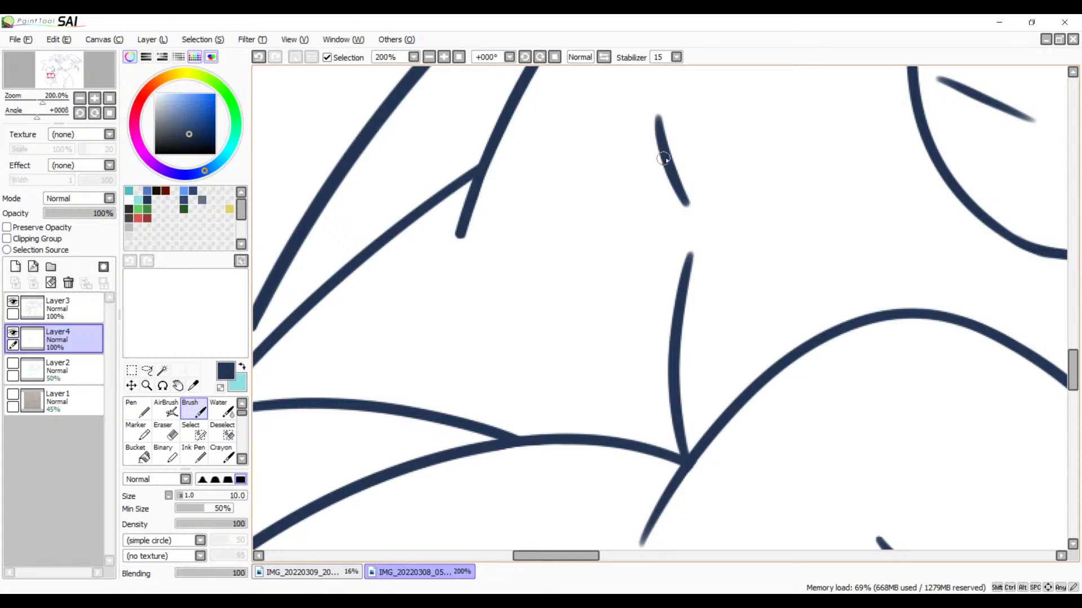
drag(663, 160, 624, 200)
key(ctrl+z)
mouse_move(664, 168)
mouse_down()
mouse_move(619, 214)
mouse_move(600, 254)
mouse_up()
drag(680, 194, 619, 268)
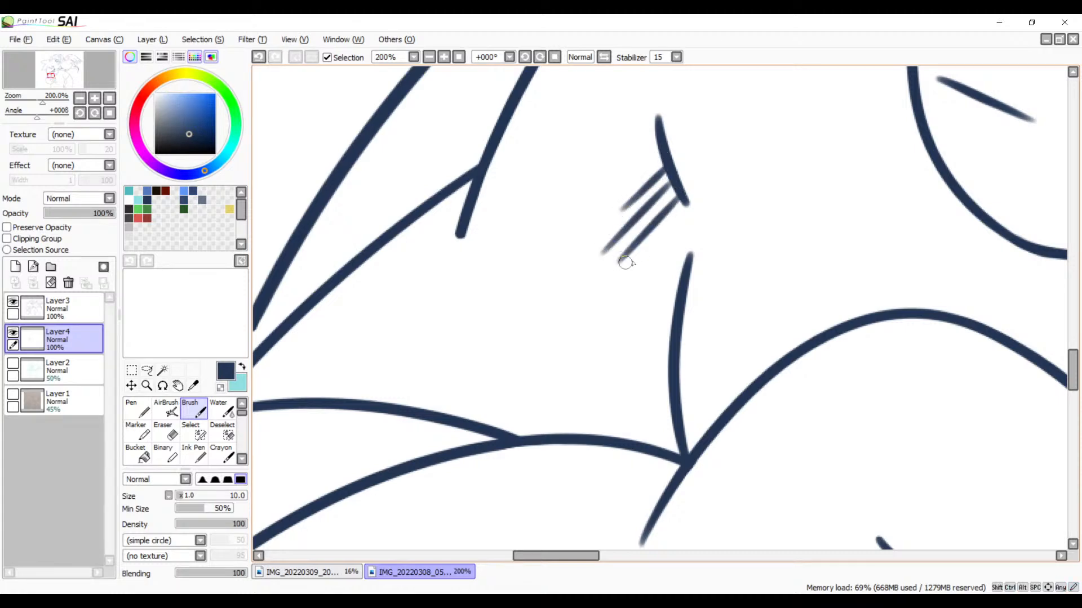
key(ctrl+z)
drag(679, 204, 592, 299)
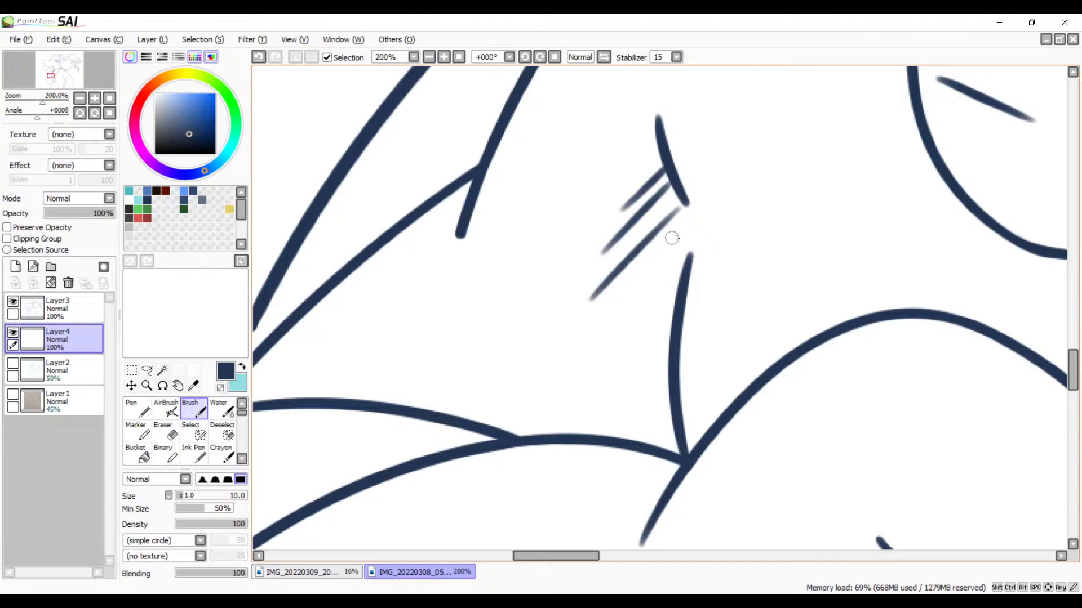
Step: Continue the arm hatching with three long diagonal strokes down through the gap and along the curved lower crease
drag(681, 233, 599, 319)
drag(675, 269, 583, 372)
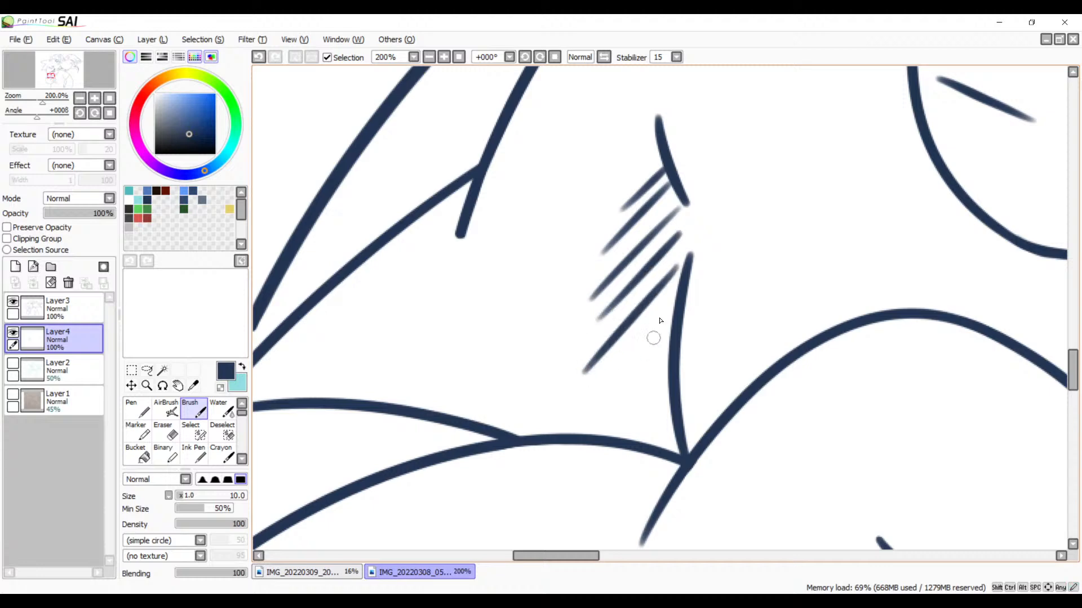
drag(673, 314, 572, 432)
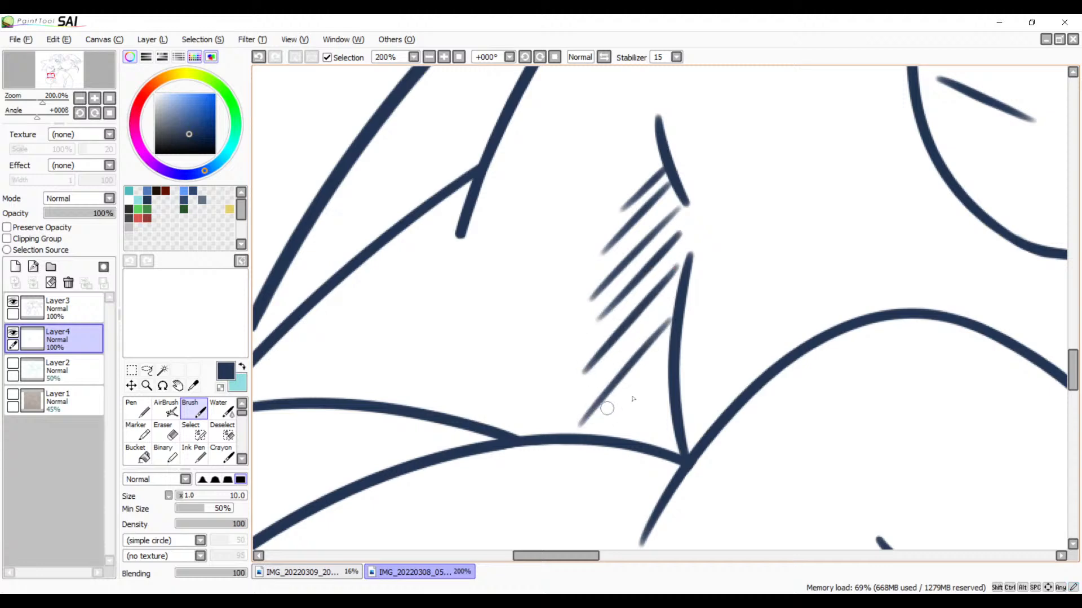
key(ctrl+z)
drag(671, 308, 574, 418)
Step: Fill the corner where the lower arm crease meets the curved cuff line with progressively shorter hatch strokes
drag(668, 346, 592, 433)
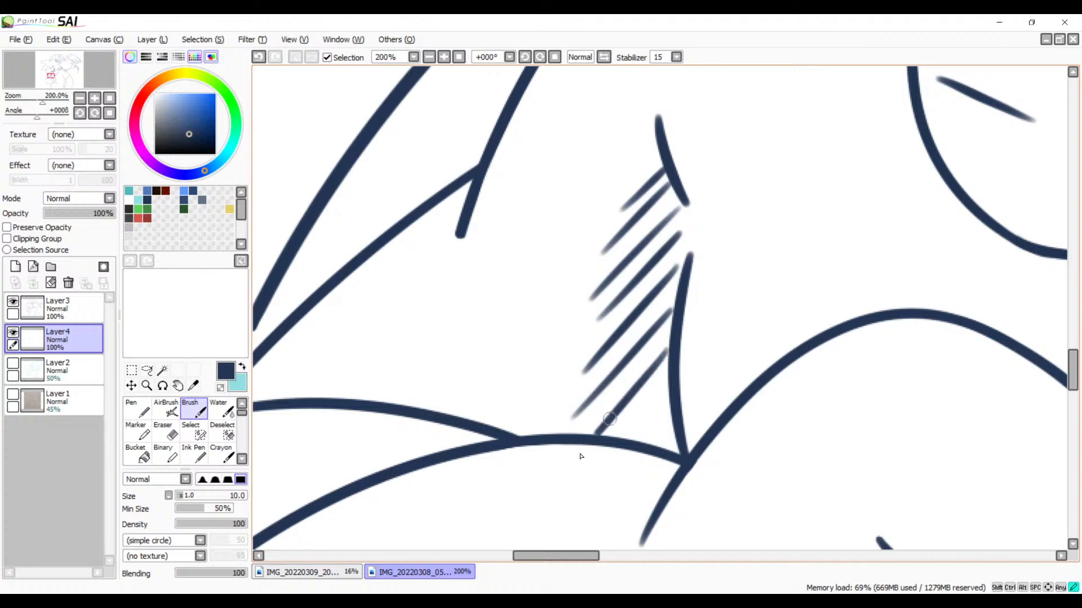
key(ctrl+z)
drag(667, 350, 591, 439)
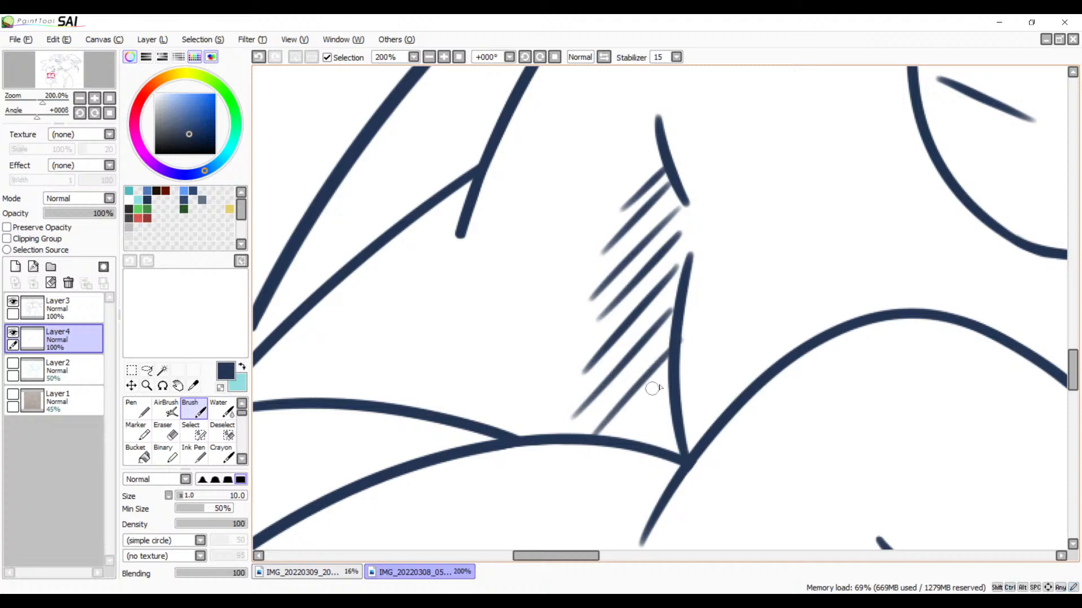
drag(662, 391, 618, 443)
mouse_move(669, 413)
mouse_down()
mouse_move(649, 433)
mouse_move(650, 444)
mouse_move(678, 428)
mouse_move(678, 456)
mouse_up()
Step: Hatch the narrow corner between the sleeve's diagonal edge and the short line branching from it, using closely spaced slanted strokes
drag(630, 385, 769, 419)
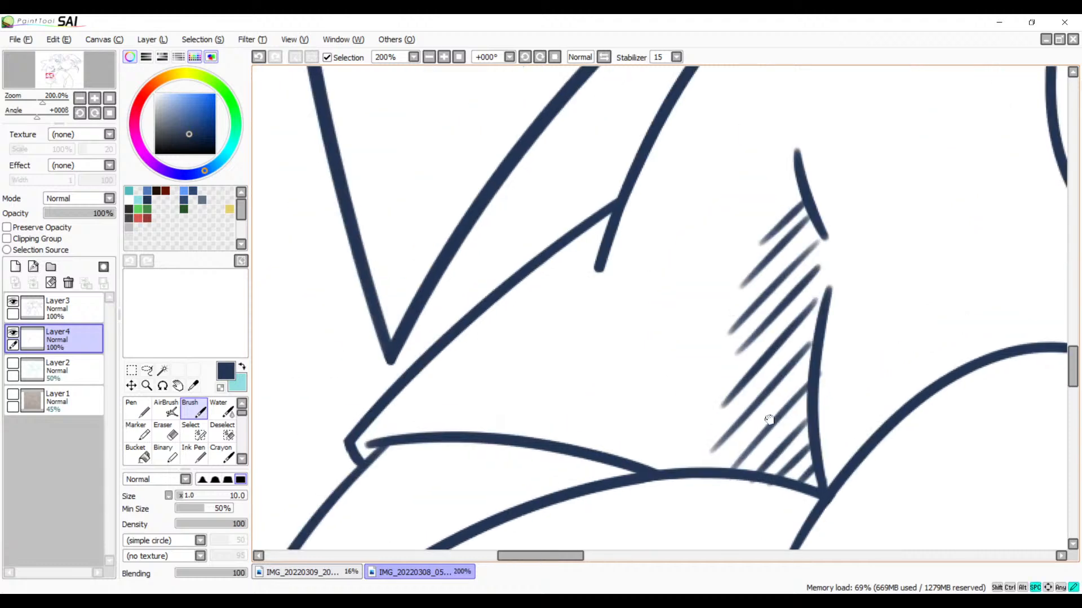
mouse_move(612, 216)
mouse_down()
mouse_move(542, 261)
mouse_move(594, 264)
mouse_move(604, 241)
mouse_move(589, 244)
mouse_move(605, 240)
mouse_up()
key(ctrl+z)
key(ctrl+z)
key(ctrl+z)
key(ctrl+z)
drag(526, 275, 601, 253)
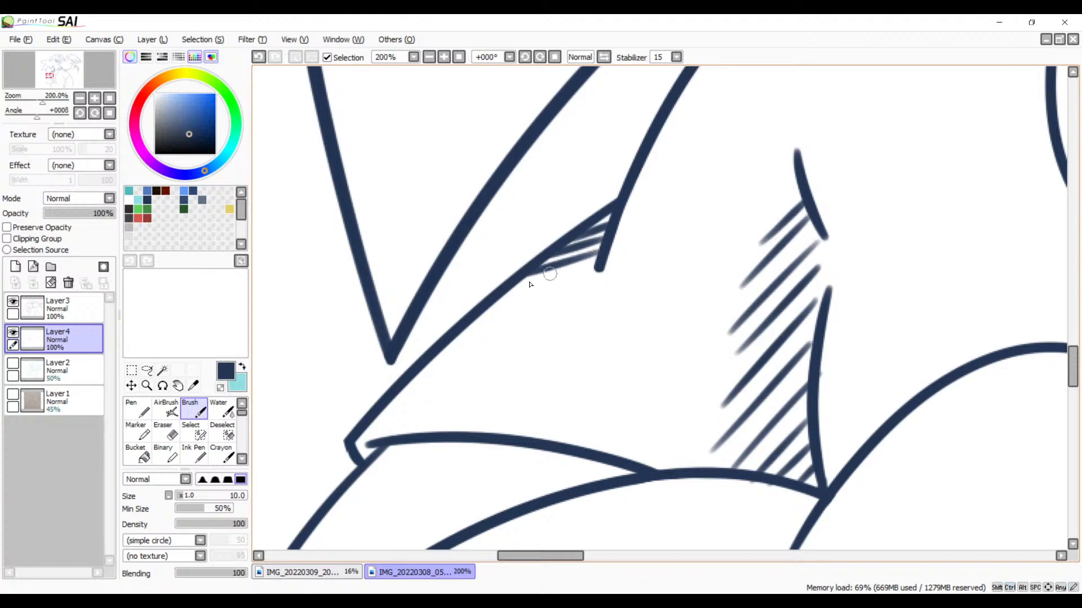
Step: Extend the hatching down the inside of the sleeve's diagonal edge with three strokes of decreasing length
drag(490, 298, 576, 273)
key(ctrl+z)
drag(501, 293, 571, 276)
drag(482, 312, 552, 294)
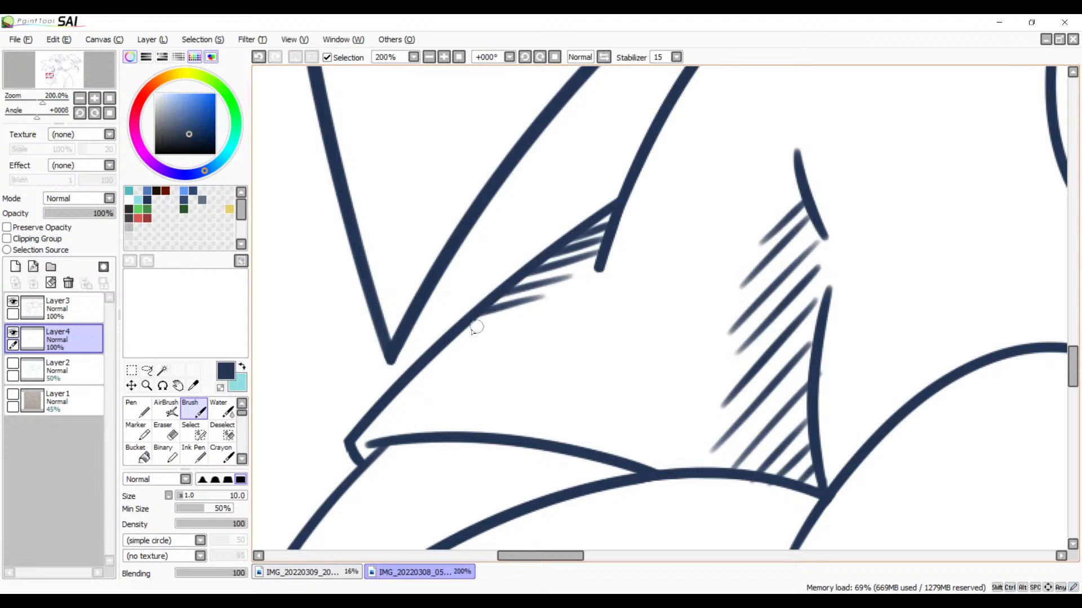
drag(460, 332, 503, 320)
key(ctrl+z)
Step: Try hatching the corner where the cuff's upper curve meets the long lower curve with diagonal strokes
drag(501, 378, 683, 246)
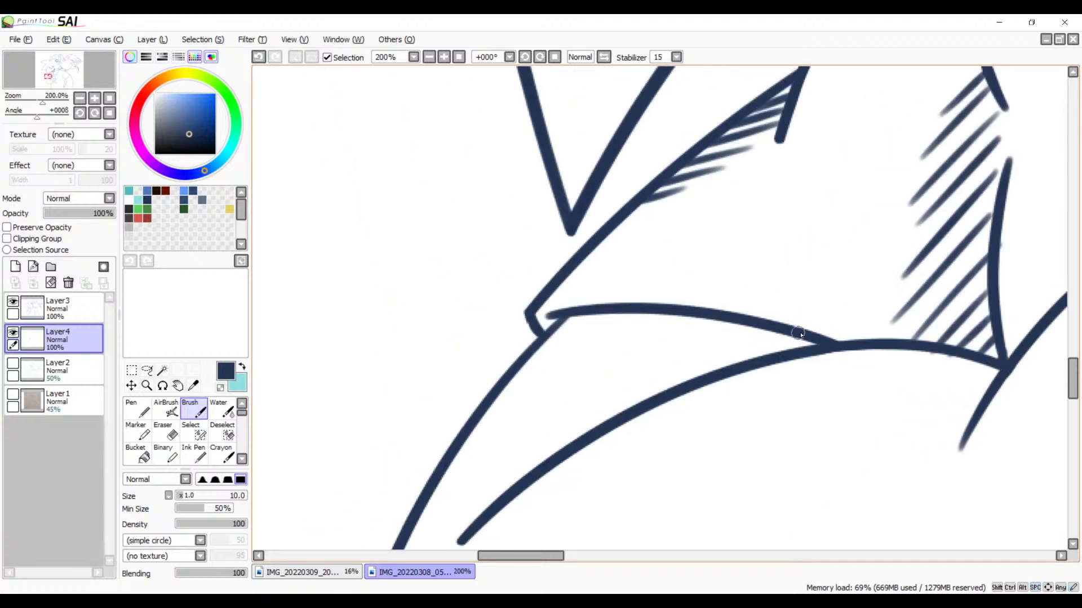
drag(798, 336, 742, 361)
drag(763, 324, 715, 369)
drag(731, 333, 676, 390)
key(ctrl+z)
drag(728, 337, 677, 388)
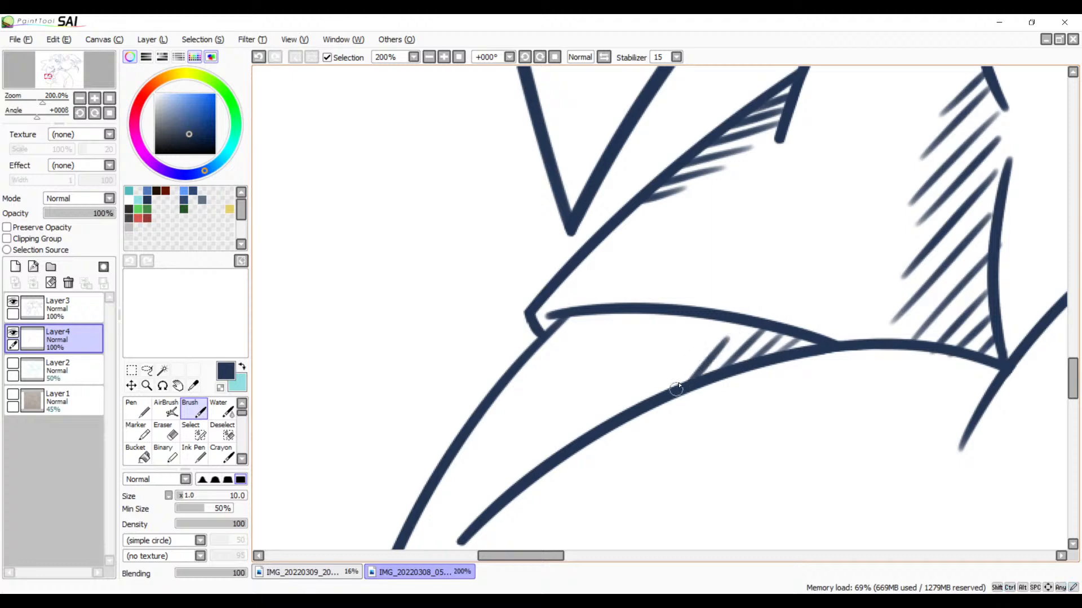
Step: Try extending the cuff hatching along the lower curve with more short diagonal strokes
drag(699, 347, 658, 395)
key(ctrl+z)
mouse_move(688, 359)
mouse_down()
mouse_move(647, 402)
mouse_move(624, 402)
mouse_move(536, 465)
mouse_up()
key(ctrl+z)
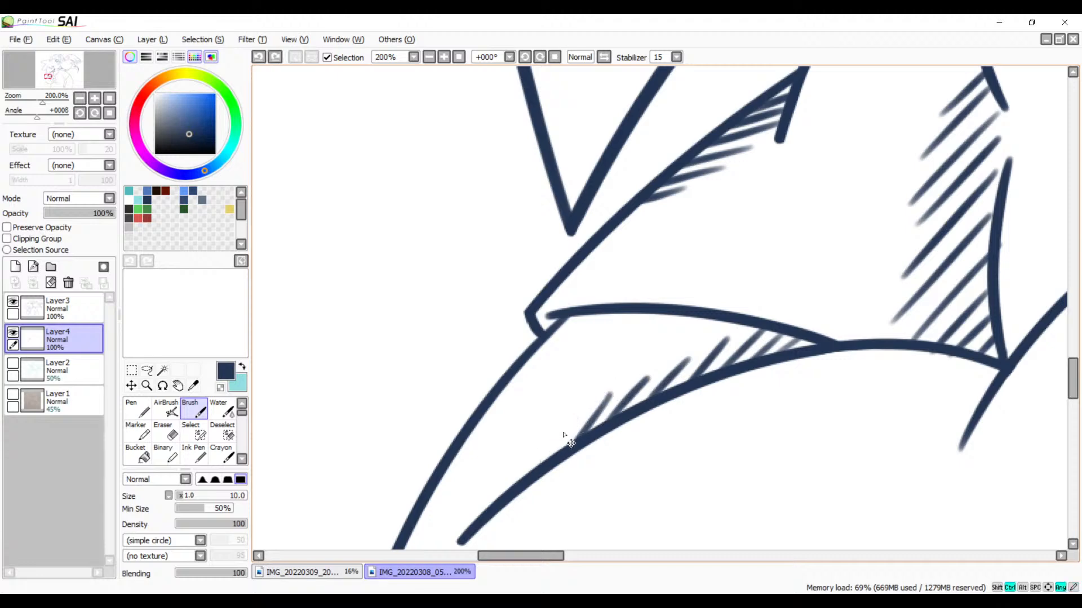
drag(571, 419, 534, 470)
key(ctrl+z)
mouse_move(569, 420)
mouse_down()
mouse_move(542, 463)
mouse_move(648, 371)
mouse_move(586, 406)
mouse_up()
Step: Undo all hatch strokes along the cuff's lower curve
key(ctrl+z)
key(ctrl+z)
key(ctrl+z)
key(ctrl+z)
key(ctrl+z)
key(ctrl+z)
key(ctrl+z)
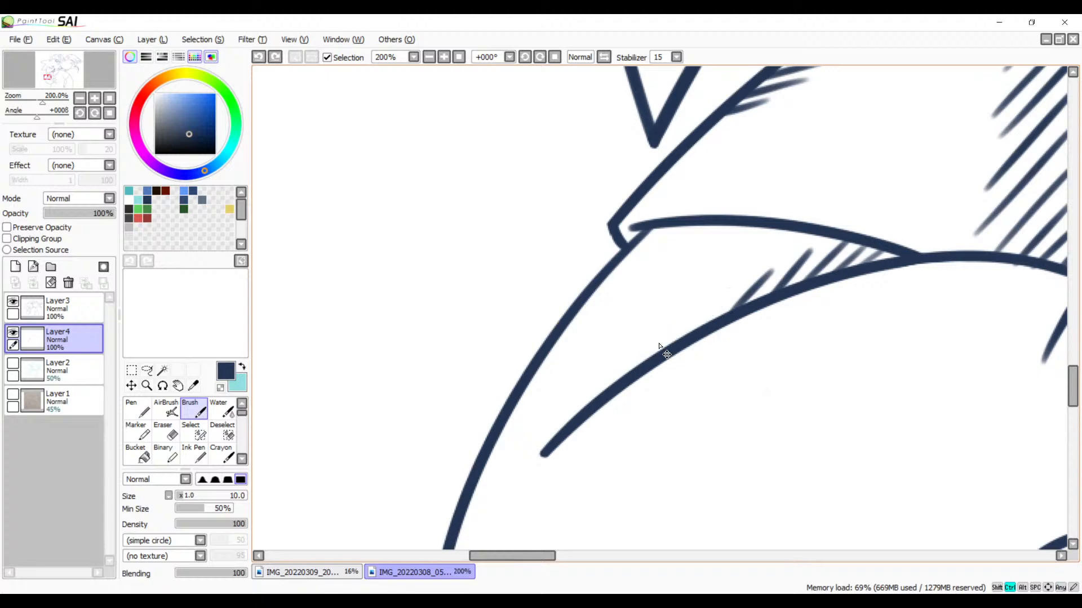
key(ctrl+z)
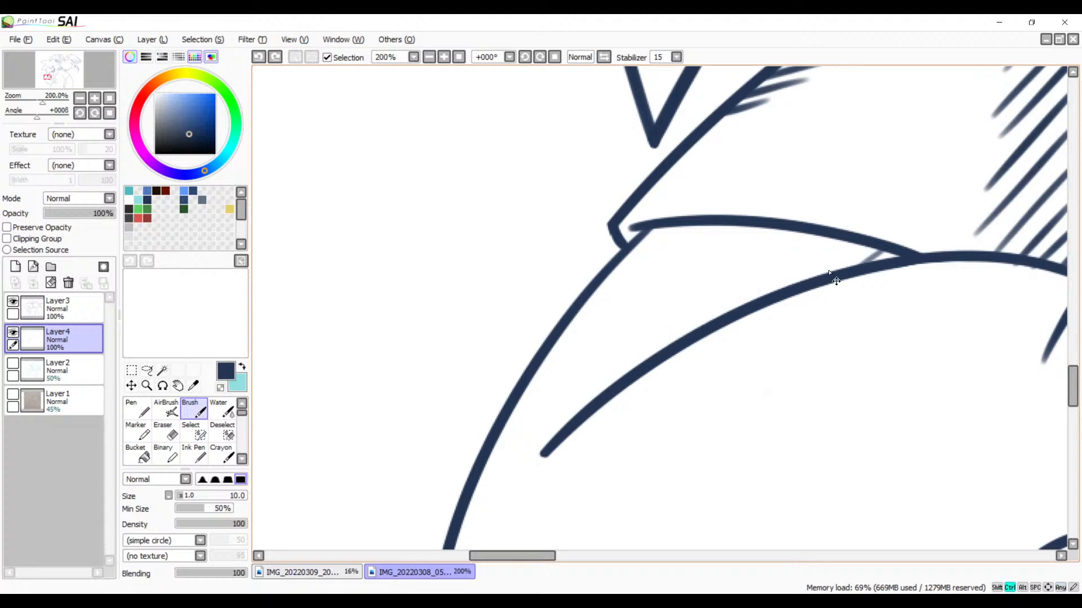
key(ctrl+z)
Step: Redraw the cuff hatching as a row of short diagonal strokes resting on the lower curve, starting from the corner
drag(829, 293, 743, 319)
mouse_move(802, 277)
mouse_down()
mouse_move(774, 294)
mouse_move(771, 281)
mouse_move(743, 304)
mouse_move(748, 283)
mouse_move(637, 348)
mouse_move(647, 318)
mouse_move(531, 398)
mouse_up()
key(ctrl+z)
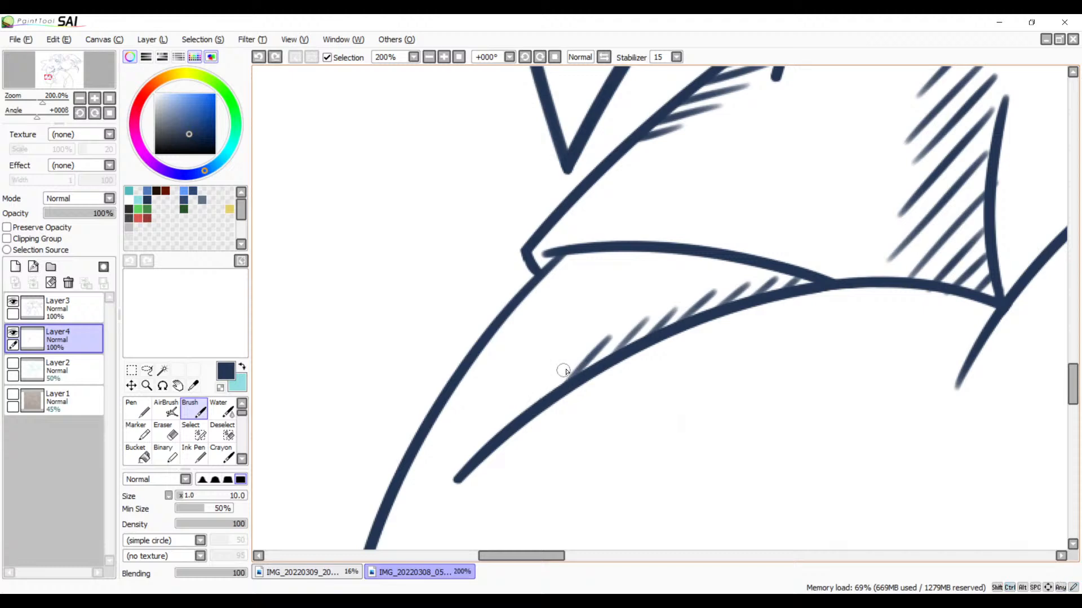
Step: Continue the short hatch strokes along the cuff's lower curve to its free end, shortening the last ones
drag(567, 366, 521, 417)
drag(550, 381, 523, 410)
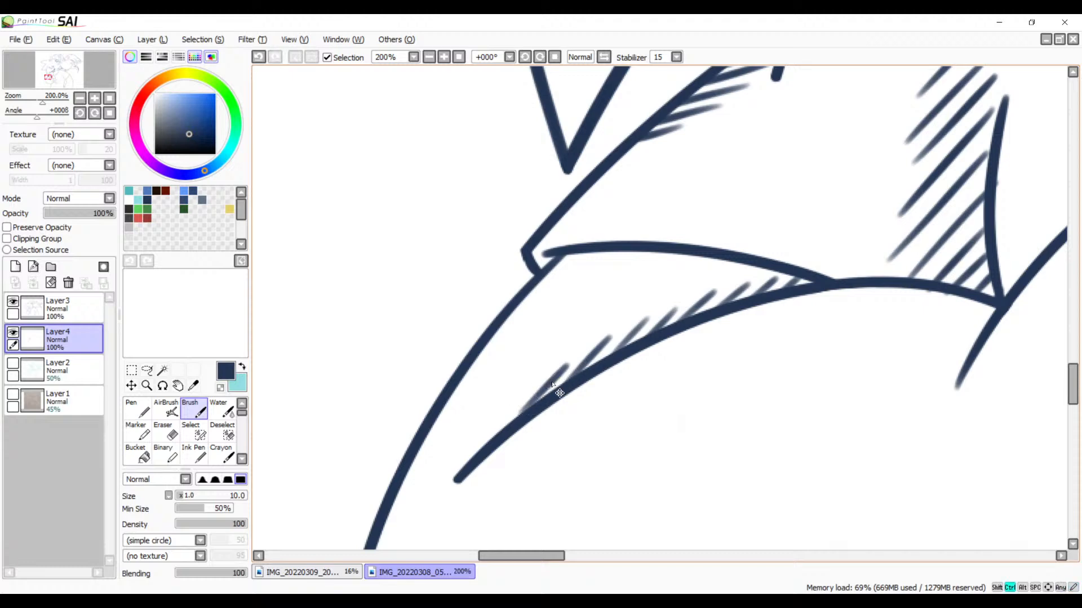
key(ctrl+z)
mouse_move(564, 367)
mouse_down()
mouse_move(535, 409)
mouse_move(469, 458)
mouse_up()
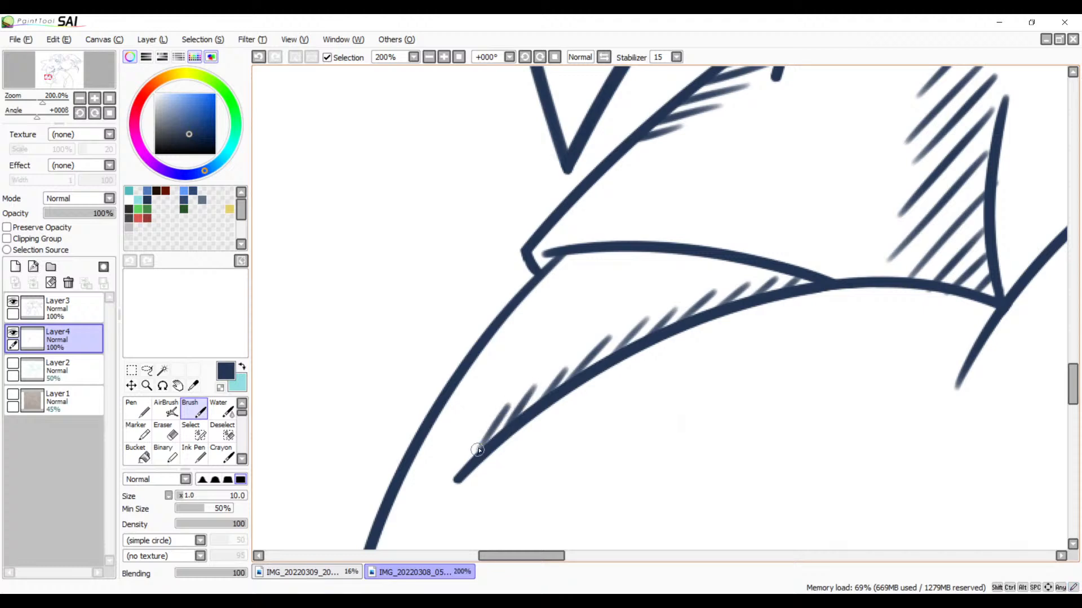
key(ctrl+z)
drag(497, 415, 457, 473)
Step: Draw four short diagonal hatch strokes rising from the outer edge of the hand's lower rounded finger, the first one longest
drag(536, 459, 550, 257)
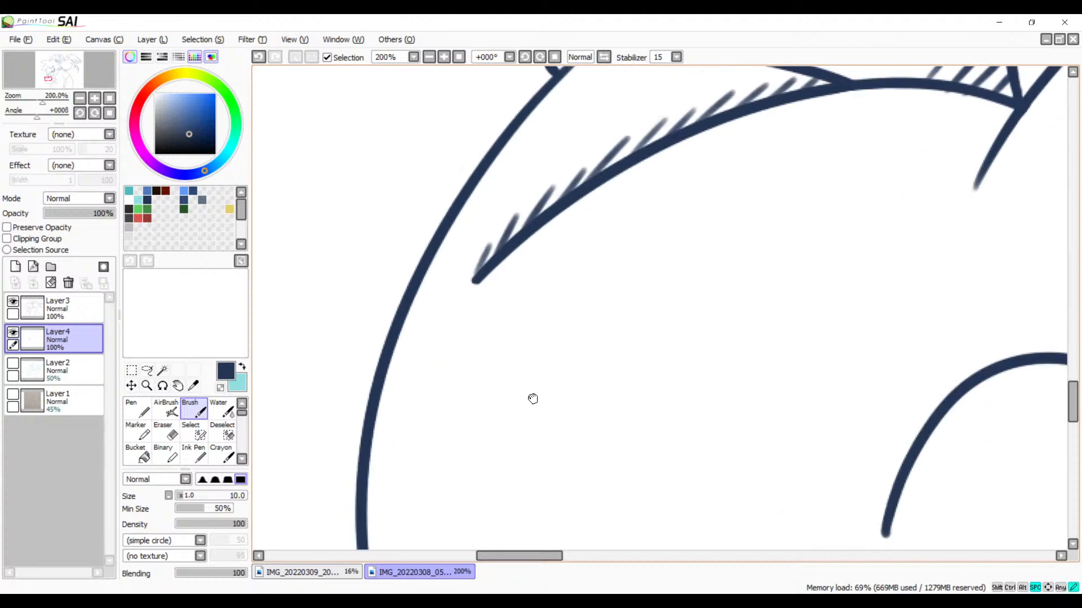
drag(531, 399, 373, 229)
mouse_move(626, 403)
mouse_down()
mouse_move(579, 388)
mouse_move(387, 403)
mouse_move(483, 442)
mouse_up()
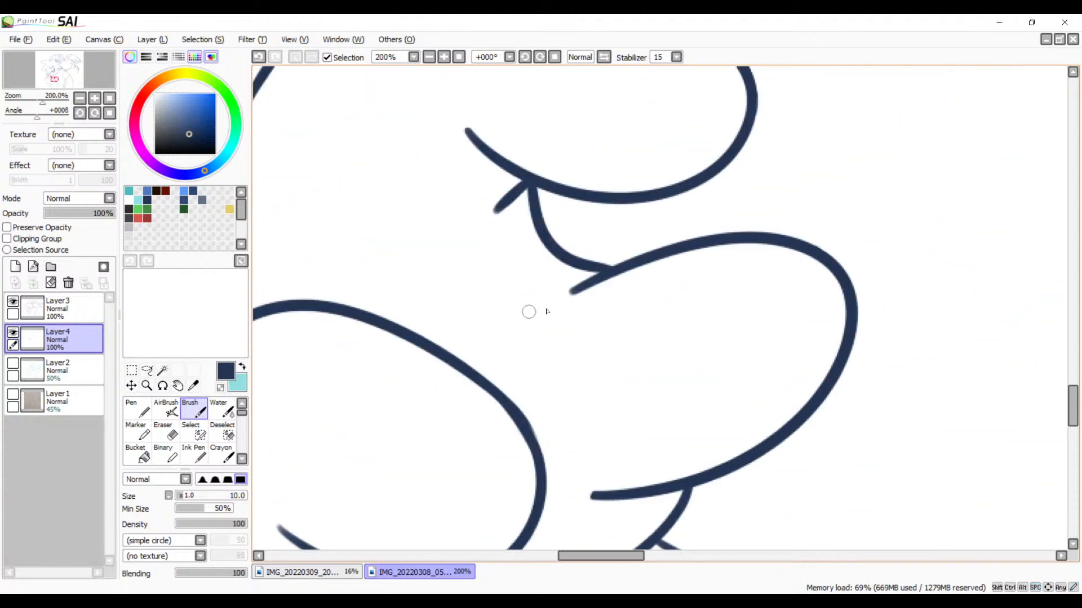
drag(535, 323, 477, 373)
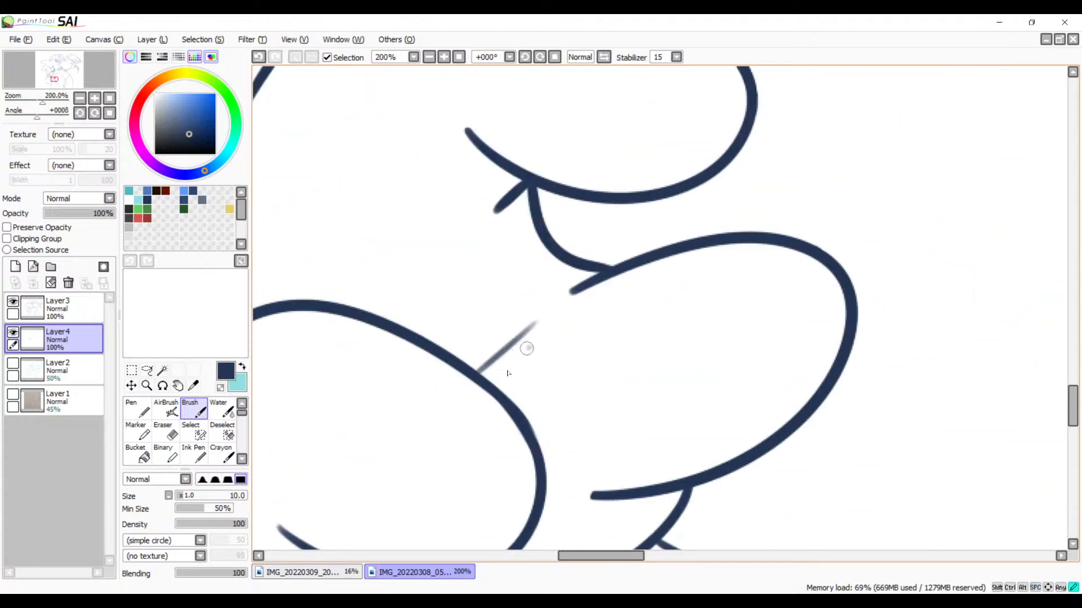
drag(532, 343, 480, 399)
key(ctrl+z)
mouse_move(522, 355)
mouse_down()
mouse_move(495, 384)
mouse_move(527, 411)
mouse_up()
Step: Try hatching the gap between the finger's lower line and the edge of the palm with parallel diagonal strokes
drag(543, 454, 580, 235)
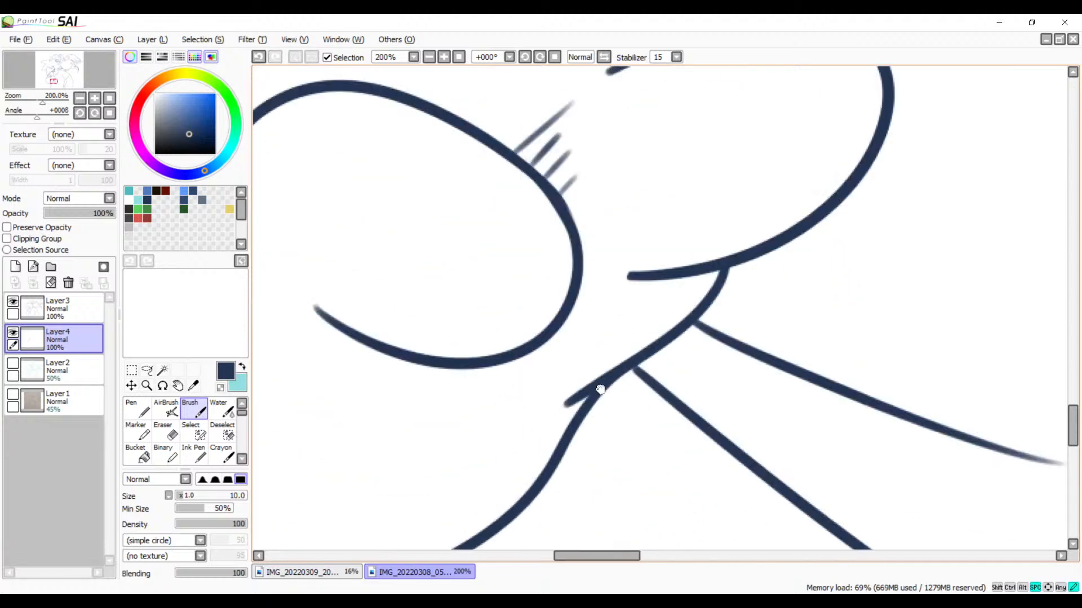
drag(599, 389, 568, 366)
drag(685, 245, 603, 335)
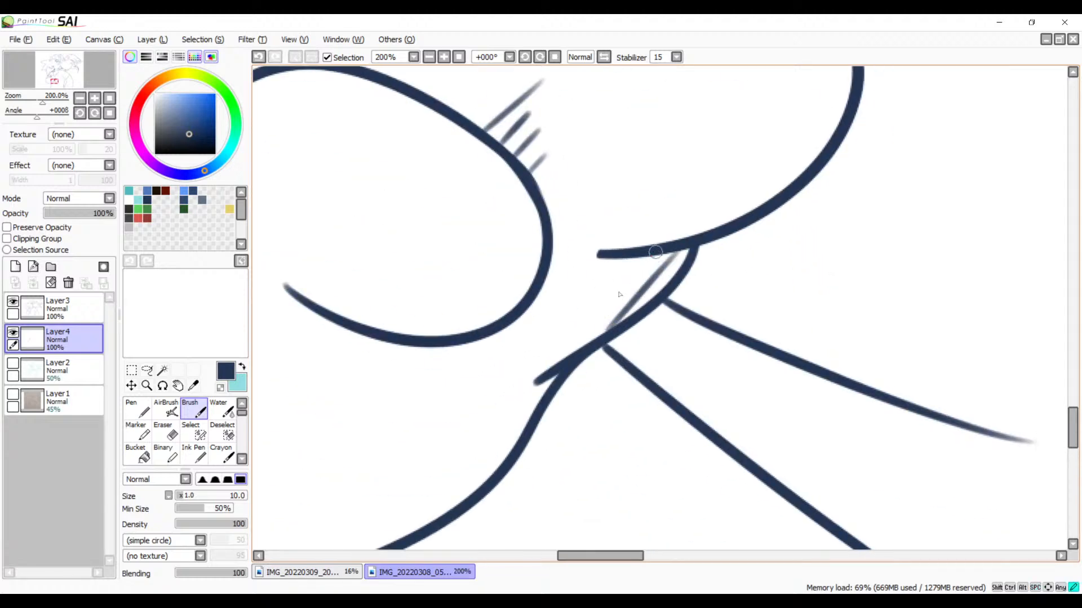
drag(663, 248, 606, 331)
mouse_move(648, 257)
mouse_down()
mouse_move(559, 358)
mouse_move(565, 332)
mouse_move(547, 357)
mouse_up()
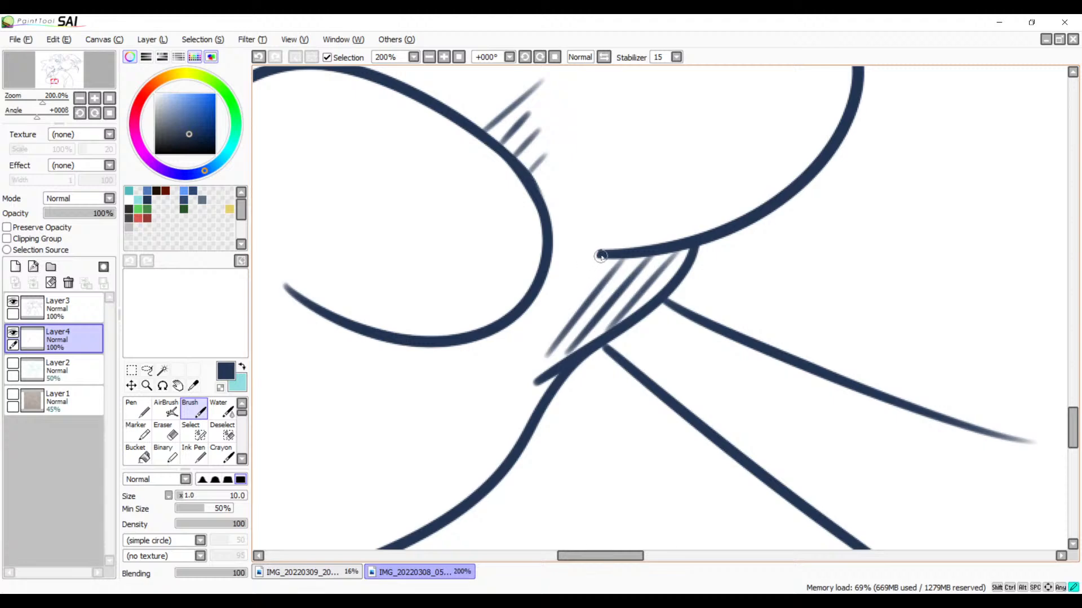
drag(600, 257, 484, 389)
key(ctrl+z)
drag(607, 259, 539, 331)
key(ctrl+z)
key(ctrl+z)
key(ctrl+z)
key(ctrl+z)
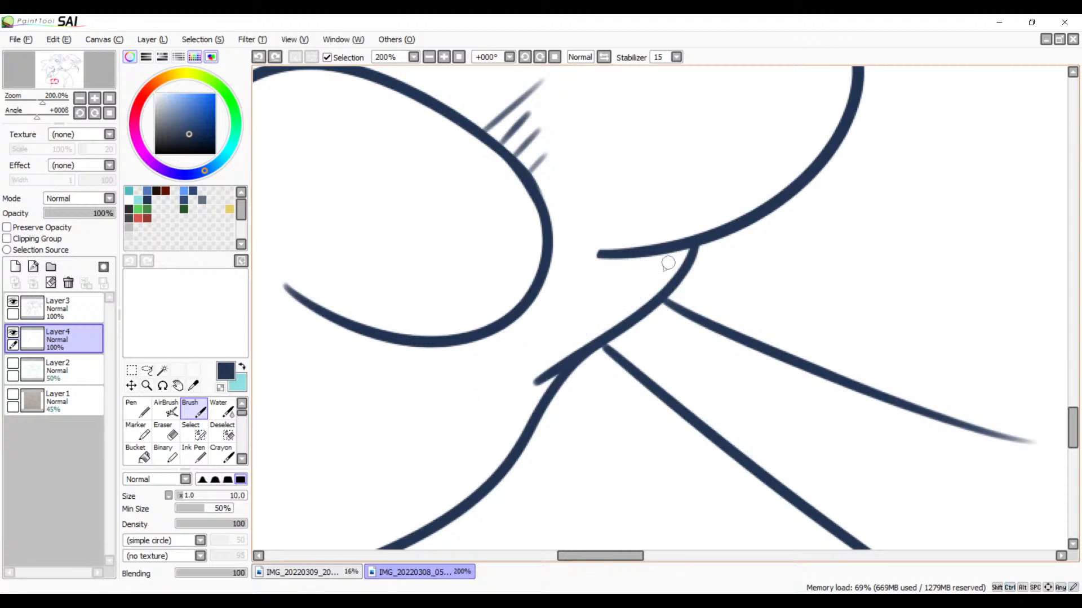
Step: Examine the palm's edge, the whole drawing and the other sleeve for areas that still need hatch shading
key(space)
drag(571, 369, 813, 230)
drag(644, 261, 692, 331)
mouse_move(641, 367)
mouse_down()
mouse_move(609, 343)
mouse_move(717, 282)
mouse_move(705, 311)
mouse_move(732, 274)
mouse_up()
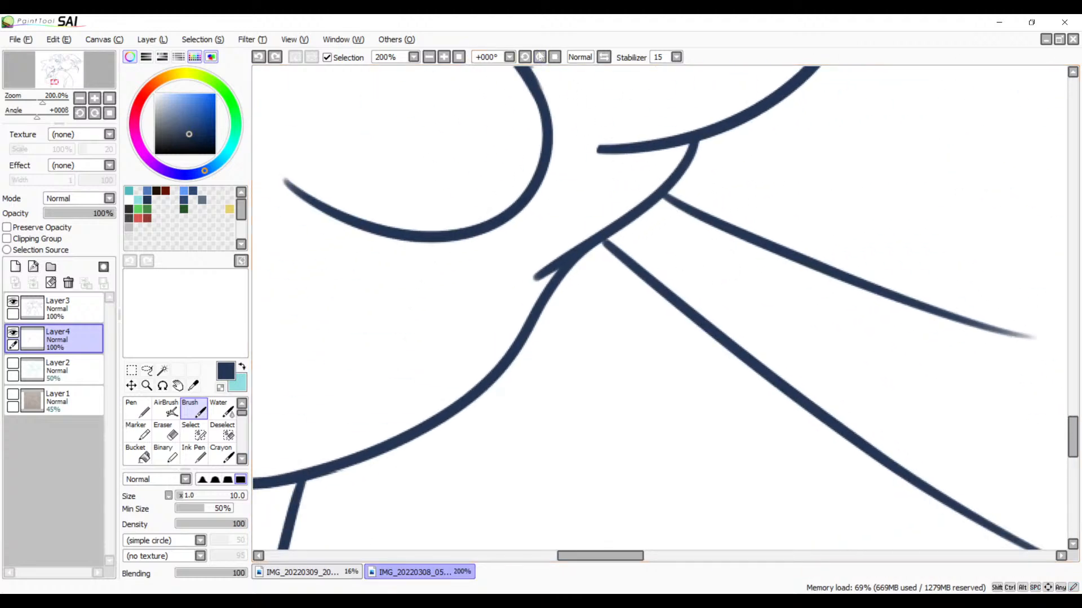
click(429, 57)
click(429, 57)
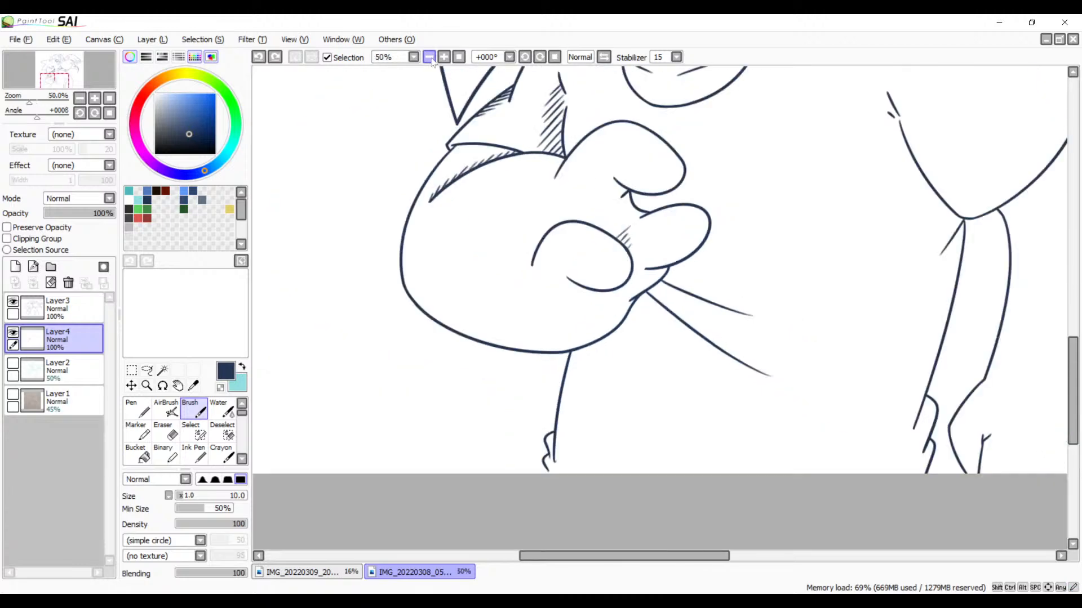
click(428, 57)
drag(637, 230, 535, 291)
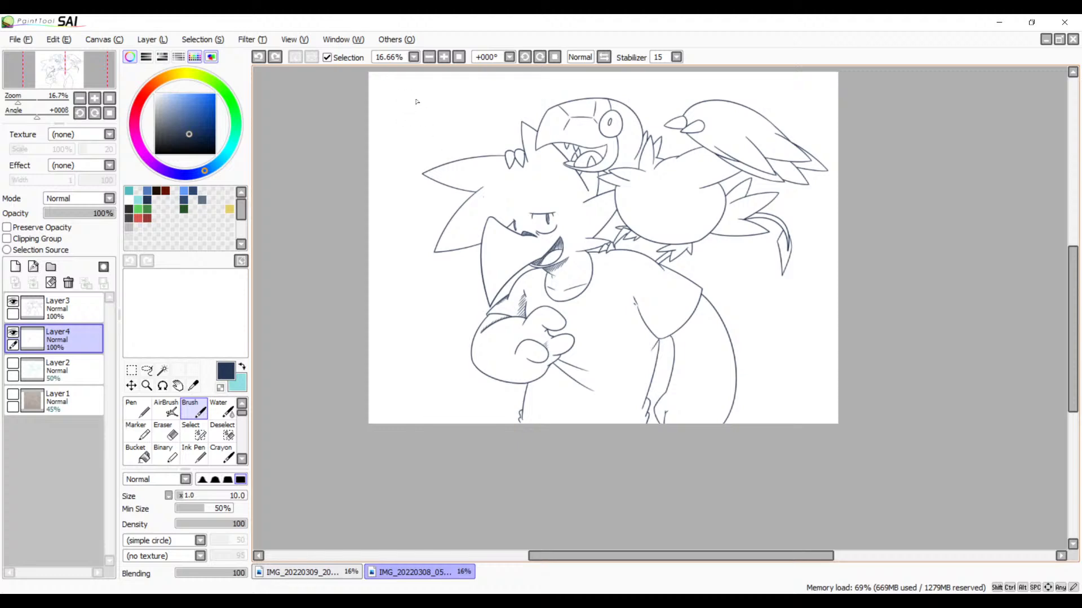
click(444, 58)
click(444, 57)
click(443, 57)
click(444, 57)
click(444, 57)
click(444, 57)
drag(475, 341, 705, 164)
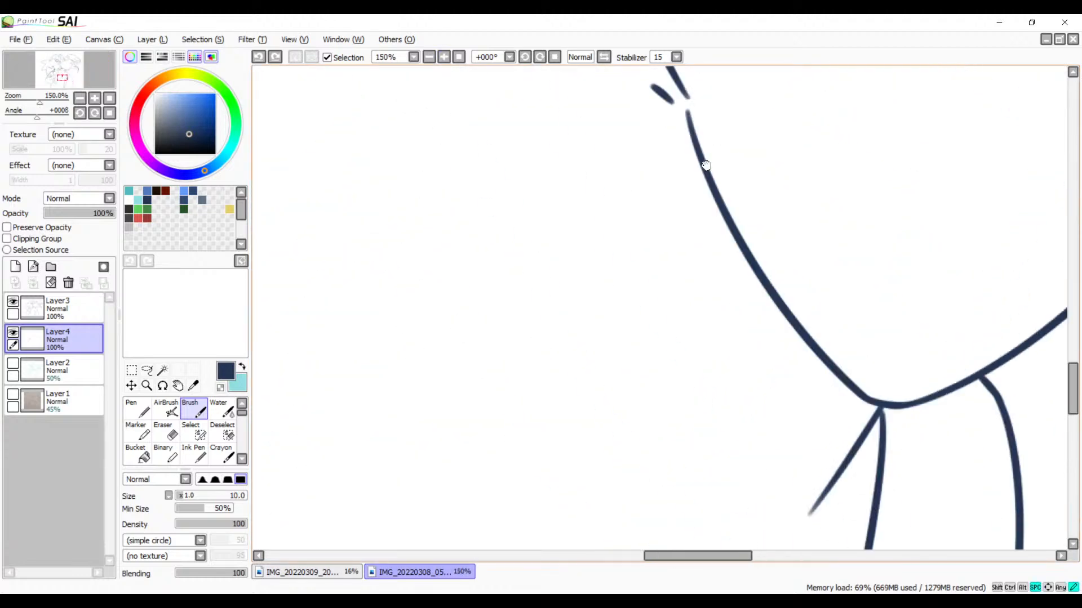
mouse_move(270, 496)
mouse_down()
mouse_move(568, 362)
mouse_move(705, 261)
mouse_move(723, 232)
mouse_up()
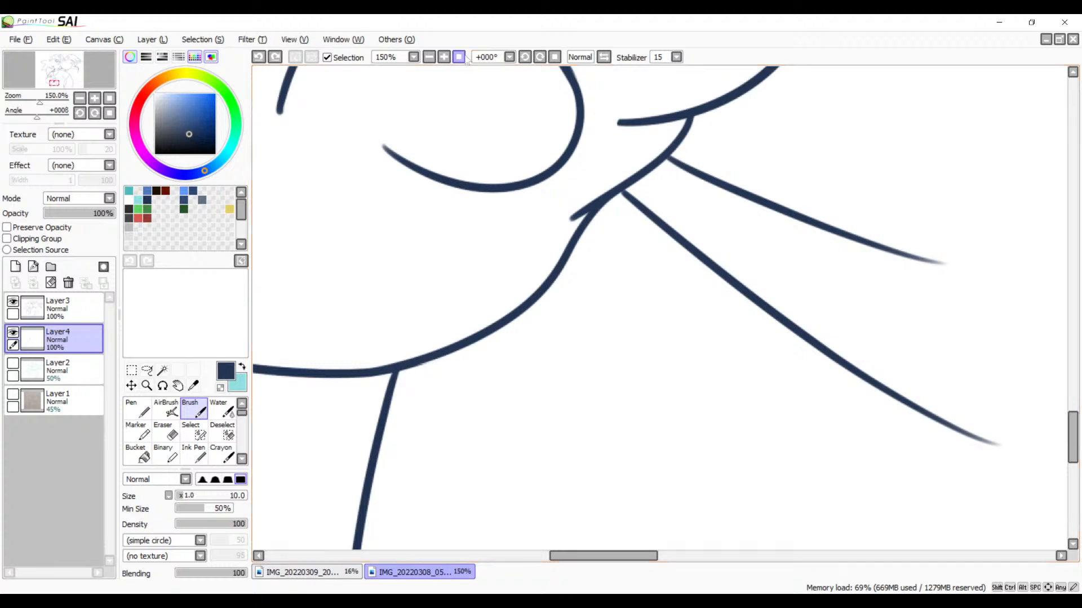
Step: Try hatching the wedge between the two fold lines fanning out from the hand's edge with slanted strokes
click(444, 57)
click(444, 57)
drag(716, 142, 581, 245)
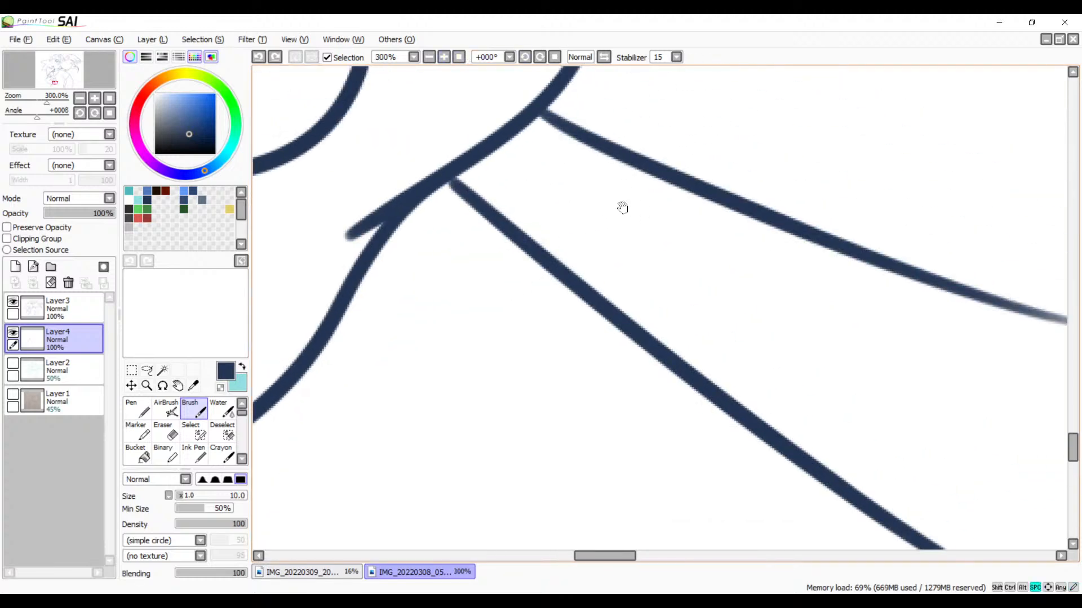
drag(551, 123, 454, 174)
key(ctrl+z)
drag(588, 158, 479, 193)
key(ctrl+z)
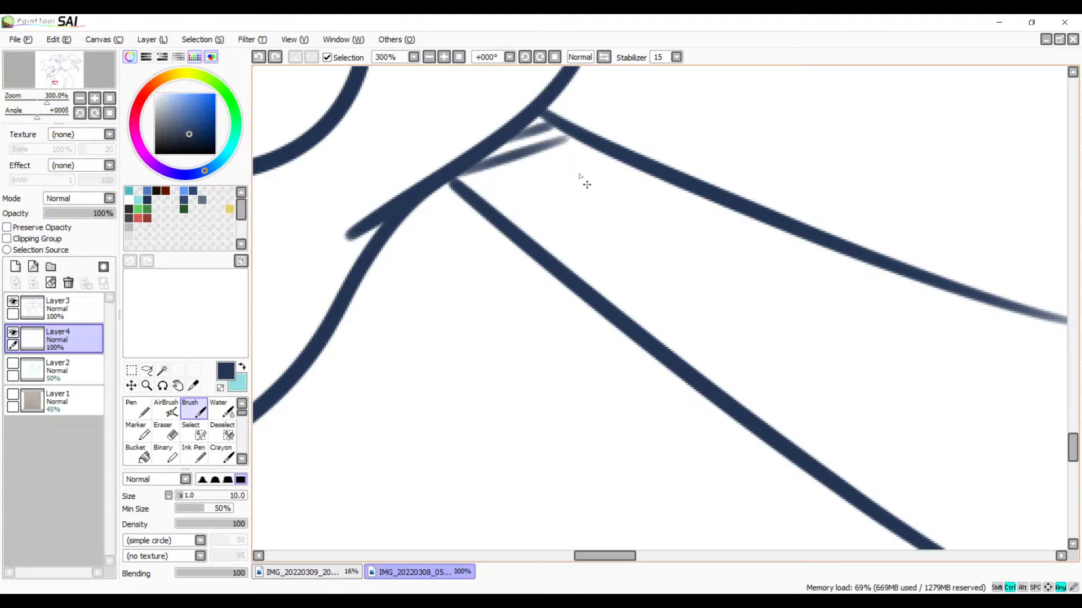
drag(604, 150, 479, 191)
drag(644, 177, 603, 186)
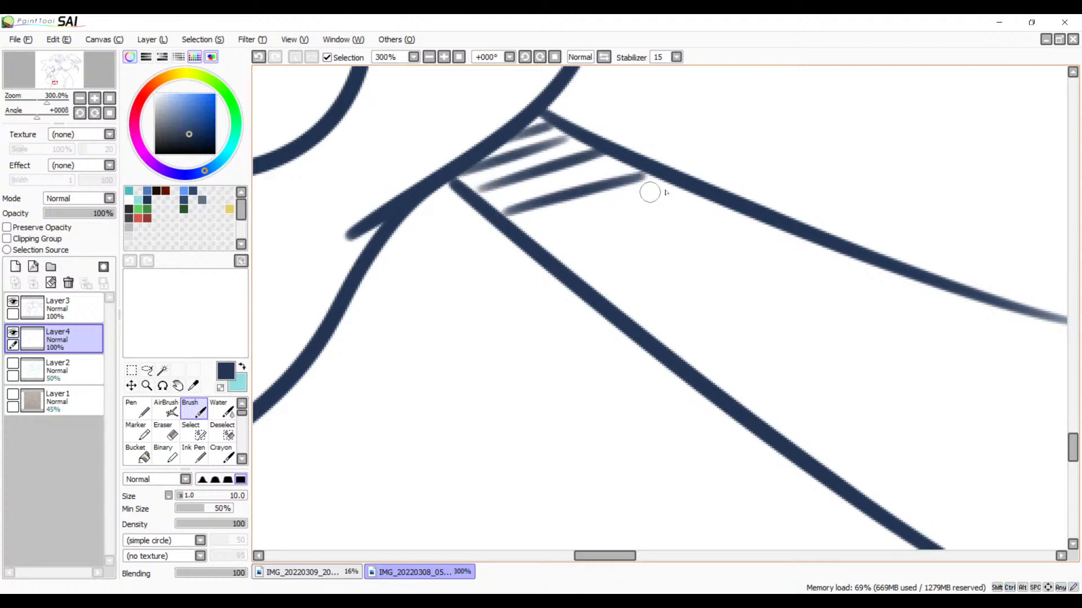
key(ctrl+z)
key(ctrl+z)
key(ctrl+z)
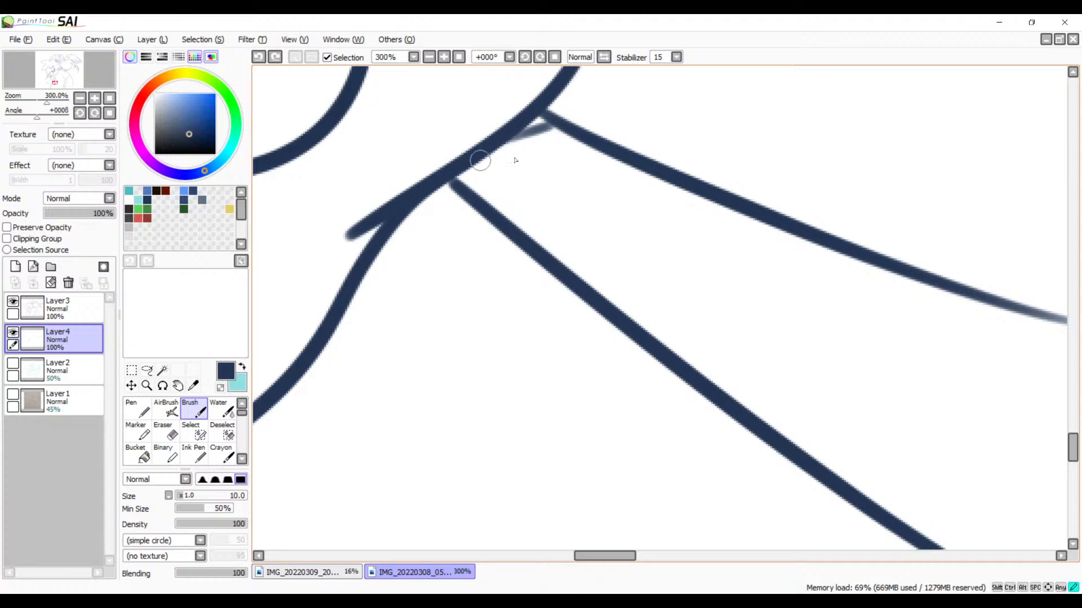
drag(619, 138, 473, 170)
key(ctrl+z)
key(ctrl+z)
Step: Hatch the narrow end of the wedge between the two fold lines beside the hand with five nearly horizontal strokes
drag(510, 140, 572, 132)
drag(470, 166, 614, 151)
drag(462, 188, 659, 172)
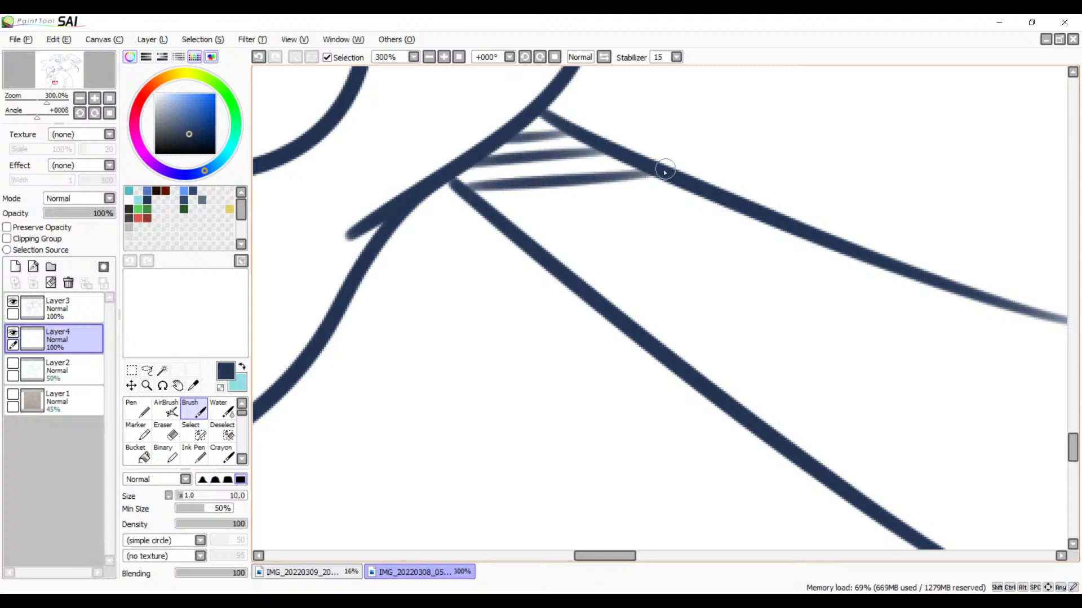
drag(499, 211, 701, 195)
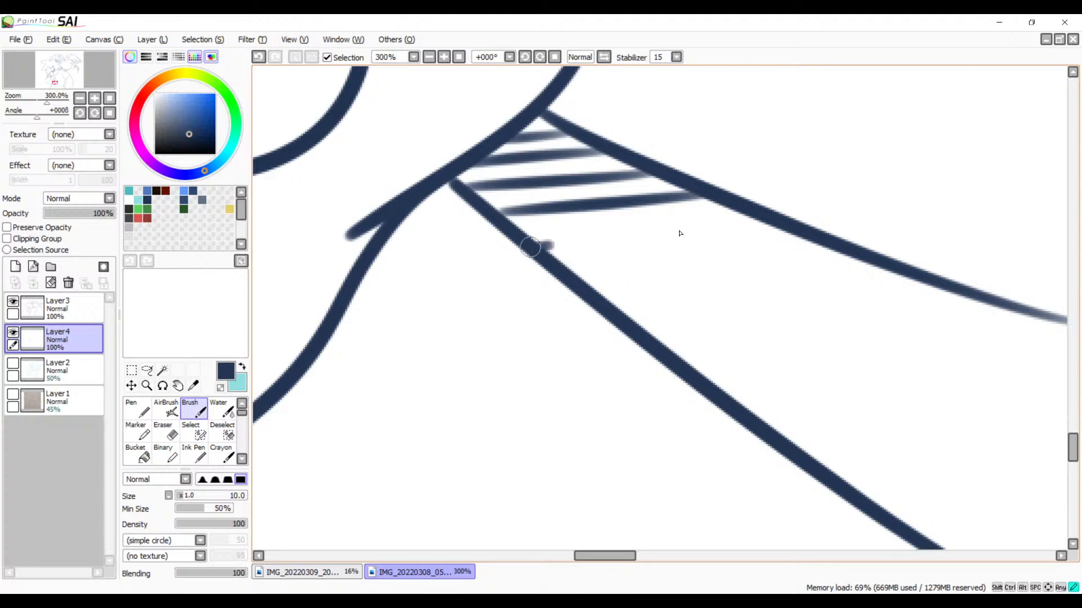
drag(542, 247, 755, 224)
Step: Continue the fold hatching toward the wedge's open end with five longer, more widely spaced strokes, the last ones detached from the lines
drag(775, 265, 623, 225)
drag(445, 198, 711, 181)
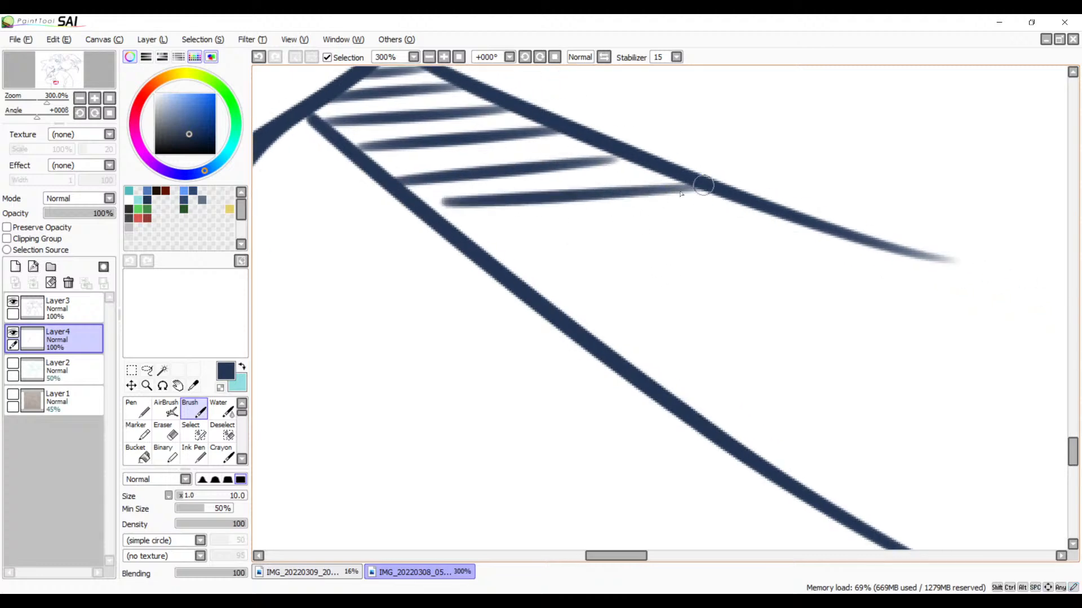
key(ctrl+z)
drag(474, 216, 702, 185)
drag(515, 252, 788, 225)
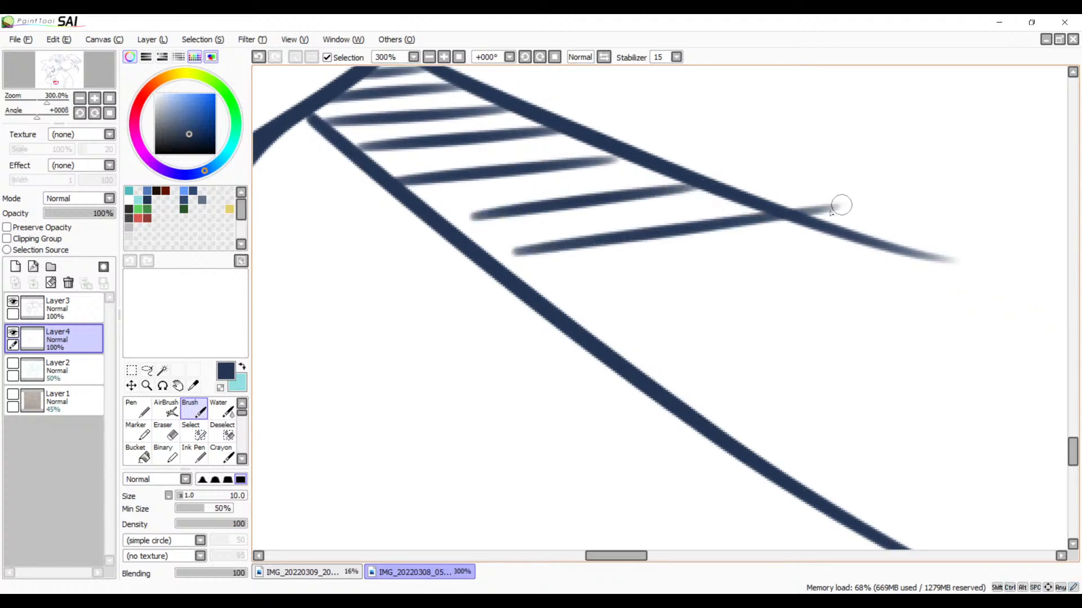
key(ctrl+z)
drag(506, 265, 755, 221)
drag(582, 309, 876, 251)
key(ctrl+z)
drag(604, 289, 840, 245)
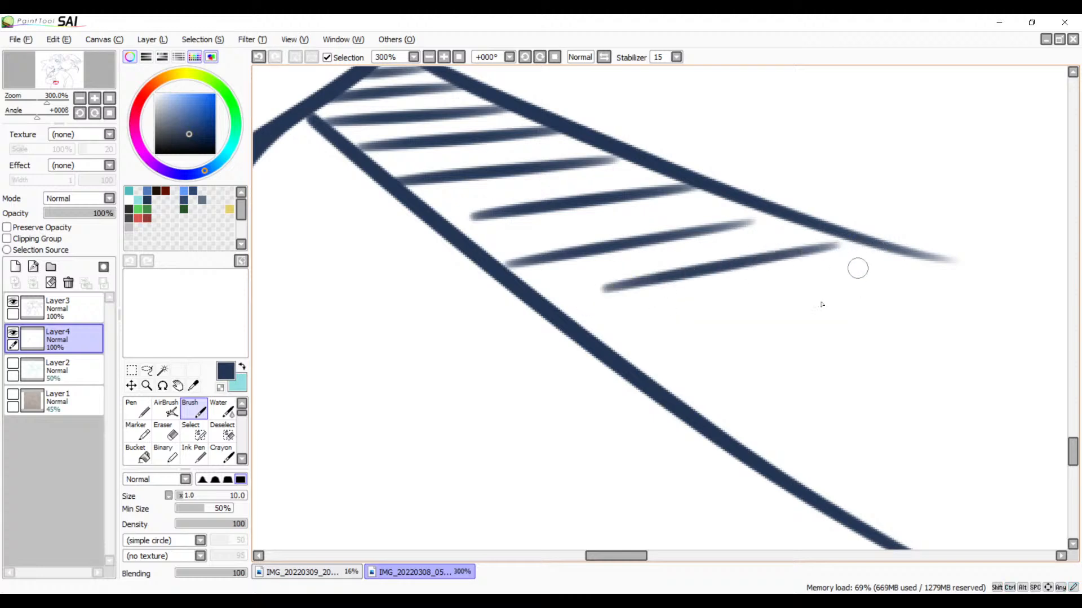
drag(633, 338, 823, 300)
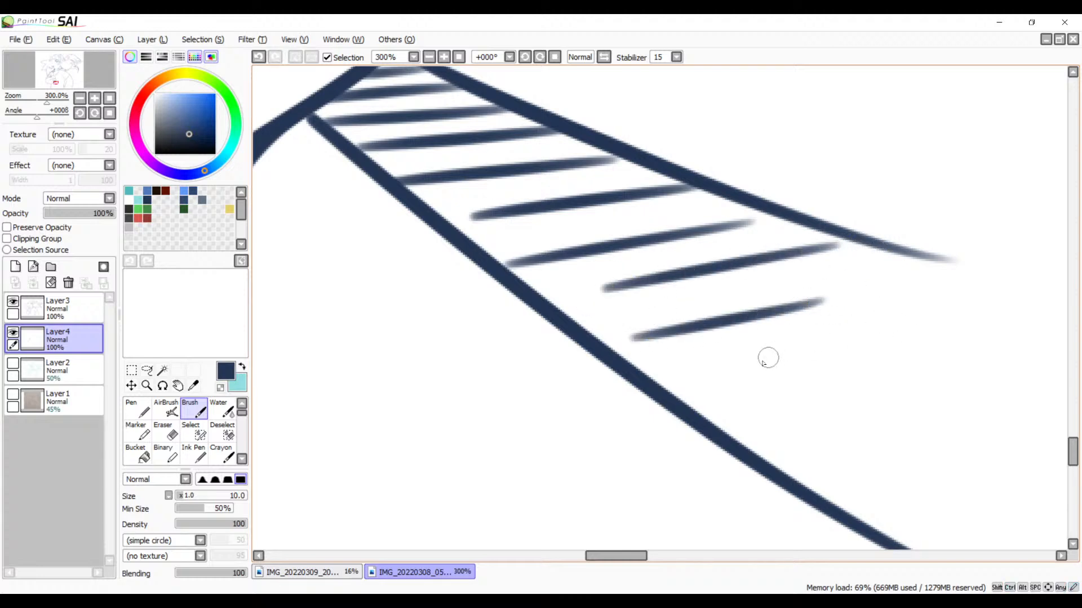
drag(754, 365, 967, 313)
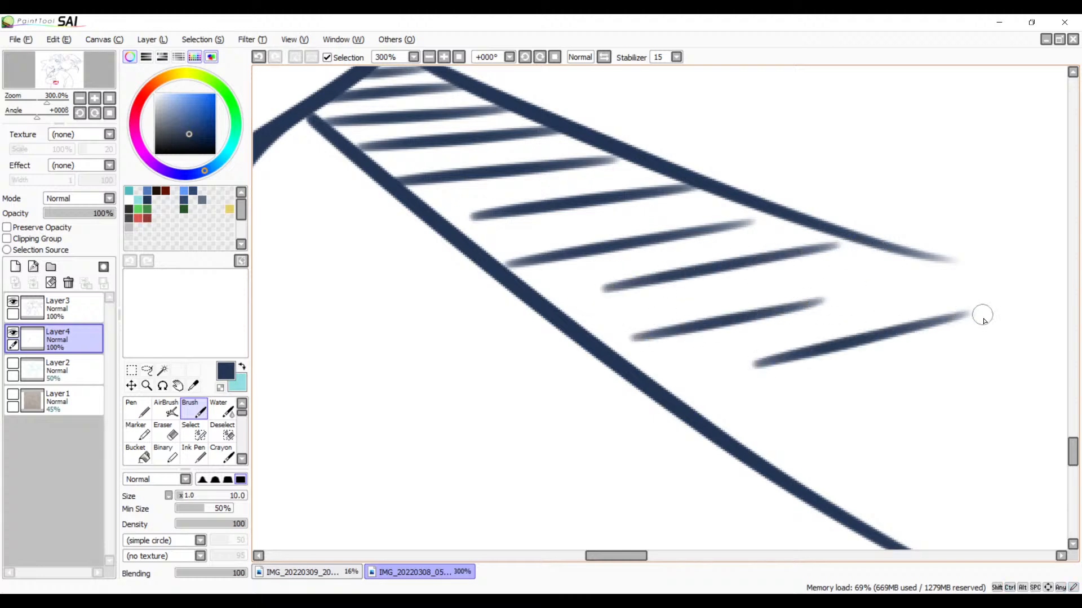
Step: Hatch the inside of the toothed bird's lower beak tip with short parallel diagonal strokes up to the tongue
click(428, 57)
click(428, 57)
click(428, 57)
click(428, 57)
mouse_move(574, 188)
mouse_down()
mouse_move(596, 313)
mouse_move(557, 437)
mouse_move(567, 331)
mouse_move(560, 360)
mouse_move(571, 367)
mouse_move(553, 367)
mouse_move(599, 285)
mouse_up()
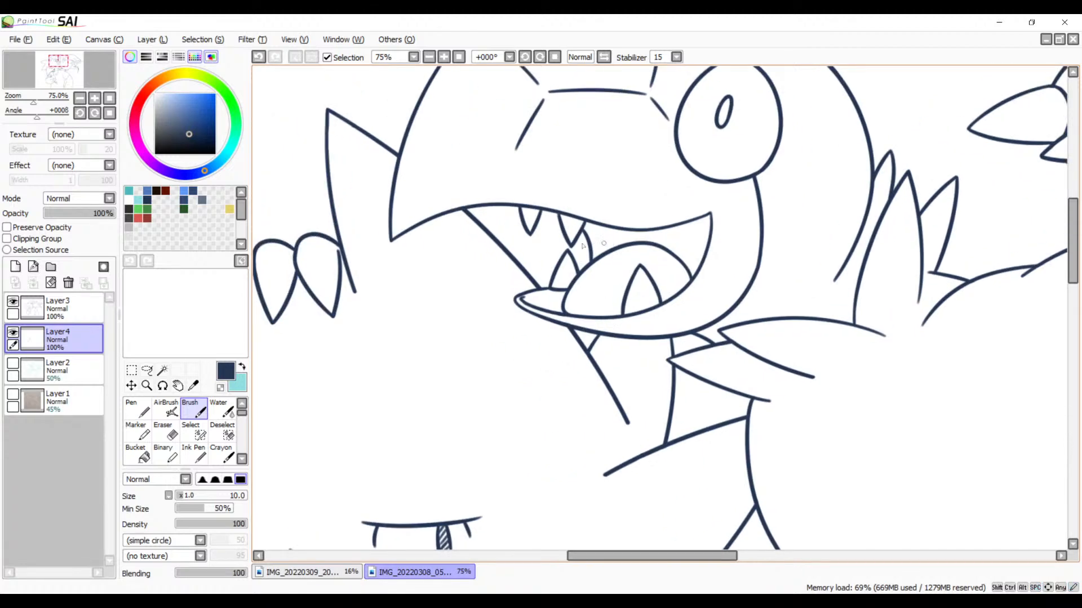
click(443, 57)
click(443, 57)
click(444, 57)
click(443, 57)
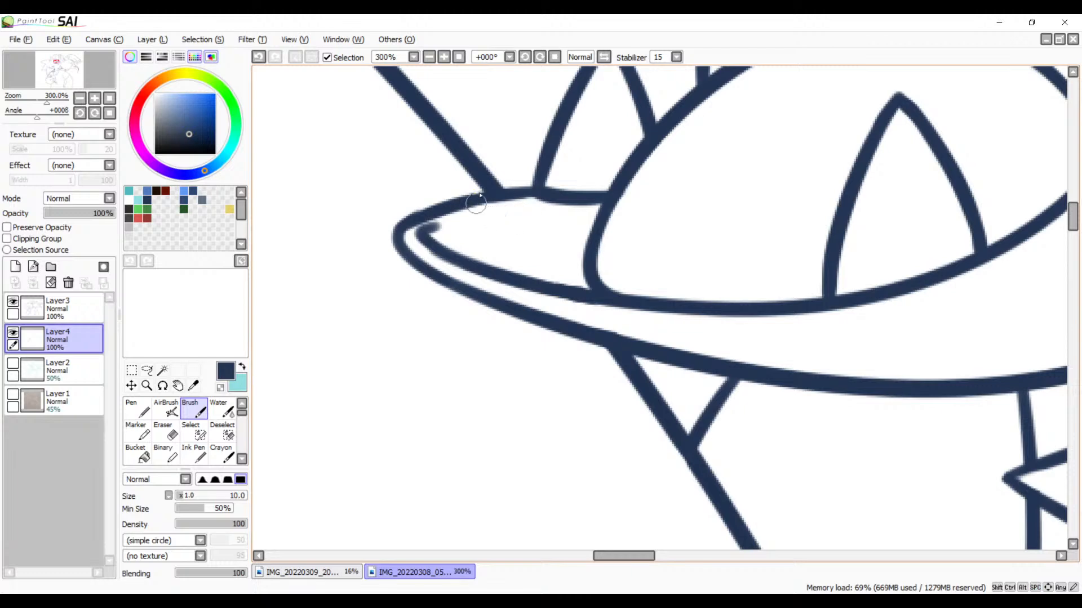
mouse_move(484, 204)
mouse_down()
mouse_move(445, 245)
mouse_move(462, 250)
mouse_up()
mouse_move(521, 204)
mouse_down()
mouse_move(480, 246)
mouse_move(500, 260)
mouse_up()
mouse_move(564, 207)
mouse_down()
mouse_move(521, 258)
mouse_move(538, 270)
mouse_up()
mouse_move(592, 217)
mouse_down()
mouse_move(558, 282)
mouse_move(579, 282)
mouse_move(512, 386)
mouse_move(474, 420)
mouse_up()
mouse_move(651, 215)
mouse_down()
mouse_move(575, 316)
mouse_move(529, 412)
mouse_up()
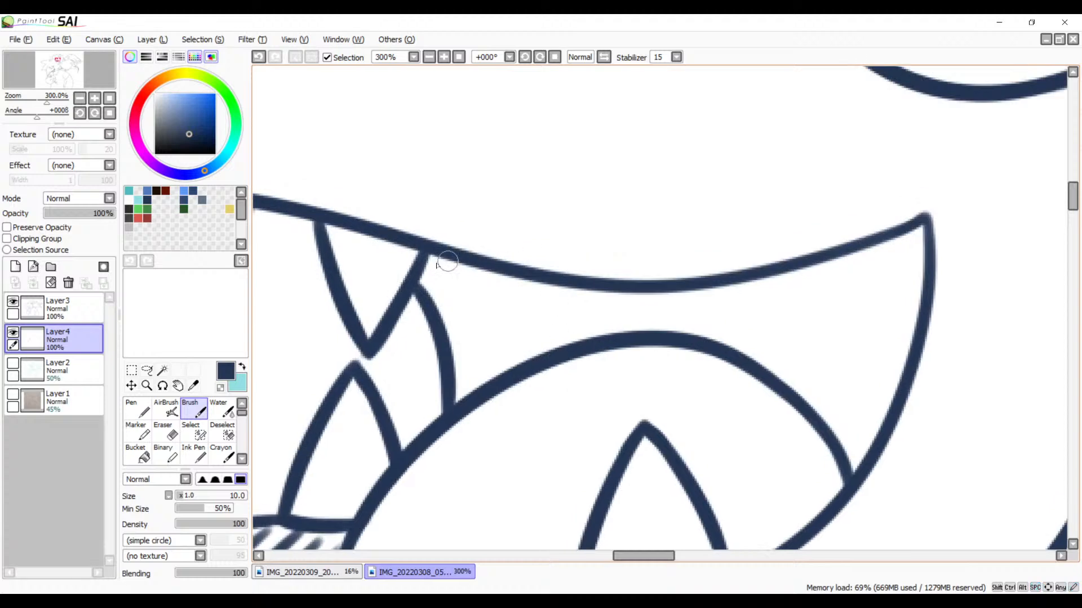
Step: Hatch the gap between the bird's upper beak line and its tongue with diagonal strokes, from the fang past the tongue's crest
mouse_move(435, 257)
mouse_down()
mouse_move(417, 288)
mouse_move(429, 307)
mouse_up()
drag(472, 266, 447, 326)
drag(508, 279, 456, 356)
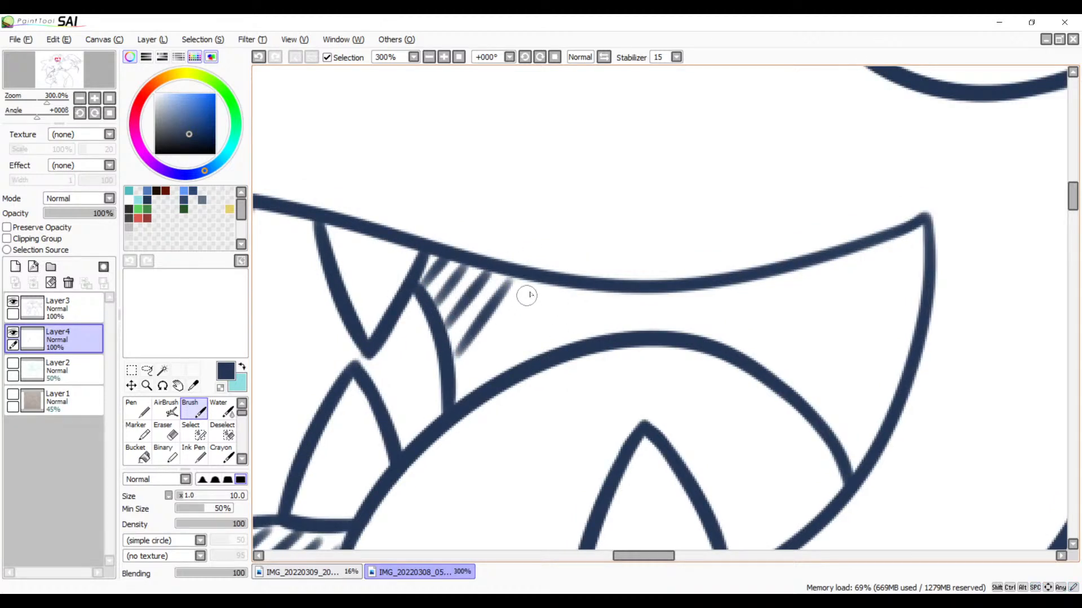
drag(530, 286, 462, 397)
drag(560, 288, 490, 386)
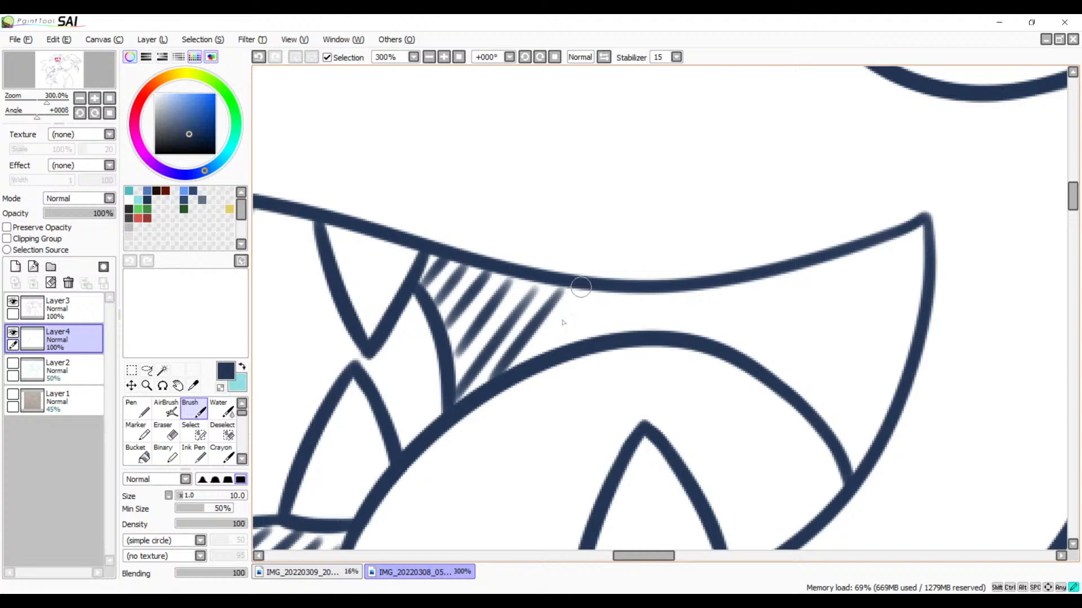
mouse_move(583, 286)
mouse_down()
mouse_move(530, 358)
mouse_move(599, 296)
mouse_move(570, 343)
mouse_up()
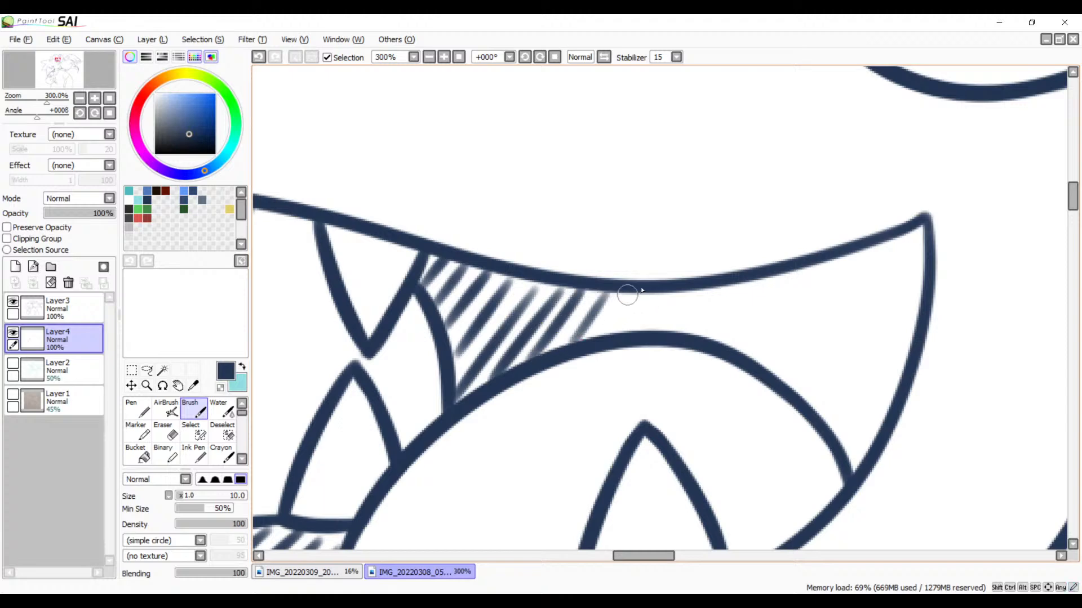
drag(636, 289, 610, 328)
mouse_move(661, 292)
mouse_down()
mouse_move(647, 325)
mouse_move(678, 300)
mouse_move(668, 321)
mouse_up()
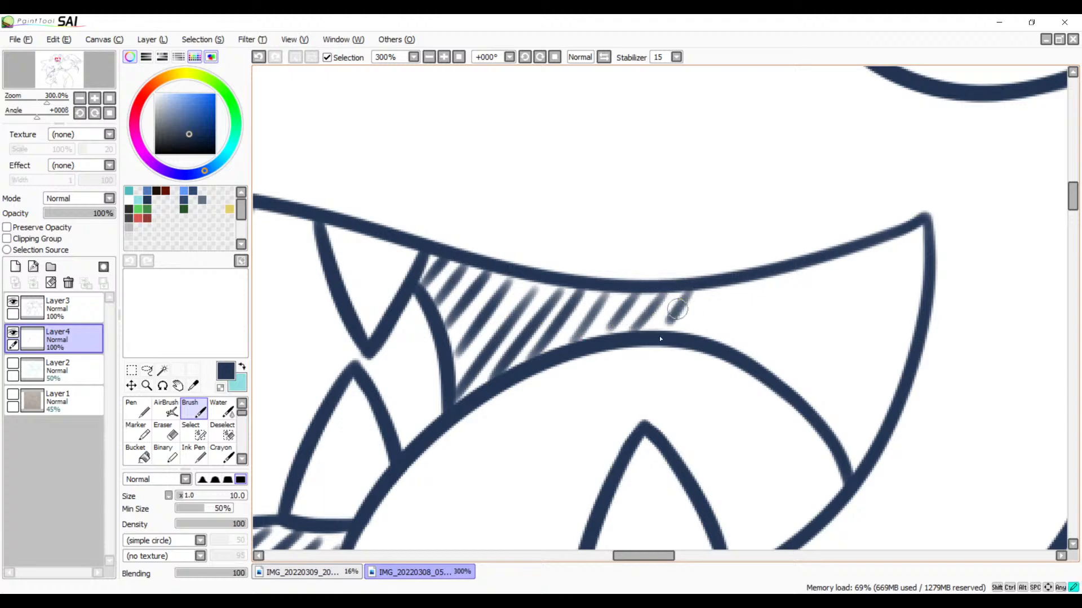
drag(720, 286, 681, 341)
Step: Try extending the hatching above the tongue toward the mouth corner with four steeper strokes
mouse_move(756, 309)
mouse_down()
mouse_move(717, 336)
mouse_move(599, 285)
mouse_up()
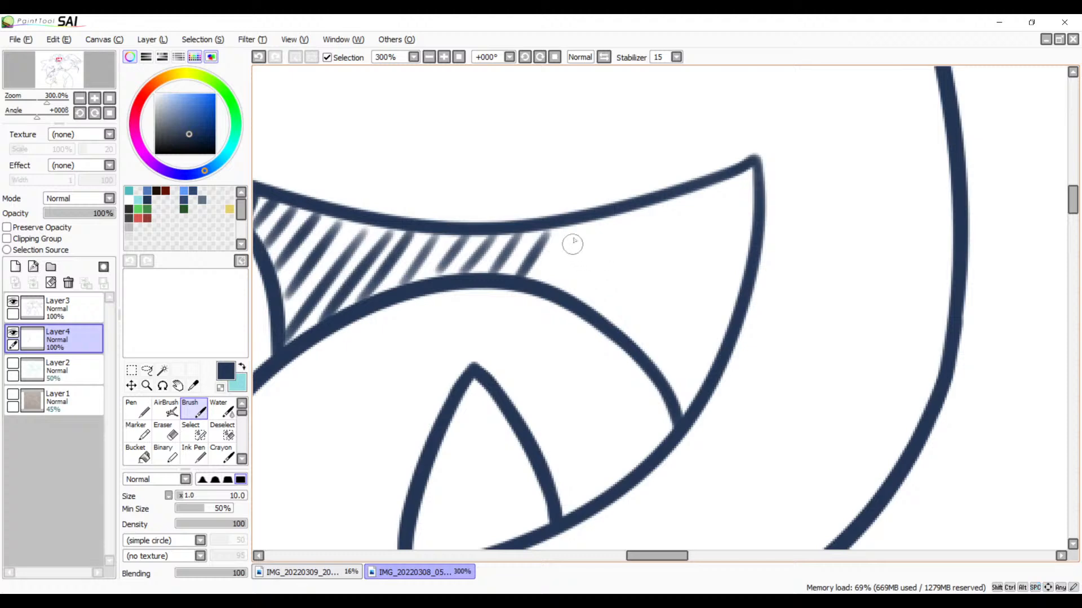
drag(581, 224, 547, 292)
drag(606, 220, 570, 294)
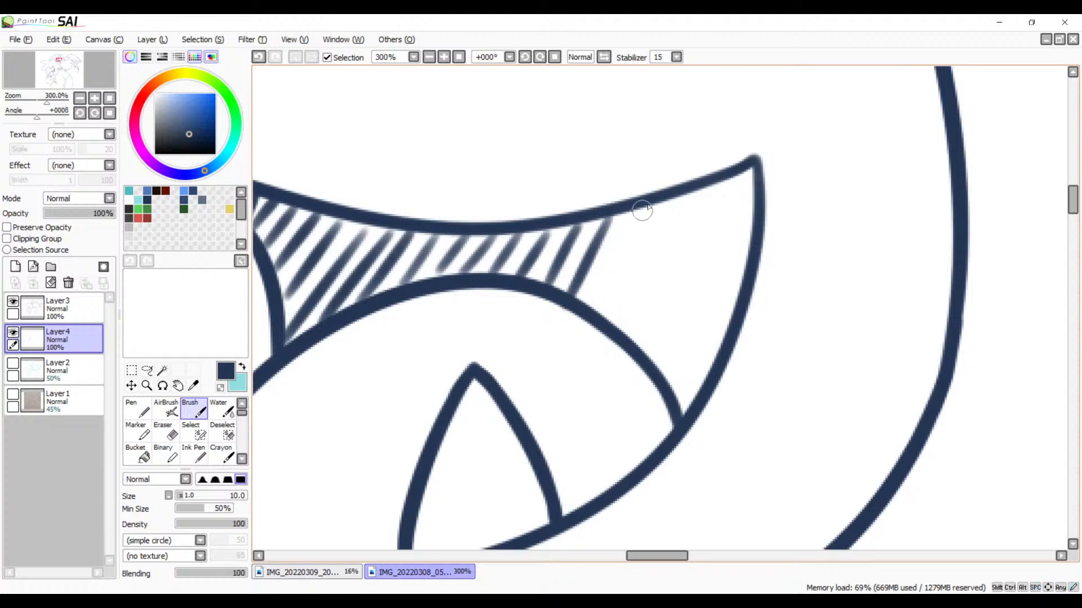
drag(648, 207, 598, 311)
drag(679, 197, 608, 367)
key(ctrl+z)
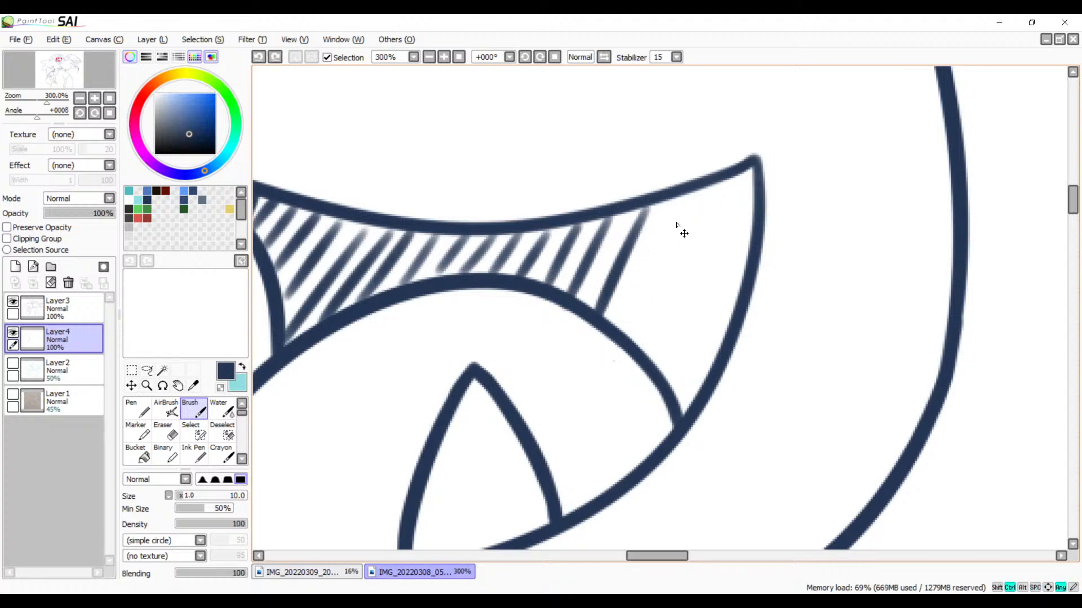
key(ctrl+z)
key(ctrl+z)
key(ctrl+z)
Step: Extend the diagonal hatching above the bird's tongue into the mouth corner, lengthening the strokes as the gap widens
drag(579, 226, 543, 285)
drag(613, 218, 572, 286)
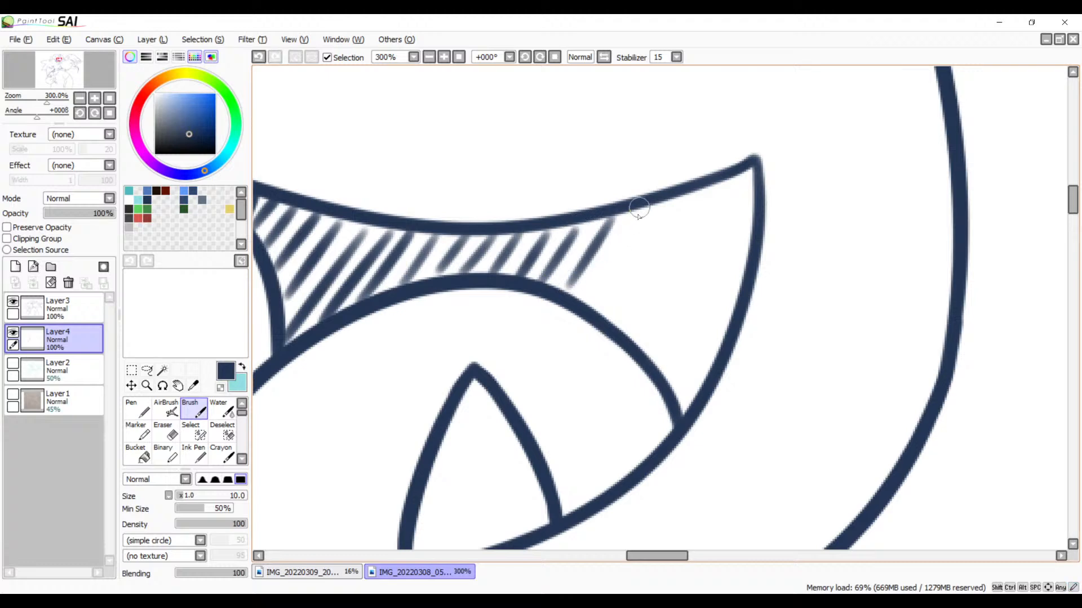
drag(641, 212, 583, 301)
drag(680, 199, 601, 335)
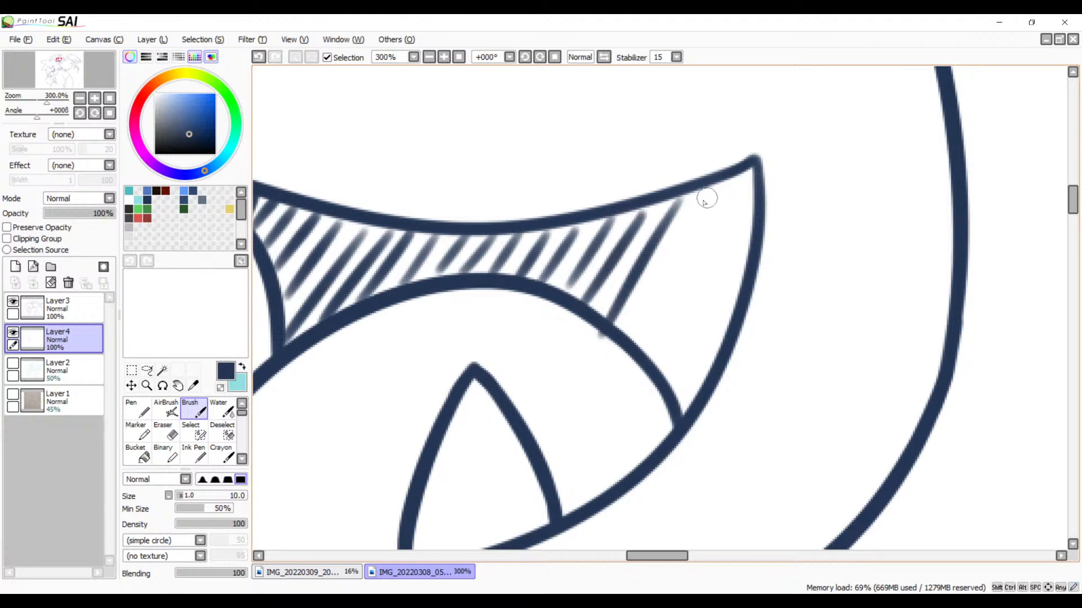
key(ctrl+z)
mouse_move(679, 198)
mouse_down()
mouse_move(616, 290)
mouse_move(625, 325)
mouse_up()
key(ctrl+z)
drag(703, 195, 620, 329)
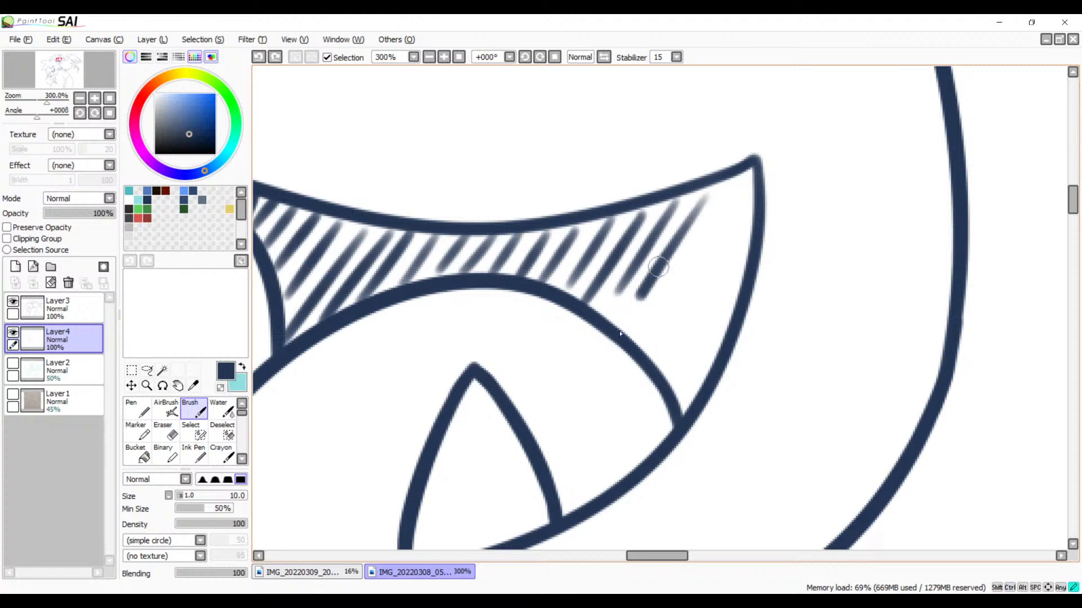
mouse_move(721, 209)
mouse_down()
mouse_move(645, 350)
mouse_move(732, 222)
mouse_move(654, 379)
mouse_up()
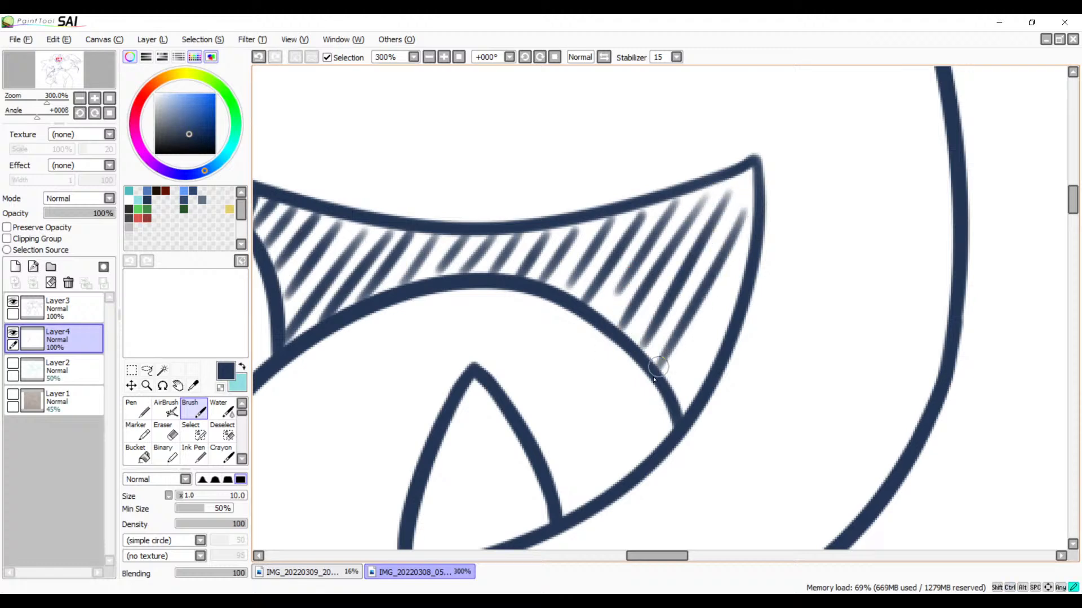
Step: Draw four parallel diagonal hatch strokes along the upper part of the slanted neck line below the bird's beak
mouse_move(736, 280)
mouse_down()
mouse_move(673, 394)
mouse_move(717, 275)
mouse_move(805, 144)
mouse_up()
key(space)
drag(659, 372, 785, 207)
drag(721, 260, 727, 241)
drag(603, 265, 575, 310)
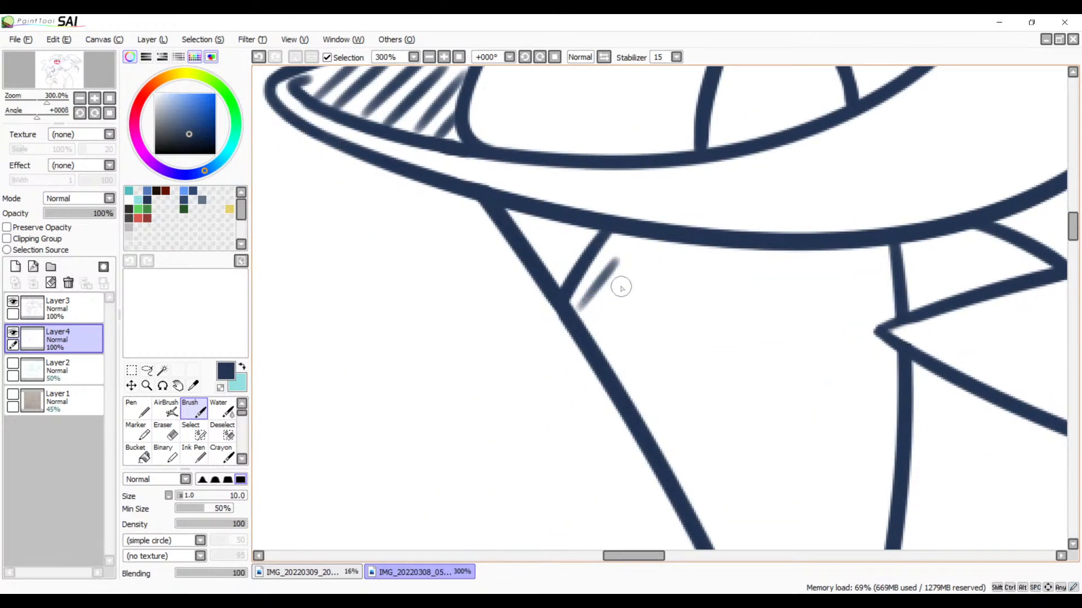
key(ctrl+z)
drag(633, 239, 573, 309)
drag(655, 258, 592, 340)
drag(664, 291, 612, 360)
drag(673, 322, 624, 391)
Step: Continue the short diagonal hatch strokes down the bird's slanted neck line toward its free end
key(space)
drag(696, 434, 688, 330)
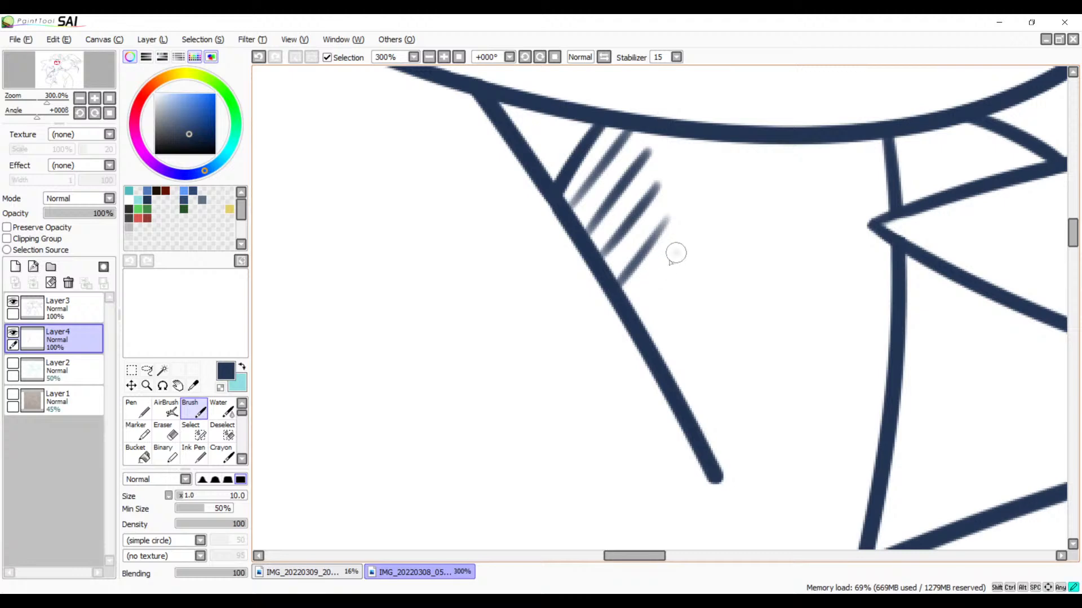
drag(676, 253, 637, 309)
mouse_move(693, 282)
mouse_down()
mouse_move(654, 330)
mouse_move(673, 392)
mouse_move(700, 428)
mouse_move(652, 258)
mouse_up()
Step: Hatch the gap between the two pointed claws resting on the character's head with five short parallel diagonal strokes
key(space)
drag(653, 409, 648, 254)
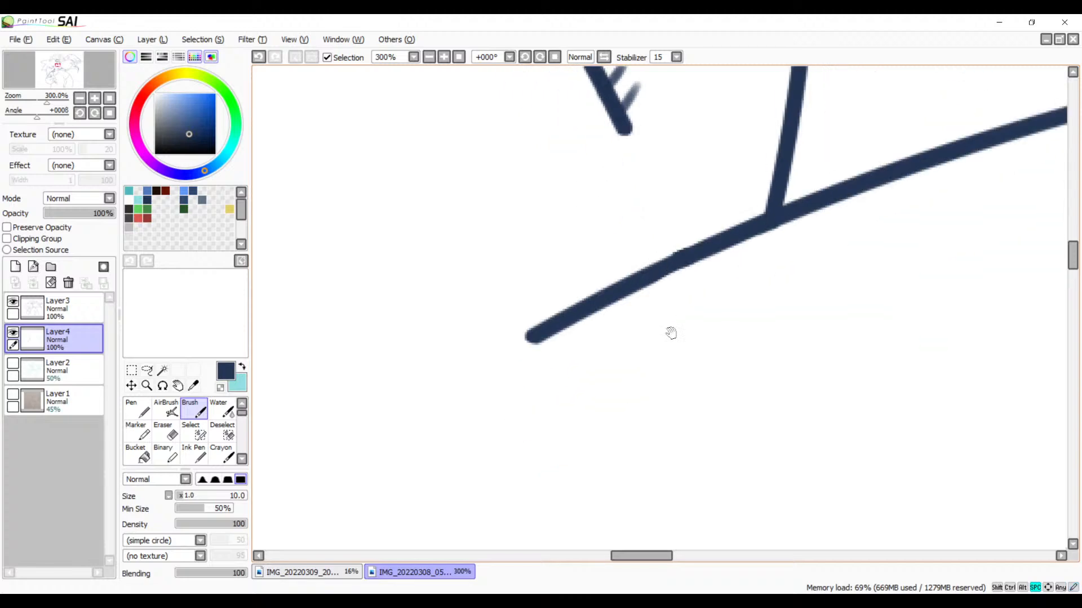
mouse_move(415, 343)
mouse_down()
mouse_move(628, 370)
mouse_move(781, 449)
mouse_up()
drag(662, 365, 780, 463)
drag(609, 251, 786, 479)
drag(628, 254, 742, 428)
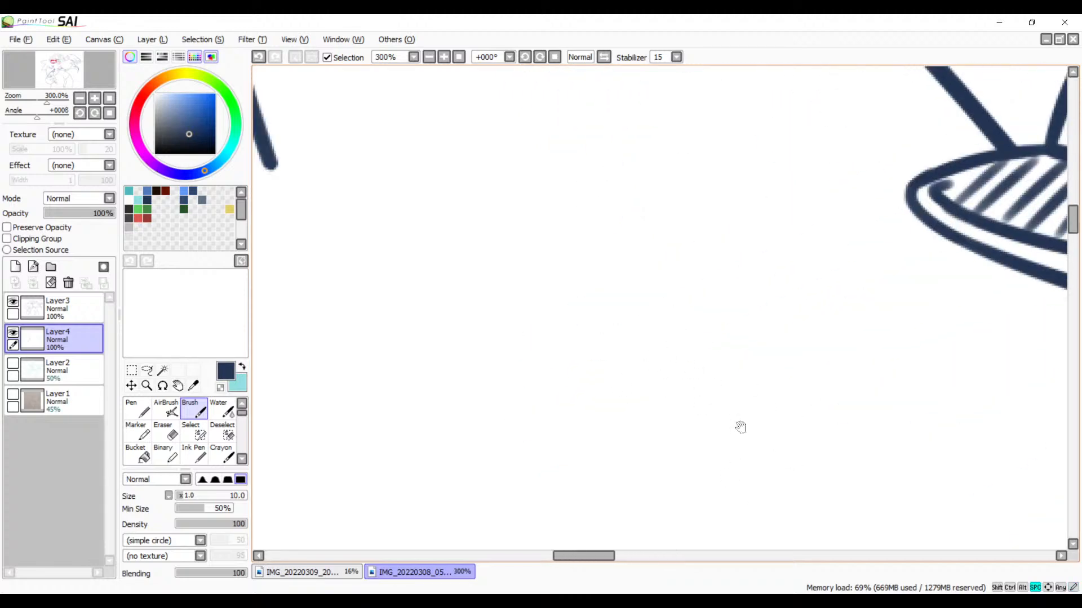
mouse_move(564, 222)
mouse_down()
mouse_move(657, 332)
mouse_move(814, 387)
mouse_up()
drag(670, 394, 729, 432)
mouse_move(618, 372)
mouse_down()
mouse_move(715, 382)
mouse_move(810, 322)
mouse_up()
drag(689, 337, 740, 307)
mouse_move(609, 242)
mouse_down()
mouse_move(565, 301)
mouse_move(600, 307)
mouse_move(556, 338)
mouse_up()
drag(650, 305, 570, 358)
drag(670, 332, 614, 374)
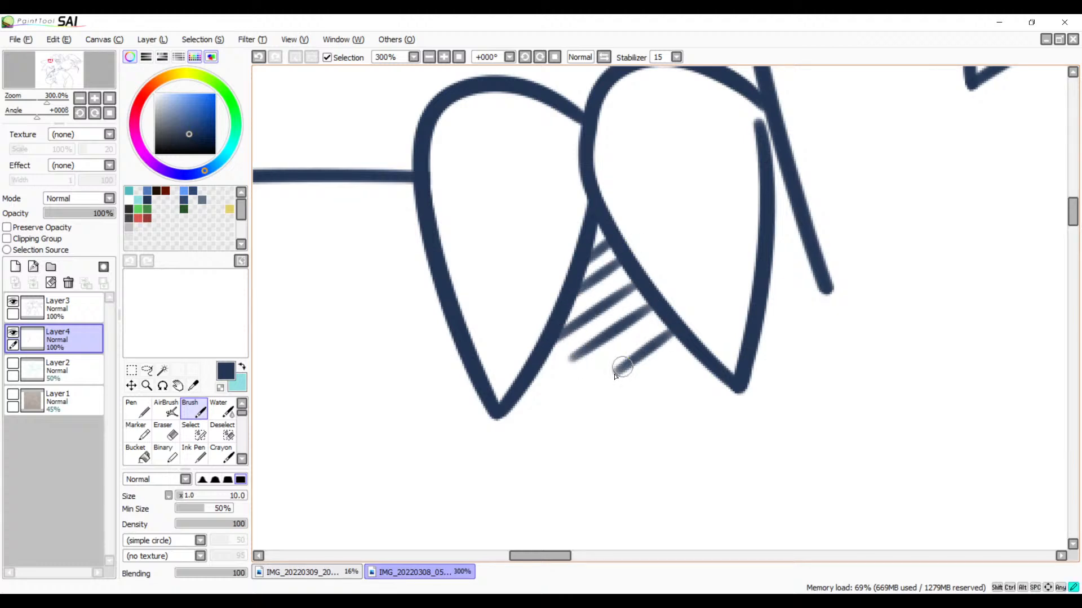
Step: Extend the hatching to the second claw's tip, and hatch the narrow gap between that claw and the slanted line beside it
mouse_move(698, 356)
mouse_down()
mouse_move(662, 383)
mouse_move(688, 394)
mouse_up()
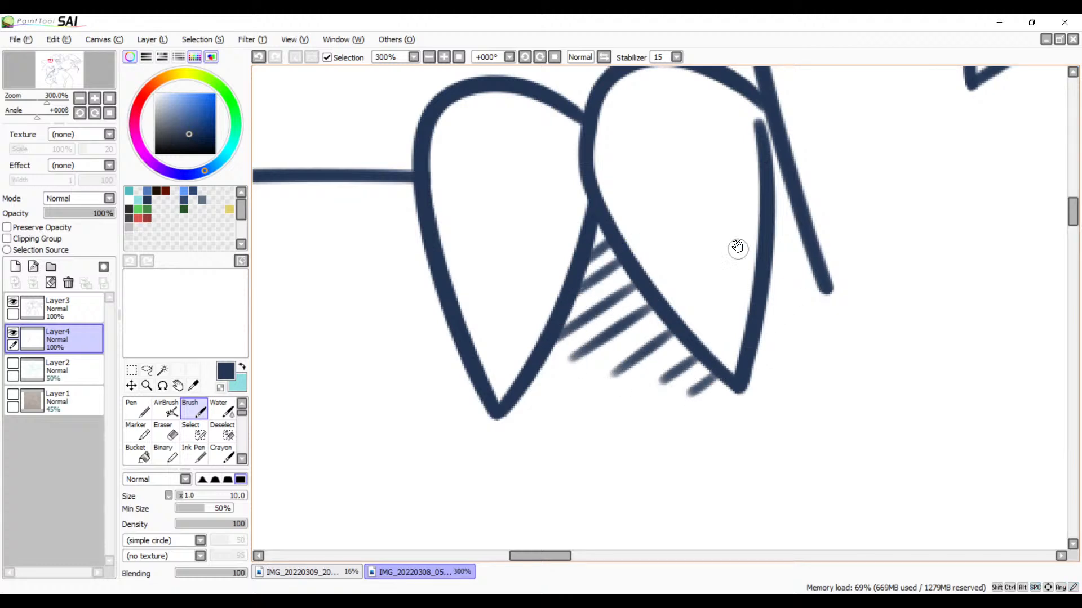
mouse_move(792, 179)
mouse_down()
mouse_move(775, 192)
mouse_move(762, 318)
mouse_up()
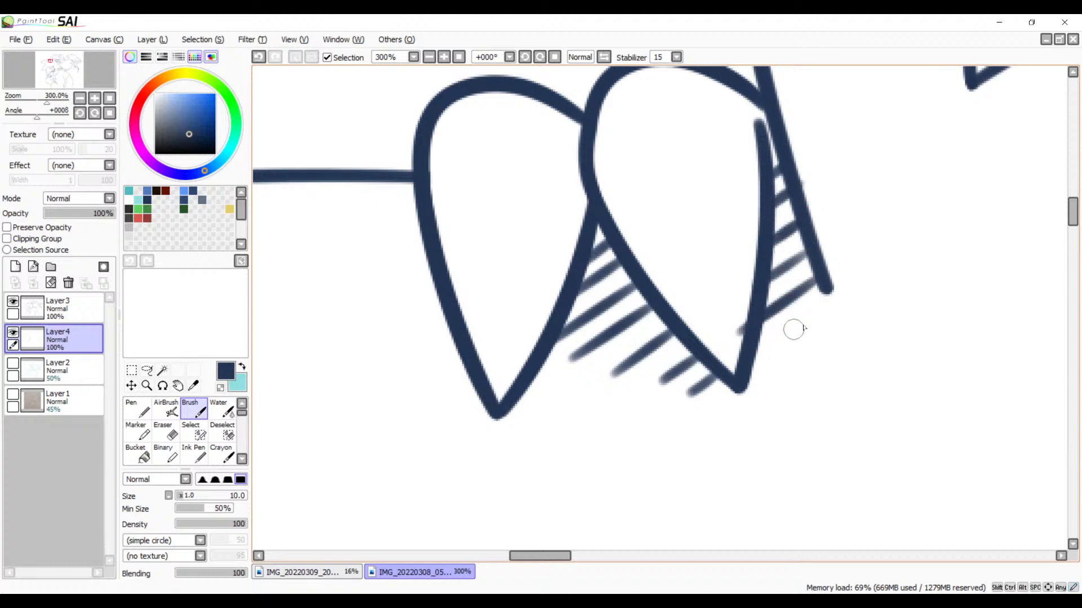
key(ctrl+z)
mouse_move(815, 276)
mouse_down()
mouse_move(753, 316)
mouse_move(758, 358)
mouse_up()
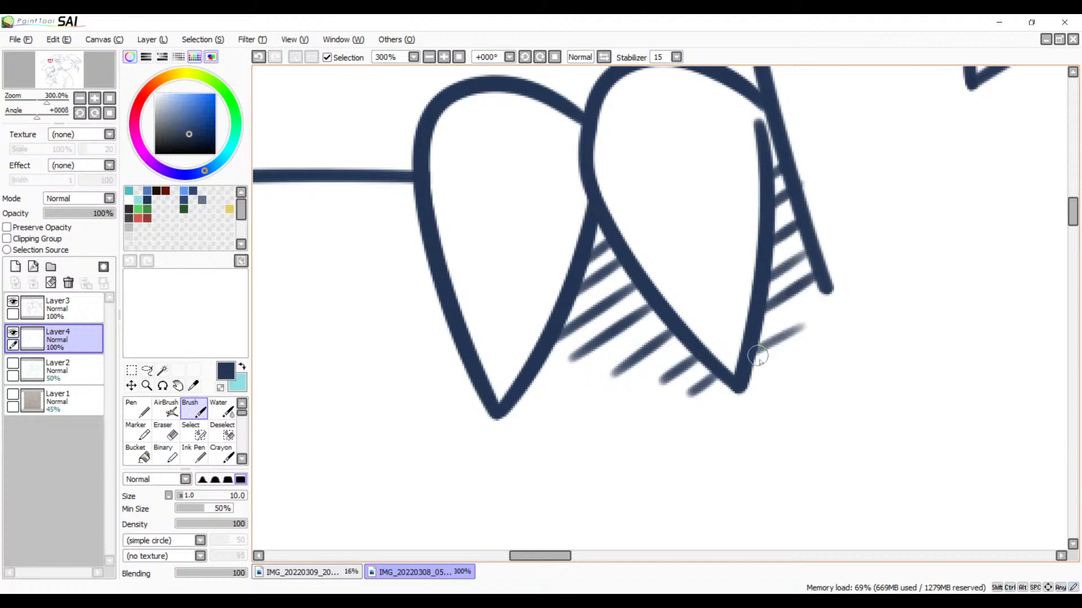
key(space)
drag(636, 392, 881, 320)
drag(616, 257, 811, 243)
drag(891, 236, 848, 243)
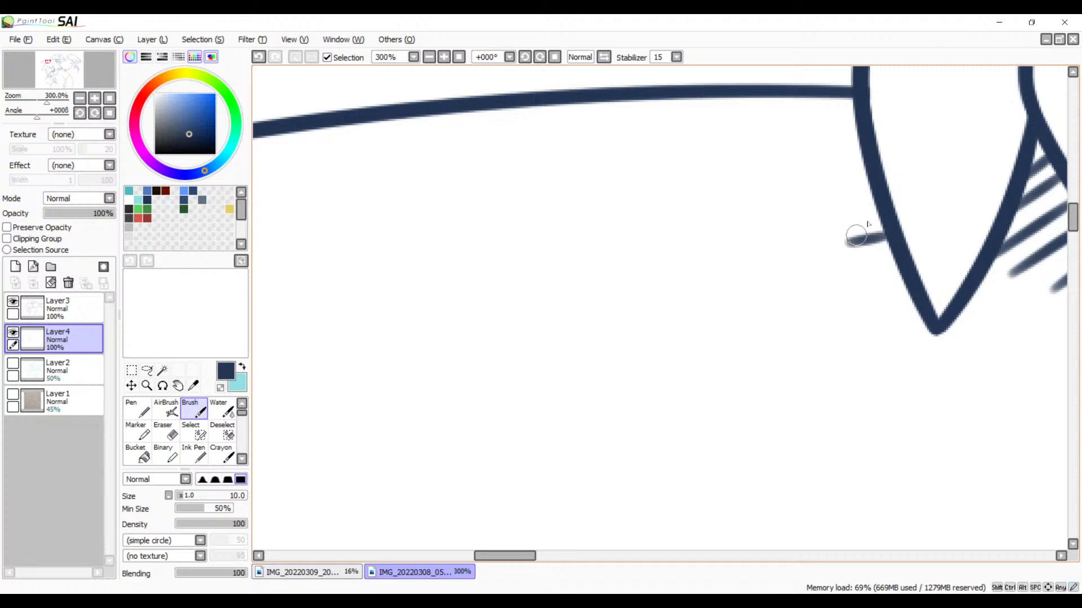
drag(878, 208, 786, 223)
drag(861, 164, 749, 181)
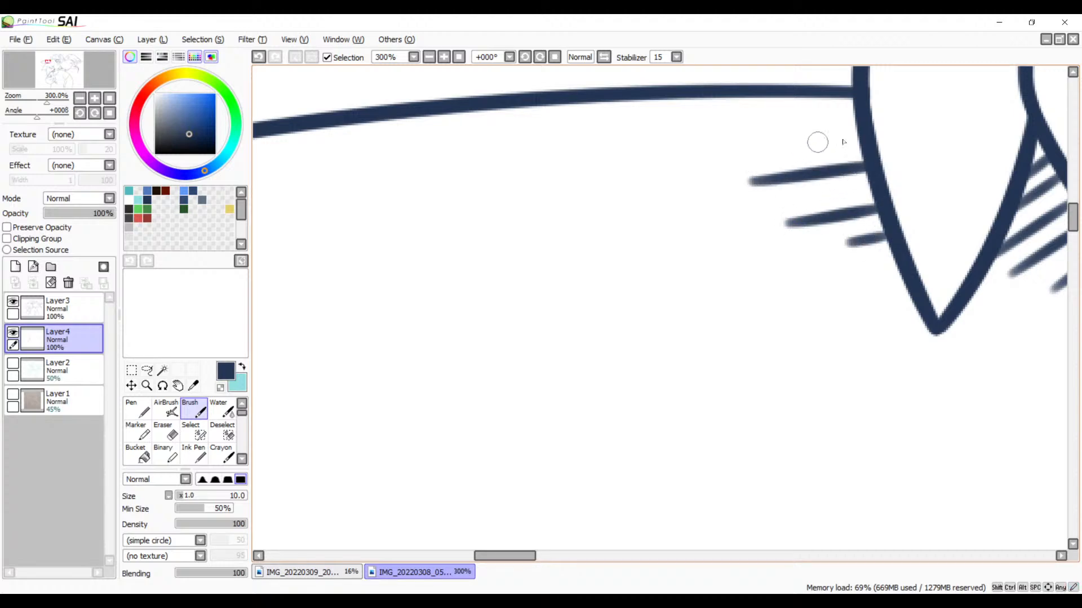
drag(862, 145, 703, 139)
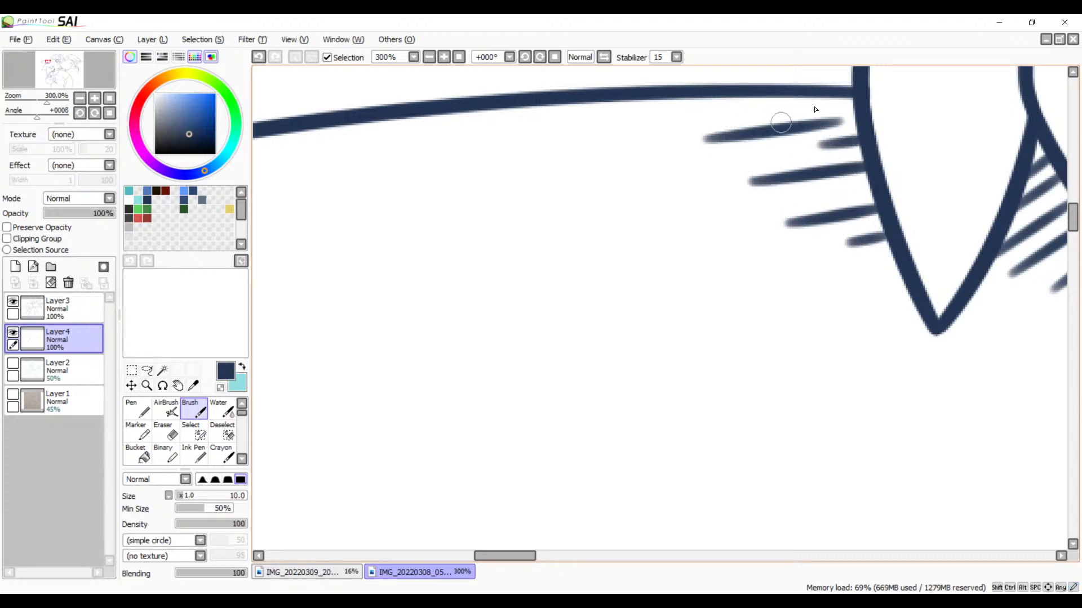
drag(851, 100, 738, 109)
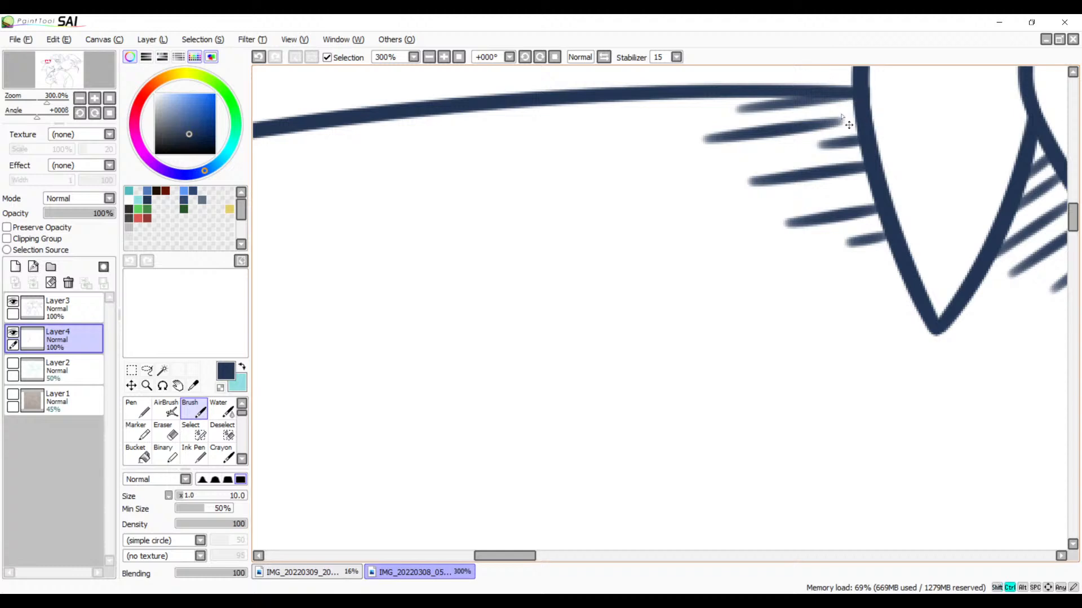
key(ctrl+z)
key(ctrl+z)
key(ctrl+z)
key(ctrl+z)
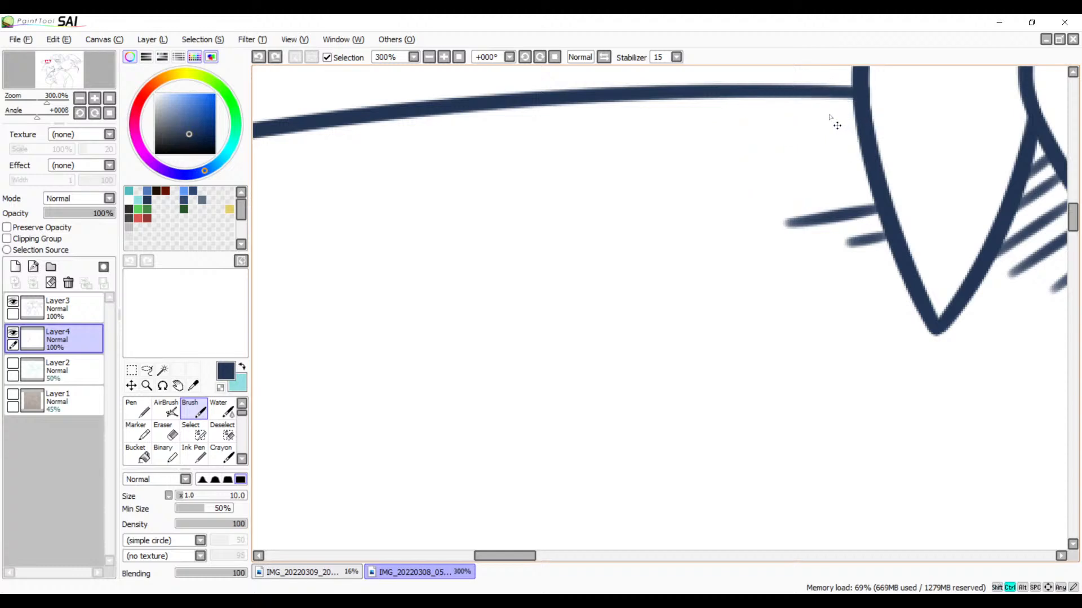
key(ctrl+z)
key(ctrl+z)
Step: Draw two parallel diagonal hatch strokes in the corner where the pointed spike's lower edge meets the crossing line below the claws
click(459, 57)
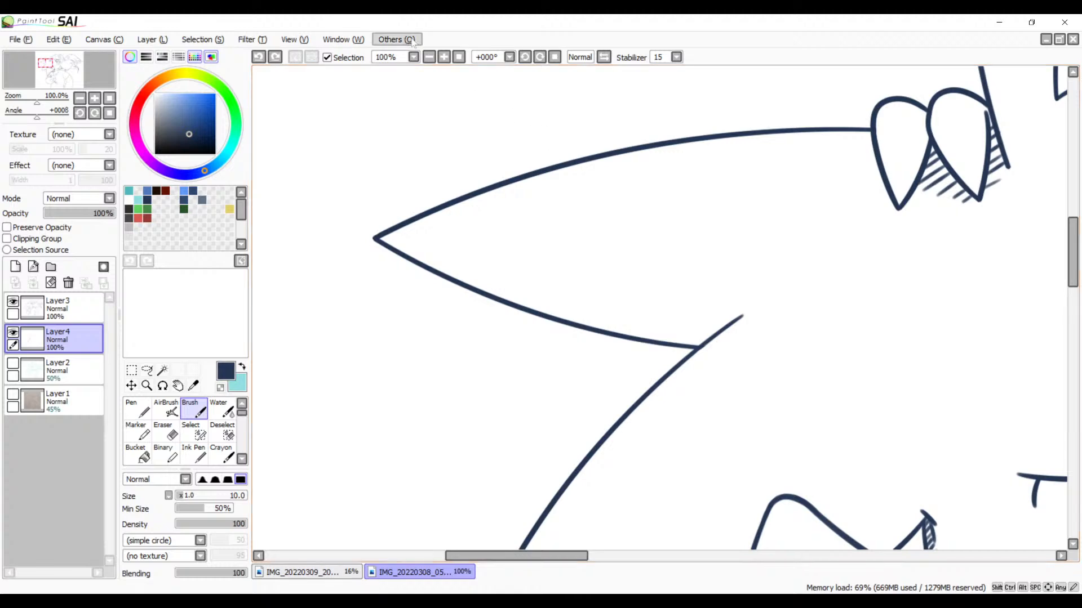
click(445, 58)
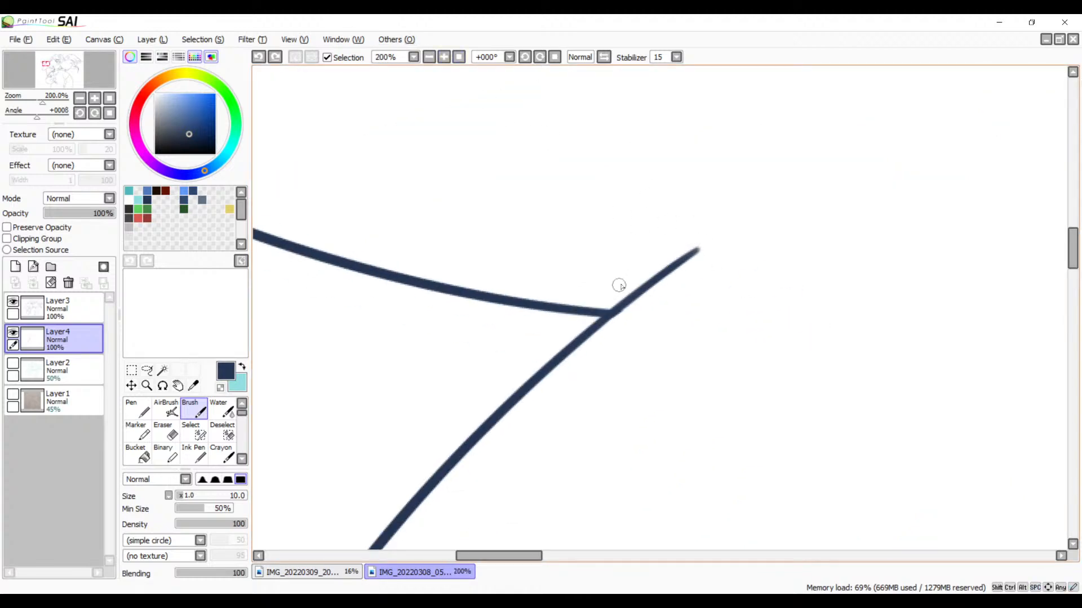
drag(641, 278, 576, 296)
key(ctrl+z)
drag(641, 280, 584, 302)
drag(685, 248, 590, 284)
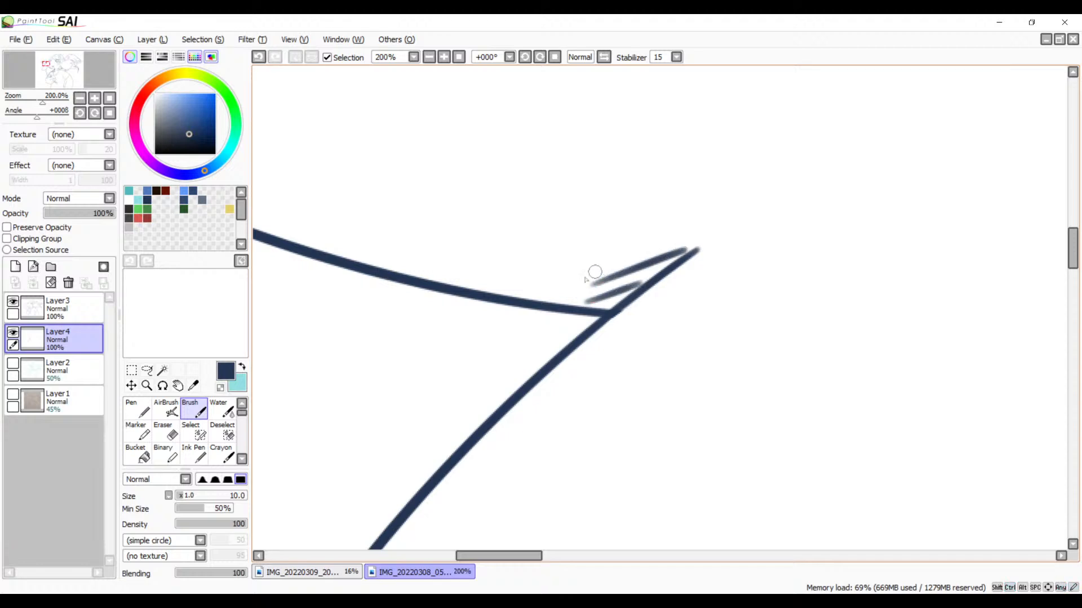
key(ctrl+z)
drag(680, 255, 546, 301)
key(ctrl+z)
key(ctrl+z)
drag(674, 255, 544, 303)
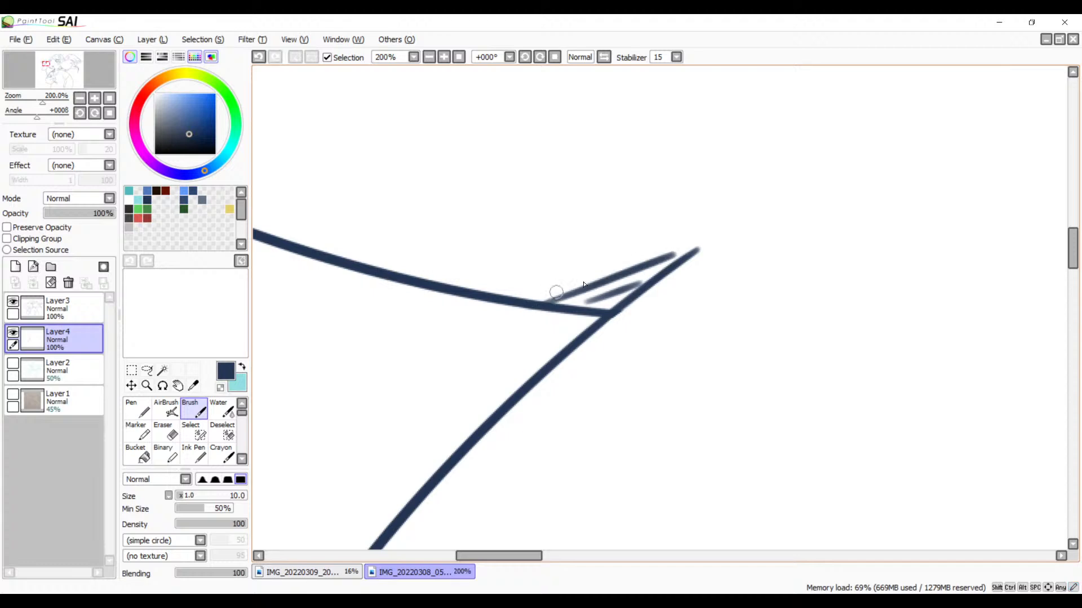
key(ctrl+z)
drag(680, 252, 550, 298)
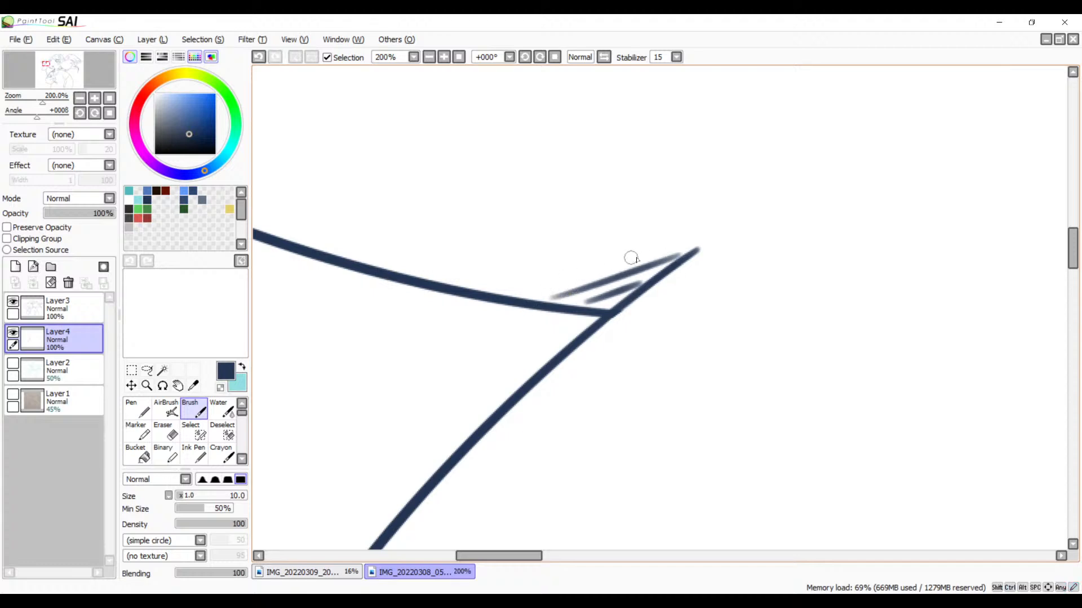
Step: Continue the diagonal hatching along the upper side of the spike's lower edge toward its tip, shortening the strokes
mouse_move(638, 254)
mouse_down()
mouse_move(510, 292)
mouse_move(758, 251)
mouse_move(749, 240)
mouse_move(675, 264)
mouse_up()
key(ctrl+z)
drag(768, 239, 672, 269)
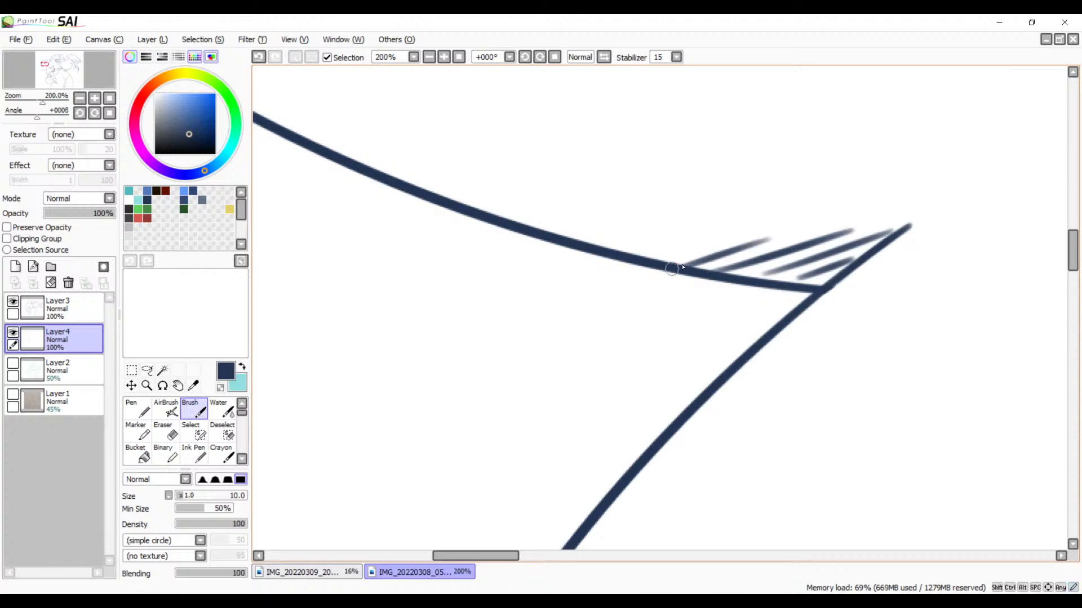
mouse_move(713, 237)
mouse_down()
mouse_move(647, 257)
mouse_move(618, 246)
mouse_up()
drag(430, 218, 673, 311)
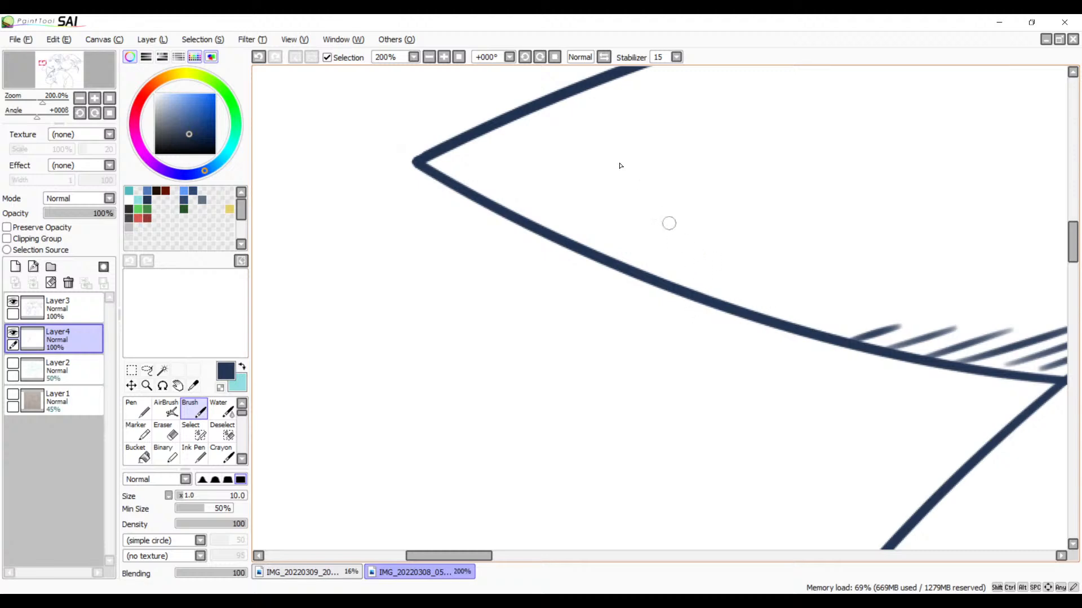
click(429, 56)
click(430, 57)
click(429, 57)
drag(655, 325, 400, 119)
drag(566, 346, 505, 249)
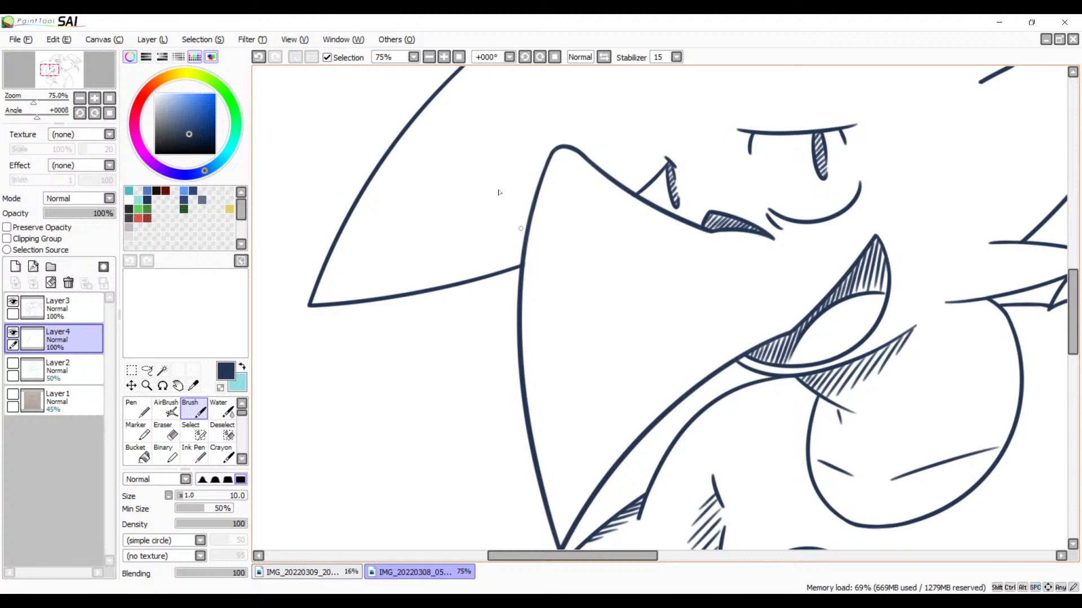
click(444, 57)
click(444, 57)
click(444, 57)
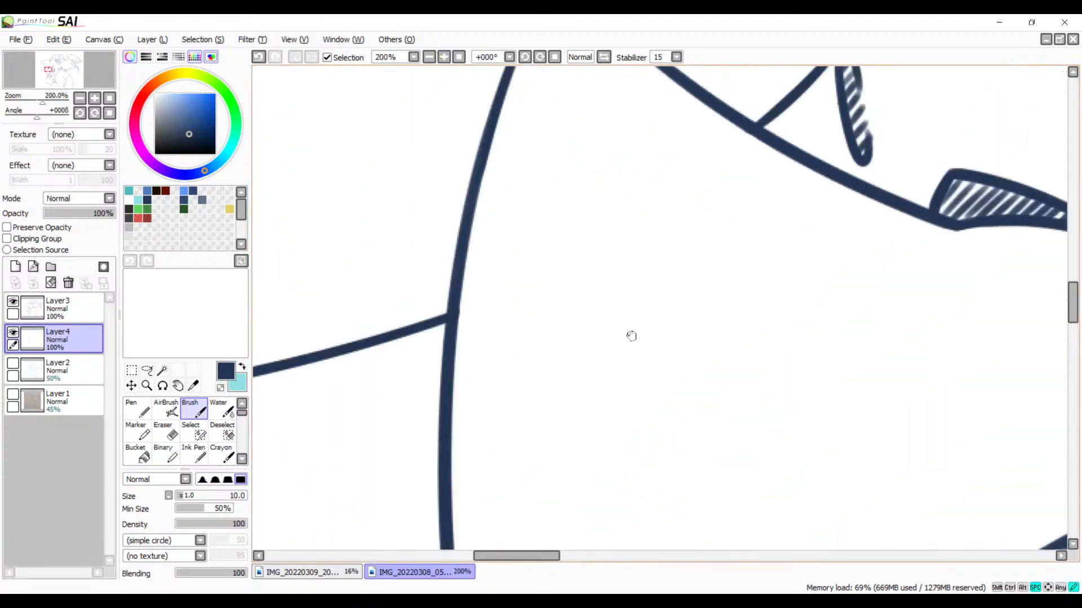
drag(487, 266, 649, 226)
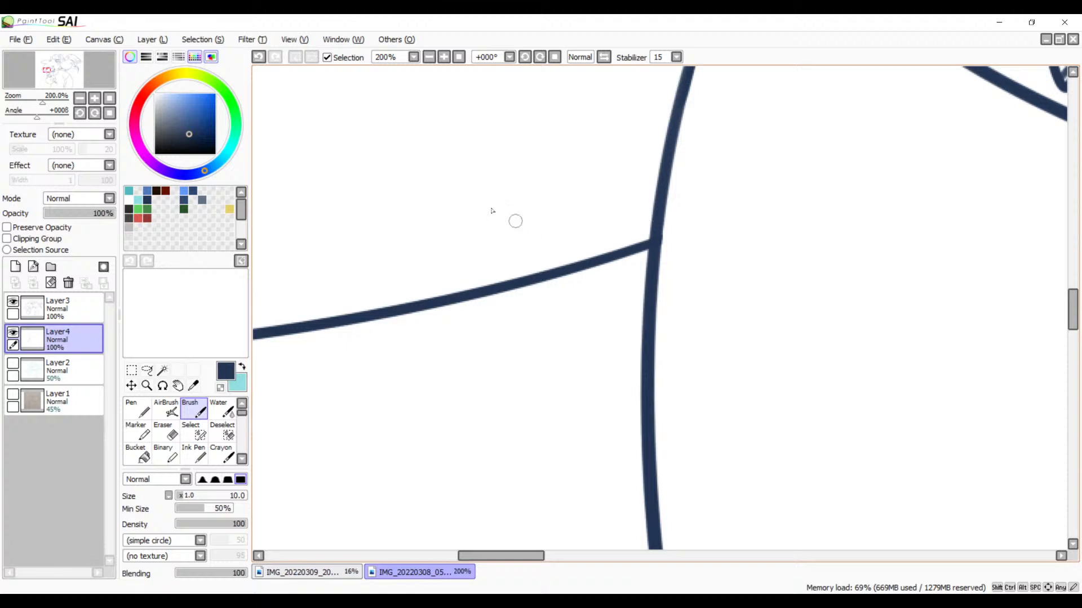
click(429, 57)
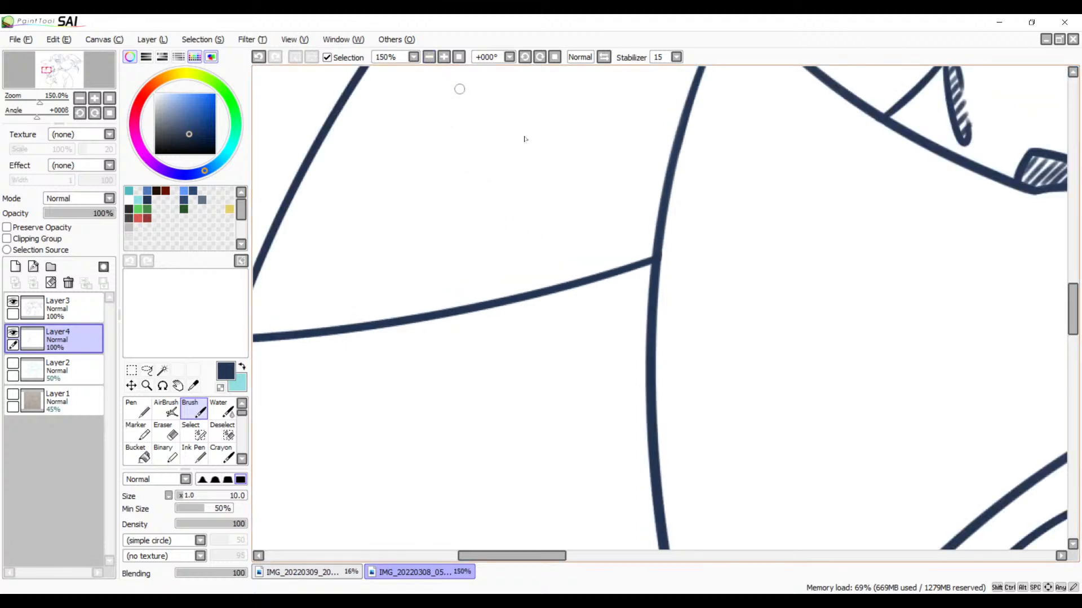
click(444, 56)
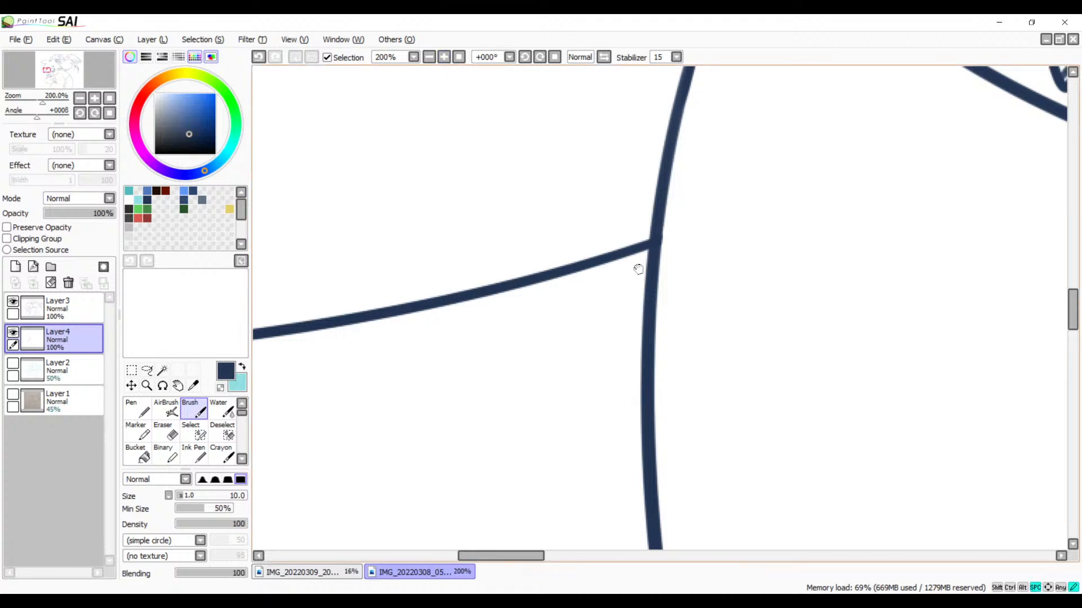
scroll(640, 265, up, 3)
drag(665, 289, 639, 325)
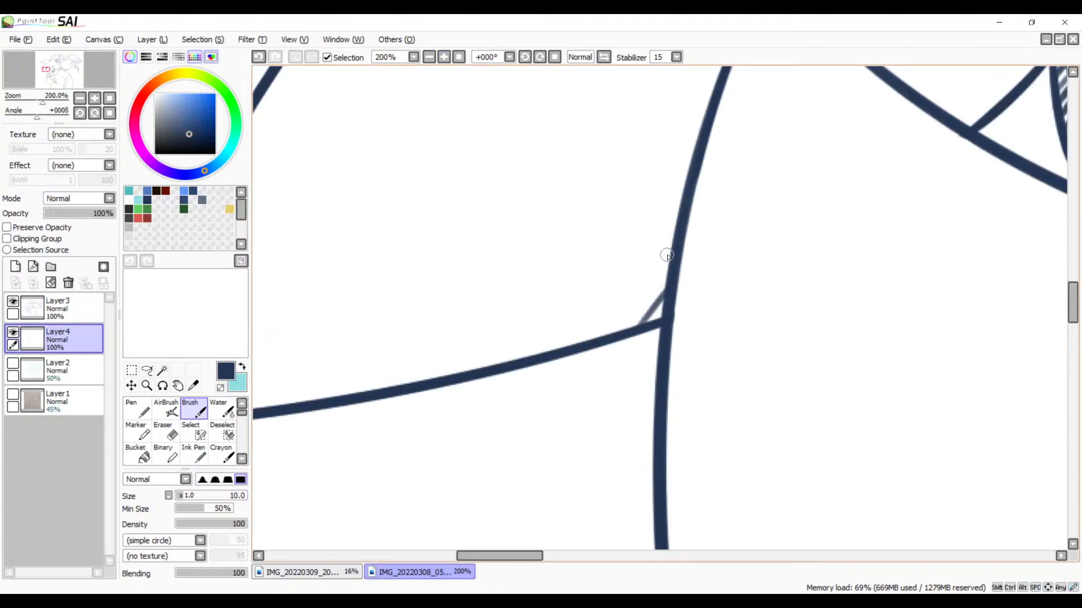
drag(669, 257, 611, 335)
key(ctrl+z)
drag(670, 259, 610, 334)
drag(669, 231, 577, 349)
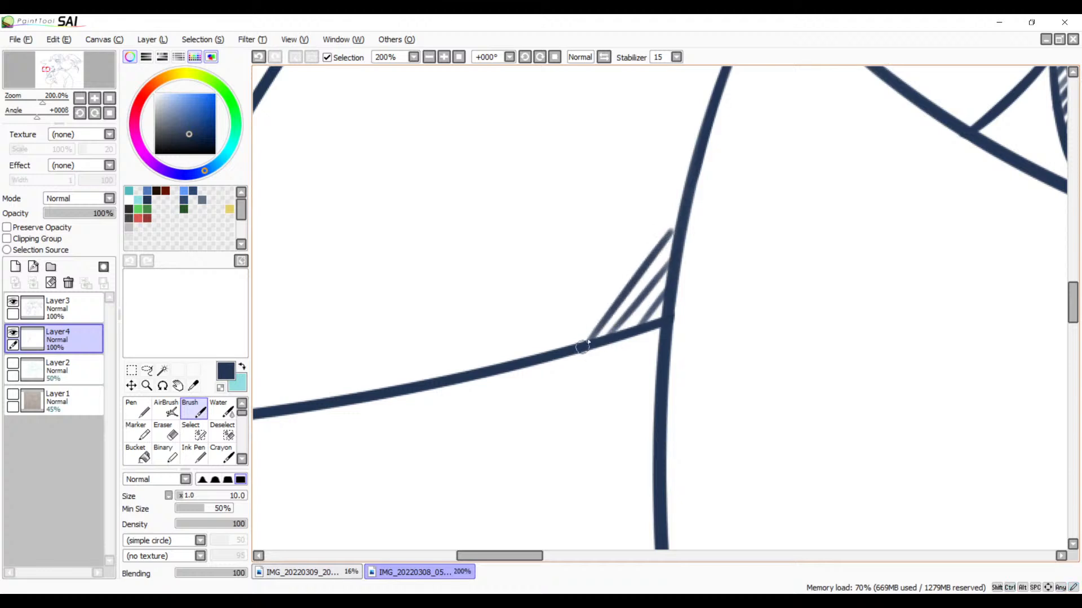
key(ctrl+z)
drag(672, 231, 574, 343)
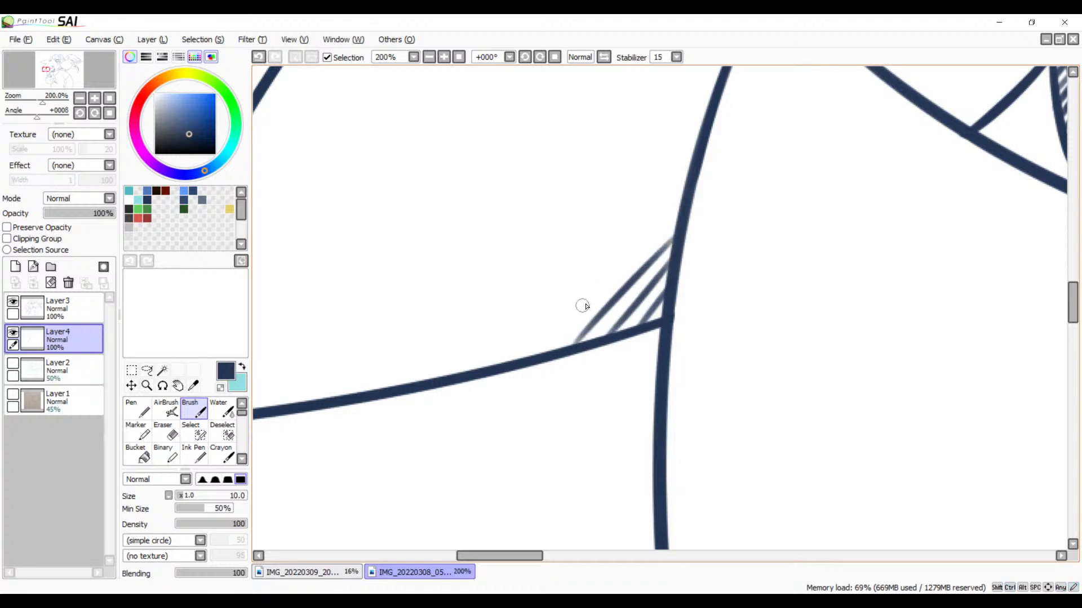
drag(602, 280, 541, 351)
key(ctrl+z)
drag(602, 280, 539, 346)
key(ctrl+z)
drag(584, 296, 536, 352)
key(ctrl+z)
drag(583, 297, 535, 356)
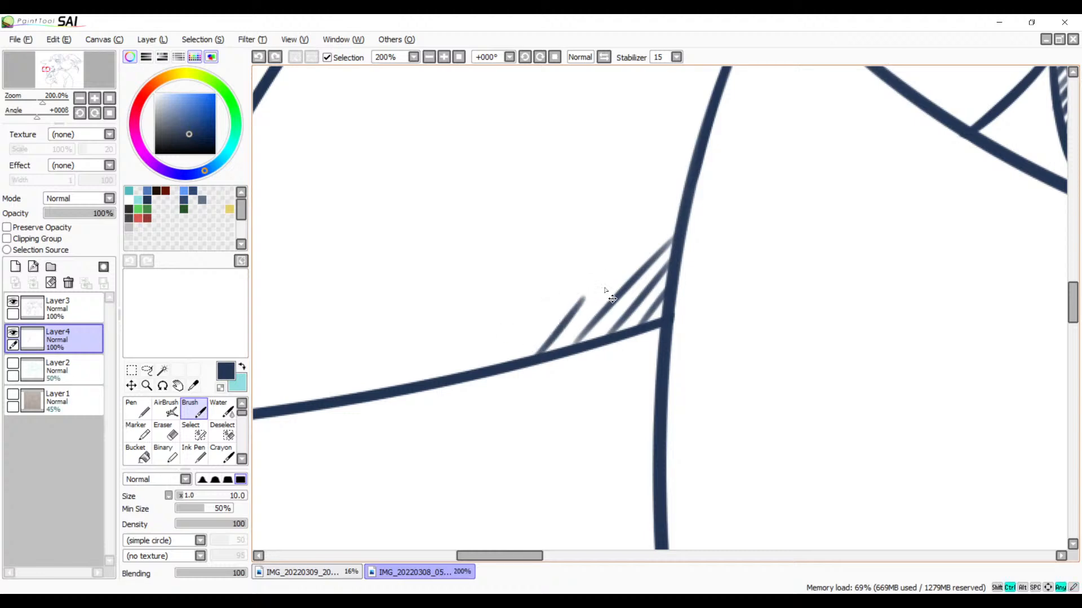
key(ctrl+z)
drag(596, 291, 554, 345)
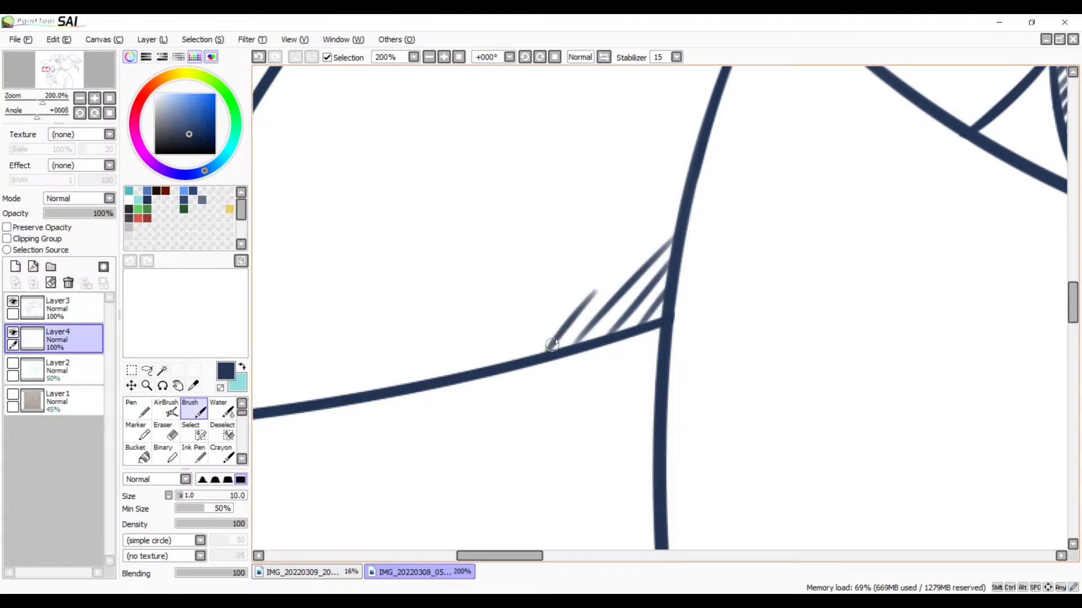
key(ctrl+z)
drag(590, 299, 542, 359)
key(ctrl+z)
mouse_move(587, 302)
mouse_down()
mouse_move(546, 343)
mouse_move(503, 357)
mouse_up()
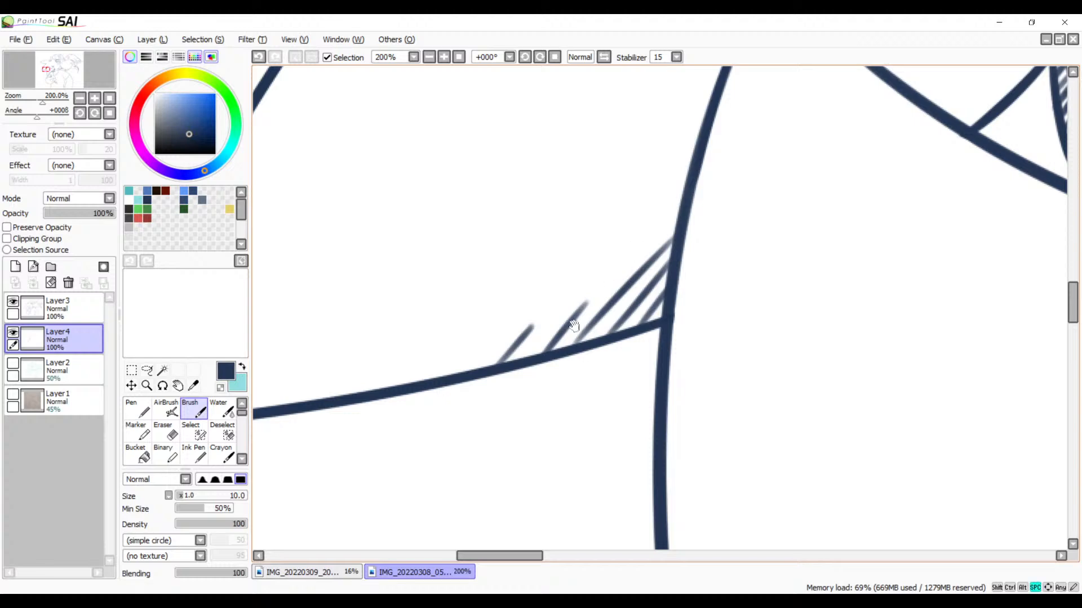
drag(573, 326, 789, 269)
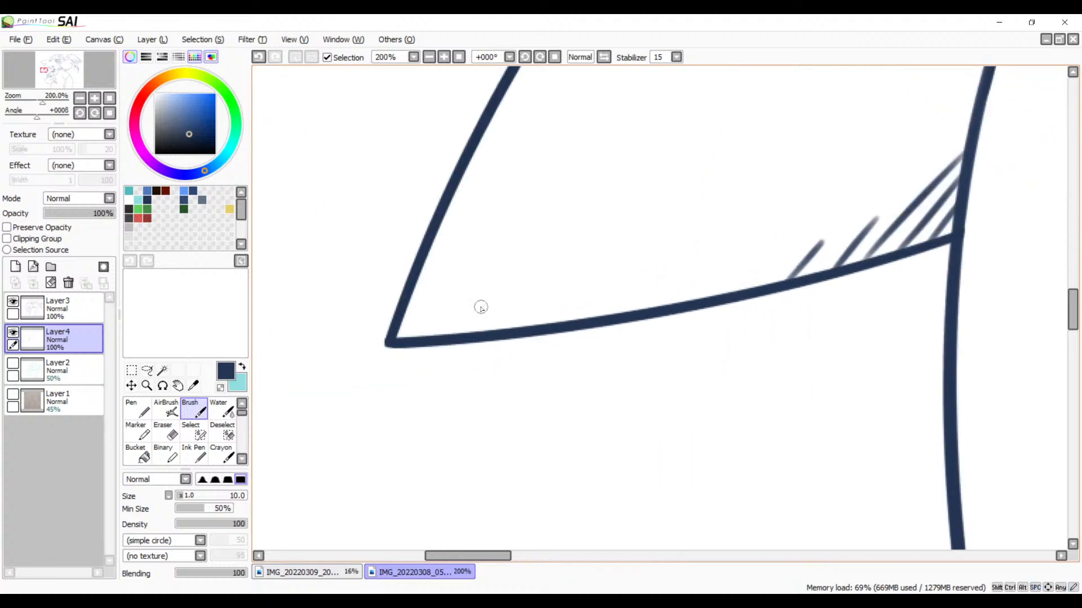
drag(458, 315, 441, 337)
drag(493, 300, 474, 332)
drag(531, 309, 519, 327)
key(ctrl+z)
drag(626, 293, 491, 364)
drag(648, 265, 505, 367)
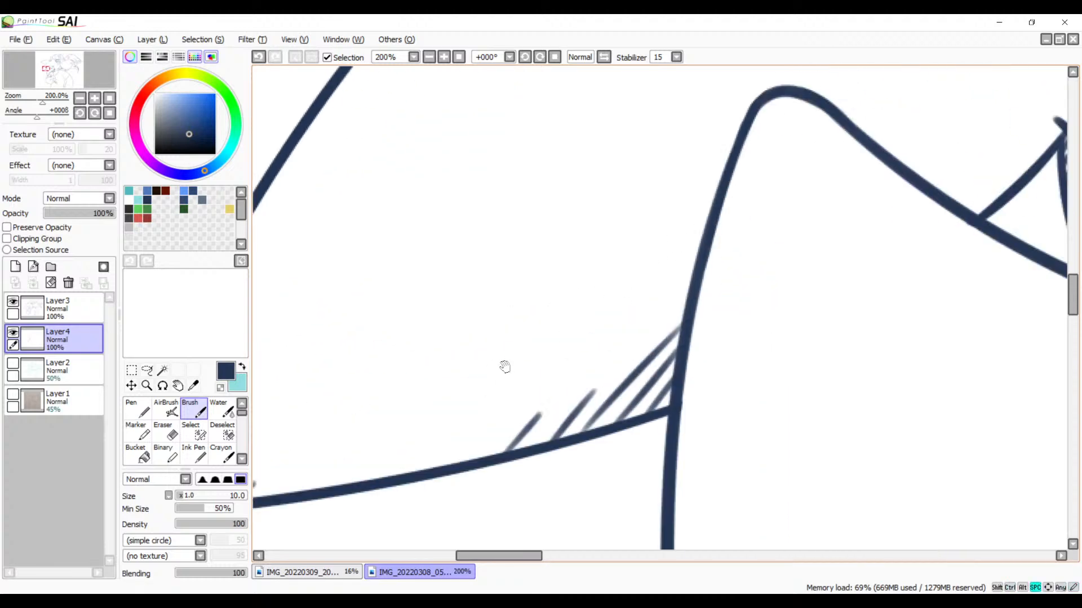
drag(686, 249, 572, 329)
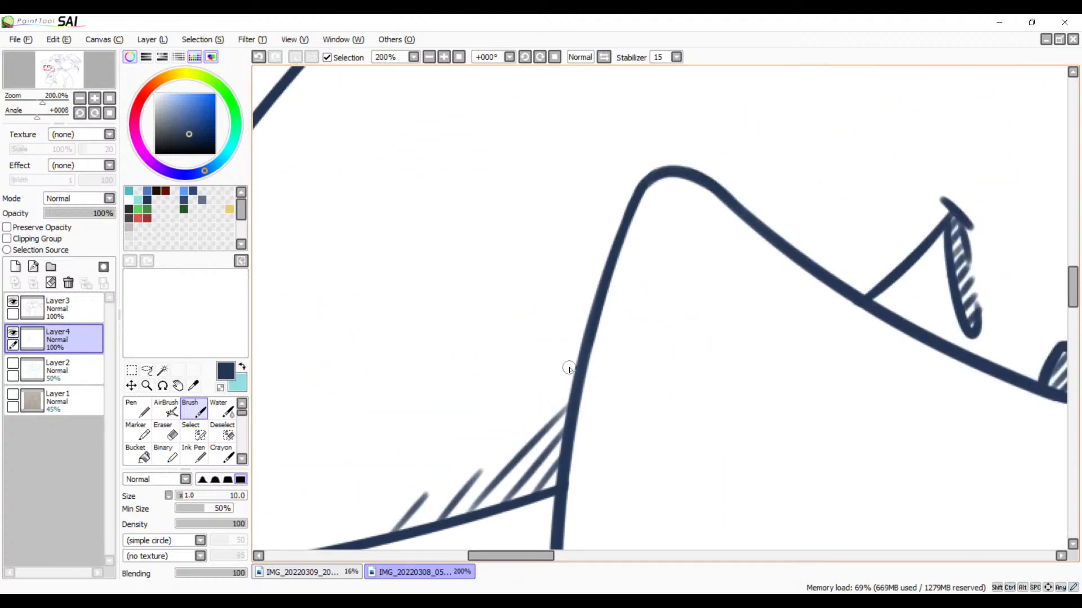
mouse_move(584, 370)
mouse_down()
mouse_move(582, 355)
mouse_move(703, 205)
mouse_up()
drag(561, 338, 750, 287)
key(ctrl+z)
key(ctrl+z)
key(ctrl+z)
key(ctrl+z)
key(ctrl+z)
key(ctrl+z)
key(ctrl+z)
key(ctrl+z)
key(ctrl+z)
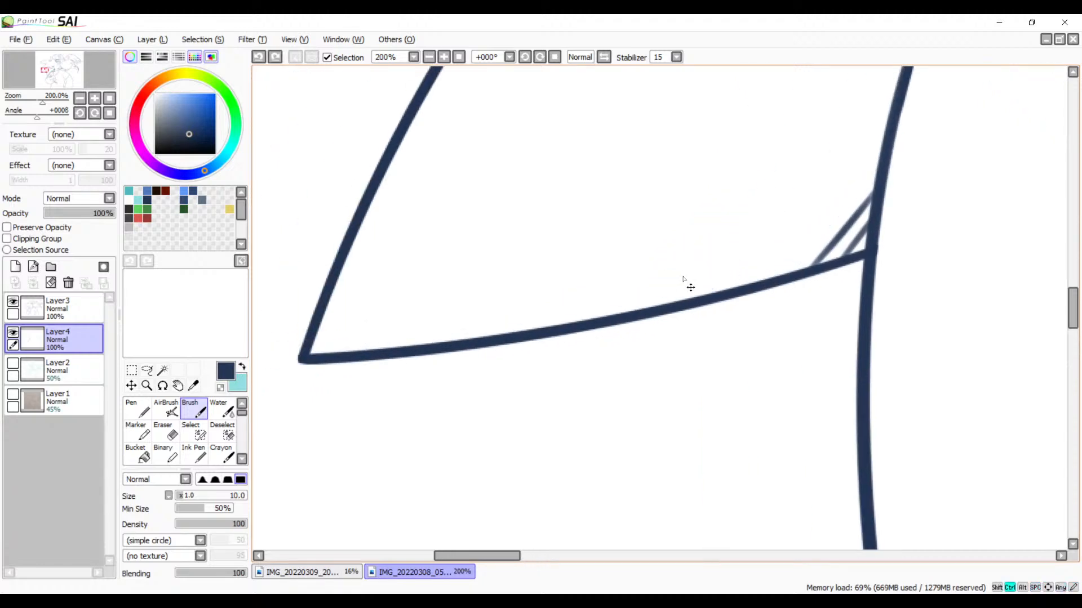
Step: Draw four spaced diagonal hatch strokes along the lower spike's bottom edge, starting at the corner with the curved vertical line
drag(690, 272, 592, 325)
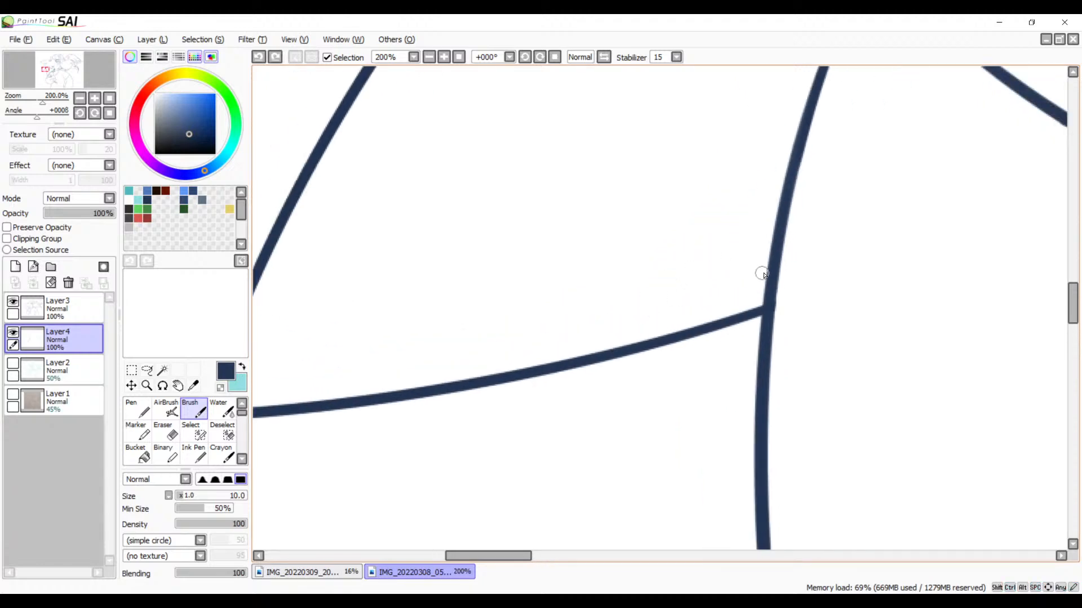
drag(766, 267, 712, 323)
drag(755, 257, 664, 337)
key(ctrl+z)
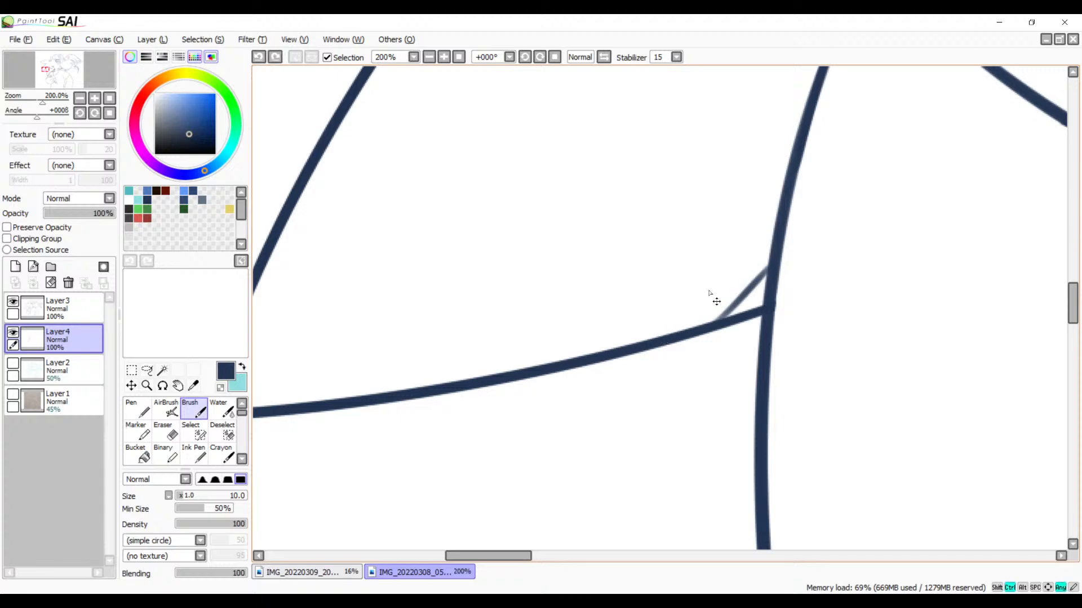
drag(734, 271, 664, 324)
key(ctrl+z)
mouse_move(726, 278)
mouse_down()
mouse_move(670, 332)
mouse_move(541, 365)
mouse_move(659, 280)
mouse_up()
Step: Add three short parallel diagonal hatch strokes on the bottom edge near the lower spike's tip, shortening them toward the point
drag(549, 269, 506, 321)
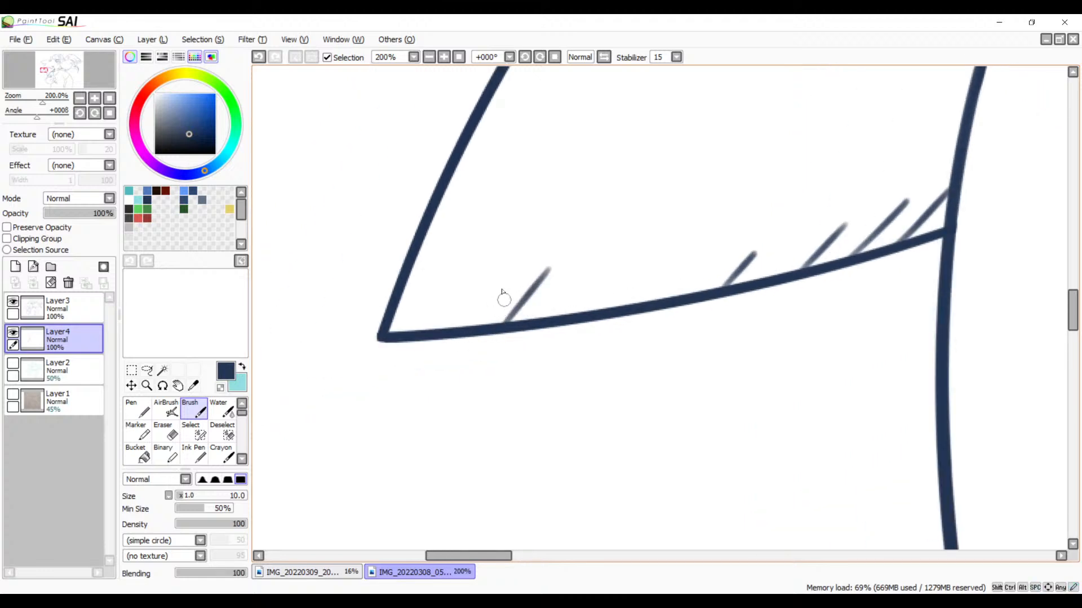
key(ctrl+z)
drag(547, 265, 501, 316)
key(ctrl+z)
drag(549, 266, 500, 312)
key(ctrl+z)
mouse_move(549, 268)
mouse_down()
mouse_move(507, 310)
mouse_move(440, 332)
mouse_up()
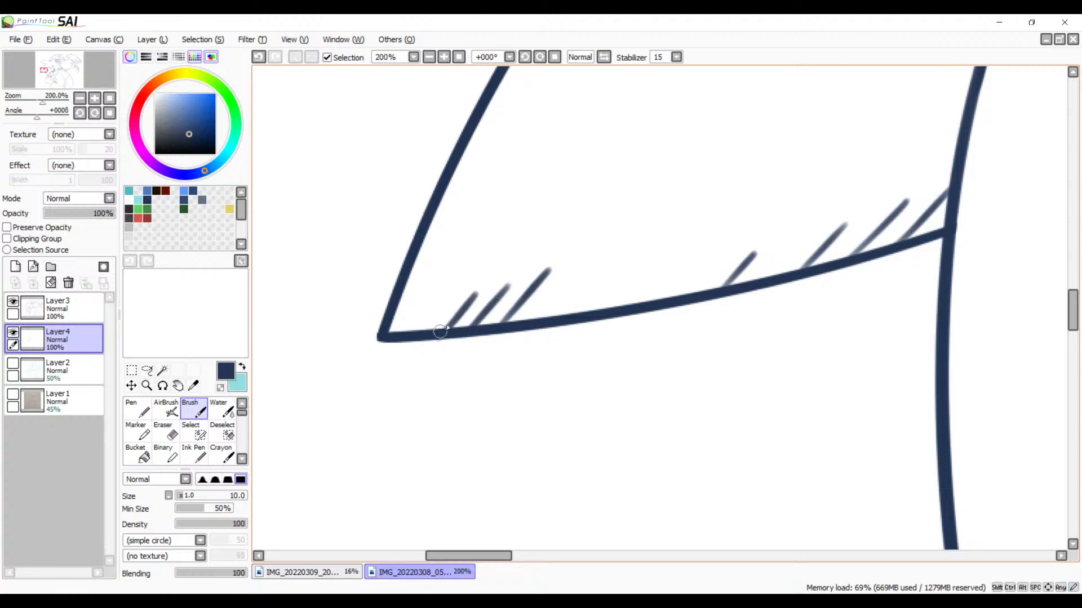
drag(805, 190, 615, 305)
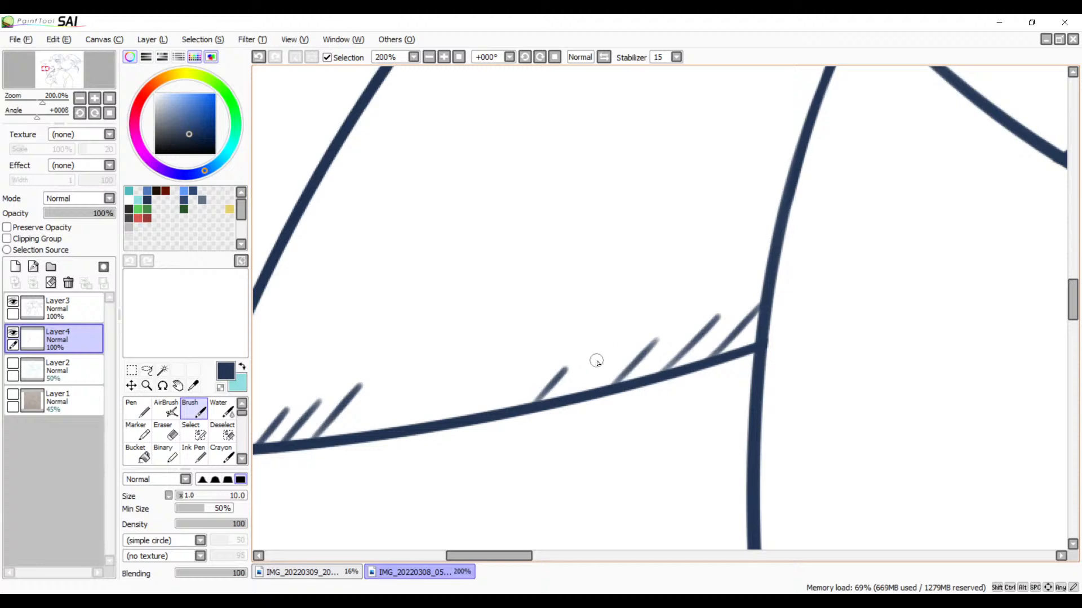
Step: Draw a diagonal hatch stroke in the gap between the existing strokes on the lower spike's bottom edge, near the curved vertical line
drag(606, 353, 565, 396)
key(ctrl+z)
drag(612, 353, 582, 395)
drag(682, 333, 595, 427)
Step: Draw parallel diagonal hatch strokes under the line below the character's open mouth, on the left side of the short crossing chin line
drag(691, 534, 719, 316)
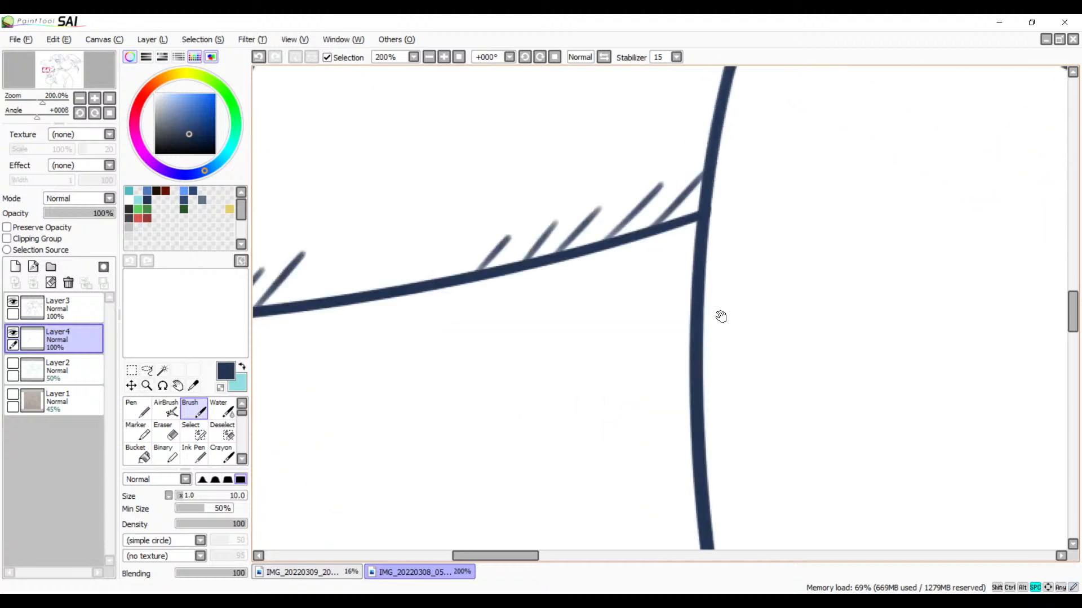
drag(824, 484, 430, 251)
drag(818, 420, 424, 316)
drag(717, 316, 453, 361)
drag(545, 347, 729, 257)
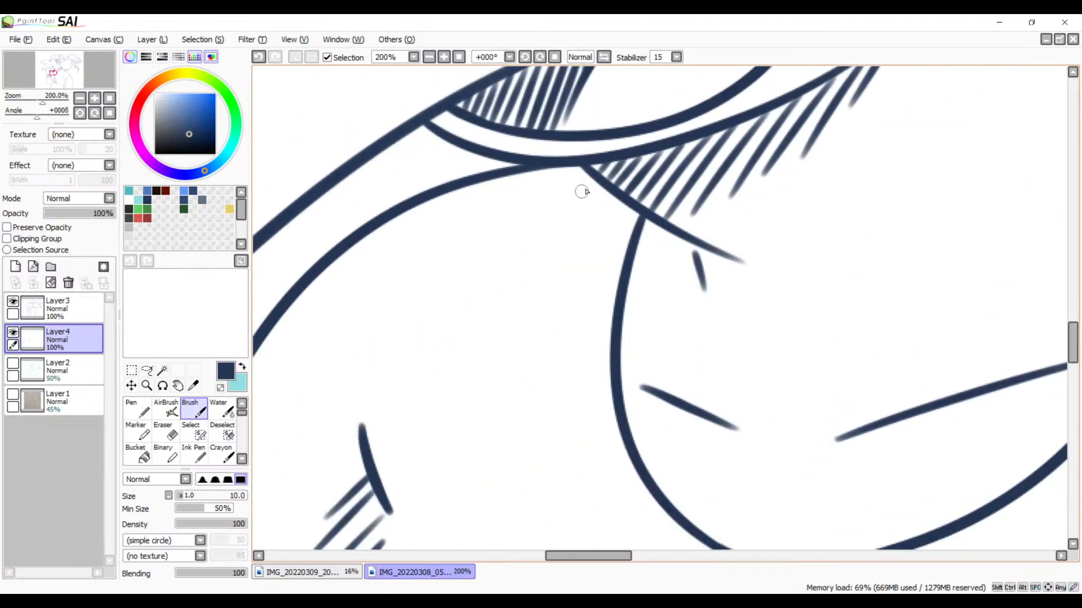
drag(581, 192, 528, 242)
drag(580, 173, 532, 217)
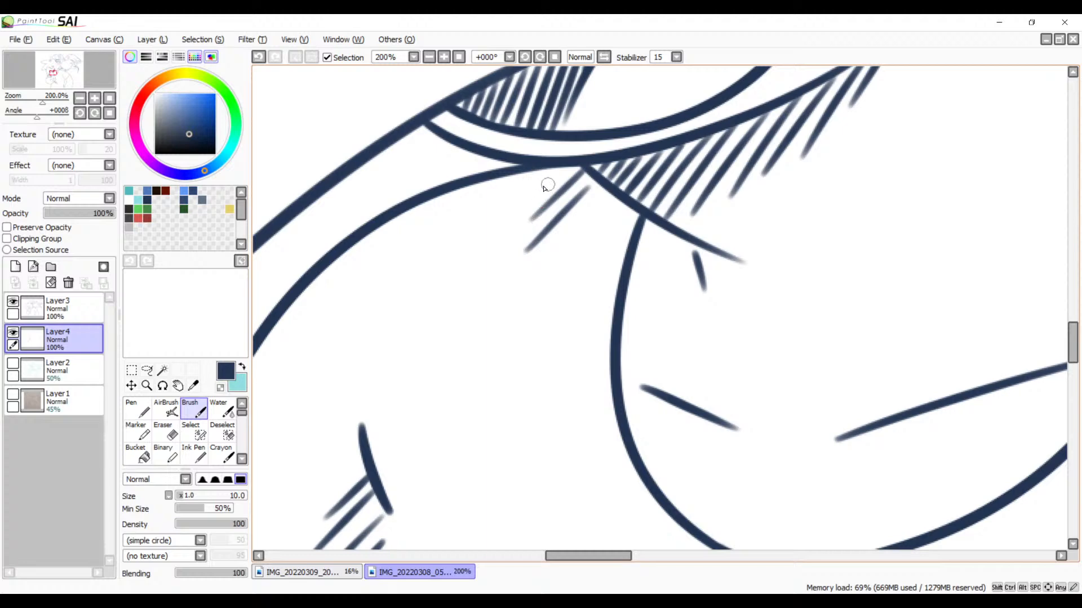
drag(552, 182, 473, 245)
drag(527, 174, 457, 225)
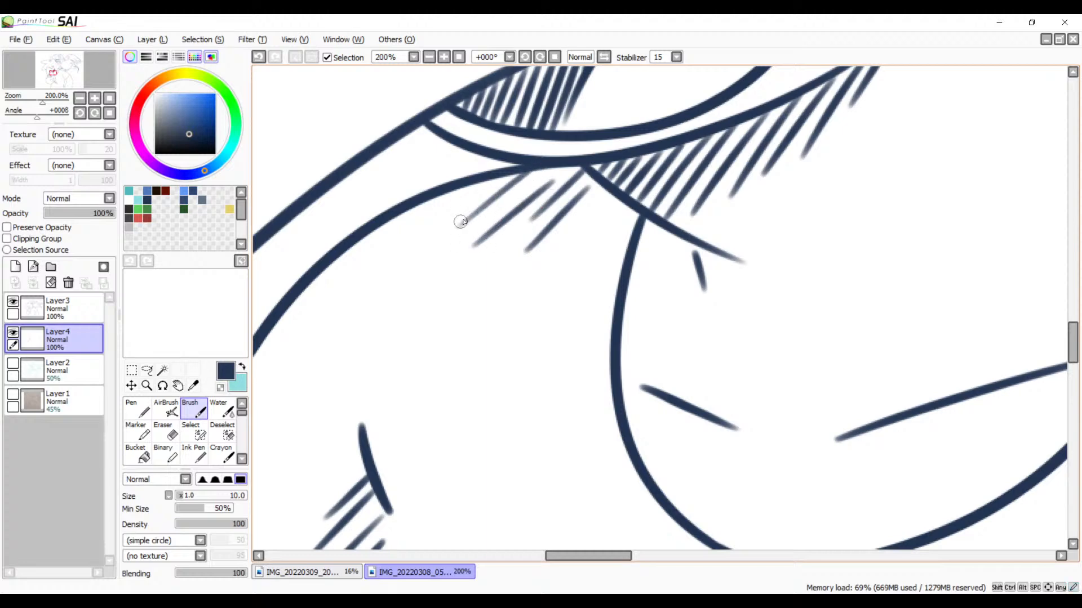
drag(476, 187, 428, 213)
Step: Fill the narrow pointed feather at the top of the bird's left leg with short diagonal hatch strokes
drag(675, 385, 478, 393)
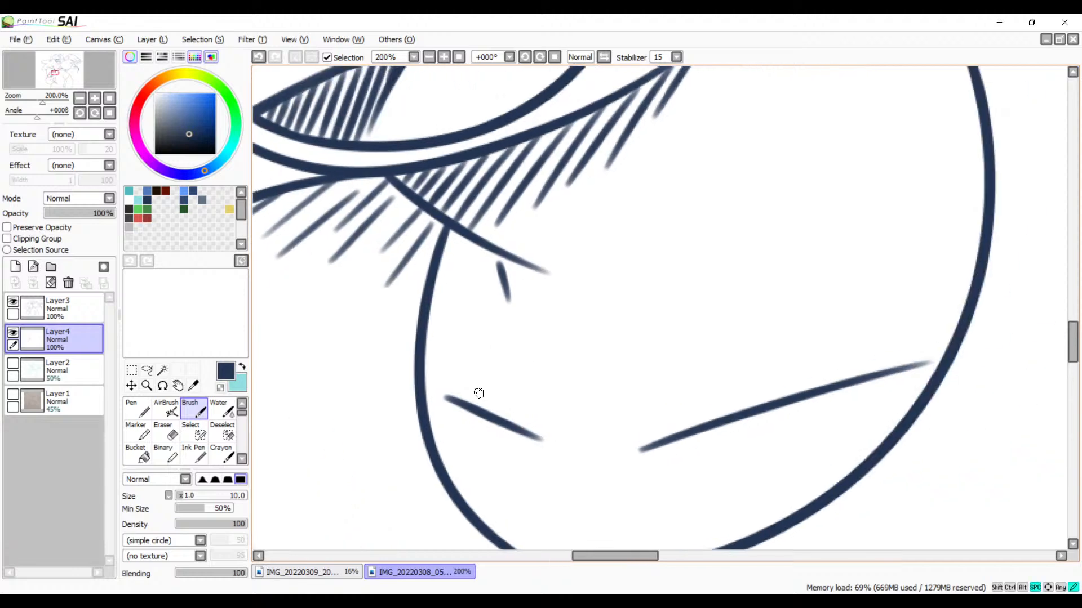
drag(748, 294, 429, 413)
drag(831, 256, 512, 435)
drag(708, 277, 572, 388)
drag(666, 225, 581, 318)
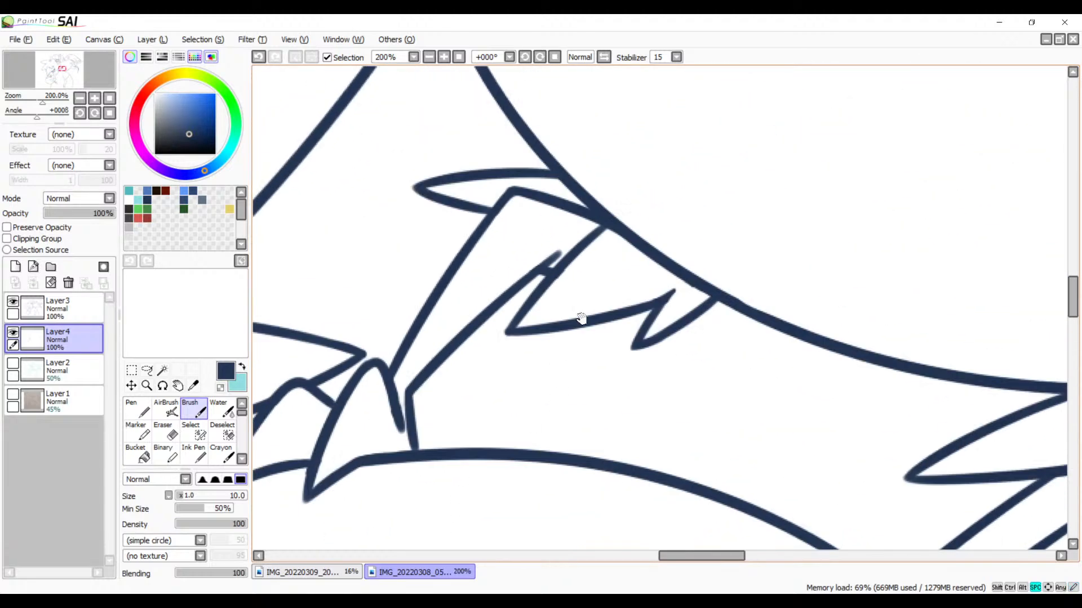
mouse_move(576, 190)
mouse_down()
mouse_move(536, 191)
mouse_move(548, 174)
mouse_move(515, 194)
mouse_move(527, 178)
mouse_move(473, 197)
mouse_move(486, 174)
mouse_move(457, 188)
mouse_move(459, 179)
mouse_move(443, 195)
mouse_up()
Step: Hatch the jagged feather tuft below it with steep parallel strokes running down from the bird's belly line
mouse_move(627, 222)
mouse_down()
mouse_move(609, 281)
mouse_move(577, 258)
mouse_move(565, 219)
mouse_move(518, 285)
mouse_up()
drag(581, 217, 530, 299)
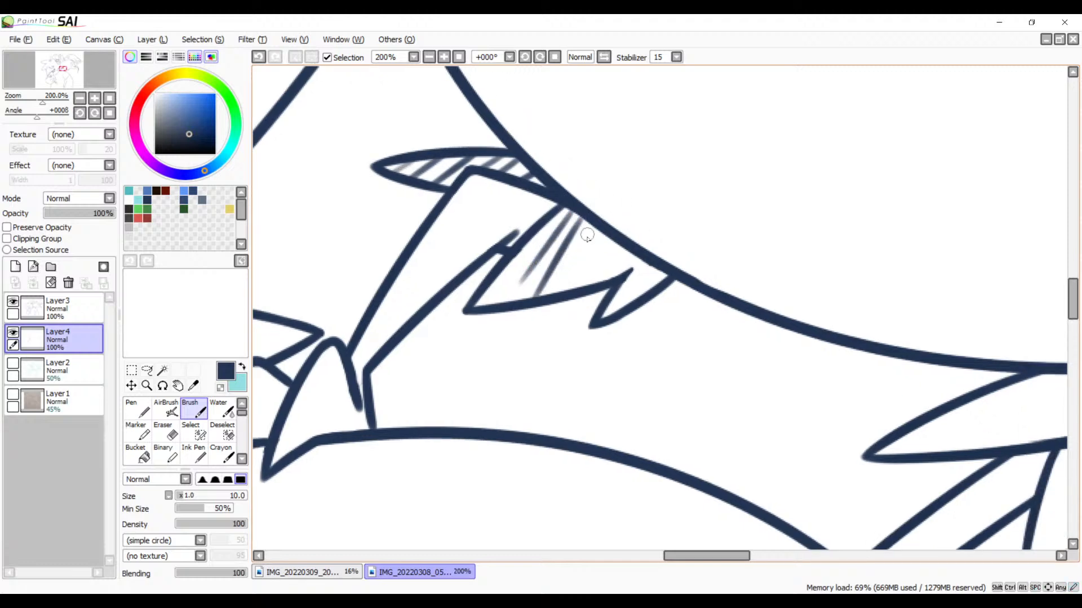
key(ctrl+z)
key(ctrl+z)
mouse_move(569, 207)
mouse_down()
mouse_move(547, 245)
mouse_move(571, 223)
mouse_move(570, 232)
mouse_move(533, 287)
mouse_move(598, 220)
mouse_move(555, 294)
mouse_up()
drag(602, 231, 583, 284)
mouse_move(634, 241)
mouse_down()
mouse_move(611, 275)
mouse_move(644, 257)
mouse_move(613, 310)
mouse_up()
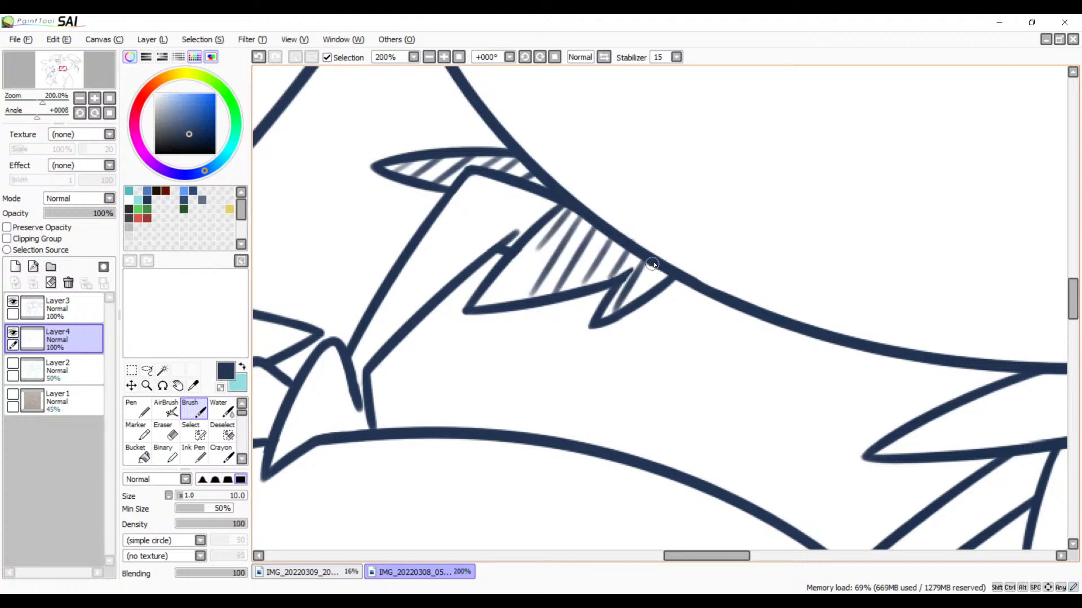
drag(655, 263, 641, 296)
Step: Draw short steep hatch strokes across the top of the bird's right leg, directly beneath the pointed feather
drag(712, 367, 314, 219)
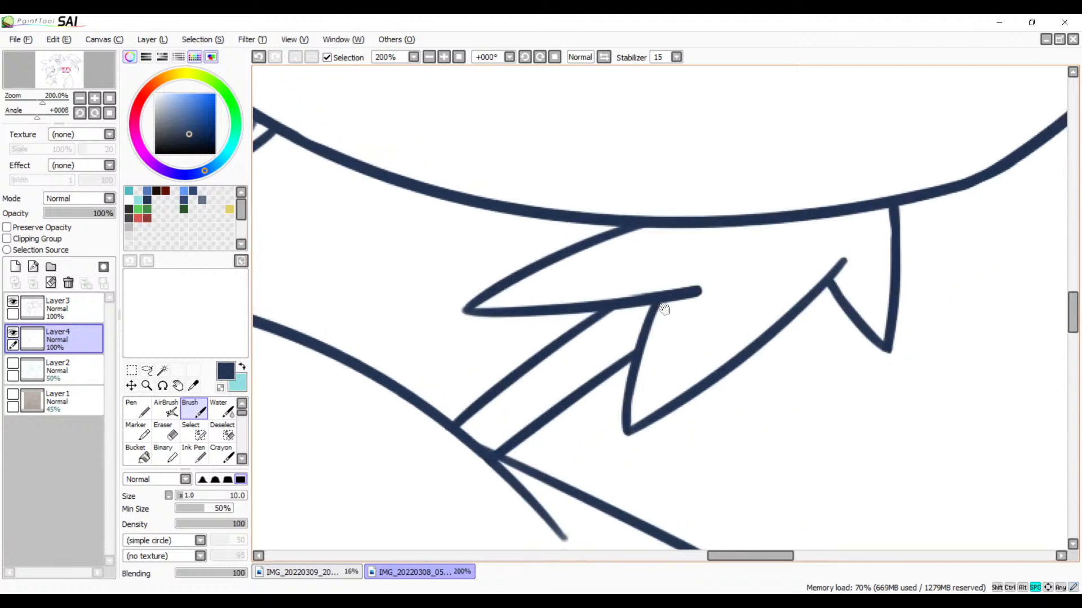
drag(664, 307, 532, 298)
drag(452, 318, 426, 370)
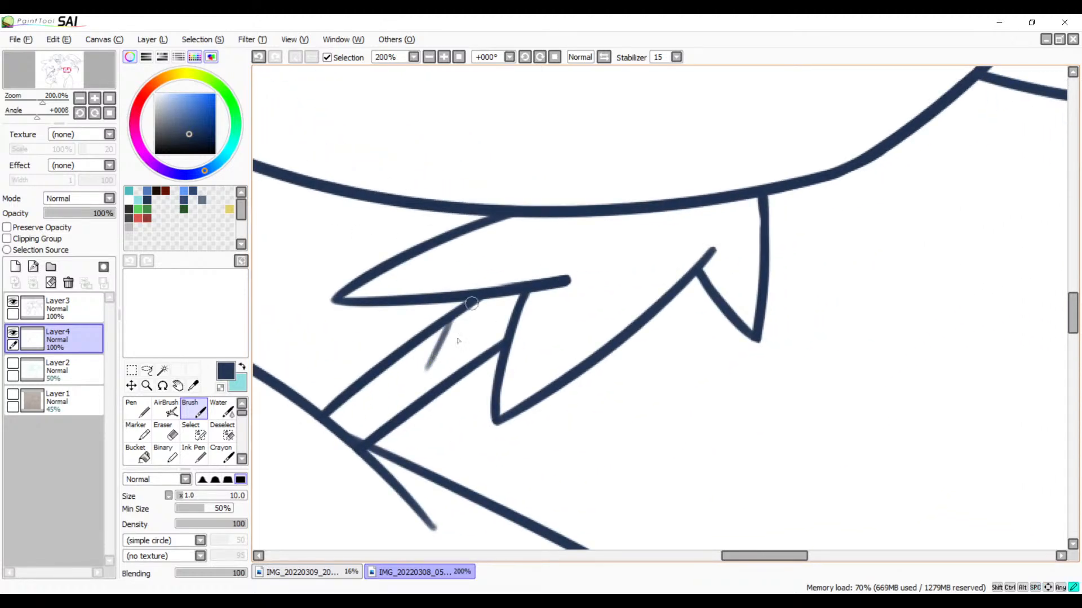
drag(471, 309, 448, 374)
key(ctrl+z)
key(ctrl+z)
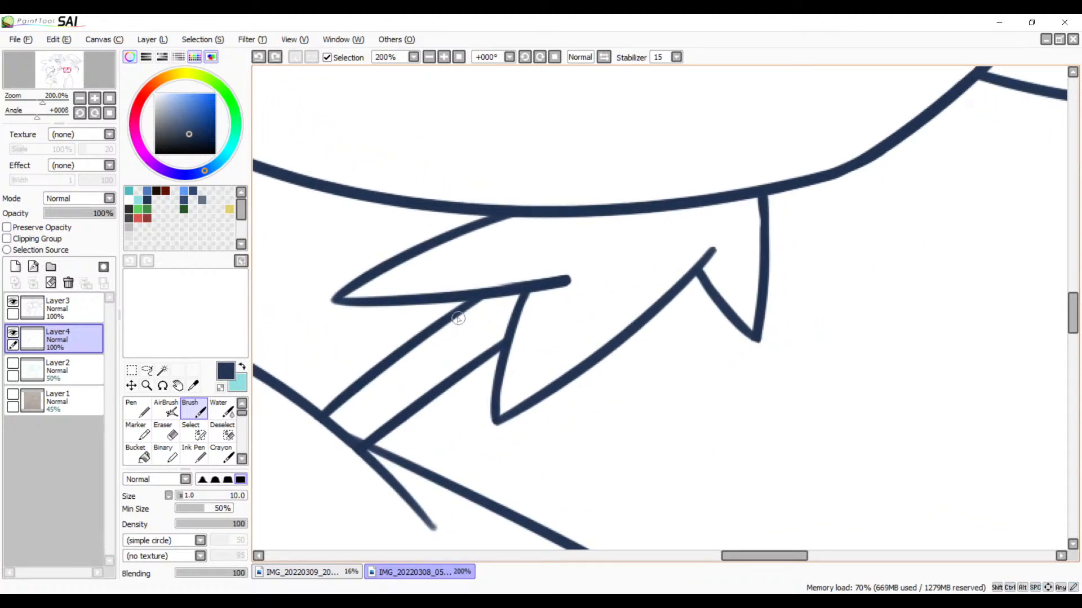
mouse_move(468, 308)
mouse_down()
mouse_move(447, 352)
mouse_move(458, 354)
mouse_up()
drag(493, 300, 478, 347)
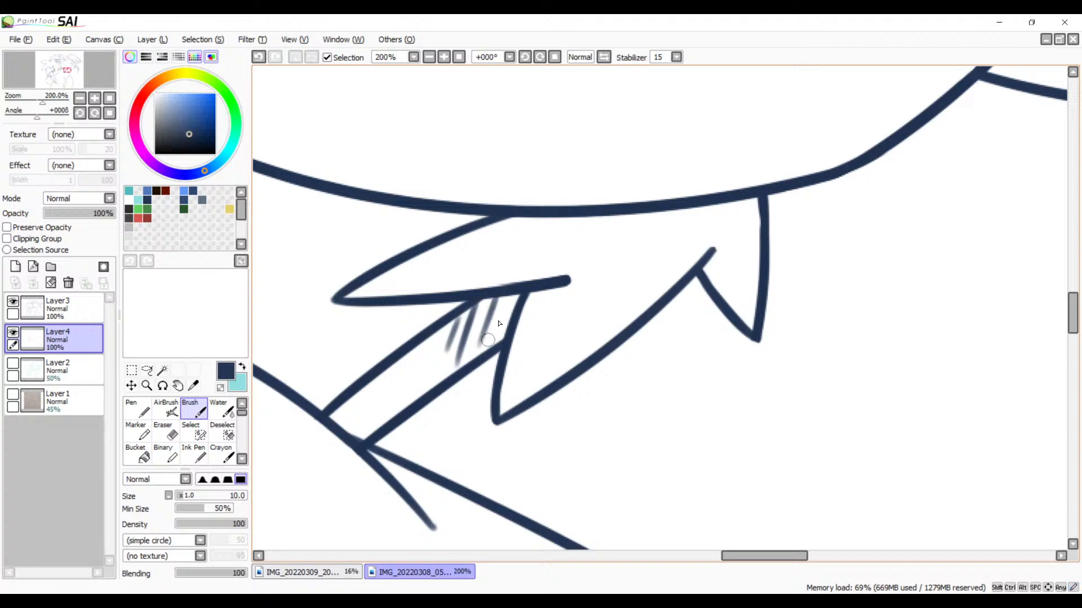
drag(510, 295, 498, 340)
drag(654, 213, 601, 267)
drag(614, 215, 570, 260)
key(ctrl+z)
key(ctrl+z)
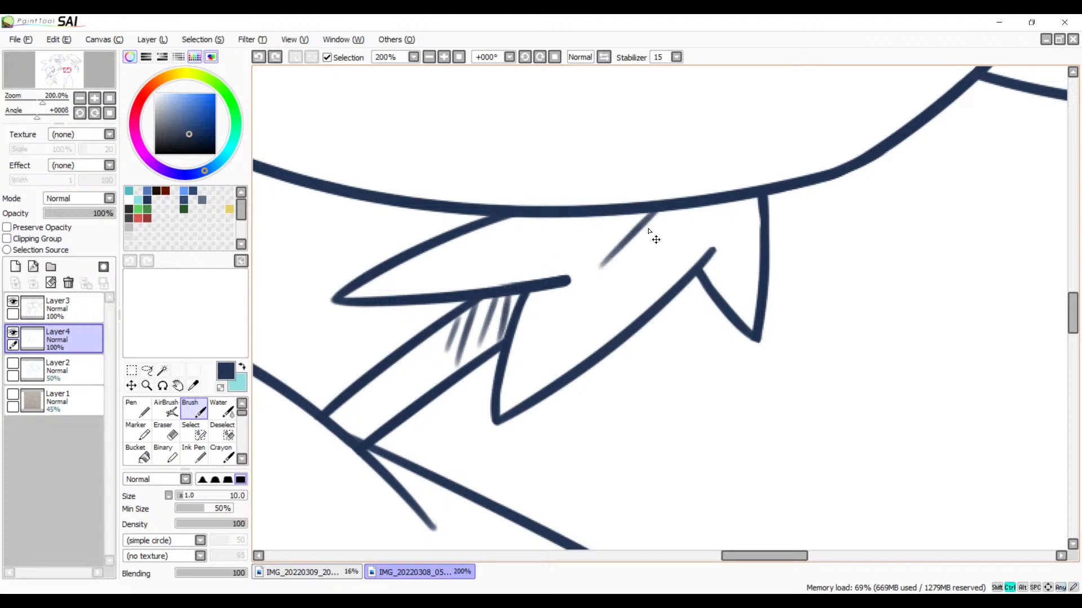
drag(687, 209, 590, 280)
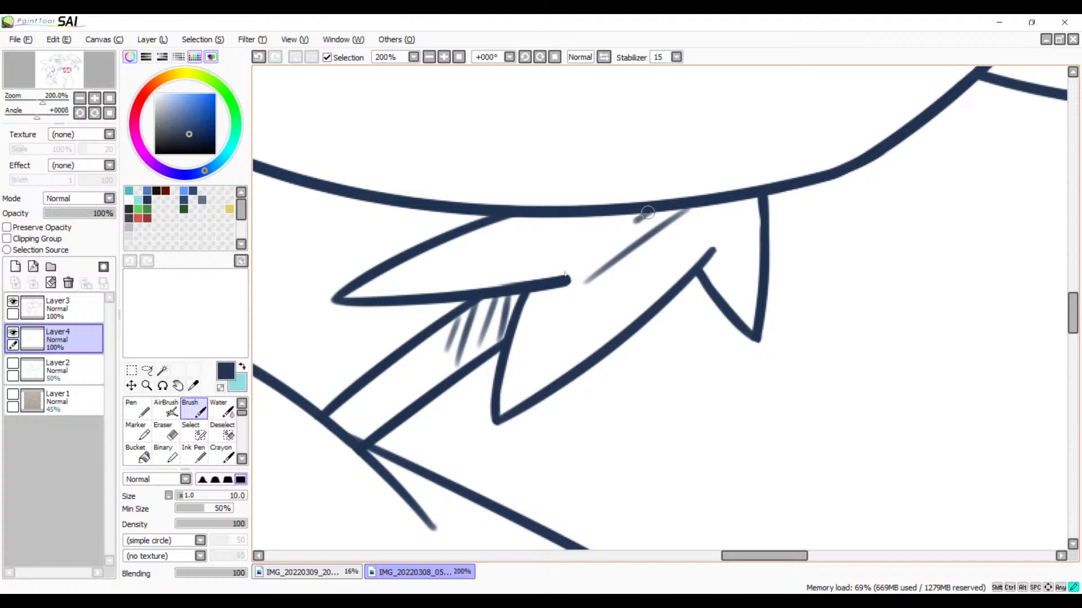
drag(649, 212, 559, 274)
drag(619, 207, 498, 287)
key(ctrl+z)
key(ctrl+z)
key(ctrl+z)
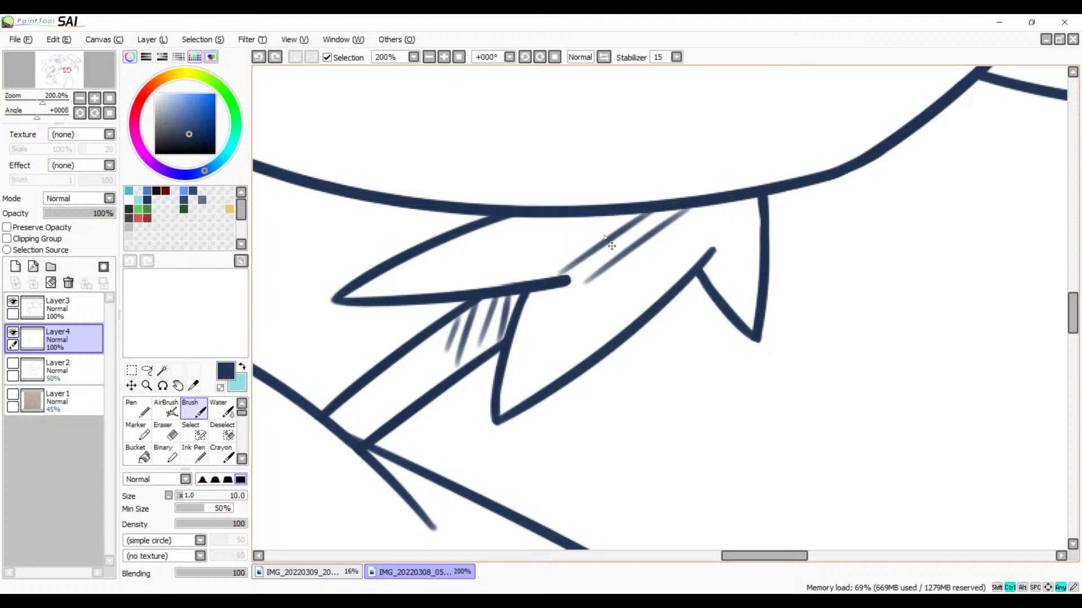
Step: Hatch the long feather above the right leg with parallel diagonal strokes from the belly line, shortening the outermost one
drag(675, 211, 564, 263)
drag(597, 218, 503, 285)
drag(564, 216, 450, 290)
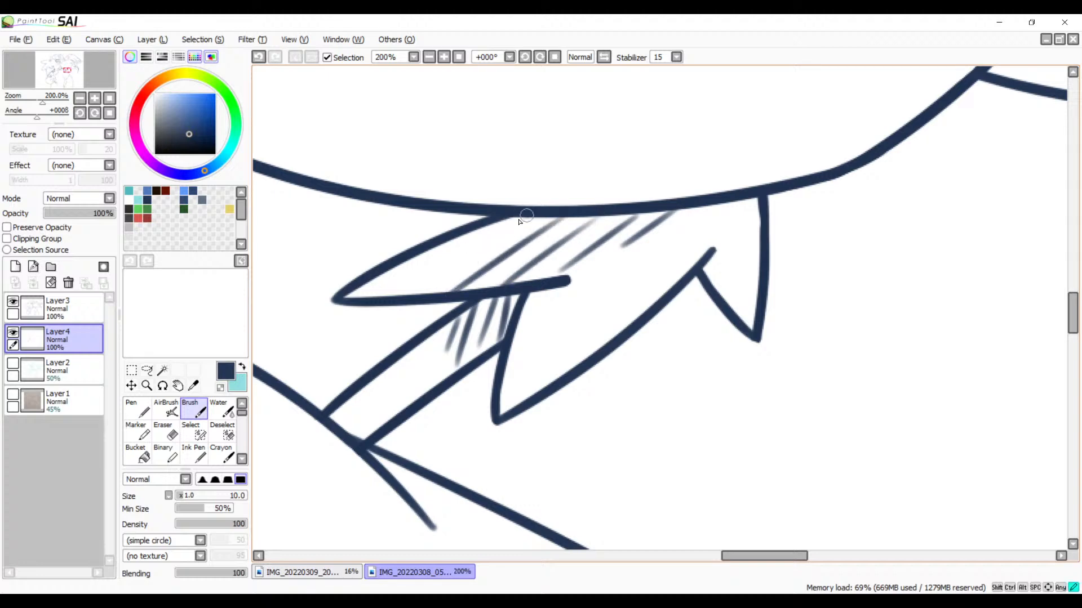
drag(525, 214, 403, 294)
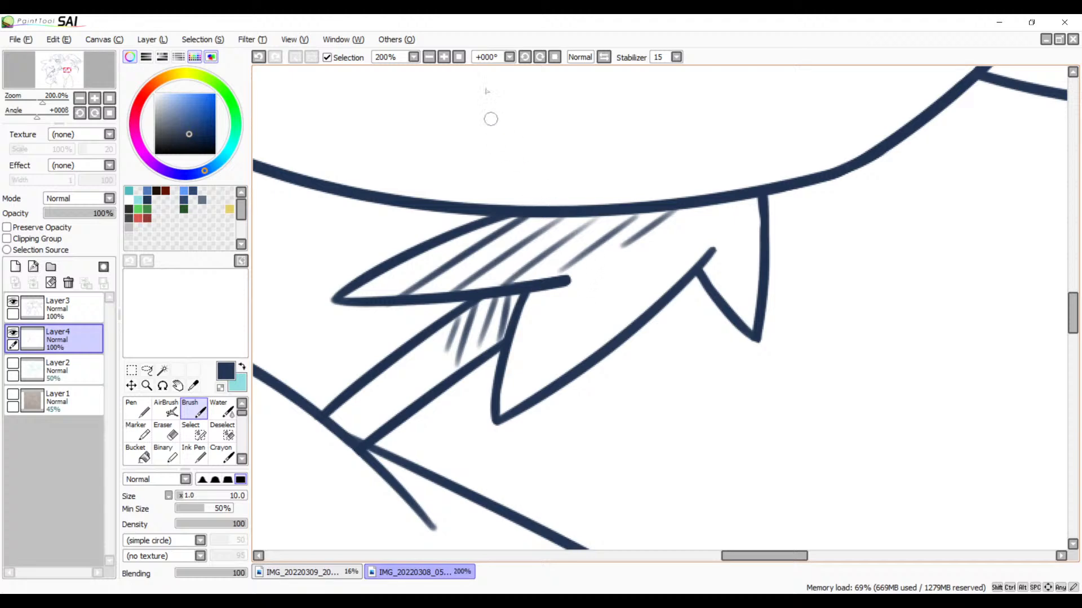
Step: Examine the hatching across the character and the bird at reduced scale, down to the V-shaped outline below the shoulder
click(431, 56)
click(431, 57)
click(431, 56)
click(431, 56)
click(431, 57)
key(space)
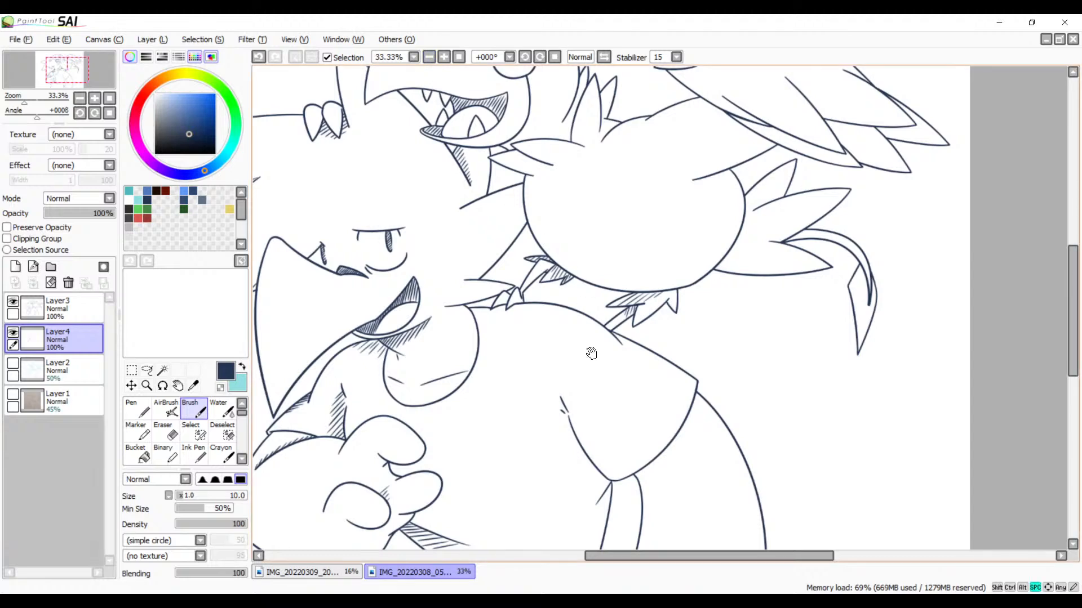
drag(586, 419, 716, 256)
drag(693, 293, 672, 479)
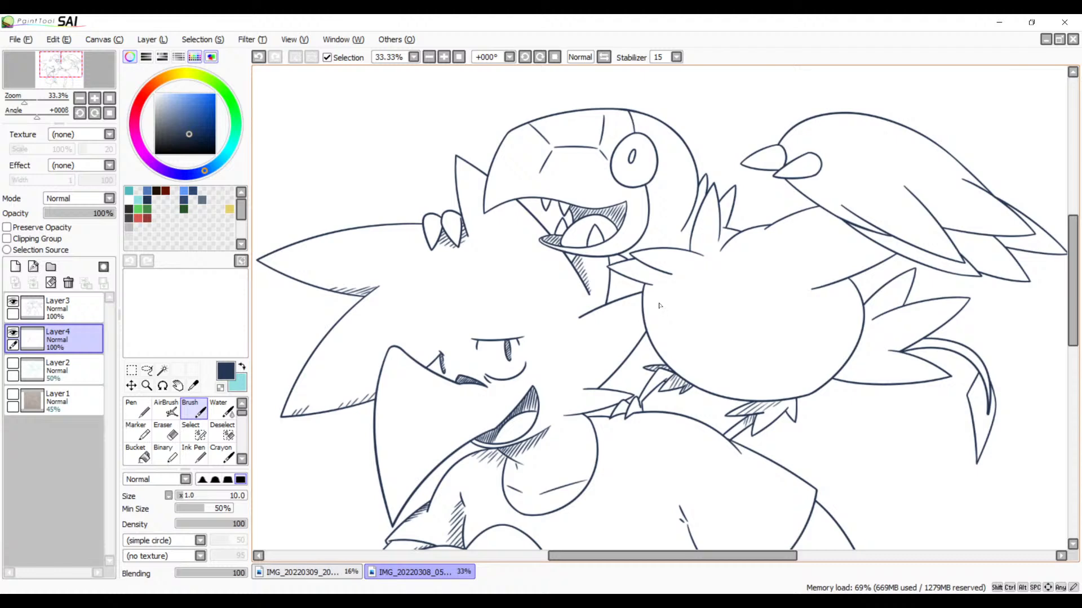
drag(660, 457, 715, 256)
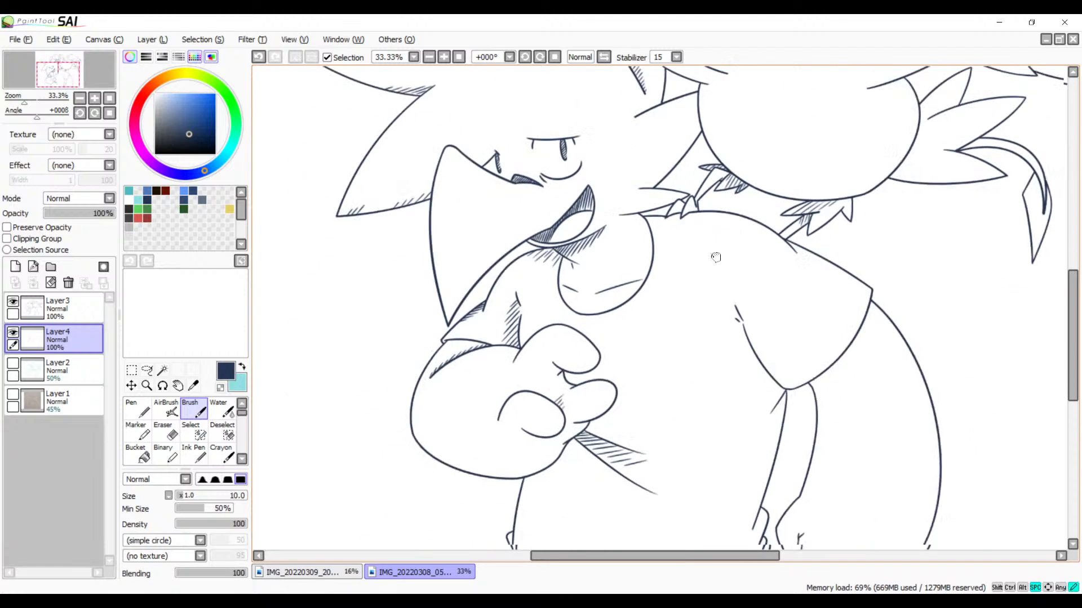
drag(683, 409, 658, 321)
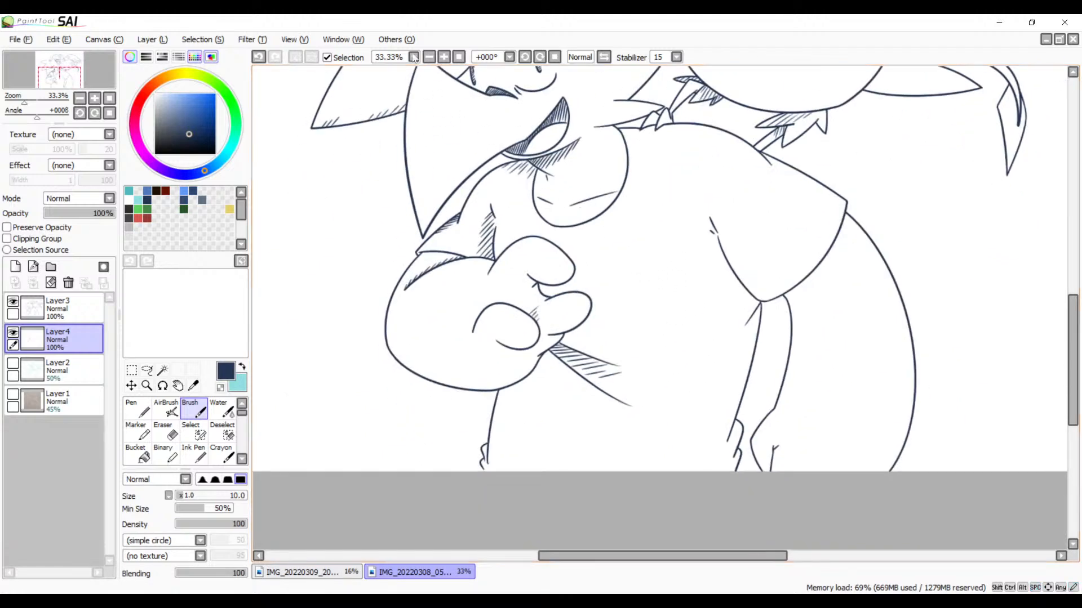
click(445, 57)
click(445, 57)
drag(647, 250, 505, 283)
drag(643, 197, 533, 238)
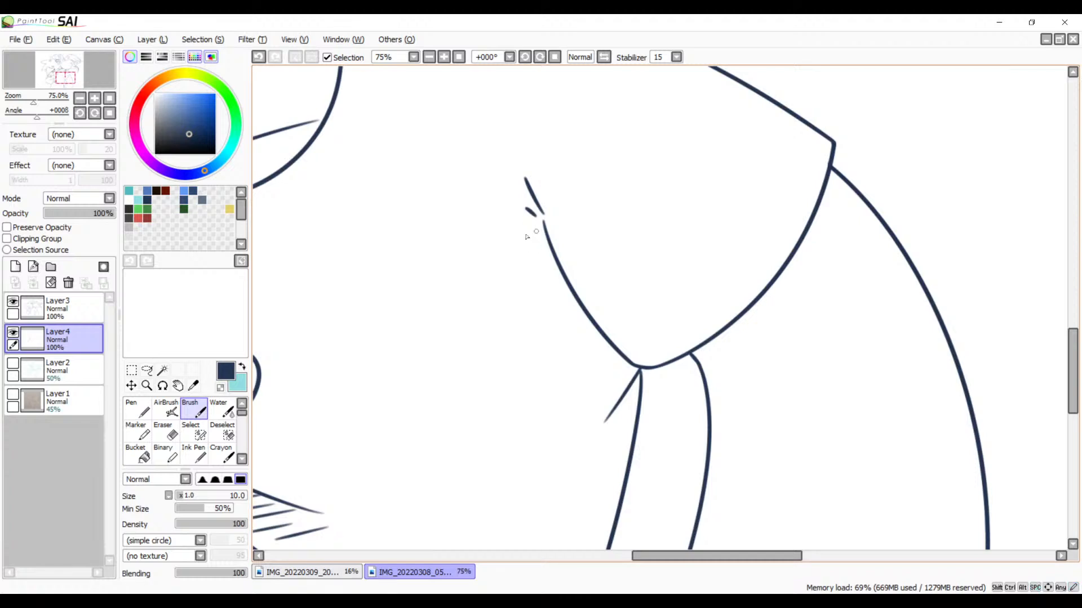
click(445, 57)
click(444, 57)
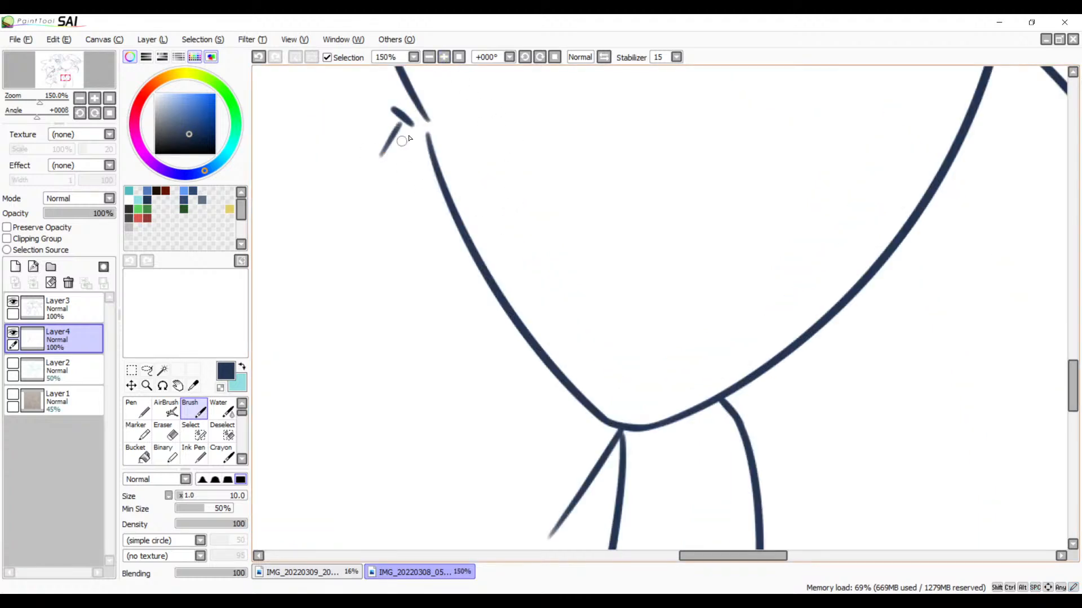
Step: Draw diagonal hatch strokes from the small tick mark down the upper outer left side of the V-shaped outline, lengthening them gradually
mouse_move(402, 124)
mouse_down()
mouse_move(389, 153)
mouse_move(414, 142)
mouse_move(395, 195)
mouse_up()
mouse_move(425, 148)
mouse_down()
mouse_move(398, 189)
mouse_move(423, 162)
mouse_move(401, 214)
mouse_up()
drag(438, 182, 421, 231)
key(ctrl+z)
key(ctrl+z)
key(ctrl+z)
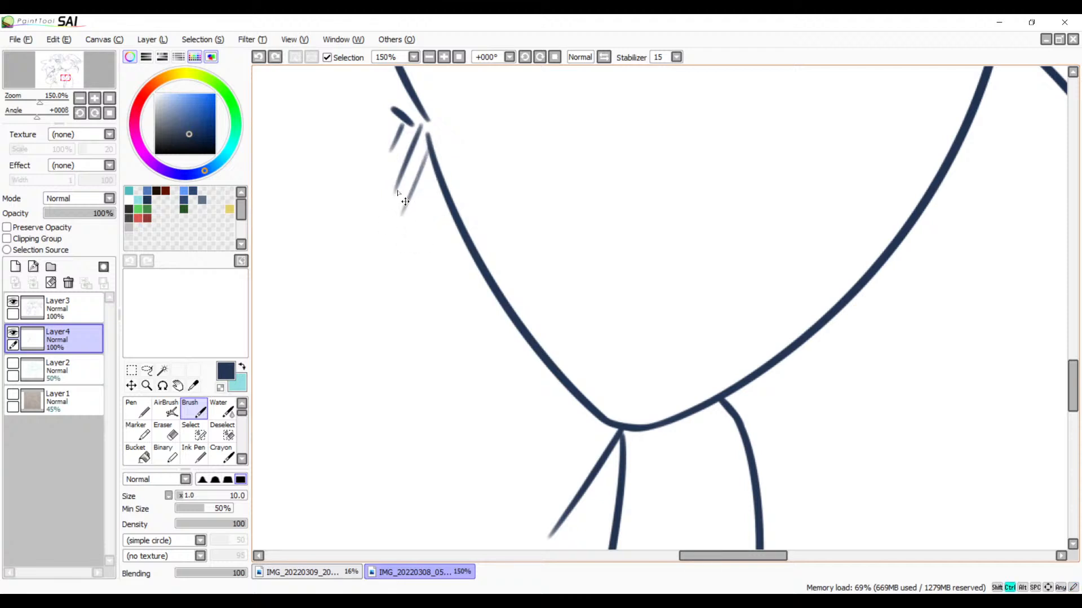
mouse_move(420, 134)
mouse_down()
mouse_move(396, 196)
mouse_move(401, 243)
mouse_up()
drag(440, 193, 412, 277)
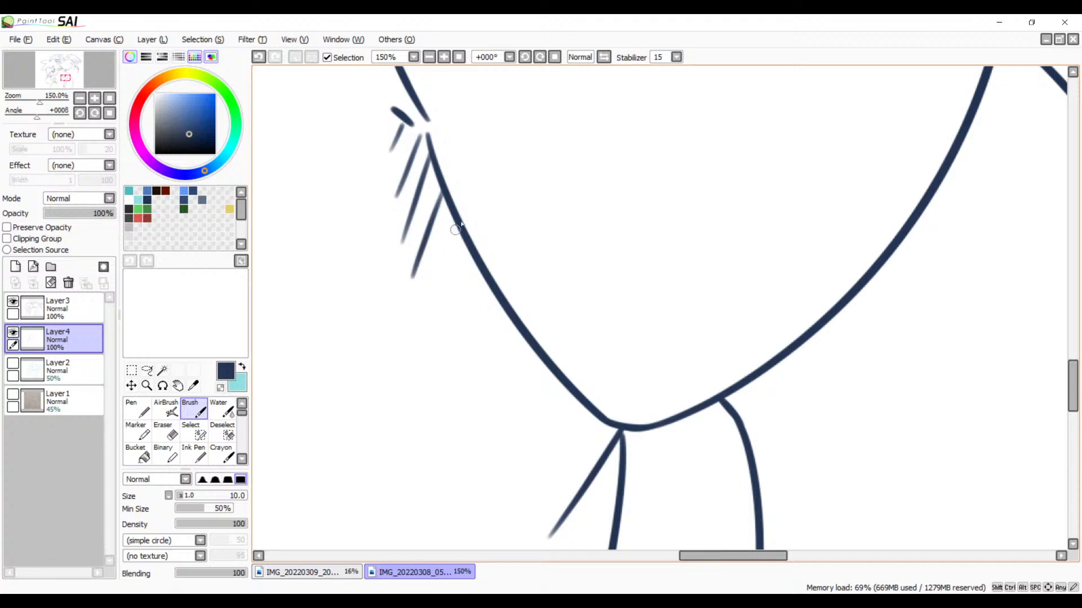
drag(457, 227, 431, 304)
drag(475, 258, 445, 334)
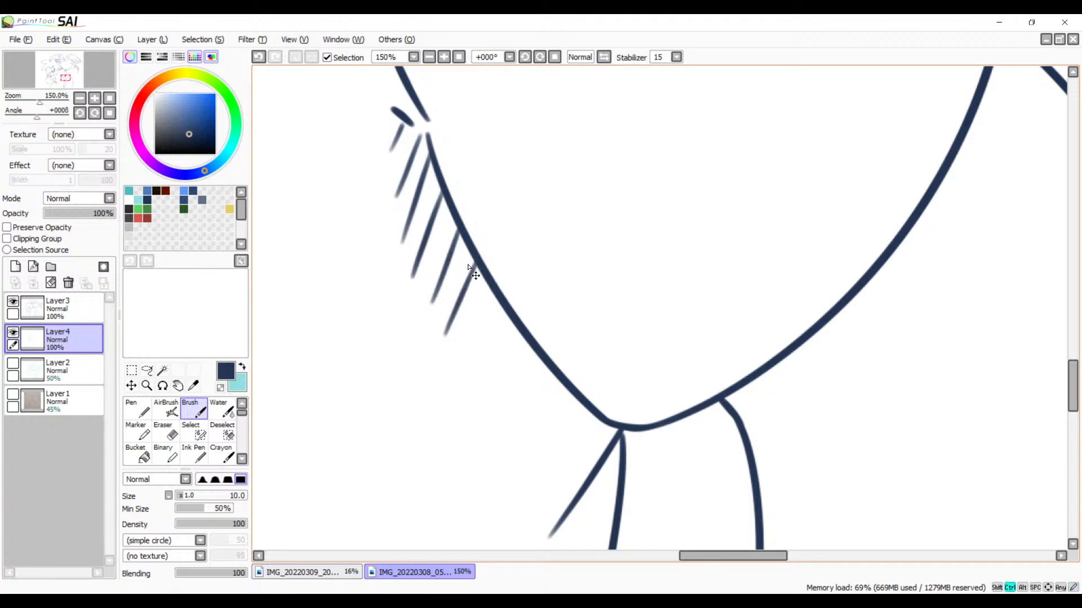
Step: Continue the evenly spaced diagonal hatching down the left side of the V-shaped outline to the short slanted line at its lower point
key(ctrl+z)
drag(475, 260, 447, 352)
key(ctrl+z)
drag(474, 258, 447, 346)
drag(494, 298, 467, 382)
drag(516, 329, 480, 418)
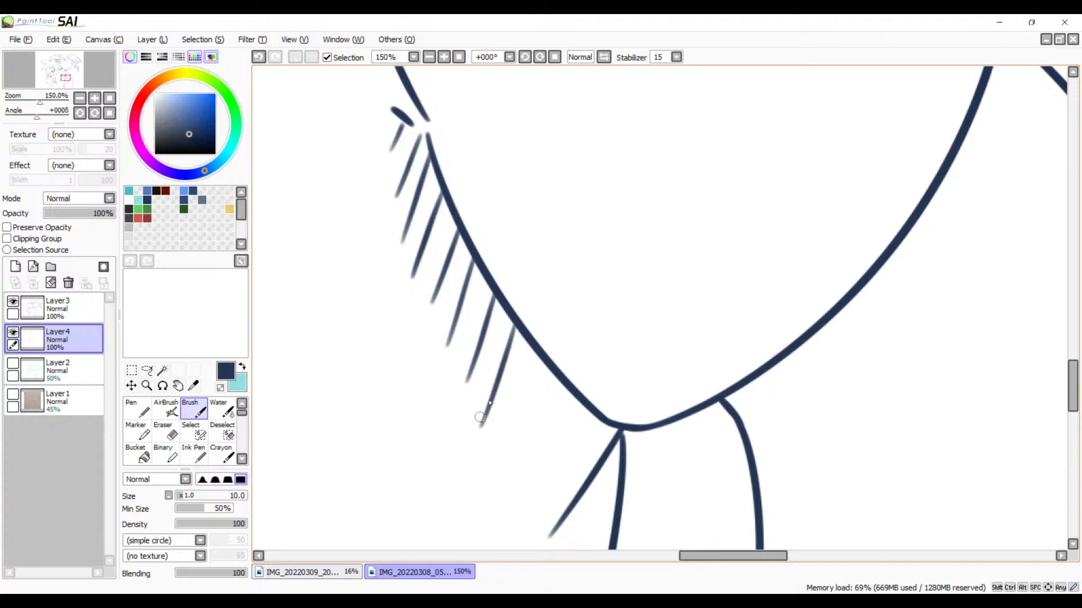
drag(527, 353, 493, 463)
drag(556, 378, 516, 496)
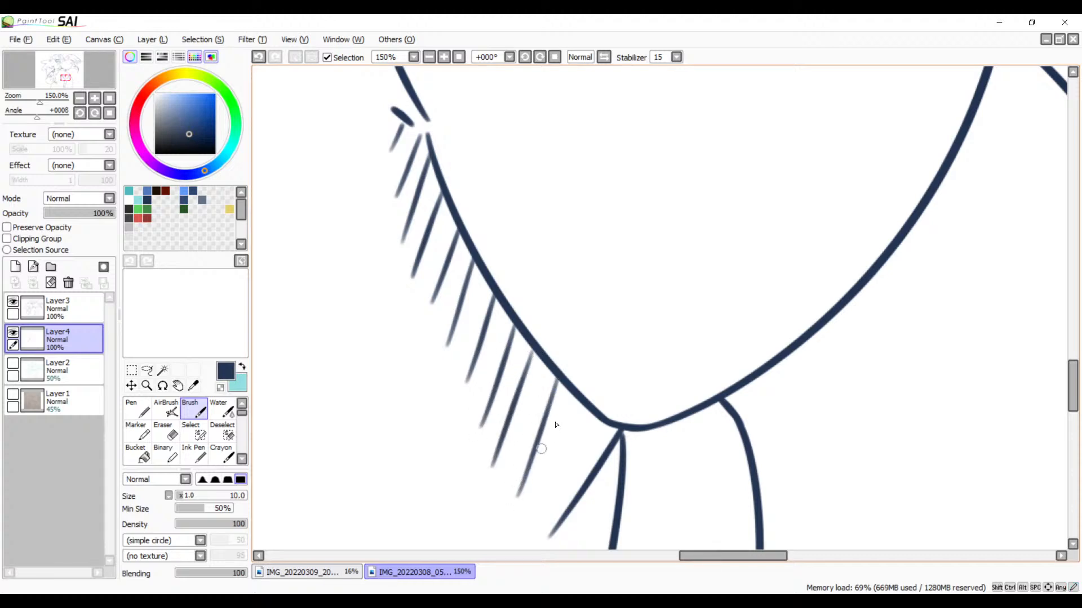
drag(575, 397, 538, 508)
mouse_move(594, 419)
mouse_down()
mouse_move(566, 490)
mouse_move(659, 308)
mouse_up()
Step: Draw two short hatch strokes in the narrow wedge between the shoulder lines below the bird's right leg
drag(624, 414, 616, 490)
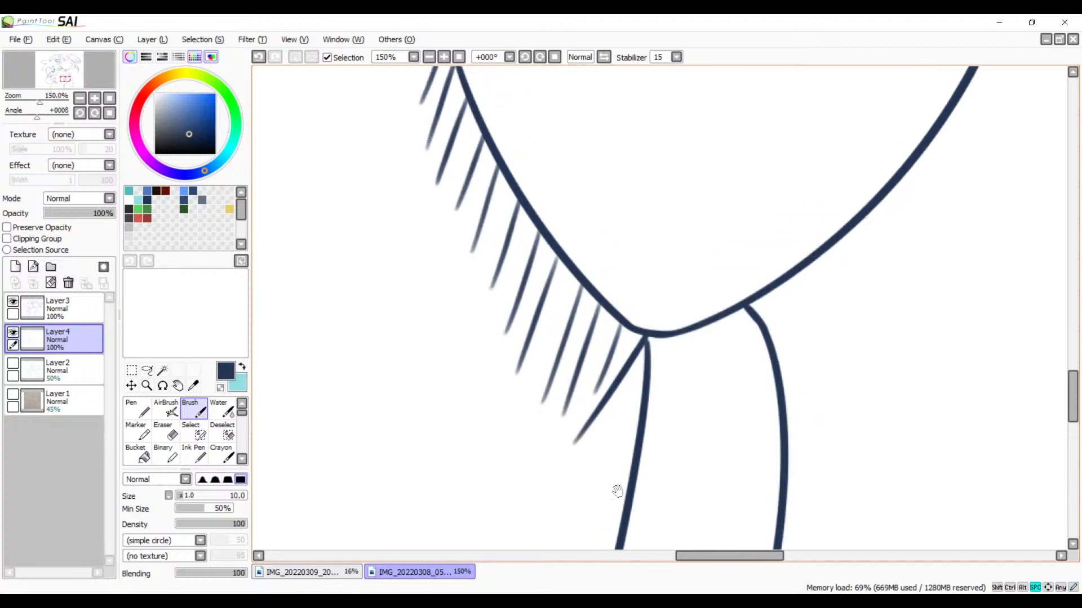
drag(615, 335, 673, 507)
drag(597, 243, 667, 398)
drag(646, 352, 686, 473)
drag(620, 376, 594, 517)
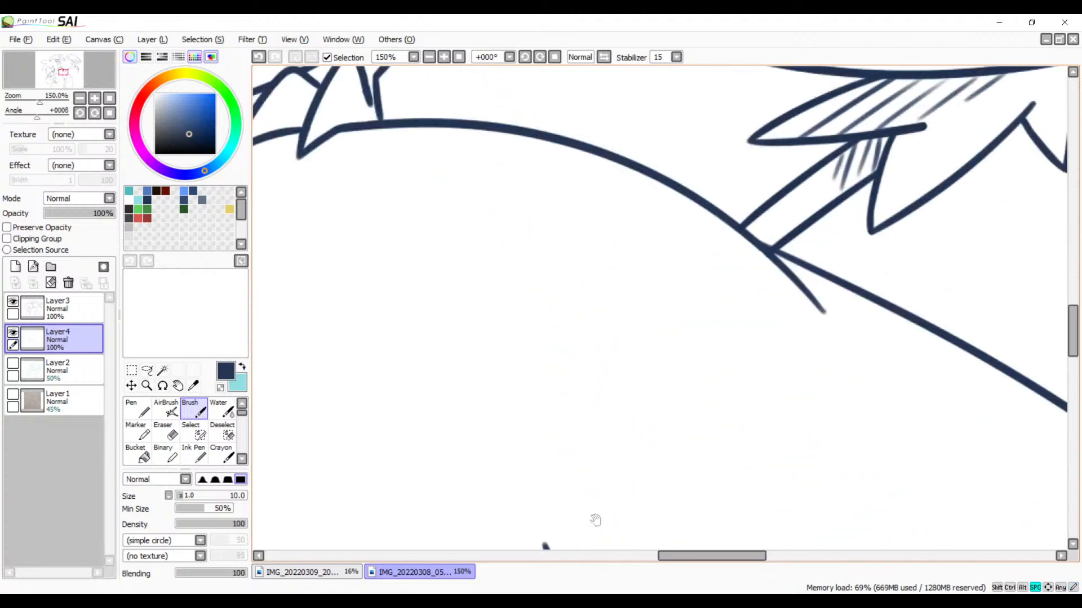
drag(673, 357, 442, 416)
mouse_move(643, 343)
mouse_down()
mouse_move(548, 345)
mouse_move(581, 391)
mouse_up()
key(ctrl+z)
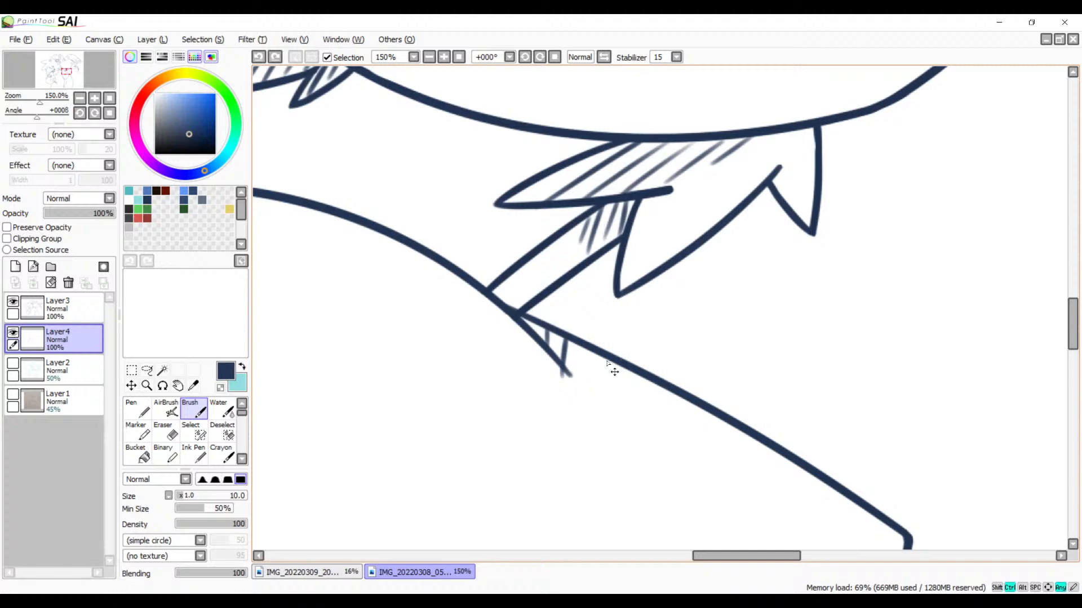
key(ctrl+z)
drag(565, 337, 569, 360)
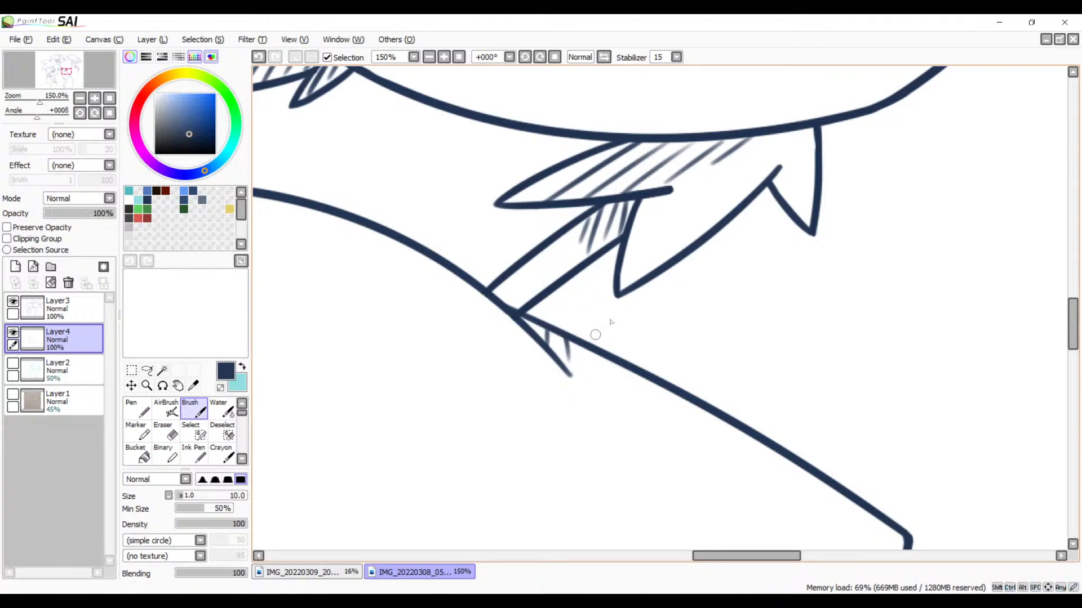
key(space)
mouse_move(595, 335)
mouse_down()
mouse_move(715, 203)
mouse_move(676, 268)
mouse_move(666, 353)
mouse_move(456, 278)
mouse_up()
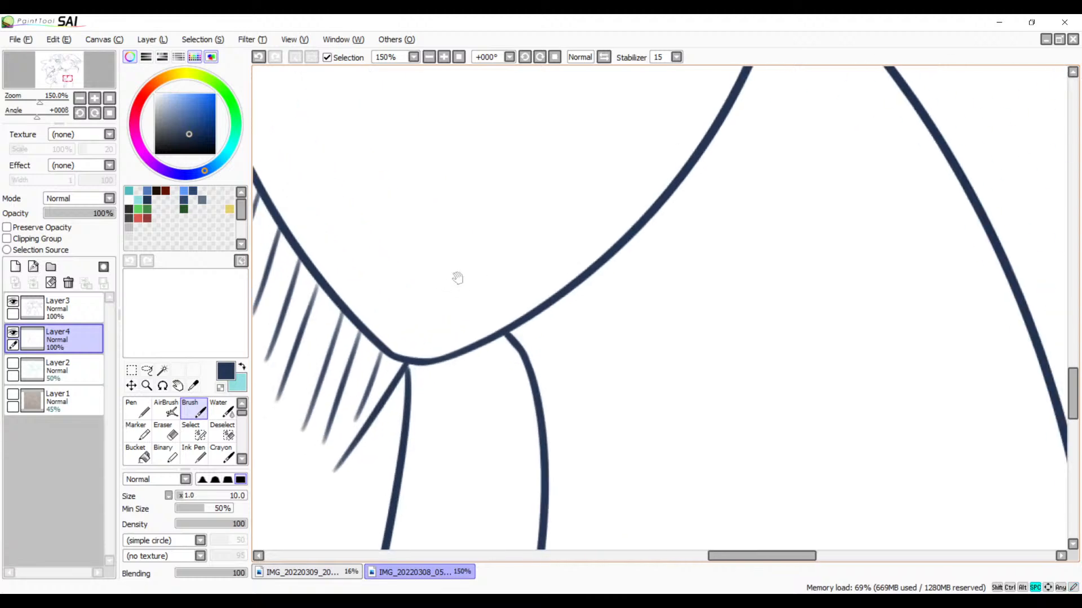
drag(535, 315, 527, 341)
drag(562, 297, 538, 386)
drag(592, 277, 555, 397)
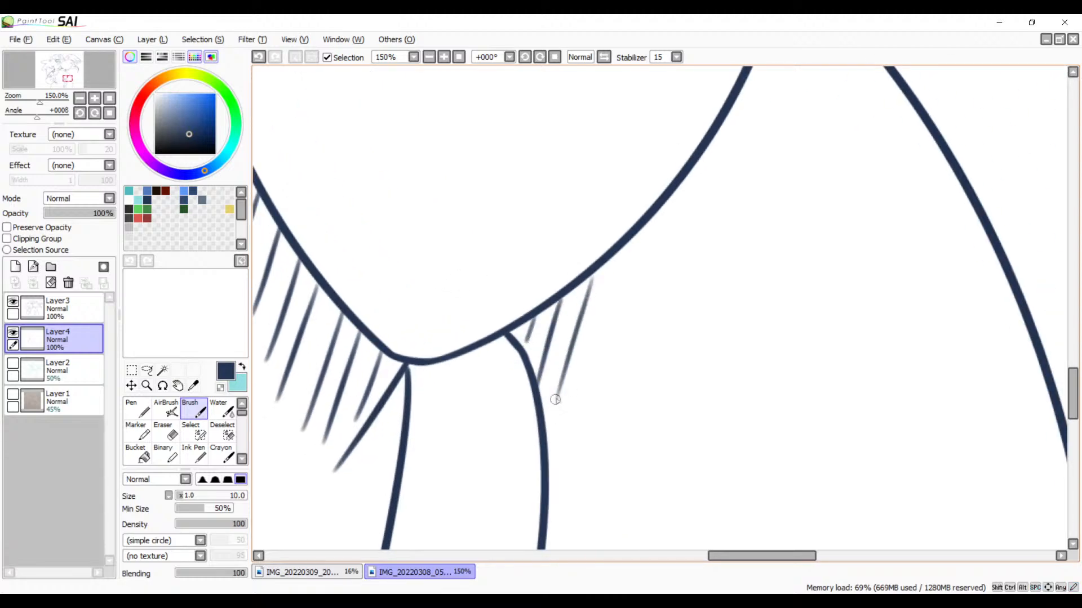
key(ctrl+z)
key(ctrl+z)
key(ctrl+z)
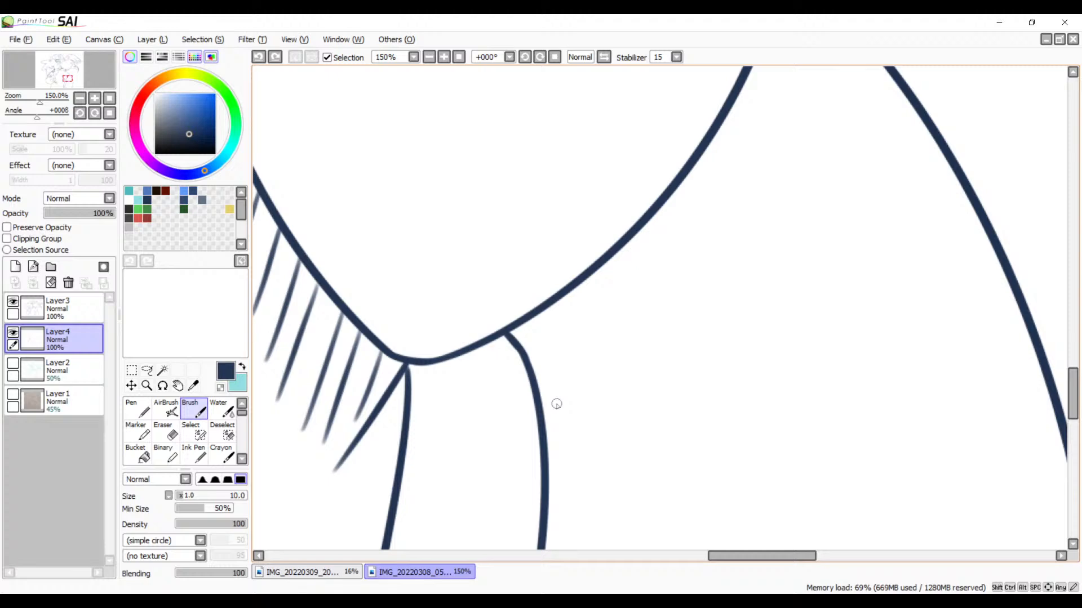
Step: Draw short near-vertical hatch strokes below the lower right side of the V-shaped outline, starting beside the limb line and spacing them evenly
click(429, 57)
click(429, 57)
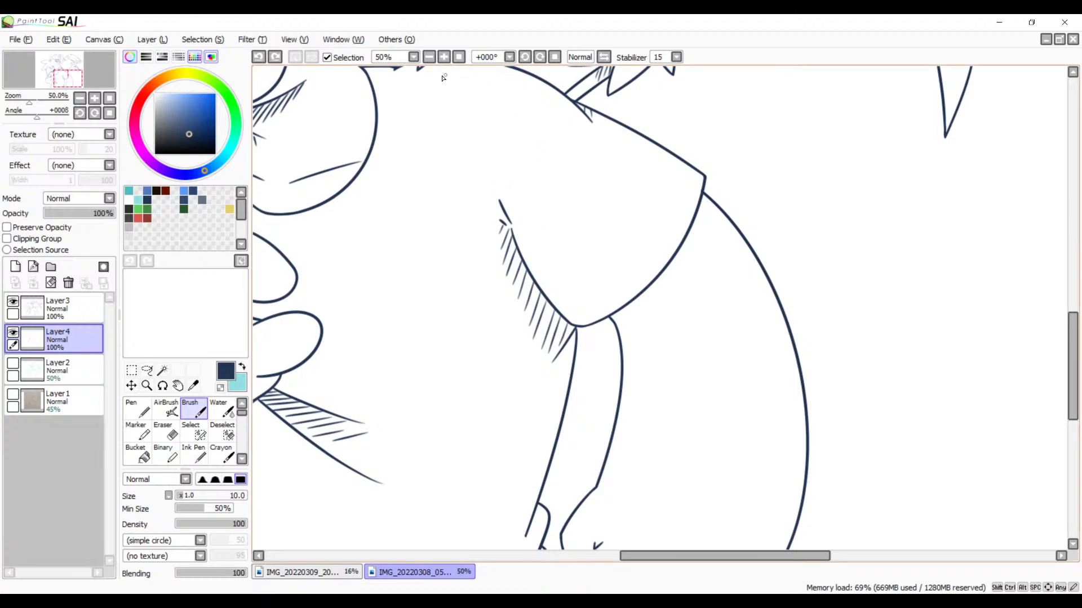
scroll(444, 77, up, 4)
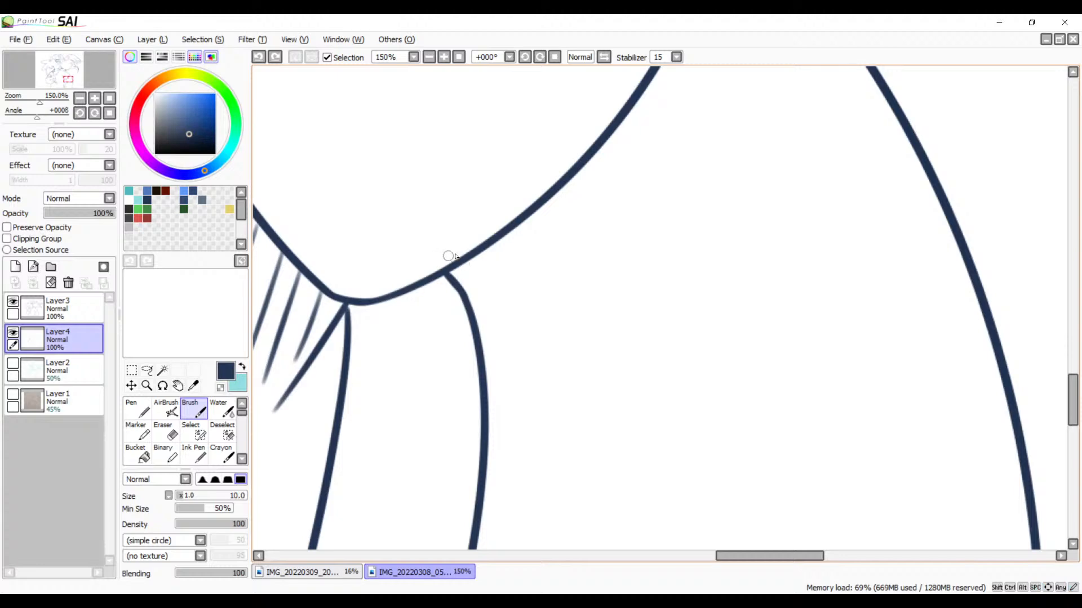
mouse_move(471, 259)
mouse_down()
mouse_move(475, 288)
mouse_move(495, 291)
mouse_move(497, 318)
mouse_up()
drag(521, 229, 519, 283)
drag(545, 207, 544, 248)
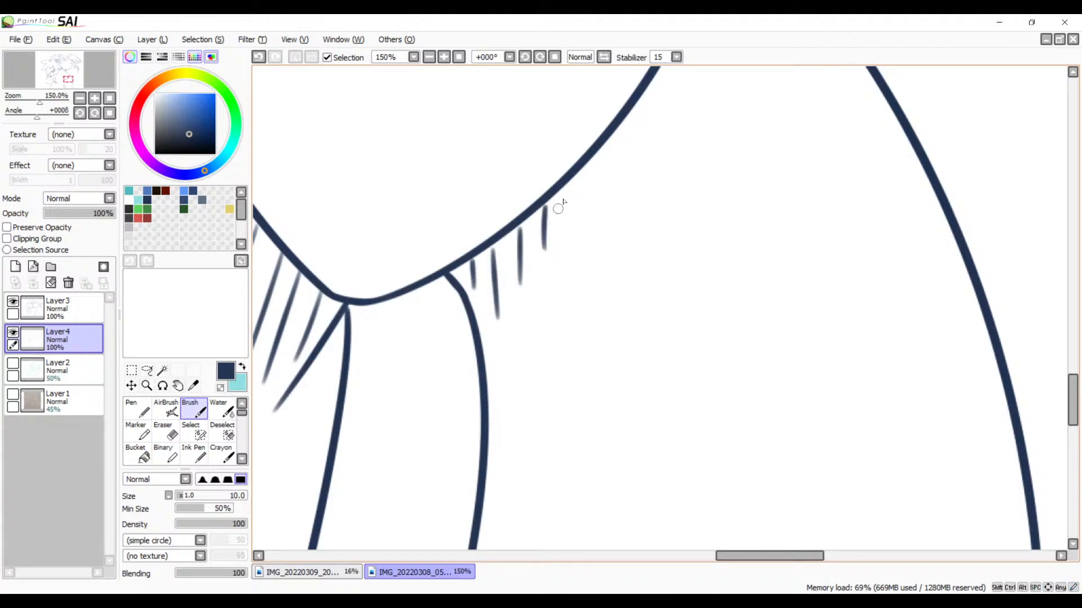
key(ctrl+z)
drag(541, 209, 540, 246)
drag(561, 188, 560, 219)
drag(581, 170, 580, 198)
Step: Continue the short hatch strokes up the right side of the V-shaped outline toward its upper corner
drag(605, 160, 599, 246)
drag(625, 184, 632, 264)
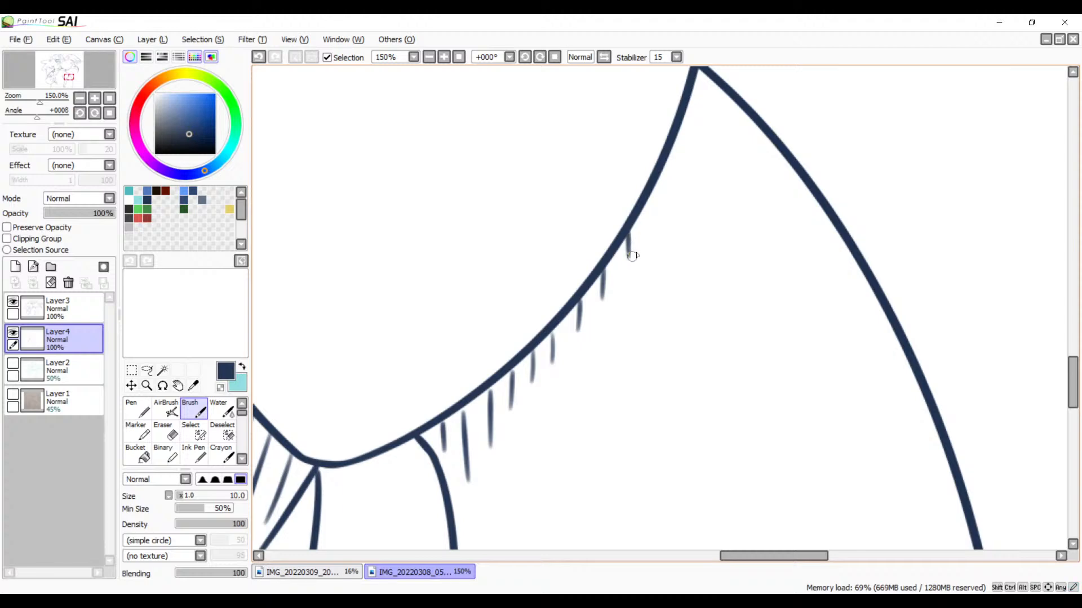
drag(647, 194, 648, 225)
mouse_move(665, 159)
mouse_down()
mouse_move(665, 204)
mouse_move(706, 274)
mouse_move(702, 150)
mouse_up()
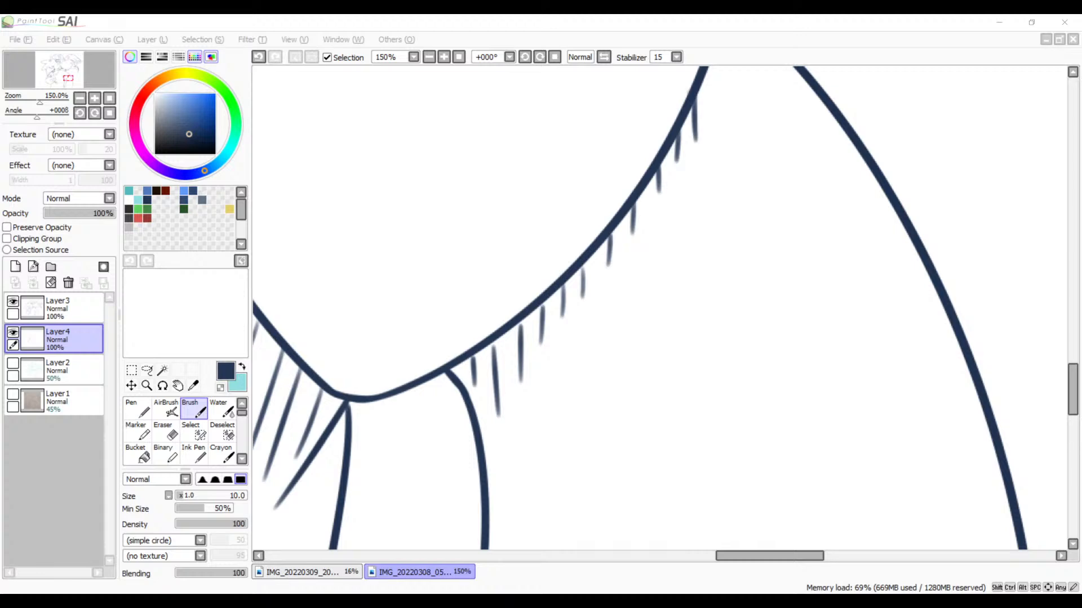
Step: Examine the hatching on both sides of the V-shaped outline and the limb below it down to the canvas's lower edge
click(768, 19)
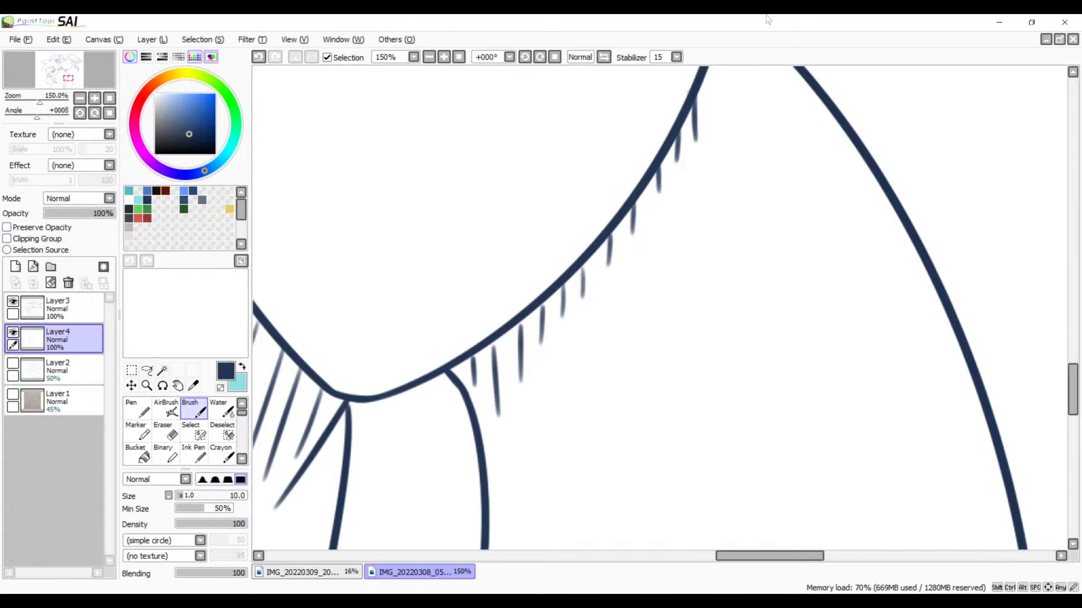
click(445, 62)
click(445, 62)
click(445, 61)
click(430, 61)
click(430, 60)
click(430, 60)
click(430, 60)
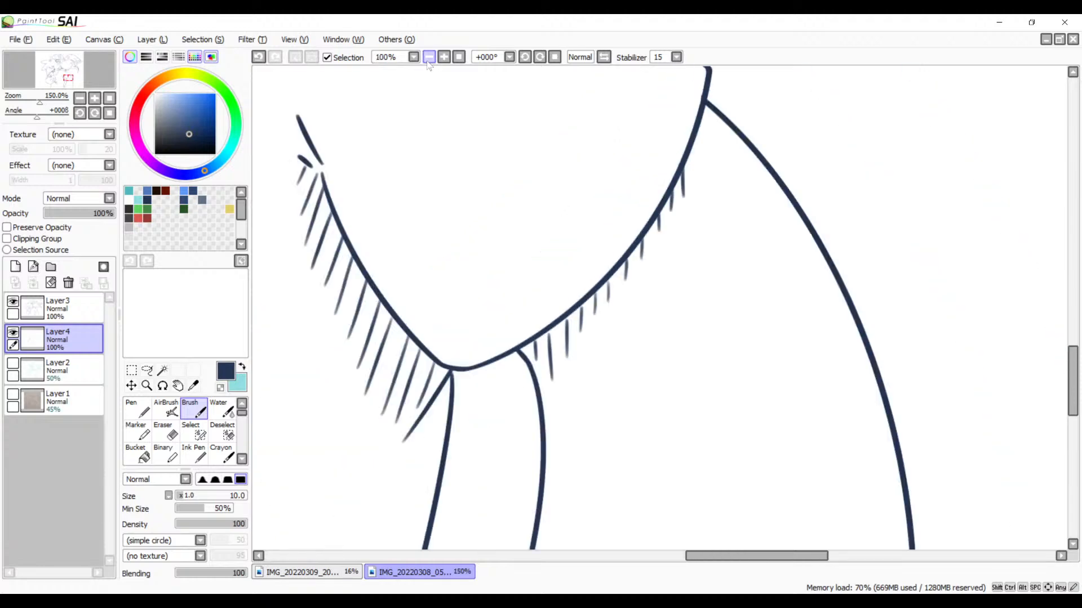
click(429, 61)
drag(534, 327, 652, 150)
drag(601, 337, 640, 108)
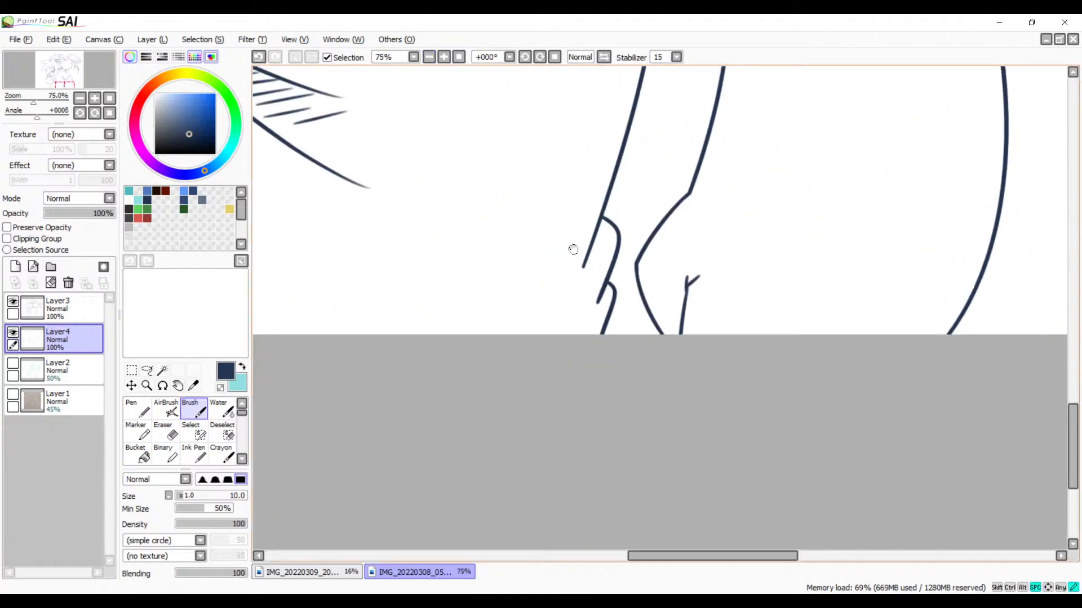
drag(650, 226, 635, 318)
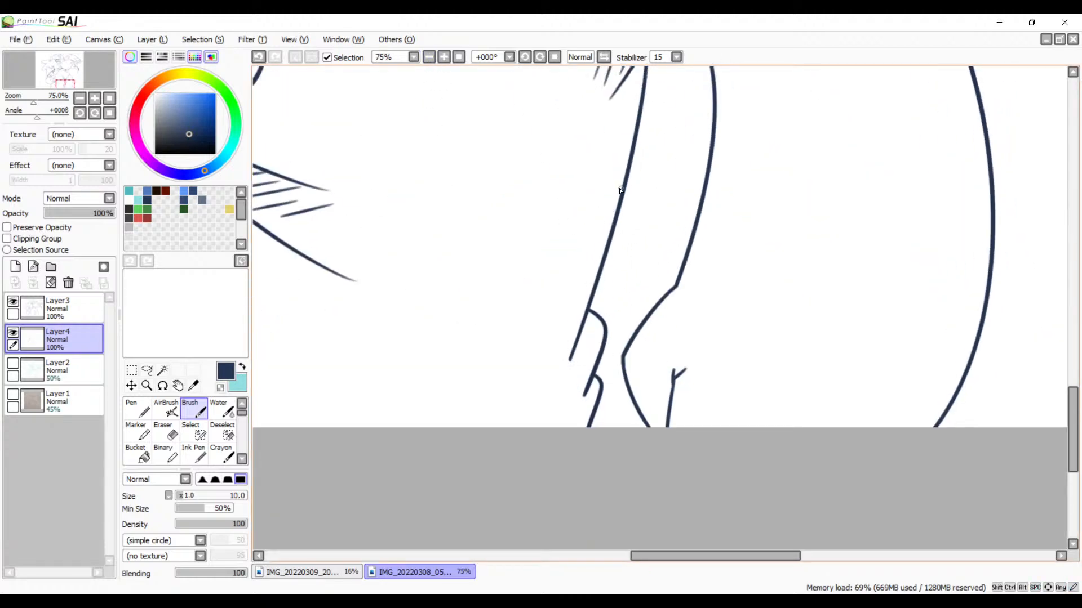
Step: Hatch the two stacked curved lobes at the limb's lower end with diagonal strokes, down to the canvas edge
click(444, 57)
click(444, 57)
click(444, 57)
mouse_move(558, 322)
mouse_down()
mouse_move(561, 258)
mouse_move(618, 170)
mouse_up()
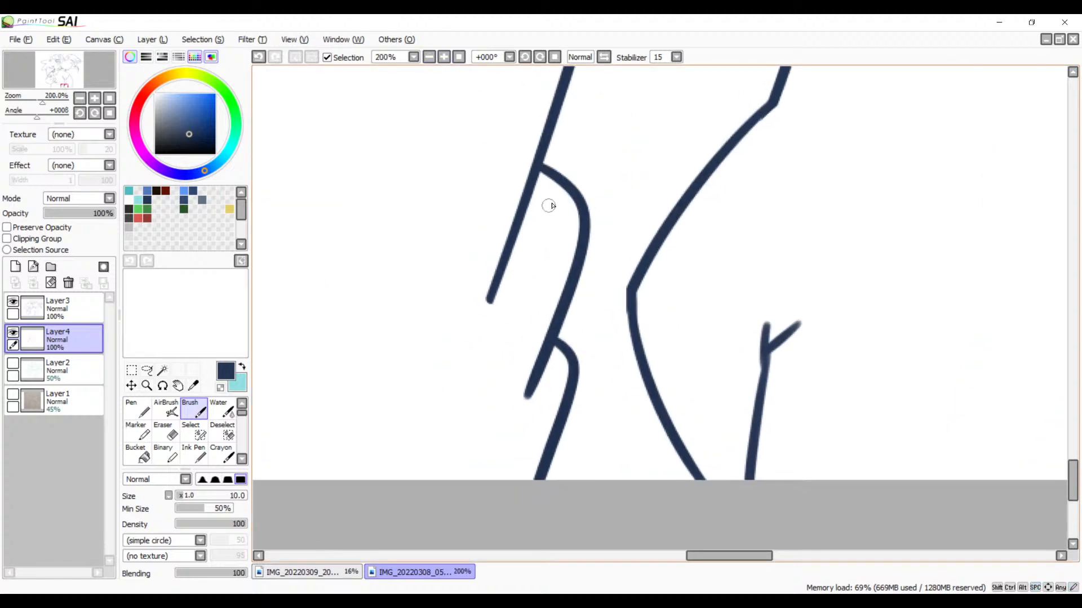
drag(555, 188, 510, 222)
key(ctrl+z)
mouse_move(555, 183)
mouse_down()
mouse_move(528, 203)
mouse_move(535, 219)
mouse_move(517, 232)
mouse_up()
mouse_move(566, 221)
mouse_down()
mouse_move(508, 266)
mouse_move(515, 258)
mouse_up()
drag(558, 253, 496, 297)
mouse_move(543, 299)
mouse_down()
mouse_move(503, 330)
mouse_move(509, 367)
mouse_up()
mouse_move(556, 398)
mouse_down()
mouse_move(497, 449)
mouse_move(490, 478)
mouse_move(507, 496)
mouse_up()
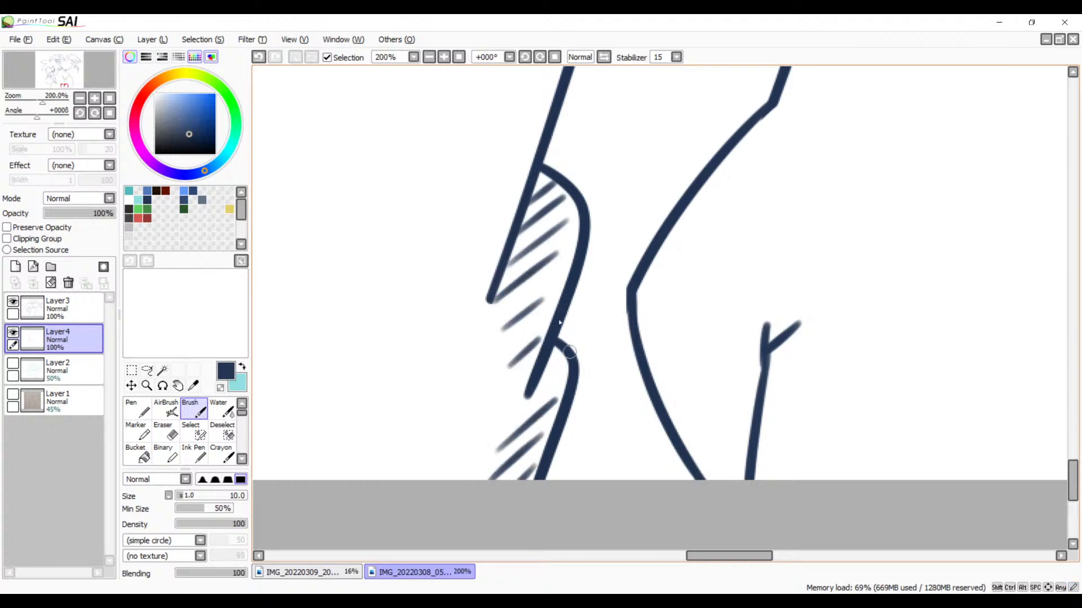
Step: Draw diagonal hatch strokes on the left side of the small forked line near the canvas's lower edge
click(431, 59)
click(432, 59)
click(432, 59)
click(431, 59)
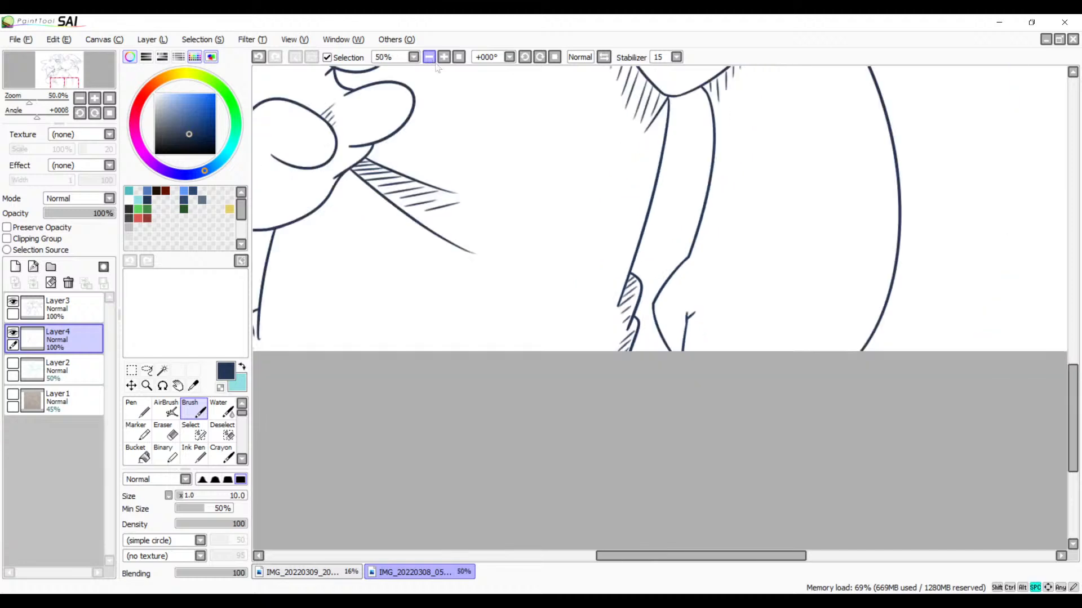
drag(486, 207, 587, 352)
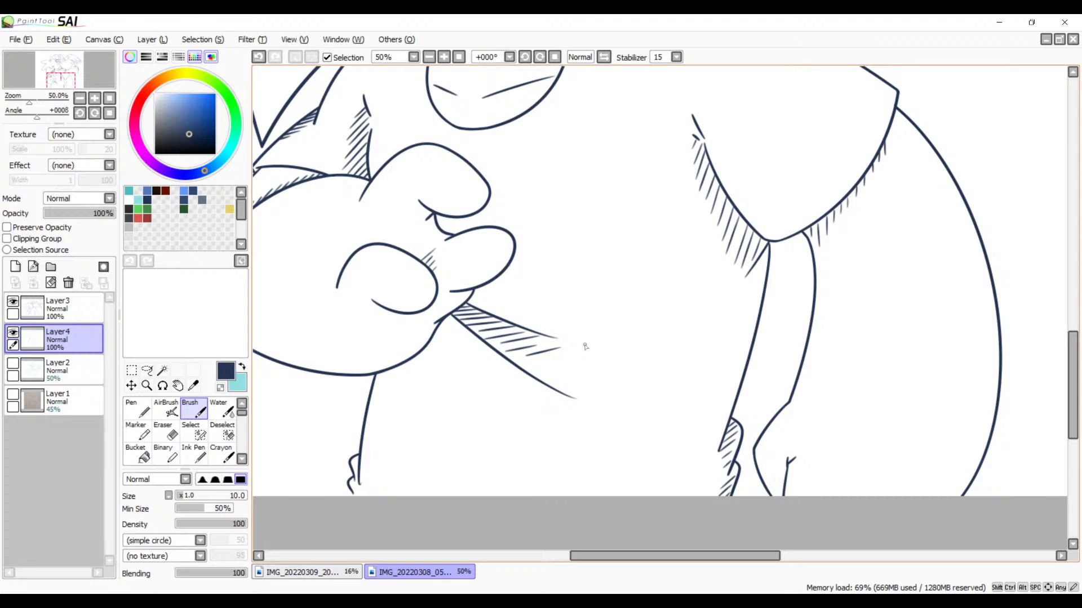
click(444, 57)
click(444, 57)
click(444, 57)
click(444, 57)
key(space)
drag(749, 399, 378, 72)
drag(632, 391, 447, 90)
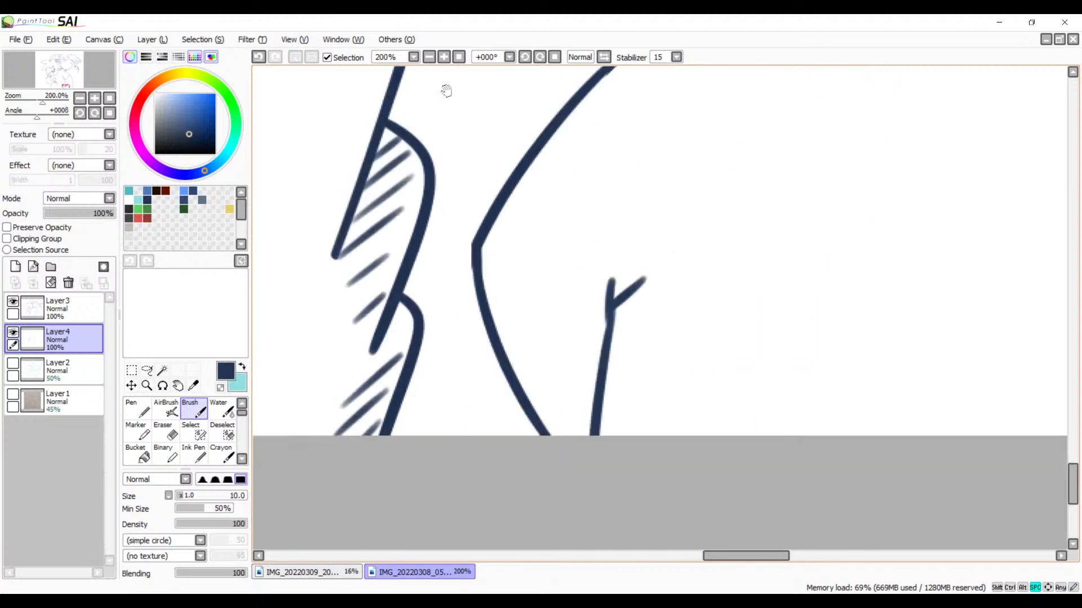
mouse_move(587, 302)
mouse_down()
mouse_move(577, 277)
mouse_move(530, 341)
mouse_move(541, 358)
mouse_move(577, 359)
mouse_move(559, 381)
mouse_move(577, 384)
mouse_move(557, 403)
mouse_move(583, 407)
mouse_move(560, 420)
mouse_up()
Step: Examine the new hatching at reduced scale, from the limb's lower end up to the bird's wing and tail feathers
key(space)
mouse_move(599, 247)
mouse_down()
mouse_move(627, 335)
mouse_move(635, 435)
mouse_up()
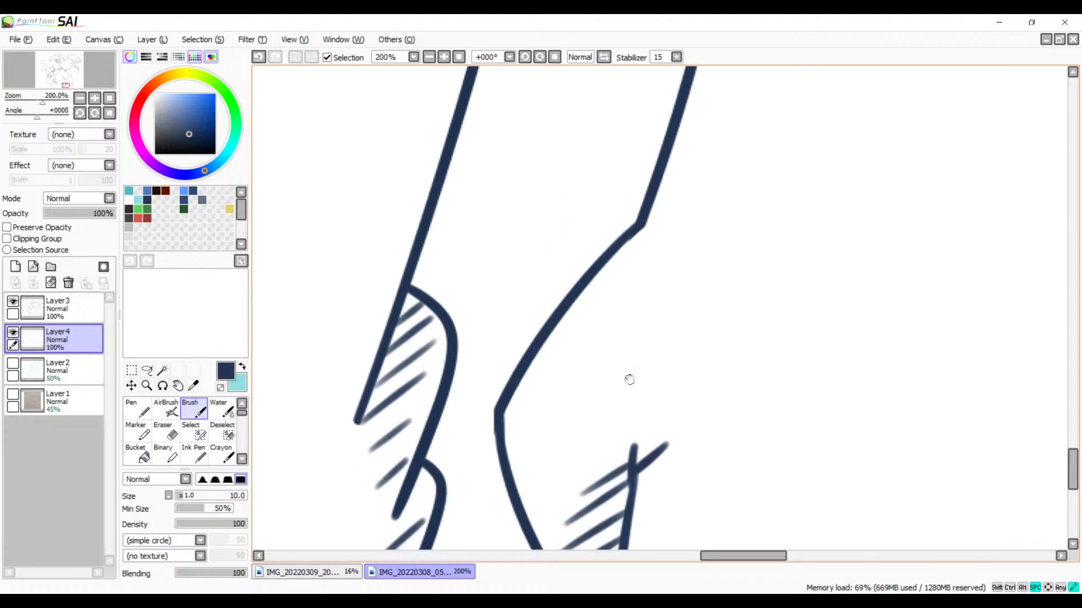
drag(630, 379, 664, 458)
click(427, 60)
click(427, 61)
click(427, 61)
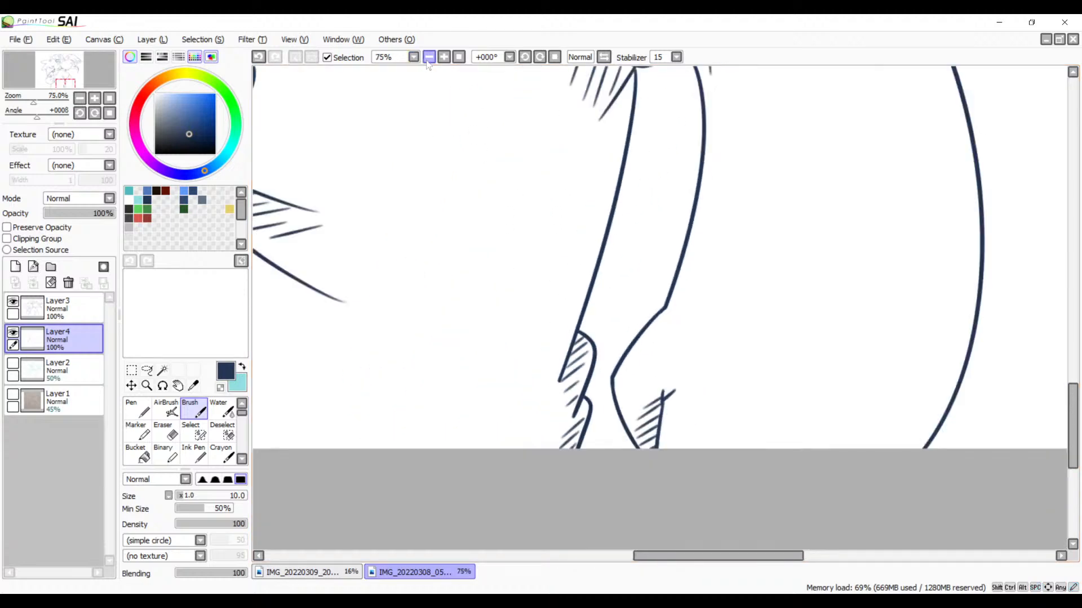
click(427, 61)
click(427, 61)
key(space)
drag(536, 165, 551, 244)
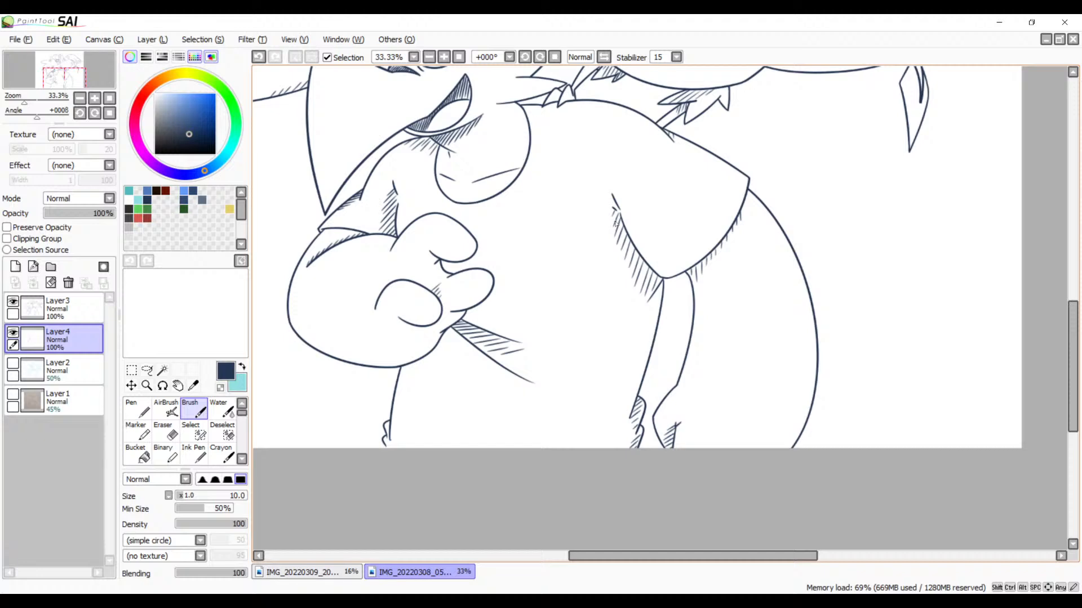
click(448, 58)
click(448, 58)
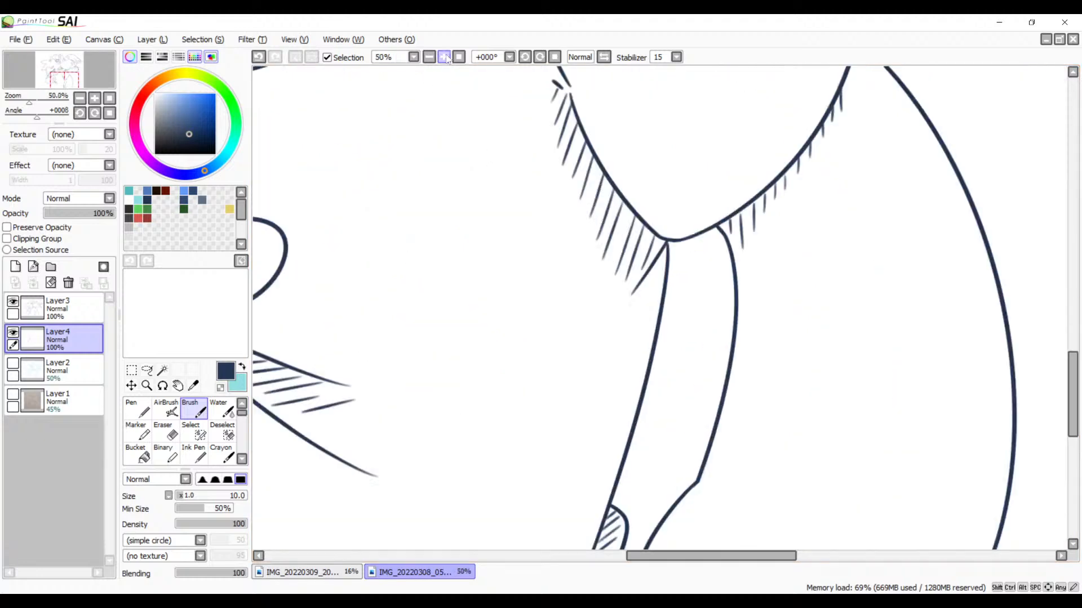
click(447, 58)
key(space)
drag(618, 160, 461, 405)
drag(459, 289, 510, 369)
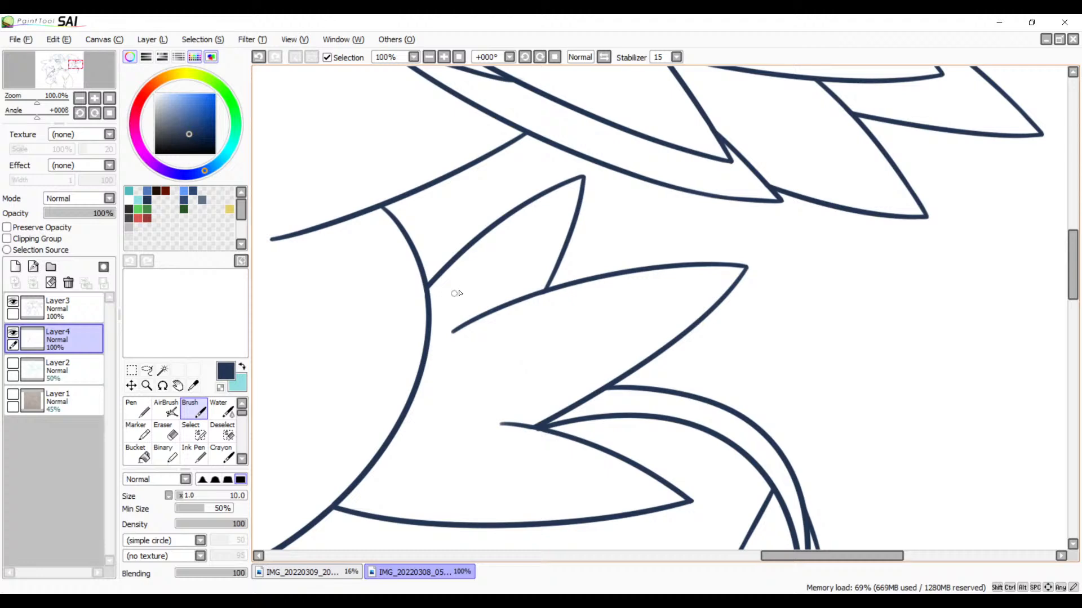
drag(511, 316, 612, 474)
drag(610, 353, 637, 379)
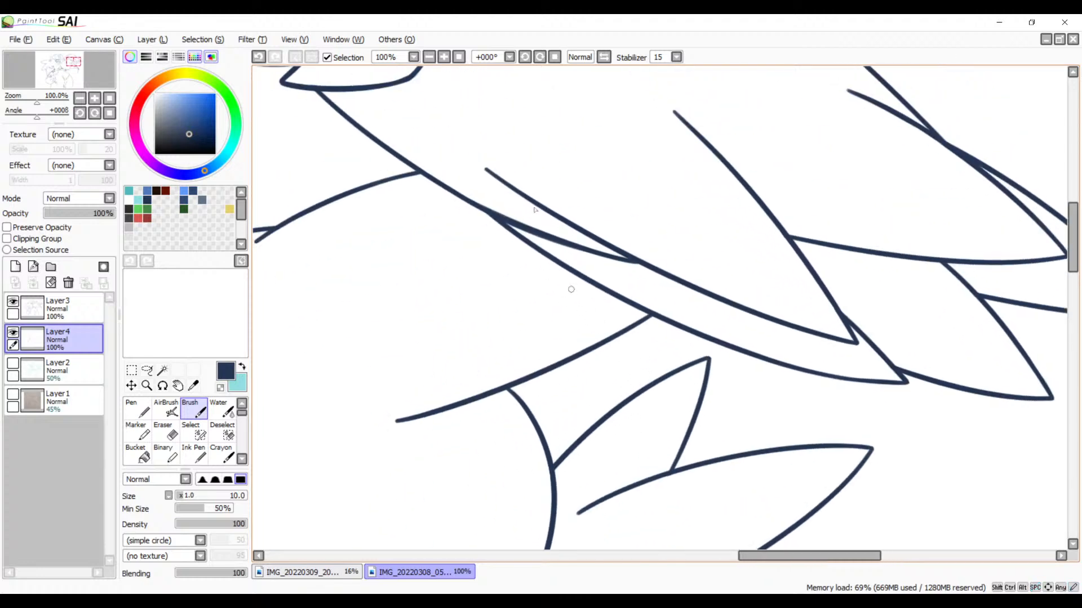
Step: Try hatching the narrow strip under the bird's wing with diagonal strokes, starting from its pointed left end
scroll(580, 279, up, 5)
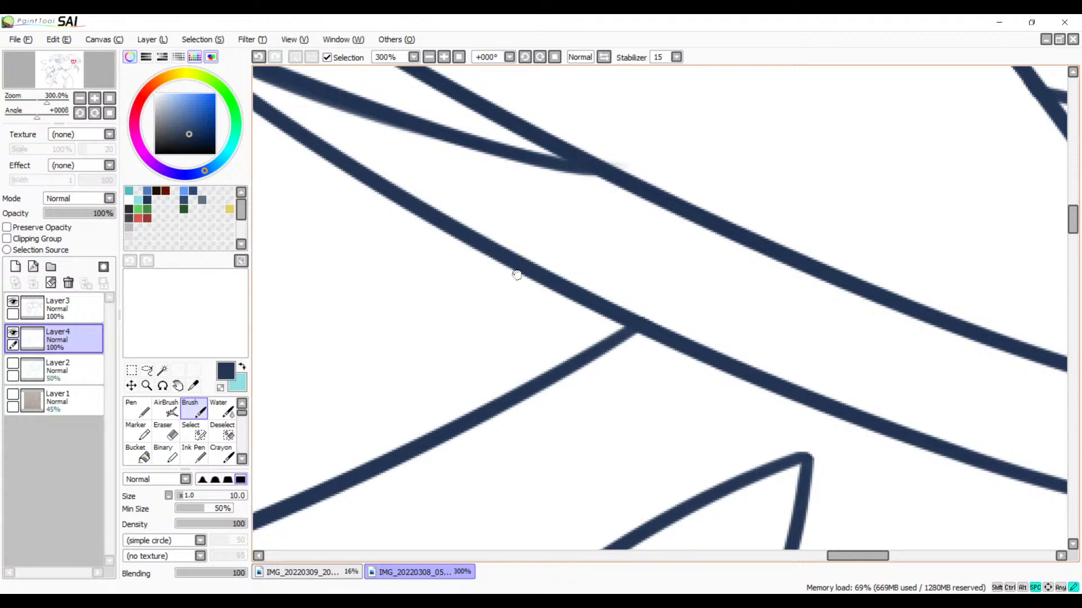
mouse_move(445, 148)
mouse_down()
mouse_move(433, 166)
mouse_move(453, 180)
mouse_up()
key(ctrl+z)
key(ctrl+z)
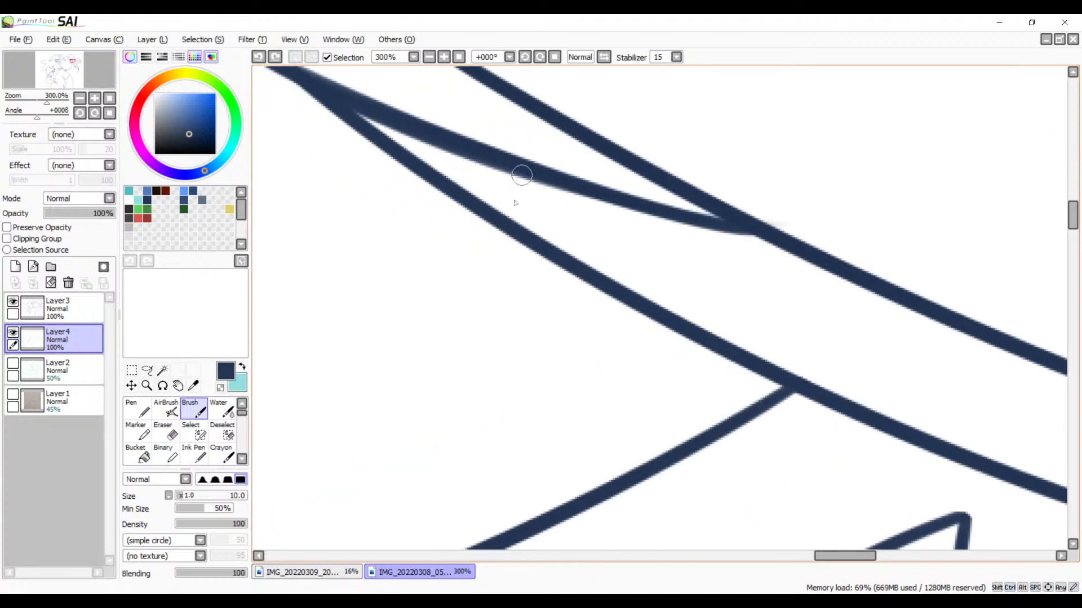
mouse_move(413, 132)
mouse_down()
mouse_move(452, 137)
mouse_move(435, 156)
mouse_move(474, 151)
mouse_move(430, 156)
mouse_move(466, 146)
mouse_move(447, 172)
mouse_move(481, 168)
mouse_move(469, 180)
mouse_move(479, 186)
mouse_move(517, 179)
mouse_move(482, 200)
mouse_move(538, 176)
mouse_move(502, 218)
mouse_move(566, 184)
mouse_move(533, 227)
mouse_up()
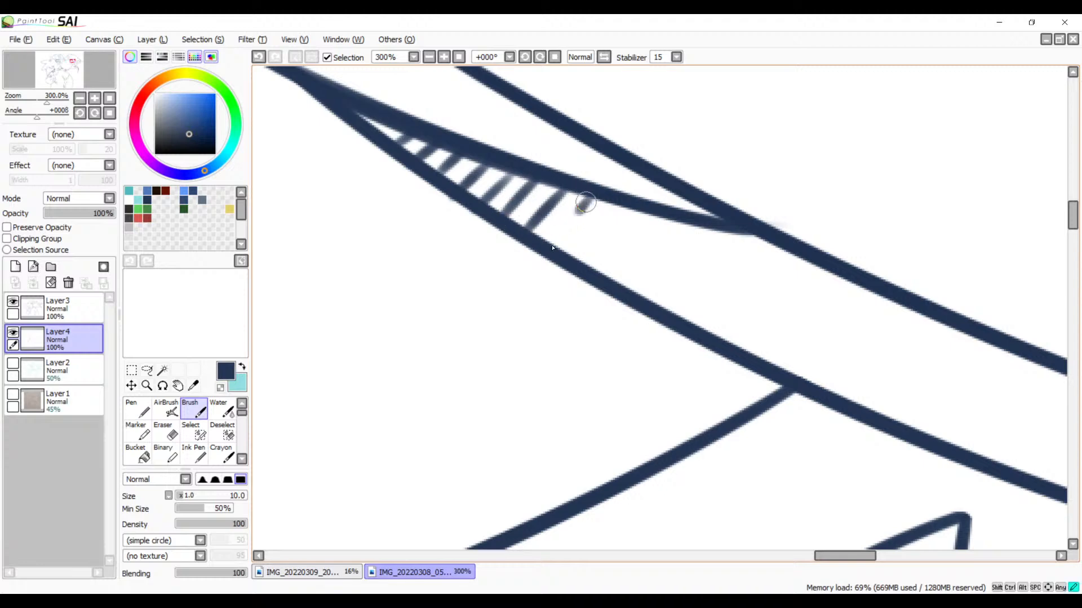
drag(590, 195, 559, 248)
drag(627, 276, 423, 262)
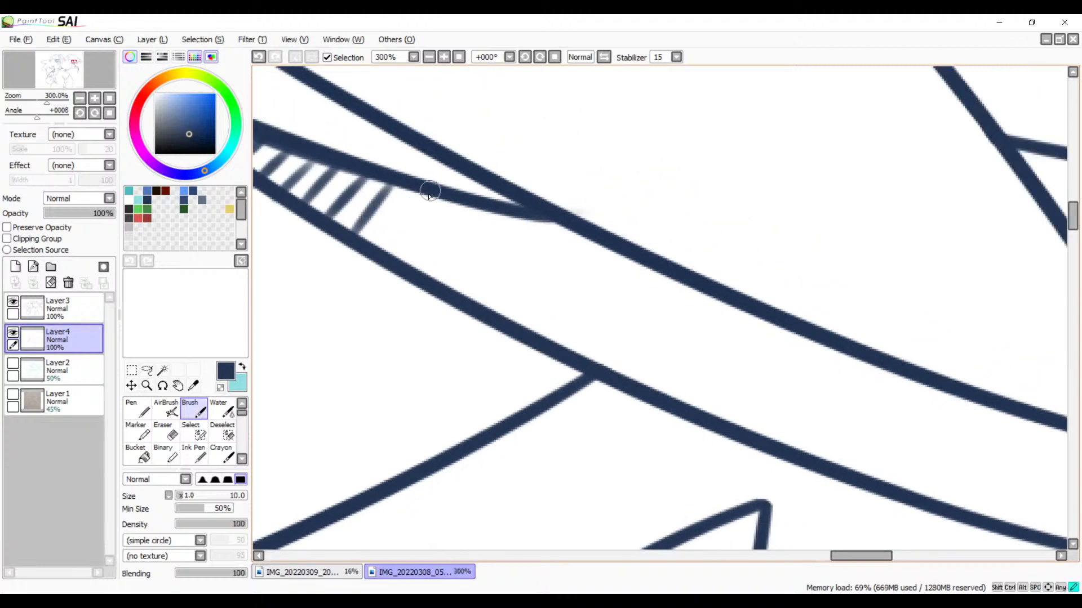
drag(429, 190, 391, 252)
key(ctrl+z)
drag(420, 196, 389, 251)
drag(464, 207, 430, 274)
mouse_move(495, 215)
mouse_down()
mouse_move(463, 287)
mouse_move(489, 307)
mouse_up()
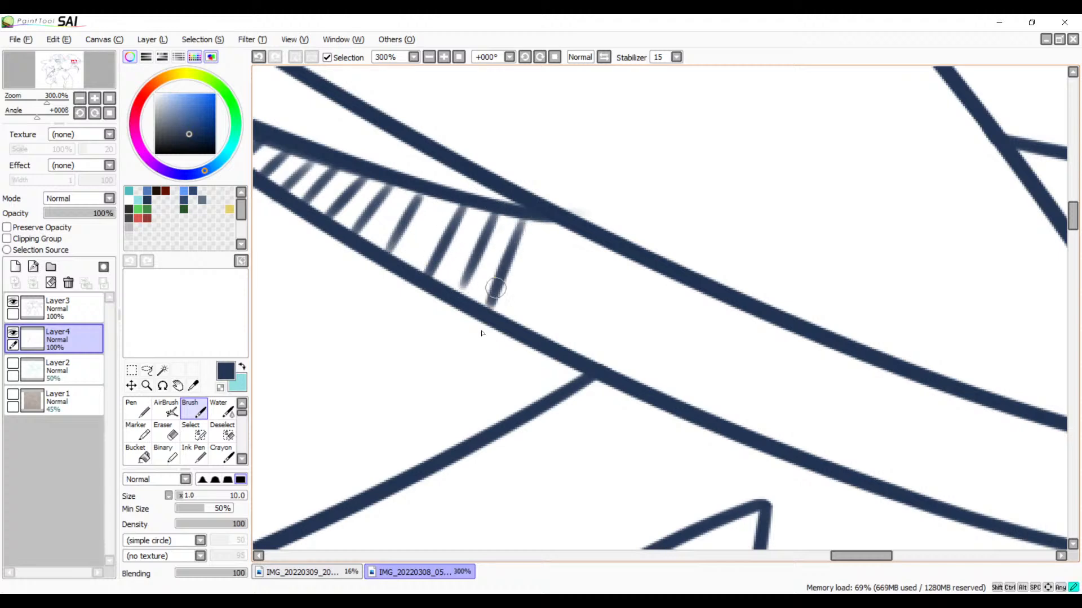
drag(550, 224, 518, 316)
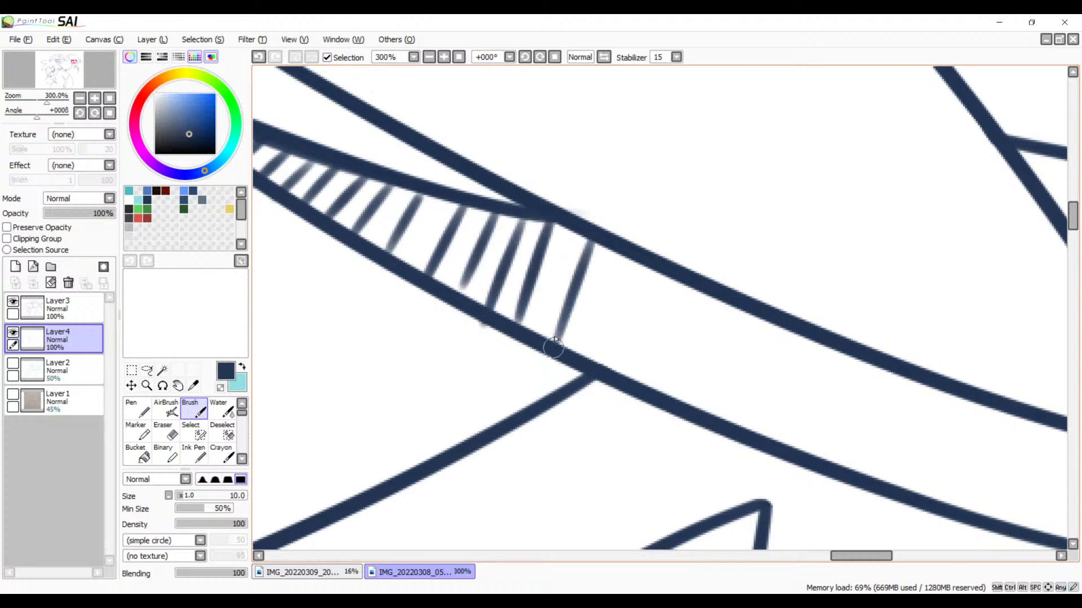
Step: Redraw the hatch strokes in the strip beside the junction of the two wing lines, making them steeper and evenly spaced
drag(601, 341, 531, 301)
key(ctrl+z)
key(ctrl+z)
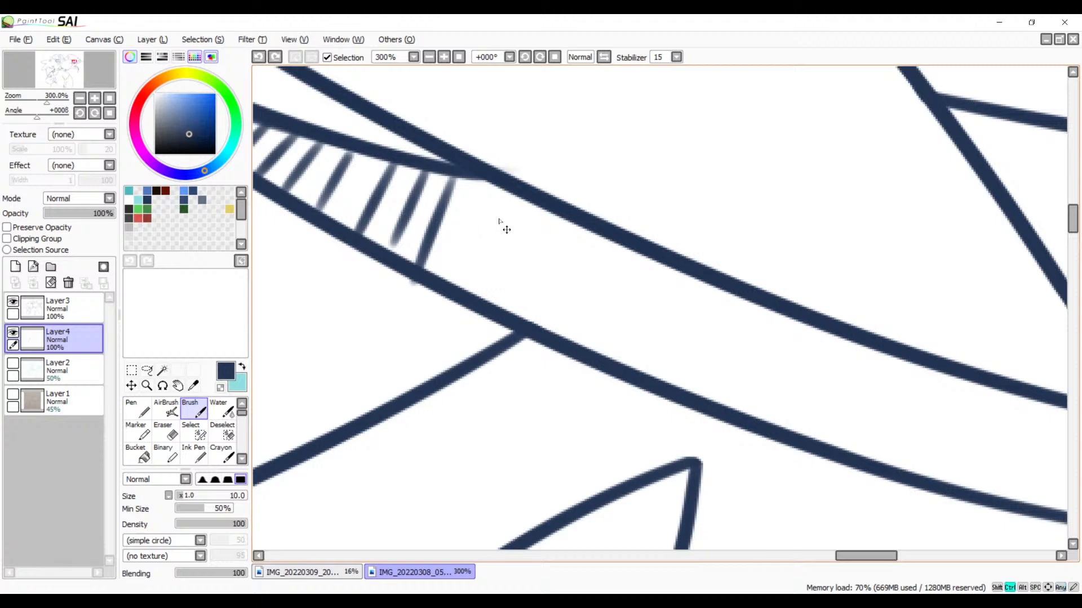
drag(496, 188, 469, 282)
key(ctrl+z)
drag(486, 188, 462, 286)
drag(523, 198, 499, 305)
key(ctrl+z)
key(ctrl+z)
drag(484, 183, 453, 282)
drag(521, 192, 499, 298)
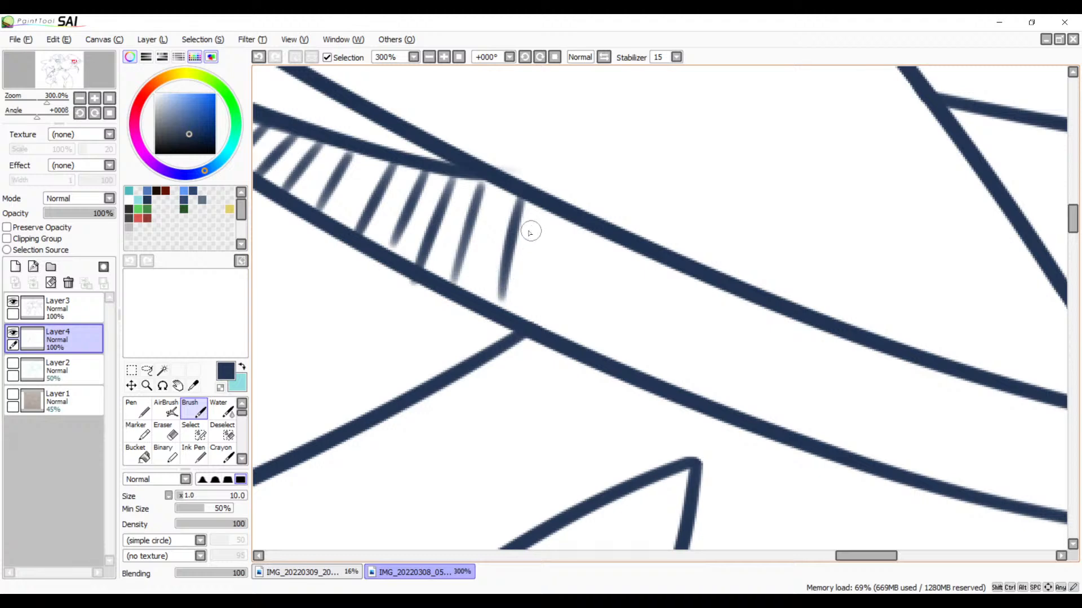
key(ctrl+z)
drag(511, 208, 494, 303)
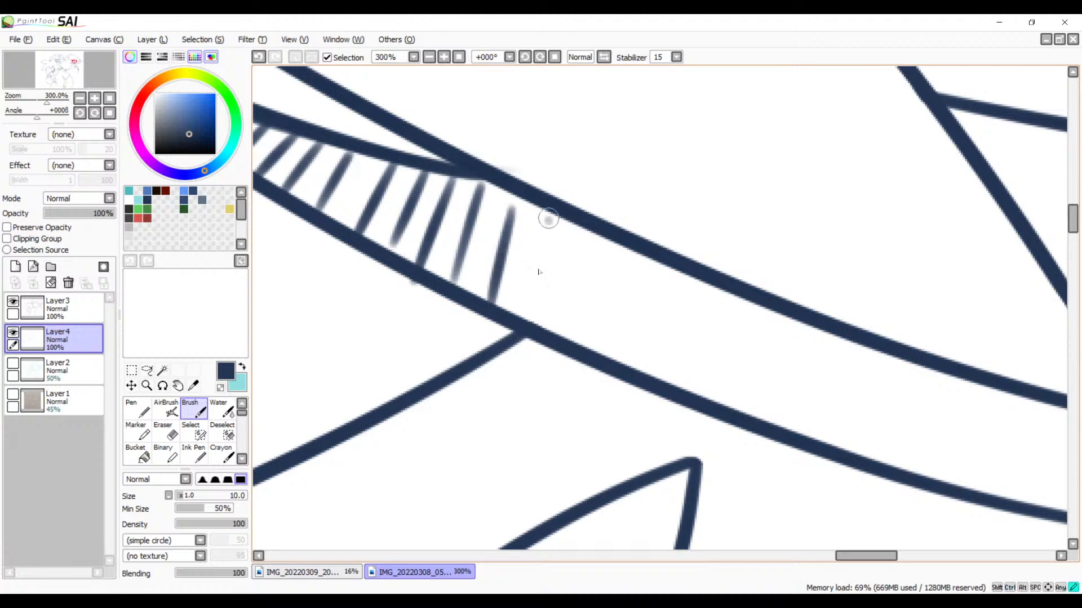
drag(546, 220, 527, 316)
key(ctrl+z)
drag(545, 207, 520, 320)
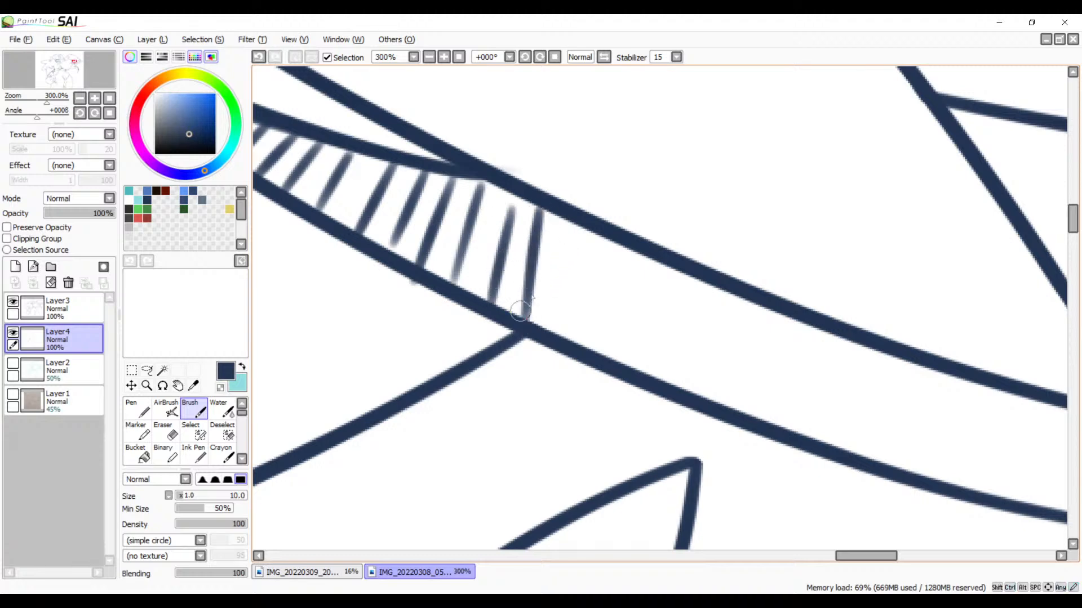
key(ctrl+z)
drag(552, 220, 521, 330)
Step: Replace the last hatch stroke in the strip and add two more near-vertical strokes beyond the line that joins from below
drag(592, 338, 415, 258)
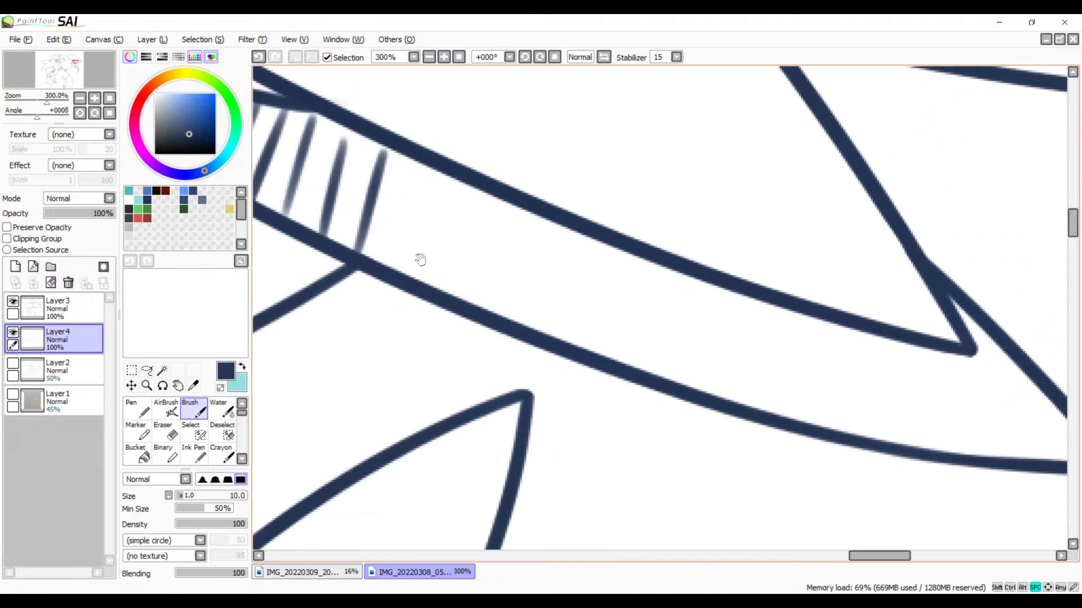
key(ctrl+z)
drag(371, 148, 362, 243)
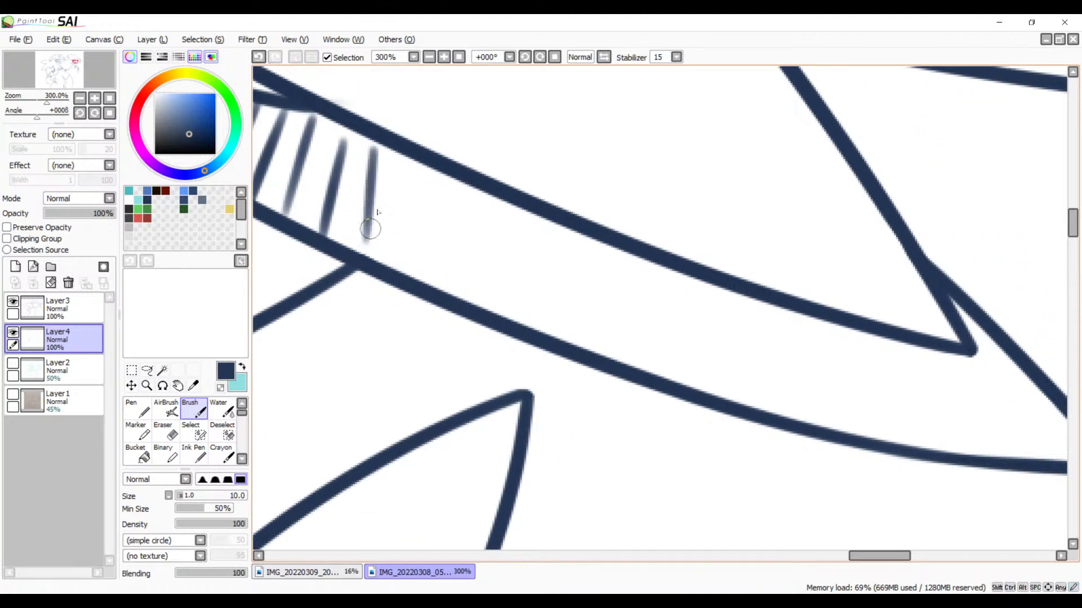
key(ctrl+z)
drag(373, 147, 361, 251)
drag(407, 155, 401, 262)
drag(433, 174, 426, 270)
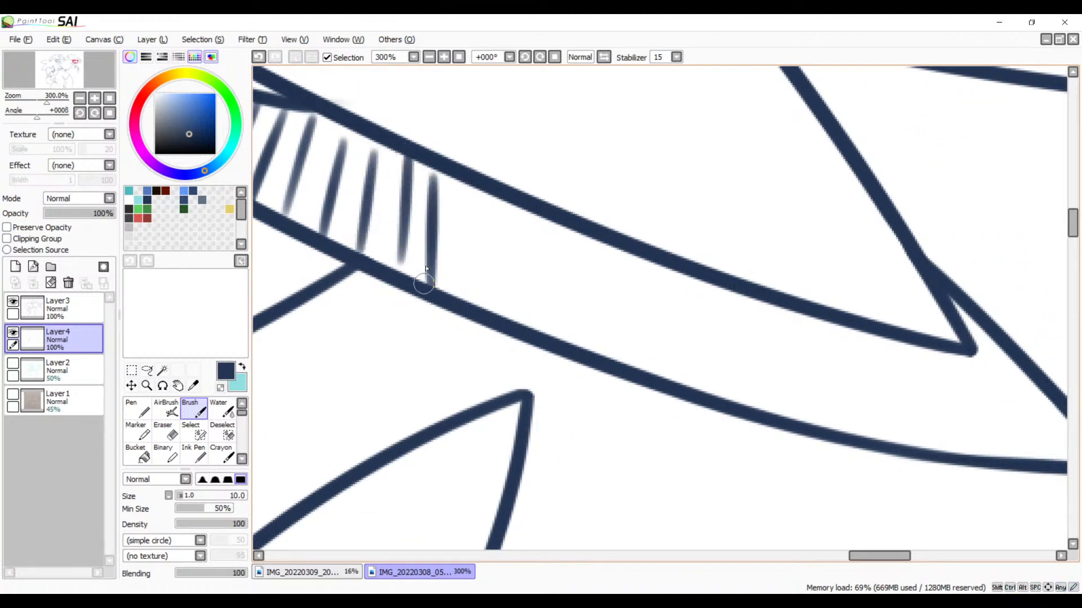
Step: Undo all the hatch strokes in the narrow strip under the bird's wing
click(429, 57)
click(429, 57)
click(428, 57)
click(429, 57)
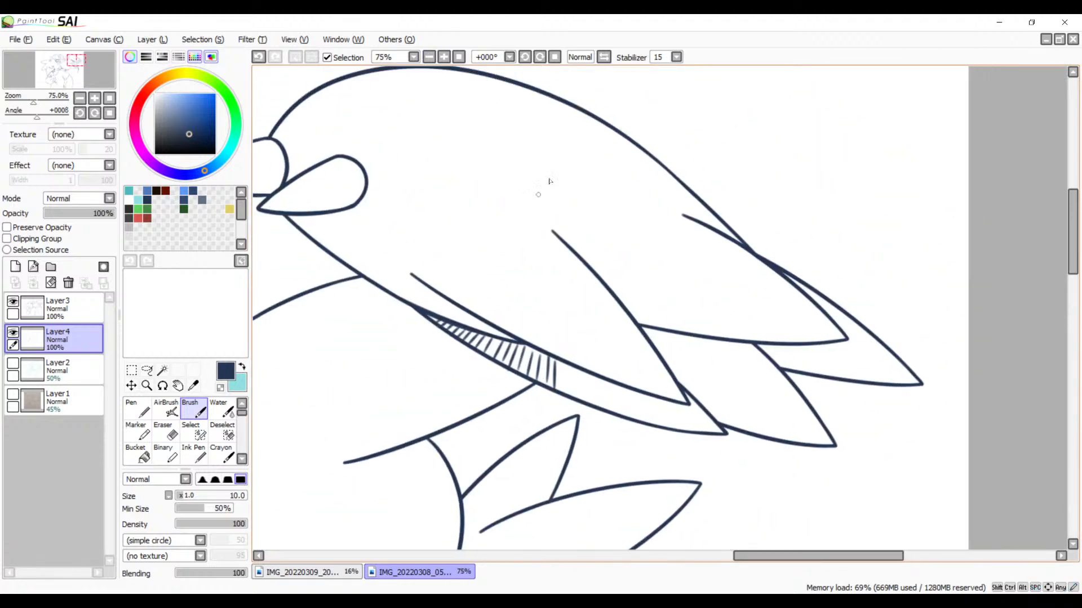
key(ctrl+z)
key(ctrl+z)
key(ctrl+z)
key(ctrl+z)
key(ctrl+z)
key(ctrl+z)
key(ctrl+z)
key(ctrl+z)
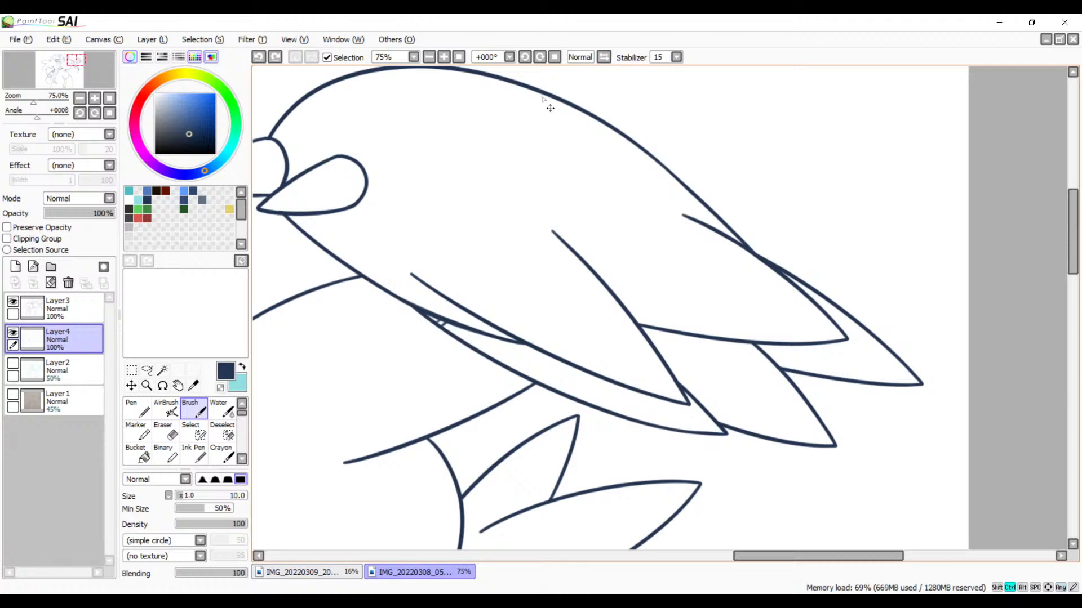
Step: Hatch the narrow strip under the bird's wing with short diagonal strokes from its pointed left end to the junction of the two wing lines
click(444, 56)
click(444, 57)
mouse_move(428, 172)
mouse_down()
mouse_move(466, 248)
mouse_move(546, 188)
mouse_move(570, 218)
mouse_up()
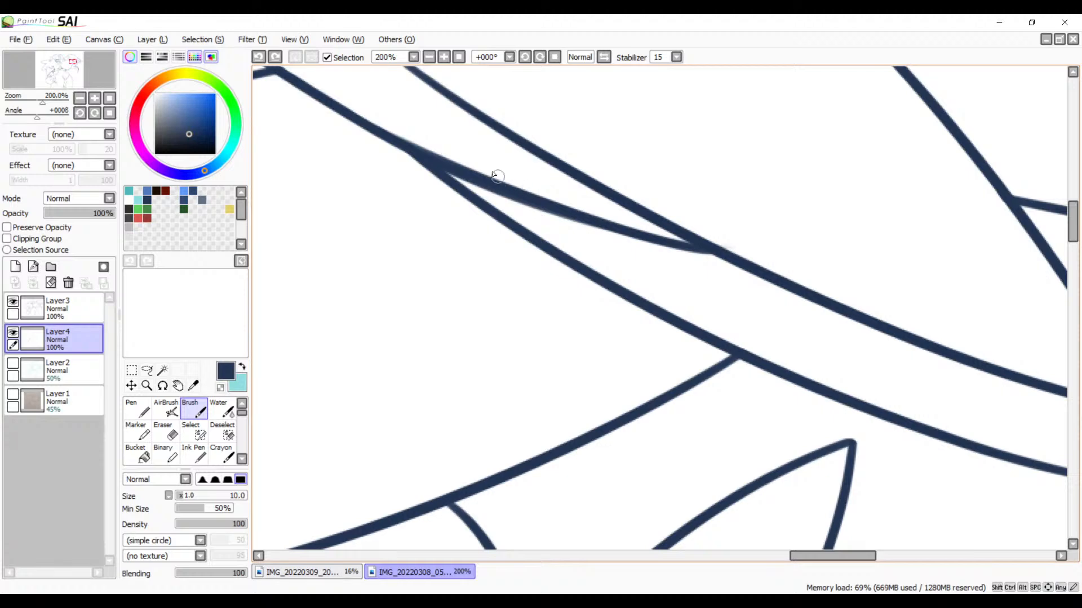
mouse_move(490, 184)
mouse_down()
mouse_move(526, 202)
mouse_move(523, 222)
mouse_move(541, 211)
mouse_move(528, 238)
mouse_move(548, 226)
mouse_move(545, 245)
mouse_move(580, 265)
mouse_up()
key(ctrl+z)
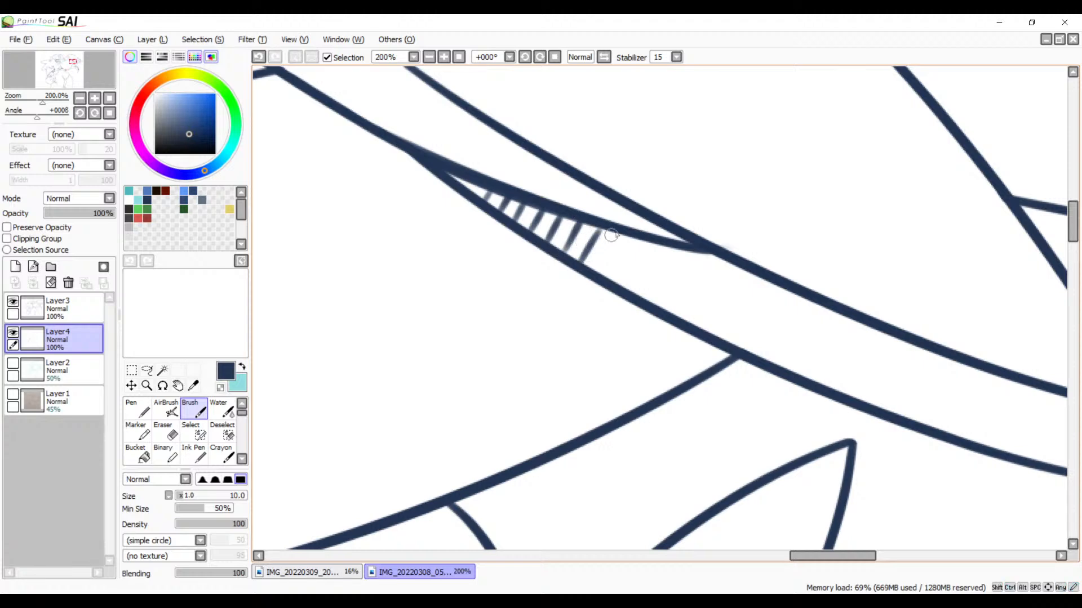
mouse_move(606, 230)
mouse_down()
mouse_move(595, 270)
mouse_move(609, 276)
mouse_up()
drag(636, 241, 620, 282)
mouse_move(662, 246)
mouse_down()
mouse_move(639, 294)
mouse_move(658, 309)
mouse_up()
mouse_move(702, 255)
mouse_down()
mouse_move(675, 312)
mouse_move(717, 278)
mouse_move(702, 326)
mouse_up()
Step: Continue the strip's hatching with steep, evenly spaced strokes past the wing-line junction, up to the line that joins from below
key(space)
drag(724, 364, 471, 315)
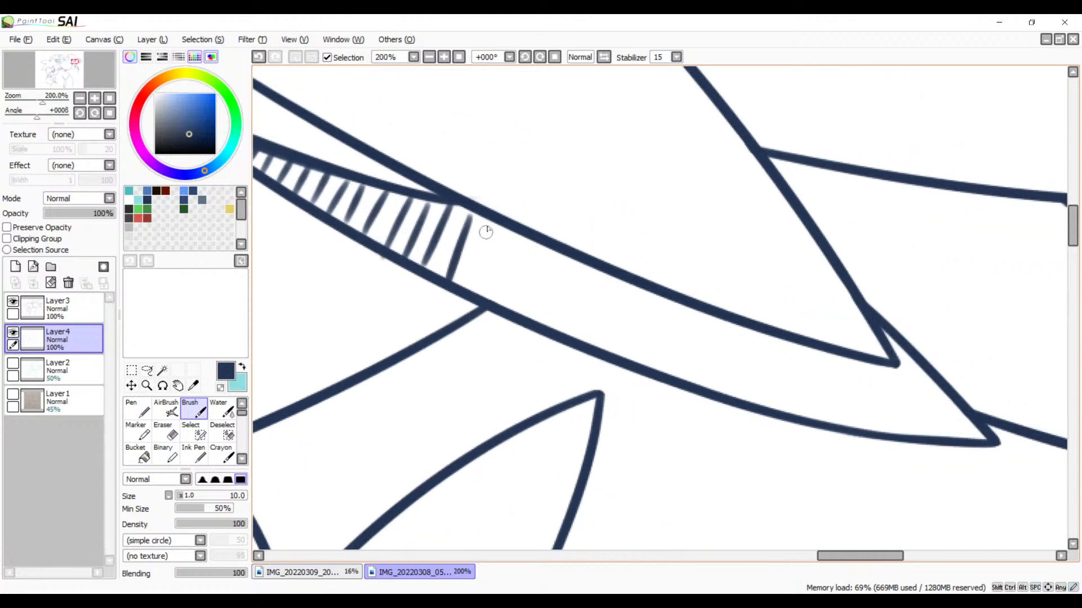
drag(492, 223, 471, 283)
drag(509, 230, 490, 299)
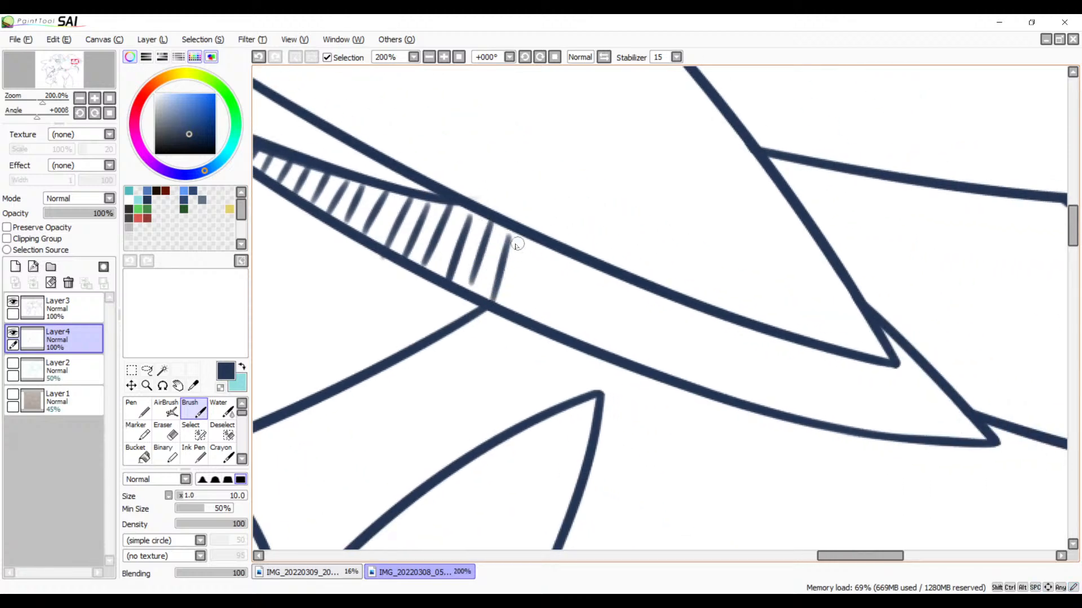
key(ctrl+z)
mouse_move(510, 229)
mouse_down()
mouse_move(493, 277)
mouse_move(510, 301)
mouse_up()
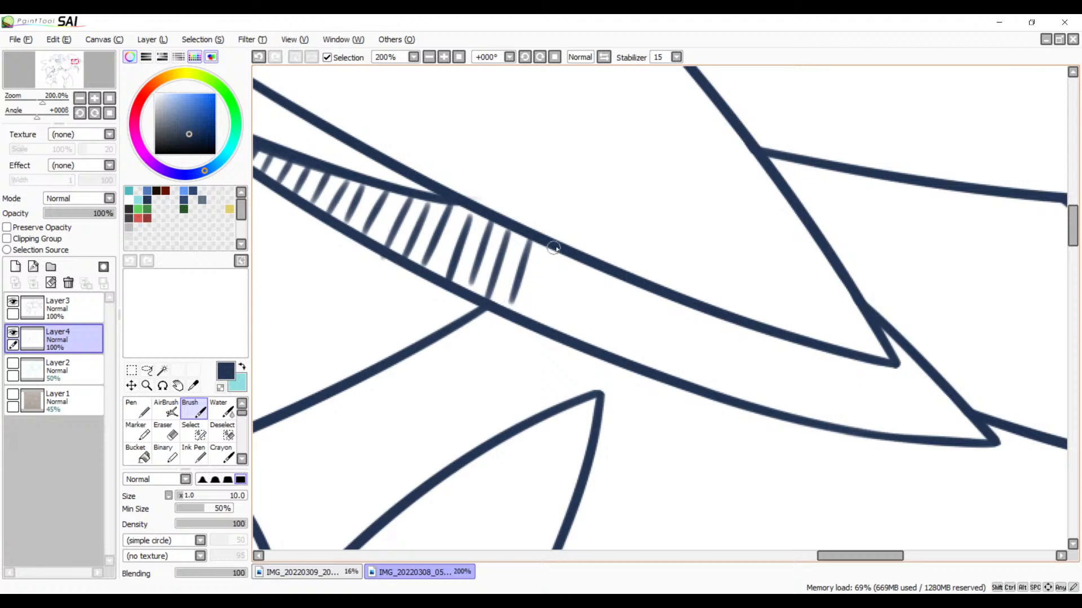
Step: Add steep hatch strokes spanning the strip just beyond the line that joins from below, redrawing the uneven ones
mouse_move(555, 244)
mouse_down()
mouse_move(535, 314)
mouse_move(500, 286)
mouse_up()
key(space)
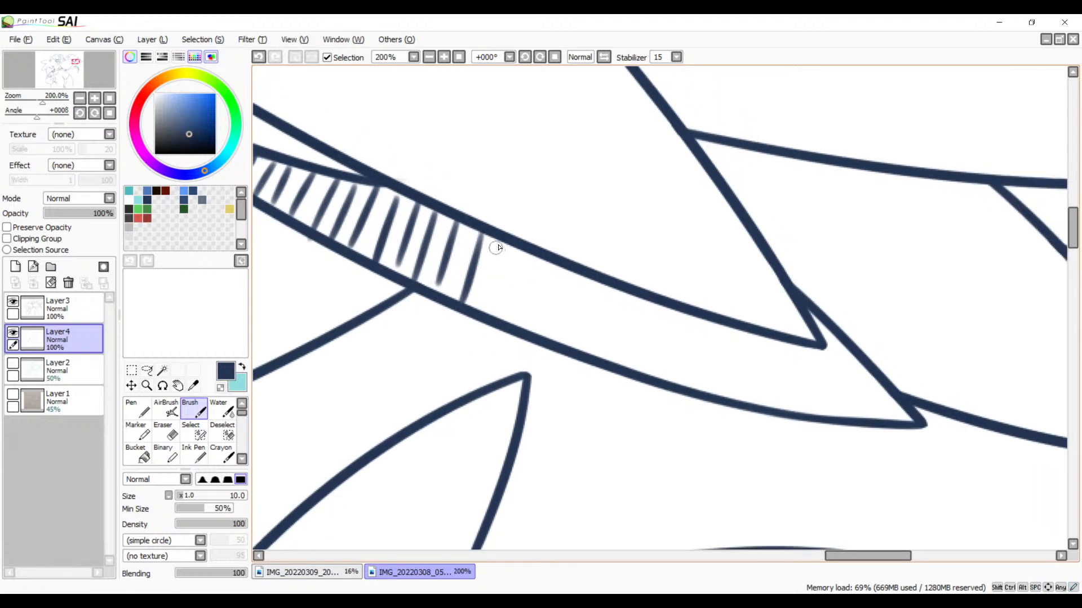
drag(500, 242, 485, 311)
mouse_move(523, 252)
mouse_down()
mouse_move(513, 319)
mouse_move(529, 327)
mouse_up()
key(ctrl+z)
key(ctrl+z)
drag(515, 247, 505, 321)
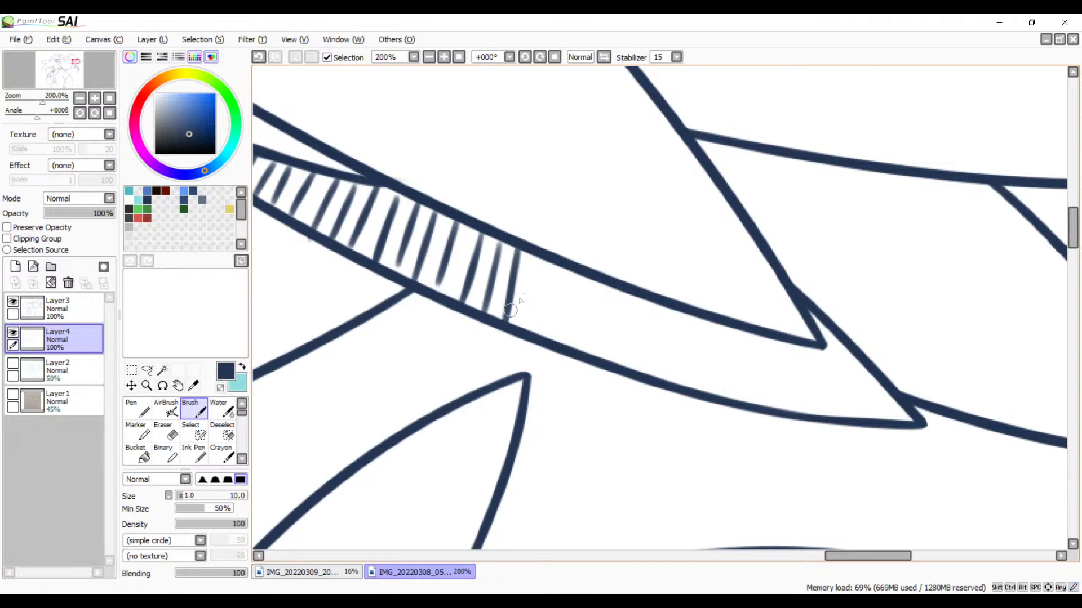
drag(544, 257, 532, 333)
Step: Try extending the strip's hatching toward the feather tip with progressively more upright strokes
drag(561, 265, 556, 339)
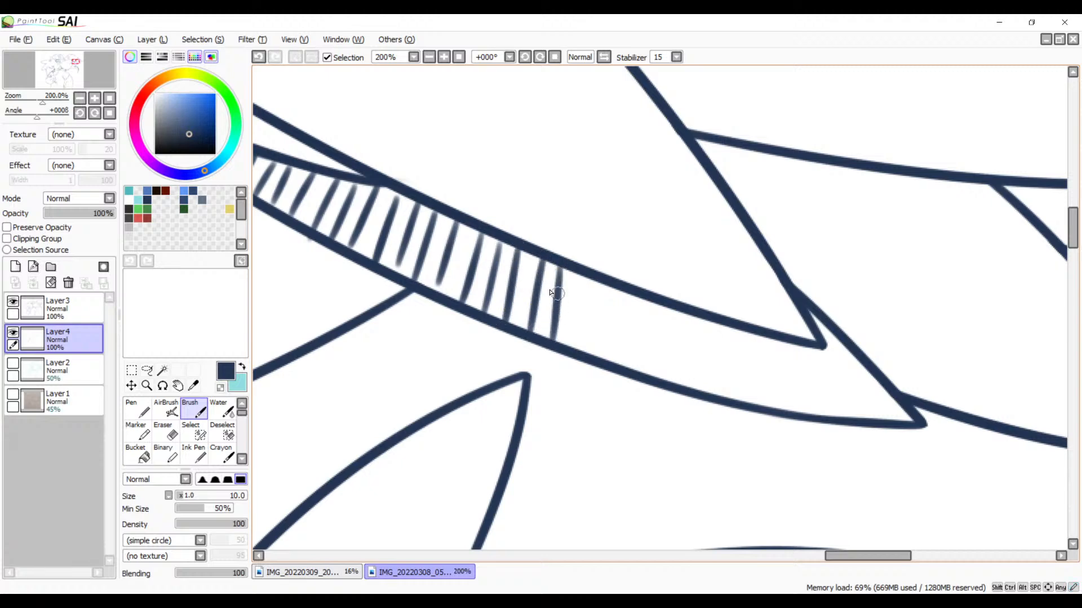
drag(584, 268, 576, 345)
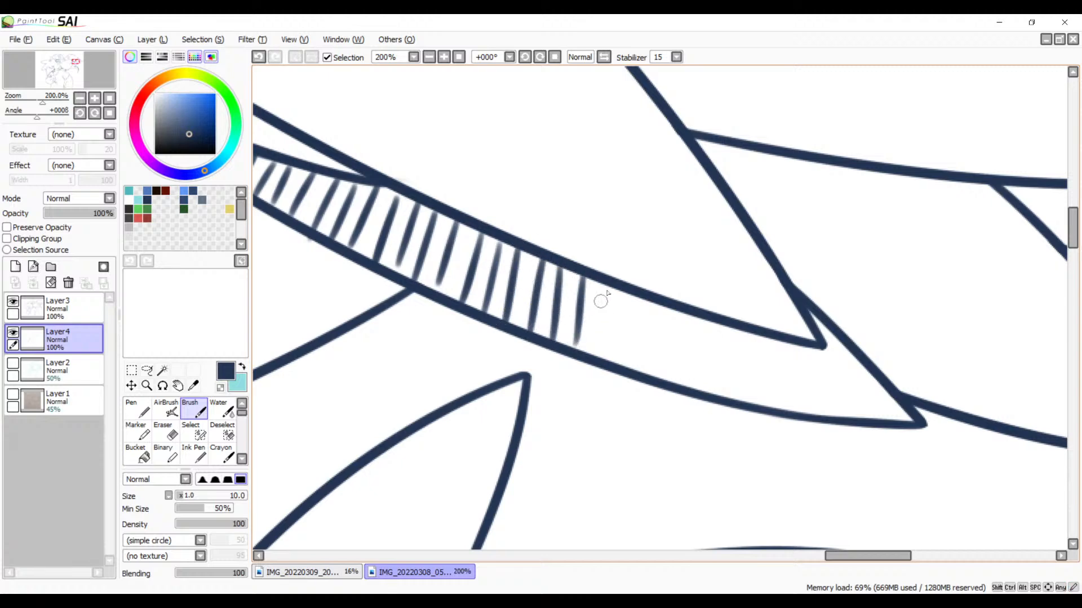
mouse_move(607, 284)
mouse_down()
mouse_move(604, 360)
mouse_move(621, 366)
mouse_up()
drag(655, 294, 651, 376)
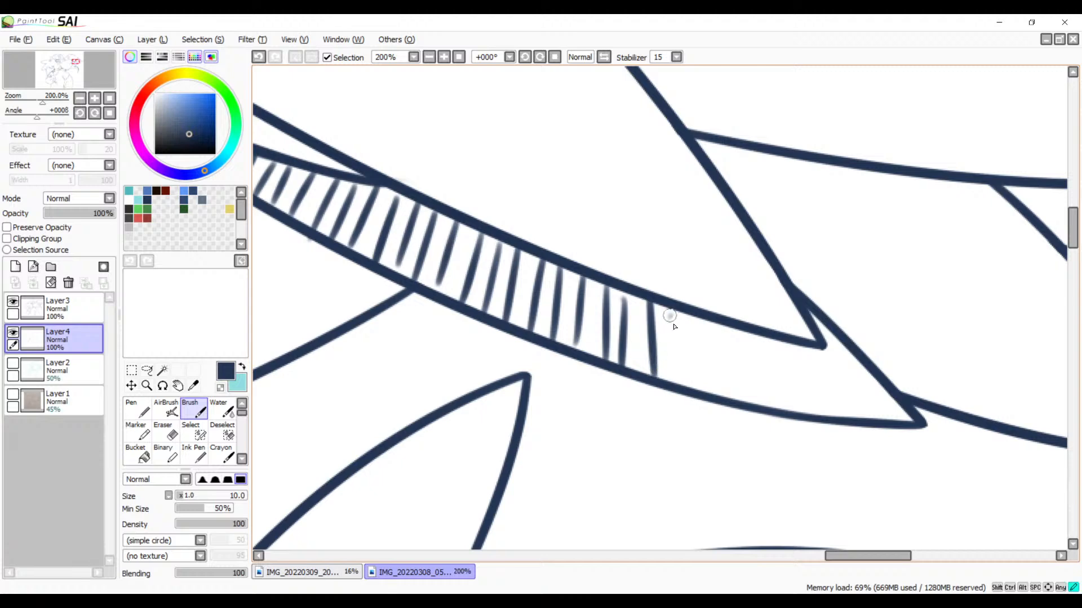
drag(676, 311, 673, 383)
key(ctrl+z)
key(ctrl+z)
key(ctrl+z)
key(ctrl+z)
key(ctrl+z)
key(ctrl+z)
key(ctrl+z)
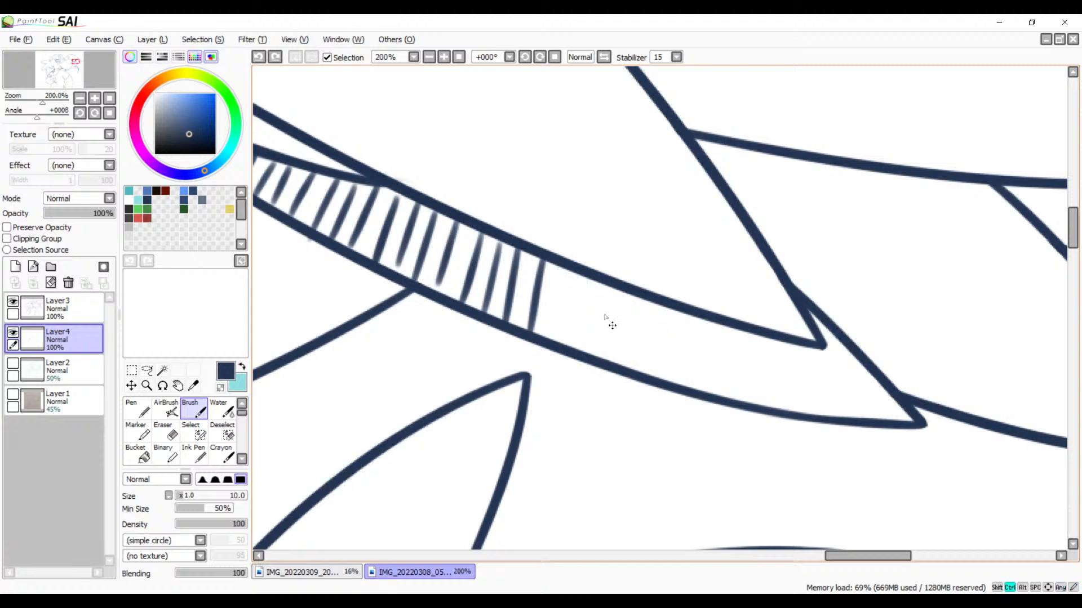
Step: Add closely spaced hatch strokes to the middle of the strip, turning them from a steep slant to nearly vertical
drag(558, 320, 460, 294)
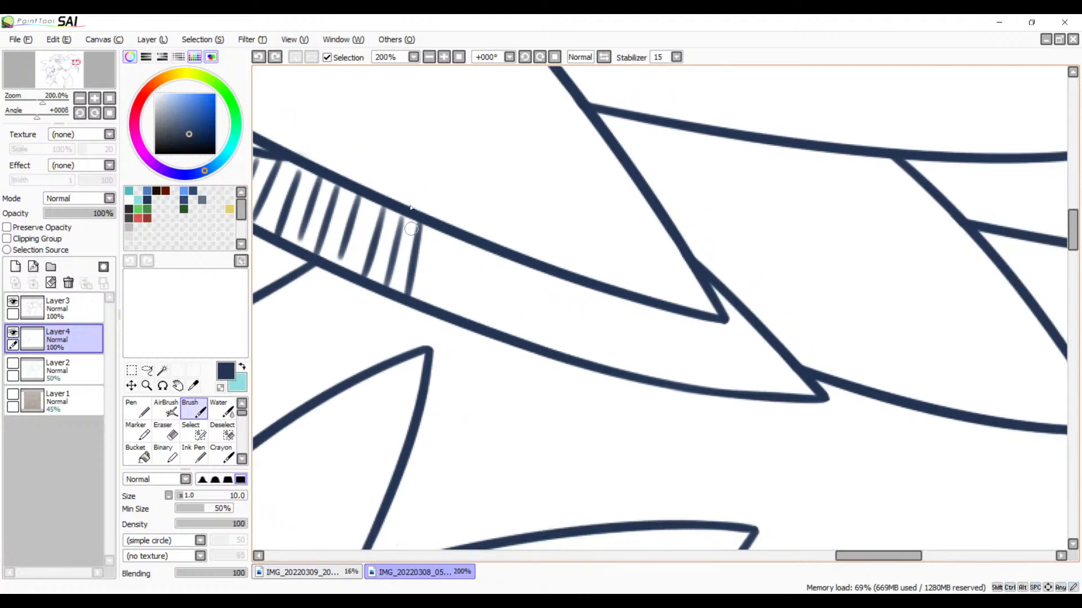
drag(438, 230, 435, 300)
key(ctrl+z)
drag(432, 232, 429, 304)
key(ctrl+z)
drag(435, 233, 423, 304)
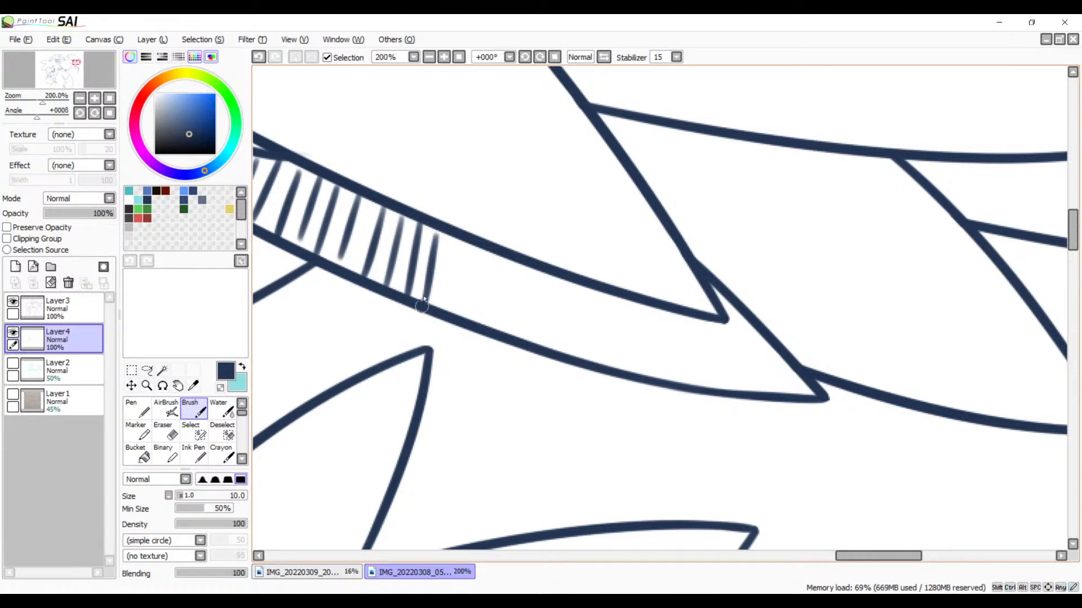
key(ctrl+z)
drag(435, 230, 430, 304)
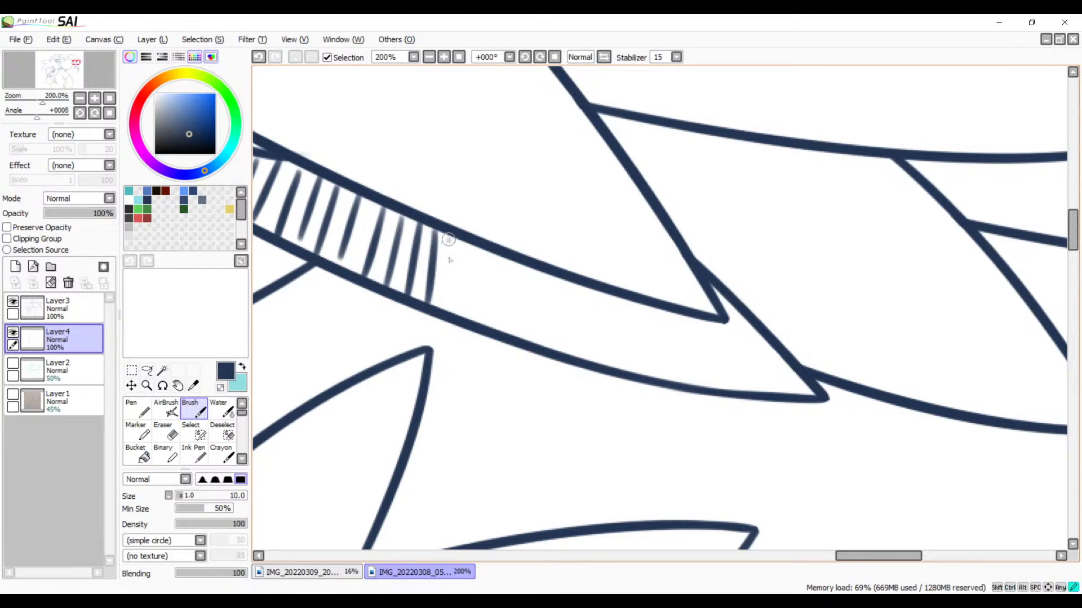
mouse_move(449, 238)
mouse_down()
mouse_move(449, 312)
mouse_move(470, 313)
mouse_up()
key(ctrl+z)
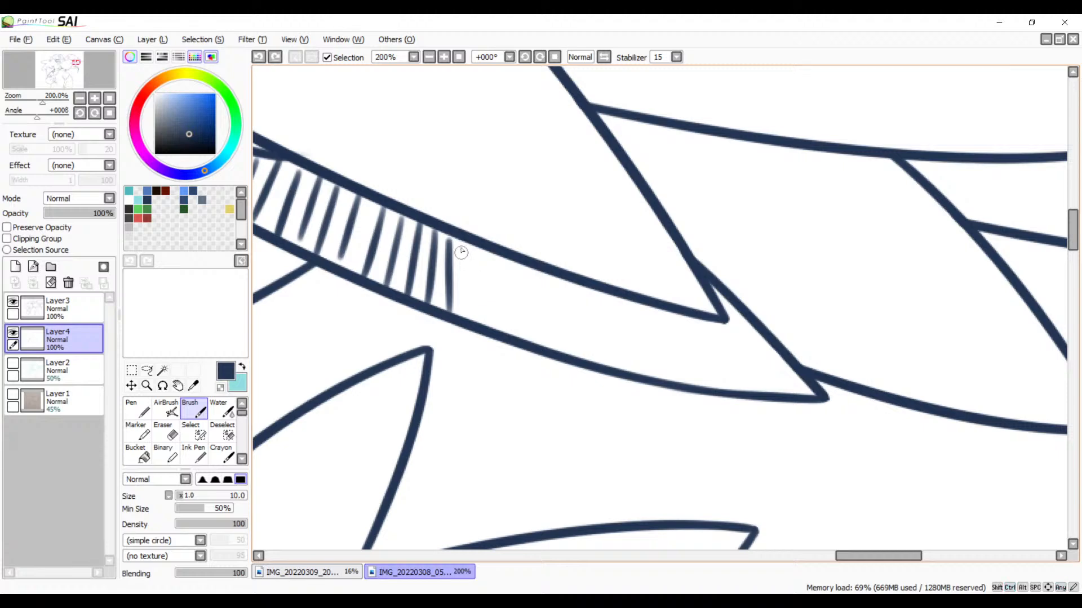
Step: Draw one more vertical hatch stroke in the middle of the strip, redoing it until it matches its neighbours
drag(462, 243, 477, 309)
key(ctrl+z)
drag(465, 239, 469, 316)
key(ctrl+z)
drag(466, 242, 468, 309)
key(ctrl+z)
mouse_move(465, 242)
mouse_down()
mouse_move(468, 314)
mouse_move(488, 296)
mouse_up()
key(ctrl+z)
drag(484, 323, 484, 328)
key(ctrl+z)
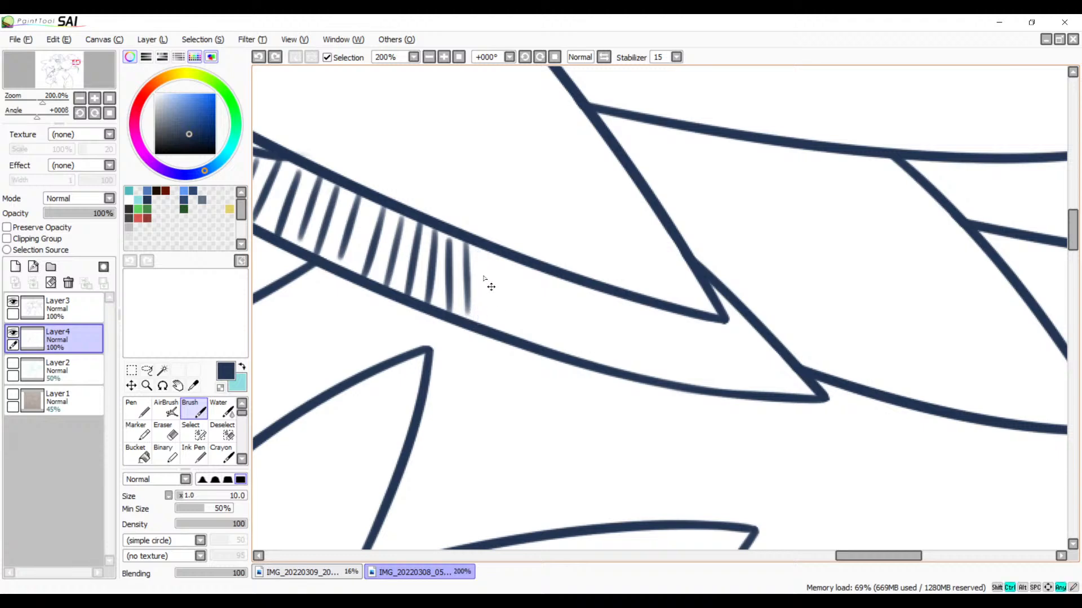
Step: Extend the strip's hatching with strokes tilting slightly toward the feather tip, replacing the badly placed ones
mouse_move(478, 253)
mouse_down()
mouse_move(478, 324)
mouse_move(494, 284)
mouse_move(499, 325)
mouse_up()
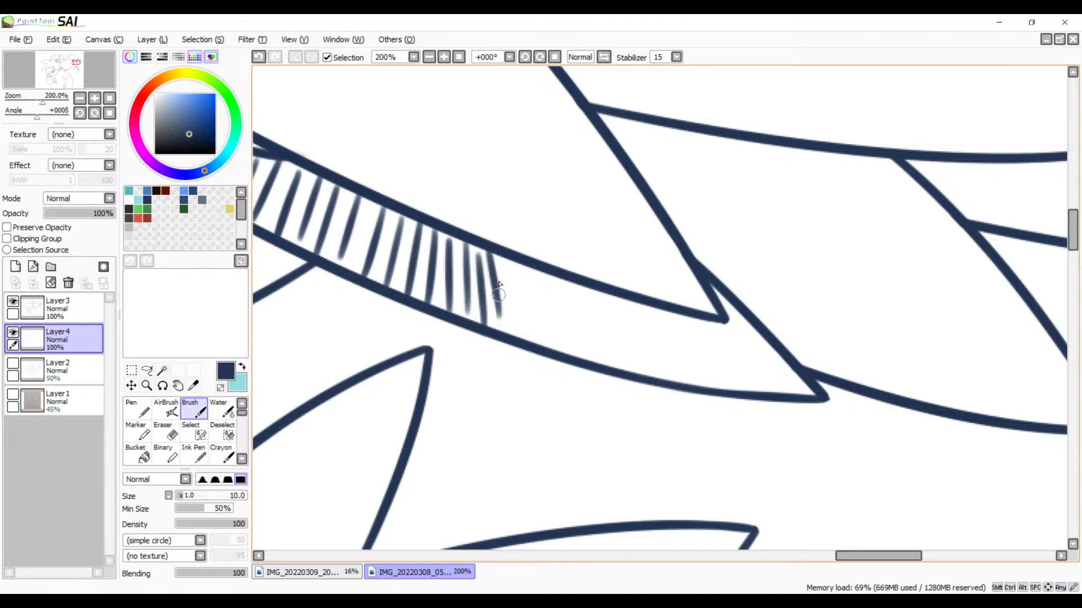
key(ctrl+z)
drag(488, 256, 501, 334)
key(ctrl+z)
drag(488, 259, 502, 333)
key(ctrl+z)
drag(495, 261, 506, 332)
drag(515, 263, 526, 328)
mouse_move(537, 273)
mouse_down()
mouse_move(554, 339)
mouse_move(539, 316)
mouse_move(492, 296)
mouse_up()
key(ctrl+z)
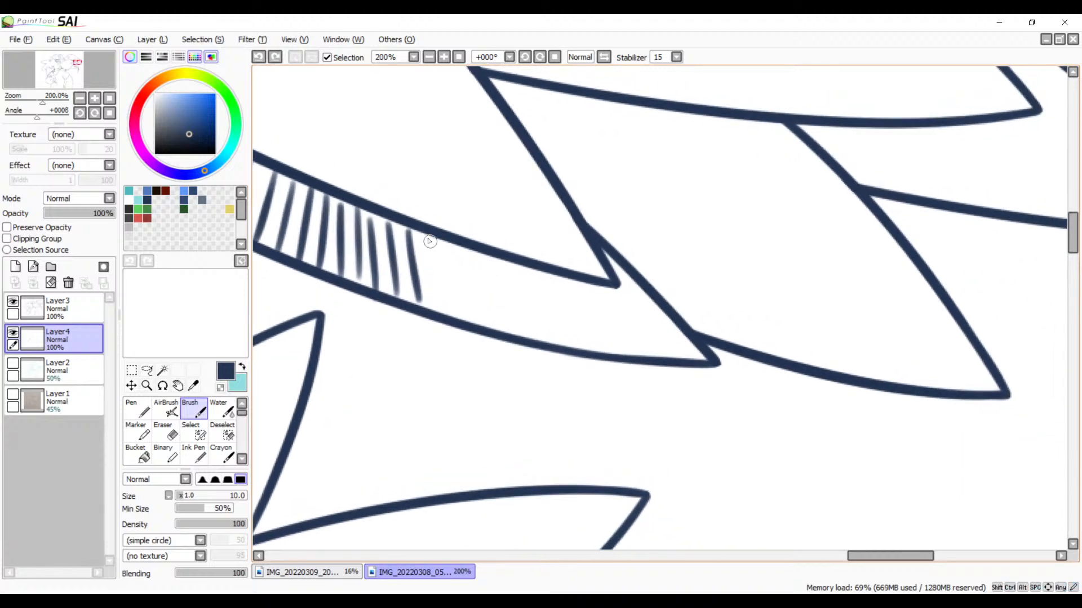
Step: Hatch the strip up to just before the upper feather's tip, slanting the strokes gradually more toward the strip's pointed end
mouse_move(426, 238)
mouse_down()
mouse_move(439, 297)
mouse_move(459, 312)
mouse_up()
mouse_move(465, 250)
mouse_down()
mouse_move(480, 332)
mouse_move(492, 292)
mouse_move(502, 324)
mouse_up()
drag(505, 261, 523, 331)
drag(517, 265, 537, 341)
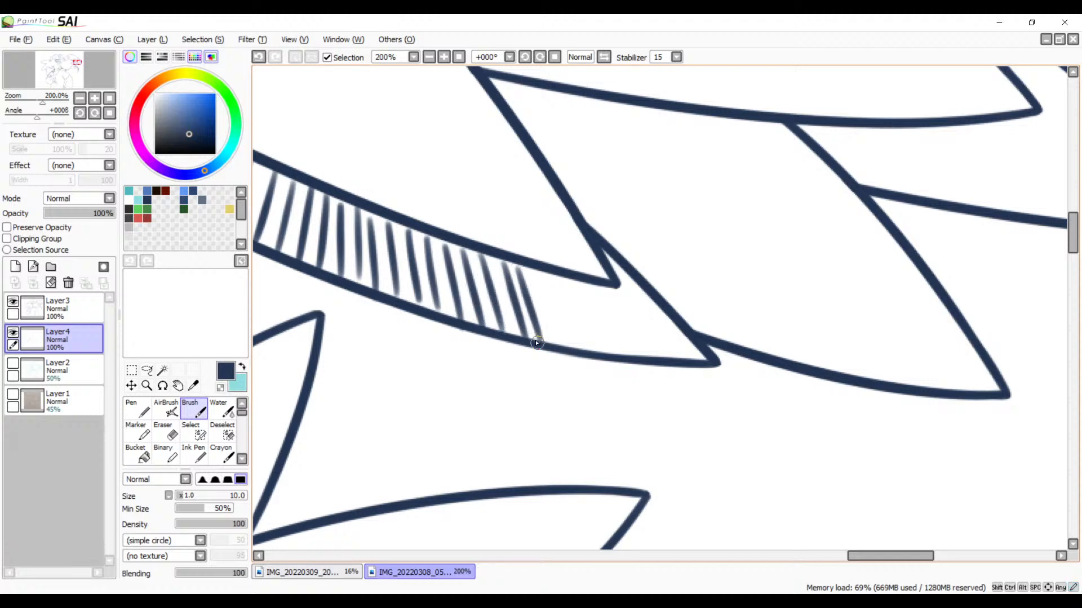
key(ctrl+z)
mouse_move(525, 271)
mouse_down()
mouse_move(549, 340)
mouse_move(546, 292)
mouse_move(574, 353)
mouse_up()
key(ctrl+z)
drag(544, 274, 575, 353)
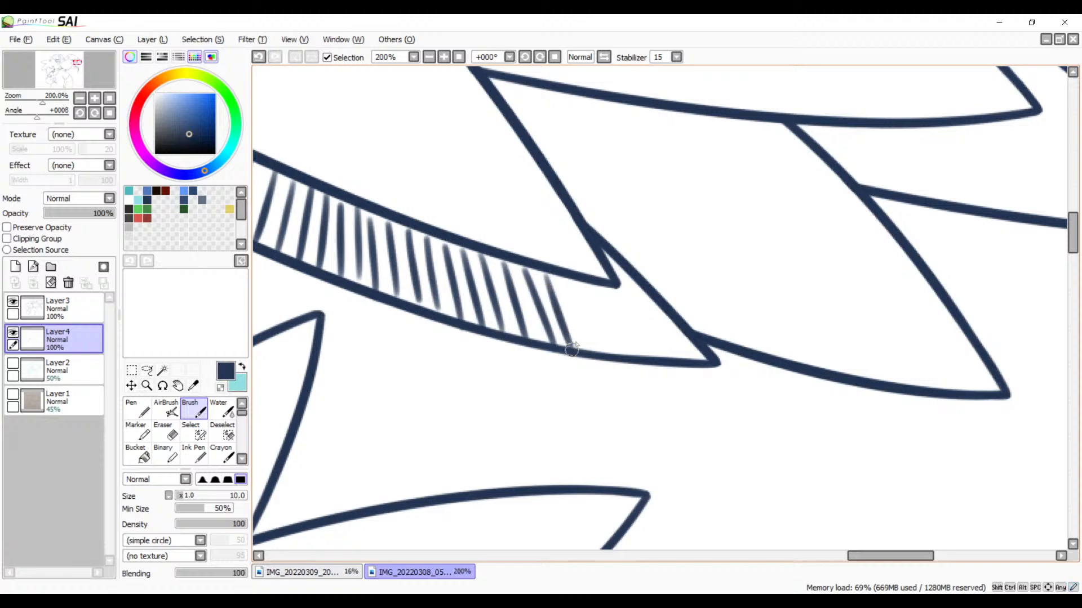
key(ctrl+z)
mouse_move(549, 279)
mouse_down()
mouse_move(576, 347)
mouse_move(607, 357)
mouse_up()
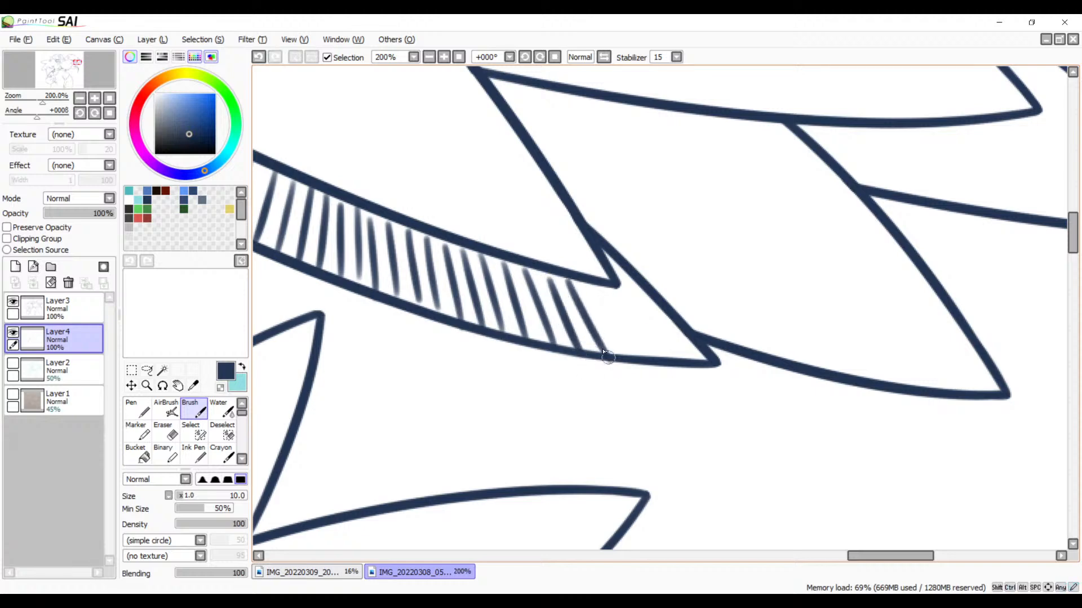
Step: Refine the last slanted hatch stroke and add further strokes in the strip directly beneath the upper feather's tip
key(ctrl+z)
drag(567, 278, 591, 335)
key(ctrl+z)
drag(561, 277, 598, 352)
key(ctrl+z)
drag(563, 280, 594, 345)
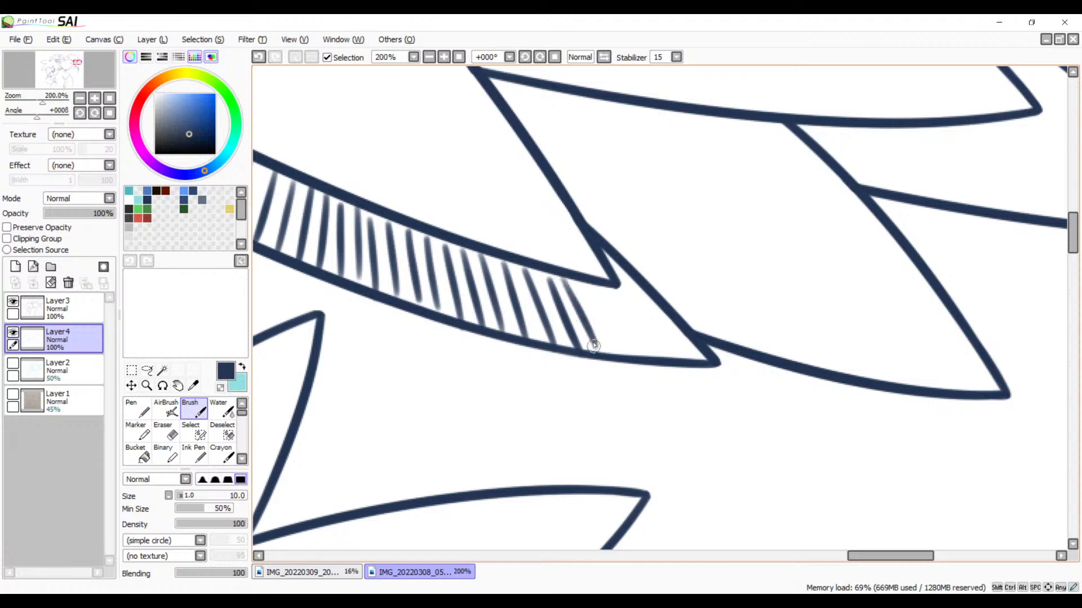
drag(579, 283, 612, 353)
key(ctrl+z)
drag(577, 282, 618, 346)
drag(598, 286, 659, 369)
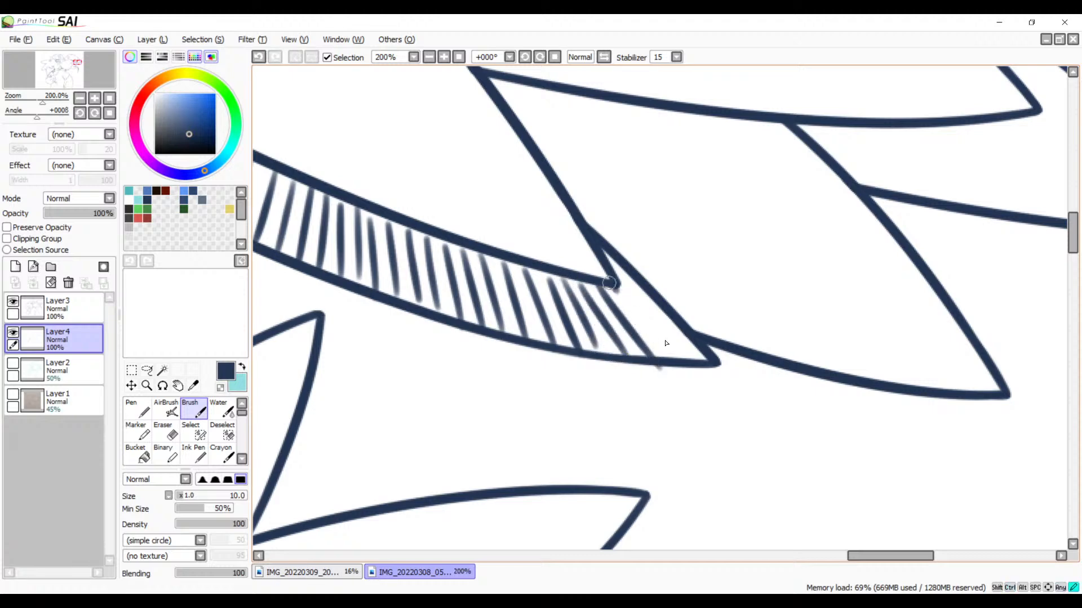
Step: Fill the strip's pointed end and the narrow gap beside the upper feather's tip with long diagonal hatch strokes
drag(609, 283, 690, 364)
drag(611, 269, 682, 355)
key(ctrl+z)
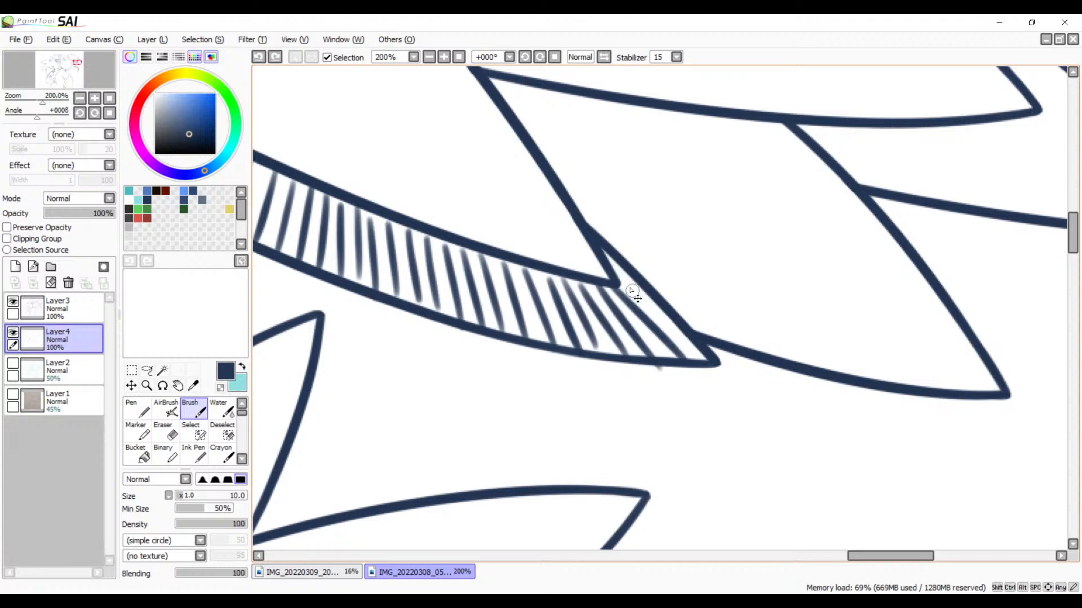
mouse_move(607, 264)
mouse_down()
mouse_move(658, 322)
mouse_move(709, 316)
mouse_up()
key(ctrl+z)
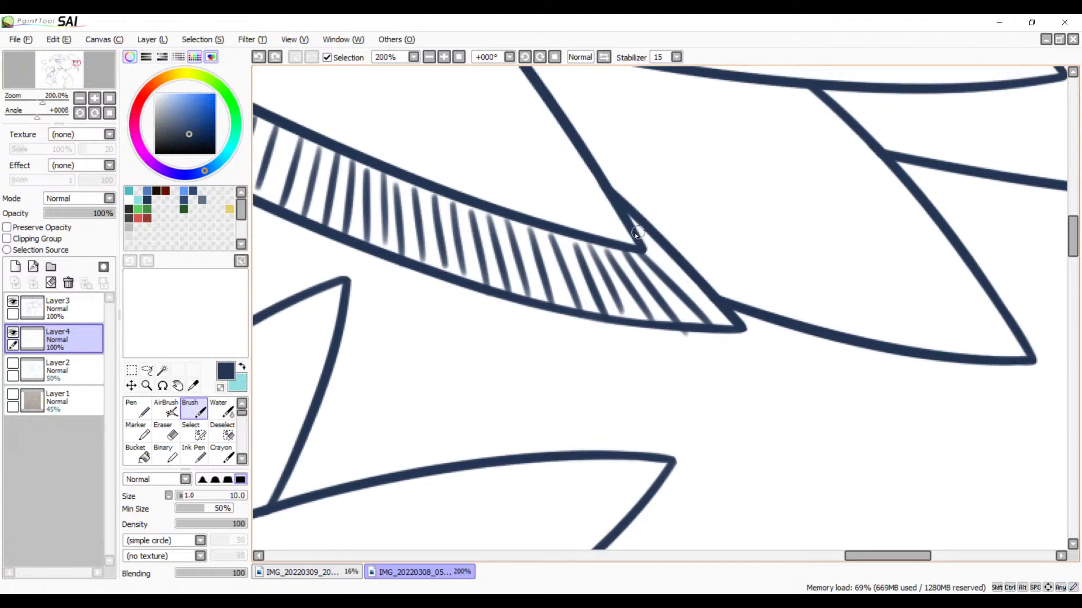
drag(639, 234, 723, 322)
key(ctrl+z)
drag(640, 228, 683, 271)
key(ctrl+z)
drag(632, 226, 710, 297)
Step: Erase the ends of the hatch strokes that overshoot the strip's lower outline
drag(711, 351, 745, 322)
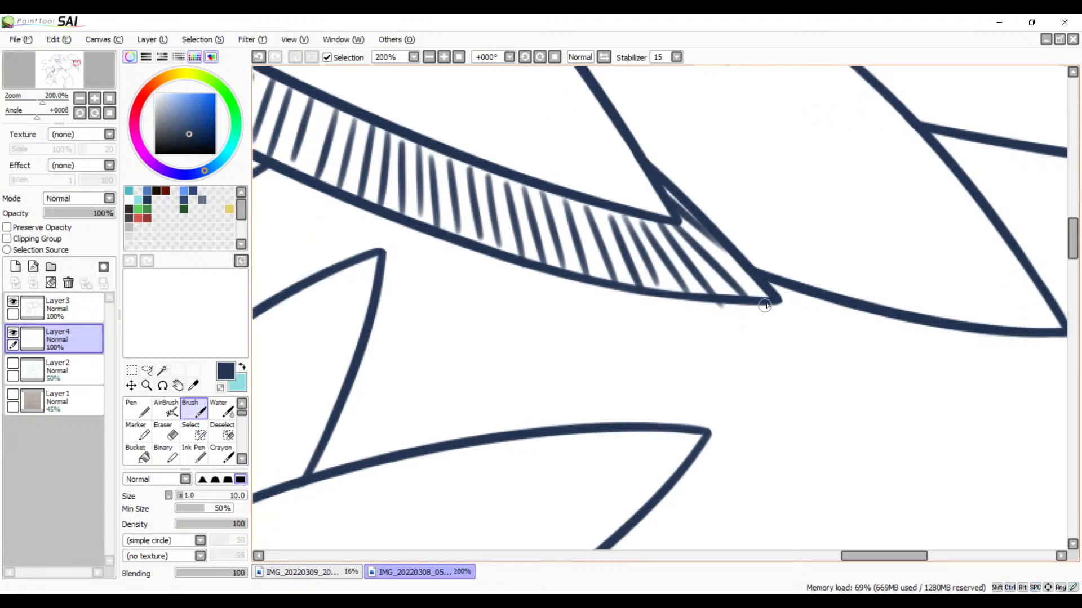
key(e)
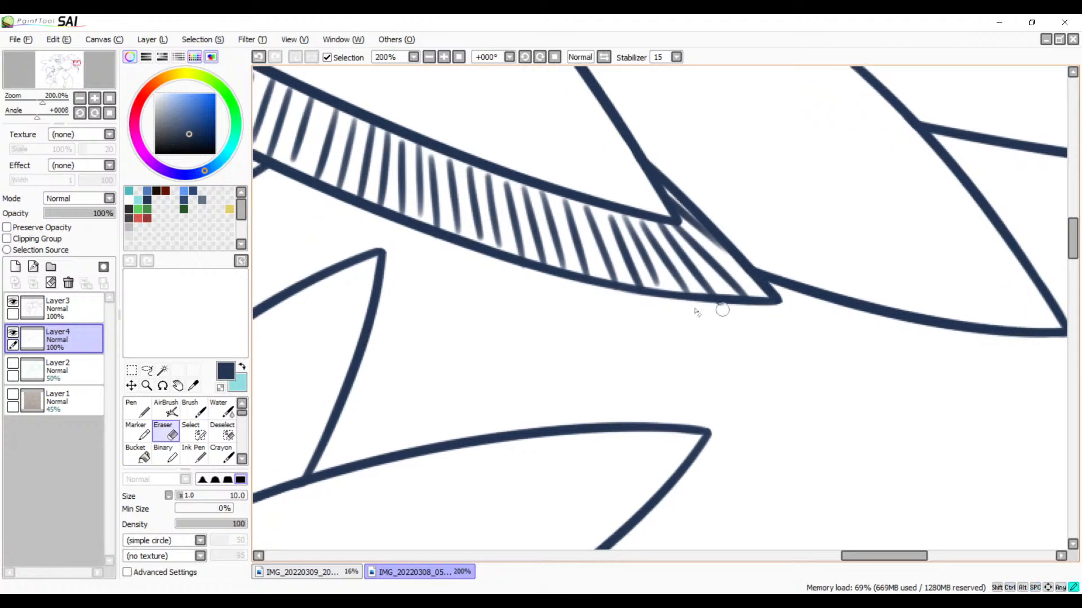
drag(727, 314, 716, 312)
drag(642, 380, 784, 430)
drag(617, 349, 687, 393)
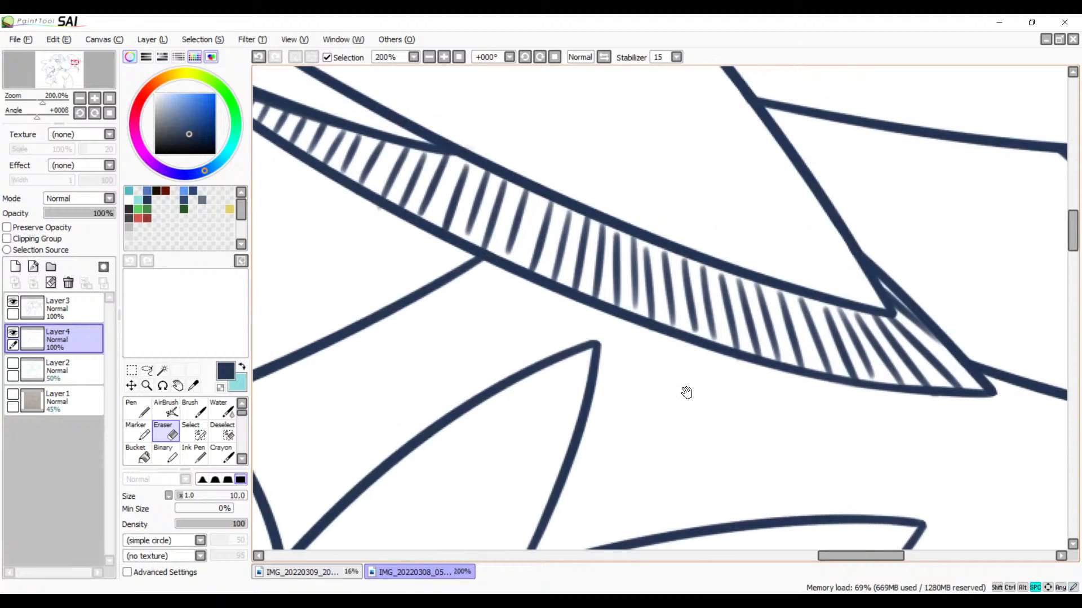
drag(591, 382, 744, 429)
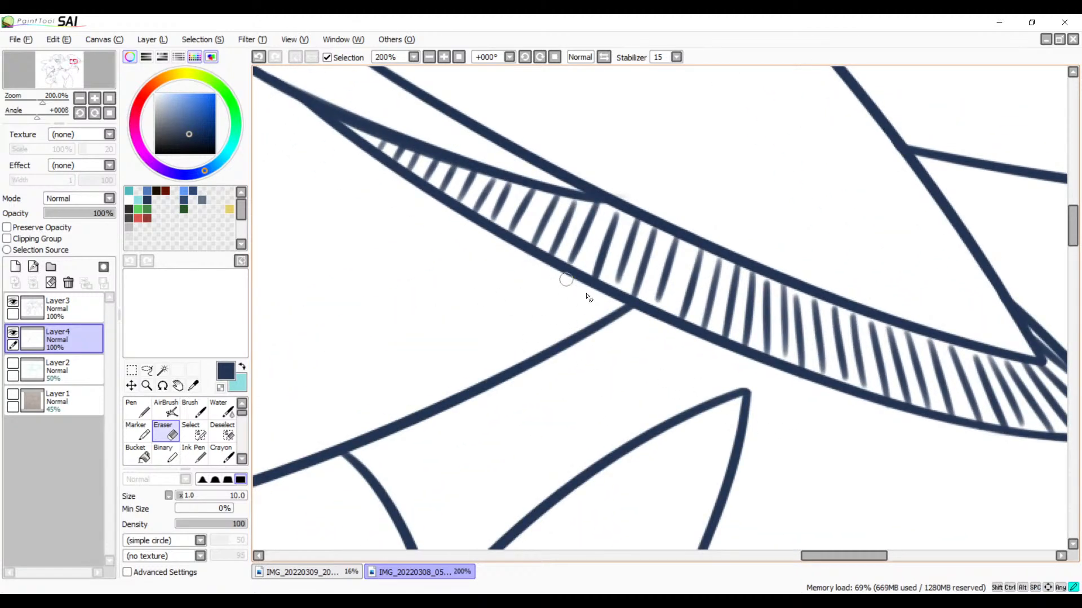
drag(754, 391, 508, 429)
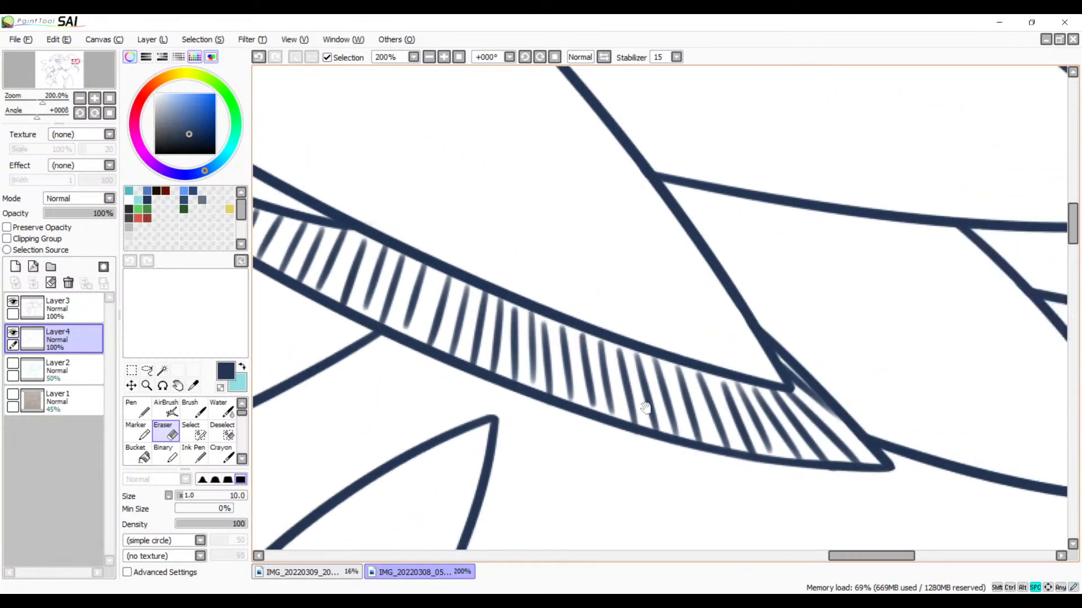
Step: Hatch the narrow upper corner of the unshaded feather beside the finished strip with short parallel diagonal brush strokes
mouse_move(645, 295)
mouse_down()
mouse_move(525, 396)
mouse_move(592, 435)
mouse_move(768, 404)
mouse_move(660, 438)
mouse_up()
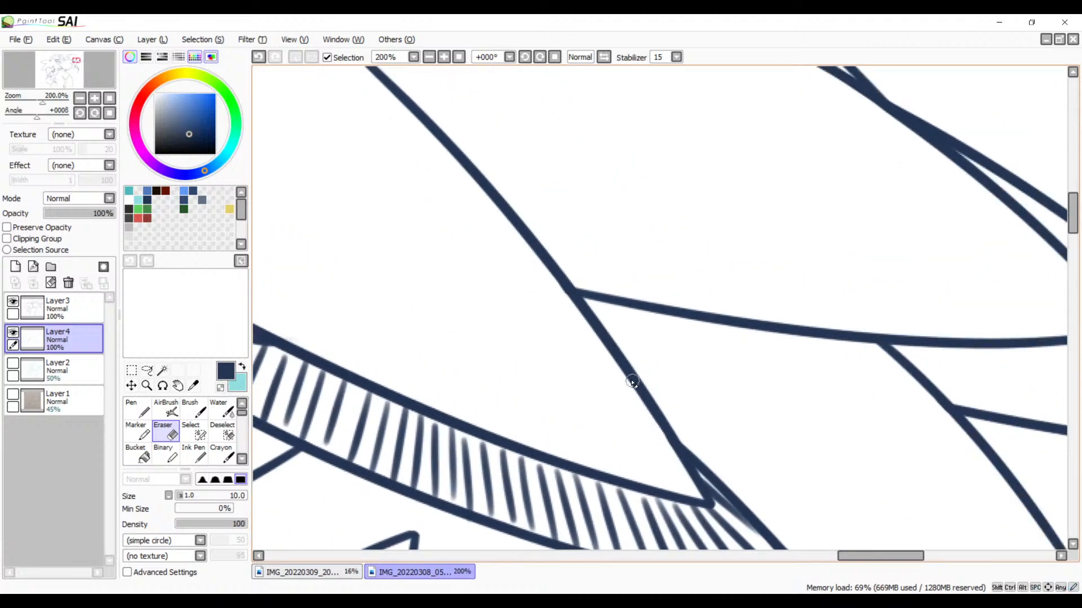
key(b)
drag(633, 367, 544, 336)
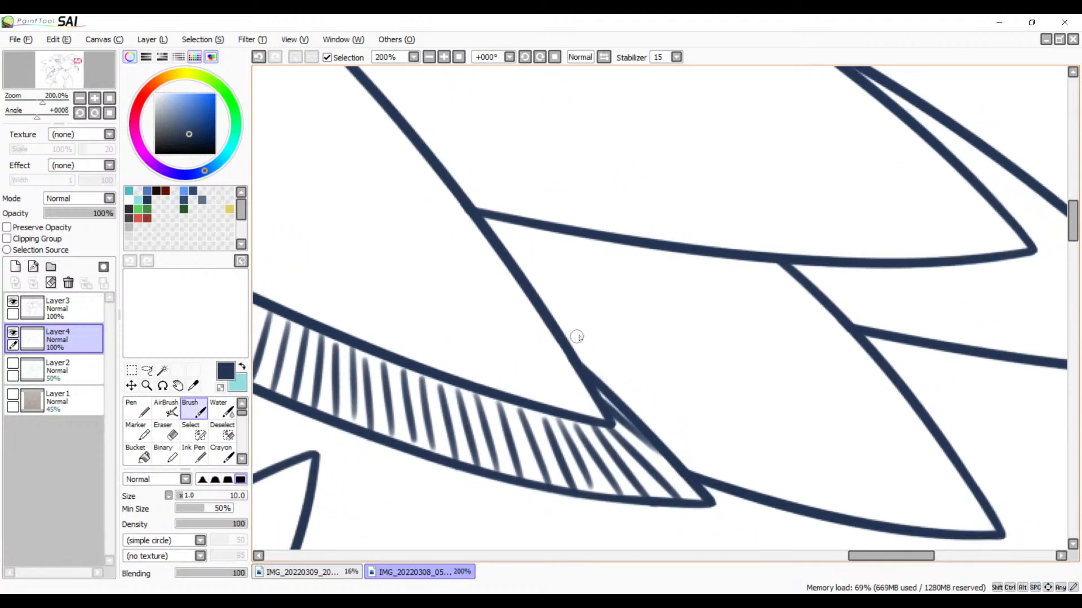
click(540, 57)
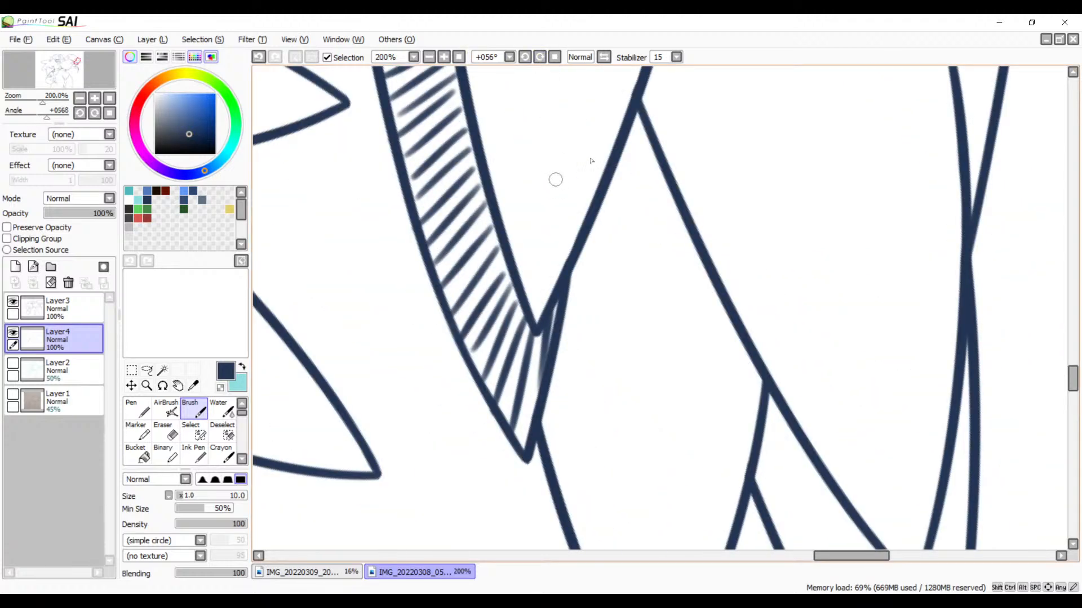
mouse_move(644, 122)
mouse_down()
mouse_move(622, 153)
mouse_move(645, 143)
mouse_move(617, 172)
mouse_move(655, 157)
mouse_move(603, 203)
mouse_up()
drag(662, 171, 592, 230)
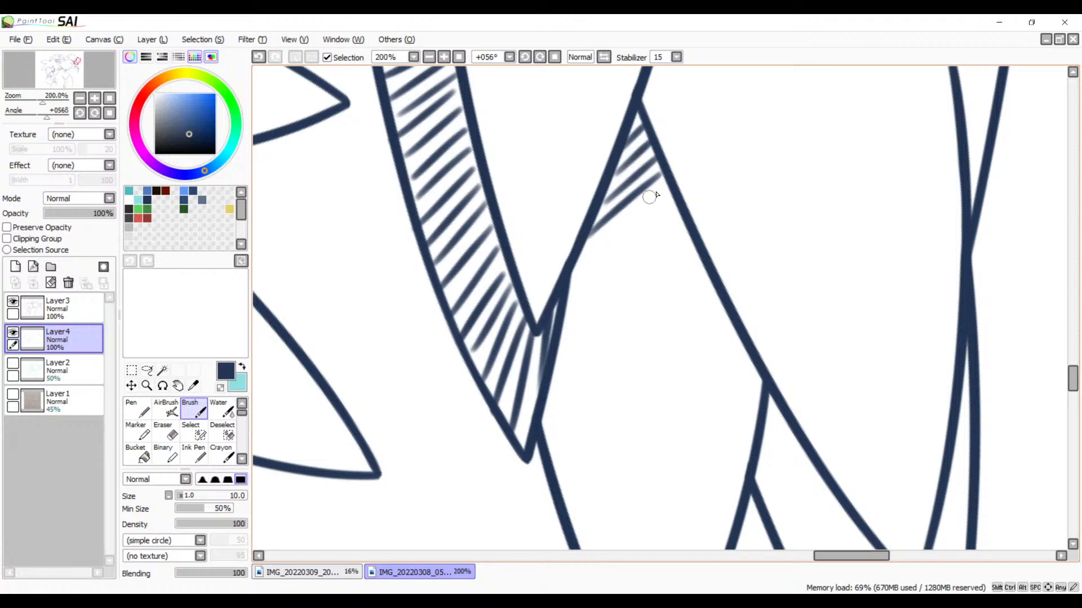
drag(669, 188, 577, 260)
drag(676, 198, 575, 280)
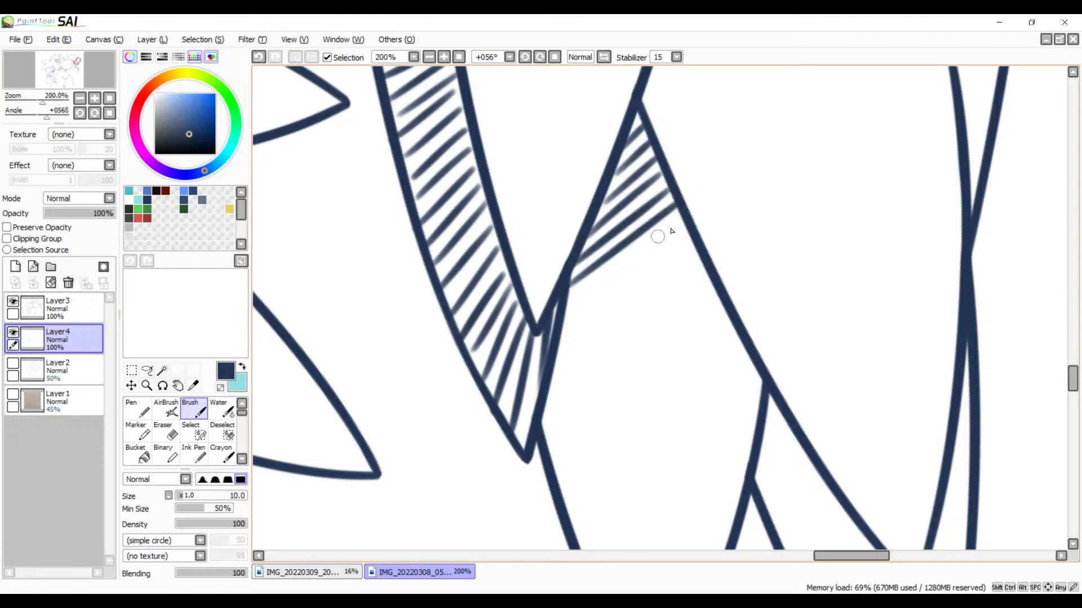
Step: Continue the feather's diagonal hatching with longer parallel strokes down alongside the narrow gap by the finished strip
drag(681, 219, 569, 311)
key(ctrl+z)
drag(685, 217, 566, 316)
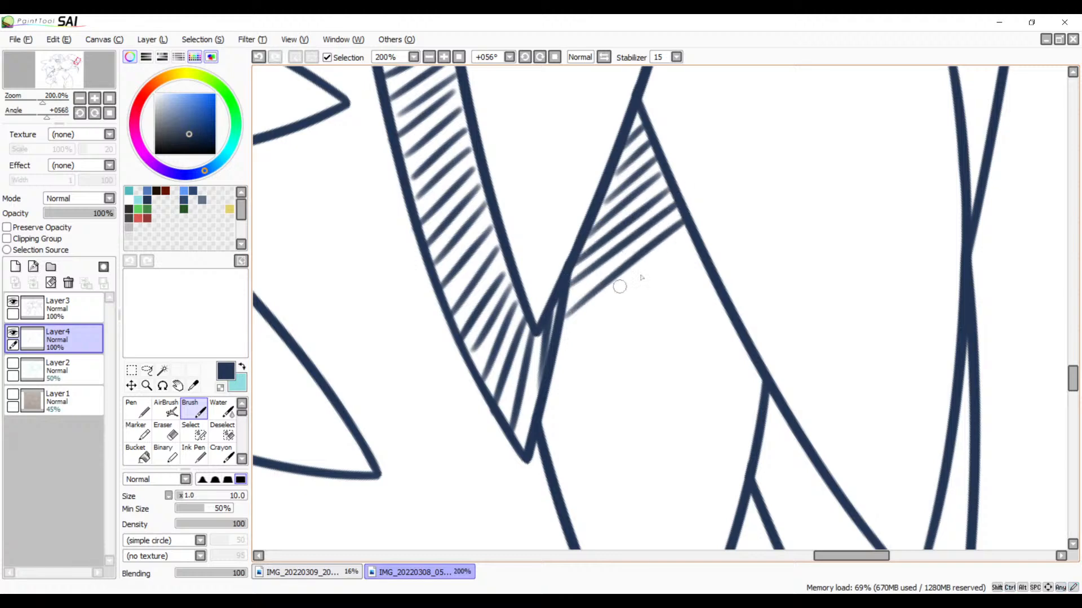
drag(693, 245, 555, 345)
drag(702, 252, 550, 387)
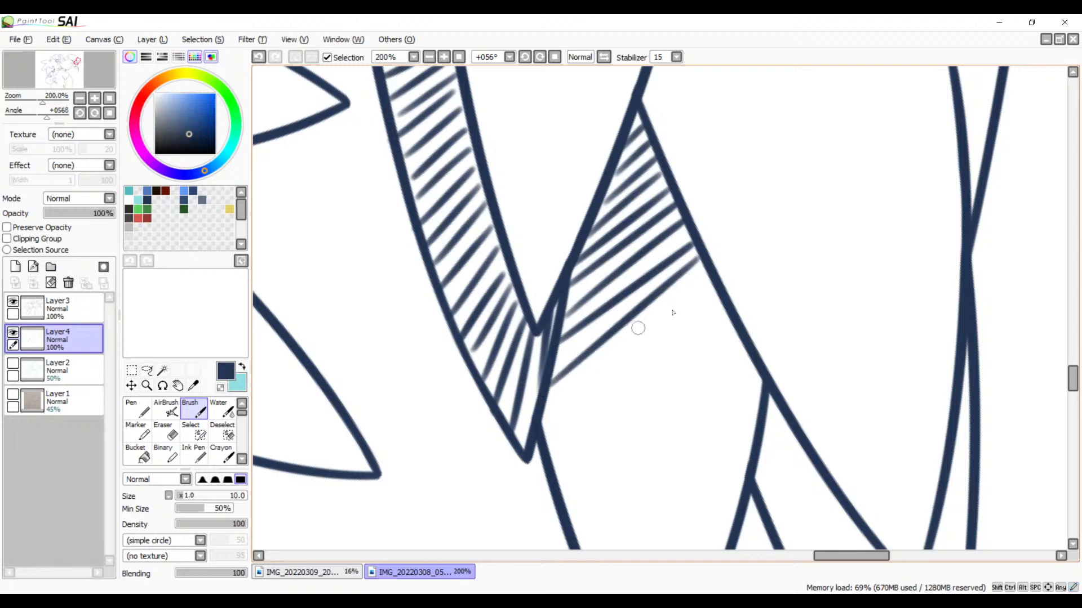
key(ctrl+z)
mouse_move(701, 268)
mouse_down()
mouse_move(551, 372)
mouse_move(535, 407)
mouse_up()
drag(701, 297, 544, 448)
key(ctrl+z)
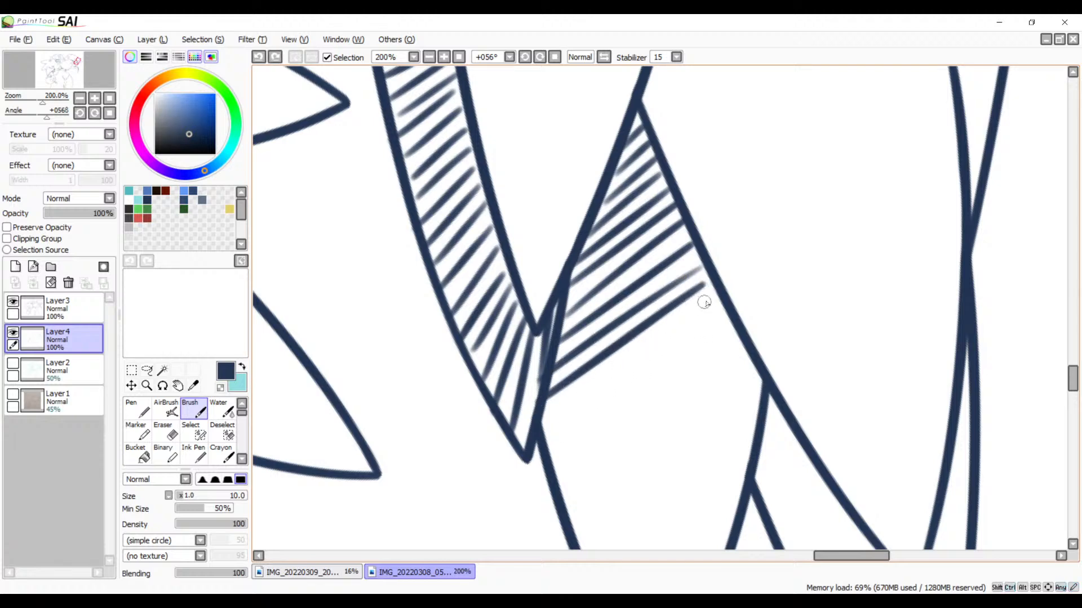
drag(705, 302, 549, 431)
drag(674, 401, 632, 325)
key(ctrl+z)
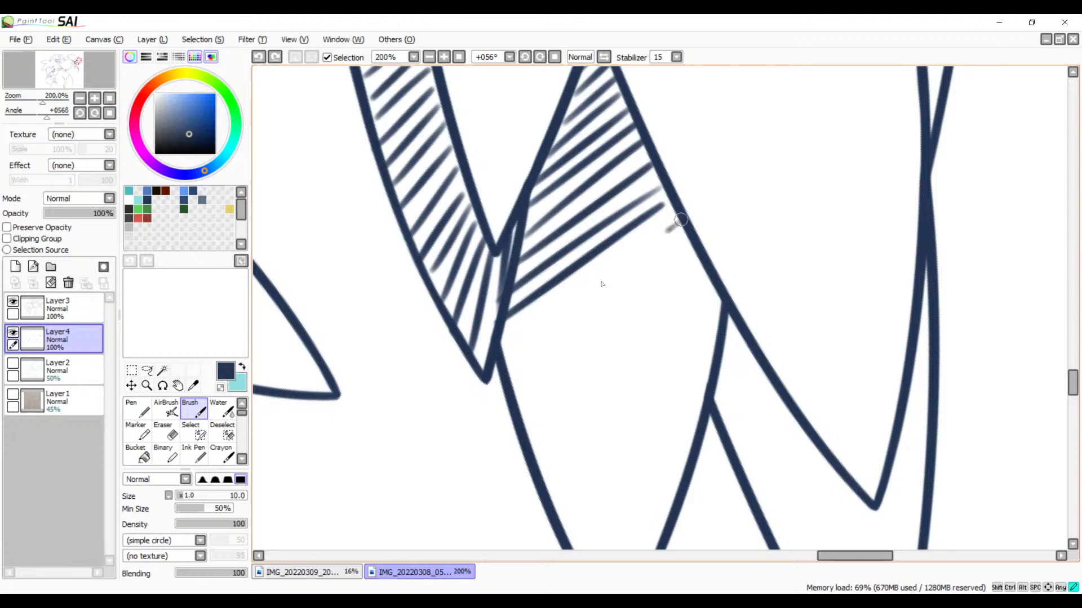
Step: Draw and refine a long hatch stroke across the feather, ending where its outline meets the finished strip's pointed end
drag(679, 219, 520, 345)
key(ctrl+z)
drag(681, 218, 519, 347)
key(ctrl+z)
drag(678, 219, 510, 344)
key(ctrl+z)
drag(681, 219, 502, 346)
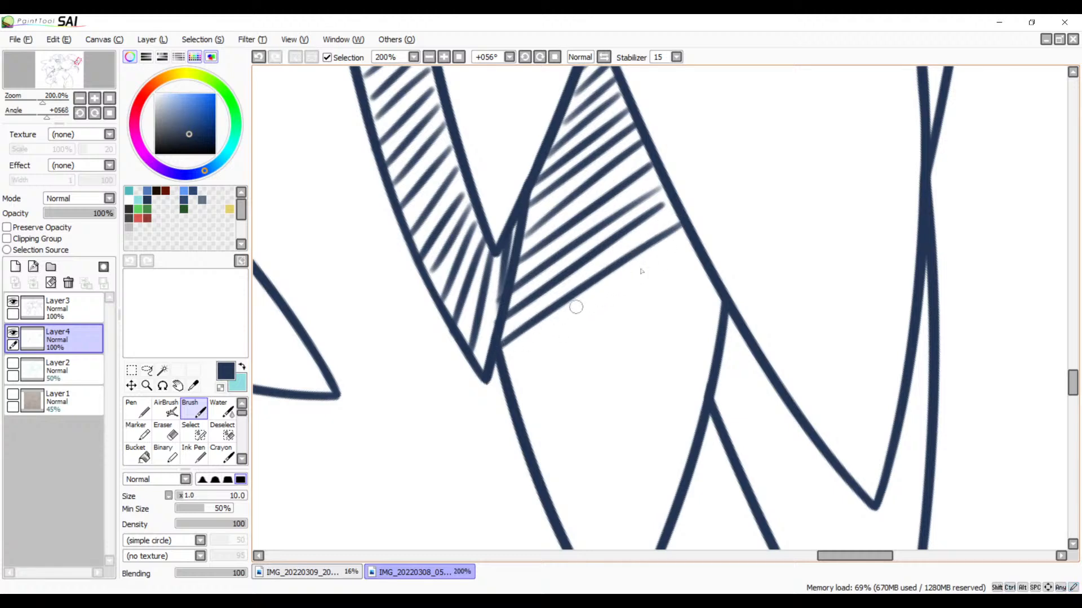
key(ctrl+z)
drag(676, 221, 495, 348)
Step: Add three long diagonal hatch strokes across the feather's full width just below the finished strip's pointed end
drag(686, 238, 514, 381)
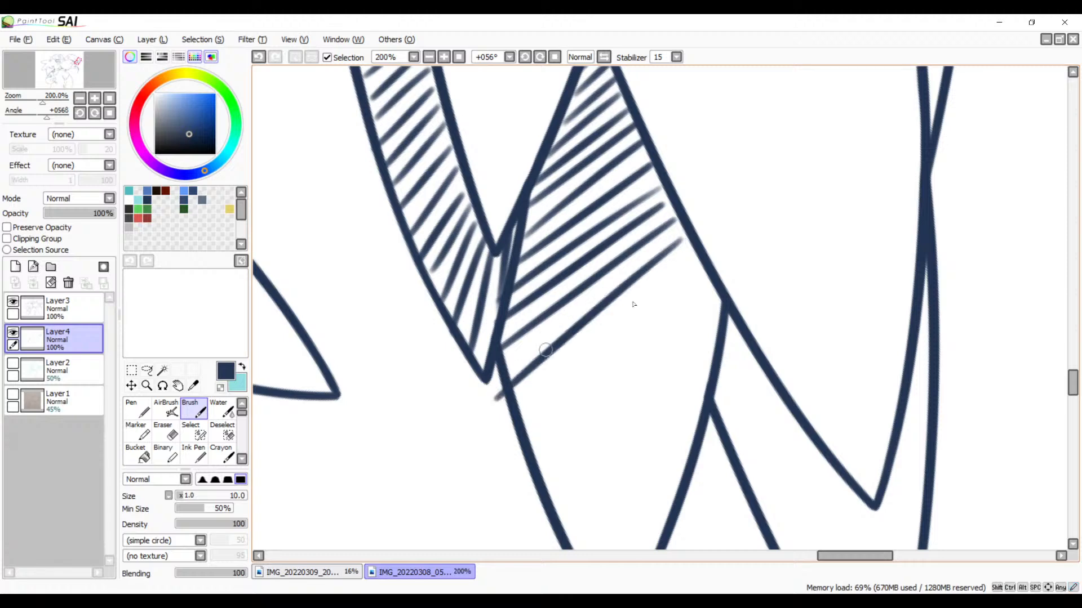
key(ctrl+z)
drag(690, 240, 499, 396)
key(ctrl+z)
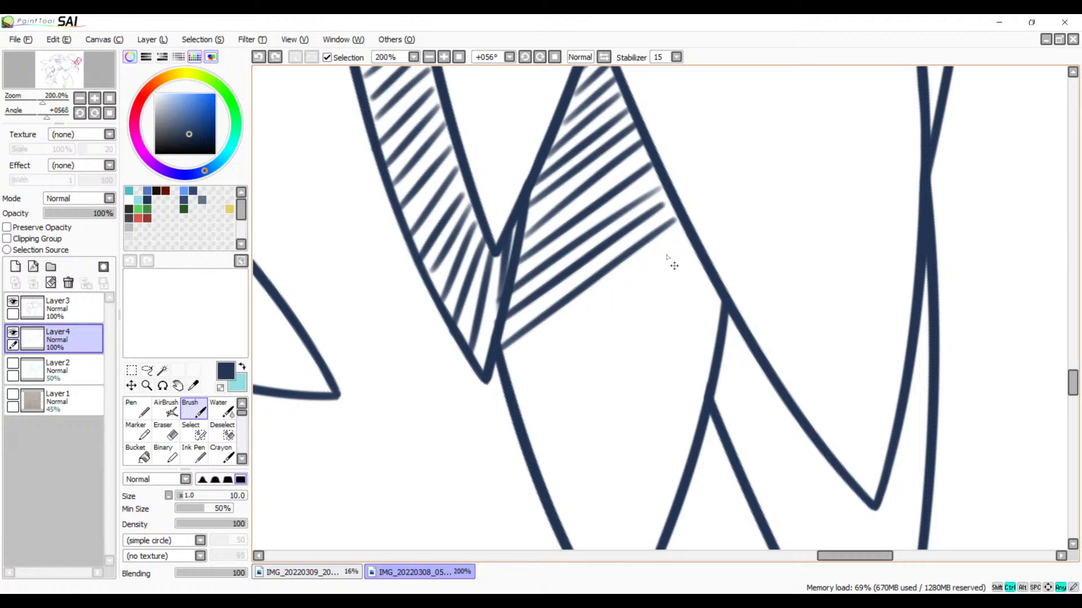
drag(688, 240, 523, 365)
key(ctrl+z)
drag(688, 234, 511, 376)
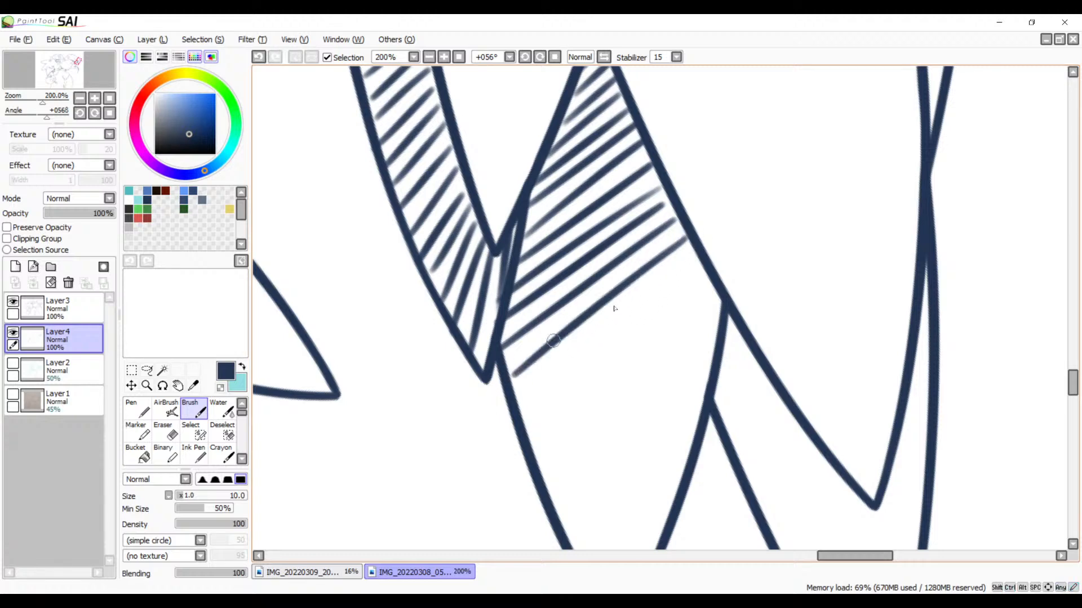
drag(700, 257, 512, 414)
drag(707, 276, 514, 442)
Step: Hatch the feather's widest part with three more diagonal strokes, starting where its outline branches off the neighbouring feather
scroll(623, 326, down, 3)
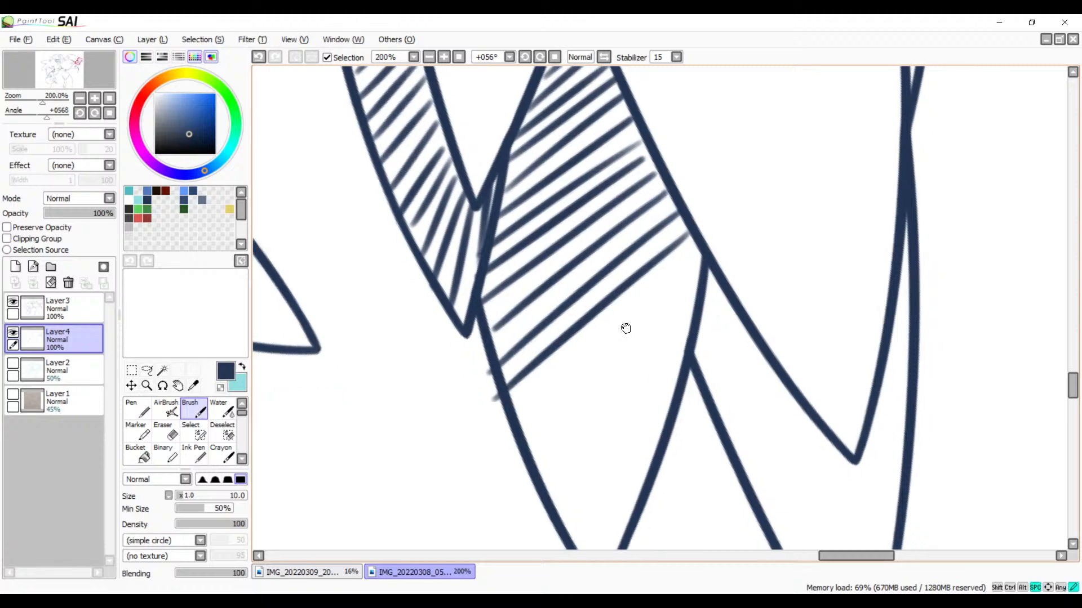
drag(698, 193, 533, 342)
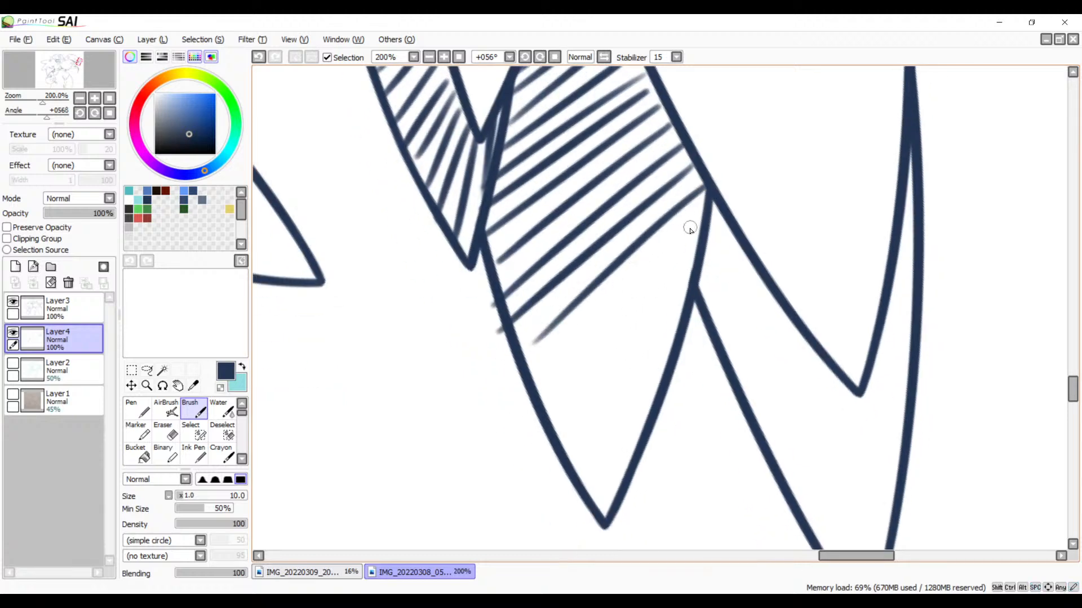
drag(690, 229, 512, 384)
key(ctrl+z)
key(ctrl+z)
drag(703, 192, 486, 384)
key(ctrl+z)
drag(702, 187, 507, 360)
key(ctrl+z)
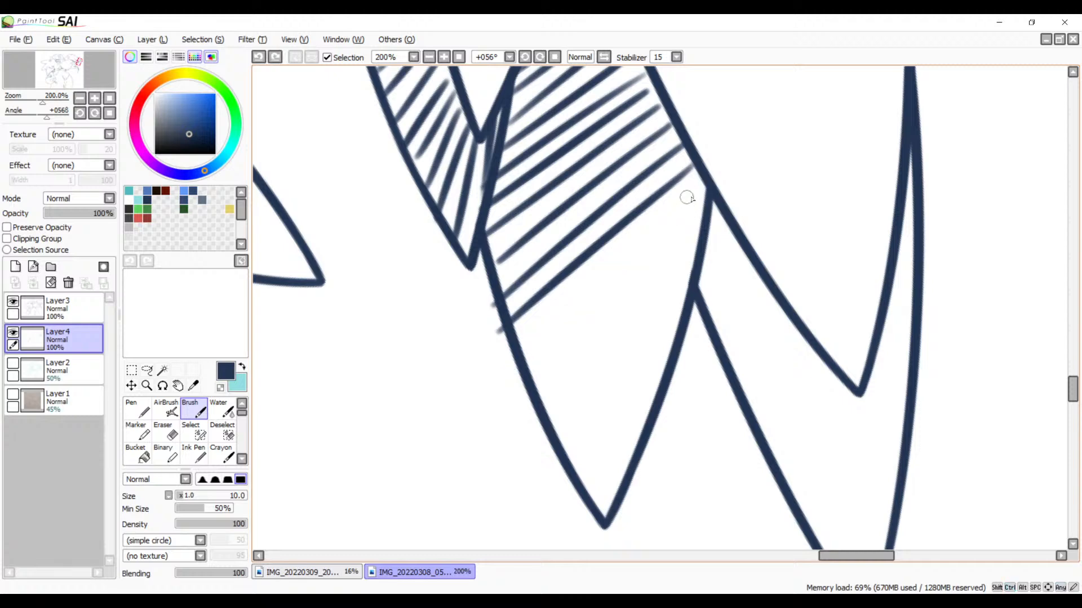
drag(703, 195, 514, 350)
drag(692, 225, 527, 367)
drag(692, 256, 539, 383)
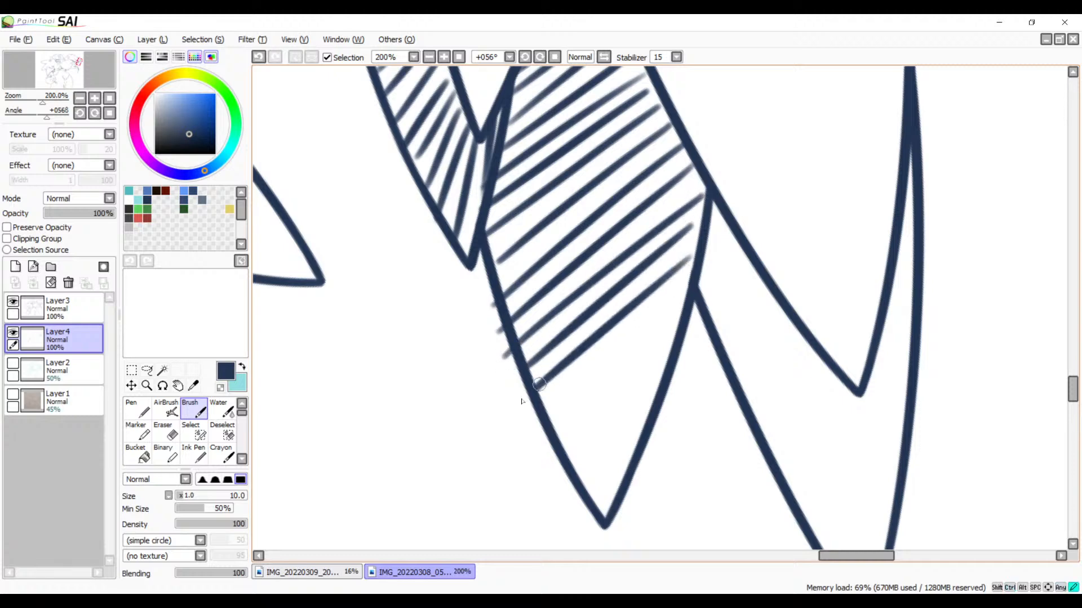
Step: Fill the rest of the feather down to its pointed tip with gradually shorter diagonal hatch strokes
drag(679, 285, 532, 420)
key(ctrl+z)
key(ctrl+z)
drag(688, 292, 559, 395)
key(ctrl+z)
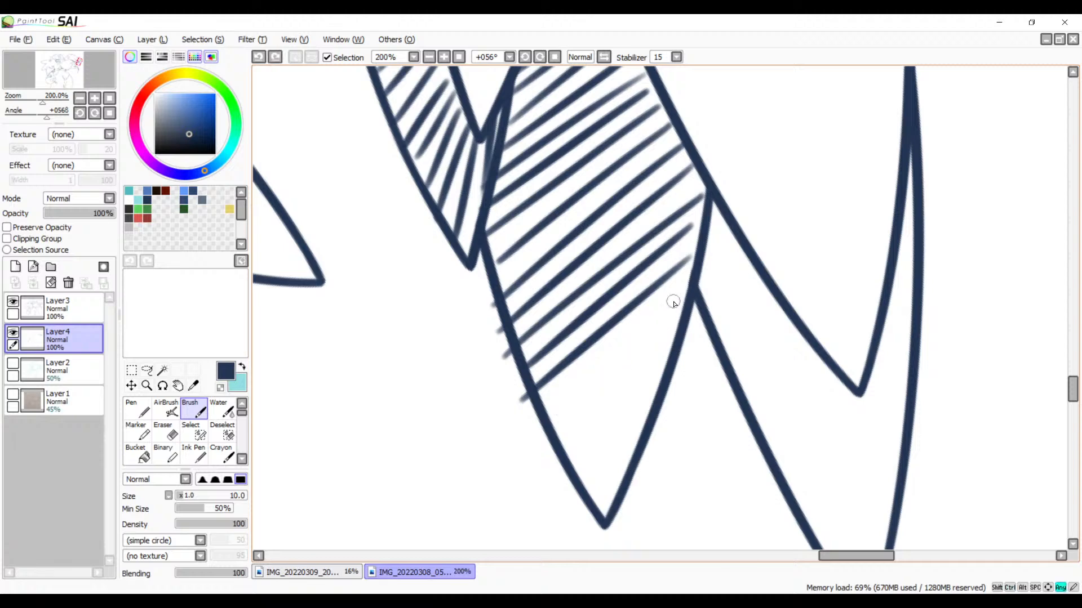
drag(688, 288, 554, 404)
drag(674, 338, 545, 434)
key(ctrl+z)
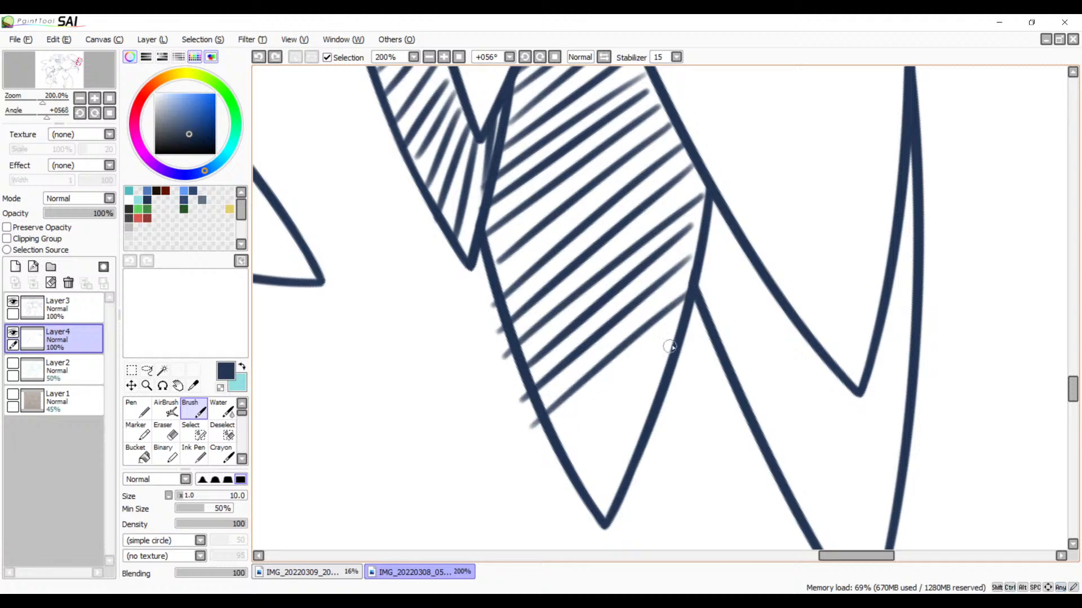
drag(676, 340, 552, 441)
drag(662, 383, 555, 471)
drag(649, 415, 560, 498)
drag(627, 460, 574, 522)
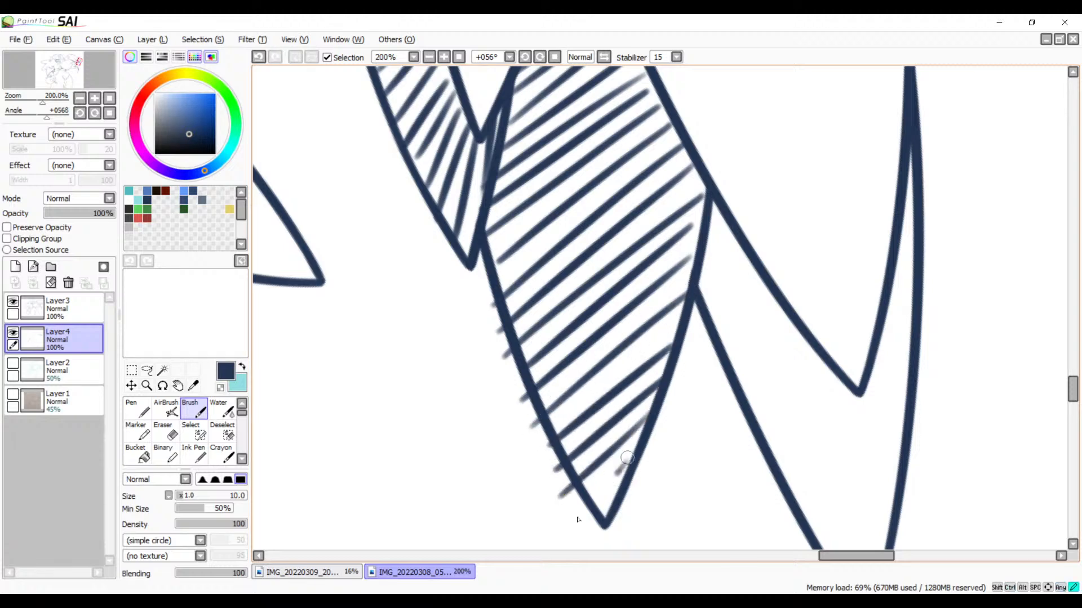
Step: Hatch the narrow beginning of the neighbouring feather with short parallel diagonal strokes between its two outlines
key(space)
drag(736, 466, 601, 430)
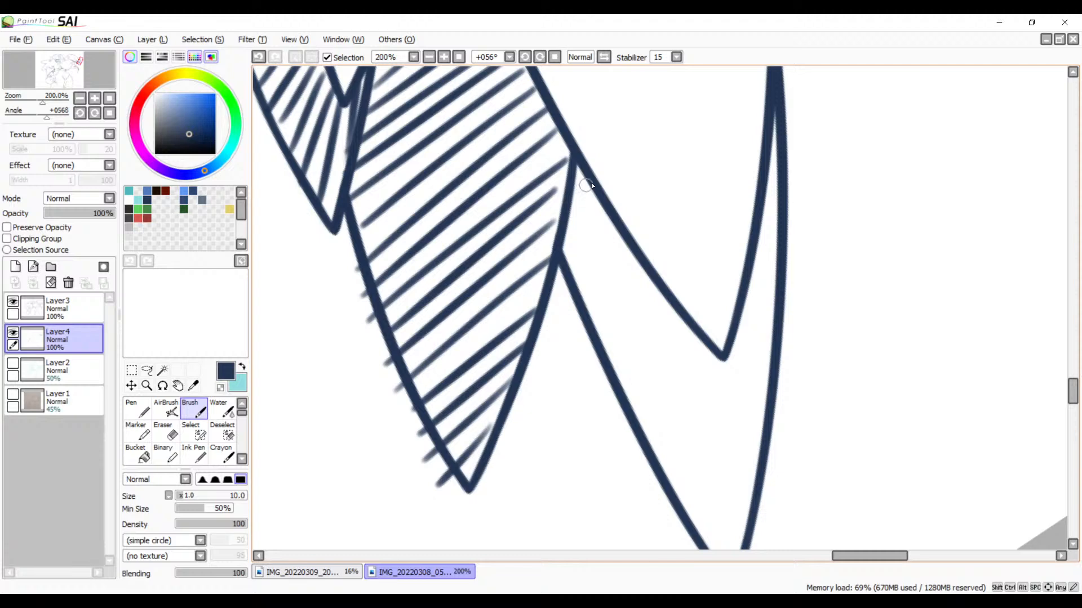
mouse_move(597, 185)
mouse_down()
mouse_move(566, 206)
mouse_move(555, 233)
mouse_up()
key(ctrl+z)
drag(617, 210, 555, 253)
mouse_move(621, 233)
mouse_down()
mouse_move(570, 268)
mouse_move(567, 292)
mouse_up()
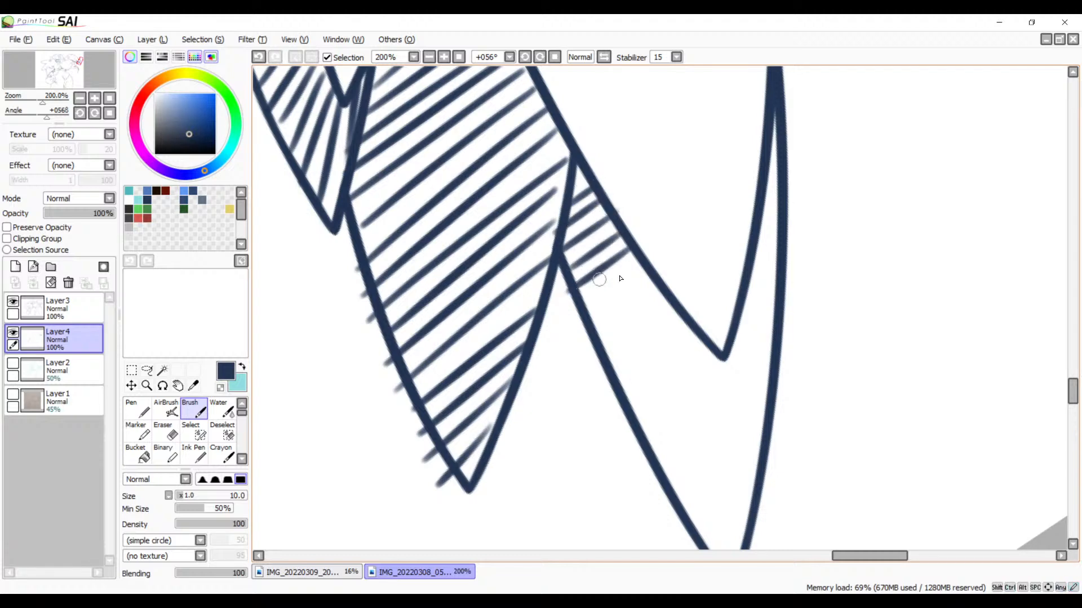
mouse_move(643, 264)
mouse_down()
mouse_move(570, 310)
mouse_move(628, 292)
mouse_move(572, 332)
mouse_up()
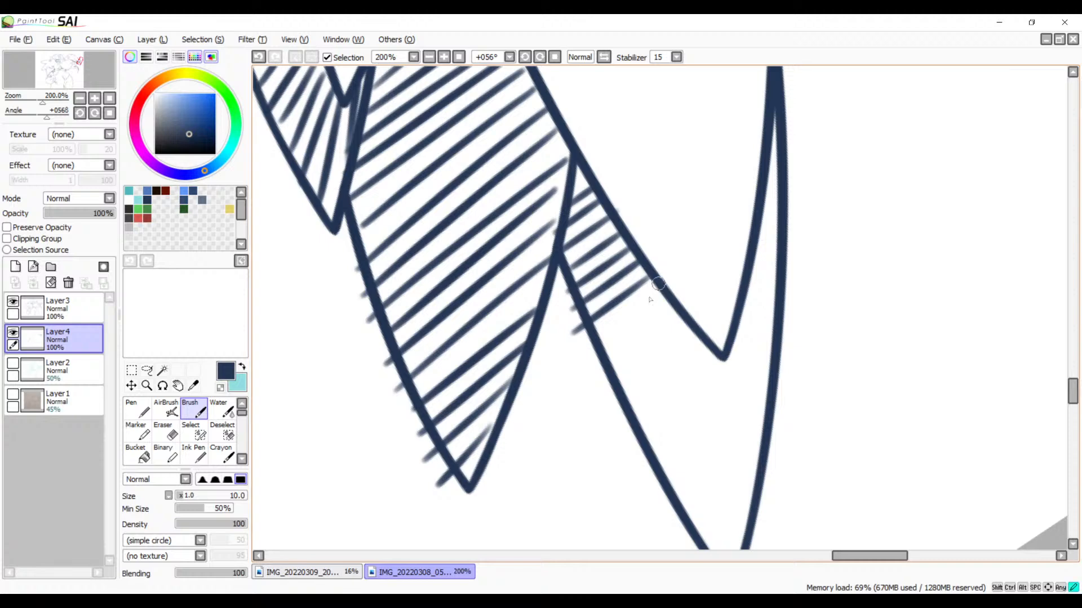
drag(659, 282, 596, 336)
drag(673, 302, 601, 361)
mouse_move(685, 320)
mouse_down()
mouse_move(614, 370)
mouse_move(627, 382)
mouse_up()
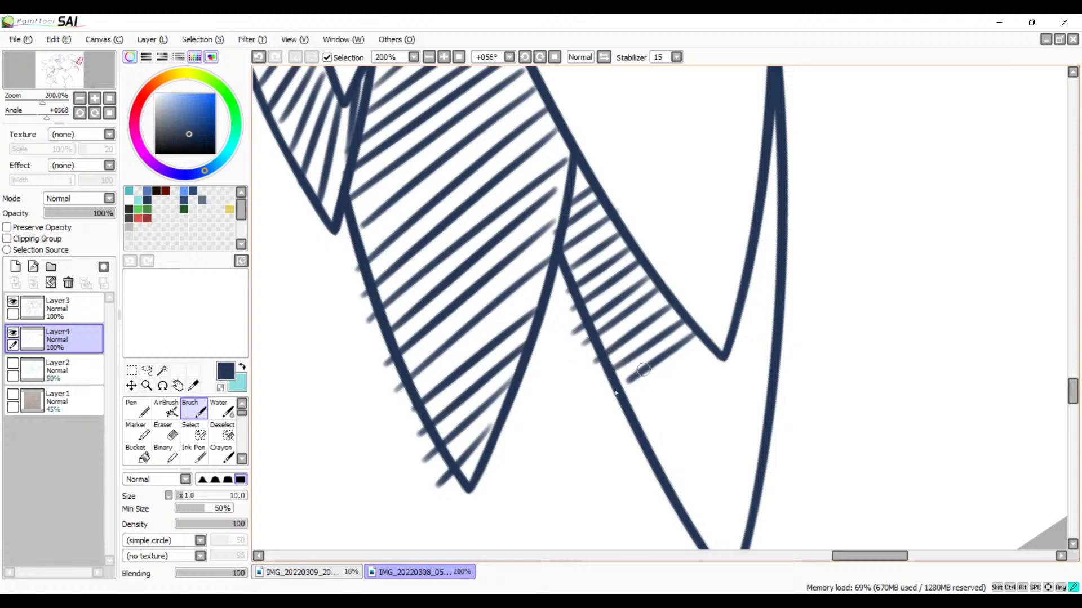
Step: Hatch the second feather past the sharp notch in its outline, lengthening the strokes to reach its far edge
scroll(700, 418, down, 3)
drag(709, 244, 607, 326)
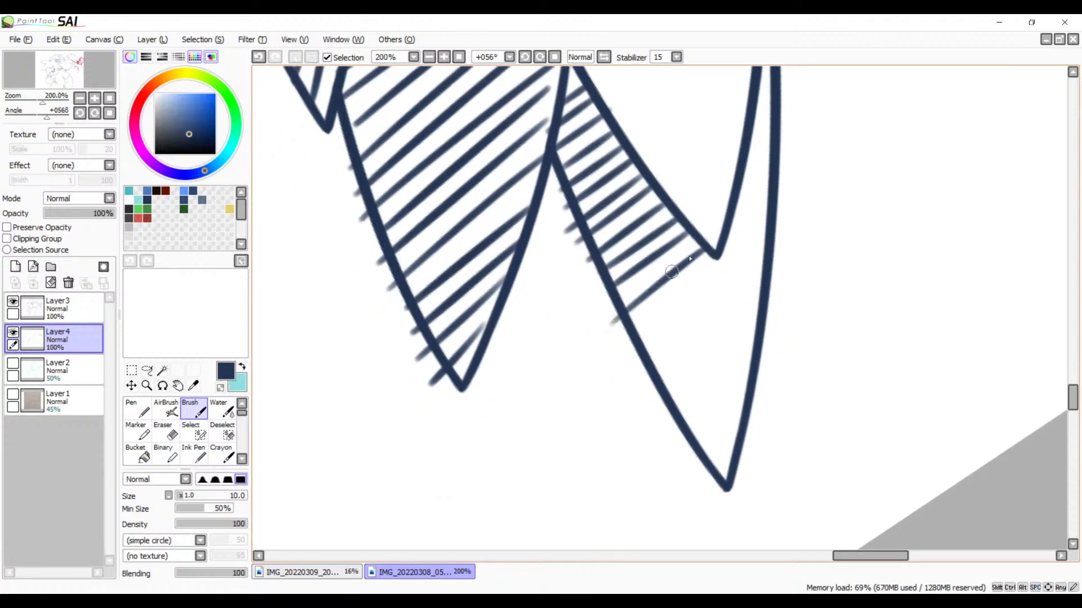
key(ctrl+z)
drag(711, 244, 604, 315)
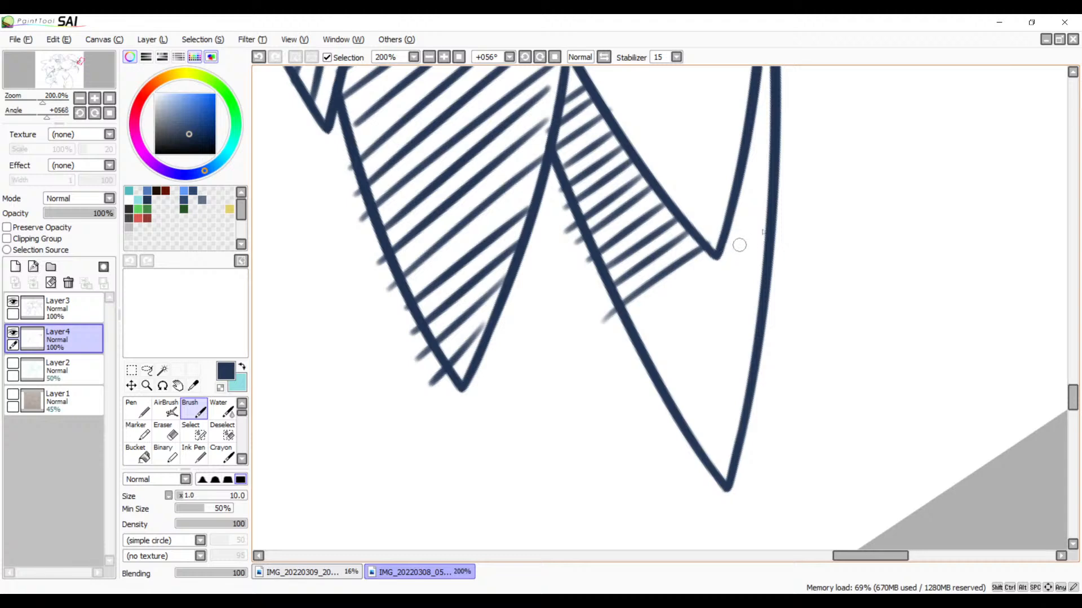
drag(767, 219, 620, 328)
drag(766, 249, 640, 341)
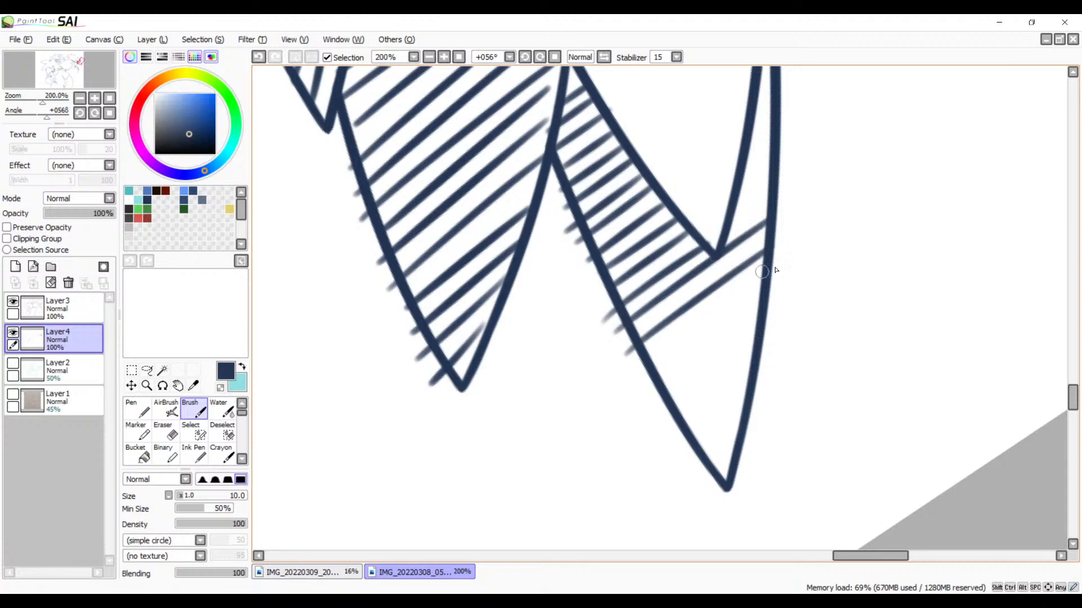
Step: Fill the second feather from below the notch to its pointed tip with gradually shorter diagonal hatch strokes
drag(775, 270, 648, 362)
drag(761, 301, 653, 383)
drag(757, 330, 660, 395)
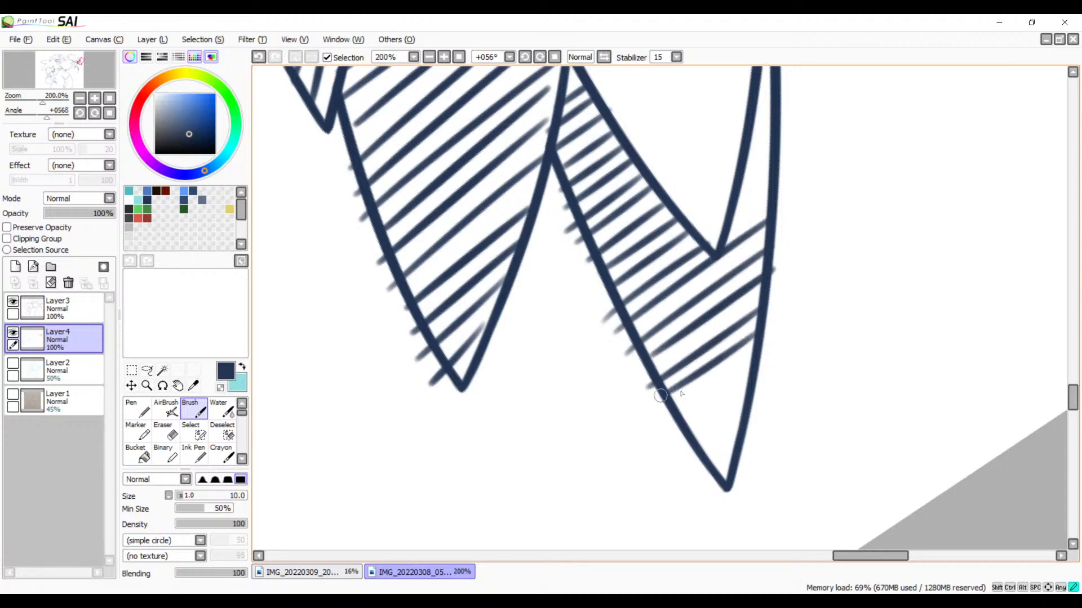
drag(764, 359, 679, 416)
drag(749, 389, 673, 451)
drag(758, 411, 692, 465)
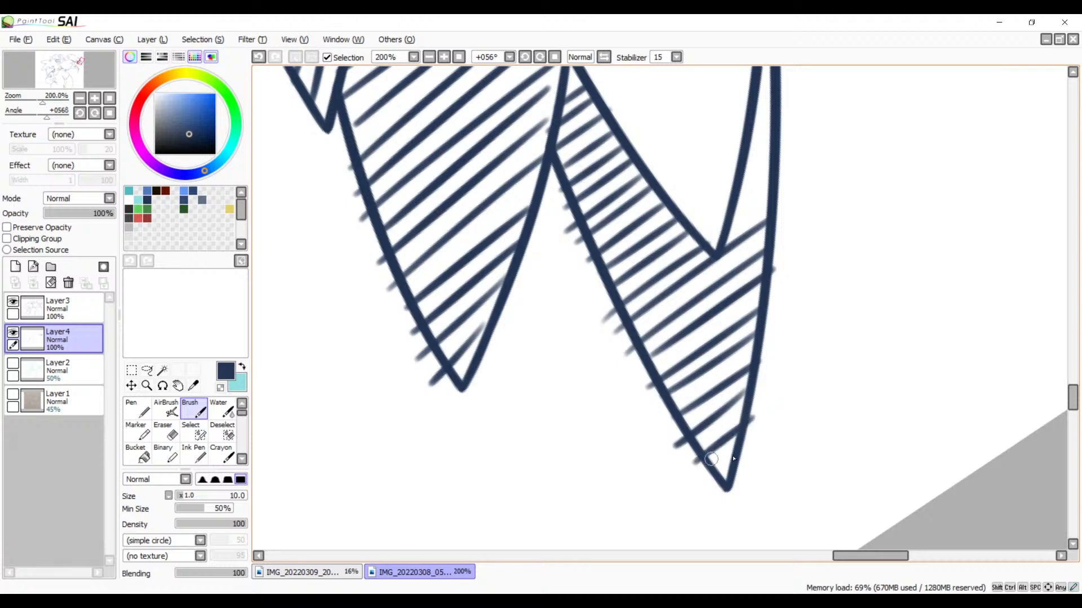
drag(751, 445, 712, 476)
Step: Hatch the thin tapering sliver above the notch along the second feather's outer edge with short diagonal strokes
scroll(715, 461, up, 3)
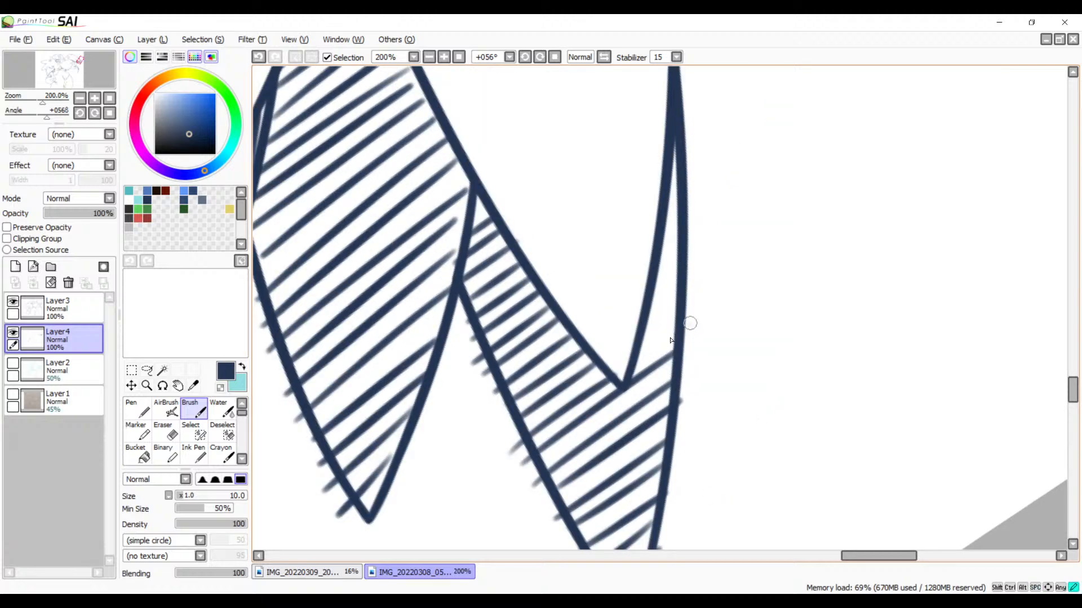
drag(689, 325, 625, 374)
key(ctrl+z)
drag(678, 326, 625, 367)
drag(682, 307, 644, 337)
drag(681, 284, 642, 314)
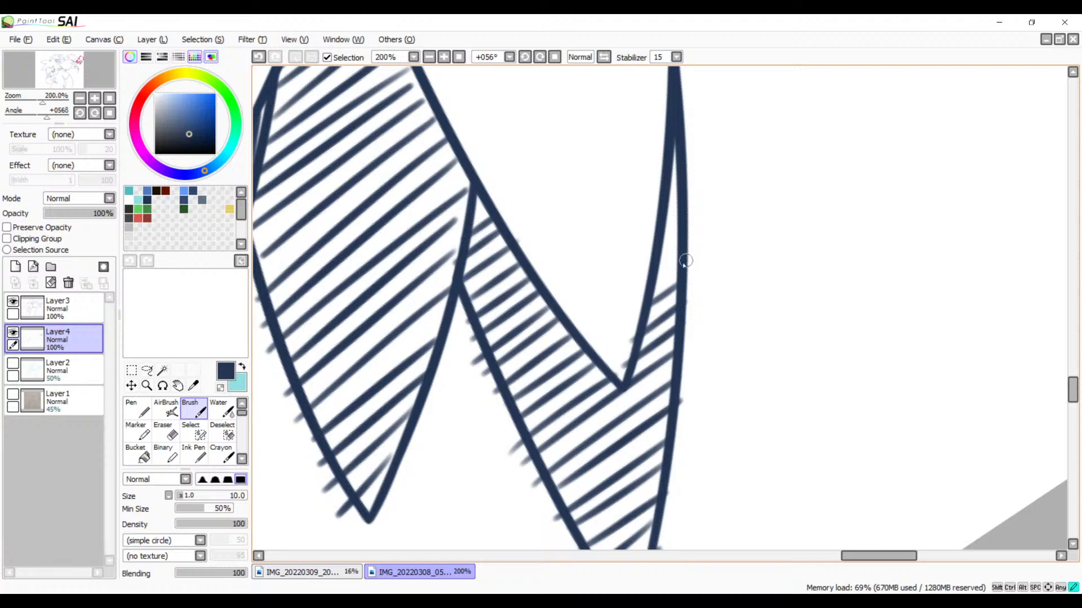
drag(685, 261, 653, 284)
drag(689, 231, 665, 252)
drag(692, 197, 668, 213)
Step: Erase the hatch ends overshooting the second feather's outlines, along the sliver's outer edge, the lower side and the tip
key(e)
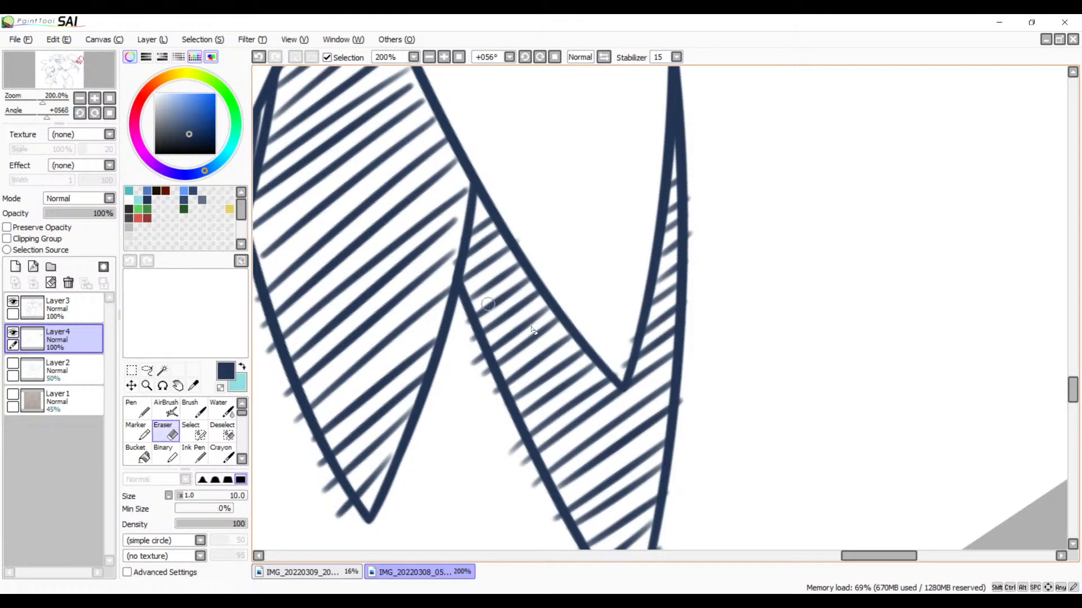
drag(694, 170, 695, 291)
mouse_move(447, 358)
mouse_down()
mouse_move(471, 332)
mouse_move(510, 451)
mouse_up()
drag(460, 341, 498, 441)
mouse_move(523, 483)
mouse_down()
mouse_move(489, 386)
mouse_move(538, 529)
mouse_up()
key(space)
mouse_move(564, 483)
mouse_down()
mouse_move(508, 372)
mouse_move(586, 485)
mouse_up()
drag(523, 348, 596, 478)
drag(551, 406, 615, 479)
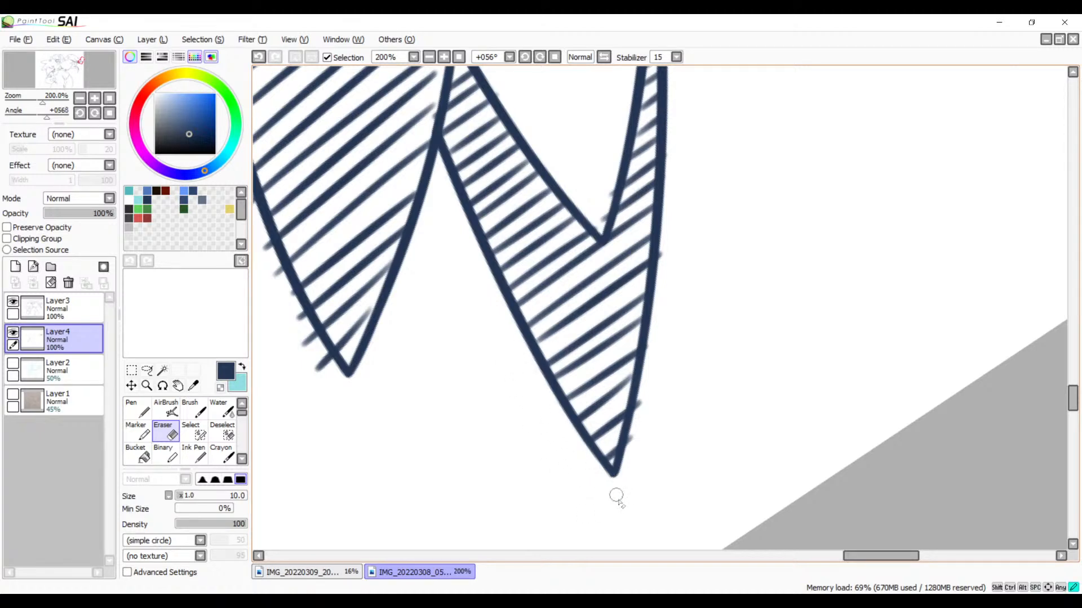
drag(648, 374, 632, 500)
drag(652, 369, 629, 485)
Step: Erase the hatch ends overshooting the outer edge of the wide neighbouring wing feather, down to its pointed tip
scroll(476, 355, up, 3)
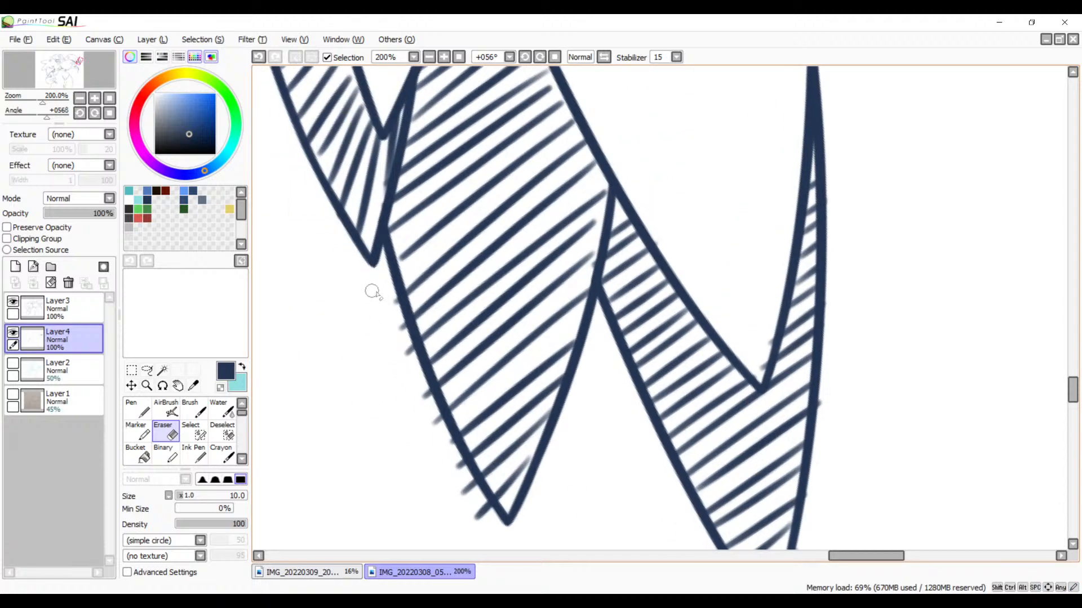
drag(390, 285, 438, 426)
drag(394, 306, 470, 498)
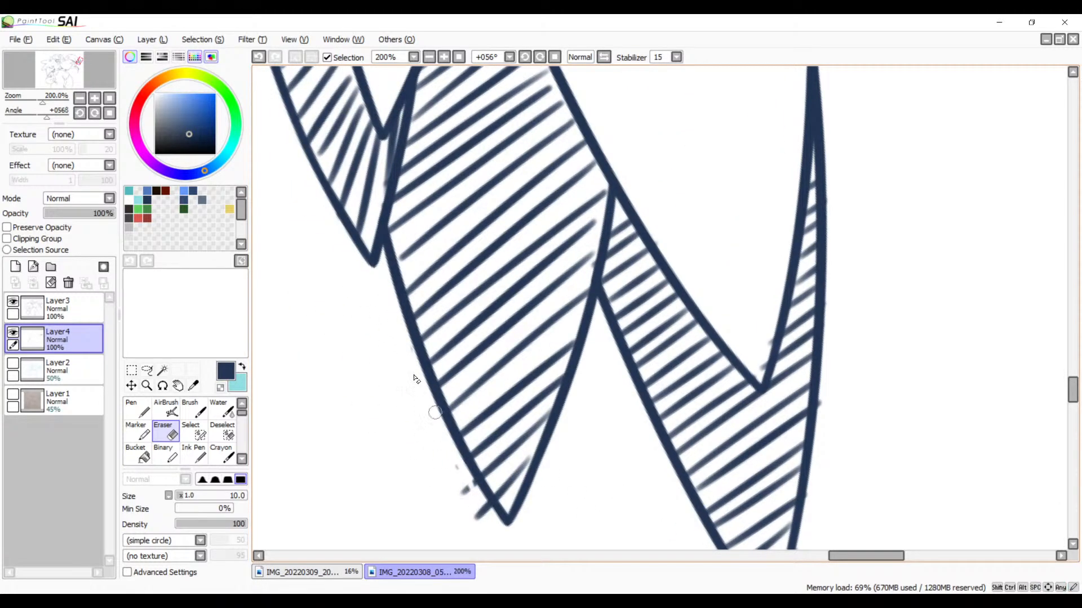
drag(407, 322, 452, 433)
drag(403, 329, 512, 546)
drag(445, 461, 477, 508)
Step: Hatch the small gap between the bird's lower jaw and the pointed chest feathers with short diagonal strokes
drag(308, 186, 552, 526)
drag(436, 85, 602, 524)
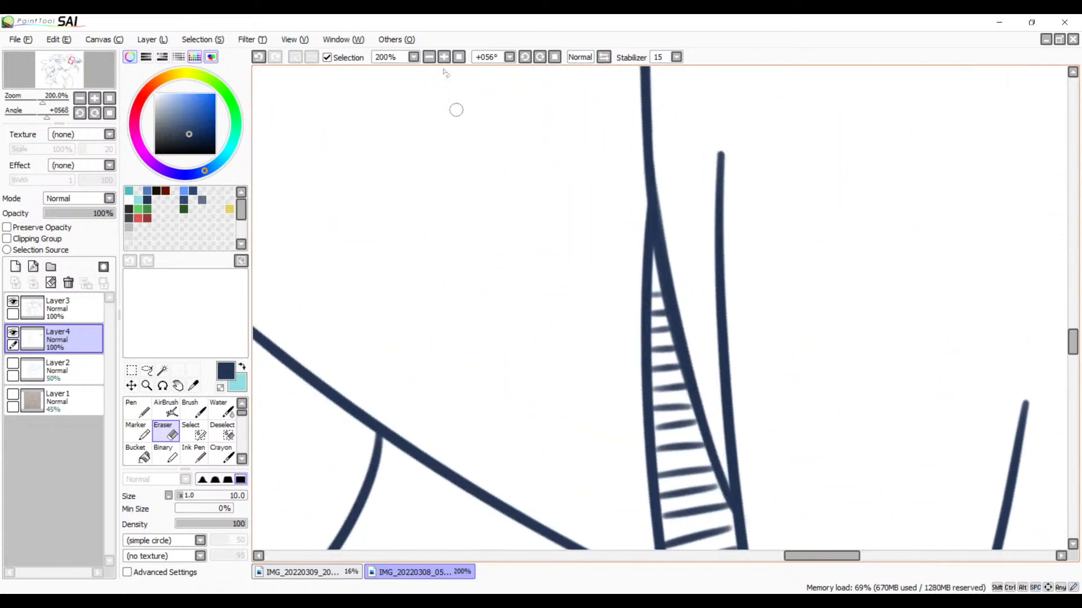
click(554, 57)
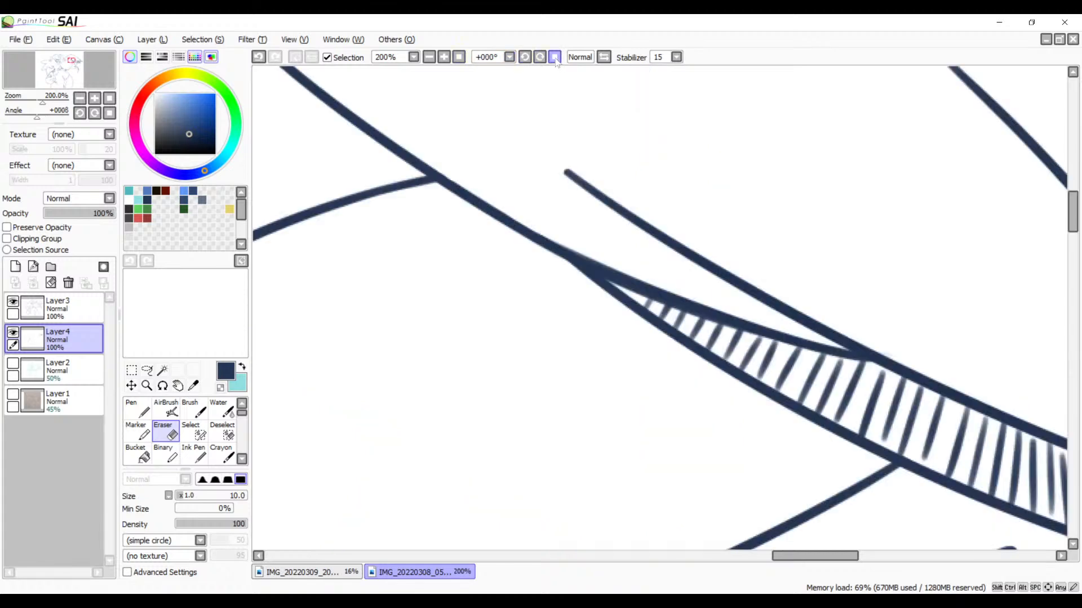
click(429, 57)
click(429, 57)
drag(483, 317, 604, 166)
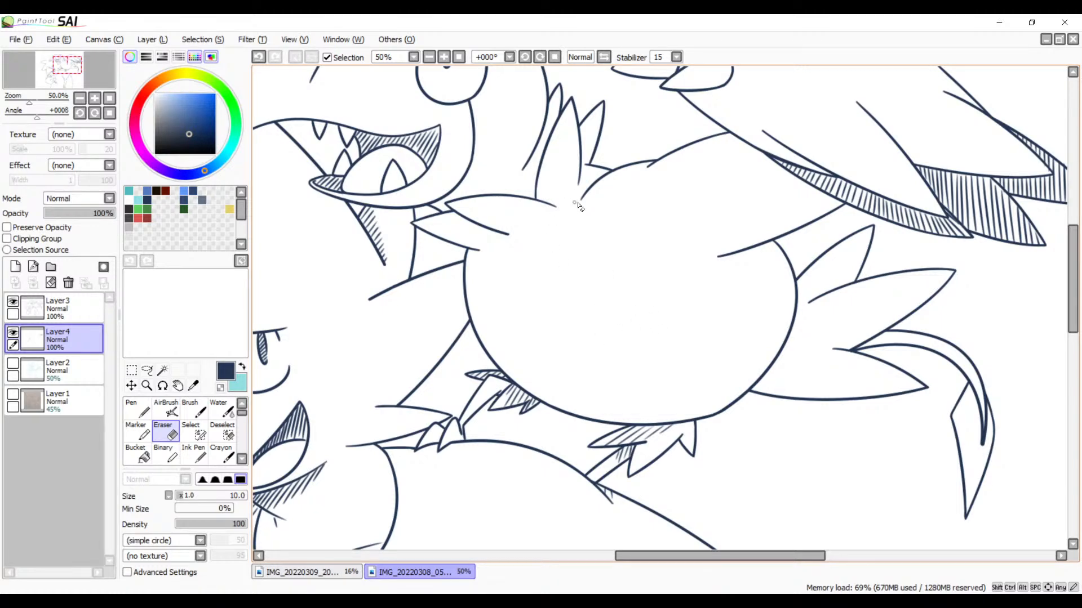
drag(456, 118, 592, 225)
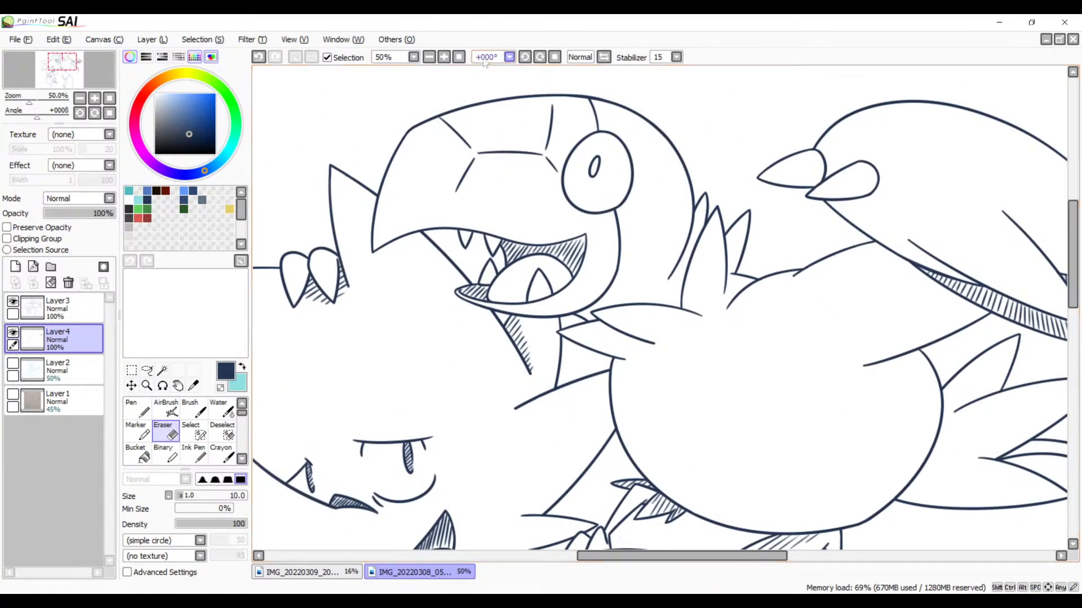
click(445, 57)
click(445, 57)
drag(598, 267, 770, 233)
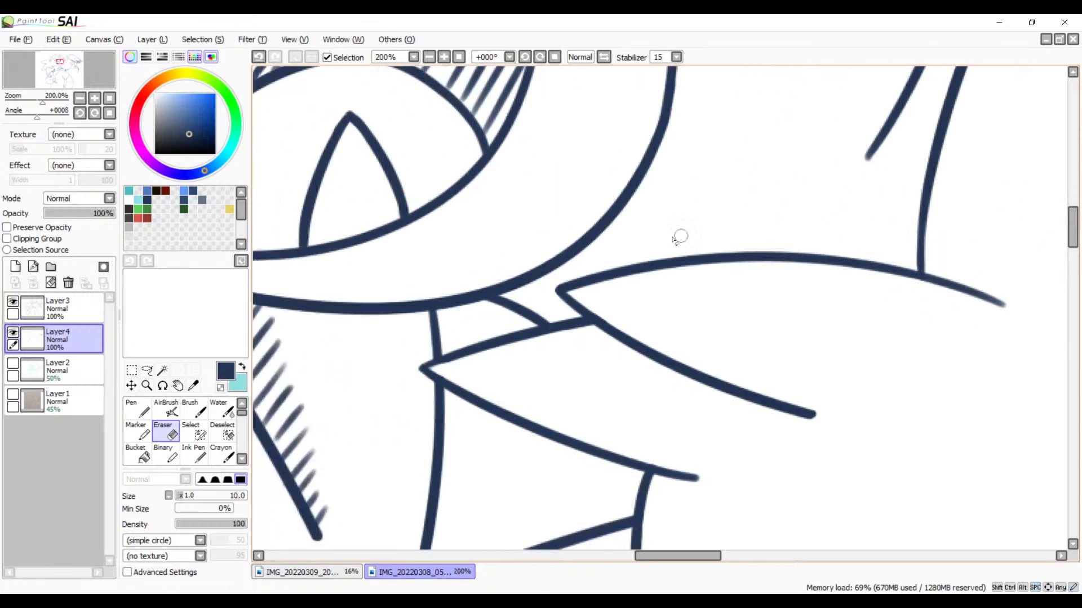
key(b)
drag(503, 305, 570, 270)
mouse_move(541, 319)
mouse_down()
mouse_move(572, 293)
mouse_move(581, 305)
mouse_up()
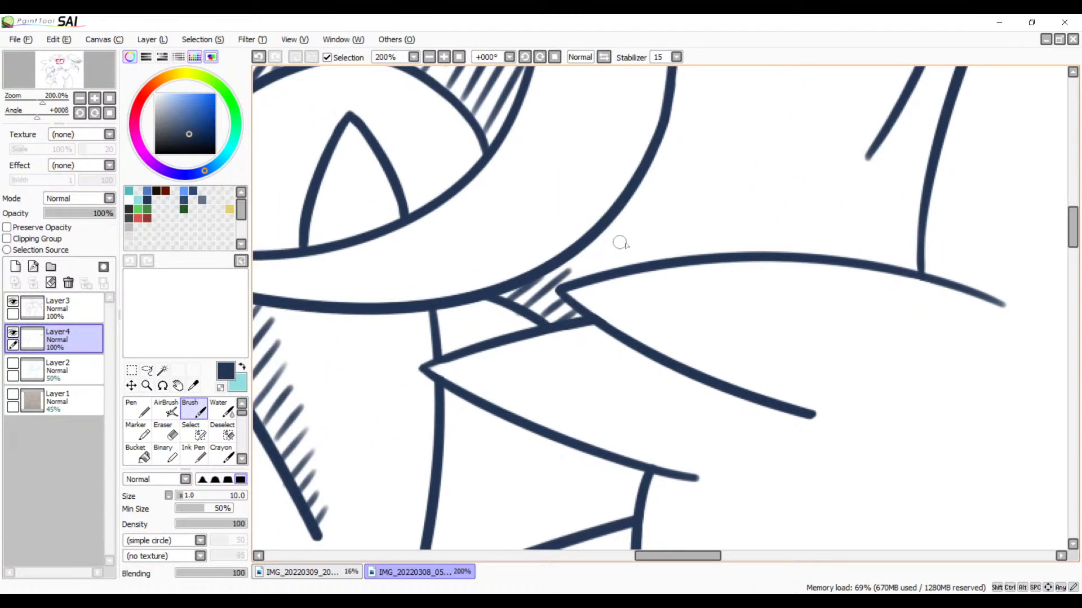
Step: Hatch the narrow feather directly behind the bird's head down past its open lower end, and erase the overshooting ends
drag(756, 219, 492, 377)
drag(684, 194, 627, 358)
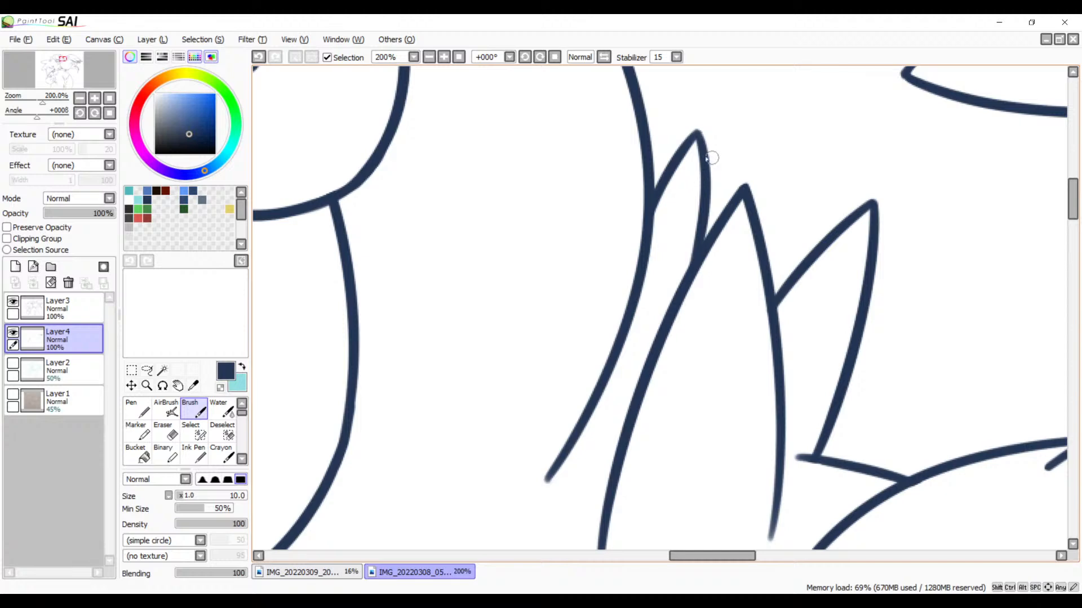
mouse_move(702, 163)
mouse_down()
mouse_move(656, 195)
mouse_move(642, 282)
mouse_move(614, 330)
mouse_move(639, 333)
mouse_move(618, 349)
mouse_move(565, 452)
mouse_move(611, 471)
mouse_move(614, 491)
mouse_move(578, 528)
mouse_up()
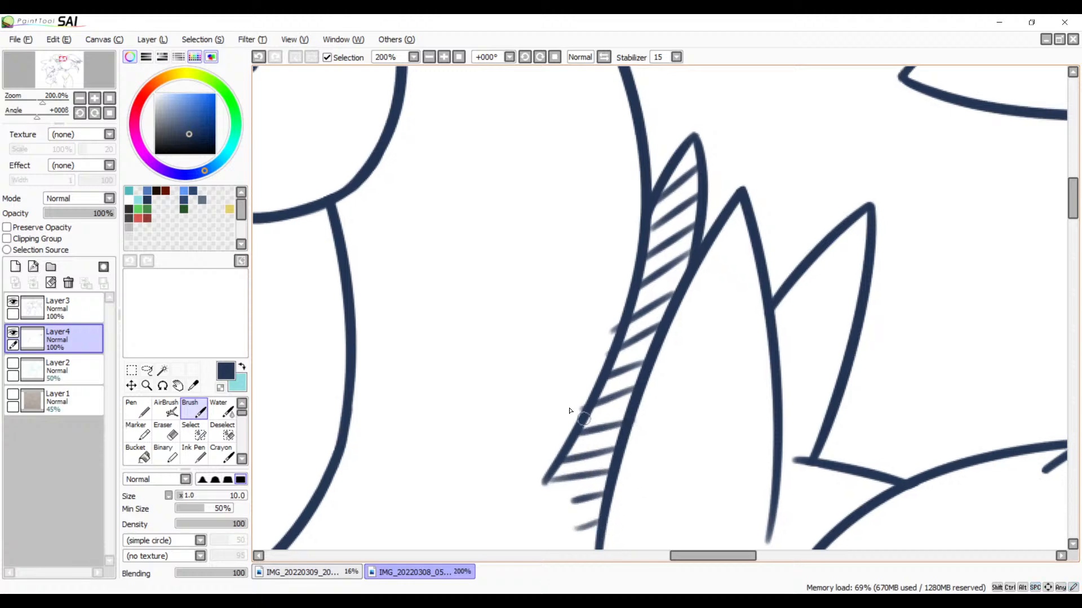
key(e)
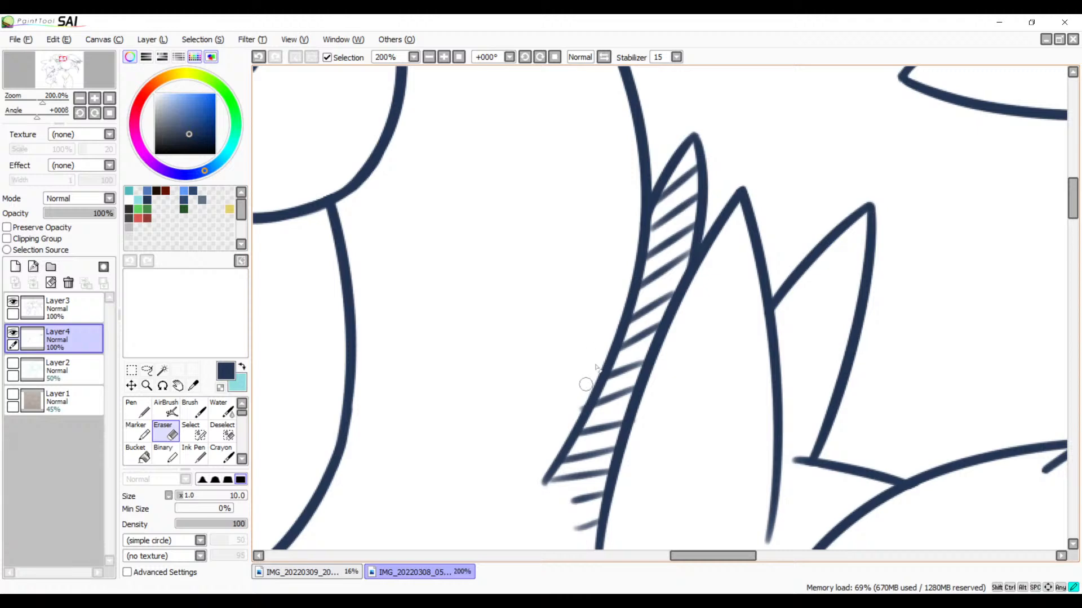
Step: Fill the small oval pupil of the bird's eye with short diagonal hatch strokes
key(b)
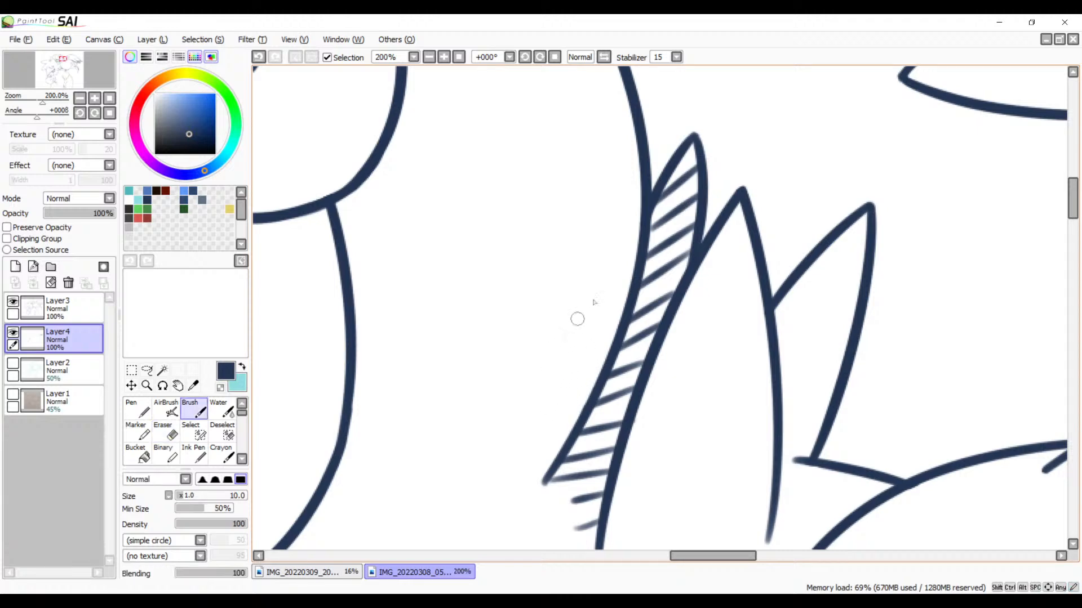
drag(527, 170, 659, 456)
mouse_move(630, 309)
mouse_down()
mouse_move(736, 294)
mouse_move(806, 247)
mouse_up()
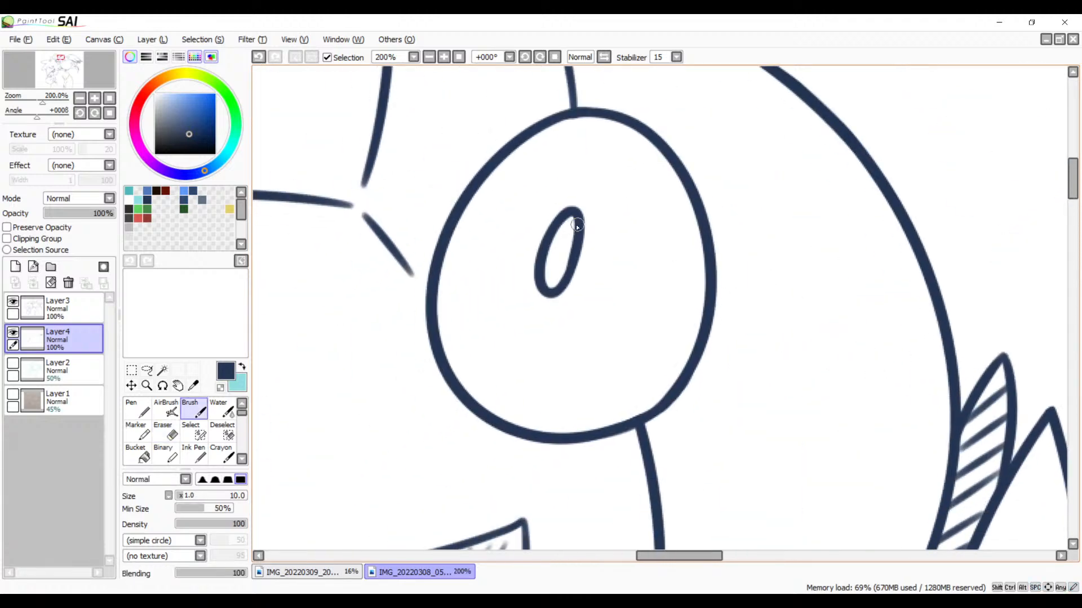
drag(567, 232, 579, 220)
mouse_move(559, 245)
mouse_down()
mouse_move(580, 228)
mouse_move(578, 237)
mouse_up()
mouse_move(546, 266)
mouse_down()
mouse_move(575, 248)
mouse_move(573, 258)
mouse_up()
drag(539, 290, 569, 270)
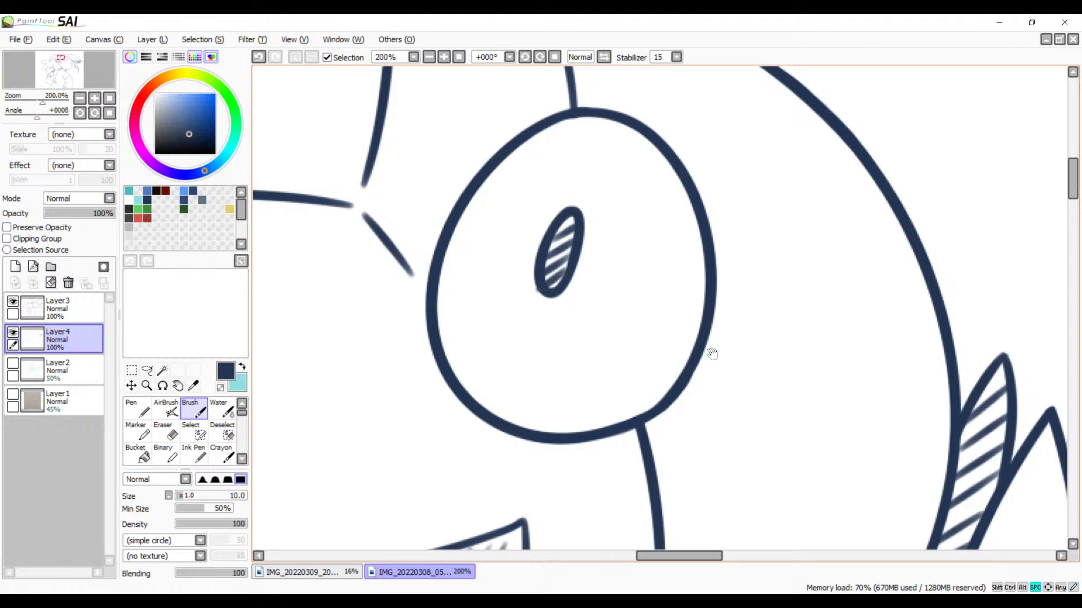
Step: Continue the hatch shading at the unshaded feathers of the tuft behind the bird's head, beside the tall middle feather
drag(816, 486, 528, 221)
drag(645, 311, 455, 253)
drag(612, 251, 605, 253)
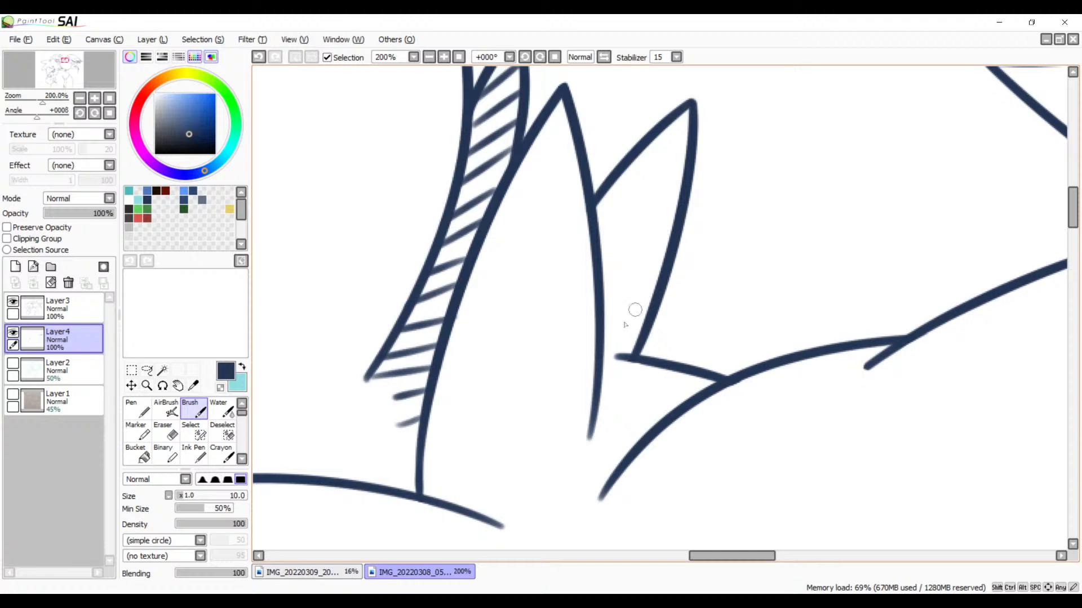
Step: Hatch the front edge of the short rear feather in the tuft behind the bird's head with short diagonal strokes up toward its tip
mouse_move(638, 330)
mouse_down()
mouse_move(604, 346)
mouse_move(620, 324)
mouse_up()
mouse_move(645, 291)
mouse_down()
mouse_move(606, 307)
mouse_move(598, 292)
mouse_move(605, 321)
mouse_move(605, 302)
mouse_up()
key(ctrl+z)
key(ctrl+z)
key(ctrl+z)
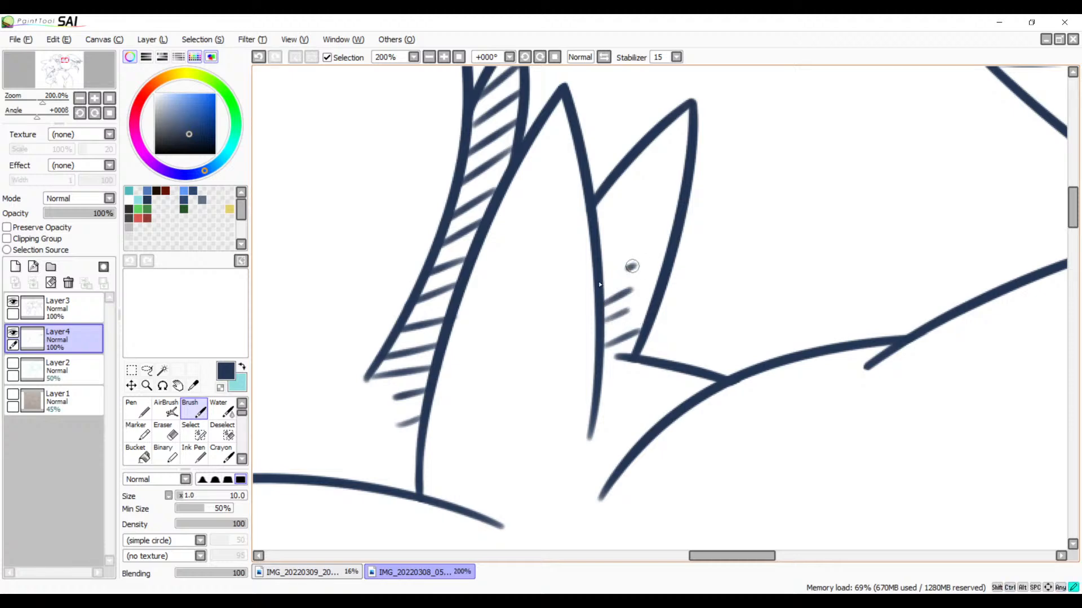
mouse_move(635, 266)
mouse_down()
mouse_move(602, 280)
mouse_move(632, 244)
mouse_move(601, 236)
mouse_up()
drag(650, 197, 598, 212)
drag(657, 167, 598, 203)
drag(684, 136, 632, 168)
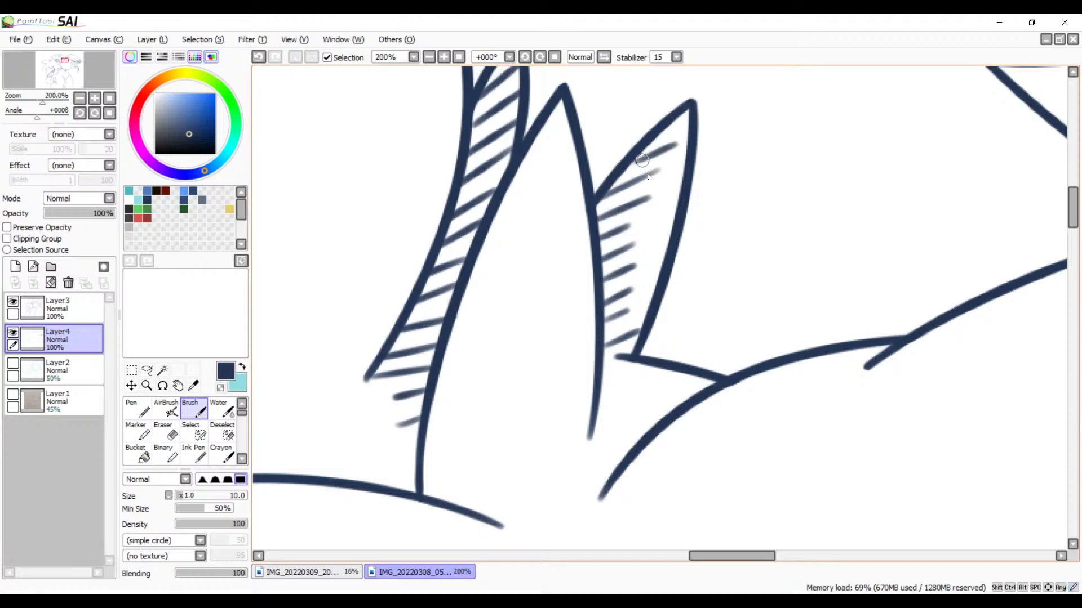
mouse_move(571, 325)
mouse_down()
mouse_move(559, 241)
mouse_move(621, 79)
mouse_up()
drag(604, 249, 408, 346)
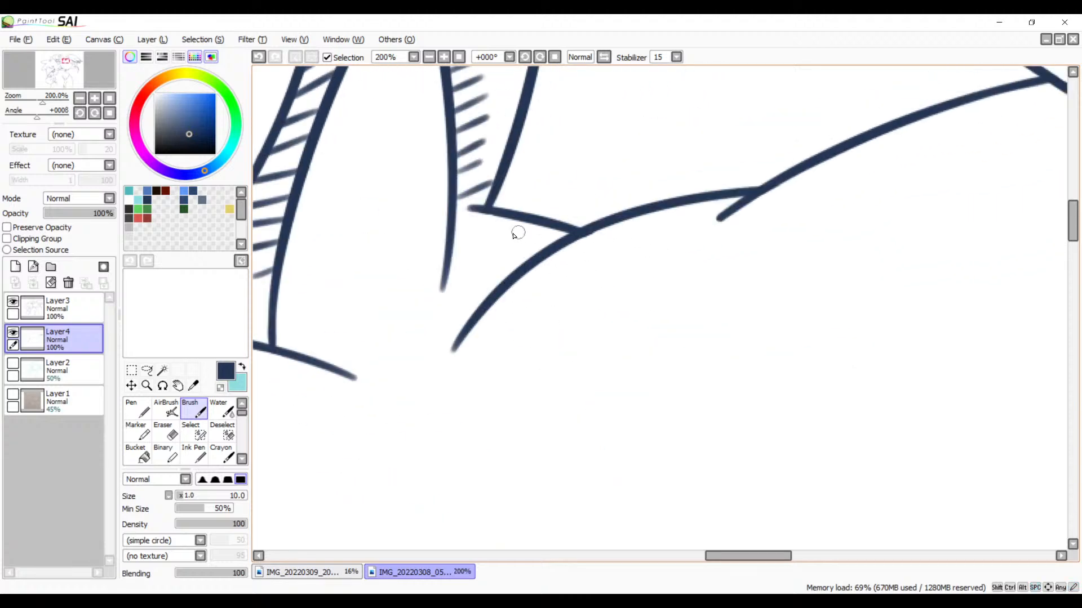
drag(531, 229, 442, 290)
drag(520, 249, 448, 304)
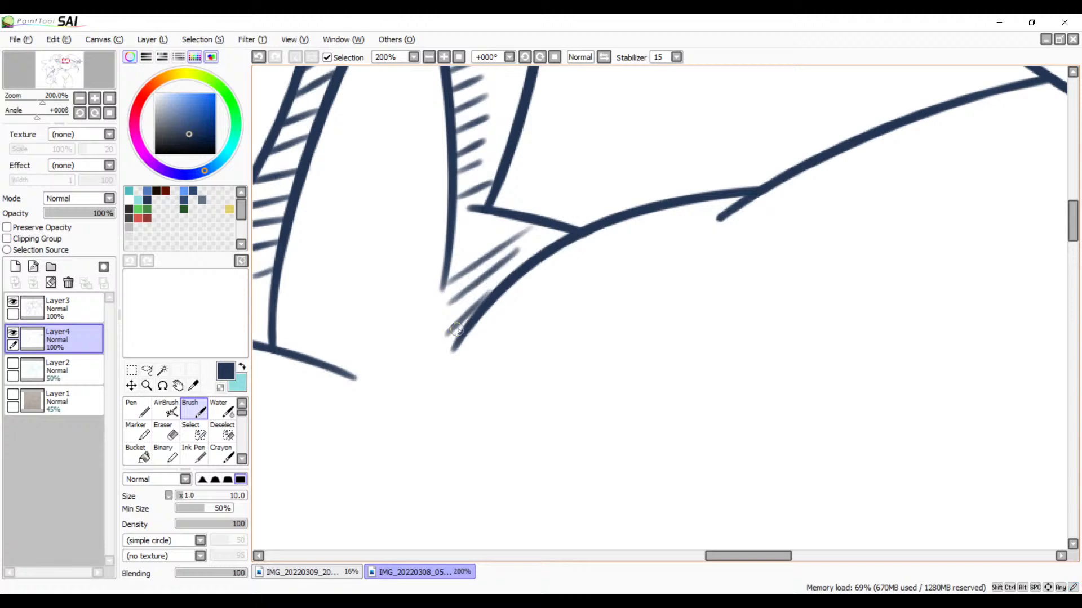
key(ctrl+z)
key(ctrl+z)
mouse_move(502, 261)
mouse_down()
mouse_move(674, 222)
mouse_move(770, 185)
mouse_up()
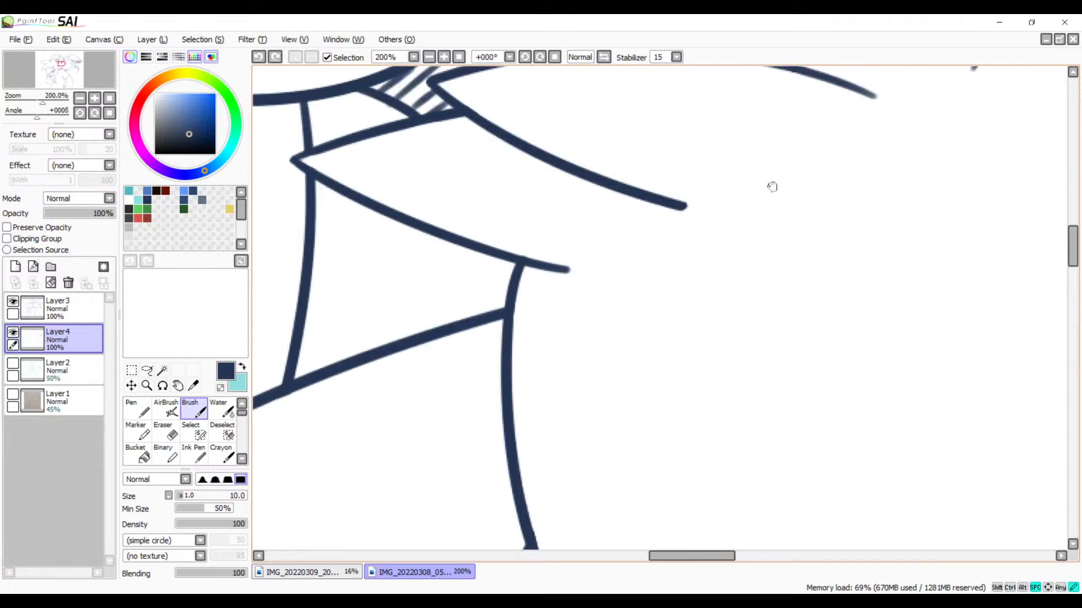
drag(615, 285, 676, 297)
mouse_move(673, 207)
mouse_down()
mouse_move(625, 225)
mouse_move(557, 230)
mouse_up()
drag(605, 188, 504, 224)
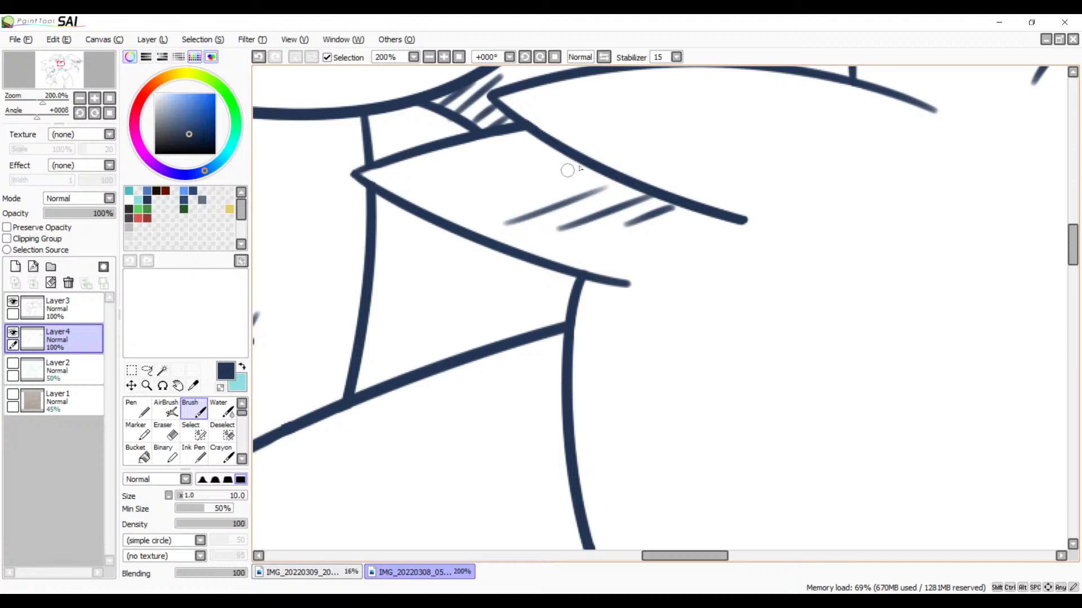
drag(578, 166, 475, 203)
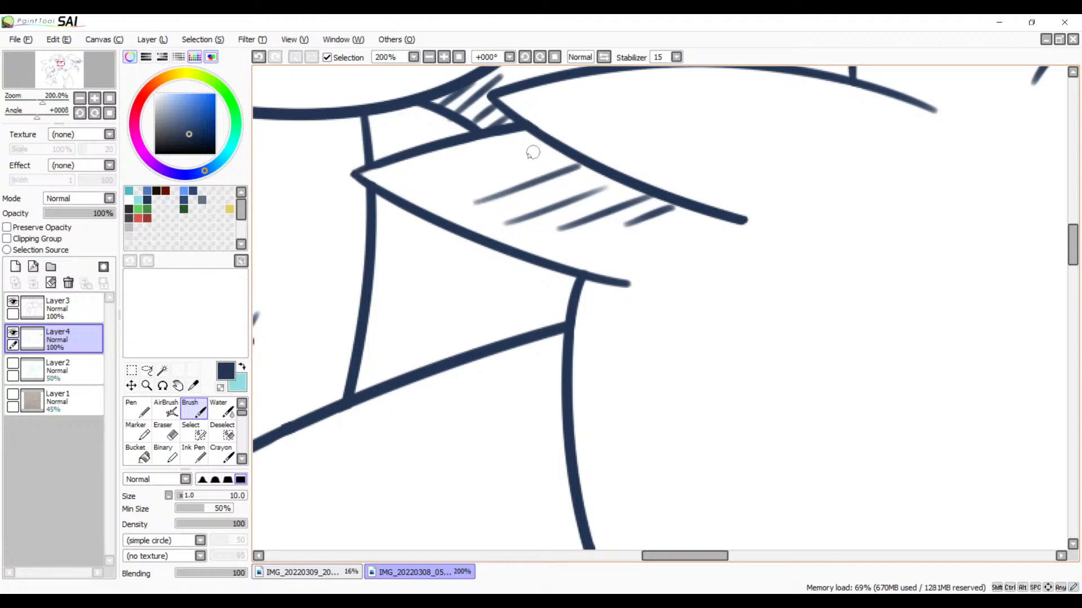
drag(545, 156, 431, 193)
drag(524, 137, 417, 183)
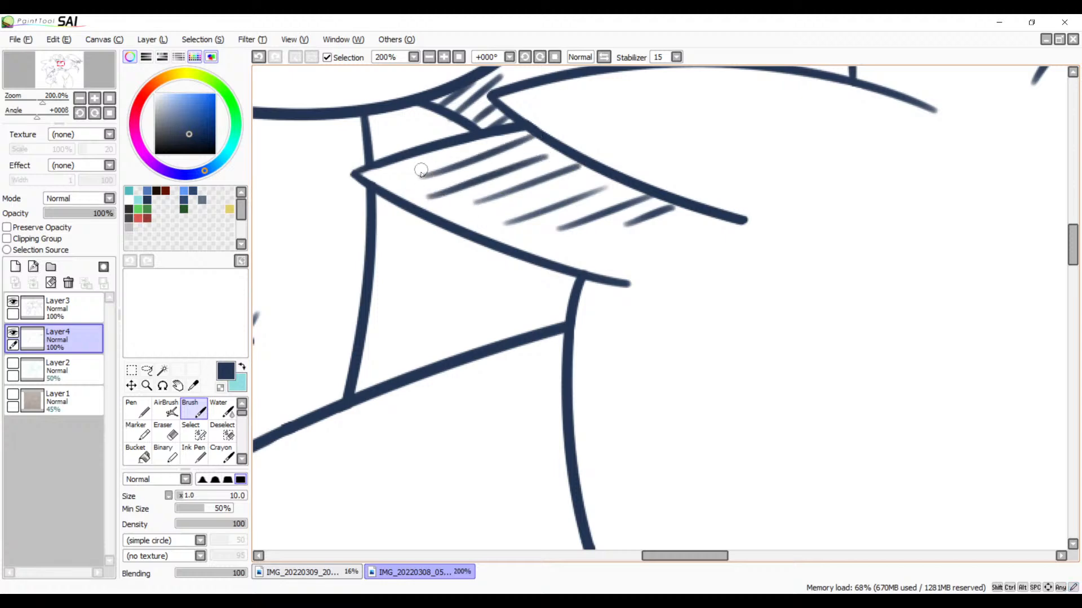
key(ctrl+z)
key(ctrl+z)
key(ctrl+z)
key(ctrl+z)
key(ctrl+z)
key(ctrl+z)
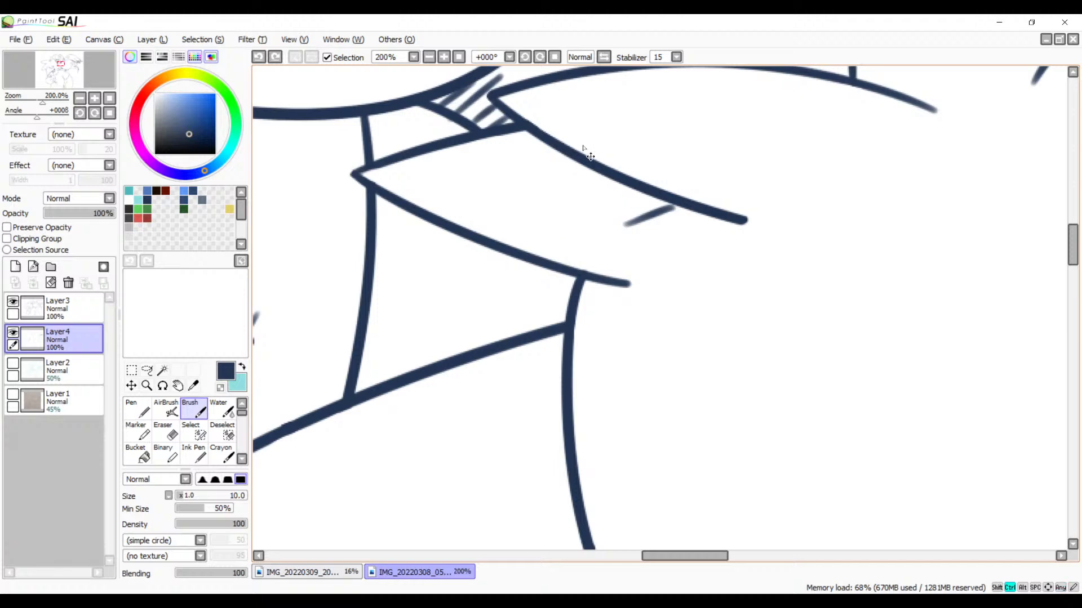
Step: Hatch the pointed chest feather below the bird's jaw with spaced diagonal strokes running down from its upper edge
drag(676, 205, 568, 224)
drag(618, 184, 536, 216)
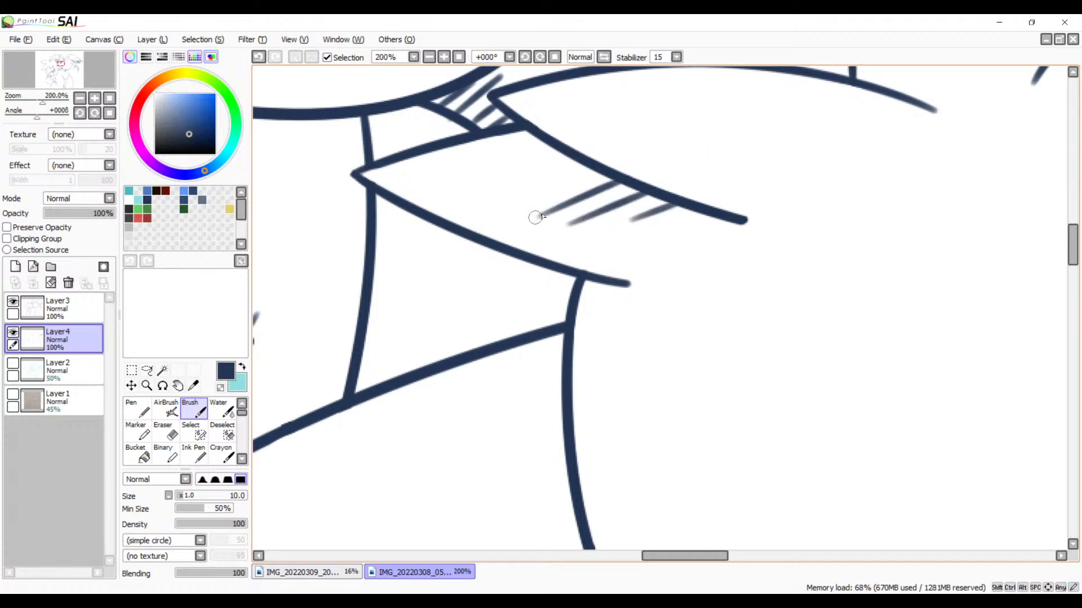
drag(585, 168, 492, 206)
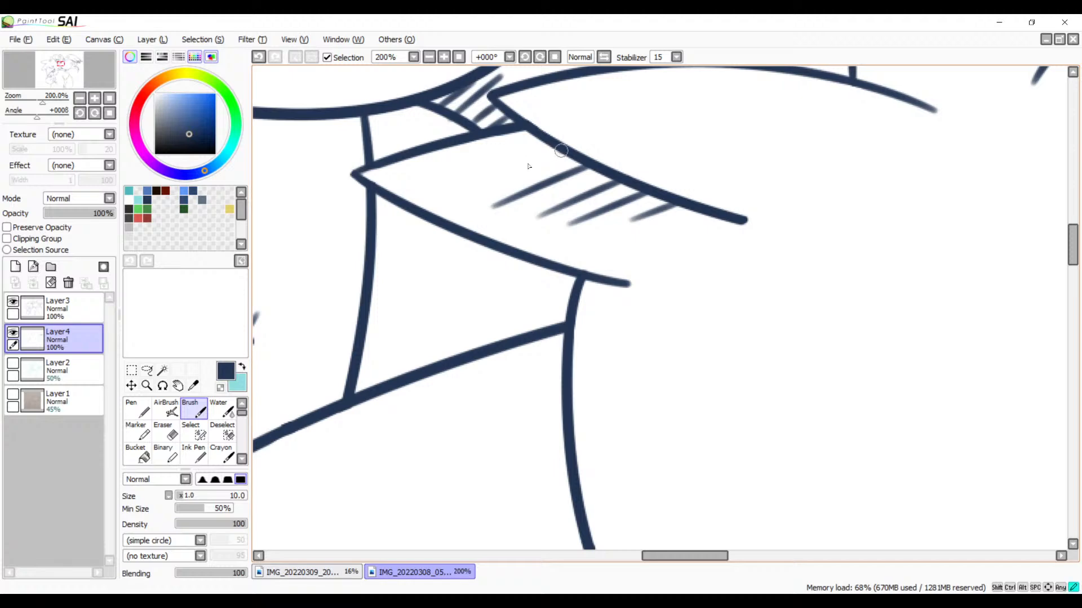
drag(557, 150, 451, 195)
drag(550, 134, 412, 185)
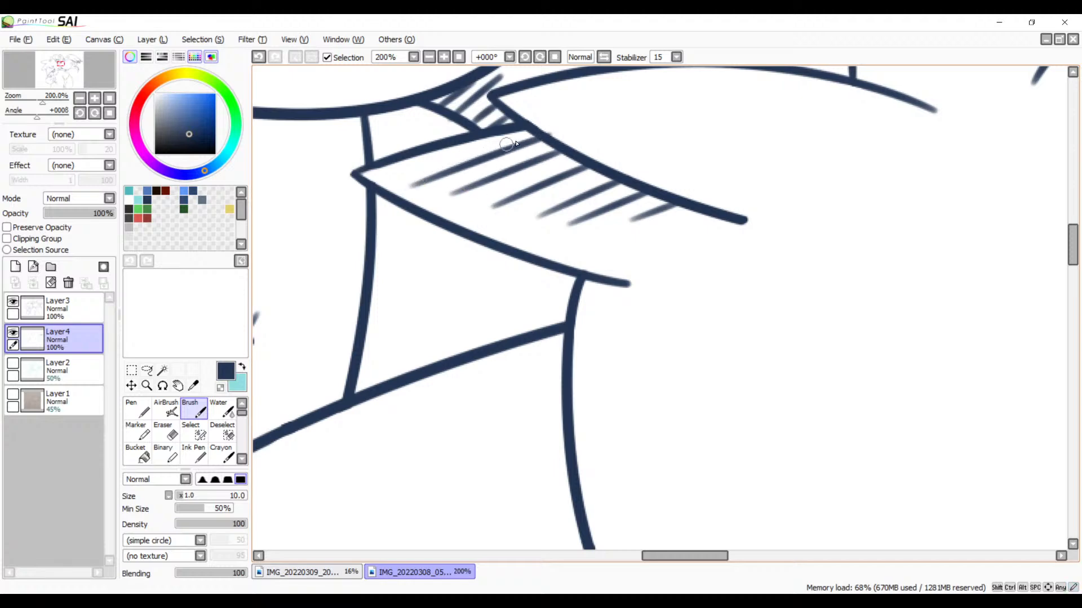
key(ctrl+z)
drag(539, 141, 404, 181)
key(space)
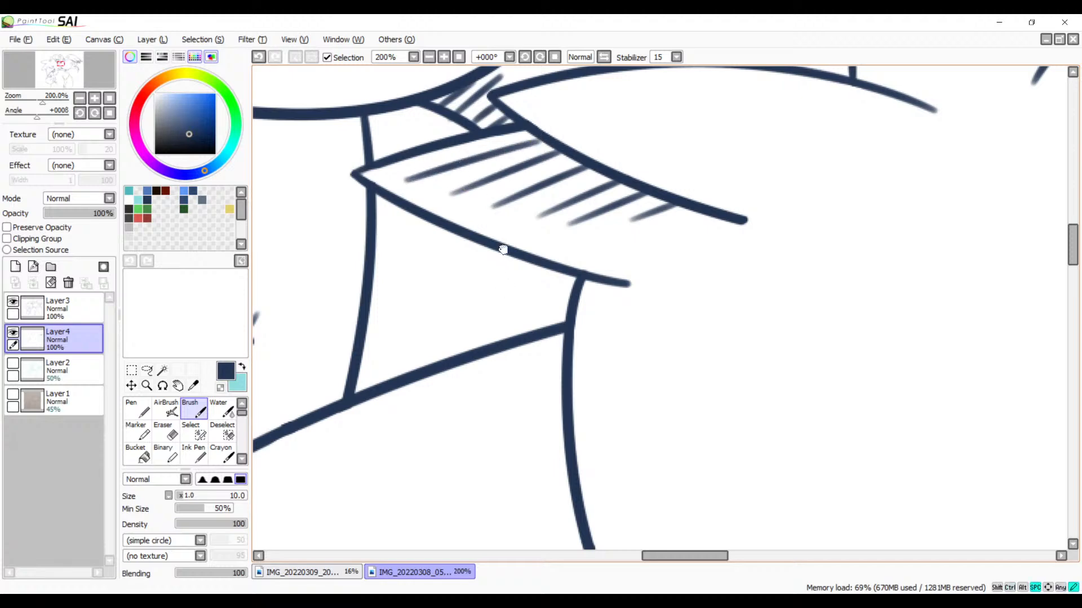
Step: Hatch above the free end of the slanted line below the bird's neck with short diagonal strokes, up to the vertical neck line
drag(503, 249, 578, 112)
drag(626, 229, 883, 97)
mouse_move(666, 259)
mouse_down()
mouse_move(681, 178)
mouse_move(546, 323)
mouse_up()
drag(445, 337, 504, 268)
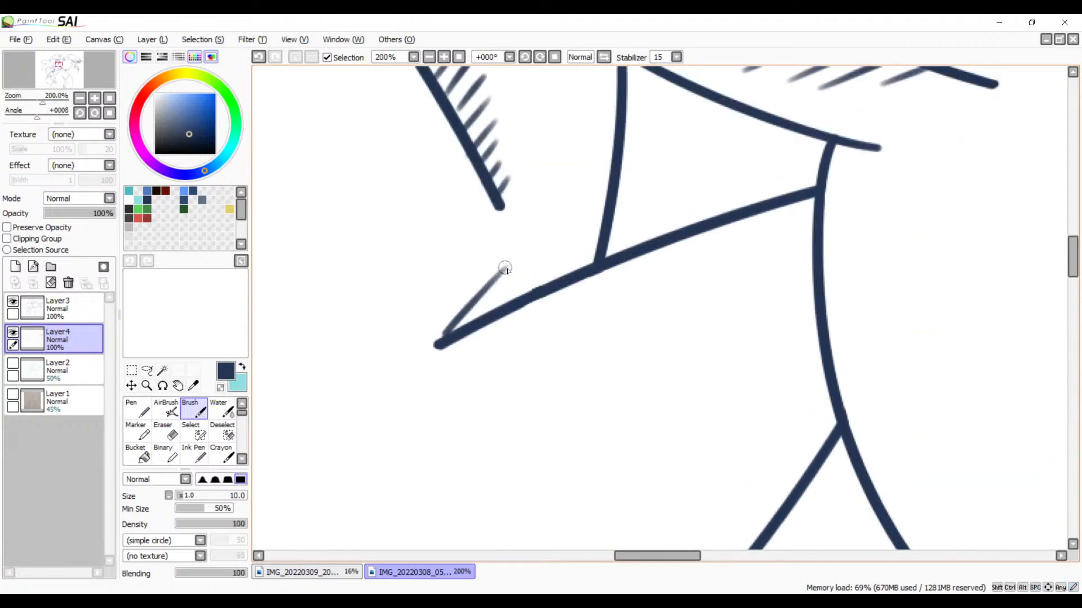
drag(481, 317, 555, 244)
mouse_move(527, 294)
mouse_down()
mouse_move(582, 232)
mouse_move(604, 231)
mouse_up()
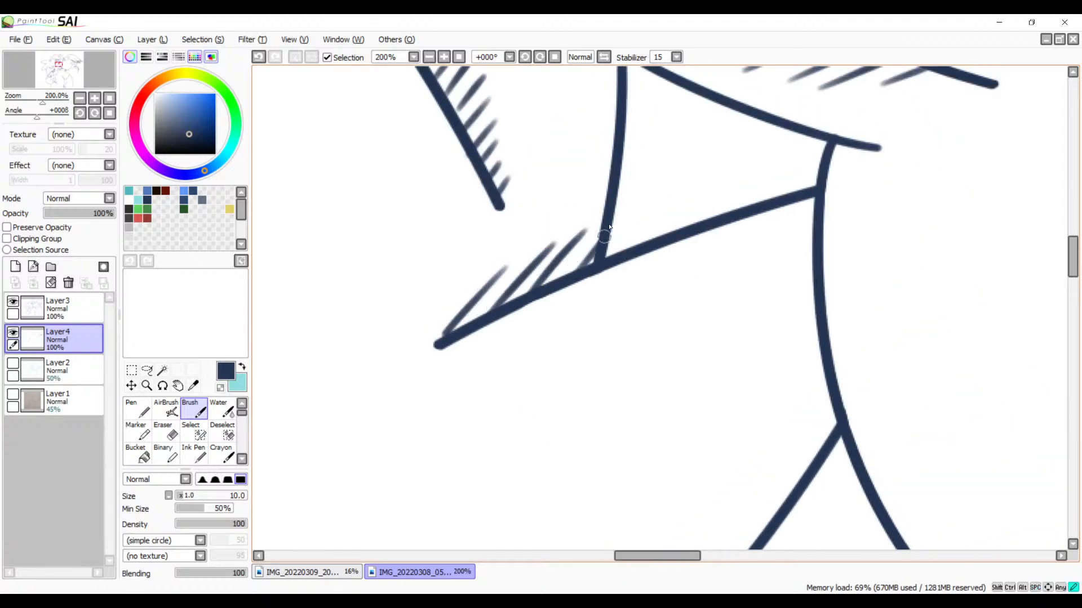
Step: Hatch the narrow gap at the base of the tuft behind the bird's head, above the curved back line, with diagonal strokes
click(429, 57)
click(429, 57)
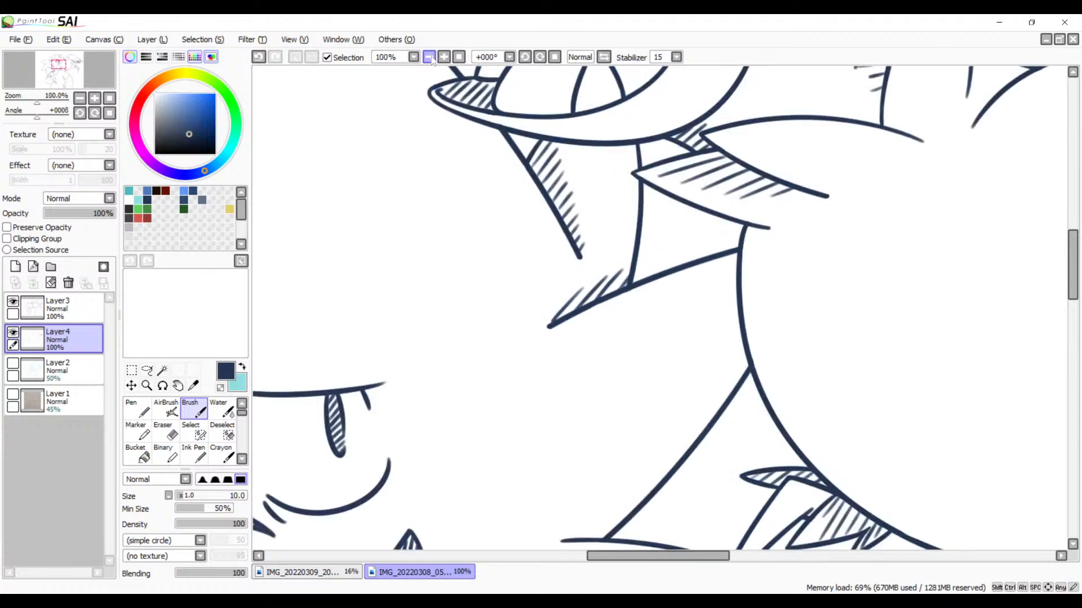
click(429, 57)
click(429, 57)
click(429, 57)
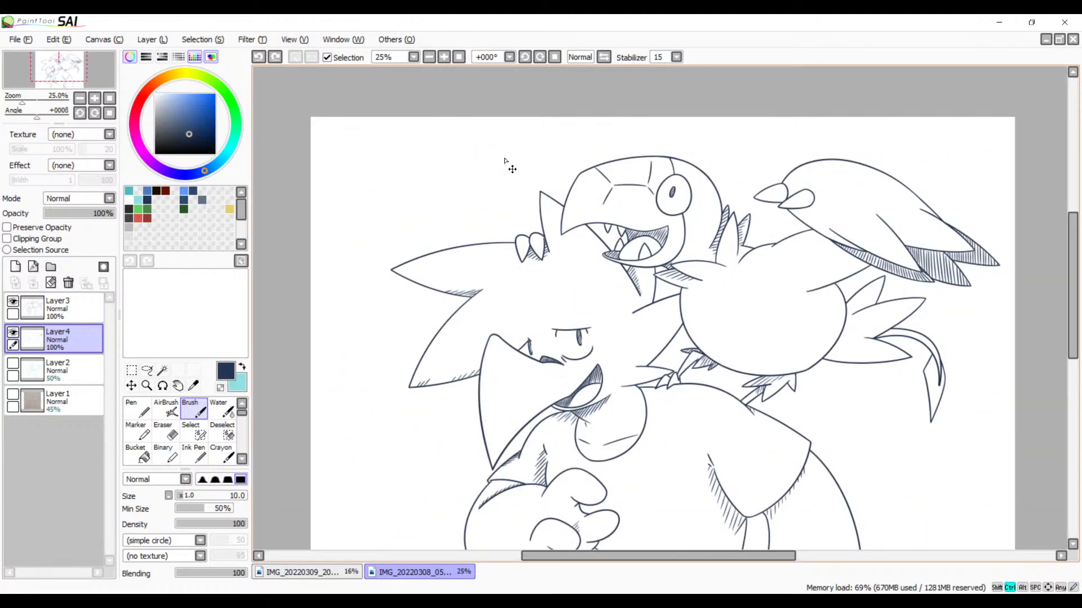
drag(611, 360, 591, 294)
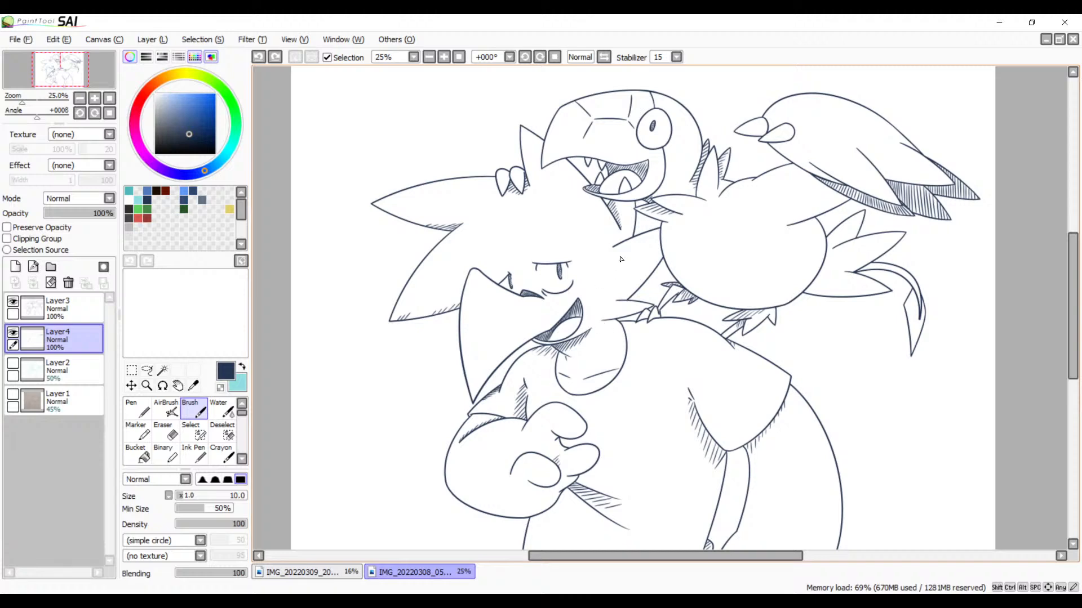
drag(645, 360, 596, 369)
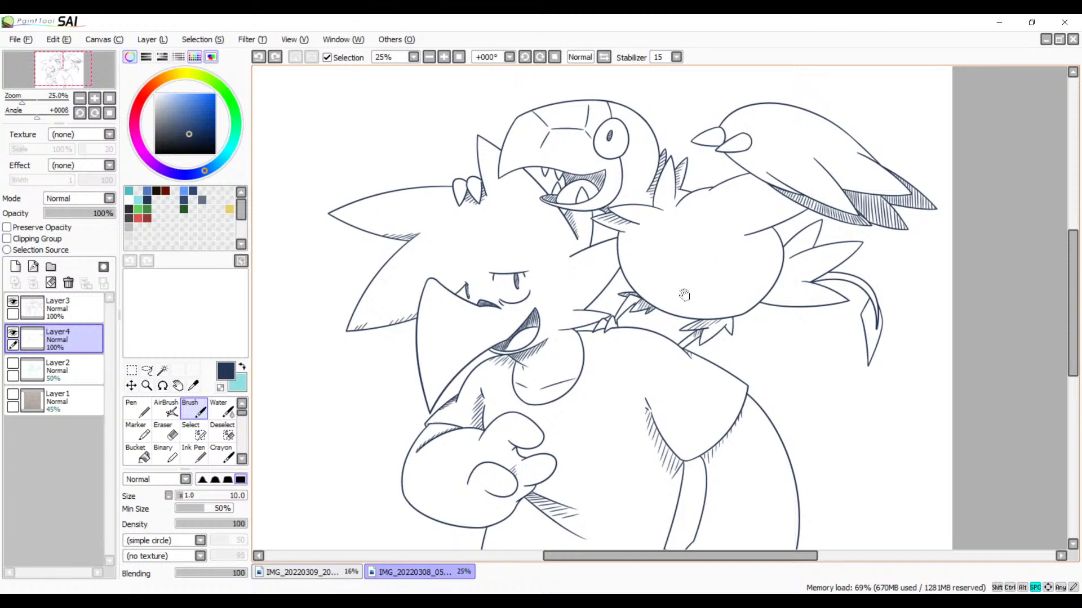
drag(683, 295, 626, 307)
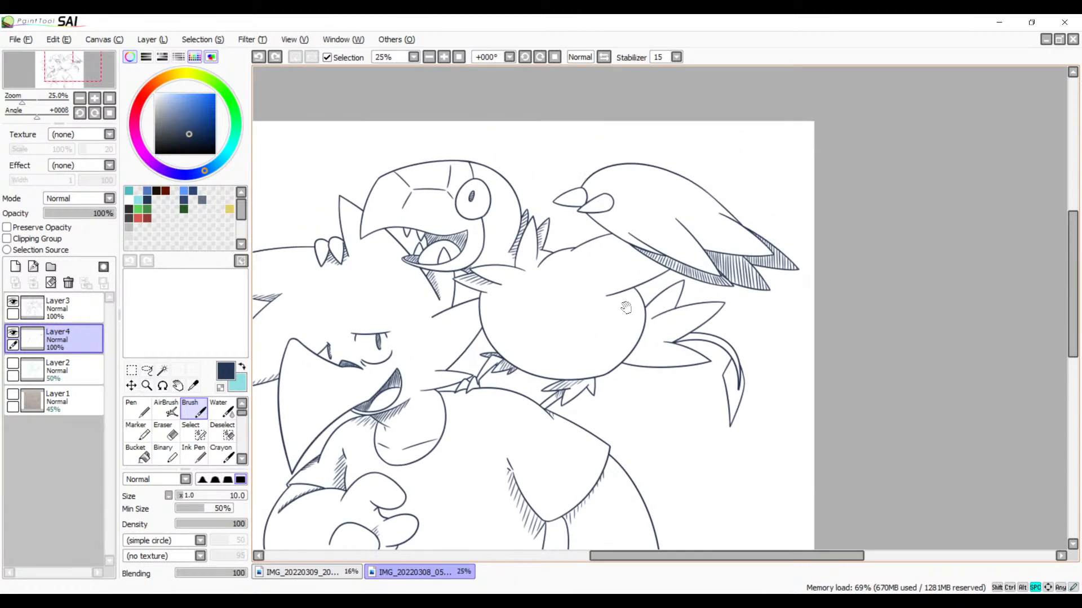
click(444, 57)
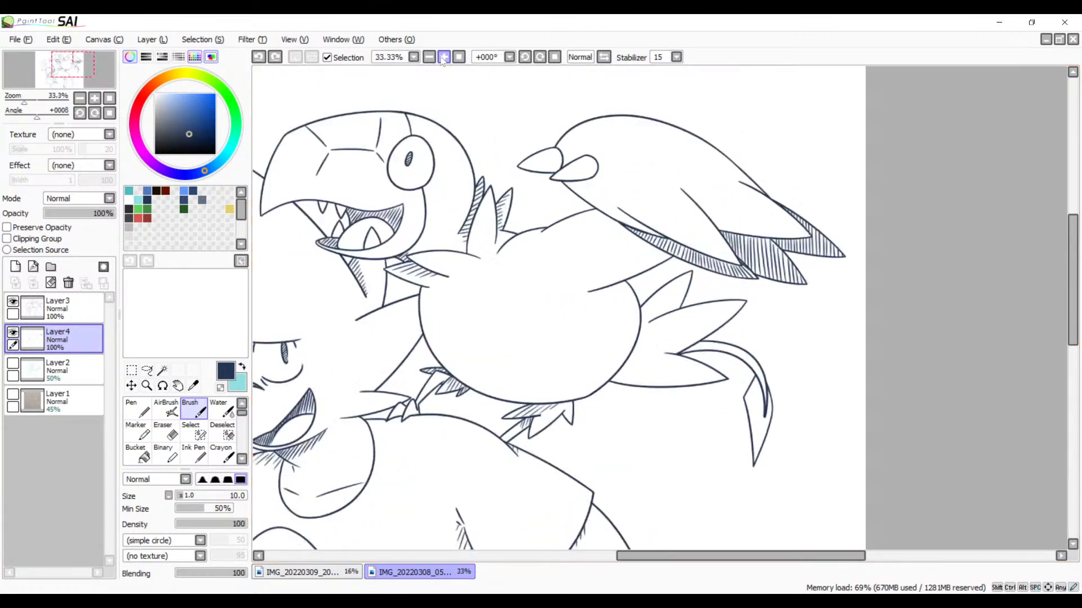
click(444, 57)
click(444, 57)
click(444, 57)
click(444, 58)
drag(413, 178, 777, 329)
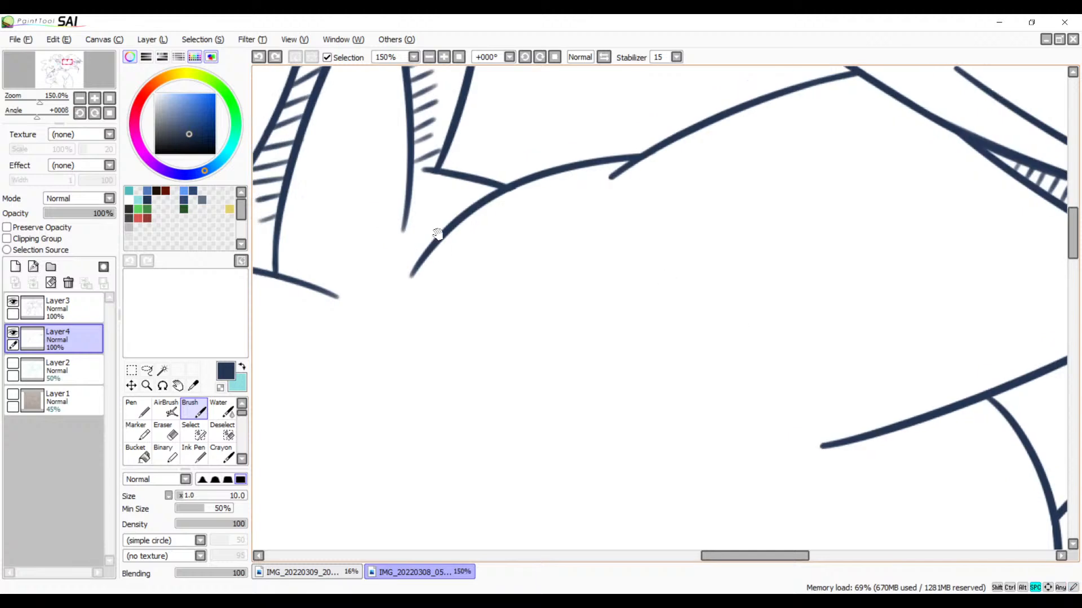
drag(458, 179, 409, 243)
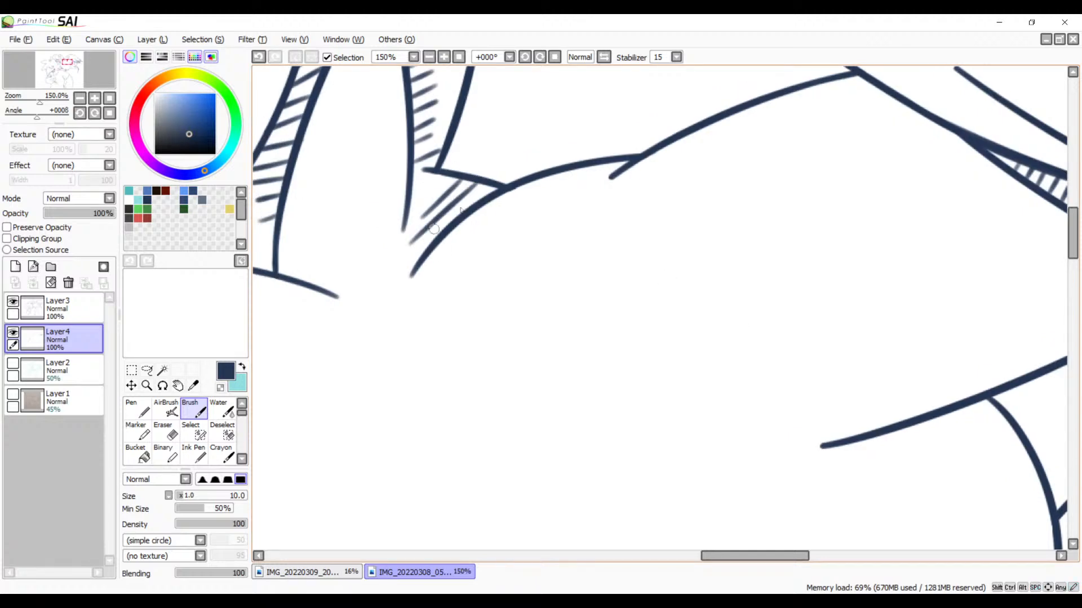
drag(497, 185, 439, 236)
Step: Hatch the underside of the short line at the rear of the bird's body, from its free end to the belly curve
drag(572, 339, 338, 200)
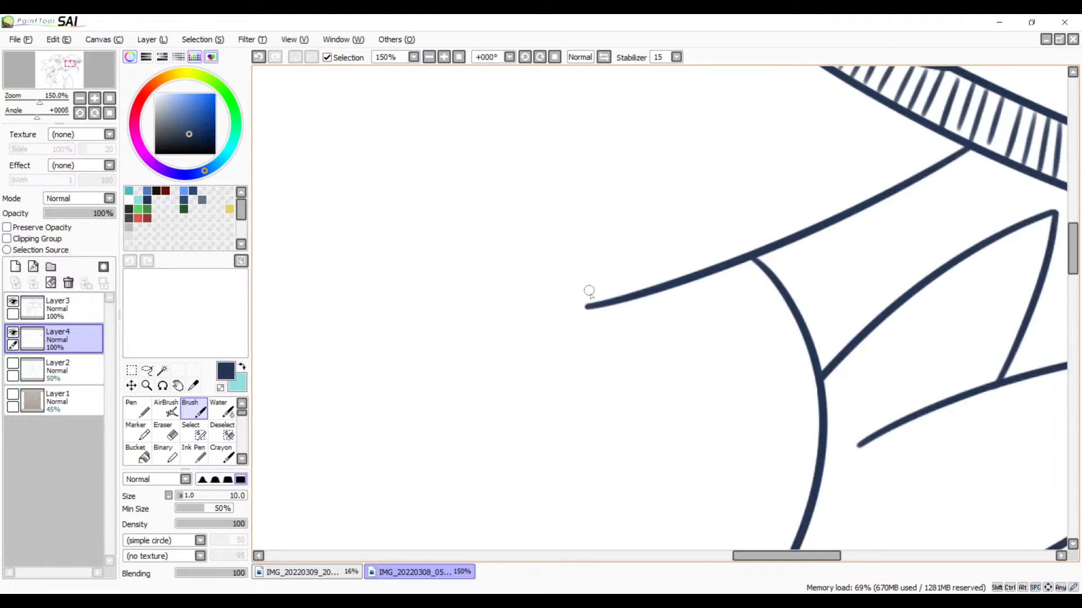
mouse_move(612, 301)
mouse_down()
mouse_move(601, 313)
mouse_move(682, 304)
mouse_up()
key(ctrl+z)
key(ctrl+z)
key(ctrl+z)
drag(711, 277, 700, 298)
mouse_move(736, 265)
mouse_down()
mouse_move(721, 292)
mouse_move(734, 287)
mouse_up()
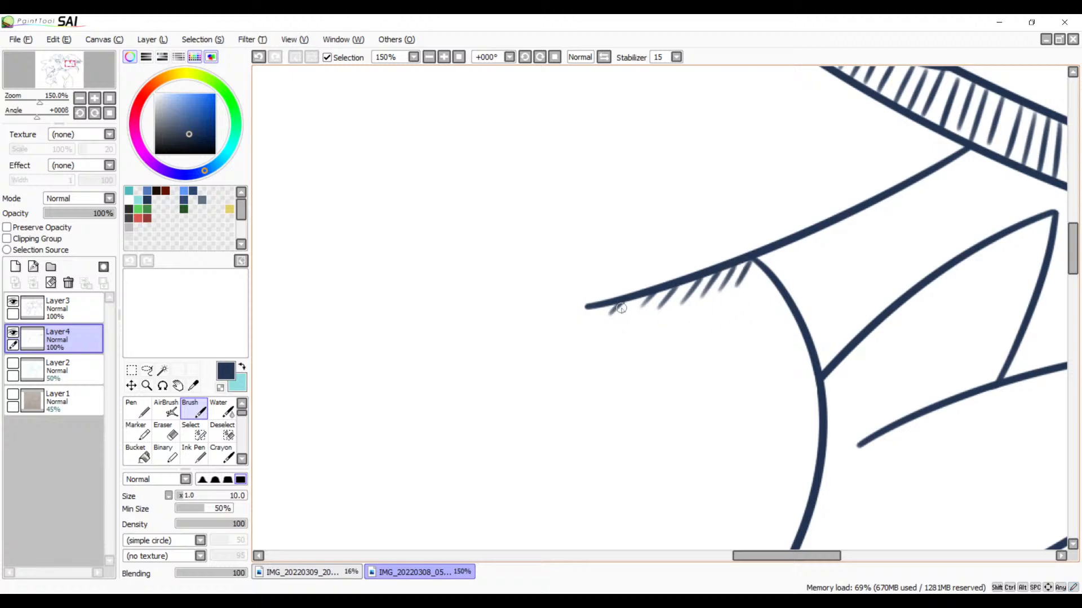
drag(614, 310, 627, 291)
Step: Hatch the uppermost tail feather along its lower and rear edges up to the tip, and erase the overshooting stroke ends
mouse_move(751, 340)
mouse_down()
mouse_move(712, 293)
mouse_move(626, 270)
mouse_move(714, 295)
mouse_move(711, 319)
mouse_move(822, 276)
mouse_up()
key(ctrl+z)
key(ctrl+z)
key(ctrl+z)
key(ctrl+z)
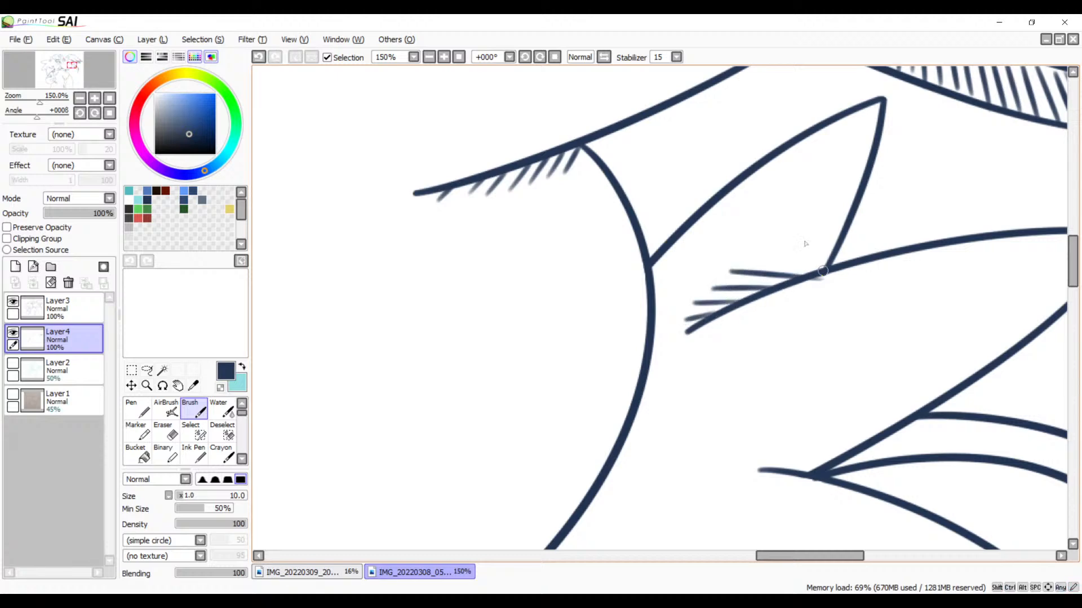
drag(758, 255, 833, 257)
key(ctrl+z)
mouse_move(756, 253)
mouse_down()
mouse_move(831, 265)
mouse_move(860, 250)
mouse_move(848, 230)
mouse_move(875, 210)
mouse_move(889, 139)
mouse_up()
key(e)
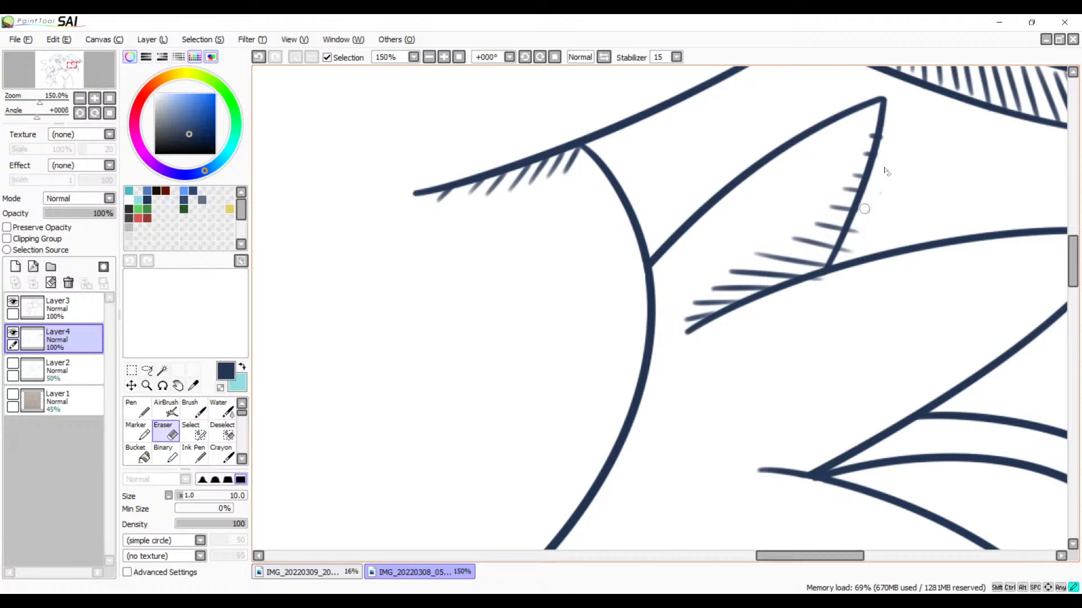
mouse_move(819, 300)
mouse_down()
mouse_move(877, 208)
mouse_move(836, 283)
mouse_move(867, 227)
mouse_up()
Step: Hatch the base of the long curved tail feather with short diagonal strokes between its two outlines
mouse_move(781, 297)
mouse_down()
mouse_move(854, 270)
mouse_move(715, 431)
mouse_up()
mouse_move(783, 261)
mouse_down()
mouse_move(780, 242)
mouse_move(769, 322)
mouse_move(693, 331)
mouse_move(772, 232)
mouse_move(657, 285)
mouse_up()
key(space)
key(b)
key(space)
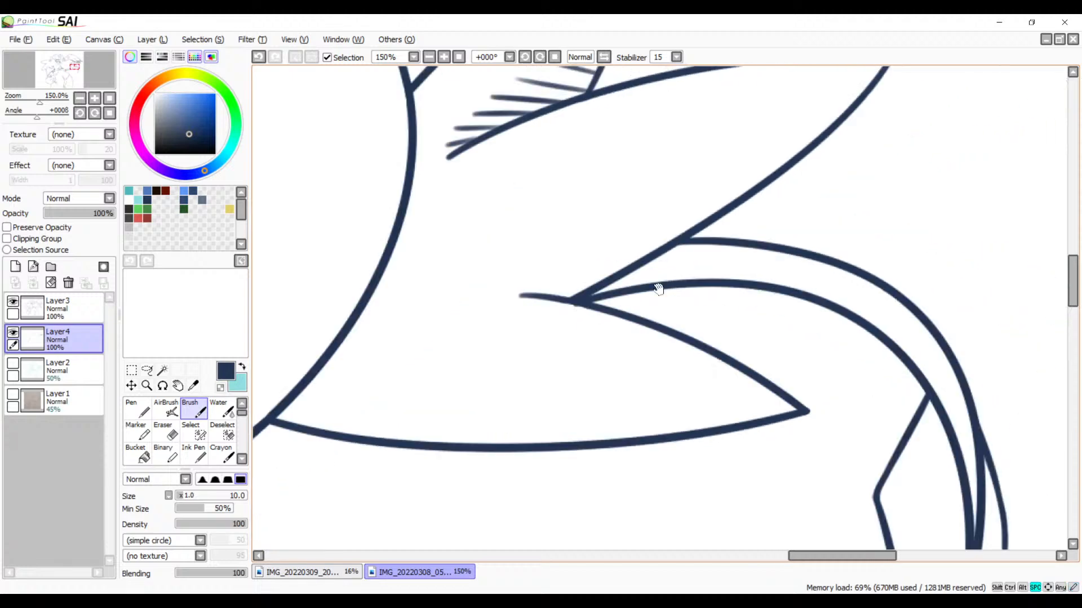
mouse_move(676, 248)
mouse_down()
mouse_move(640, 260)
mouse_move(619, 287)
mouse_move(636, 284)
mouse_up()
key(ctrl+z)
mouse_move(691, 252)
mouse_down()
mouse_move(657, 282)
mouse_move(712, 282)
mouse_up()
Step: Hatch the hanging end of the curved tail feather with short, nearly horizontal strokes running down toward its point
drag(758, 334, 578, 182)
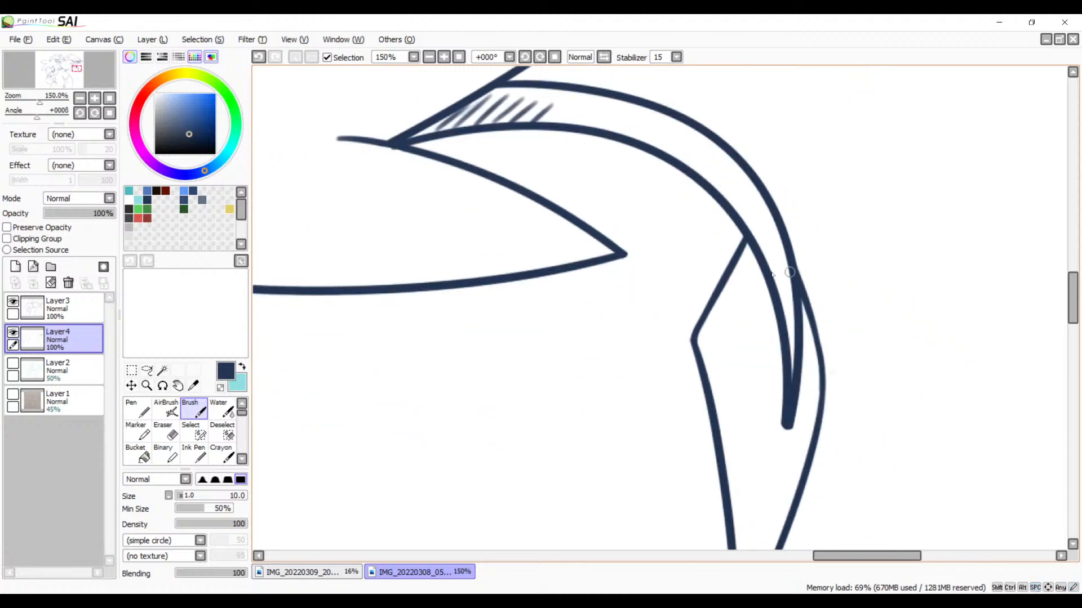
mouse_move(761, 273)
mouse_down()
mouse_move(735, 275)
mouse_move(725, 291)
mouse_move(722, 352)
mouse_move(740, 365)
mouse_move(721, 369)
mouse_move(726, 425)
mouse_up()
drag(767, 469, 741, 315)
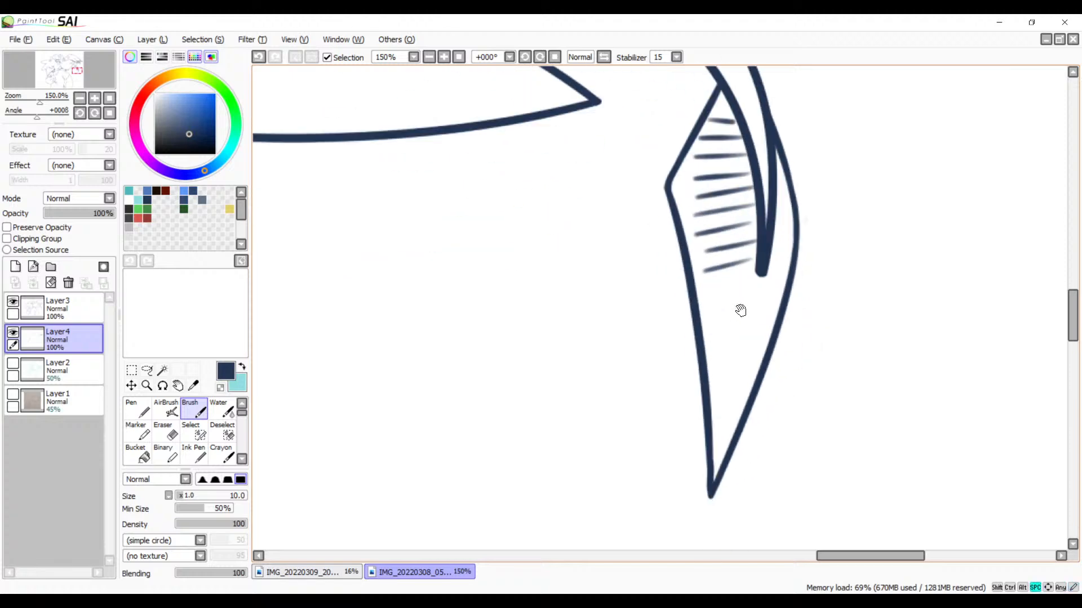
mouse_move(757, 279)
mouse_down()
mouse_move(714, 289)
mouse_move(725, 333)
mouse_move(716, 383)
mouse_up()
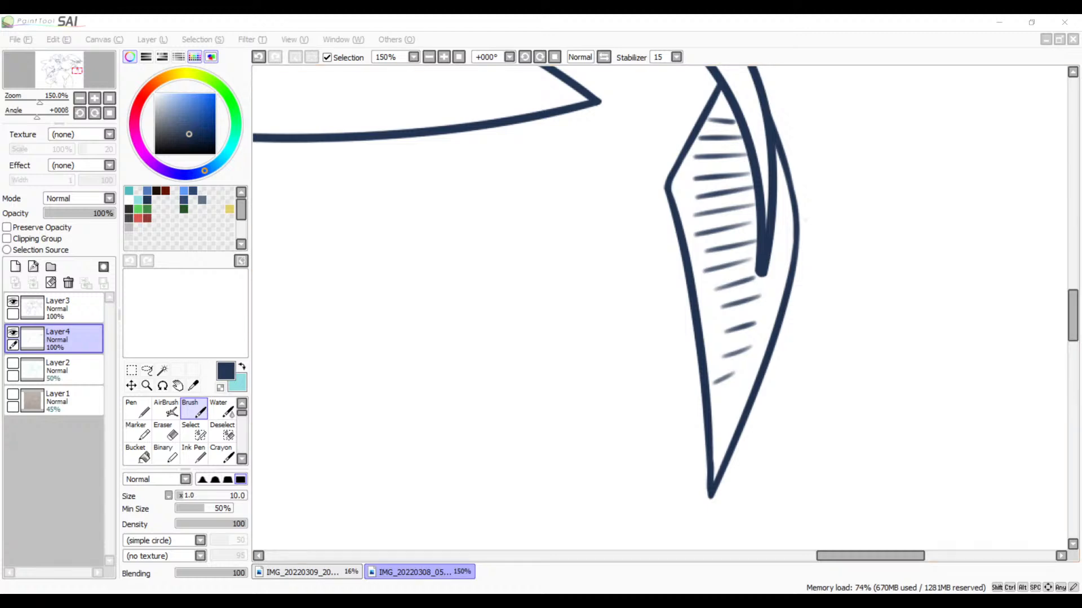
click(433, 19)
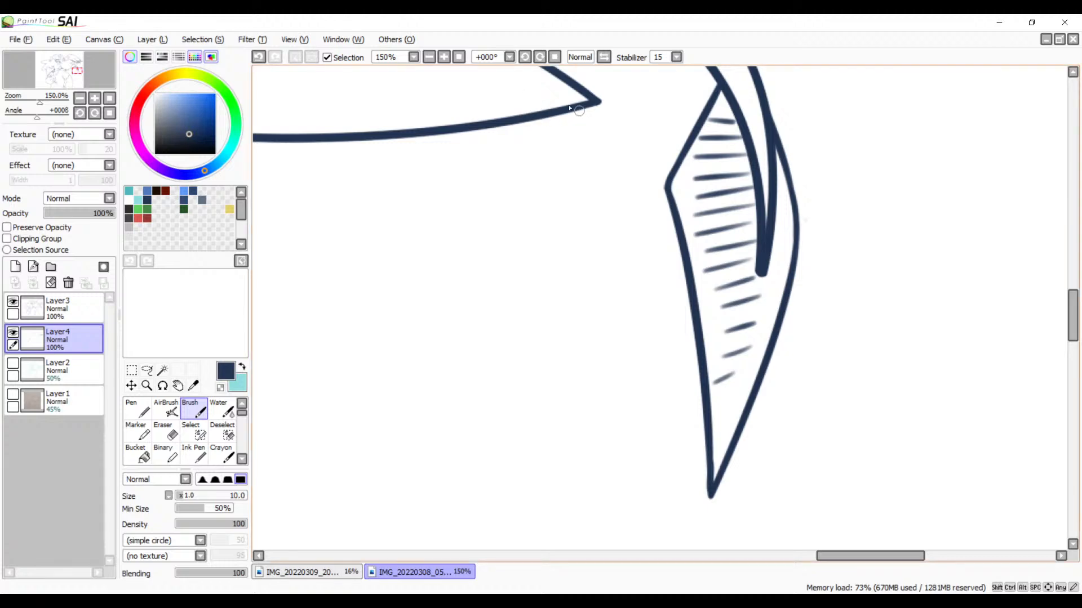
click(429, 56)
click(429, 57)
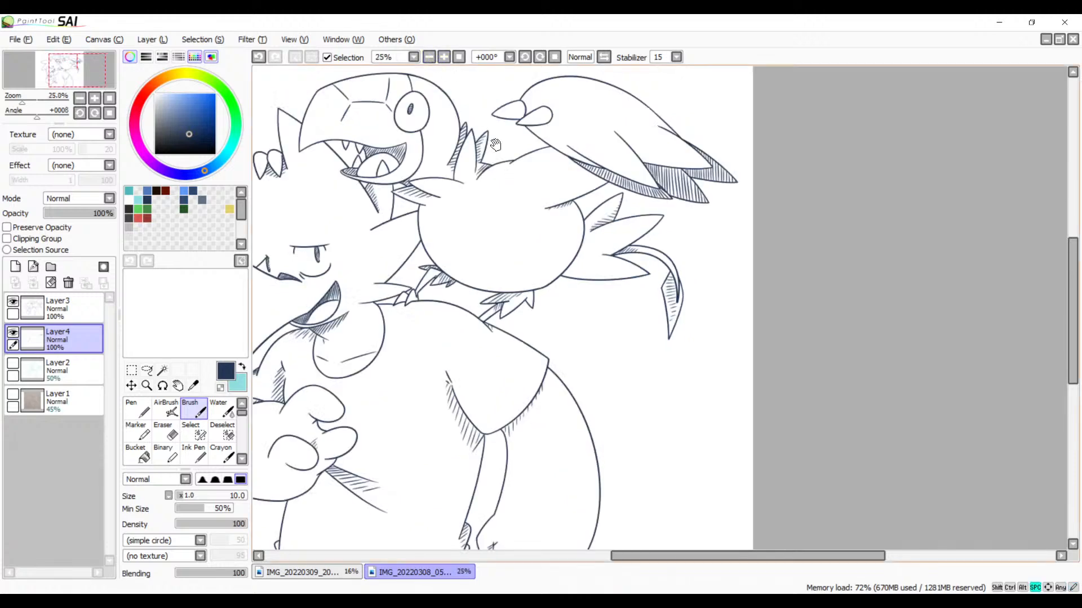
click(428, 57)
drag(600, 340, 617, 332)
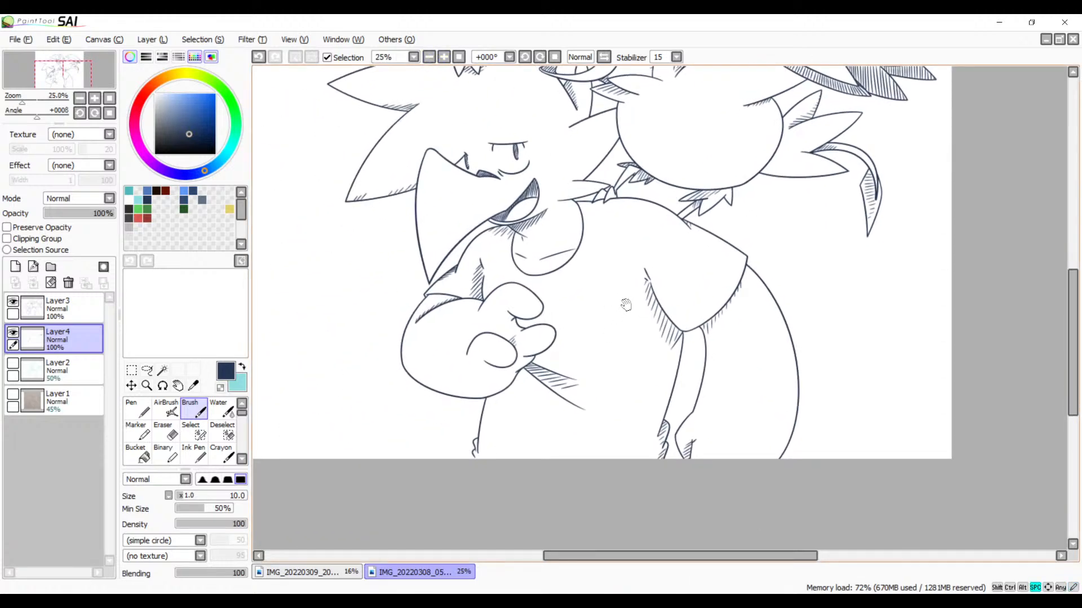
drag(620, 292, 609, 389)
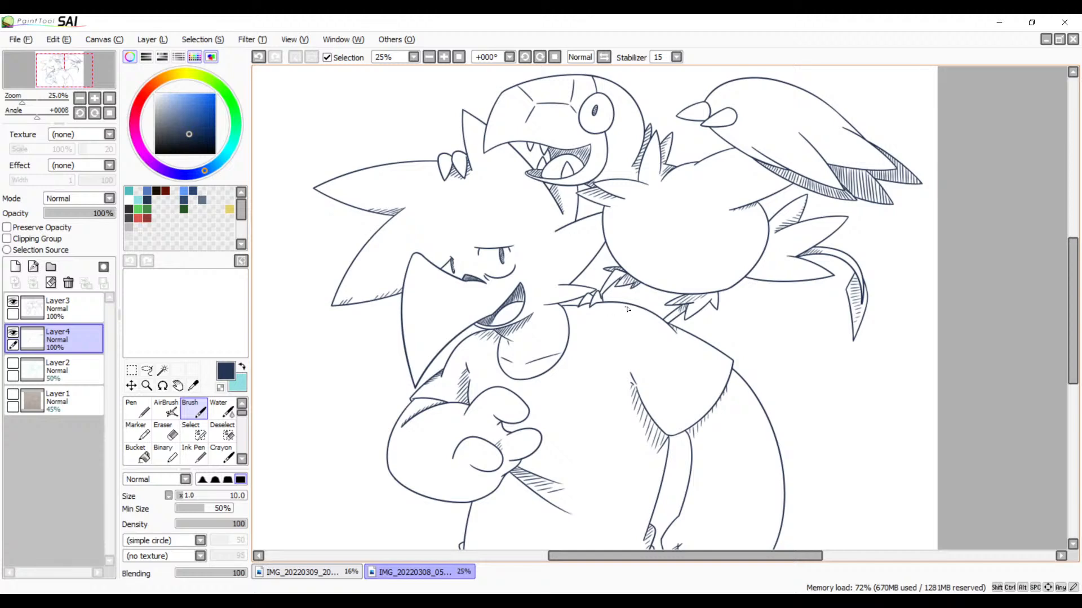
Step: Hatch the inner side of the character's slanted fur edge with short strokes, from its lower end up to the bird's belly
click(448, 58)
click(448, 58)
click(449, 58)
click(448, 58)
key(space)
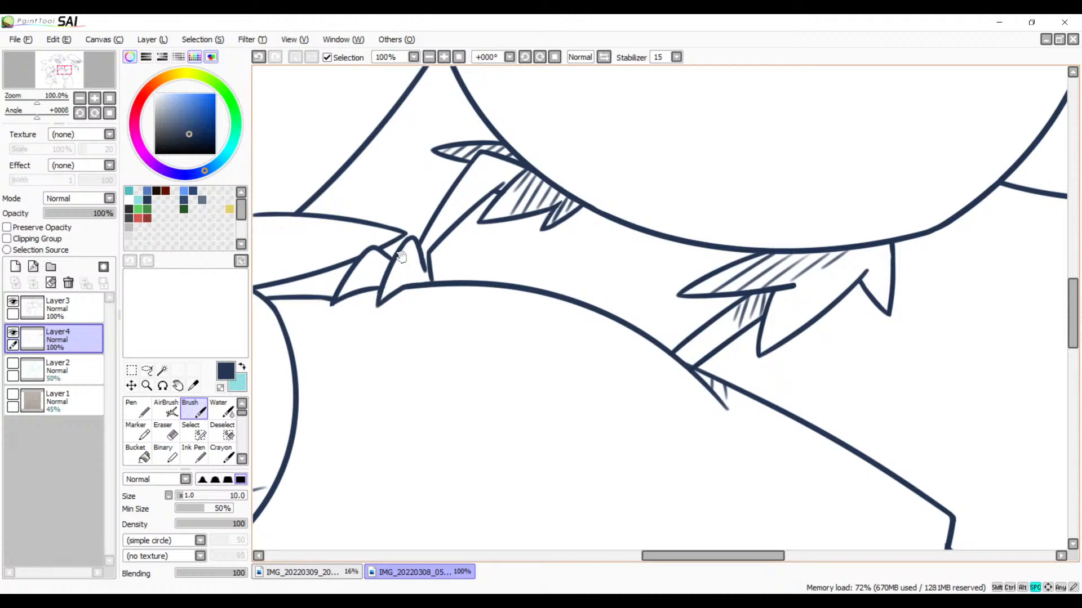
drag(397, 243, 648, 257)
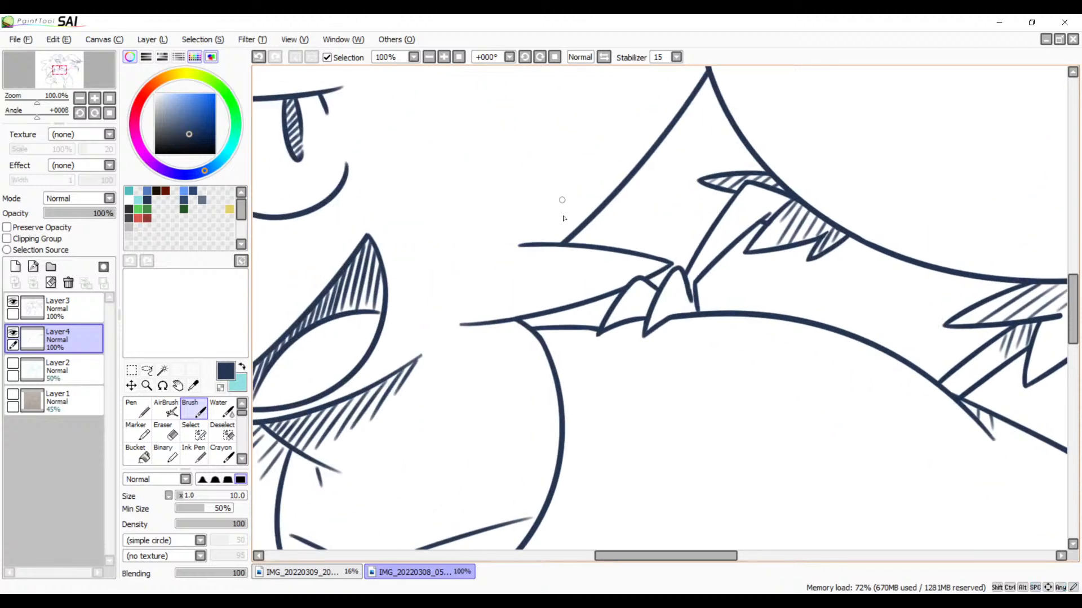
mouse_move(542, 239)
mouse_down()
mouse_move(575, 226)
mouse_move(524, 239)
mouse_move(595, 206)
mouse_move(561, 237)
mouse_move(626, 174)
mouse_move(606, 295)
mouse_move(606, 258)
mouse_move(594, 267)
mouse_move(611, 243)
mouse_up()
key(ctrl+z)
key(ctrl+z)
key(space)
key(ctrl+z)
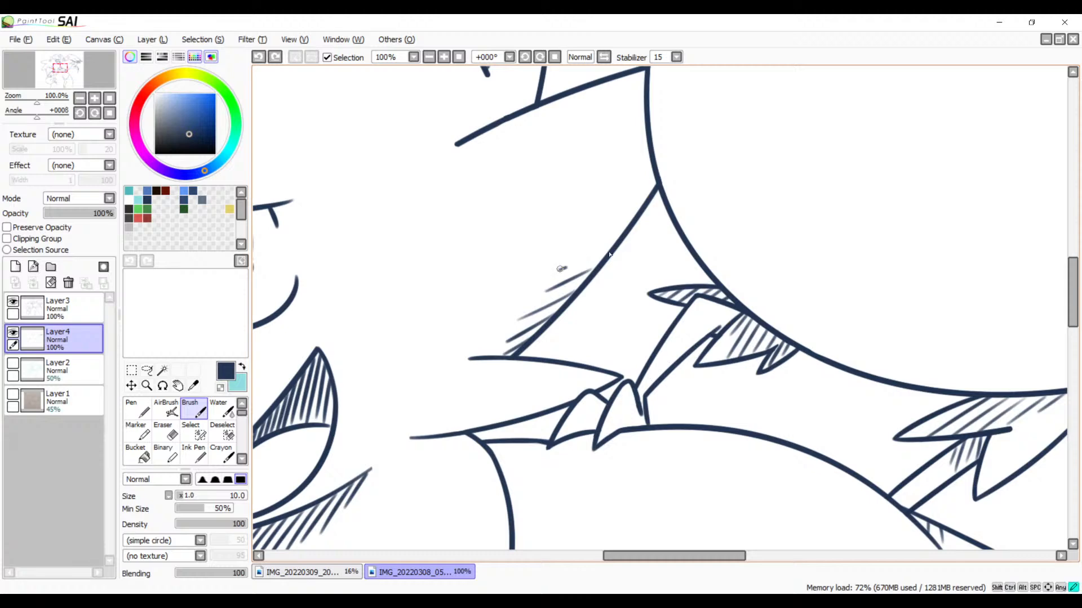
mouse_move(559, 270)
mouse_down()
mouse_move(611, 247)
mouse_move(574, 261)
mouse_move(633, 223)
mouse_move(647, 174)
mouse_up()
key(ctrl+z)
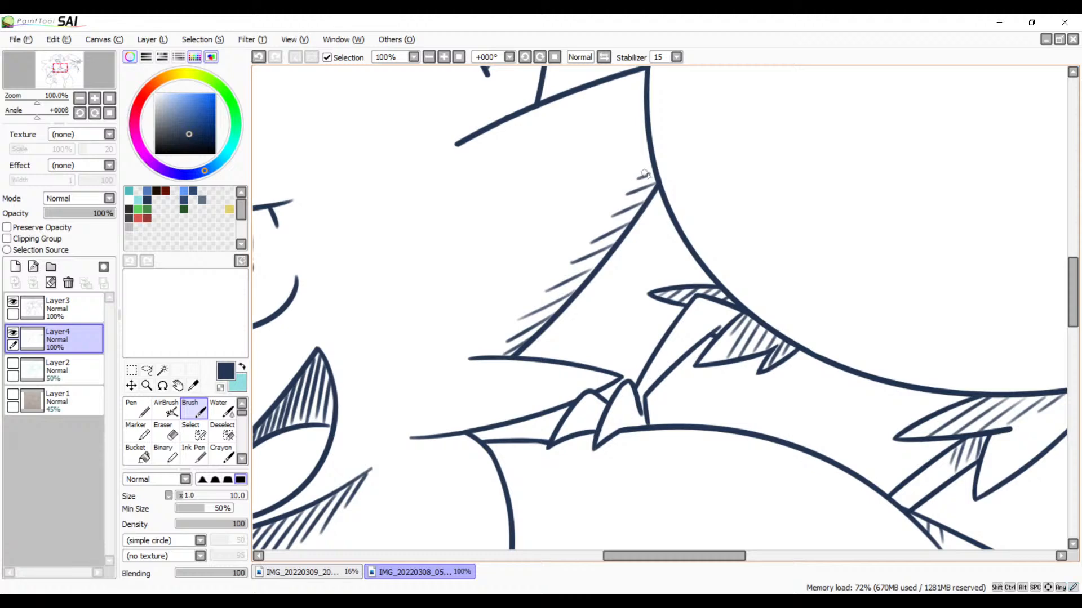
Step: Hatch the undersides of the long and short crease lines inside the rounded shape below the character's open mouth
drag(609, 220, 724, 244)
drag(634, 262, 648, 330)
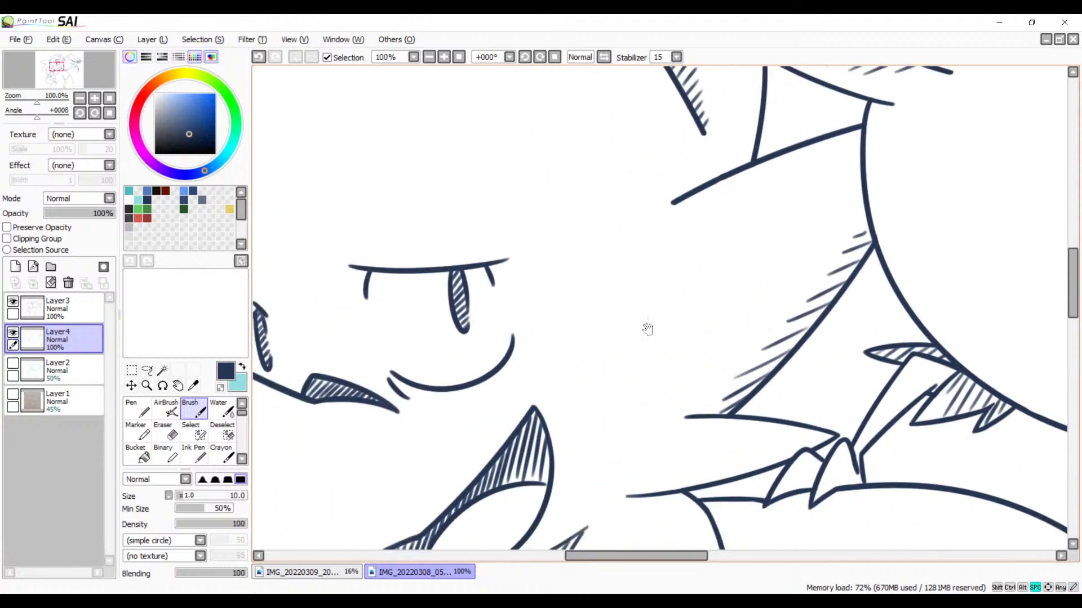
drag(563, 397, 811, 225)
drag(694, 307, 636, 230)
drag(800, 305, 689, 177)
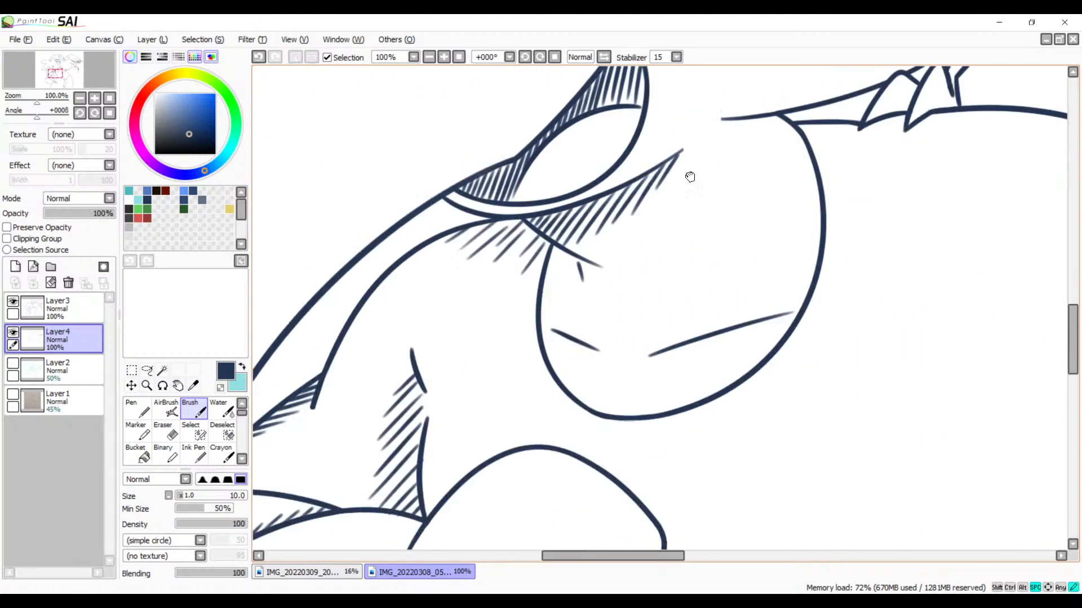
mouse_move(633, 323)
mouse_down()
mouse_move(560, 287)
mouse_move(573, 332)
mouse_up()
drag(605, 314, 584, 330)
drag(624, 307, 605, 326)
drag(648, 298, 629, 315)
mouse_move(665, 294)
mouse_down()
mouse_move(646, 307)
mouse_move(703, 292)
mouse_up()
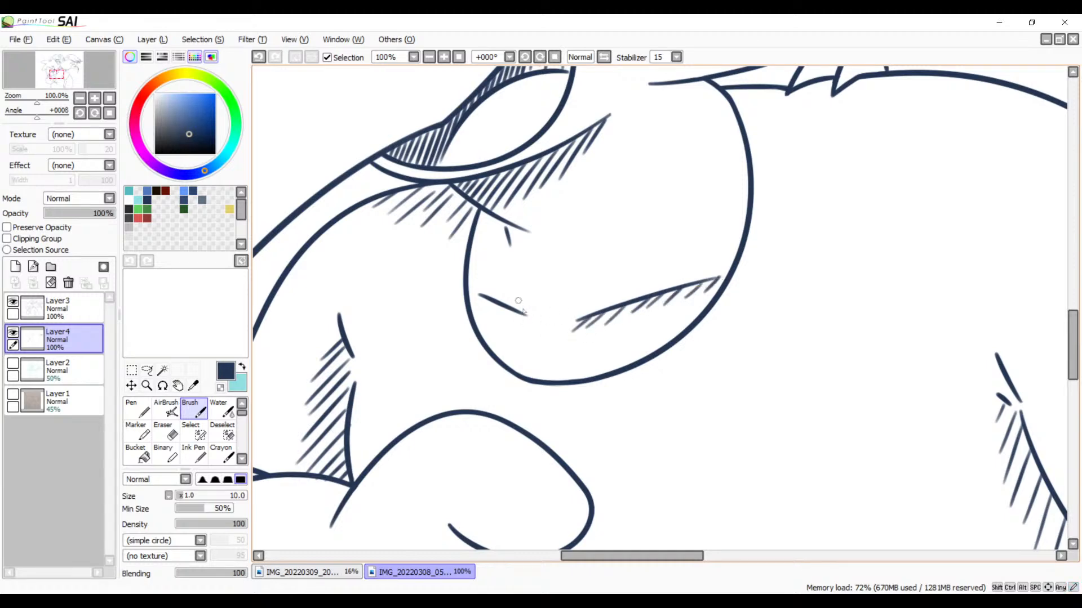
drag(515, 316, 492, 316)
Step: On Layer3, extend the small scalloped outline below the large hand to the canvas's lower edge, and erase the hooked end of the neighbouring line
drag(529, 487, 601, 280)
mouse_move(589, 392)
mouse_down()
mouse_move(668, 240)
mouse_move(646, 320)
mouse_move(714, 335)
mouse_move(759, 278)
mouse_up()
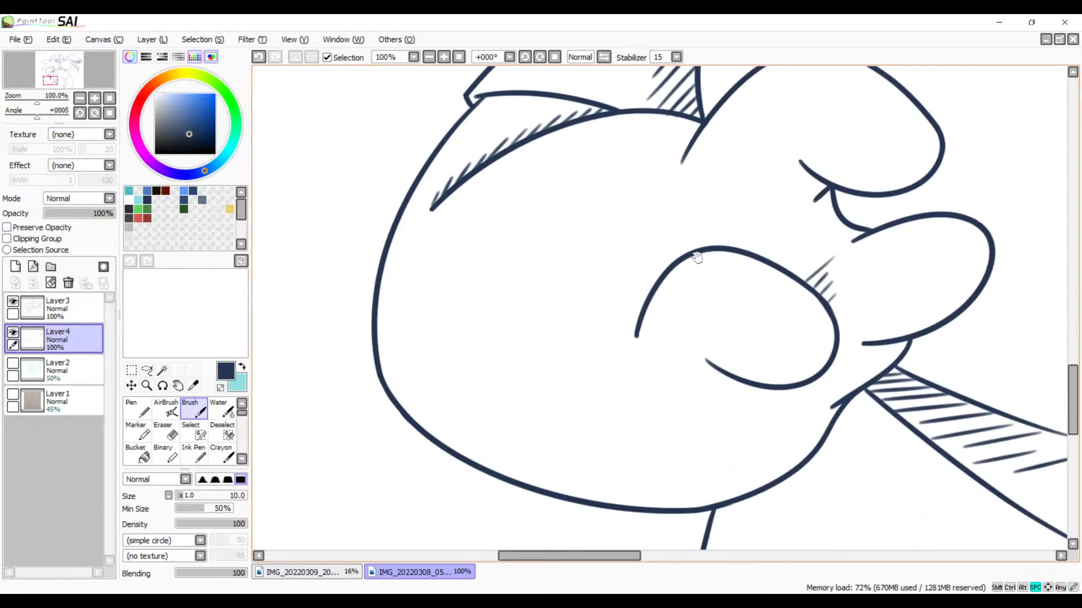
drag(676, 382, 678, 125)
drag(726, 388, 678, 258)
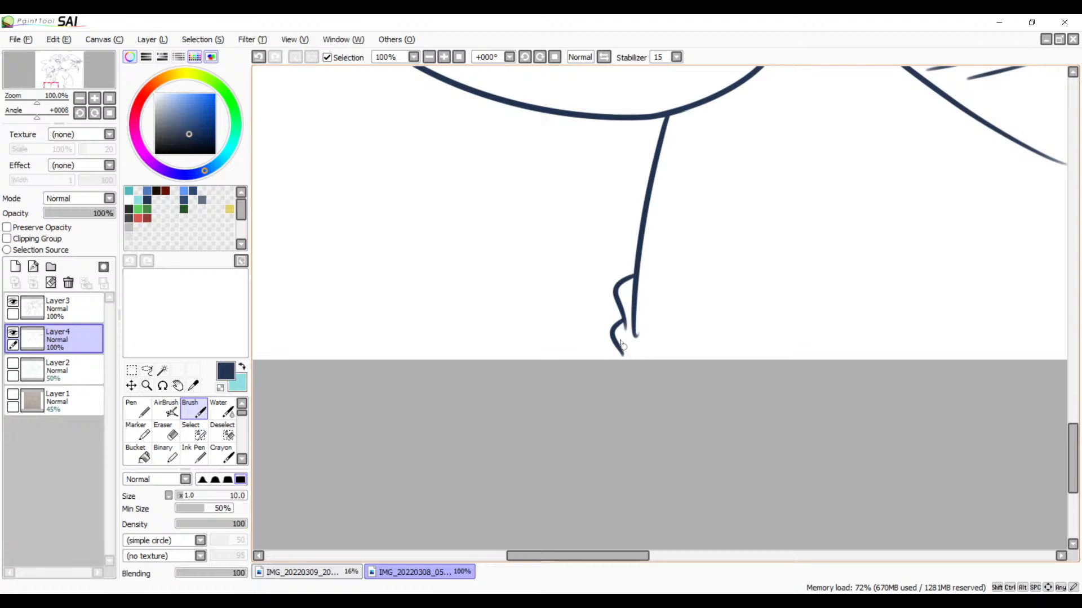
click(73, 309)
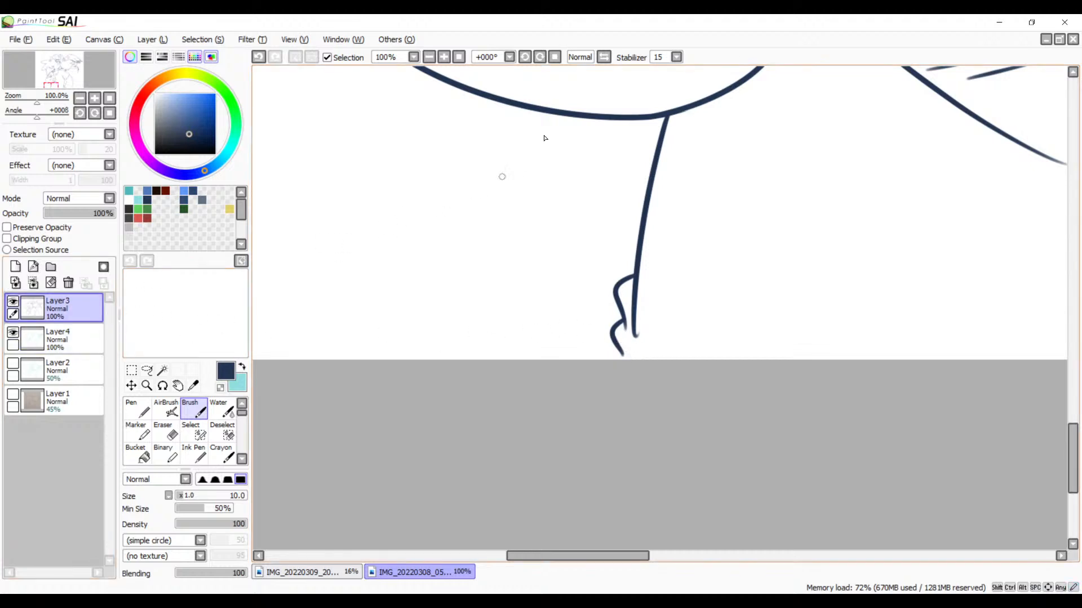
click(442, 59)
click(441, 58)
mouse_move(610, 390)
mouse_down()
mouse_move(599, 297)
mouse_move(573, 319)
mouse_move(563, 294)
mouse_move(573, 333)
mouse_up()
key(ctrl+z)
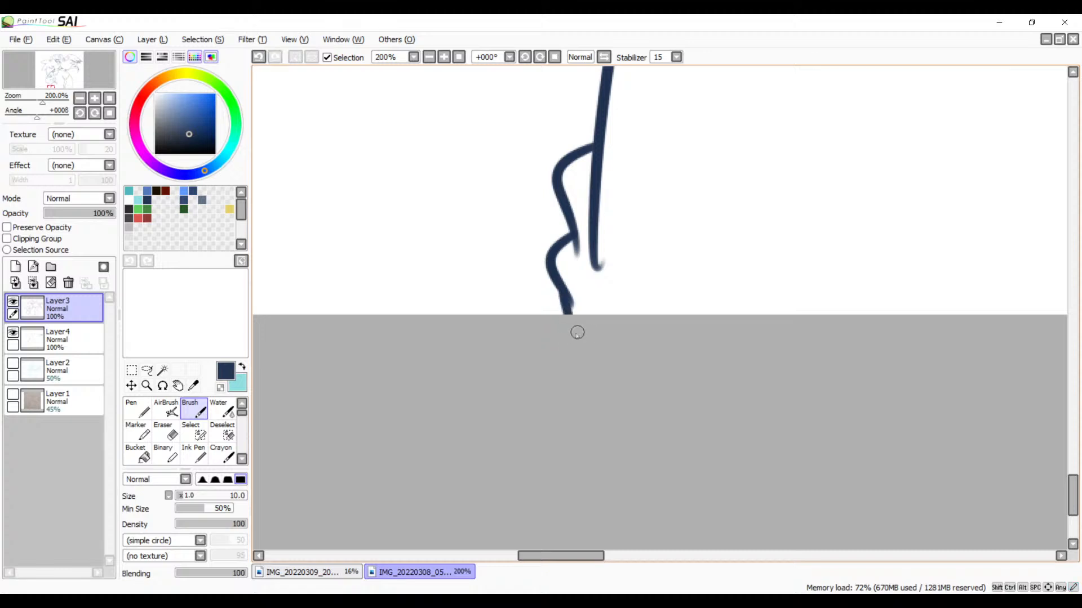
key(ctrl+z)
drag(562, 291, 566, 342)
key(e)
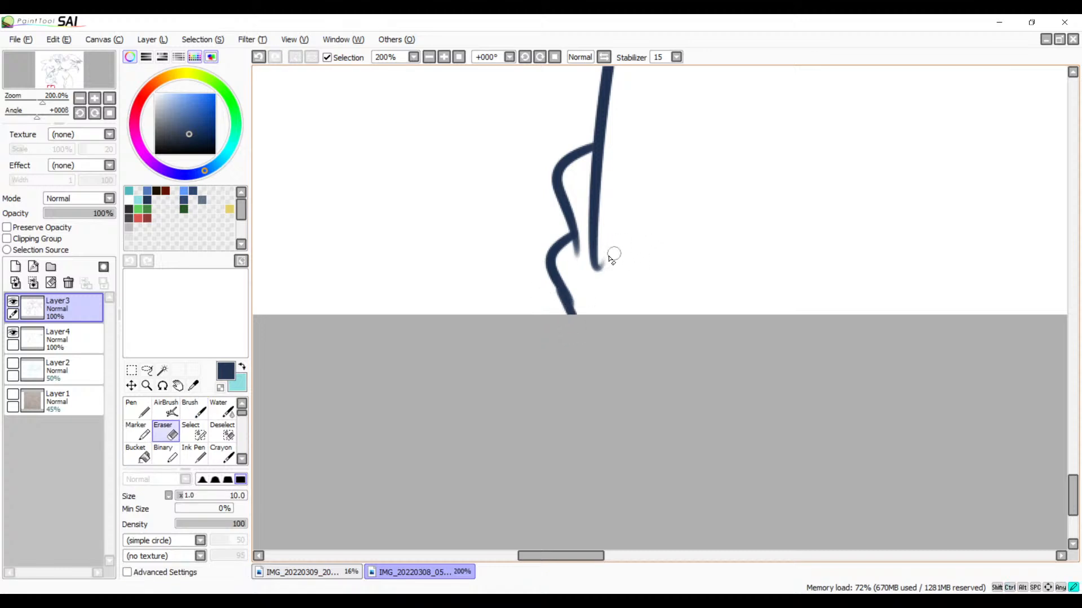
mouse_move(611, 259)
mouse_down()
mouse_move(583, 267)
mouse_move(619, 291)
mouse_up()
Step: Select the background around both characters with the Magic Wand, including the enclosed gaps under the bird's belly, by its leg and beside the tail
key(space)
drag(767, 291, 510, 308)
mouse_move(1037, 213)
mouse_down()
mouse_move(752, 271)
mouse_move(464, 287)
mouse_move(449, 336)
mouse_move(441, 321)
mouse_move(451, 330)
mouse_move(406, 346)
mouse_move(342, 432)
mouse_up()
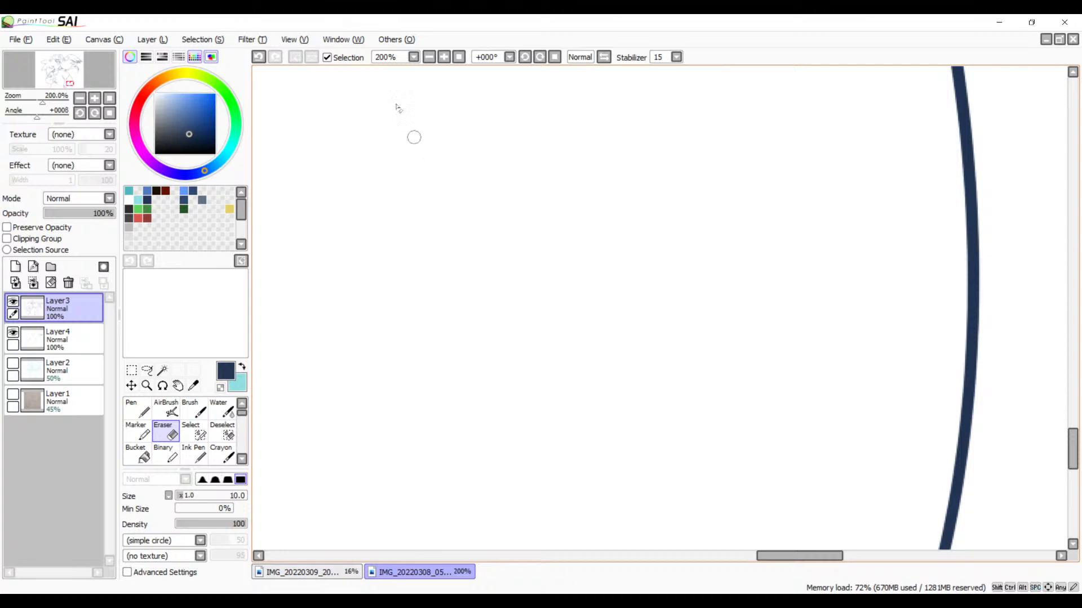
click(430, 57)
click(429, 57)
click(430, 57)
click(429, 57)
click(429, 57)
click(430, 57)
key(space)
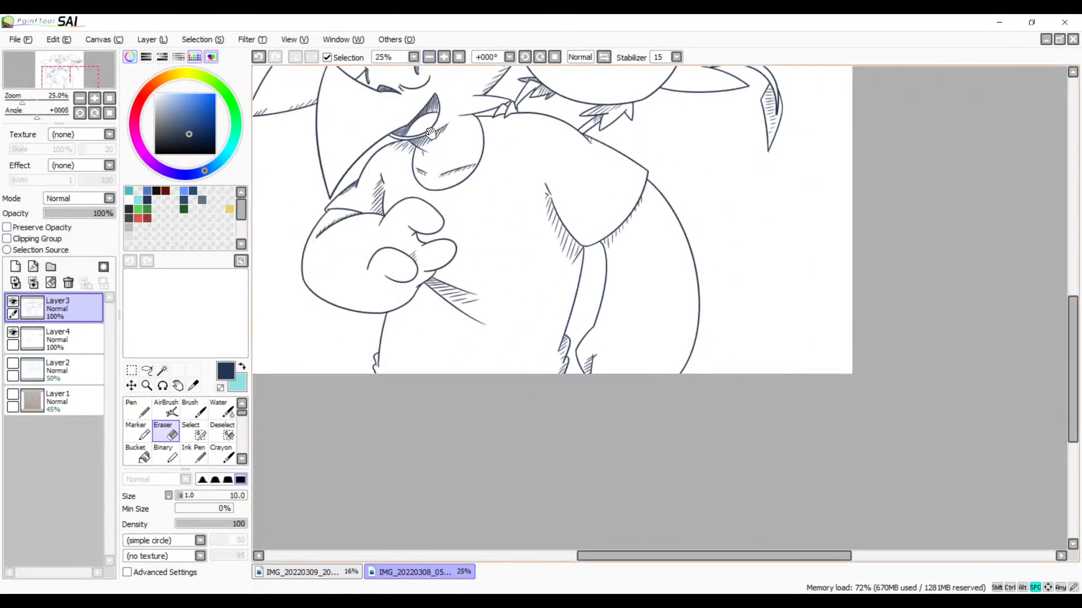
drag(431, 134, 532, 342)
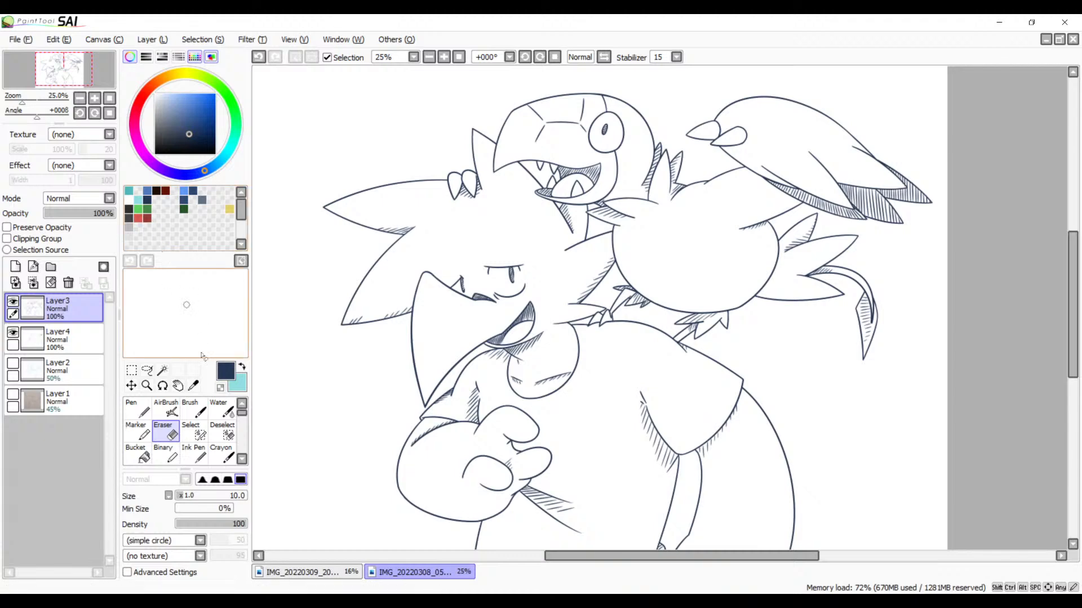
click(163, 370)
click(362, 382)
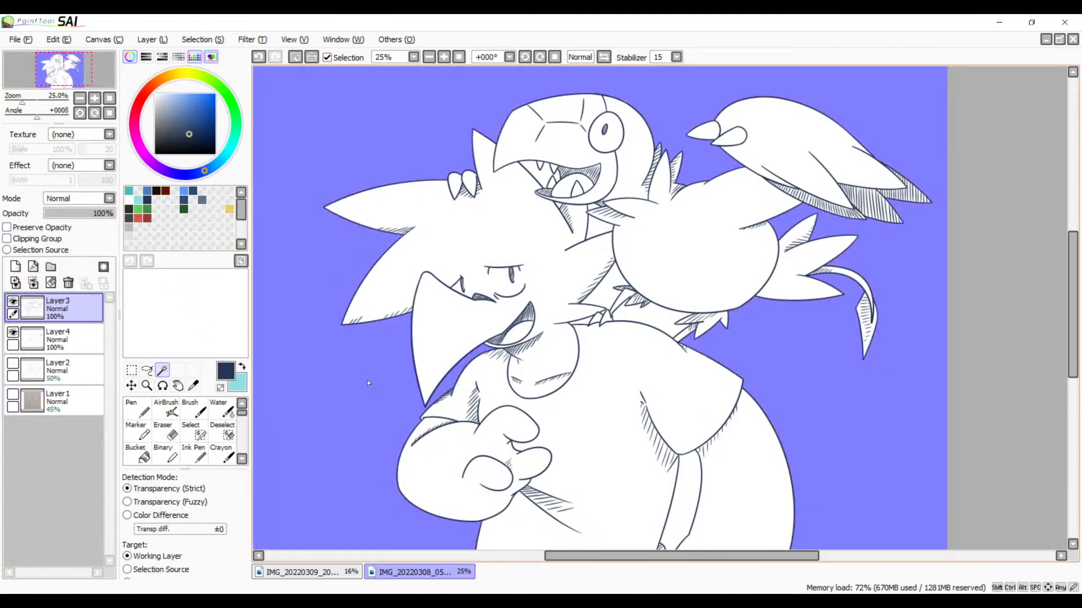
click(662, 325)
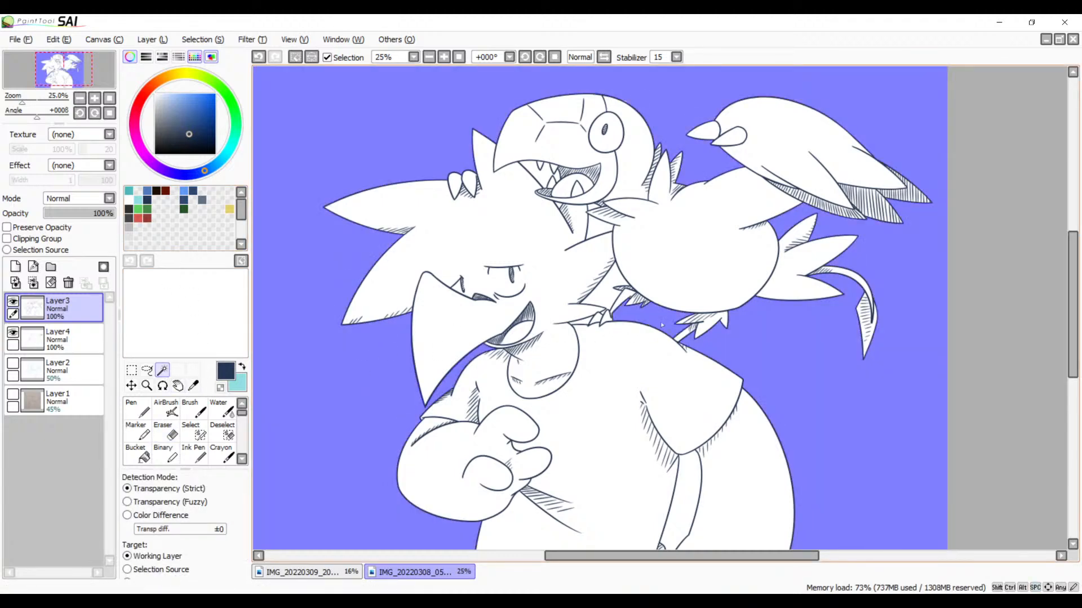
click(604, 298)
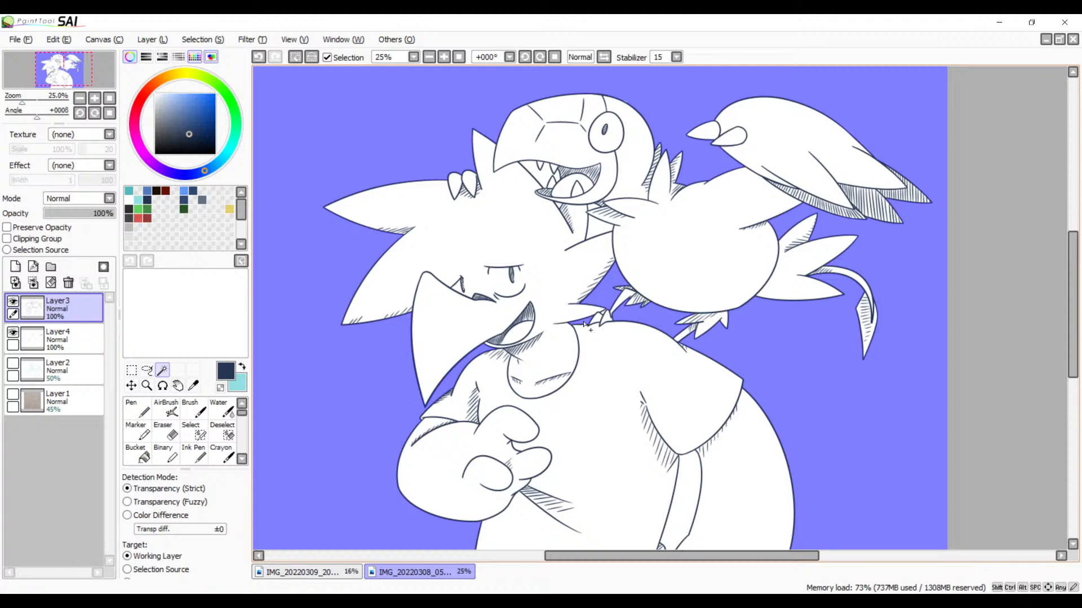
drag(614, 442, 660, 404)
click(682, 364)
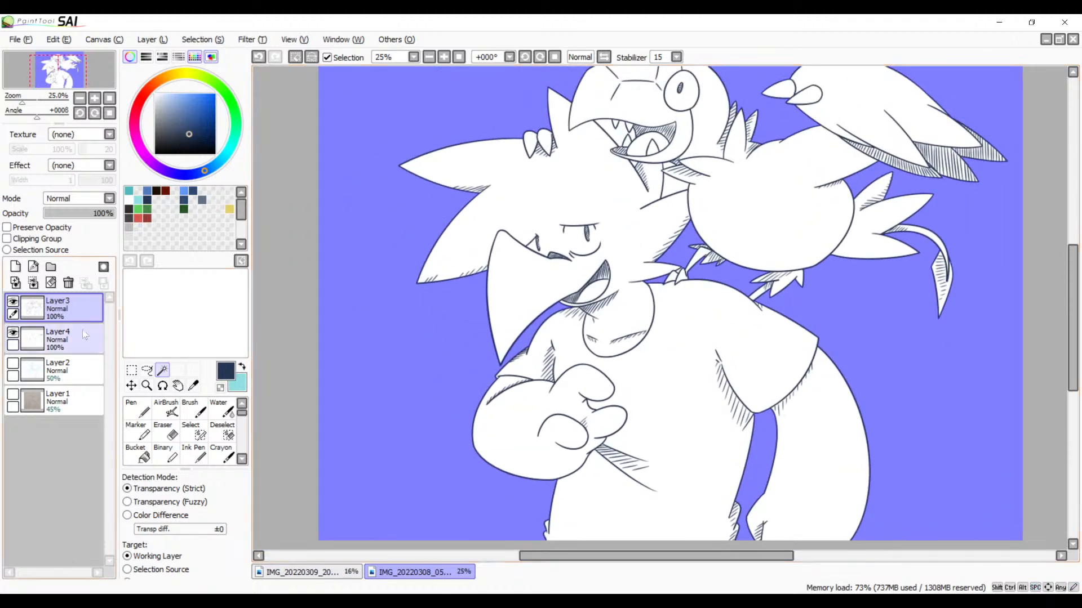
Step: Add a new layer above Layer2, invert the selection, fill the characters' silhouette with white using the Bucket, and deselect
click(60, 372)
click(15, 267)
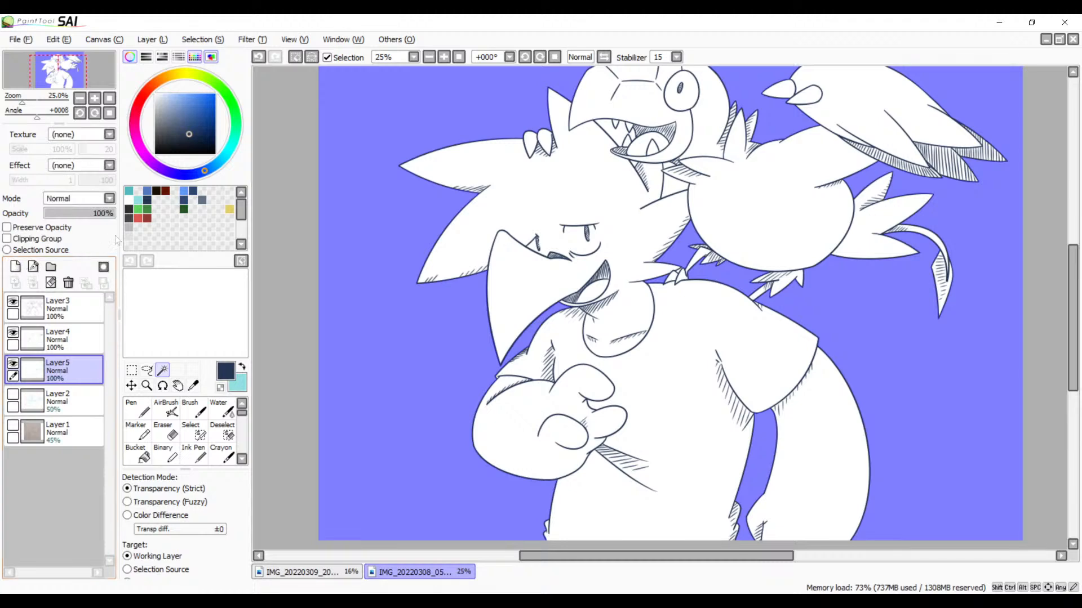
click(129, 199)
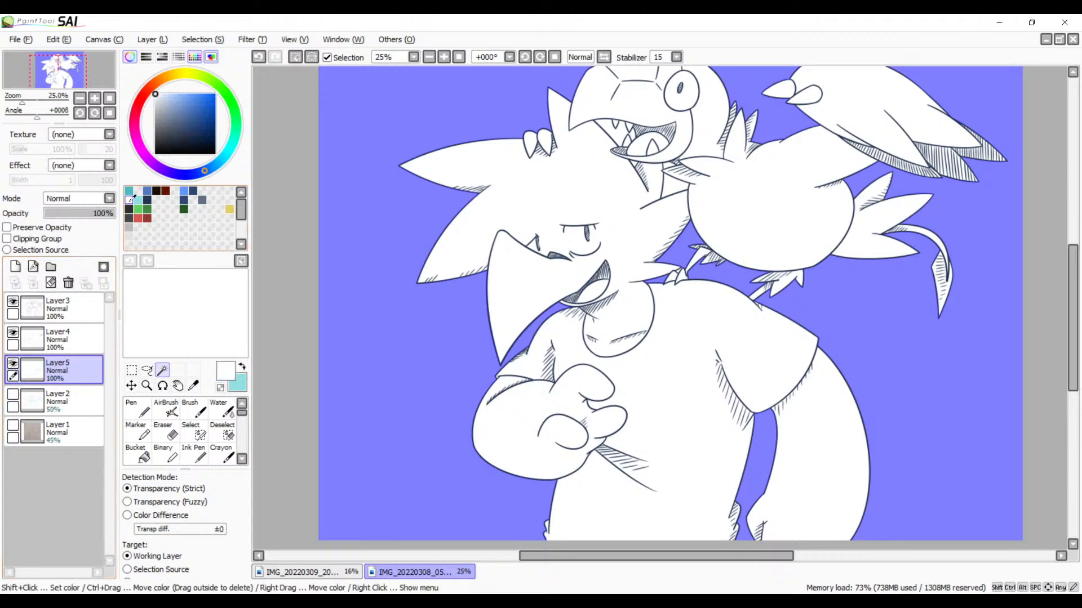
click(144, 455)
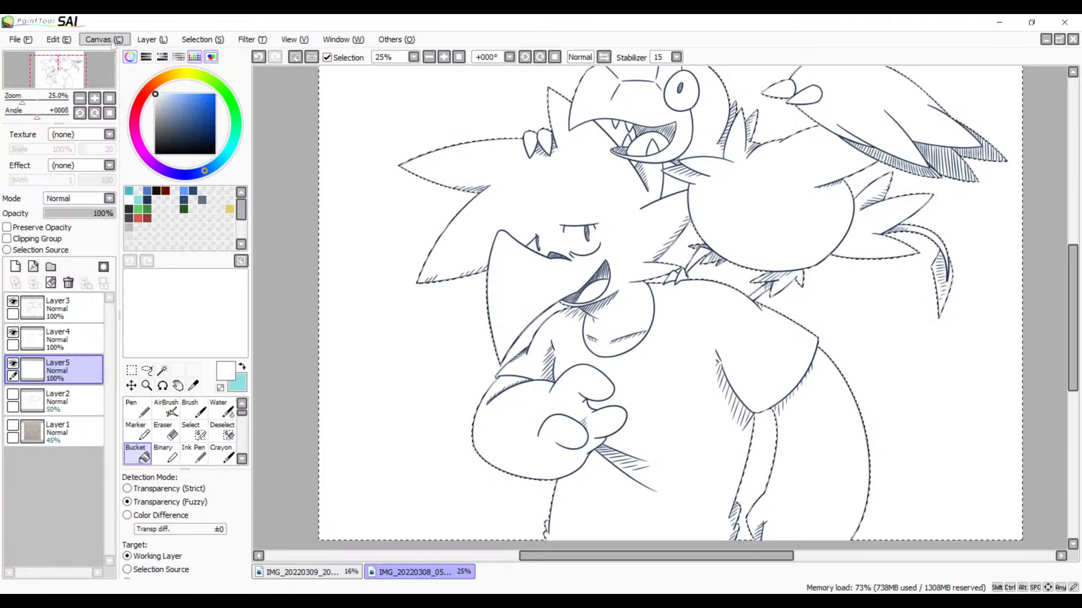
click(185, 42)
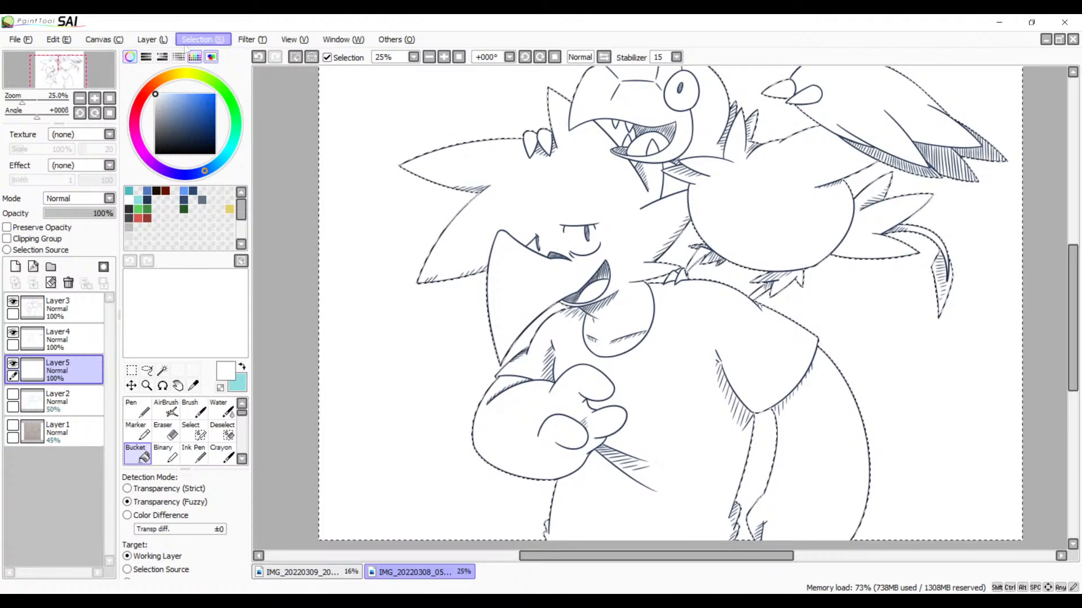
click(213, 72)
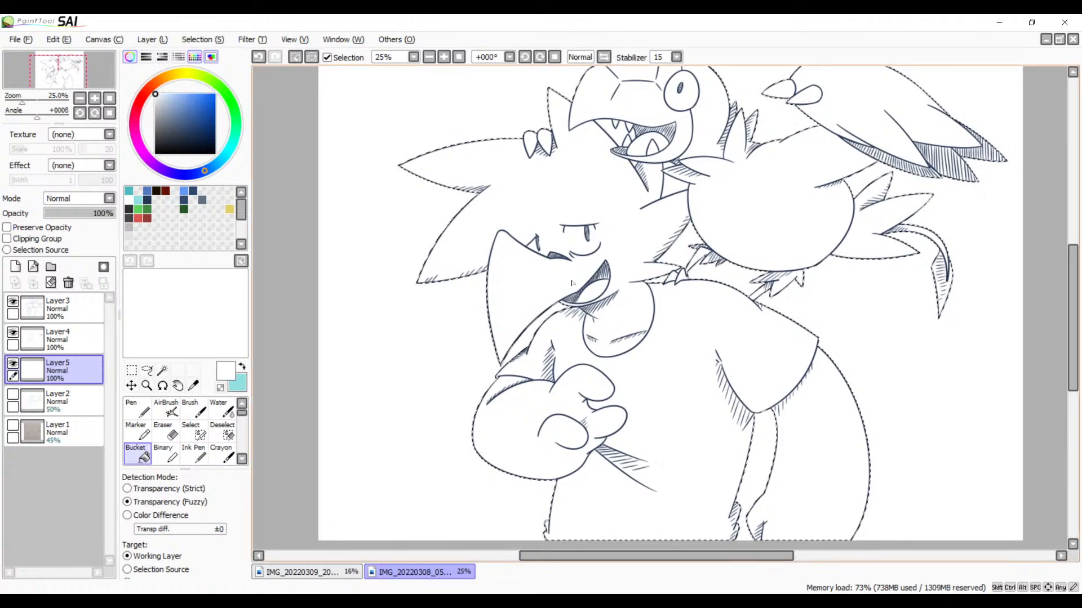
click(607, 331)
key(ctrl+d)
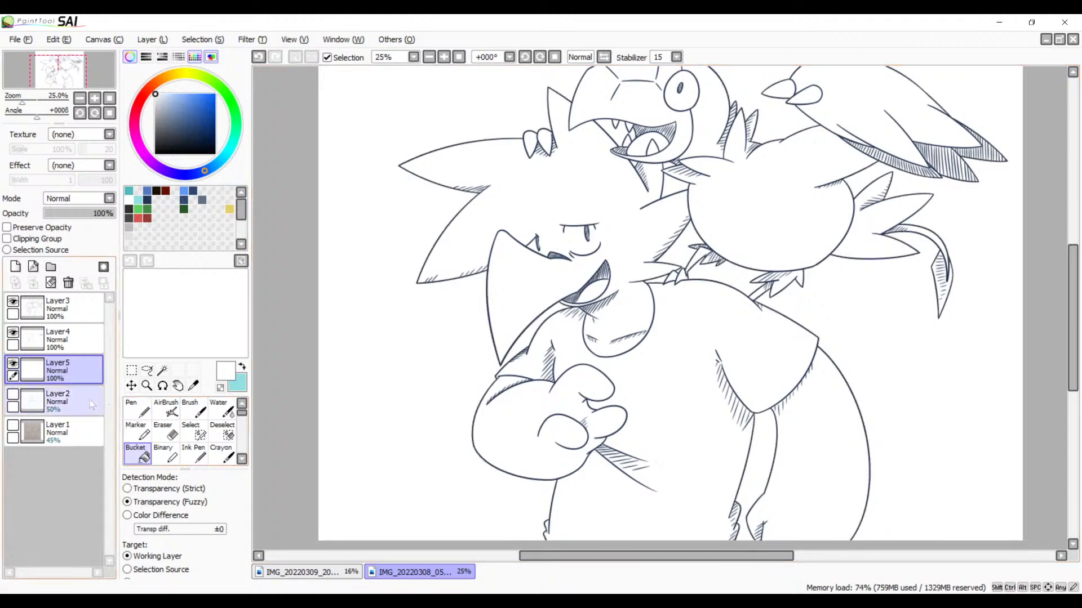
Step: Show Layer1 briefly to check the coverage of the white fill against it, and hide it again
click(15, 426)
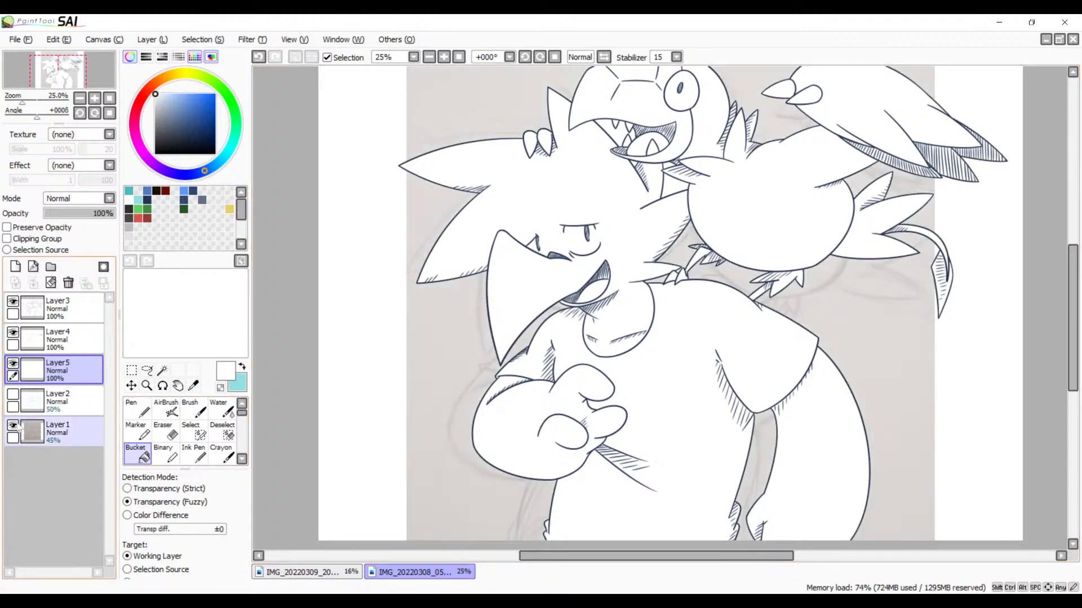
click(14, 426)
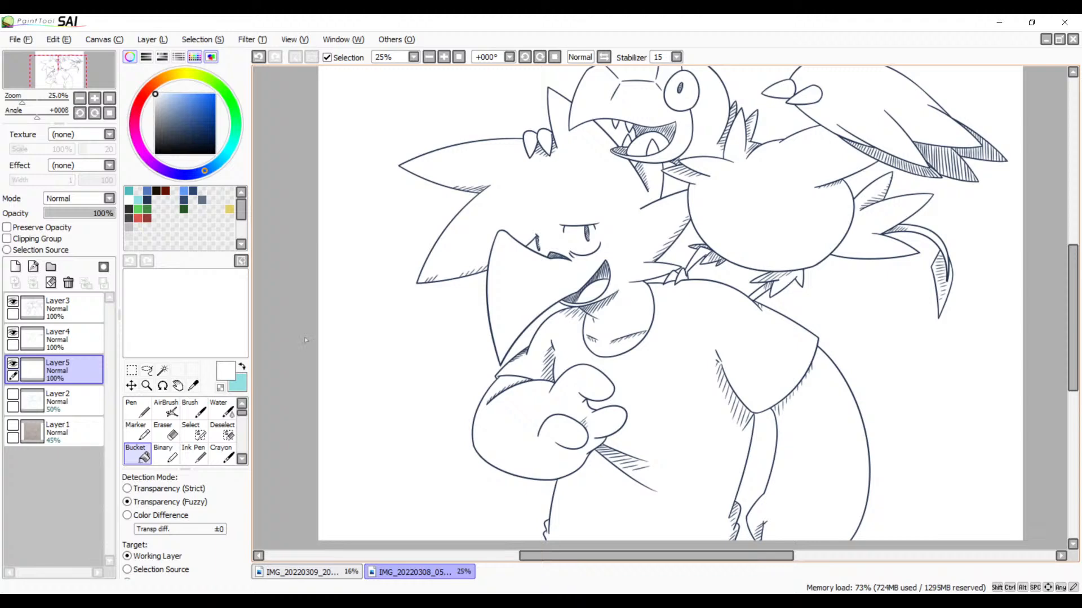
key(alt+Tab)
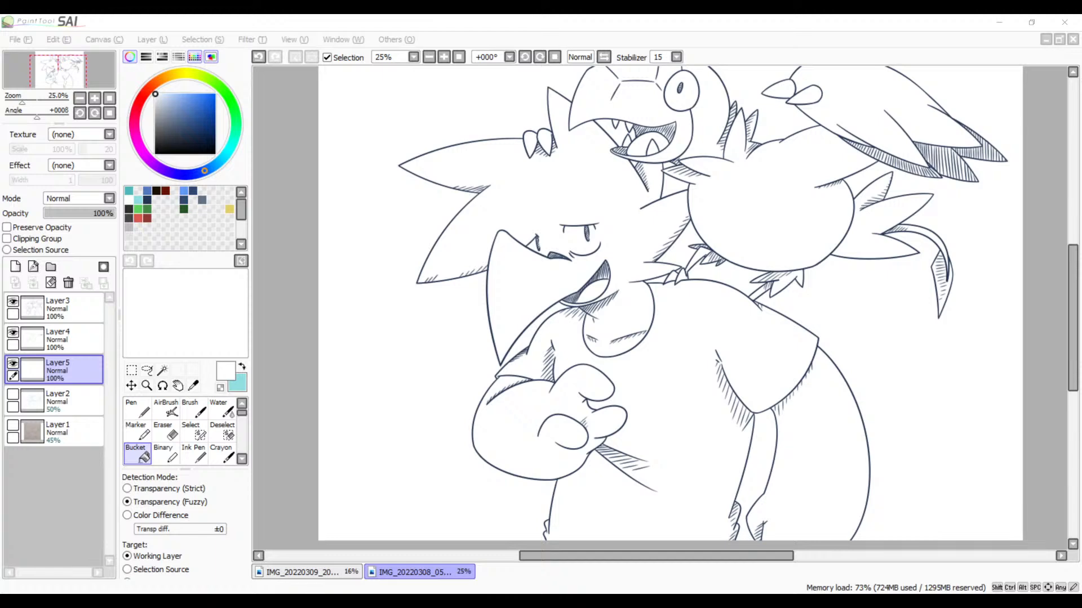
click(369, 20)
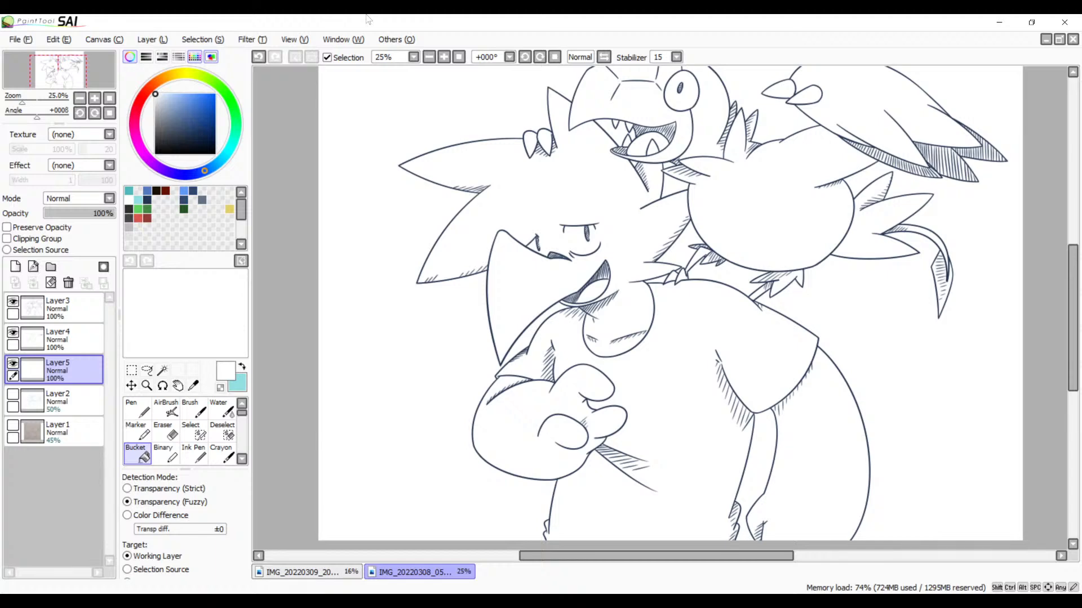
Step: On Layer4, hatch the corner where the bird's shoulder line meets its raised wing with dark blue Brush strokes
click(444, 57)
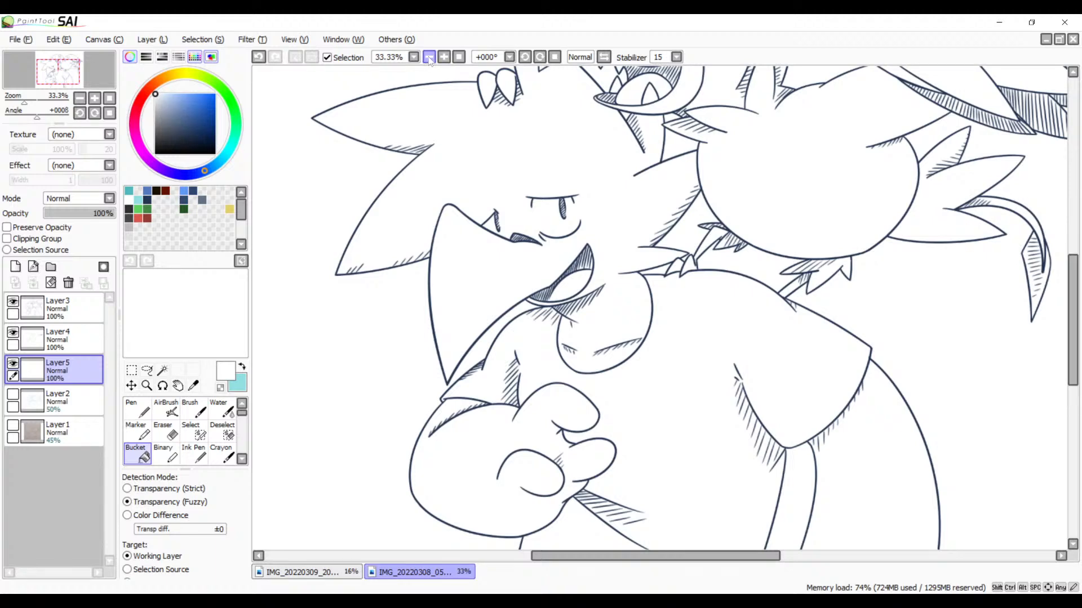
click(443, 57)
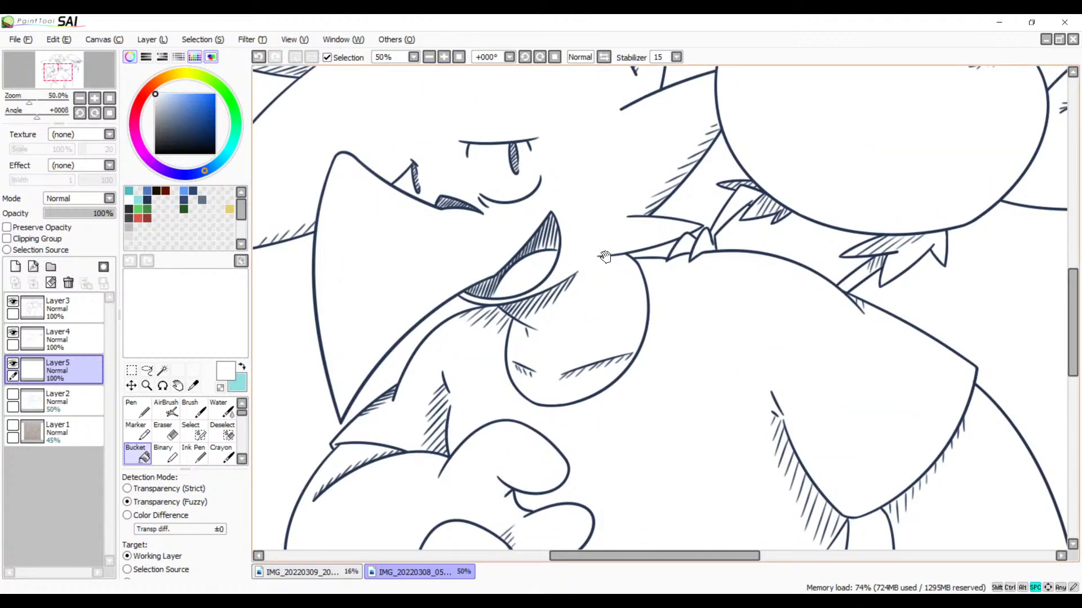
drag(603, 253, 722, 320)
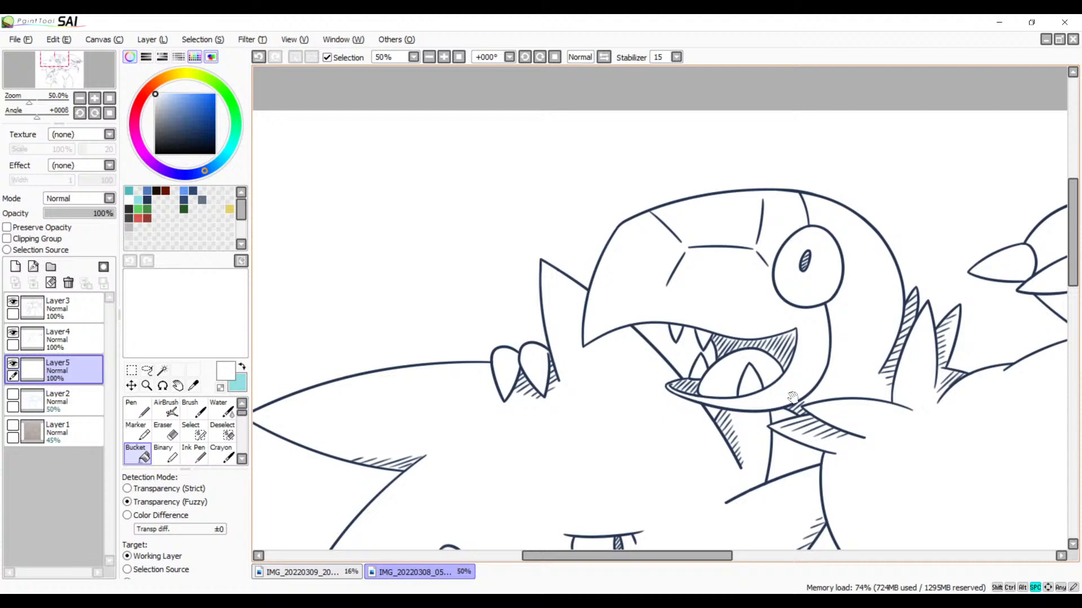
mouse_move(778, 445)
mouse_down()
mouse_move(648, 377)
mouse_move(621, 338)
mouse_move(779, 282)
mouse_move(712, 314)
mouse_move(705, 302)
mouse_move(735, 289)
mouse_move(620, 353)
mouse_move(702, 327)
mouse_up()
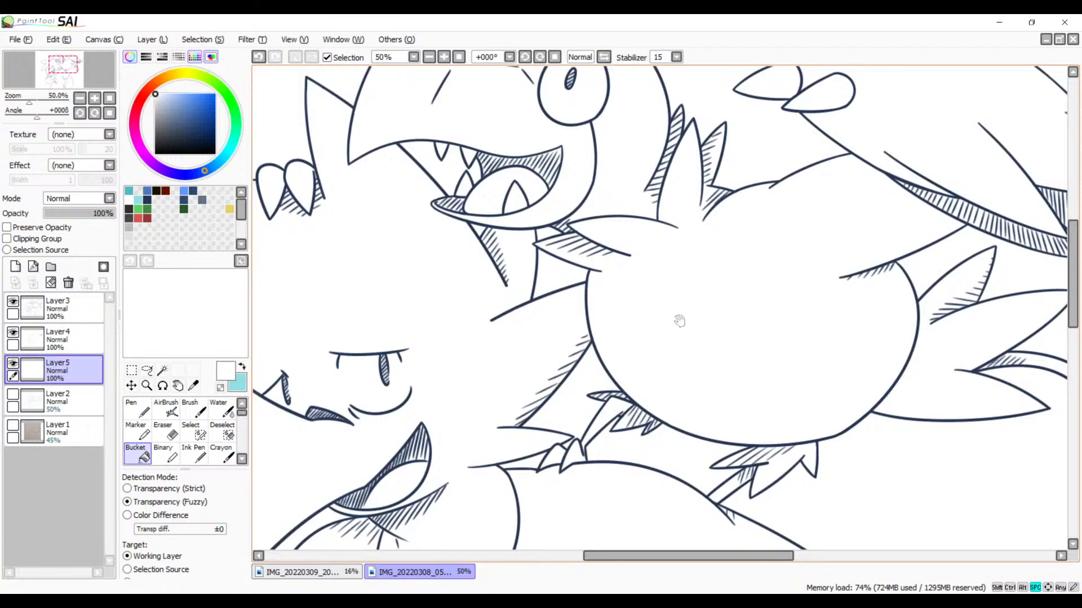
drag(598, 346, 666, 322)
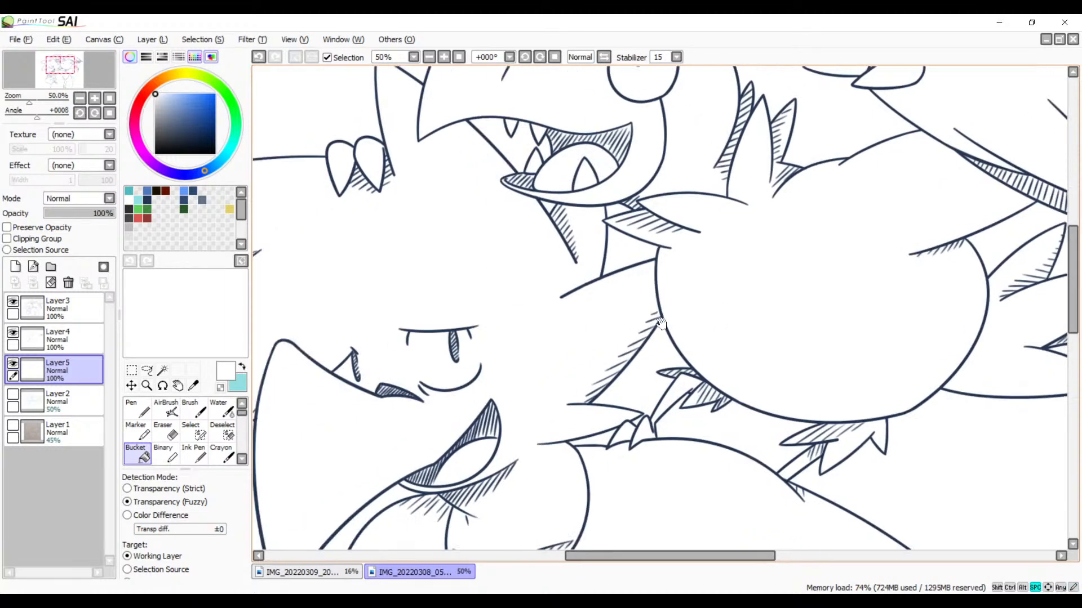
key(b)
drag(822, 255, 692, 350)
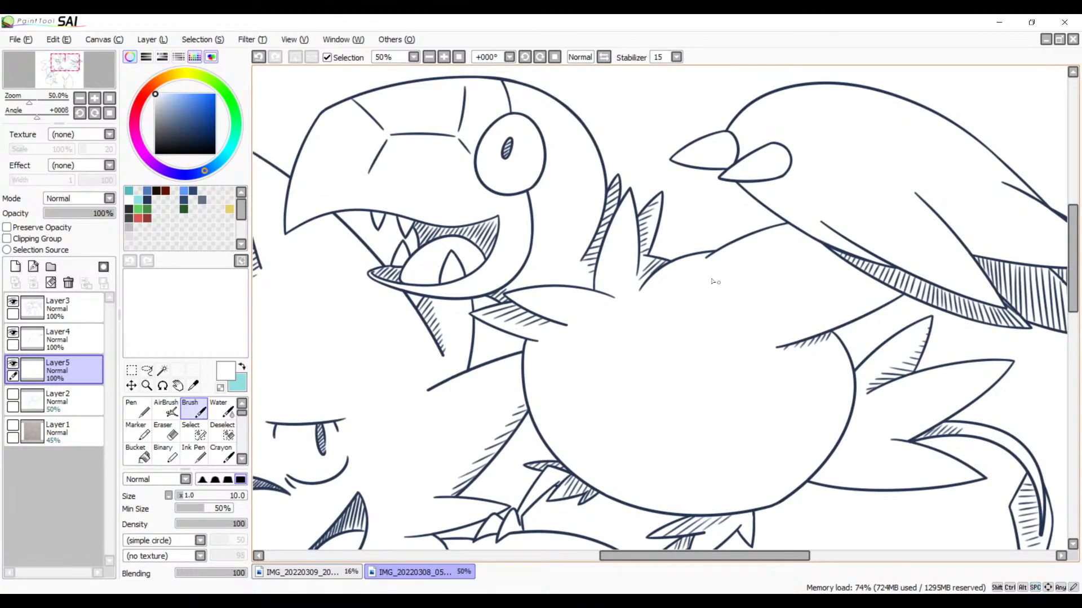
click(444, 57)
click(444, 57)
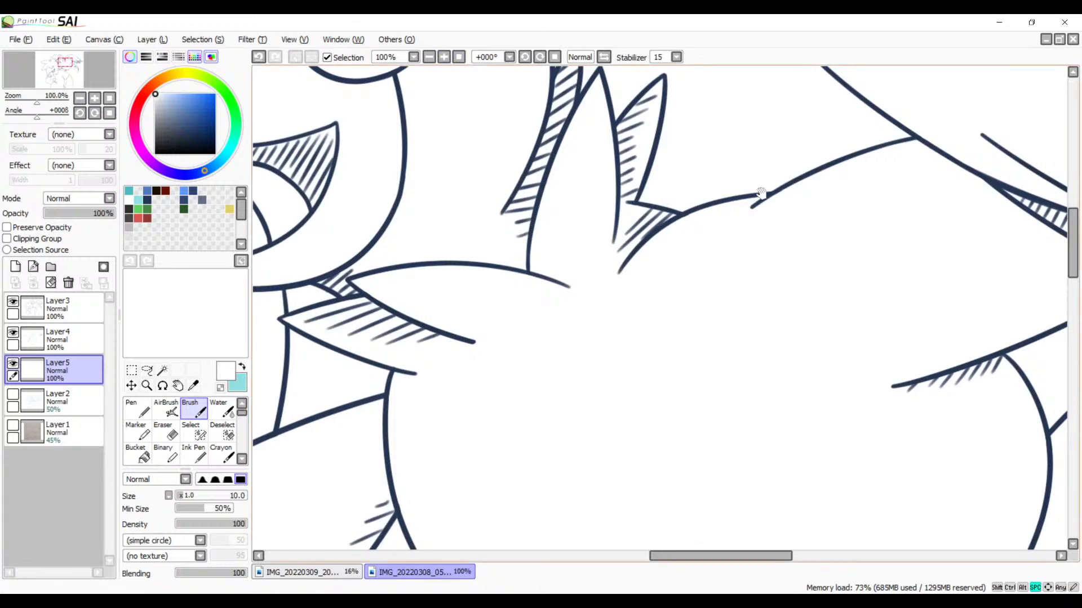
drag(760, 195, 580, 275)
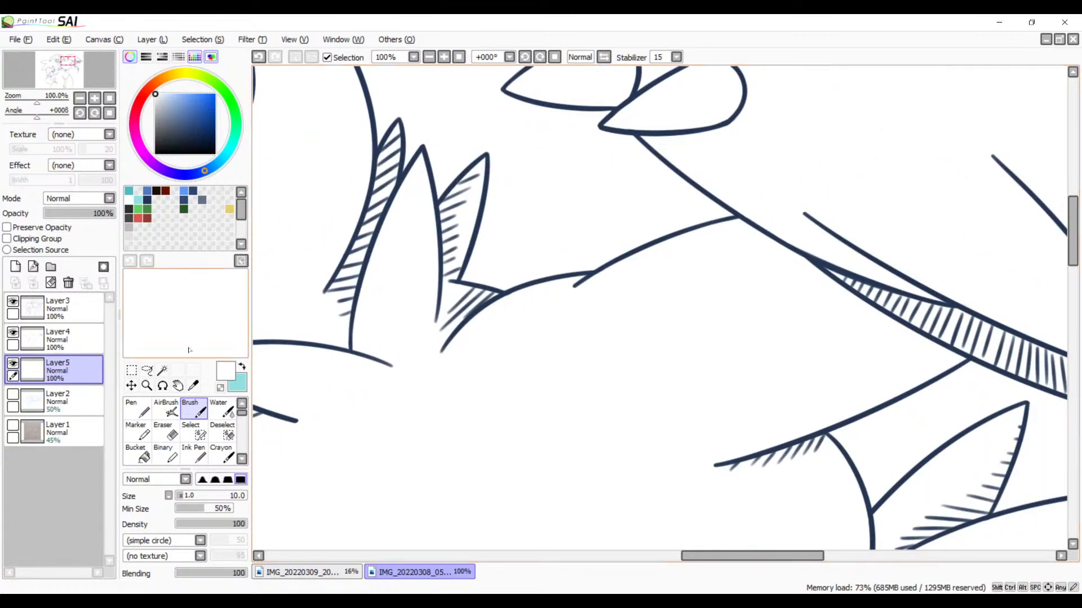
click(100, 341)
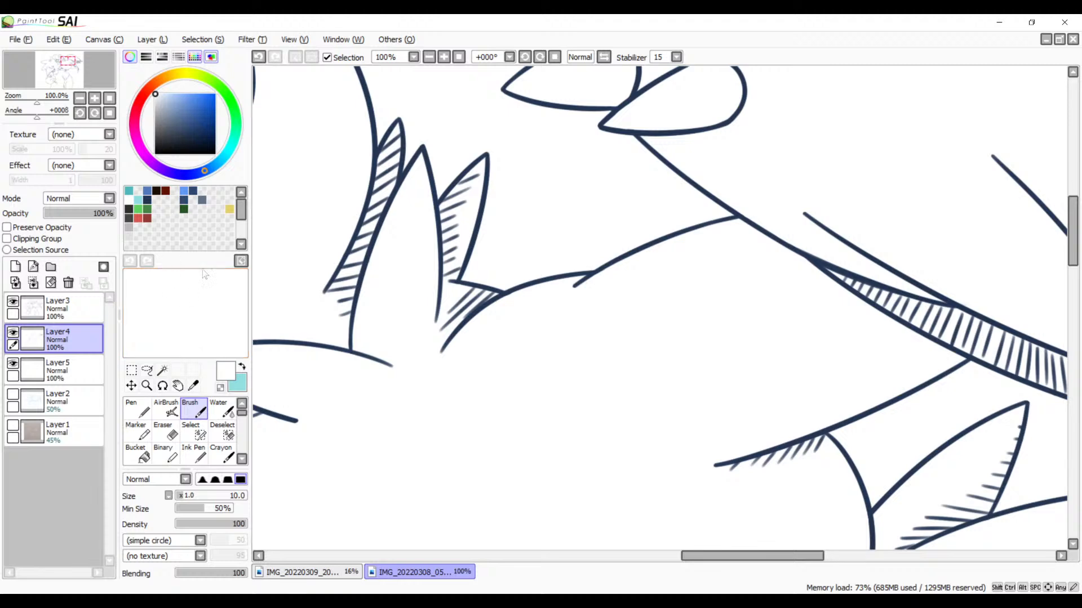
click(147, 199)
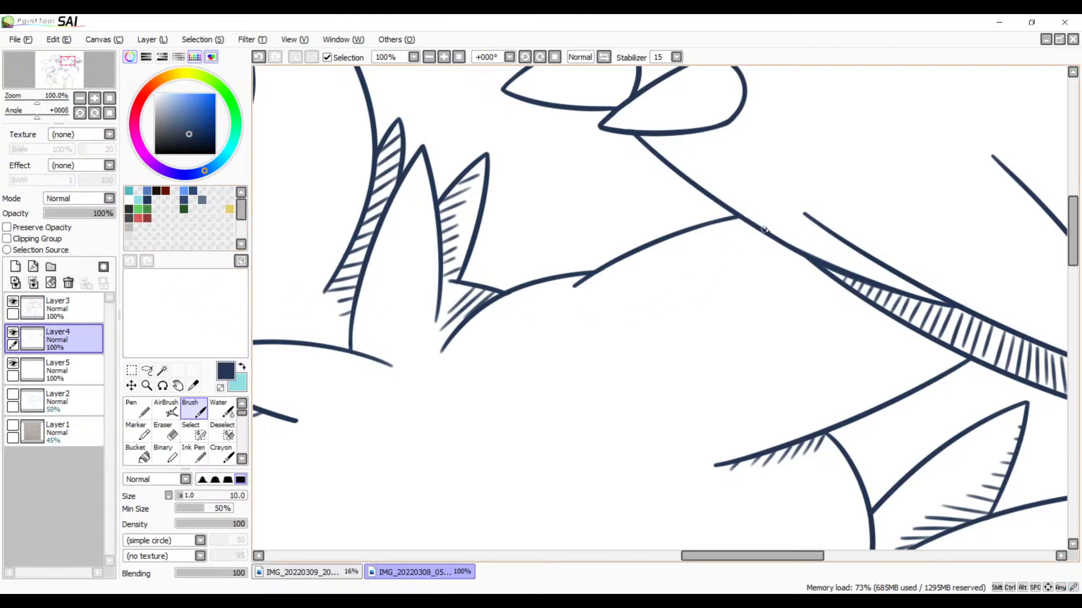
drag(761, 230, 695, 274)
key(ctrl+z)
drag(735, 219, 677, 270)
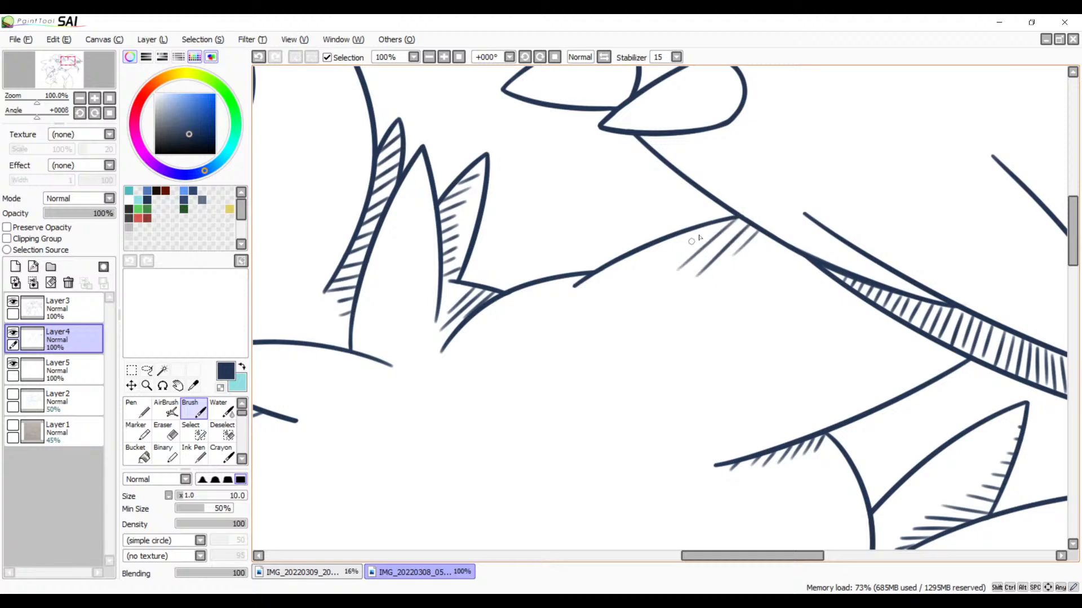
Step: Continue the short diagonal hatching beneath the bird's shoulder line, from the wing toward the neck feathers
drag(708, 227, 660, 272)
key(ctrl+z)
mouse_move(705, 226)
mouse_down()
mouse_move(585, 298)
mouse_move(574, 284)
mouse_move(503, 322)
mouse_up()
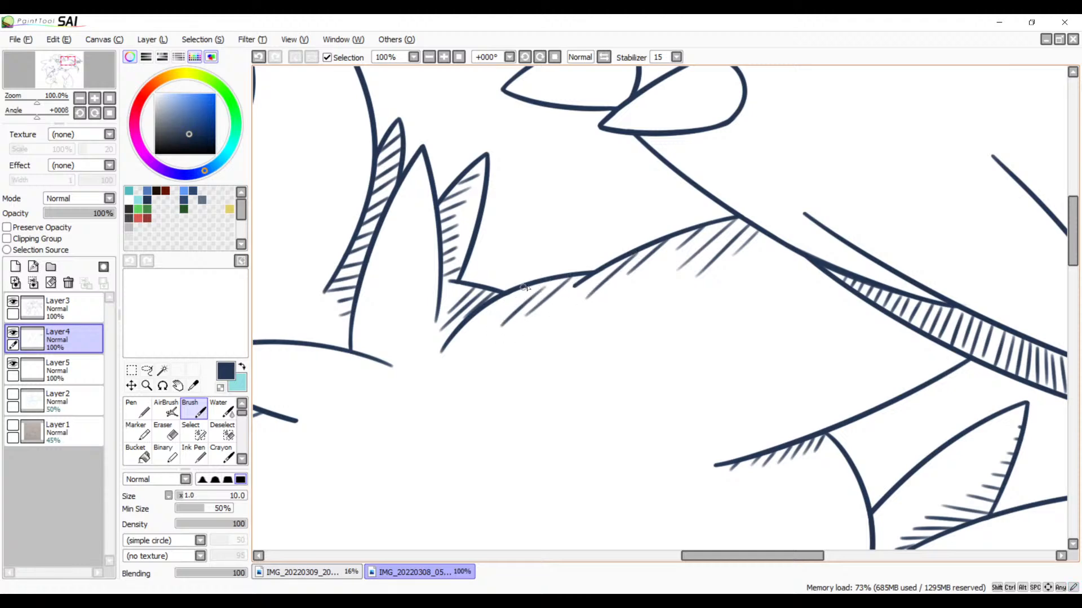
drag(526, 288, 501, 319)
key(ctrl+z)
drag(538, 282, 503, 311)
Step: Examine the line art and hatching of both characters across the whole canvas
scroll(636, 327, down, 4)
drag(636, 326, 662, 301)
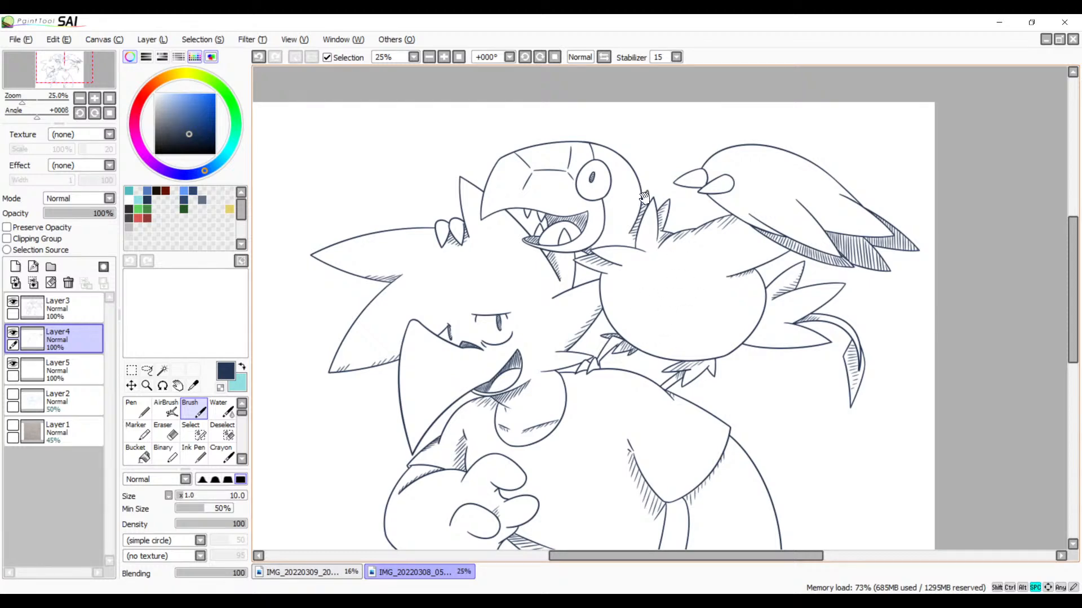
click(430, 57)
mouse_move(667, 331)
mouse_down()
mouse_move(685, 228)
mouse_move(645, 317)
mouse_move(670, 270)
mouse_up()
mouse_move(619, 369)
mouse_down()
mouse_move(668, 294)
mouse_move(648, 435)
mouse_up()
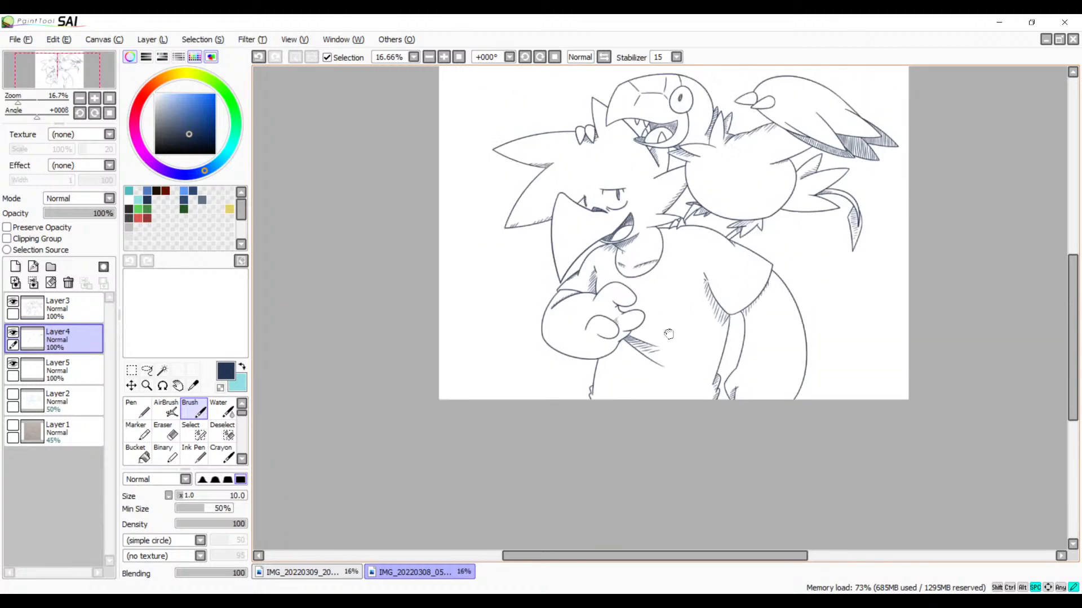
drag(674, 315, 669, 430)
drag(689, 371, 672, 422)
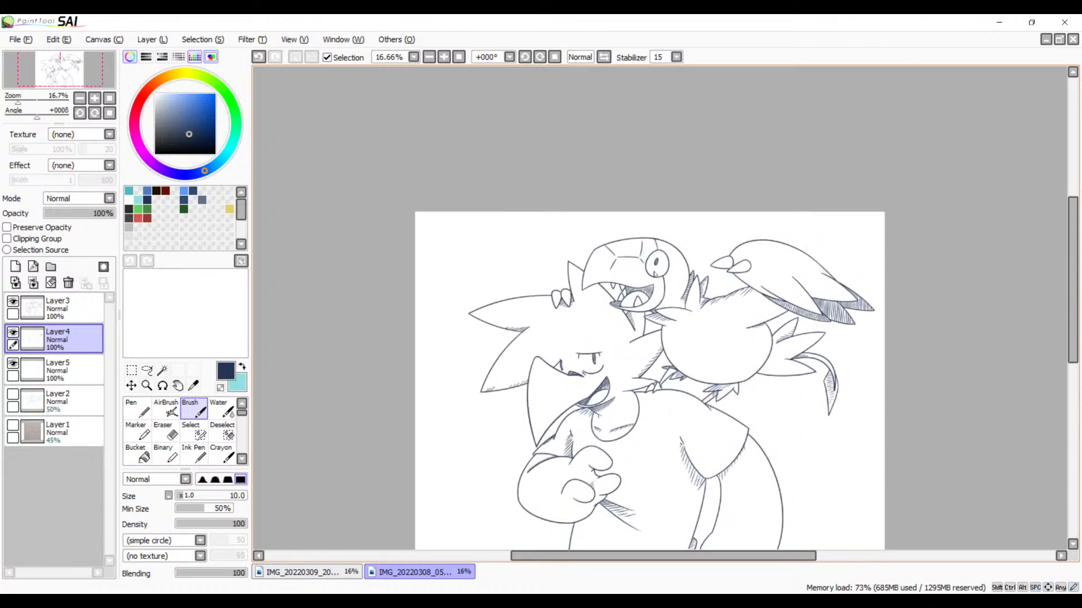
drag(665, 378, 653, 295)
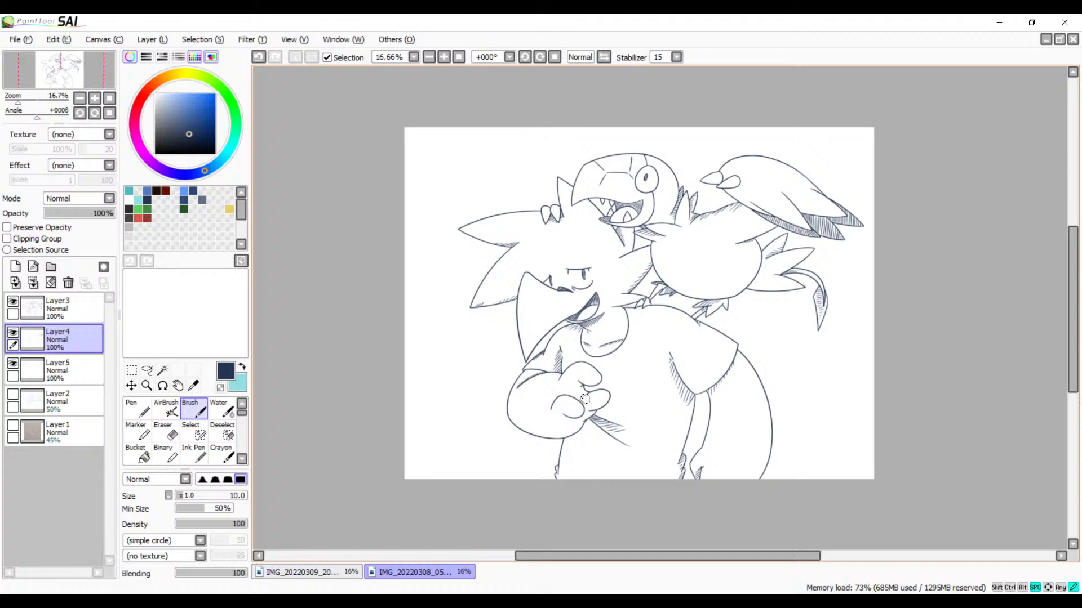
drag(608, 417, 574, 426)
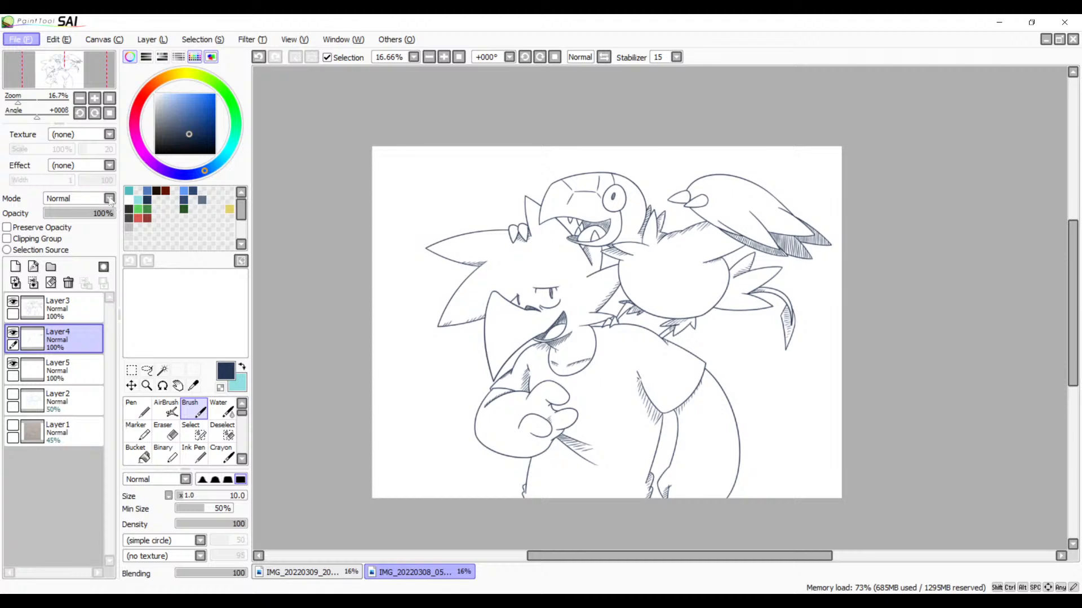
Step: Save the line art drawing as Gen 5.psd
click(78, 133)
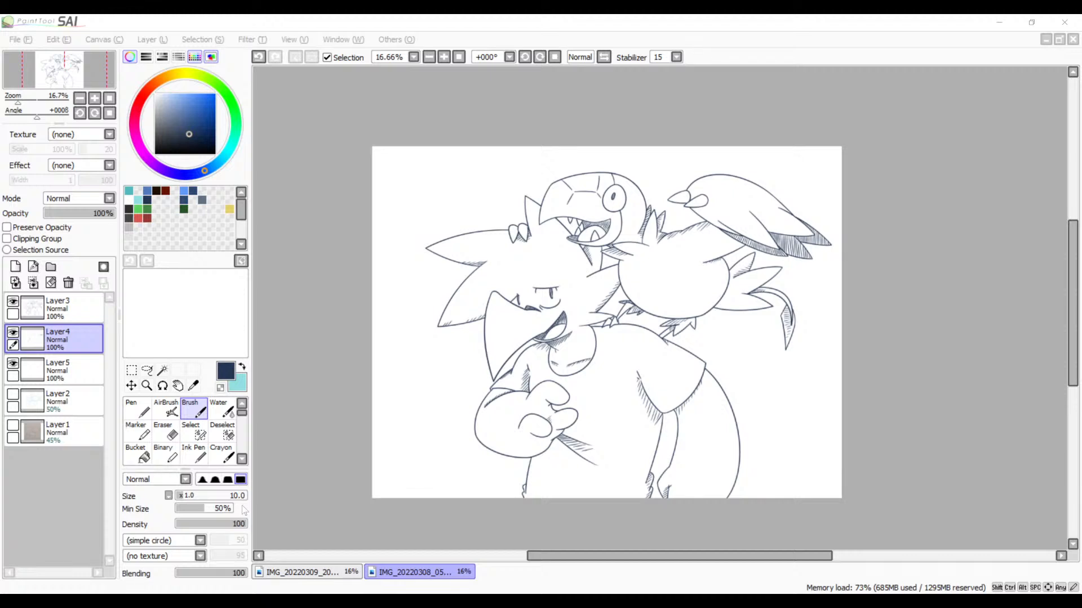
key(Return)
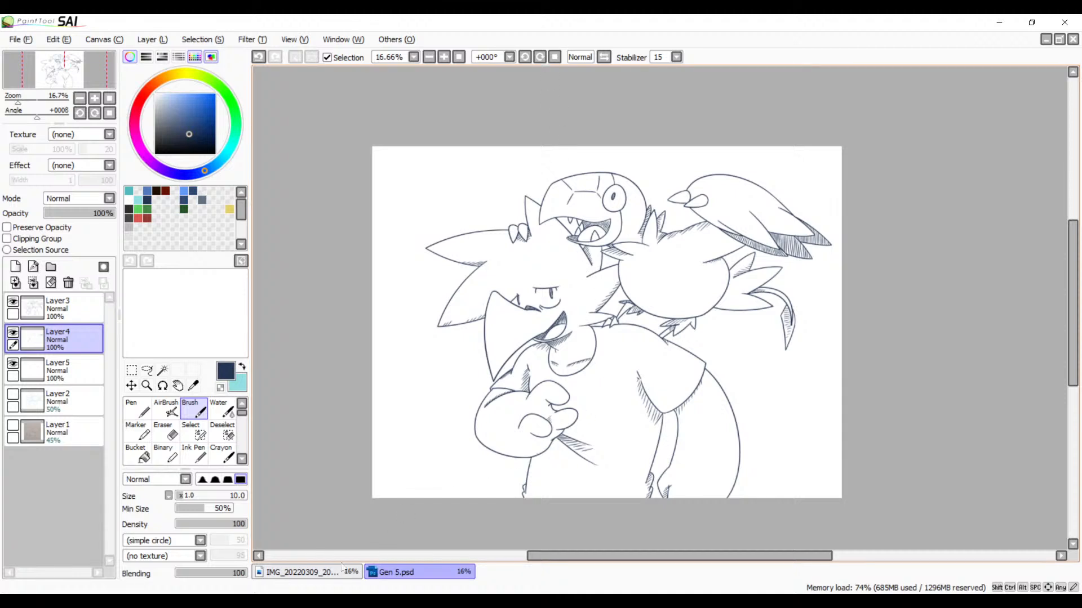
Step: Switch to the swordsman pencil sketch, add a new layer above it, and lower Layer1's opacity to 72%
click(319, 573)
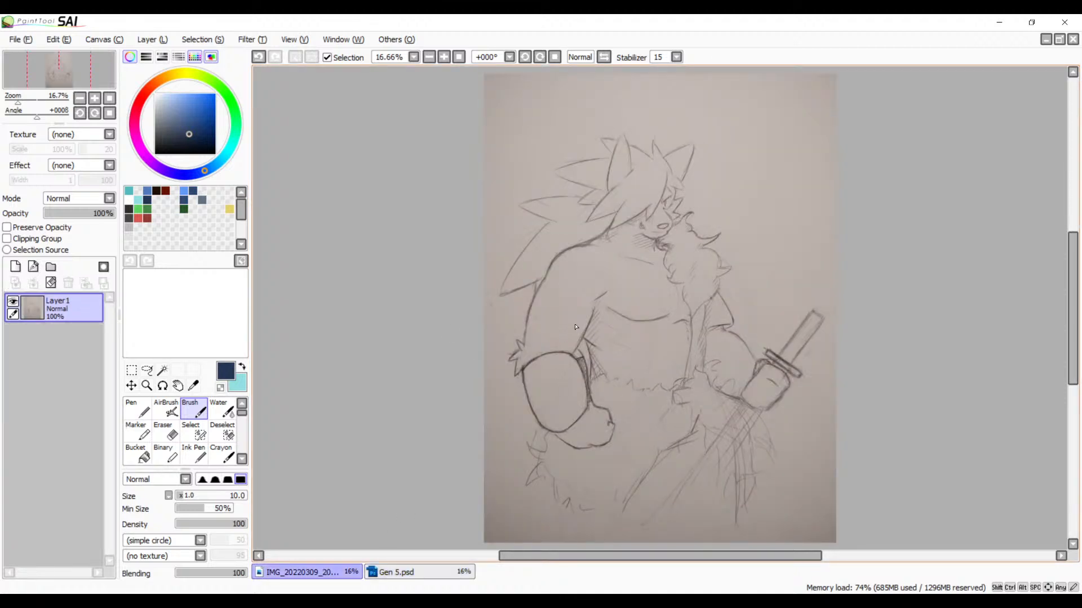
click(15, 266)
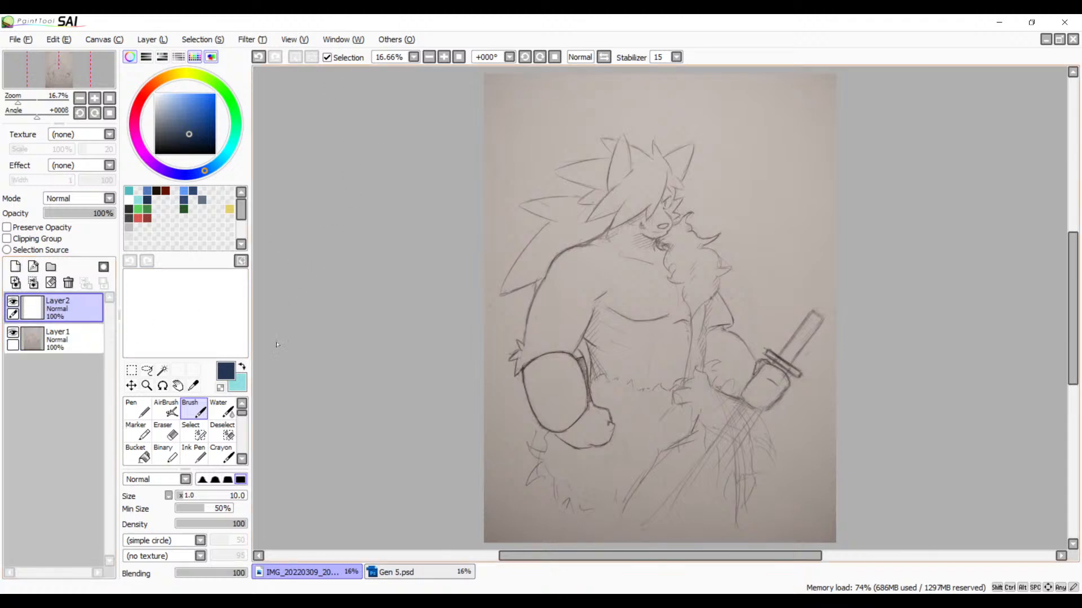
click(62, 338)
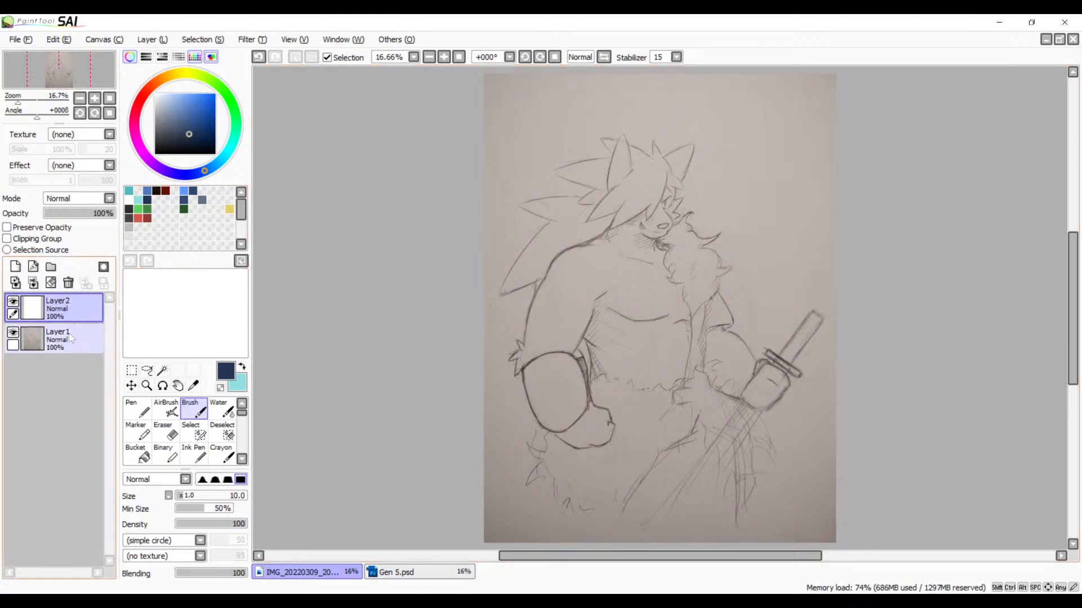
click(84, 214)
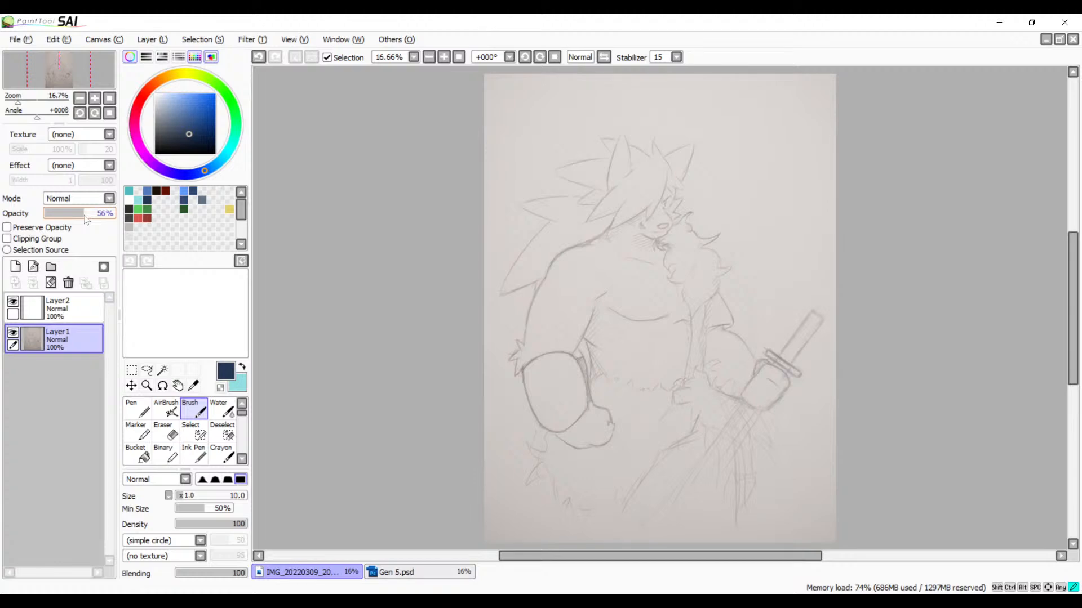
drag(86, 218, 96, 219)
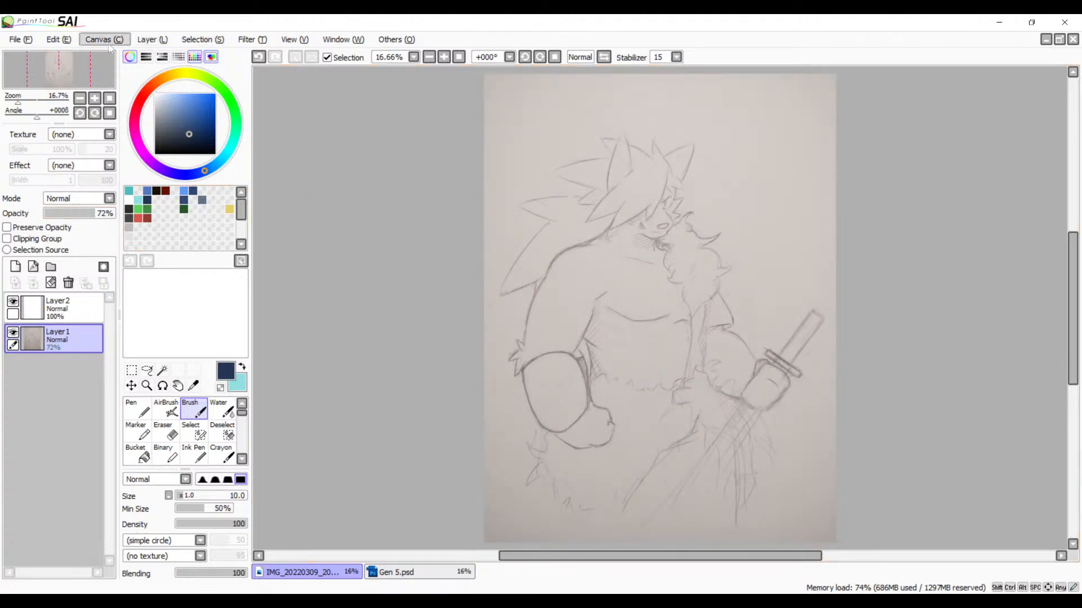
Step: Trim the canvas height equally above and below to make it square, and move the sketch down to restore space above the hair
click(129, 66)
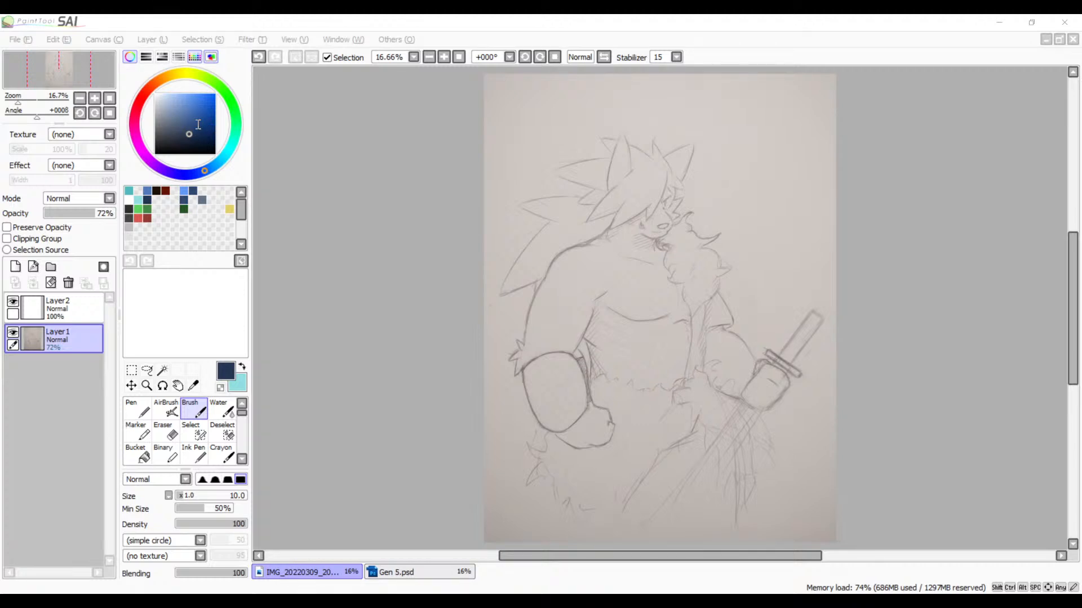
click(288, 339)
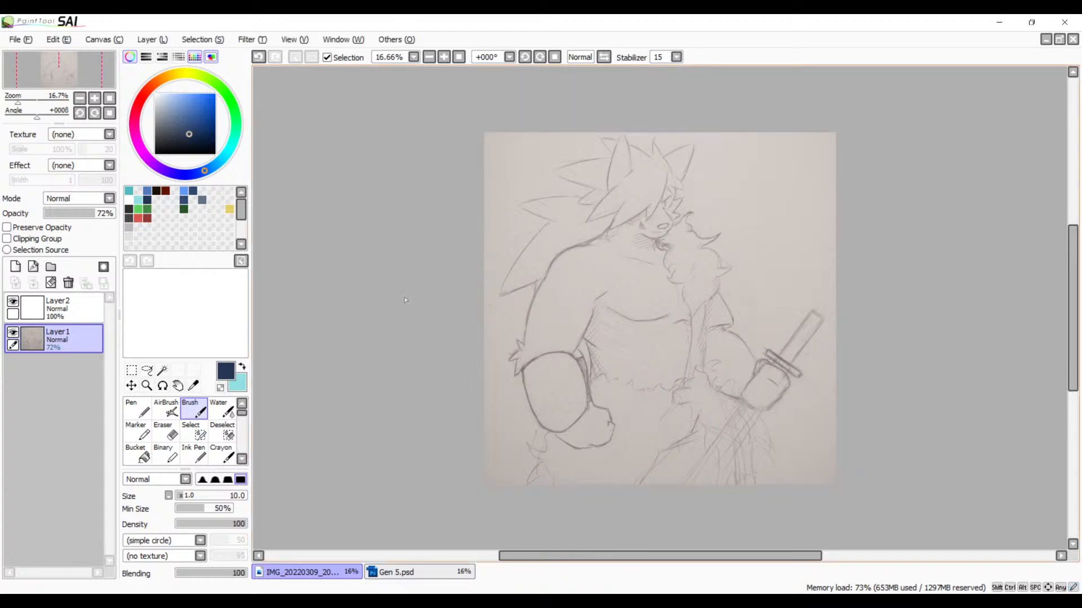
click(131, 385)
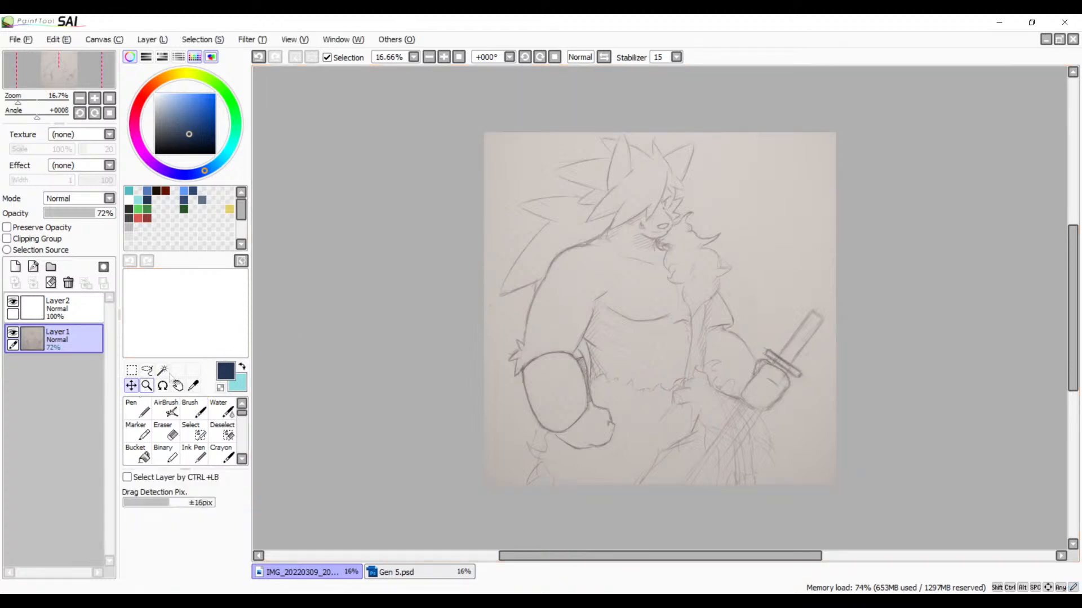
drag(657, 327, 657, 348)
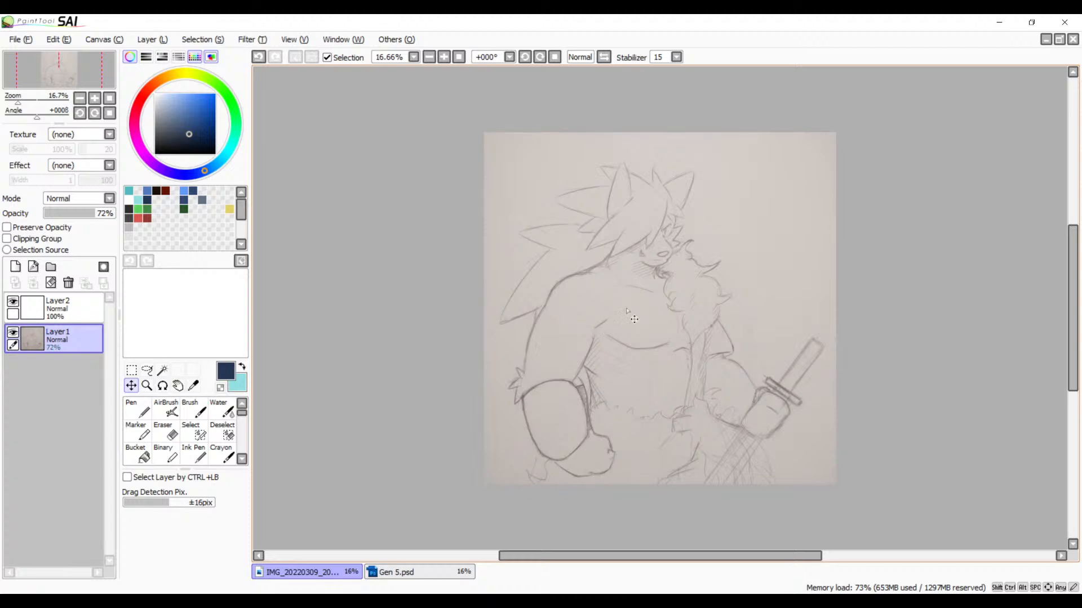
Step: Lower the opacity of the pencil sketch on Layer1 to 27%
click(51, 307)
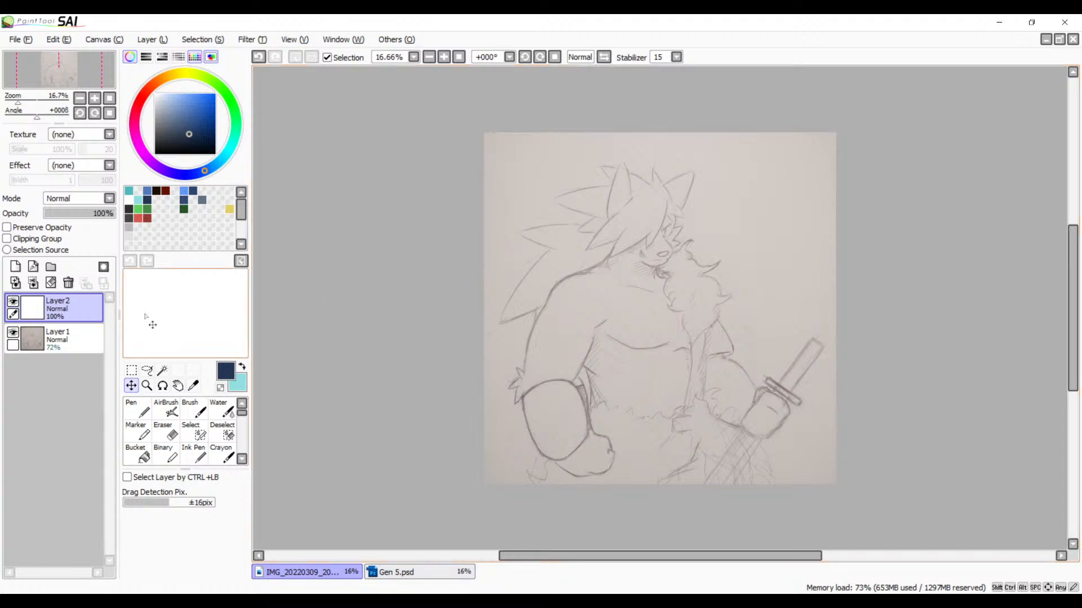
click(63, 346)
drag(78, 217, 63, 217)
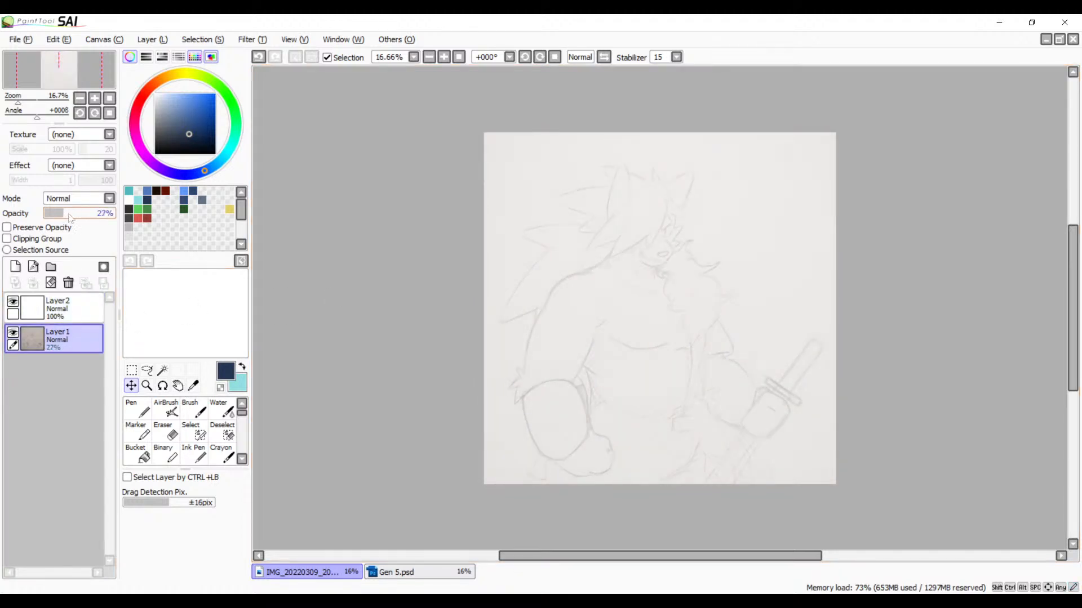
Step: Mirror the canvas view horizontally and examine the flipped figure's proportions and balance
click(604, 57)
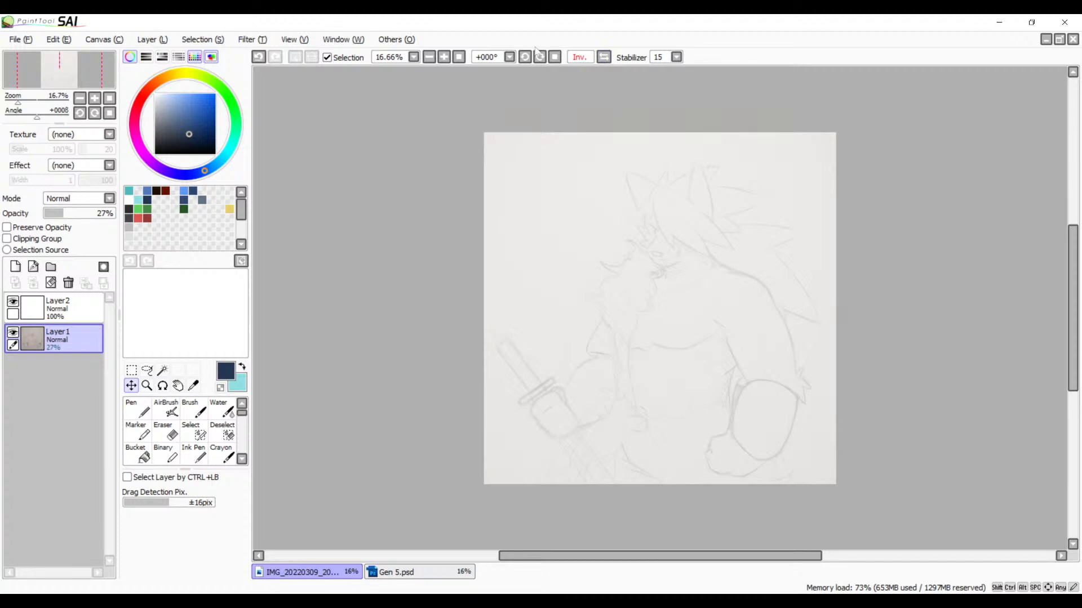
click(444, 57)
click(443, 56)
key(space)
drag(498, 125, 430, 143)
click(430, 58)
key(space)
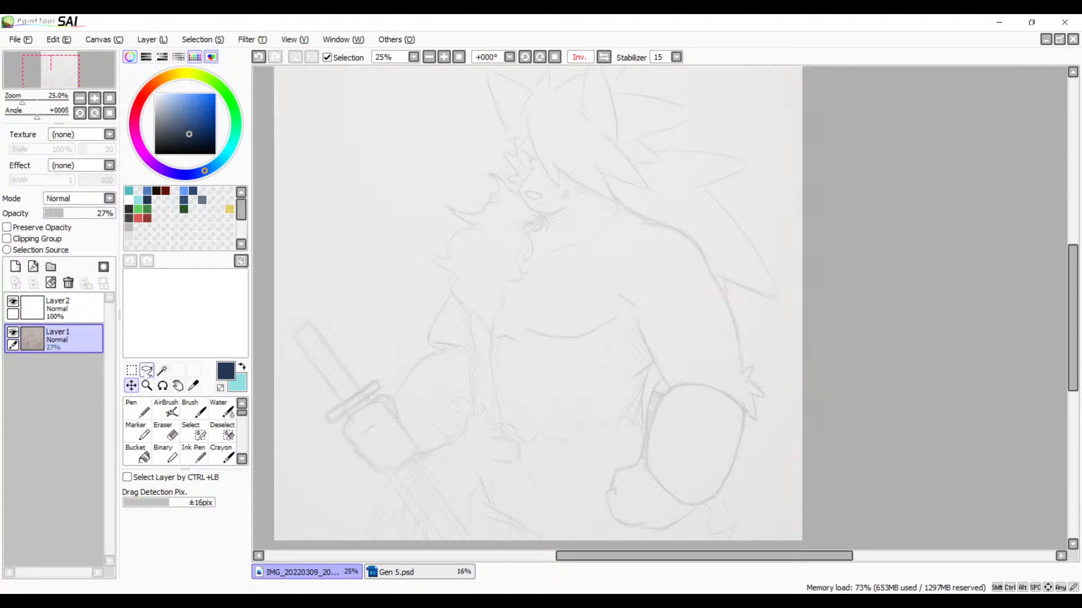
Step: Transform the pencil sketch on Layer1, tilting it slightly counterclockwise as judged in the unmirrored view, and apply the rotation
click(145, 371)
key(ctrl+t)
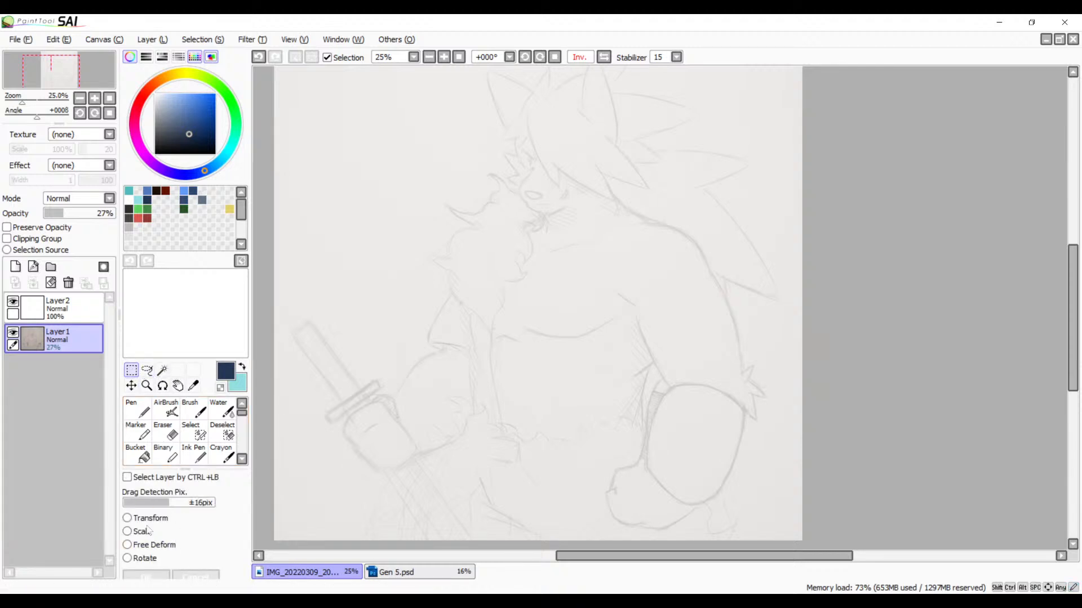
click(429, 57)
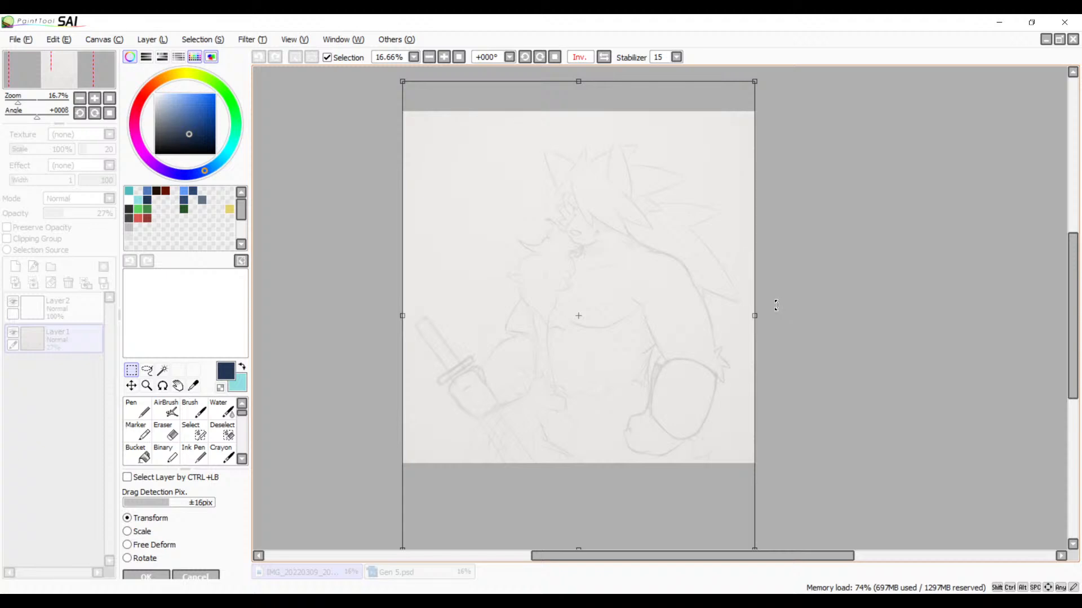
drag(776, 306, 786, 315)
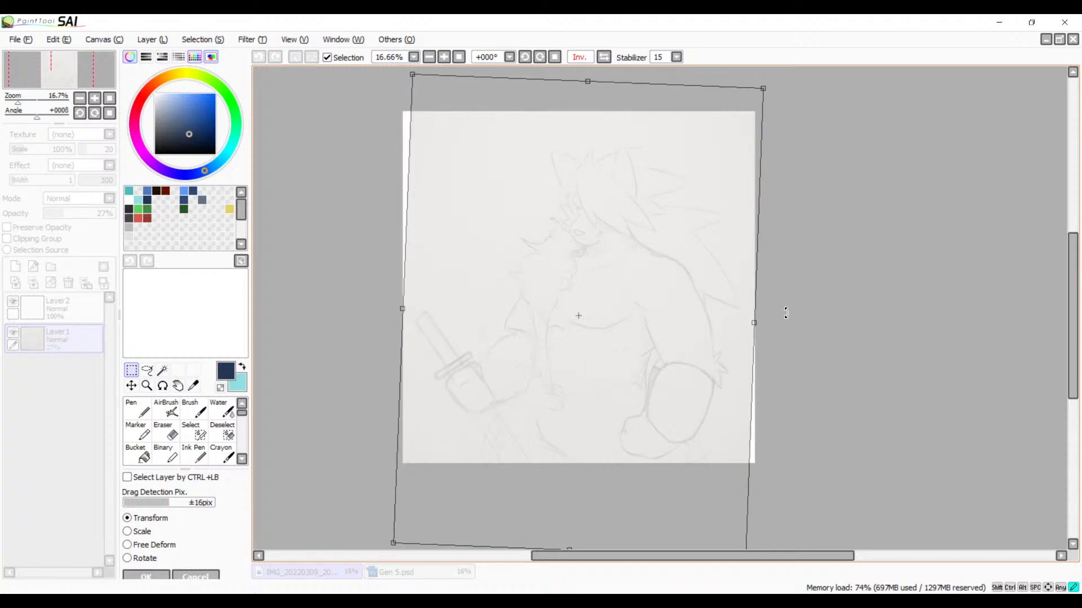
click(603, 57)
drag(663, 334, 475, 361)
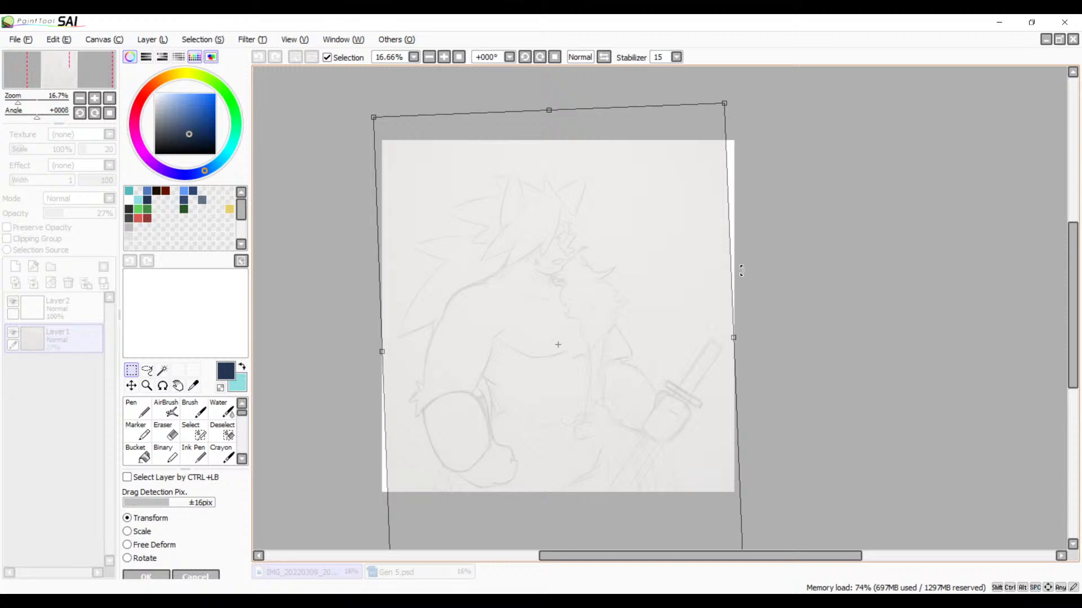
drag(781, 313, 778, 302)
drag(709, 383, 684, 386)
drag(612, 378, 617, 379)
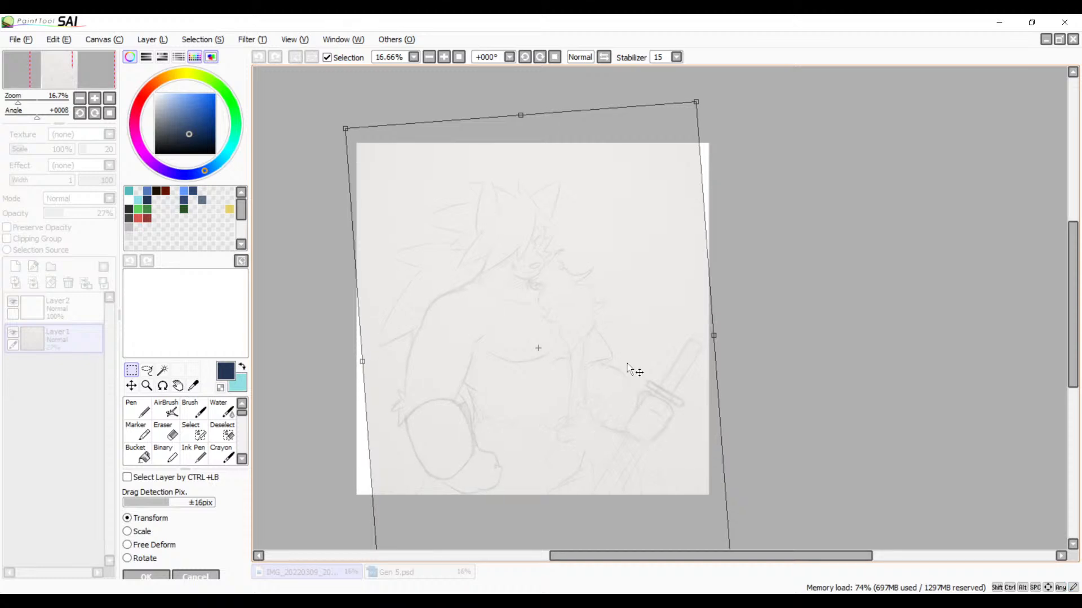
drag(616, 413, 637, 404)
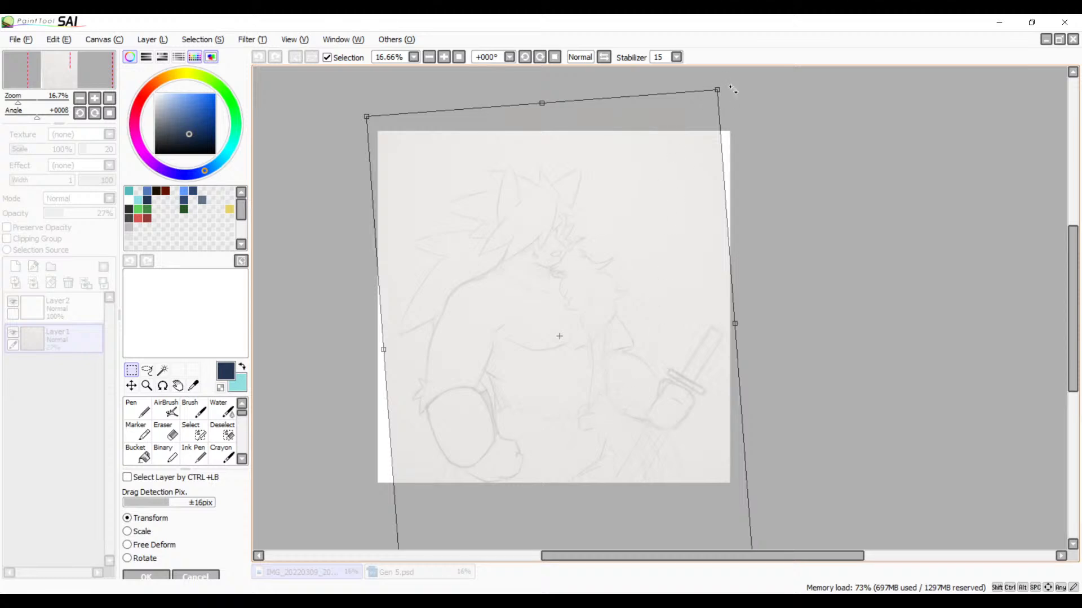
mouse_move(731, 92)
mouse_down()
mouse_move(722, 86)
mouse_move(732, 93)
mouse_up()
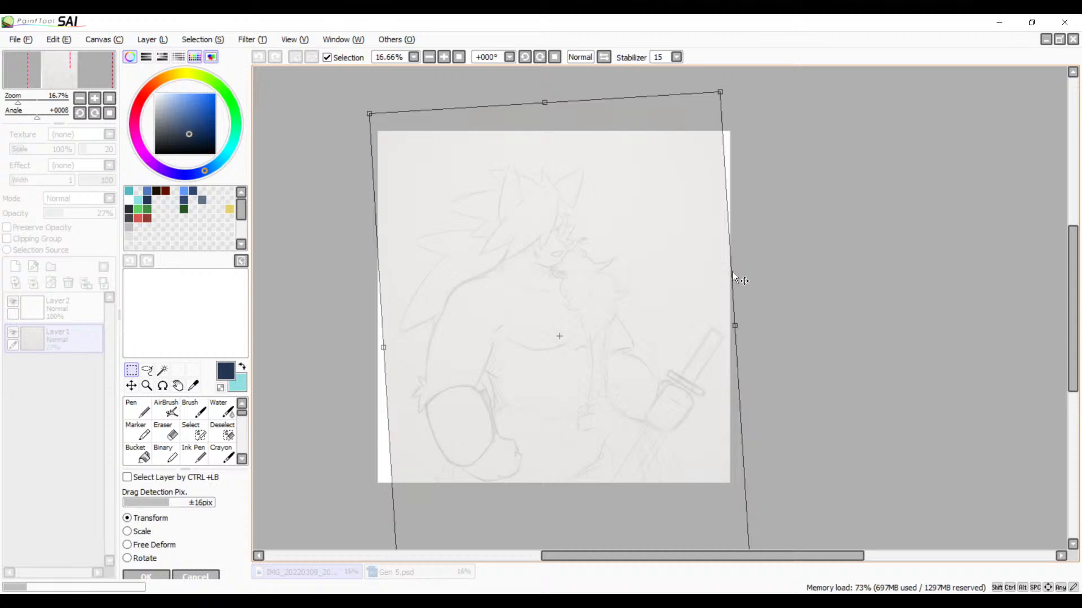
key(Return)
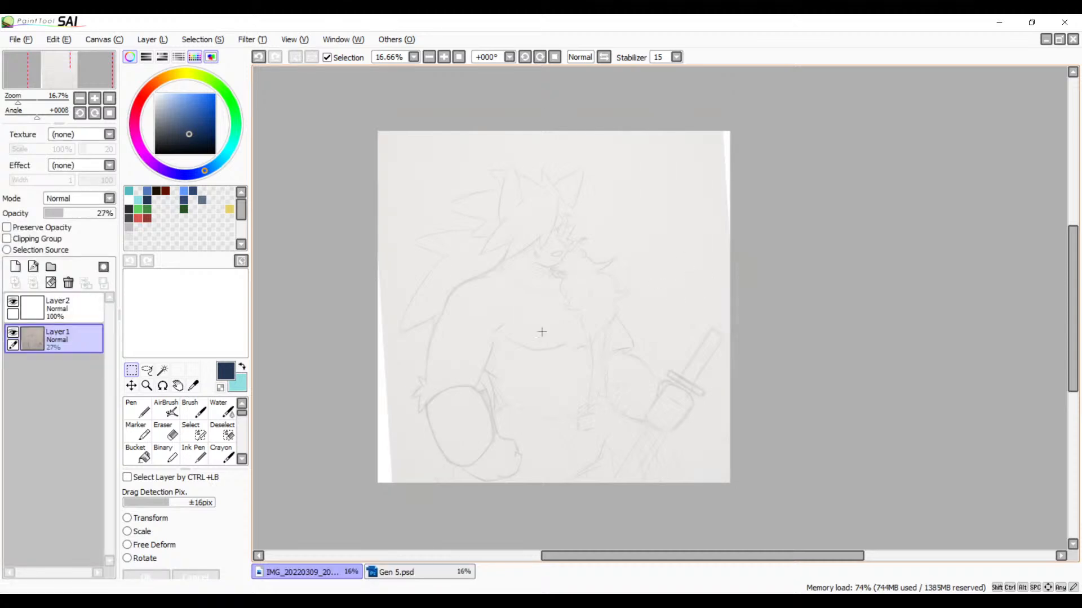
Step: Make Layer2 active and prepare the size 10 Brush in light cyan for drawing over the swordsman's head
click(56, 307)
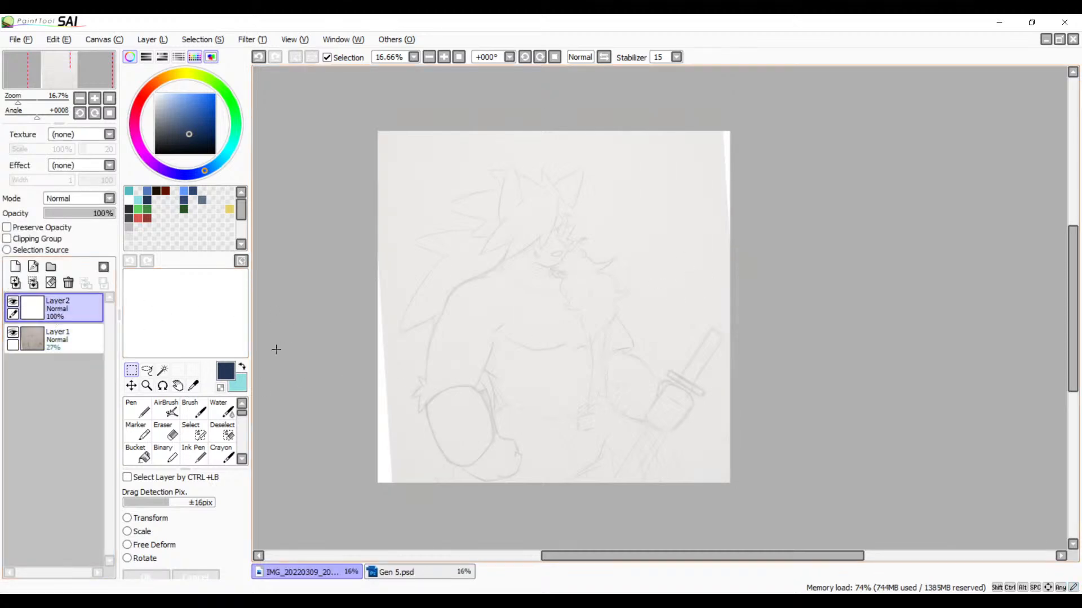
click(243, 367)
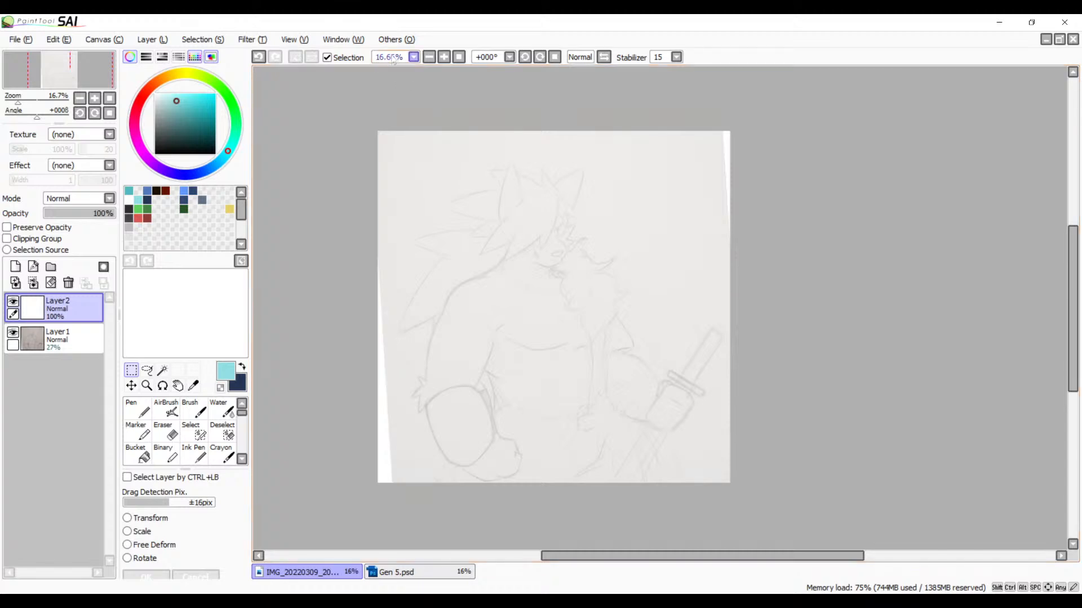
click(444, 58)
click(445, 58)
click(445, 58)
click(445, 58)
drag(399, 271, 716, 403)
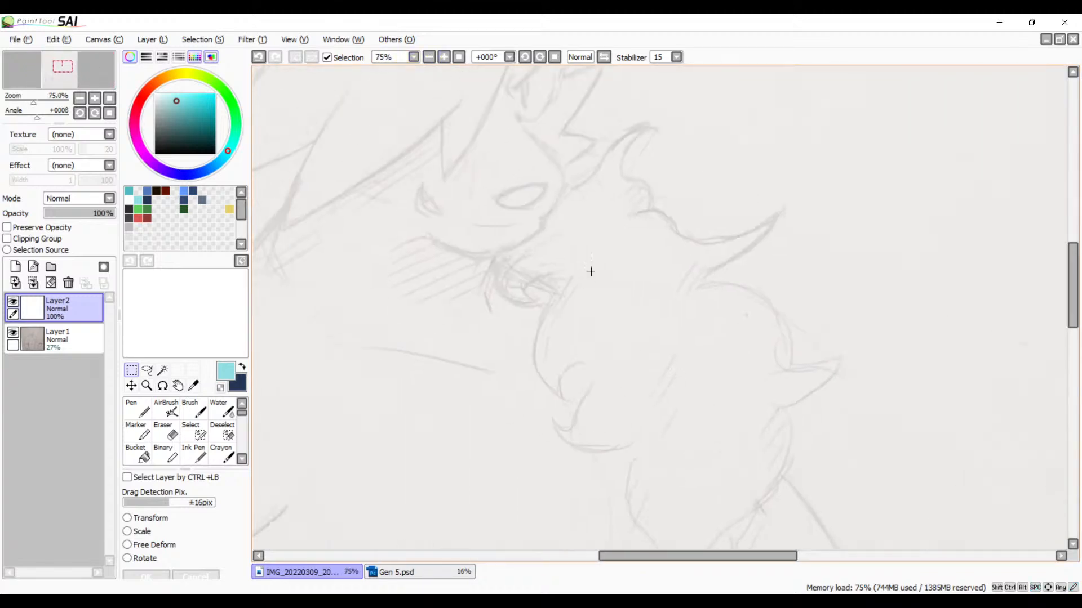
key(v)
drag(564, 316, 658, 432)
drag(645, 304, 666, 361)
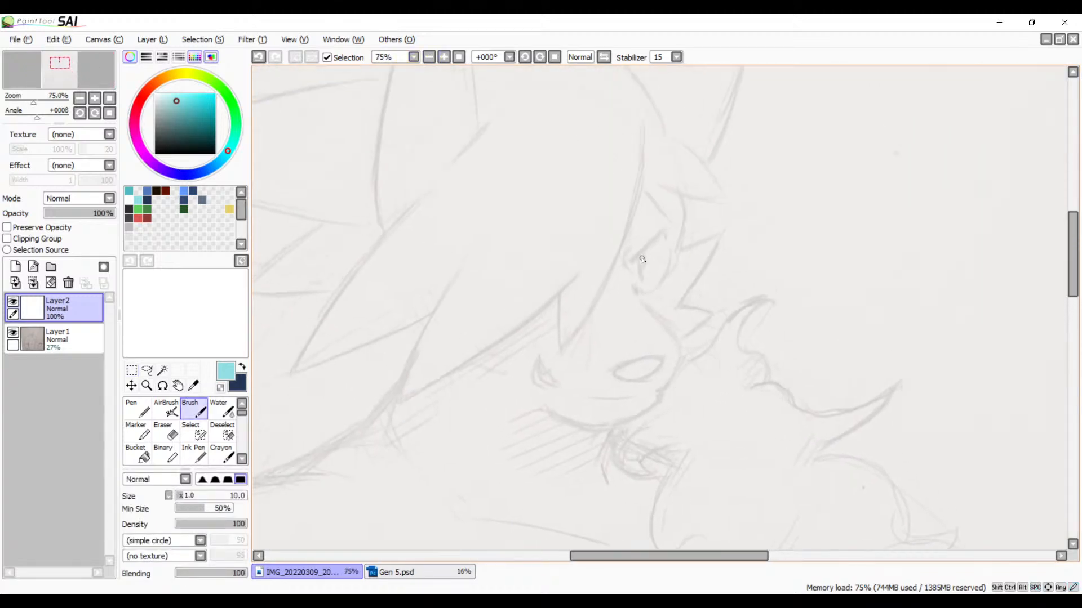
Step: Try to sketch a large light cyan construction circle over the swordsman's head
drag(548, 106, 451, 231)
key(ctrl+z)
key(ctrl+z)
key(ctrl+z)
drag(465, 101, 650, 327)
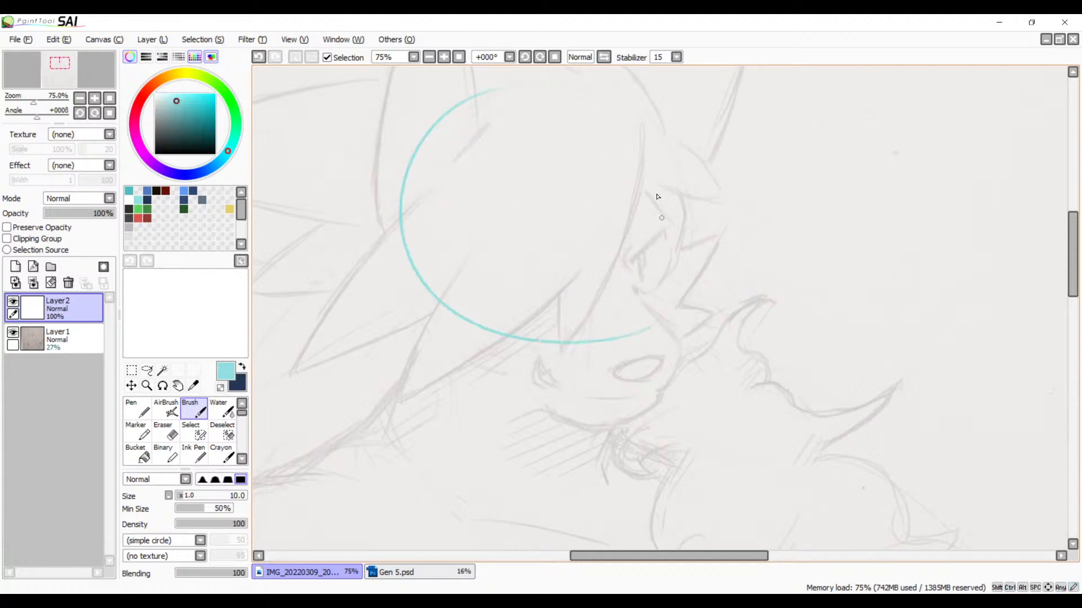
drag(555, 79, 672, 162)
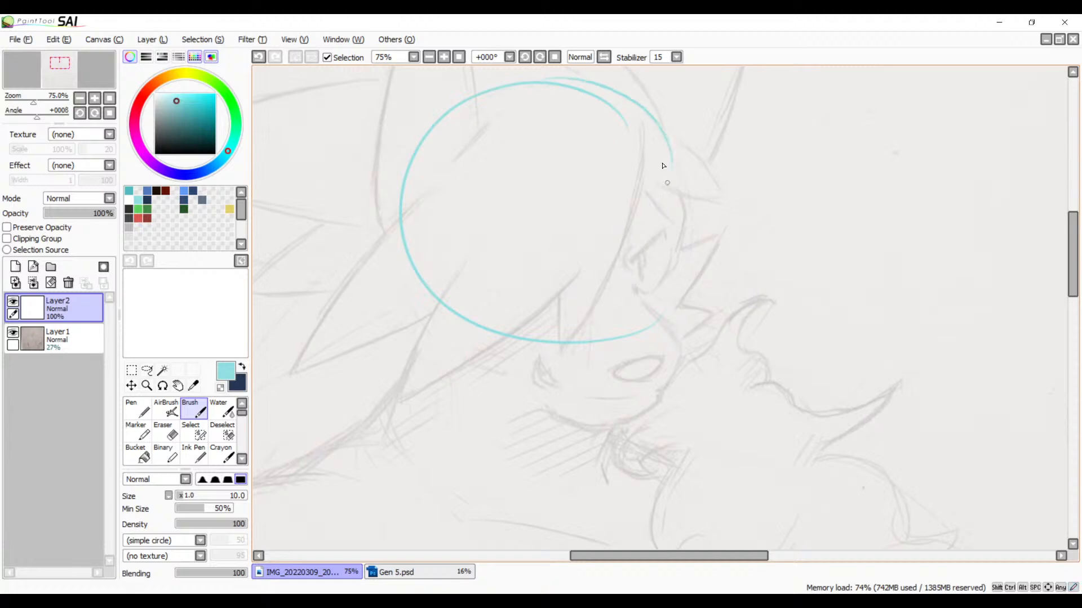
mouse_move(596, 79)
mouse_down()
mouse_move(690, 195)
mouse_move(586, 346)
mouse_up()
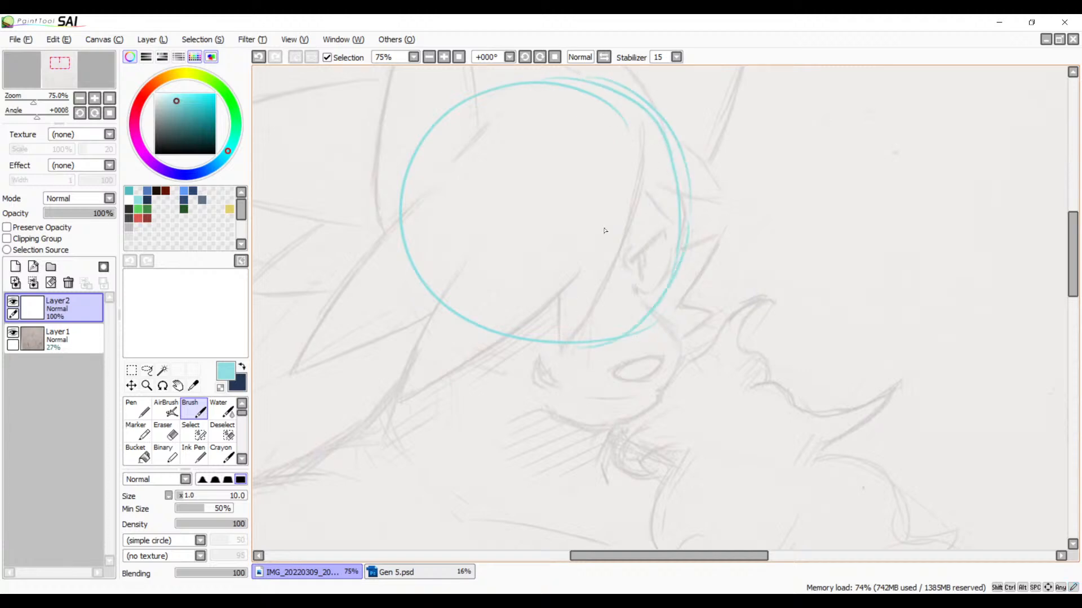
Step: Check the cyan construction circle in the mirrored canvas view and undo its strokes
click(604, 57)
drag(728, 231, 480, 239)
key(ctrl+z)
key(ctrl+z)
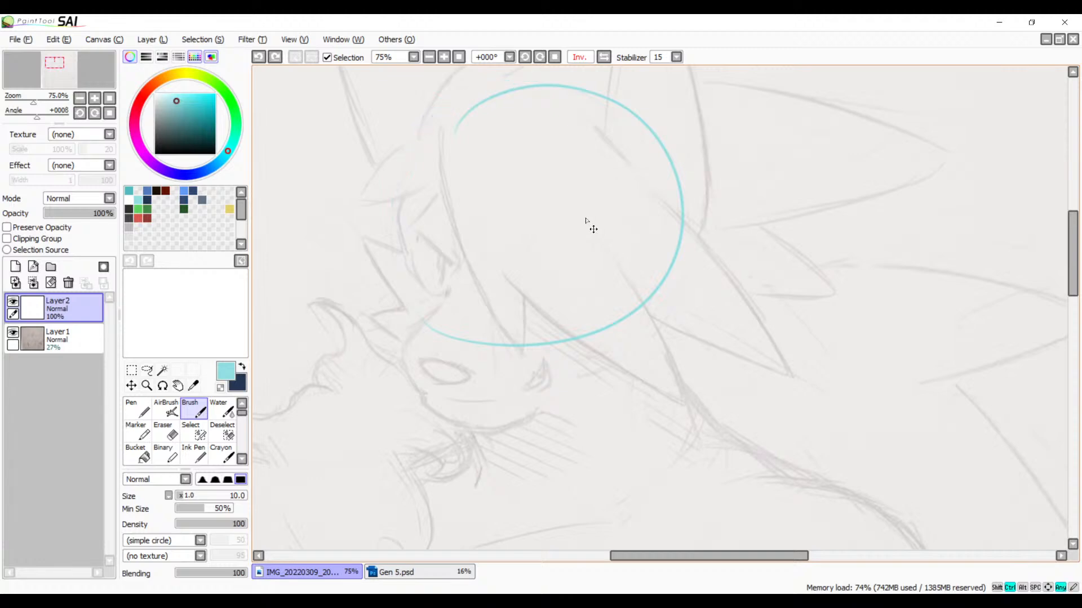
key(ctrl+z)
Step: Switch to dark navy and ink a short stroke on Layer2 just below the eye, above the snout
mouse_move(592, 343)
mouse_down()
mouse_move(555, 271)
mouse_move(569, 184)
mouse_move(723, 166)
mouse_move(500, 338)
mouse_move(444, 398)
mouse_move(619, 312)
mouse_move(662, 361)
mouse_up()
drag(569, 213, 590, 243)
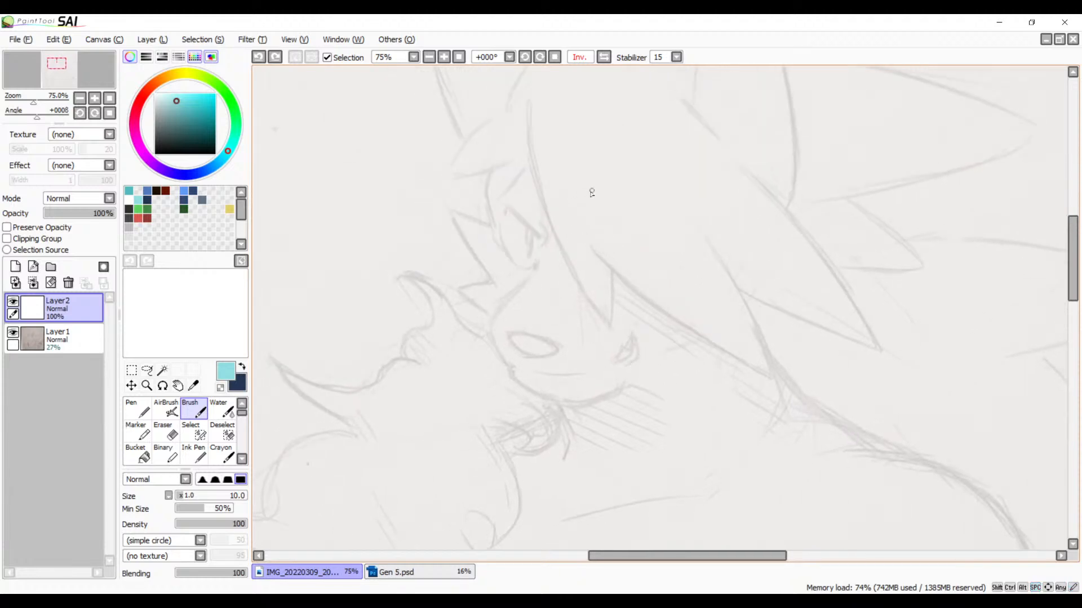
click(444, 57)
click(443, 56)
click(444, 57)
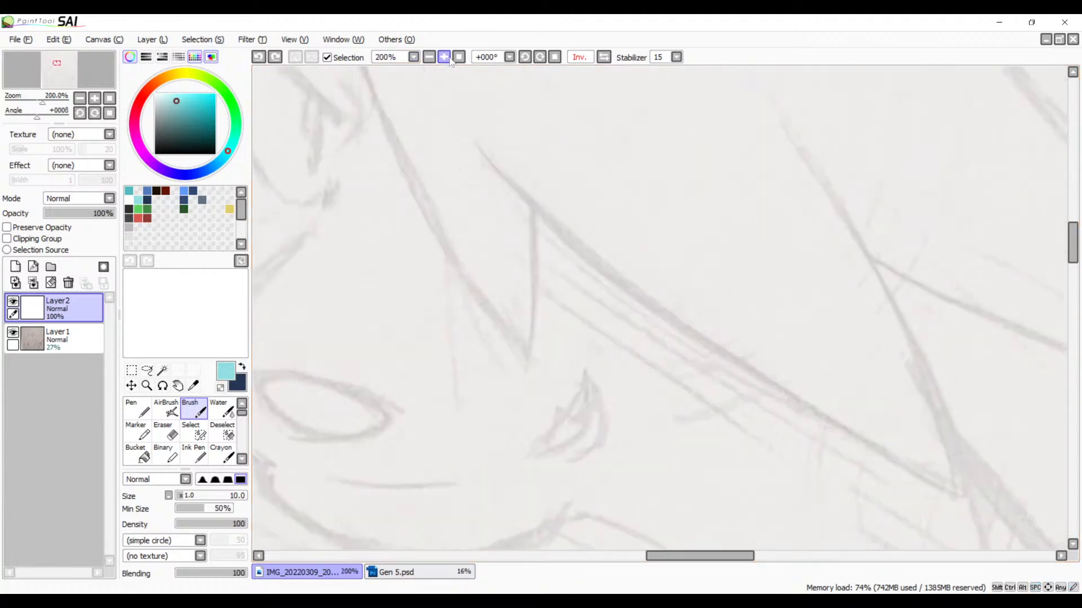
drag(417, 213, 647, 274)
click(242, 367)
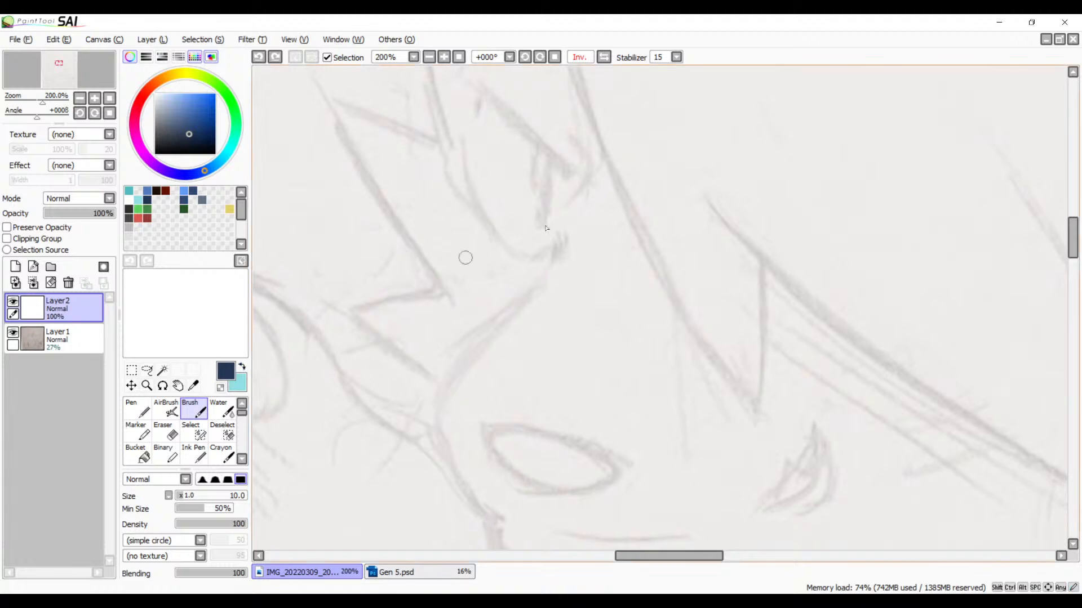
drag(561, 228, 551, 266)
Step: Ink the curved snout contour in navy from below the eye down to the start of the jaw
mouse_move(547, 277)
mouse_down()
mouse_move(473, 336)
mouse_move(529, 503)
mouse_up()
key(ctrl+z)
mouse_move(536, 284)
mouse_down()
mouse_move(451, 364)
mouse_move(496, 527)
mouse_up()
key(ctrl+z)
mouse_move(546, 274)
mouse_down()
mouse_move(452, 498)
mouse_move(485, 532)
mouse_up()
key(ctrl+z)
mouse_move(548, 274)
mouse_down()
mouse_move(486, 325)
mouse_move(452, 477)
mouse_move(495, 522)
mouse_up()
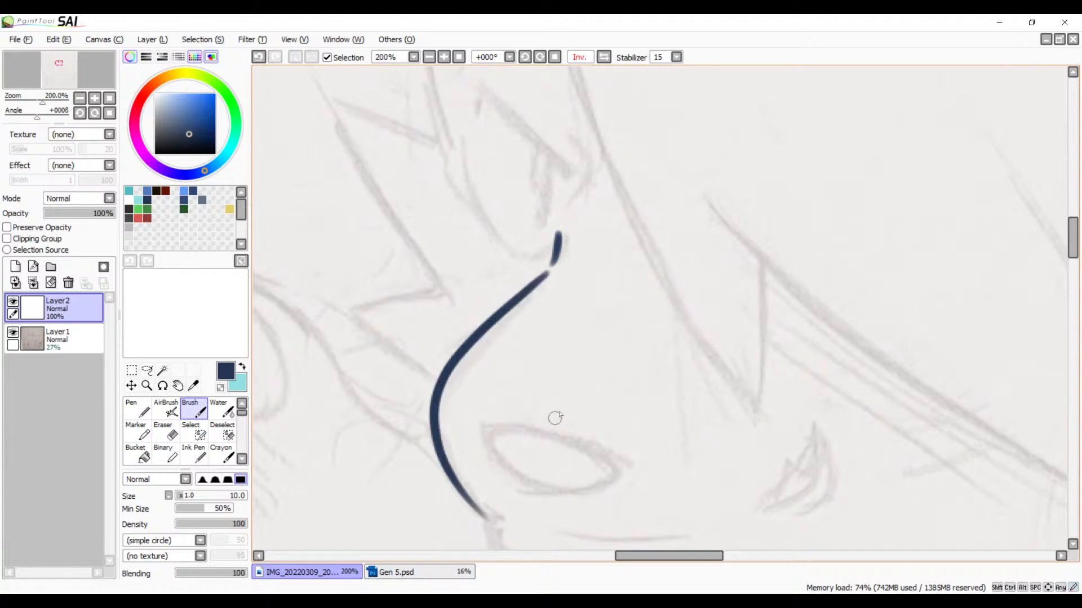
Step: Ink the lower jaw contour from the end of the snout line along the underside of the chin
drag(594, 475, 586, 268)
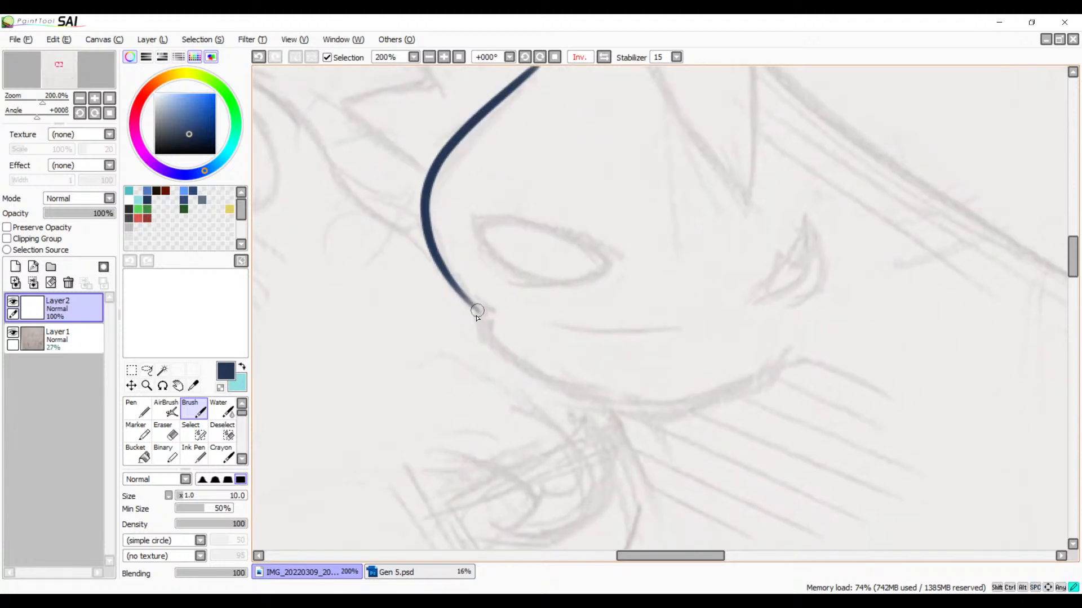
mouse_move(477, 310)
mouse_down()
mouse_move(564, 382)
mouse_move(676, 401)
mouse_up()
key(ctrl+z)
mouse_move(480, 313)
mouse_down()
mouse_move(533, 370)
mouse_move(681, 403)
mouse_move(707, 397)
mouse_move(637, 401)
mouse_move(799, 349)
mouse_up()
key(ctrl+z)
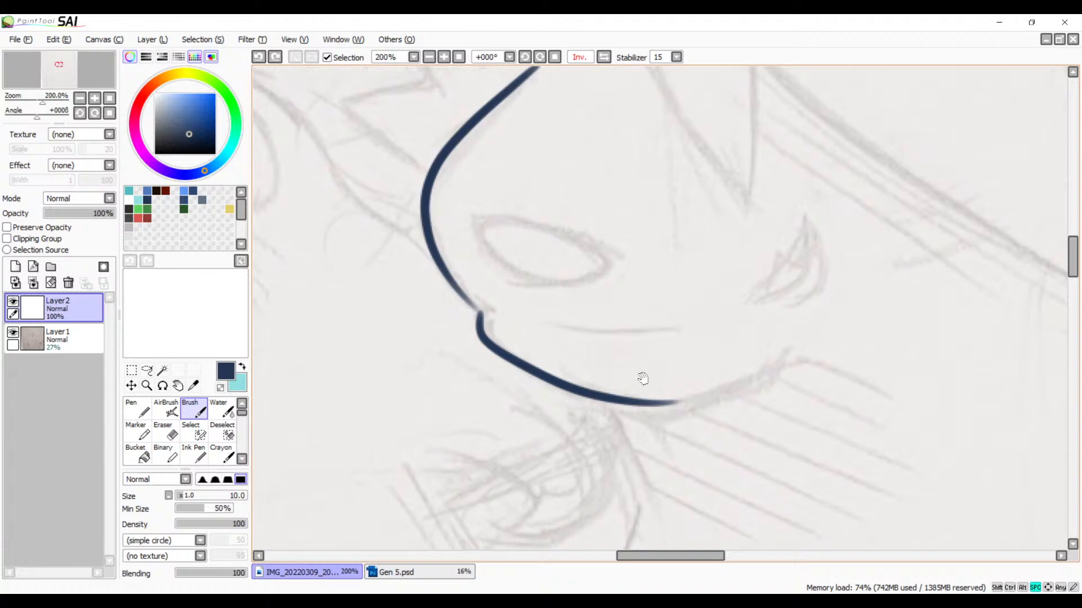
Step: Thicken the tapered lower end of the snout line so it meets the jaw line
drag(643, 378, 727, 436)
click(444, 57)
click(444, 57)
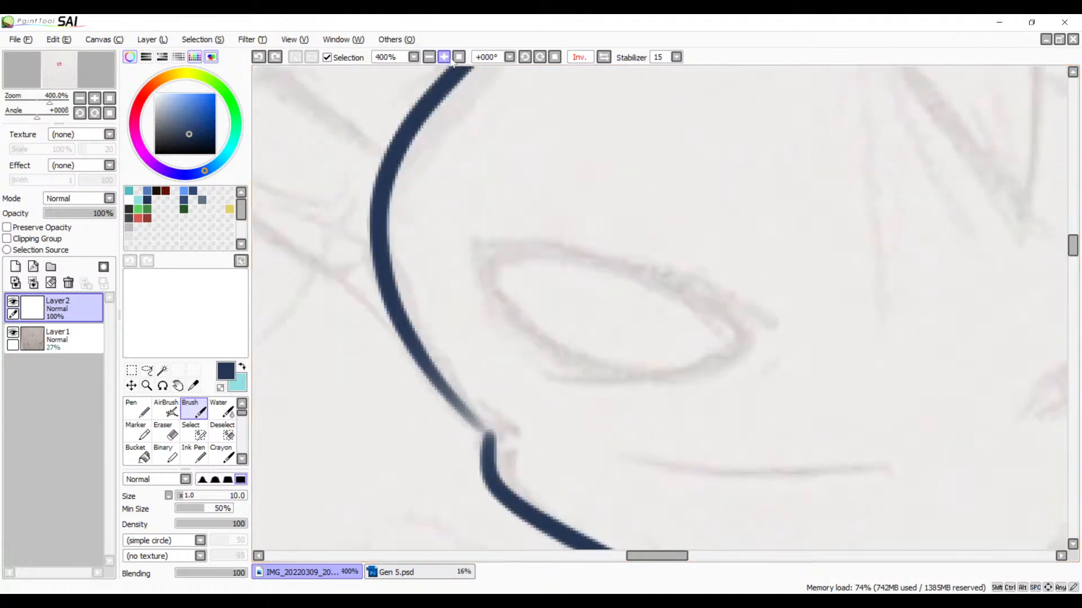
click(444, 56)
drag(440, 428, 686, 283)
drag(544, 255, 654, 362)
key(ctrl+z)
drag(549, 258, 649, 363)
key(ctrl+z)
drag(548, 258, 657, 357)
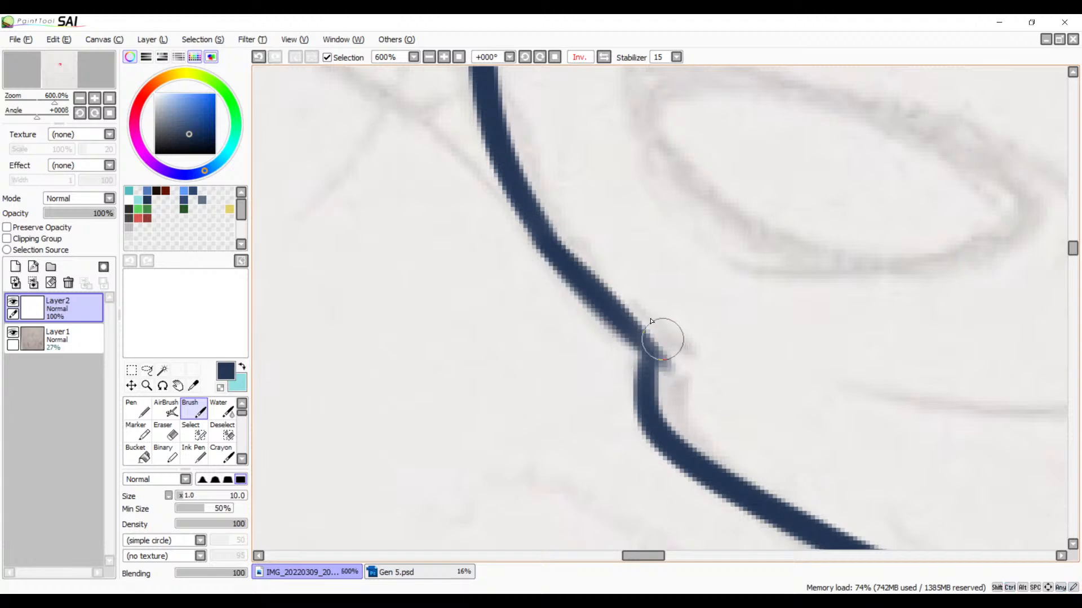
key(ctrl+z)
mouse_move(555, 251)
mouse_down()
mouse_move(663, 358)
mouse_move(647, 338)
mouse_move(635, 341)
mouse_move(653, 385)
mouse_up()
key(ctrl+z)
Step: Smooth the corner where the snout and jaw lines join
drag(627, 342, 651, 387)
drag(632, 348, 650, 390)
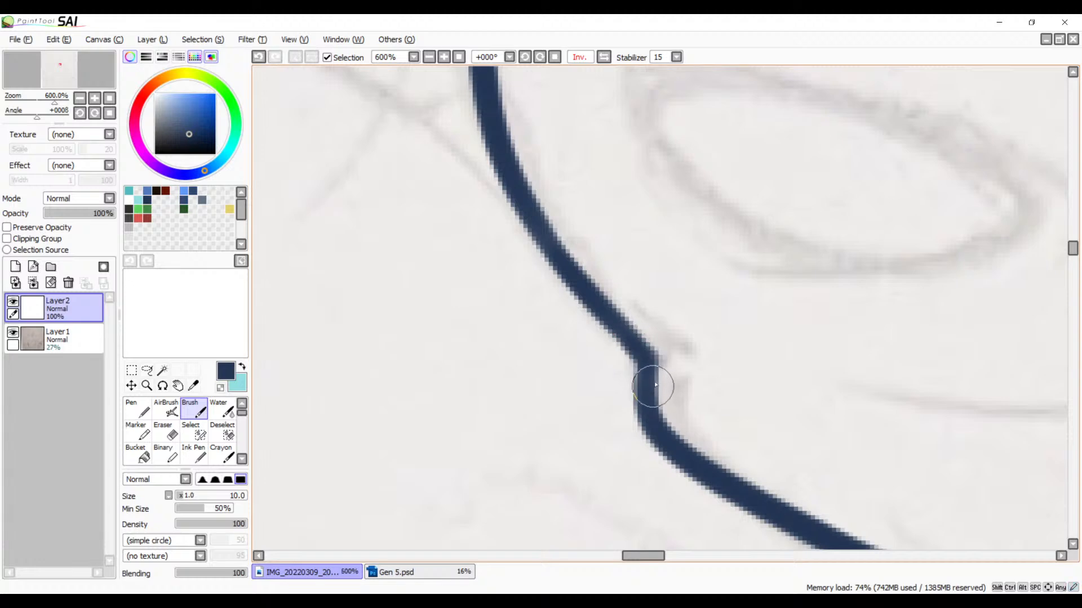
key(ctrl+z)
drag(597, 339, 623, 376)
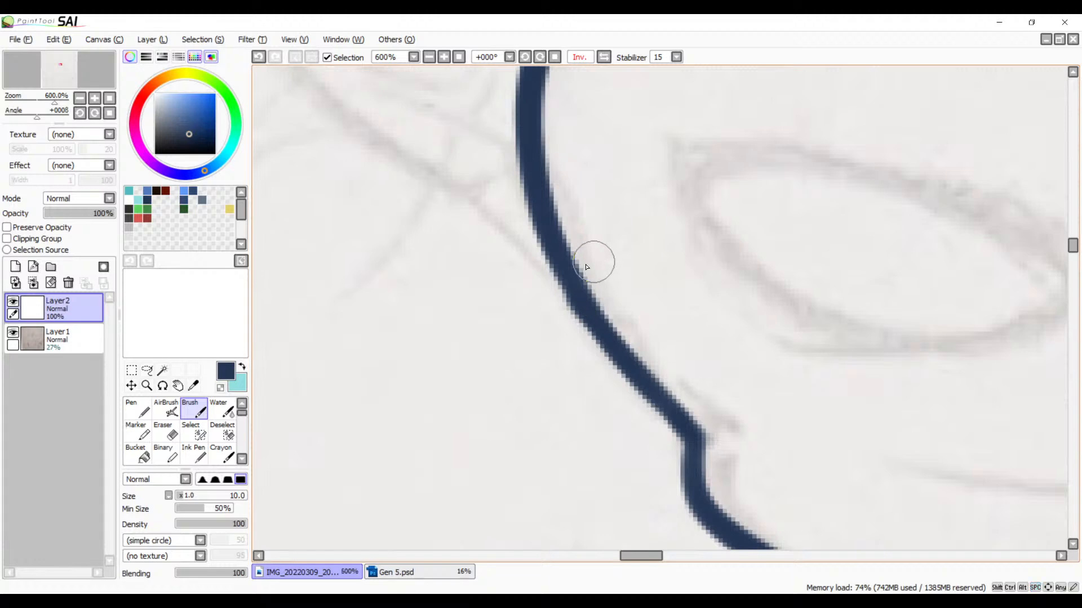
key(ctrl+z)
Step: Erase the short stroke above the snout line and redraw it as a clean slanted navy stroke beside the eye
mouse_move(566, 289)
mouse_down()
mouse_move(631, 352)
mouse_move(570, 435)
mouse_move(584, 355)
mouse_move(435, 512)
mouse_move(537, 492)
mouse_move(580, 502)
mouse_move(580, 442)
mouse_move(536, 374)
mouse_move(552, 335)
mouse_move(509, 375)
mouse_move(480, 446)
mouse_up()
key(e)
key(b)
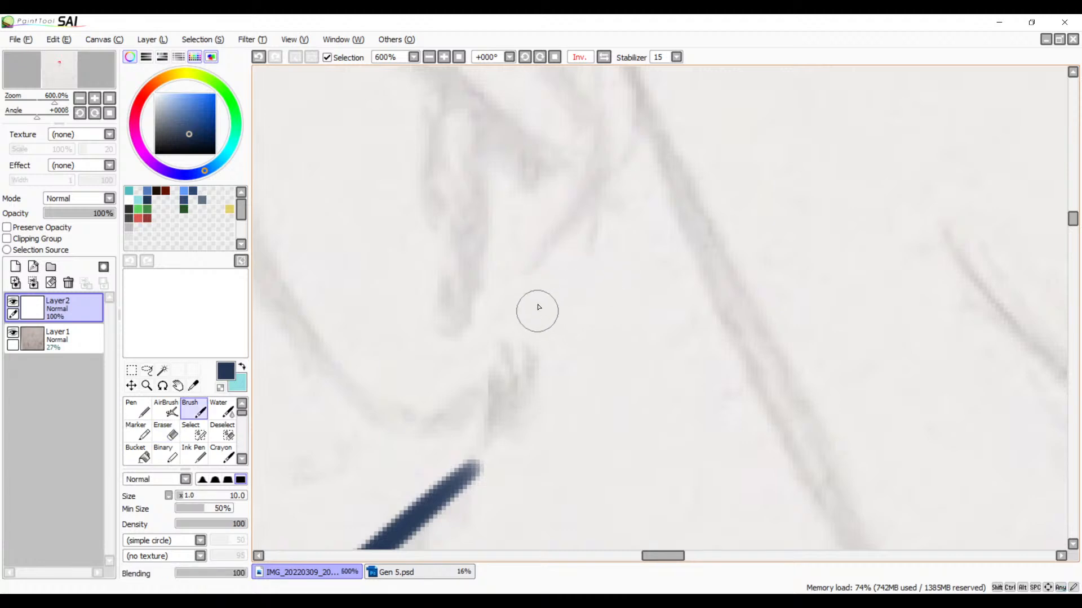
drag(537, 307, 503, 444)
key(ctrl+z)
drag(534, 288, 495, 443)
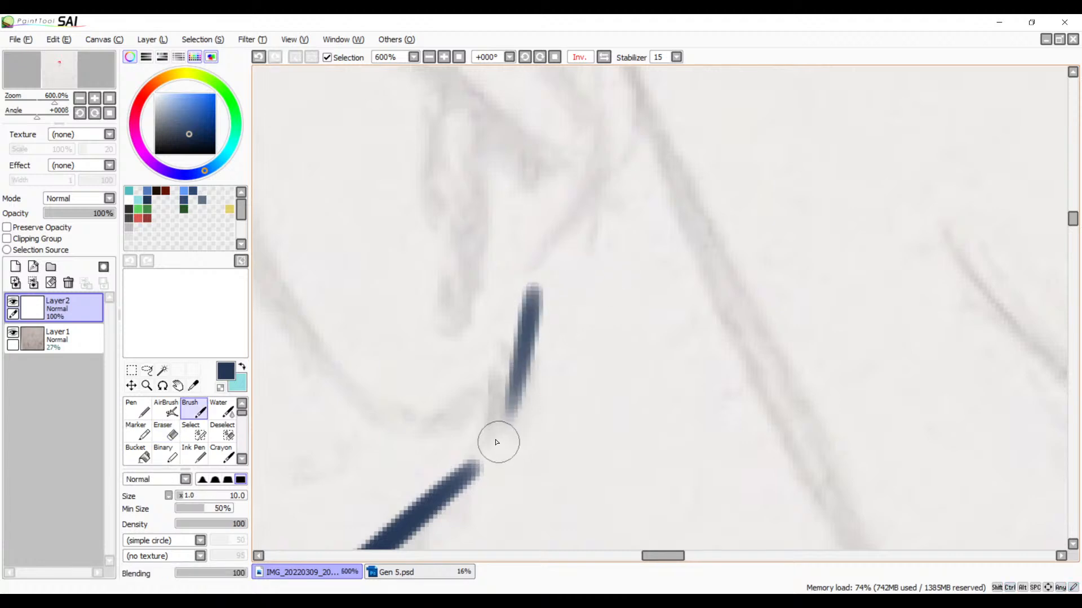
key(ctrl+z)
drag(546, 285, 495, 443)
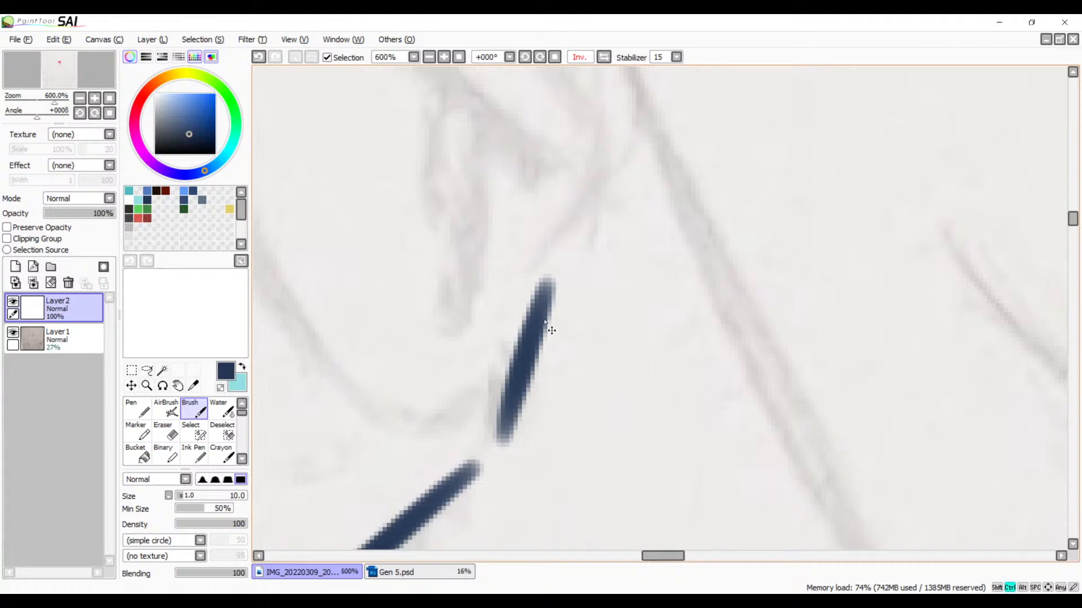
key(ctrl+z)
drag(546, 284, 495, 446)
key(ctrl+z)
drag(536, 284, 501, 431)
Step: Ink the curved line that sweeps down and under the eye toward the short slanted stroke
mouse_move(483, 471)
mouse_down()
mouse_move(659, 270)
mouse_move(632, 471)
mouse_move(560, 375)
mouse_up()
mouse_move(383, 158)
mouse_down()
mouse_move(497, 448)
mouse_move(652, 454)
mouse_up()
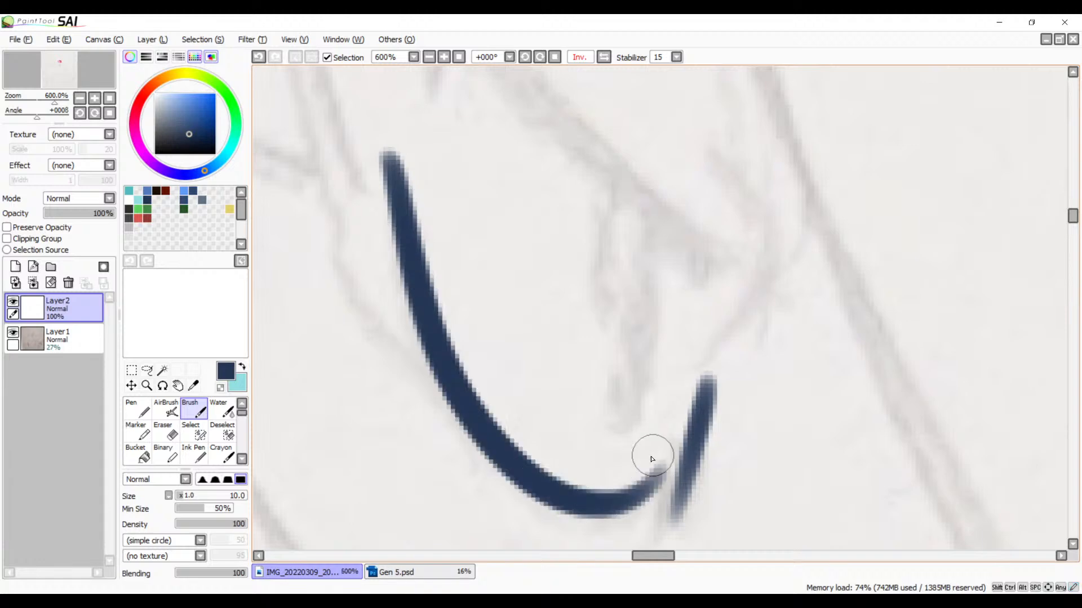
key(ctrl+z)
mouse_move(403, 182)
mouse_down()
mouse_move(477, 440)
mouse_move(635, 434)
mouse_up()
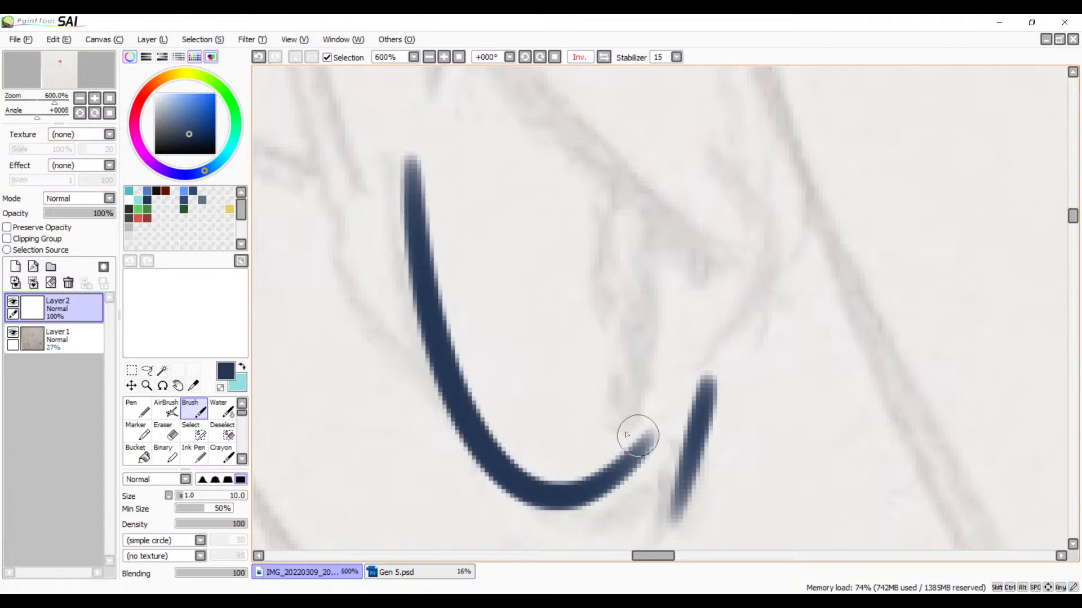
key(ctrl+z)
mouse_move(400, 145)
mouse_down()
mouse_move(513, 452)
mouse_move(608, 458)
mouse_up()
key(ctrl+z)
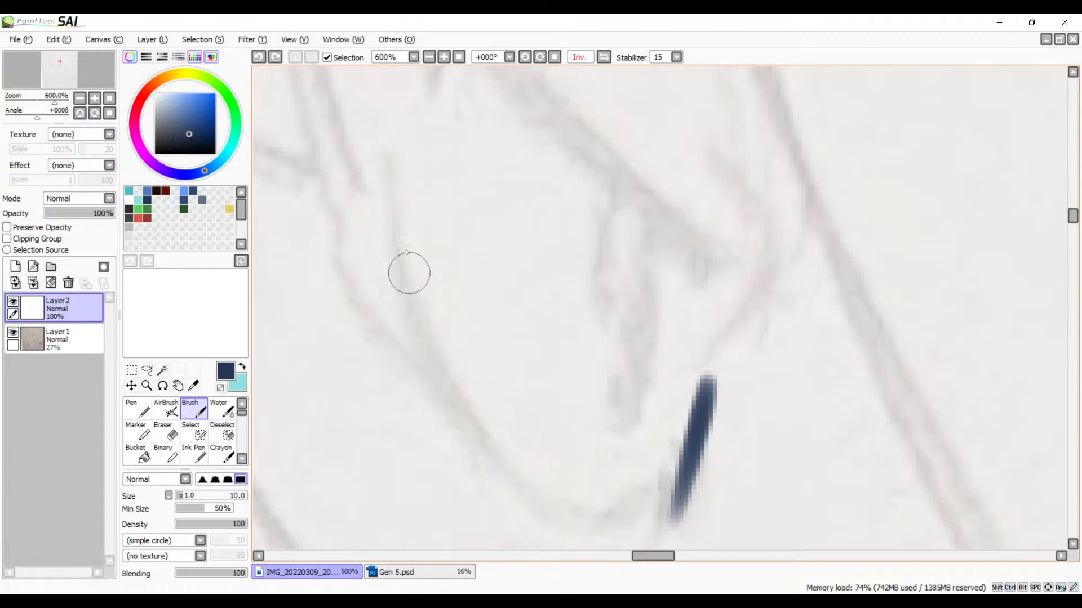
mouse_move(405, 164)
mouse_down()
mouse_move(469, 431)
mouse_move(647, 495)
mouse_up()
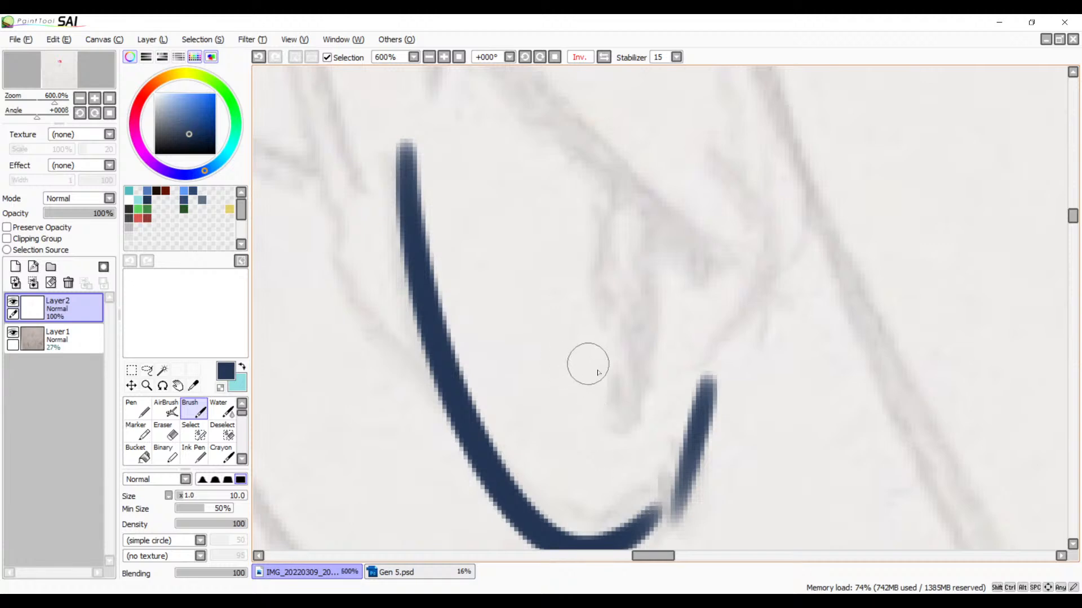
mouse_move(632, 454)
mouse_down()
mouse_move(652, 280)
mouse_move(632, 416)
mouse_move(606, 479)
mouse_up()
drag(640, 393, 686, 446)
mouse_move(452, 123)
mouse_down()
mouse_move(690, 346)
mouse_move(728, 427)
mouse_up()
key(ctrl+z)
drag(445, 127, 788, 447)
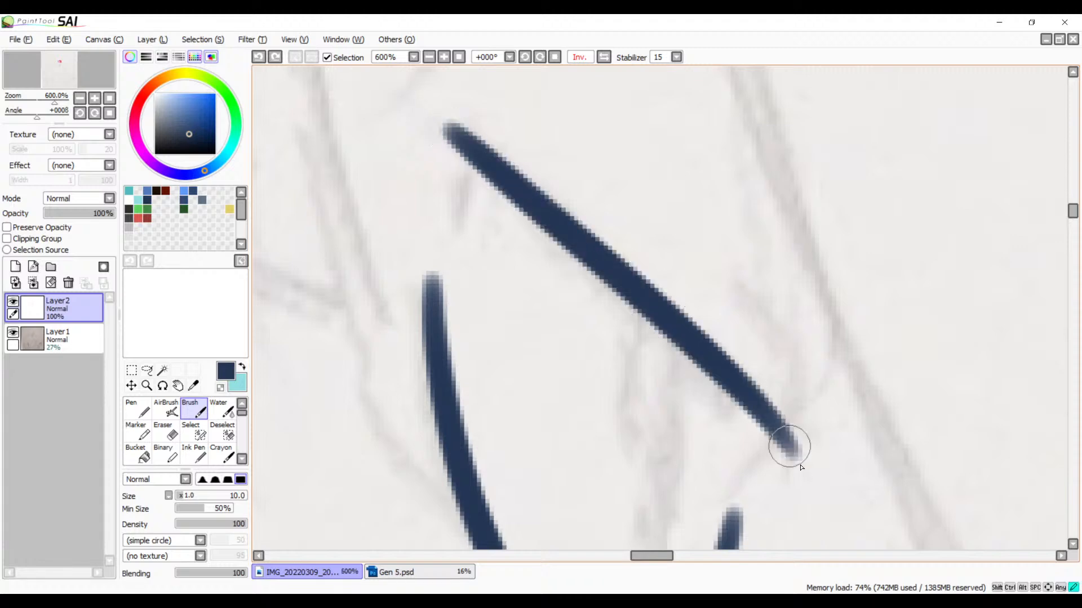
key(ctrl+z)
Step: Mirror the canvas view back to normal and ink the long slanted line along the upper edge of the eye
click(605, 59)
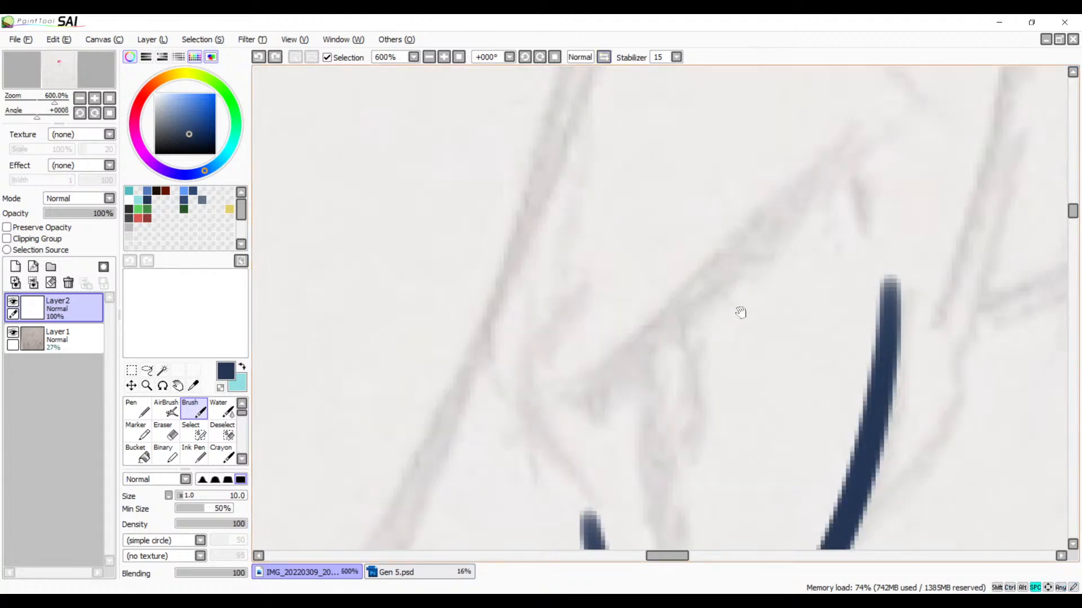
drag(741, 309, 546, 282)
mouse_move(615, 112)
mouse_down()
mouse_move(521, 205)
mouse_move(350, 423)
mouse_up()
key(ctrl+z)
drag(589, 162, 619, 147)
drag(483, 240, 338, 419)
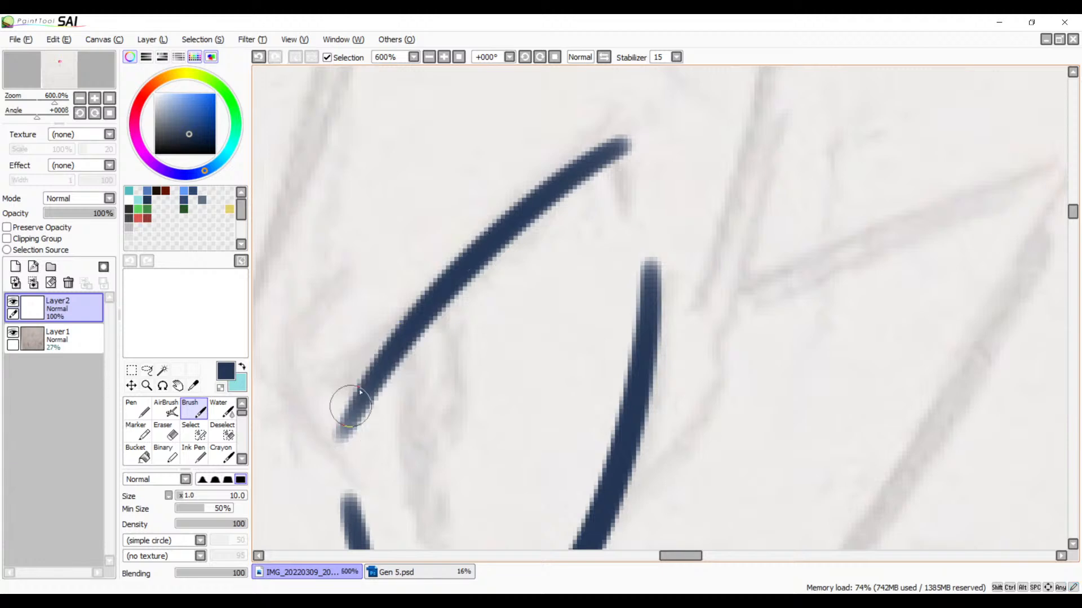
key(ctrl+z)
mouse_move(589, 162)
mouse_down()
mouse_move(434, 299)
mouse_move(327, 431)
mouse_up()
key(ctrl+z)
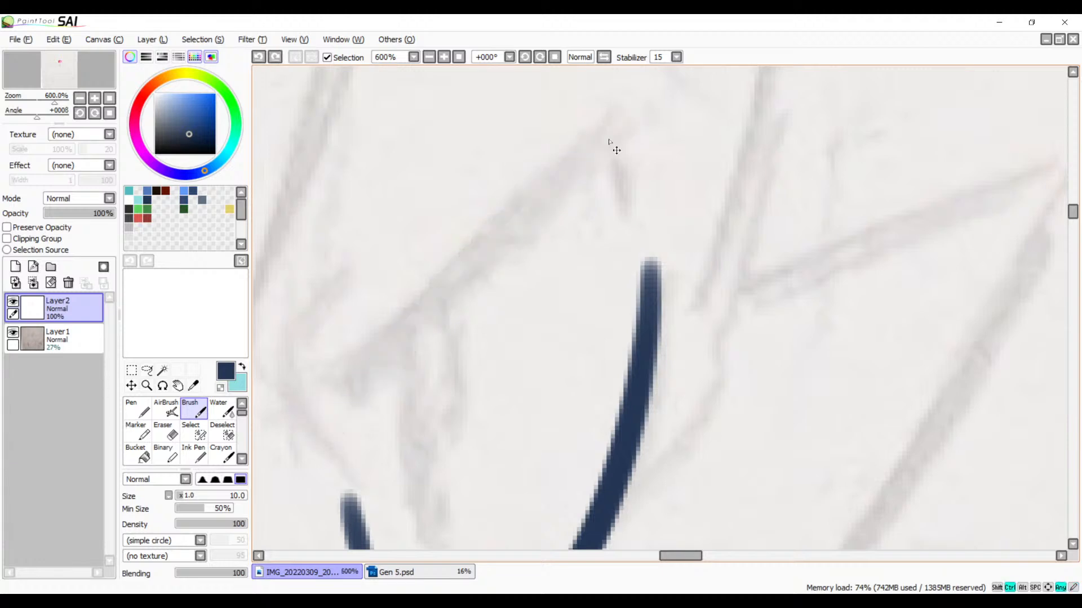
drag(622, 122, 374, 357)
Step: Ink a short bent stroke around the lower end of the slanted upper eye line
mouse_move(463, 362)
mouse_down()
mouse_move(509, 227)
mouse_move(637, 72)
mouse_up()
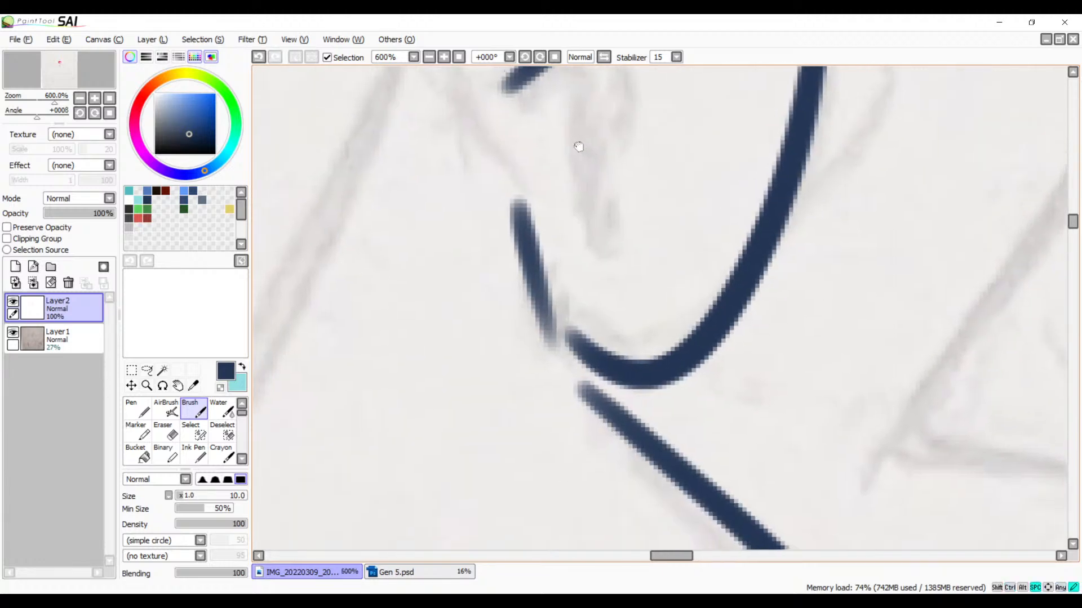
drag(592, 179, 668, 360)
drag(562, 203, 573, 339)
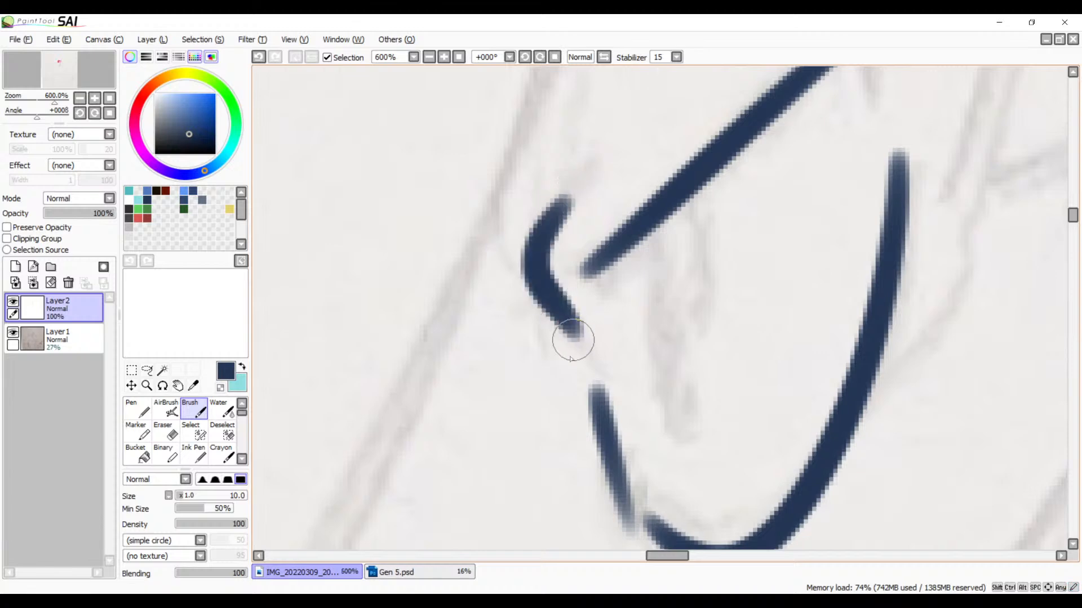
Step: Ink a short hook running down from the upper end of the slanted eye line
drag(682, 223, 572, 450)
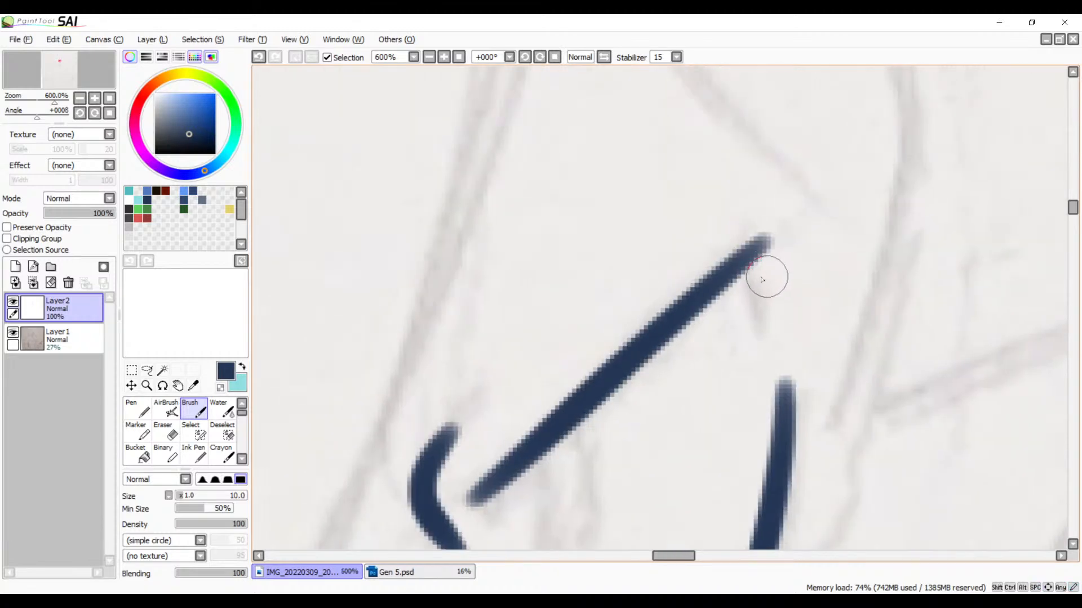
drag(763, 279, 769, 344)
key(ctrl+z)
drag(749, 263, 767, 293)
drag(762, 244, 772, 312)
Step: Ink the near-vertical first side of the pupil from the upper eye line down, curling up at its lower end
mouse_move(680, 431)
mouse_down()
mouse_move(626, 256)
mouse_move(648, 445)
mouse_up()
key(ctrl+z)
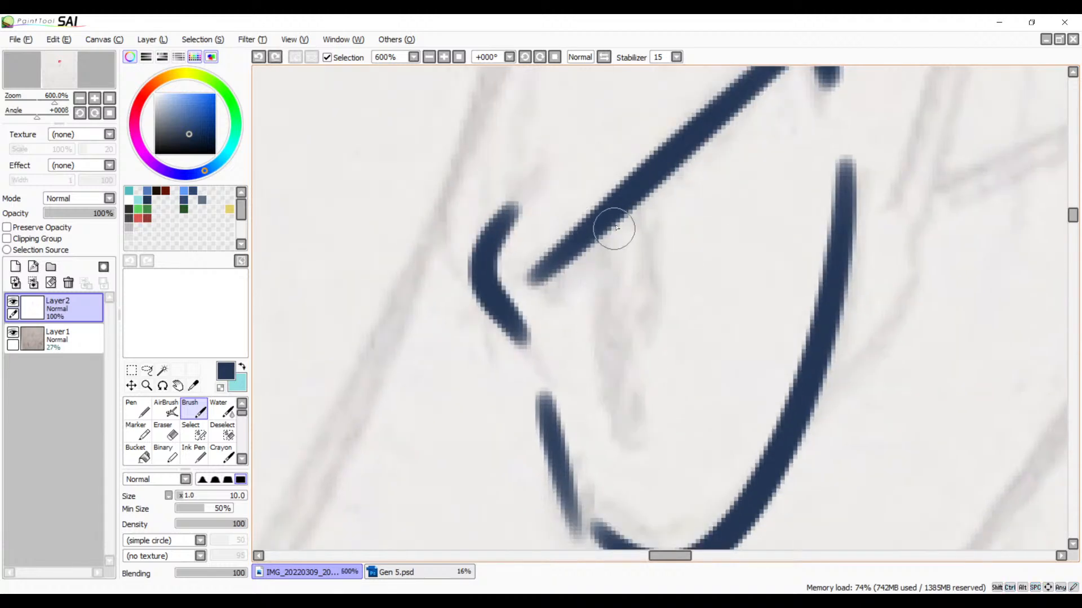
mouse_move(615, 227)
mouse_down()
mouse_move(622, 369)
mouse_move(657, 398)
mouse_up()
key(ctrl+z)
drag(608, 228, 643, 400)
key(ctrl+z)
mouse_move(596, 234)
mouse_down()
mouse_move(632, 423)
mouse_move(623, 381)
mouse_up()
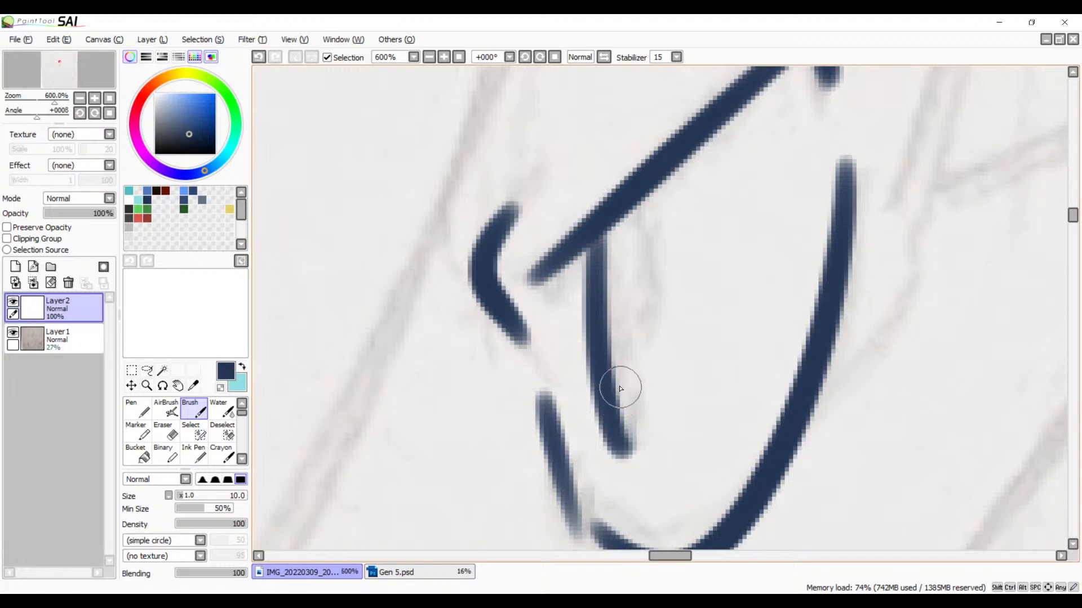
key(ctrl+z)
drag(599, 230, 633, 393)
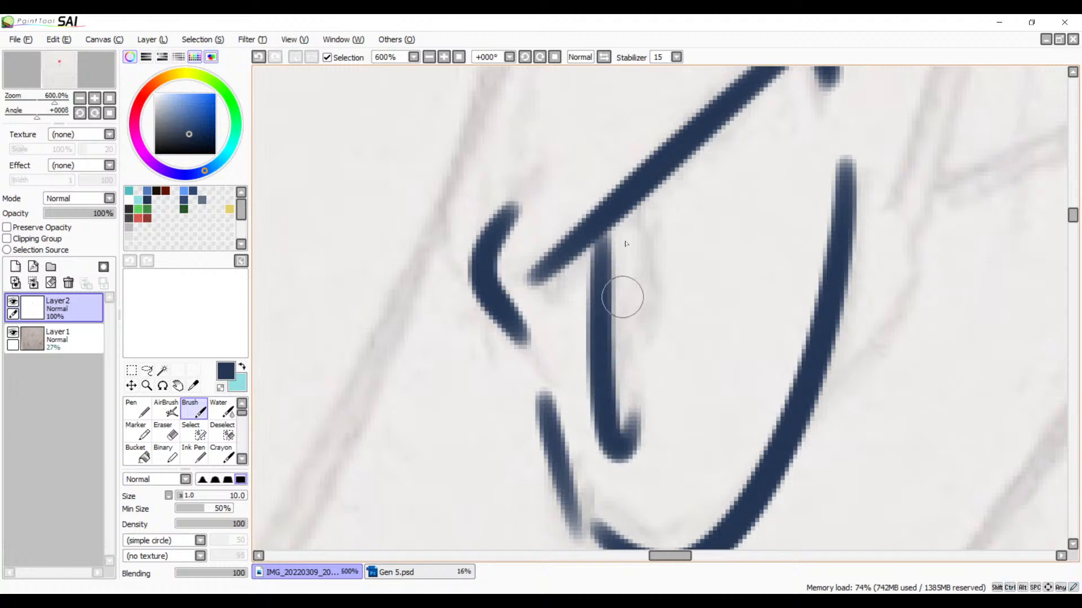
Step: Ink the short second side of the pupil and blend the tops of both pupil lines into the upper eye line
drag(634, 207, 647, 333)
key(ctrl+z)
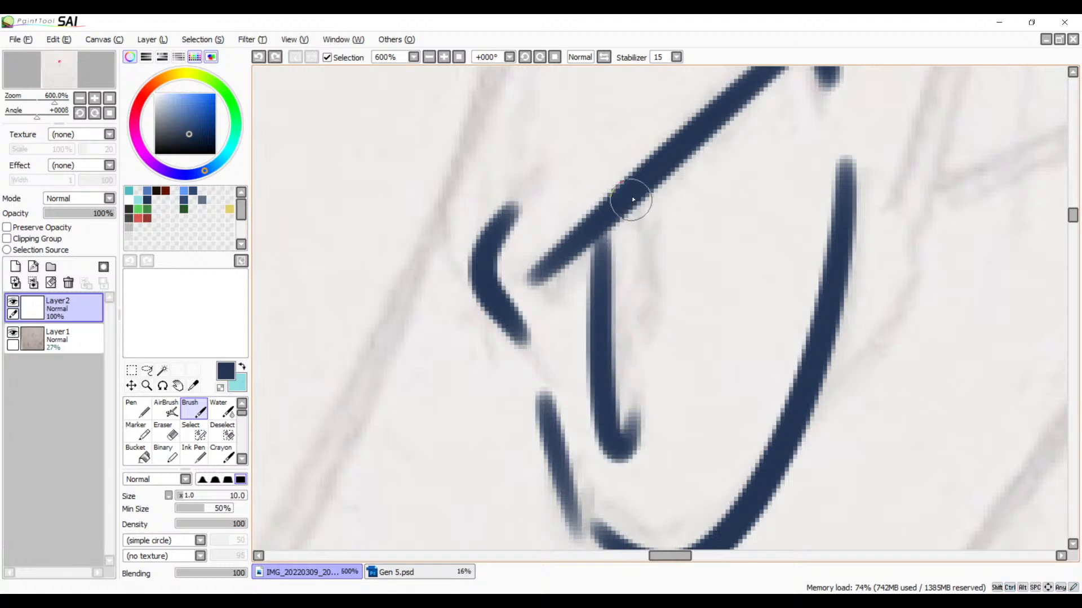
drag(631, 196, 638, 351)
key(ctrl+z)
drag(632, 197, 637, 348)
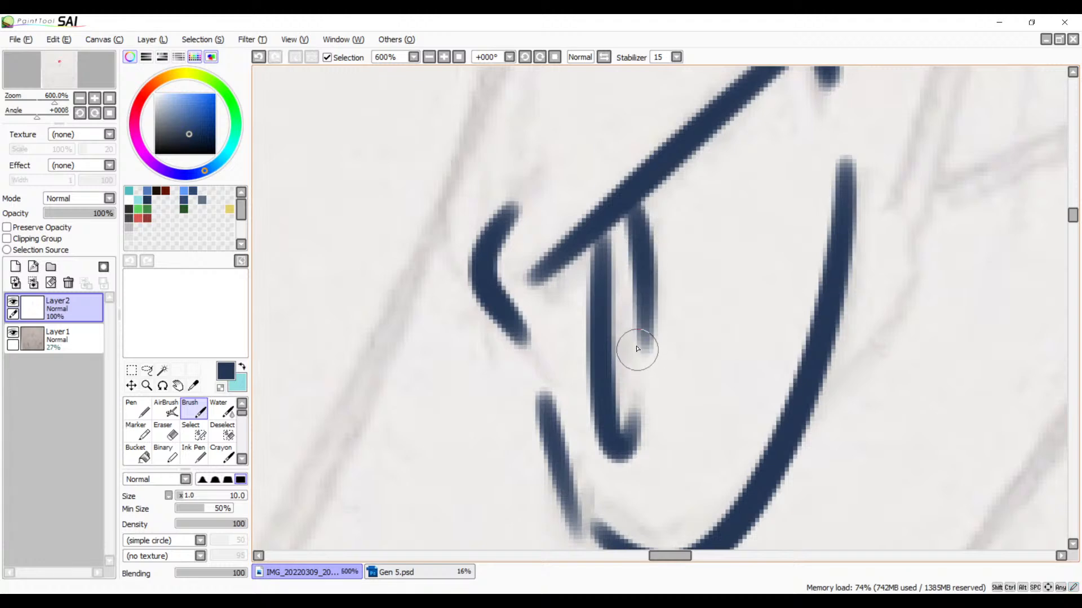
drag(613, 211, 604, 310)
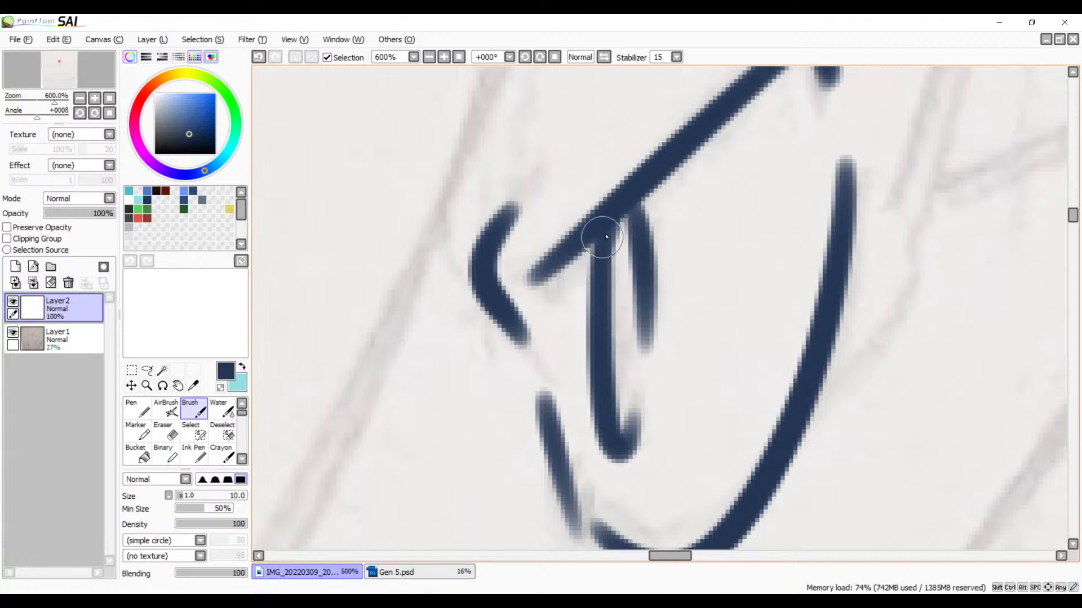
drag(609, 221, 605, 276)
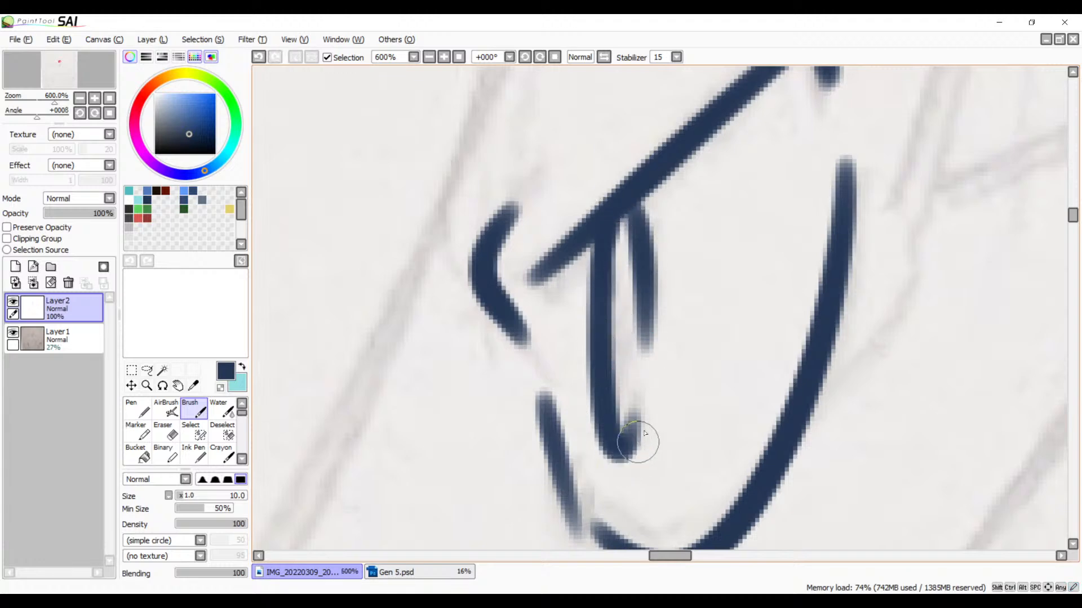
drag(631, 208, 654, 275)
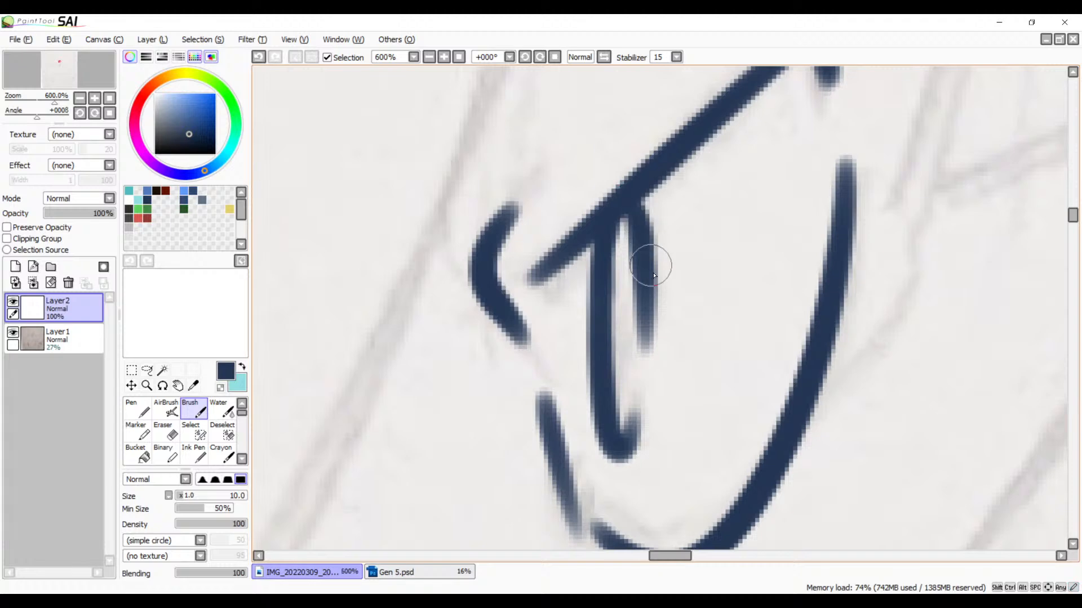
Step: Extend the pupil's lower curl upward with a rounded stroke, leaving a small gap below its second side
drag(644, 386, 627, 454)
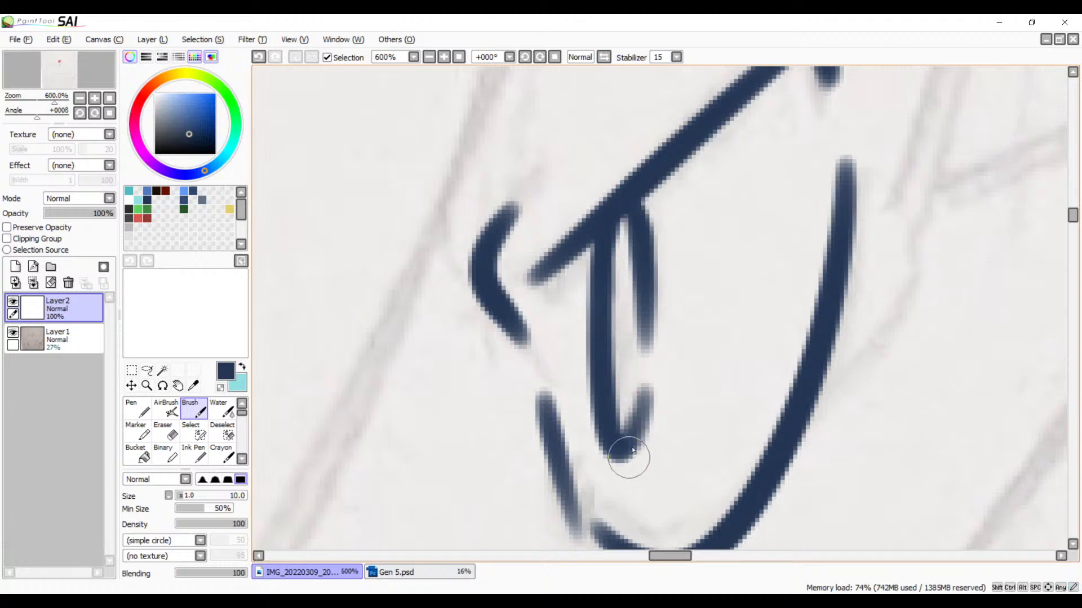
key(ctrl+z)
drag(642, 392, 624, 465)
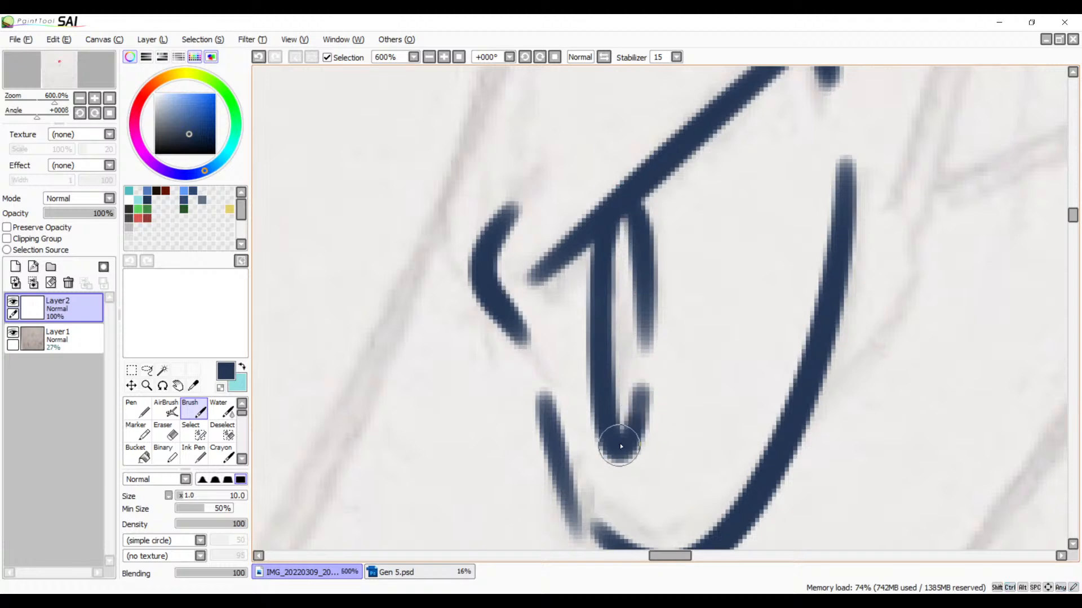
Step: Thicken the short slanted stroke beside the lower part of the eye
drag(618, 394, 649, 321)
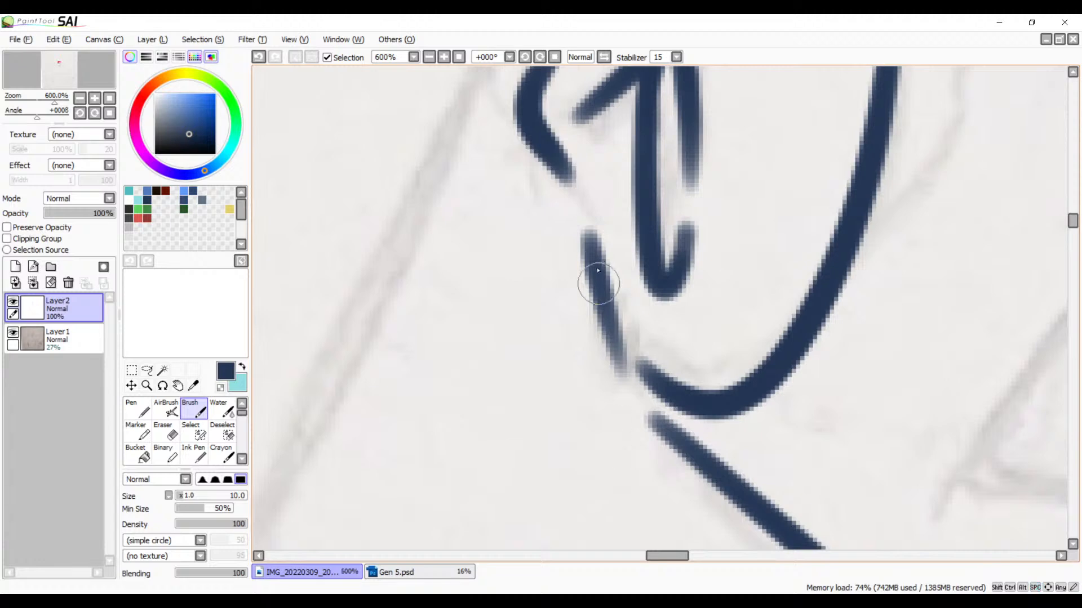
key(ctrl+z)
drag(587, 233, 618, 376)
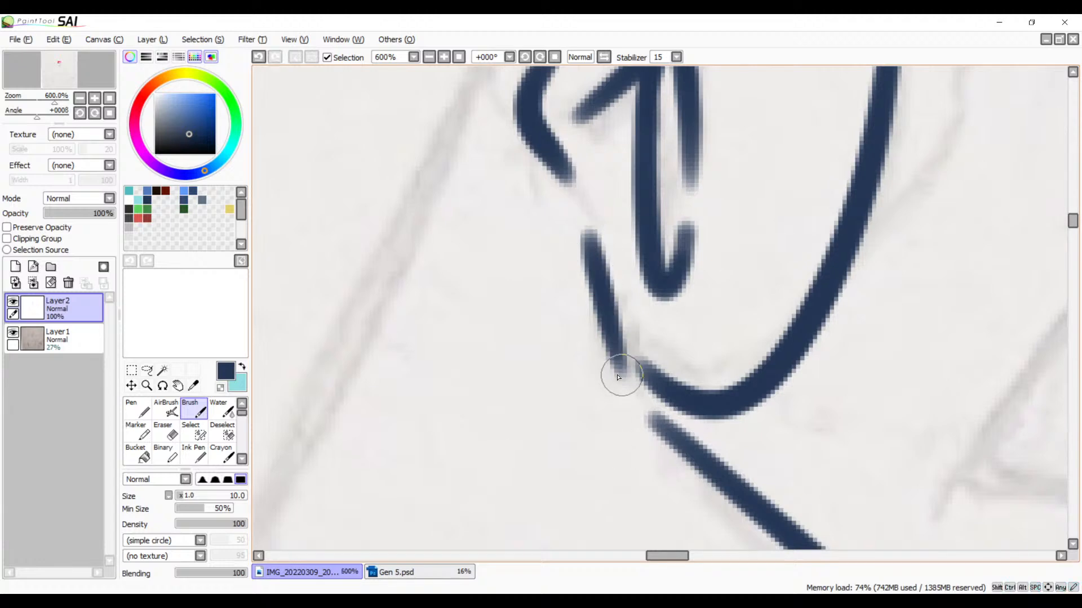
Step: Examine the inked eye and snout against the sketch at 100% zoom in normal and mirrored view
mouse_move(644, 425)
mouse_down()
mouse_move(772, 252)
mouse_move(695, 292)
mouse_move(584, 426)
mouse_up()
click(430, 57)
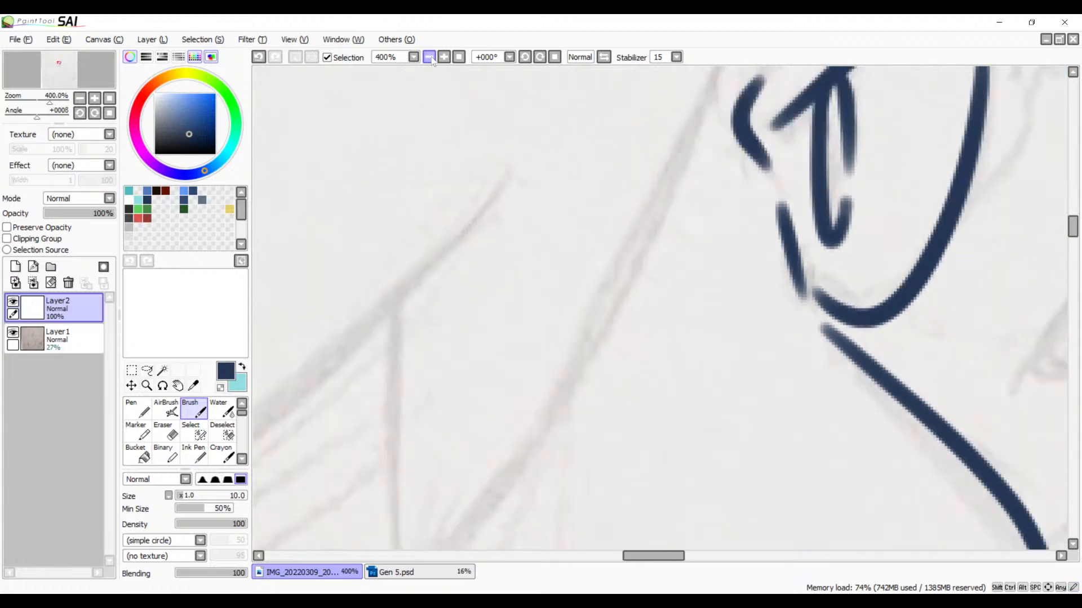
click(429, 57)
click(428, 57)
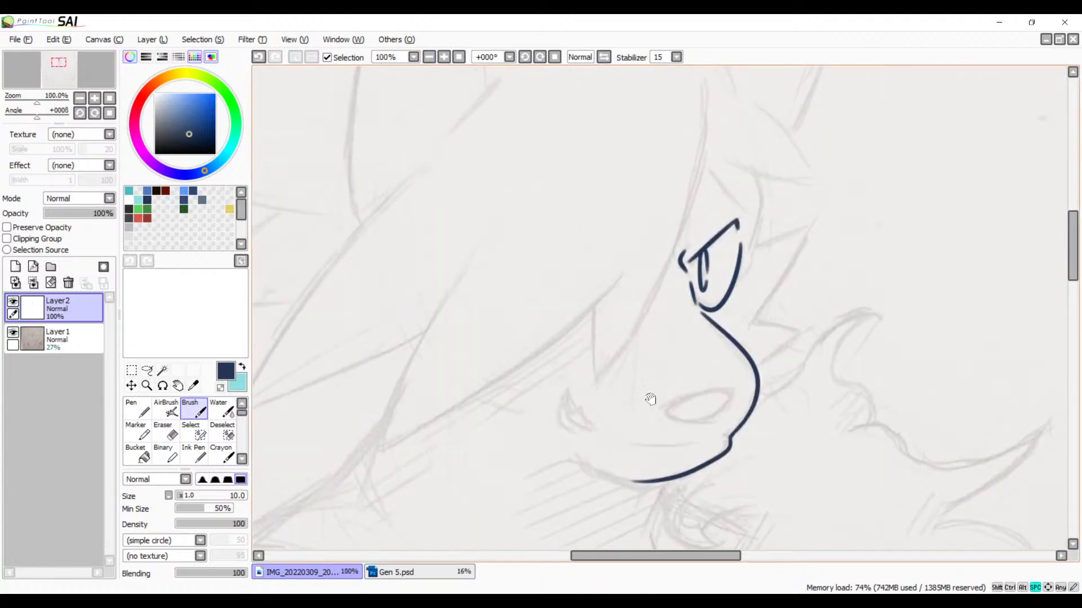
mouse_move(596, 465)
mouse_down()
mouse_move(683, 418)
mouse_move(500, 464)
mouse_move(546, 507)
mouse_move(603, 467)
mouse_up()
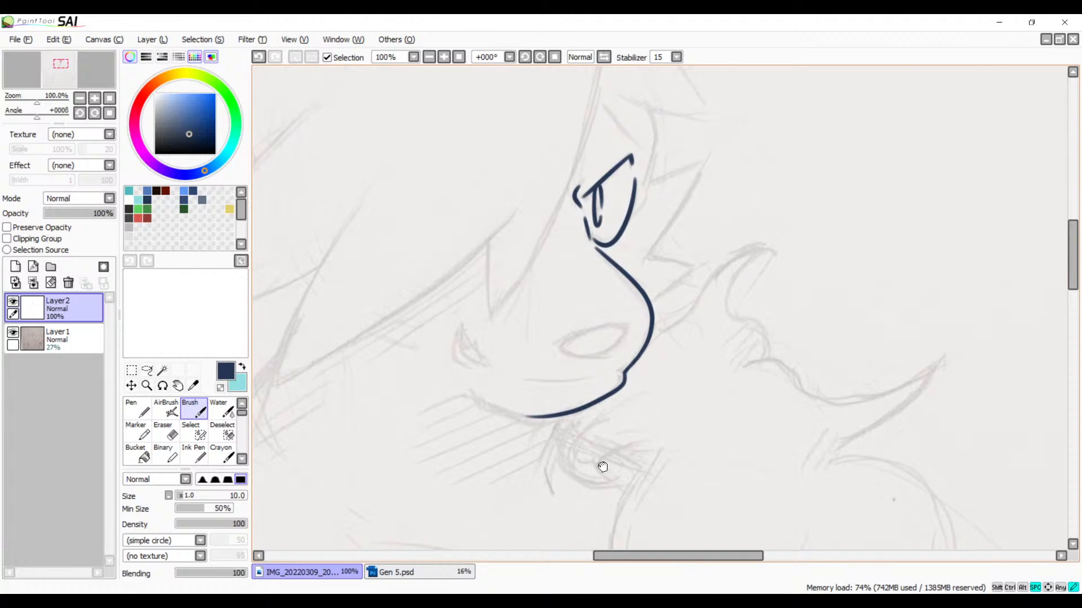
click(603, 57)
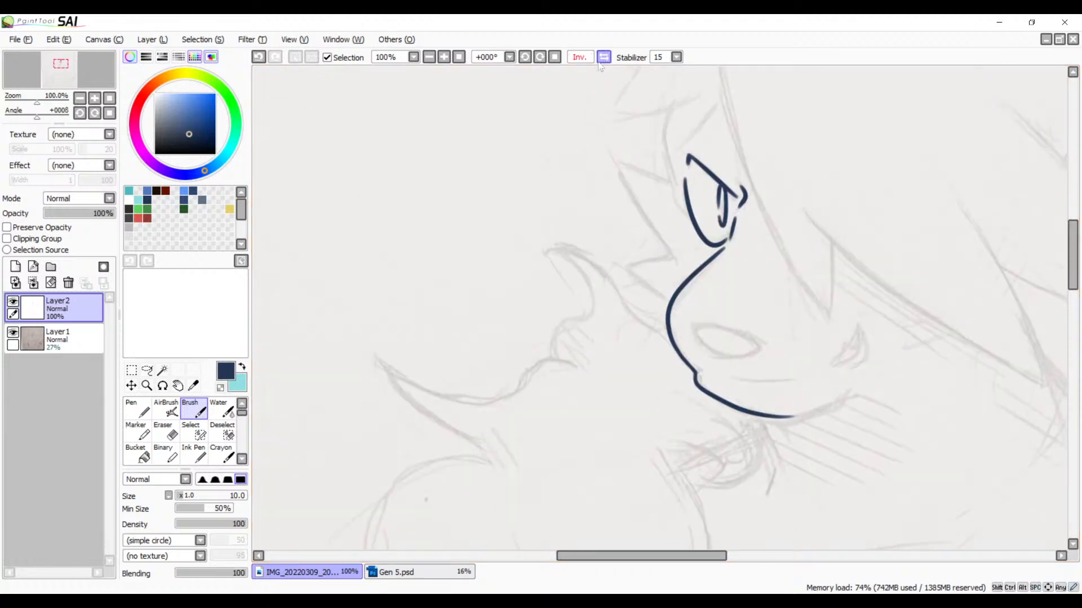
drag(650, 225, 509, 321)
mouse_move(575, 327)
mouse_down()
mouse_move(490, 368)
mouse_move(473, 410)
mouse_up()
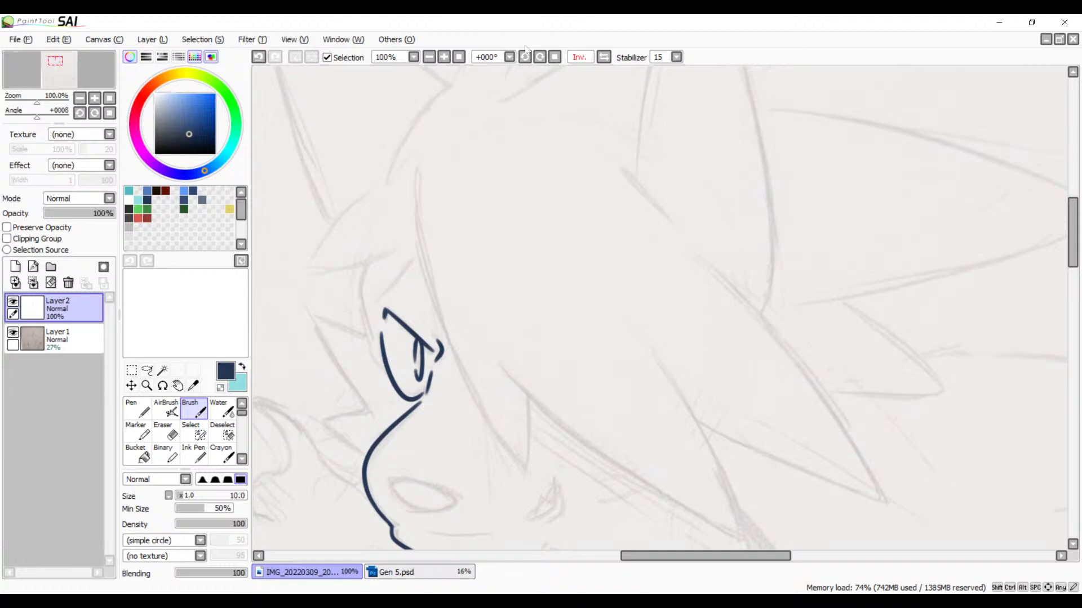
Step: Rotate the view to 56° and ink the curved line above the eye at 300% zoom
click(540, 57)
drag(499, 202, 558, 355)
drag(553, 202, 612, 304)
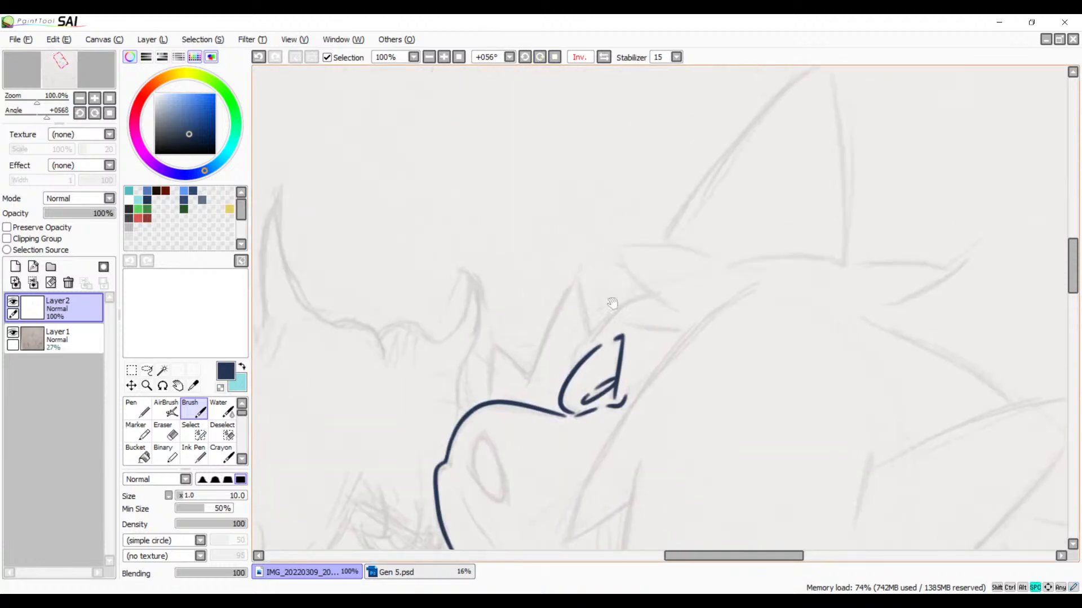
click(444, 56)
click(444, 57)
click(444, 57)
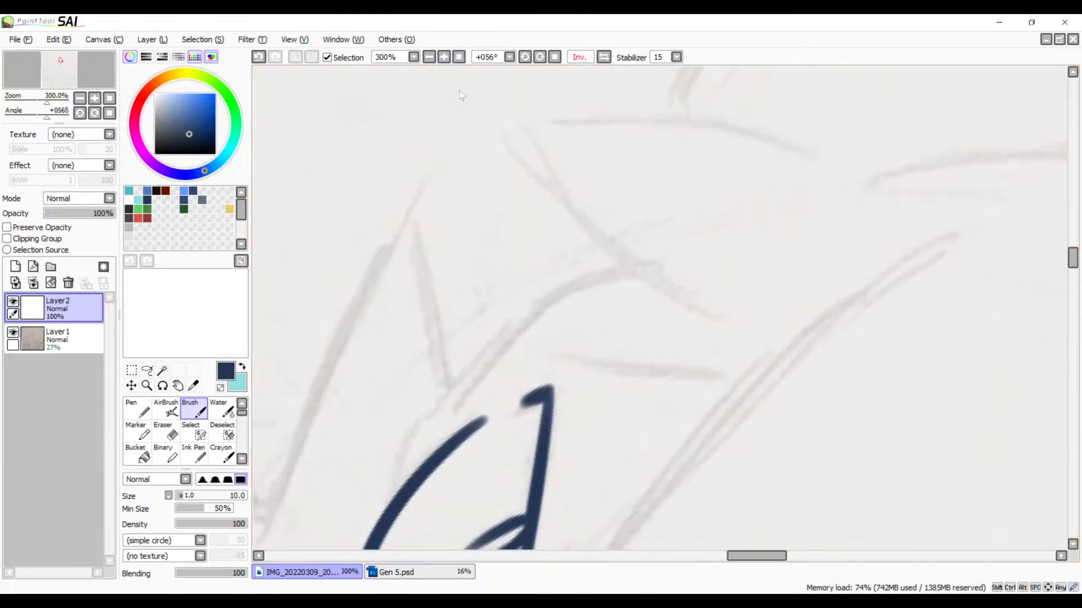
drag(578, 366, 583, 314)
mouse_move(645, 228)
mouse_down()
mouse_move(574, 253)
mouse_move(448, 397)
mouse_up()
key(ctrl+z)
drag(645, 235, 411, 401)
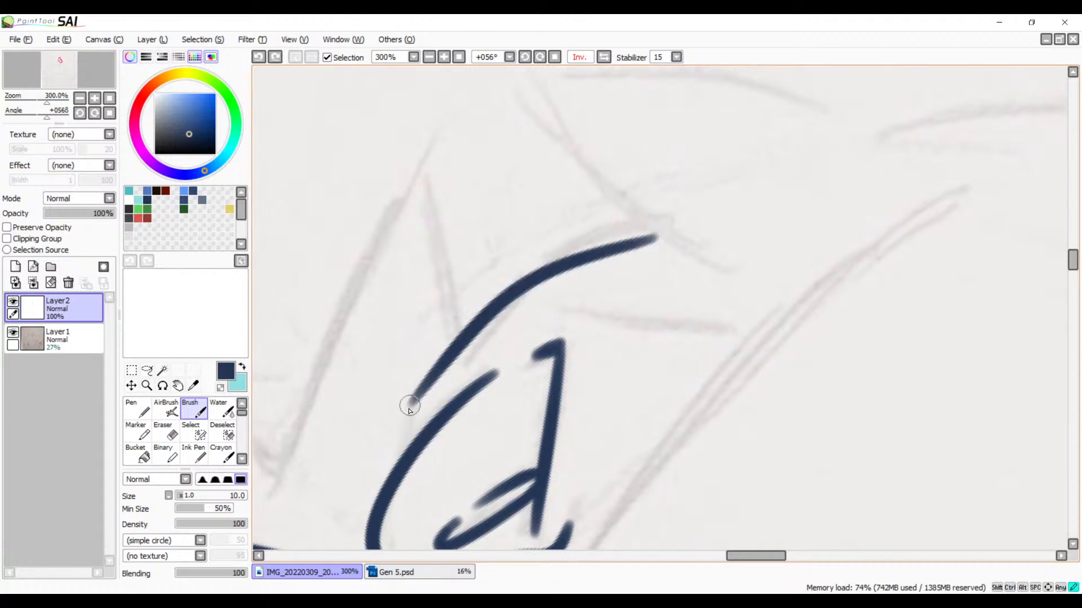
Step: Ink the long curved outer edge of the pointed spike next to the eye
mouse_move(610, 262)
mouse_down()
mouse_move(651, 261)
mouse_move(560, 306)
mouse_up()
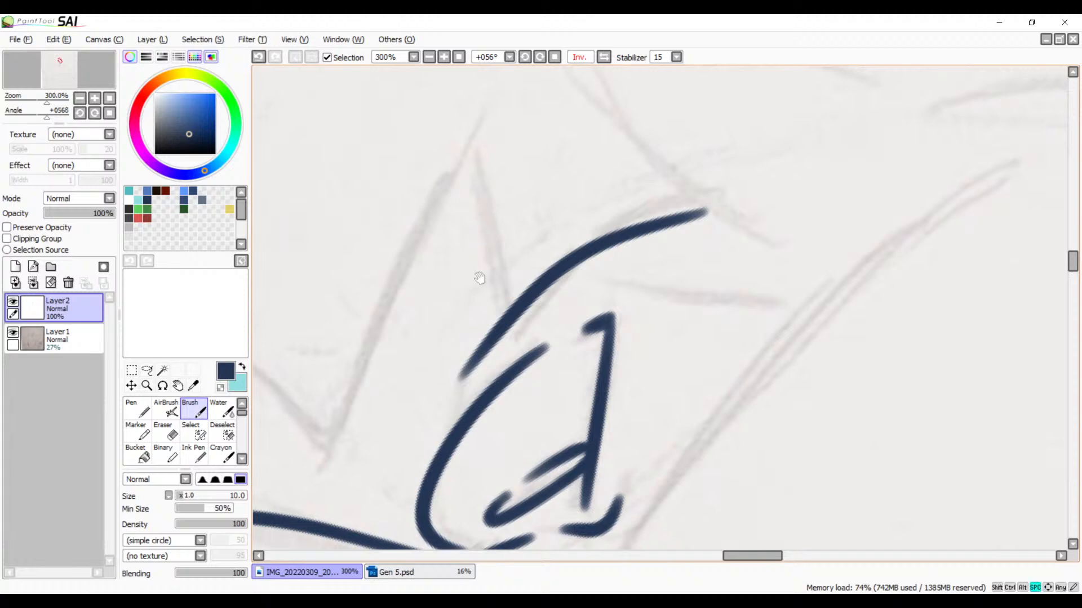
drag(479, 278, 483, 265)
drag(541, 105, 393, 425)
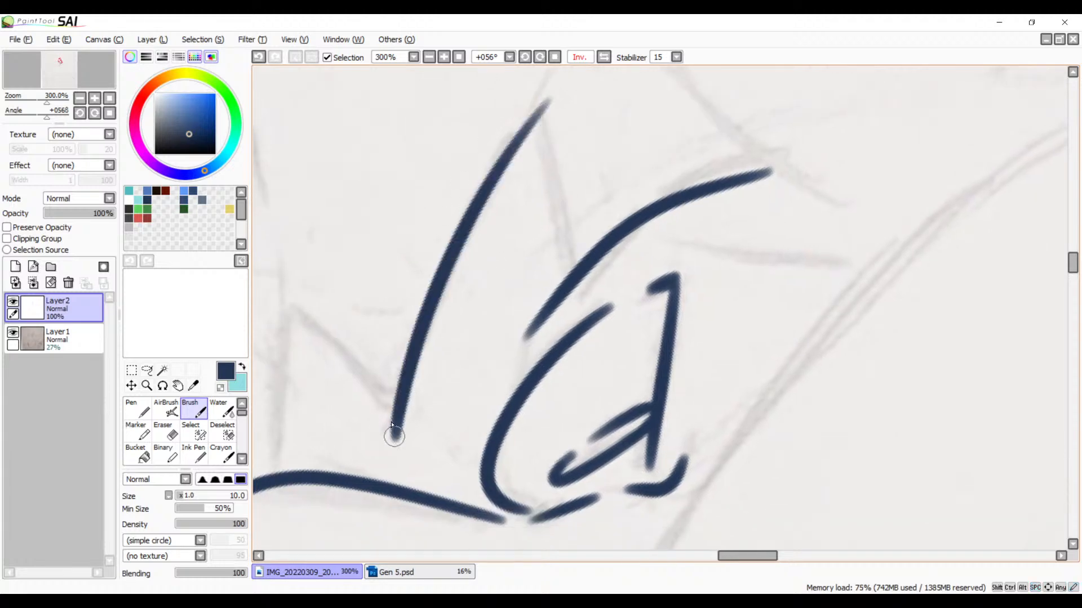
Step: Mirror the view and ink the spike's inner edge from its tip down across the curved line above the eye
click(604, 56)
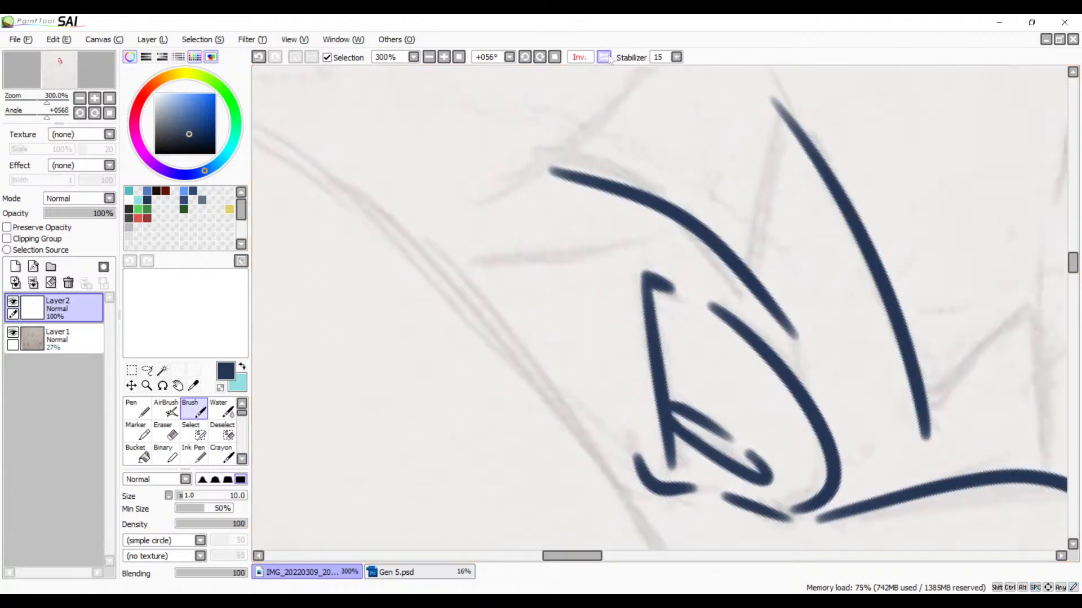
drag(641, 173, 388, 308)
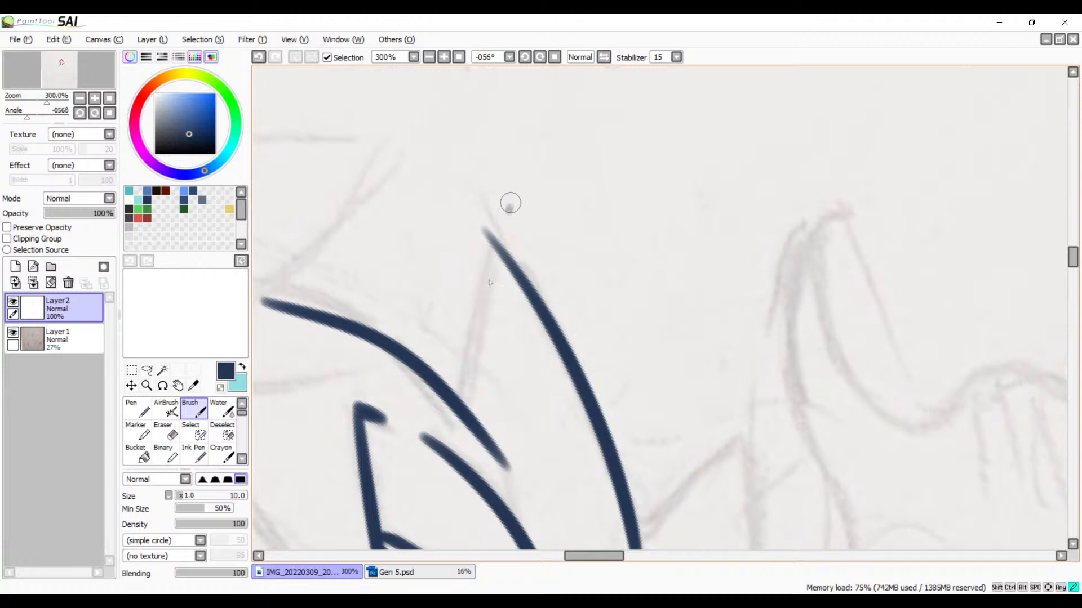
drag(508, 222, 459, 443)
key(ctrl+z)
drag(504, 224, 458, 436)
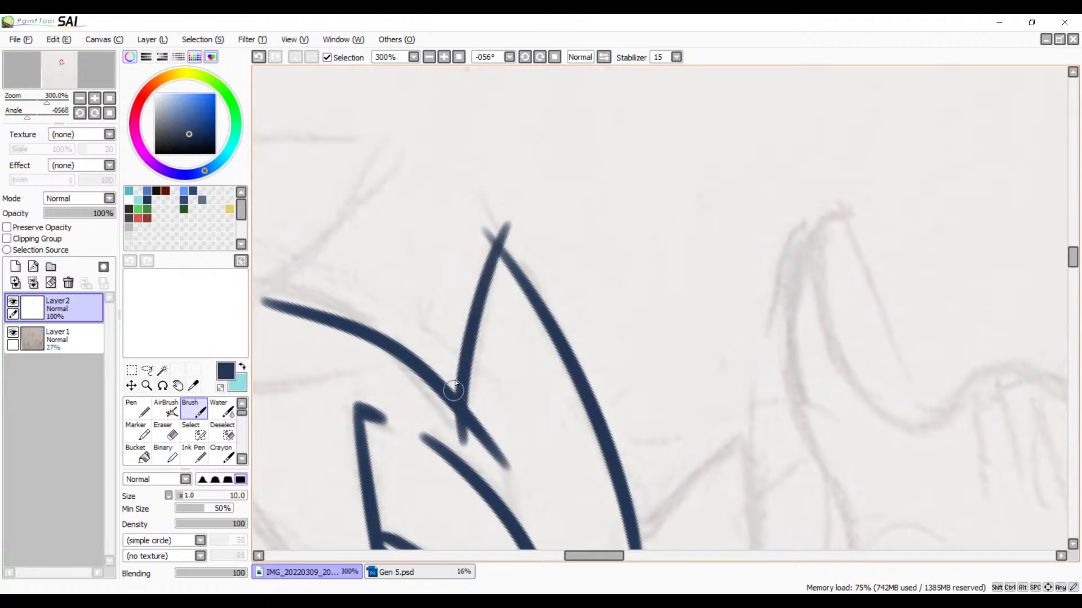
Step: Thicken the spike's outer edge just below the tip at 1000% zoom so it merges with the inner edge
mouse_move(457, 375)
mouse_down()
mouse_move(535, 244)
mouse_move(576, 422)
mouse_up()
drag(553, 334, 563, 464)
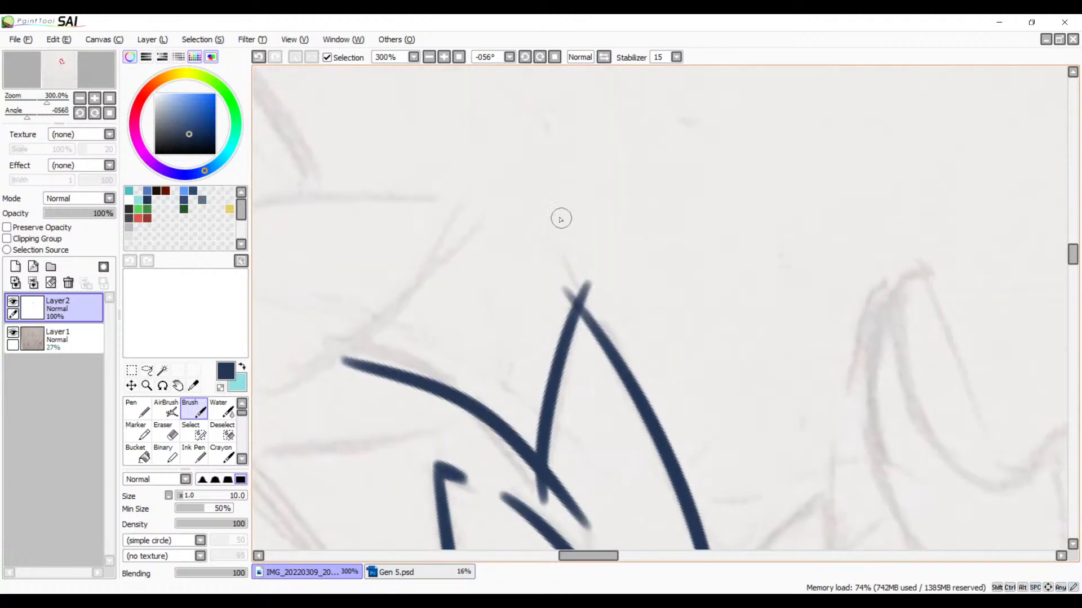
click(443, 57)
click(444, 58)
click(444, 58)
drag(481, 394, 533, 275)
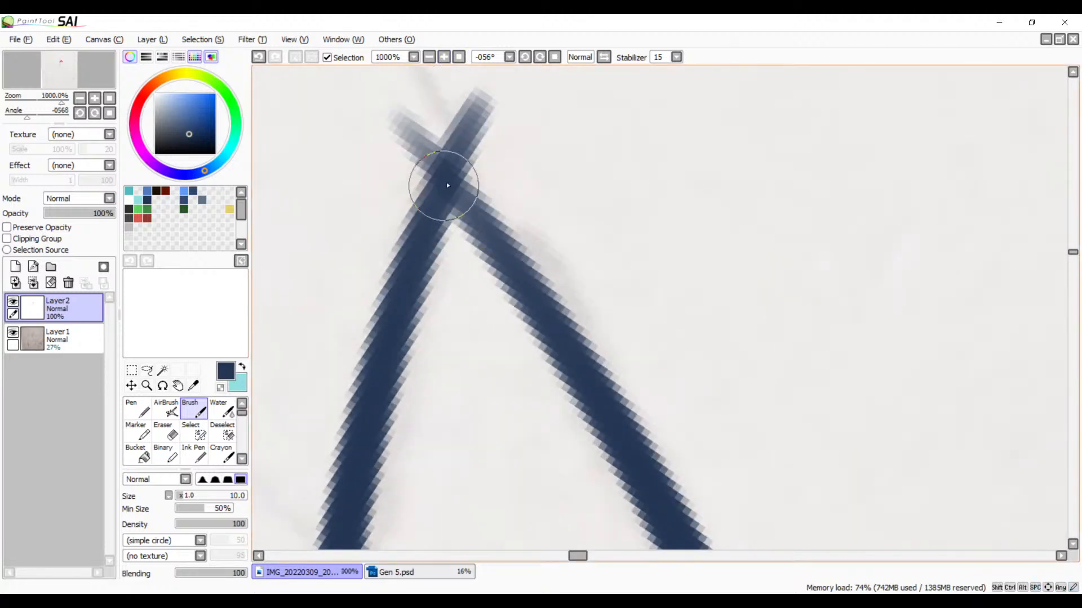
drag(447, 183, 529, 325)
key(ctrl+z)
drag(429, 180, 535, 338)
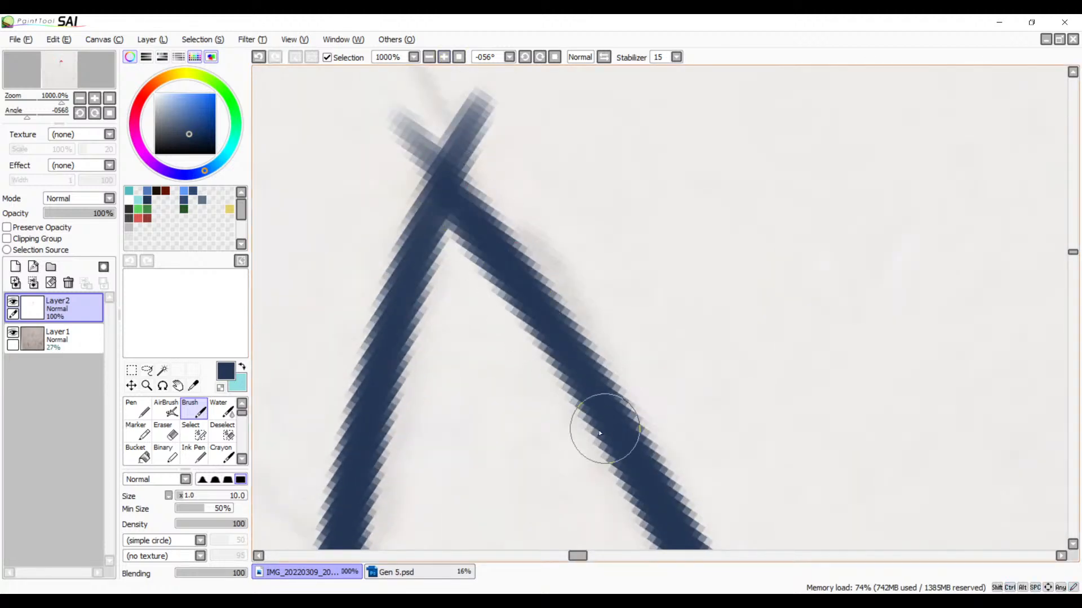
Step: Redo the brush stroke along the spike's outer edge just below the tip until it blends smoothly into the line
key(ctrl+z)
drag(449, 182, 583, 385)
key(ctrl+z)
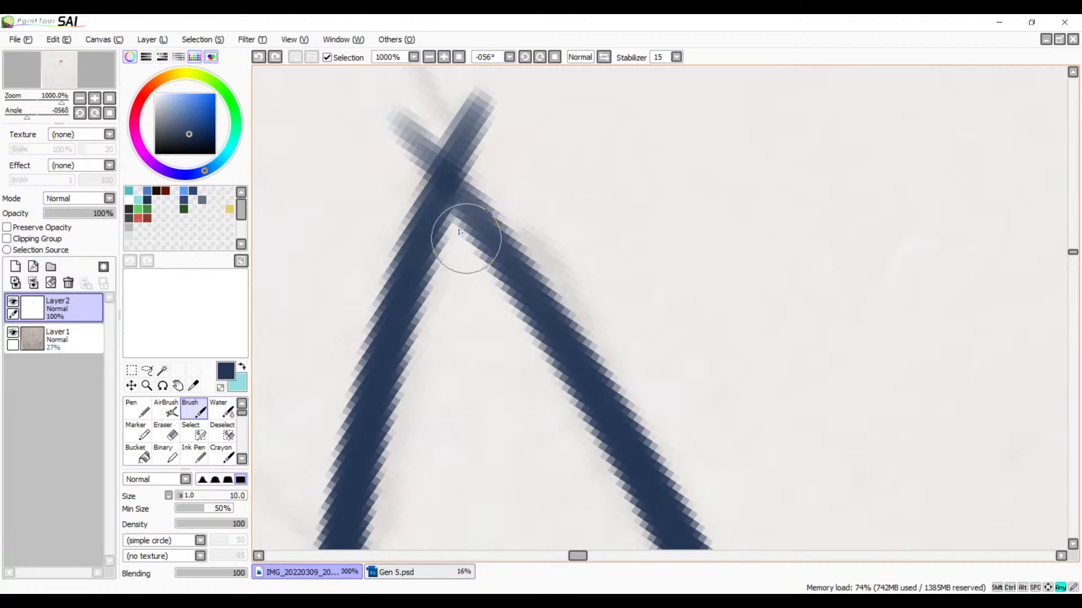
drag(437, 162, 589, 387)
key(ctrl+z)
drag(456, 193, 574, 379)
Step: Restroke the spike's inner edge from the tip downward to even out its thickness
drag(441, 171, 380, 332)
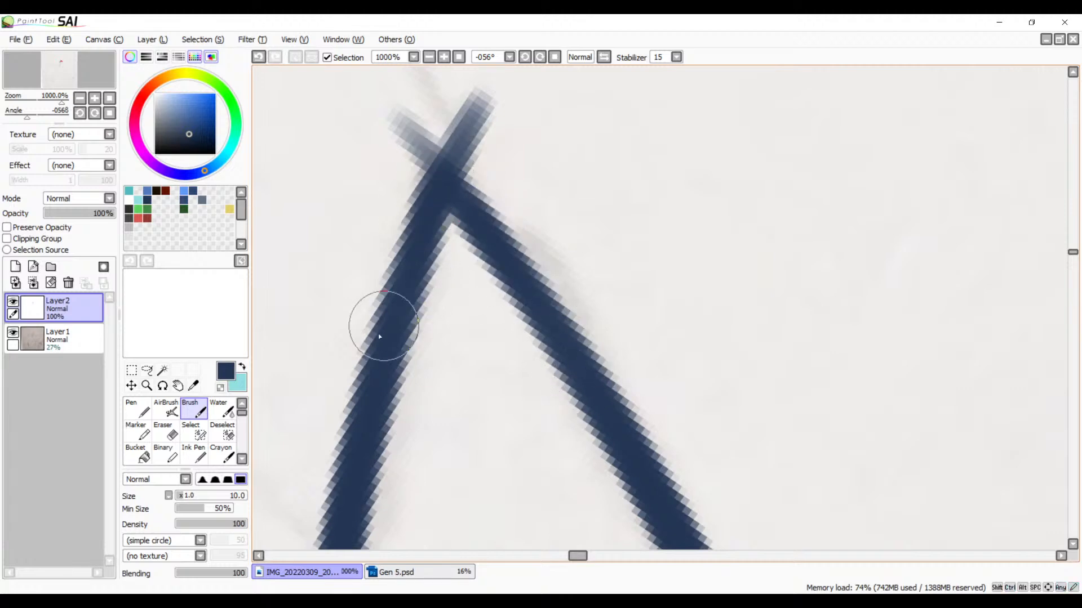
key(ctrl+z)
drag(444, 174, 362, 419)
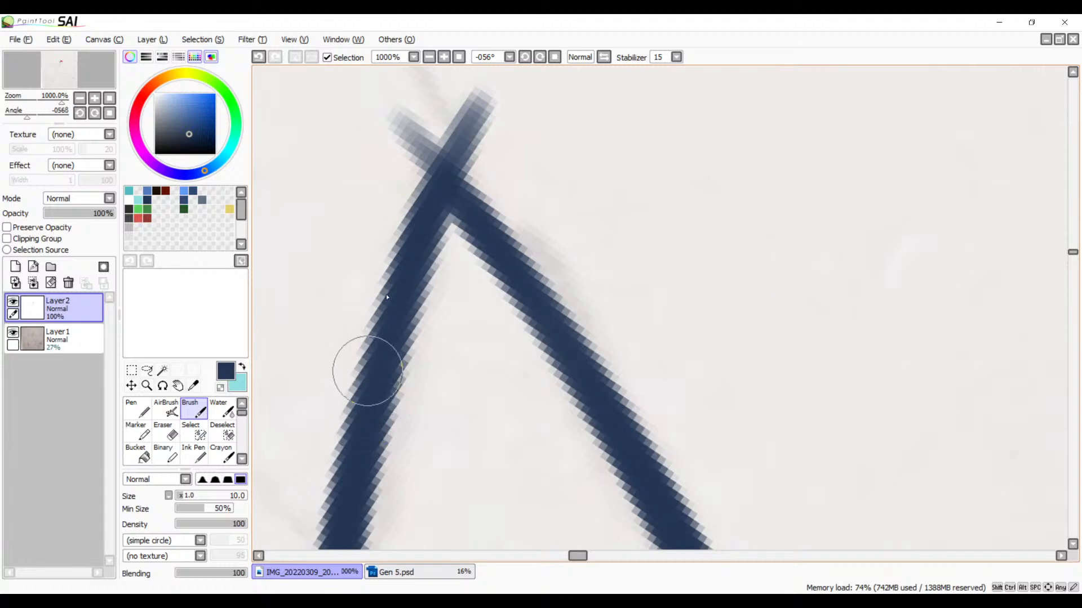
key(ctrl+z)
drag(444, 176, 377, 413)
key(space)
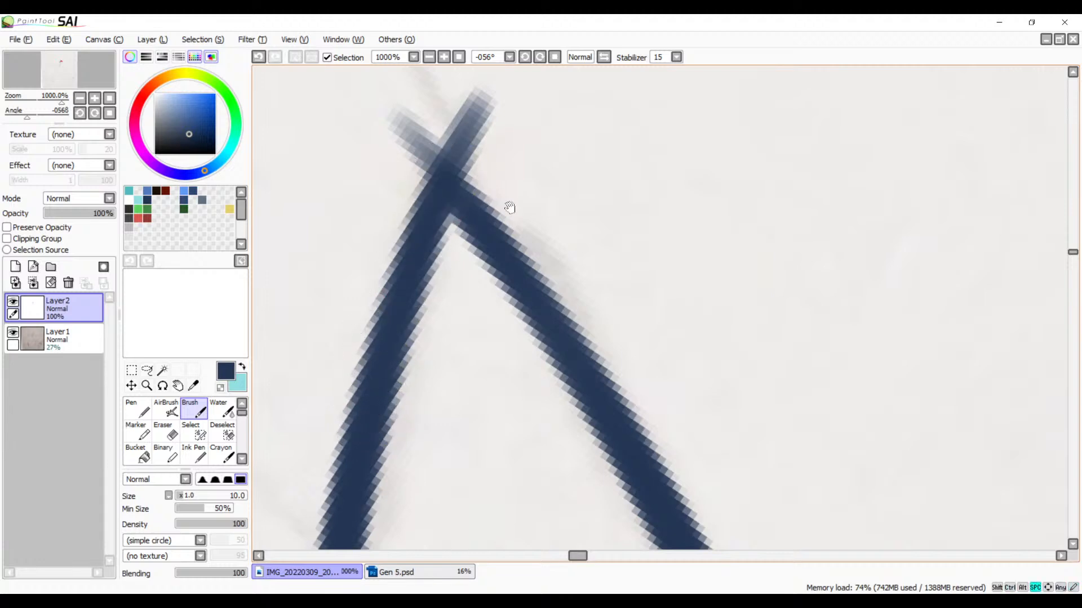
Step: Erase the two crossed line ends that overshoot the spike's tip
drag(509, 207, 501, 348)
key(e)
drag(413, 241, 382, 320)
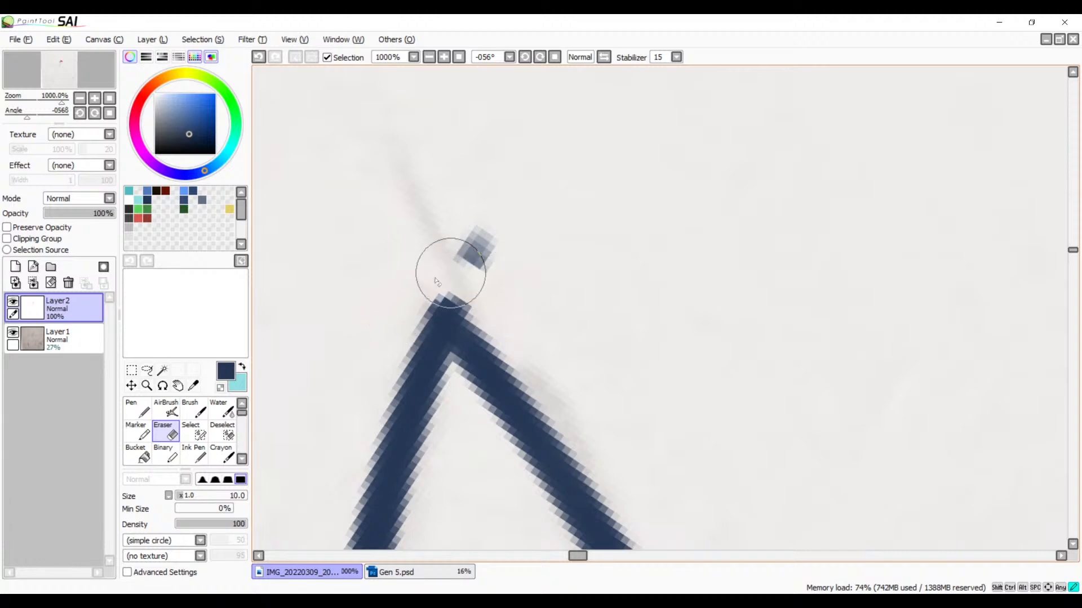
mouse_move(496, 288)
mouse_down()
mouse_move(495, 263)
mouse_move(506, 269)
mouse_up()
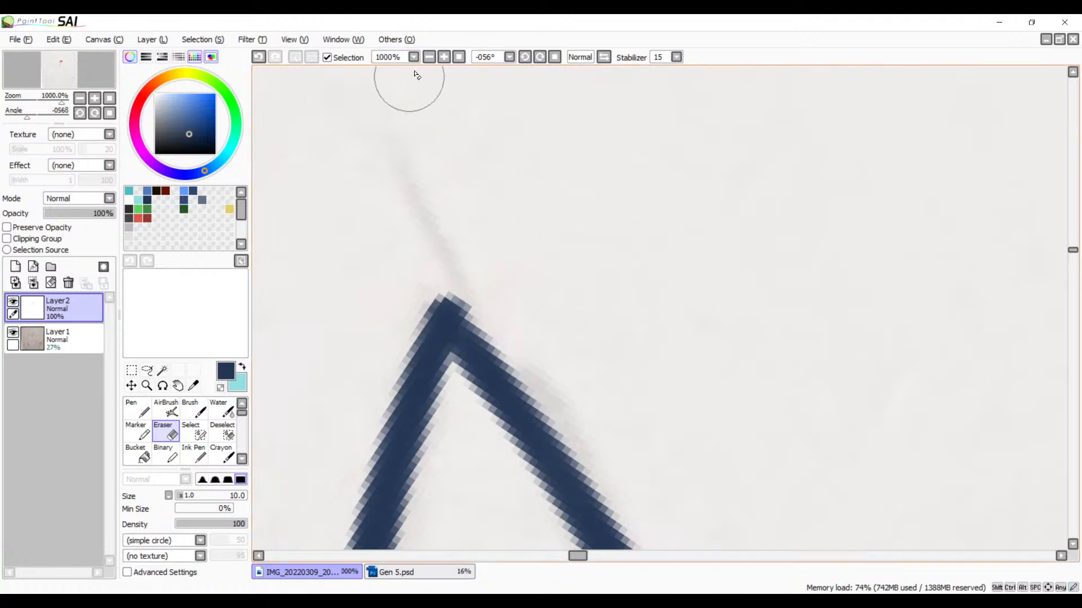
Step: Trim the remaining ink at the spike's tip with the Eraser at 1200% zoom
click(429, 57)
click(430, 58)
click(430, 59)
click(444, 58)
click(444, 58)
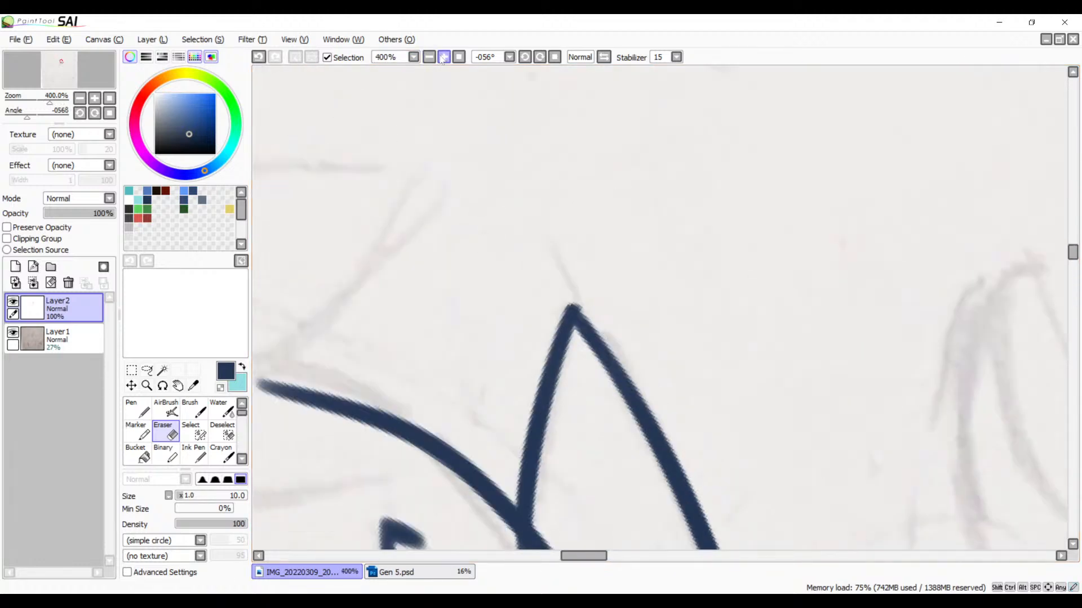
click(444, 58)
click(444, 58)
click(444, 58)
click(444, 58)
drag(485, 271, 580, 254)
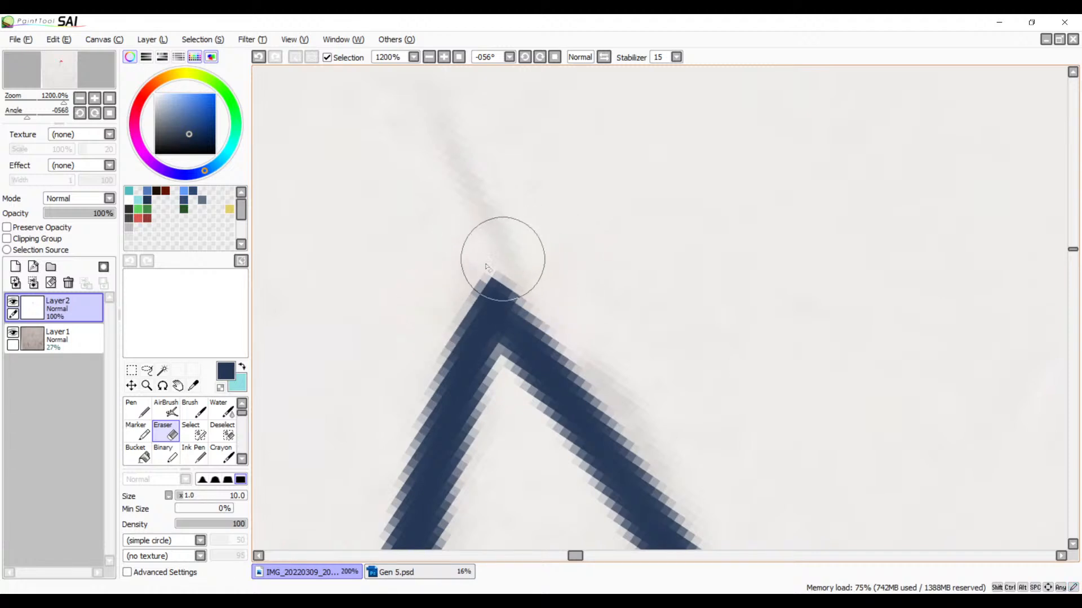
Step: Examine the shape of the spike's tip at zoom levels between 100% and 1200%
click(430, 57)
click(429, 58)
click(429, 58)
click(429, 58)
click(430, 58)
click(430, 58)
click(430, 58)
click(430, 58)
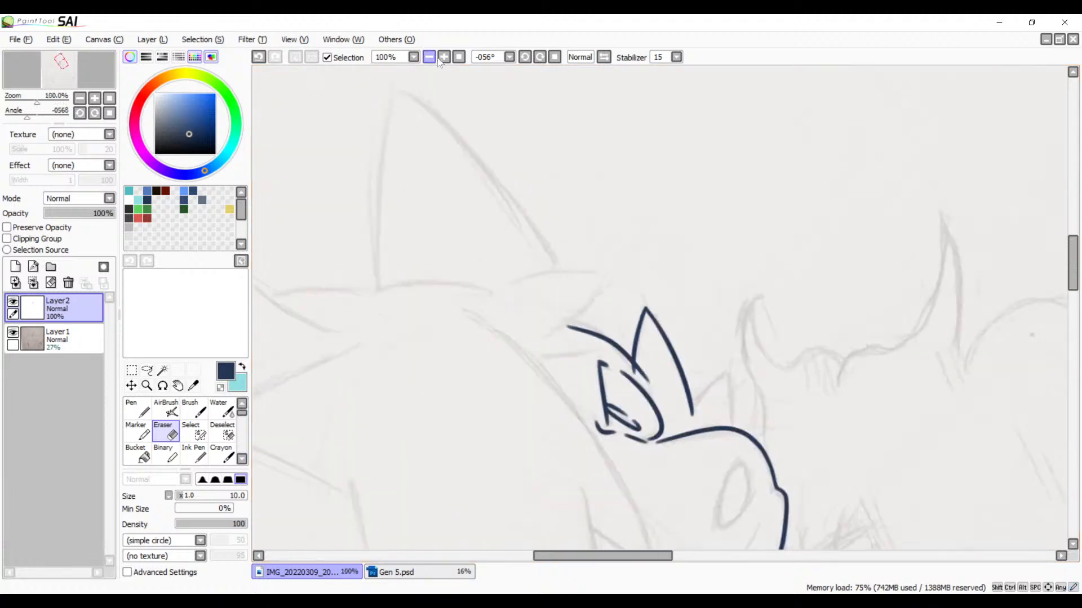
click(444, 57)
click(444, 58)
click(444, 58)
click(444, 58)
click(444, 58)
click(444, 57)
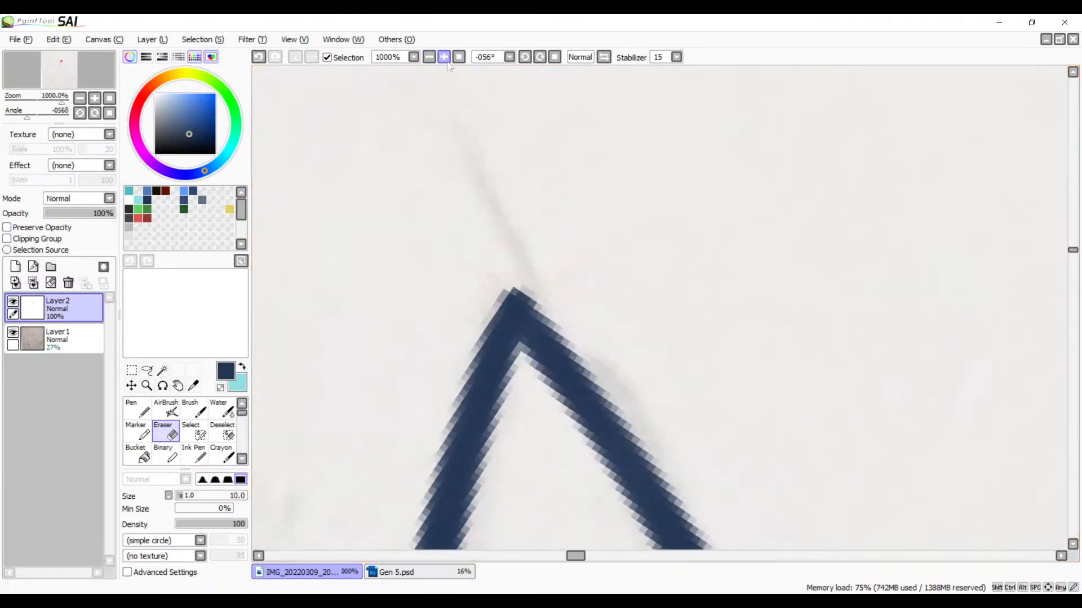
click(444, 57)
click(444, 58)
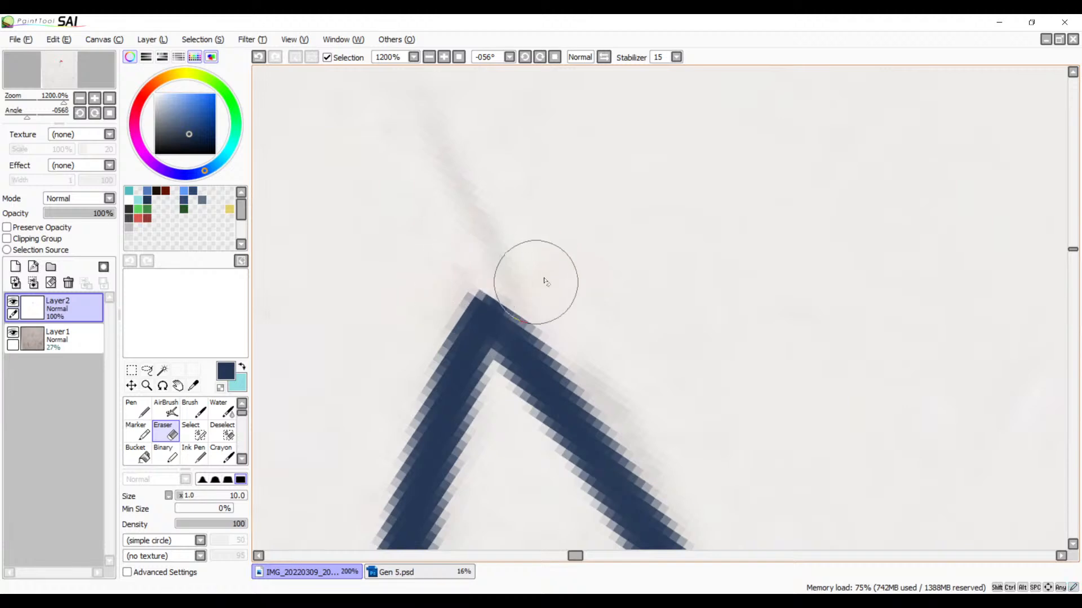
click(428, 57)
click(429, 57)
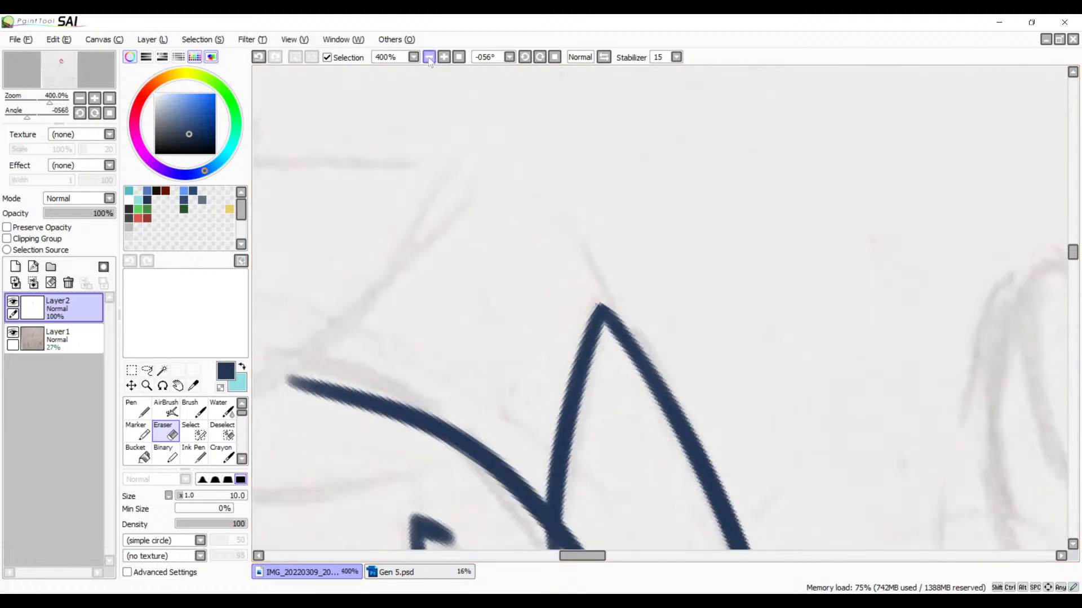
click(429, 57)
click(429, 57)
Step: Erase the end of the spike's inner edge that extends past the curved line above the eye at 800% zoom
click(444, 57)
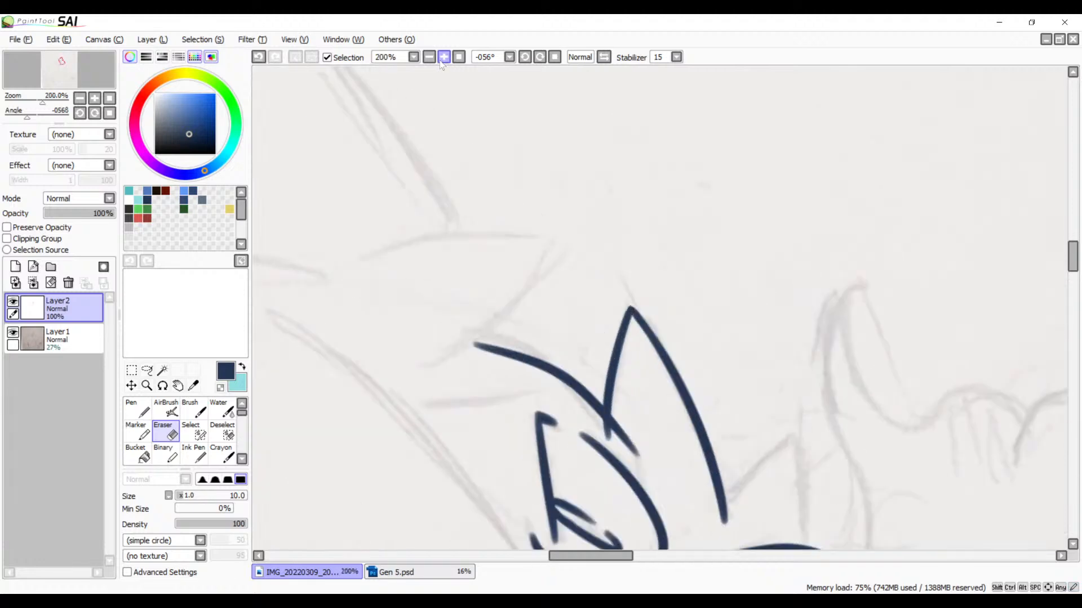
click(444, 57)
click(444, 57)
drag(540, 383, 568, 155)
drag(590, 375, 619, 239)
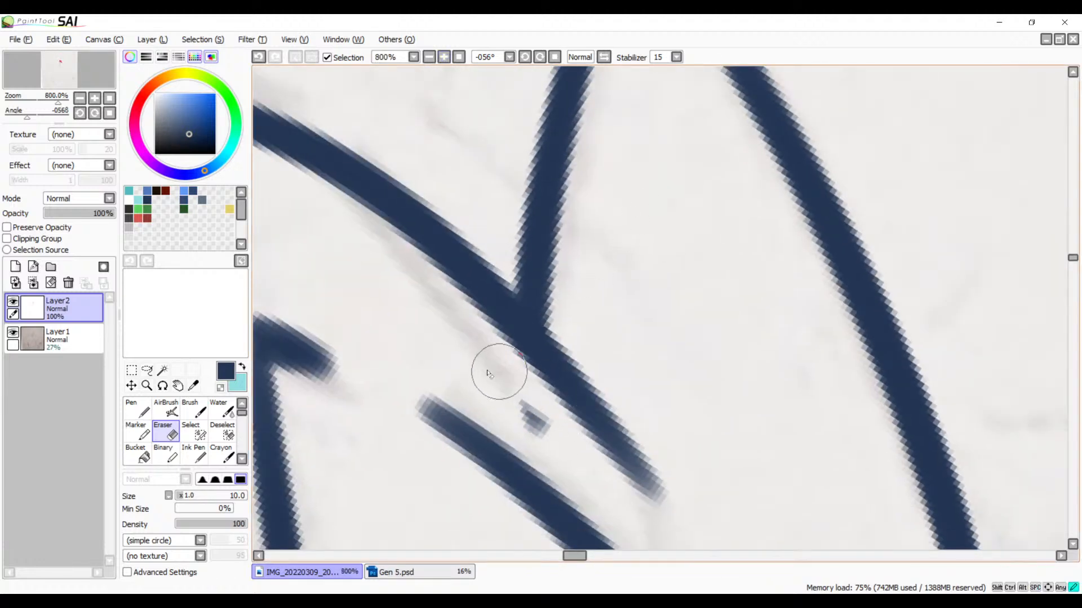
Step: Ink the near edge of the neighbouring smaller spike, from its tip down across the base of the first spike's outer edge
mouse_move(683, 410)
mouse_down()
mouse_move(558, 392)
mouse_move(481, 313)
mouse_move(410, 319)
mouse_up()
key(b)
mouse_move(628, 212)
mouse_down()
mouse_move(509, 258)
mouse_move(580, 261)
mouse_move(599, 239)
mouse_up()
mouse_move(657, 114)
mouse_down()
mouse_move(440, 320)
mouse_move(373, 465)
mouse_up()
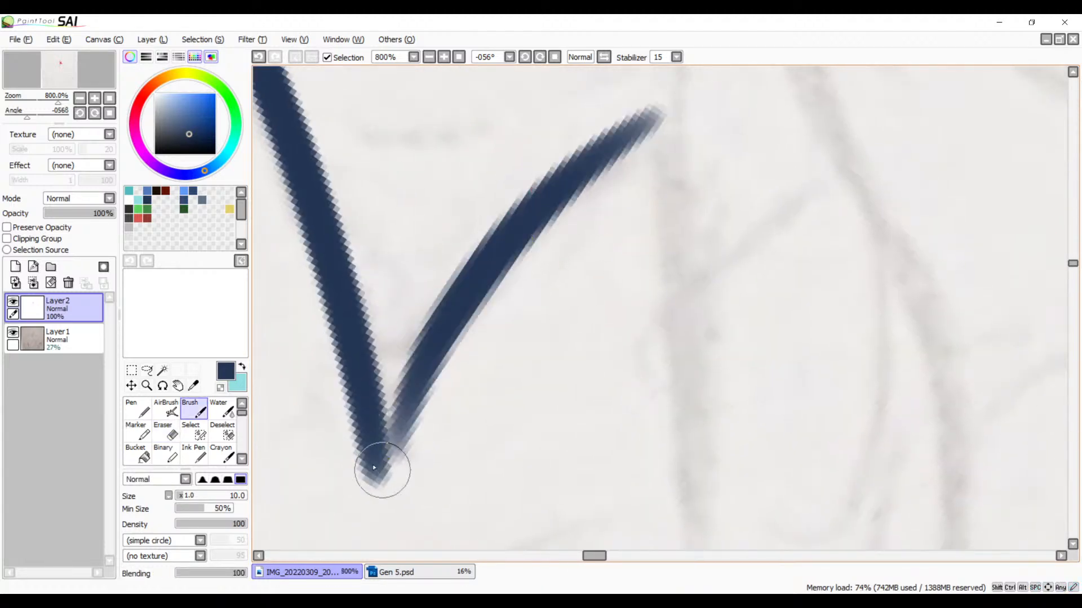
key(ctrl+z)
drag(671, 96, 338, 512)
key(ctrl+z)
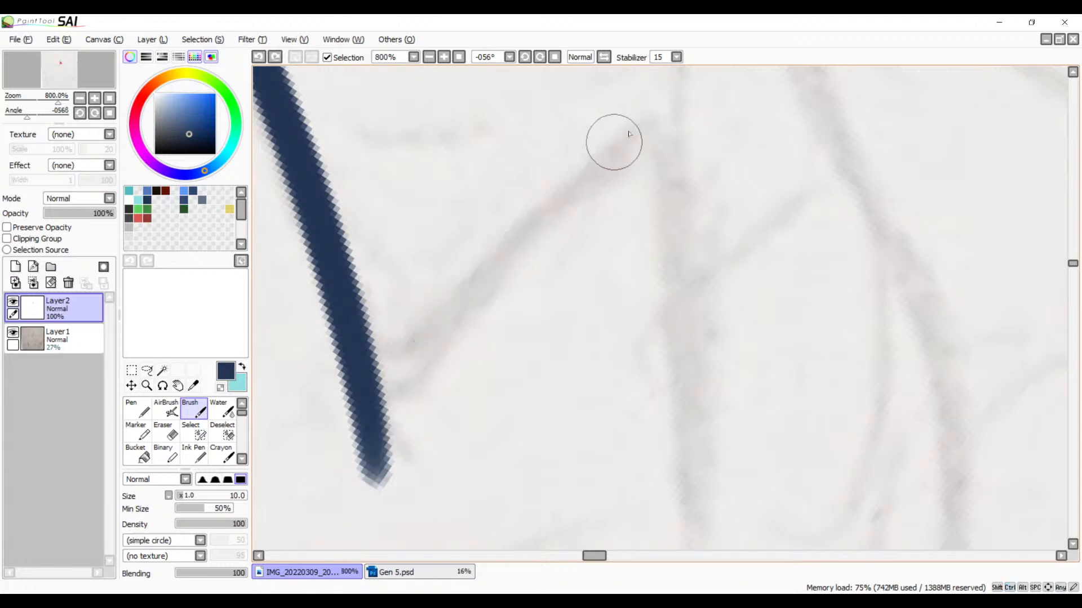
drag(679, 93, 340, 495)
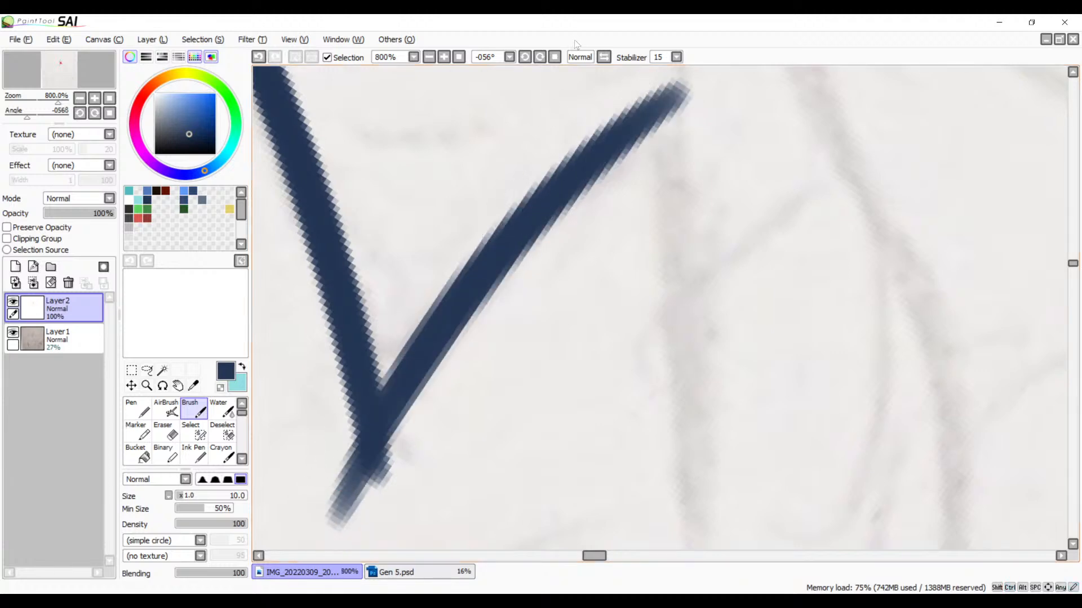
Step: Mirror the view, rotate it to 101° and ink the smaller spike's far edge from its tip across the curved head outline
click(604, 57)
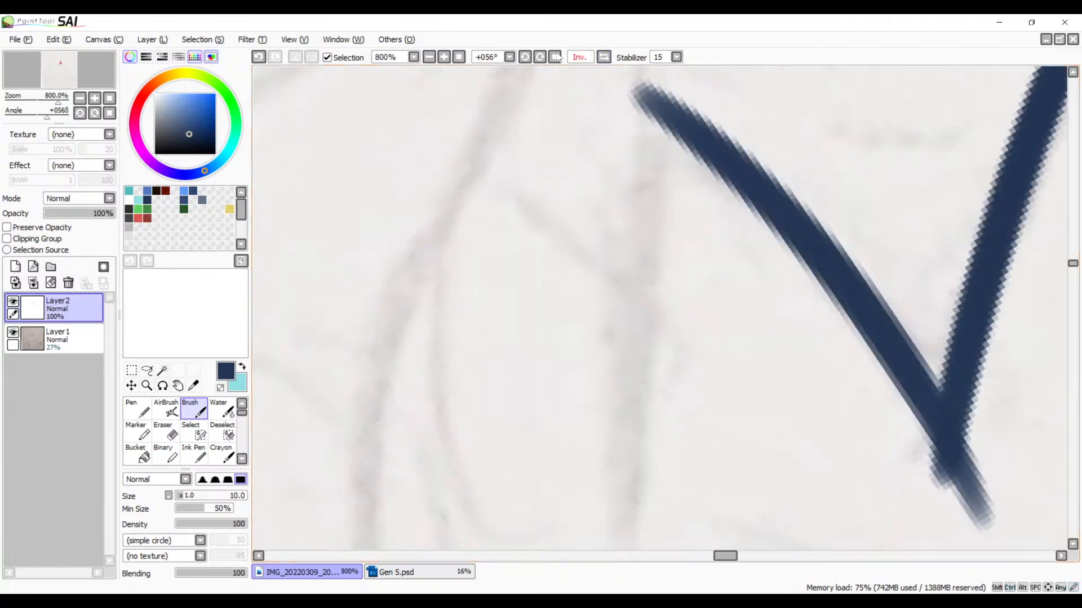
click(429, 58)
click(429, 58)
click(429, 57)
key(space)
drag(586, 310, 408, 229)
click(540, 58)
click(540, 58)
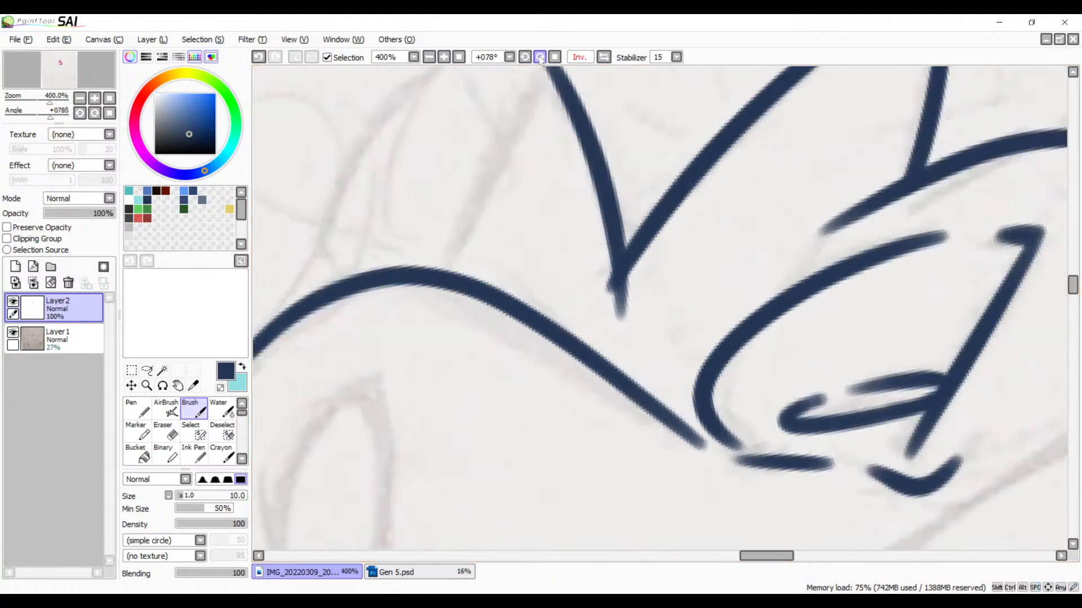
click(540, 58)
key(space)
drag(589, 271, 572, 233)
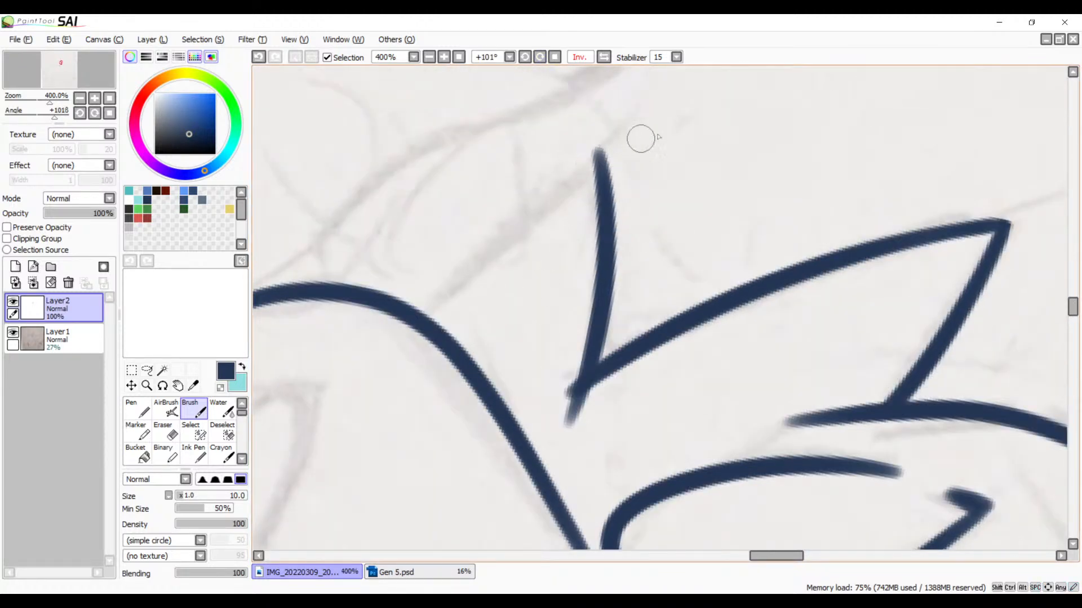
mouse_move(653, 136)
mouse_down()
mouse_move(551, 207)
mouse_move(381, 428)
mouse_up()
Step: Erase the part of the smaller spike's far edge that runs past the curved head outline at 800% zoom
mouse_move(427, 320)
mouse_down()
mouse_move(526, 265)
mouse_move(614, 186)
mouse_up()
click(443, 58)
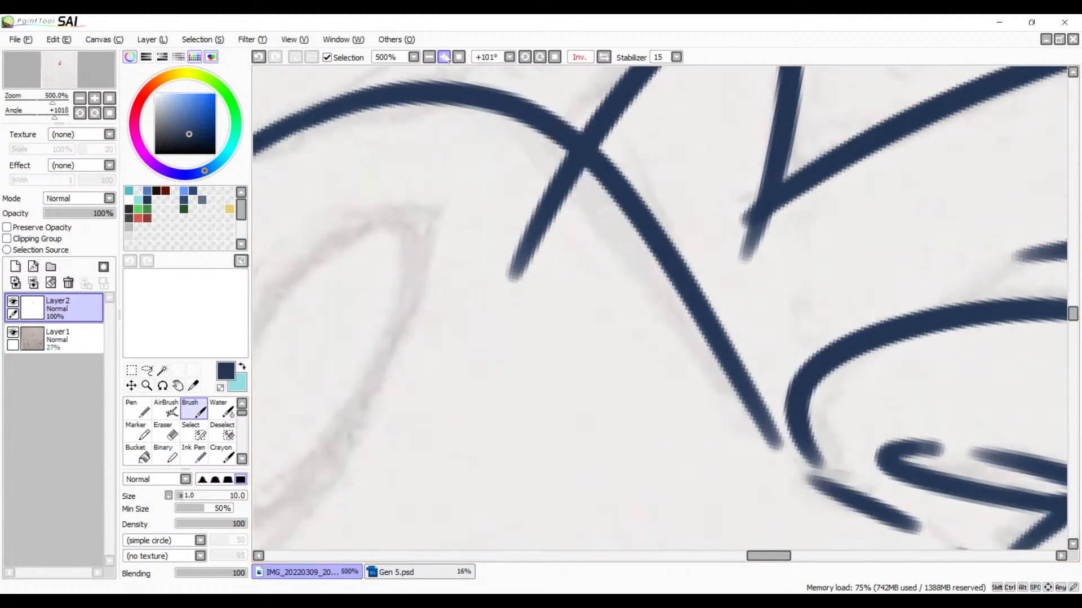
click(443, 57)
click(443, 58)
key(space)
drag(476, 184, 548, 394)
key(e)
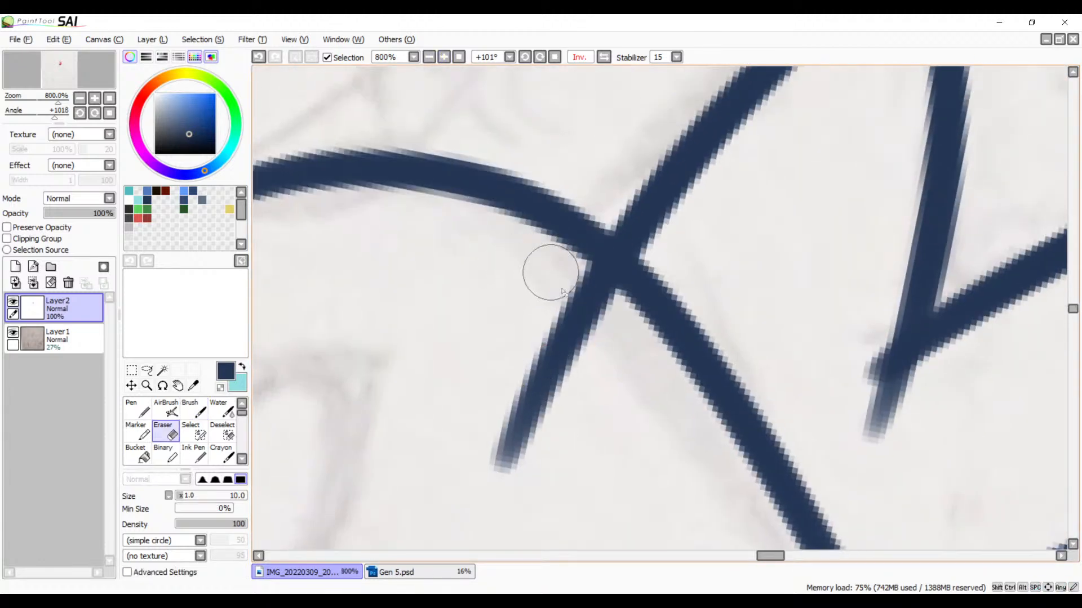
drag(567, 271, 618, 330)
mouse_move(553, 268)
mouse_down()
mouse_move(547, 290)
mouse_move(600, 343)
mouse_move(523, 400)
mouse_move(473, 471)
mouse_up()
Step: Erase the line end of the smaller spike that overshoots the junction between the two spikes
key(space)
drag(674, 287, 452, 292)
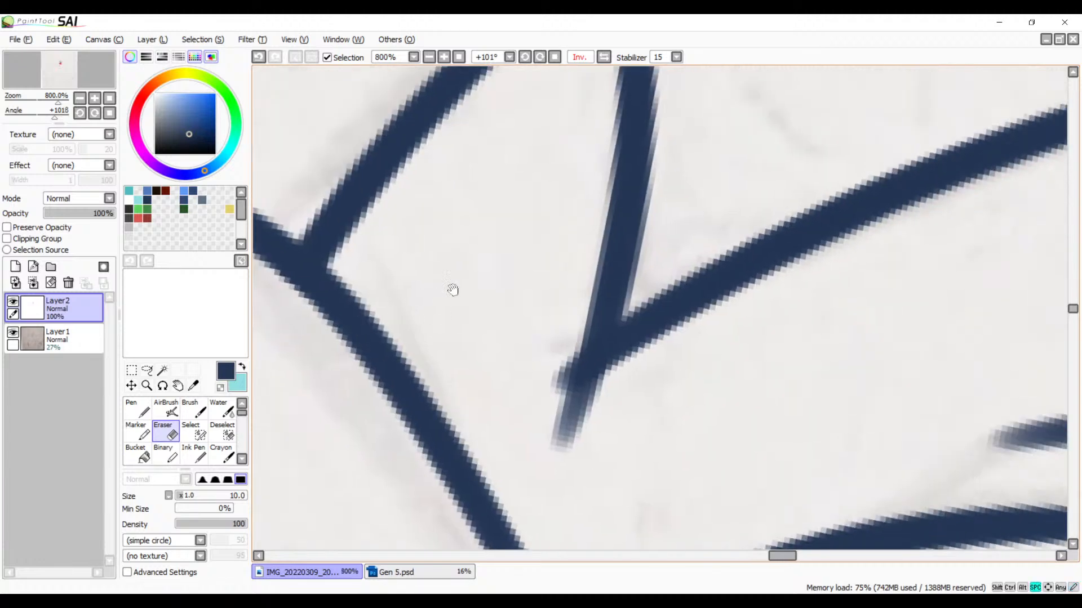
mouse_move(713, 326)
mouse_down()
mouse_move(579, 272)
mouse_move(494, 292)
mouse_up()
mouse_move(410, 348)
mouse_down()
mouse_move(534, 270)
mouse_move(420, 334)
mouse_move(459, 301)
mouse_move(445, 308)
mouse_move(429, 322)
mouse_move(581, 257)
mouse_up()
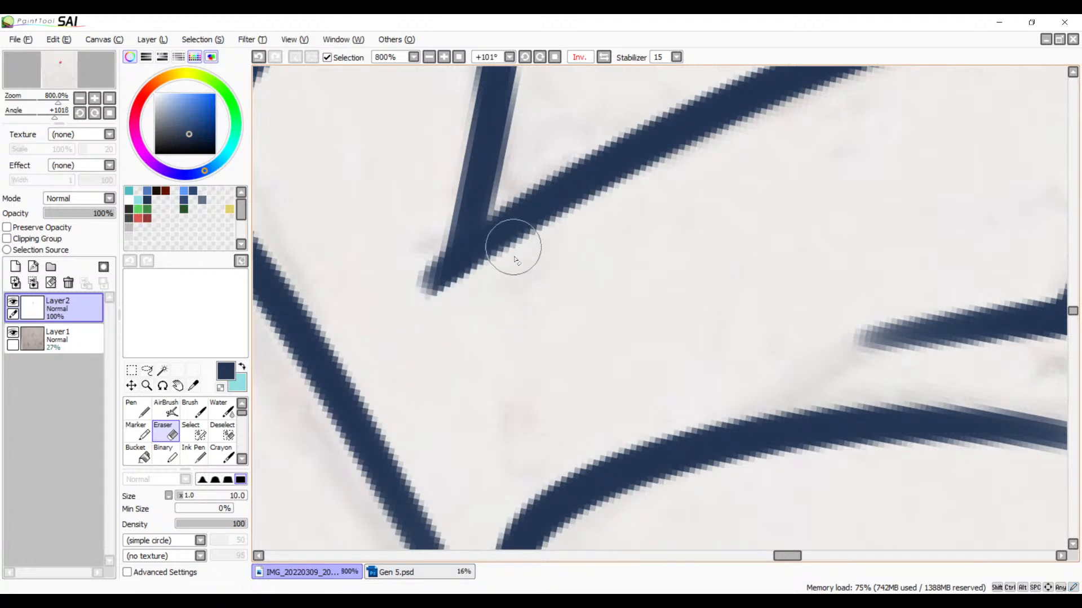
Step: Extend the larger spike's outer edge slightly past the junction between the two spikes with the Brush
key(b)
mouse_move(474, 251)
mouse_down()
mouse_move(405, 311)
mouse_move(501, 235)
mouse_up()
key(ctrl+z)
key(ctrl+z)
drag(394, 312, 531, 211)
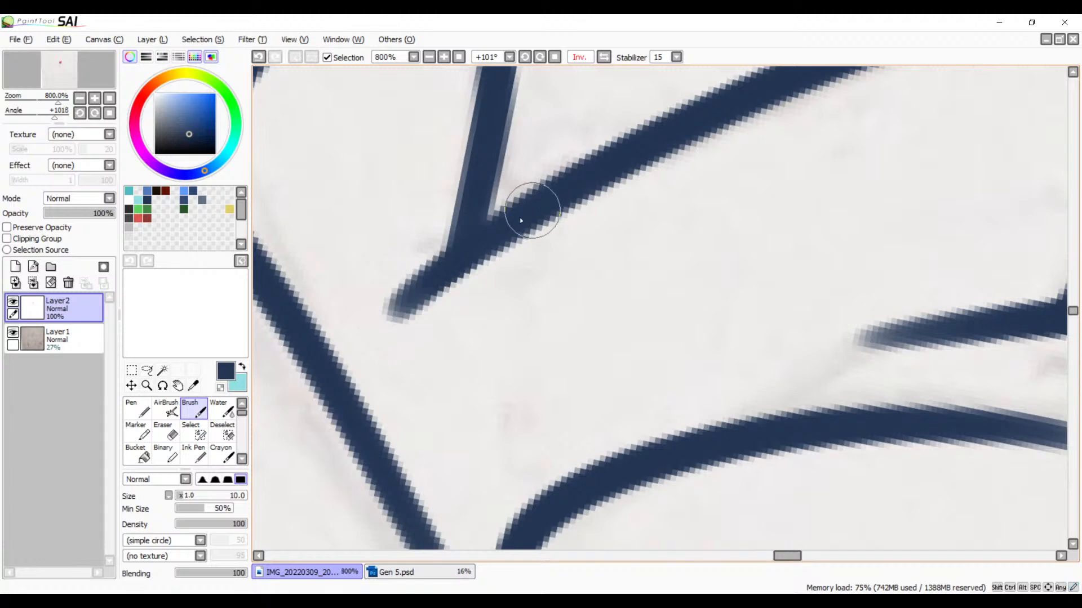
Step: Erase the line ends that overshoot the smaller spike's tip
key(space)
mouse_move(553, 292)
mouse_down()
mouse_move(416, 463)
mouse_move(482, 408)
mouse_move(546, 230)
mouse_move(476, 302)
mouse_move(497, 280)
mouse_move(485, 285)
mouse_move(512, 277)
mouse_move(542, 294)
mouse_move(561, 326)
mouse_move(542, 276)
mouse_move(570, 339)
mouse_up()
key(e)
mouse_move(552, 286)
mouse_down()
mouse_move(564, 331)
mouse_move(648, 259)
mouse_up()
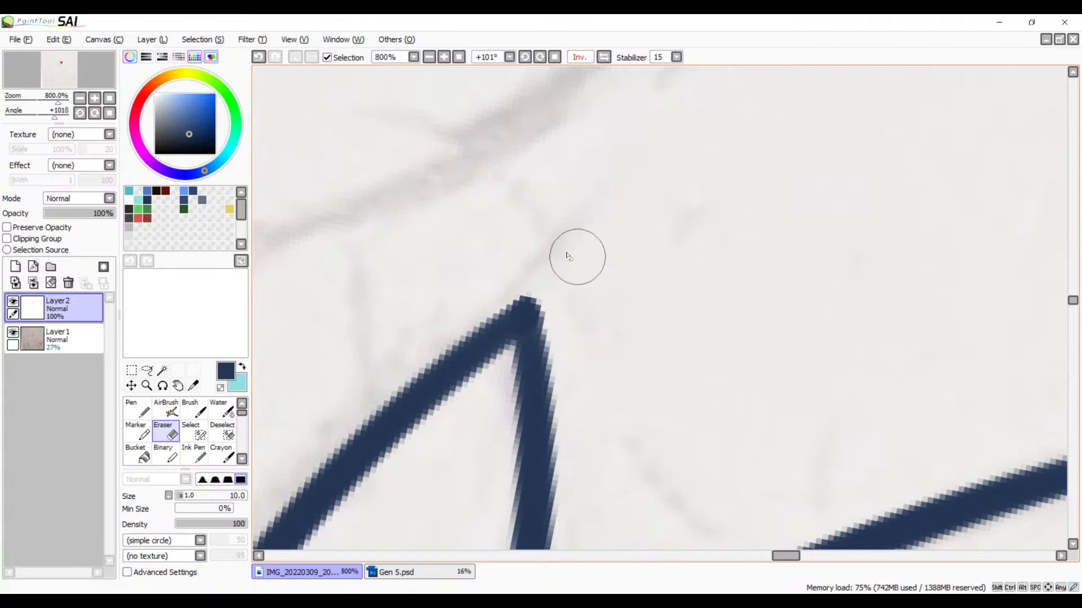
key(b)
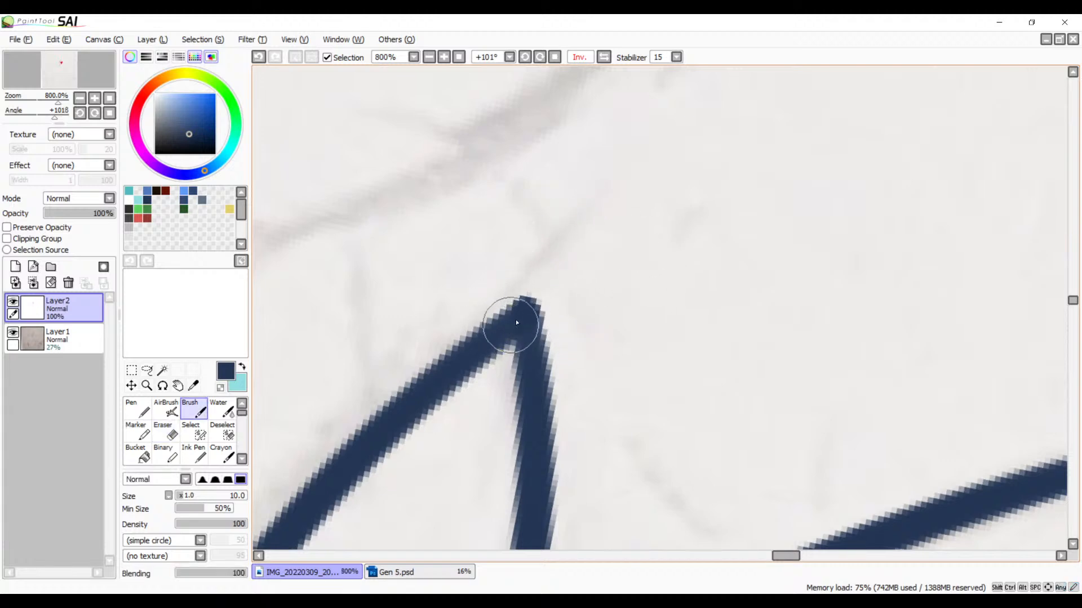
key(e)
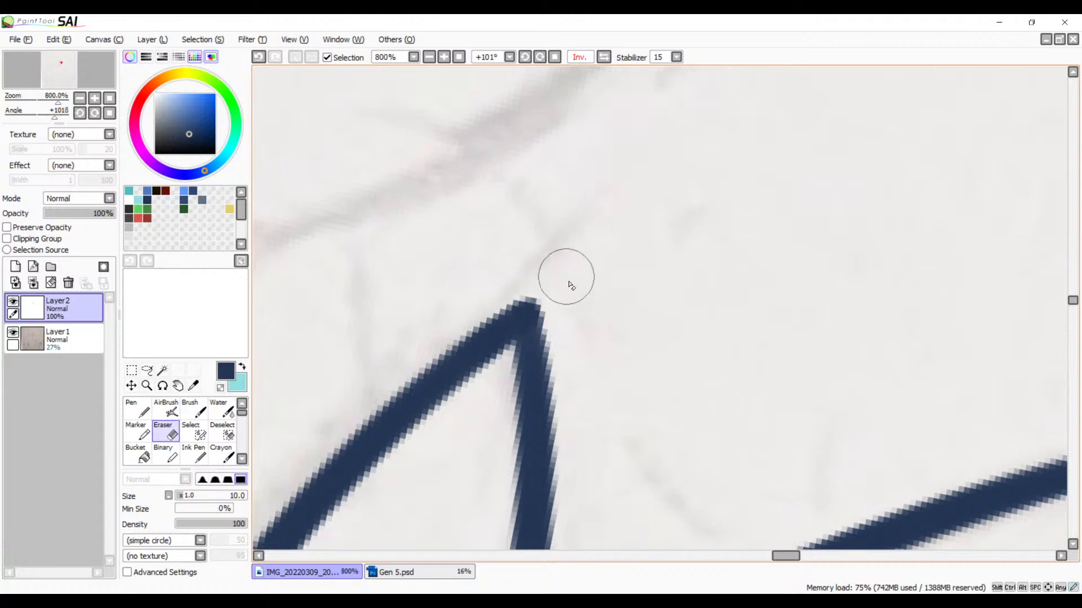
Step: Check the smaller spike's tip from a wider view and trim its point with the Eraser at 800% zoom
click(431, 59)
click(431, 58)
click(431, 59)
click(431, 58)
click(431, 58)
click(431, 59)
click(441, 59)
click(441, 59)
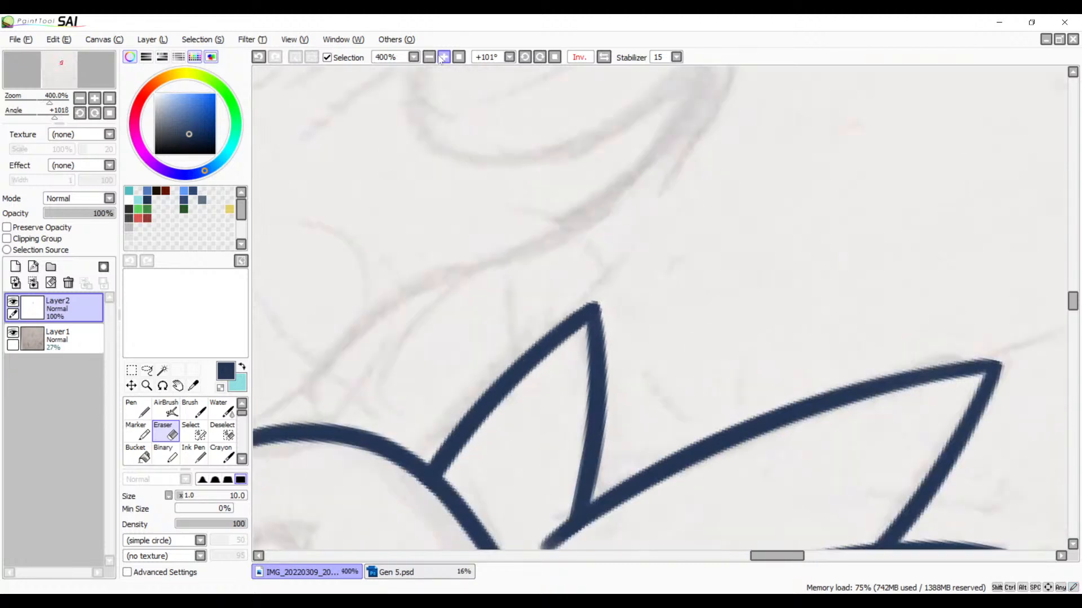
click(443, 58)
click(443, 57)
click(443, 58)
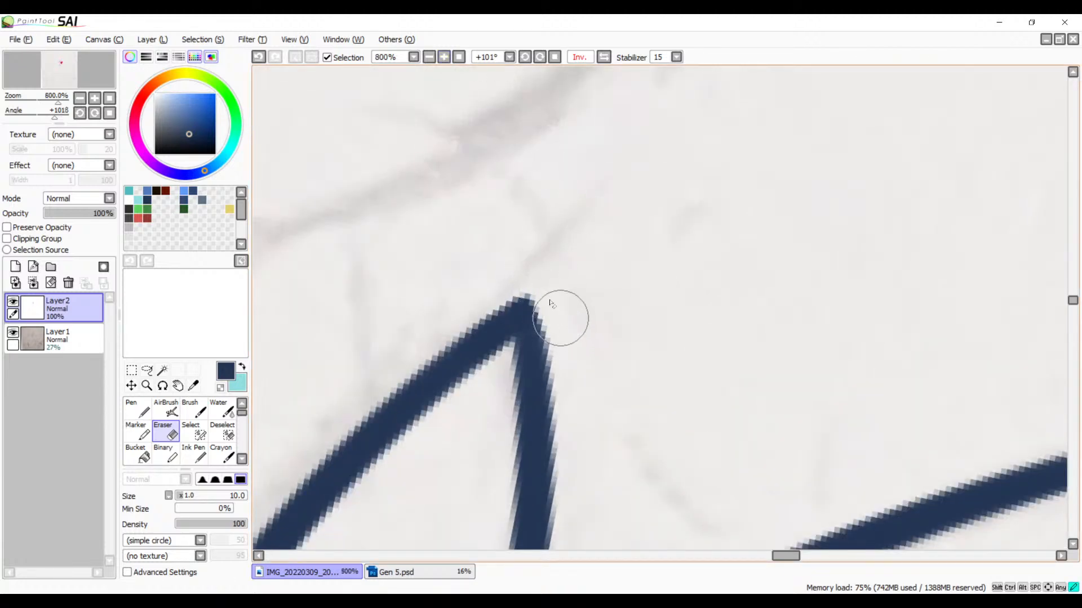
mouse_move(538, 279)
mouse_down()
mouse_move(483, 301)
mouse_move(535, 289)
mouse_up()
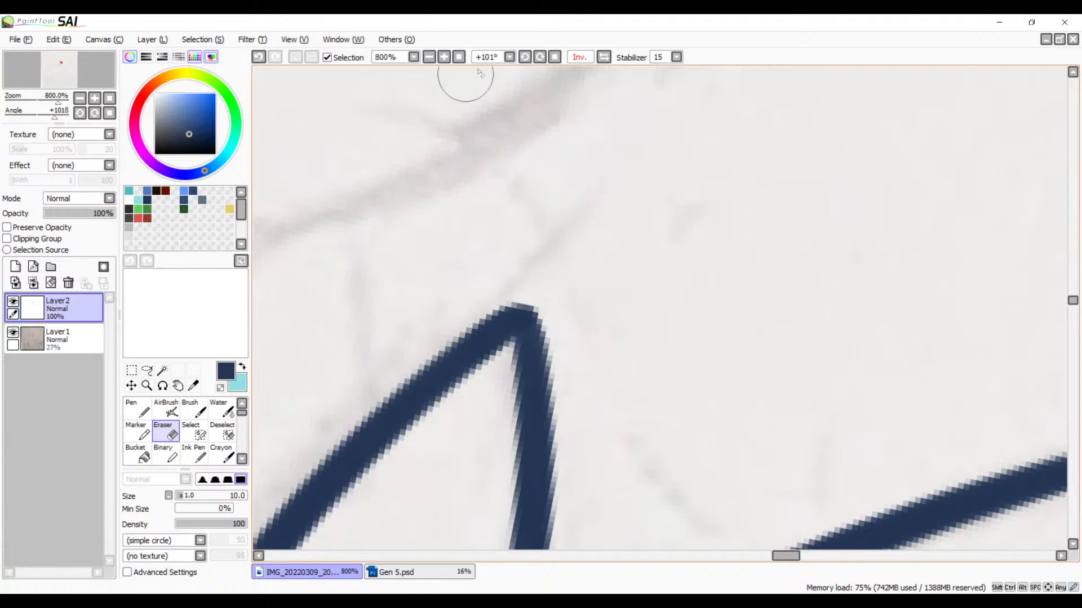
Step: Draw a long curved line with the Brush along the sketched edge that passes just beside the eye
click(428, 57)
click(428, 57)
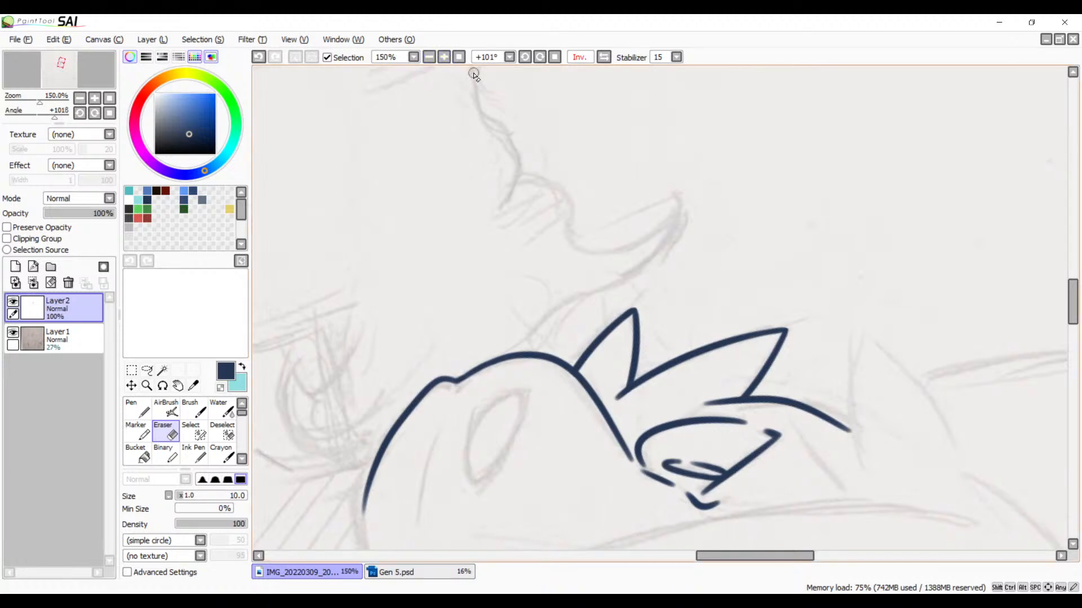
drag(669, 261, 551, 194)
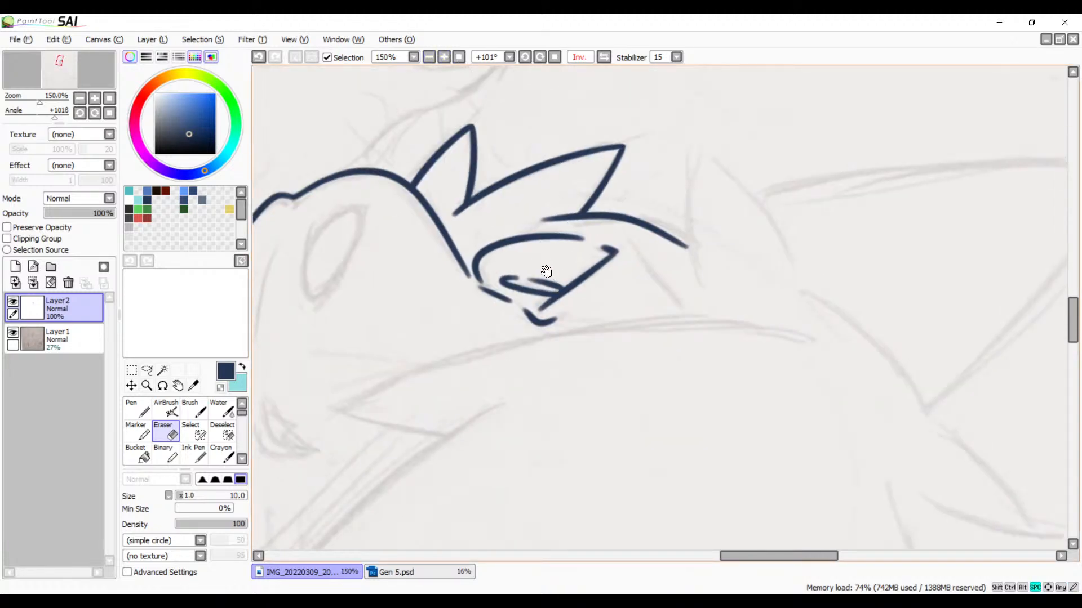
mouse_move(560, 243)
mouse_down()
mouse_move(669, 224)
mouse_move(706, 202)
mouse_up()
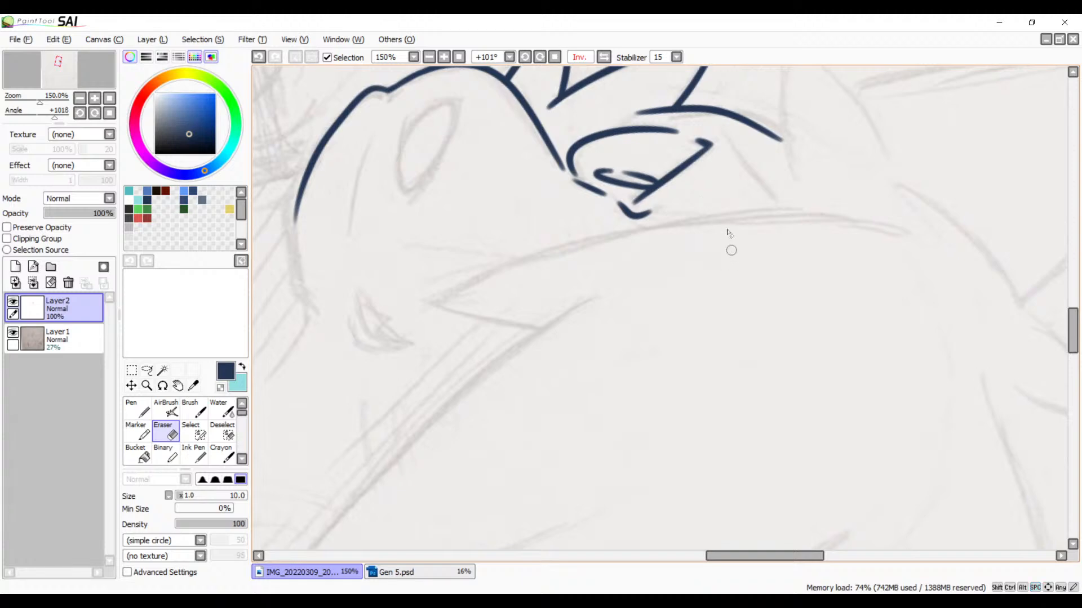
key(b)
drag(789, 239, 715, 357)
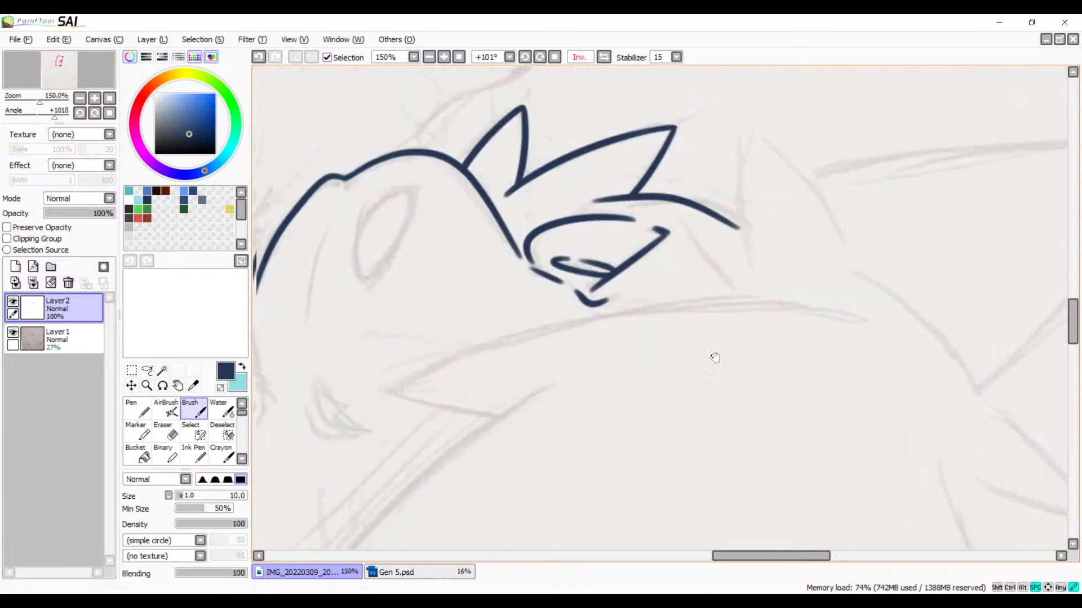
click(523, 61)
click(522, 61)
click(523, 61)
drag(599, 270, 506, 212)
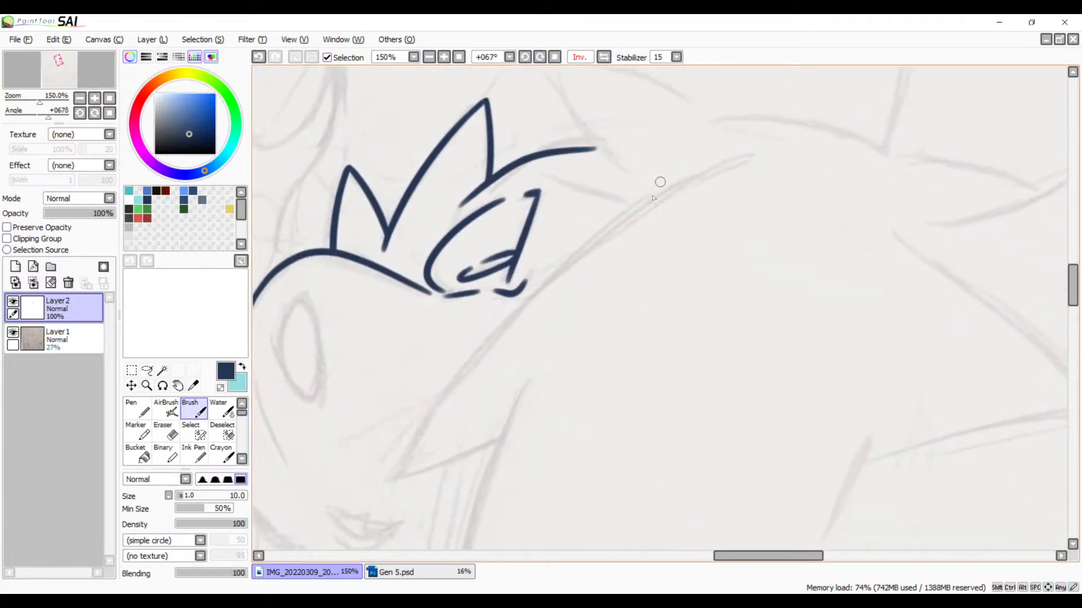
mouse_move(695, 169)
mouse_down()
mouse_move(461, 400)
mouse_move(421, 512)
mouse_up()
key(ctrl+z)
drag(728, 161, 408, 493)
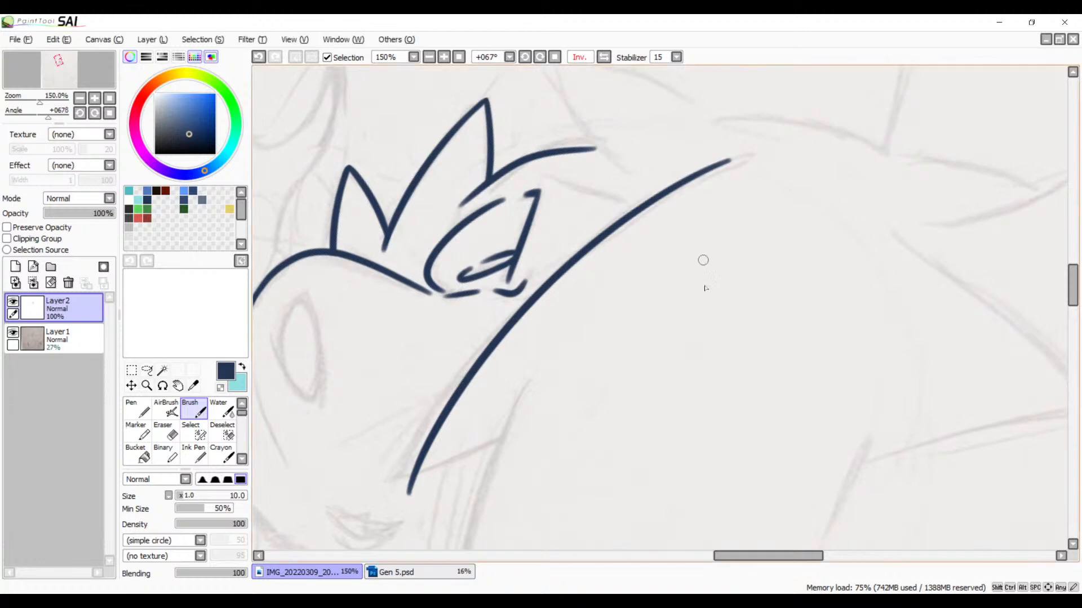
Step: Draw a second long curve along the adjacent sketched edge, starting near the end of the curve beside the eye and sweeping away past the mouth
key(space)
drag(660, 375, 774, 246)
key(space)
drag(638, 296, 648, 358)
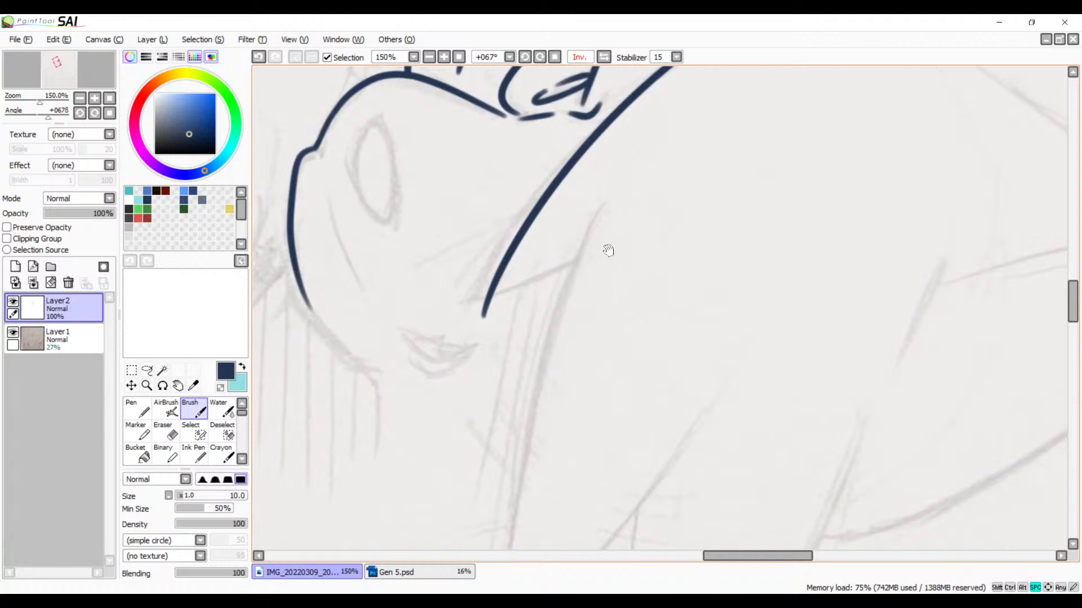
click(539, 57)
click(539, 57)
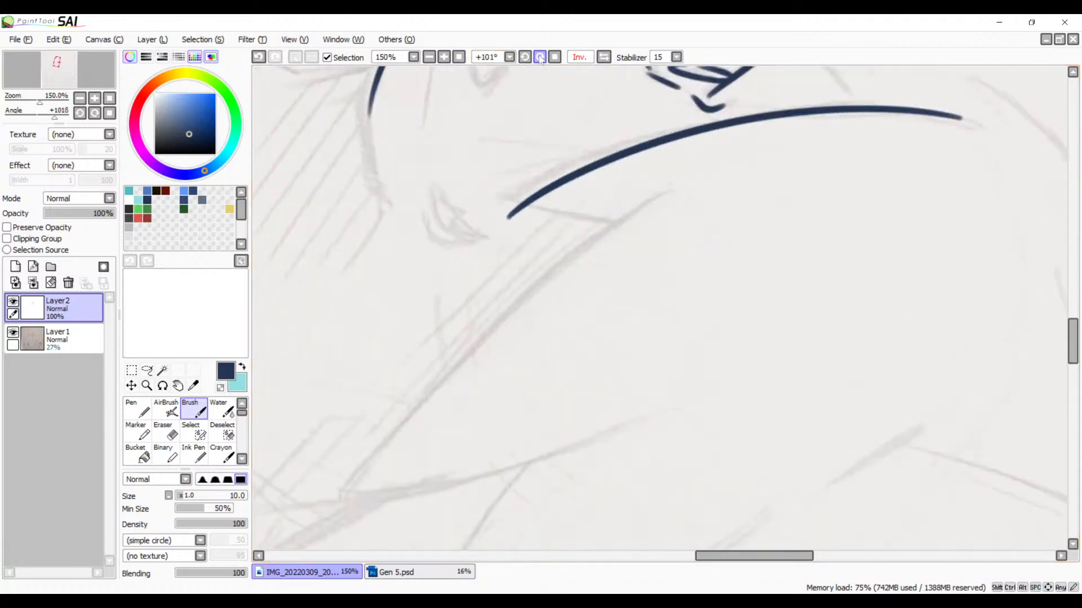
click(539, 57)
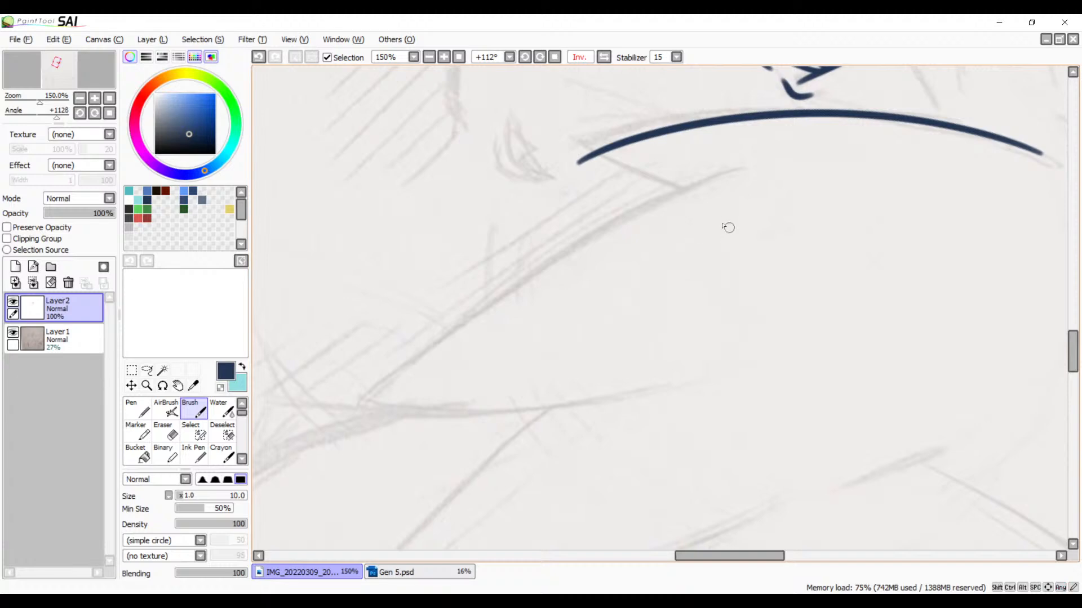
mouse_move(732, 165)
mouse_down()
mouse_move(411, 405)
mouse_move(335, 521)
mouse_up()
key(ctrl+z)
mouse_move(743, 160)
mouse_down()
mouse_move(444, 336)
mouse_move(373, 437)
mouse_up()
key(ctrl+z)
drag(743, 165, 277, 481)
key(ctrl+z)
mouse_move(780, 160)
mouse_down()
mouse_move(701, 185)
mouse_move(287, 489)
mouse_up()
Step: Draw a third long curve along the next sketched edge, roughly parallel to the second curve
drag(613, 349, 563, 246)
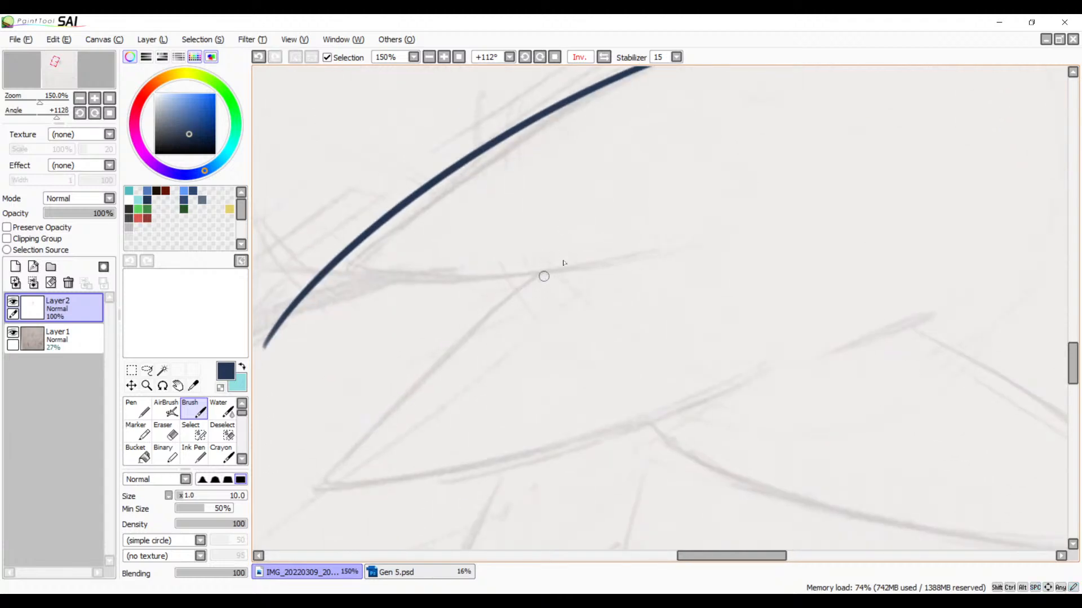
mouse_move(632, 215)
mouse_down()
mouse_move(483, 321)
mouse_move(333, 550)
mouse_up()
key(ctrl+z)
mouse_move(632, 221)
mouse_down()
mouse_move(364, 443)
mouse_move(310, 534)
mouse_up()
Step: Draw a short connecting line across the ends of the first and second curves near the mouth, forming a pointed tip
mouse_move(688, 216)
mouse_down()
mouse_move(698, 388)
mouse_move(555, 330)
mouse_move(517, 248)
mouse_move(640, 374)
mouse_move(711, 403)
mouse_up()
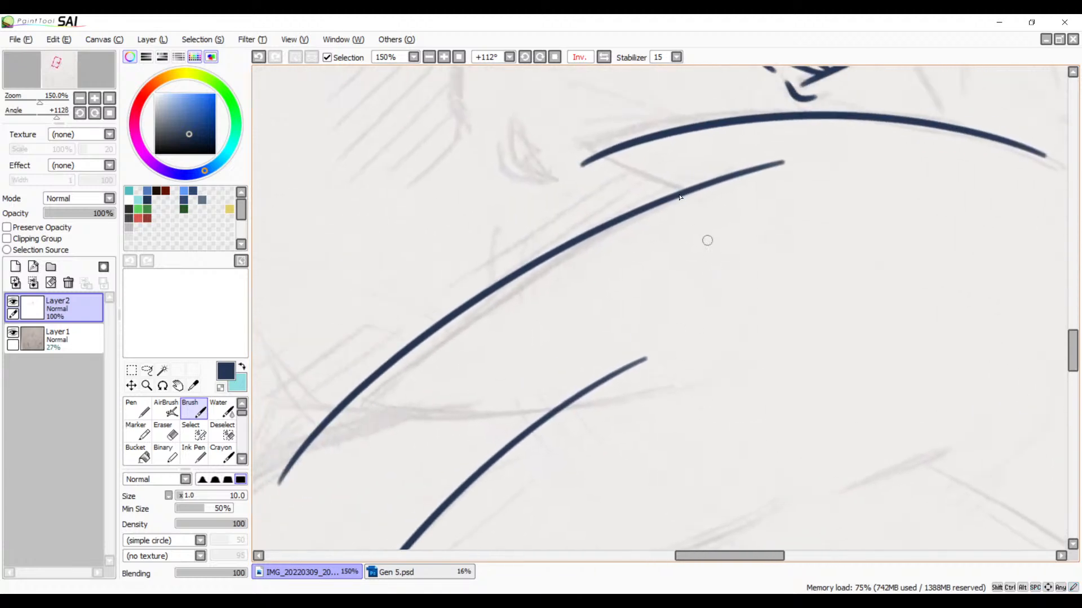
click(603, 57)
drag(713, 202, 693, 256)
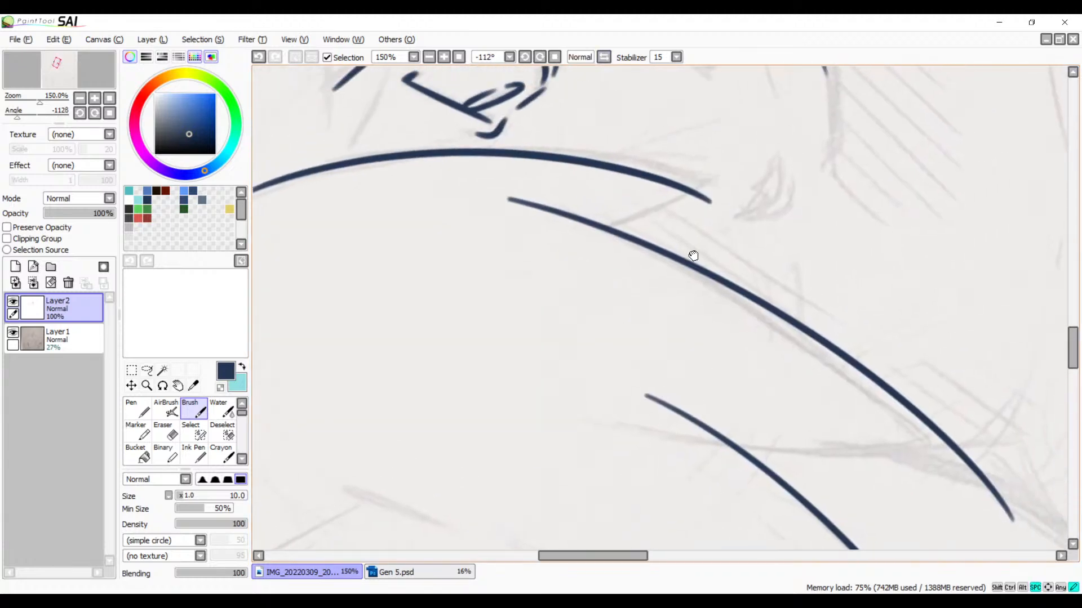
click(524, 57)
click(524, 57)
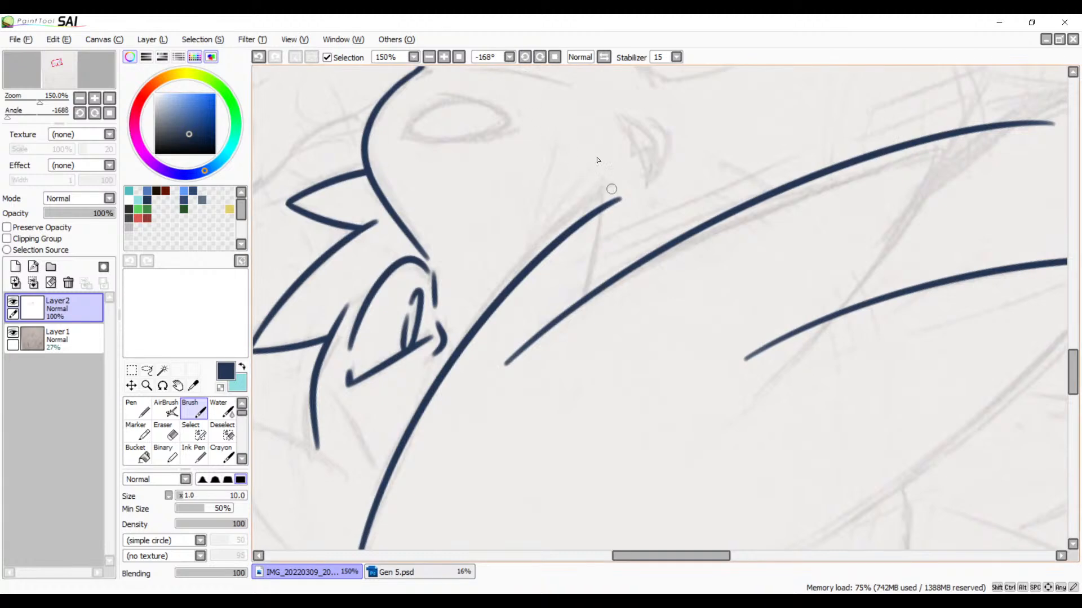
click(603, 57)
drag(679, 198, 538, 231)
click(541, 56)
click(540, 56)
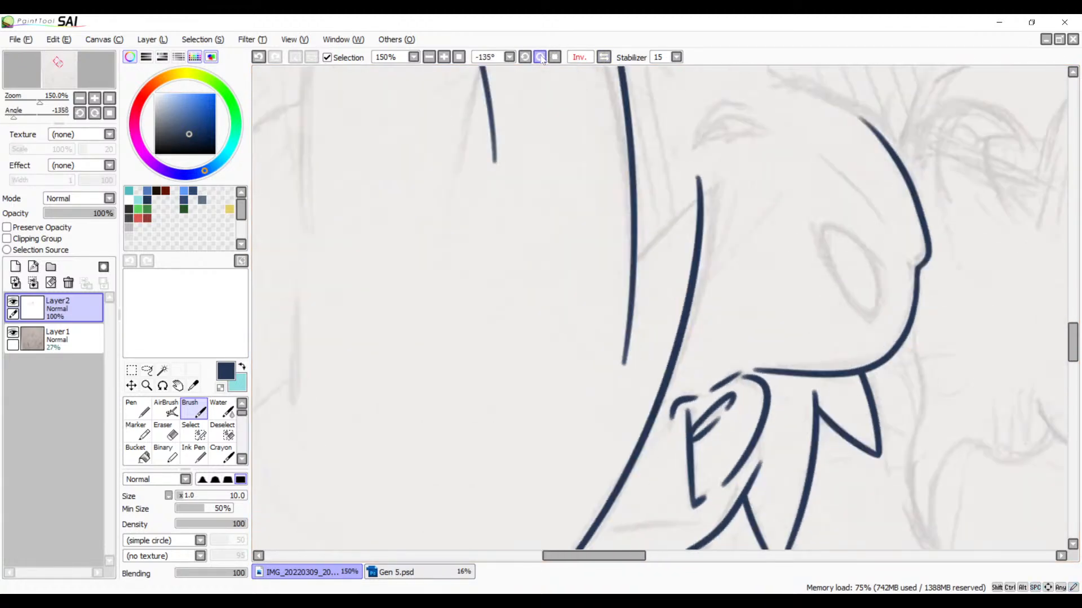
click(540, 56)
drag(833, 259, 768, 260)
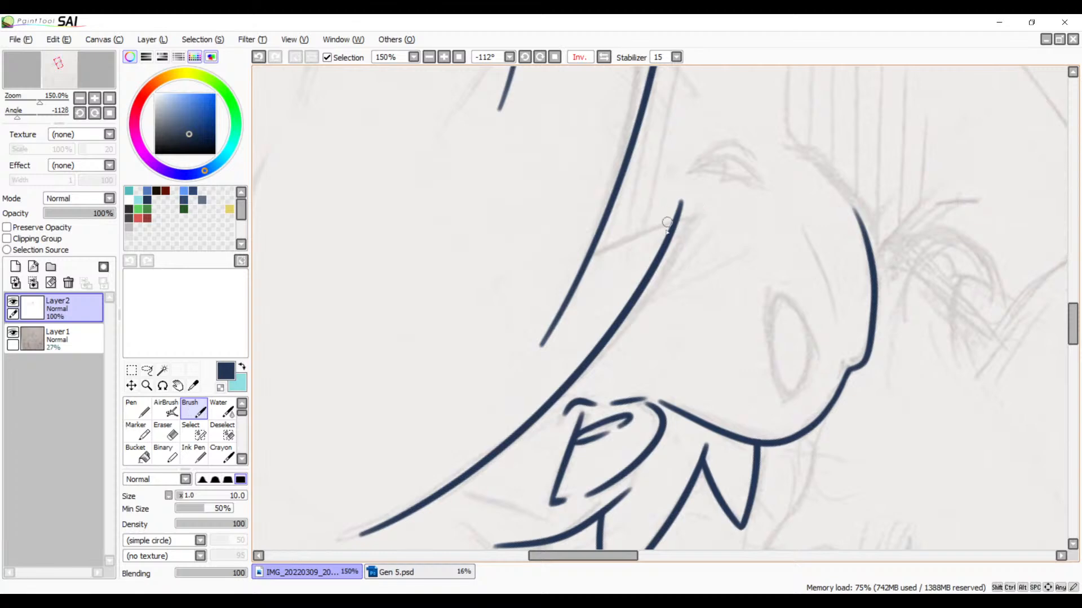
drag(723, 203, 494, 333)
key(ctrl+z)
drag(730, 216, 479, 338)
key(ctrl+z)
mouse_move(731, 212)
mouse_down()
mouse_move(535, 290)
mouse_move(476, 339)
mouse_up()
key(ctrl+z)
drag(513, 308, 786, 210)
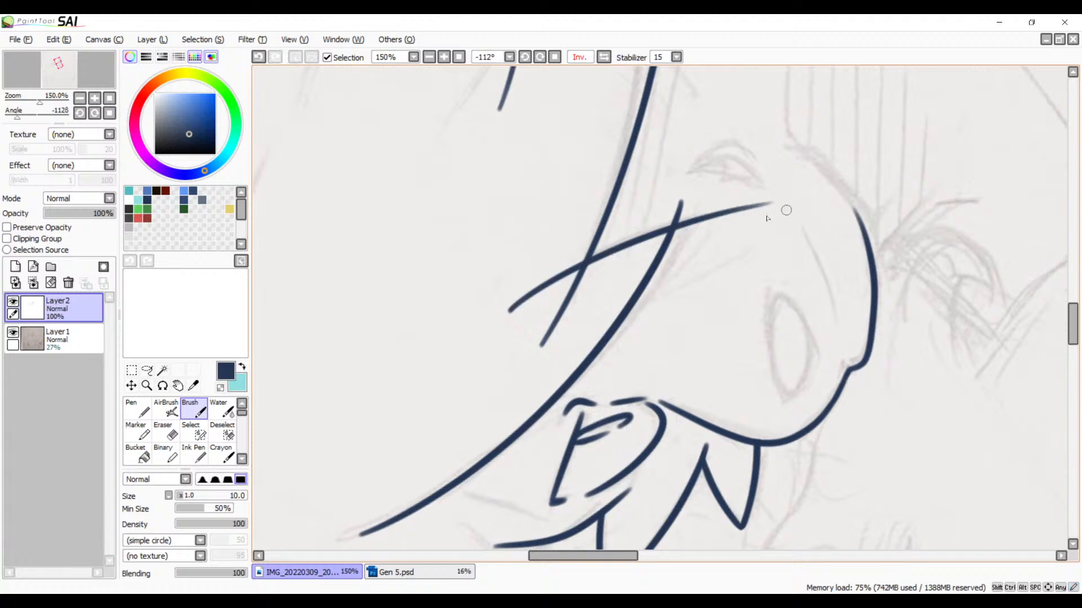
Step: Draw a connecting stroke across the far end of the second curve and the near end of the third curve
mouse_move(591, 309)
mouse_down()
mouse_move(581, 447)
mouse_move(487, 330)
mouse_up()
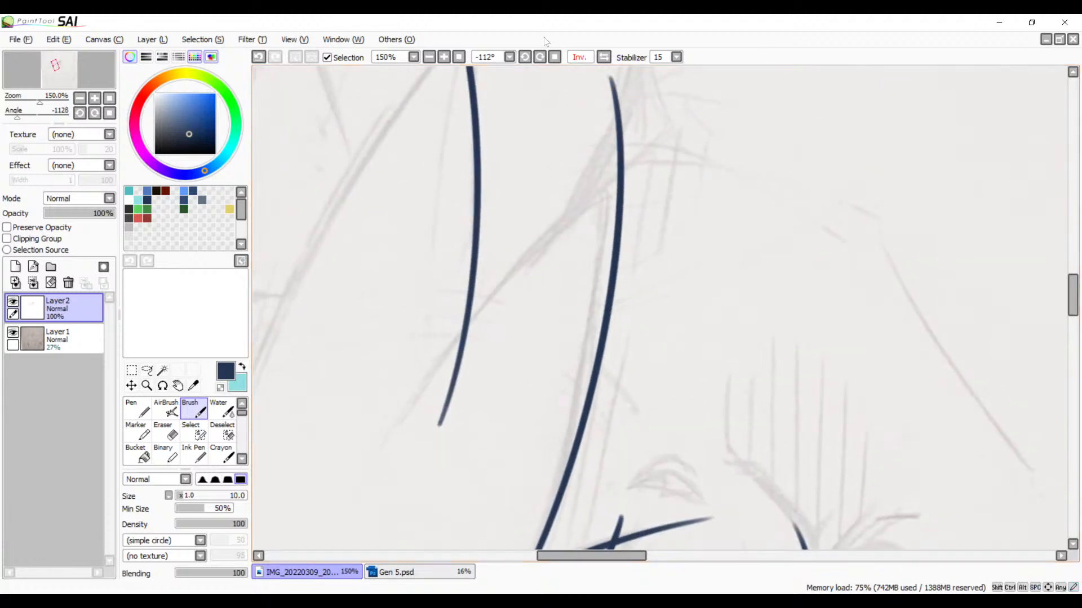
click(539, 56)
drag(698, 256, 727, 234)
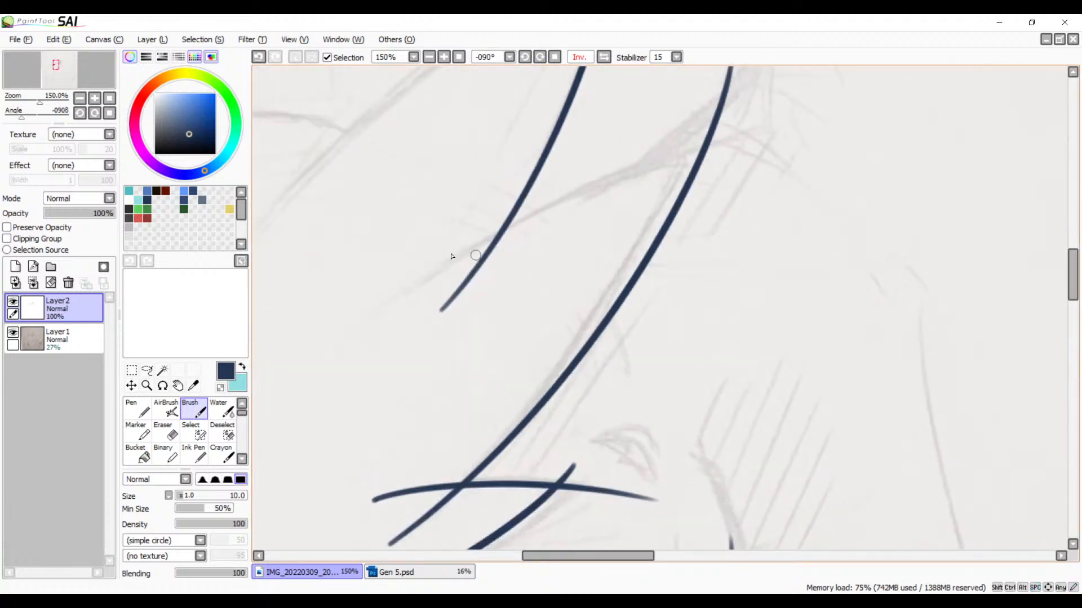
drag(389, 306, 845, 111)
key(ctrl+z)
drag(384, 326, 857, 109)
Step: Draw a gently arched stroke across the far end of the third curve, following the next sketched edge
drag(530, 242, 616, 381)
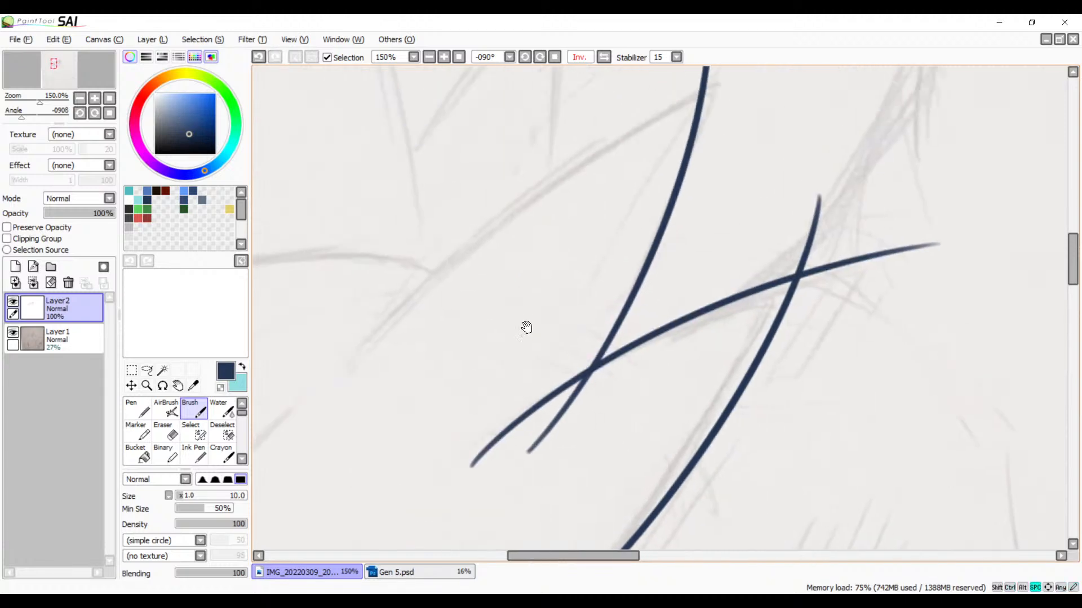
drag(552, 300, 526, 352)
click(540, 57)
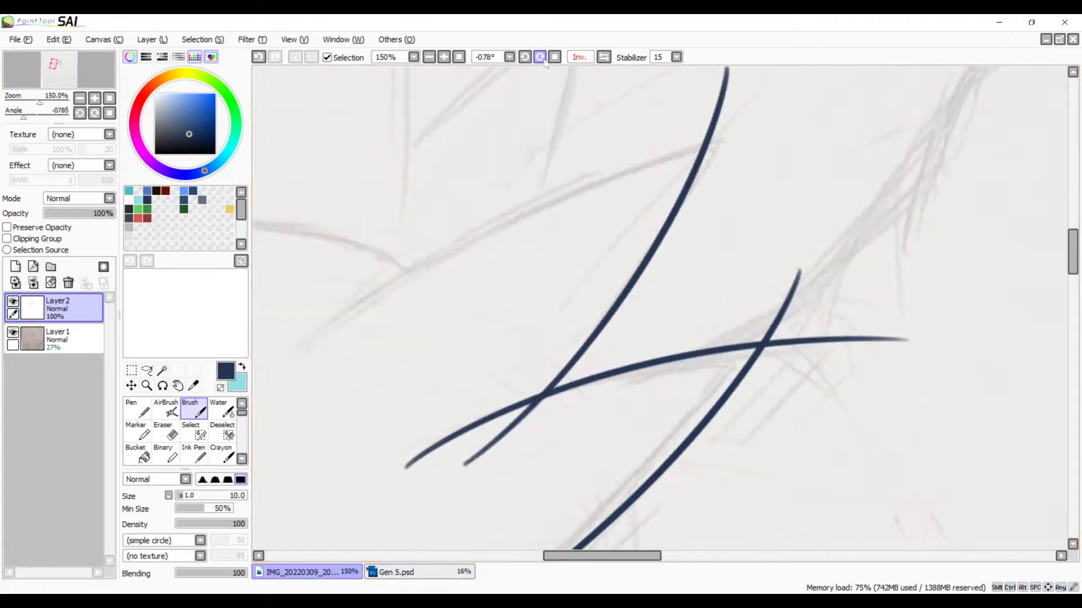
click(540, 57)
drag(676, 208, 822, 239)
mouse_move(442, 309)
mouse_down()
mouse_move(896, 164)
mouse_move(1031, 147)
mouse_up()
key(ctrl+z)
mouse_move(437, 315)
mouse_down()
mouse_move(779, 198)
mouse_move(984, 187)
mouse_up()
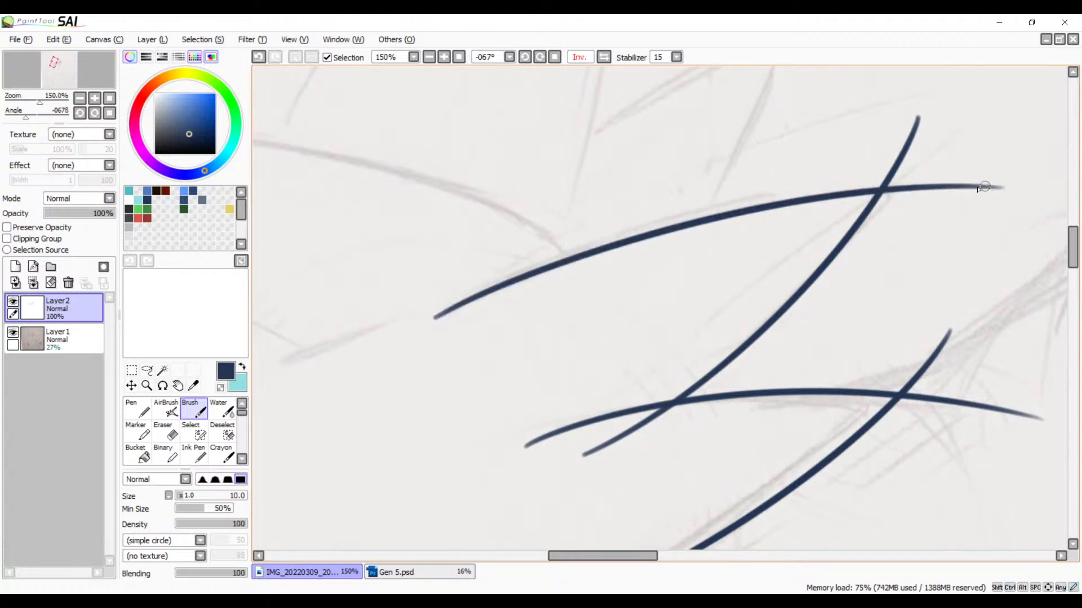
Step: Erase the end of the first curve that overshoots the pointed tip near the mouth, working at 1000% zoom
drag(730, 305, 633, 201)
mouse_move(596, 277)
mouse_down()
mouse_move(565, 319)
mouse_move(722, 203)
mouse_up()
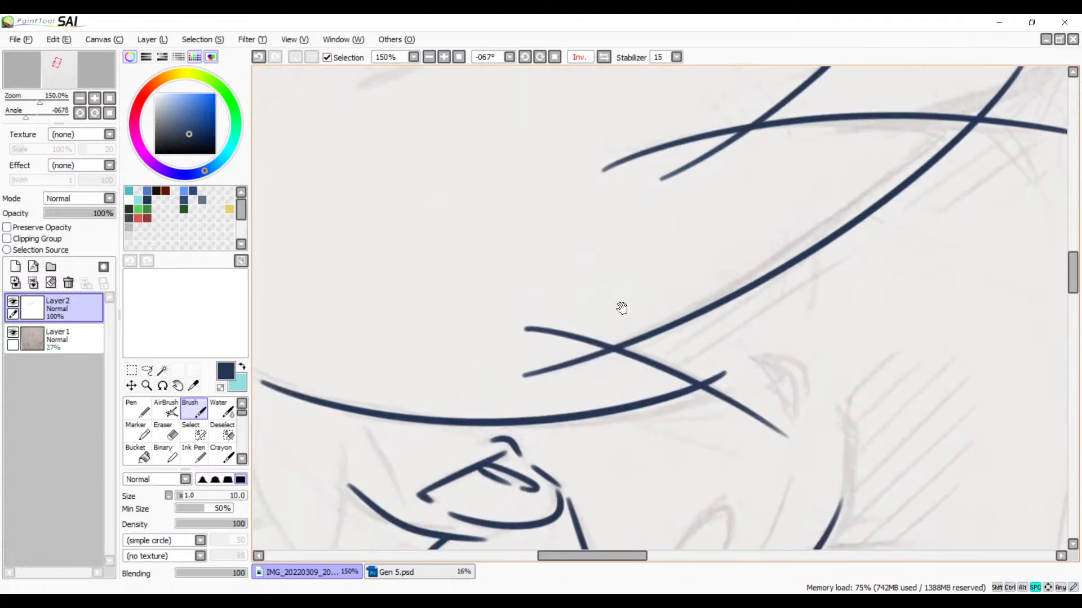
drag(620, 306, 743, 223)
drag(665, 334, 471, 339)
mouse_move(393, 365)
mouse_down()
mouse_move(700, 242)
mouse_move(661, 253)
mouse_move(471, 369)
mouse_up()
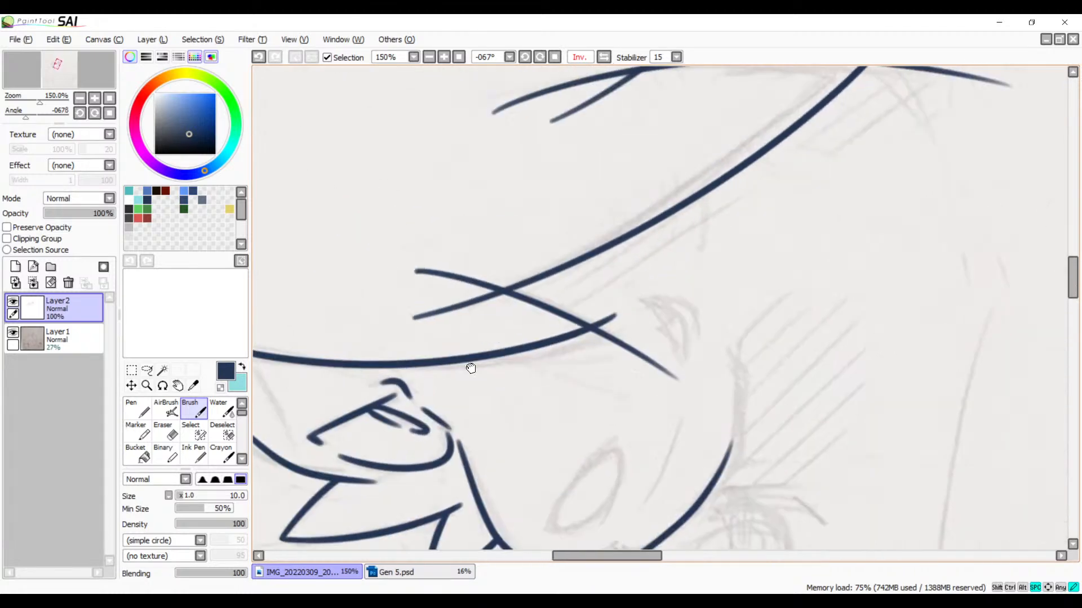
click(444, 57)
click(444, 57)
click(443, 57)
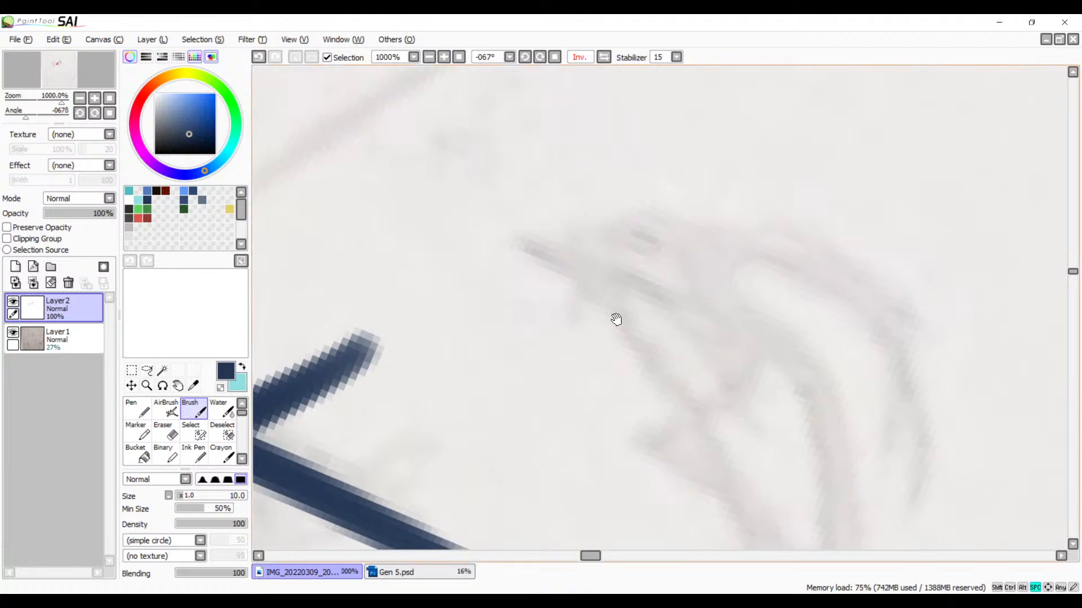
key(e)
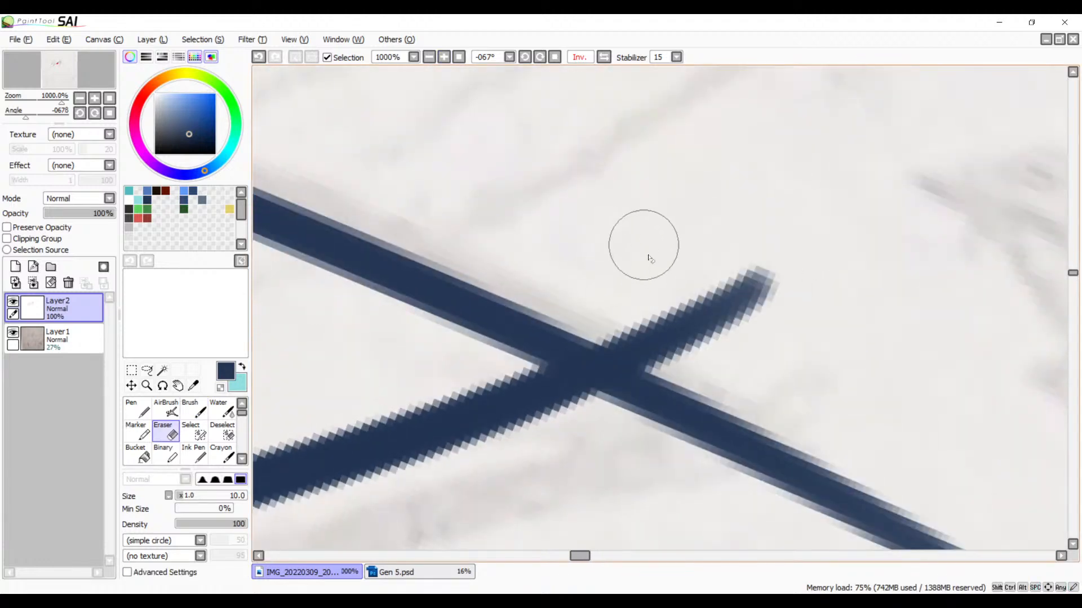
mouse_move(609, 310)
mouse_down()
mouse_move(579, 311)
mouse_move(667, 343)
mouse_move(575, 306)
mouse_move(678, 362)
mouse_up()
drag(586, 309, 676, 373)
drag(616, 321, 648, 390)
mouse_move(645, 352)
mouse_down()
mouse_move(619, 404)
mouse_move(641, 378)
mouse_move(610, 404)
mouse_move(658, 374)
mouse_move(587, 421)
mouse_move(615, 409)
mouse_move(636, 372)
mouse_move(612, 323)
mouse_move(650, 363)
mouse_move(626, 340)
mouse_move(651, 362)
mouse_move(660, 303)
mouse_move(639, 289)
mouse_move(680, 347)
mouse_move(735, 286)
mouse_move(764, 298)
mouse_move(772, 396)
mouse_move(616, 285)
mouse_up()
Step: Erase the leftover part of the short connecting line beyond the pointed tip and undo the last trim of the point
key(space)
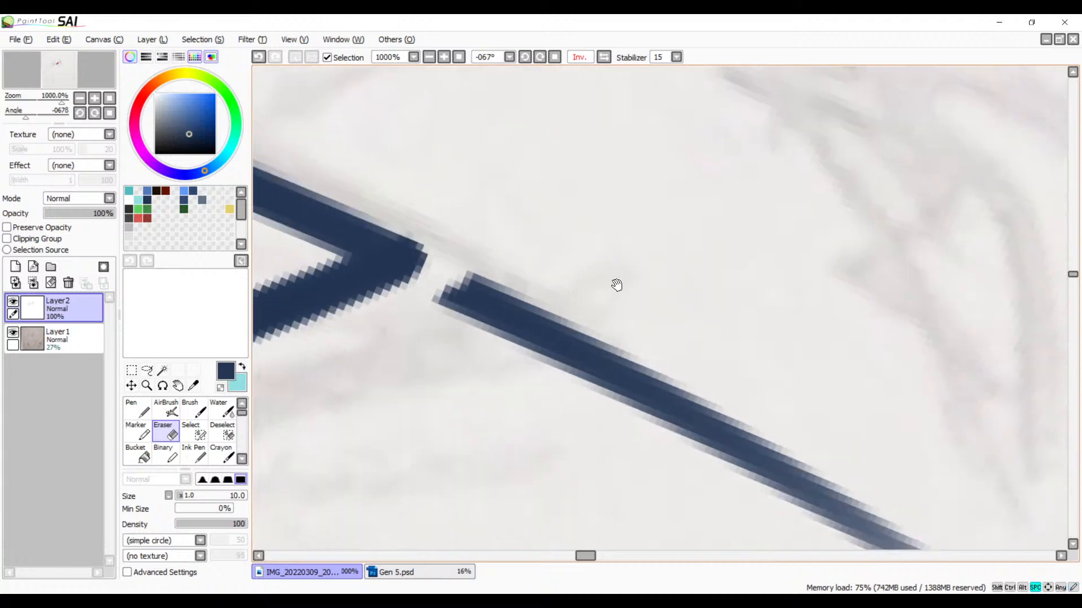
mouse_move(549, 246)
mouse_down()
mouse_move(457, 308)
mouse_move(470, 277)
mouse_move(502, 275)
mouse_move(520, 324)
mouse_move(652, 322)
mouse_move(653, 412)
mouse_move(492, 336)
mouse_move(775, 449)
mouse_move(909, 534)
mouse_move(734, 453)
mouse_move(751, 471)
mouse_up()
click(429, 57)
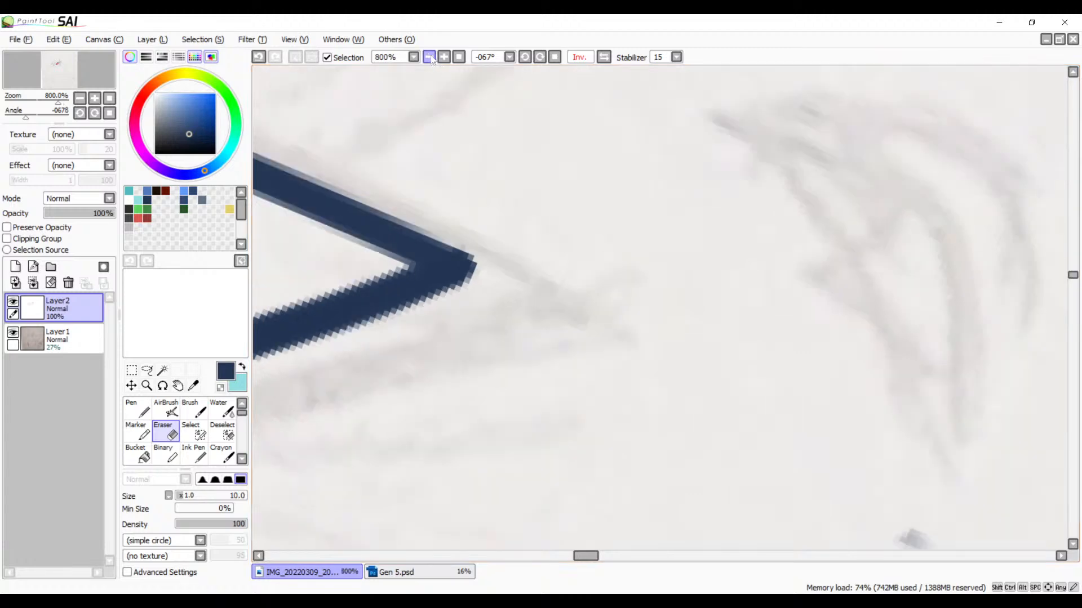
click(430, 57)
drag(725, 400, 721, 389)
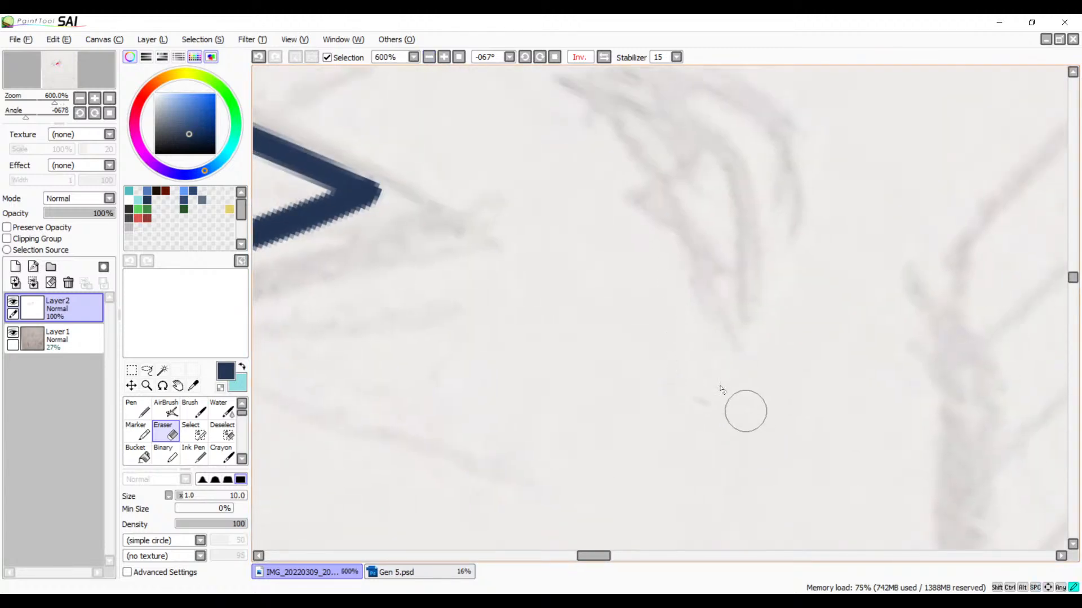
click(444, 56)
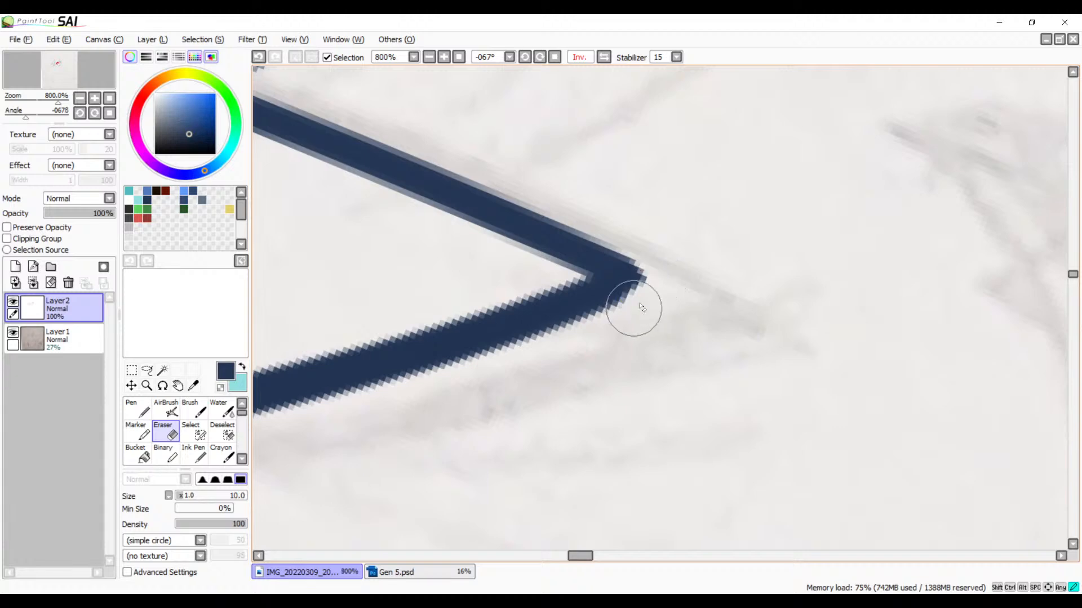
key(ctrl+z)
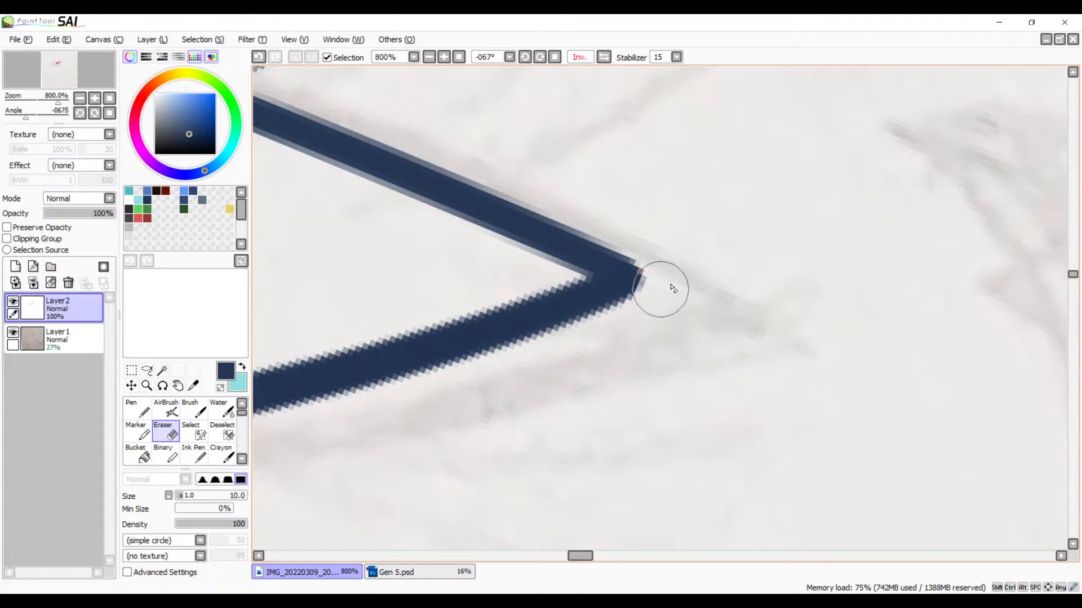
Step: Erase the end of the second curve that overshoots the short connecting line, and check the line art upright at 150% zoom
mouse_move(748, 305)
mouse_down()
mouse_move(787, 350)
mouse_move(951, 452)
mouse_up()
mouse_move(739, 308)
mouse_down()
mouse_move(903, 411)
mouse_move(929, 413)
mouse_up()
mouse_move(735, 366)
mouse_down()
mouse_move(1003, 252)
mouse_move(774, 327)
mouse_up()
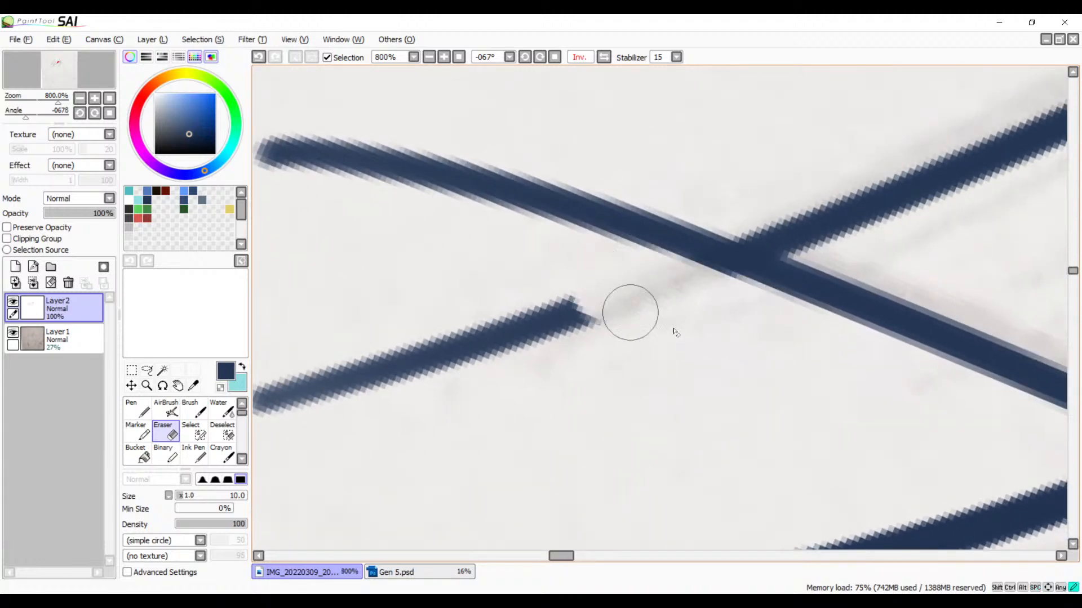
mouse_move(630, 313)
mouse_down()
mouse_move(542, 310)
mouse_move(330, 371)
mouse_move(280, 403)
mouse_up()
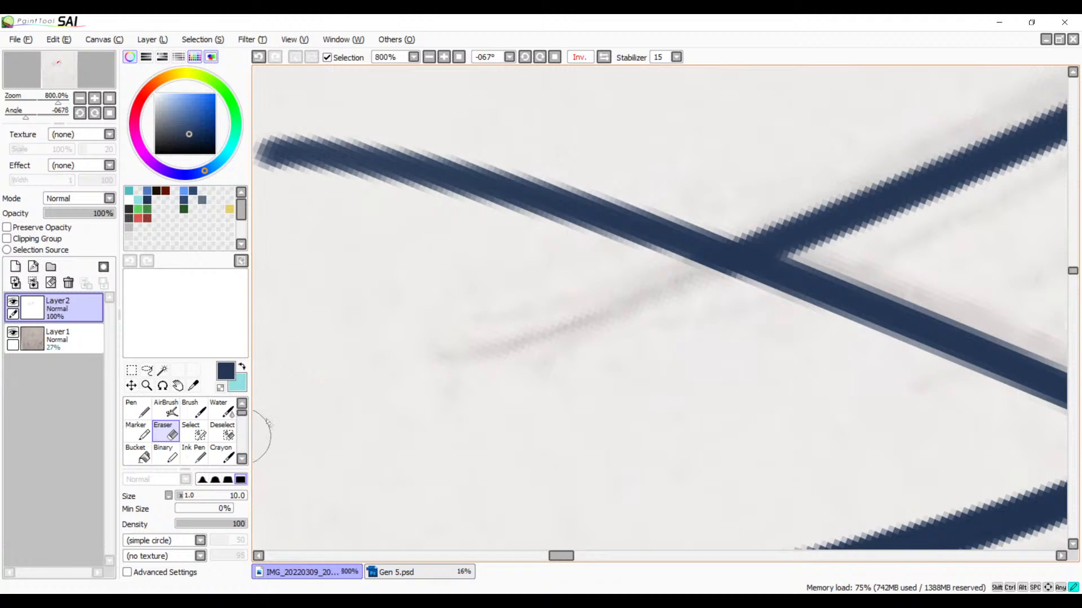
drag(445, 384, 714, 317)
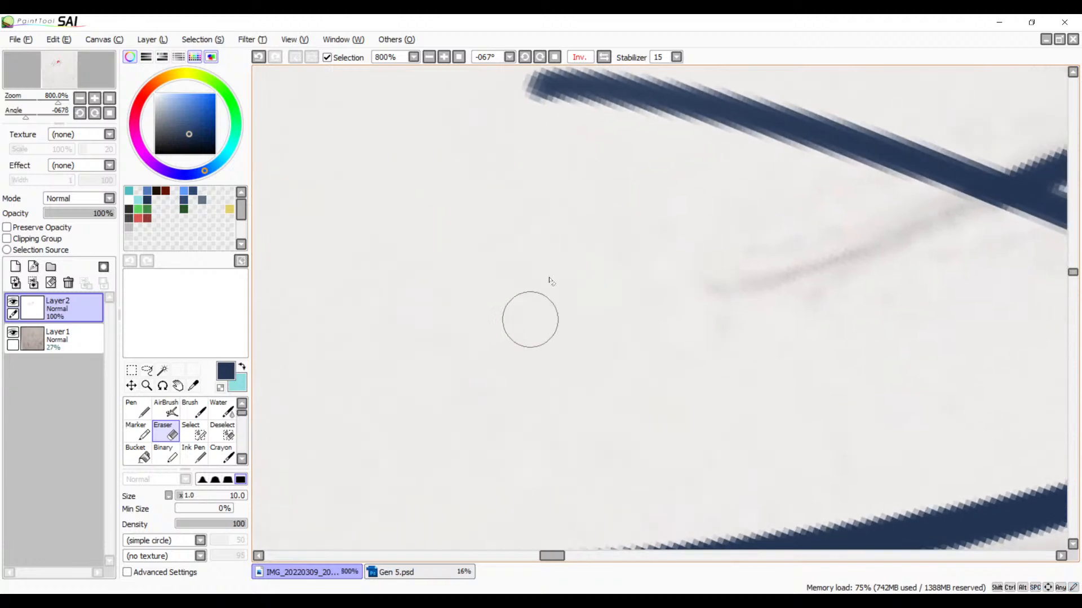
click(555, 57)
drag(489, 334, 815, 218)
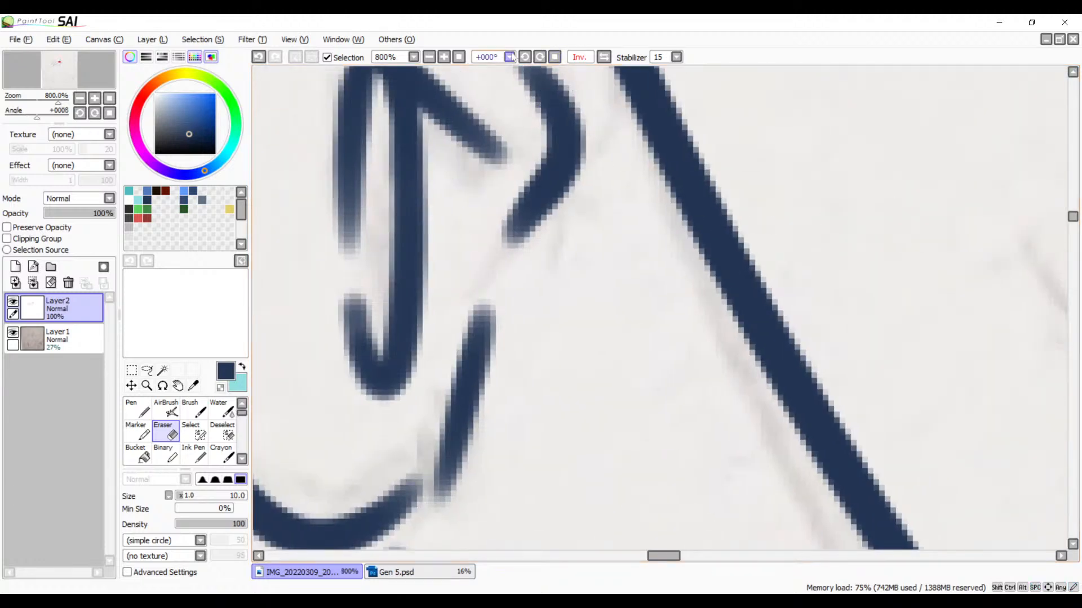
click(429, 57)
click(429, 58)
click(430, 58)
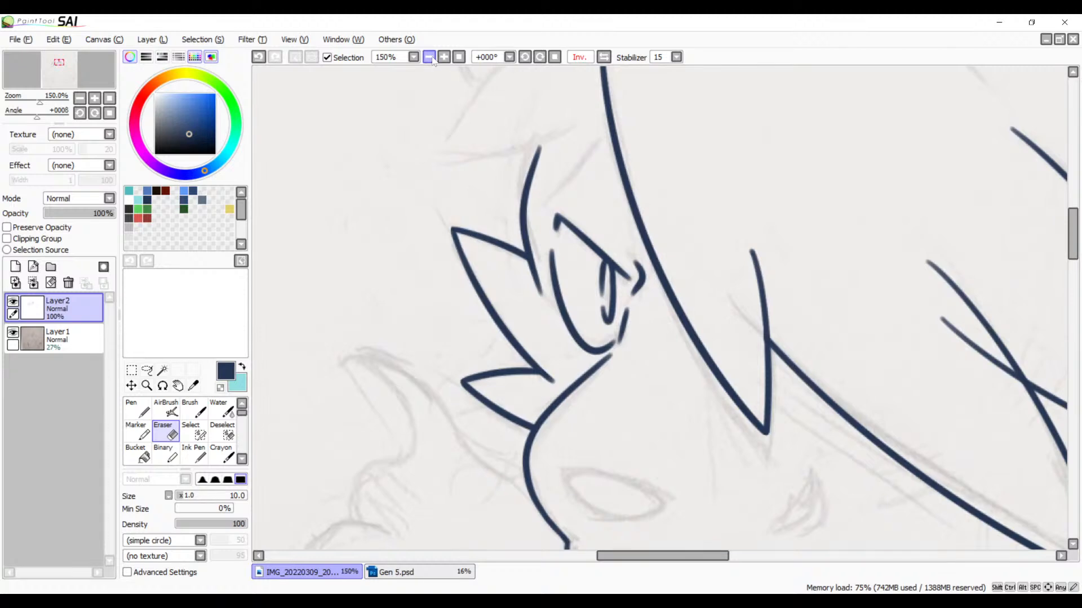
Step: Try to erase the short starting end of the lower crossing curve at 500% zoom, and undo the erasure
click(429, 58)
drag(724, 280, 563, 299)
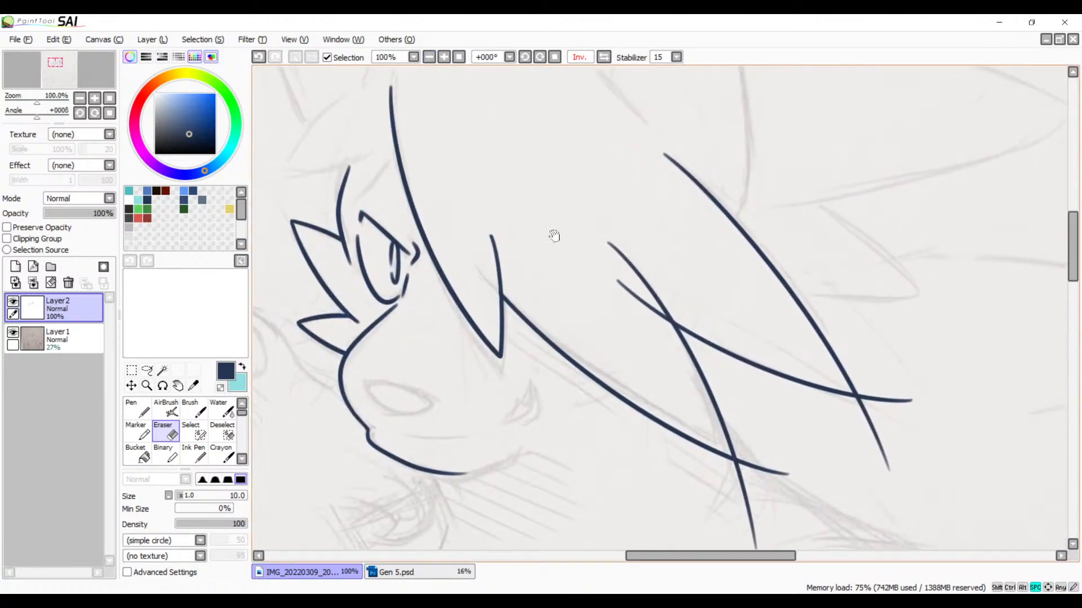
drag(553, 236, 479, 304)
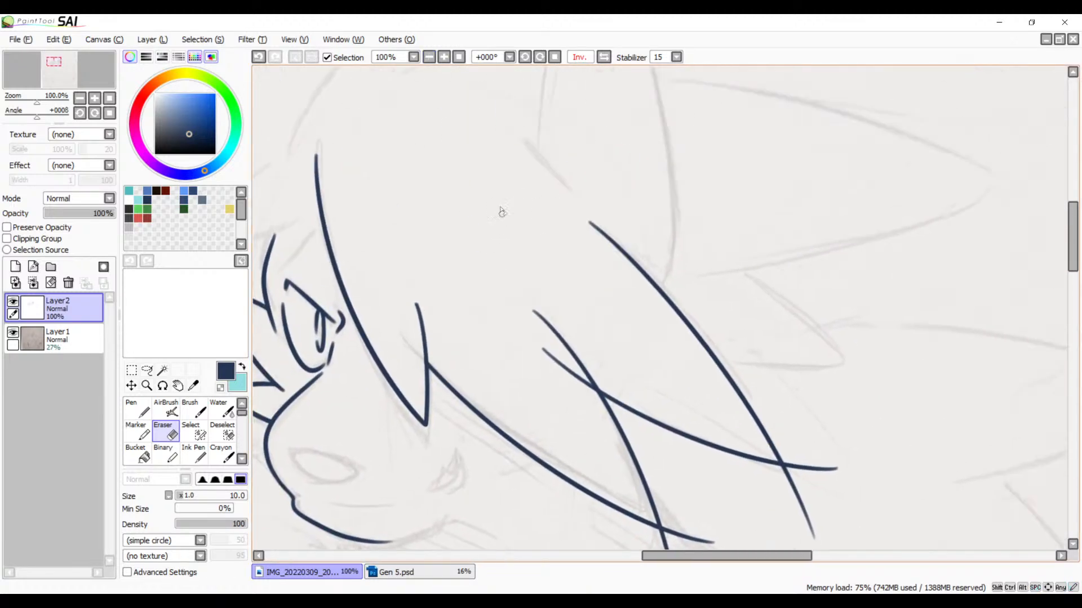
click(443, 59)
click(443, 59)
click(444, 60)
click(444, 59)
click(444, 59)
drag(417, 512, 792, 207)
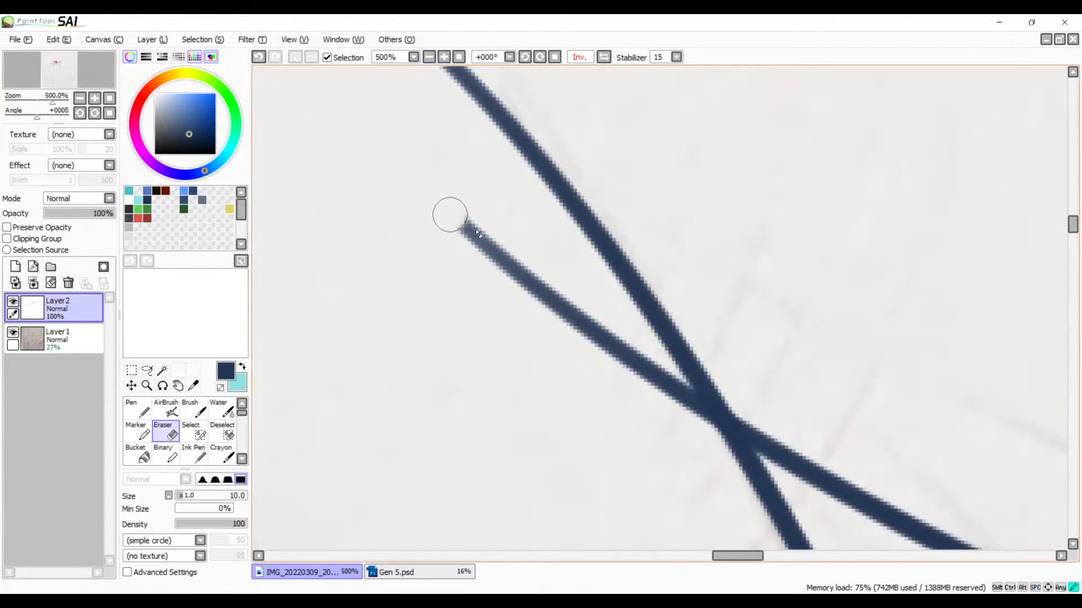
mouse_move(477, 232)
mouse_down()
mouse_move(557, 284)
mouse_move(685, 398)
mouse_up()
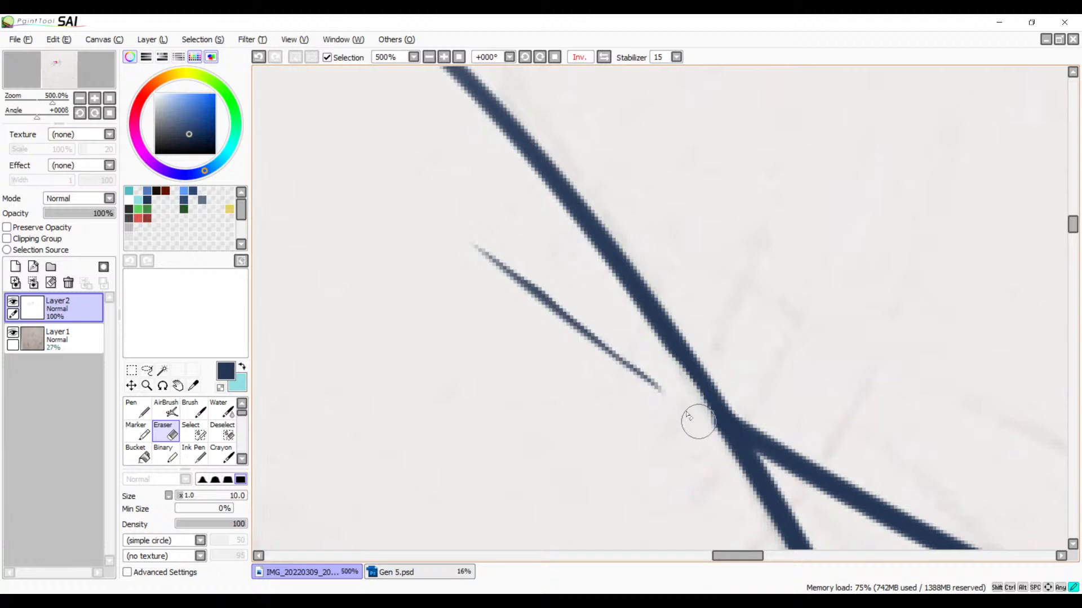
key(ctrl+z)
Step: Erase the short curve end beyond its junction with the longer line, working at 1000% zoom with the canvas rotated 90°
click(444, 58)
click(444, 58)
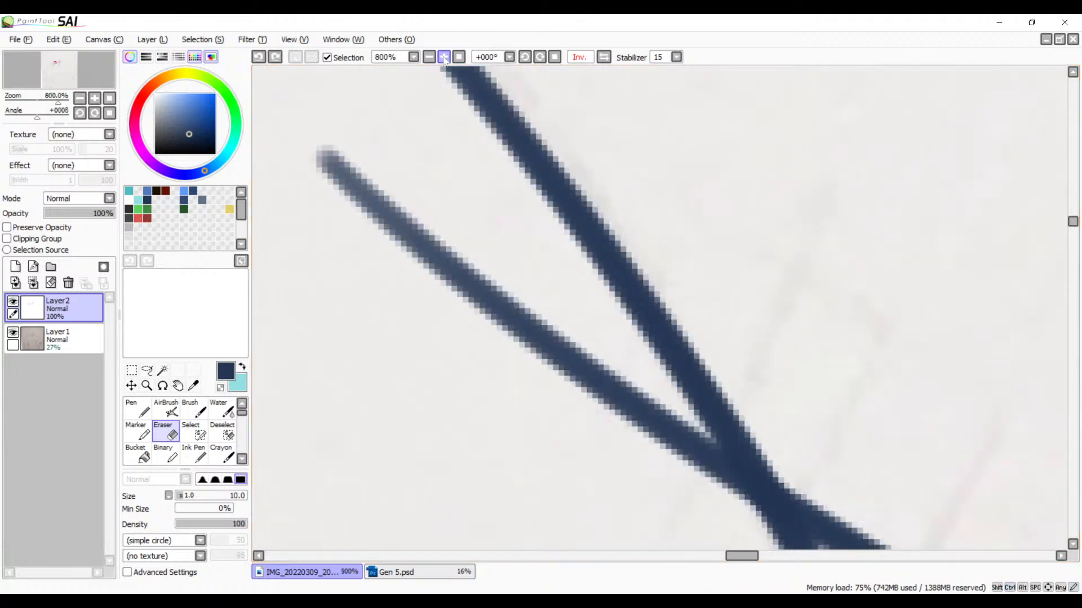
click(444, 58)
click(541, 58)
click(542, 58)
click(542, 59)
click(542, 58)
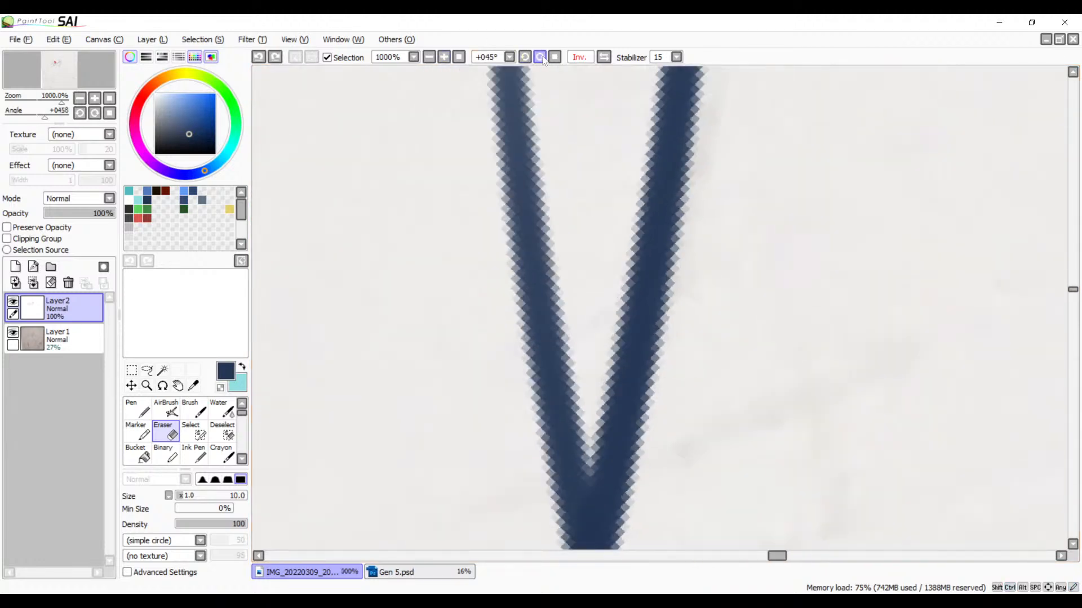
click(542, 58)
click(542, 58)
click(541, 59)
key(space)
drag(521, 380, 618, 304)
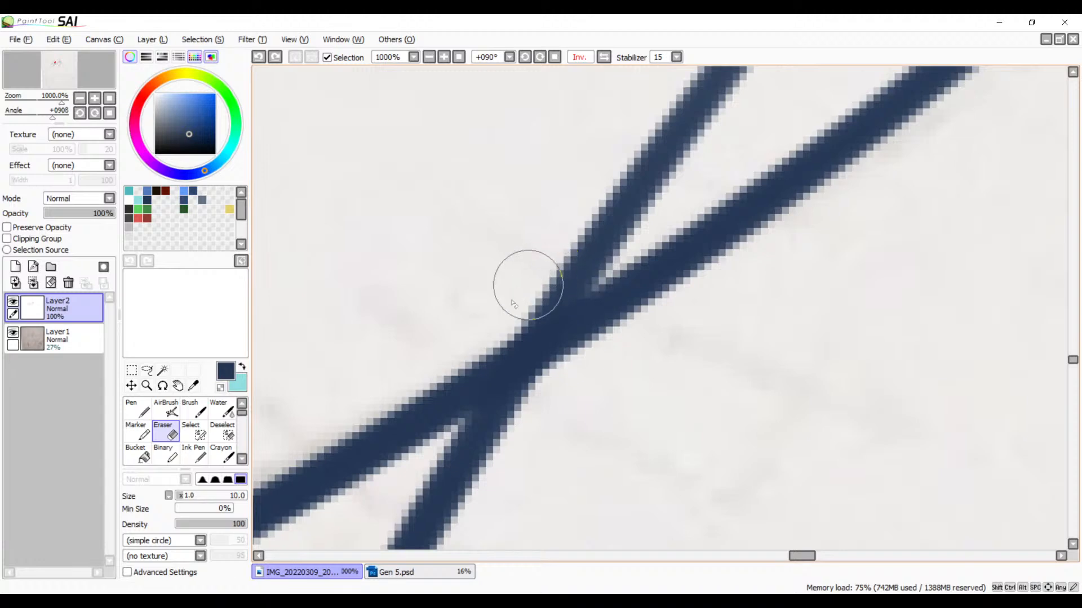
drag(496, 319, 623, 221)
drag(479, 354, 588, 281)
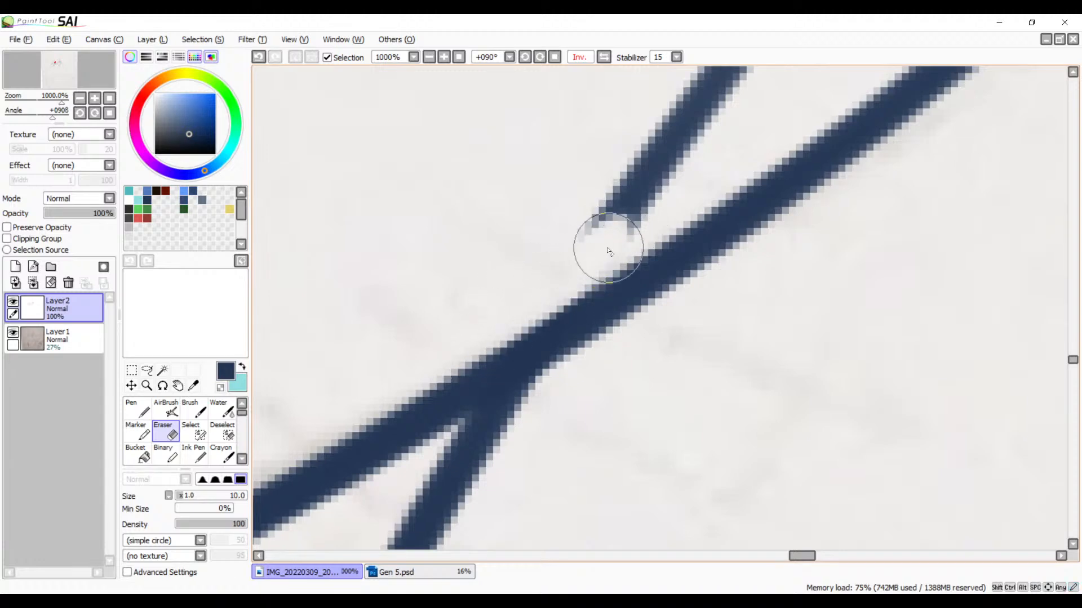
mouse_move(654, 194)
mouse_down()
mouse_move(647, 204)
mouse_move(657, 157)
mouse_move(748, 67)
mouse_up()
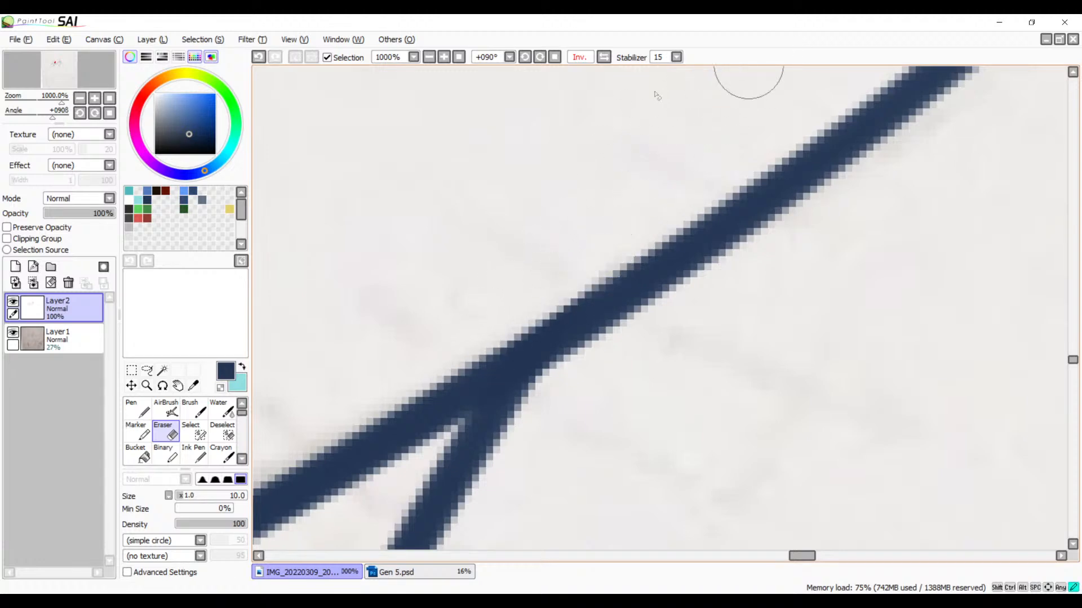
Step: Erase the detached line fragment left beside the longer curve, working at 500% zoom
click(430, 58)
click(430, 58)
click(429, 58)
click(429, 57)
key(space)
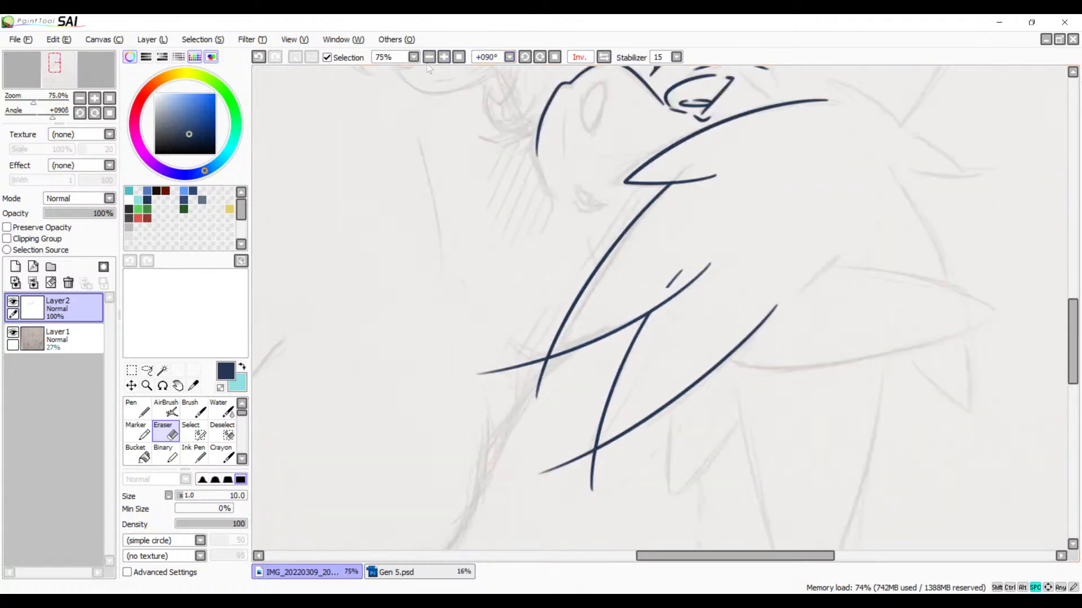
drag(571, 253, 559, 334)
drag(658, 294, 568, 310)
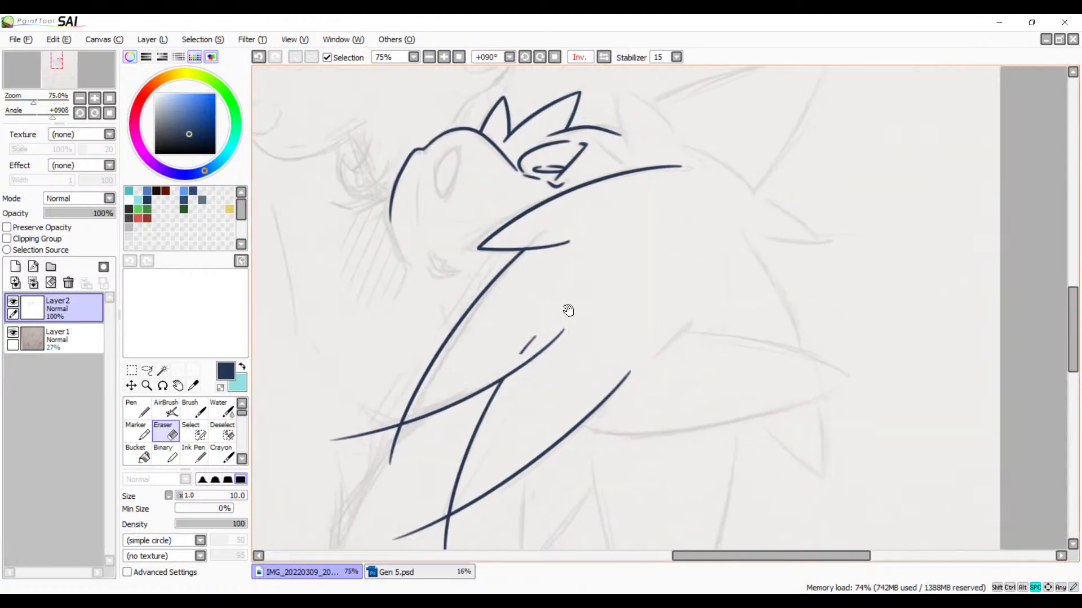
click(446, 56)
click(446, 57)
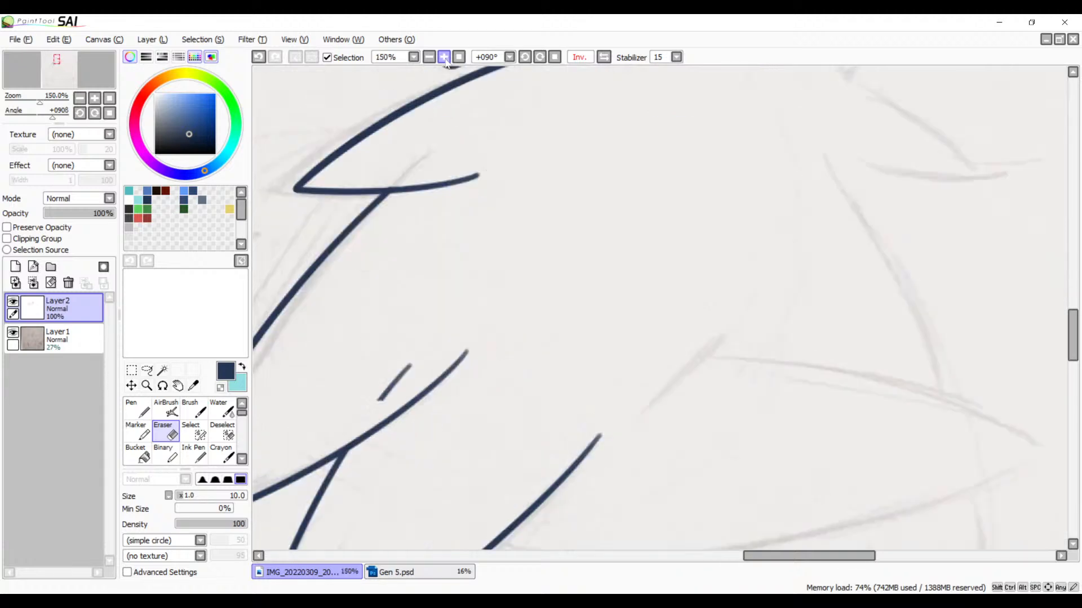
click(446, 57)
click(446, 57)
click(446, 57)
click(446, 57)
key(space)
drag(544, 268, 986, 122)
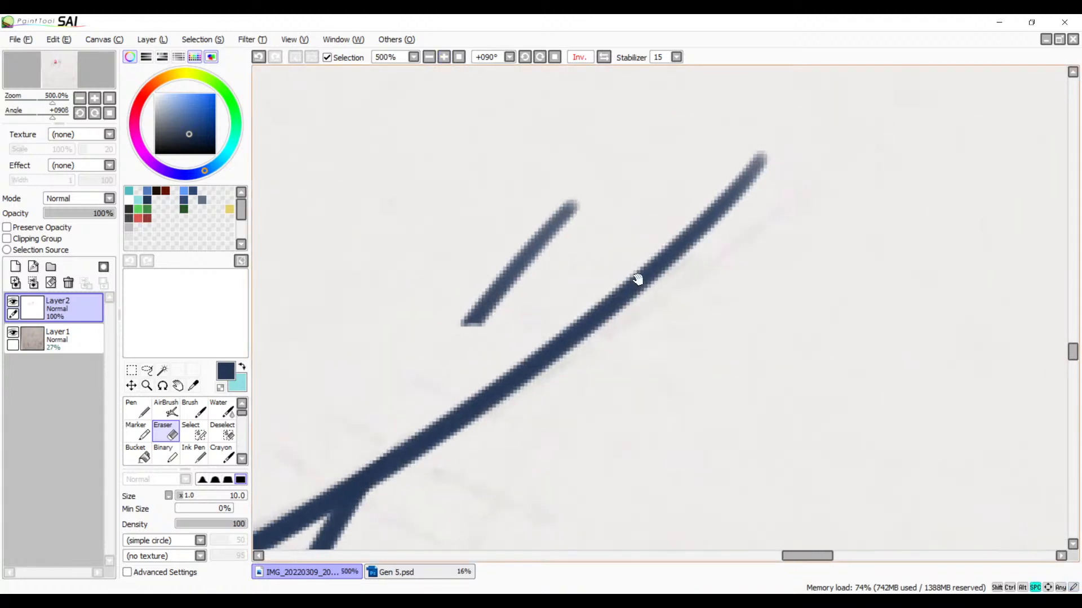
mouse_move(595, 194)
mouse_down()
mouse_move(514, 276)
mouse_move(476, 357)
mouse_move(518, 271)
mouse_move(451, 354)
mouse_up()
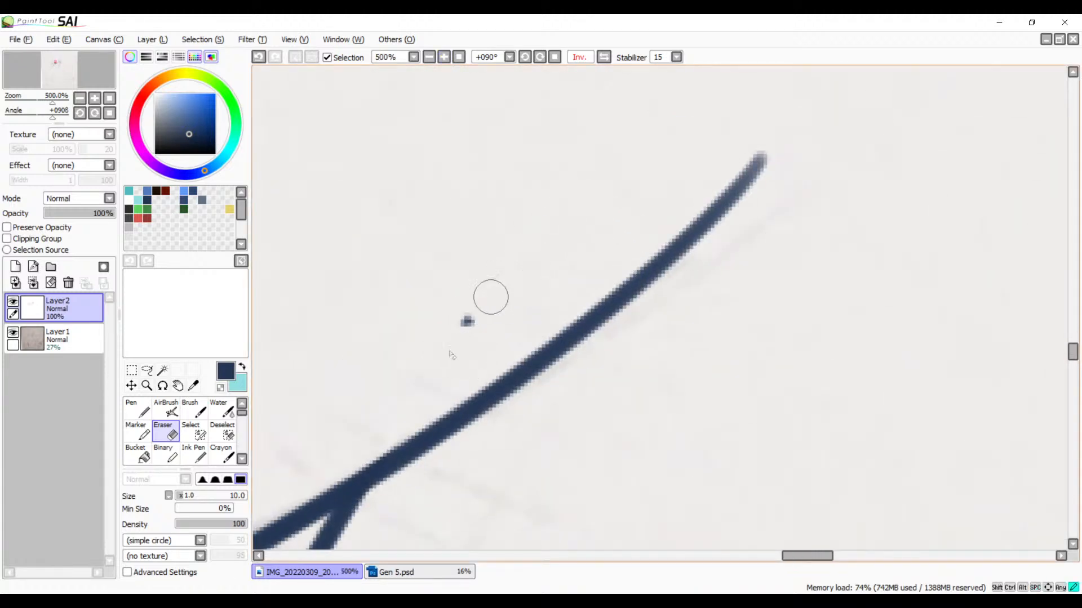
mouse_move(466, 315)
mouse_down()
mouse_move(529, 326)
mouse_move(797, 174)
mouse_move(652, 220)
mouse_up()
Step: Cut both lines just past their crossing to form a pointed tip, and erase the steeper line's tail at 1000% zoom
scroll(622, 235, up, 4)
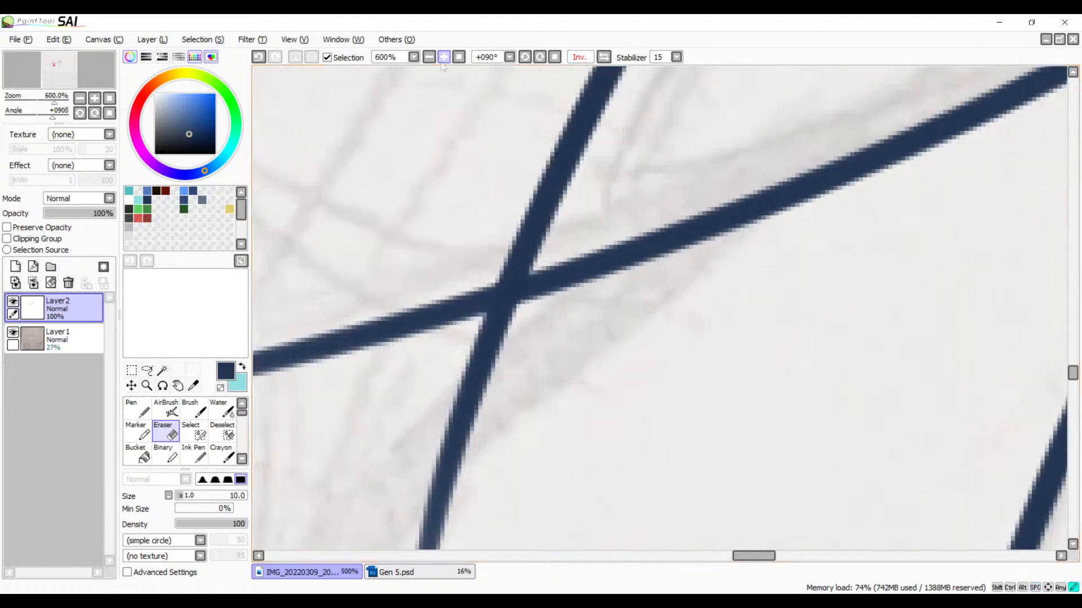
mouse_move(622, 234)
mouse_down()
mouse_move(468, 275)
mouse_move(537, 251)
mouse_move(485, 257)
mouse_move(483, 193)
mouse_move(515, 144)
mouse_move(452, 299)
mouse_move(510, 151)
mouse_move(497, 269)
mouse_move(497, 182)
mouse_move(497, 231)
mouse_move(521, 247)
mouse_move(492, 214)
mouse_move(562, 250)
mouse_move(507, 248)
mouse_move(490, 175)
mouse_move(504, 153)
mouse_move(485, 235)
mouse_move(509, 143)
mouse_move(518, 242)
mouse_move(498, 206)
mouse_up()
mouse_move(530, 239)
mouse_down()
mouse_move(572, 250)
mouse_move(502, 231)
mouse_move(608, 244)
mouse_up()
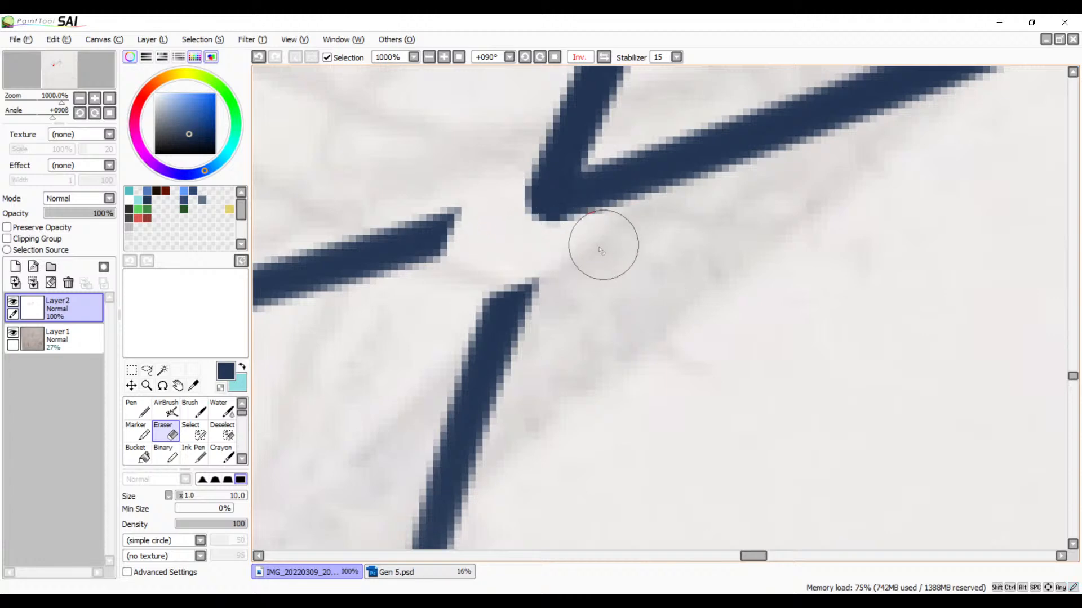
drag(515, 322, 656, 215)
mouse_move(731, 171)
mouse_down()
mouse_move(688, 151)
mouse_move(535, 243)
mouse_move(561, 291)
mouse_move(637, 285)
mouse_move(662, 301)
mouse_move(520, 408)
mouse_move(668, 390)
mouse_move(595, 459)
mouse_move(549, 547)
mouse_up()
mouse_move(636, 449)
mouse_down()
mouse_move(601, 174)
mouse_move(612, 170)
mouse_up()
mouse_move(476, 290)
mouse_down()
mouse_move(505, 287)
mouse_move(550, 352)
mouse_move(534, 387)
mouse_up()
drag(564, 157, 634, 509)
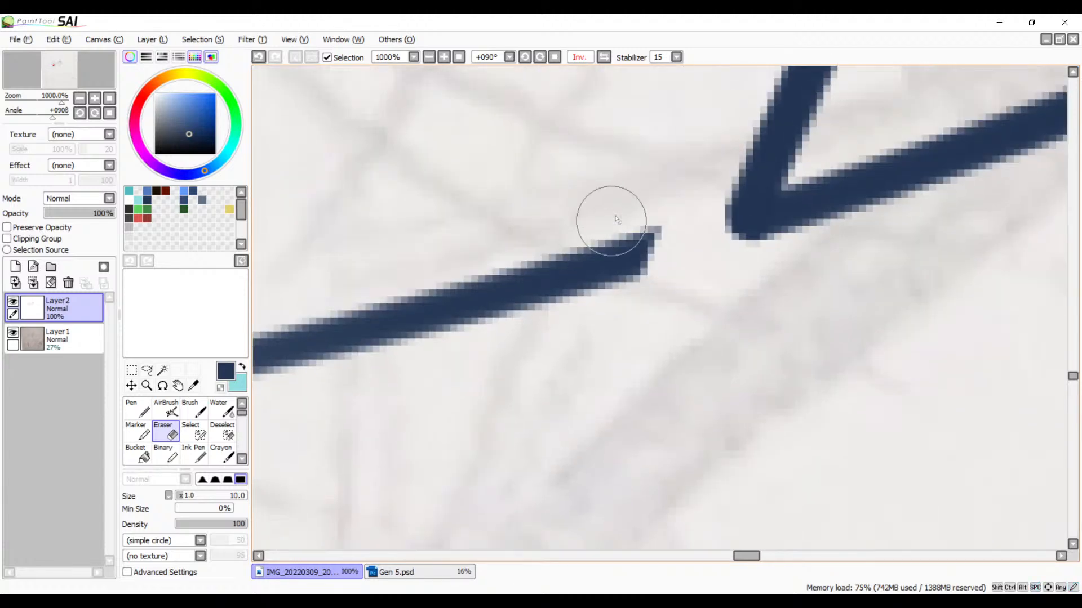
Step: Erase the remaining long, shallow tail beyond the pointed tip, down to its faded end
mouse_move(637, 219)
mouse_down()
mouse_move(643, 283)
mouse_move(532, 246)
mouse_move(355, 389)
mouse_move(354, 299)
mouse_move(217, 374)
mouse_up()
drag(454, 321, 729, 208)
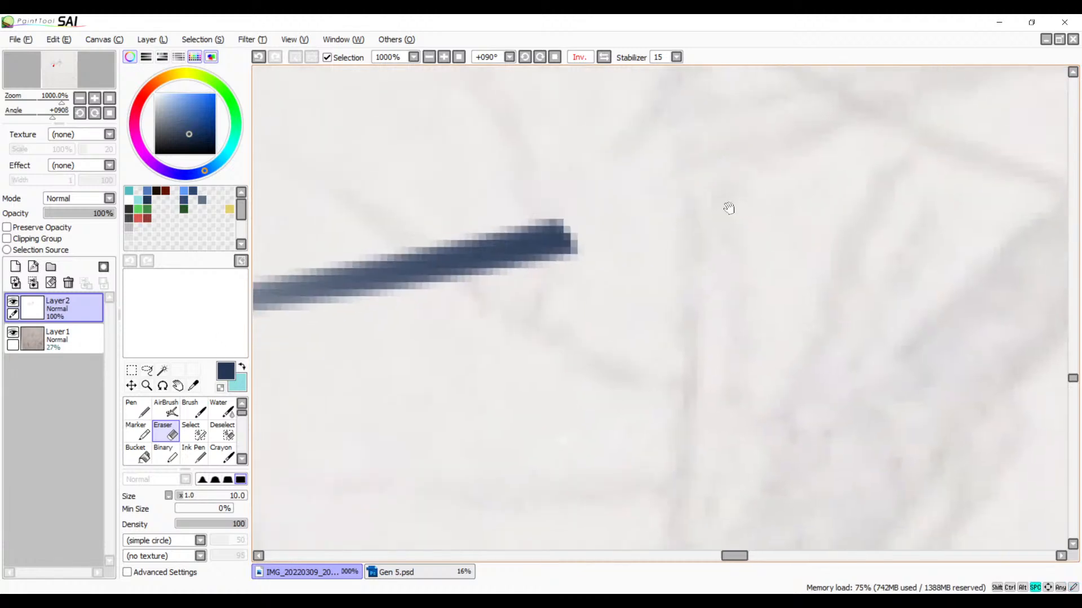
mouse_move(569, 244)
mouse_down()
mouse_move(542, 294)
mouse_move(487, 308)
mouse_move(526, 236)
mouse_move(515, 216)
mouse_move(364, 282)
mouse_move(438, 249)
mouse_move(341, 313)
mouse_move(421, 263)
mouse_move(265, 342)
mouse_move(234, 318)
mouse_move(228, 282)
mouse_up()
drag(496, 280, 787, 193)
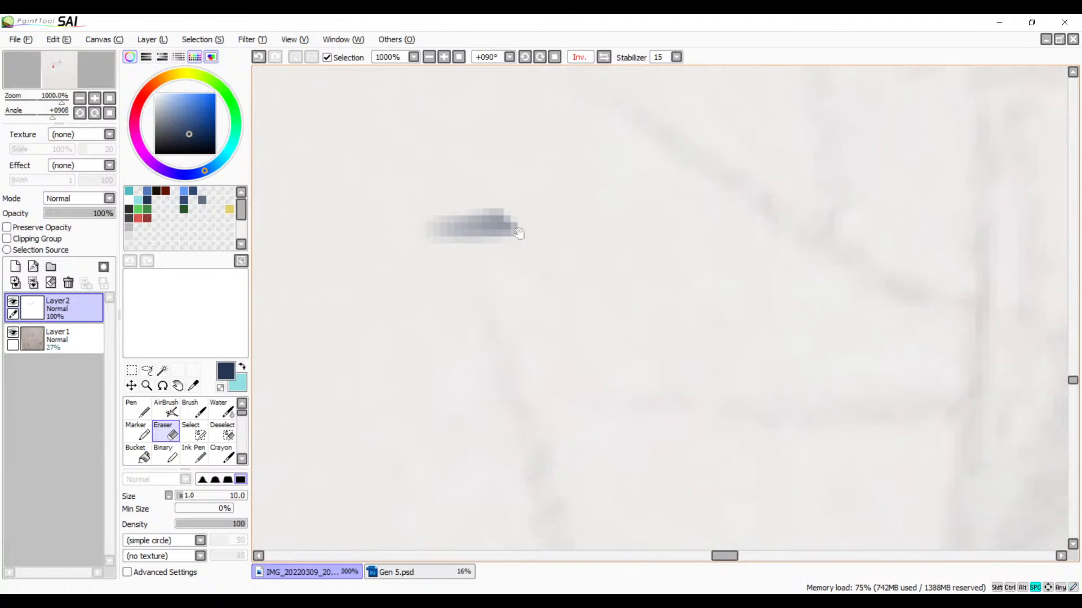
mouse_move(537, 214)
mouse_down()
mouse_move(430, 231)
mouse_move(409, 218)
mouse_up()
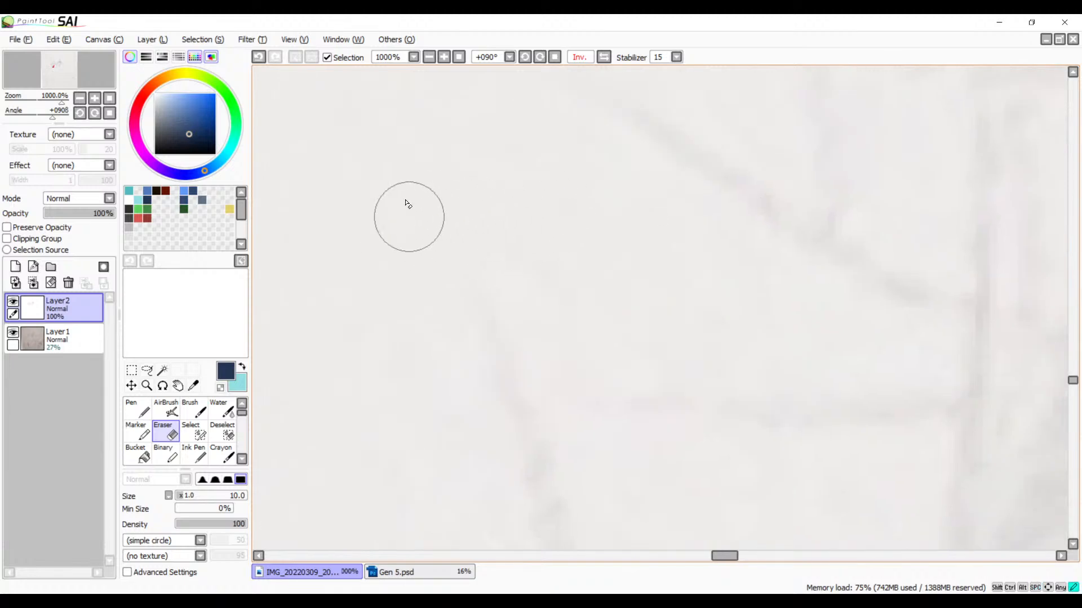
Step: Cut both overshooting lines away from the crossing at the next pointed tip, working at 600% zoom
click(430, 60)
click(429, 60)
click(429, 61)
click(429, 61)
click(430, 60)
click(429, 60)
click(429, 60)
mouse_move(894, 87)
mouse_down()
mouse_move(560, 223)
mouse_move(393, 376)
mouse_move(476, 311)
mouse_move(458, 306)
mouse_move(449, 260)
mouse_up()
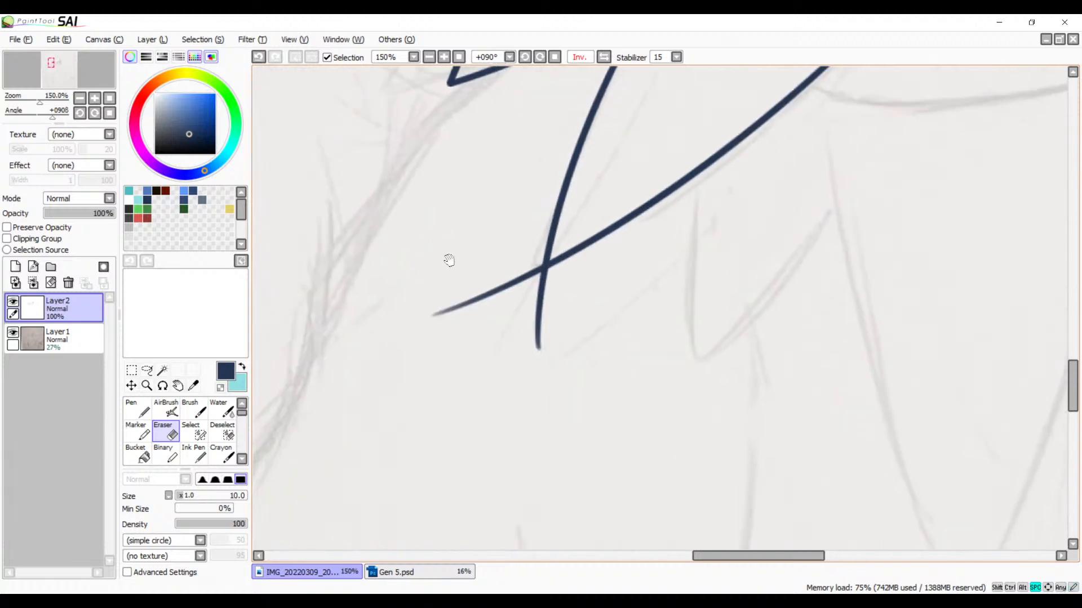
click(444, 57)
click(444, 58)
click(444, 58)
click(444, 57)
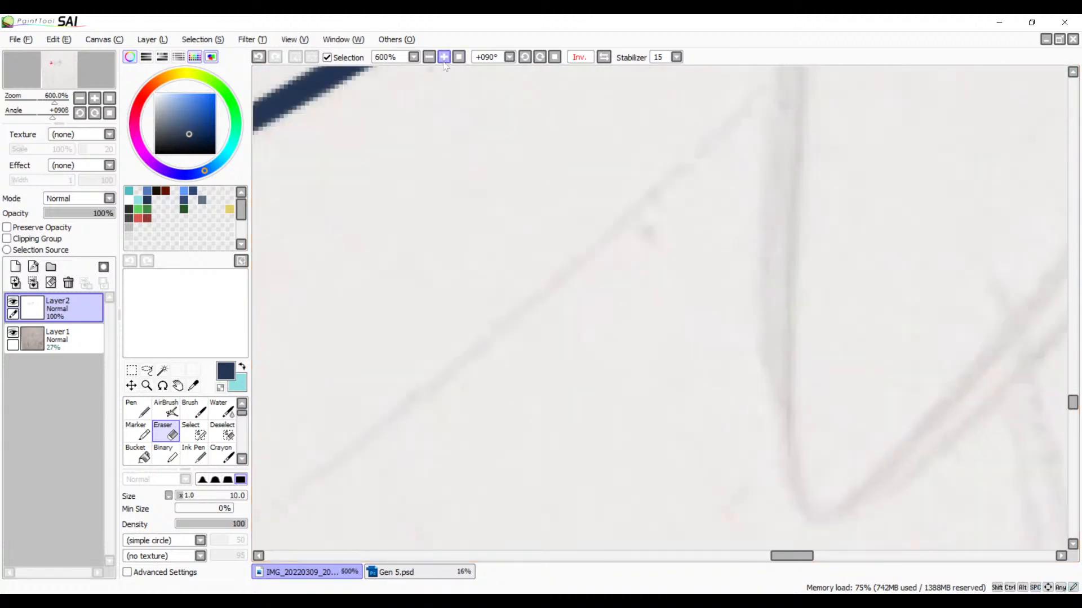
drag(445, 137, 807, 200)
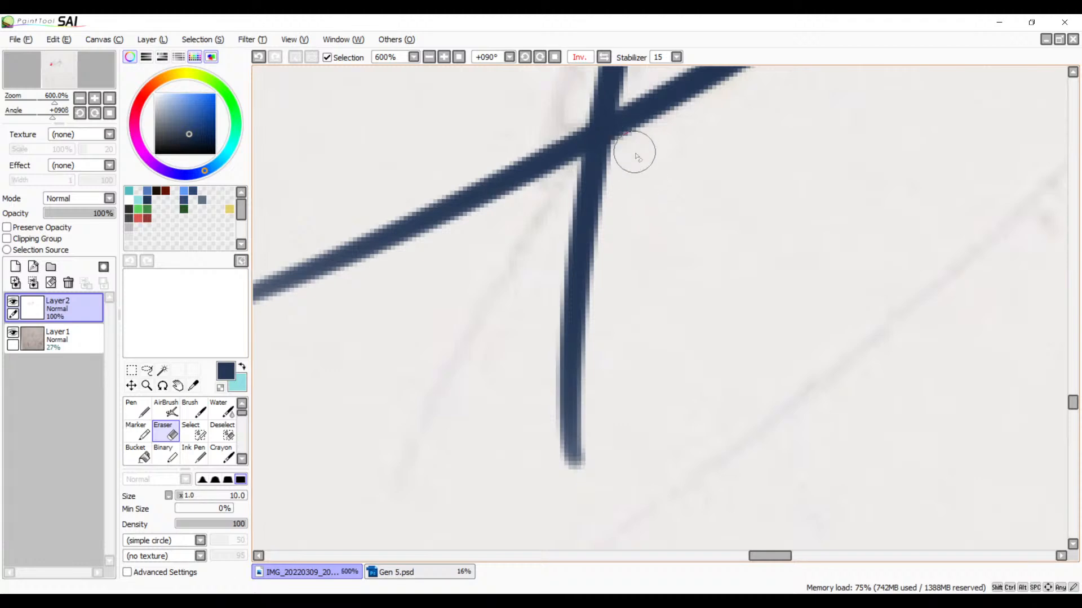
mouse_move(658, 139)
mouse_down()
mouse_move(562, 184)
mouse_move(598, 163)
mouse_up()
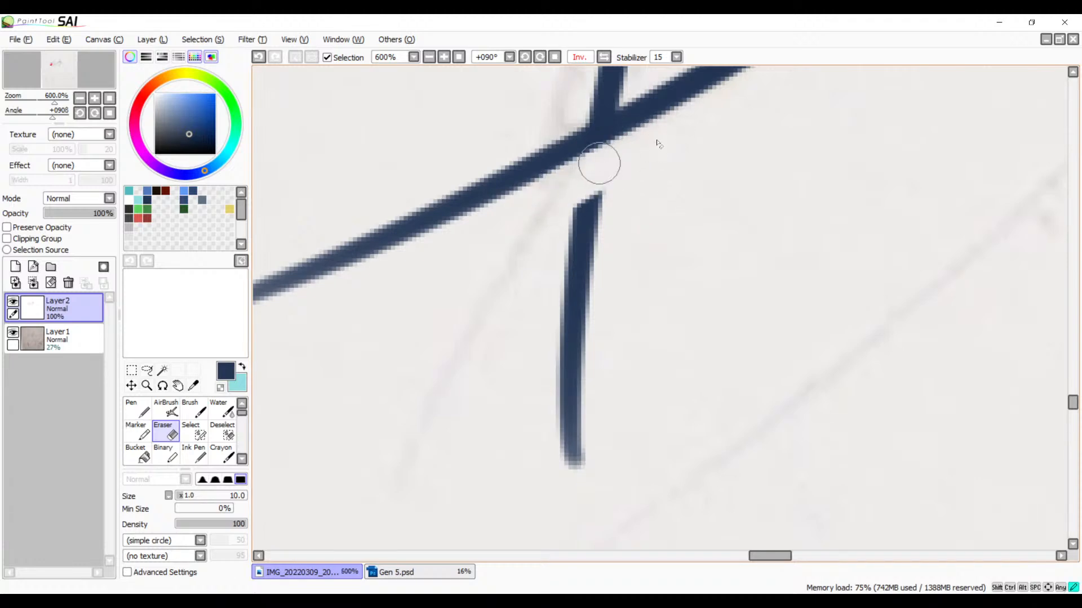
drag(621, 214, 550, 375)
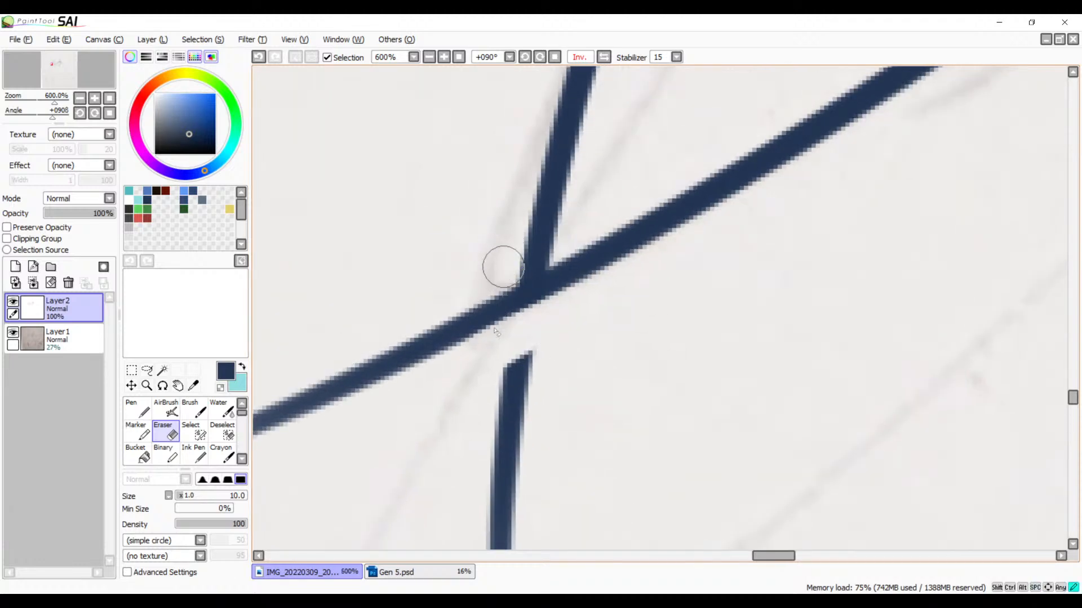
drag(495, 331, 498, 299)
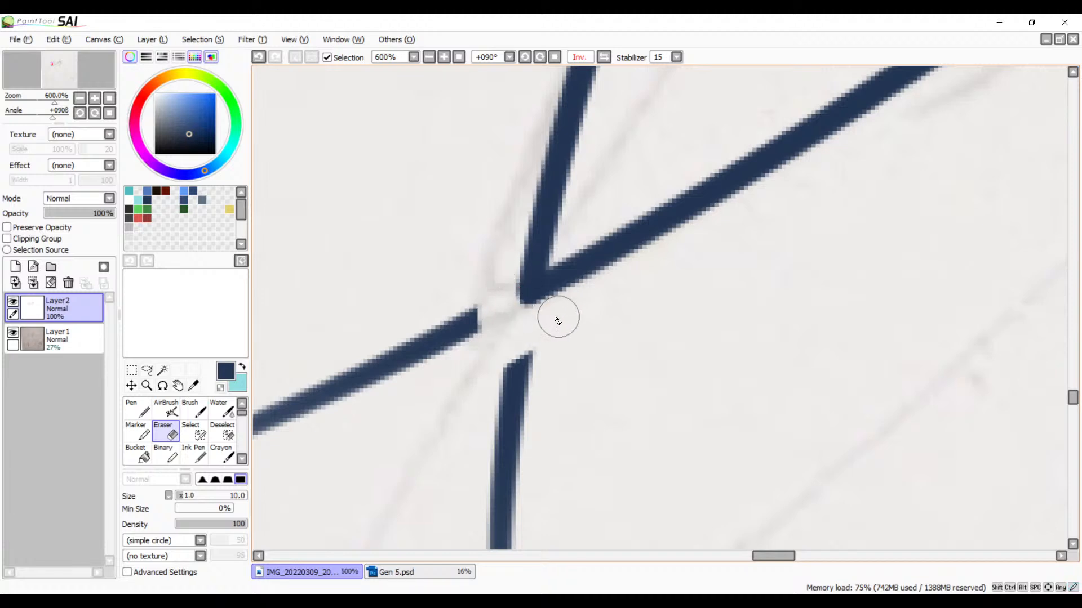
Step: Erase the two leftover line segments extending past the V-shaped junction of the inked hair strands
mouse_move(583, 374)
mouse_down()
mouse_move(709, 249)
mouse_move(746, 230)
mouse_up()
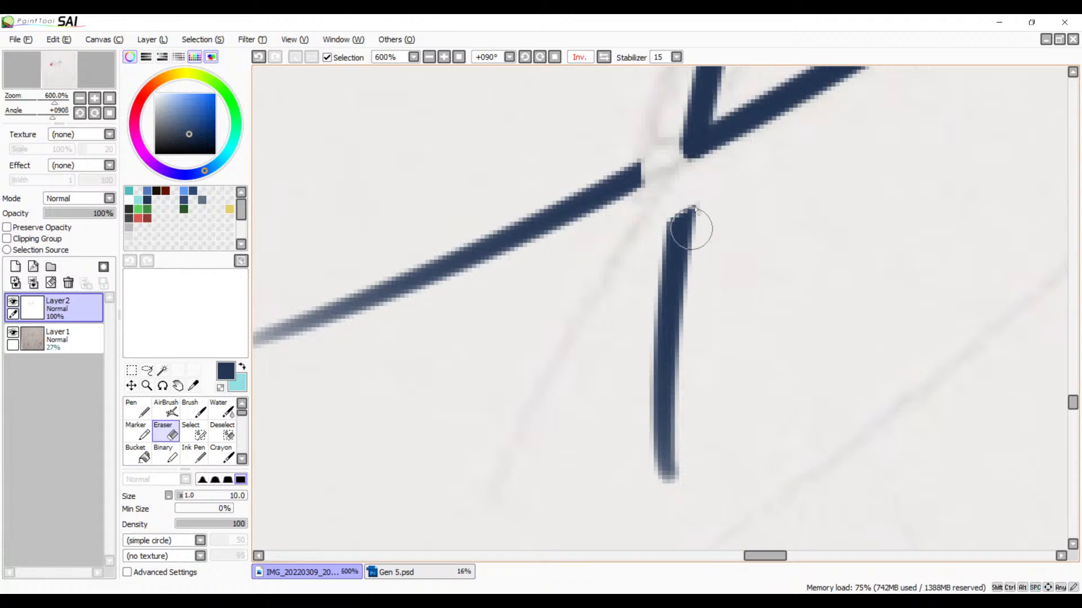
mouse_move(717, 193)
mouse_down()
mouse_move(625, 240)
mouse_move(651, 261)
mouse_move(698, 271)
mouse_move(632, 350)
mouse_move(685, 370)
mouse_move(664, 431)
mouse_move(670, 488)
mouse_up()
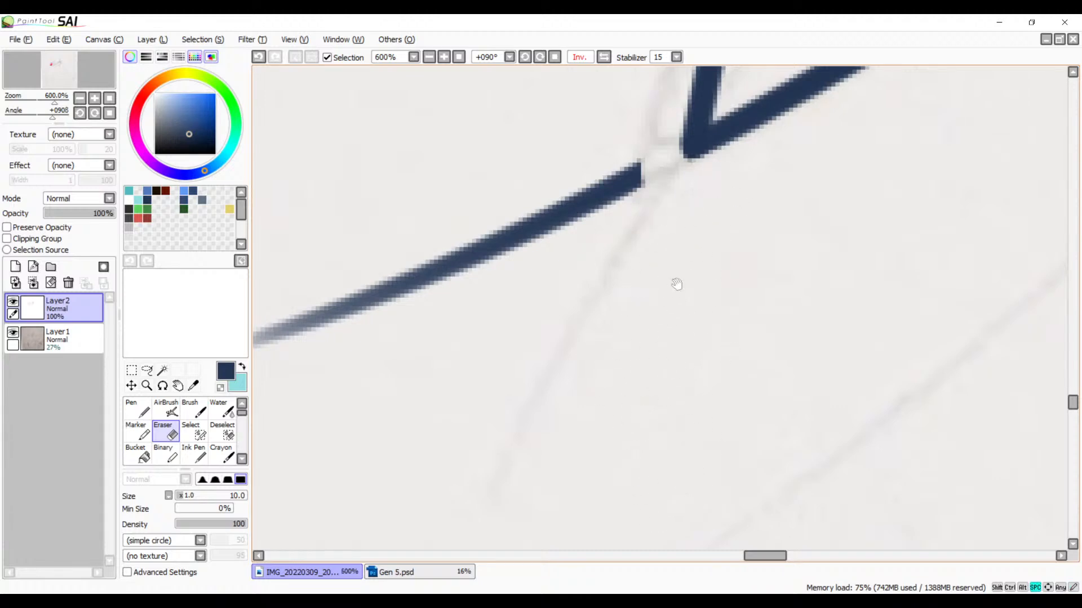
drag(677, 285, 708, 436)
mouse_move(671, 293)
mouse_down()
mouse_move(671, 338)
mouse_move(550, 395)
mouse_up()
mouse_move(642, 349)
mouse_down()
mouse_move(507, 374)
mouse_move(447, 435)
mouse_move(394, 434)
mouse_move(315, 488)
mouse_move(285, 457)
mouse_up()
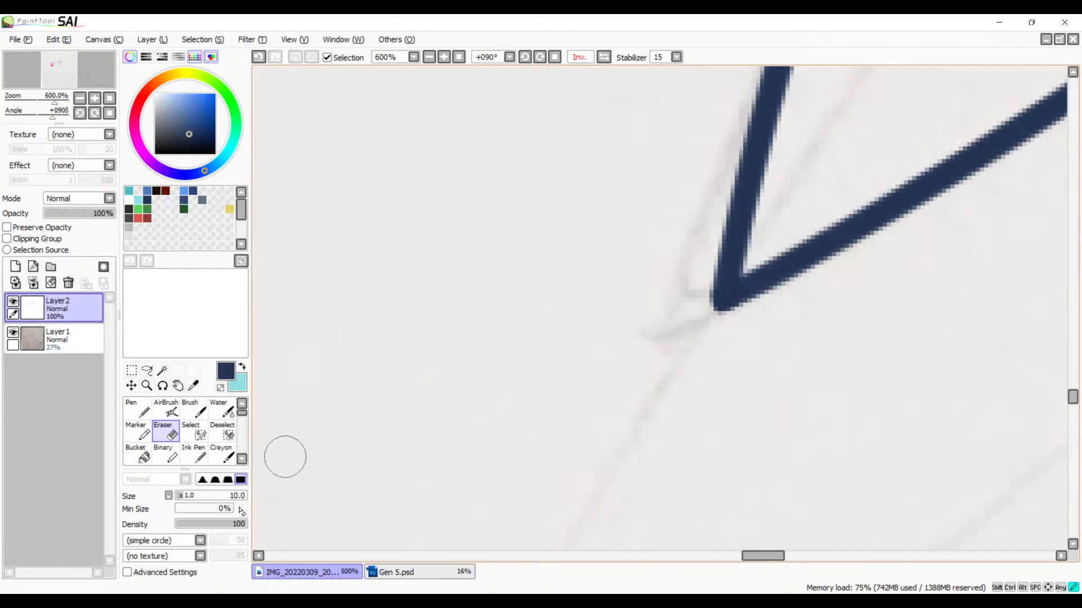
Step: Reset the canvas rotation to 0° and return the horizontally flipped view to normal
drag(736, 155, 336, 461)
mouse_move(895, 237)
mouse_down()
mouse_move(623, 372)
mouse_move(415, 392)
mouse_move(563, 340)
mouse_move(494, 286)
mouse_up()
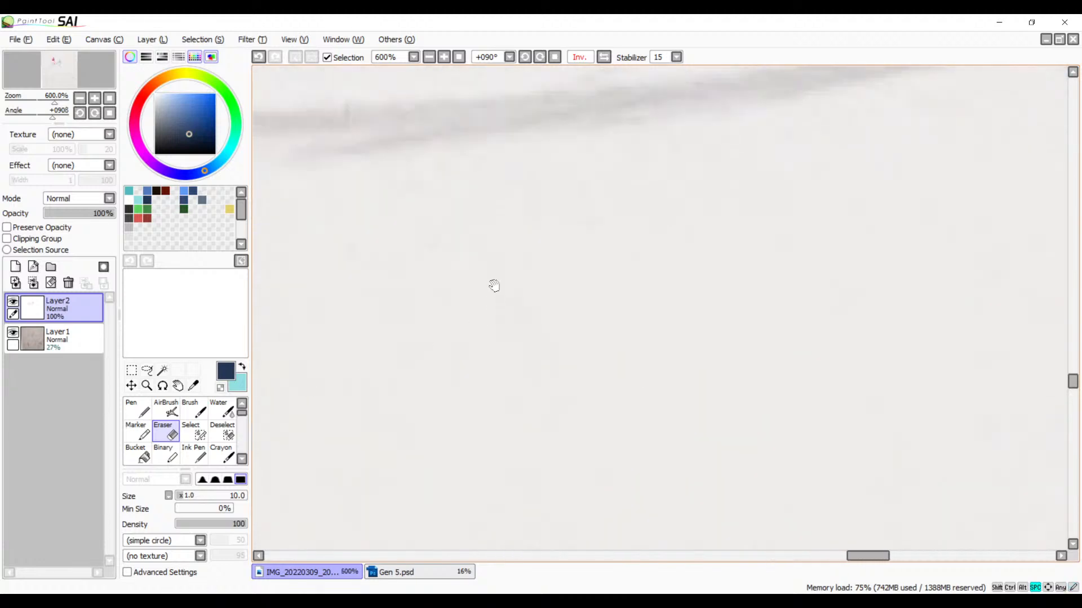
click(429, 58)
click(430, 58)
click(433, 58)
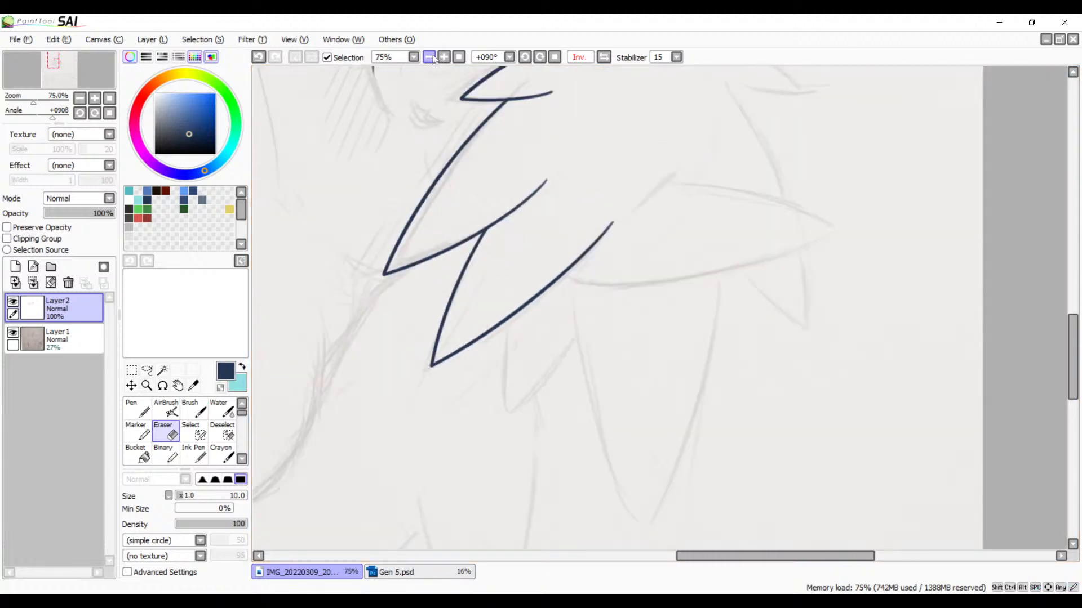
drag(455, 227, 653, 308)
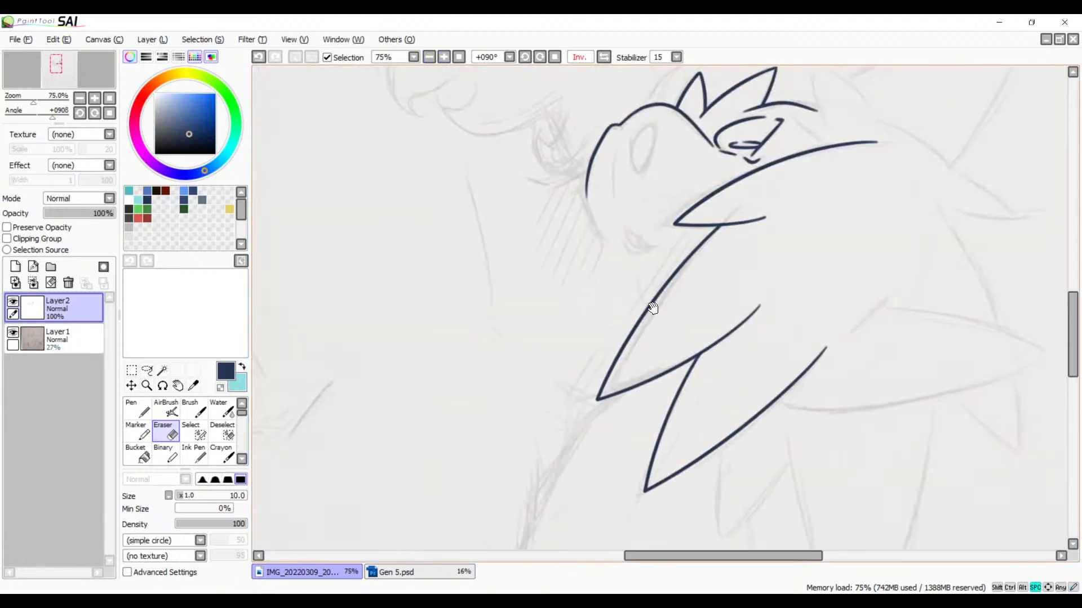
click(554, 58)
mouse_move(540, 138)
mouse_down()
mouse_move(562, 214)
mouse_move(717, 132)
mouse_up()
click(603, 57)
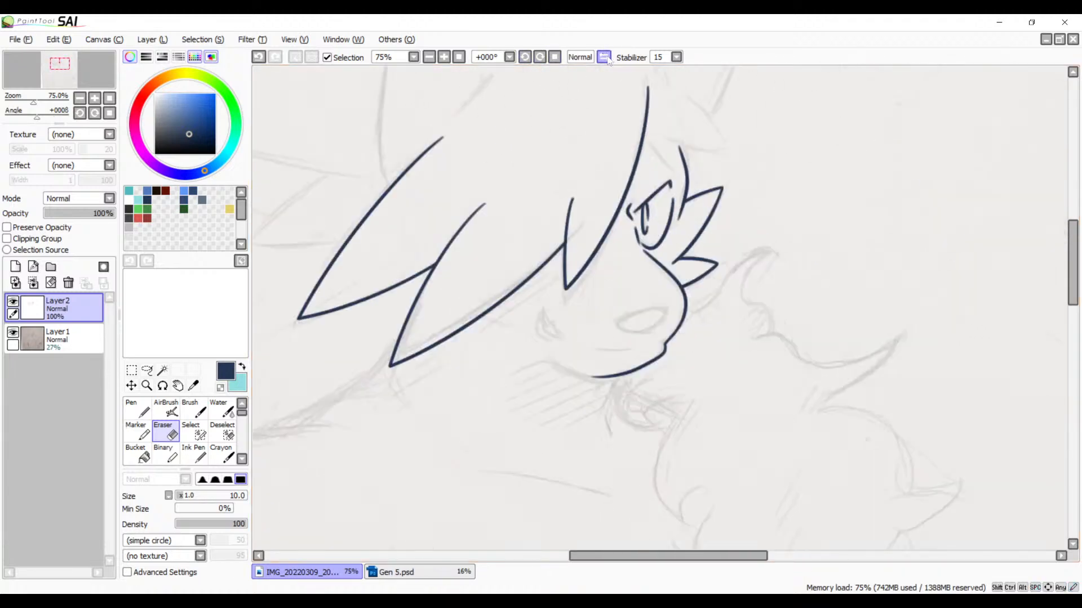
mouse_move(665, 221)
mouse_down()
mouse_move(815, 165)
mouse_move(622, 290)
mouse_move(543, 394)
mouse_move(566, 249)
mouse_up()
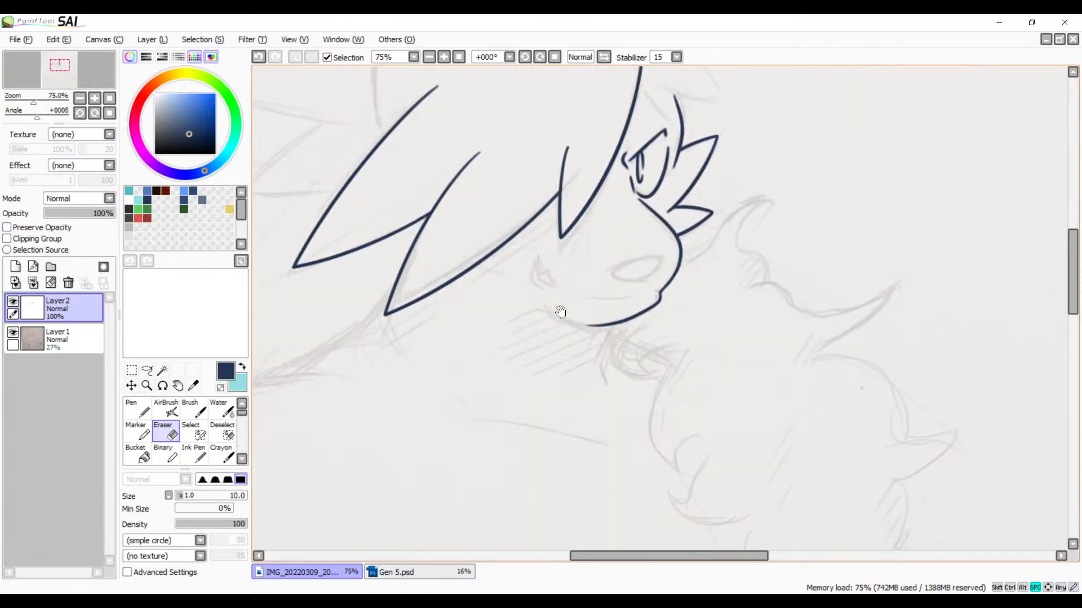
Step: Ink the first curved side of the small hair strand, from the long bang line down past the eye, with the navy Brush
mouse_move(560, 312)
mouse_down()
mouse_move(573, 338)
mouse_move(561, 361)
mouse_move(508, 288)
mouse_up()
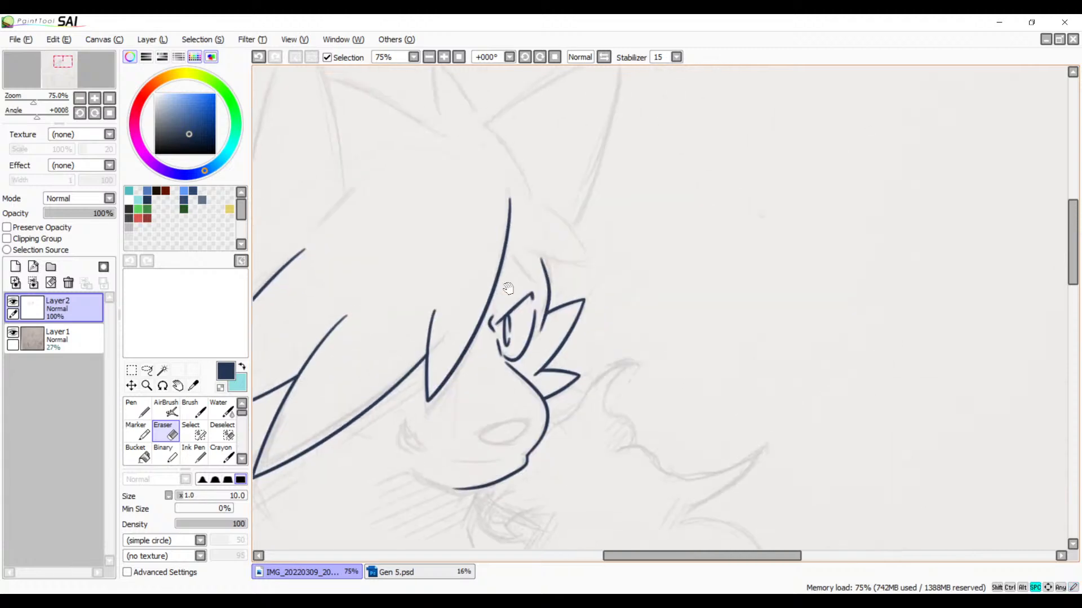
click(444, 57)
click(444, 57)
click(444, 57)
click(540, 57)
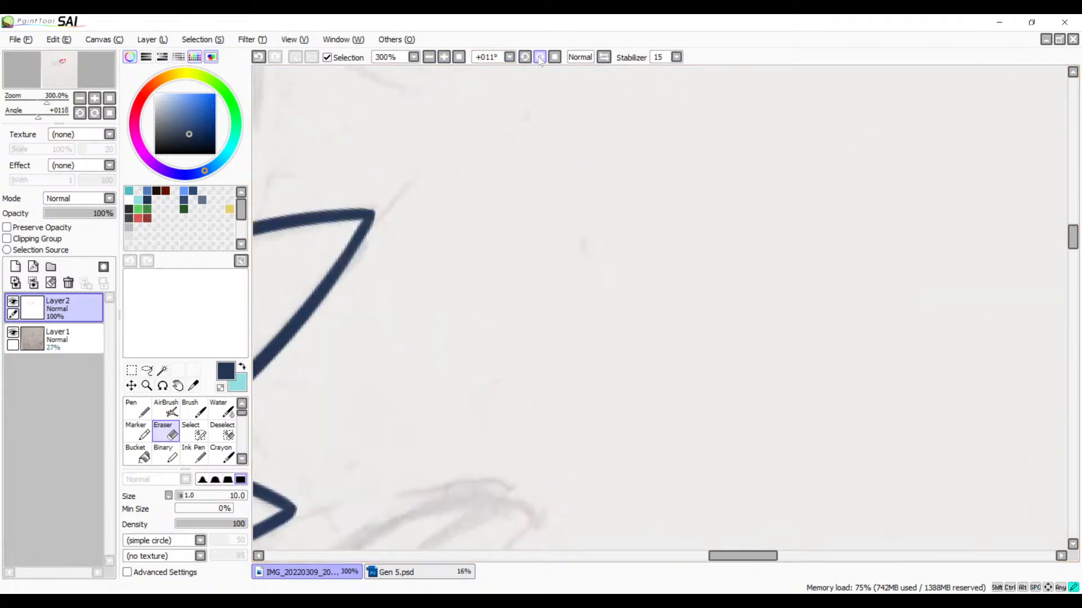
click(539, 57)
drag(393, 154, 736, 323)
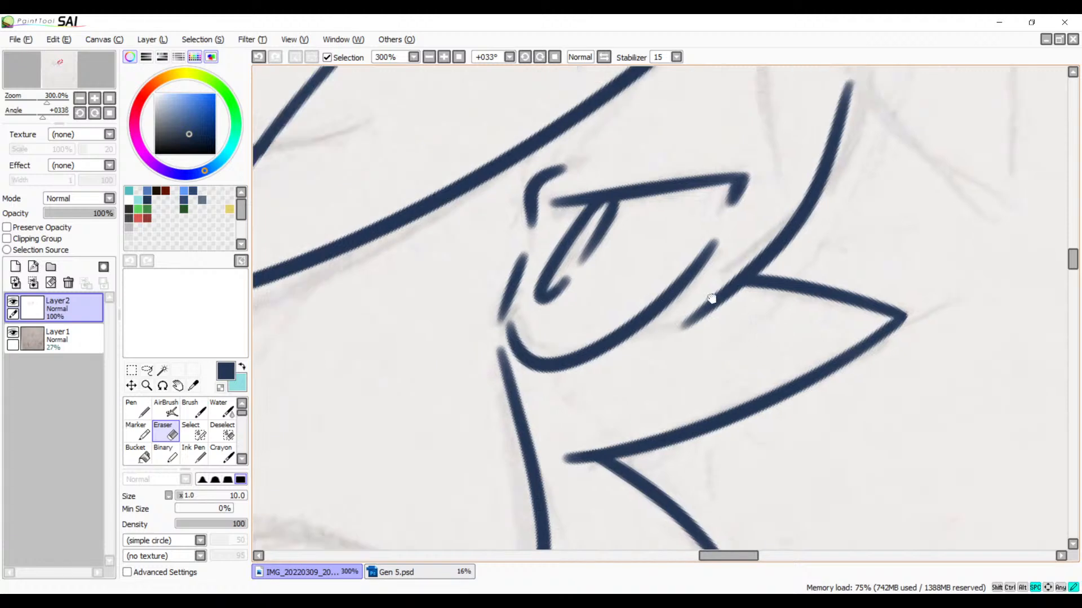
drag(709, 282, 467, 465)
drag(559, 294, 455, 387)
key(b)
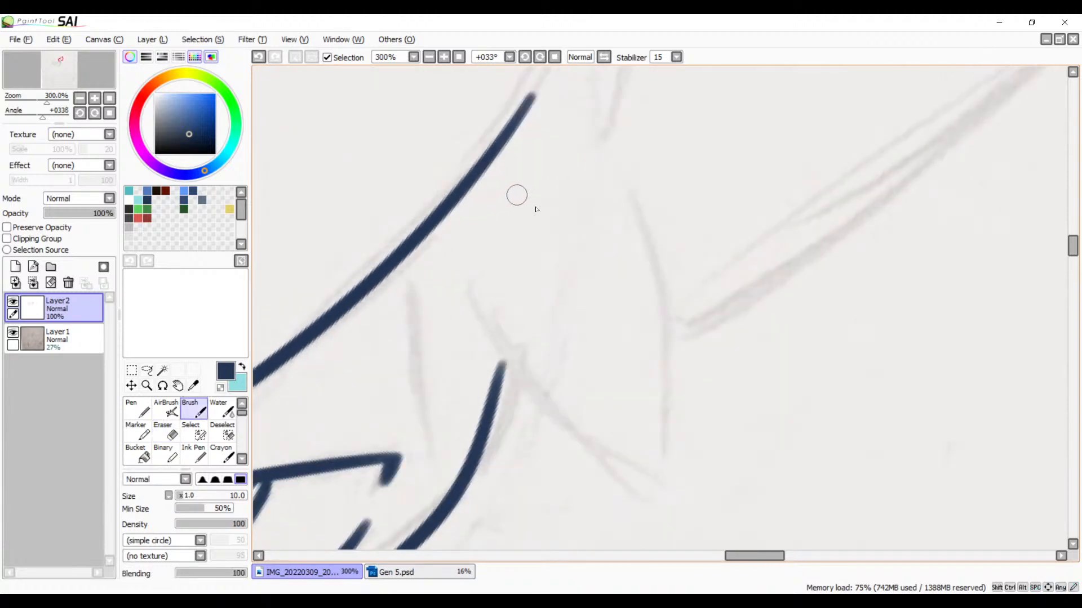
drag(513, 288, 557, 227)
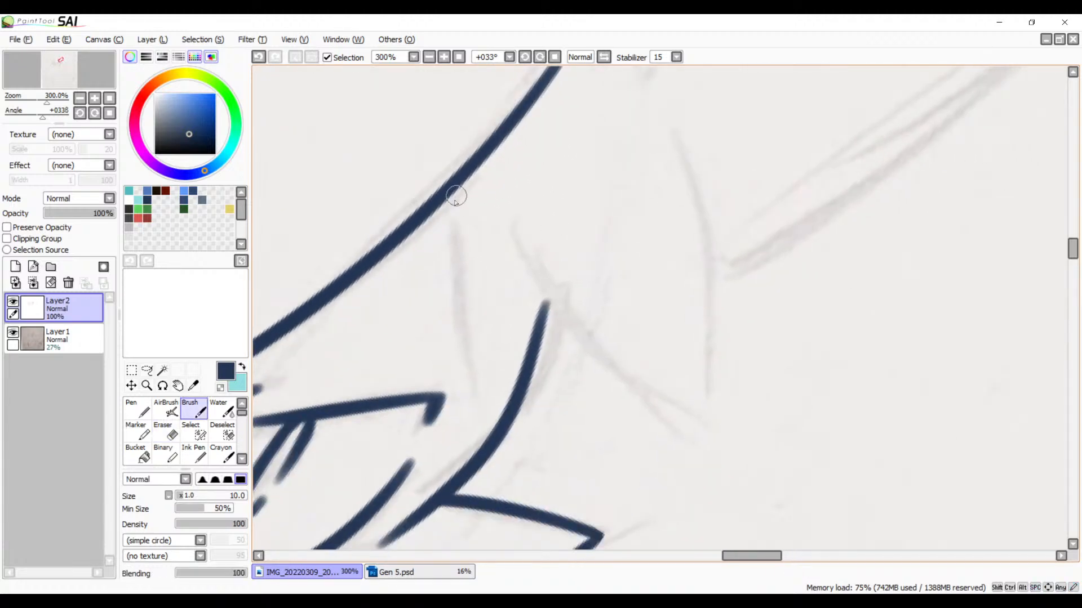
mouse_move(456, 196)
mouse_down()
mouse_move(451, 242)
mouse_move(586, 507)
mouse_up()
key(ctrl+z)
mouse_move(454, 196)
mouse_down()
mouse_move(527, 425)
mouse_move(558, 473)
mouse_up()
key(ctrl+z)
drag(443, 204, 503, 446)
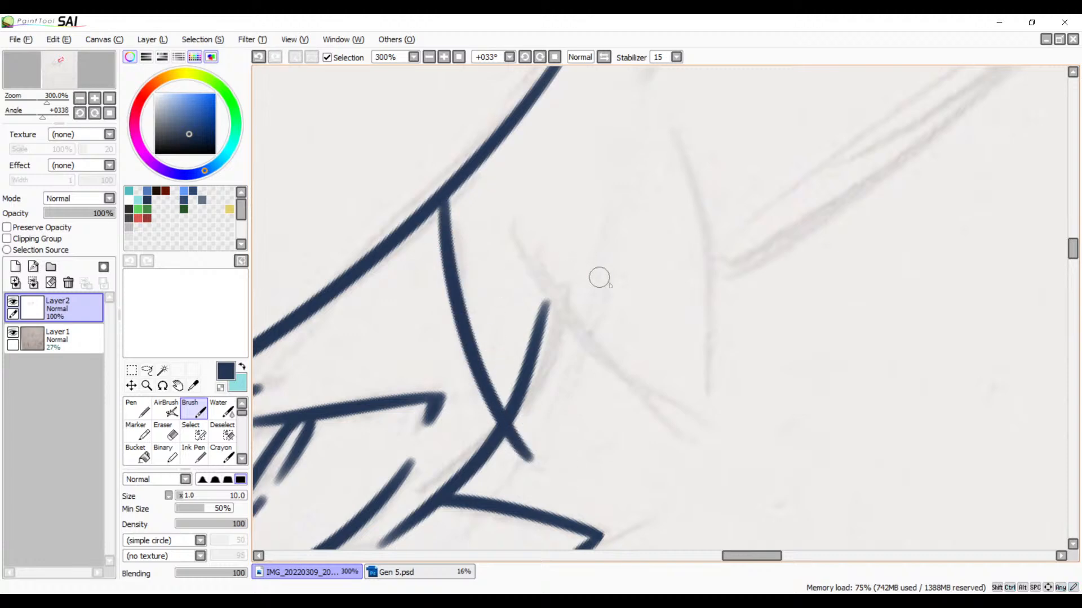
Step: Ink the strand's opposite side so that it meets the first curve in a point beside the eye
drag(646, 337, 640, 299)
drag(569, 274, 510, 433)
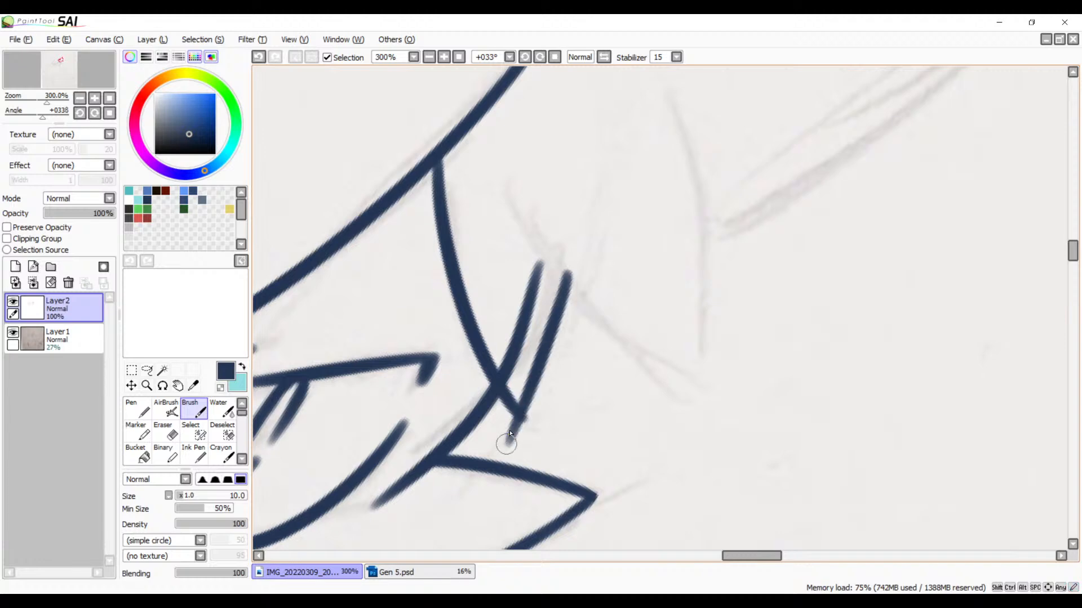
key(ctrl+z)
key(ctrl+z)
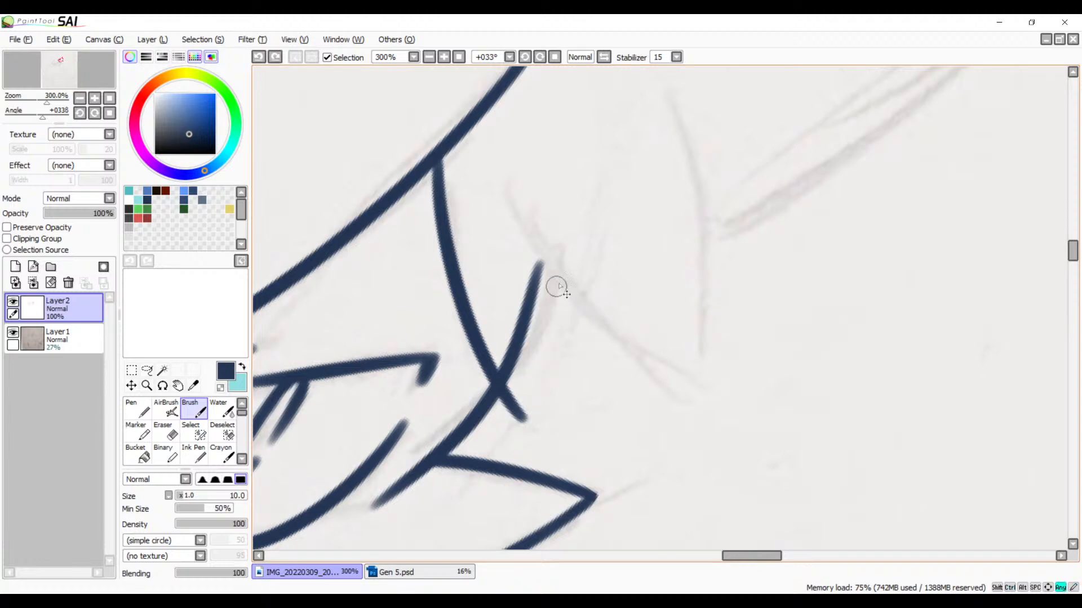
drag(558, 261, 515, 439)
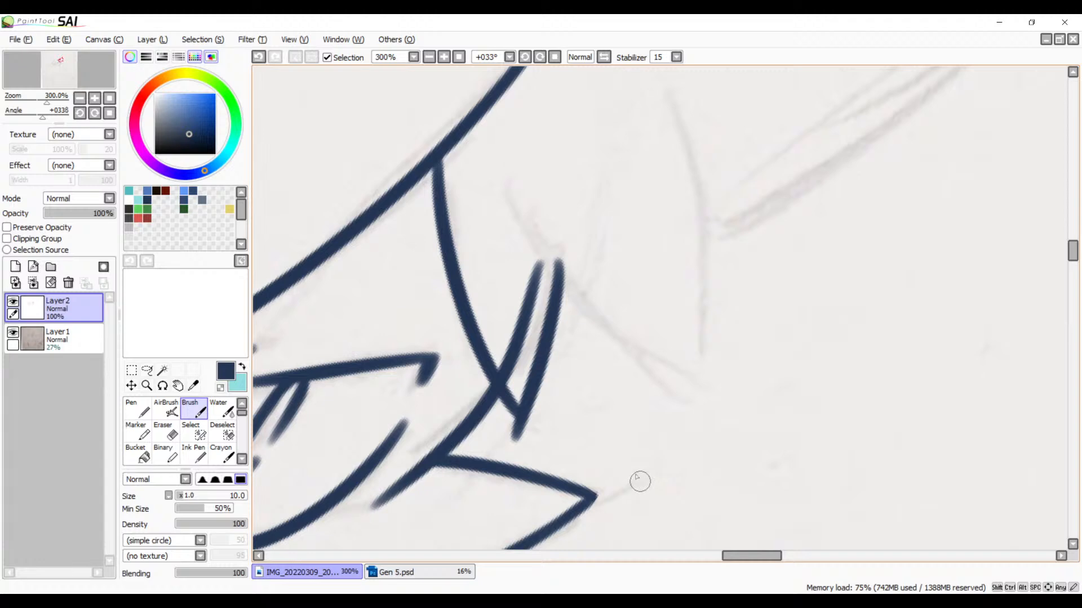
Step: Erase the face line crossing the inside of the new strand and the overshoot beyond the strand's tip
click(444, 57)
click(444, 57)
key(e)
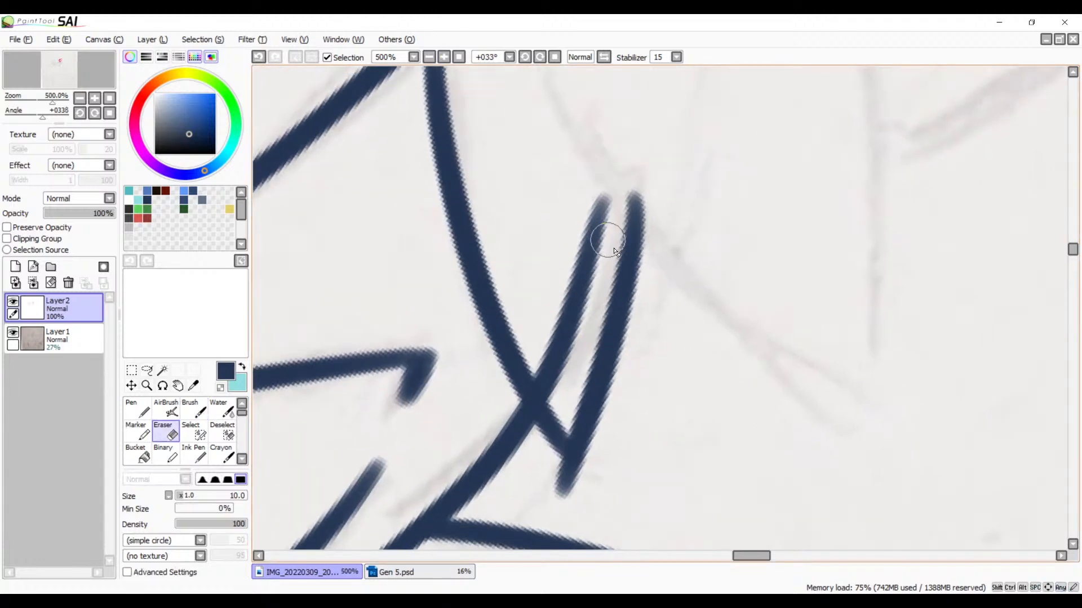
mouse_move(609, 199)
mouse_down()
mouse_move(586, 306)
mouse_move(587, 219)
mouse_move(570, 362)
mouse_move(573, 289)
mouse_move(564, 347)
mouse_move(552, 322)
mouse_move(552, 372)
mouse_move(538, 331)
mouse_move(551, 384)
mouse_up()
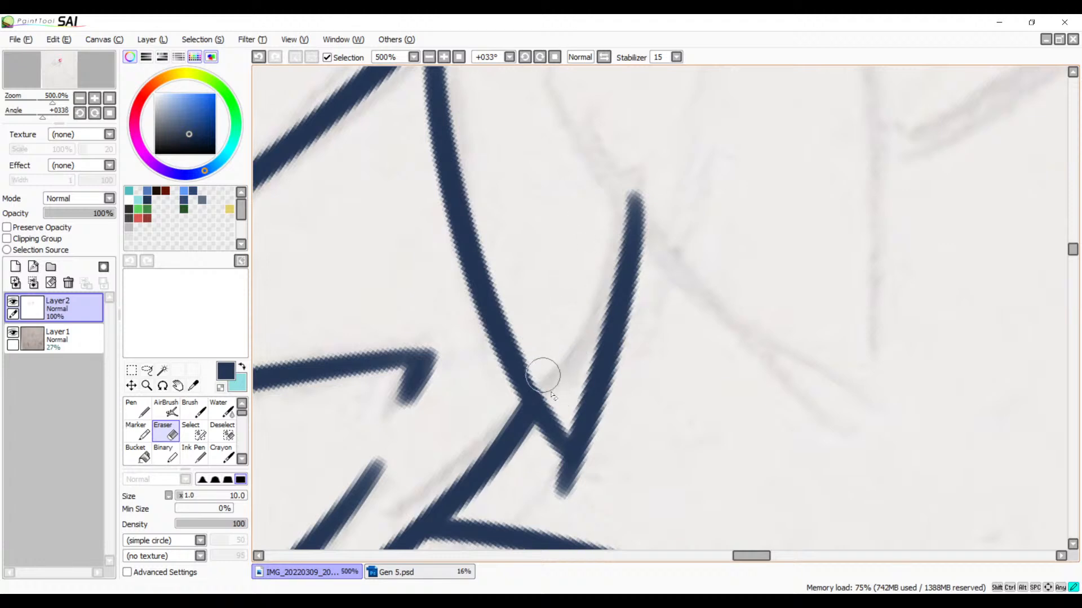
key(ctrl+z)
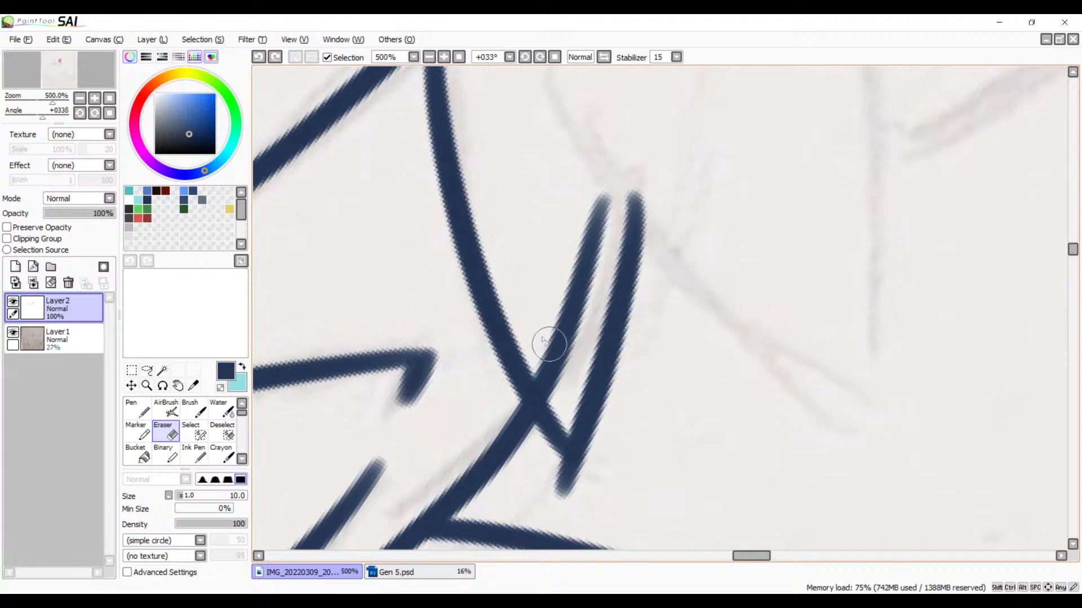
mouse_move(544, 340)
mouse_down()
mouse_move(562, 398)
mouse_move(529, 341)
mouse_move(558, 399)
mouse_move(542, 350)
mouse_move(549, 326)
mouse_move(568, 322)
mouse_move(588, 343)
mouse_move(564, 359)
mouse_move(542, 354)
mouse_move(559, 395)
mouse_move(538, 359)
mouse_move(565, 402)
mouse_up()
key(ctrl+z)
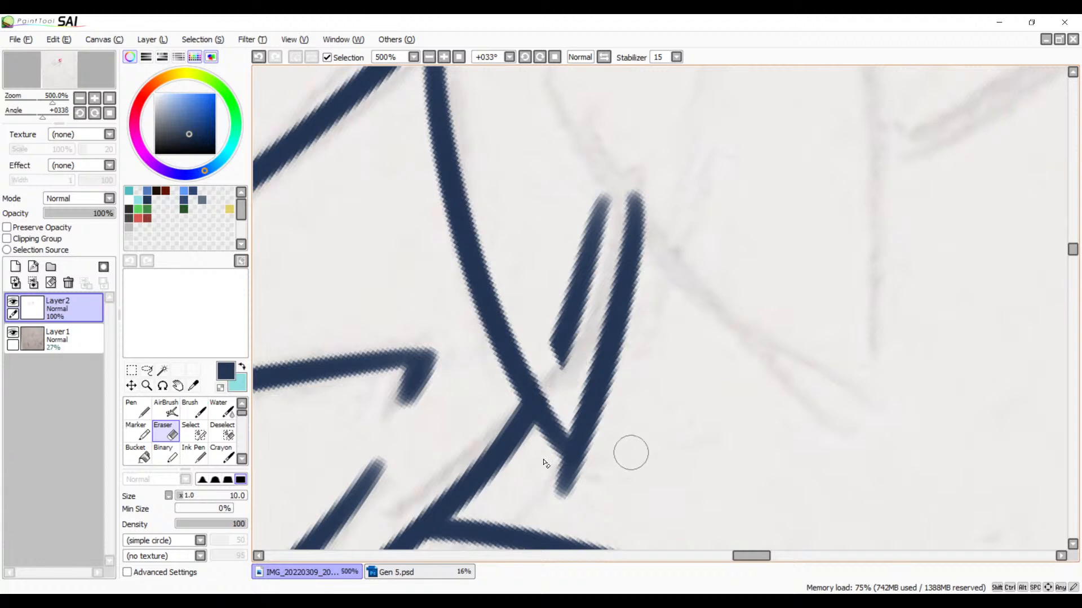
mouse_move(545, 465)
mouse_down()
mouse_move(587, 467)
mouse_move(555, 474)
mouse_move(541, 463)
mouse_move(596, 462)
mouse_move(543, 461)
mouse_move(582, 478)
mouse_move(609, 453)
mouse_move(568, 478)
mouse_move(595, 463)
mouse_up()
key(ctrl+z)
drag(599, 475, 551, 496)
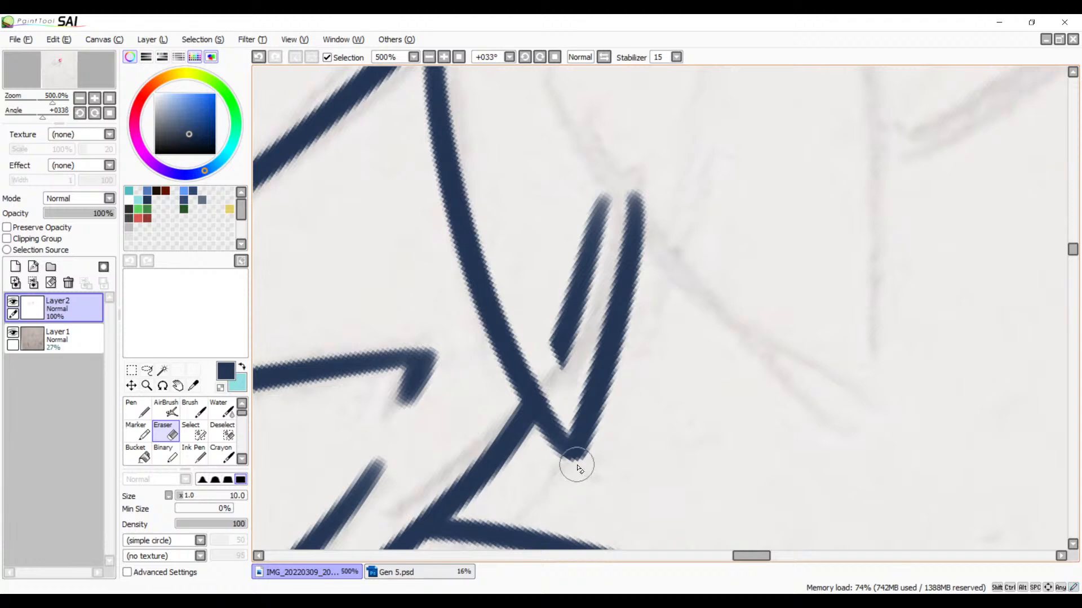
key(space)
mouse_move(569, 263)
mouse_down()
mouse_move(553, 347)
mouse_move(575, 314)
mouse_move(577, 273)
mouse_move(540, 427)
mouse_up()
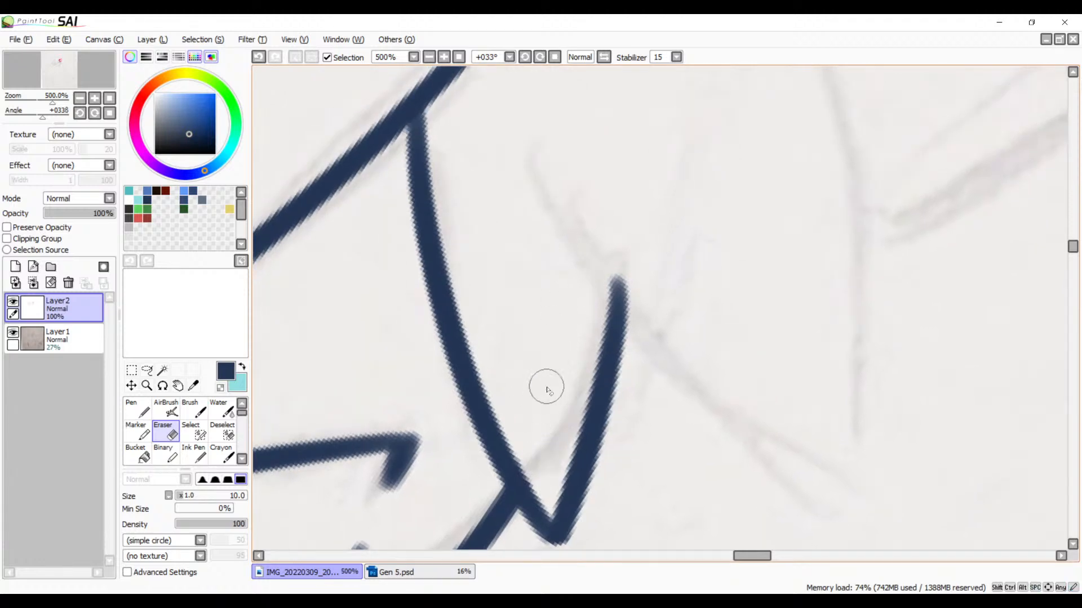
Step: Thicken the joint where the small strand branches off the long bang line with a short Brush stroke
key(space)
drag(571, 321, 602, 462)
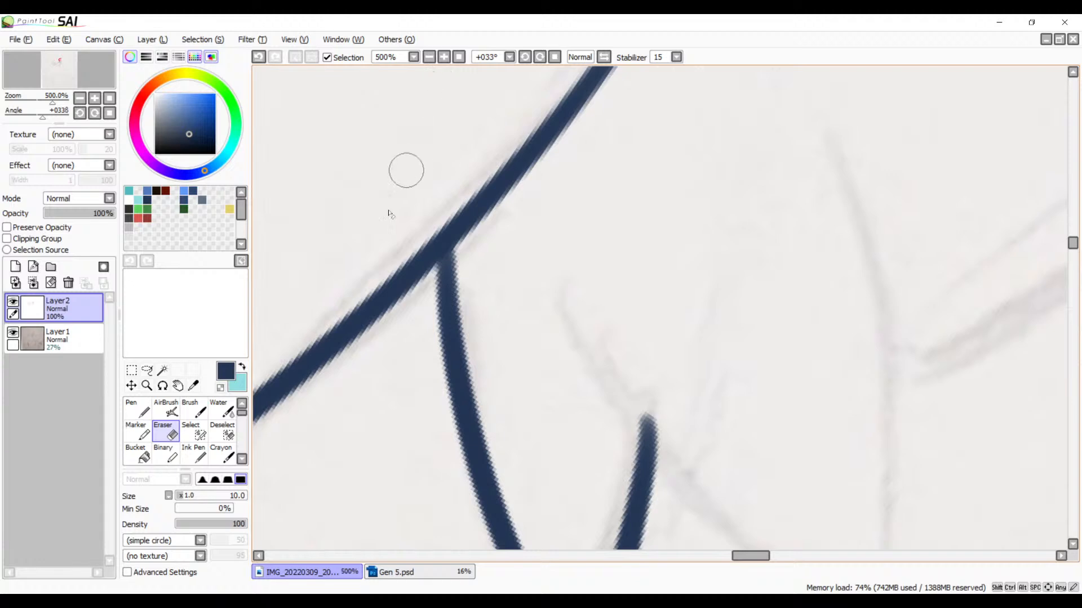
key(b)
drag(446, 246, 457, 311)
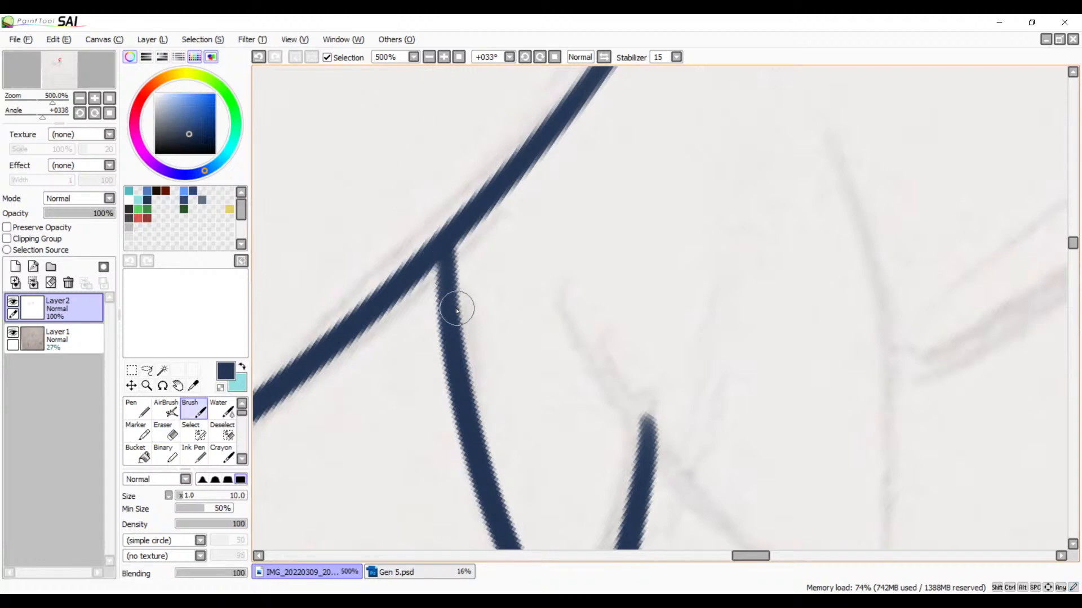
key(ctrl+z)
drag(452, 244, 454, 326)
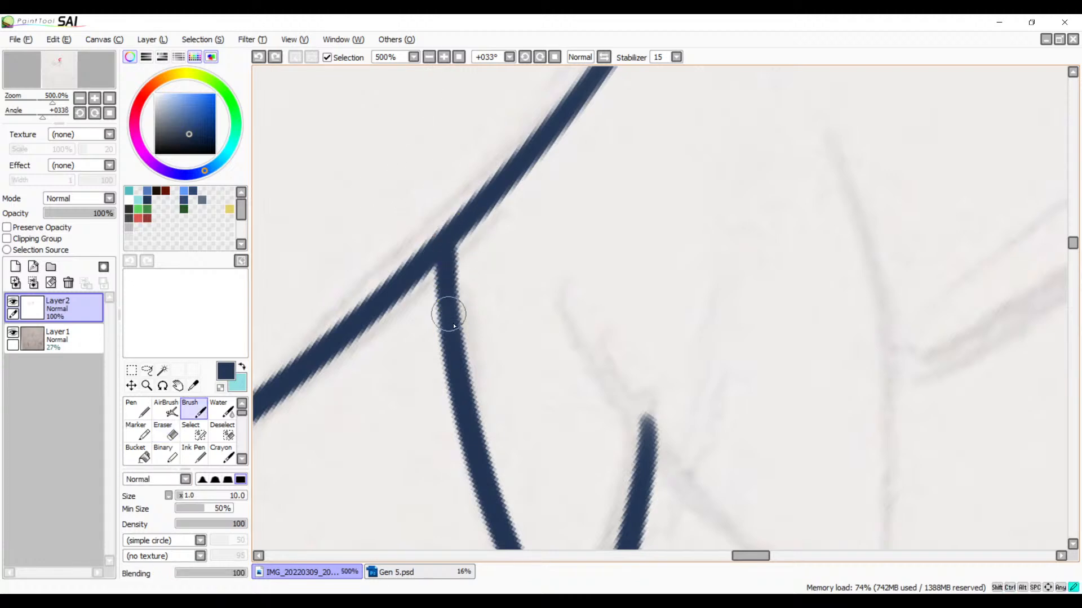
Step: Check the inked face and bangs against the whole sketch, and examine the uninked hair spikes on top of the head
scroll(509, 221, down, 8)
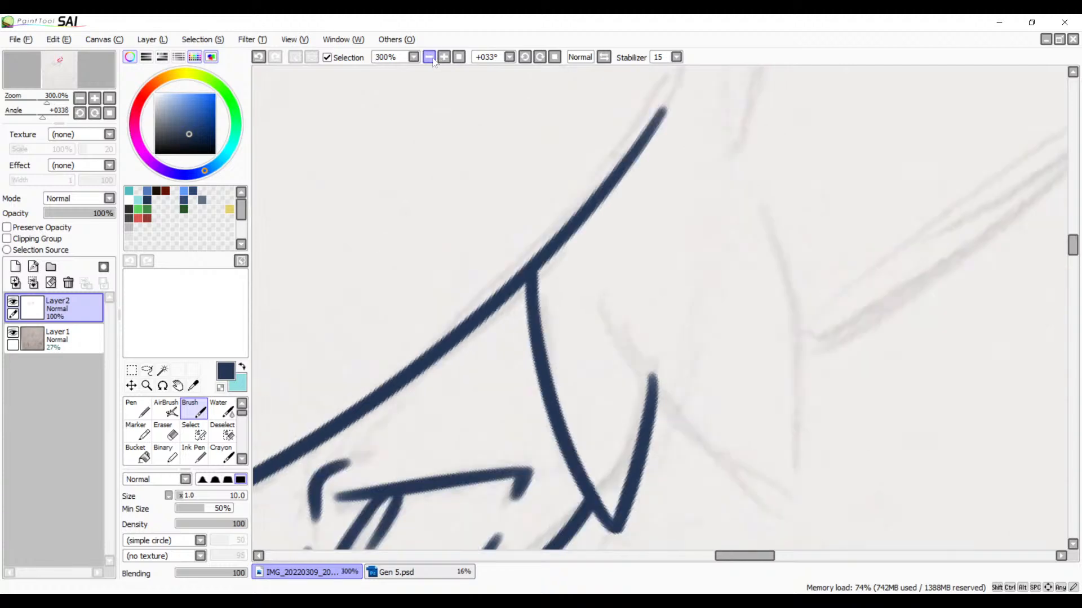
mouse_move(509, 221)
mouse_down()
mouse_move(661, 360)
mouse_move(679, 265)
mouse_up()
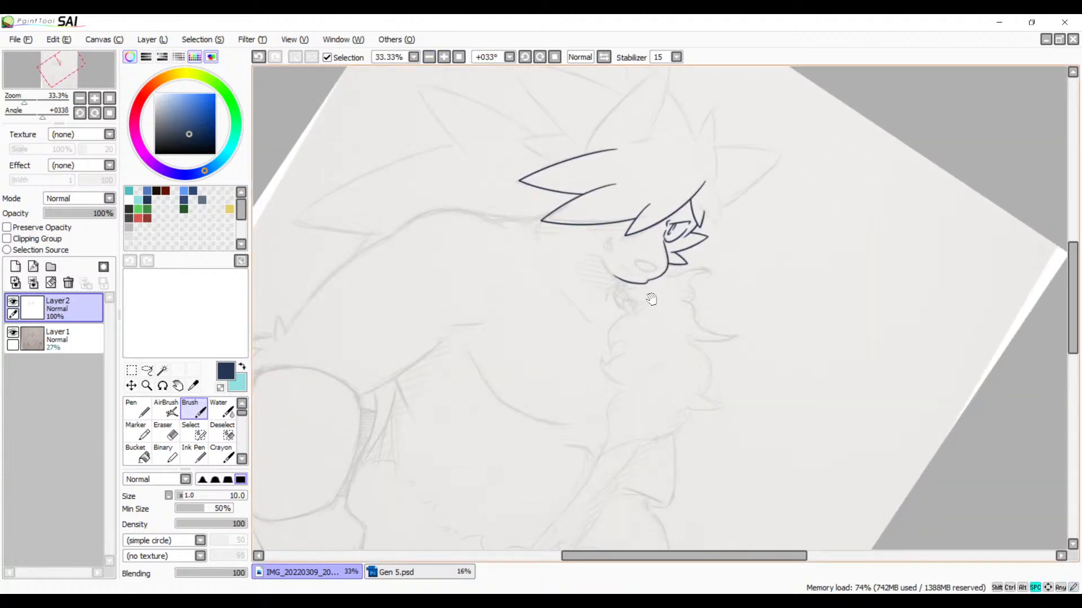
drag(670, 305, 544, 378)
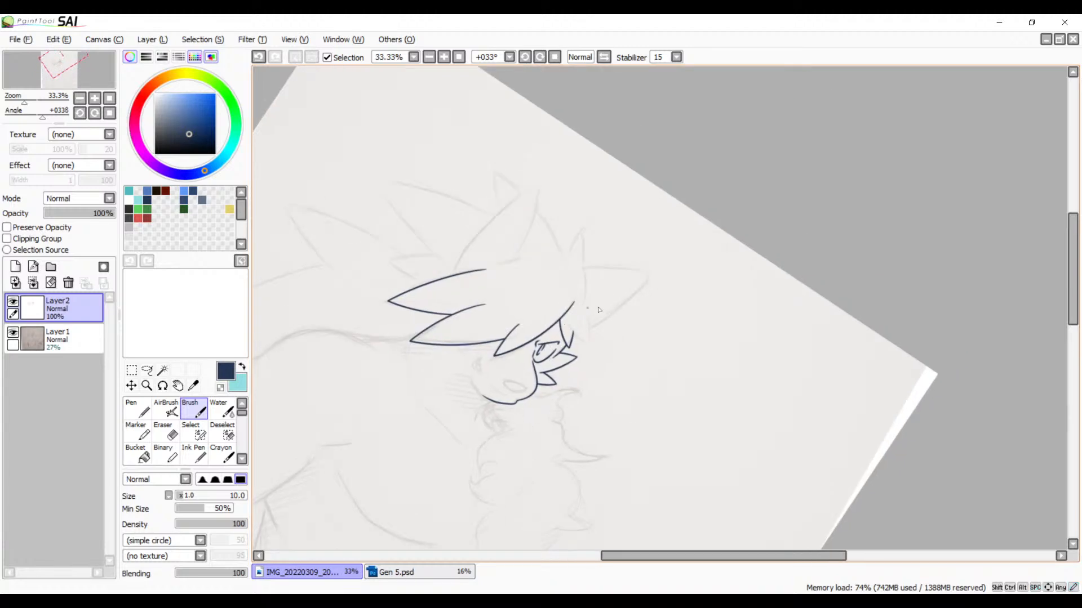
drag(598, 310, 569, 361)
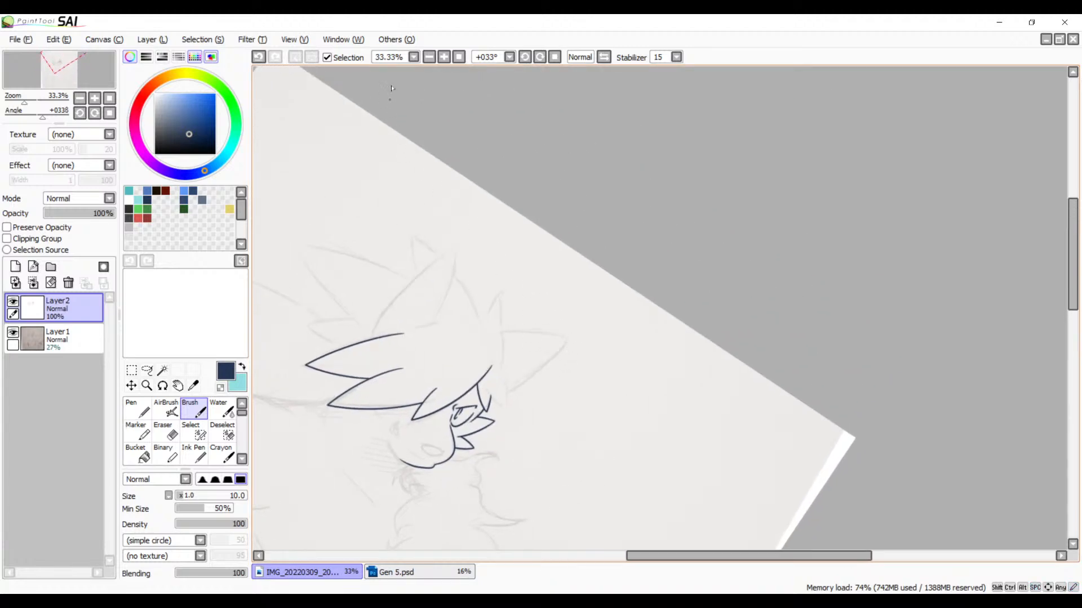
click(444, 57)
click(444, 57)
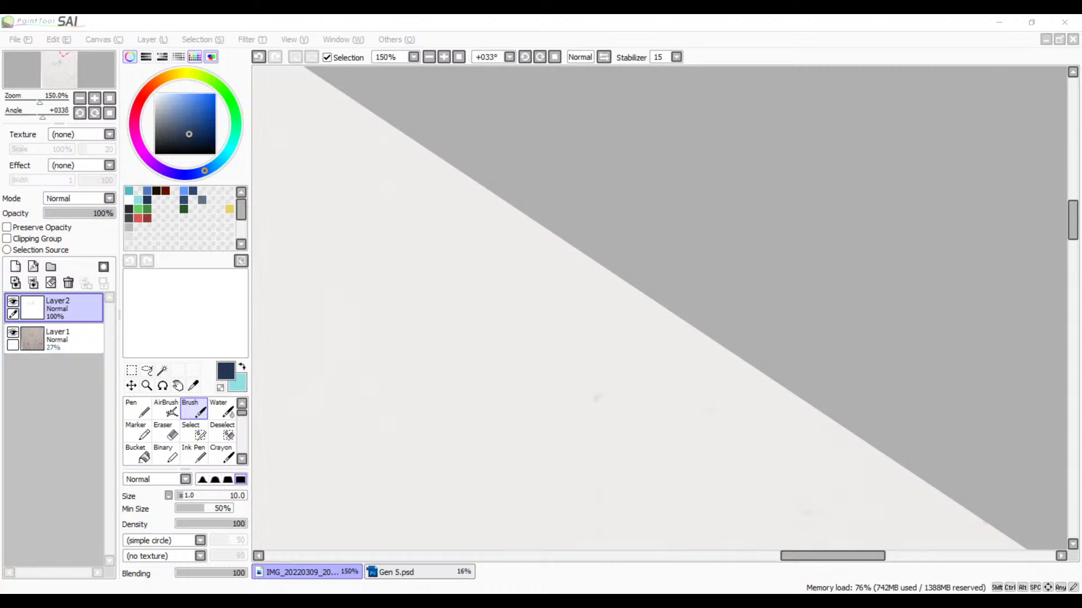
click(458, 20)
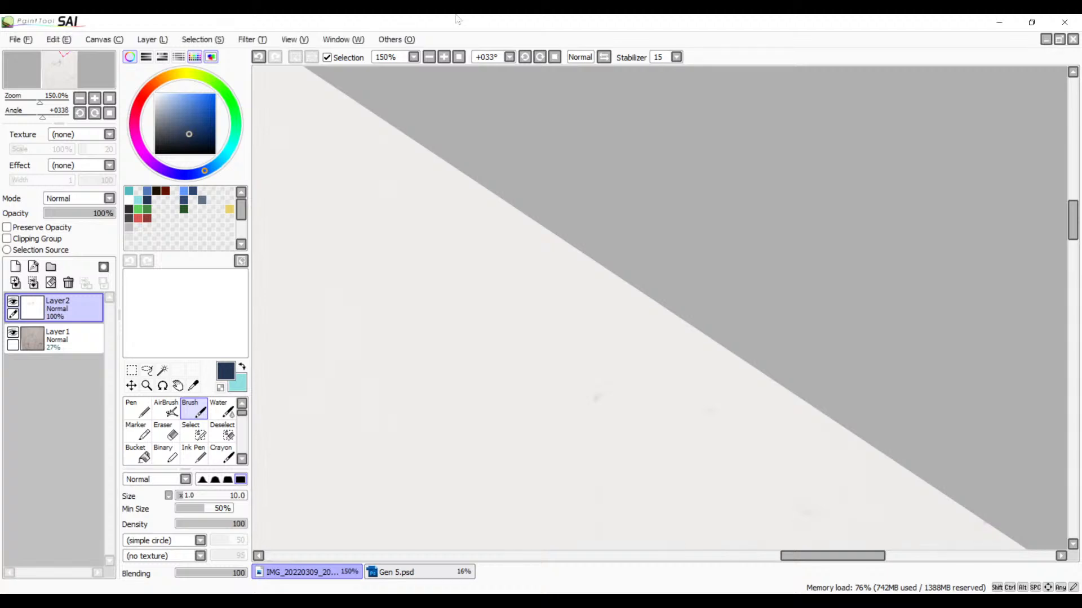
click(429, 57)
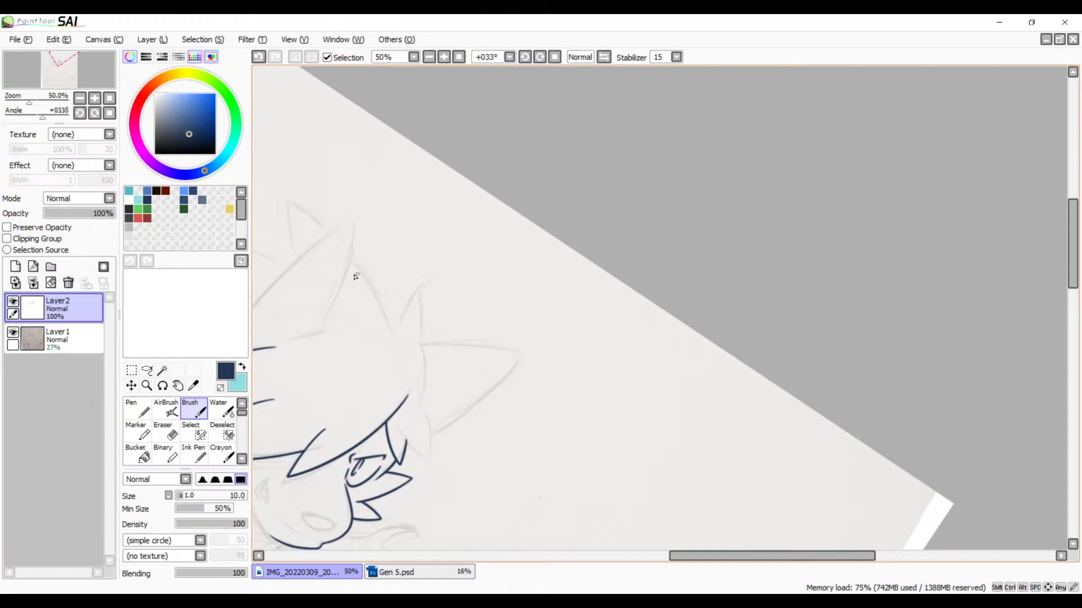
drag(350, 274, 495, 273)
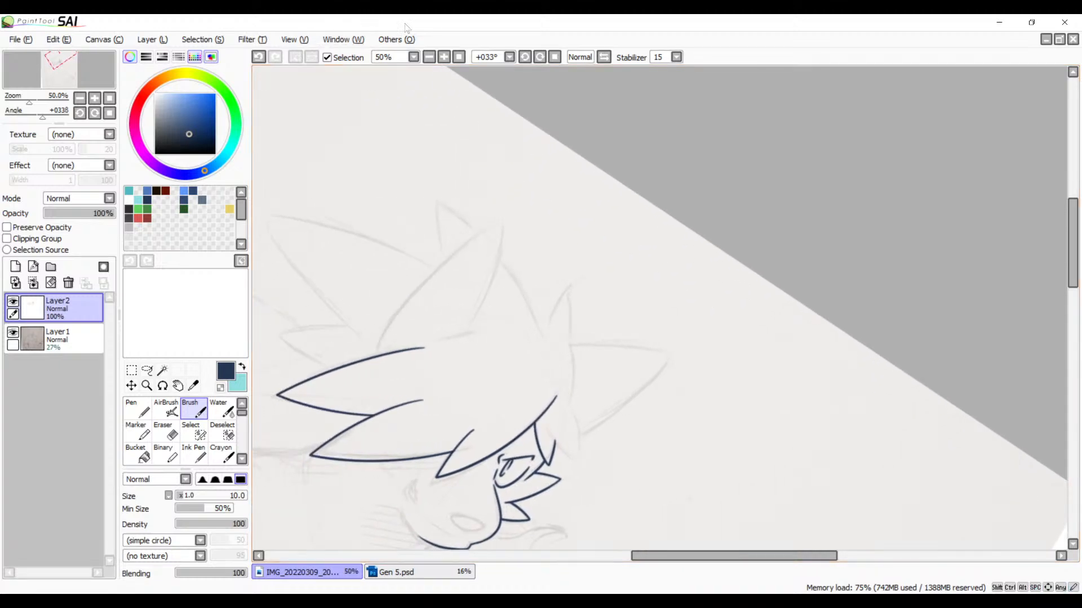
click(444, 57)
drag(288, 297, 590, 293)
scroll(645, 152, up, 1)
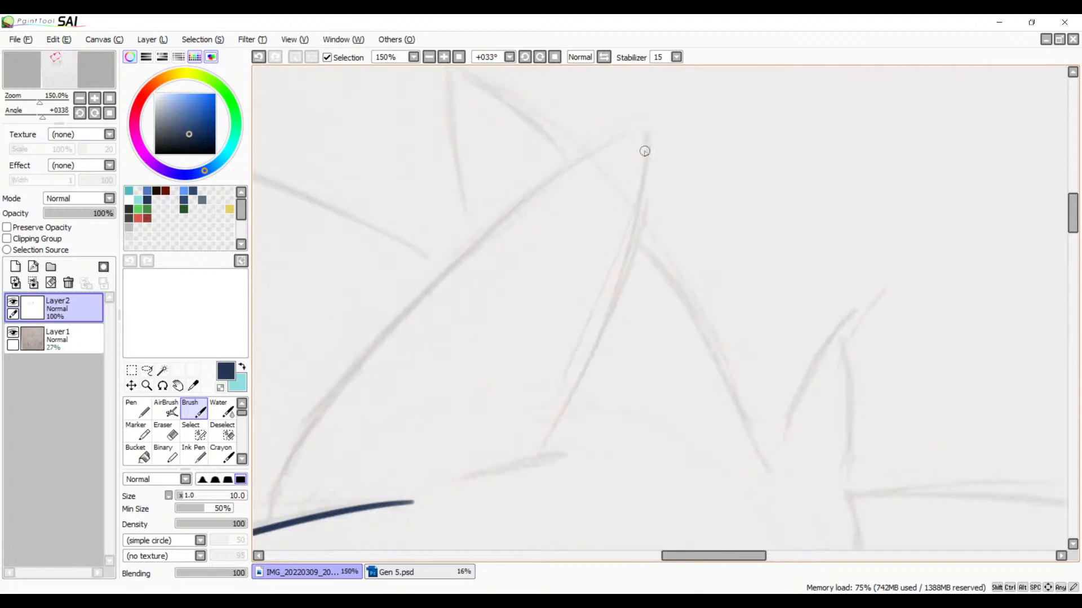
Step: Ink both long curved sides of the tall pointed ear with the Brush so that they cross at its tip
drag(659, 137, 774, 372)
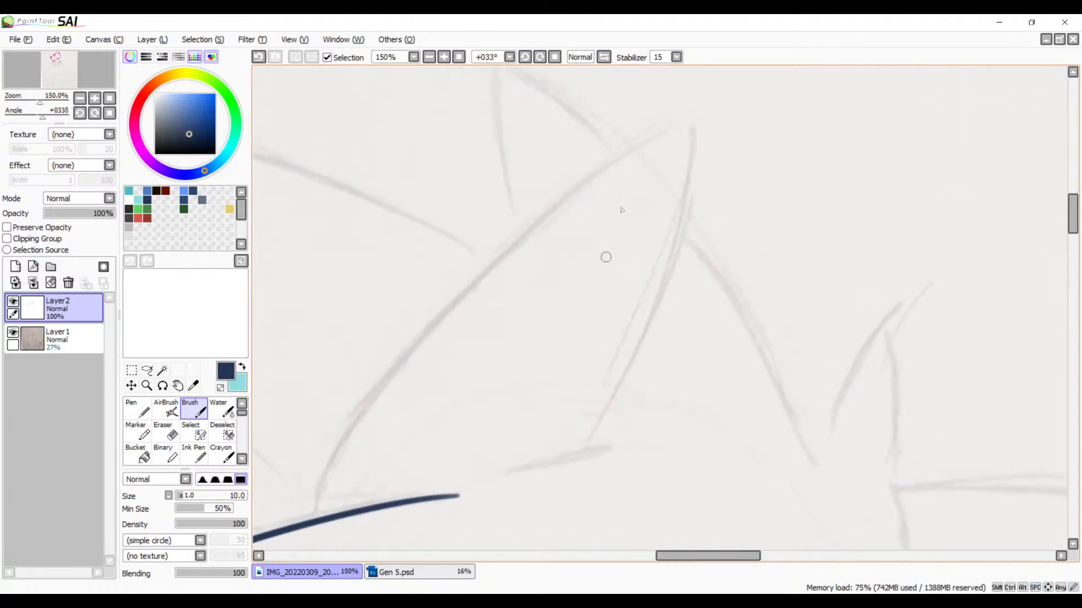
drag(705, 115, 312, 509)
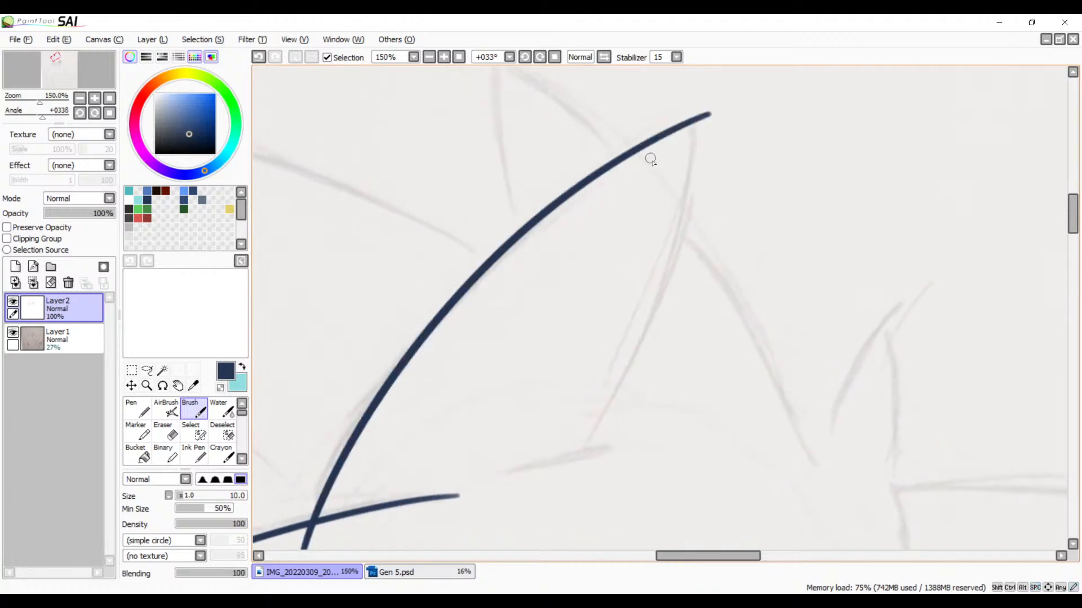
mouse_move(546, 337)
mouse_down()
mouse_move(756, 150)
mouse_move(623, 273)
mouse_move(651, 263)
mouse_up()
click(604, 57)
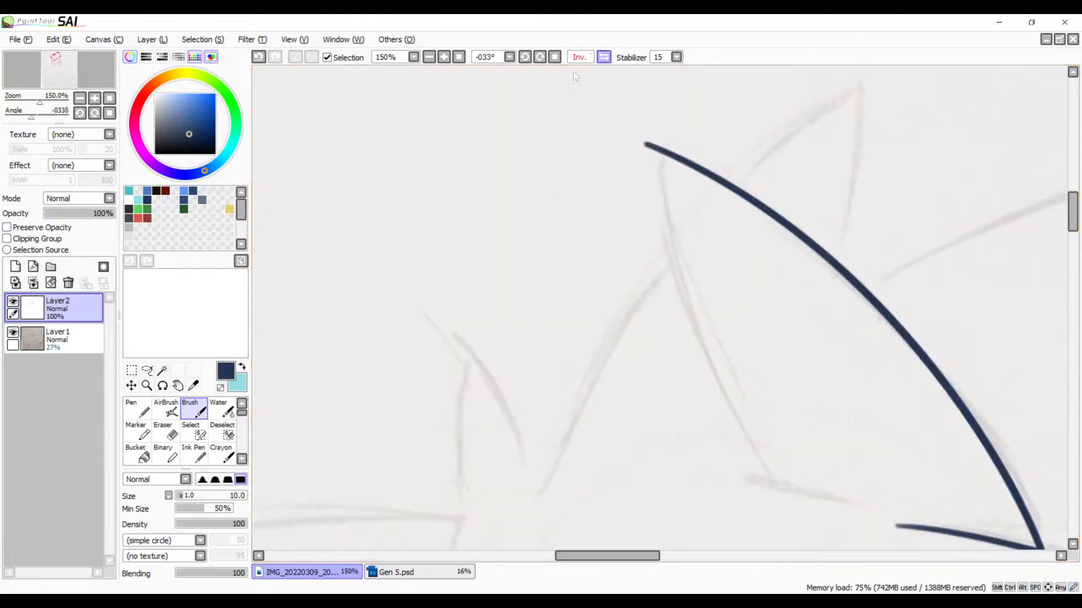
click(541, 58)
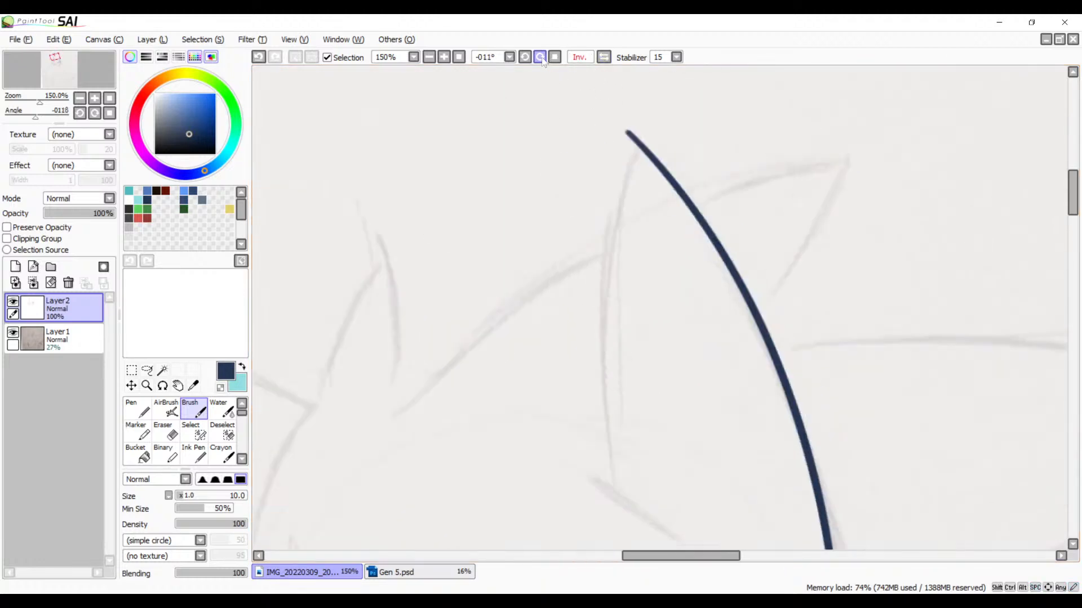
key(space)
drag(732, 221, 653, 240)
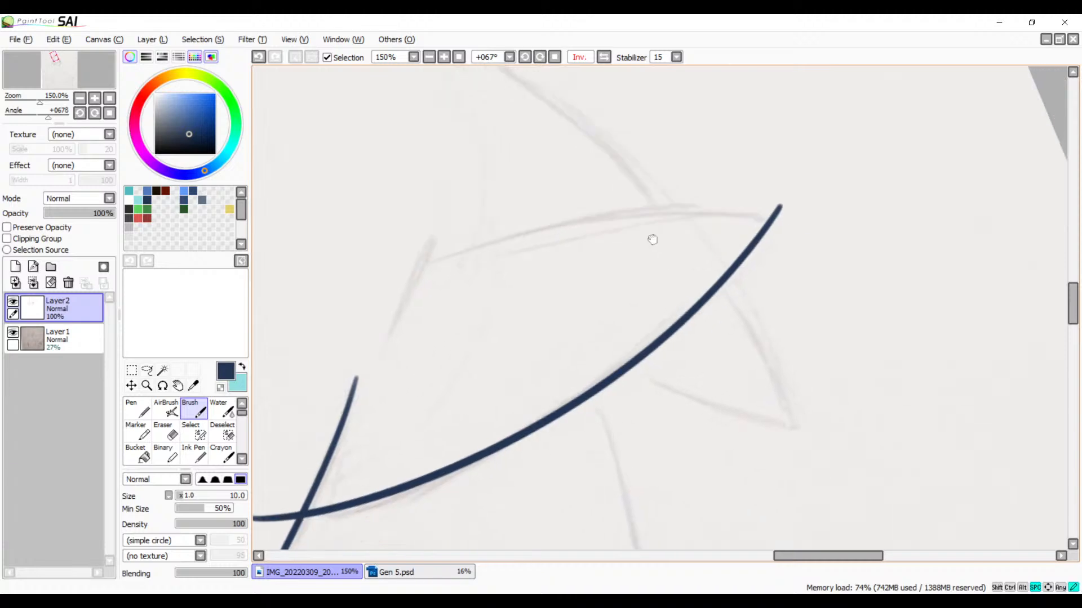
drag(387, 274, 908, 178)
key(ctrl+z)
drag(375, 283, 877, 214)
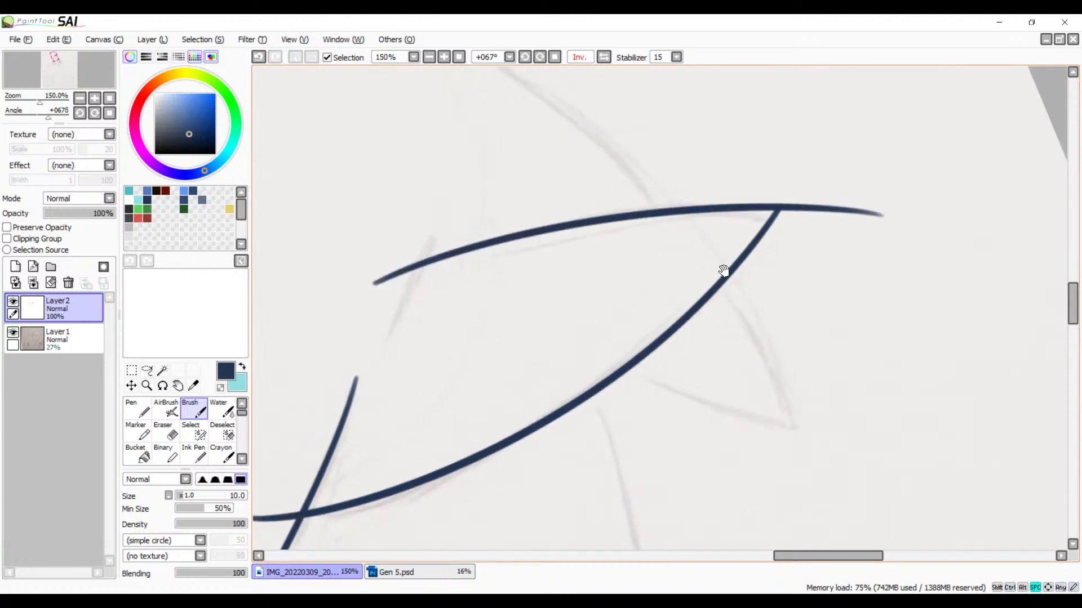
drag(723, 271, 737, 234)
drag(446, 194, 396, 313)
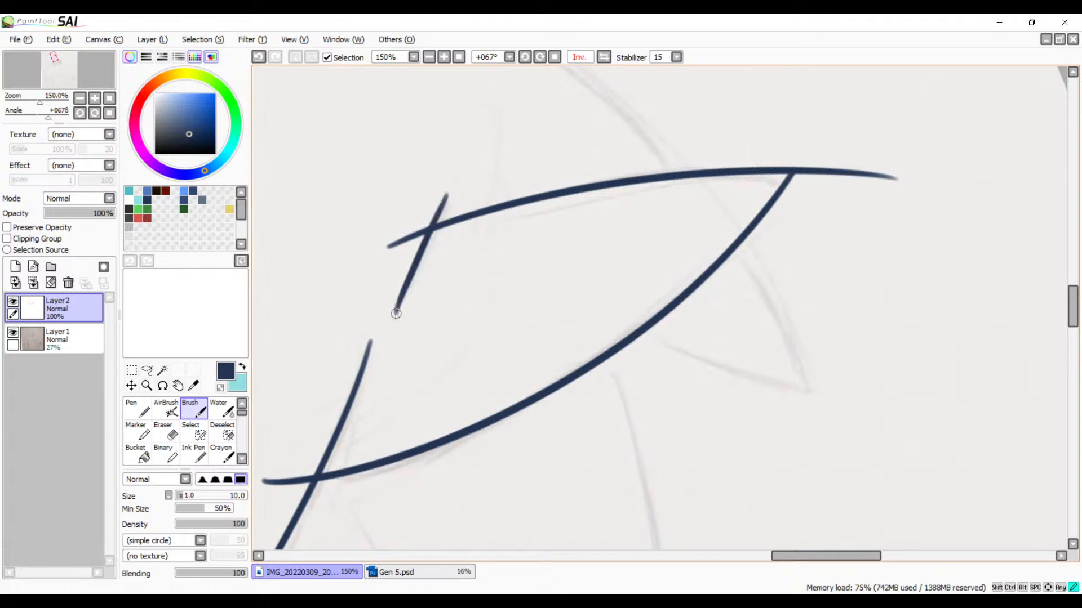
key(ctrl+z)
drag(452, 190, 400, 309)
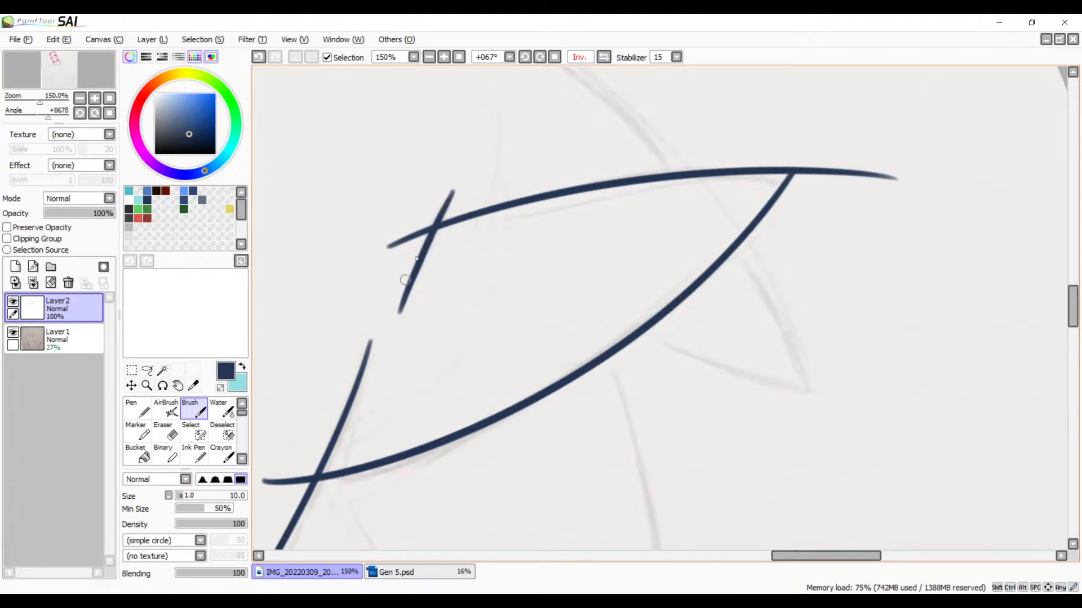
key(ctrl+z)
drag(454, 189, 402, 304)
mouse_move(423, 252)
mouse_down()
mouse_move(839, 251)
mouse_move(924, 306)
mouse_move(817, 429)
mouse_up()
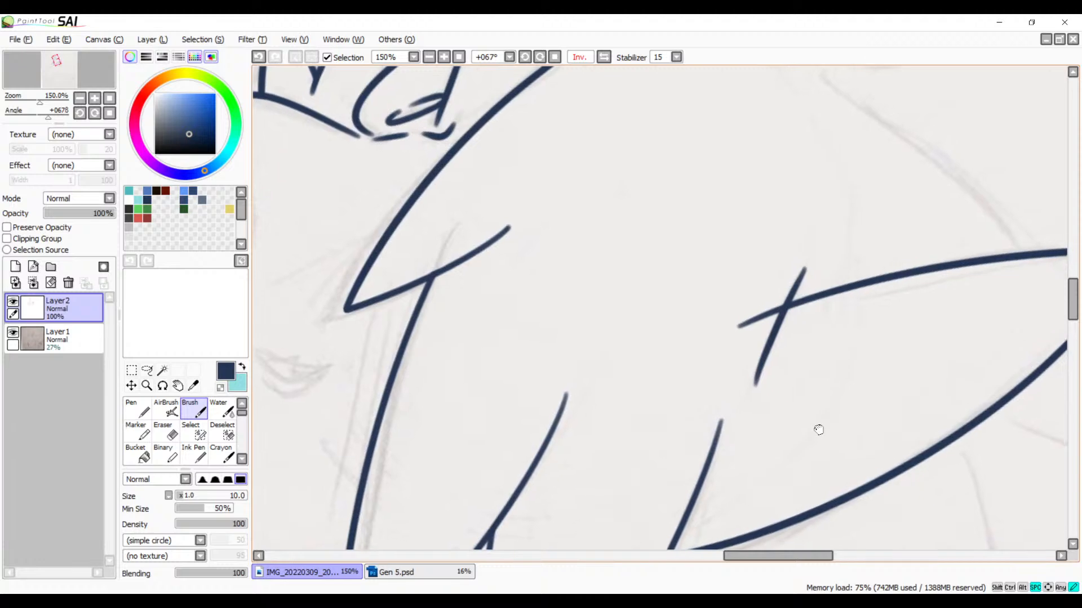
key(ctrl+z)
Step: Ink the short slanted line at the ear's base, crossing the lower end of its inner side, in the unmirrored, unrotated view
click(555, 57)
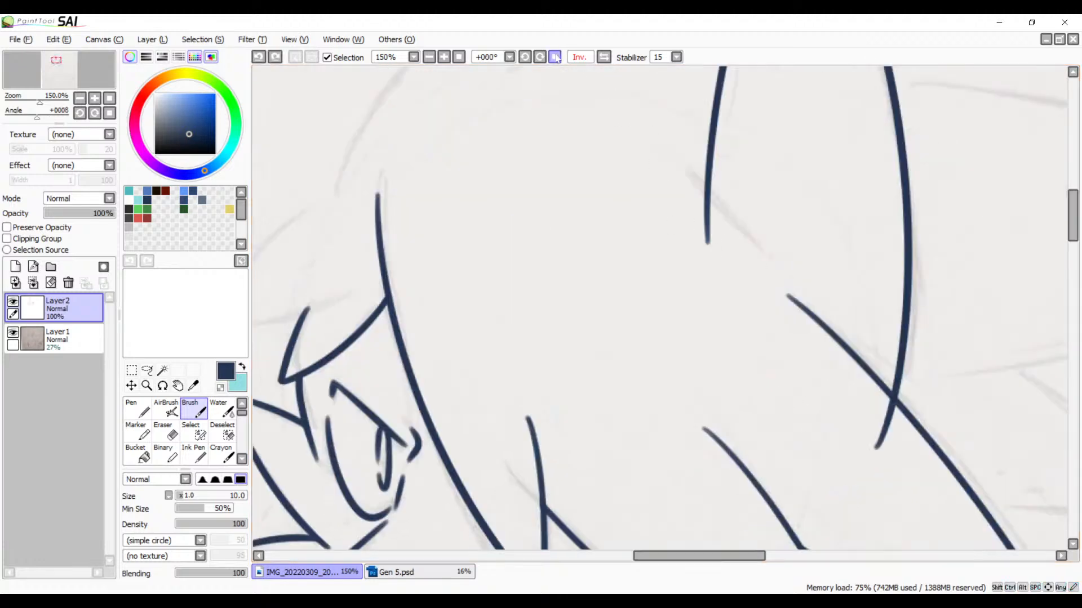
click(604, 58)
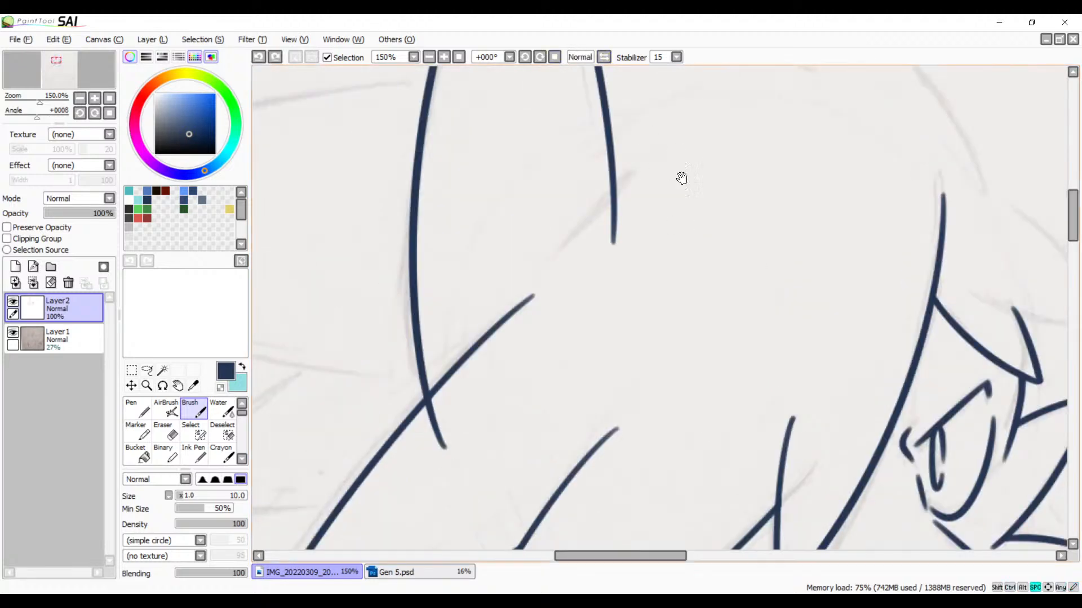
mouse_move(681, 178)
mouse_down()
mouse_move(543, 169)
mouse_move(597, 287)
mouse_up()
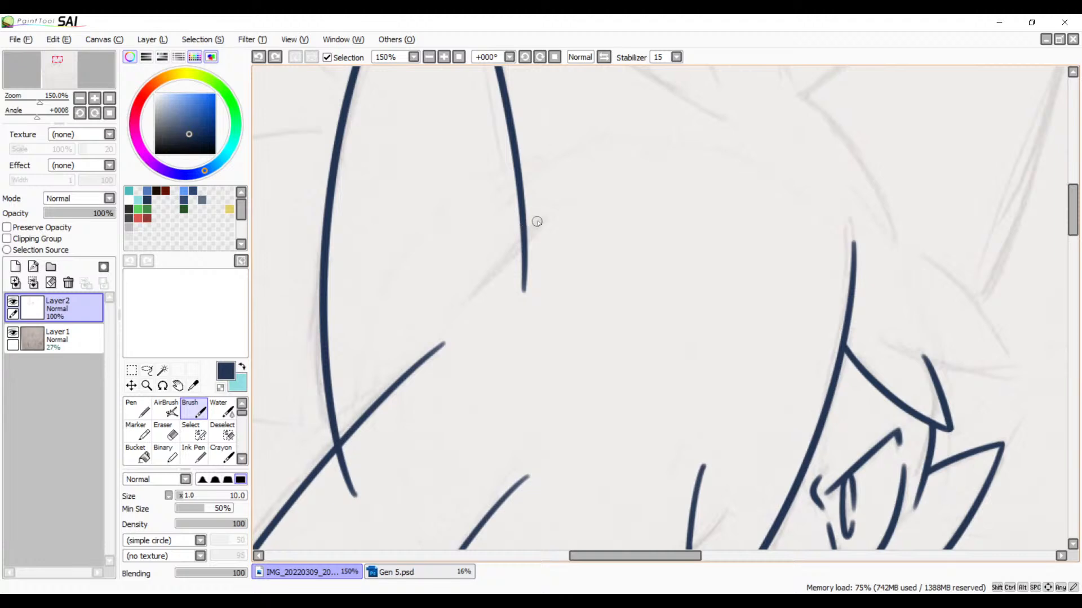
mouse_move(545, 216)
mouse_down()
mouse_move(452, 313)
mouse_move(600, 228)
mouse_up()
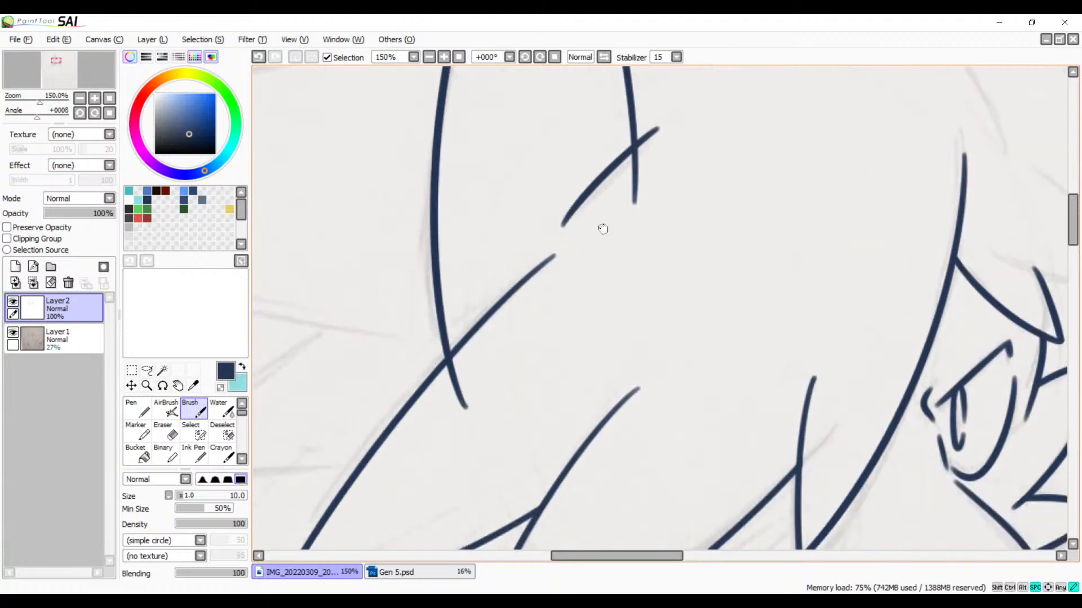
Step: Erase the overshooting lower ends of both ear lines below the hair lines they cross at the ear's base
click(442, 59)
click(442, 60)
click(442, 60)
click(442, 60)
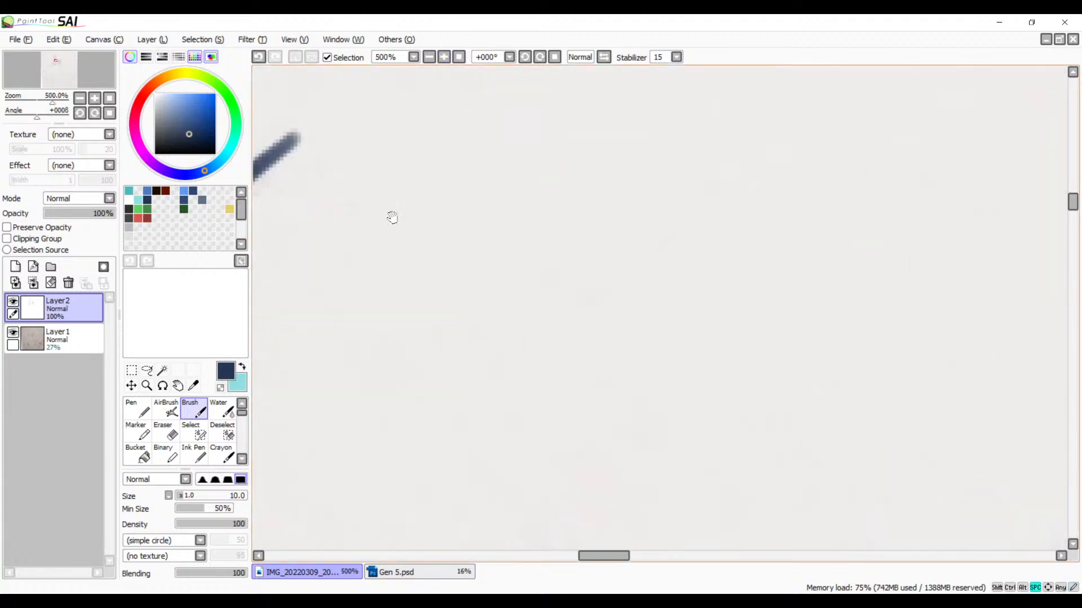
drag(331, 243, 621, 210)
drag(500, 325, 671, 169)
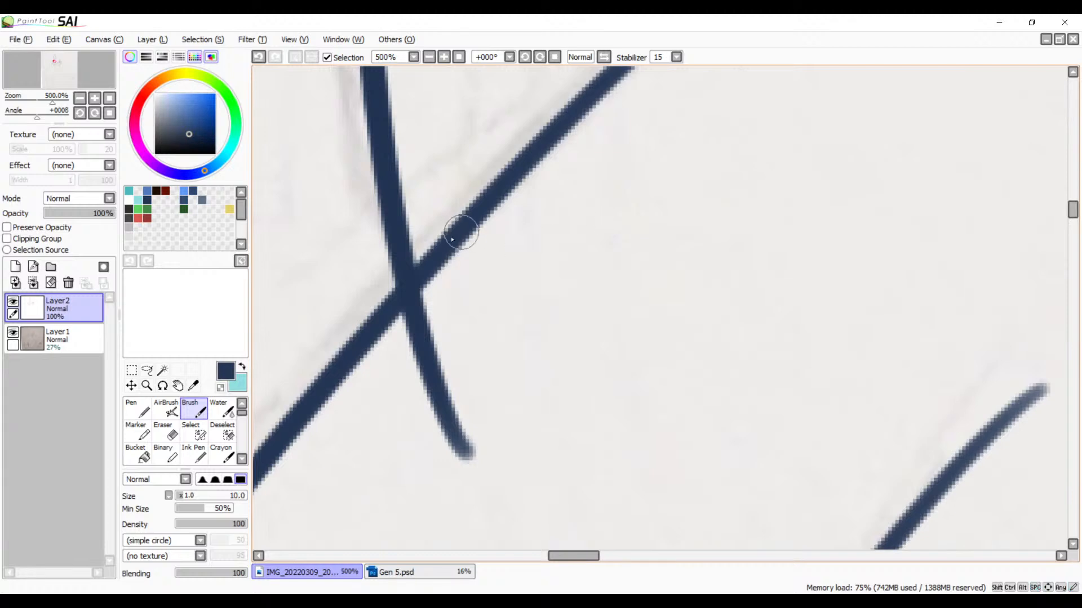
key(e)
drag(454, 293, 379, 377)
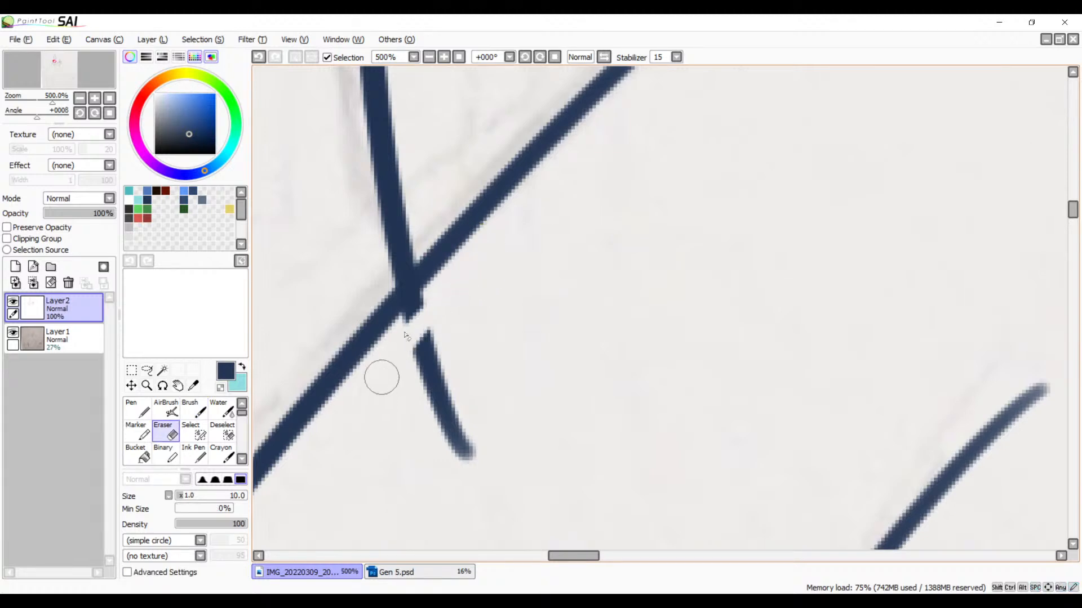
drag(458, 272, 391, 374)
drag(464, 263, 384, 375)
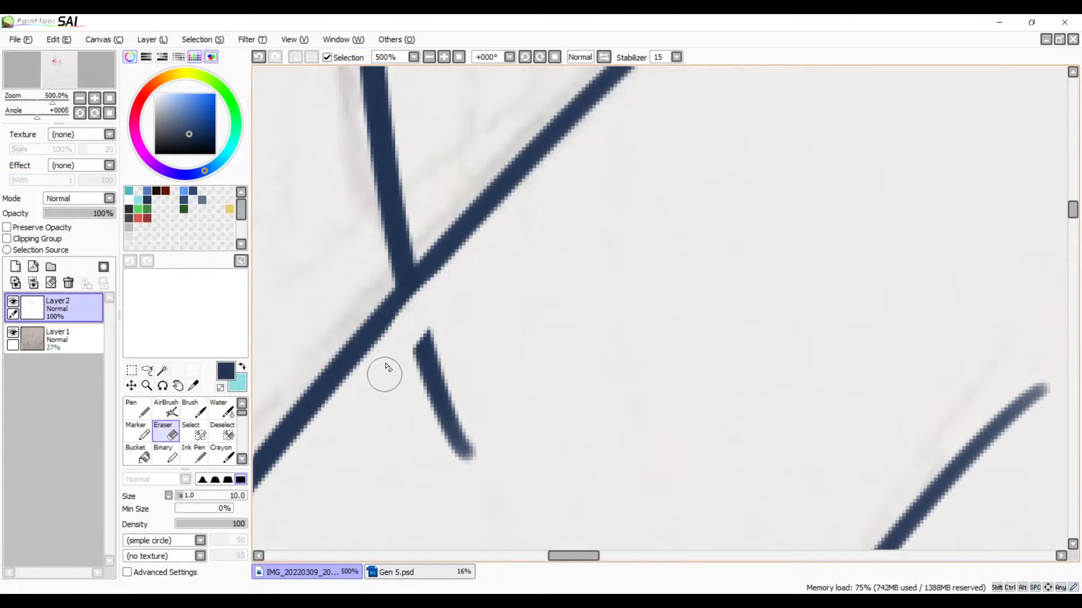
key(ctrl+z)
drag(449, 280, 395, 356)
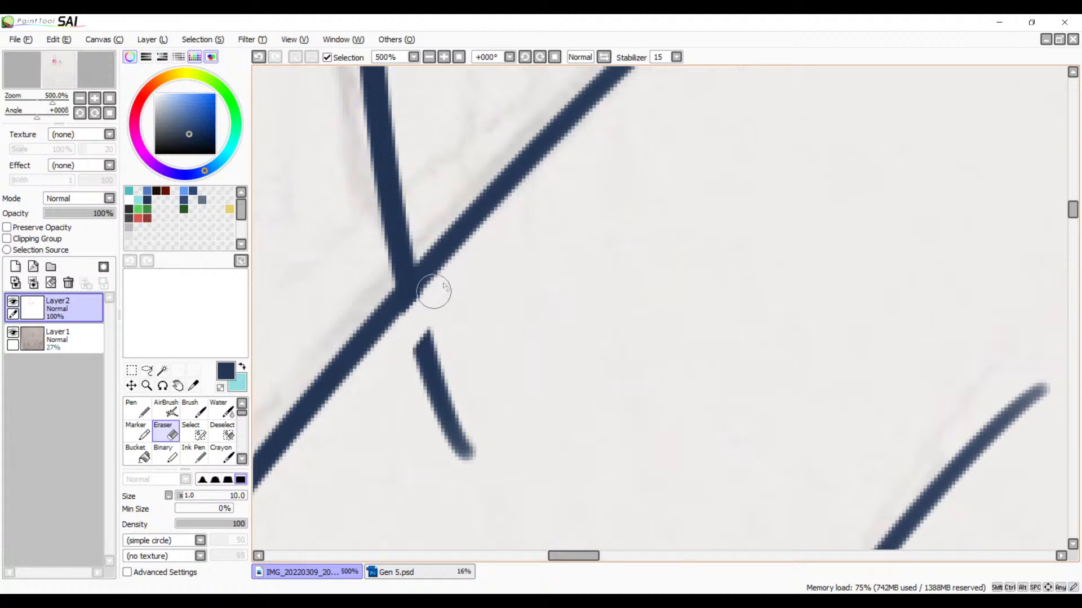
drag(438, 287, 387, 359)
mouse_move(445, 327)
mouse_down()
mouse_move(429, 343)
mouse_move(451, 309)
mouse_move(416, 390)
mouse_move(420, 414)
mouse_move(458, 414)
mouse_move(456, 475)
mouse_move(505, 423)
mouse_move(485, 415)
mouse_move(440, 451)
mouse_move(445, 414)
mouse_up()
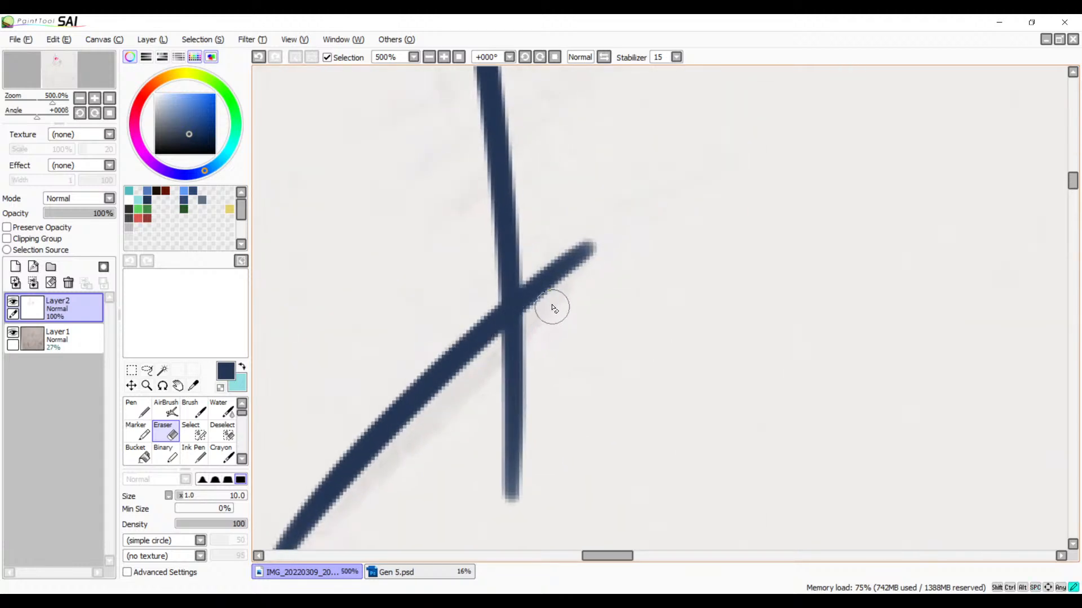
mouse_move(553, 309)
mouse_down()
mouse_move(488, 391)
mouse_move(547, 316)
mouse_move(486, 373)
mouse_move(483, 383)
mouse_move(530, 323)
mouse_move(487, 393)
mouse_move(528, 373)
mouse_move(497, 483)
mouse_move(531, 455)
mouse_move(510, 304)
mouse_up()
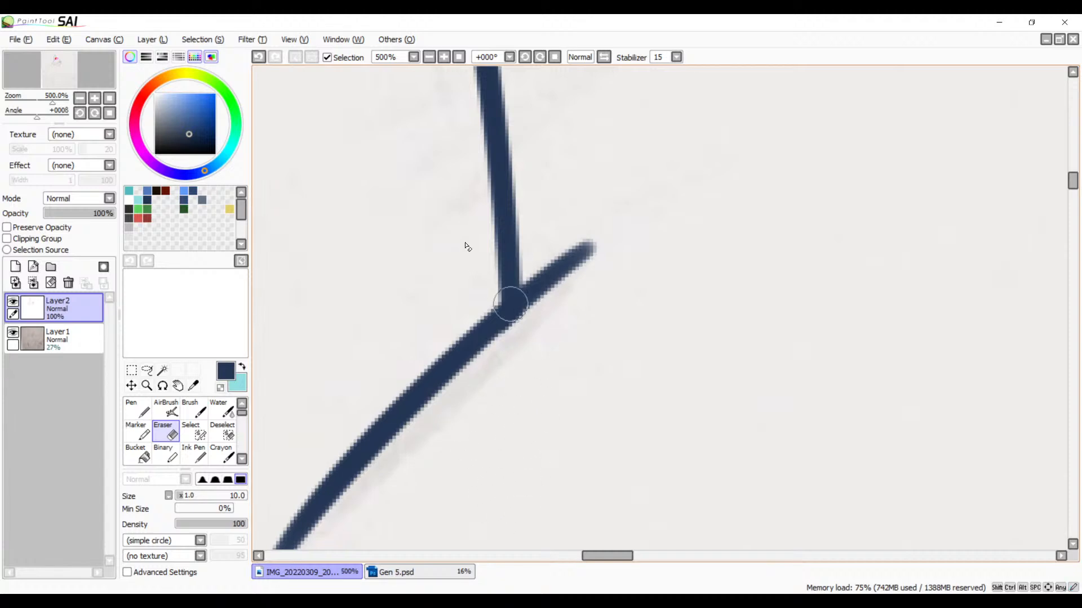
Step: Cut the overshooting line off at the ear's tip with the Eraser and round the point where both sides meet
click(429, 57)
click(429, 58)
click(430, 57)
click(429, 58)
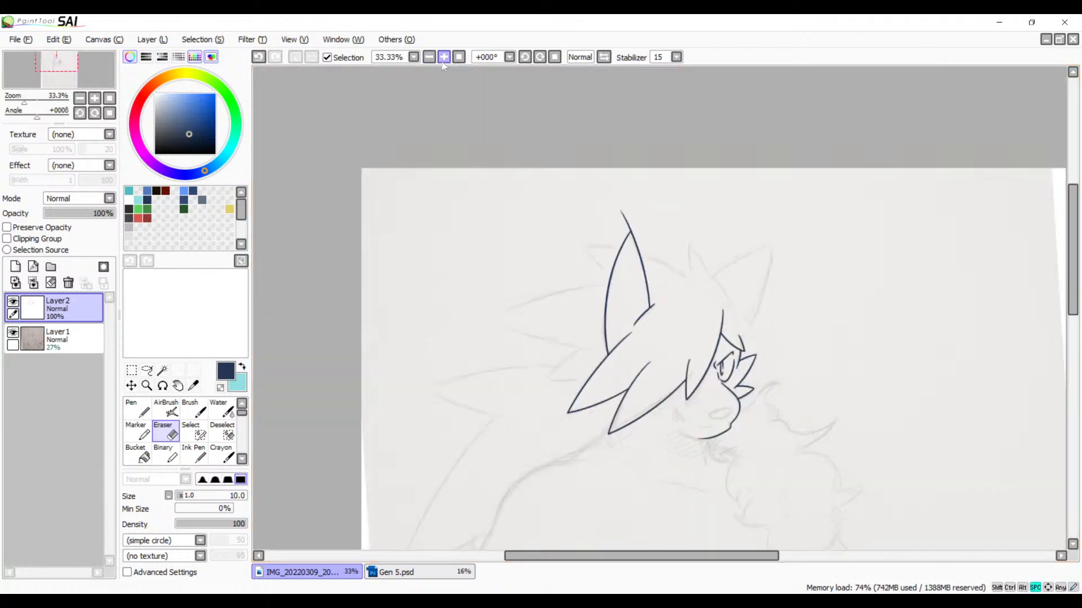
mouse_move(572, 255)
mouse_down()
mouse_move(460, 288)
mouse_move(517, 432)
mouse_up()
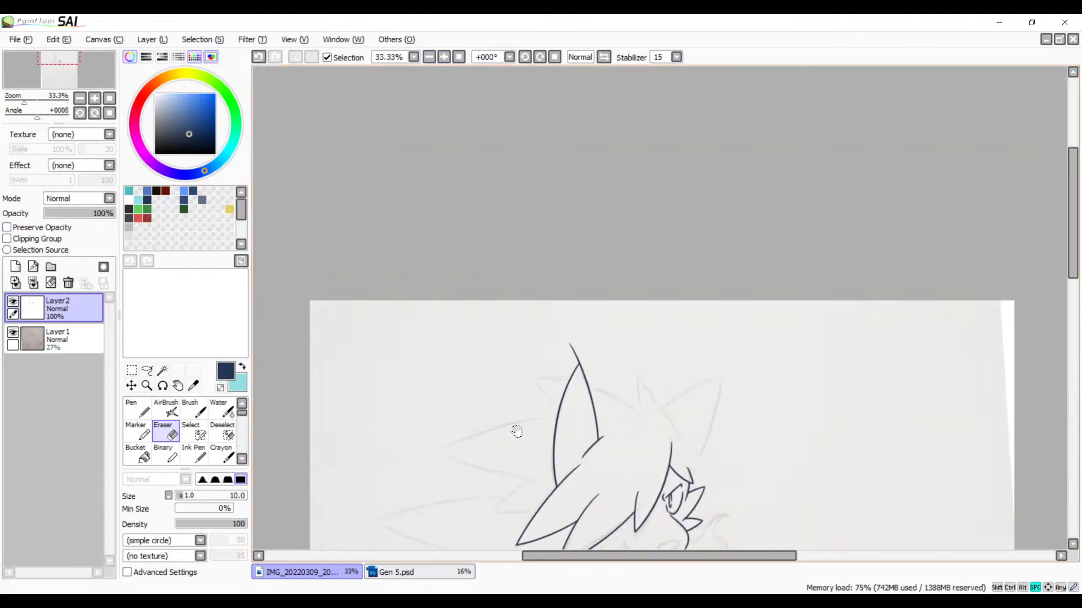
click(444, 57)
click(444, 57)
click(443, 56)
click(444, 57)
click(444, 57)
click(444, 57)
drag(428, 267, 659, 199)
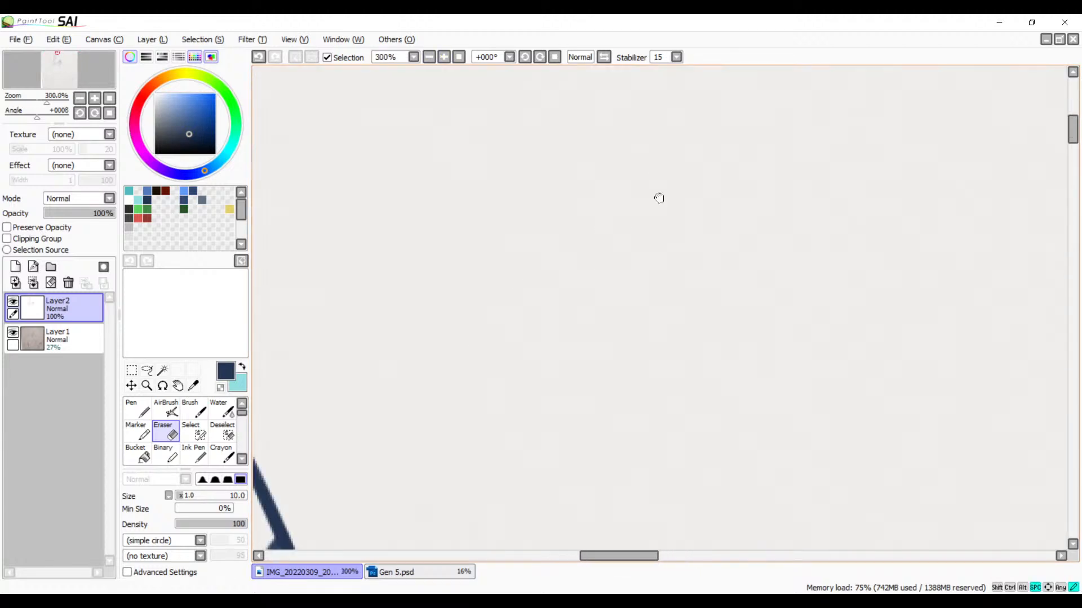
drag(340, 439, 686, 181)
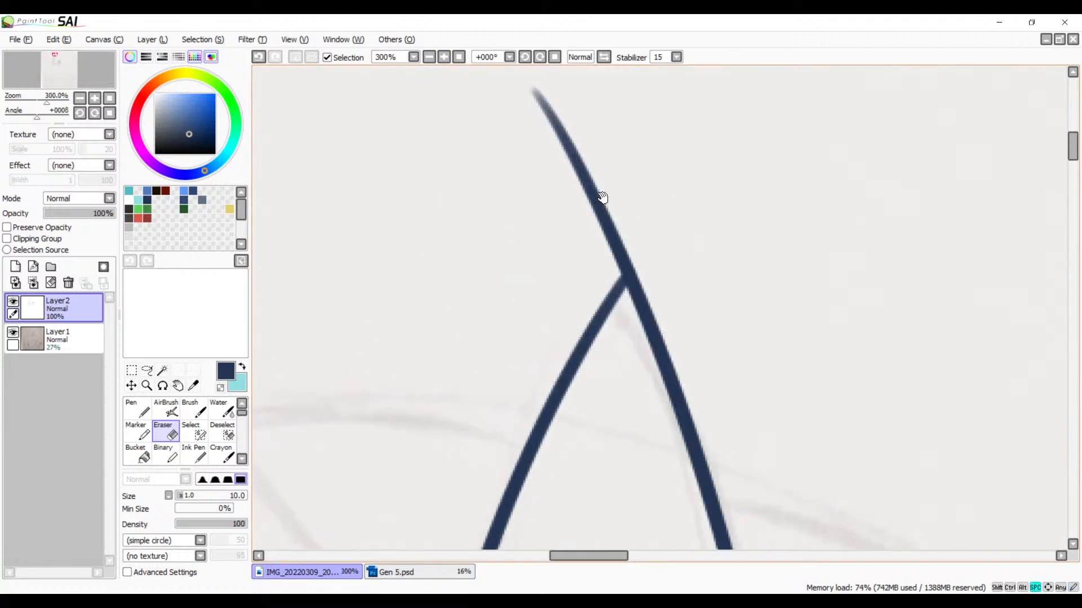
click(443, 57)
click(444, 56)
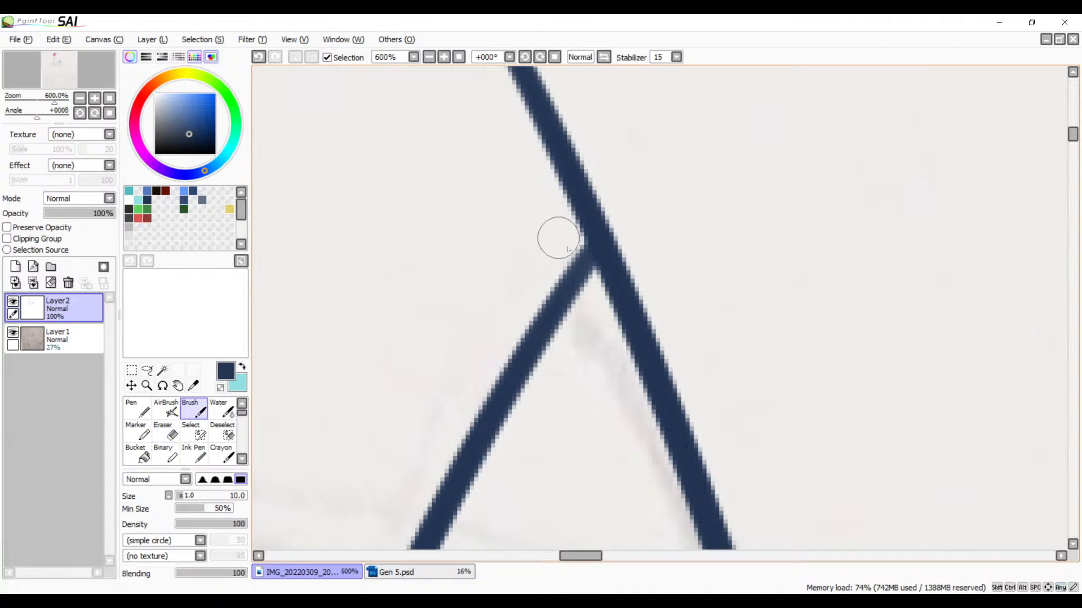
key(b)
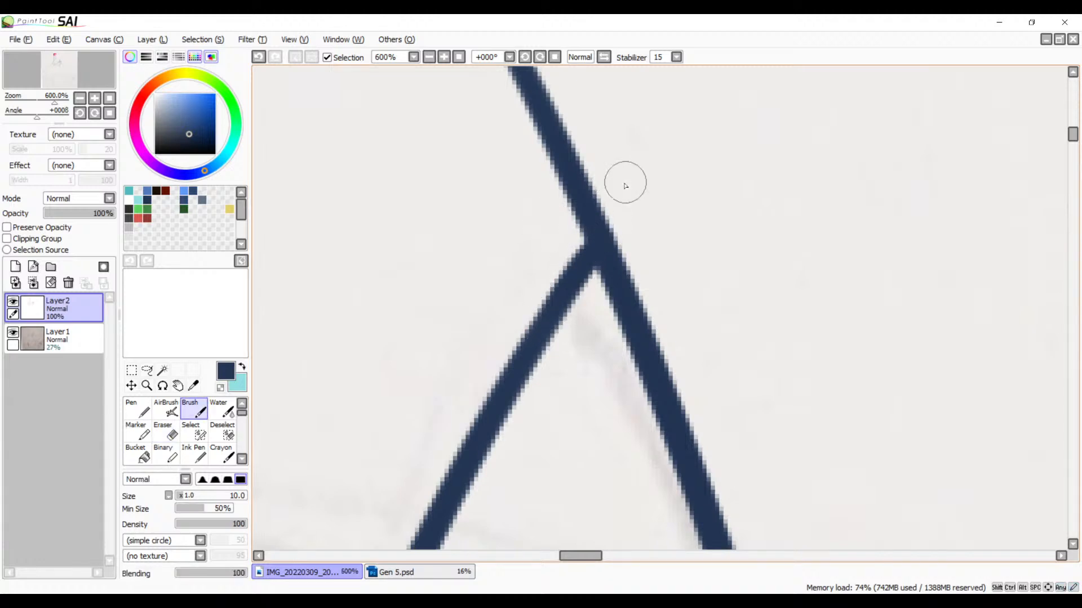
key(e)
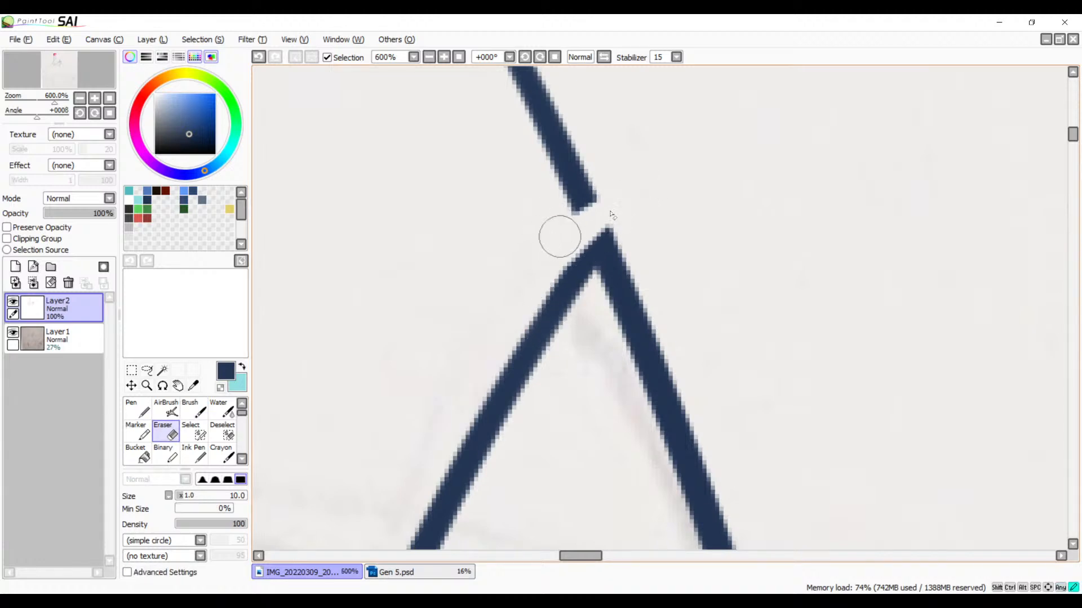
click(586, 220)
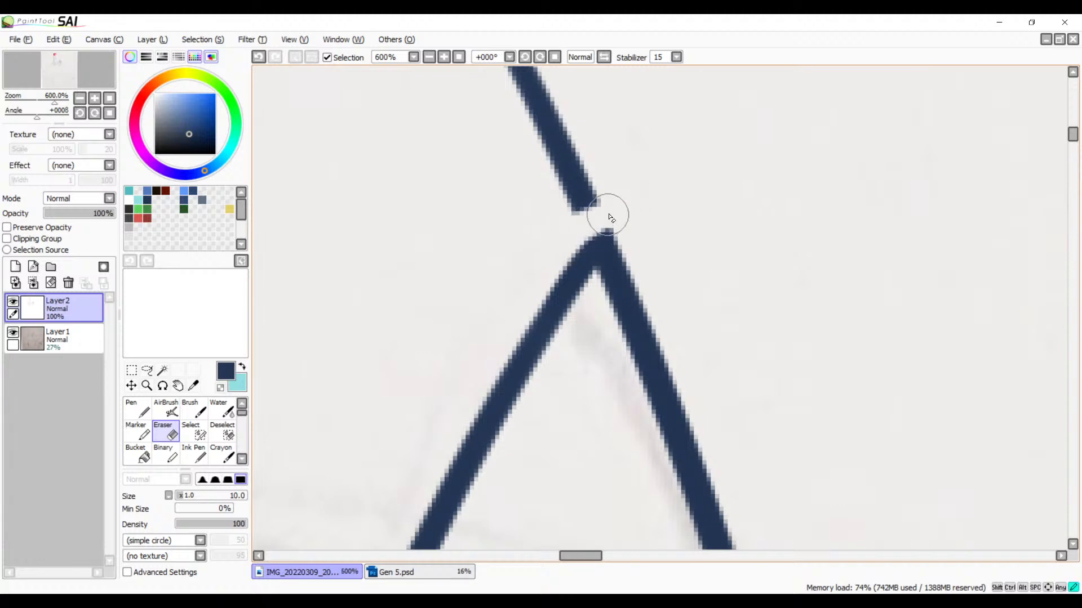
mouse_move(568, 236)
mouse_down()
mouse_move(630, 216)
mouse_move(582, 228)
mouse_move(634, 221)
mouse_move(647, 255)
mouse_up()
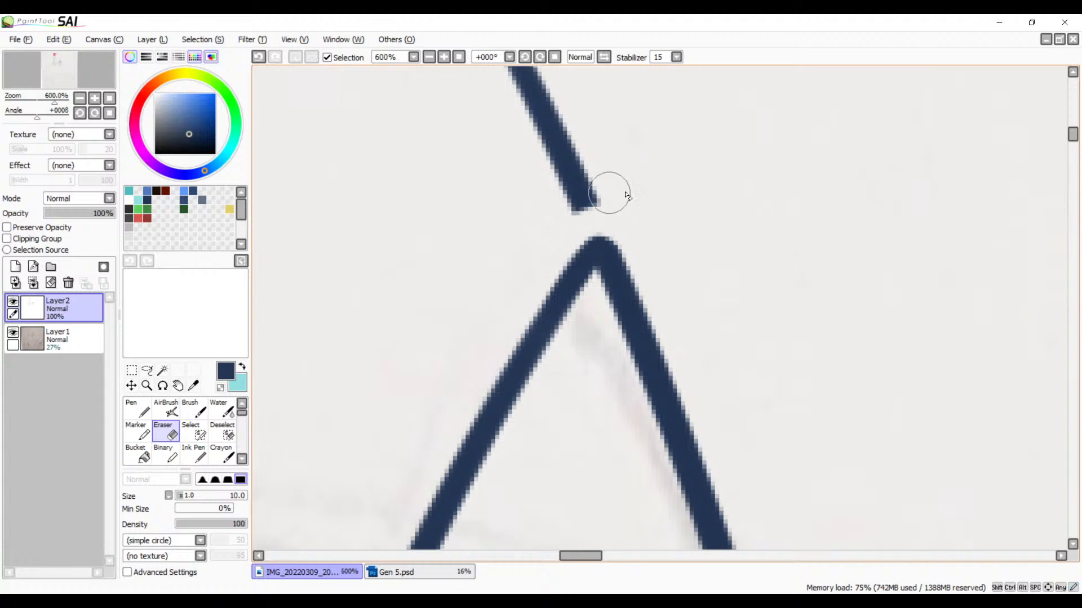
Step: Erase the leftover line segment beyond the ear's tip, including its faint end
mouse_move(644, 189)
mouse_down()
mouse_move(594, 202)
mouse_move(572, 187)
mouse_move(605, 146)
mouse_move(524, 161)
mouse_move(527, 123)
mouse_move(558, 70)
mouse_move(478, 75)
mouse_up()
key(space)
mouse_move(549, 83)
mouse_down()
mouse_move(667, 269)
mouse_move(633, 248)
mouse_move(630, 188)
mouse_move(573, 133)
mouse_move(580, 174)
mouse_move(539, 152)
mouse_move(527, 79)
mouse_up()
key(space)
drag(538, 200, 627, 347)
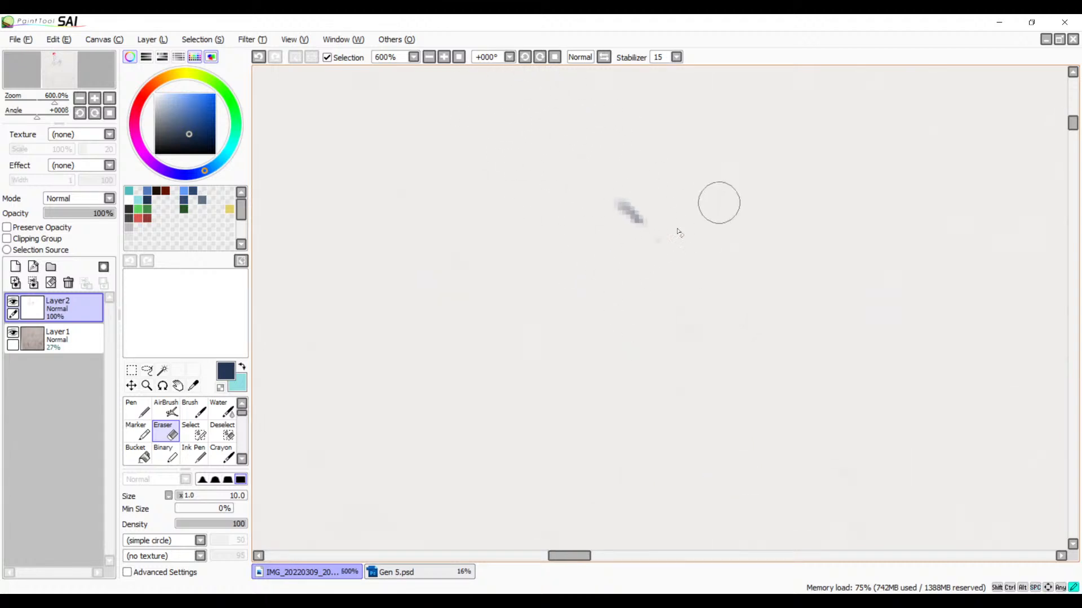
drag(637, 270, 604, 152)
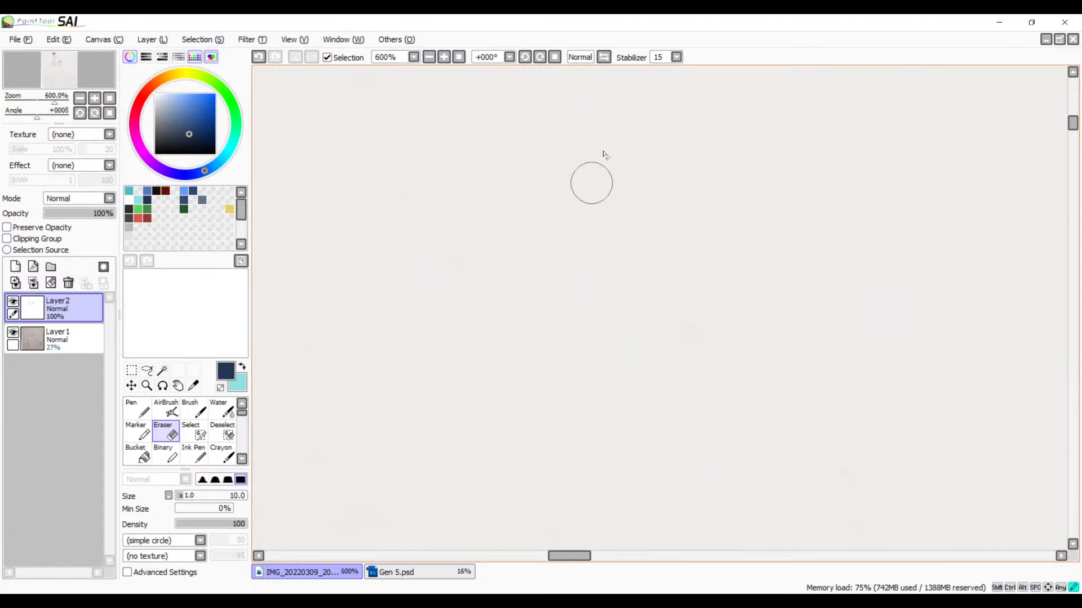
Step: Ink the second ear's upper side with one curved Brush stroke from its base beside the hair spikes past its tip
click(429, 58)
click(429, 58)
click(429, 58)
key(space)
drag(673, 354, 543, 171)
mouse_move(650, 315)
mouse_down()
mouse_move(478, 232)
mouse_move(393, 170)
mouse_up()
mouse_move(561, 304)
mouse_down()
mouse_move(471, 268)
mouse_move(403, 296)
mouse_up()
mouse_move(649, 302)
mouse_down()
mouse_move(451, 319)
mouse_move(423, 333)
mouse_up()
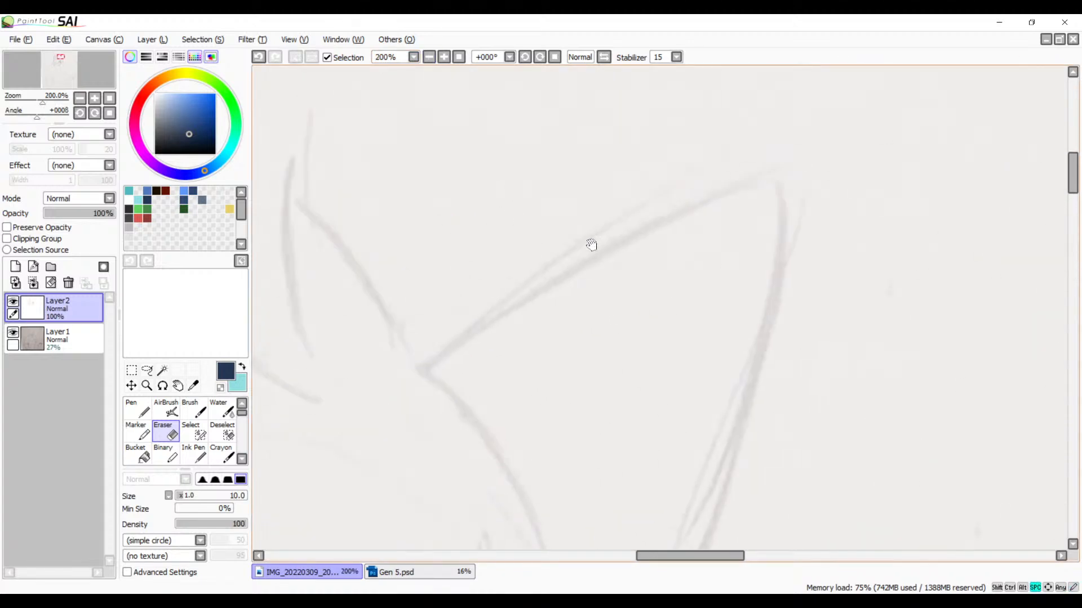
key(b)
key(space)
drag(681, 268, 635, 265)
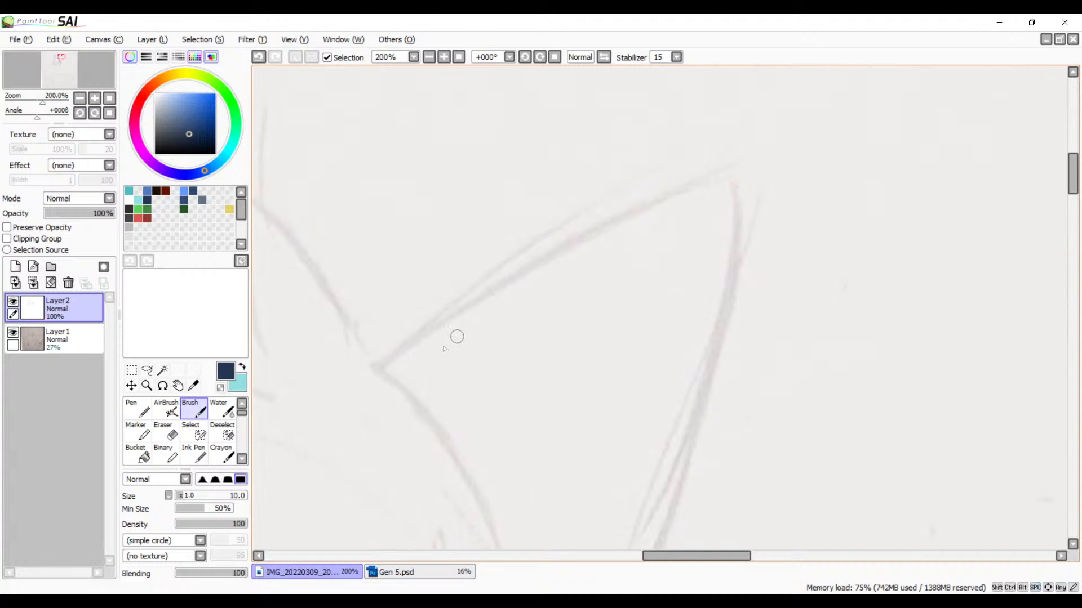
drag(353, 386, 835, 145)
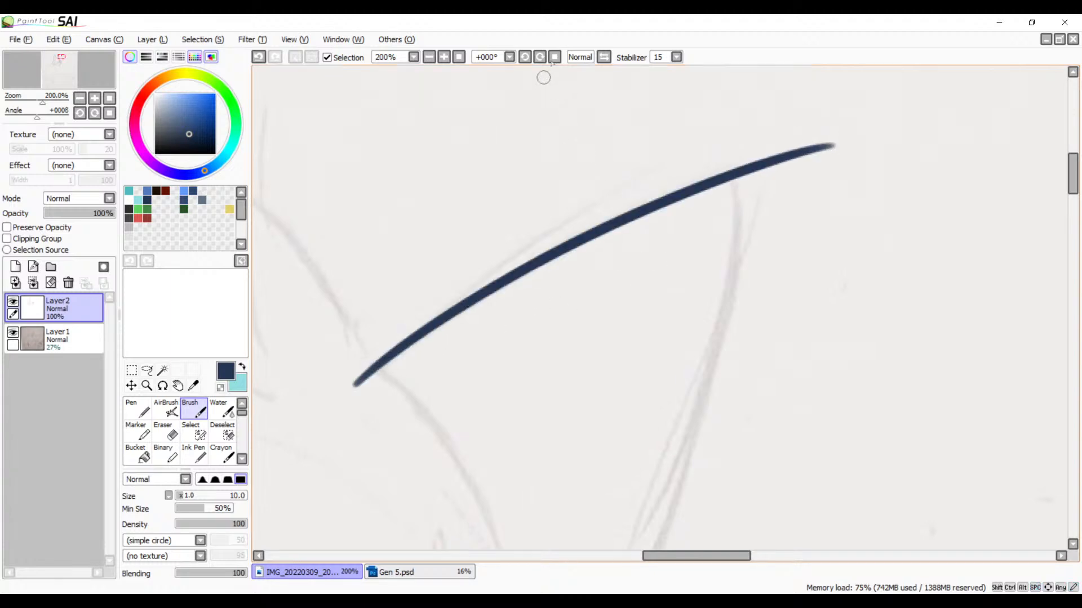
Step: Ink the second ear's remaining side with one curved Brush stroke from its base, crossing the first side at the tip
click(604, 57)
drag(624, 345, 574, 266)
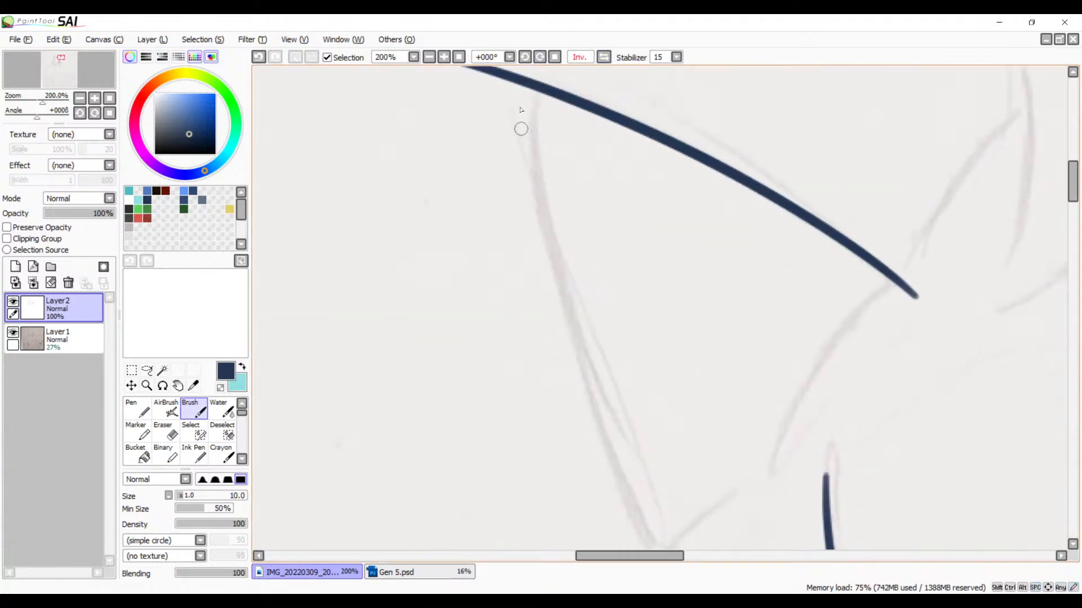
click(541, 57)
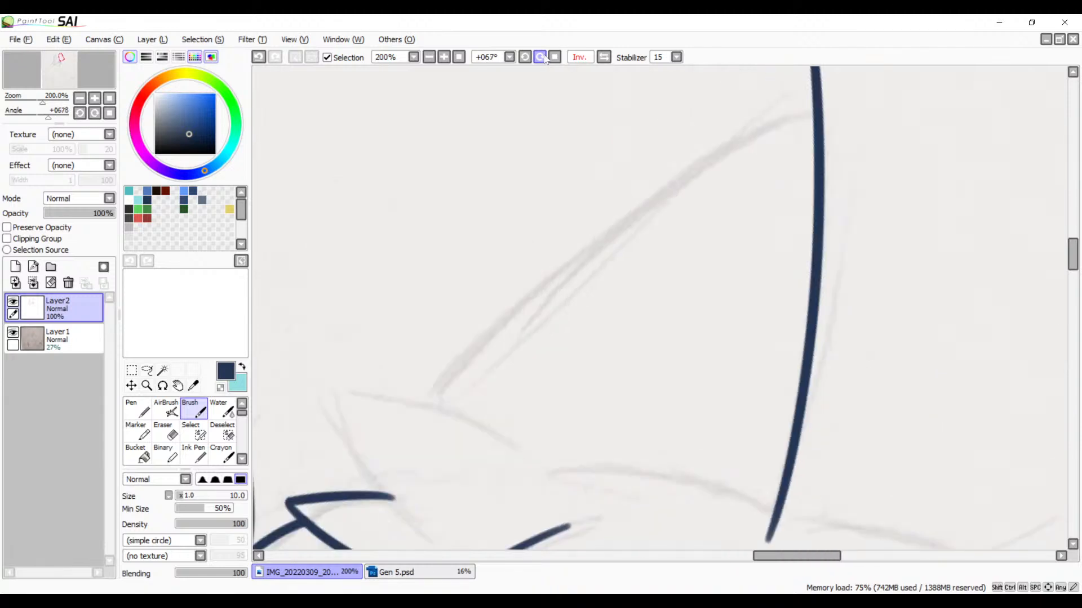
drag(689, 280, 652, 310)
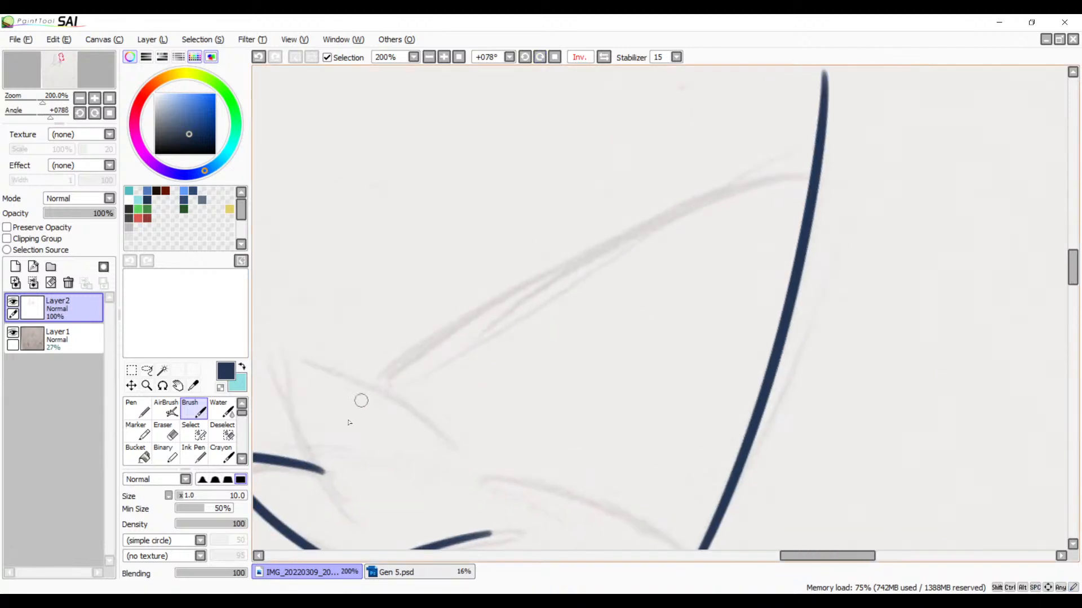
drag(347, 420, 955, 138)
key(ctrl+z)
drag(358, 410, 914, 161)
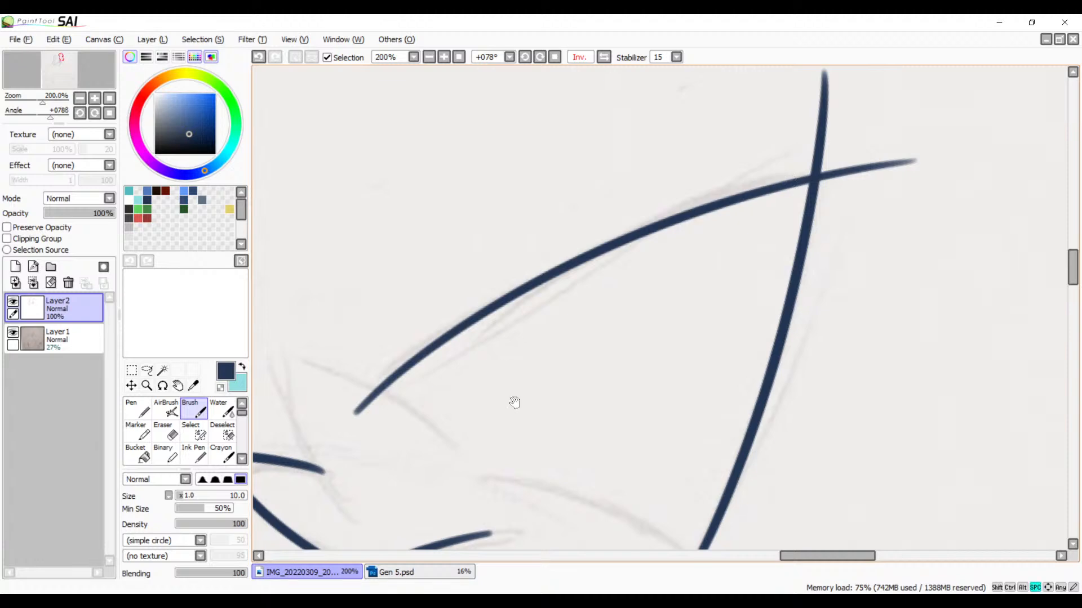
Step: Ink both sides of the large hair spike at the second ear's base, letting the strokes cross at the spike's tip
drag(515, 402, 784, 194)
drag(736, 228, 622, 366)
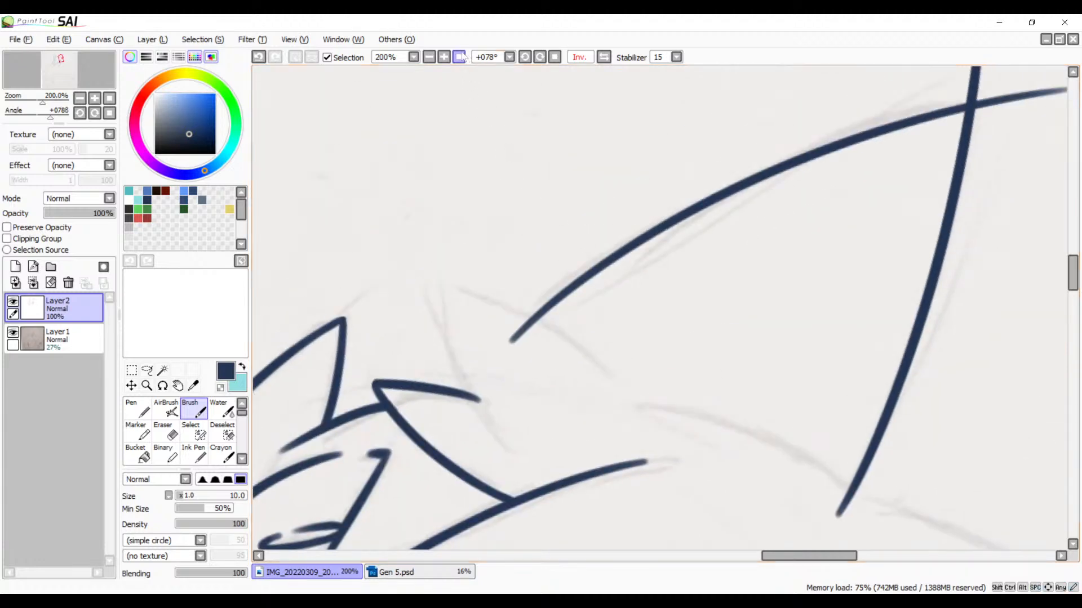
click(444, 57)
click(540, 57)
click(541, 57)
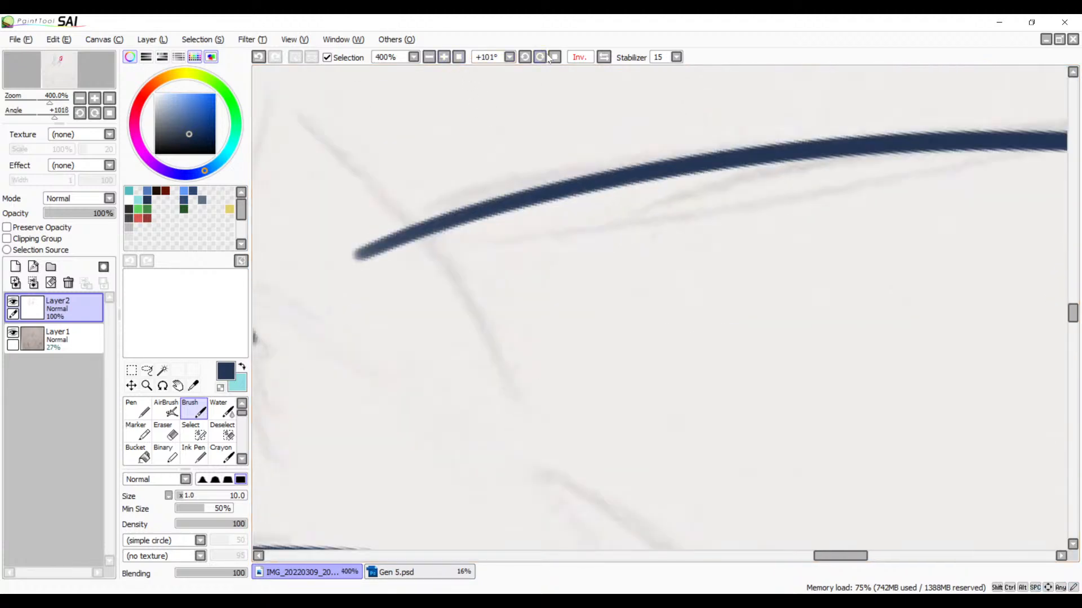
click(540, 57)
click(541, 57)
click(540, 57)
drag(475, 203, 585, 463)
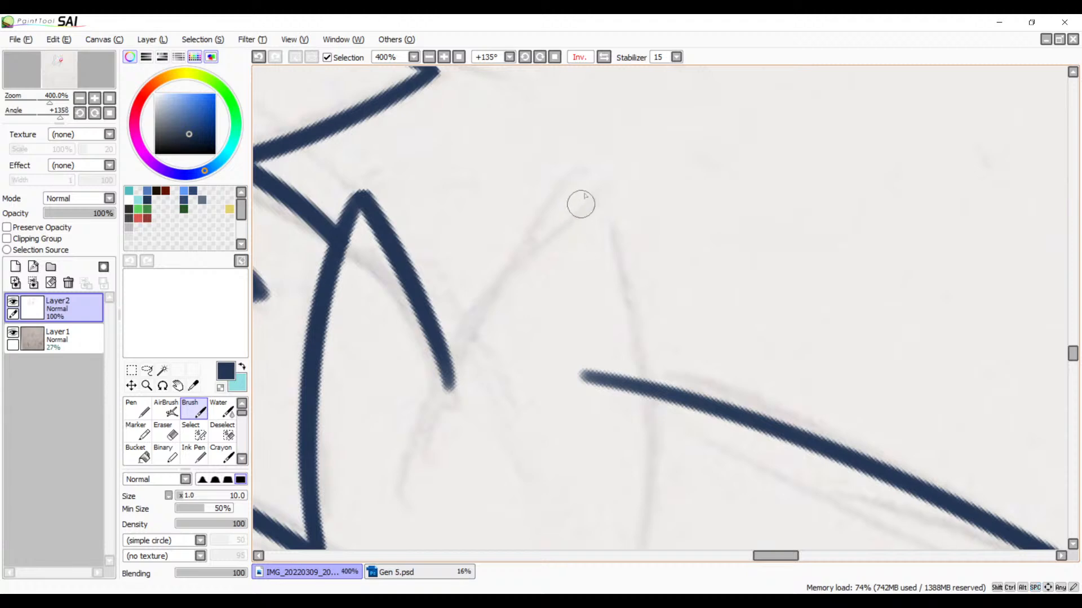
drag(642, 141, 442, 382)
key(ctrl+z)
drag(622, 148, 512, 242)
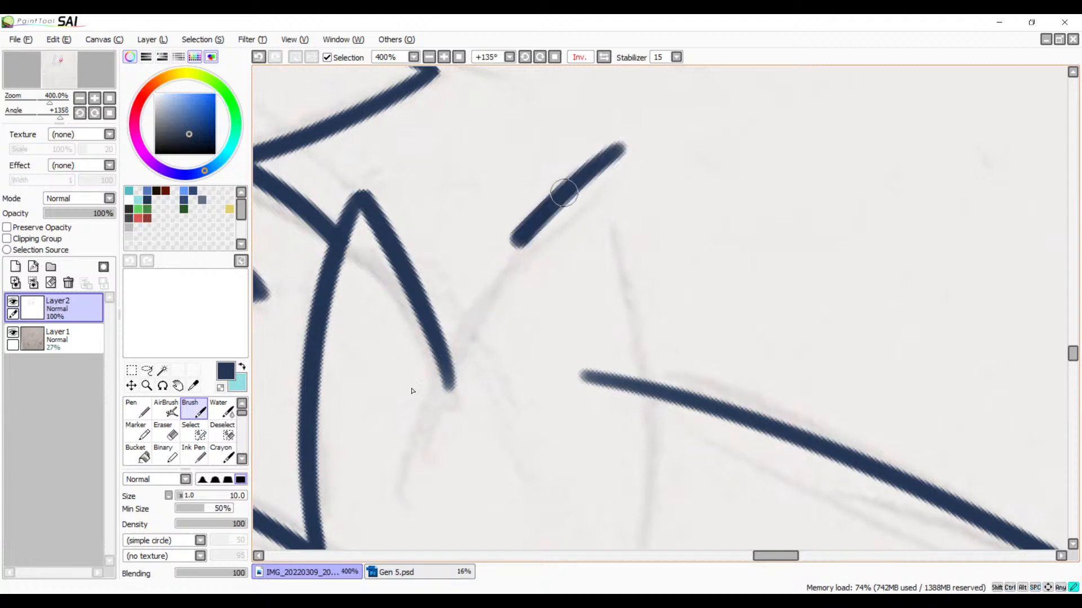
drag(564, 193, 390, 479)
click(604, 57)
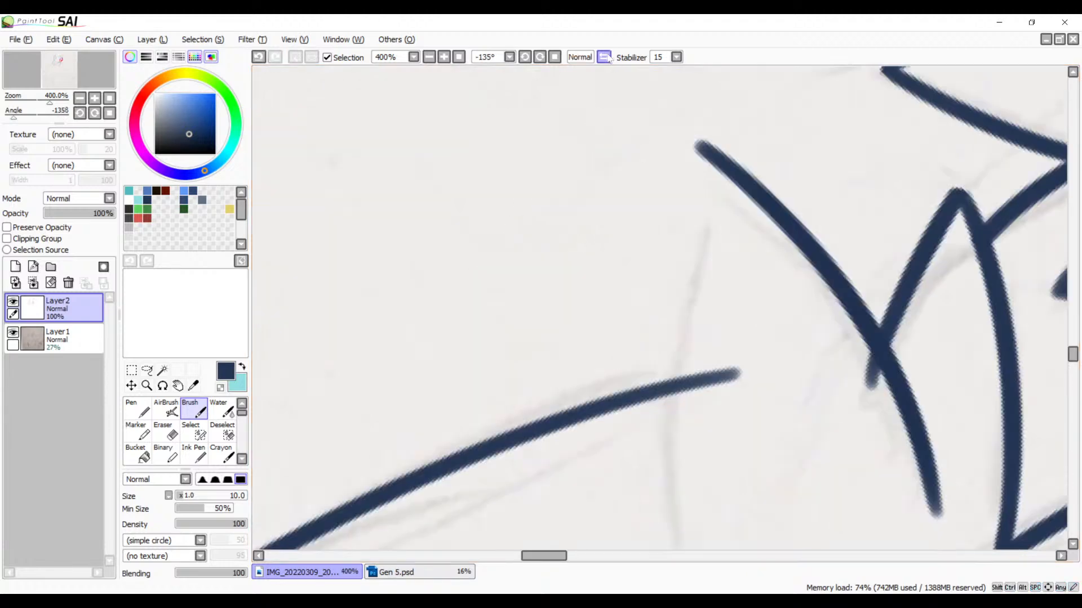
mouse_move(642, 90)
mouse_down()
mouse_move(568, 340)
mouse_move(579, 592)
mouse_up()
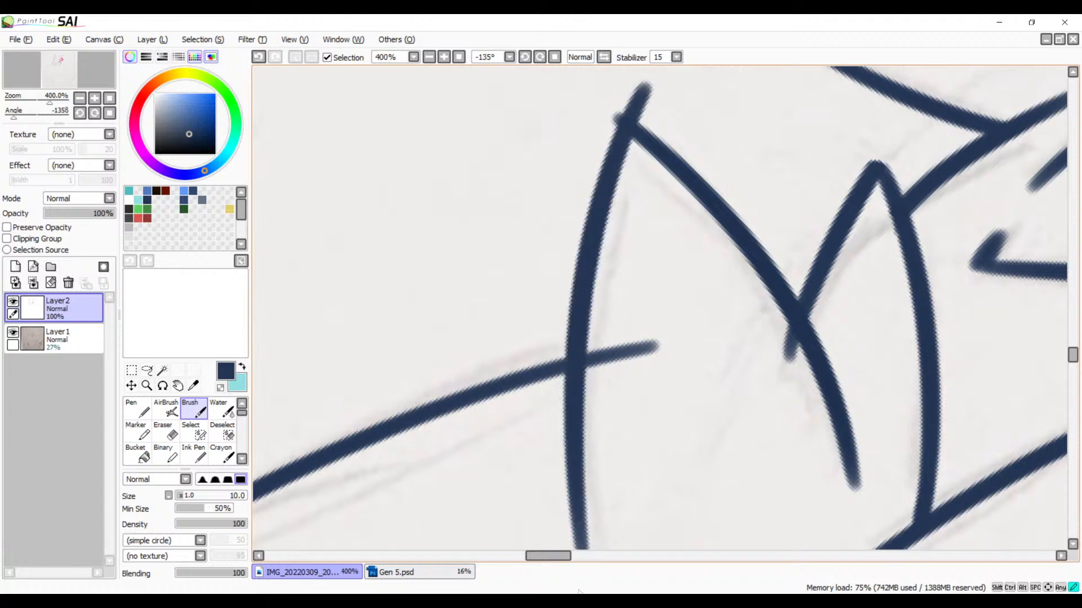
Step: Erase the ear line's end inside the large hair spike and the smaller spike's stub past the line it crosses
drag(643, 381, 597, 393)
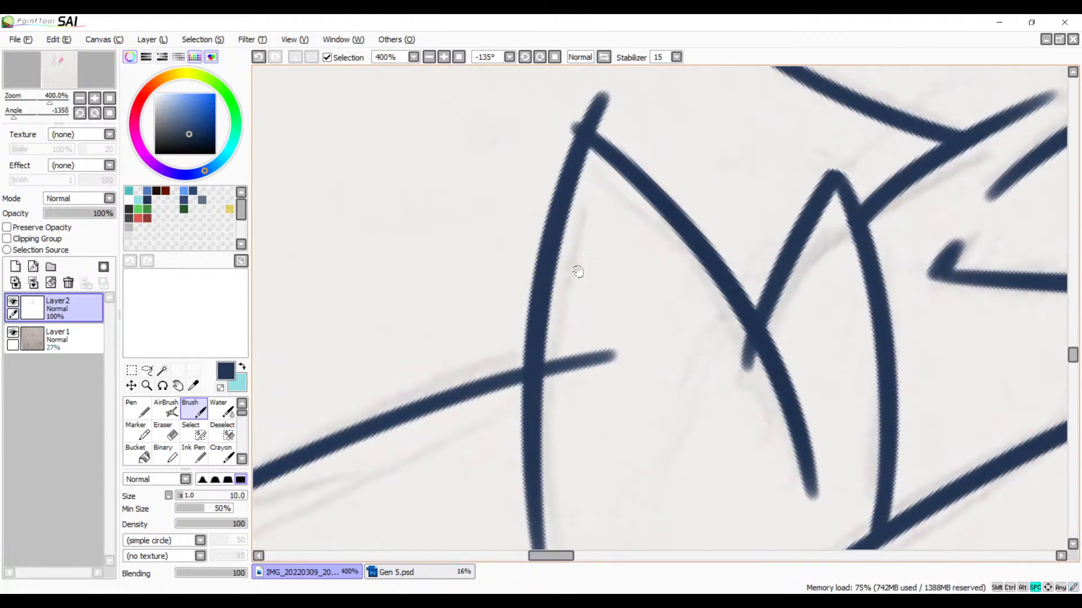
drag(579, 273, 560, 358)
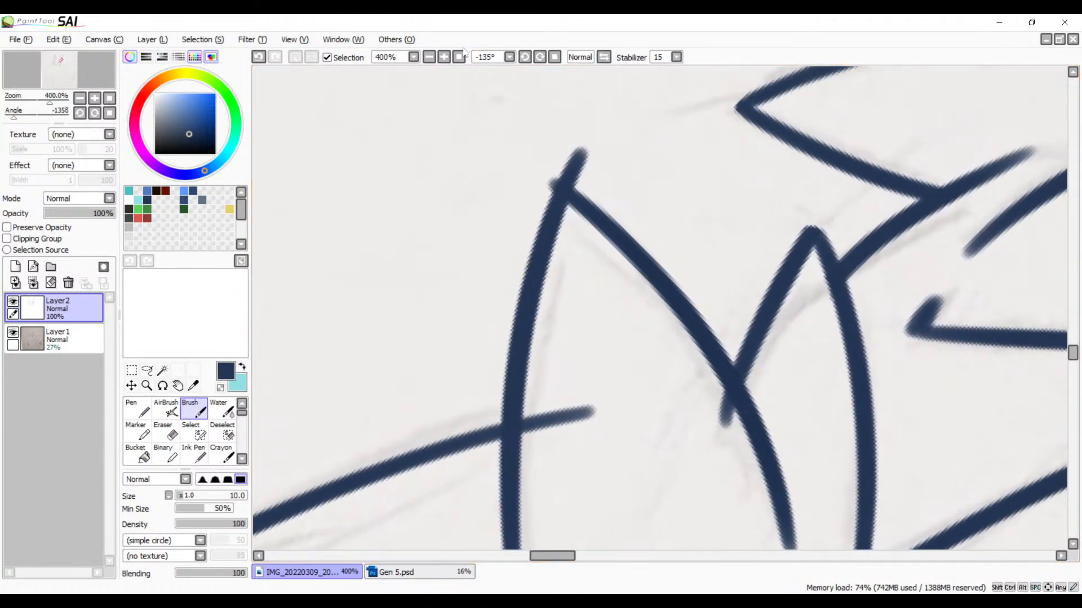
click(445, 58)
click(444, 57)
drag(642, 328, 633, 247)
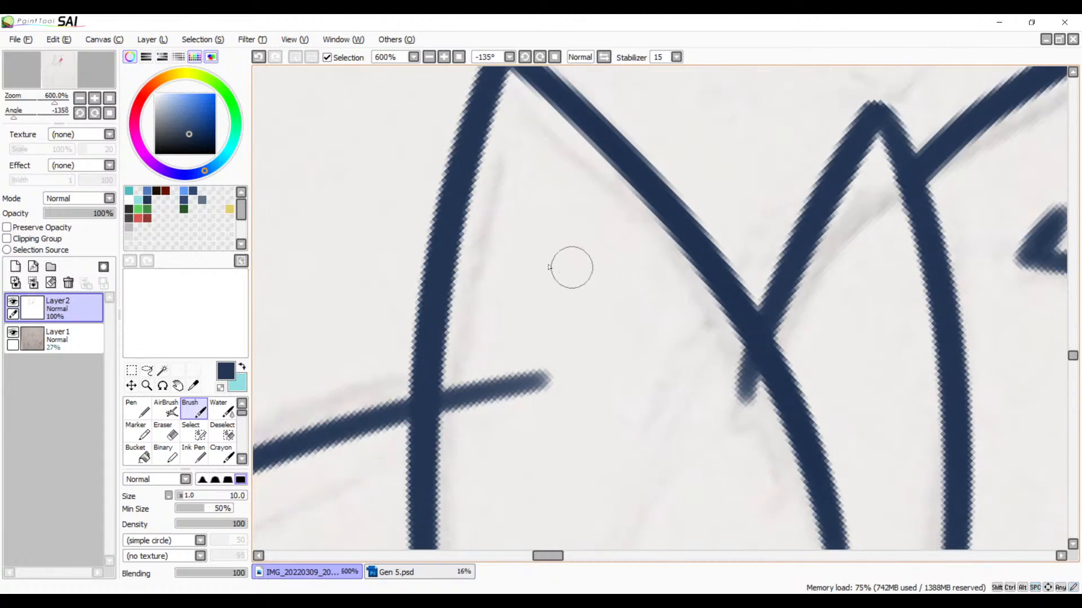
key(e)
mouse_move(479, 389)
mouse_down()
mouse_move(466, 430)
mouse_move(458, 386)
mouse_move(495, 411)
mouse_move(536, 362)
mouse_up()
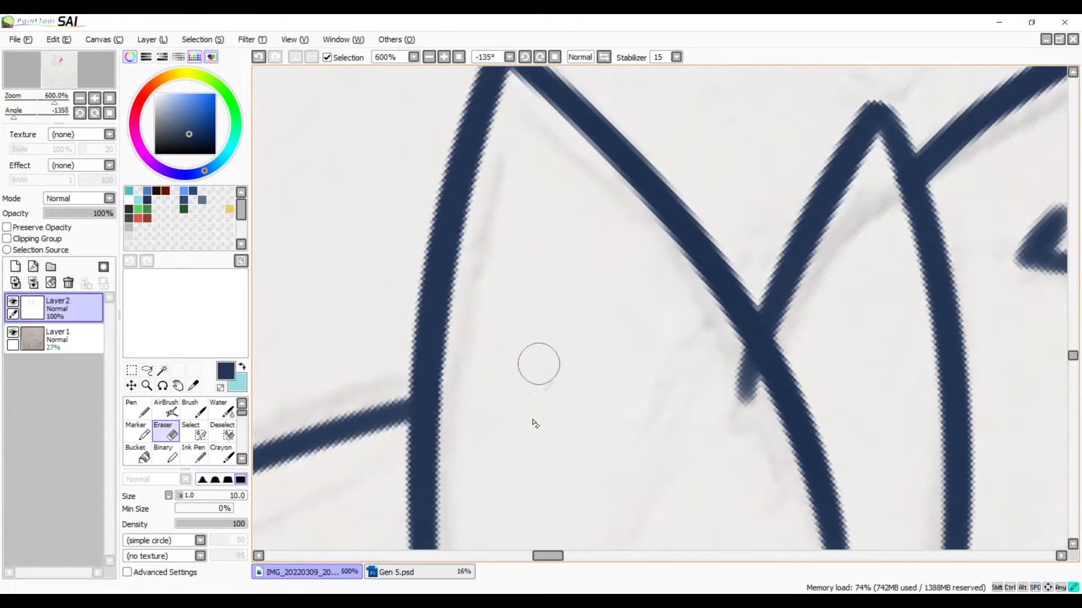
drag(728, 355, 758, 424)
key(ctrl+z)
drag(725, 356, 748, 415)
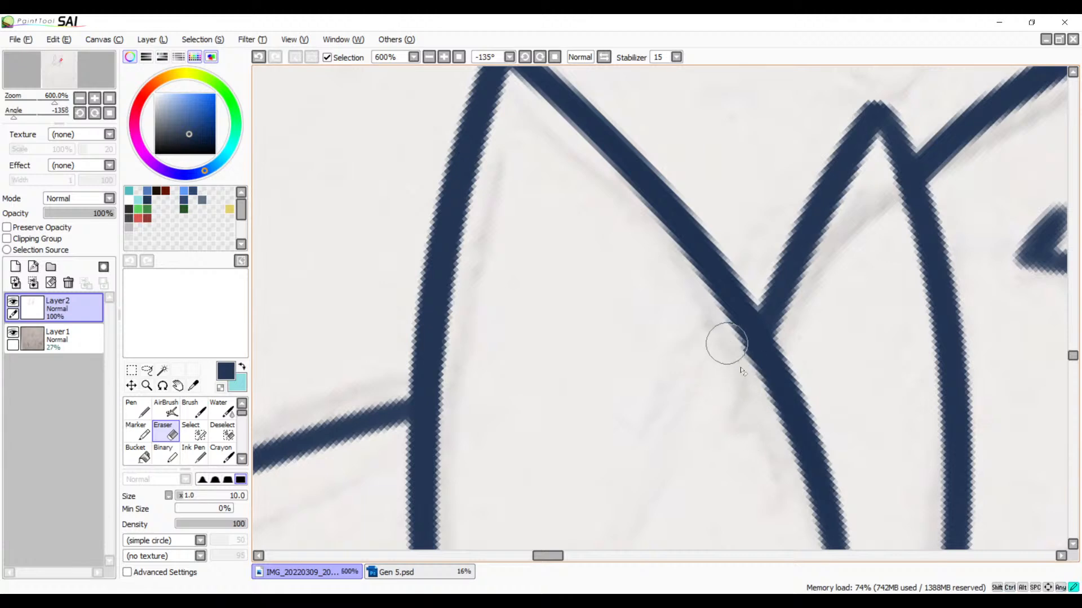
Step: Erase both overshooting line ends at the large hair spike's tip and clean the tip into a neat corner
drag(591, 294, 748, 547)
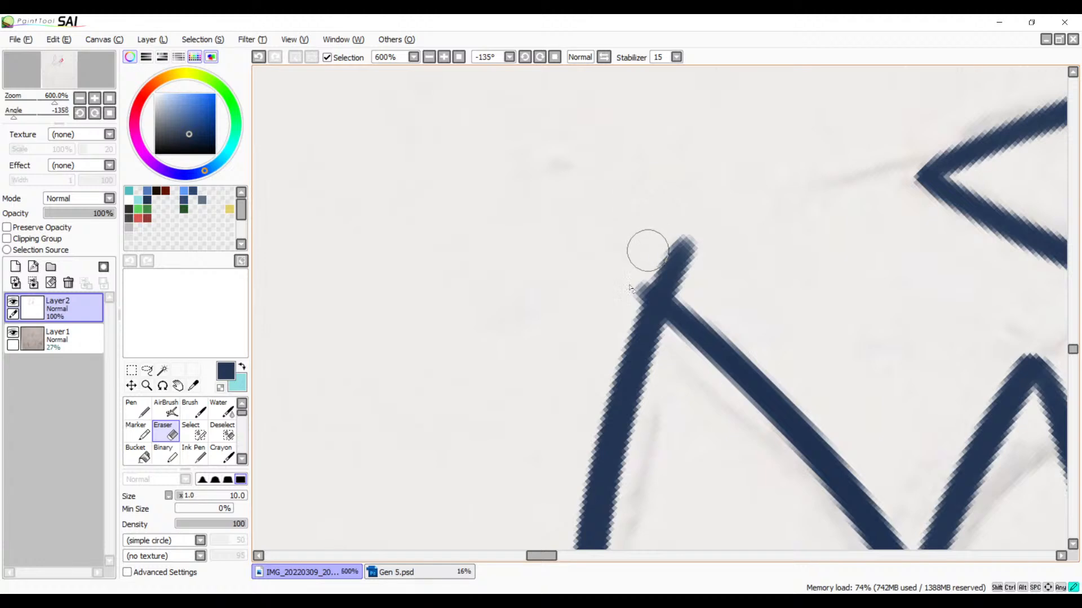
drag(647, 251, 610, 325)
mouse_move(637, 271)
mouse_down()
mouse_move(619, 310)
mouse_move(627, 287)
mouse_move(615, 295)
mouse_move(703, 285)
mouse_move(658, 278)
mouse_move(708, 298)
mouse_up()
key(ctrl+z)
key(ctrl+z)
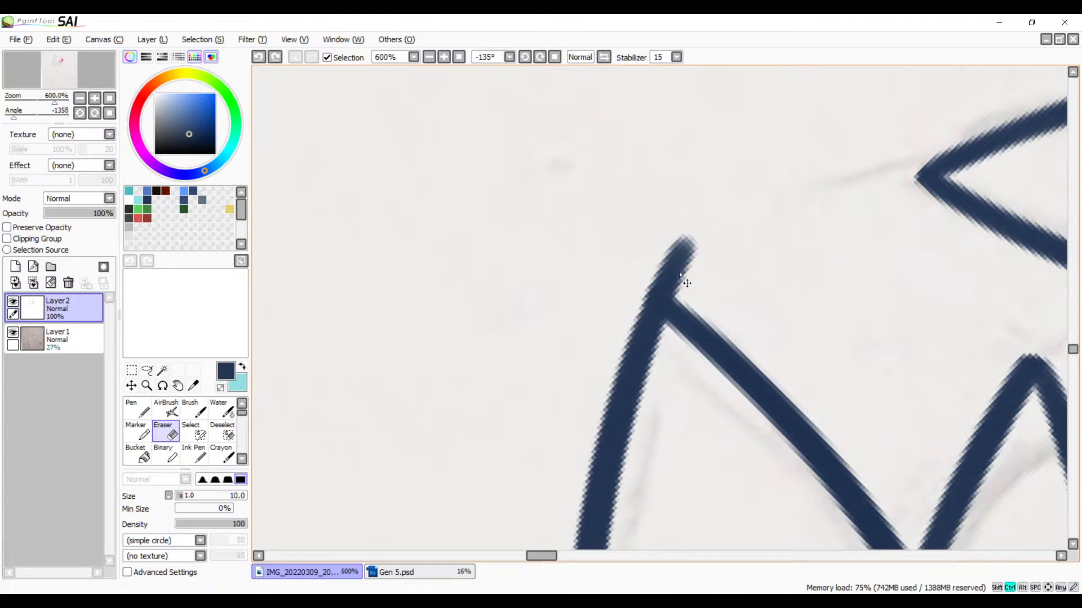
mouse_move(629, 298)
mouse_down()
mouse_move(699, 286)
mouse_move(649, 283)
mouse_move(701, 289)
mouse_up()
drag(650, 259, 698, 249)
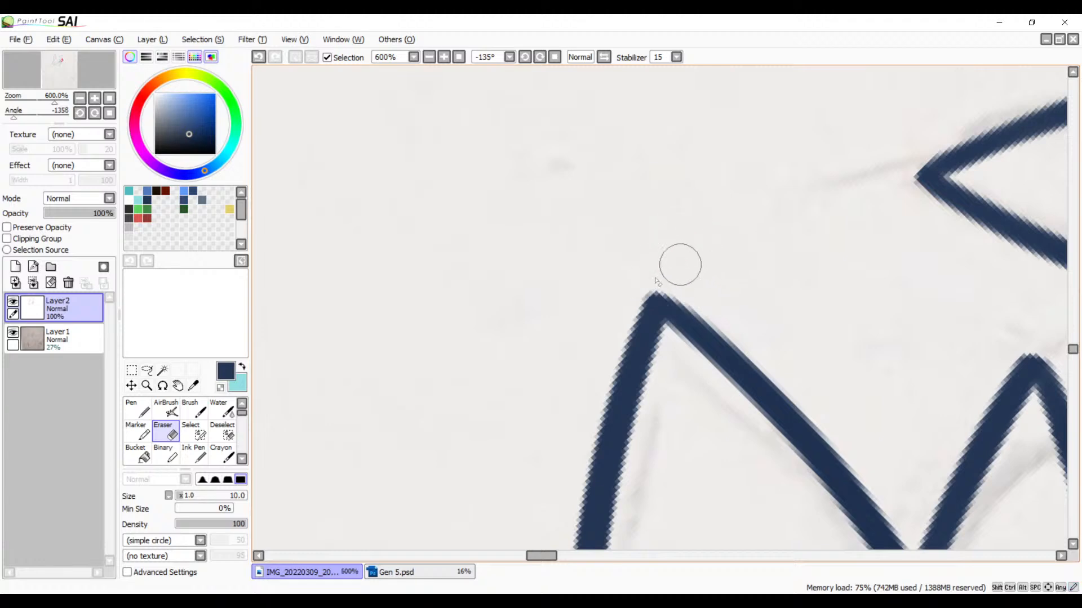
drag(636, 283, 660, 263)
key(space)
drag(540, 452, 616, 273)
key(ctrl+z)
Step: Taper the free end of the large hair spike's outer line with the Eraser, beyond where the ear joins it
key(space)
drag(639, 348, 616, 244)
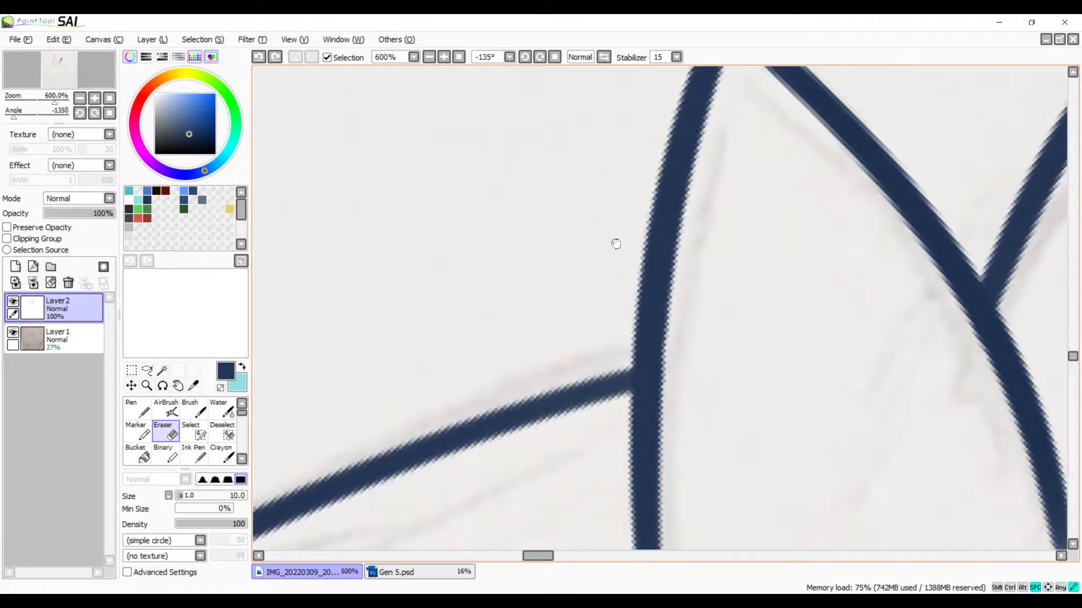
drag(616, 532, 685, 265)
drag(731, 325, 558, 322)
drag(682, 329, 598, 372)
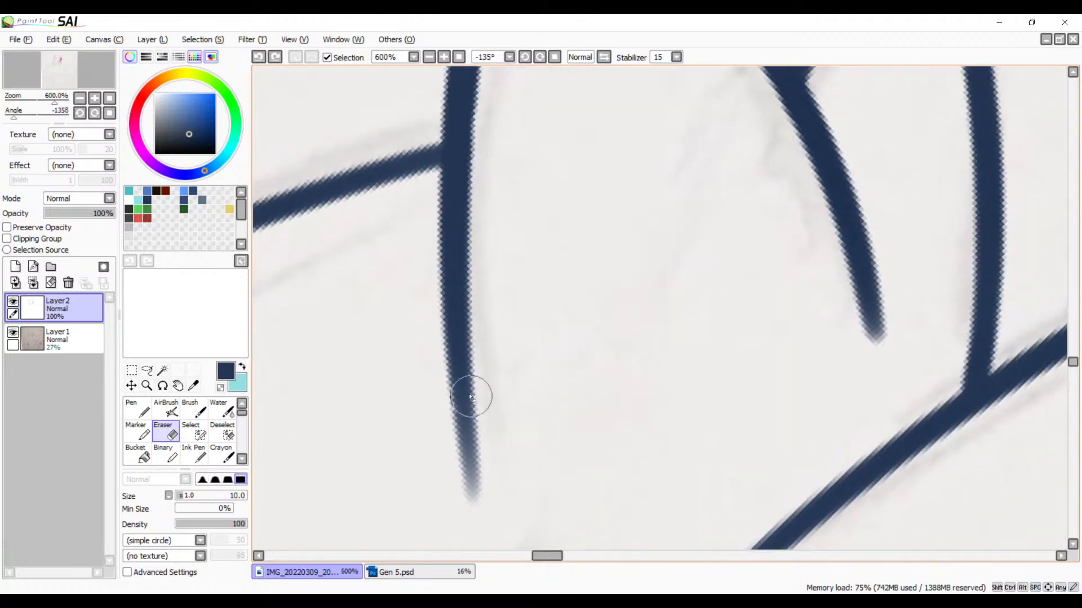
mouse_move(441, 379)
mouse_down()
mouse_move(488, 388)
mouse_move(432, 444)
mouse_move(460, 495)
mouse_up()
Step: Examine the inked head and the uninked body sketch below it in the unrotated view at 75% zoom
key(space)
drag(601, 355, 580, 420)
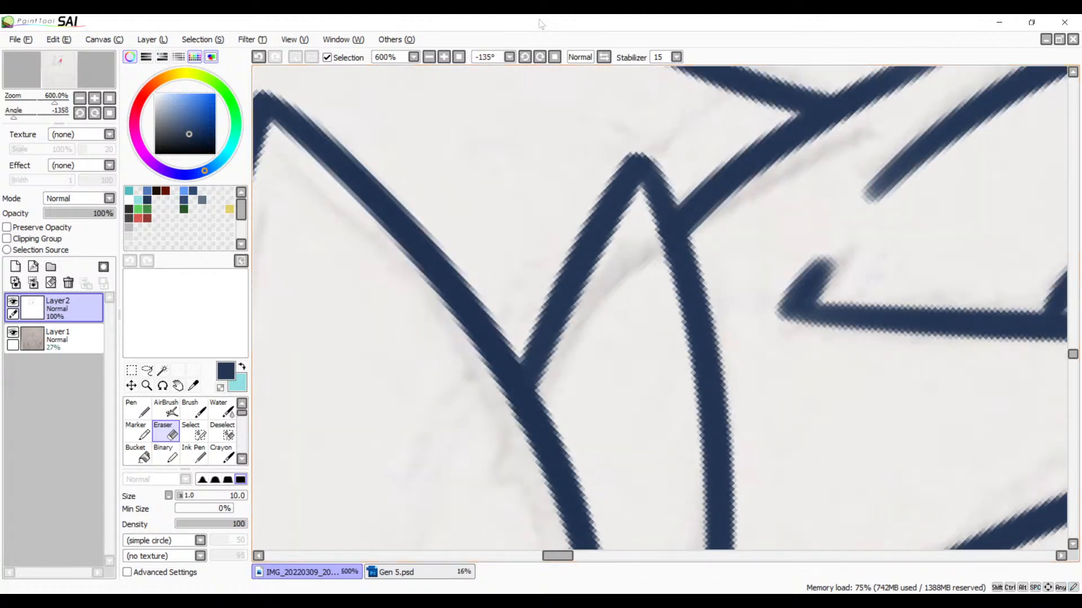
click(555, 58)
click(430, 57)
click(429, 57)
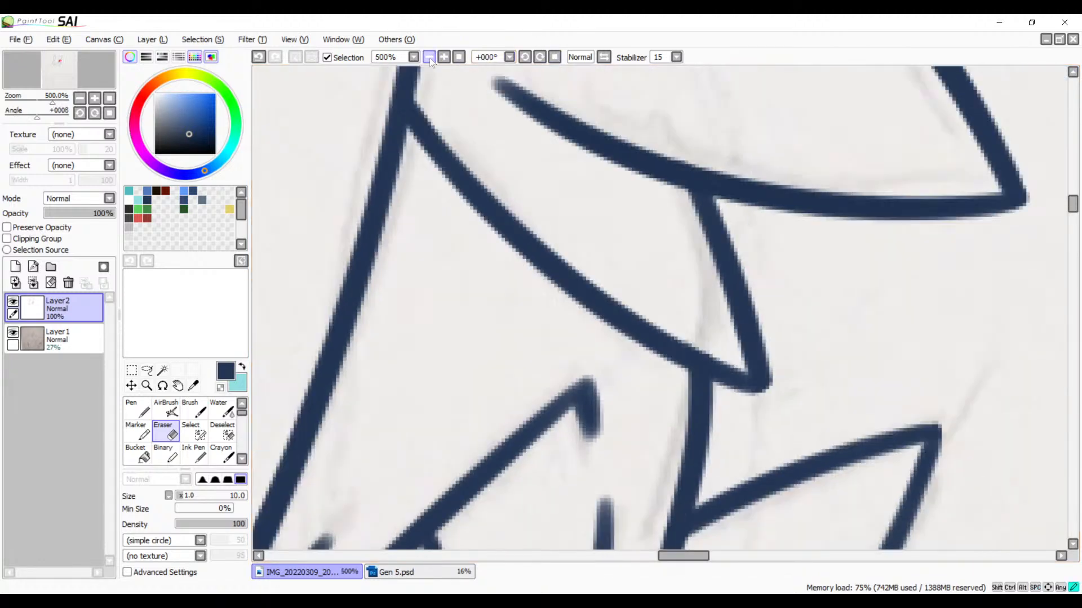
click(430, 58)
click(429, 57)
click(429, 57)
mouse_move(616, 376)
mouse_down()
mouse_move(636, 478)
mouse_move(787, 293)
mouse_up()
mouse_move(668, 489)
mouse_down()
mouse_move(719, 331)
mouse_move(601, 386)
mouse_up()
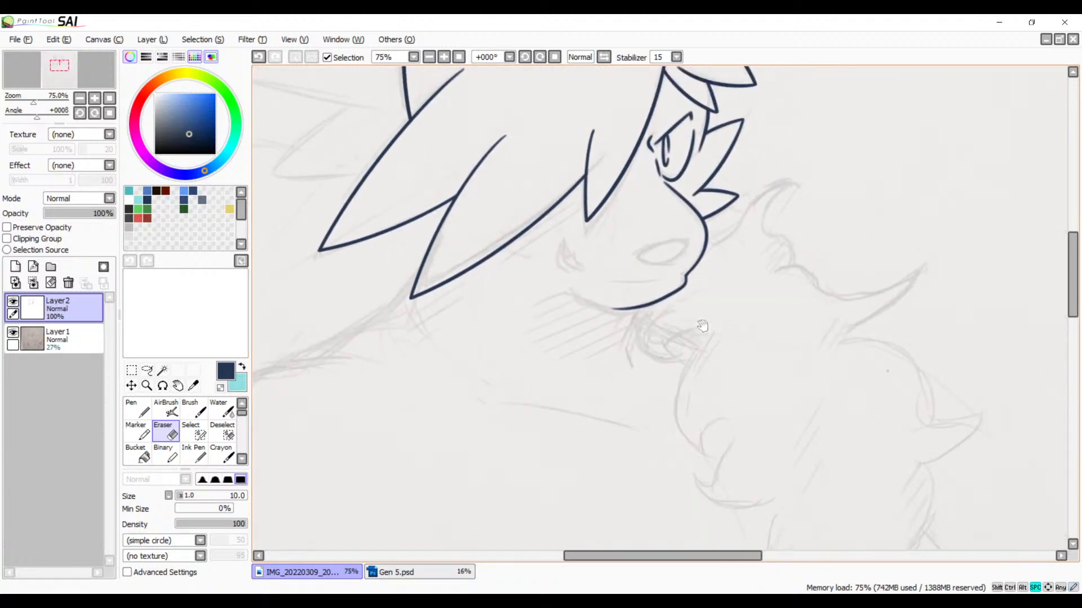
drag(691, 309, 835, 323)
drag(700, 412, 722, 407)
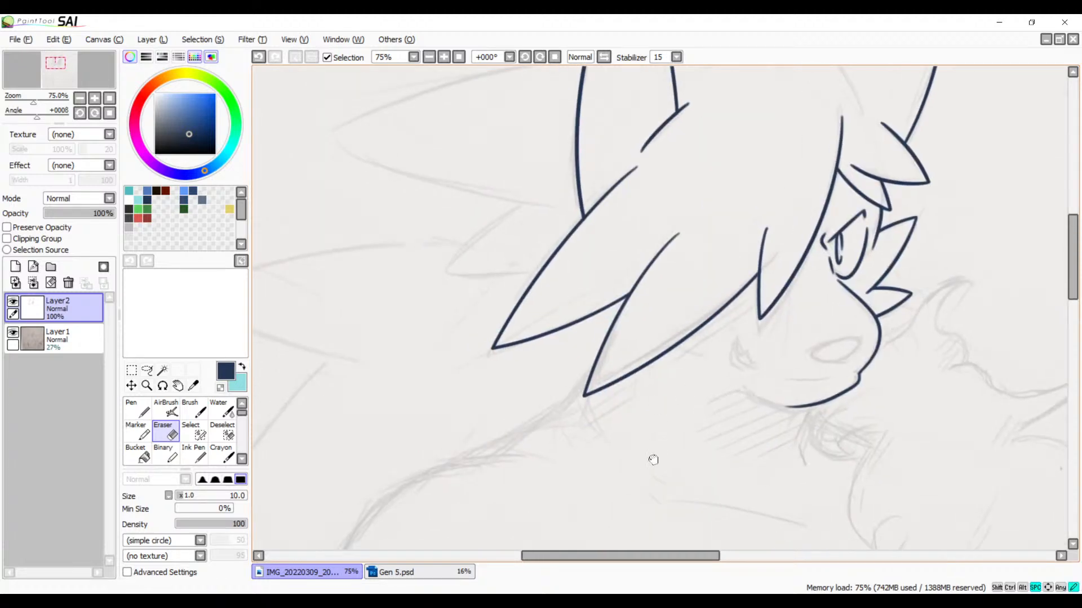
mouse_move(654, 460)
mouse_down()
mouse_move(702, 495)
mouse_move(671, 591)
mouse_up()
drag(714, 447, 700, 244)
drag(700, 374, 704, 186)
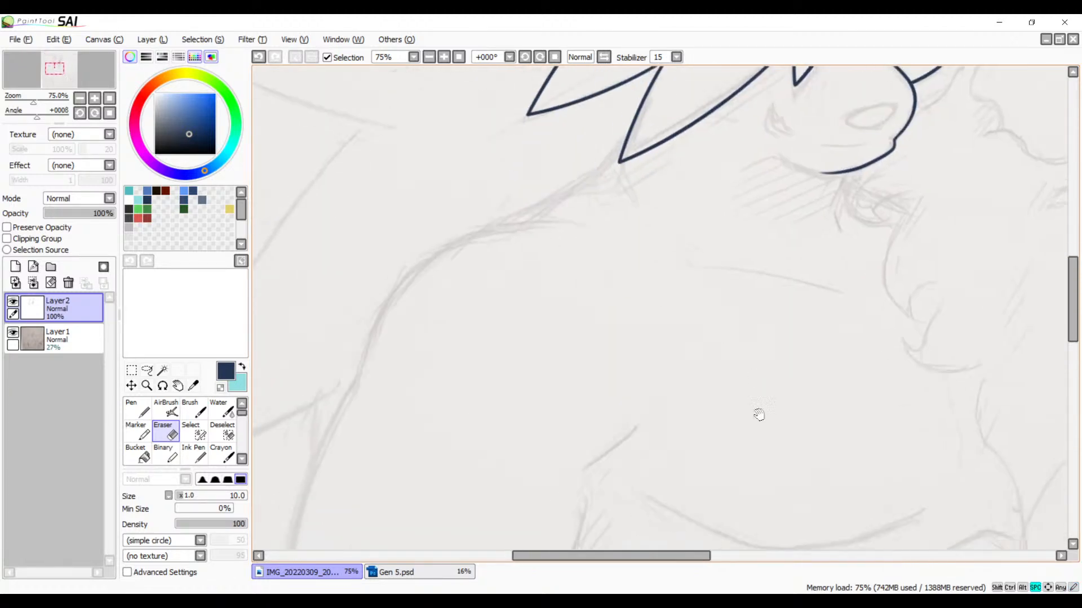
drag(759, 415, 794, 397)
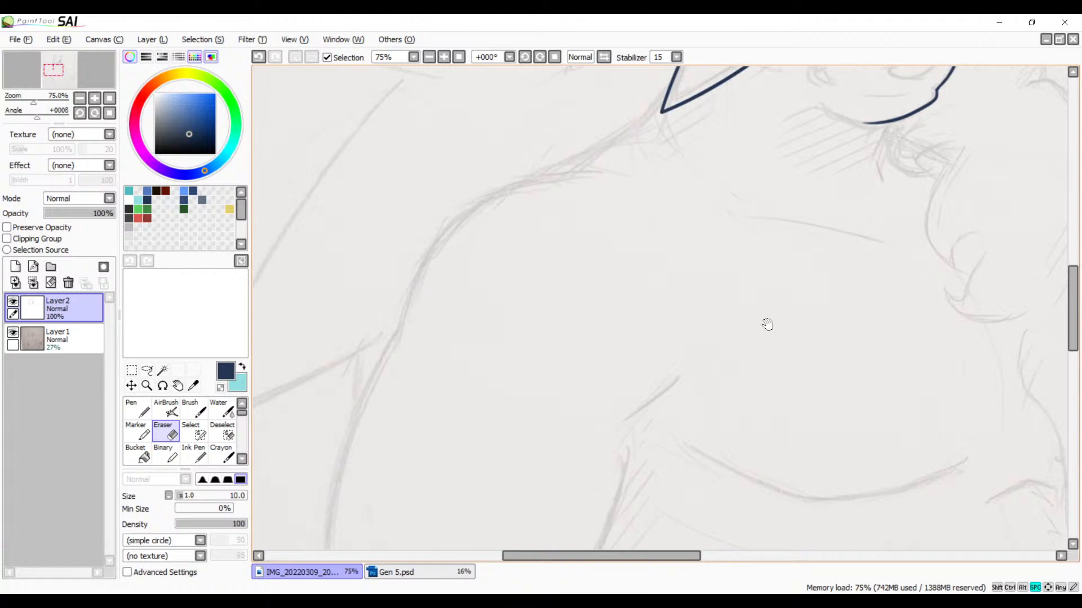
drag(619, 249, 692, 239)
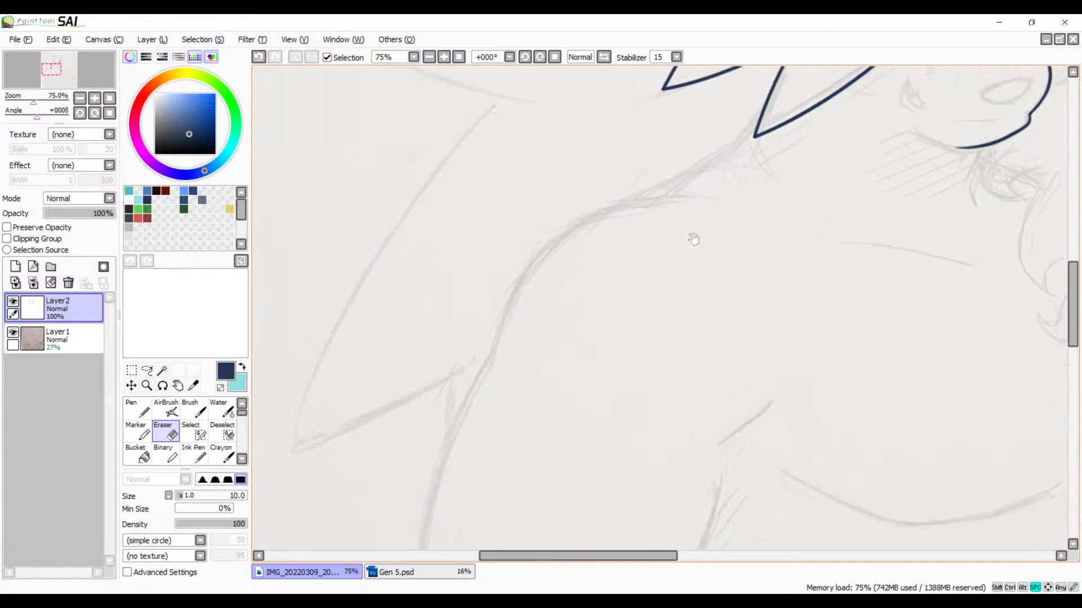
Step: Ink the shoulder's outer contour below the long hair spikes with one curved Brush stroke, redrawing it until it follows the sketch
key(b)
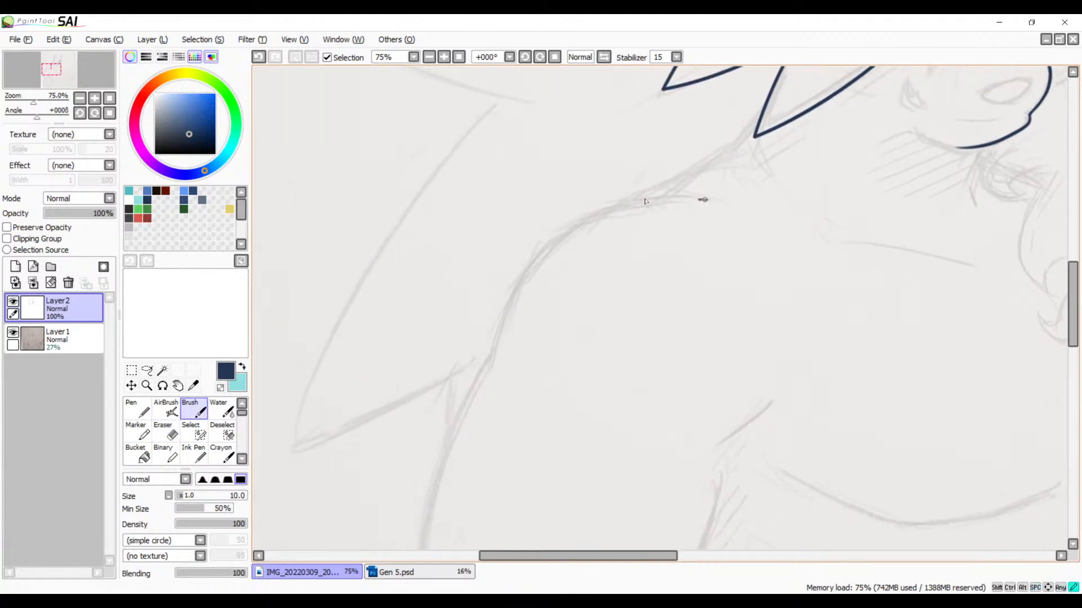
mouse_move(702, 199)
mouse_down()
mouse_move(515, 296)
mouse_move(489, 468)
mouse_up()
key(ctrl+z)
mouse_move(711, 196)
mouse_down()
mouse_move(524, 279)
mouse_move(512, 426)
mouse_up()
key(ctrl+z)
mouse_move(713, 201)
mouse_down()
mouse_move(507, 285)
mouse_move(473, 460)
mouse_up()
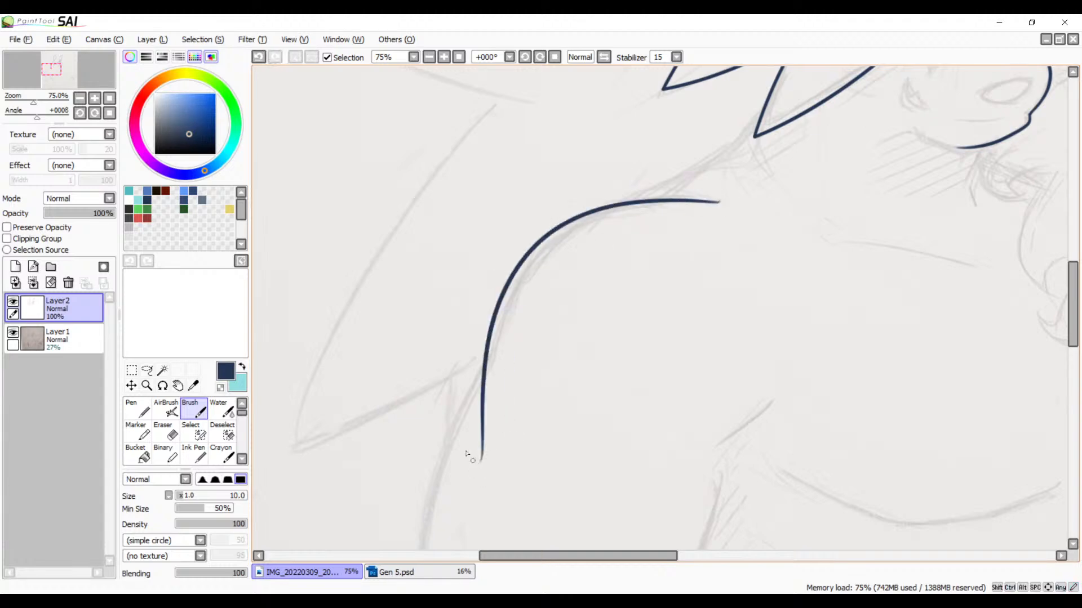
key(ctrl+z)
mouse_move(725, 198)
mouse_down()
mouse_move(536, 272)
mouse_move(476, 465)
mouse_up()
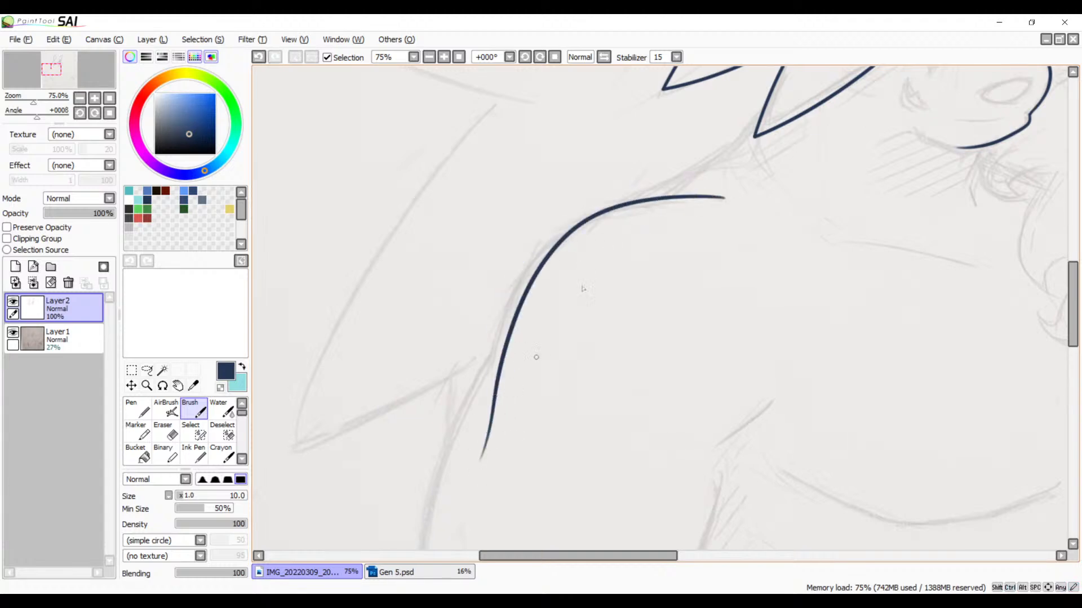
key(ctrl+z)
mouse_move(725, 197)
mouse_down()
mouse_move(524, 262)
mouse_move(475, 471)
mouse_up()
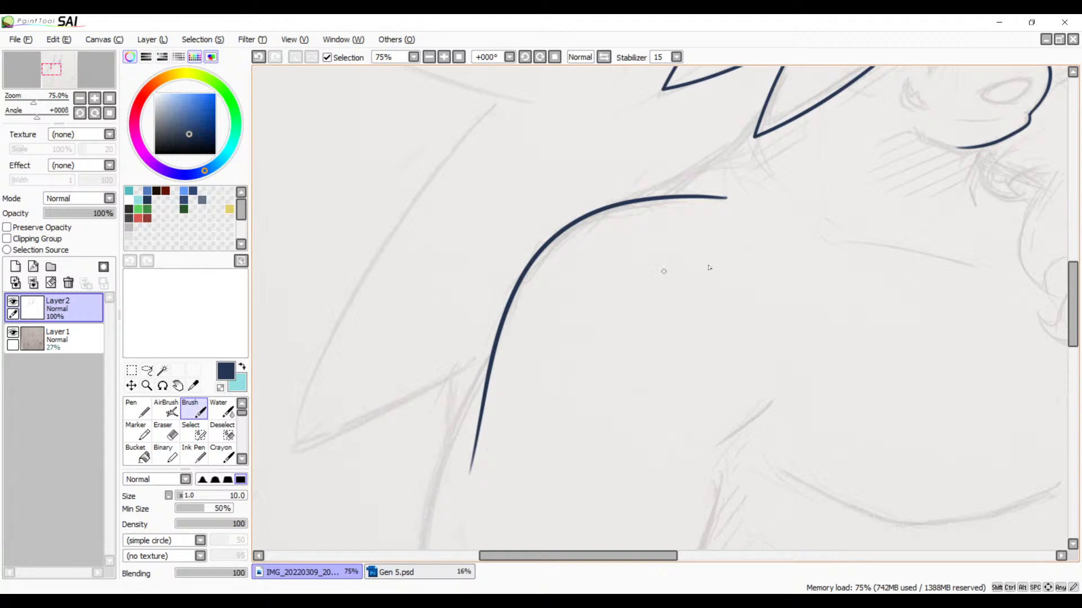
drag(664, 271, 779, 235)
drag(701, 309, 603, 346)
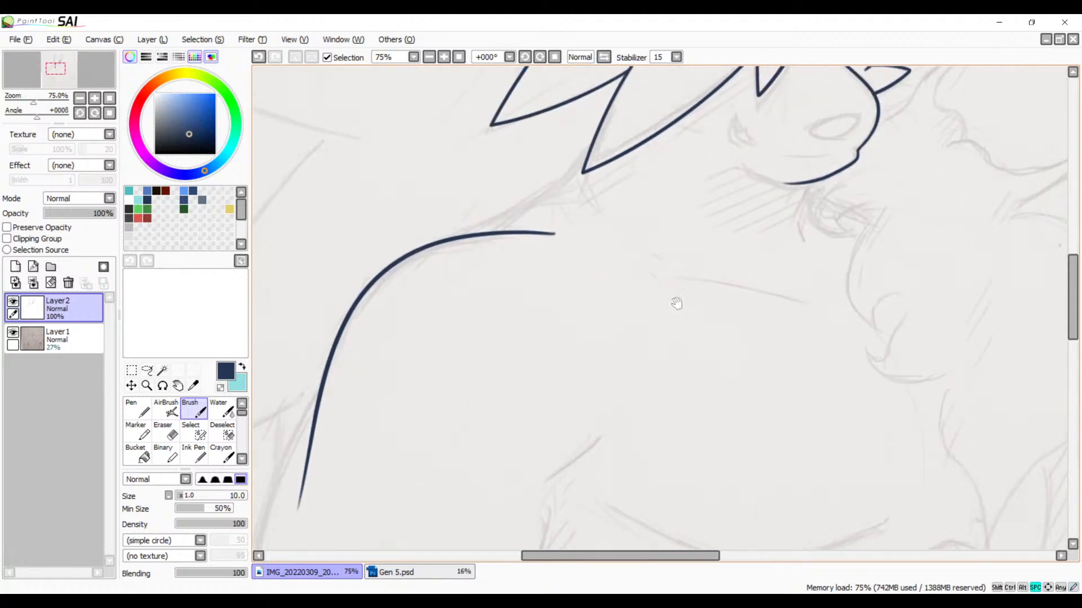
drag(677, 304, 669, 388)
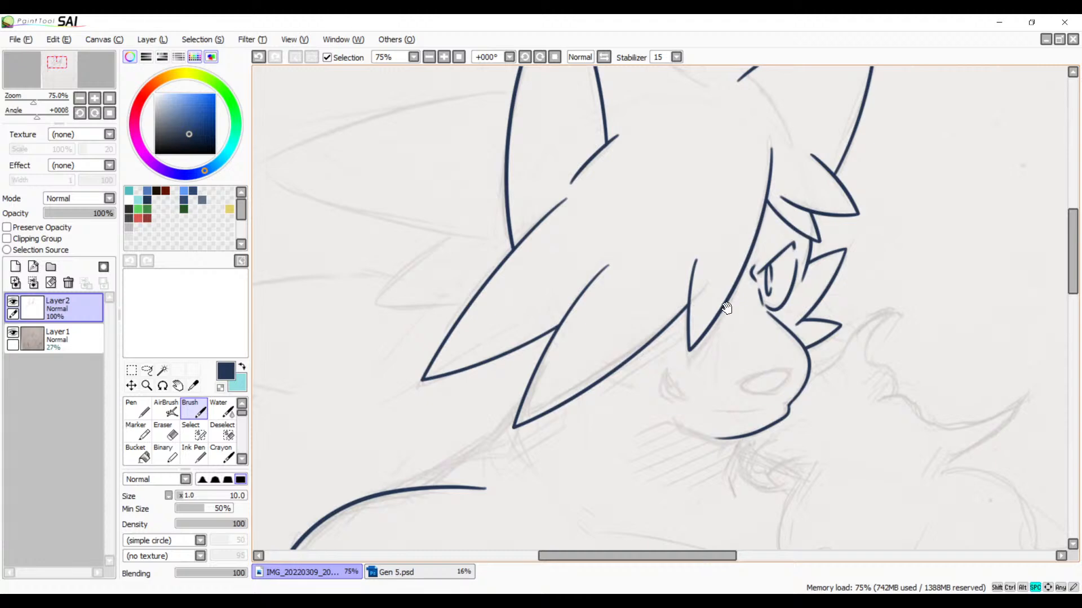
drag(726, 308, 560, 450)
drag(641, 363, 655, 505)
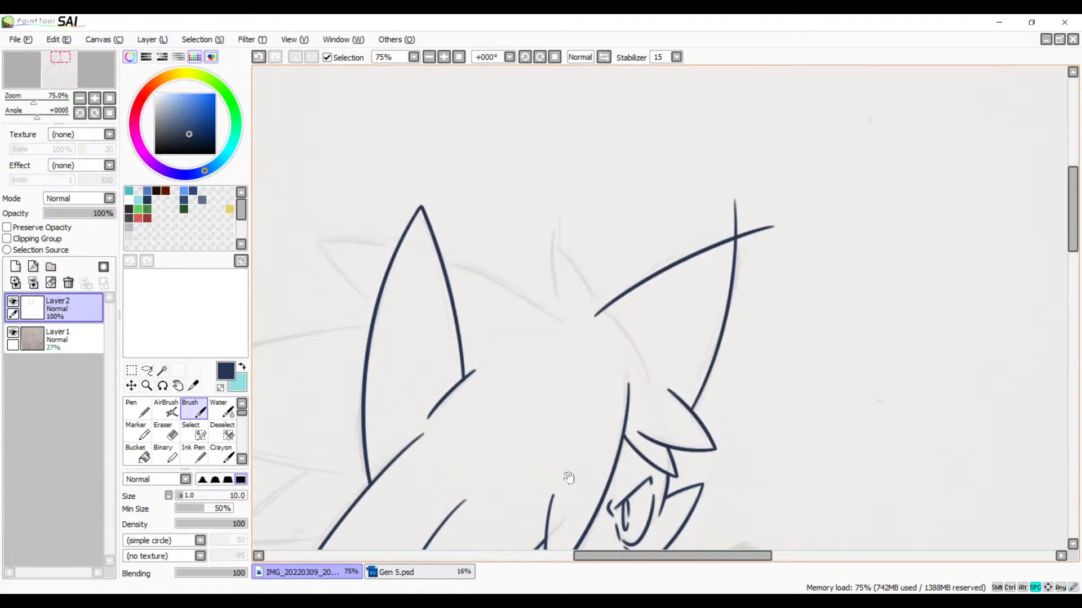
drag(568, 478, 749, 328)
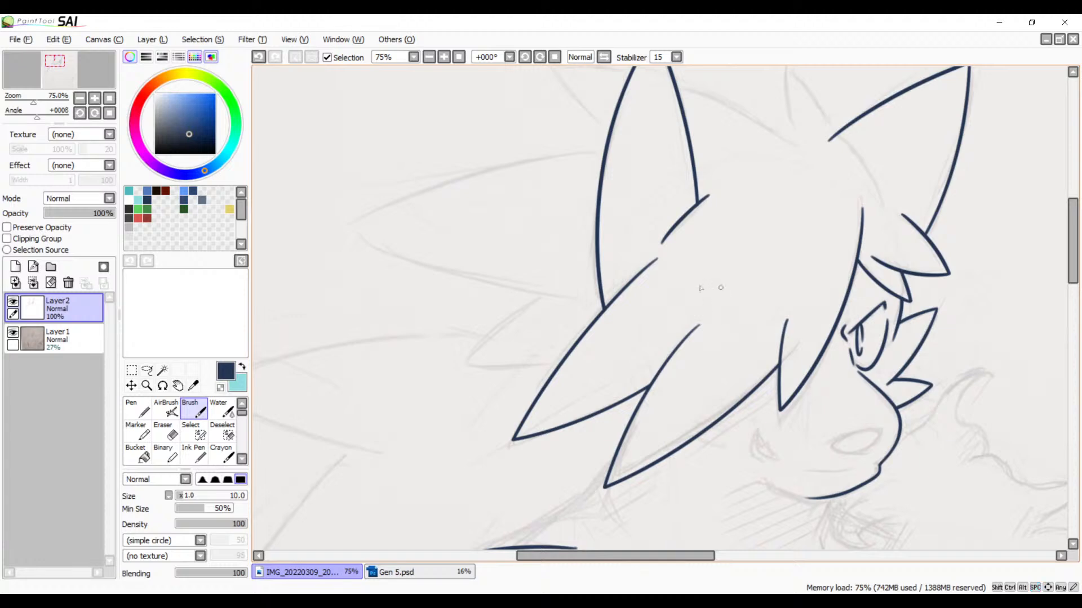
Step: Ink the upper edge of the large back hair spike with one curved Brush stroke starting at the near ear's outer line
click(527, 58)
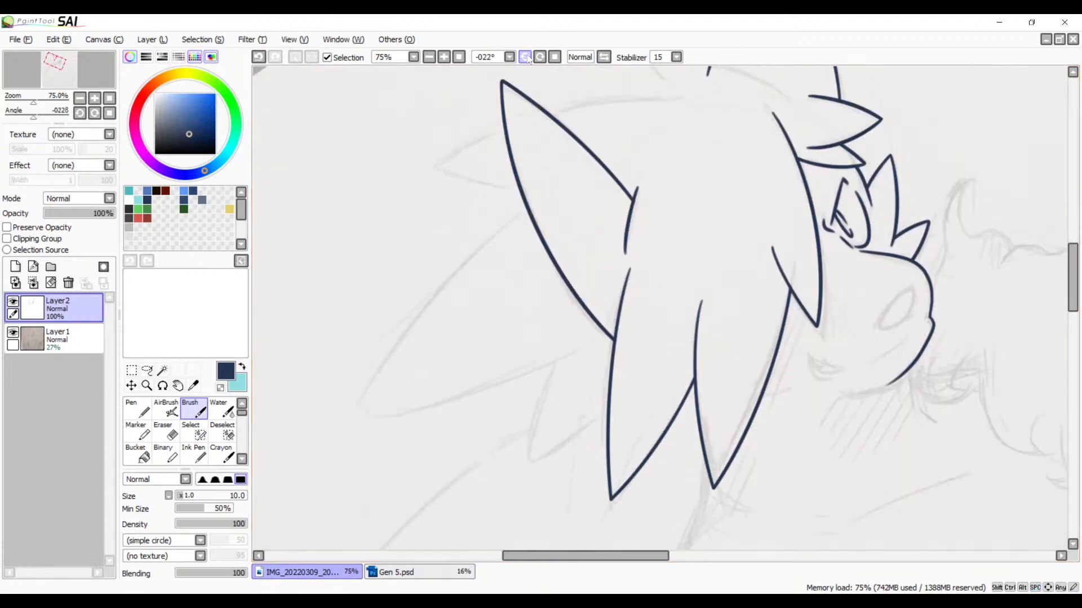
drag(535, 172, 569, 146)
click(444, 57)
drag(601, 277, 627, 249)
drag(554, 110, 302, 477)
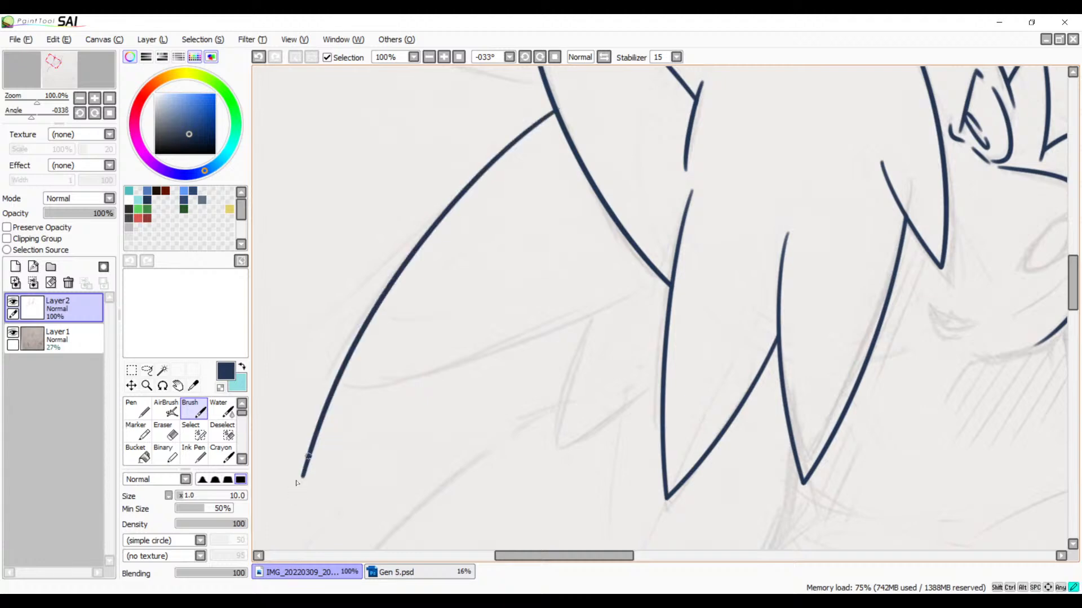
Step: Ink the lower edge of the large back hair spike so that it crosses the upper edge at the spike's tip
drag(563, 263, 704, 239)
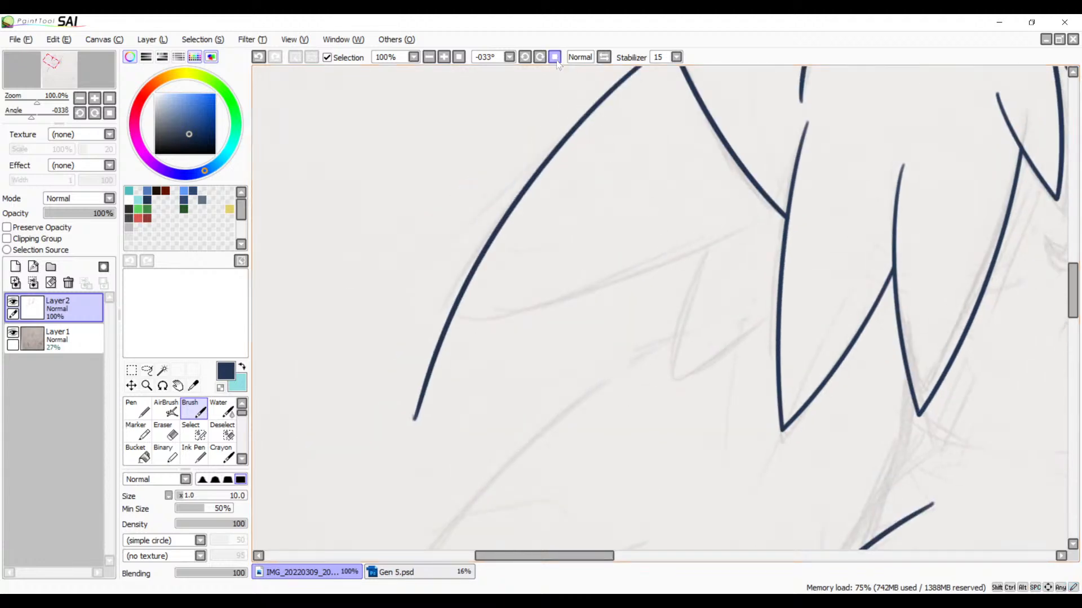
click(525, 57)
click(525, 57)
click(525, 58)
drag(667, 285, 616, 245)
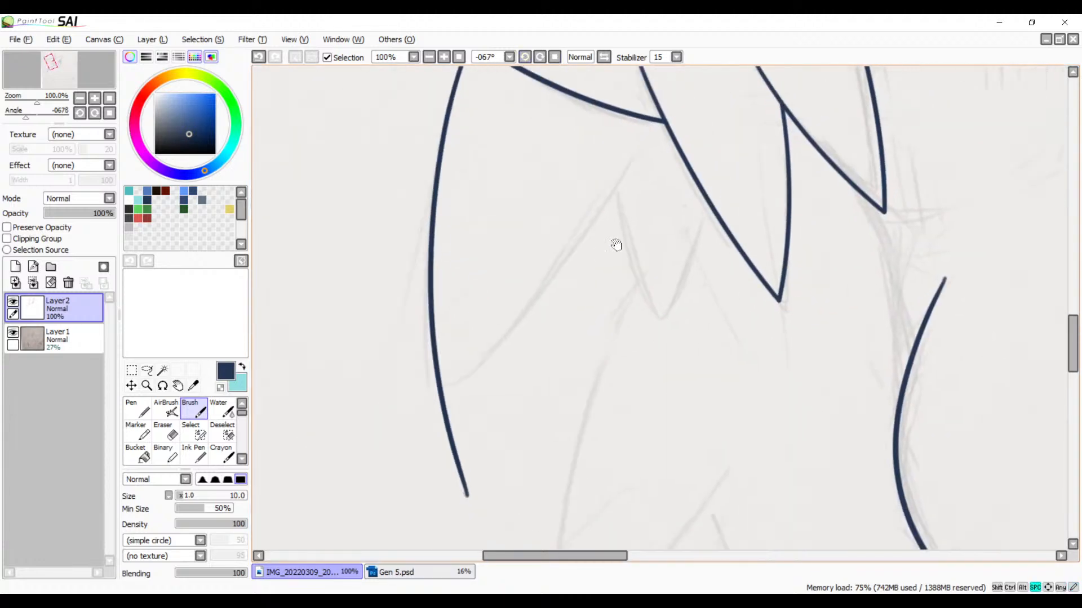
click(604, 58)
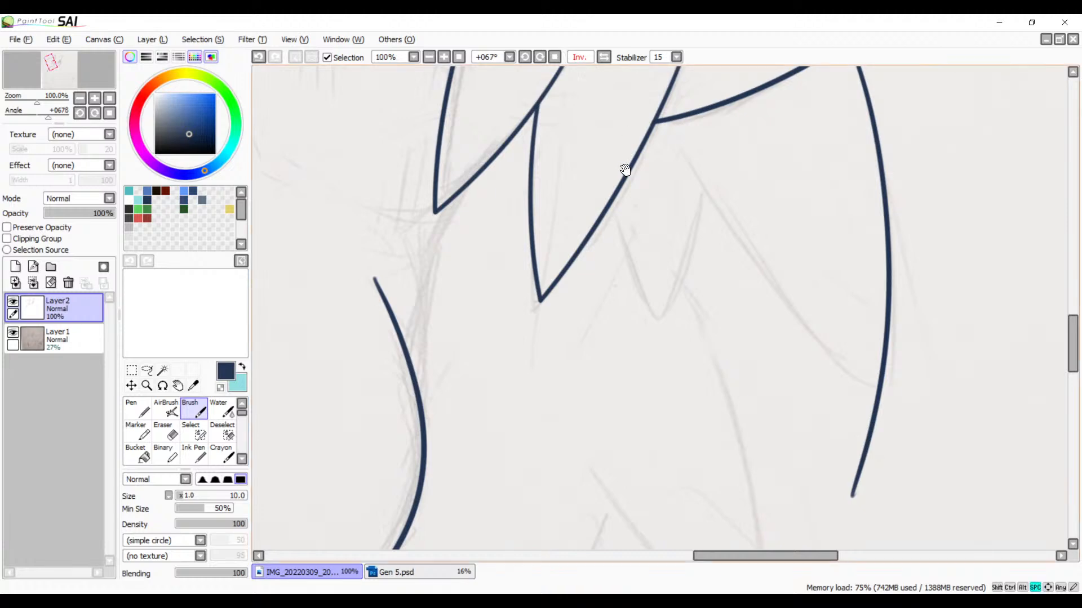
drag(624, 169, 526, 248)
click(552, 58)
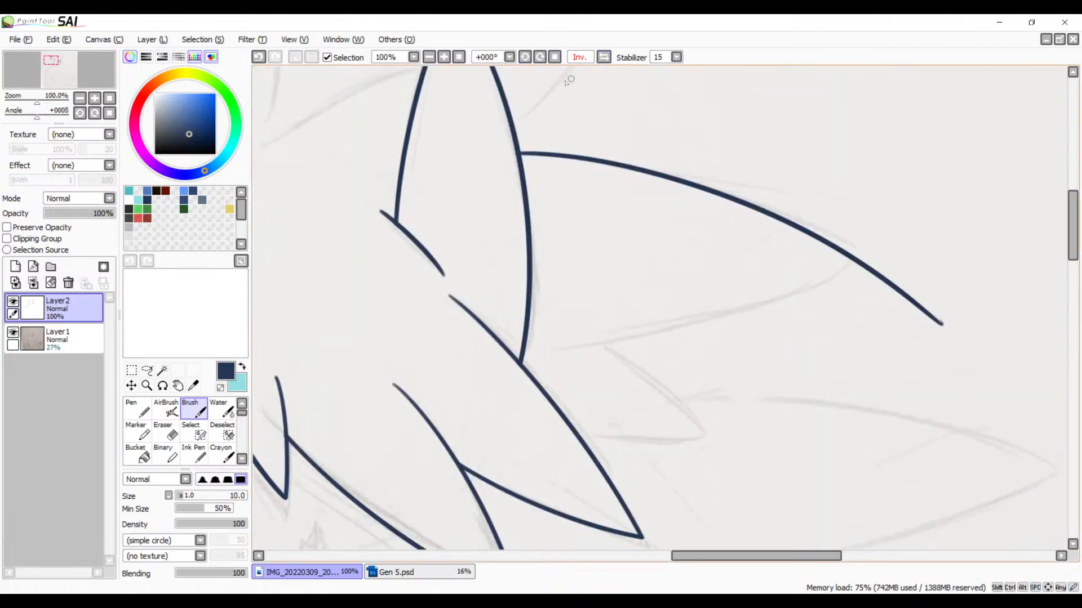
drag(540, 57, 540, 57)
drag(573, 275, 560, 302)
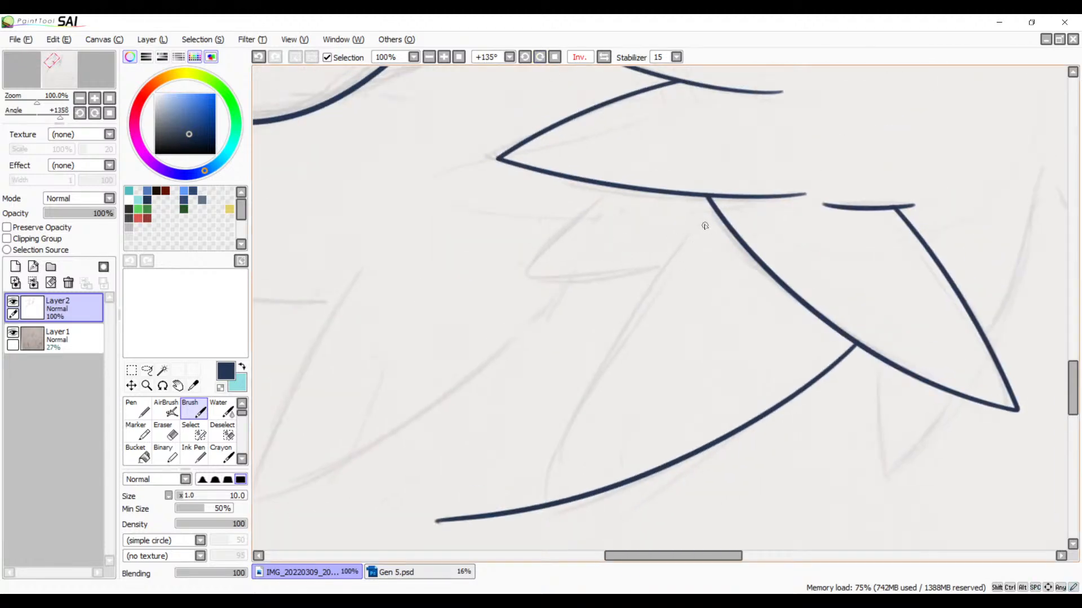
mouse_move(705, 225)
mouse_down()
mouse_move(550, 445)
mouse_move(525, 549)
mouse_up()
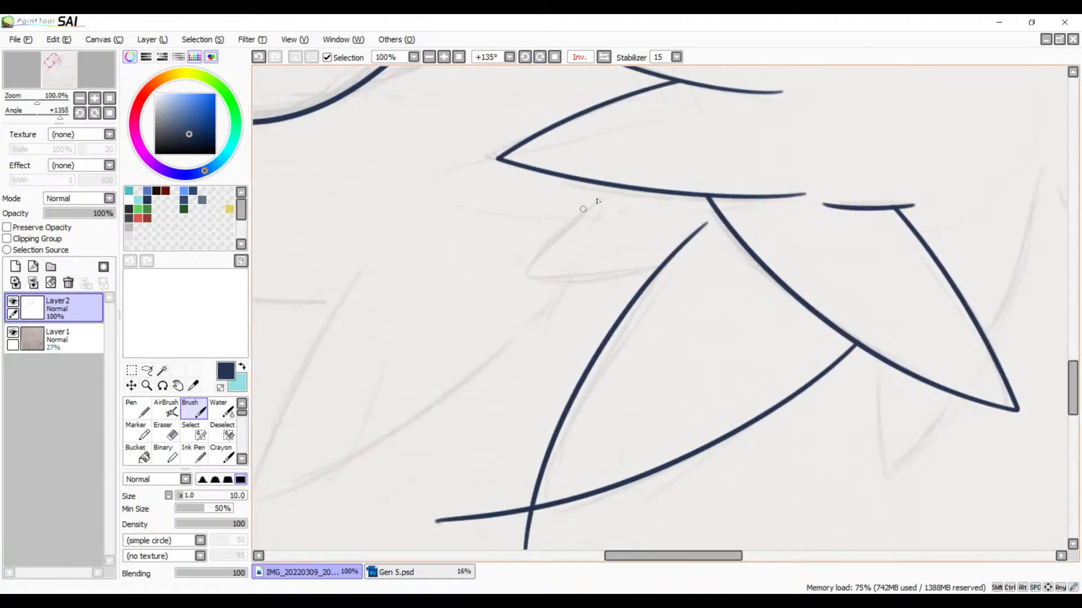
Step: Ink the lower edge of the small hair spike beneath the large back spike, redrawing the curve until it follows the sketch
drag(614, 186, 450, 387)
key(ctrl+z)
drag(693, 144, 493, 397)
key(ctrl+z)
mouse_move(675, 154)
mouse_down()
mouse_move(486, 352)
mouse_move(461, 400)
mouse_up()
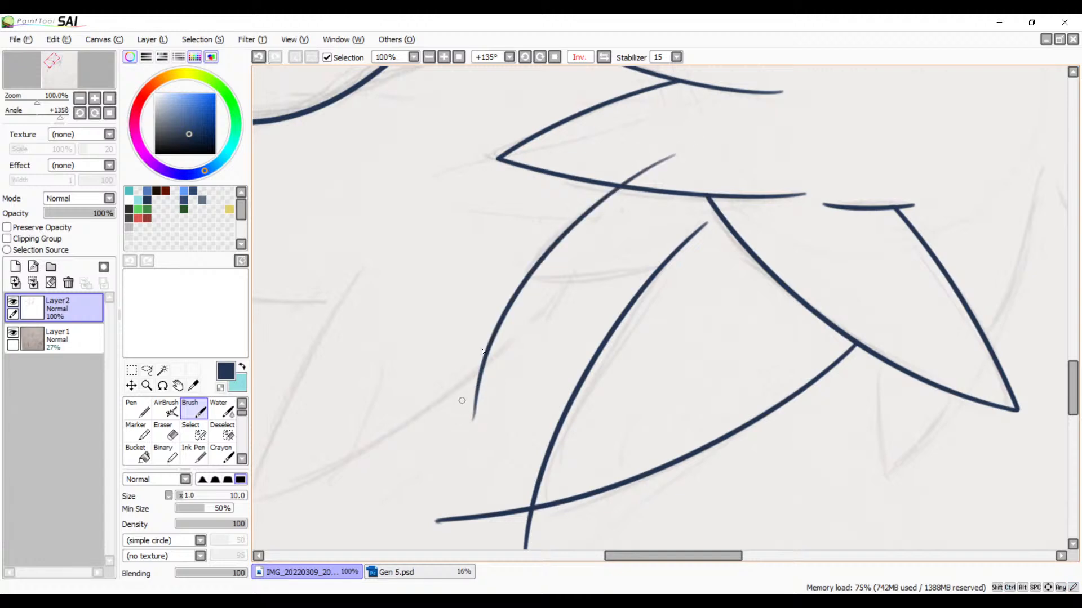
key(ctrl+z)
drag(681, 145, 472, 404)
key(ctrl+z)
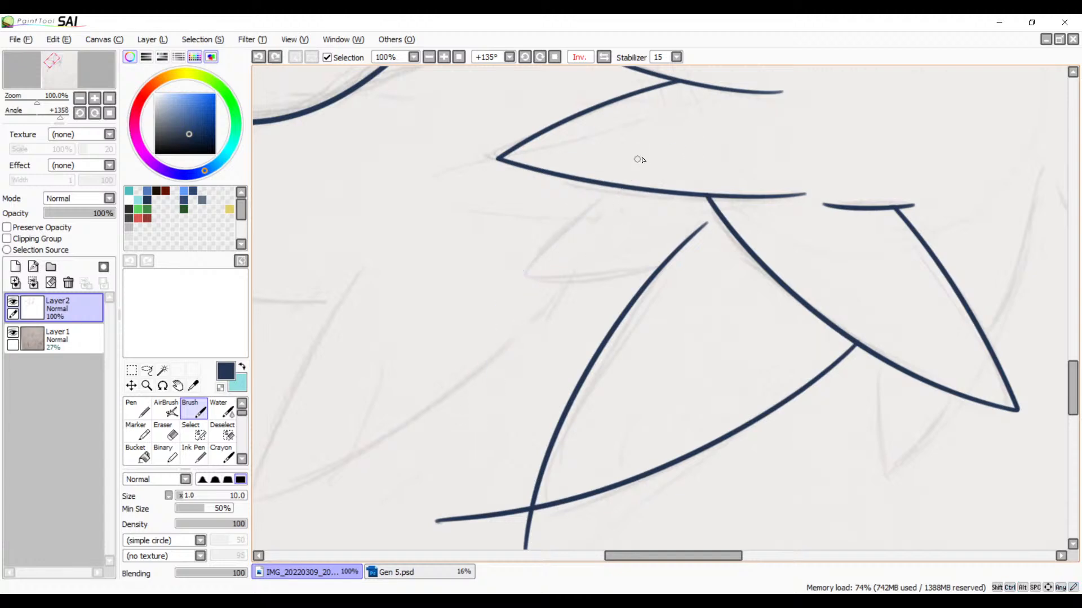
mouse_move(686, 138)
mouse_down()
mouse_move(502, 304)
mouse_move(482, 406)
mouse_up()
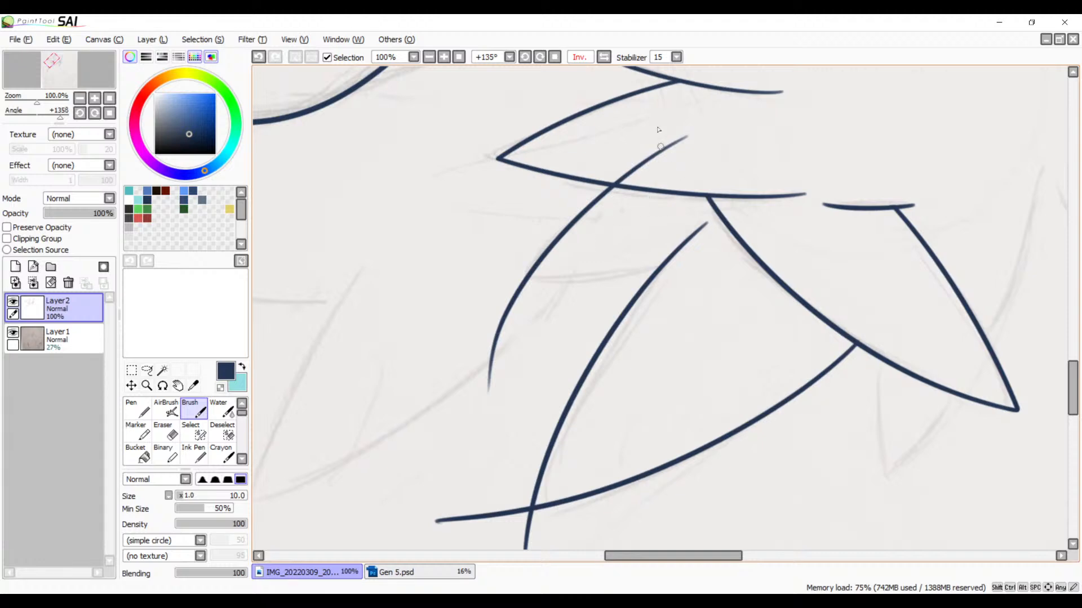
Step: Ink the small hair spike's upper edge from above the large back spike's lower line down across its own lower edge
click(603, 57)
drag(690, 215, 643, 209)
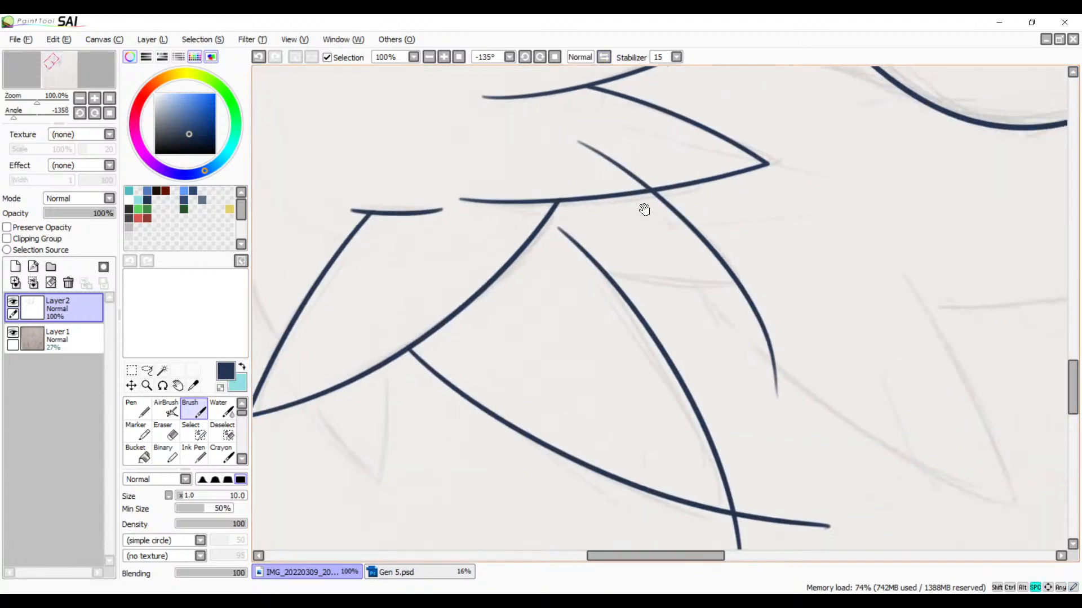
click(540, 57)
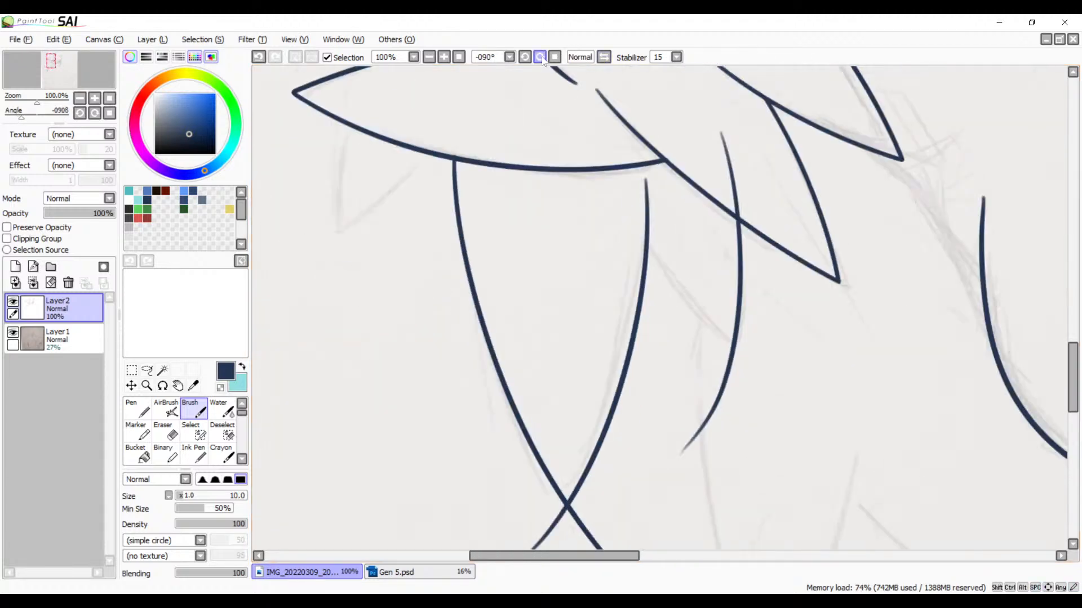
drag(695, 322, 530, 264)
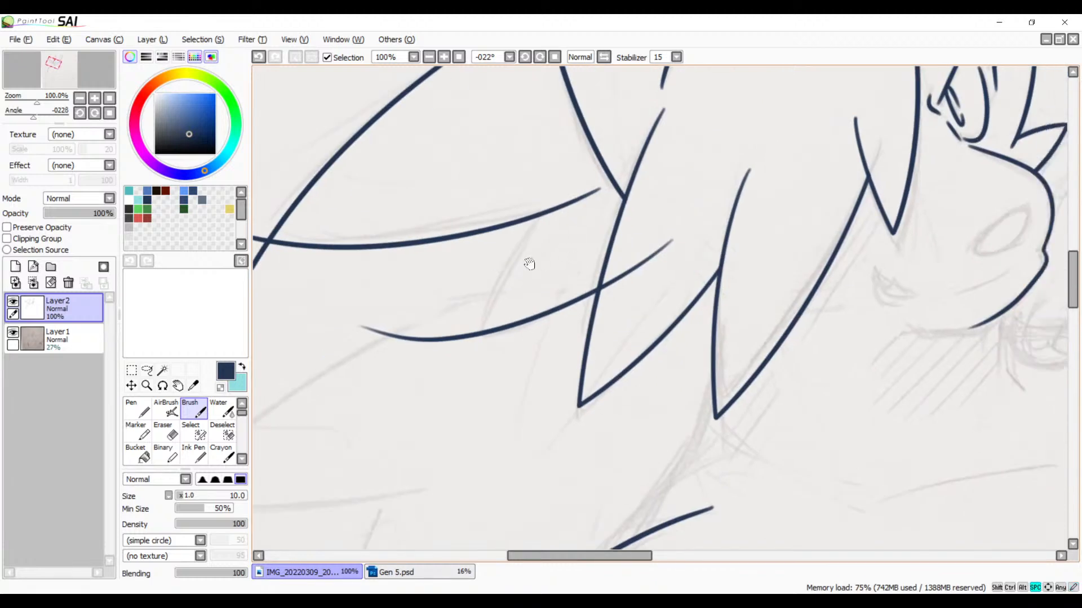
drag(530, 221, 453, 466)
key(ctrl+z)
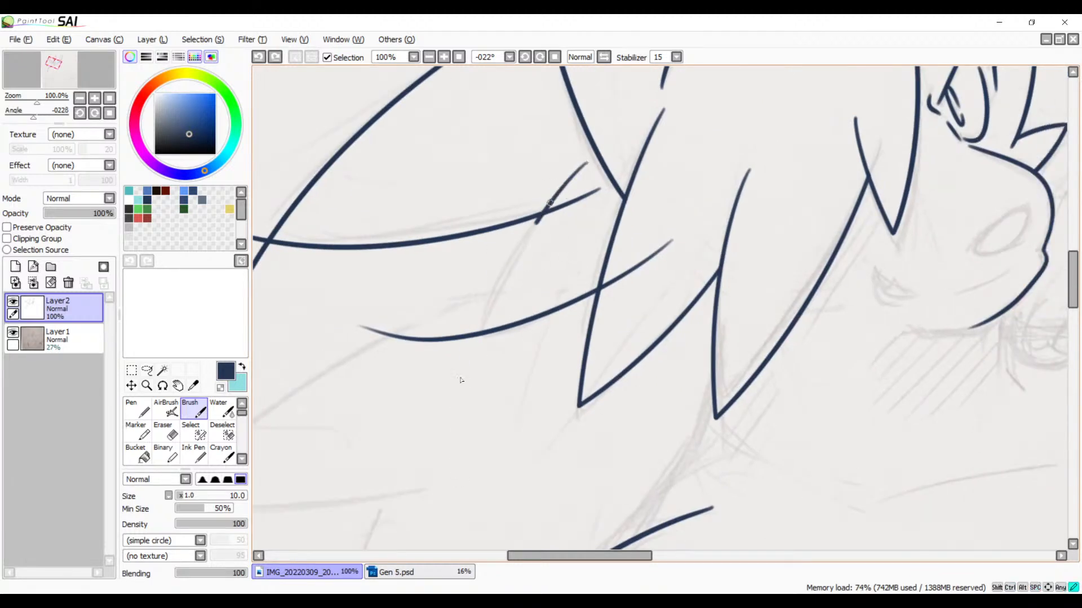
drag(461, 380, 452, 445)
Step: Erase the end of the small spike's lower line that overshoots into the neighbouring long hair spike
drag(520, 333, 707, 340)
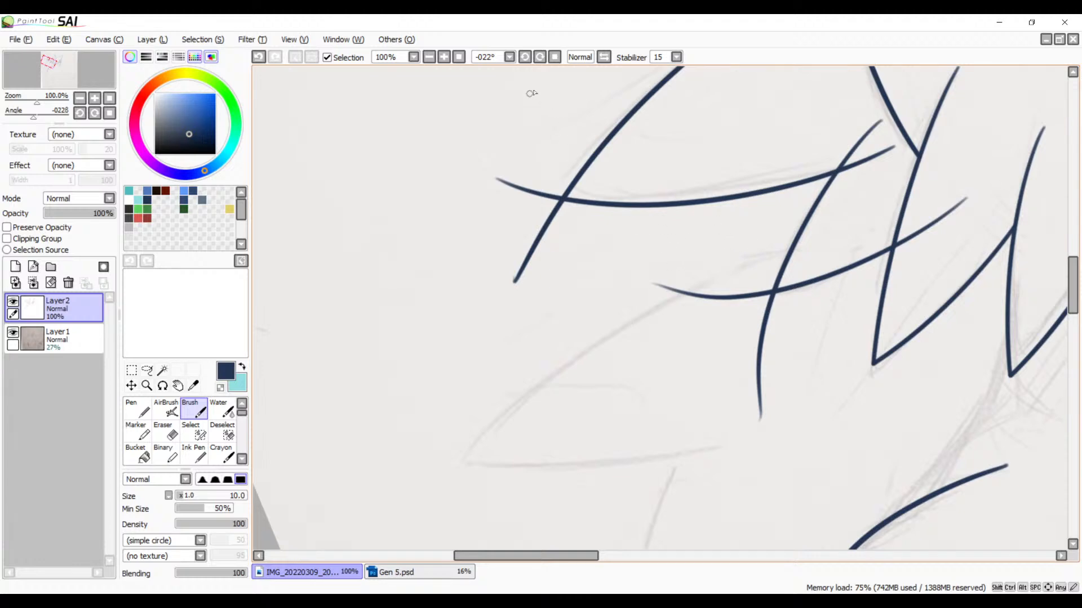
drag(577, 197, 553, 420)
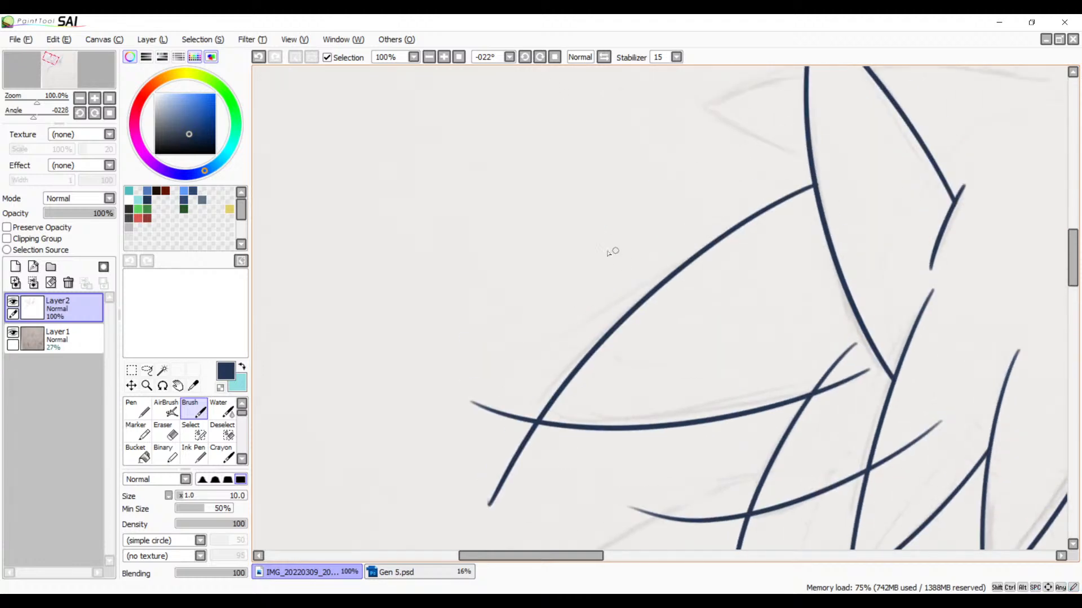
drag(647, 281, 478, 218)
mouse_move(546, 263)
mouse_down()
mouse_move(396, 201)
mouse_move(384, 206)
mouse_up()
mouse_move(566, 286)
mouse_down()
mouse_move(508, 377)
mouse_move(593, 311)
mouse_move(571, 362)
mouse_move(653, 203)
mouse_move(665, 277)
mouse_up()
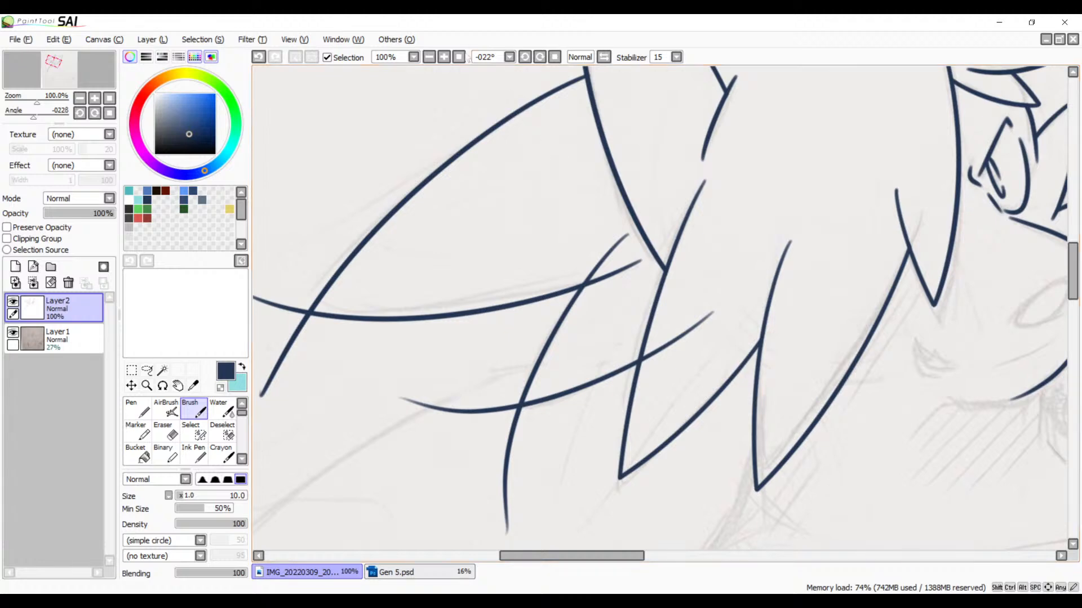
click(447, 56)
click(446, 56)
click(447, 56)
click(446, 56)
click(447, 55)
drag(614, 392, 612, 155)
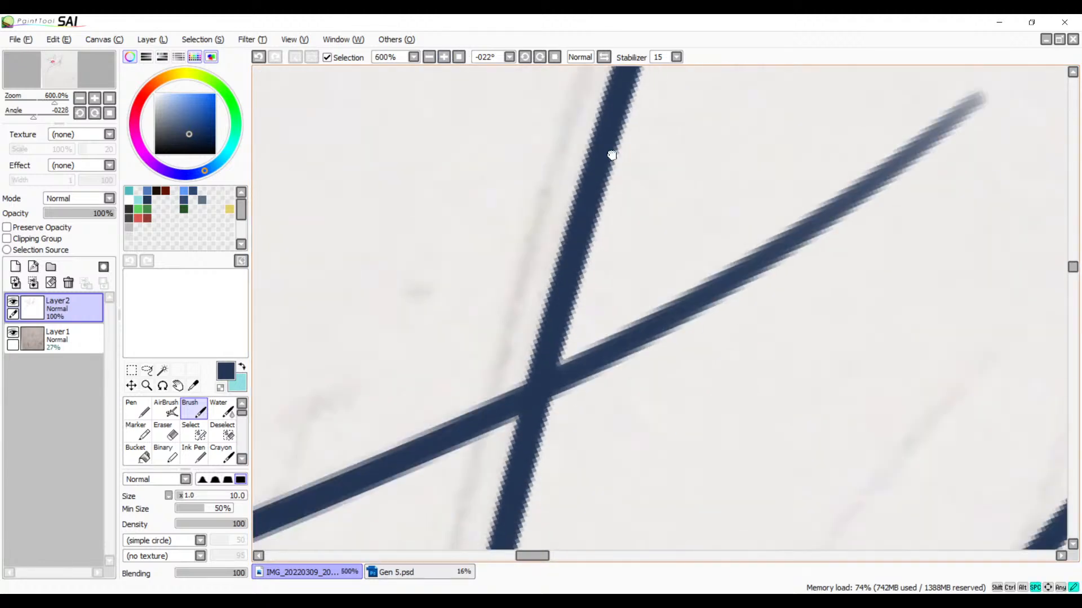
key(e)
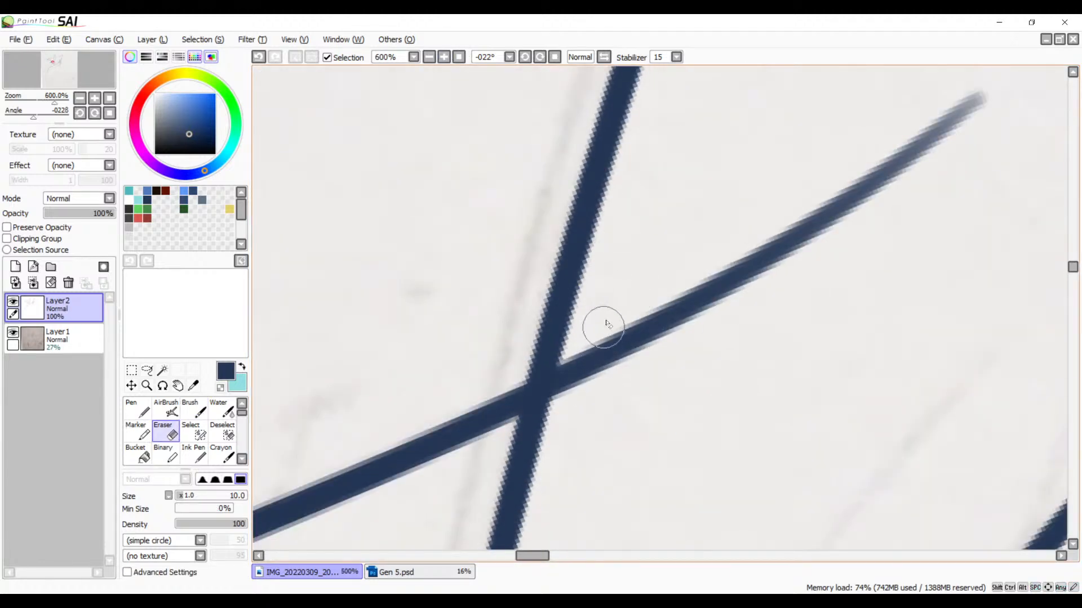
mouse_move(607, 323)
mouse_down()
mouse_move(575, 361)
mouse_move(627, 294)
mouse_move(679, 272)
mouse_move(721, 322)
mouse_move(802, 196)
mouse_move(830, 225)
mouse_move(865, 174)
mouse_move(963, 106)
mouse_move(842, 222)
mouse_move(809, 226)
mouse_up()
Step: Erase the small spike's upper line where it overshoots the tip, including the leftover stub below
key(space)
drag(404, 486, 898, 162)
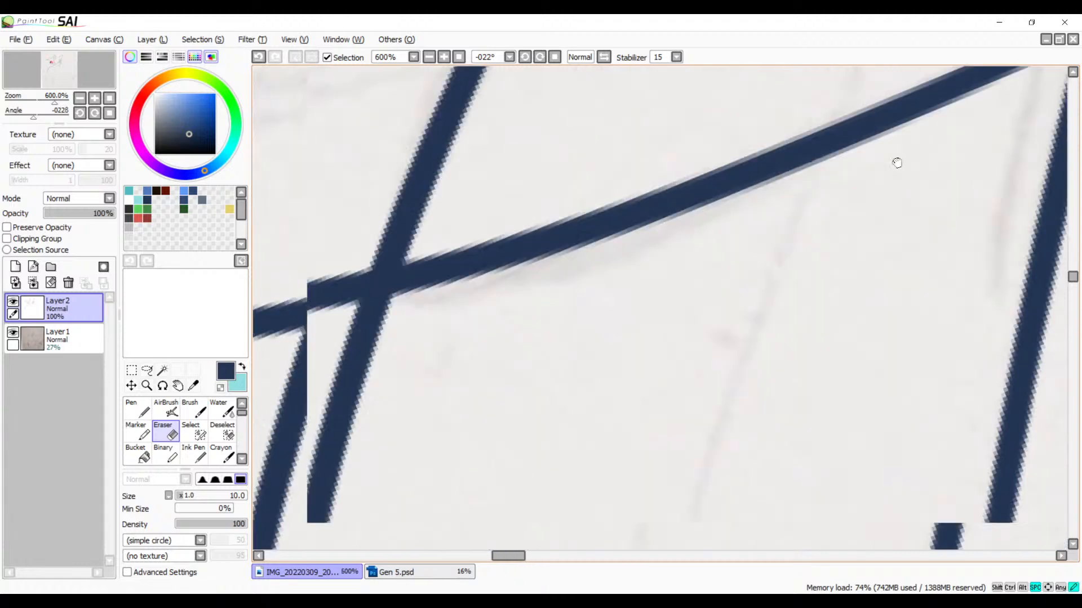
drag(583, 329, 808, 235)
mouse_move(620, 240)
mouse_down()
mouse_move(647, 213)
mouse_move(541, 235)
mouse_move(550, 235)
mouse_move(519, 213)
mouse_up()
mouse_move(566, 154)
mouse_down()
mouse_move(548, 239)
mouse_move(575, 154)
mouse_move(557, 226)
mouse_move(576, 164)
mouse_move(580, 209)
mouse_move(596, 214)
mouse_move(579, 214)
mouse_move(569, 285)
mouse_move(572, 242)
mouse_move(632, 279)
mouse_move(500, 423)
mouse_move(598, 387)
mouse_move(501, 508)
mouse_move(549, 518)
mouse_move(540, 568)
mouse_up()
drag(606, 450, 615, 215)
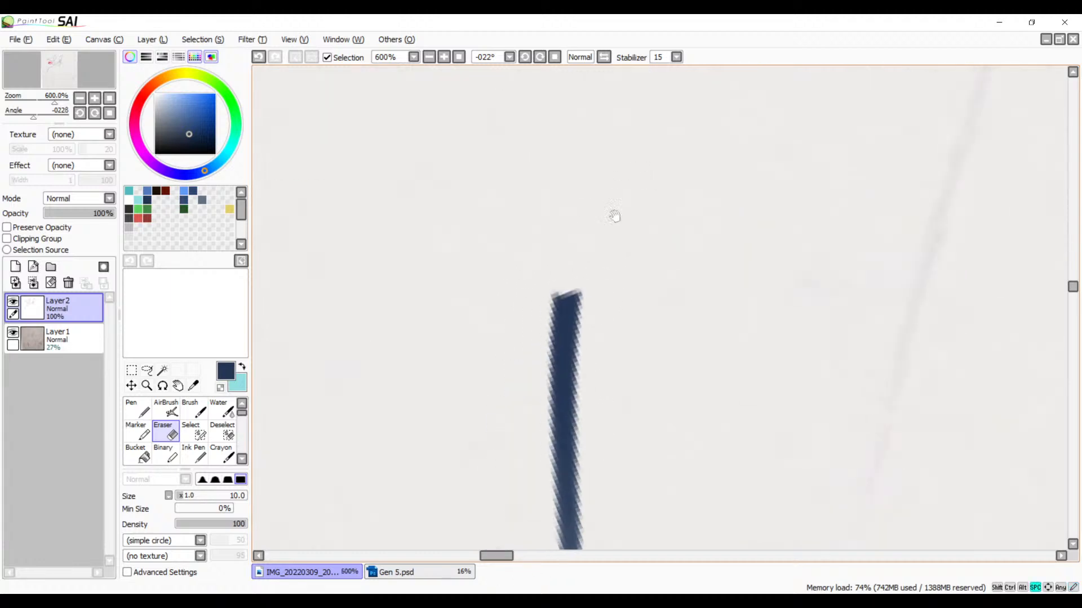
mouse_move(567, 292)
mouse_down()
mouse_move(494, 349)
mouse_move(624, 303)
mouse_move(521, 423)
mouse_move(620, 404)
mouse_move(628, 422)
mouse_move(590, 528)
mouse_move(562, 482)
mouse_up()
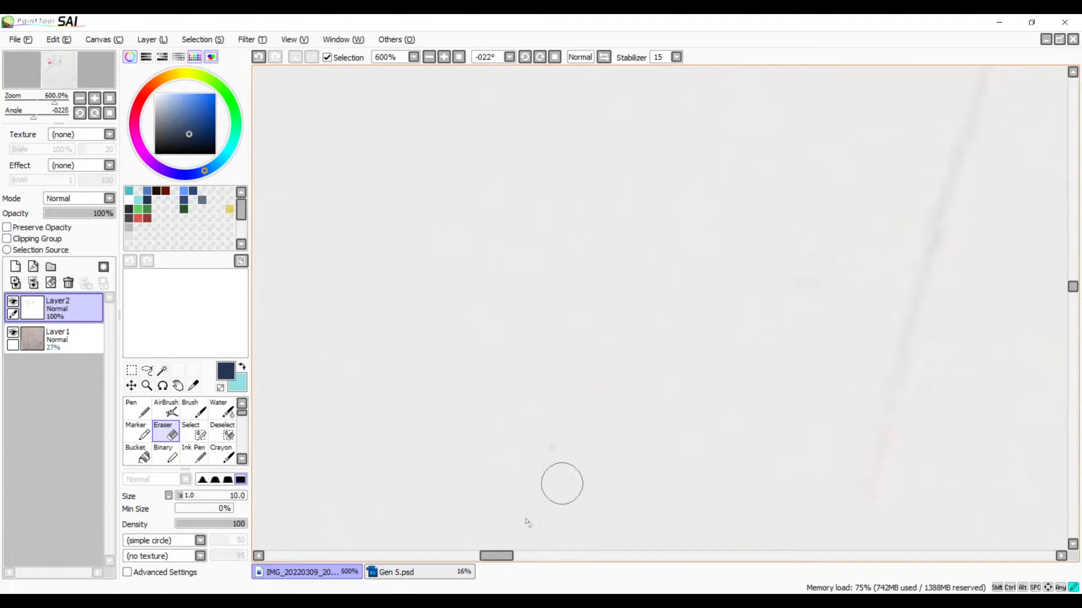
key(ctrl+z)
scroll(584, 308, down, 3)
mouse_move(584, 308)
mouse_down()
mouse_move(598, 310)
mouse_move(603, 415)
mouse_up()
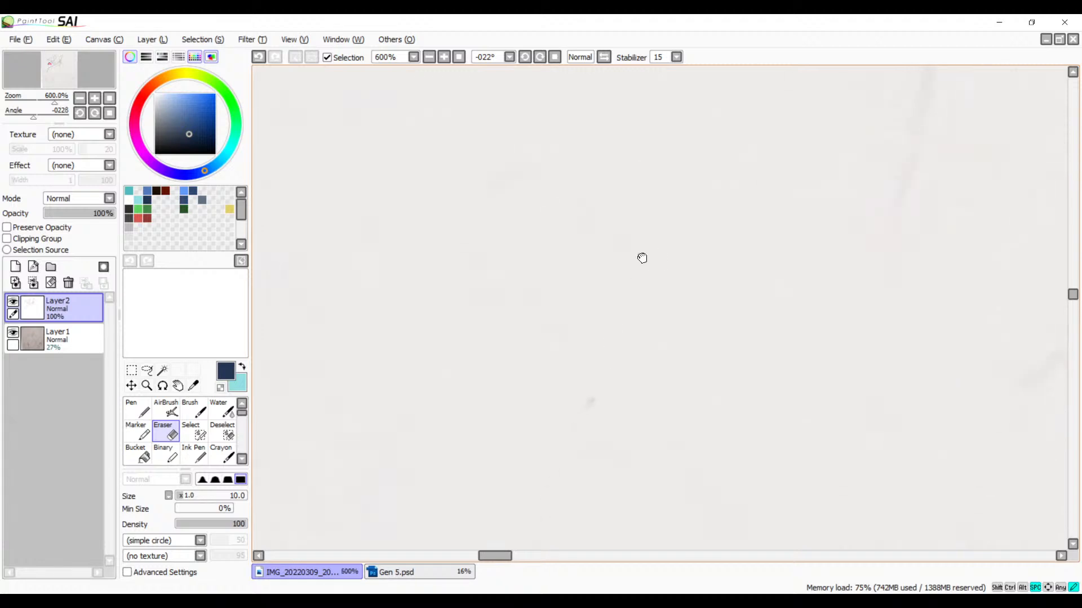
Step: Erase the rest of the small spike's lower line that extends beyond its tip
scroll(605, 260, up, 3)
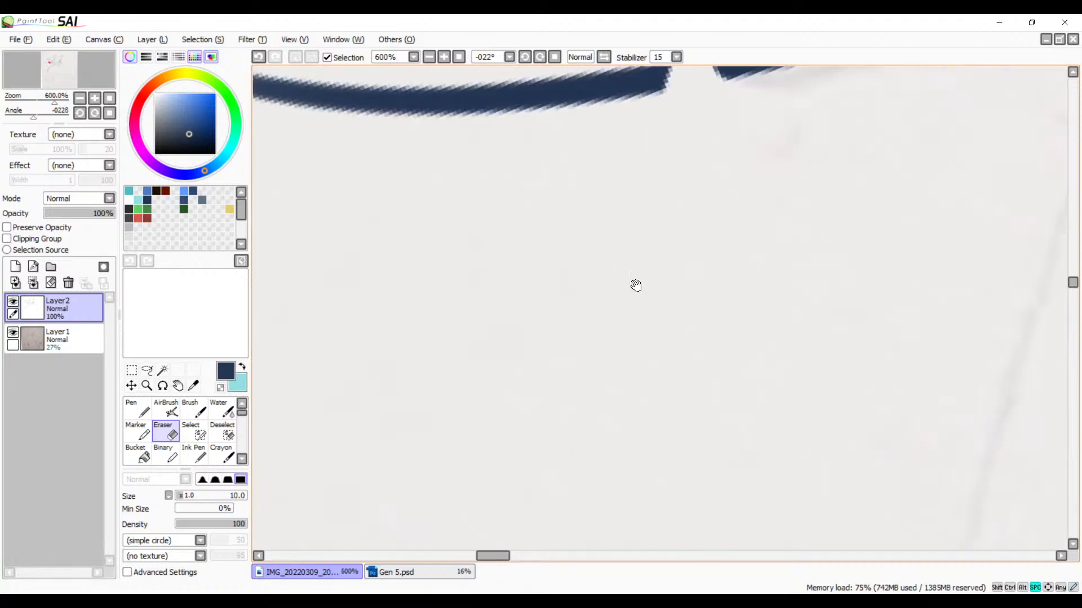
scroll(636, 285, up, 5)
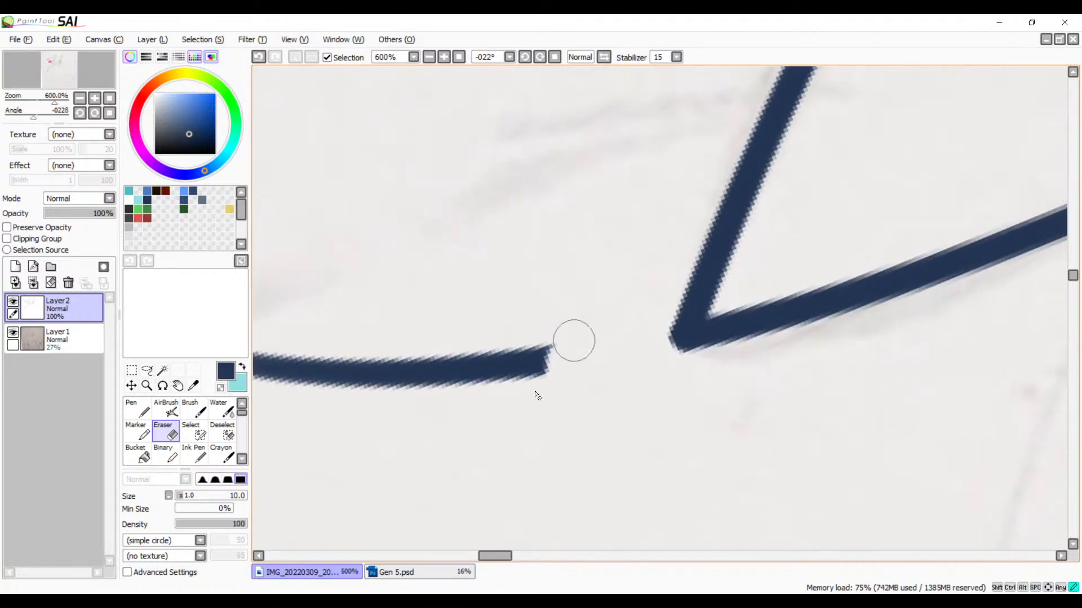
mouse_move(573, 341)
mouse_down()
mouse_move(459, 377)
mouse_move(391, 369)
mouse_move(291, 391)
mouse_up()
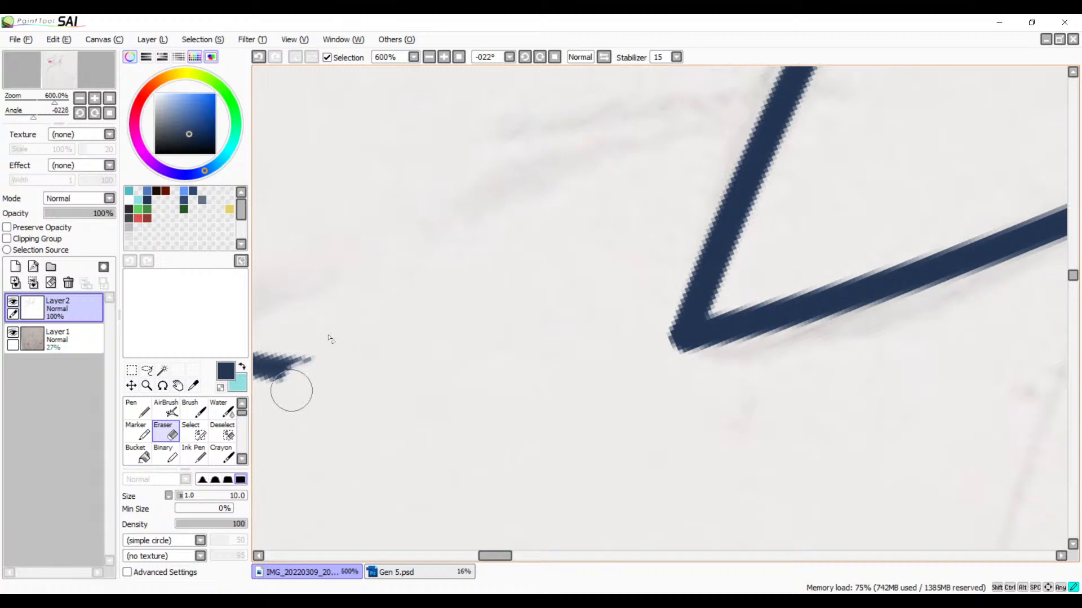
drag(330, 339, 254, 330)
mouse_move(367, 364)
mouse_down()
mouse_move(558, 319)
mouse_move(691, 322)
mouse_up()
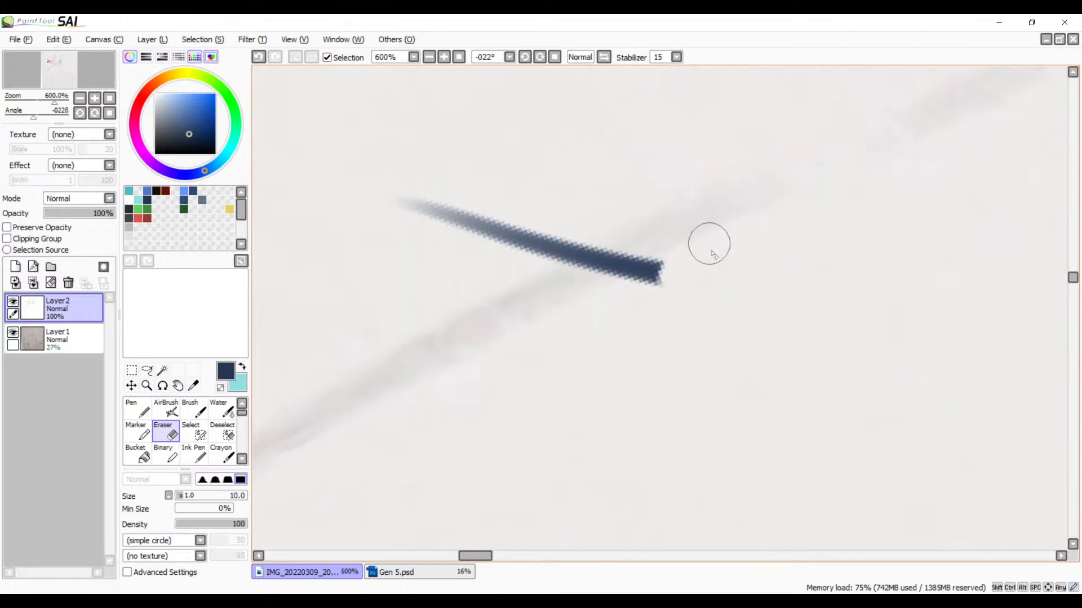
mouse_move(708, 242)
mouse_down()
mouse_move(671, 266)
mouse_move(575, 260)
mouse_move(483, 249)
mouse_move(406, 212)
mouse_up()
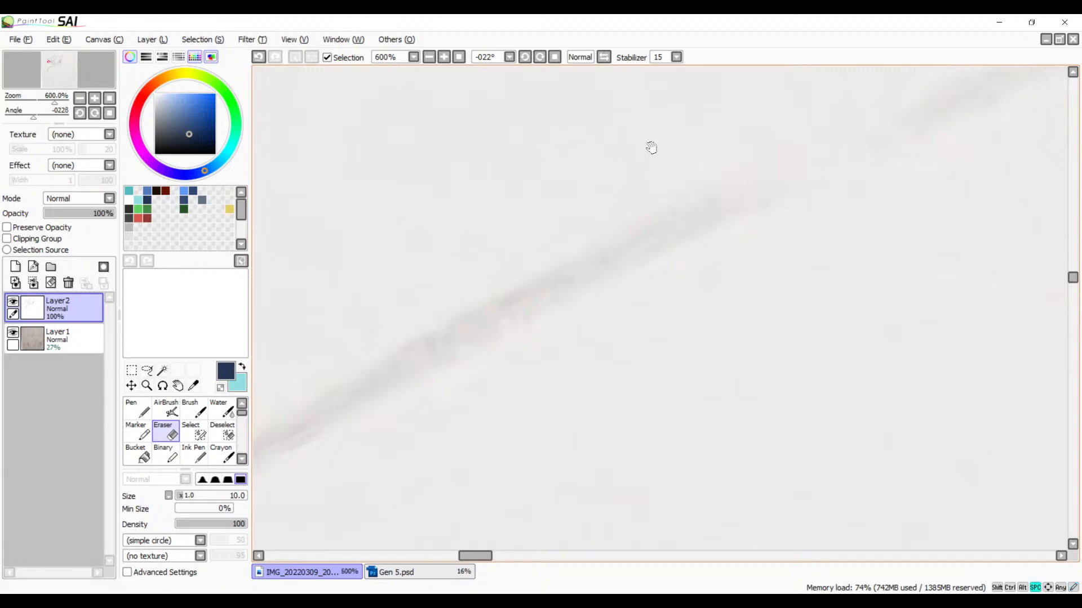
Step: Trim the free upper end of the small spike's line and erase the large back spike's lower line beyond their junction
drag(650, 145, 383, 499)
mouse_move(797, 82)
mouse_down()
mouse_move(661, 276)
mouse_move(381, 391)
mouse_up()
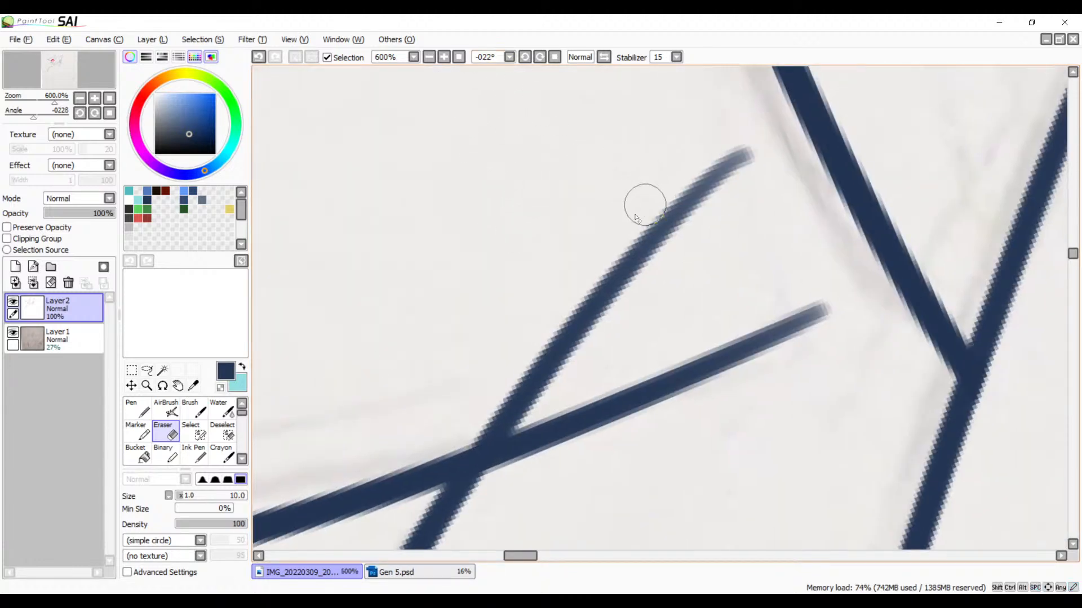
mouse_move(635, 218)
mouse_down()
mouse_move(699, 241)
mouse_move(700, 210)
mouse_move(764, 141)
mouse_up()
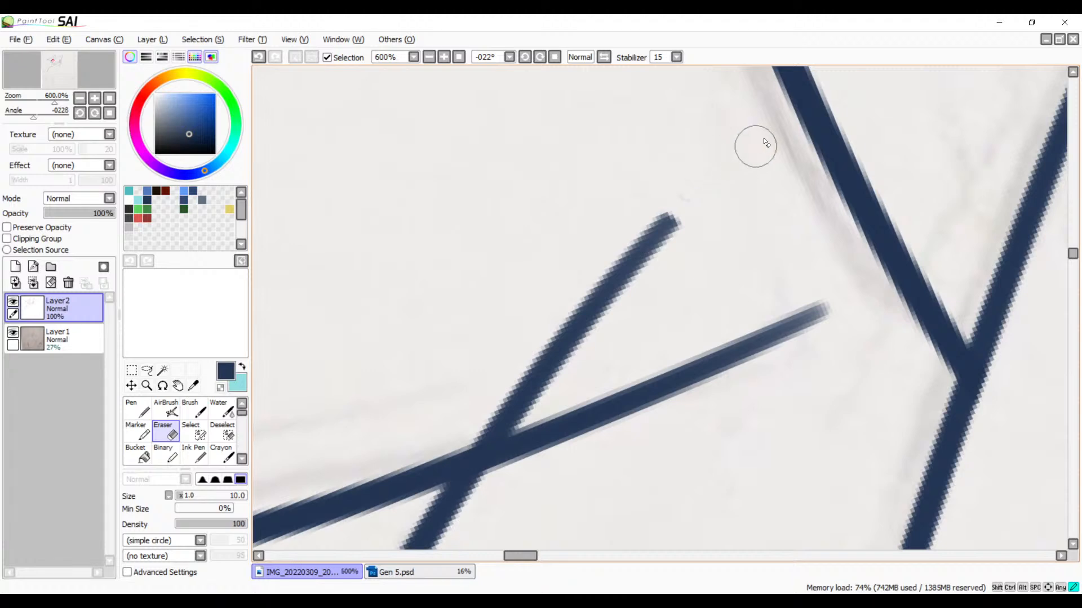
key(space)
mouse_move(658, 370)
mouse_down()
mouse_move(609, 230)
mouse_move(477, 339)
mouse_up()
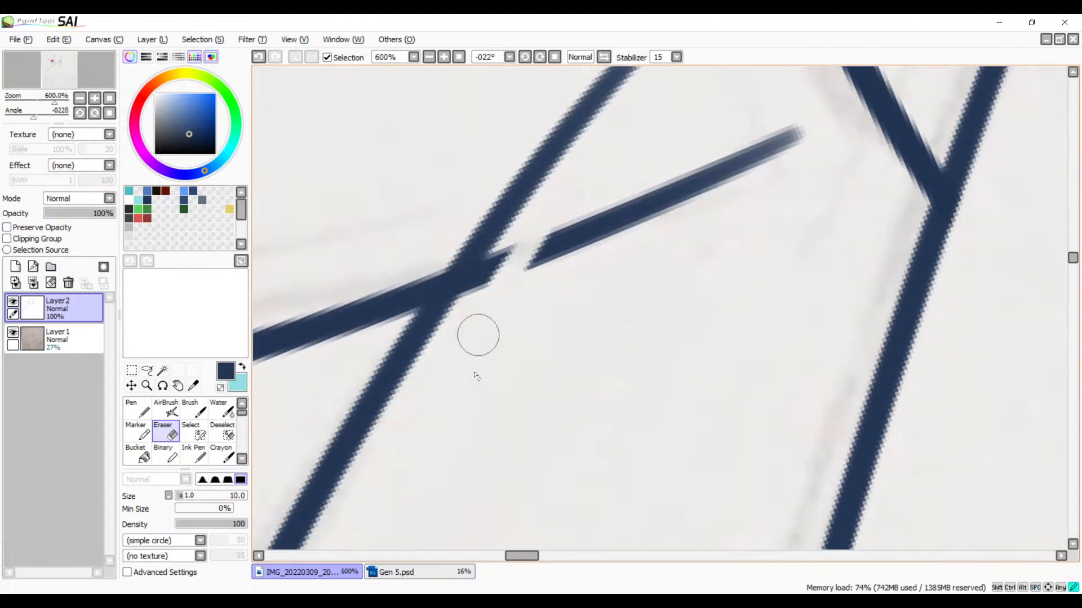
mouse_move(552, 208)
mouse_down()
mouse_move(471, 347)
mouse_move(483, 290)
mouse_move(449, 370)
mouse_move(553, 229)
mouse_move(586, 248)
mouse_move(580, 282)
mouse_move(758, 151)
mouse_move(760, 197)
mouse_up()
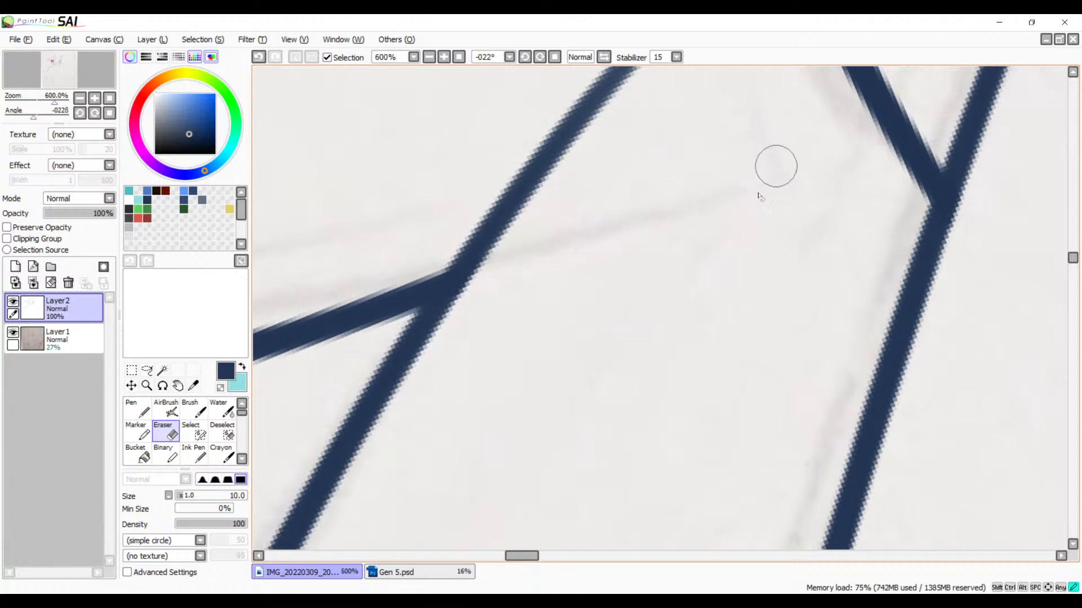
click(432, 58)
click(432, 59)
click(431, 59)
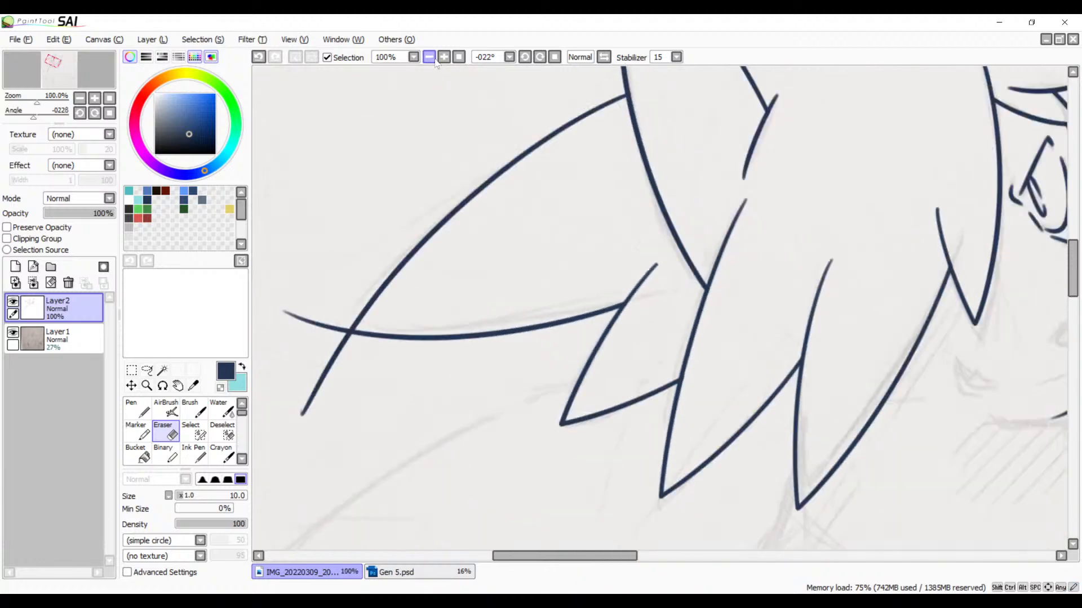
click(432, 59)
click(431, 59)
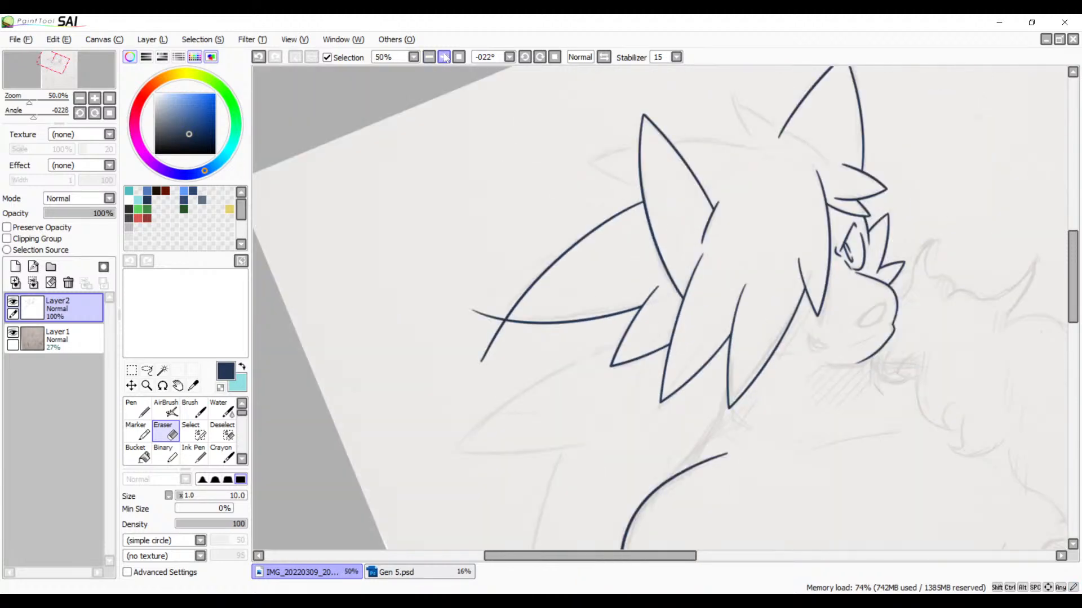
Step: Erase the crossing lines just beyond the large back hair spike's tip to leave a clean point
click(447, 59)
click(446, 59)
click(447, 60)
click(447, 60)
click(447, 60)
click(447, 59)
drag(604, 229, 886, 150)
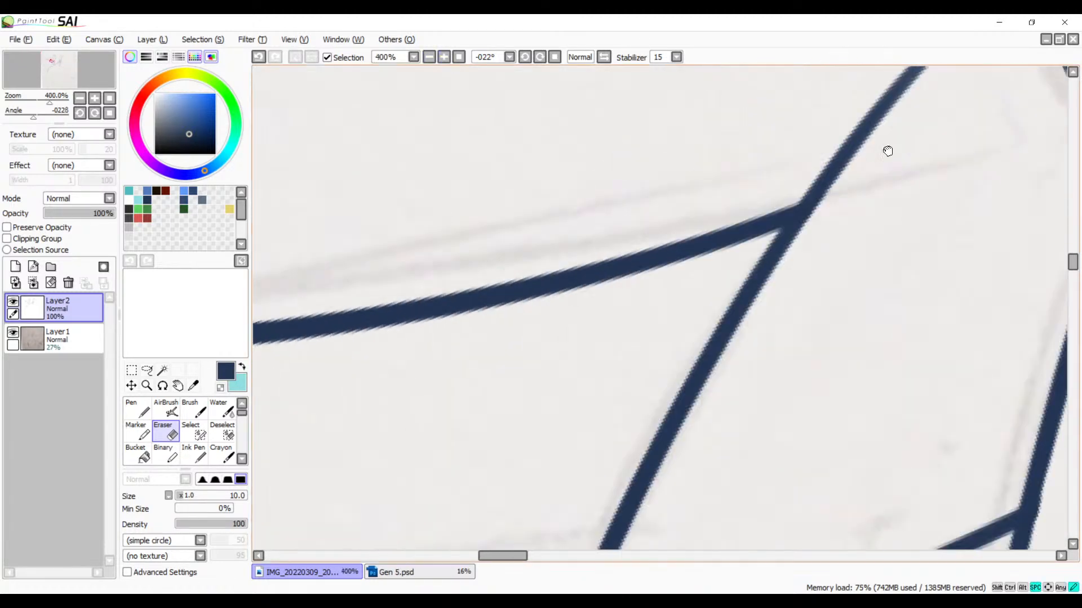
drag(298, 347, 894, 241)
drag(610, 243, 669, 283)
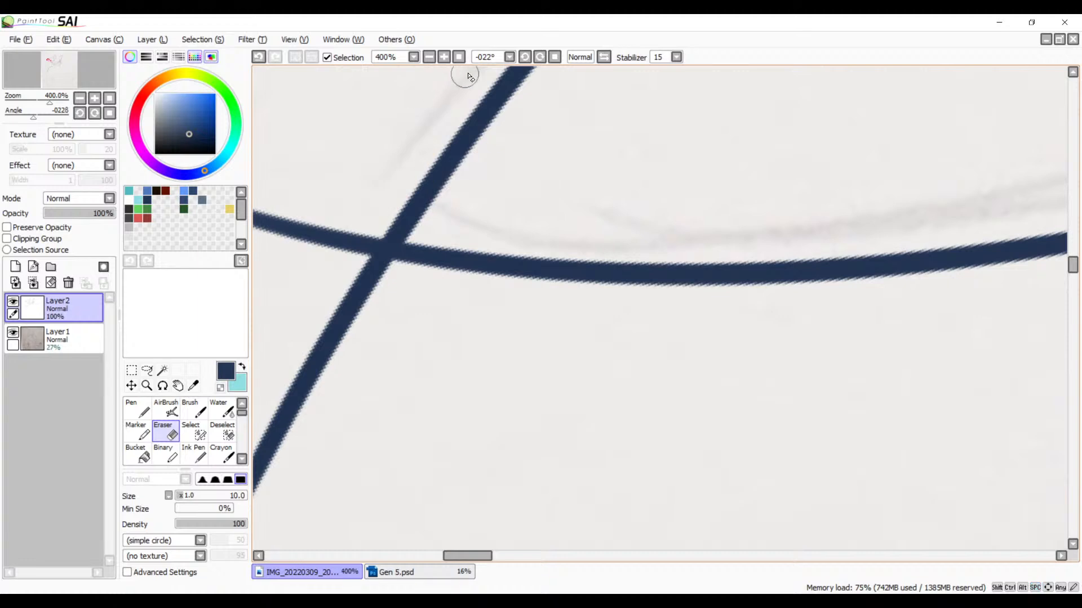
click(445, 58)
mouse_move(398, 220)
mouse_down()
mouse_move(492, 218)
mouse_move(384, 220)
mouse_move(383, 259)
mouse_move(379, 222)
mouse_move(429, 264)
mouse_move(376, 236)
mouse_move(428, 259)
mouse_up()
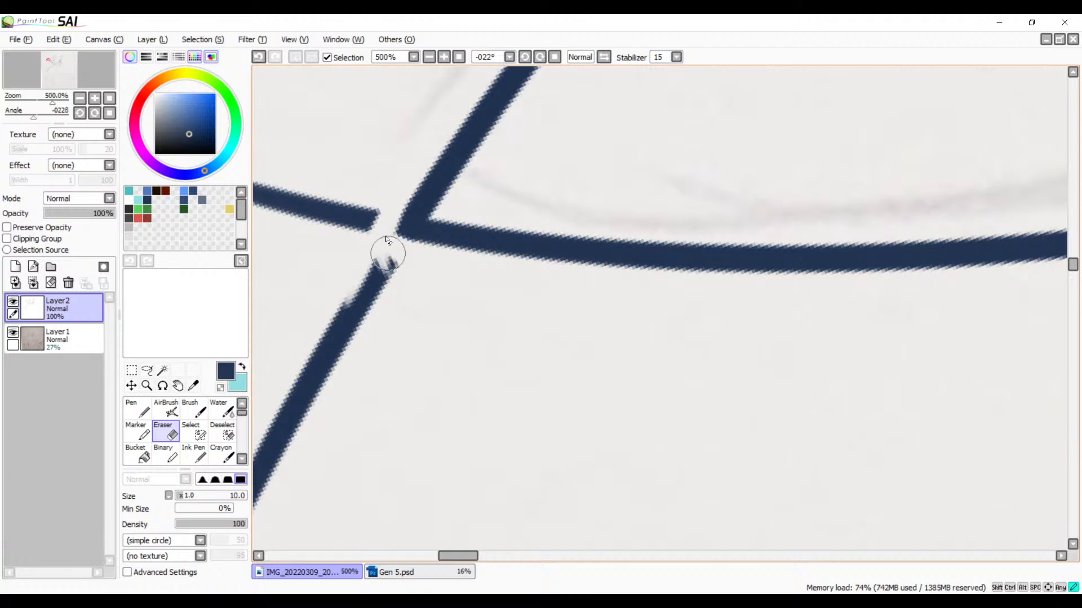
drag(390, 236, 425, 260)
mouse_move(387, 258)
mouse_down()
mouse_move(413, 275)
mouse_move(407, 292)
mouse_up()
Step: Erase the leftover line segments that extend beyond the large back hair spike's tip
mouse_move(366, 281)
mouse_down()
mouse_move(382, 296)
mouse_move(336, 307)
mouse_move(302, 427)
mouse_move(269, 460)
mouse_move(492, 200)
mouse_up()
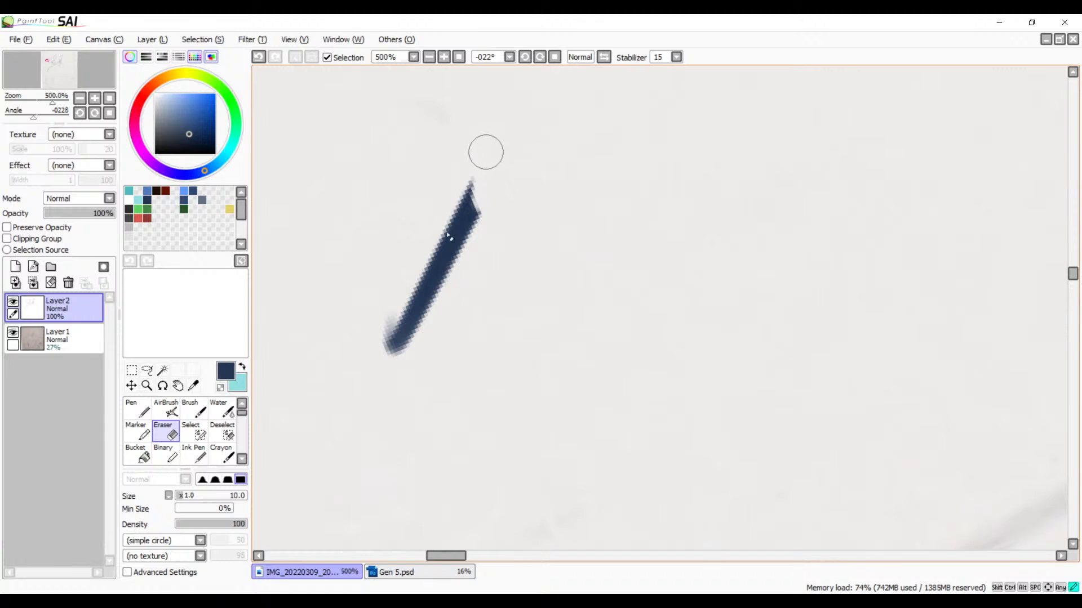
mouse_move(486, 152)
mouse_down()
mouse_move(446, 234)
mouse_move(473, 222)
mouse_up()
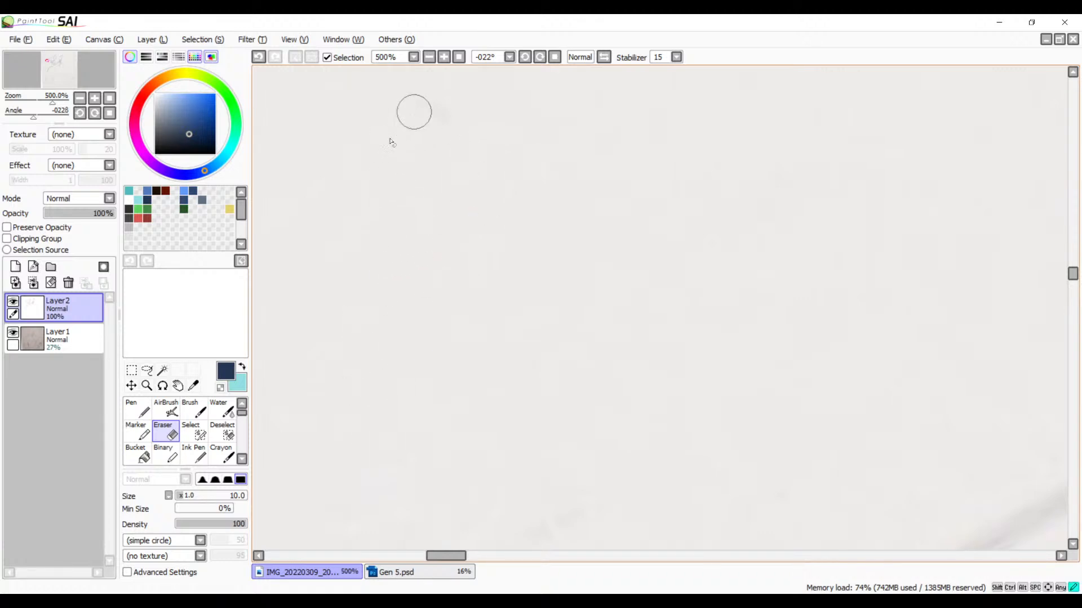
scroll(564, 230, up, 6)
mouse_move(591, 322)
mouse_down()
mouse_move(500, 324)
mouse_move(509, 291)
mouse_move(396, 308)
mouse_move(403, 266)
mouse_move(349, 271)
mouse_move(299, 233)
mouse_move(282, 214)
mouse_up()
drag(392, 242, 377, 299)
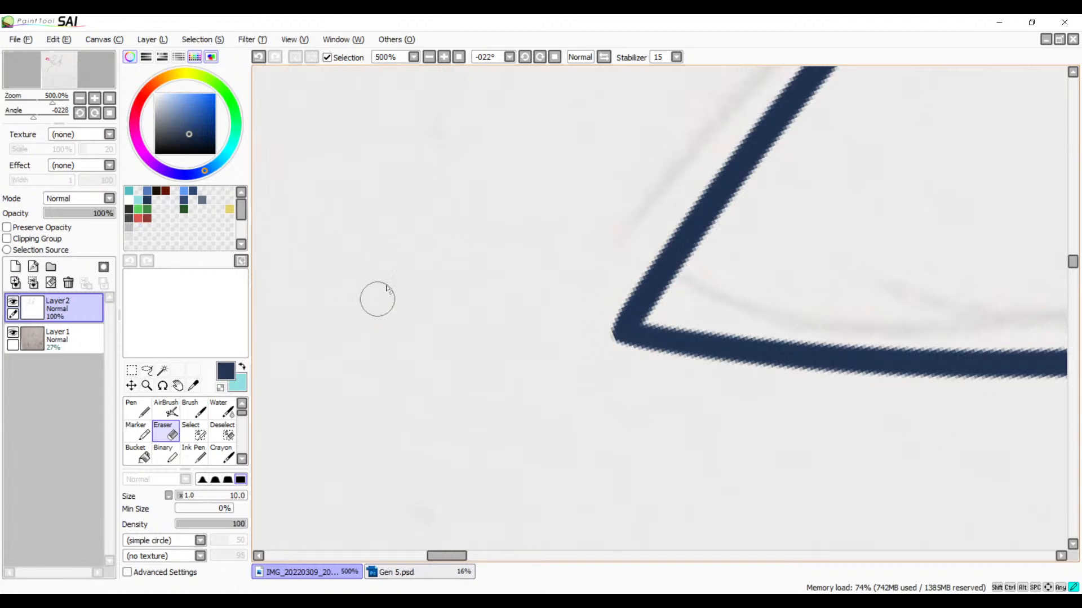
Step: Ink the upper edge of the back hair spike below with the Brush, from inside the small spike past the sketched tip, redoing it until it follows the sketch
mouse_move(800, 118)
mouse_down()
mouse_move(380, 466)
mouse_move(688, 201)
mouse_move(381, 377)
mouse_up()
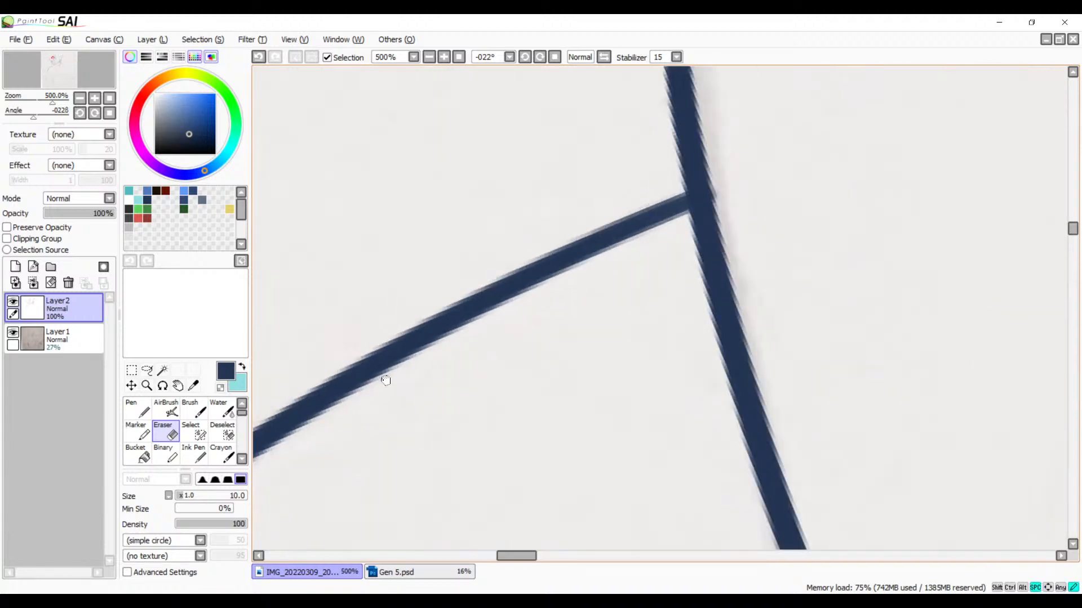
drag(758, 81, 536, 256)
drag(509, 341, 509, 399)
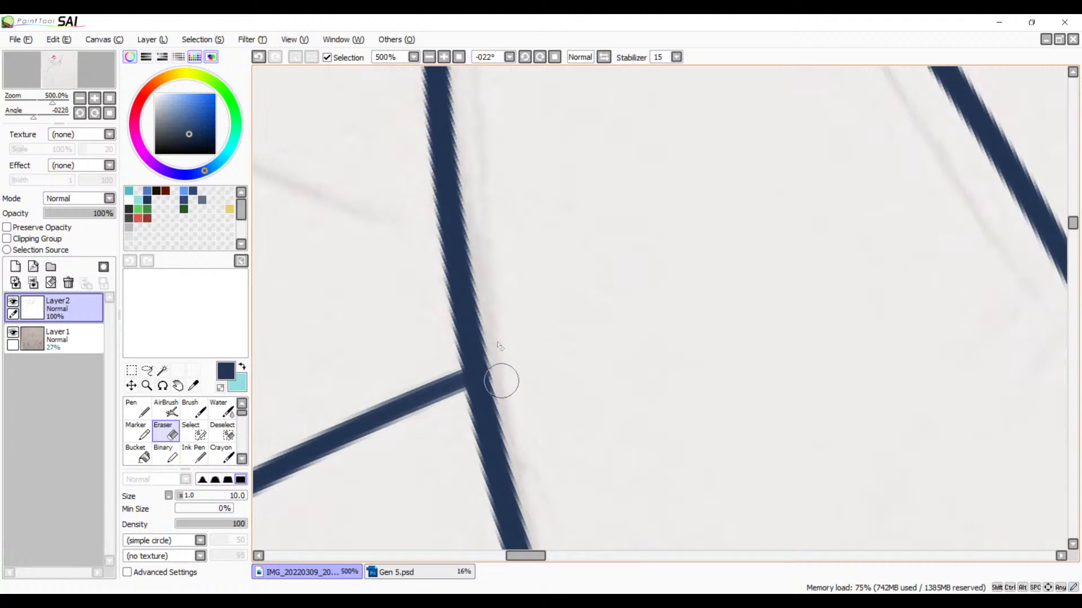
click(428, 57)
click(428, 57)
click(428, 57)
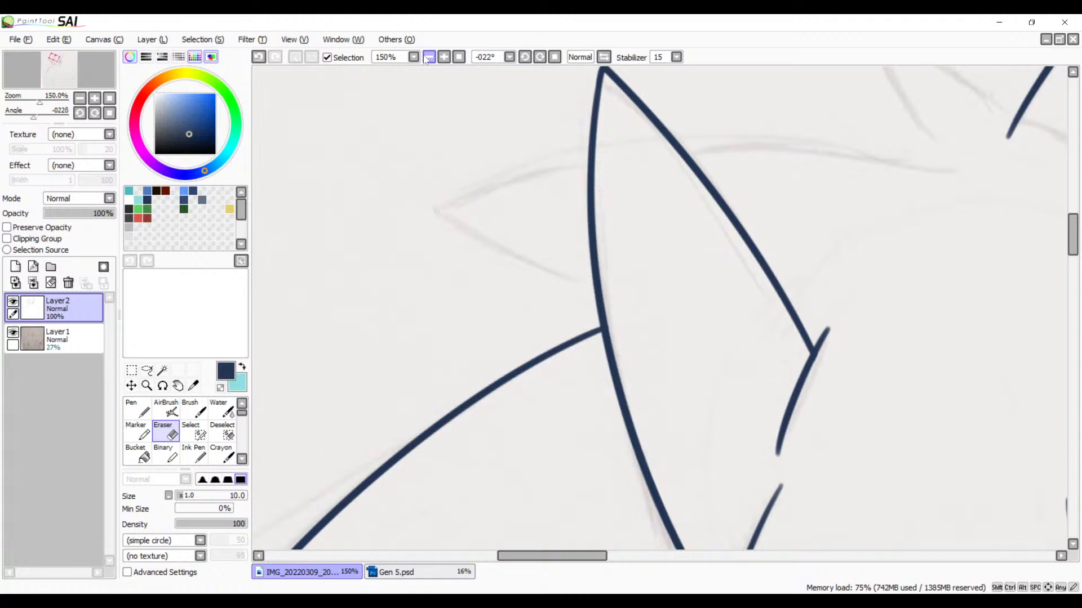
mouse_move(661, 360)
mouse_down()
mouse_move(633, 259)
mouse_move(662, 316)
mouse_move(654, 252)
mouse_move(778, 234)
mouse_move(792, 287)
mouse_move(767, 255)
mouse_up()
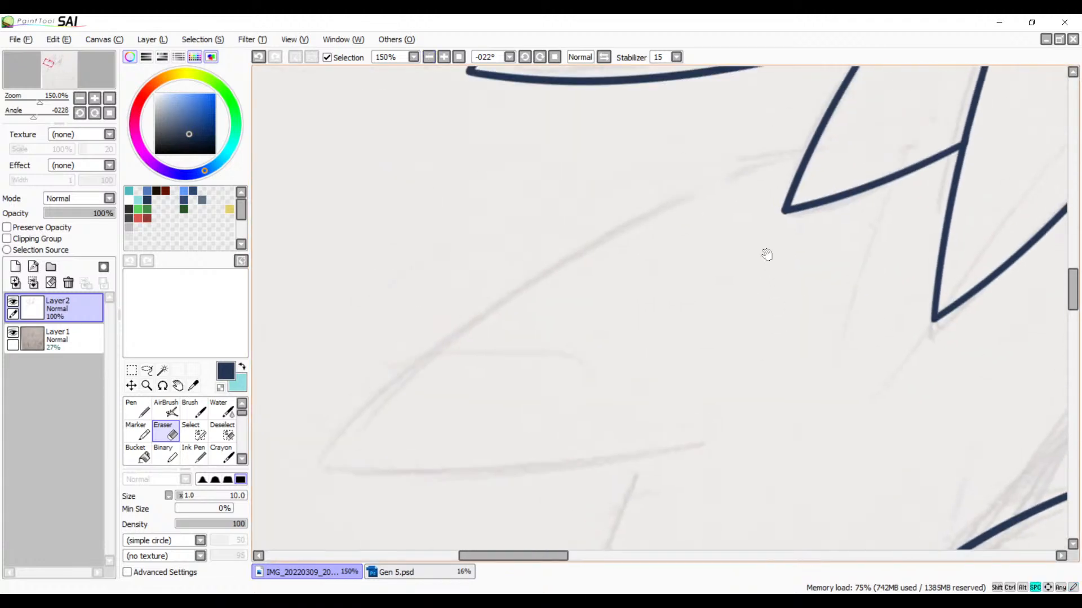
key(b)
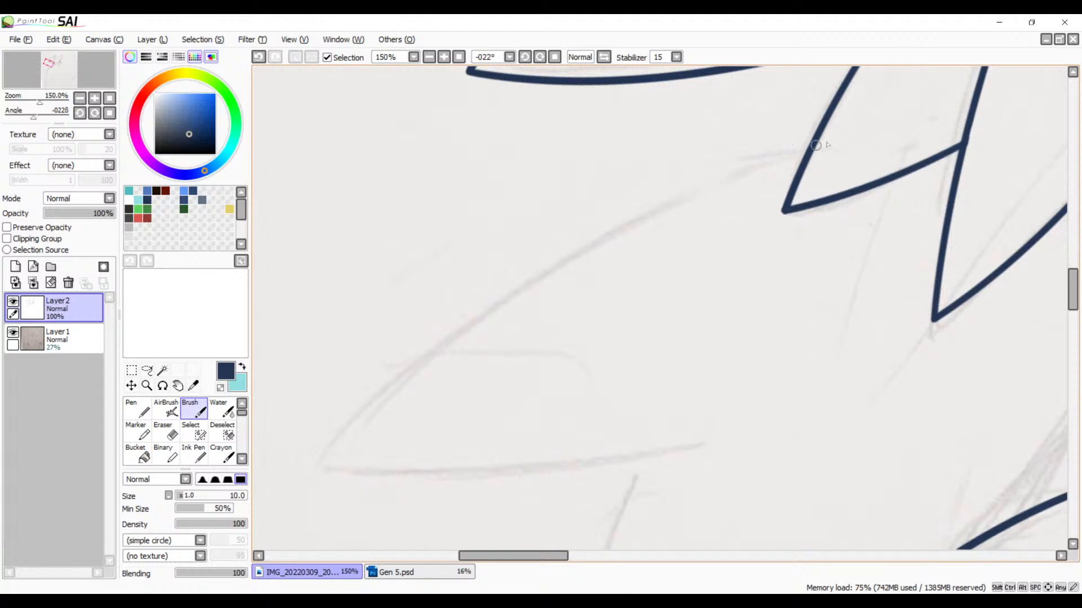
mouse_move(870, 129)
mouse_down()
mouse_move(422, 386)
mouse_move(314, 541)
mouse_up()
key(ctrl+z)
drag(882, 121, 278, 489)
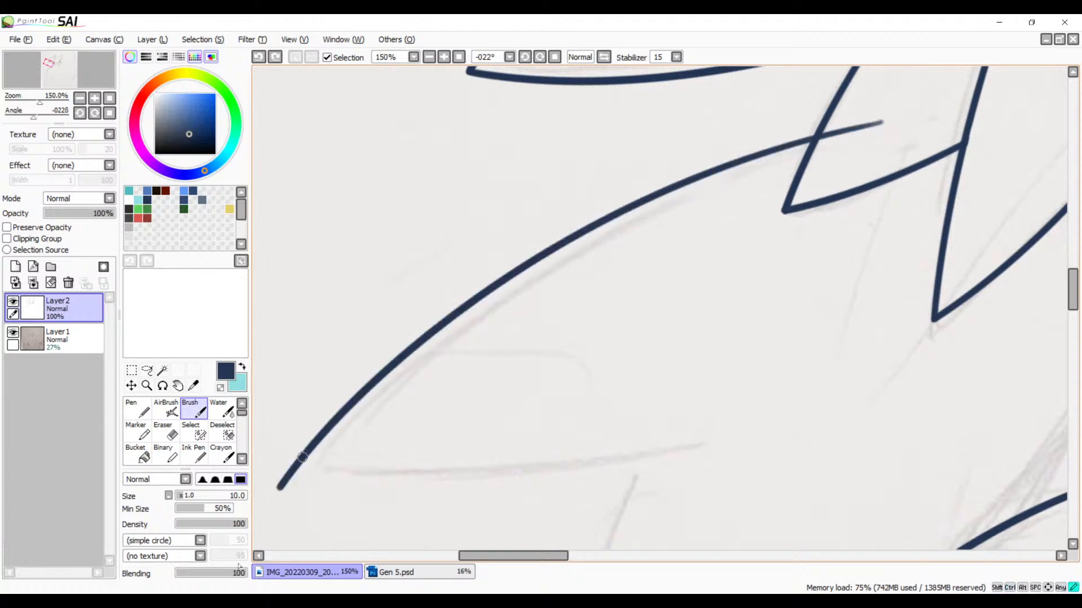
key(ctrl+z)
drag(883, 113, 309, 532)
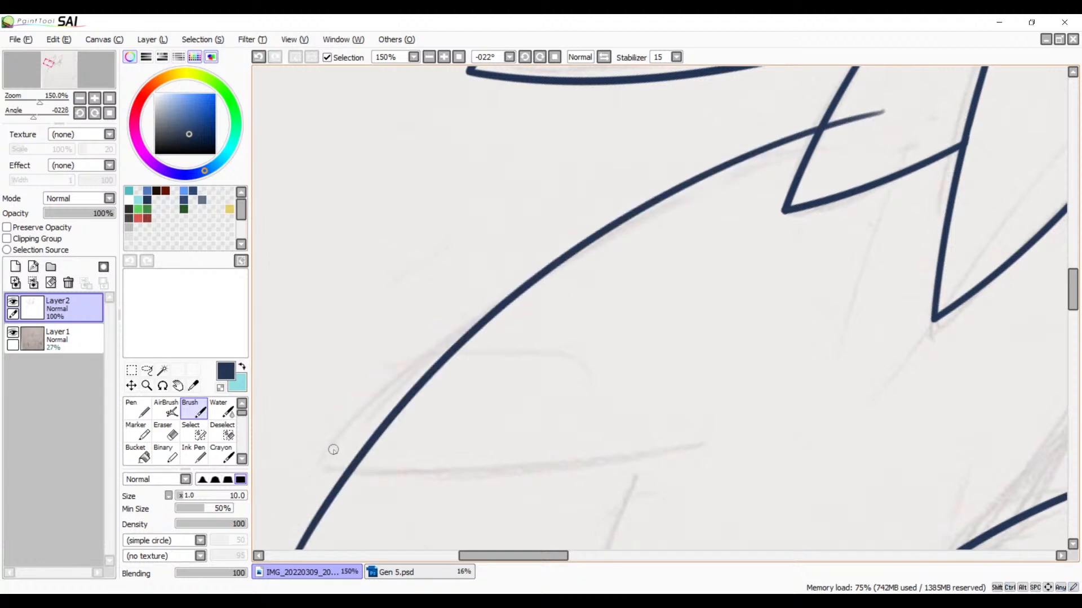
key(ctrl+z)
mouse_move(901, 123)
mouse_down()
mouse_move(428, 353)
mouse_move(298, 546)
mouse_up()
key(ctrl+z)
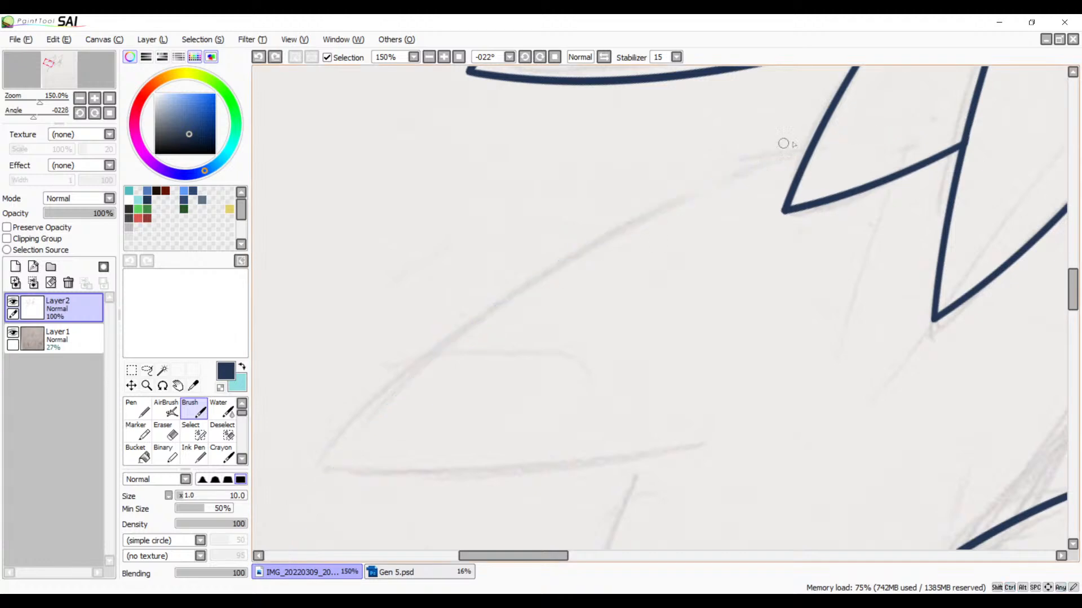
mouse_move(911, 122)
mouse_down()
mouse_move(552, 262)
mouse_move(292, 486)
mouse_up()
Step: Flip and rotate the canvas view and ink the same spike's lower edge, crossing the upper edge at the tip
mouse_move(558, 327)
mouse_down()
mouse_move(628, 232)
mouse_move(627, 196)
mouse_move(569, 273)
mouse_move(620, 165)
mouse_move(614, 181)
mouse_up()
click(601, 57)
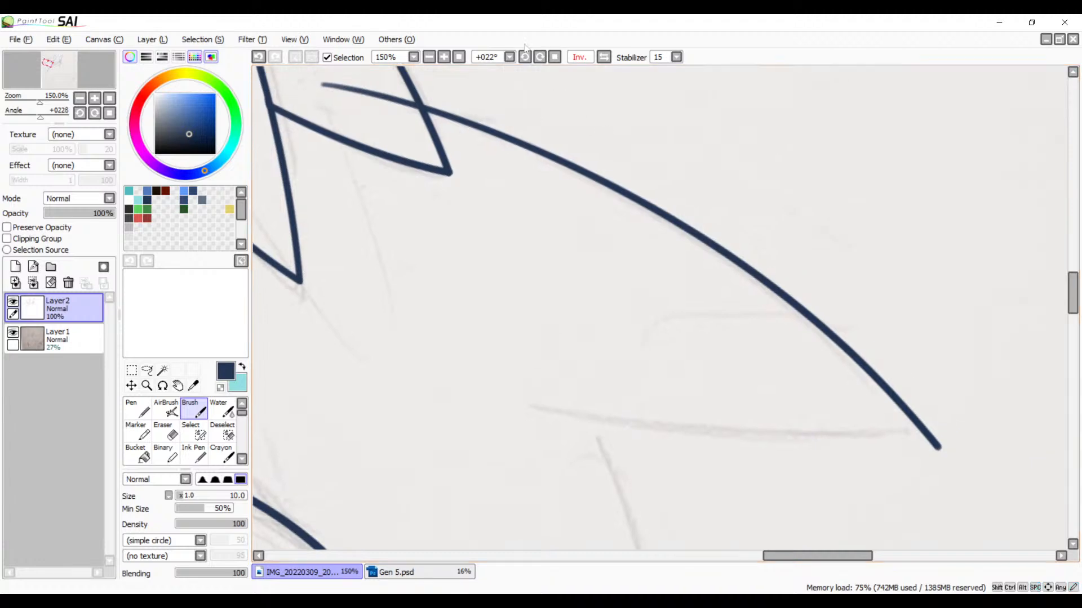
drag(540, 58, 540, 59)
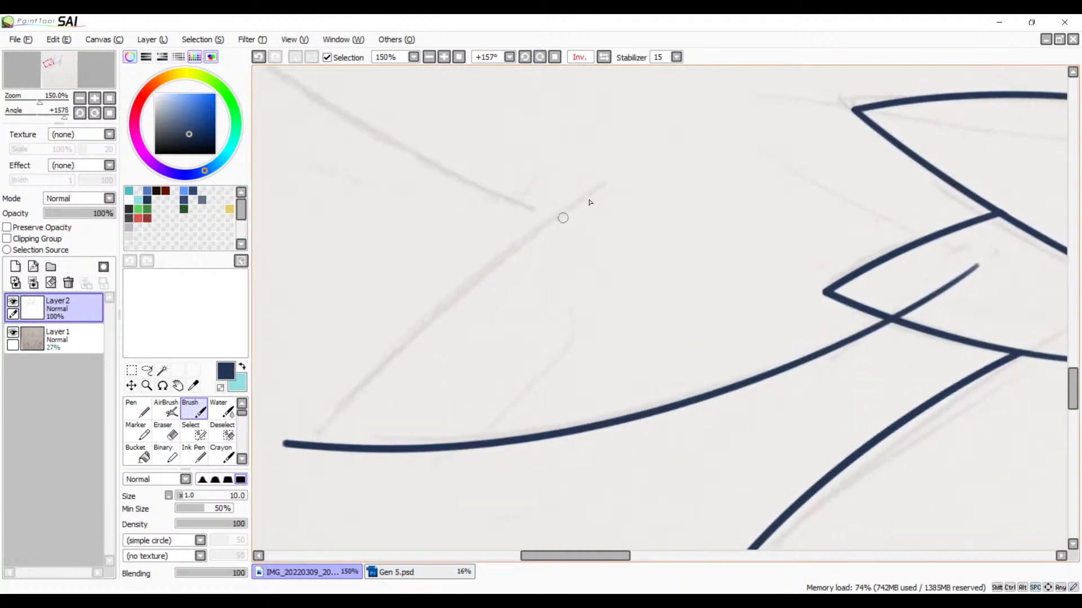
mouse_move(653, 163)
mouse_down()
mouse_move(459, 282)
mouse_move(234, 580)
mouse_up()
Step: Ink the long outer edge of the lowest back hair spike, redoing it until it follows the sketch and crosses the spike above
drag(598, 234, 653, 439)
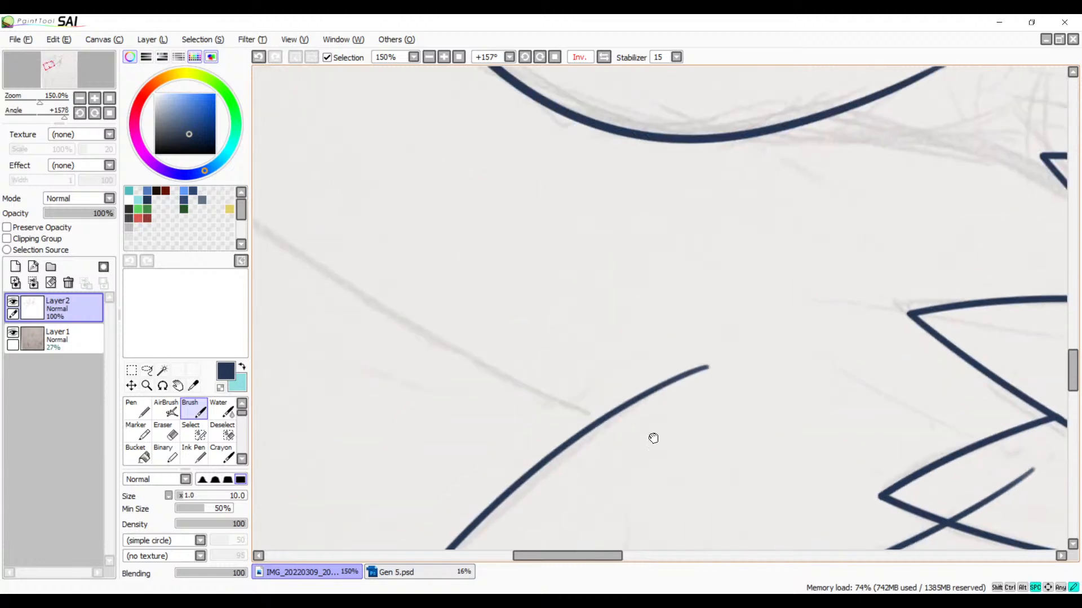
drag(544, 52, 542, 50)
drag(669, 264, 396, 500)
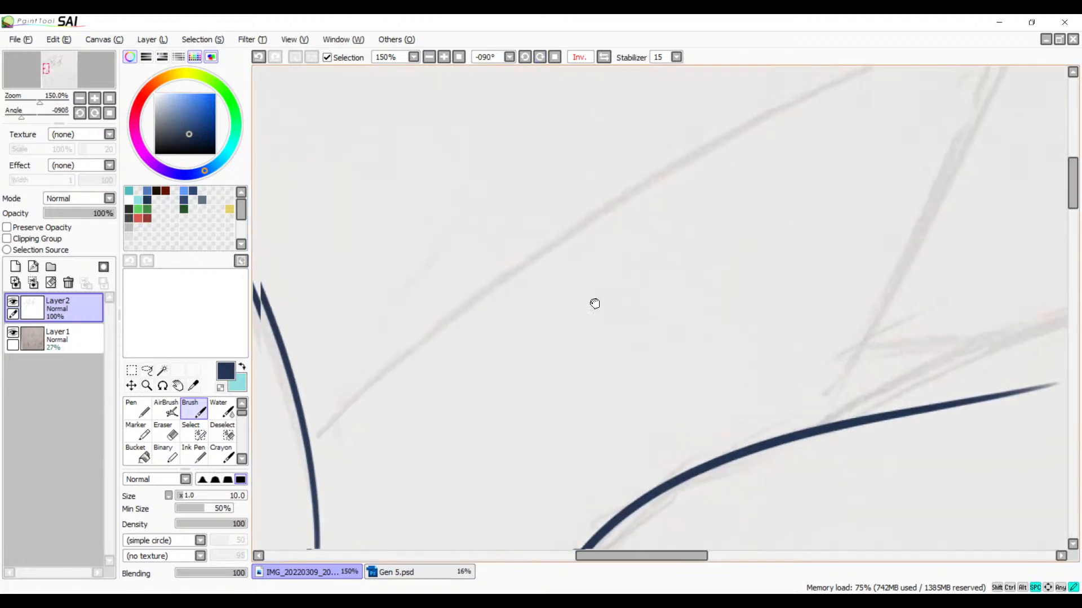
drag(546, 250, 637, 296)
click(429, 57)
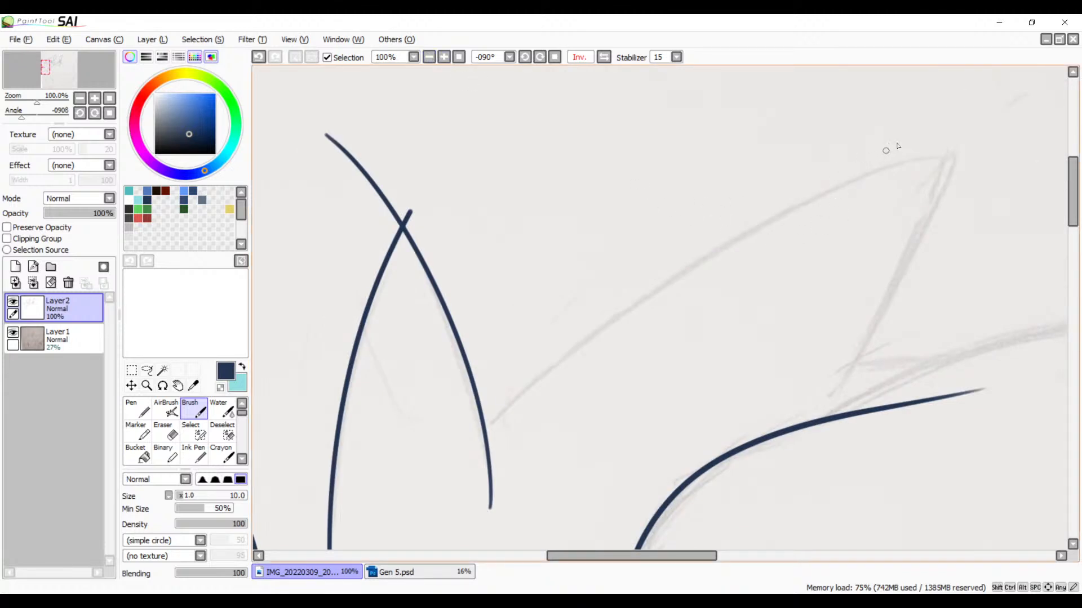
mouse_move(1000, 144)
mouse_down()
mouse_move(766, 215)
mouse_move(416, 539)
mouse_up()
key(ctrl+z)
drag(1011, 146, 349, 551)
key(ctrl+z)
drag(1004, 144, 347, 551)
key(ctrl+z)
mouse_move(1006, 144)
mouse_down()
mouse_move(642, 253)
mouse_move(352, 555)
mouse_up()
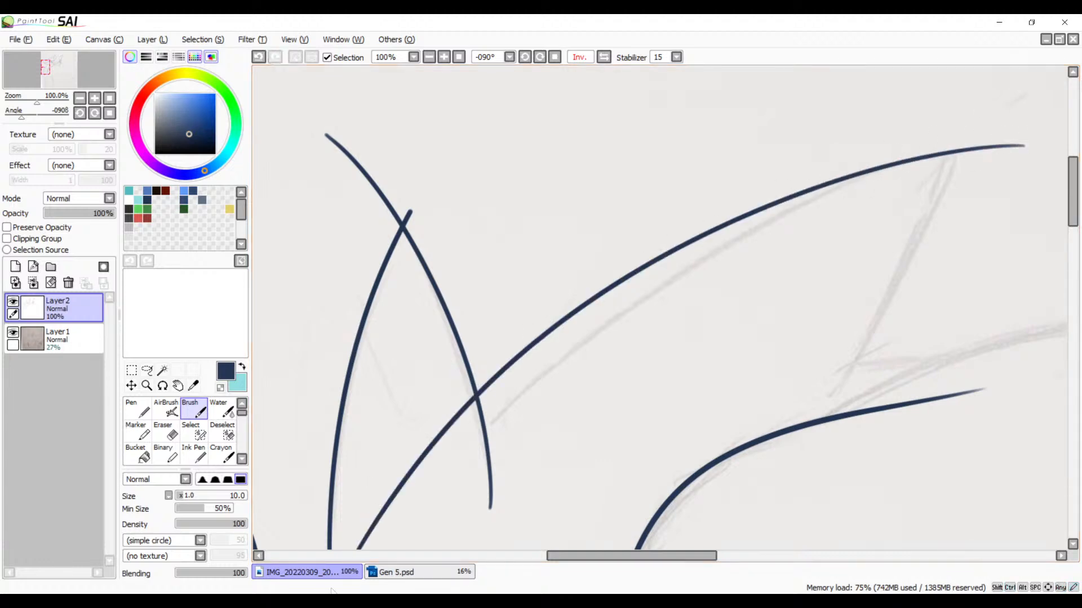
key(ctrl+z)
mouse_move(1003, 145)
mouse_down()
mouse_move(434, 490)
mouse_move(391, 551)
mouse_up()
Step: Unflip and rotate the canvas view and ink the lowest spike's short inner edge from its tip toward the body outline
key(space)
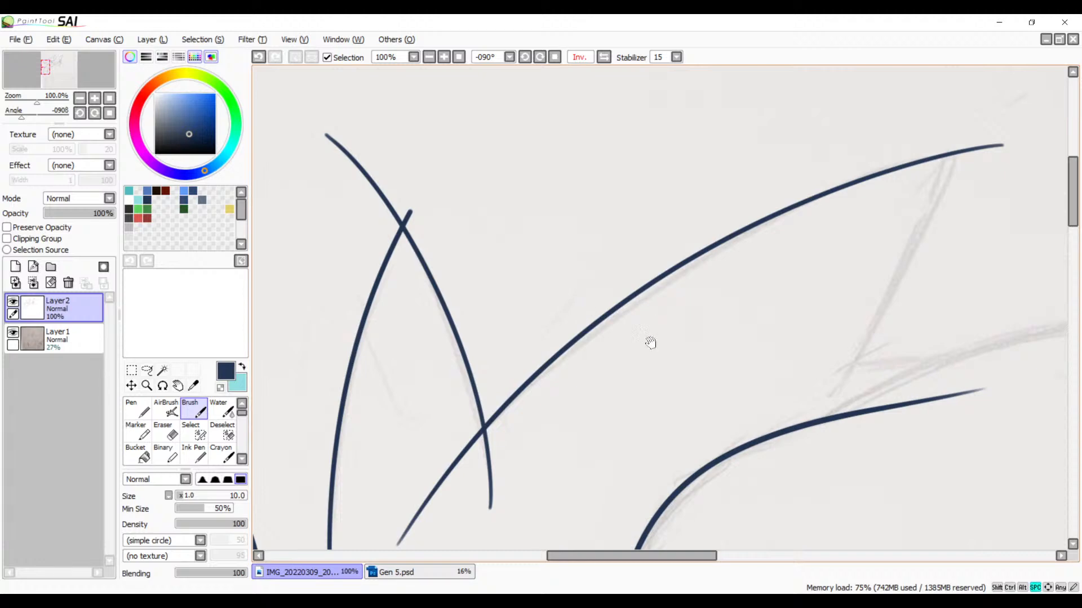
mouse_move(650, 342)
mouse_down()
mouse_move(743, 203)
mouse_move(555, 340)
mouse_up()
mouse_move(580, 407)
mouse_down()
mouse_move(620, 355)
mouse_move(607, 358)
mouse_up()
click(604, 57)
key(space)
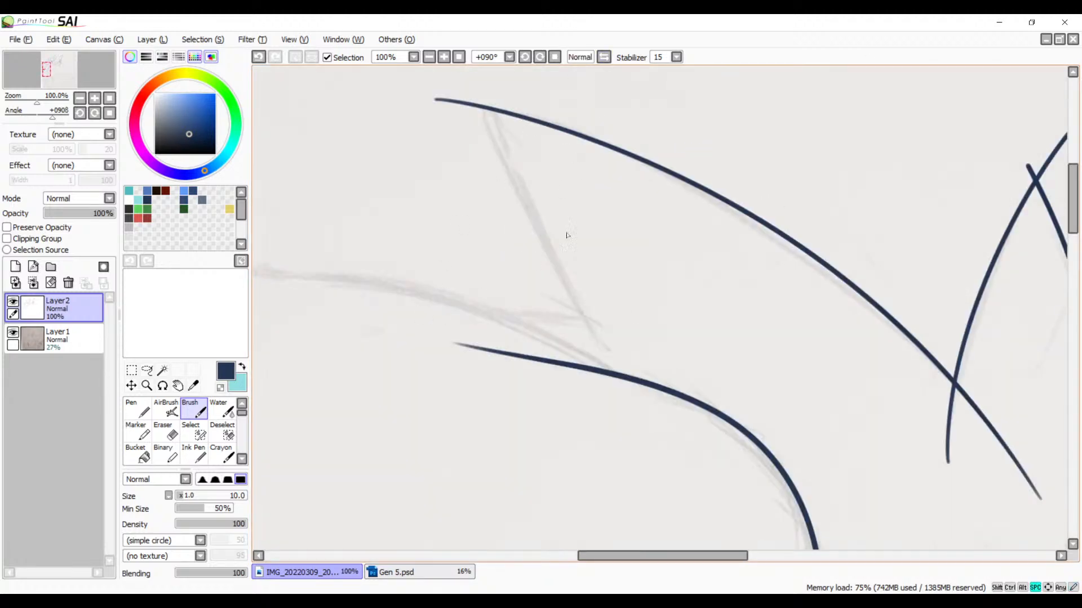
drag(578, 271, 535, 321)
click(540, 57)
click(539, 57)
click(540, 57)
click(540, 57)
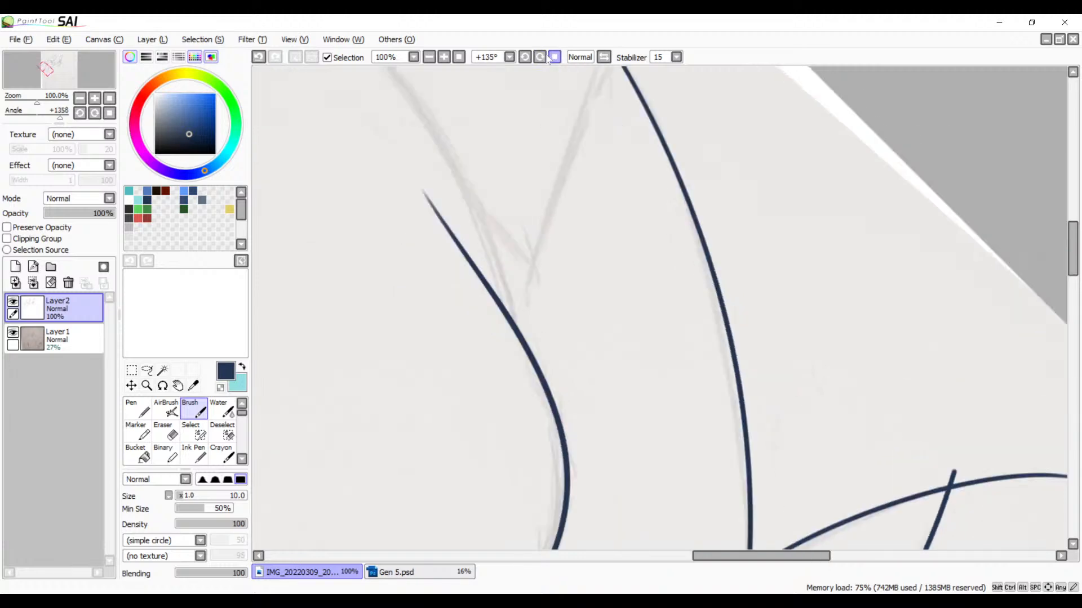
click(540, 57)
key(space)
drag(590, 239, 489, 393)
mouse_move(600, 169)
mouse_down()
mouse_move(406, 445)
mouse_move(389, 544)
mouse_up()
Step: Erase the end of the new back spike's upper line that overshoots into the small hair spike
key(space)
mouse_move(394, 503)
mouse_down()
mouse_move(468, 299)
mouse_move(458, 346)
mouse_move(562, 223)
mouse_move(734, 109)
mouse_up()
drag(535, 280, 729, 138)
drag(701, 194, 489, 402)
mouse_move(564, 329)
mouse_down()
mouse_move(530, 398)
mouse_move(437, 425)
mouse_move(526, 244)
mouse_move(507, 225)
mouse_move(483, 238)
mouse_up()
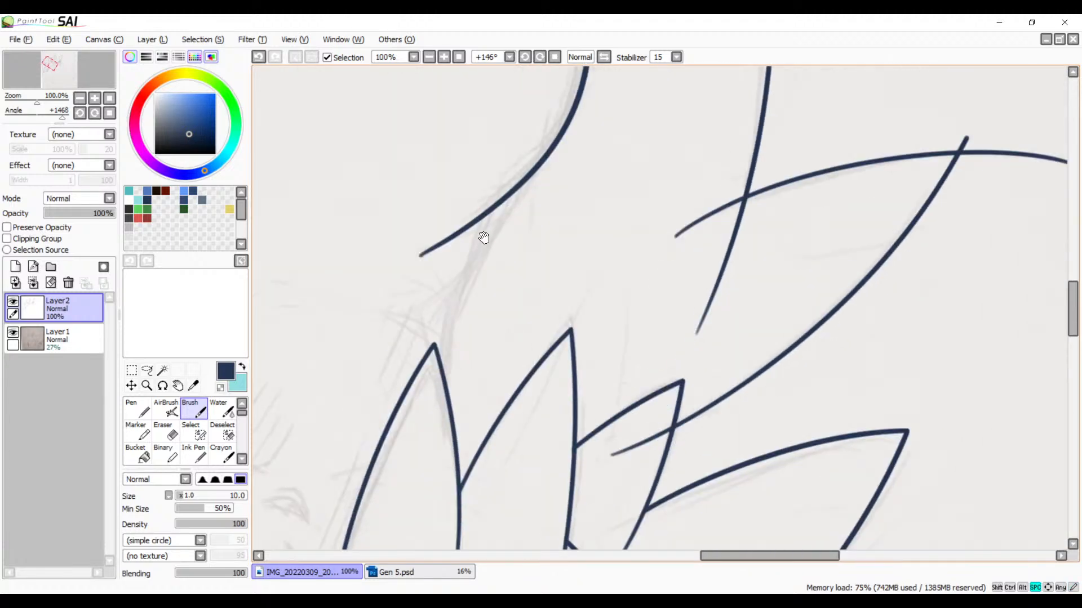
mouse_move(661, 344)
mouse_down()
mouse_move(567, 188)
mouse_move(549, 180)
mouse_up()
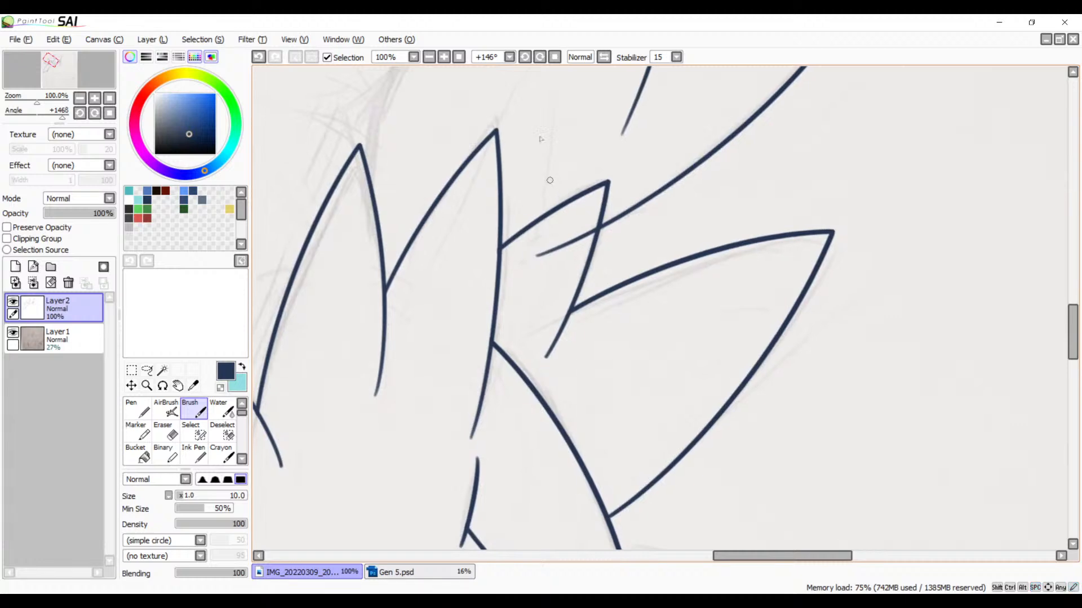
click(444, 57)
click(444, 57)
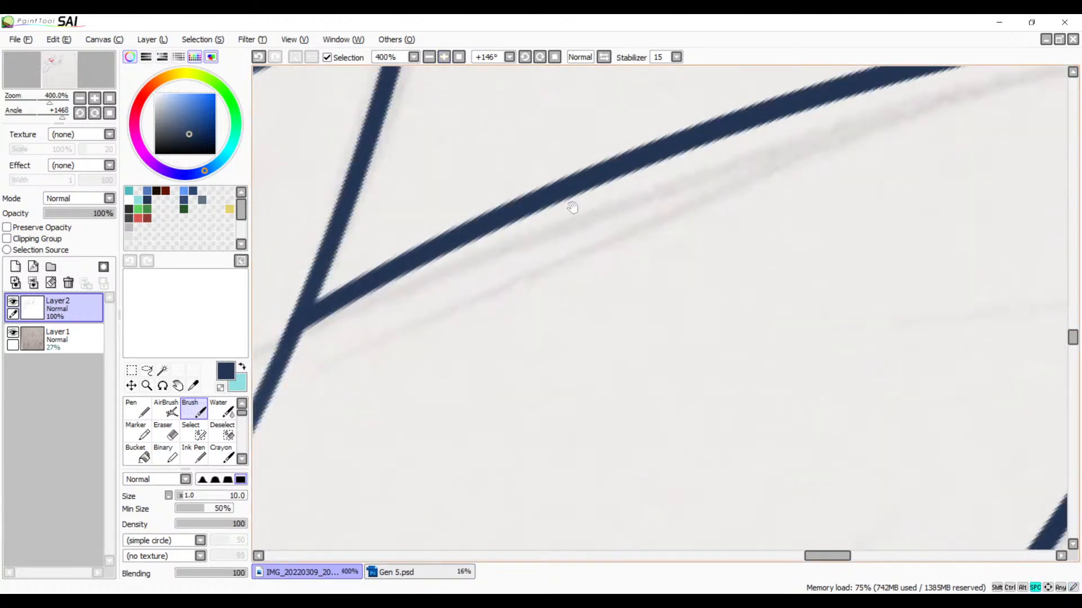
mouse_move(572, 208)
mouse_down()
mouse_move(654, 487)
mouse_move(493, 285)
mouse_move(441, 309)
mouse_up()
key(e)
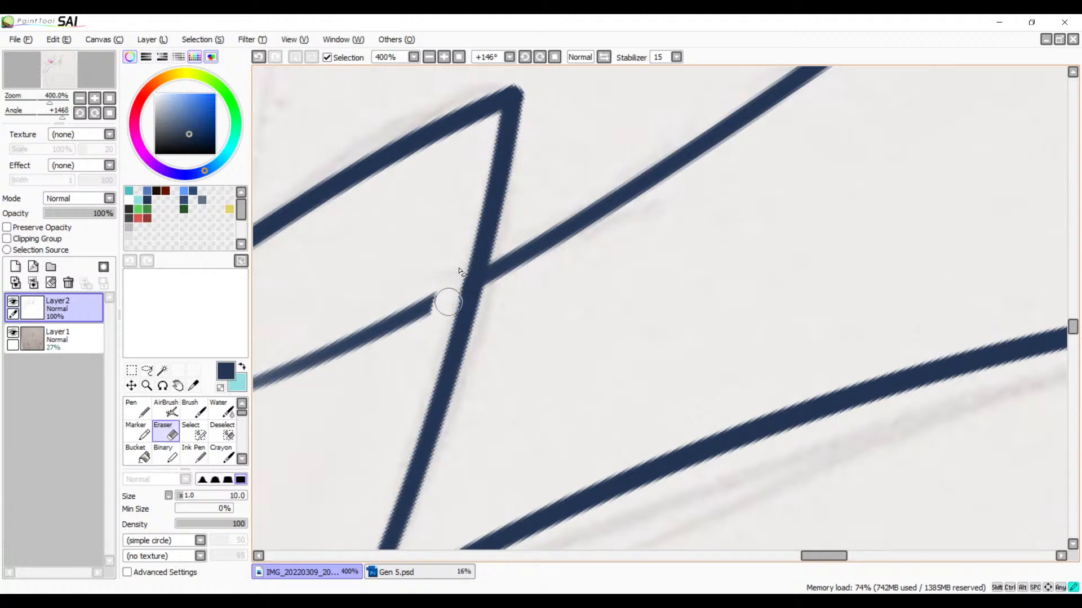
mouse_move(460, 266)
mouse_down()
mouse_move(424, 307)
mouse_move(409, 280)
mouse_move(244, 388)
mouse_up()
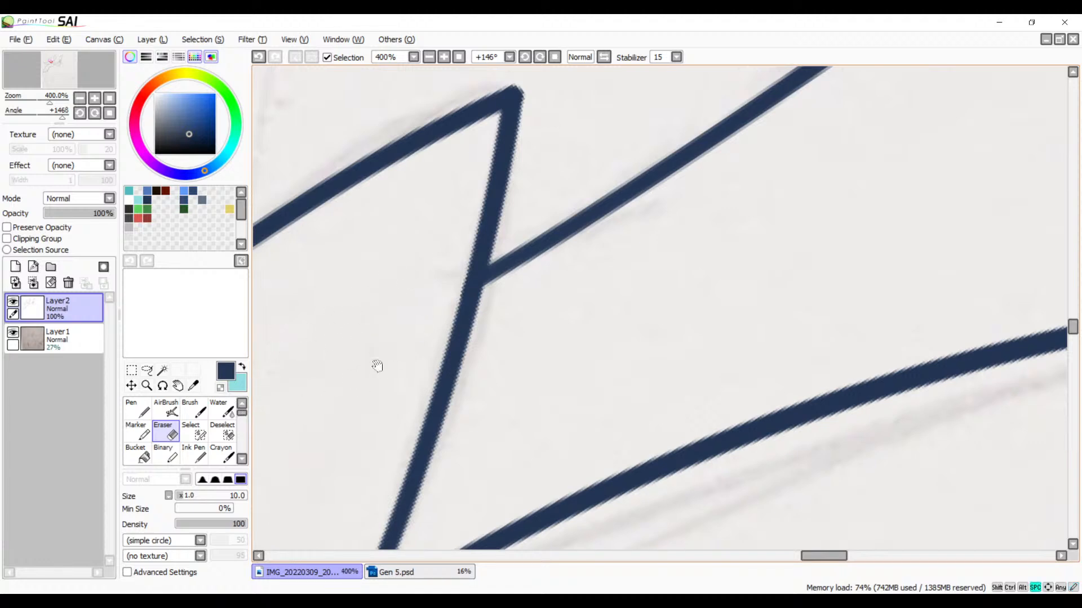
Step: Erase the short stub of the new back spike's upper line that sticks out past its tip
drag(375, 362, 557, 237)
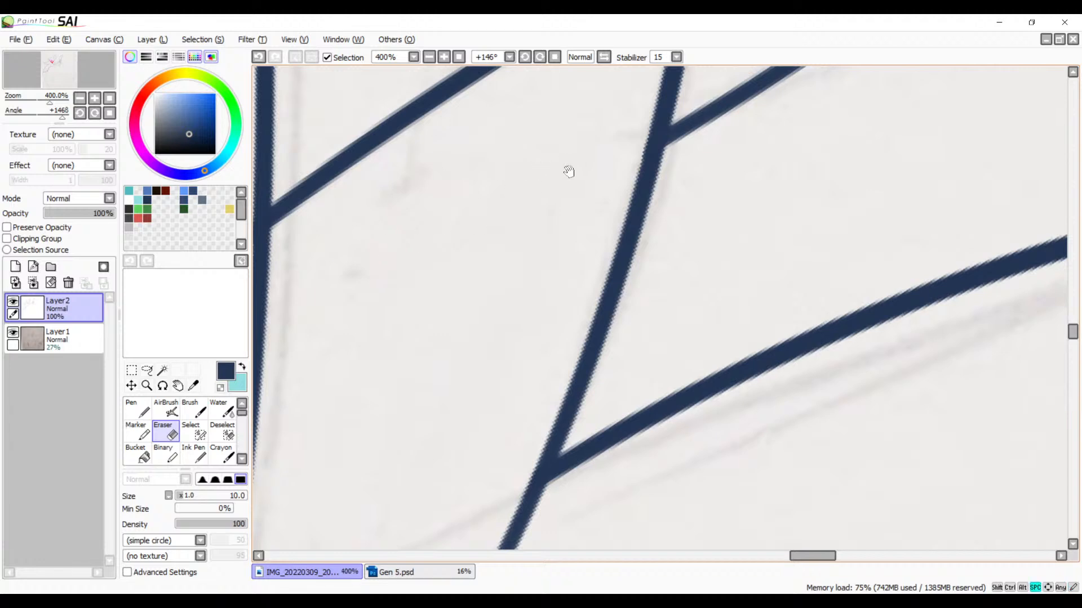
mouse_move(570, 169)
mouse_down()
mouse_move(521, 230)
mouse_move(310, 424)
mouse_move(375, 353)
mouse_move(510, 266)
mouse_up()
drag(476, 340, 607, 235)
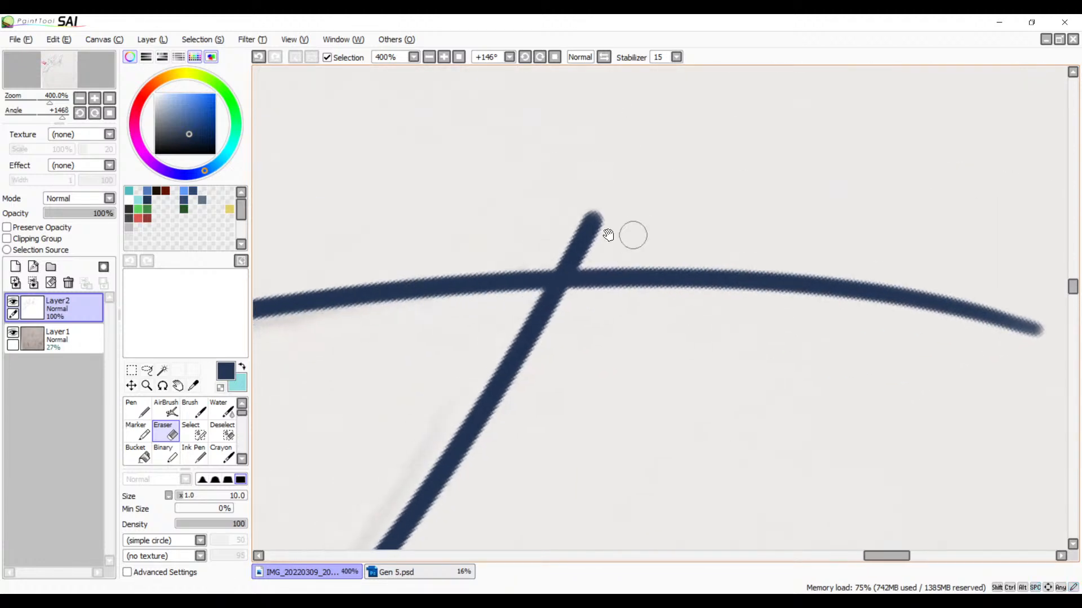
mouse_move(531, 260)
mouse_down()
mouse_move(647, 251)
mouse_move(550, 248)
mouse_move(591, 213)
mouse_up()
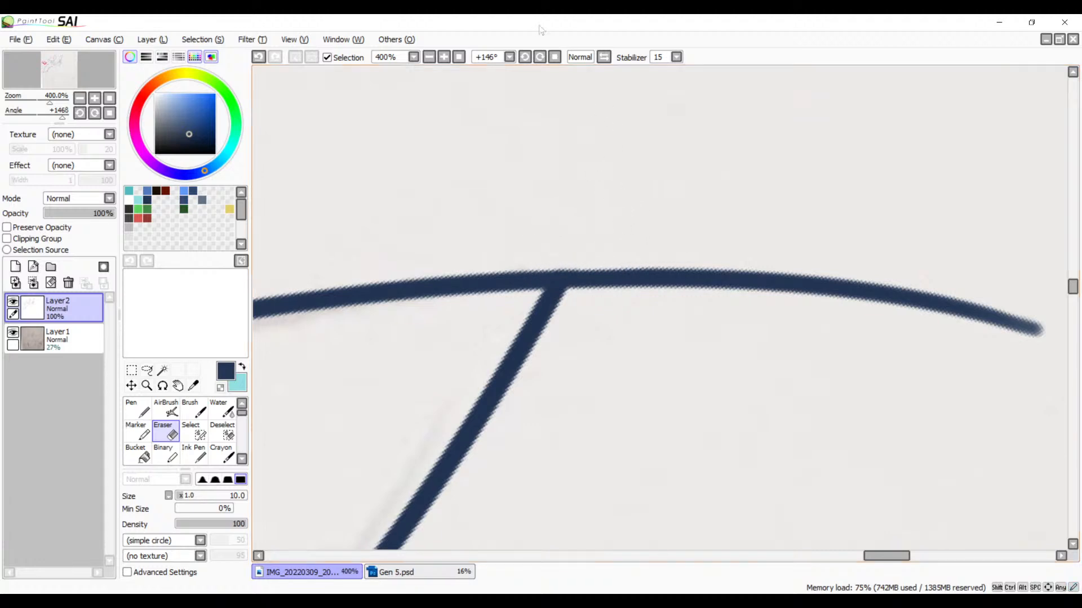
Step: Straighten the canvas view to 0° and erase the overshooting line where it meets the back hair spike's tip, undoing the stroke that nicks the lower edge
click(525, 57)
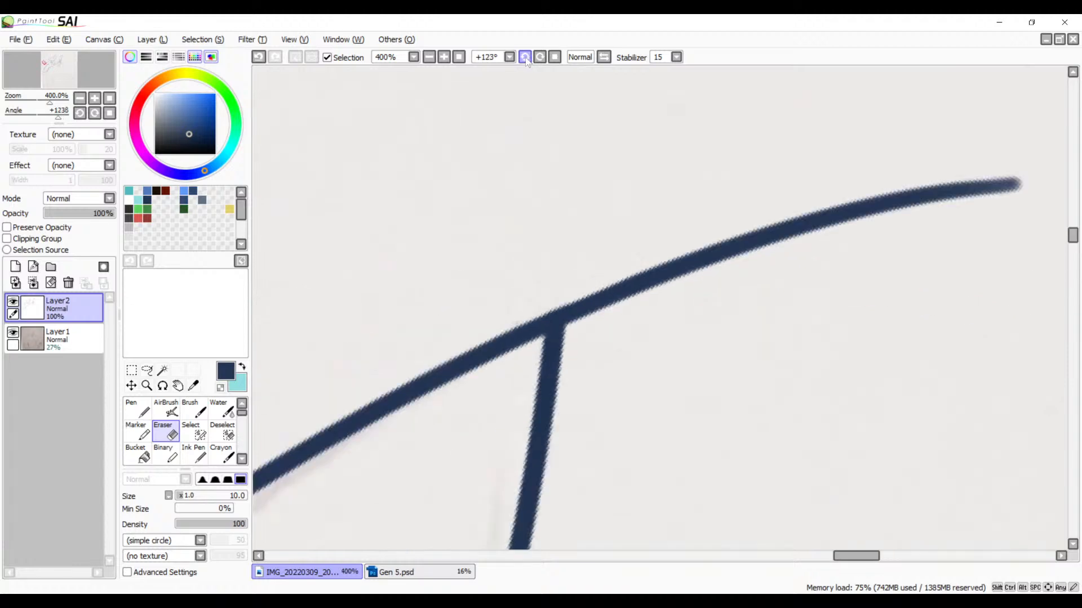
click(524, 57)
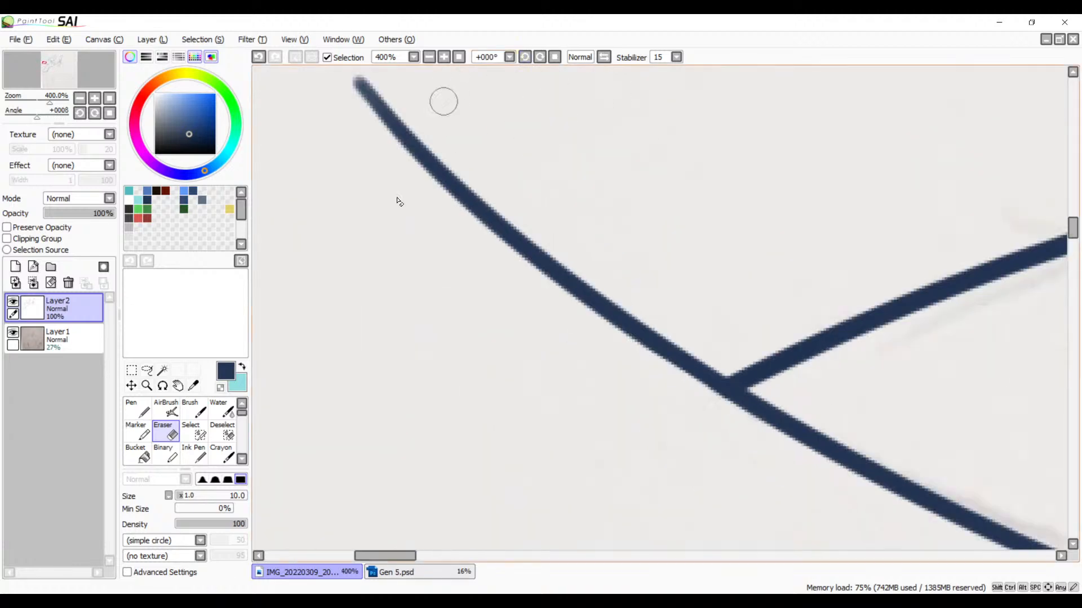
drag(721, 241, 485, 220)
drag(503, 332, 418, 395)
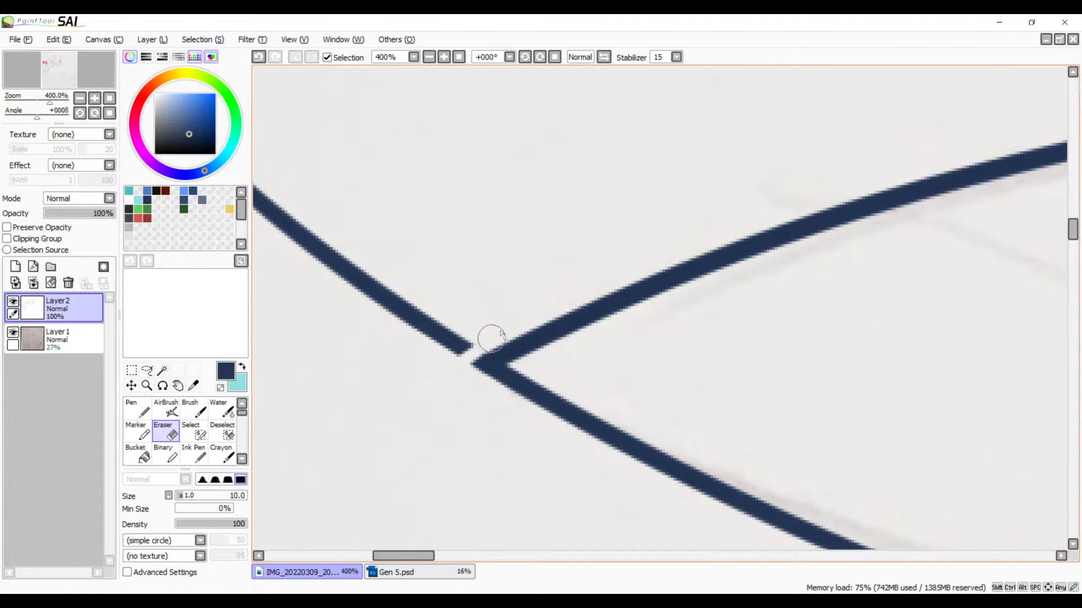
drag(470, 353, 463, 379)
drag(472, 369, 506, 389)
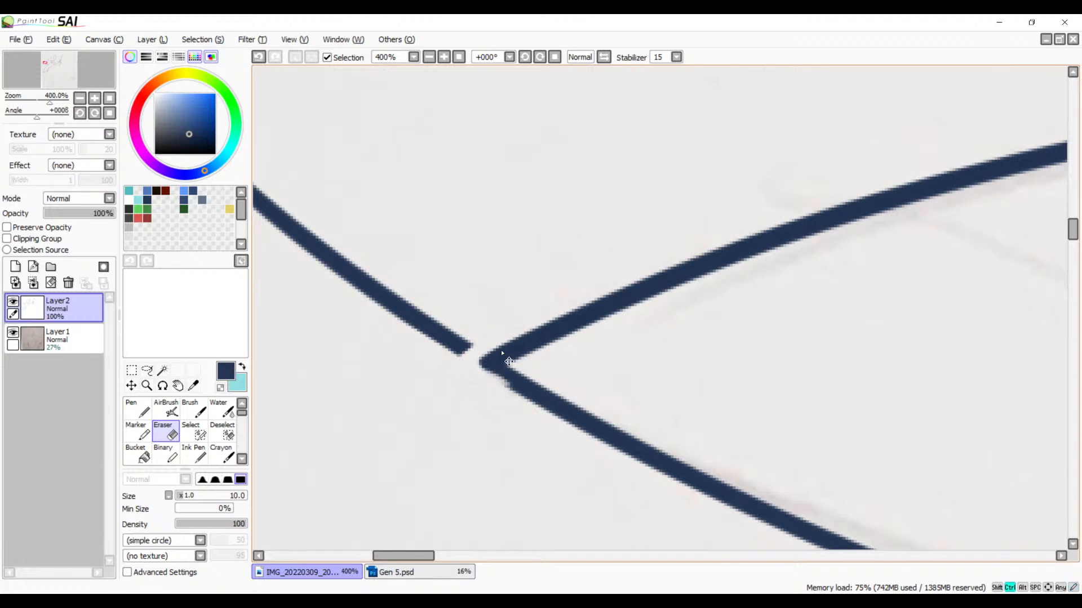
key(ctrl+z)
Step: Erase the rest of the detached overshoot line beyond the back hair spike's tip, including its far end
mouse_move(475, 356)
mouse_down()
mouse_move(585, 340)
mouse_move(560, 335)
mouse_move(527, 299)
mouse_move(404, 289)
mouse_move(415, 266)
mouse_up()
mouse_move(478, 284)
mouse_down()
mouse_move(463, 219)
mouse_move(443, 195)
mouse_move(378, 163)
mouse_move(316, 168)
mouse_move(272, 141)
mouse_move(224, 89)
mouse_up()
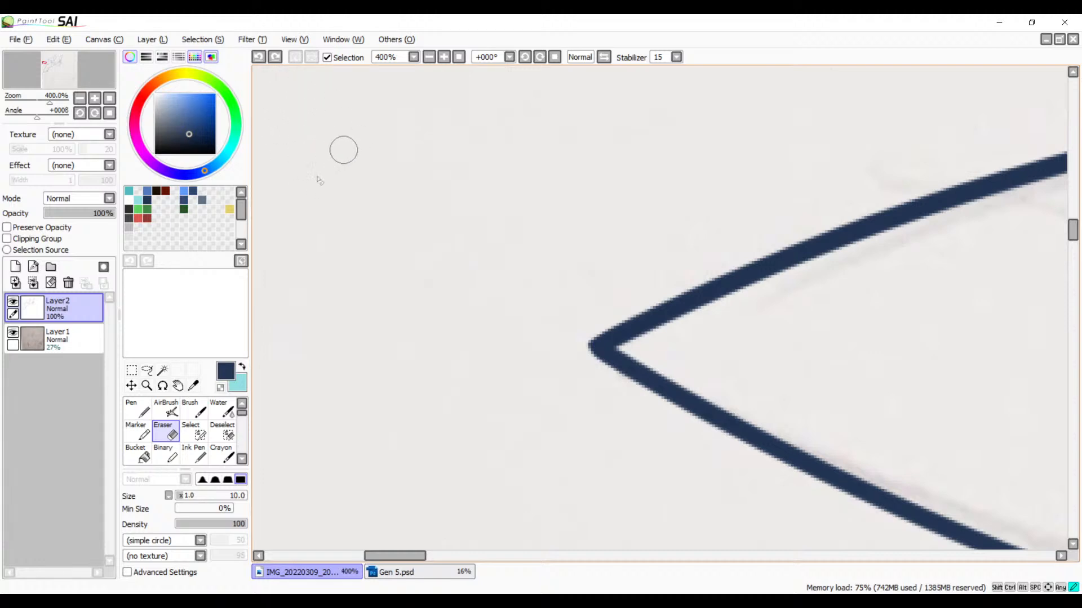
drag(408, 215, 644, 274)
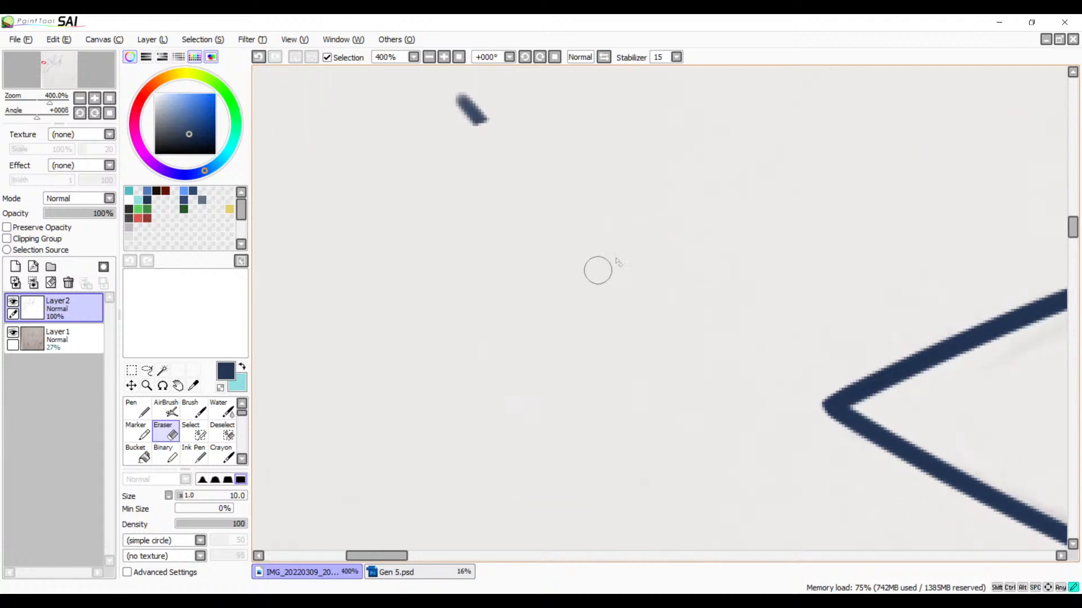
mouse_move(476, 107)
mouse_down()
mouse_move(453, 139)
mouse_move(446, 110)
mouse_up()
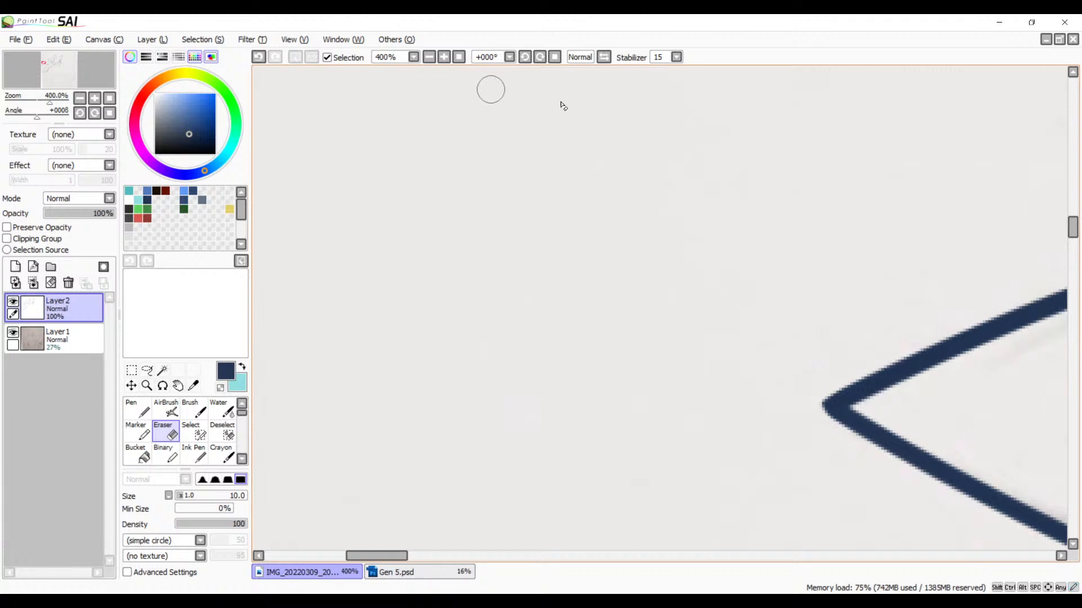
Step: Erase the end of the lowest back spike's long outer edge that pokes through the spike above
mouse_move(562, 105)
mouse_down()
mouse_move(567, 278)
mouse_move(490, 270)
mouse_move(306, 353)
mouse_move(452, 353)
mouse_move(462, 328)
mouse_move(623, 231)
mouse_move(753, 280)
mouse_move(373, 325)
mouse_up()
mouse_move(820, 216)
mouse_down()
mouse_move(725, 266)
mouse_move(783, 244)
mouse_move(550, 393)
mouse_move(438, 499)
mouse_up()
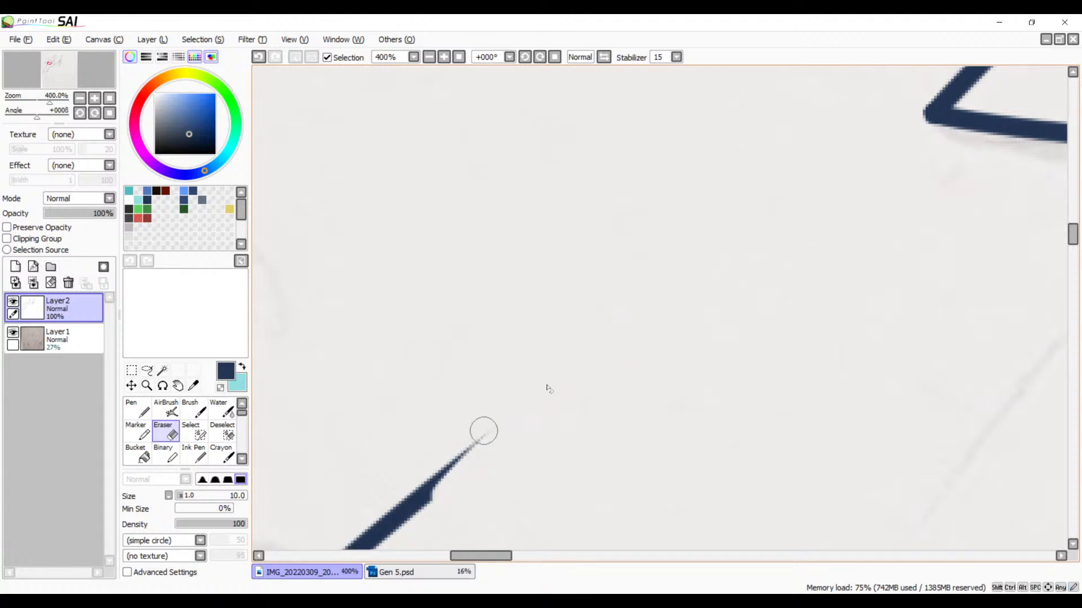
mouse_move(547, 479)
mouse_down()
mouse_move(843, 171)
mouse_move(800, 191)
mouse_up()
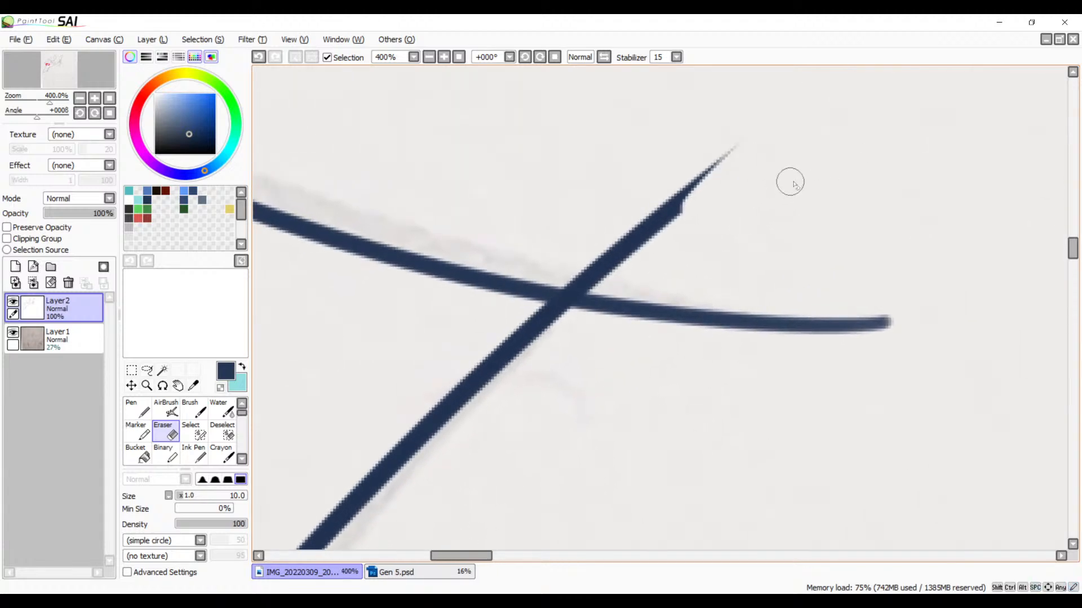
click(428, 57)
click(428, 57)
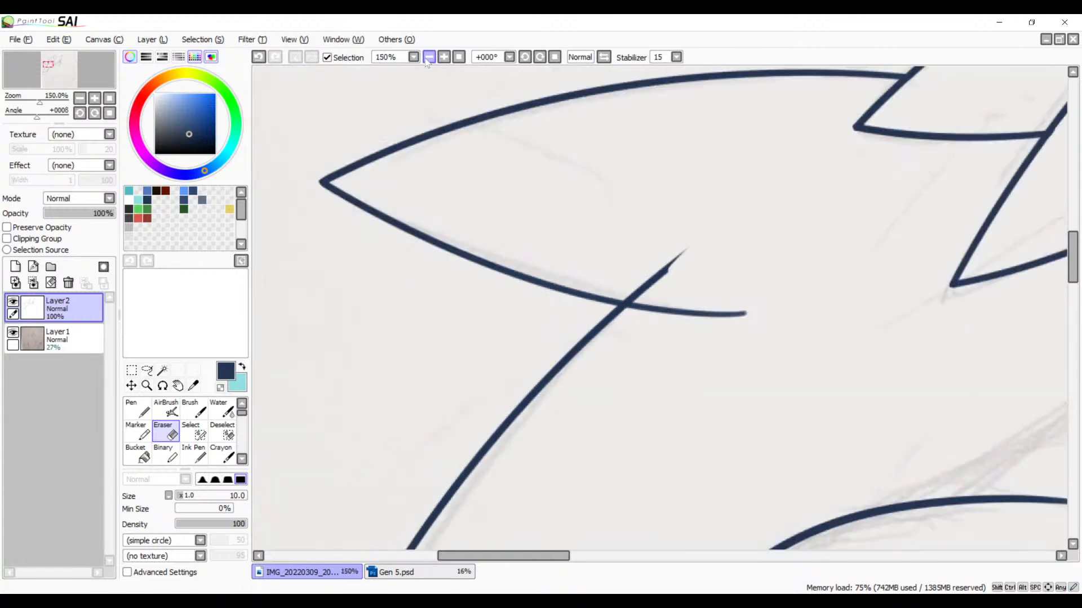
click(429, 57)
click(443, 56)
click(444, 57)
click(444, 56)
click(444, 57)
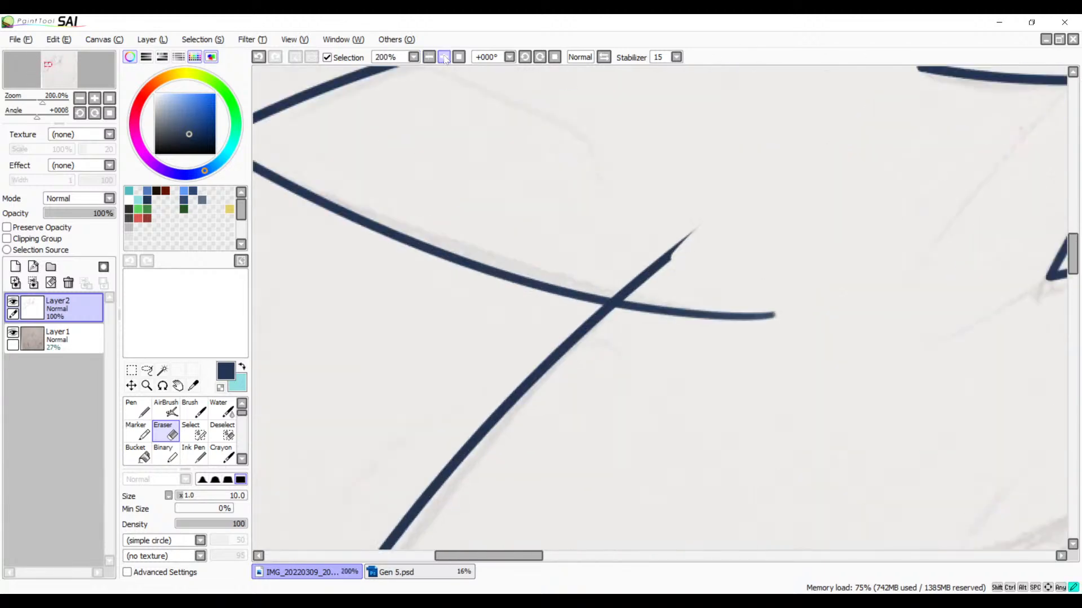
click(444, 57)
click(444, 57)
click(444, 57)
mouse_move(809, 92)
mouse_down()
mouse_move(702, 150)
mouse_move(614, 223)
mouse_move(693, 174)
mouse_move(586, 241)
mouse_move(649, 220)
mouse_move(572, 265)
mouse_move(539, 270)
mouse_move(572, 276)
mouse_move(548, 277)
mouse_move(534, 256)
mouse_move(568, 269)
mouse_move(636, 248)
mouse_move(597, 250)
mouse_move(611, 244)
mouse_up()
key(ctrl+z)
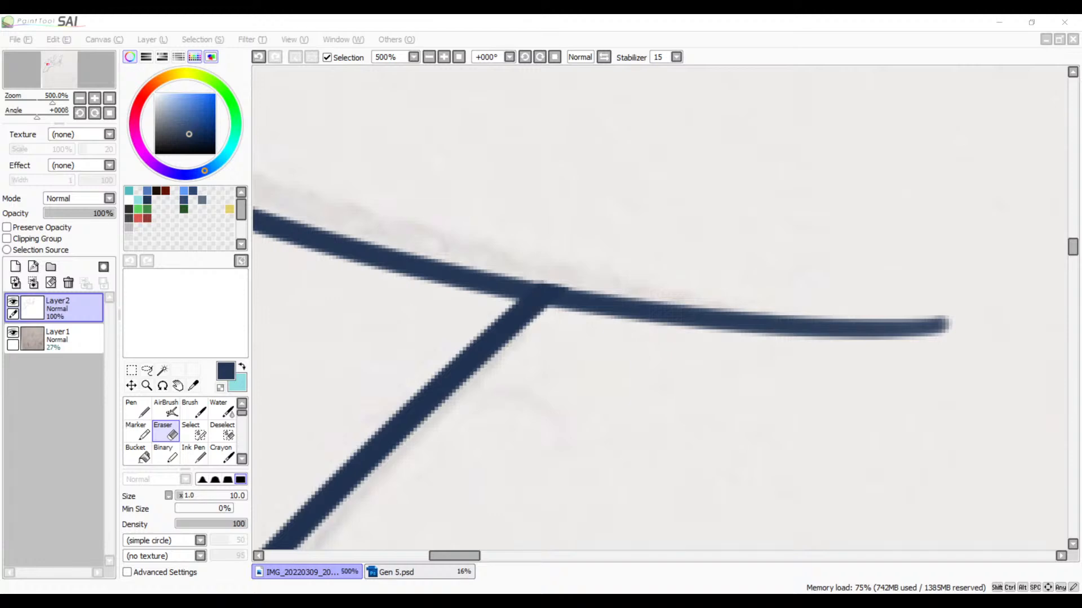
Step: Ink a short curved neck line with the Brush from inside the lowest front hair lock down toward the shoulder
scroll(618, 197, down, 8)
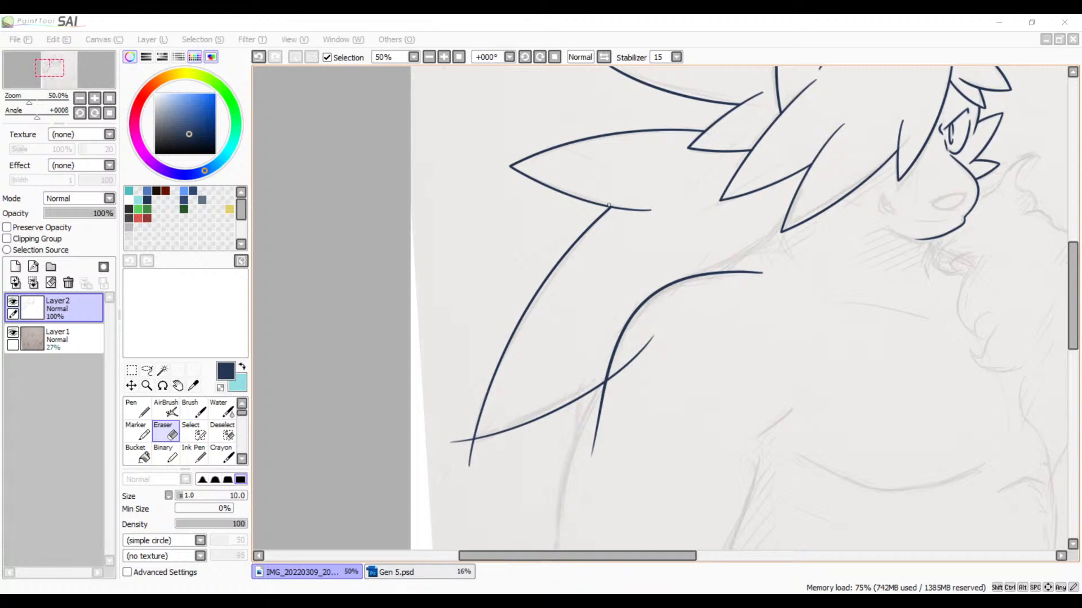
click(748, 312)
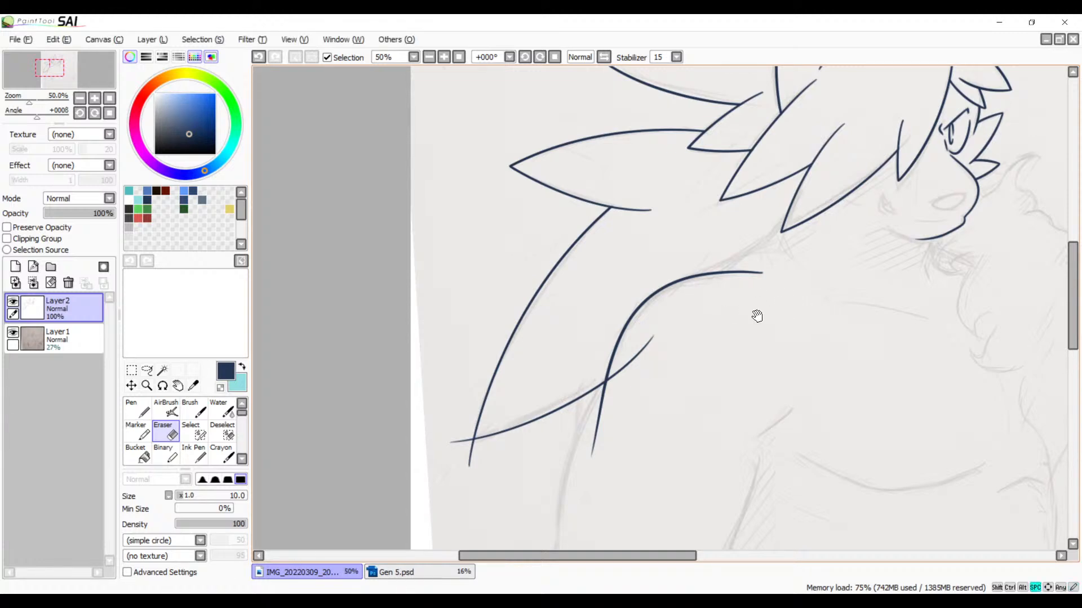
drag(731, 415, 560, 292)
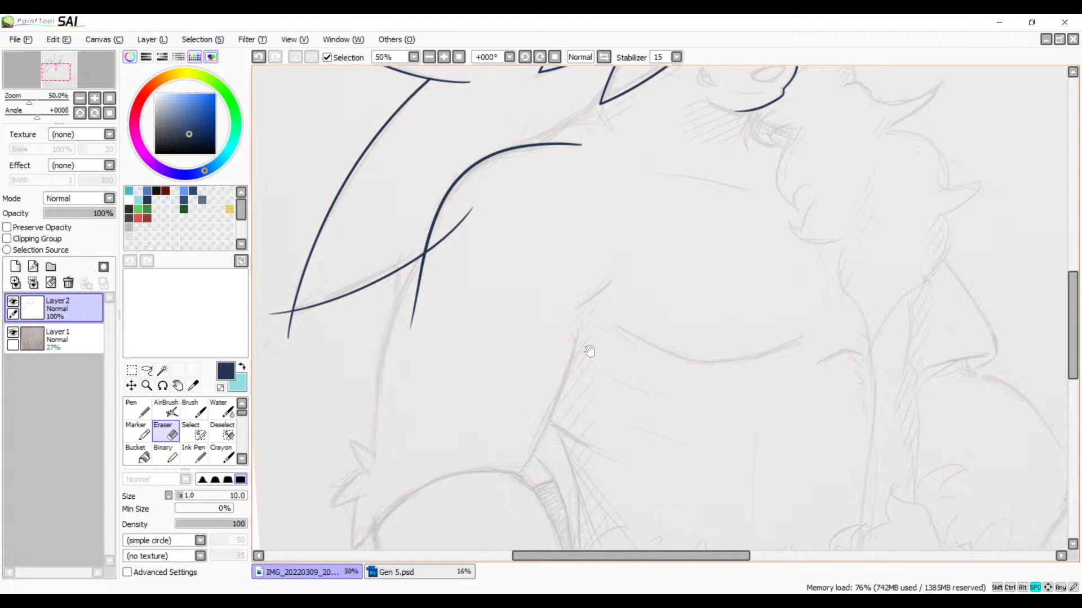
mouse_move(654, 298)
mouse_down()
mouse_move(571, 413)
mouse_move(688, 338)
mouse_move(640, 377)
mouse_move(617, 361)
mouse_up()
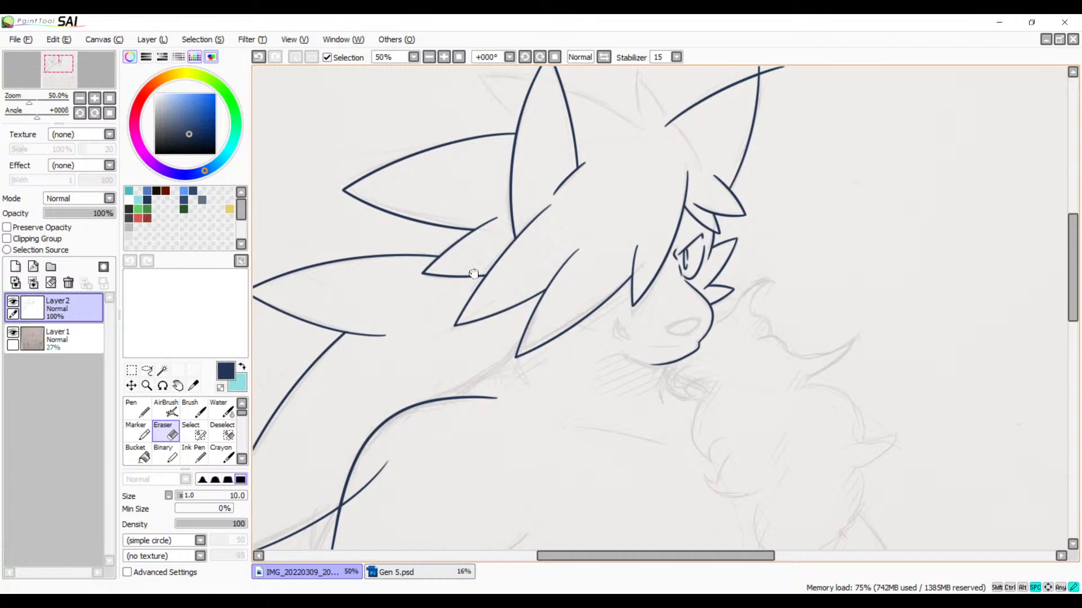
mouse_move(462, 236)
mouse_down()
mouse_move(471, 327)
mouse_move(631, 243)
mouse_up()
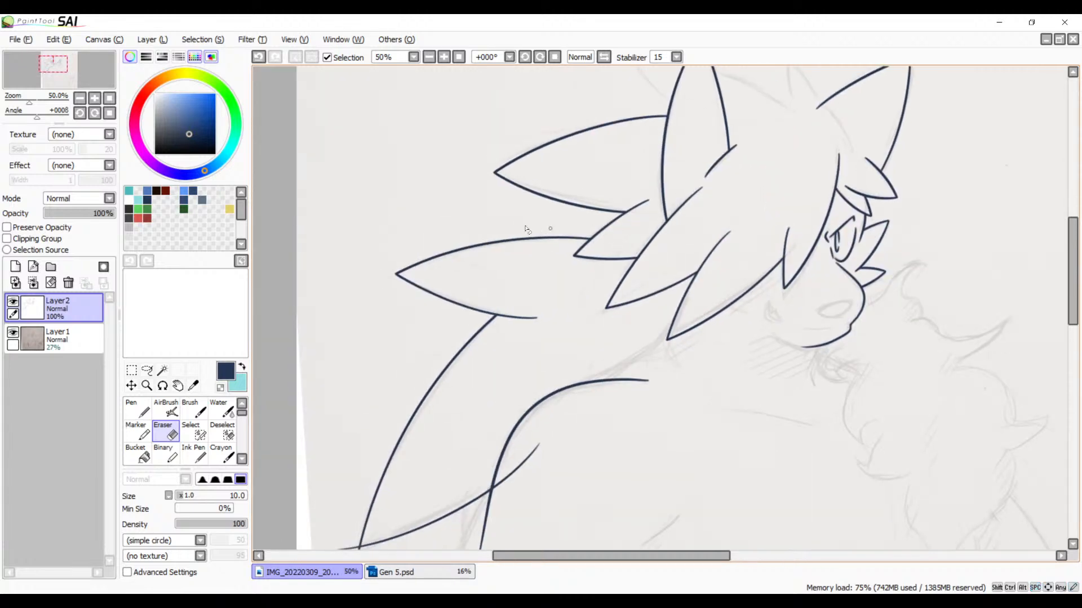
click(444, 57)
click(444, 57)
click(444, 57)
drag(624, 305, 573, 199)
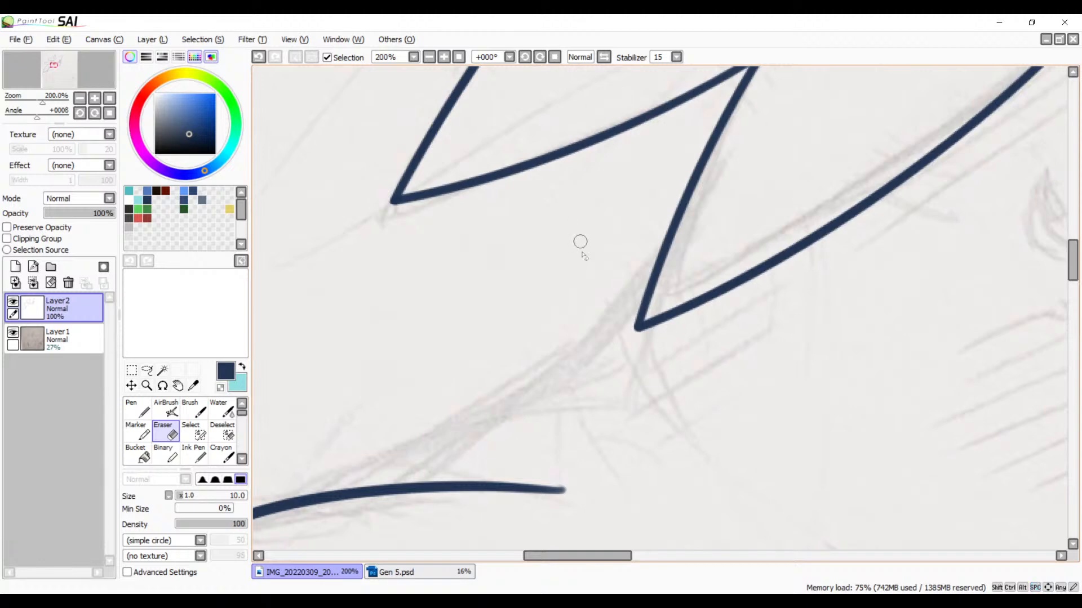
key(b)
drag(704, 255, 625, 270)
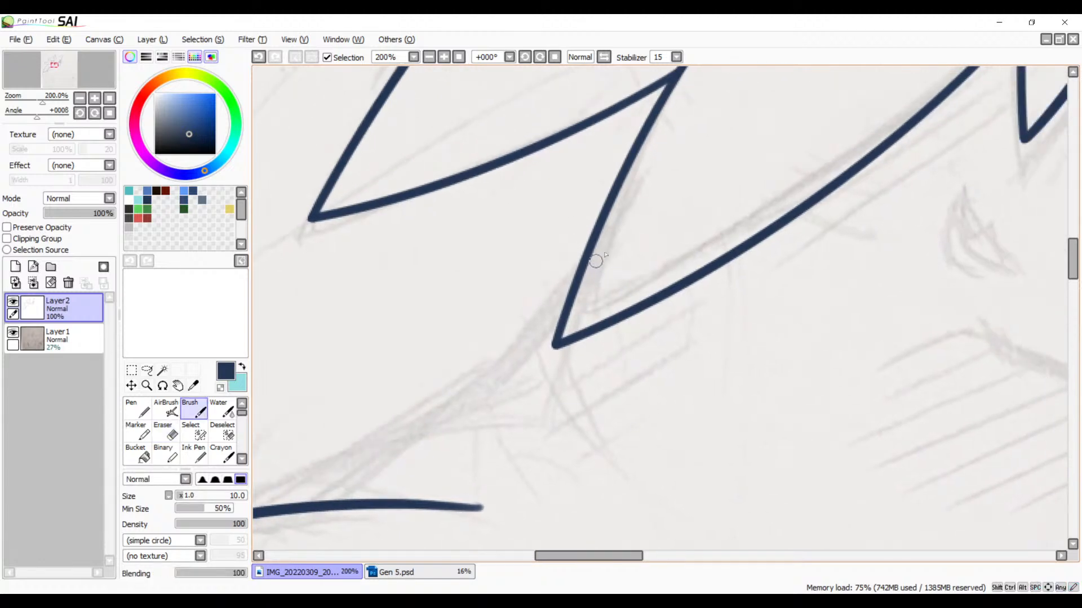
drag(648, 210, 445, 459)
Step: Ink the sloping line from the neck line down across the shoulder outline, redoing it once to follow the sketch
drag(556, 338, 748, 200)
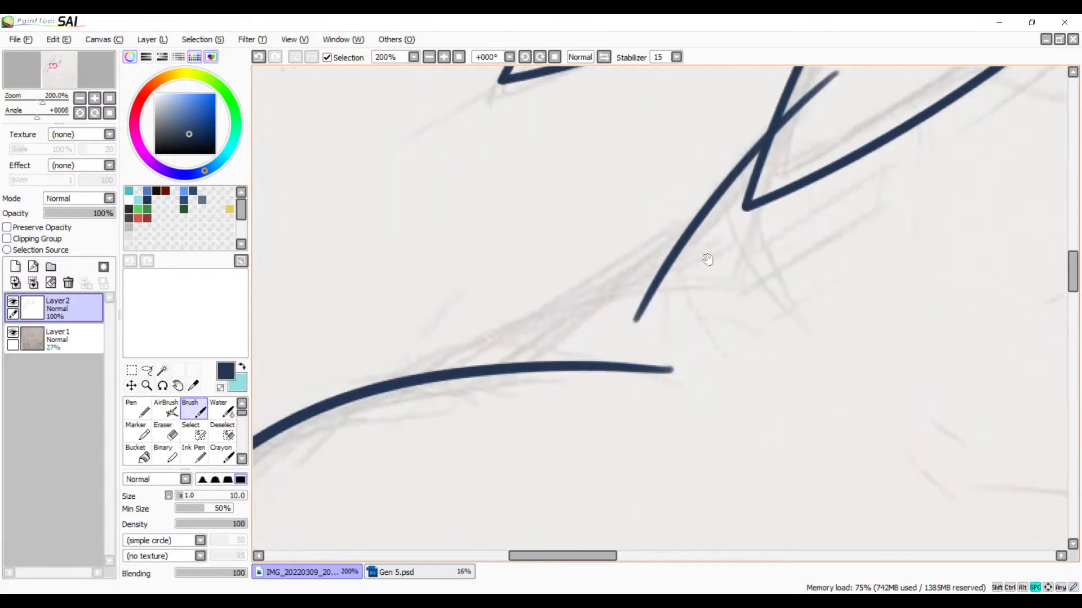
drag(681, 243, 403, 369)
key(ctrl+z)
drag(735, 230, 335, 439)
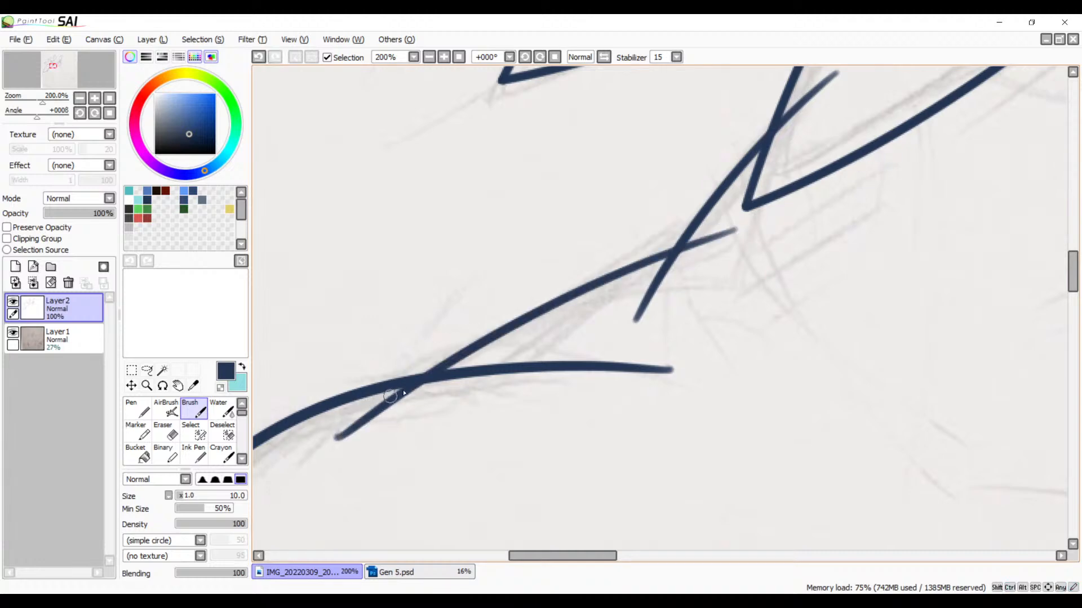
Step: Erase the upper end of the neck line that overshoots into the lowest front hair lock
drag(652, 331, 593, 355)
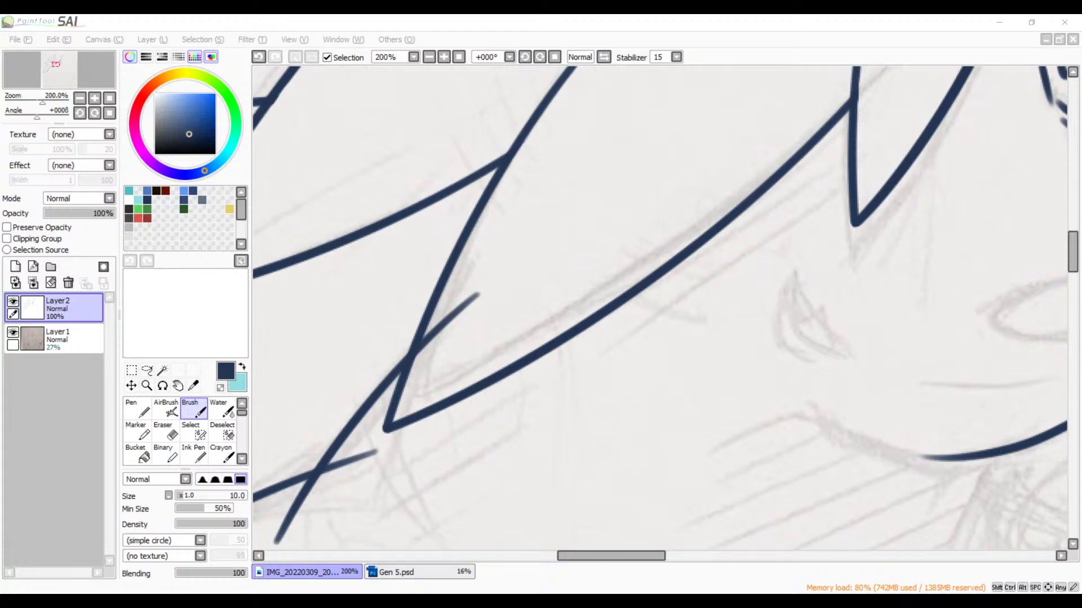
scroll(367, 302, up, 1)
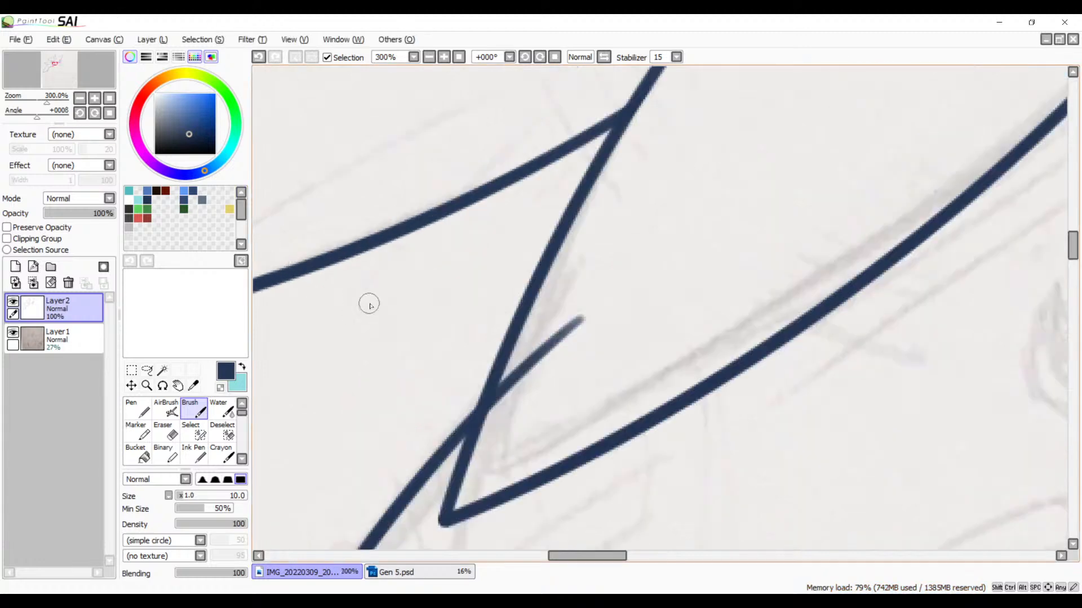
scroll(507, 292, up, 1)
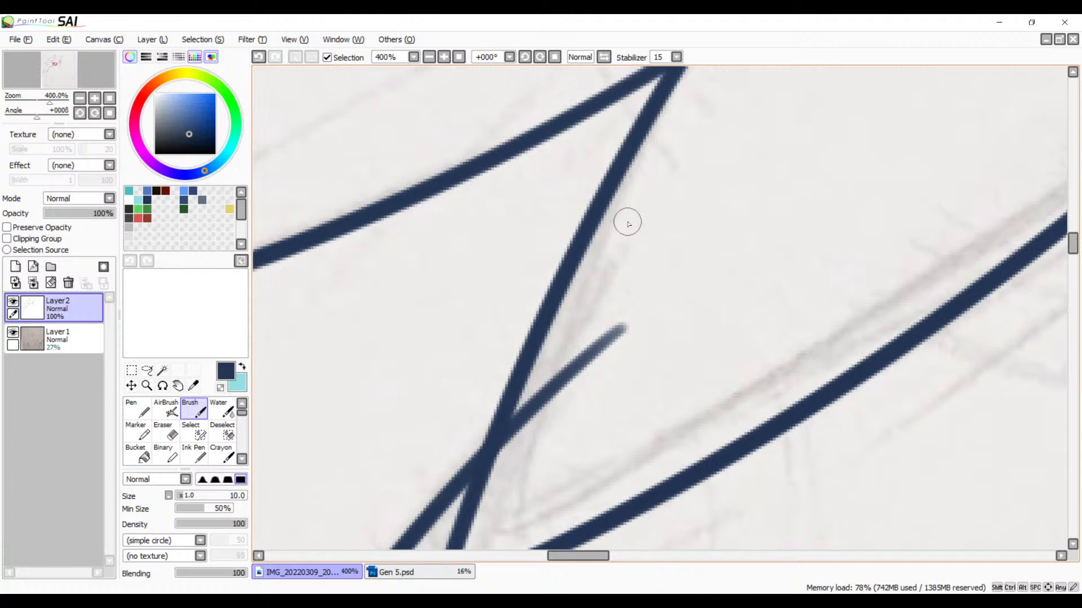
key(e)
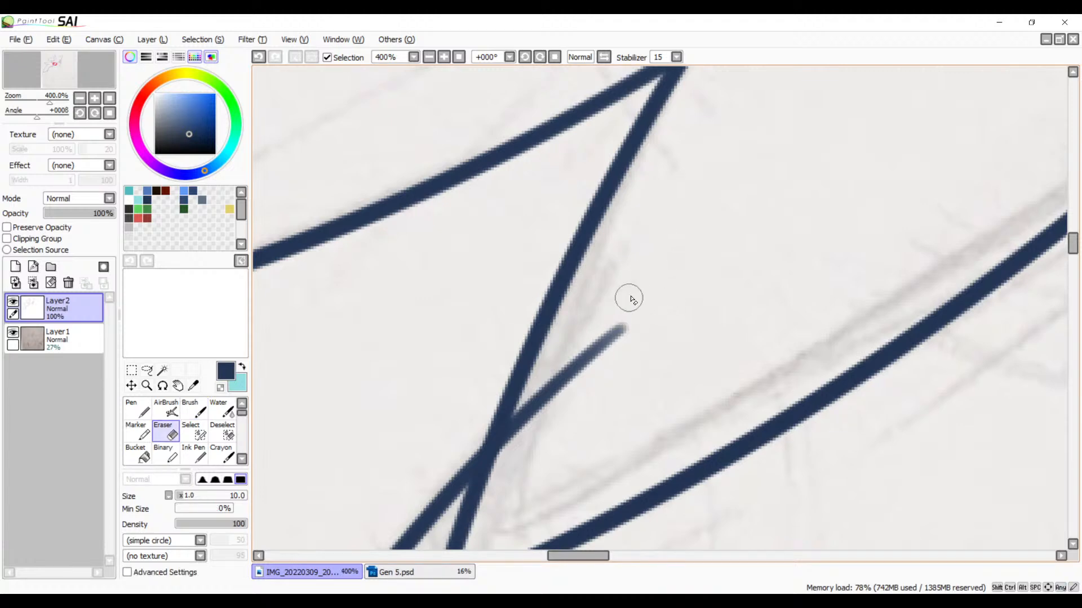
mouse_move(626, 300)
mouse_down()
mouse_move(589, 359)
mouse_move(605, 357)
mouse_move(601, 367)
mouse_move(564, 398)
mouse_move(559, 366)
mouse_move(506, 468)
mouse_move(534, 399)
mouse_up()
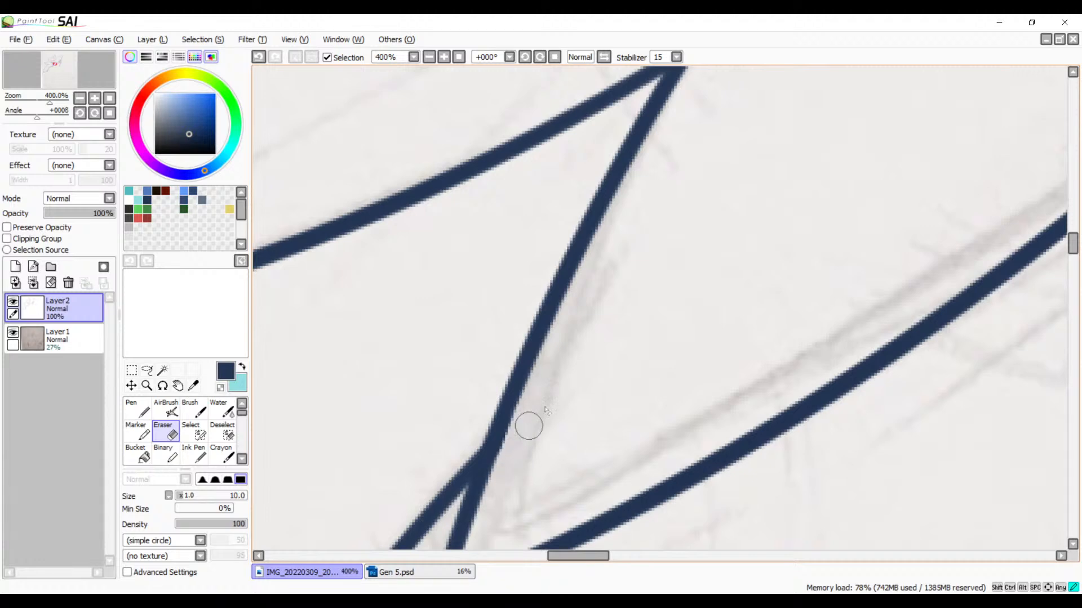
Step: Erase the end of the sloping shoulder line that sticks out past the neck line, redoing the erasure cleanly
key(space)
drag(602, 356, 802, 135)
mouse_move(597, 428)
mouse_down()
mouse_move(718, 269)
mouse_move(673, 284)
mouse_move(708, 242)
mouse_move(662, 295)
mouse_move(681, 263)
mouse_up()
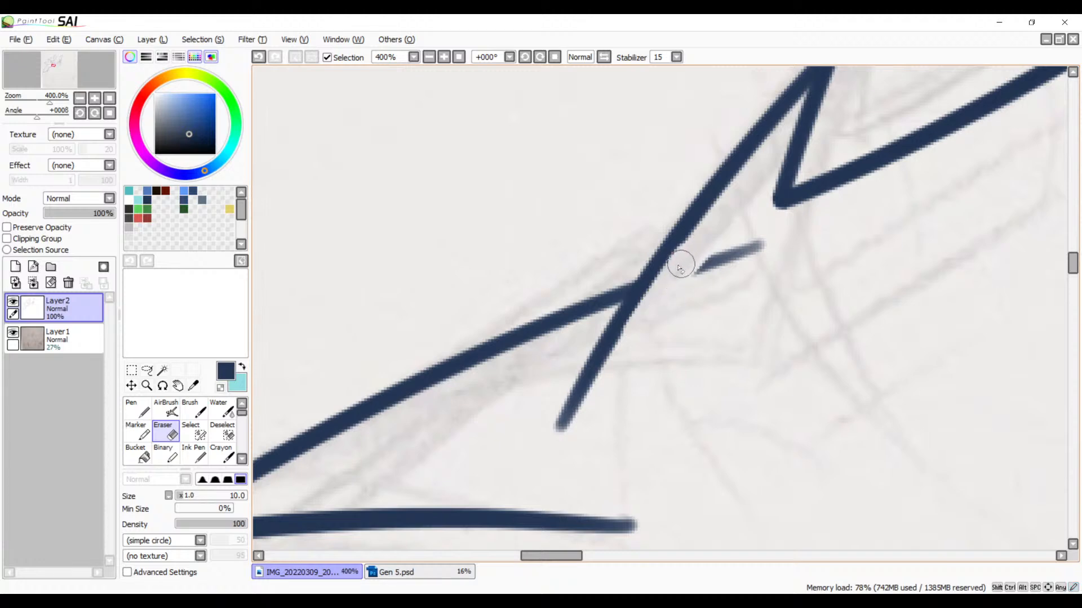
key(ctrl+z)
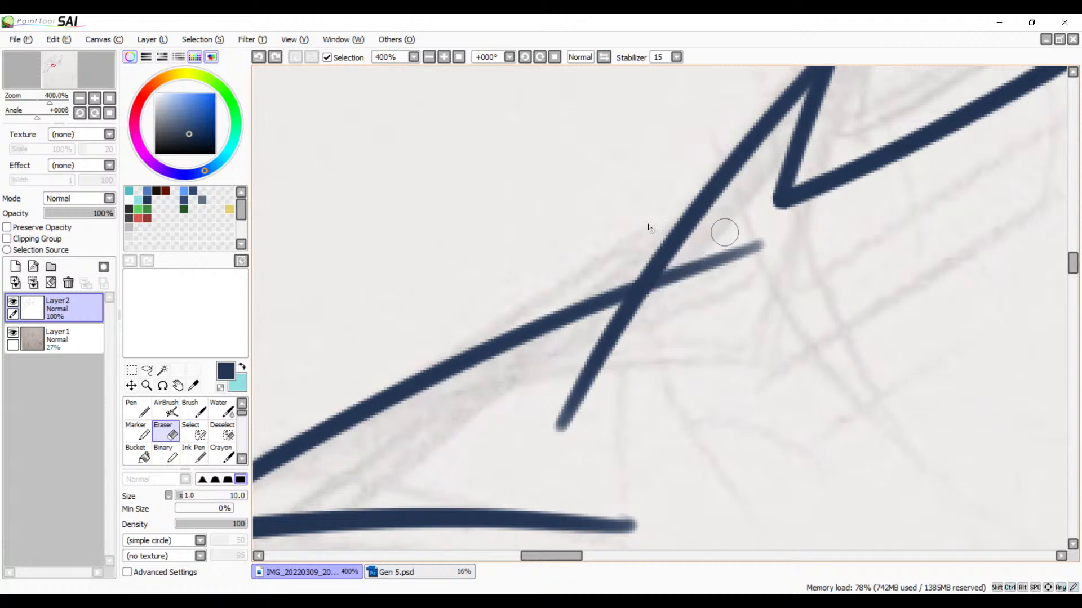
drag(693, 263, 565, 269)
mouse_move(643, 231)
mouse_down()
mouse_move(615, 269)
mouse_move(611, 245)
mouse_move(575, 277)
mouse_move(582, 249)
mouse_move(532, 326)
mouse_move(608, 201)
mouse_up()
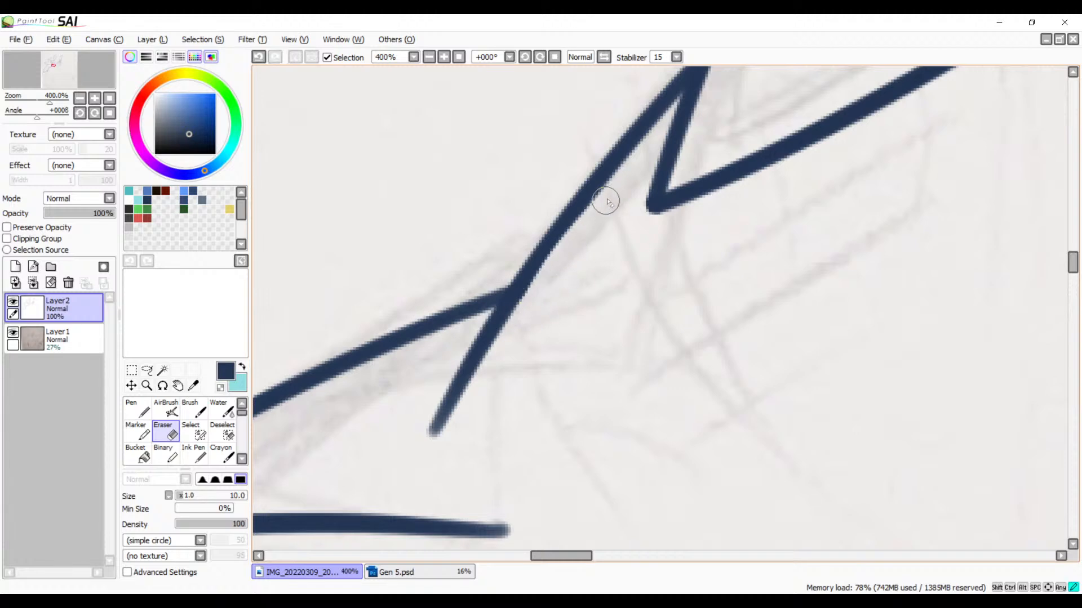
Step: Erase the lower end of the sloping line that overshoots below the shoulder outline
mouse_move(574, 382)
mouse_down()
mouse_move(652, 265)
mouse_move(794, 193)
mouse_up()
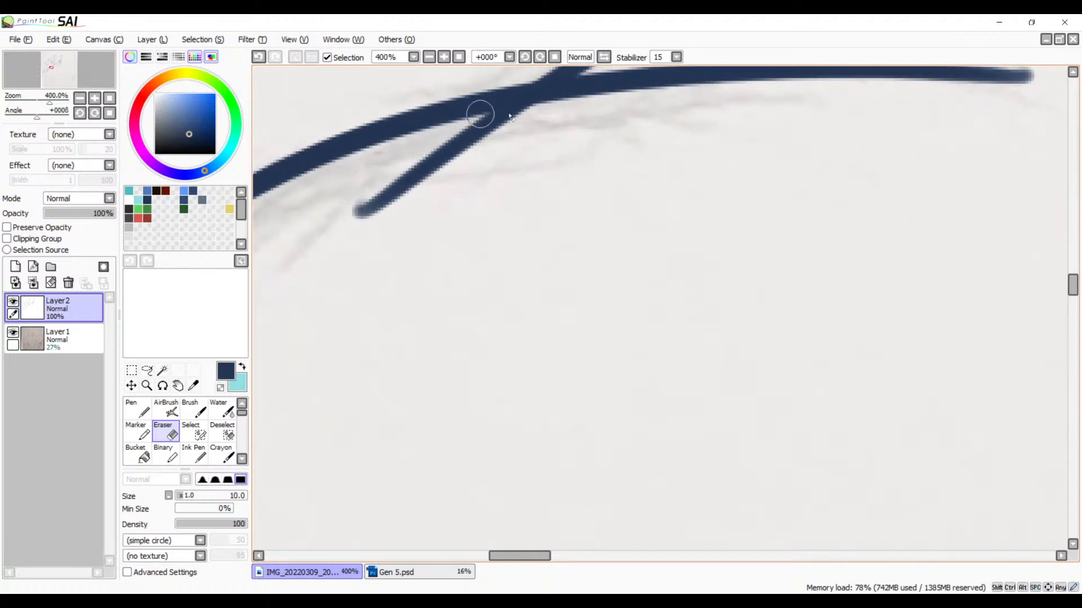
mouse_move(529, 147)
mouse_down()
mouse_move(563, 181)
mouse_move(597, 184)
mouse_move(505, 186)
mouse_up()
mouse_move(599, 154)
mouse_down()
mouse_move(632, 146)
mouse_move(473, 192)
mouse_move(610, 148)
mouse_move(521, 193)
mouse_up()
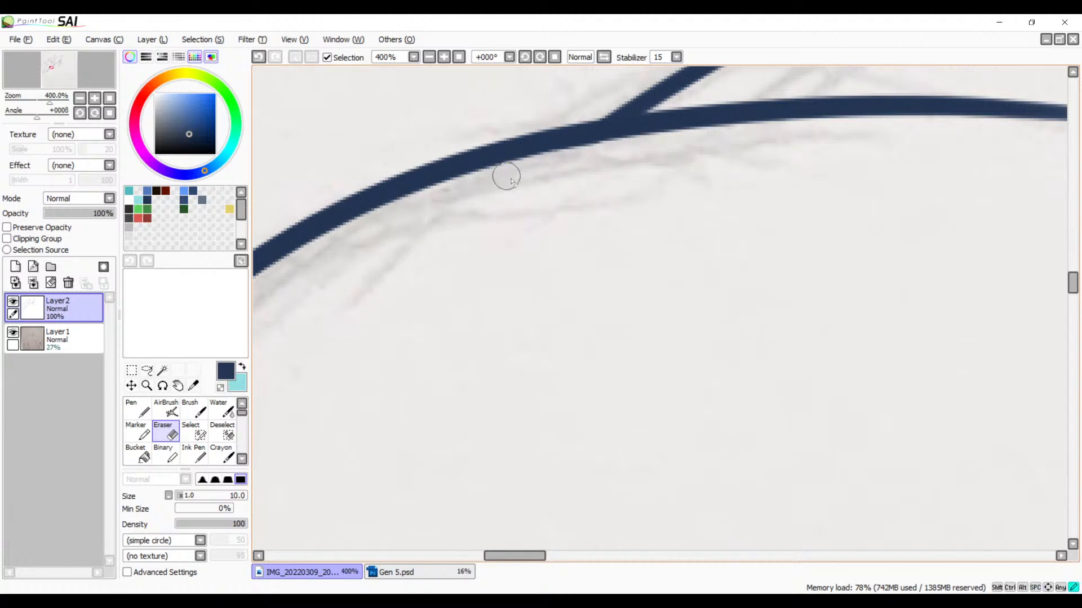
Step: Erase the part of the lowest back spike's inner edge that extends inside the body outline
drag(424, 252, 721, 73)
drag(338, 321, 593, 169)
drag(453, 315, 616, 157)
mouse_move(579, 271)
mouse_down()
mouse_move(394, 247)
mouse_move(562, 159)
mouse_move(458, 213)
mouse_move(483, 338)
mouse_move(445, 373)
mouse_move(450, 347)
mouse_move(431, 410)
mouse_move(438, 357)
mouse_move(415, 468)
mouse_up()
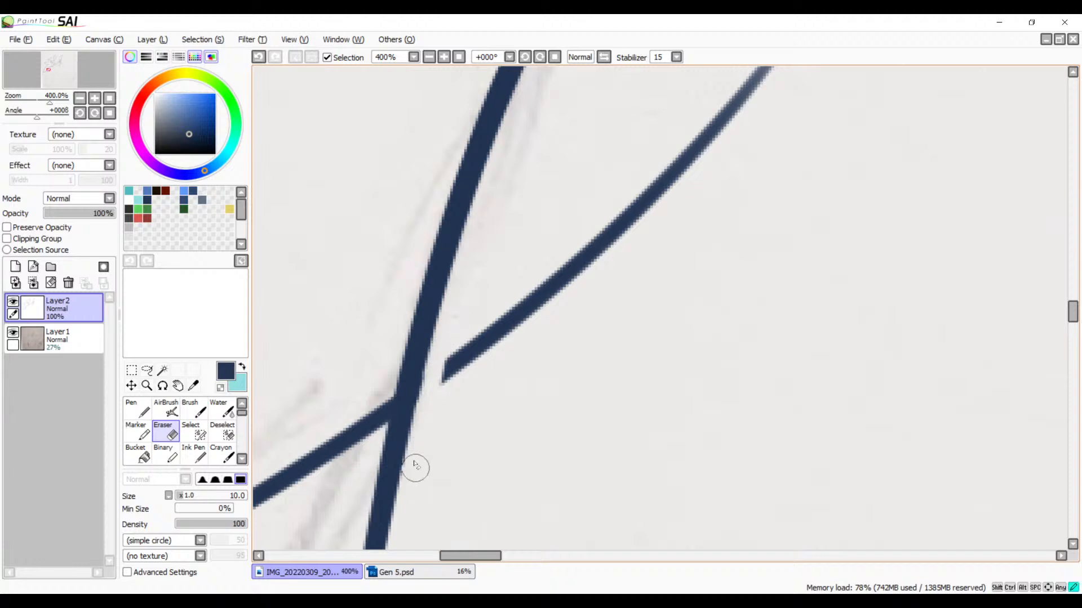
drag(445, 326, 415, 468)
mouse_move(437, 355)
mouse_down()
mouse_move(451, 364)
mouse_move(533, 302)
mouse_move(755, 92)
mouse_move(741, 70)
mouse_up()
click(669, 174)
key(space)
drag(711, 146, 565, 234)
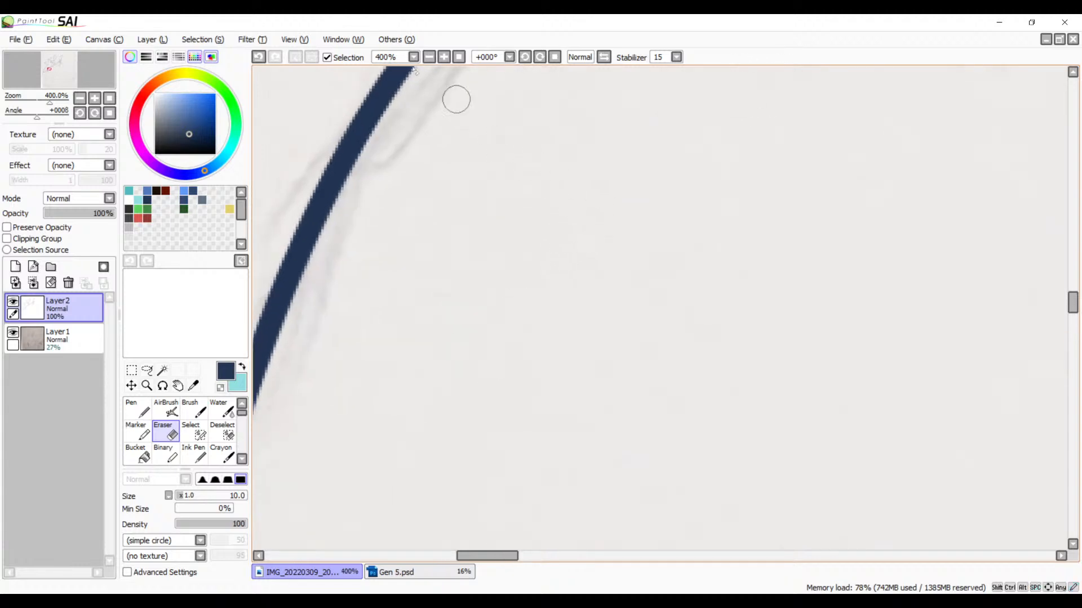
click(430, 57)
click(429, 56)
click(432, 58)
click(432, 58)
key(space)
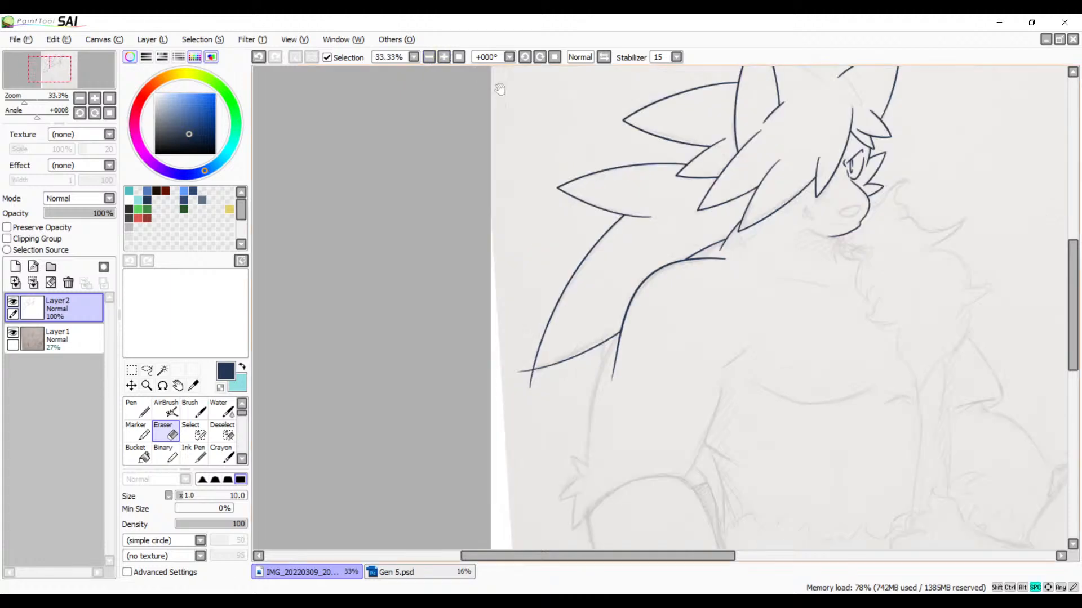
drag(649, 240, 403, 319)
drag(514, 281, 673, 235)
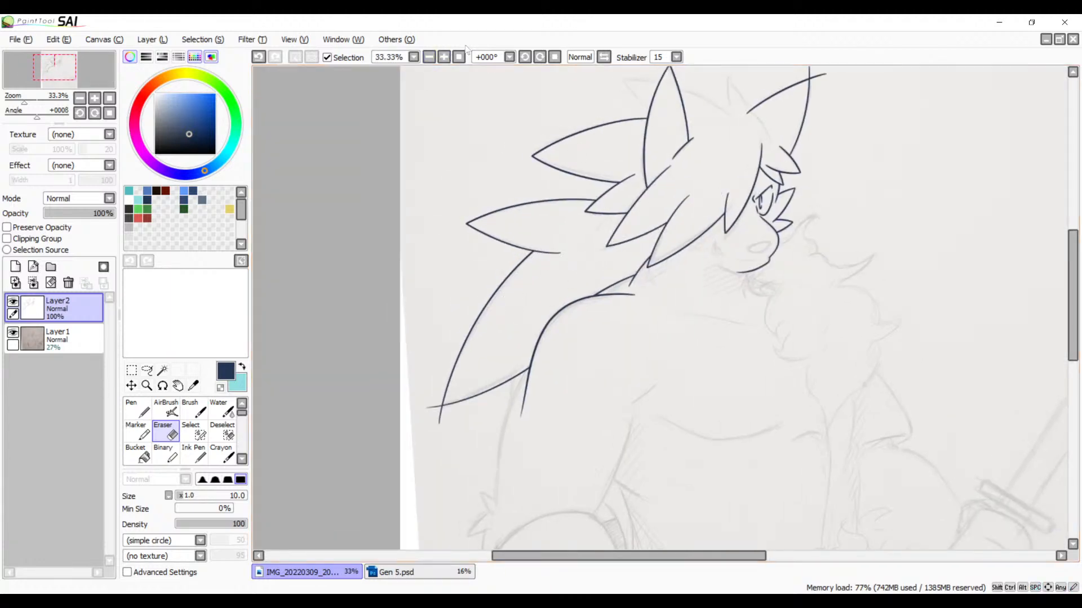
Step: Erase the inner end of the shoulder outline that extends past its junction with the sloping neck line, redoing the first erasure
click(444, 57)
click(443, 58)
click(444, 58)
click(443, 59)
click(444, 59)
click(444, 58)
click(444, 59)
drag(548, 238, 755, 282)
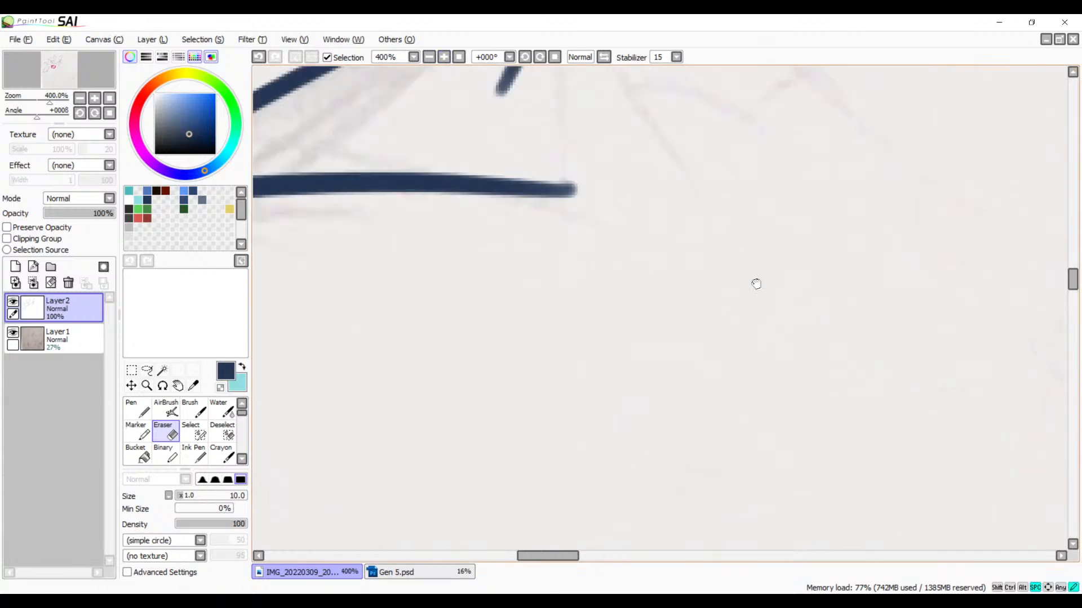
drag(465, 232, 695, 304)
mouse_move(512, 247)
mouse_down()
mouse_move(493, 277)
mouse_move(536, 256)
mouse_move(521, 278)
mouse_move(529, 256)
mouse_move(515, 242)
mouse_move(530, 274)
mouse_move(531, 253)
mouse_move(521, 280)
mouse_up()
key(ctrl+z)
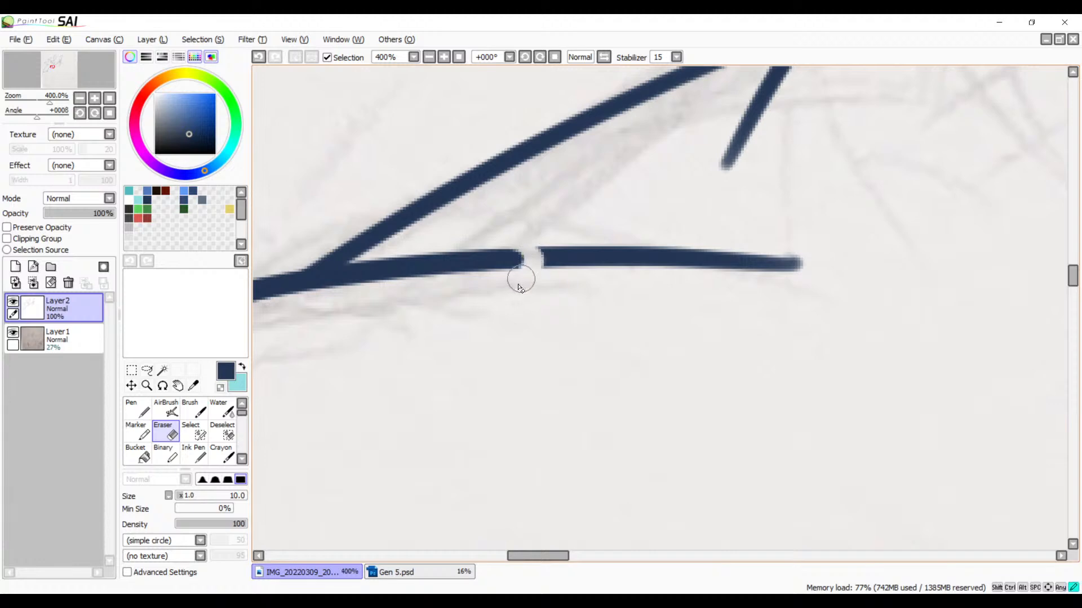
mouse_move(533, 238)
mouse_down()
mouse_move(549, 245)
mouse_move(610, 262)
mouse_move(701, 244)
mouse_move(756, 273)
mouse_up()
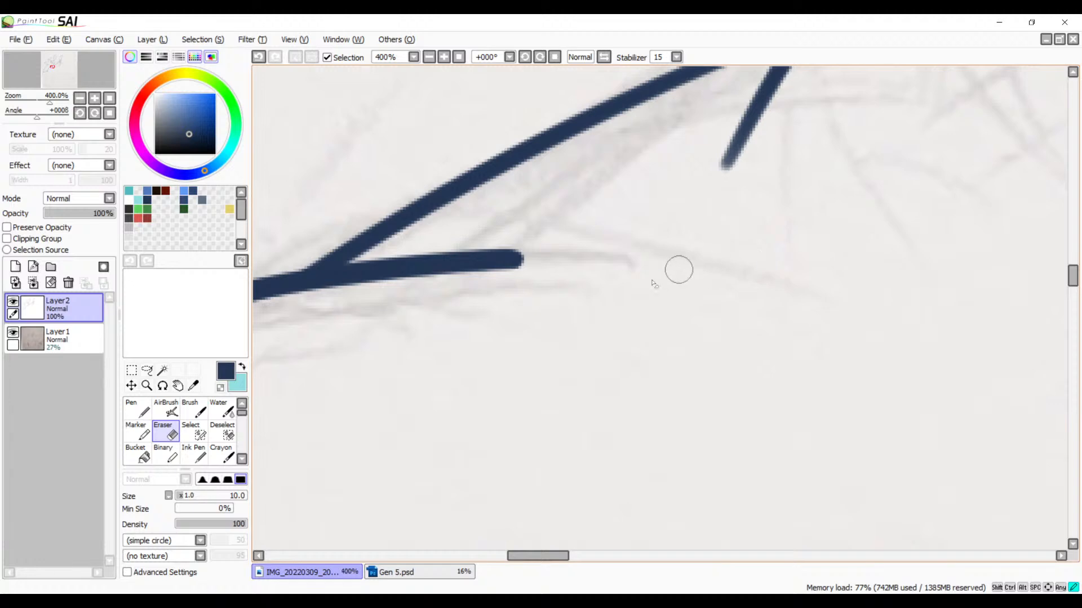
Step: Shorten the lower end of the neck line that overshoots below the sloping shoulder line, redoing the first erasure
drag(682, 246, 511, 383)
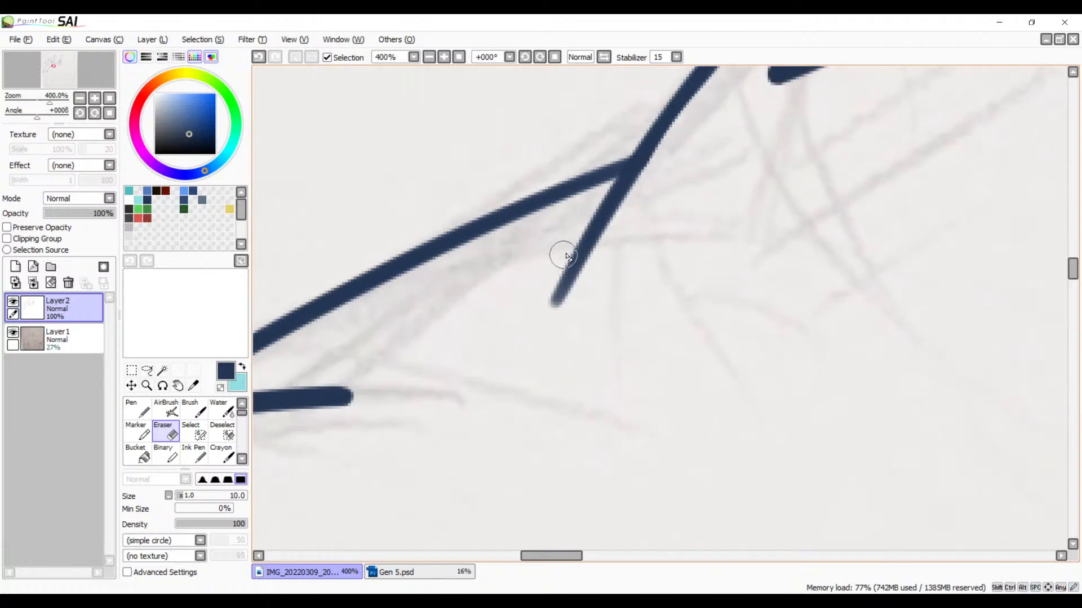
mouse_move(562, 253)
mouse_down()
mouse_move(578, 276)
mouse_move(595, 266)
mouse_move(569, 259)
mouse_move(598, 258)
mouse_up()
key(ctrl+z)
mouse_move(606, 251)
mouse_down()
mouse_move(553, 275)
mouse_move(541, 268)
mouse_move(565, 296)
mouse_move(553, 308)
mouse_move(565, 259)
mouse_move(566, 275)
mouse_up()
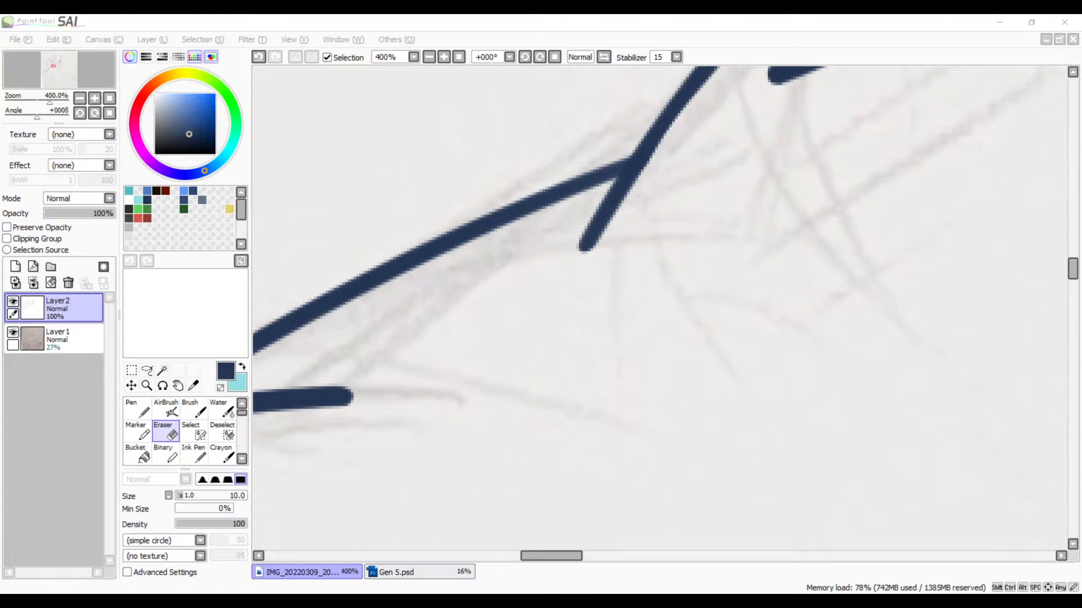
Step: Ink the outer arm outline with the Brush, from the lowest back spike's junction with the body down to the elbow fur
click(347, 20)
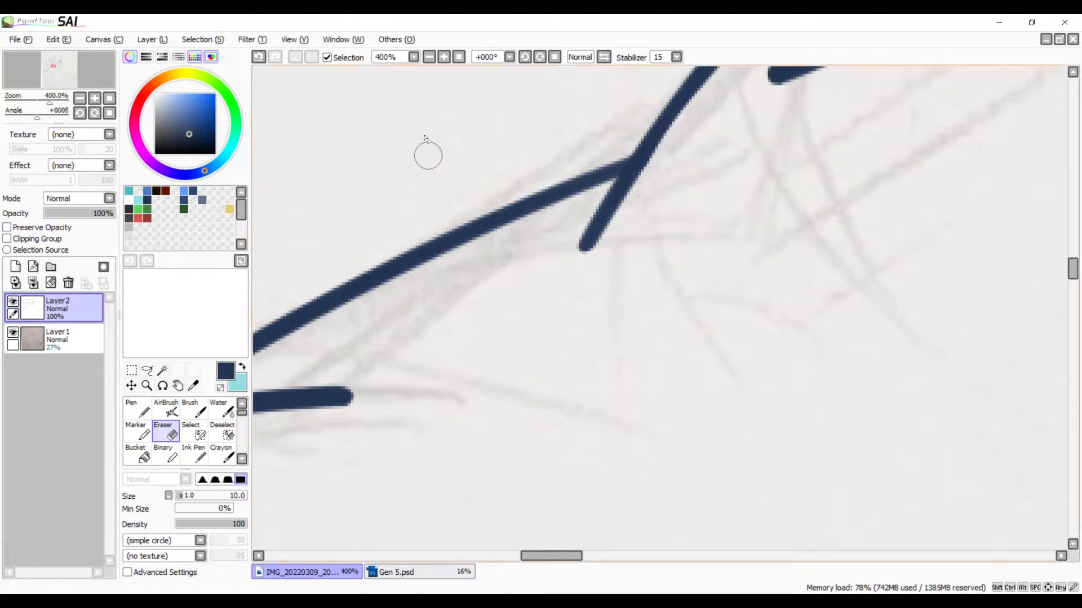
click(429, 58)
click(428, 59)
click(428, 58)
click(429, 59)
key(space)
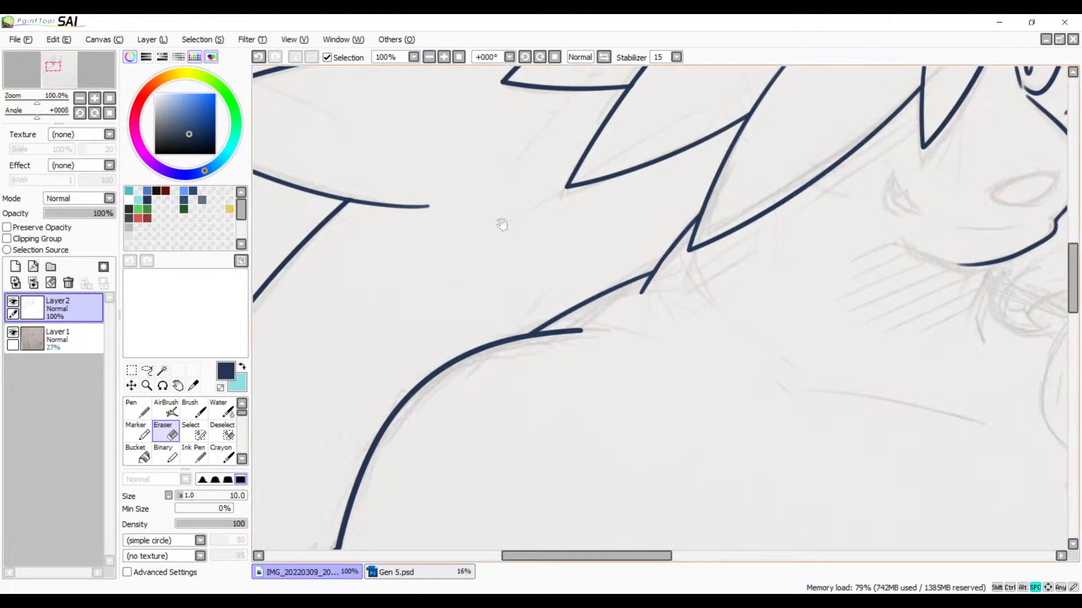
drag(582, 369, 625, 230)
drag(546, 424, 661, 241)
drag(573, 385, 503, 332)
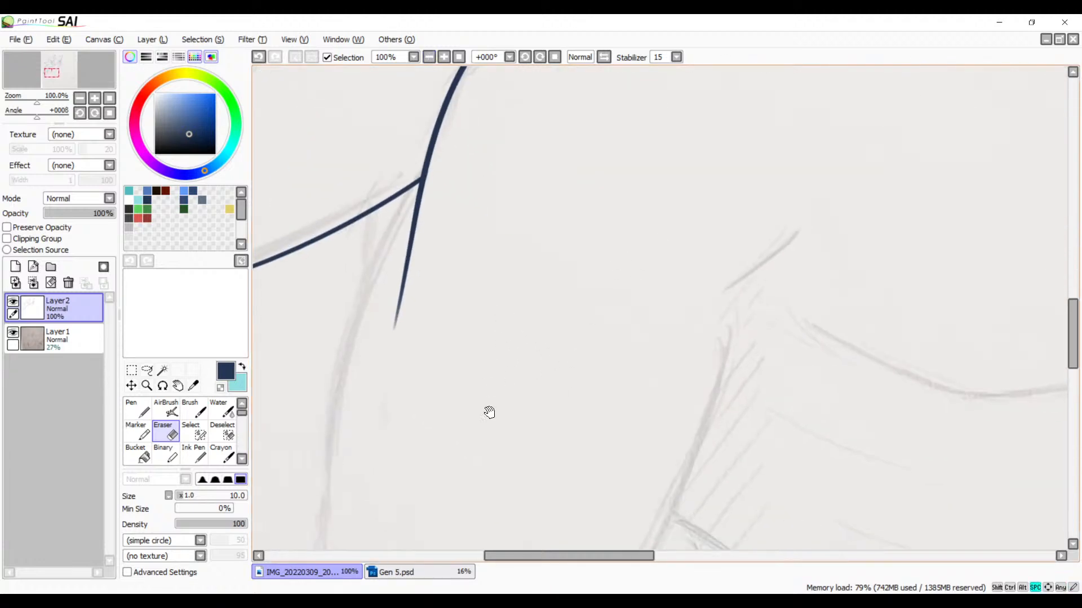
mouse_move(477, 409)
mouse_down()
mouse_move(557, 286)
mouse_move(442, 437)
mouse_move(608, 324)
mouse_move(564, 357)
mouse_move(610, 294)
mouse_up()
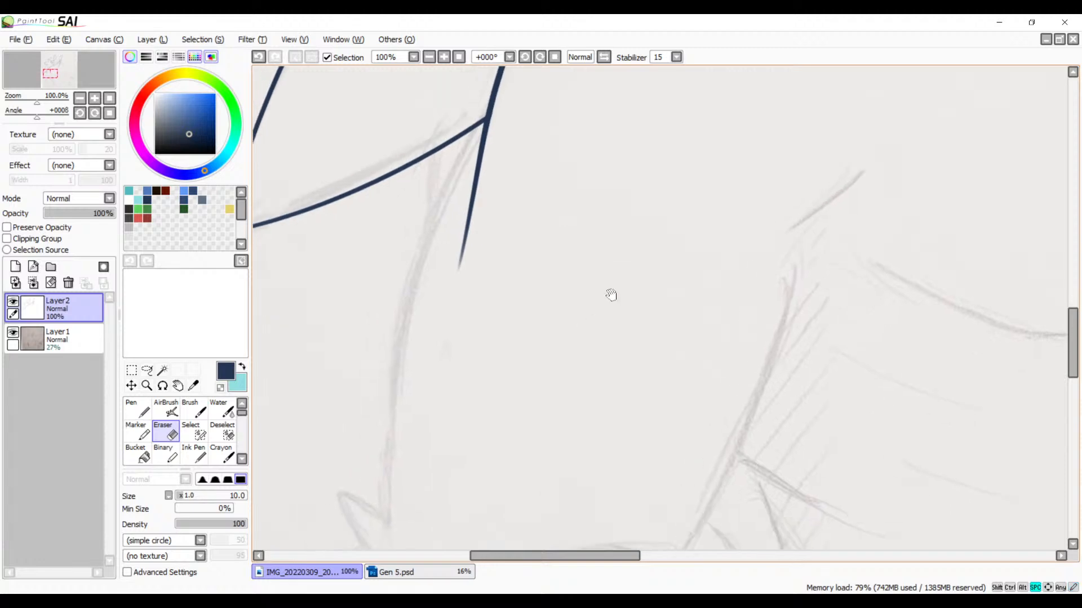
key(b)
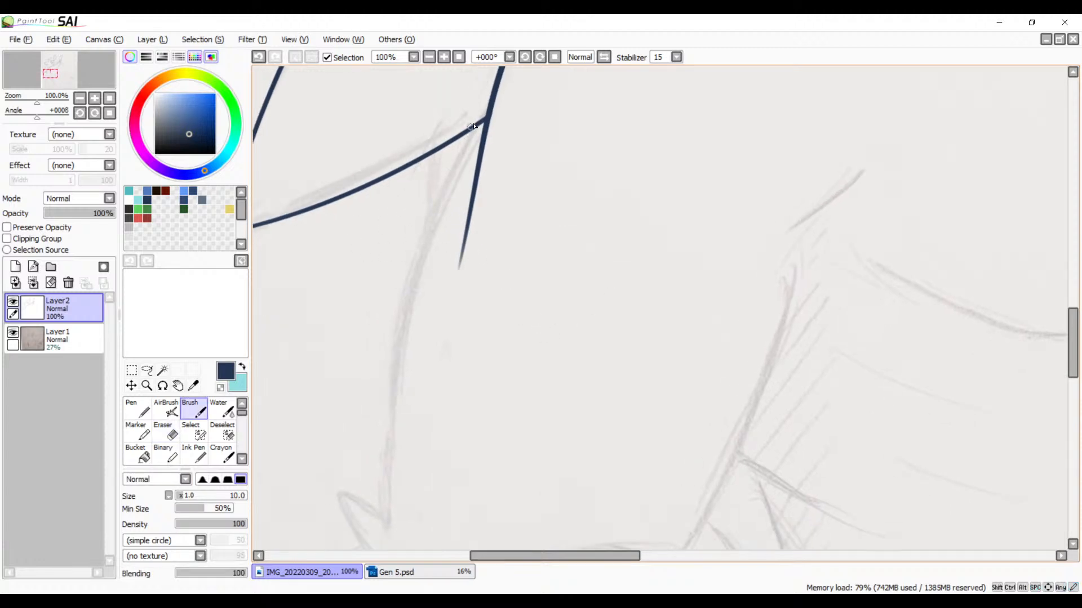
mouse_move(507, 98)
mouse_down()
mouse_move(379, 379)
mouse_move(389, 549)
mouse_up()
Step: Ink the short diagonal armpit crease above the inner arm sketch, redrawing it until it follows the pencil line
drag(484, 322, 400, 265)
mouse_move(457, 243)
mouse_down()
mouse_move(444, 331)
mouse_move(510, 192)
mouse_up()
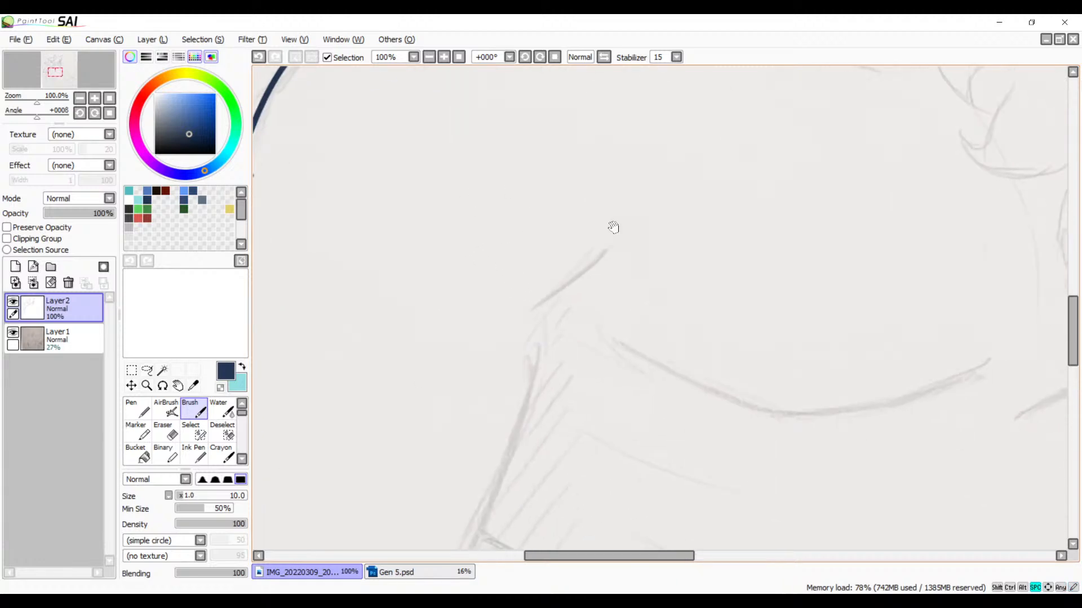
drag(634, 227, 457, 410)
drag(543, 355, 597, 273)
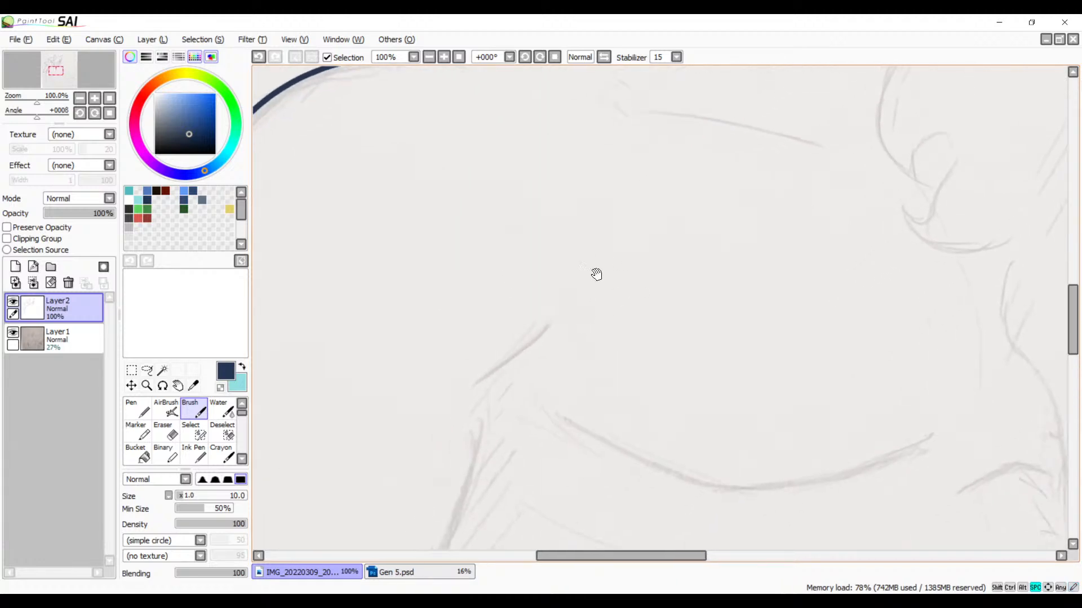
click(444, 57)
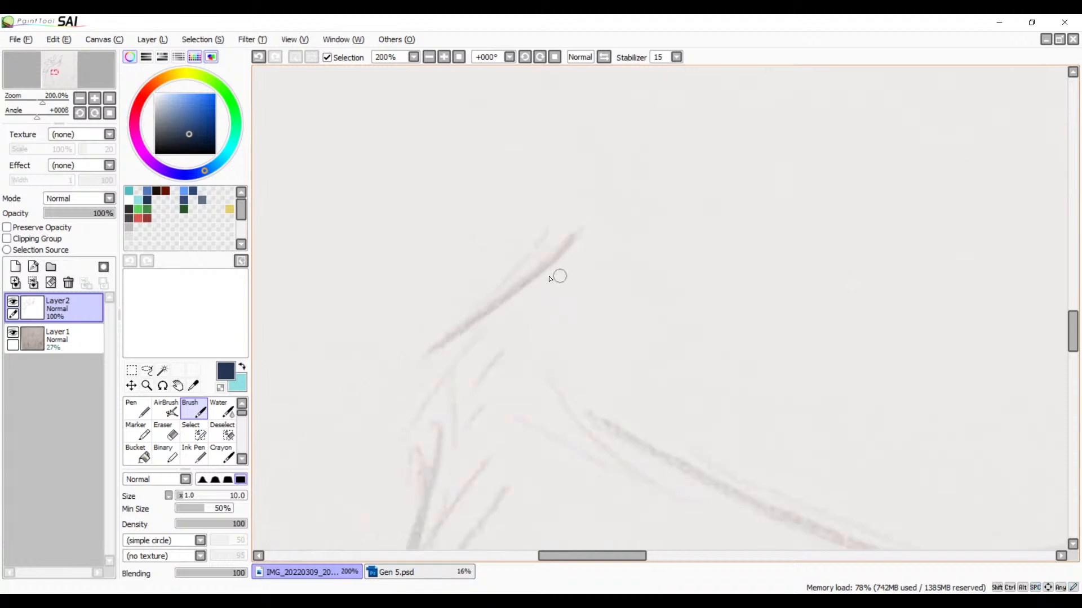
mouse_move(572, 227)
mouse_down()
mouse_move(525, 284)
mouse_move(436, 354)
mouse_up()
key(ctrl+z)
drag(581, 228, 453, 348)
key(ctrl+z)
drag(572, 236, 447, 334)
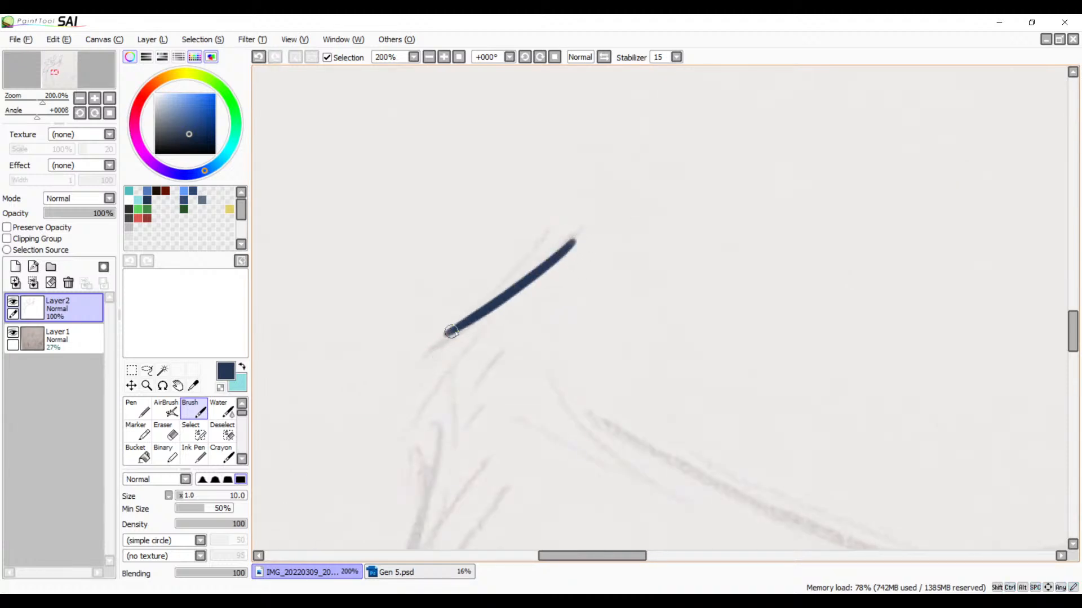
Step: Ink the collarbone line across the upper chest, and the front neck line below the chin with a short stroke beneath it
mouse_move(744, 95)
mouse_down()
mouse_move(606, 275)
mouse_move(567, 437)
mouse_move(678, 290)
mouse_up()
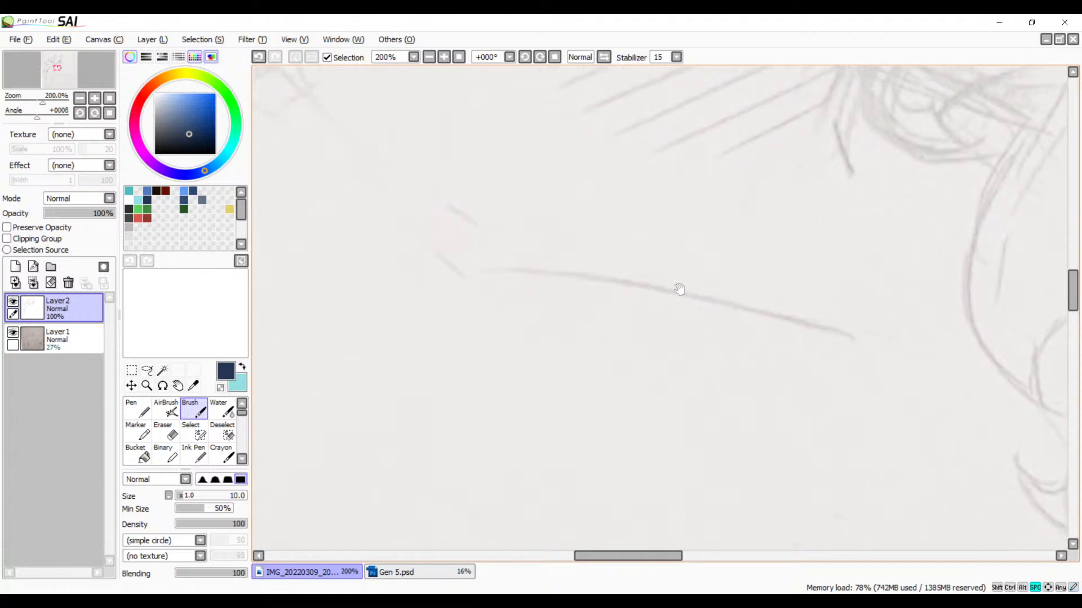
drag(477, 274, 860, 325)
mouse_move(705, 355)
mouse_down()
mouse_move(541, 406)
mouse_move(529, 437)
mouse_move(635, 412)
mouse_move(691, 421)
mouse_up()
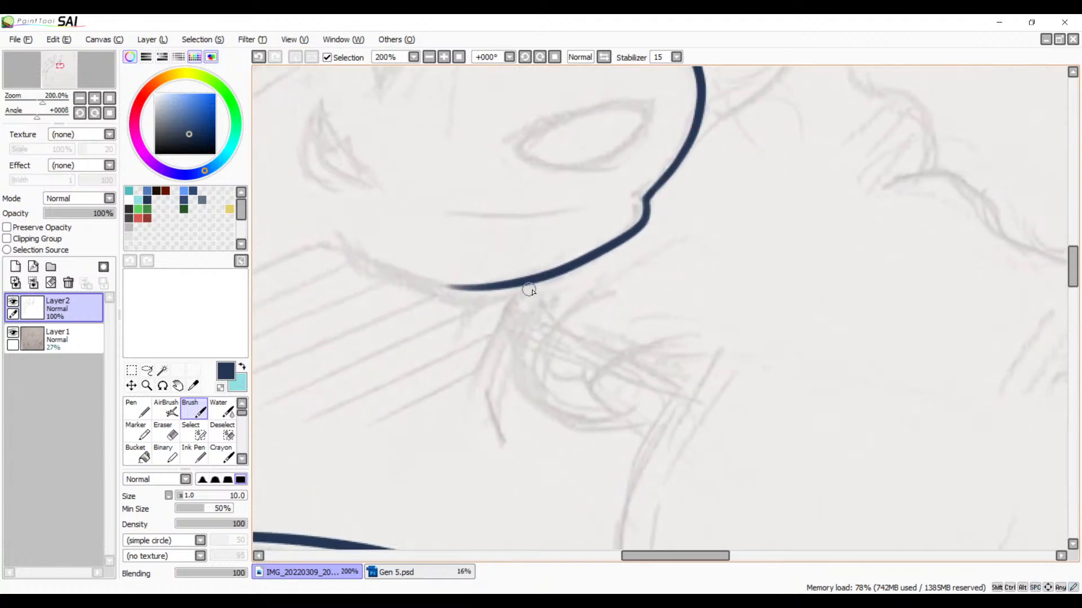
mouse_move(542, 280)
mouse_down()
mouse_move(483, 379)
mouse_move(523, 432)
mouse_move(742, 507)
mouse_up()
drag(618, 452, 703, 459)
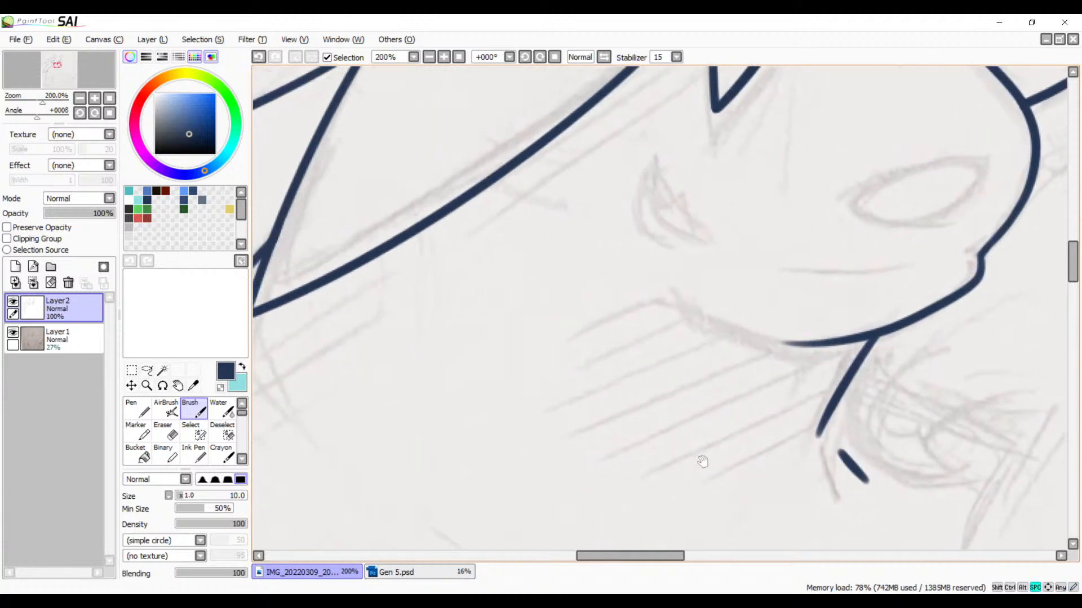
Step: Try to ink a short line branching from the underside of the lowest front hair lock toward the cheek
drag(464, 389, 567, 413)
mouse_move(504, 366)
mouse_down()
mouse_move(704, 371)
mouse_move(750, 483)
mouse_up()
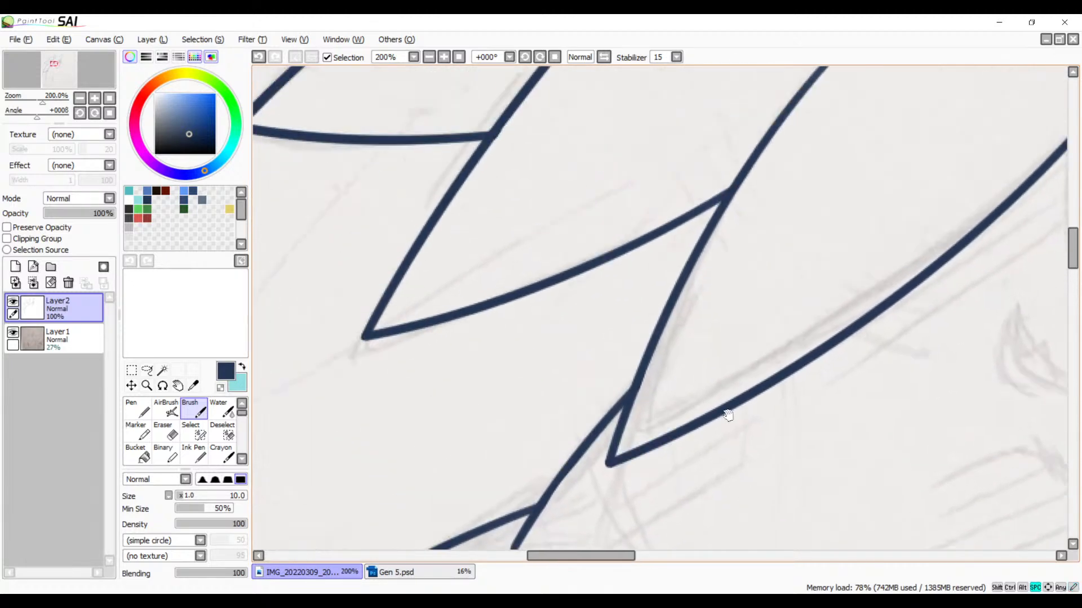
mouse_move(742, 375)
mouse_down()
mouse_move(736, 441)
mouse_move(457, 413)
mouse_up()
mouse_move(577, 437)
mouse_down()
mouse_move(577, 398)
mouse_move(645, 333)
mouse_up()
drag(673, 298, 532, 309)
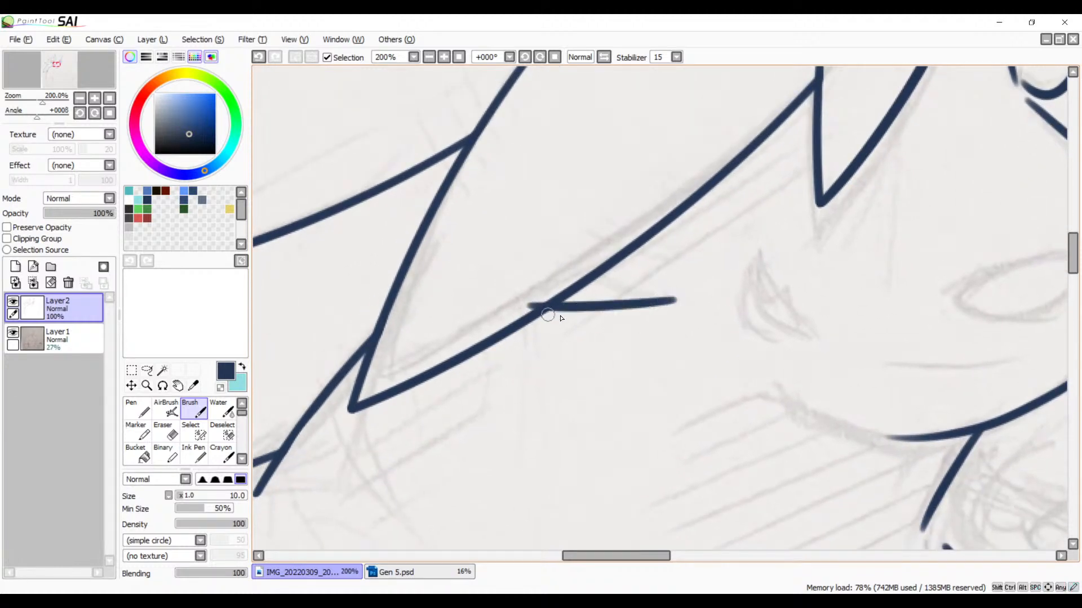
key(ctrl+z)
mouse_move(662, 296)
mouse_down()
mouse_move(563, 304)
mouse_move(662, 287)
mouse_up()
key(ctrl+z)
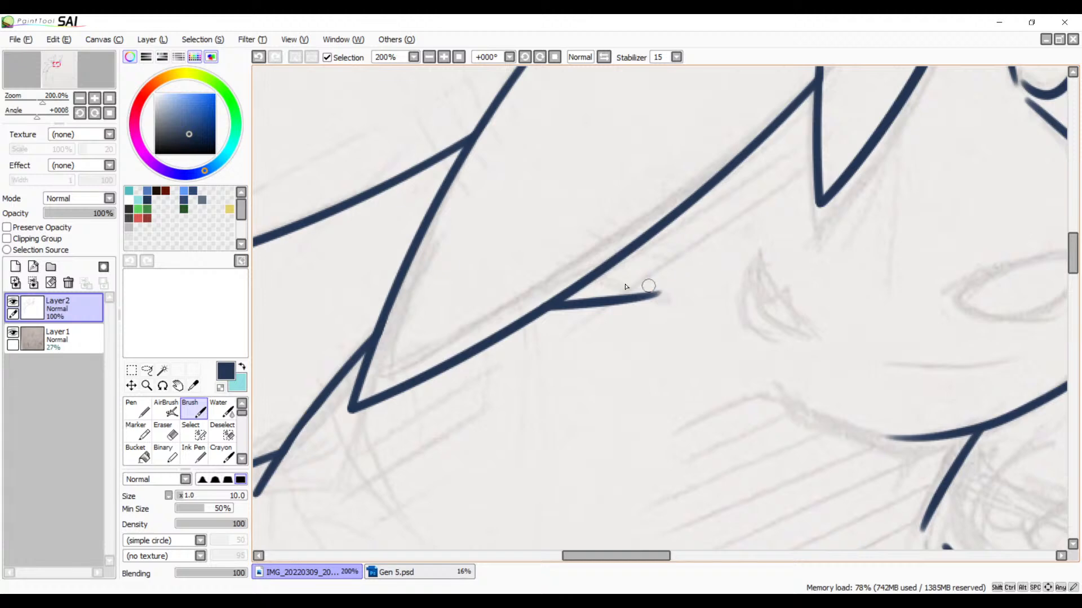
drag(533, 325, 828, 341)
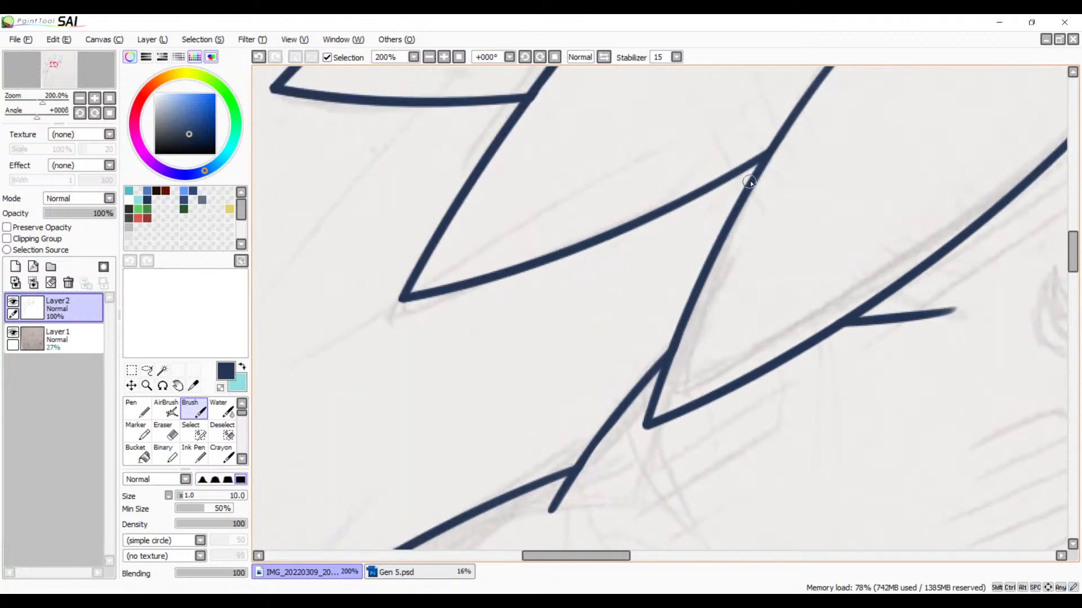
drag(989, 179, 653, 260)
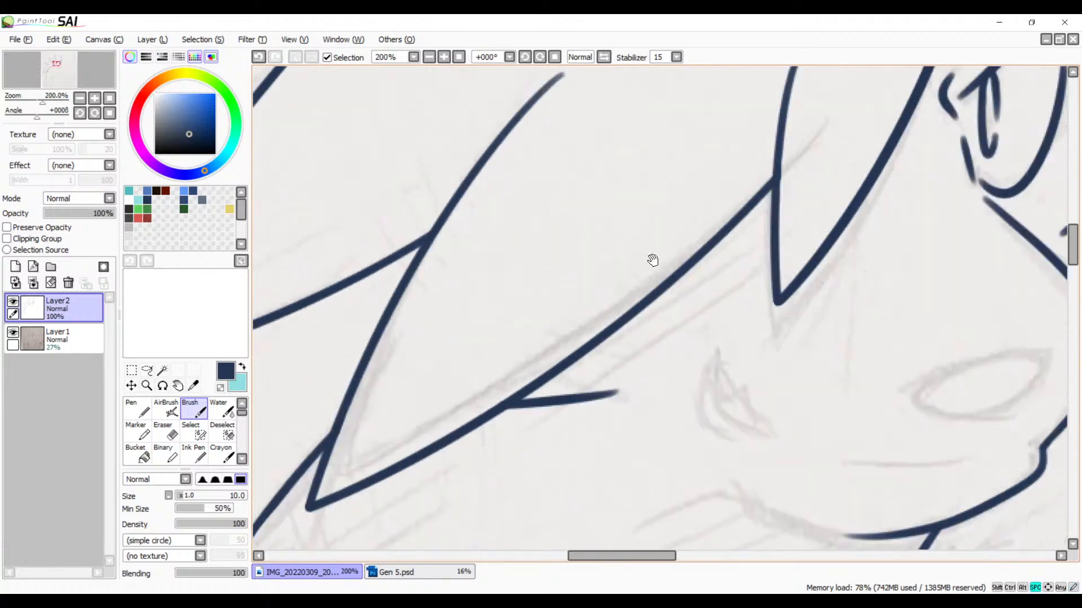
key(ctrl+z)
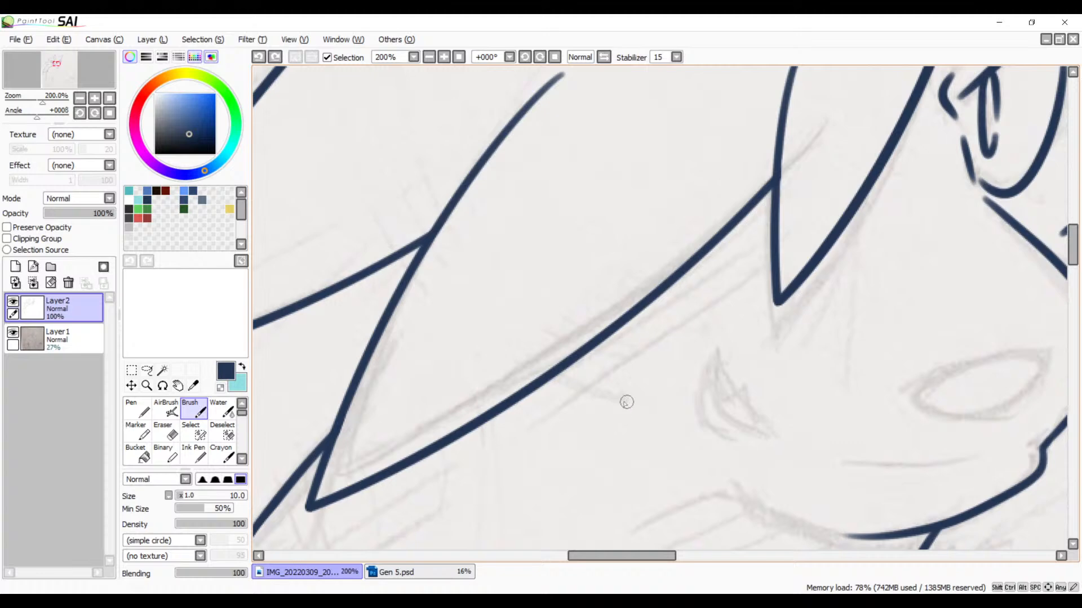
Step: Try to ink a slanted cheek stroke and a curved stroke crossing the edge of the lowest front hair lock
mouse_move(627, 402)
mouse_down()
mouse_move(594, 379)
mouse_move(445, 357)
mouse_move(315, 393)
mouse_up()
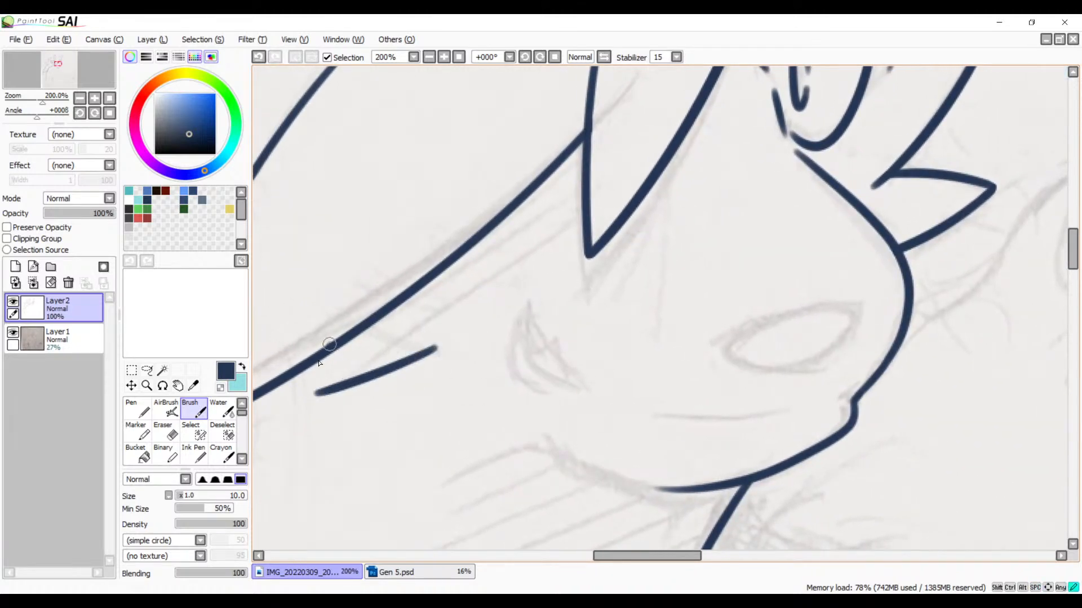
key(ctrl+z)
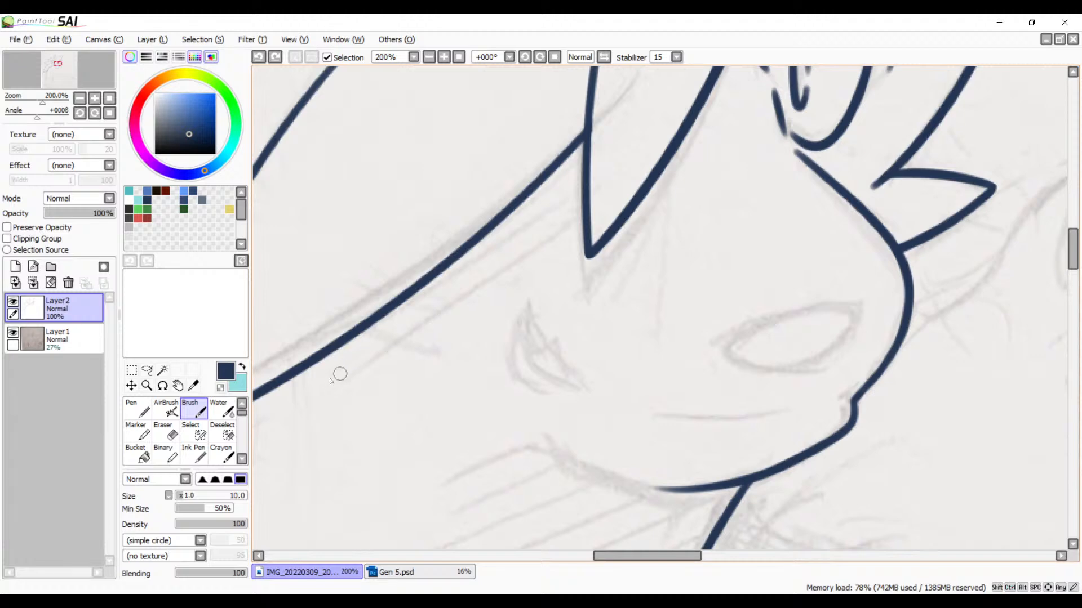
drag(304, 383, 437, 335)
drag(352, 304, 285, 453)
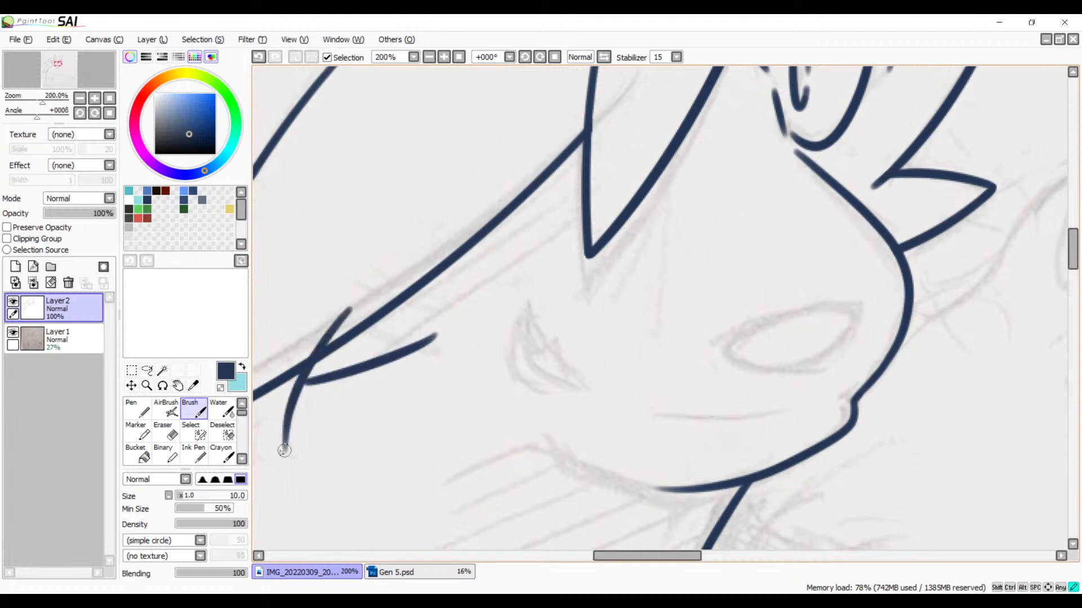
mouse_move(423, 397)
mouse_down()
mouse_move(529, 437)
mouse_move(527, 456)
mouse_move(575, 417)
mouse_up()
key(ctrl+z)
key(ctrl+z)
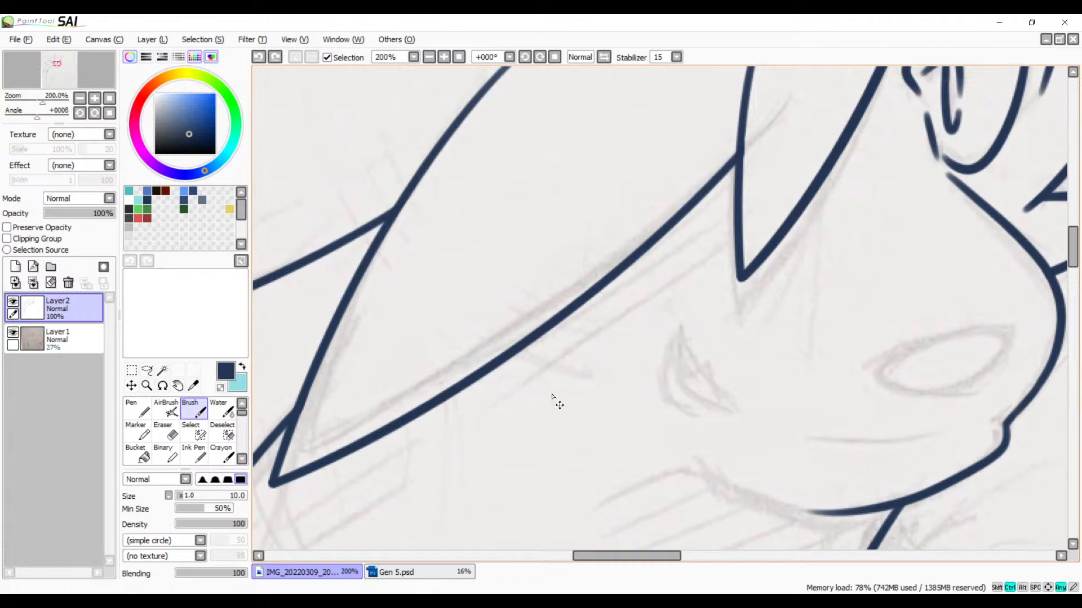
Step: Ink the curved head line crossing the base of the front top spike, redrawing it once for a flatter curve
drag(597, 342, 391, 449)
drag(526, 418, 473, 550)
drag(515, 438, 521, 536)
drag(502, 355, 621, 360)
drag(643, 237, 611, 507)
drag(619, 388, 577, 335)
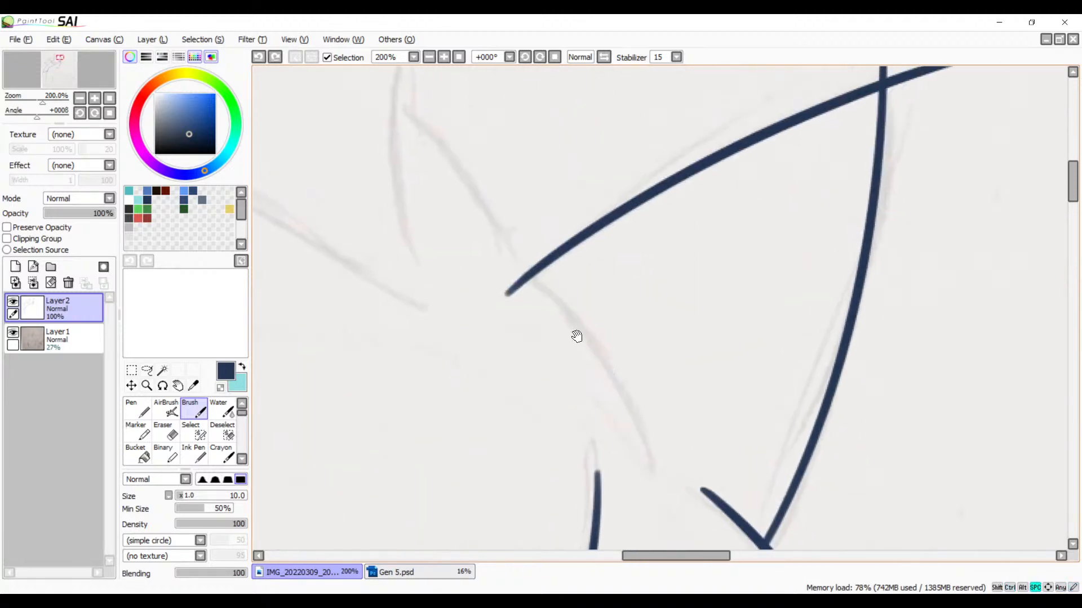
click(525, 57)
click(524, 58)
click(525, 58)
click(525, 58)
click(525, 58)
click(524, 58)
click(525, 59)
drag(682, 277, 638, 175)
mouse_move(792, 208)
mouse_down()
mouse_move(548, 351)
mouse_move(510, 418)
mouse_up()
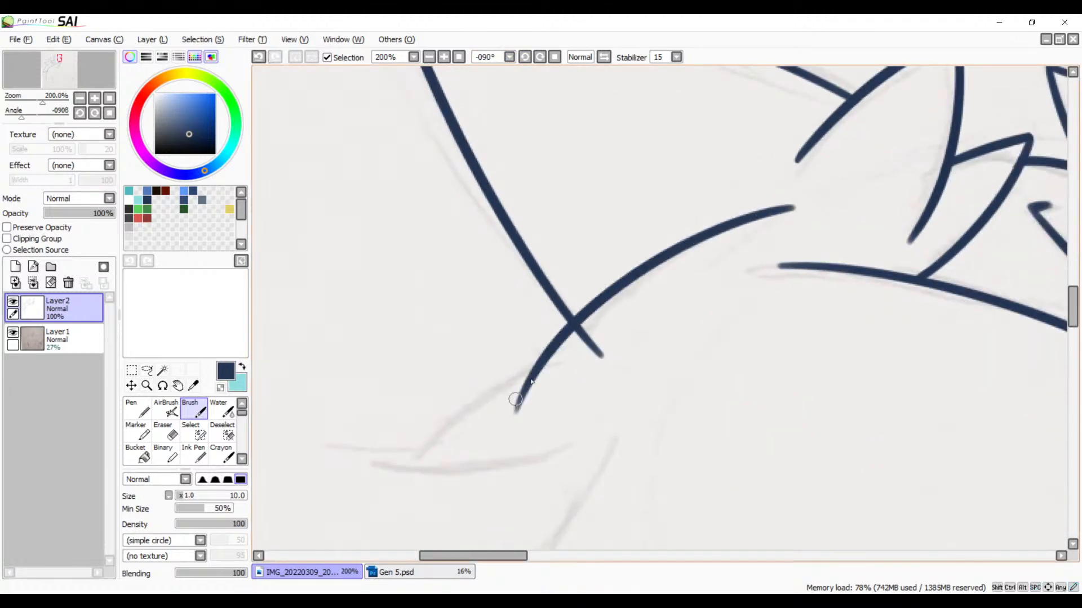
key(ctrl+z)
mouse_move(804, 211)
mouse_down()
mouse_move(527, 387)
mouse_move(503, 417)
mouse_up()
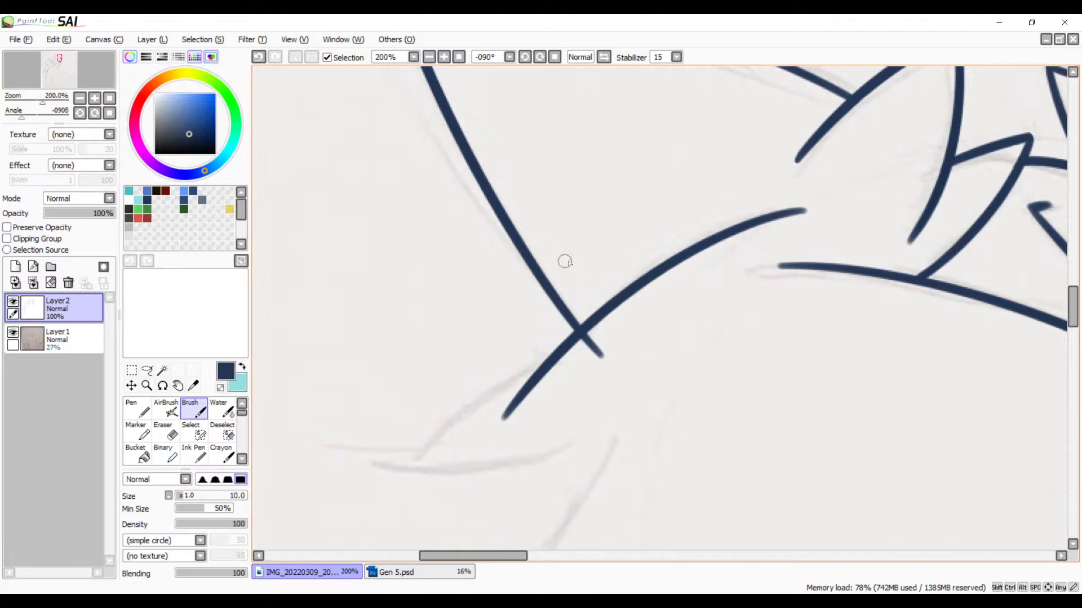
Step: Ink the inner arm outline from near the armpit crease to the sketched round shape, redrawing the curve to follow the pencil line
click(429, 57)
click(429, 57)
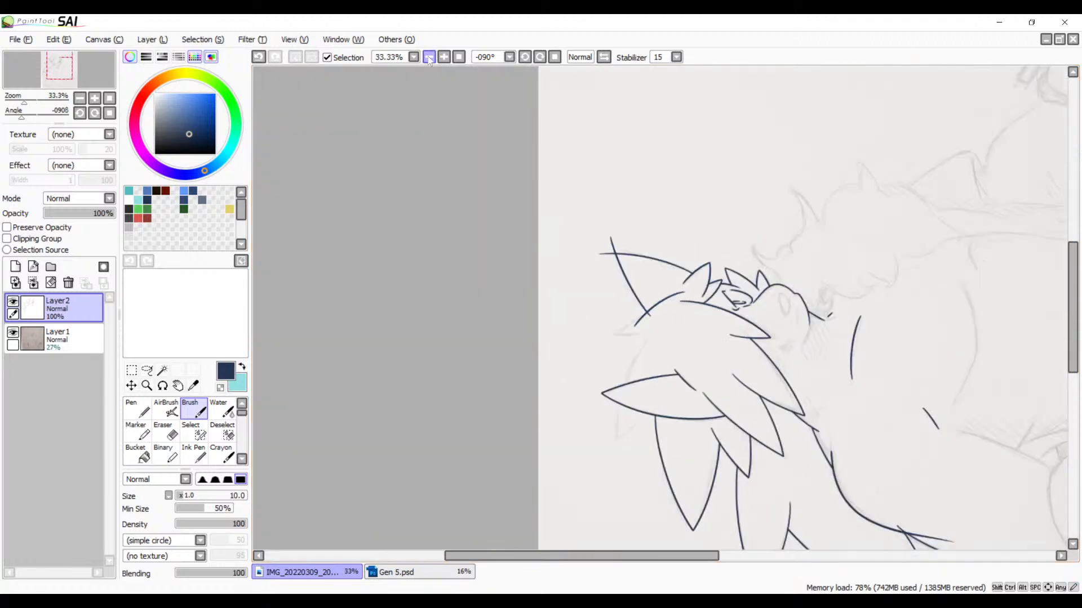
drag(649, 379, 458, 256)
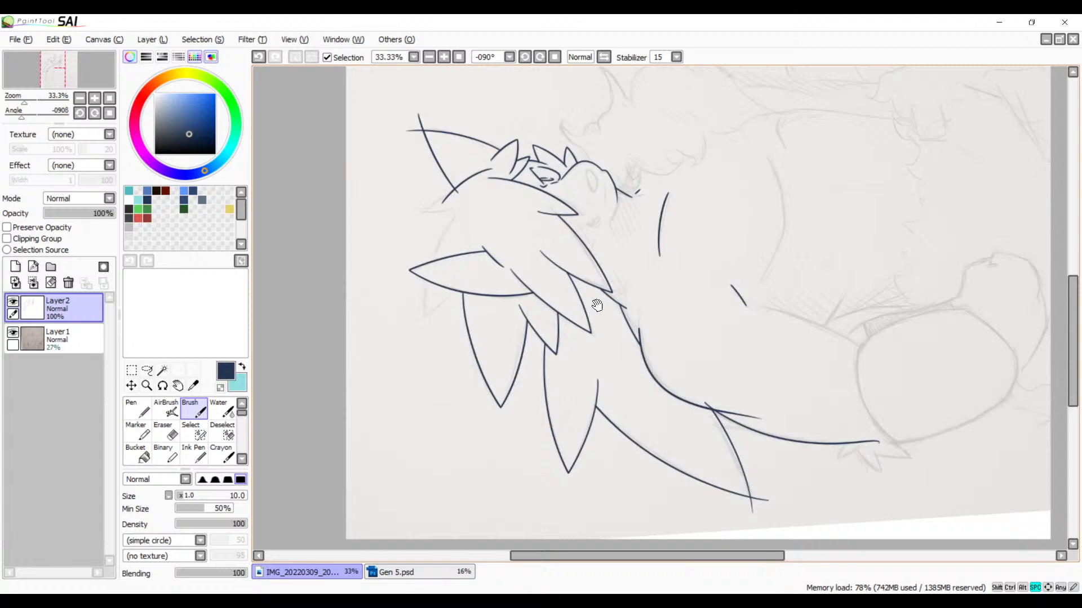
drag(634, 286, 474, 337)
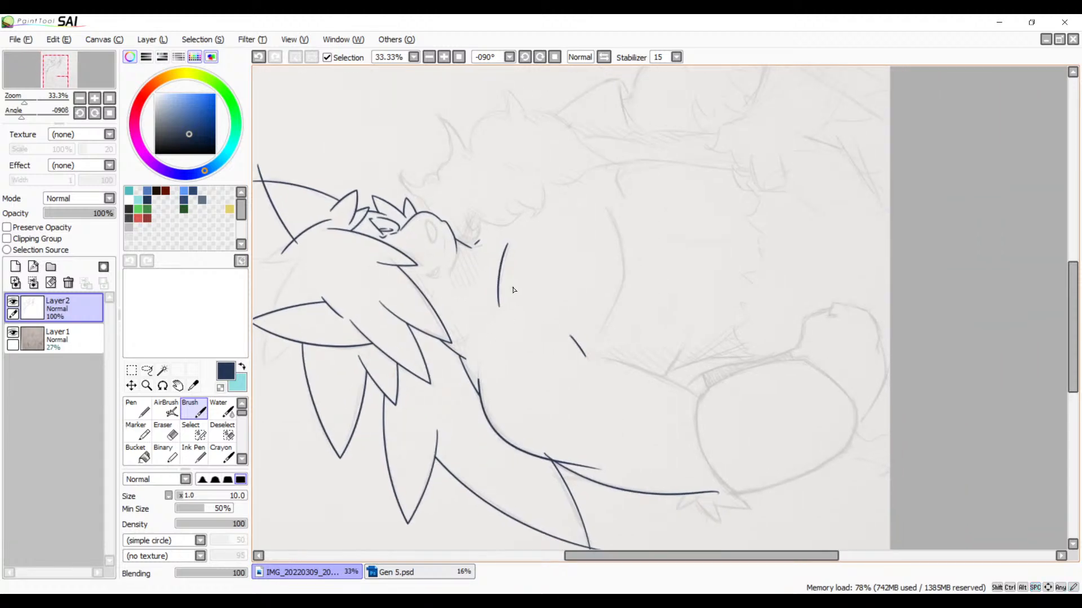
click(525, 57)
click(525, 56)
click(525, 57)
click(525, 56)
click(524, 57)
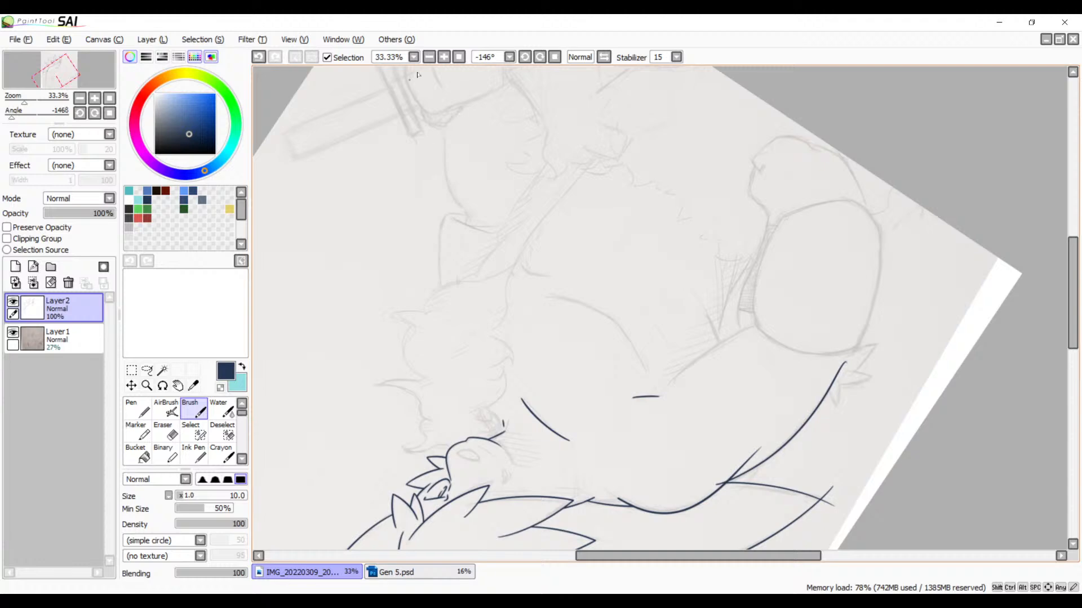
click(445, 57)
click(444, 57)
click(445, 57)
click(444, 56)
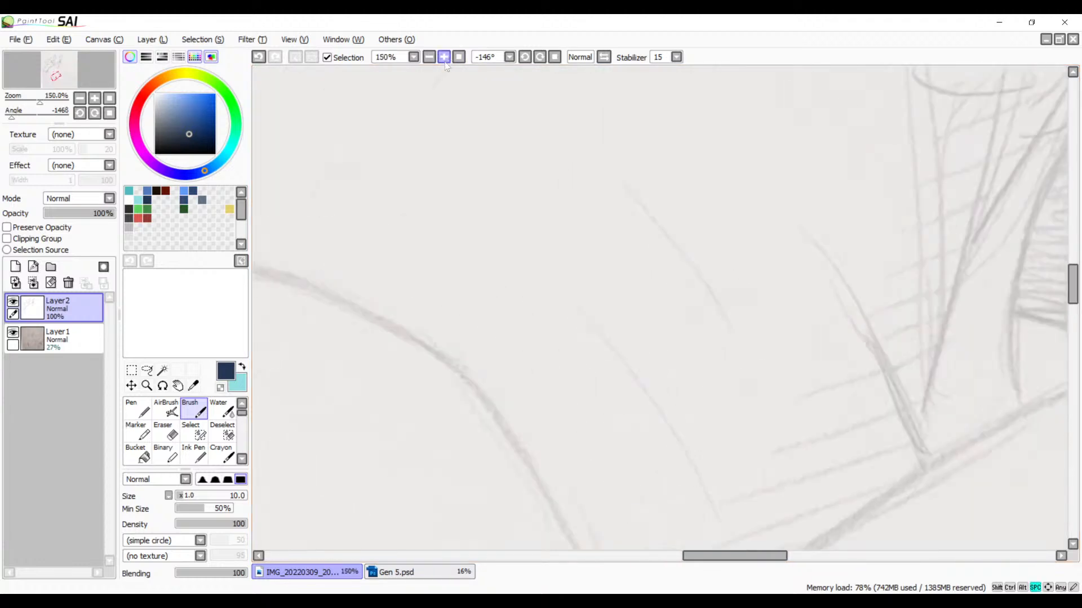
drag(568, 303, 263, 159)
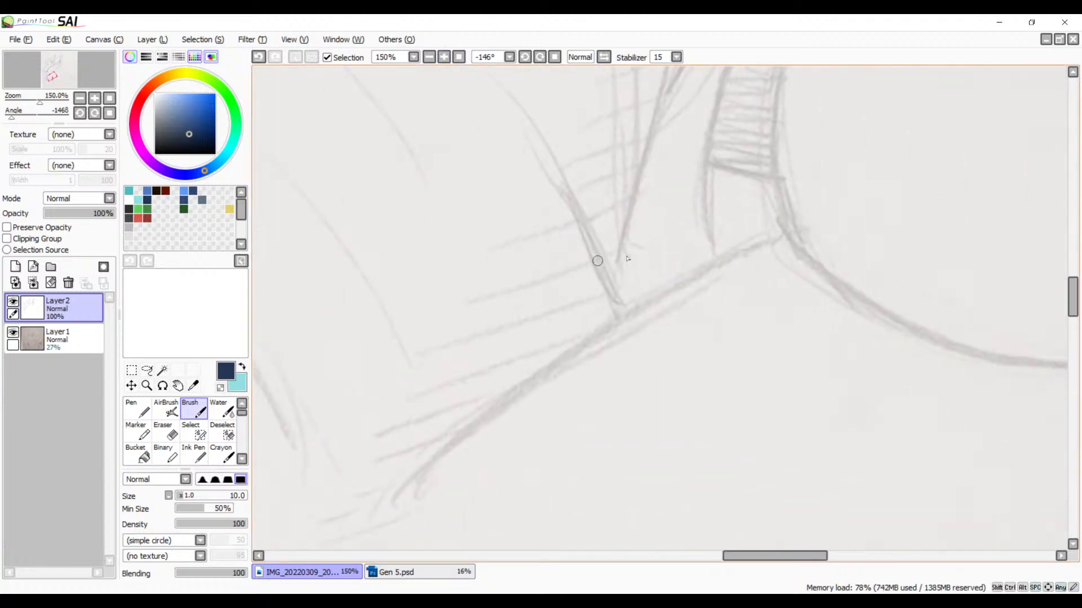
drag(630, 312, 614, 261)
drag(730, 188, 327, 512)
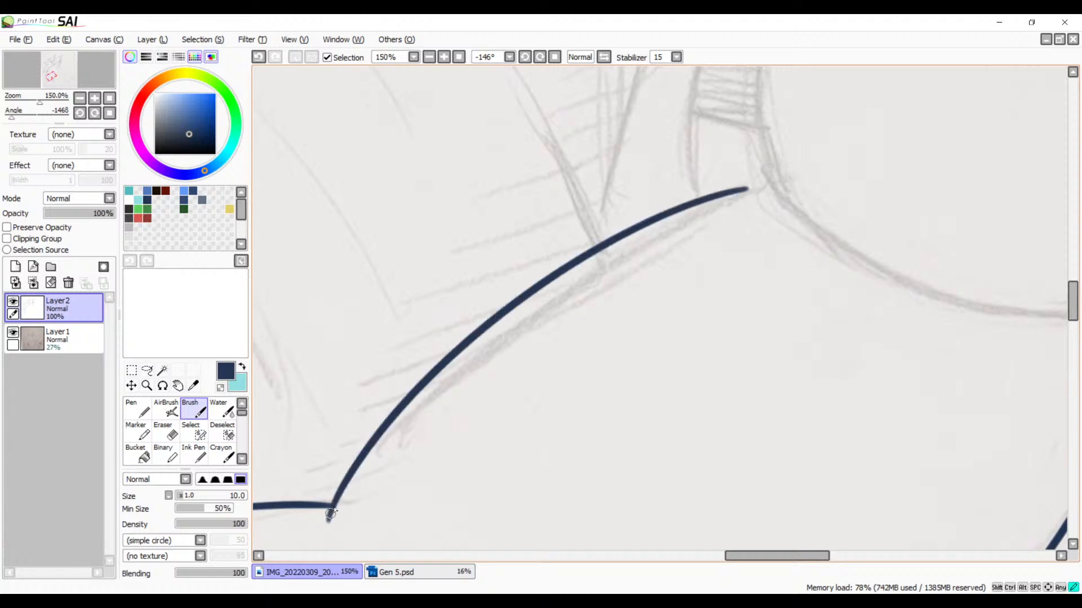
key(ctrl+z)
mouse_move(755, 183)
mouse_down()
mouse_move(438, 390)
mouse_move(361, 514)
mouse_up()
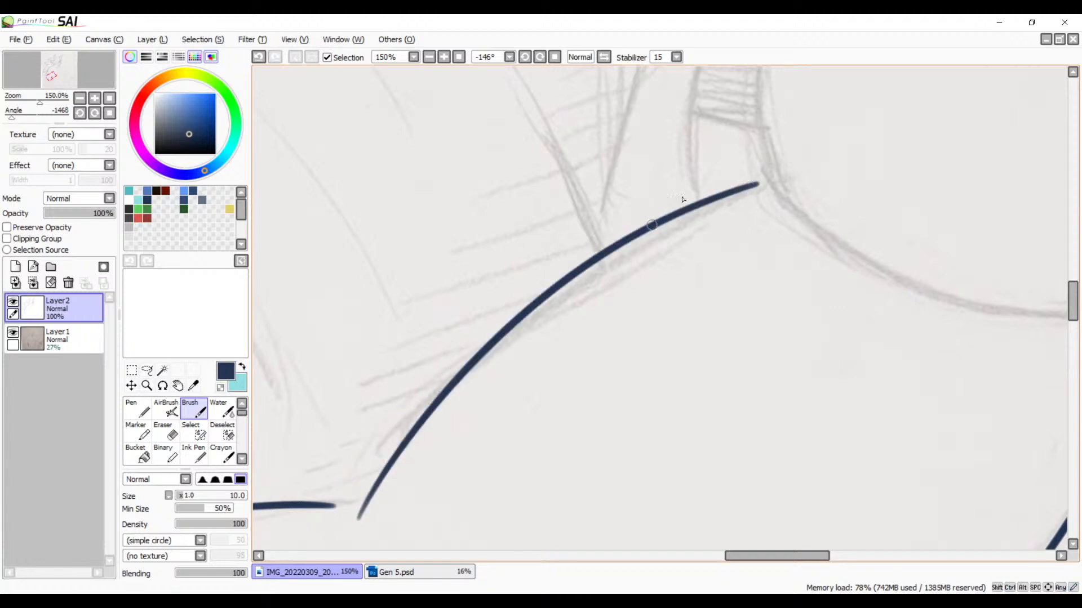
key(ctrl+z)
drag(762, 186, 361, 493)
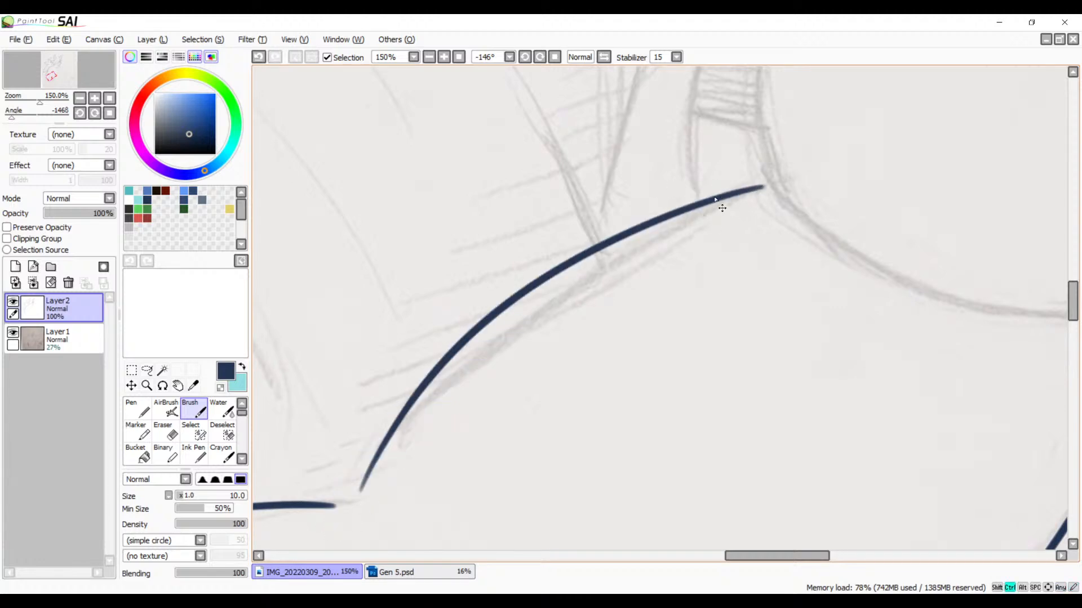
key(ctrl+z)
mouse_move(757, 193)
mouse_down()
mouse_move(449, 373)
mouse_move(385, 470)
mouse_up()
Step: Bring the sketched round shape at the end of the inner arm line into view
key(space)
mouse_move(589, 342)
mouse_down()
mouse_move(526, 471)
mouse_move(564, 495)
mouse_up()
mouse_move(592, 317)
mouse_down()
mouse_move(550, 420)
mouse_move(565, 357)
mouse_move(524, 364)
mouse_move(589, 273)
mouse_move(603, 270)
mouse_up()
drag(547, 387, 563, 309)
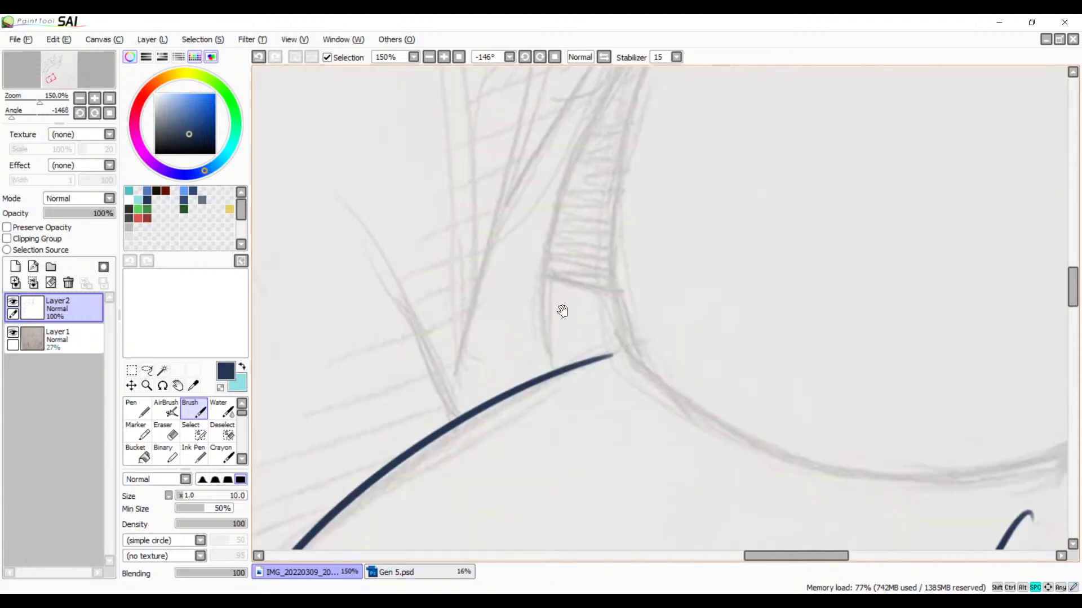
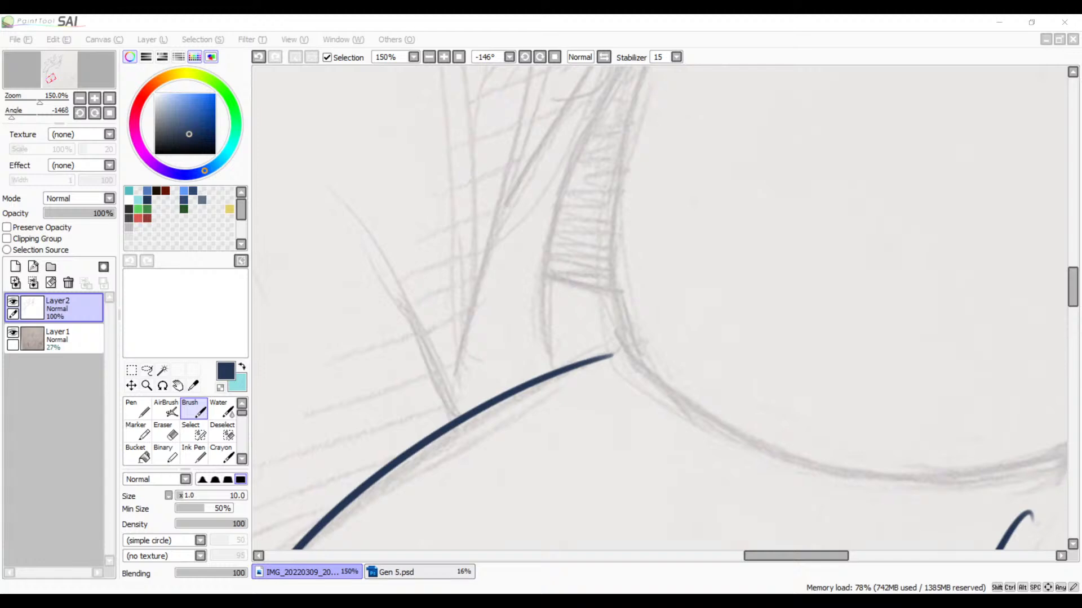
Step: Reset the canvas rotation to 0° and look over the inked arm, shoulder, face and hair against the faded sketch
key(alt+Tab)
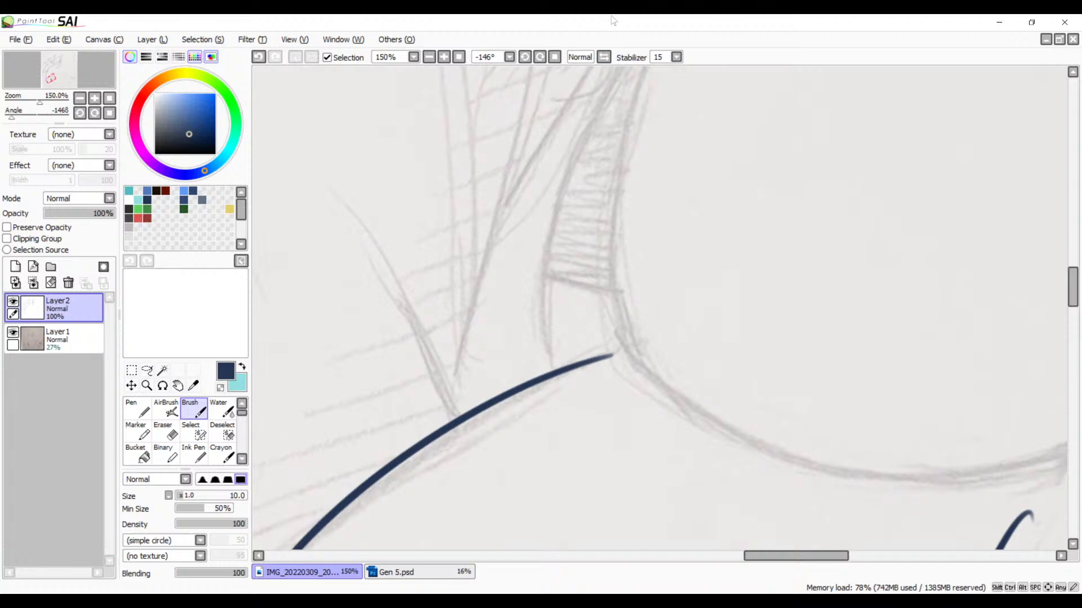
click(428, 57)
click(428, 57)
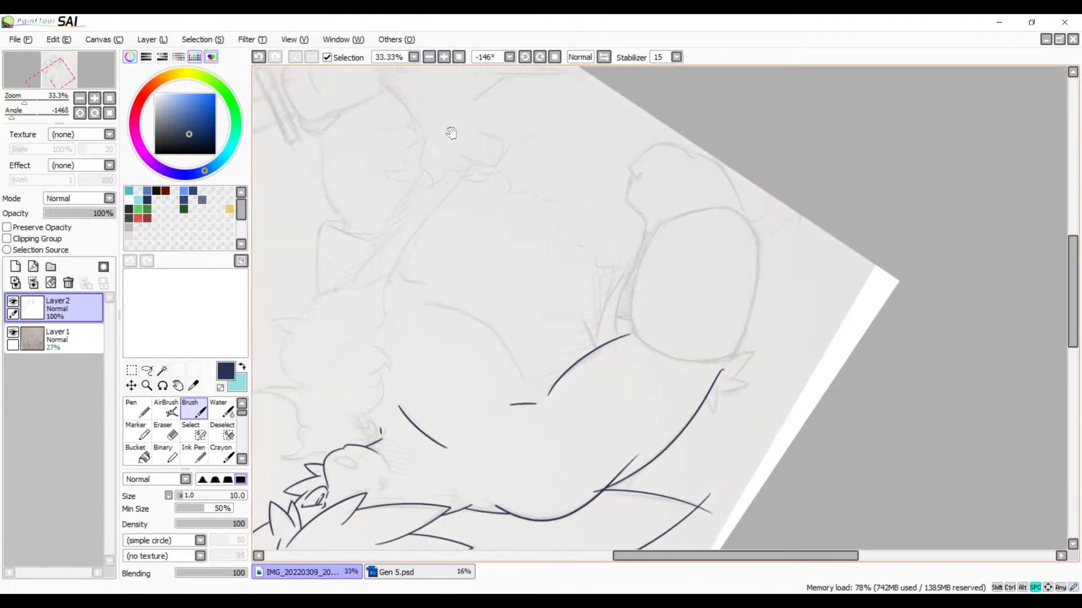
mouse_move(507, 207)
mouse_down()
mouse_move(556, 164)
mouse_move(535, 193)
mouse_move(548, 133)
mouse_up()
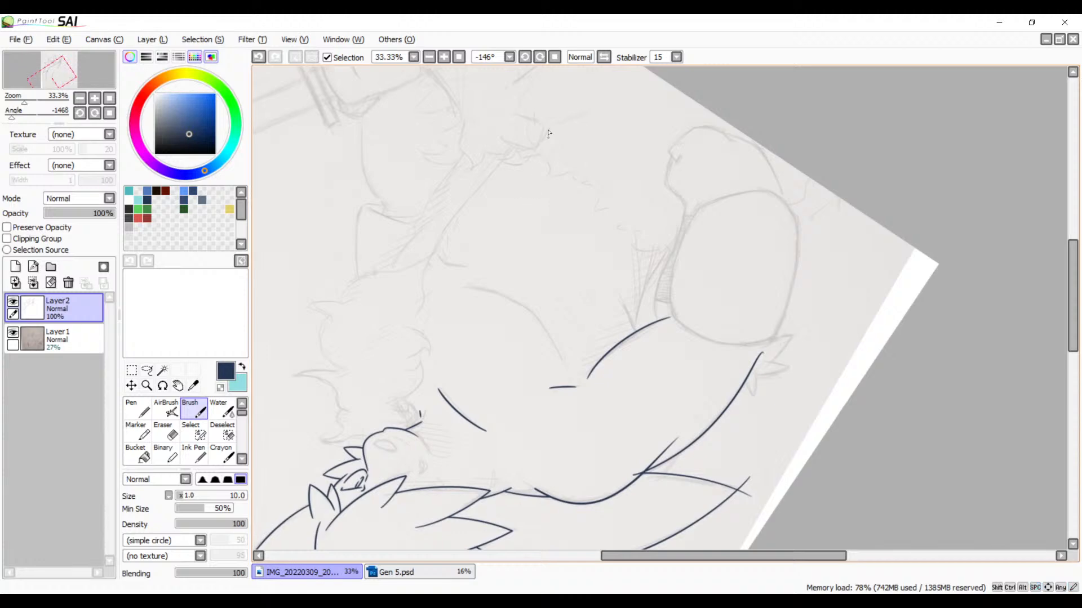
click(555, 57)
drag(556, 97, 472, 210)
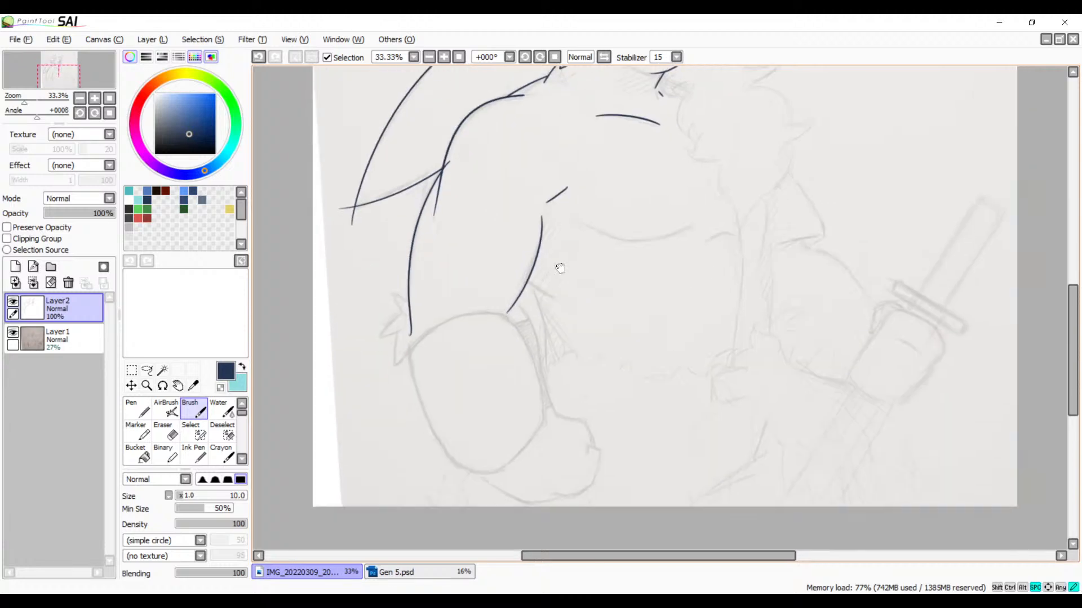
drag(568, 392, 579, 282)
drag(551, 345, 476, 420)
drag(573, 332, 504, 432)
mouse_move(565, 352)
mouse_down()
mouse_move(575, 400)
mouse_move(601, 321)
mouse_up()
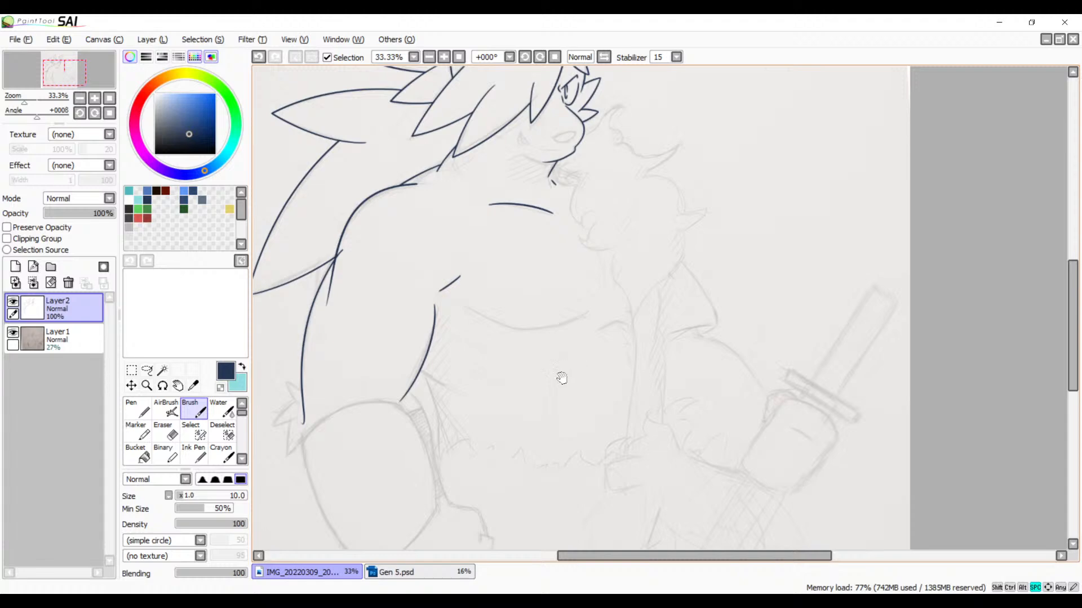
drag(563, 379, 622, 288)
drag(586, 225, 629, 382)
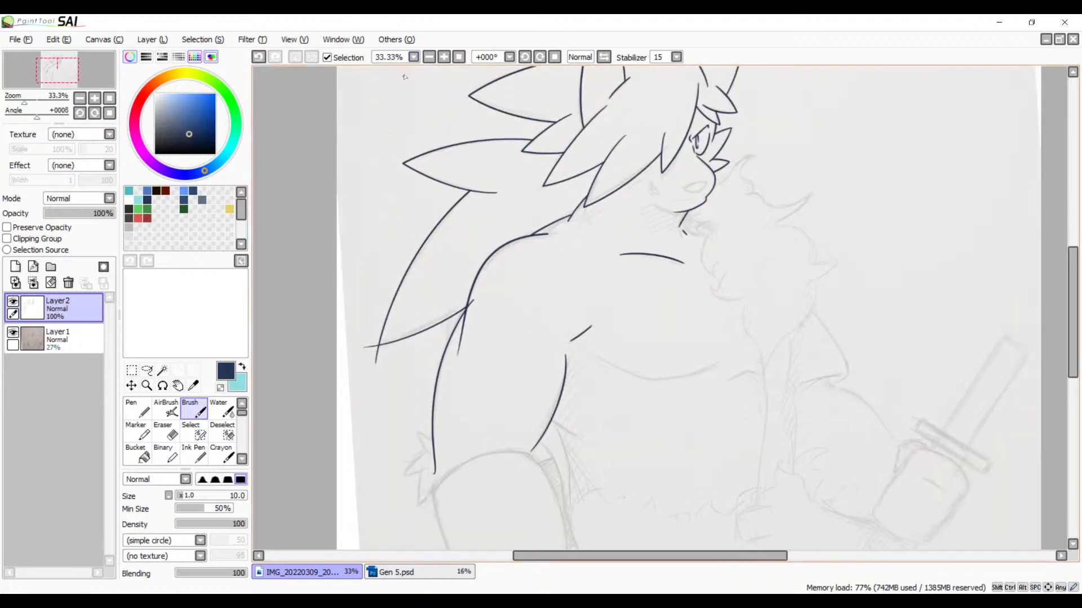
Step: Erase the end of the outer arm line that overshoots the shoulder line where the lowest back hair spike meets it
click(444, 56)
click(444, 57)
click(444, 57)
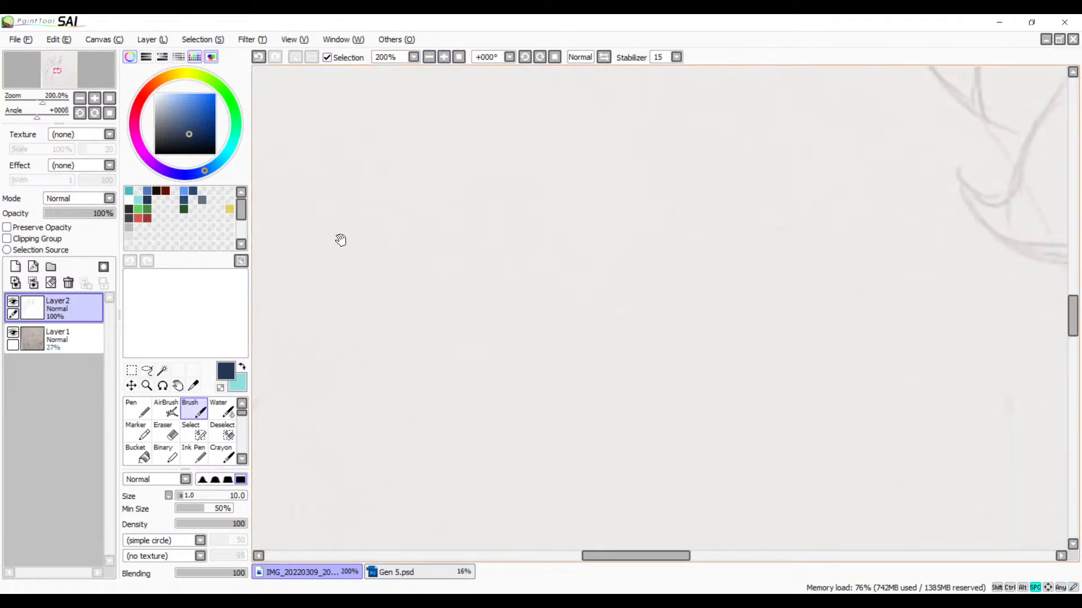
mouse_move(340, 239)
mouse_down()
mouse_move(610, 275)
mouse_move(568, 295)
mouse_up()
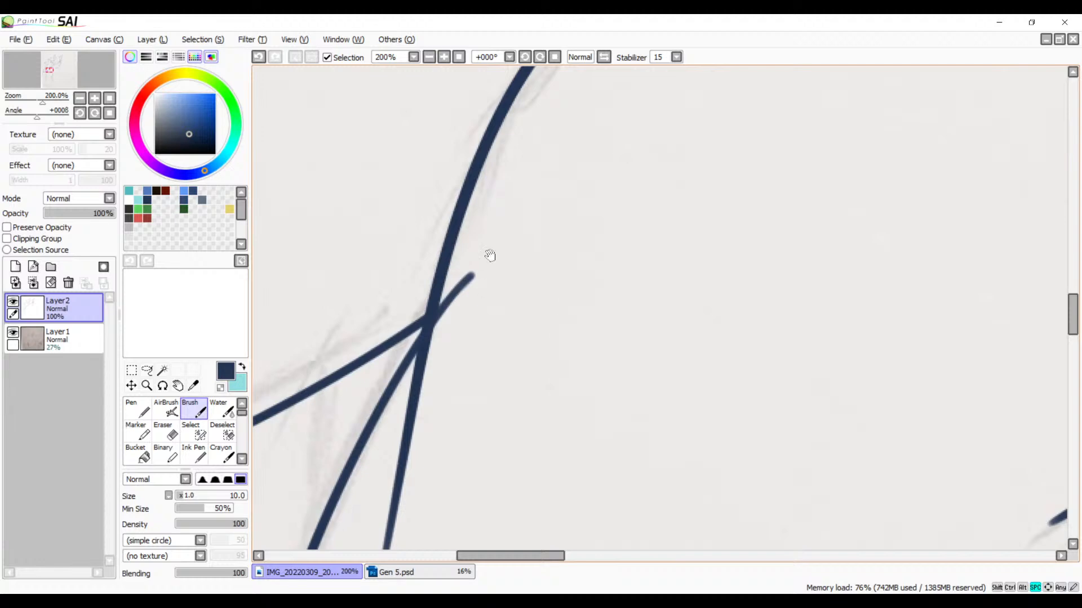
click(444, 57)
mouse_move(460, 323)
mouse_down()
mouse_move(625, 355)
mouse_move(668, 375)
mouse_up()
key(e)
mouse_move(483, 277)
mouse_down()
mouse_move(440, 464)
mouse_move(439, 348)
mouse_move(430, 440)
mouse_up()
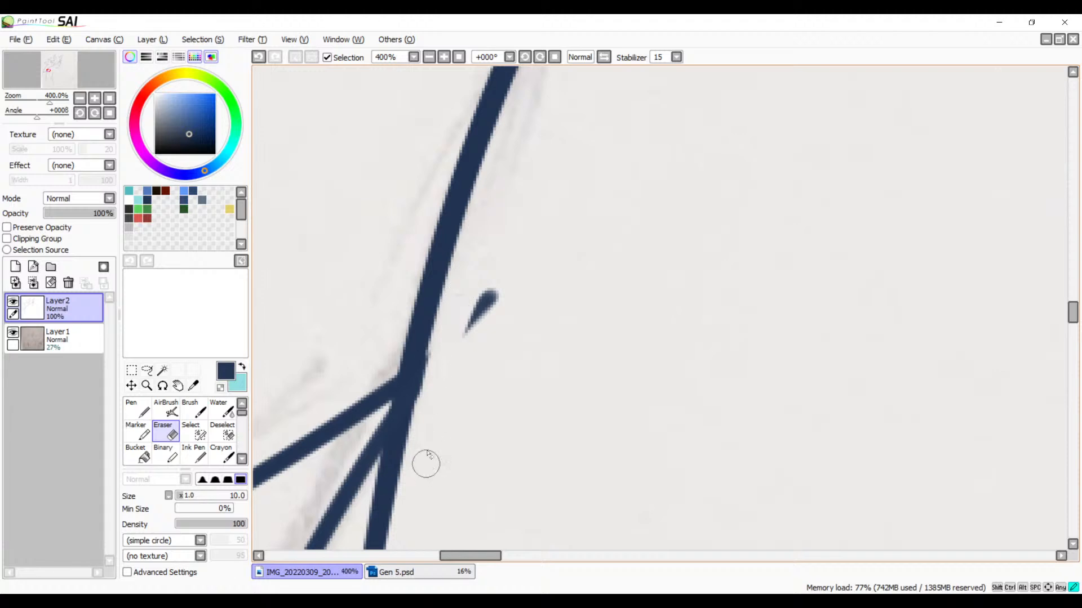
drag(454, 294, 495, 277)
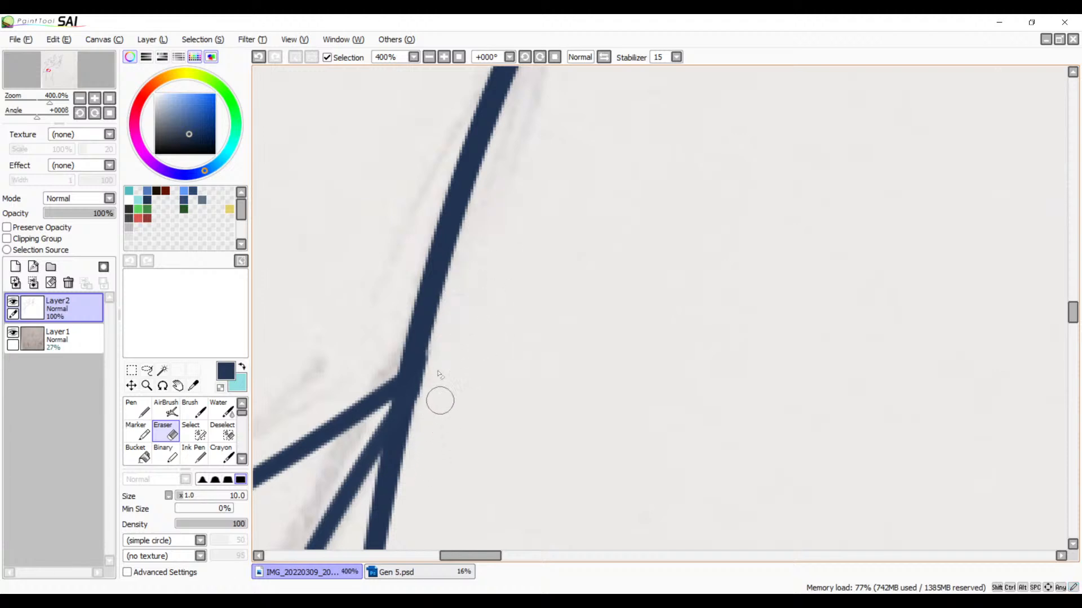
Step: Shorten the shoulder line's tail inside the upper arm by erasing its thin faded lower end
mouse_move(466, 434)
mouse_down()
mouse_move(572, 230)
mouse_move(601, 227)
mouse_move(558, 290)
mouse_move(530, 307)
mouse_up()
mouse_move(472, 395)
mouse_down()
mouse_move(517, 372)
mouse_move(466, 390)
mouse_move(489, 397)
mouse_move(519, 375)
mouse_move(494, 399)
mouse_up()
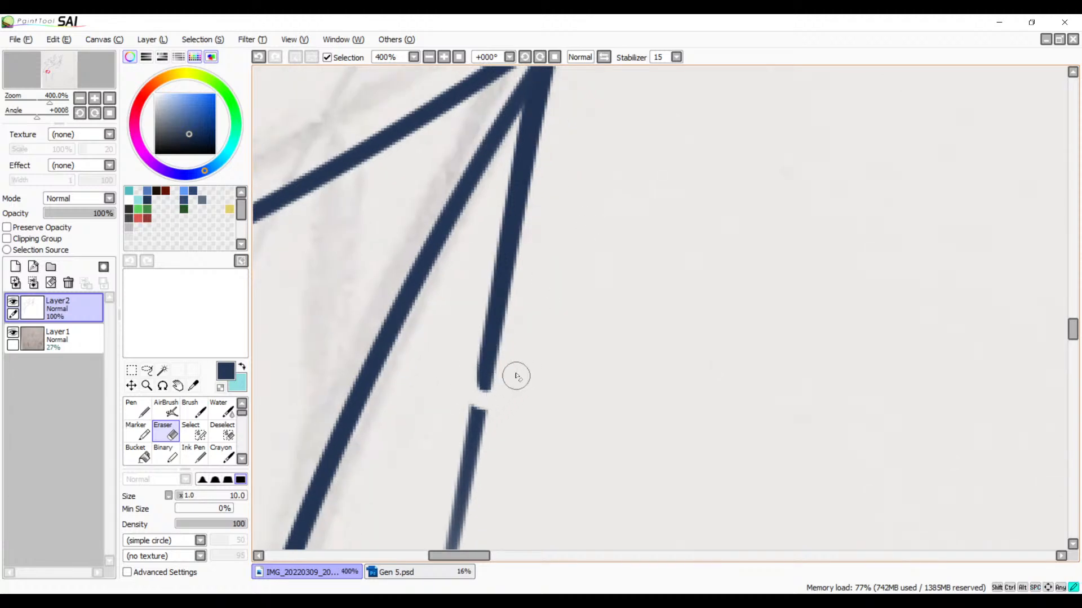
drag(572, 421, 606, 268)
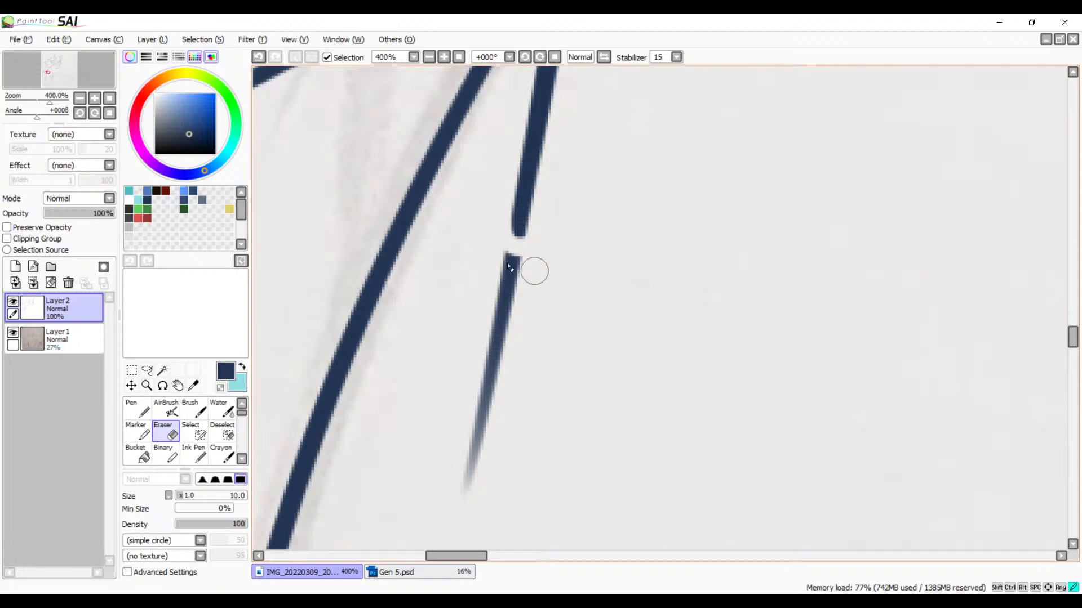
mouse_move(533, 271)
mouse_down()
mouse_move(491, 253)
mouse_move(499, 278)
mouse_move(489, 294)
mouse_move(515, 301)
mouse_move(475, 340)
mouse_move(508, 333)
mouse_move(476, 388)
mouse_move(496, 392)
mouse_move(471, 439)
mouse_move(471, 500)
mouse_up()
key(space)
Step: Cut the two crossing lines at the tip of the lowest back hair spike, reworking the erasure into a sharp corner
mouse_move(466, 331)
mouse_down()
mouse_move(636, 414)
mouse_move(781, 289)
mouse_up()
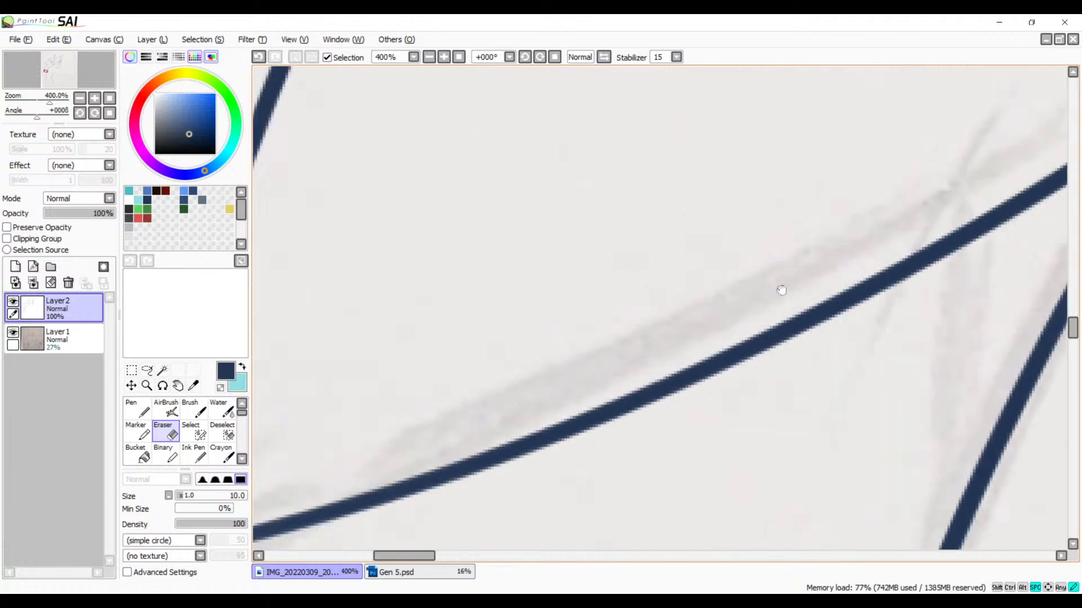
drag(373, 509, 780, 278)
drag(495, 403, 580, 333)
mouse_move(579, 293)
mouse_down()
mouse_move(579, 264)
mouse_move(557, 329)
mouse_move(576, 262)
mouse_move(559, 333)
mouse_up()
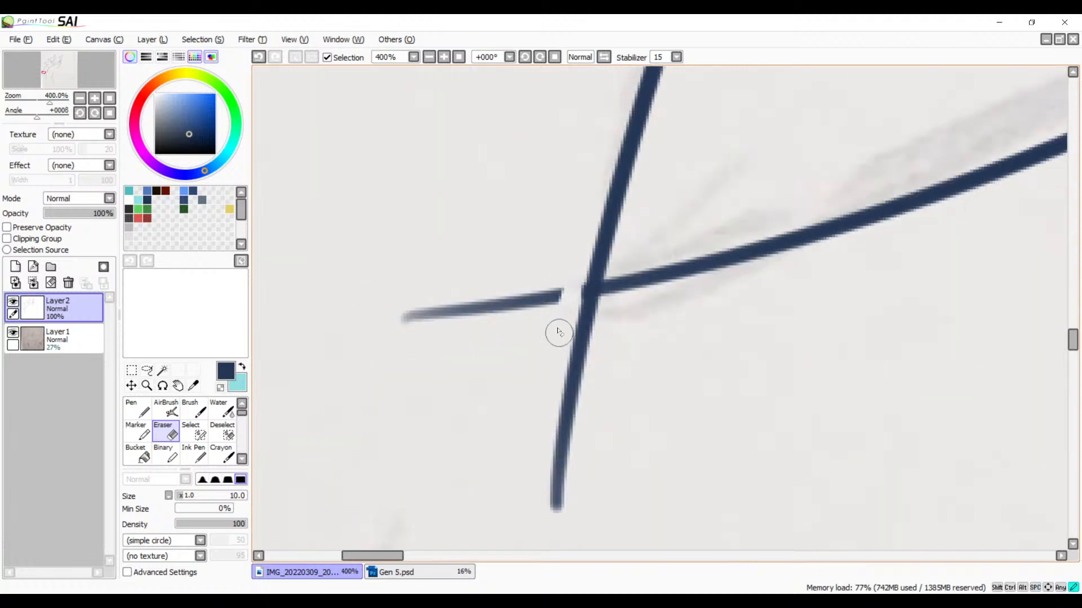
drag(575, 267, 565, 324)
drag(576, 265, 560, 338)
drag(584, 258, 558, 332)
mouse_move(575, 277)
mouse_down()
mouse_move(604, 294)
mouse_move(605, 282)
mouse_move(572, 273)
mouse_move(579, 302)
mouse_move(608, 301)
mouse_move(574, 303)
mouse_move(630, 298)
mouse_move(600, 309)
mouse_move(574, 287)
mouse_move(589, 313)
mouse_up()
key(ctrl+z)
key(ctrl+z)
key(ctrl+z)
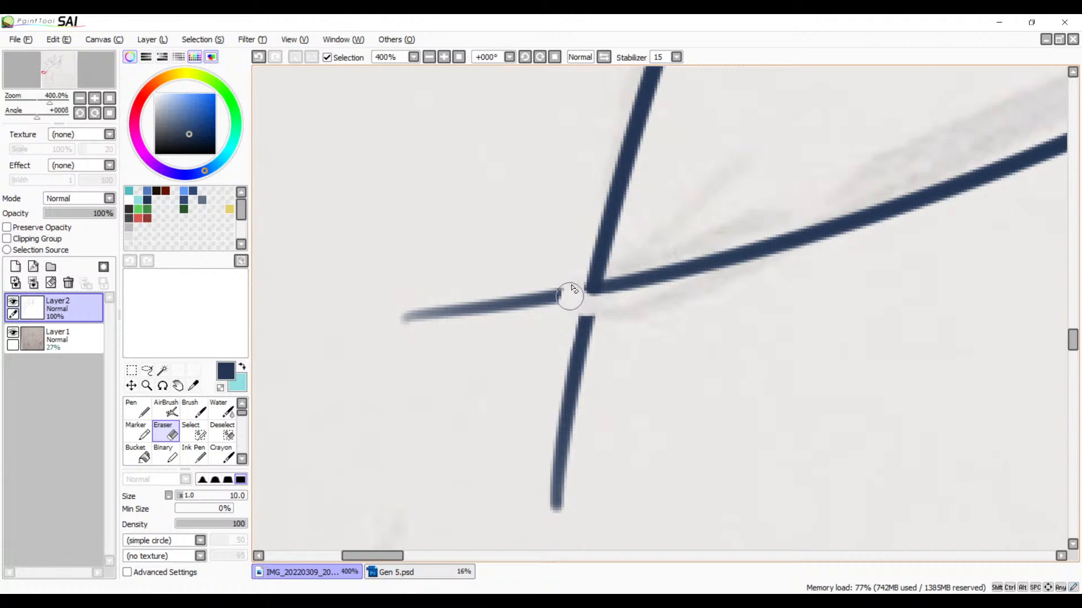
Step: Erase both leftover line tails extending beyond the tip of the lowest back hair spike
mouse_move(572, 289)
mouse_down()
mouse_move(592, 311)
mouse_move(580, 294)
mouse_move(620, 303)
mouse_move(585, 314)
mouse_move(567, 280)
mouse_move(556, 314)
mouse_move(519, 298)
mouse_move(449, 331)
mouse_move(456, 302)
mouse_move(363, 339)
mouse_move(482, 302)
mouse_up()
key(ctrl+z)
key(ctrl+z)
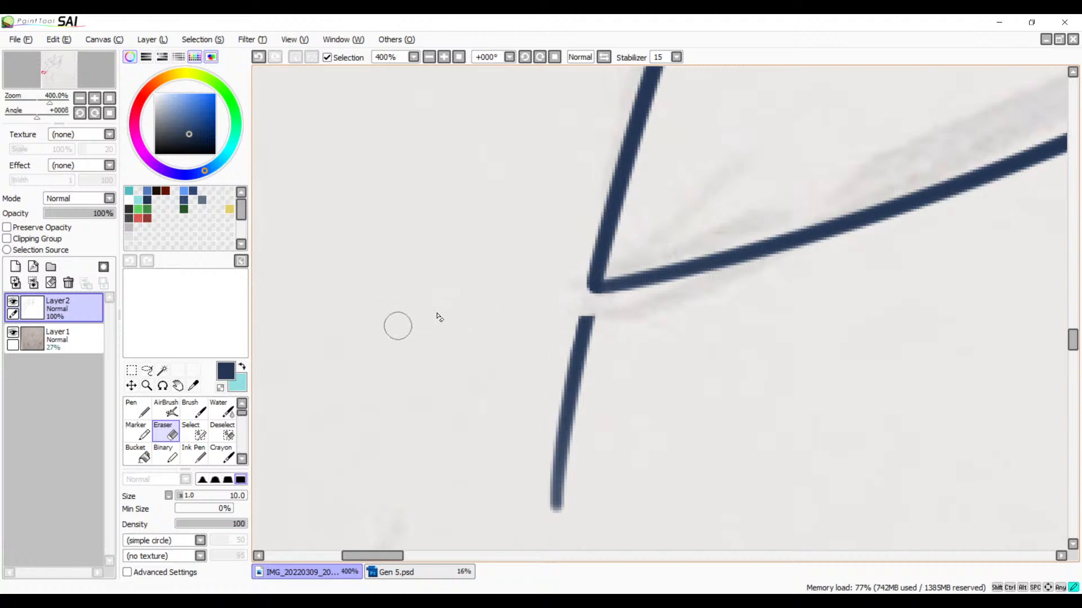
mouse_move(620, 323)
mouse_down()
mouse_move(551, 363)
mouse_move(590, 357)
mouse_move(555, 403)
mouse_move(578, 398)
mouse_move(550, 440)
mouse_move(562, 469)
mouse_move(546, 490)
mouse_move(566, 496)
mouse_move(558, 516)
mouse_up()
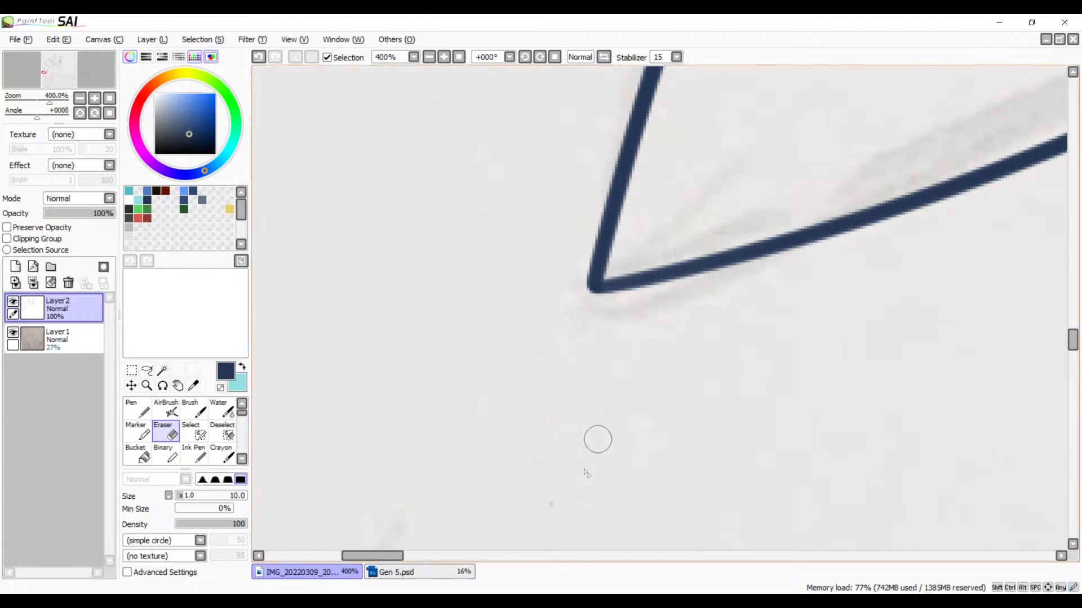
Step: Inspect the inked lines from the arm over the shoulder, hair and face to the collarbone, armpit and sketched chest curve
click(427, 58)
click(427, 59)
drag(695, 326, 269, 317)
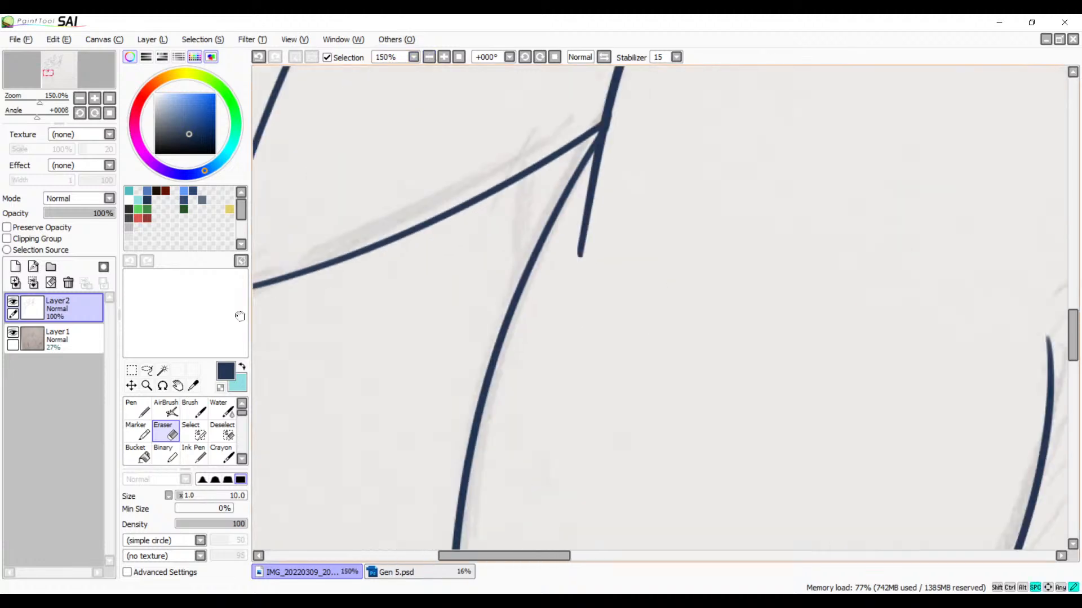
drag(625, 91, 454, 350)
drag(601, 200, 515, 324)
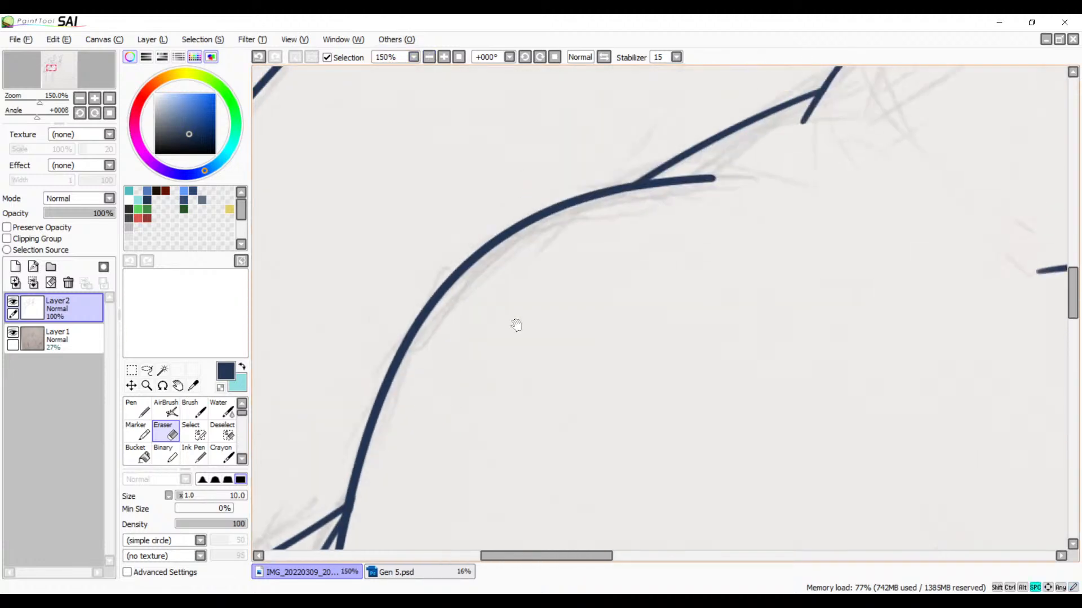
drag(598, 155, 455, 355)
drag(526, 239, 335, 378)
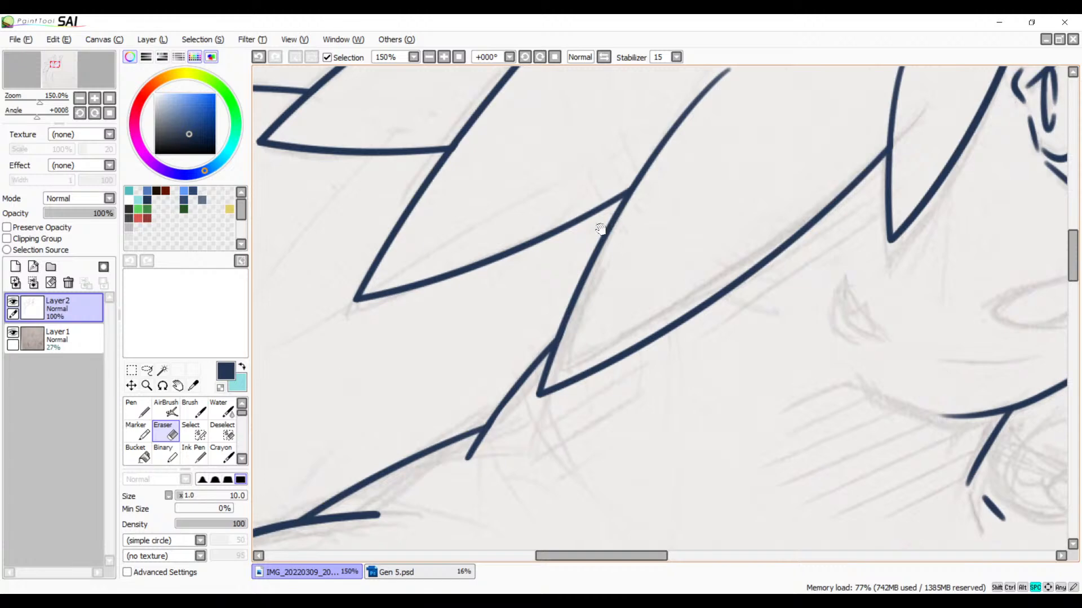
drag(777, 206, 513, 290)
drag(752, 232, 381, 285)
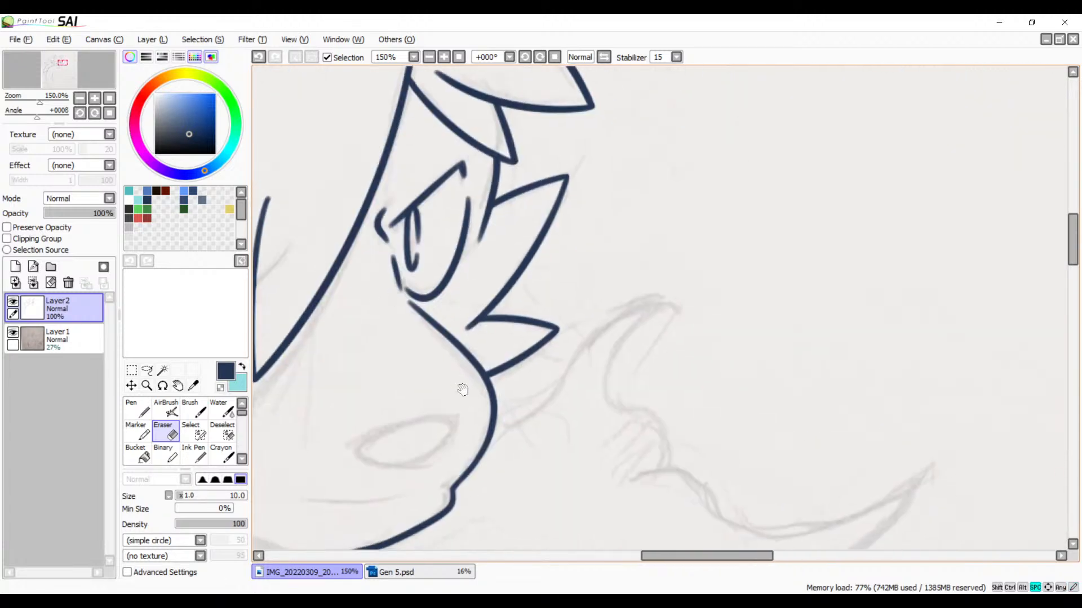
drag(461, 388, 592, 200)
drag(453, 419, 563, 254)
drag(493, 393, 715, 99)
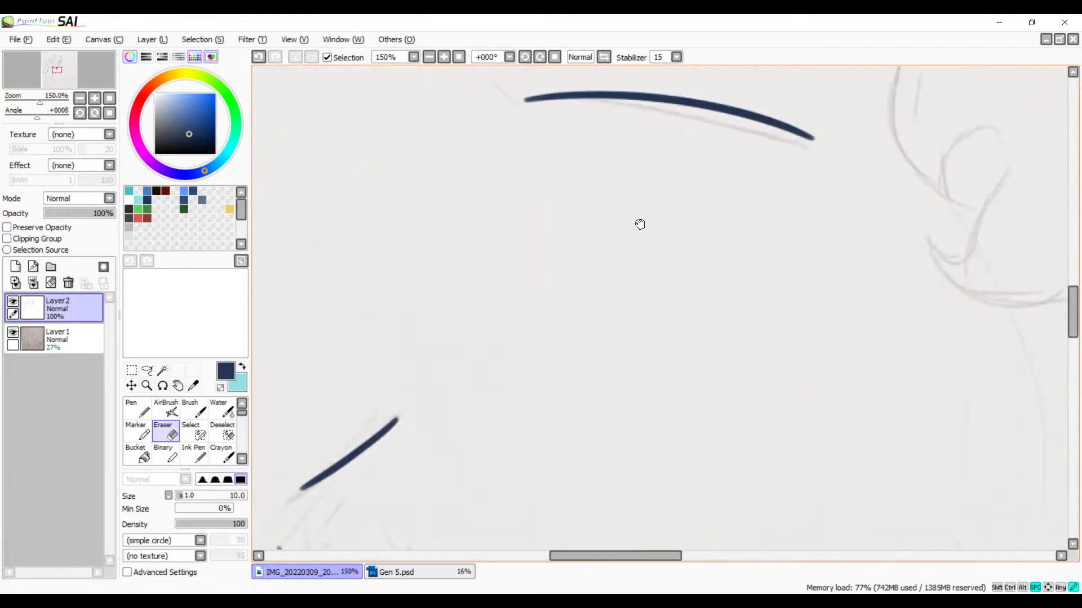
drag(424, 374, 448, 260)
drag(689, 355, 555, 271)
drag(451, 314, 625, 244)
drag(570, 284, 565, 271)
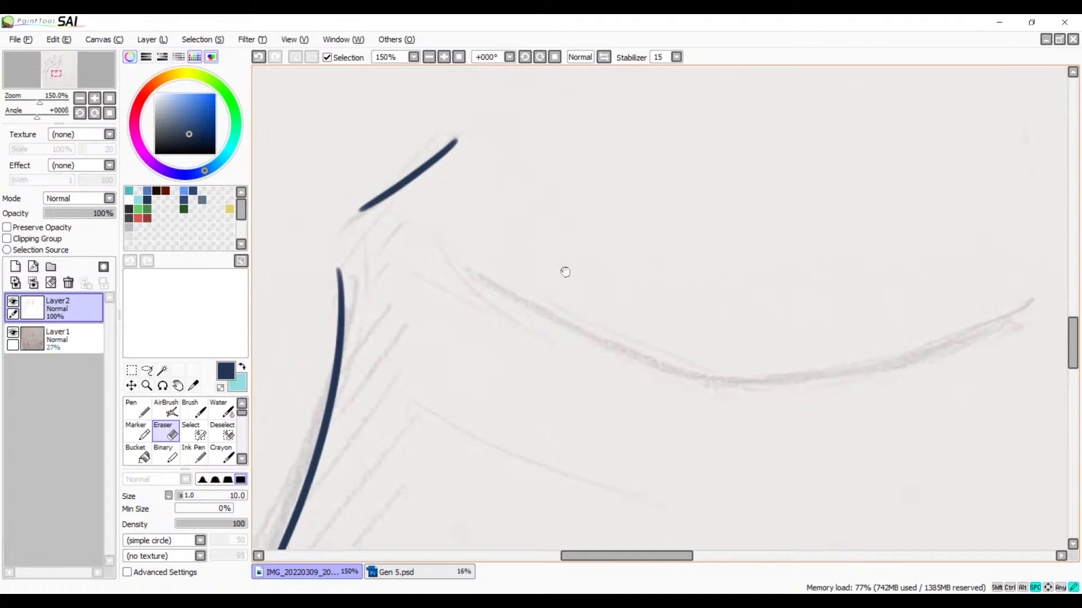
mouse_move(678, 230)
mouse_down()
mouse_move(490, 273)
mouse_move(398, 338)
mouse_move(560, 248)
mouse_move(657, 230)
mouse_up()
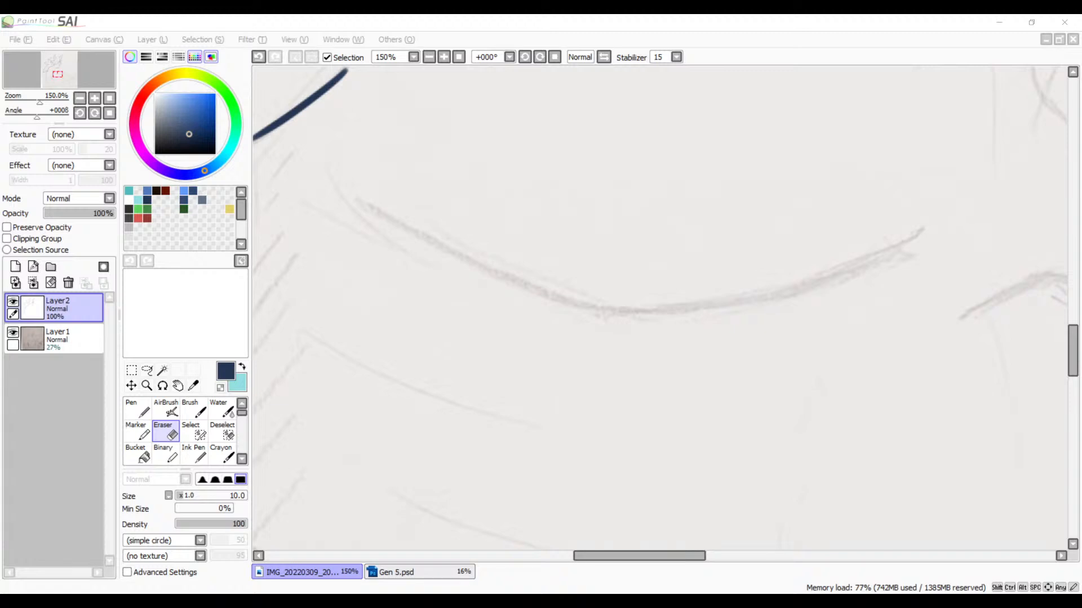
Step: Mirror the canvas view horizontally and check the overall shape of the inked head, hair spikes, shoulder and arm
click(530, 208)
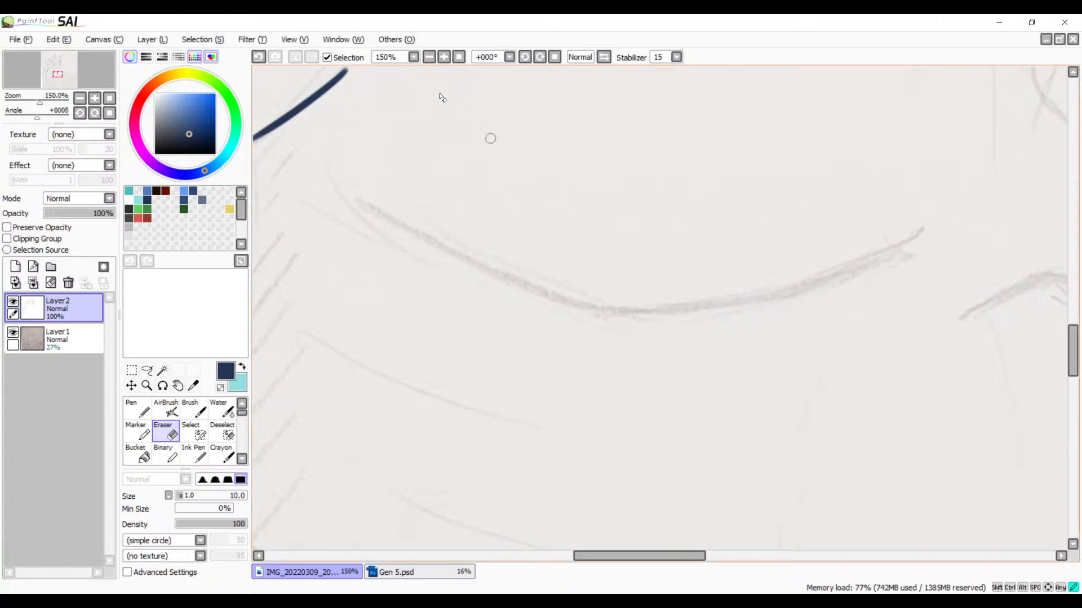
click(429, 57)
click(429, 57)
click(430, 57)
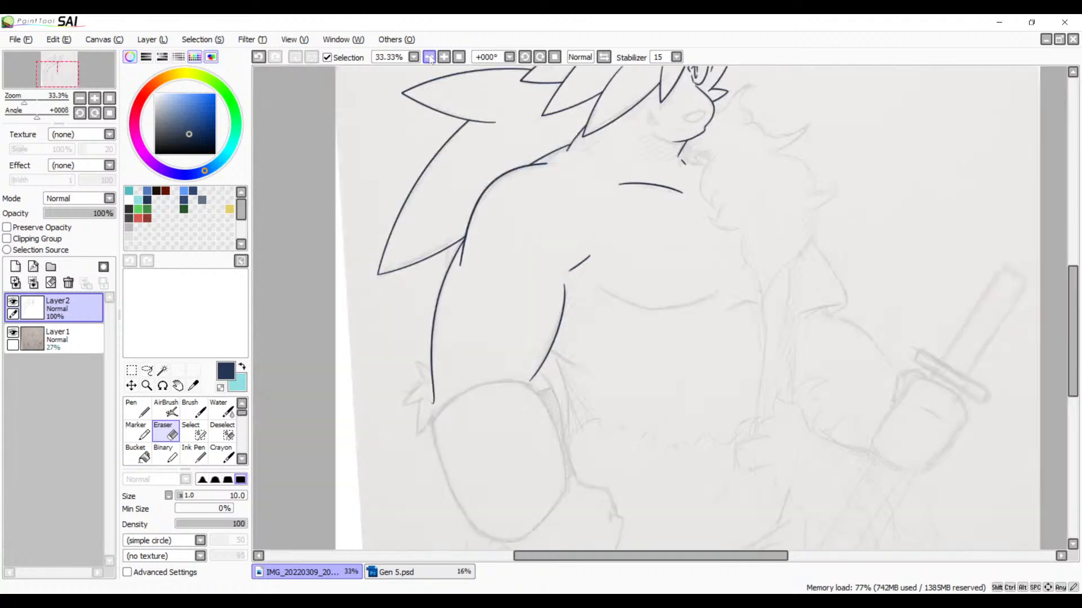
drag(553, 370, 512, 292)
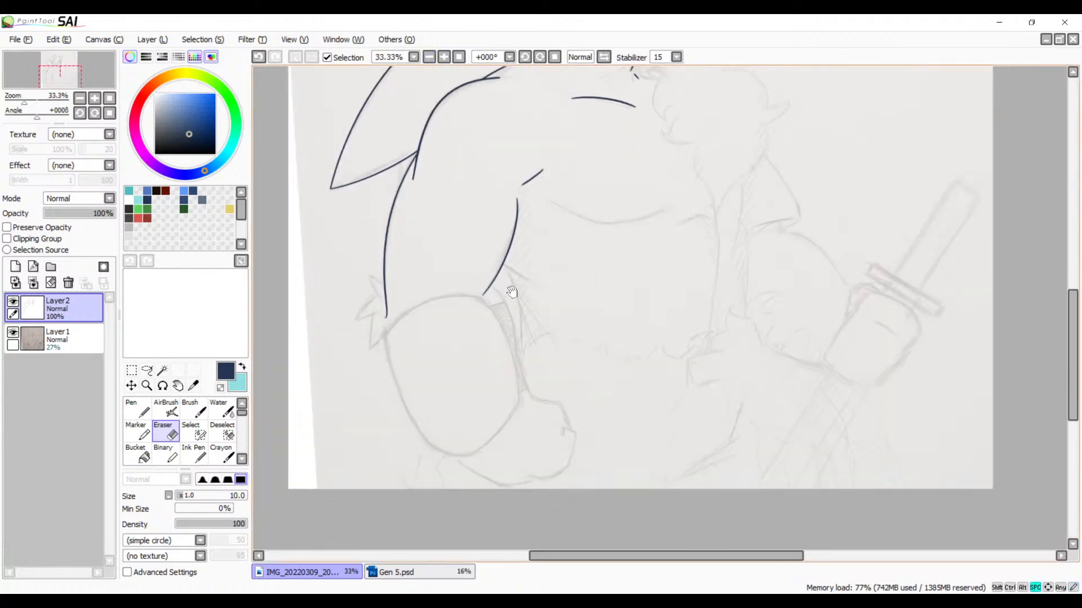
mouse_move(586, 326)
mouse_down()
mouse_move(499, 309)
mouse_move(449, 321)
mouse_move(514, 394)
mouse_move(507, 437)
mouse_move(483, 415)
mouse_move(607, 276)
mouse_move(540, 293)
mouse_move(474, 373)
mouse_move(540, 361)
mouse_move(552, 321)
mouse_move(524, 328)
mouse_up()
click(604, 56)
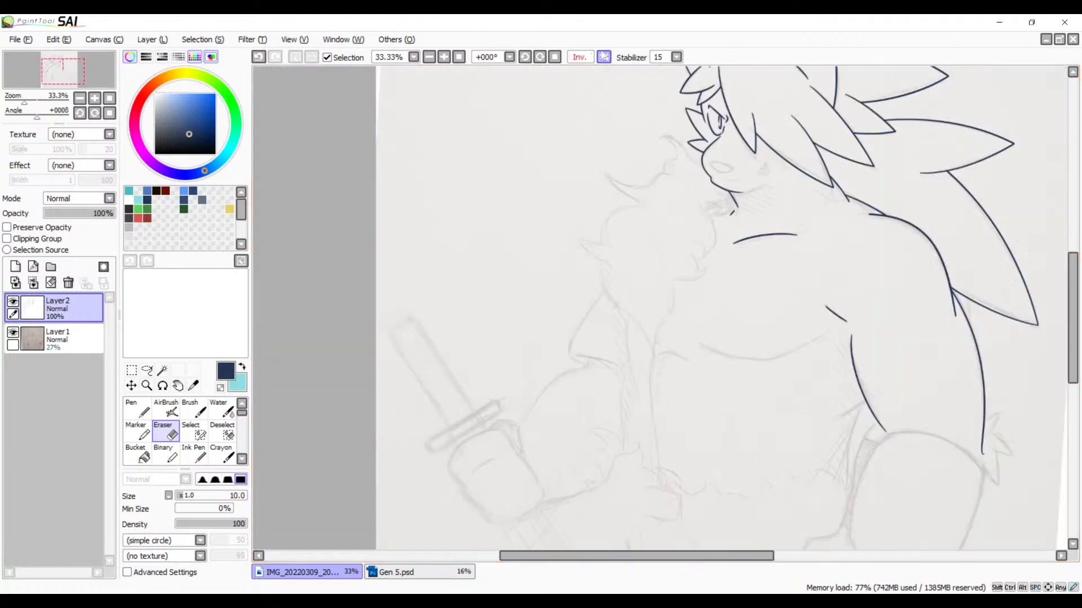
drag(683, 191, 536, 289)
drag(598, 259, 549, 294)
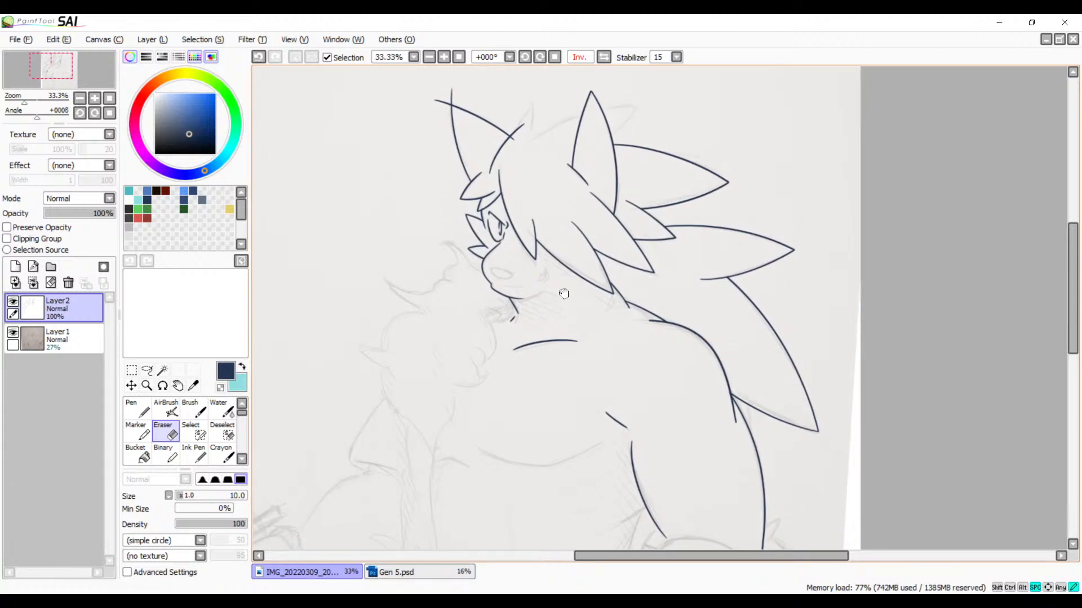
drag(565, 293, 618, 228)
mouse_move(596, 304)
mouse_down()
mouse_move(638, 219)
mouse_move(570, 236)
mouse_move(557, 218)
mouse_move(616, 261)
mouse_move(619, 291)
mouse_up()
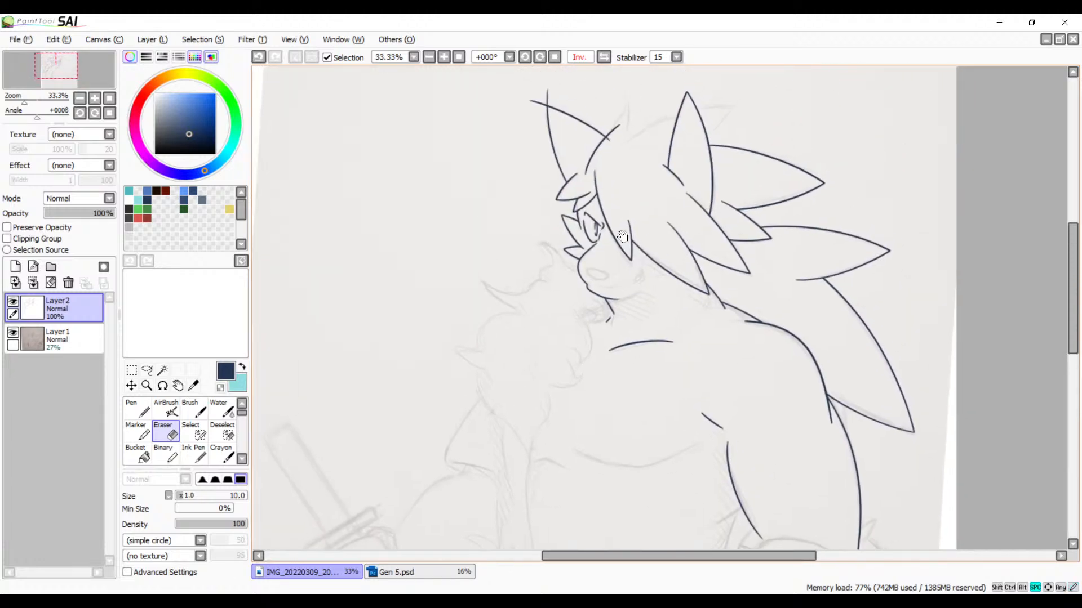
drag(533, 119, 528, 162)
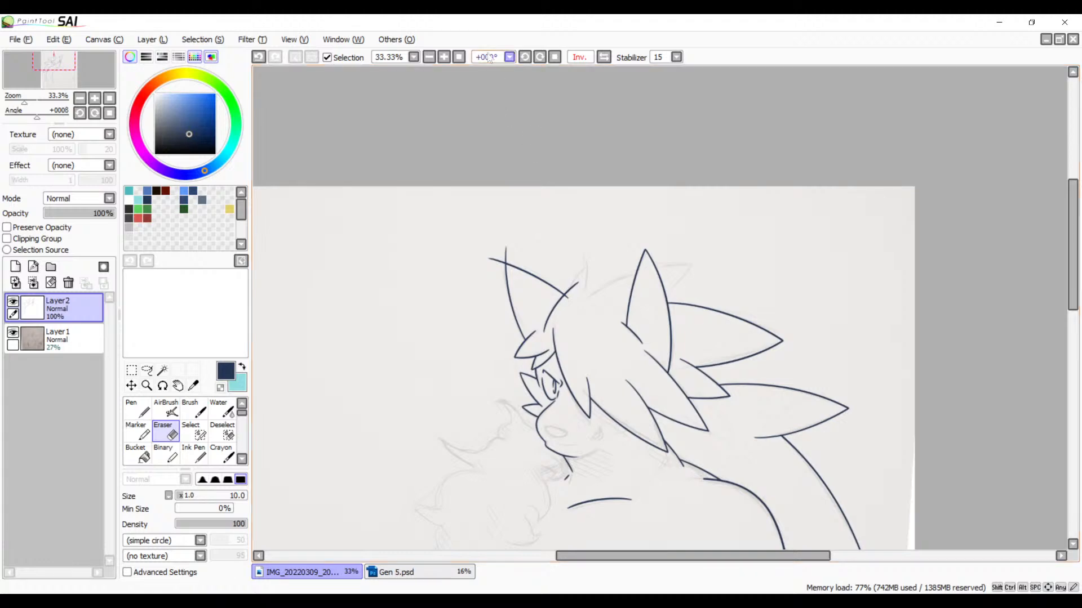
Step: Ink the curved front edge of the small sketched spike between the two tall top hair spikes, working in the mirrored view
click(445, 60)
click(444, 60)
click(445, 59)
click(444, 60)
click(444, 60)
mouse_move(453, 269)
mouse_down()
mouse_move(480, 297)
mouse_move(697, 314)
mouse_up()
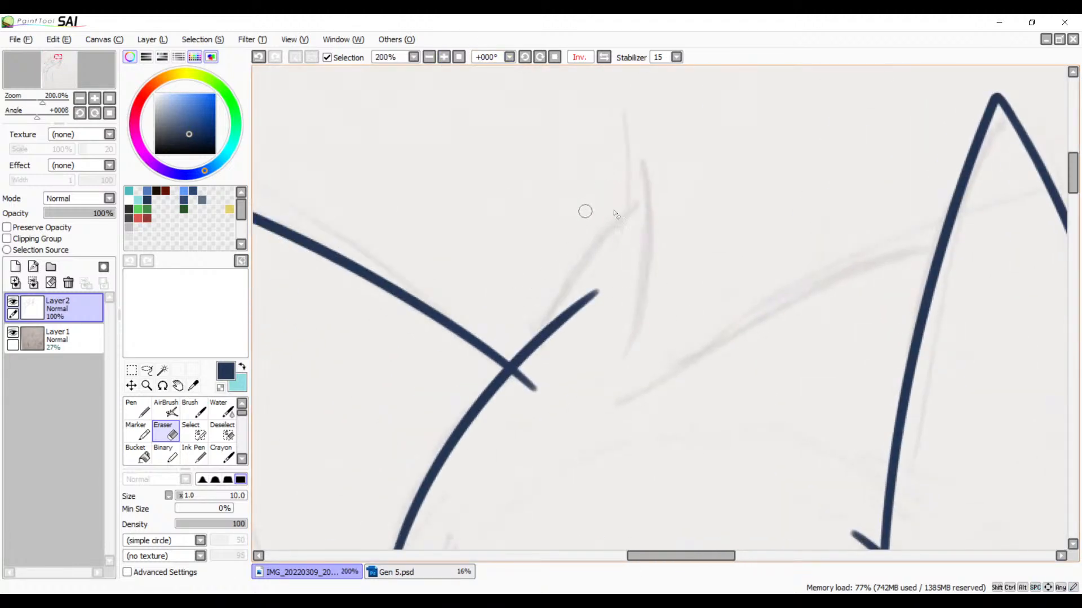
key(b)
drag(651, 195, 511, 370)
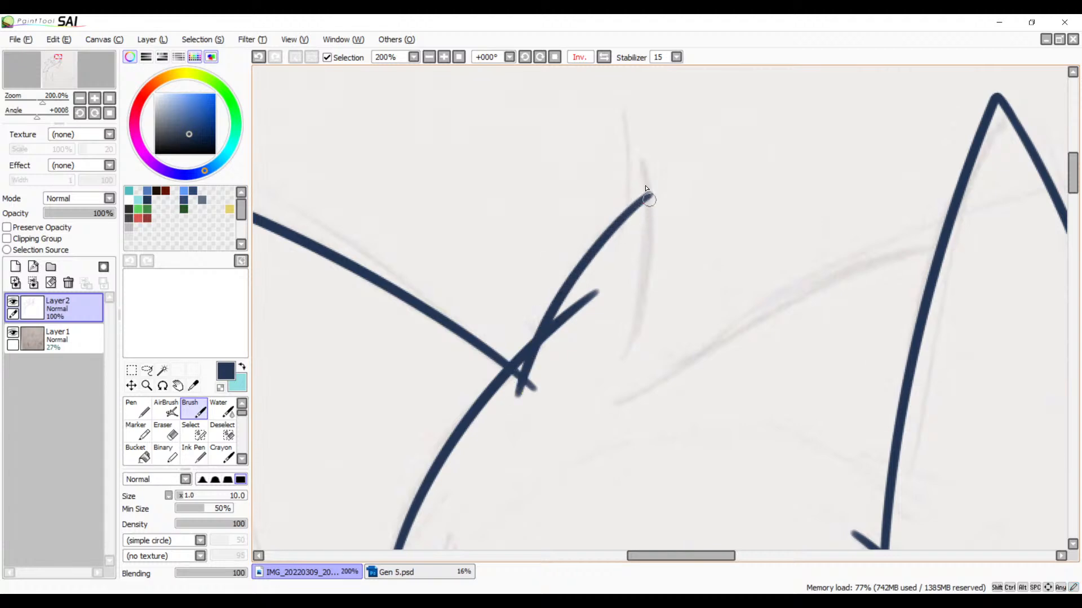
Step: Return the canvas to the unmirrored view and ink the back edge of the small top spike, redrawing it along the sketch
click(581, 57)
drag(678, 211, 577, 227)
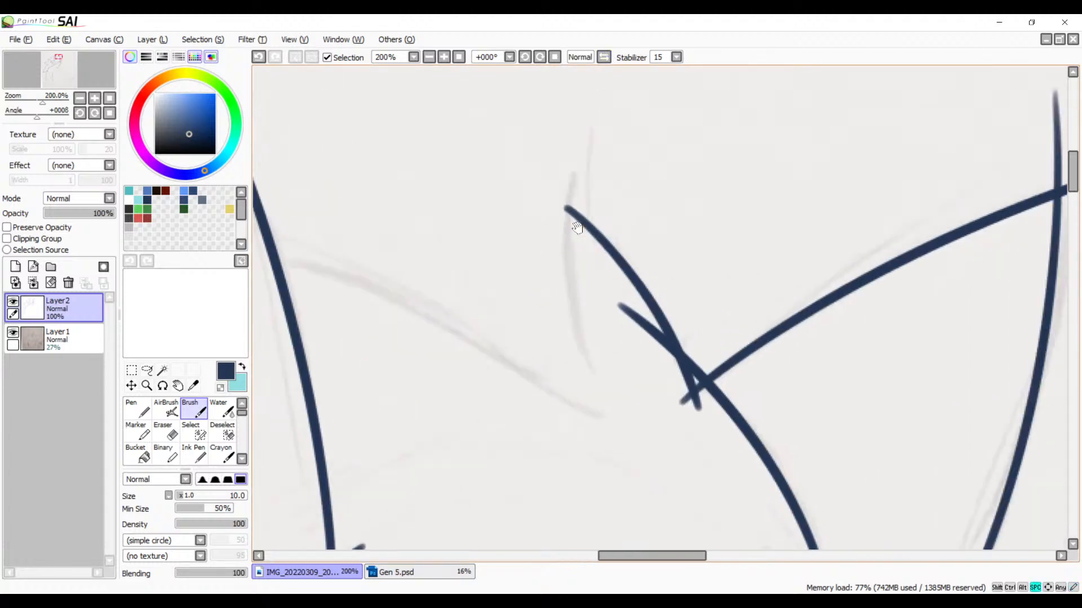
mouse_move(567, 171)
mouse_down()
mouse_move(566, 338)
mouse_move(607, 461)
mouse_up()
key(ctrl+z)
drag(570, 163, 648, 510)
key(ctrl+z)
key(ctrl+z)
drag(575, 168, 617, 470)
drag(565, 378, 693, 323)
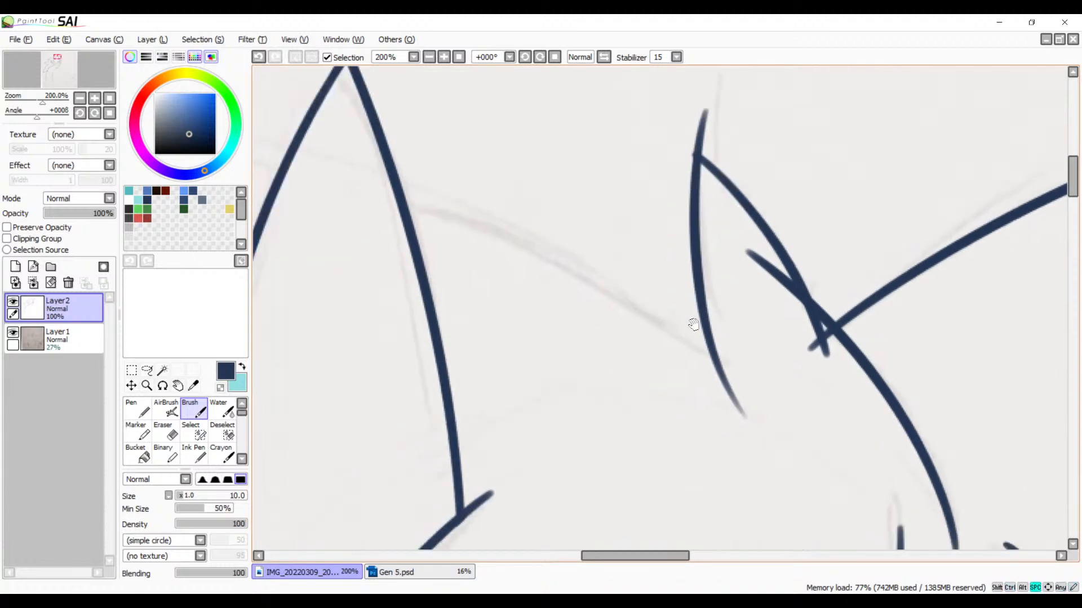
Step: Ink the long upper edge of the sketched spike behind the tall top hair spike, redrawing it to follow the sketch
click(429, 56)
click(429, 57)
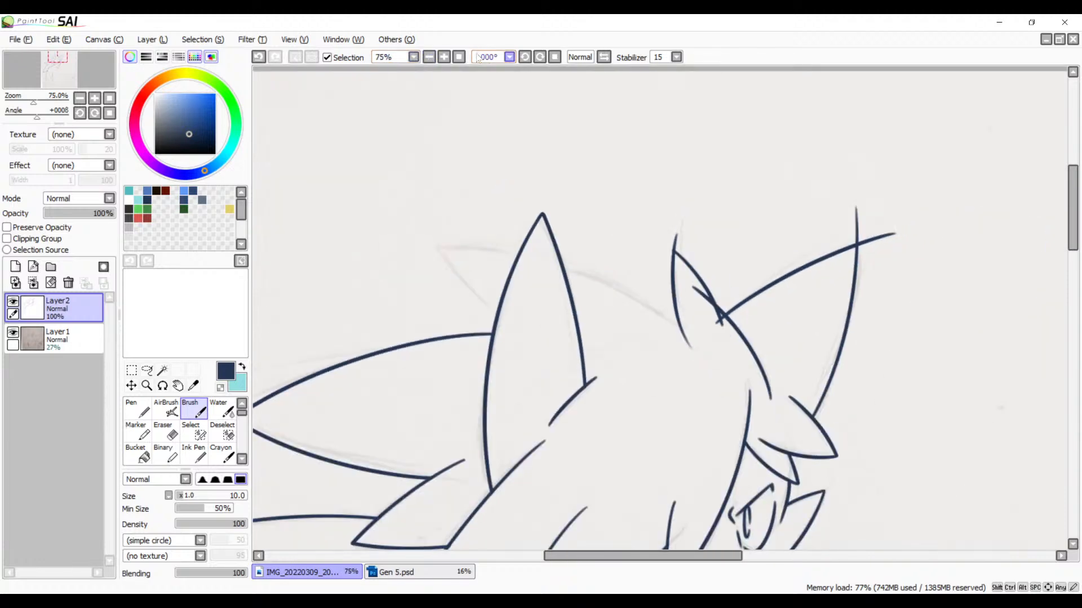
click(524, 57)
click(524, 57)
click(523, 57)
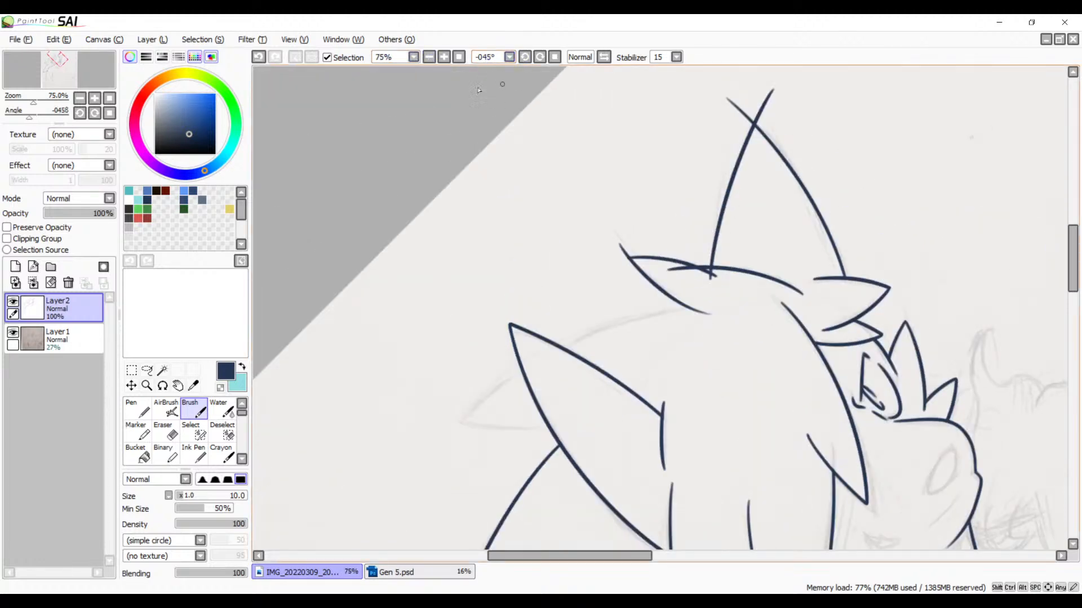
click(444, 58)
click(444, 58)
drag(518, 200, 665, 113)
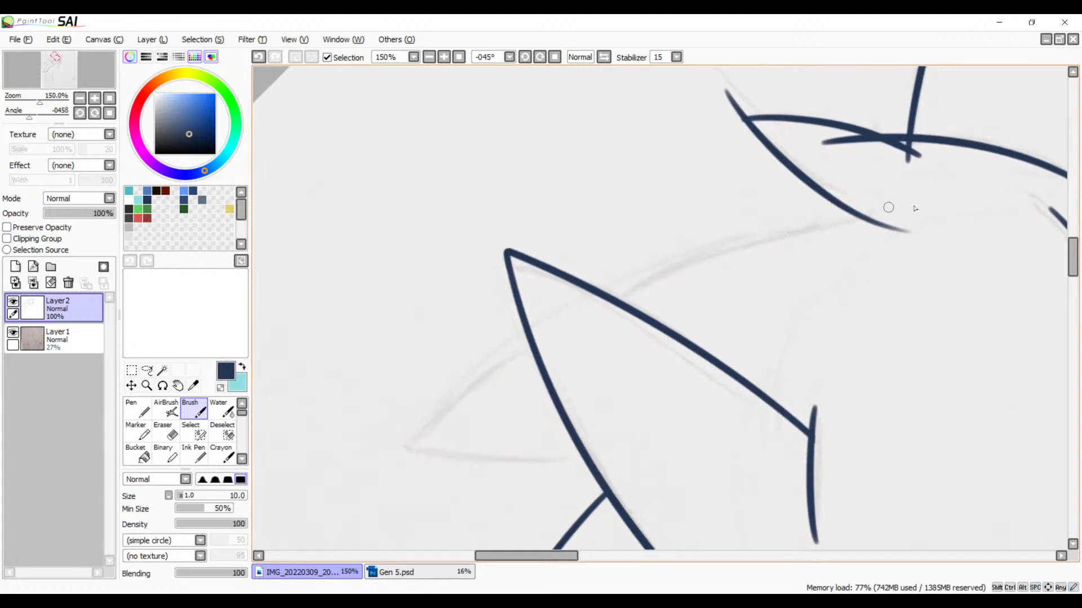
drag(888, 207, 345, 495)
key(ctrl+z)
drag(901, 198, 324, 538)
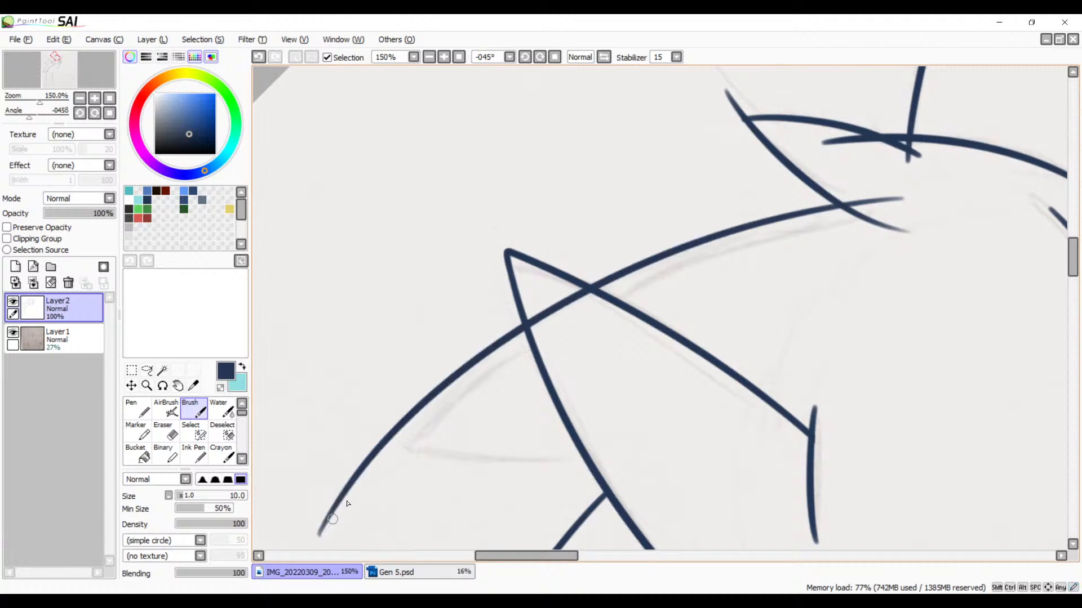
key(ctrl+z)
drag(904, 205, 356, 549)
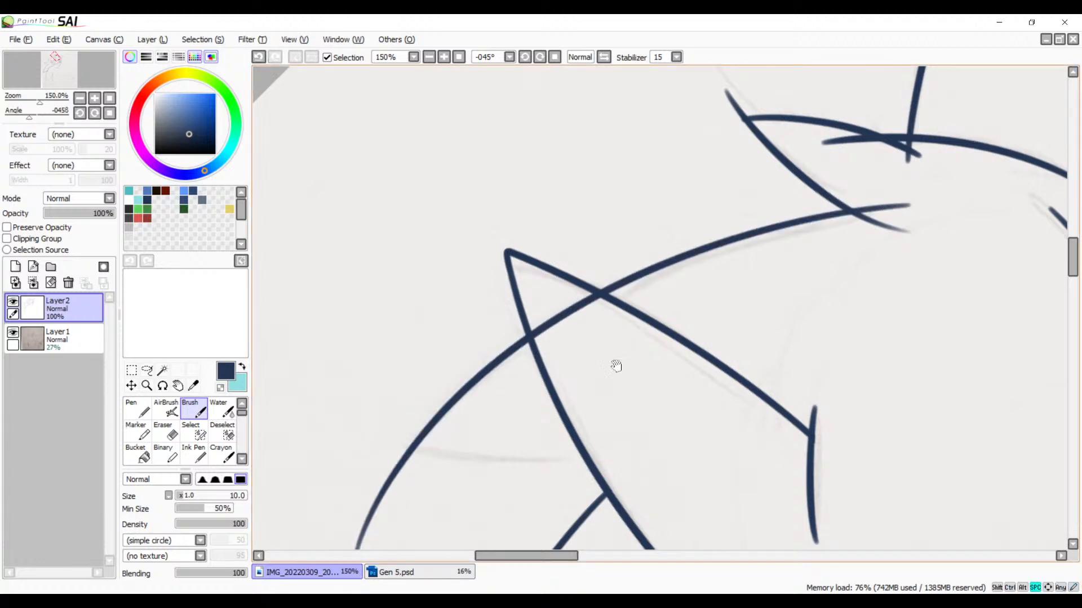
Step: Rotate the canvas to +90° and ink the short lower edge of the sketched spike behind the tall top spike
drag(616, 366, 707, 271)
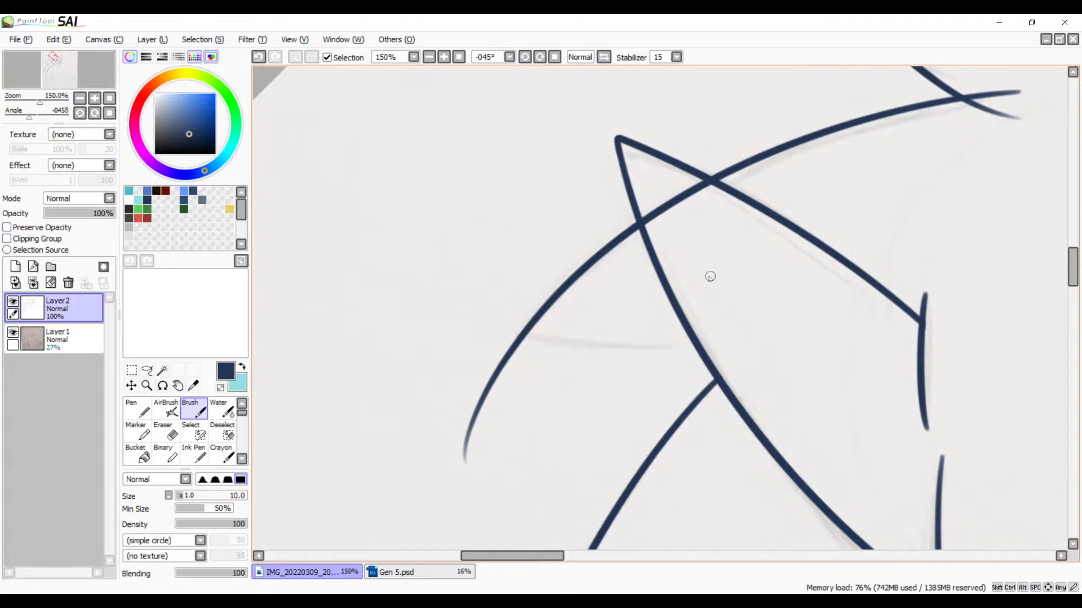
drag(538, 60, 549, 58)
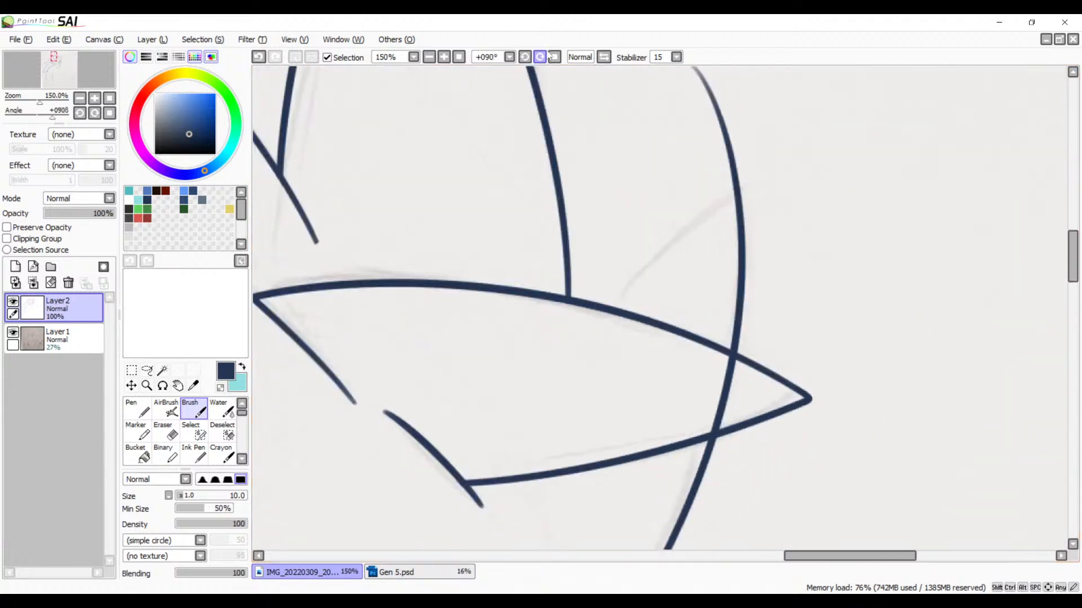
drag(795, 178, 509, 403)
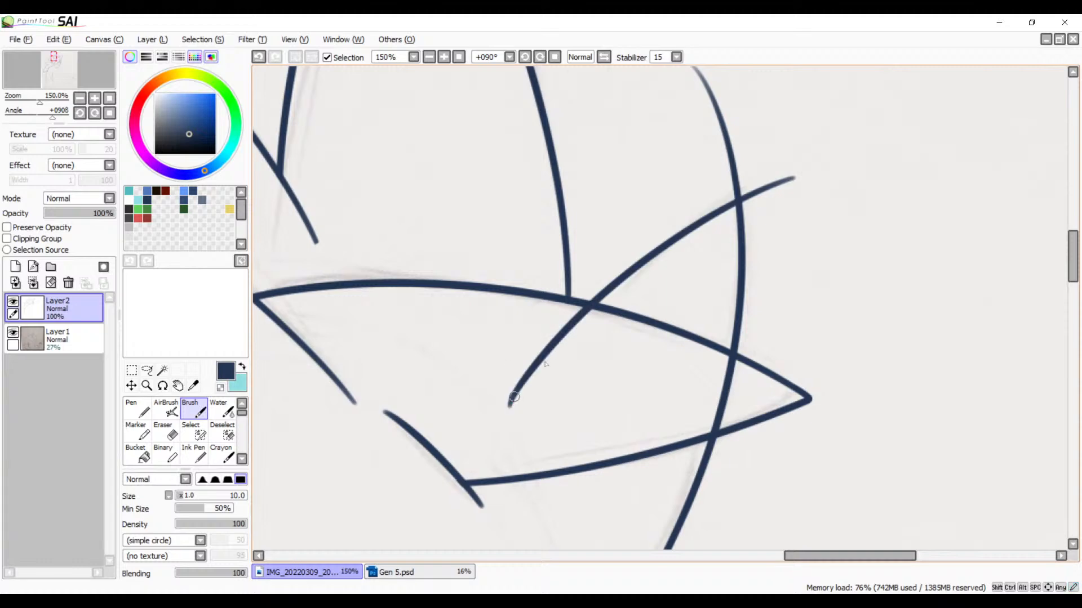
Step: Erase the end of the new spike's short edge that overshoots into the tall top hair spike
key(space)
drag(617, 325, 719, 207)
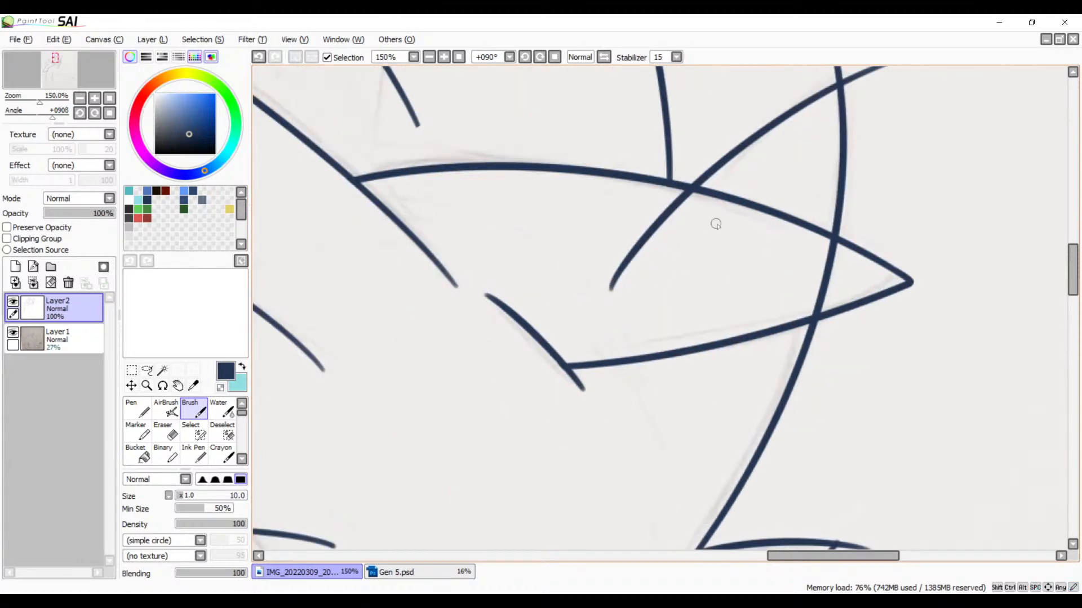
click(443, 58)
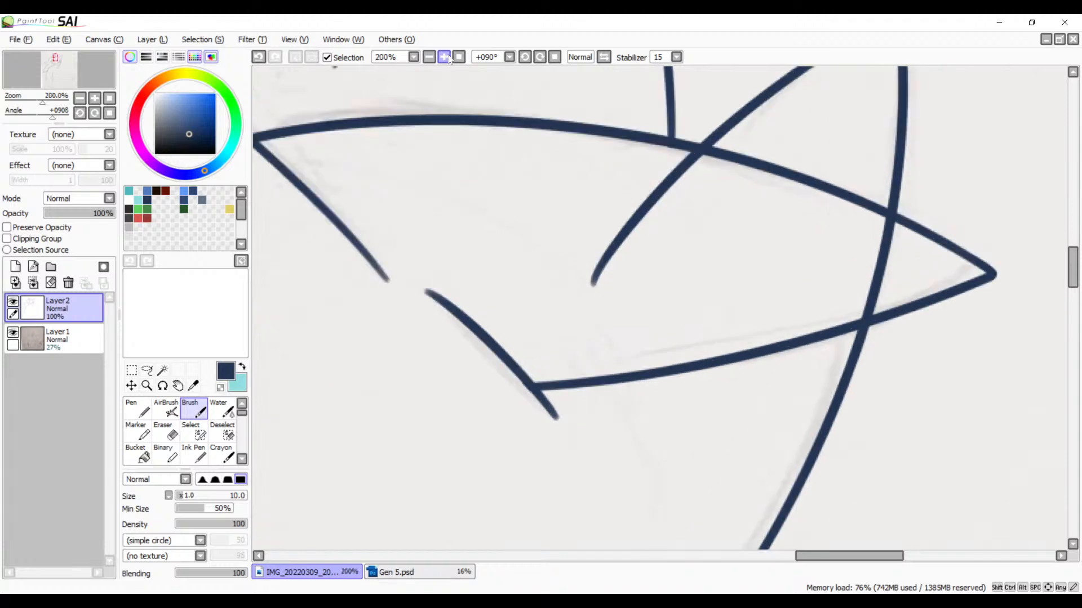
click(443, 58)
click(444, 59)
key(space)
drag(584, 90, 623, 261)
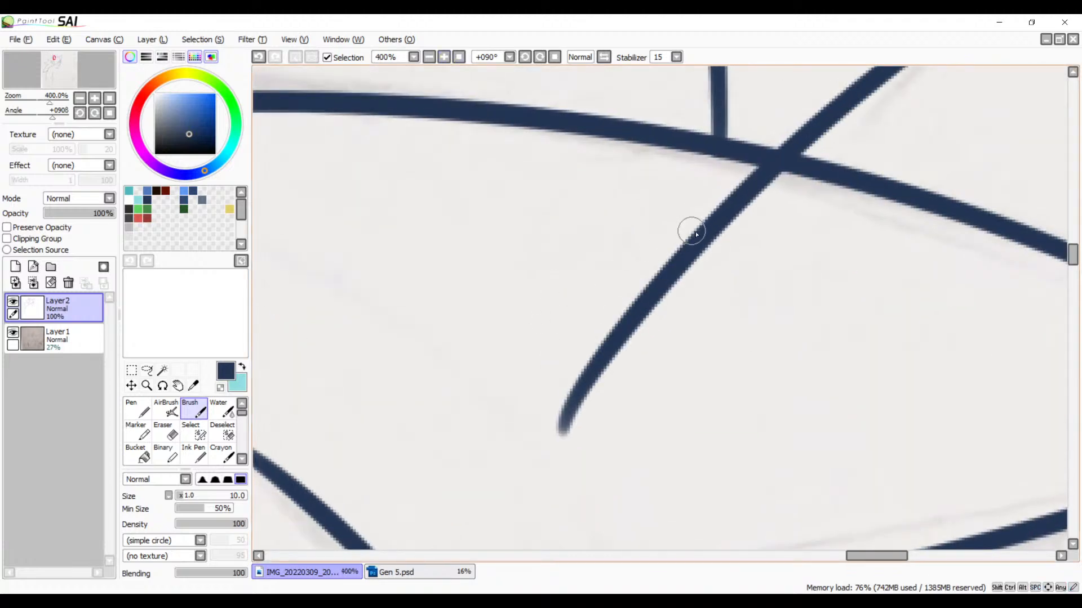
key(e)
mouse_move(789, 178)
mouse_down()
mouse_move(715, 182)
mouse_move(797, 184)
mouse_move(779, 179)
mouse_move(666, 238)
mouse_up()
mouse_move(748, 209)
mouse_down()
mouse_move(613, 299)
mouse_move(586, 343)
mouse_move(593, 373)
mouse_move(555, 432)
mouse_move(610, 351)
mouse_up()
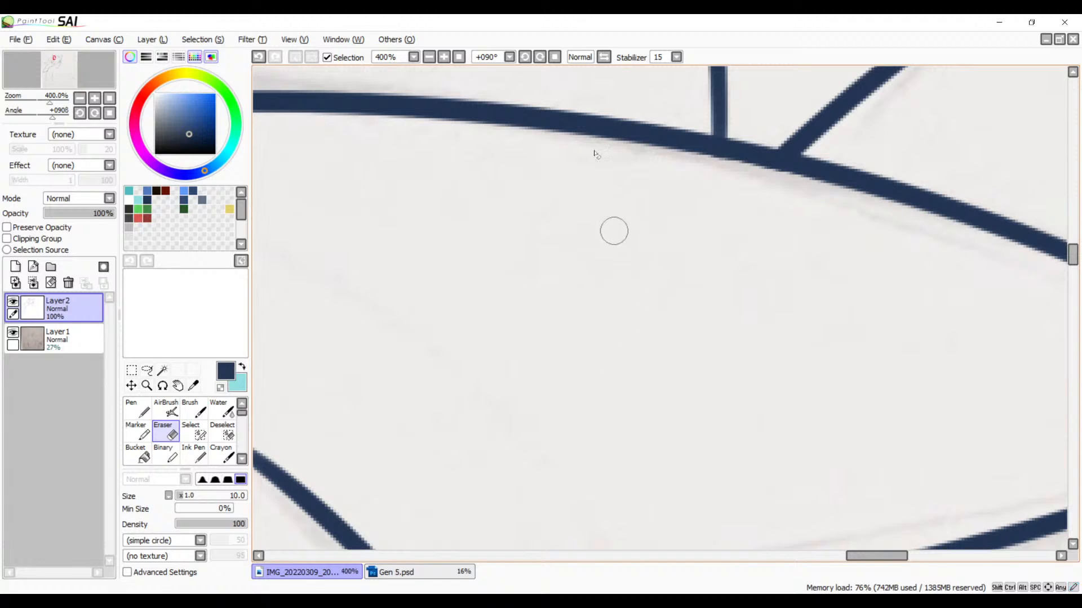
Step: Erase the section of the new spike's long edge that crosses inside the tall spike's tip
click(525, 58)
mouse_move(524, 73)
mouse_down()
mouse_move(531, 277)
mouse_move(502, 285)
mouse_move(538, 270)
mouse_up()
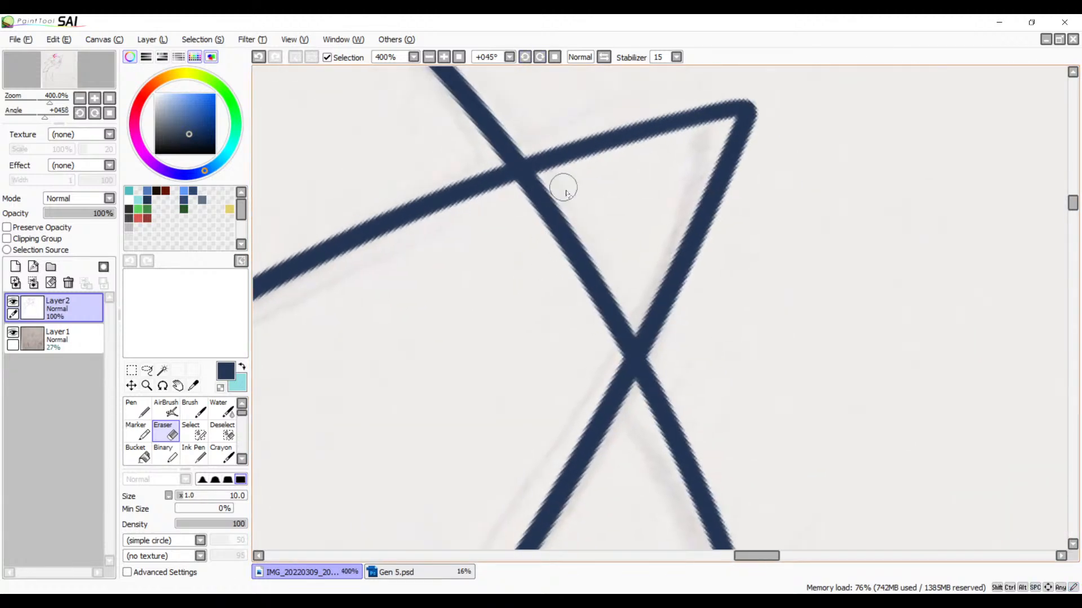
drag(565, 191, 502, 207)
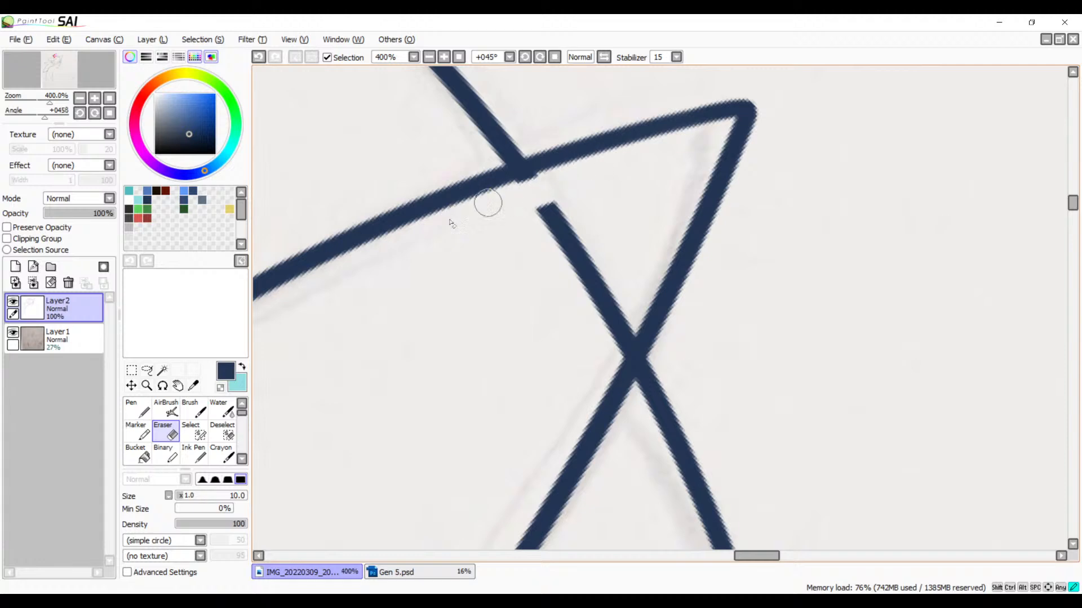
key(ctrl+z)
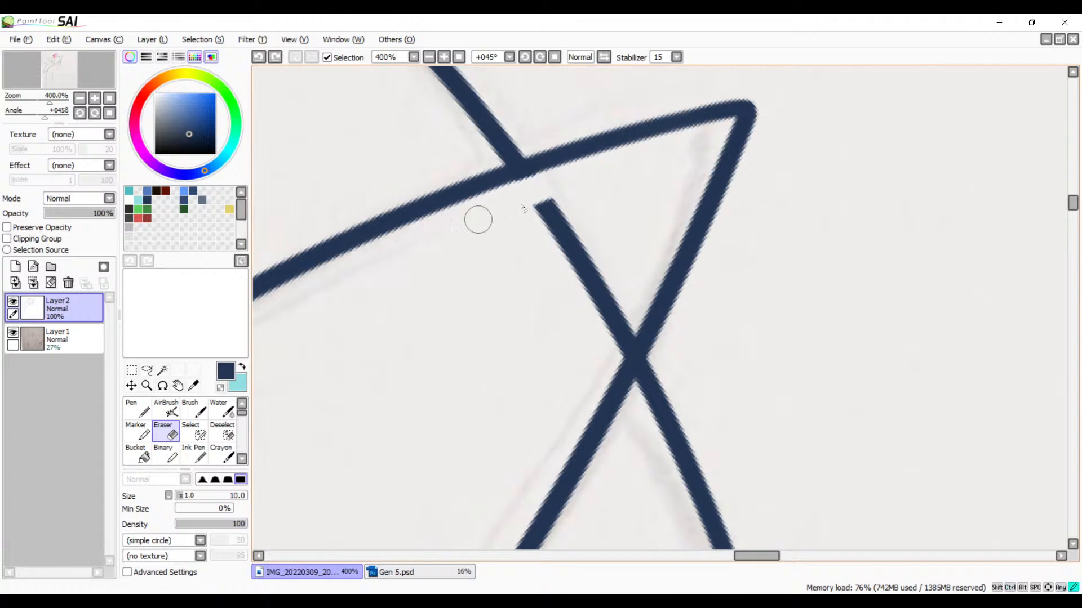
mouse_move(475, 217)
mouse_down()
mouse_move(572, 212)
mouse_move(536, 257)
mouse_move(598, 247)
mouse_move(605, 261)
mouse_move(589, 300)
mouse_move(592, 317)
mouse_move(614, 323)
mouse_up()
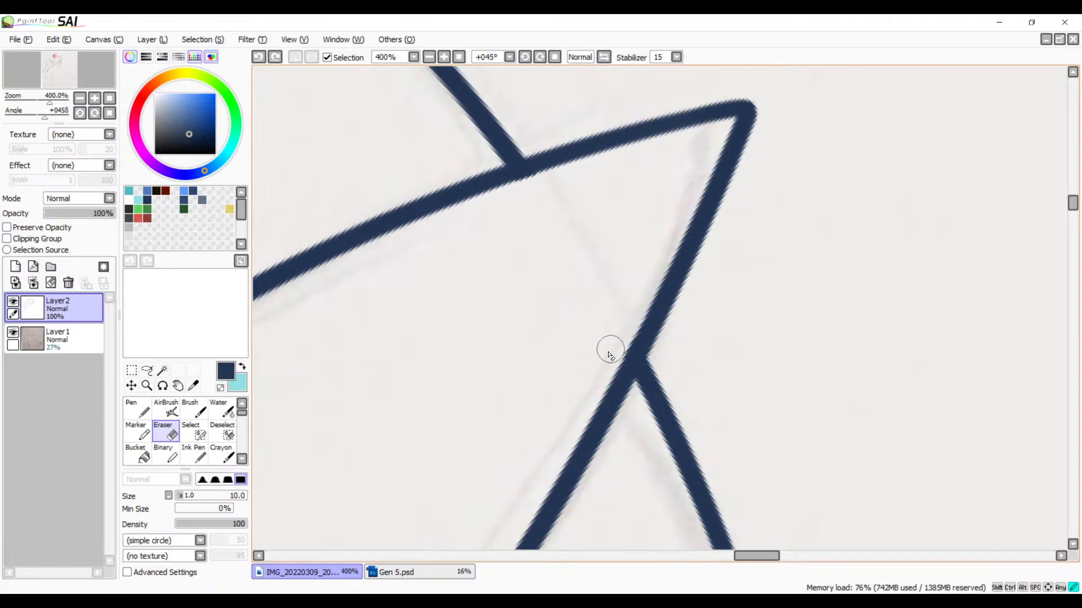
Step: Cut the long edge's overshooting end away from the new spike's tip with the Eraser, undoing and refining the cut
mouse_move(601, 309)
mouse_down()
mouse_move(683, 197)
mouse_move(591, 350)
mouse_move(663, 270)
mouse_move(762, 258)
mouse_move(702, 290)
mouse_move(580, 445)
mouse_move(564, 389)
mouse_move(541, 406)
mouse_move(580, 425)
mouse_move(589, 259)
mouse_up()
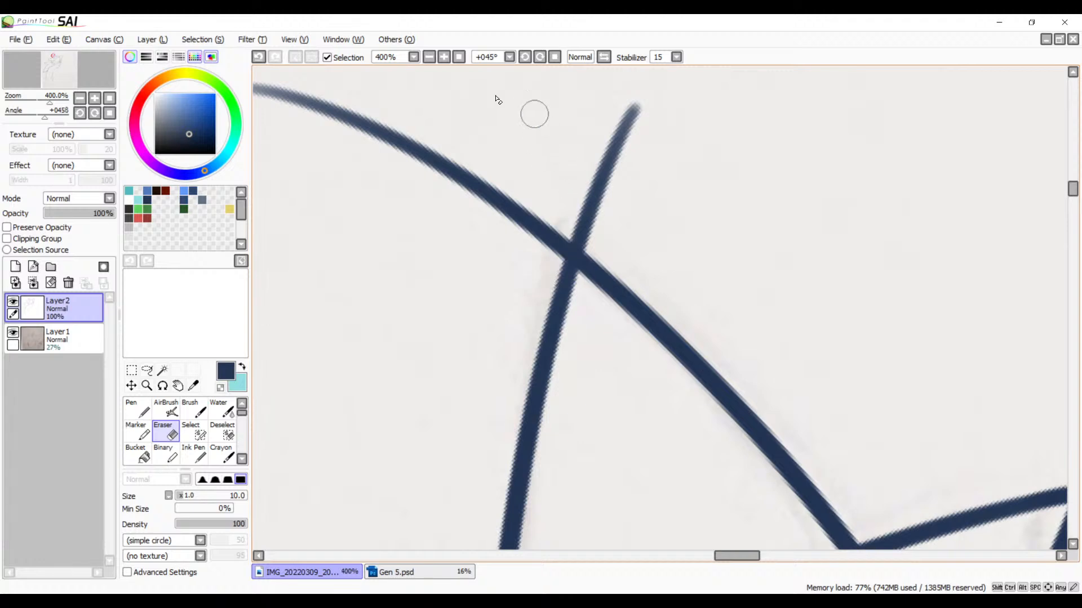
click(444, 57)
click(444, 57)
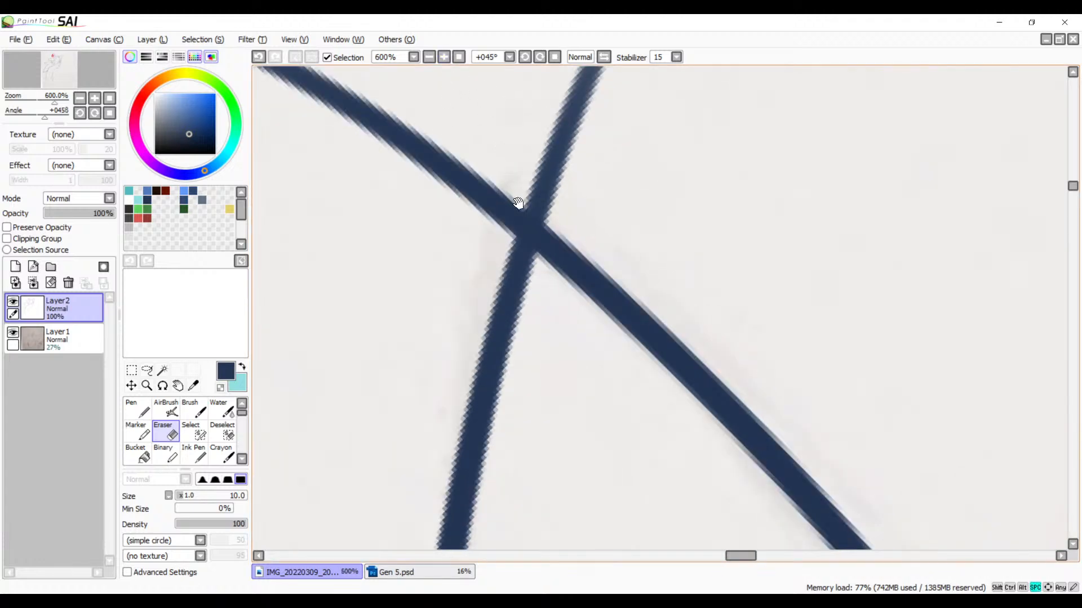
drag(514, 205, 482, 243)
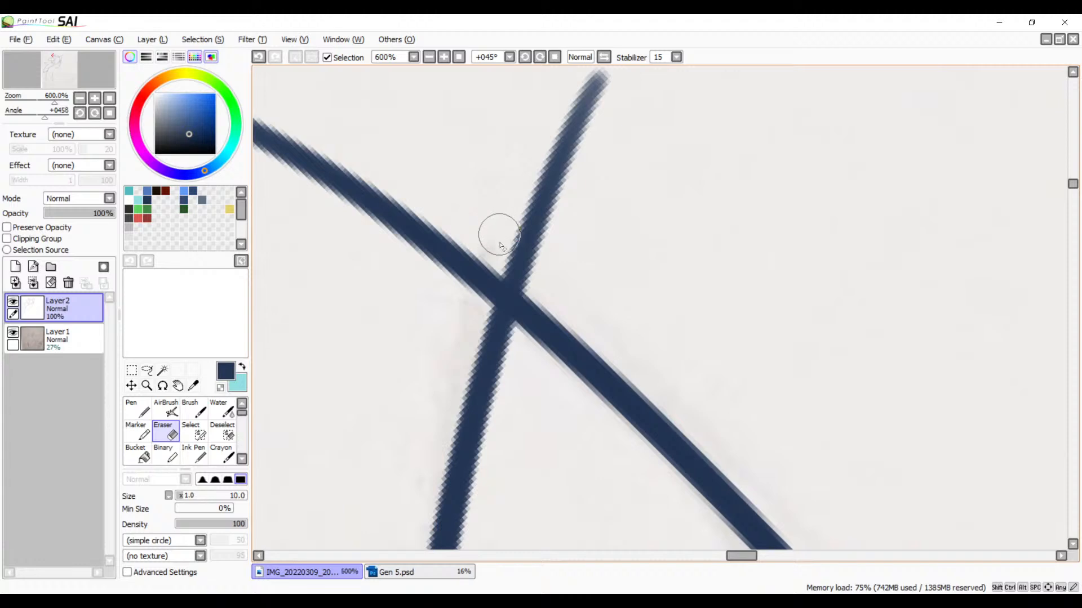
drag(495, 244, 485, 287)
key(ctrl+z)
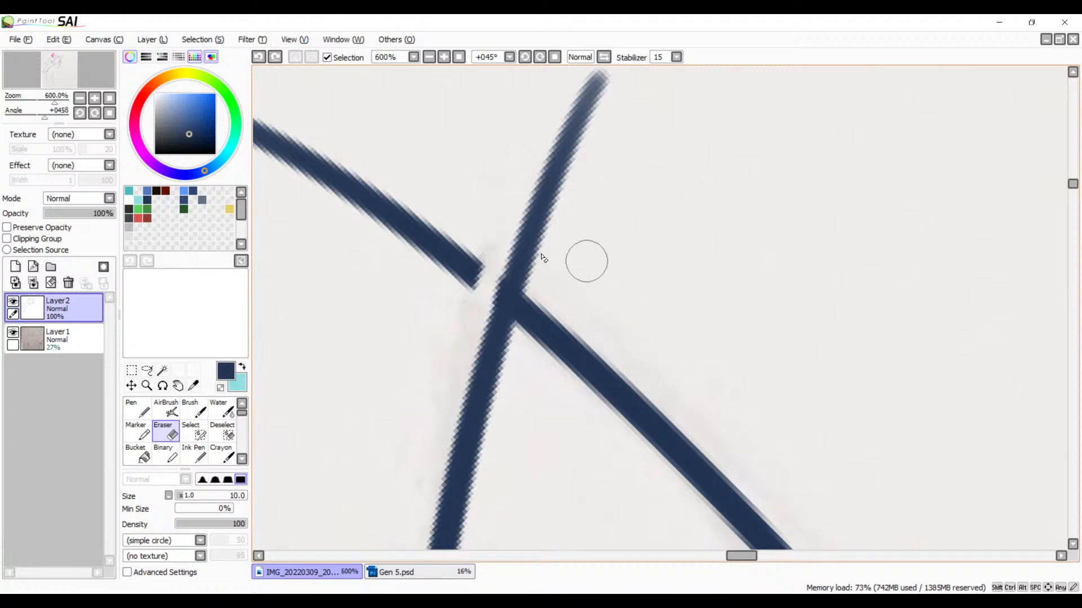
drag(488, 259, 457, 320)
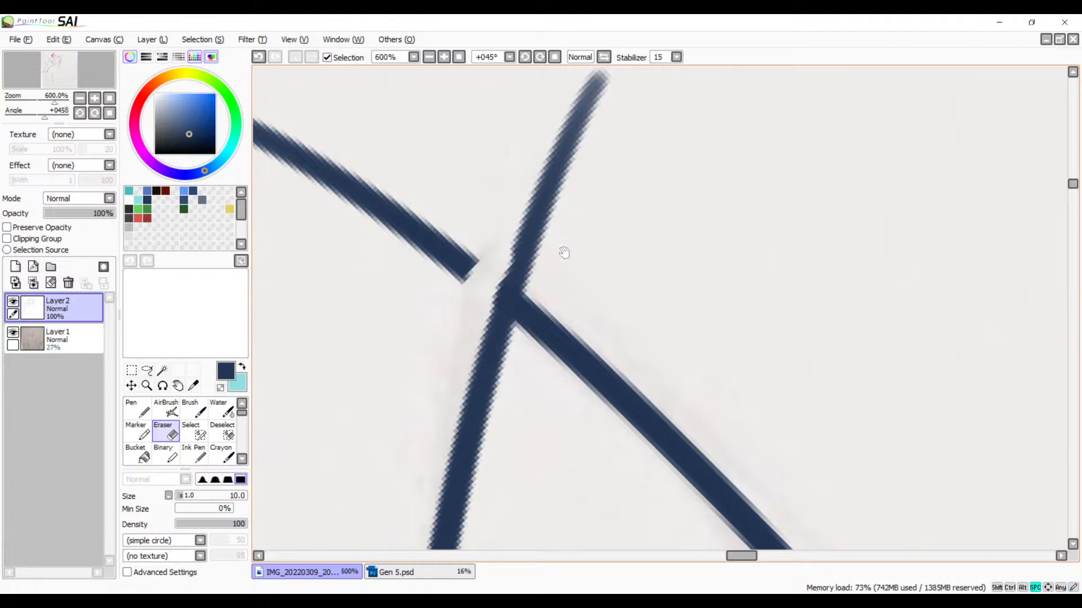
scroll(574, 260, down, 1)
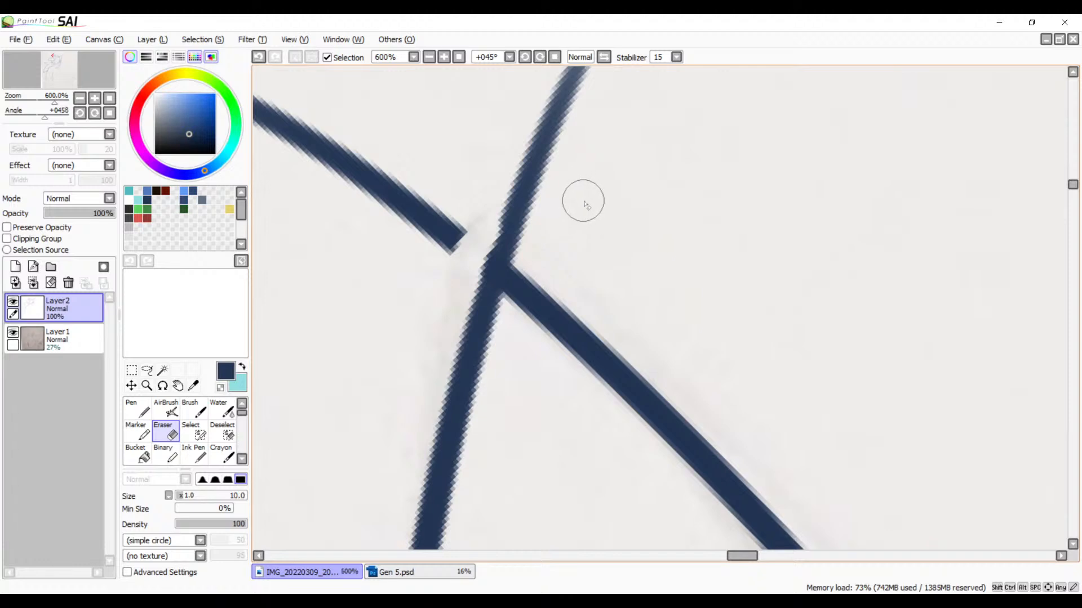
Step: Erase the short edge's overshoot beyond the new spike's tip and trim the tip to a clean corner
mouse_move(463, 231)
mouse_down()
mouse_move(471, 255)
mouse_move(470, 241)
mouse_move(458, 278)
mouse_move(454, 260)
mouse_move(499, 244)
mouse_move(491, 236)
mouse_move(484, 243)
mouse_move(503, 243)
mouse_move(459, 284)
mouse_up()
mouse_move(486, 246)
mouse_down()
mouse_move(458, 284)
mouse_move(516, 256)
mouse_move(492, 217)
mouse_move(518, 188)
mouse_move(503, 190)
mouse_move(553, 145)
mouse_move(580, 79)
mouse_move(588, 85)
mouse_up()
drag(590, 159, 550, 293)
mouse_move(533, 200)
mouse_down()
mouse_move(555, 191)
mouse_move(526, 176)
mouse_up()
drag(480, 276, 564, 214)
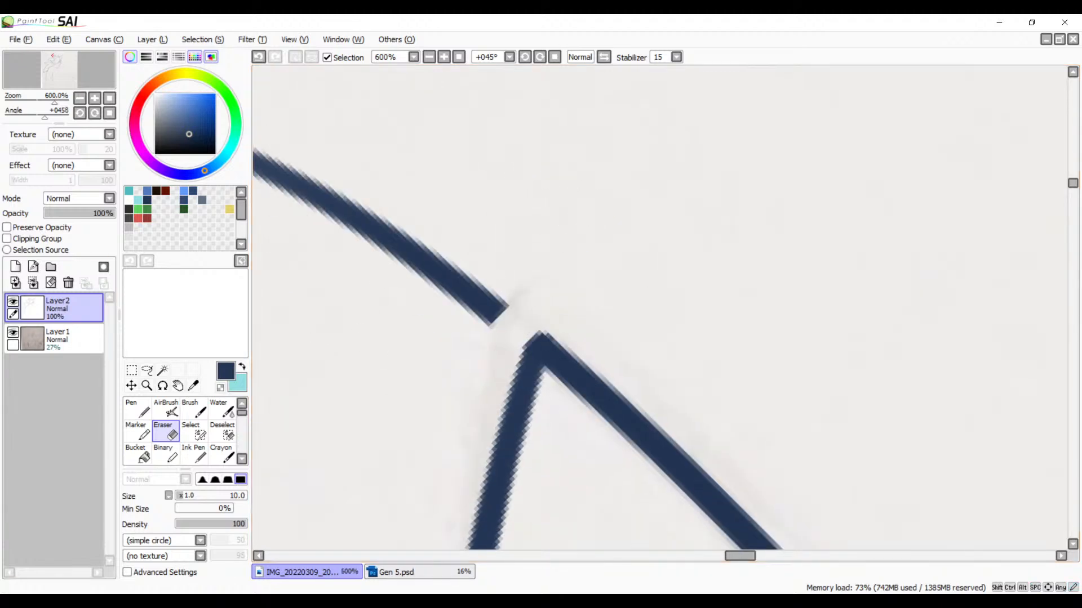
Step: Erase the detached remainder of the long edge's line beyond the new spike's tip
mouse_move(523, 276)
mouse_down()
mouse_move(711, 226)
mouse_move(674, 258)
mouse_move(608, 193)
mouse_move(463, 150)
mouse_move(386, 91)
mouse_move(318, 73)
mouse_up()
mouse_move(430, 91)
mouse_down()
mouse_move(406, 92)
mouse_move(406, 212)
mouse_move(539, 265)
mouse_up()
mouse_move(422, 245)
mouse_down()
mouse_move(324, 254)
mouse_move(442, 261)
mouse_up()
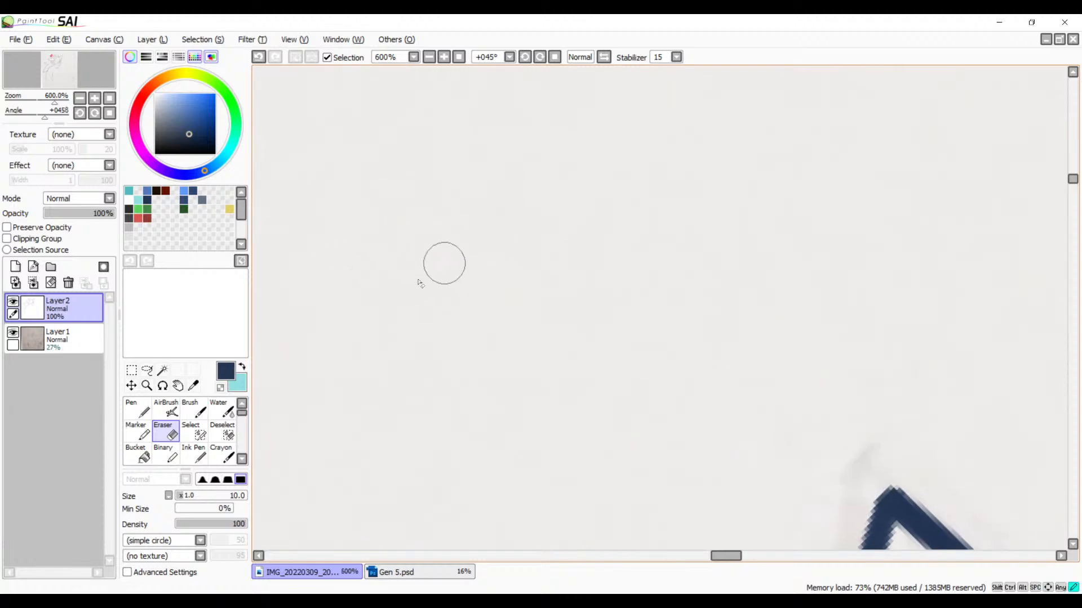
Step: Examine the trimmed spike corners and the whole inked hair outline for line ends that still overshoot
drag(635, 302, 507, 186)
drag(628, 458, 447, 143)
drag(647, 475, 596, 184)
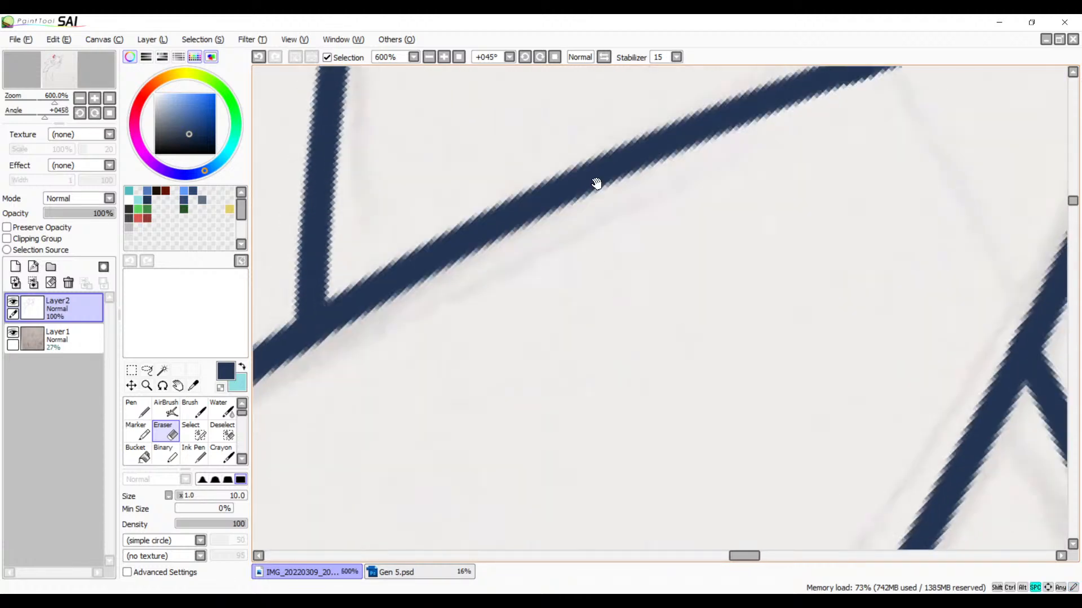
click(429, 57)
click(428, 57)
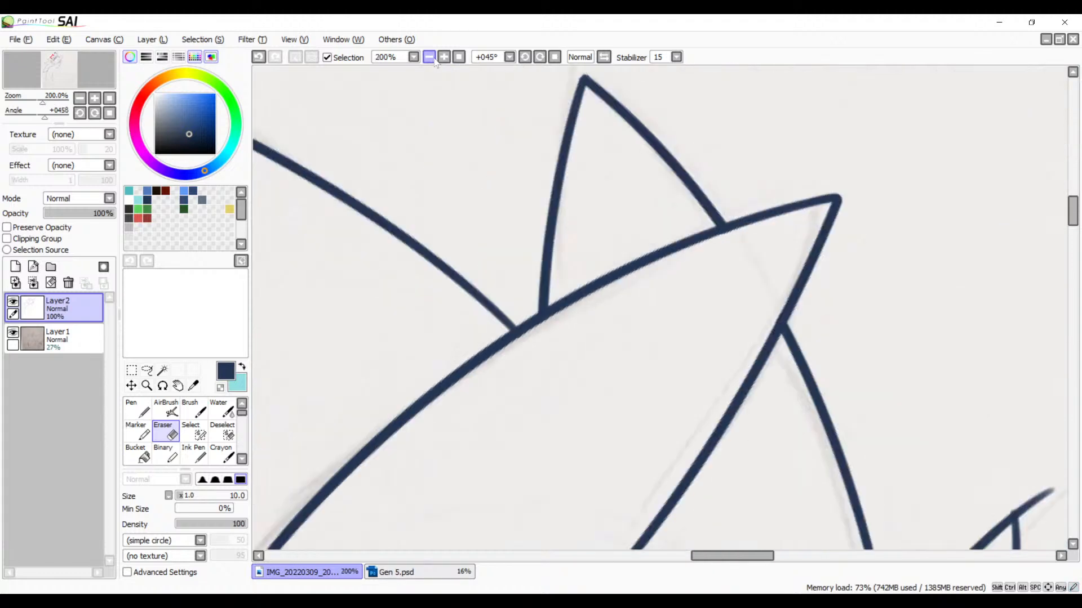
click(429, 57)
click(429, 57)
drag(659, 438, 748, 242)
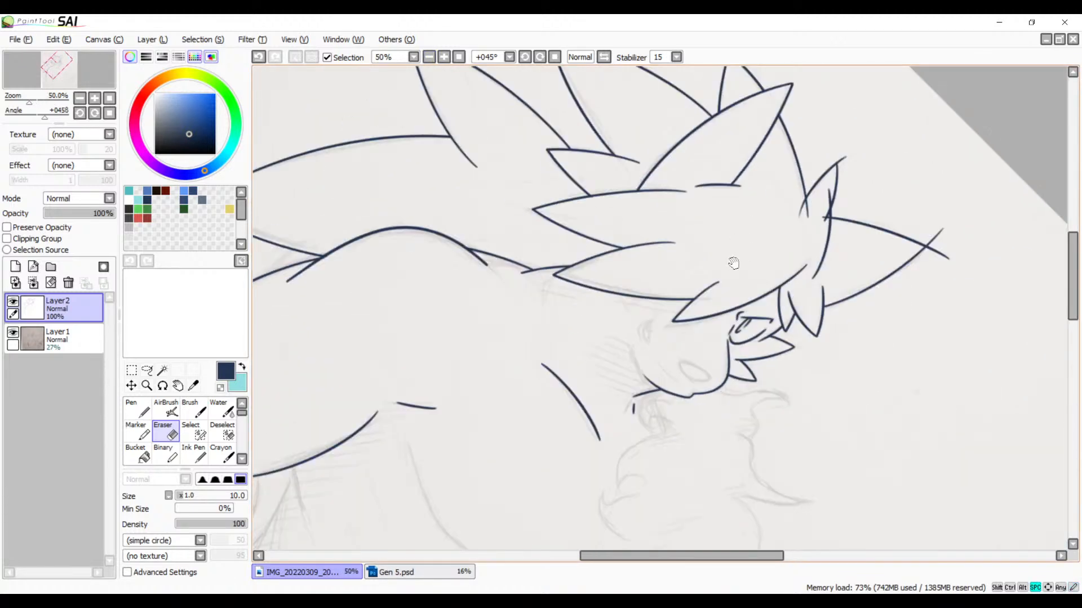
drag(792, 275, 589, 362)
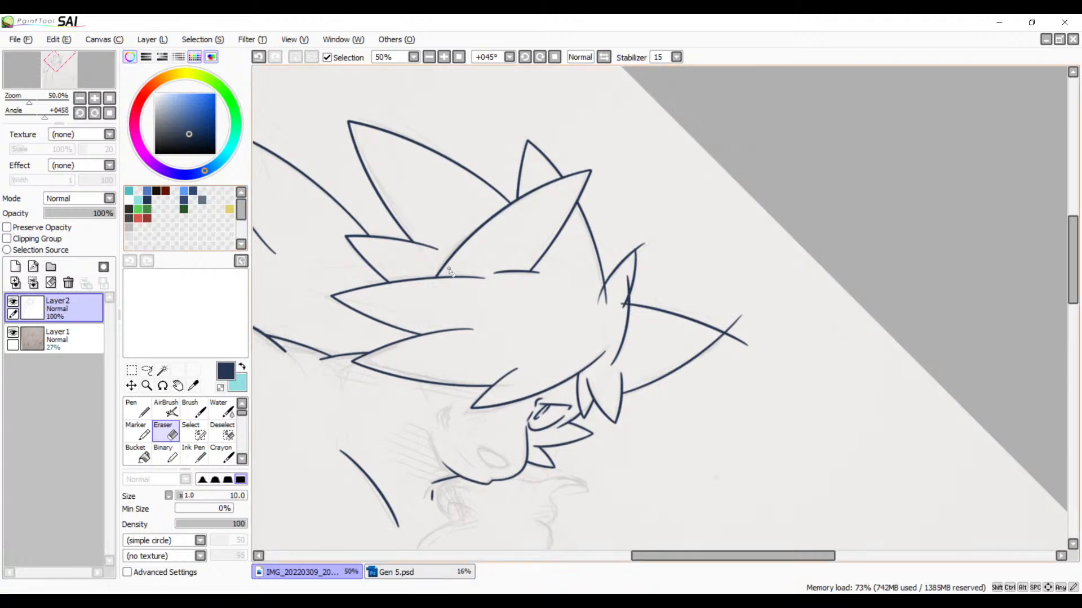
Step: Erase the base curve's stub that overshoots past its crossing with the small hair spike beside the large side spike
scroll(801, 399, up, 2)
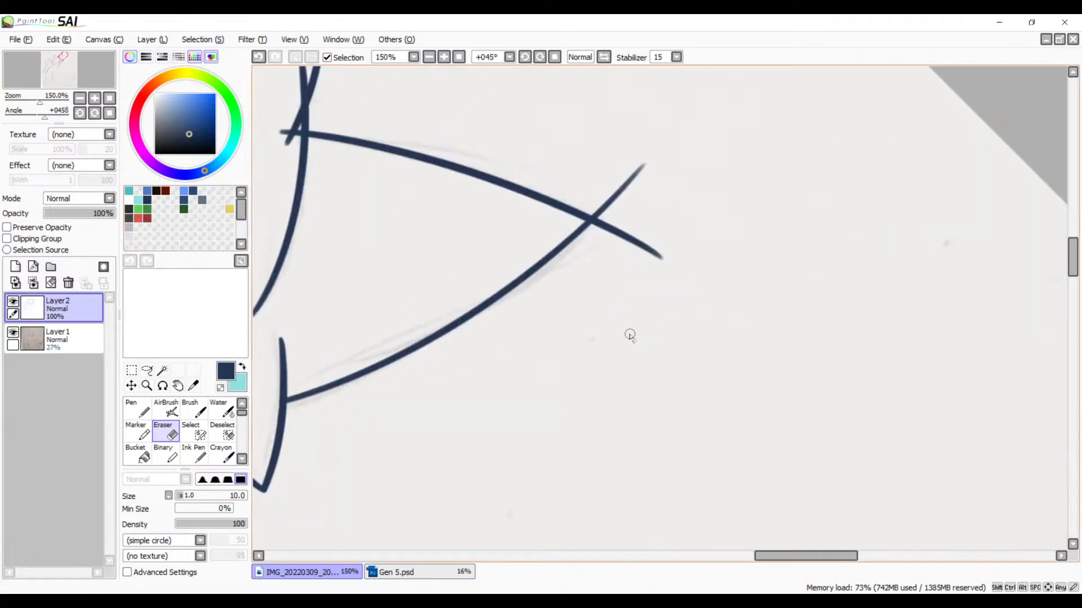
scroll(627, 334, up, 1)
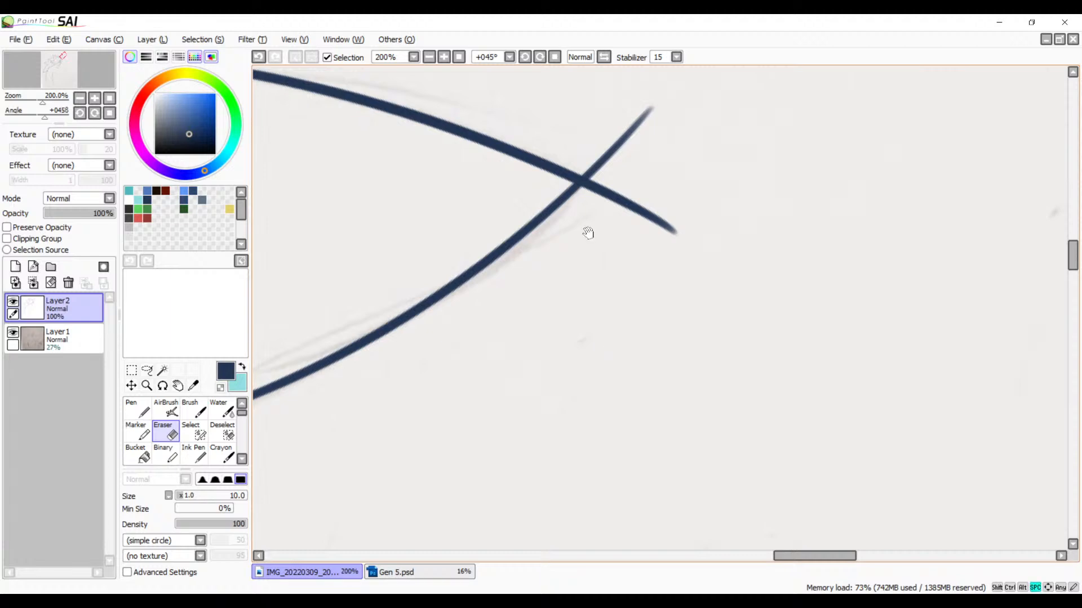
drag(599, 313, 788, 382)
mouse_move(676, 345)
mouse_down()
mouse_move(811, 382)
mouse_move(689, 400)
mouse_up()
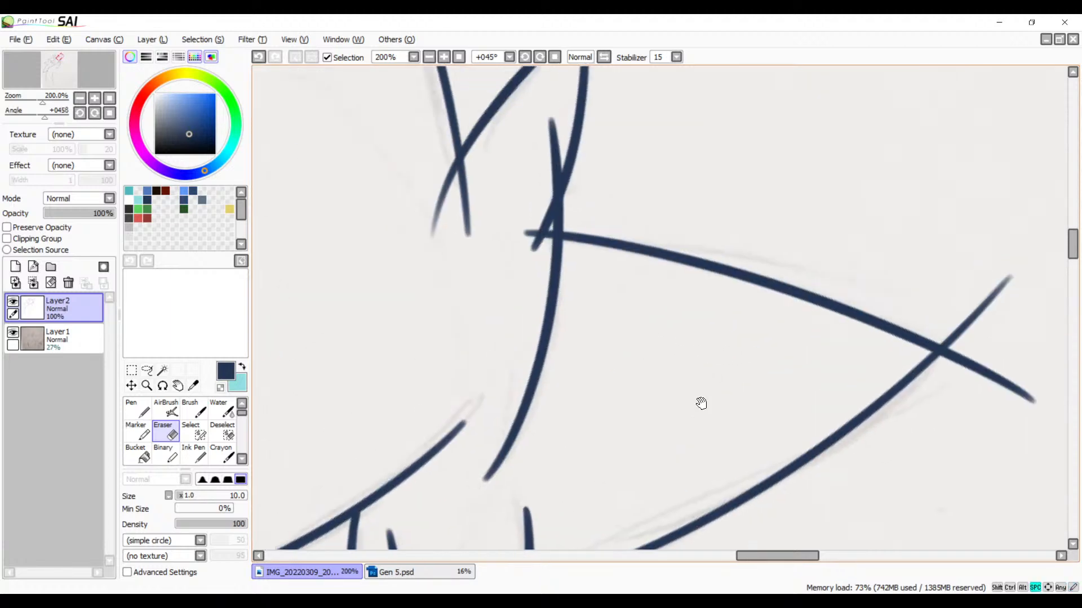
drag(605, 292, 609, 351)
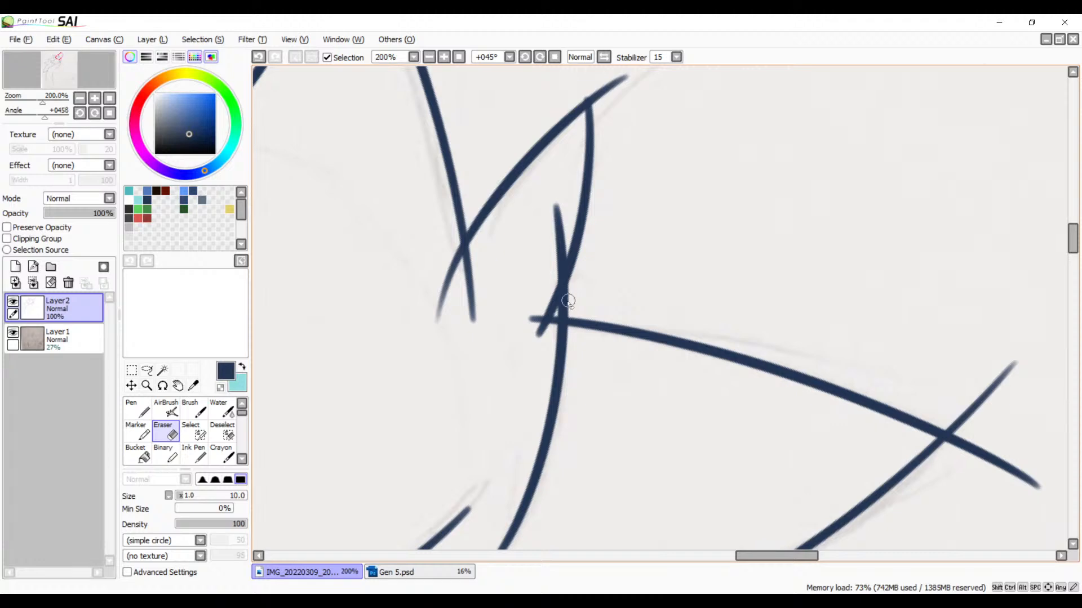
click(445, 56)
click(444, 57)
click(444, 56)
drag(469, 258, 526, 348)
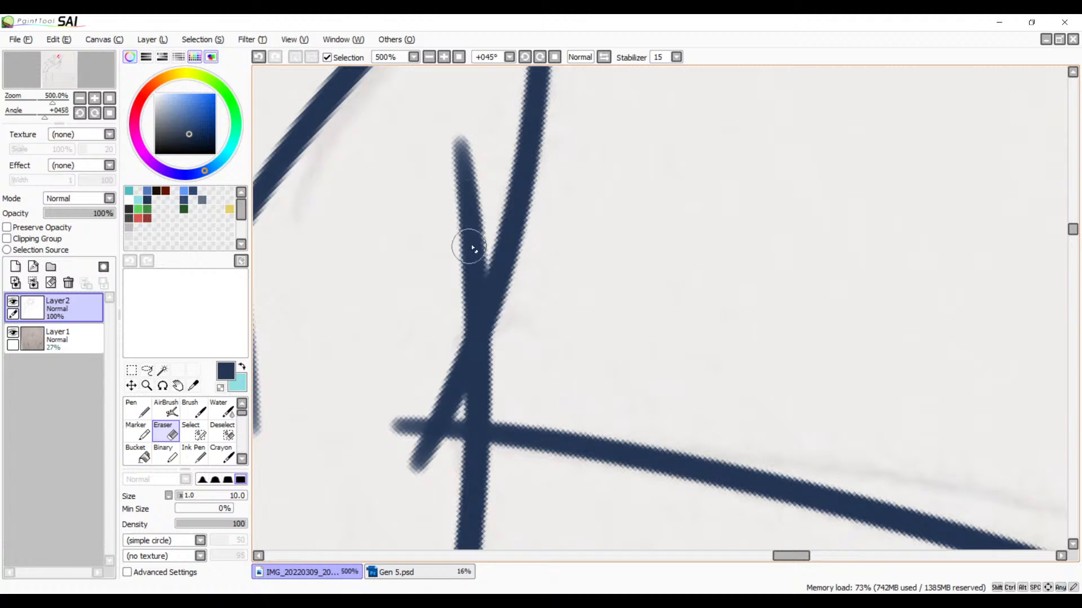
mouse_move(468, 228)
mouse_down()
mouse_move(422, 348)
mouse_move(482, 235)
mouse_move(434, 358)
mouse_move(480, 193)
mouse_move(449, 156)
mouse_up()
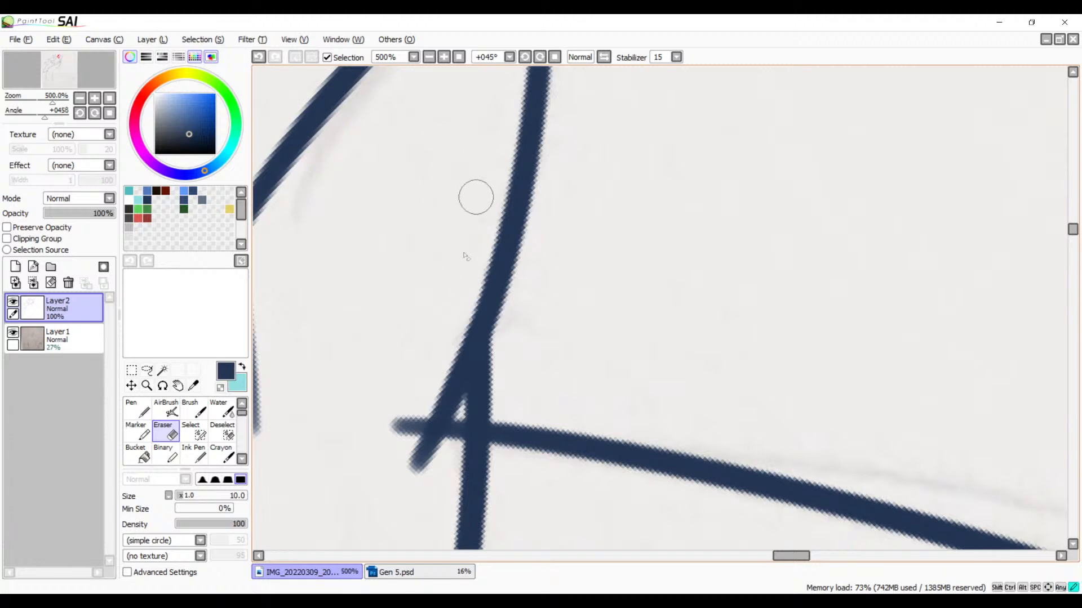
Step: Erase the large side spike's upper edge where it overshoots the base curve, undoing and refining the cut
drag(430, 369, 393, 430)
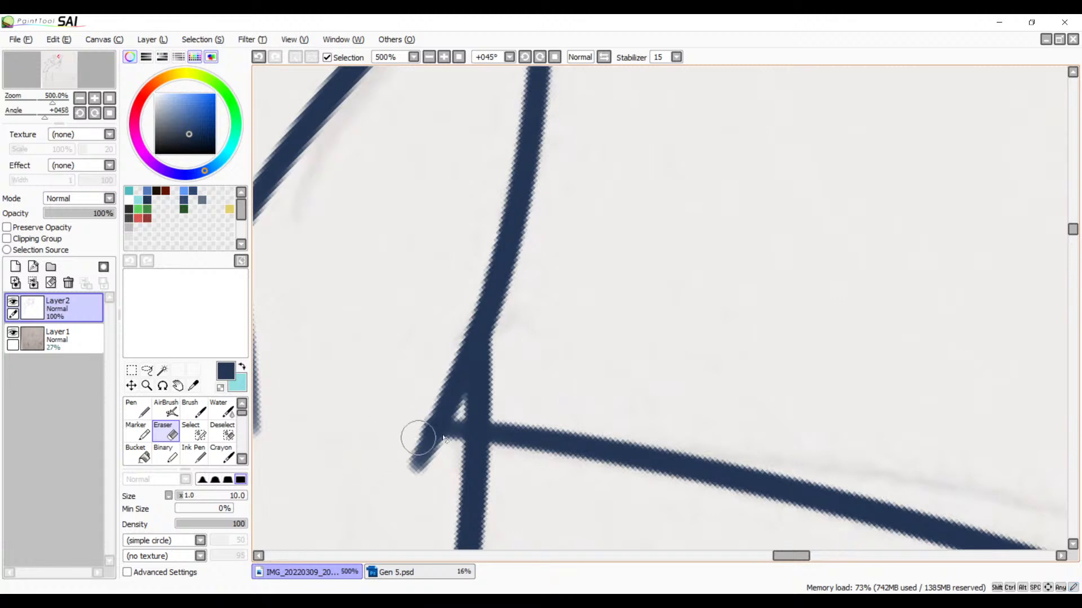
mouse_move(463, 423)
mouse_down()
mouse_move(441, 465)
mouse_move(449, 426)
mouse_move(440, 463)
mouse_up()
drag(461, 415, 455, 467)
key(ctrl+z)
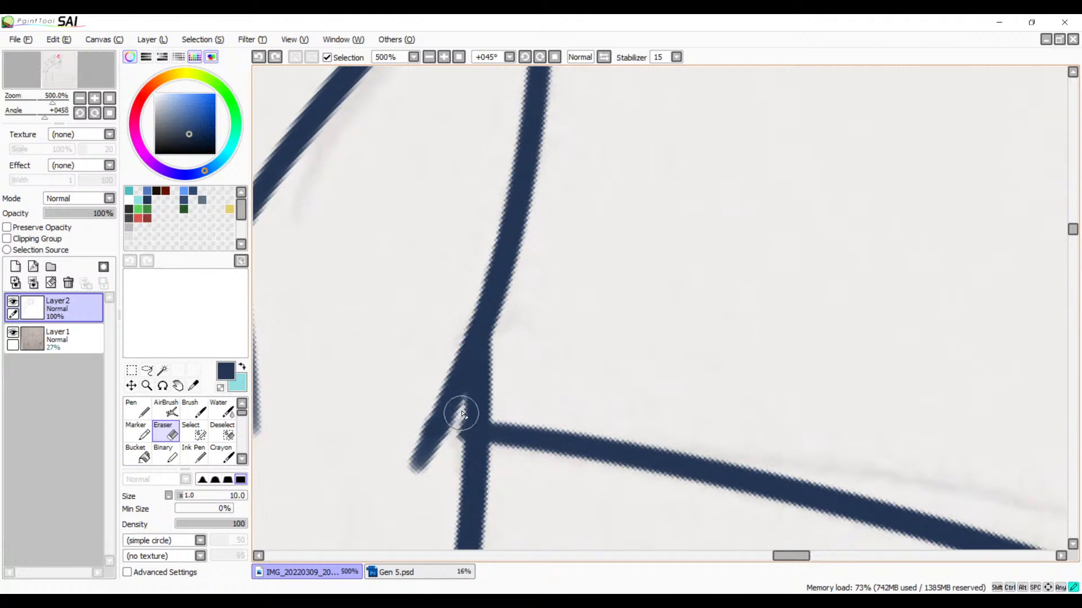
drag(460, 415, 450, 467)
drag(455, 421, 406, 491)
Step: Shorten the small spike's tail that extends inward past the base curve with the Eraser
key(space)
mouse_move(494, 430)
mouse_down()
mouse_move(502, 391)
mouse_move(619, 187)
mouse_up()
click(431, 57)
click(431, 57)
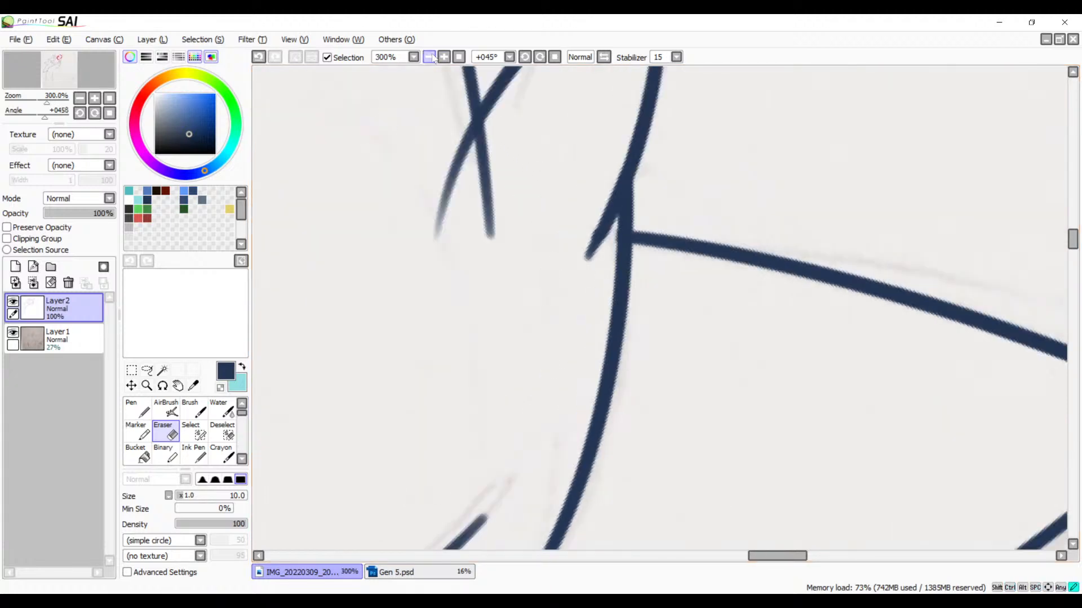
click(431, 57)
click(431, 58)
click(431, 57)
click(444, 57)
click(445, 58)
click(444, 58)
click(444, 57)
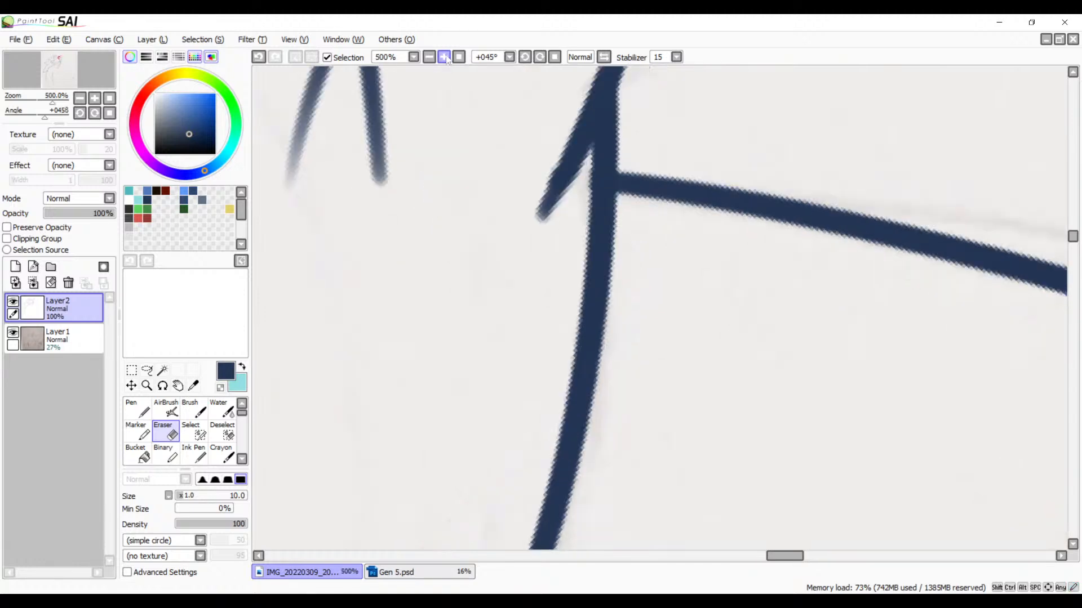
click(444, 58)
click(445, 57)
key(space)
drag(482, 217, 405, 380)
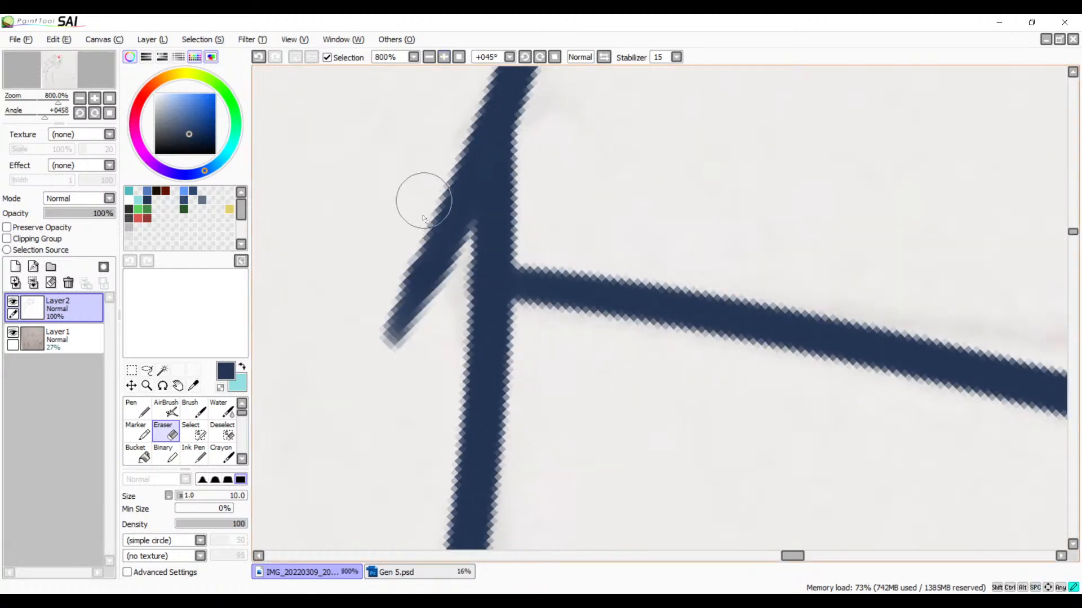
mouse_move(456, 270)
mouse_down()
mouse_move(468, 242)
mouse_move(398, 351)
mouse_move(470, 259)
mouse_move(394, 347)
mouse_move(423, 319)
mouse_move(388, 331)
mouse_move(378, 313)
mouse_move(411, 336)
mouse_move(393, 316)
mouse_move(413, 288)
mouse_move(389, 287)
mouse_move(401, 330)
mouse_move(394, 301)
mouse_move(417, 324)
mouse_up()
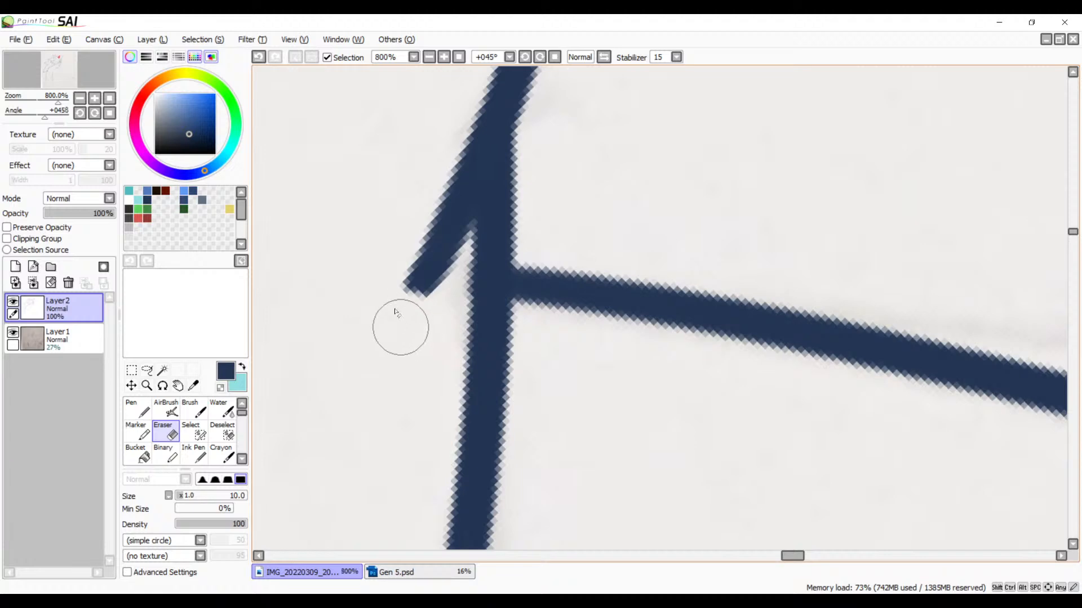
Step: Erase the small spike's inner edge where it overshoots the long hair line it crosses
drag(402, 364, 641, 481)
drag(287, 344, 584, 341)
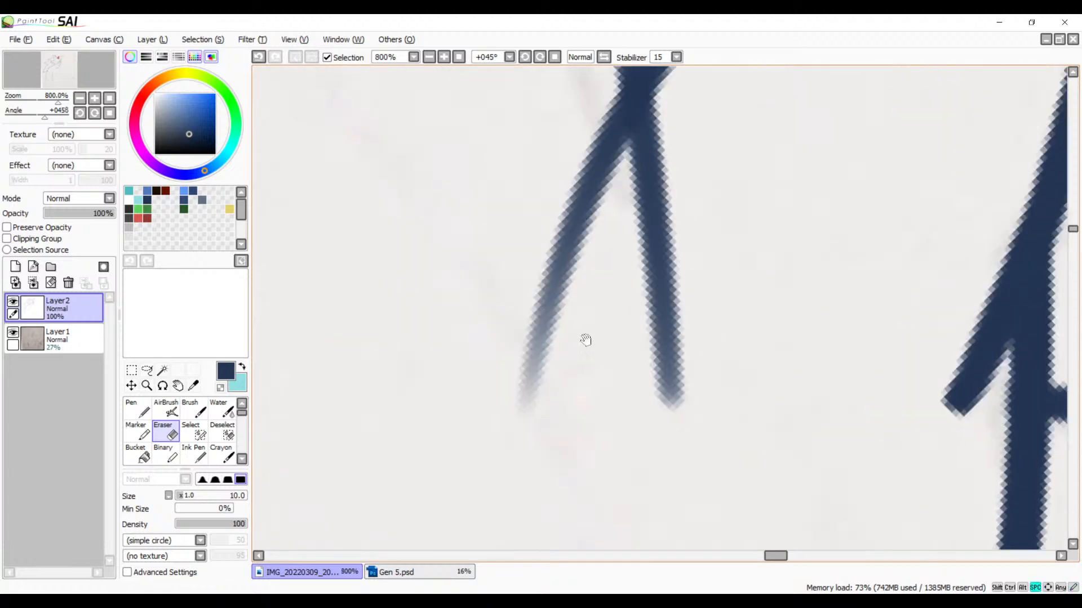
mouse_move(609, 196)
mouse_down()
mouse_move(514, 413)
mouse_move(484, 451)
mouse_up()
mouse_move(598, 332)
mouse_down()
mouse_move(531, 423)
mouse_move(656, 216)
mouse_up()
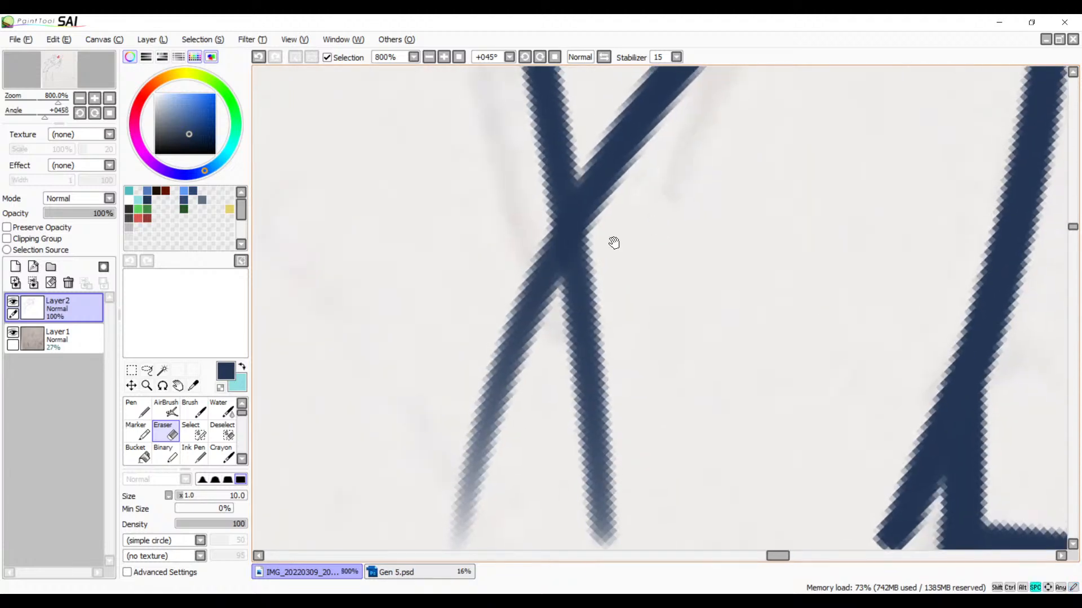
mouse_move(507, 249)
mouse_down()
mouse_move(536, 232)
mouse_move(531, 381)
mouse_move(523, 249)
mouse_move(496, 443)
mouse_move(473, 432)
mouse_move(442, 466)
mouse_up()
drag(499, 424, 529, 270)
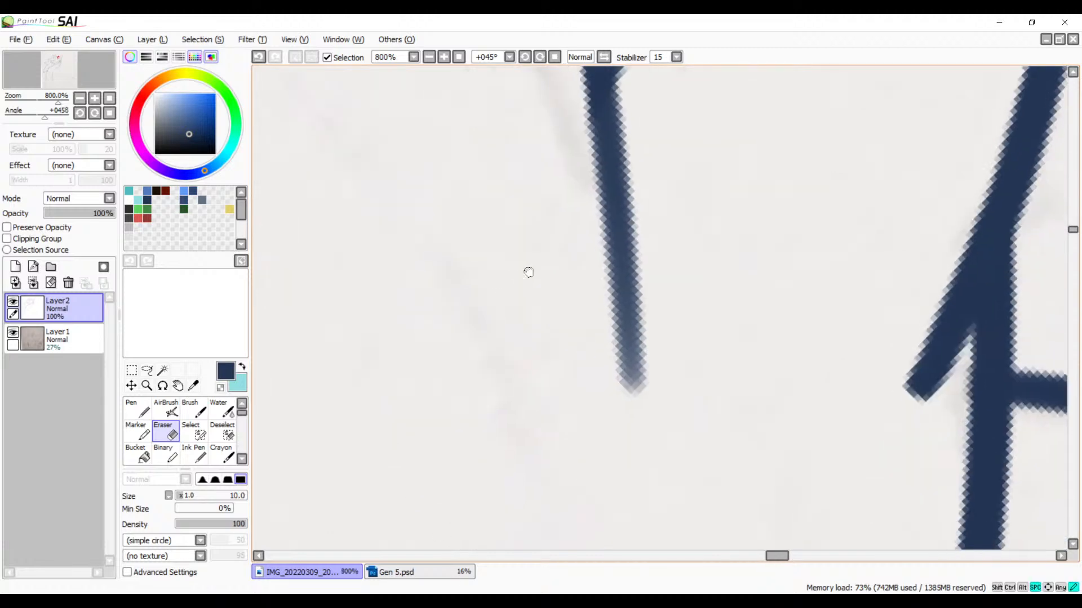
Step: Erase the long edge's overshoot beyond the small spike's tip so both edges meet in a corner
click(443, 58)
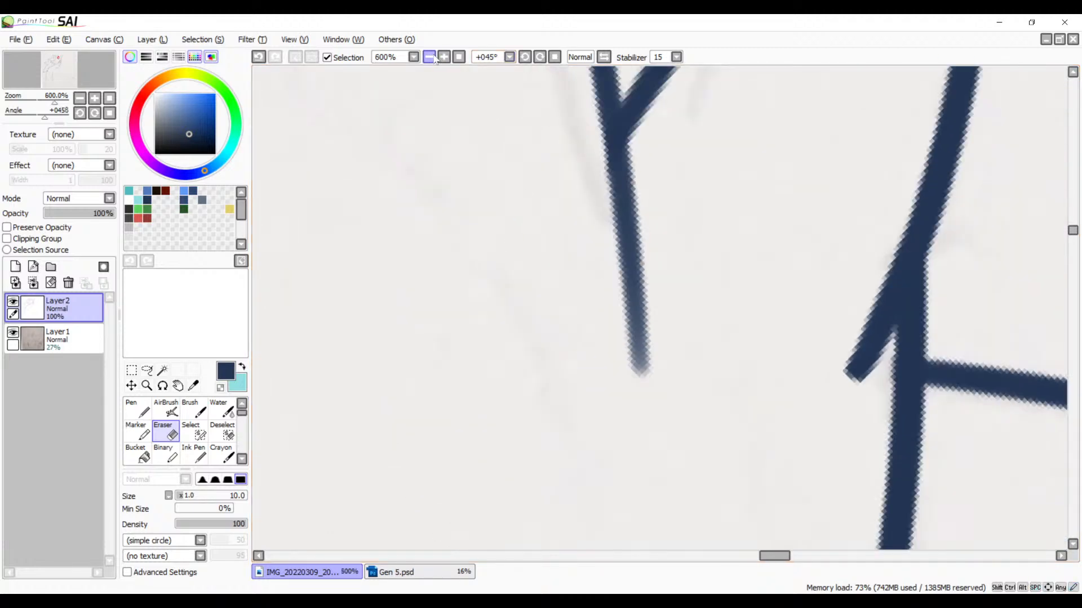
click(442, 58)
click(441, 58)
click(440, 58)
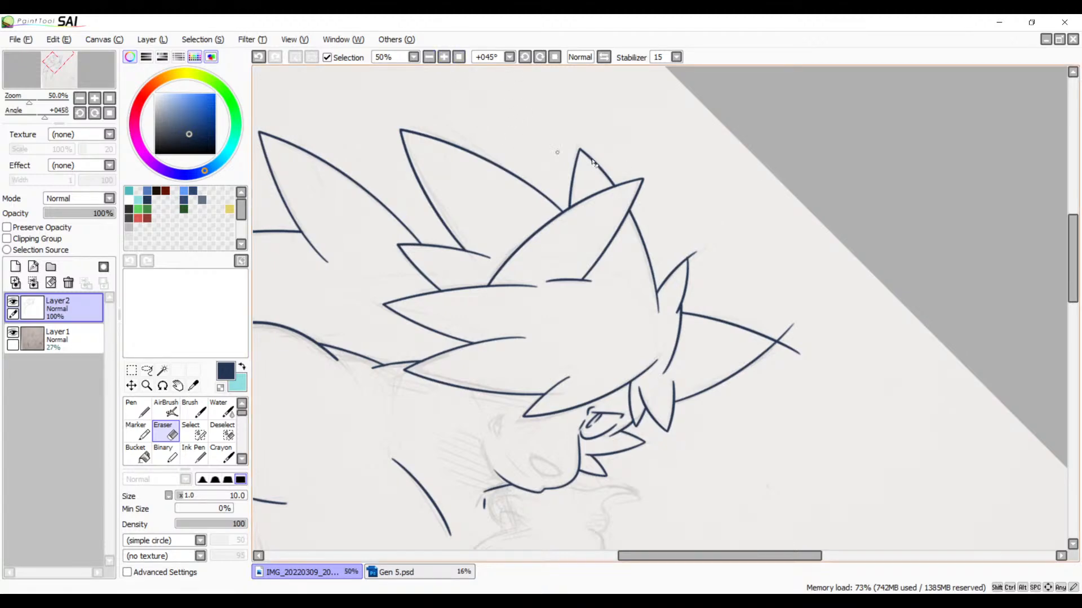
drag(703, 194, 665, 224)
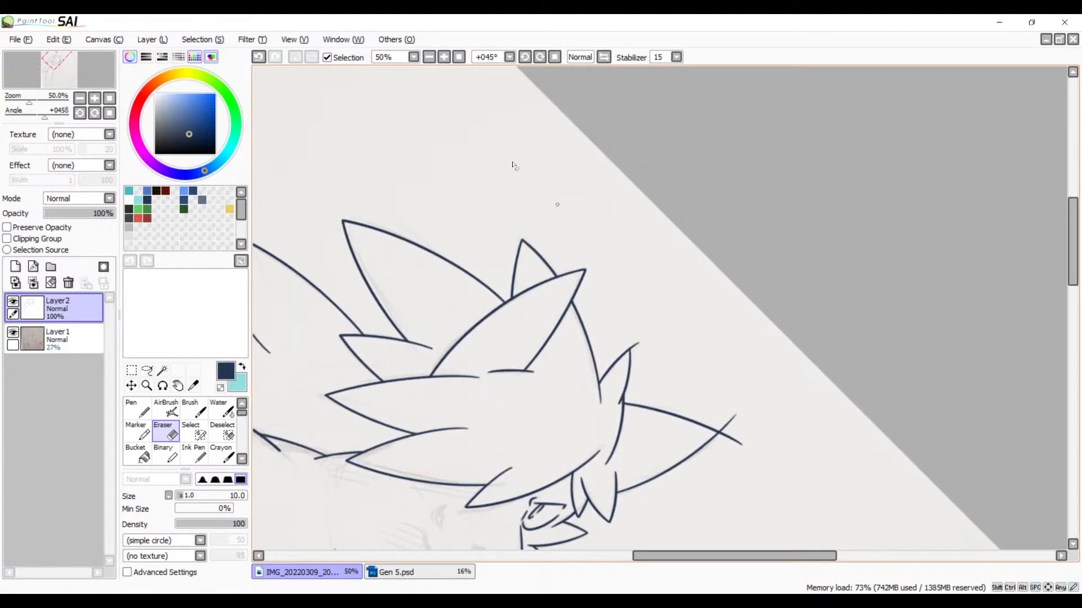
click(444, 57)
click(444, 57)
click(443, 57)
click(444, 57)
click(444, 57)
click(444, 57)
click(444, 57)
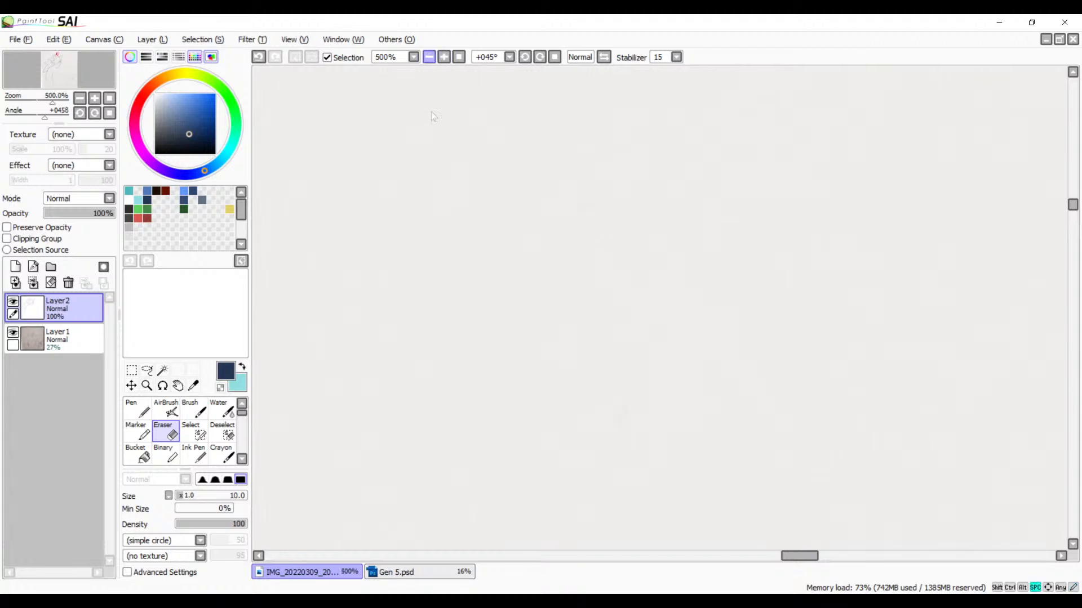
drag(449, 504, 573, 265)
mouse_move(495, 469)
mouse_down()
mouse_move(578, 295)
mouse_move(549, 195)
mouse_up()
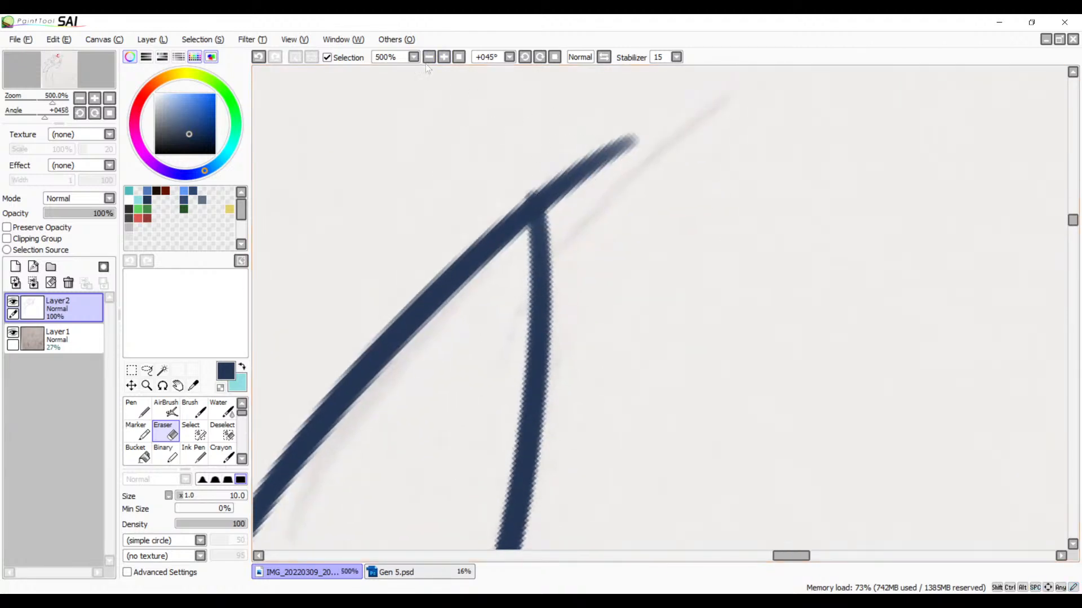
click(444, 56)
click(443, 57)
drag(471, 186, 506, 268)
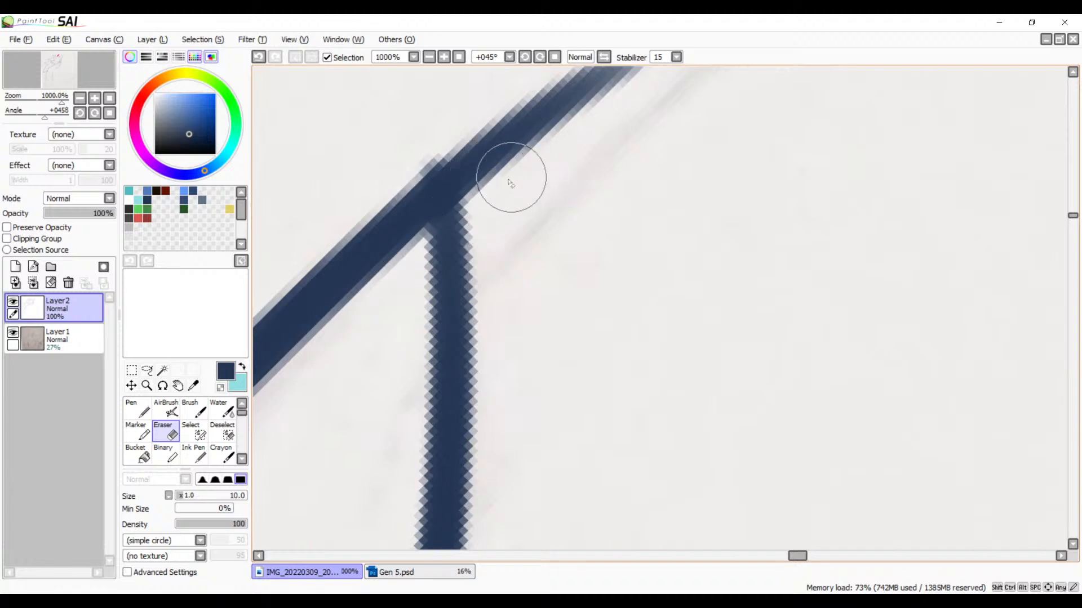
key(space)
drag(521, 214, 535, 232)
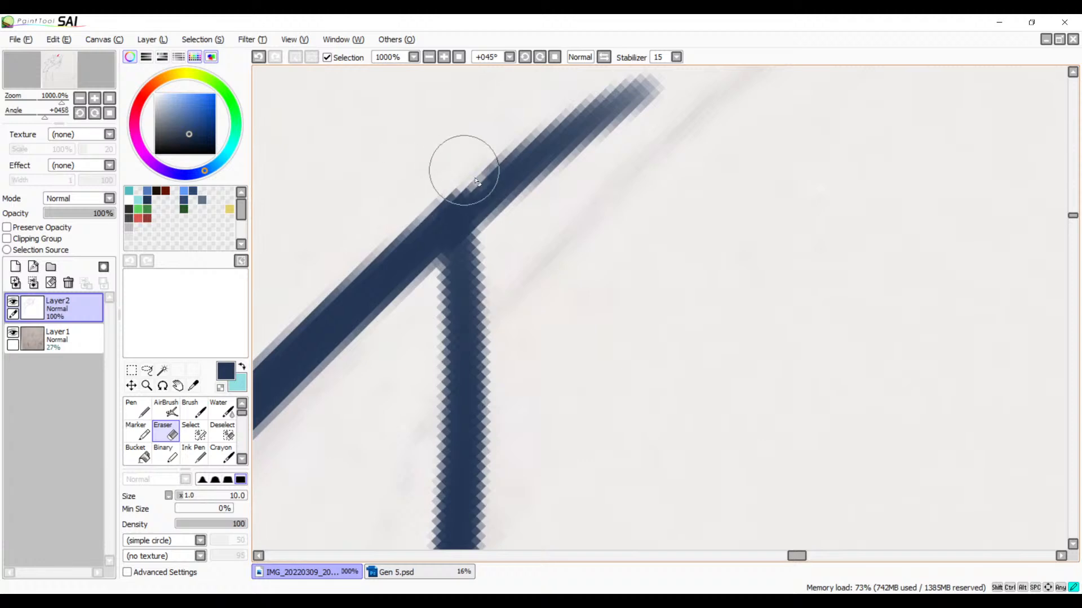
mouse_move(466, 169)
mouse_down()
mouse_move(500, 210)
mouse_move(459, 158)
mouse_move(563, 169)
mouse_move(631, 127)
mouse_move(619, 90)
mouse_up()
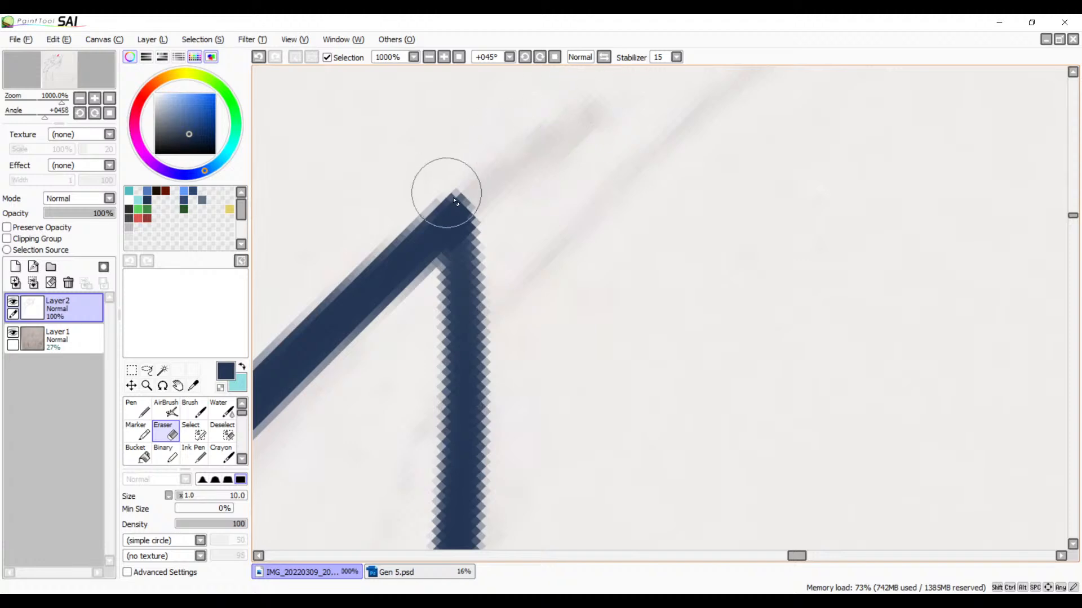
Step: Darken and fill in the line joint just inside the small spike's tip with the navy Brush
key(v)
key(space)
drag(482, 295, 558, 256)
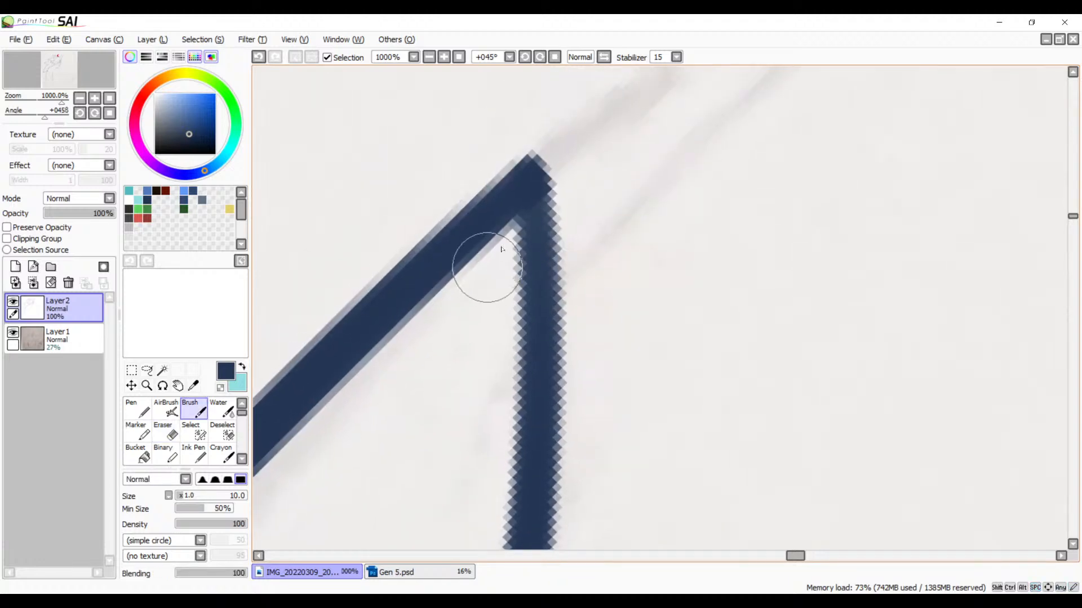
drag(525, 203, 535, 262)
drag(530, 198, 546, 318)
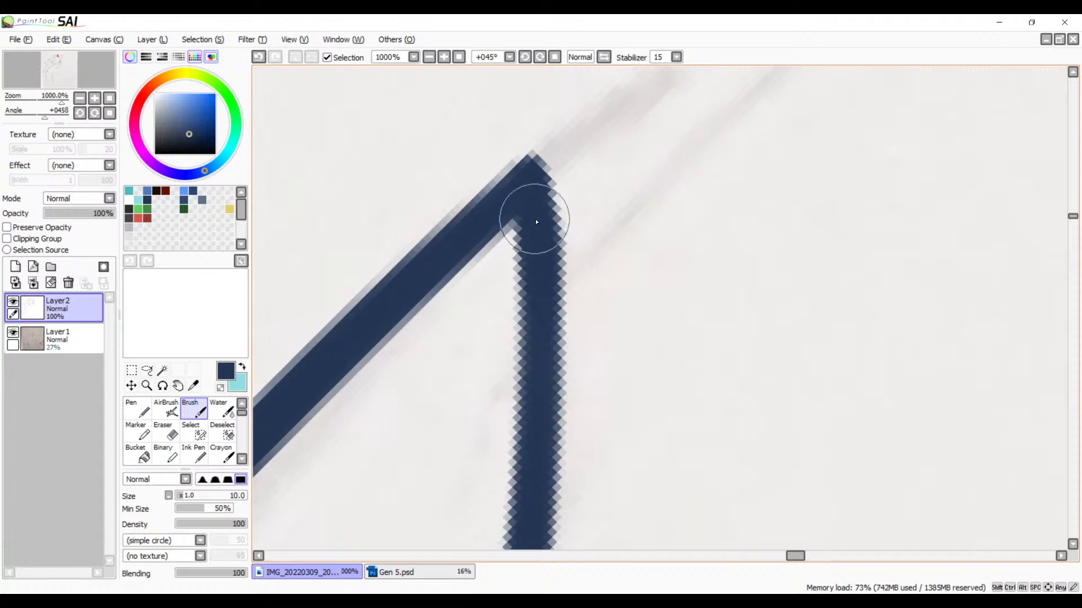
drag(512, 196, 516, 211)
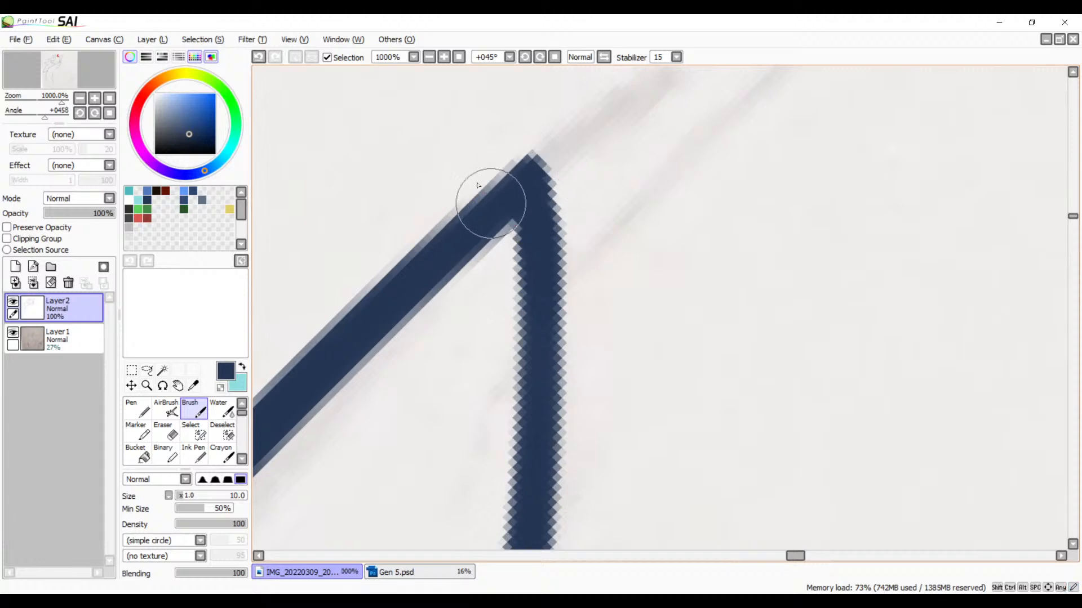
Step: Round off the small spike's protruding tip corner with the Eraser
click(429, 57)
click(430, 58)
click(429, 59)
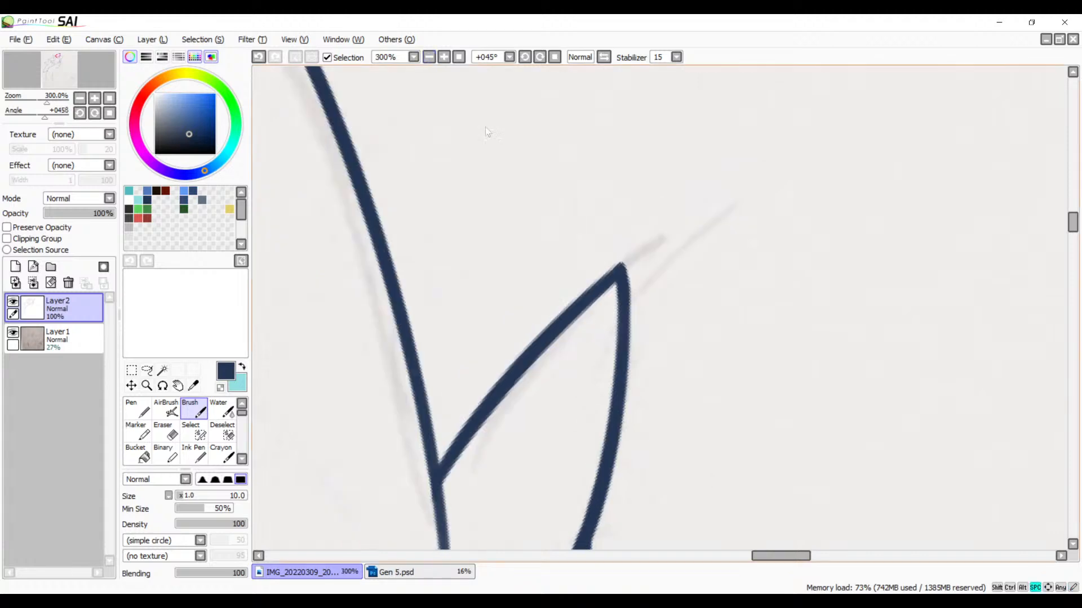
drag(657, 355, 511, 76)
mouse_move(621, 358)
mouse_down()
mouse_move(511, 247)
mouse_move(679, 259)
mouse_up()
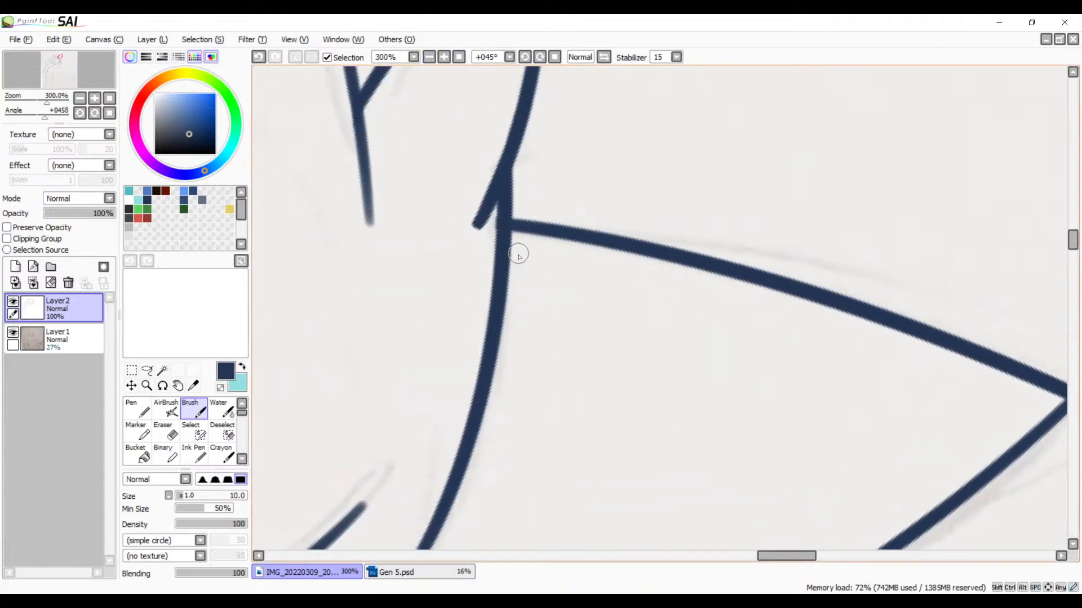
scroll(560, 261, up, 3)
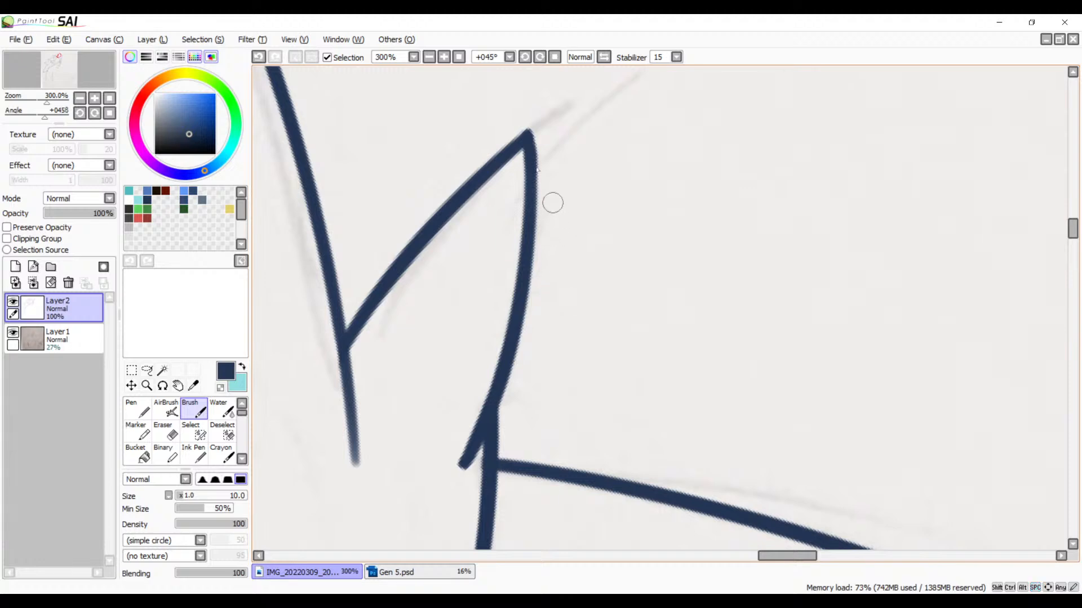
click(444, 58)
click(444, 58)
click(444, 58)
drag(407, 116, 519, 366)
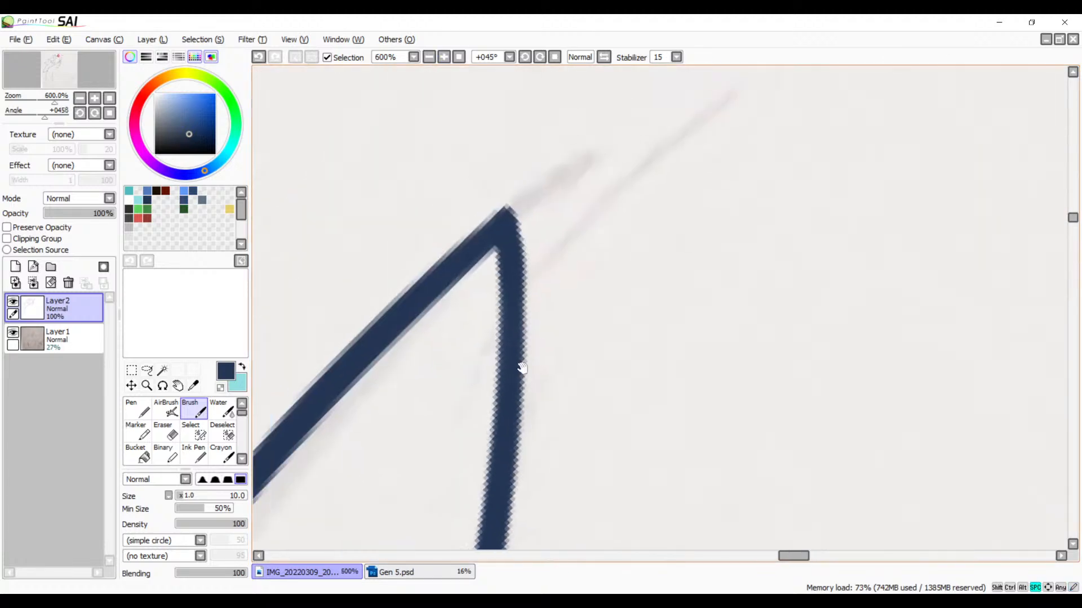
key(e)
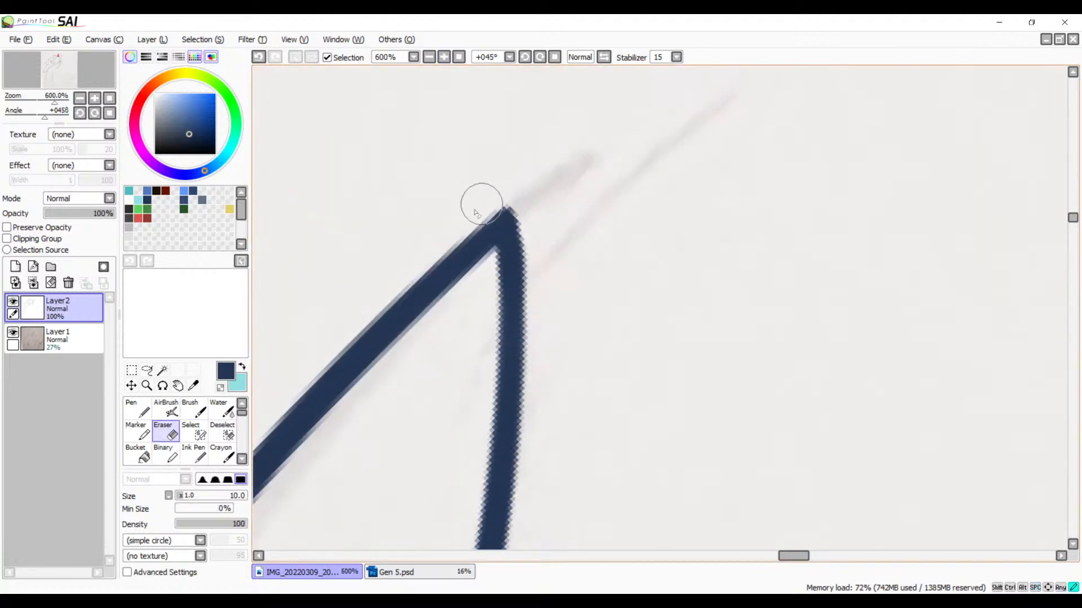
mouse_move(513, 196)
mouse_down()
mouse_move(493, 199)
mouse_move(536, 227)
mouse_up()
drag(509, 193, 468, 212)
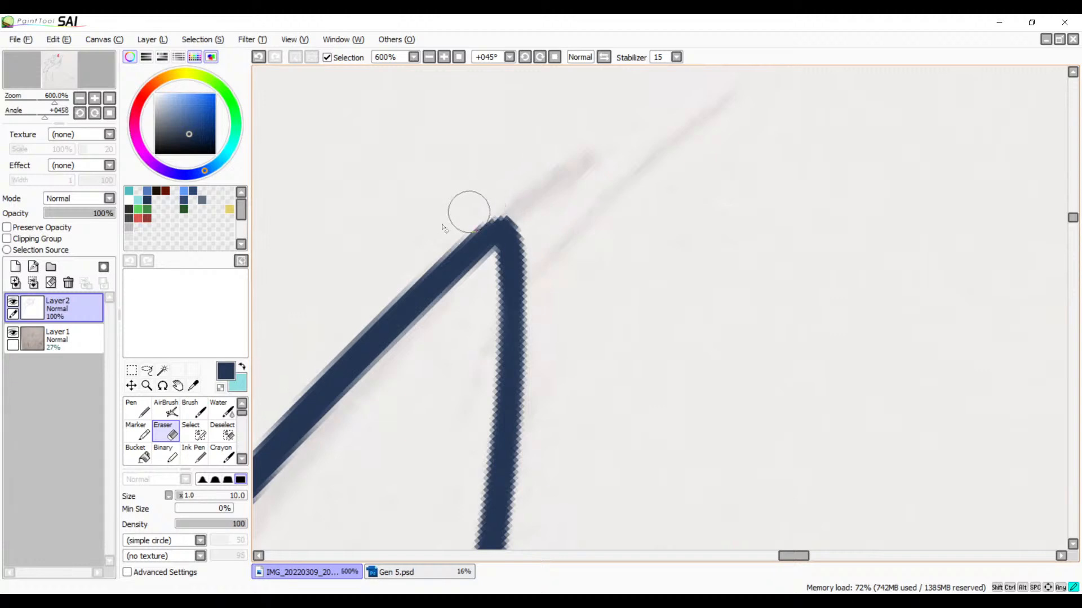
Step: Cut the large side spike's upper edge with the Eraser just past where it crosses the lower edge at the tip
click(428, 57)
click(429, 58)
click(429, 58)
click(428, 58)
click(429, 58)
click(429, 58)
drag(717, 300, 505, 174)
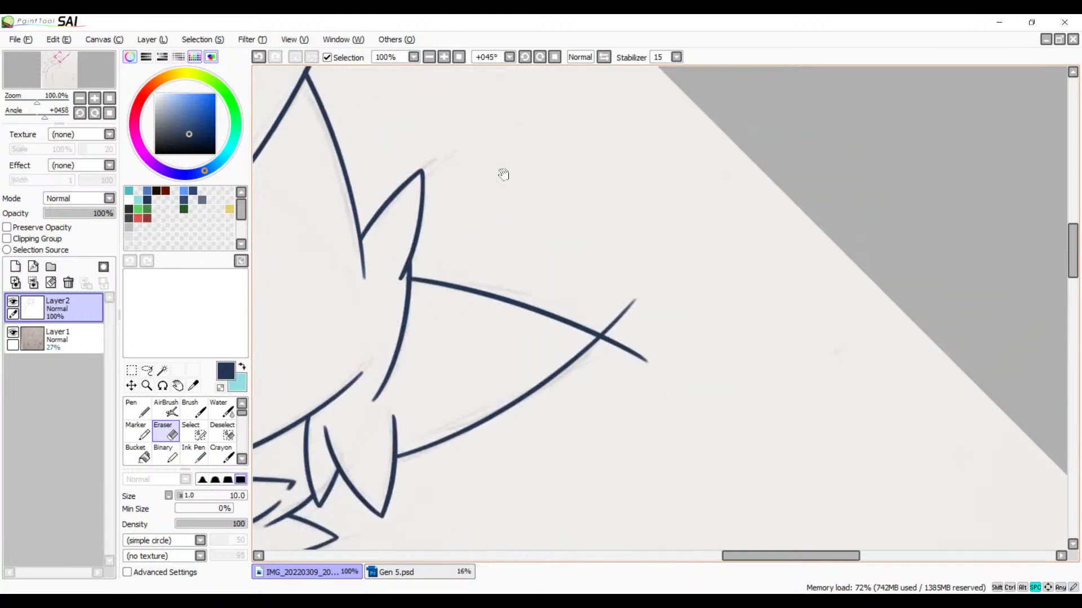
drag(539, 299, 521, 236)
drag(558, 273, 457, 304)
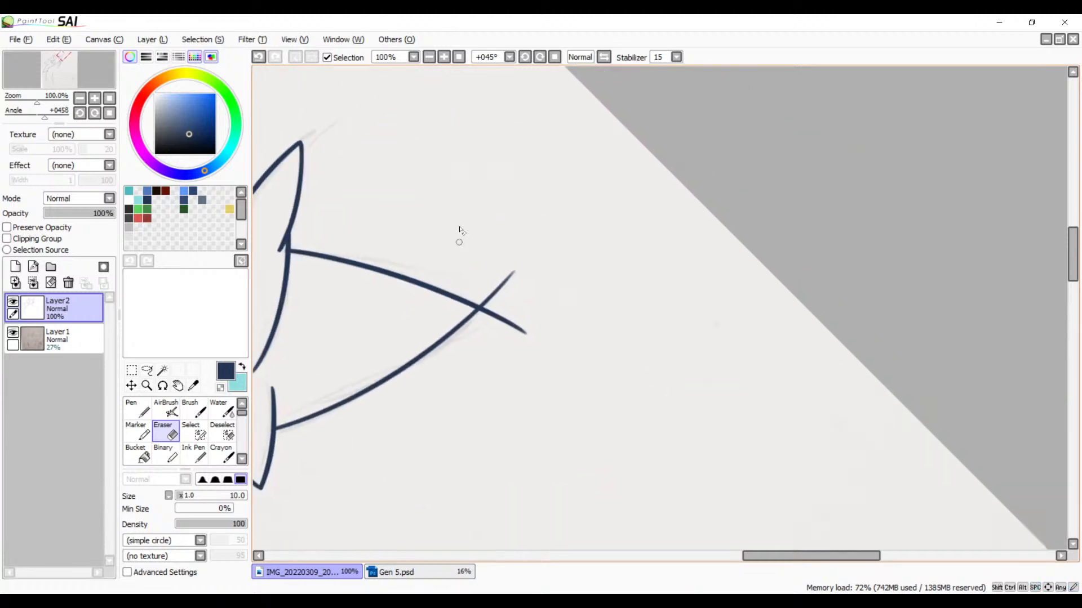
click(444, 58)
click(444, 58)
click(444, 58)
click(444, 58)
click(444, 58)
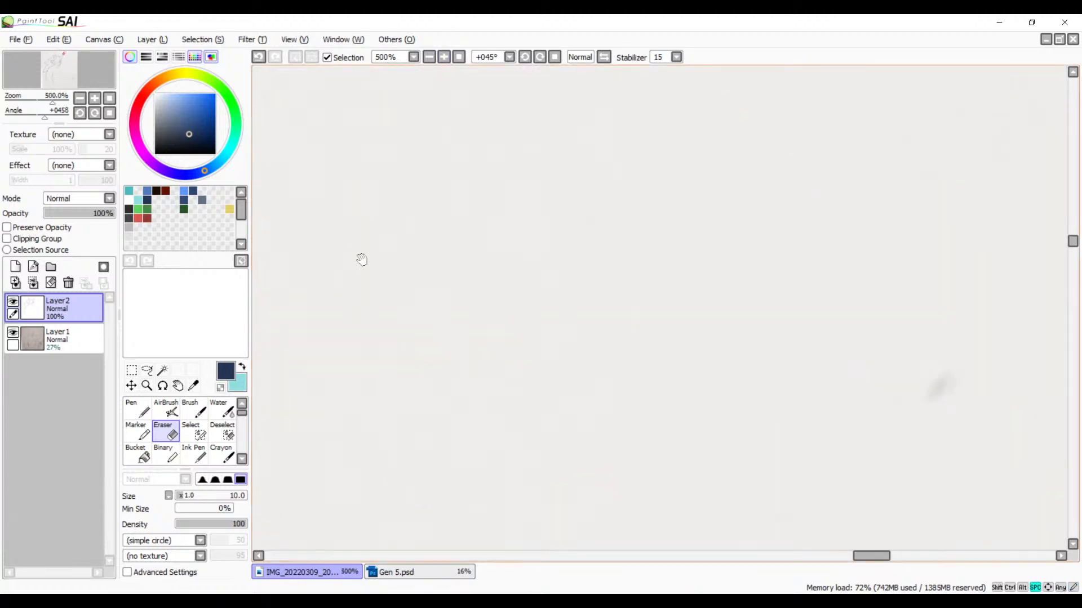
drag(362, 259, 642, 165)
drag(425, 263, 624, 184)
mouse_move(451, 284)
mouse_down()
mouse_move(609, 263)
mouse_move(650, 332)
mouse_up()
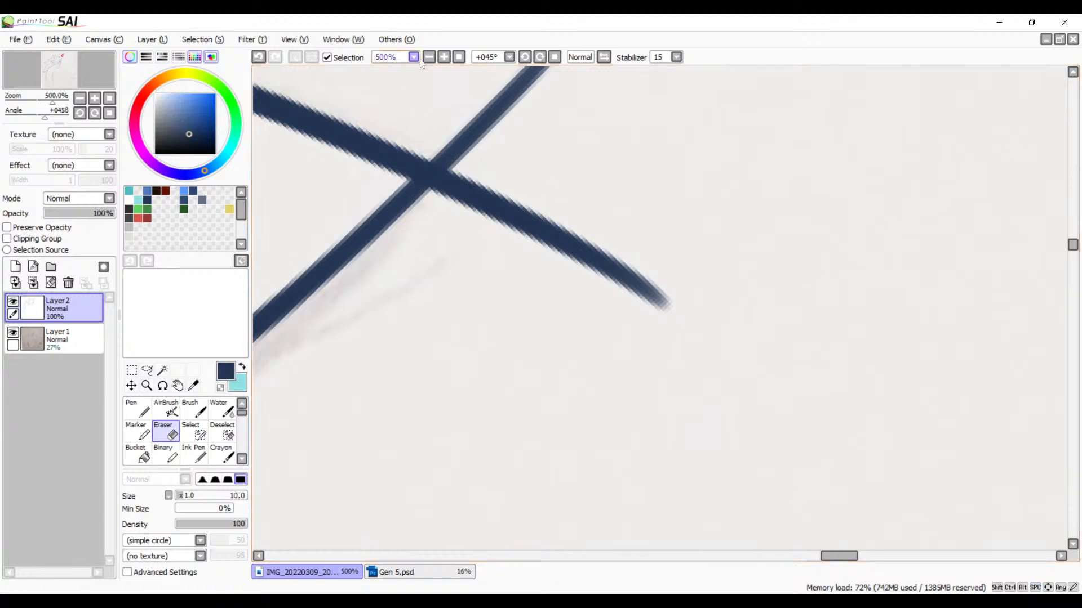
click(447, 57)
click(448, 57)
click(447, 58)
drag(397, 137, 471, 341)
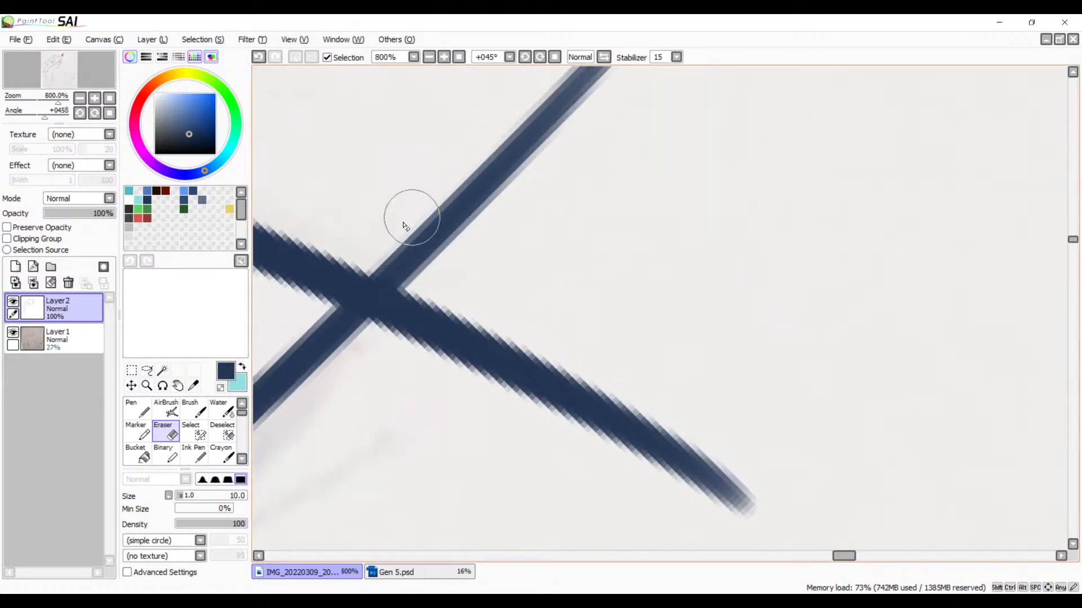
drag(435, 270, 332, 367)
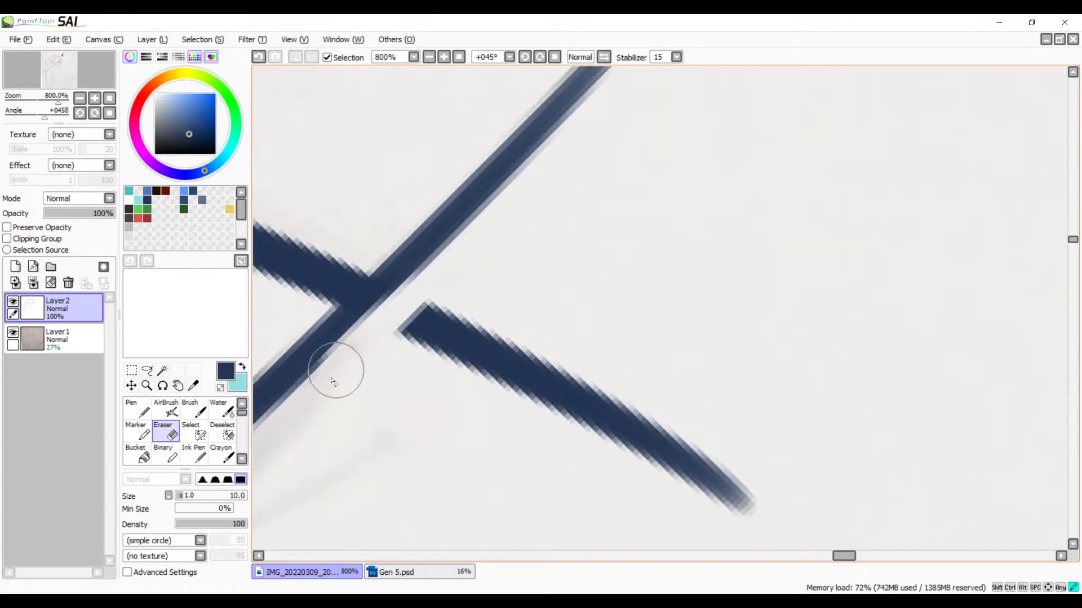
key(ctrl+z)
mouse_move(441, 273)
mouse_down()
mouse_move(345, 381)
mouse_move(365, 357)
mouse_up()
Step: Cut the lower edge at the same spike tip and erase both leftover line pieces beyond the point
mouse_move(370, 245)
mouse_down()
mouse_move(441, 286)
mouse_move(350, 241)
mouse_move(415, 279)
mouse_move(400, 273)
mouse_move(393, 311)
mouse_move(402, 296)
mouse_move(360, 349)
mouse_up()
mouse_move(409, 297)
mouse_down()
mouse_move(396, 343)
mouse_move(413, 382)
mouse_move(496, 389)
mouse_move(616, 358)
mouse_up()
mouse_move(533, 397)
mouse_down()
mouse_move(586, 389)
mouse_move(625, 404)
mouse_move(607, 444)
mouse_move(688, 444)
mouse_move(718, 466)
mouse_move(721, 502)
mouse_up()
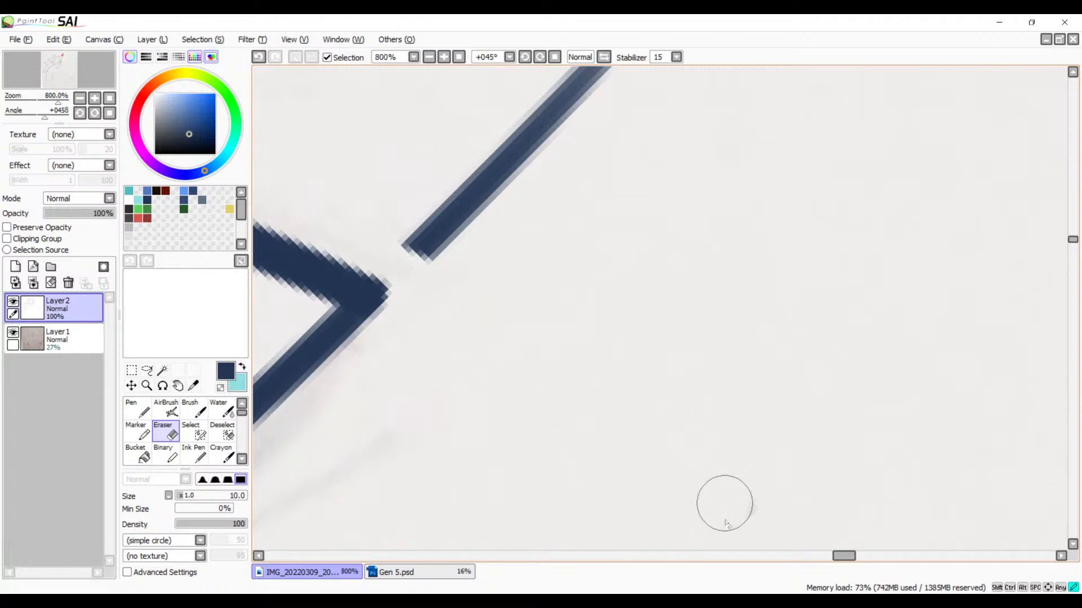
drag(557, 364, 596, 515)
mouse_move(415, 370)
mouse_down()
mouse_move(497, 424)
mouse_move(423, 375)
mouse_move(537, 358)
mouse_move(552, 288)
mouse_move(607, 210)
mouse_move(675, 156)
mouse_move(714, 158)
mouse_up()
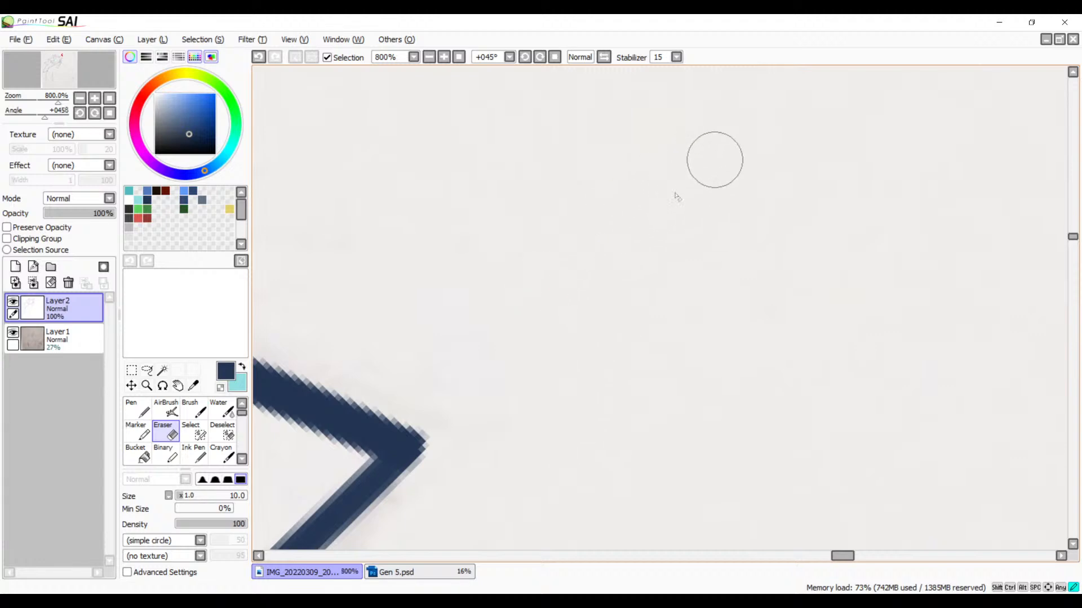
Step: Ink a long S-curved navy Brush line from the underarm line down past the sketched hatched band toward the hand
click(429, 56)
click(429, 57)
click(428, 57)
click(429, 57)
click(428, 57)
click(429, 57)
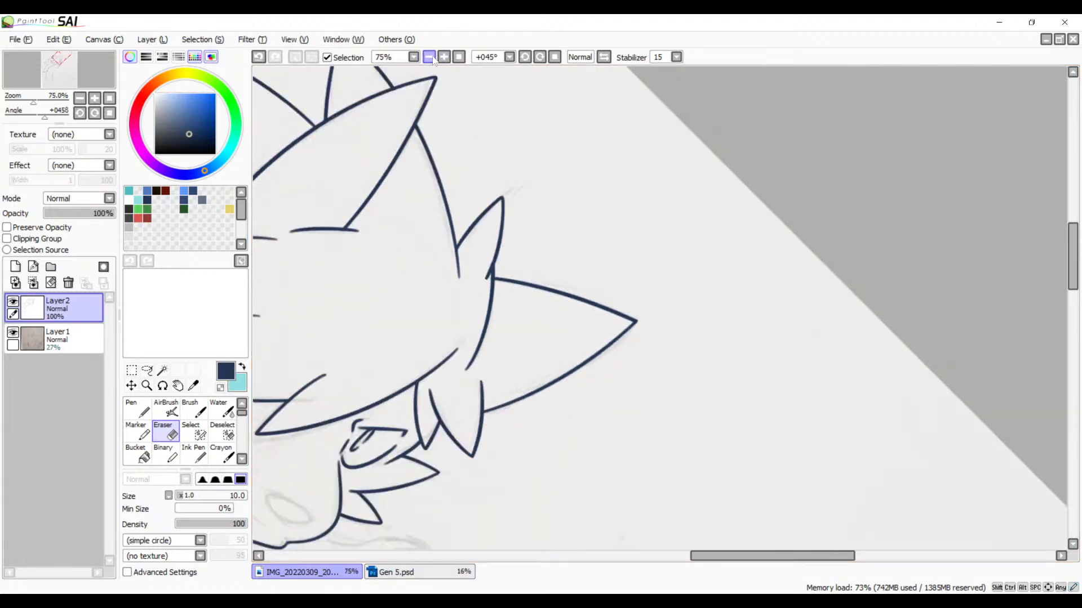
click(429, 57)
click(429, 57)
drag(442, 302, 747, 185)
drag(594, 327, 651, 297)
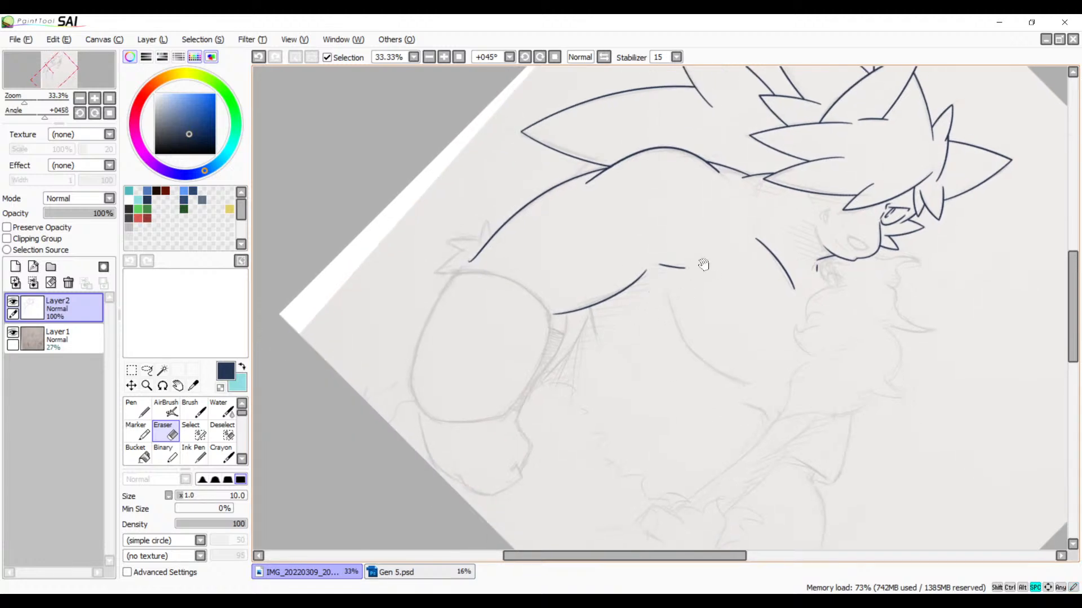
drag(677, 393, 555, 314)
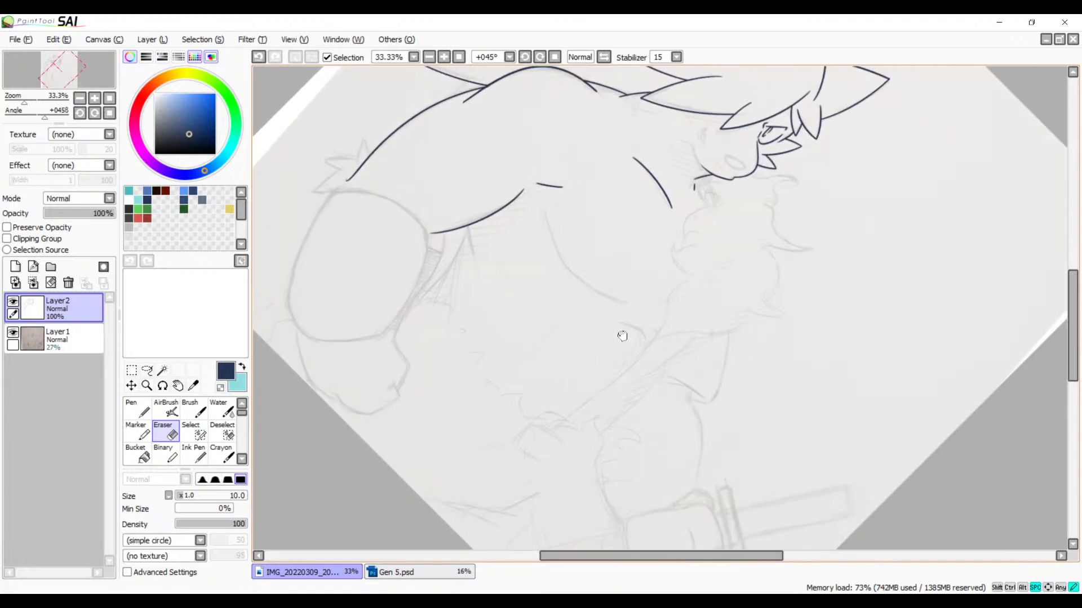
mouse_move(623, 336)
mouse_down()
mouse_move(725, 360)
mouse_move(514, 338)
mouse_move(521, 328)
mouse_up()
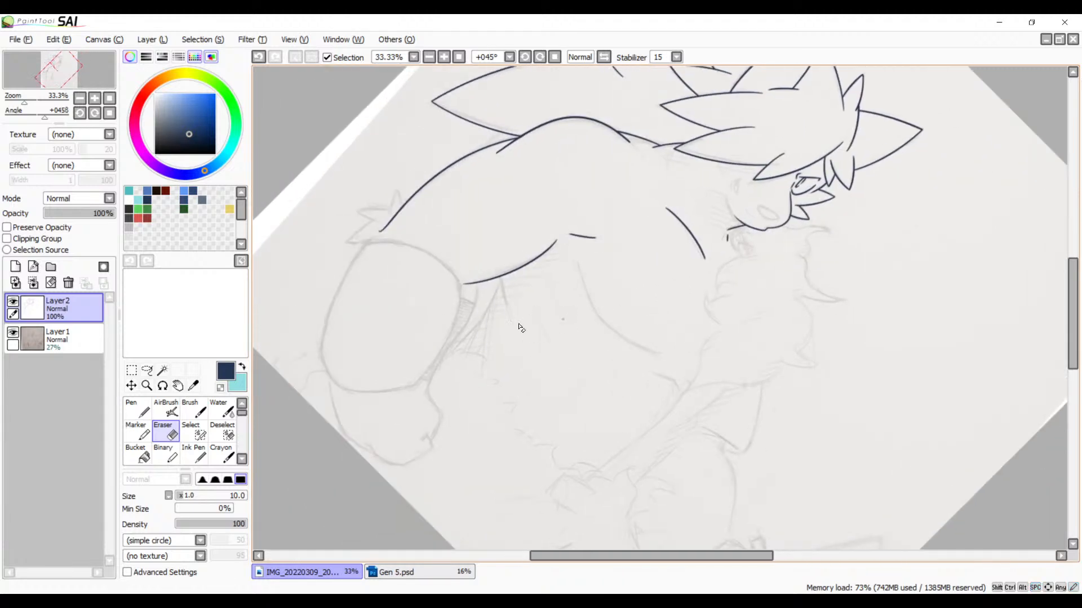
click(443, 58)
click(444, 58)
click(443, 57)
click(443, 57)
drag(393, 166, 732, 93)
mouse_move(441, 321)
mouse_down()
mouse_move(629, 278)
mouse_move(614, 313)
mouse_up()
click(428, 57)
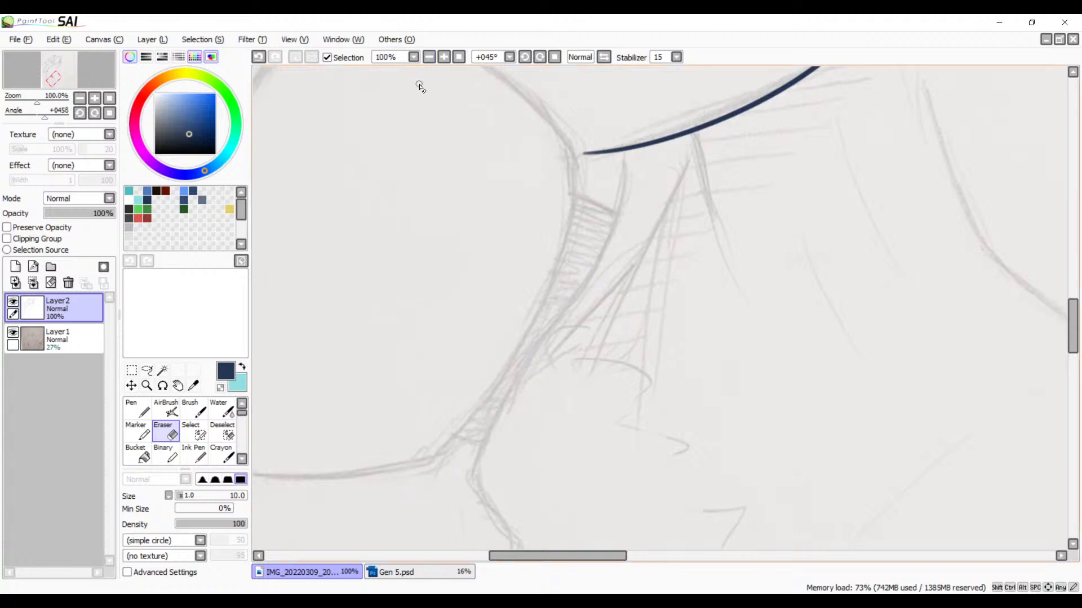
key(b)
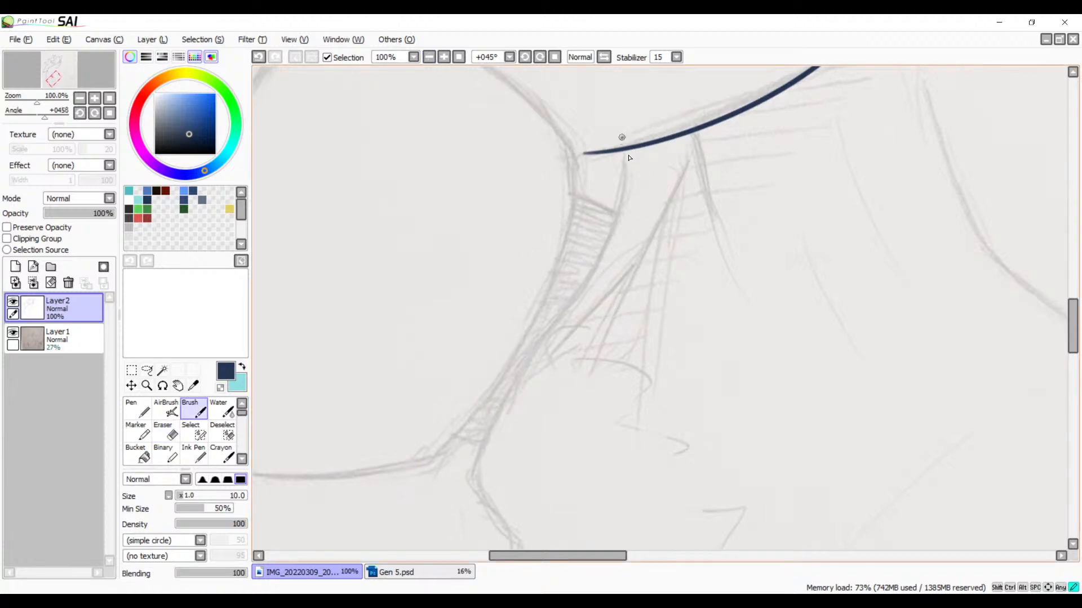
drag(629, 158, 430, 543)
key(ctrl+z)
mouse_move(627, 135)
mouse_down()
mouse_move(420, 484)
mouse_move(399, 544)
mouse_up()
key(ctrl+z)
mouse_move(627, 136)
mouse_down()
mouse_move(490, 427)
mouse_move(438, 604)
mouse_up()
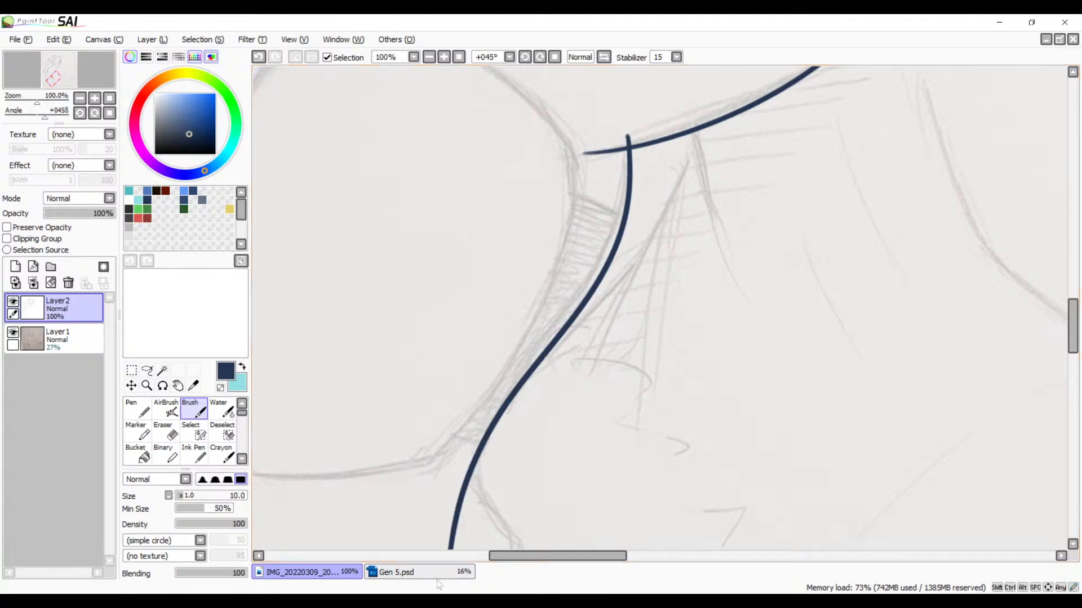
key(space)
mouse_move(606, 311)
mouse_down()
mouse_move(717, 176)
mouse_move(620, 315)
mouse_up()
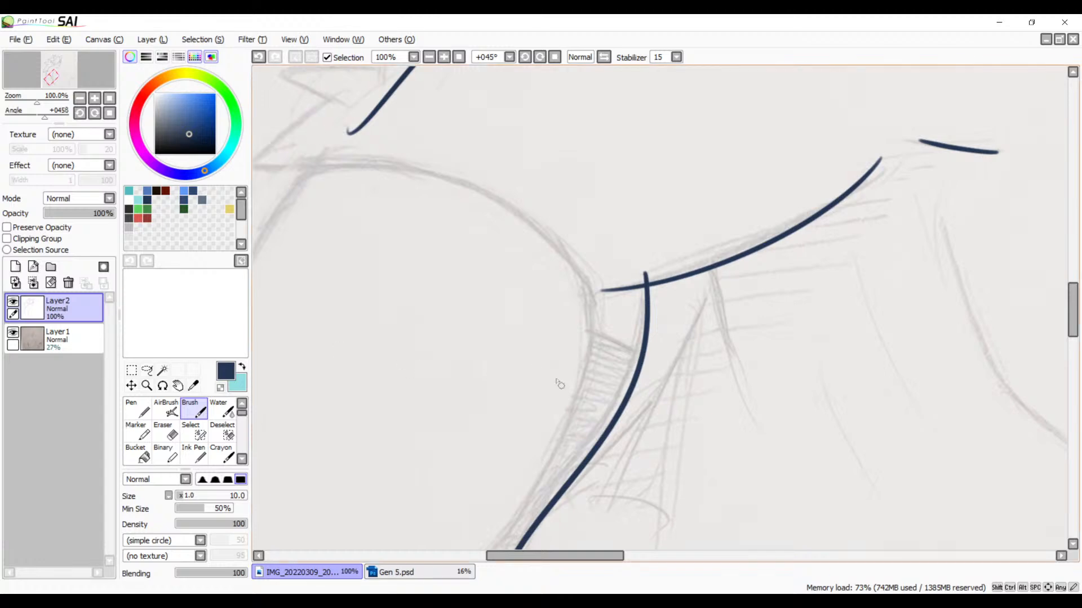
key(alt+Tab)
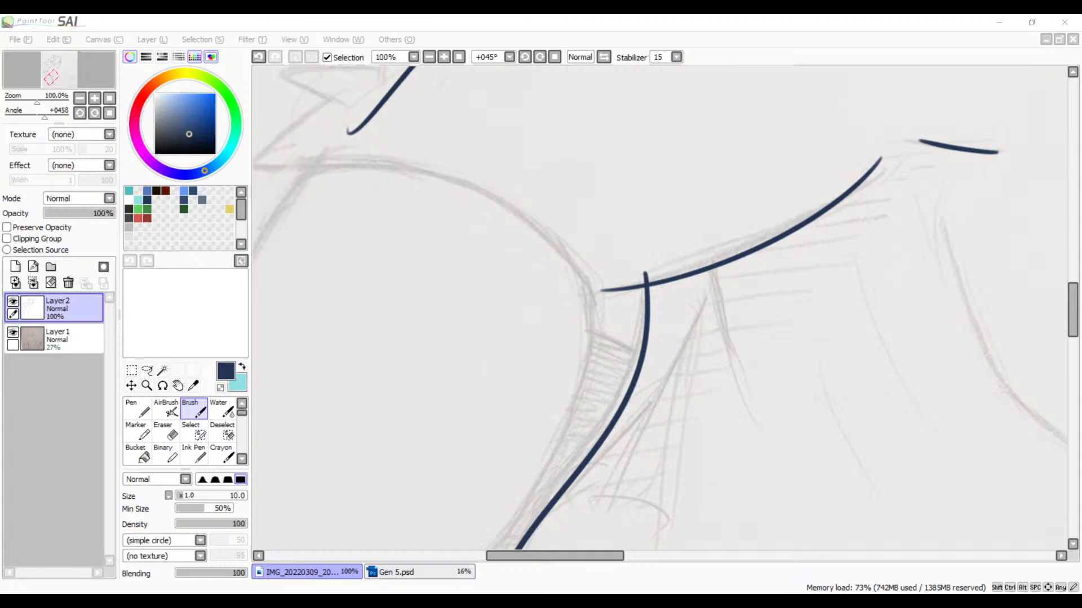
key(alt+Tab)
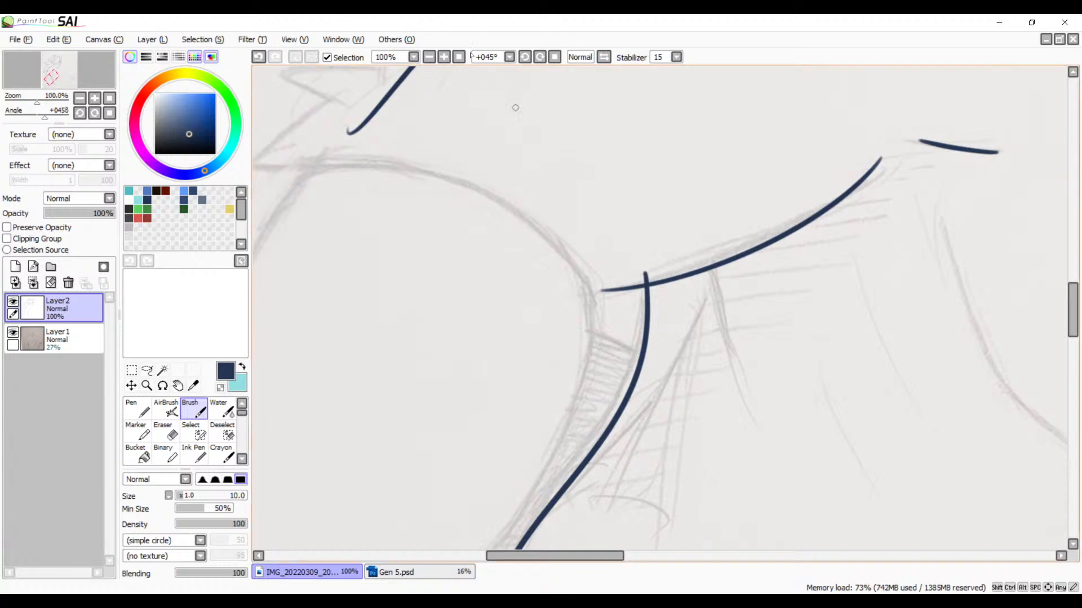
Step: Erase the underarm line's end where it overshoots the new S-curved line
click(444, 58)
click(444, 57)
click(444, 58)
drag(590, 245, 610, 269)
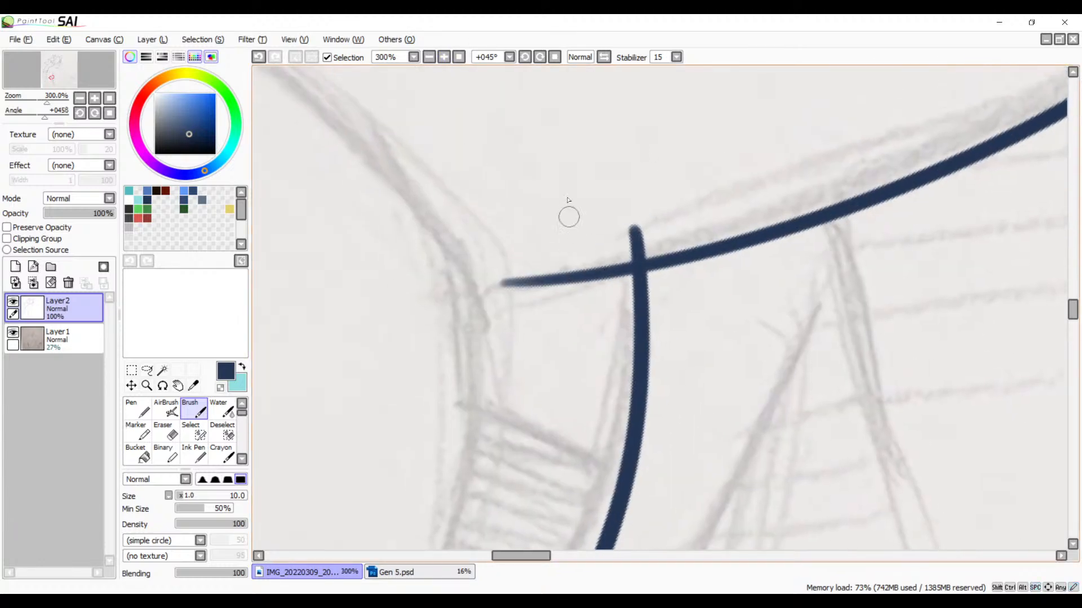
key(e)
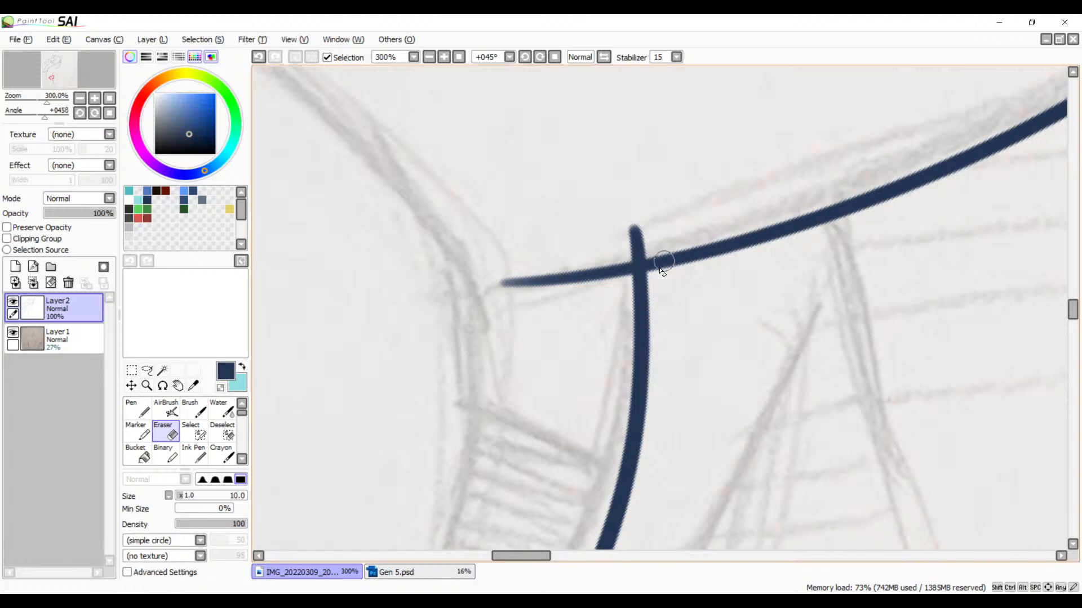
mouse_move(604, 240)
mouse_down()
mouse_move(606, 285)
mouse_move(616, 266)
mouse_move(510, 273)
mouse_move(664, 333)
mouse_move(1014, 434)
mouse_up()
Step: Erase the hooked lower end of the outer arm line, cutting it back to the base of the sketched pointed tuft
drag(544, 202, 801, 411)
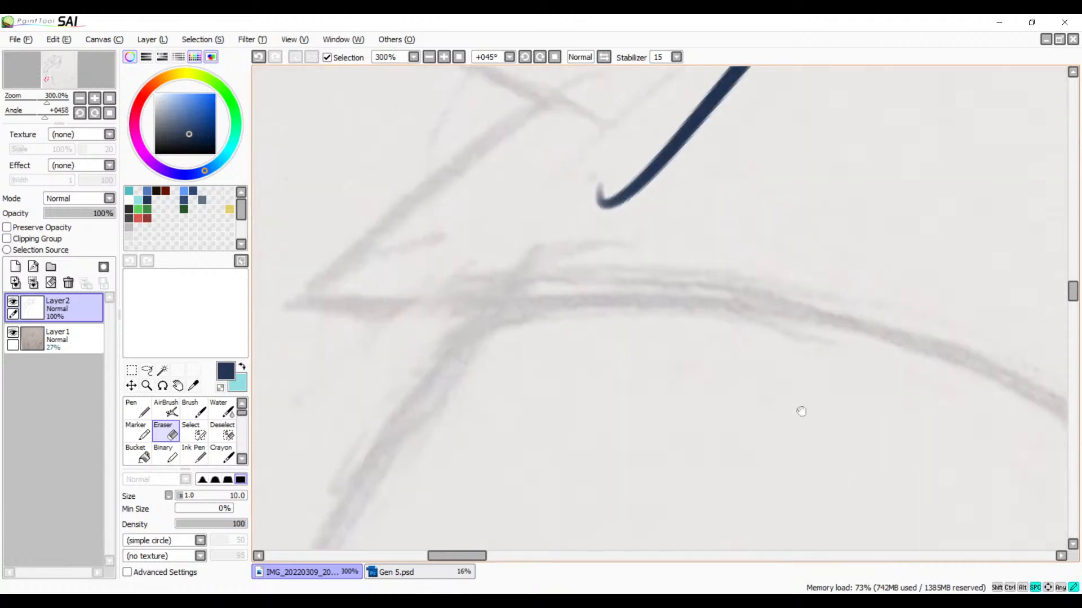
mouse_move(675, 205)
mouse_down()
mouse_move(685, 261)
mouse_move(603, 355)
mouse_up()
drag(626, 246, 526, 365)
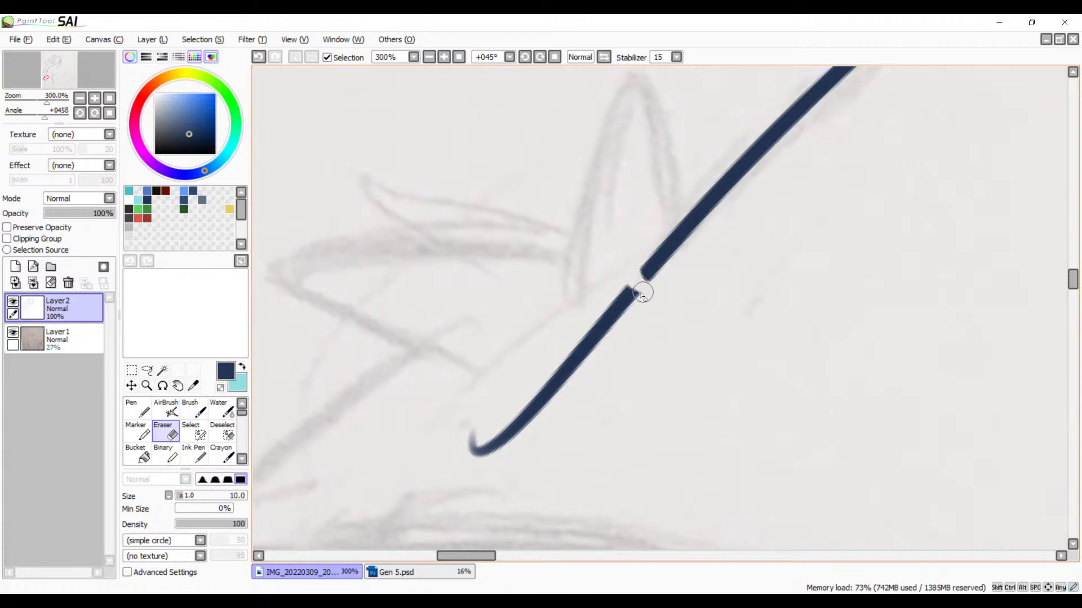
key(ctrl)
key(ctrl+z)
key(ctrl+z)
mouse_move(619, 284)
mouse_down()
mouse_move(637, 298)
mouse_move(670, 284)
mouse_move(619, 293)
mouse_move(602, 280)
mouse_move(636, 316)
mouse_move(582, 327)
mouse_move(525, 422)
mouse_move(471, 458)
mouse_move(447, 437)
mouse_up()
mouse_move(550, 338)
mouse_down()
mouse_move(533, 361)
mouse_move(708, 227)
mouse_up()
Step: Try to ink a curve with the Brush branching off the S-curved arm line along the sketched hand's upper edge
click(428, 57)
click(429, 58)
click(429, 59)
click(429, 59)
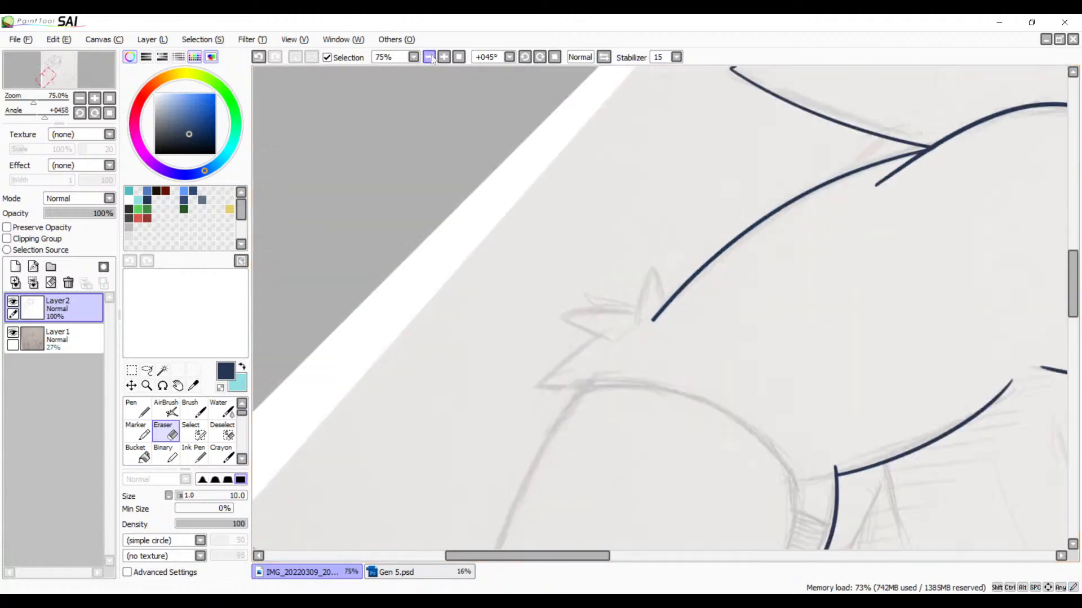
click(430, 58)
drag(498, 418, 603, 222)
drag(568, 268, 446, 309)
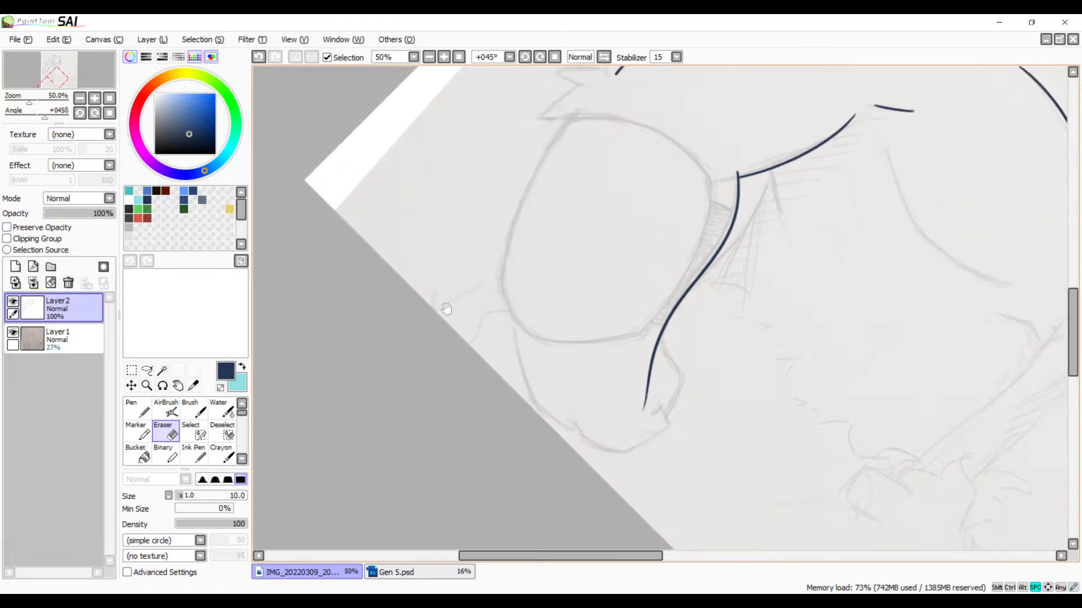
click(443, 61)
click(443, 61)
click(443, 61)
click(444, 61)
drag(602, 307, 554, 199)
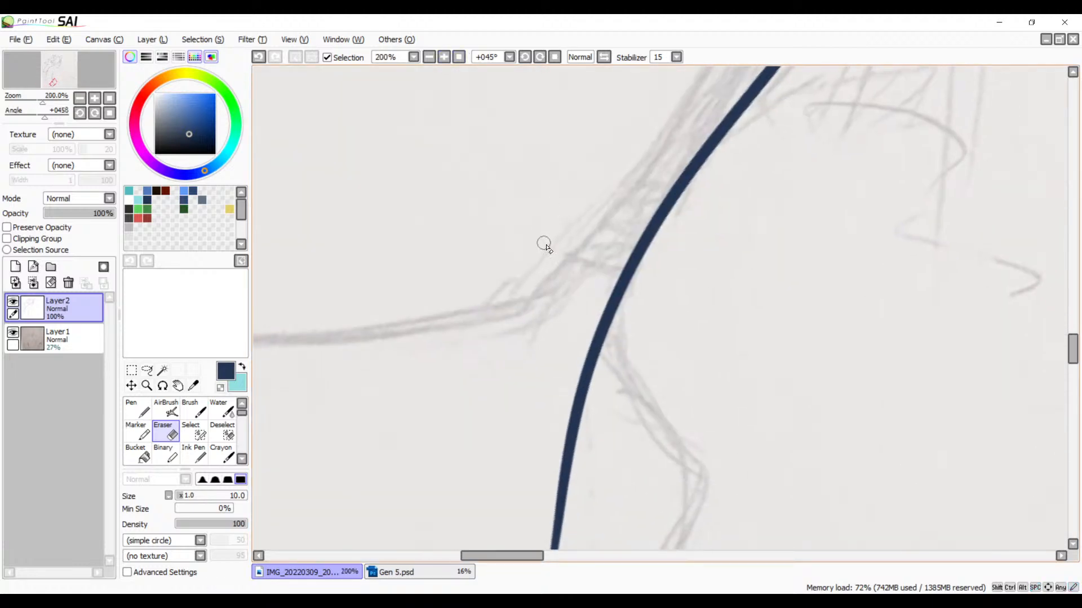
key(b)
mouse_move(597, 260)
mouse_down()
mouse_move(636, 198)
mouse_move(707, 379)
mouse_up()
key(ctrl+z)
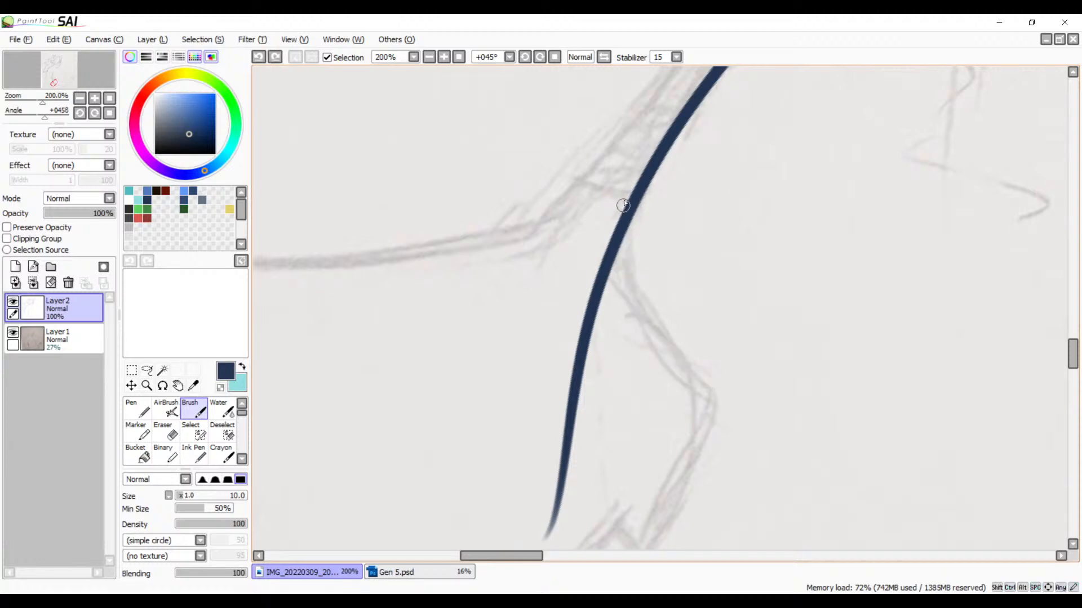
mouse_move(631, 198)
mouse_down()
mouse_move(669, 363)
mouse_move(741, 408)
mouse_up()
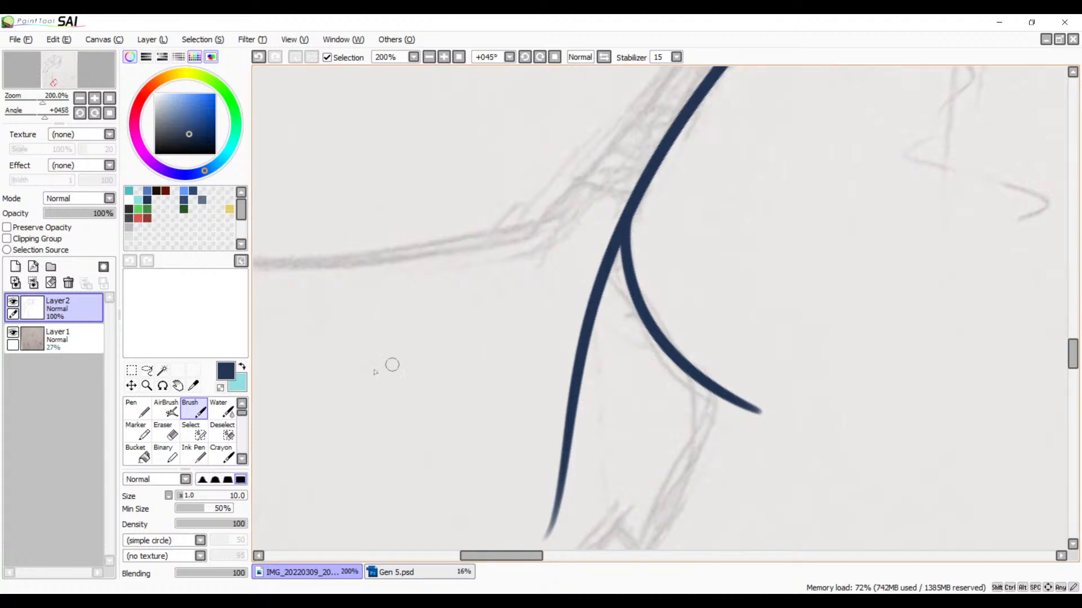
Step: Try to ink the hand's lower side edge, and undo it together with the curve branching off the arm line
key(alt+Tab)
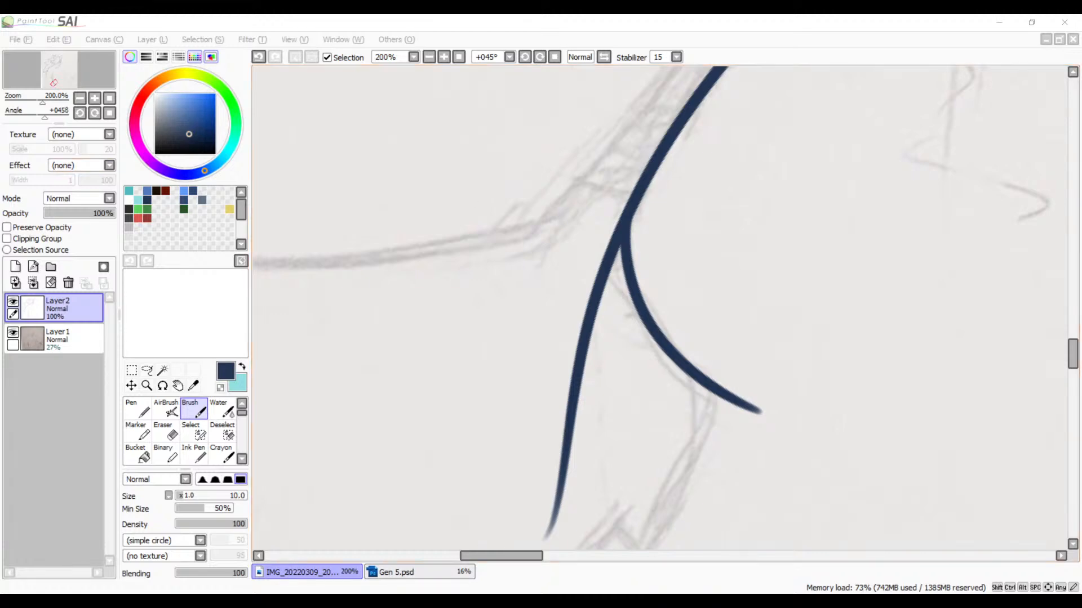
key(space)
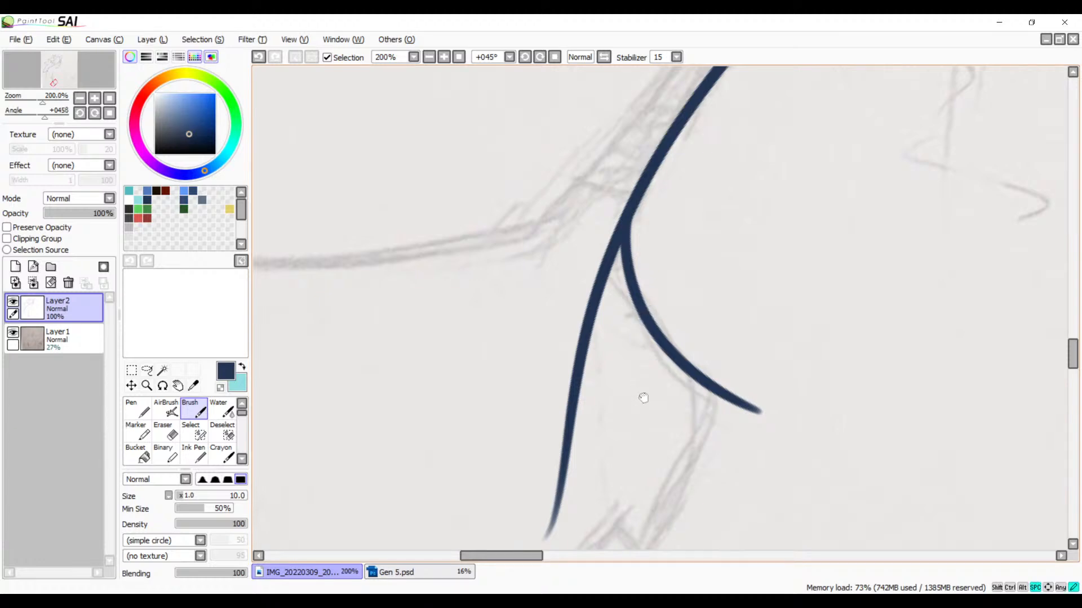
mouse_move(642, 394)
mouse_down()
mouse_move(642, 336)
mouse_move(552, 319)
mouse_move(632, 295)
mouse_up()
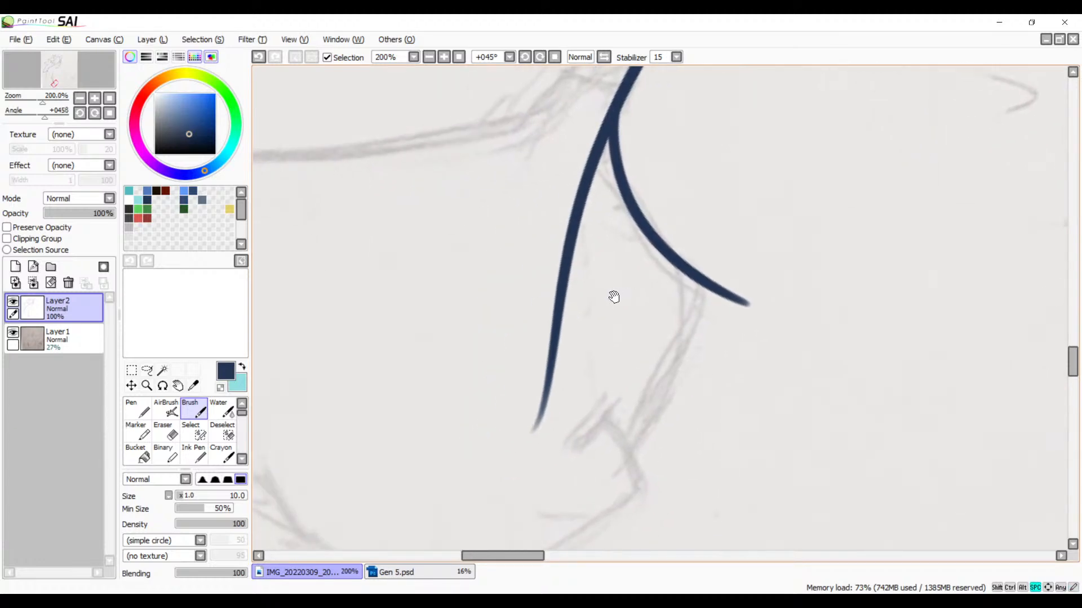
key(space)
drag(632, 370, 627, 336)
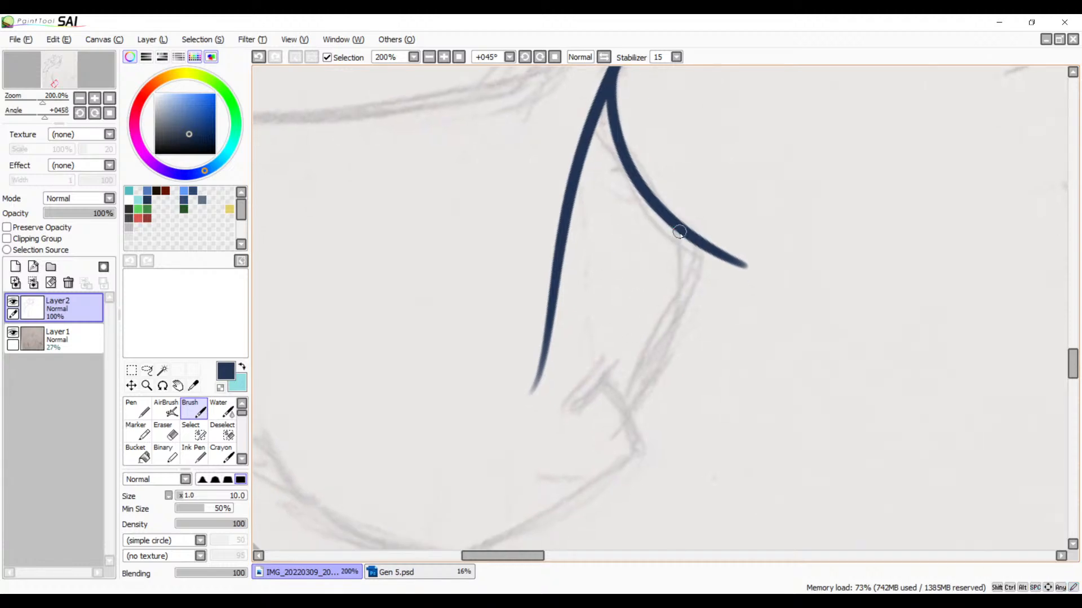
drag(684, 235, 604, 445)
key(ctrl+z)
mouse_move(693, 242)
mouse_down()
mouse_move(684, 291)
mouse_move(592, 438)
mouse_up()
key(ctrl+z)
Step: Ink the hand's upper edge from the S-curved arm line out to the sketch's outer corner
key(ctrl+z)
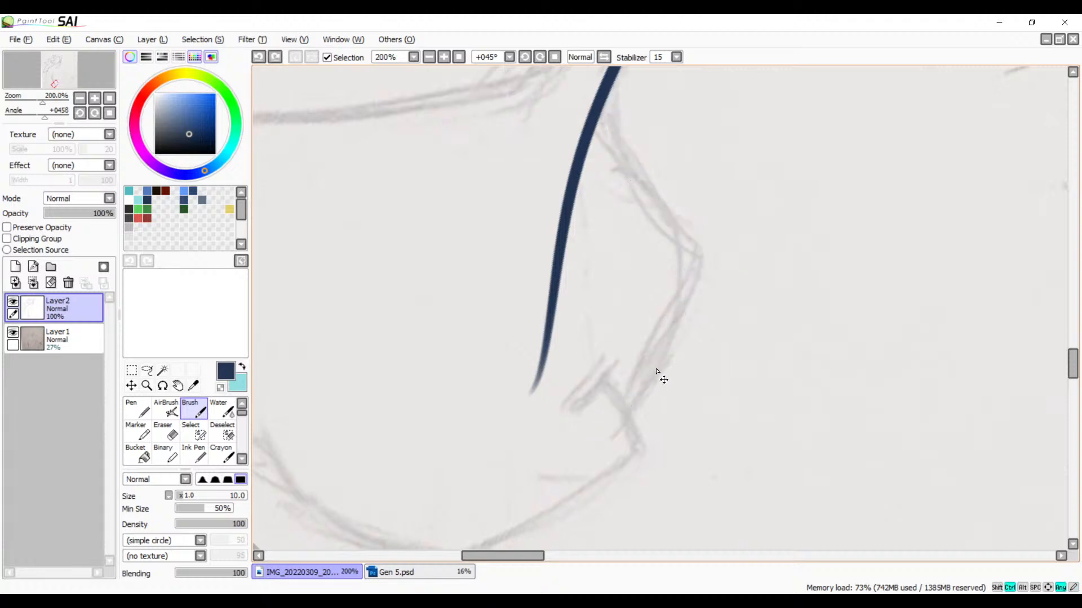
mouse_move(610, 85)
mouse_down()
mouse_move(601, 119)
mouse_move(700, 302)
mouse_up()
key(ctrl+z)
mouse_move(609, 79)
mouse_down()
mouse_move(709, 263)
mouse_move(694, 307)
mouse_move(607, 435)
mouse_up()
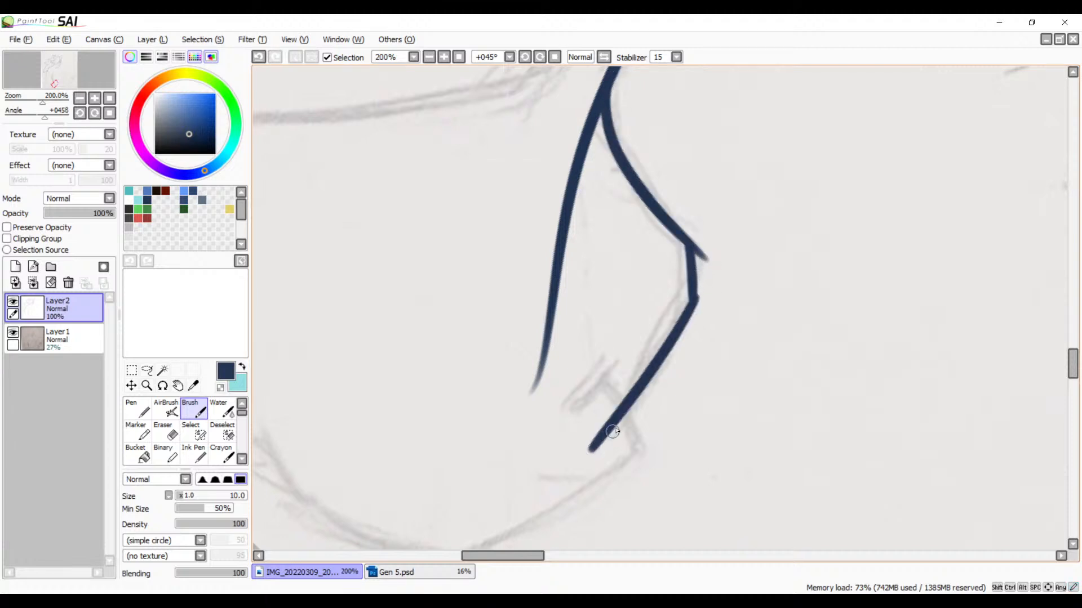
key(ctrl+z)
Step: Ink a smooth curve from the hand's outer corner down and inward along the sketched side edge
key(ctrl+z)
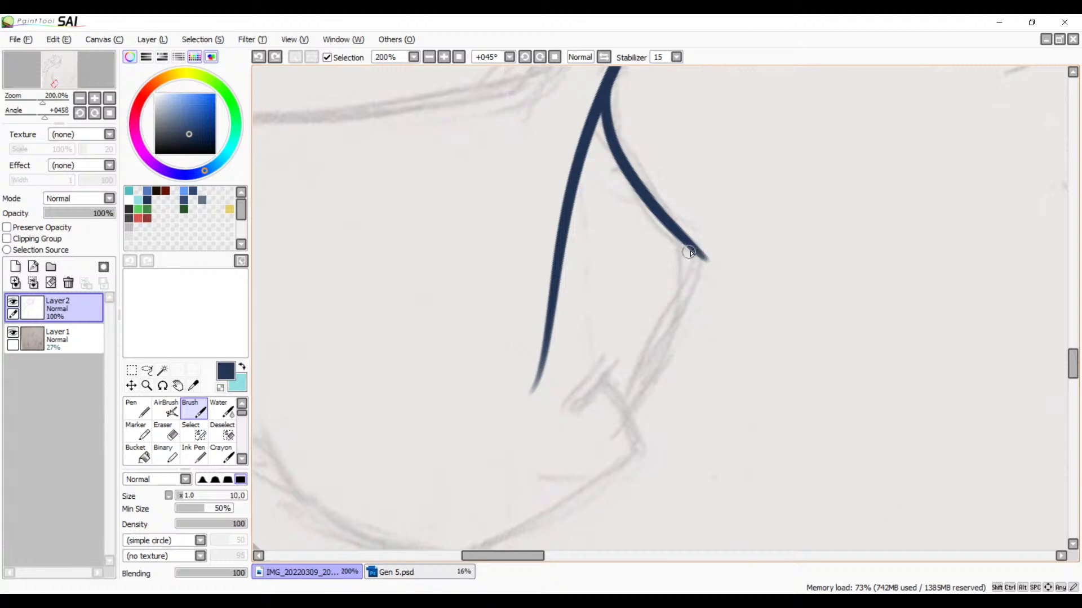
drag(690, 252, 684, 329)
key(ctrl+z)
mouse_move(689, 253)
mouse_down()
mouse_move(682, 324)
mouse_move(603, 434)
mouse_up()
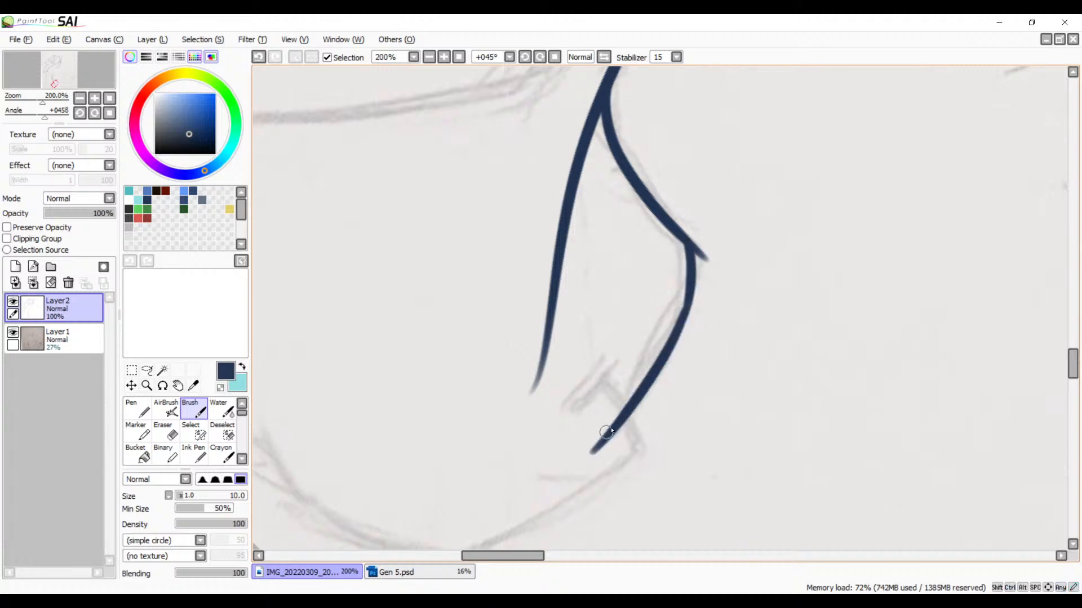
Step: Try to ink the lower part of the hand's side edge, and undo it together with the curve from the outer corner
key(ctrl+z)
drag(691, 299, 597, 421)
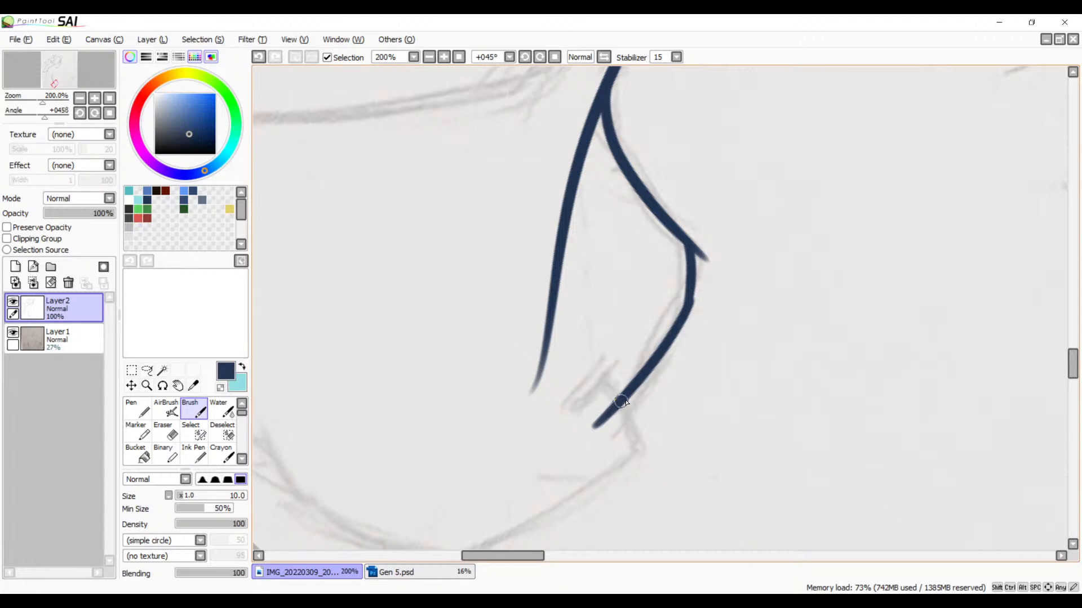
key(ctrl+z)
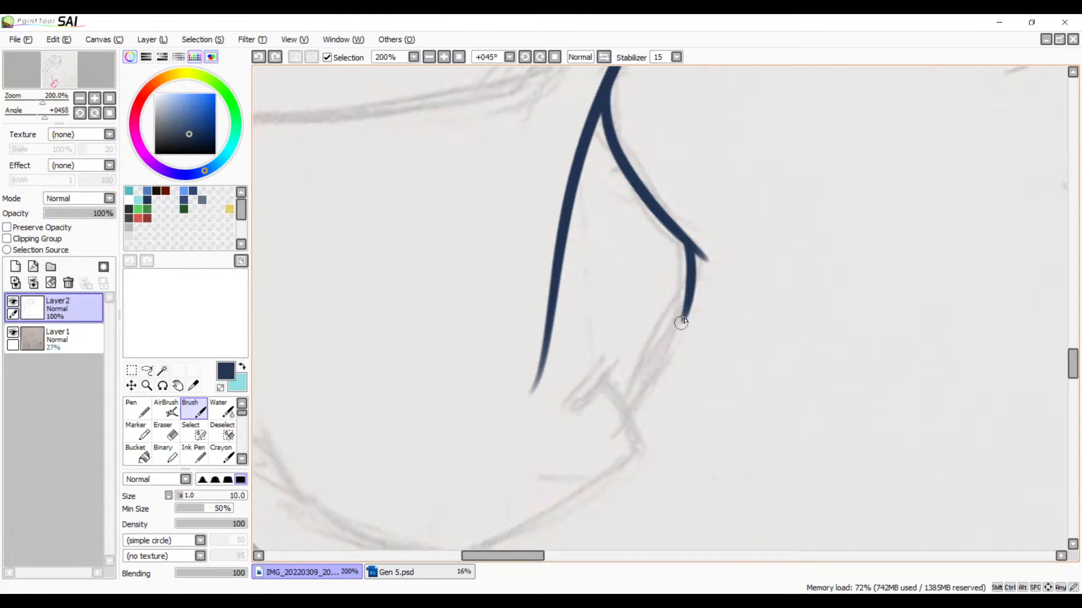
drag(691, 300, 617, 421)
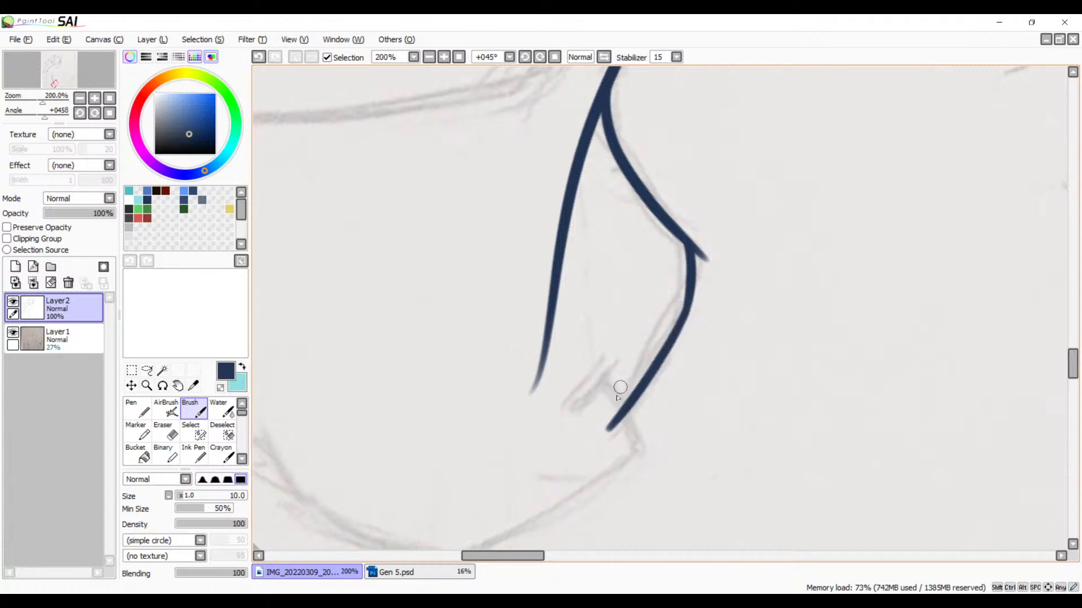
key(ctrl+z)
key(ctrl+z)
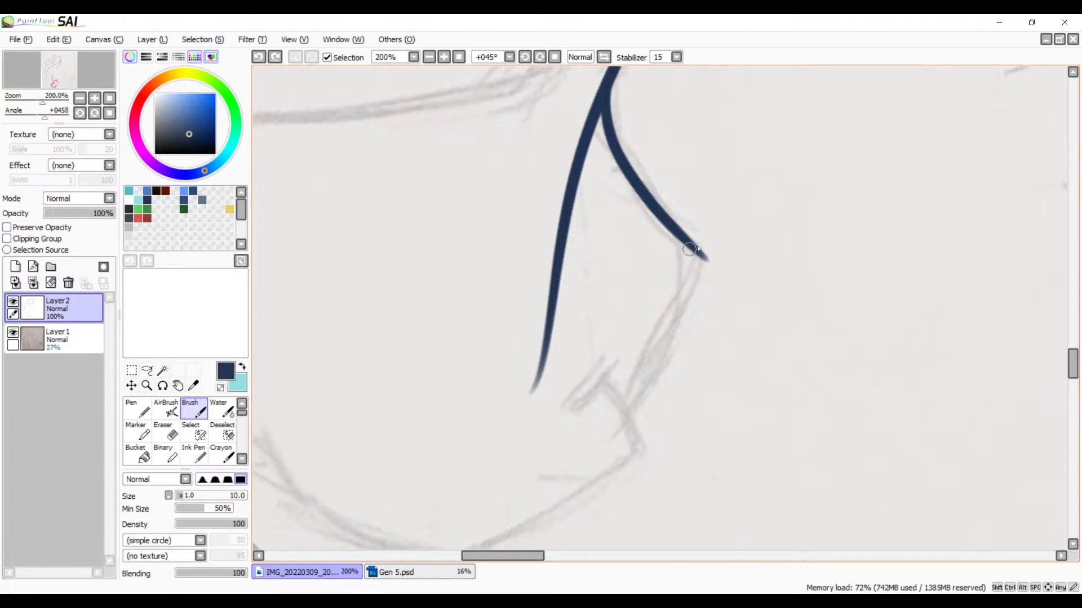
Step: Ink the hand's side edge with two crossing Brush strokes below the outer corner, and erase the overshoots at that corner
drag(694, 227, 645, 419)
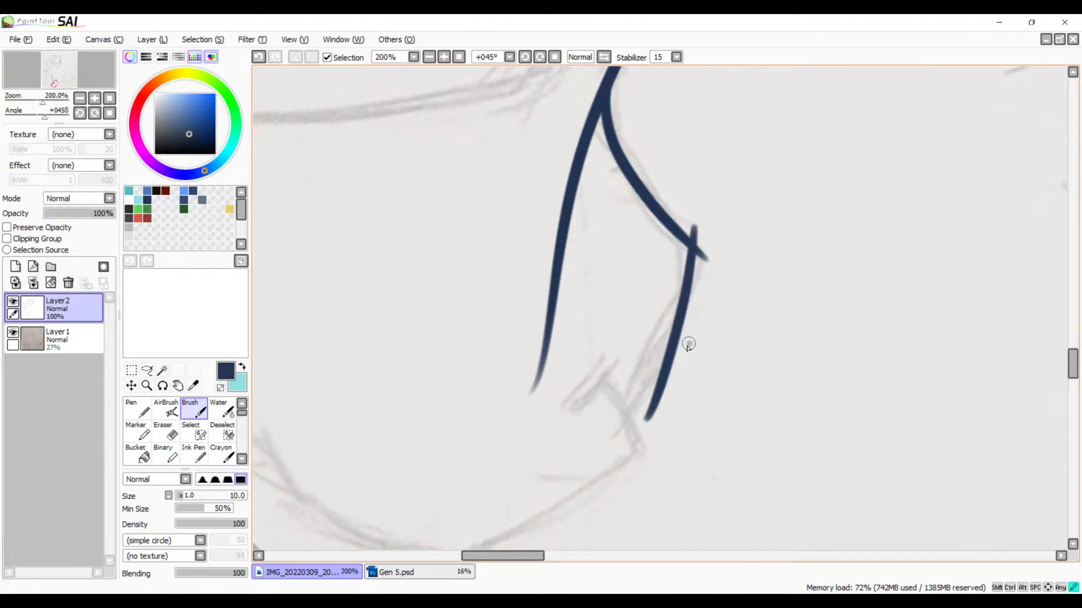
drag(690, 345, 590, 454)
drag(711, 343, 628, 412)
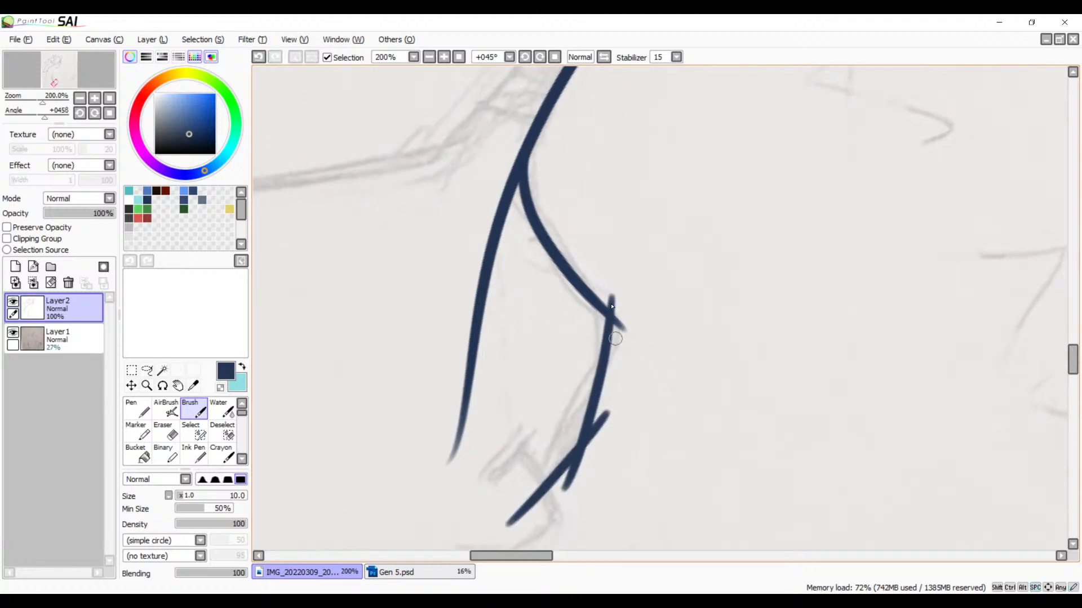
scroll(563, 282, up, 5)
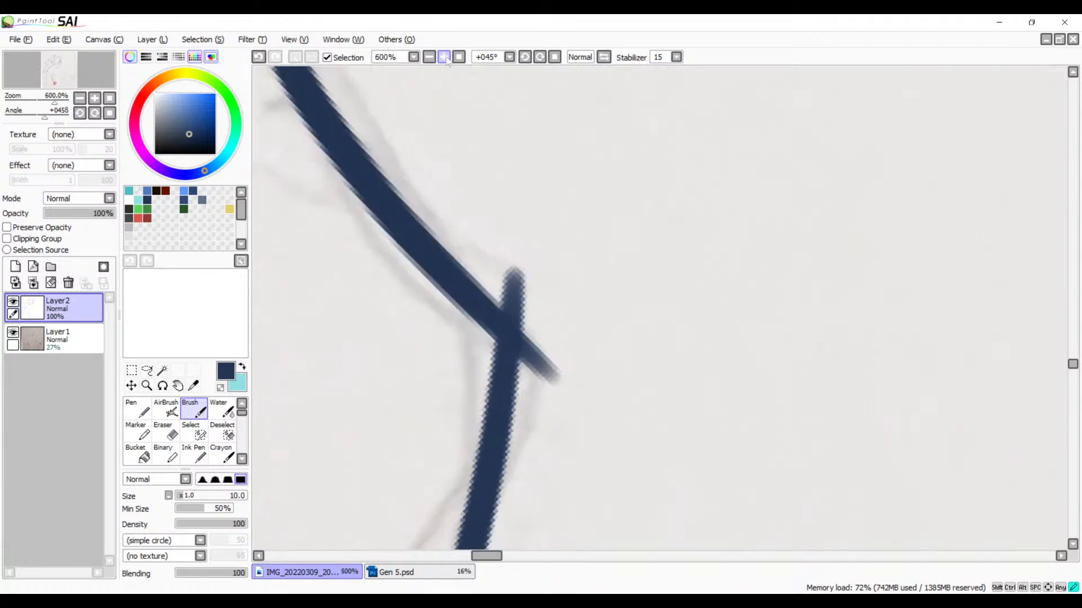
key(e)
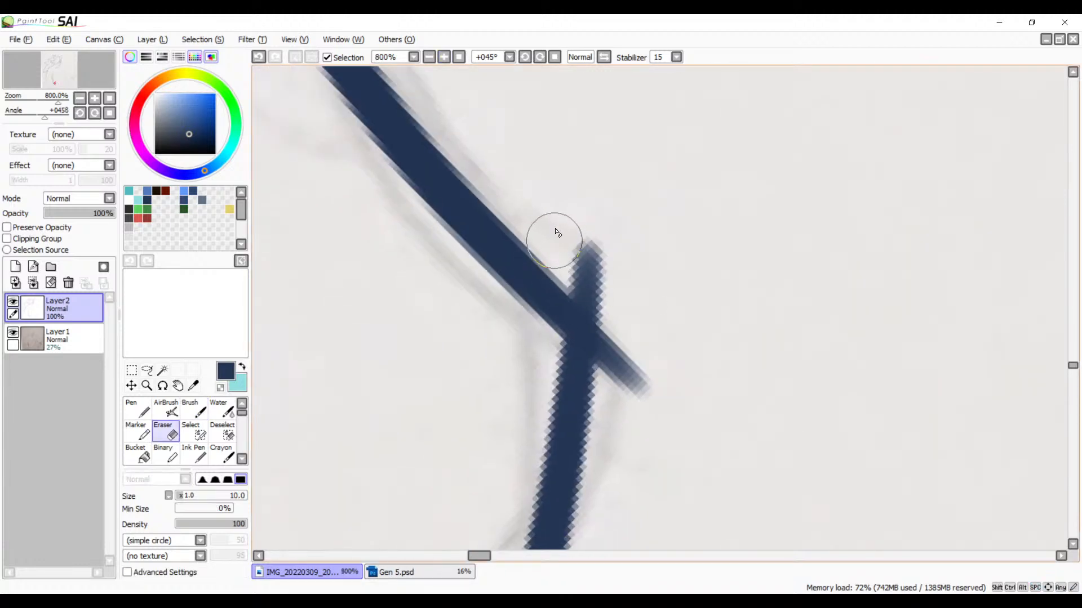
mouse_move(558, 236)
mouse_down()
mouse_move(631, 309)
mouse_move(570, 251)
mouse_move(636, 333)
mouse_move(594, 276)
mouse_move(622, 367)
mouse_up()
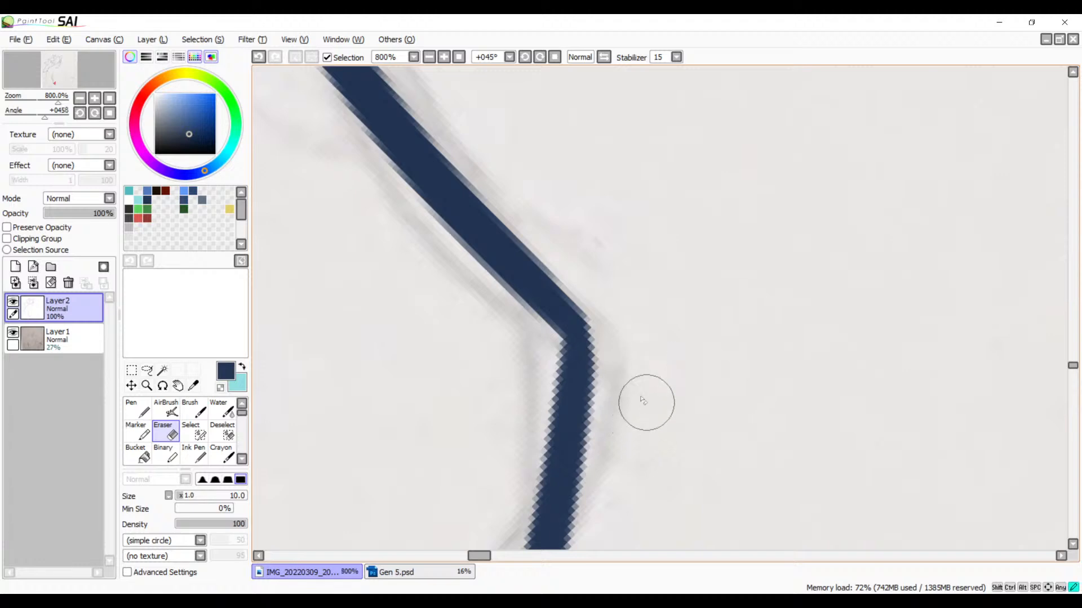
Step: Fill in the inner side of the hand's outer corner with a short Brush stroke to soften the bend
key(b)
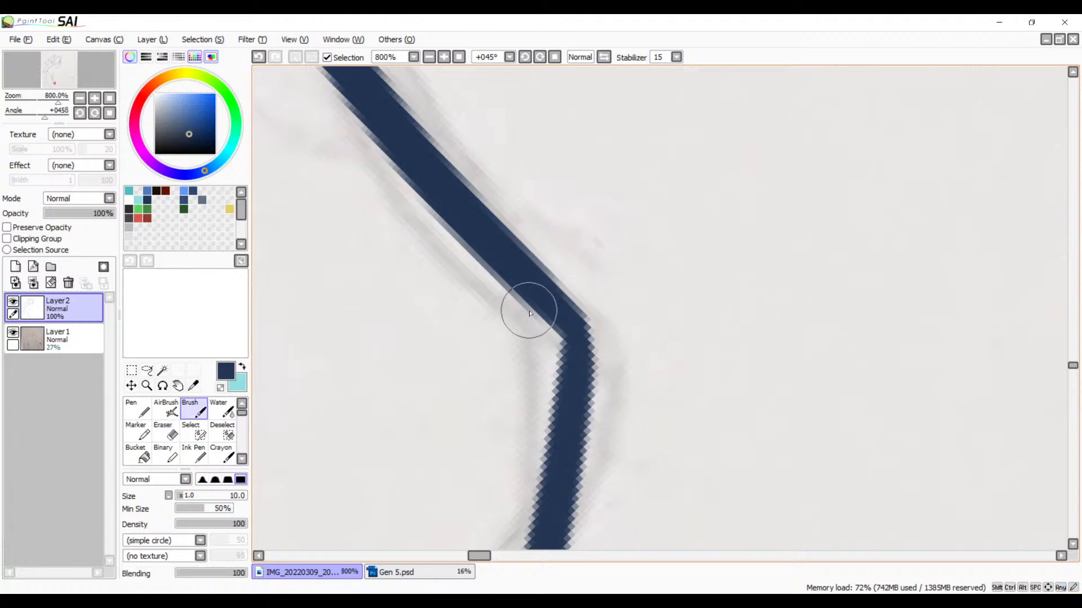
drag(544, 305, 561, 384)
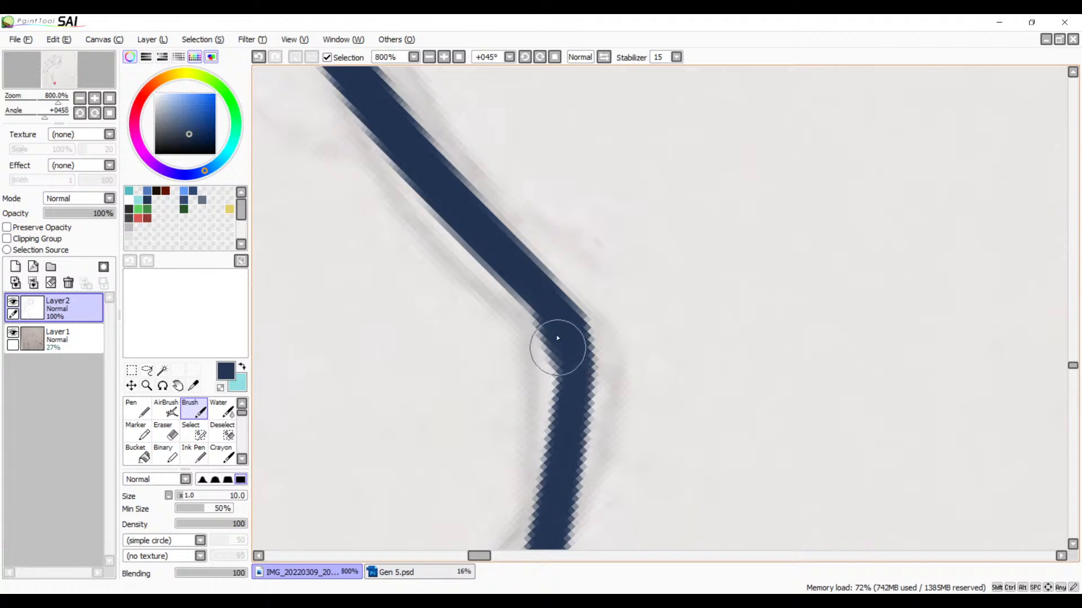
key(ctrl+z)
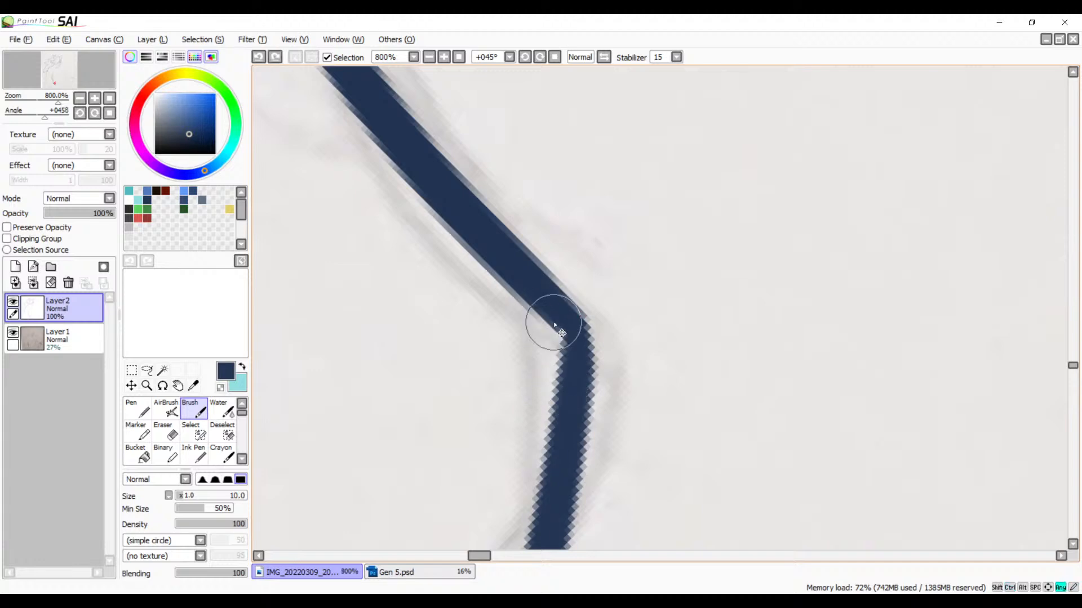
drag(553, 313, 563, 390)
key(ctrl+z)
mouse_move(553, 307)
mouse_down()
mouse_move(572, 345)
mouse_move(568, 388)
mouse_up()
Step: Erase both overshooting stroke ends where the hand's two side-edge lines cross, leaving a single clean bend
key(space)
drag(546, 301, 636, 101)
drag(614, 478, 701, 271)
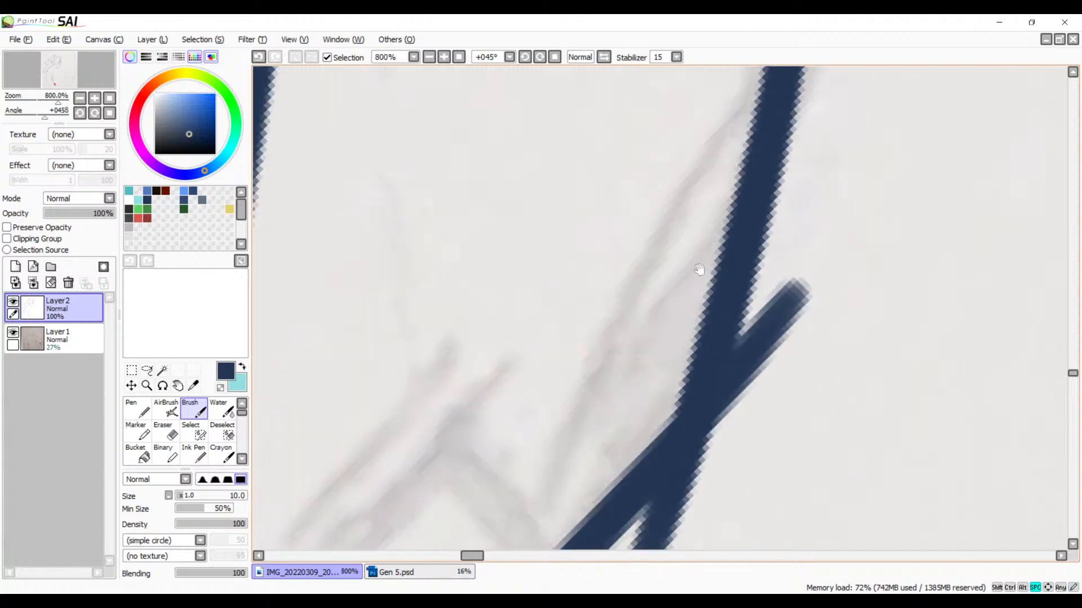
drag(674, 417, 541, 257)
key(e)
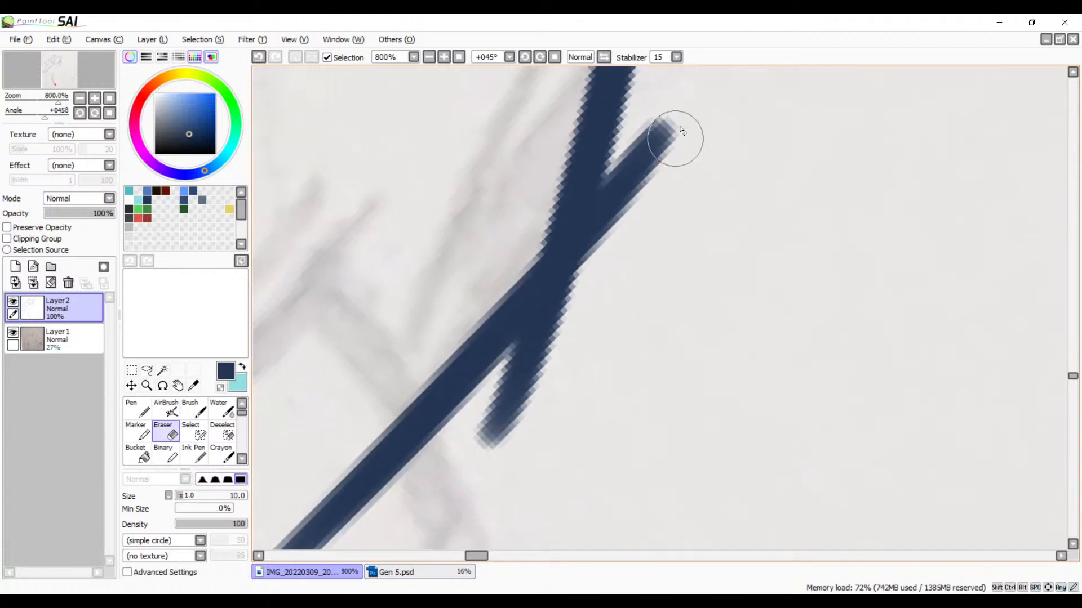
drag(671, 138, 645, 223)
drag(668, 113, 592, 309)
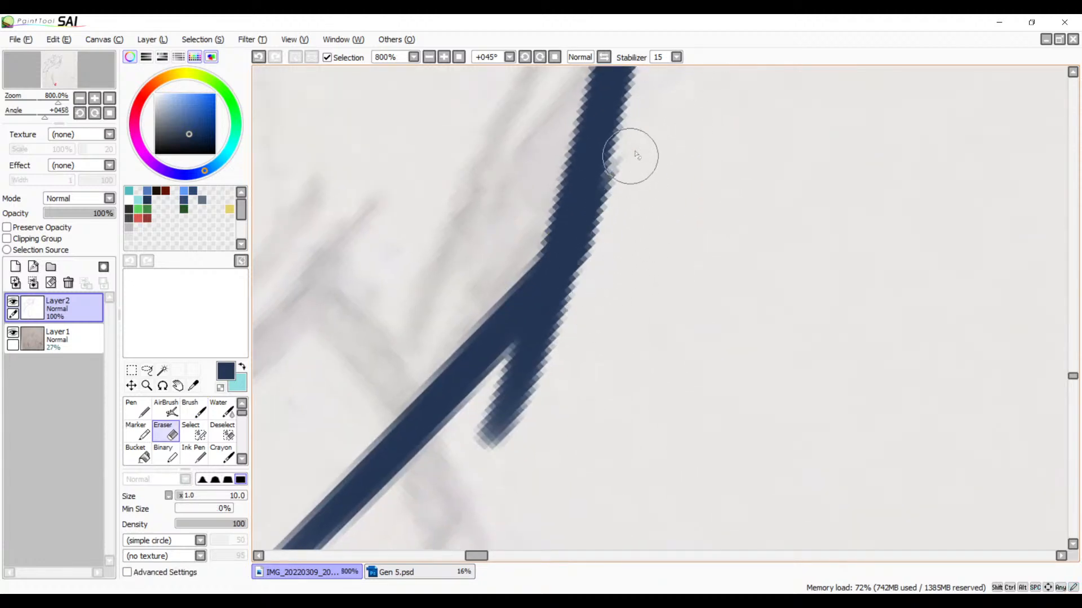
drag(634, 136, 589, 310)
drag(636, 153, 593, 333)
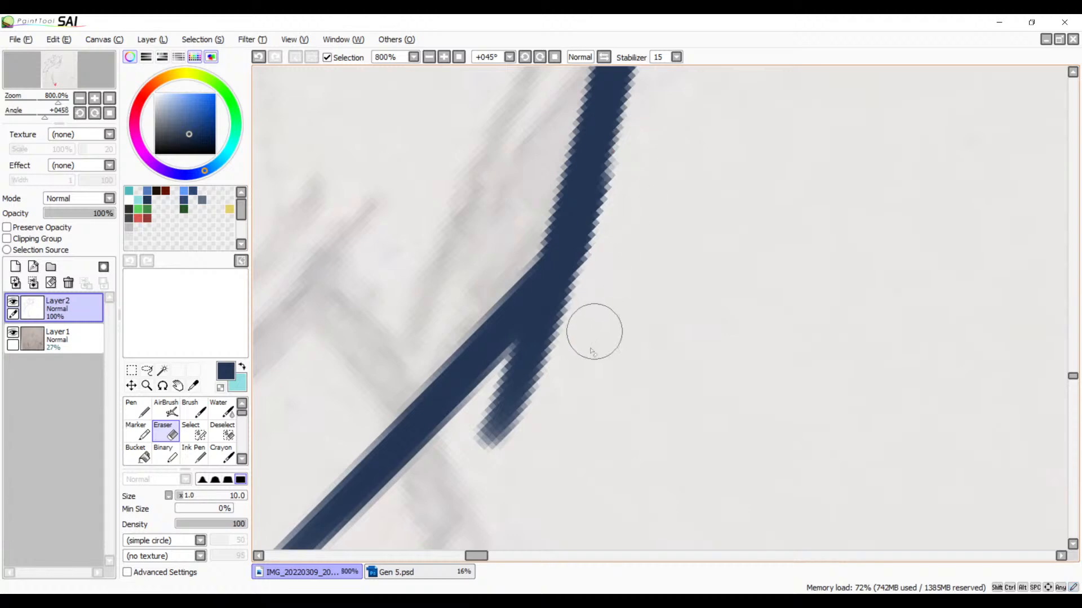
drag(599, 276, 449, 466)
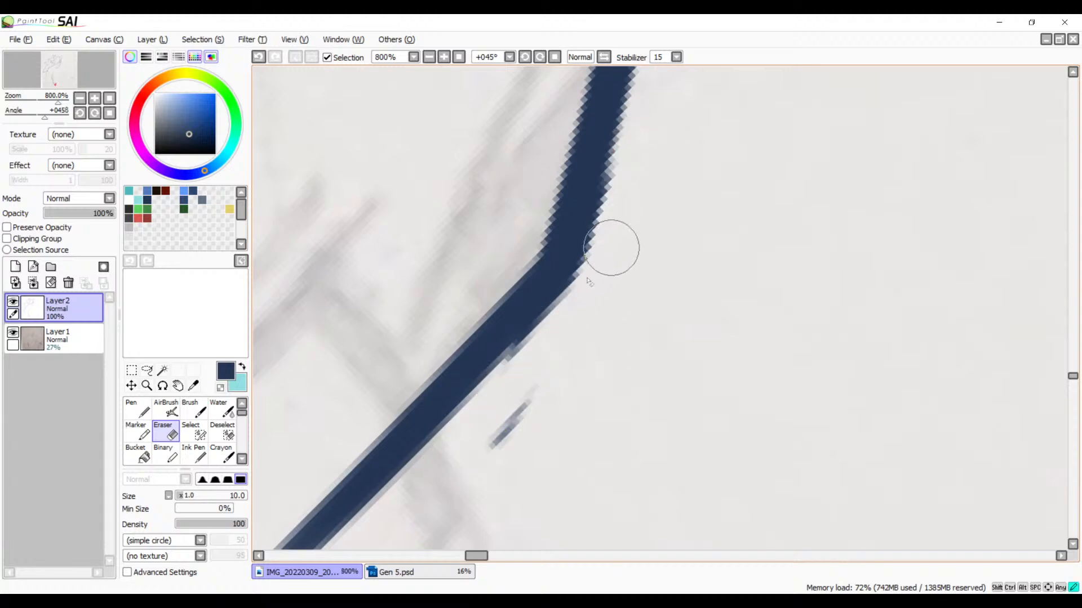
mouse_move(613, 248)
mouse_down()
mouse_move(487, 414)
mouse_move(575, 338)
mouse_move(497, 454)
mouse_up()
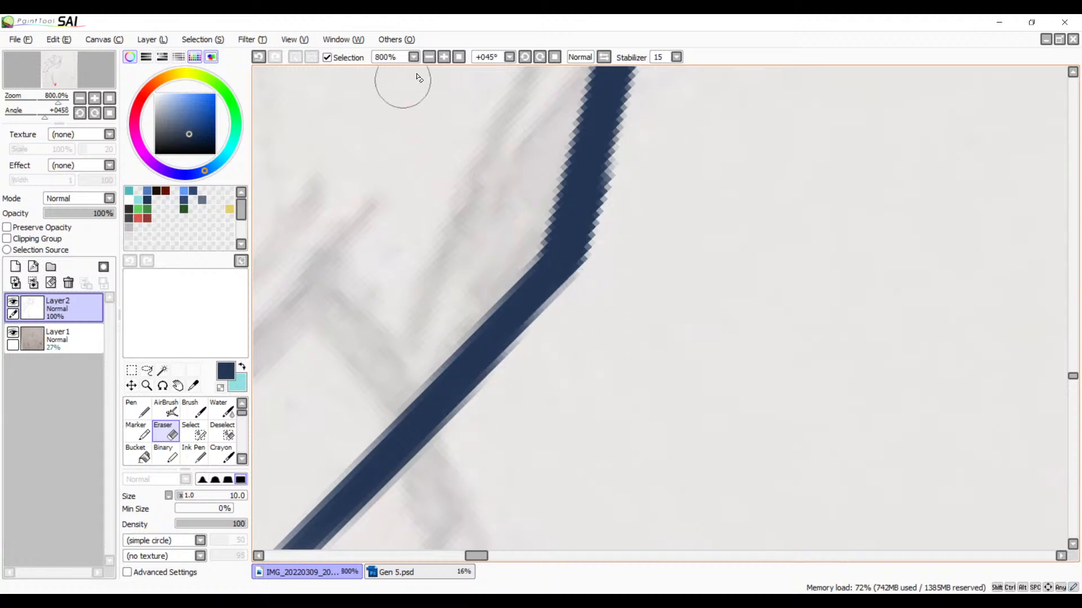
Step: Shave the outer edge of the hand's lower bend with the Eraser to smooth the transition between the two strokes
click(428, 57)
click(429, 57)
click(429, 57)
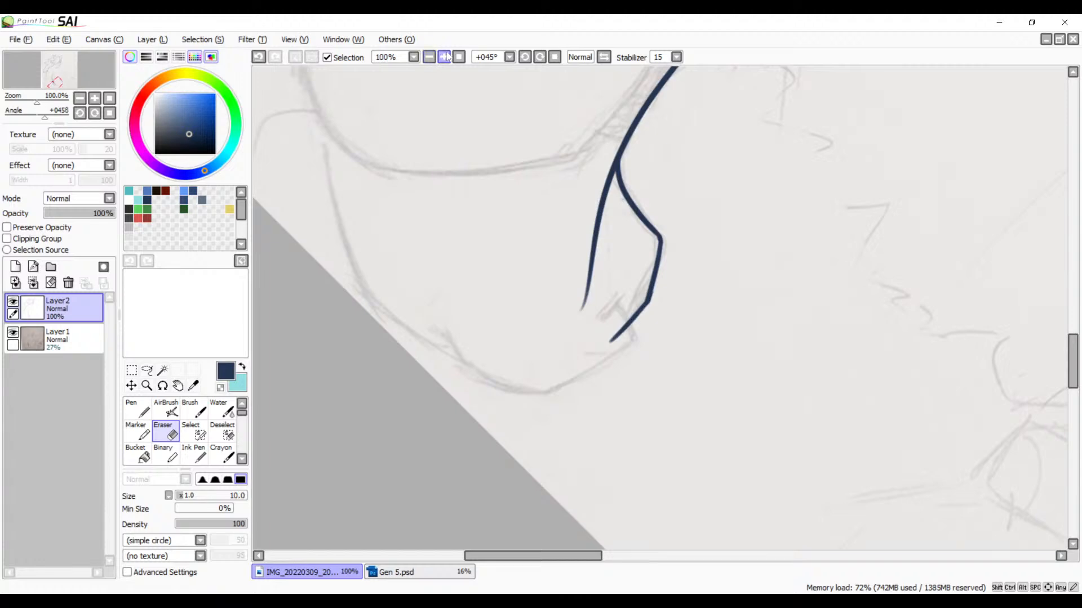
click(444, 57)
click(445, 57)
click(445, 57)
click(445, 57)
click(445, 57)
drag(614, 254, 520, 383)
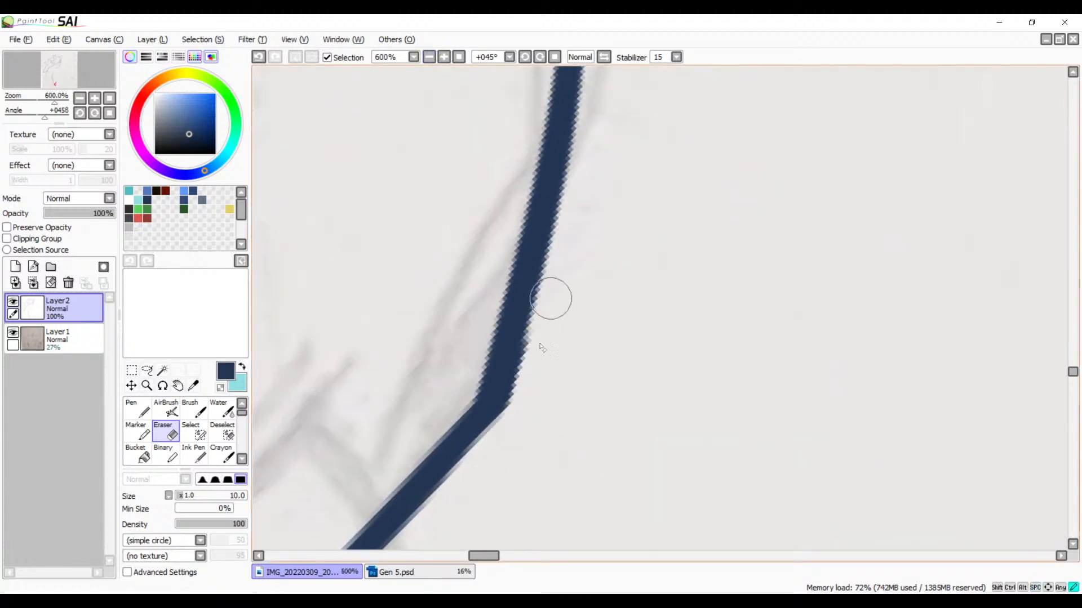
drag(550, 300, 507, 449)
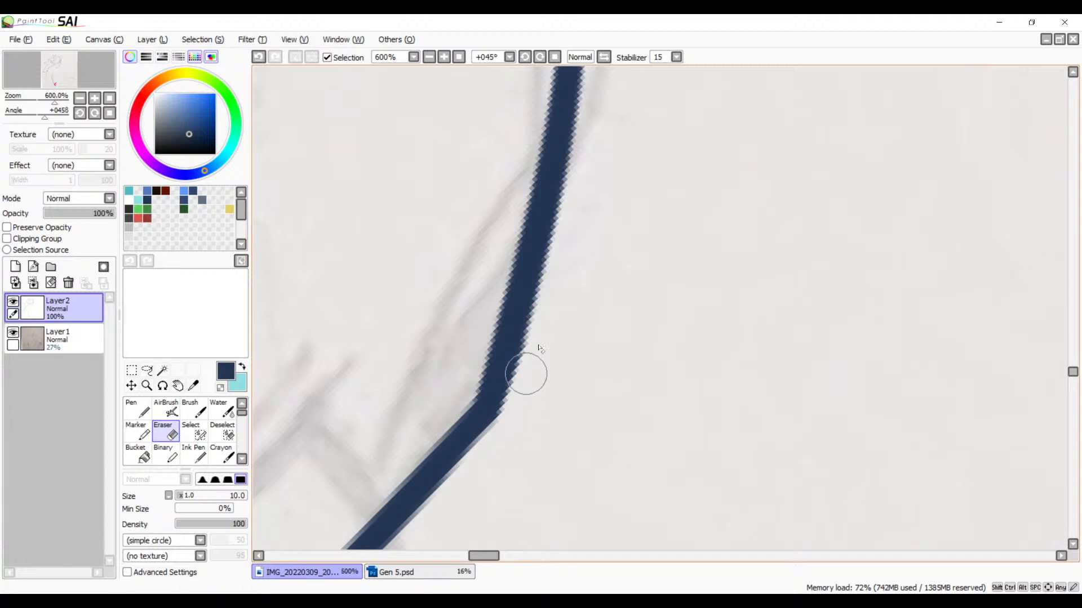
drag(524, 370, 532, 526)
Step: Ink a short curve across the hand's diagonal line to the sketch's lower corner, and cap its upper end with a short diagonal stroke
mouse_move(563, 485)
mouse_down()
mouse_move(701, 297)
mouse_move(697, 387)
mouse_up()
key(b)
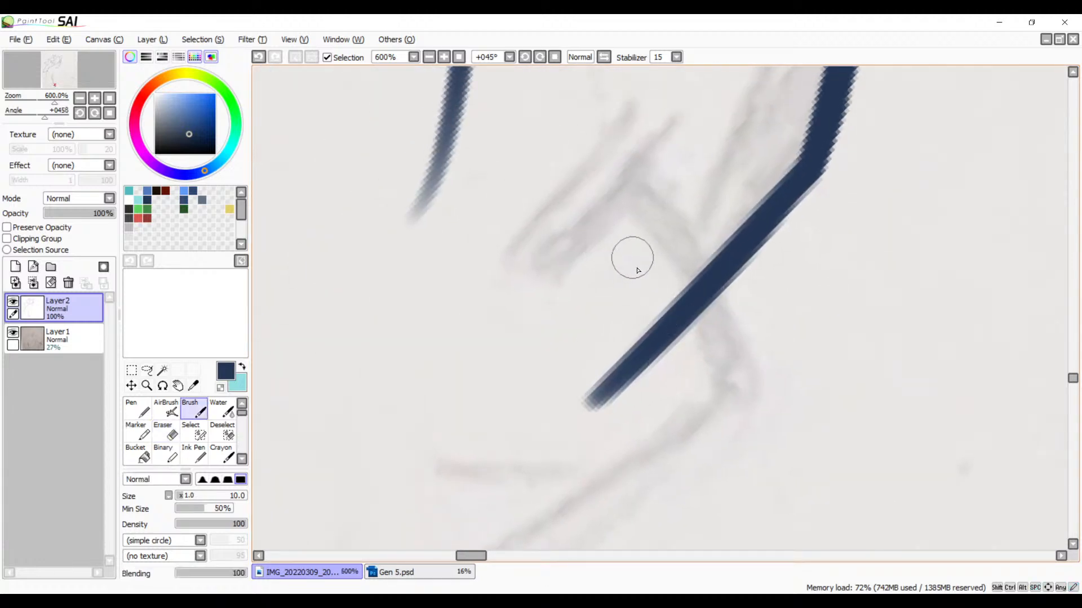
drag(644, 164, 717, 415)
key(ctrl+z)
mouse_move(639, 153)
mouse_down()
mouse_move(744, 310)
mouse_move(762, 447)
mouse_up()
key(ctrl+z)
mouse_move(633, 157)
mouse_down()
mouse_move(715, 385)
mouse_move(710, 430)
mouse_up()
scroll(724, 241, up, 5)
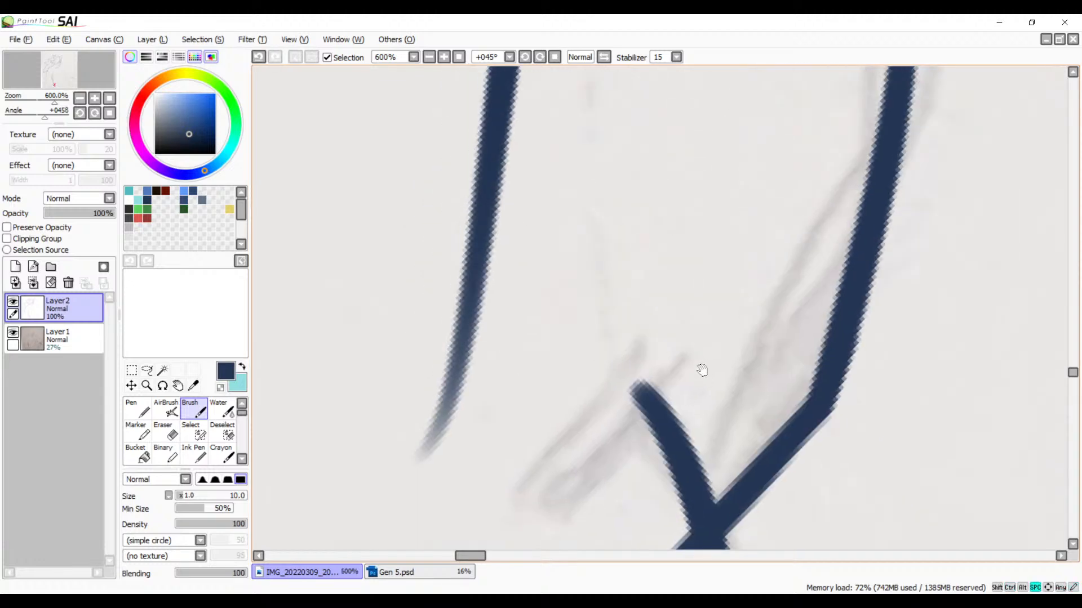
drag(694, 323, 588, 445)
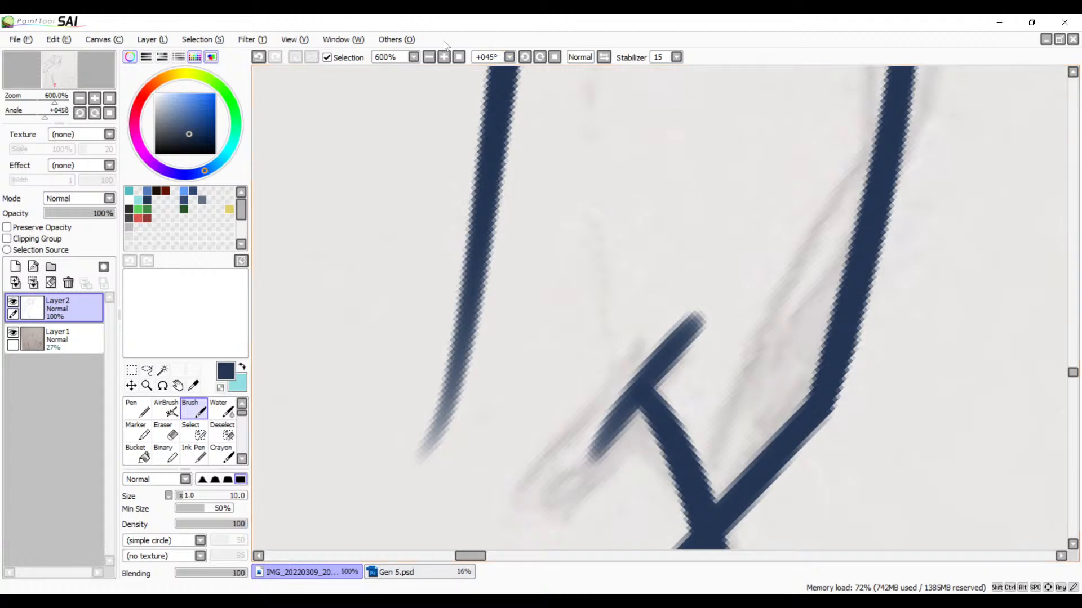
Step: Ink a long curve from the hand's lower corner down and inward along the sketched bottom edge
click(428, 57)
click(429, 57)
click(428, 56)
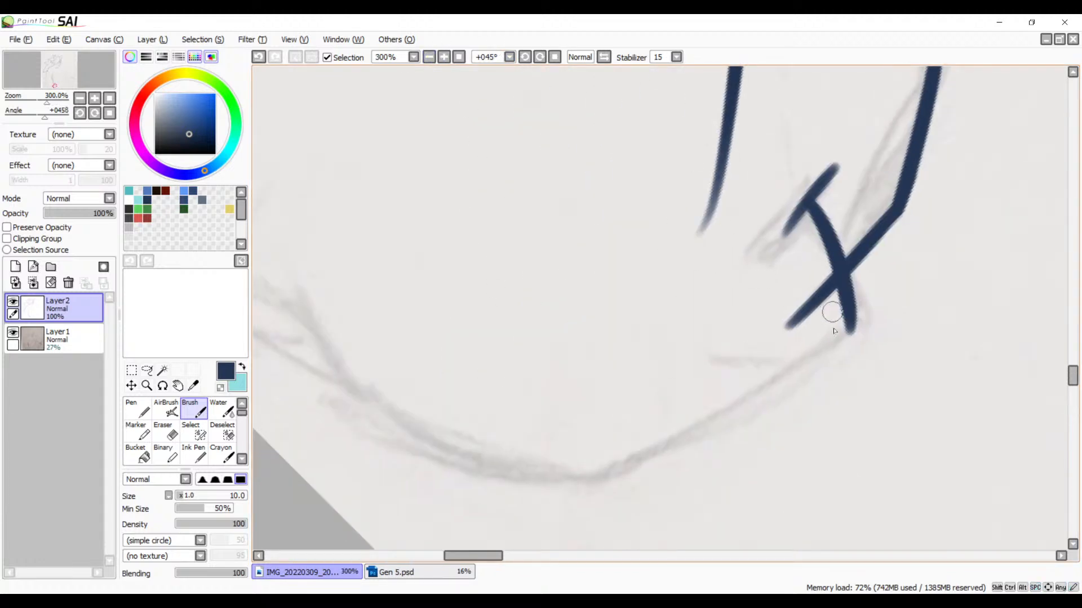
mouse_move(846, 325)
mouse_down()
mouse_move(627, 470)
mouse_move(551, 490)
mouse_up()
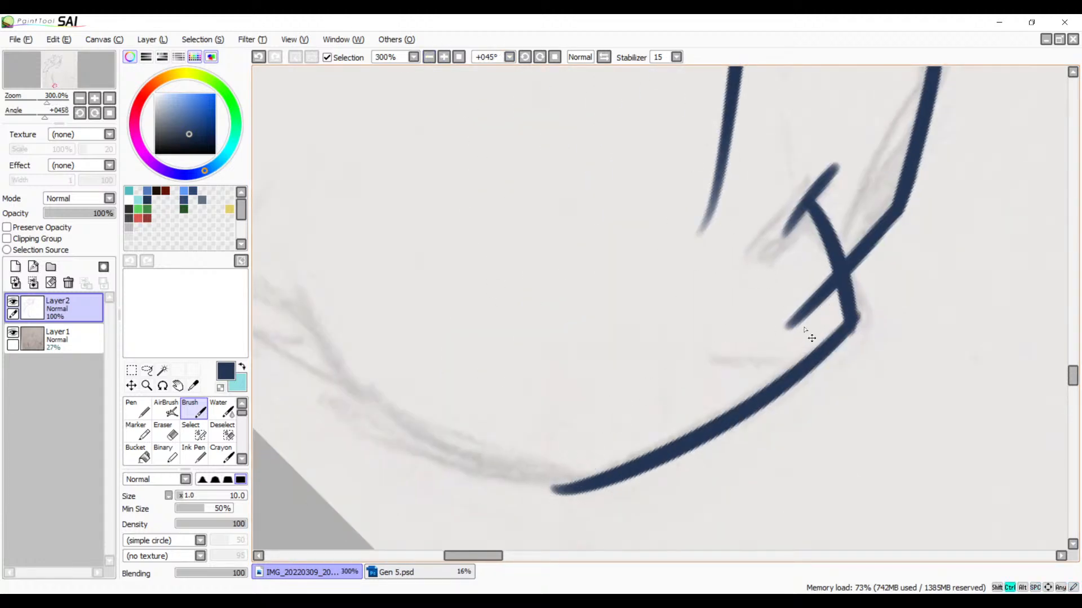
key(ctrl+z)
mouse_move(848, 316)
mouse_down()
mouse_move(810, 356)
mouse_move(469, 483)
mouse_up()
key(ctrl+z)
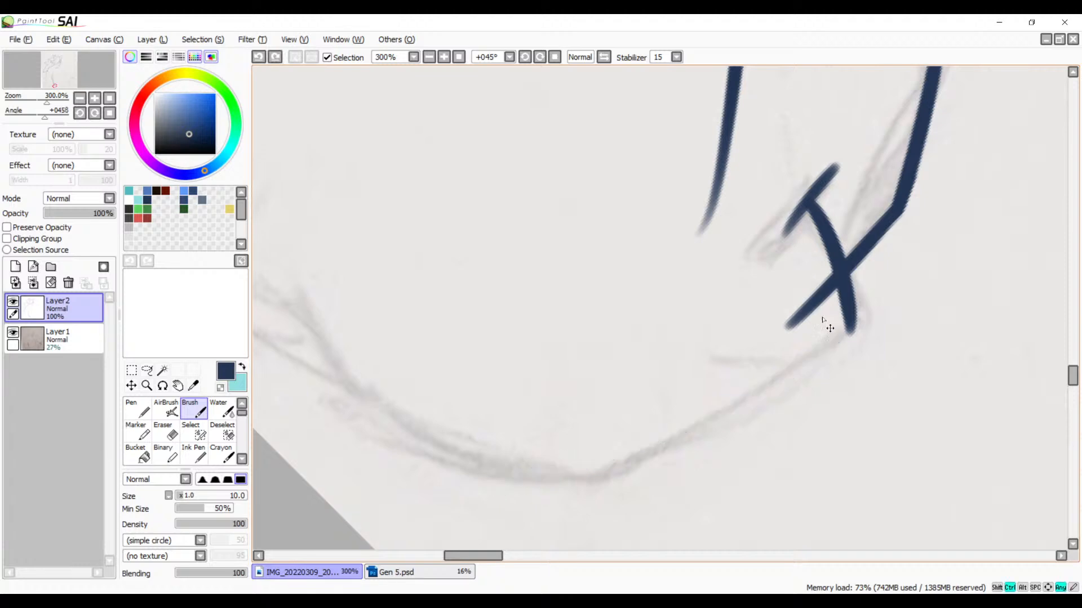
mouse_move(850, 302)
mouse_down()
mouse_move(724, 420)
mouse_move(479, 510)
mouse_up()
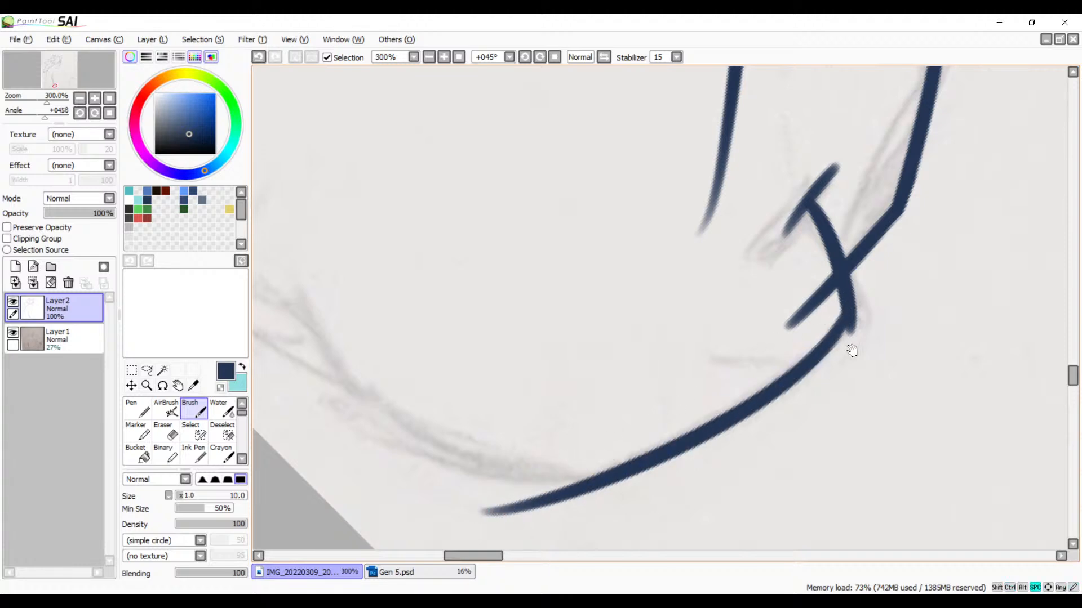
Step: Review the inked arm and hand lines against the whole figure
mouse_move(858, 307)
mouse_down()
mouse_move(702, 381)
mouse_move(762, 572)
mouse_up()
mouse_move(720, 331)
mouse_down()
mouse_move(717, 441)
mouse_move(676, 565)
mouse_up()
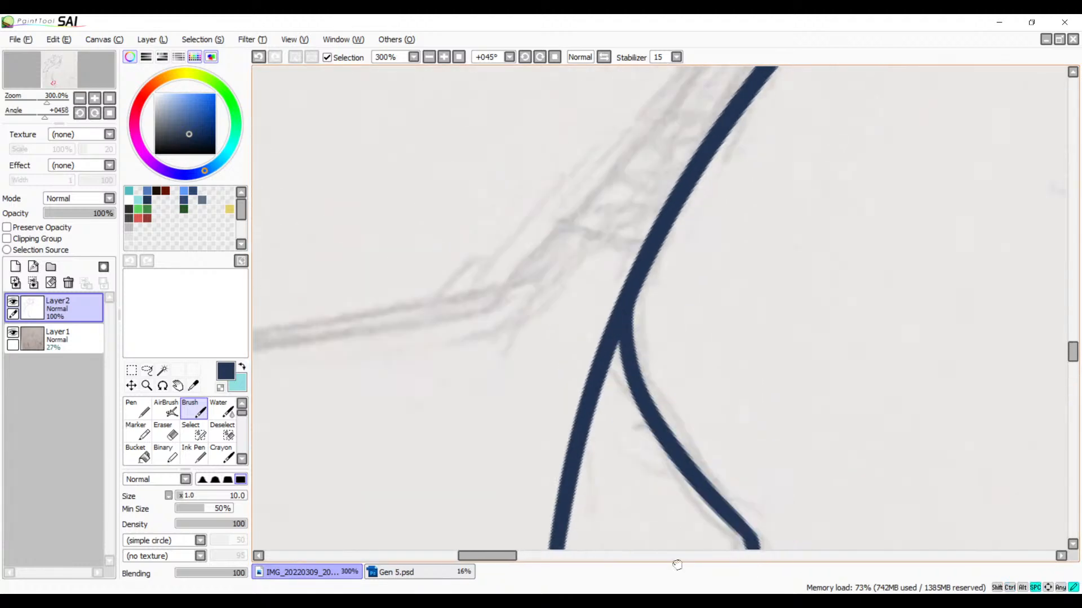
drag(602, 163, 610, 269)
click(429, 57)
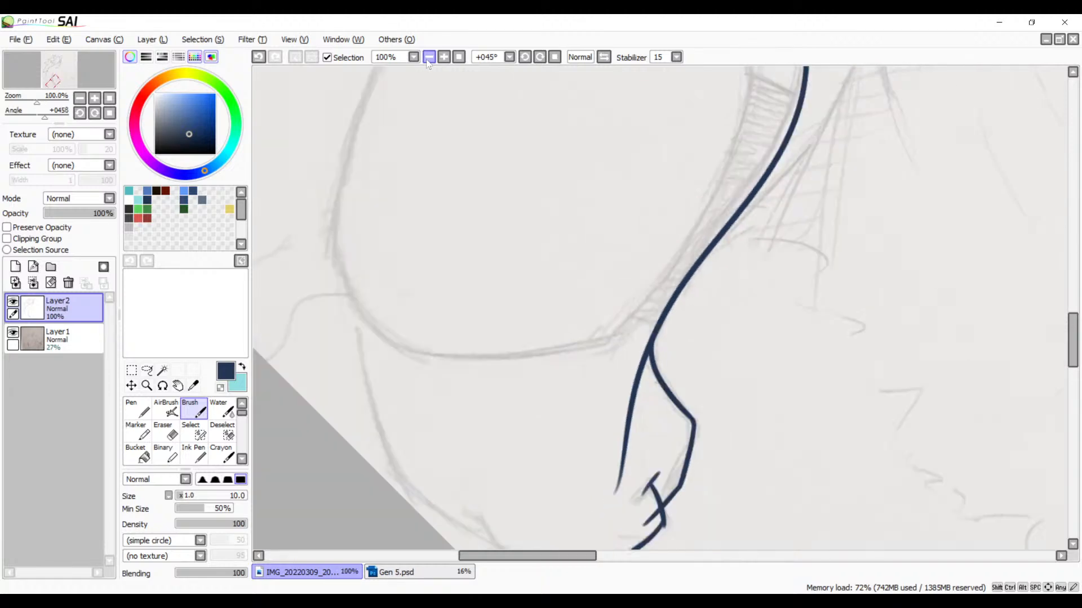
click(429, 57)
drag(556, 161, 499, 348)
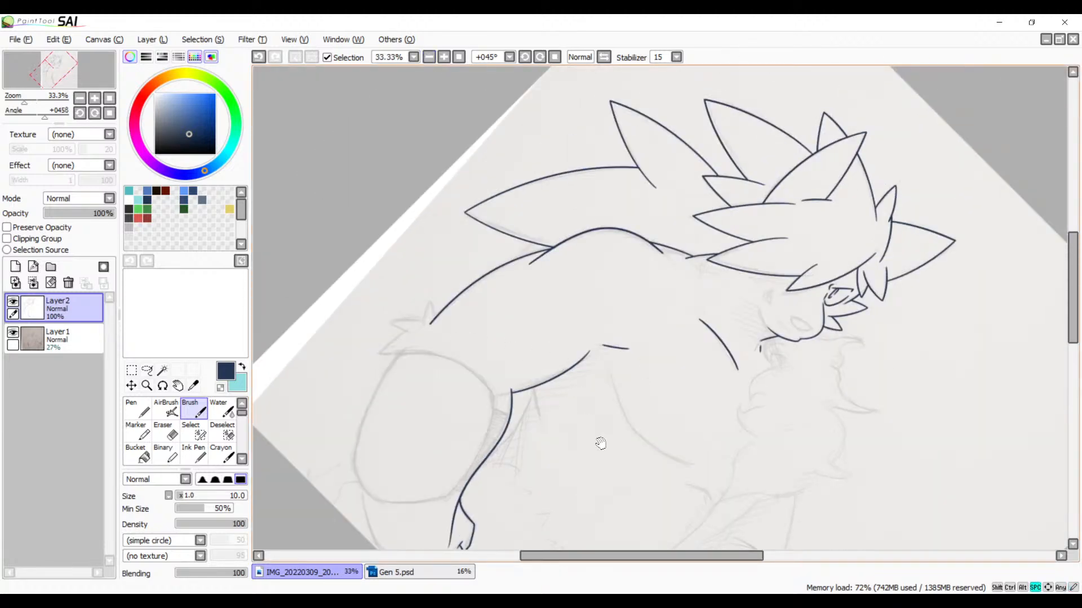
drag(601, 451, 642, 366)
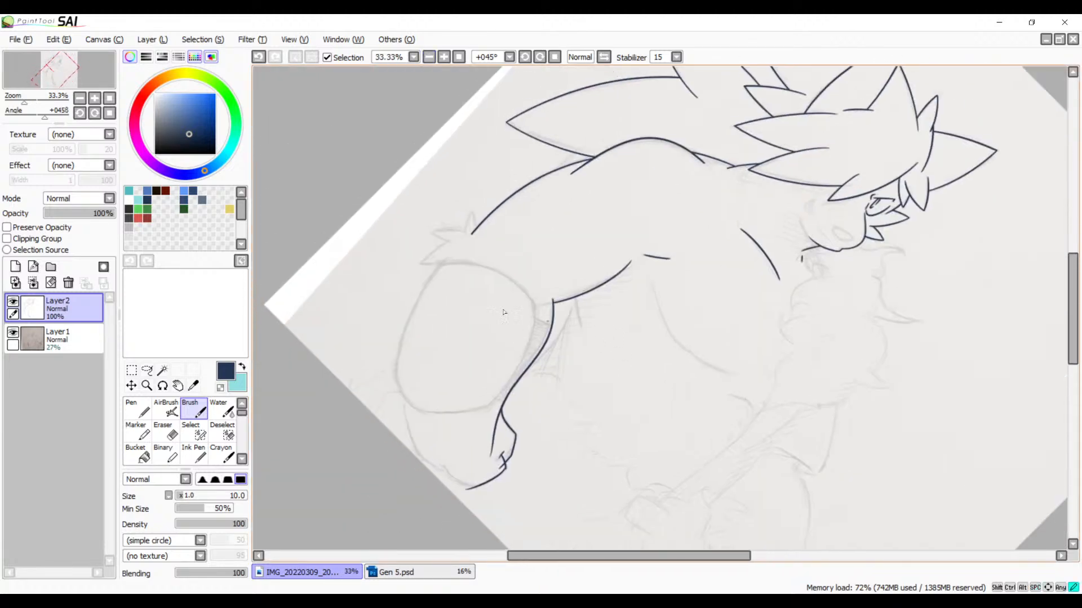
Step: Erase the inner line where it branches off the outline at the wrist bend, and smooth the outline's inner edge there
click(444, 57)
click(444, 57)
click(444, 57)
click(443, 57)
drag(336, 370, 574, 267)
key(e)
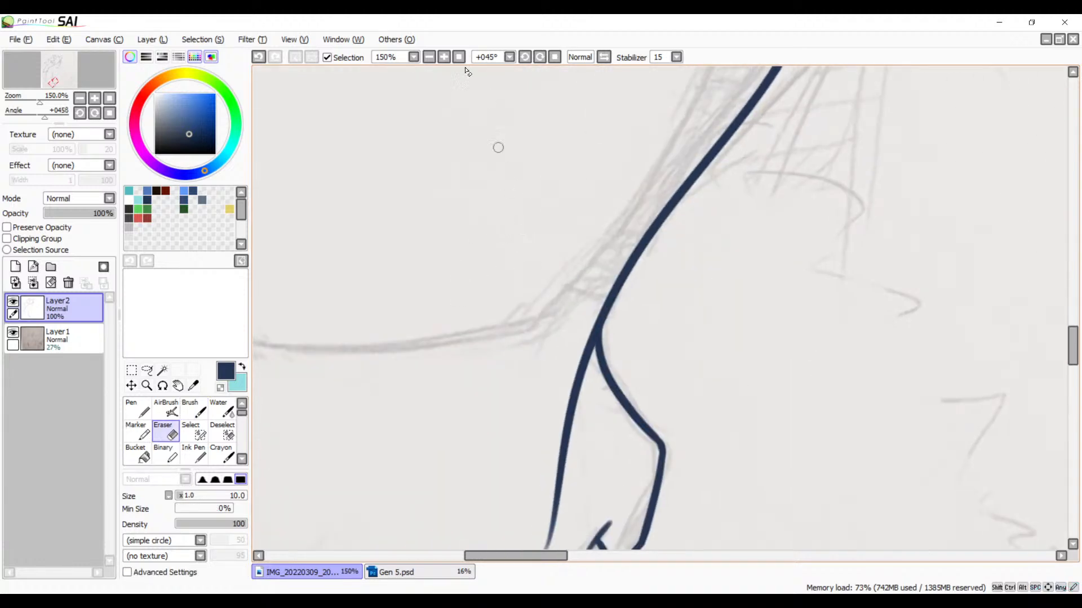
click(444, 56)
click(444, 57)
click(444, 57)
mouse_move(526, 341)
mouse_down()
mouse_move(442, 306)
mouse_move(444, 444)
mouse_up()
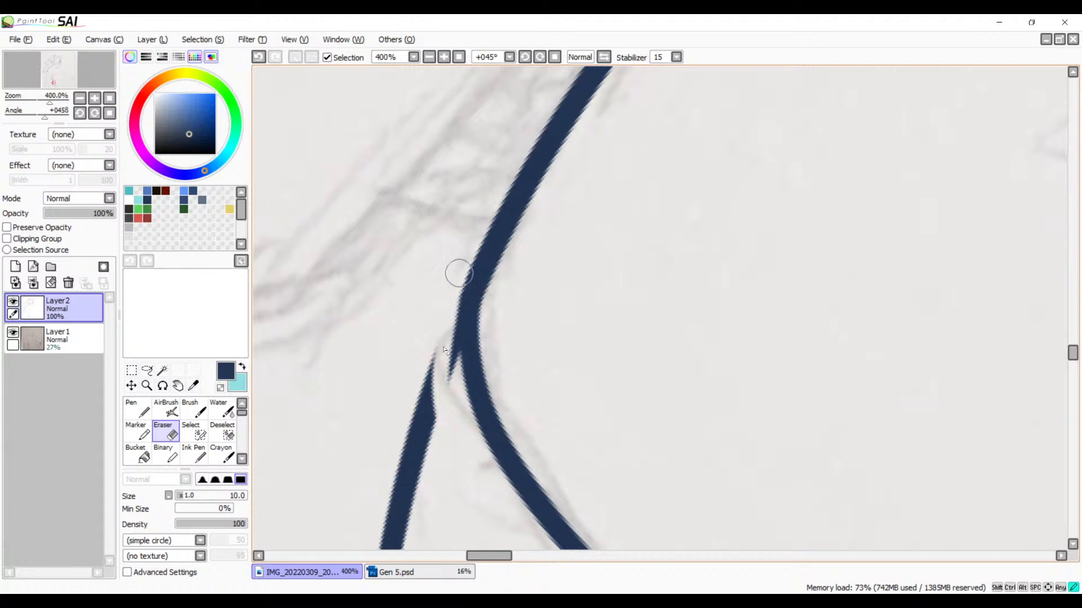
drag(457, 273, 440, 420)
drag(464, 264, 457, 440)
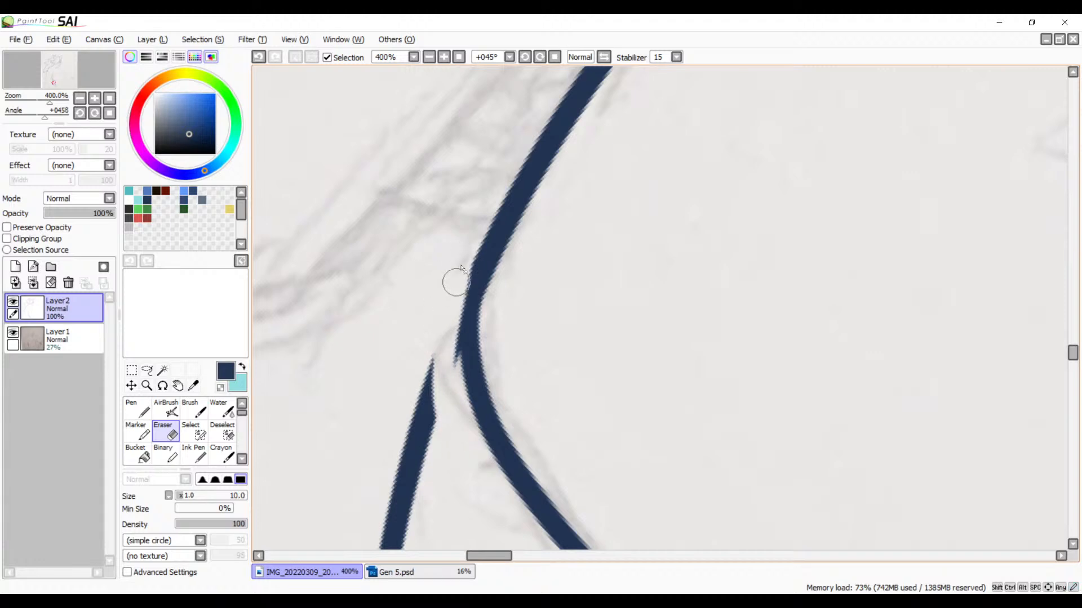
key(ctrl+z)
drag(463, 256, 442, 415)
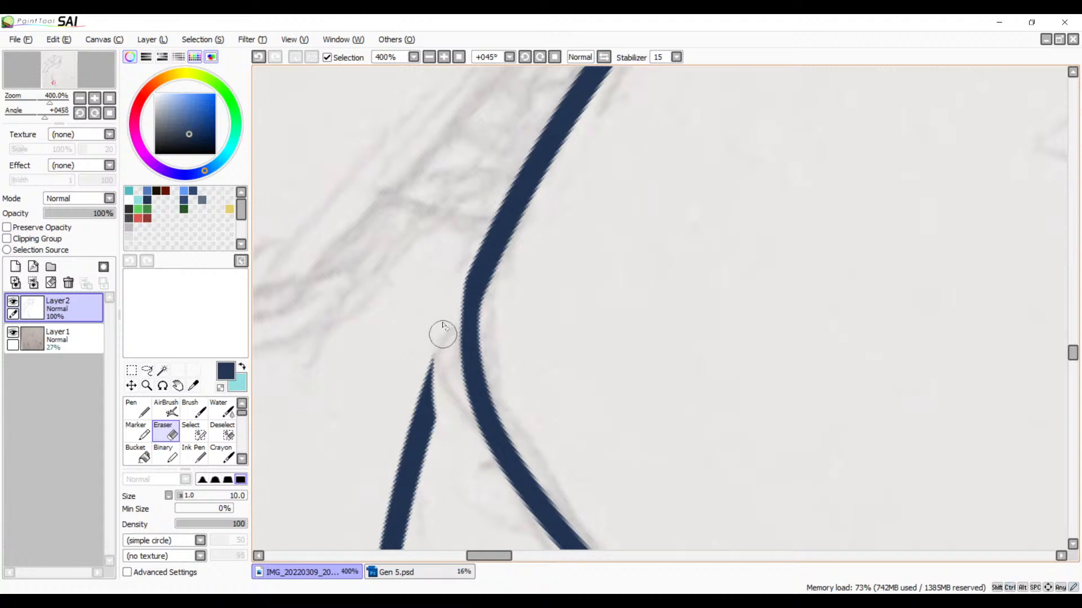
Step: Erase the rest of the detached inner line running from the wrist down into the hand
mouse_move(448, 352)
mouse_down()
mouse_move(412, 369)
mouse_move(420, 391)
mouse_move(420, 352)
mouse_move(431, 430)
mouse_move(410, 448)
mouse_move(392, 440)
mouse_move(402, 455)
mouse_move(419, 417)
mouse_move(393, 508)
mouse_up()
drag(461, 490, 532, 234)
drag(456, 269, 430, 534)
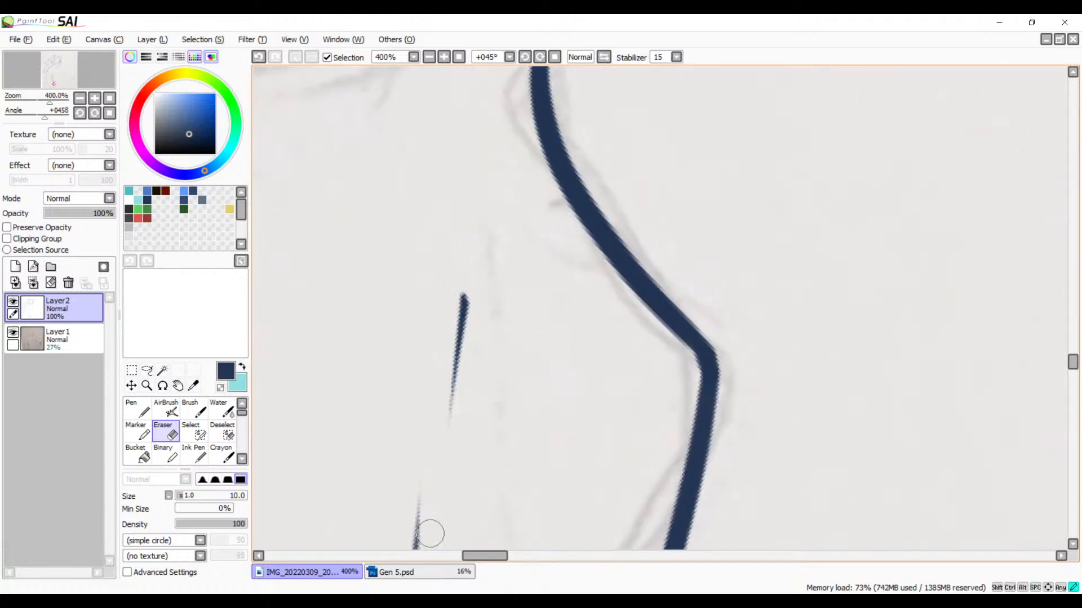
mouse_move(445, 308)
mouse_down()
mouse_move(446, 413)
mouse_move(410, 543)
mouse_up()
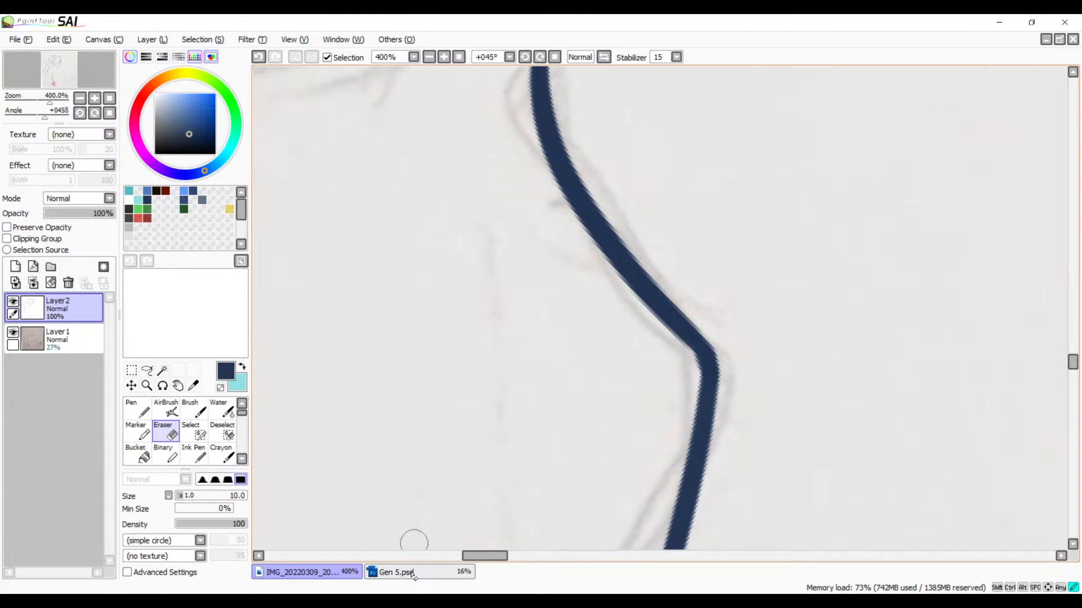
mouse_move(510, 433)
mouse_down()
mouse_move(532, 371)
mouse_move(631, 215)
mouse_up()
mouse_move(529, 366)
mouse_down()
mouse_move(532, 407)
mouse_move(524, 389)
mouse_up()
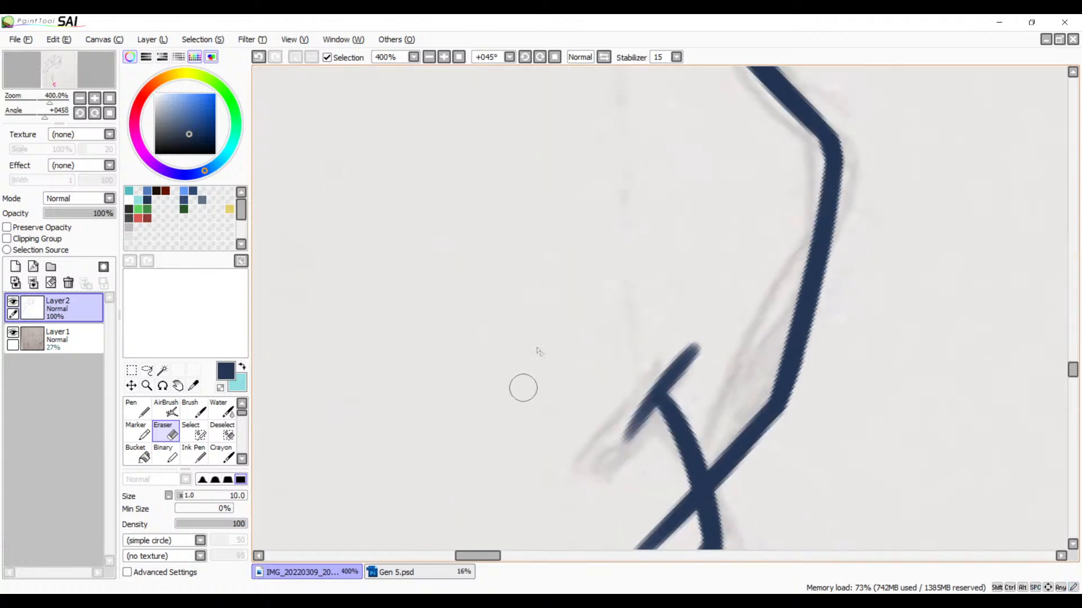
Step: Erase the end of the hand's diagonal line that overshoots the short crossing curve near the lower corner
mouse_move(554, 331)
mouse_down()
mouse_move(545, 242)
mouse_move(577, 112)
mouse_up()
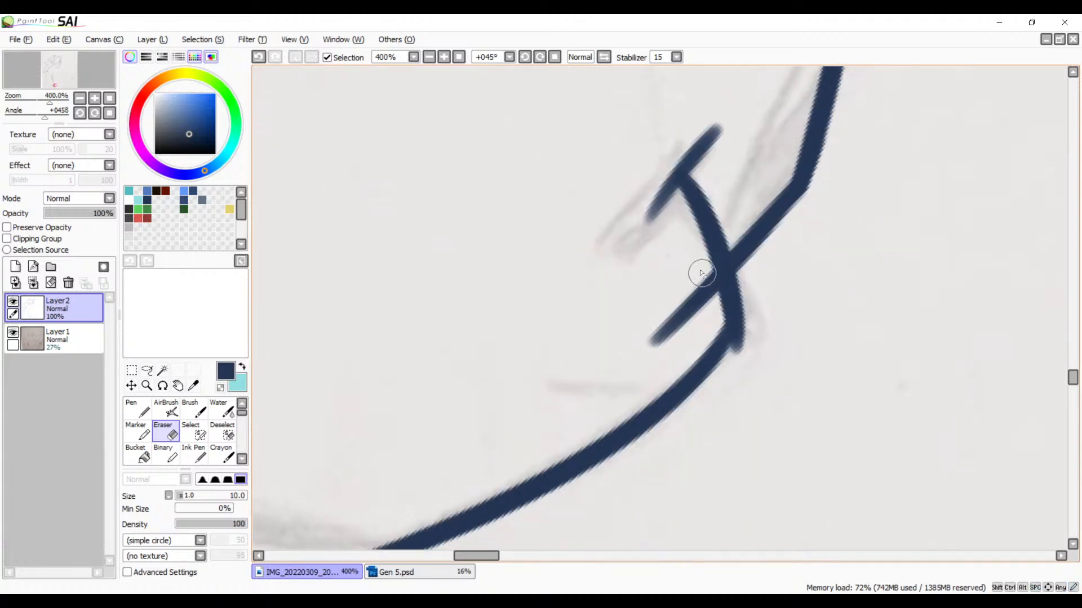
mouse_move(701, 269)
mouse_down()
mouse_move(709, 316)
mouse_move(697, 278)
mouse_move(703, 294)
mouse_move(693, 277)
mouse_move(667, 317)
mouse_up()
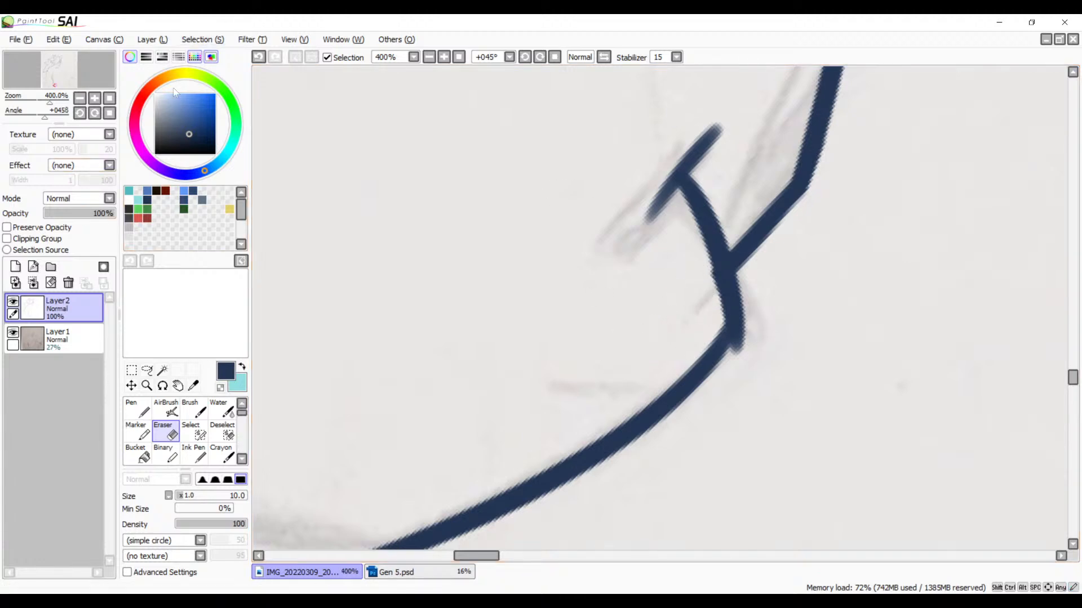
scroll(560, 415, down, 6)
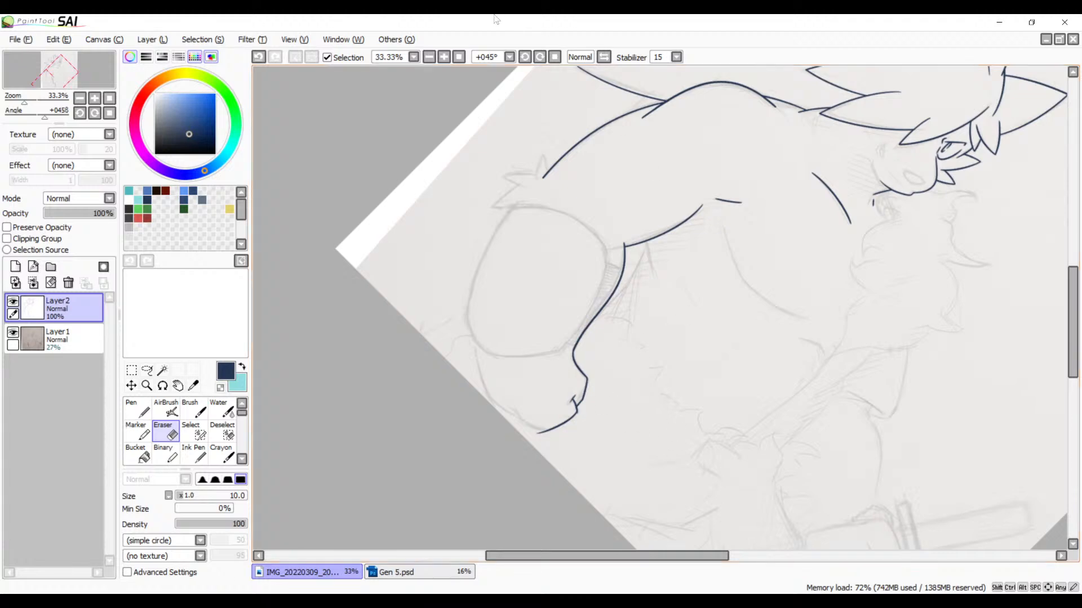
Step: Straighten the canvas view to 0° and examine the inked hair, face, arm and hand against the full sketch at several zoom levels
click(553, 56)
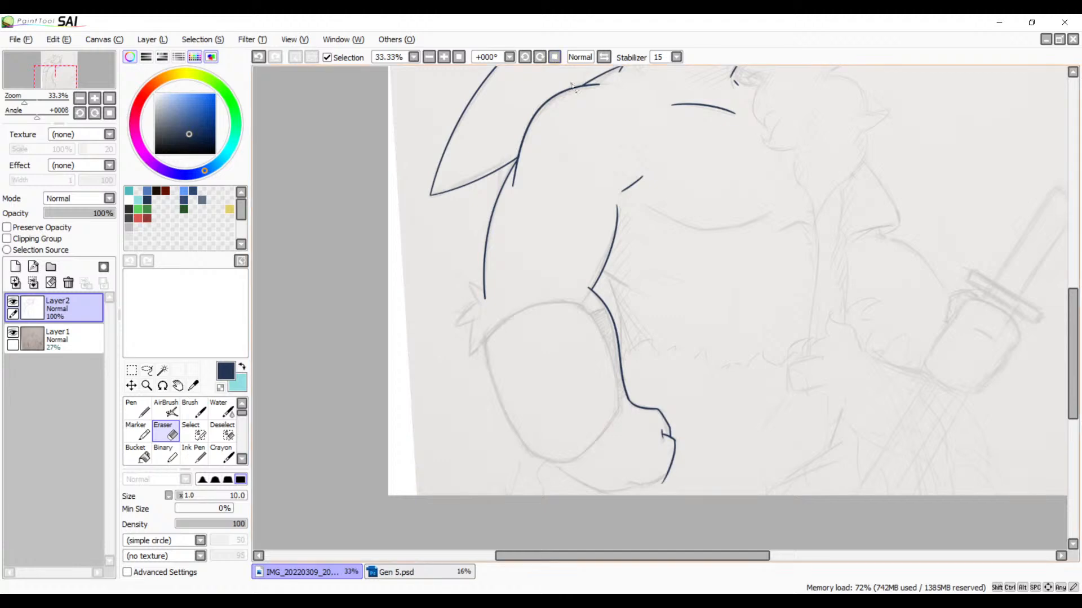
scroll(713, 165, down, 1)
scroll(739, 163, up, 1)
key(space)
drag(744, 160, 693, 298)
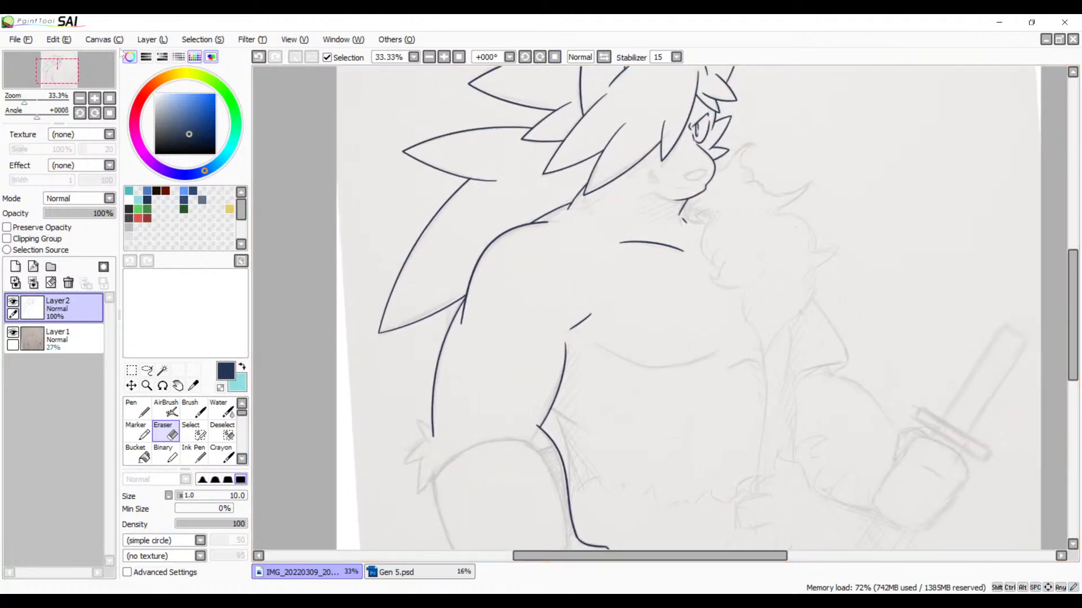
click(31, 39)
key(Escape)
click(432, 61)
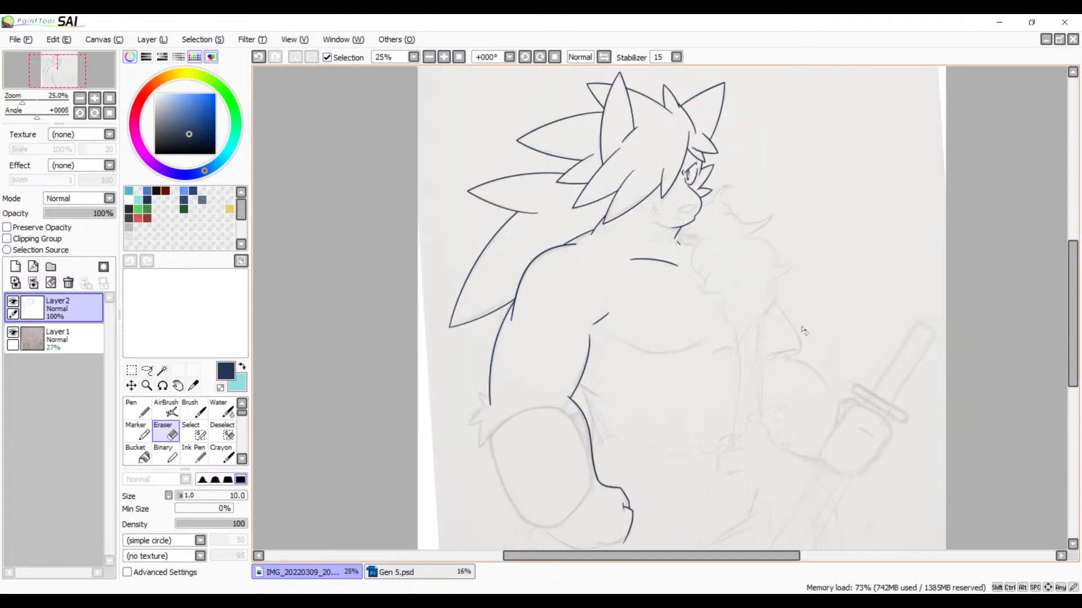
scroll(741, 267, up, 1)
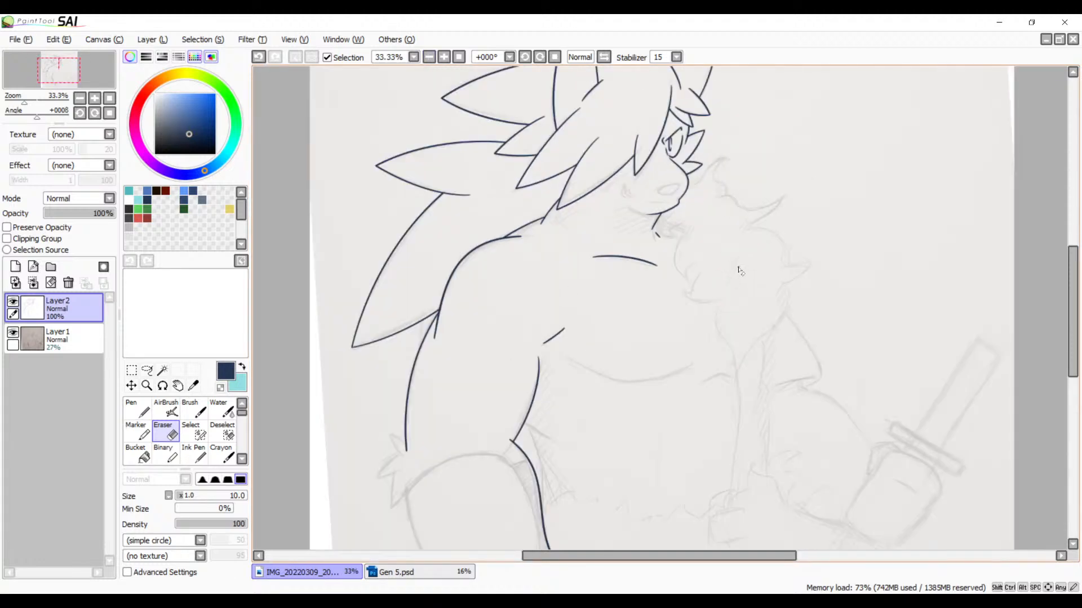
scroll(734, 262, down, 1)
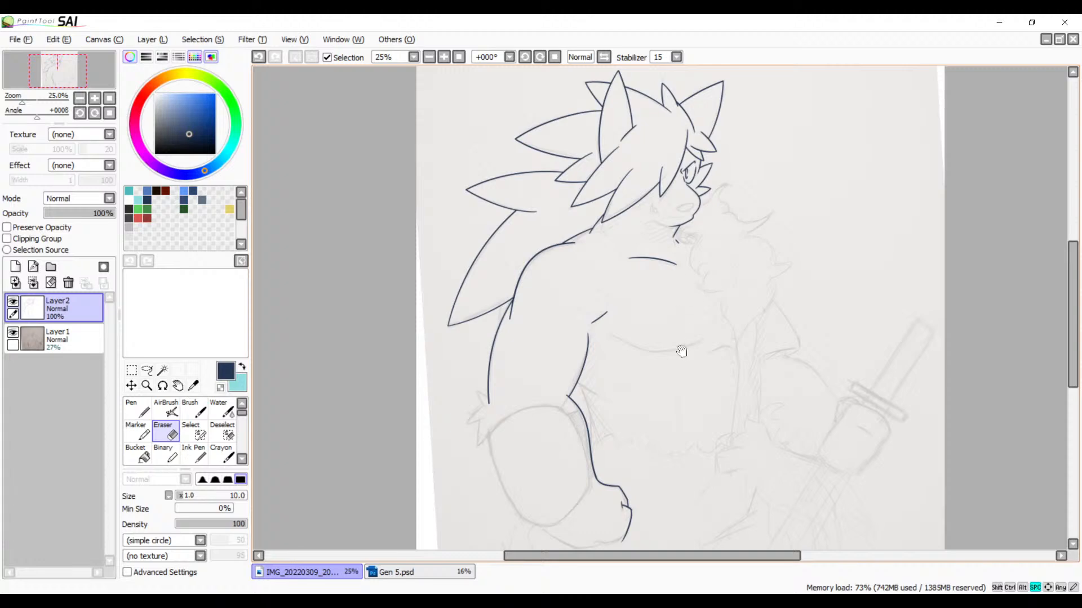
drag(741, 376, 681, 378)
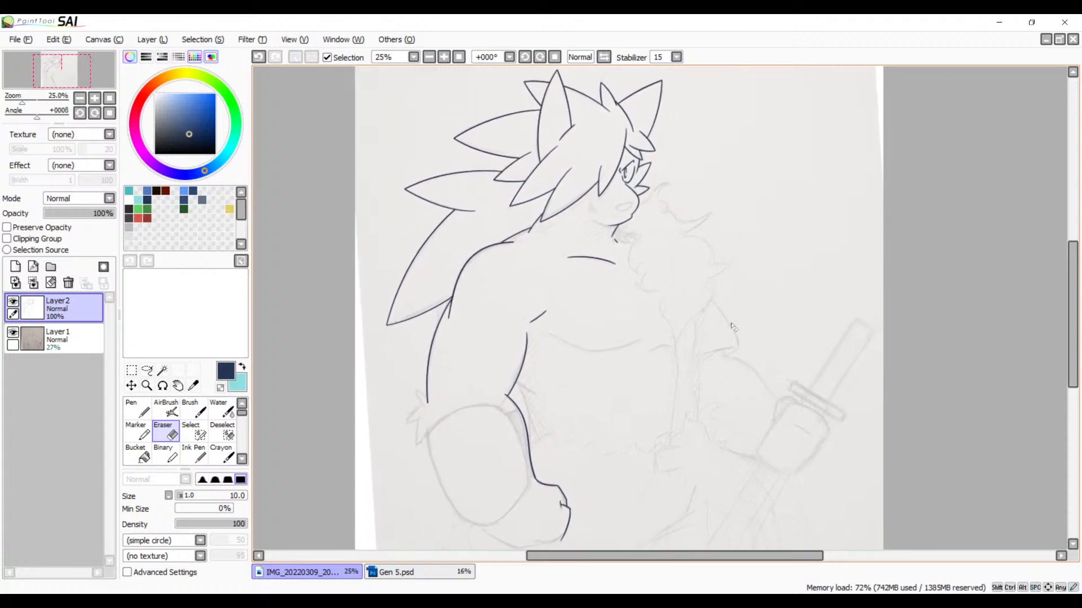
click(429, 57)
drag(534, 198, 485, 192)
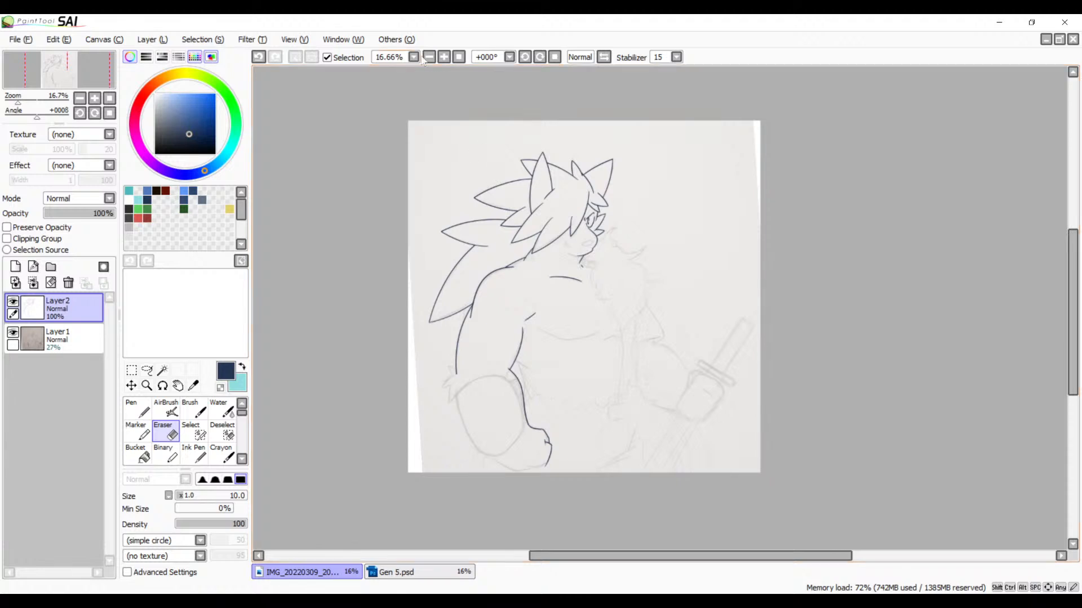
click(444, 57)
drag(501, 239, 502, 228)
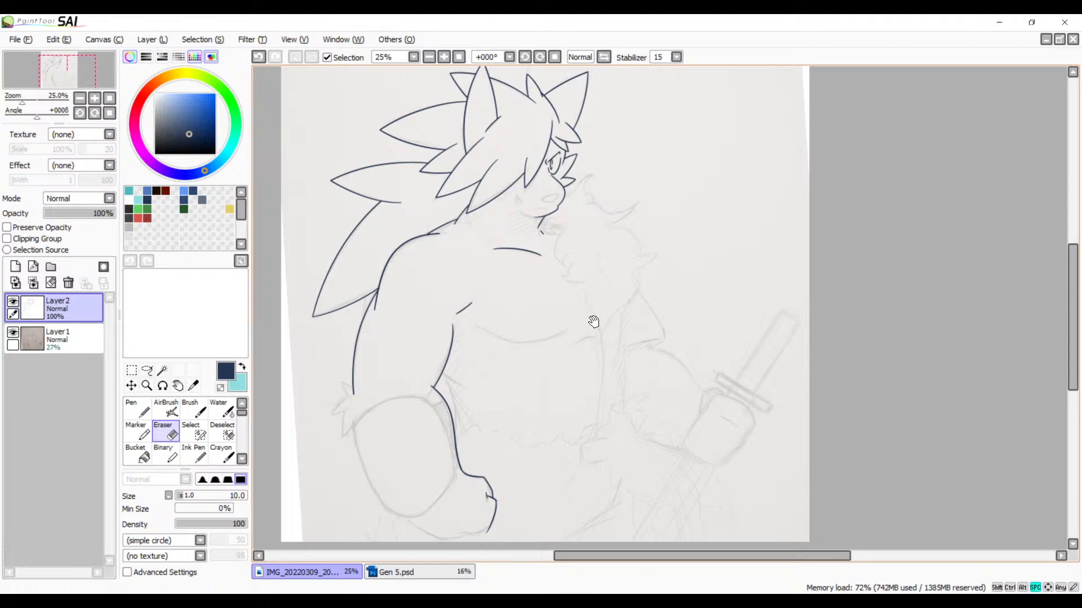
drag(593, 321, 572, 296)
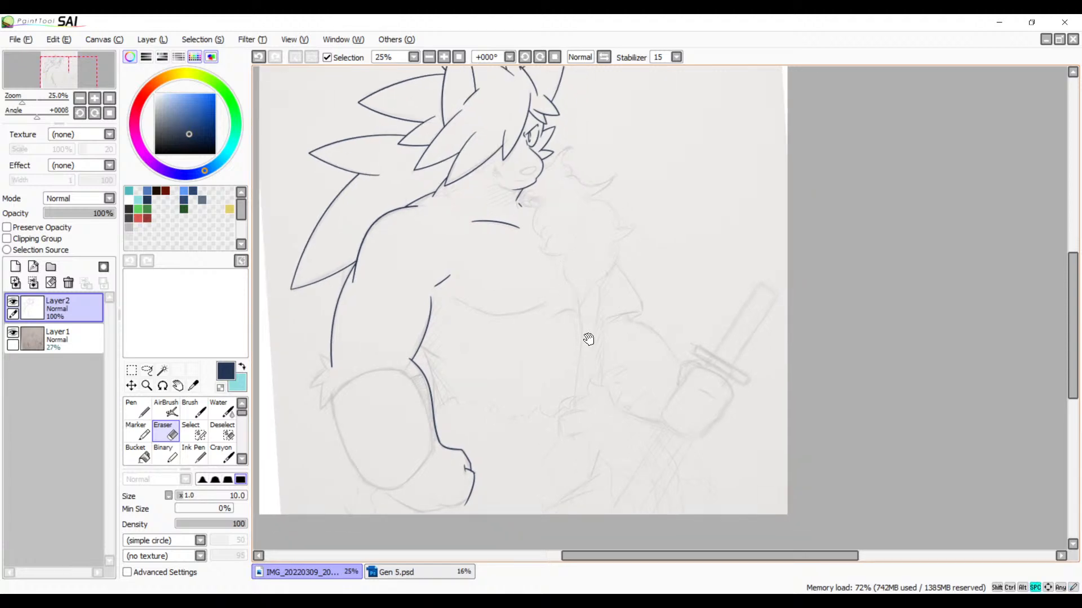
drag(589, 339, 614, 384)
click(430, 59)
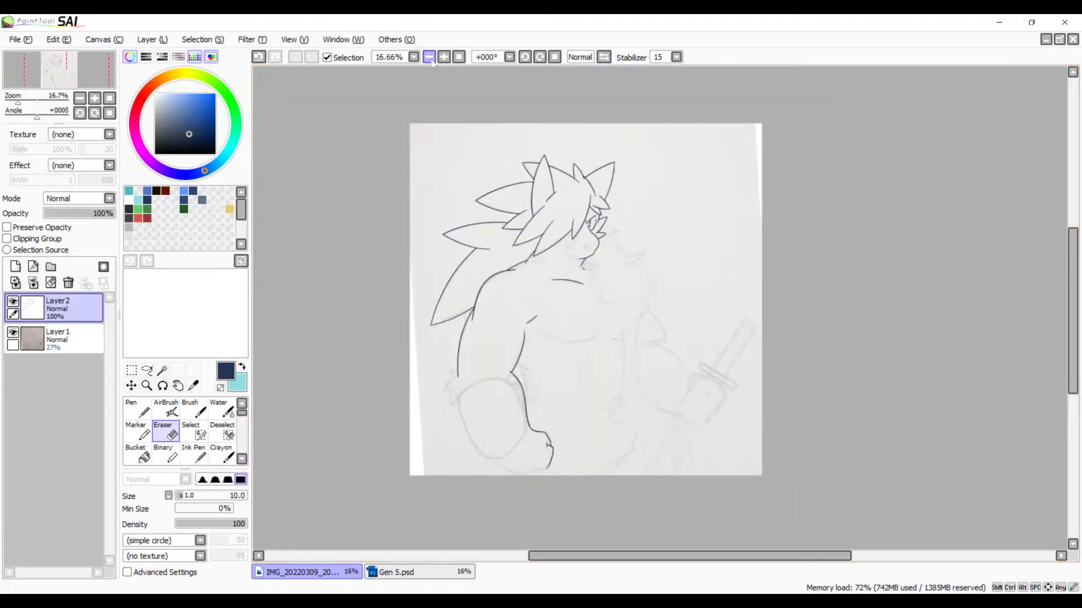
drag(537, 199, 509, 184)
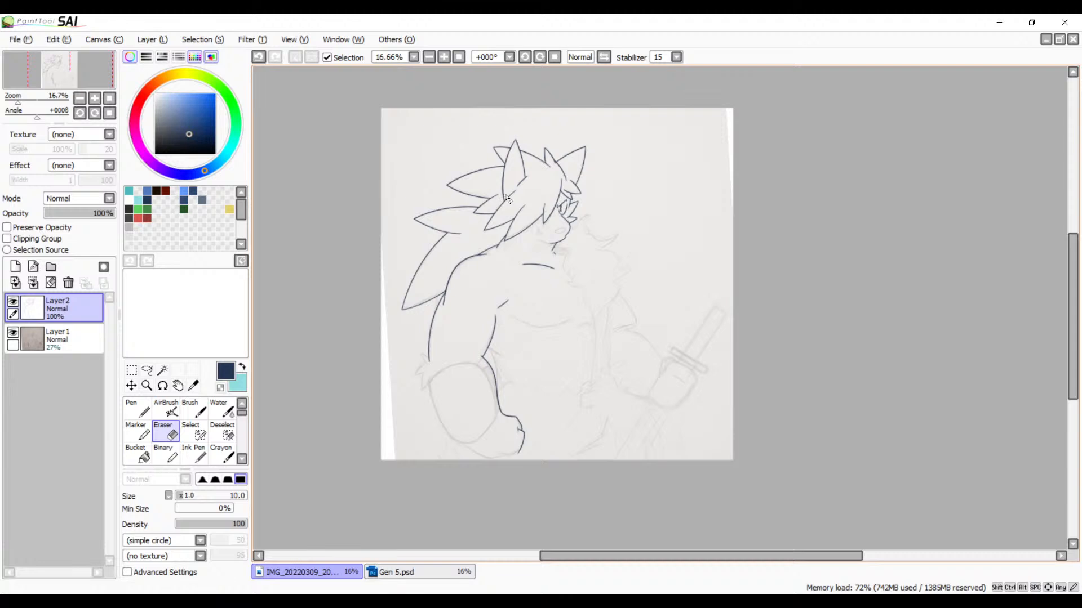
click(444, 58)
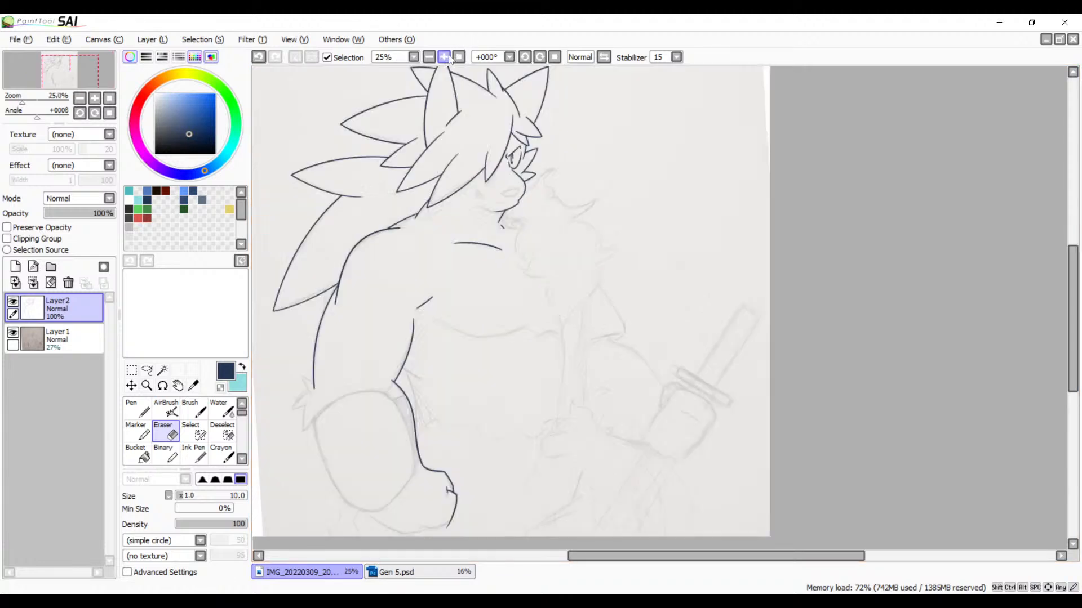
drag(500, 188, 524, 189)
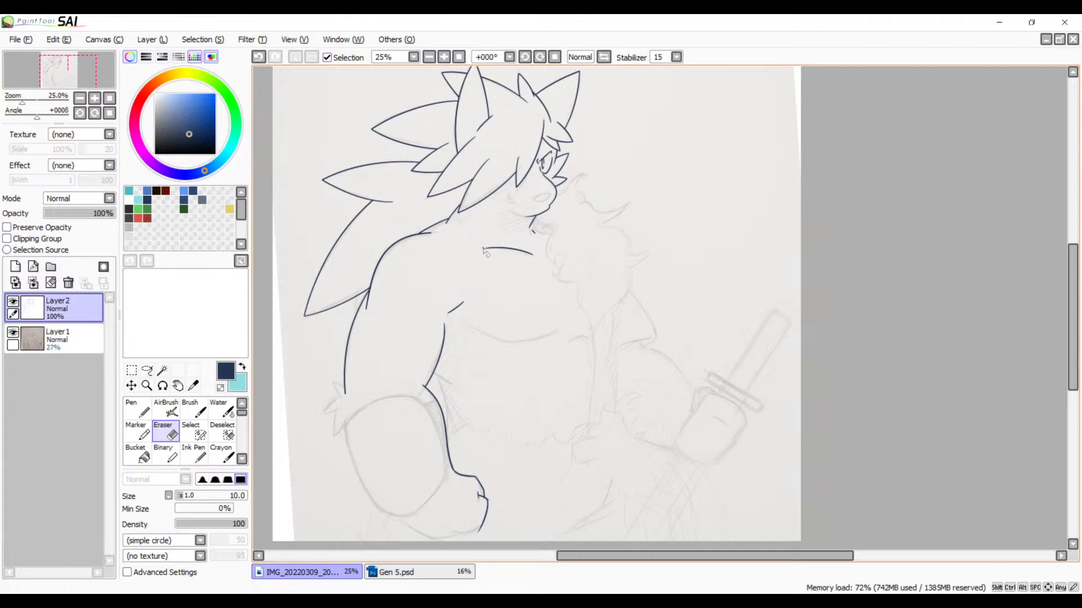
Step: Set the opacity of the sketch on Layer1 to 37%
click(52, 330)
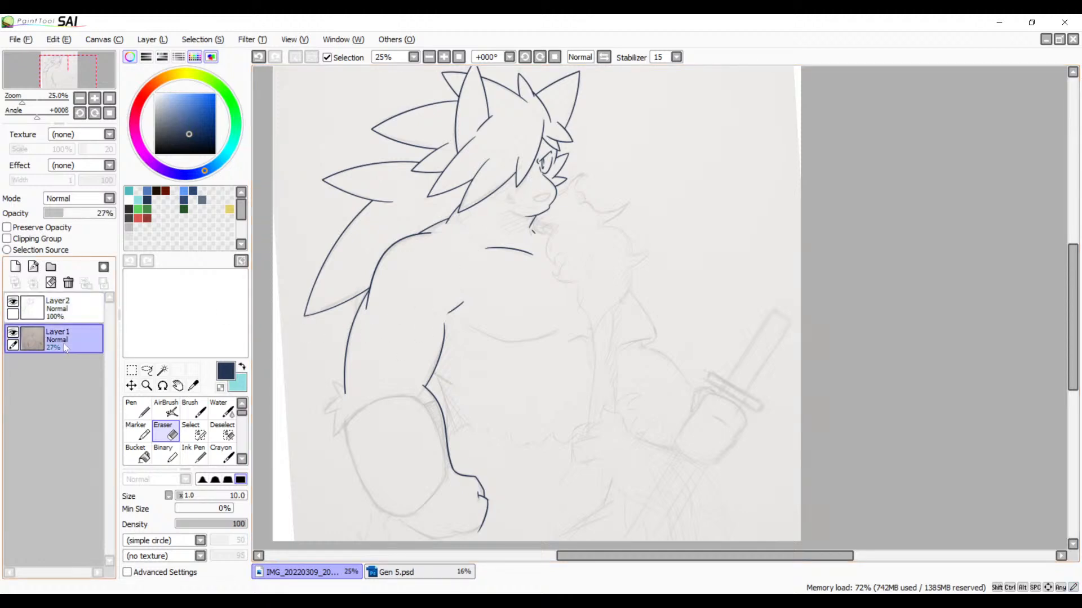
click(71, 214)
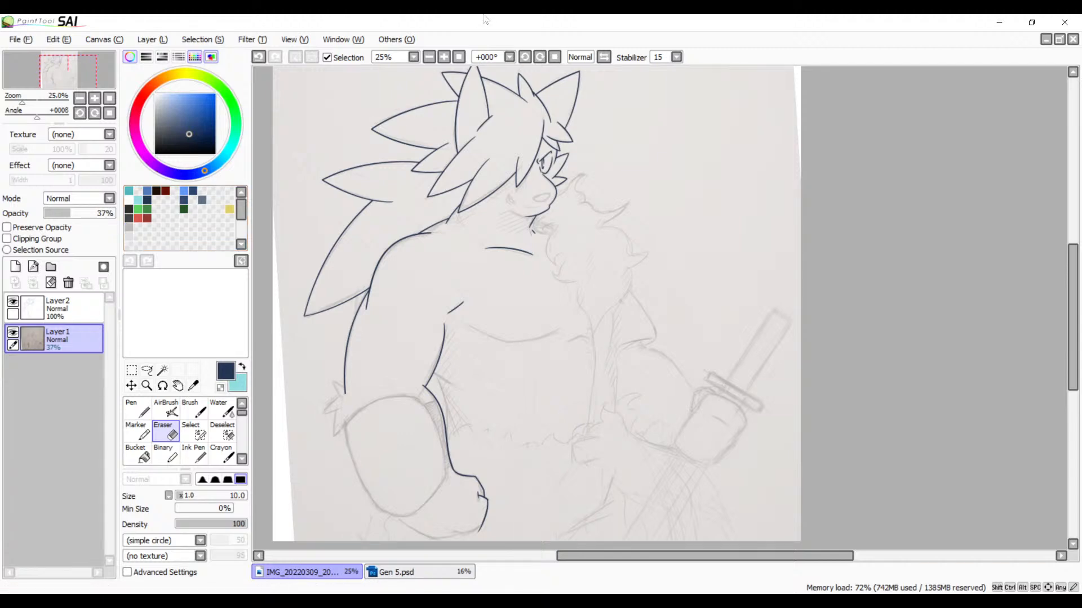
Step: Save the current state of the drawing
key(ctrl+s)
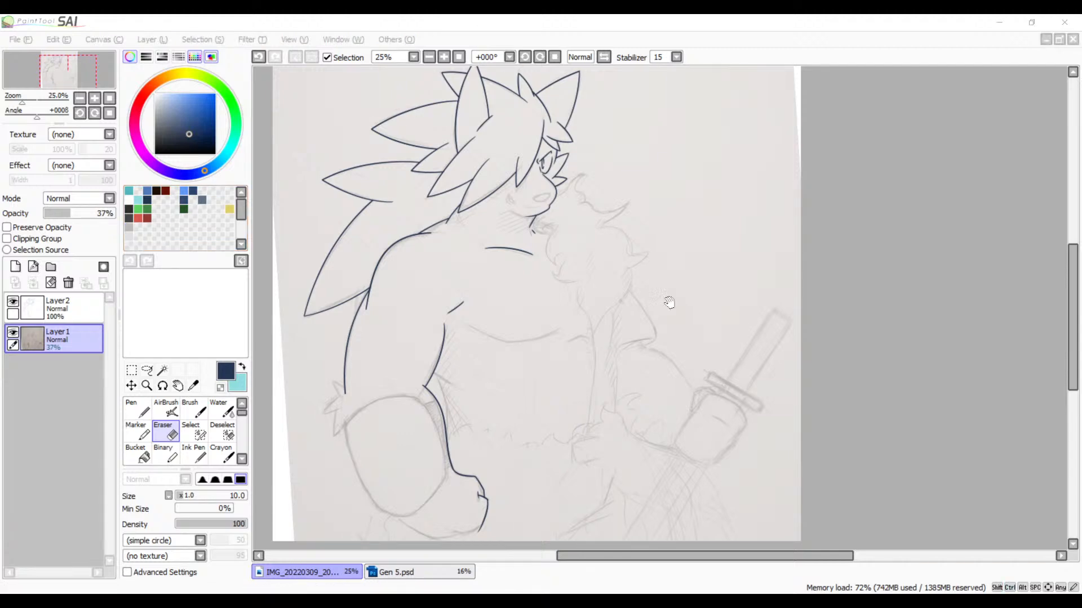
click(800, 493)
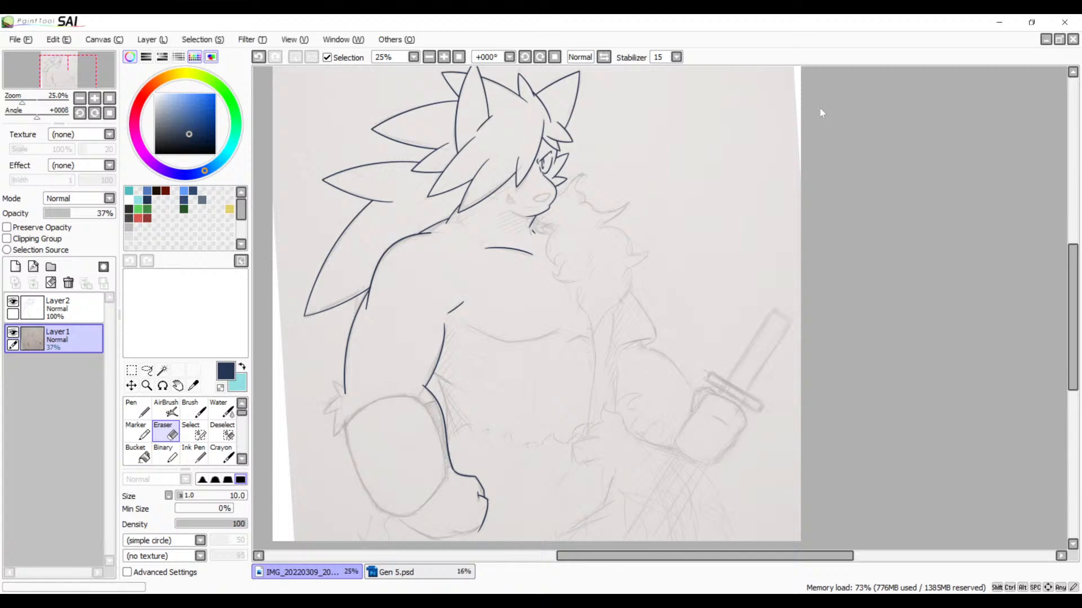
click(33, 134)
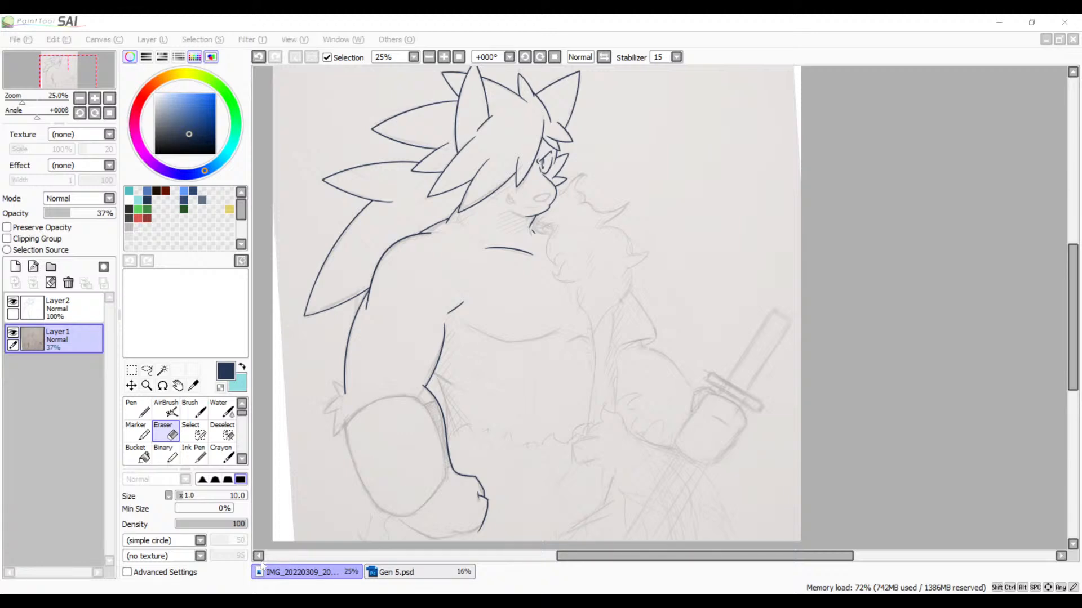
key(Return)
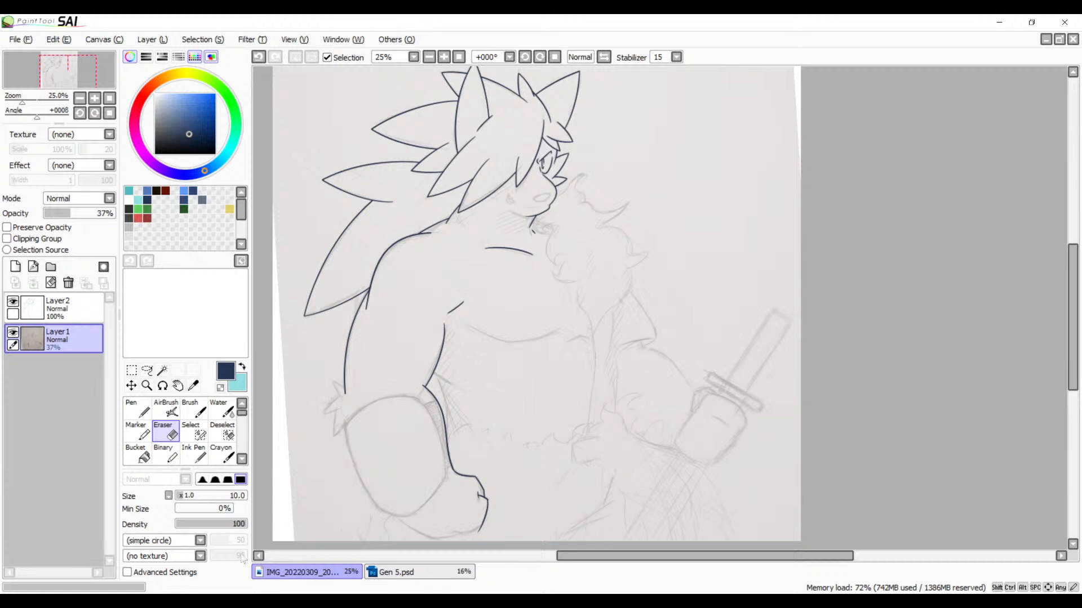